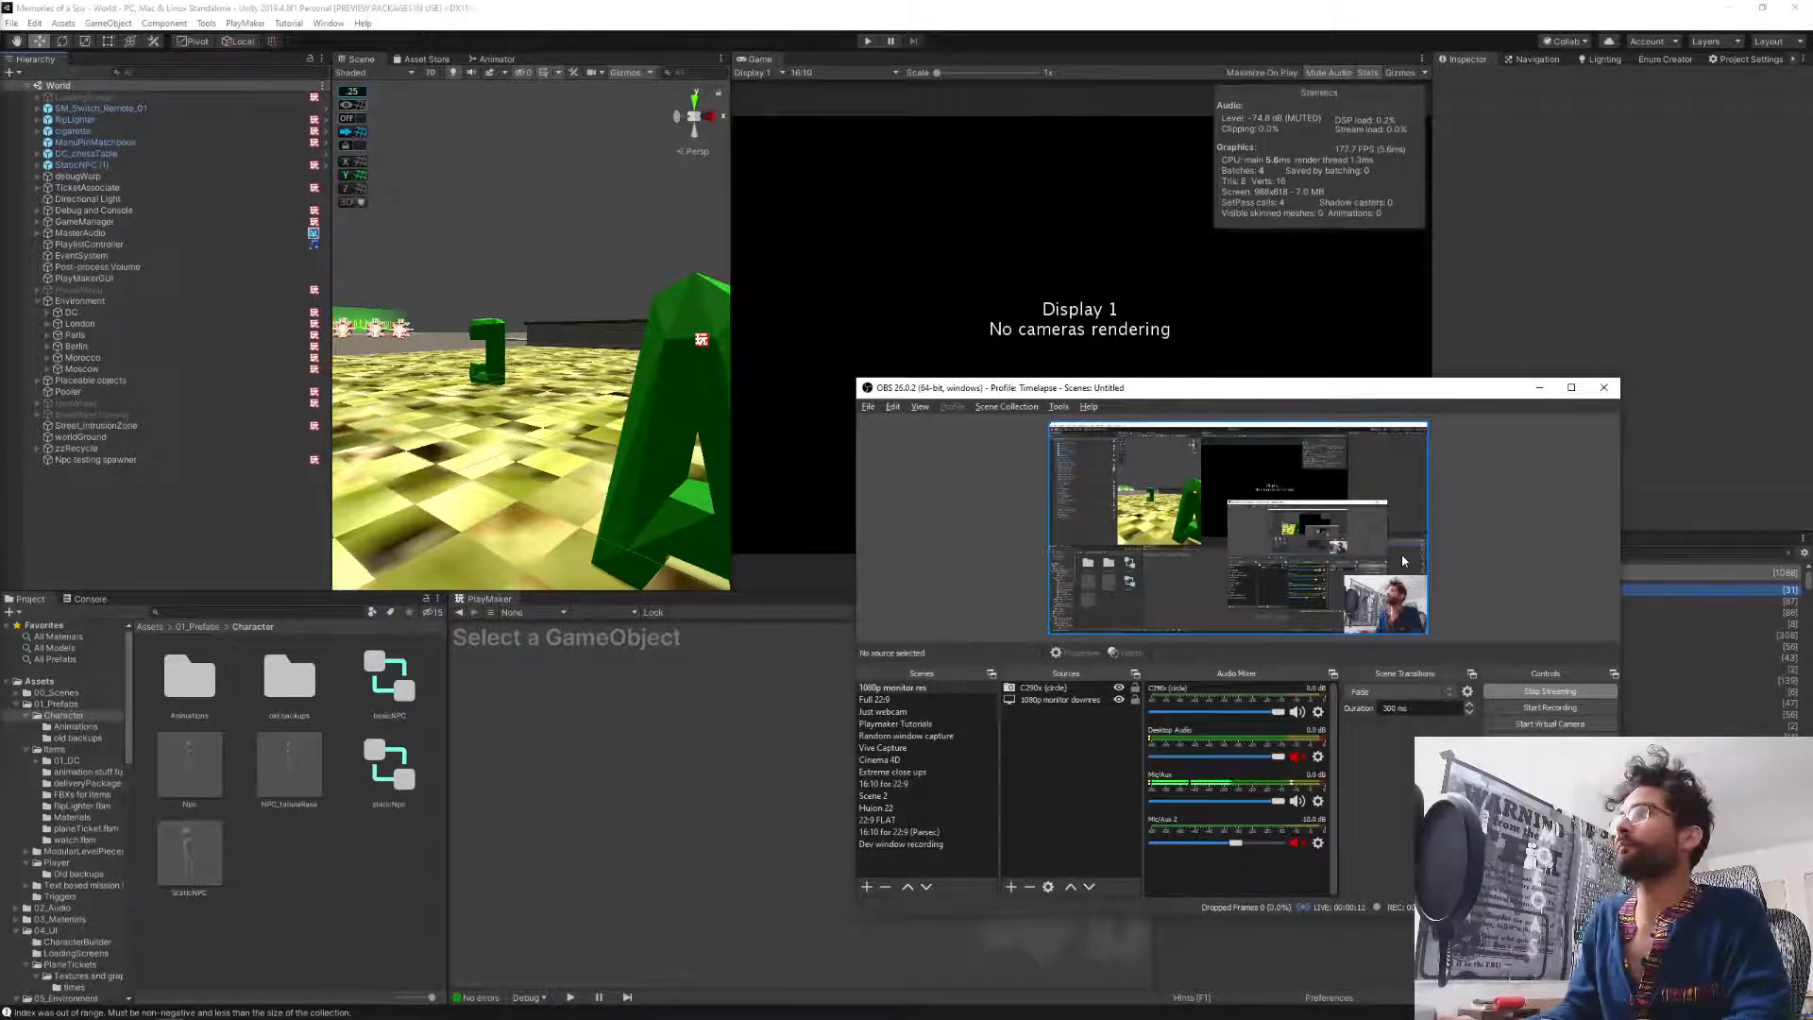
Switch to the Notepad assassination notes, shorten the window and place it over Unity's Game view.
key(alt+Tab)
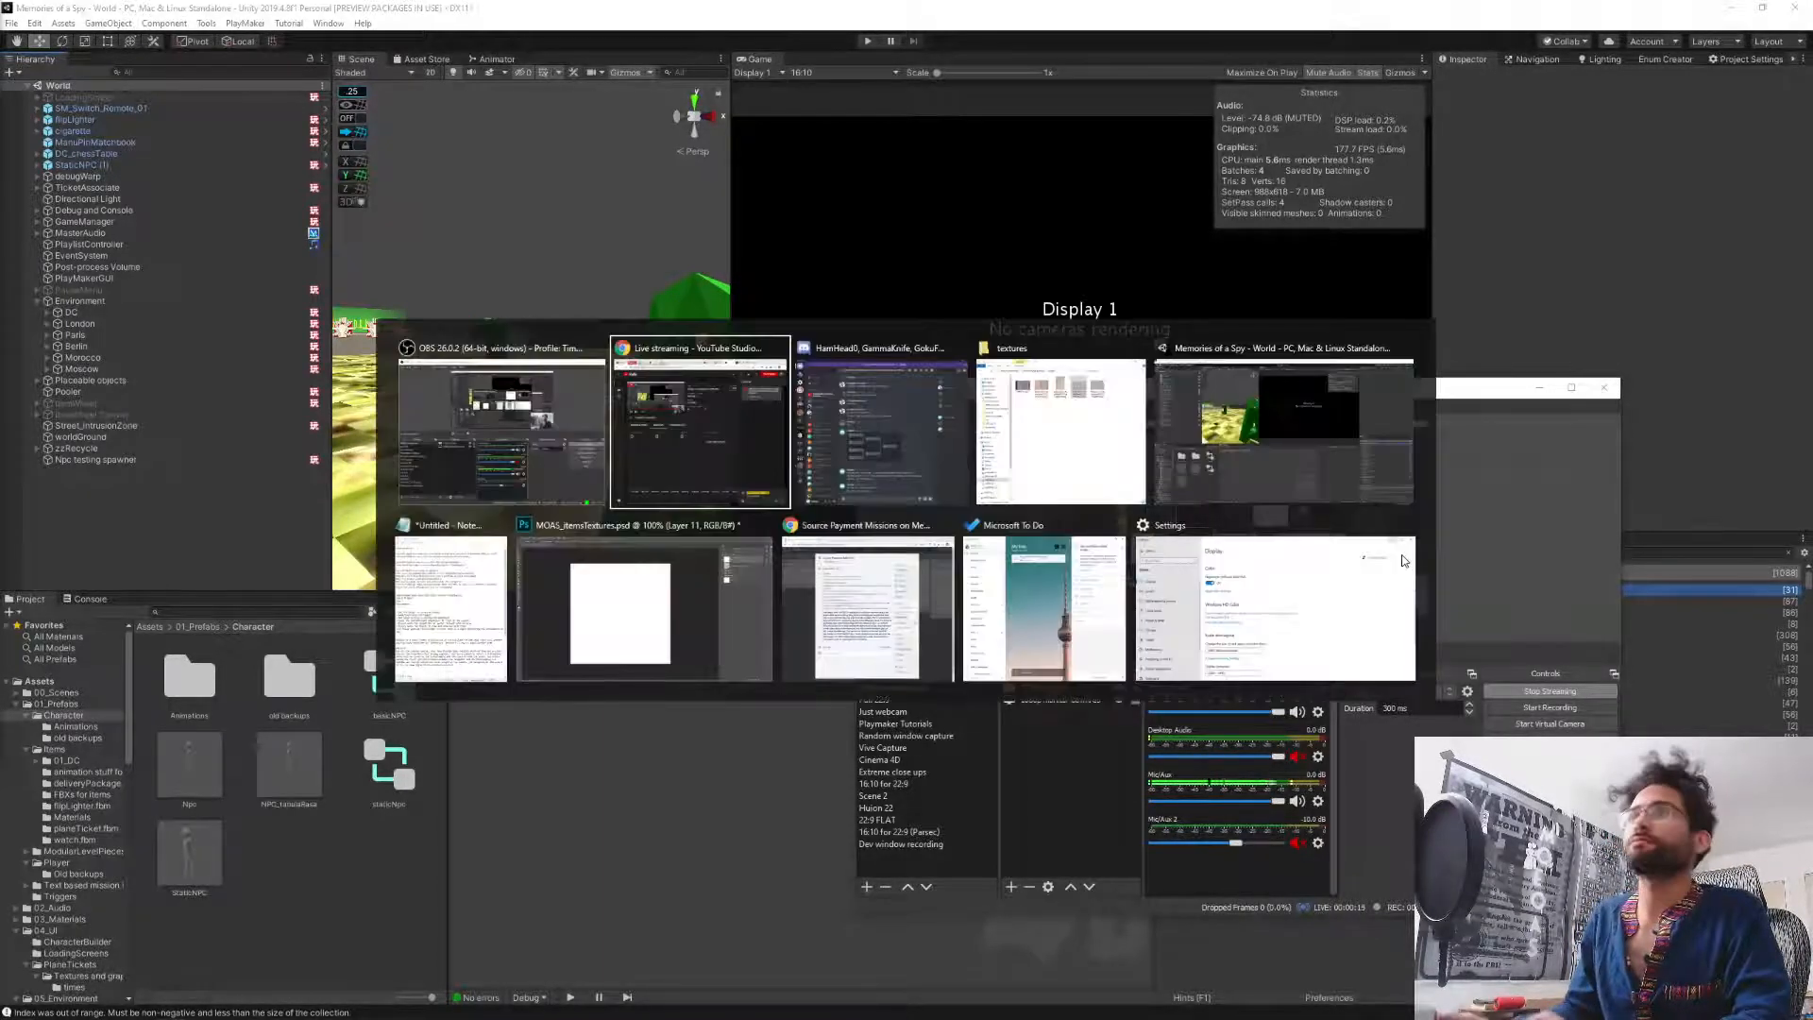
key(alt+Tab)
key(alt+Tab)
key(alt+Tab)
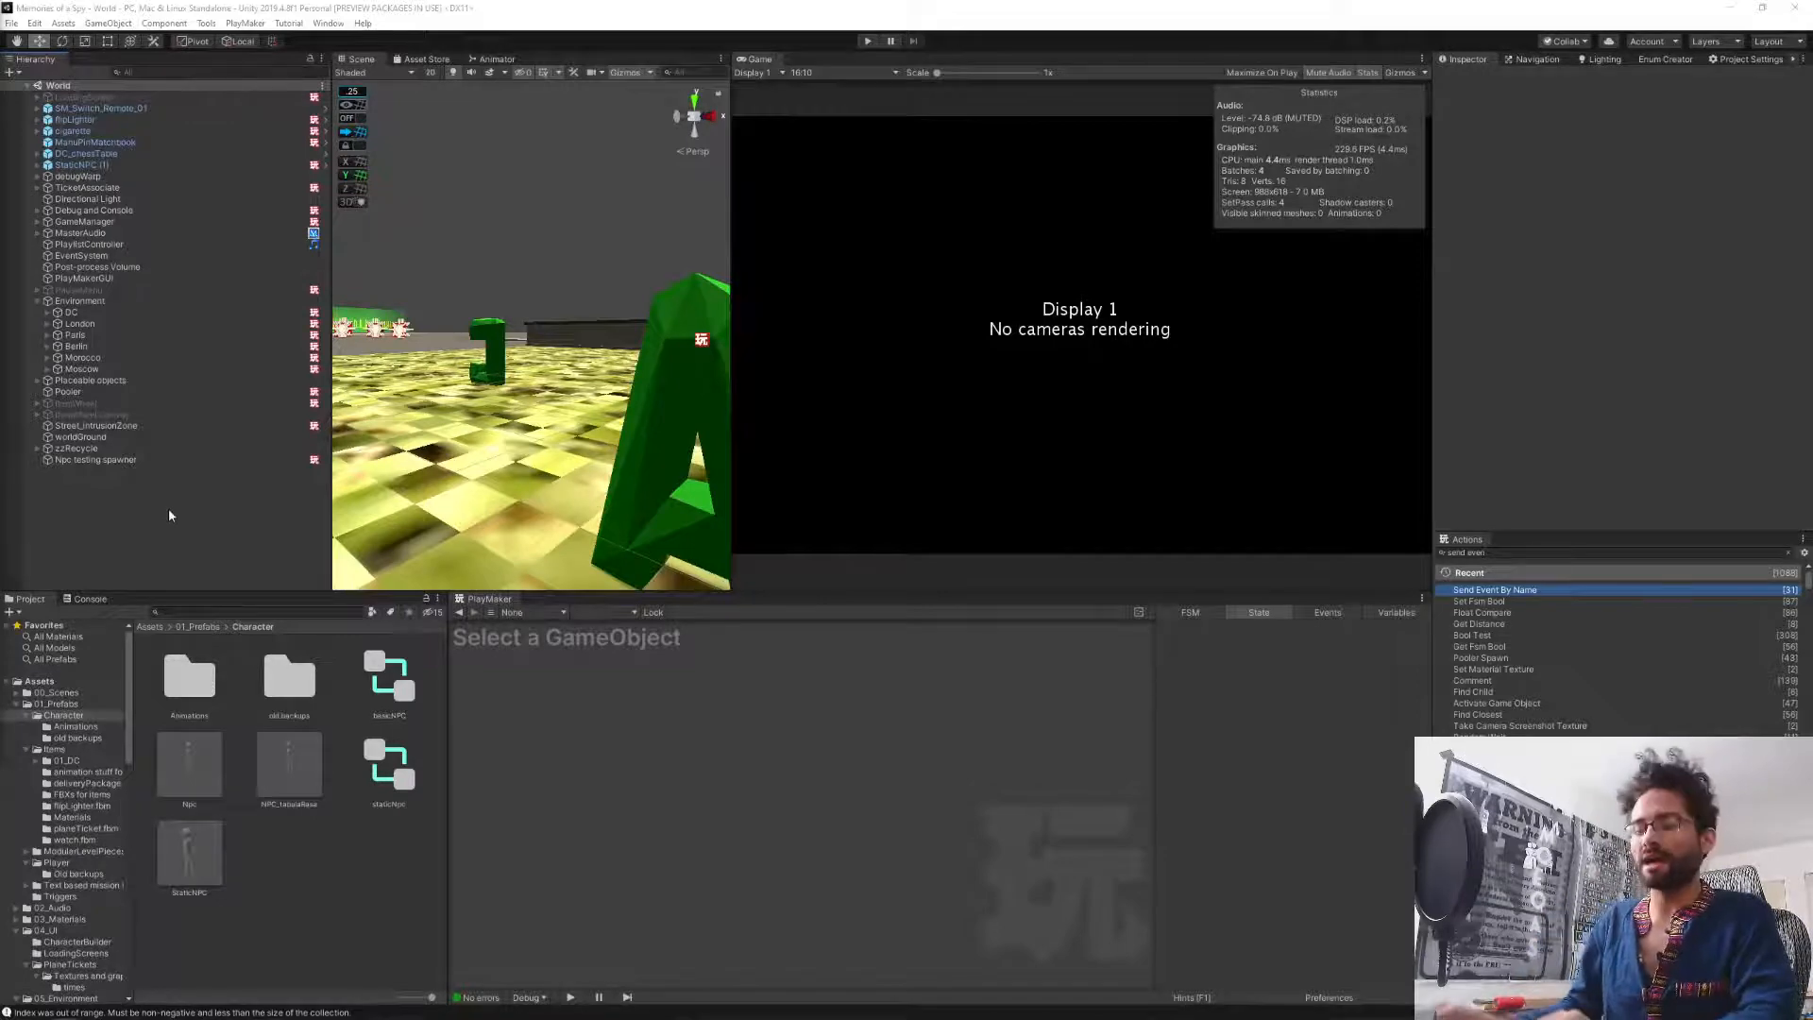
key(alt+Tab)
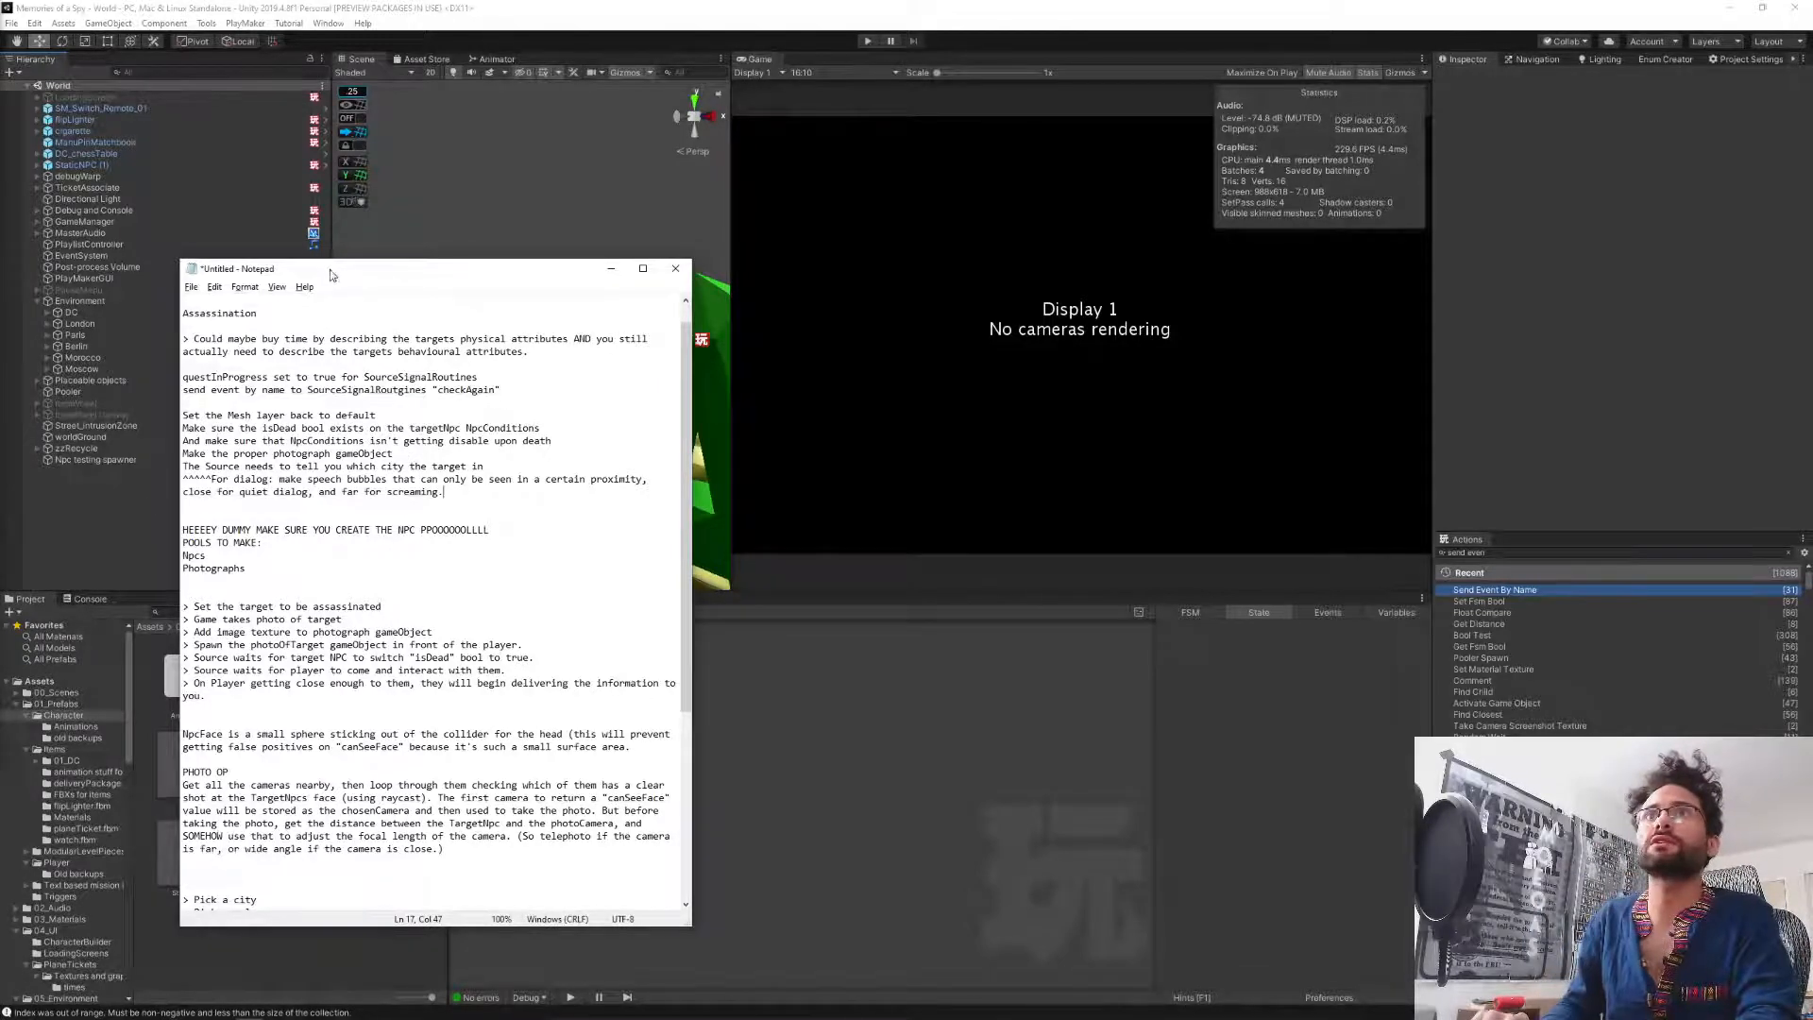
drag(327, 269, 825, 304)
drag(679, 295, 687, 660)
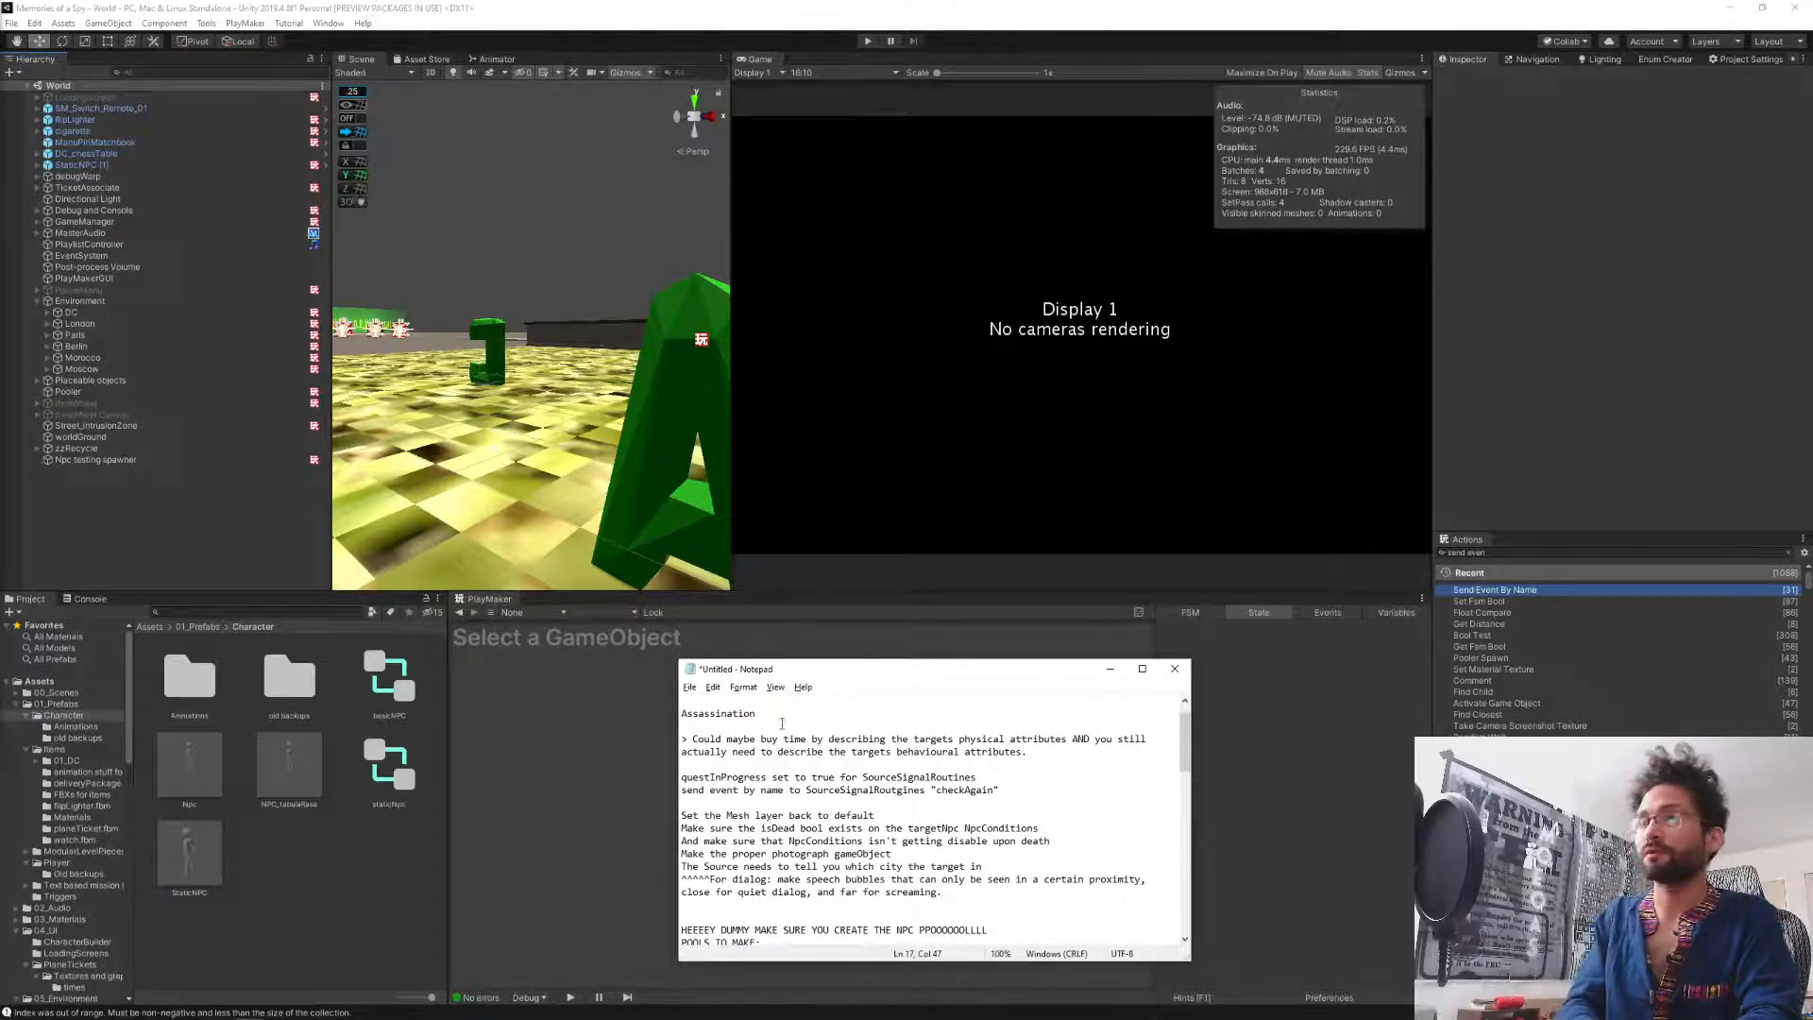
drag(814, 672, 963, 219)
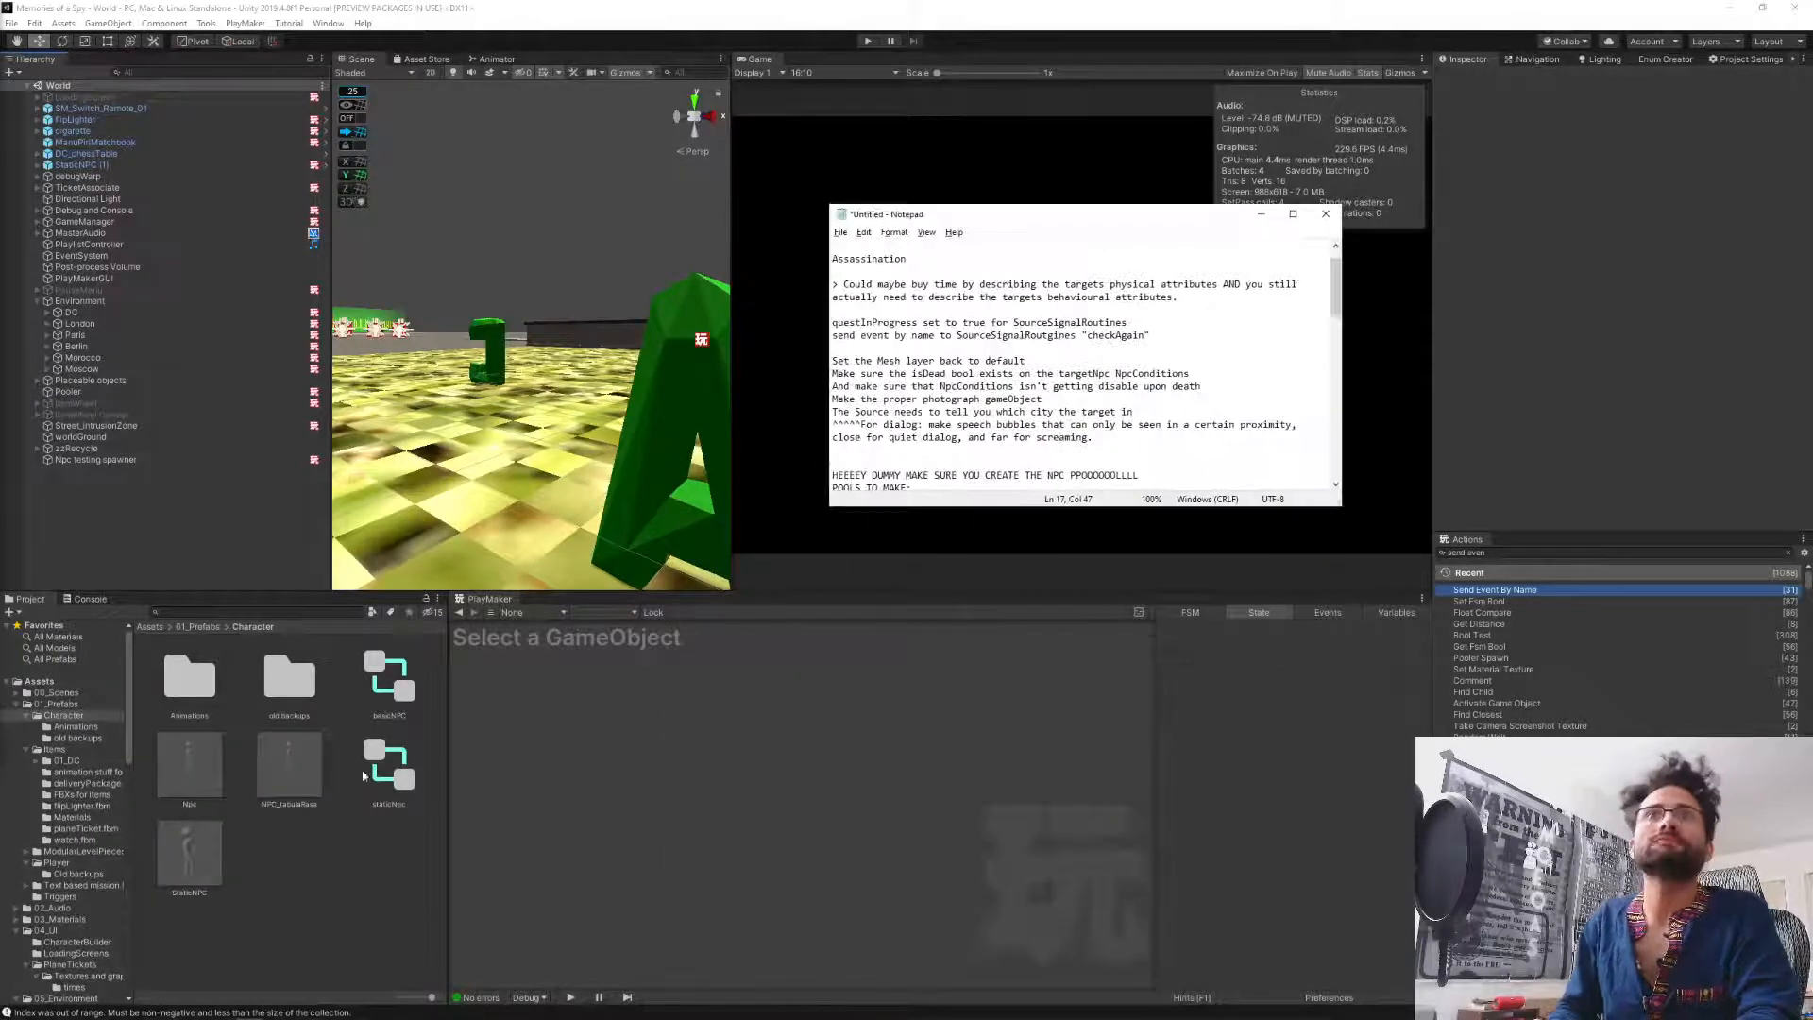
Open the Npc prefab for editing and display its DCQuests FSM.
click(201, 762)
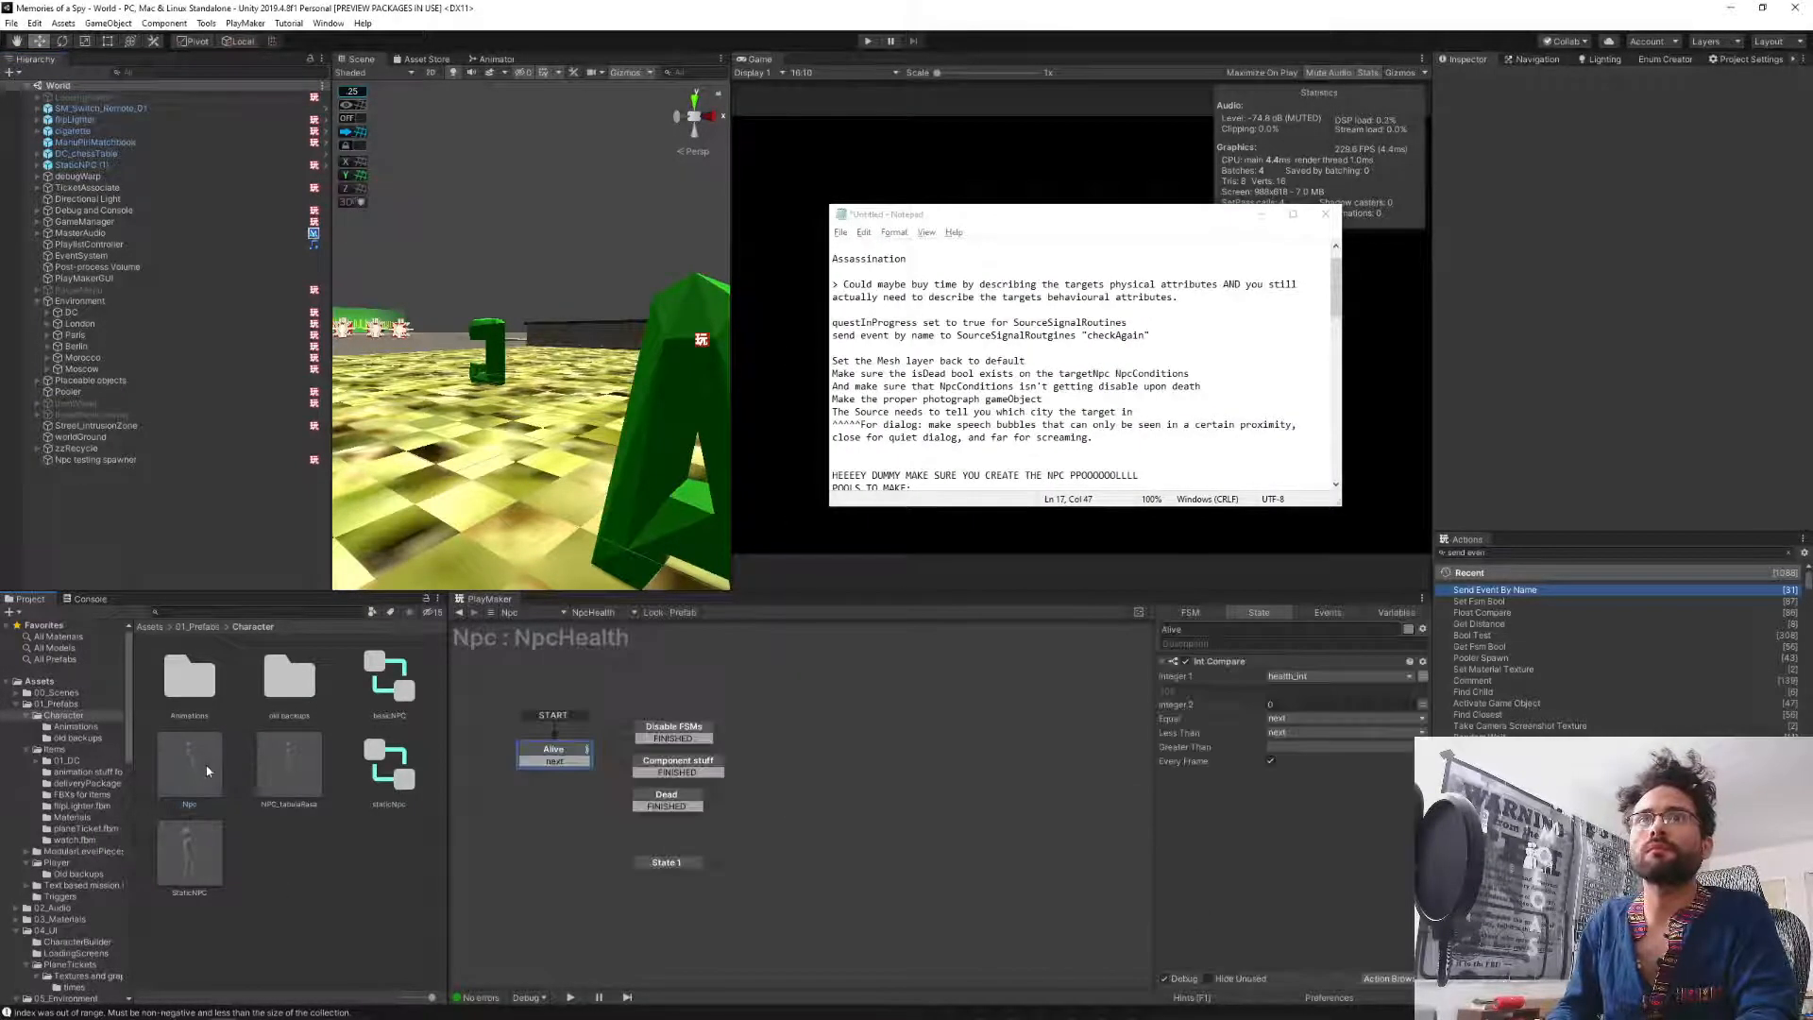
double_click(208, 772)
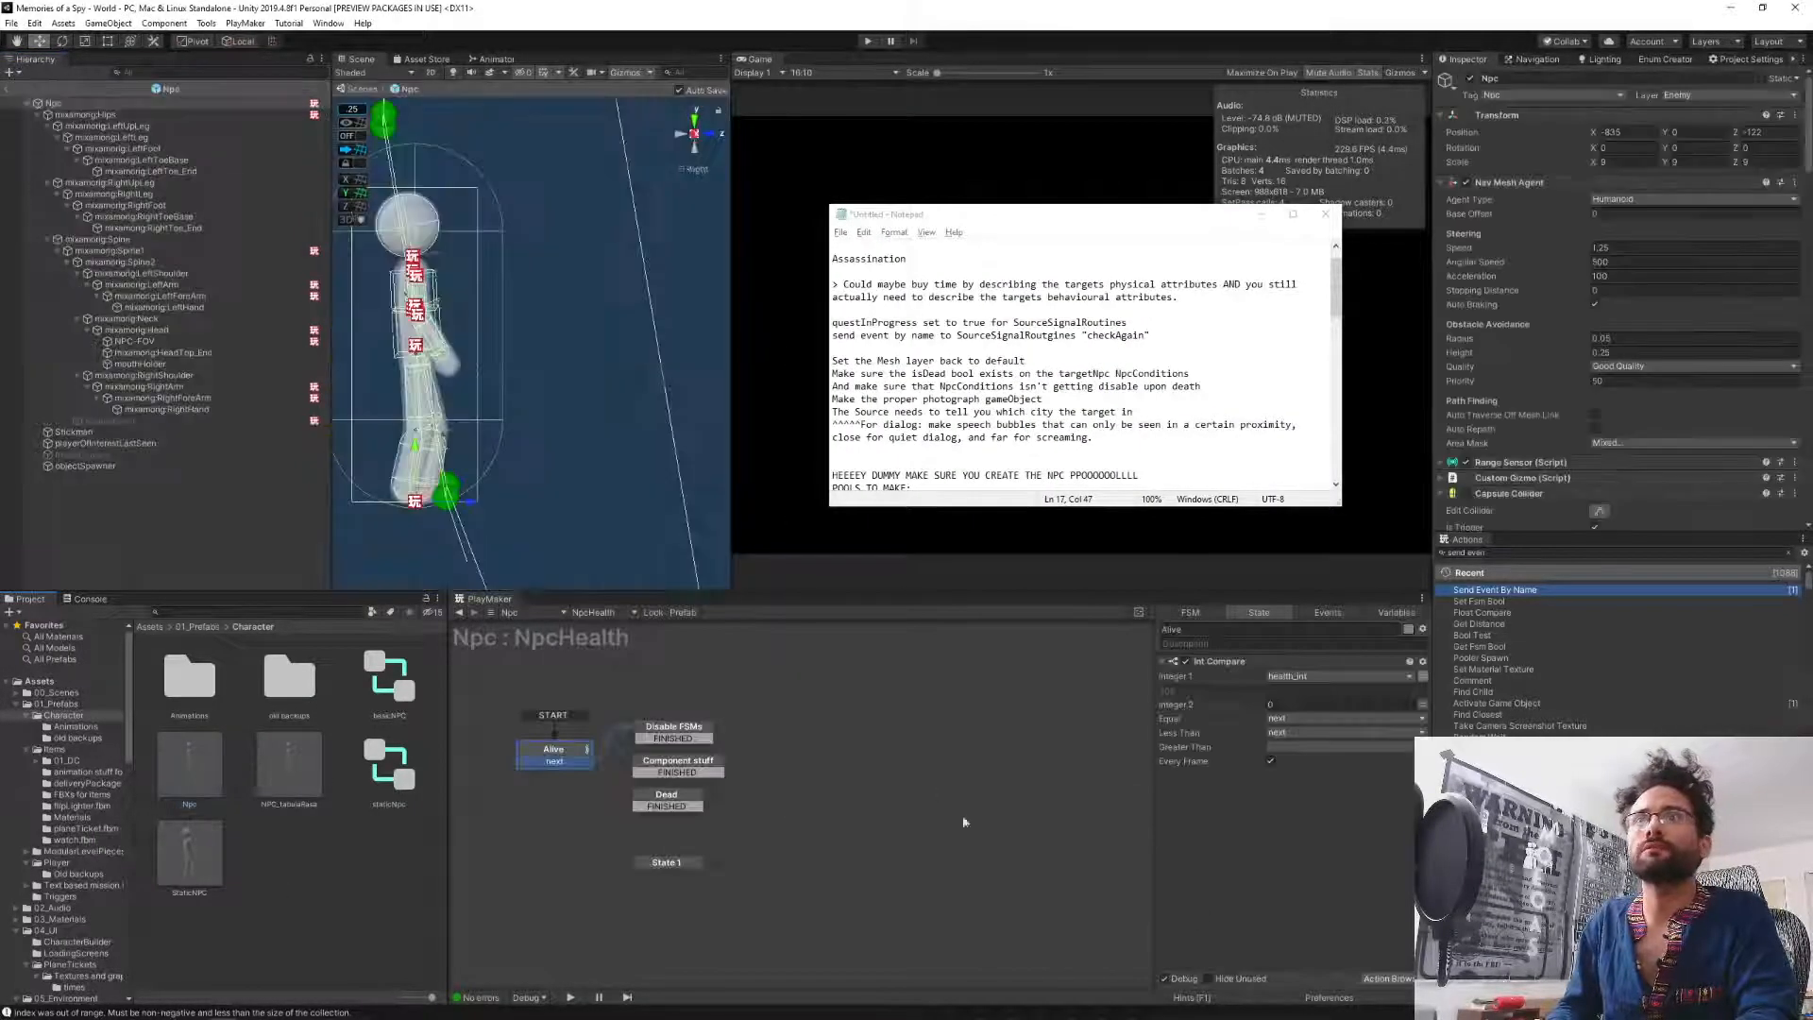
click(593, 614)
click(637, 676)
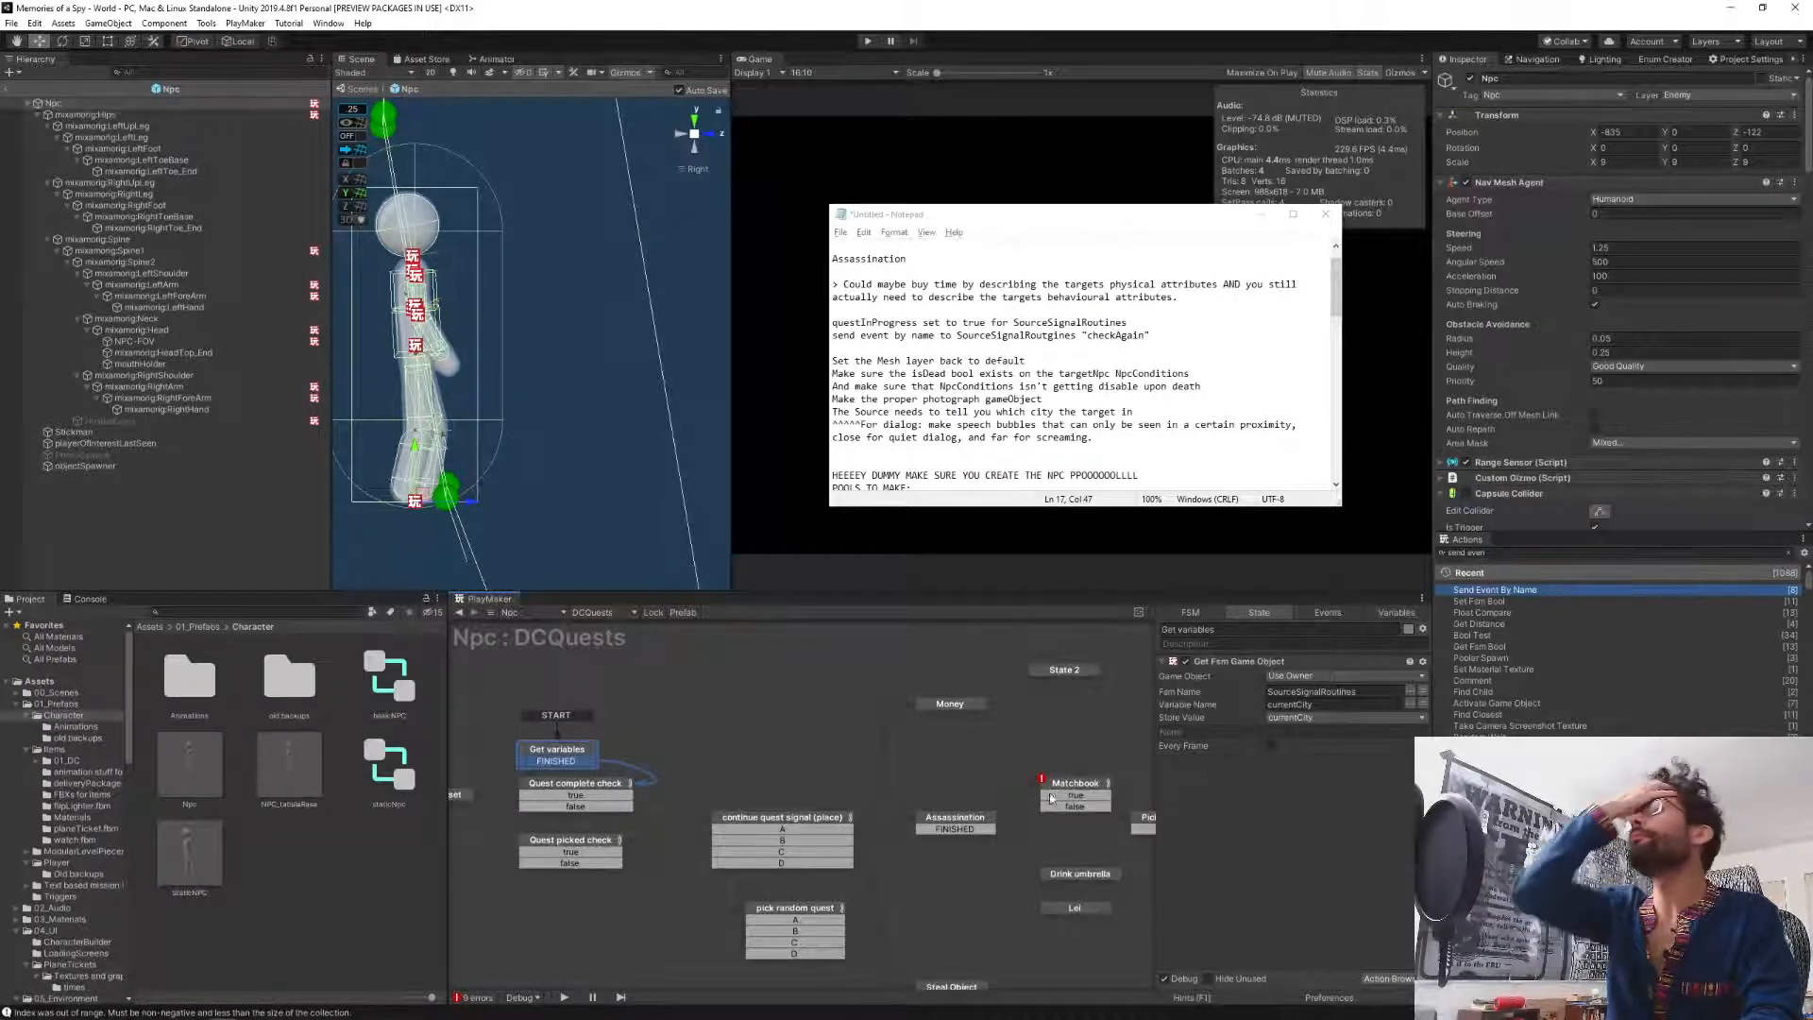
Rename the Matchbook state as "awaitingPayment check".
middle_drag(1077, 755, 819, 729)
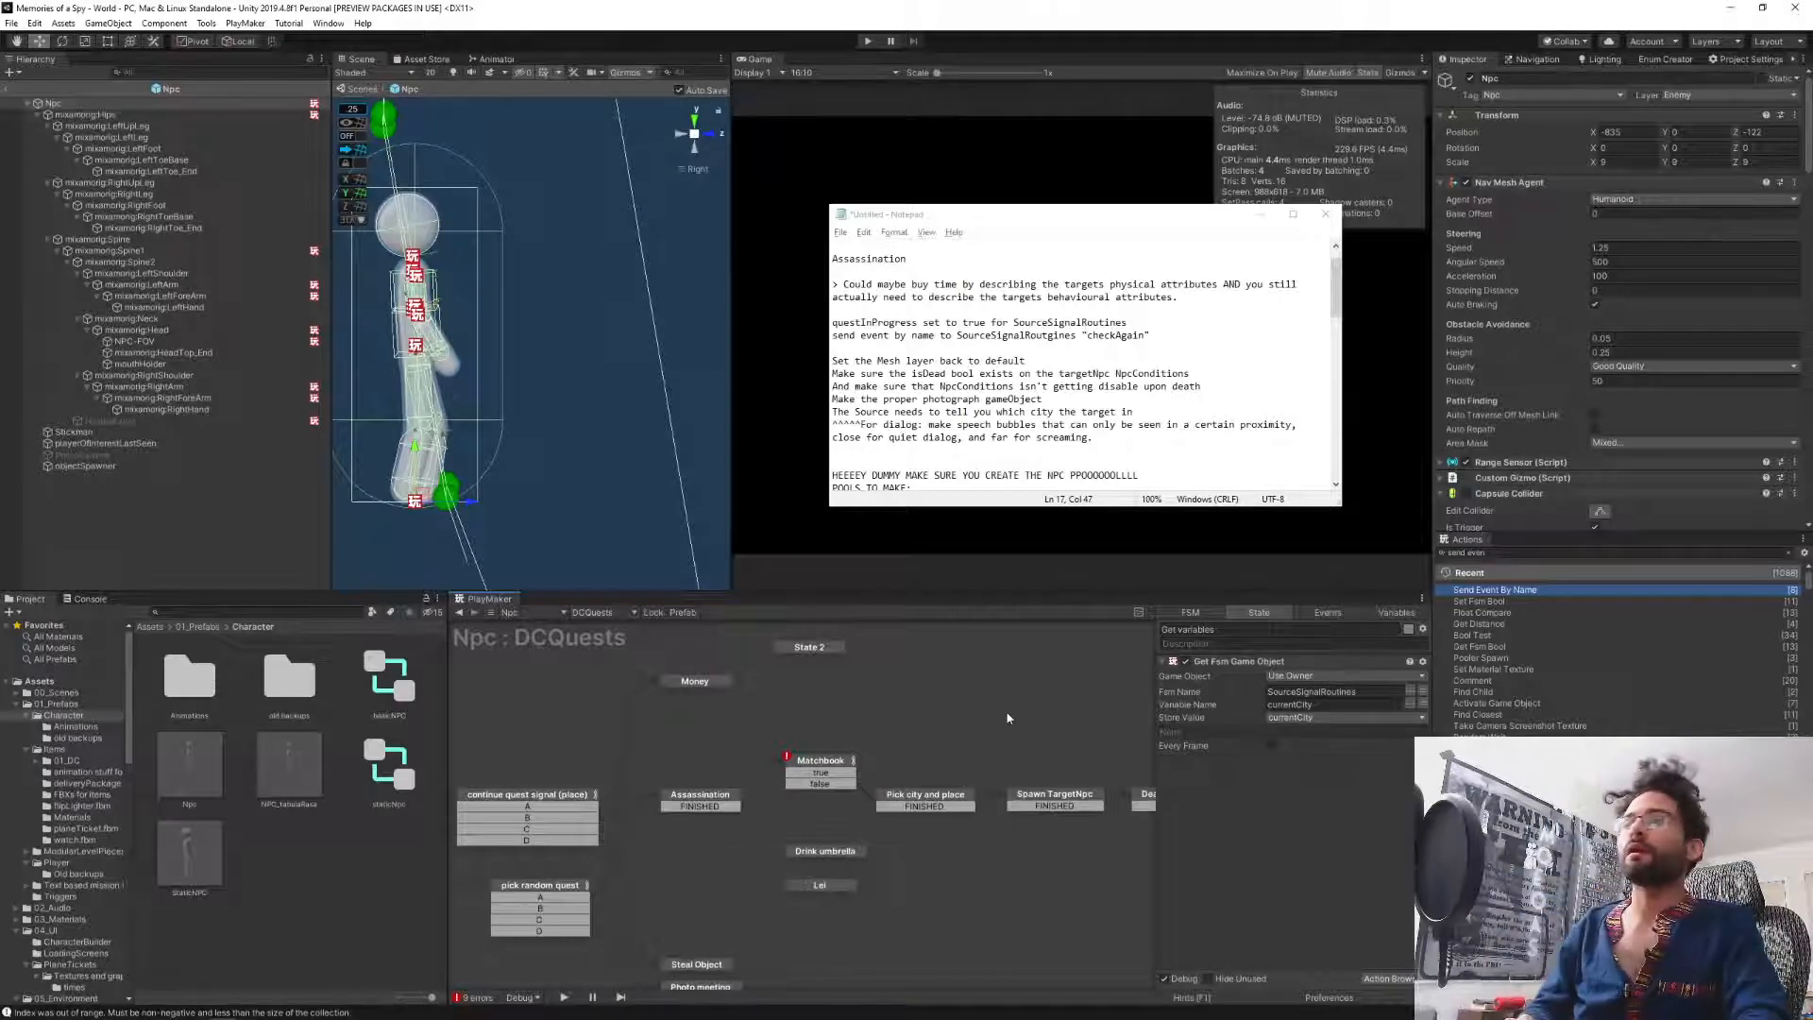
click(827, 762)
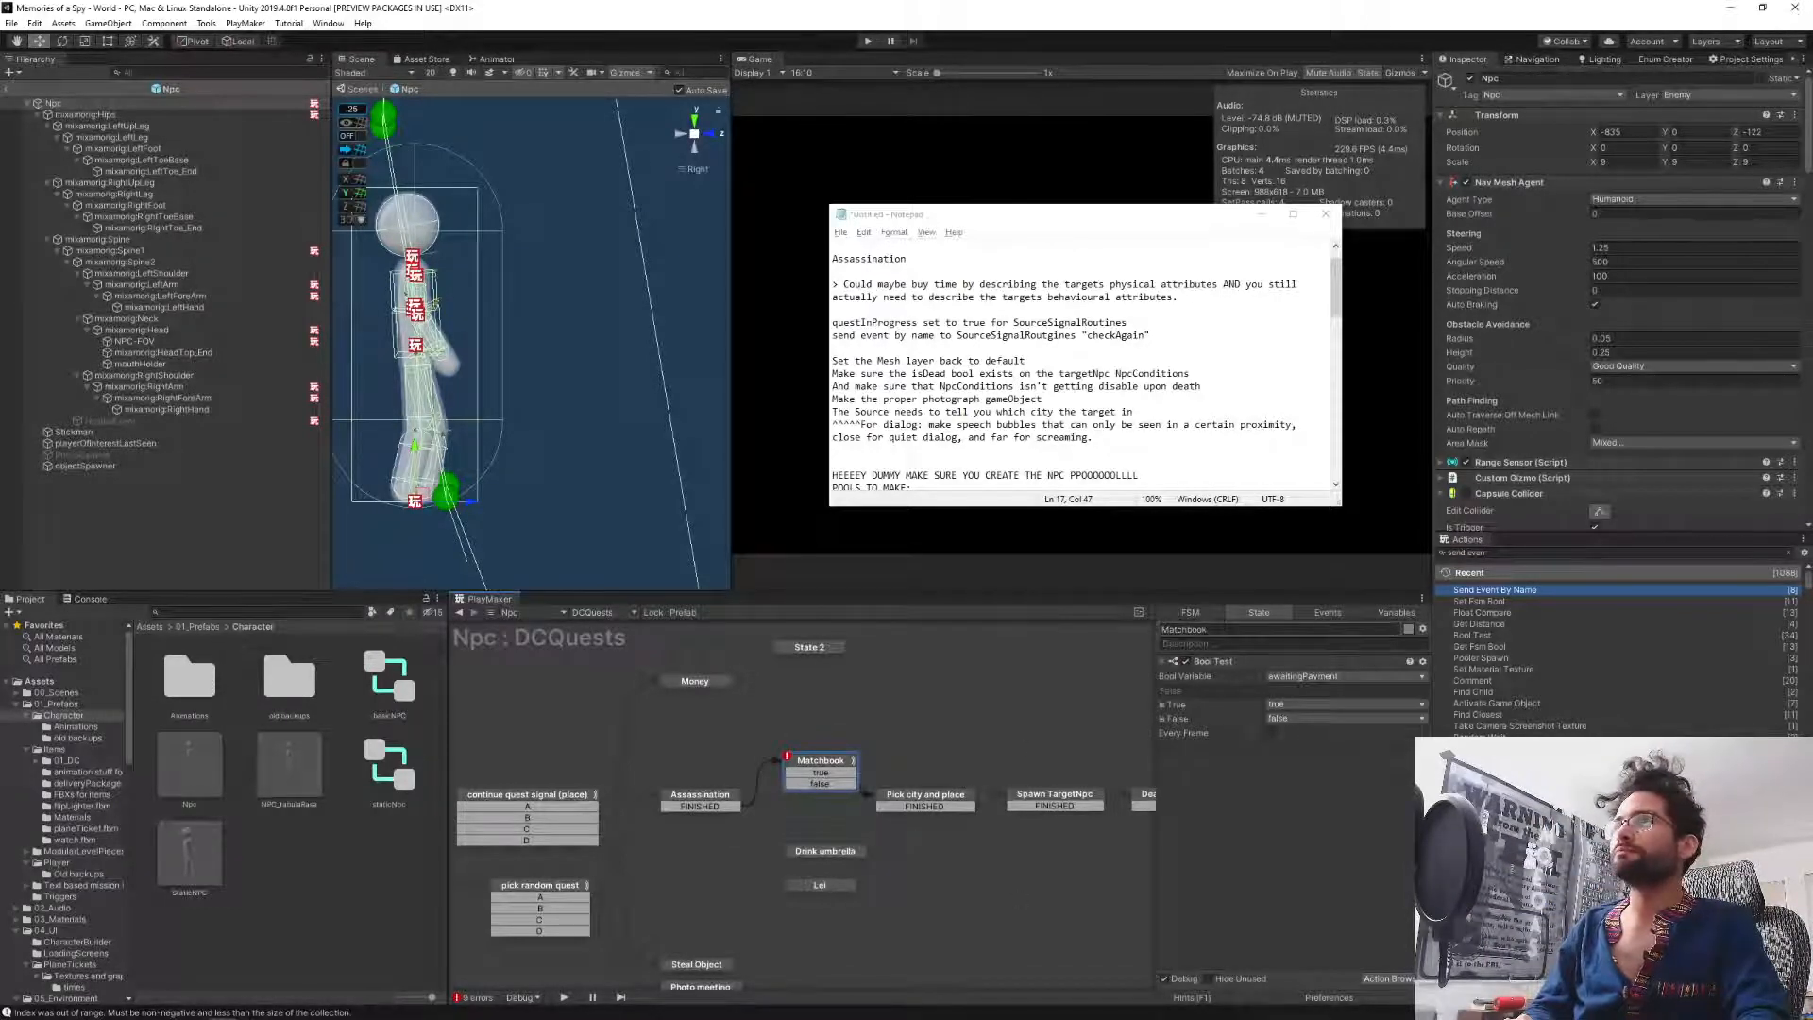
click(1230, 629)
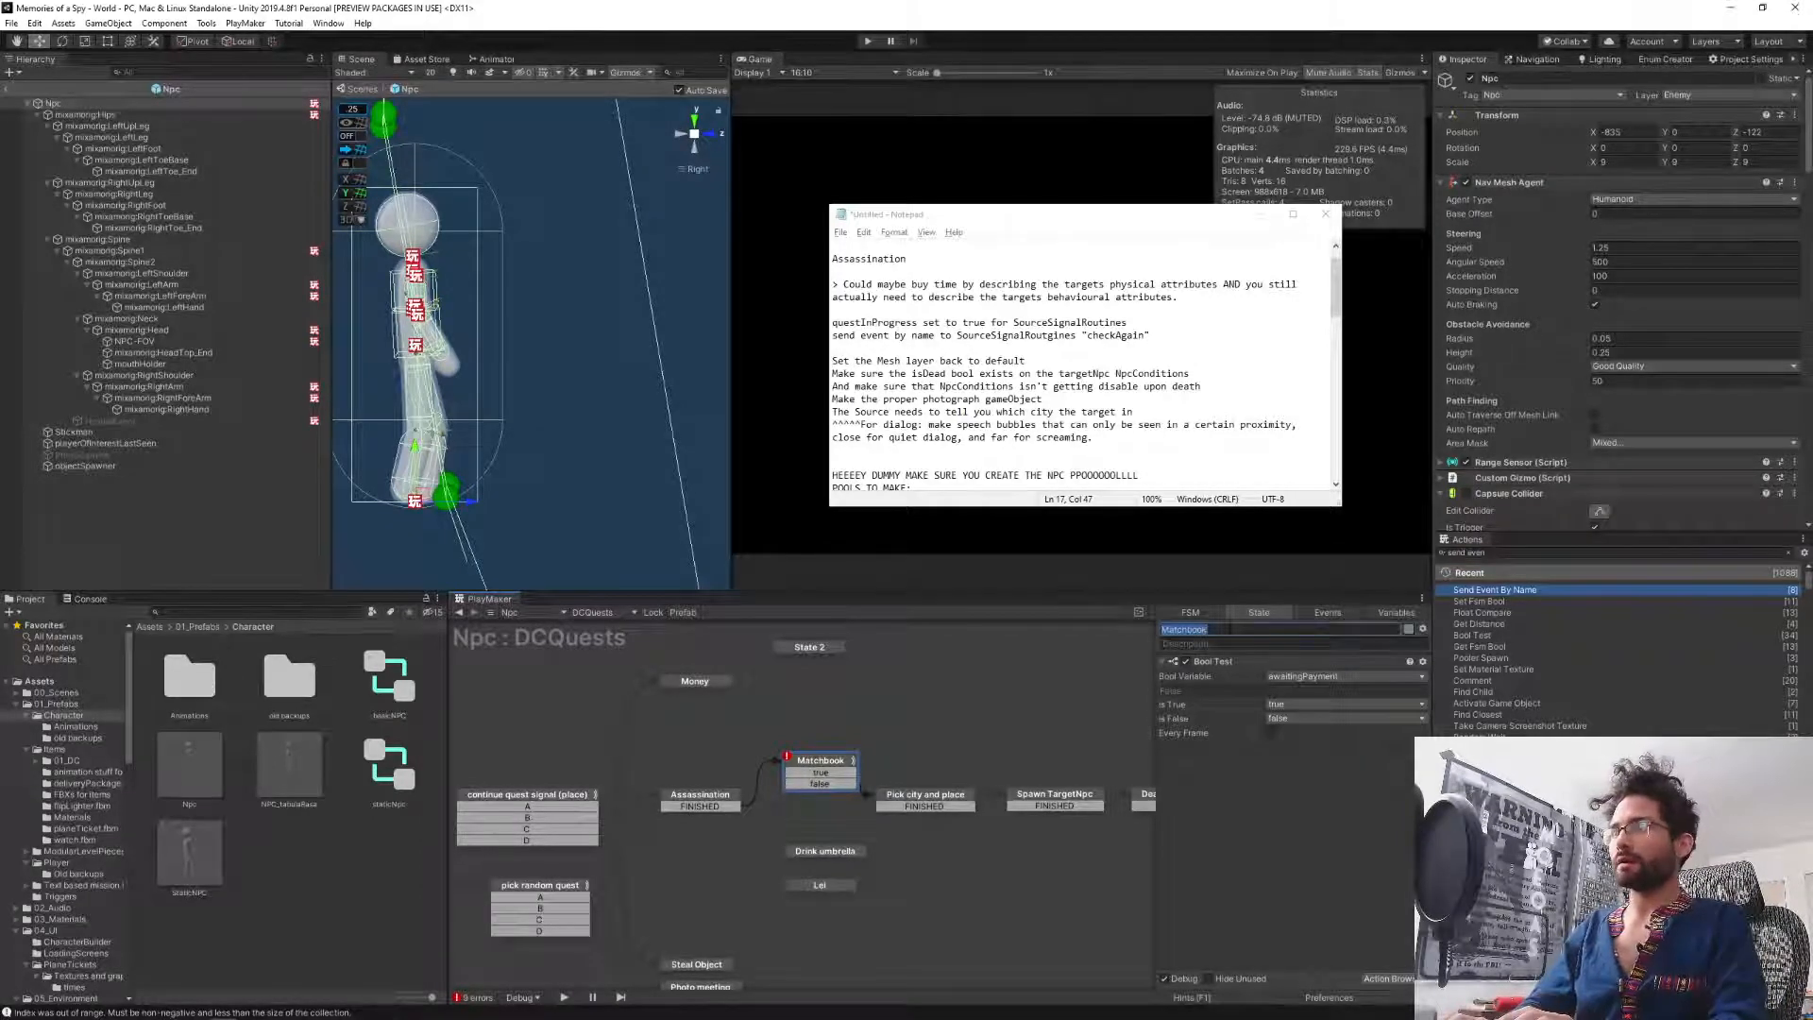
text(awai)
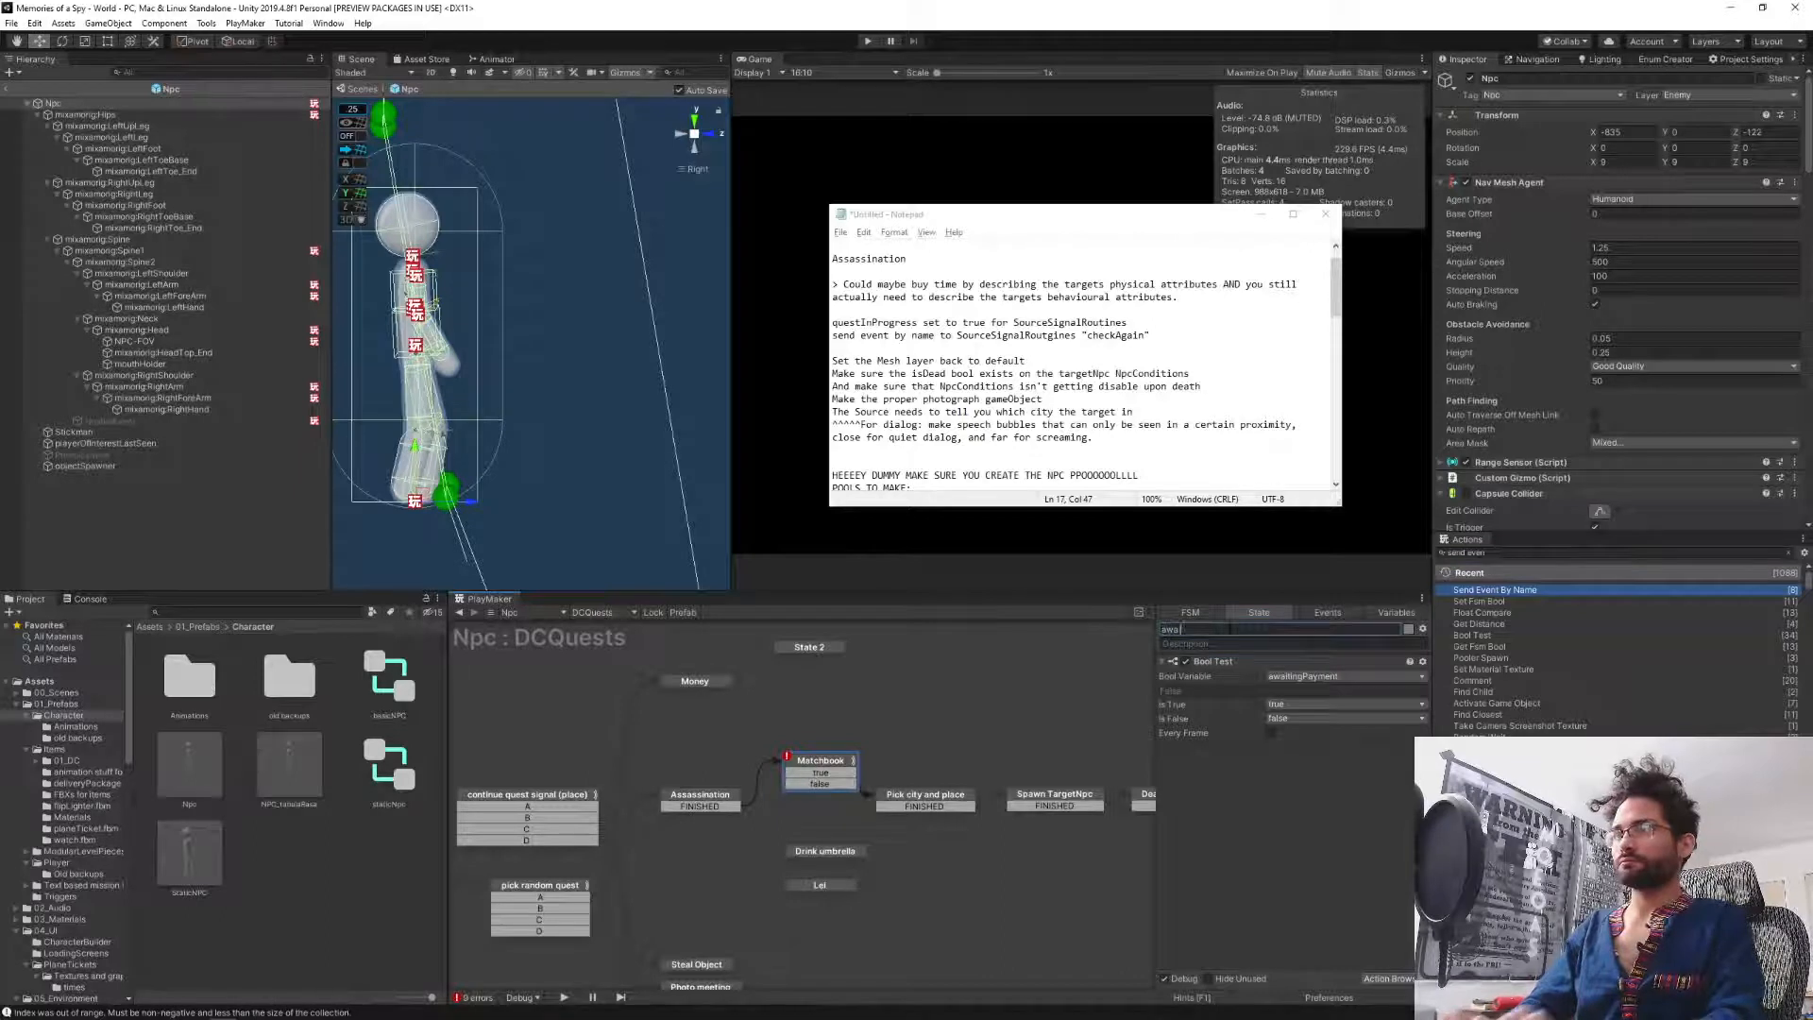
text(tingPayment ch)
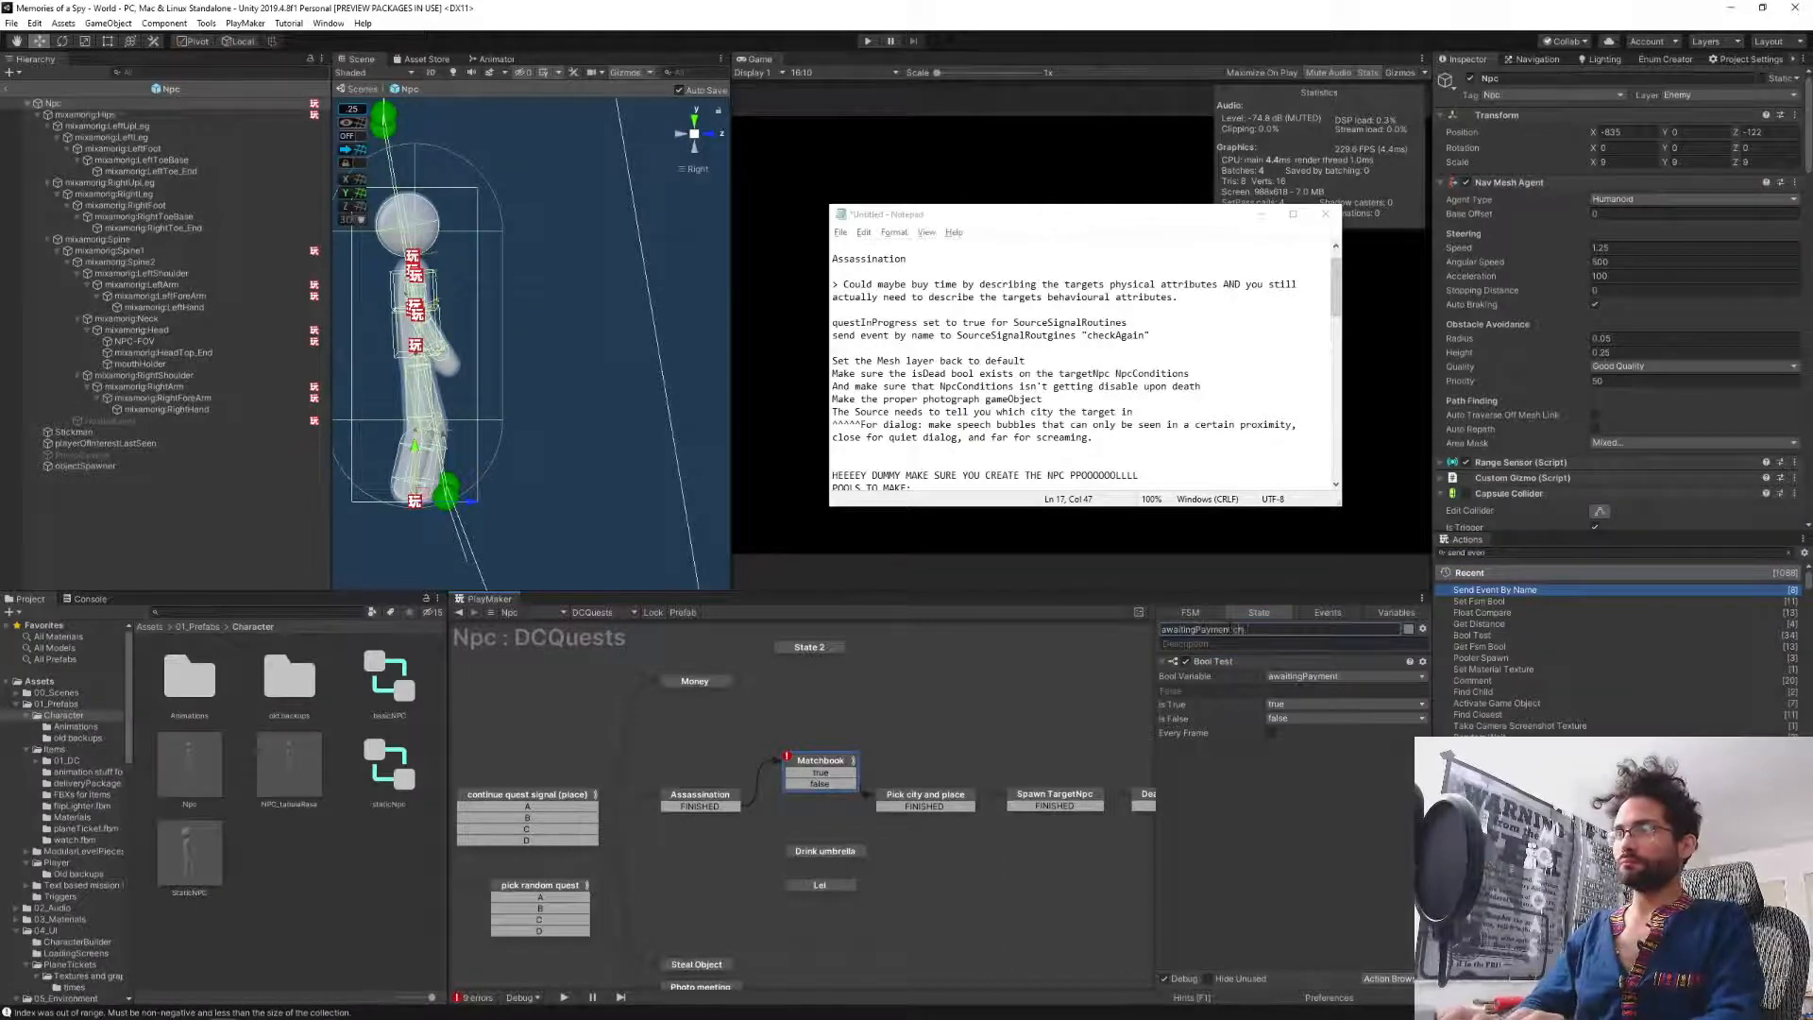
text(eck)
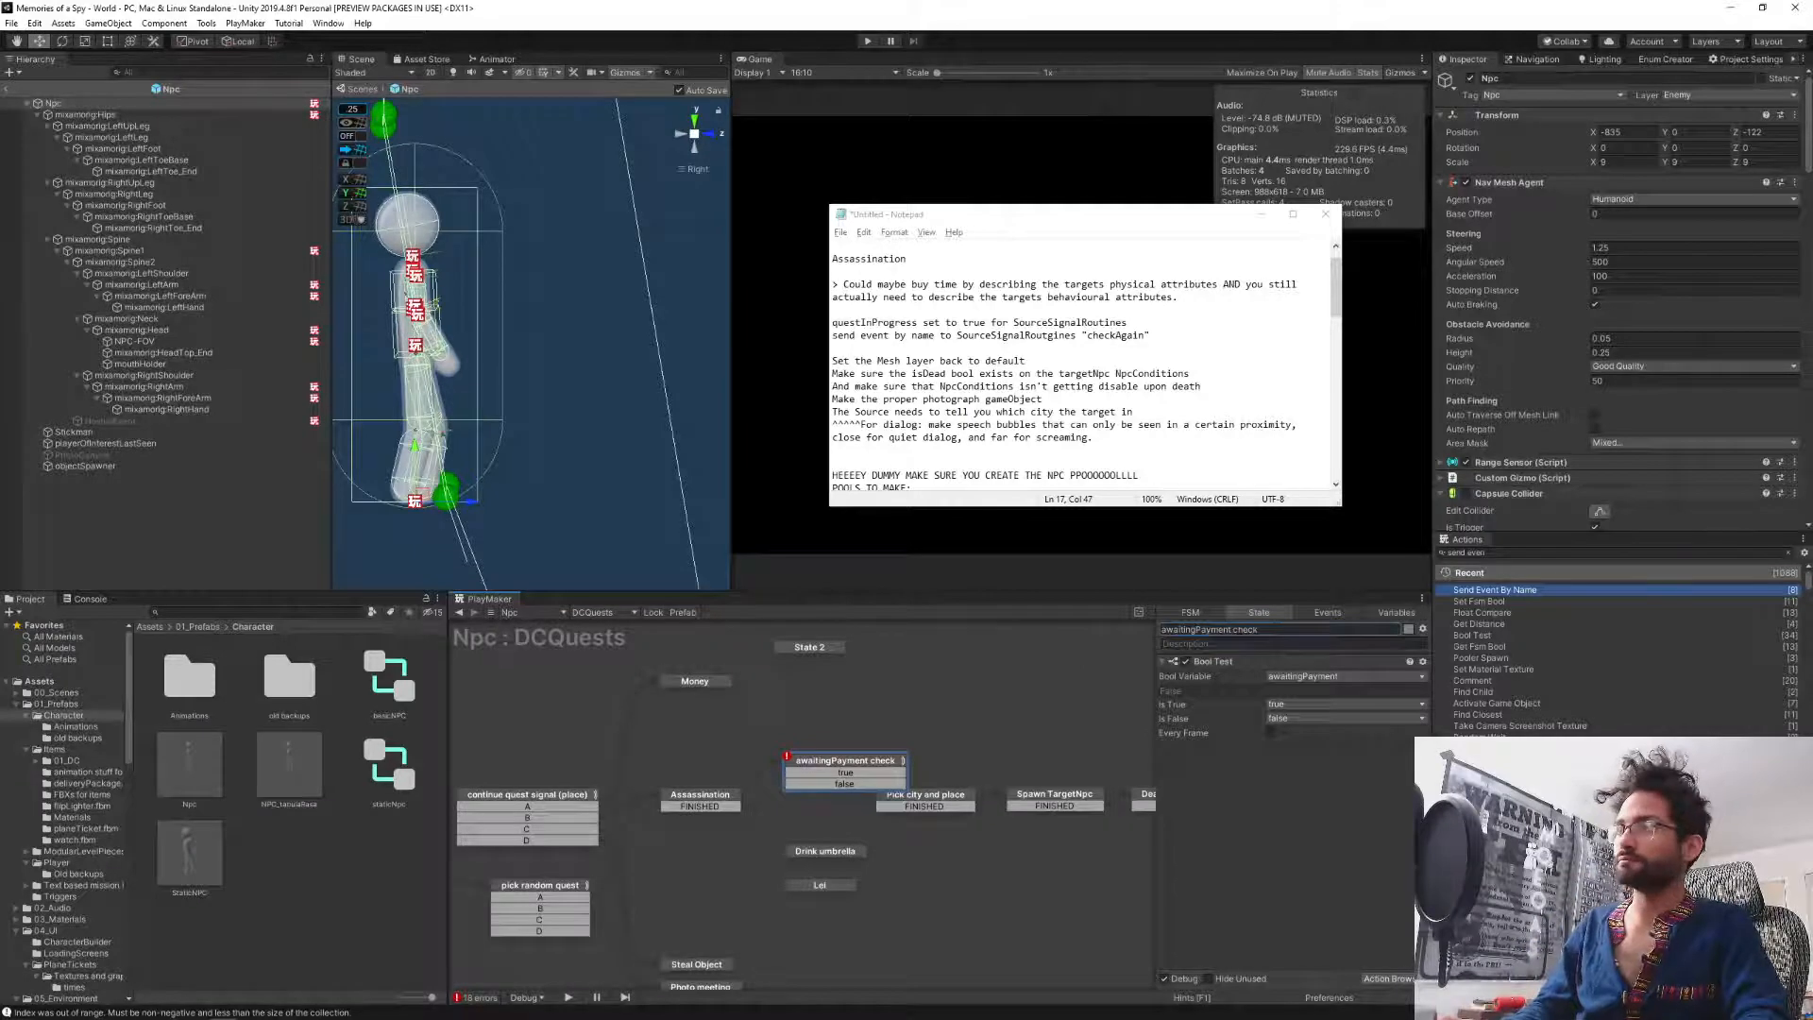
Rename the state that tests the awaitingPayment bool as "skip or start".
drag(1276, 629, 1131, 636)
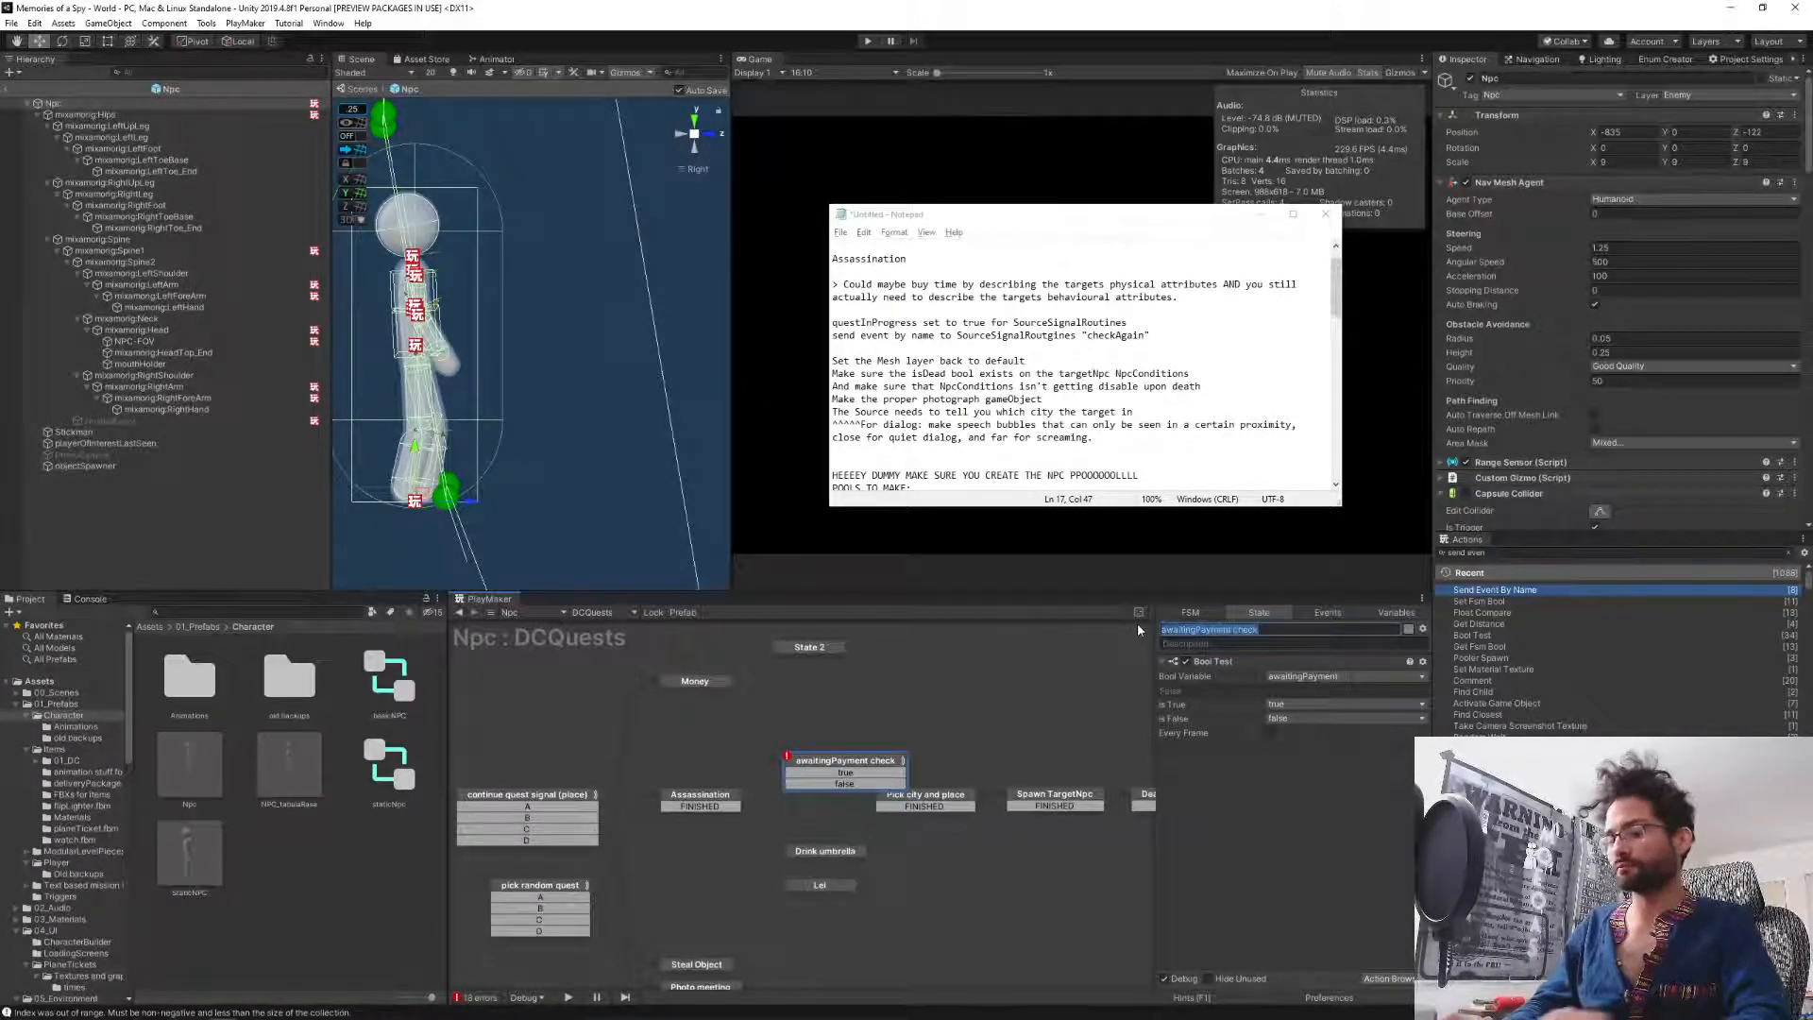
text(skip or start)
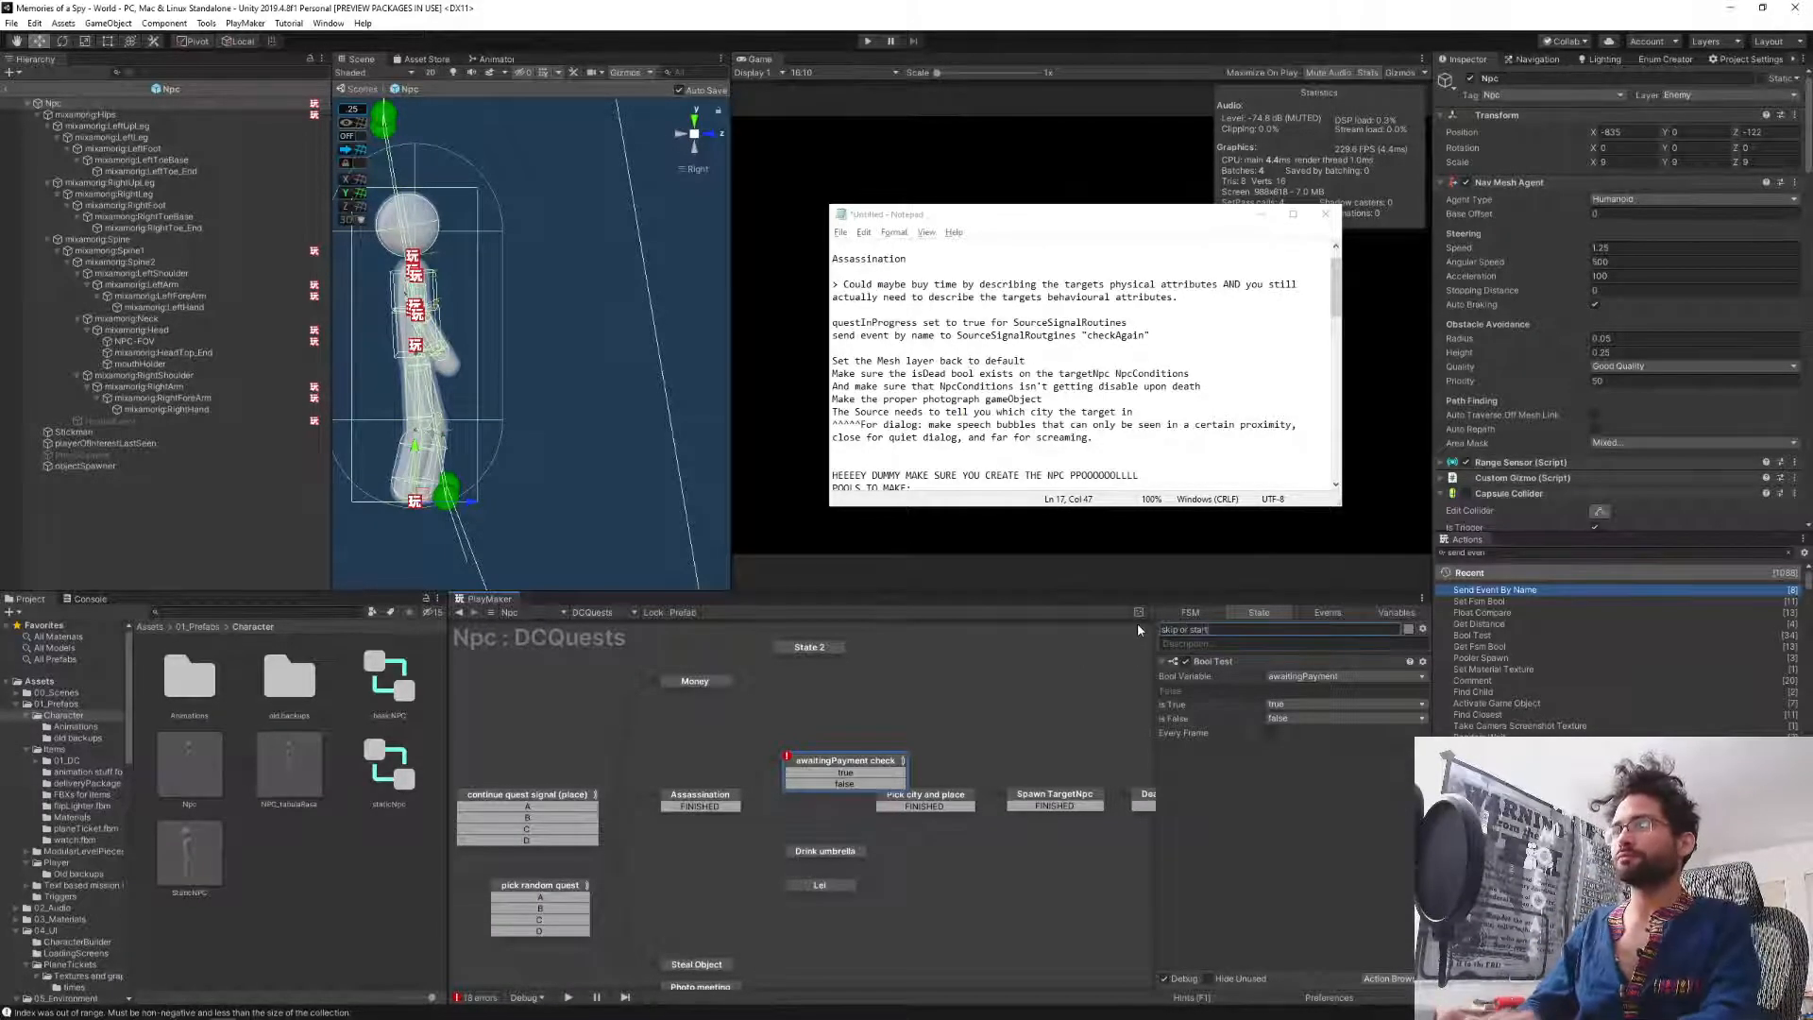
key(Return)
Raise State 1 slightly after Wait for death and rename it "Wait for player to return".
middle_drag(934, 729, 744, 703)
mouse_move(917, 698)
middle_down()
mouse_move(766, 713)
mouse_move(791, 737)
mouse_move(738, 733)
mouse_move(911, 712)
mouse_move(575, 728)
middle_up()
middle_drag(1024, 725, 834, 722)
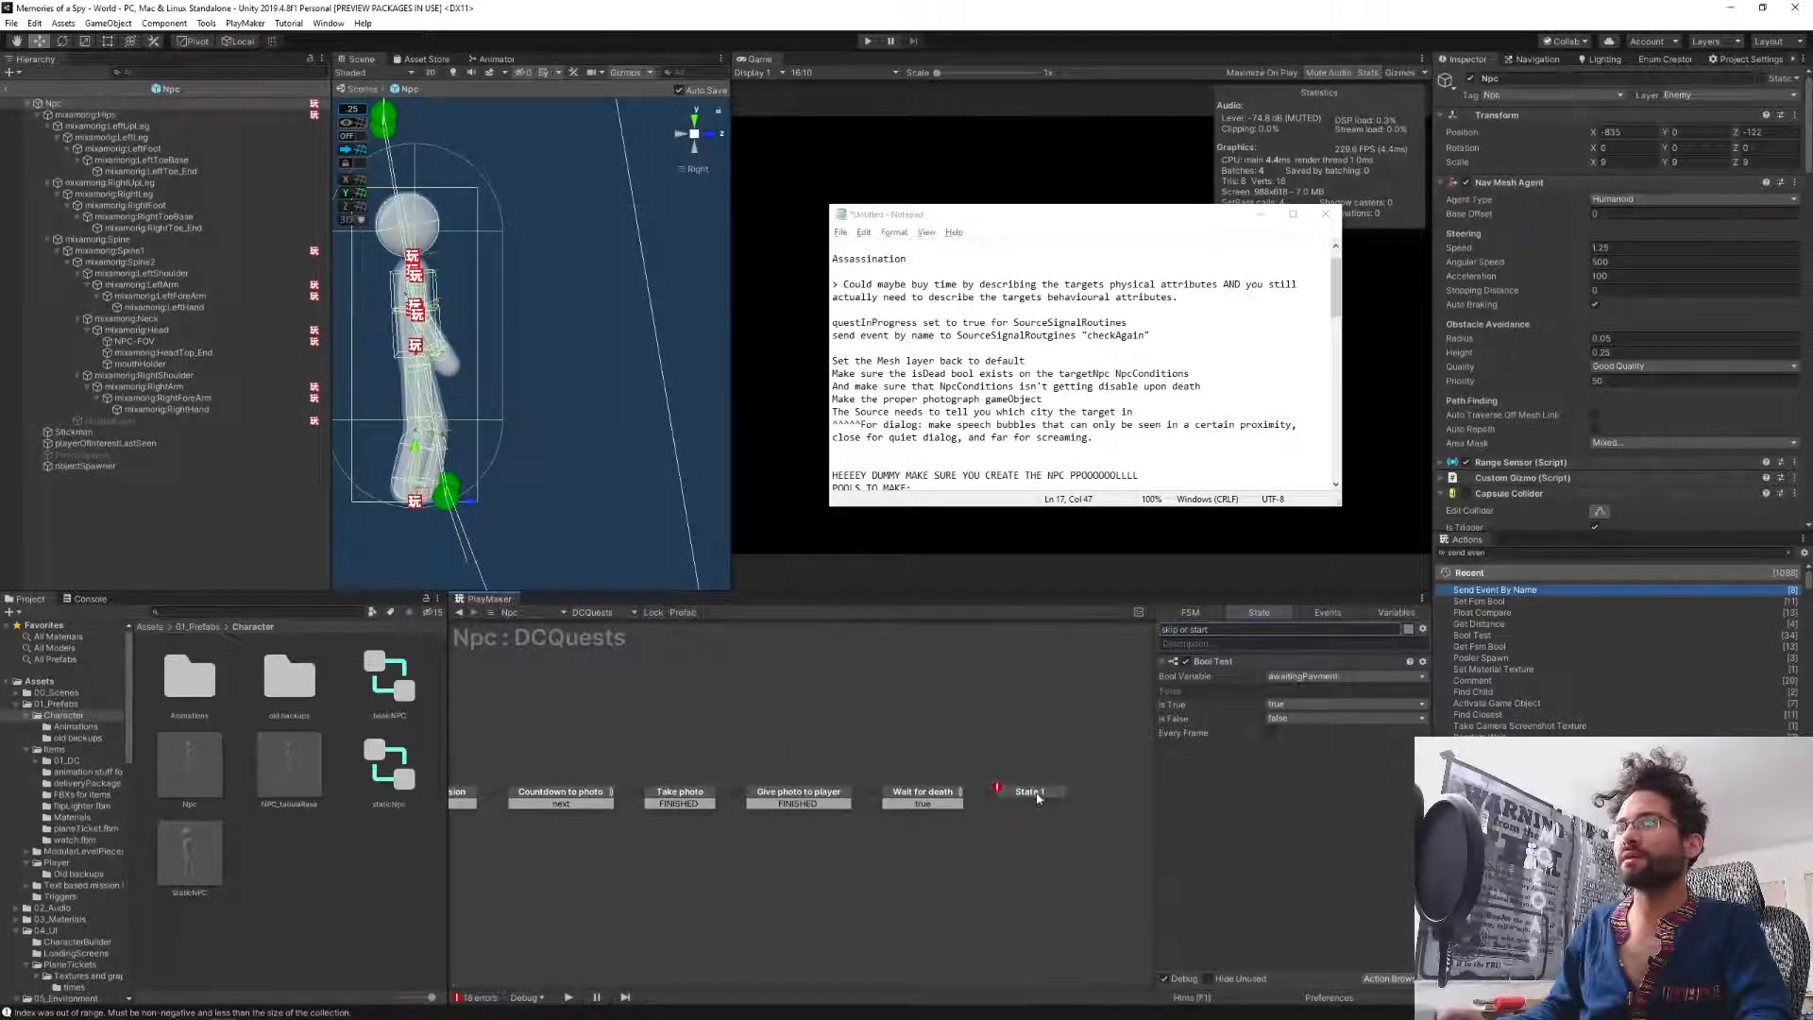
drag(1041, 796, 1040, 774)
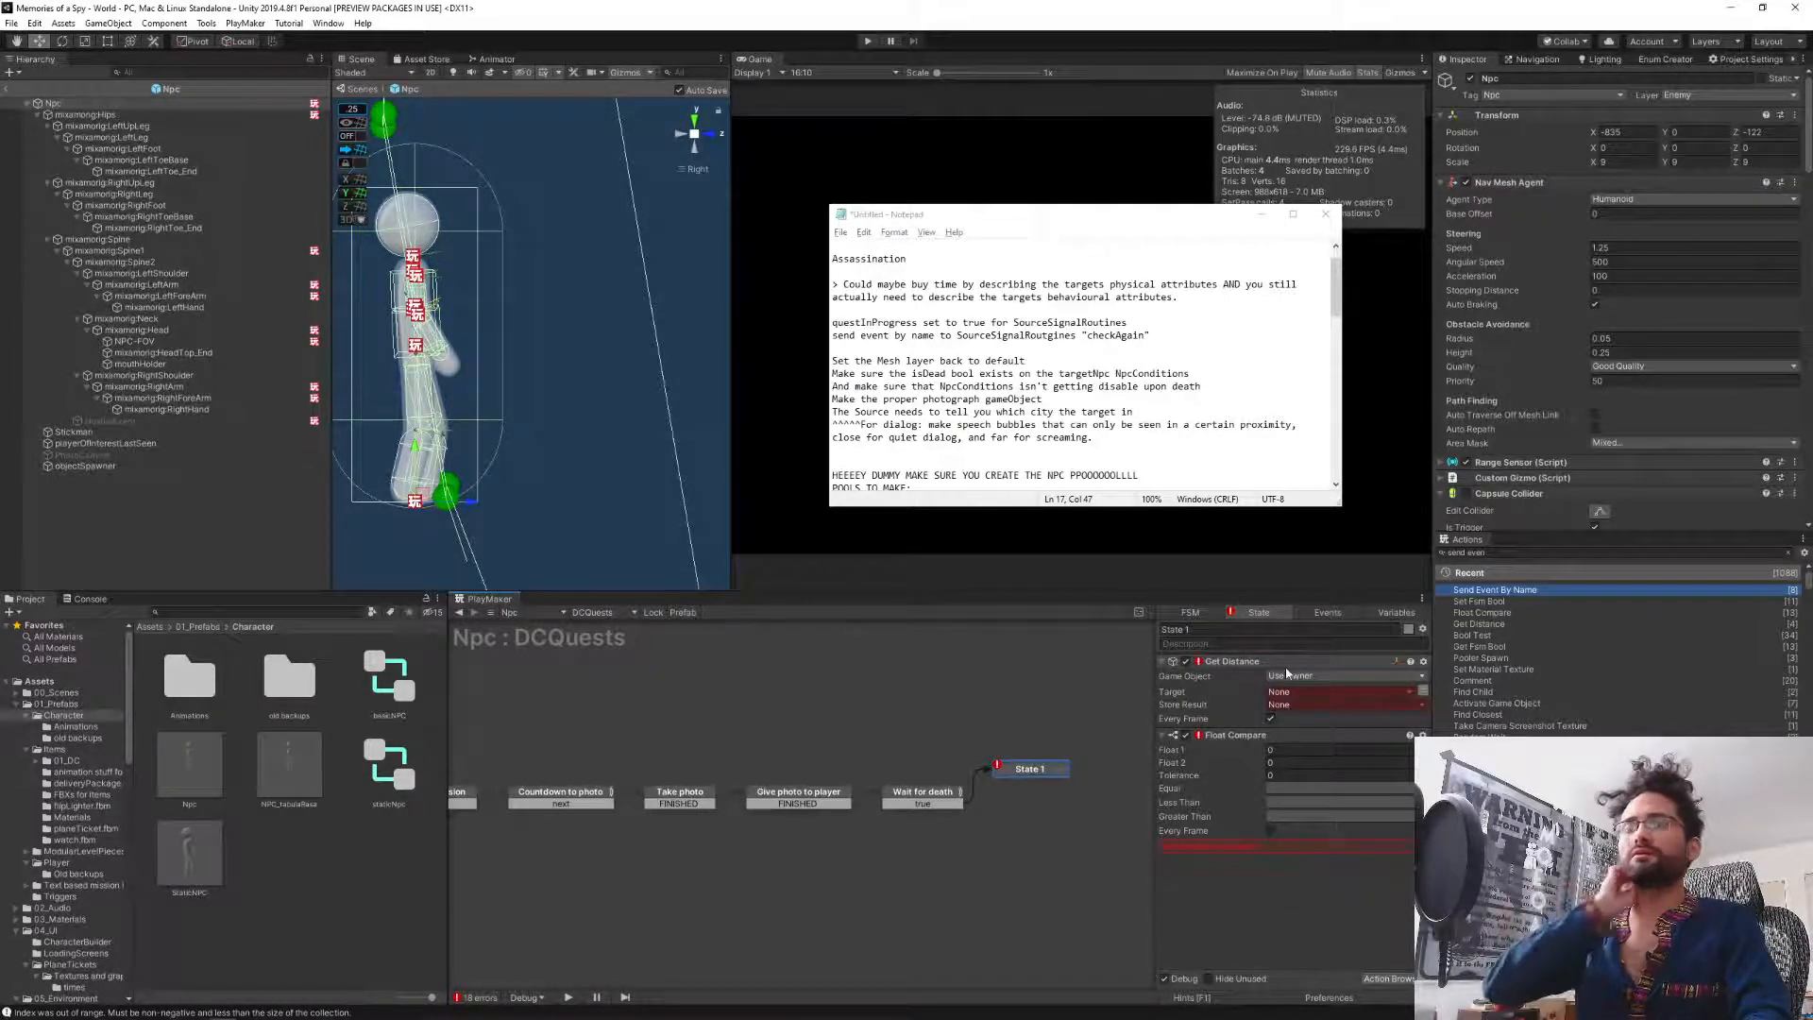
click(1192, 630)
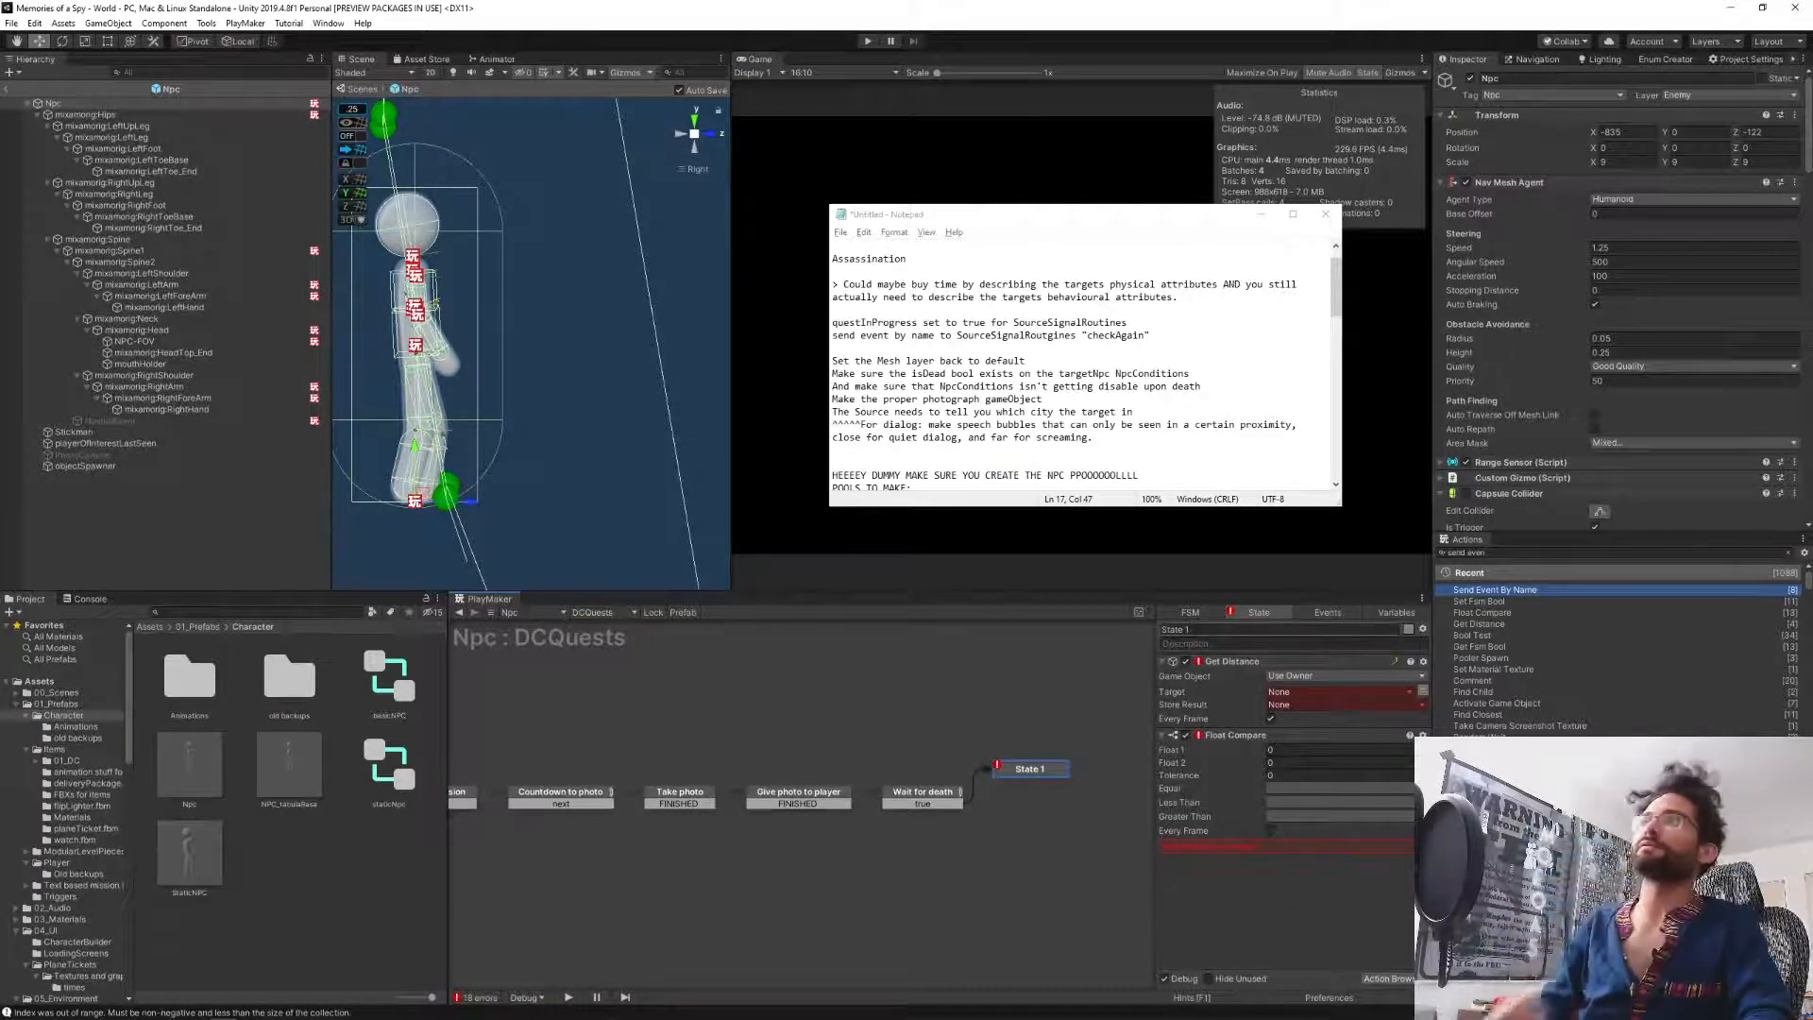
text(Wait for)
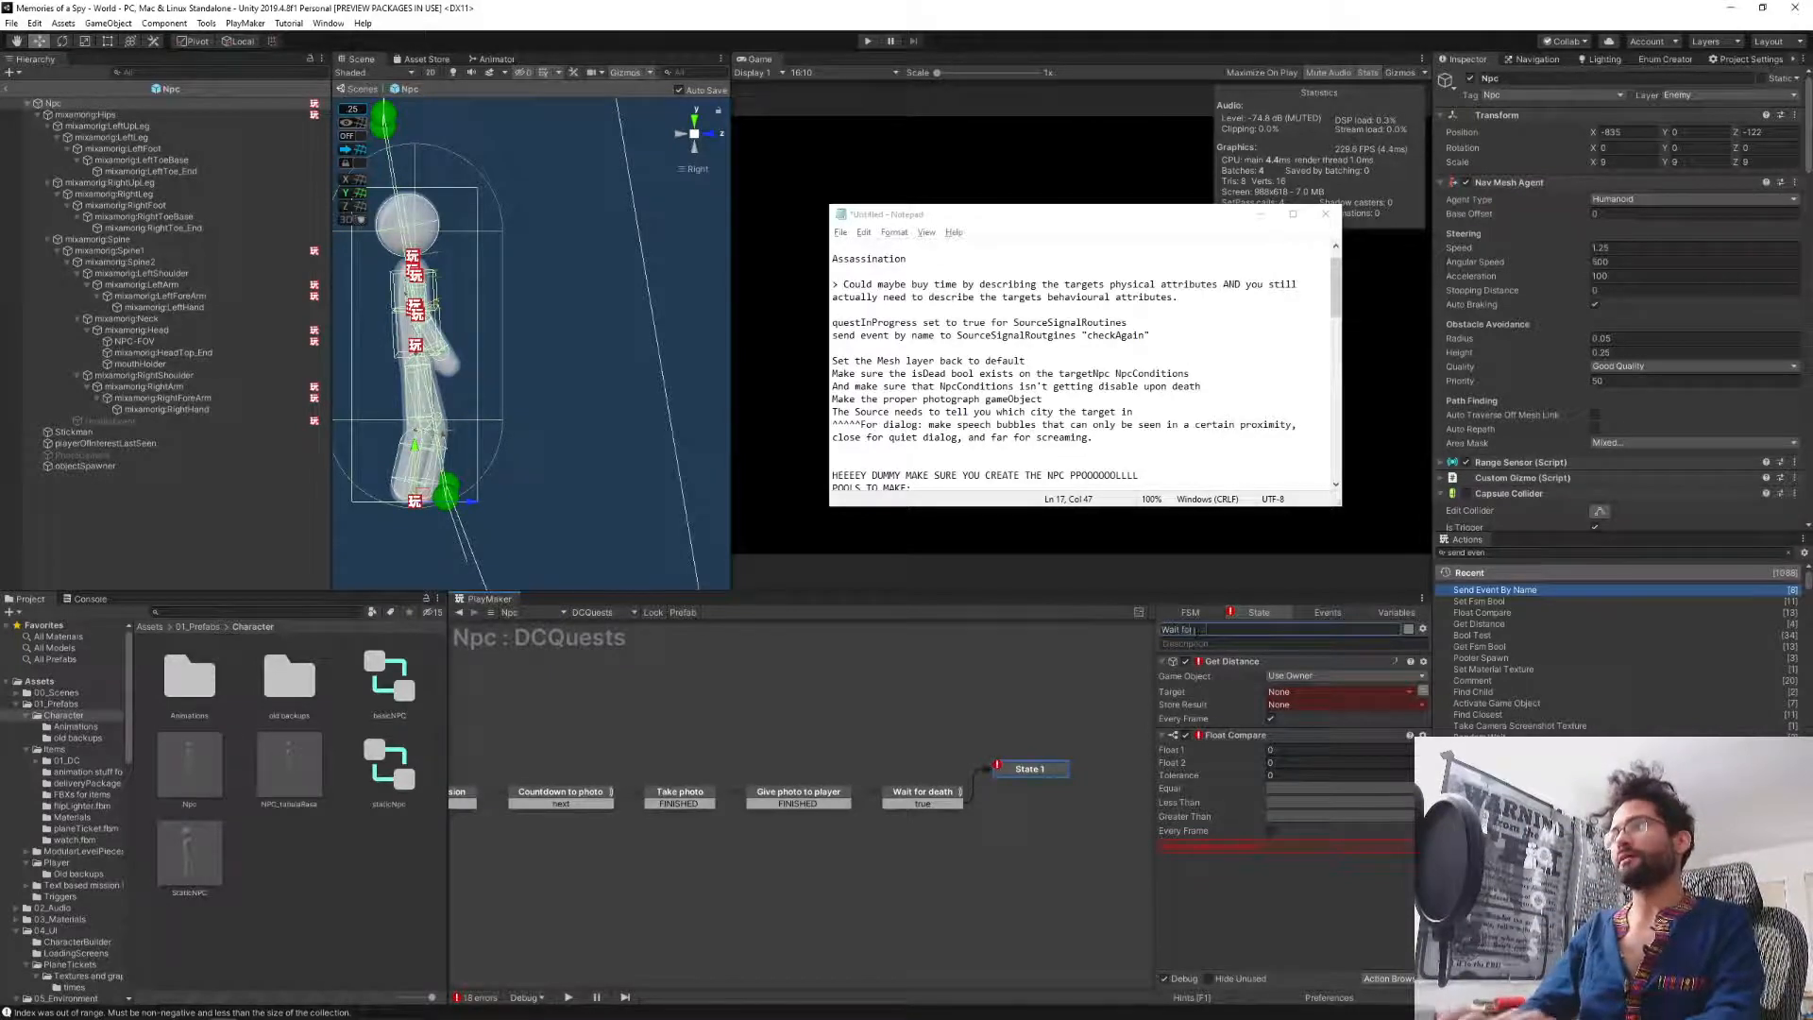
text( player to leturn)
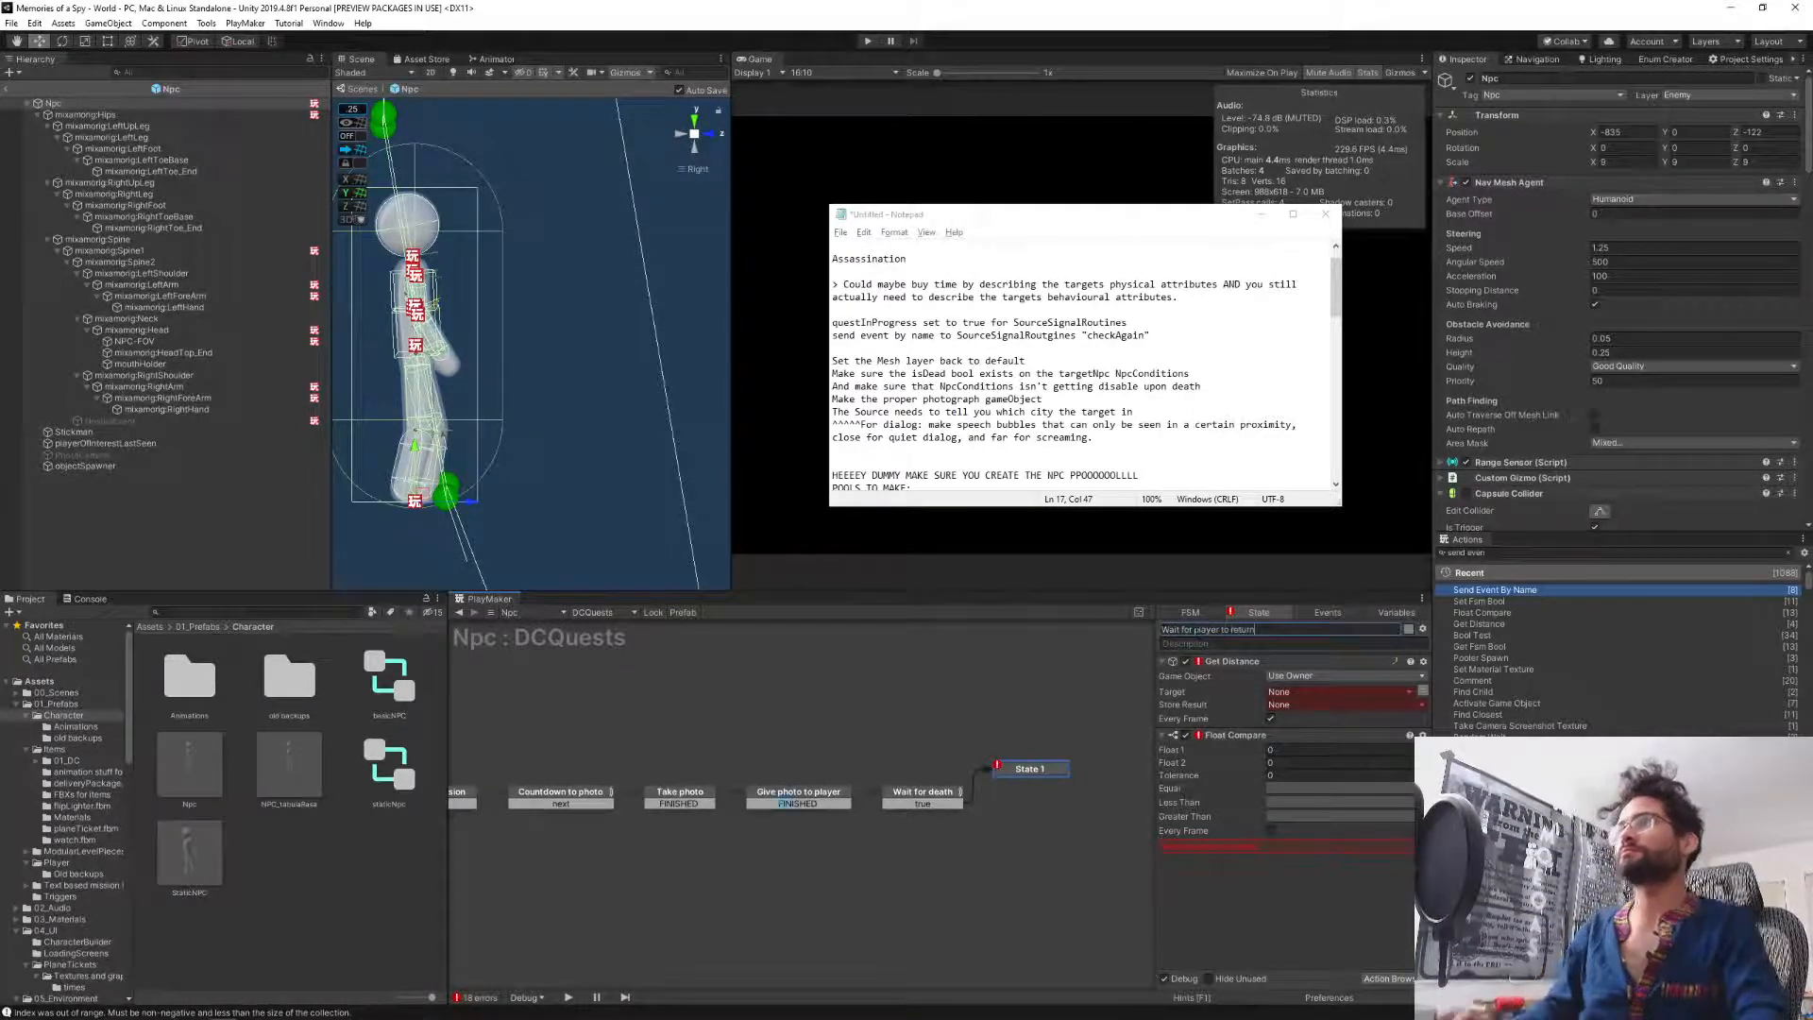
Link the true transition of the skip or start state to Wait for player to return.
scroll(828, 766, down, 5)
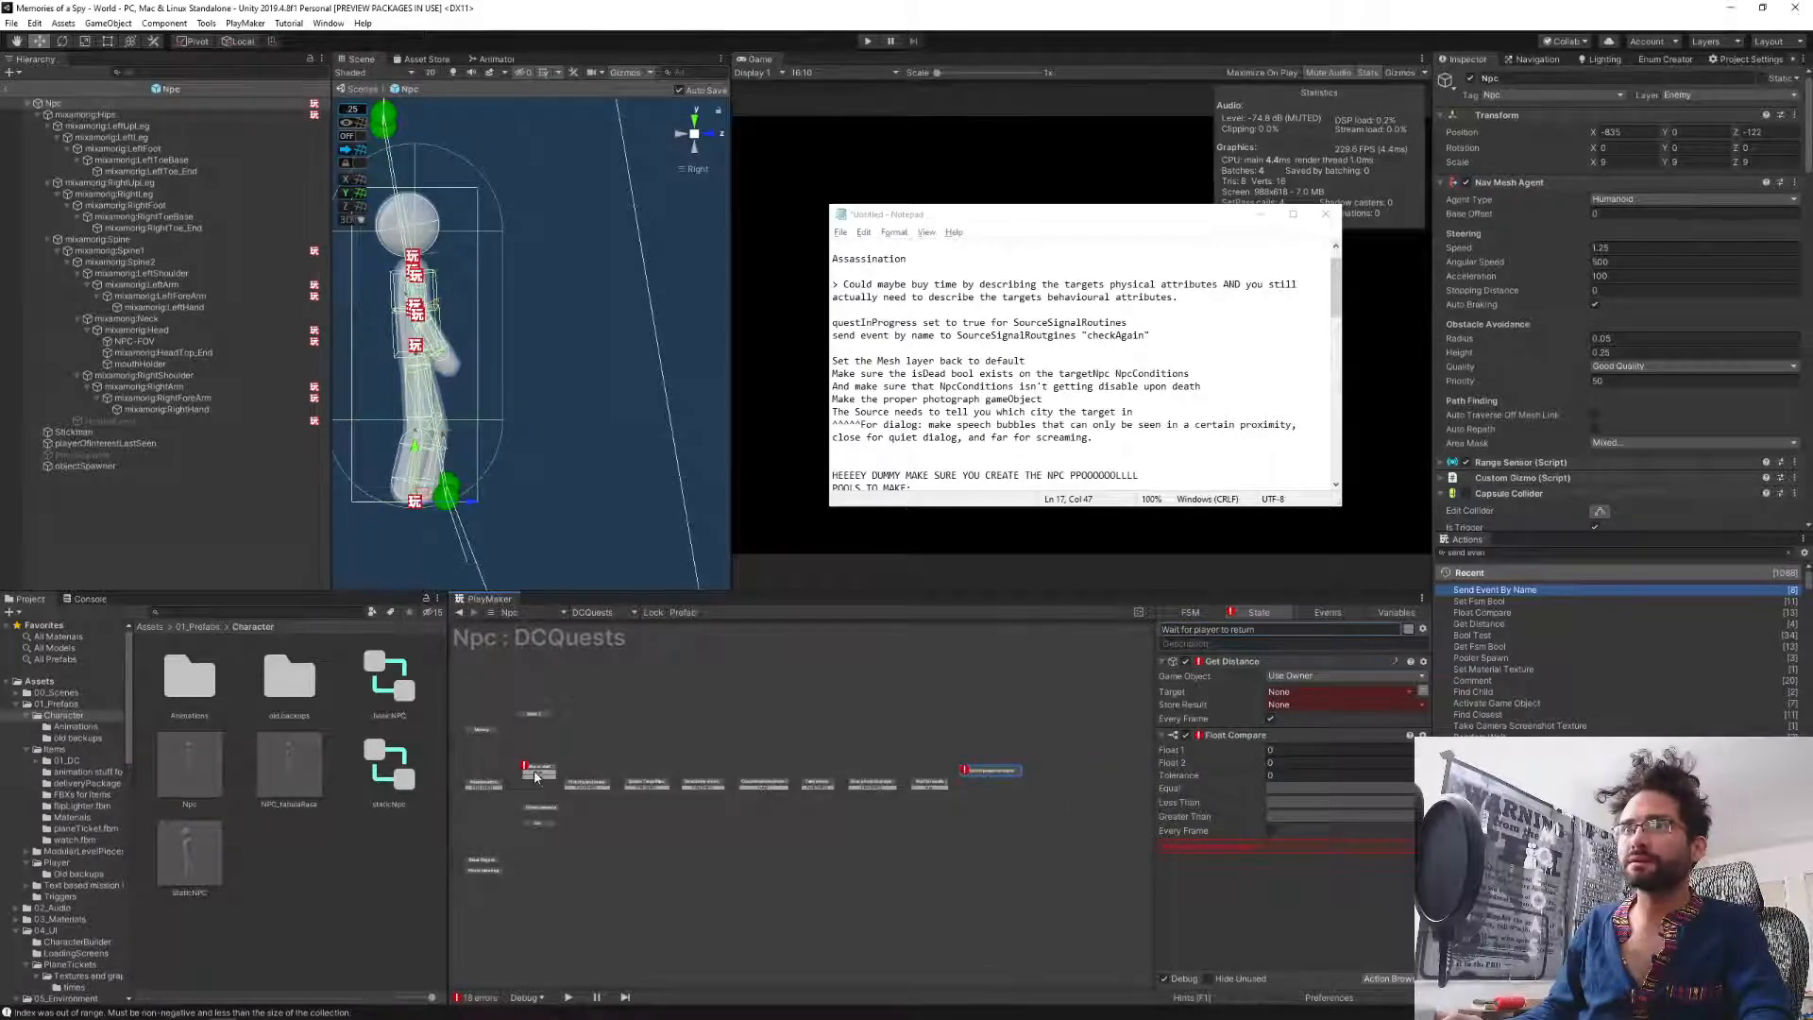
drag(538, 772, 978, 768)
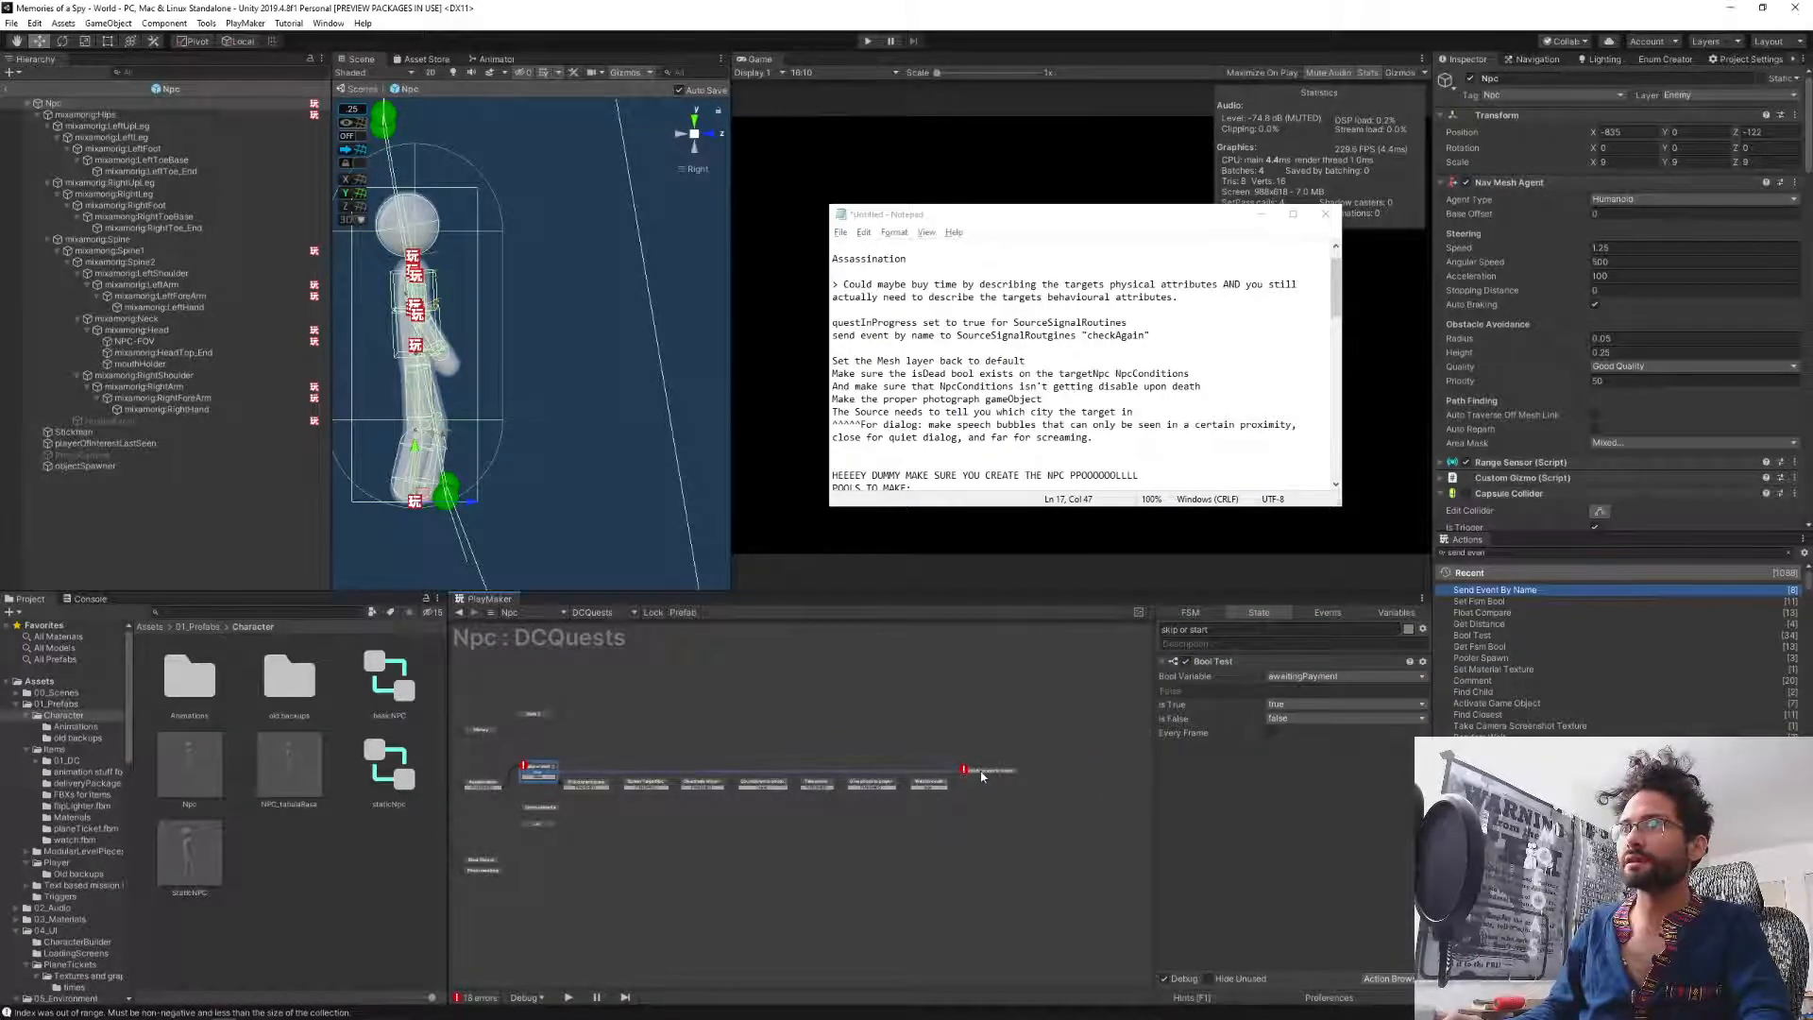
scroll(985, 774, up, 5)
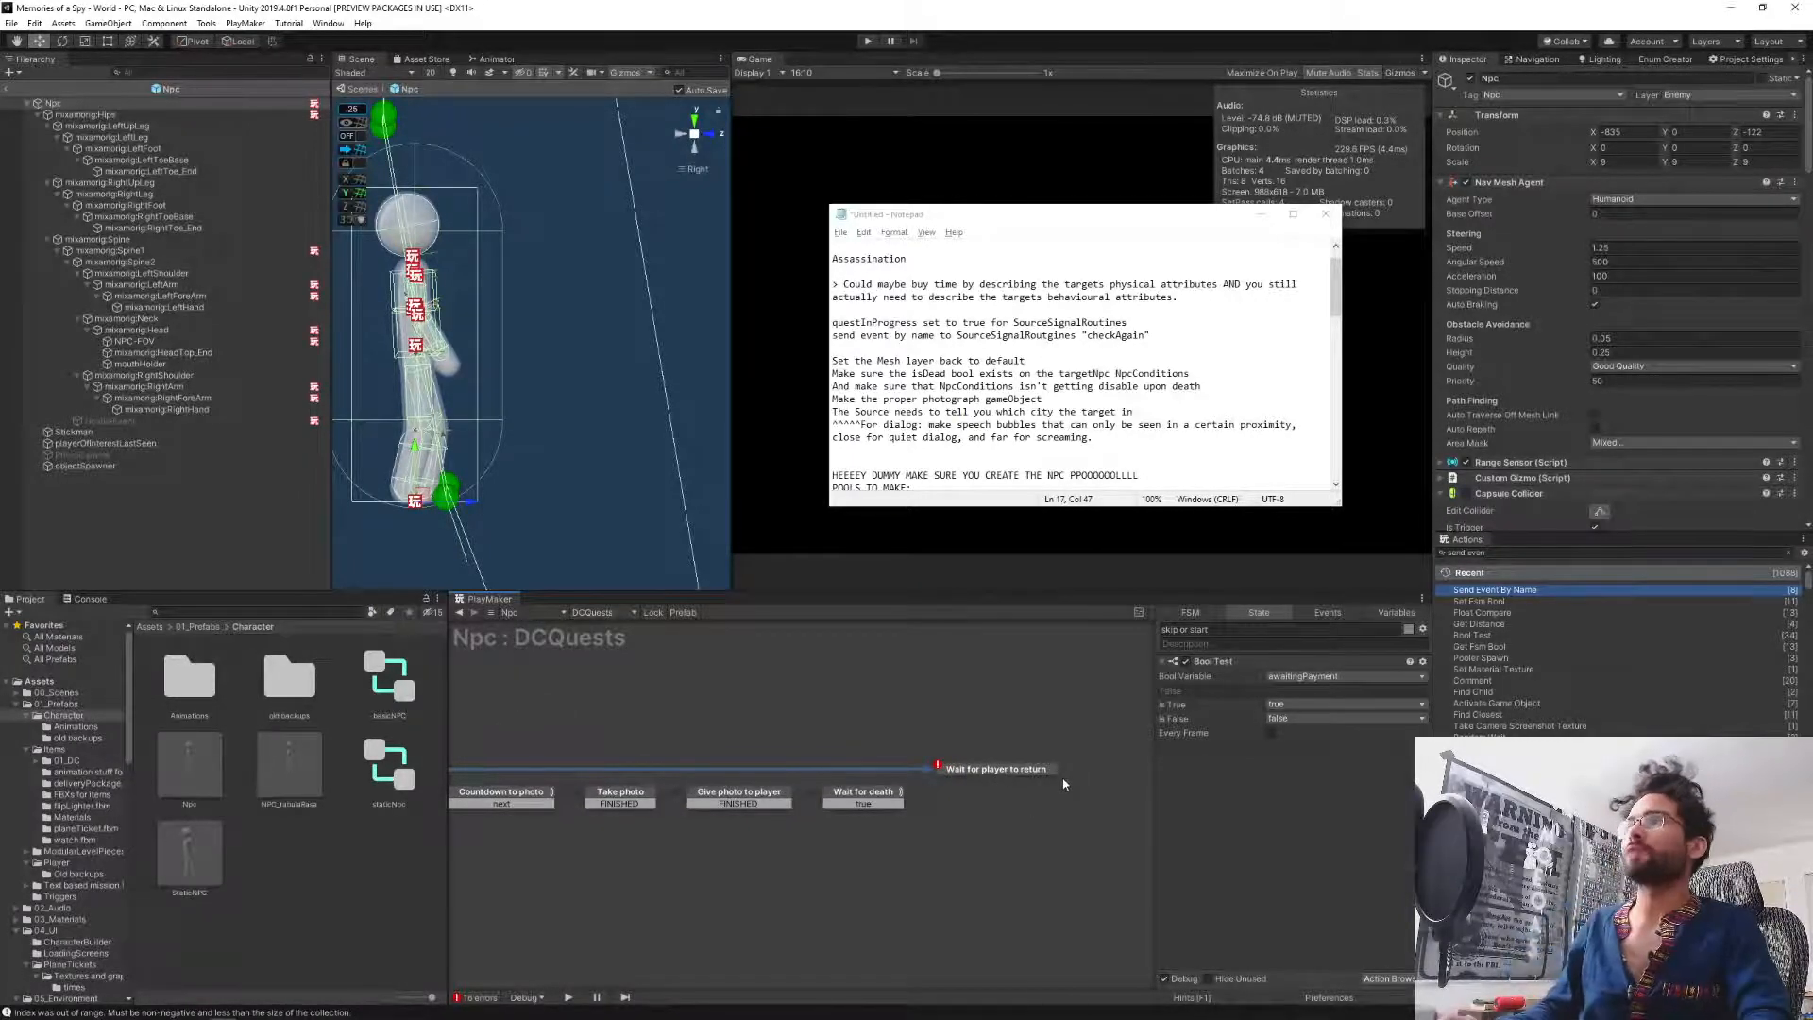
click(1272, 733)
click(1271, 733)
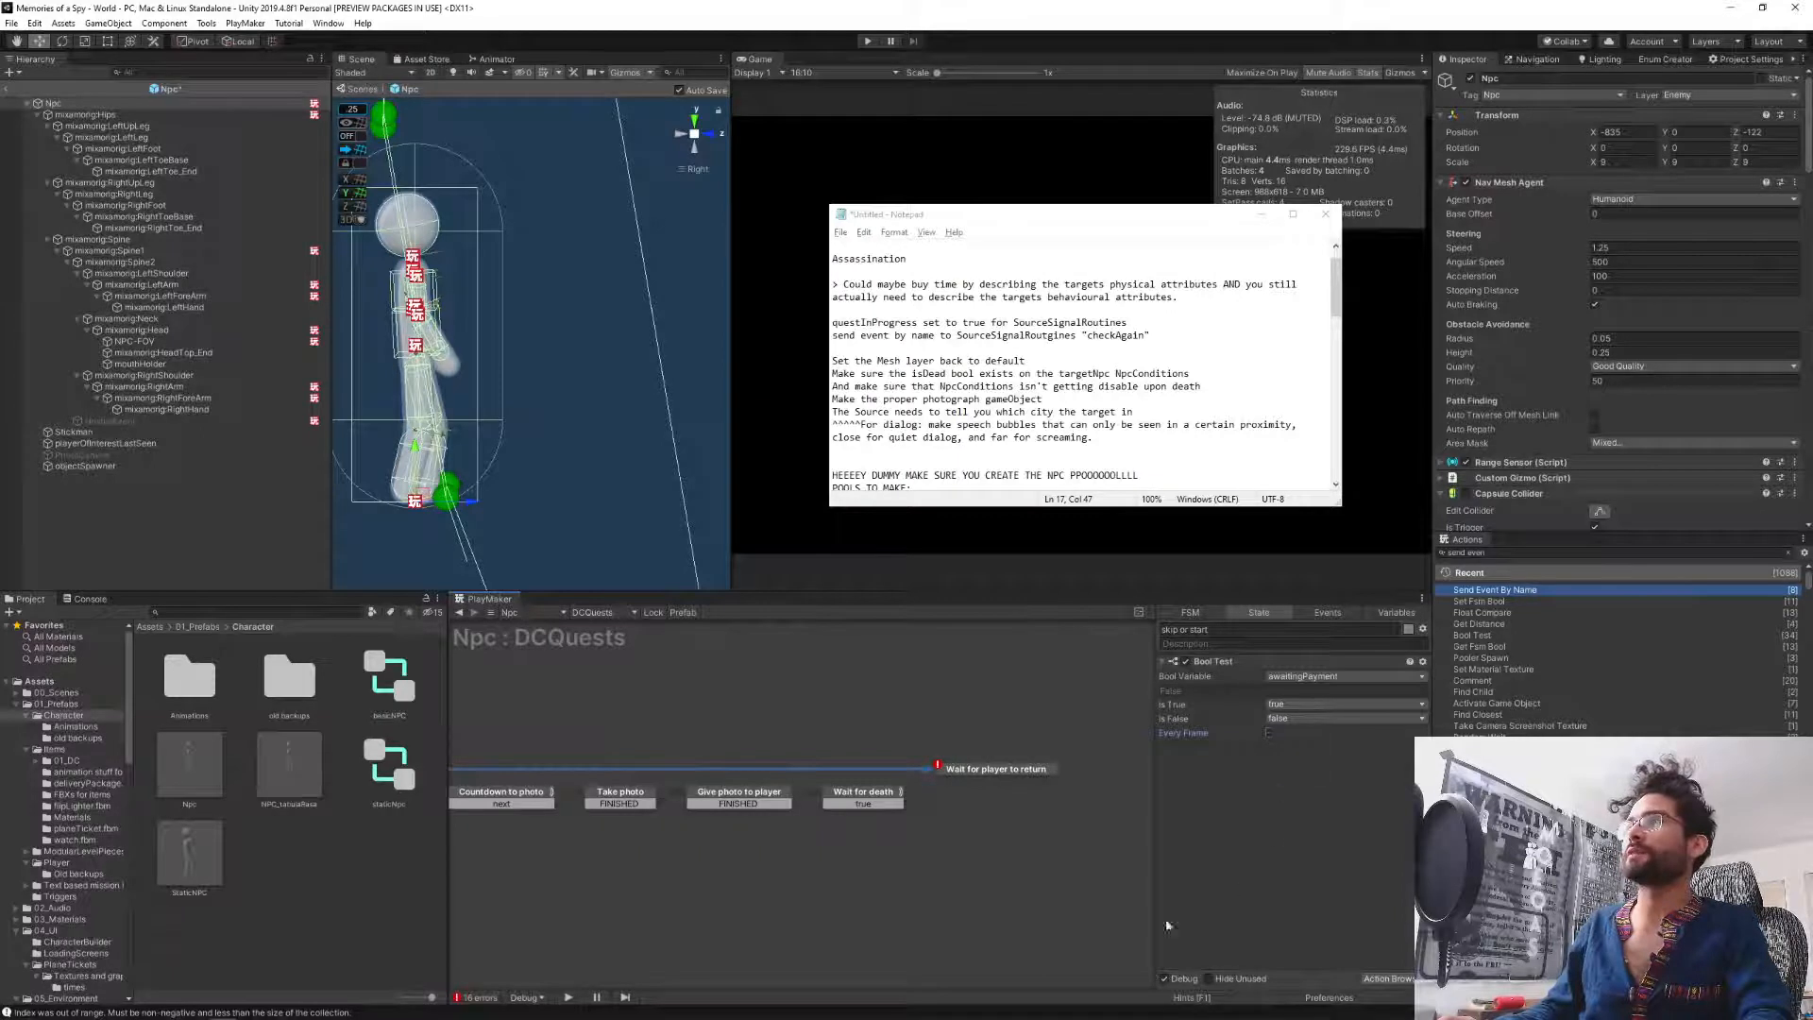
Move the Give photo to player, Wait for death and Wait for player to return states together to open a gap after Take photo.
click(972, 773)
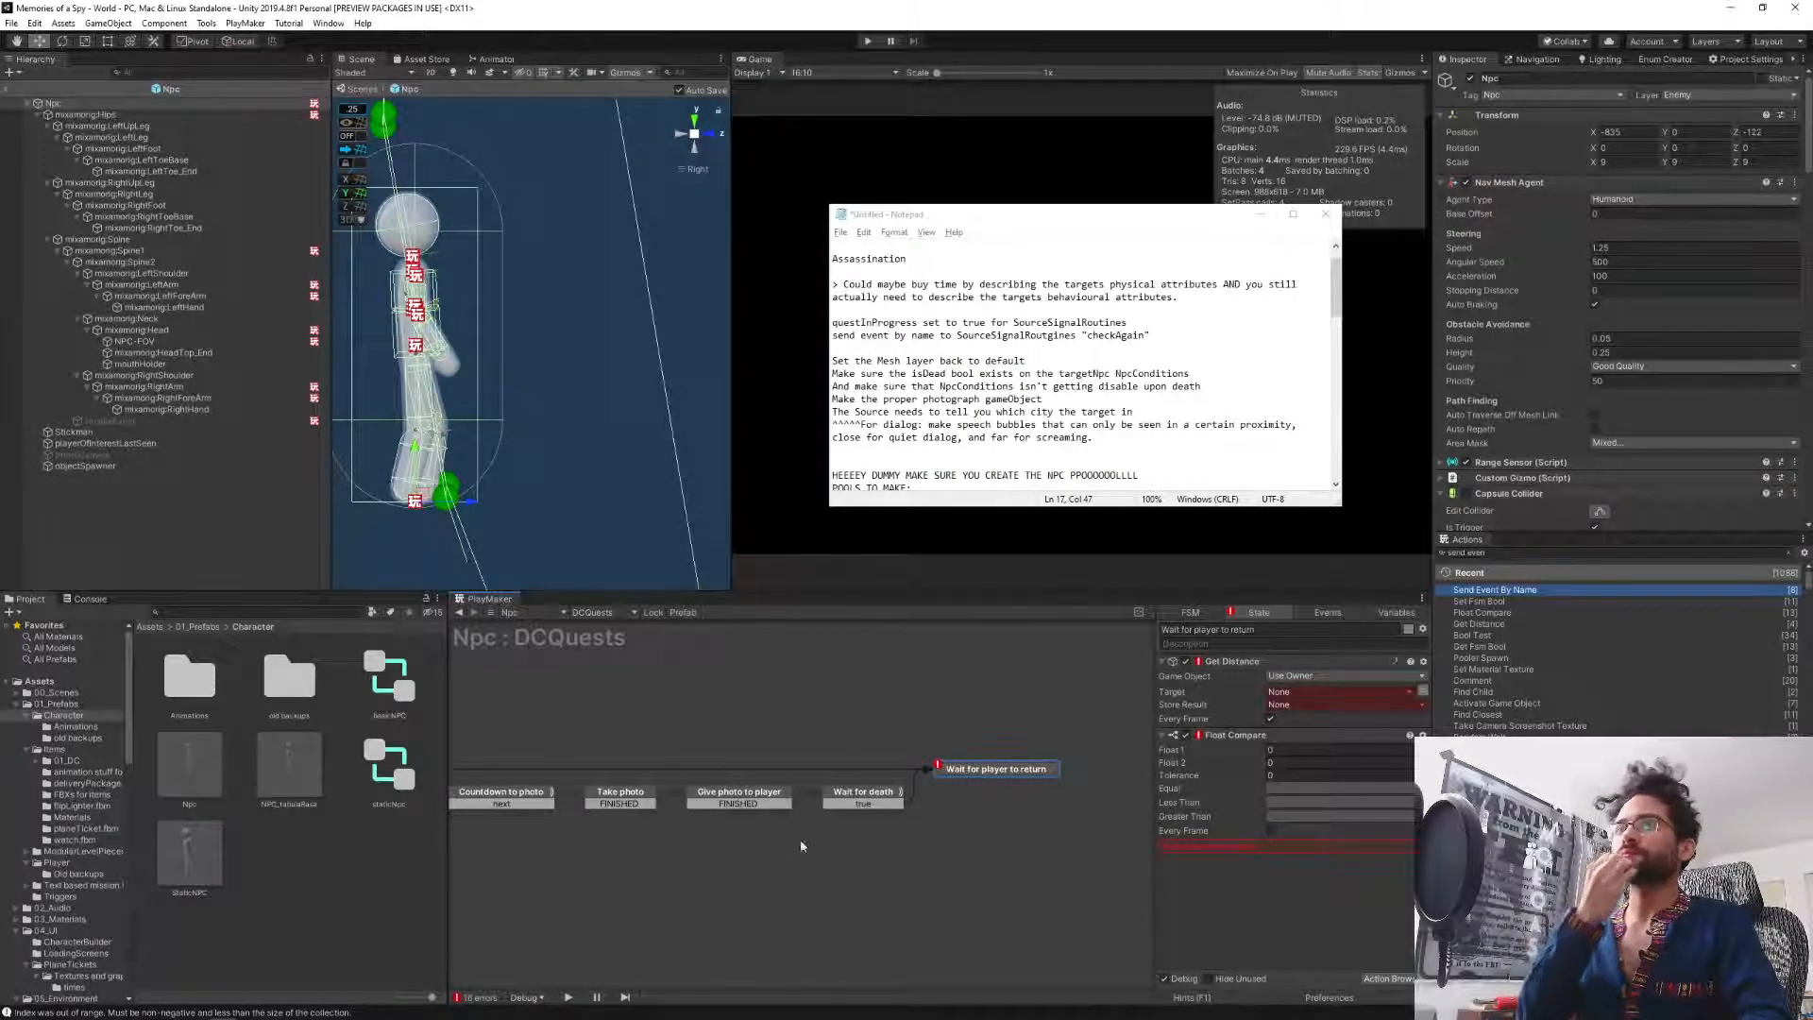
click(589, 800)
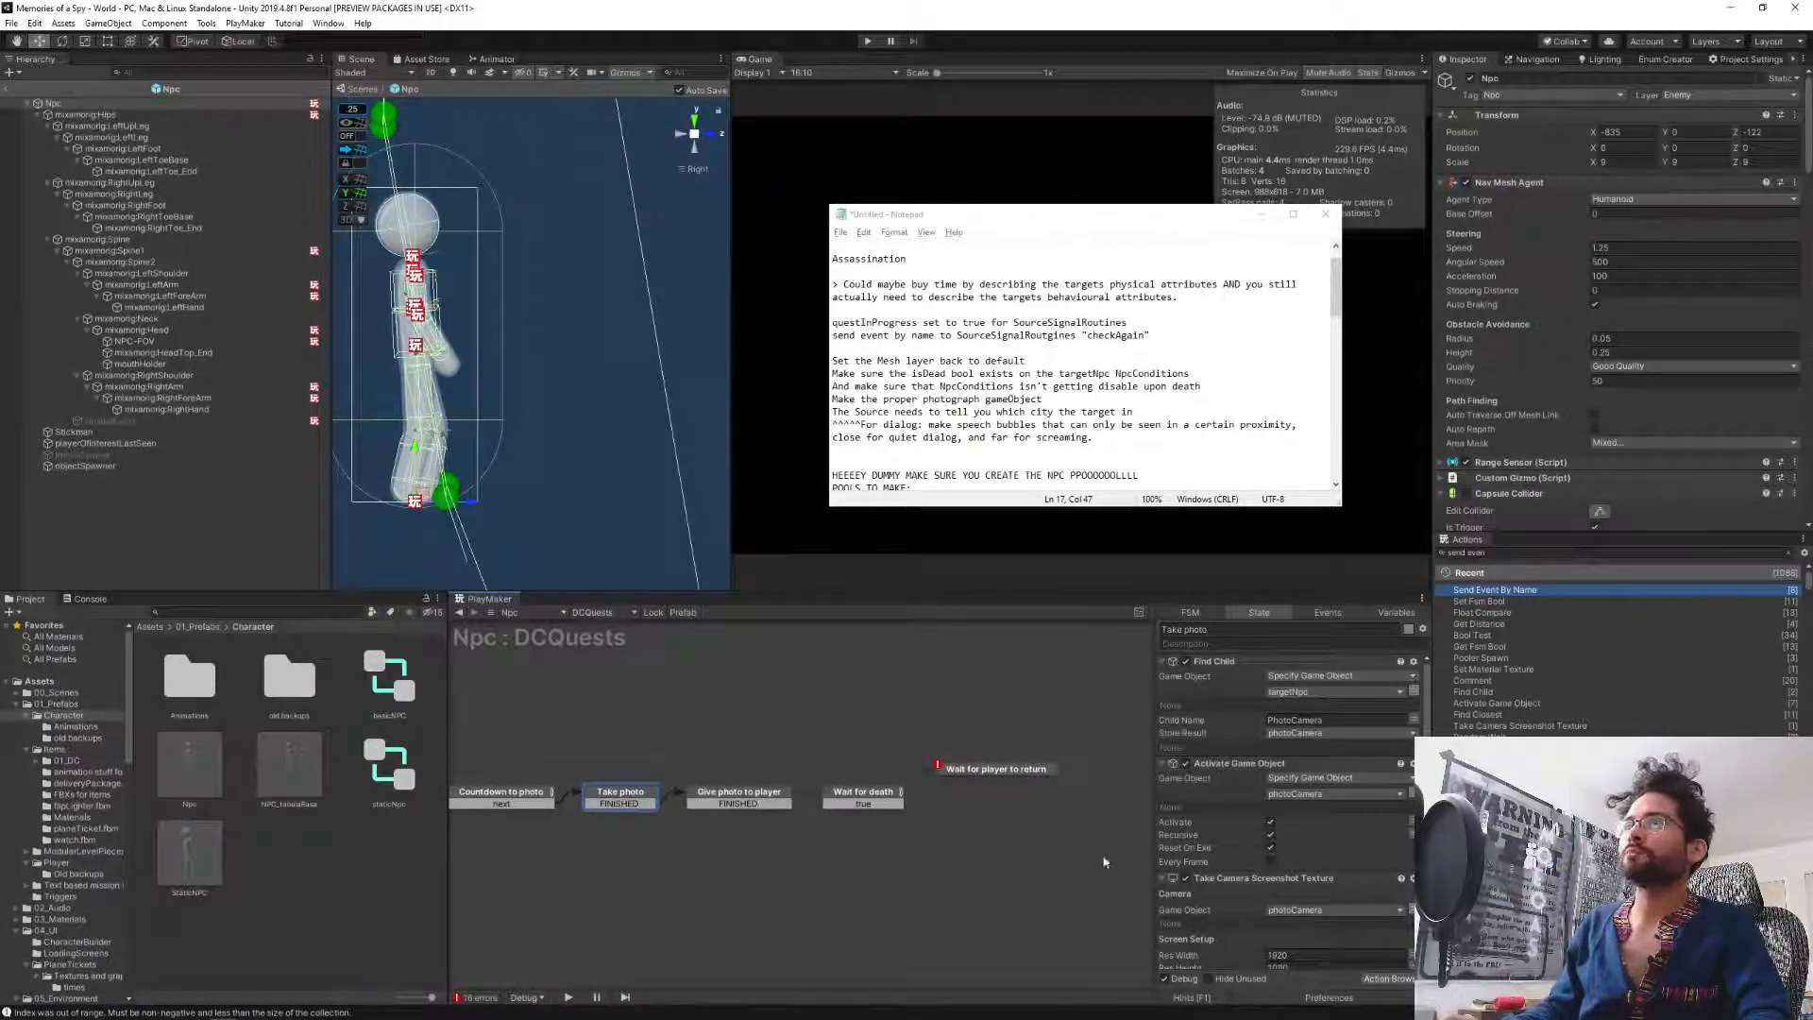
drag(1100, 704, 685, 855)
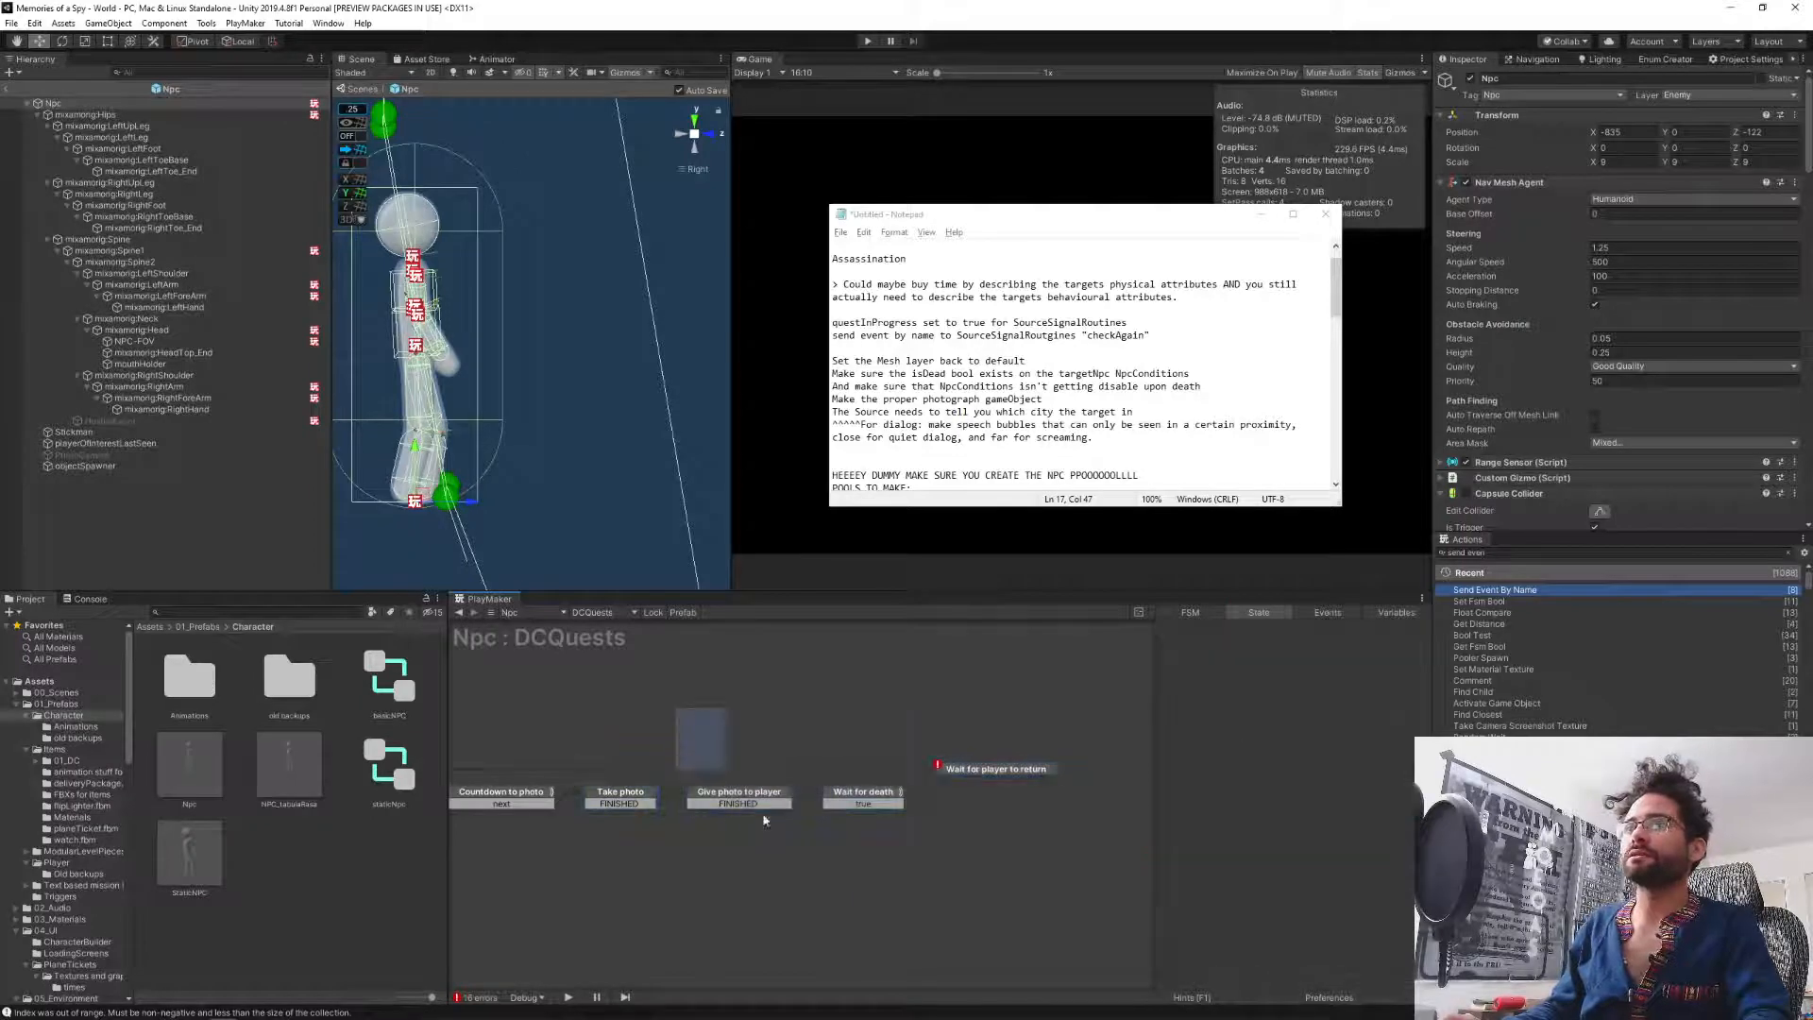
drag(674, 708, 1113, 861)
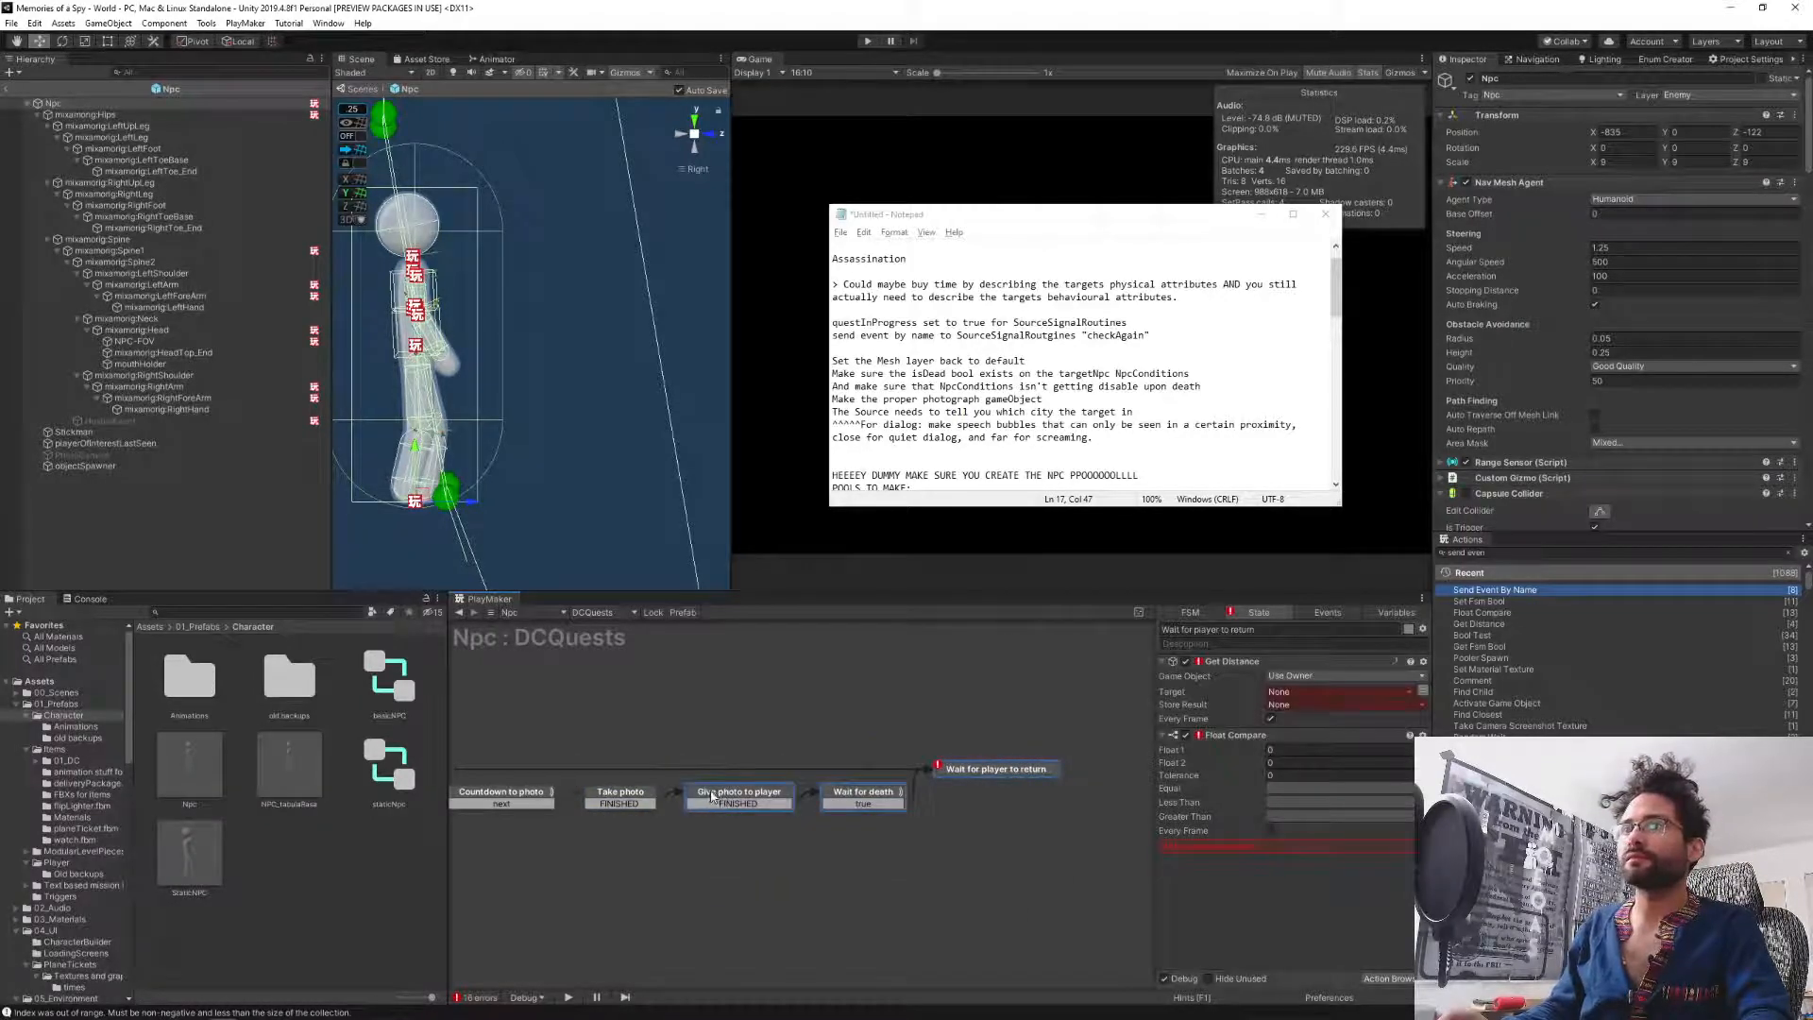
drag(710, 796, 869, 803)
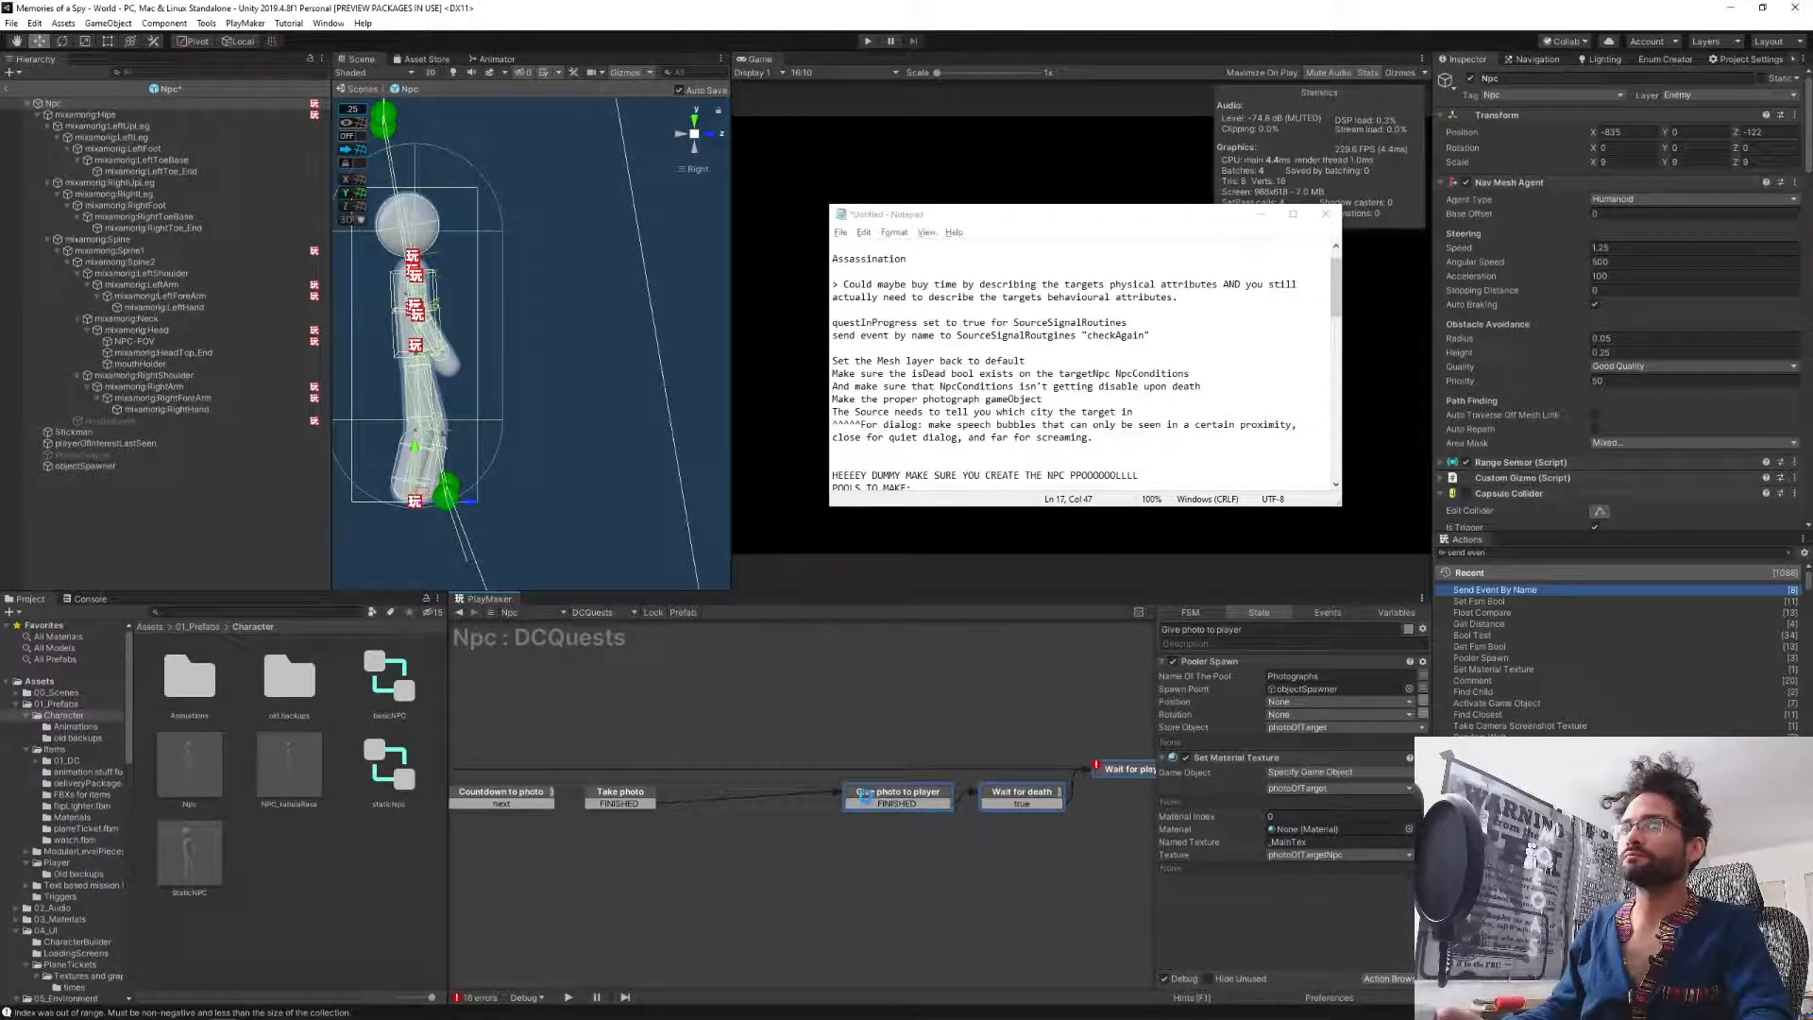
Link Take photo's FINISHED transition to a new state beside it and name that state "Make visible".
click(642, 826)
drag(638, 805, 734, 794)
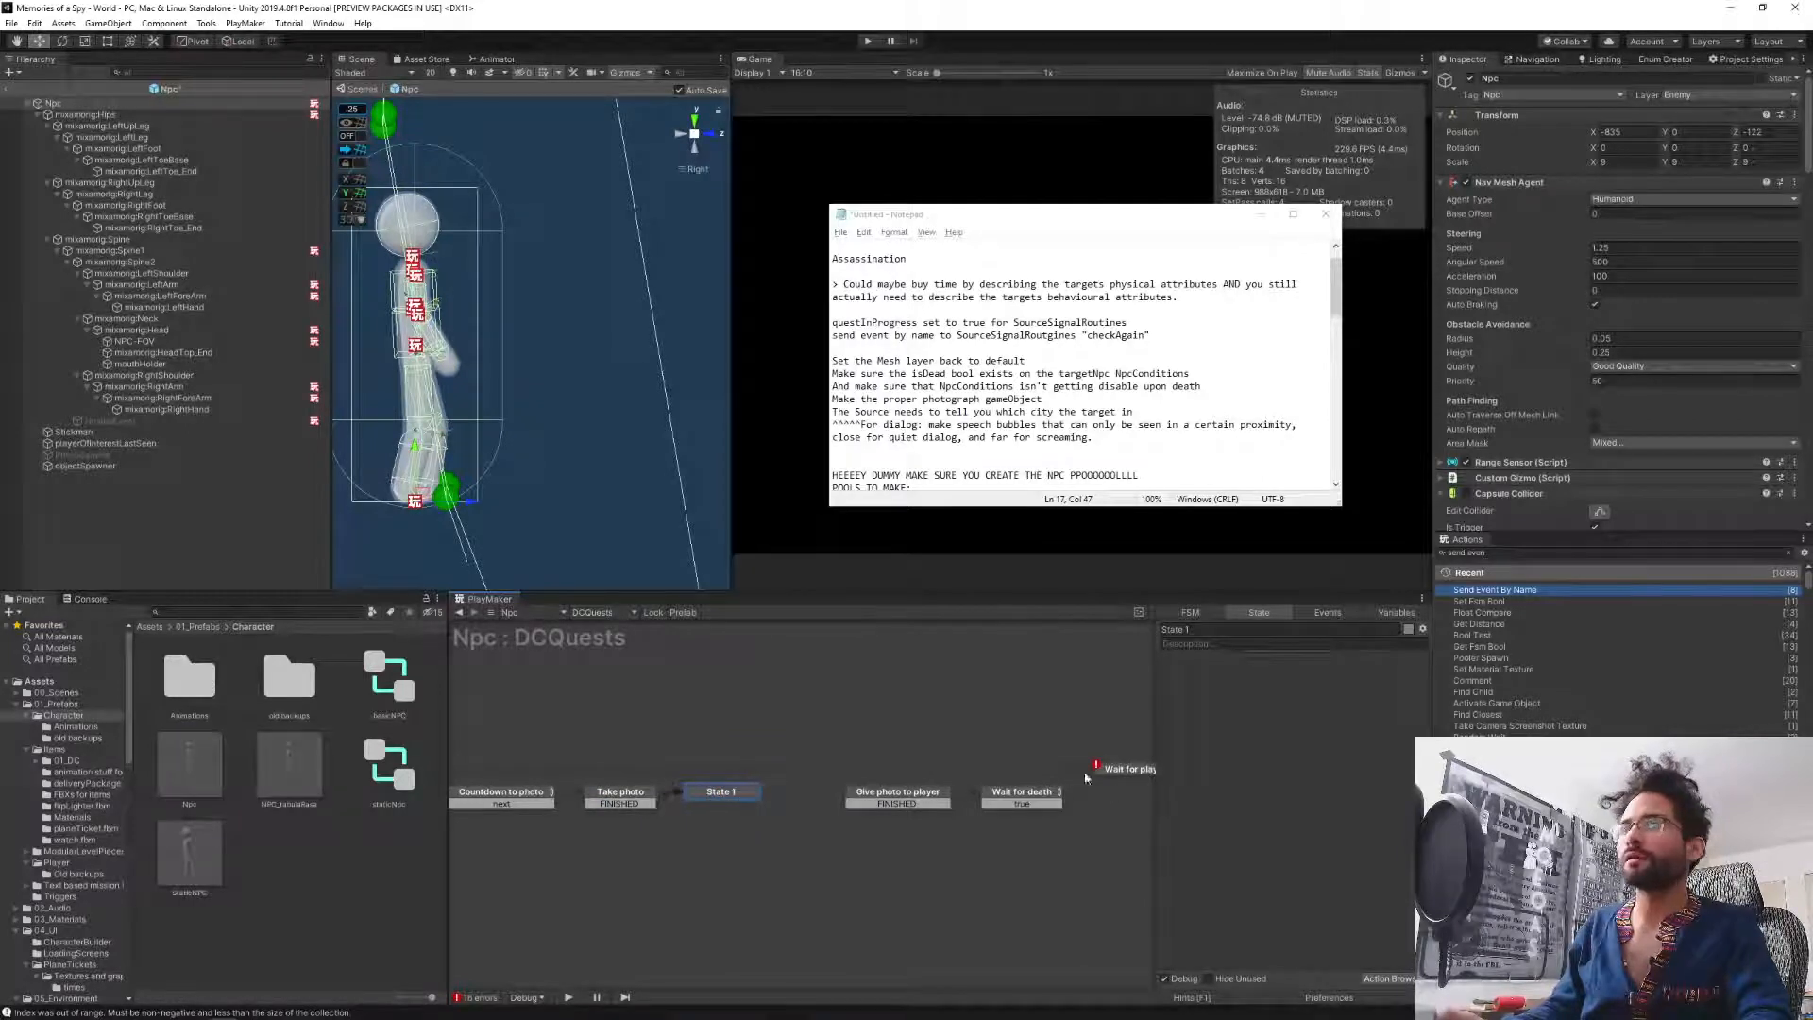
click(1292, 628)
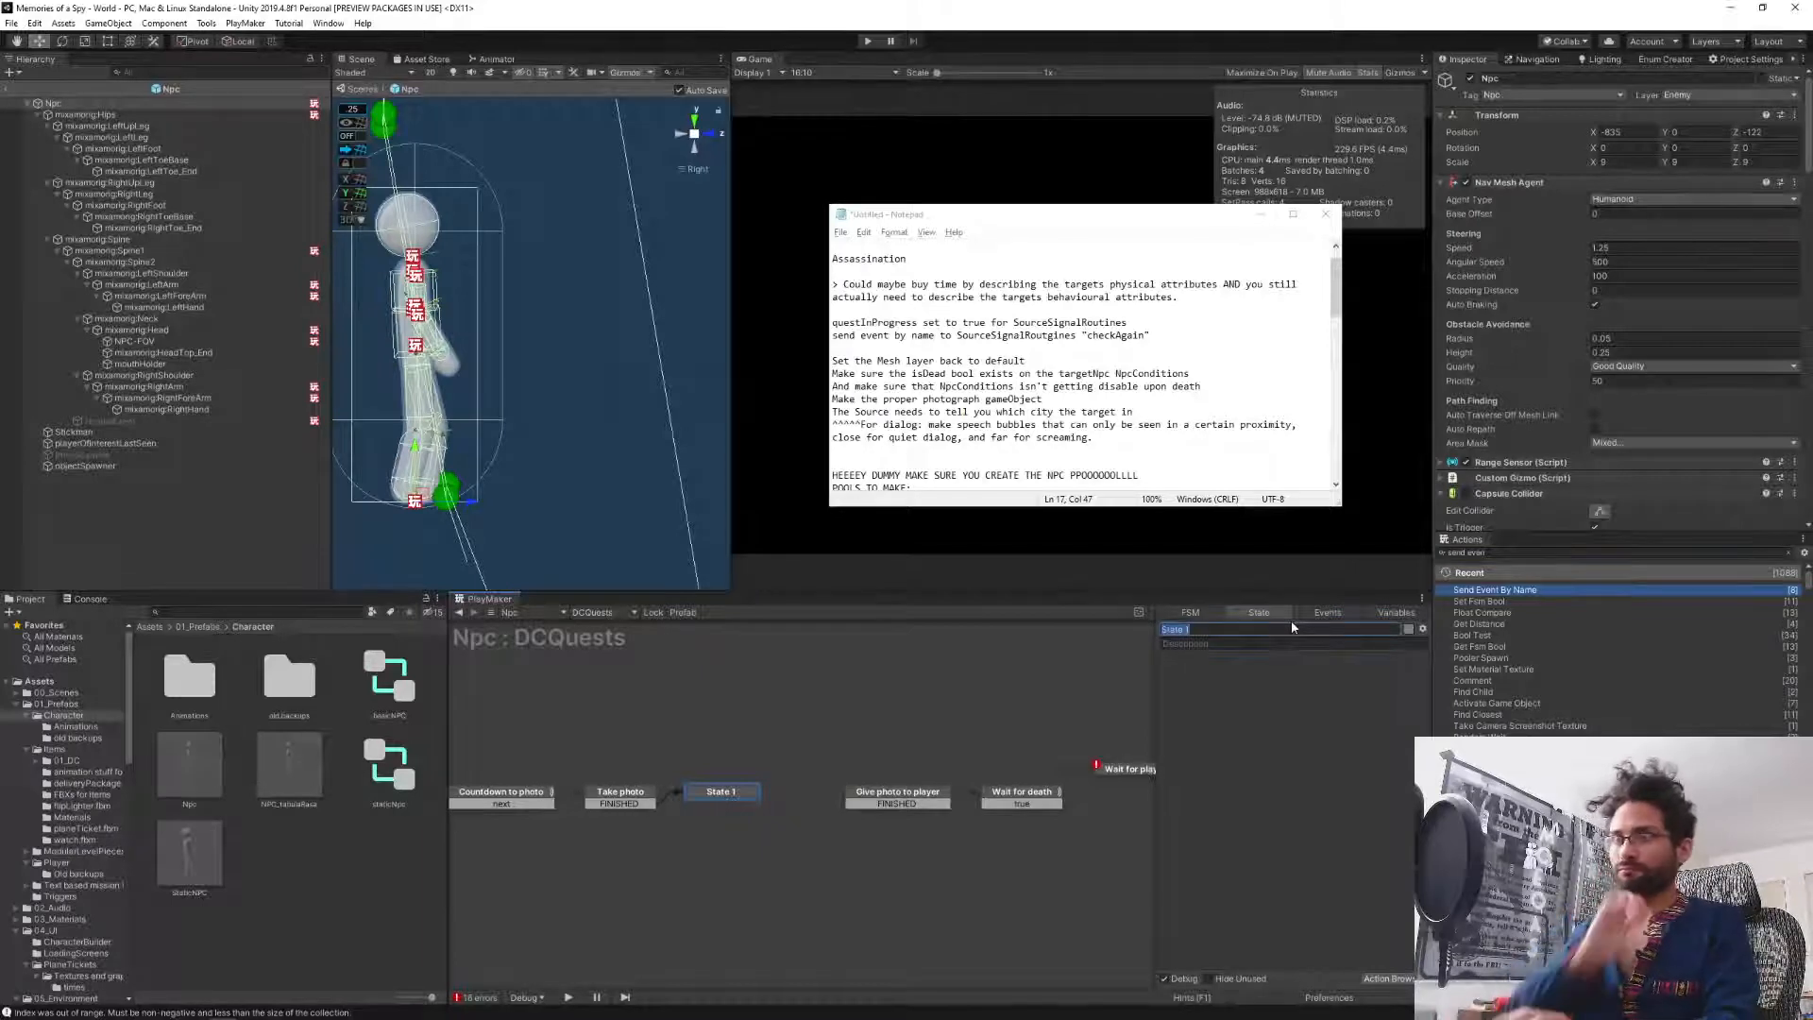
text(C)
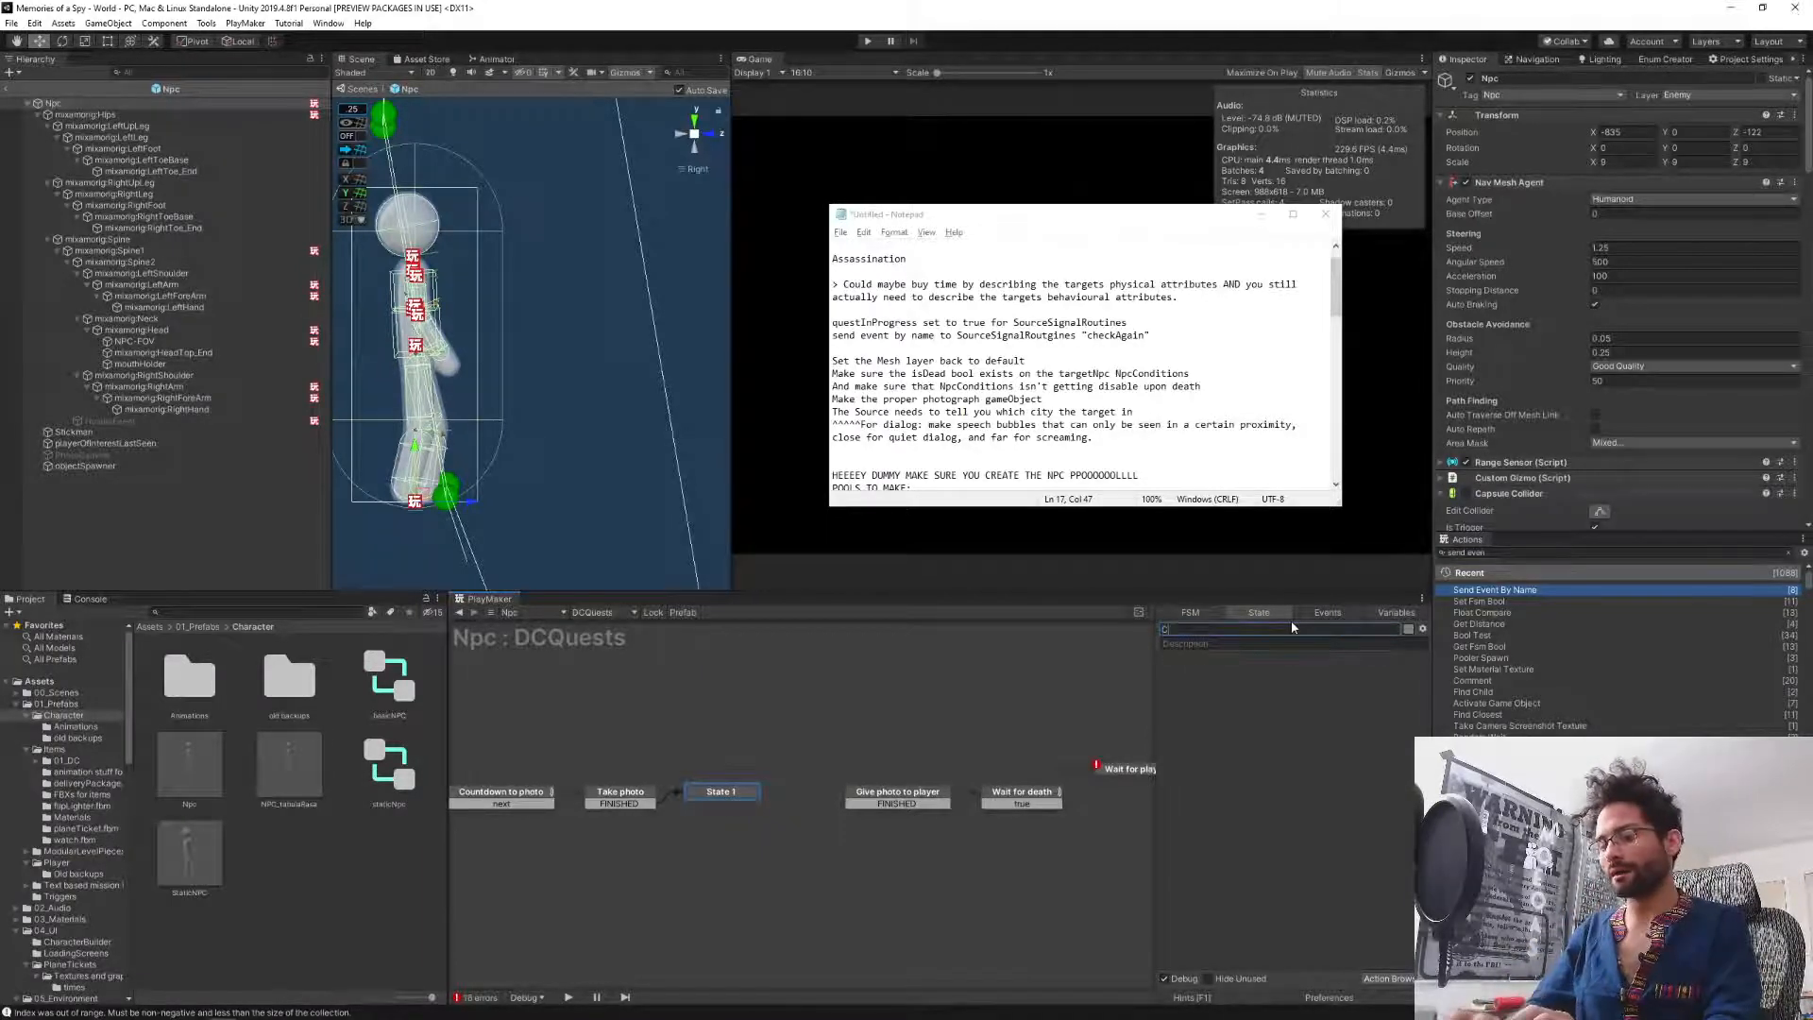
text(ivSpawn and)
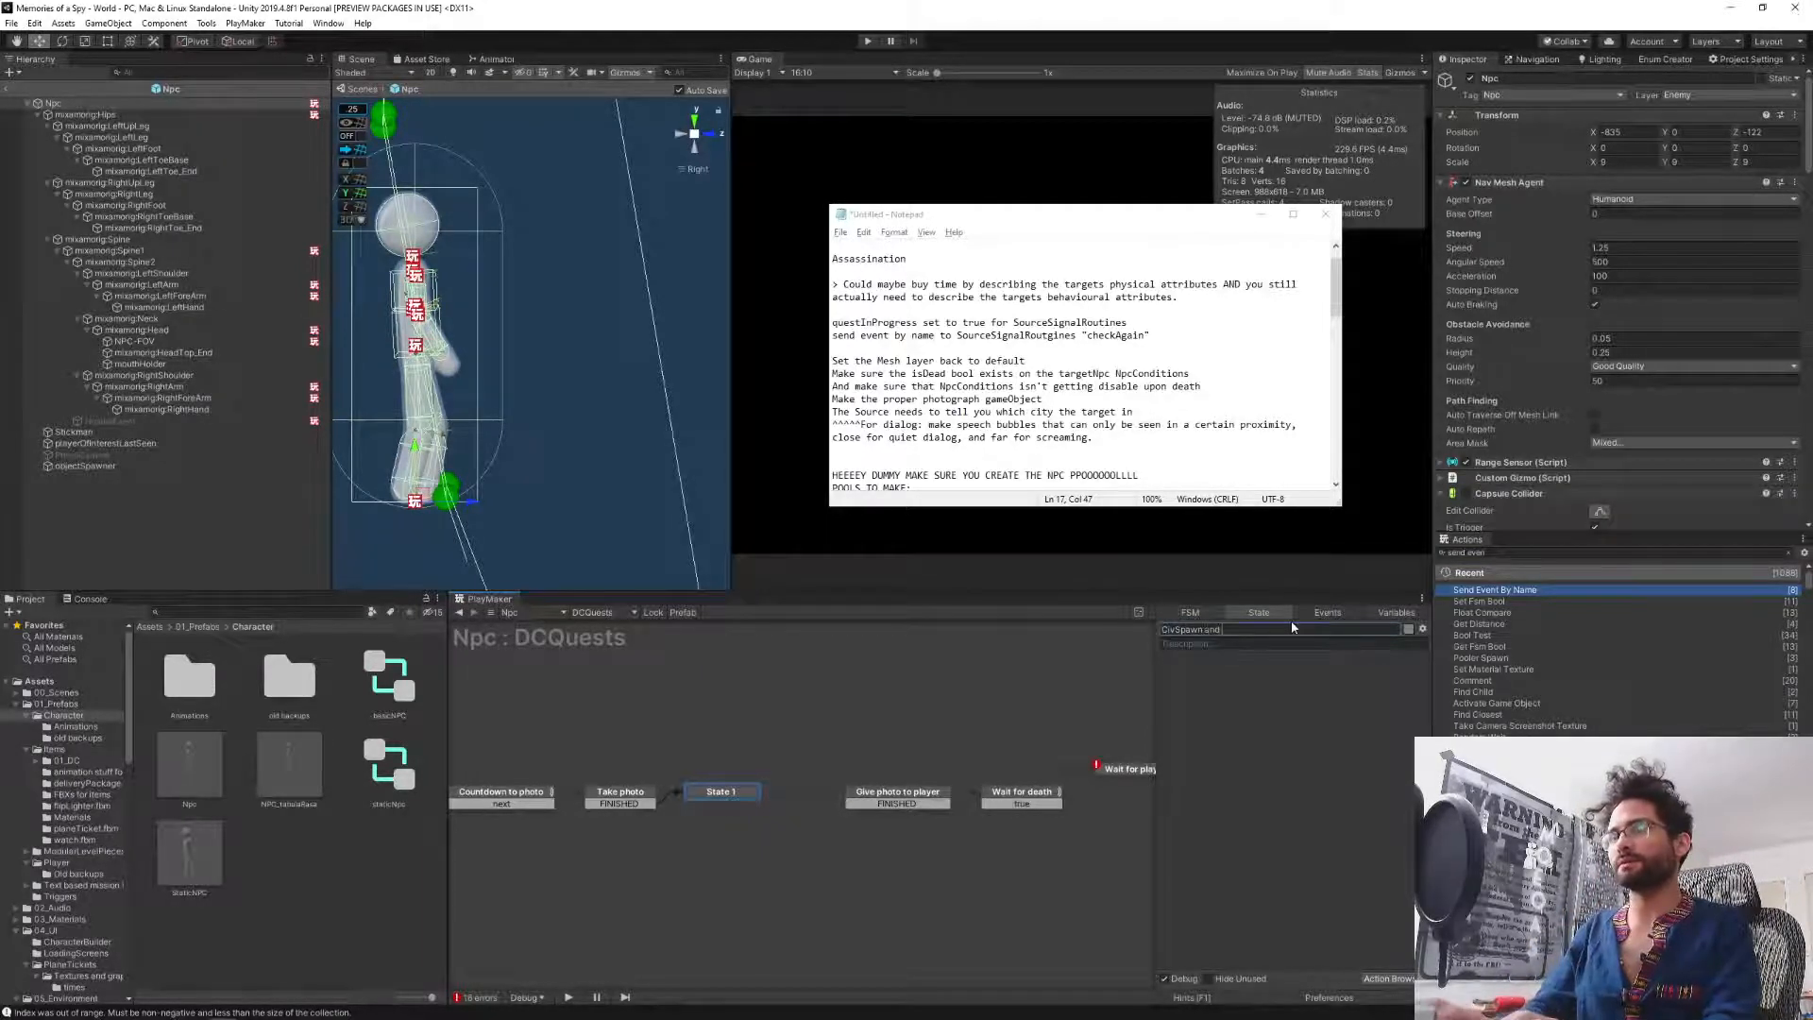
key(ctrl+a)
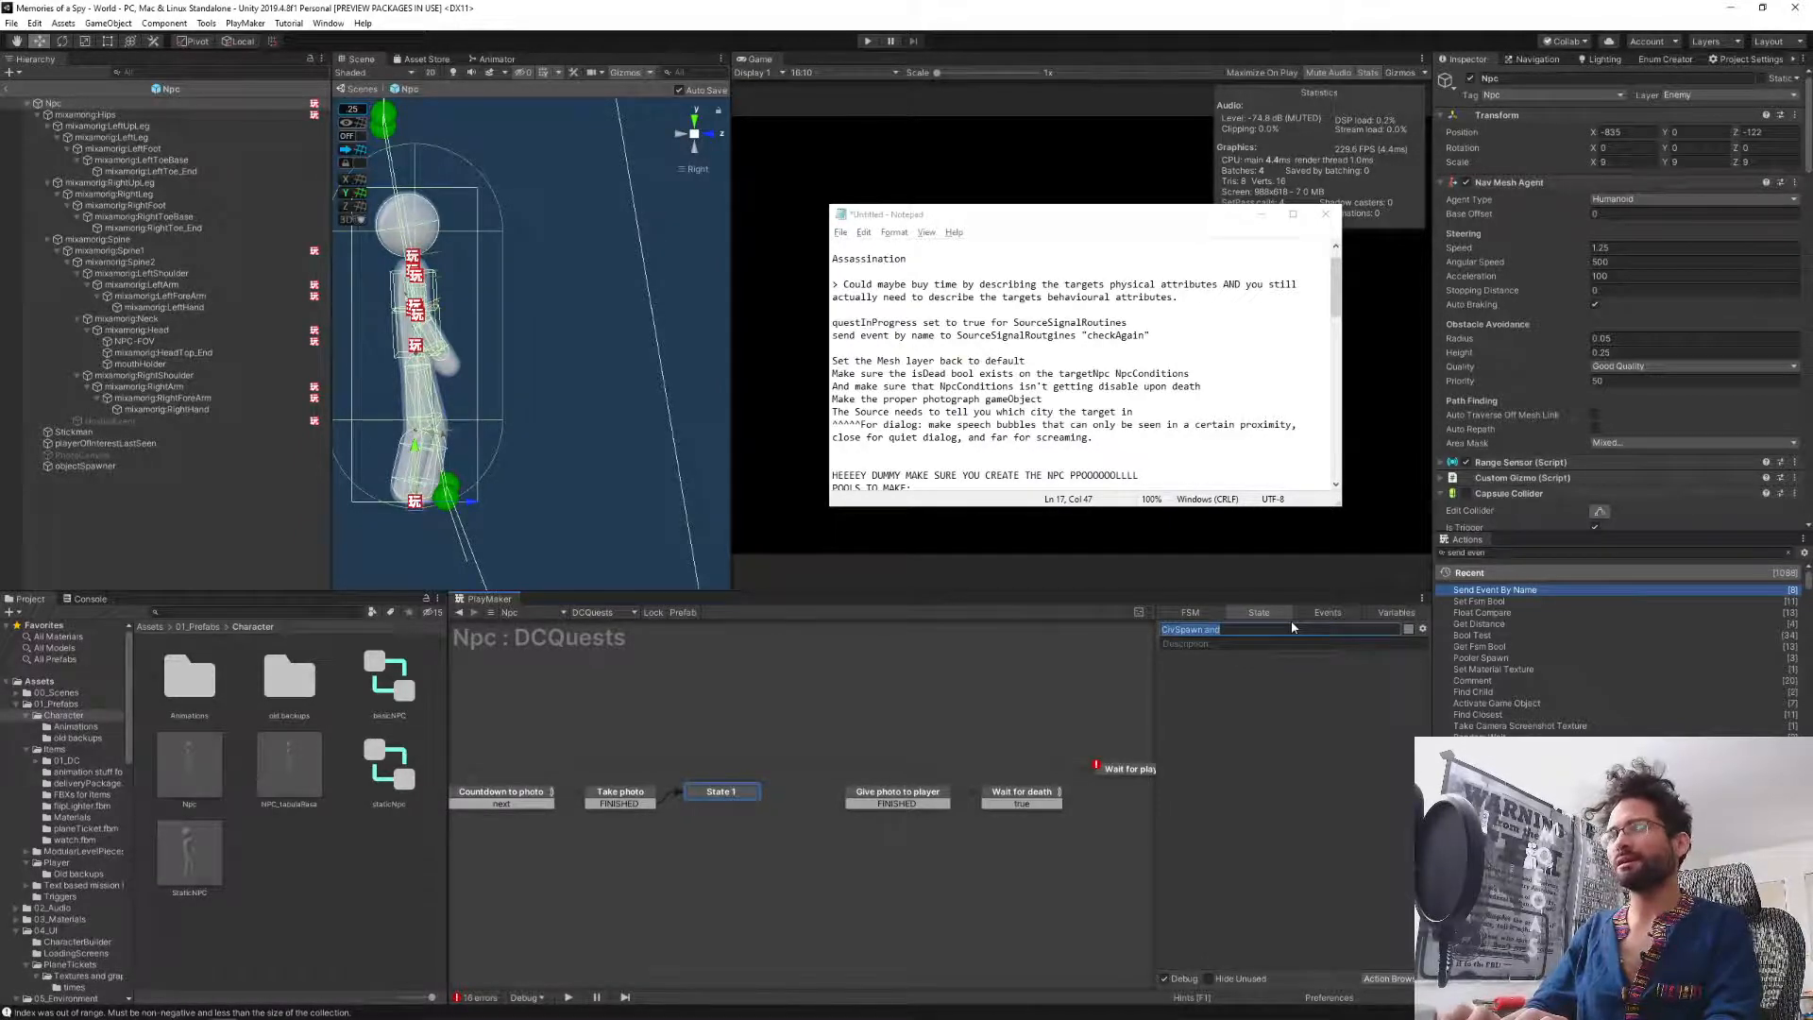
text(Make vis)
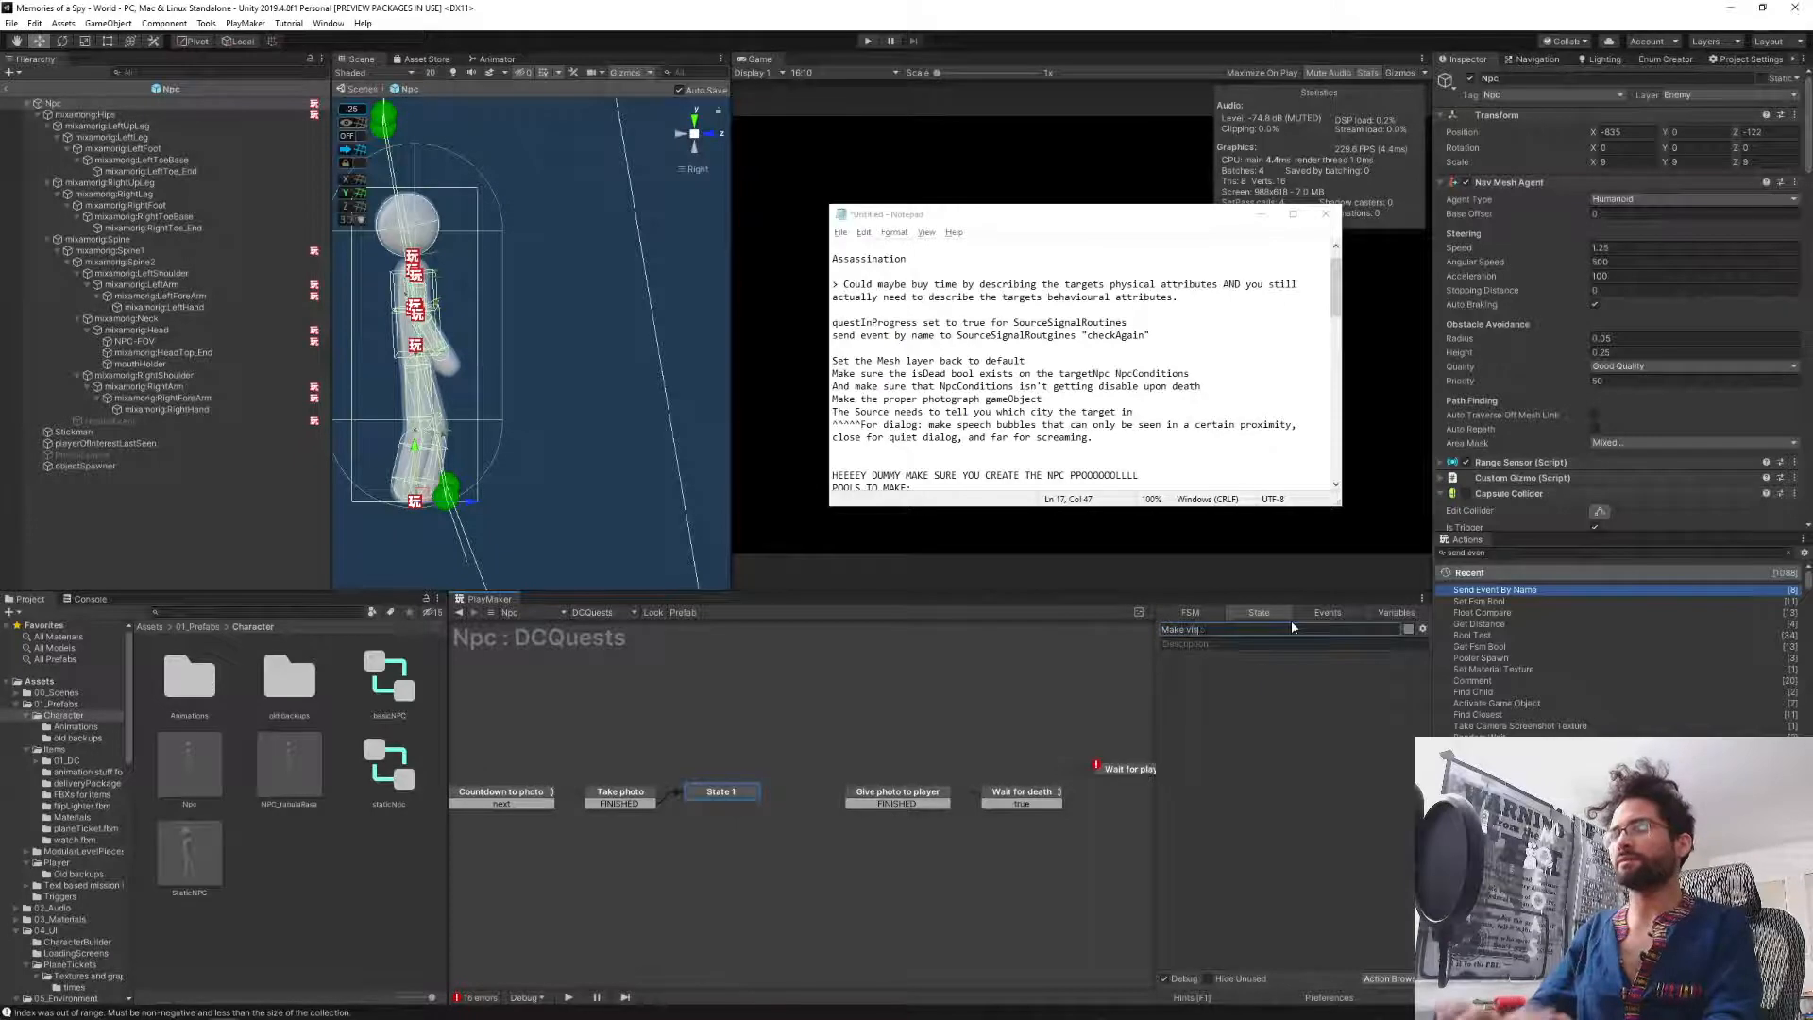
text(ible)
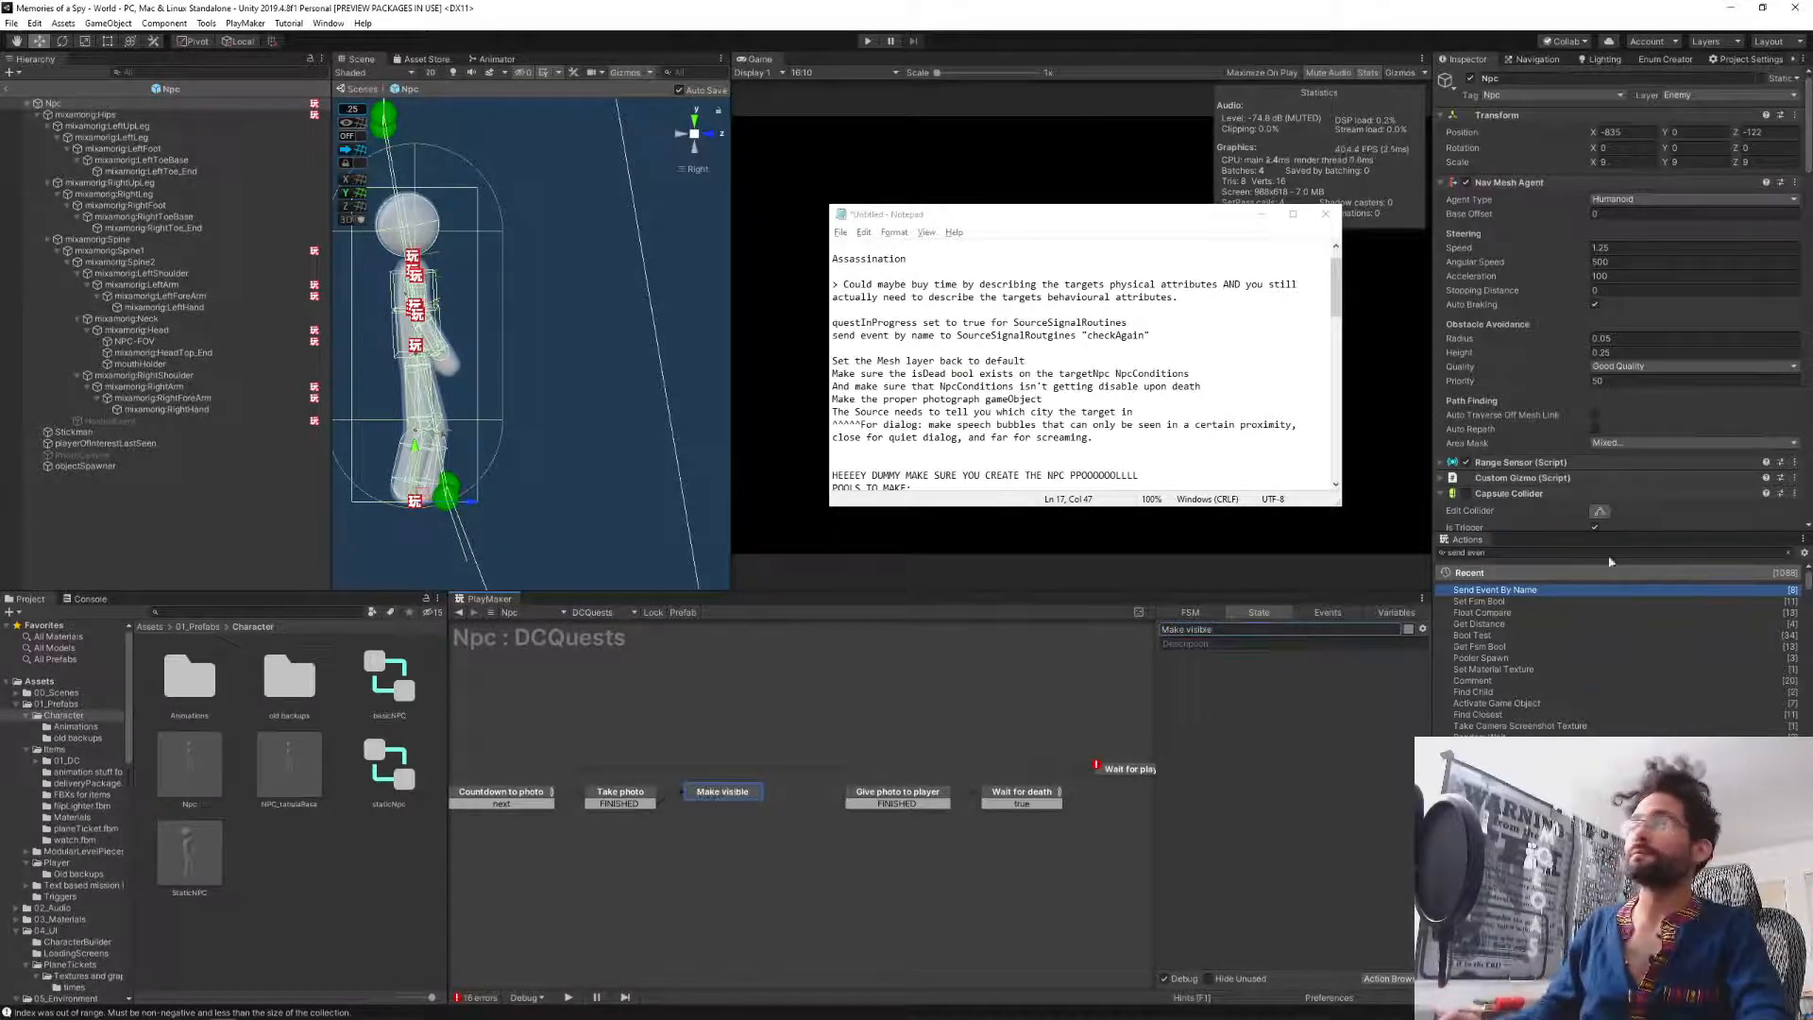
click(1537, 552)
text(set postul)
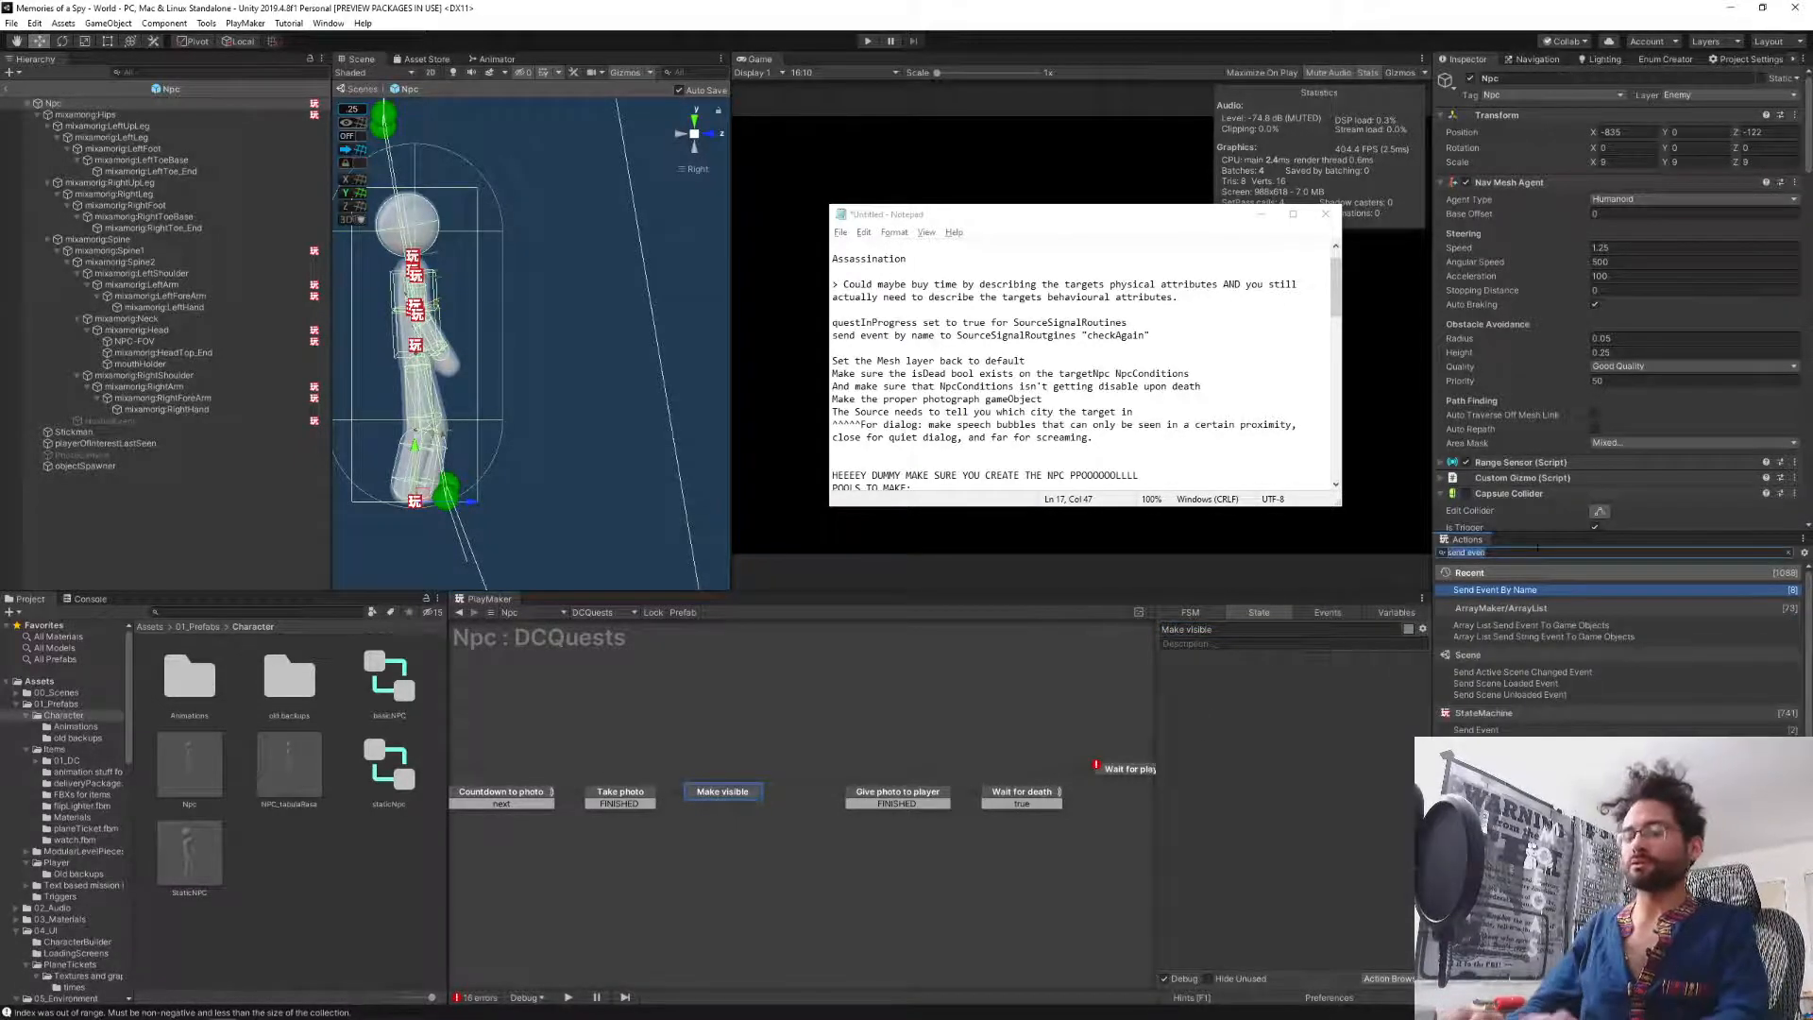
key(BackSpace)
key(BackSpace)
key(BackSpace)
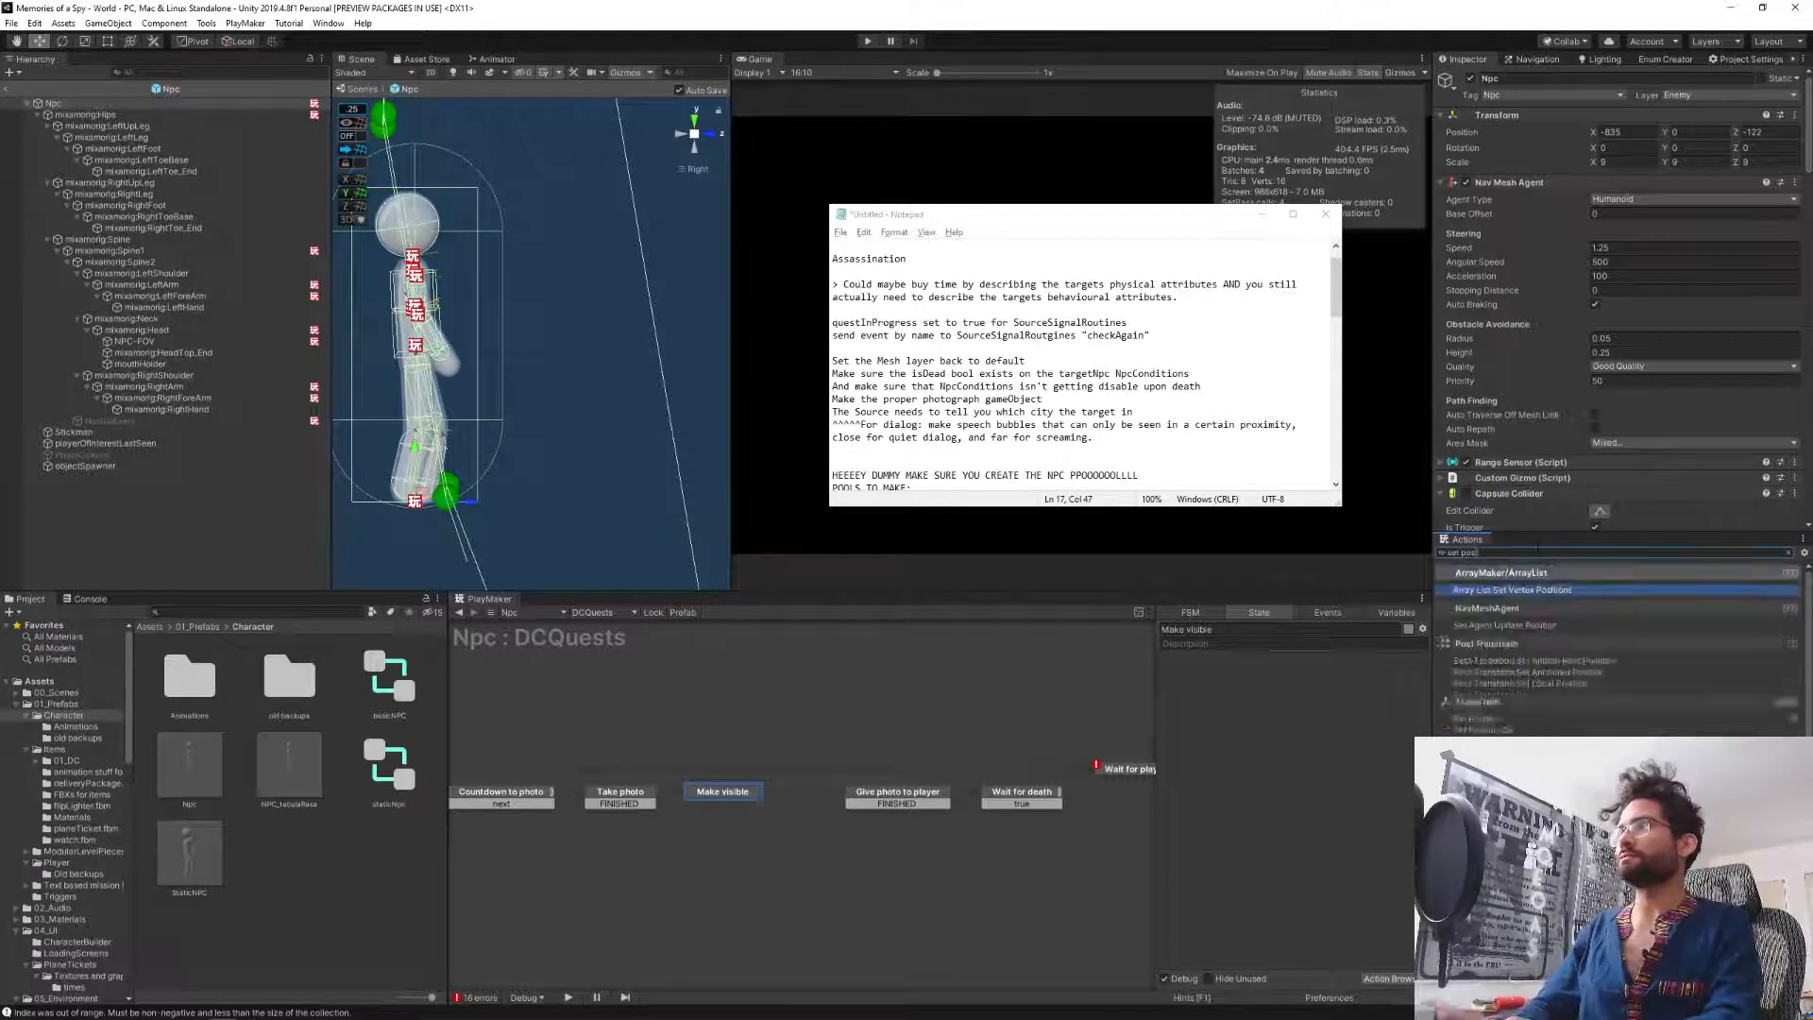
text(ition)
key(Down)
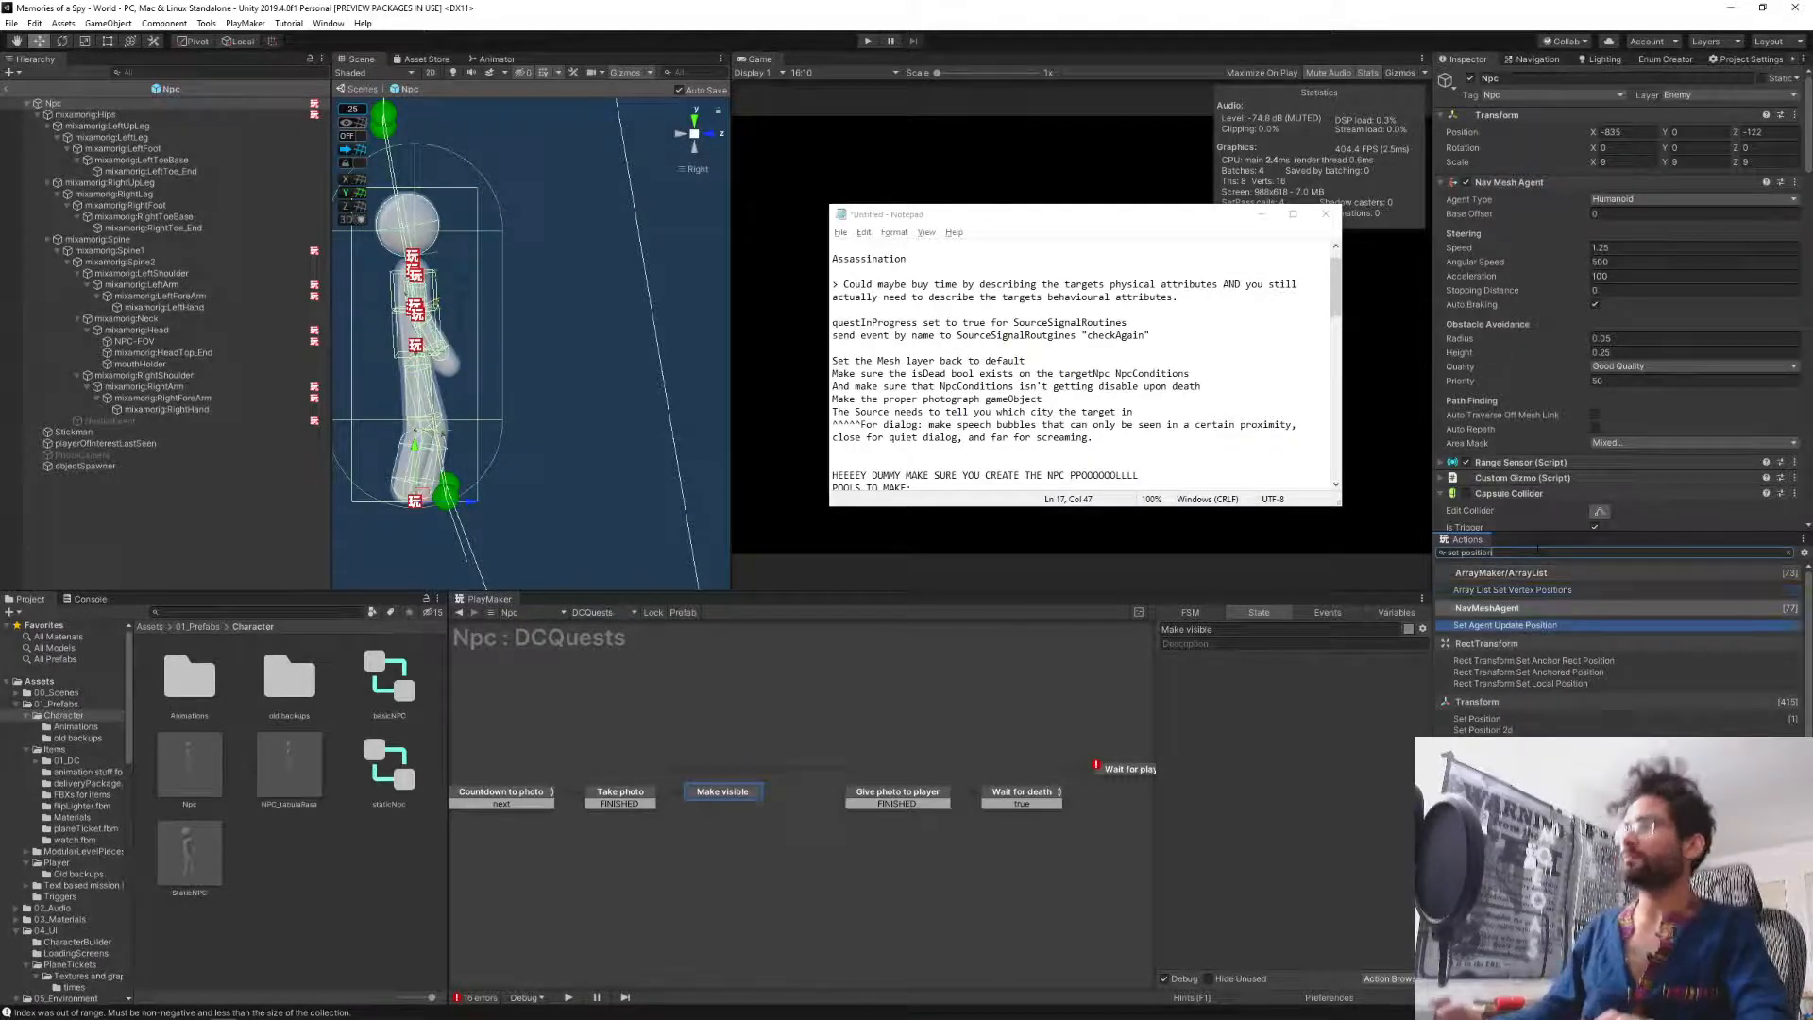
Add an Agent Warp action to the Make visible state and set its game object to the targetNpc variable.
key(ctrl+a)
text(agent war)
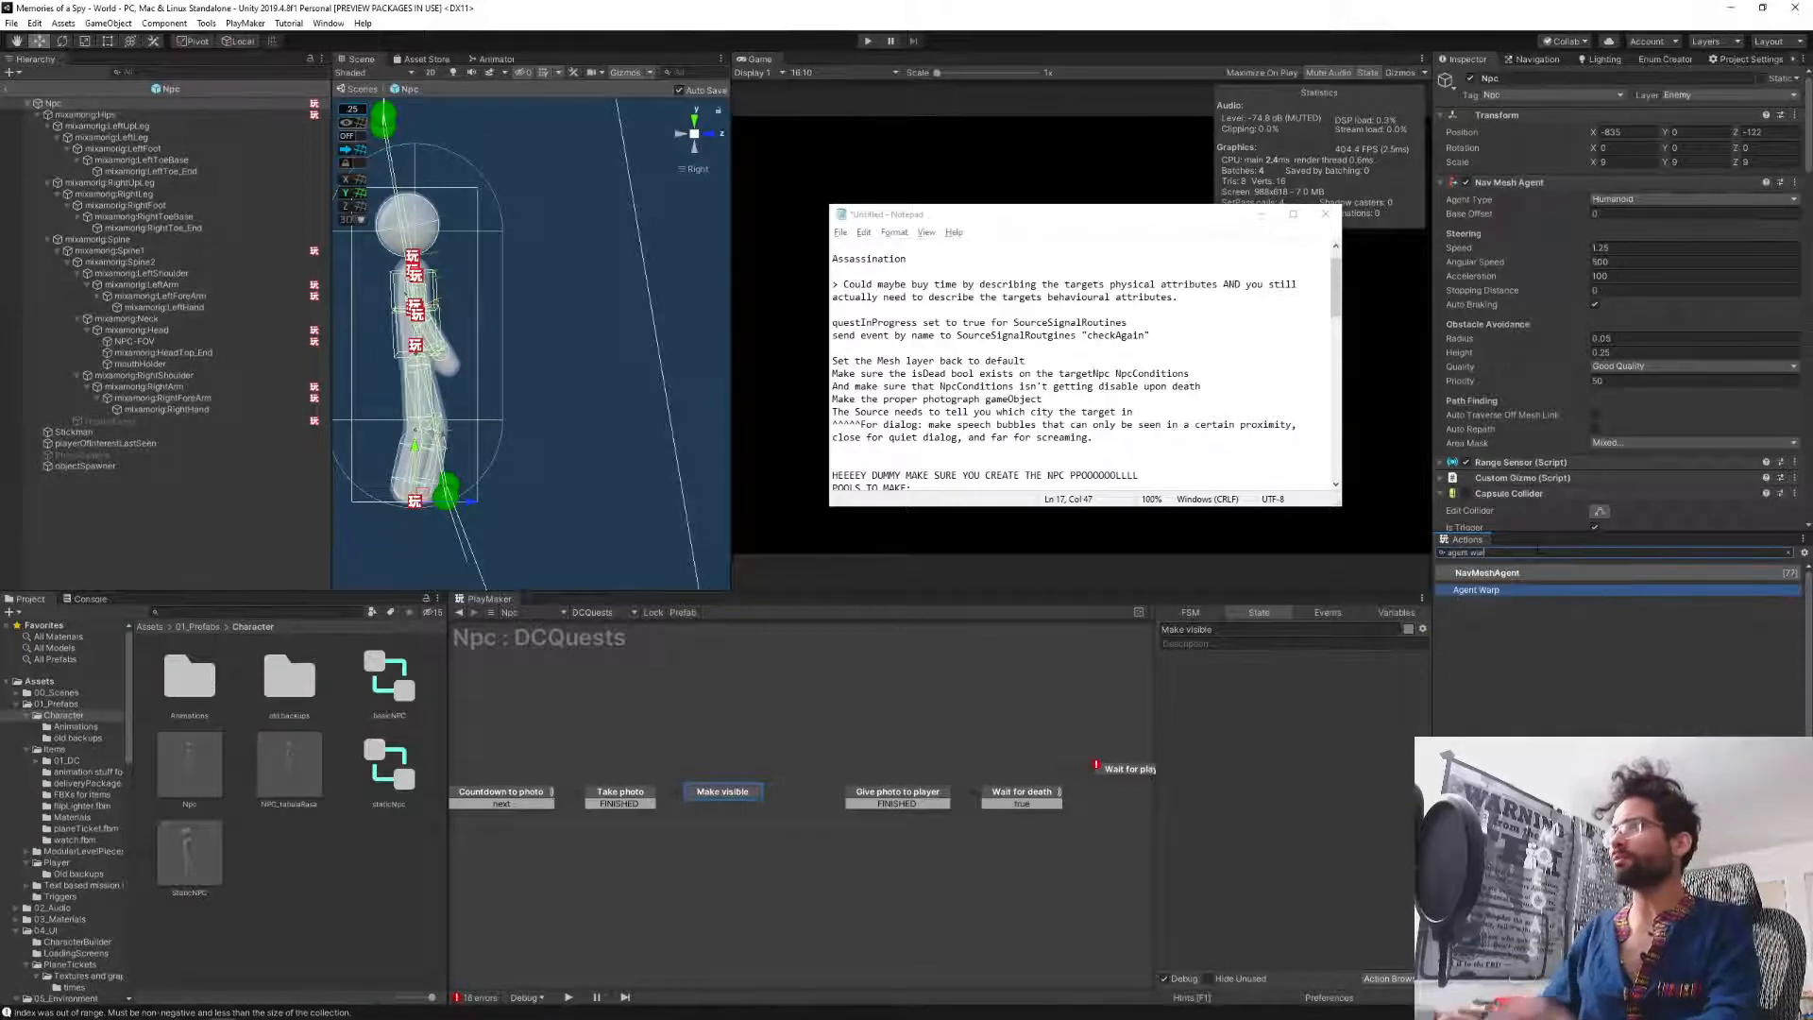
key(Return)
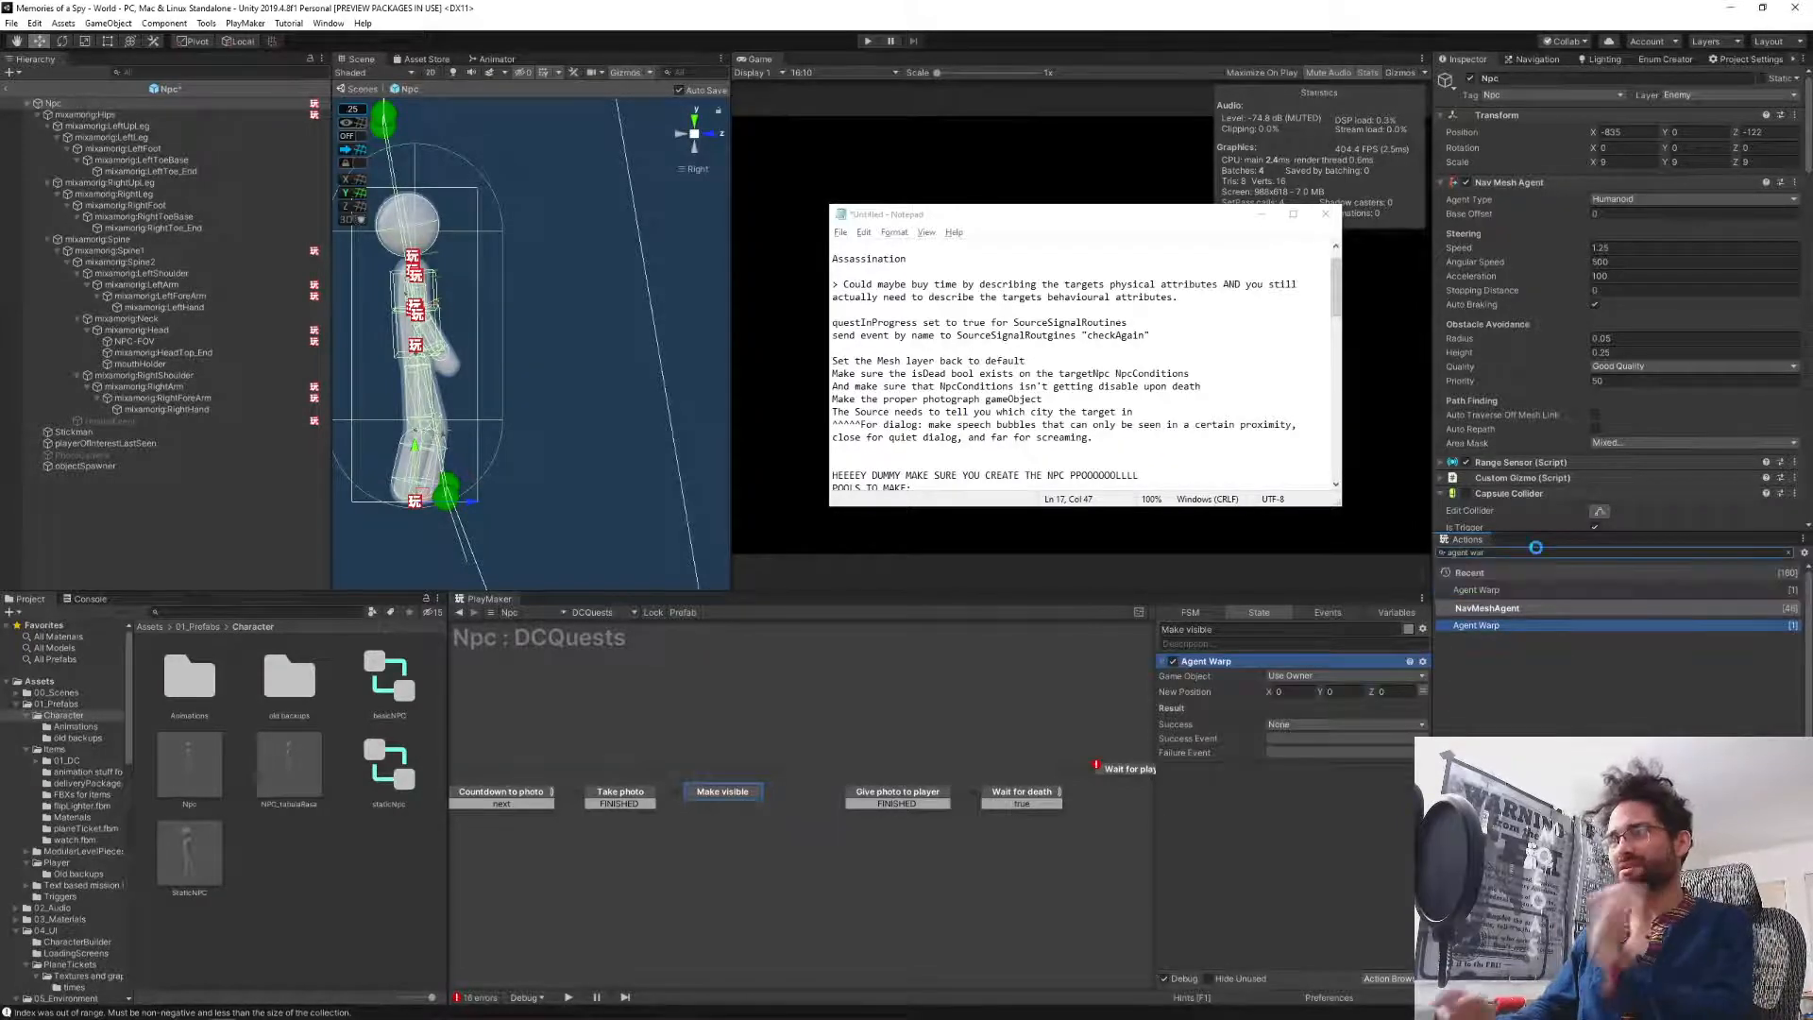
click(1299, 676)
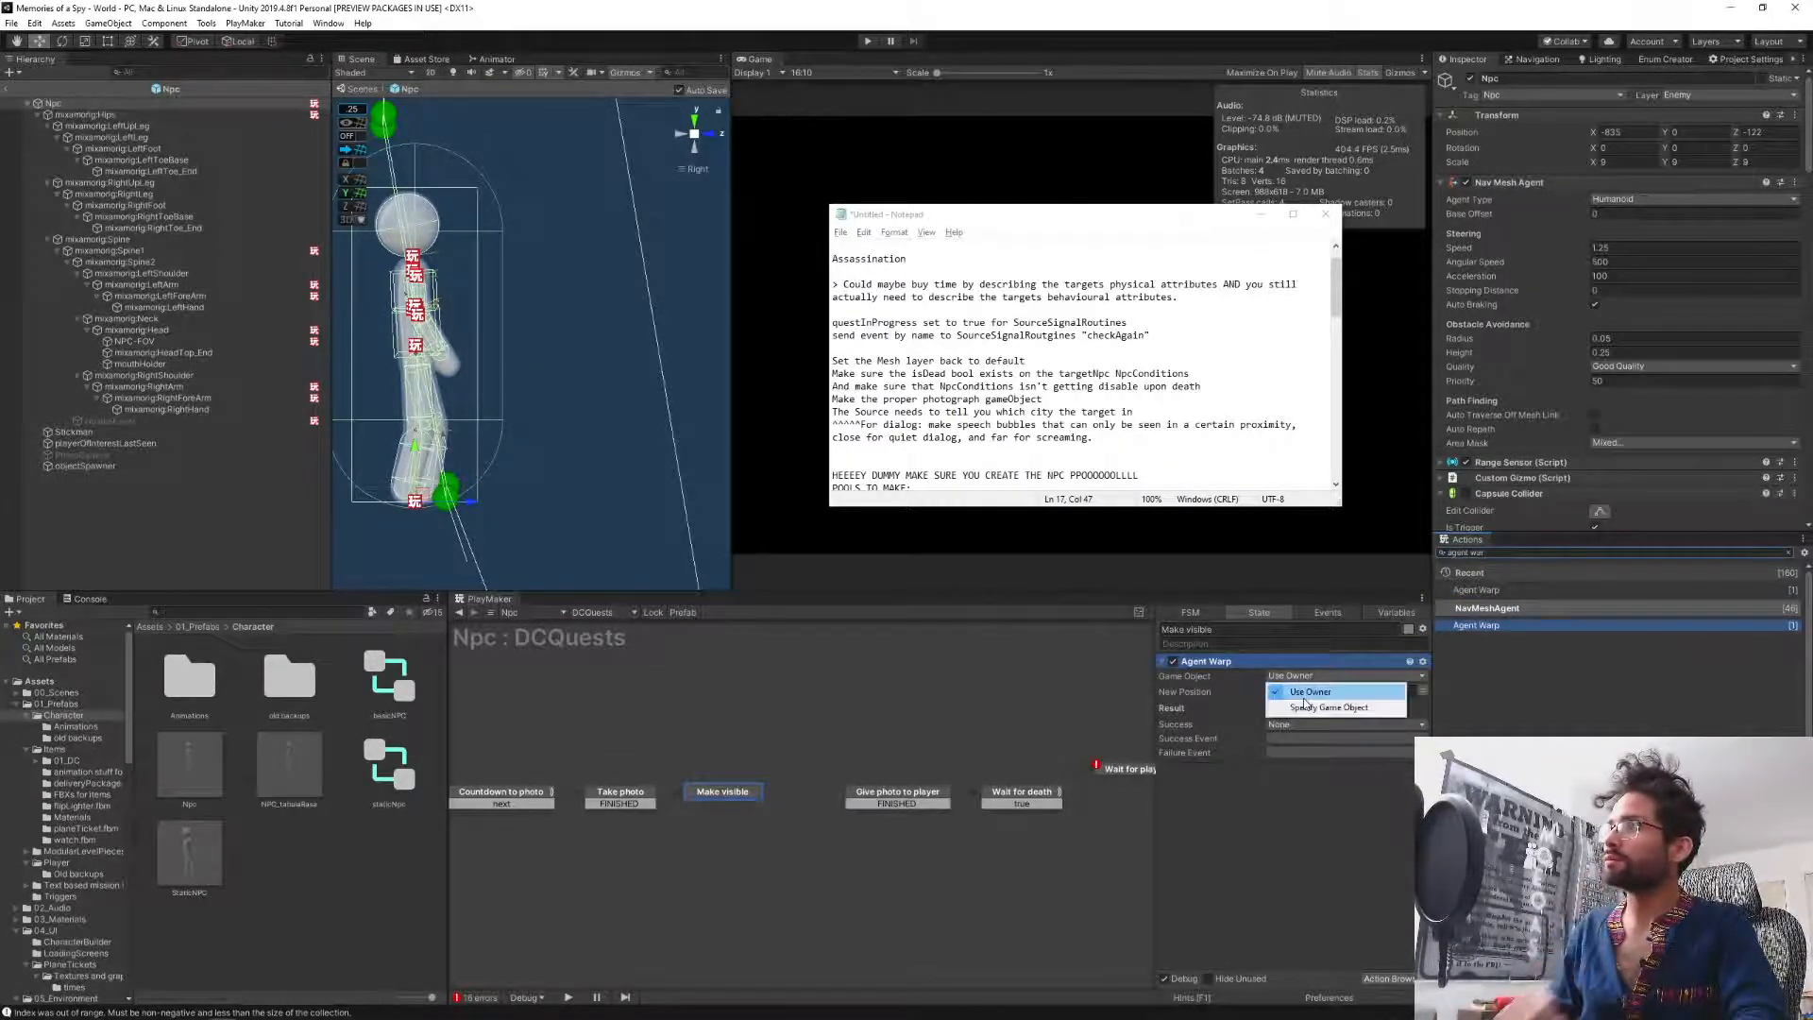
click(1313, 704)
click(1424, 695)
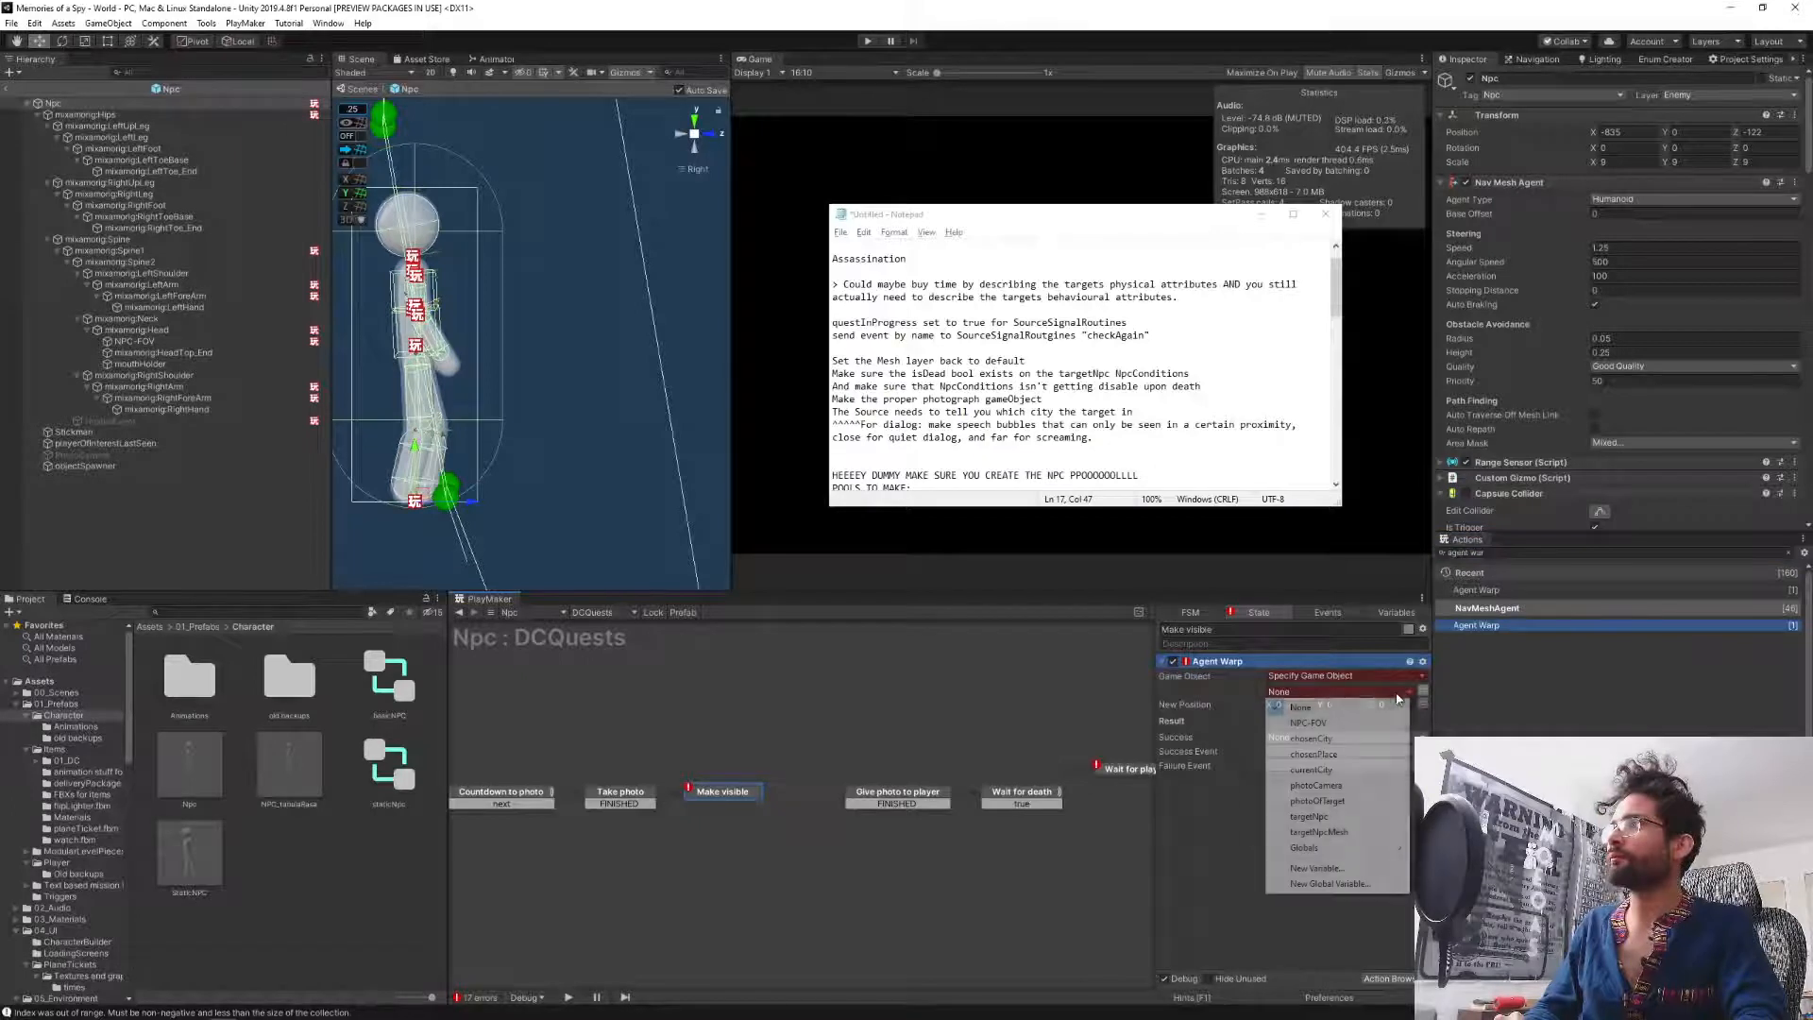
click(1313, 818)
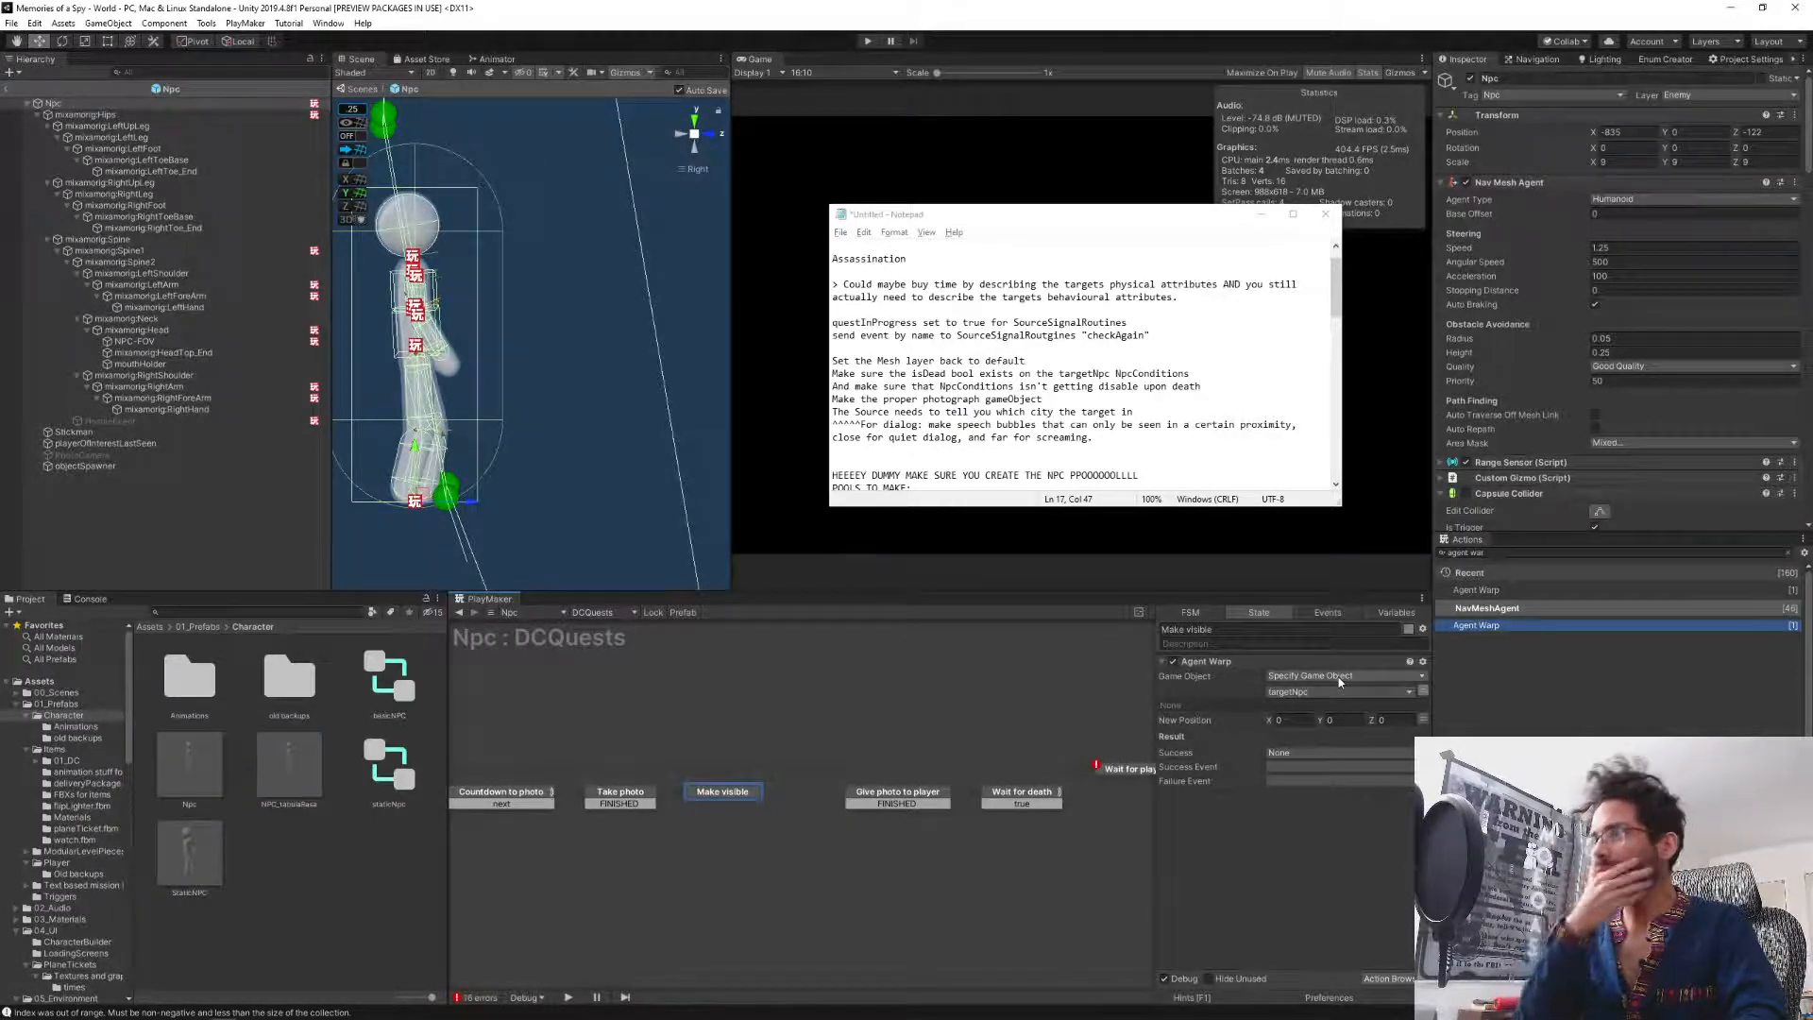
Find the Find Closest action, add it to the Make visible state and place it above Agent Warp.
click(1474, 553)
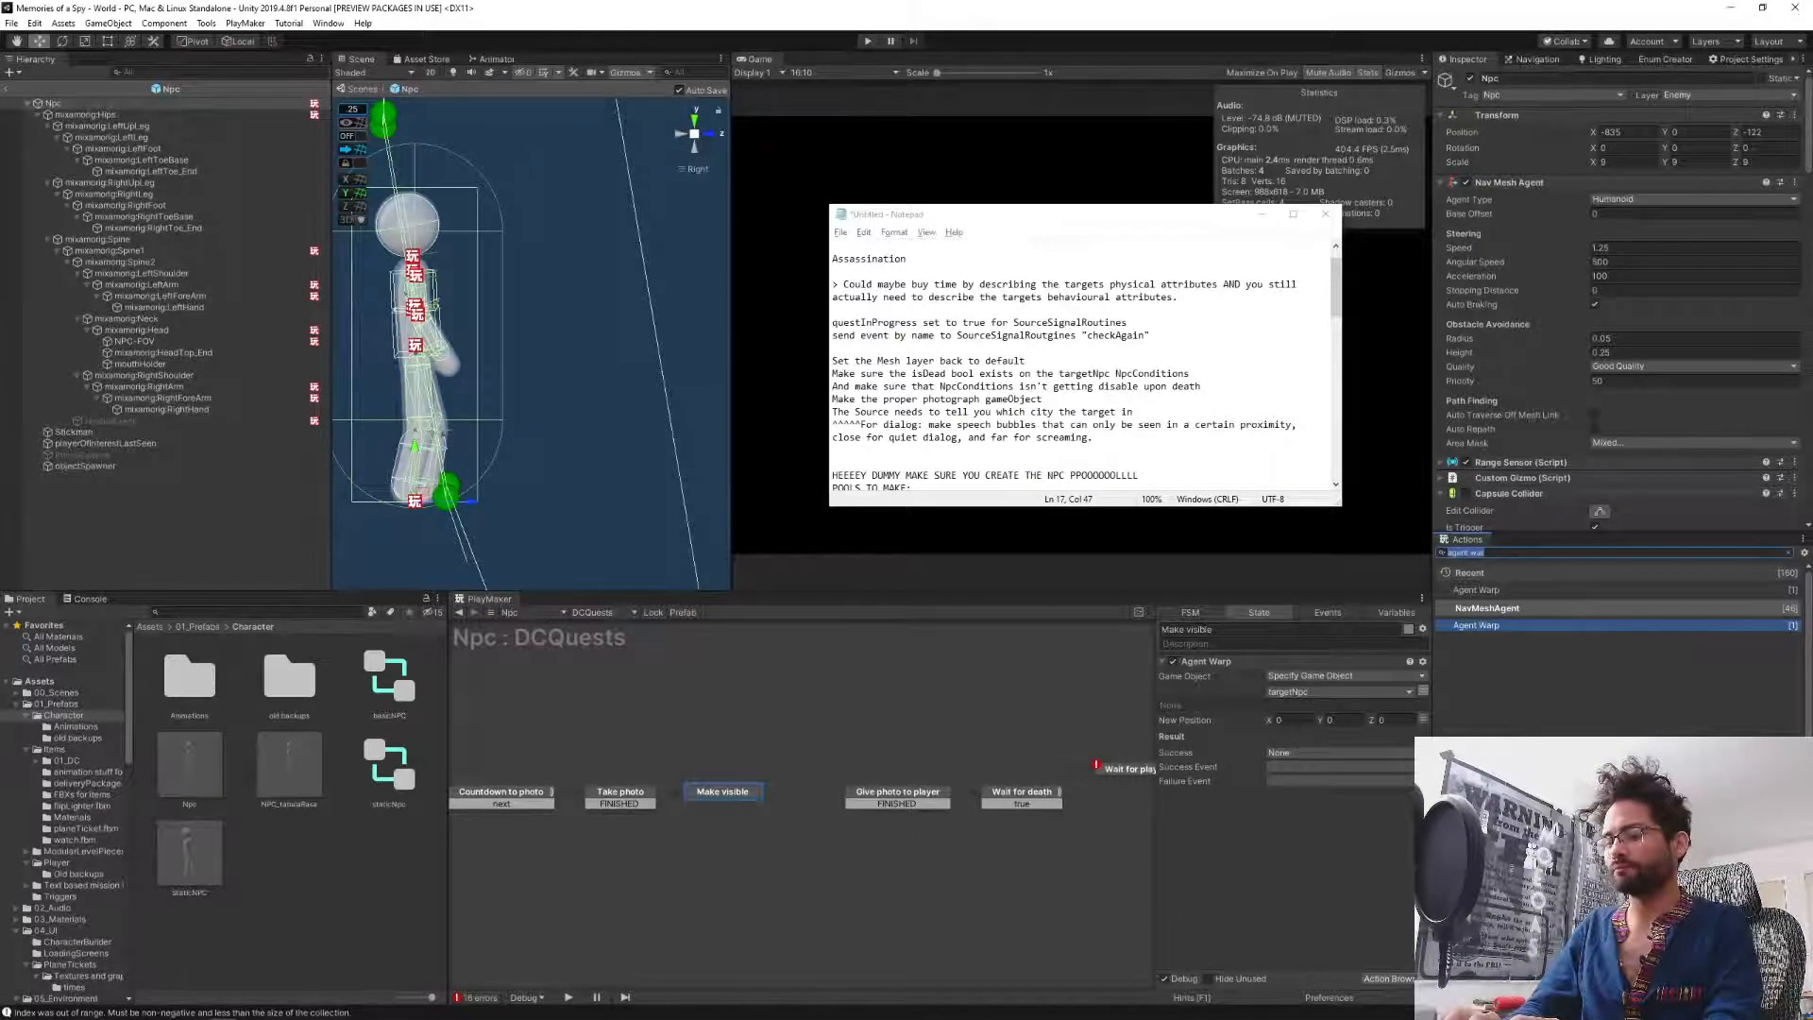
text(find nea)
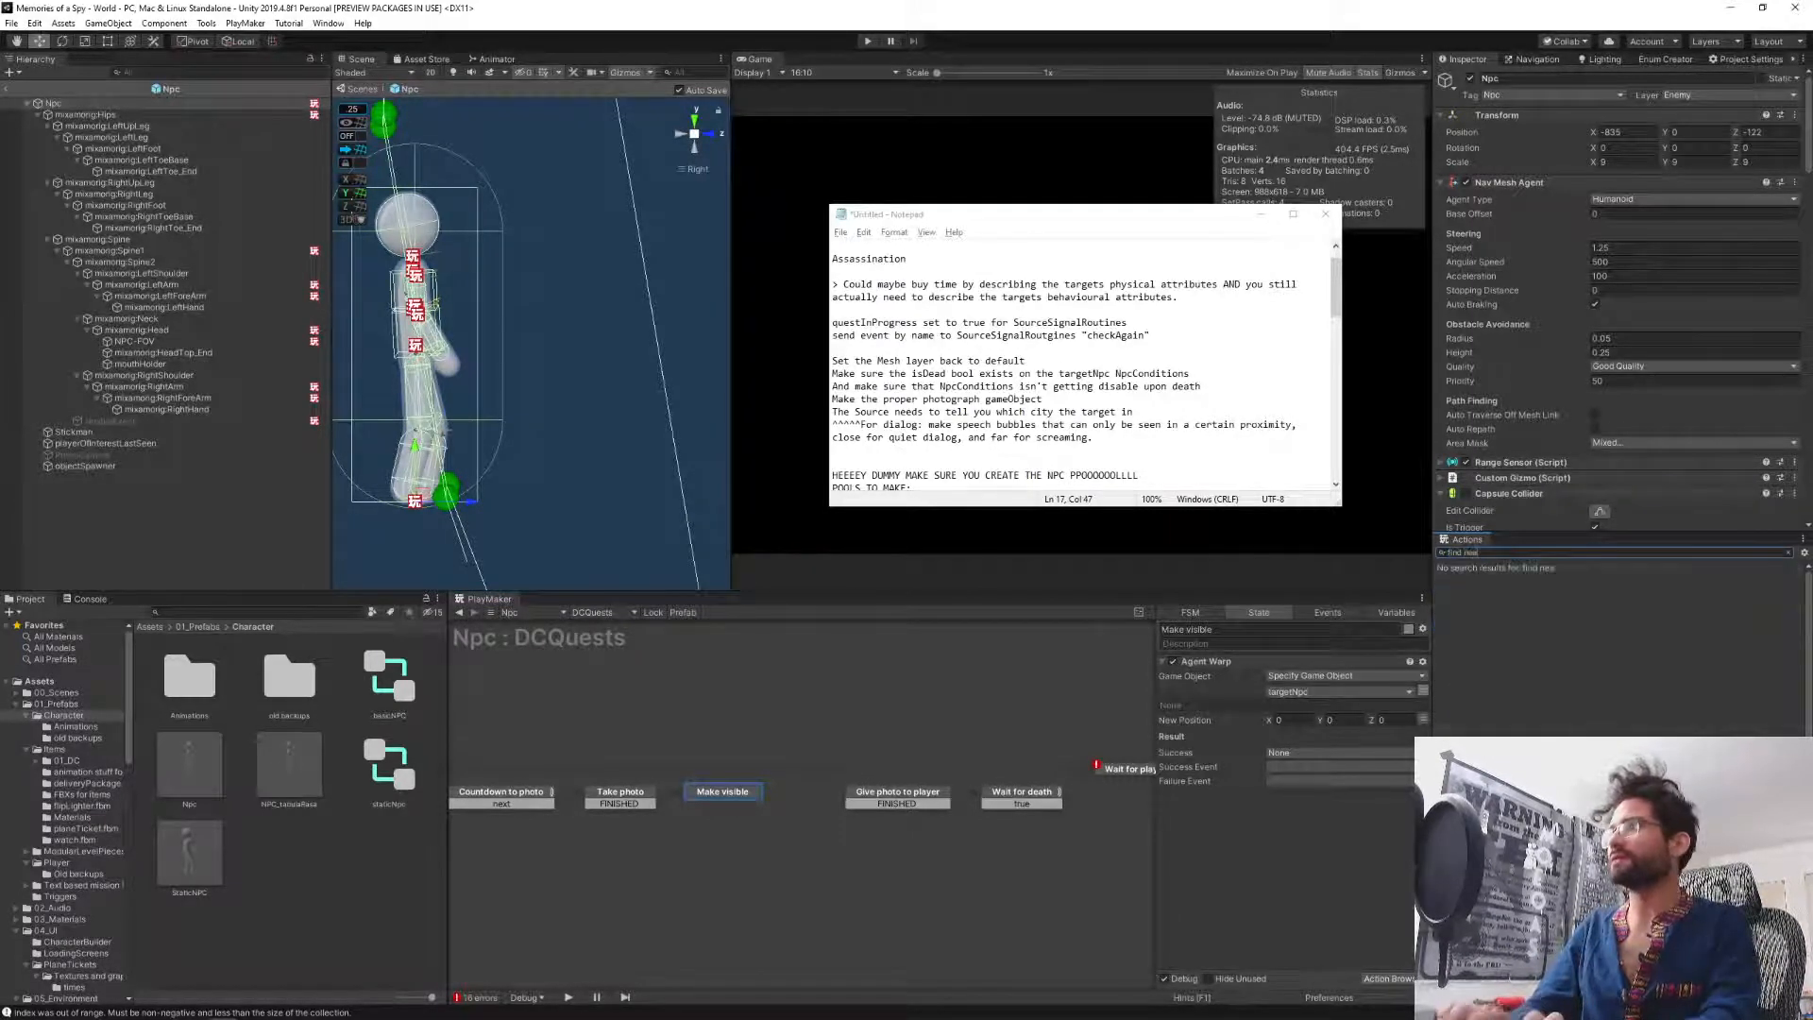
key(BackSpace)
key(BackSpace)
key(BackSpace)
key(BackSpace)
key(BackSpace)
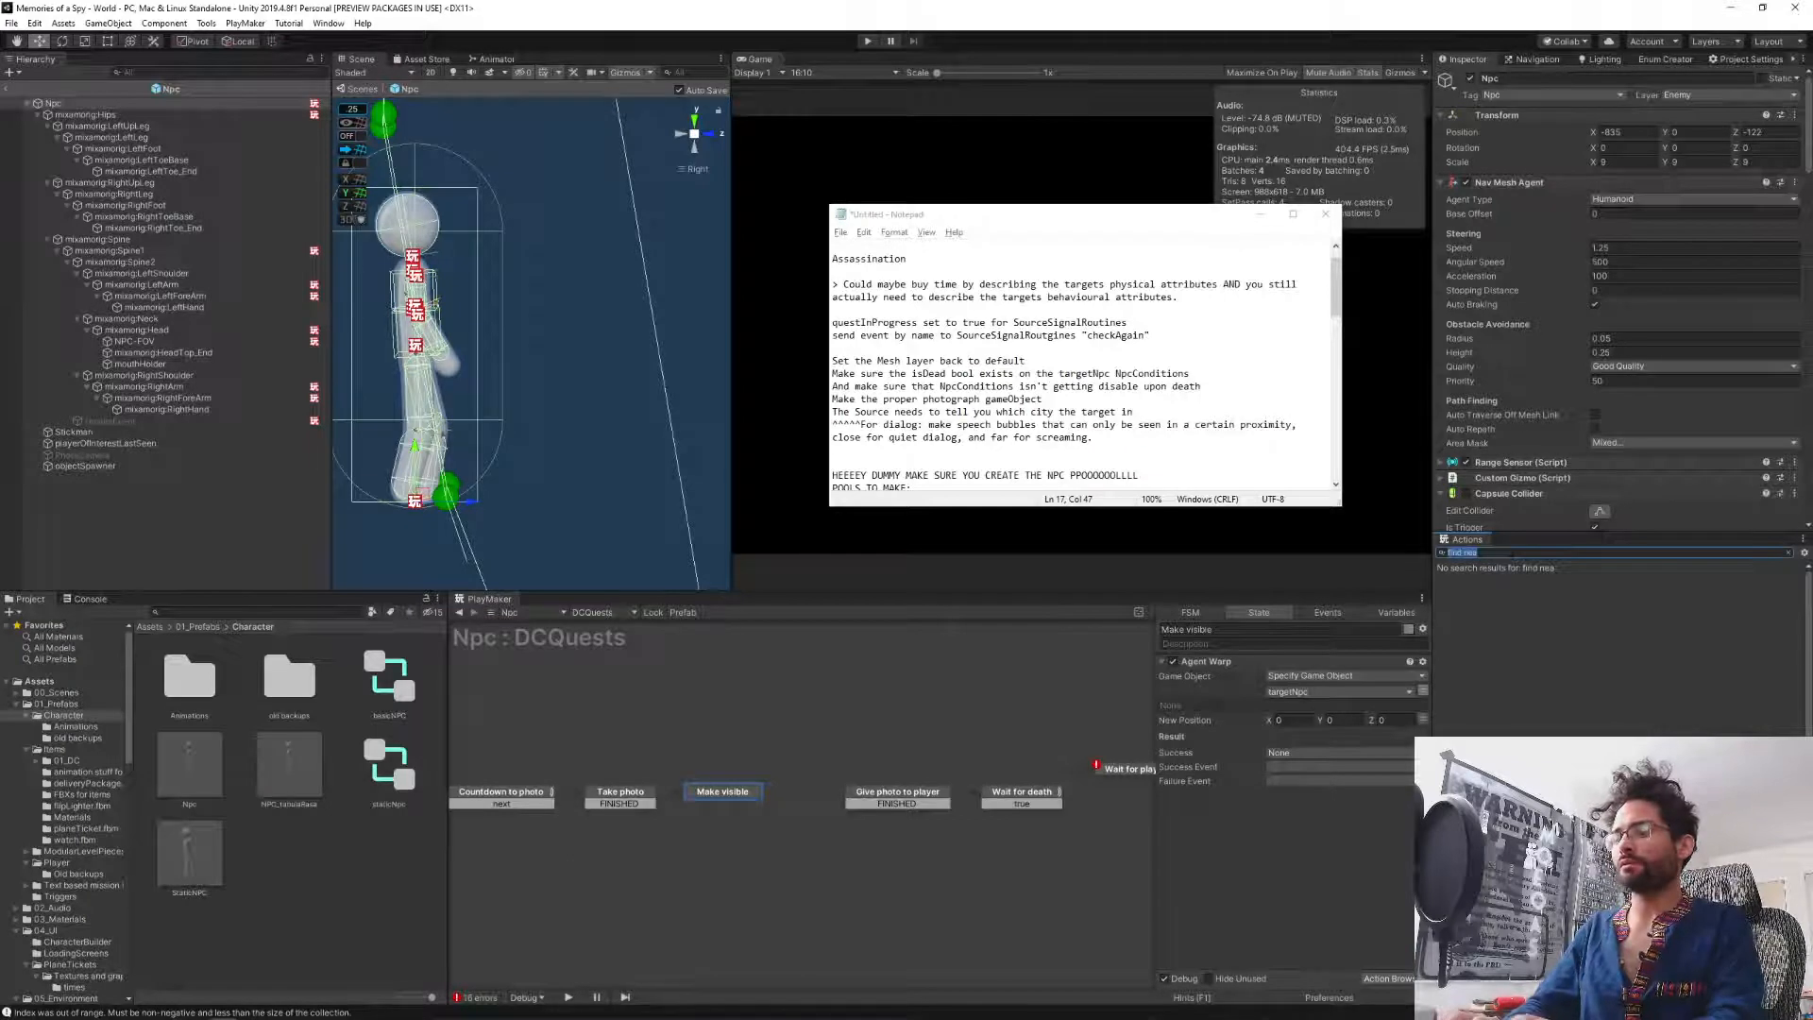
text(df cl)
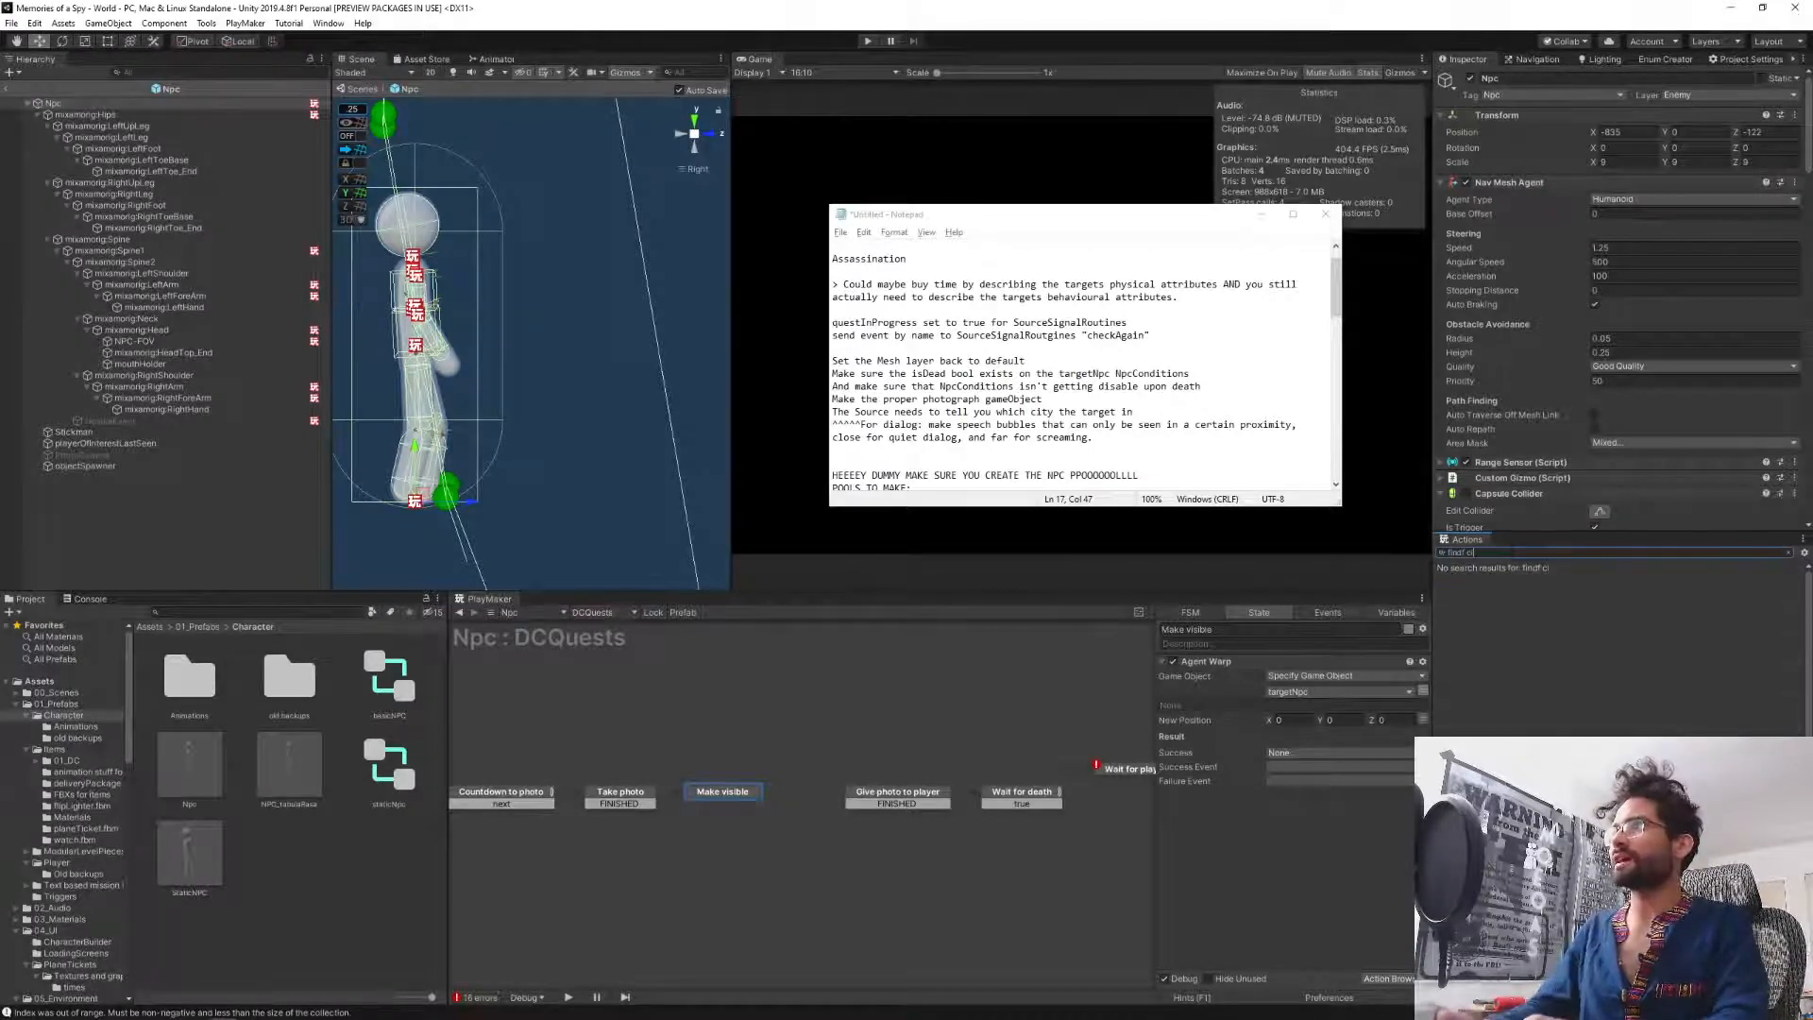
key(BackSpace)
key(BackSpace)
key(BackSpace)
key(BackSpace)
text(cl)
key(Return)
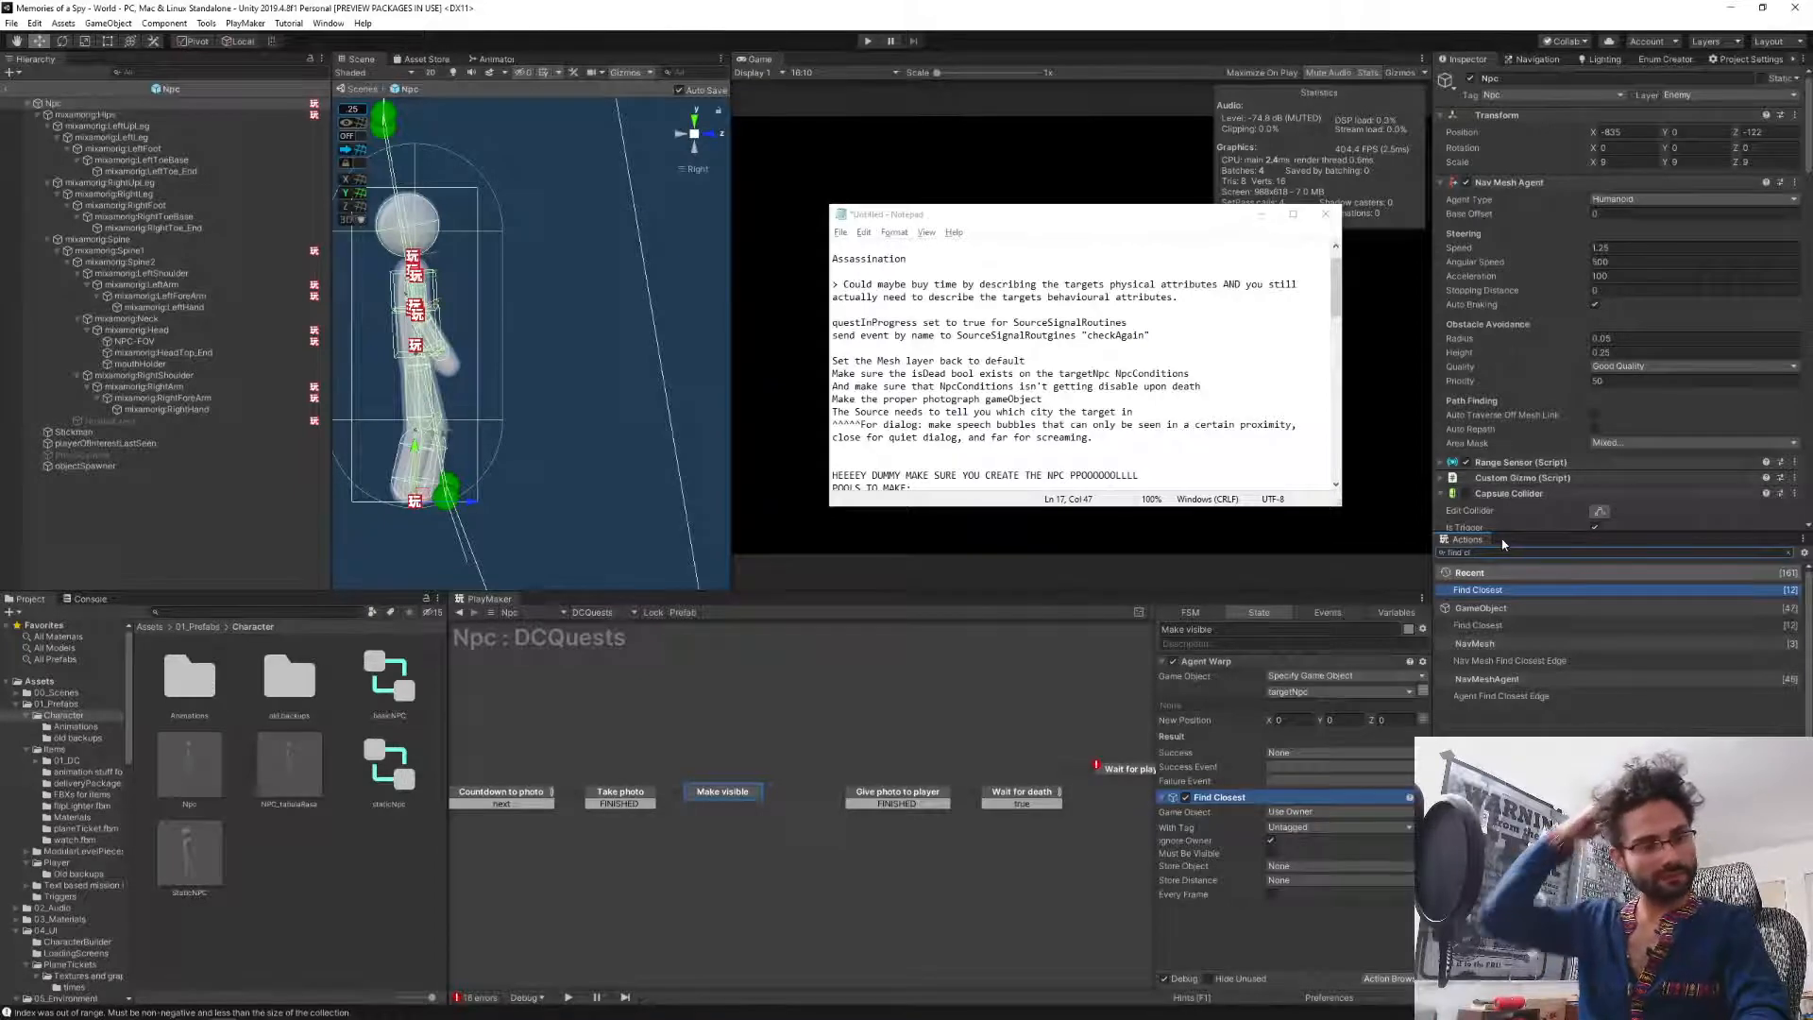
click(1255, 888)
click(1237, 799)
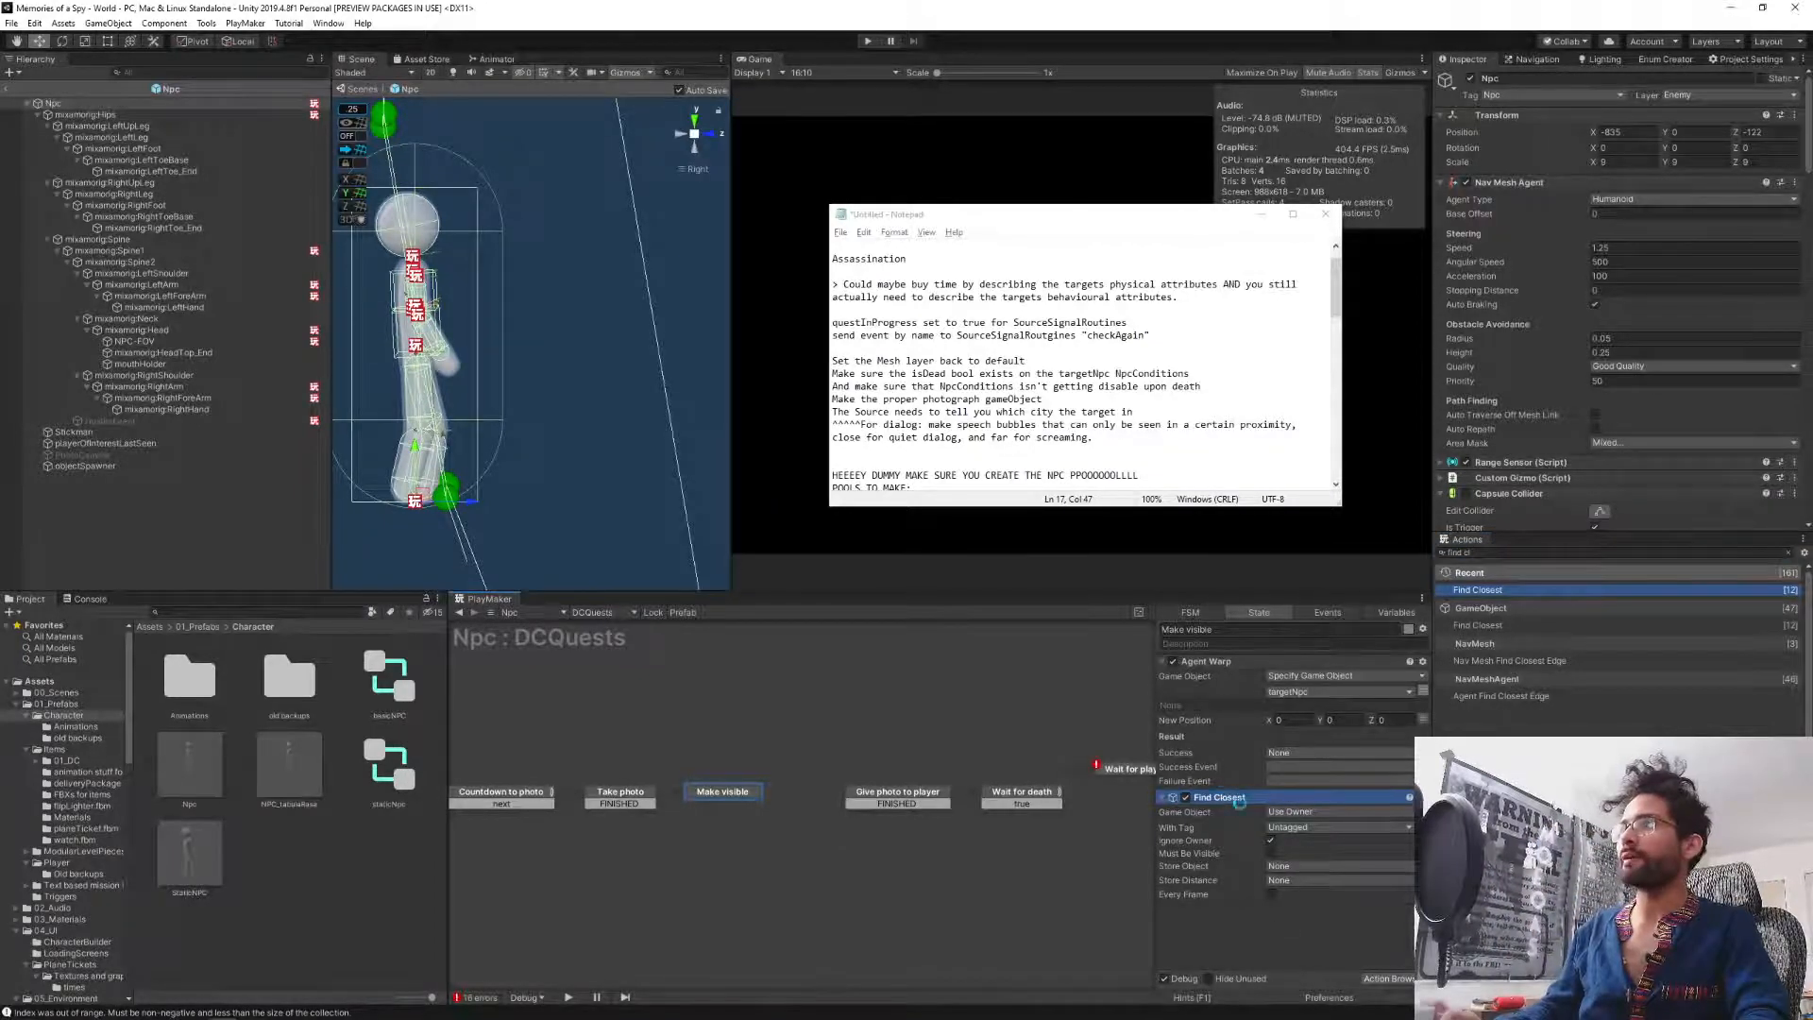
drag(1237, 799, 1228, 661)
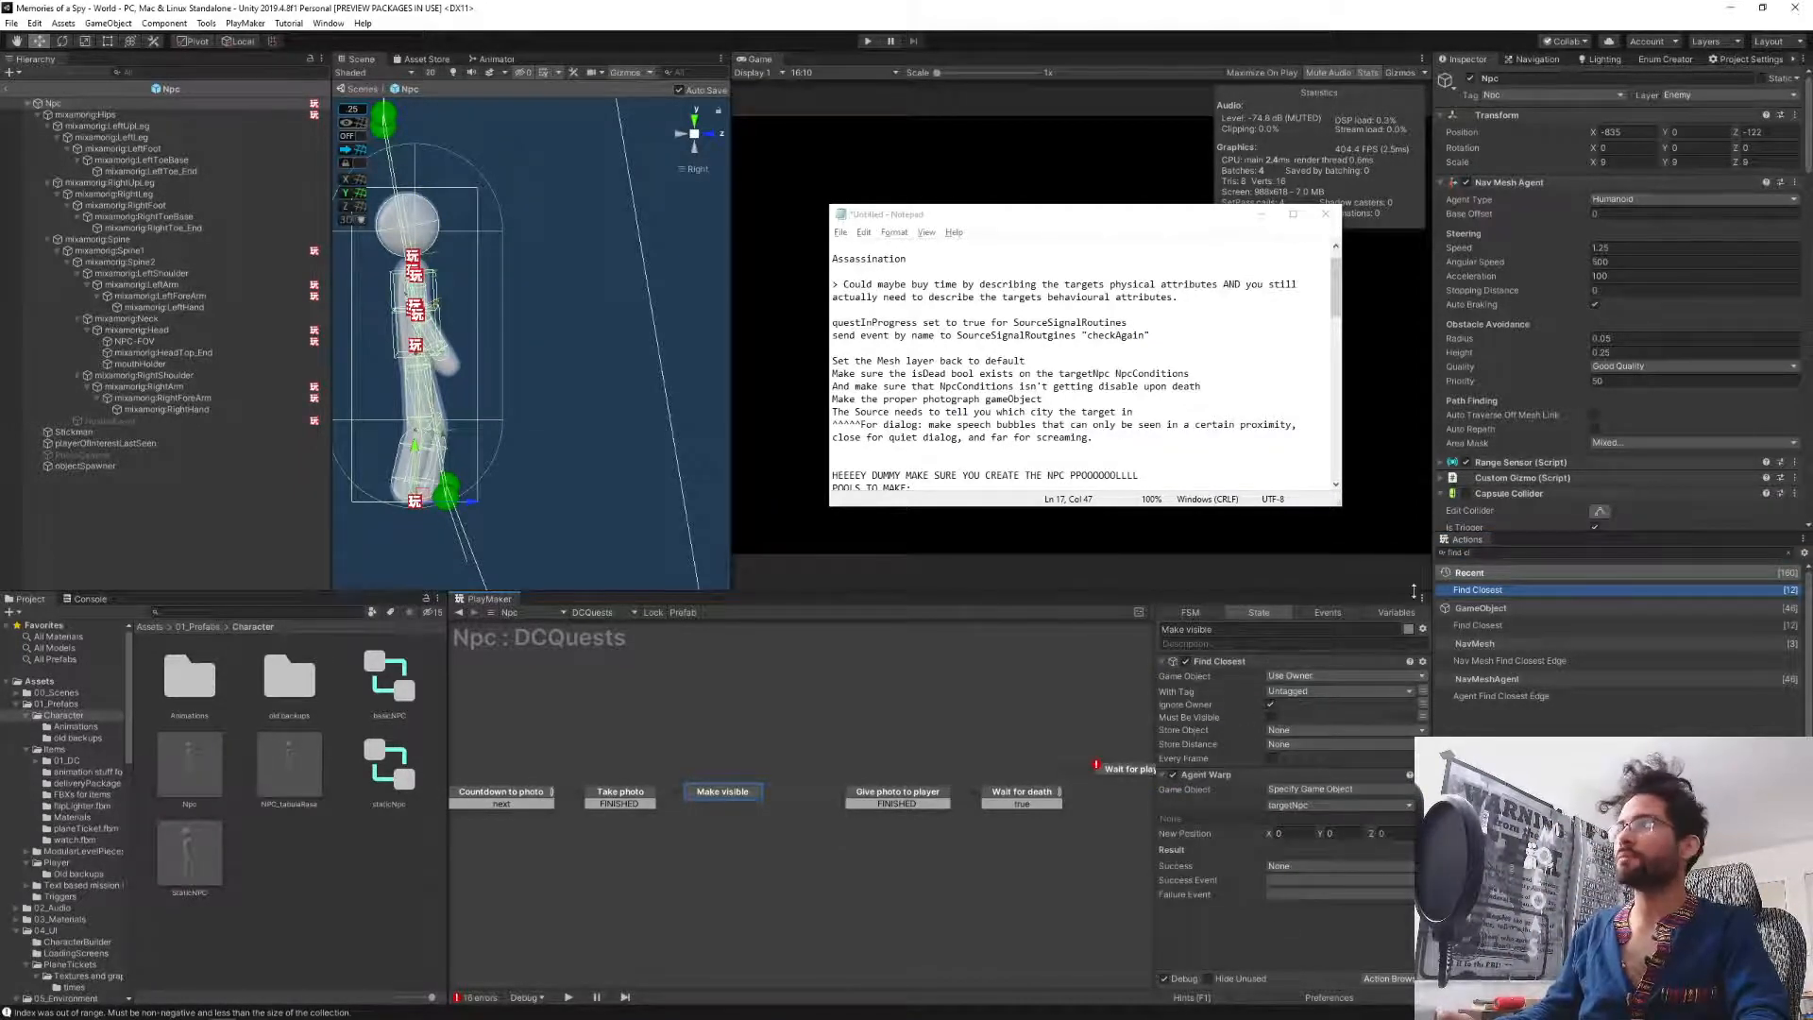
Review the actions of the Spawn TargetNpc state to check how the target NPC is spawned and hidden.
middle_drag(566, 720, 981, 723)
mouse_move(667, 726)
middle_down()
mouse_move(785, 733)
mouse_move(649, 708)
middle_up()
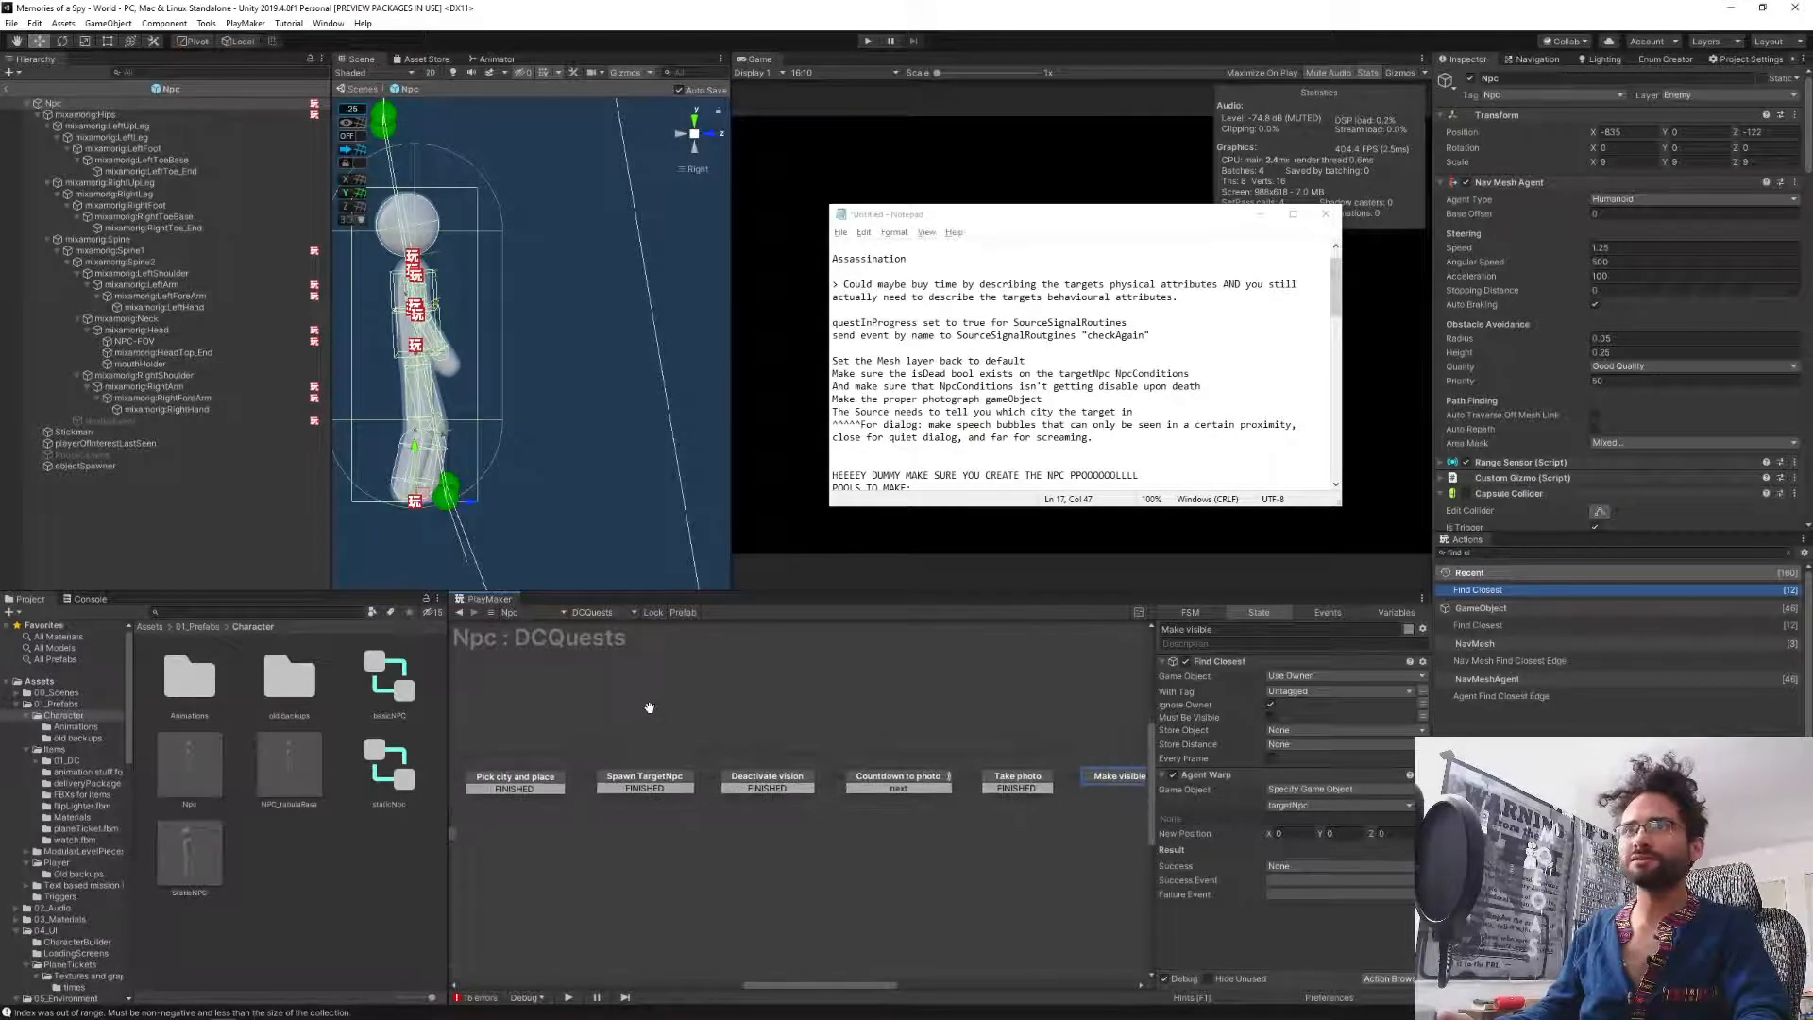
click(647, 782)
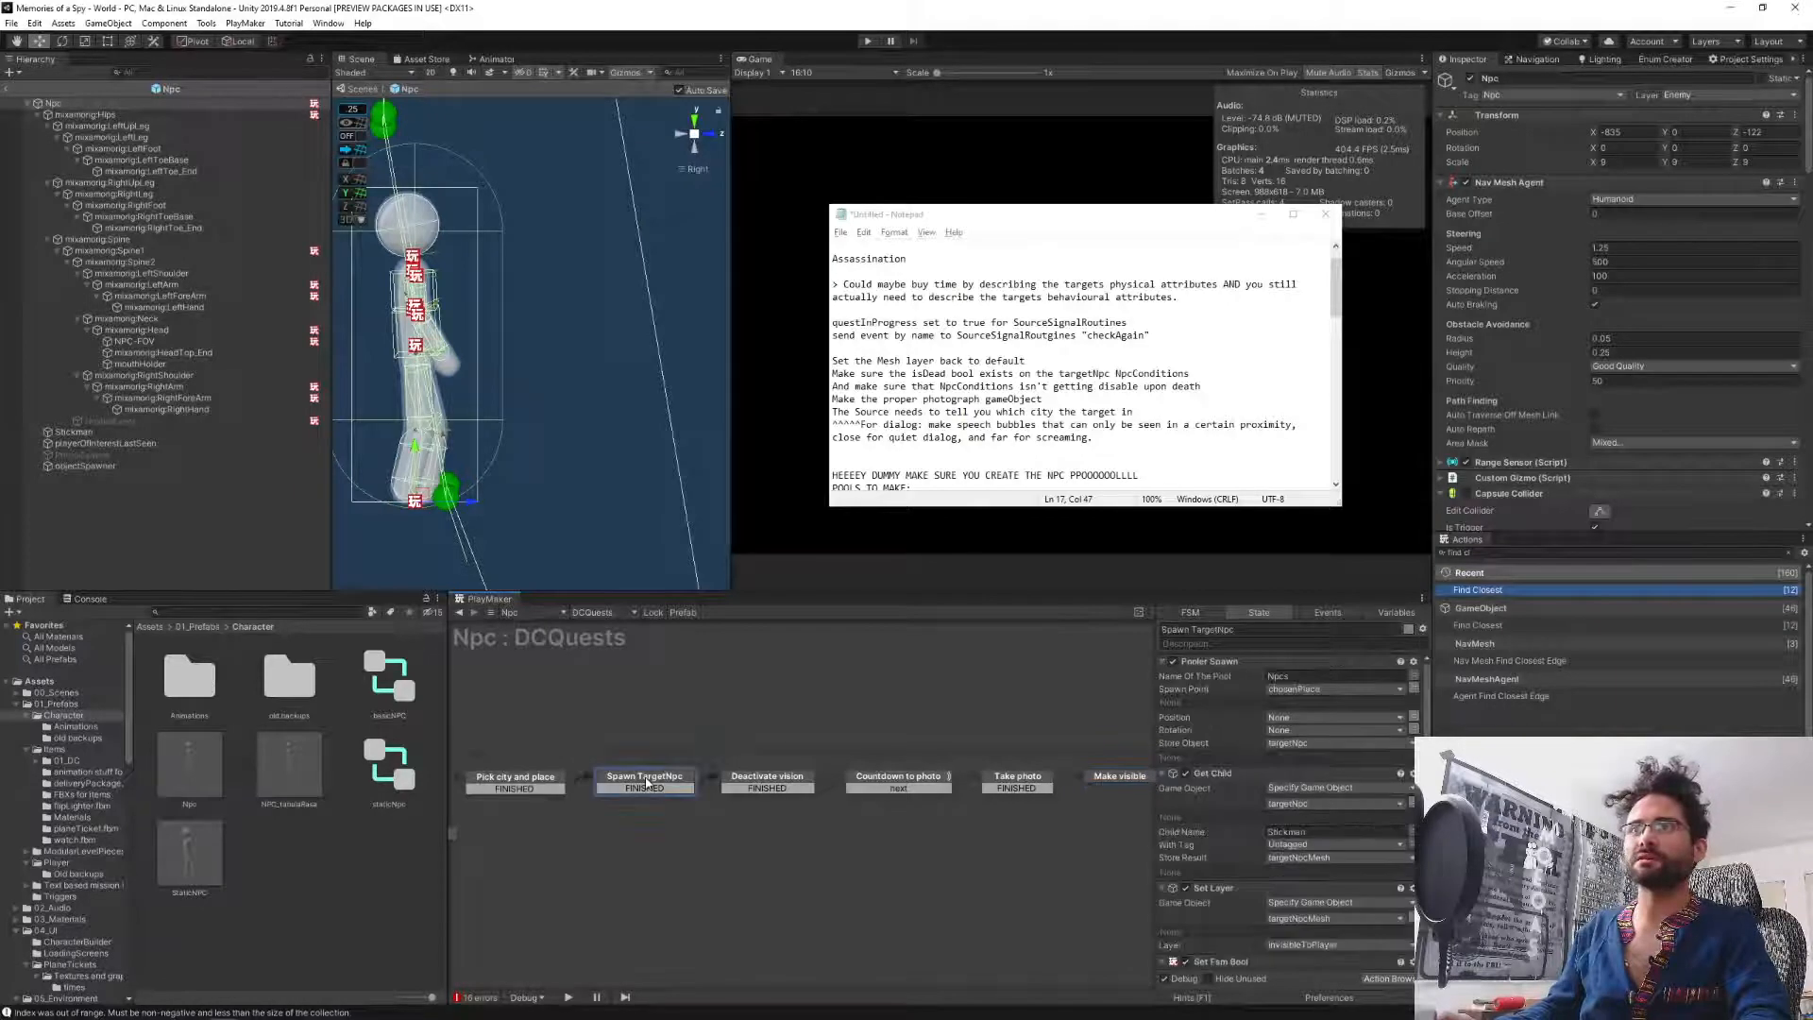
scroll(1235, 885, down, 3)
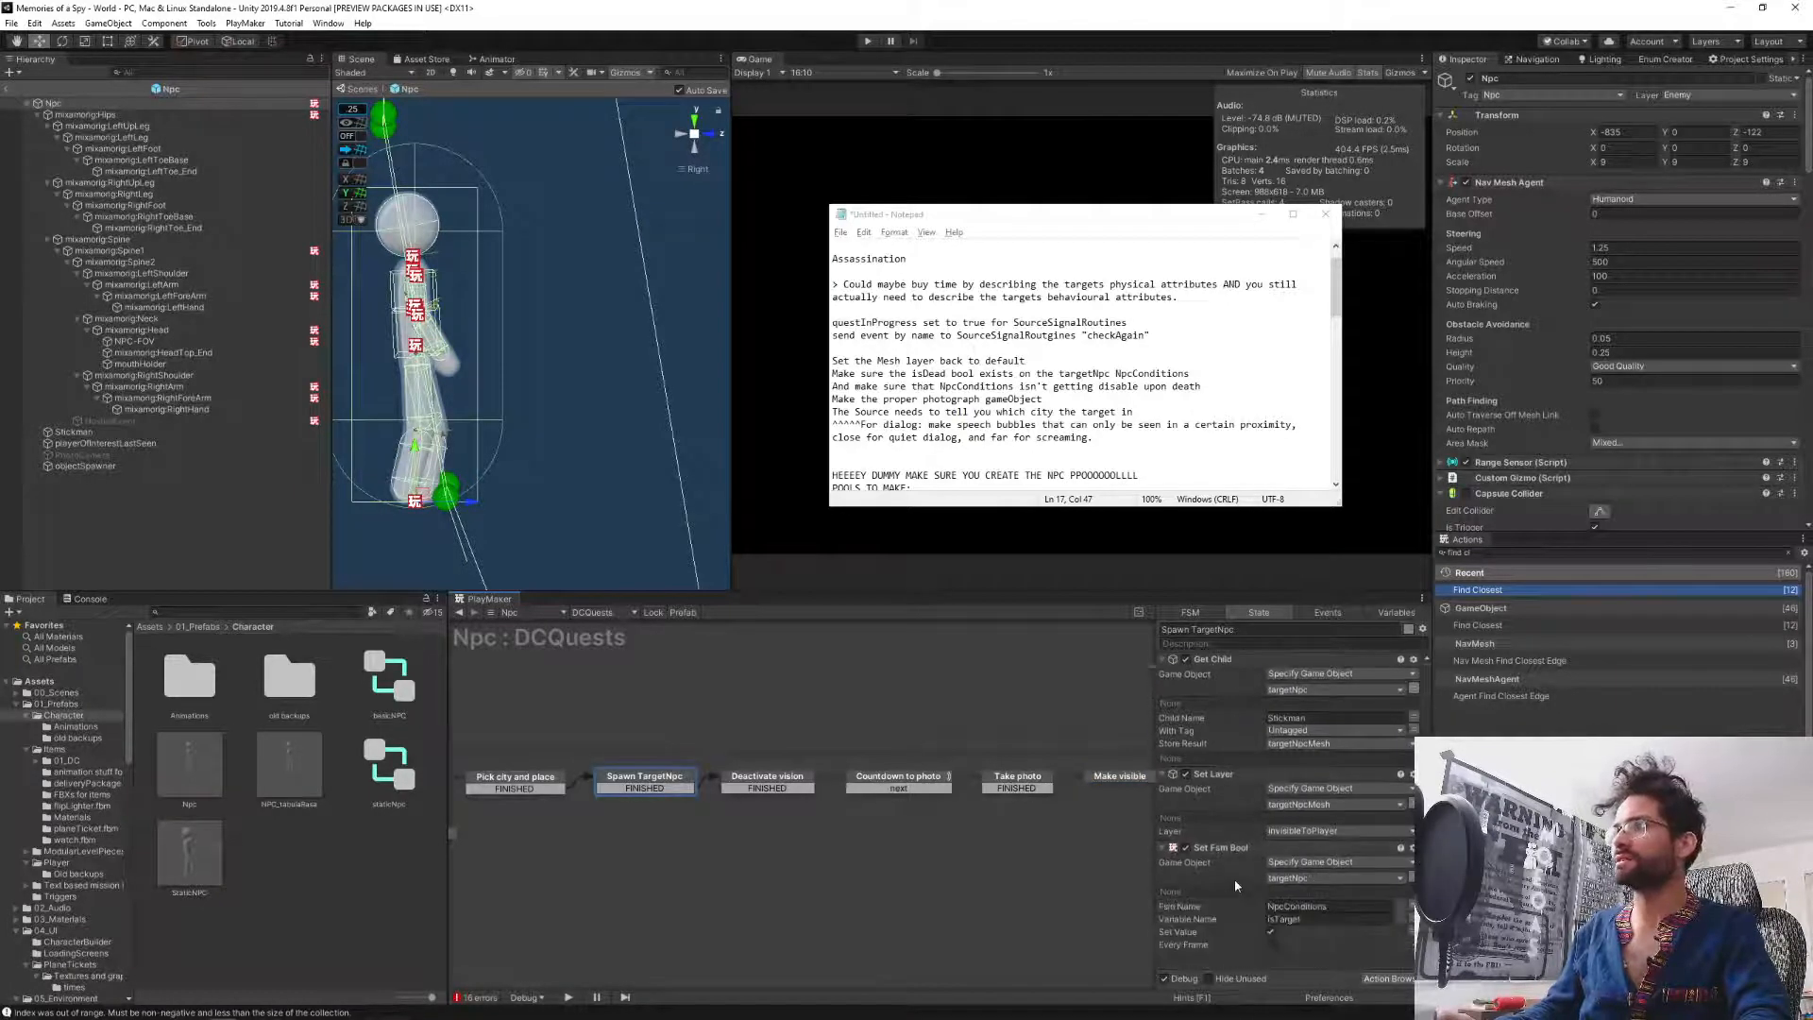
scroll(1235, 884, up, 3)
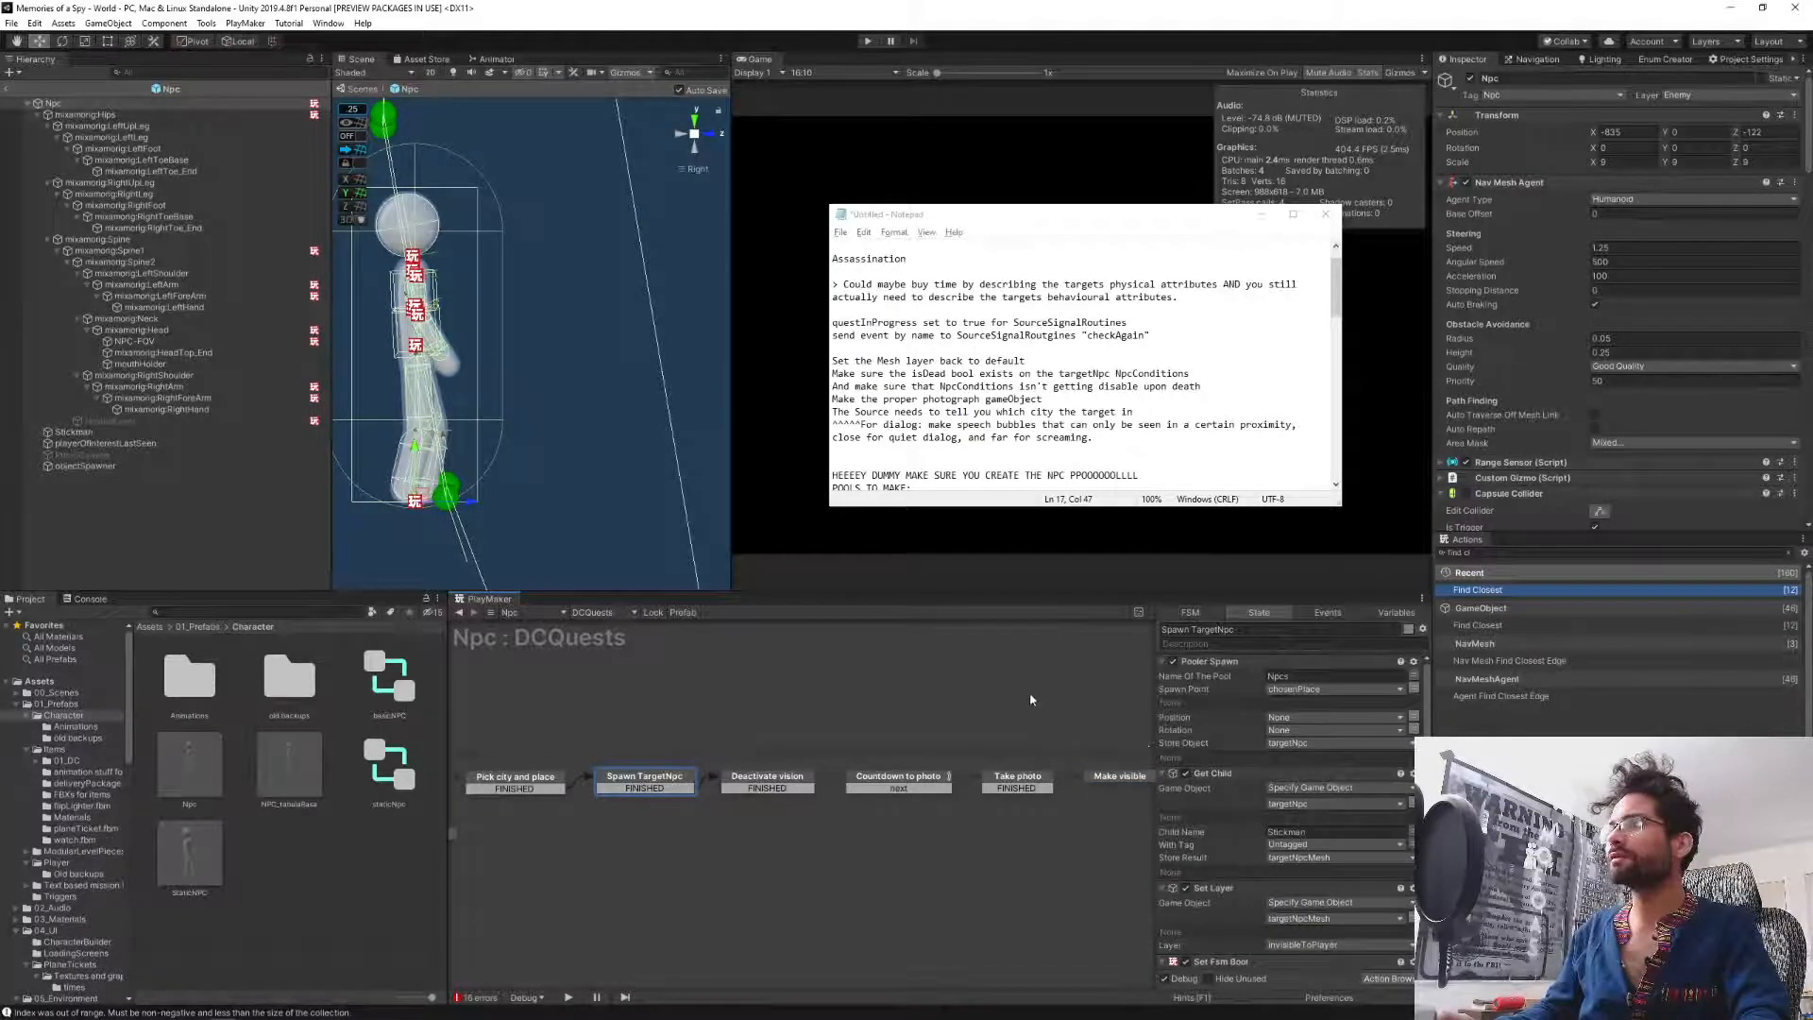
middle_drag(991, 689, 691, 697)
mouse_move(1025, 692)
middle_down()
mouse_move(991, 692)
mouse_move(1016, 694)
middle_up()
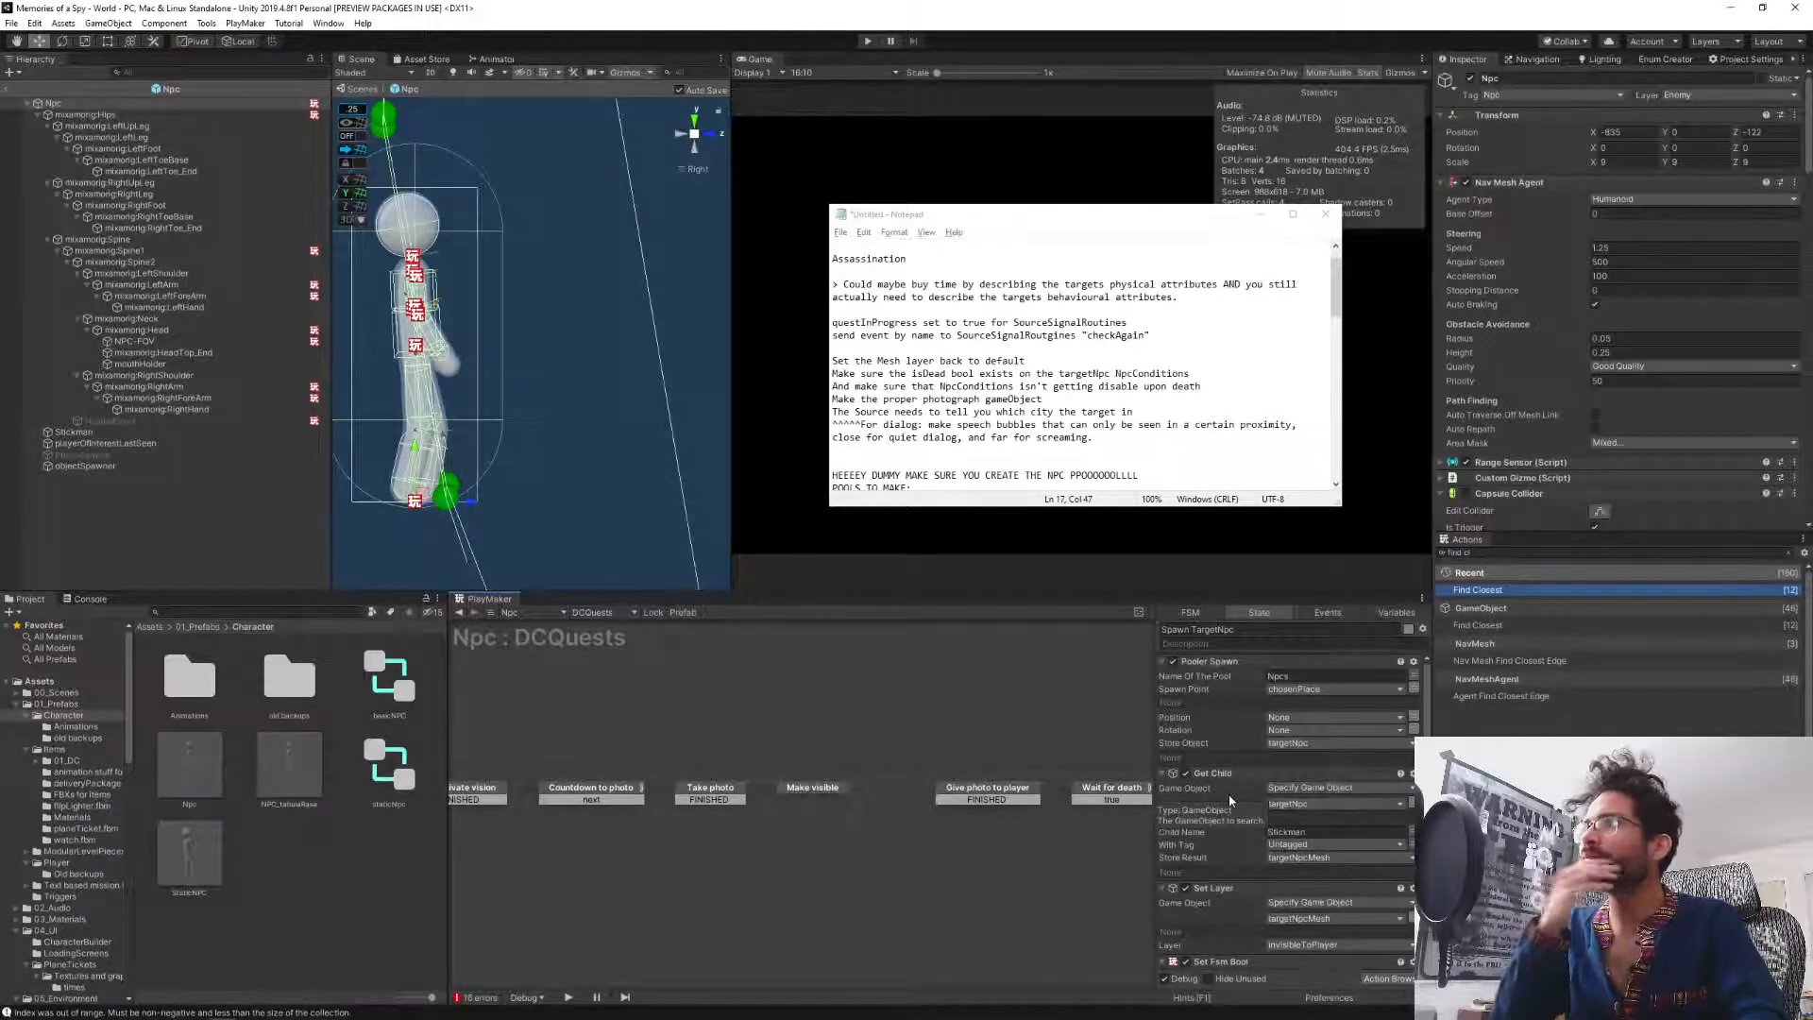
scroll(1229, 802, down, 1)
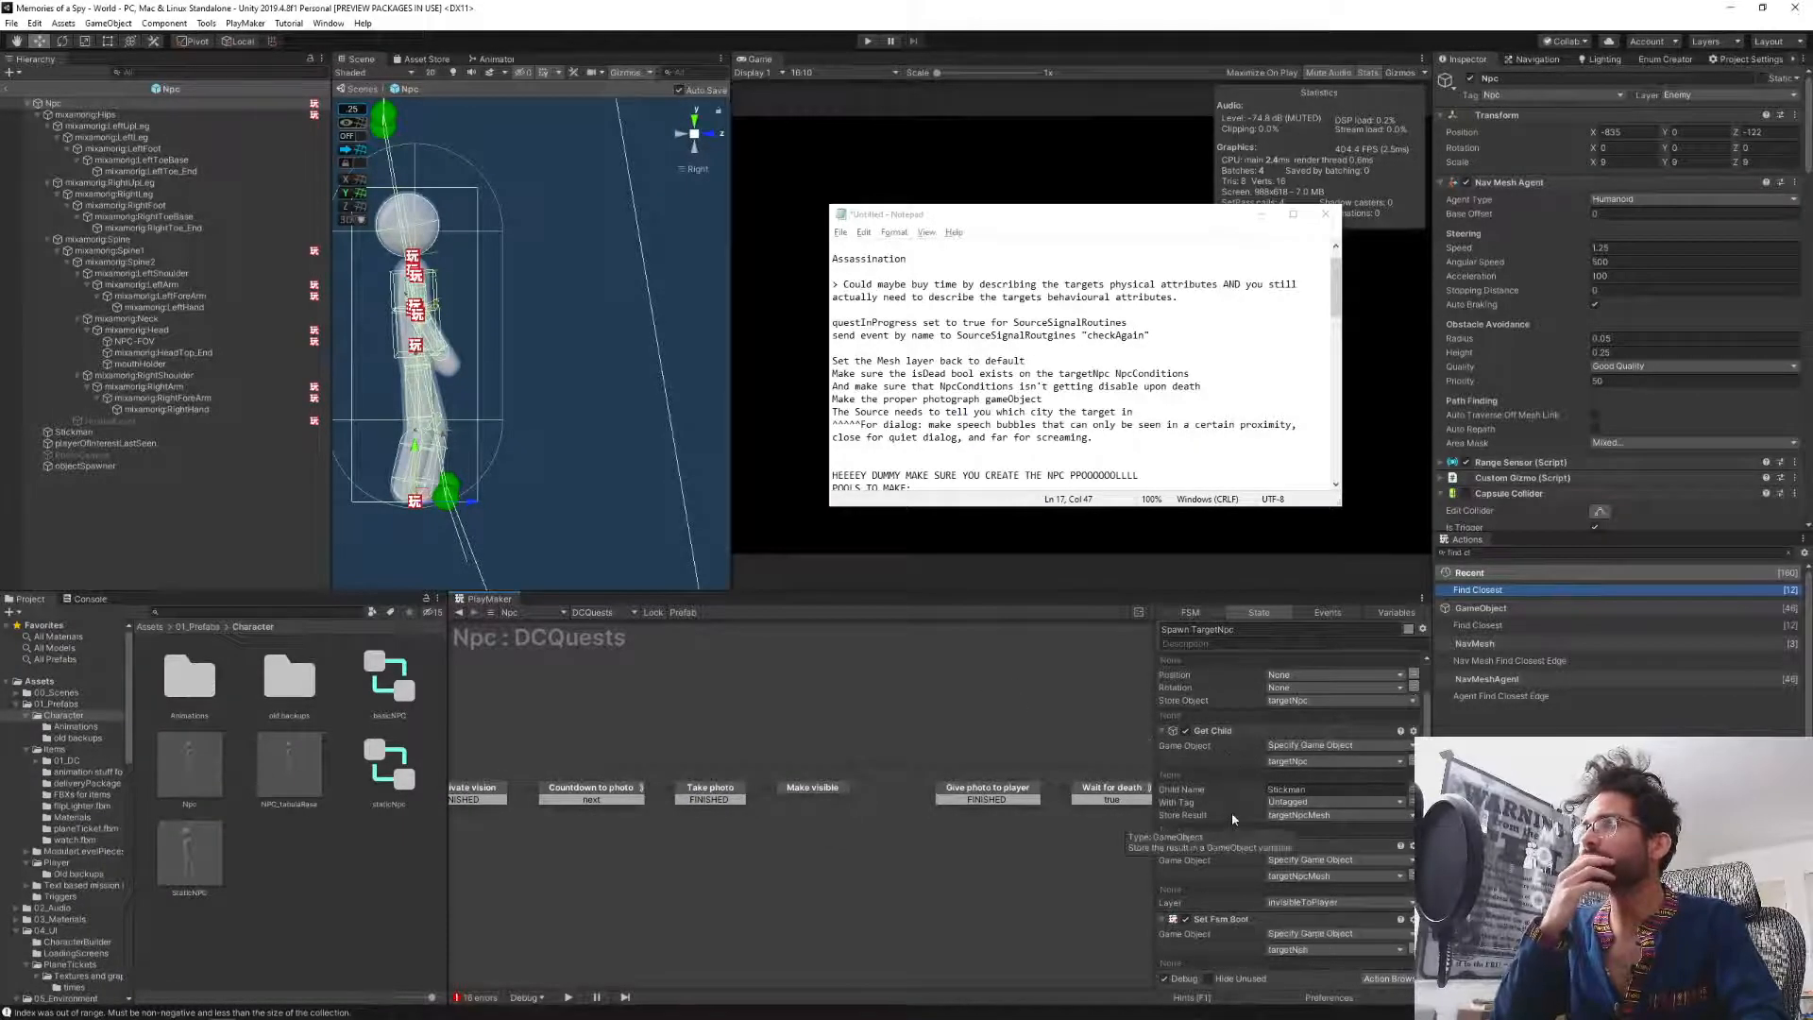
scroll(1231, 814, down, 1)
middle_drag(706, 706, 1072, 692)
middle_drag(805, 698, 586, 742)
click(624, 793)
middle_drag(811, 736, 693, 724)
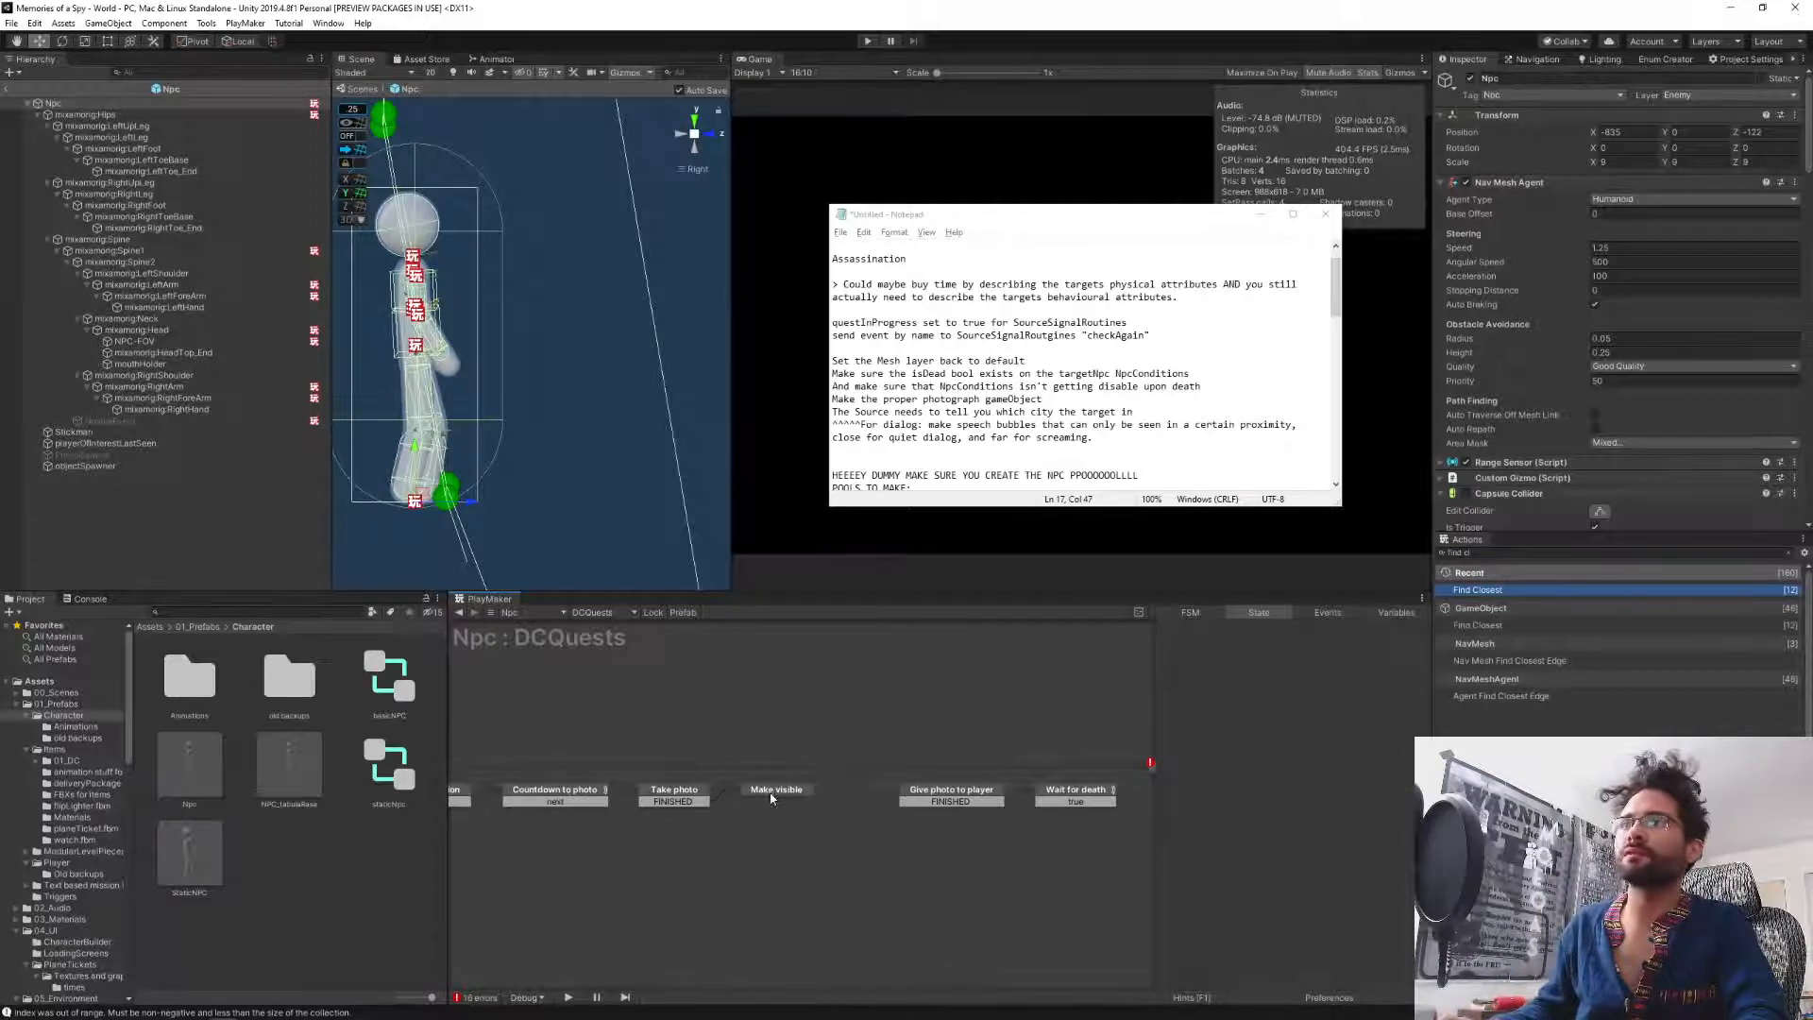
Delete the Find Closest action from the Make visible state.
click(772, 791)
click(1221, 663)
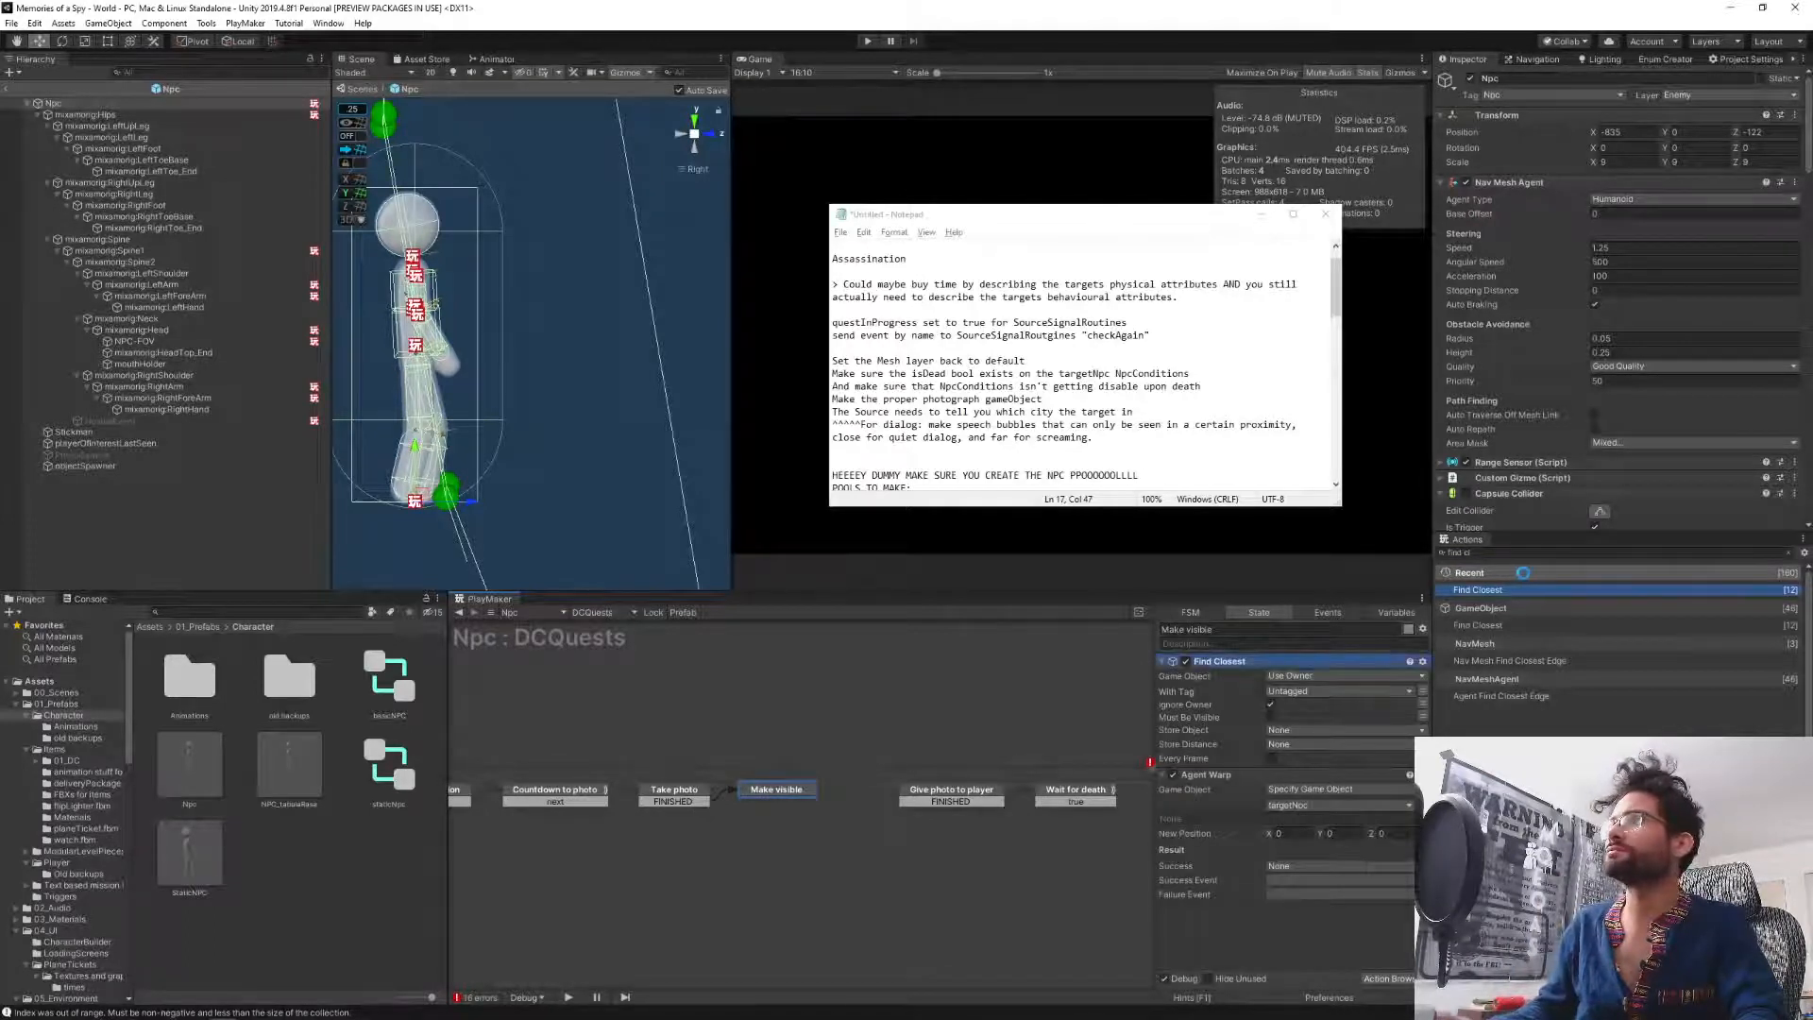
key(Delete)
Insert a Find Closest action above Agent Warp in the Make visible state and set its tag to civSpawnpoint.
click(1488, 563)
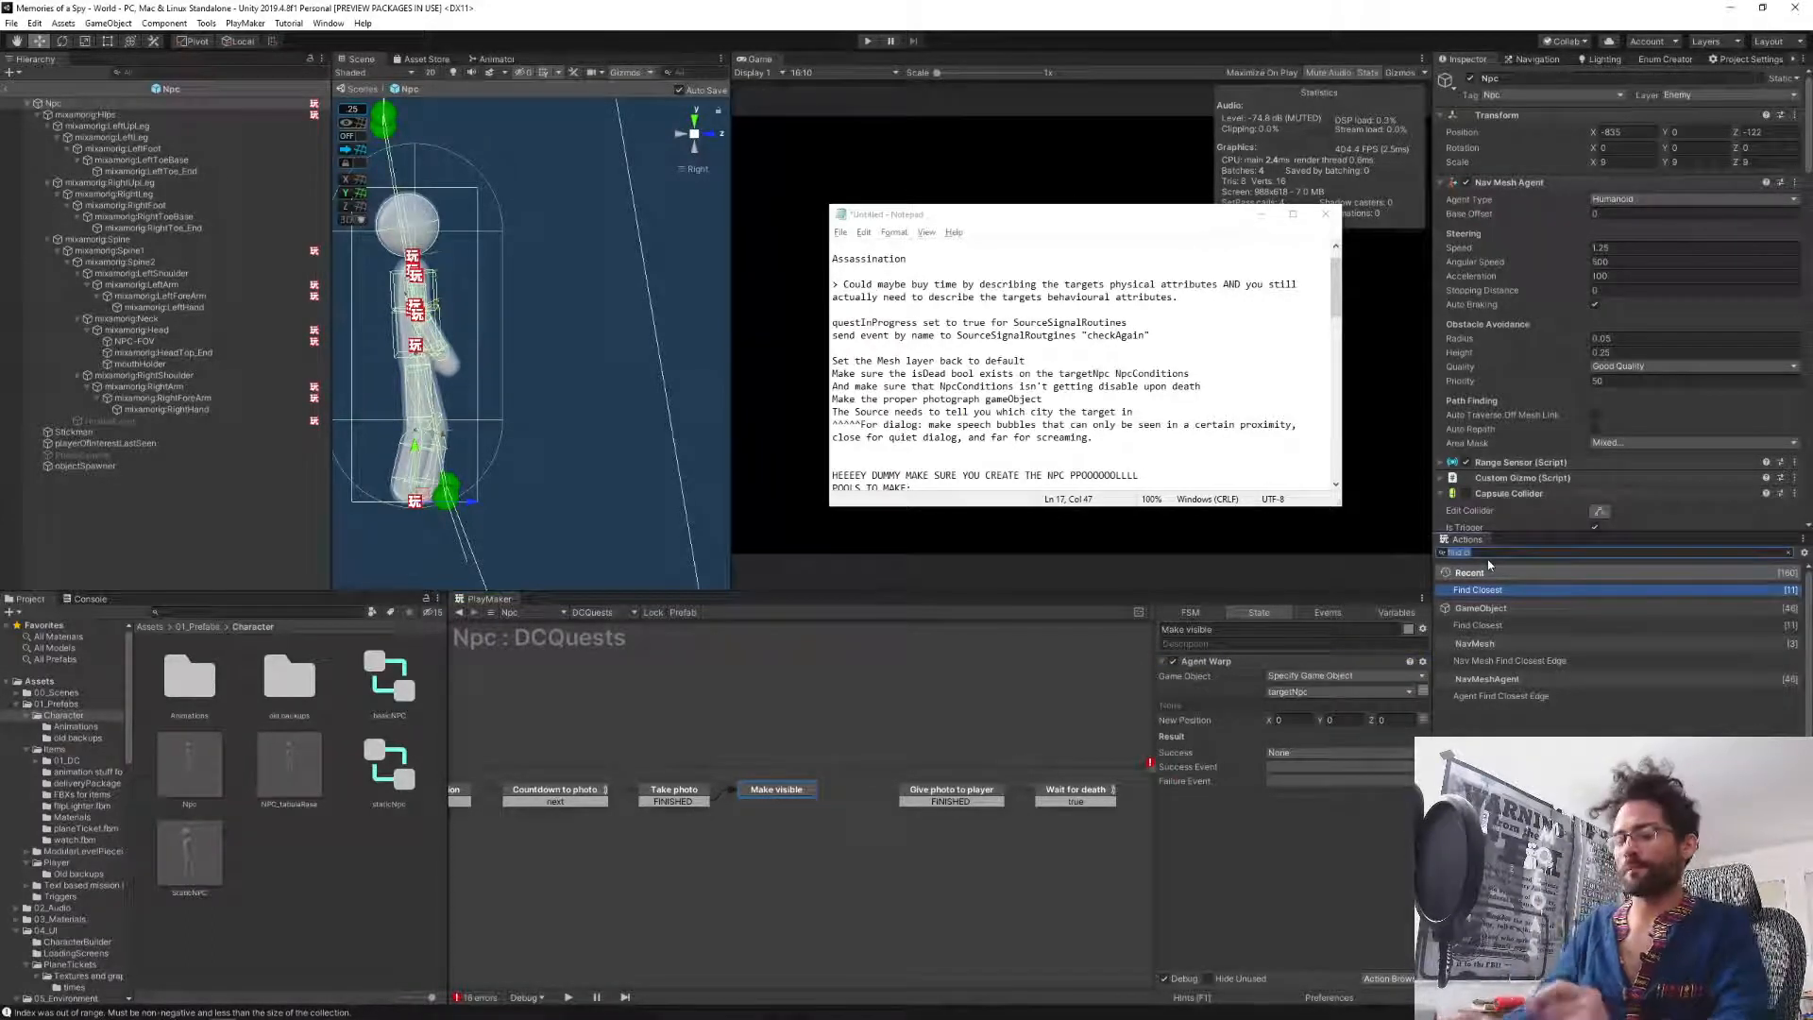
drag(1478, 589, 1244, 661)
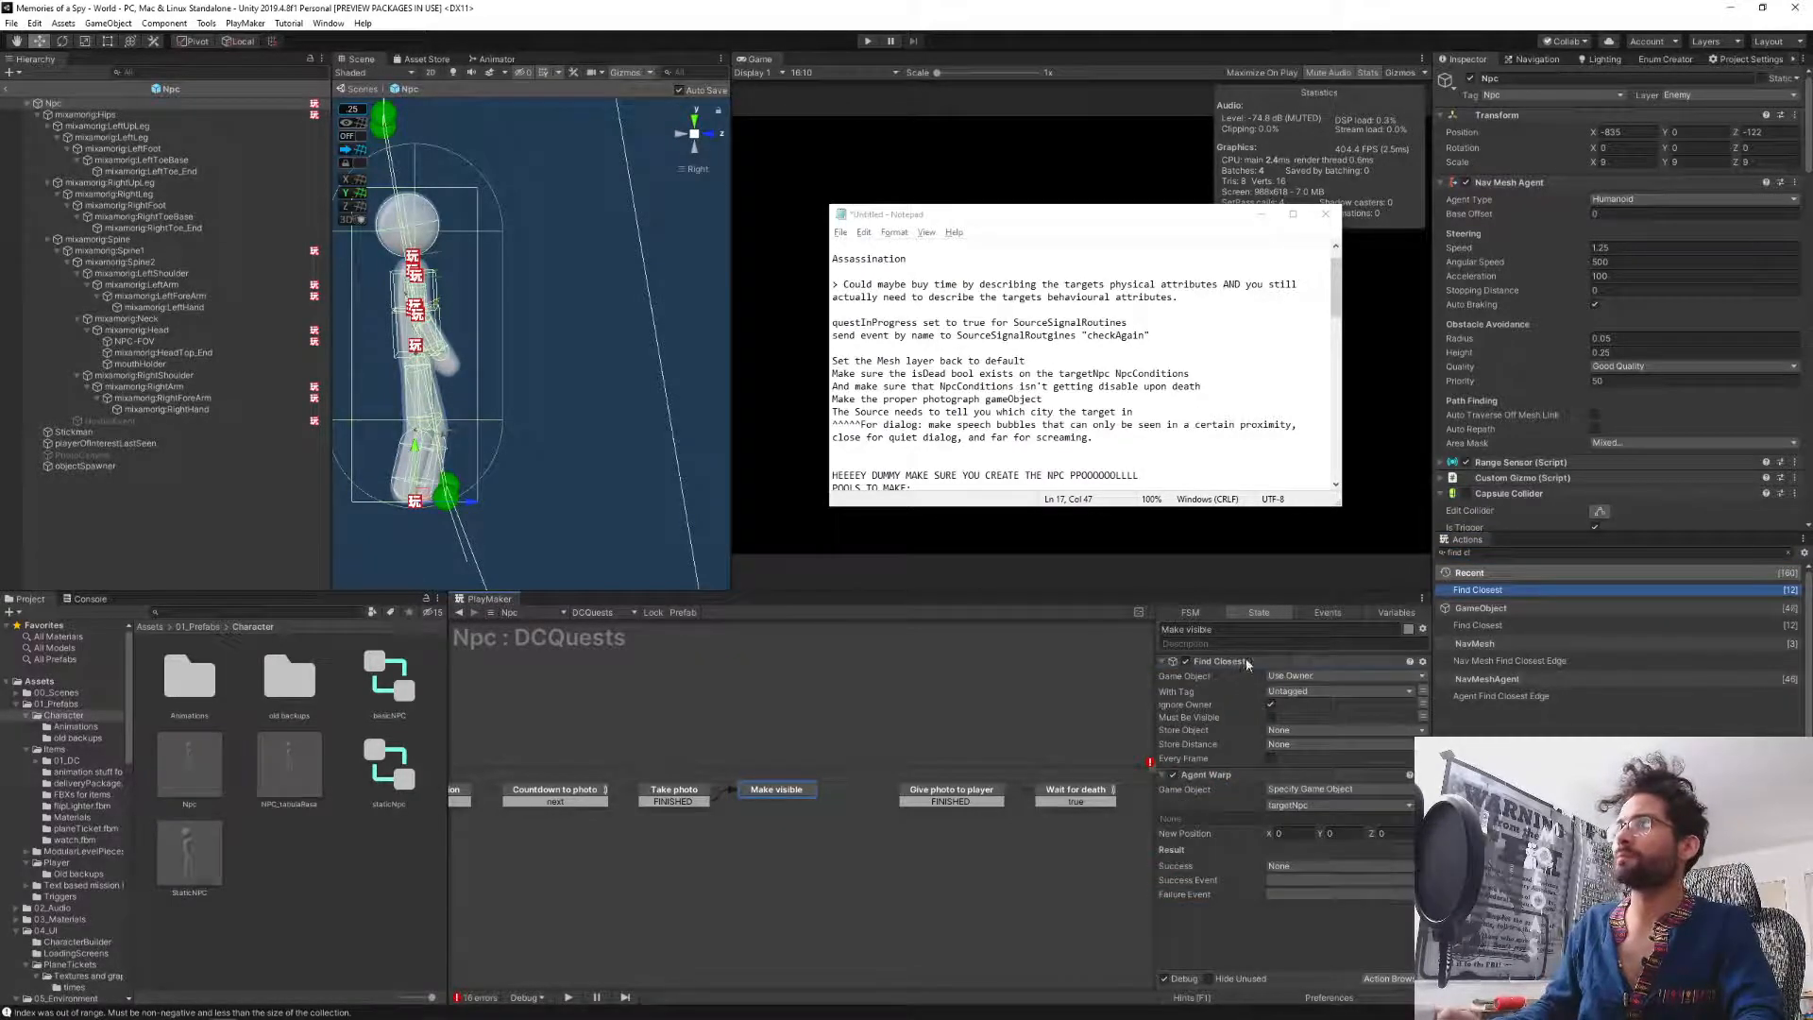
click(1298, 693)
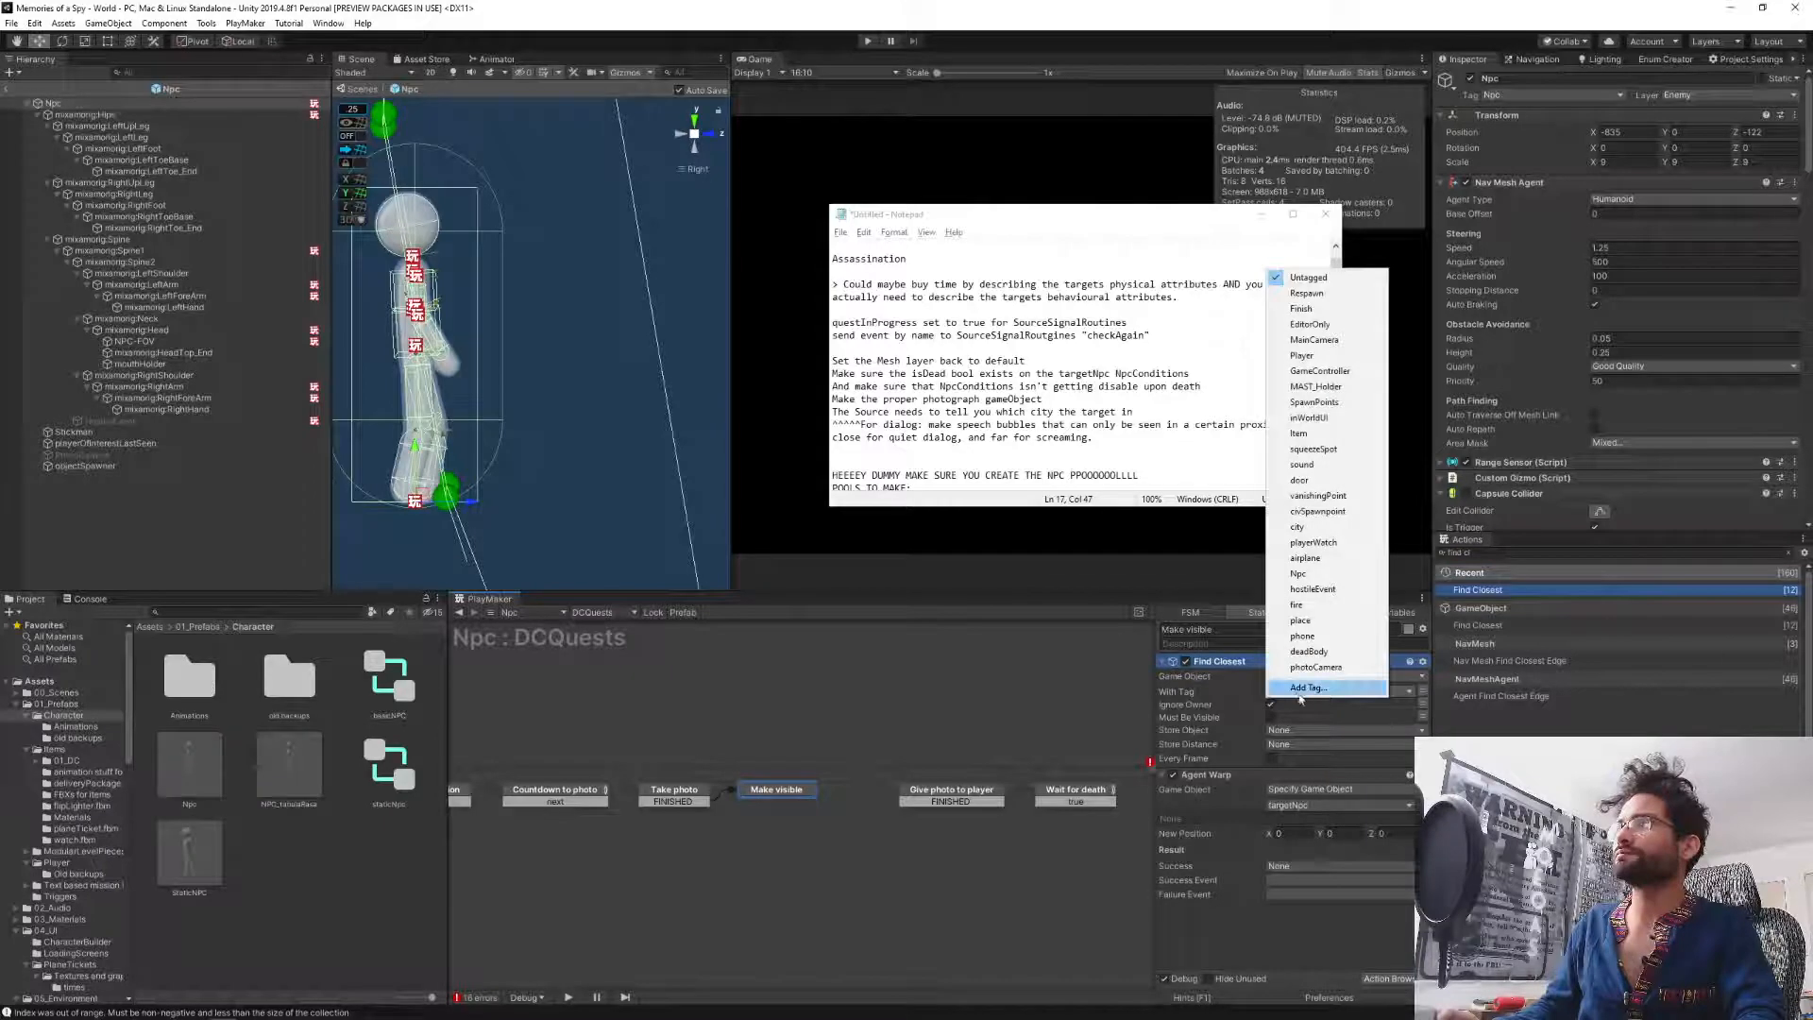
click(1344, 515)
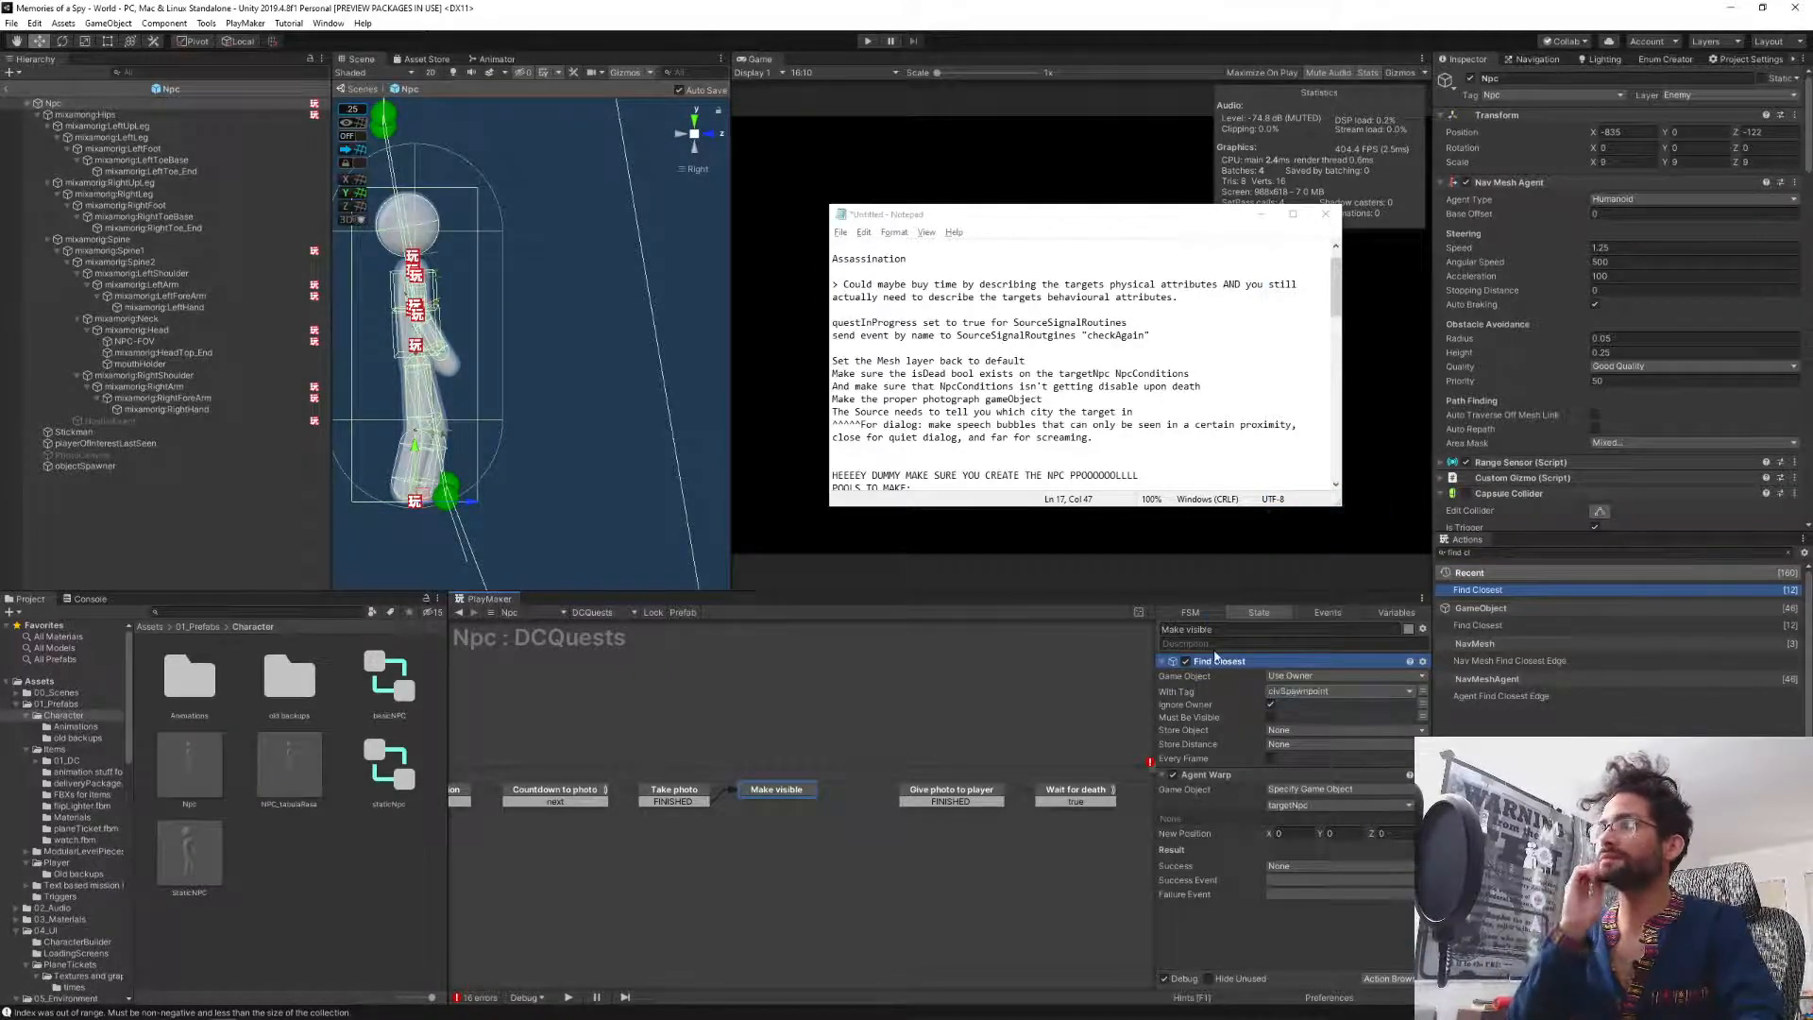
Set the Find Closest action's game object to the targetNpc variable.
click(1311, 676)
click(1308, 706)
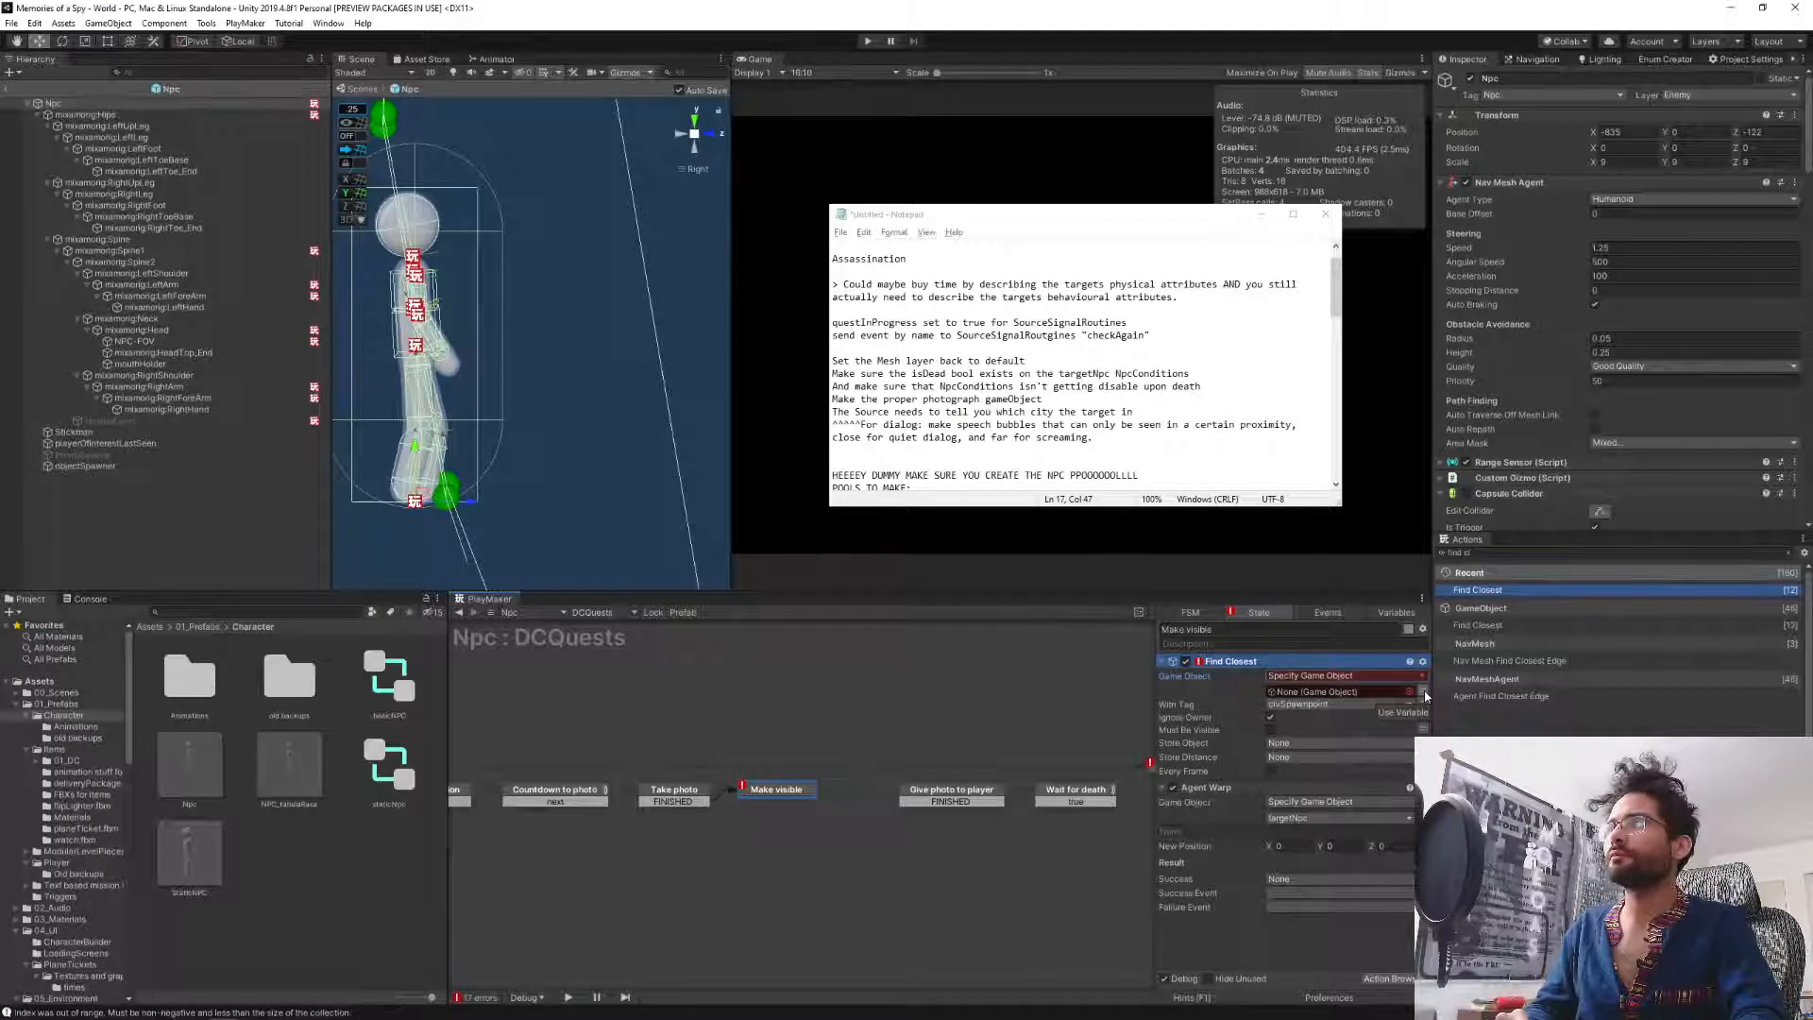
click(1423, 694)
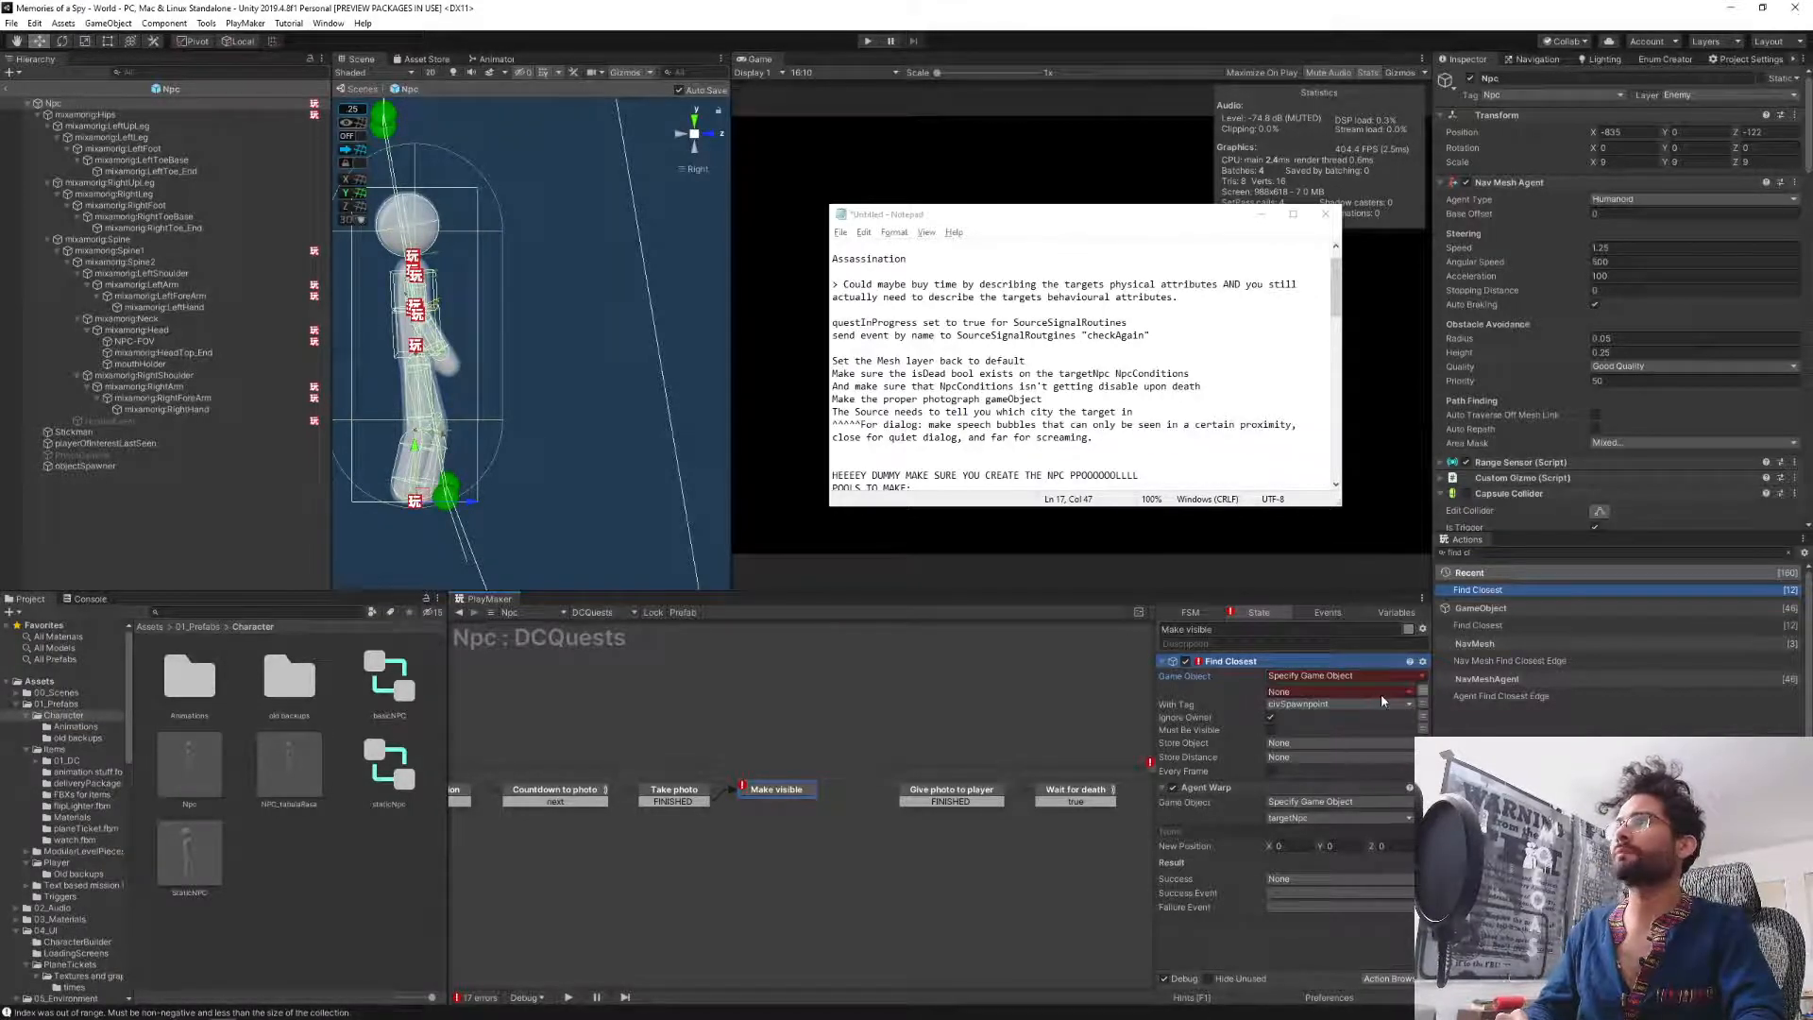
click(1381, 693)
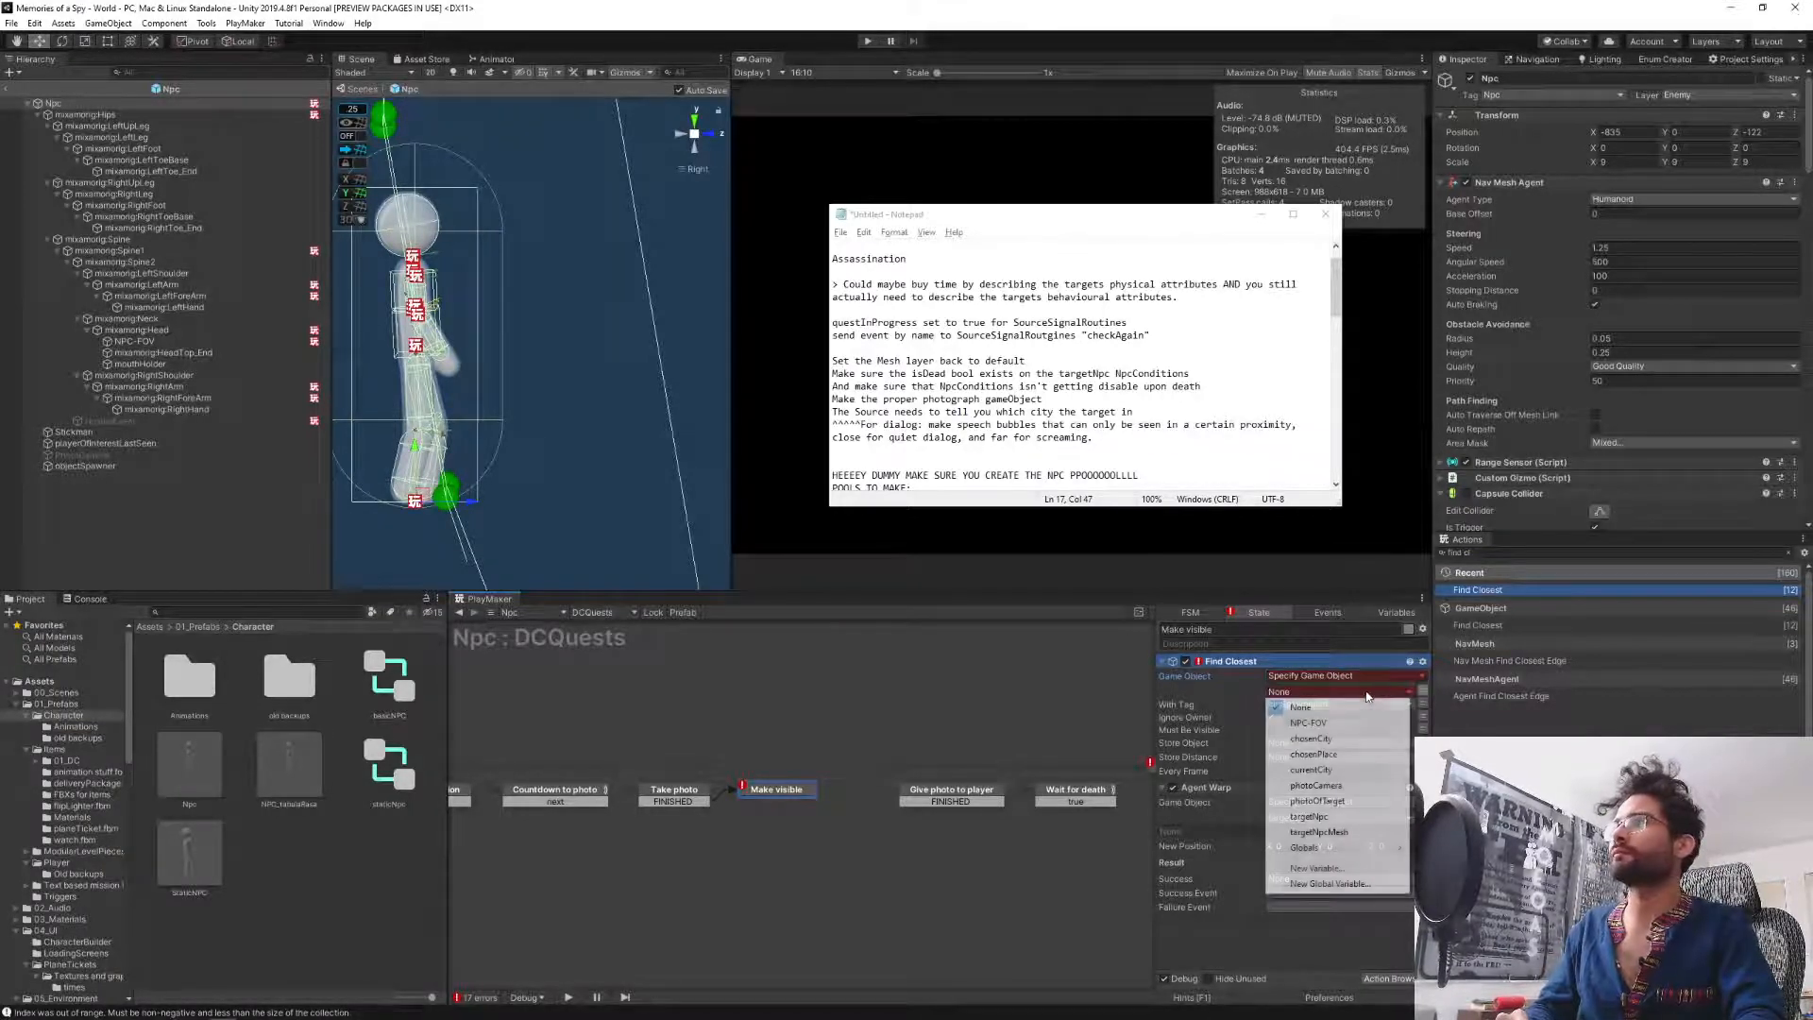
click(1369, 817)
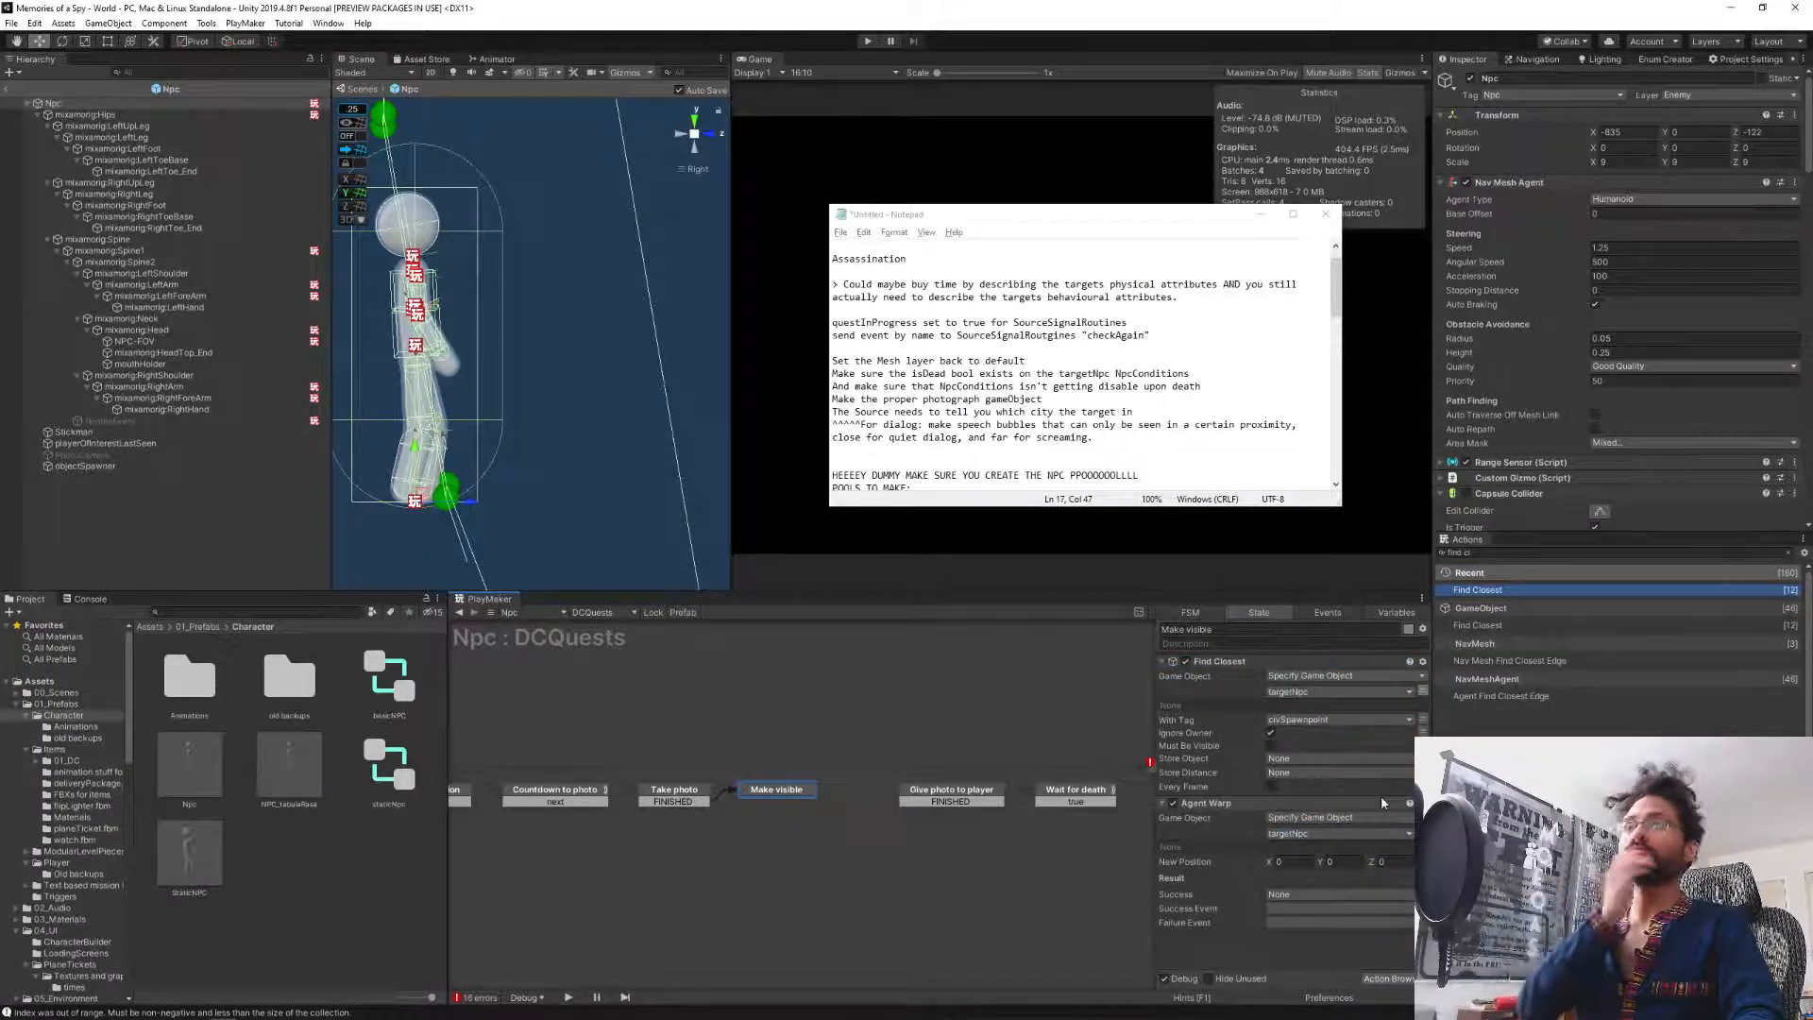
Search the available actions for "get vector 3".
click(1489, 554)
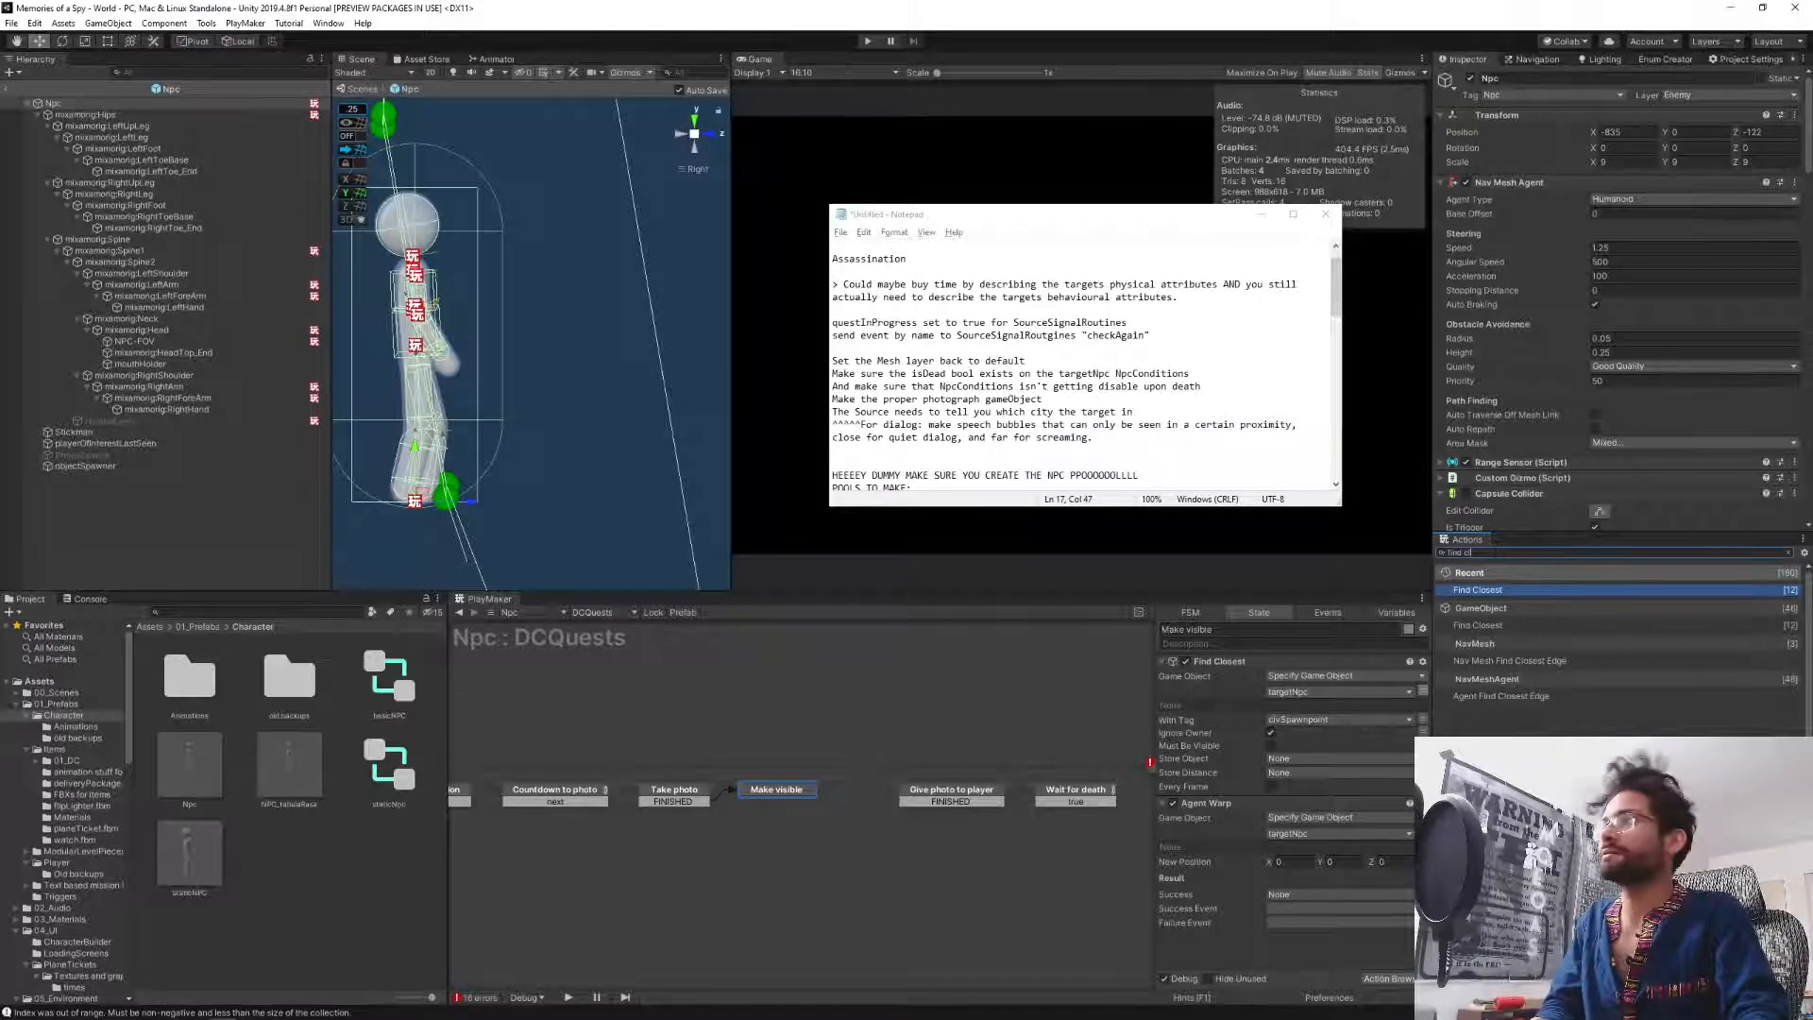
click(1523, 554)
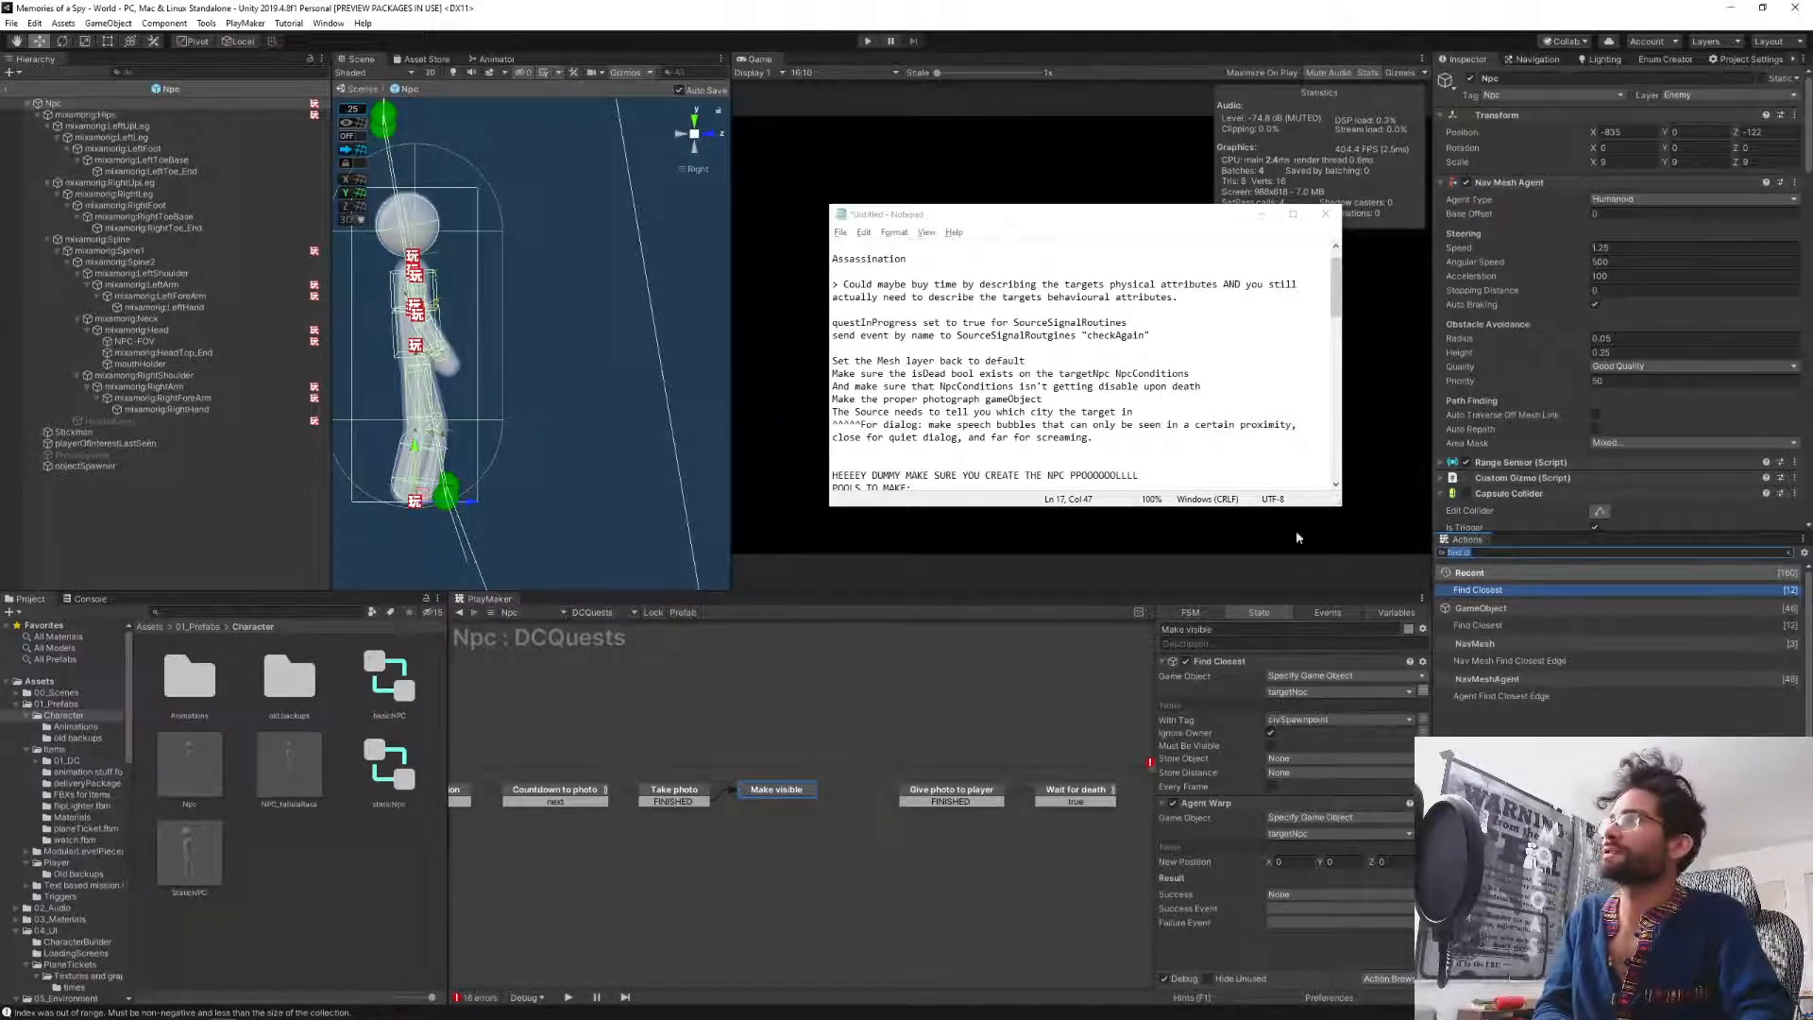
click(1487, 553)
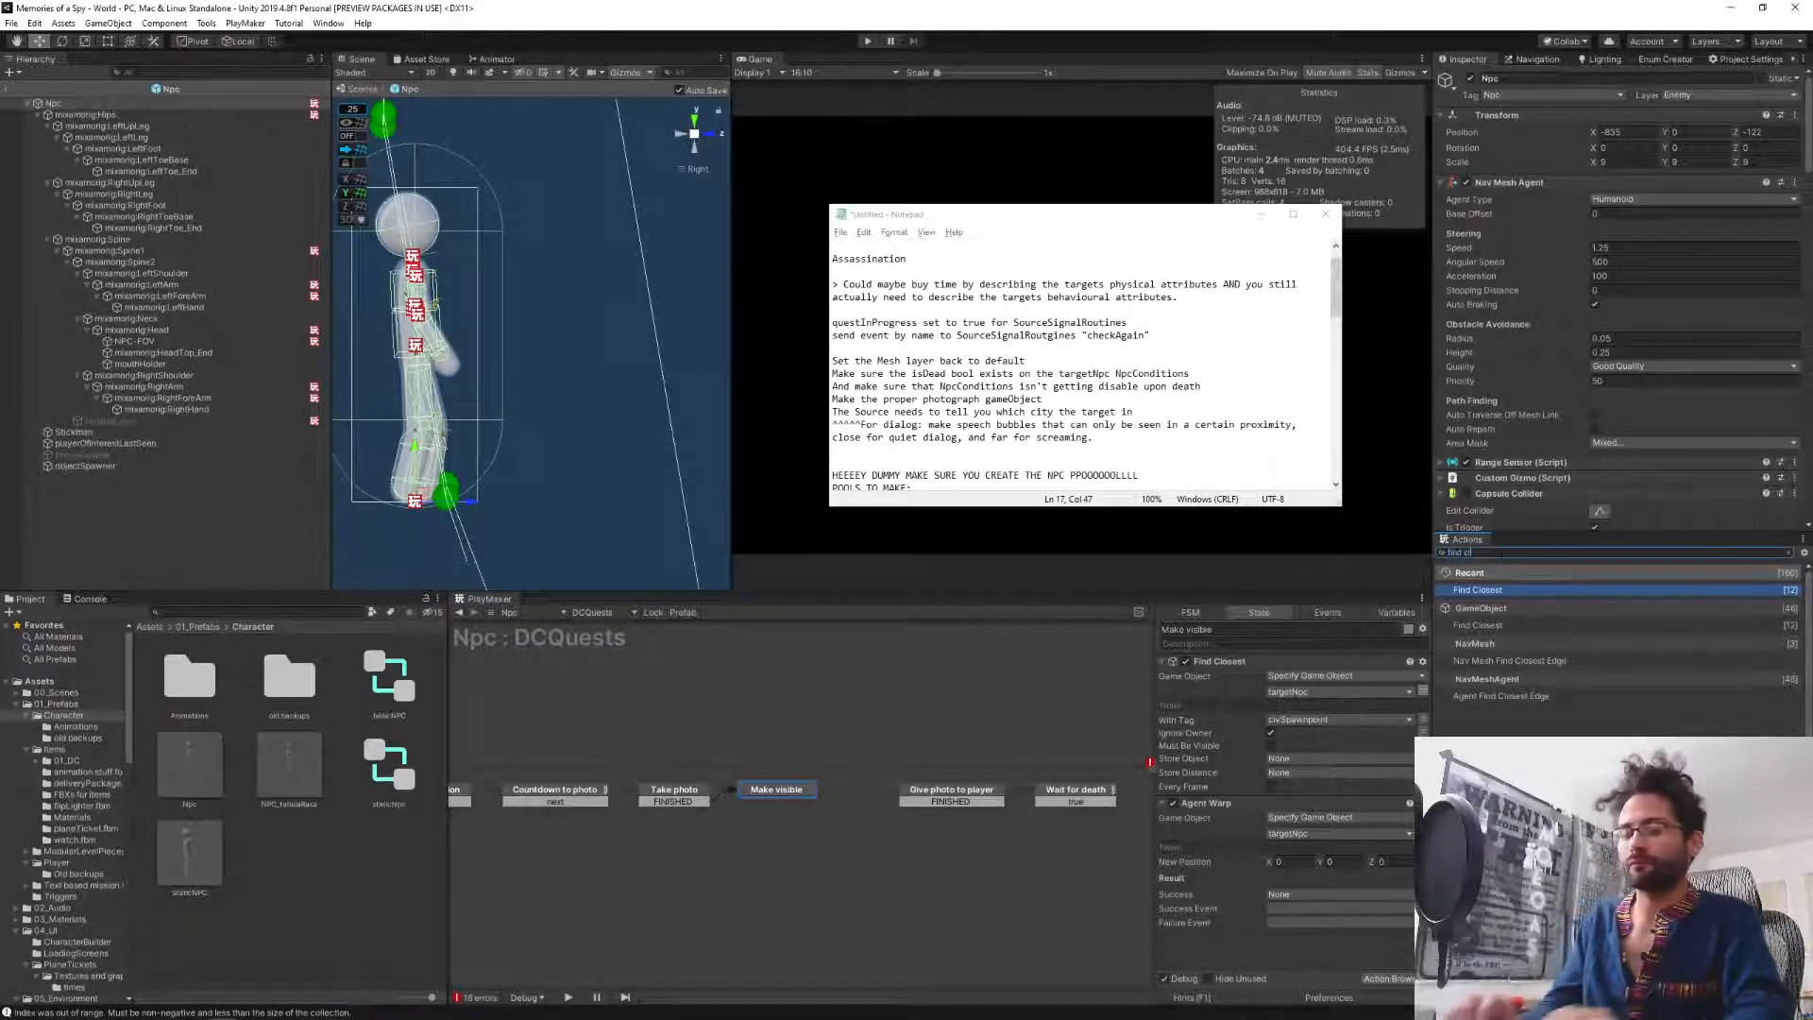
key(ctrl+a)
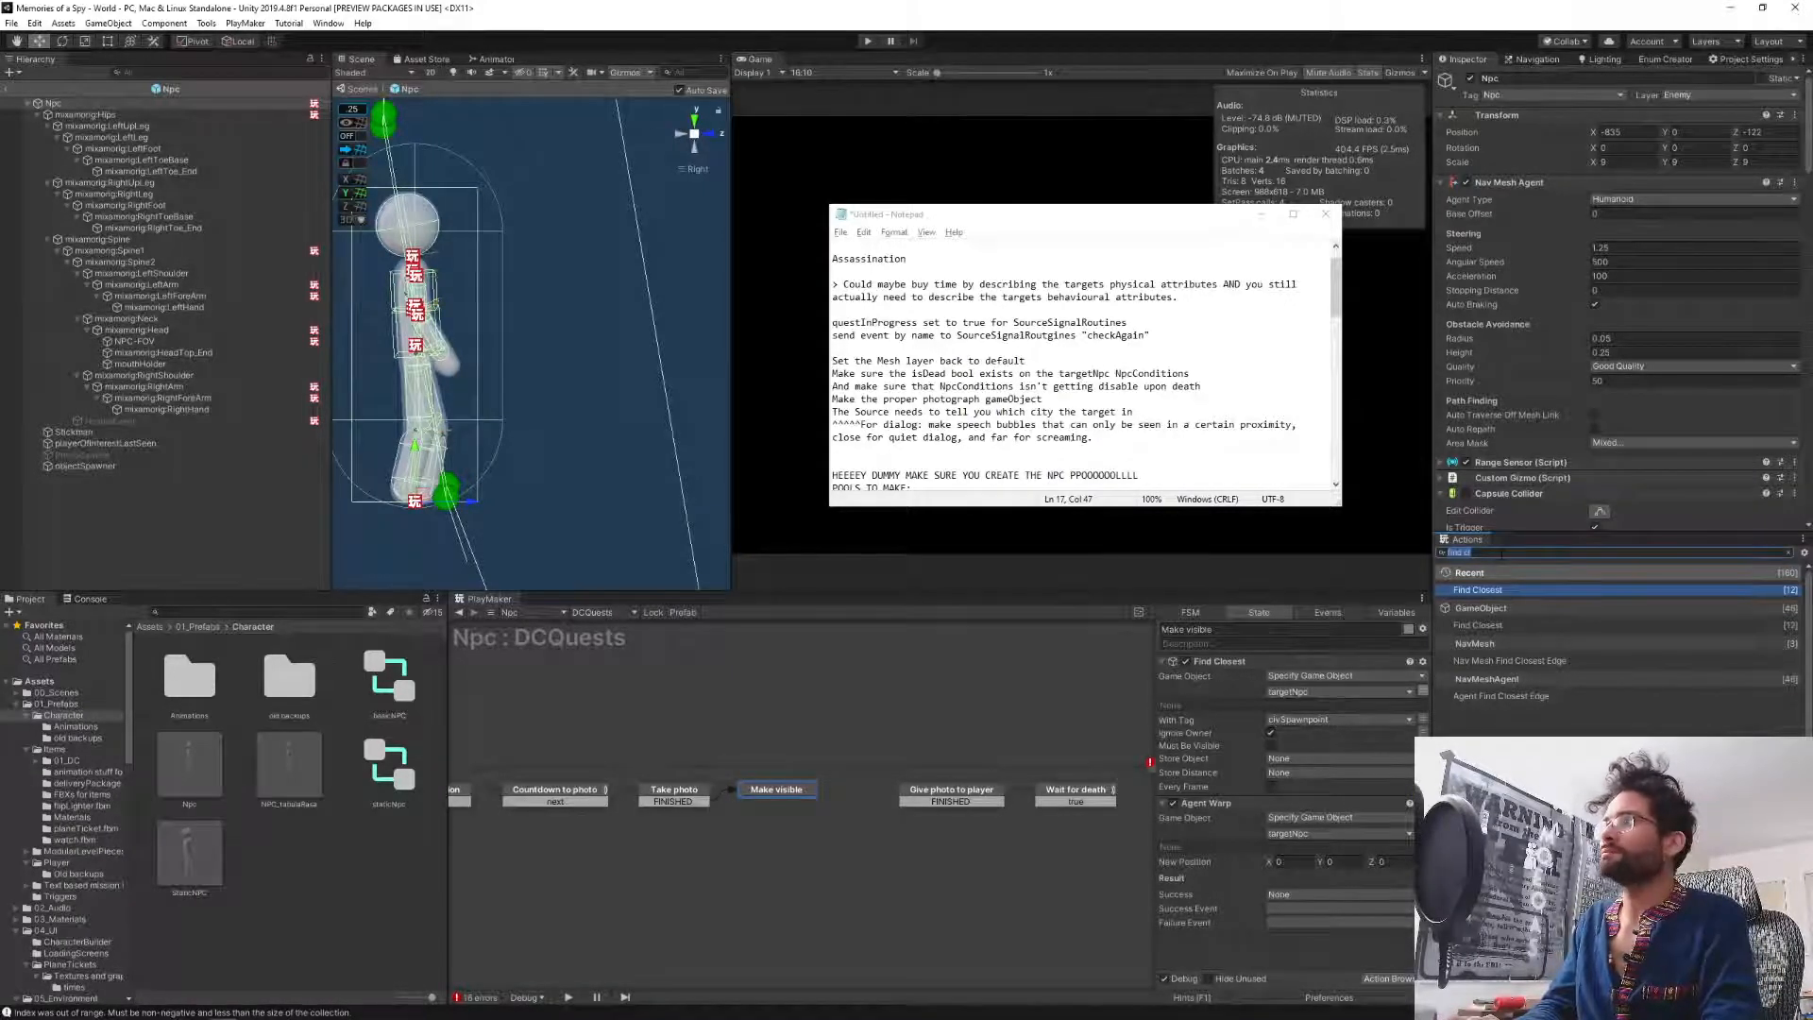
text(get vector)
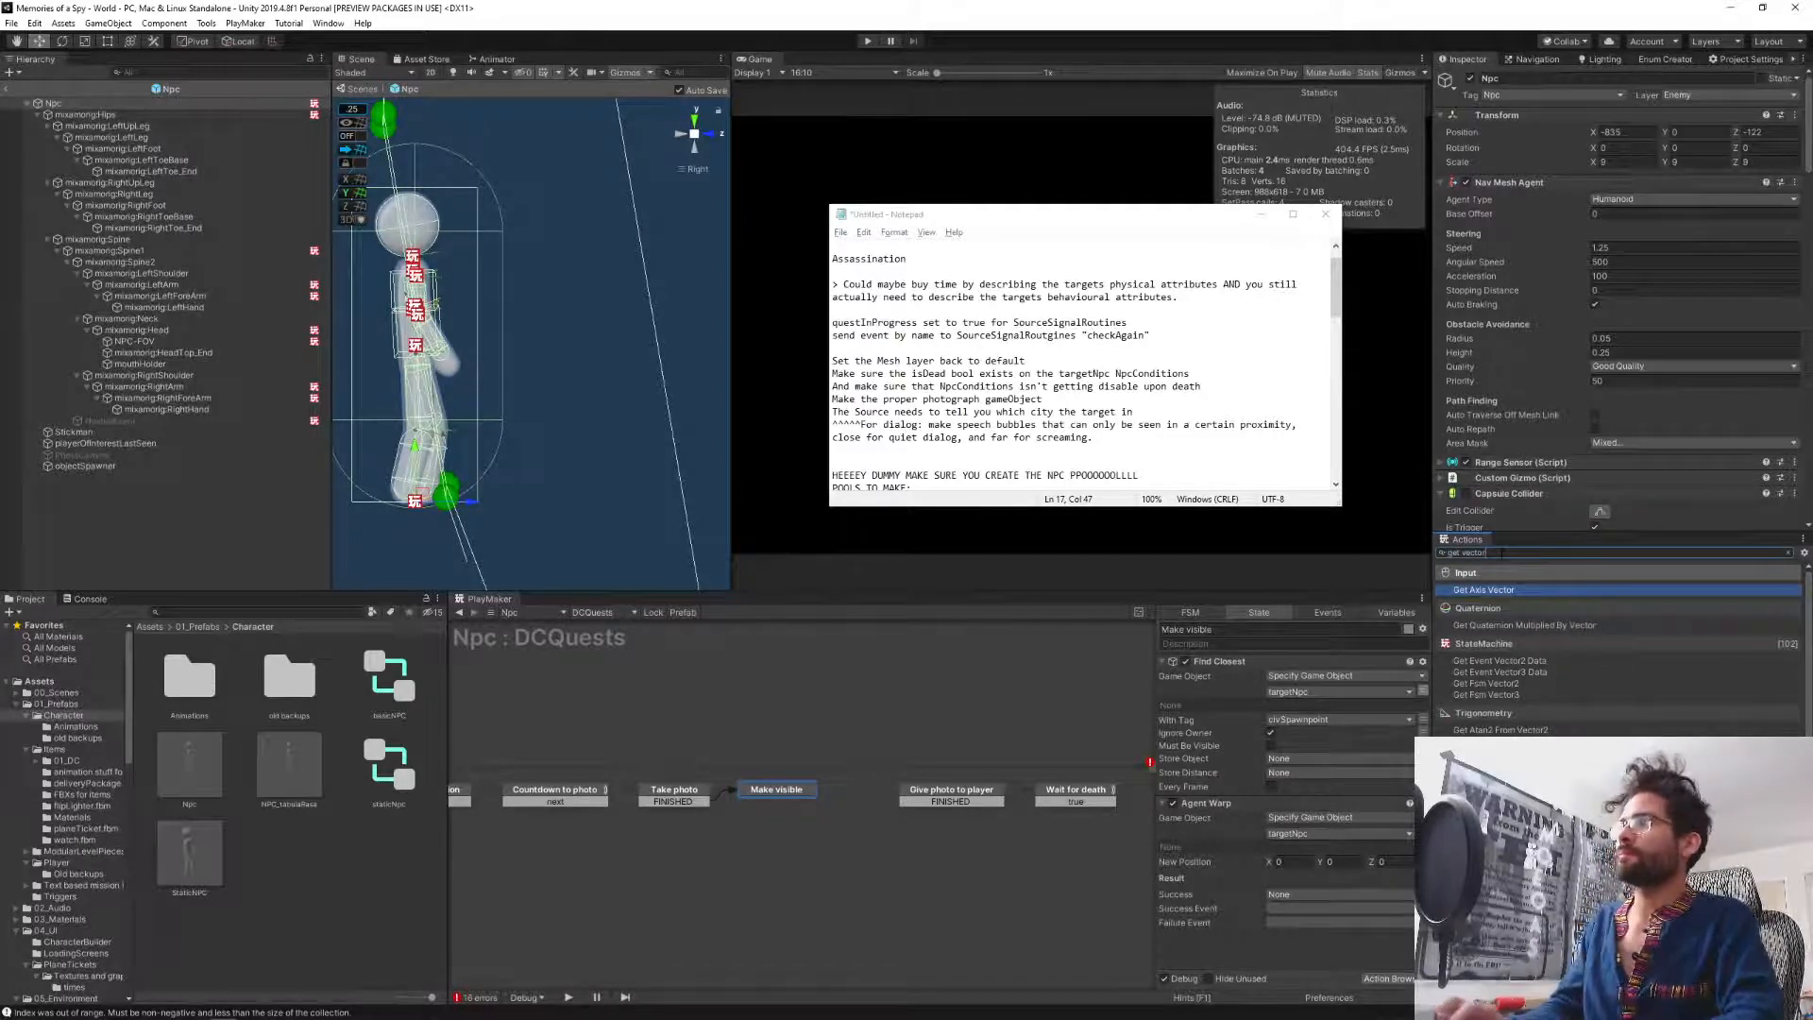
text( 3)
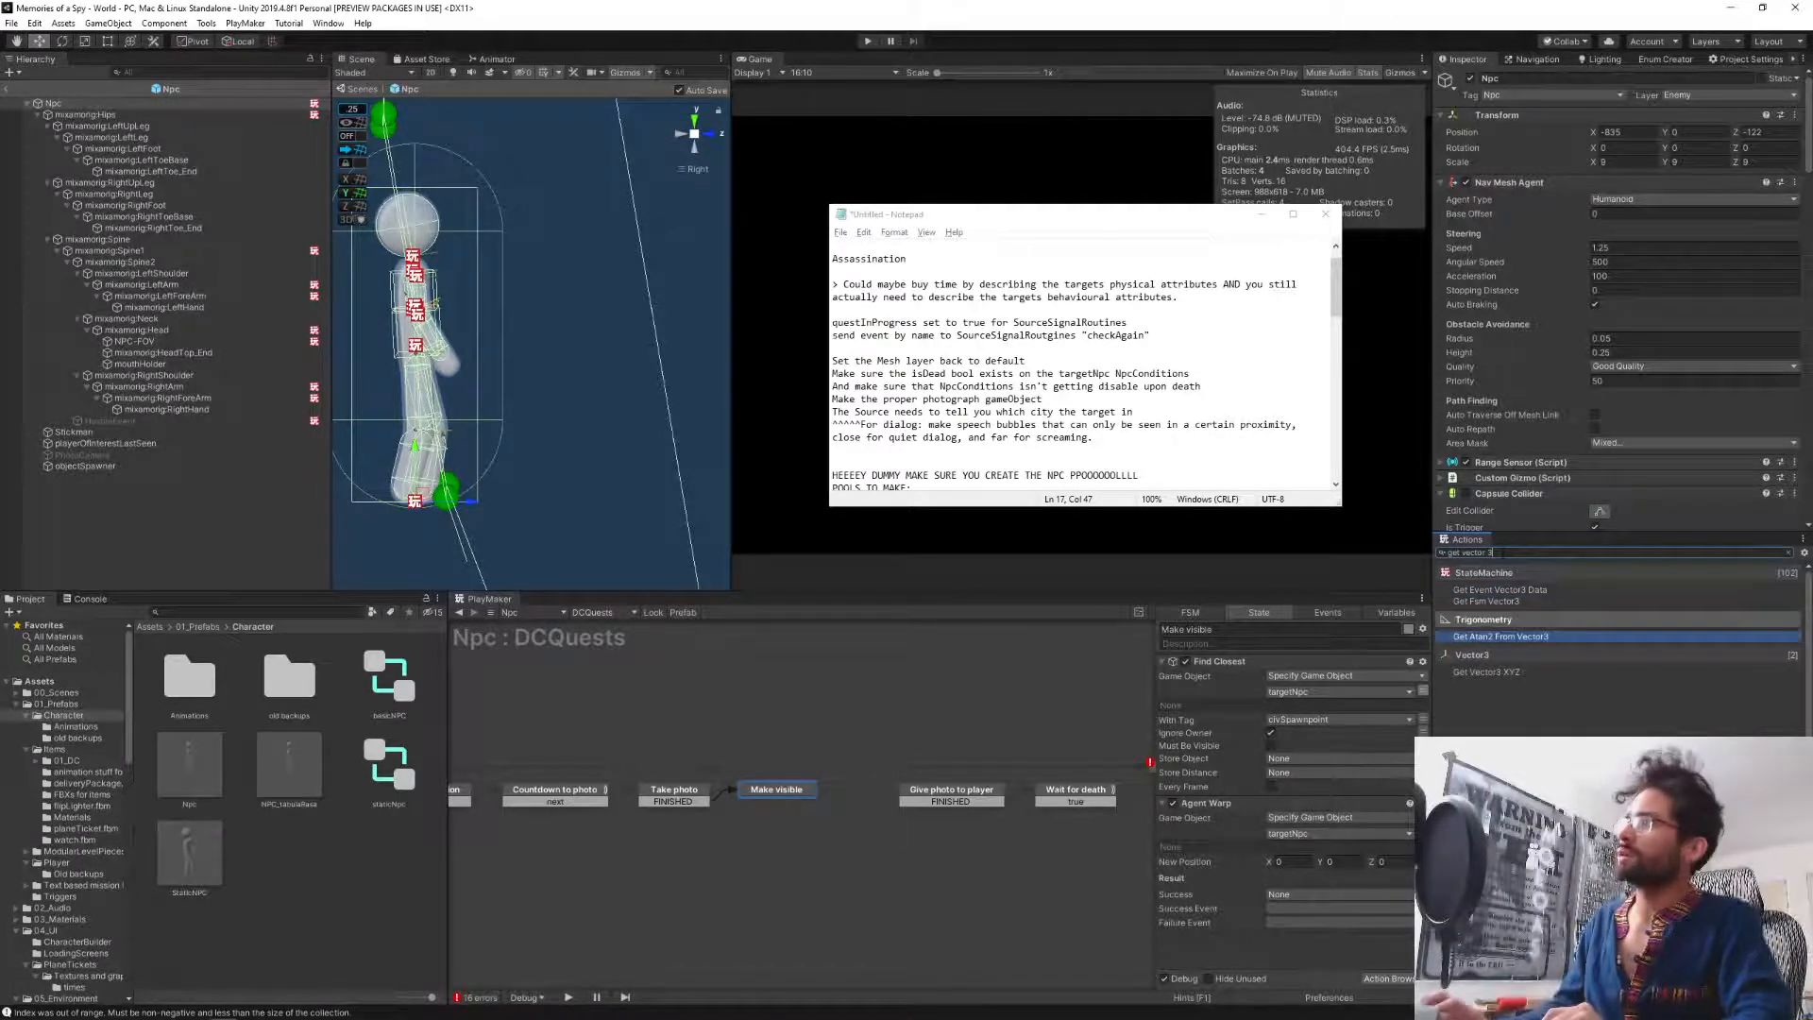
Find the Get Position action, add it to the Make visible state and place it between Find Closest and Agent Warp.
key(BackSpace)
key(BackSpace)
key(BackSpace)
key(BackSpace)
key(BackSpace)
key(BackSpace)
key(BackSpace)
key(BackSpace)
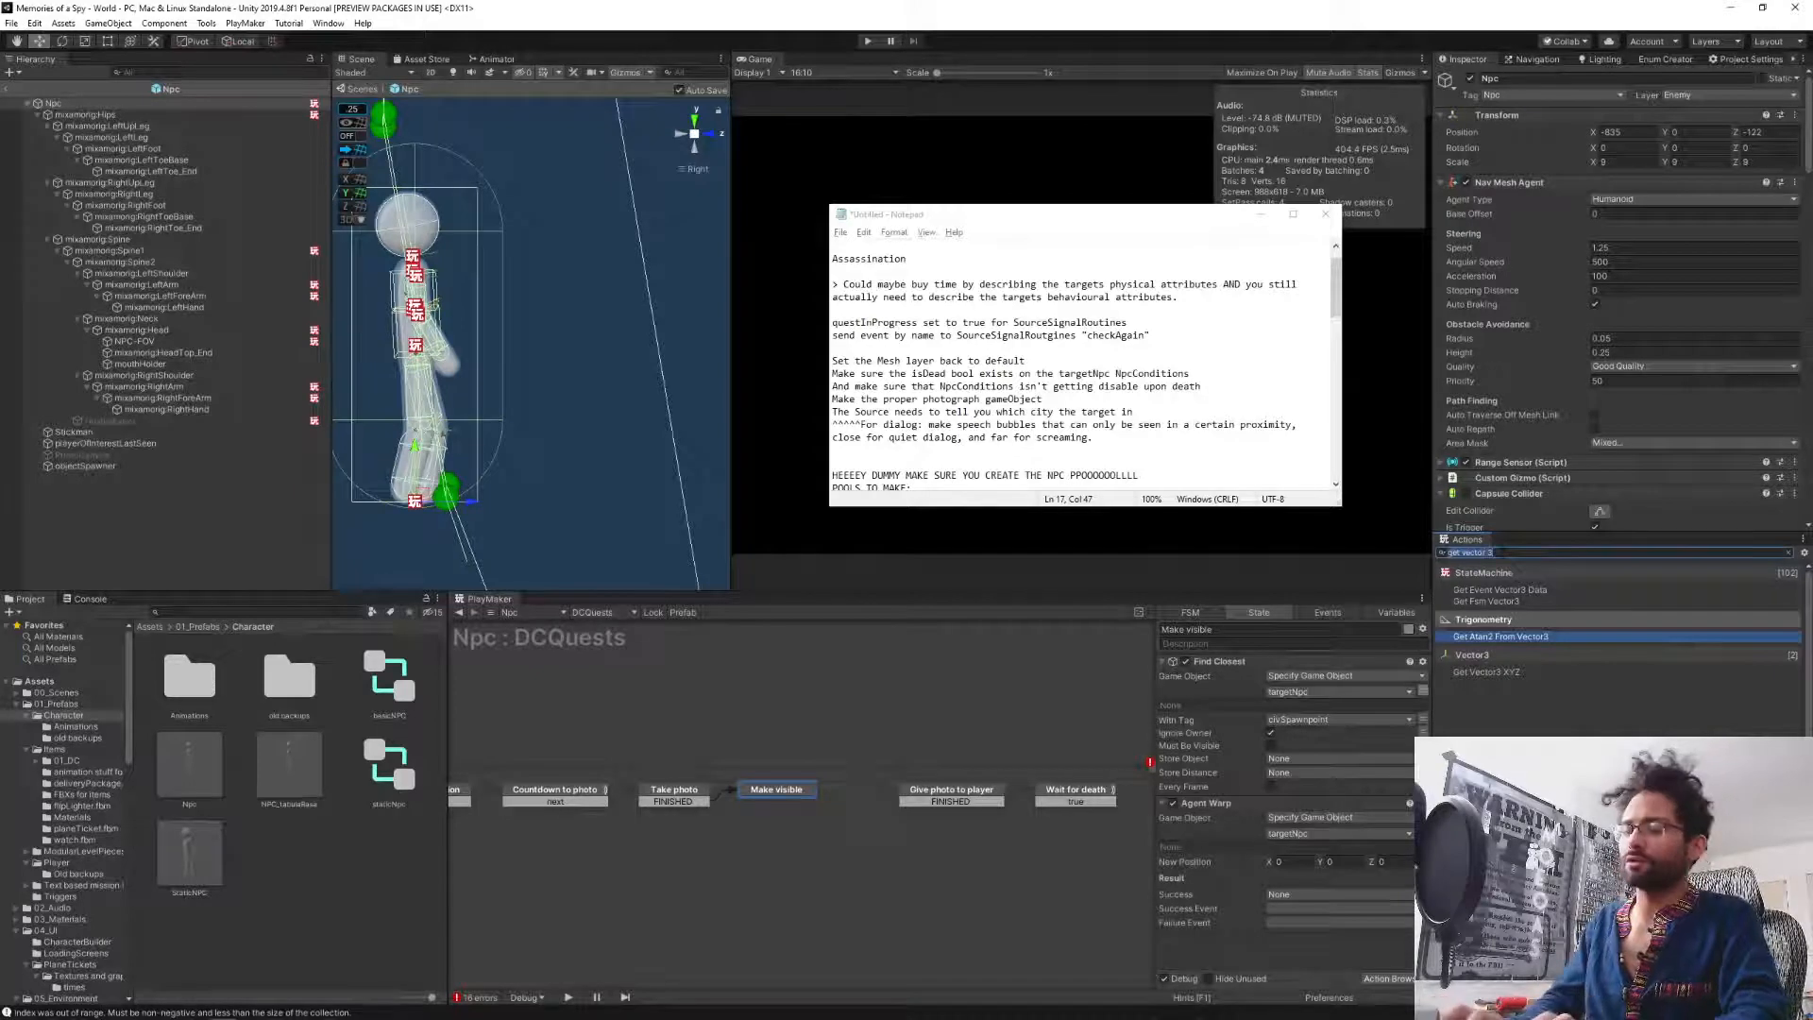
text(pos)
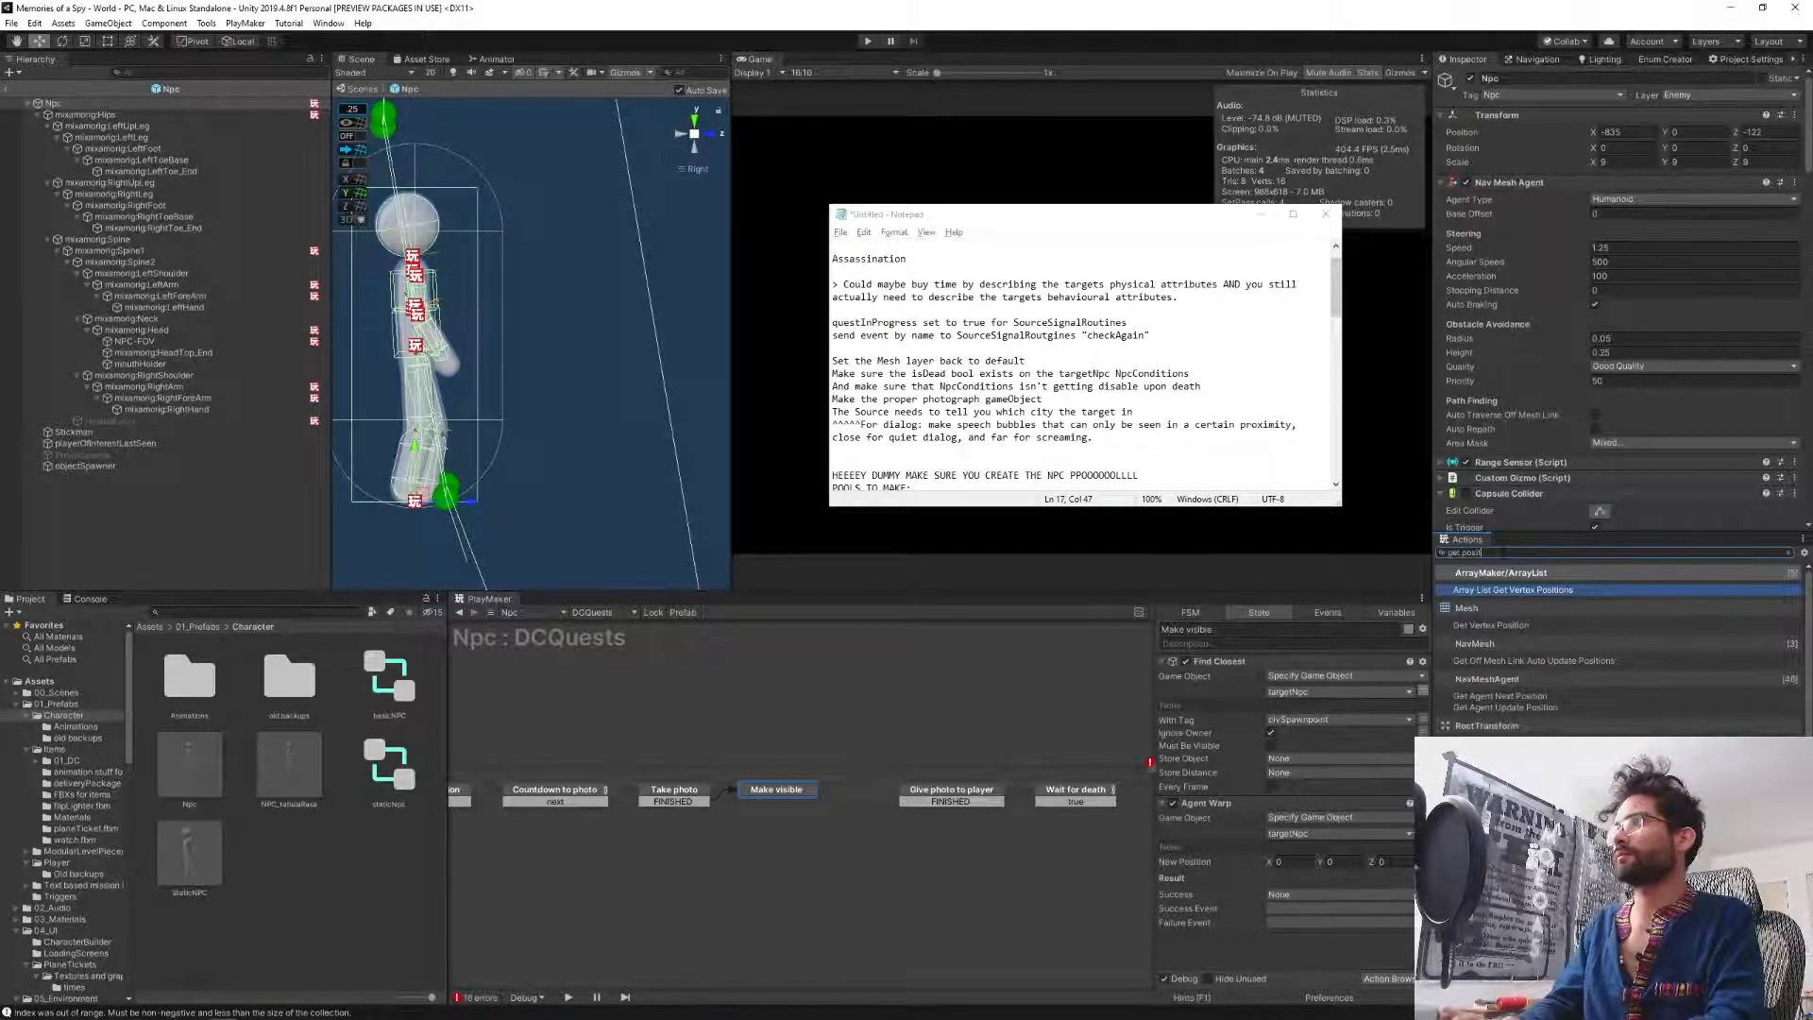
text(it)
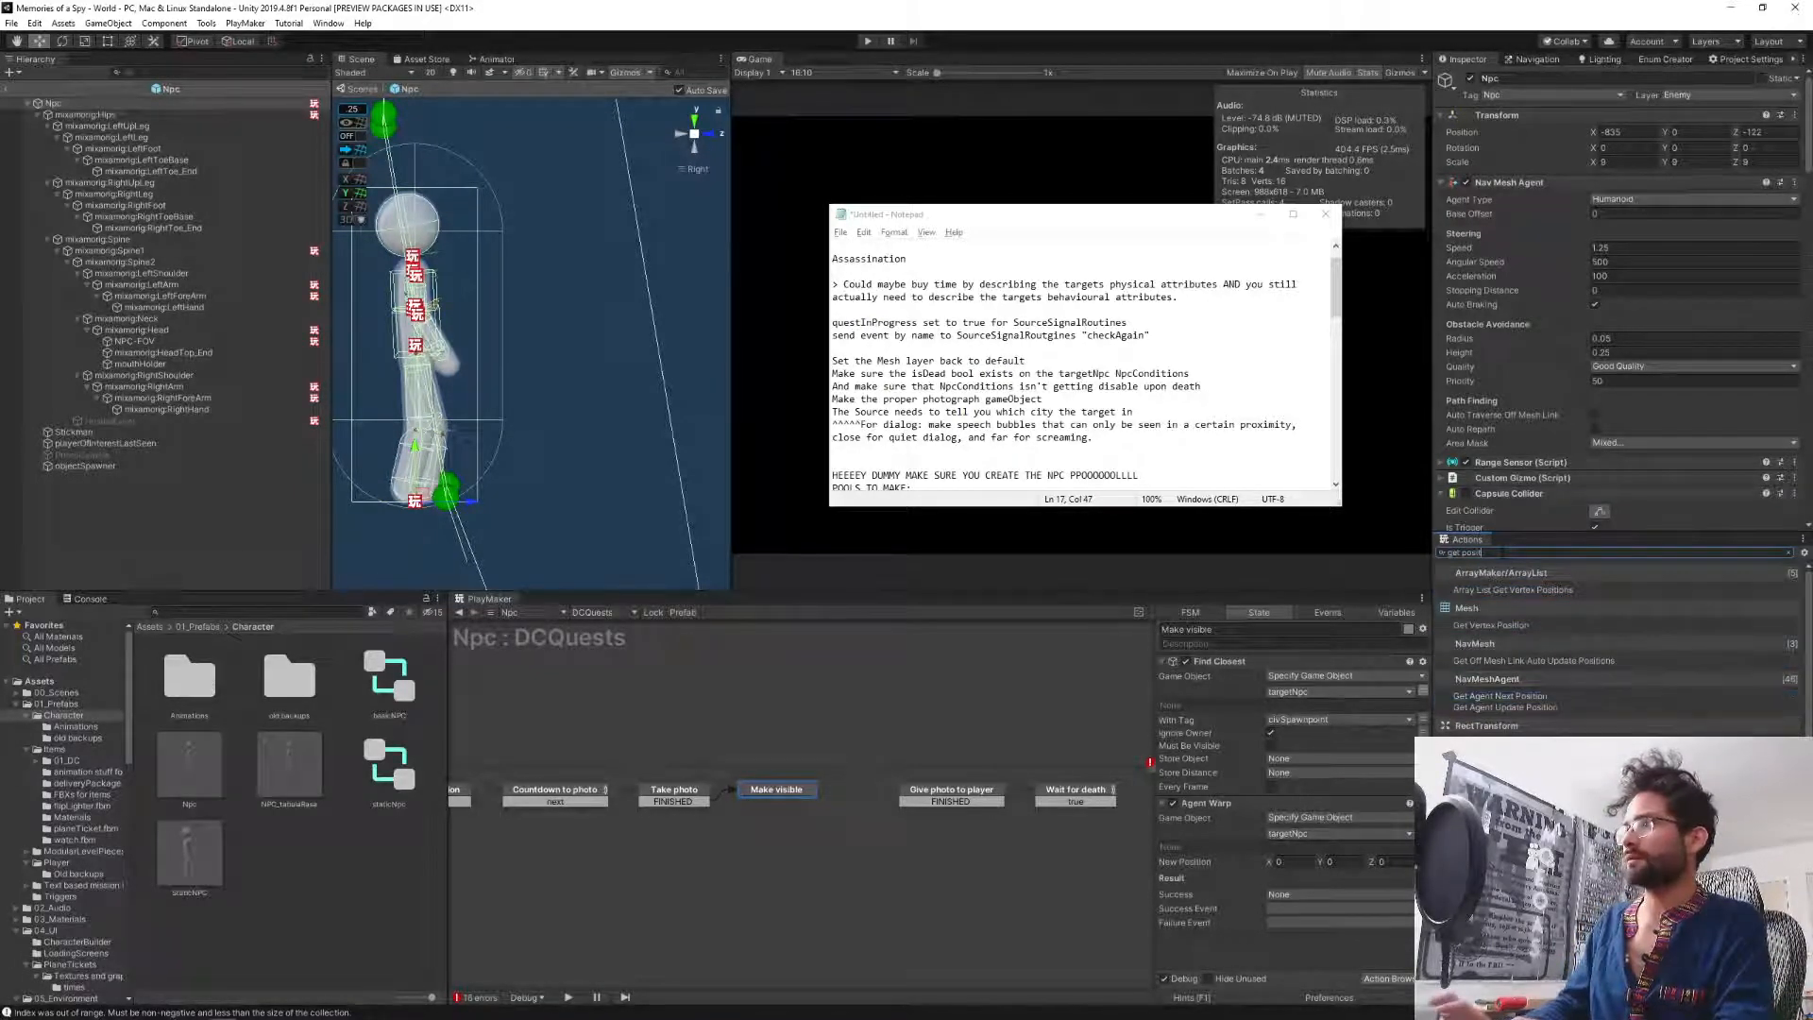
key(Return)
drag(1205, 844, 1214, 723)
scroll(1249, 822, up, 2)
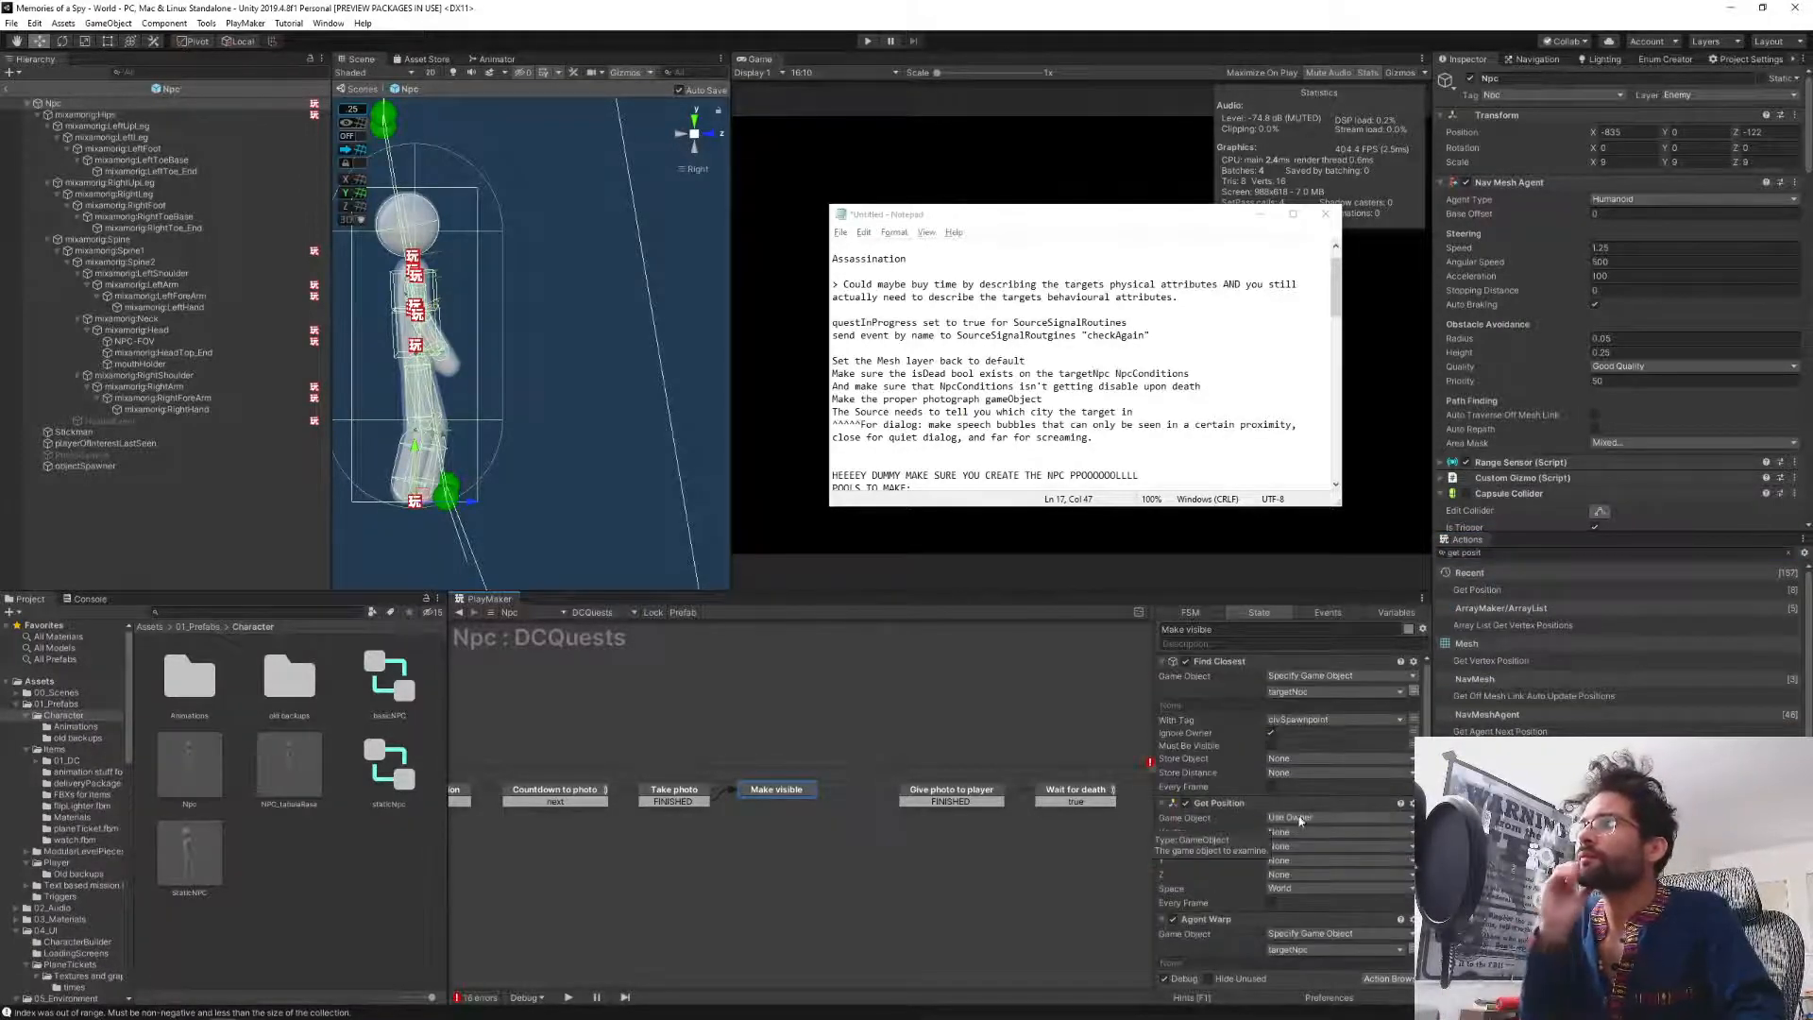
Switch Get Position's game object to a specified game object supplied by a variable.
click(1299, 817)
click(1328, 849)
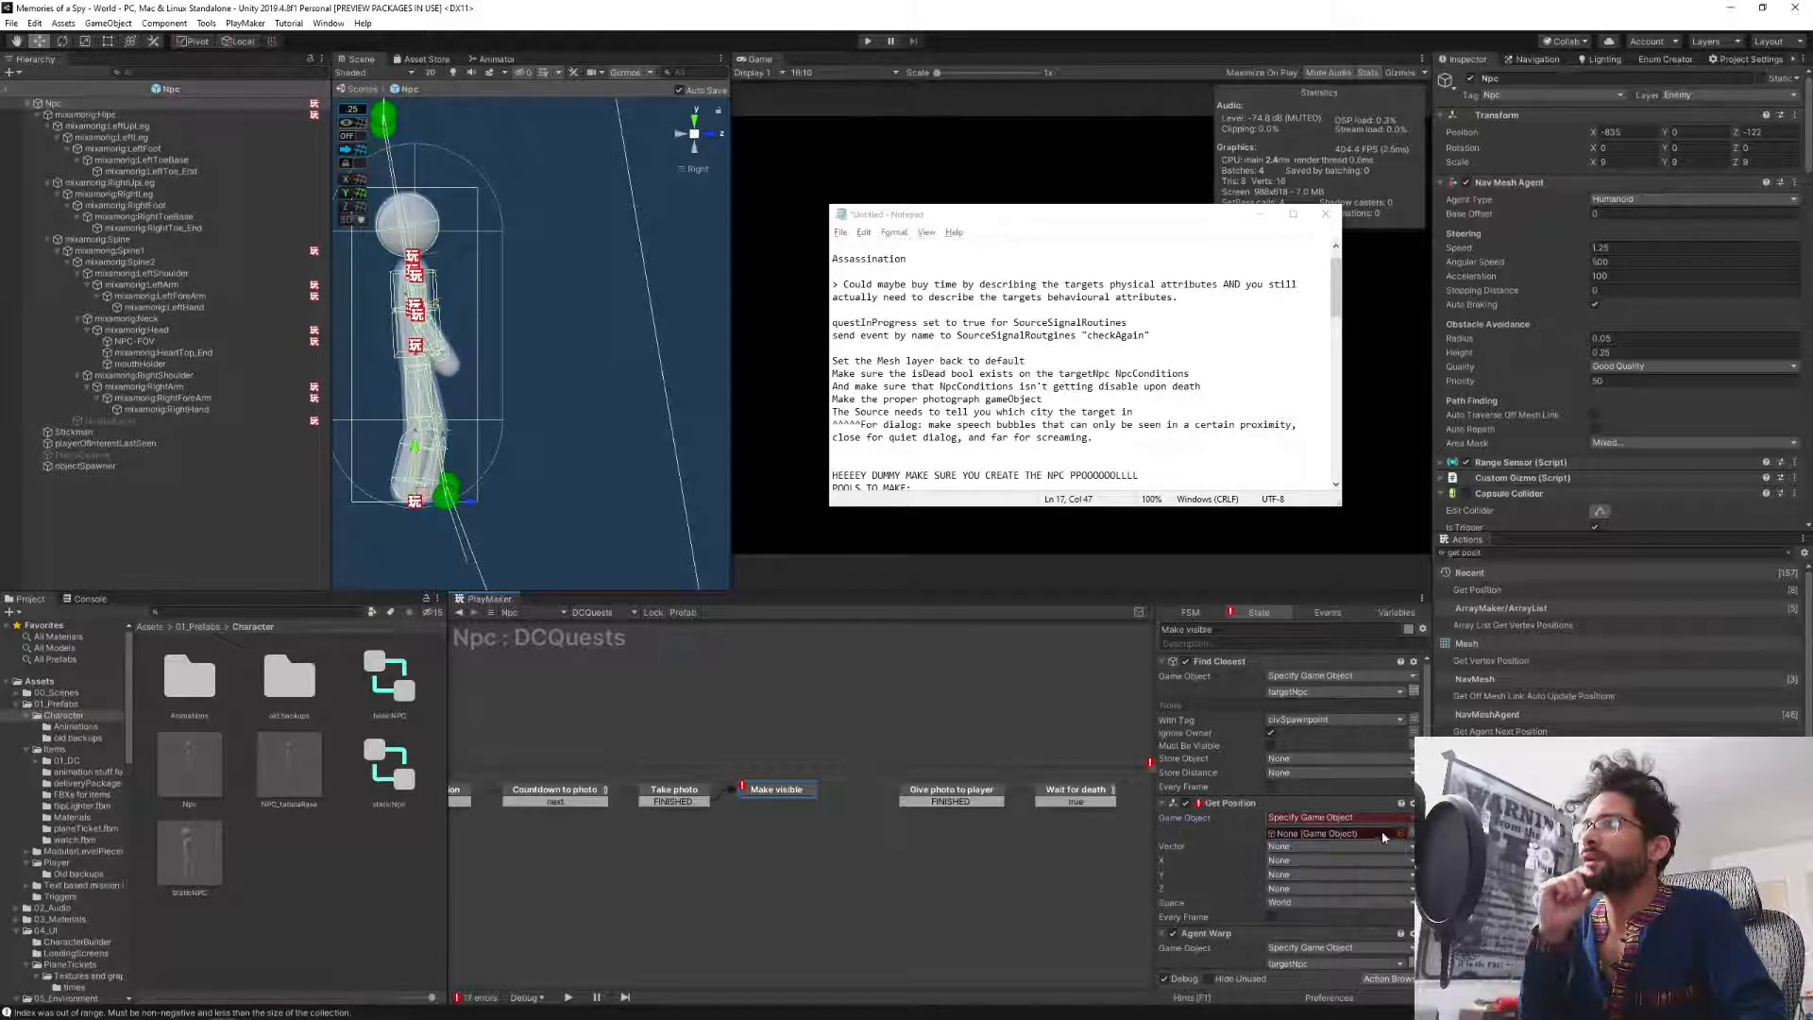
click(1394, 835)
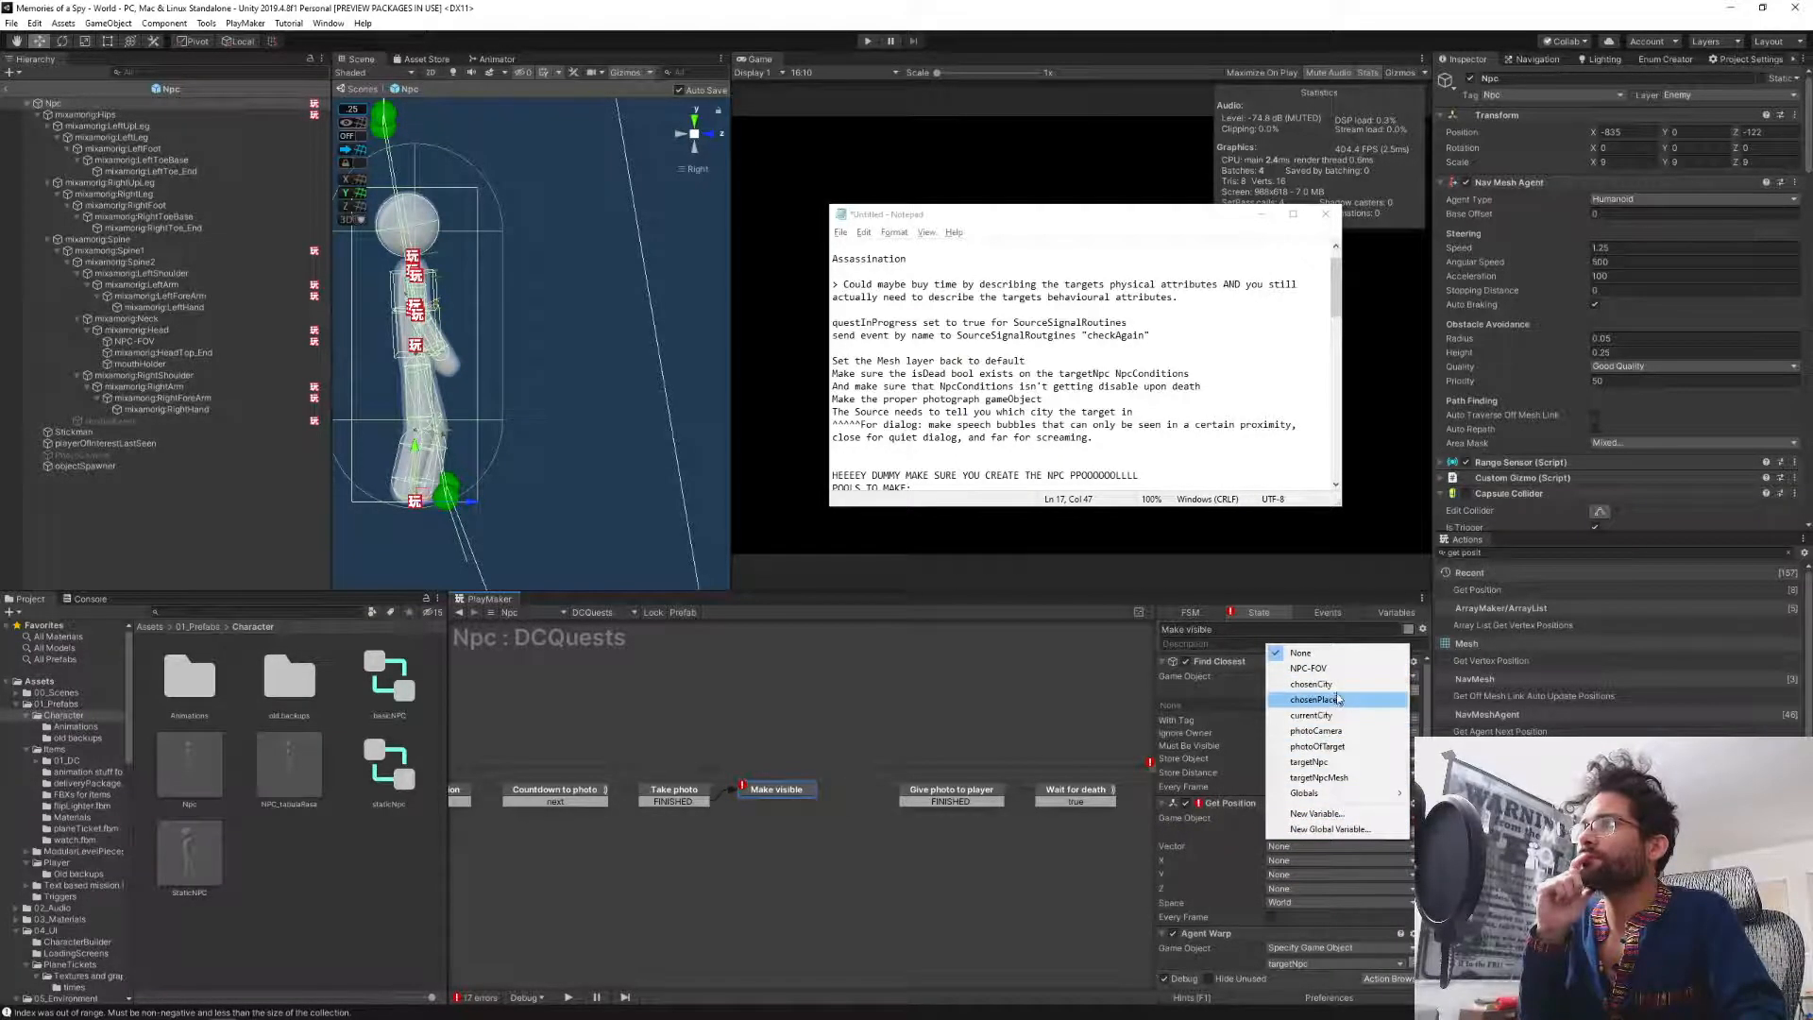
click(1229, 732)
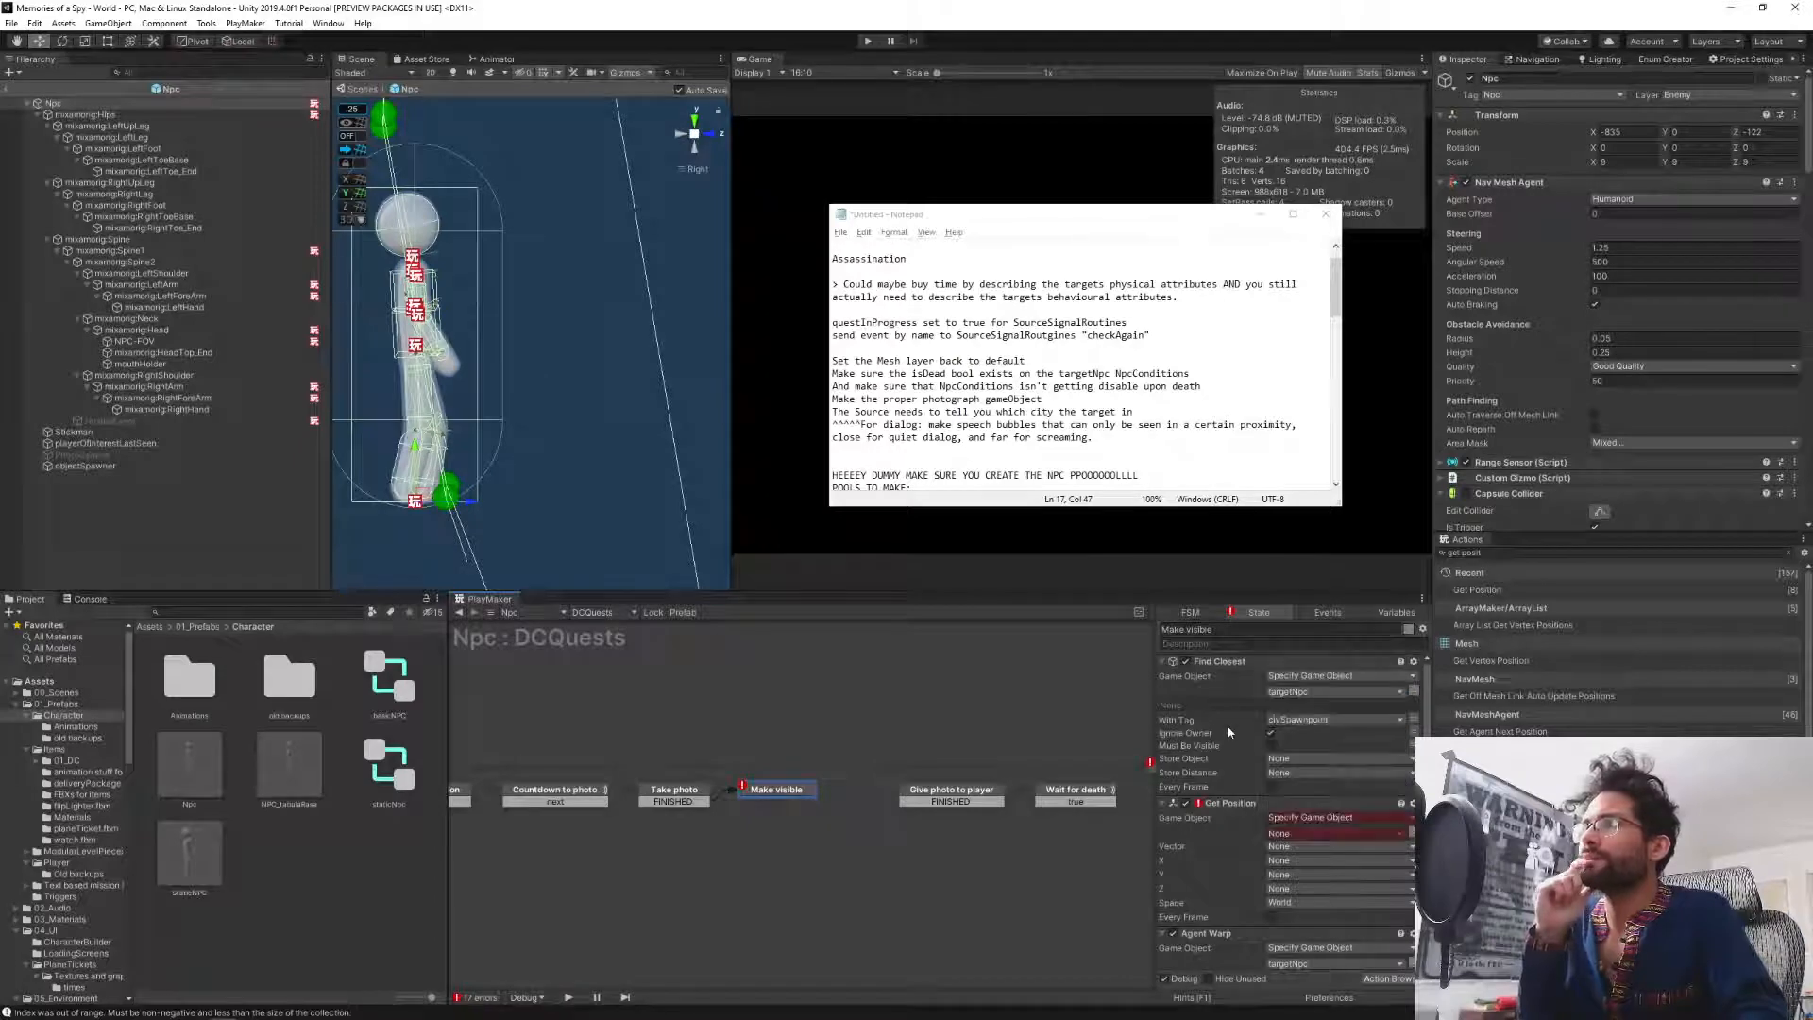
Store the object found by Find Closest in a new variable named civSpawnpoint.
click(1284, 759)
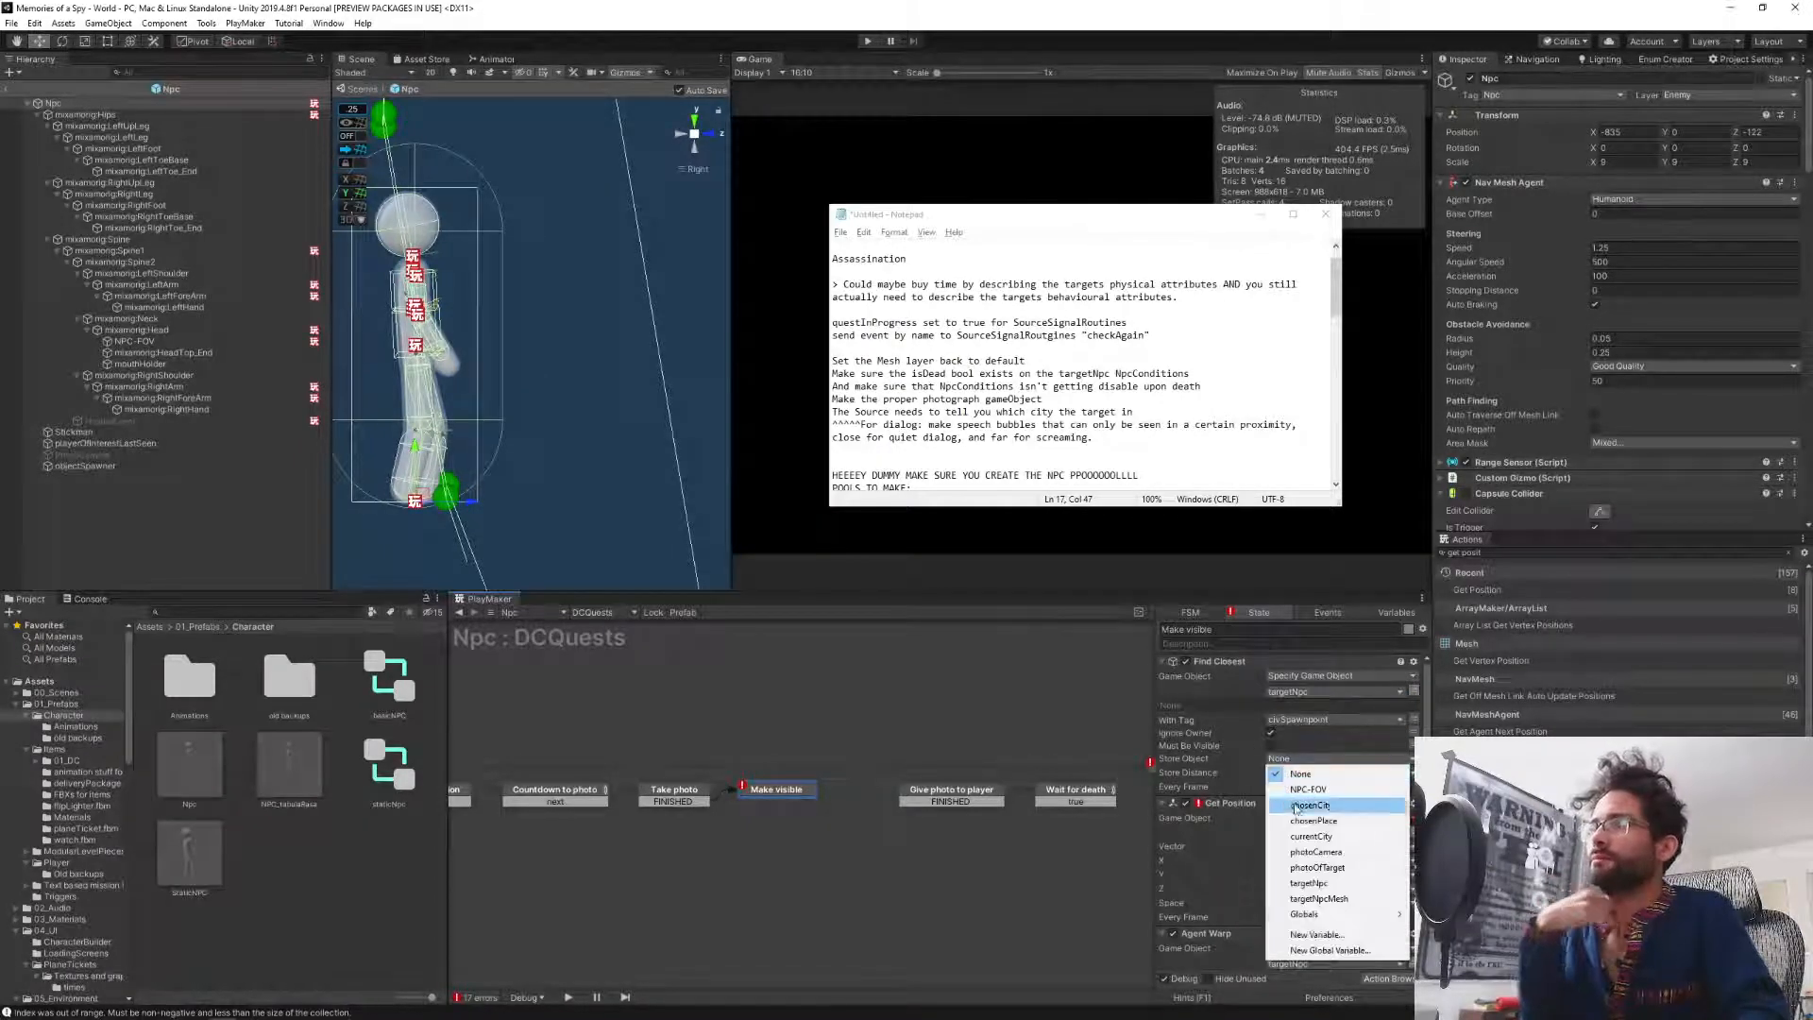
click(1312, 935)
text(ci)
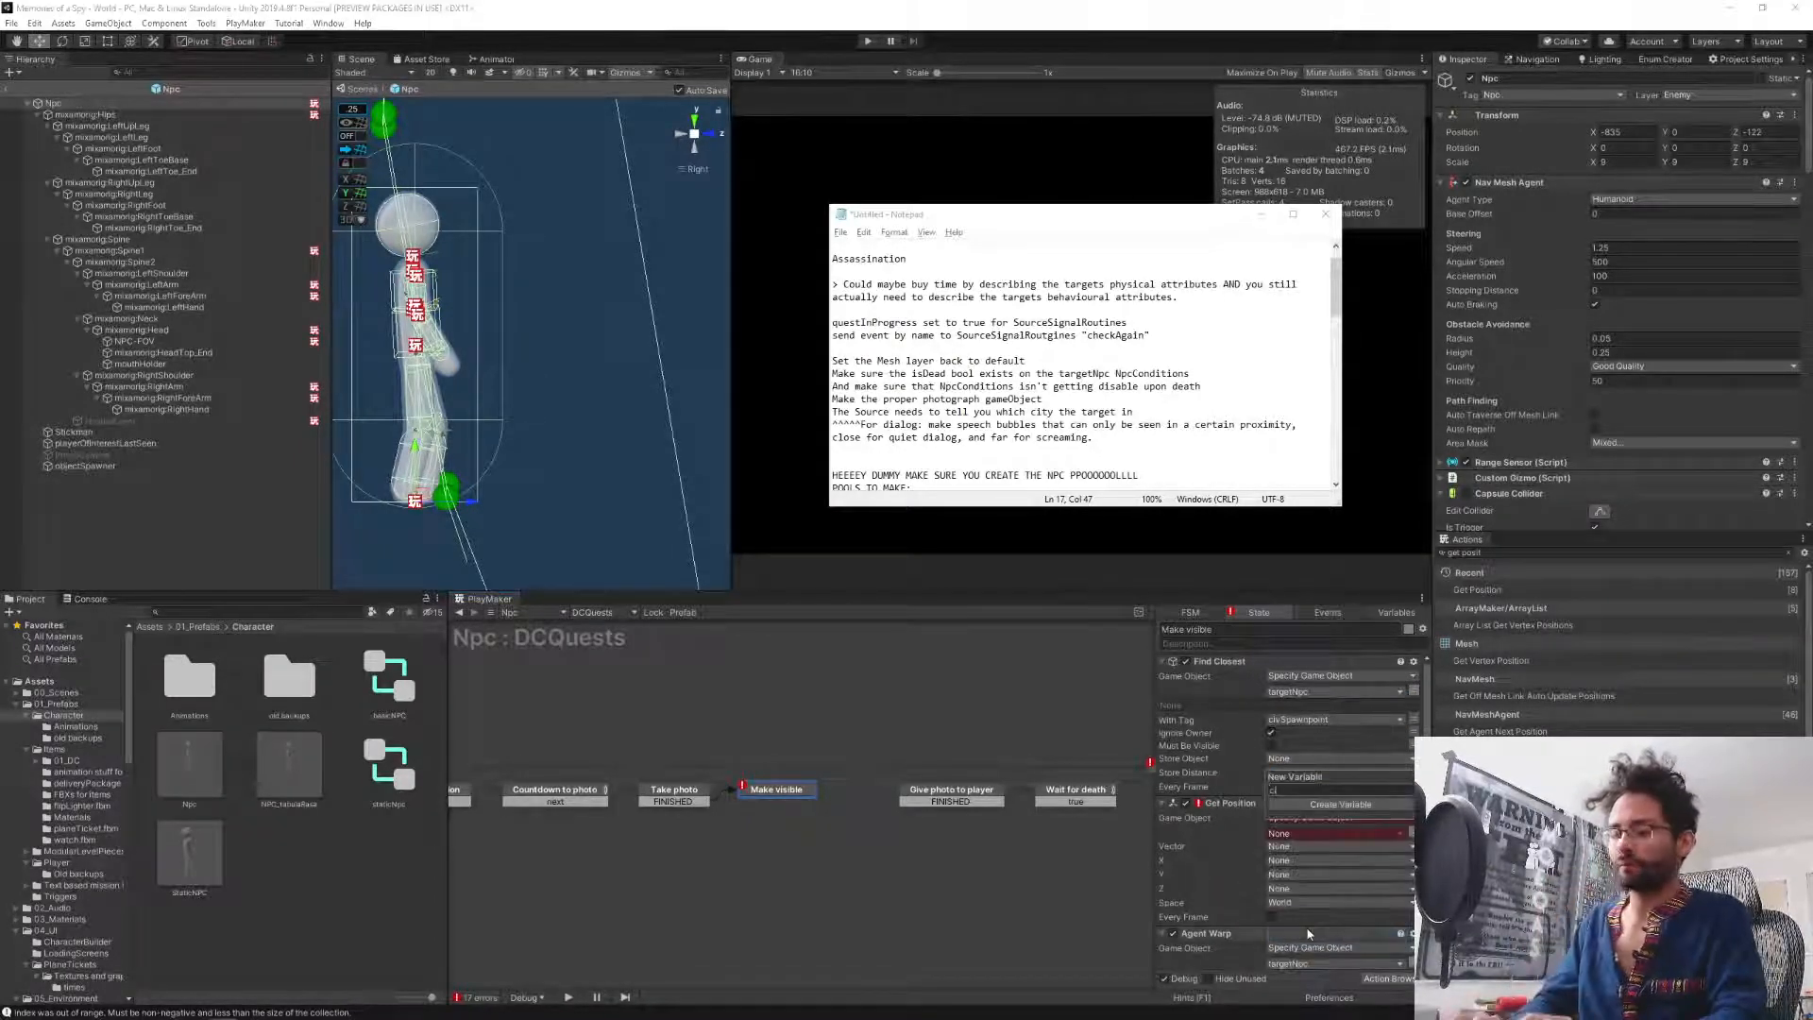
text(vSpawnpoint)
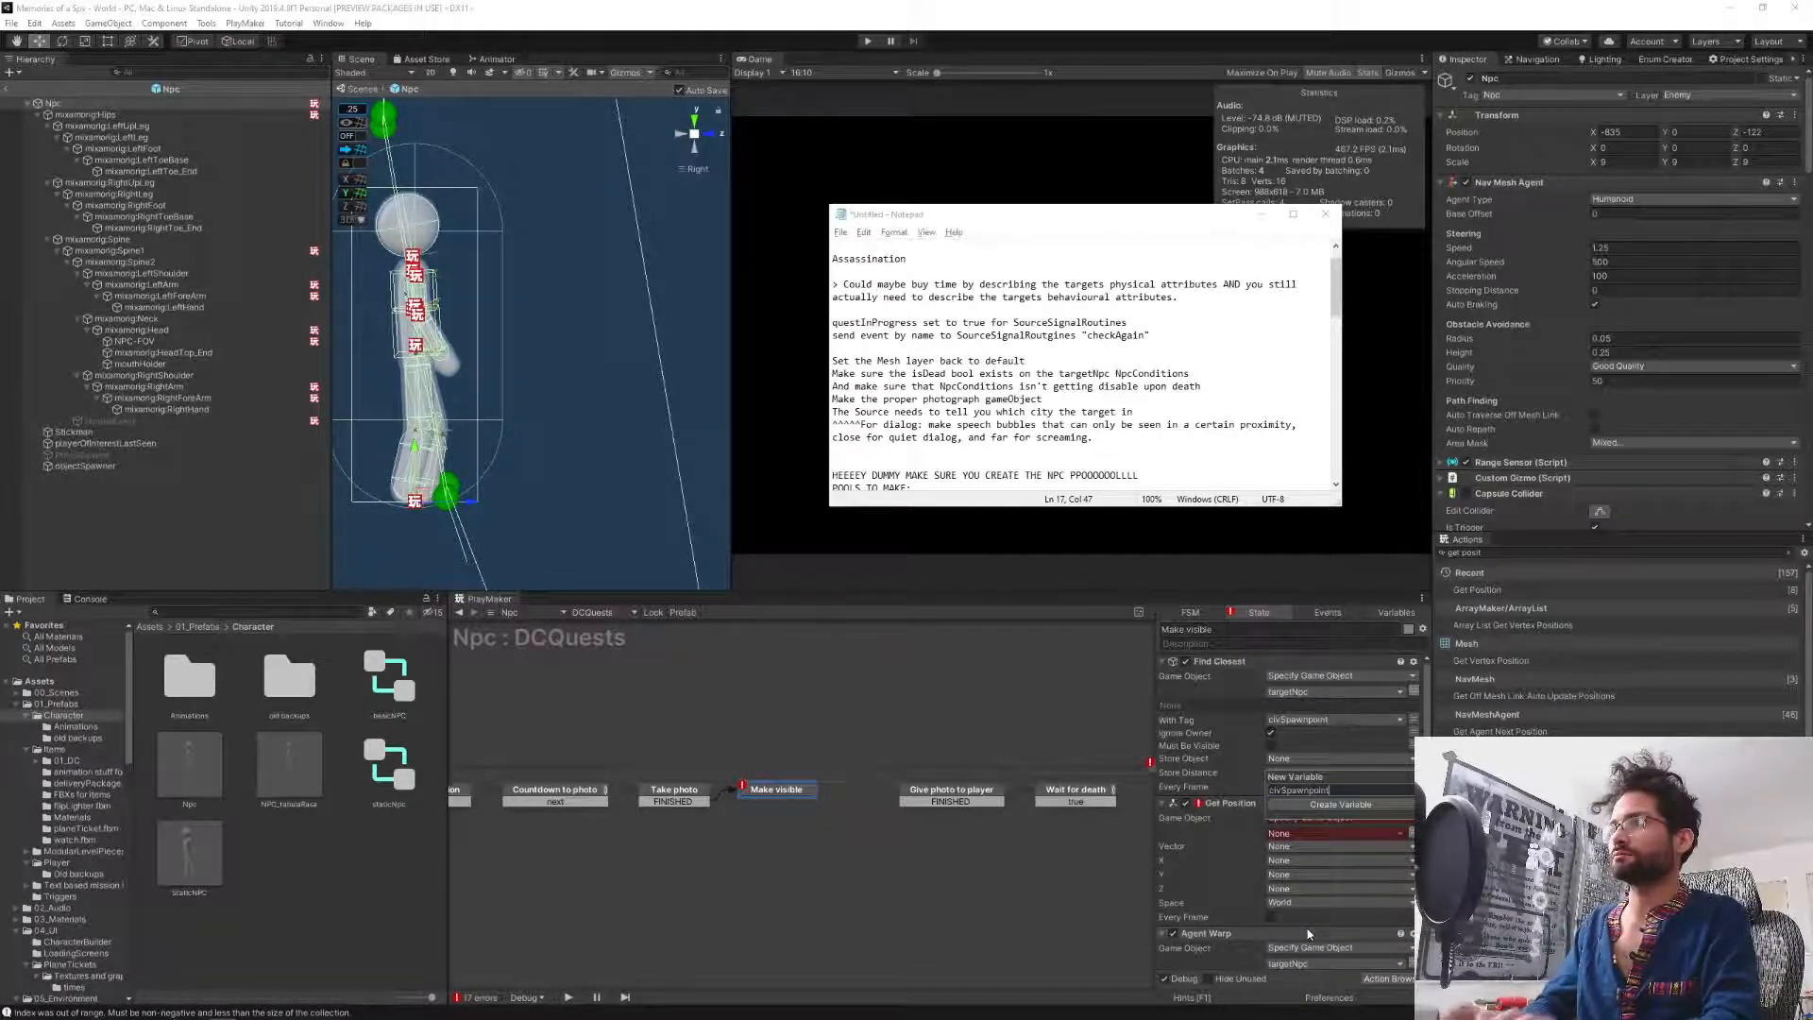
key(Return)
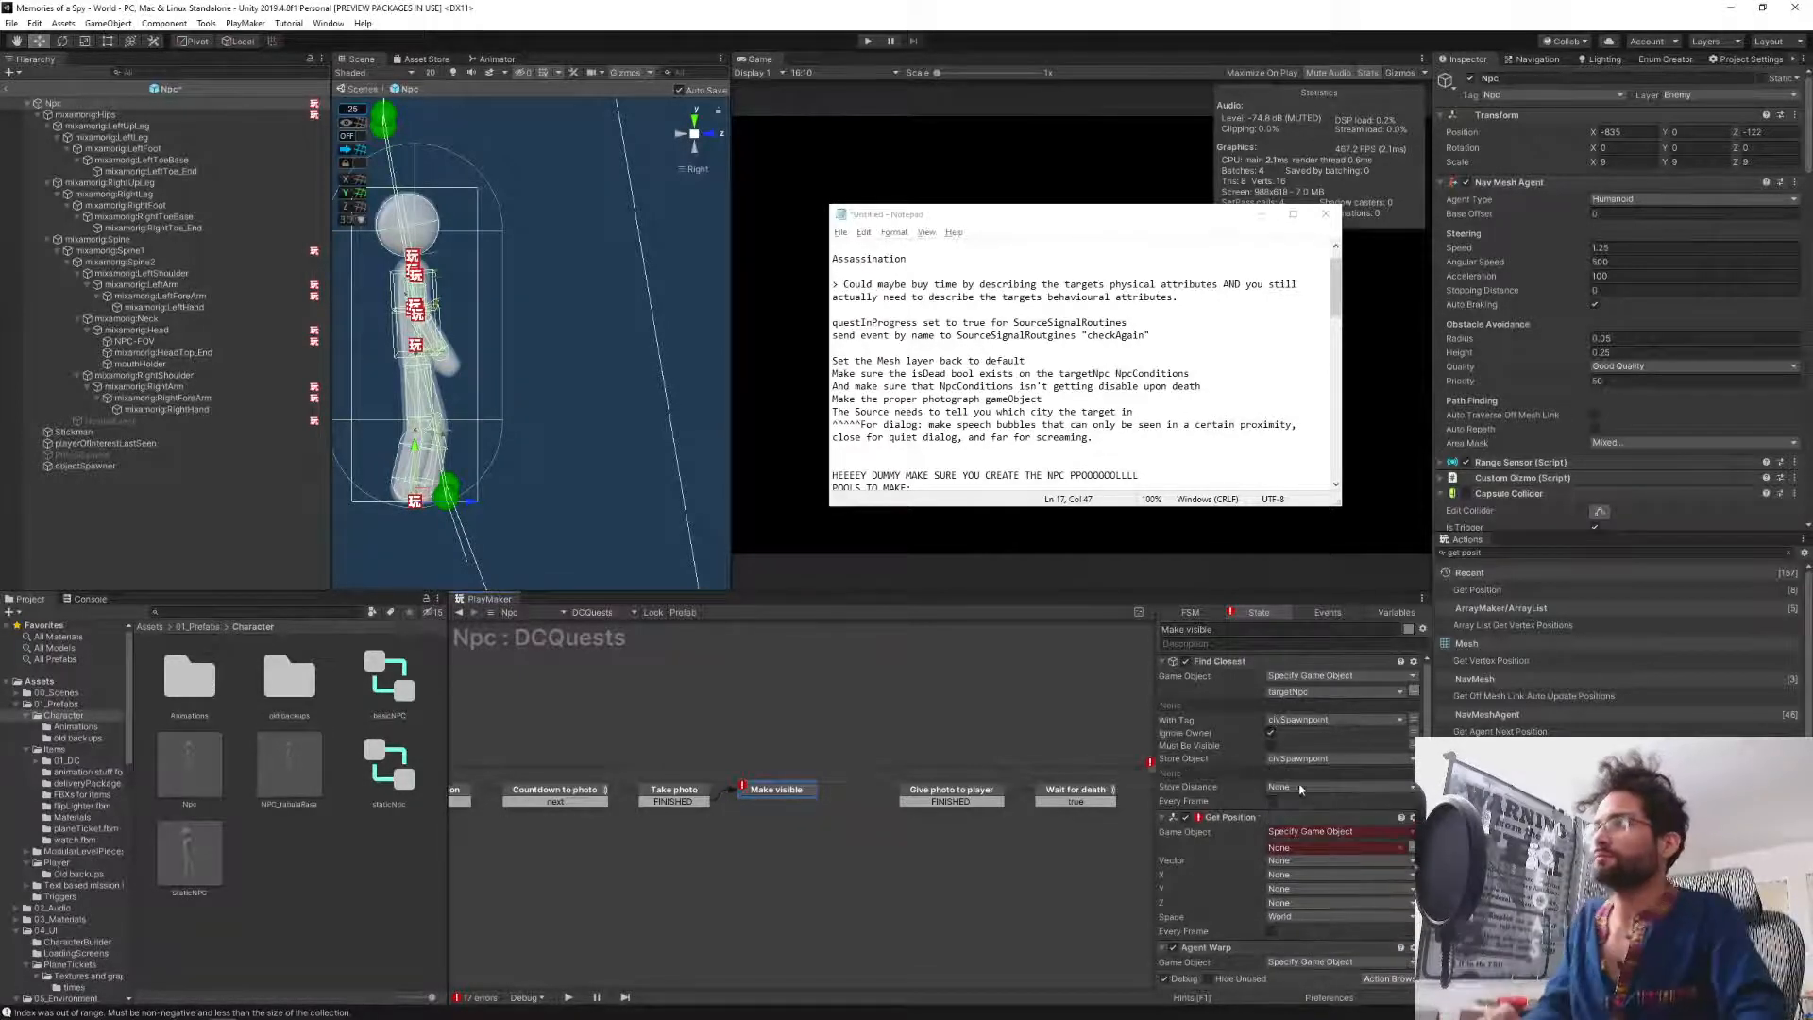
Set Get Position's game object to civSpawnpoint and store its vector in a new variable named civSpawnpoint_v3.
click(1299, 848)
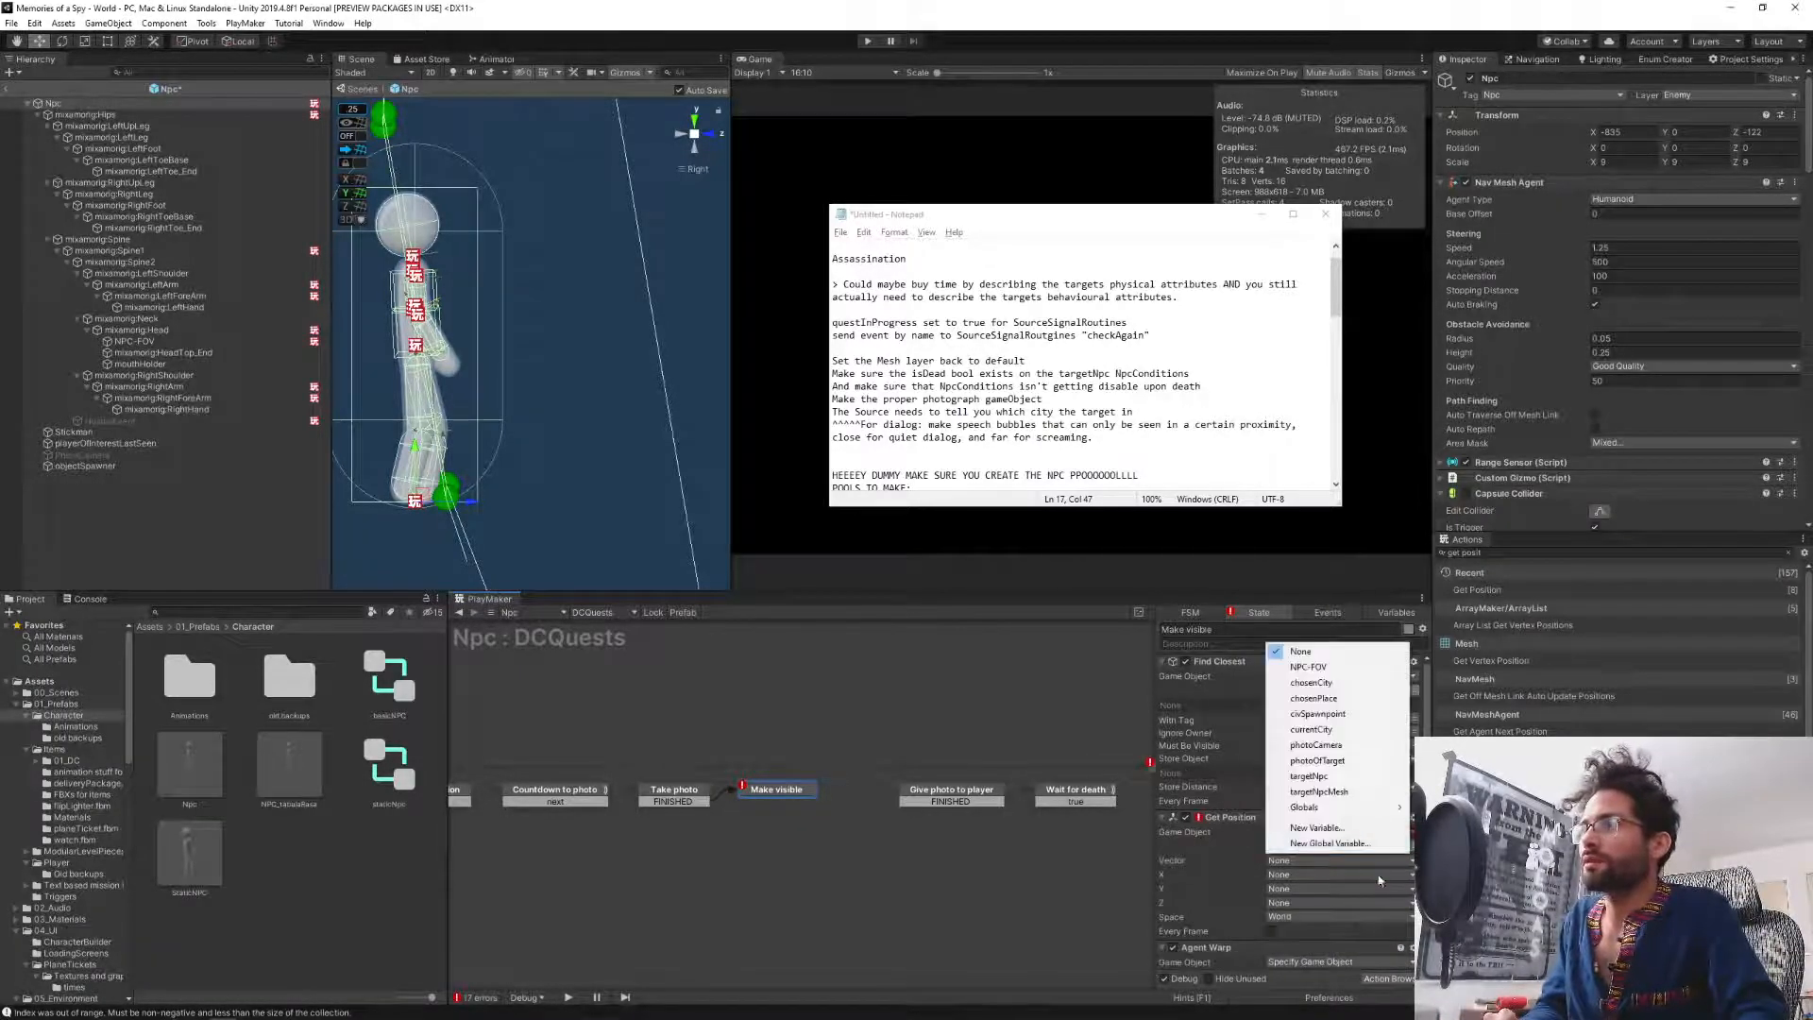
click(1368, 711)
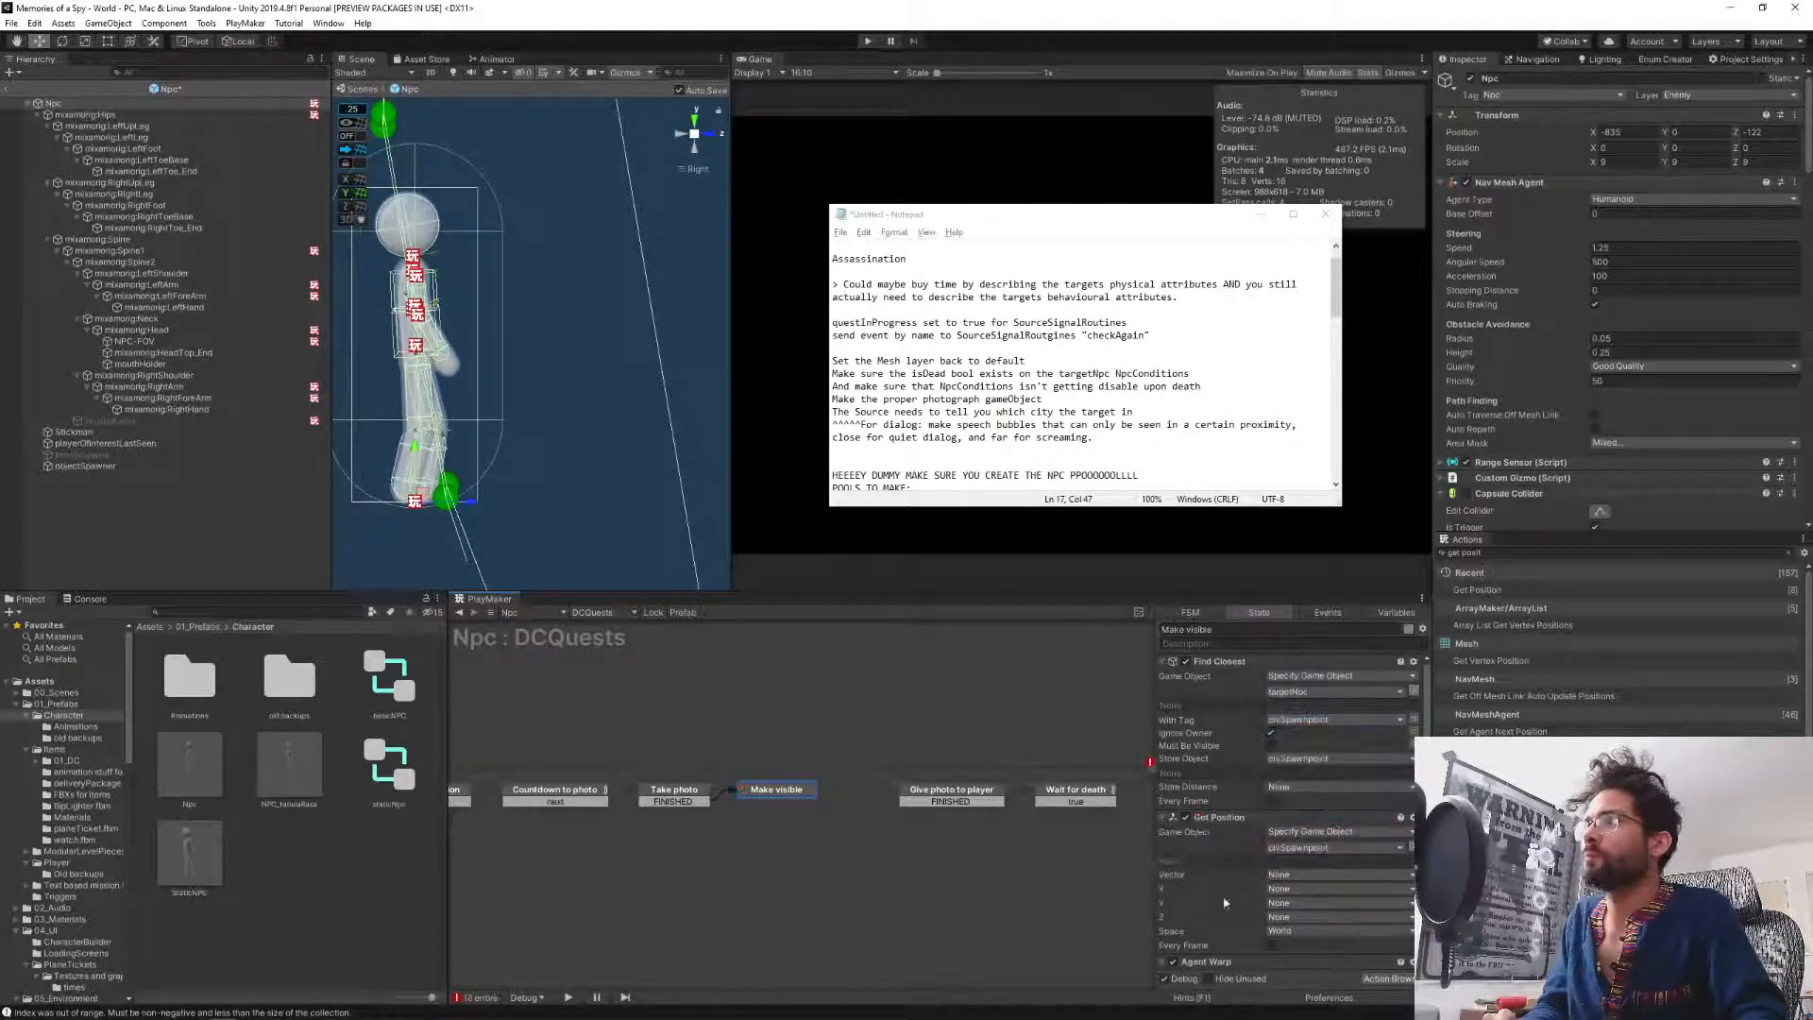
click(1308, 876)
click(1342, 910)
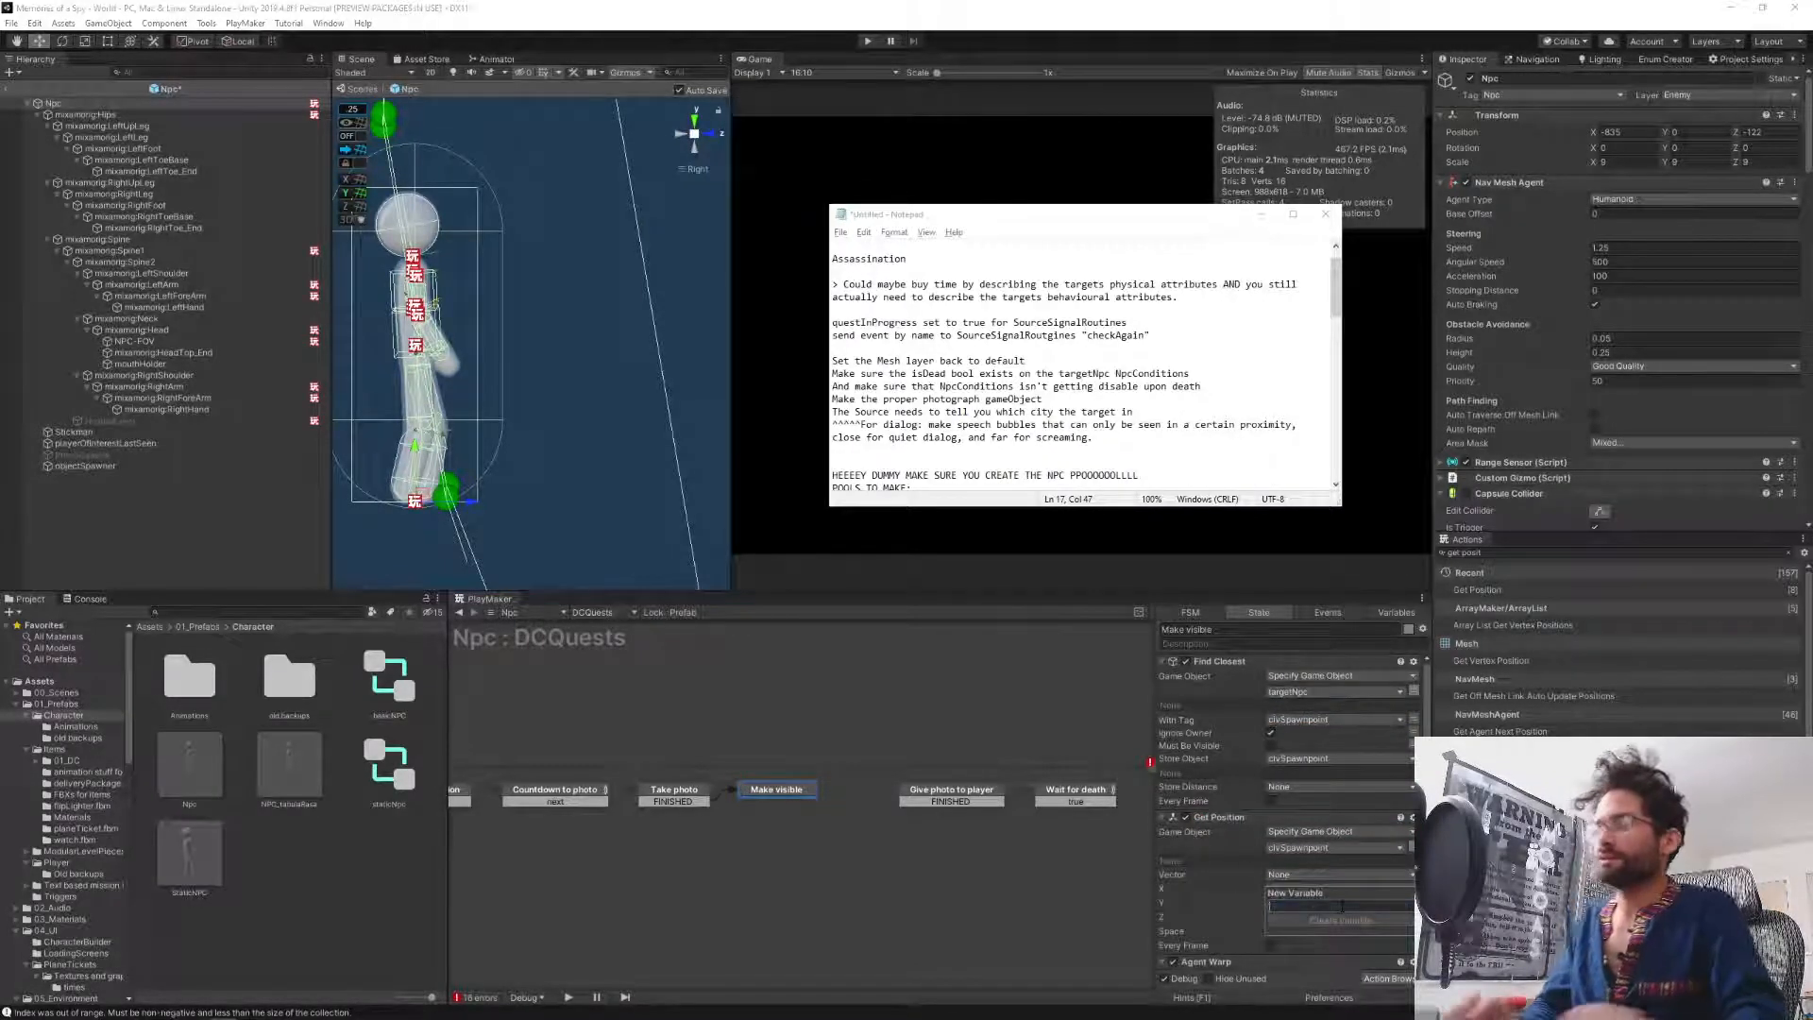
text(civSpawnpoint)
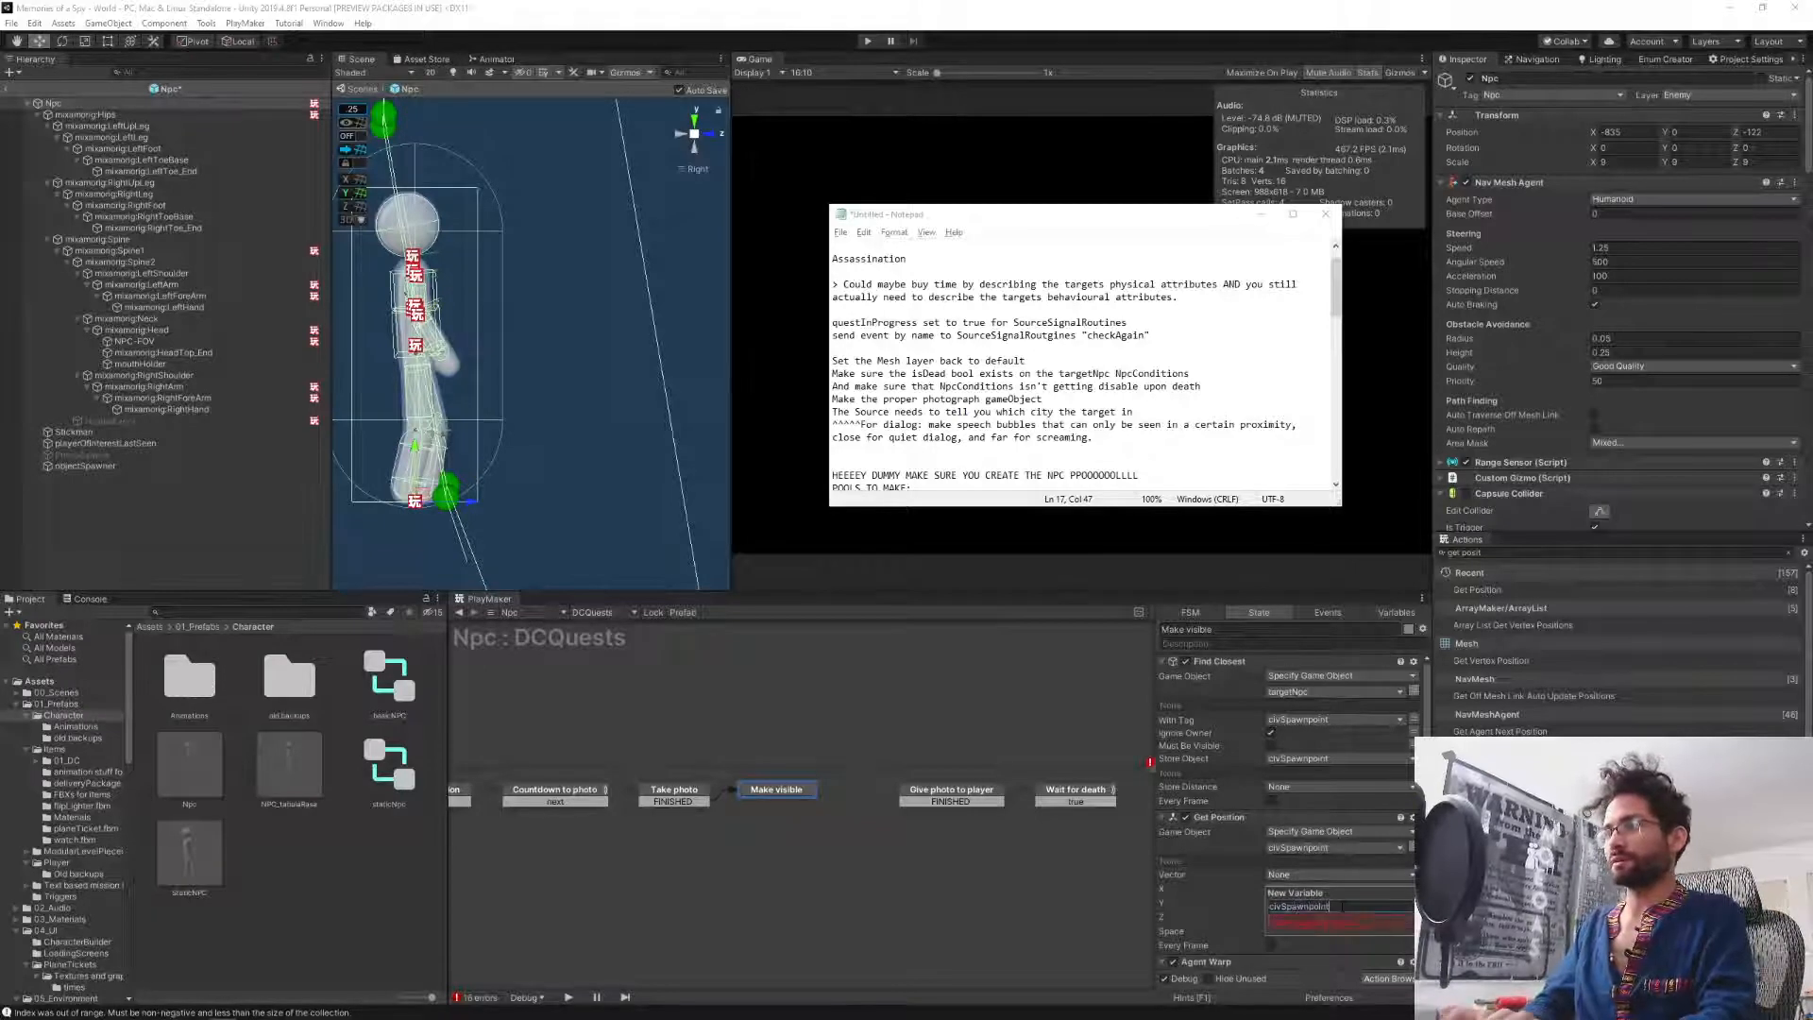
text(_V3)
key(Return)
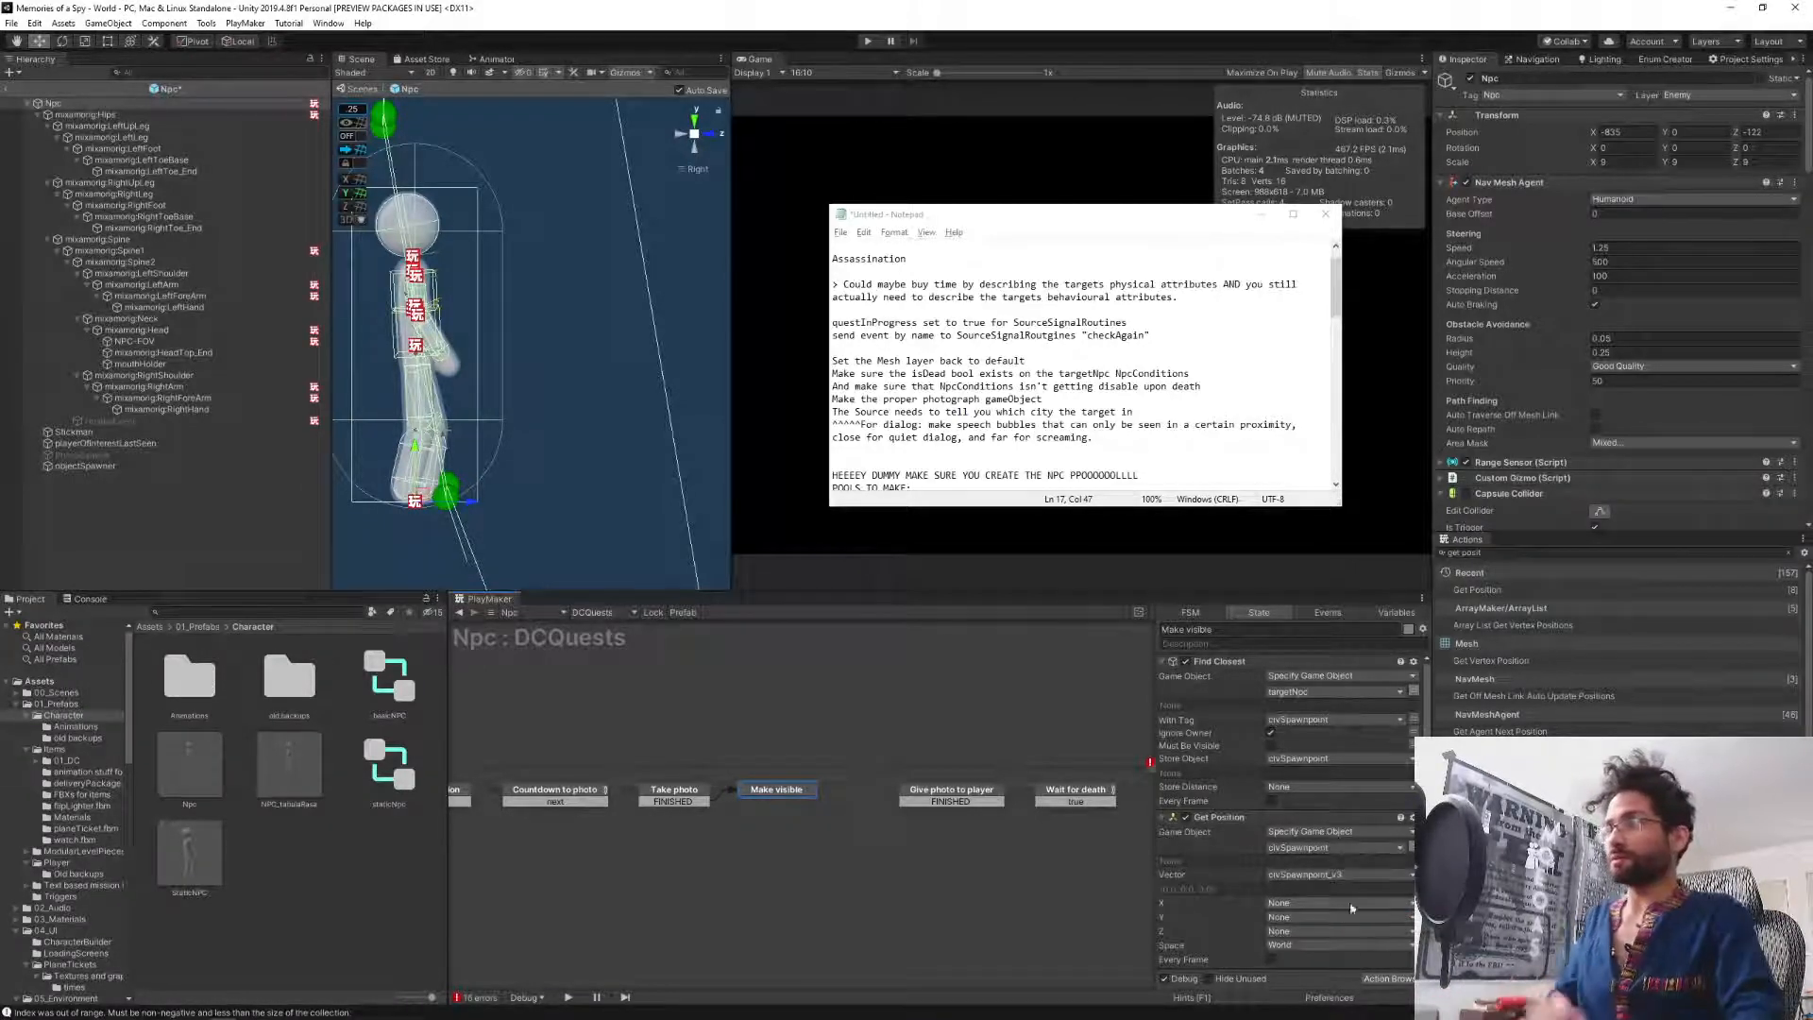
Set Agent Warp's new position to the civSpawnpoint_v3 variable and check the state's action setup.
scroll(1351, 907, down, 3)
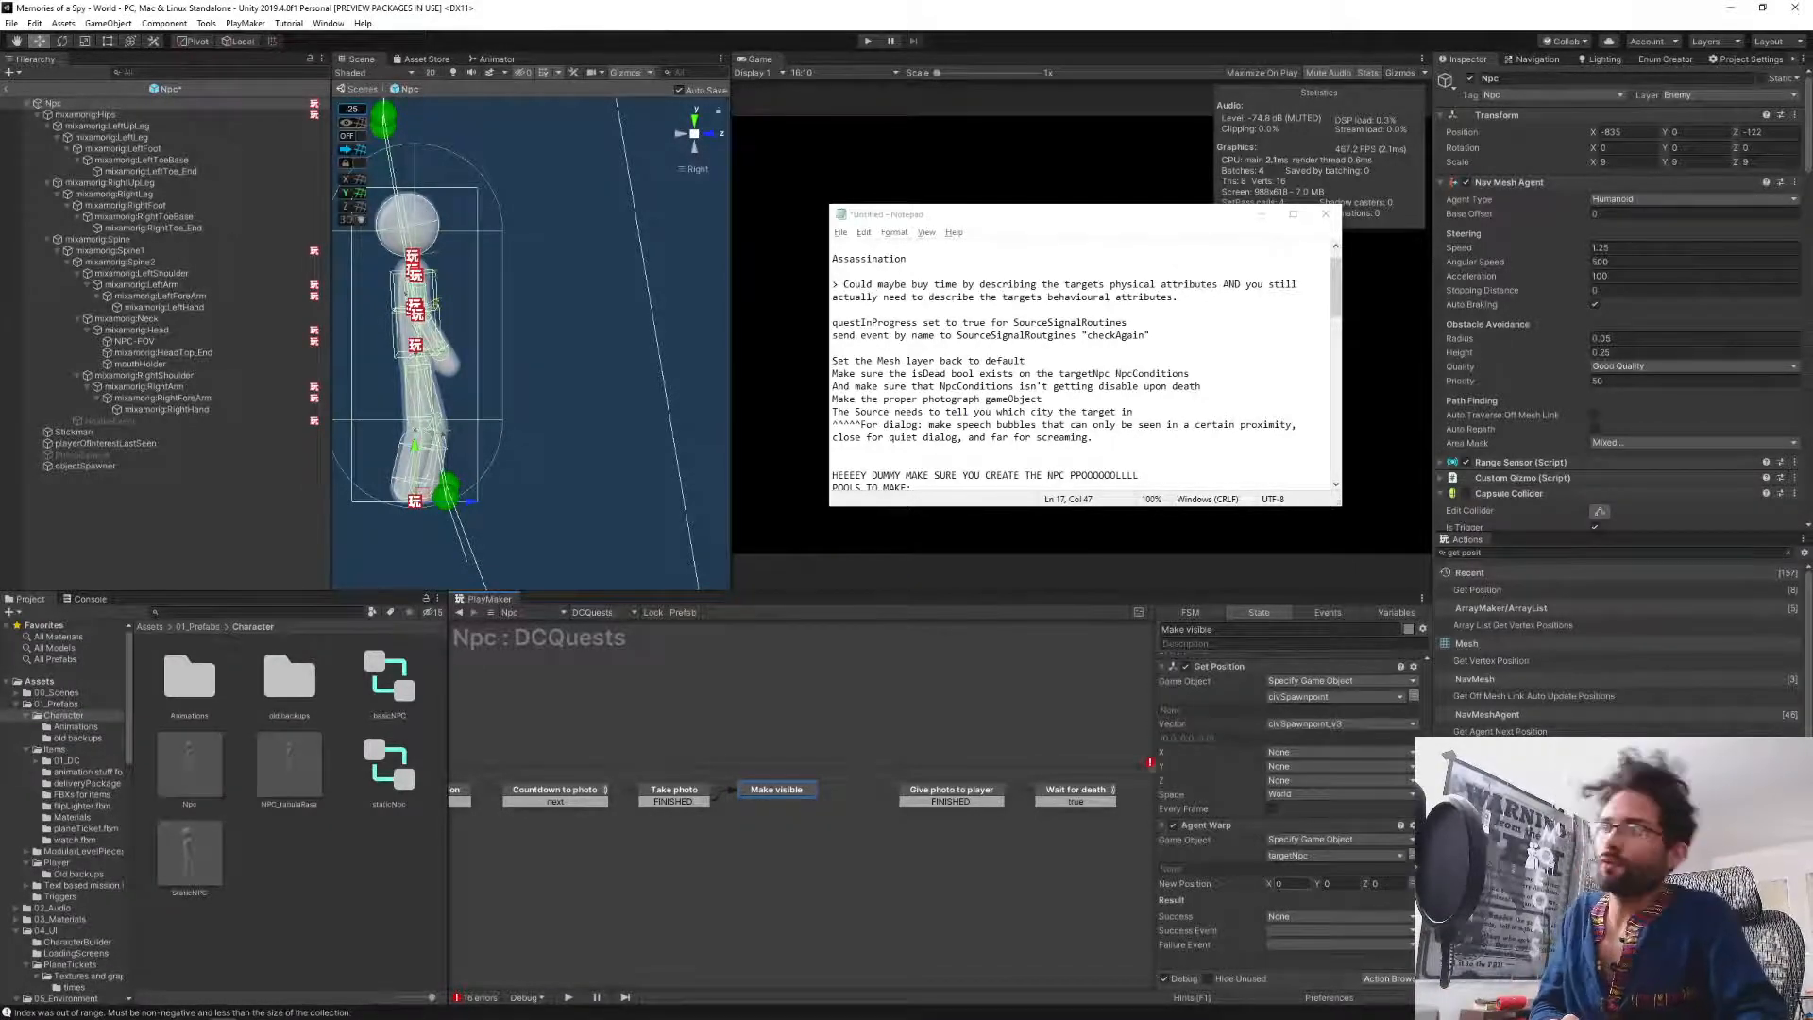
click(1412, 884)
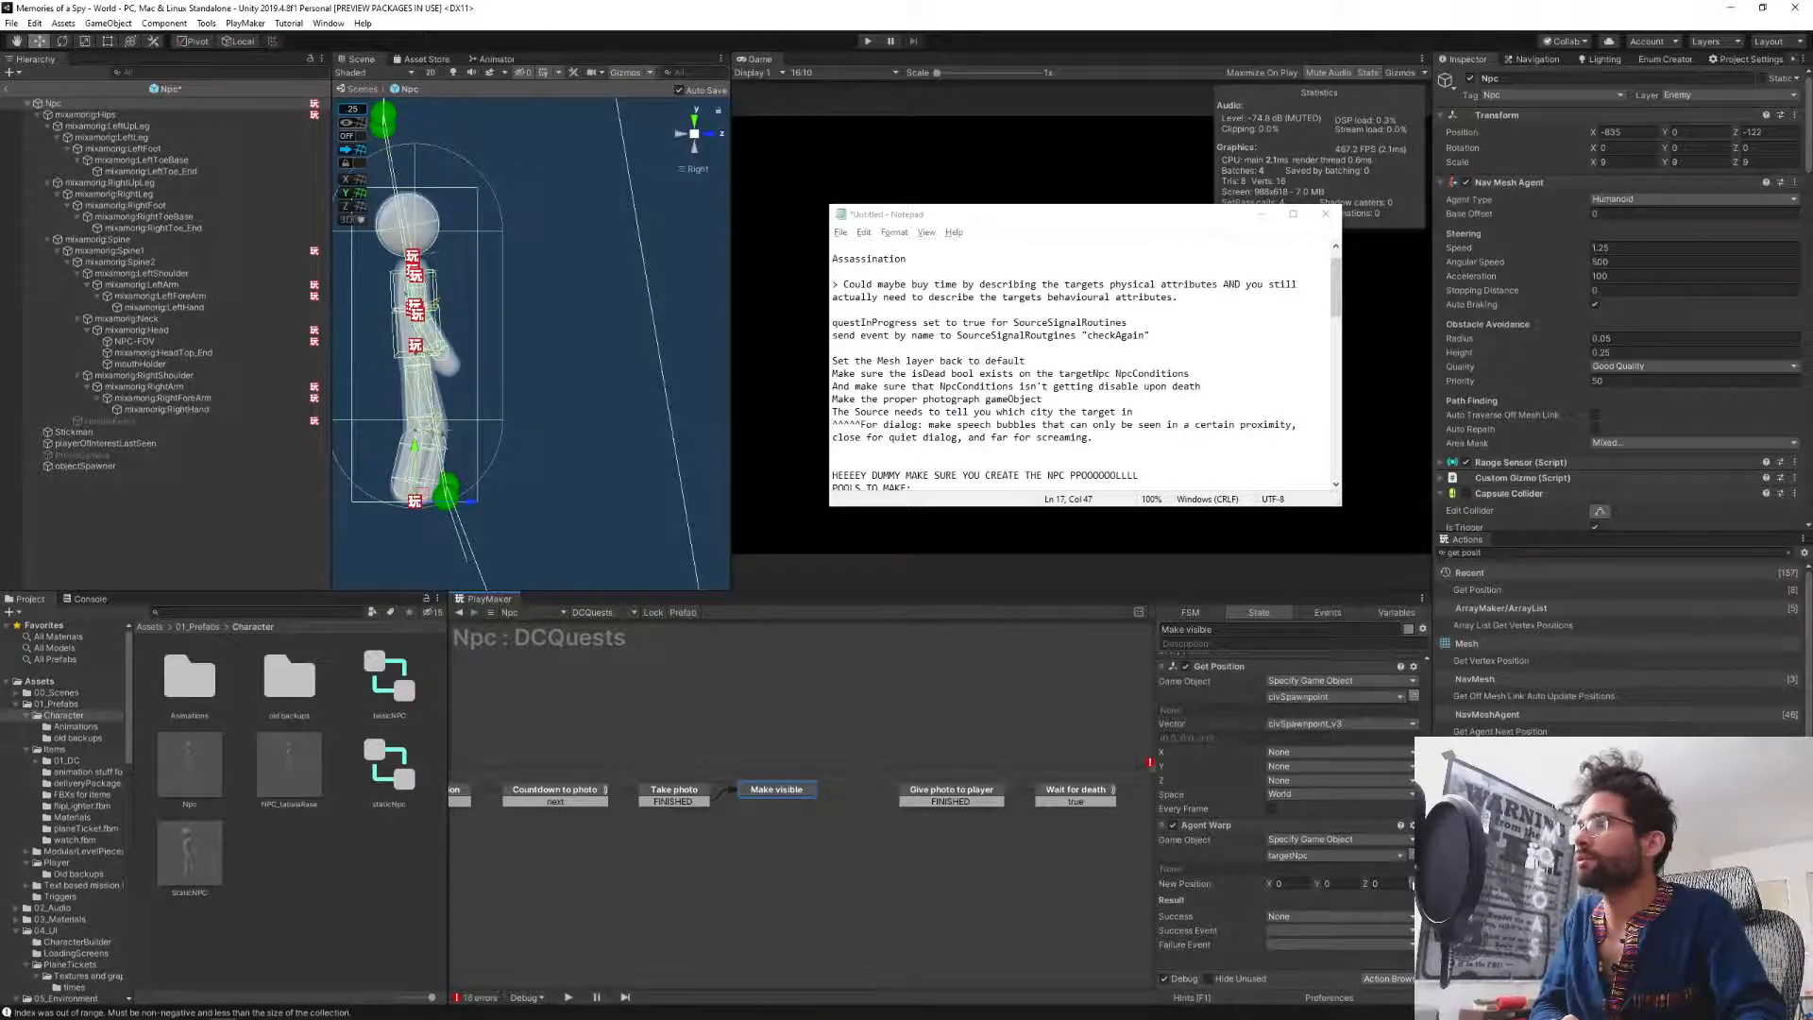
click(1376, 885)
click(1380, 916)
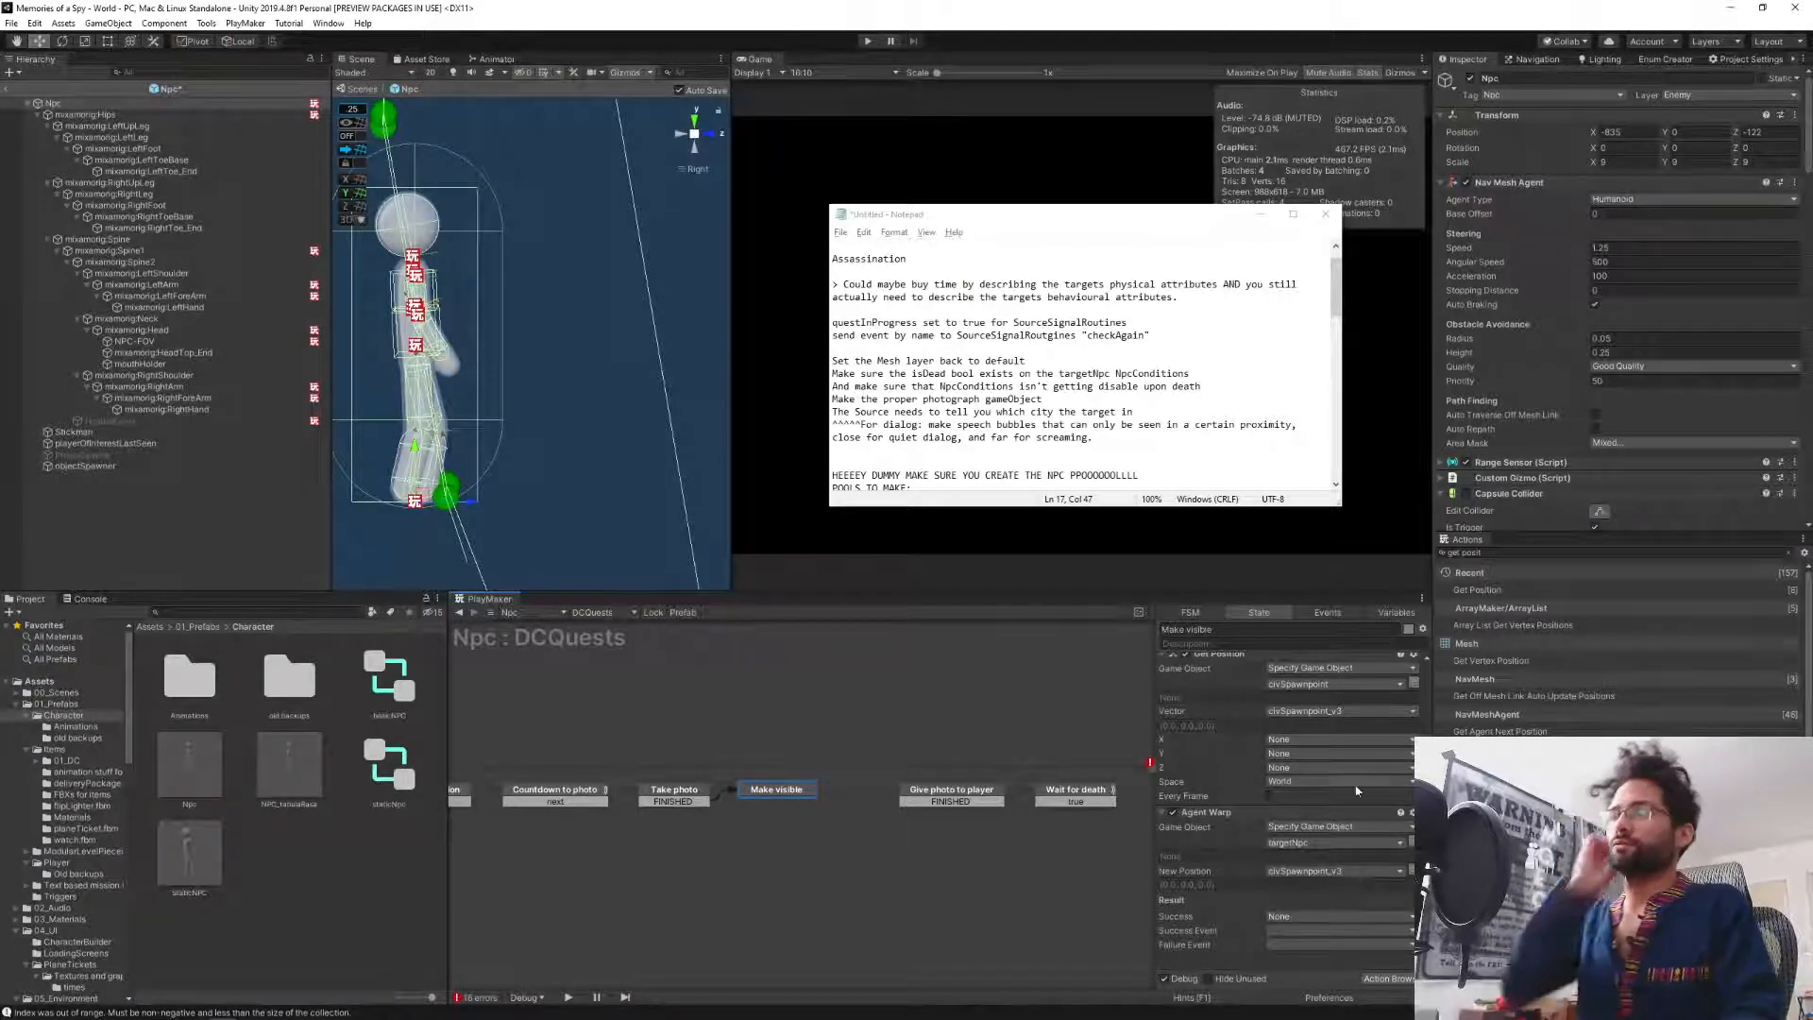
scroll(1257, 814, up, 3)
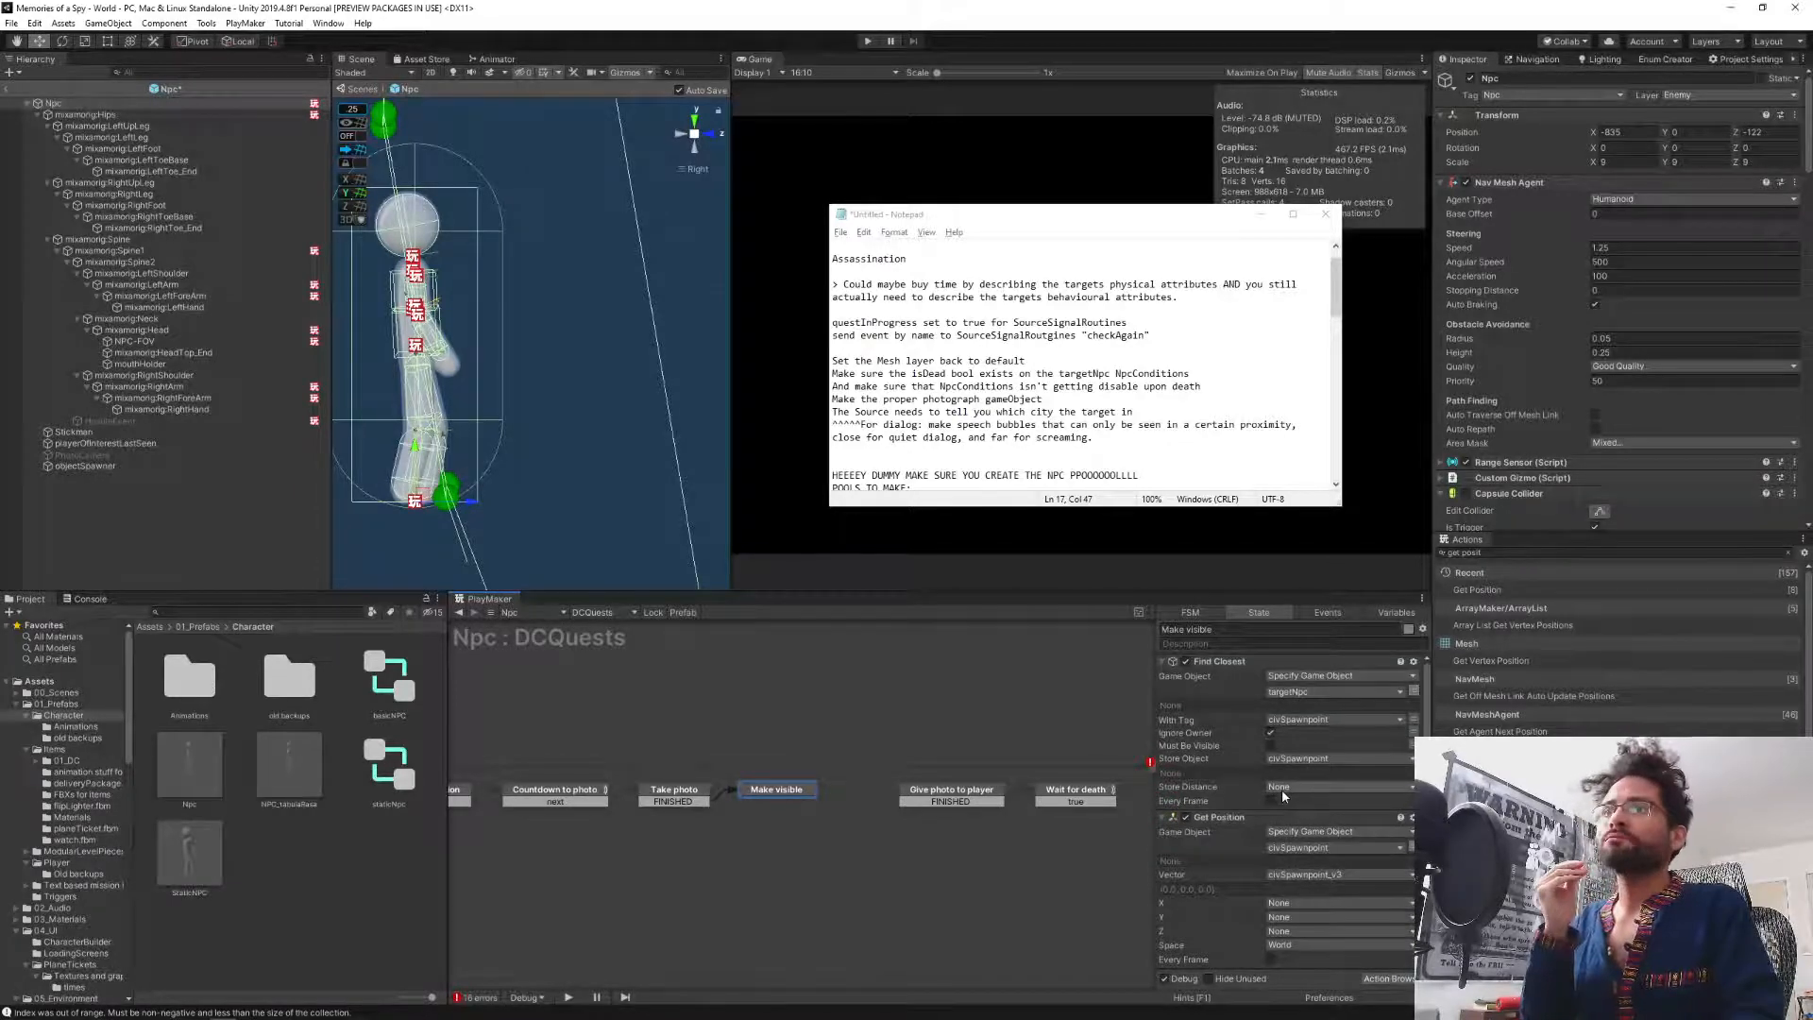
scroll(1283, 790, down, 3)
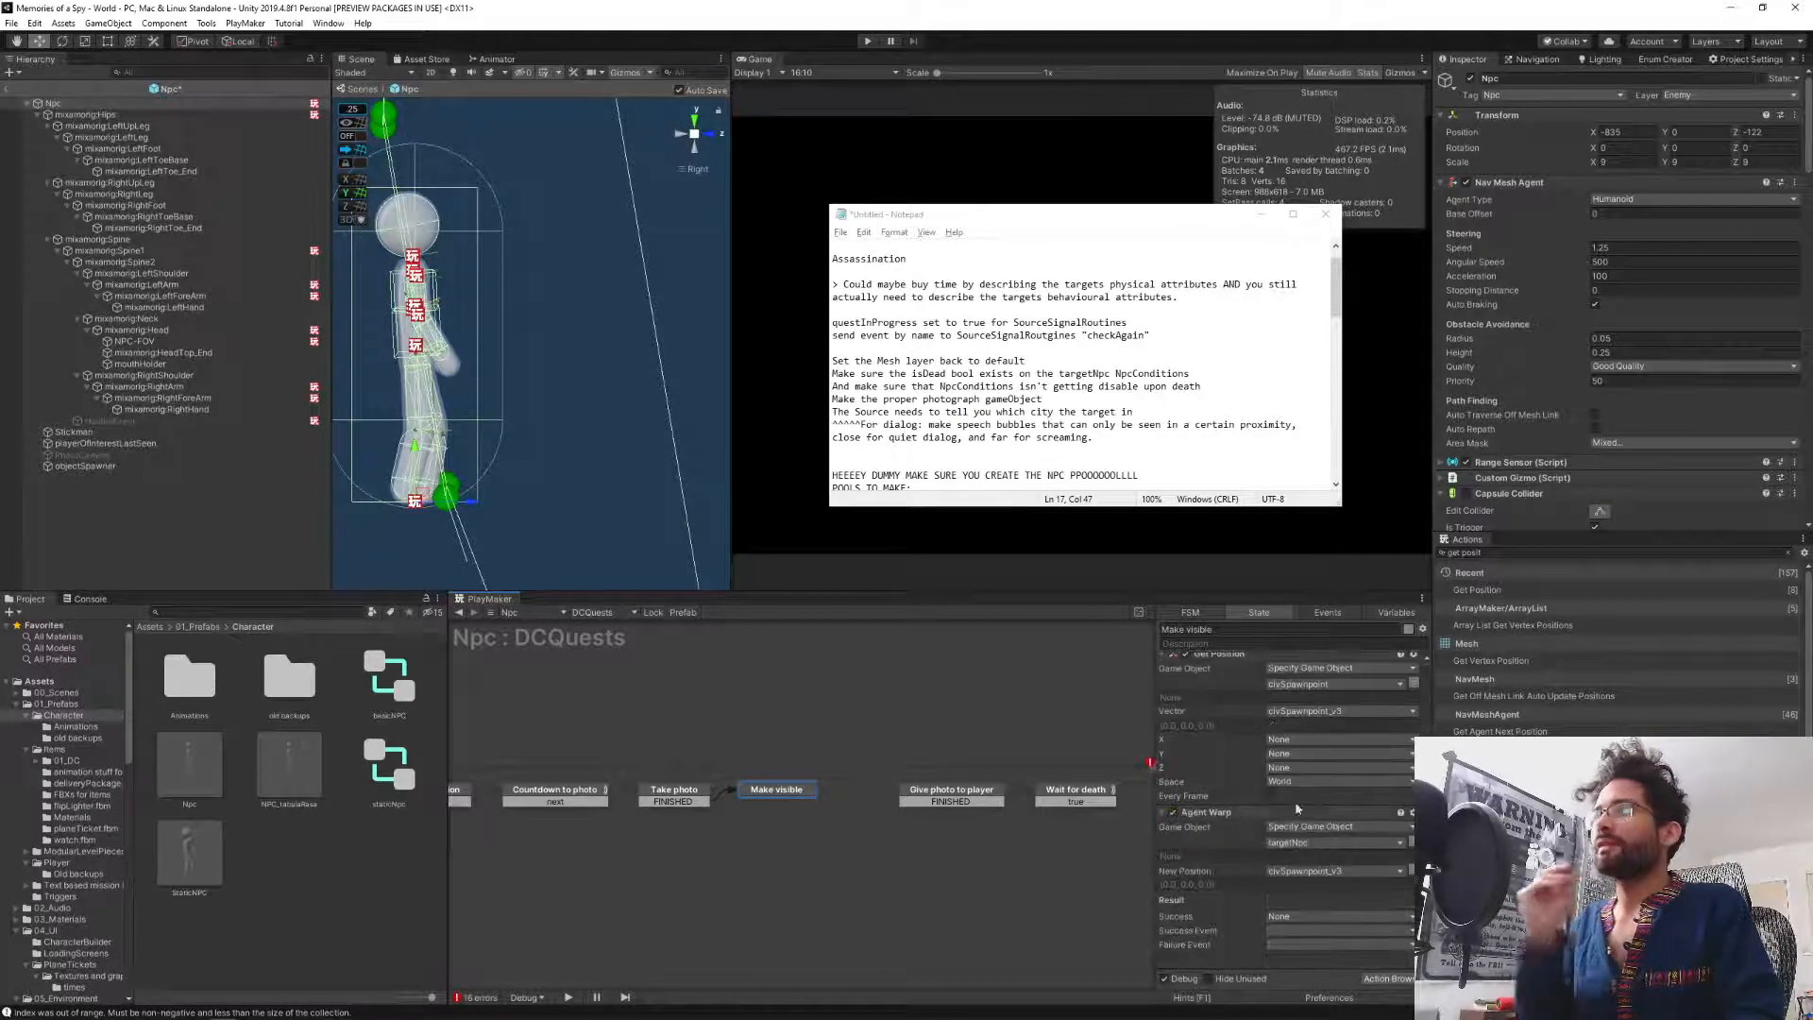
Add a Set Layer action to the Make visible state, targeting the object in the targetNpcMesh variable with the Default layer.
click(1498, 555)
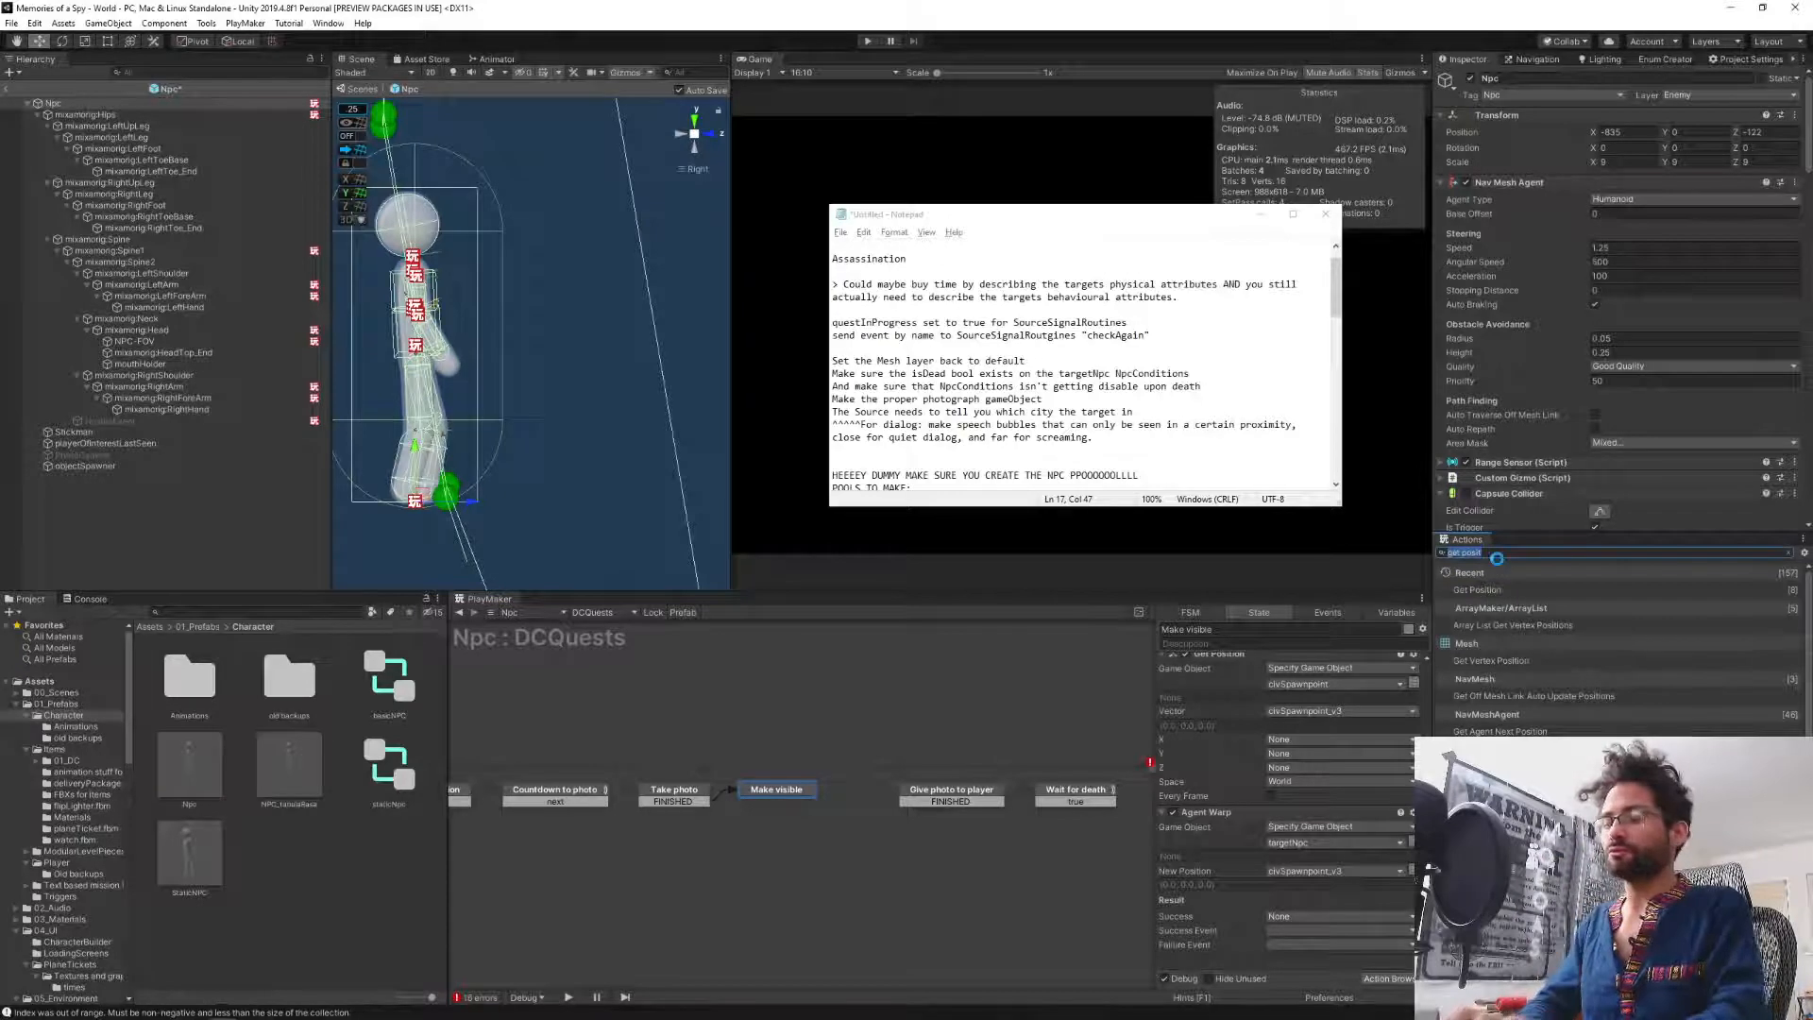
key(ctrl+a)
text(set layer)
key(Return)
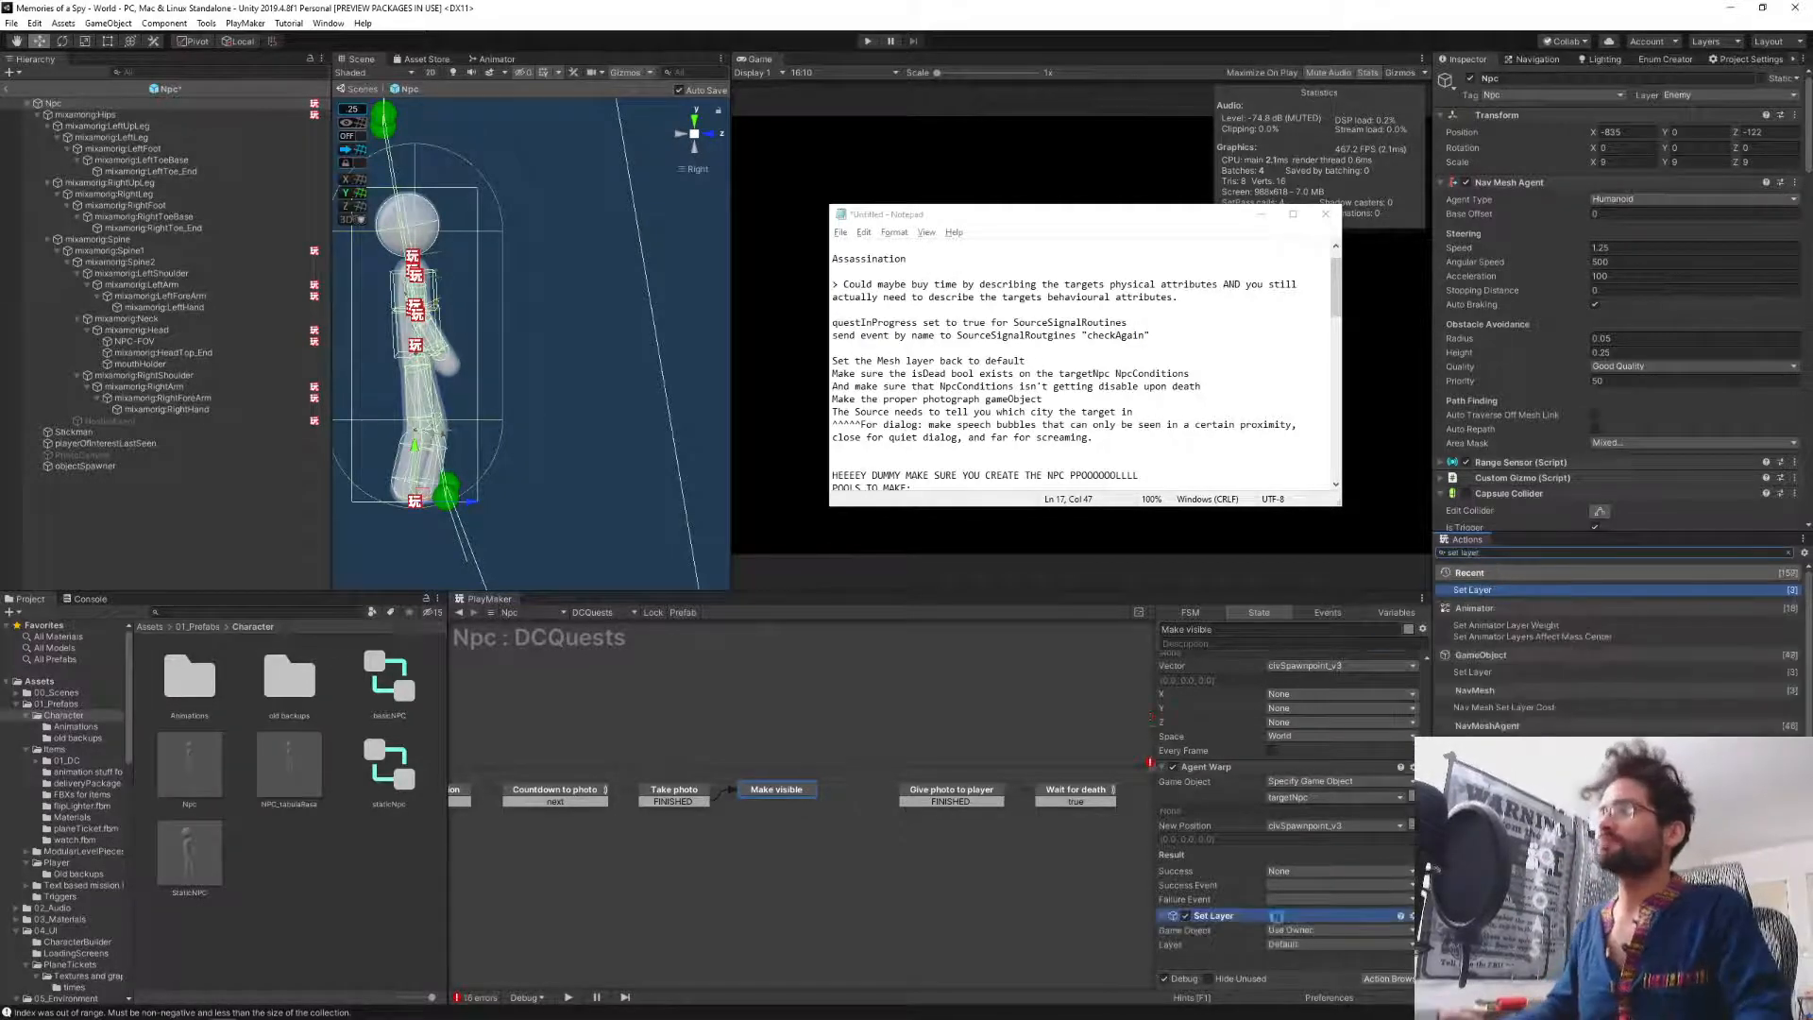
click(1289, 930)
click(1287, 962)
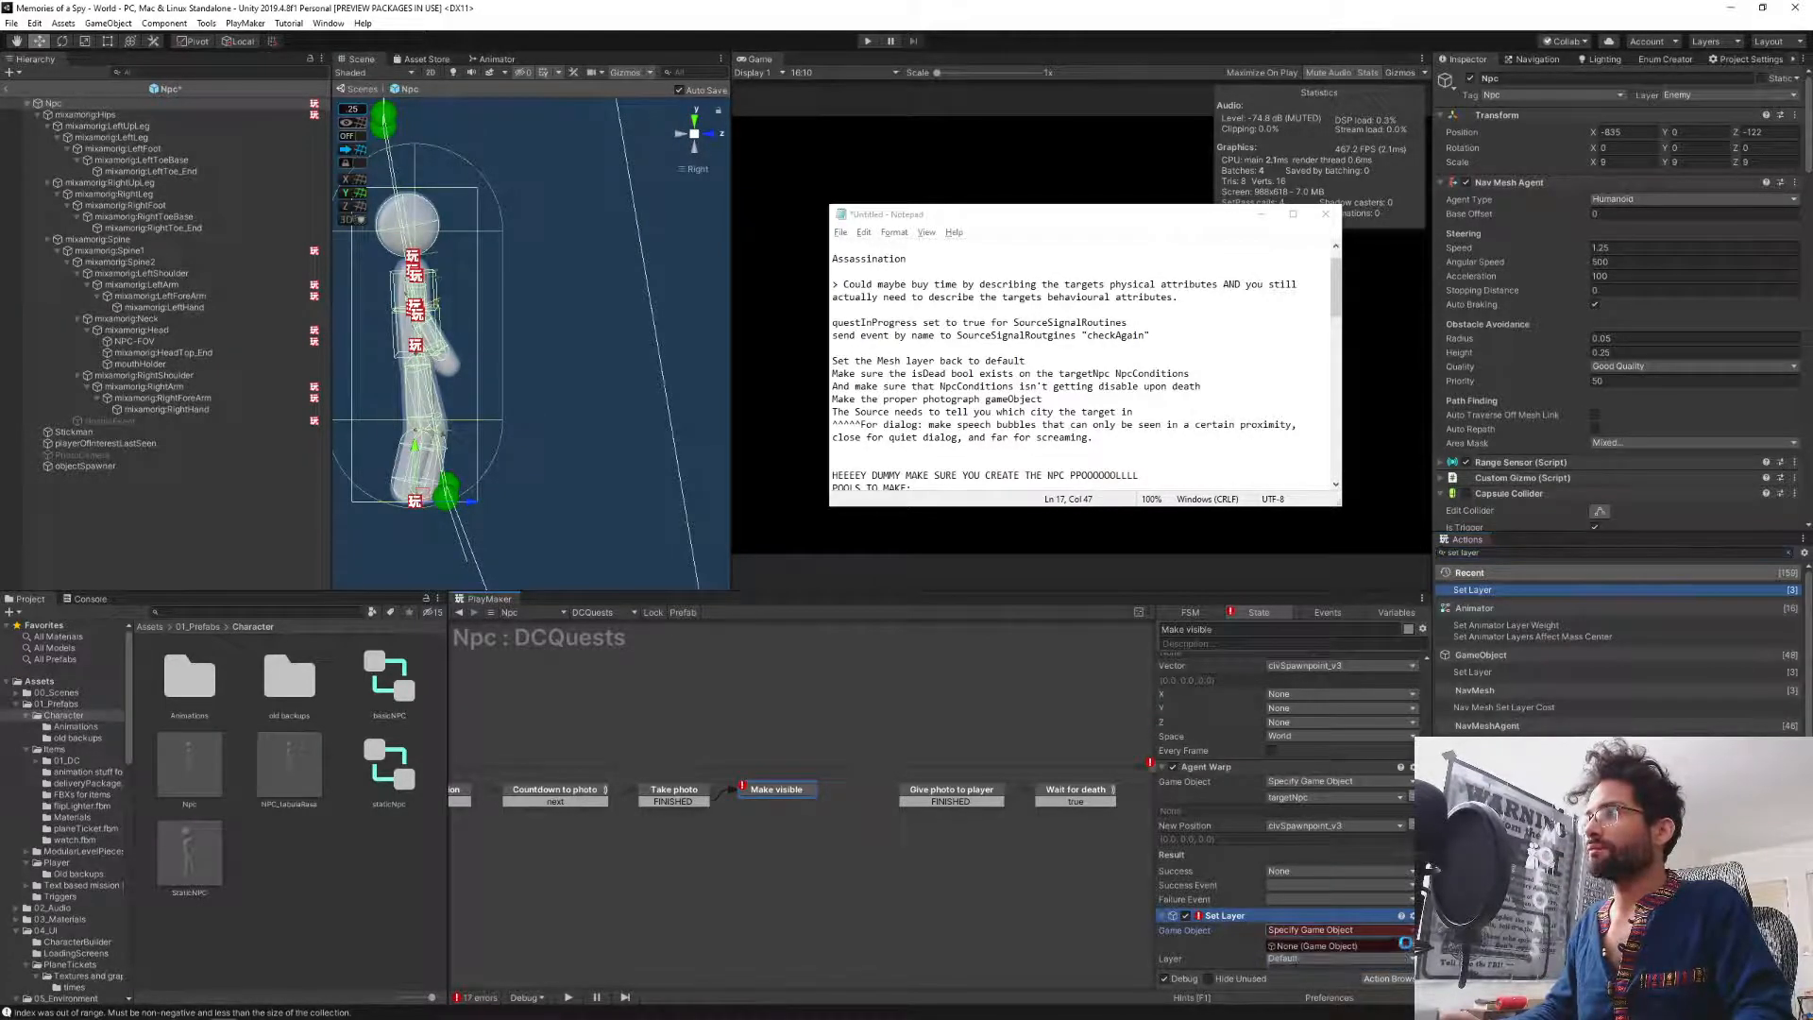
click(1390, 951)
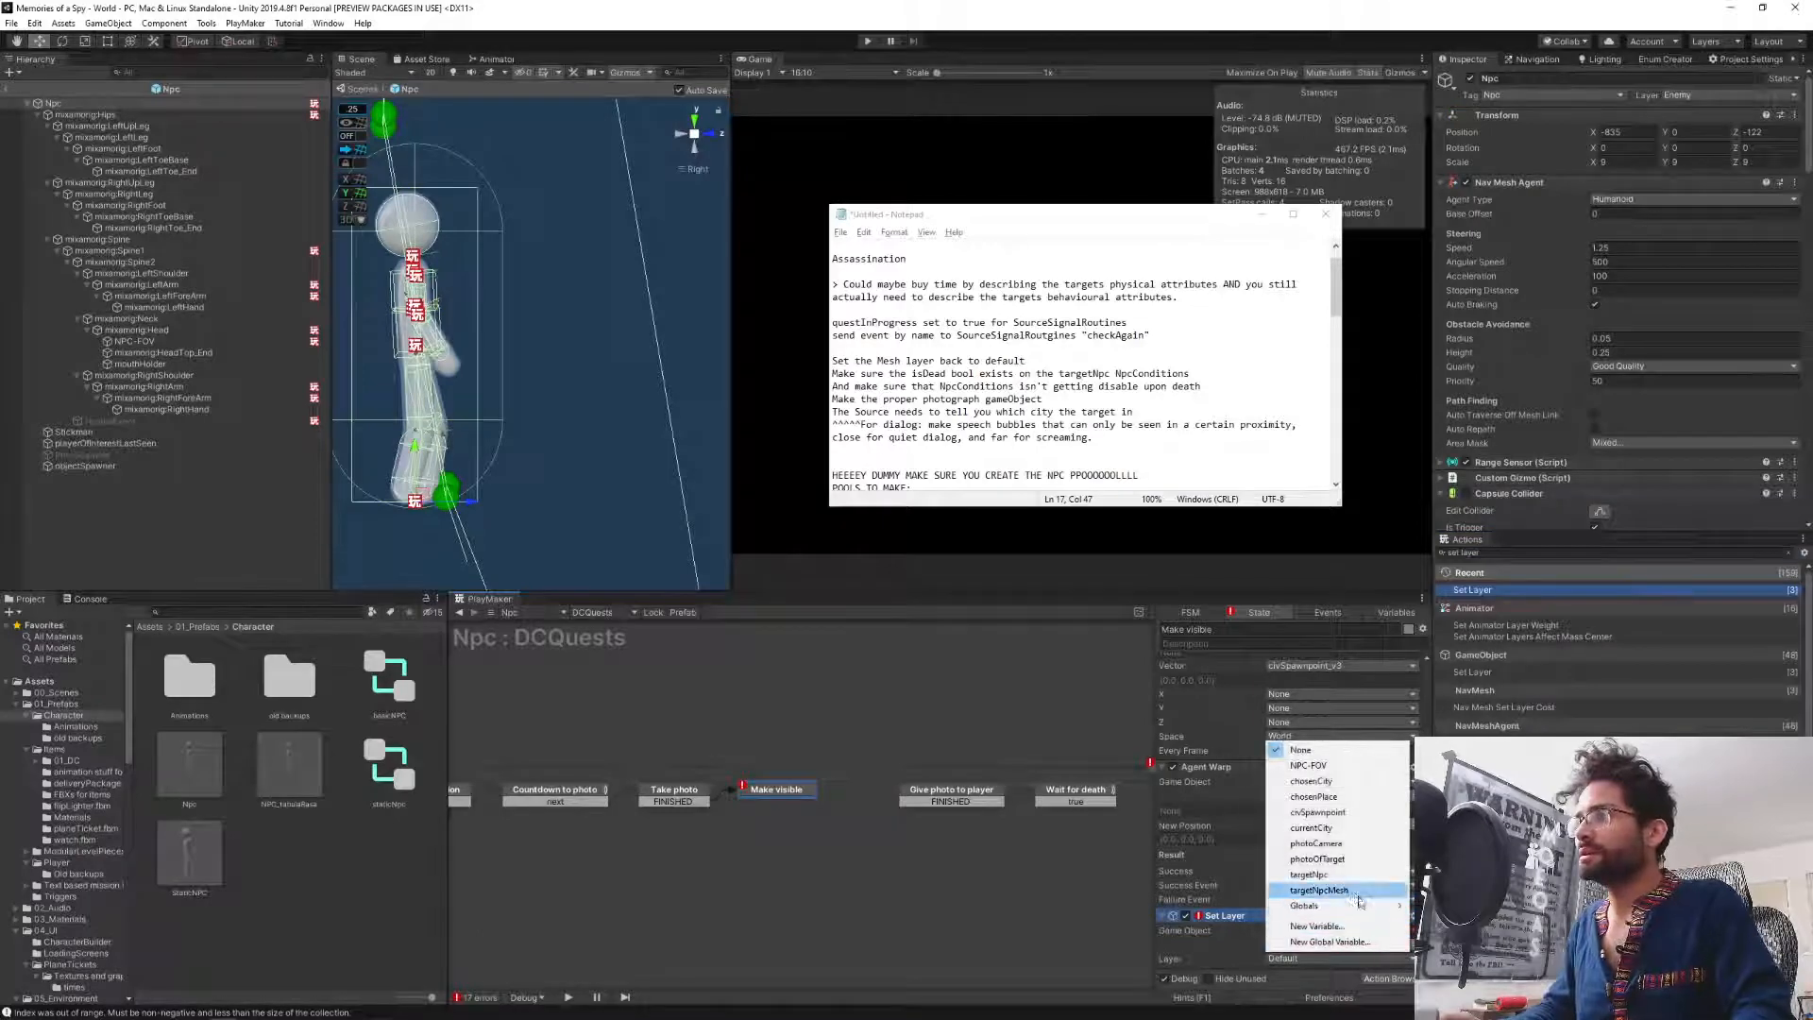
click(1326, 894)
scroll(1273, 930, down, 1)
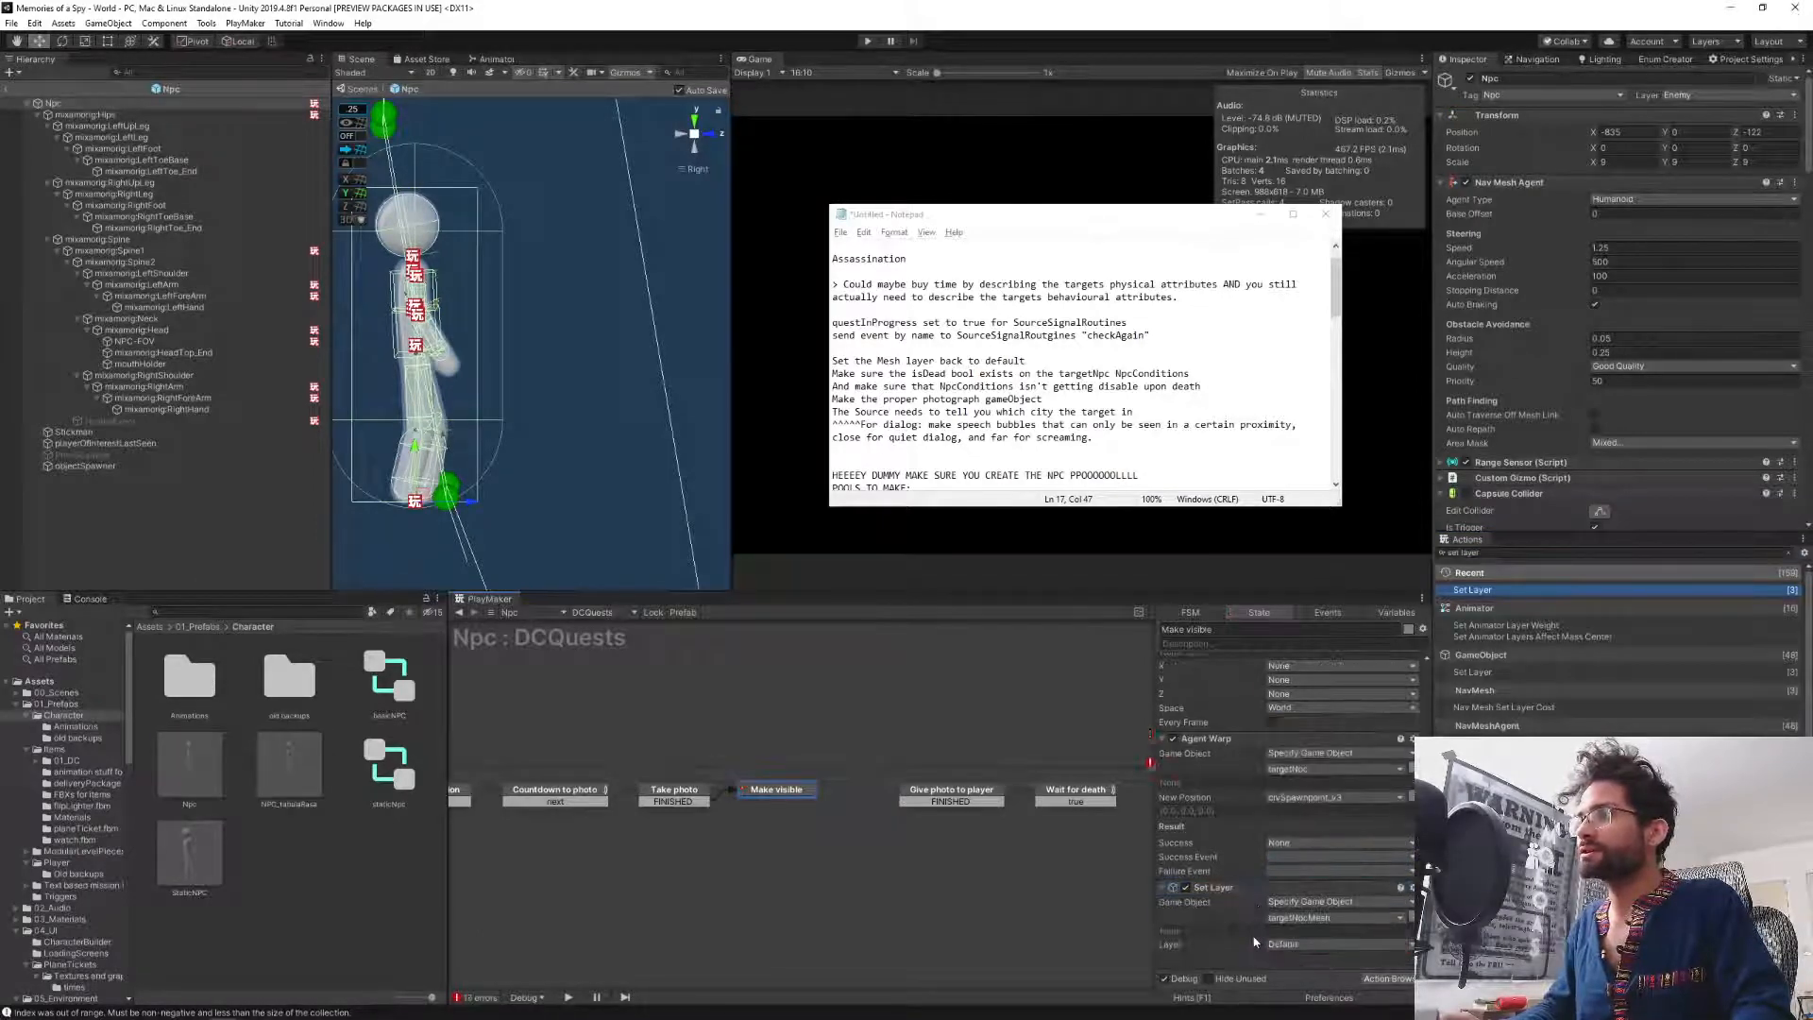
click(1301, 944)
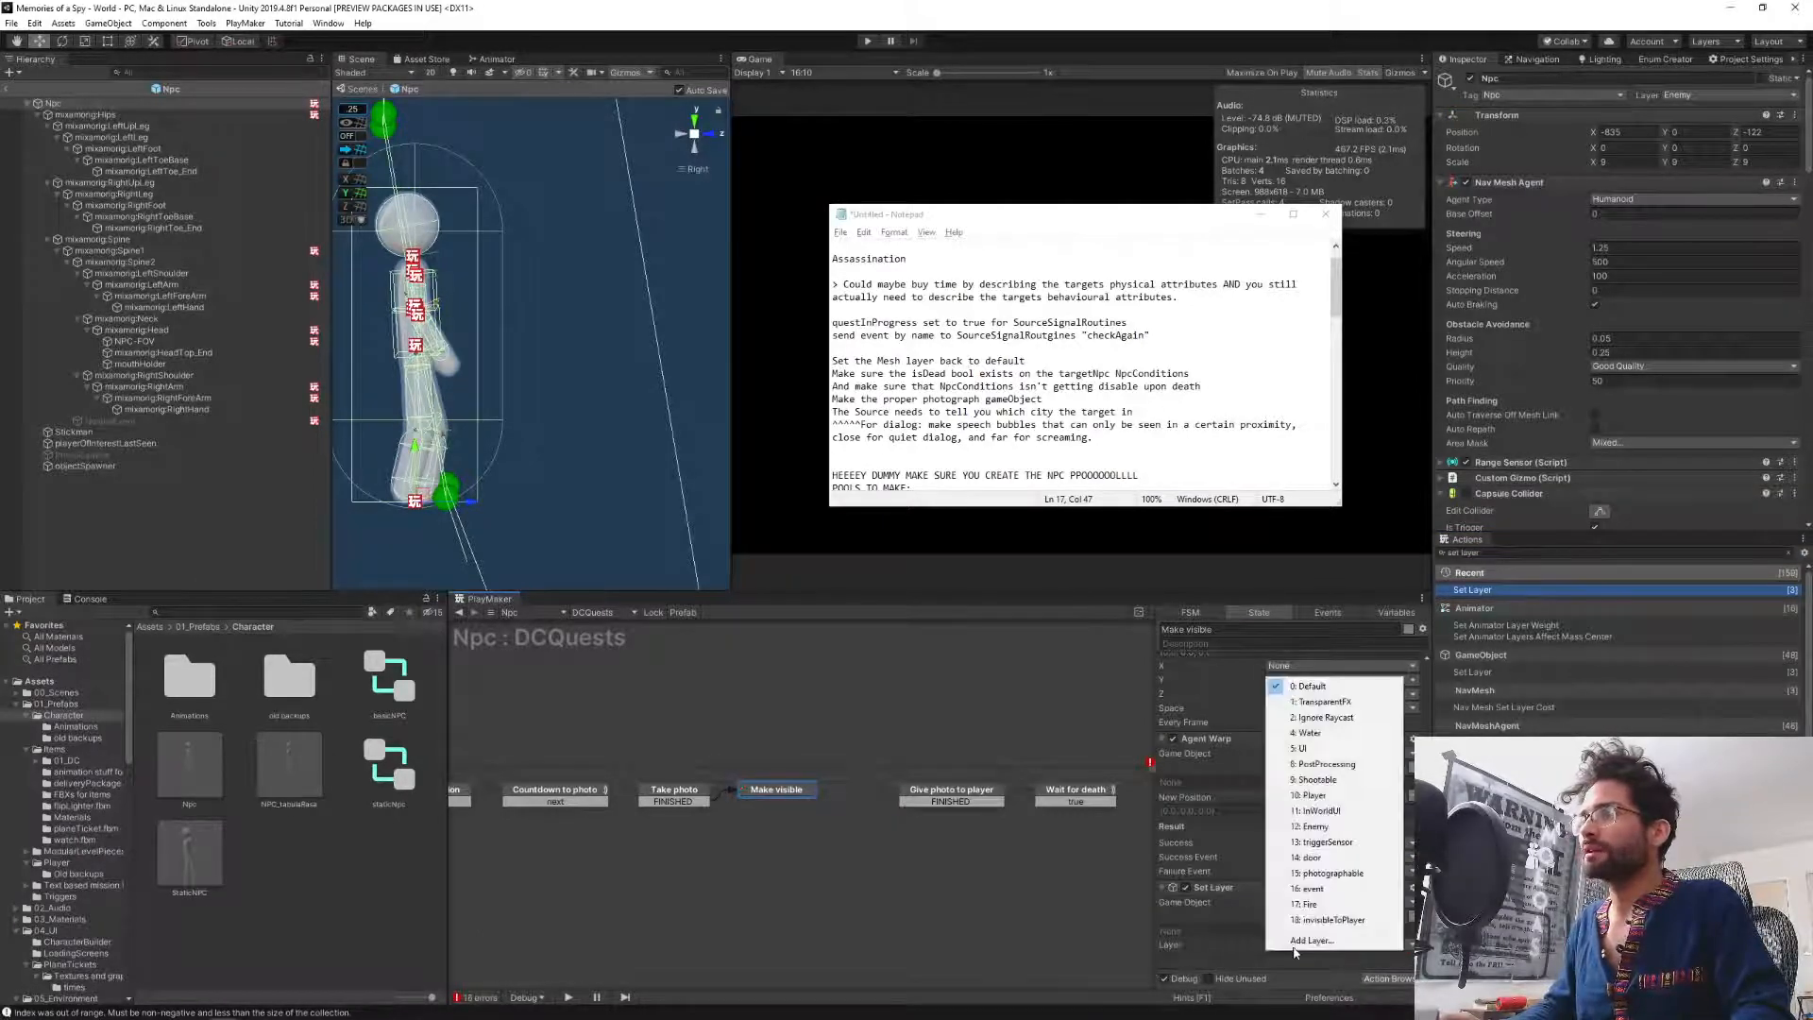
click(1241, 963)
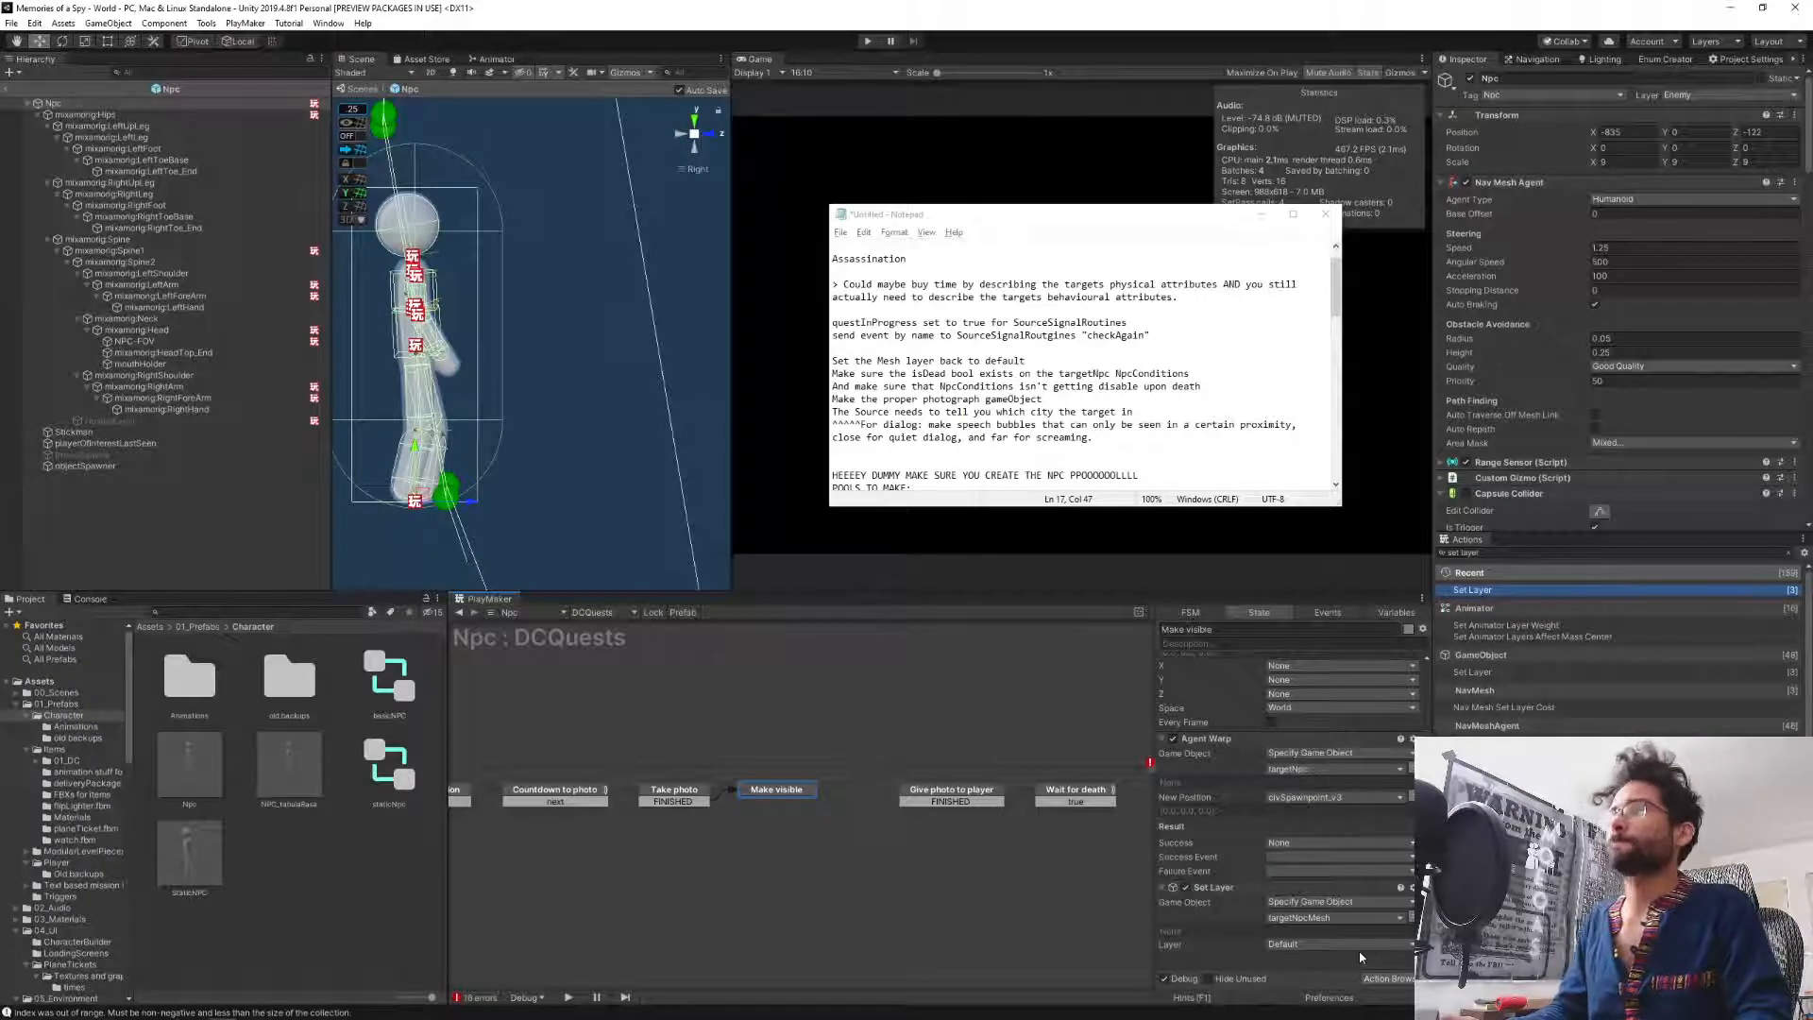
Connect a FINISHED transition from Make visible to Give photo to player, and shift the last three states closer to Make visible.
ctrl+click(790, 795)
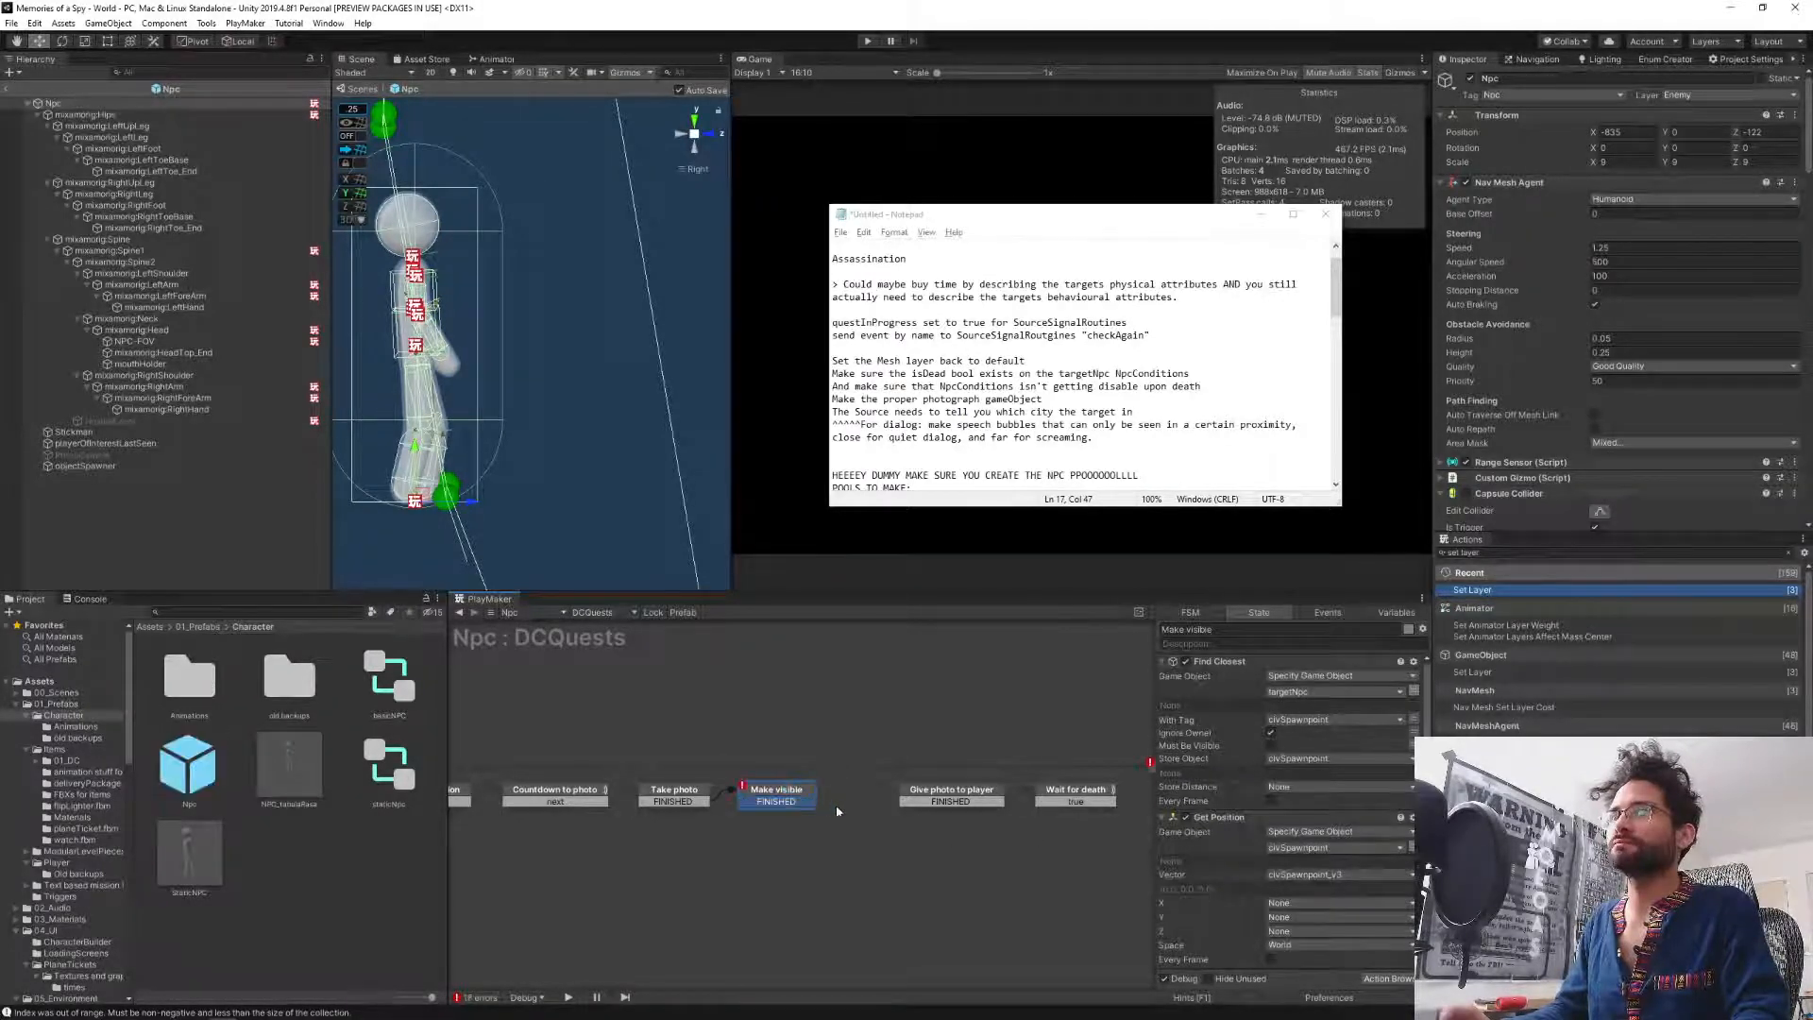
drag(796, 804, 944, 793)
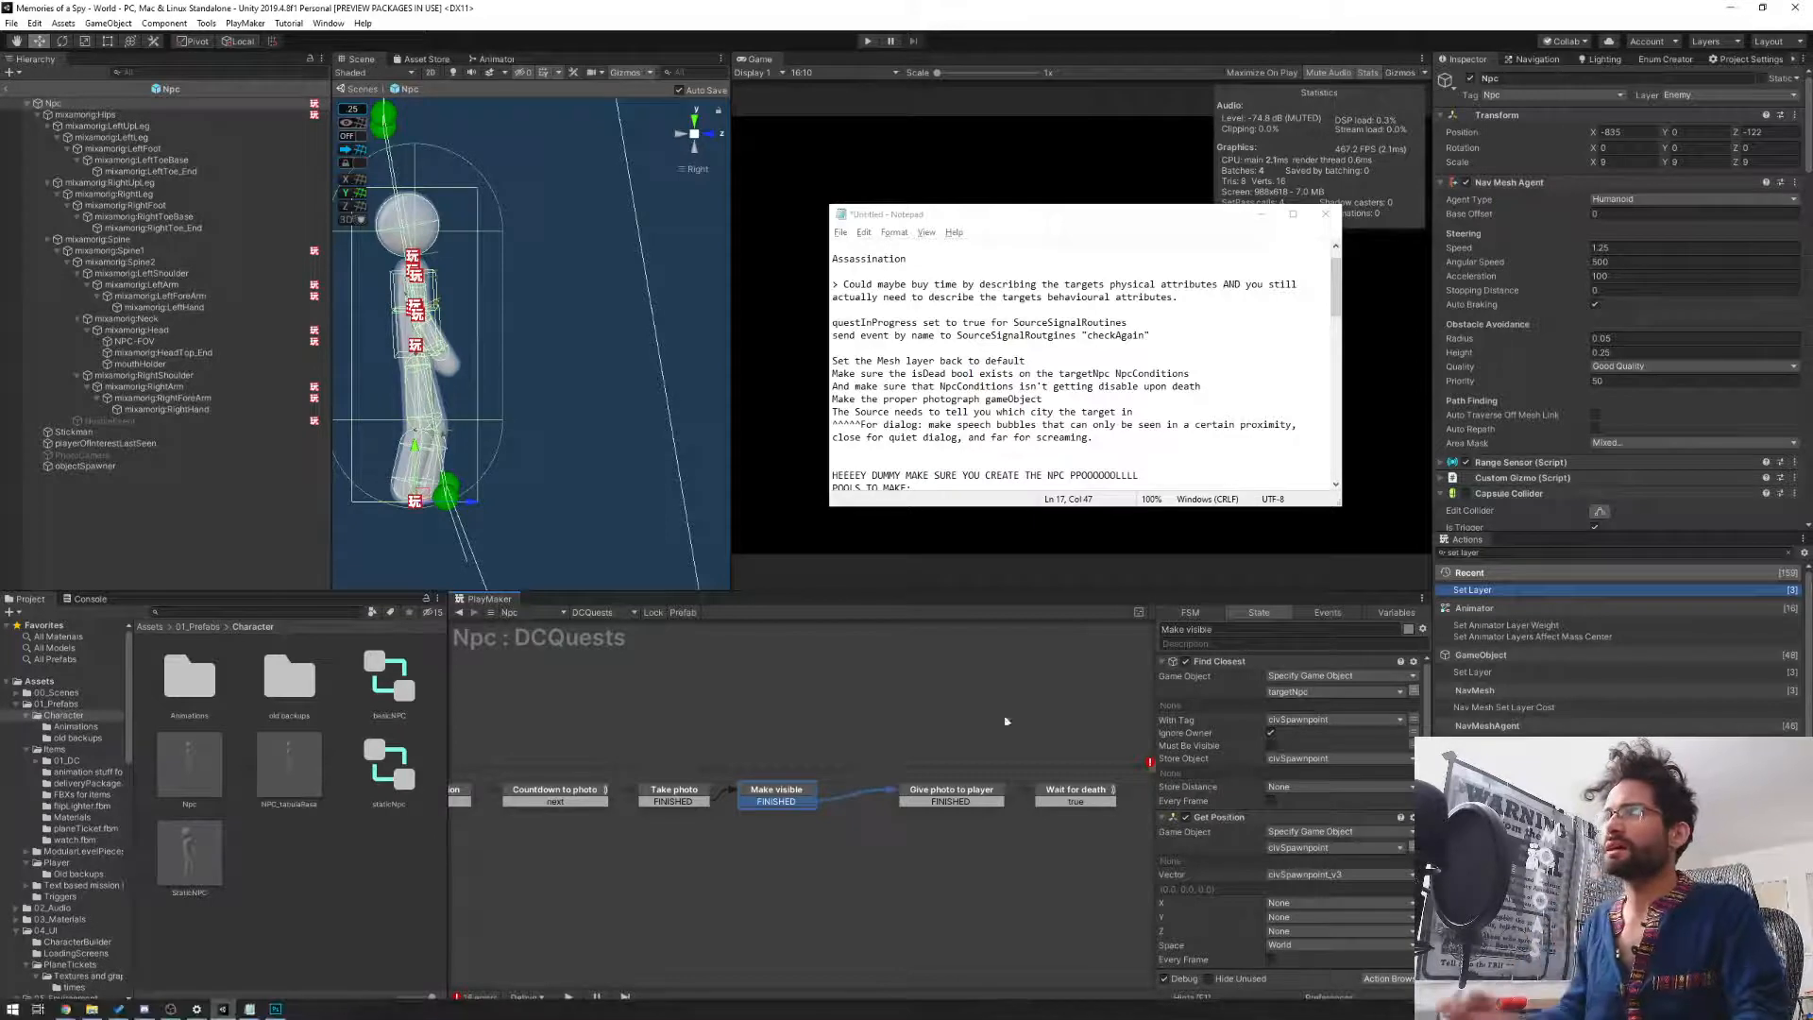
middle_drag(930, 715, 782, 701)
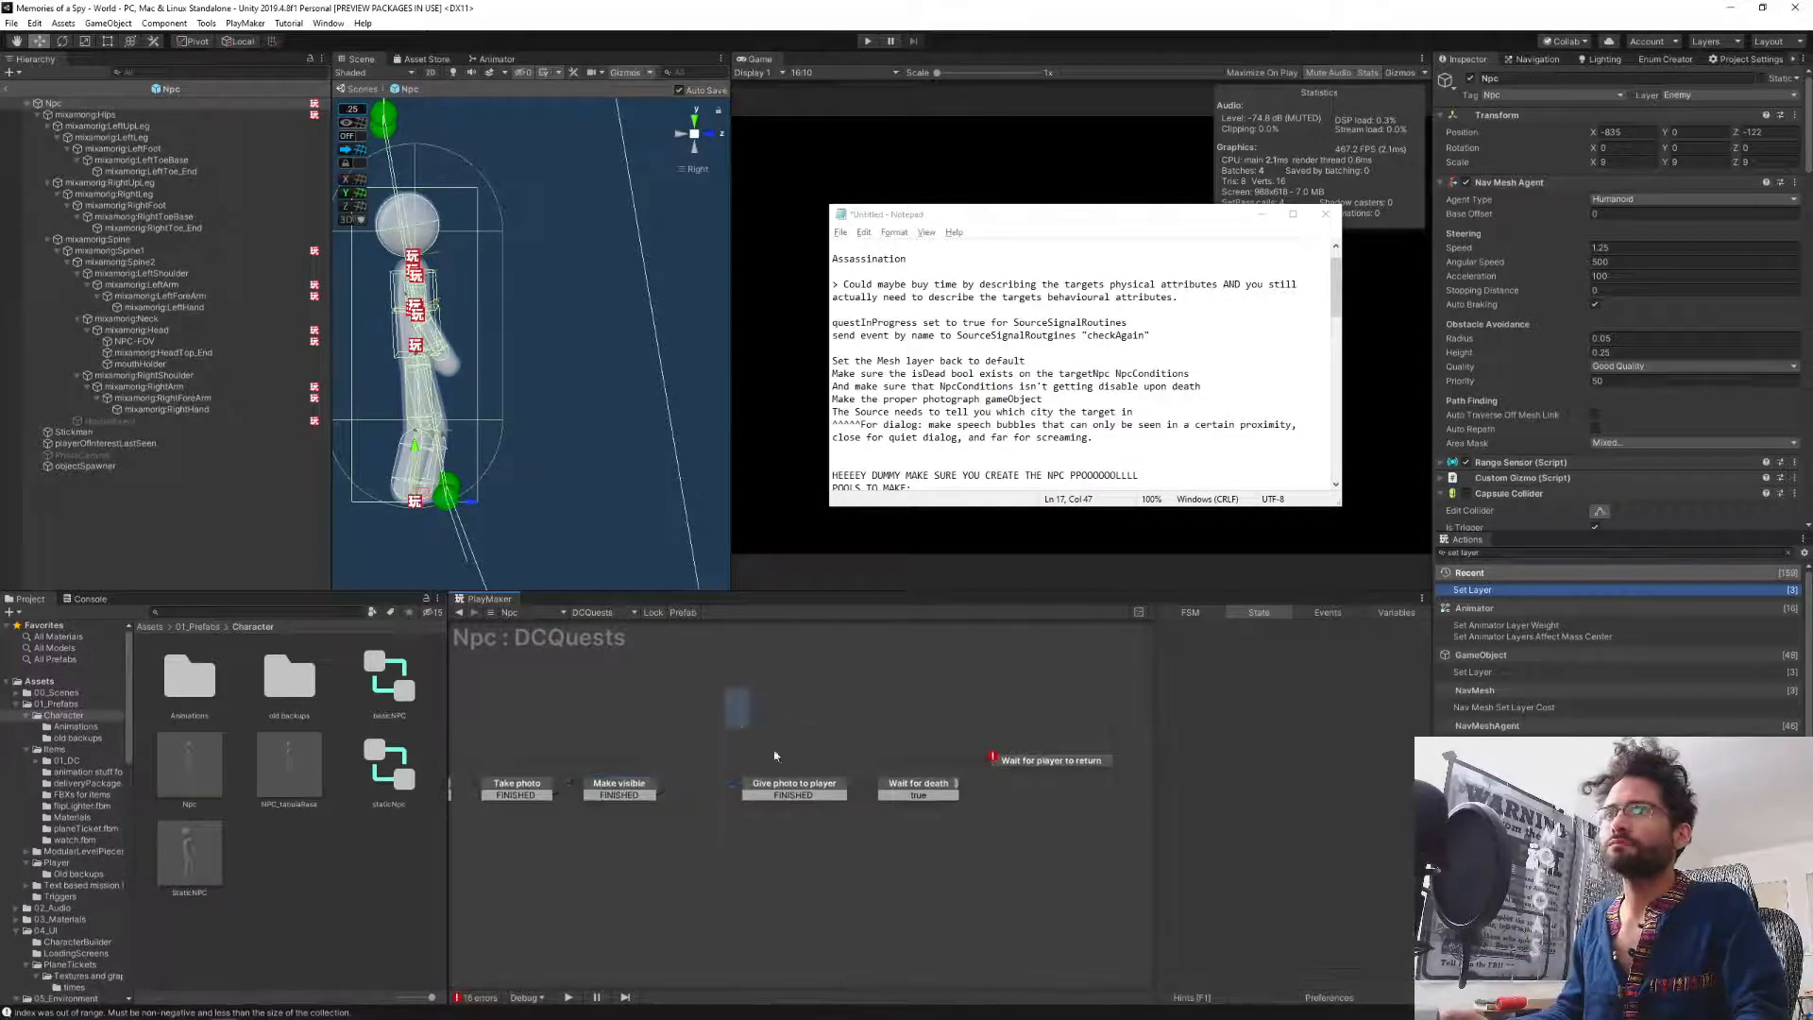
drag(720, 856, 1151, 685)
drag(780, 786, 735, 786)
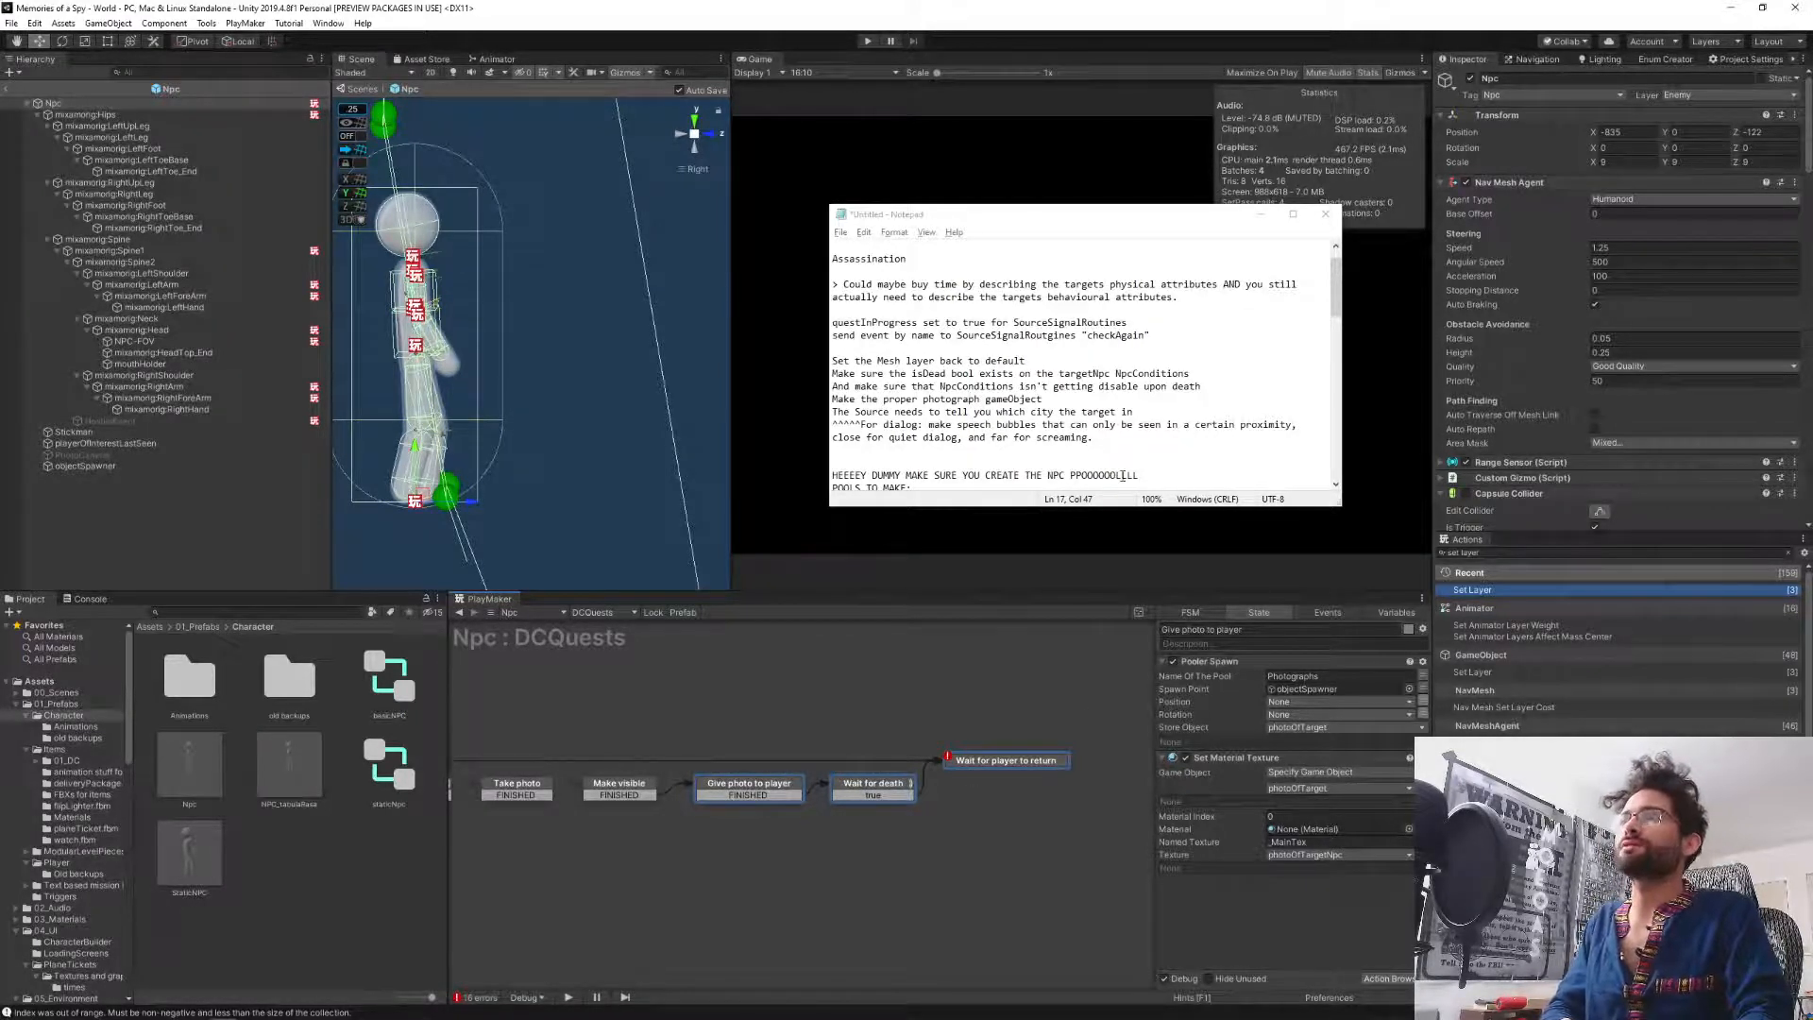
Check the isDead variable name read by the Wait for death state against the variables of the NpcConditions FSM.
click(607, 613)
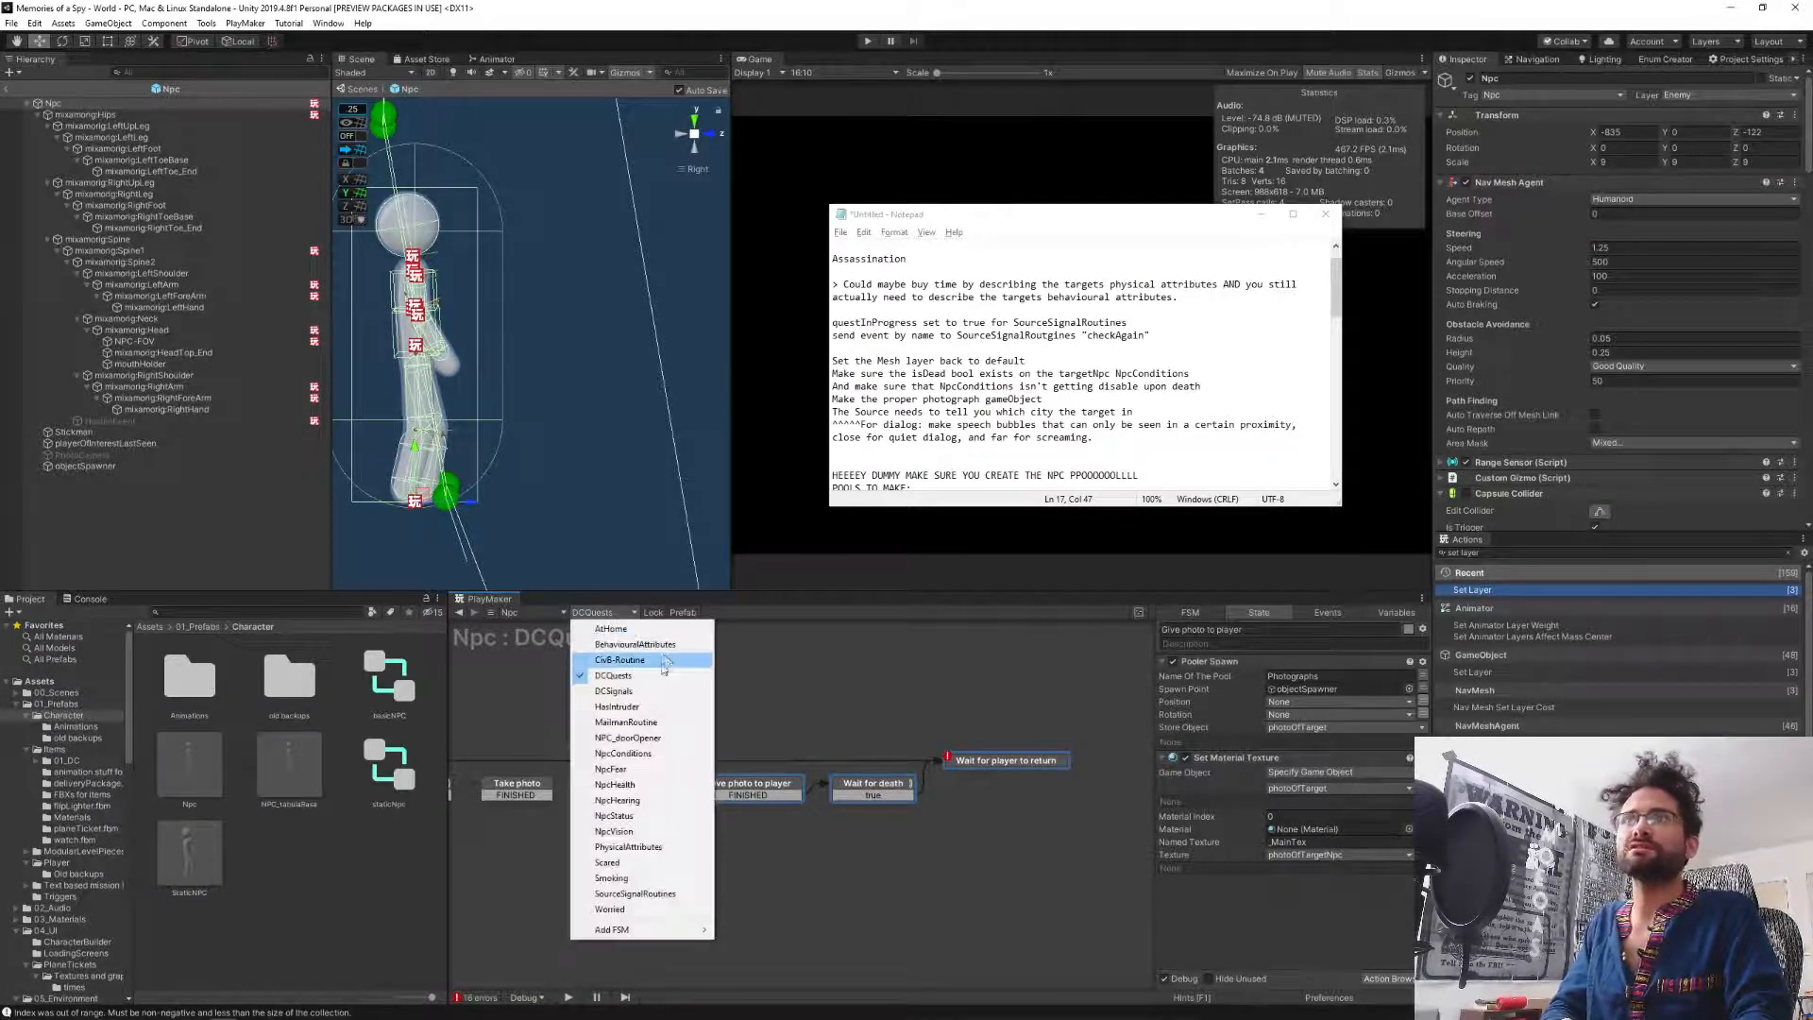
click(871, 718)
click(863, 786)
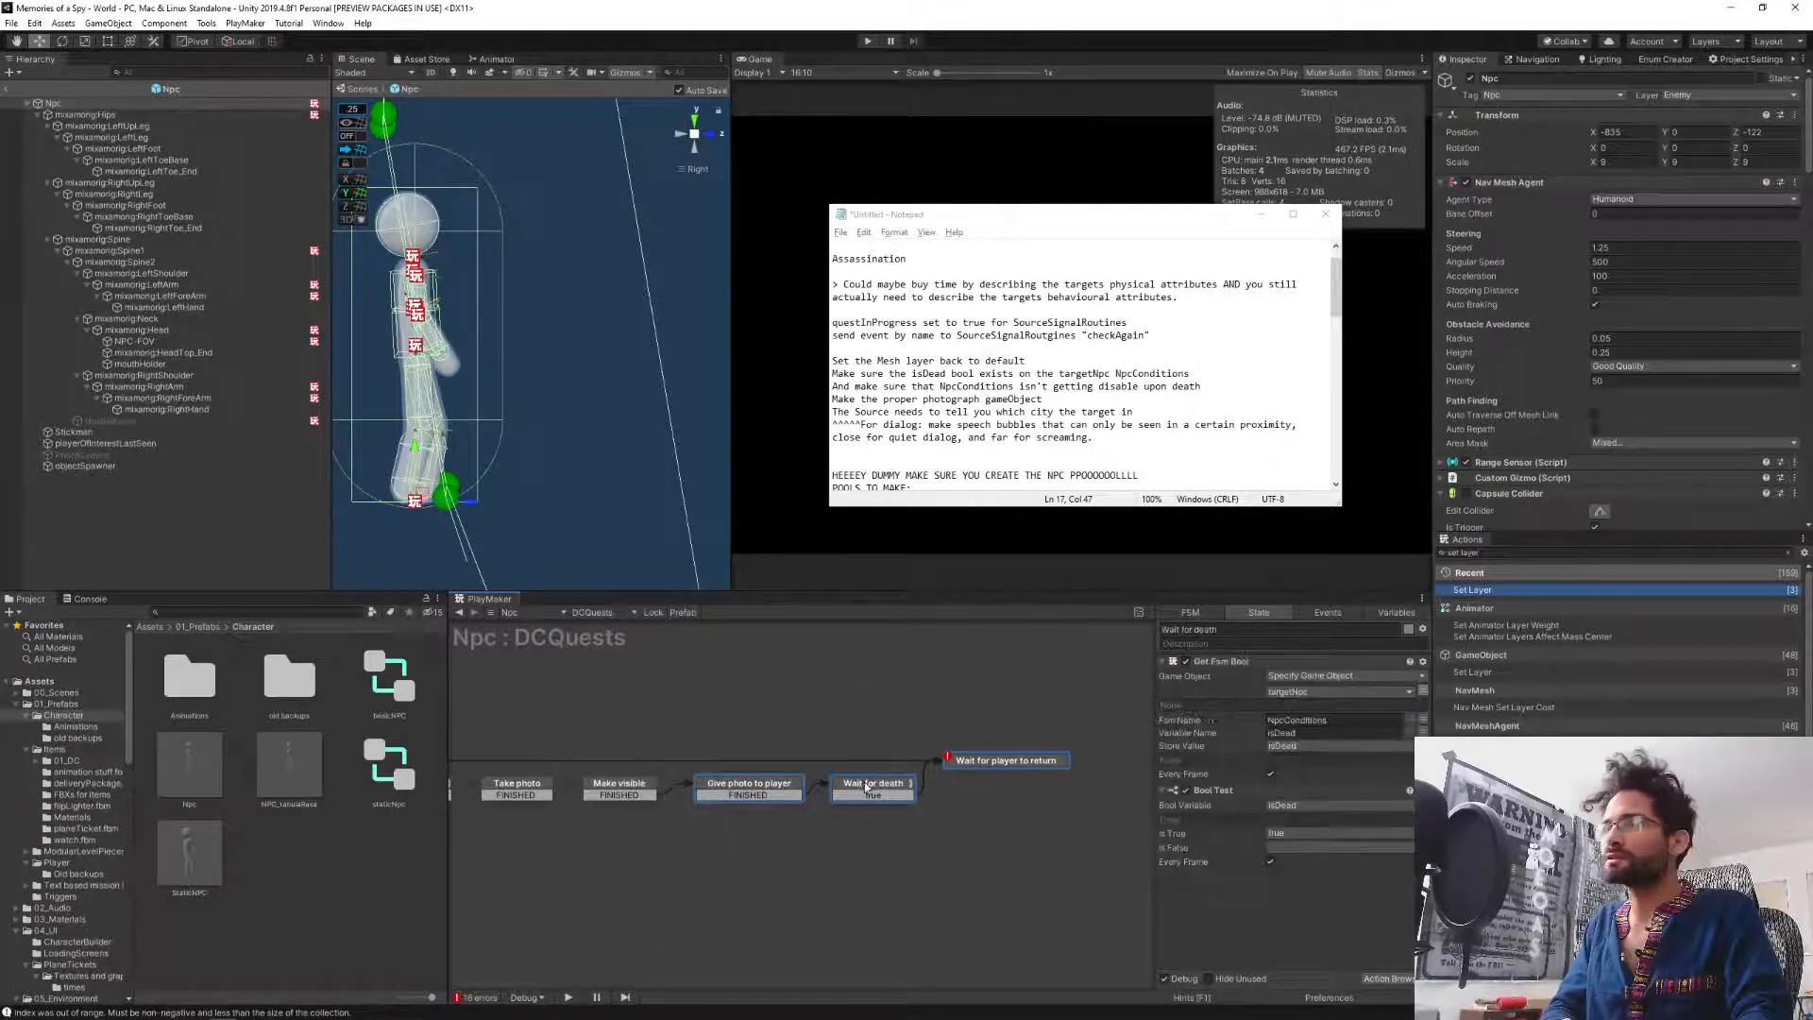
click(1348, 735)
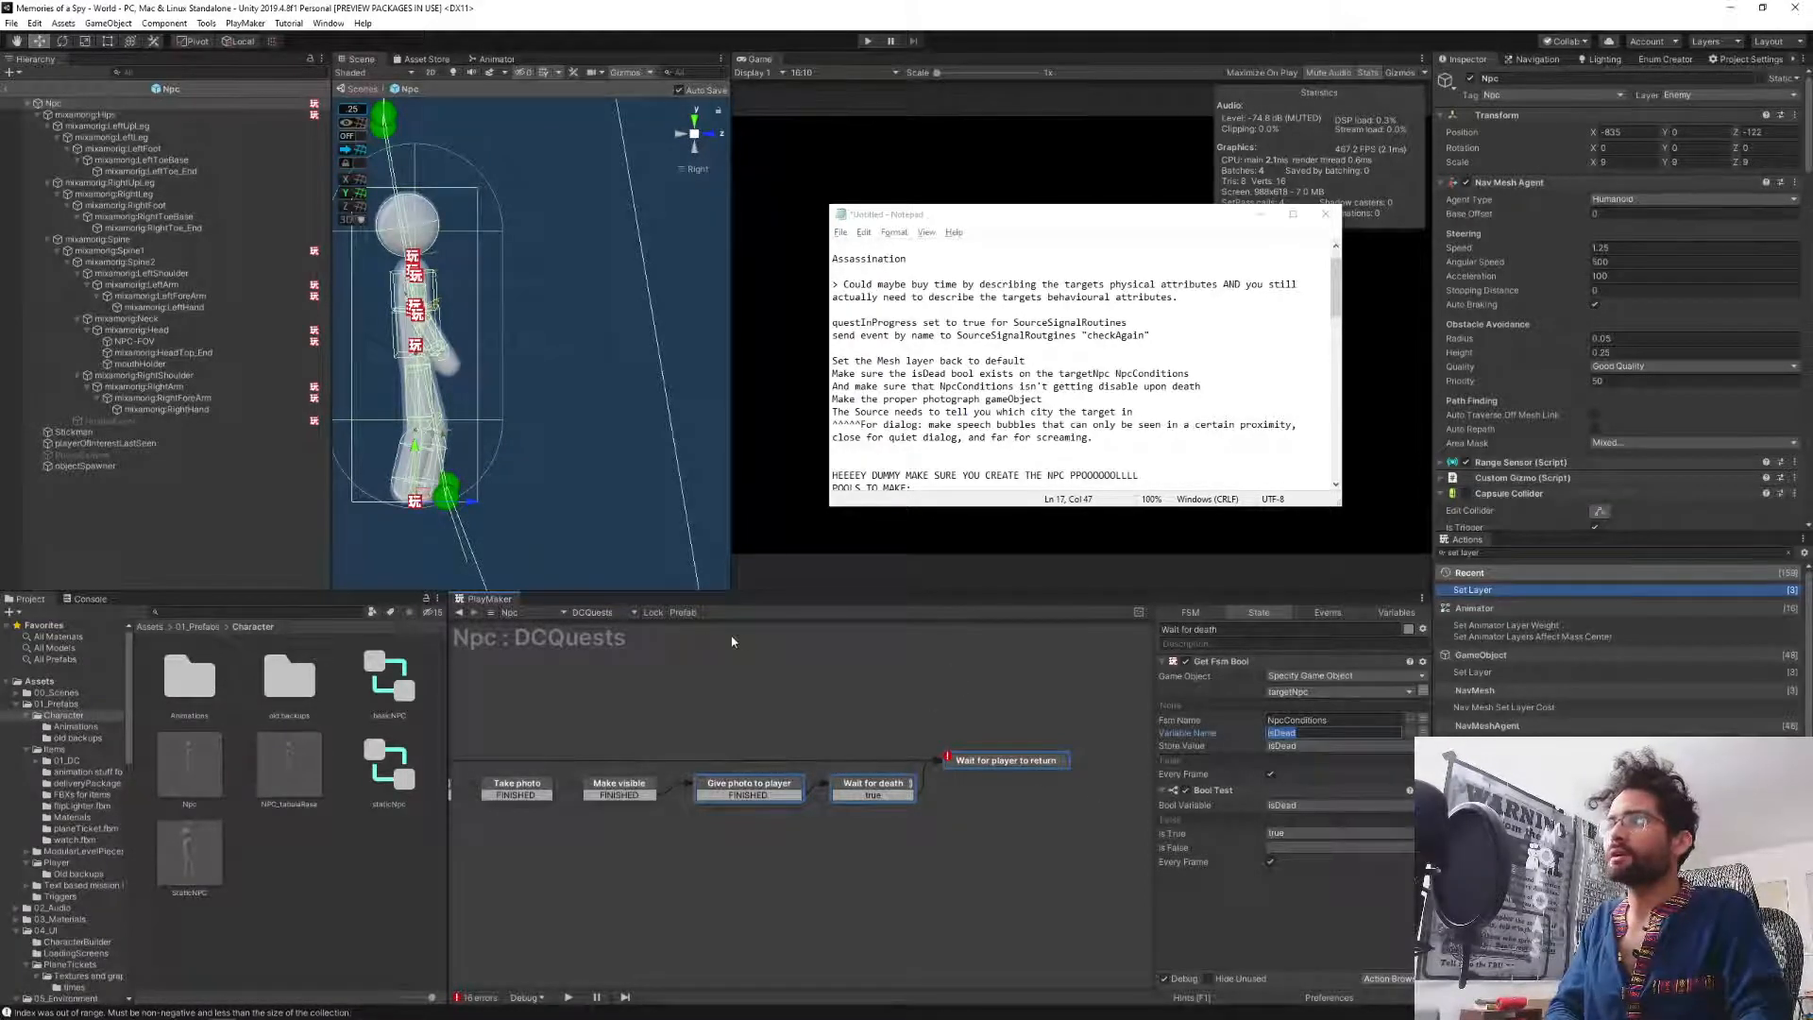
click(597, 614)
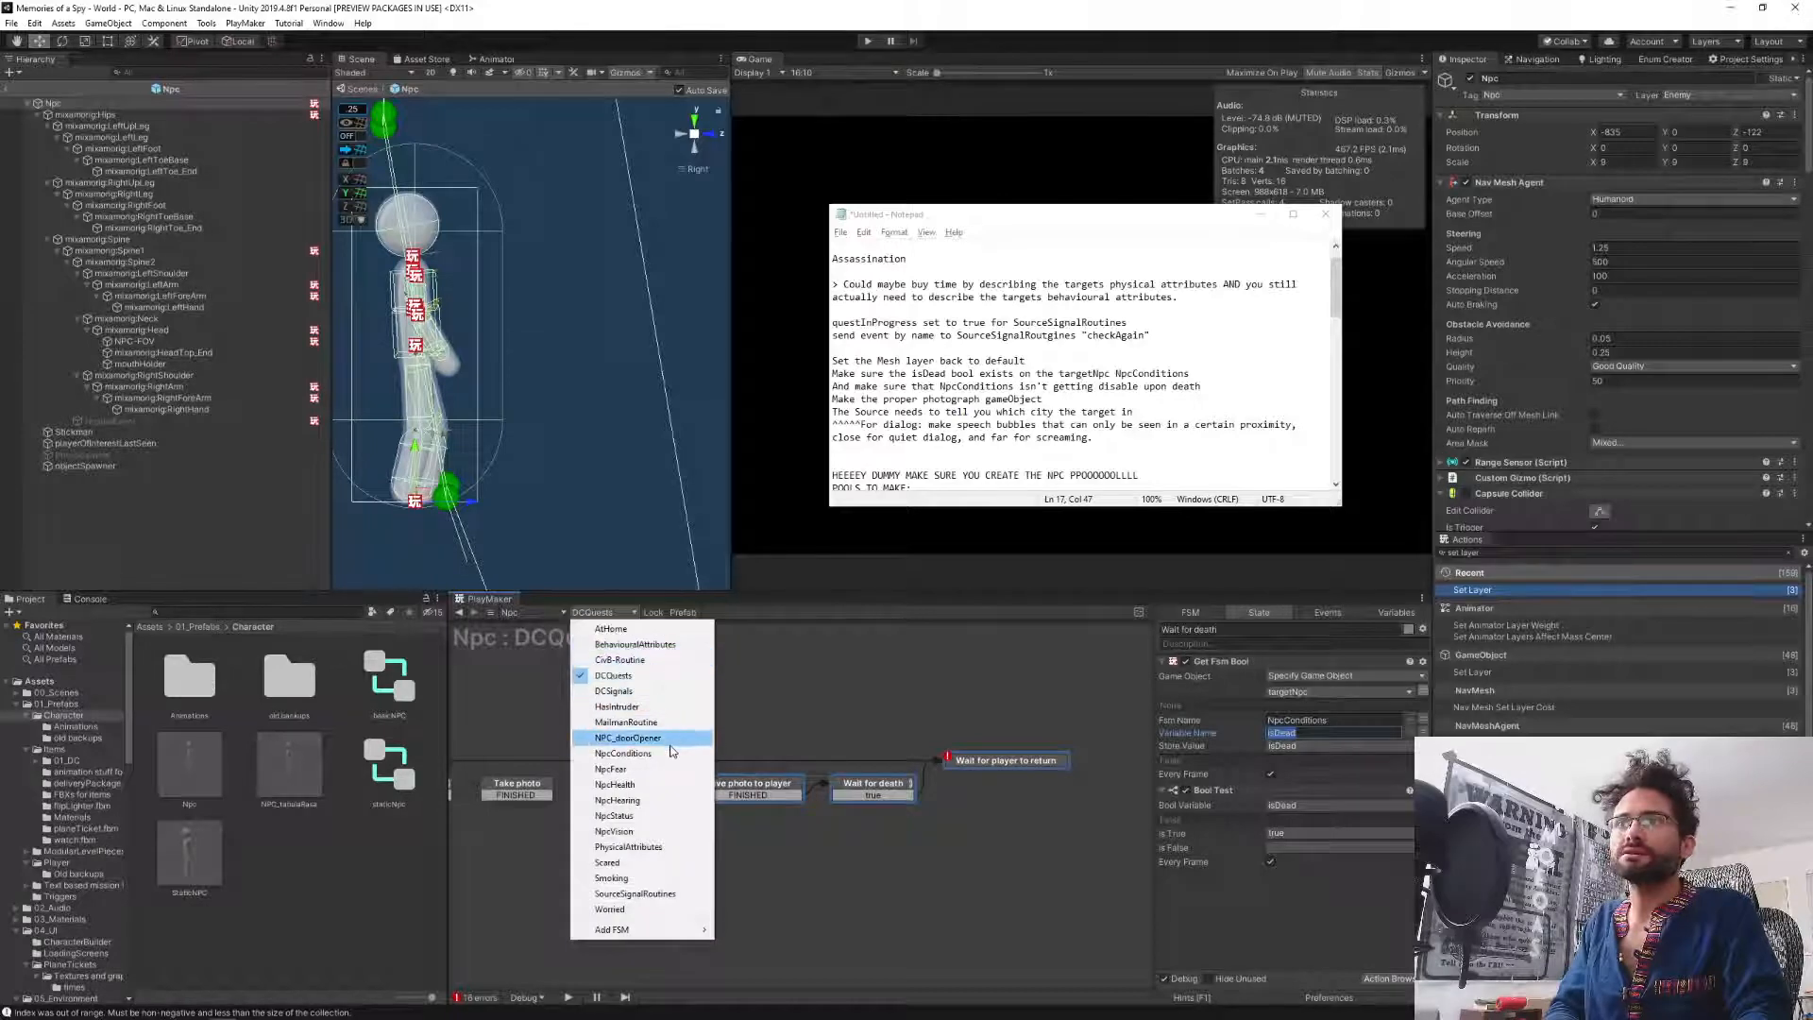
click(668, 753)
click(1396, 613)
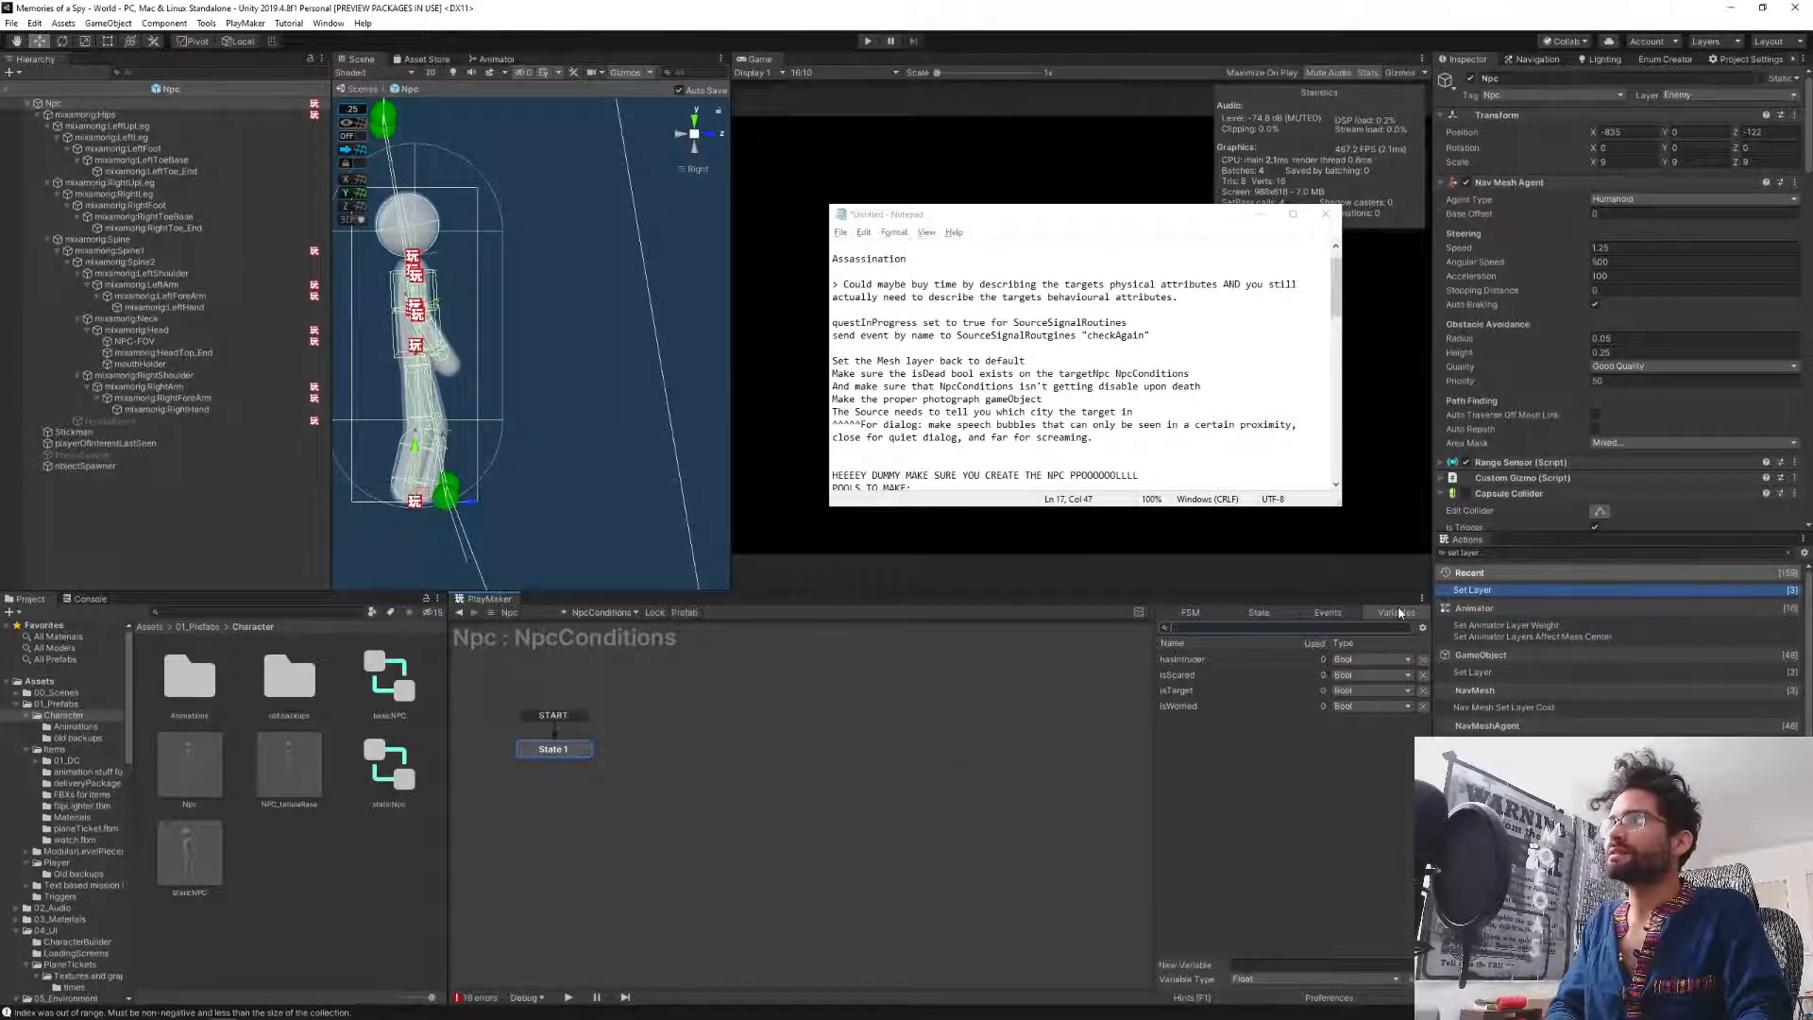
Open the NpcHealth FSM and review the actions in its Disable FSMs, Component stuff, State 1 and Dead states.
click(602, 613)
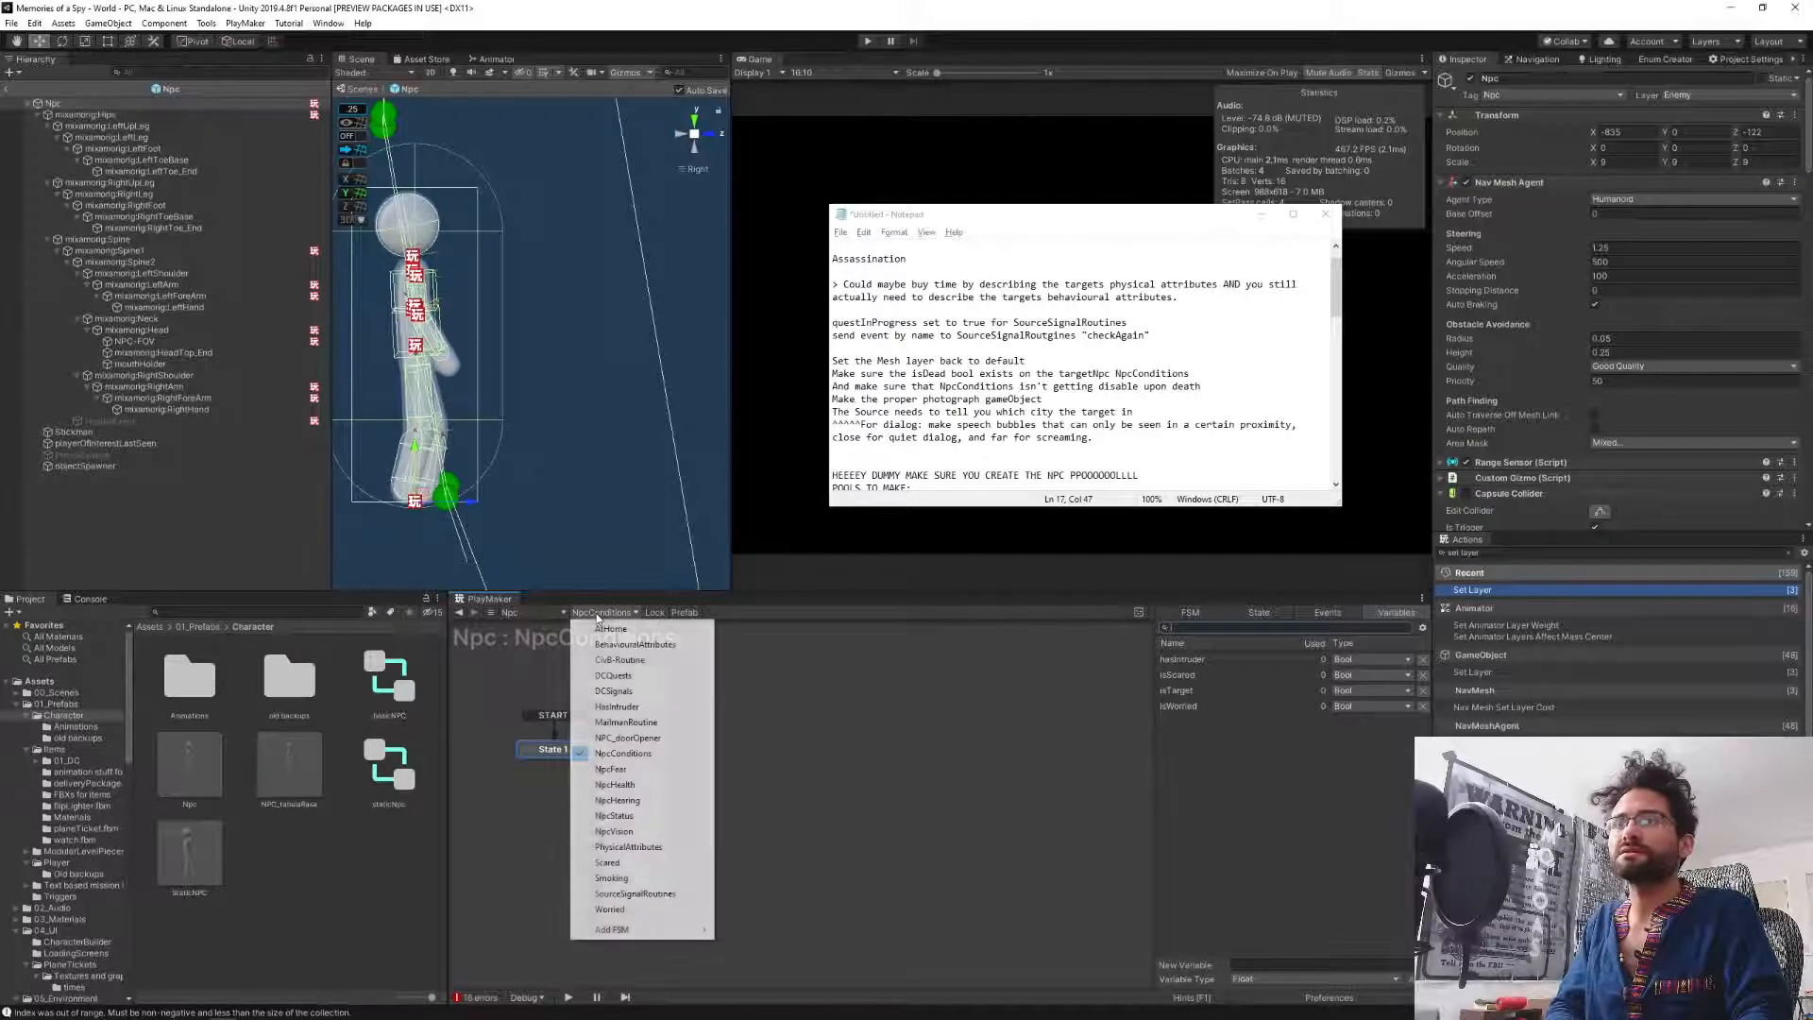
click(656, 786)
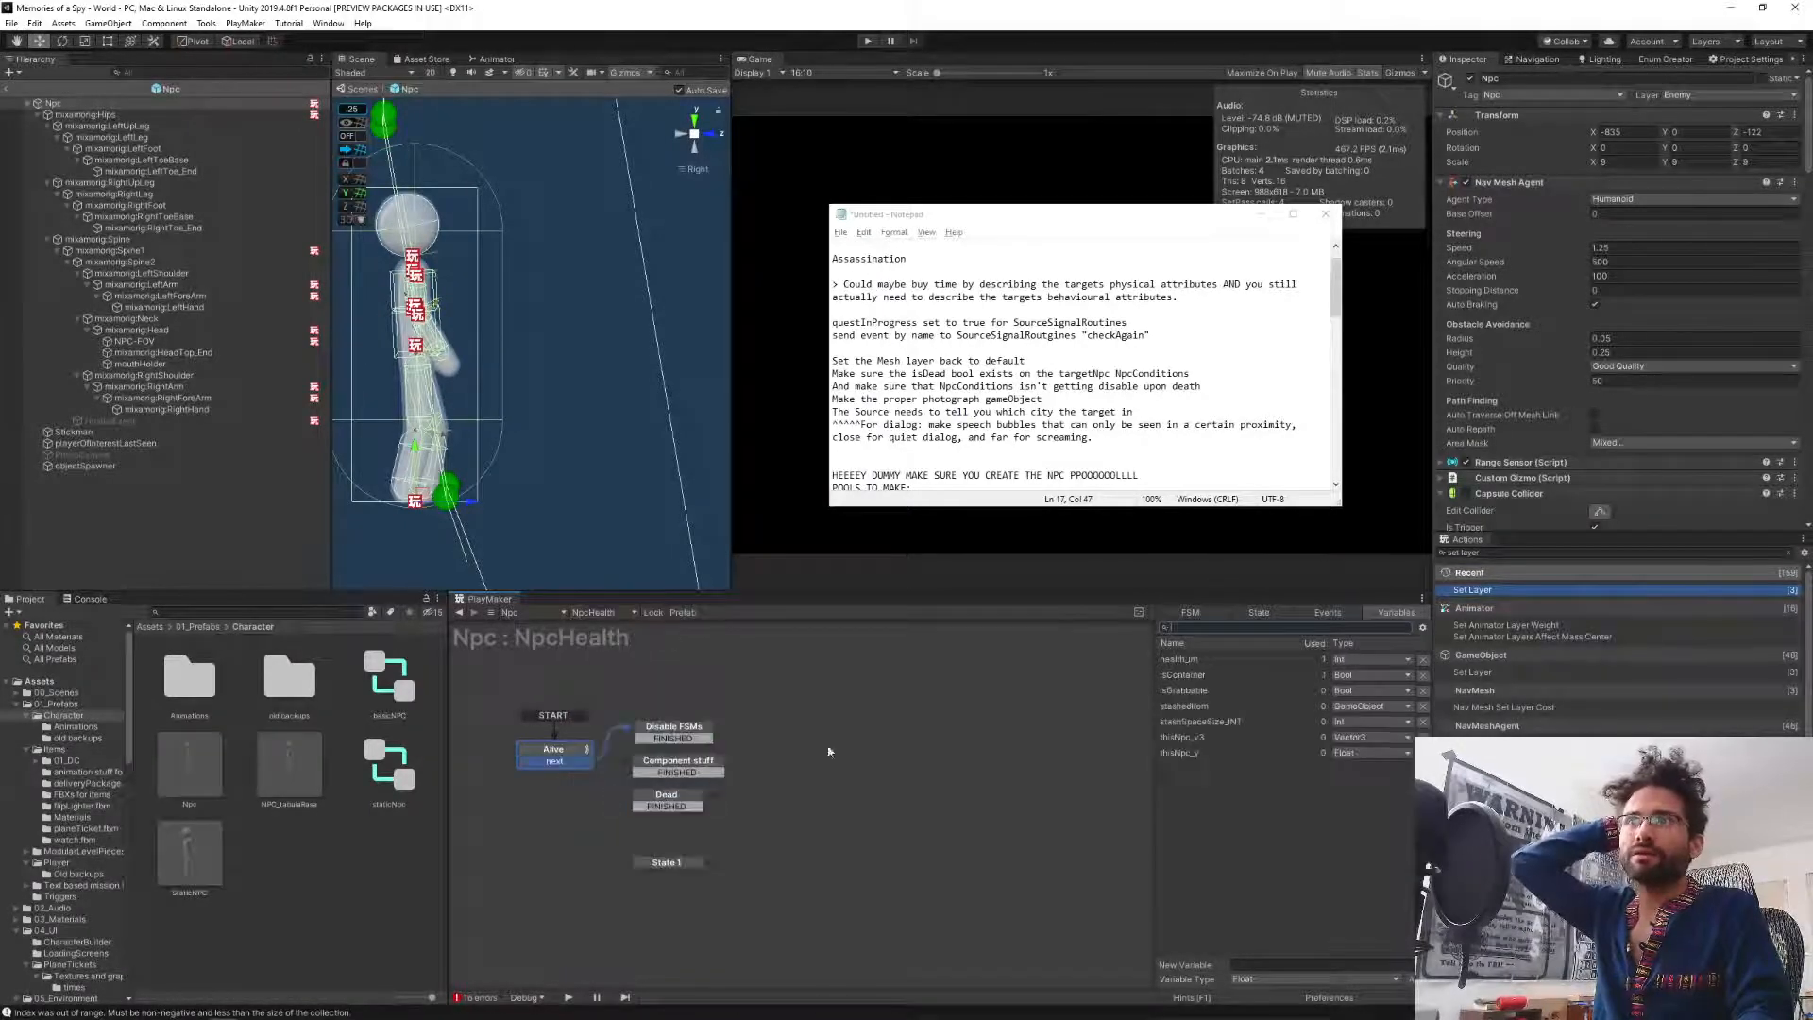
click(652, 730)
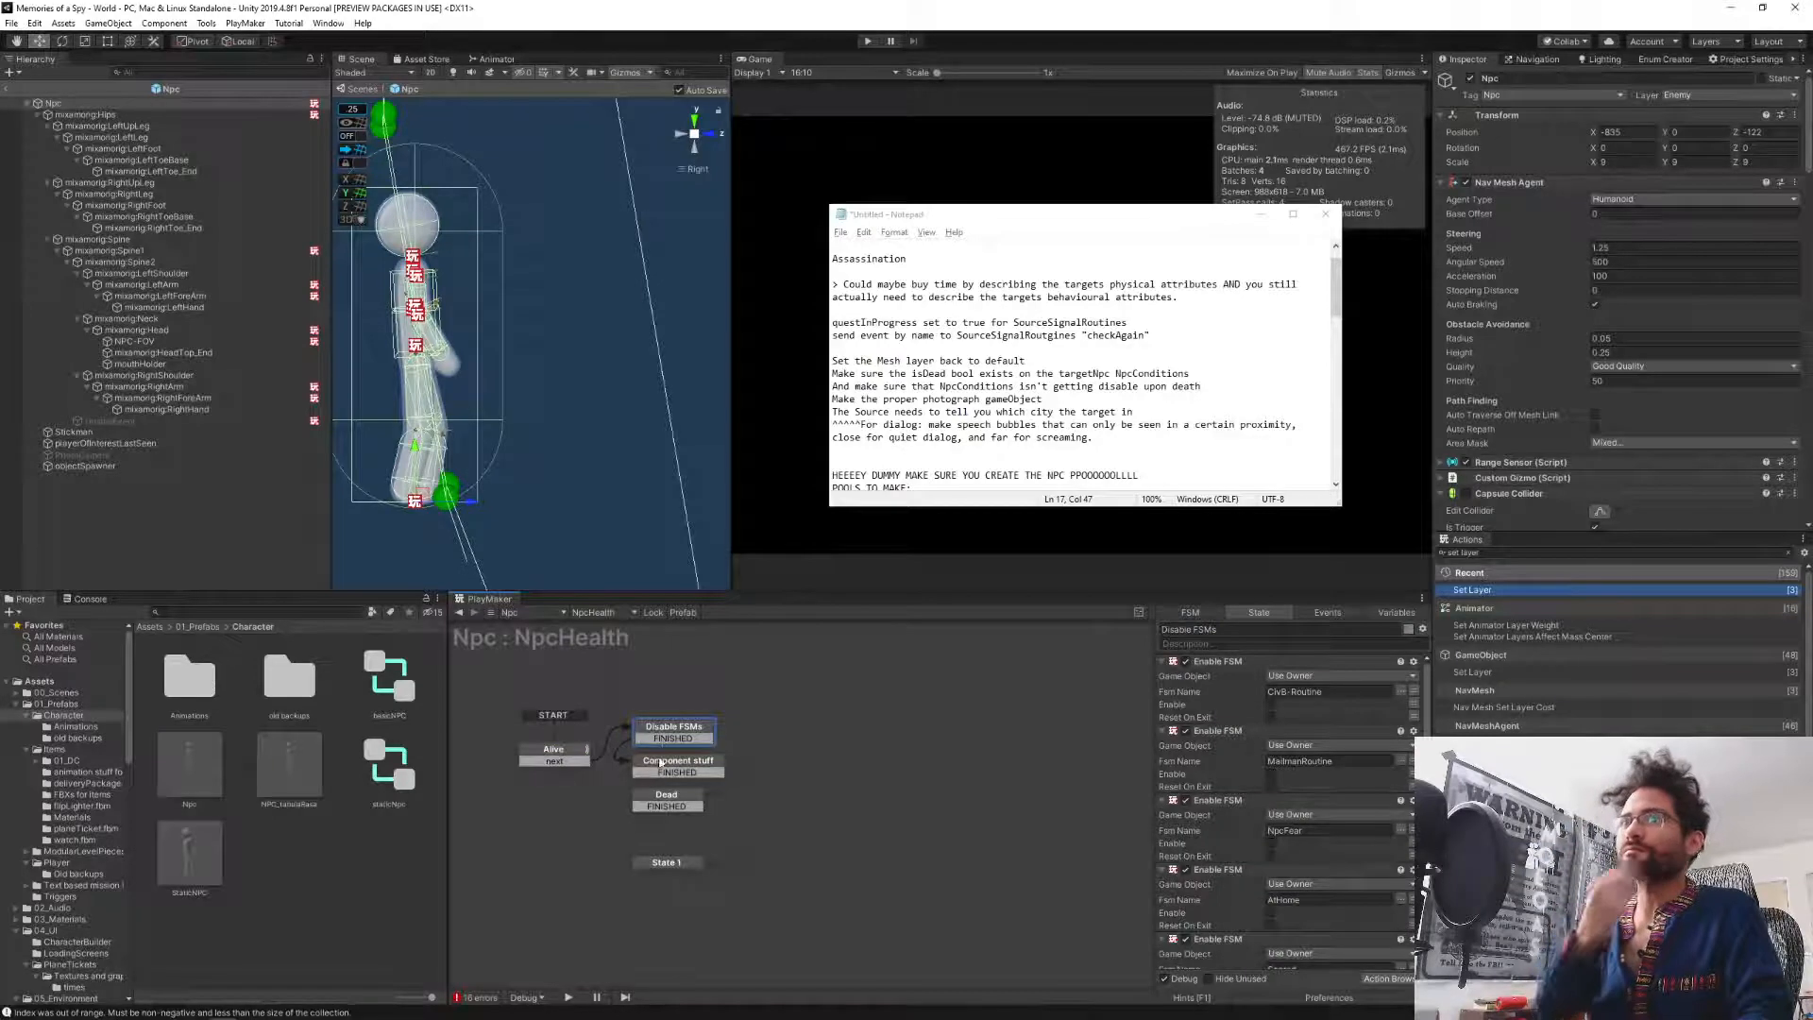
scroll(1256, 789, down, 1)
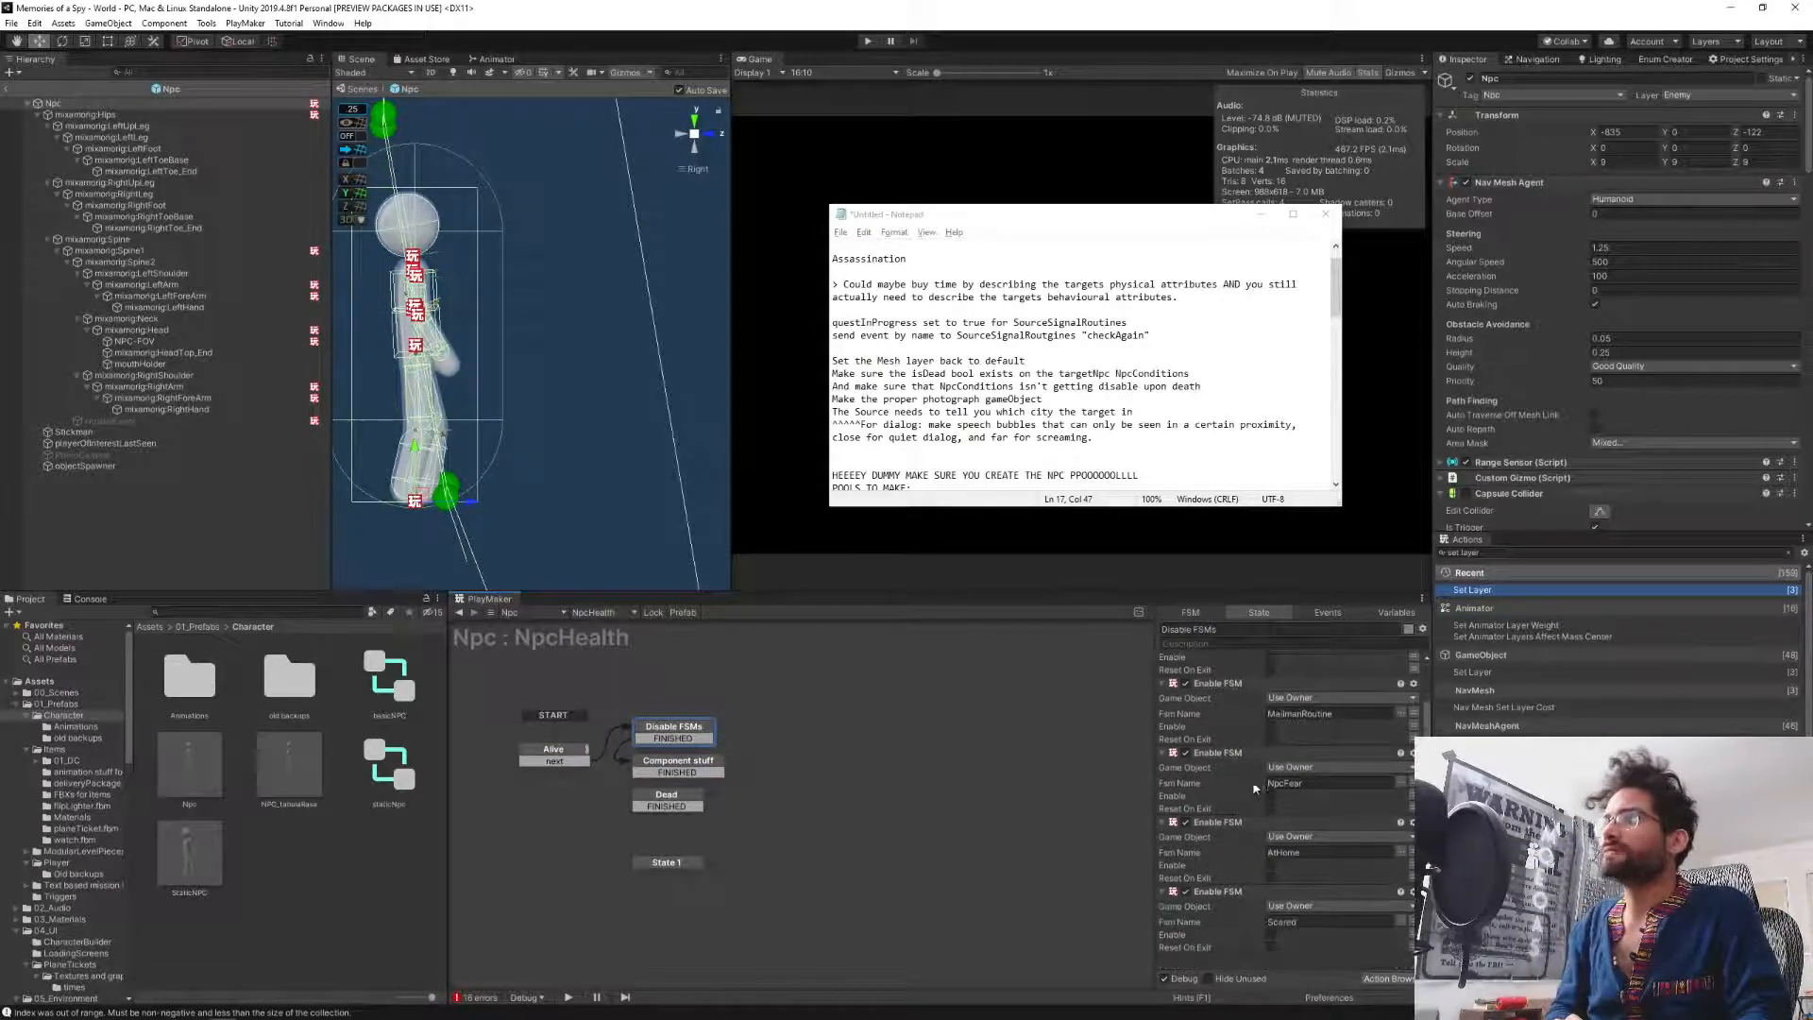
click(658, 765)
scroll(1232, 770, down, 1)
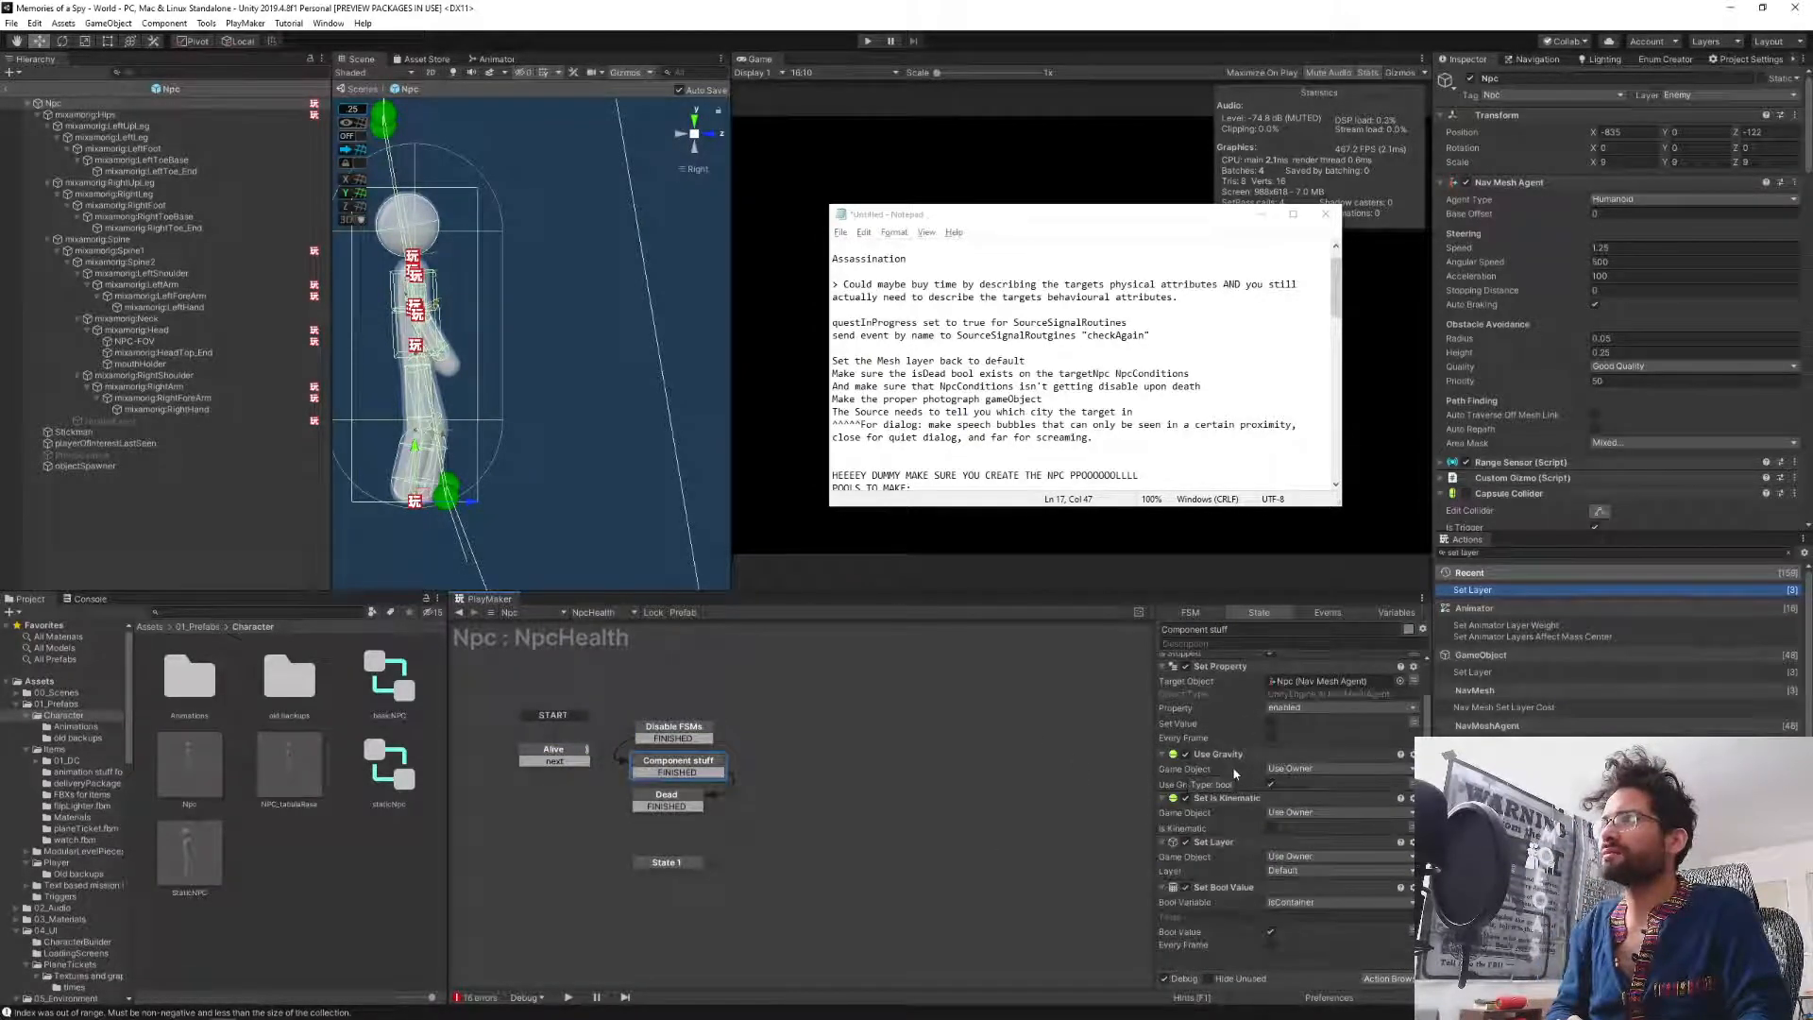
click(673, 798)
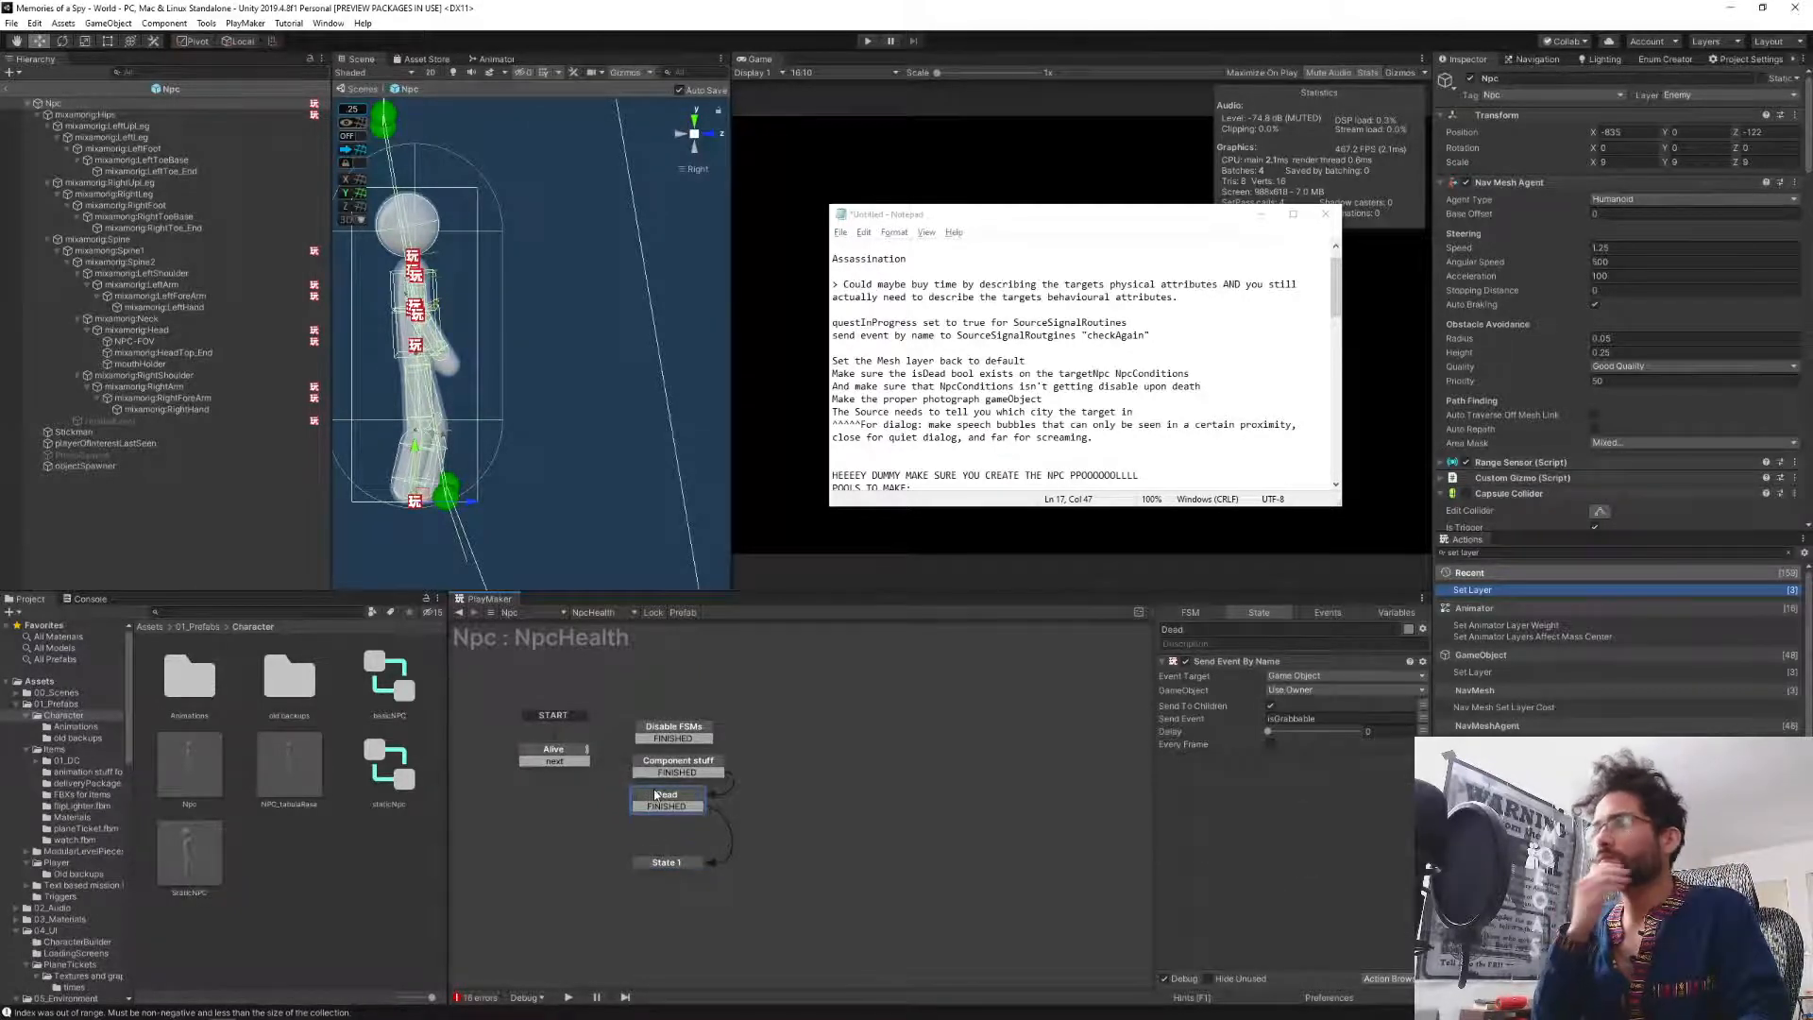
click(661, 863)
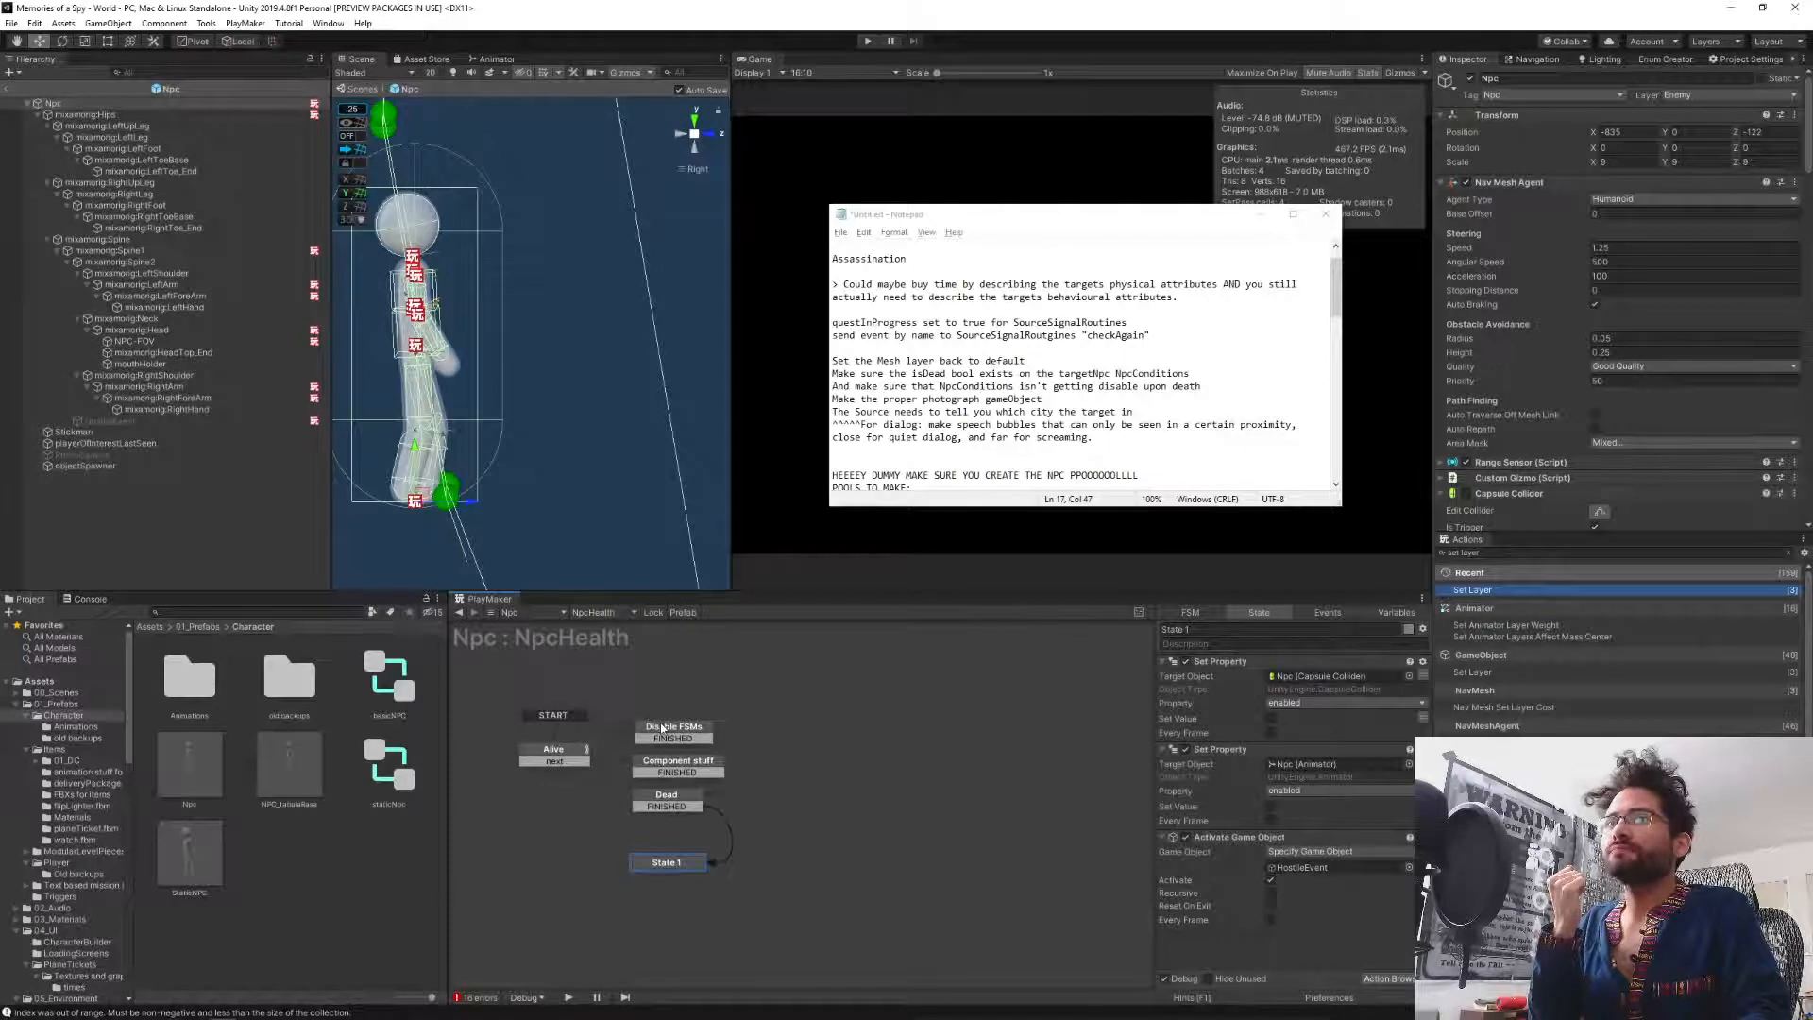
click(665, 798)
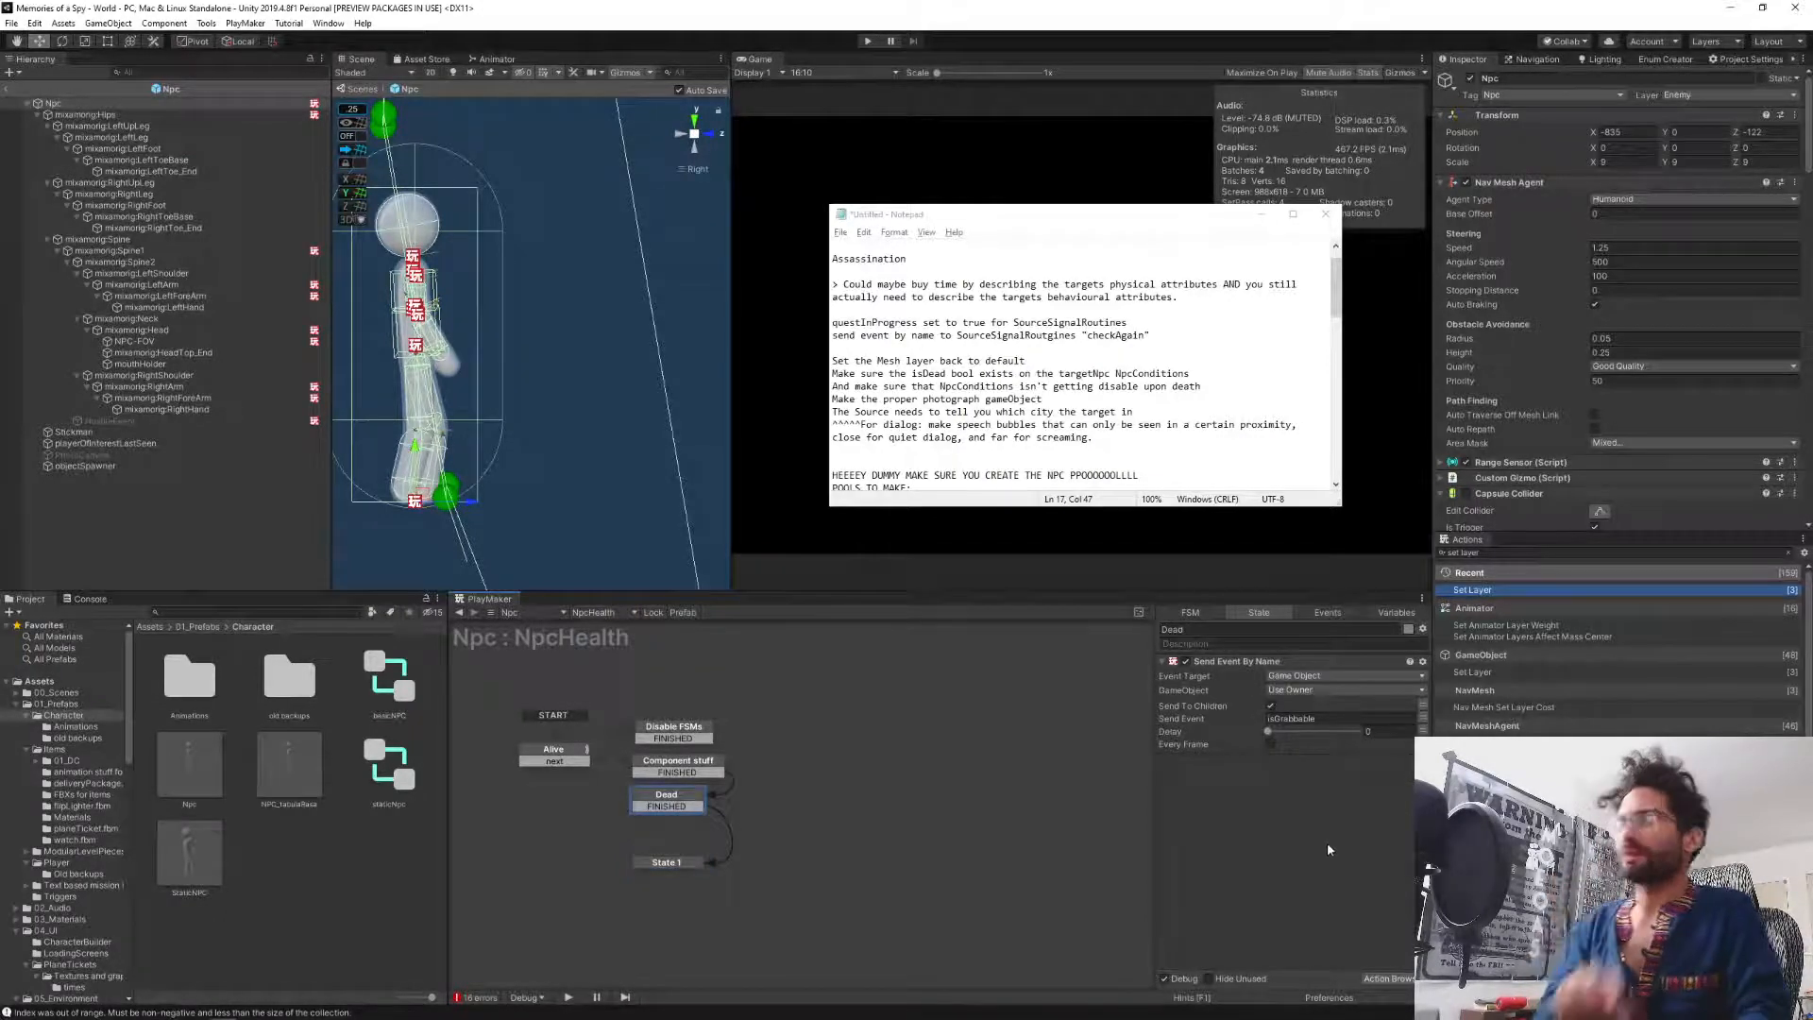
key(ctrl+v)
click(1277, 927)
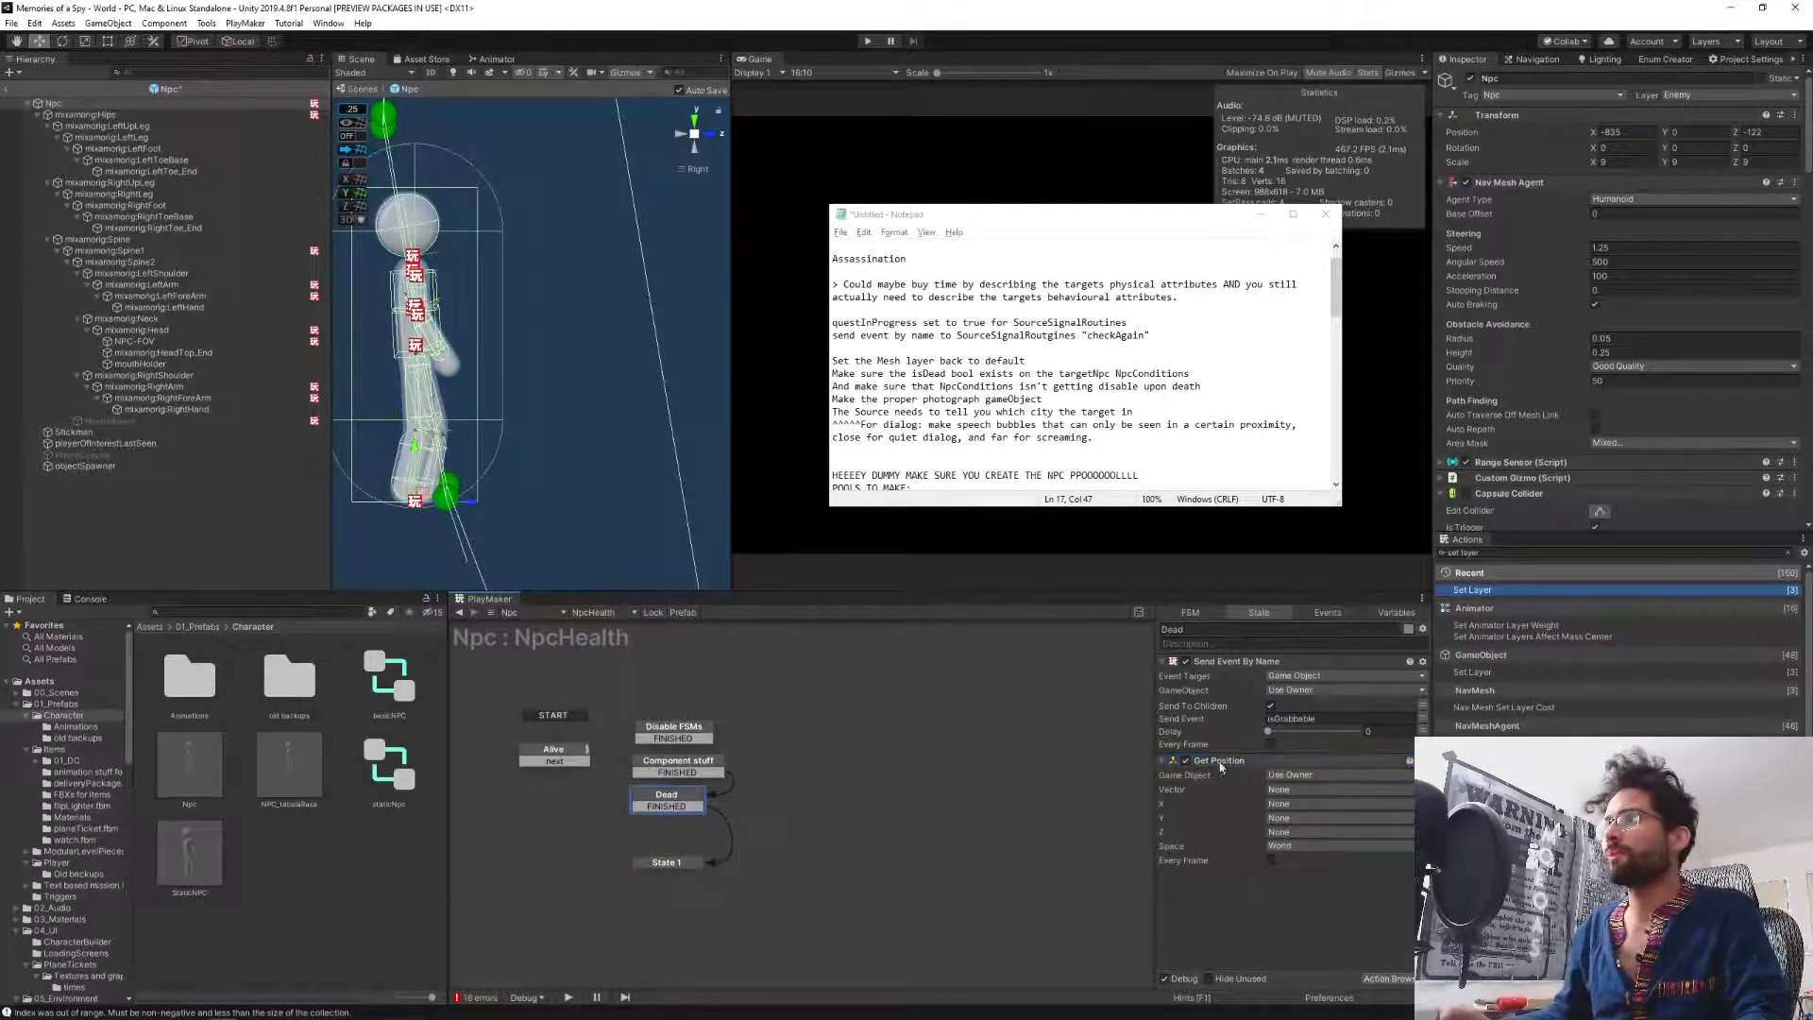
drag(1228, 760, 1326, 666)
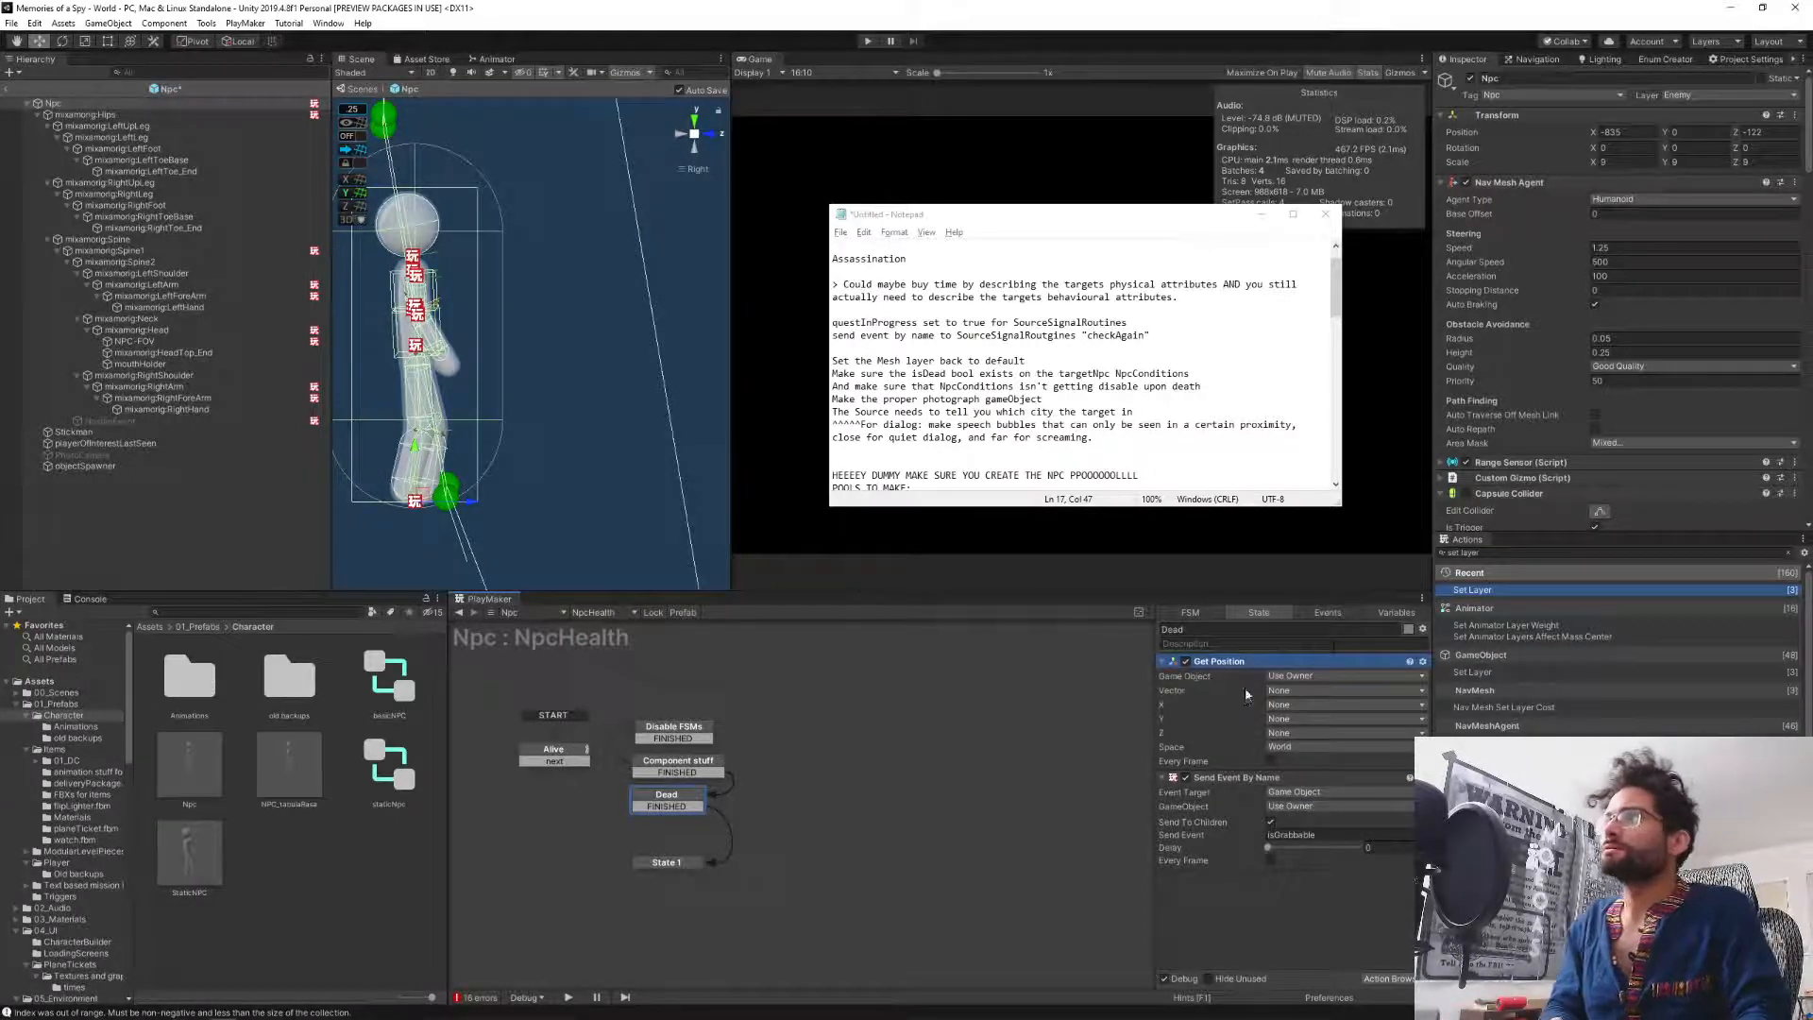
key(Delete)
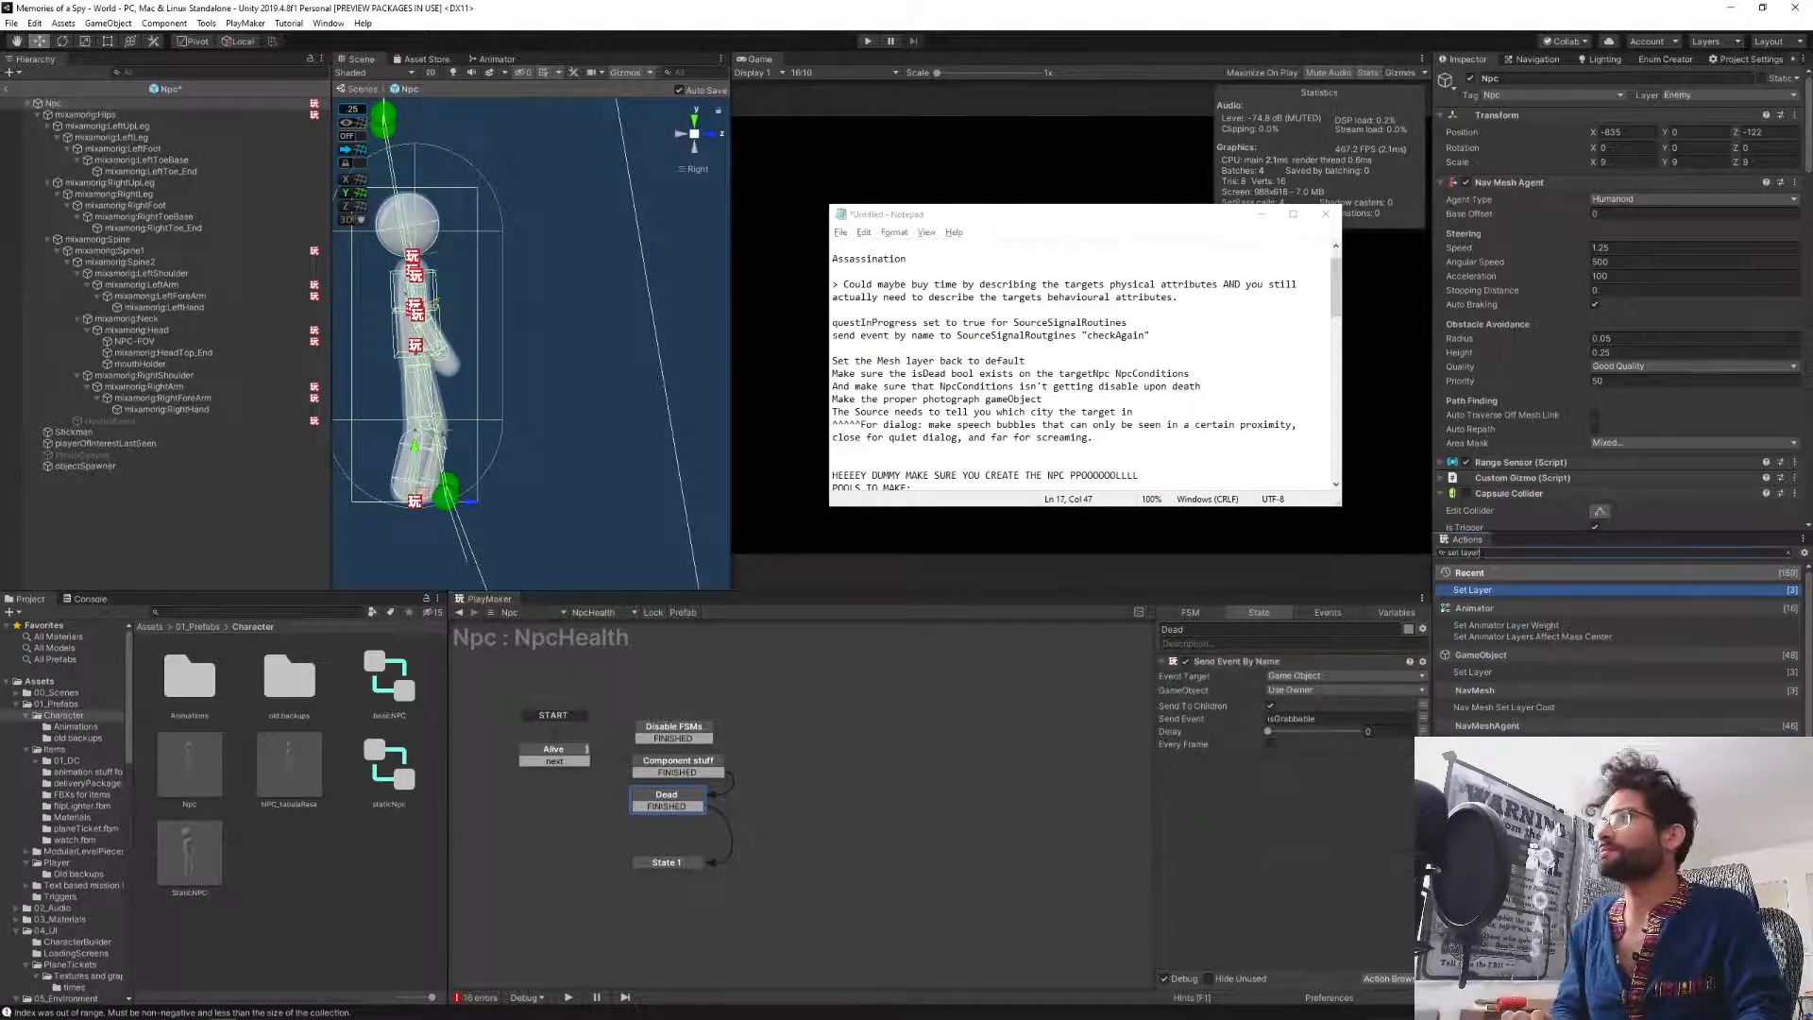
Add a Set Fsm Bool action as the first action of the Dead state, with NpcConditions as its FSM name.
click(1478, 552)
text(set bool)
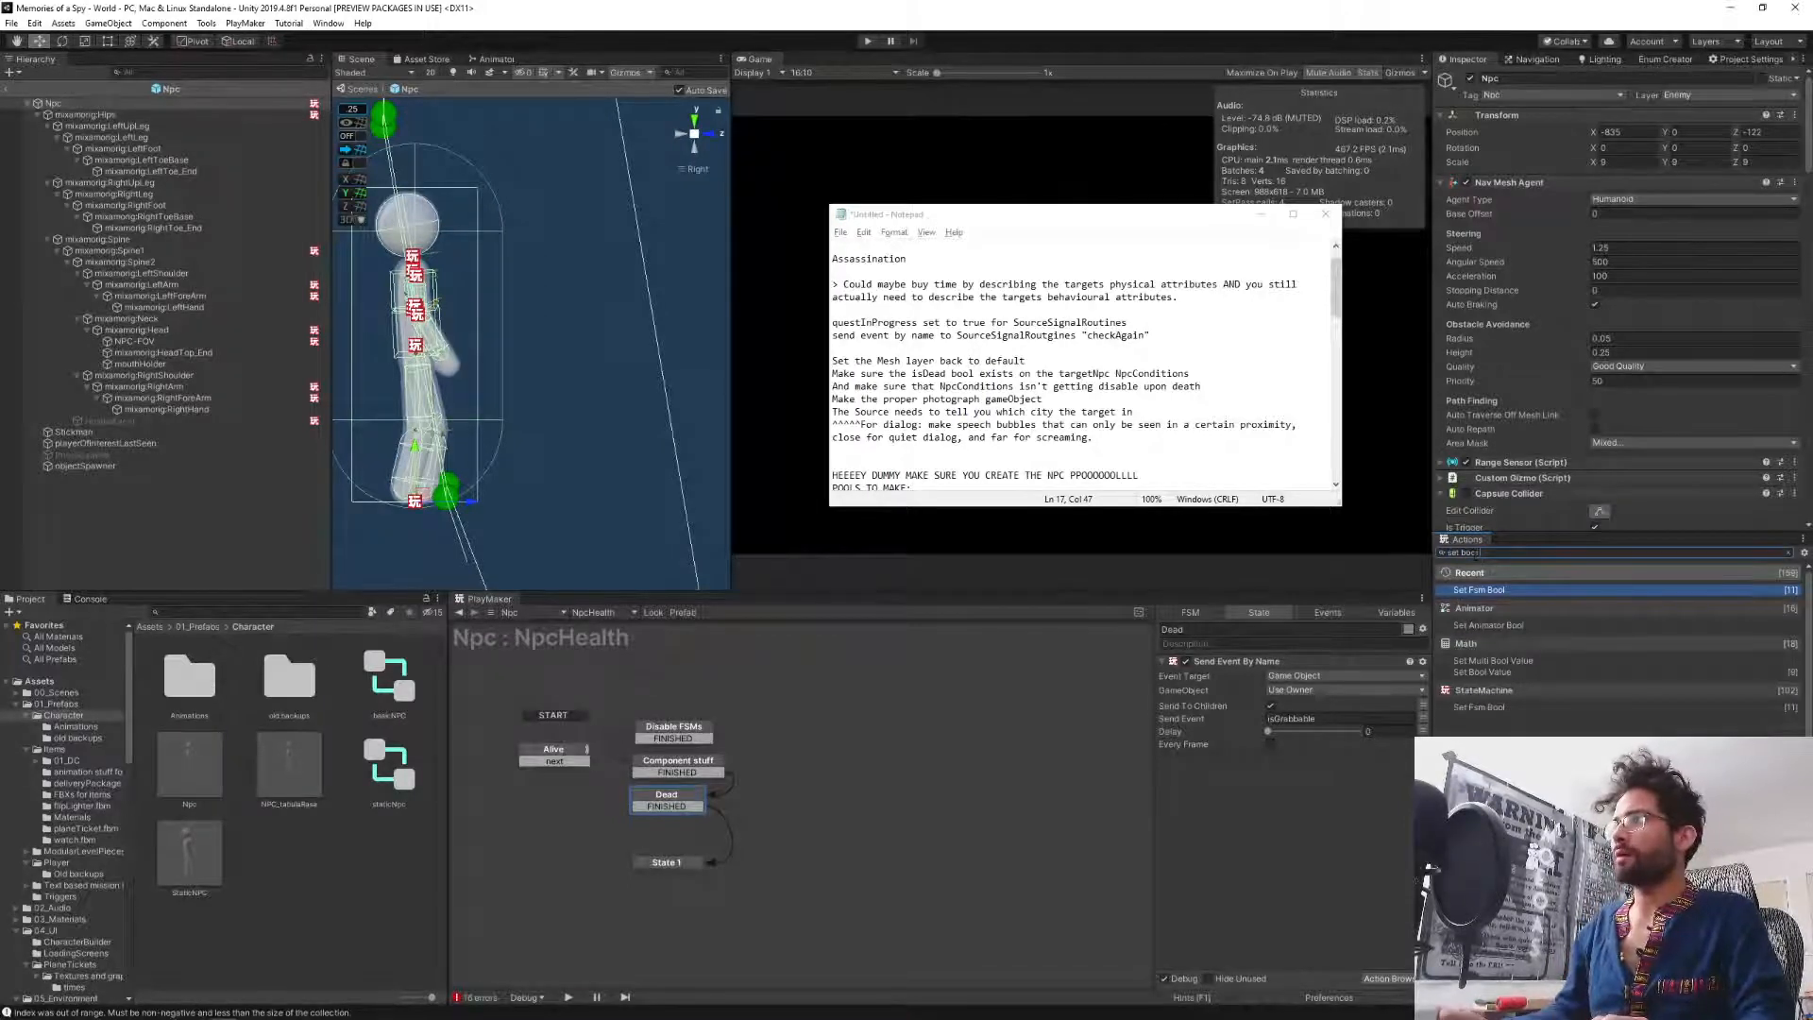
key(Down)
key(Down)
key(Down)
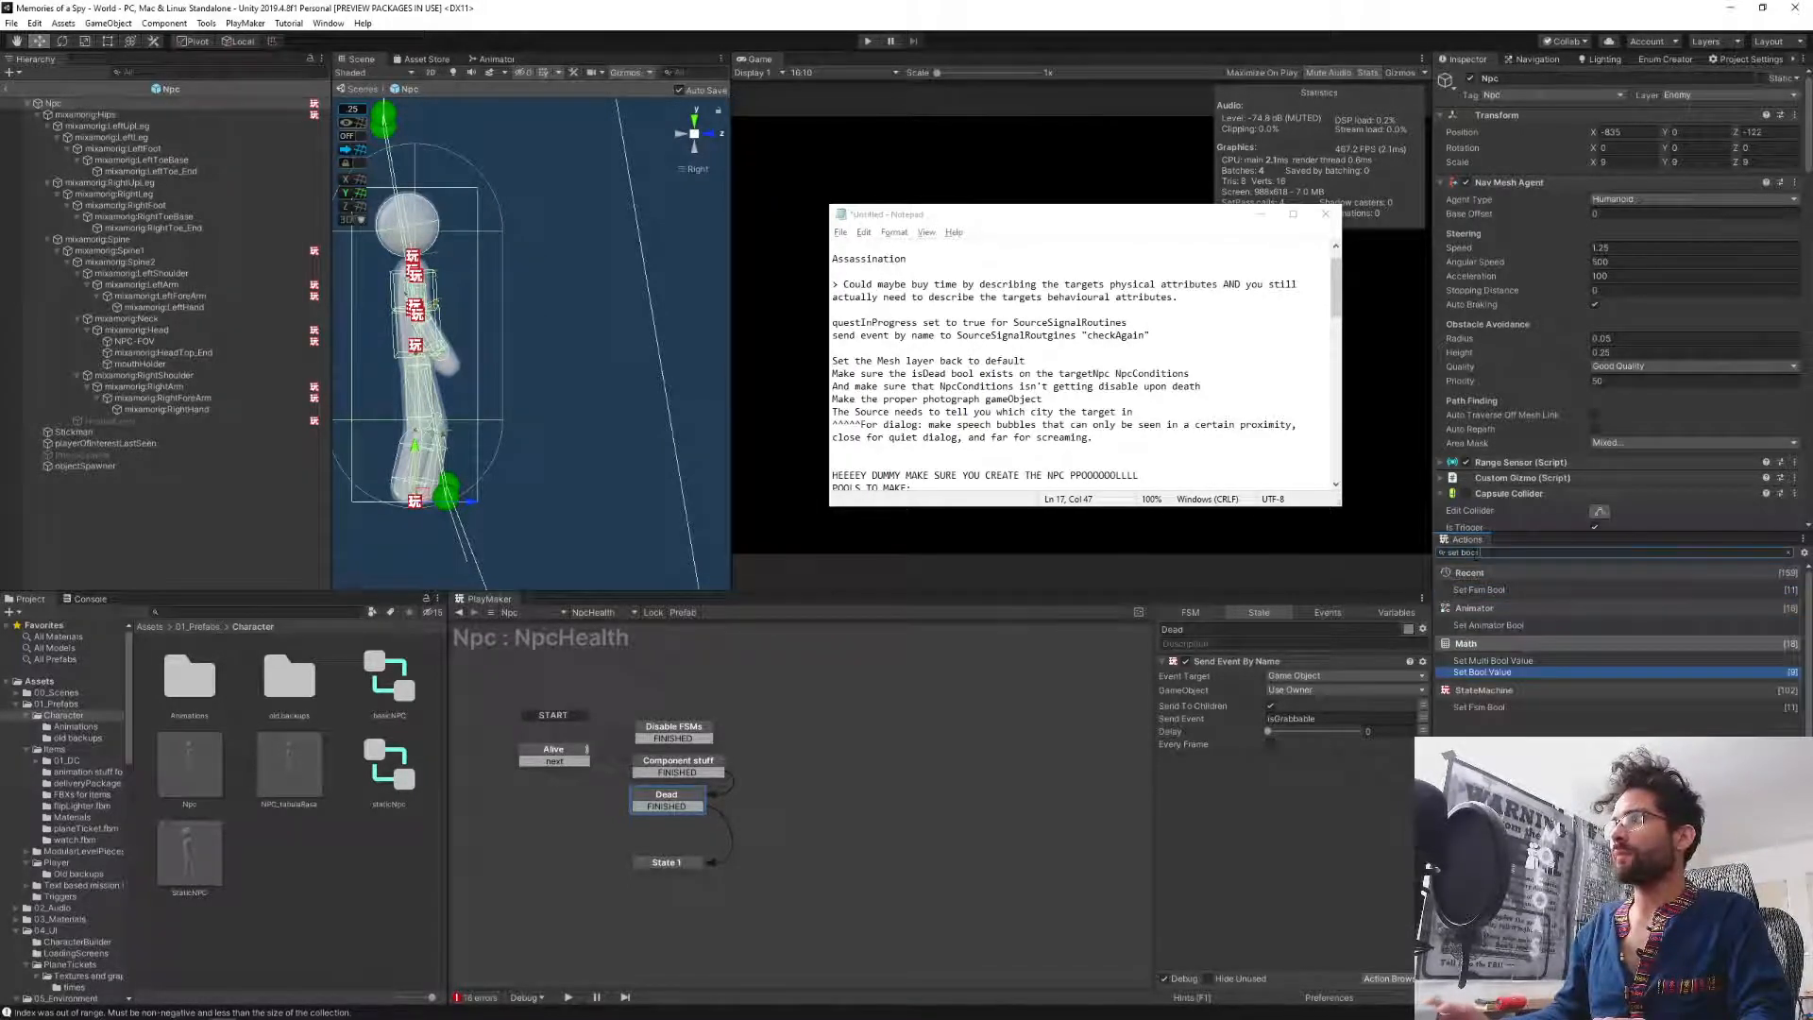
key(Down)
key(Return)
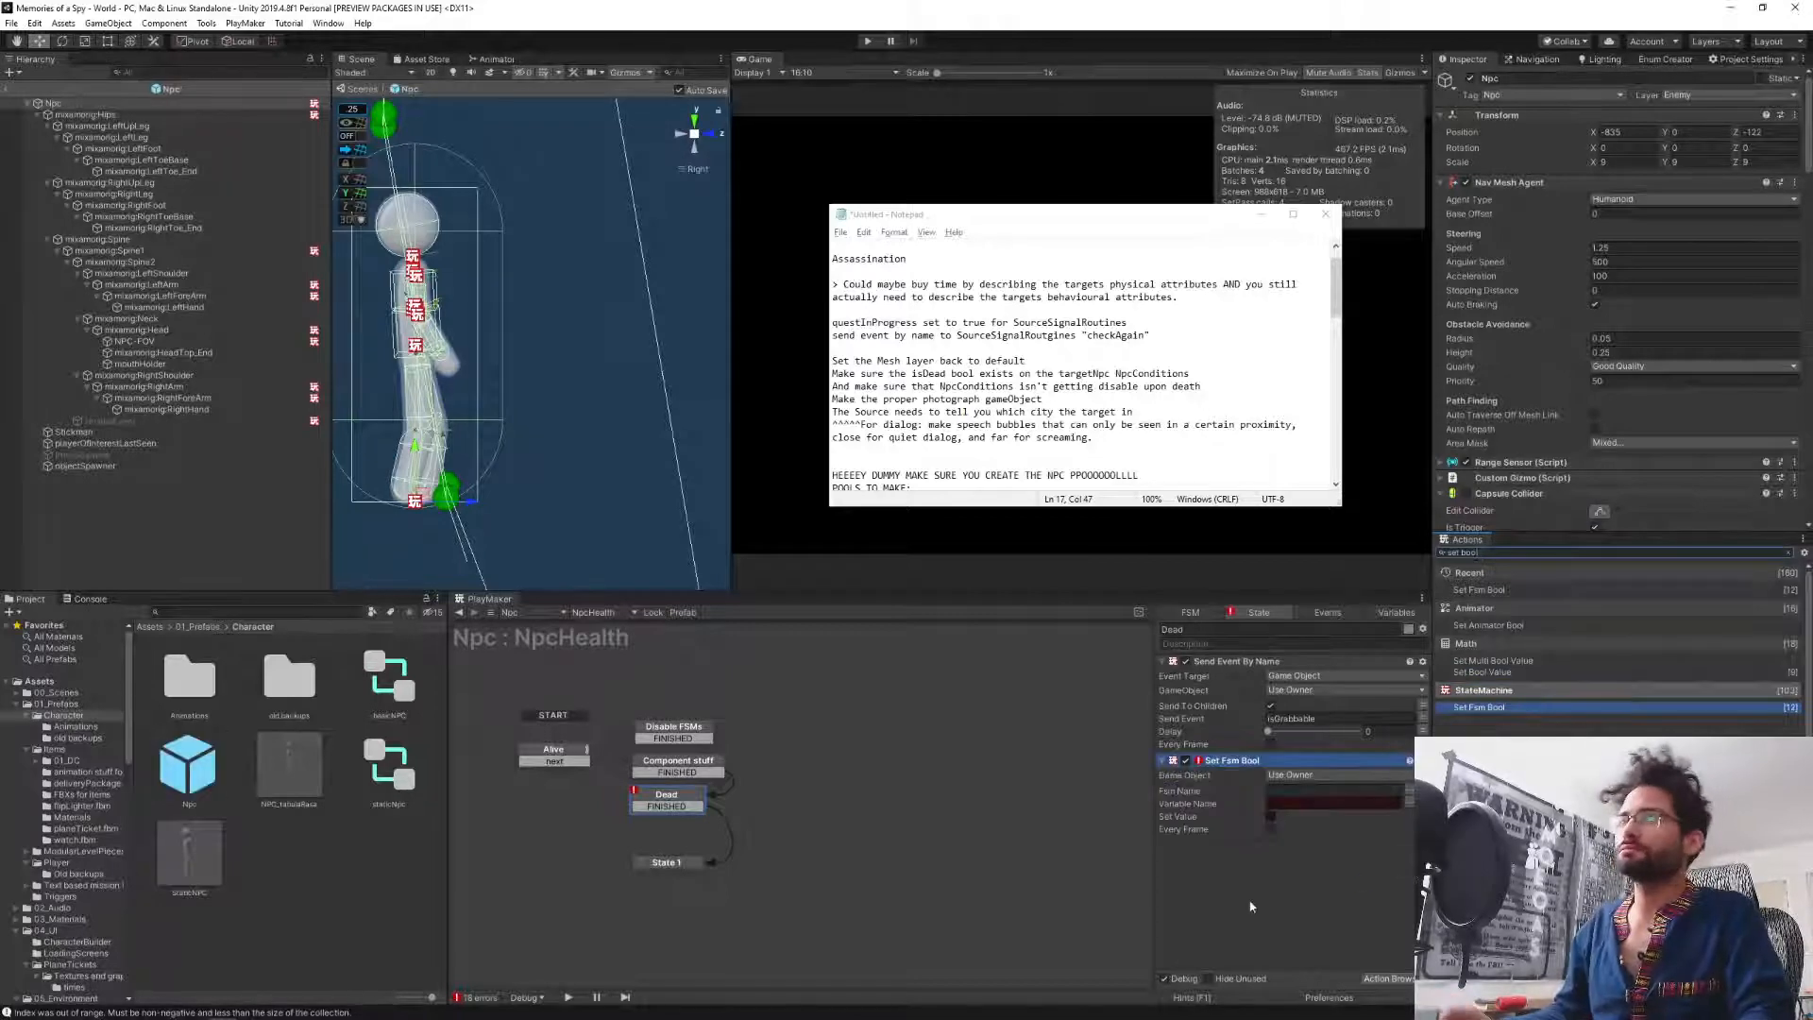
drag(1216, 765, 1212, 662)
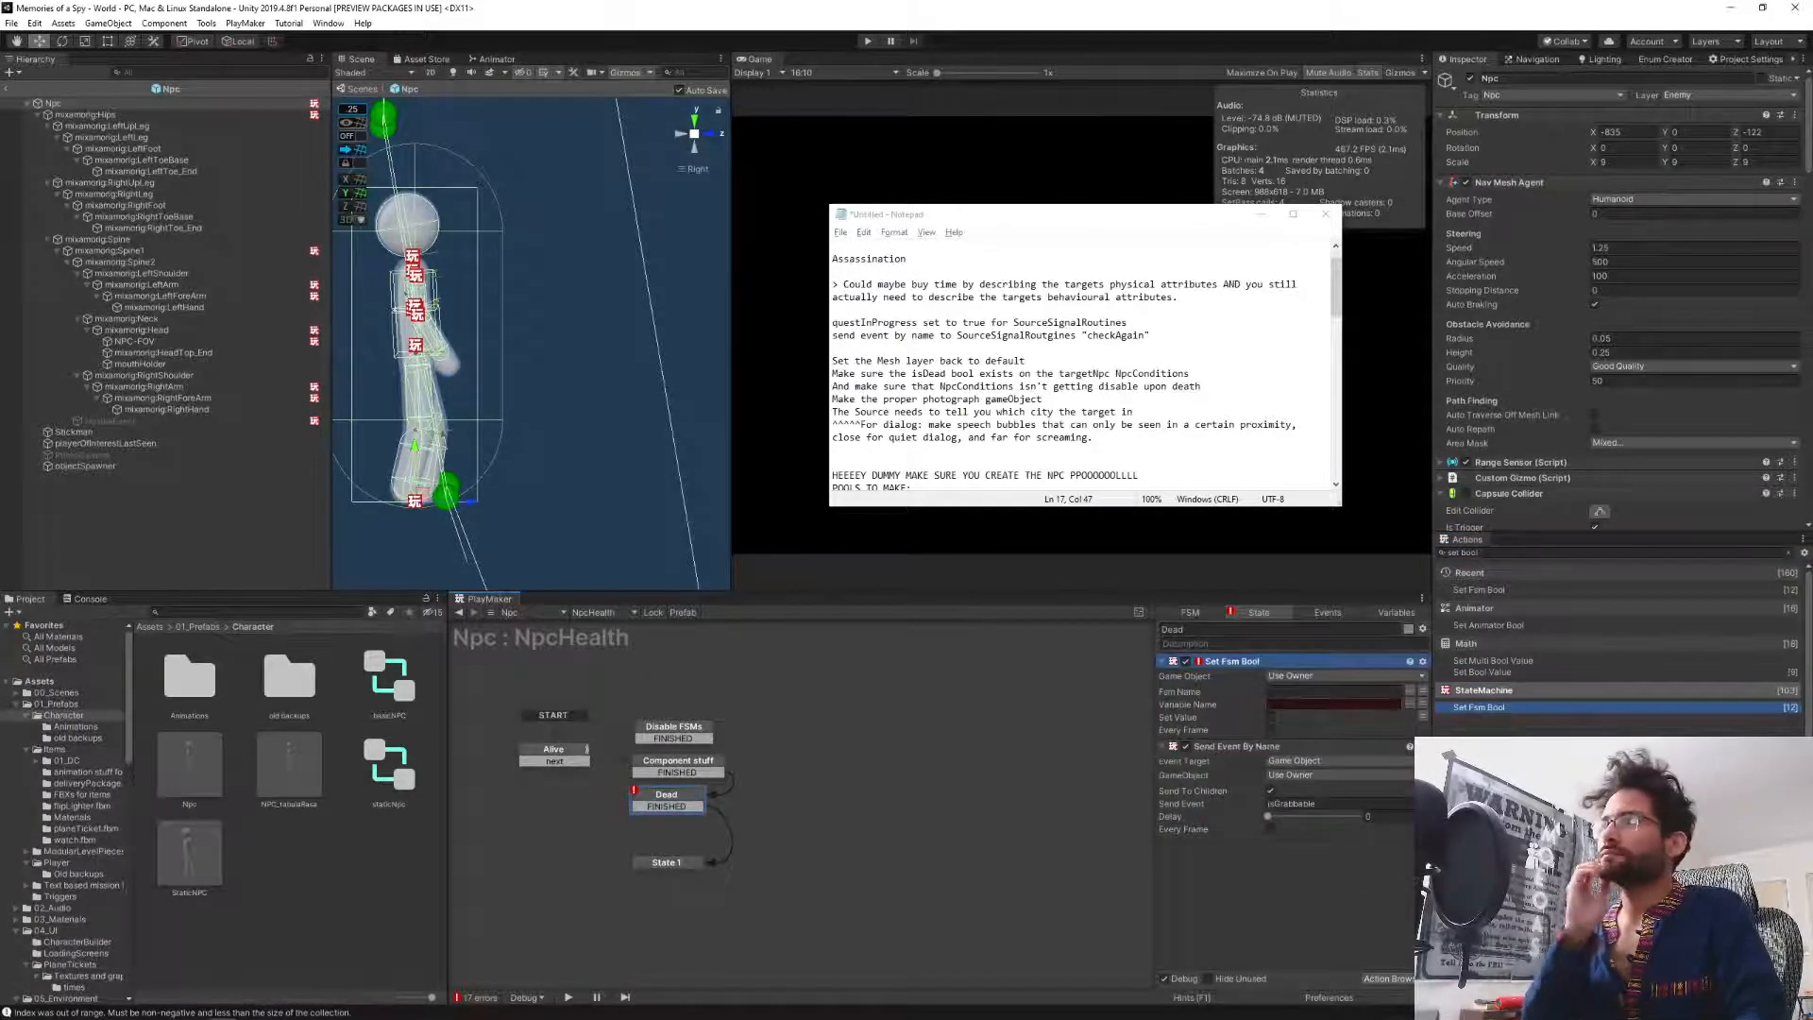
click(1410, 691)
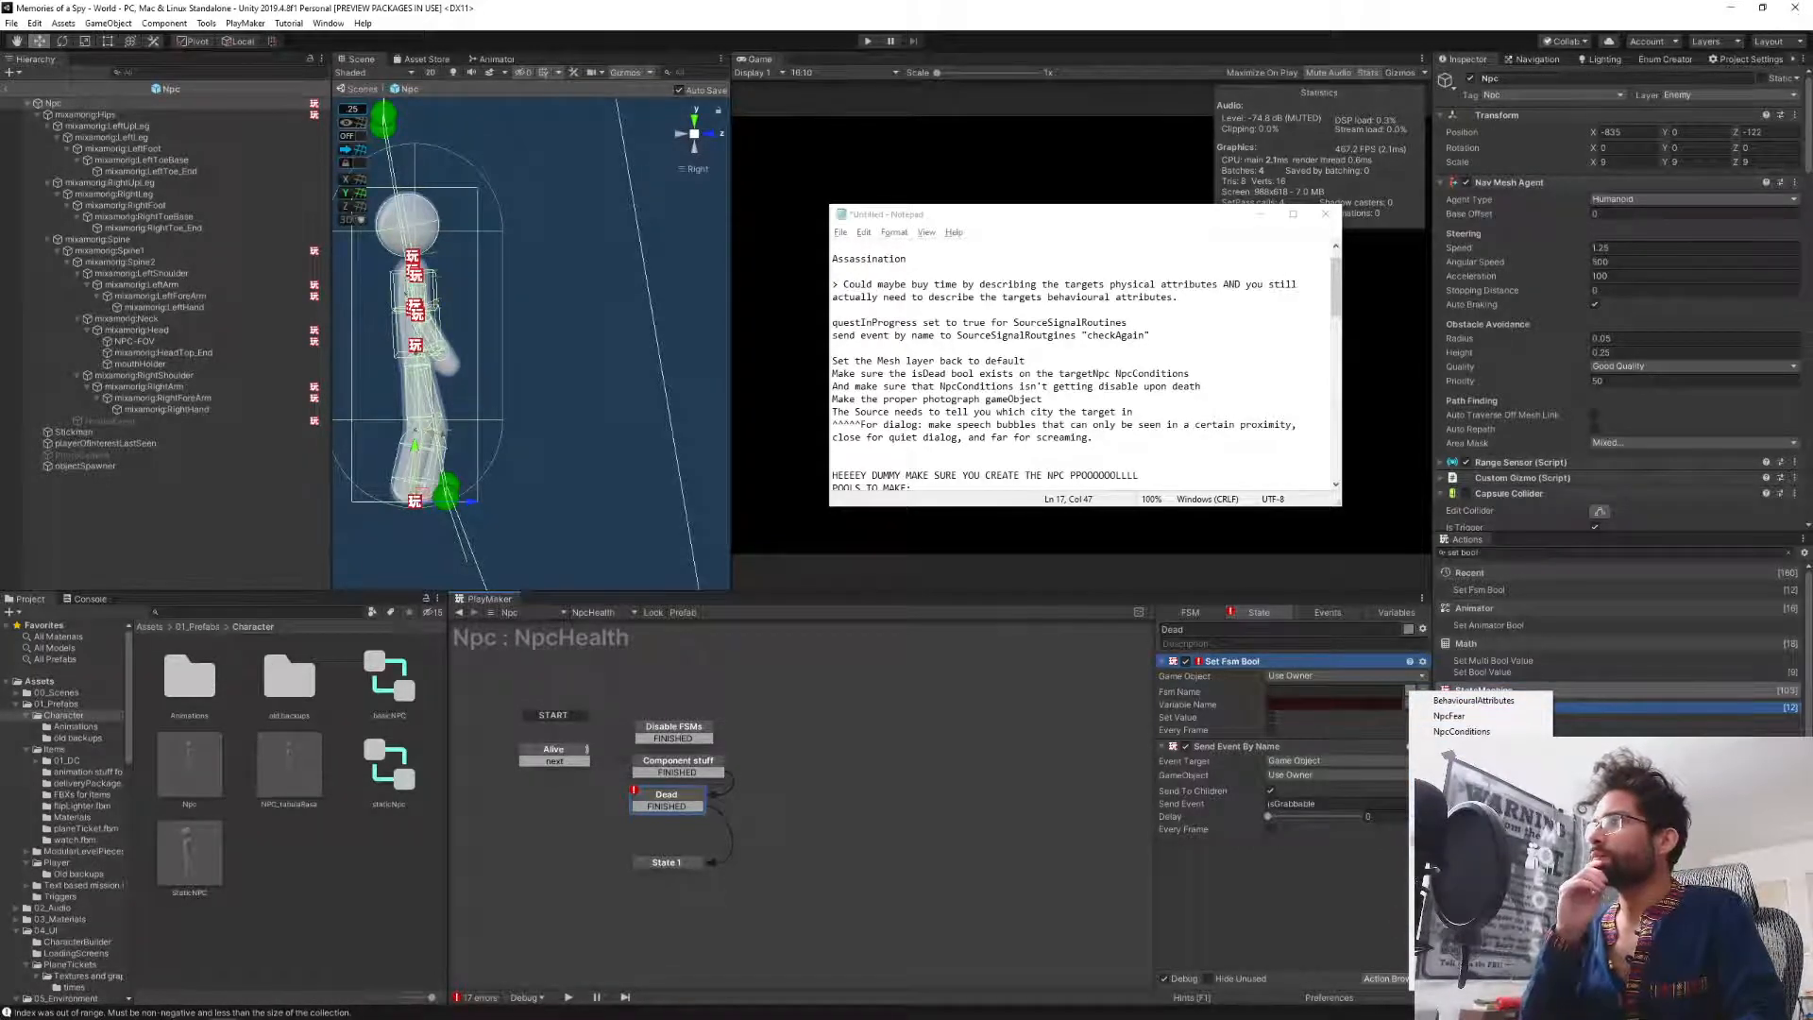
click(1462, 731)
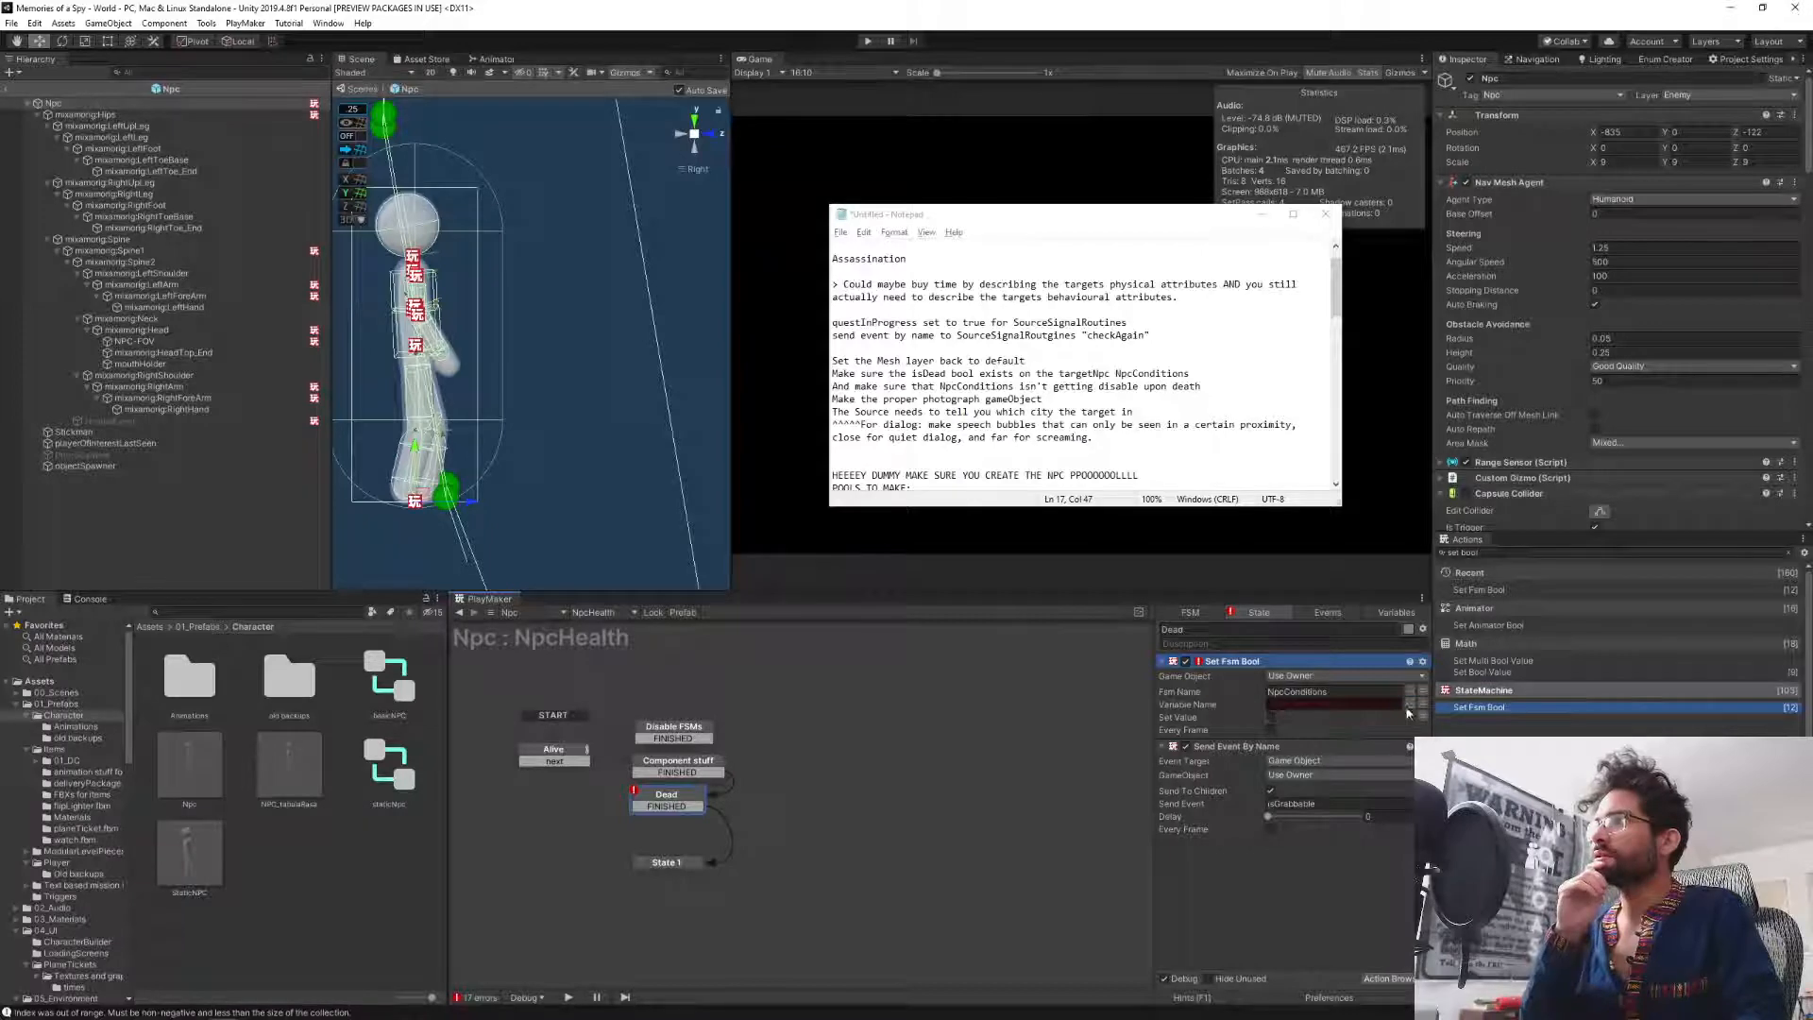
Add a Bool variable named isDead to the NpcConditions FSM.
click(613, 612)
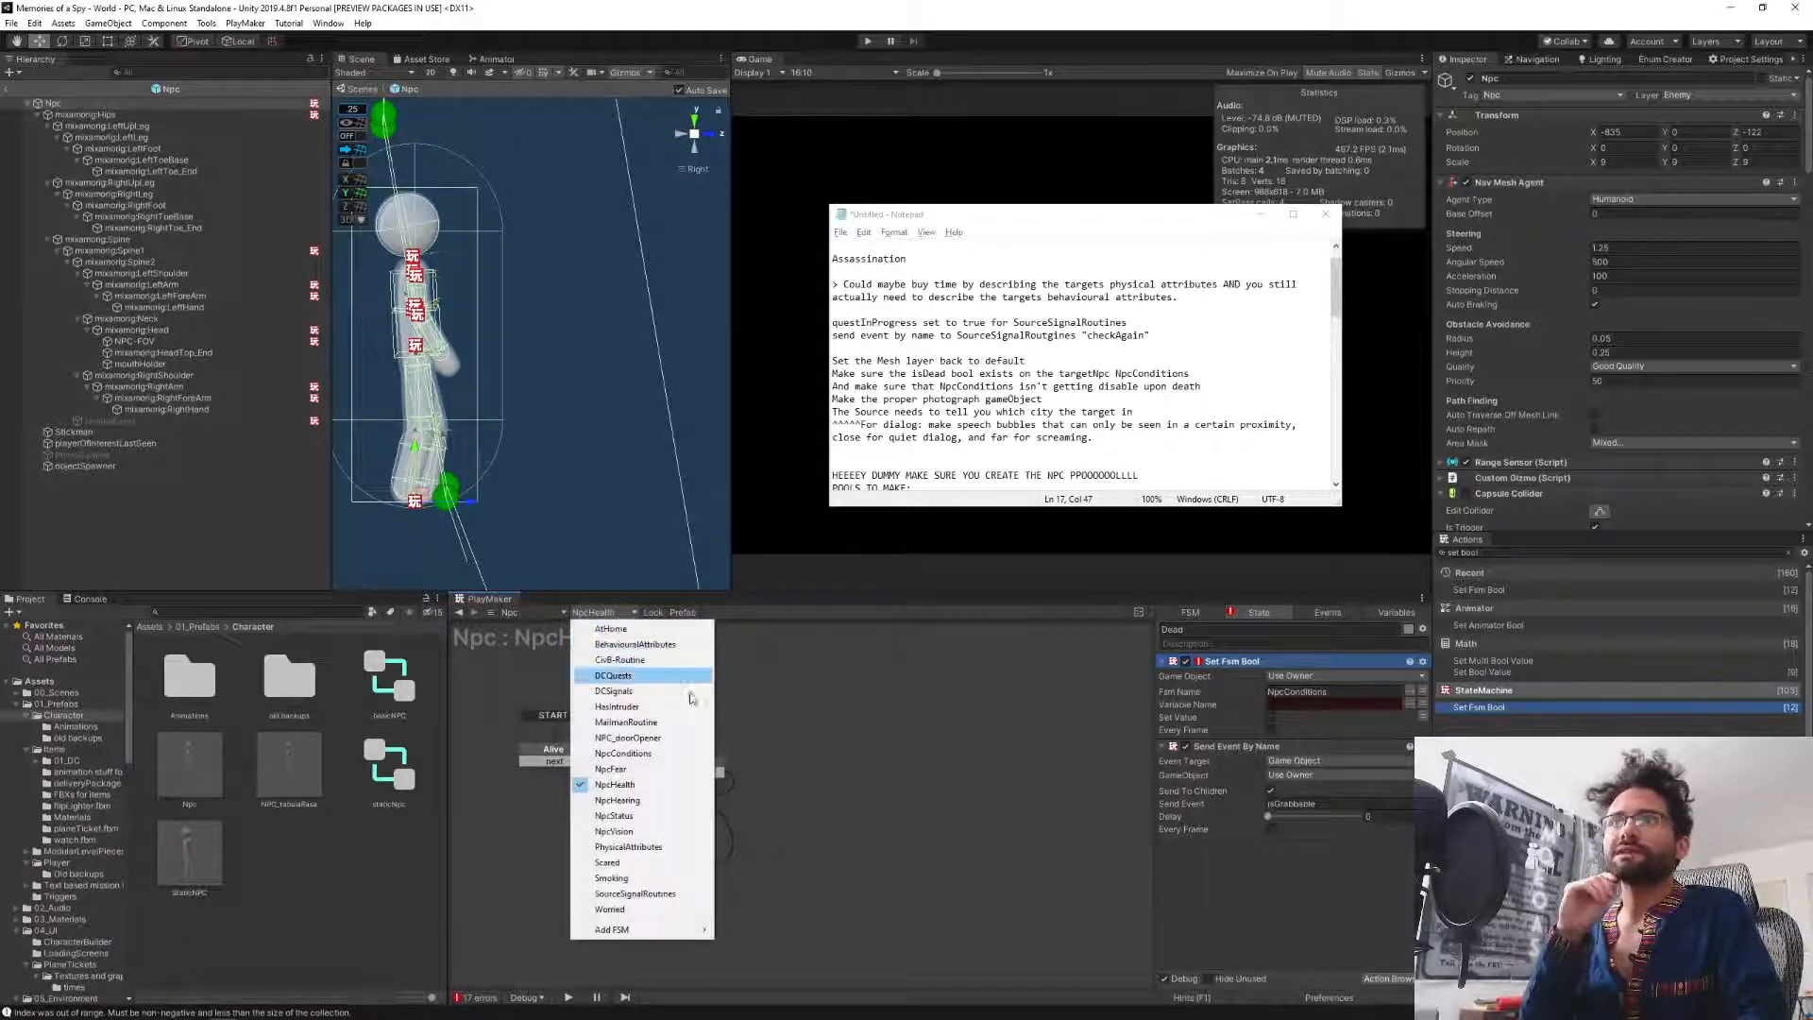
click(697, 755)
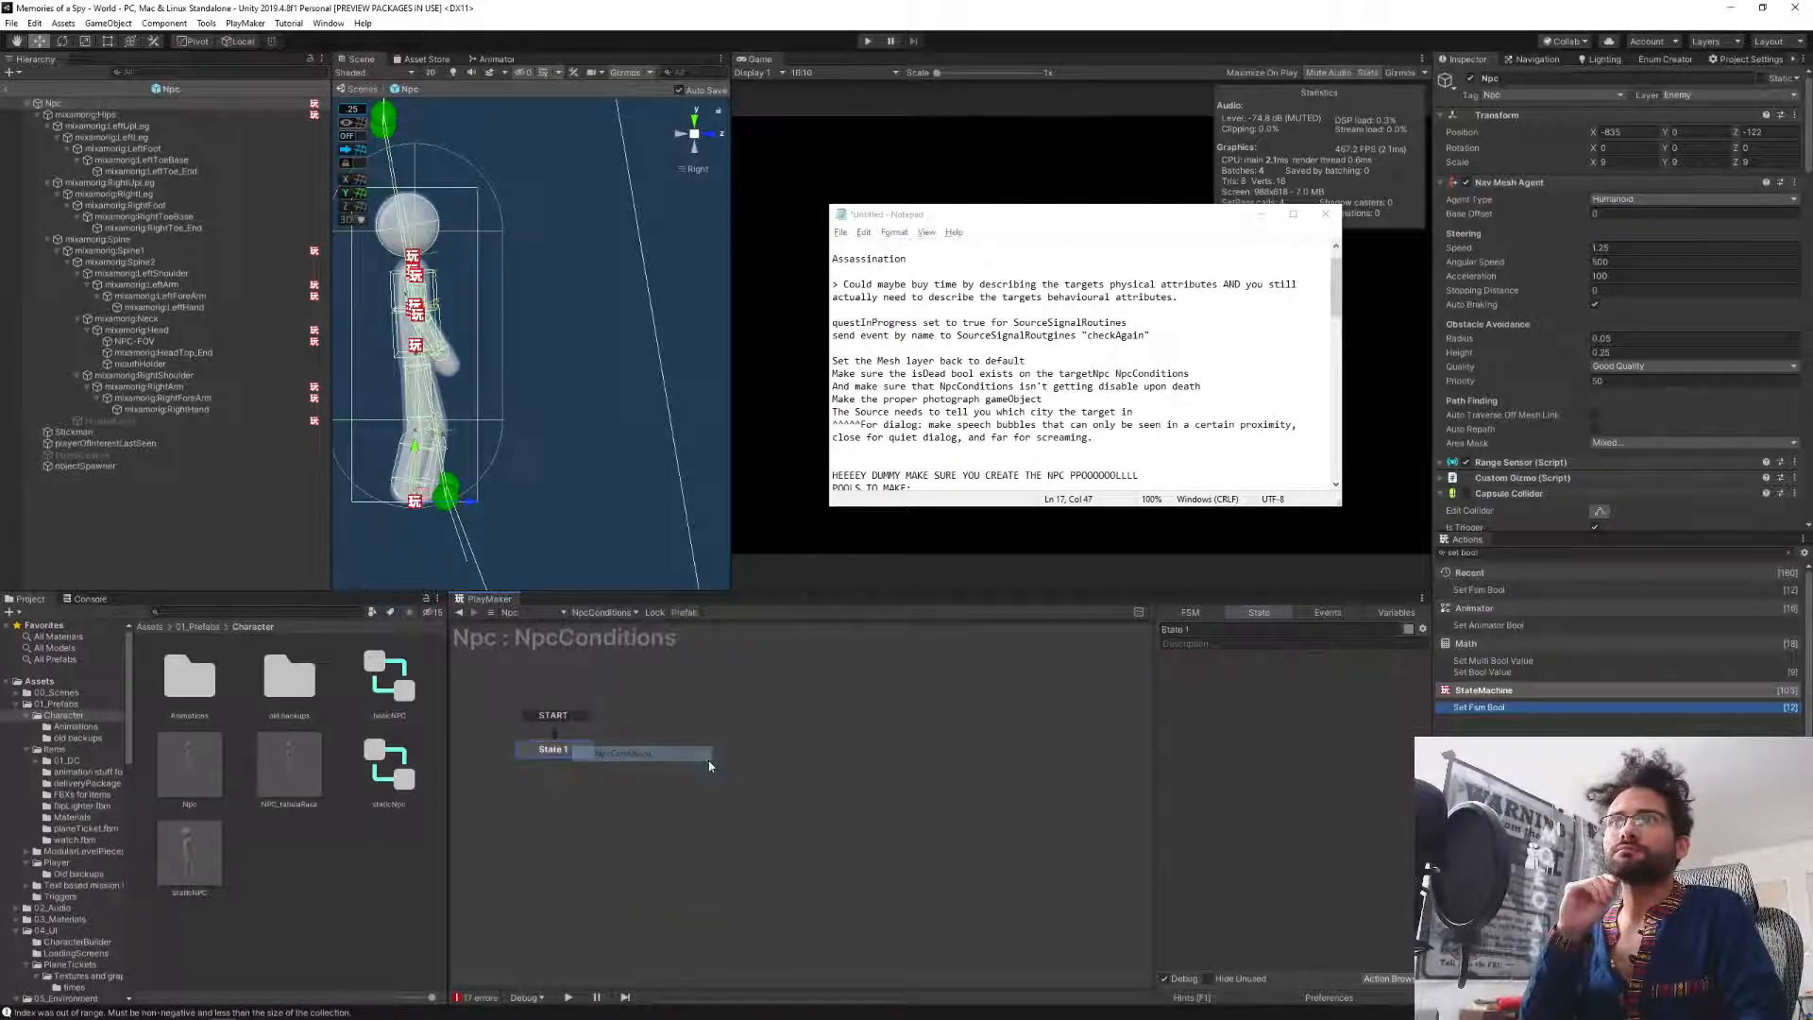
click(1395, 612)
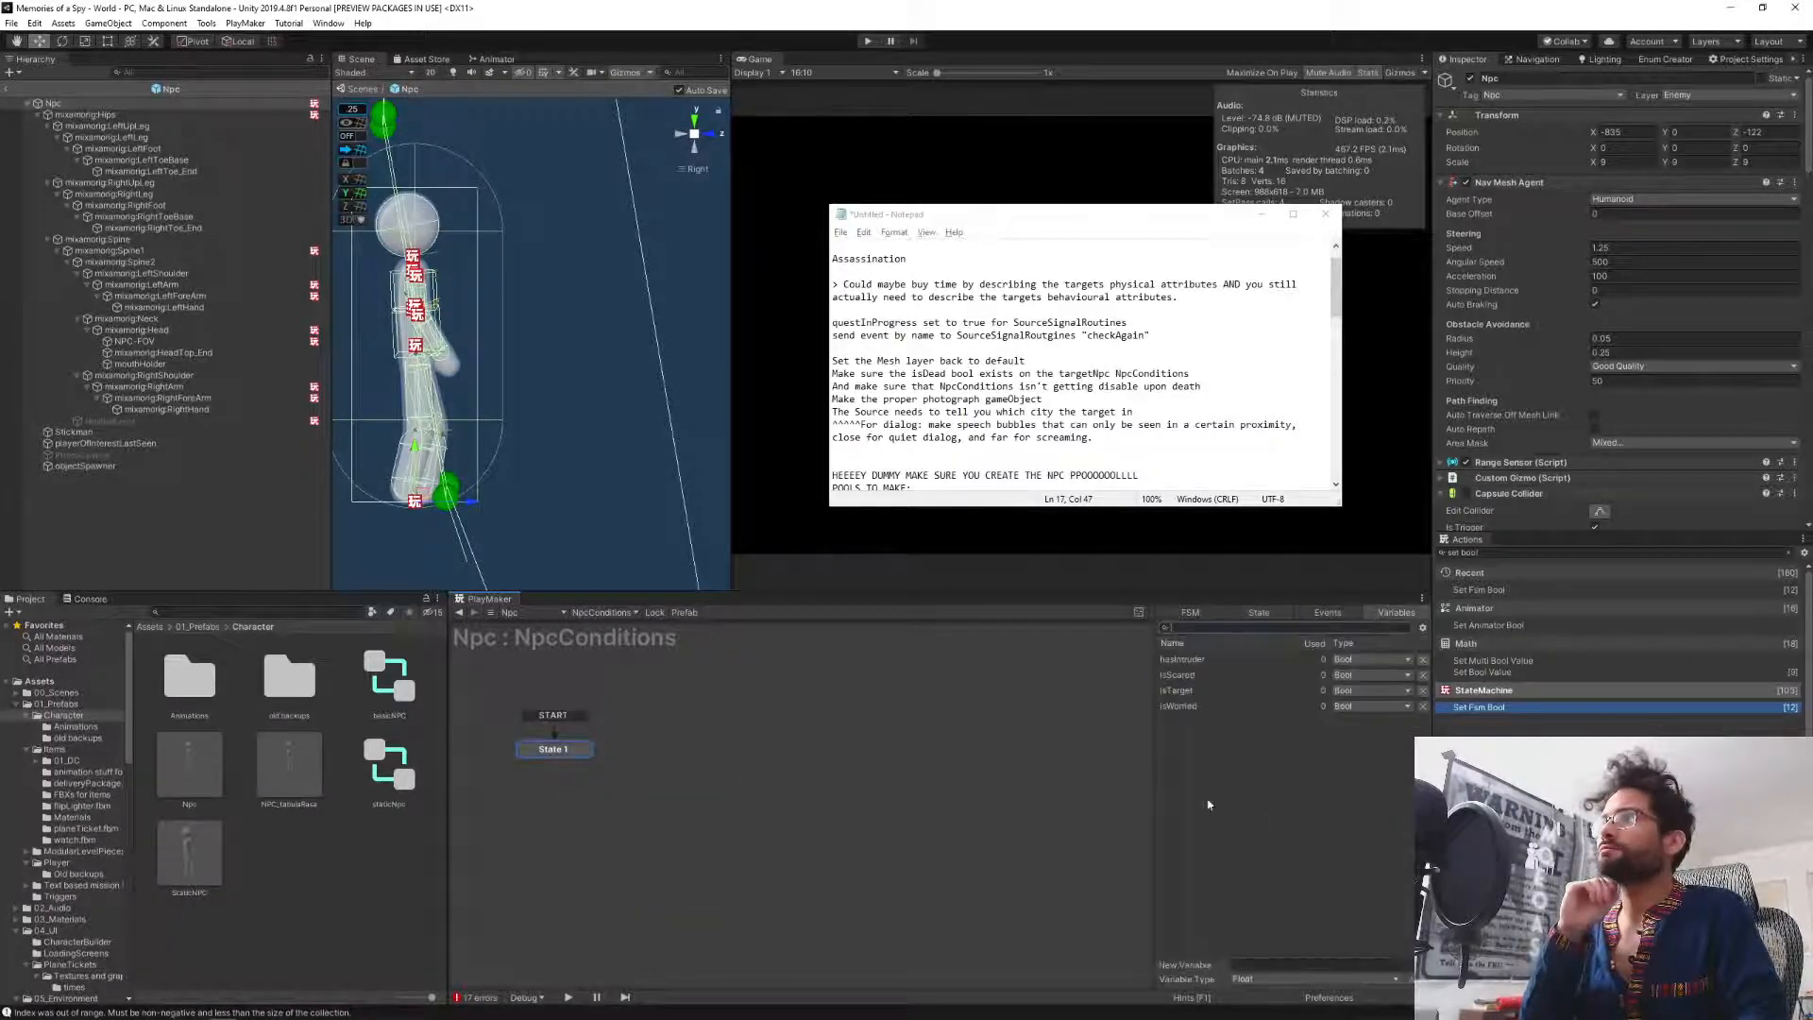
click(1275, 979)
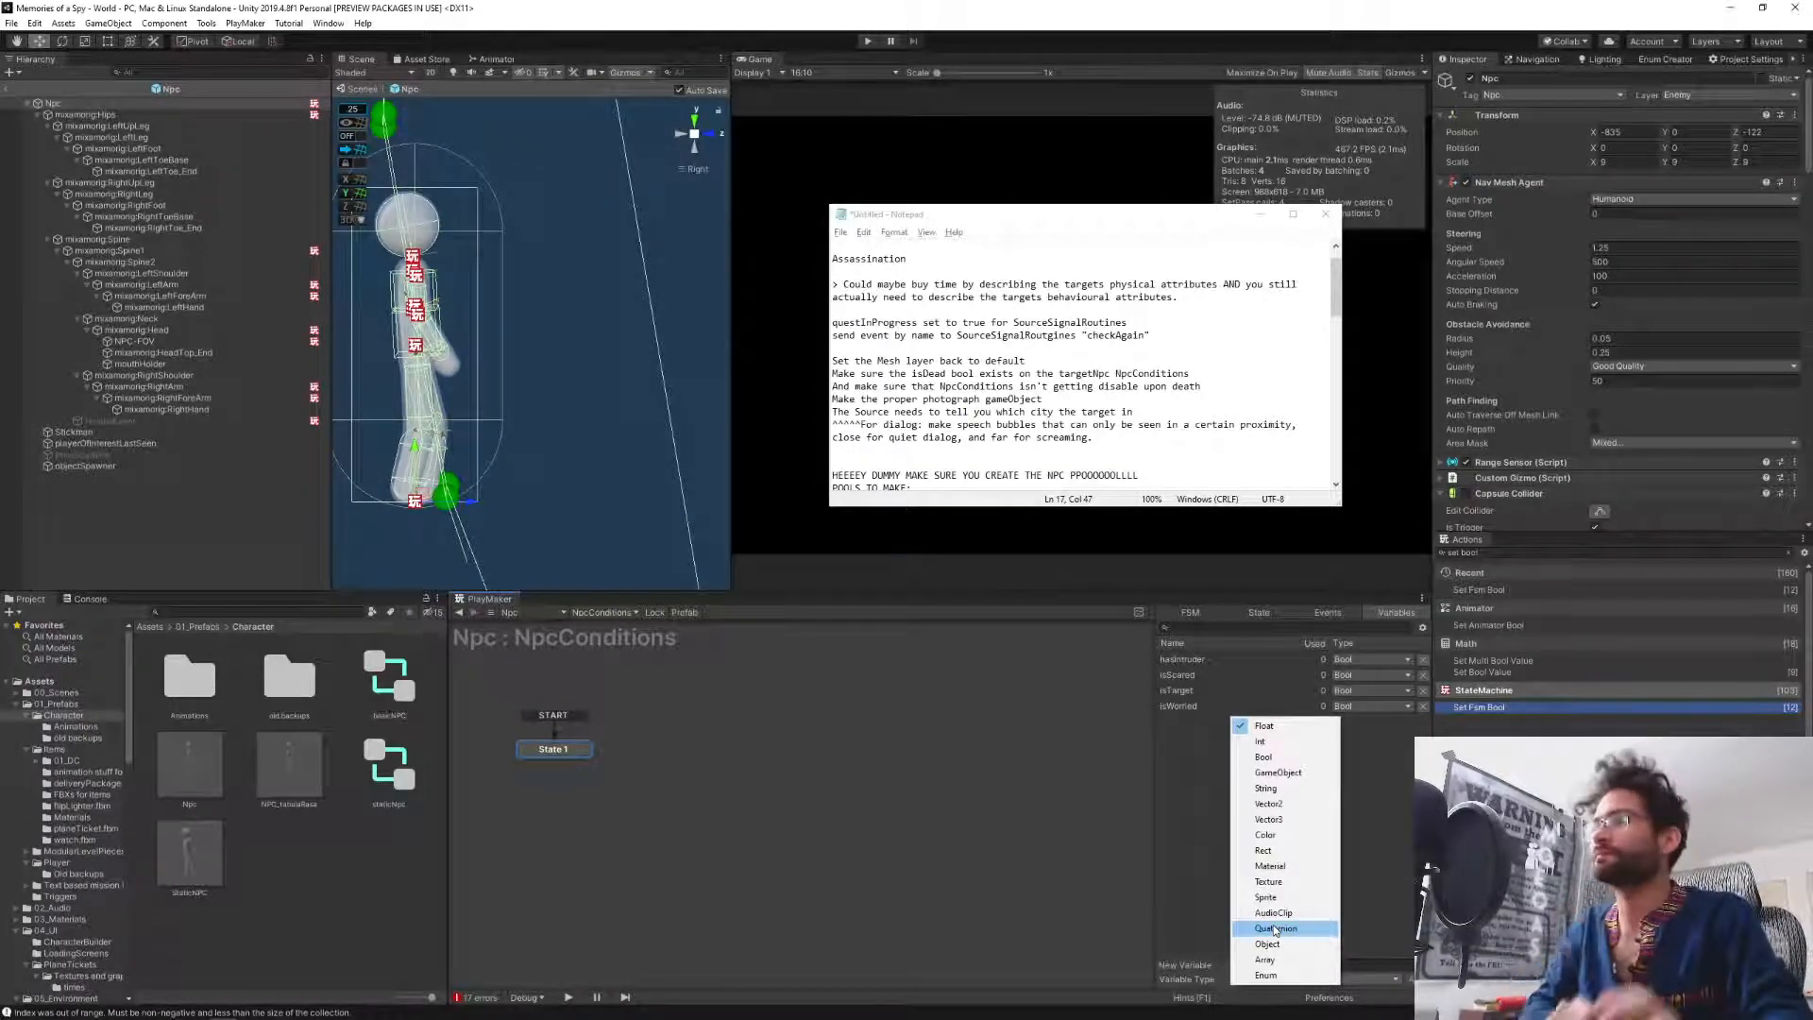
click(1294, 757)
click(1275, 964)
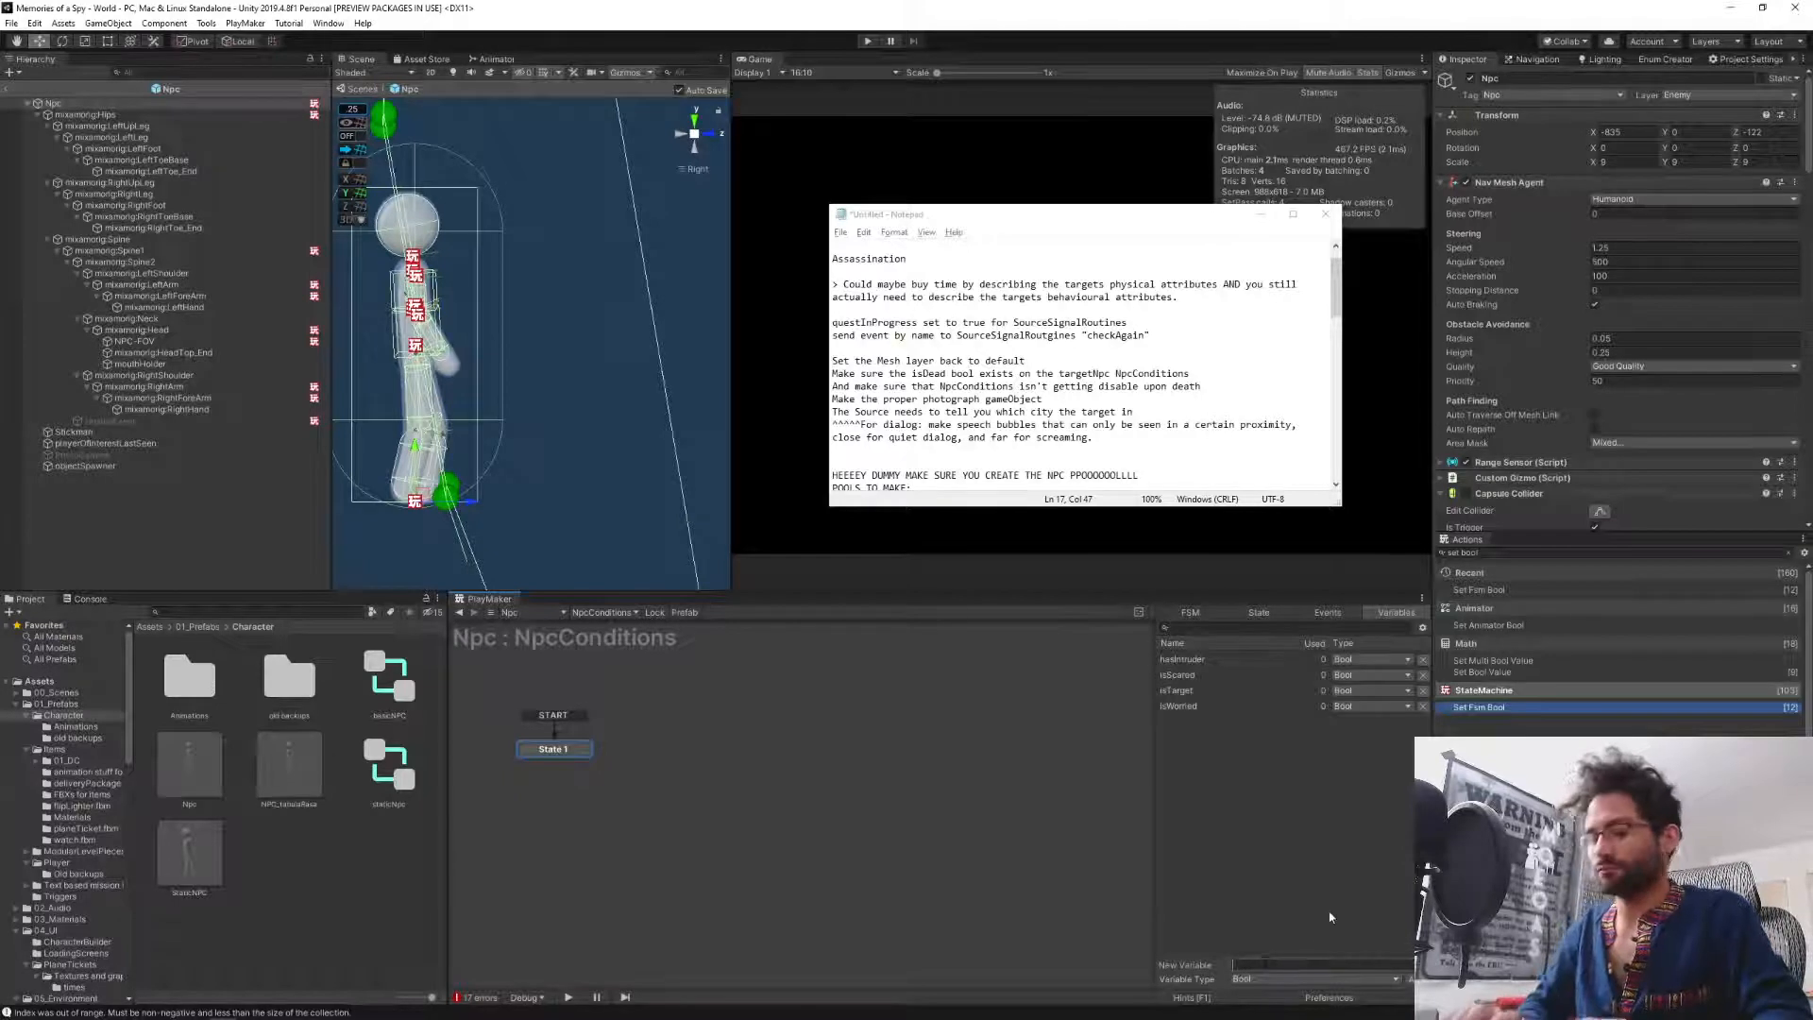
text(isDead)
key(Return)
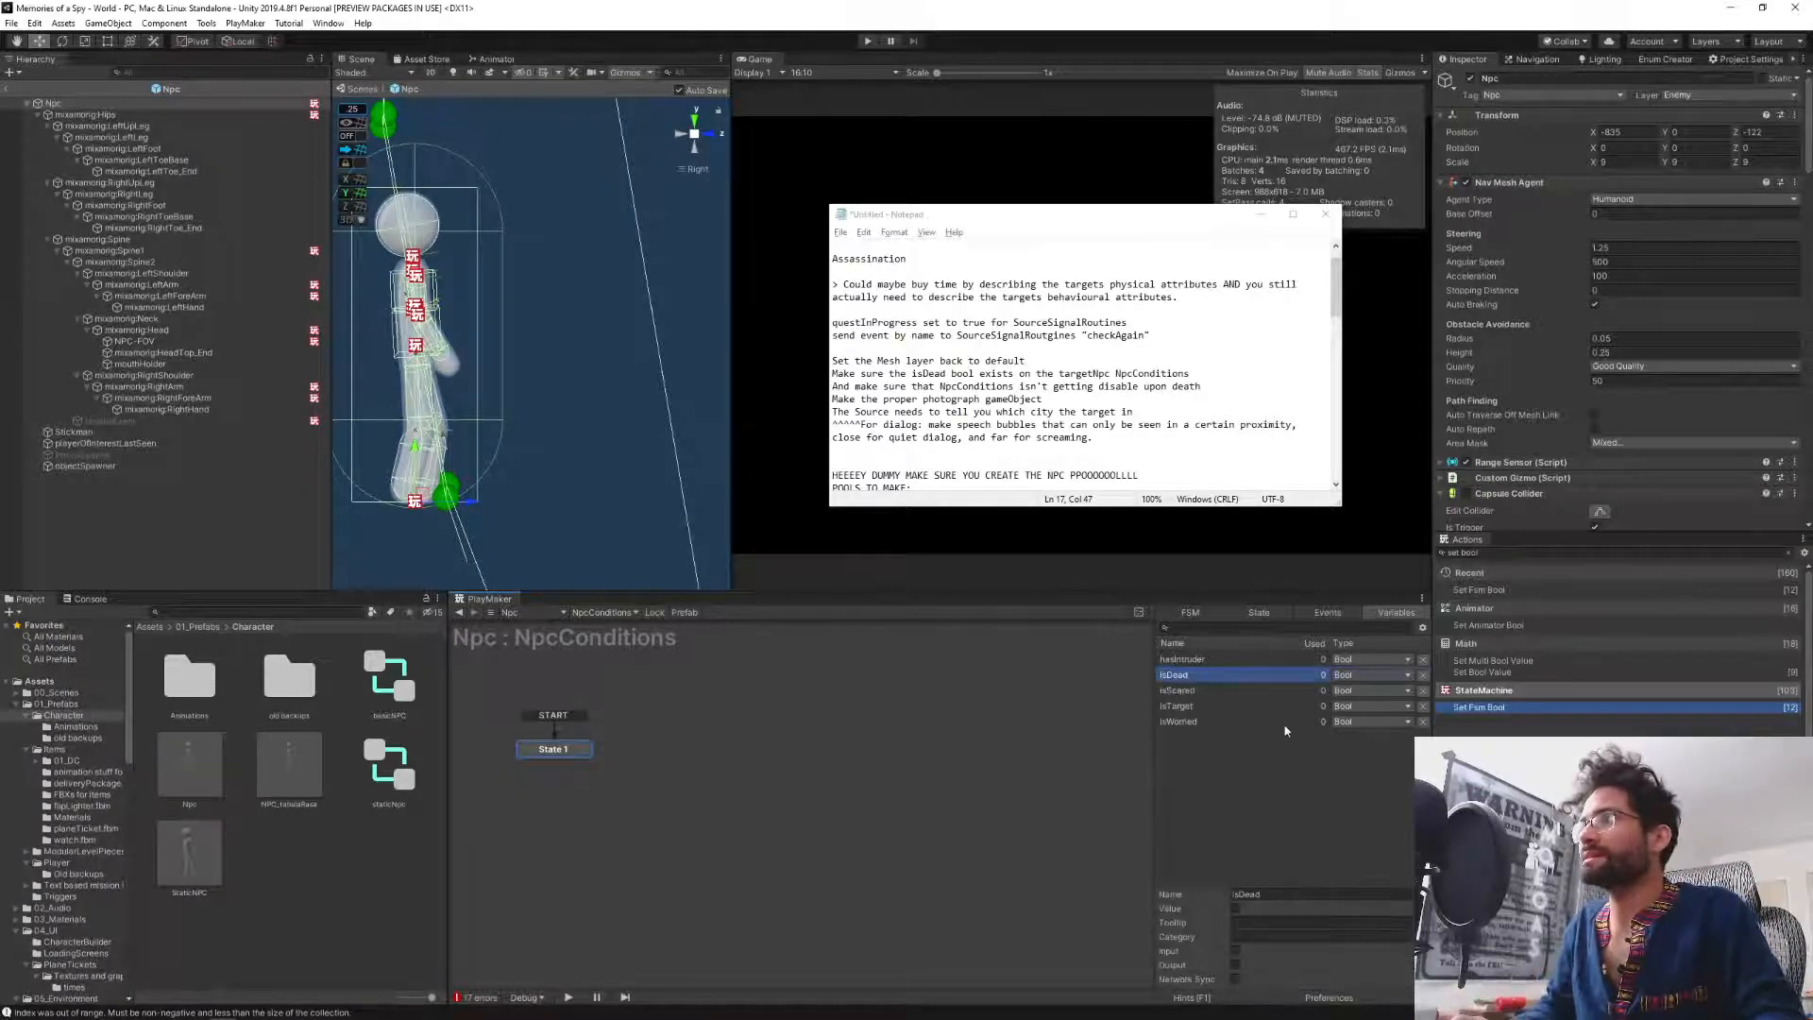
click(1257, 614)
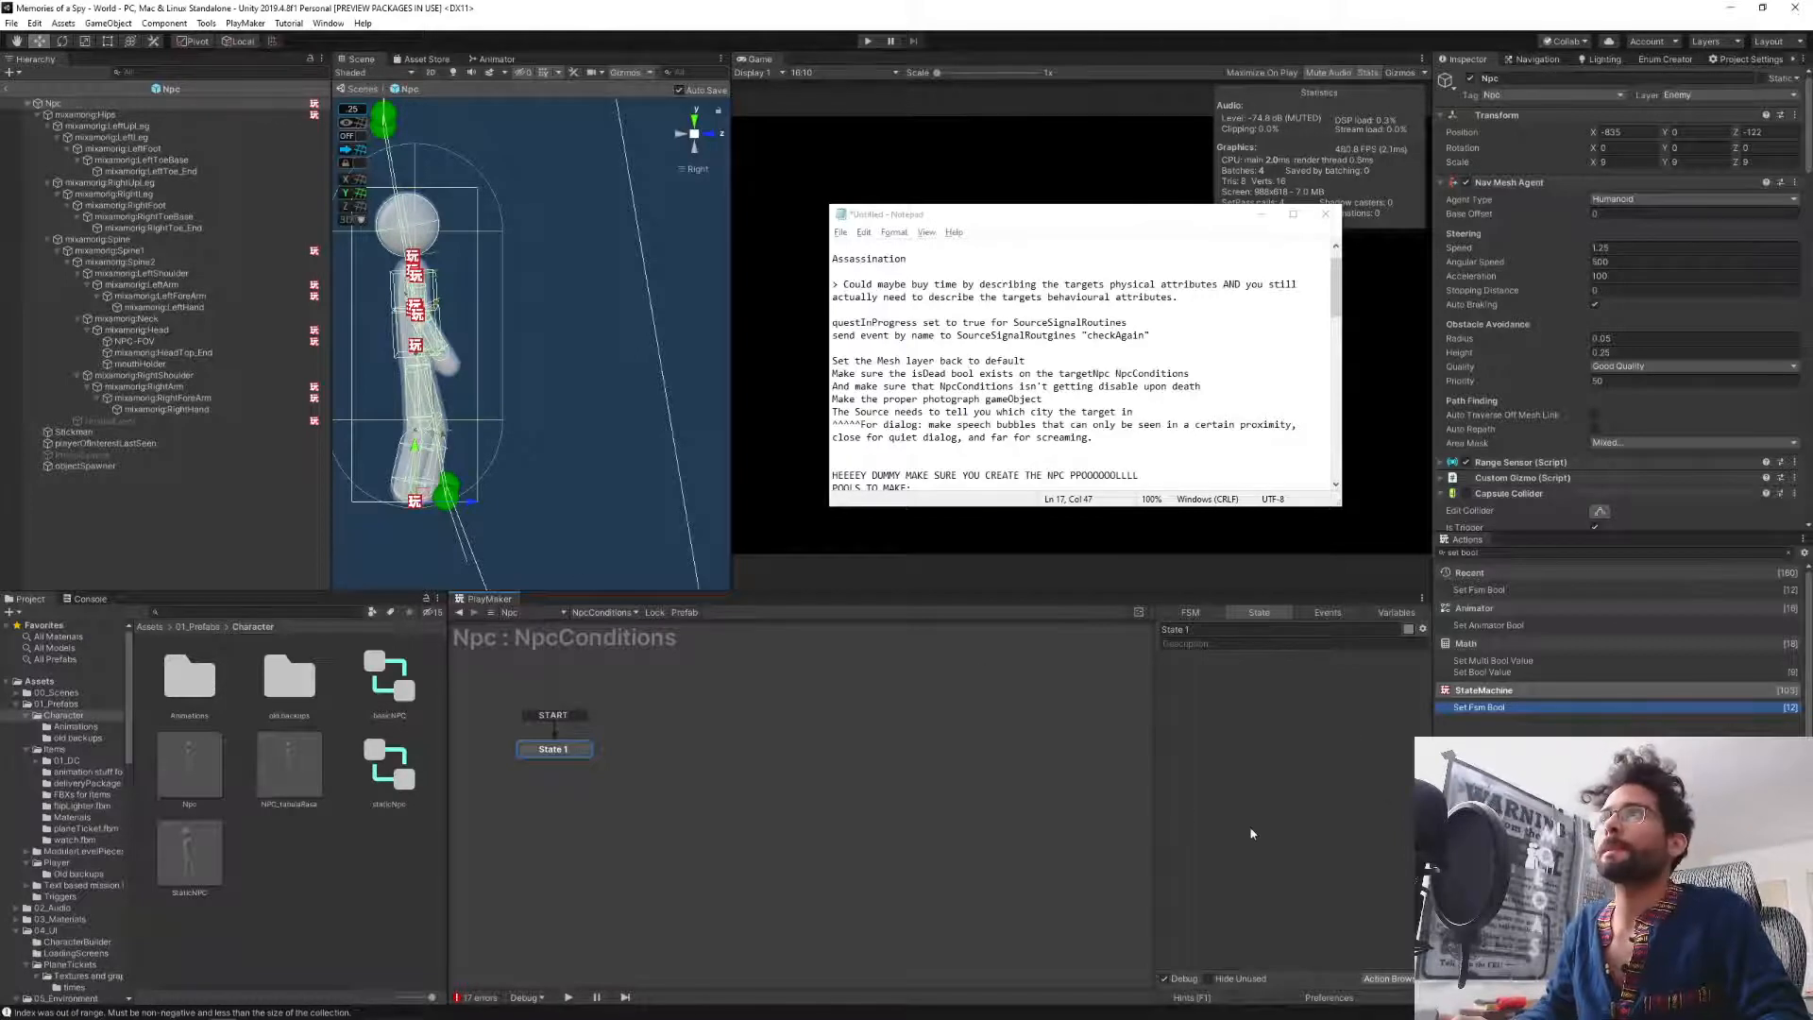
Check the Wait for death state in the DCQuests FSM against the note about NpcConditions not getting disabled upon death.
click(614, 614)
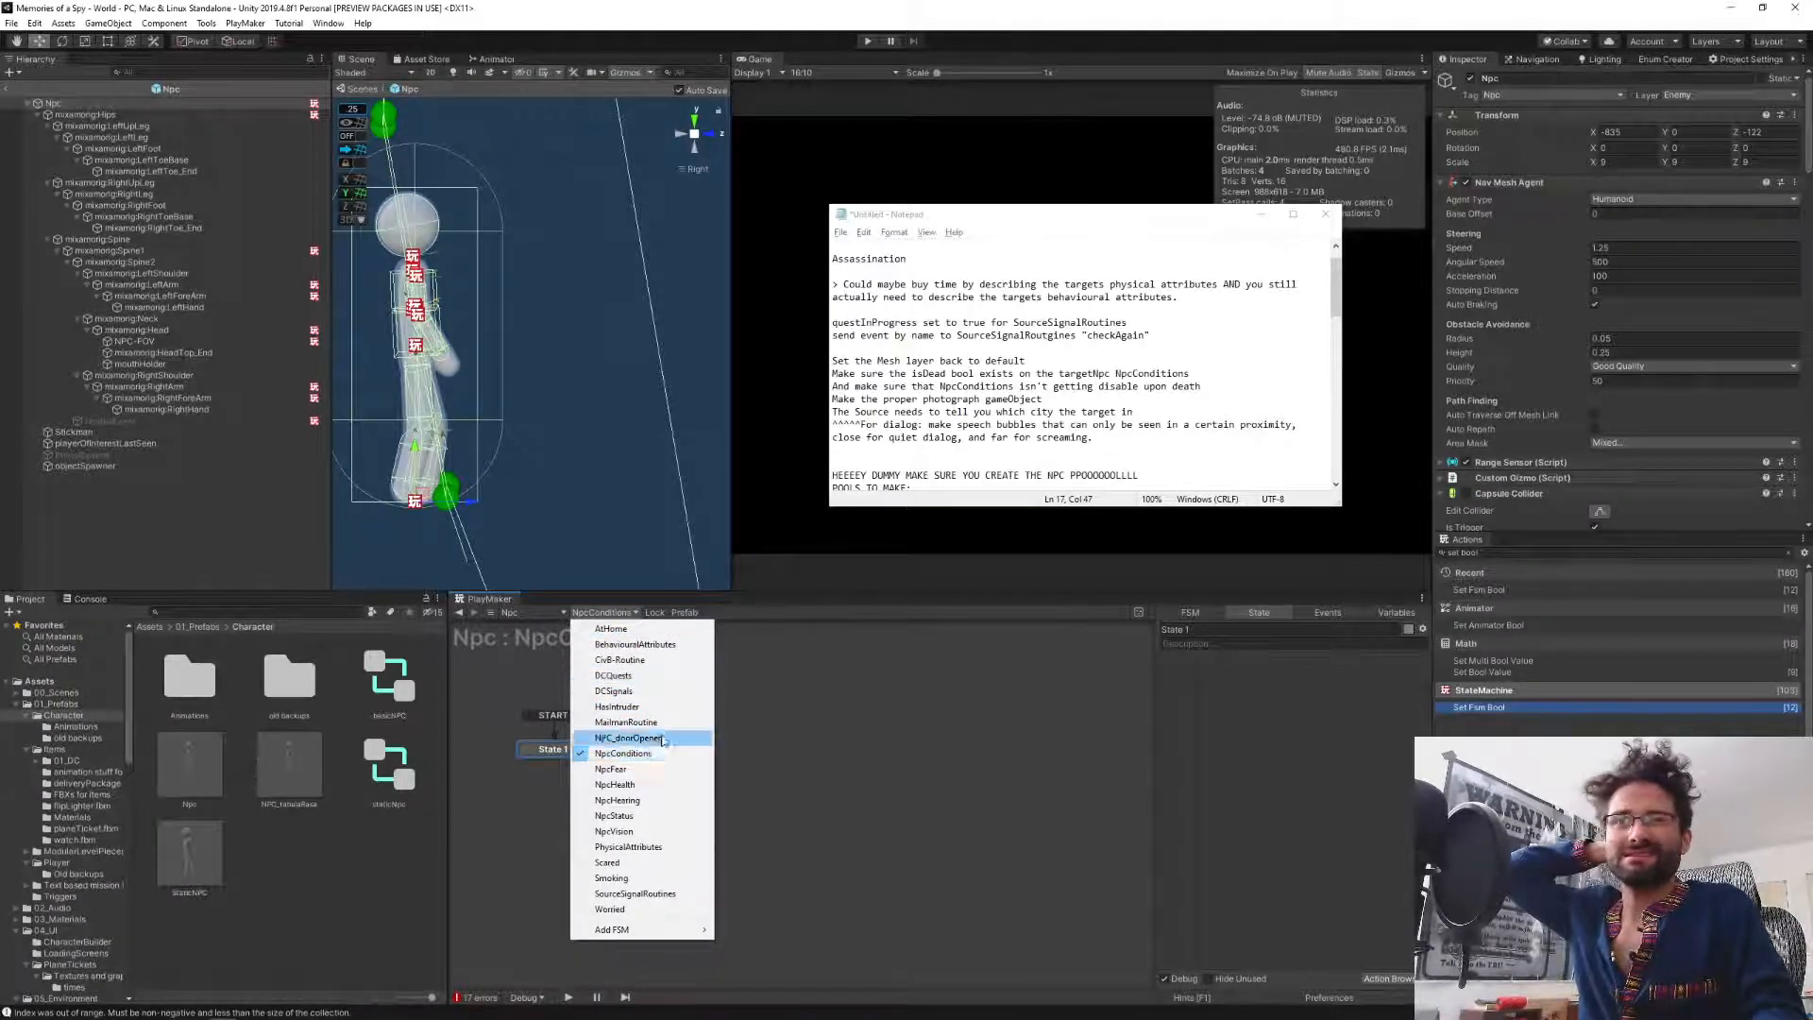
click(651, 676)
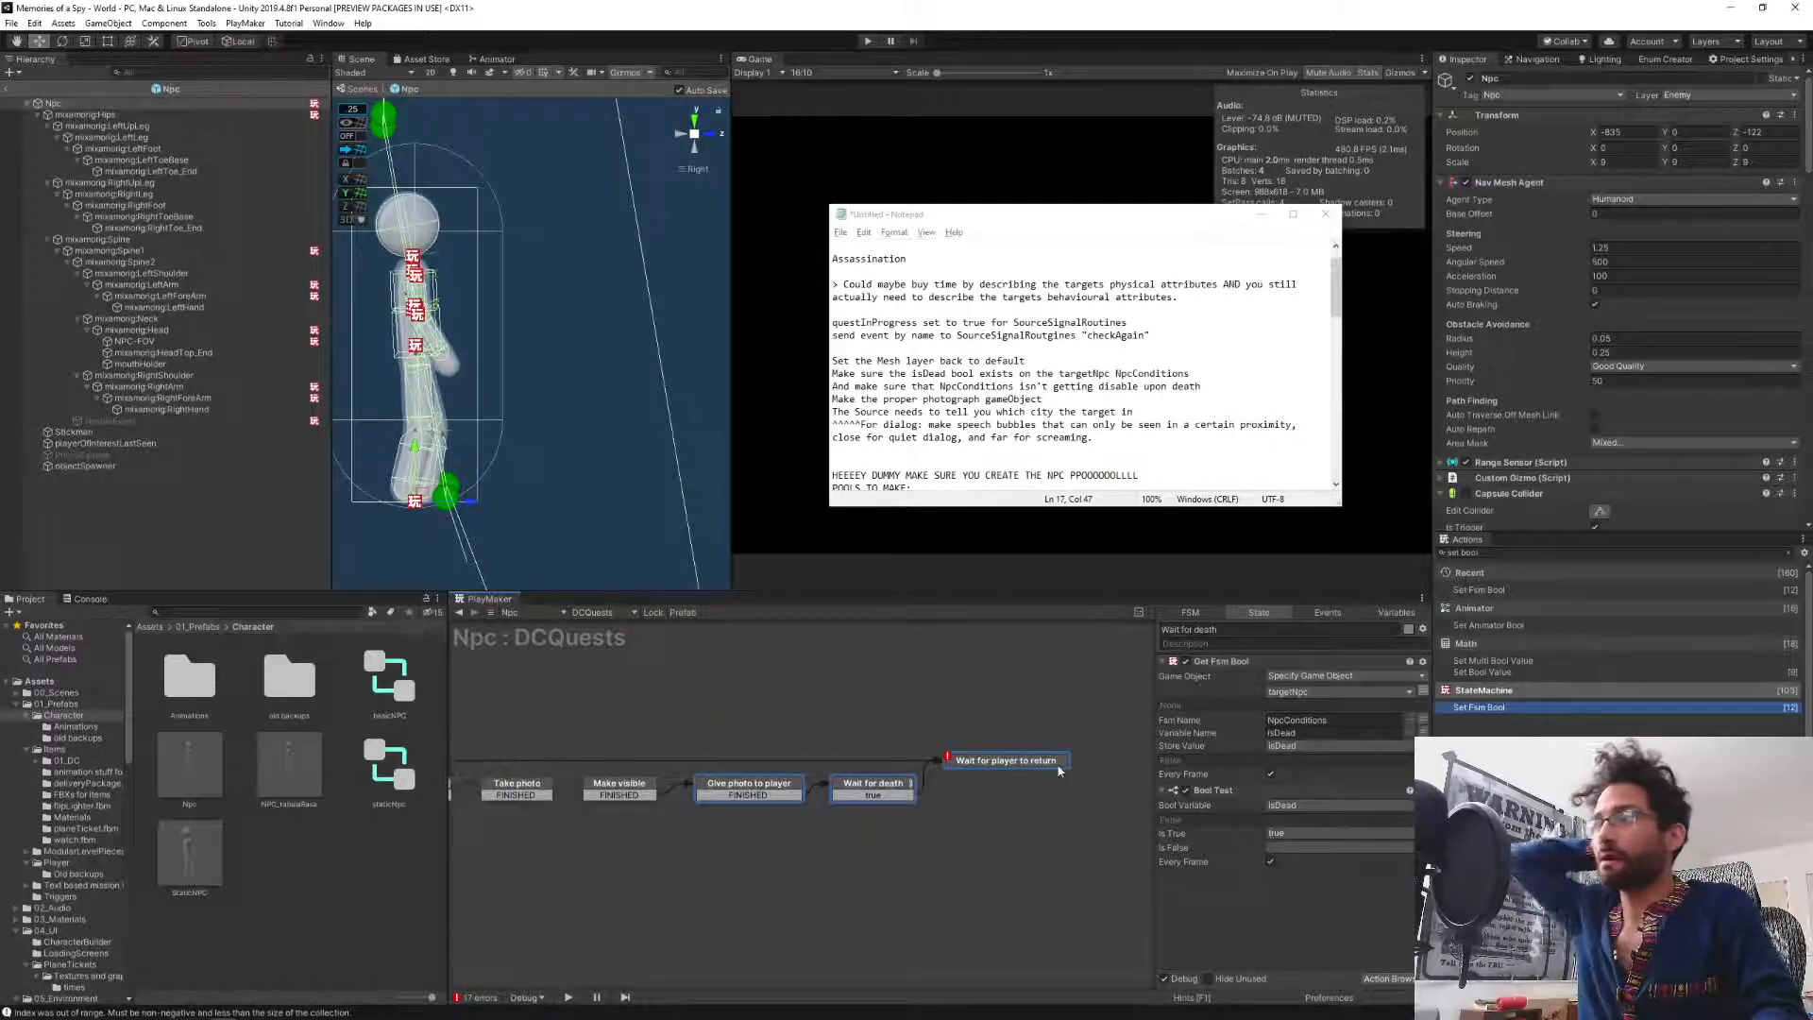
click(952, 804)
click(874, 786)
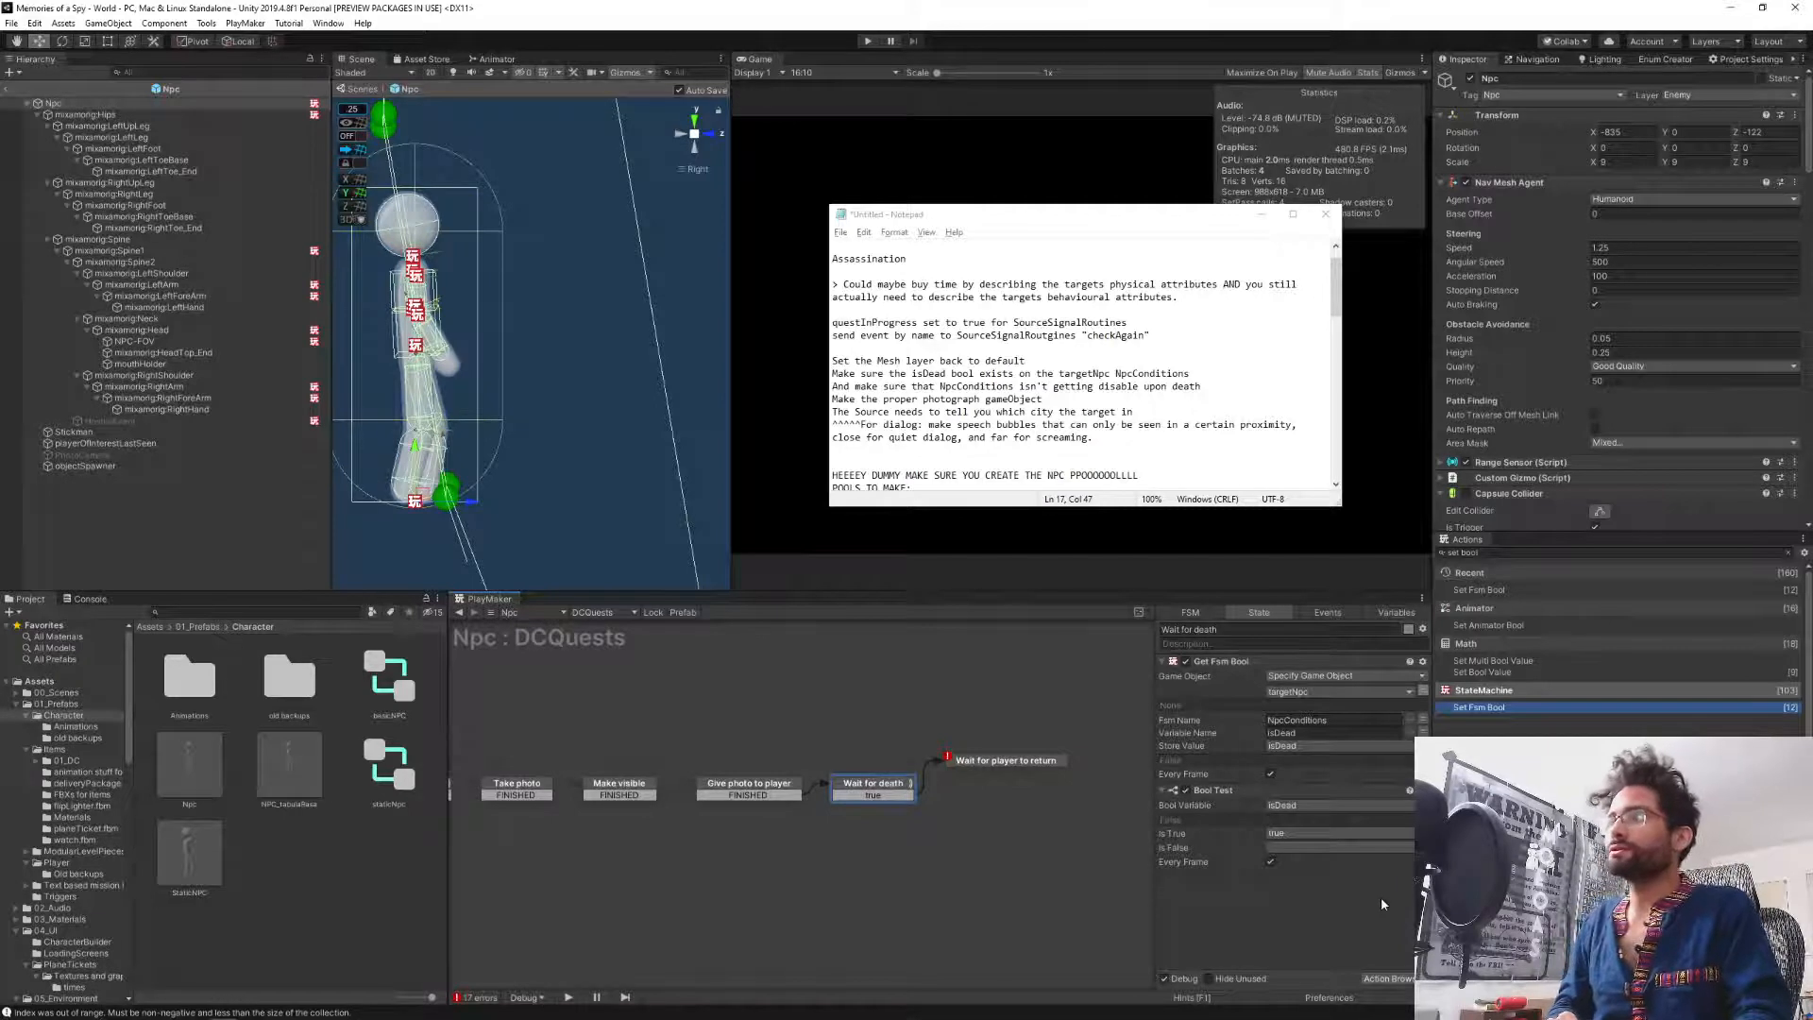
click(977, 765)
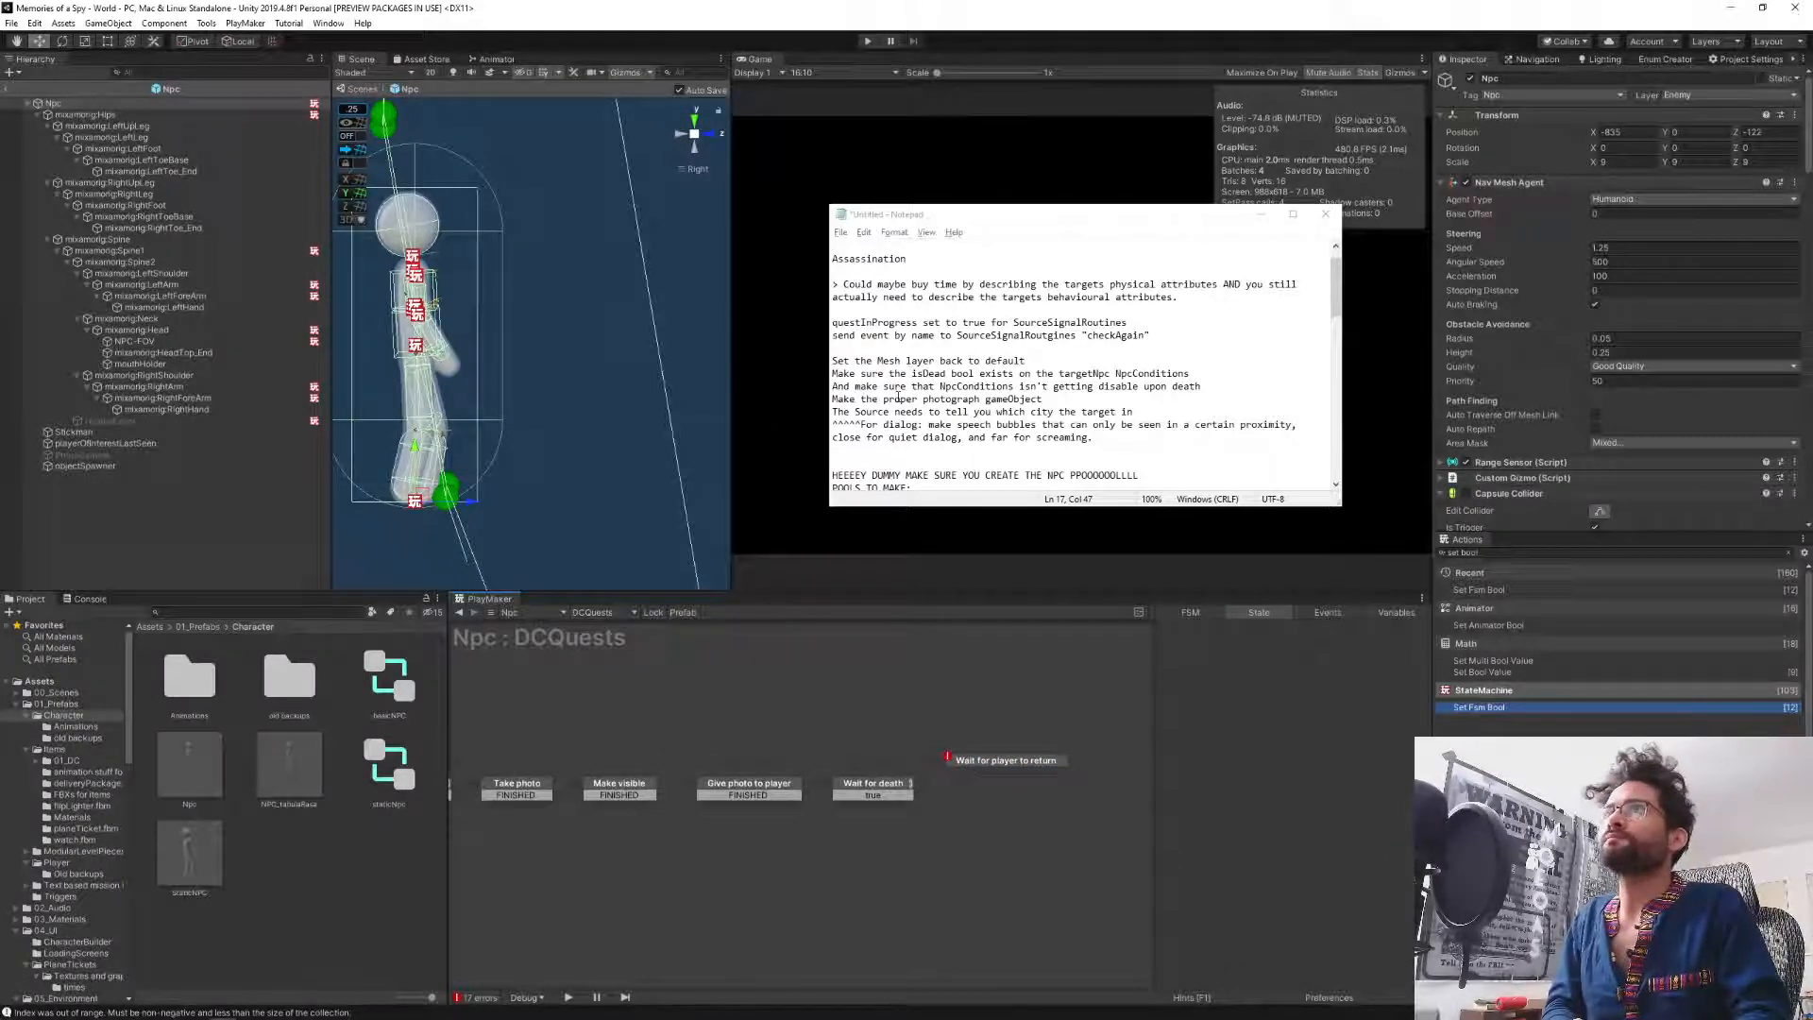
drag(929, 400, 1157, 376)
click(1149, 386)
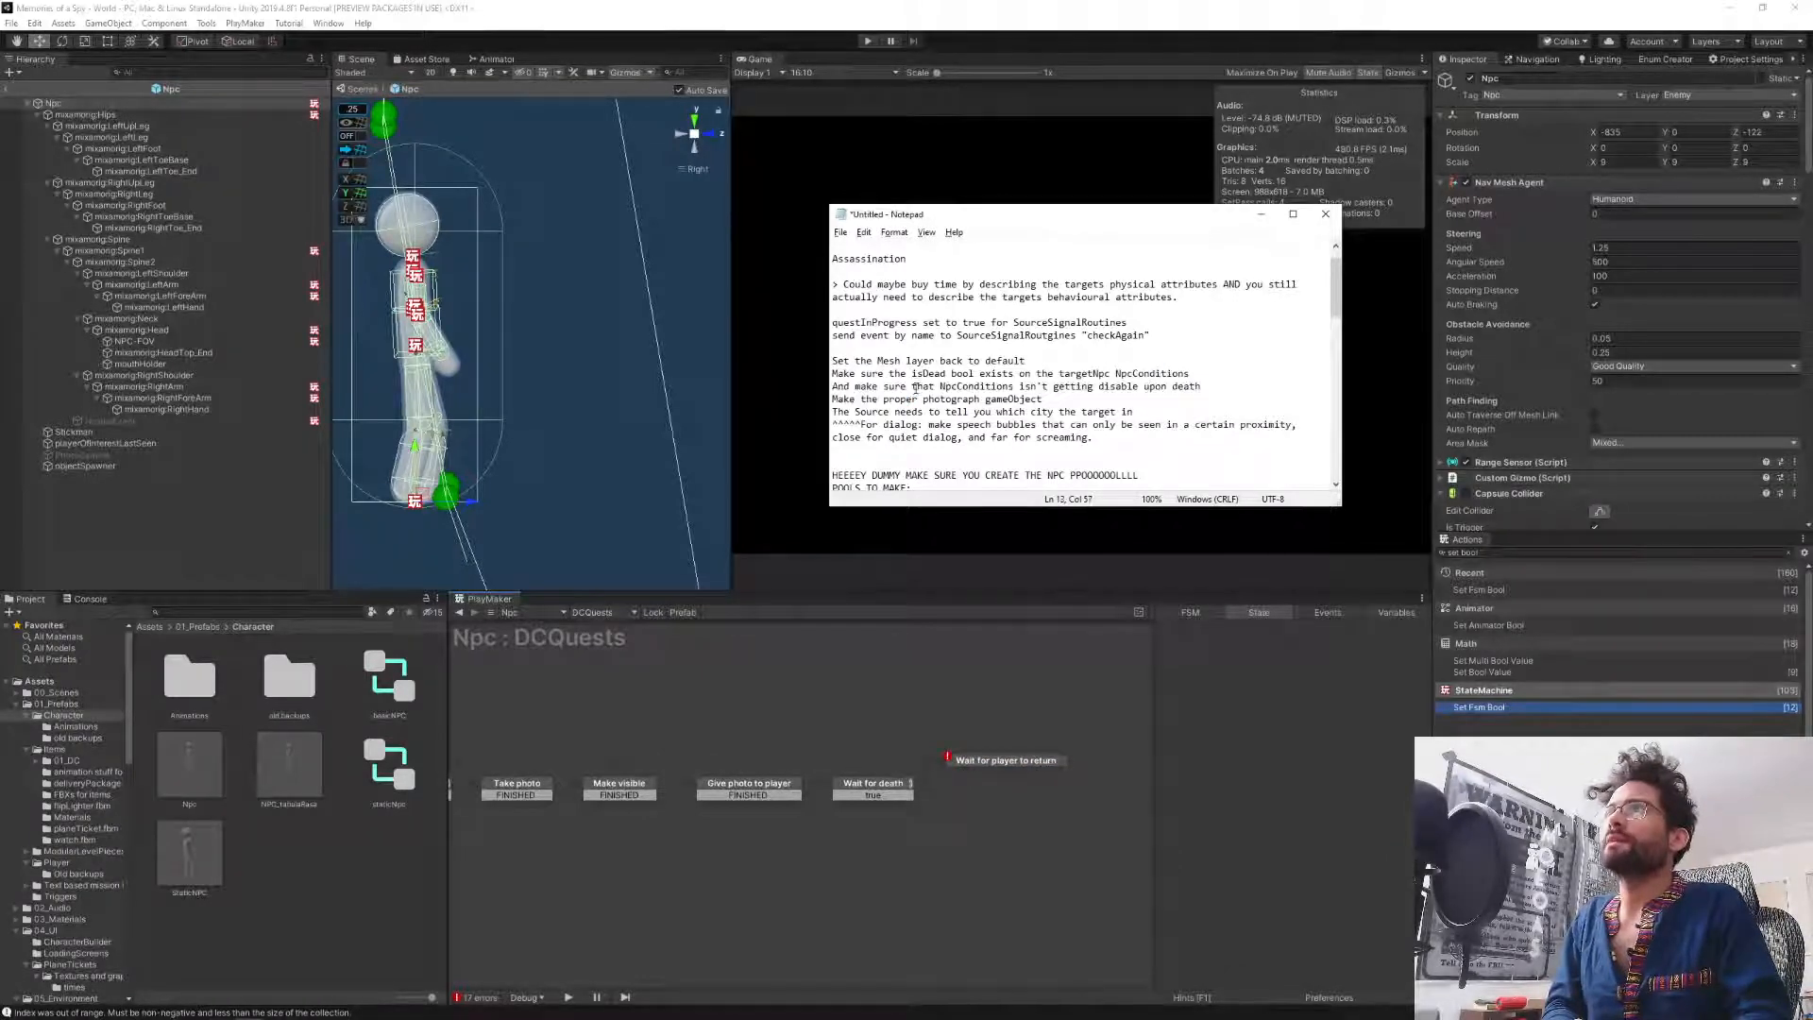
drag(915, 388, 1181, 388)
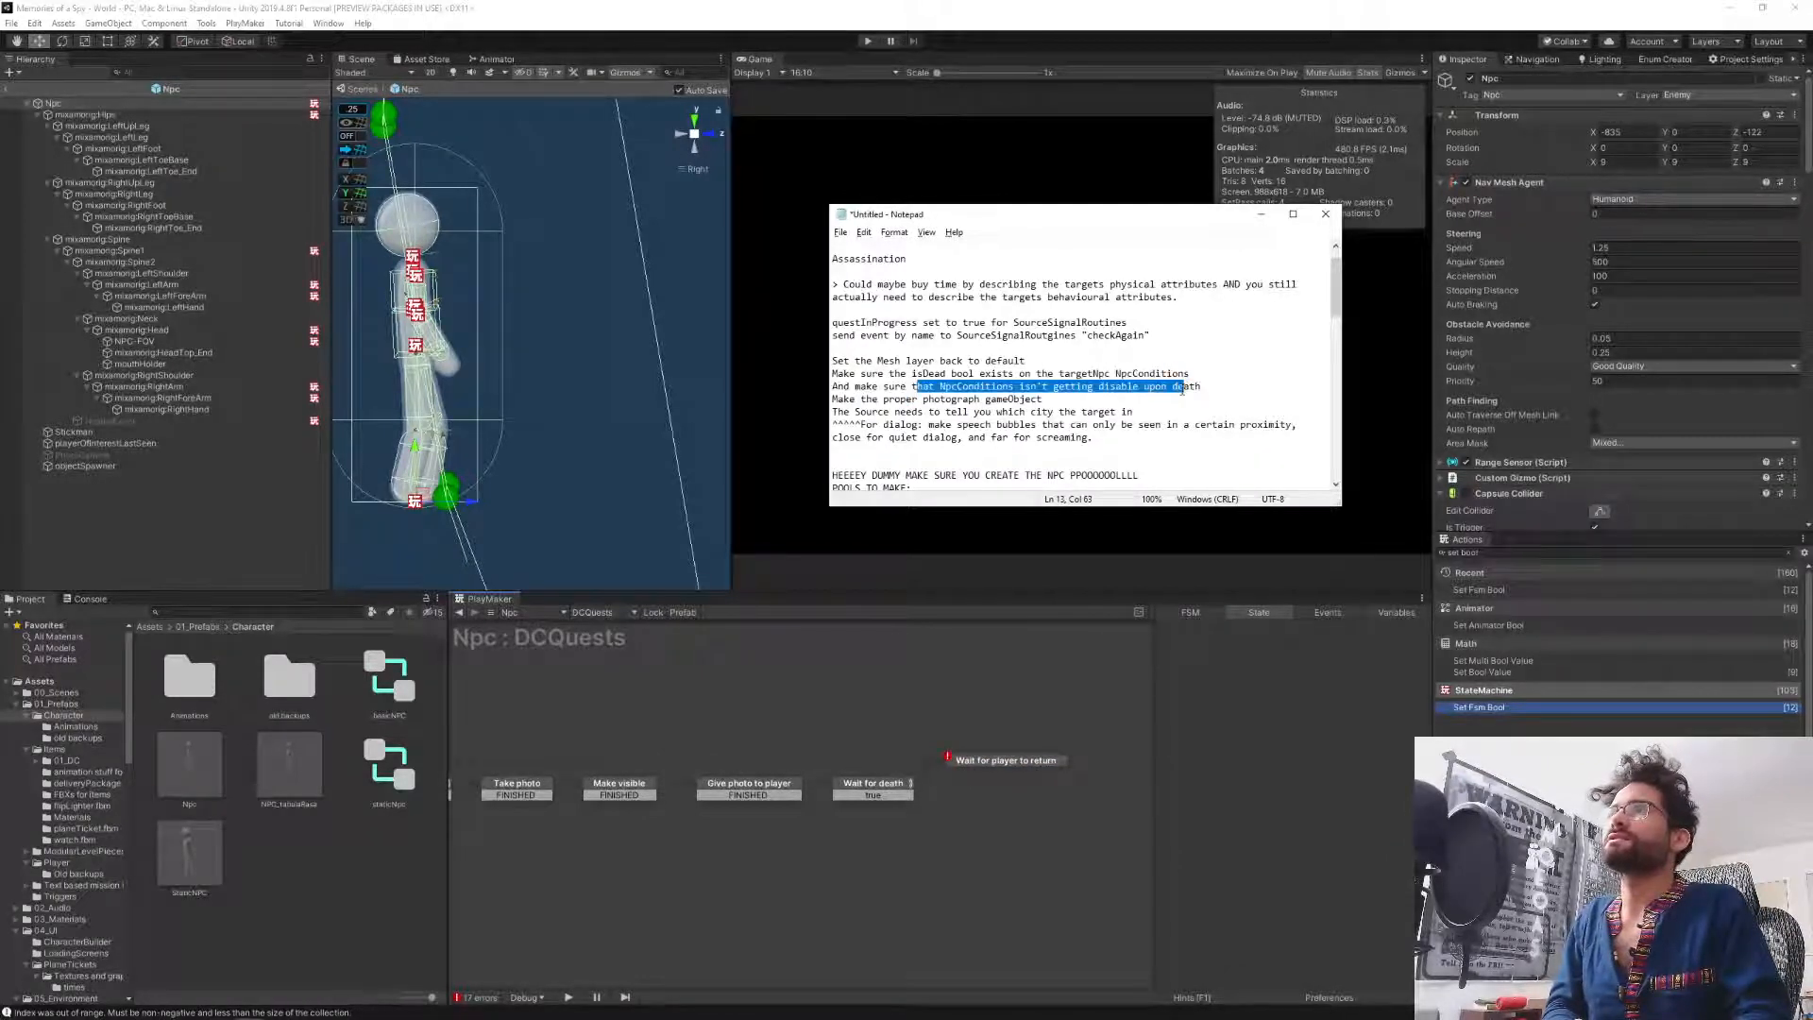
In the NpcHealth FSM's Dead state, set the Set Fsm Bool action's variable name to isDead and its value to true.
click(609, 614)
click(604, 612)
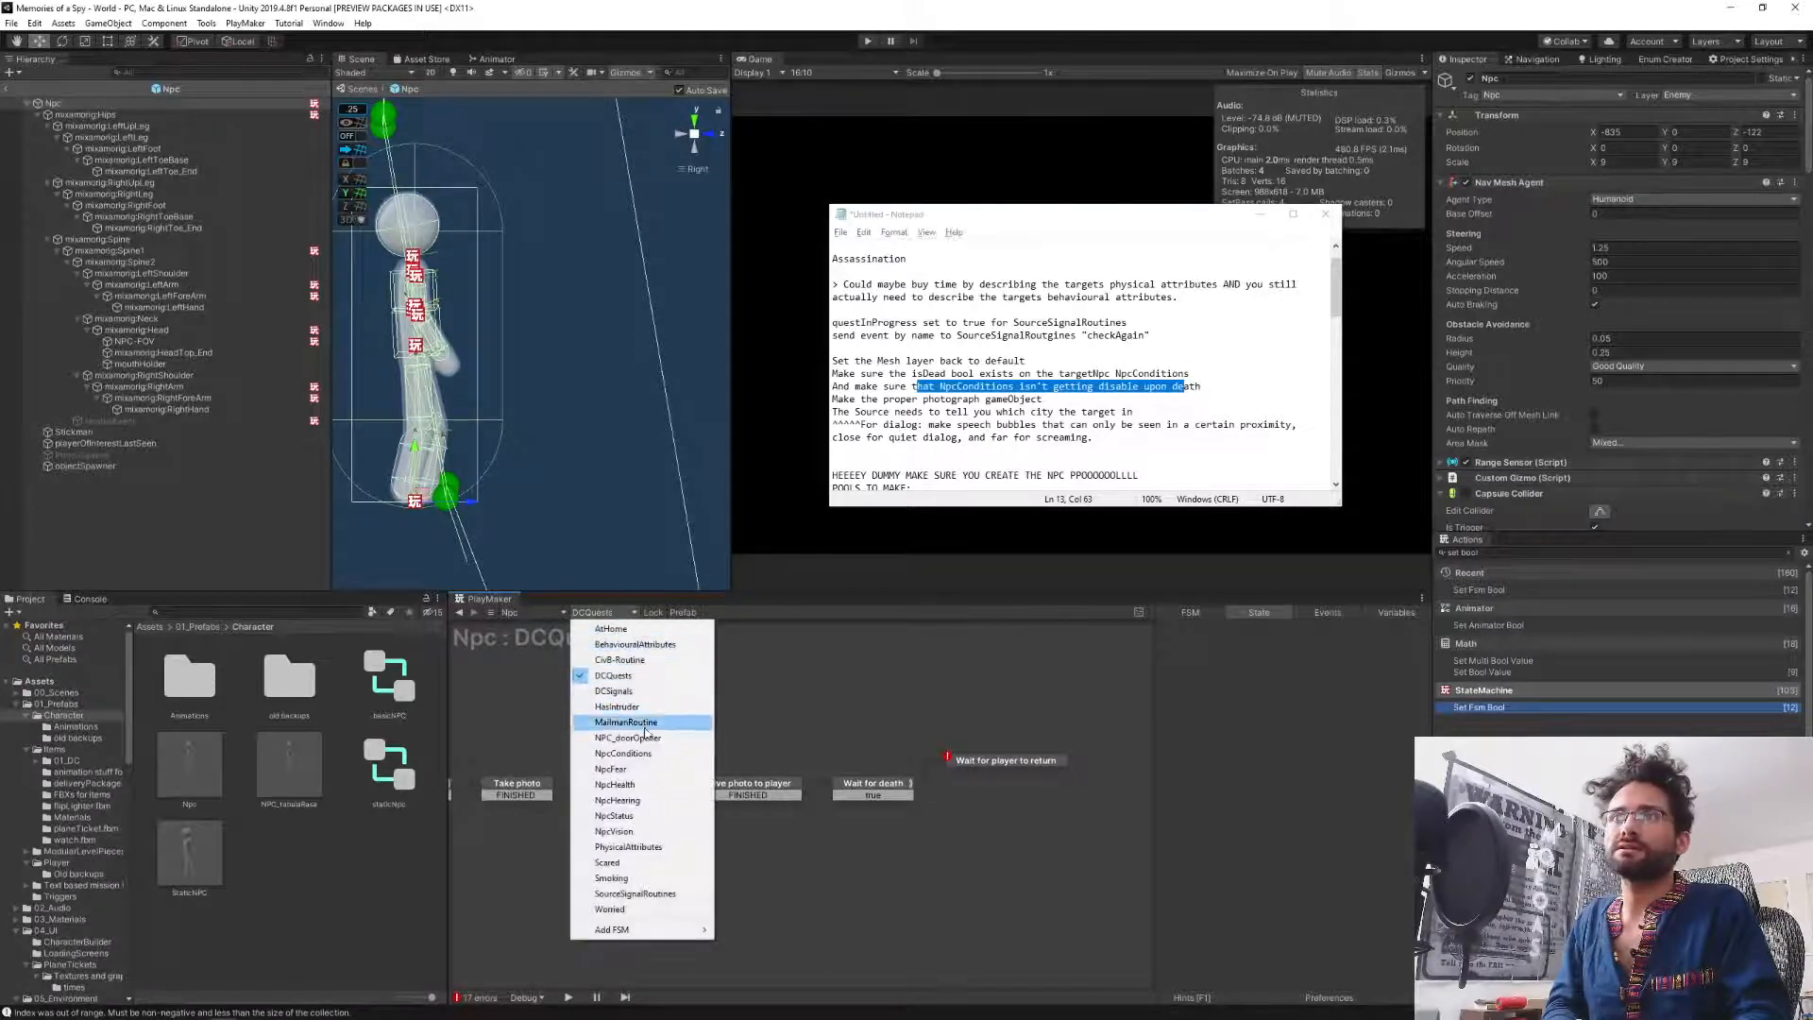
click(619, 784)
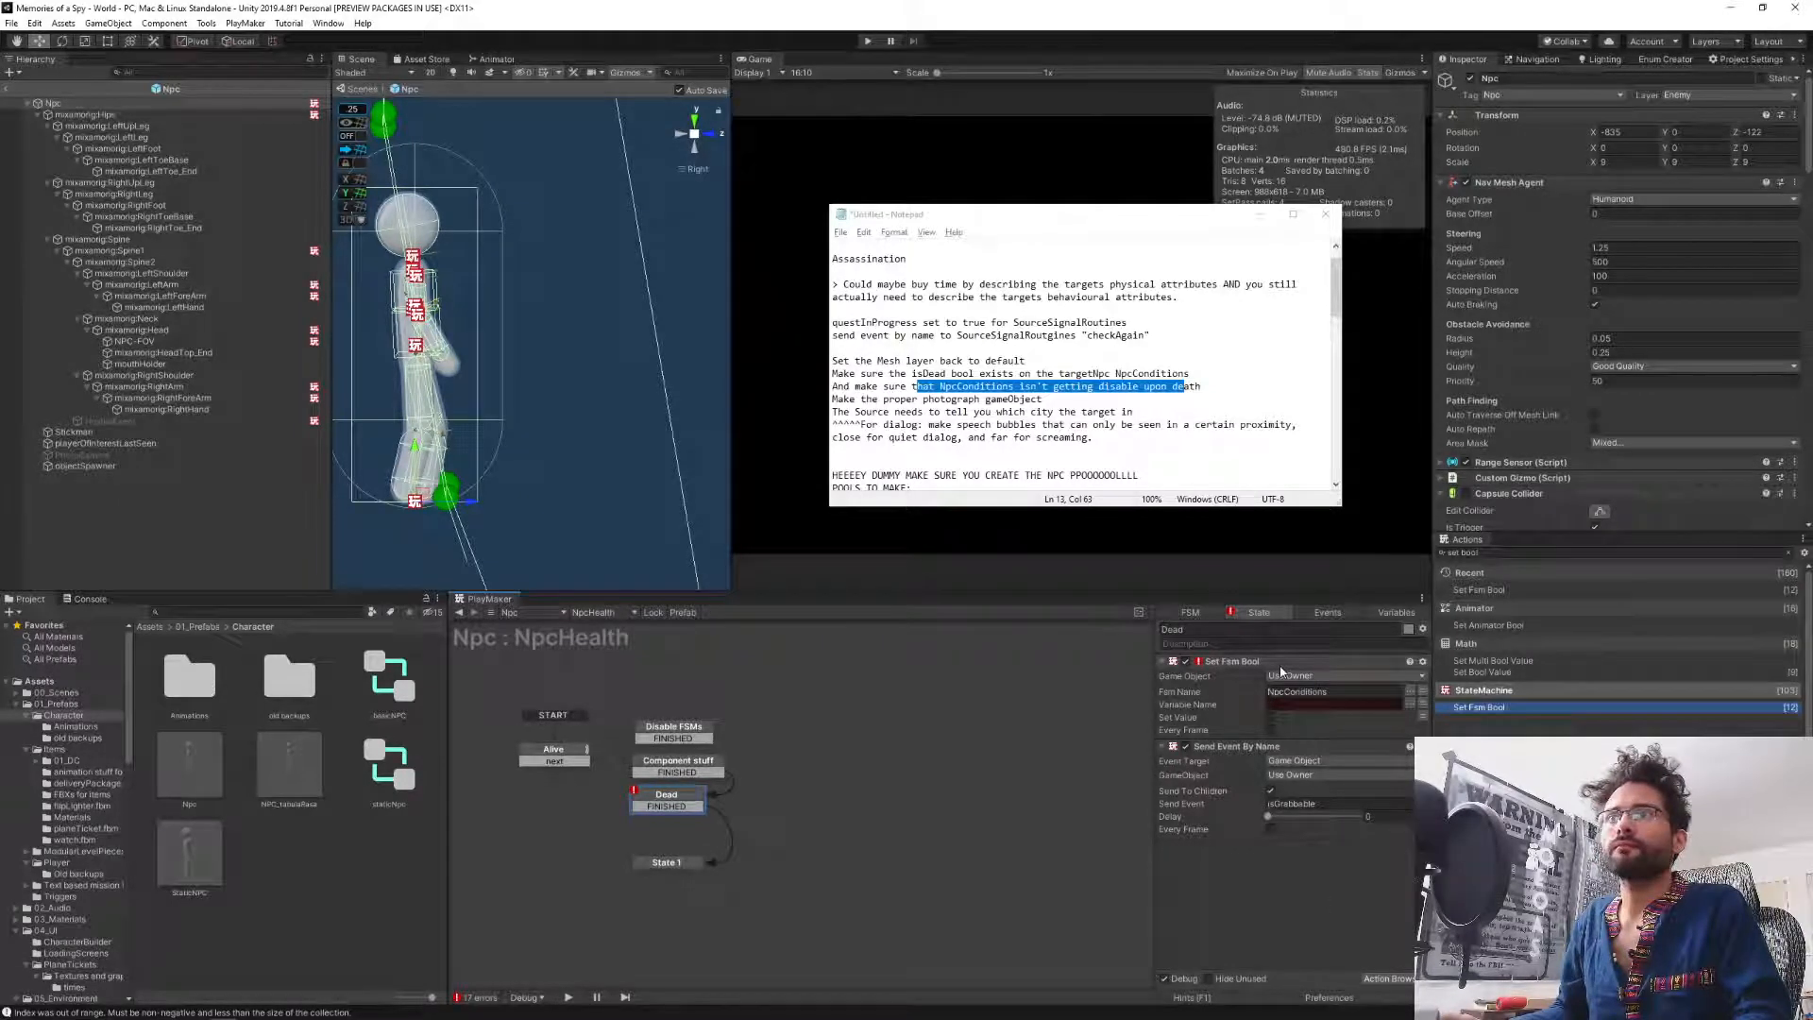
click(1299, 705)
text(is)
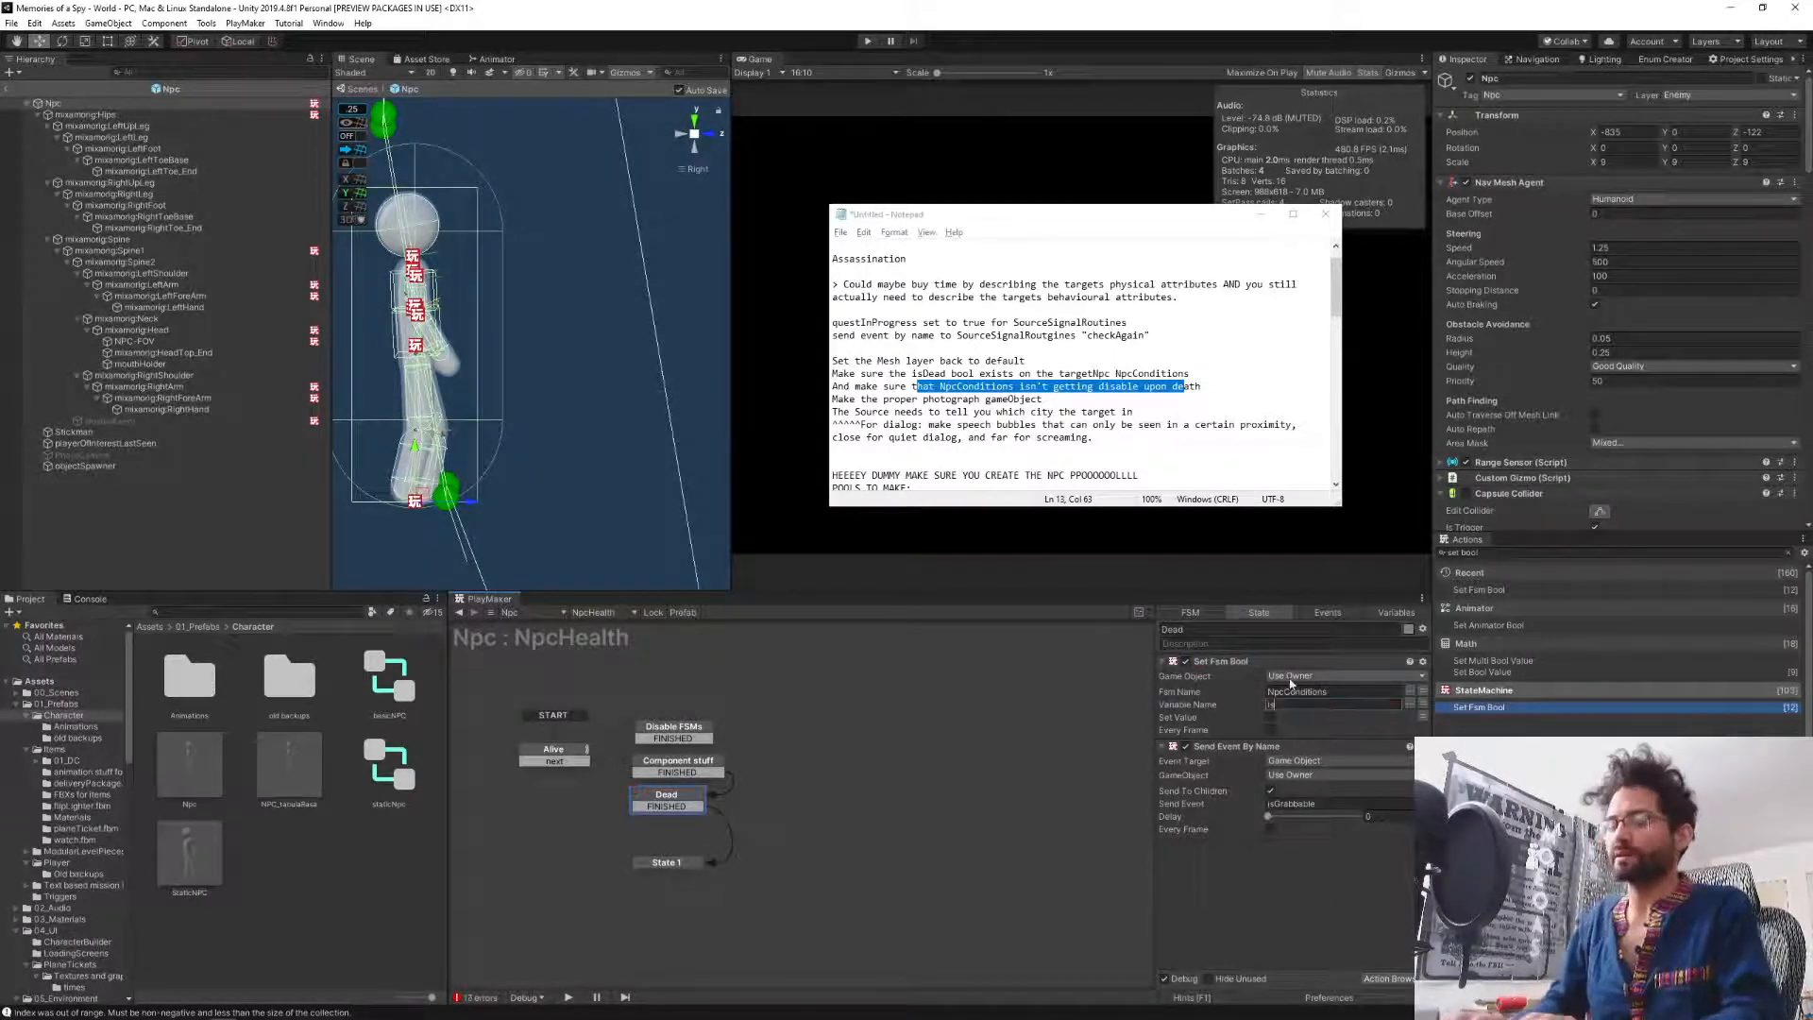
text(Dead)
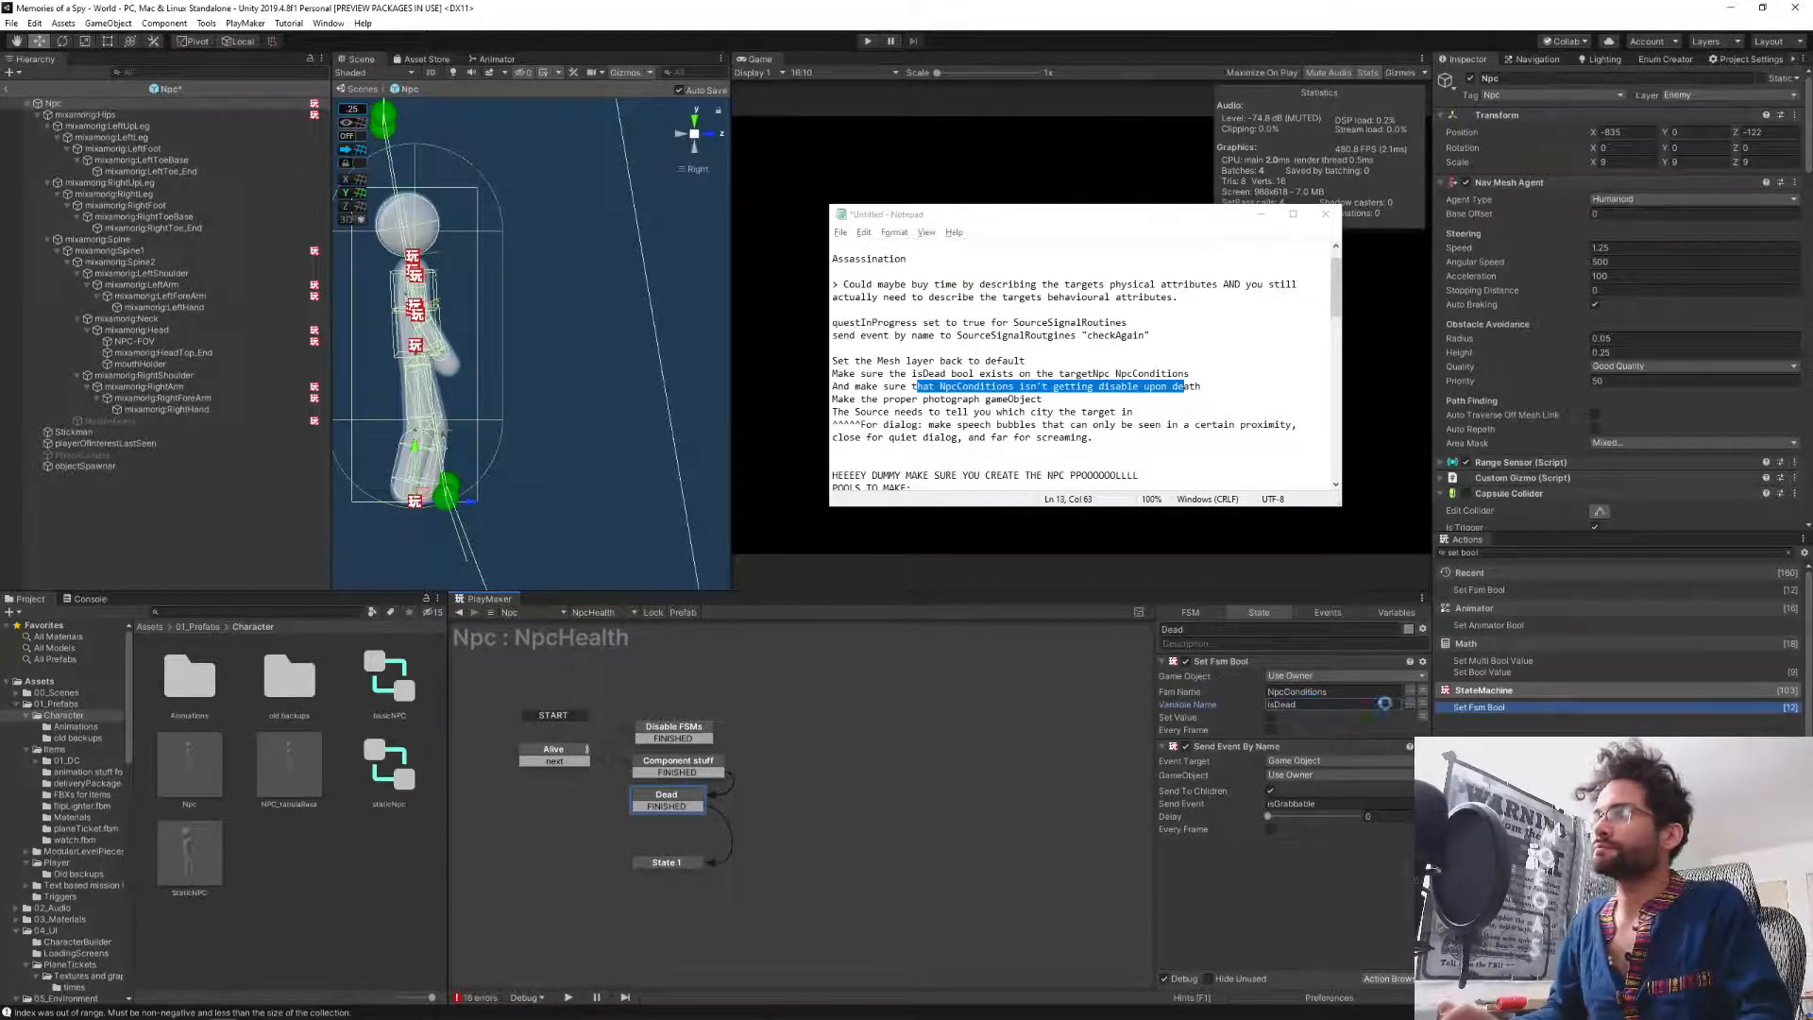
click(1410, 705)
click(1444, 764)
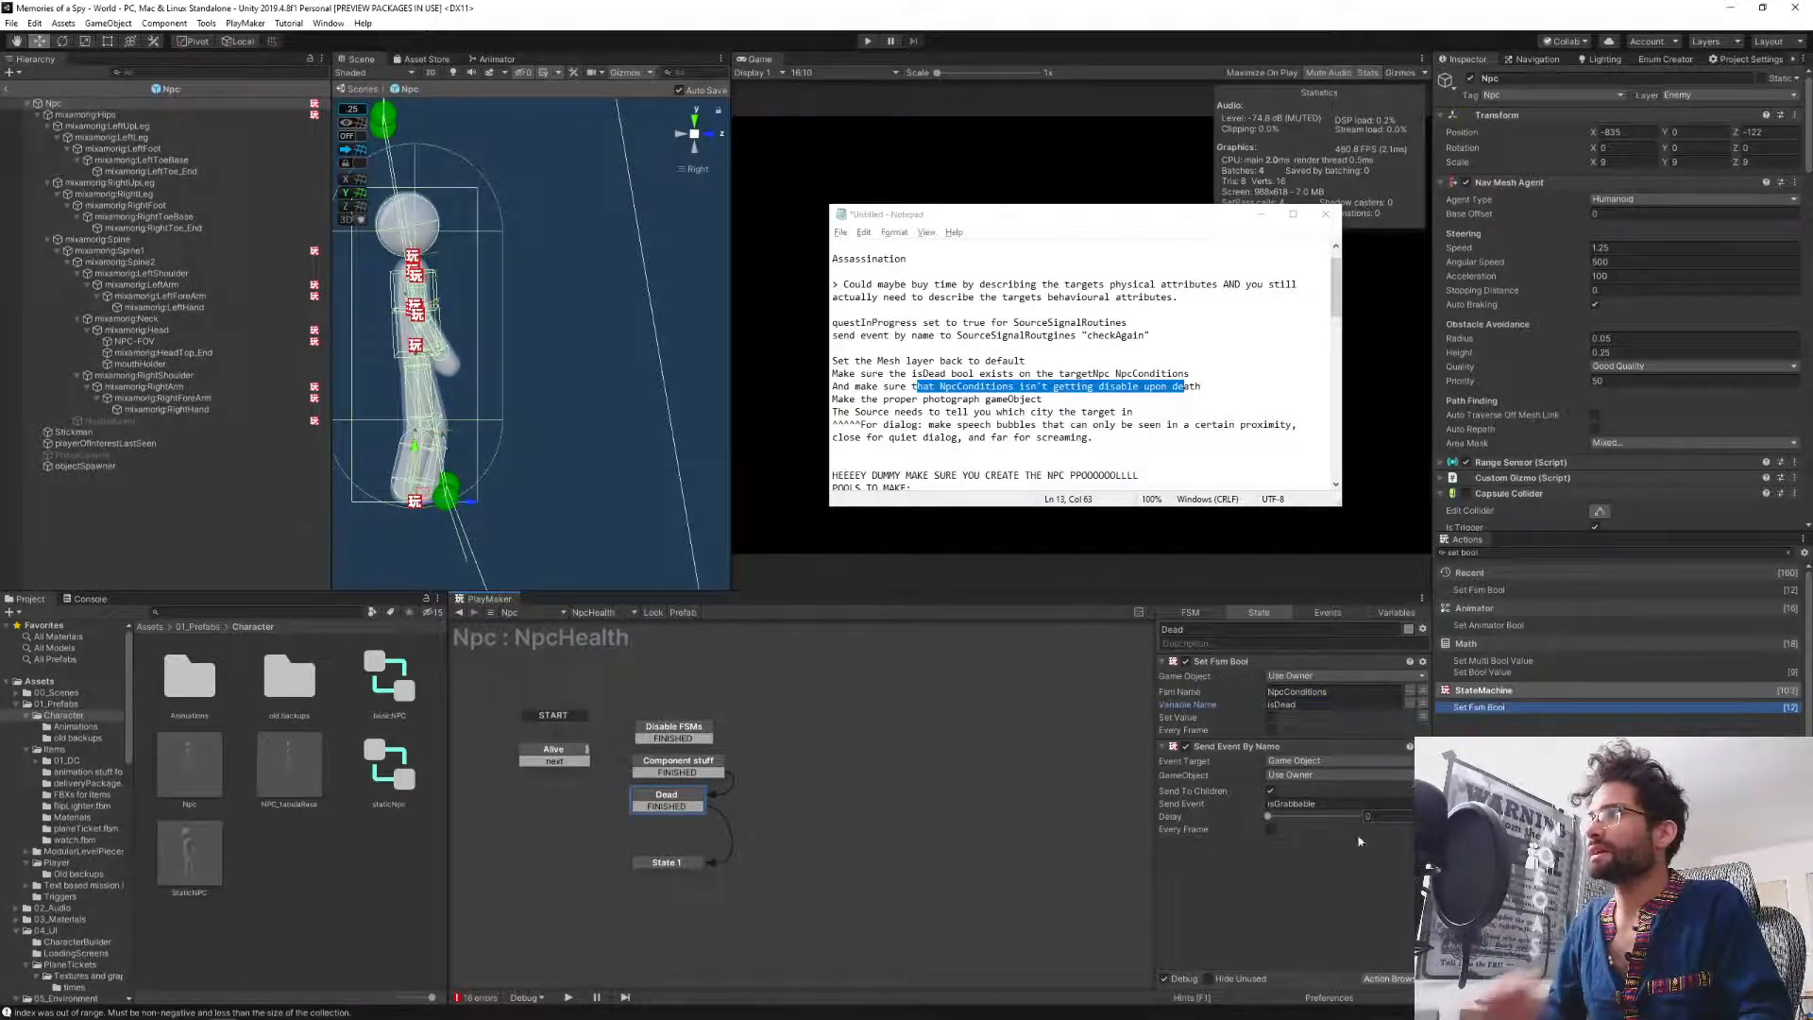
click(1270, 717)
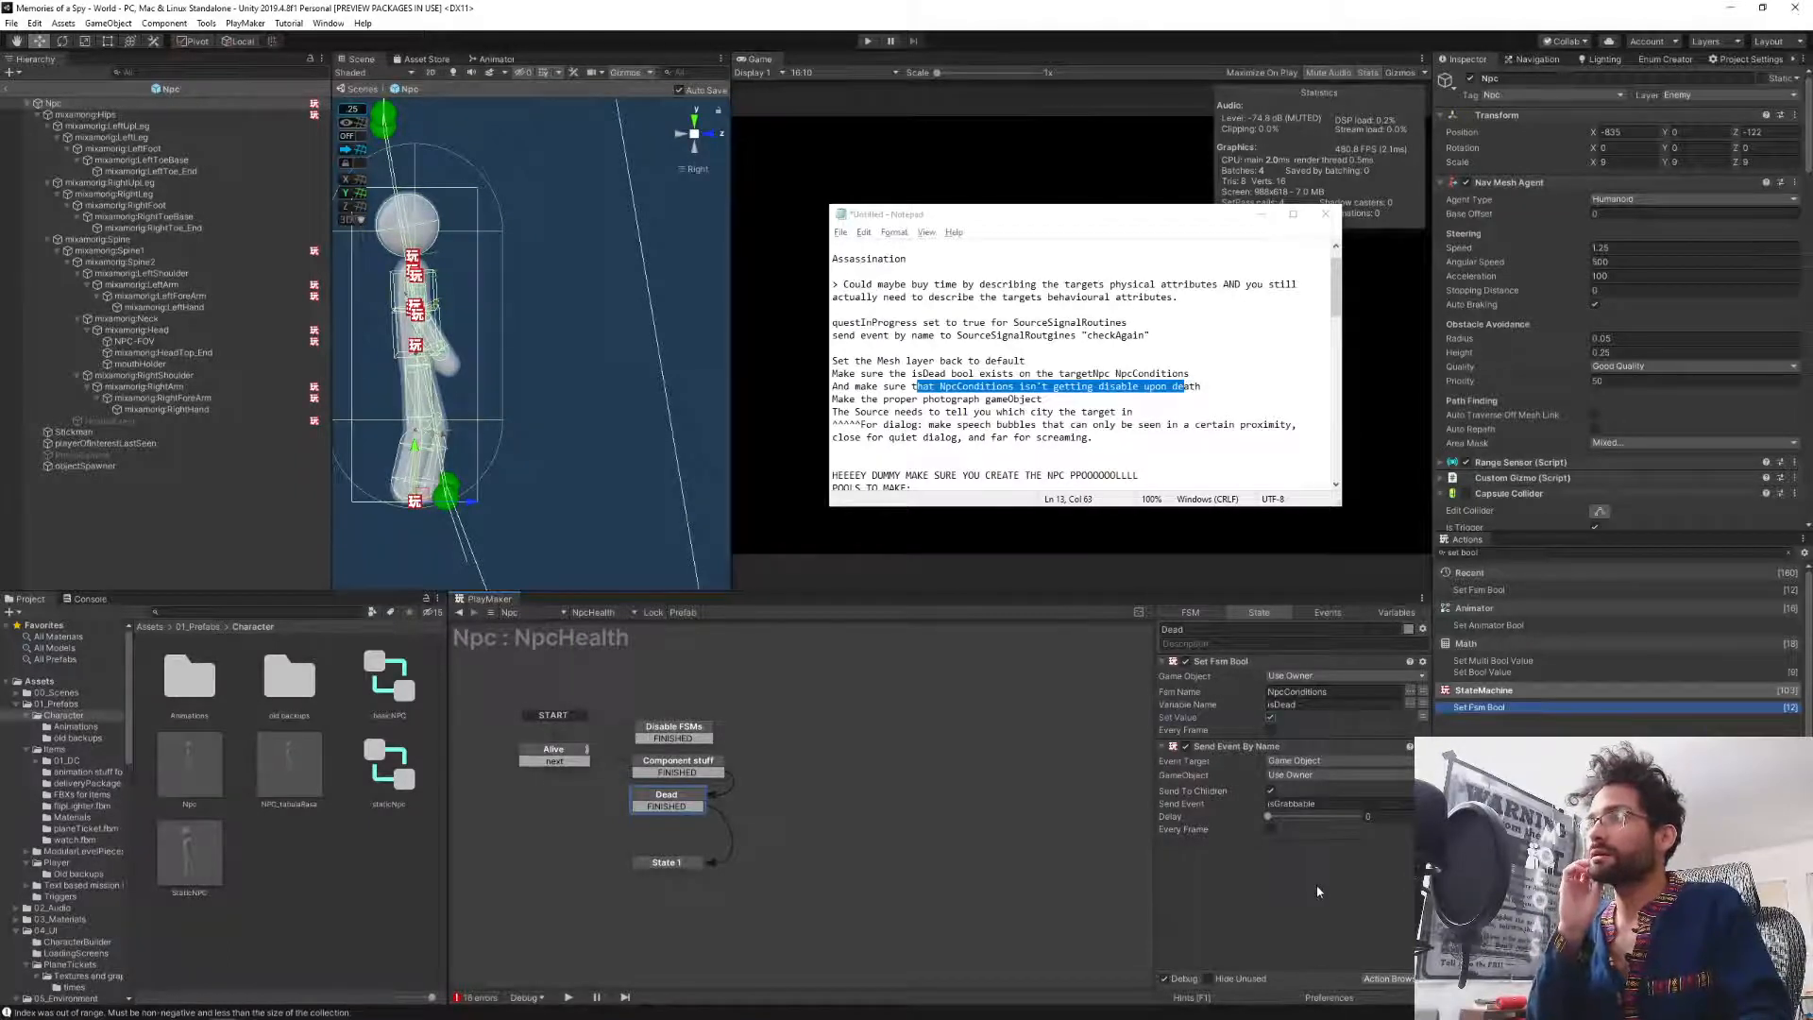
Review the FSMs turned off by the Disable FSMs state and the actions in the Dead and Alive states.
click(655, 738)
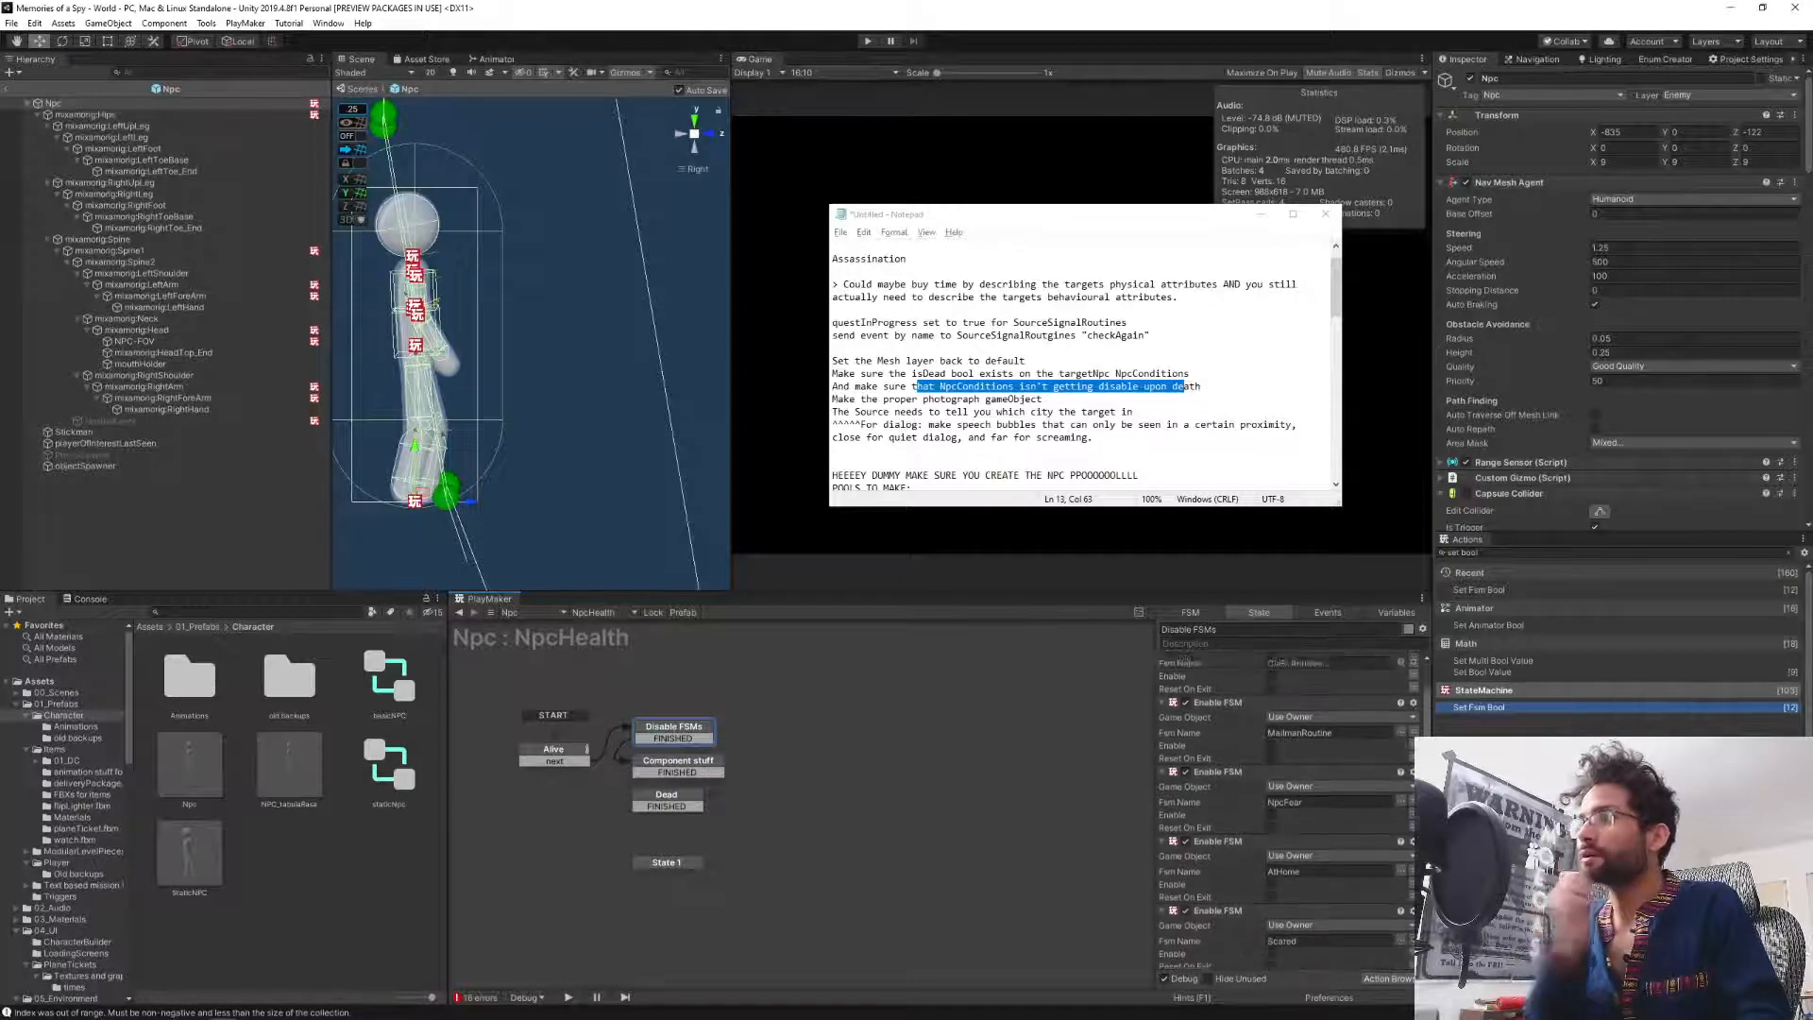
click(667, 796)
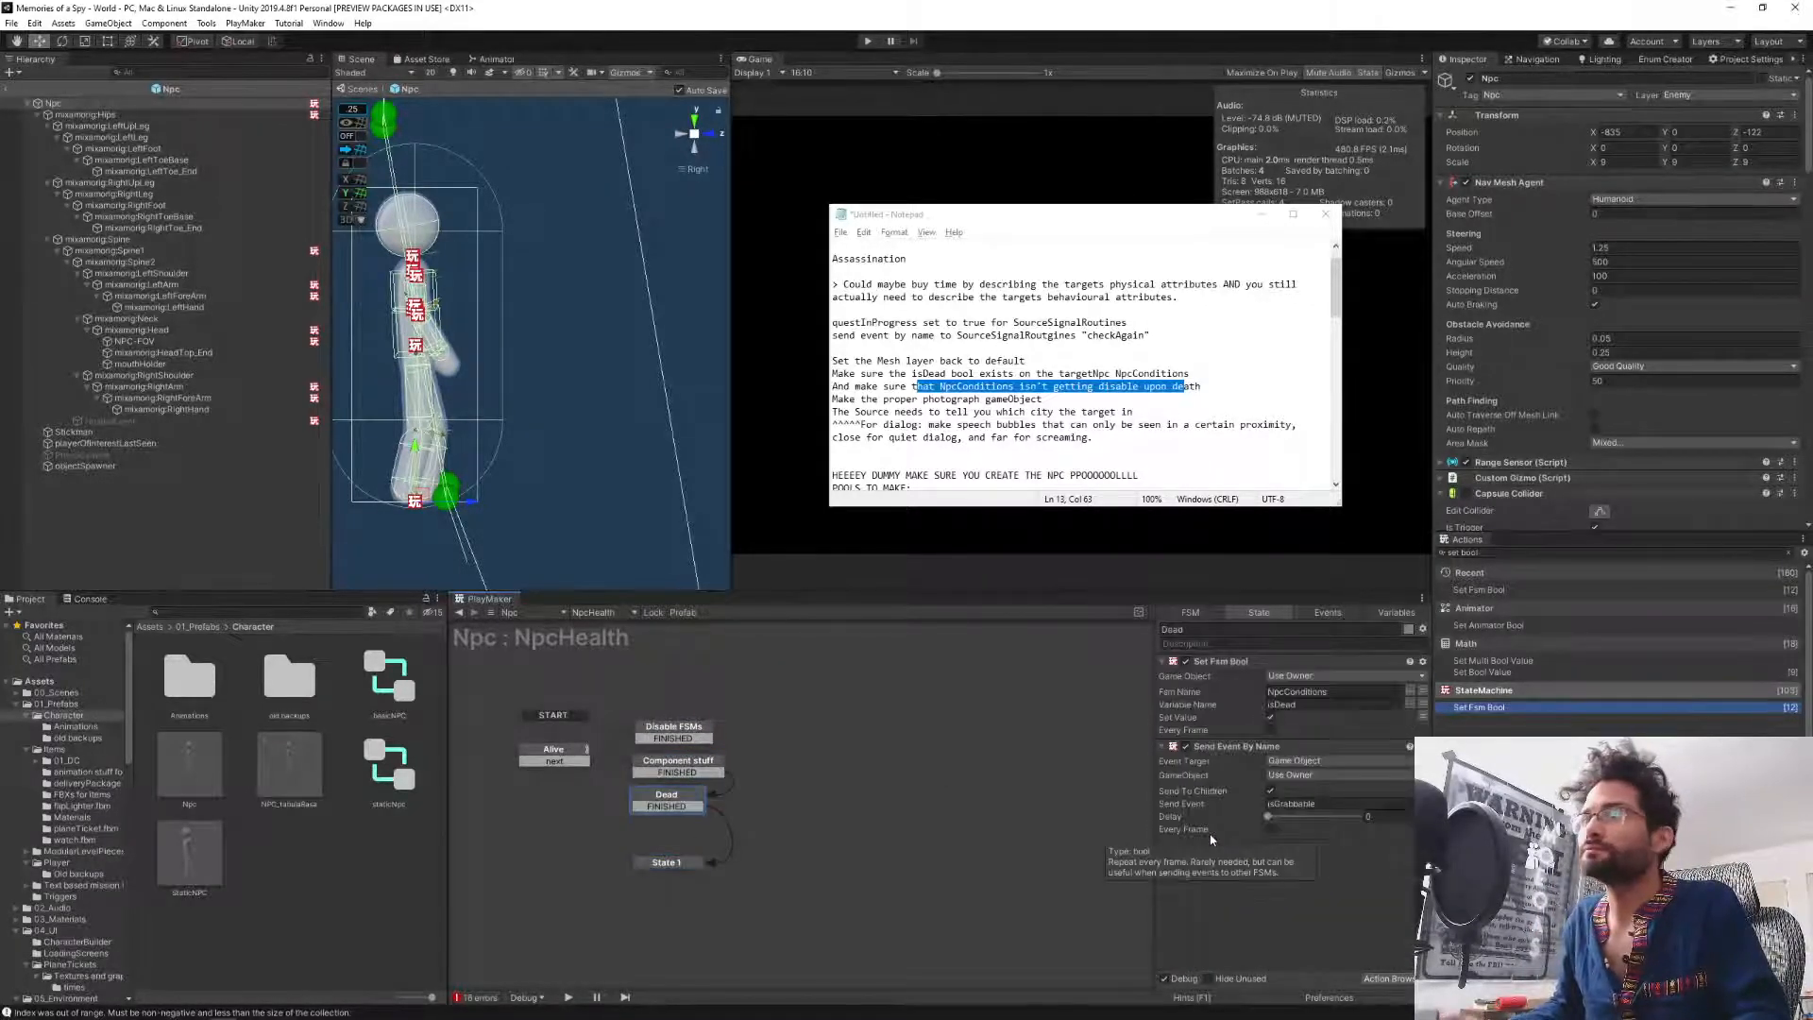
key(Down)
key(Up)
key(Left)
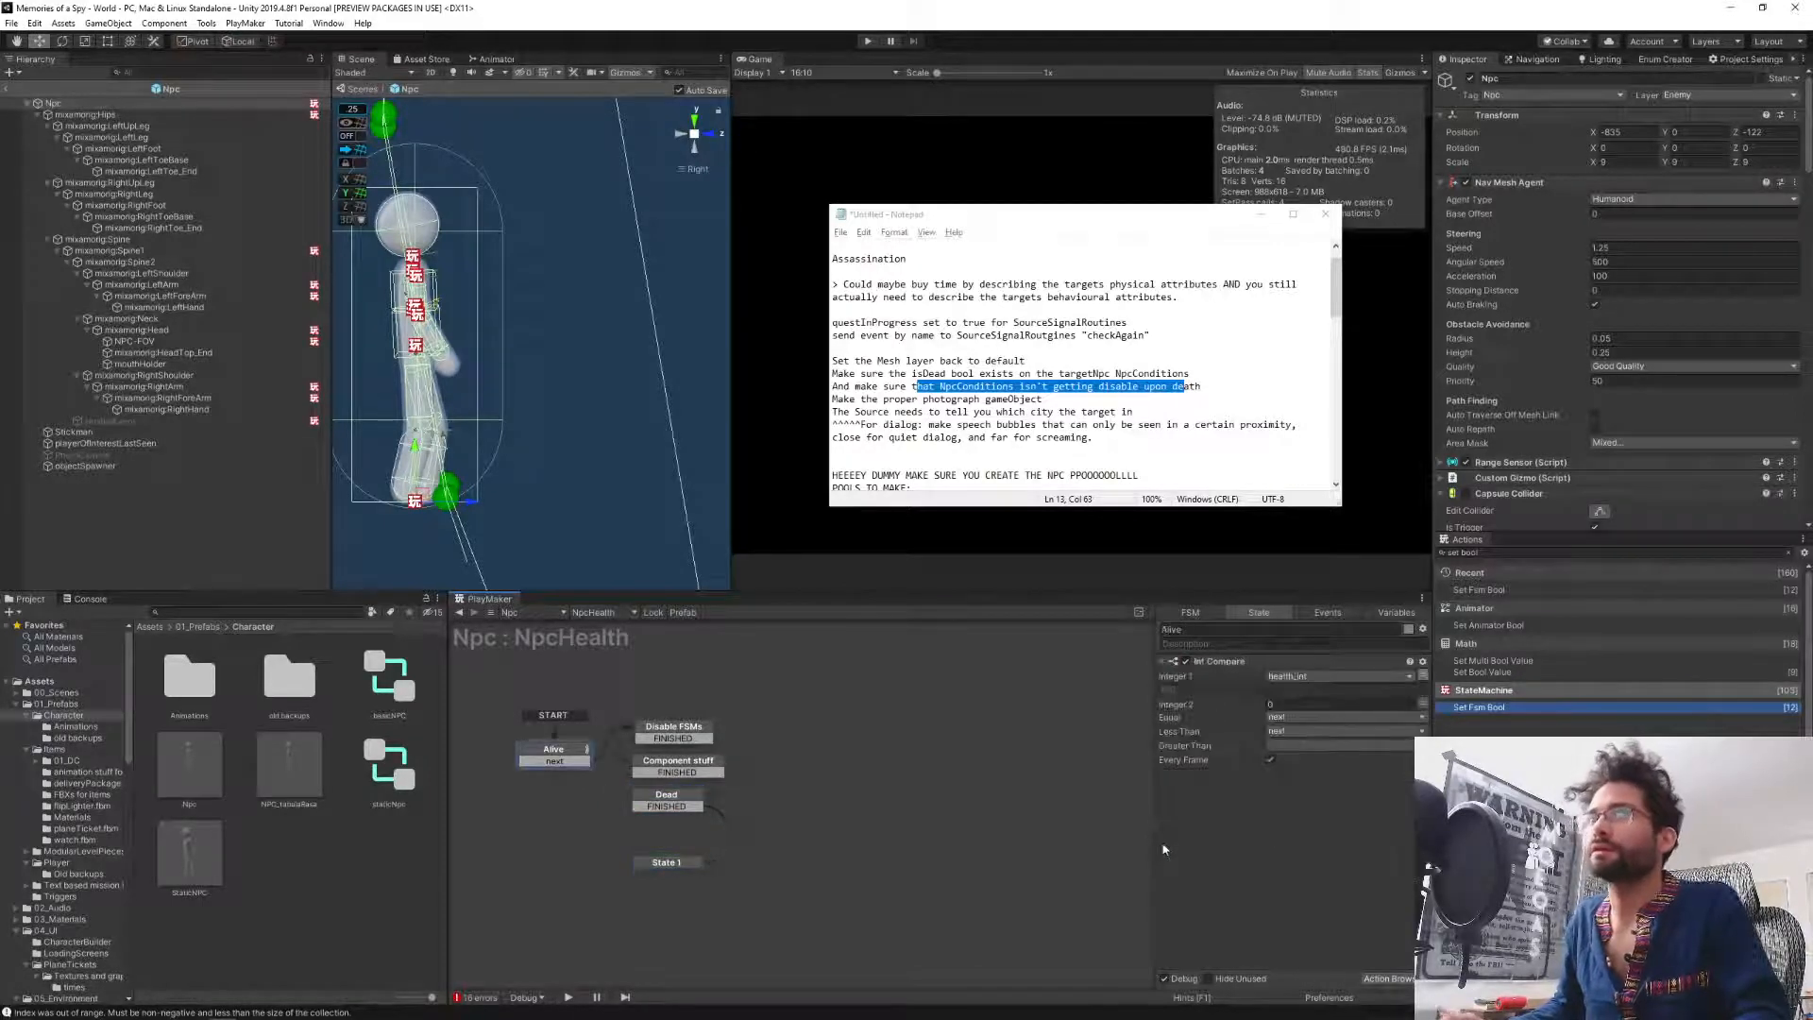
click(950, 797)
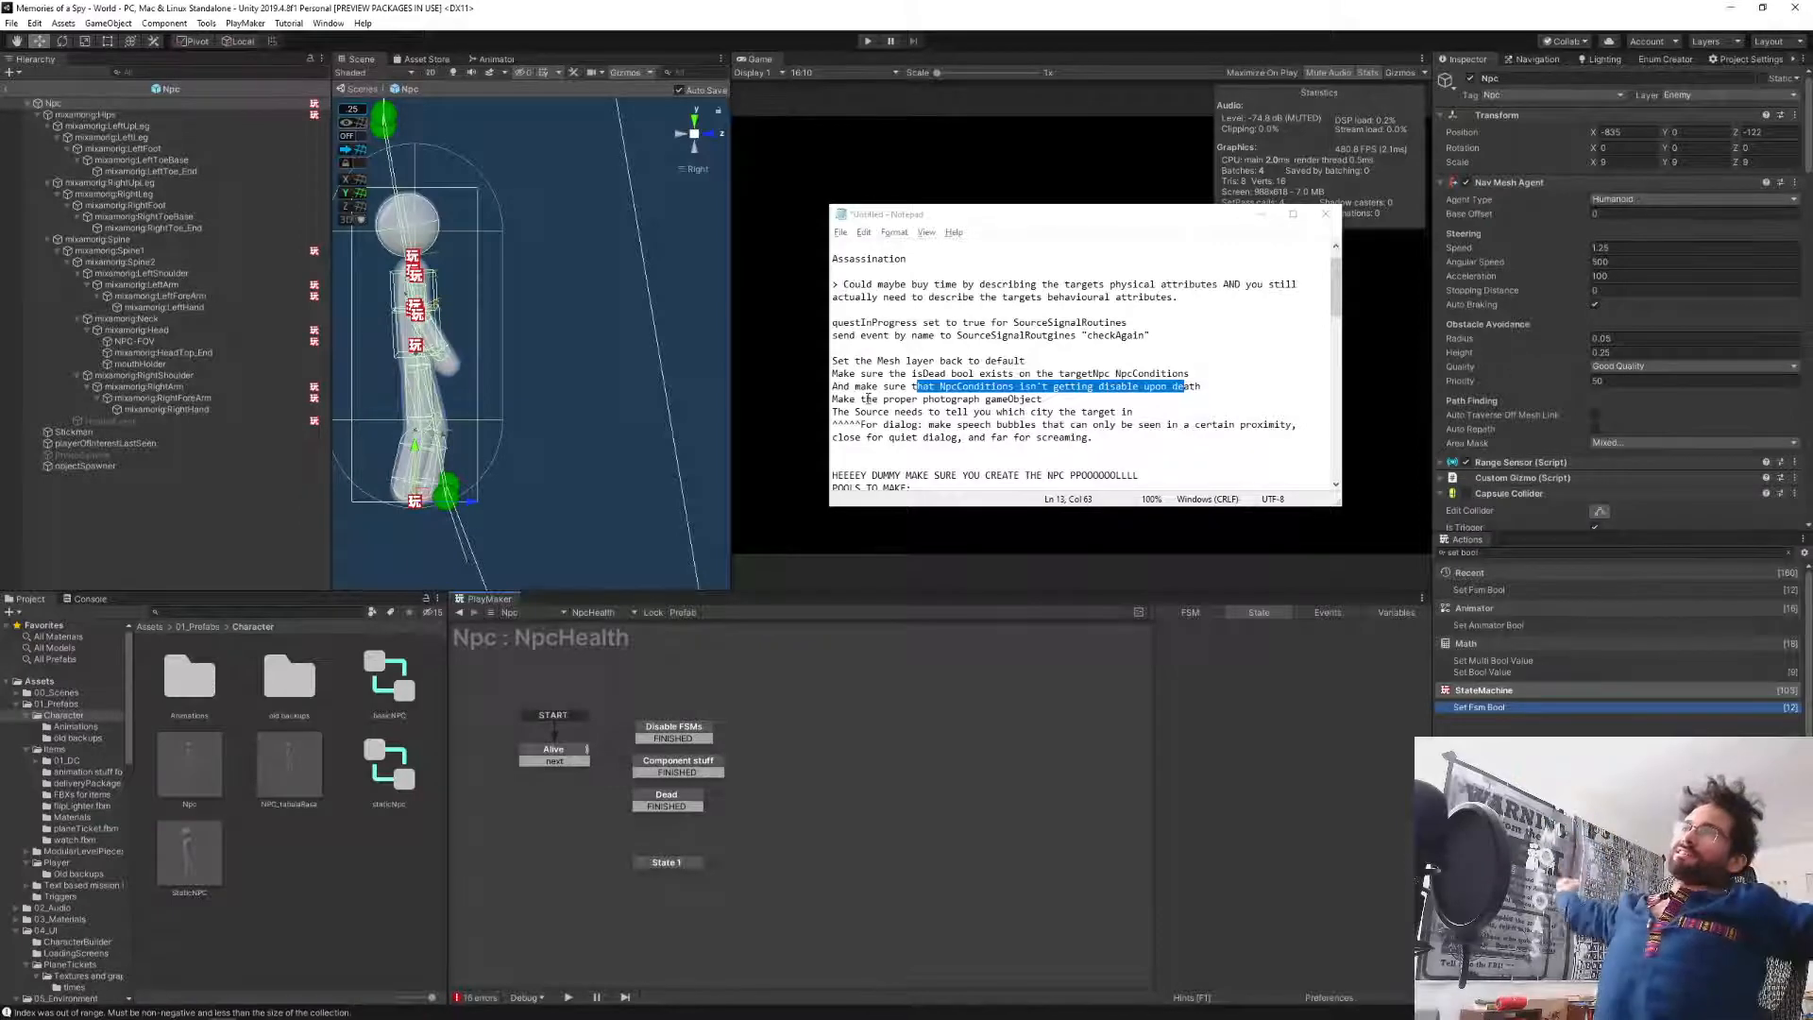
Highlight the note "Make the proper photograph gameObject" in Notepad and launch Cinema 4D R20.
key(alt+Tab)
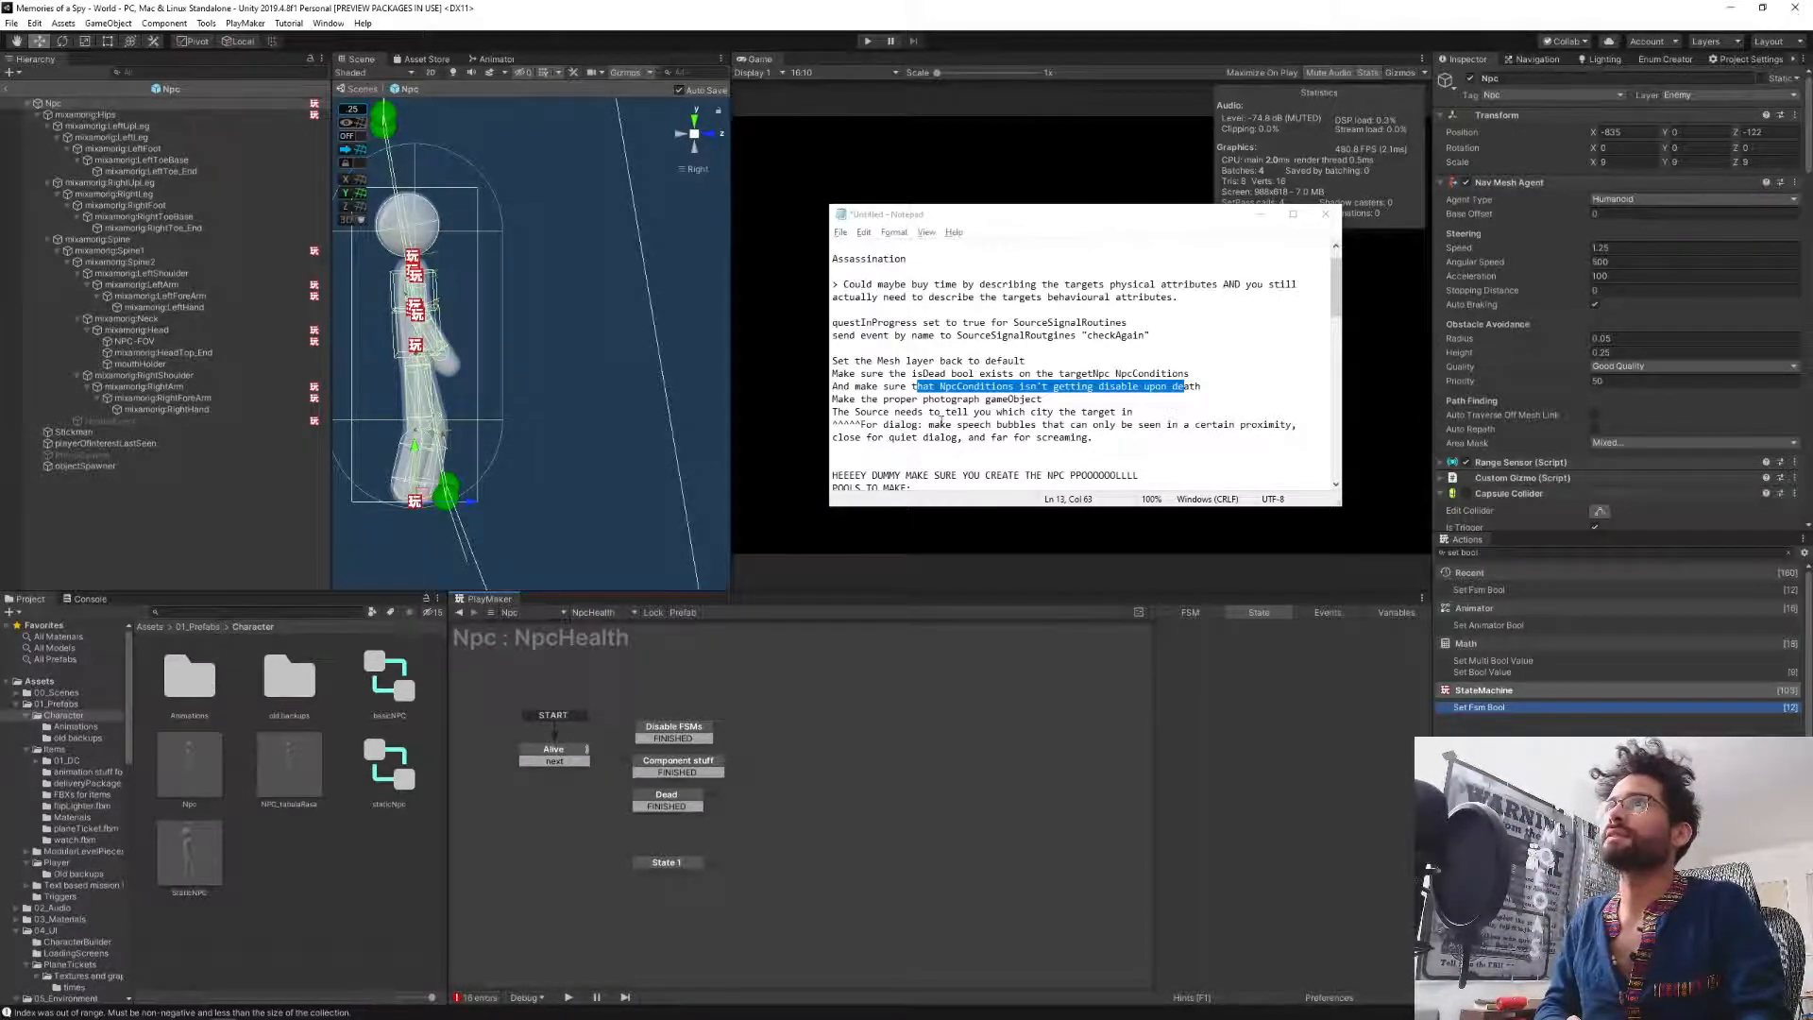
click(903, 413)
mouse_move(833, 413)
mouse_down()
mouse_move(860, 413)
mouse_move(835, 399)
mouse_up()
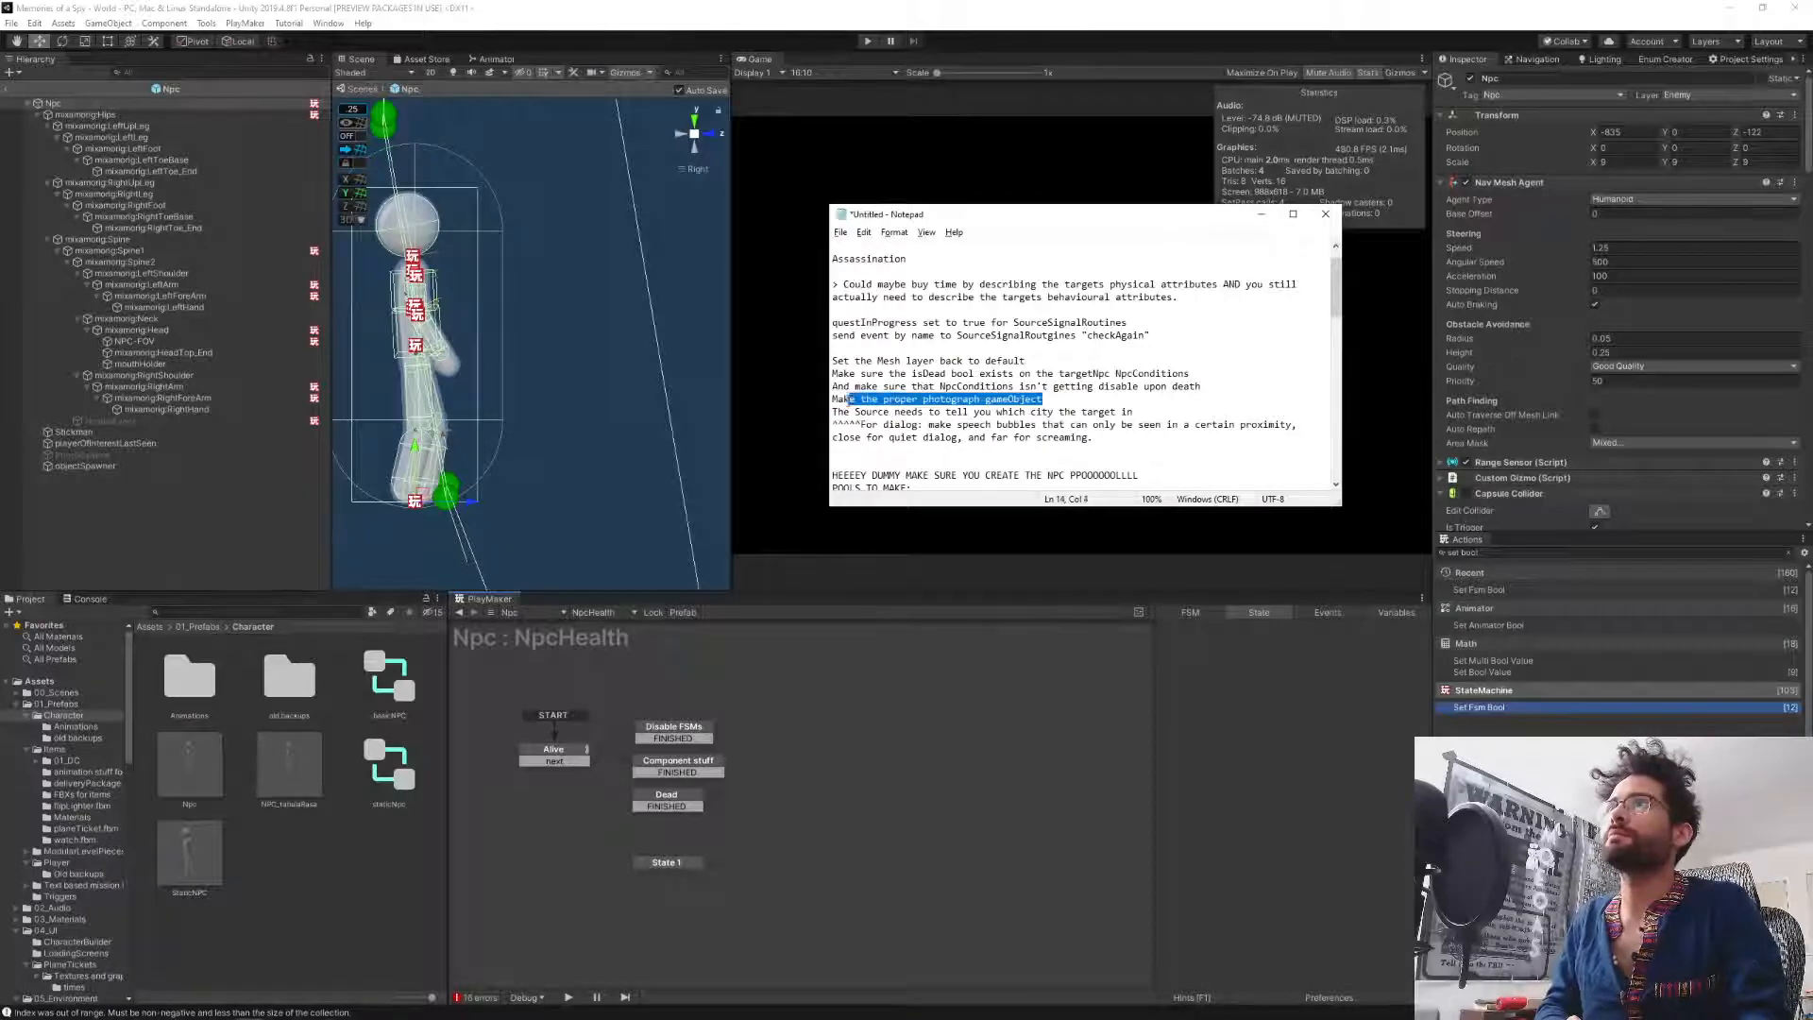
key(alt+Tab)
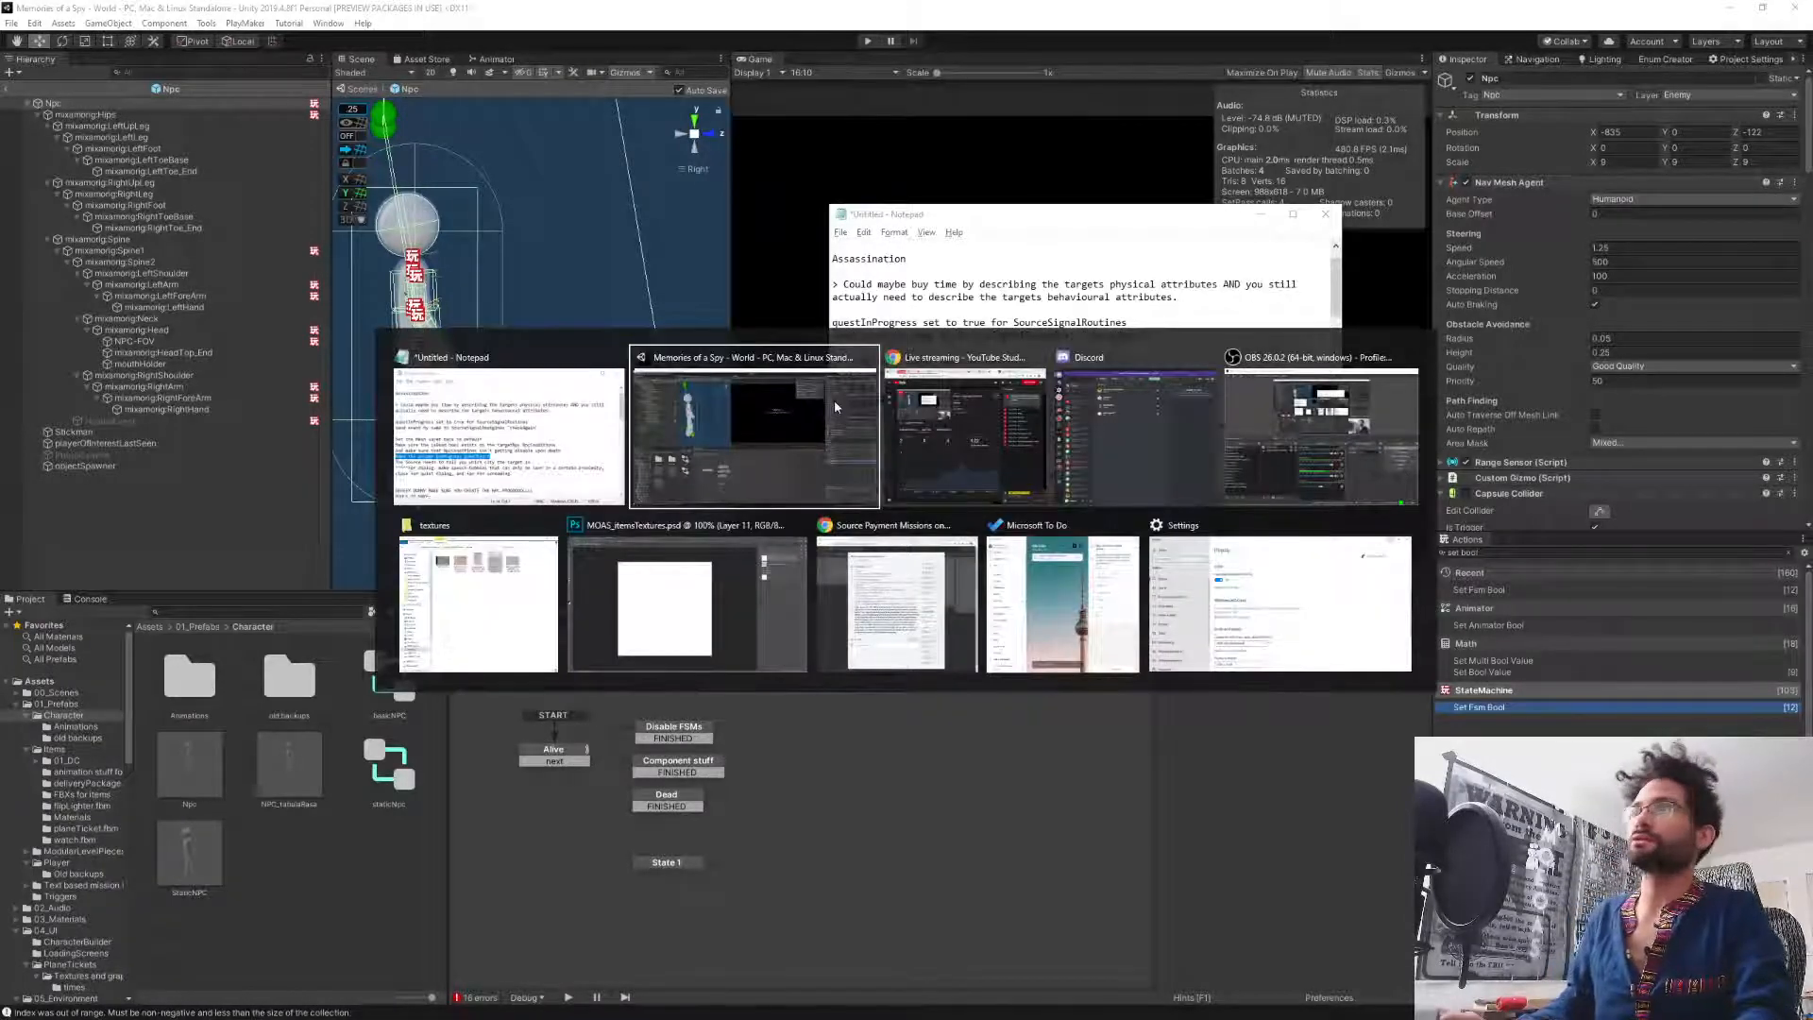
key(super)
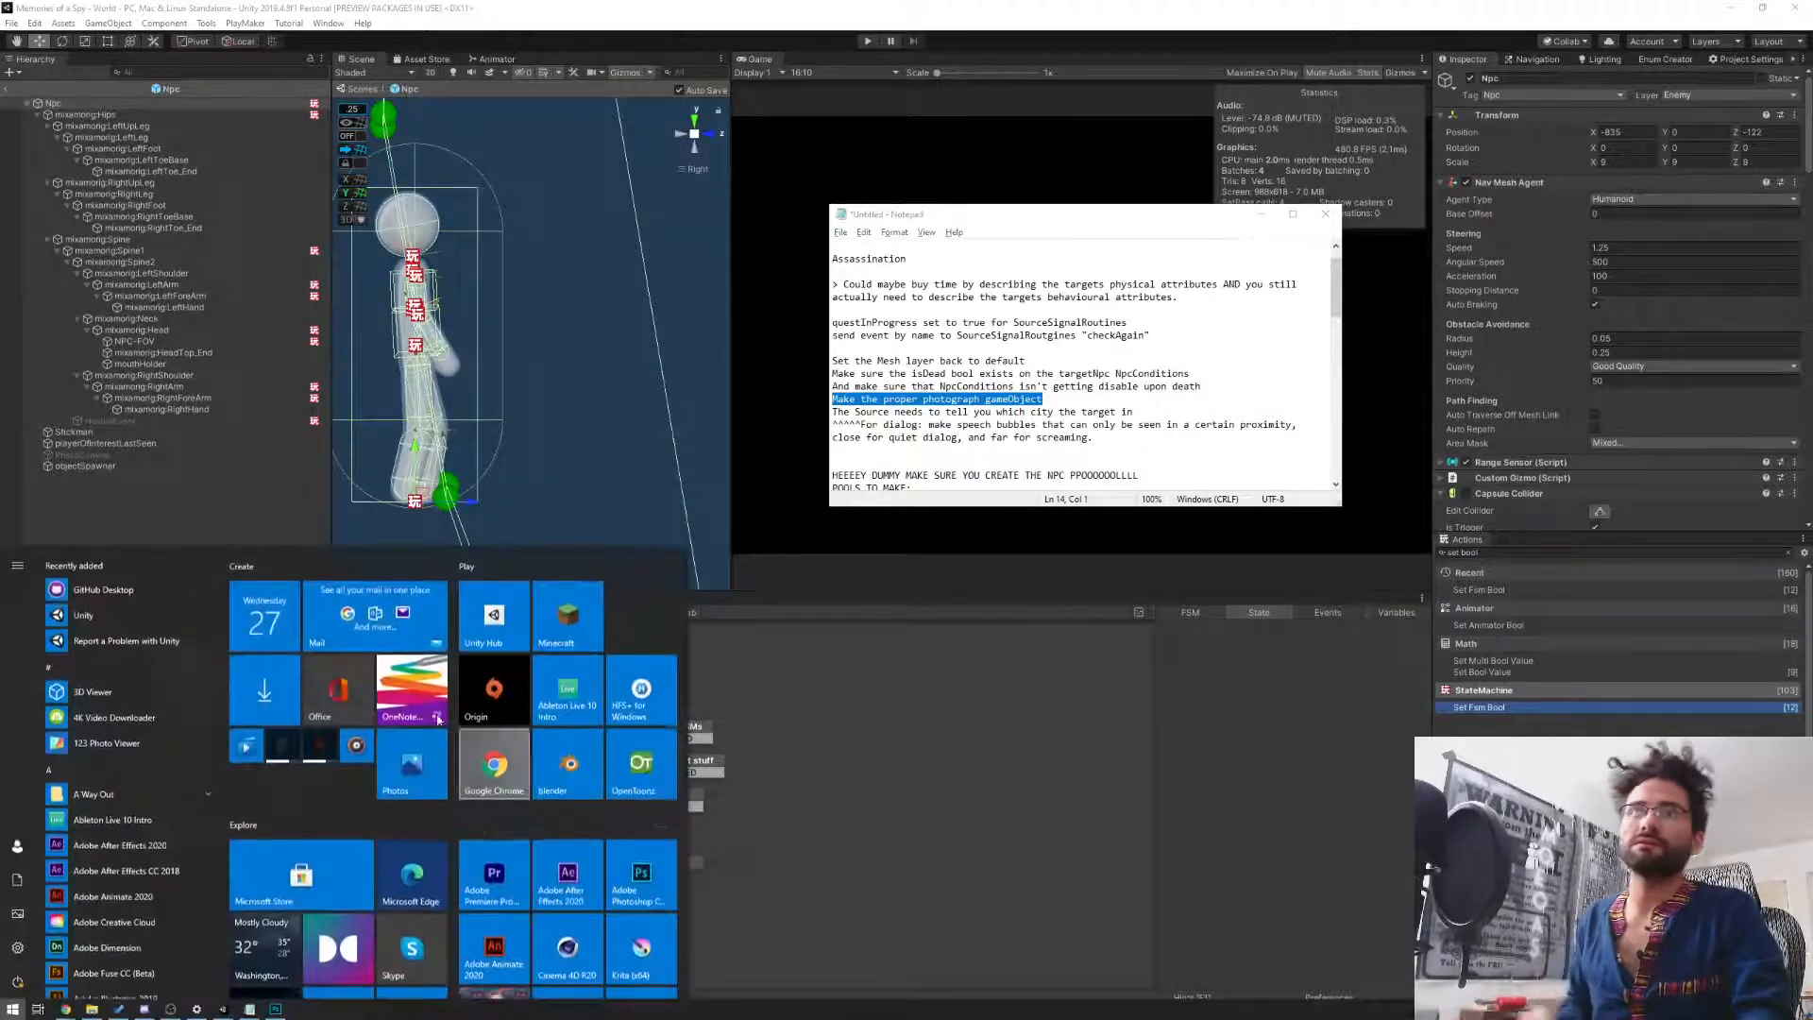
click(573, 937)
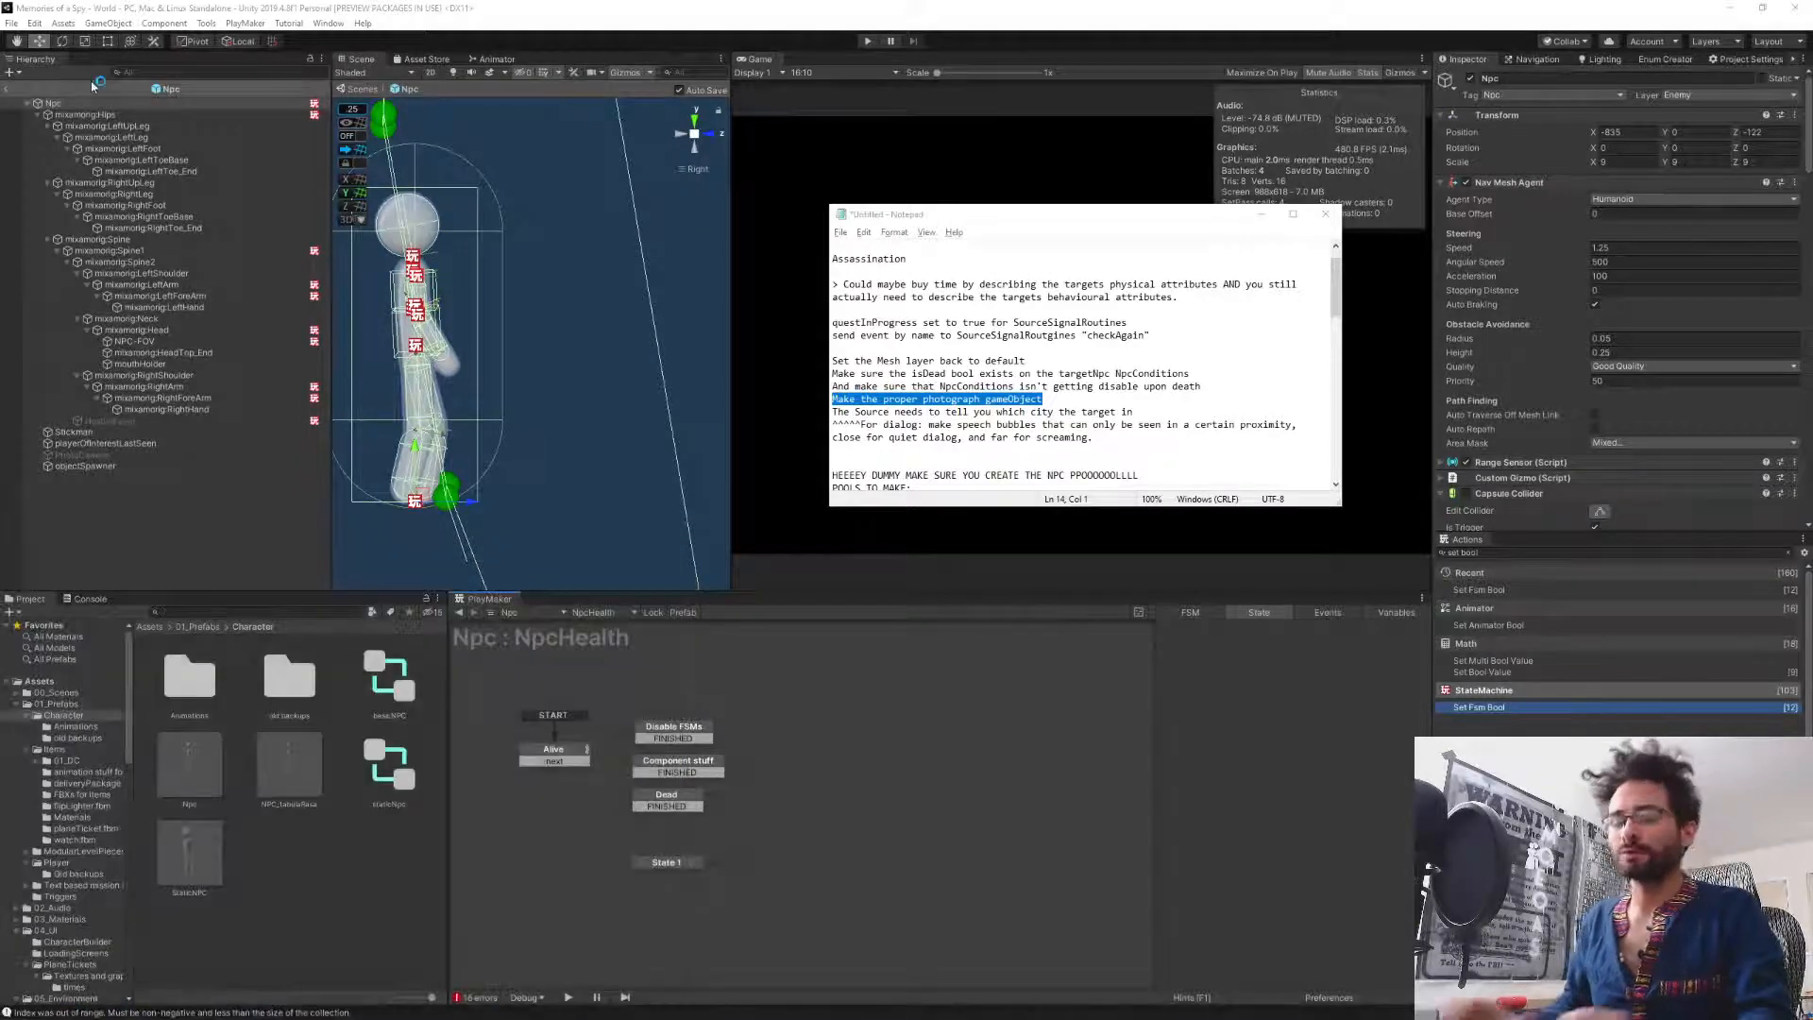
Switch to MOAS_itemsTextures.psd in Photoshop and move the Notepad window clear of the canvas.
key(alt+Tab)
key(Tab)
key(Tab)
key(Tab)
key(Tab)
key(Tab)
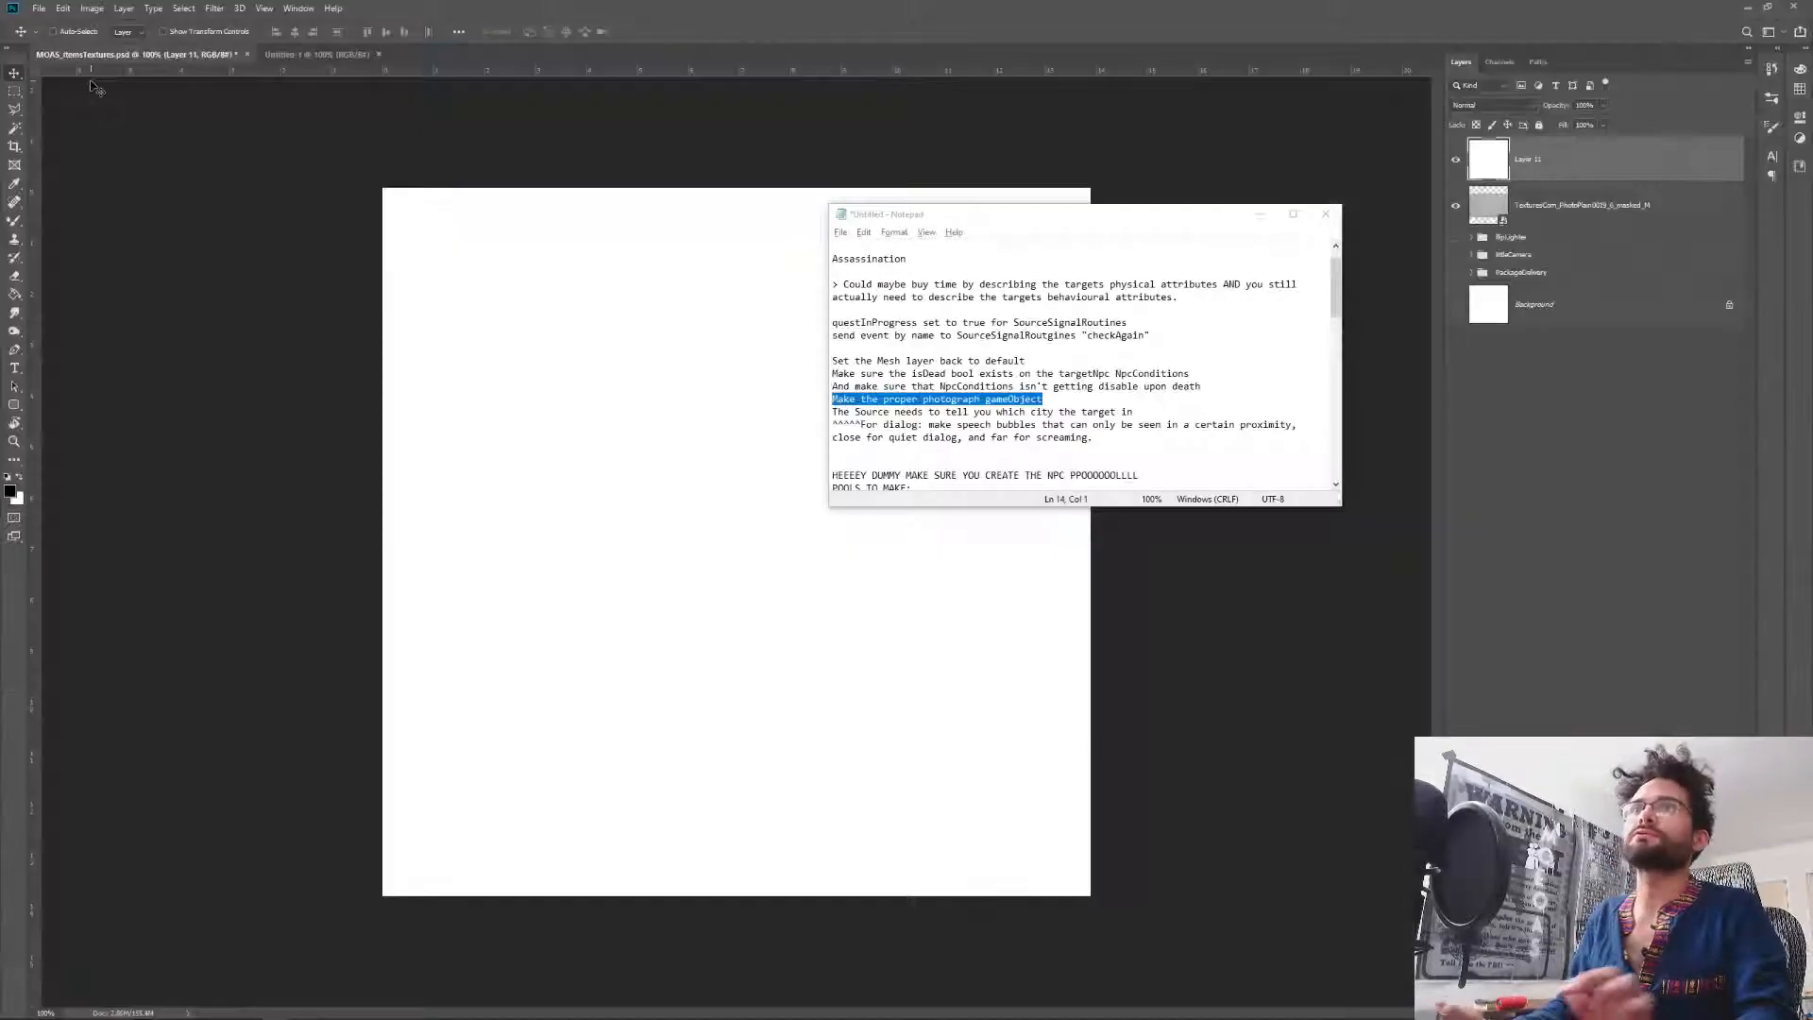
drag(1134, 213, 1491, 578)
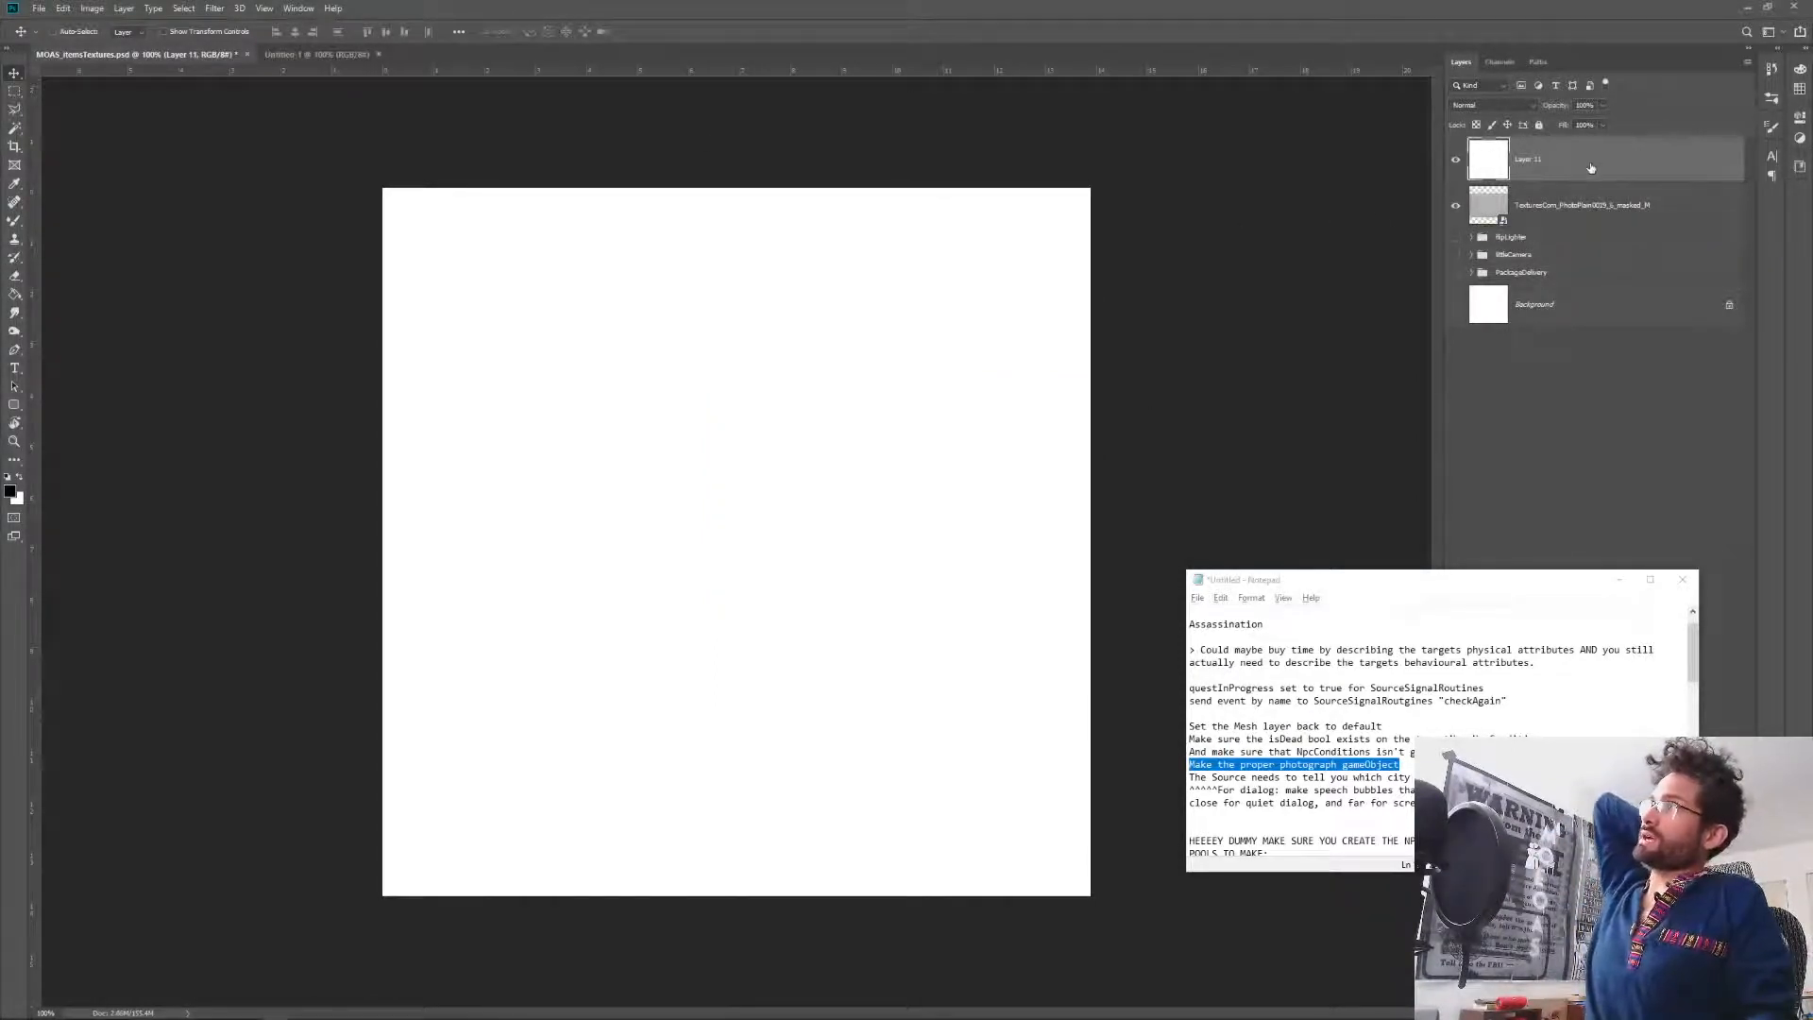
Duplicate the TexturesCom photo paper layer, place the white Layer 11 above the copy and clip it to that copy.
drag(1592, 165, 1585, 217)
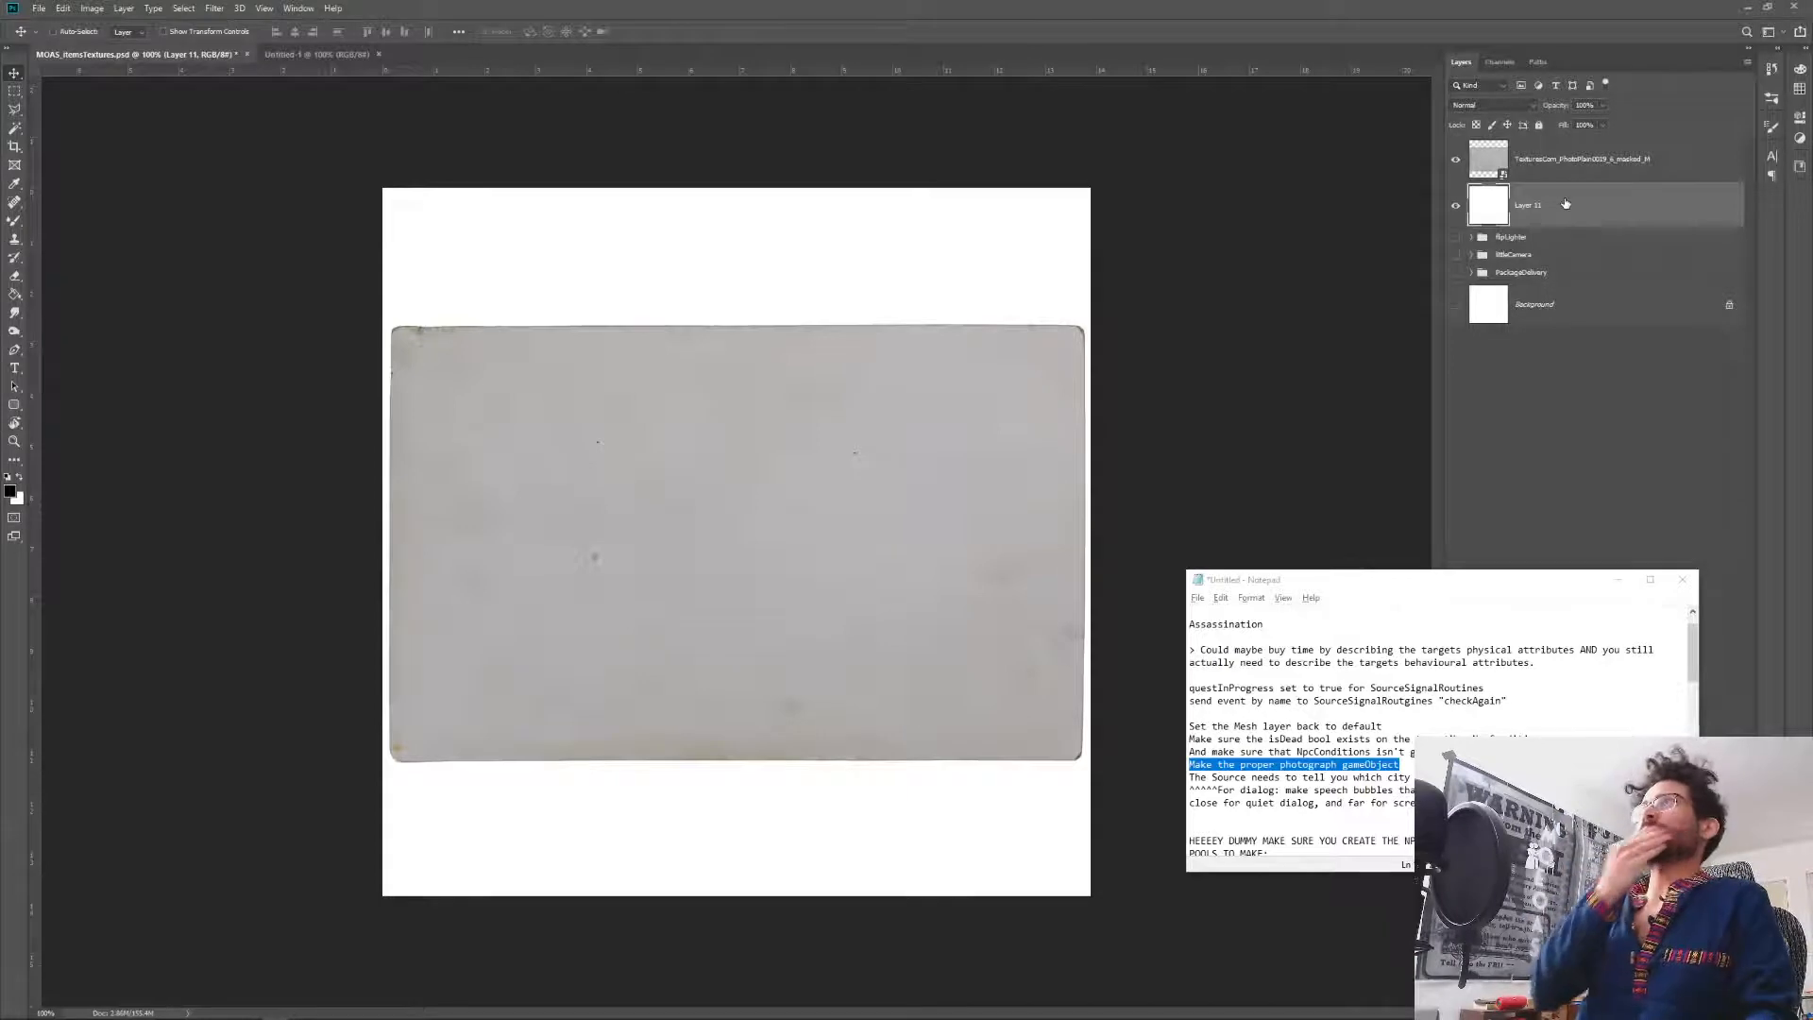
drag(1565, 209, 1564, 160)
click(1562, 163)
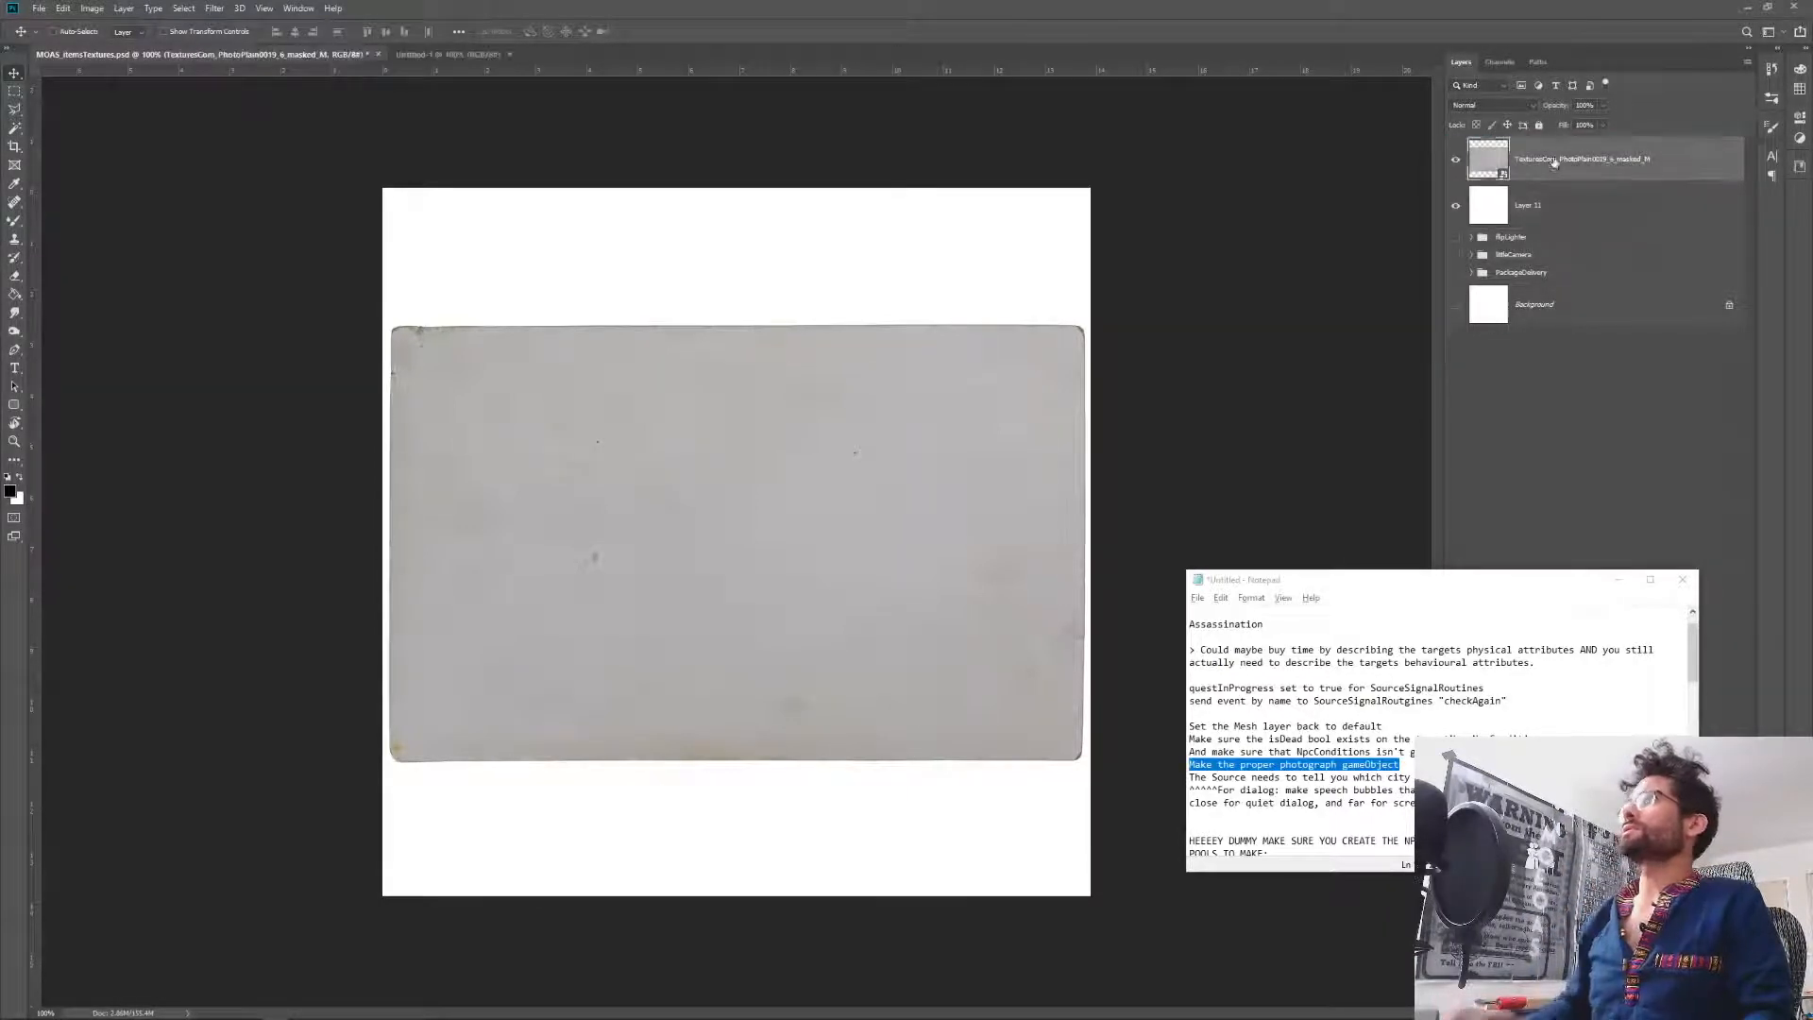
key(ctrl+j)
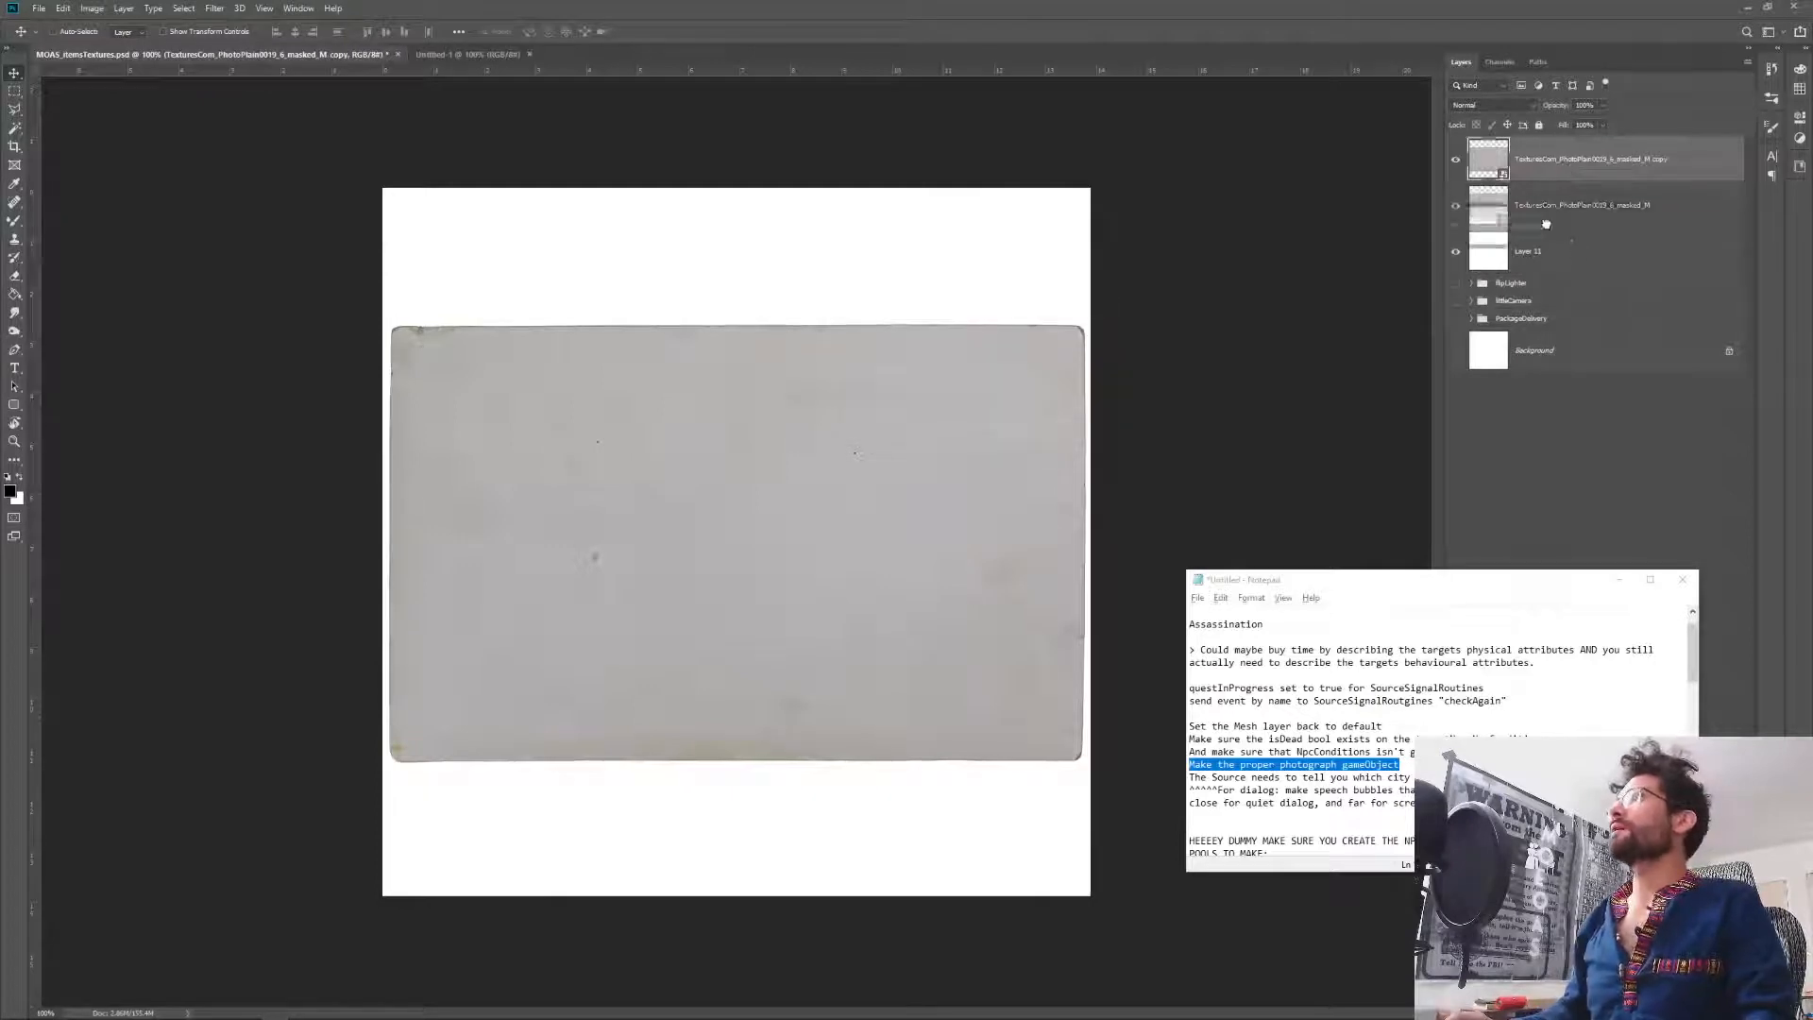
drag(1529, 140, 1531, 142)
right_click(1560, 157)
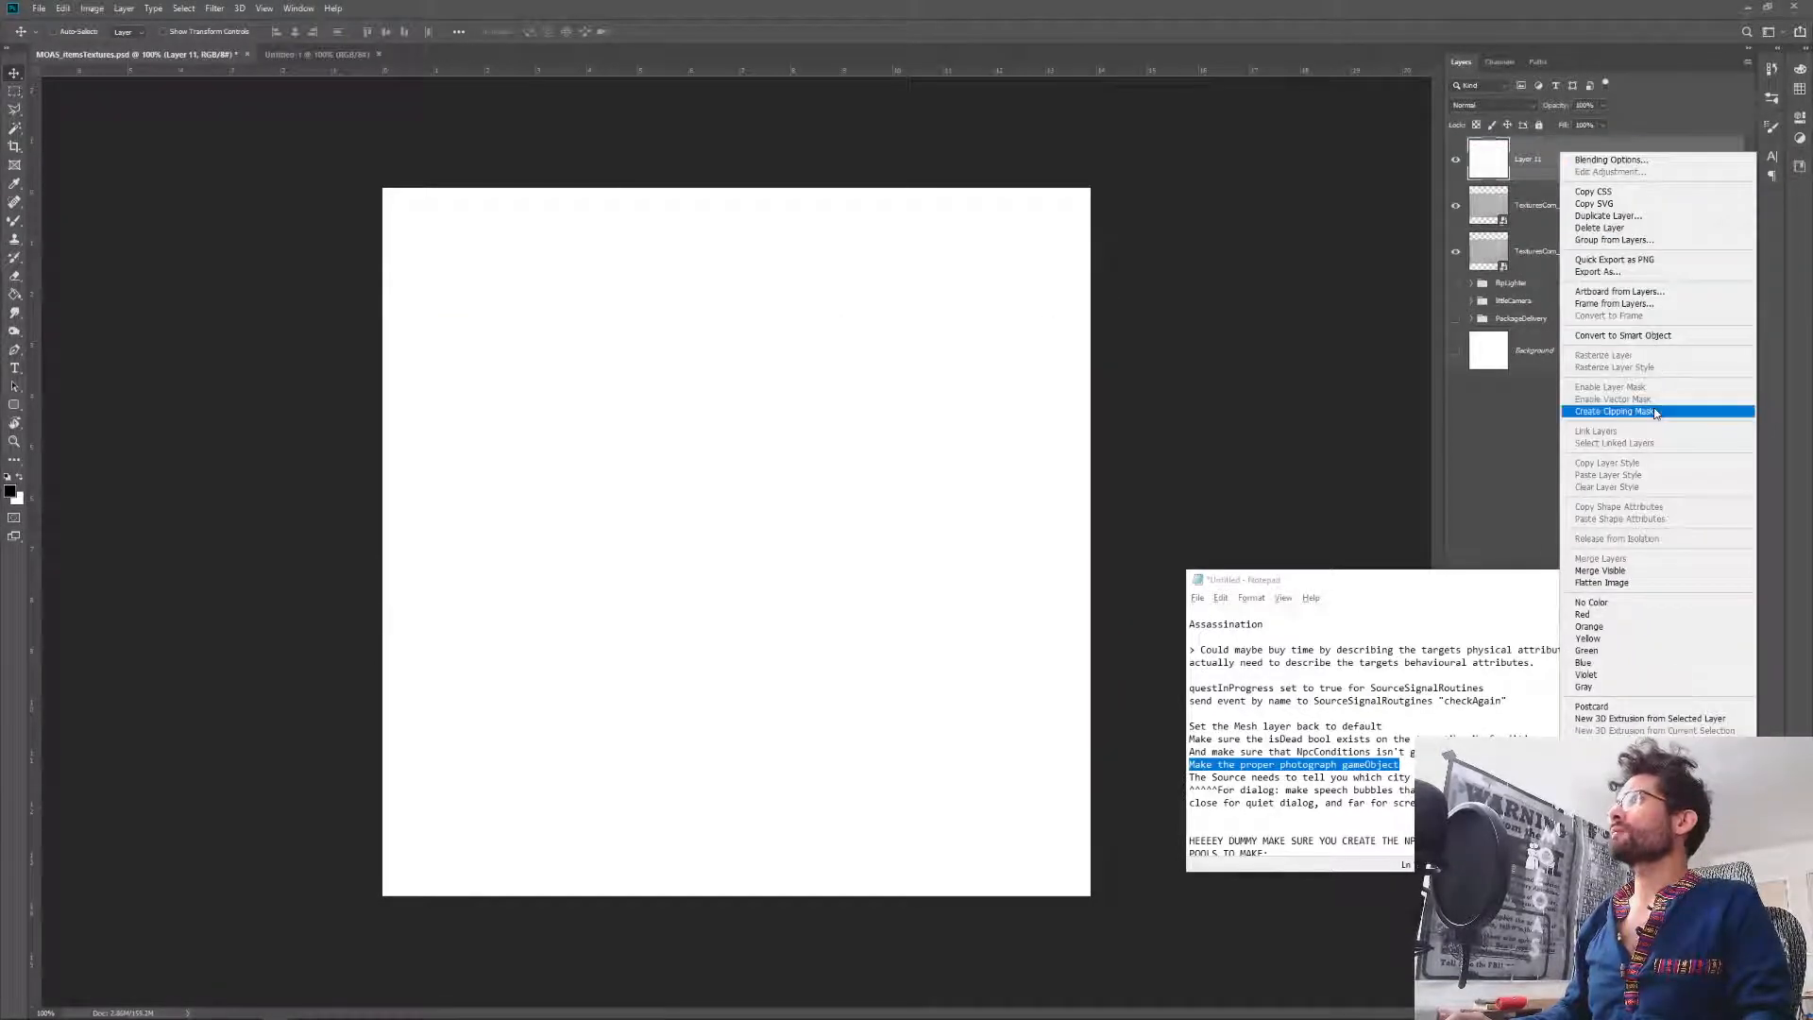
click(1654, 412)
click(1579, 207)
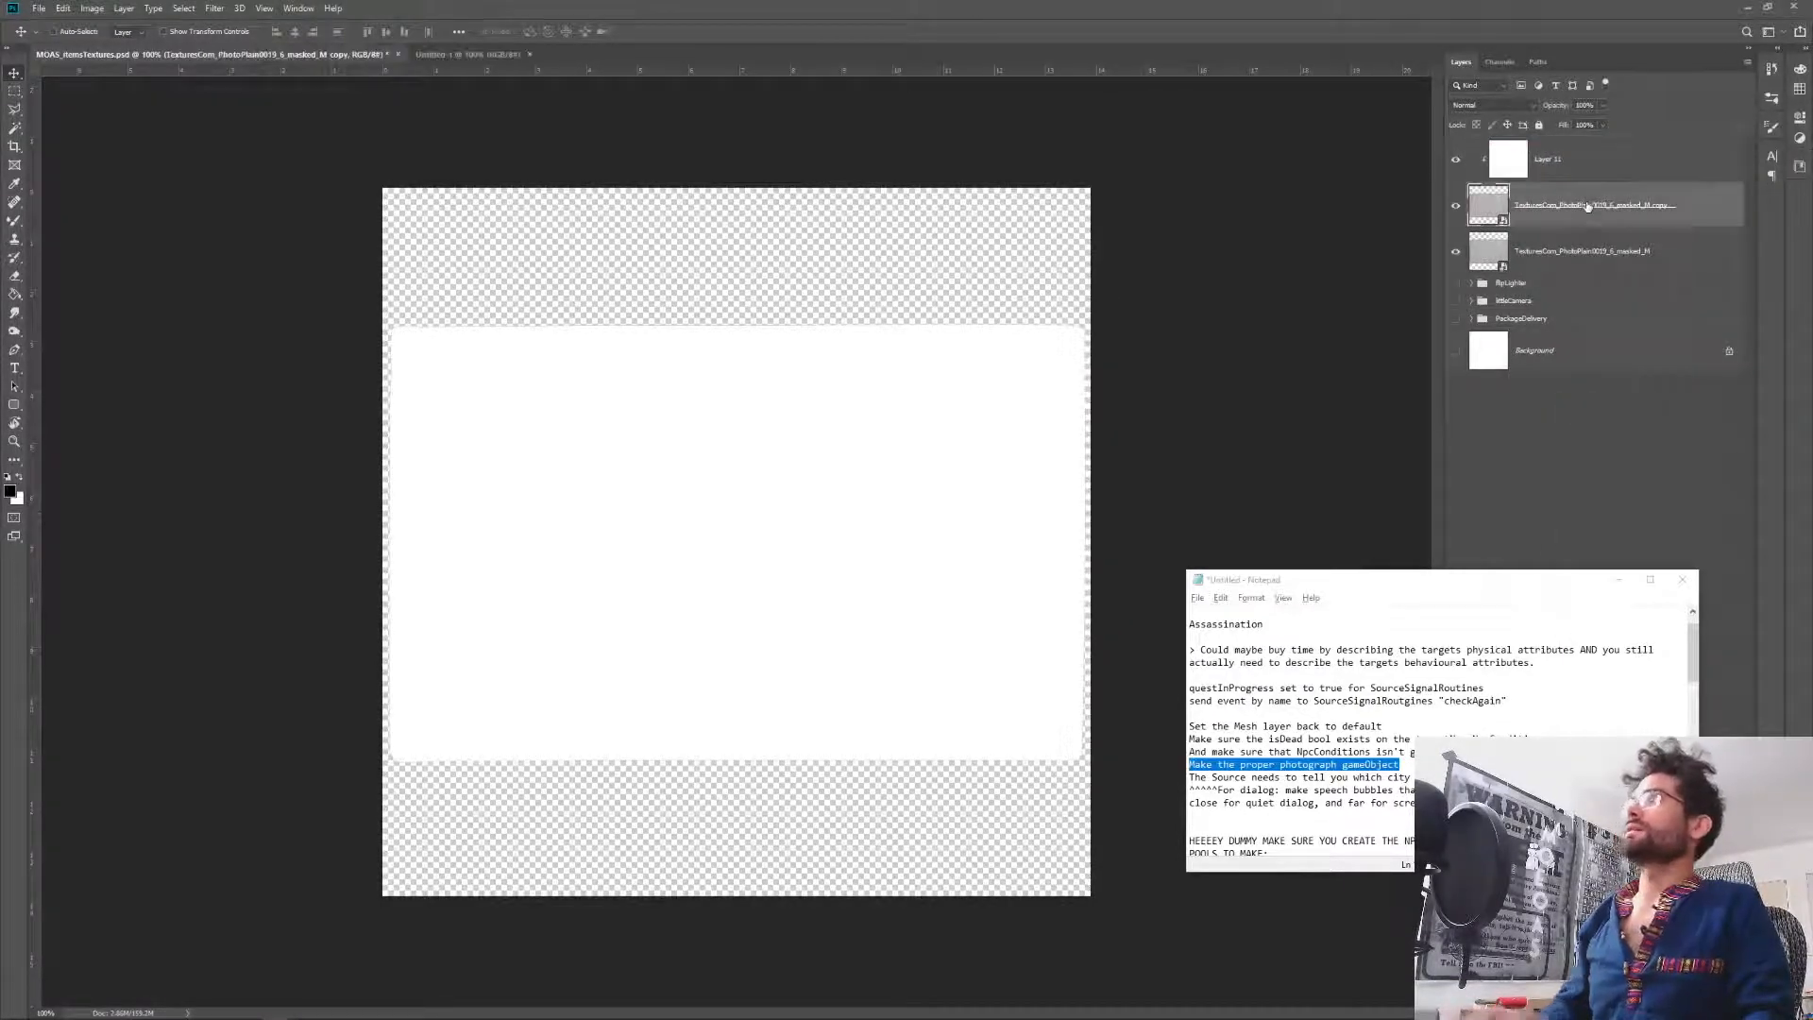
Scale the TexturesCom photo paper copy down about its centre to leave an even paper border around the clipped white area.
key(ctrl+t)
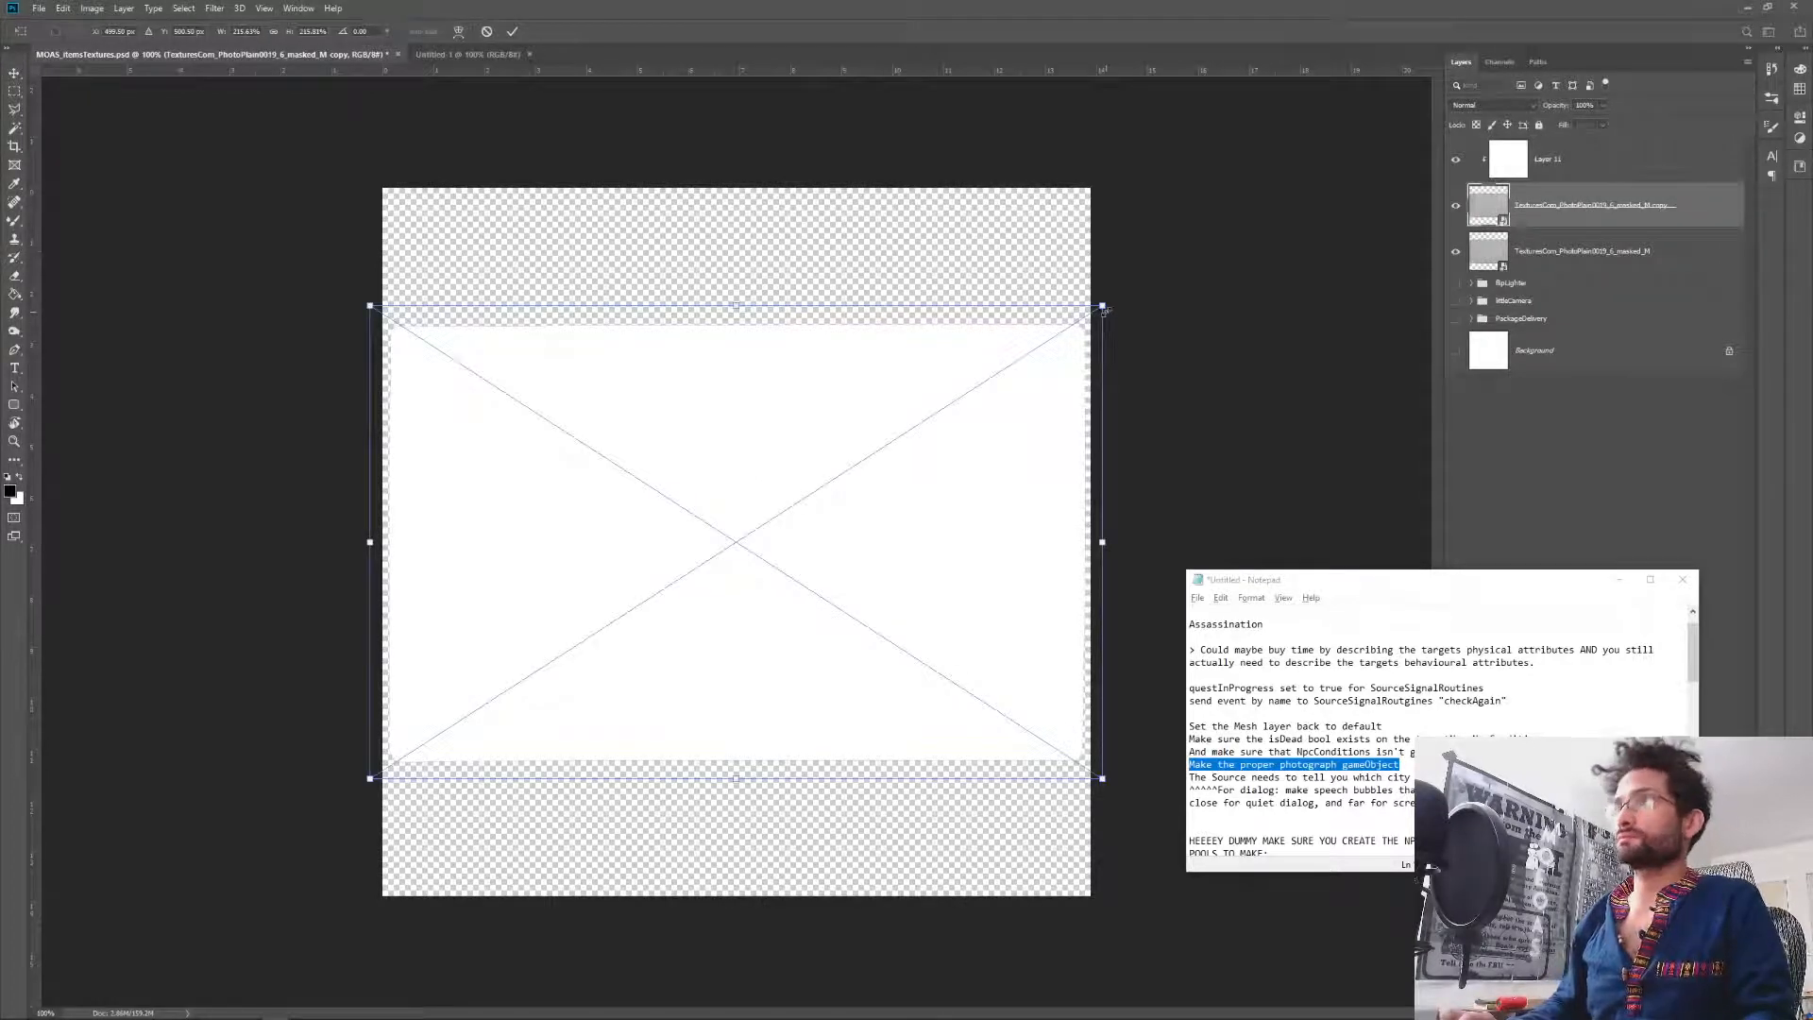
alt+drag(1105, 309, 1084, 321)
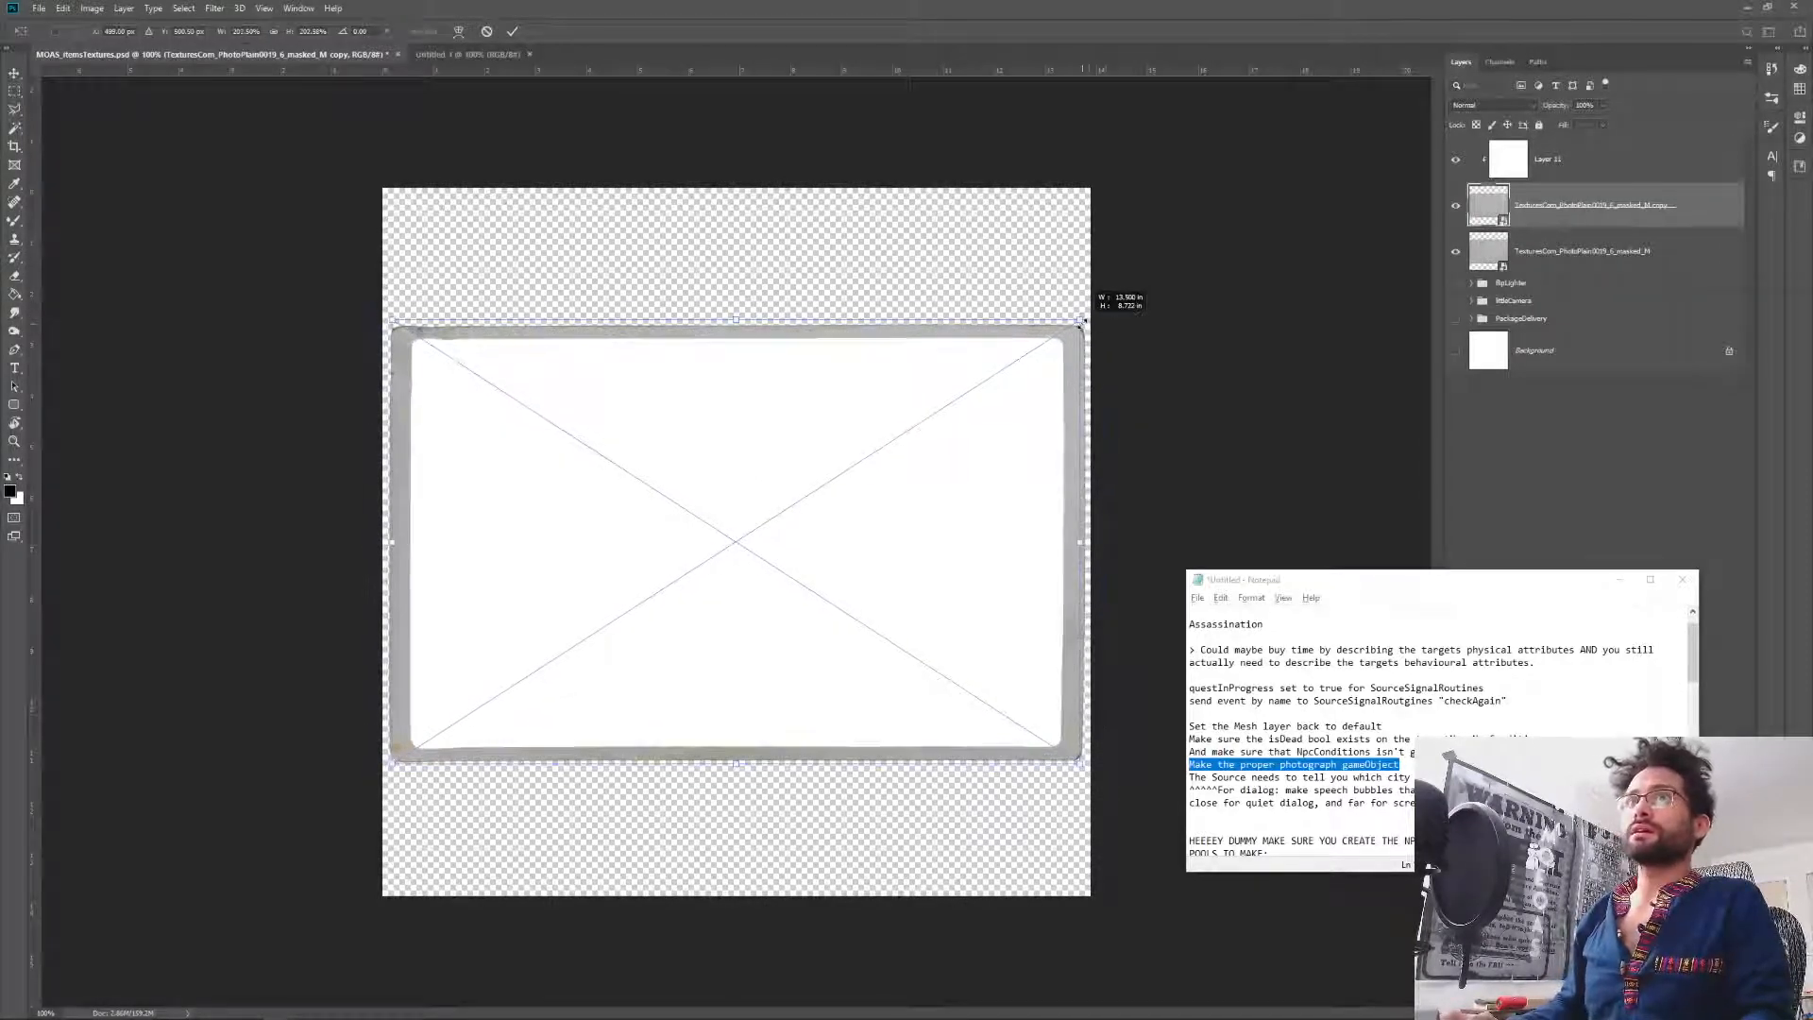
key(Return)
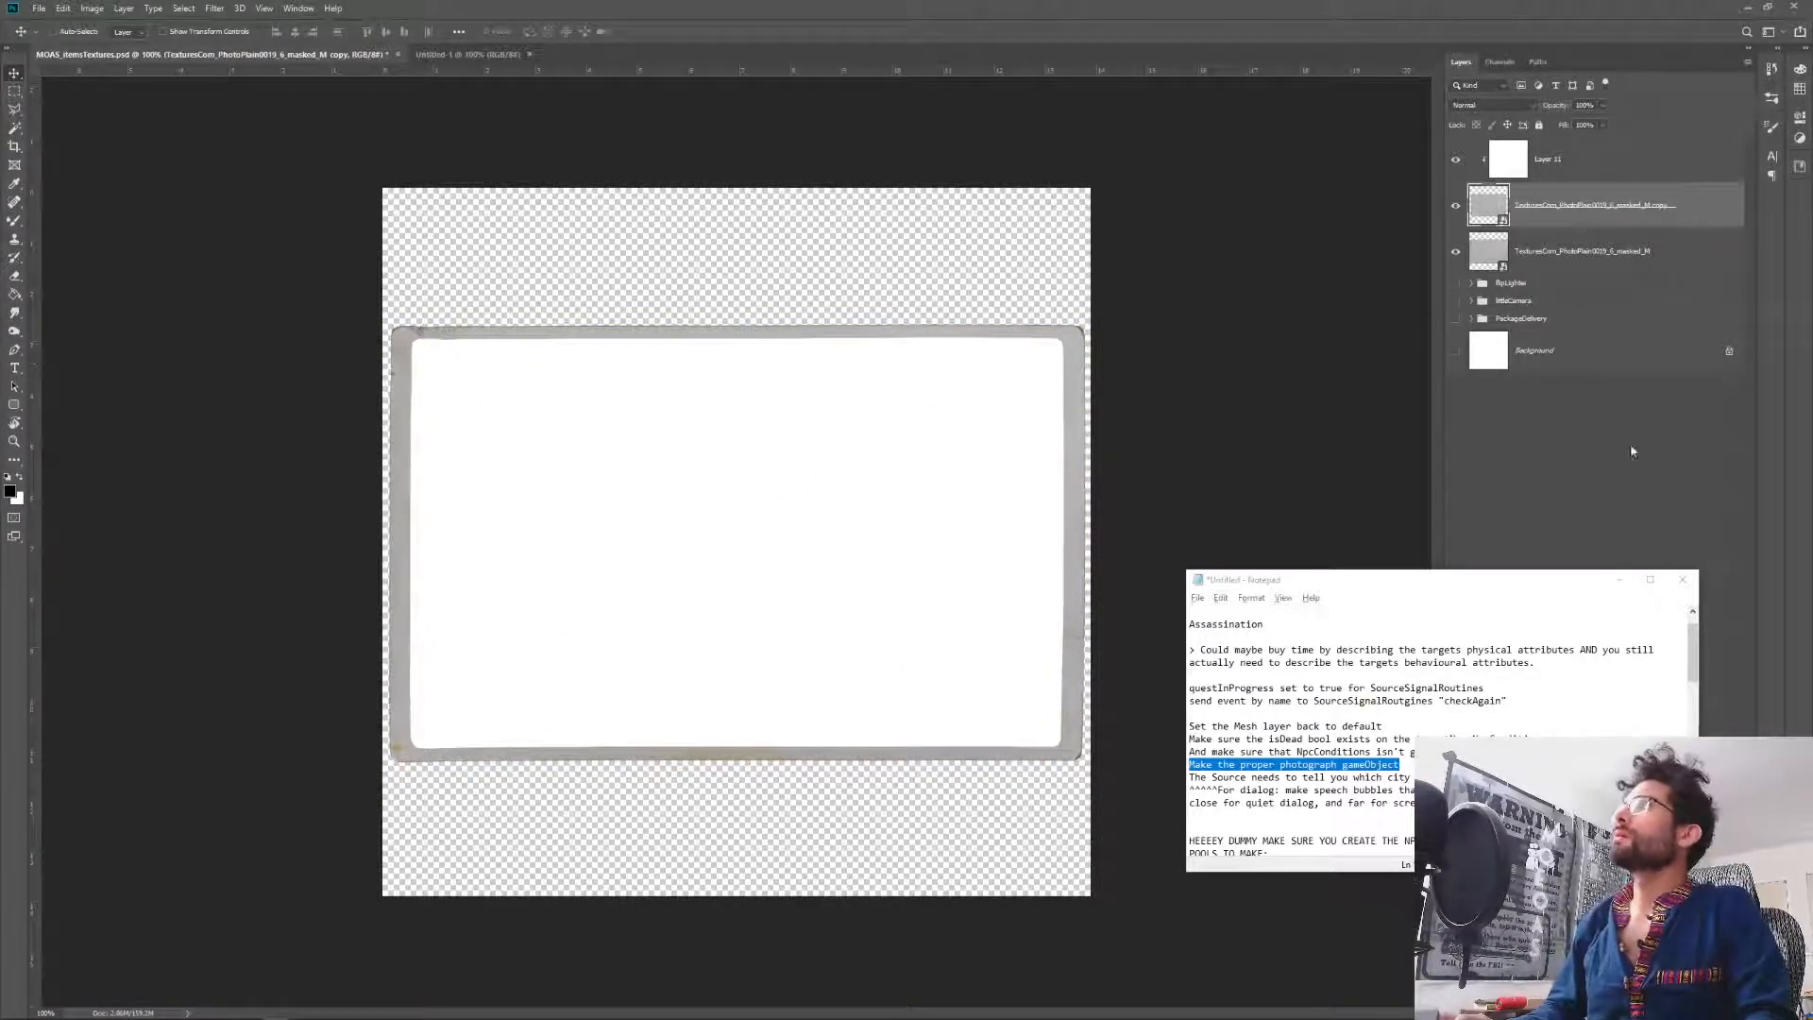
Select Layer 11 and set the foreground colour to a pale yellowish grey, returning to Photoshop when Cinema 4D takes over the screen.
click(1584, 157)
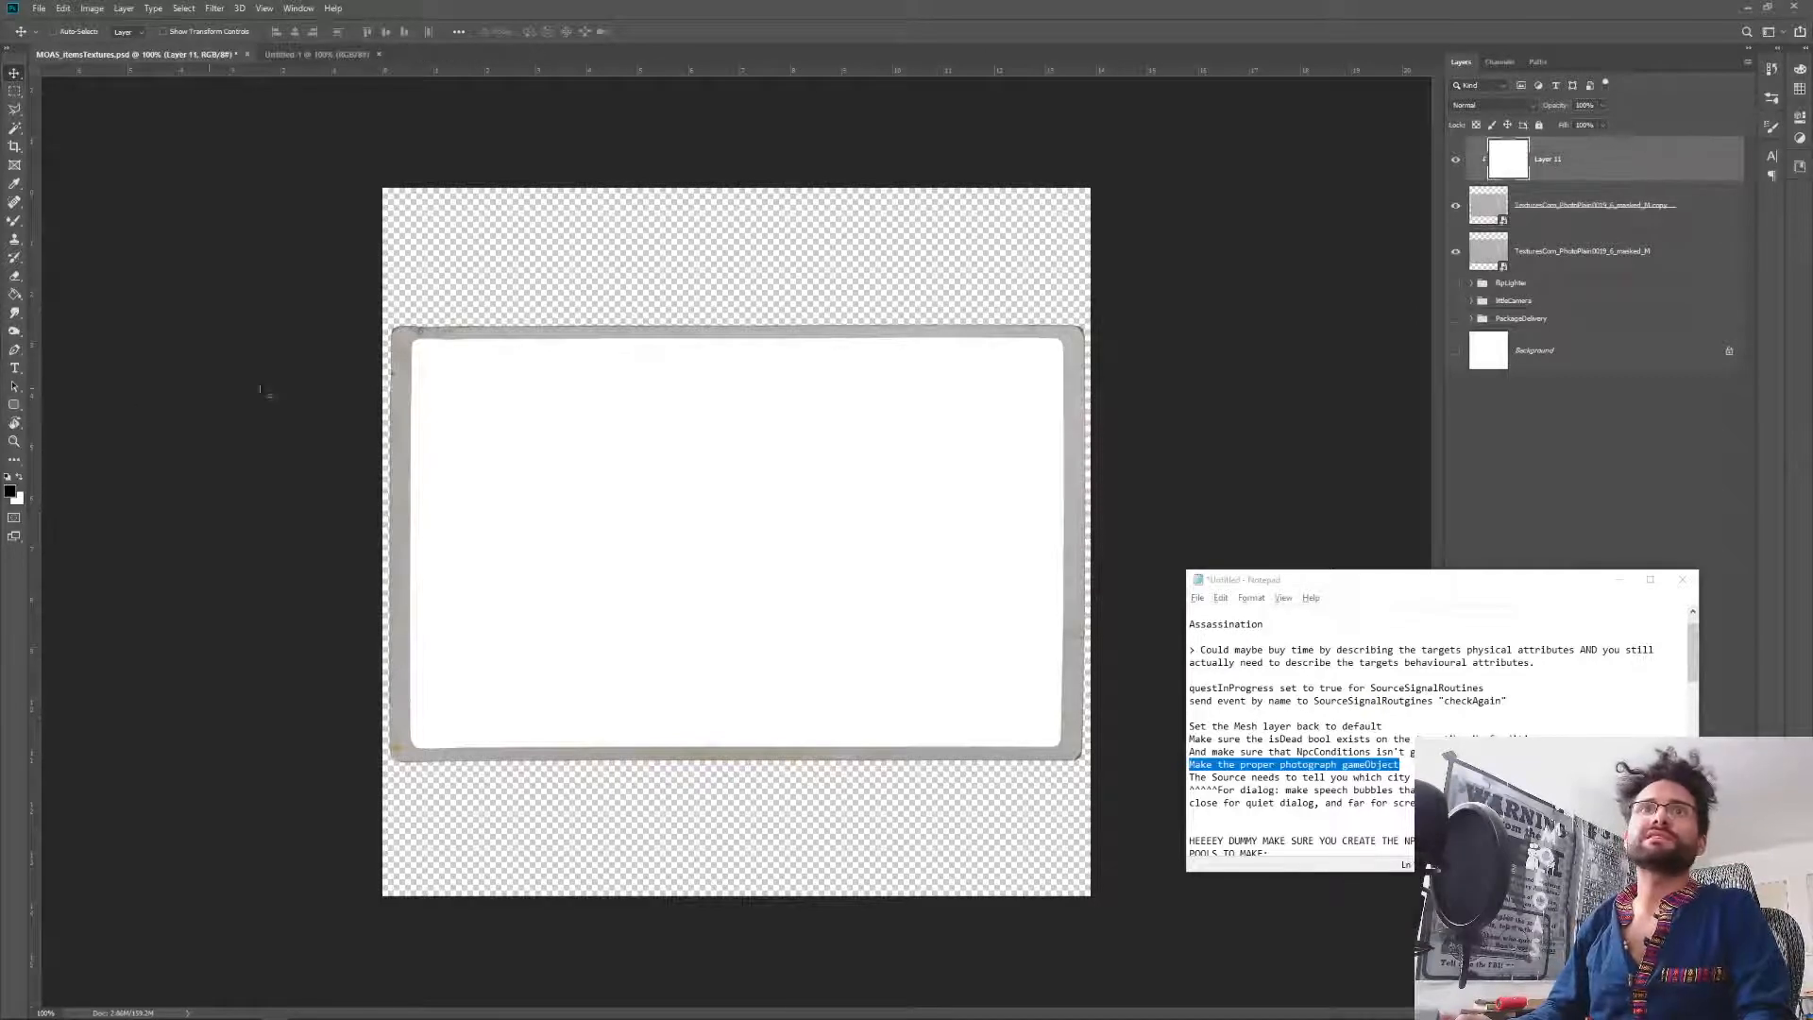
click(12, 491)
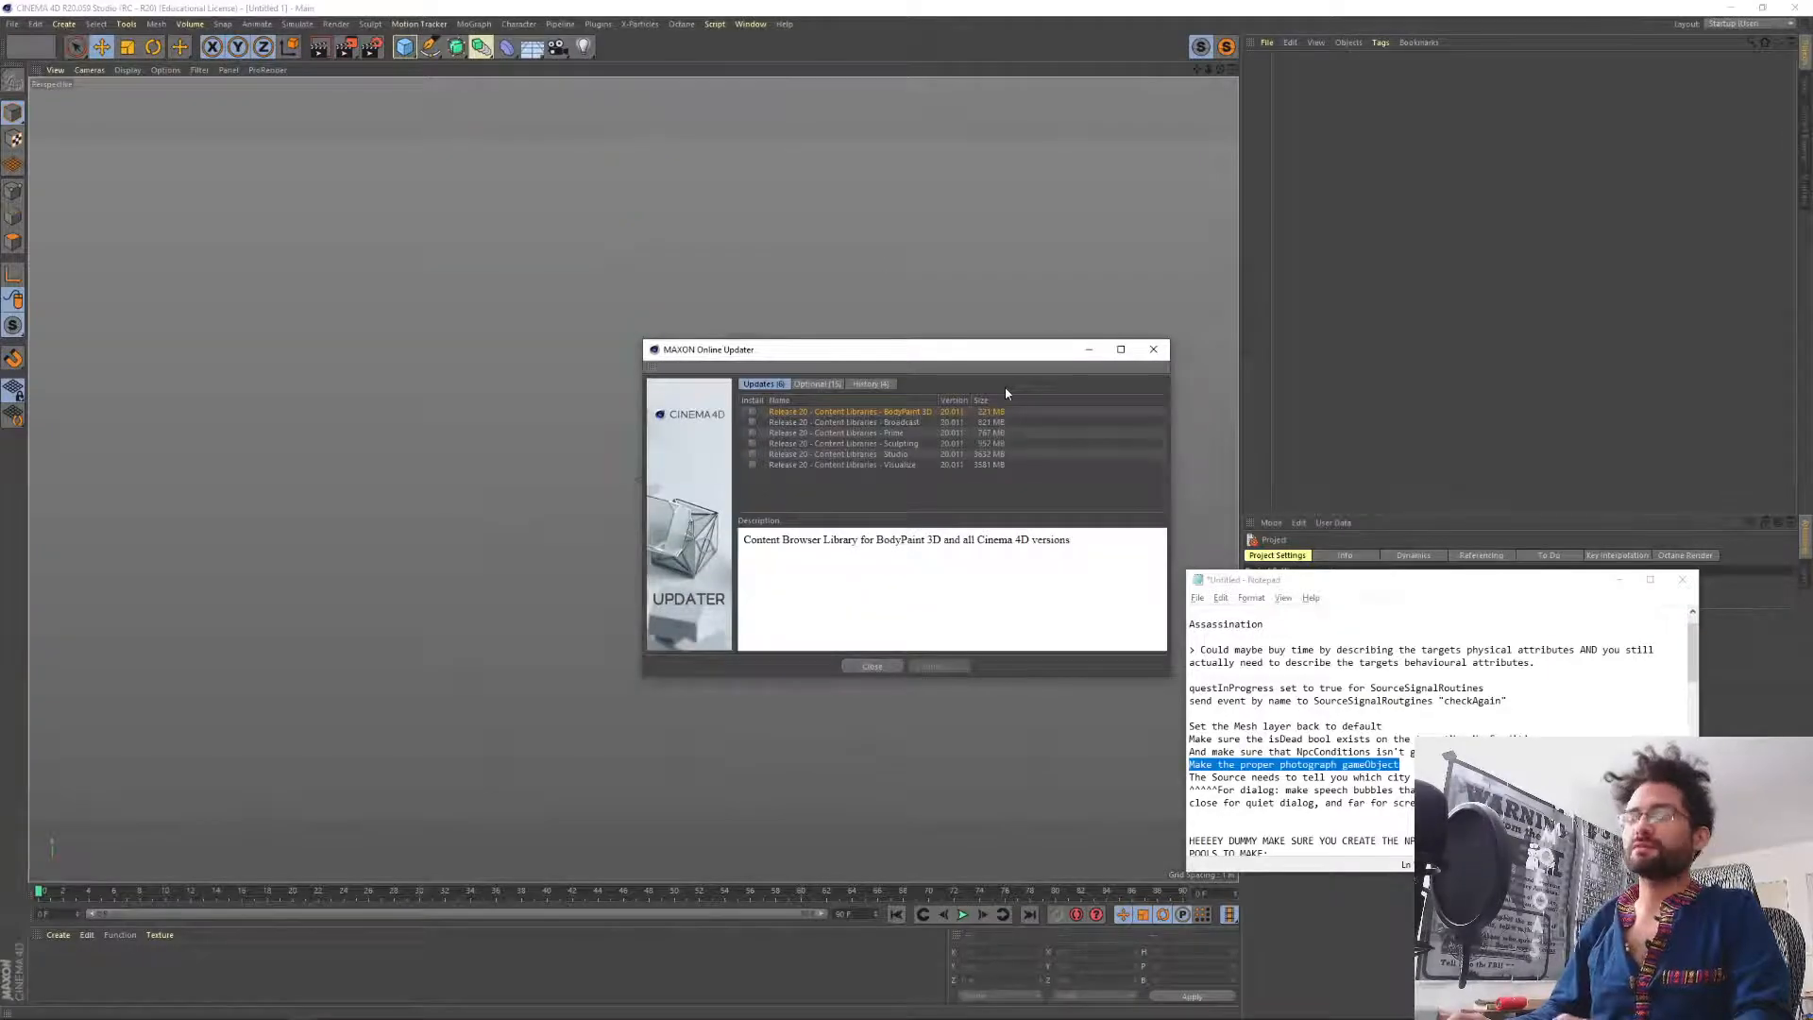
key(alt+Tab)
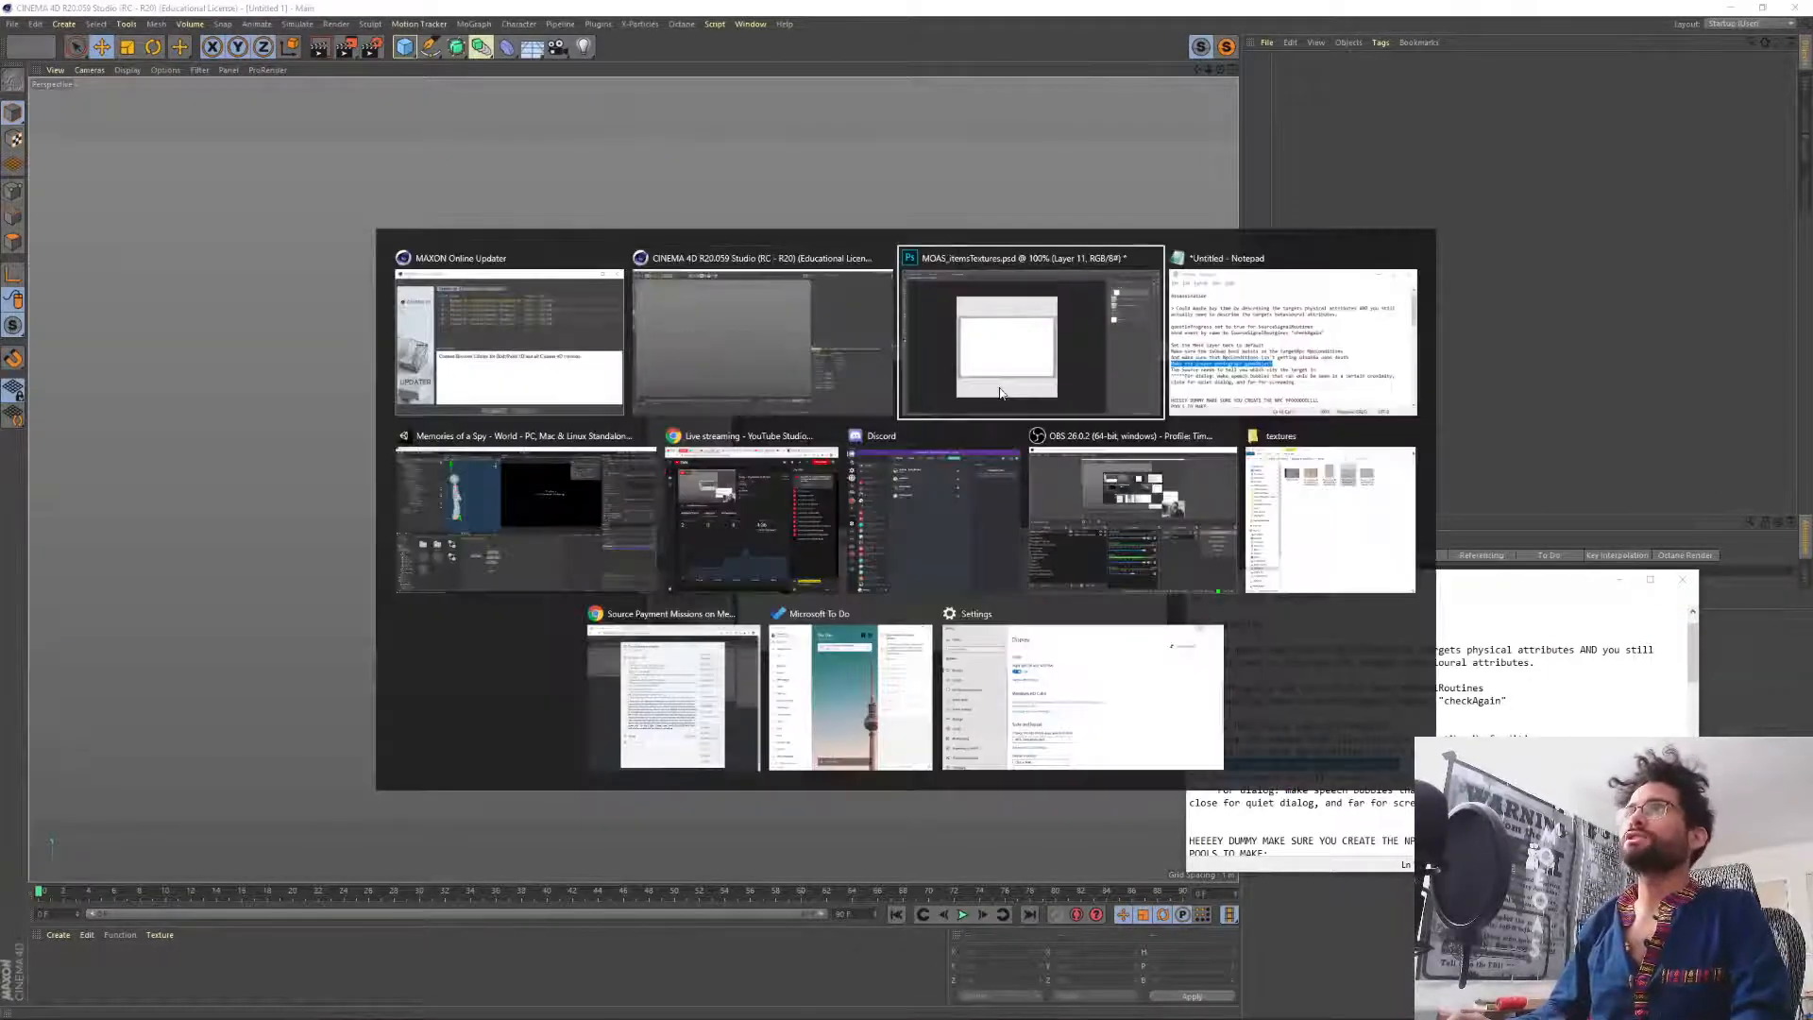
click(1001, 392)
click(1103, 407)
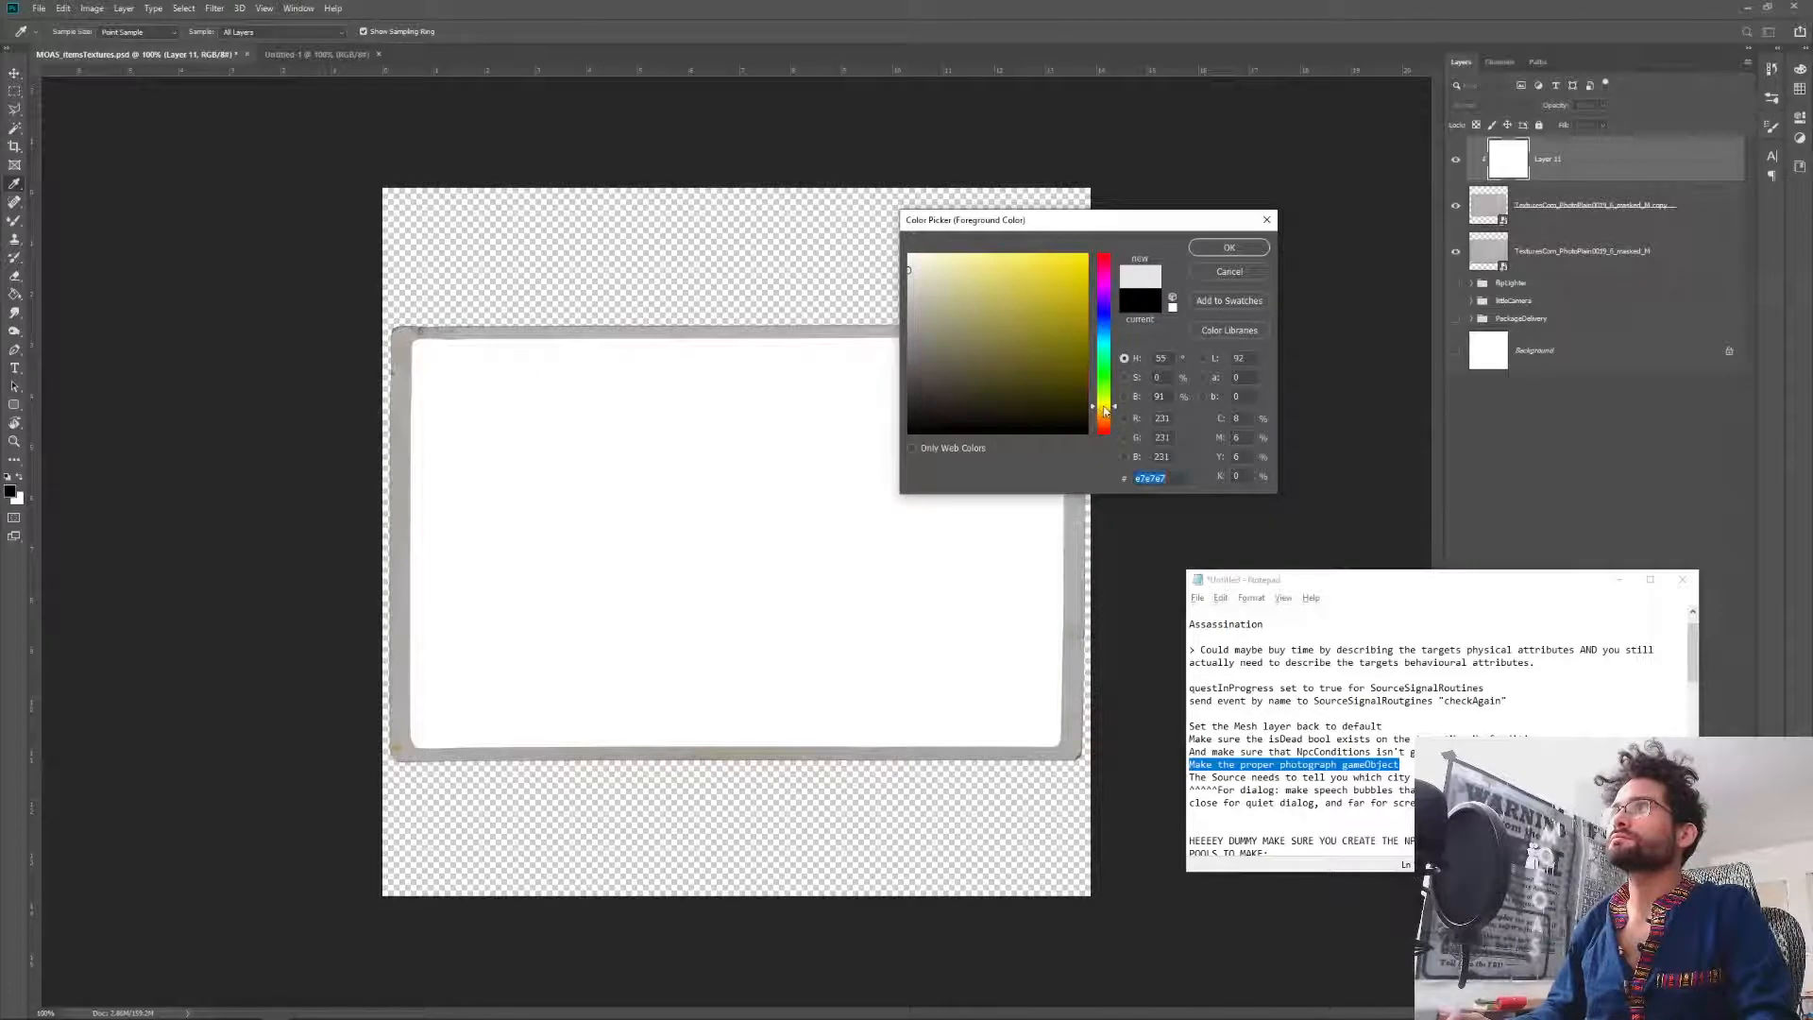
key(Return)
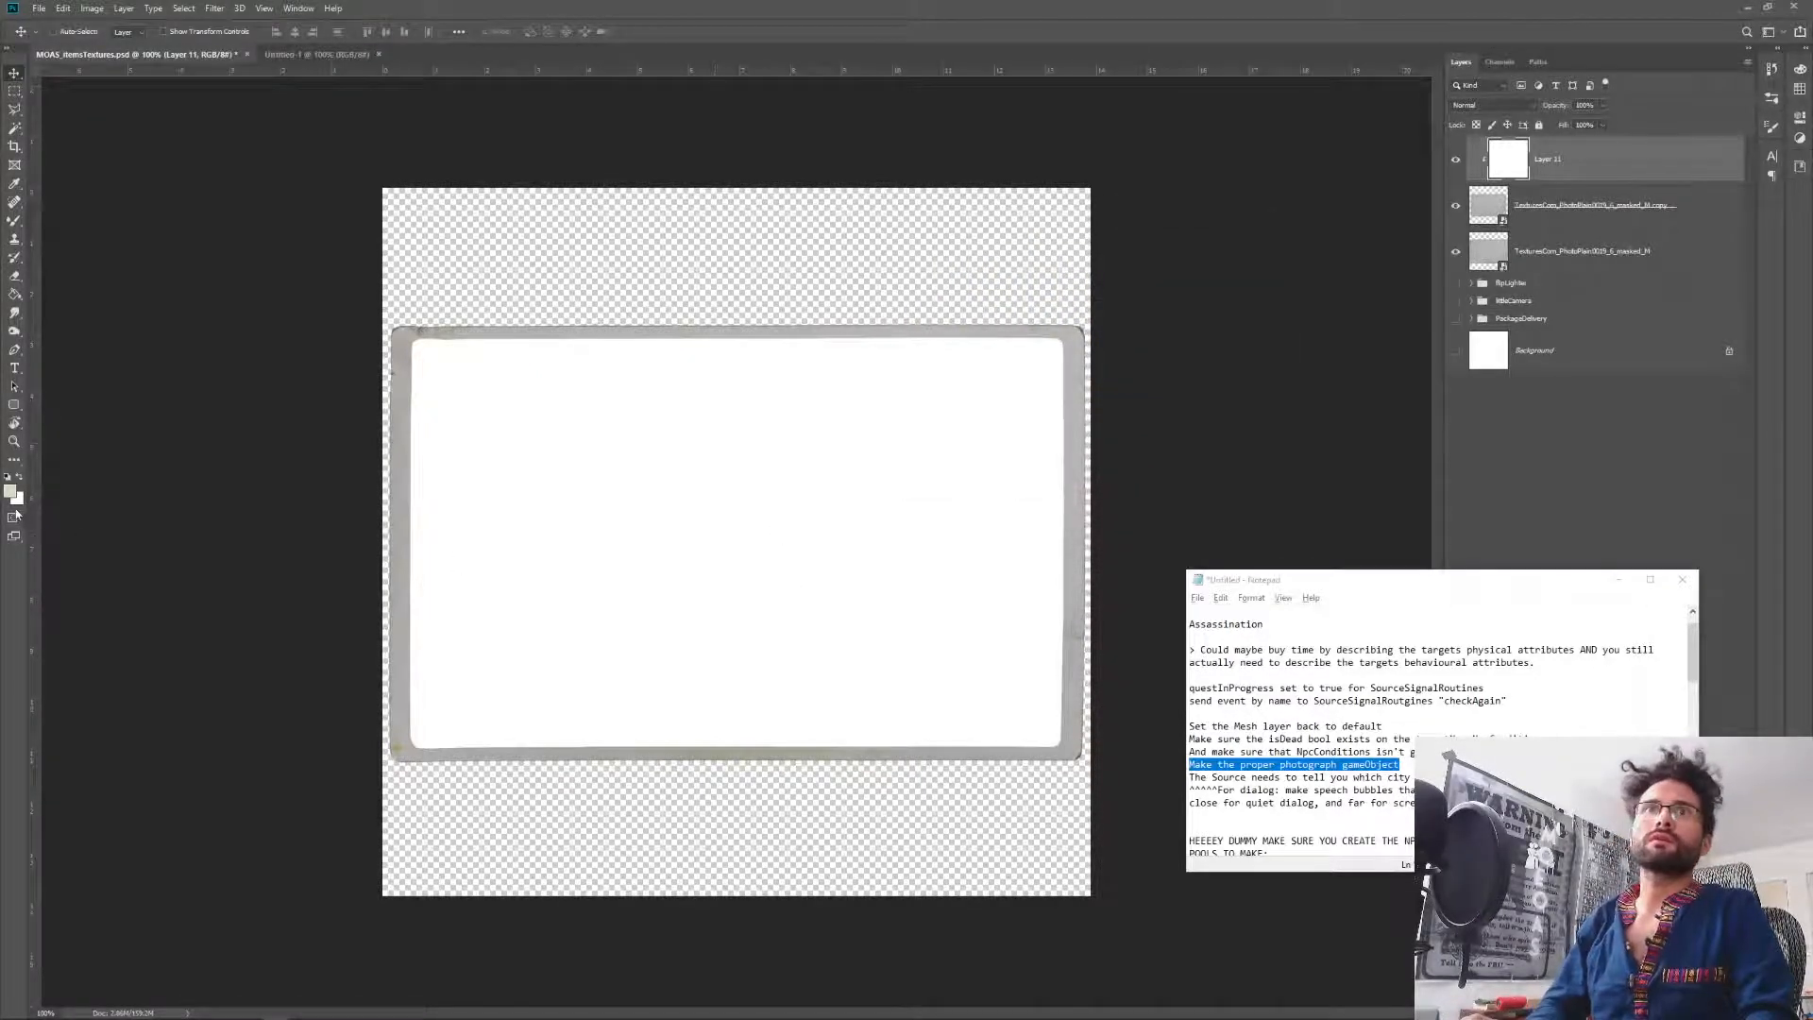
Fill Layer 11 with a light neutral grey, starting from the tone sampled on the paper border and lightening it.
click(9, 494)
click(405, 471)
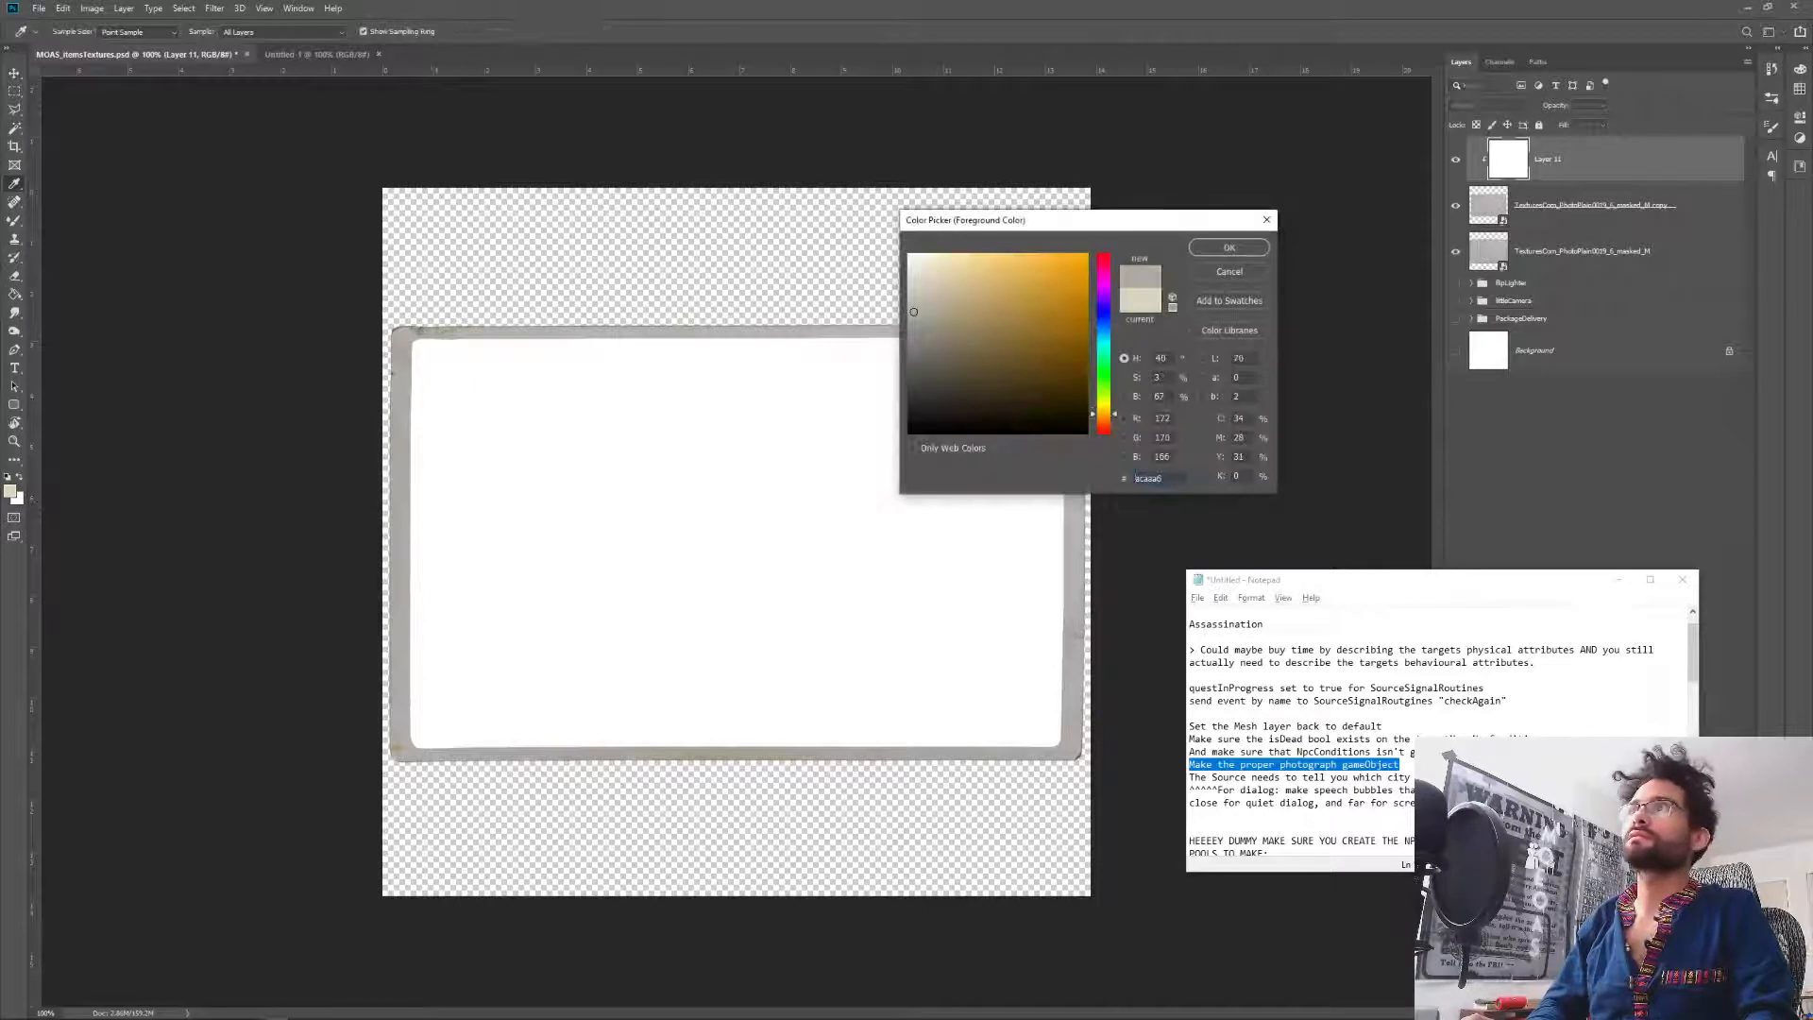
click(922, 295)
drag(921, 295, 921, 274)
key(Return)
key(g)
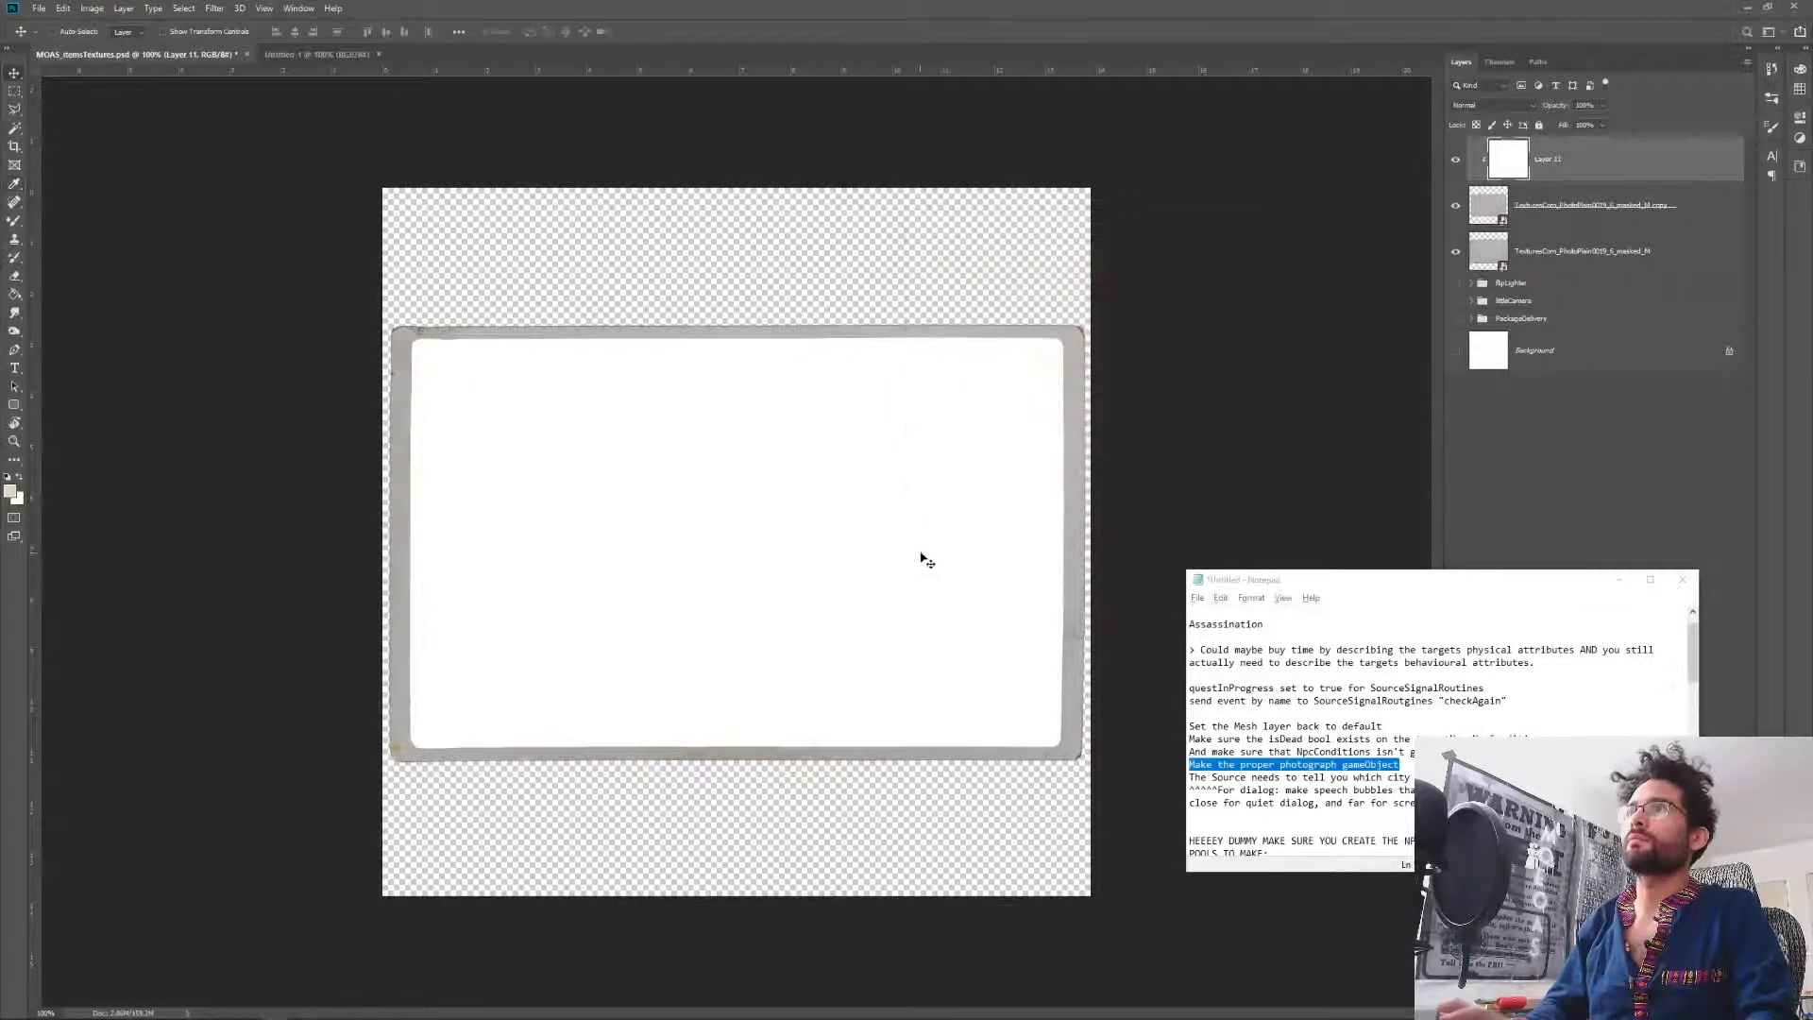
click(895, 518)
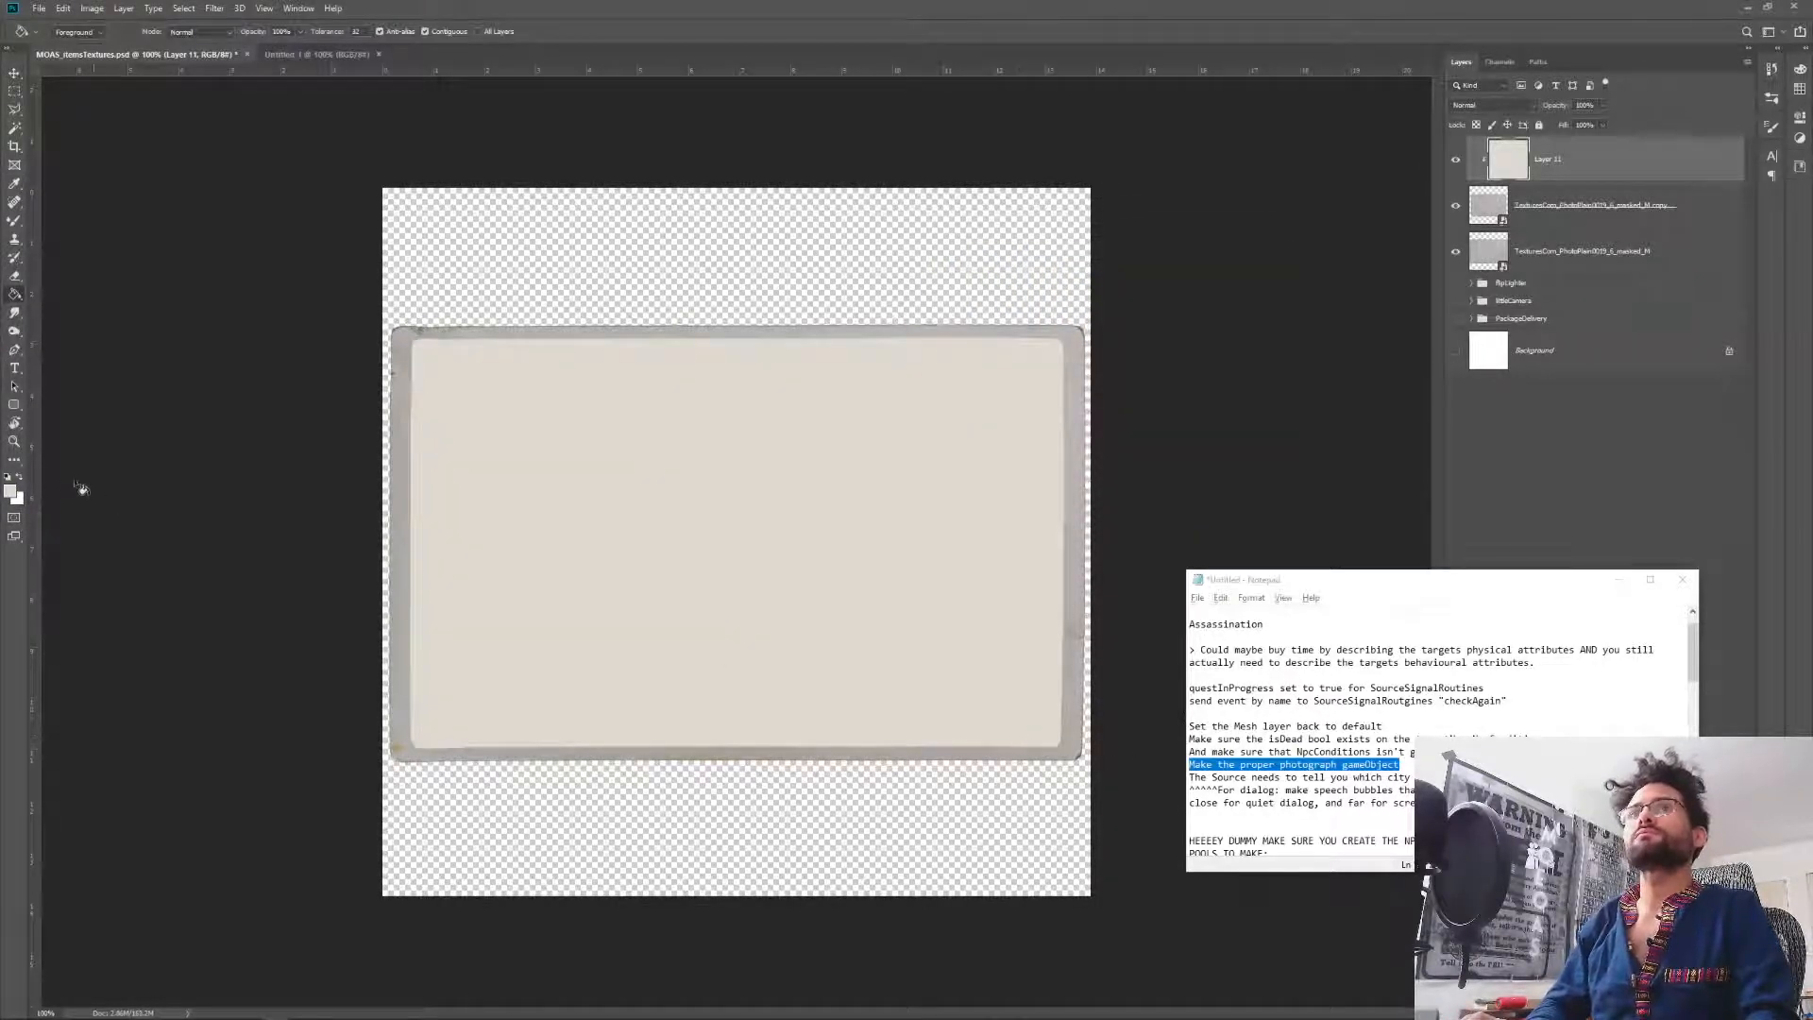
click(8, 487)
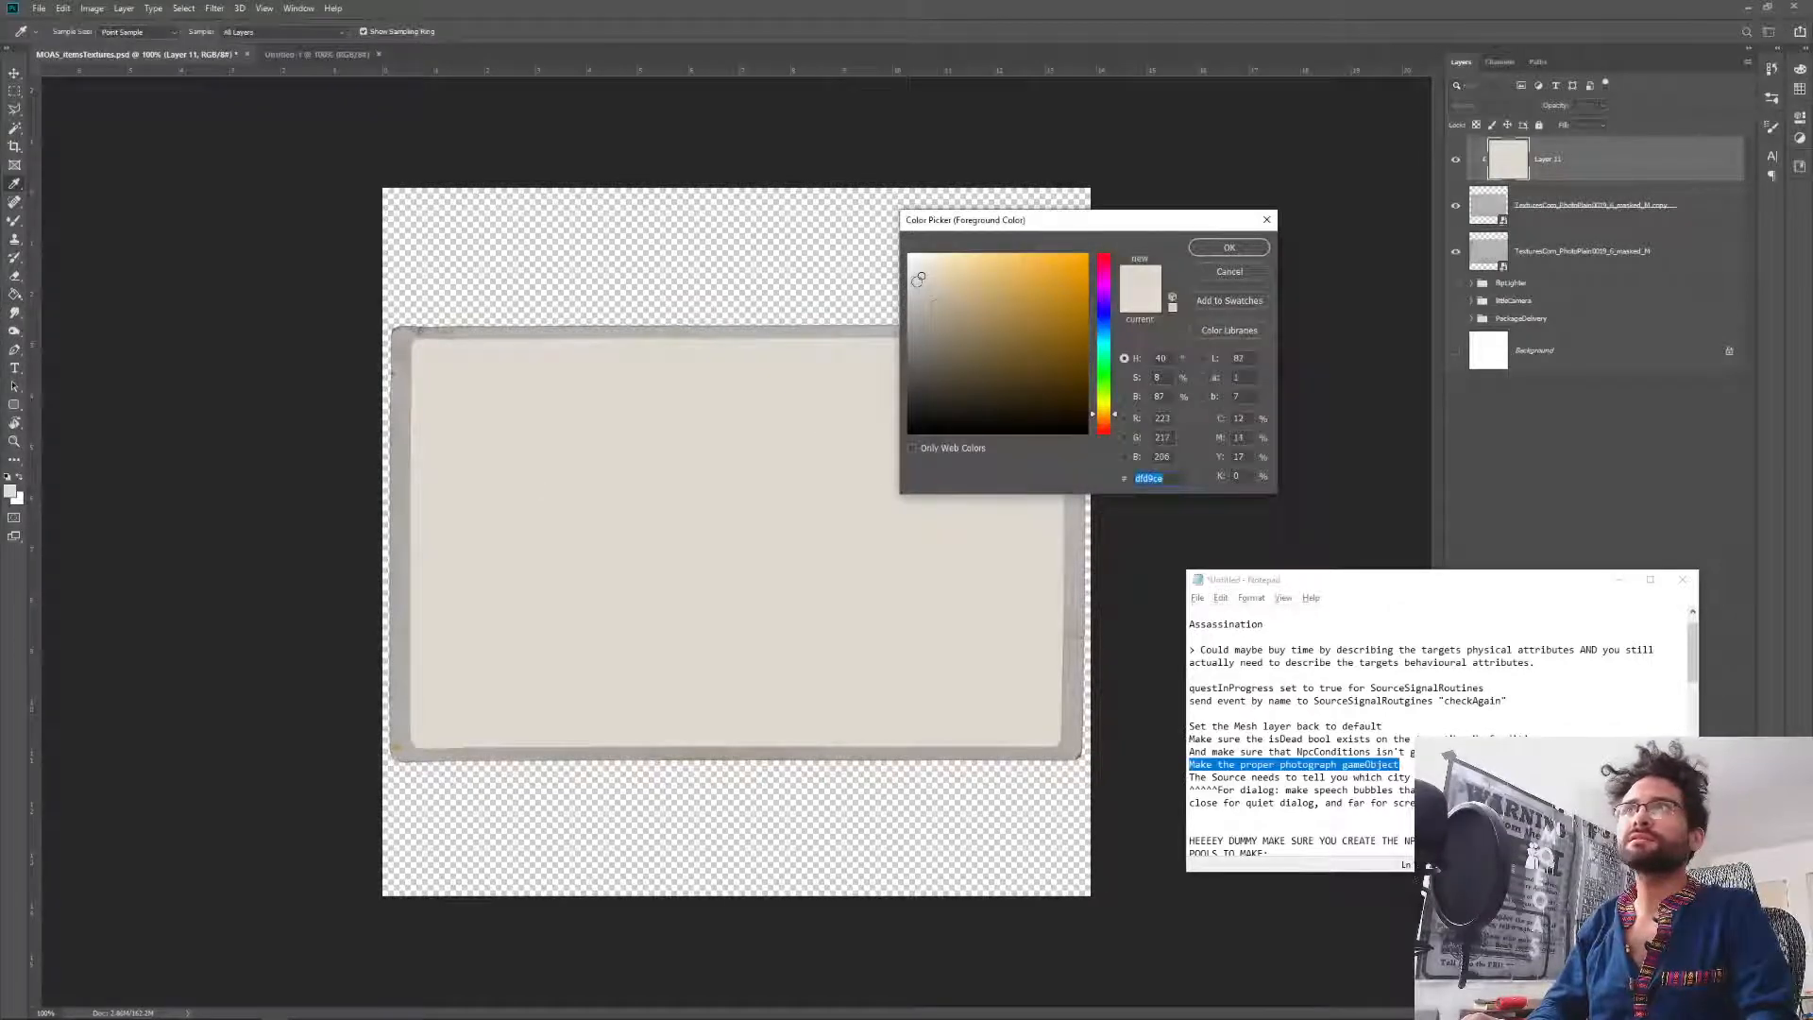
key(Return)
click(869, 579)
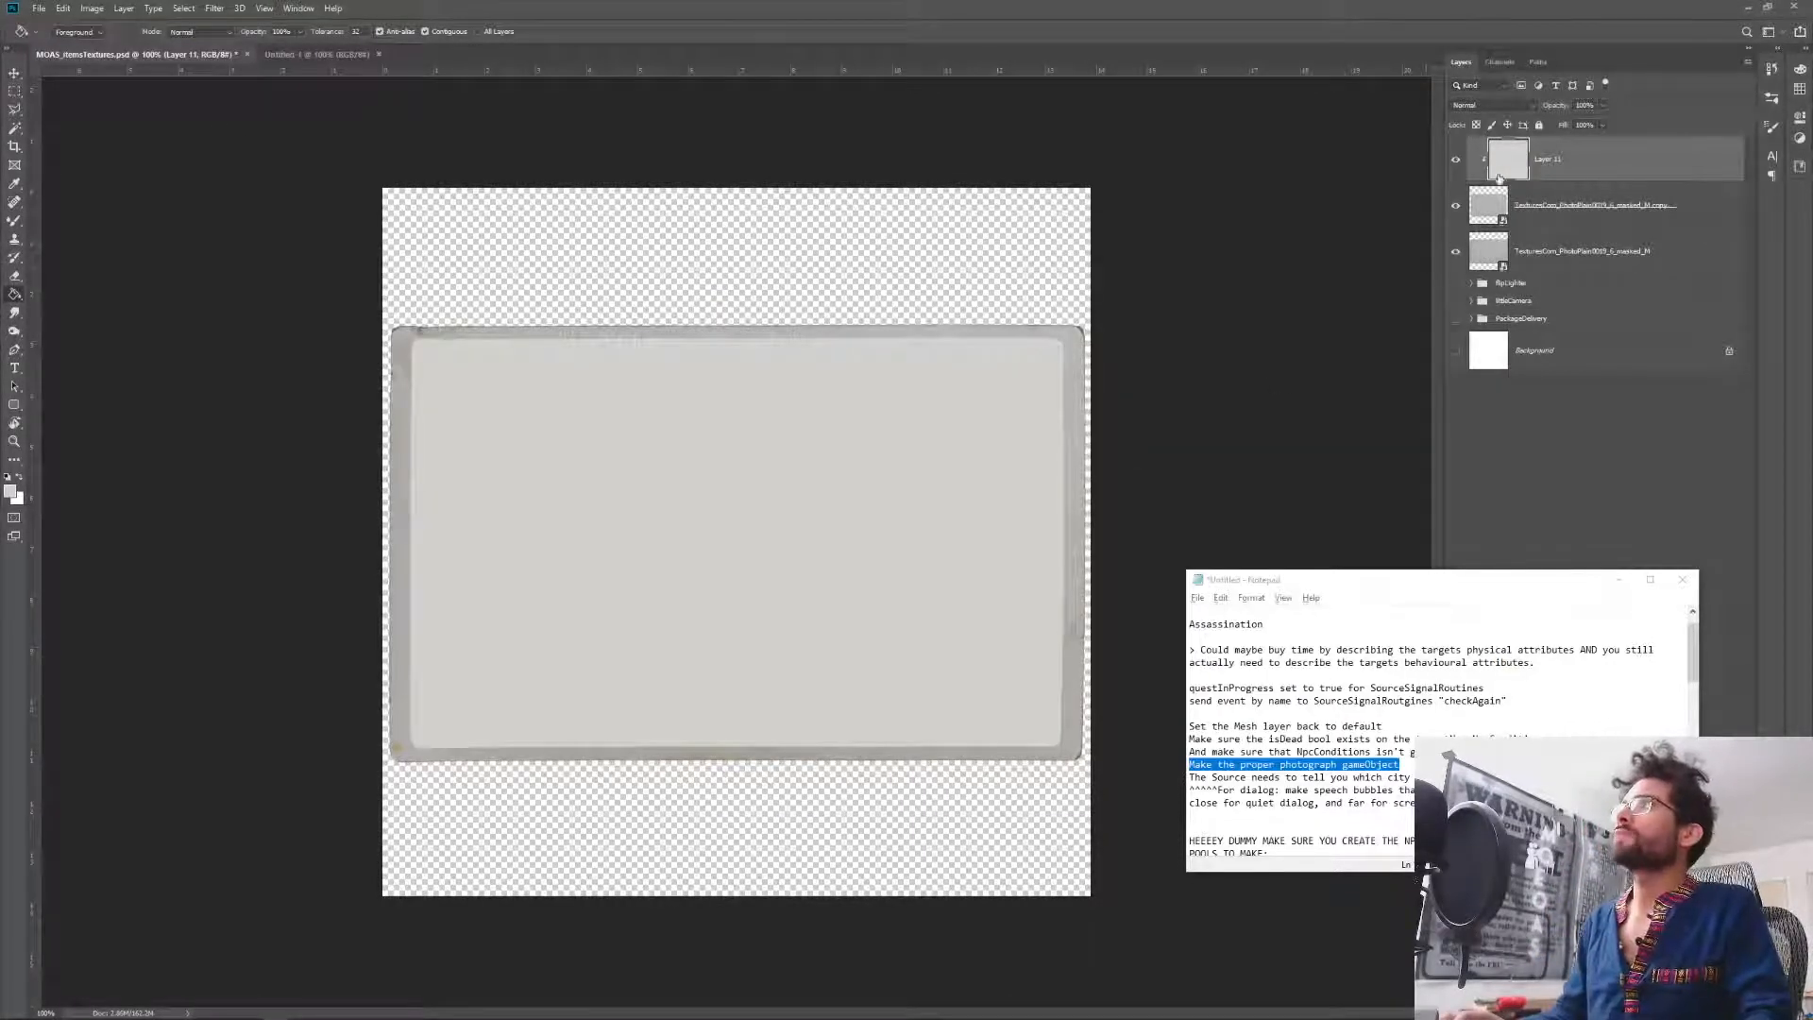
Merge Layer 11 with the scaled TexturesCom photo paper copy it is clipped to.
shift+click(1700, 204)
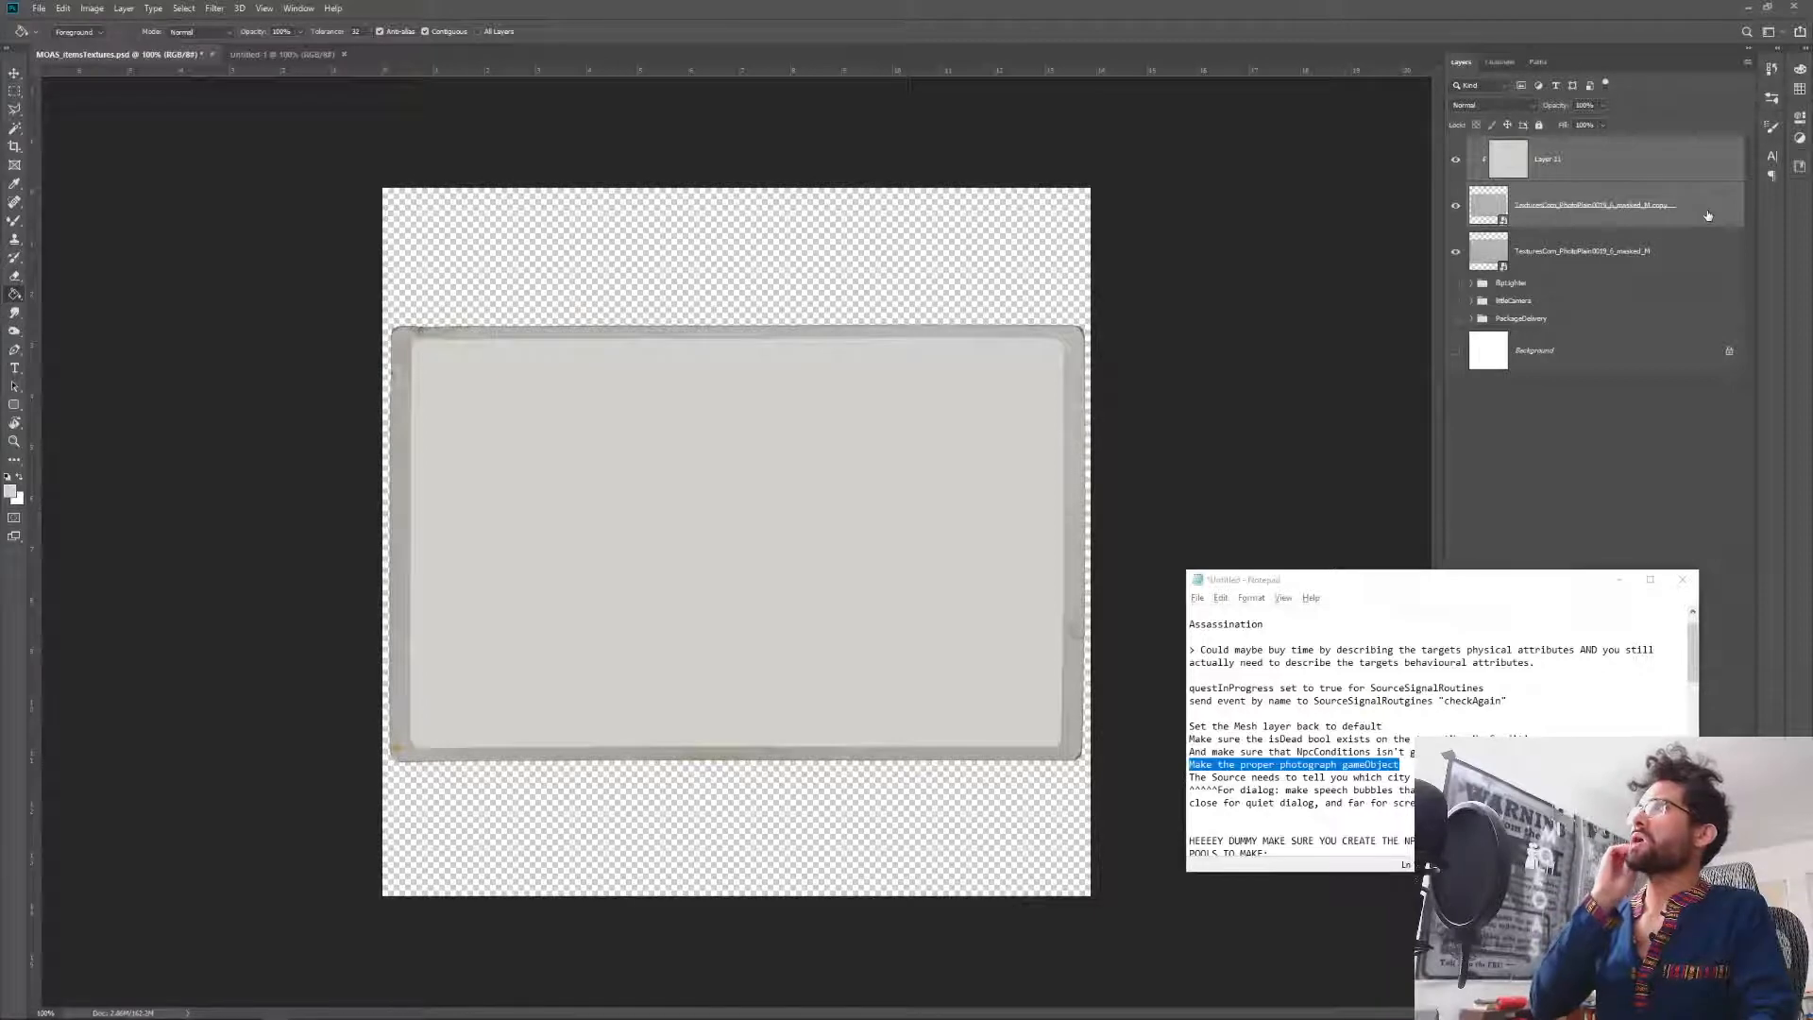
right_click(1721, 201)
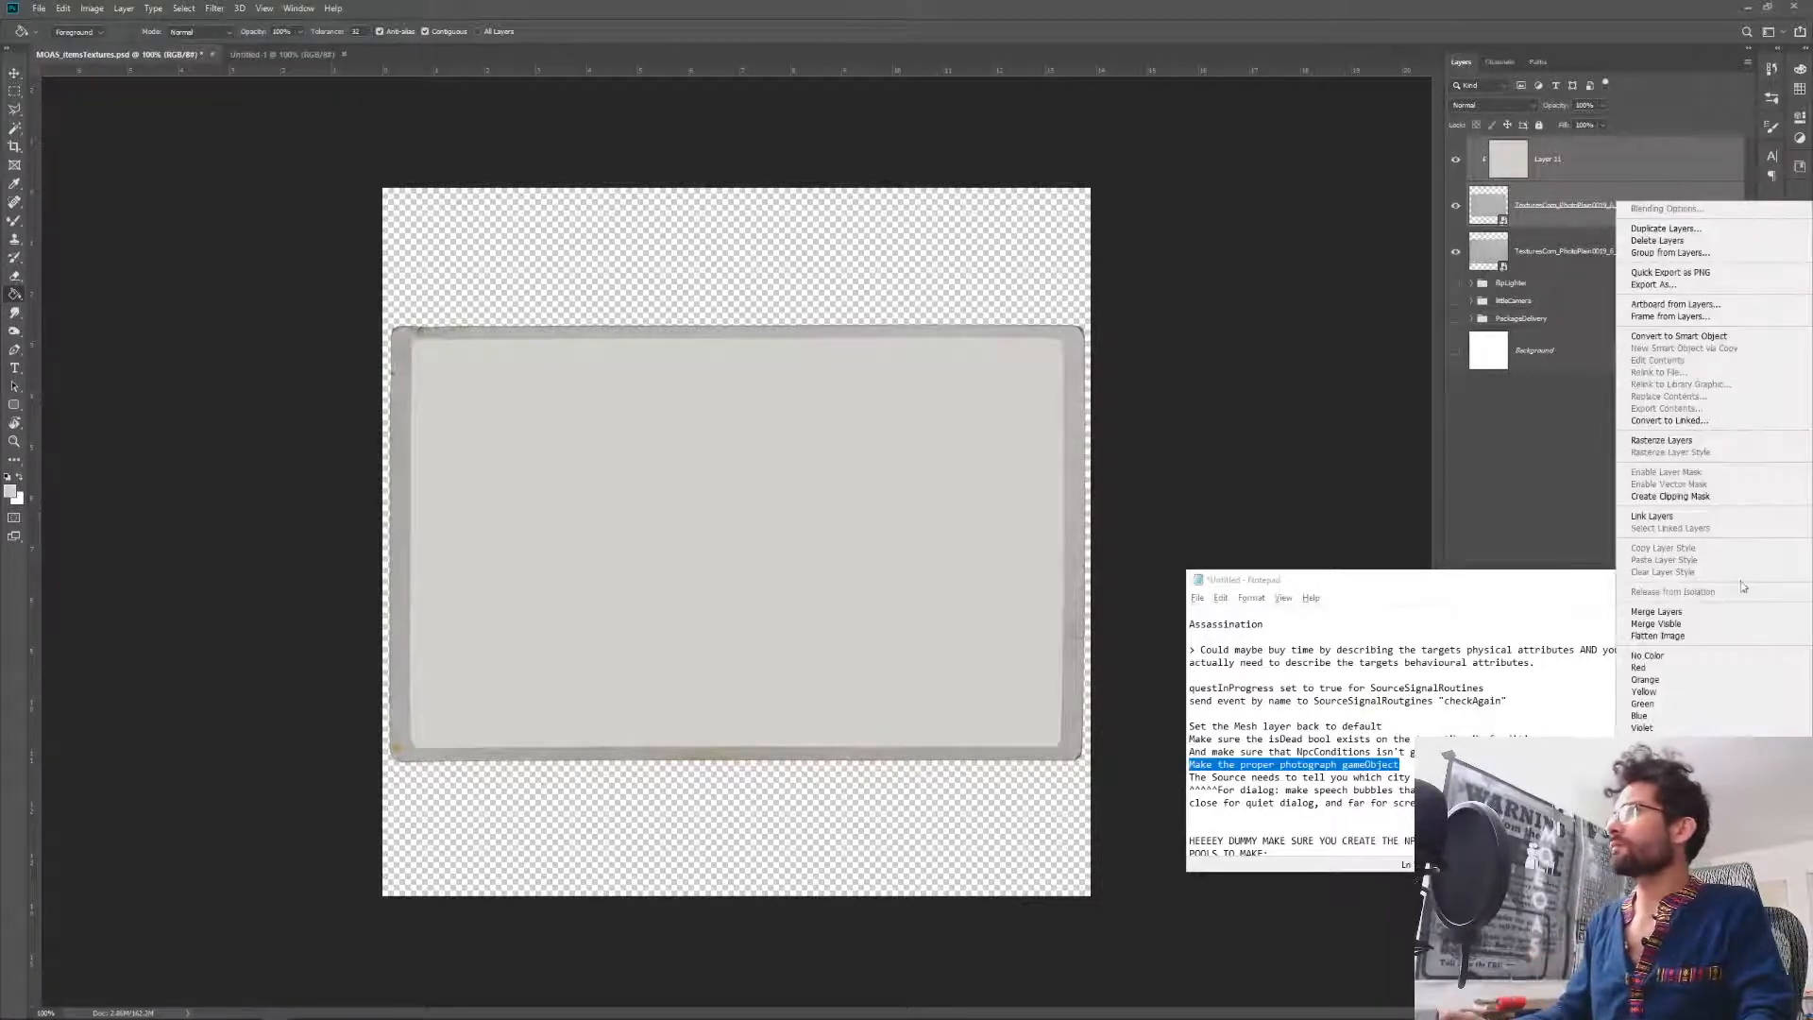
click(1752, 612)
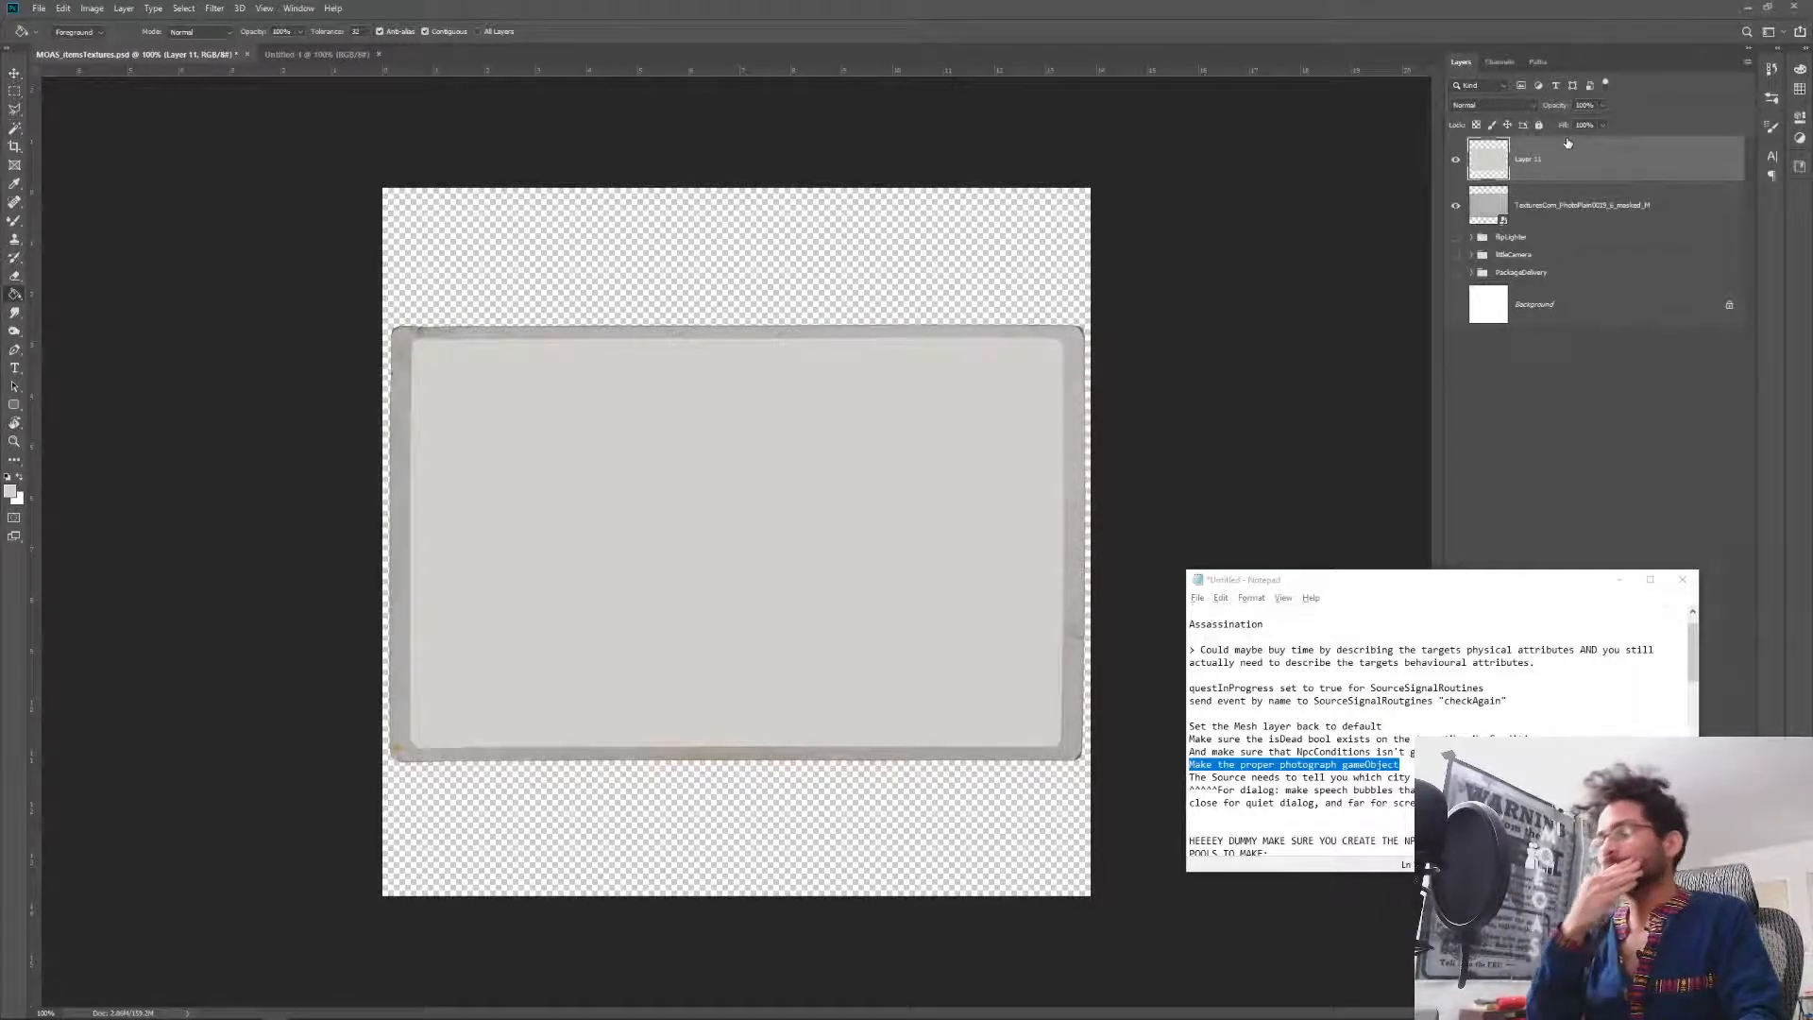
Duplicate the TexturesCom photo paper layer and place the copy above the merged Layer 11.
click(1472, 238)
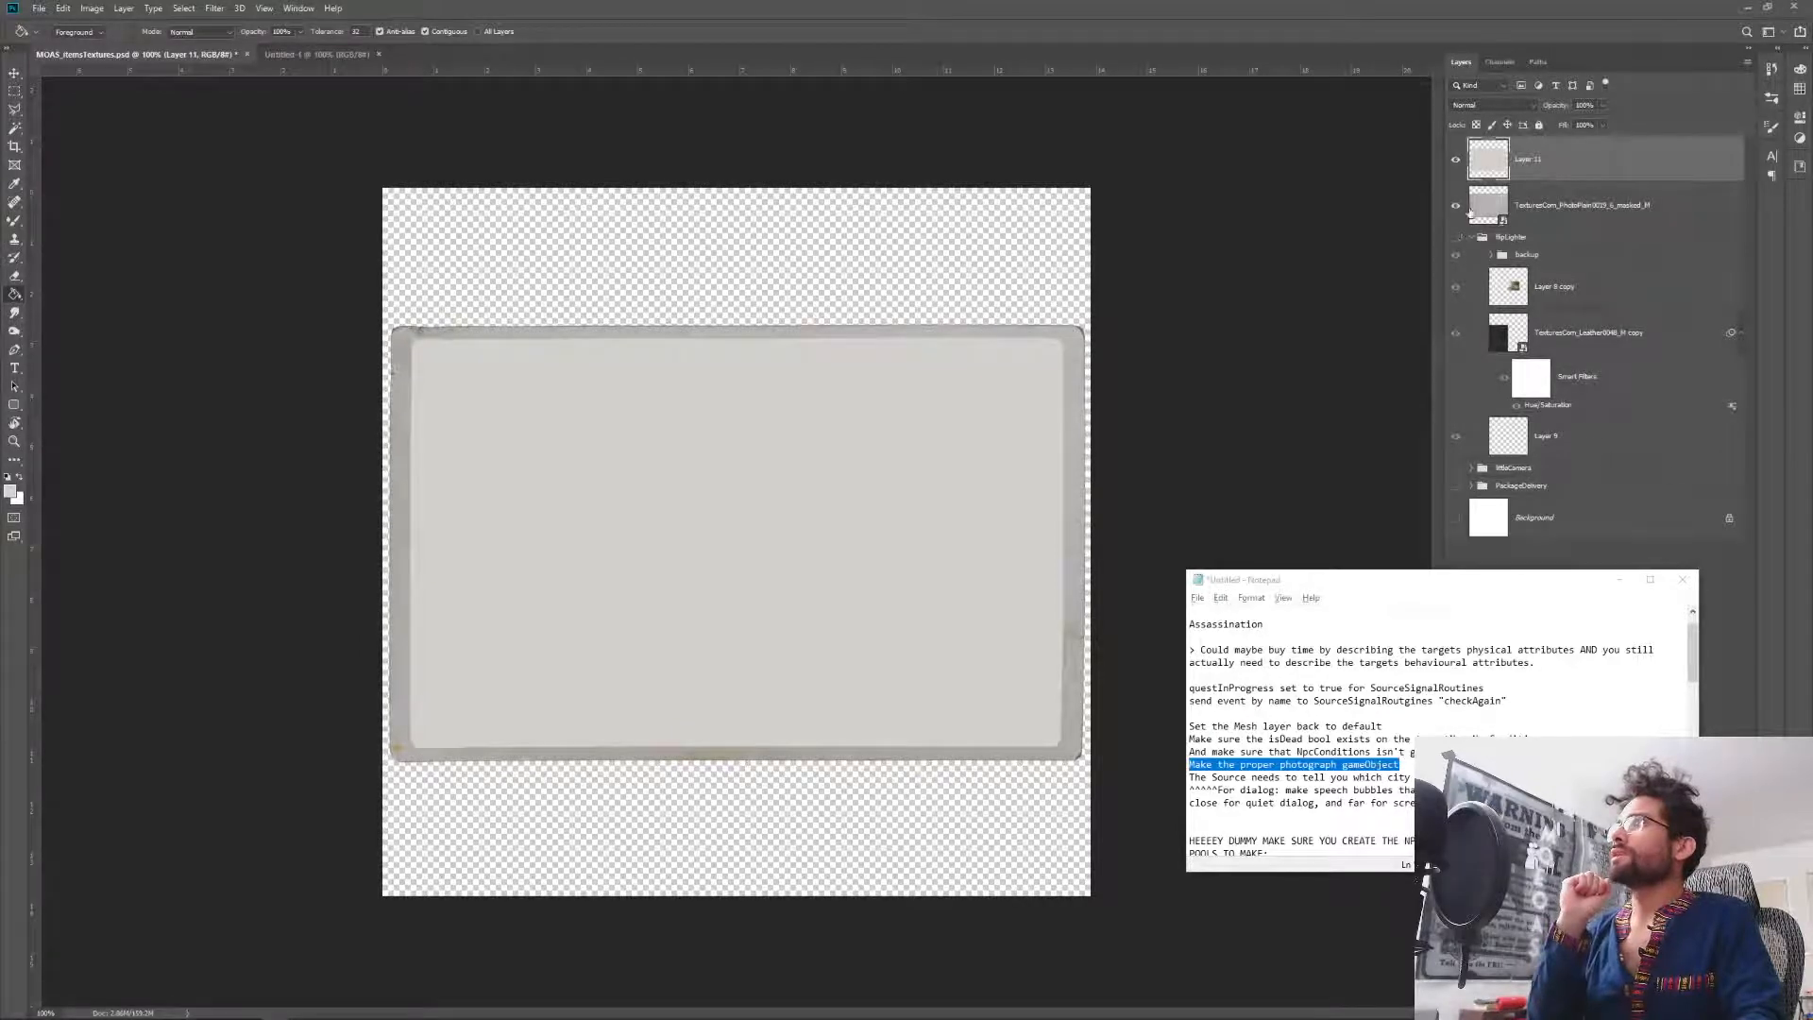
click(1472, 238)
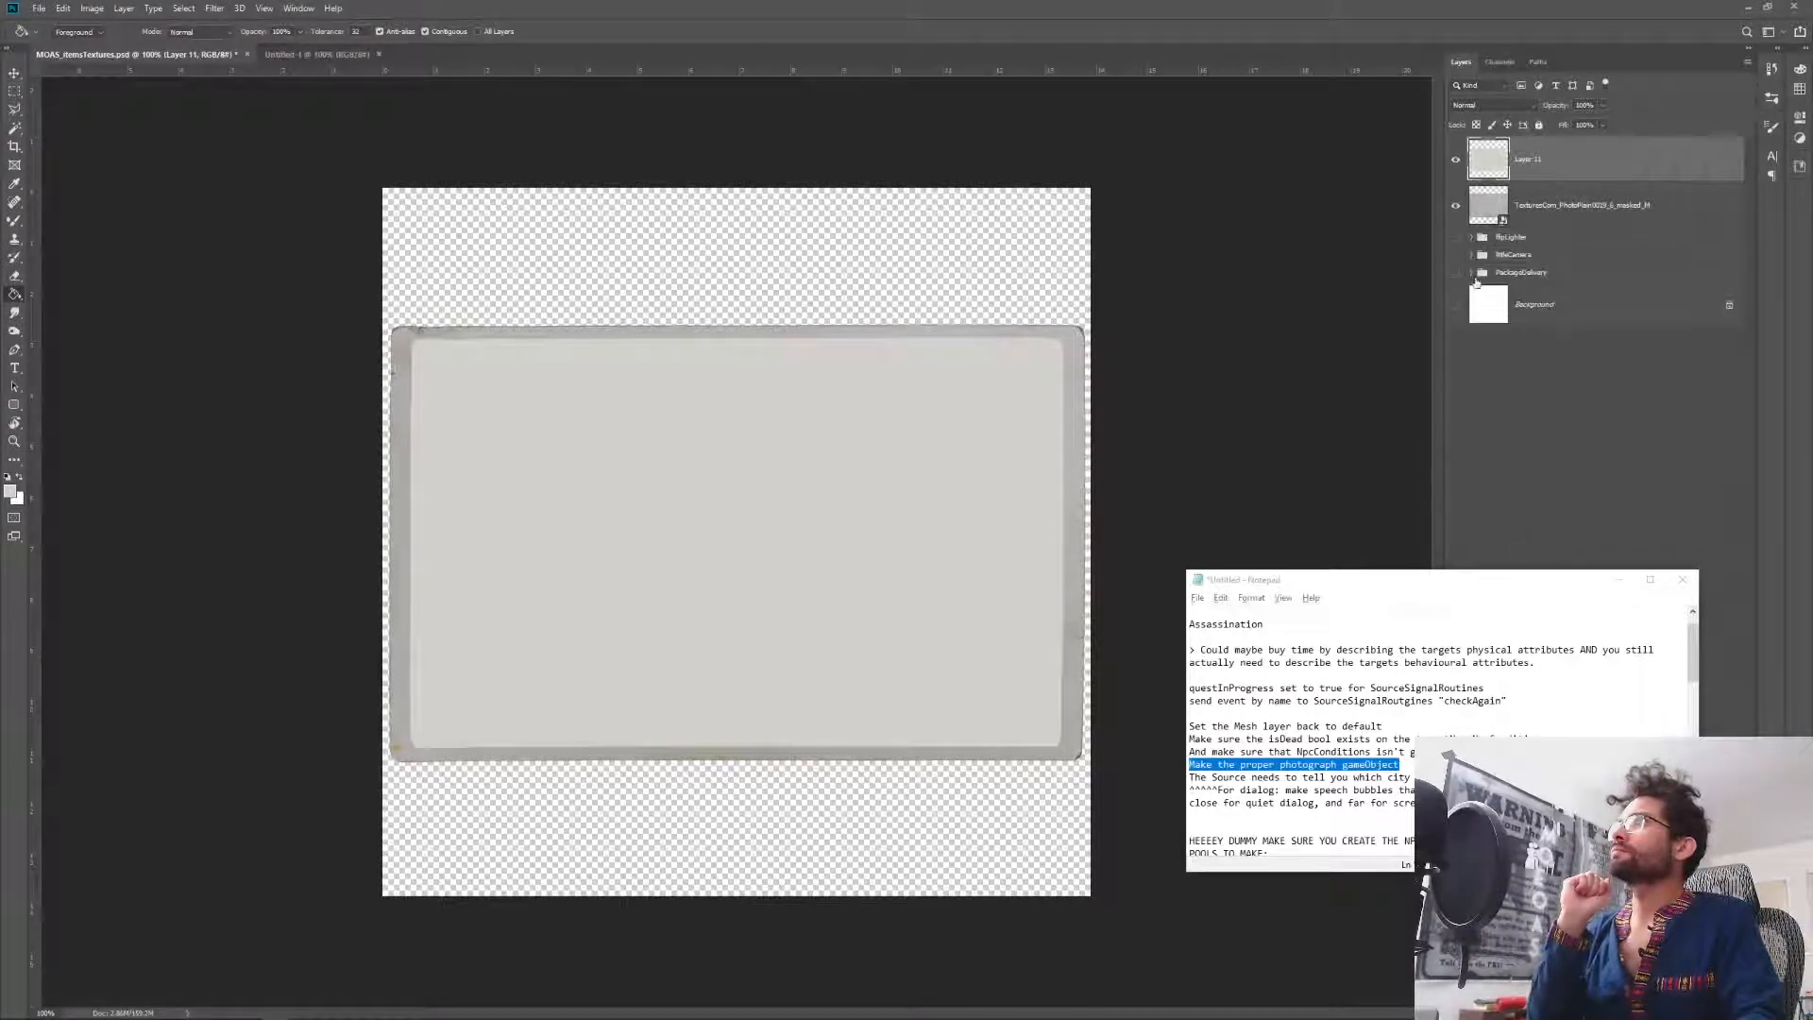
click(1607, 213)
key(ctrl+j)
drag(1607, 213, 1589, 156)
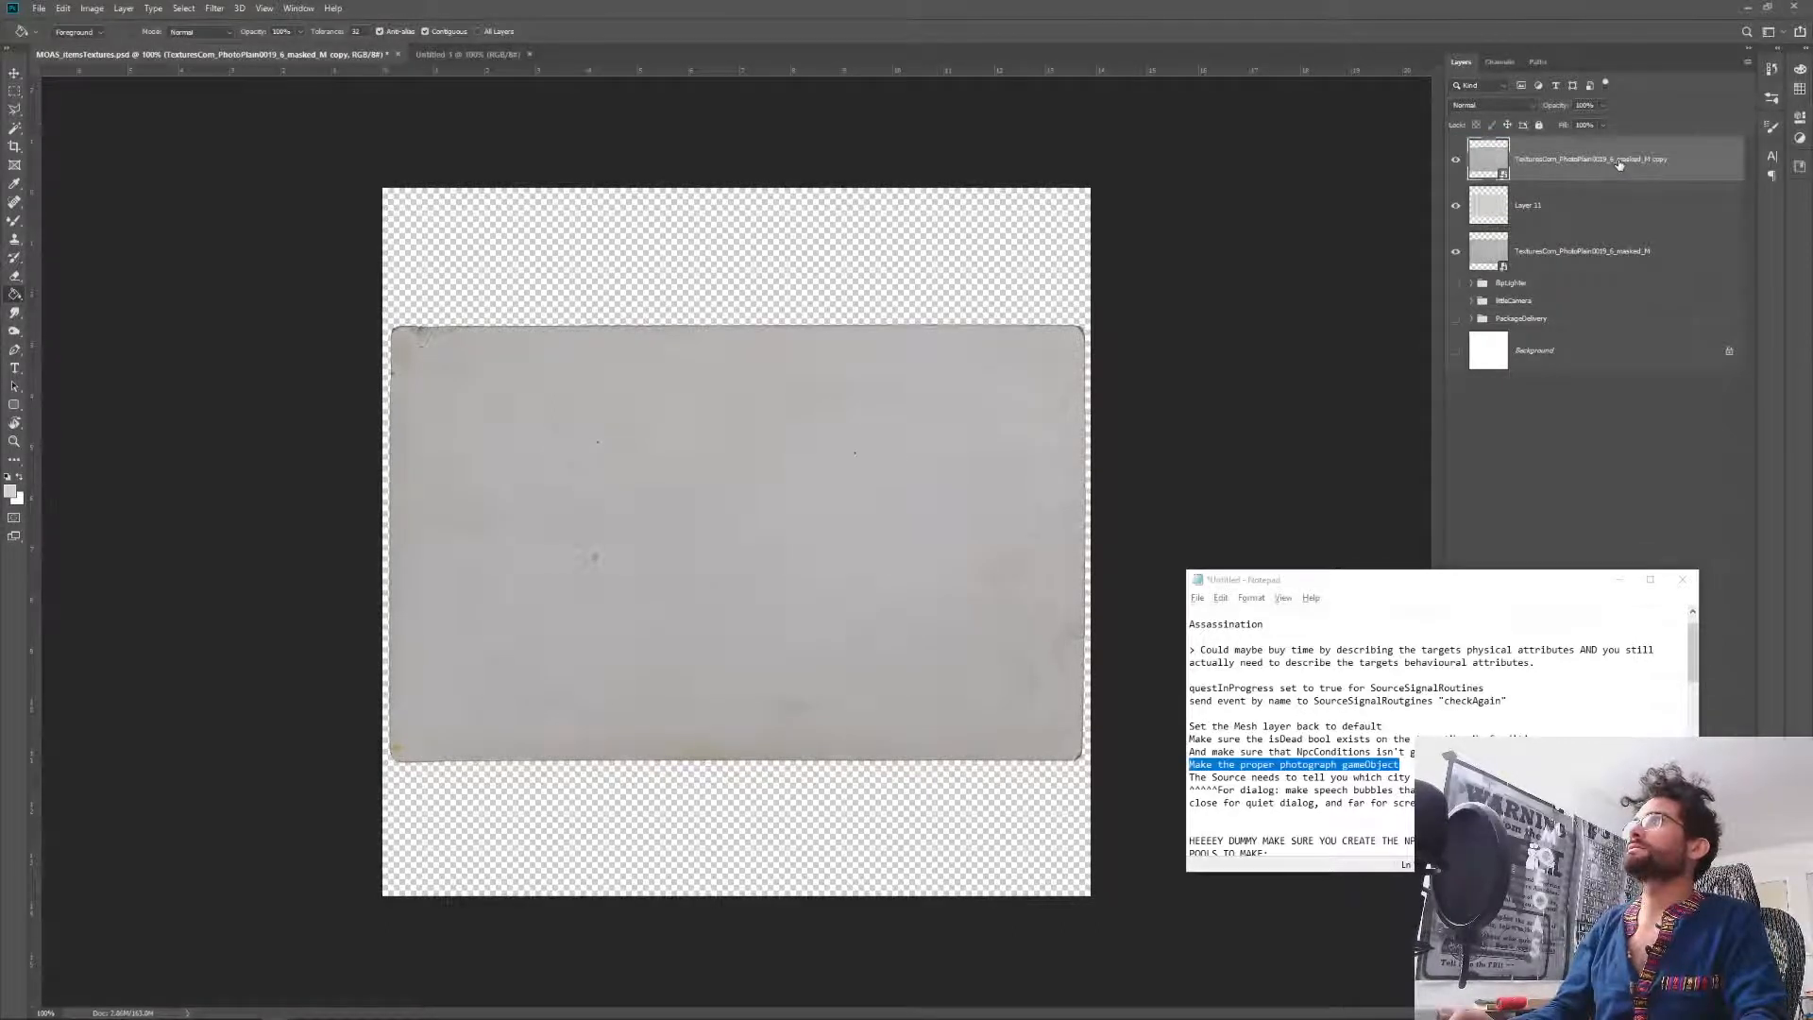
Try placing Layer 11 above the paper copy and clipping it to that copy.
drag(1605, 225, 1566, 151)
right_click(1565, 154)
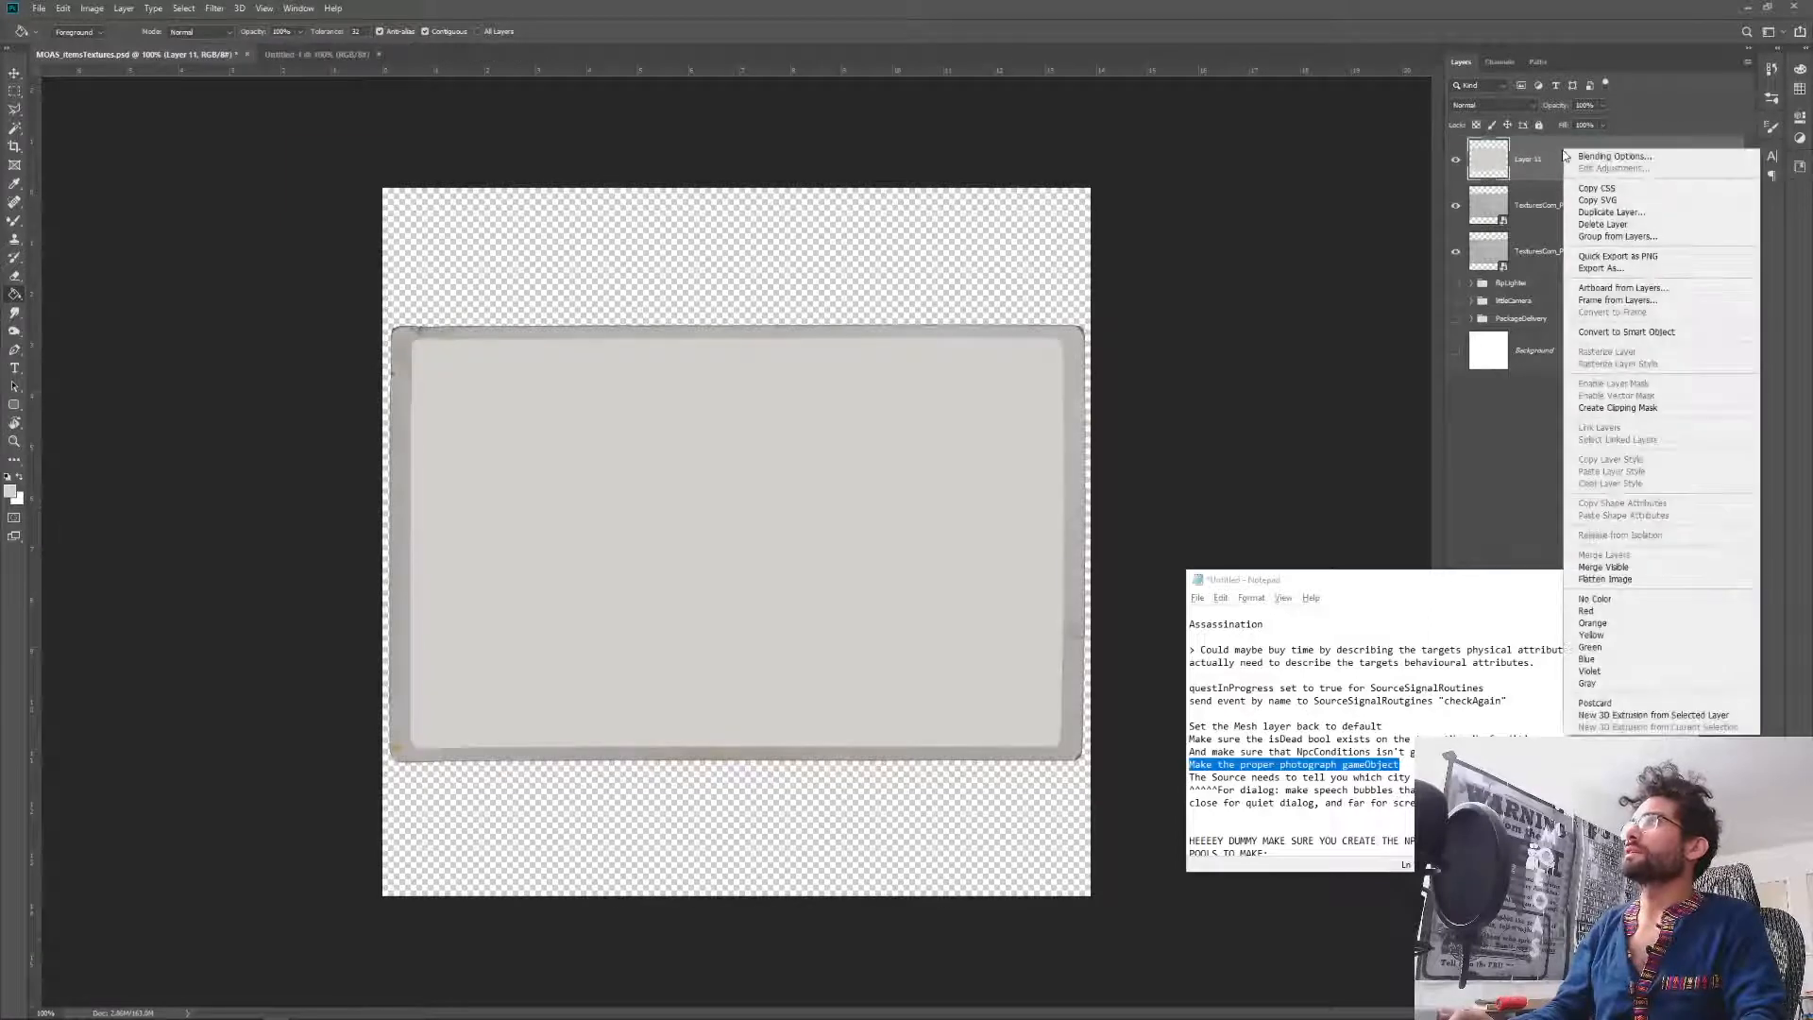
click(1669, 409)
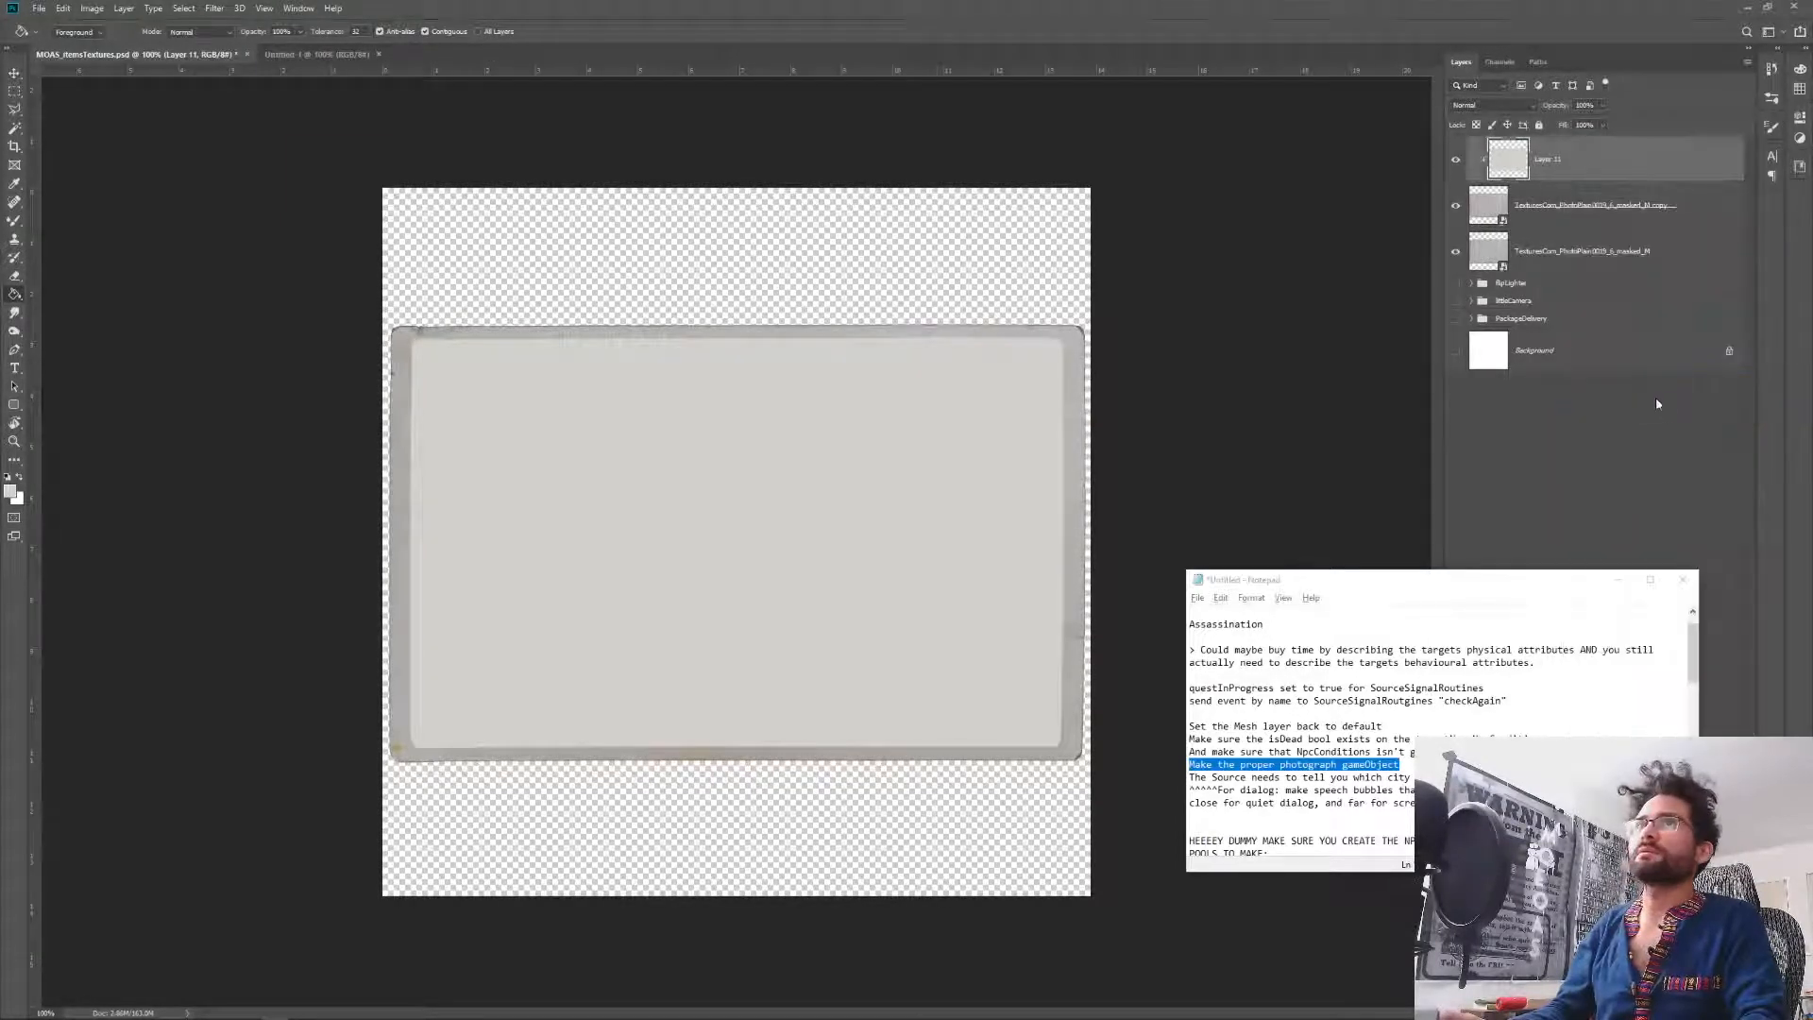
Move the paper copy above Layer 11, clip it to Layer 11 and check the clipped shape with the original paper layer hidden.
drag(1622, 210, 1614, 174)
right_click(1614, 174)
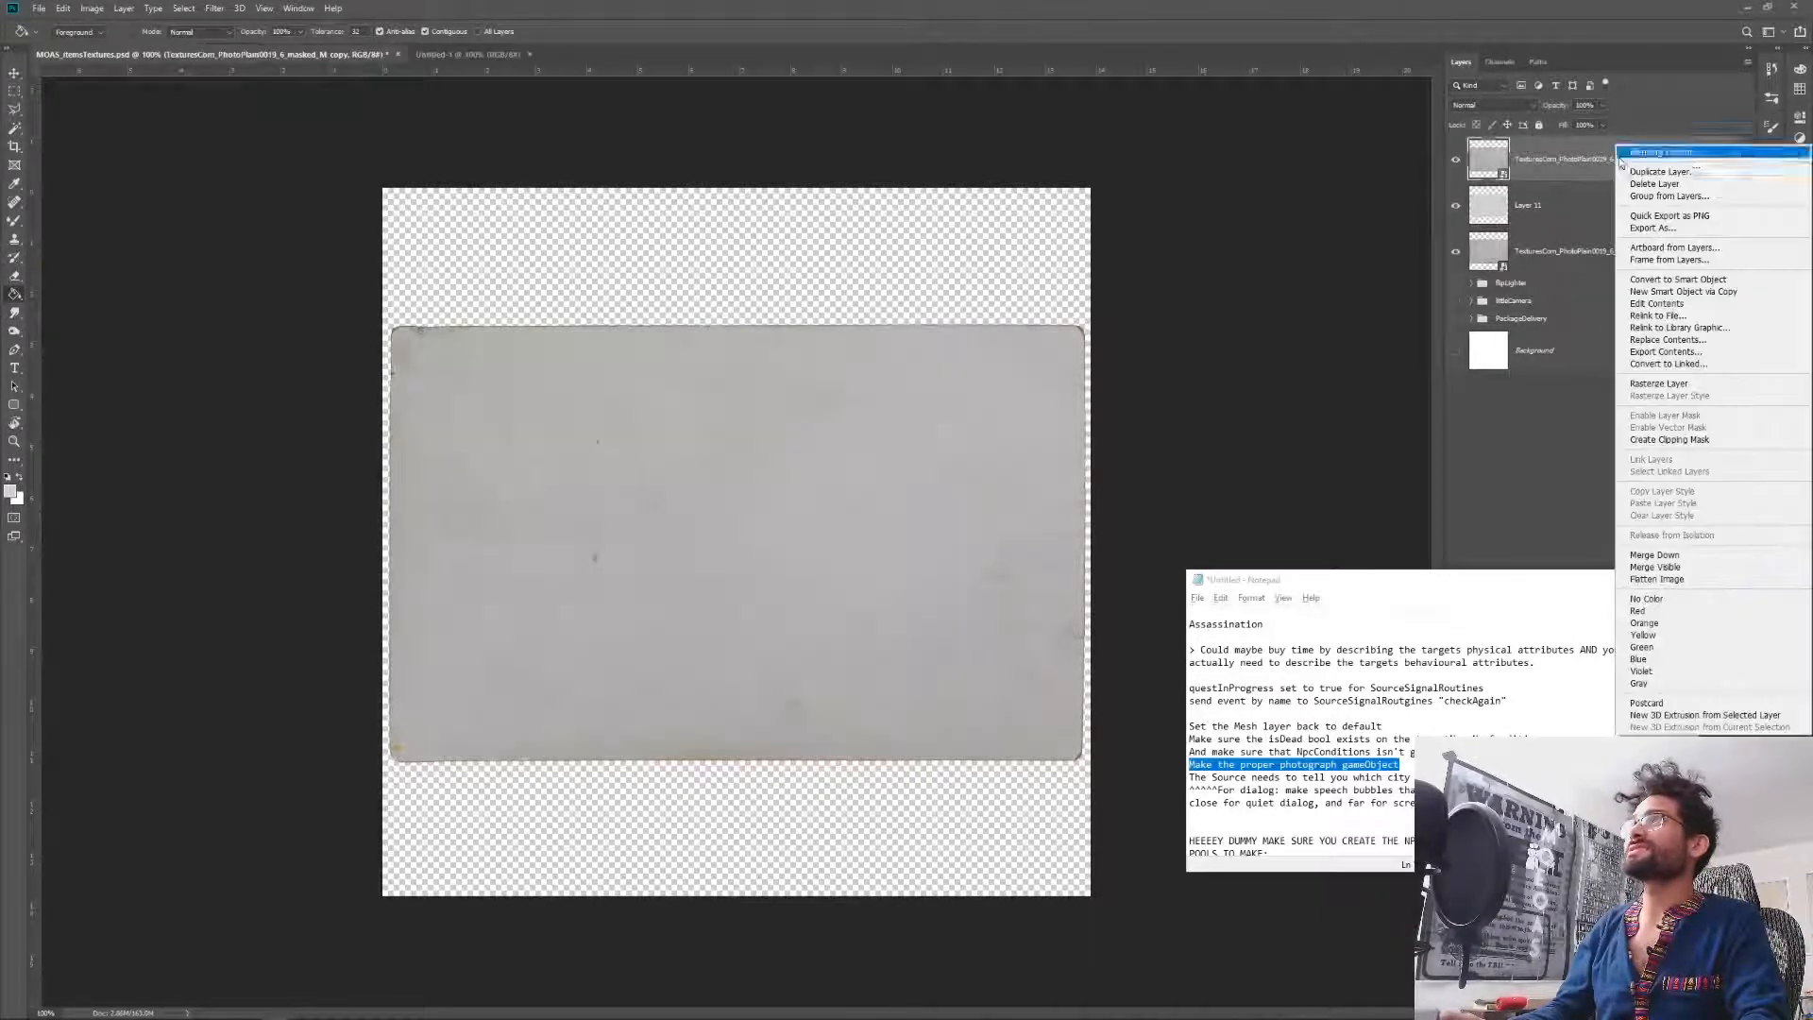
click(1712, 439)
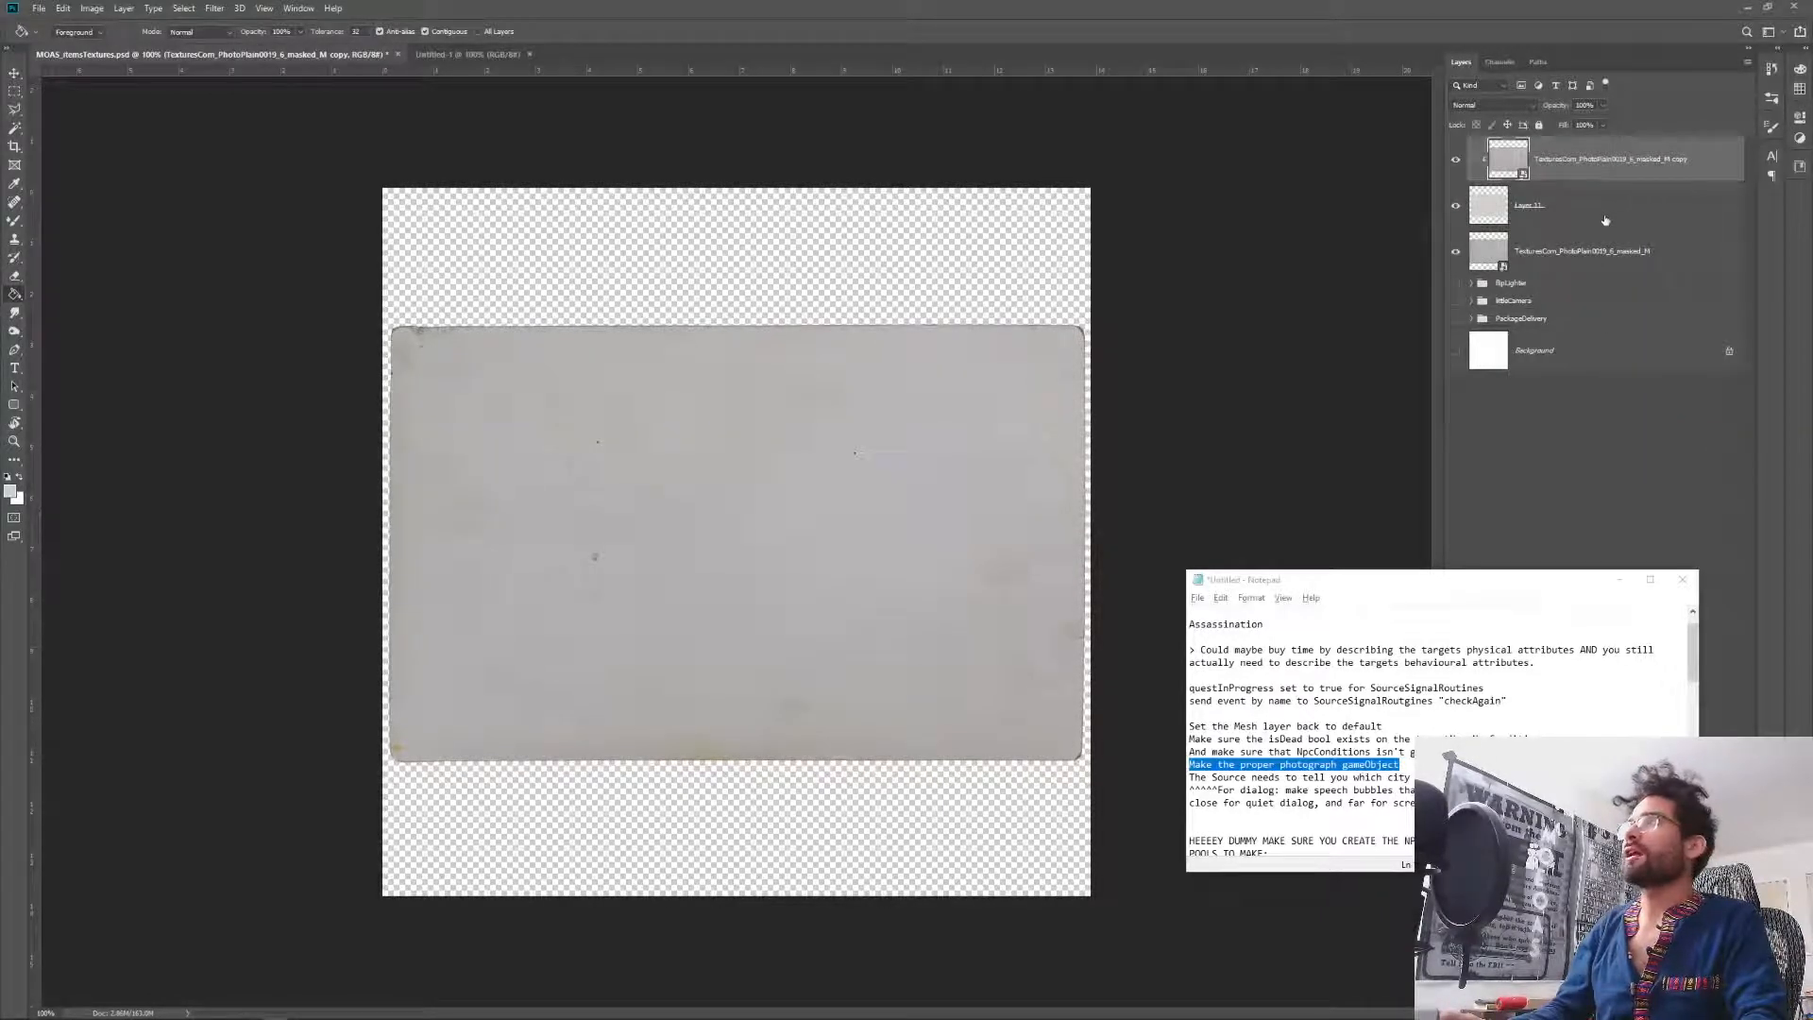
click(1456, 253)
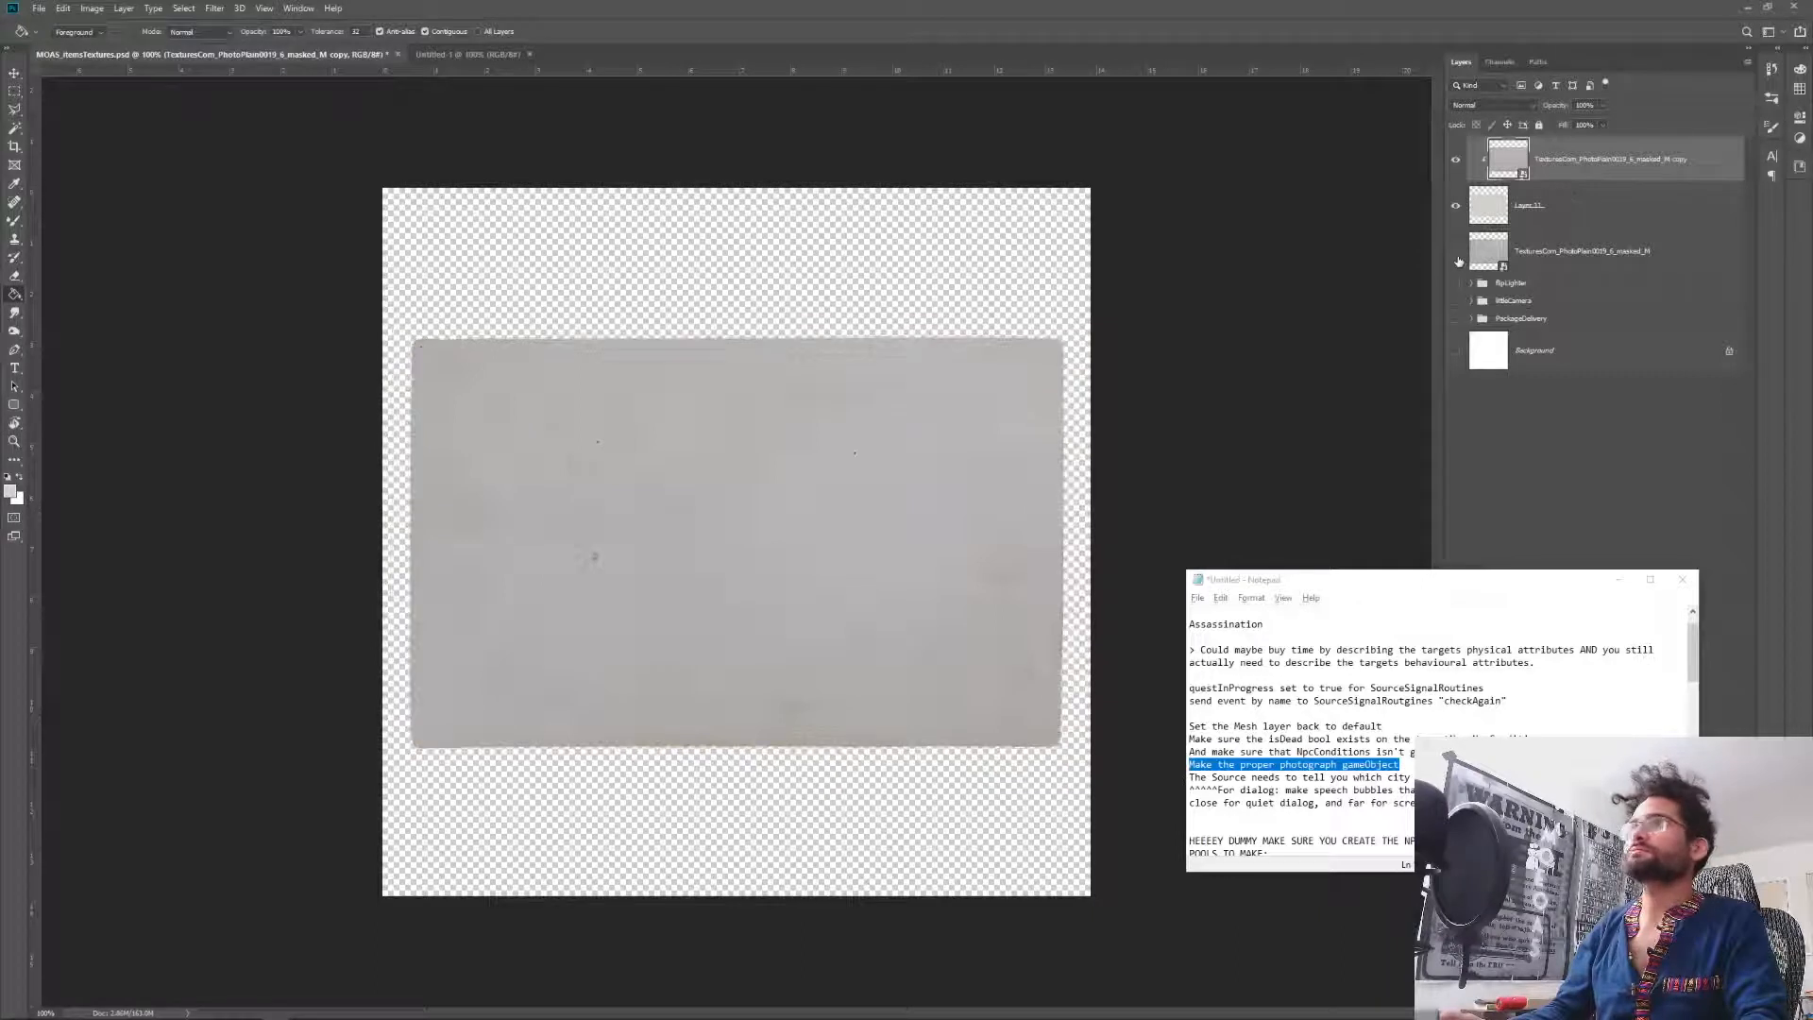
click(1457, 255)
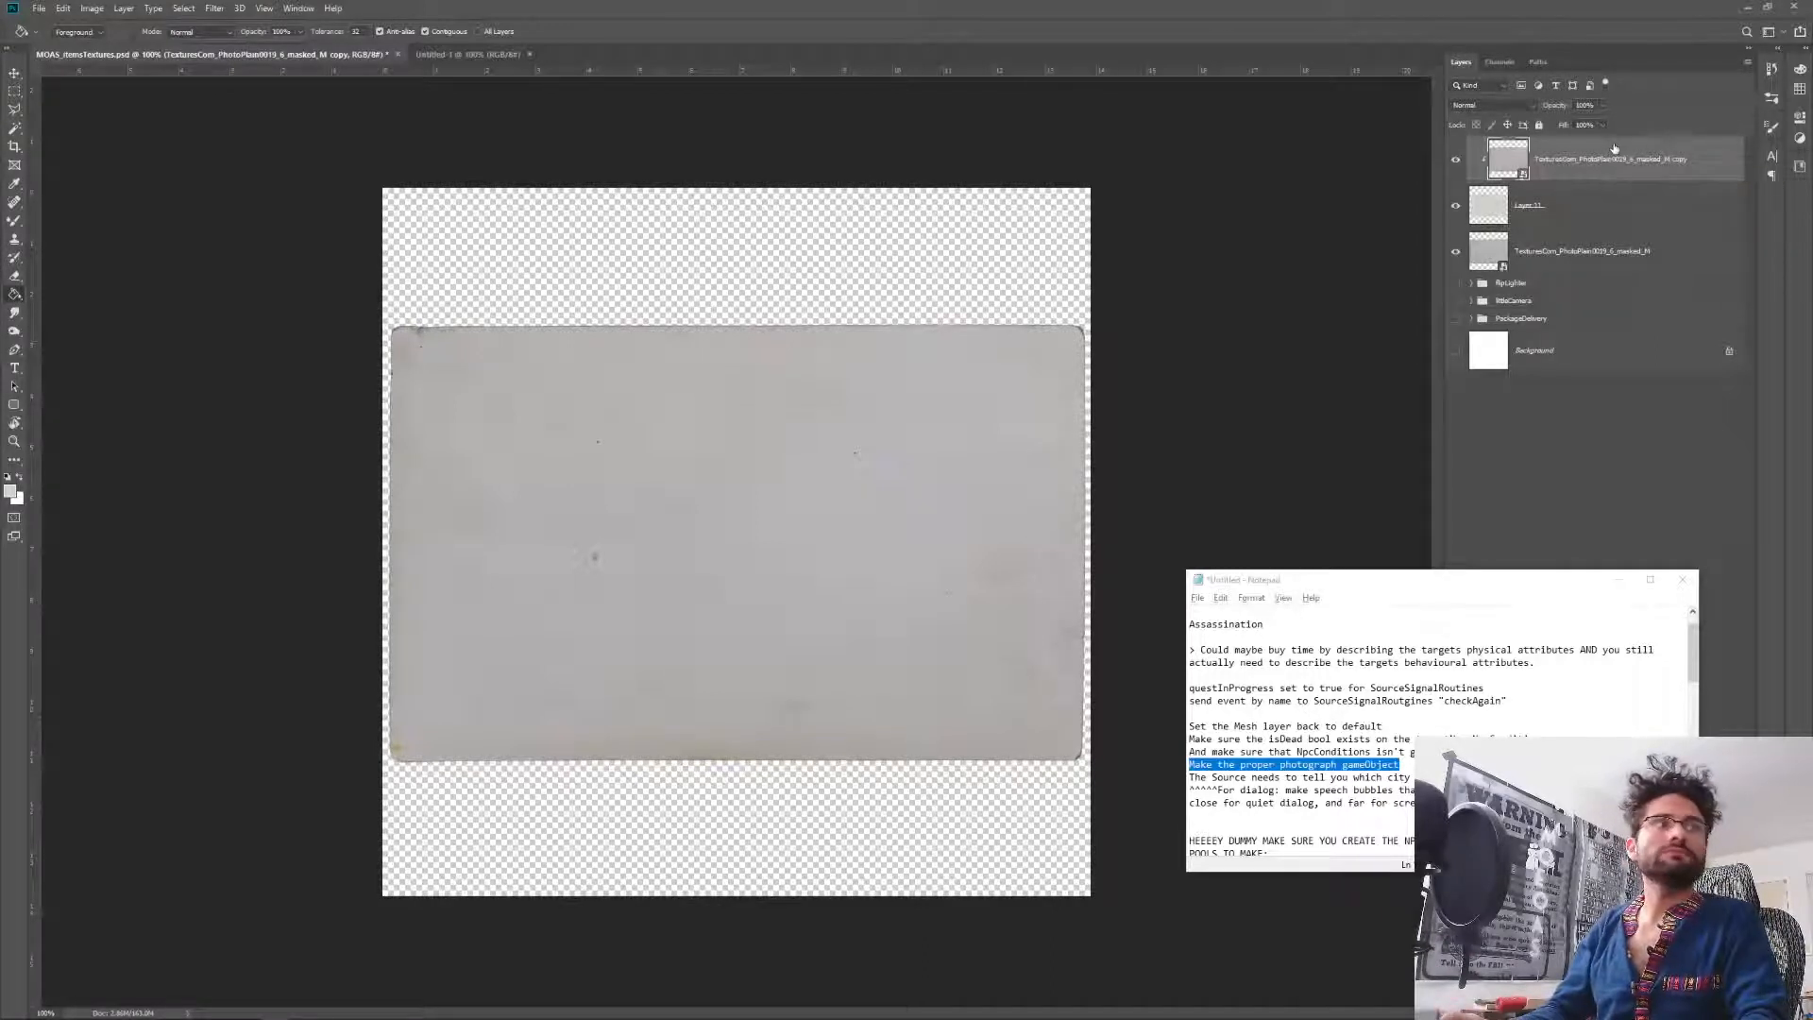
Hide the original photo paper layer and merge the clipped paper copy with Layer 11.
shift+click(1610, 207)
click(1455, 252)
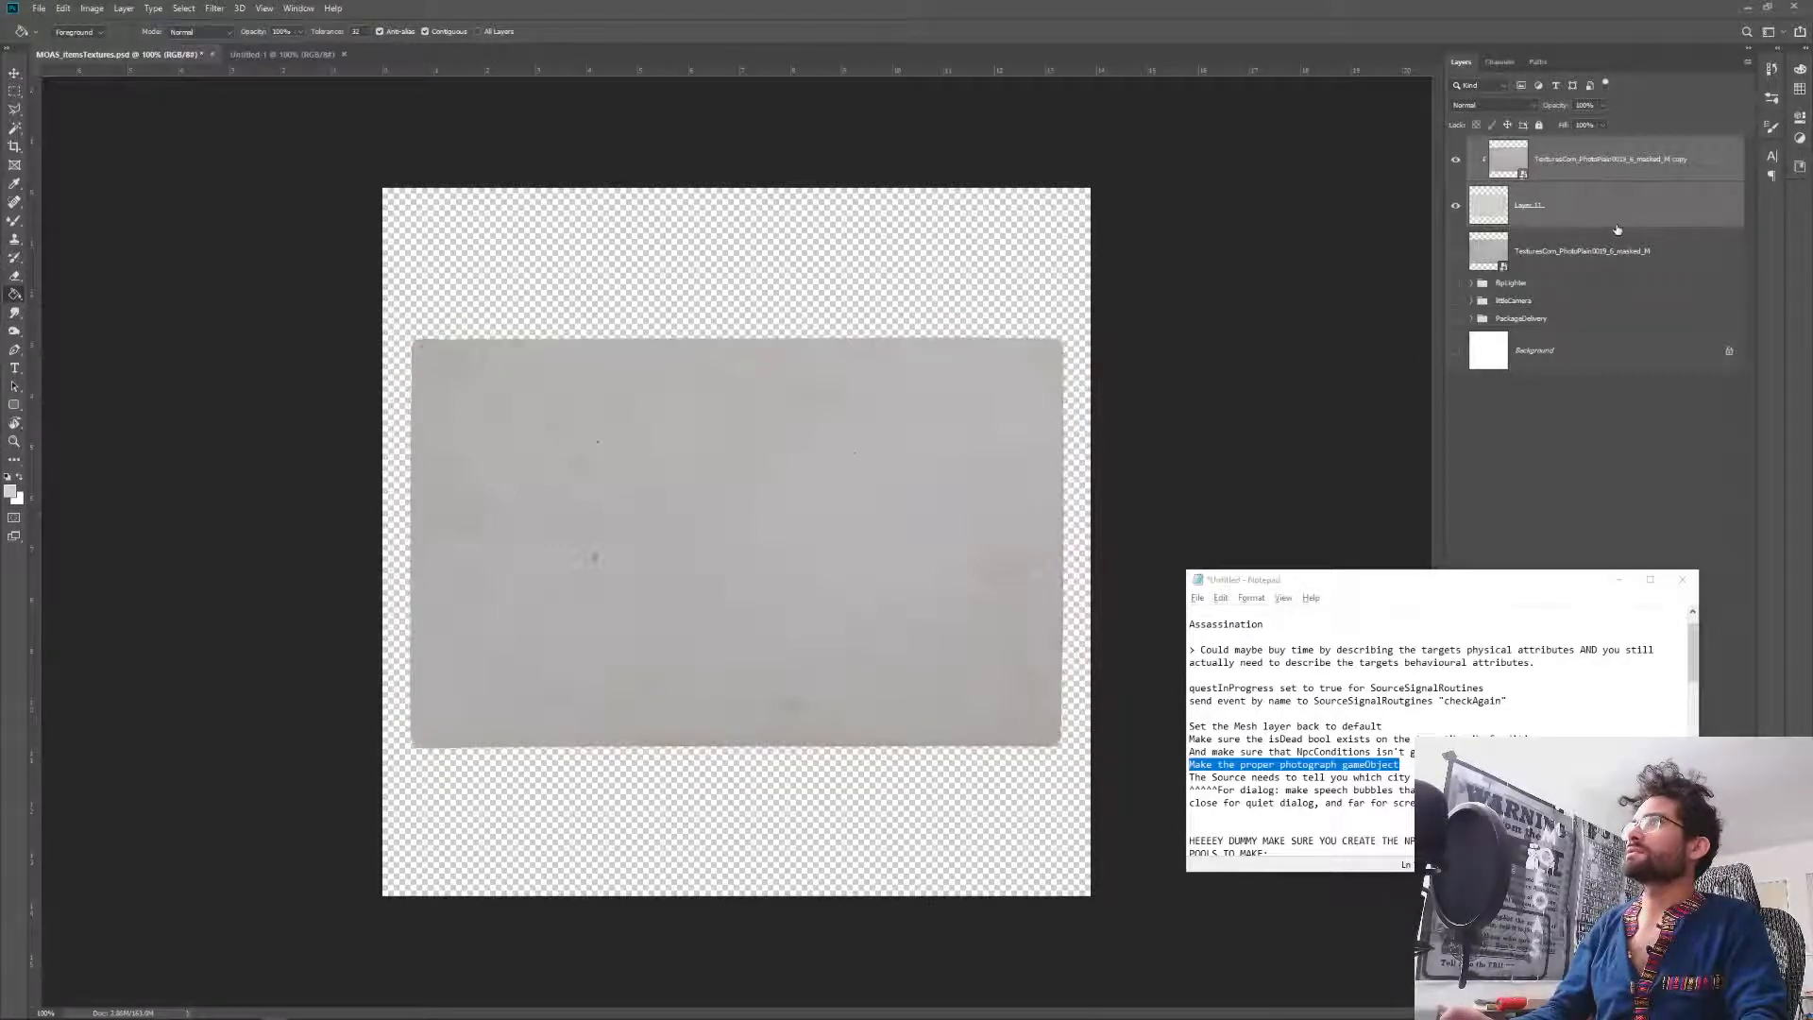
right_click(1619, 218)
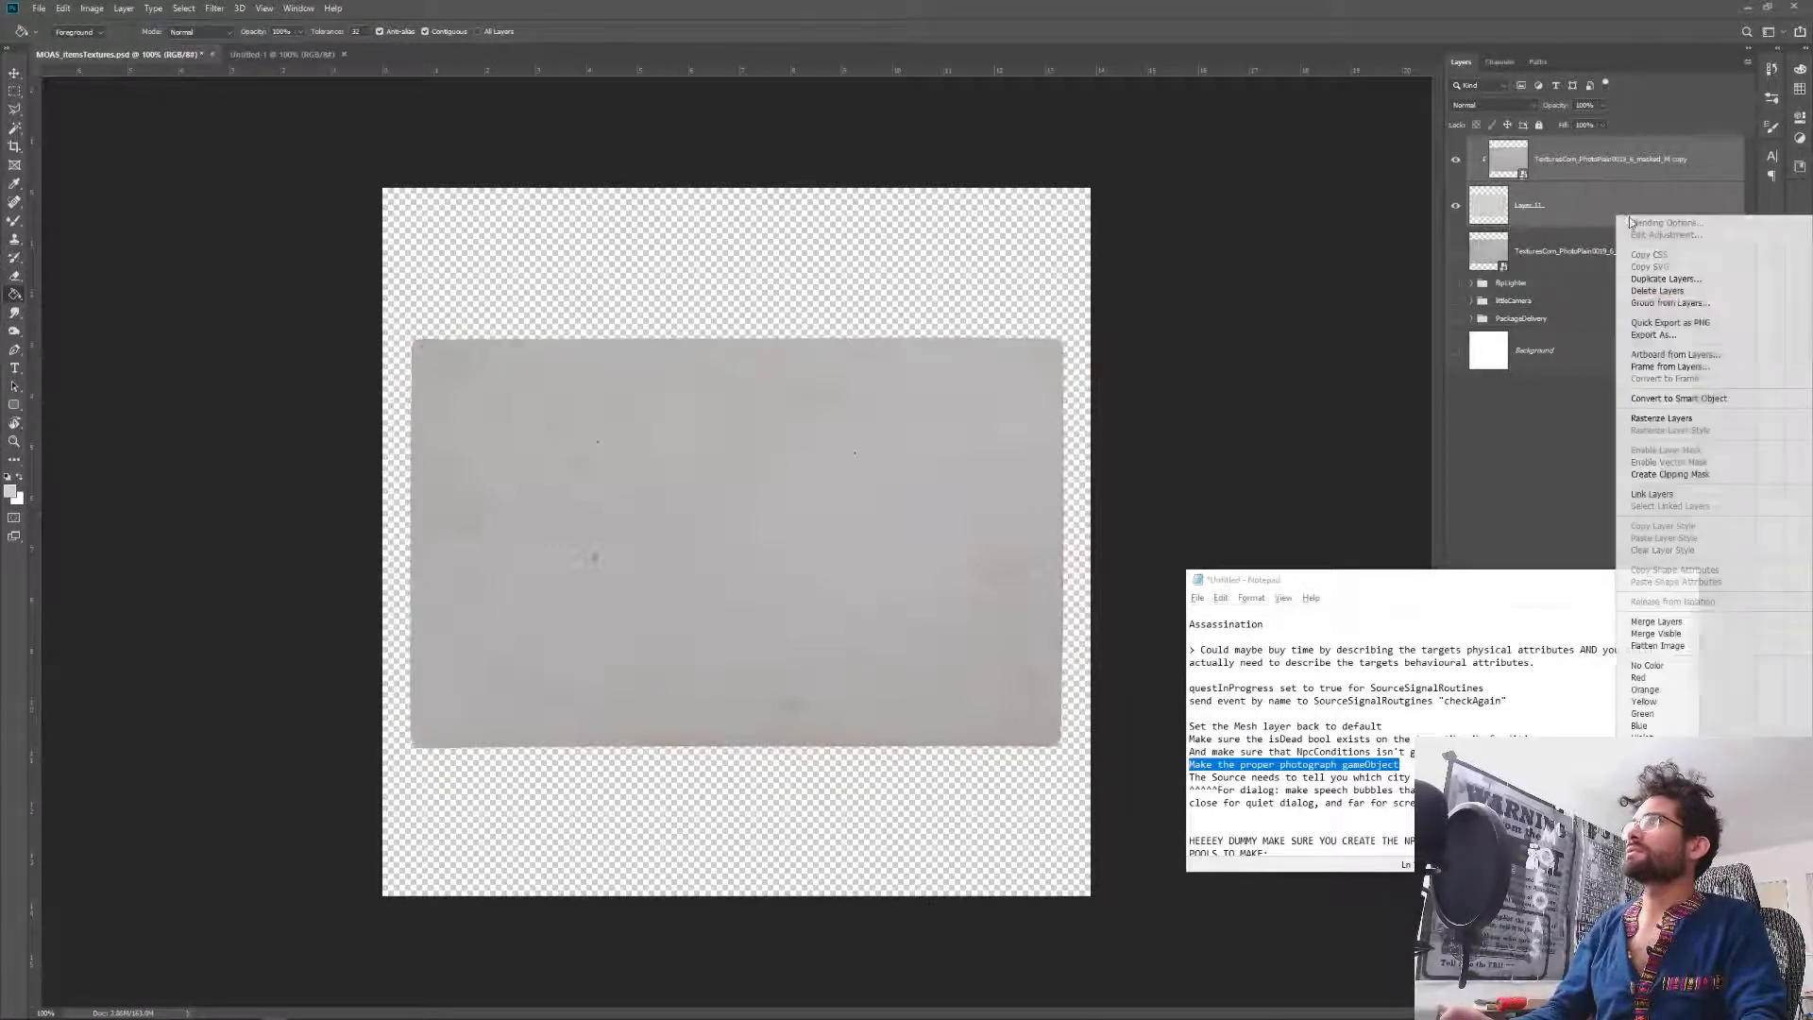
click(1688, 623)
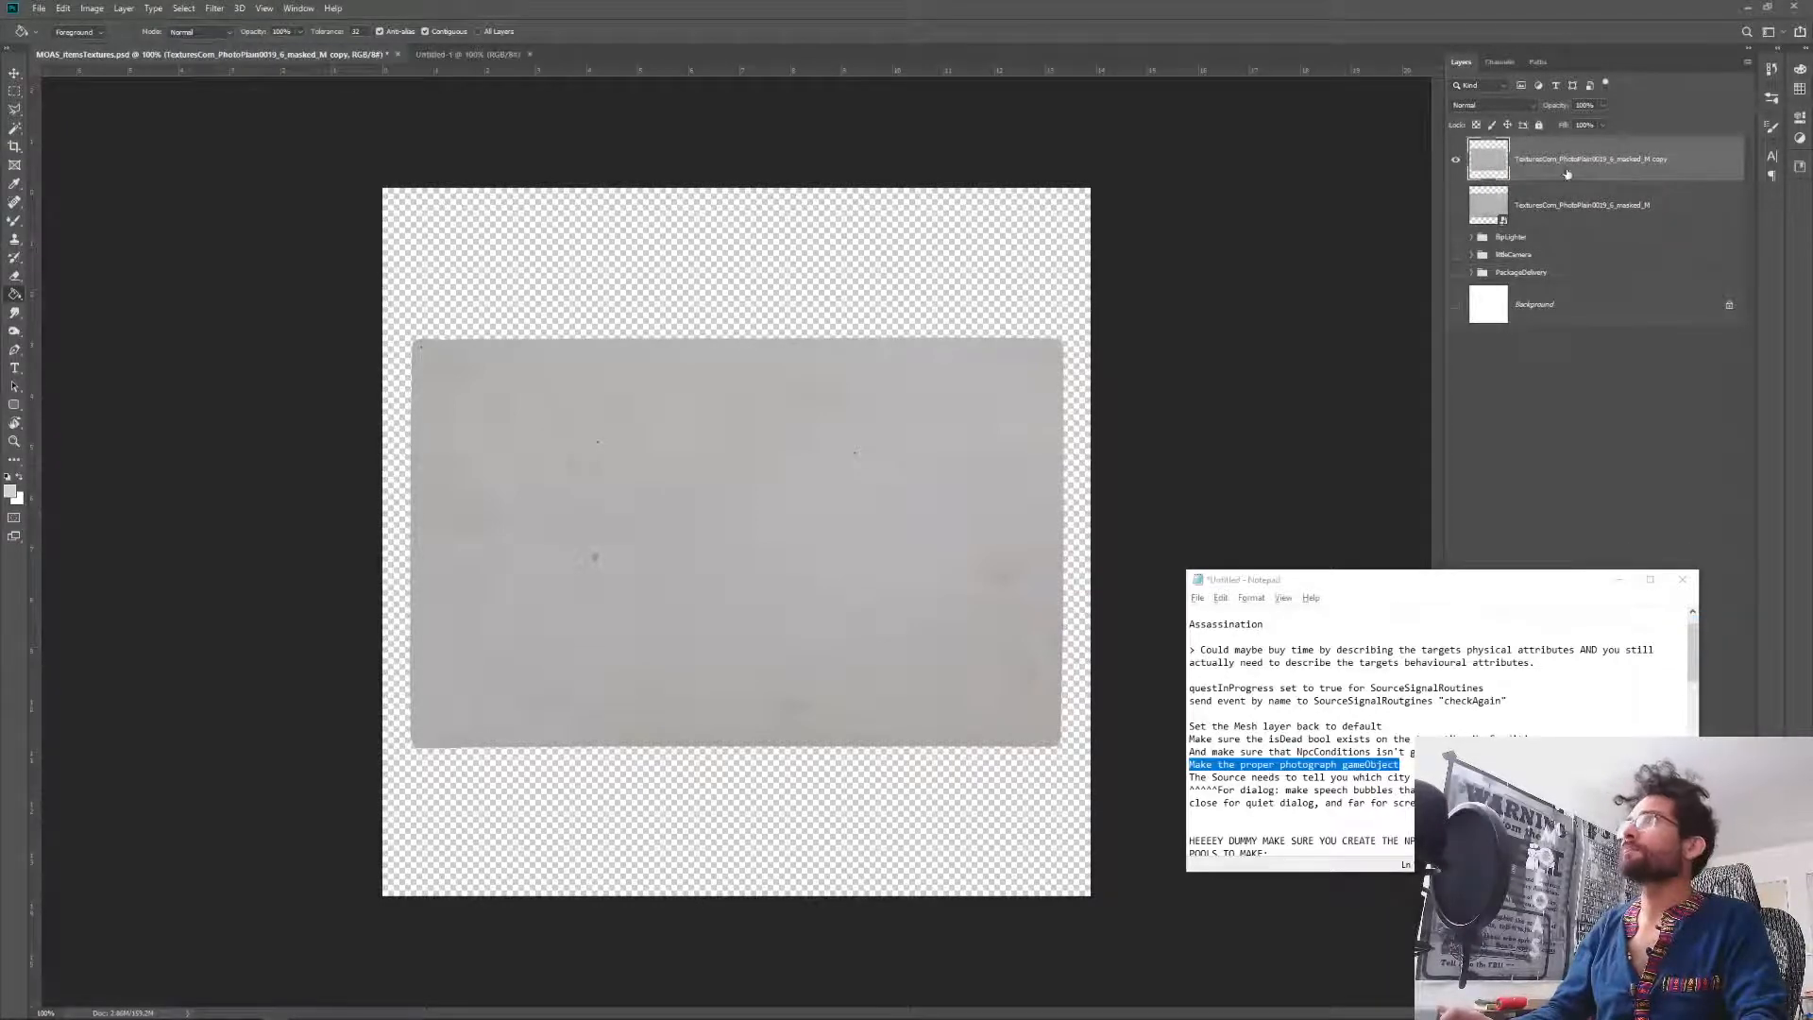
drag(1564, 109, 1683, 105)
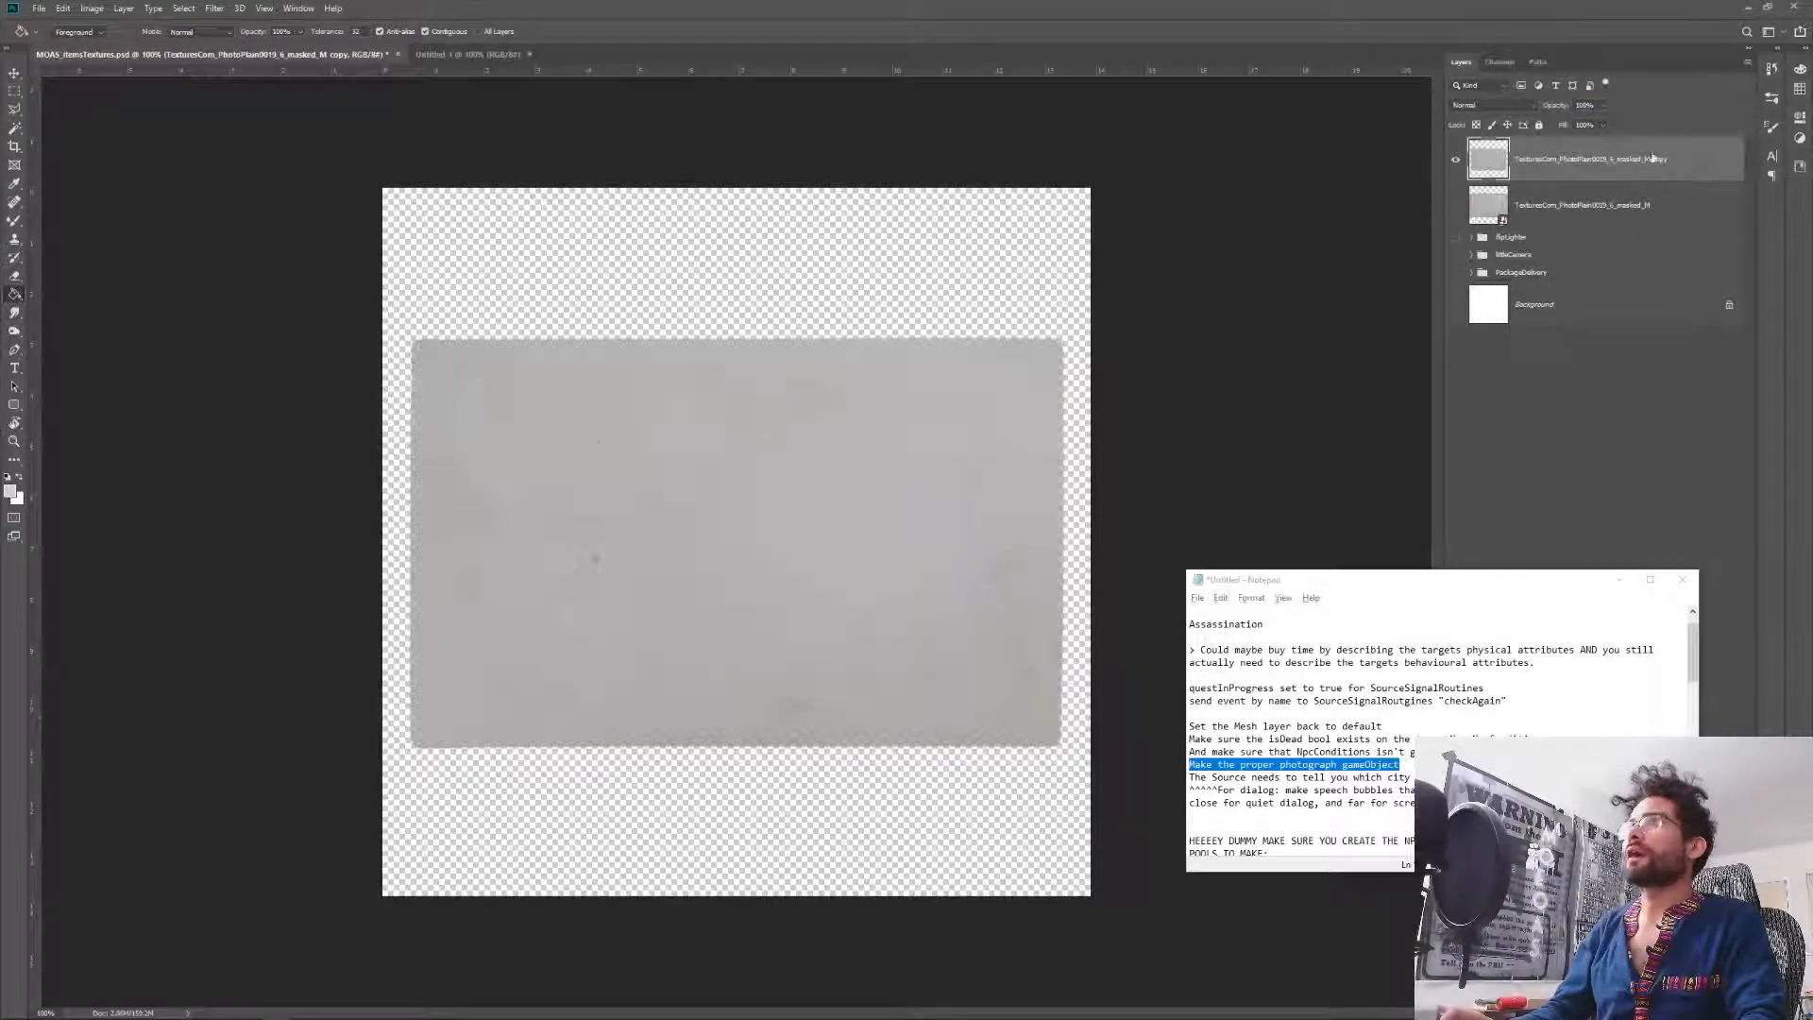
Apply a Levels adjustment to the photo paper copy with input levels 79, 1.64 and 184.
click(92, 8)
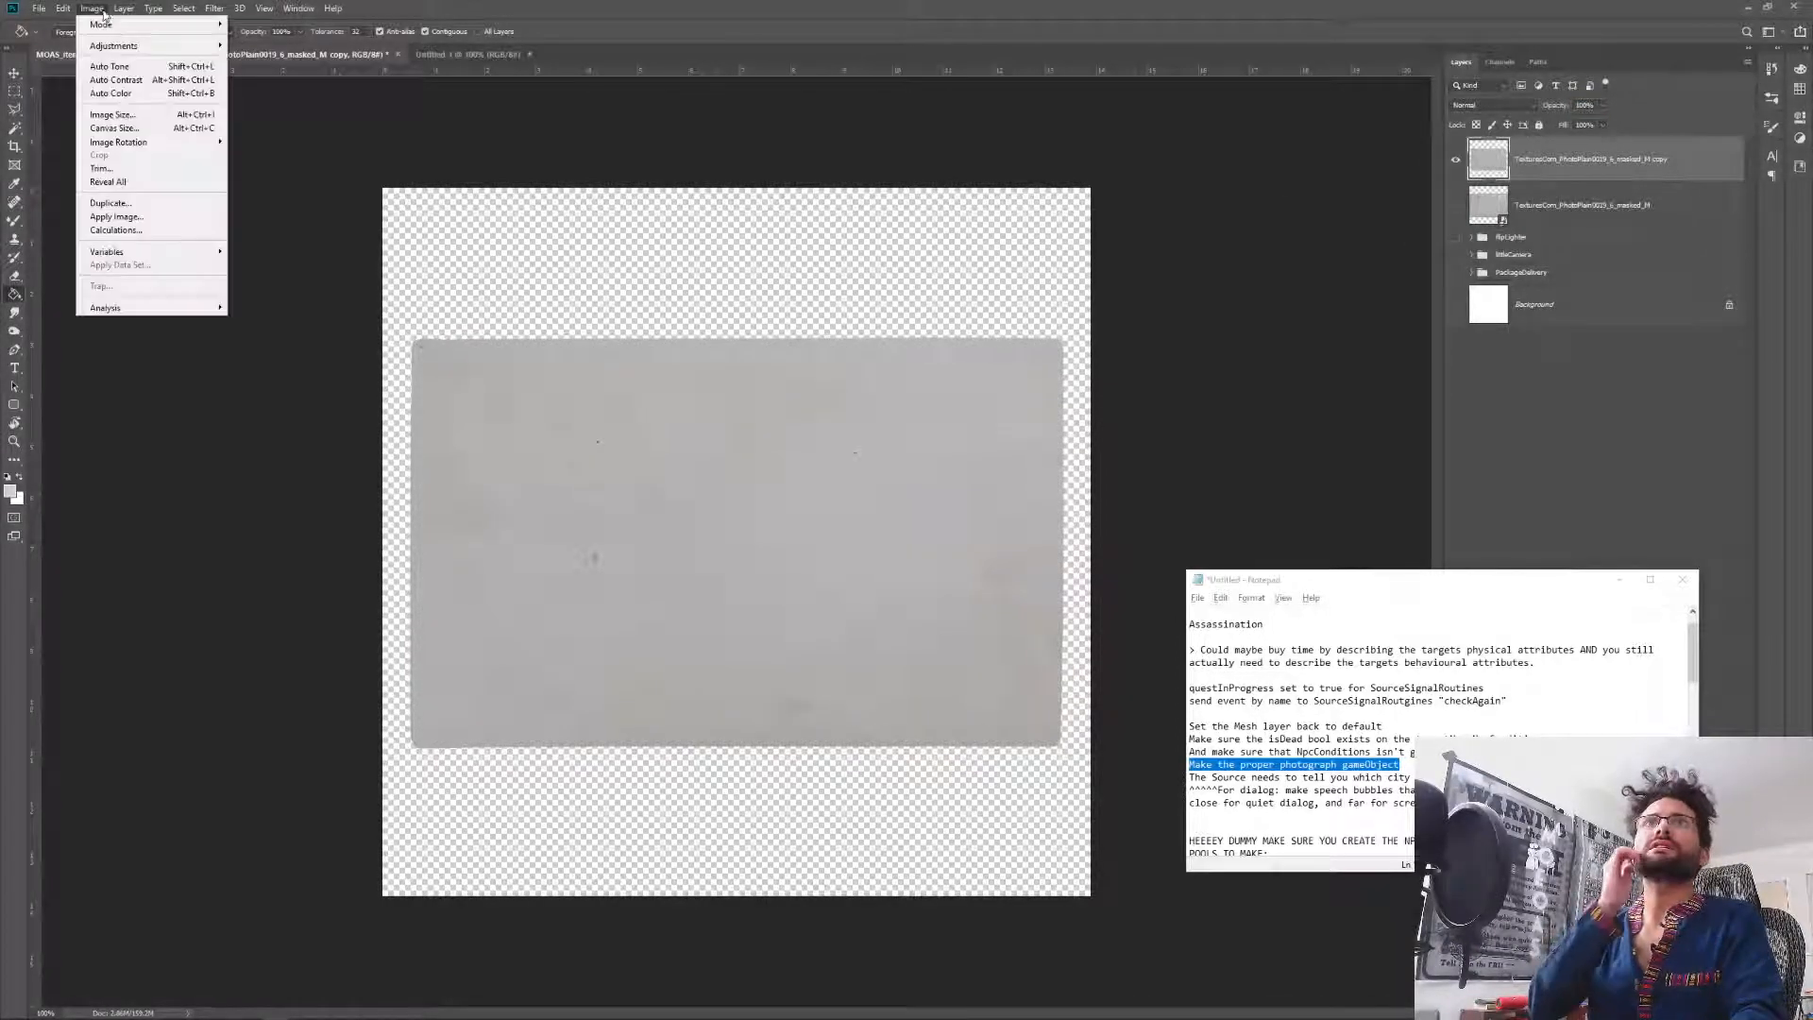
mouse_move(114, 16)
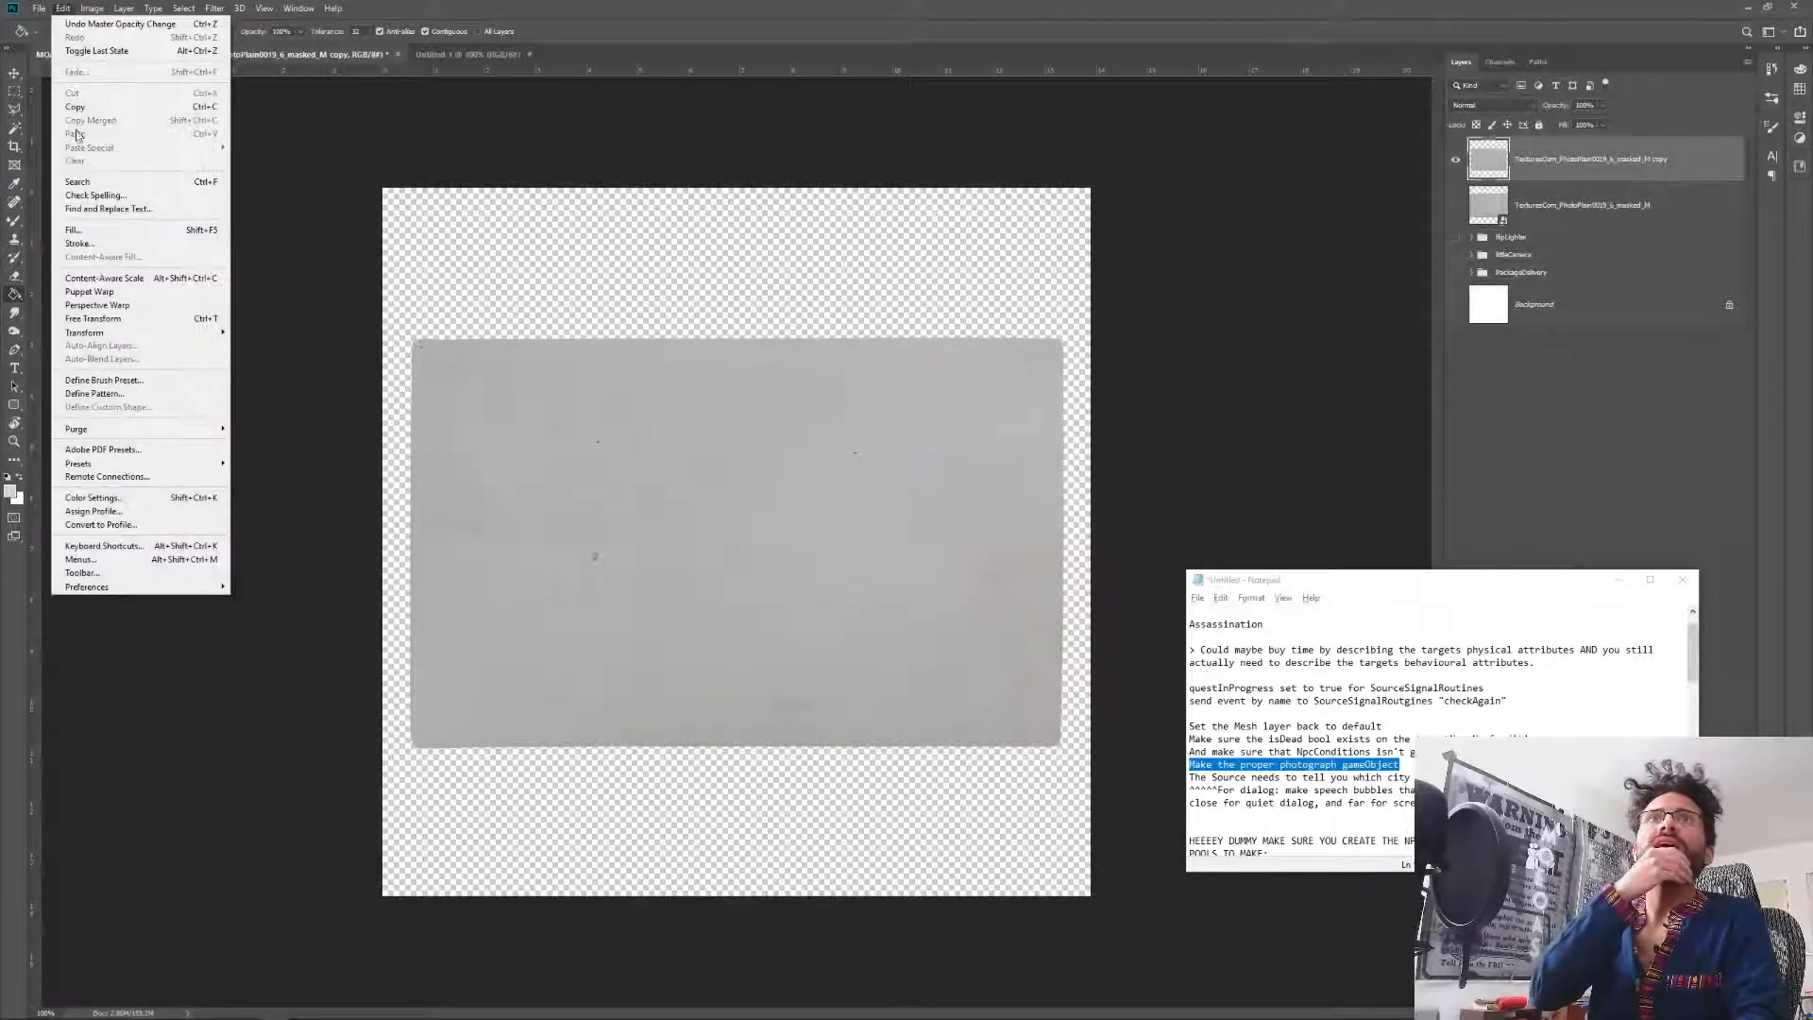
mouse_move(159, 336)
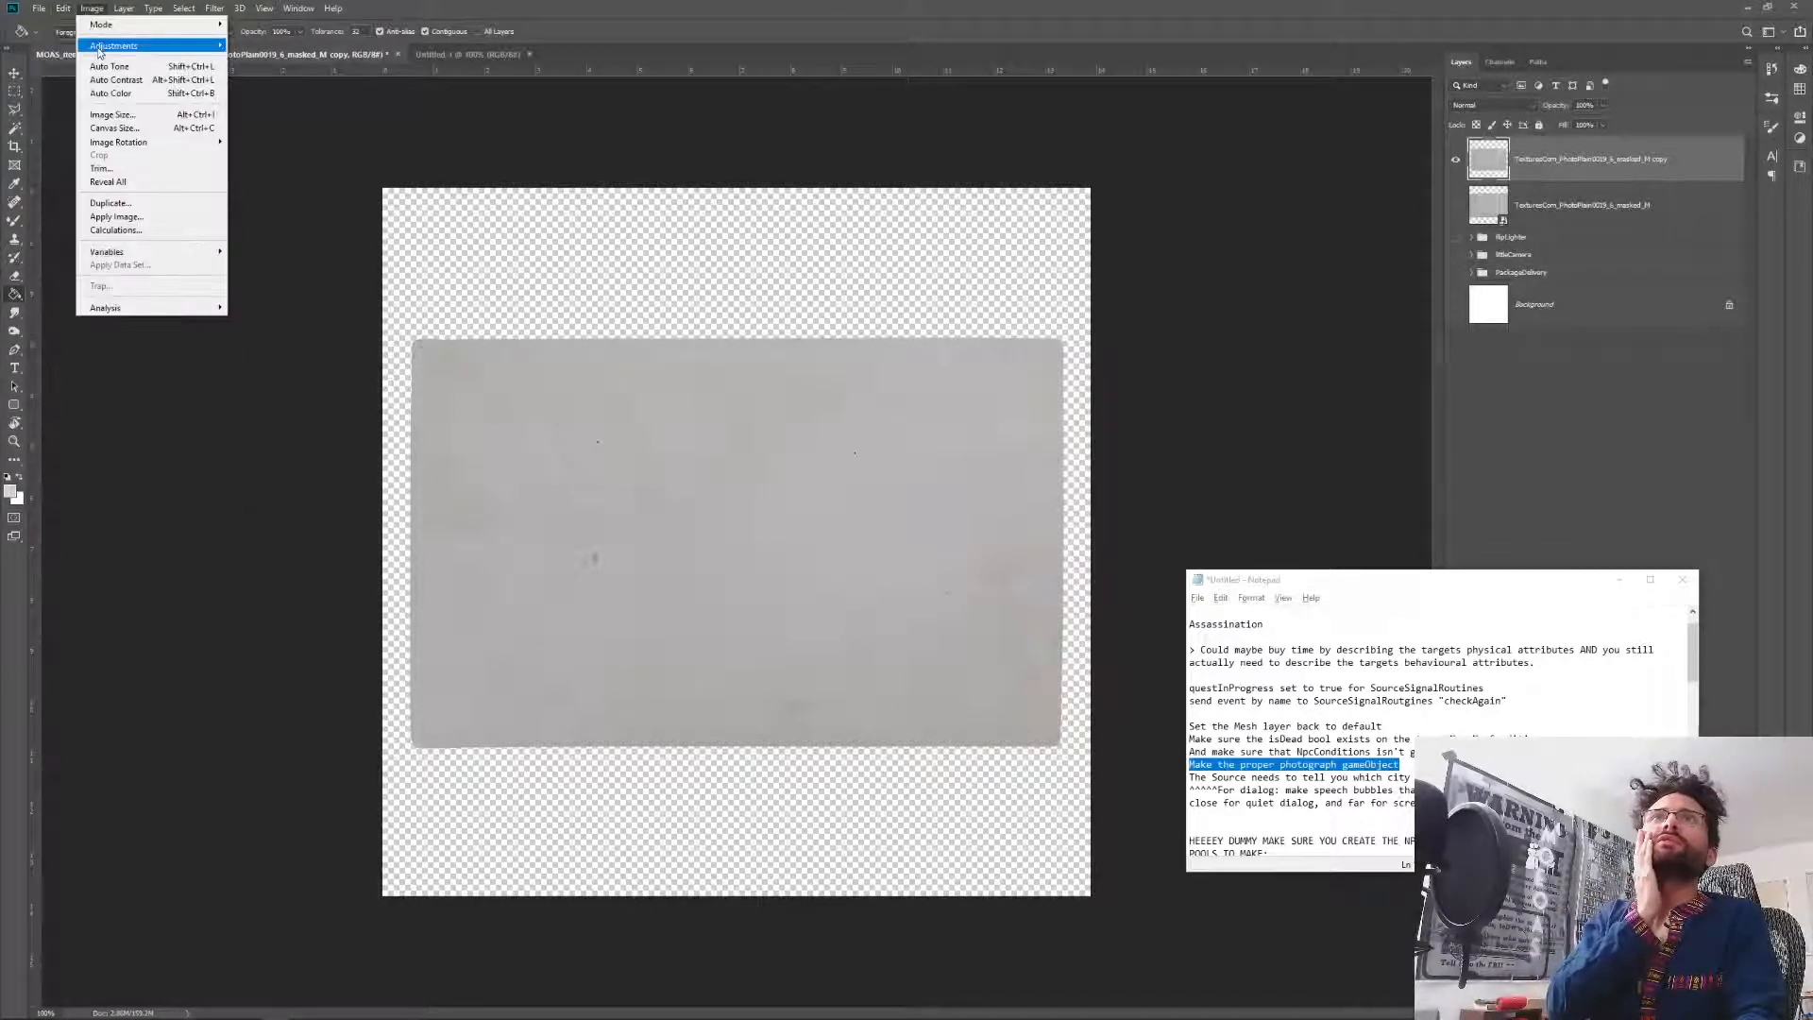
mouse_move(106, 48)
click(267, 62)
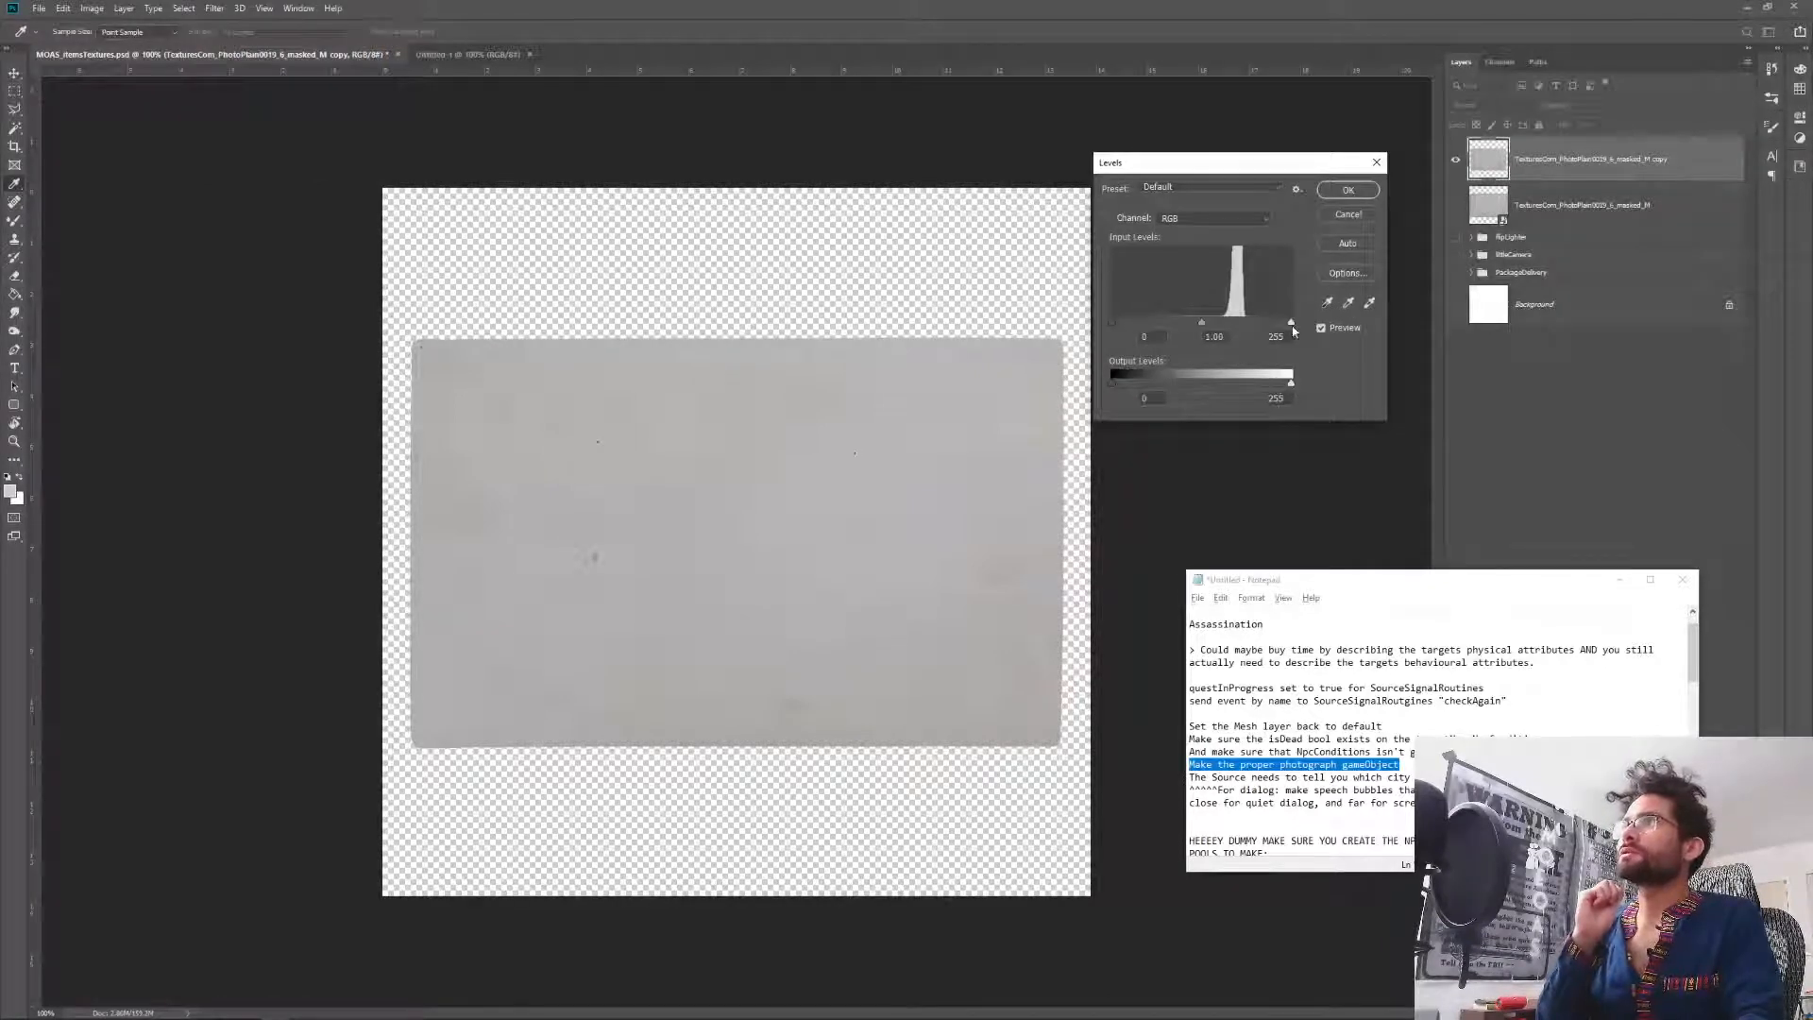
drag(1292, 323, 1261, 323)
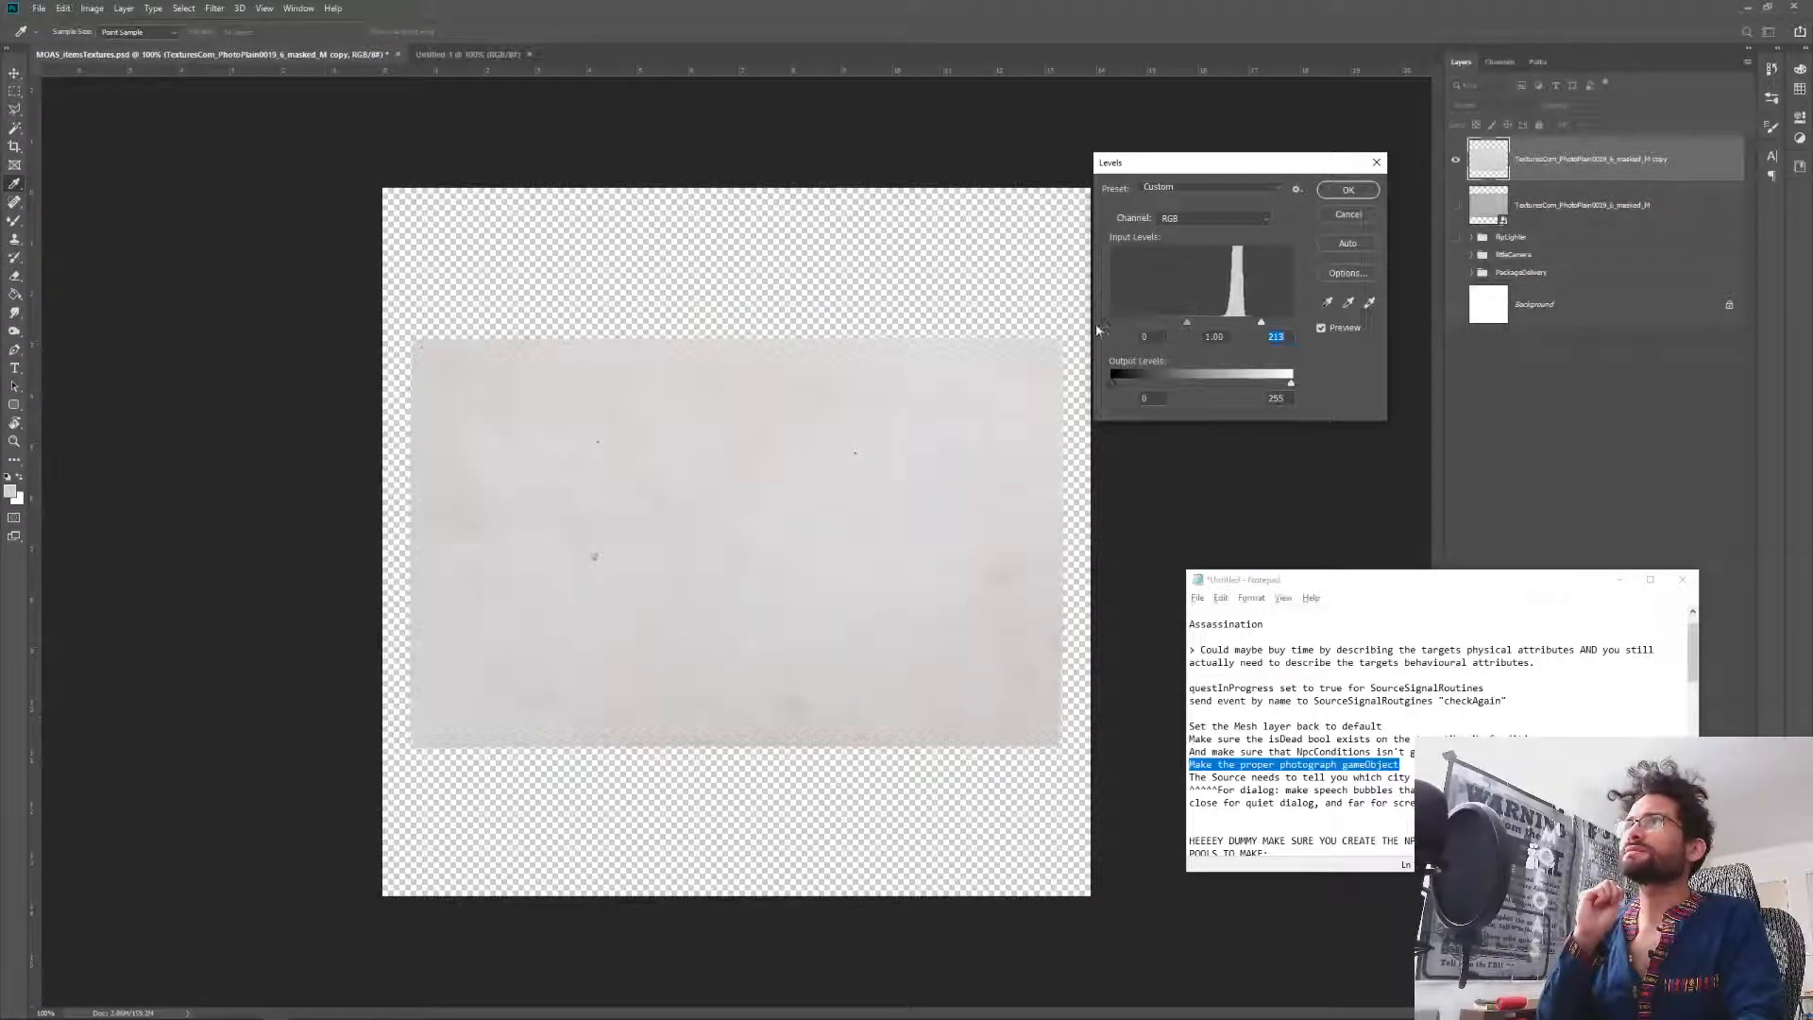
drag(1112, 323, 1243, 330)
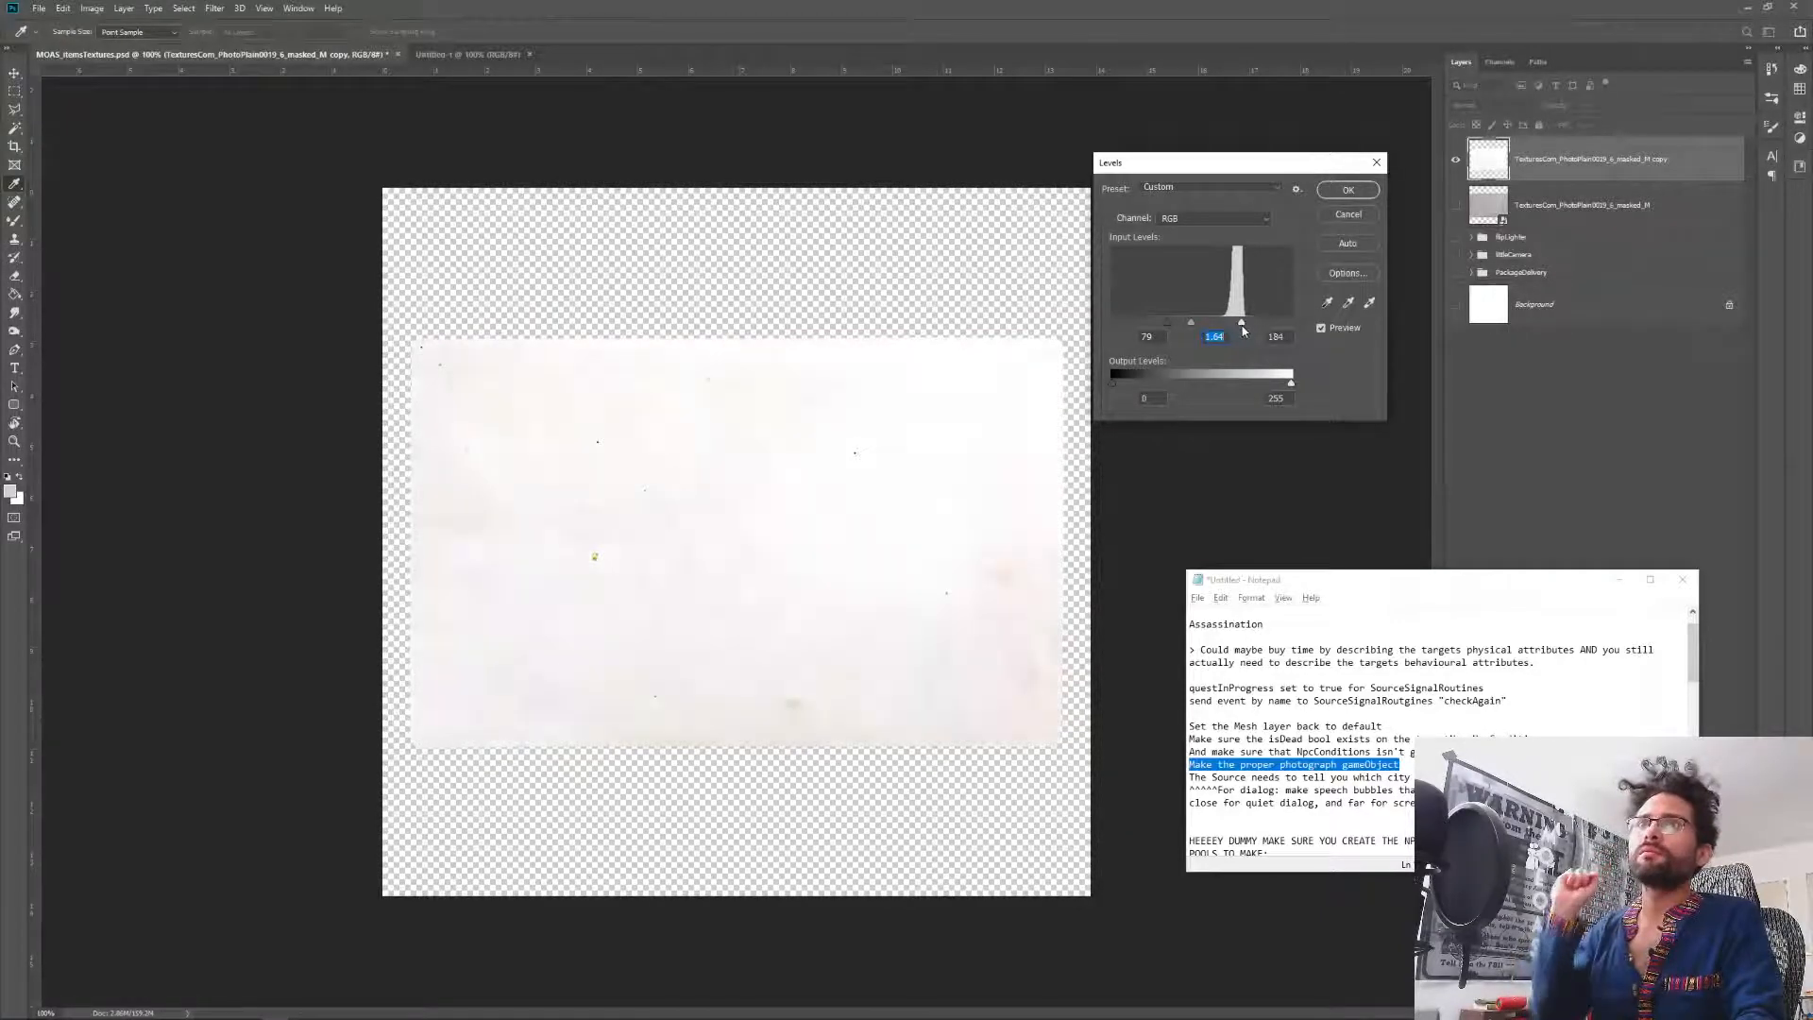
click(1348, 190)
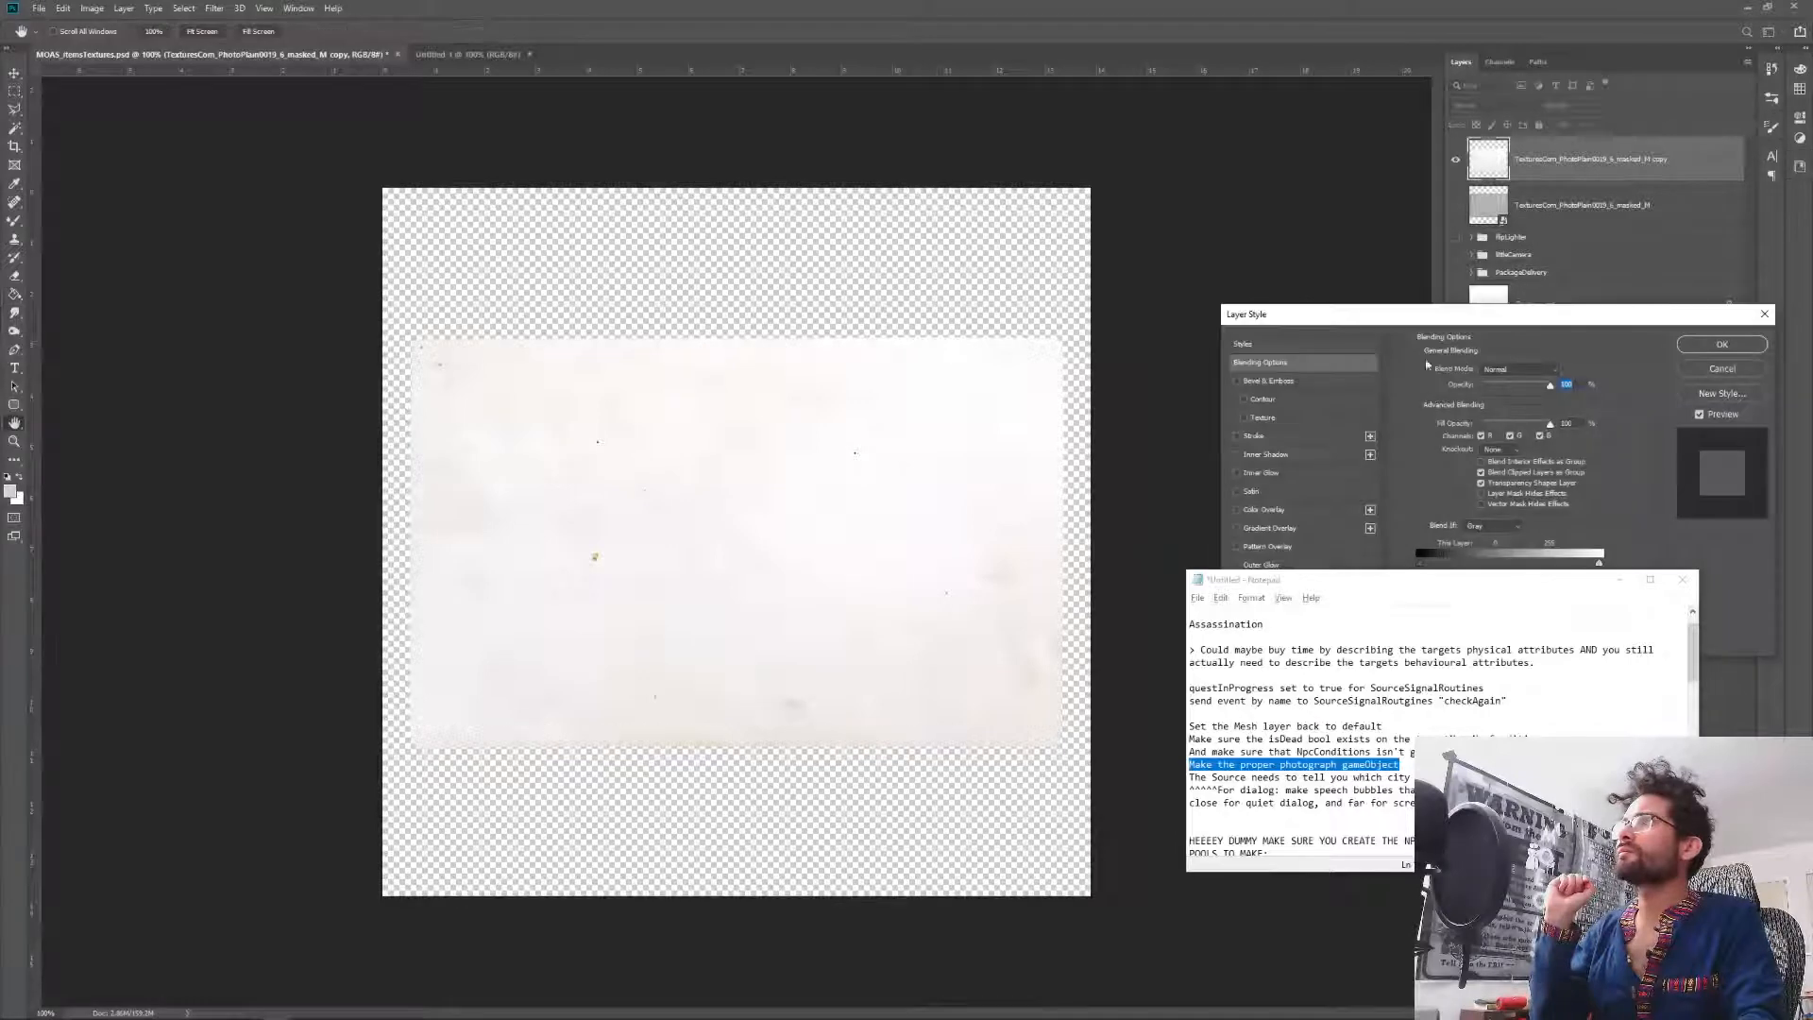
Make the paper copy's bright tones transparent by splitting and lowering the white point of its This Layer Blend If range.
drag(1416, 320, 1315, 229)
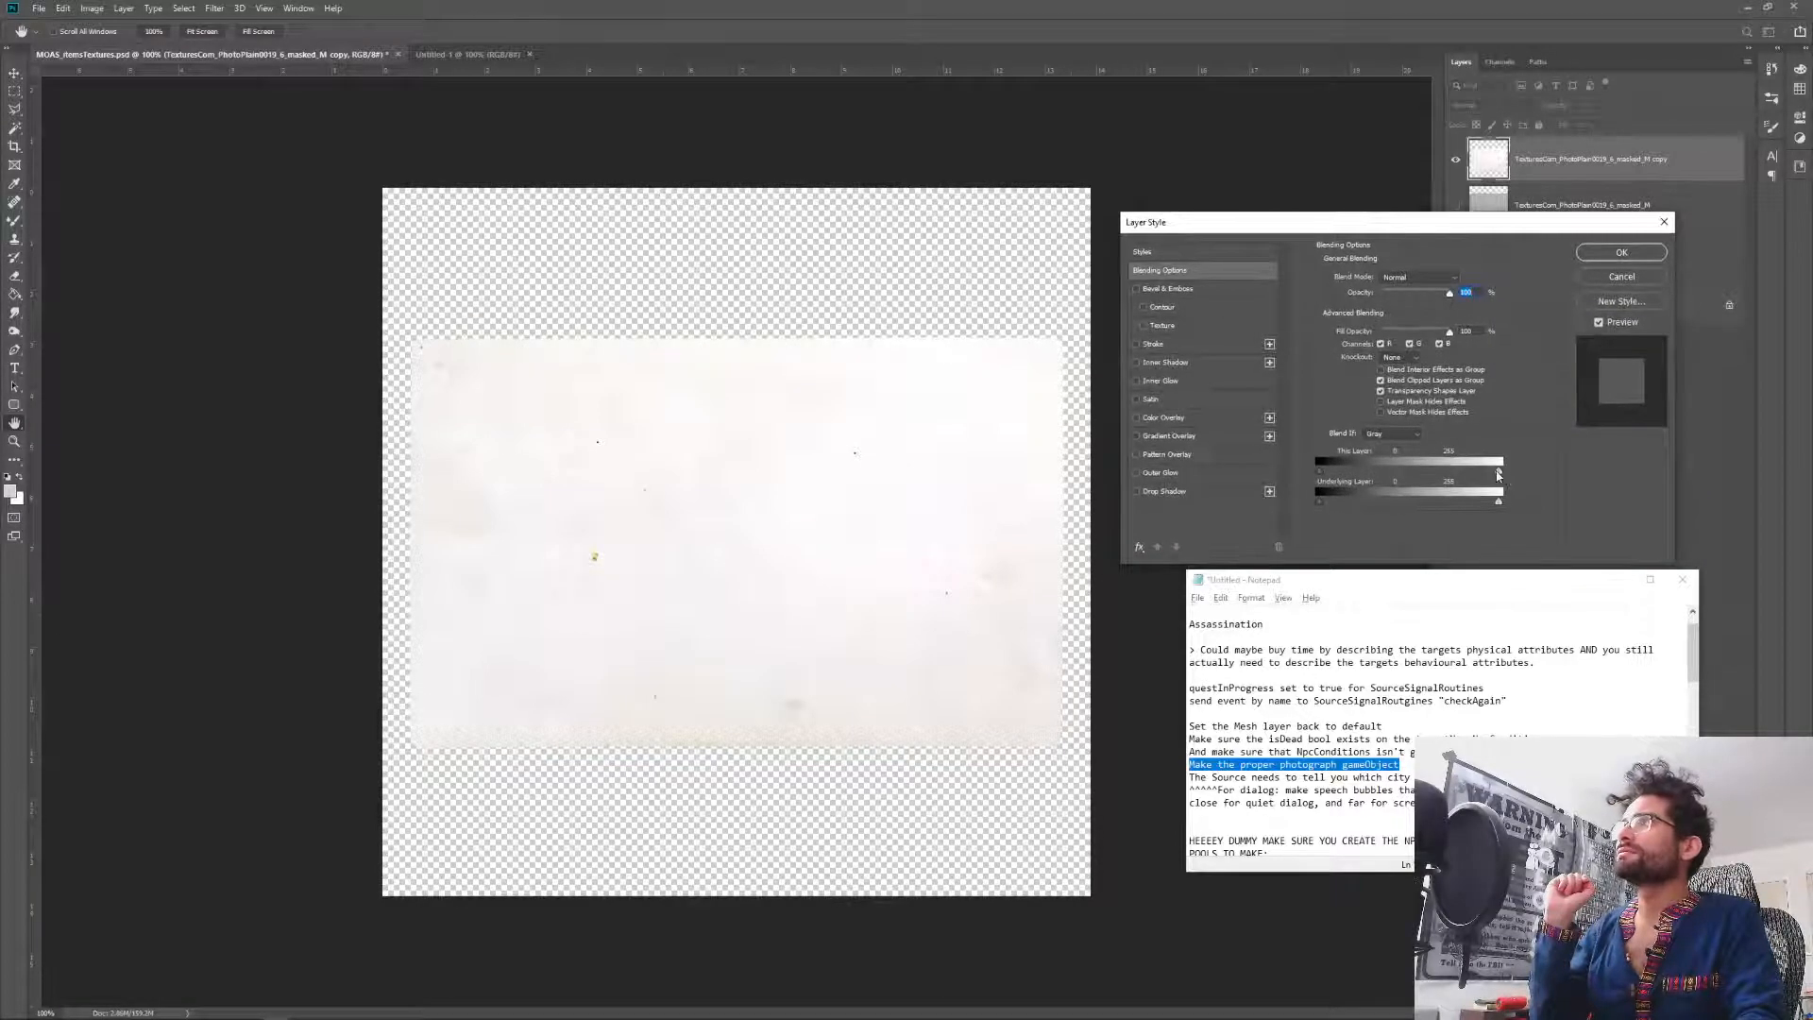
mouse_move(1497, 474)
mouse_down()
mouse_move(1468, 476)
mouse_move(1496, 475)
mouse_up()
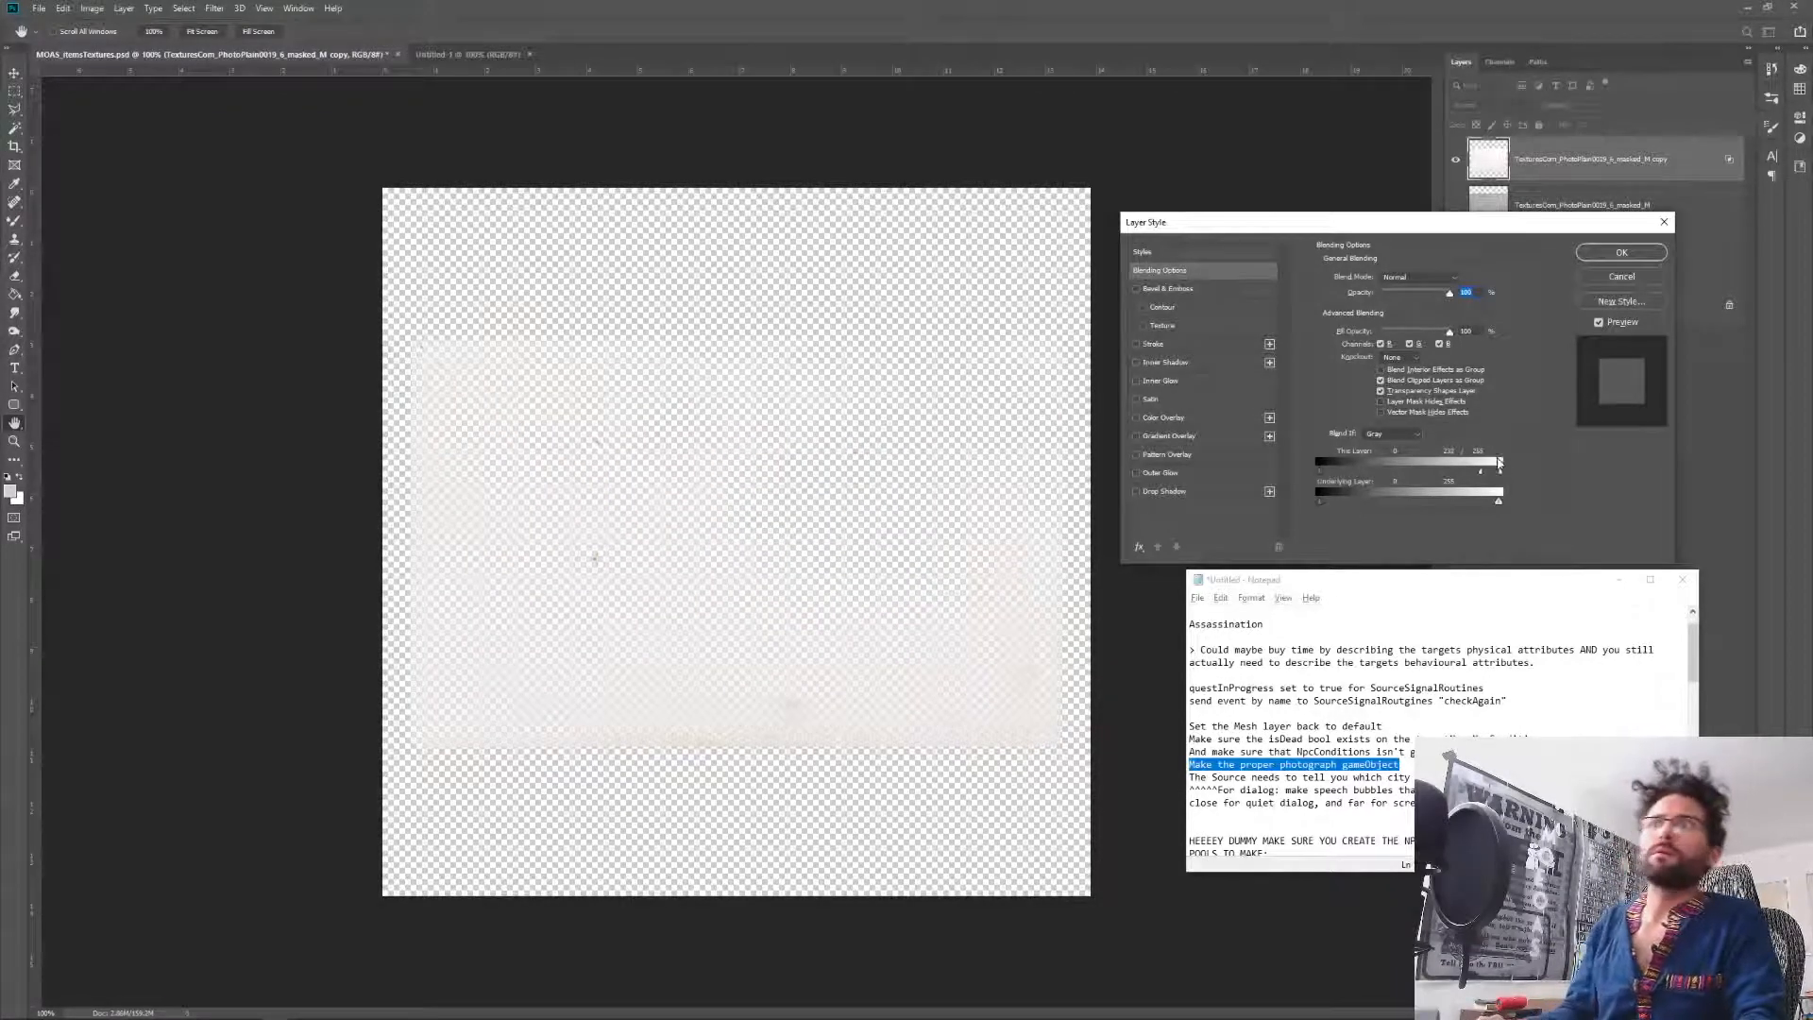
alt+drag(1480, 475, 1450, 479)
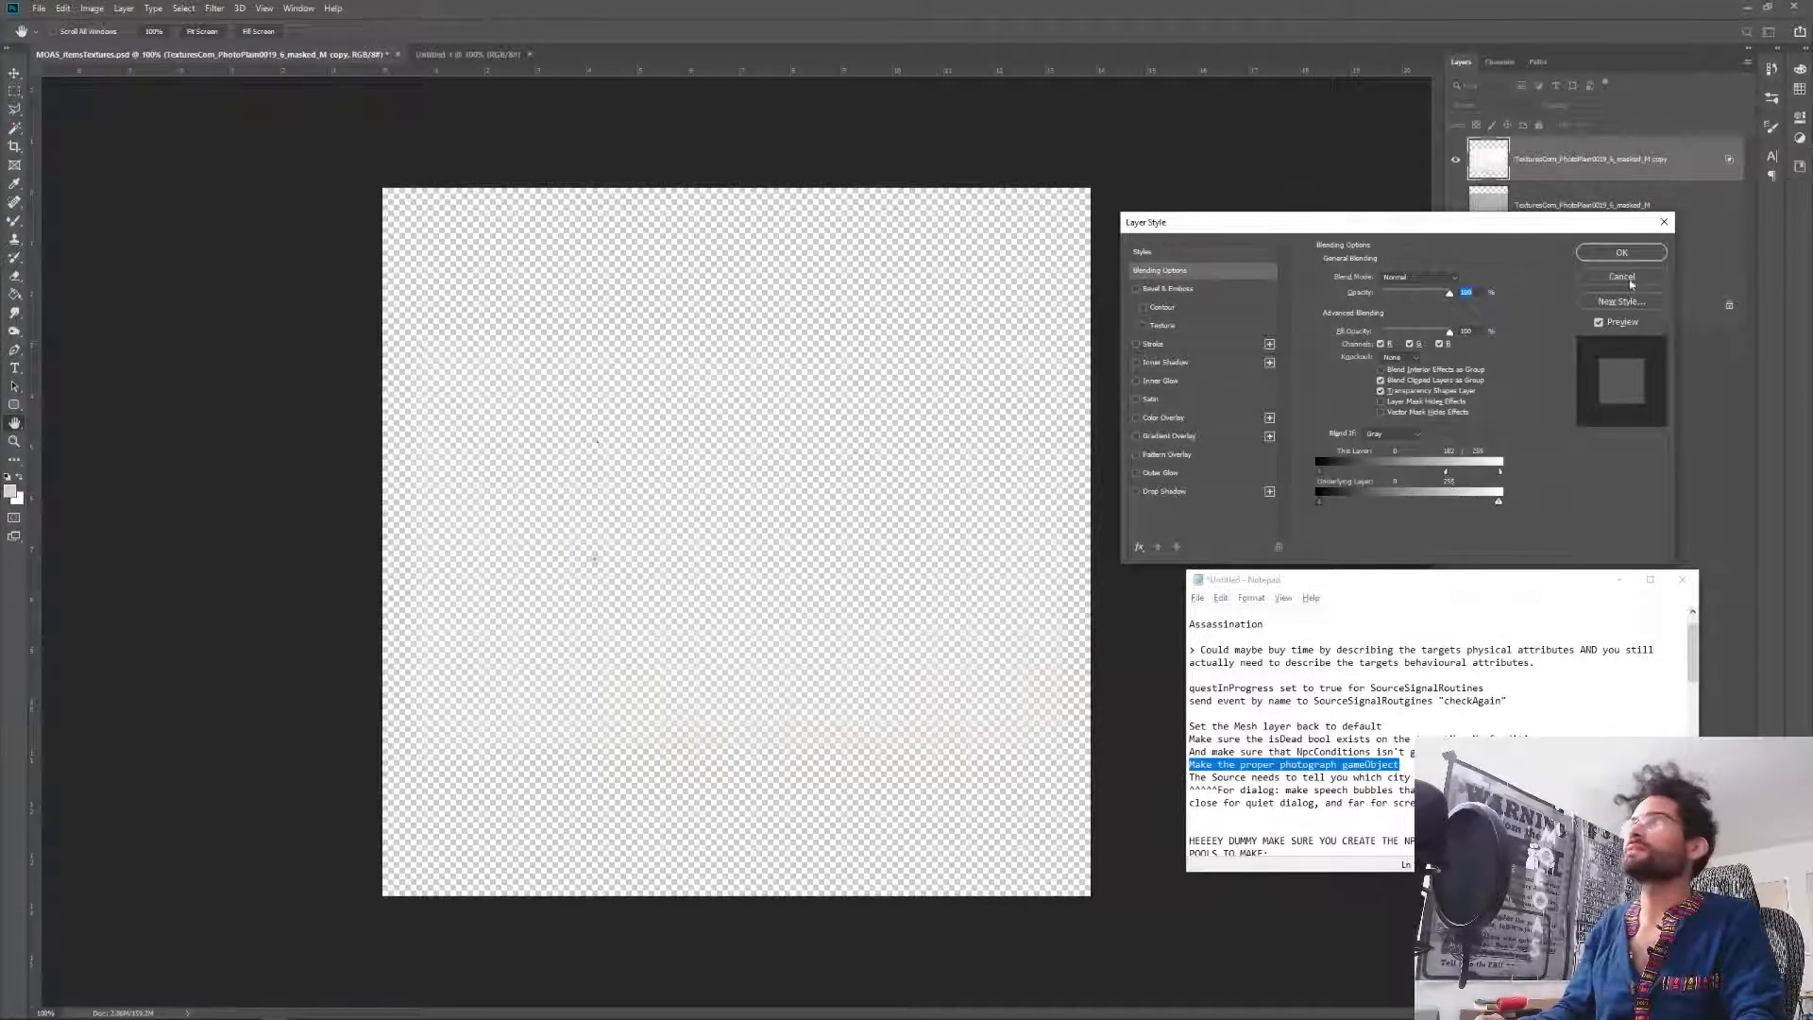
click(1617, 253)
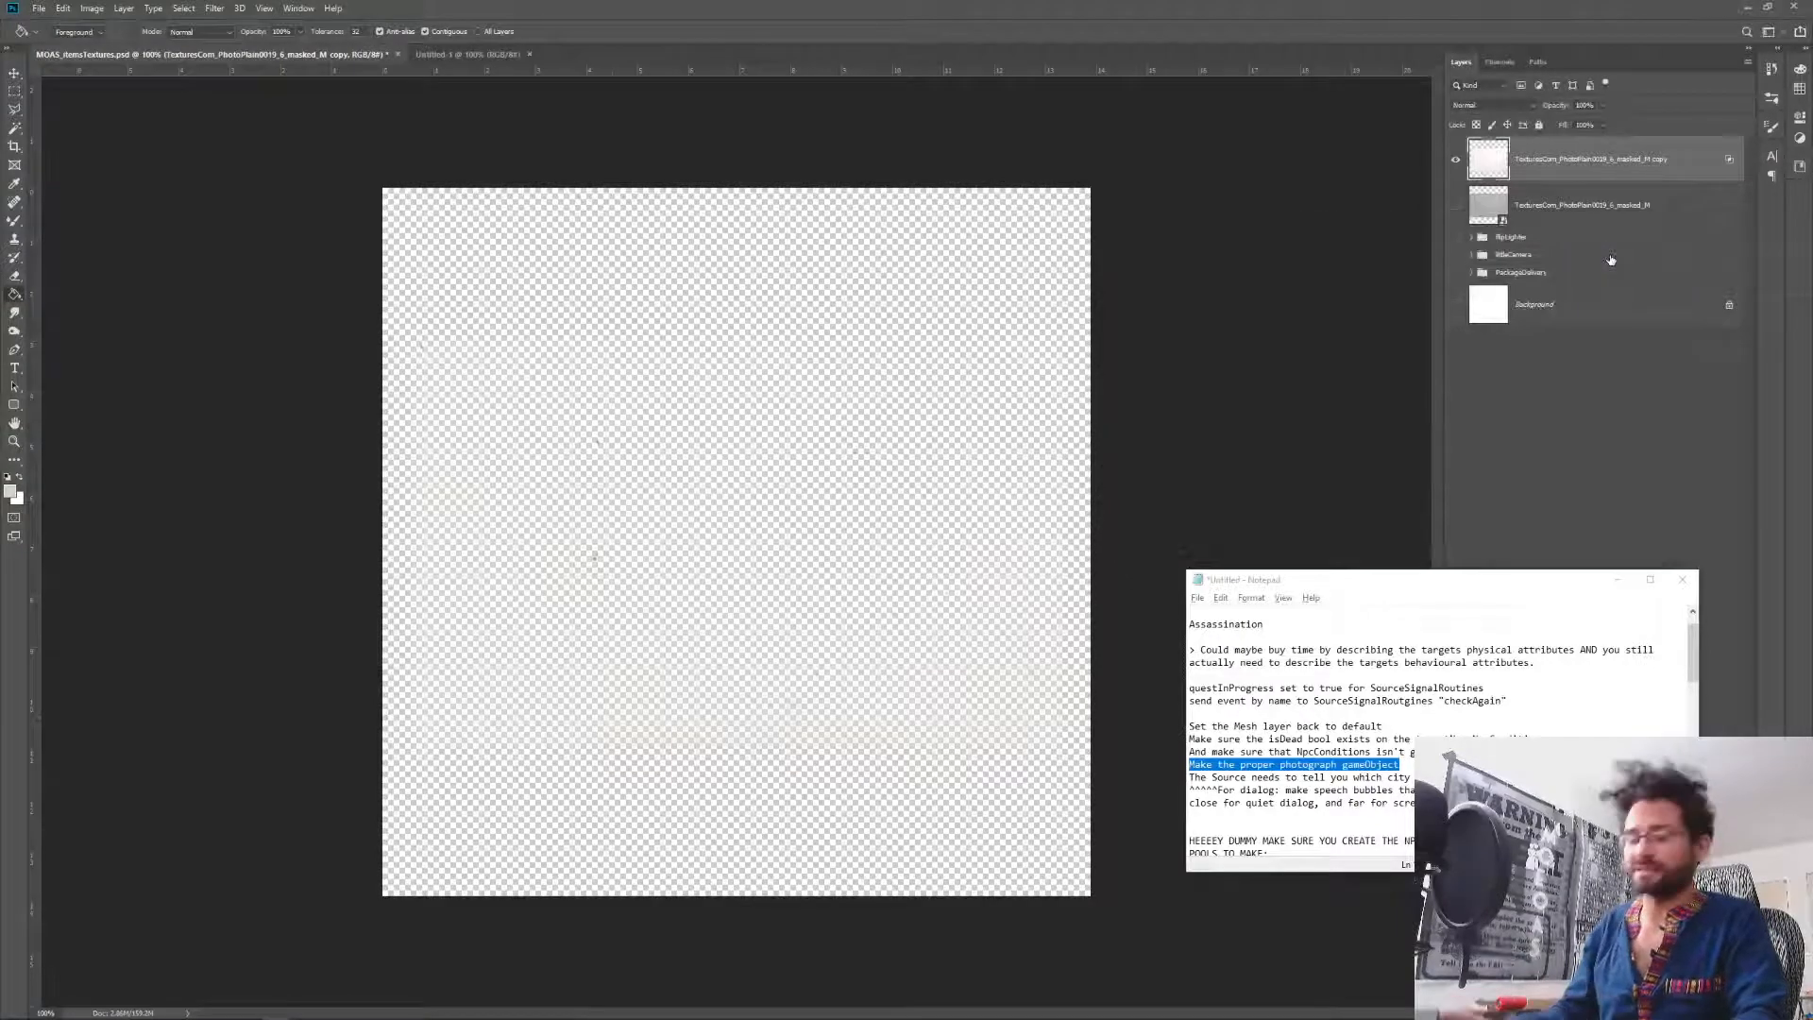
Switch to Unity, leave the Npc prefab for the World scene and widen the Scene view.
key(alt+Tab)
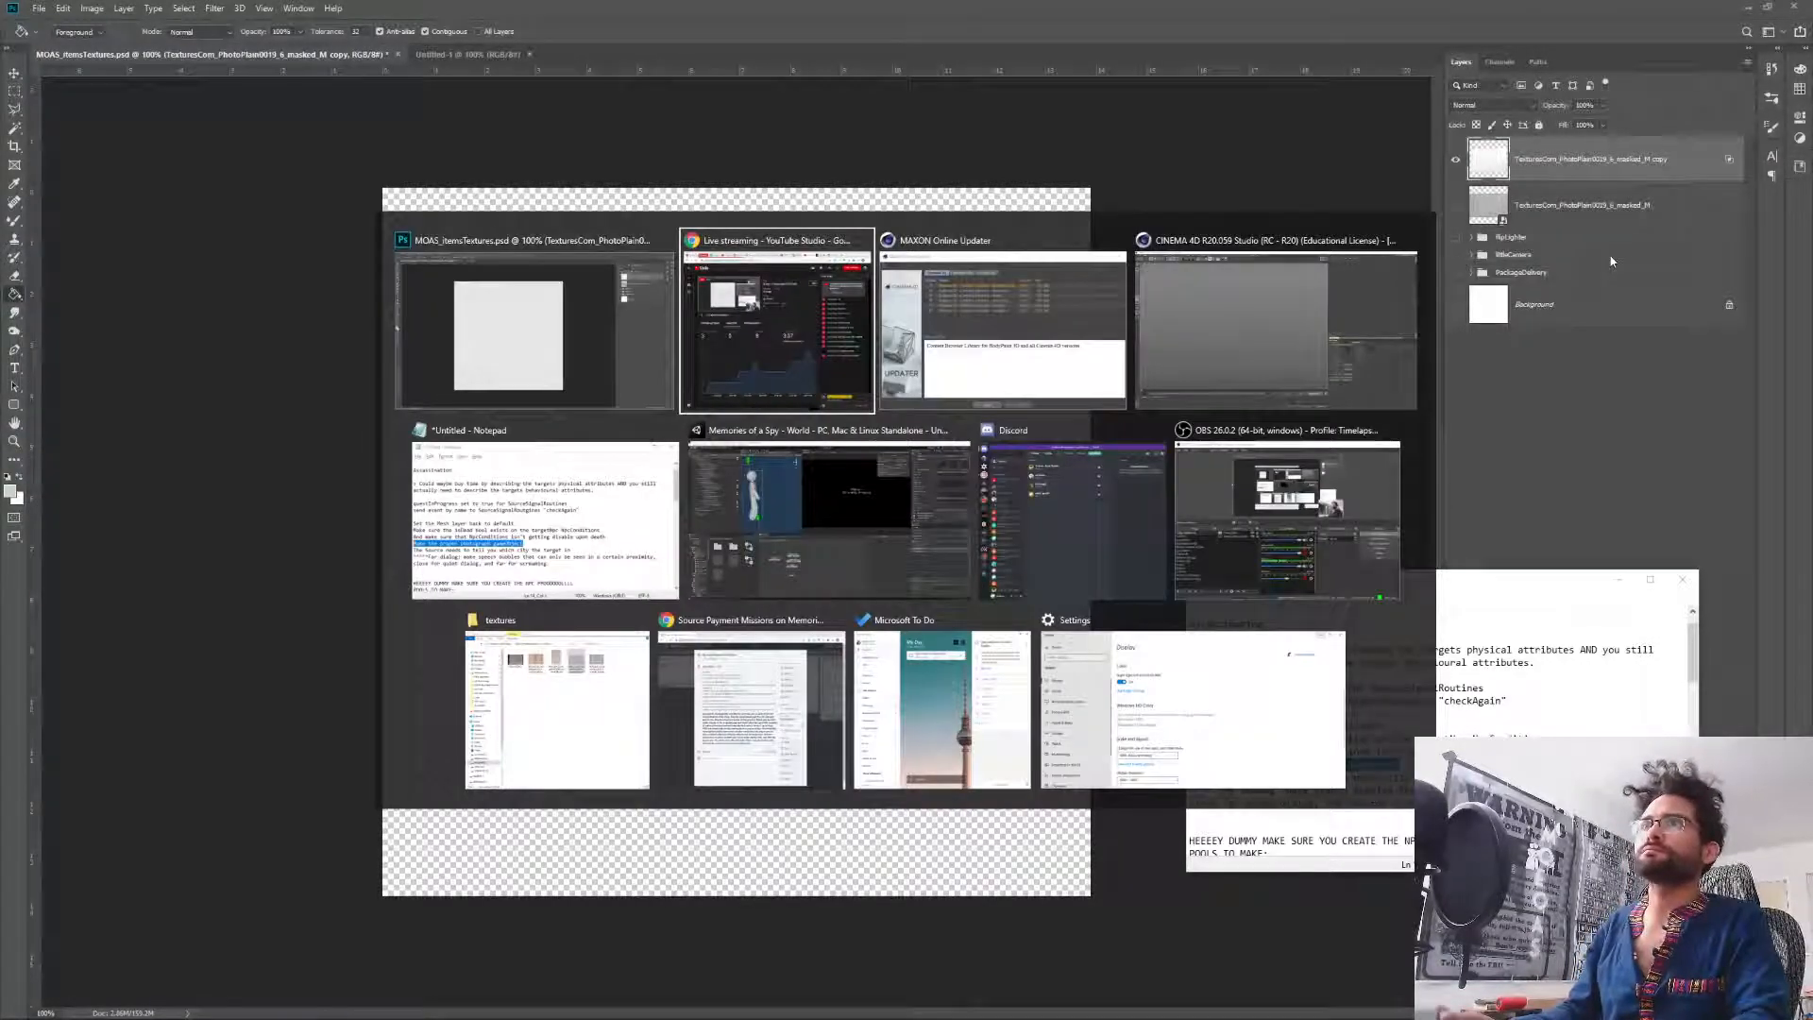
key(alt+Down)
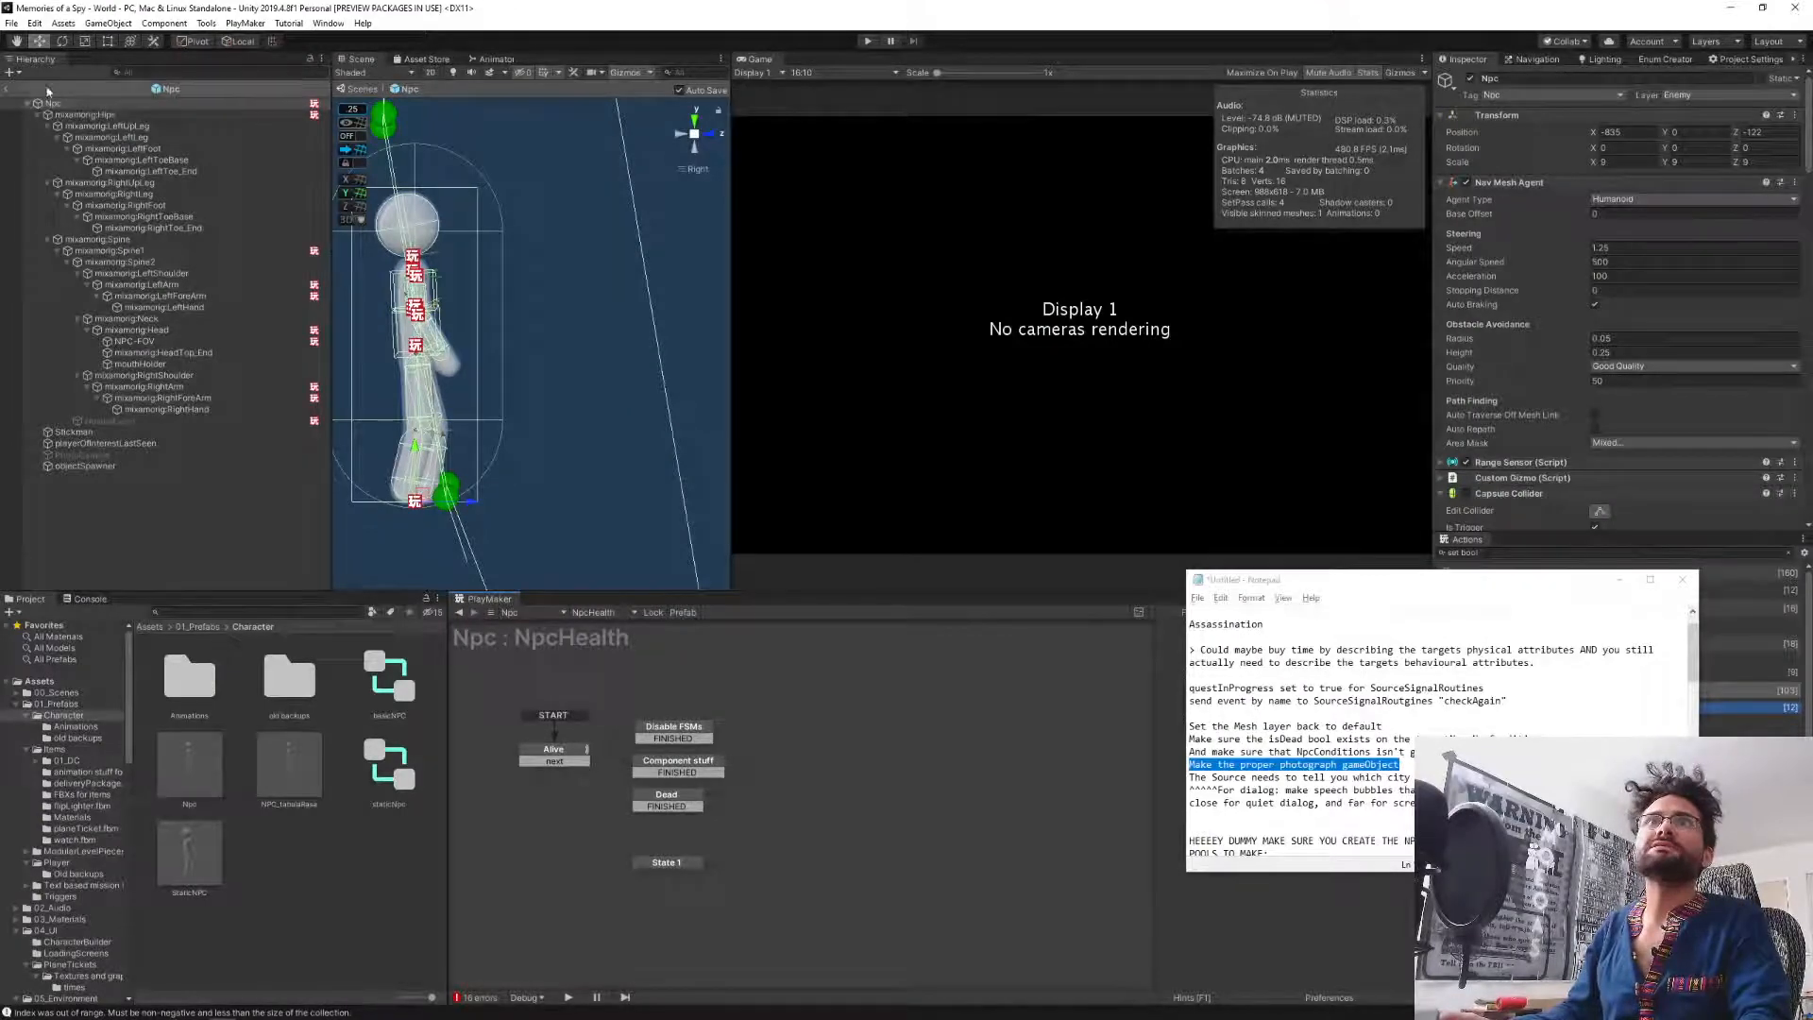
click(9, 90)
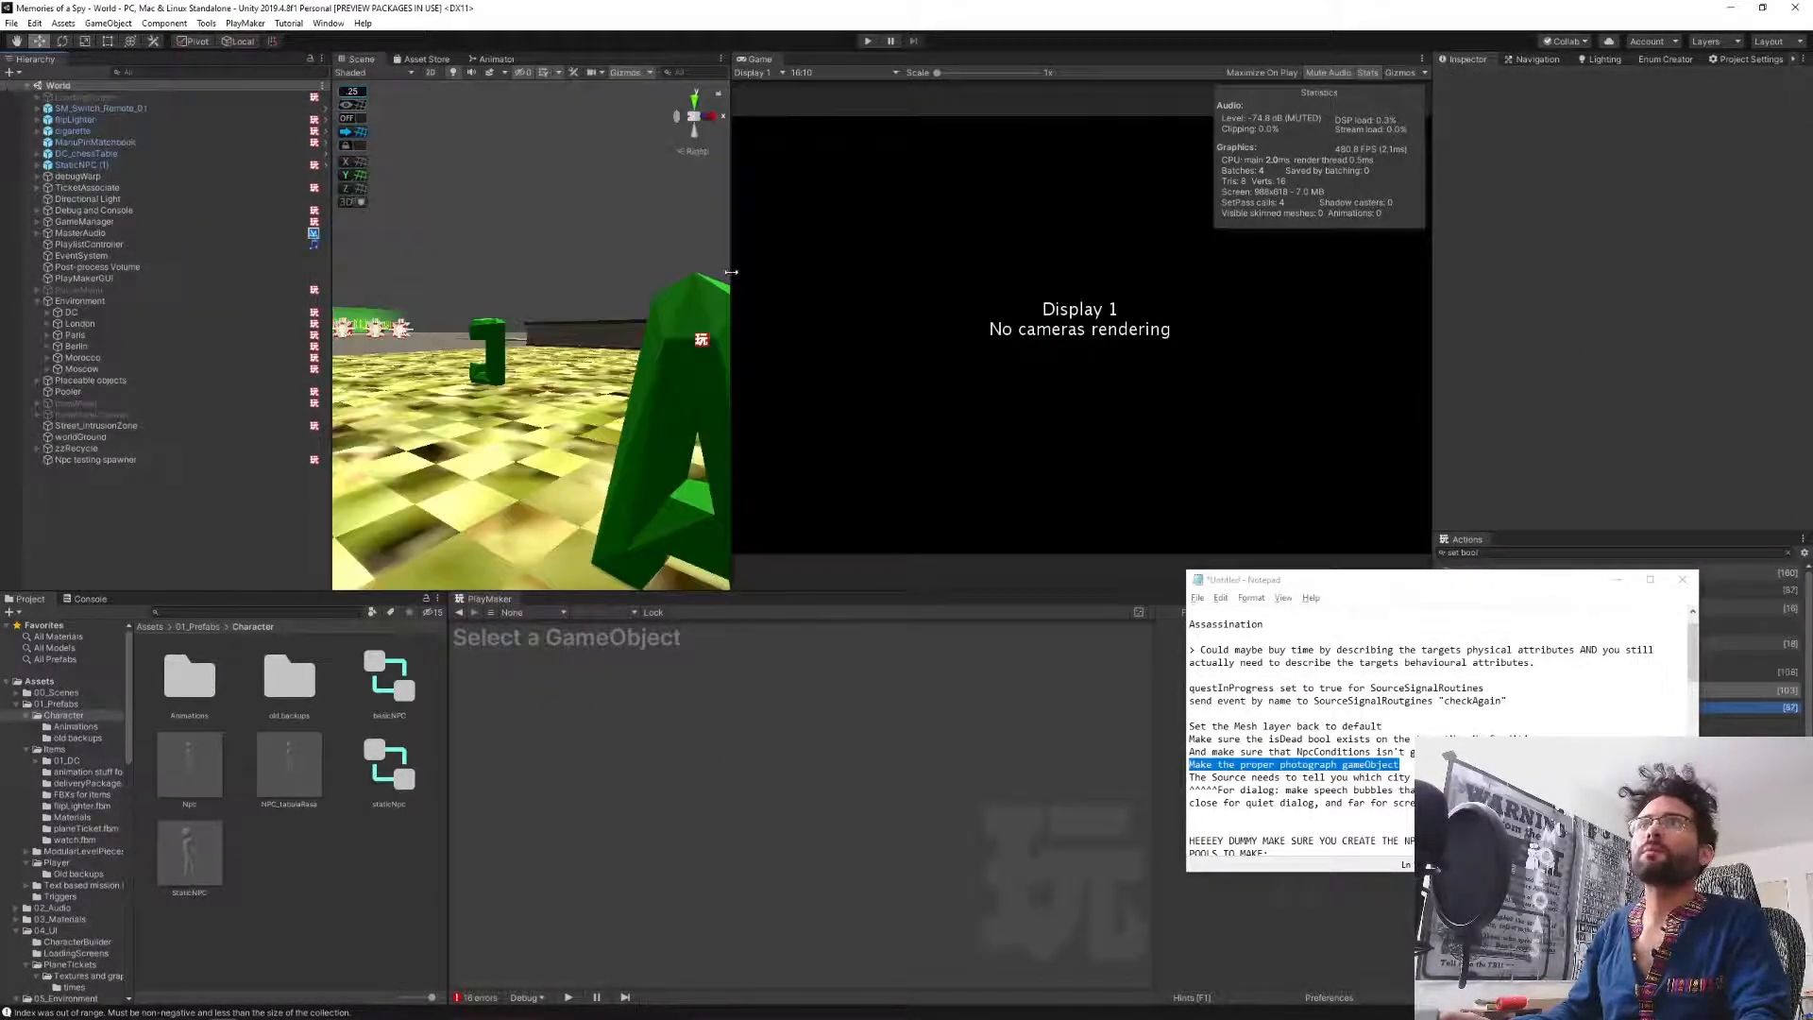
drag(732, 281, 1169, 292)
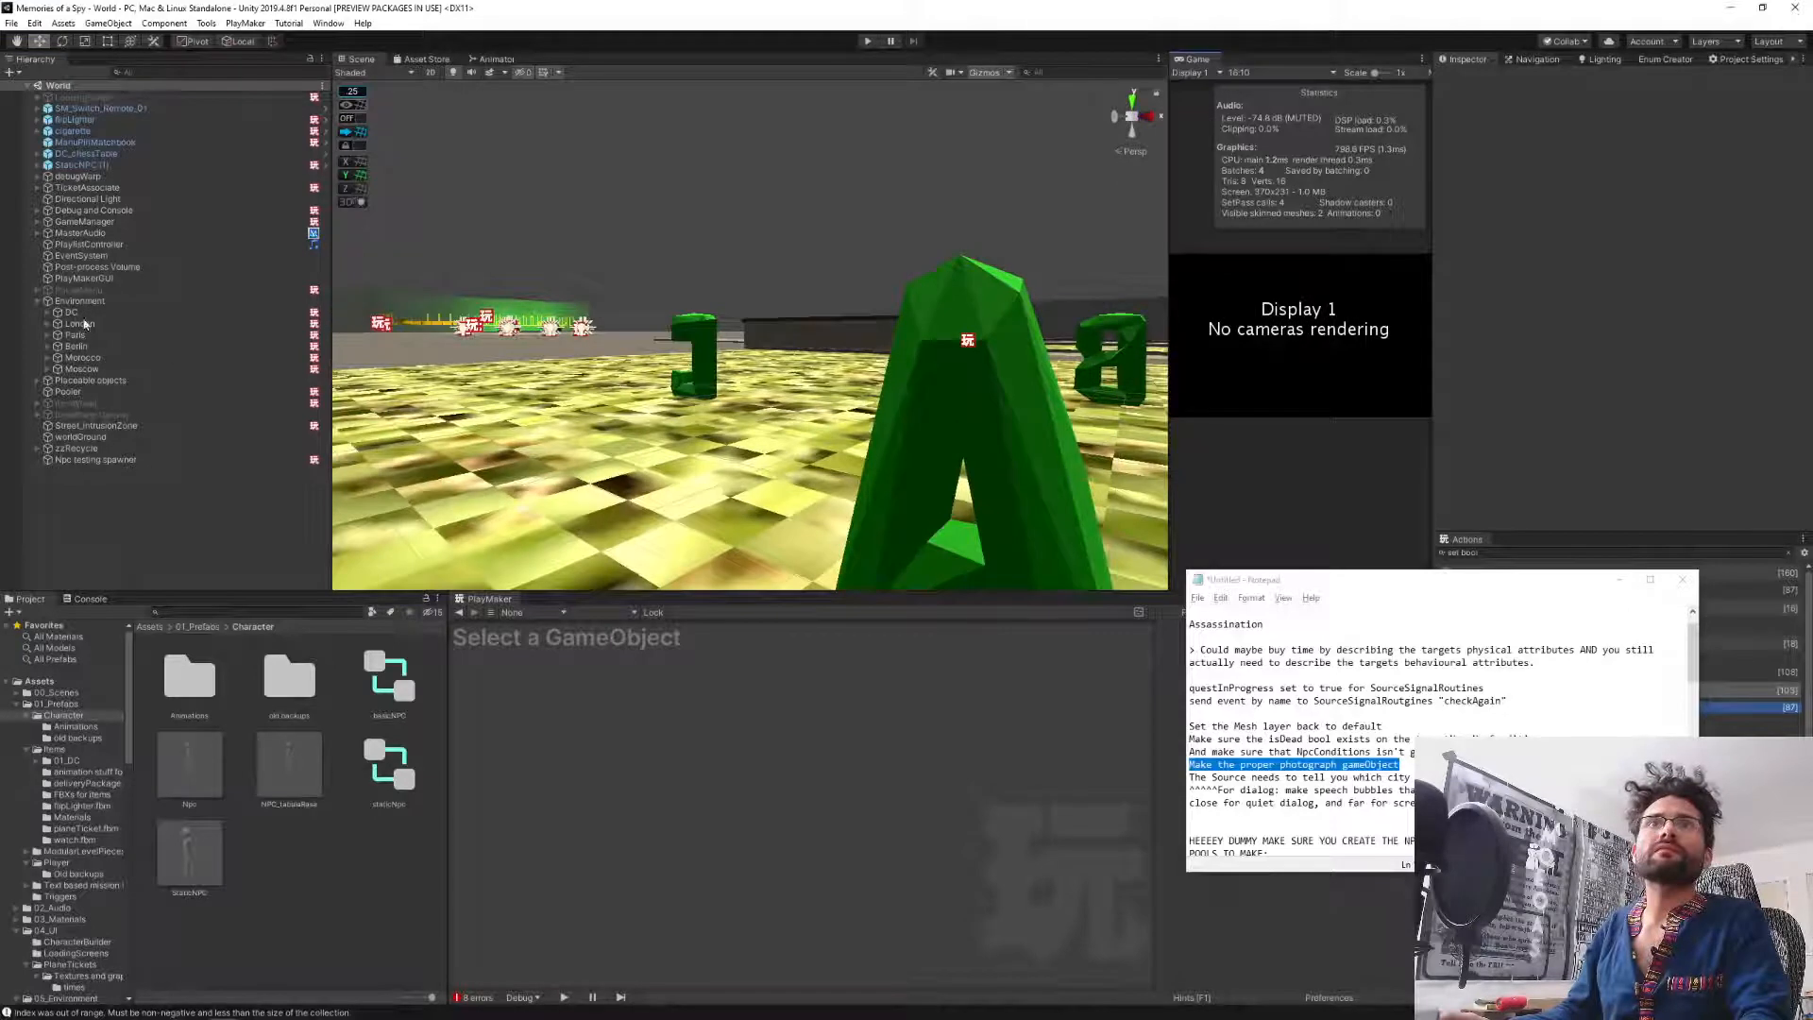
Focus the Scene view on PlayerSpawn in DC's Spawnpoints and fly to a view of the park's trees and benches.
click(48, 312)
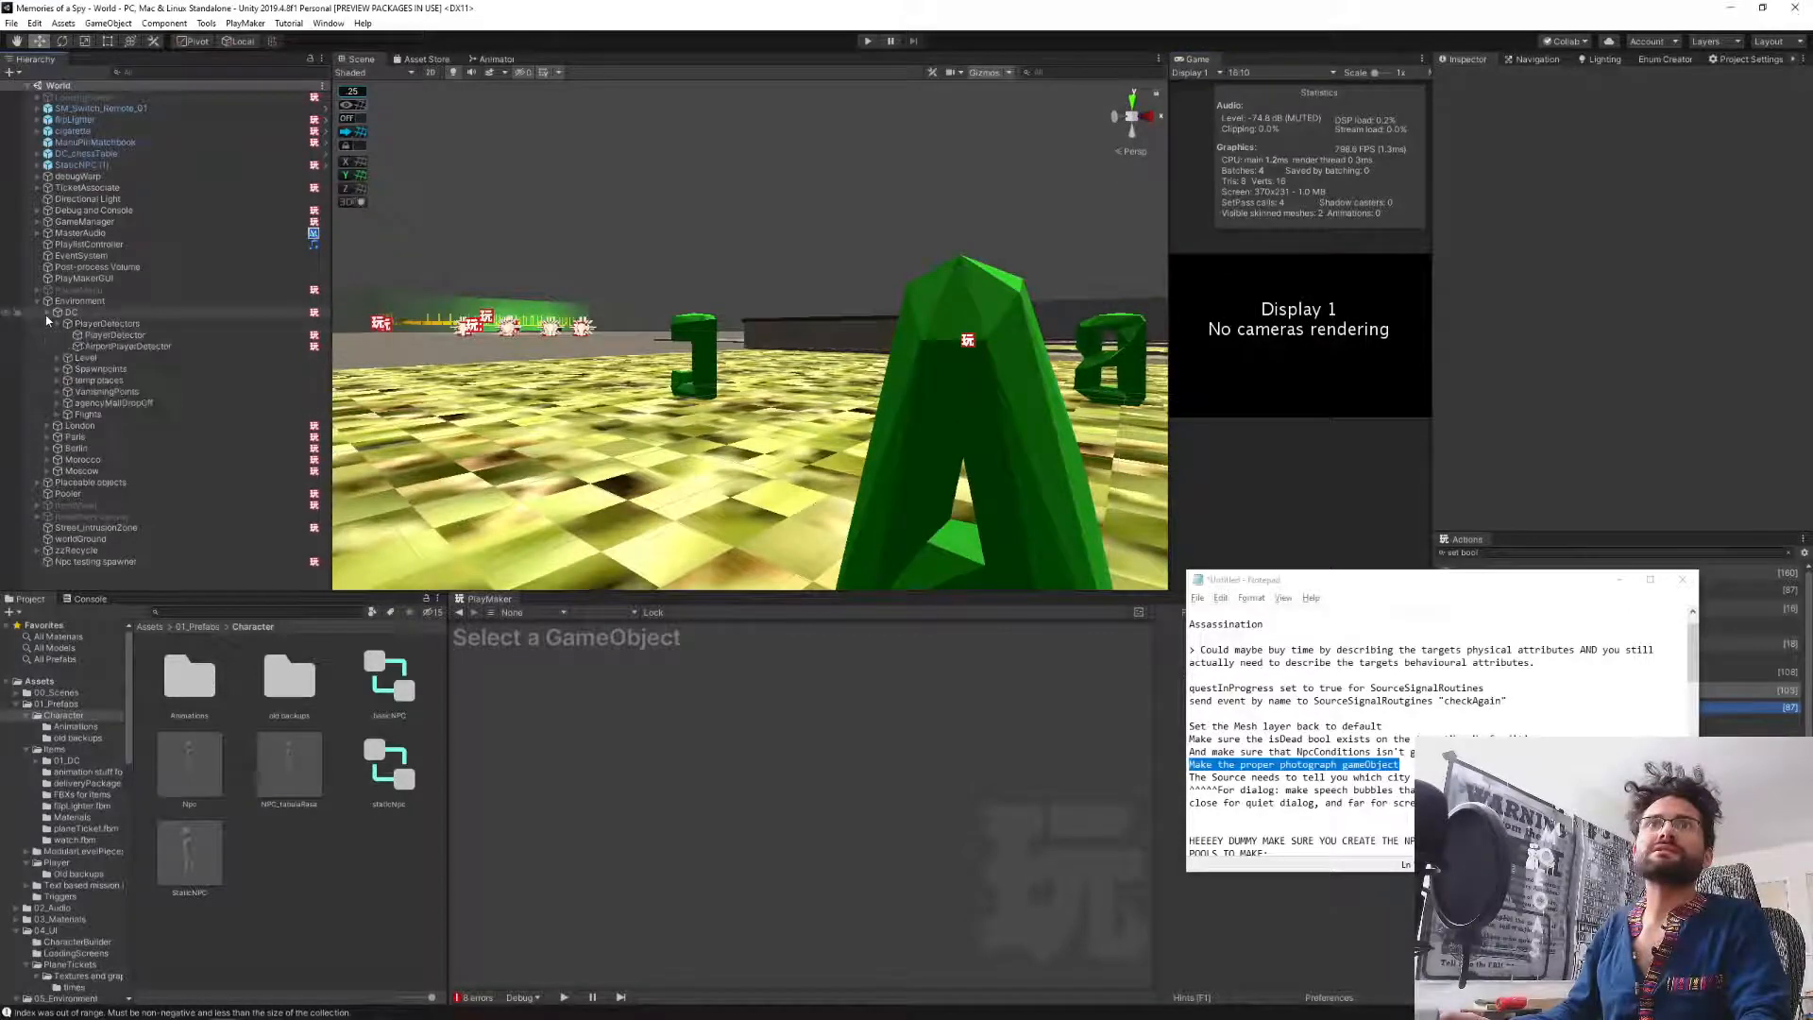
click(90, 369)
click(57, 370)
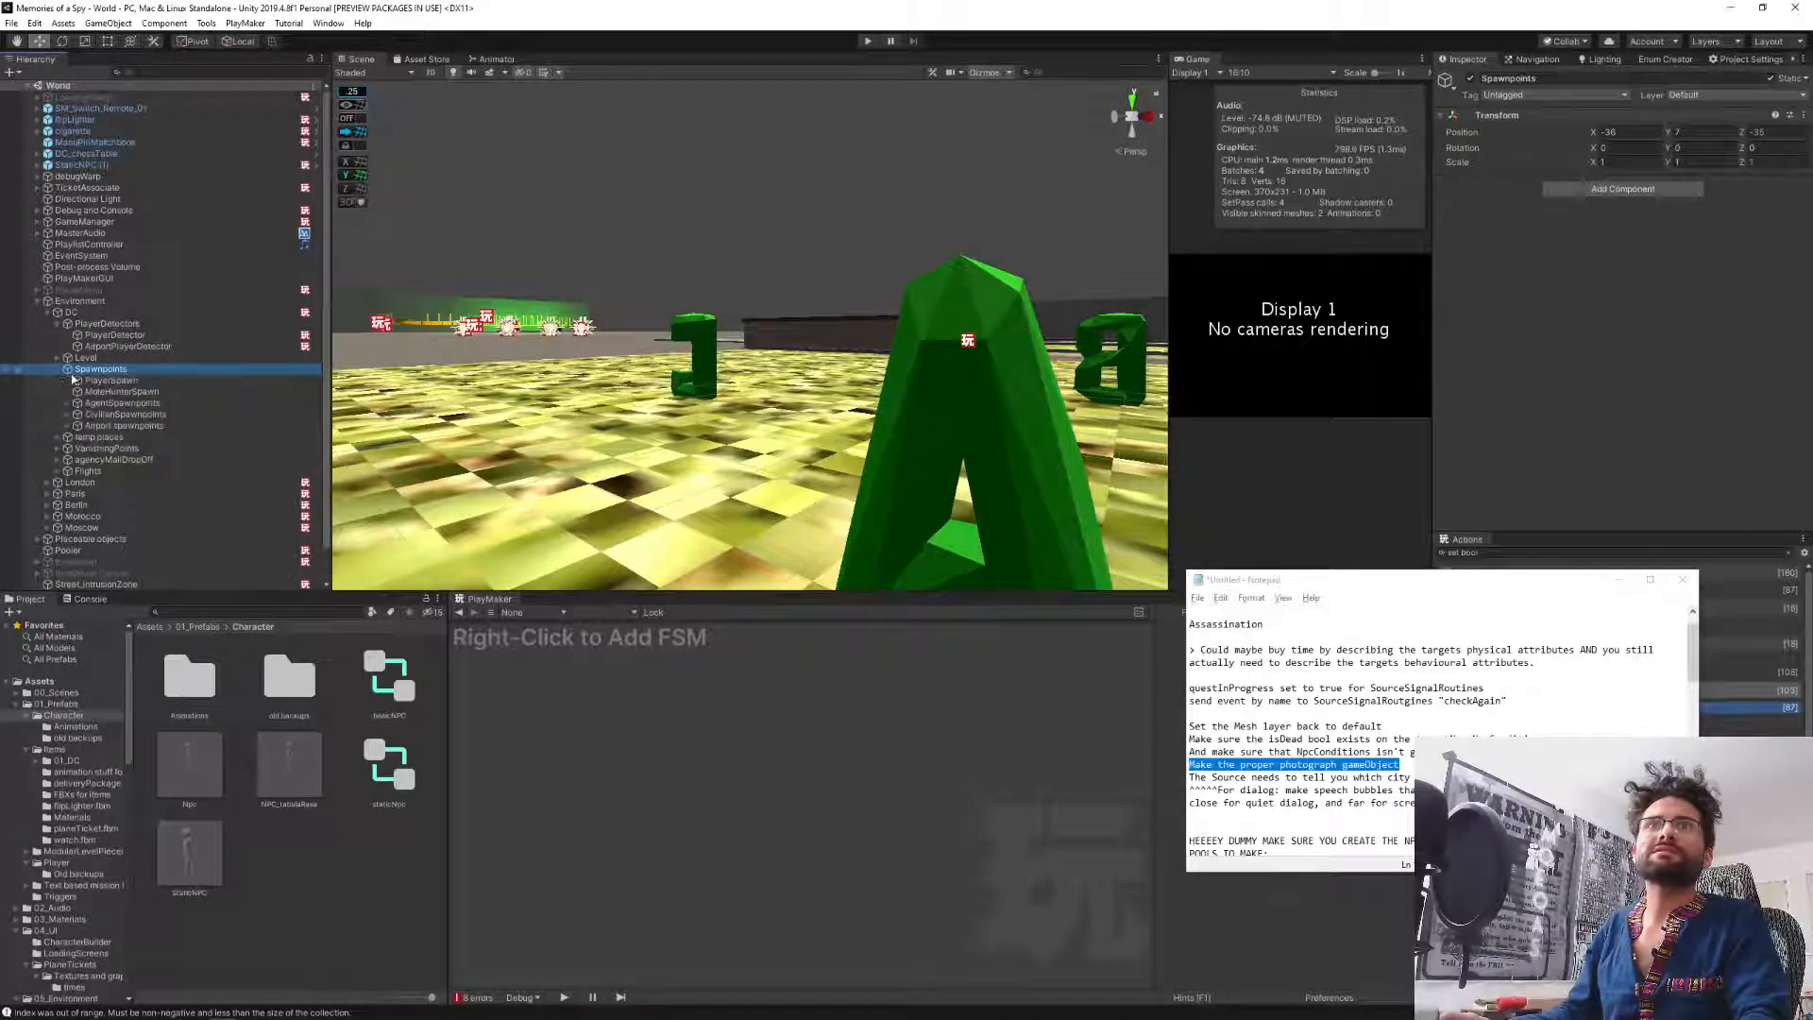
click(111, 380)
key(f)
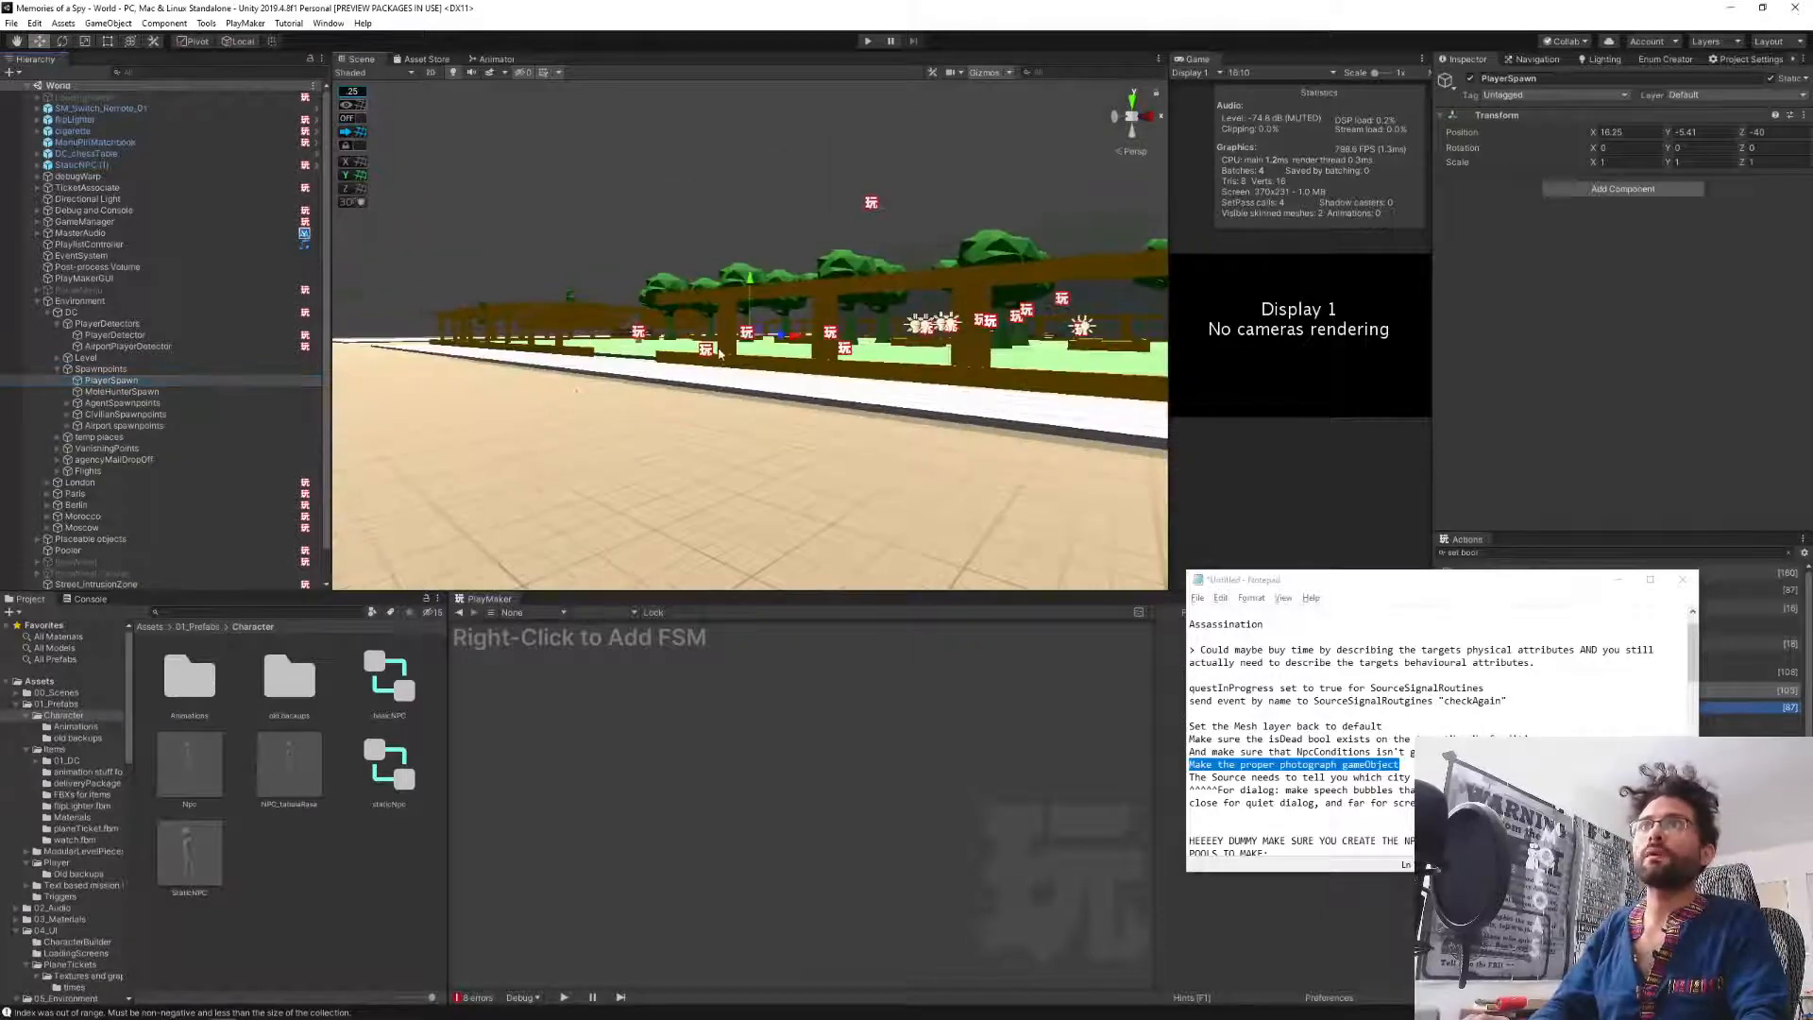
mouse_move(718, 349)
right_down()
mouse_move(761, 230)
mouse_move(783, 370)
mouse_move(718, 363)
right_up()
key(w)
key(s)
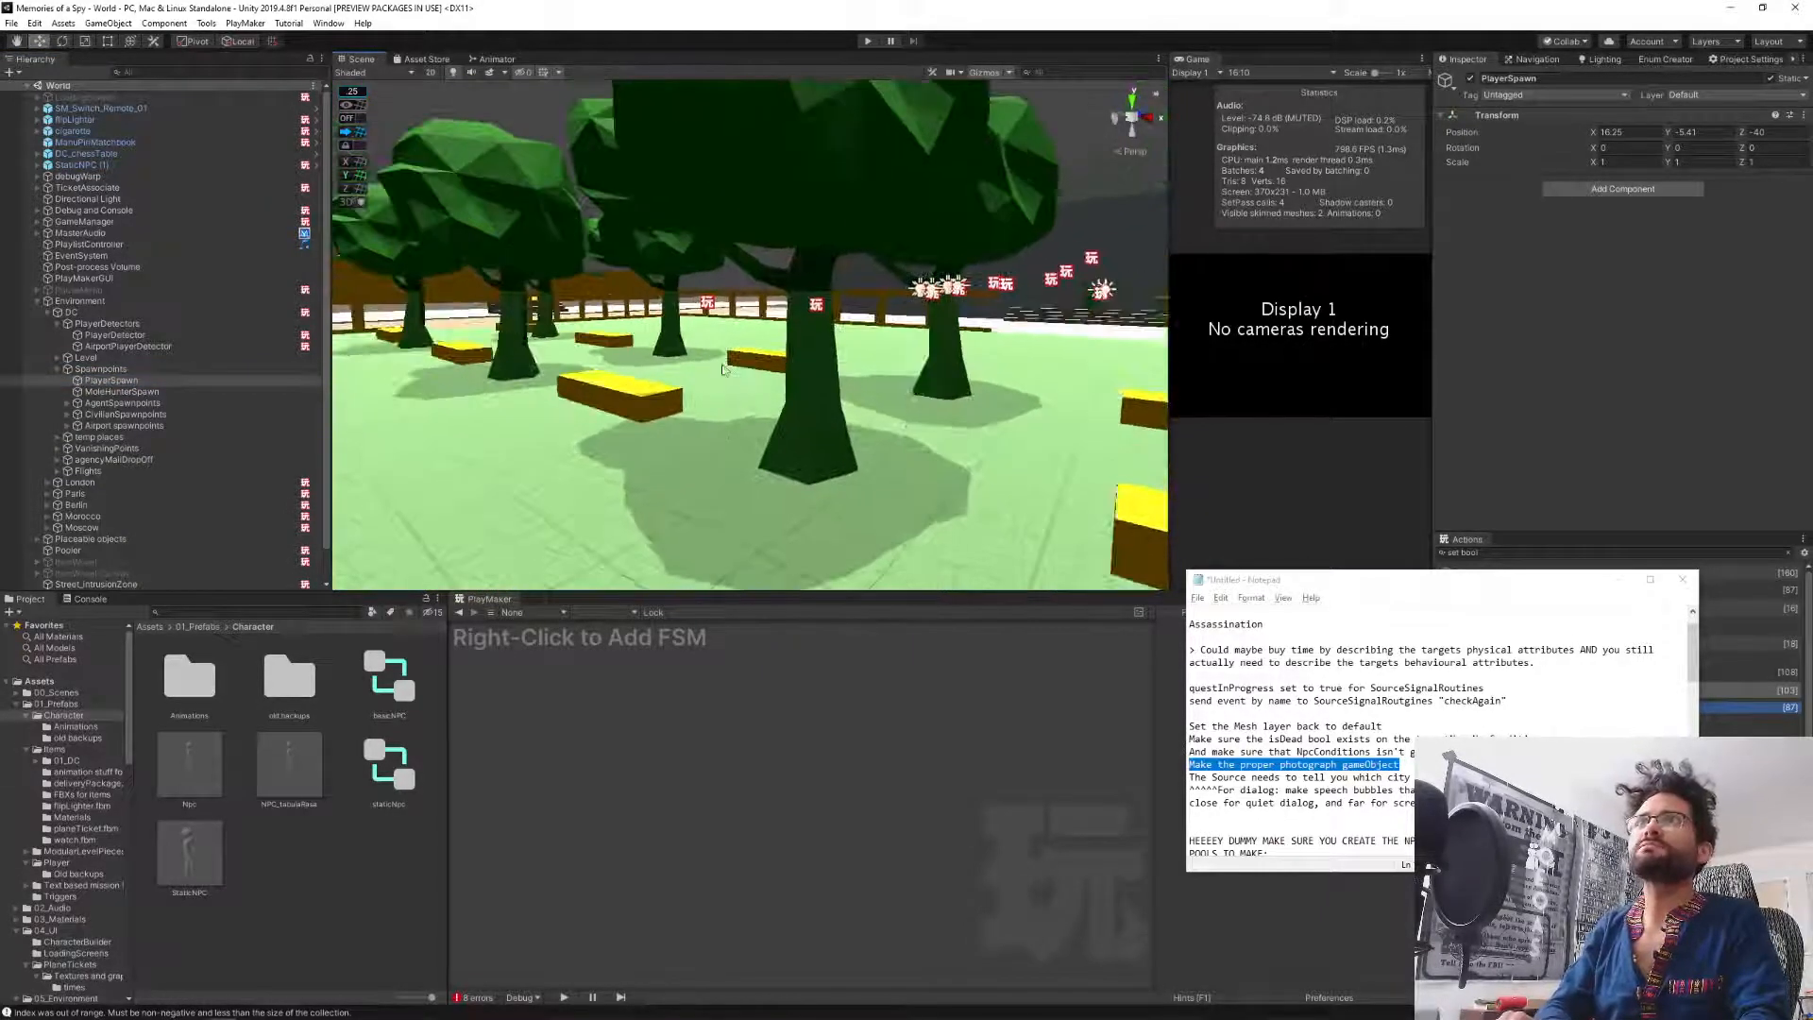
Capture a rectangular screenshot of the park in the Scene view and close the Snip & Sketch preview.
key(super+shift+s)
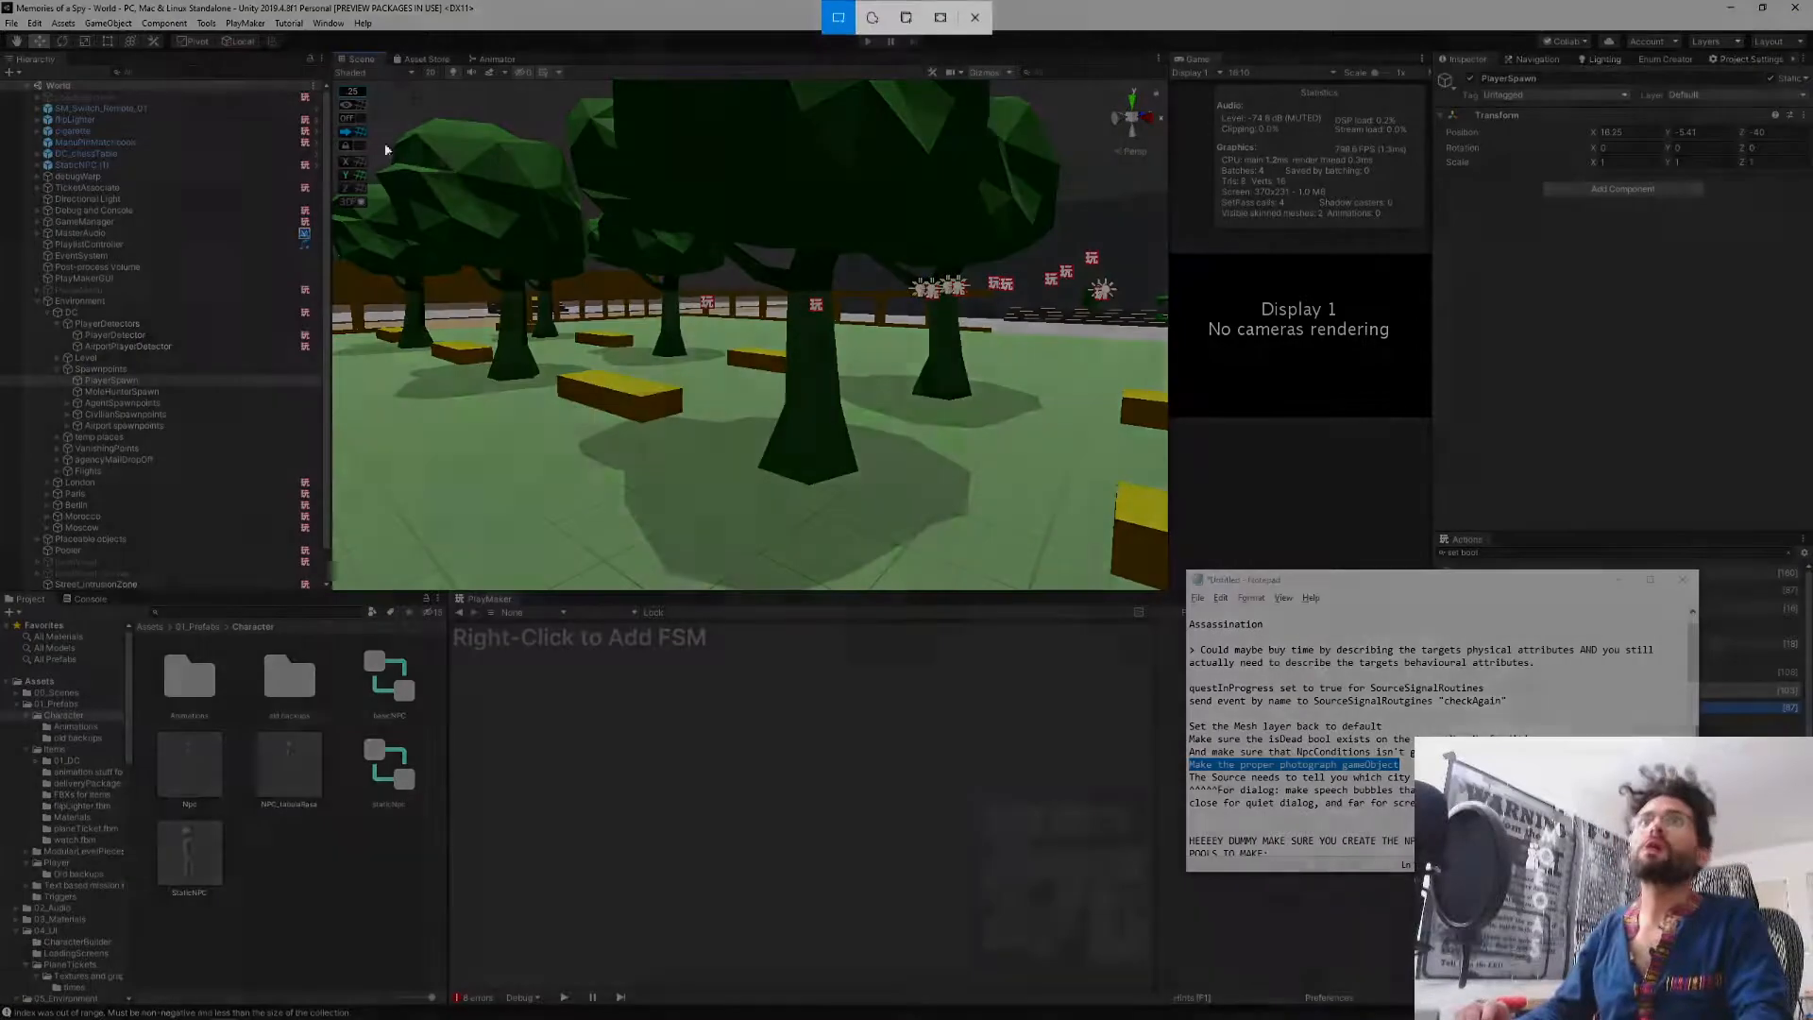
drag(376, 91, 1137, 589)
click(1624, 878)
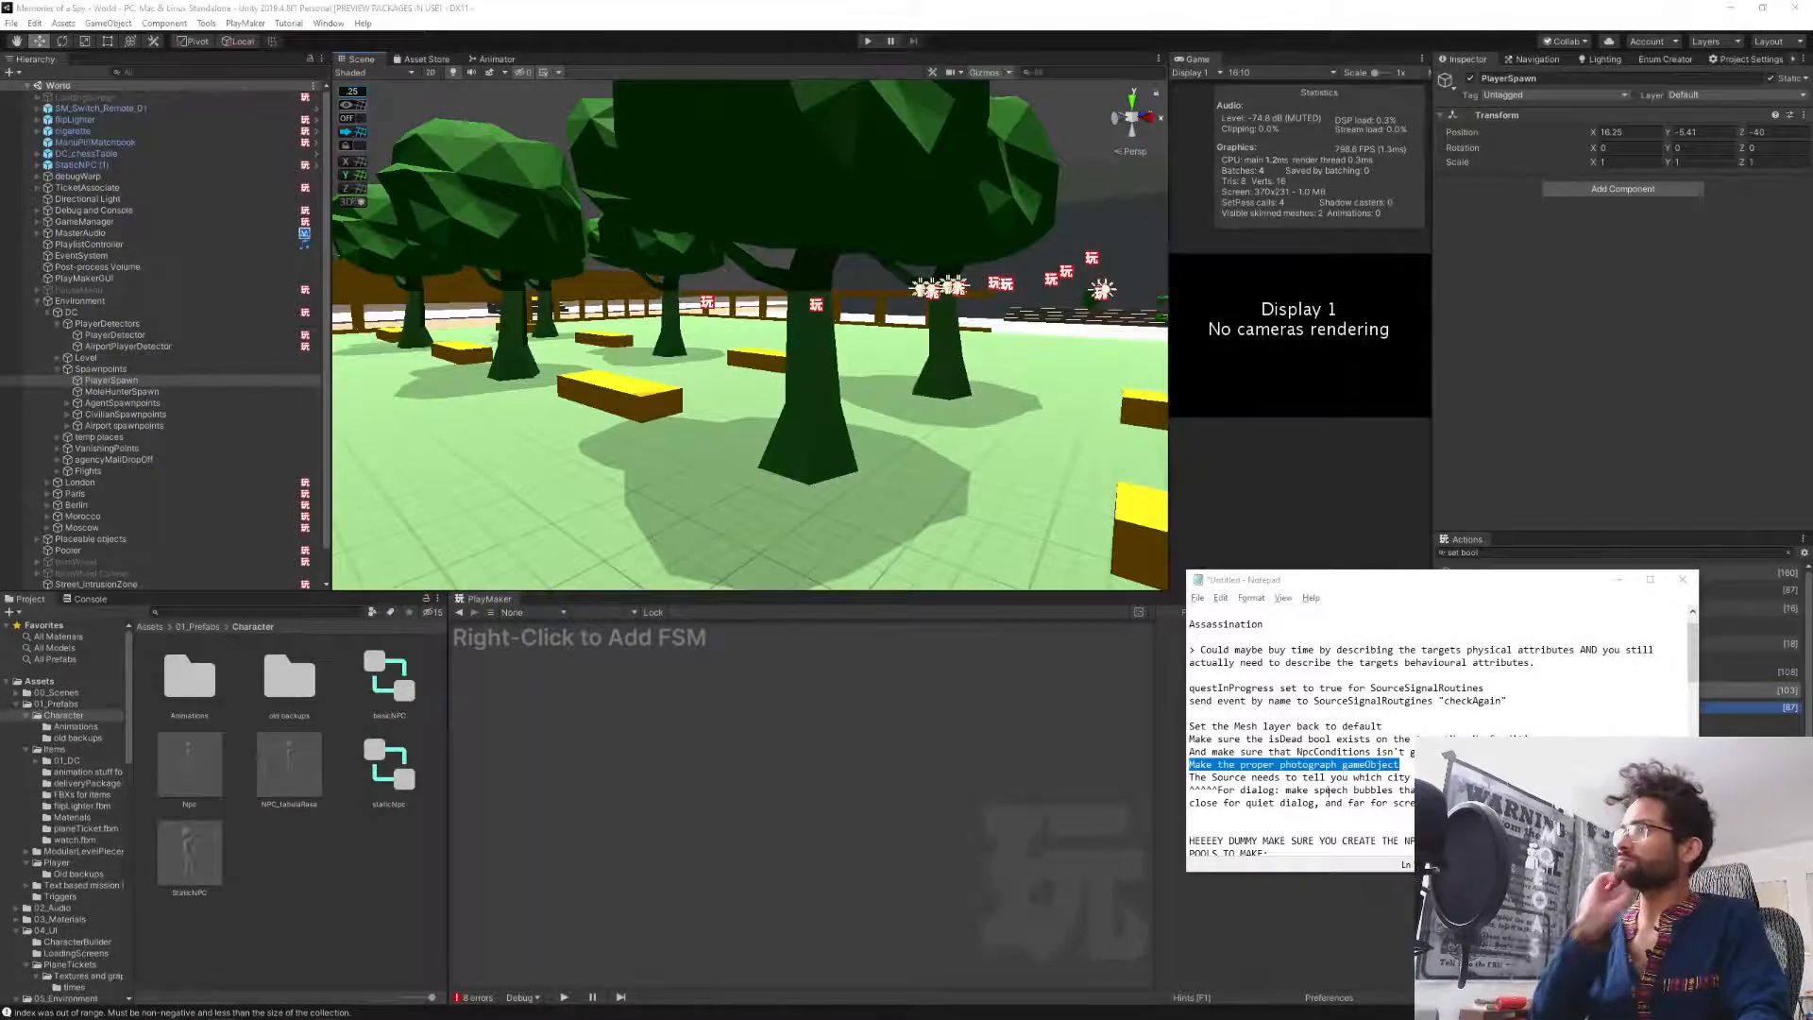
click(1462, 314)
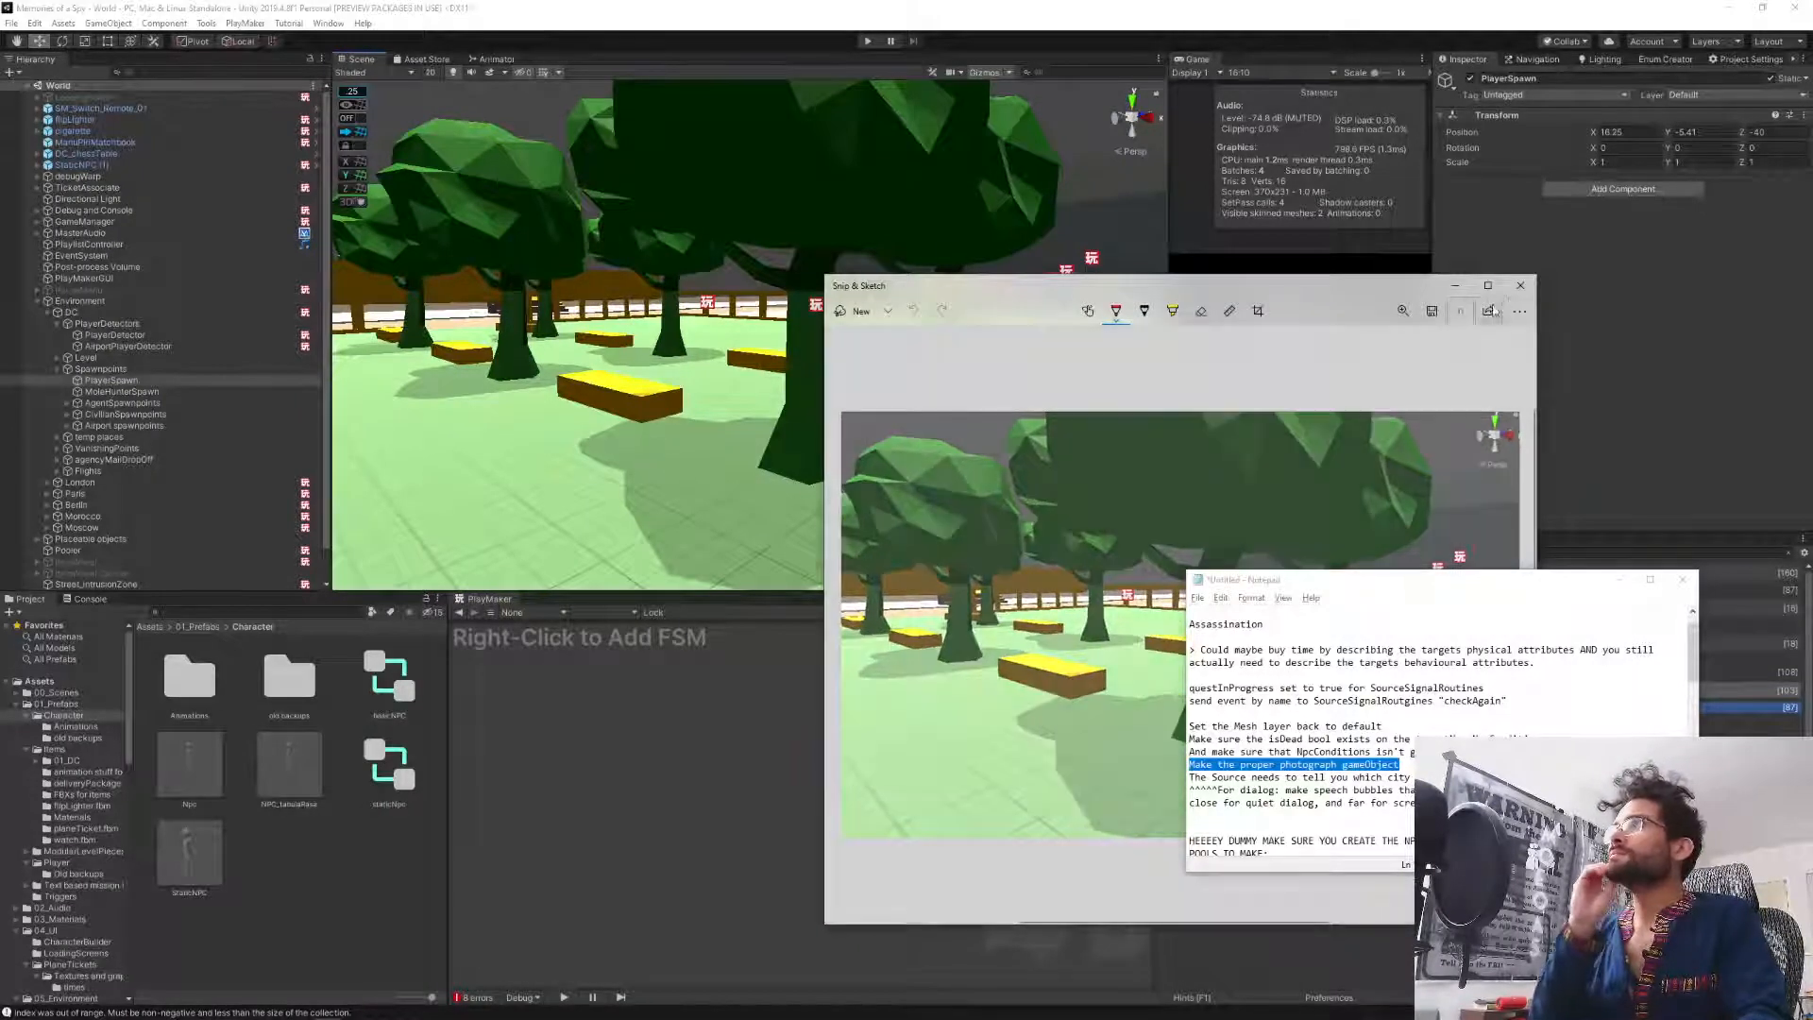
click(1519, 285)
Switch to Photoshop, paste the park screenshot as a new layer and place it beneath the photo paper copy.
key(alt+Tab)
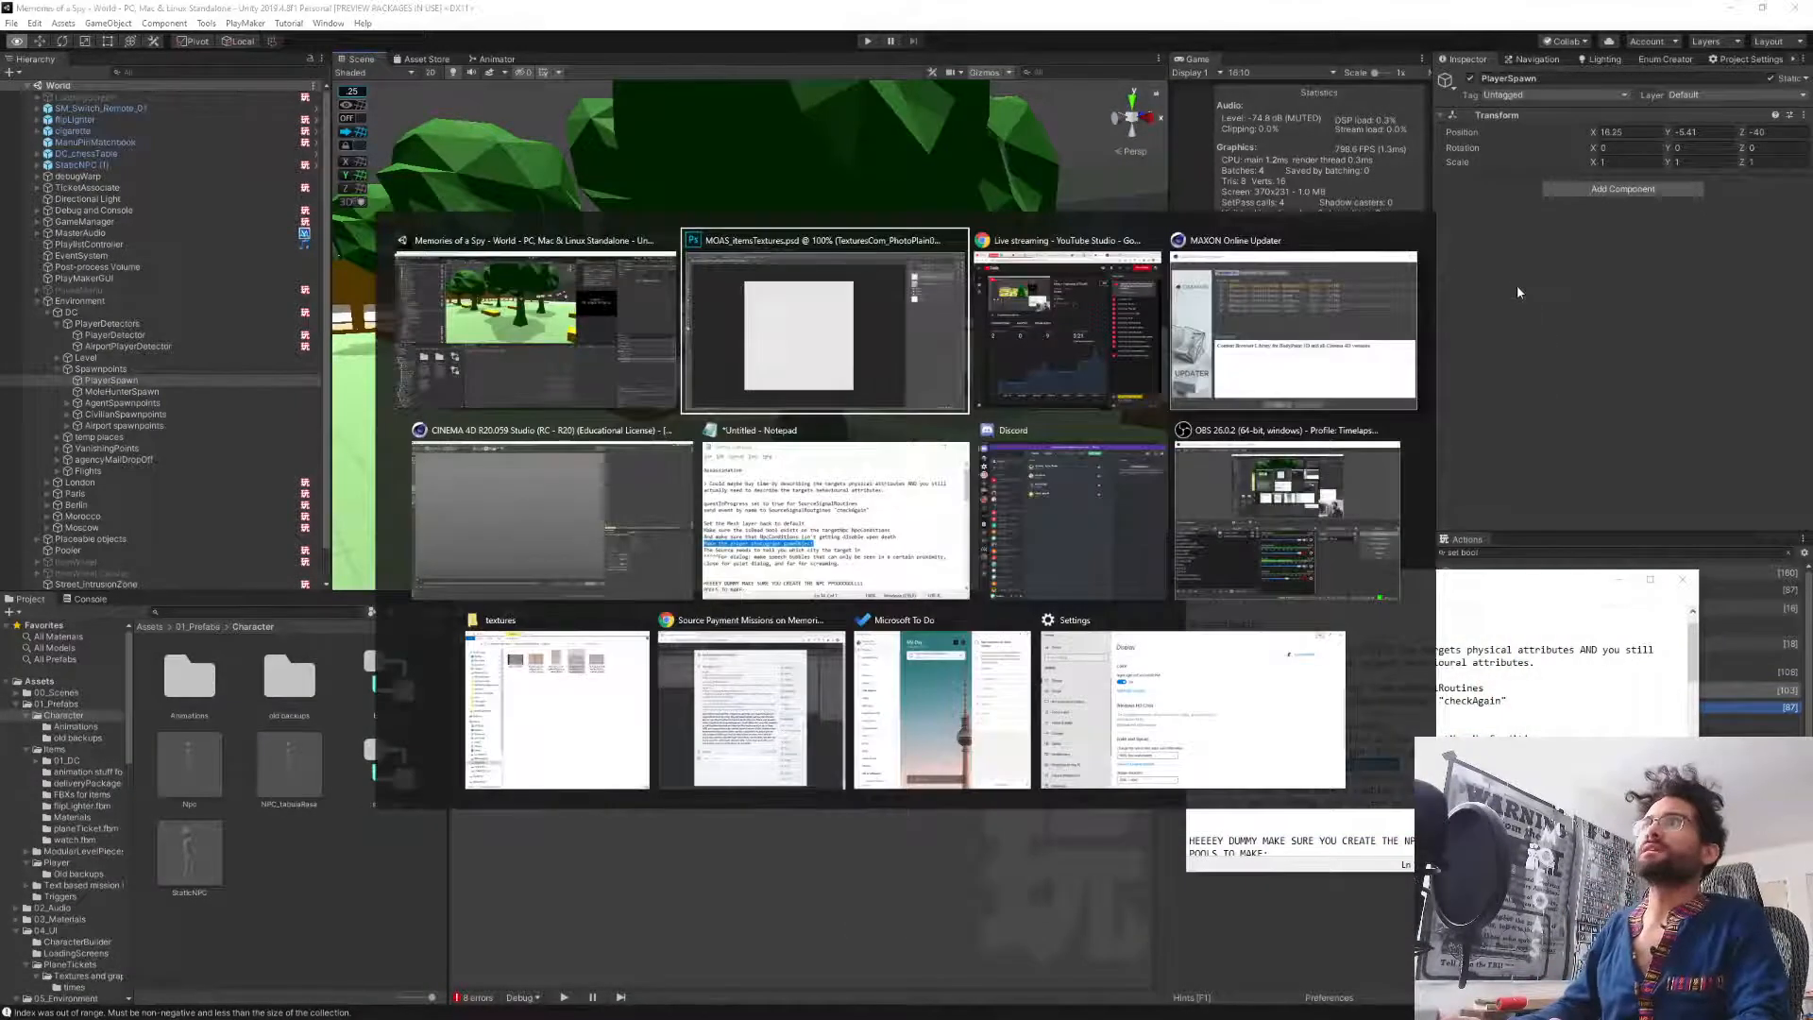
key(ctrl+v)
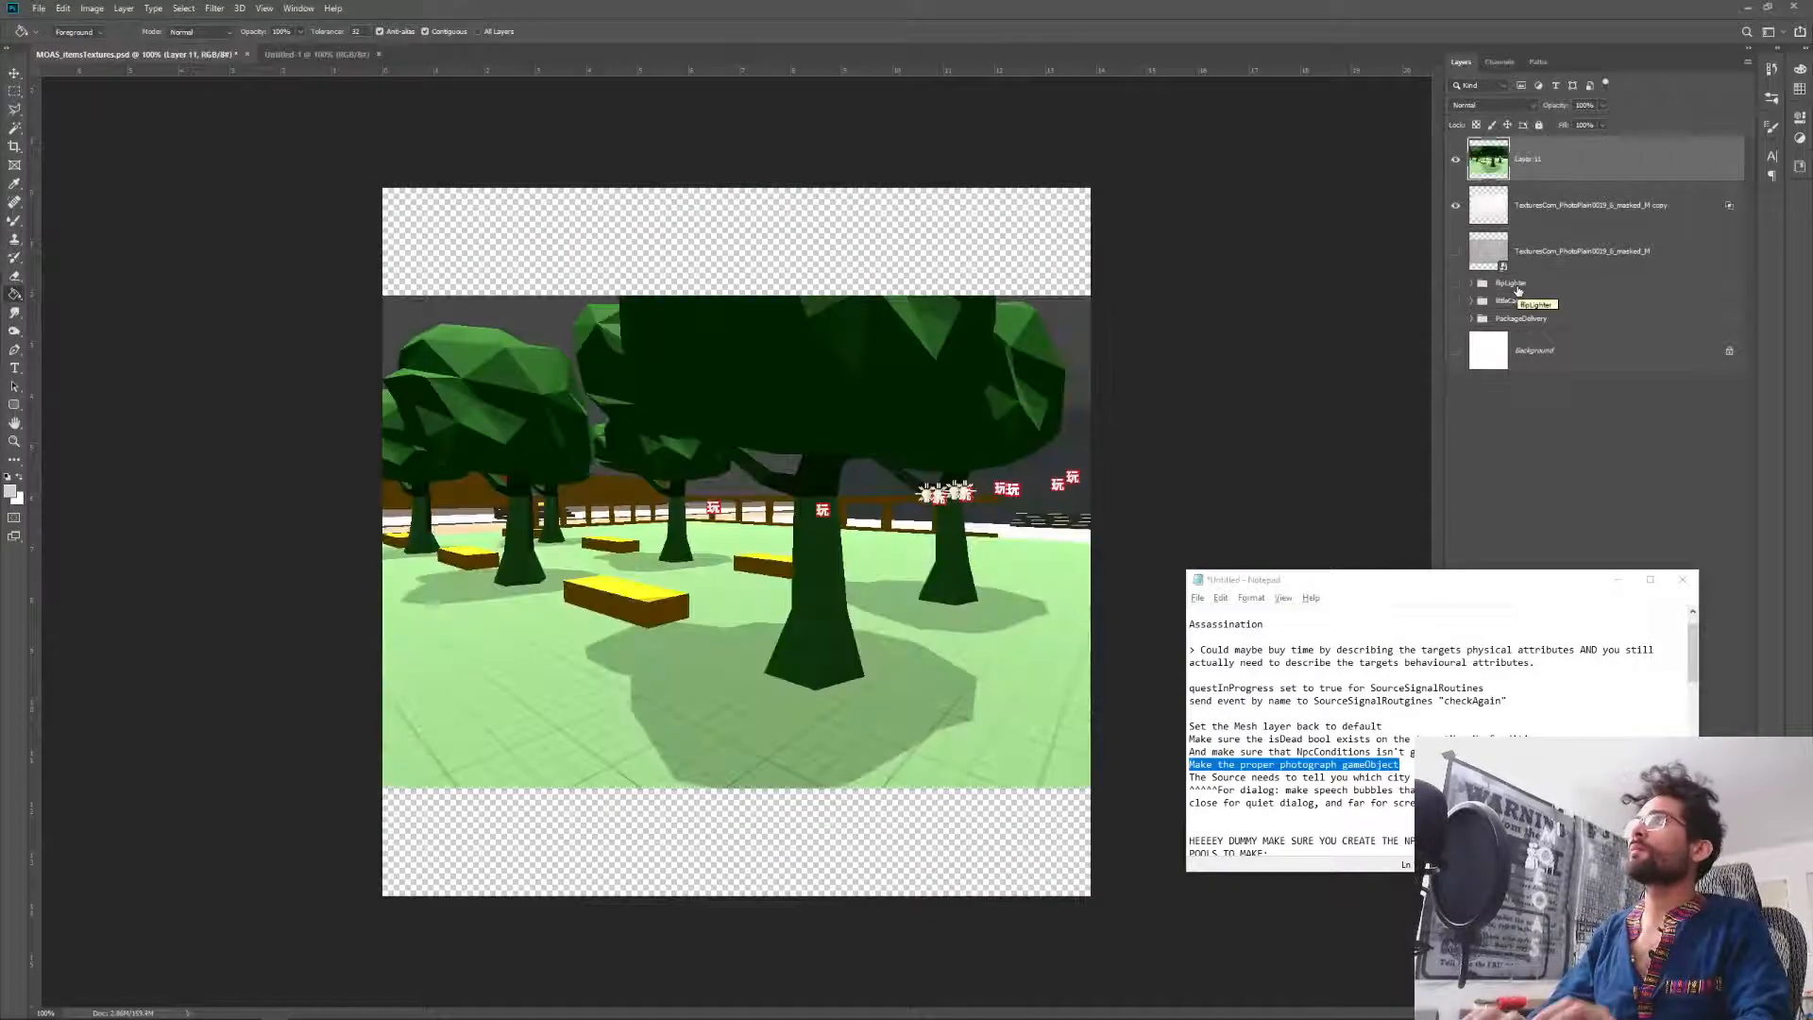
drag(1588, 189, 1611, 224)
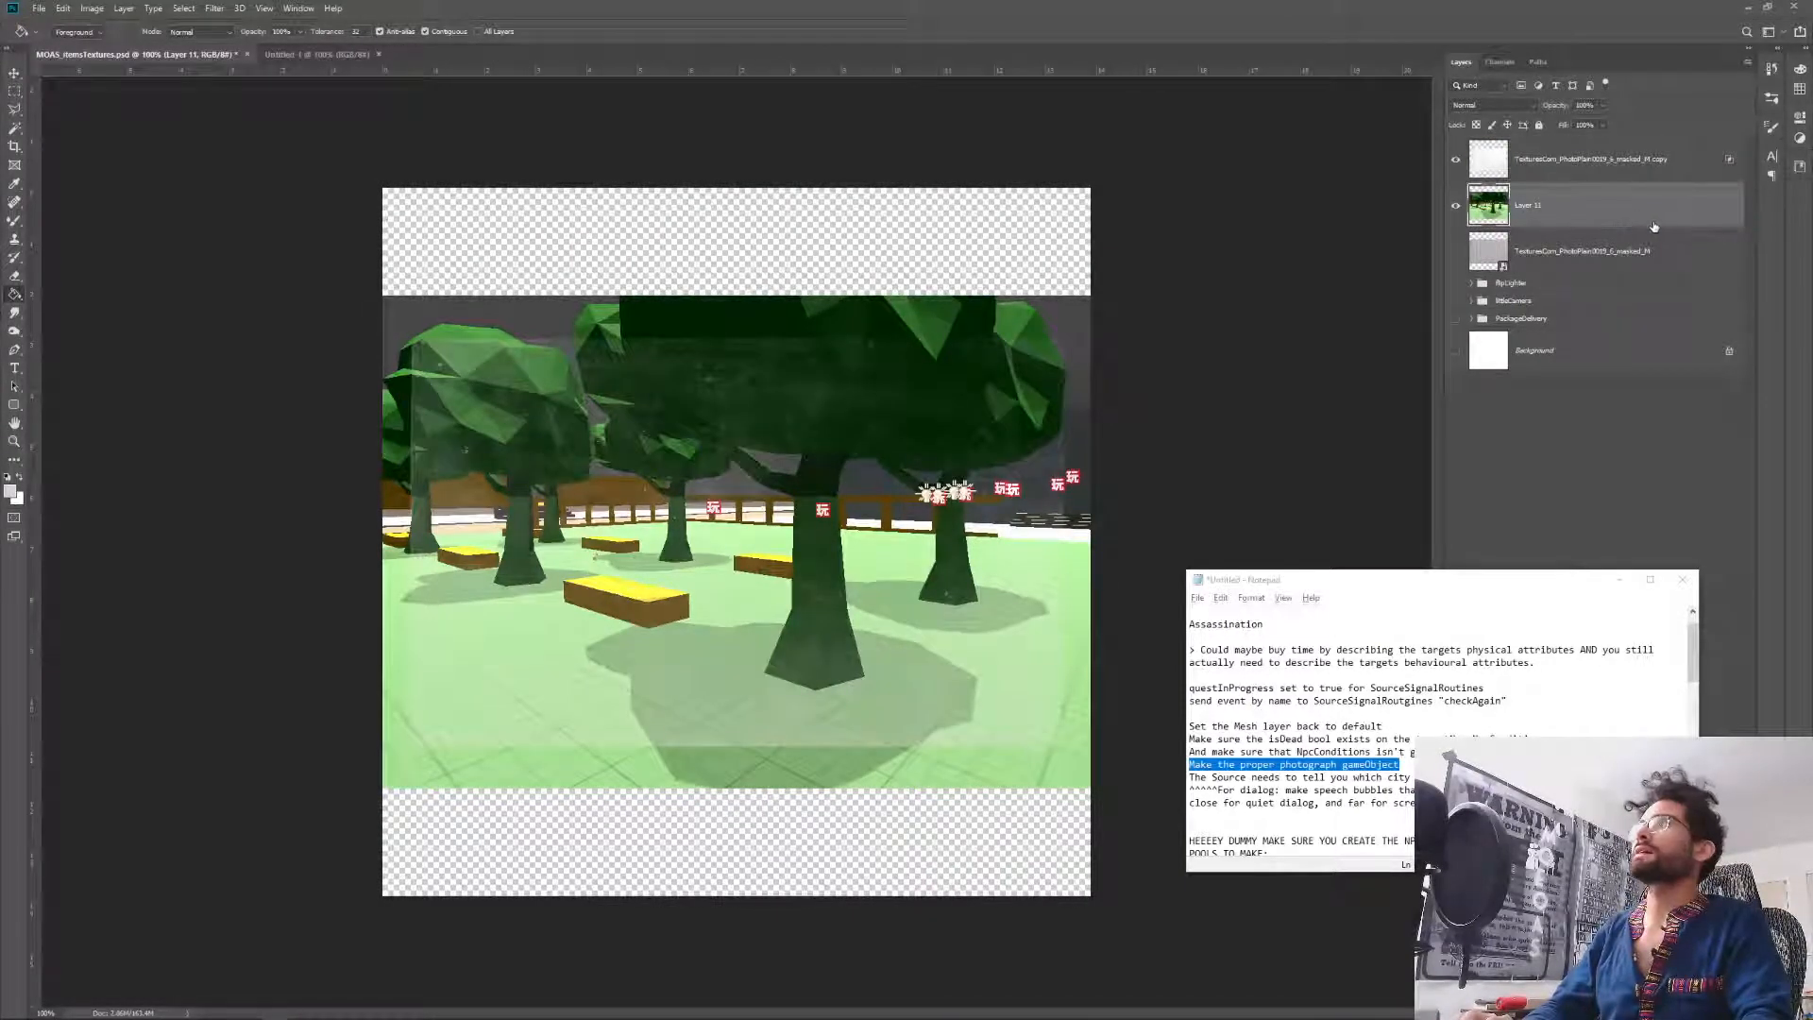
Try clipping the paper copy to the park screenshot, and the screenshot moved above to the paper copy.
right_click(1571, 168)
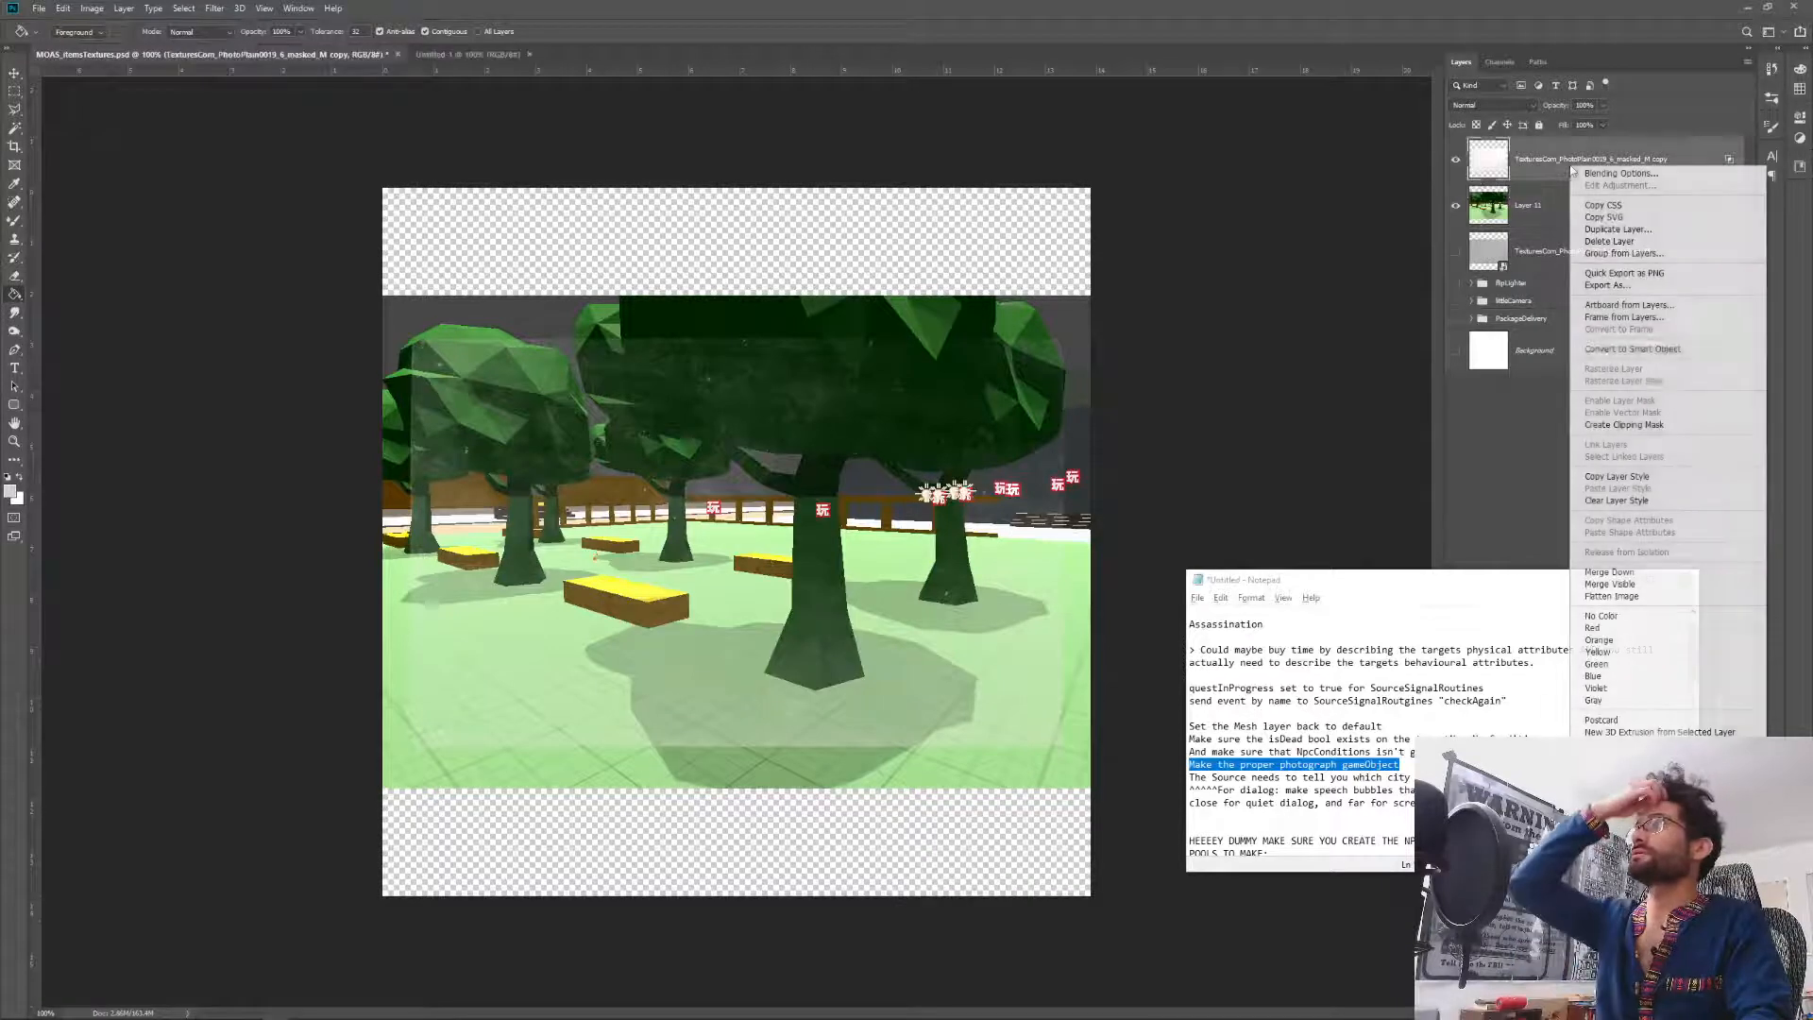
click(1641, 425)
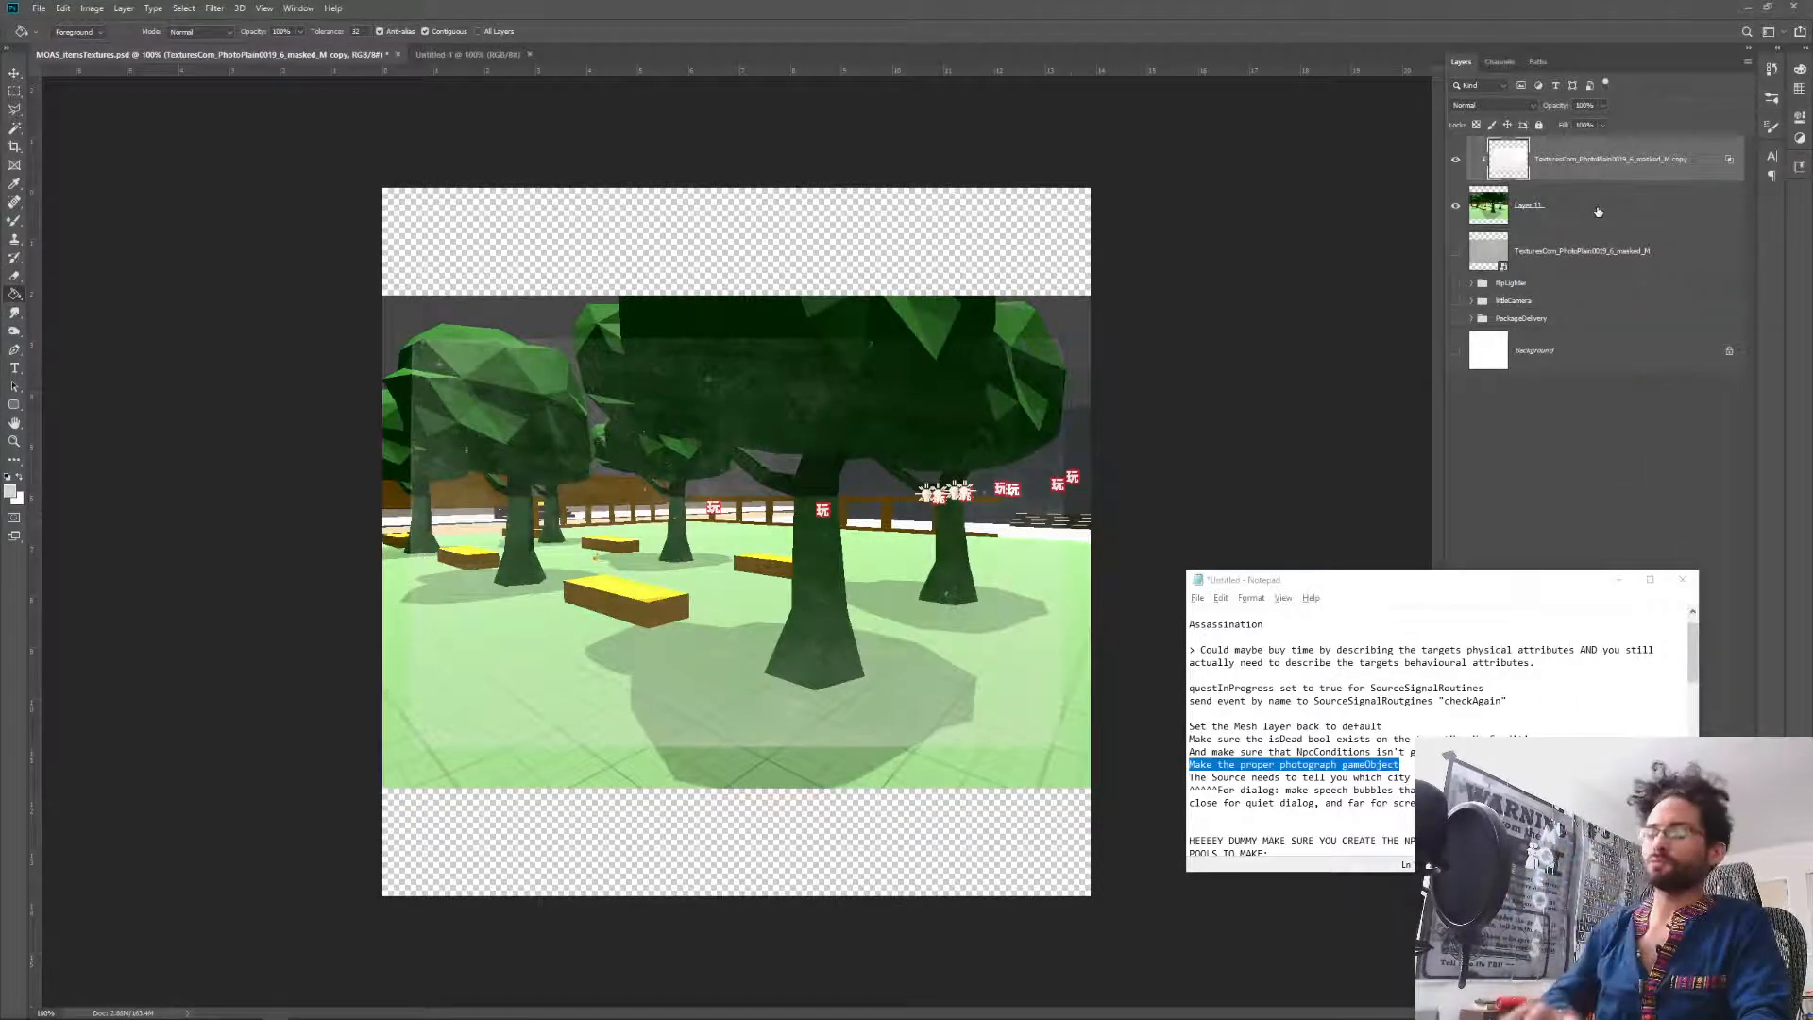
drag(1598, 212, 1572, 166)
right_click(1575, 170)
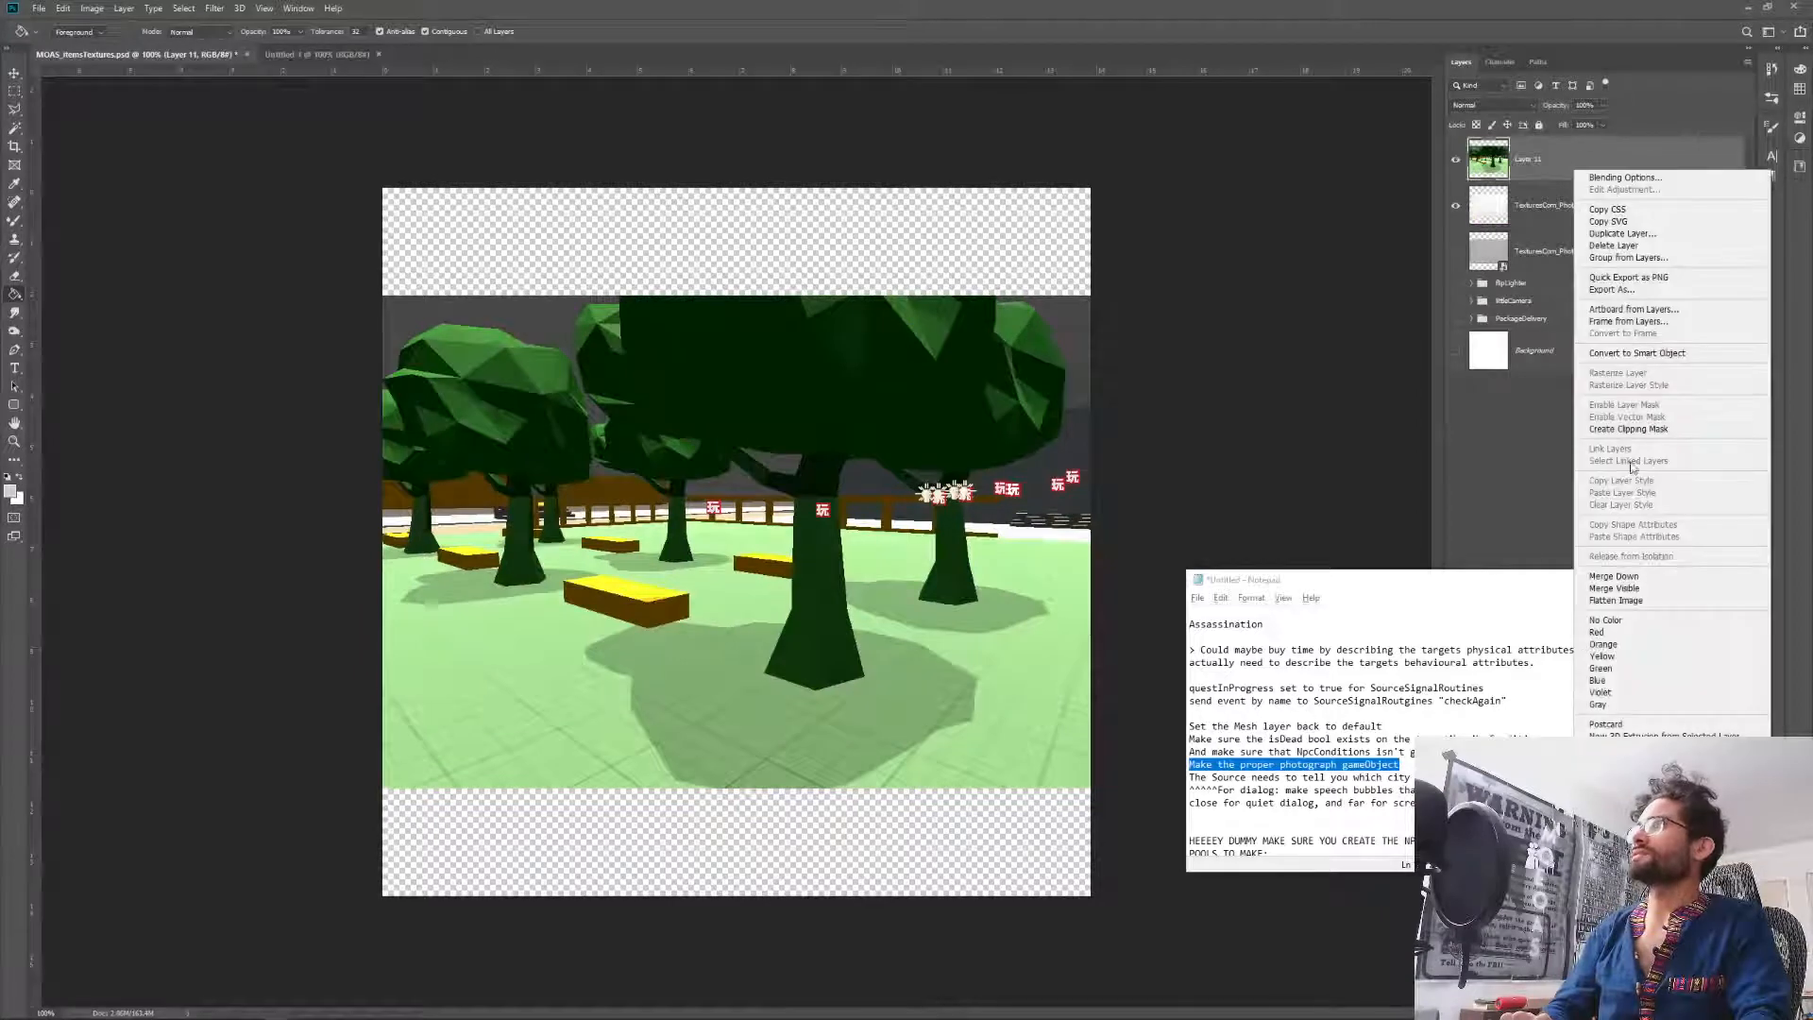
click(1629, 428)
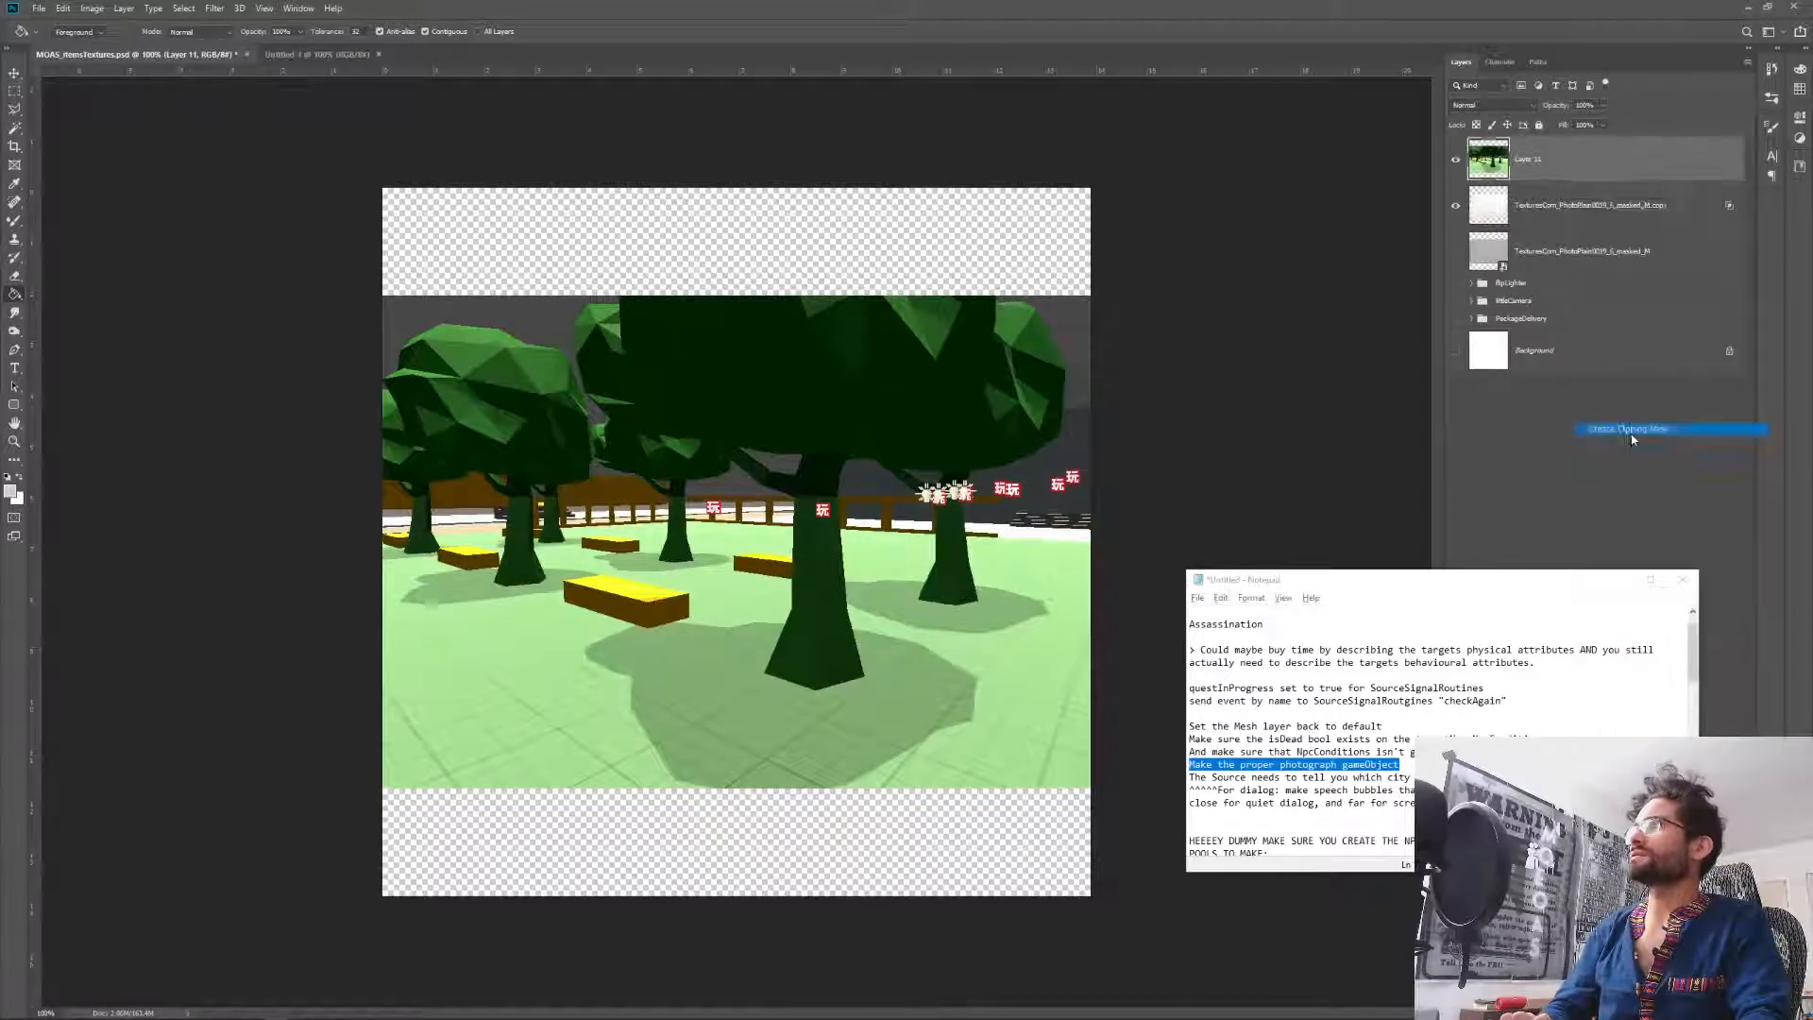
Clip the park screenshot to a duplicate of the paper copy and move the first paper copy above the screenshot.
click(1590, 222)
key(ctrl+j)
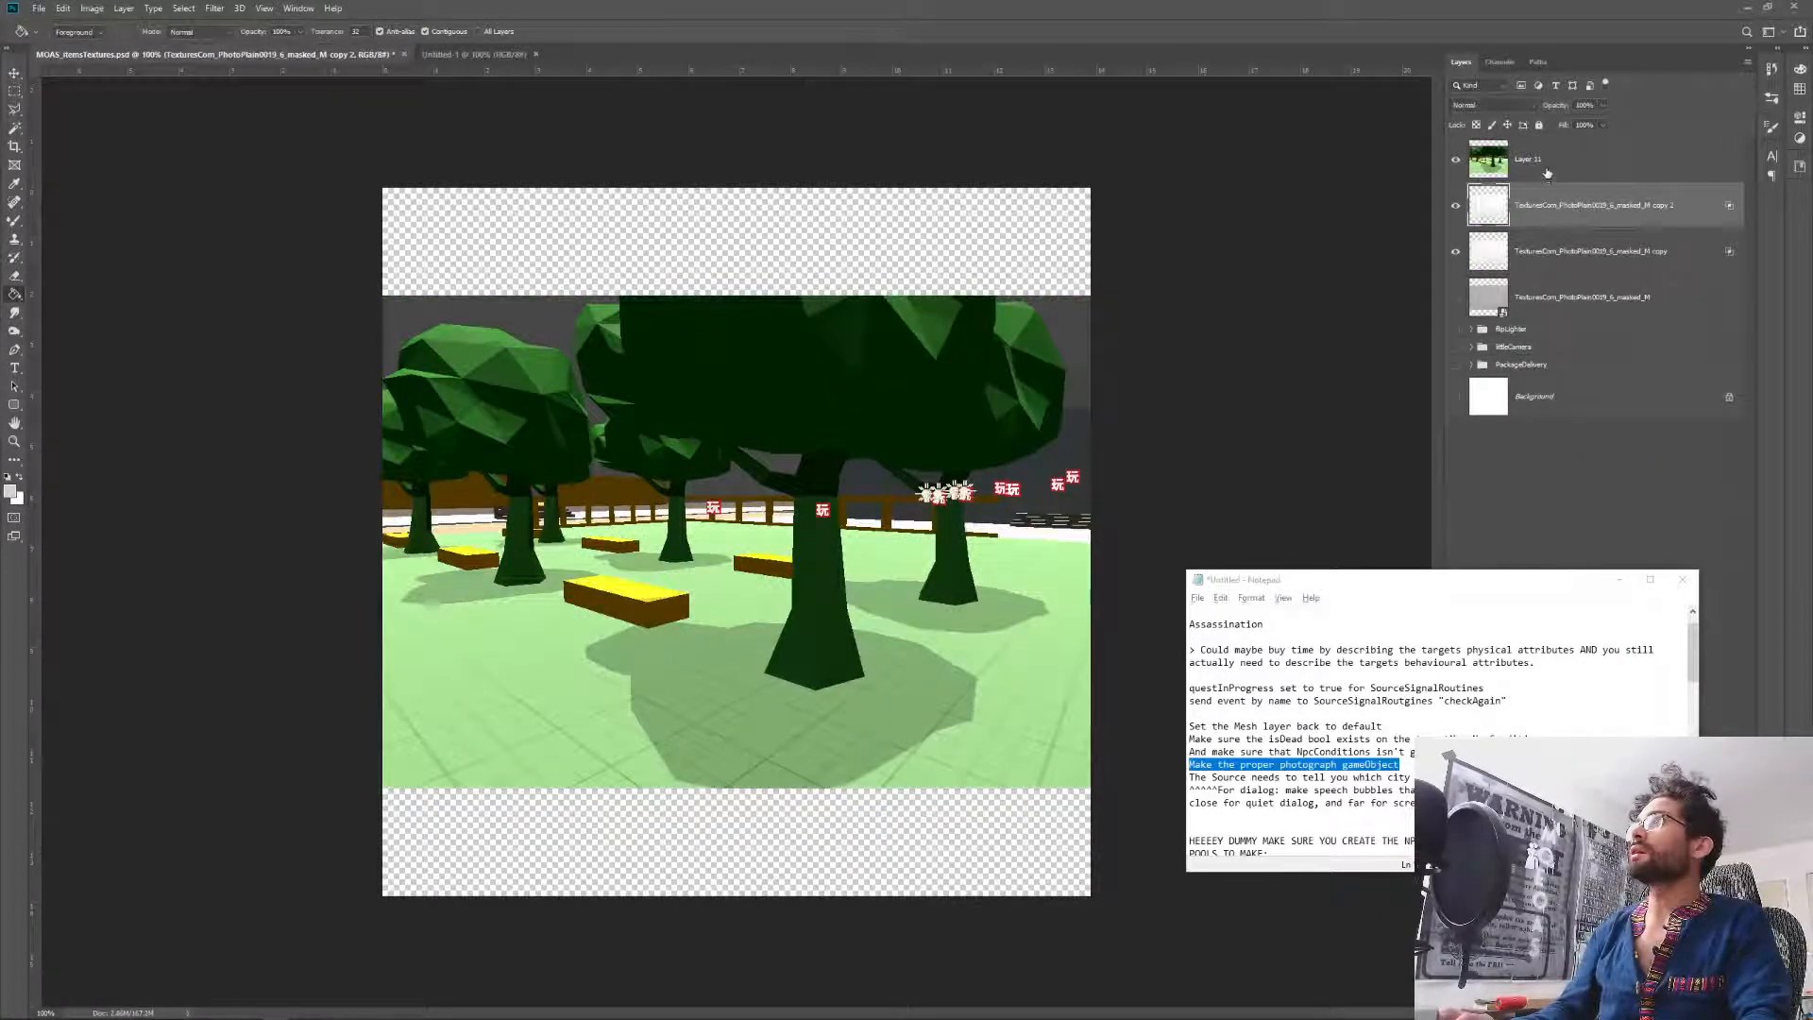
right_click(1546, 172)
click(1629, 427)
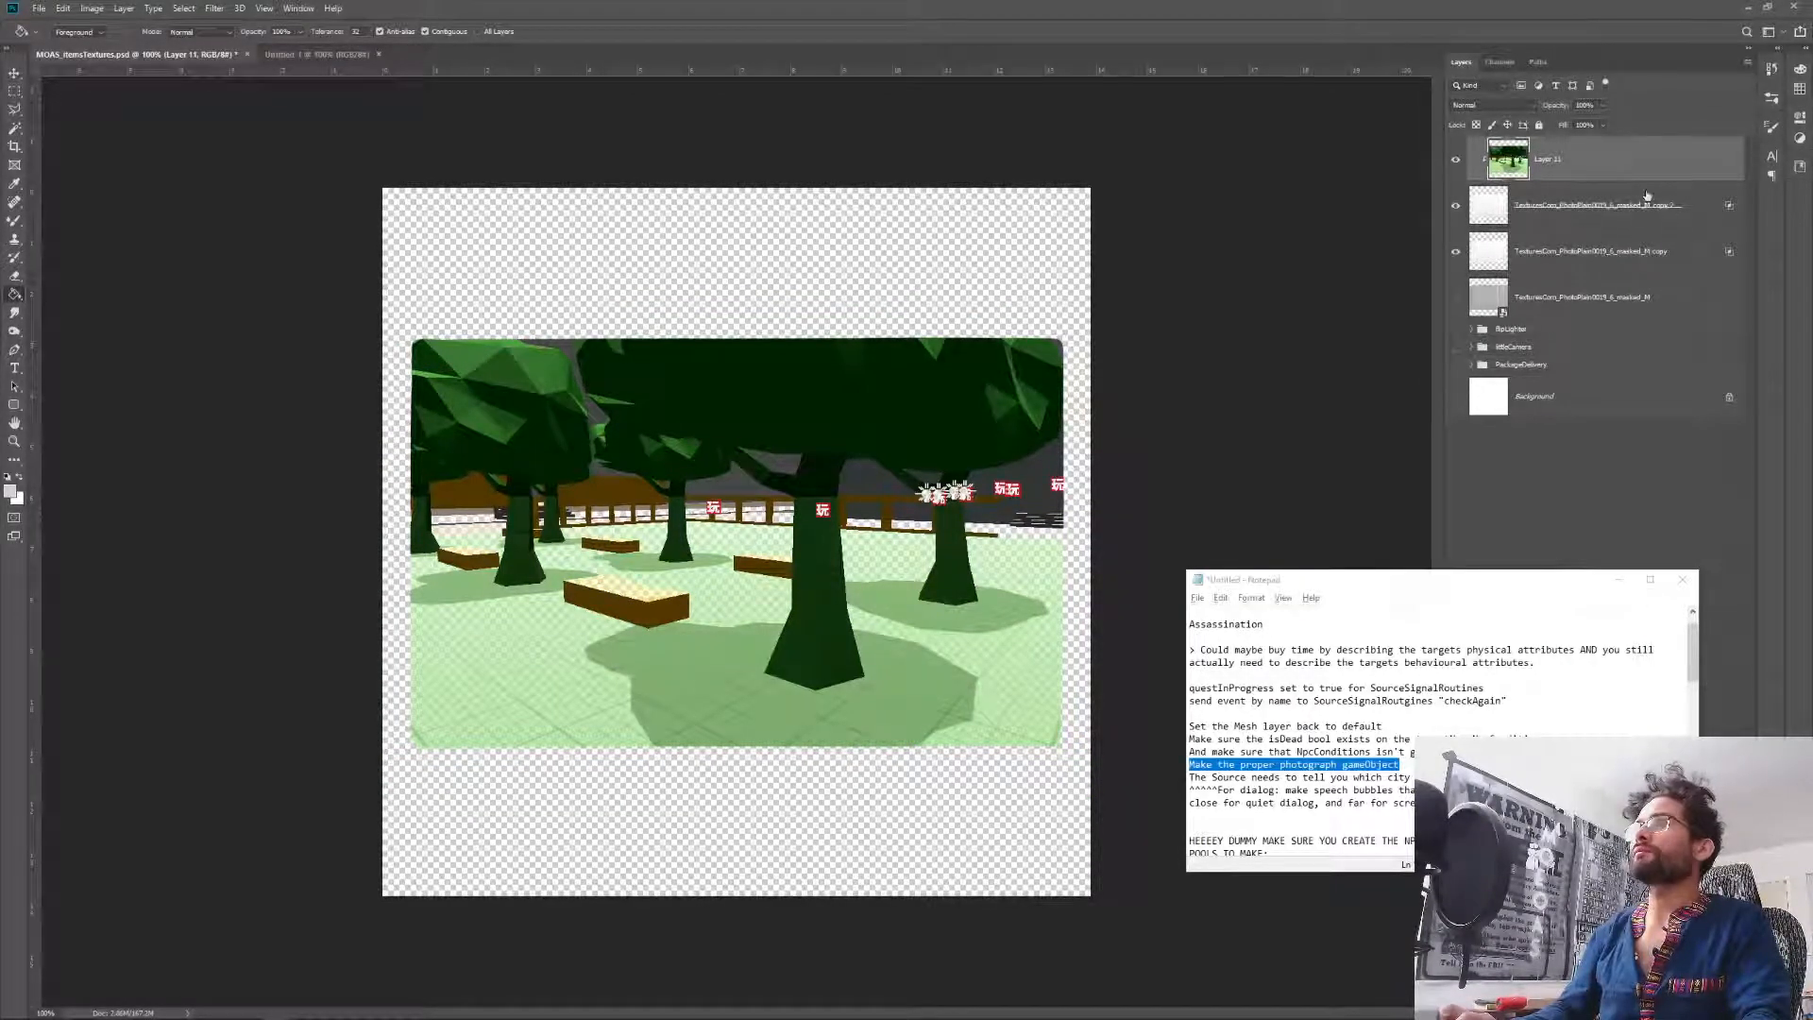
drag(1598, 250, 1575, 162)
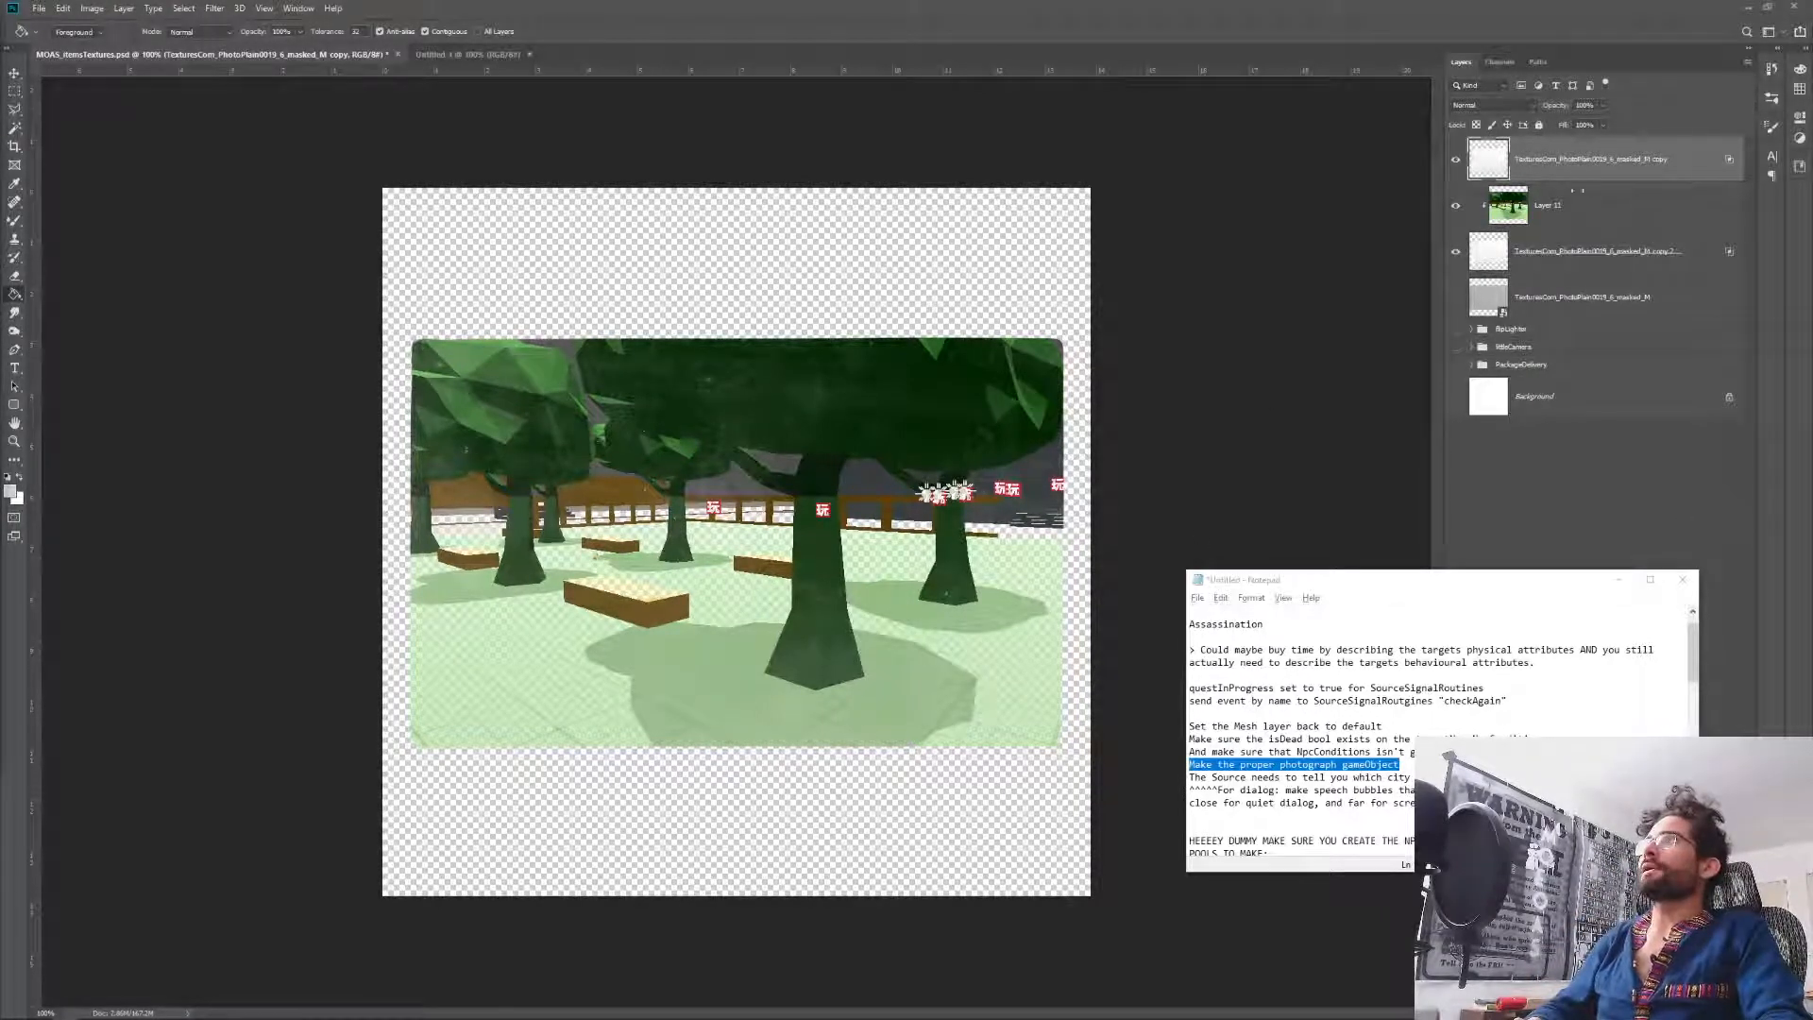
Delete the park screenshot layer and the first paper copy, keeping only the duplicate above the original paper layer.
click(1614, 215)
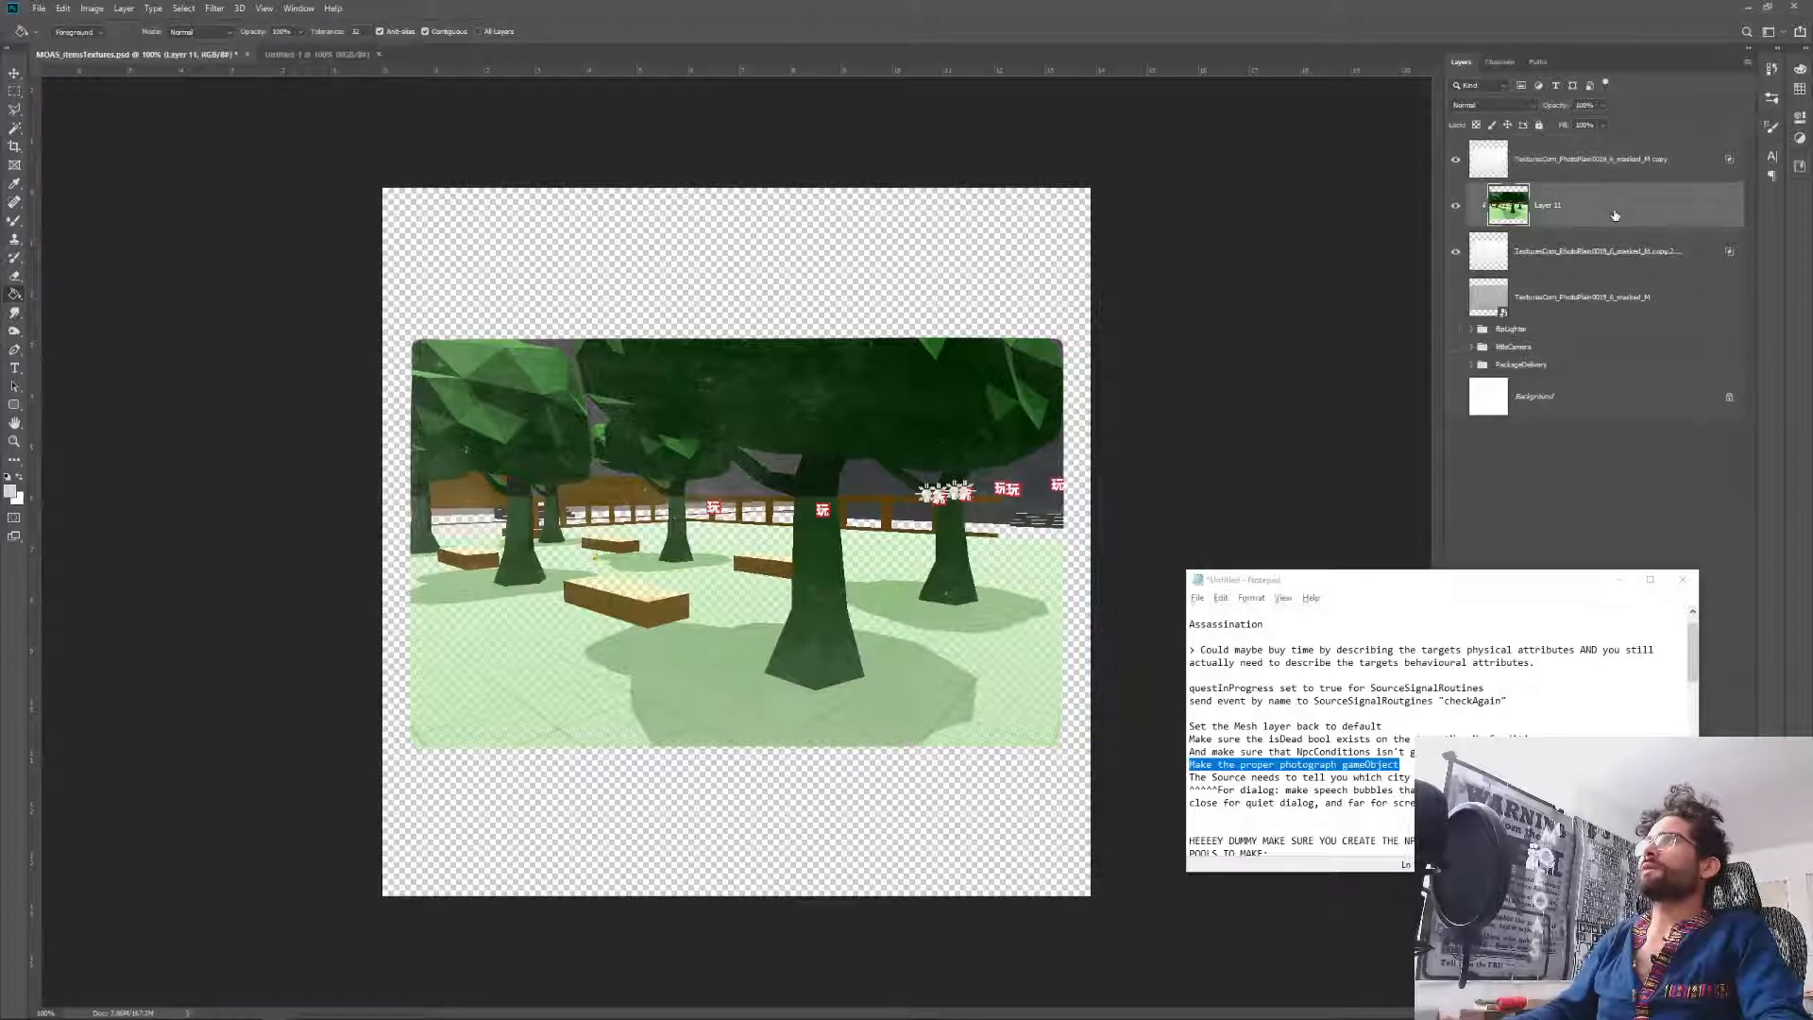
key(Delete)
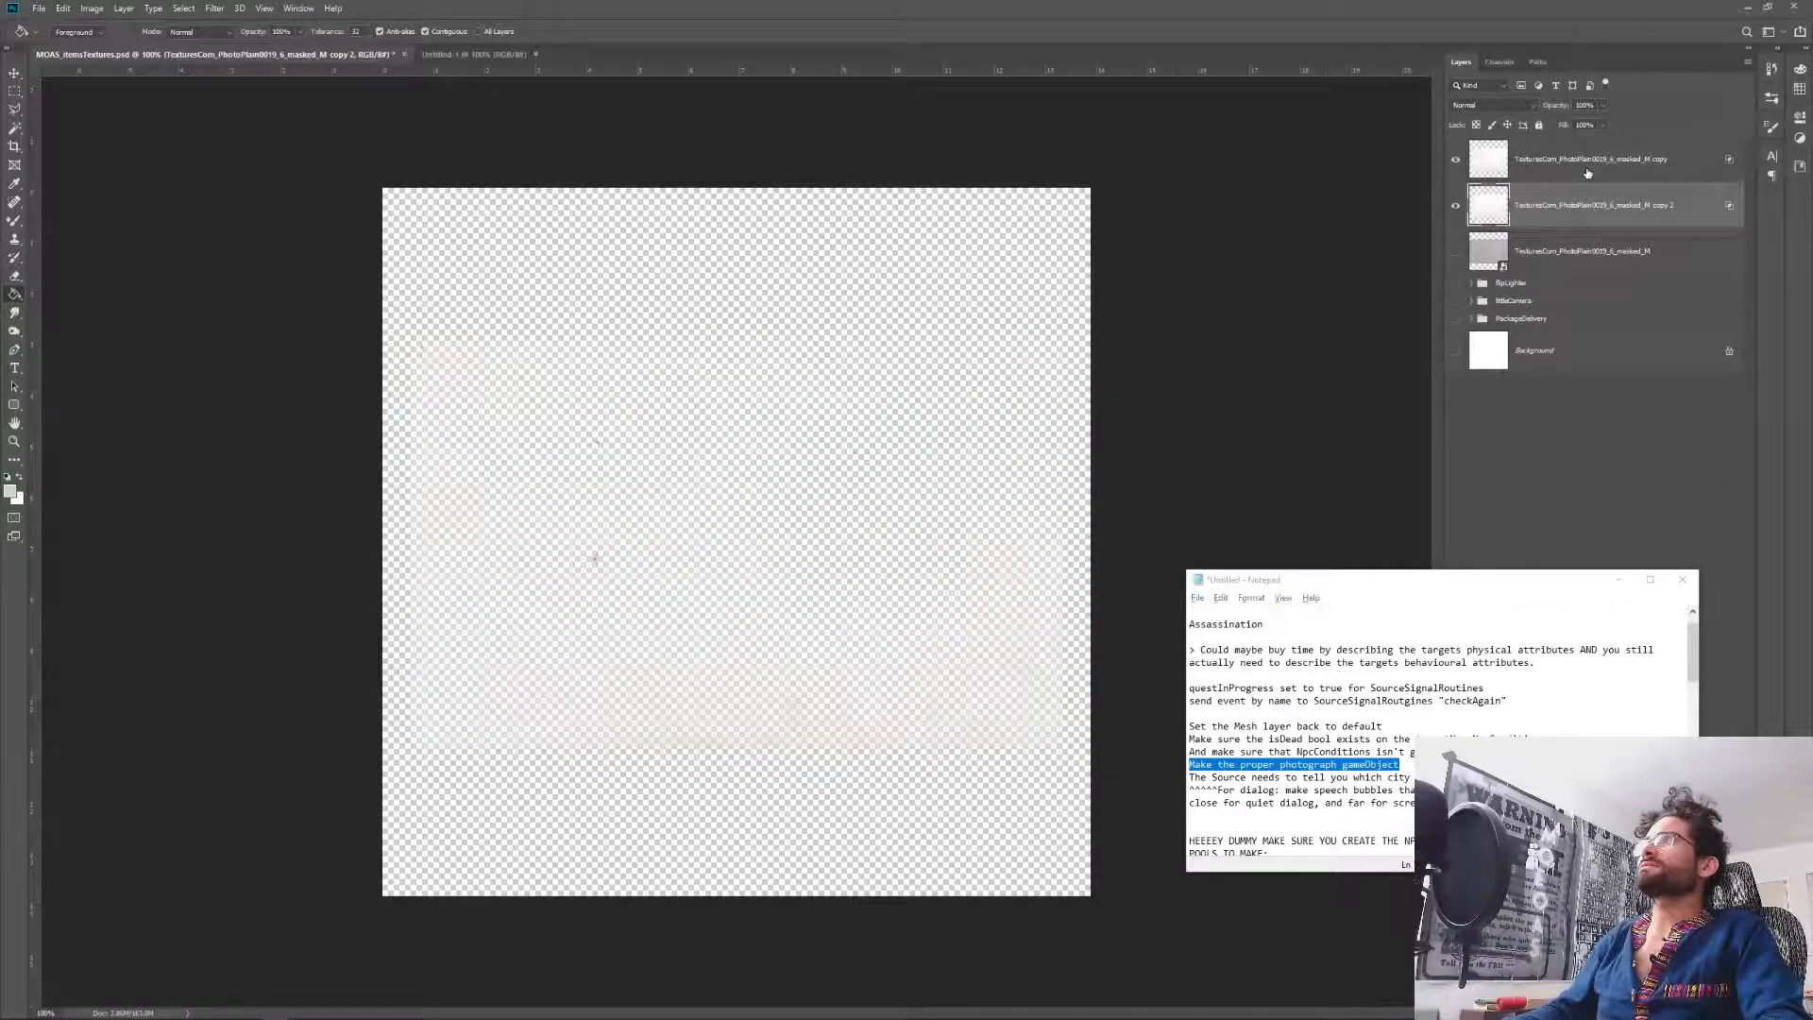
click(1588, 173)
key(Delete)
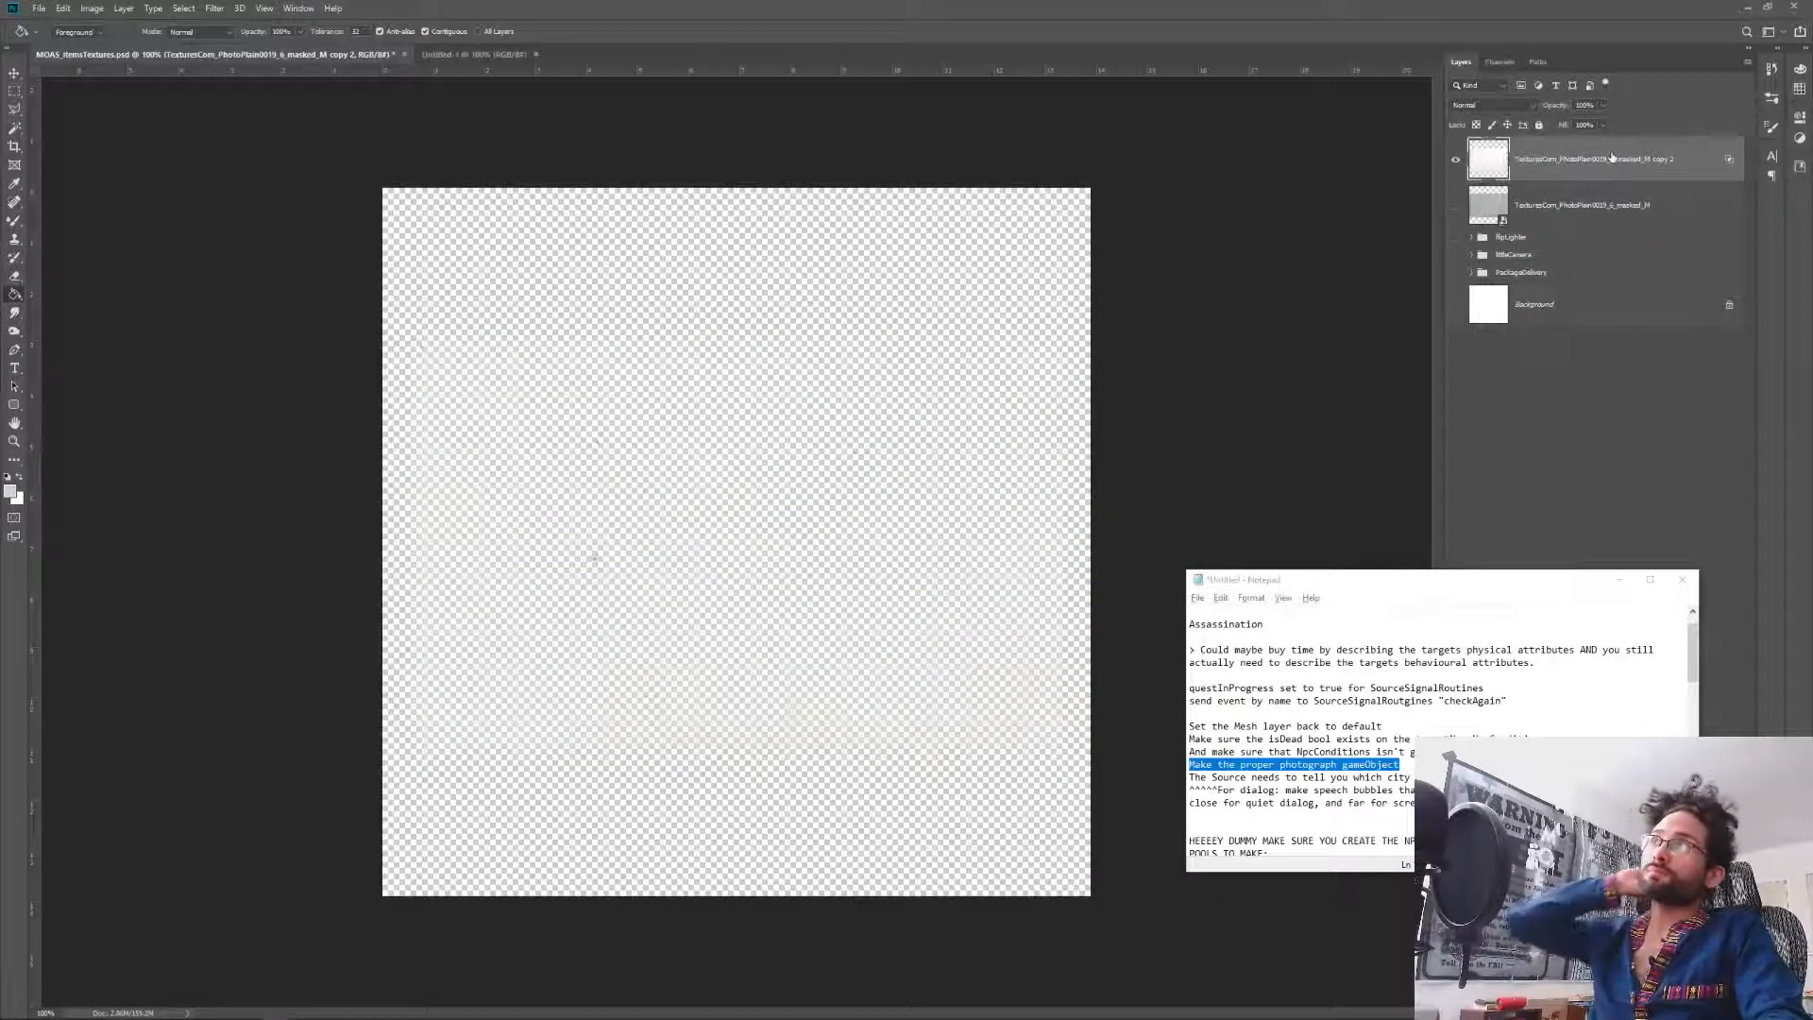
Show the original photo paper layer and rename the copy above it photoTexture.
click(1456, 207)
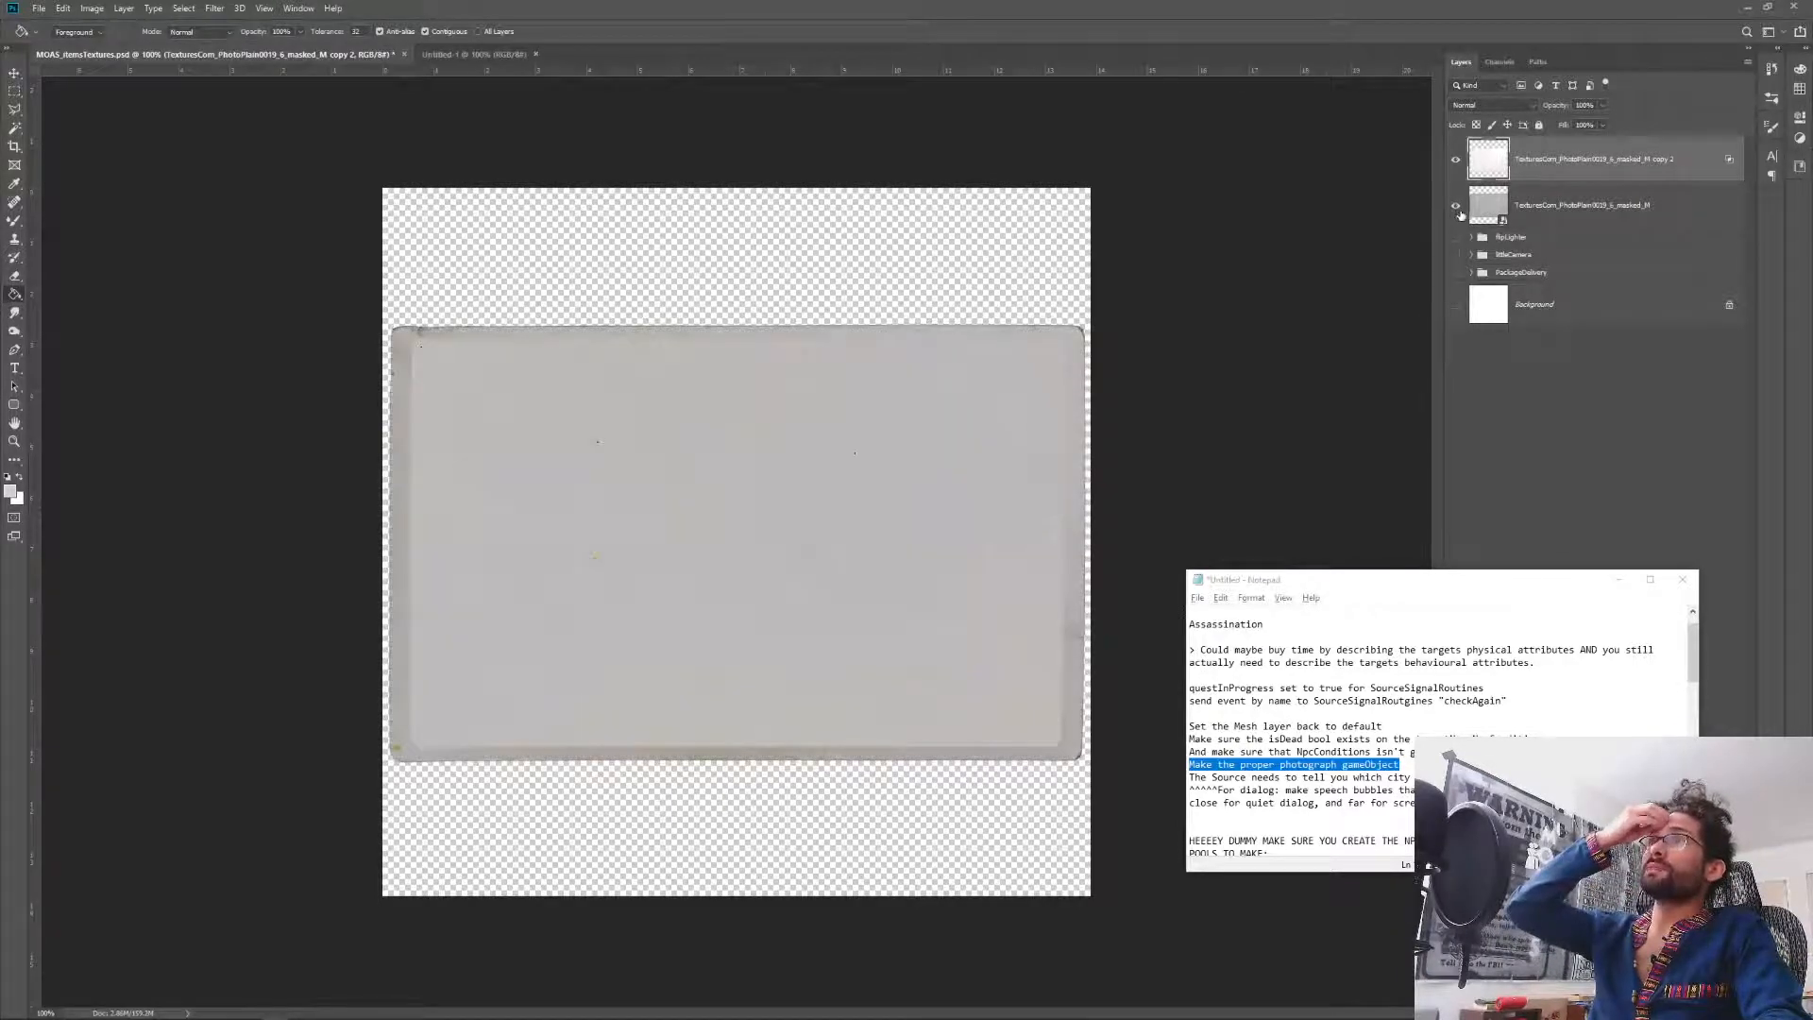
double_click(1529, 161)
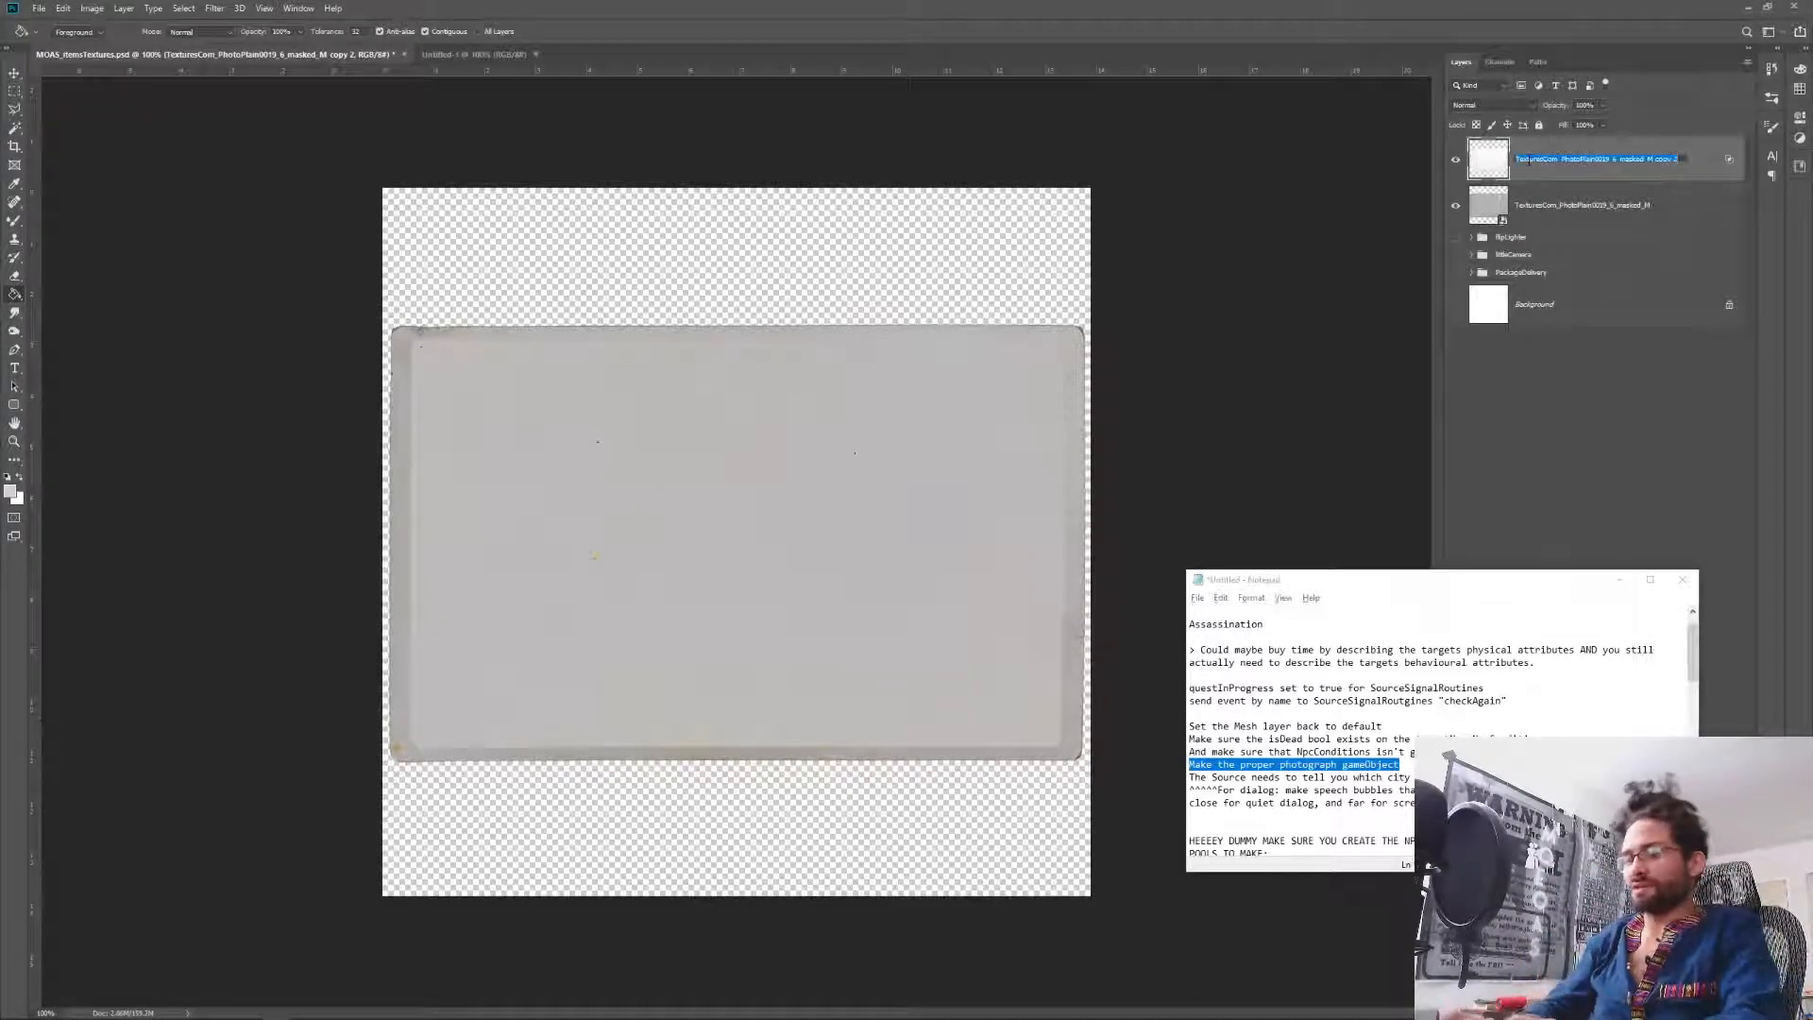
text(ph)
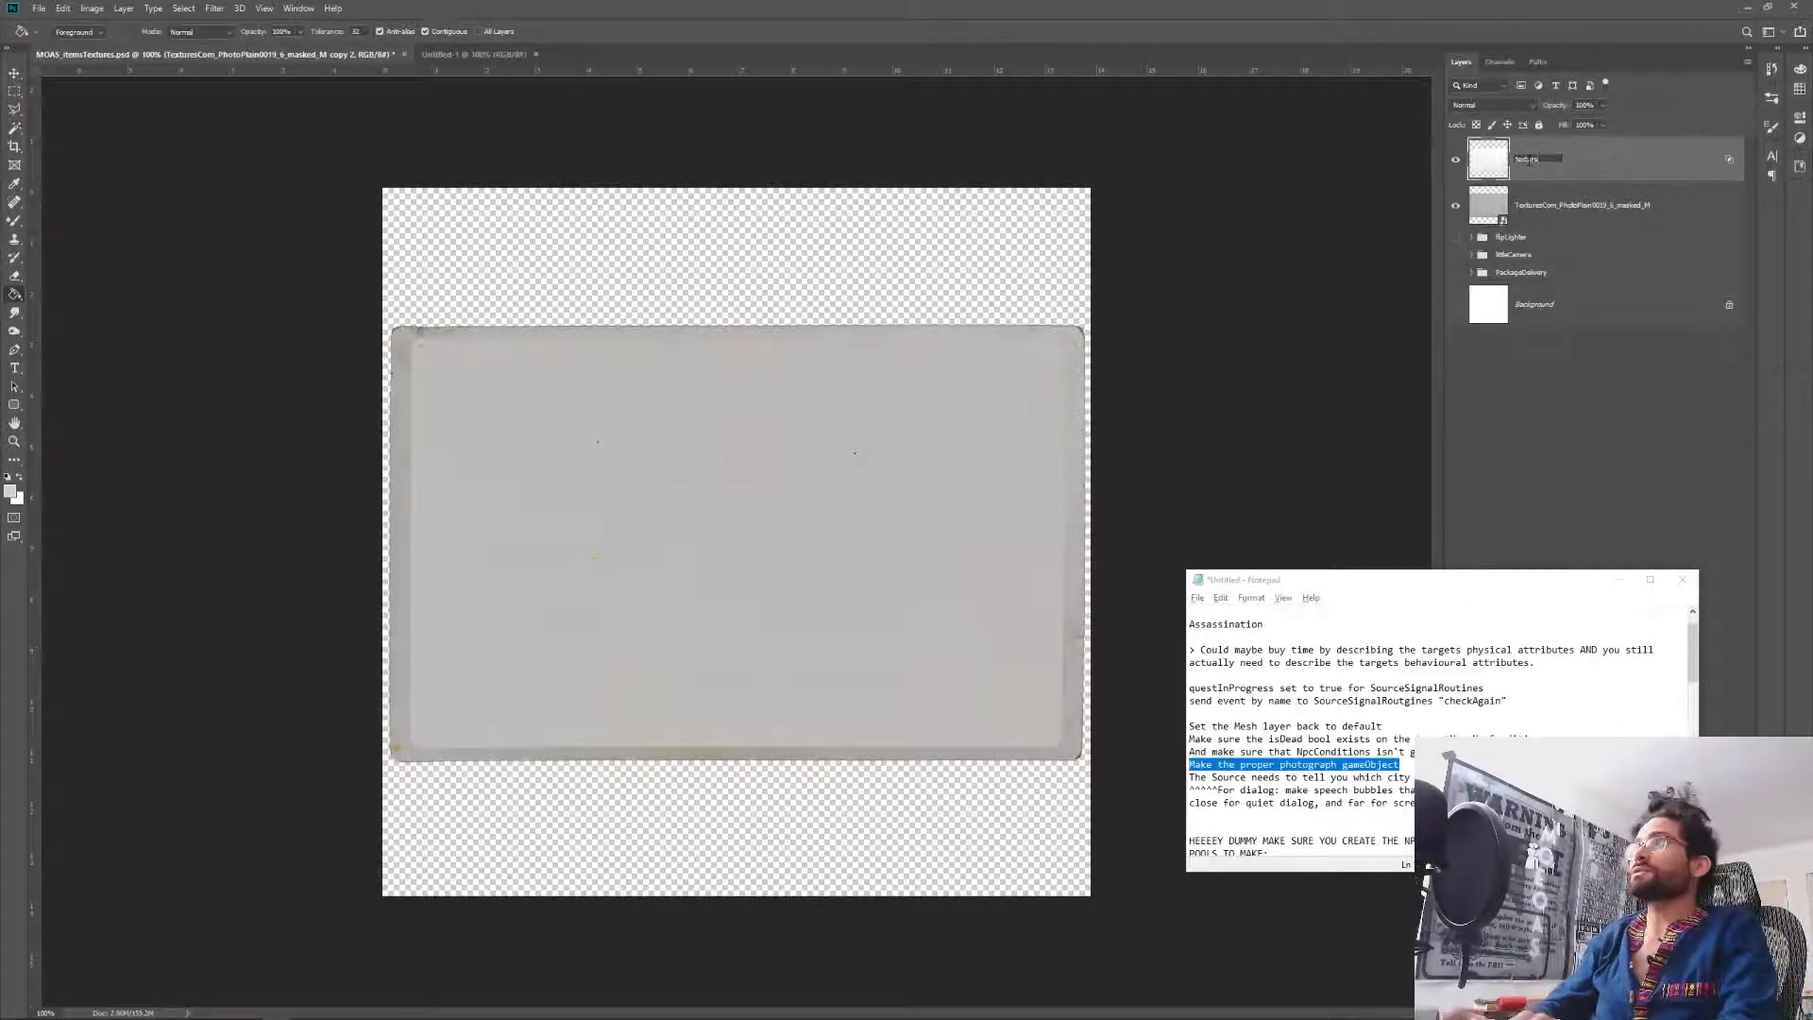
double_click(1528, 159)
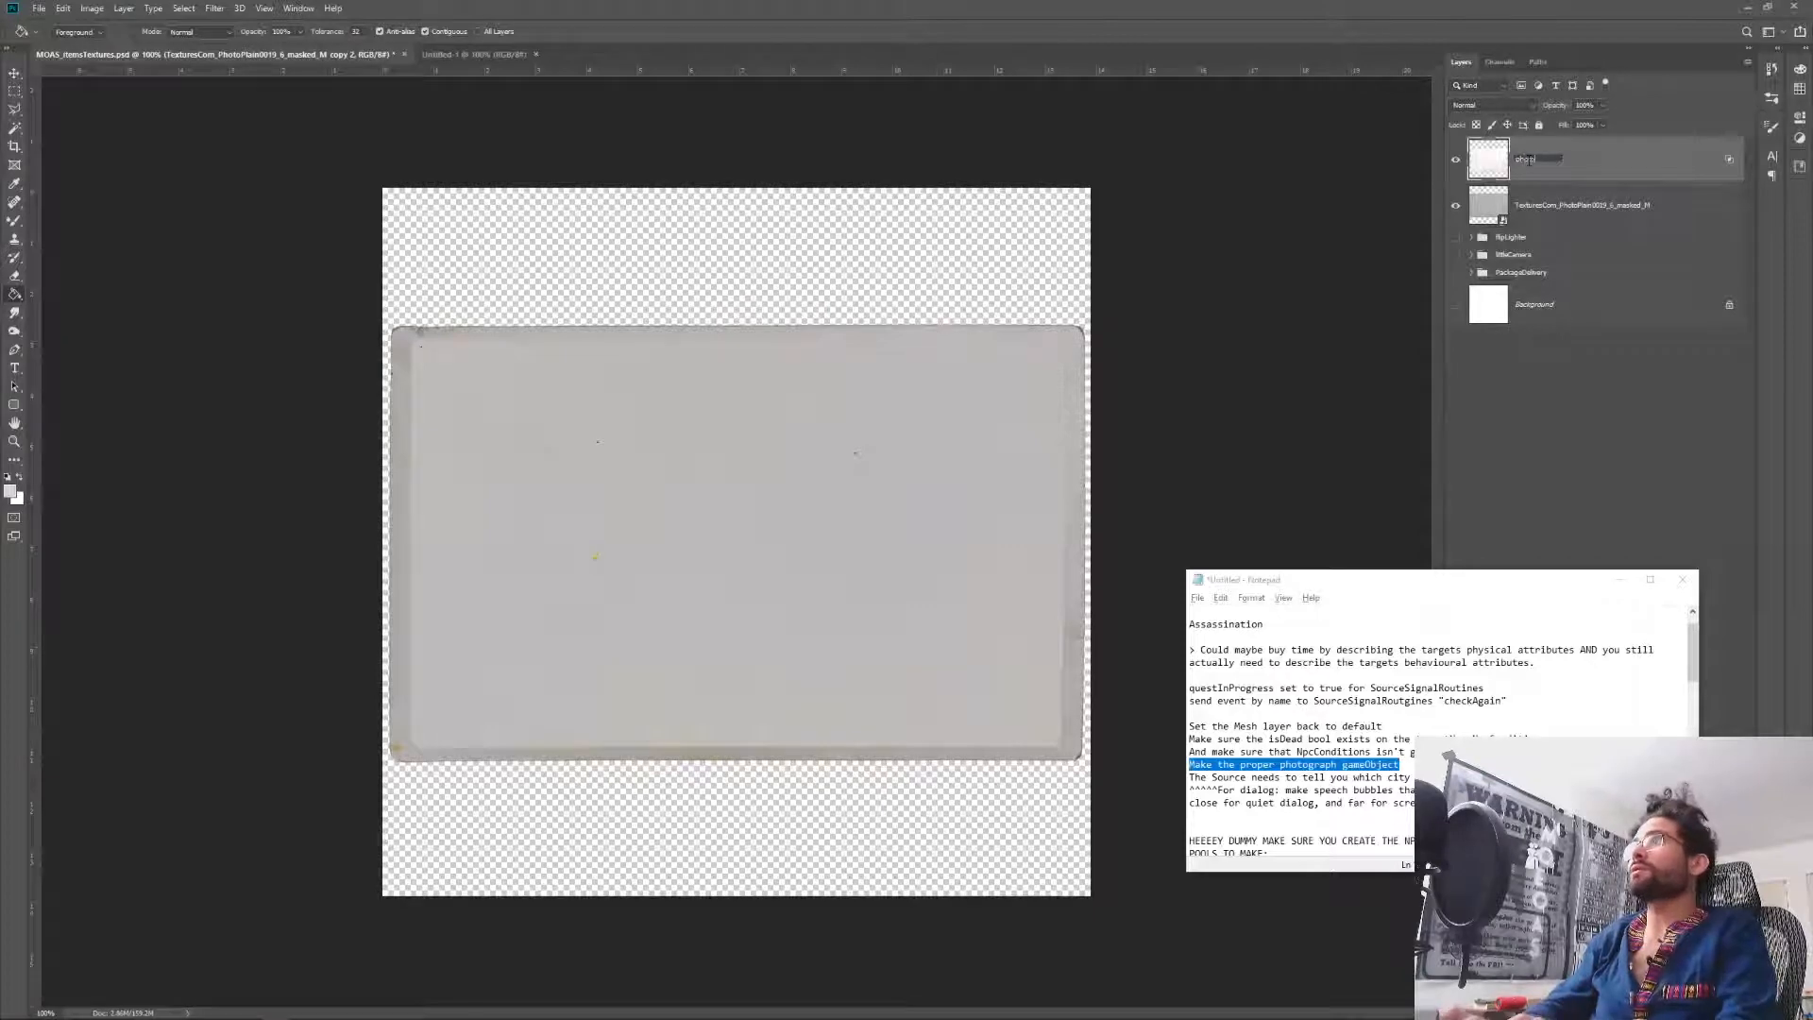
text(photoTexture)
key(Return)
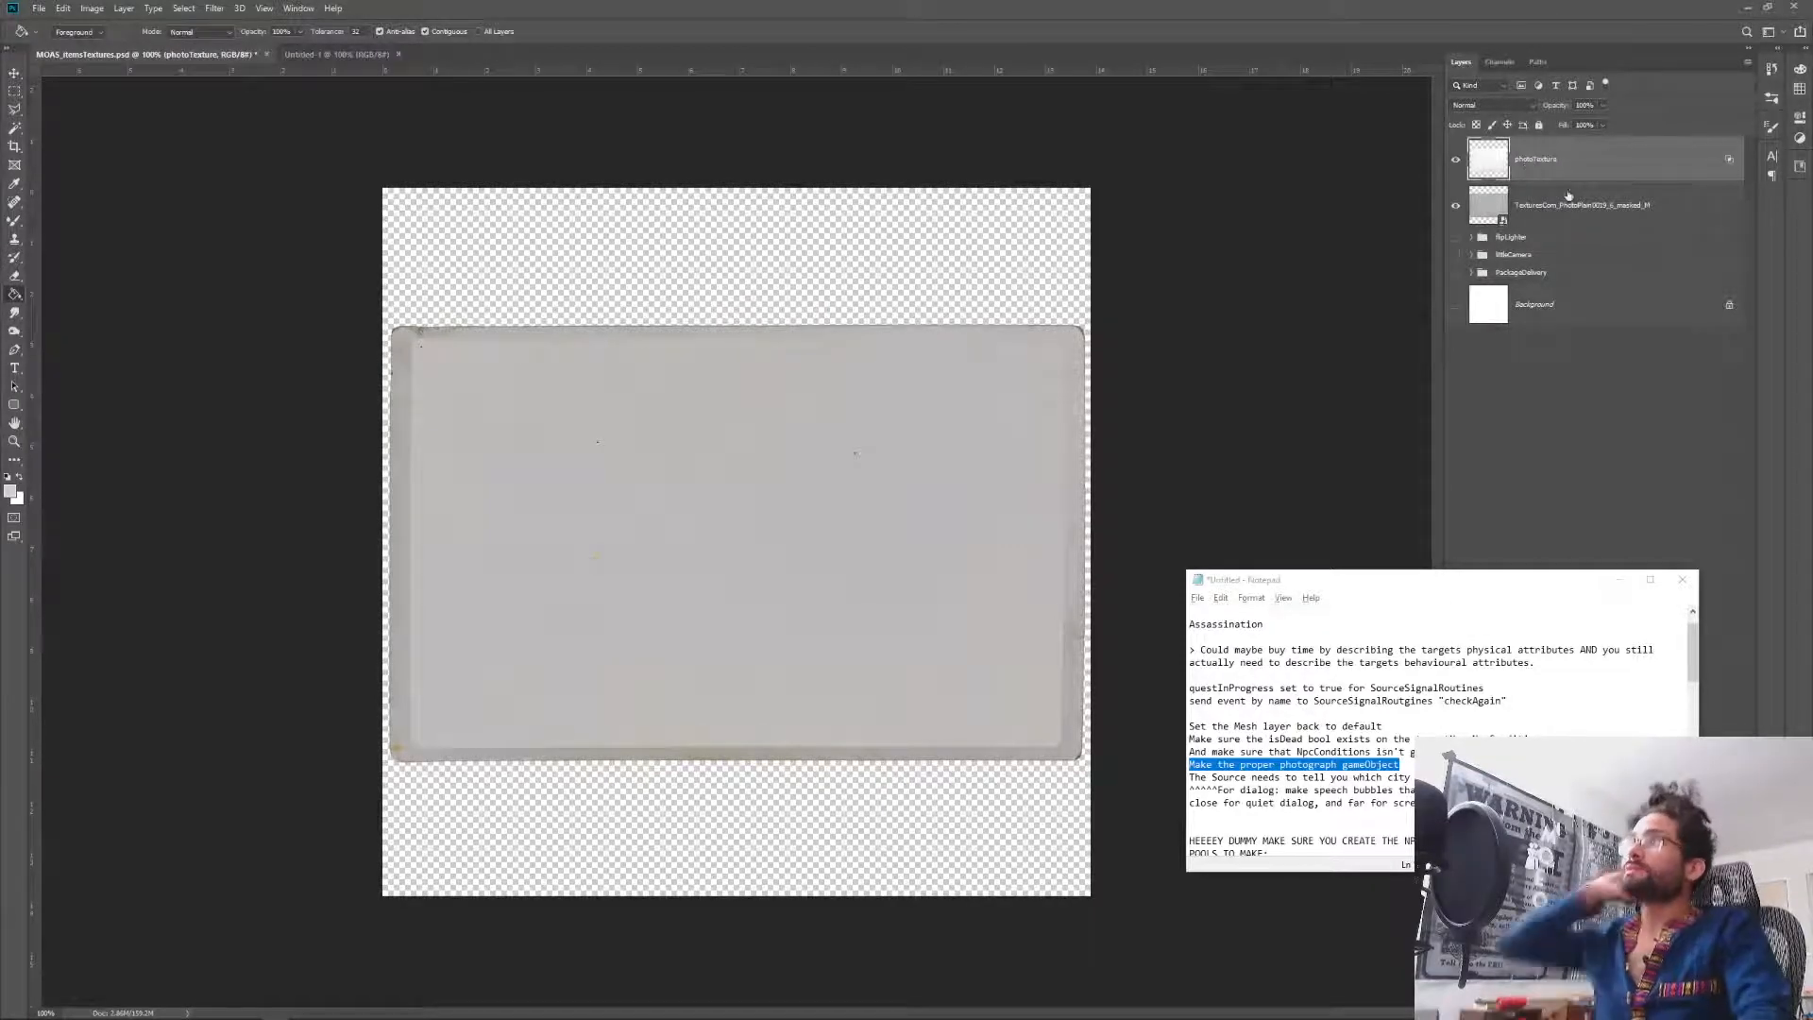
Rename the original photo paper layer photoPaper.
double_click(1543, 205)
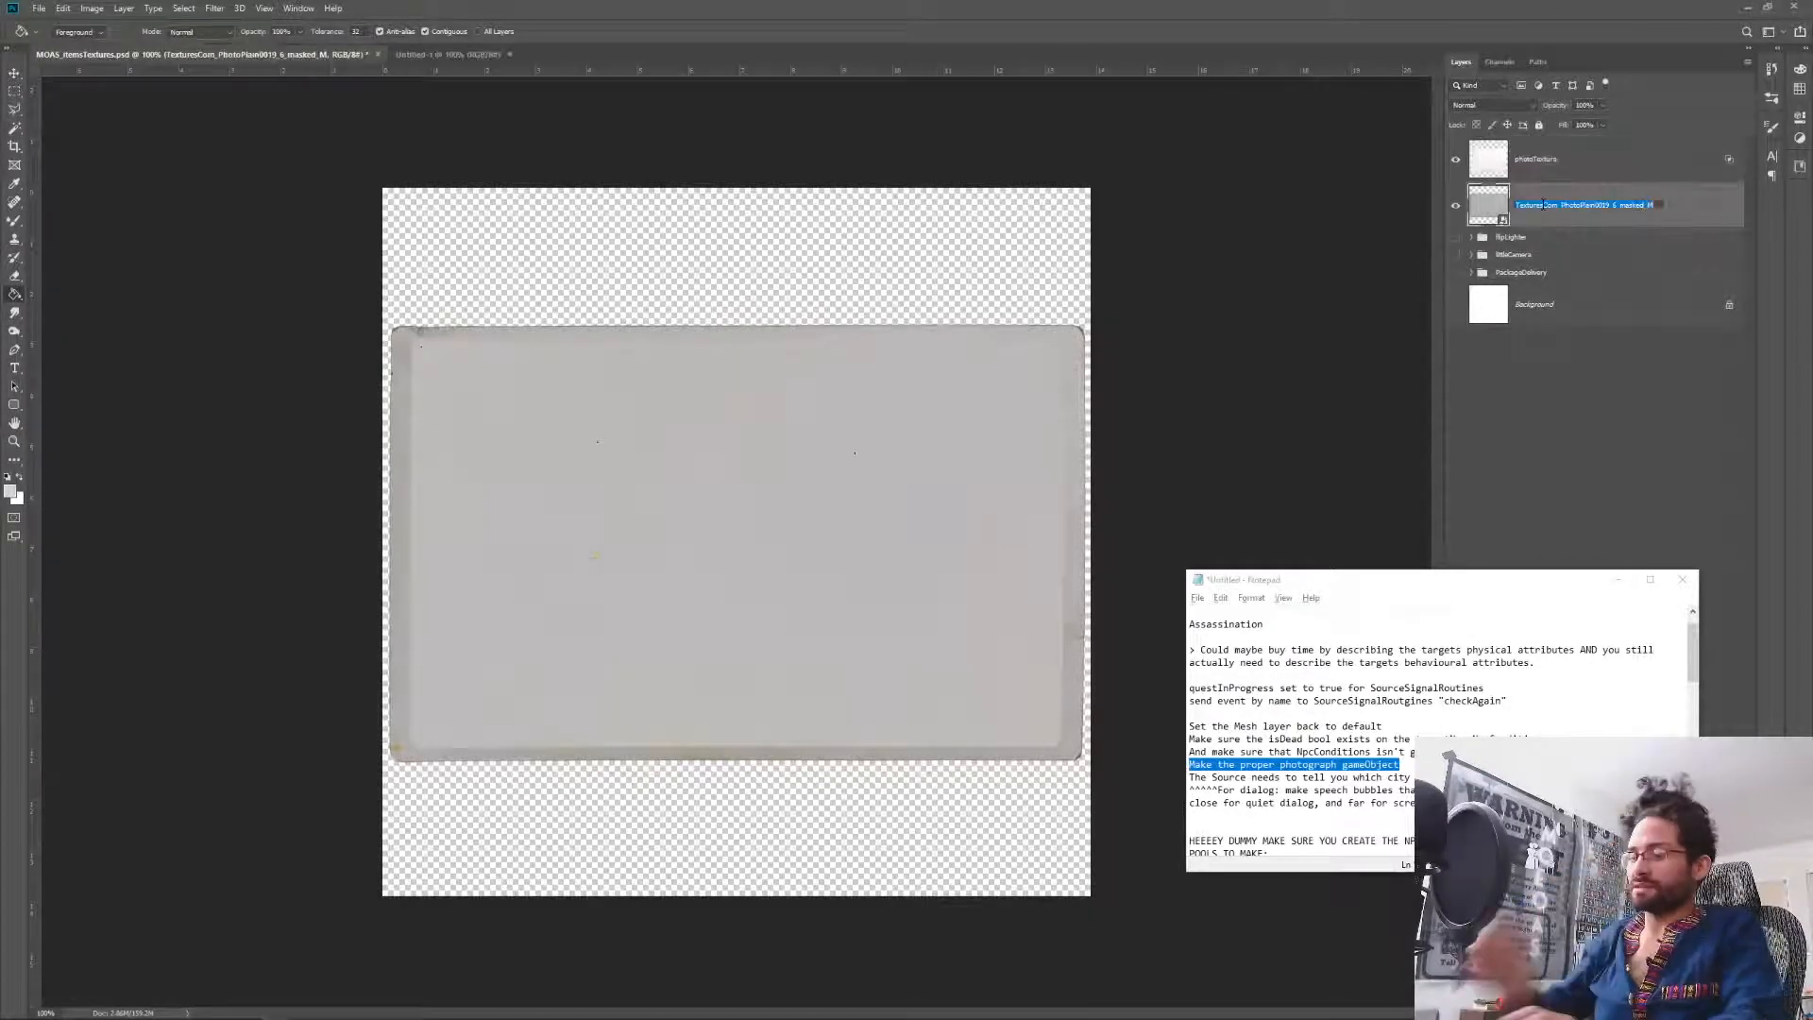
text(photoPaper)
key(Return)
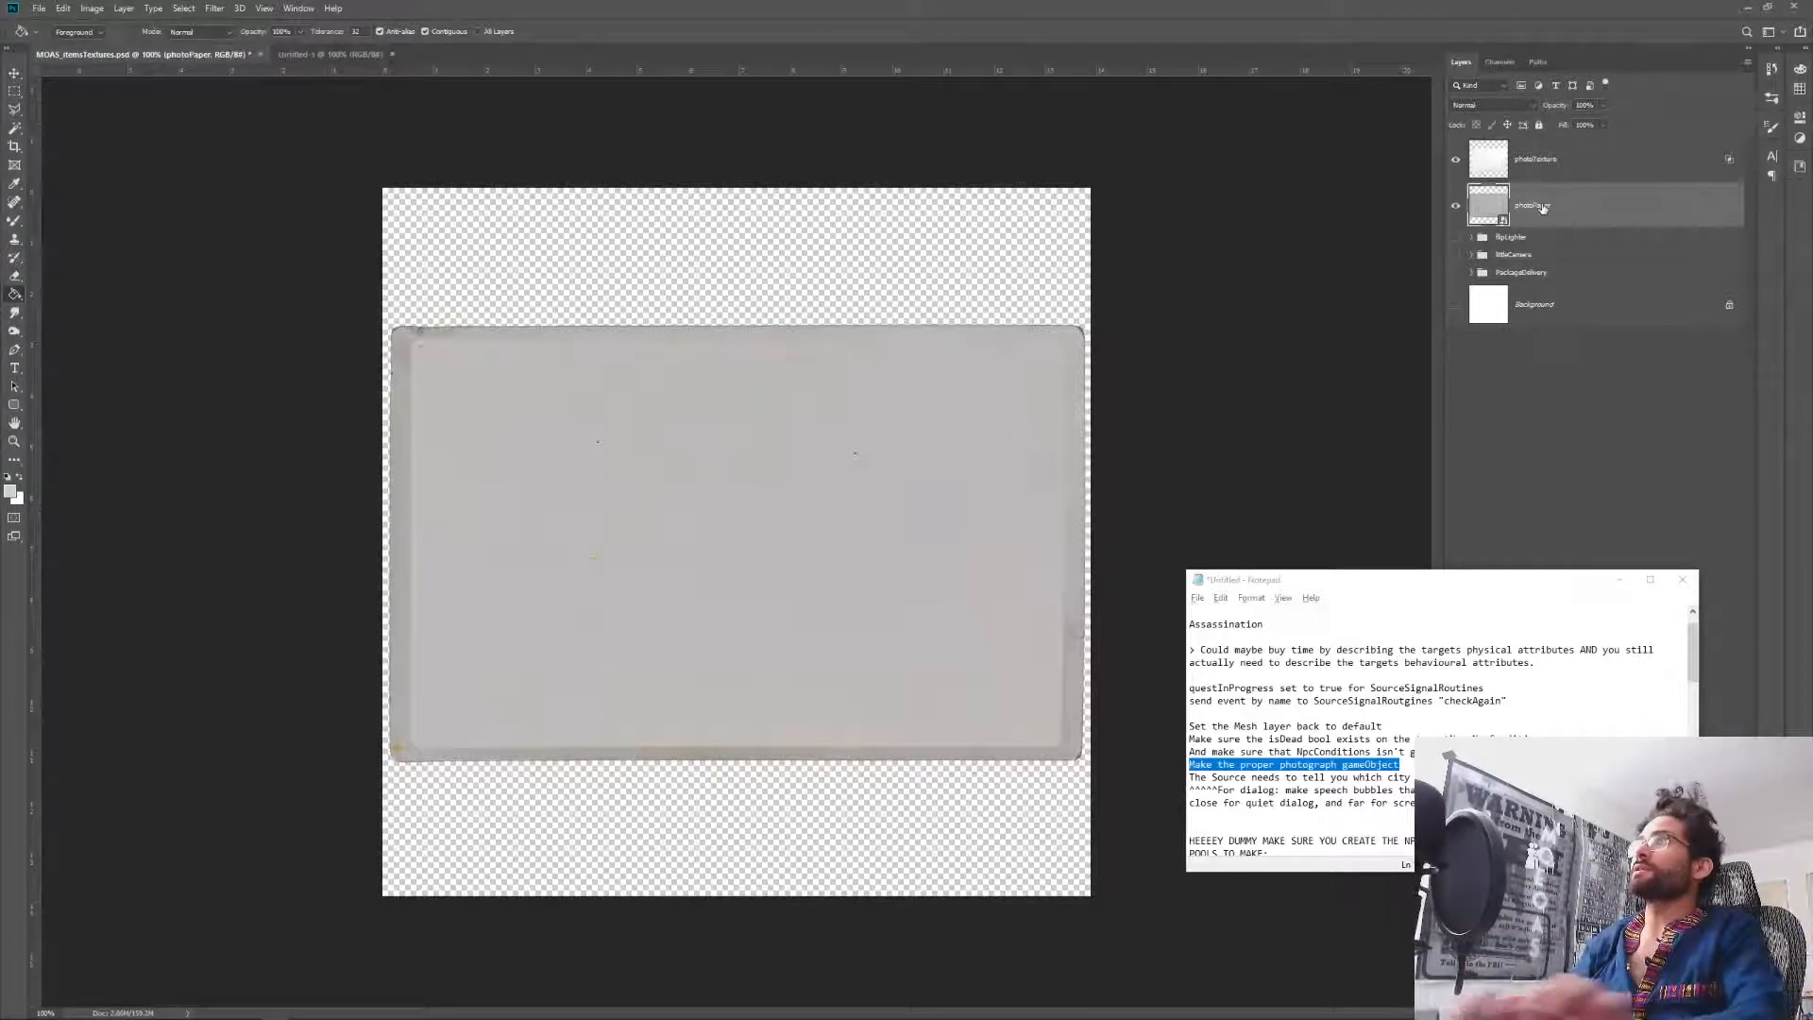
Group the photoTexture and photoPaper layers, name the group photograph and expand it.
shift+click(1591, 165)
key(ctrl+g)
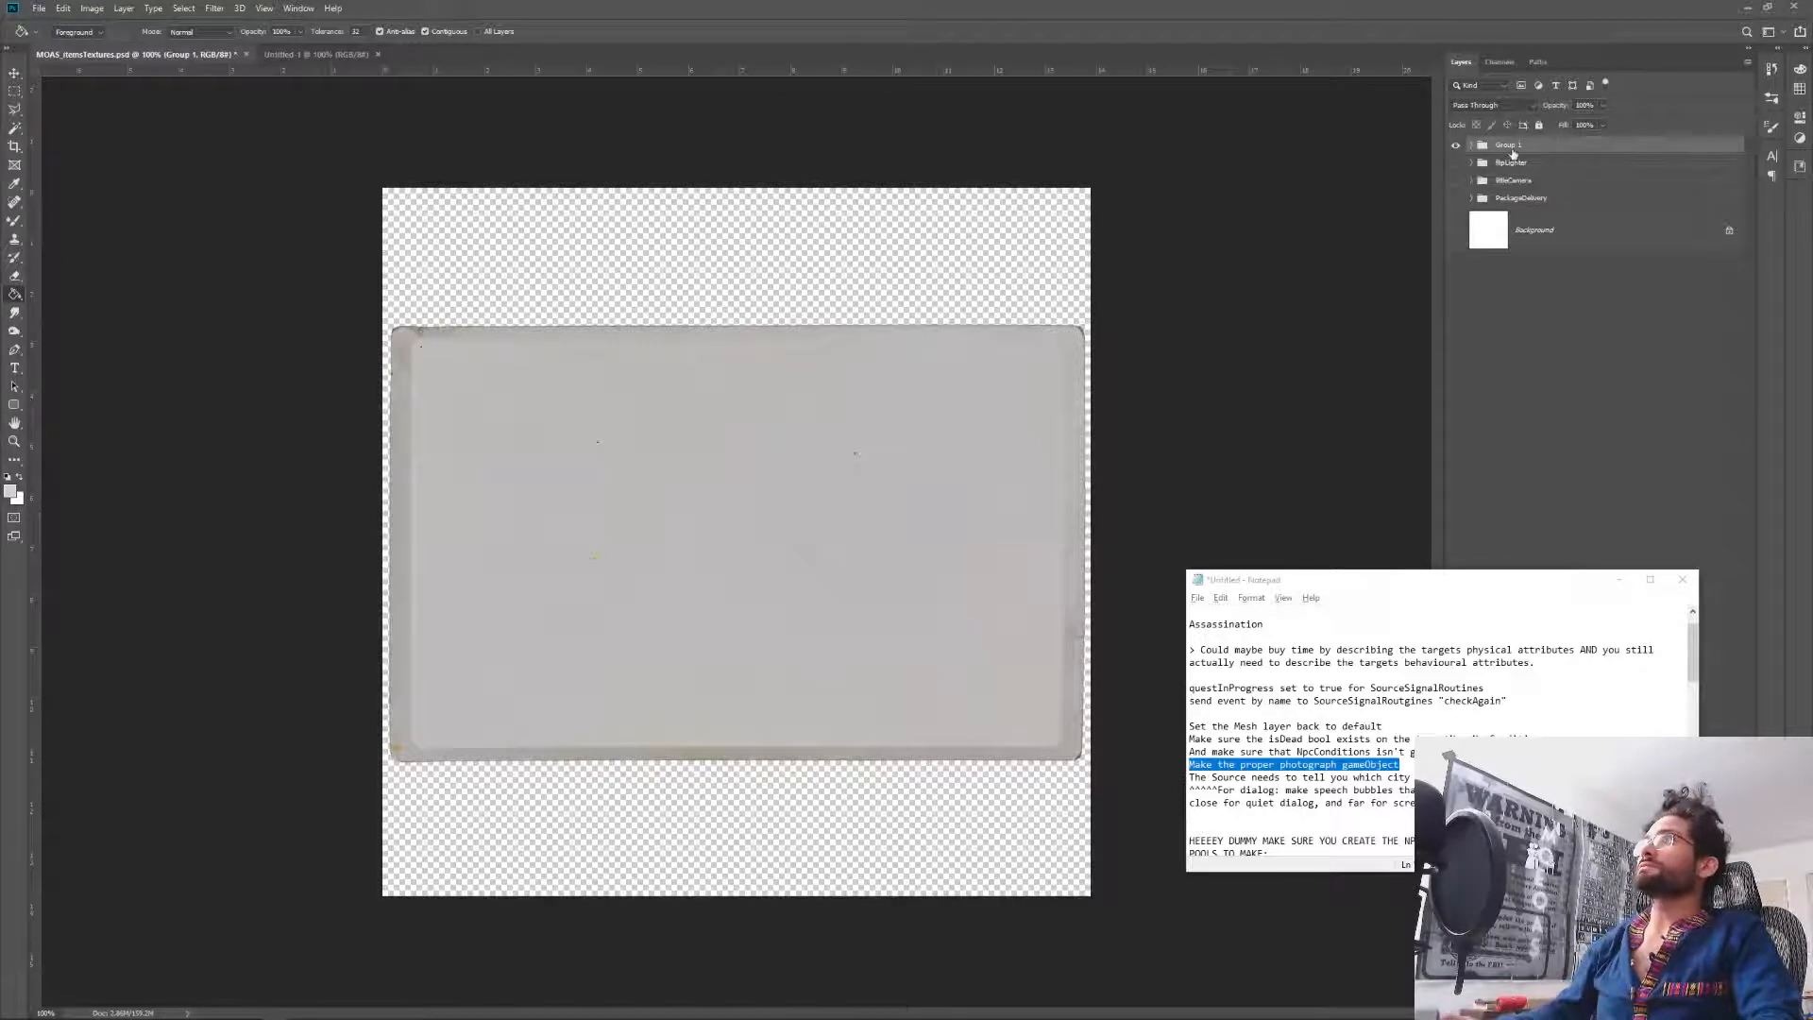
double_click(1510, 146)
text(ph)
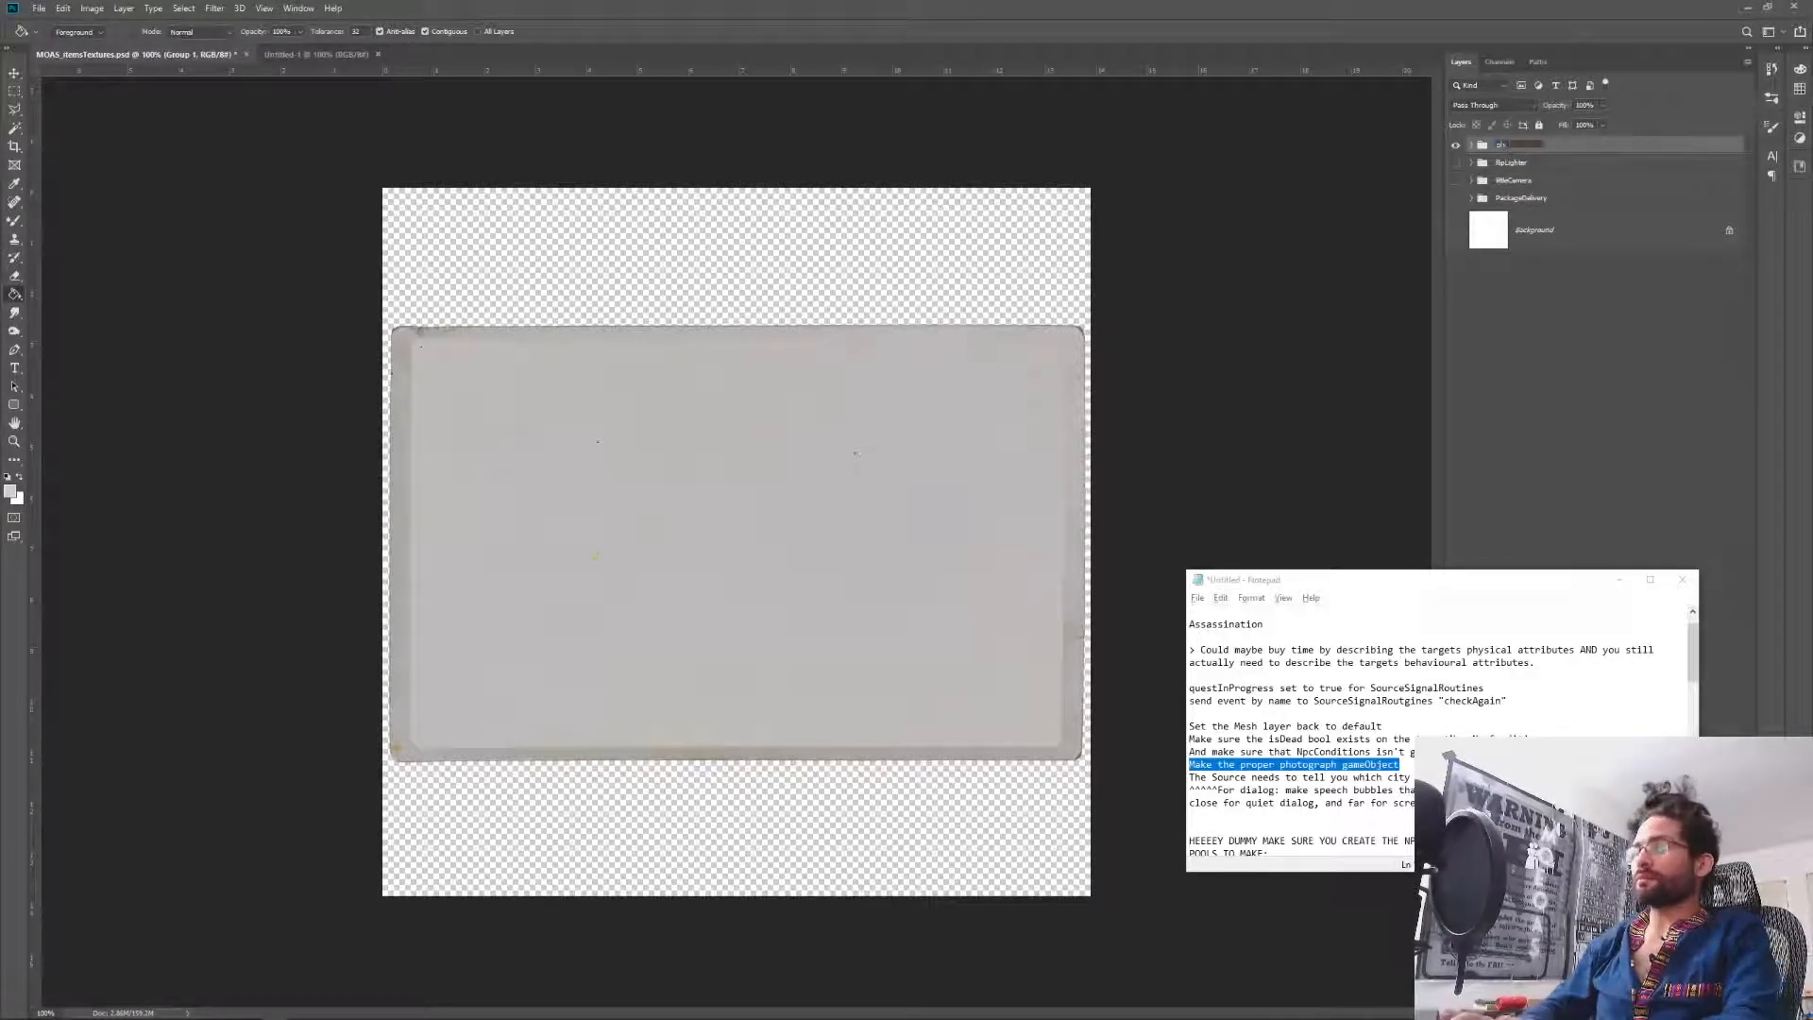
text(otoGraph)
key(Return)
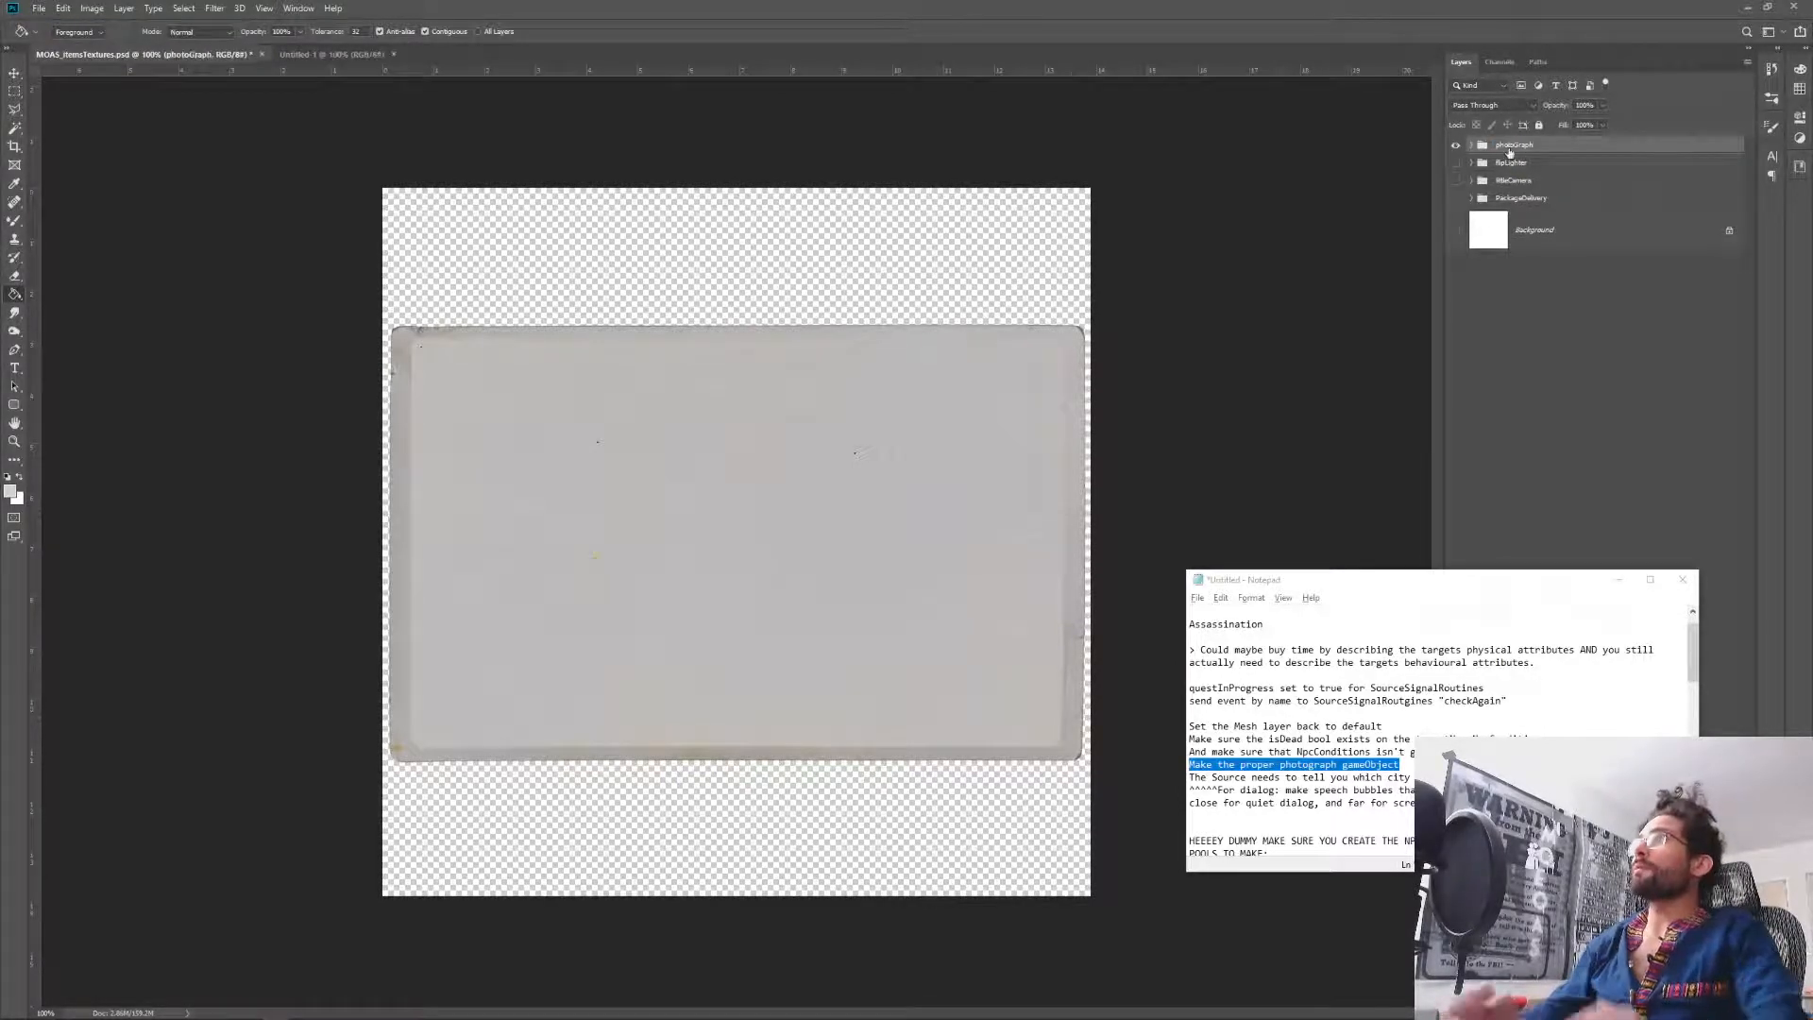
double_click(1515, 149)
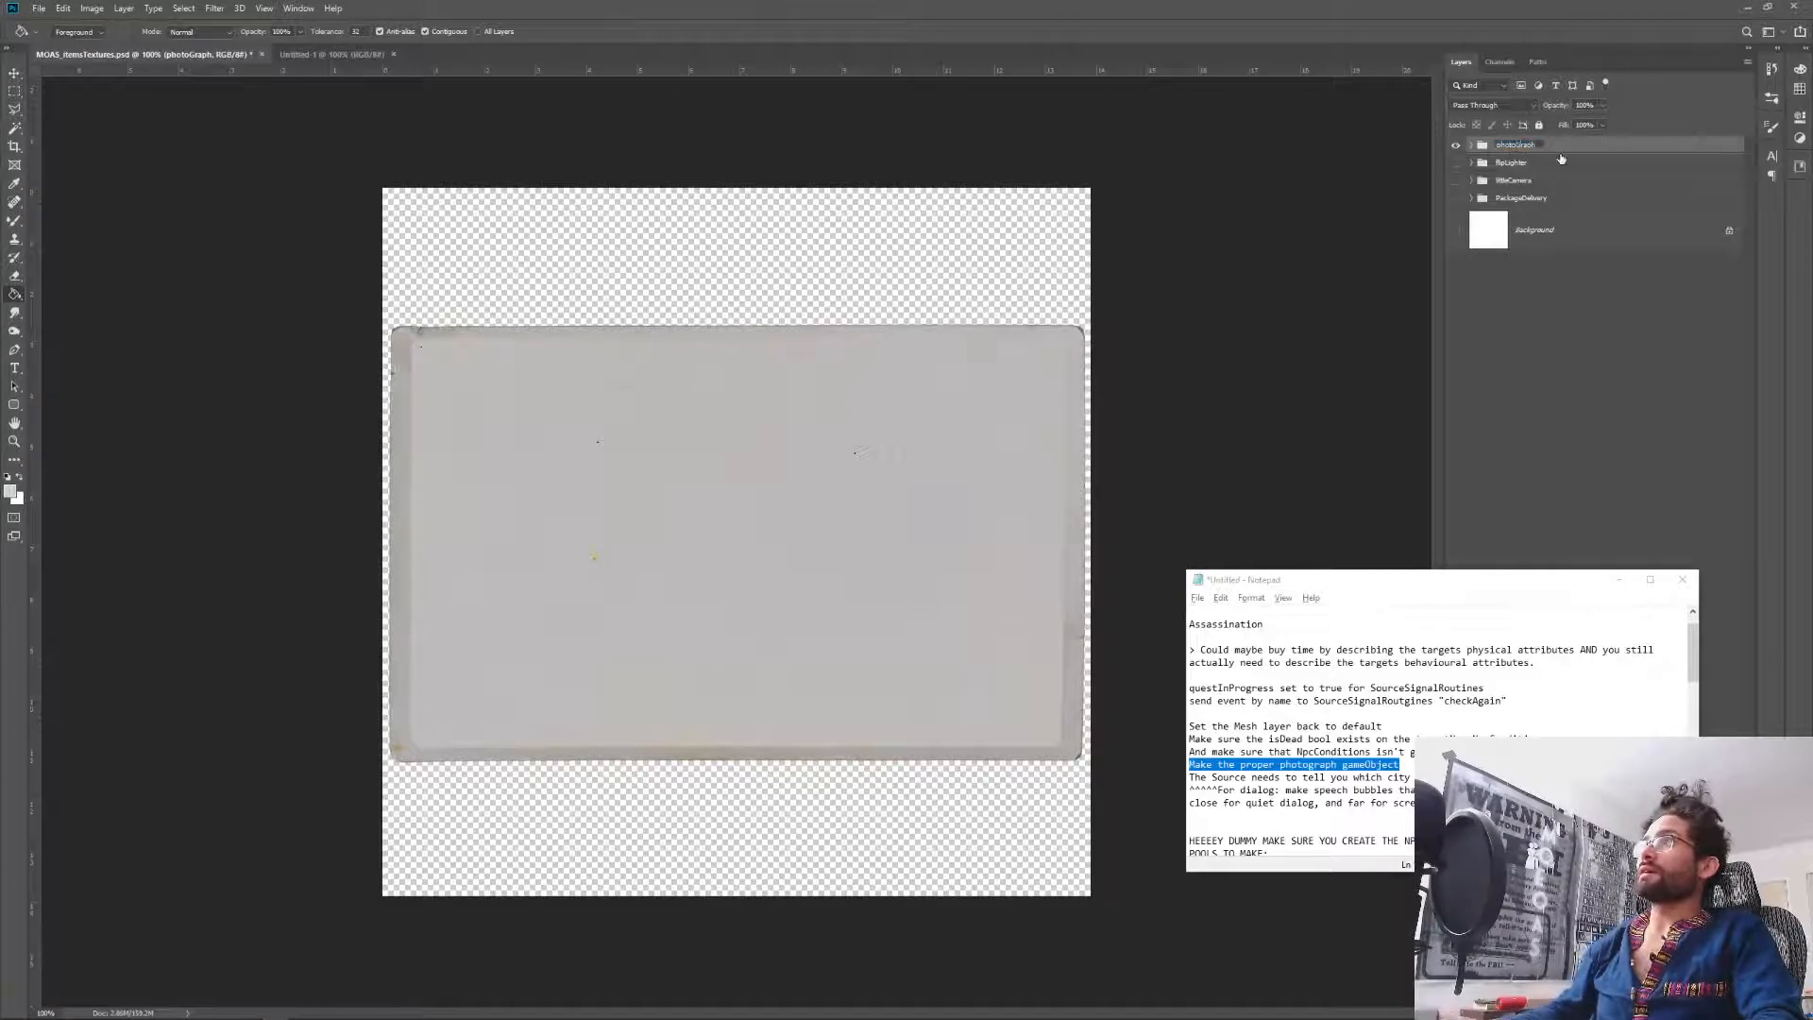
text(photograph)
key(Return)
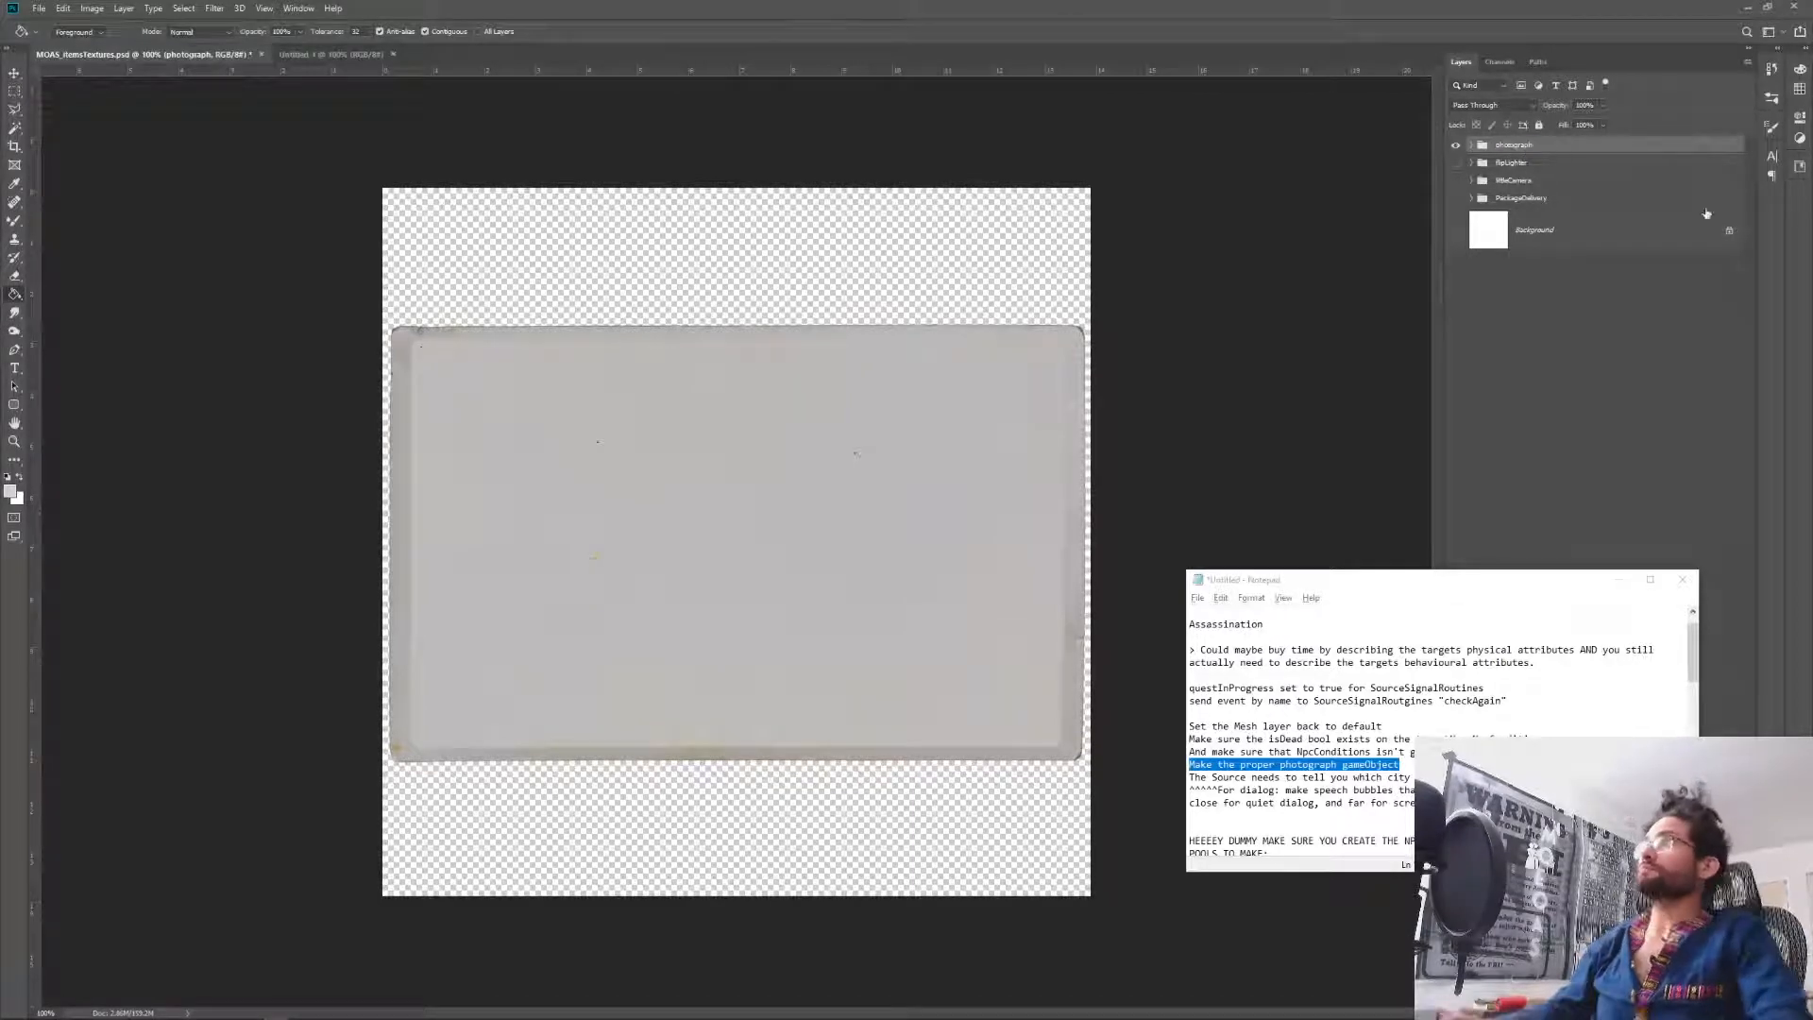
click(1474, 146)
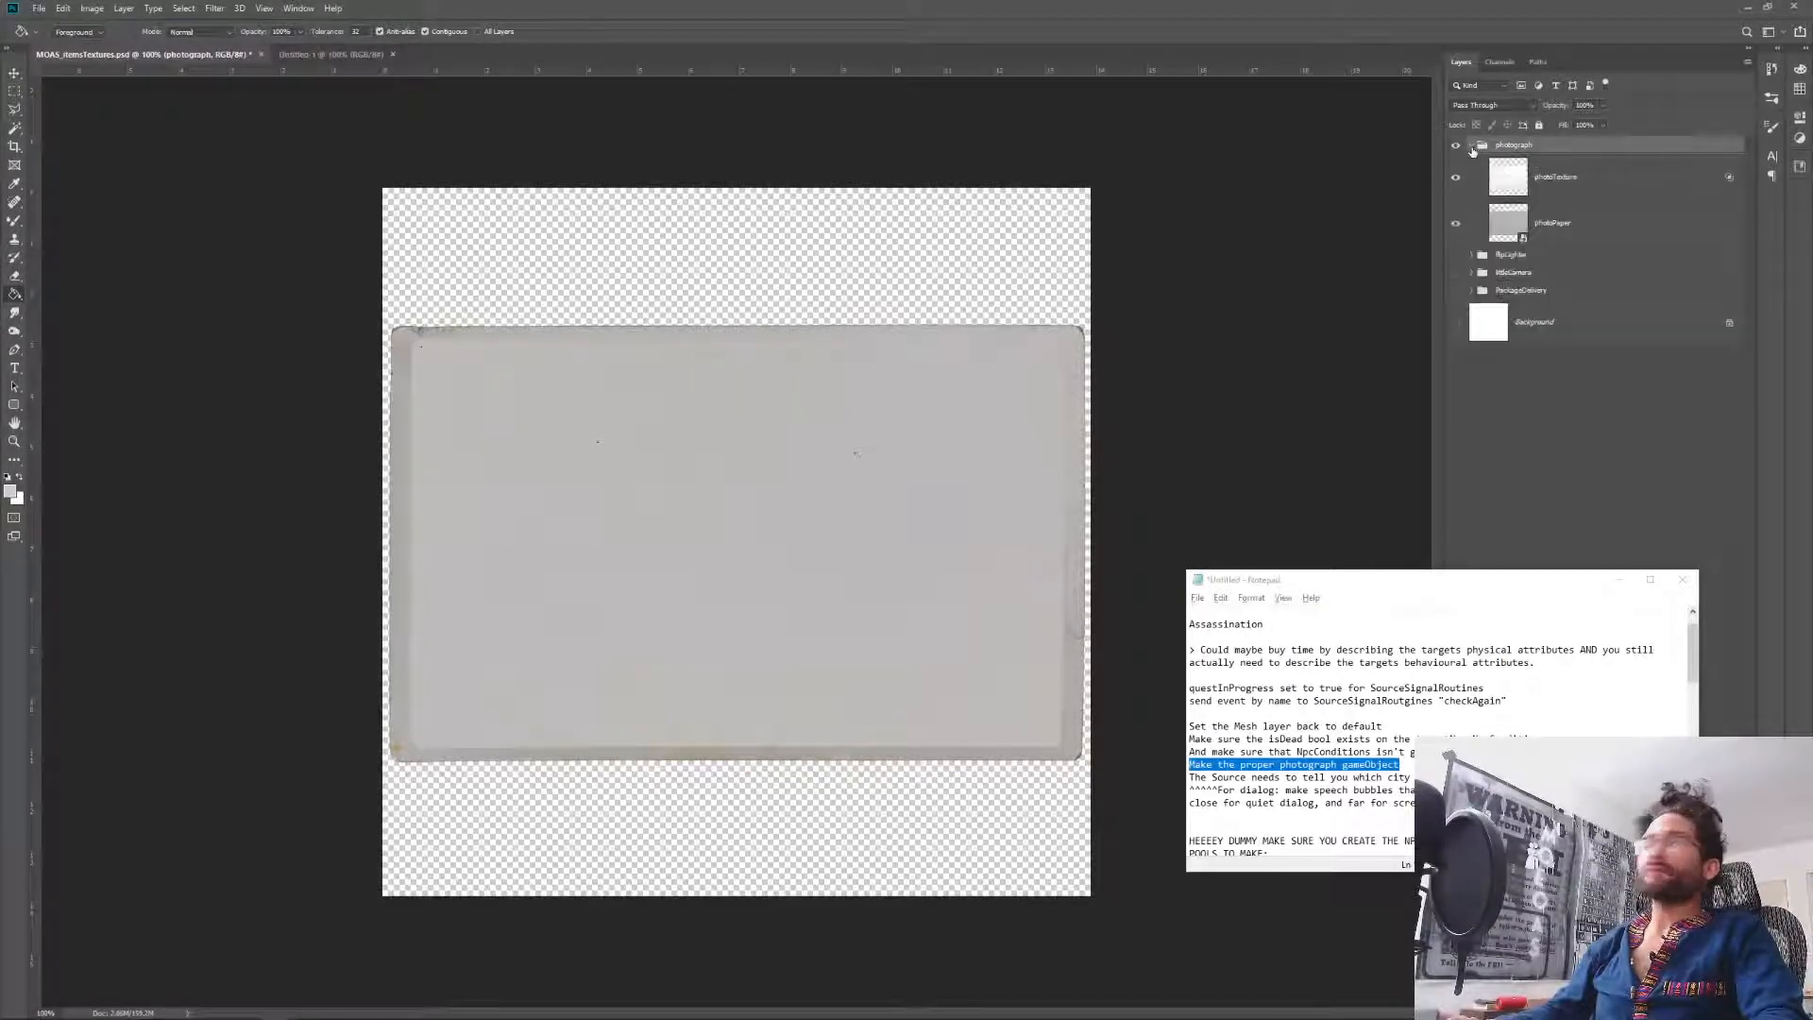
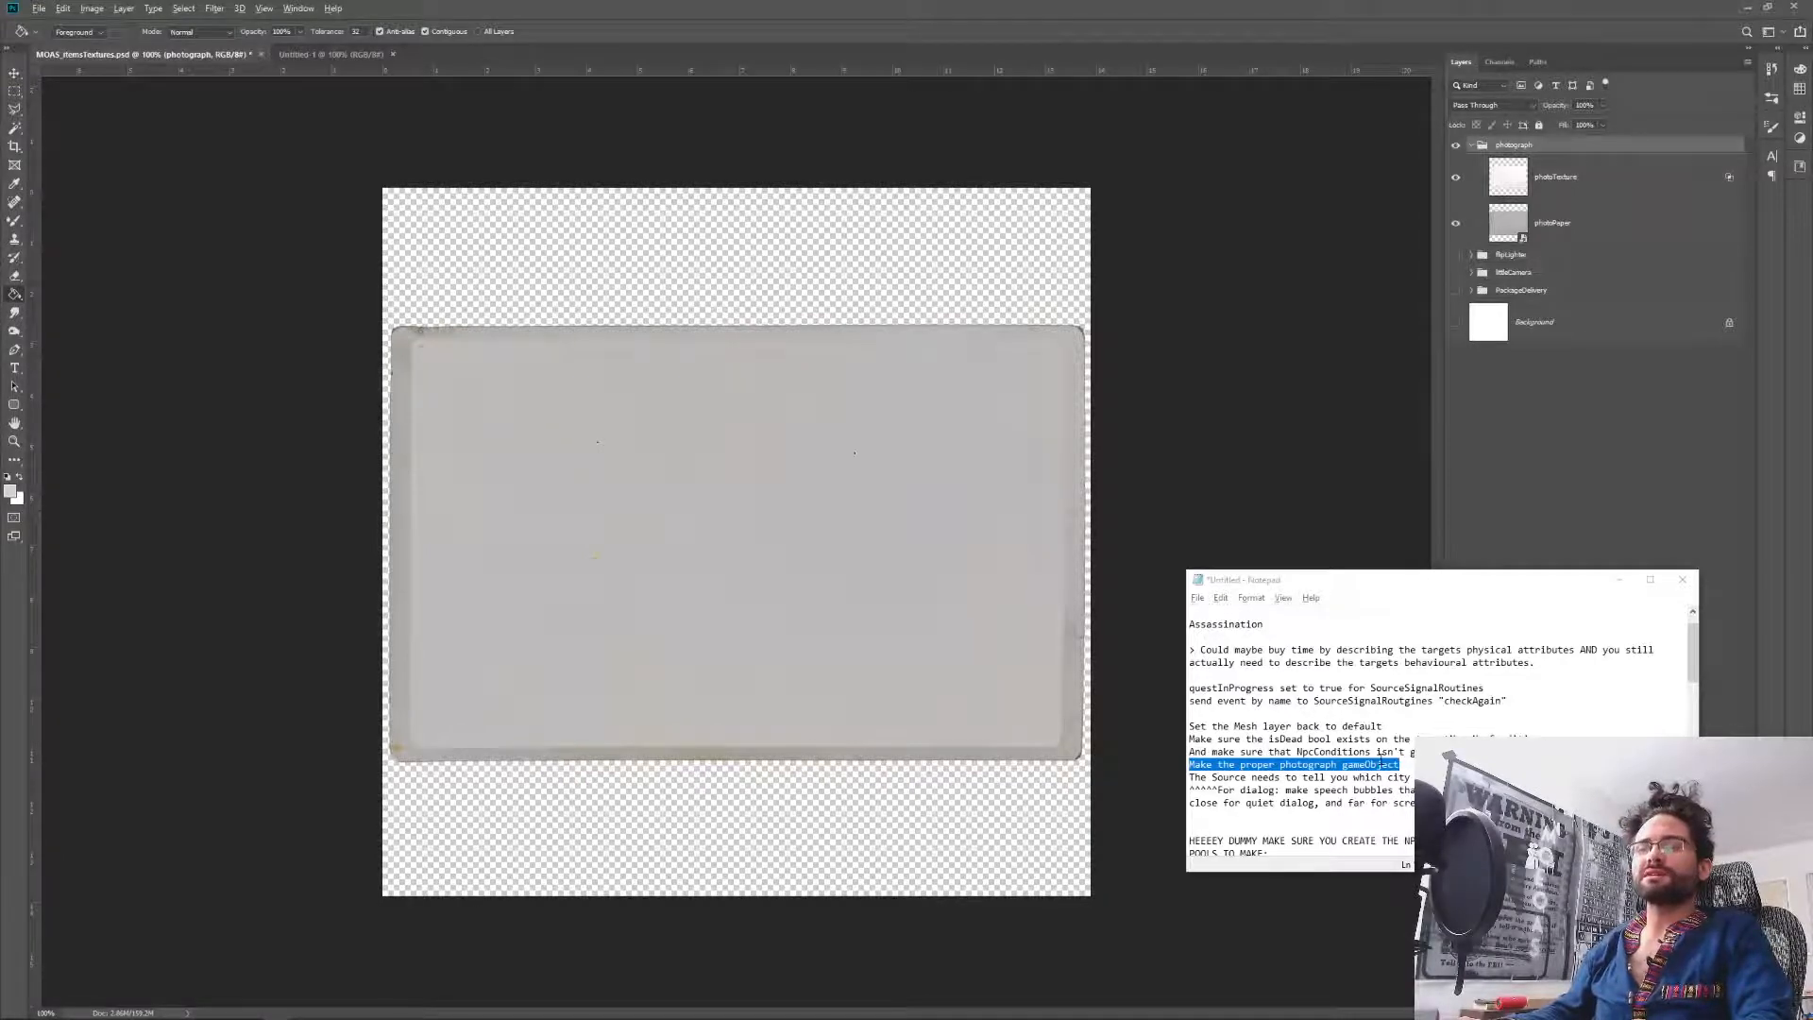
Switch to Cinema 4D and close the MAXON Online Updater window.
key(alt+Tab)
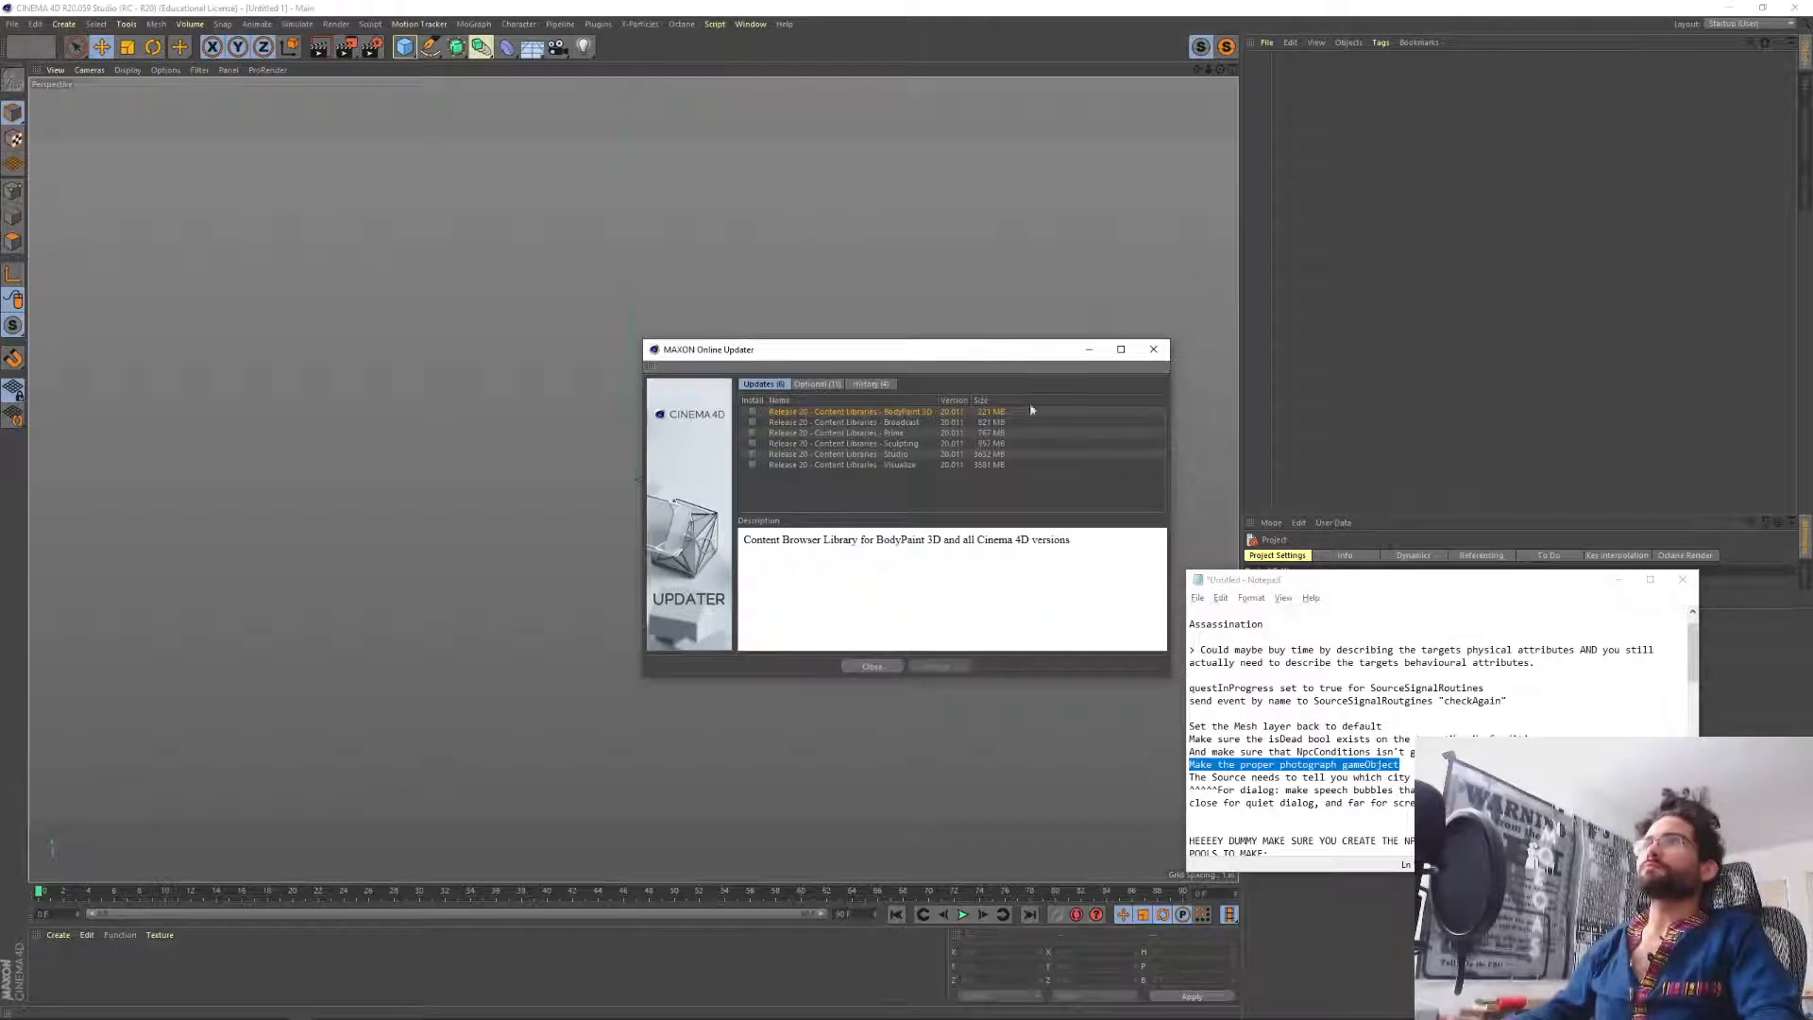
click(1152, 352)
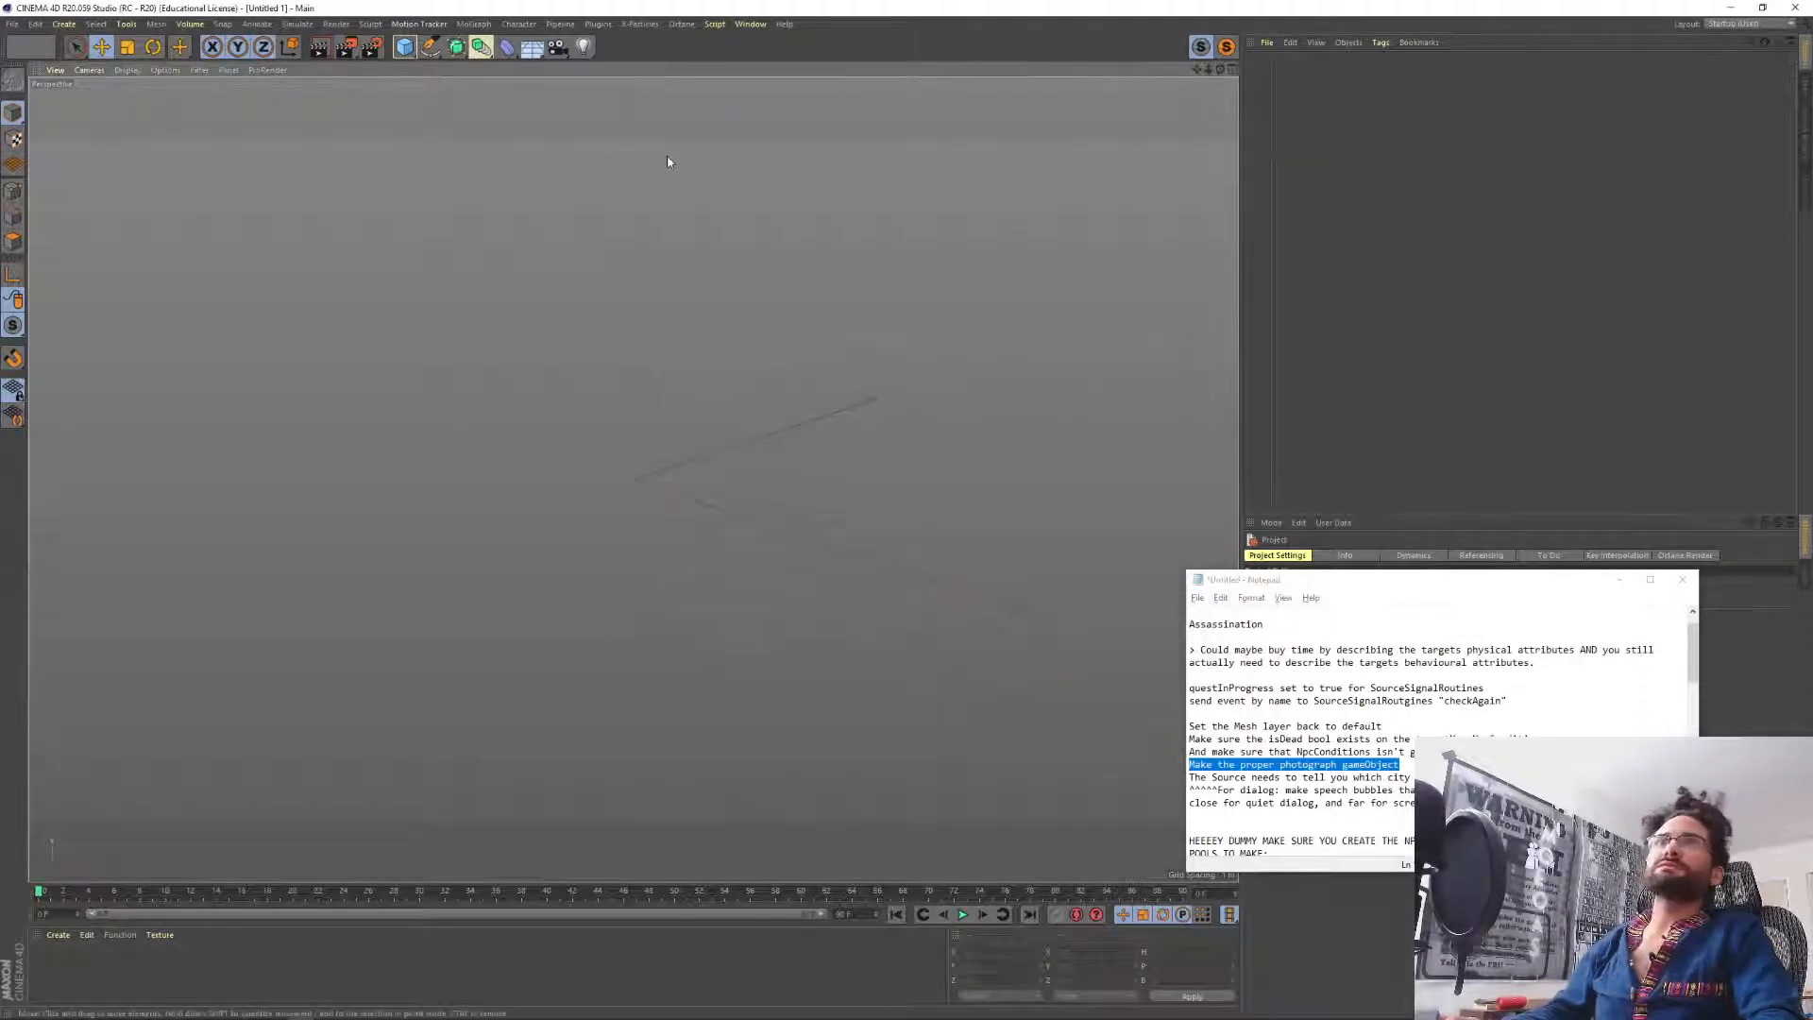
key(alt+Tab)
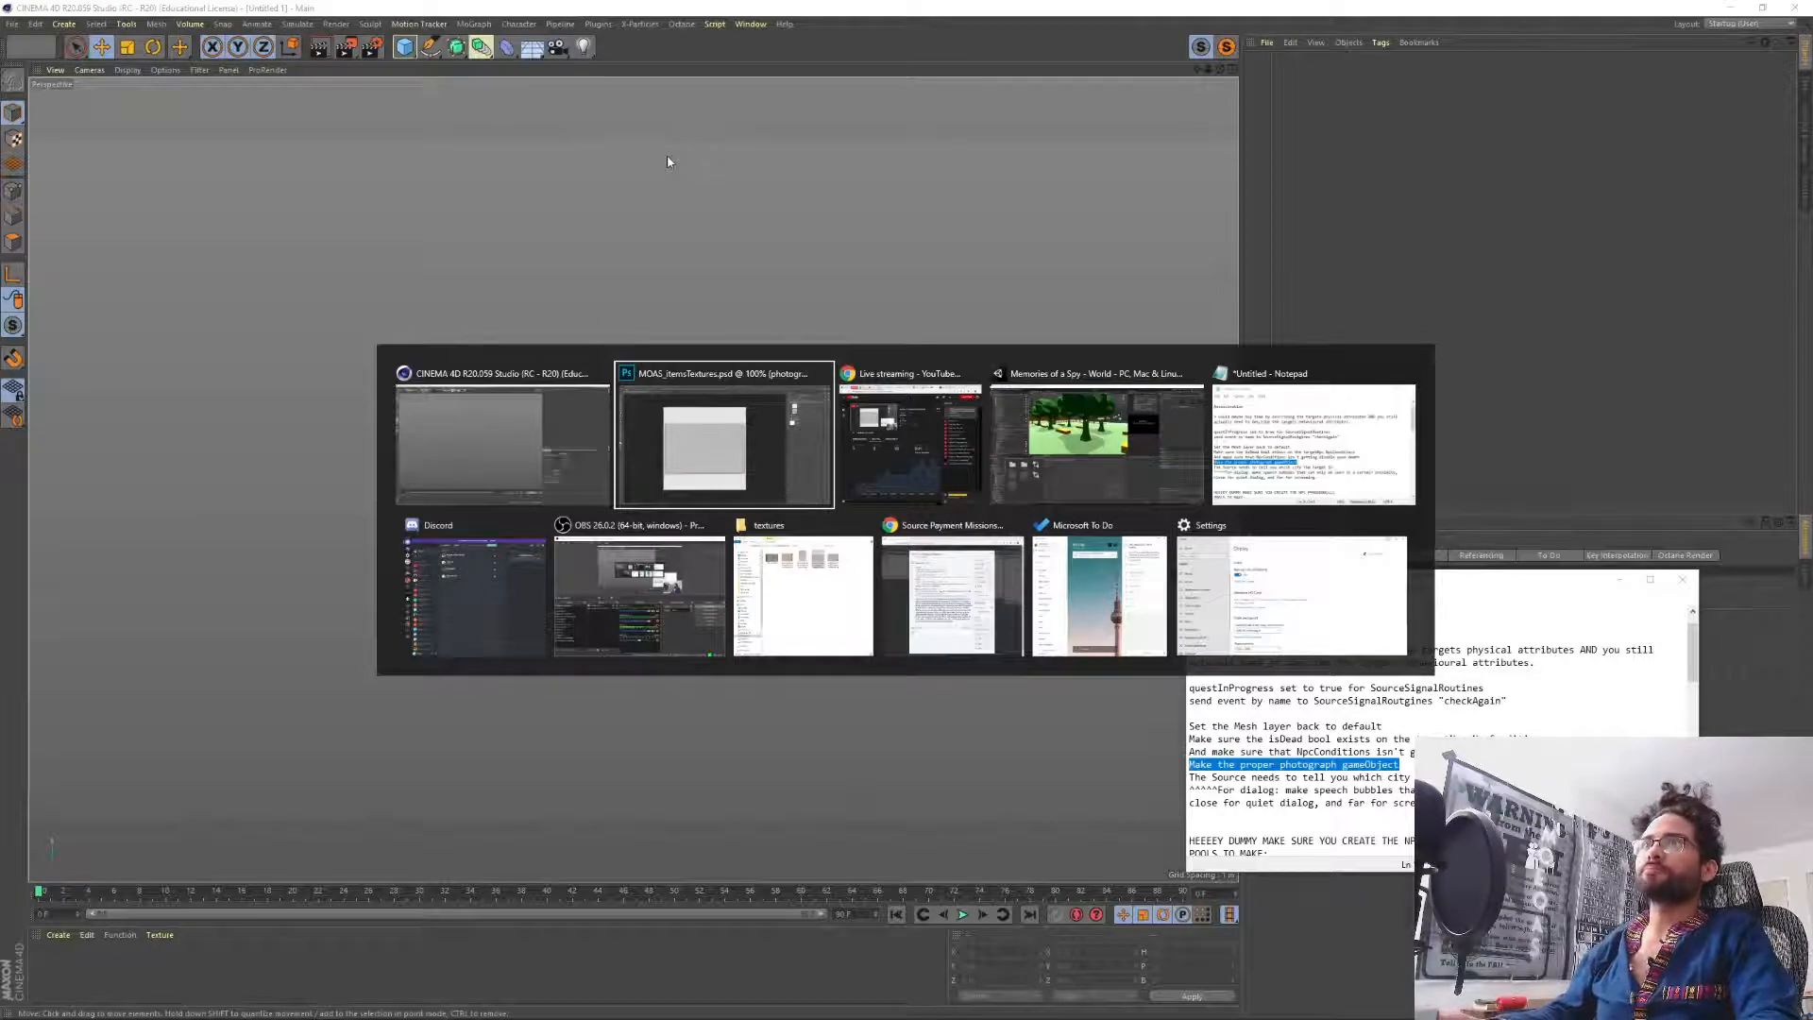
key(alt+shift+Tab)
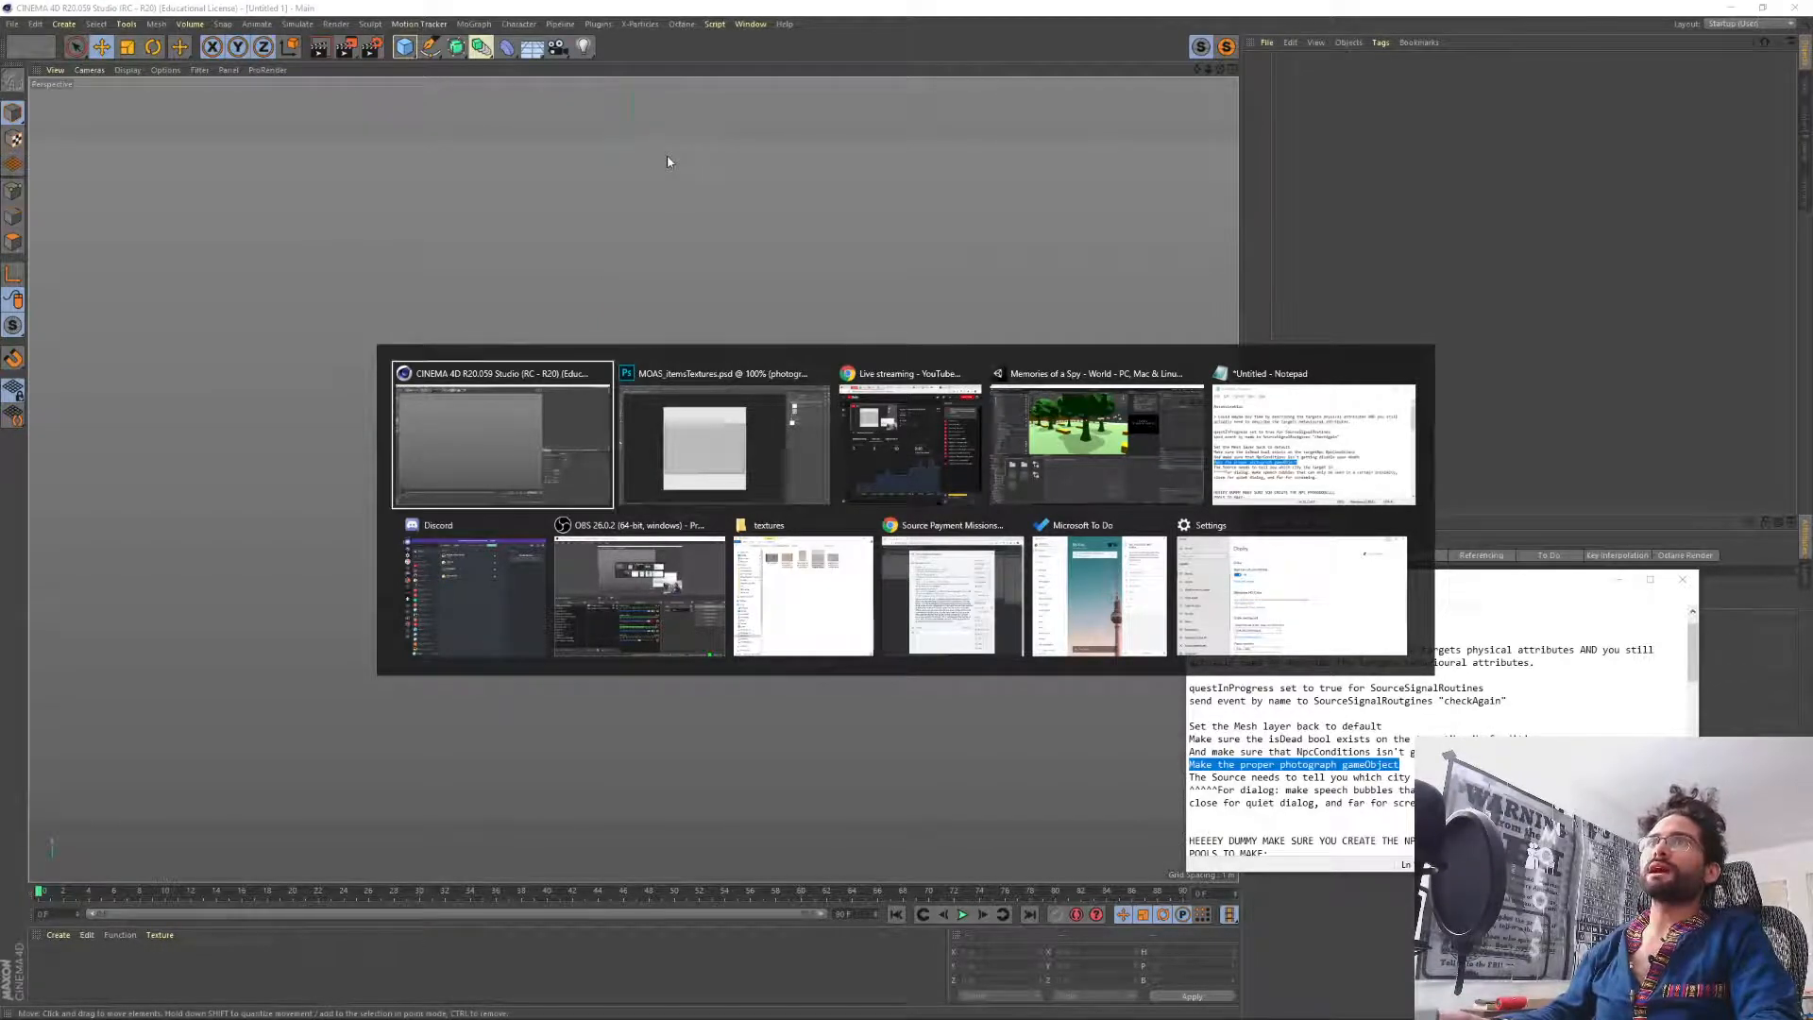
key(alt+Tab)
key(alt+shift+Tab)
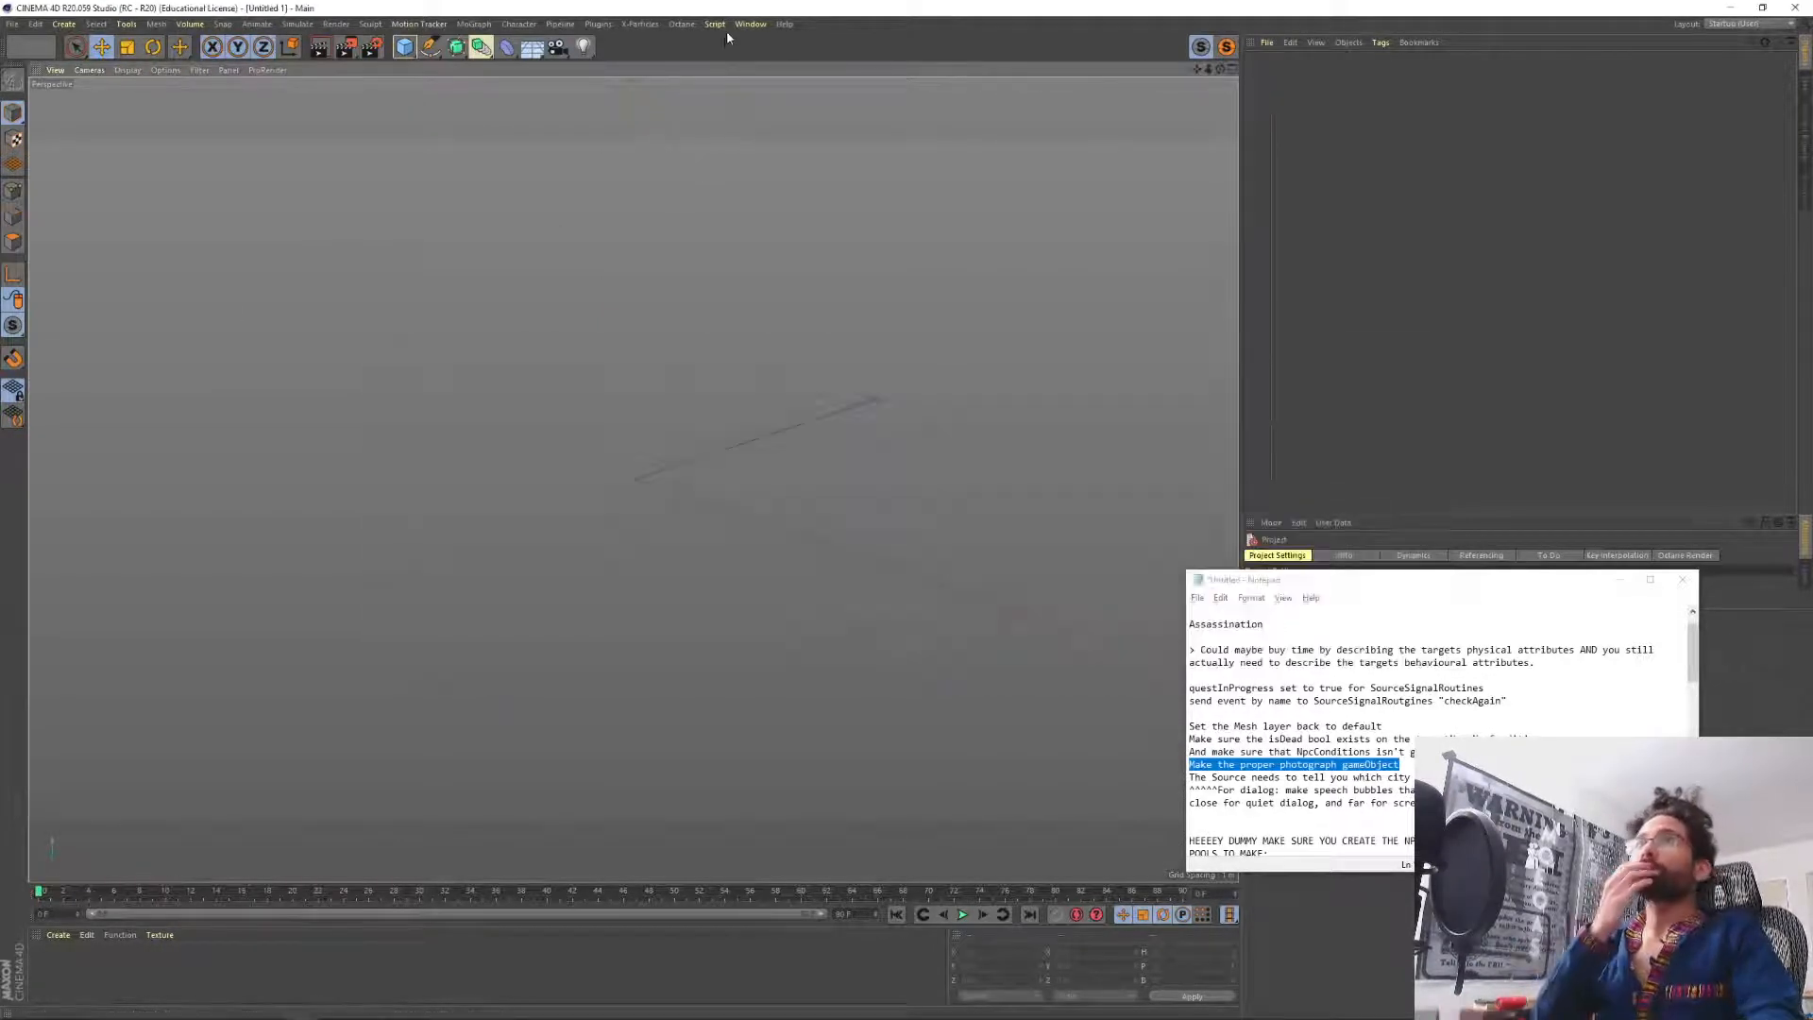
Open the Image2Plane 2.0 plugin and start choosing a single image file for the plane.
click(682, 25)
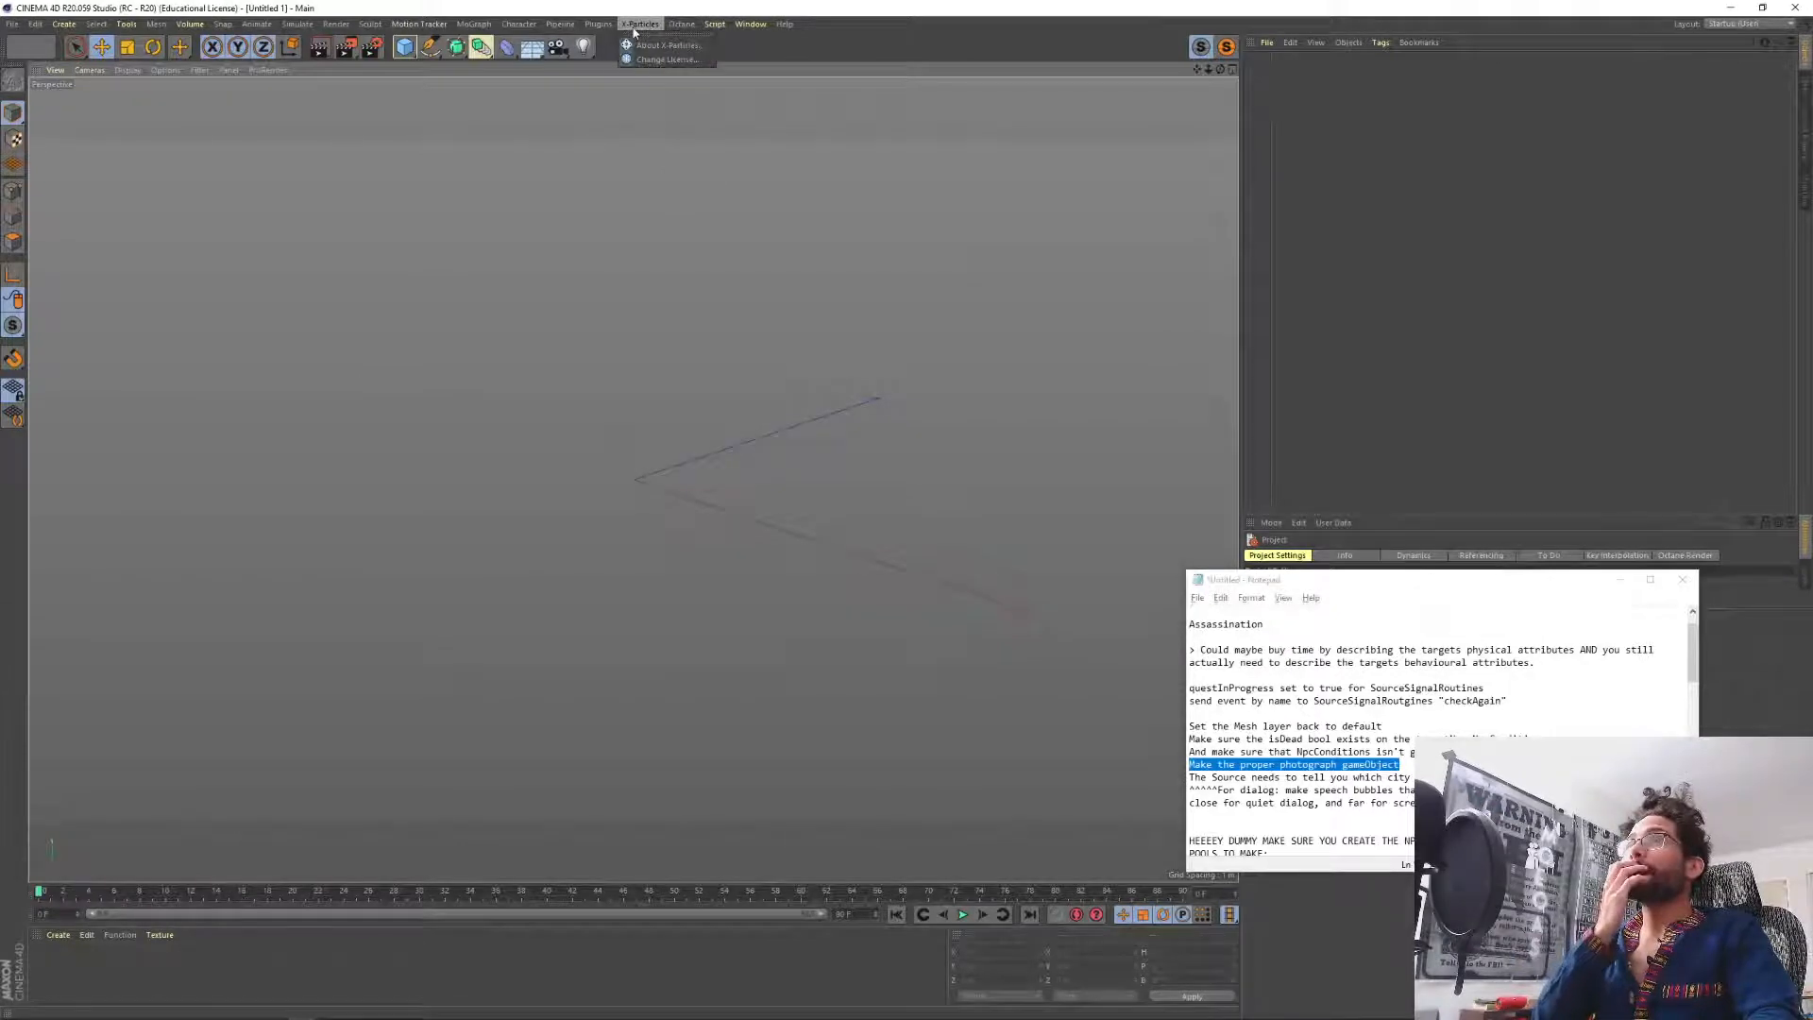
mouse_move(739, 27)
mouse_move(597, 24)
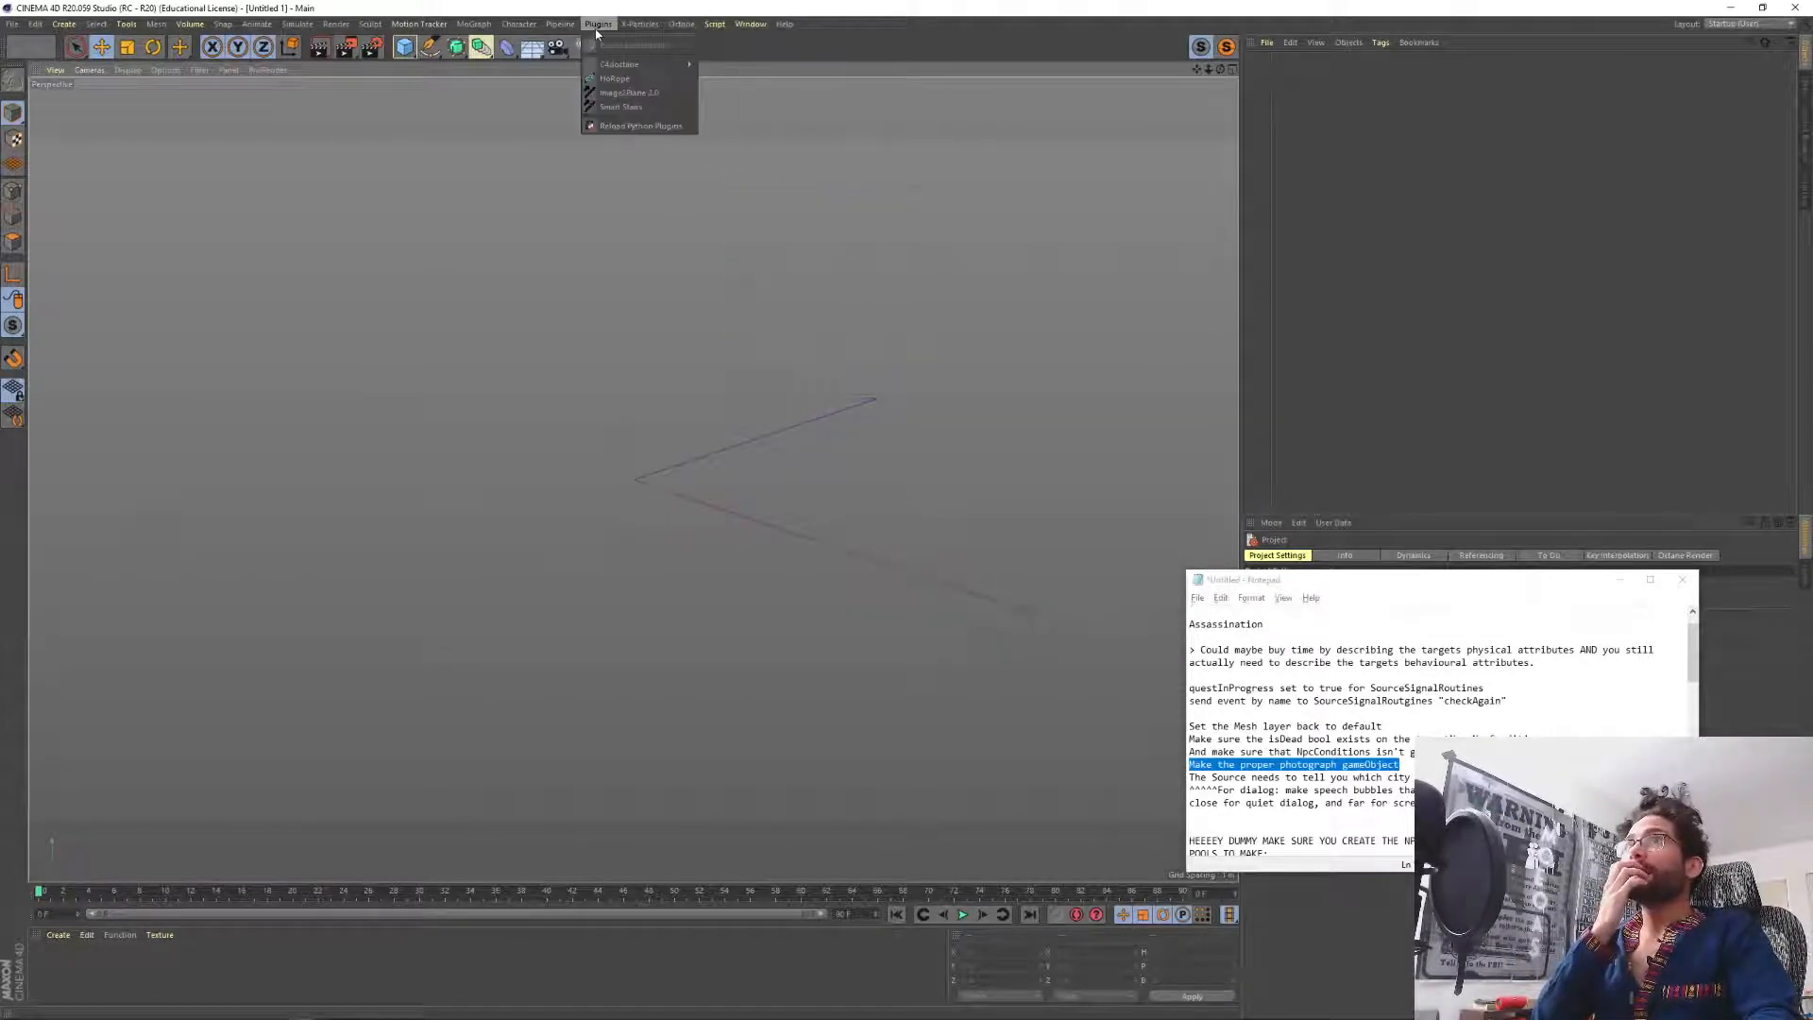
click(665, 94)
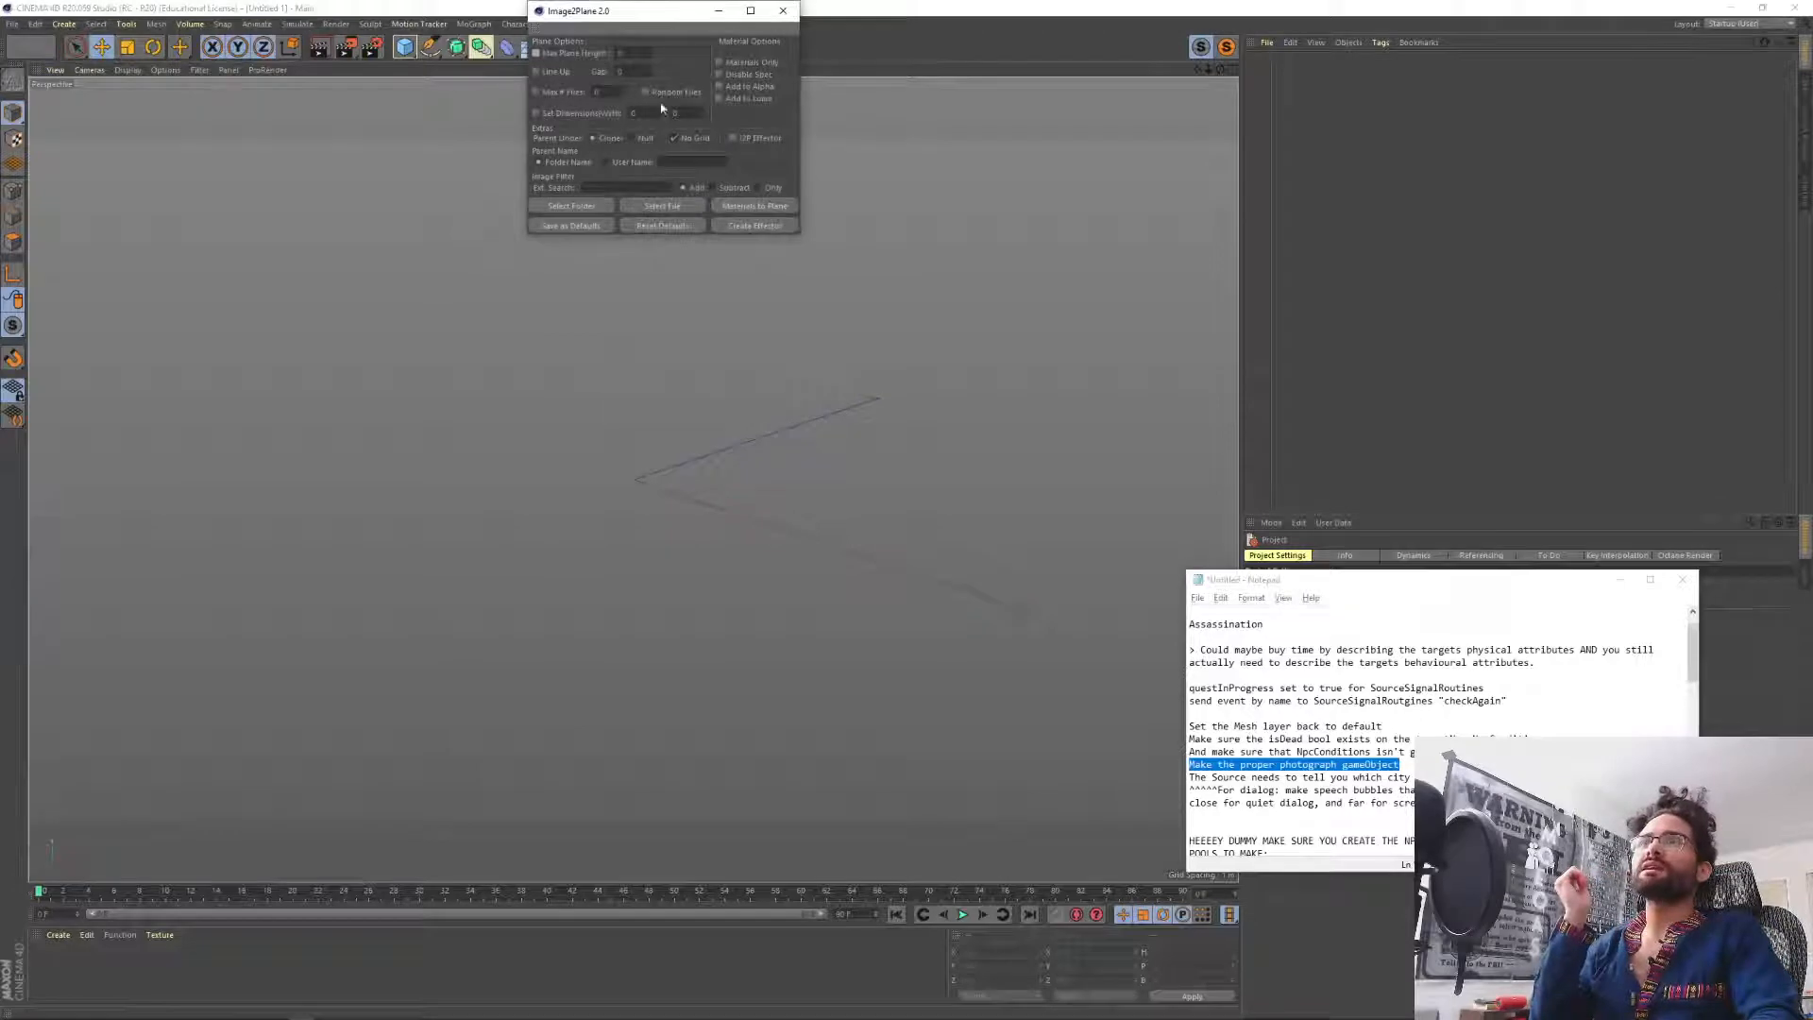
click(665, 205)
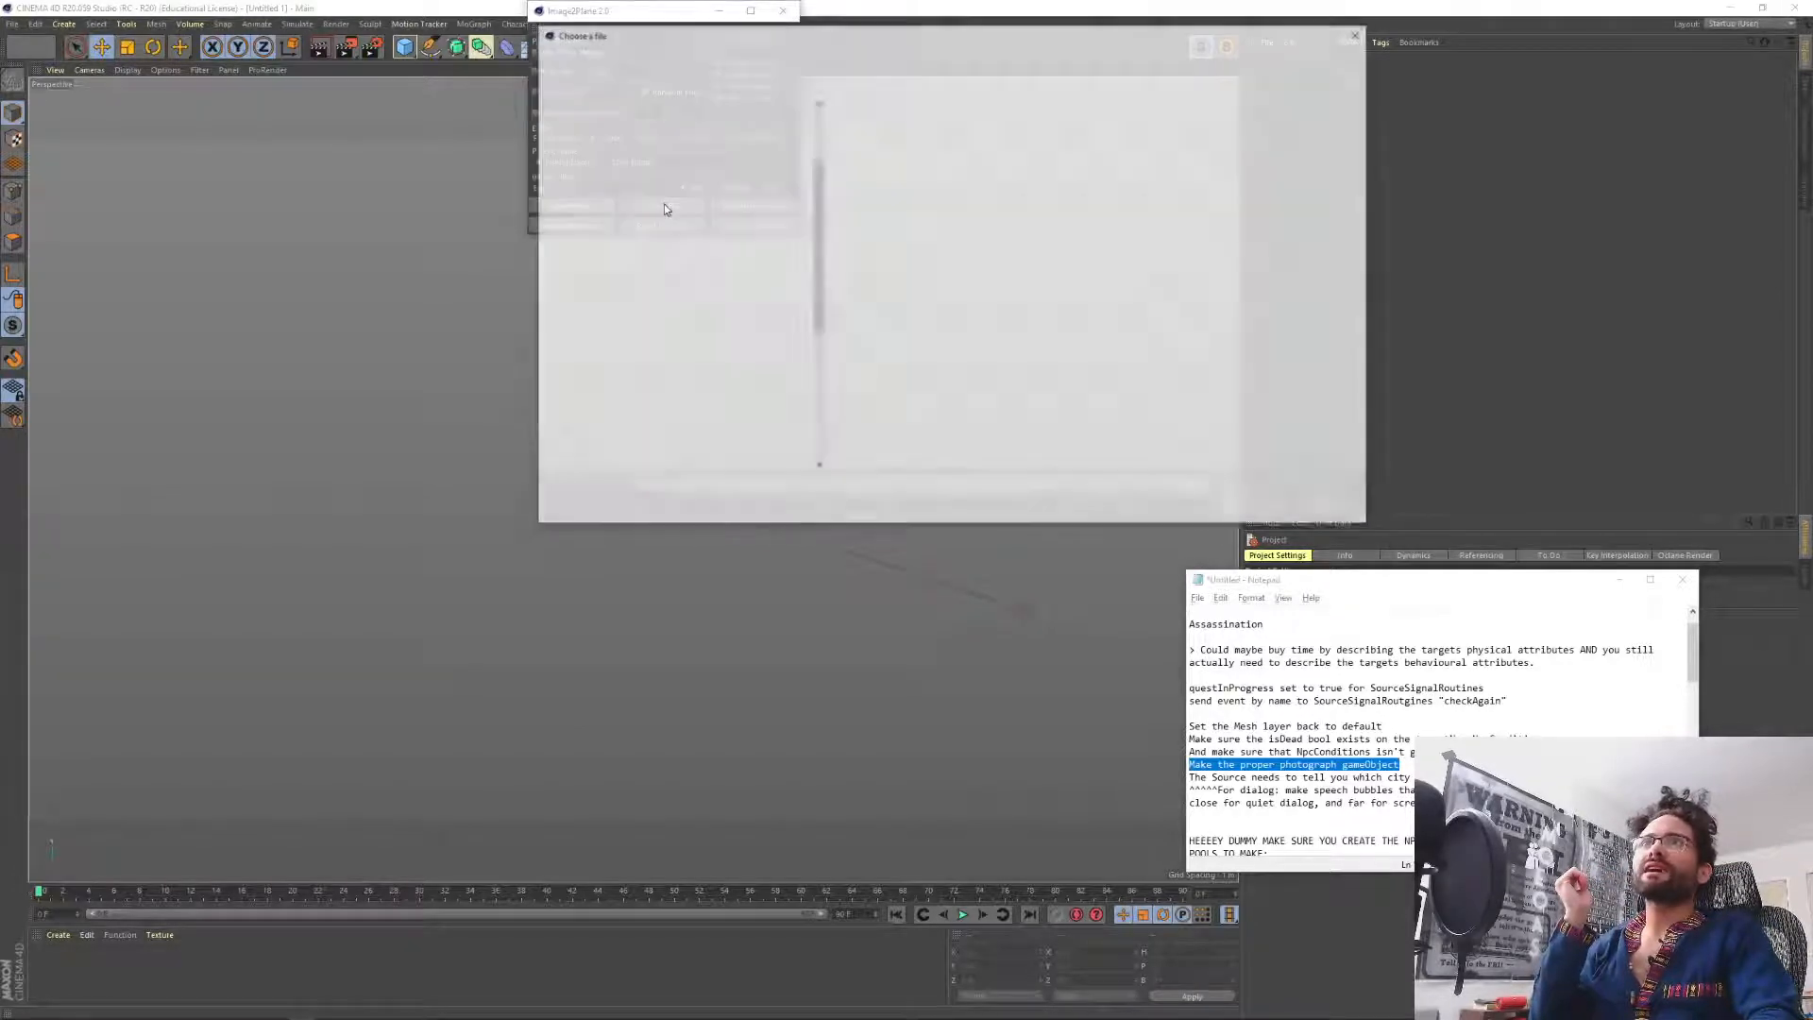
Look through the reference images folder in details view, with a Dimensions column added and sorted largest first.
click(952, 58)
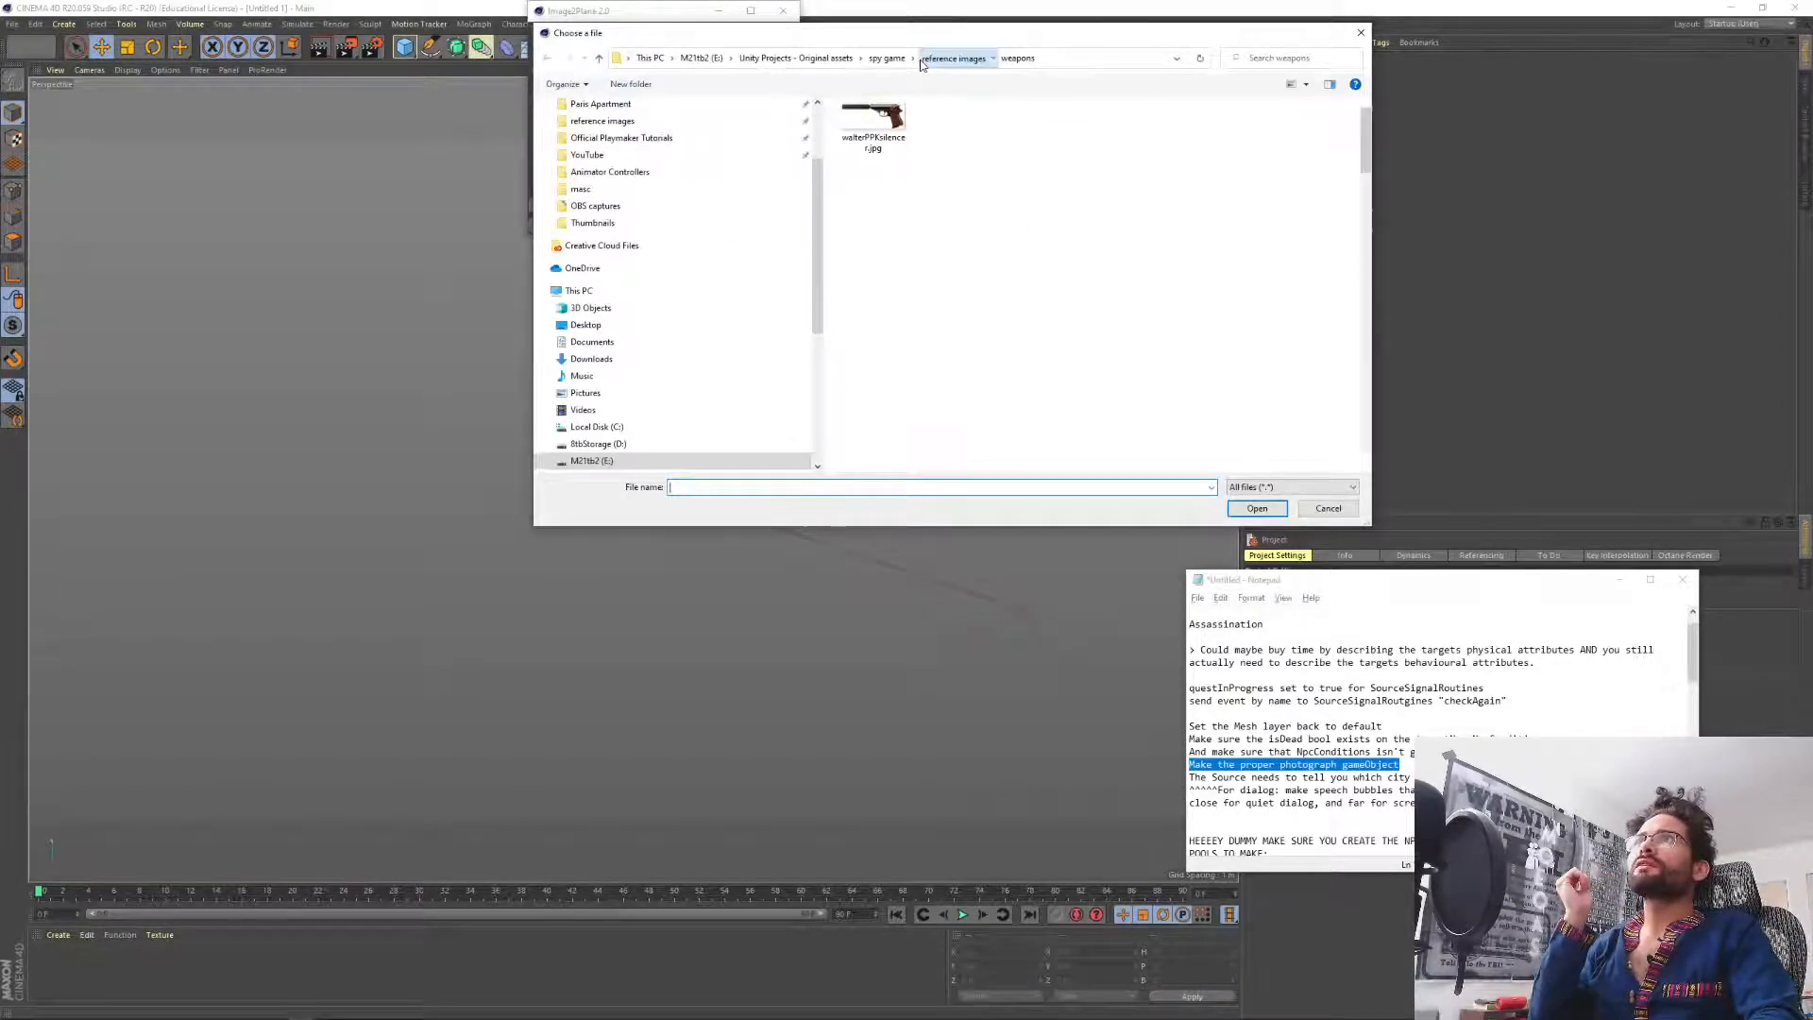
click(976, 371)
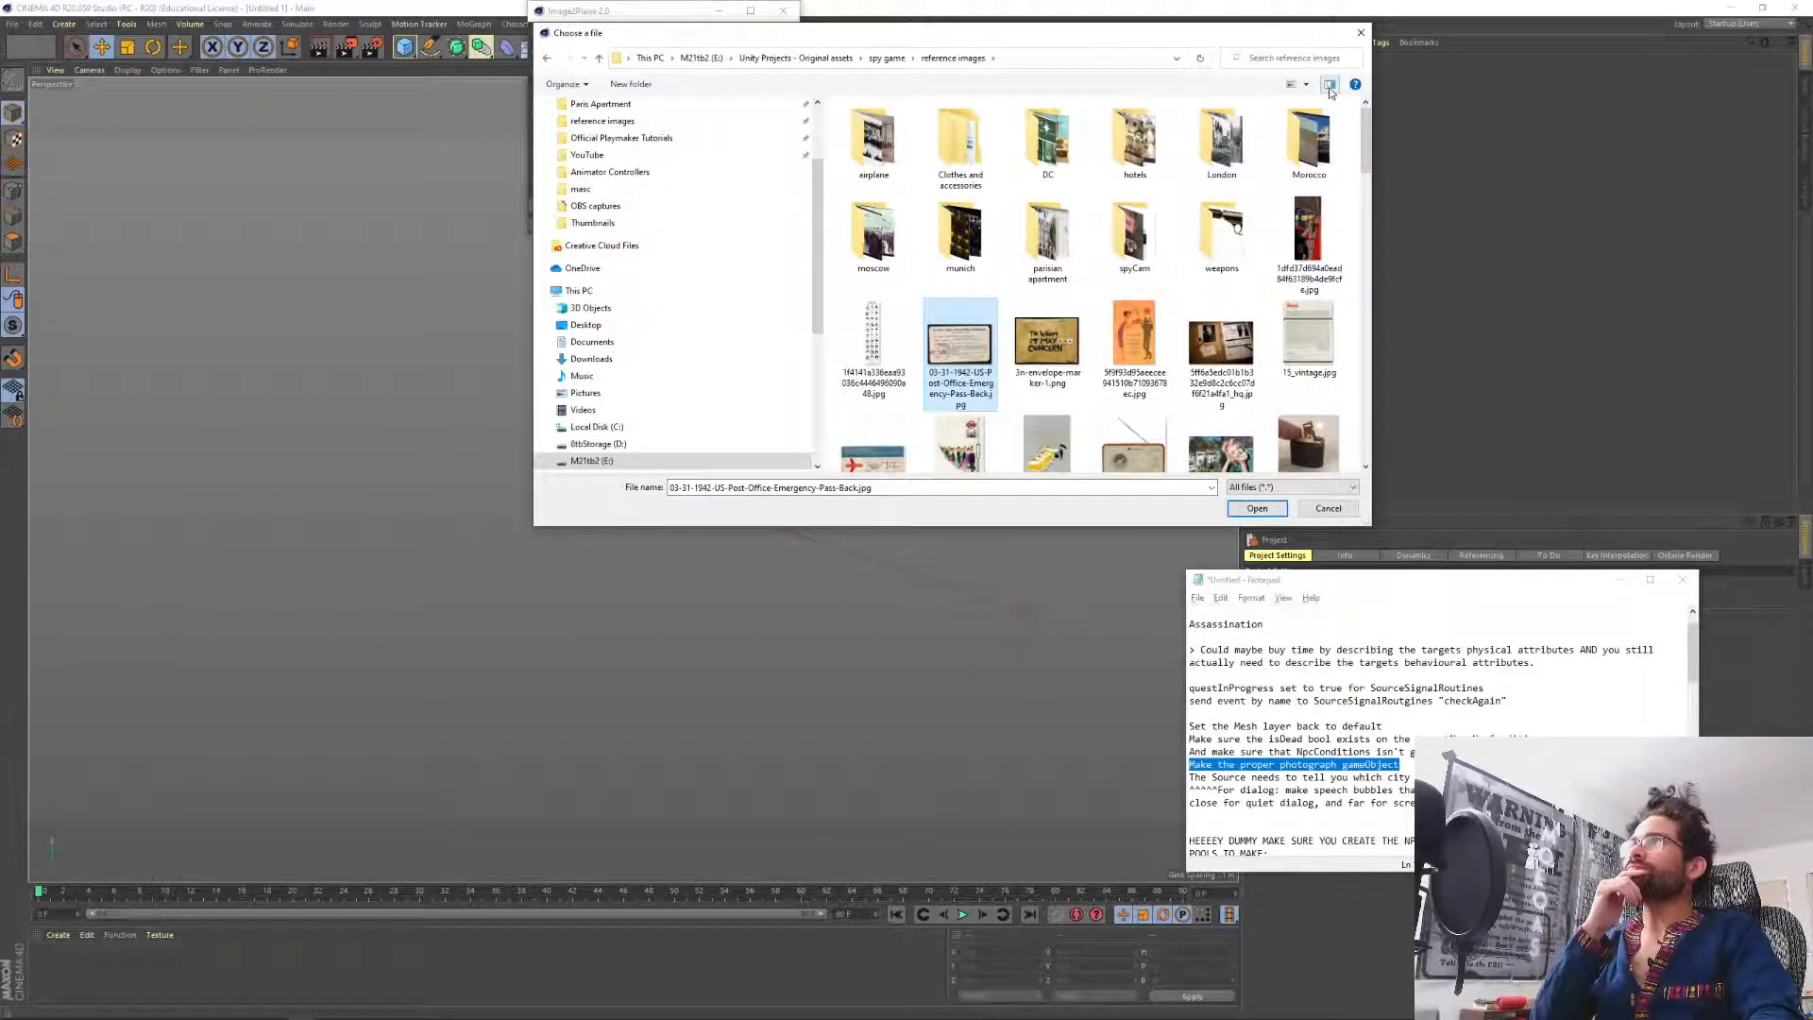
click(1290, 85)
click(1291, 86)
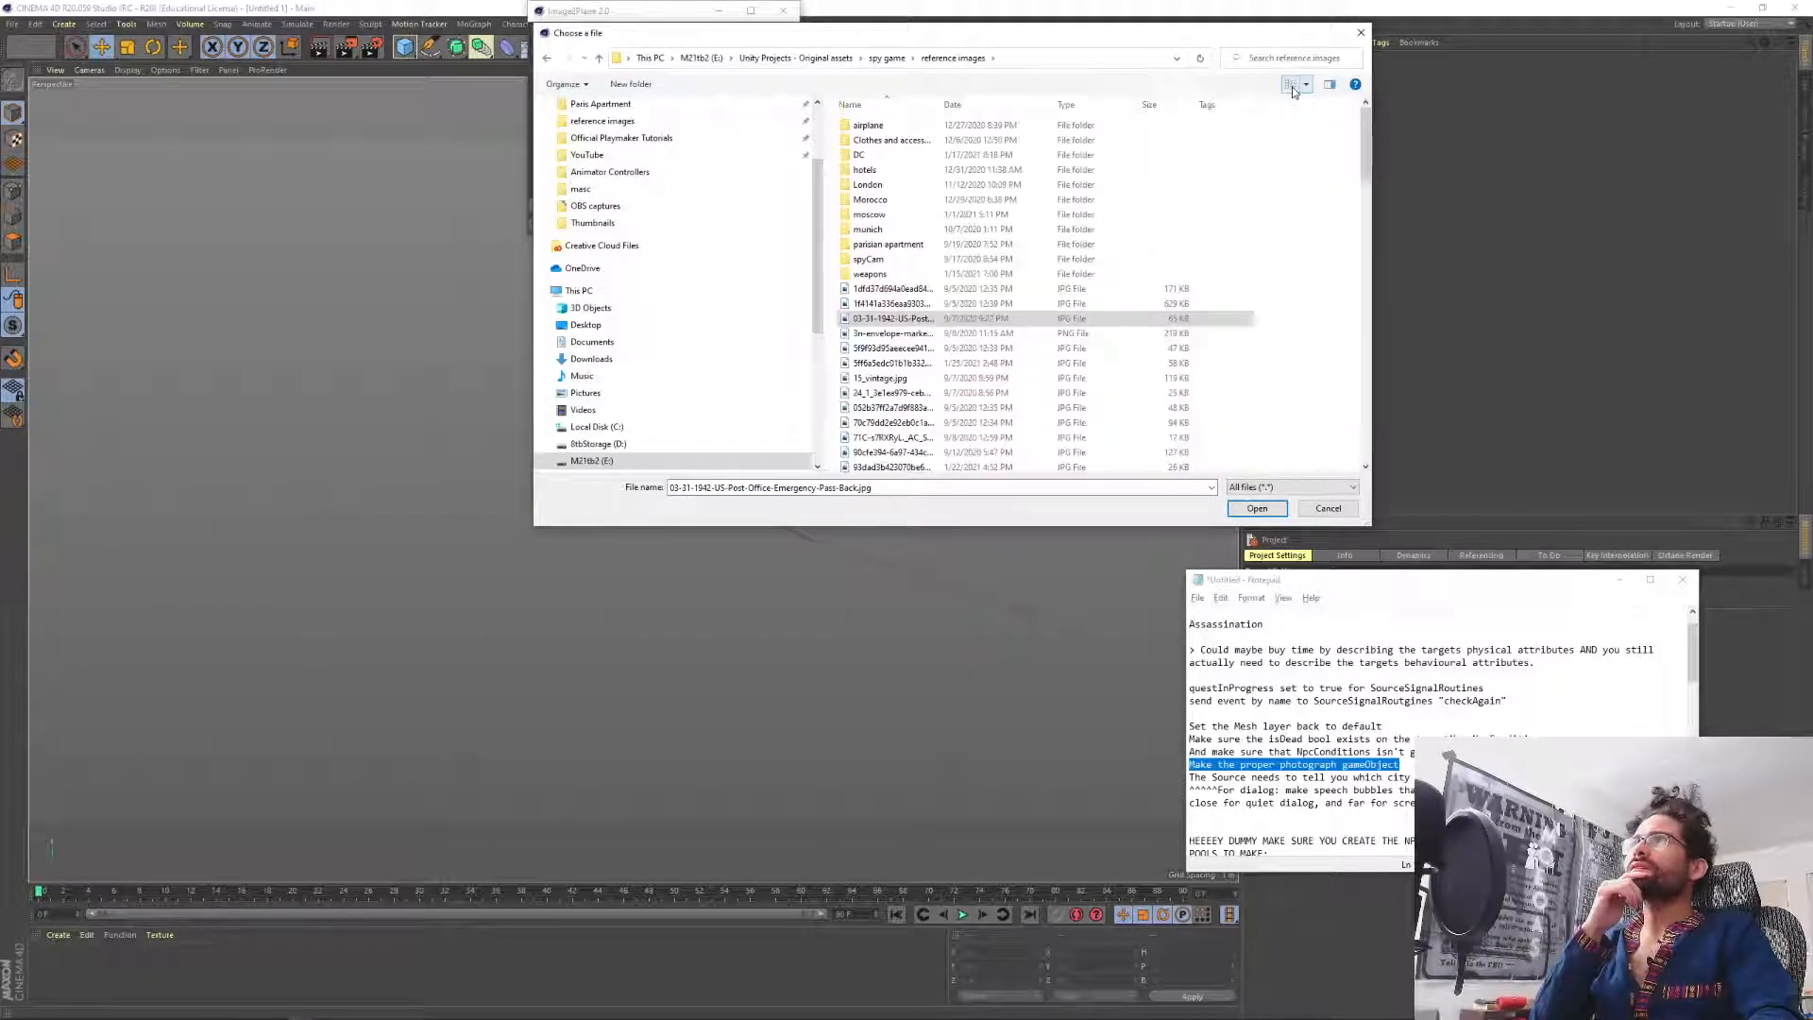
right_click(1301, 111)
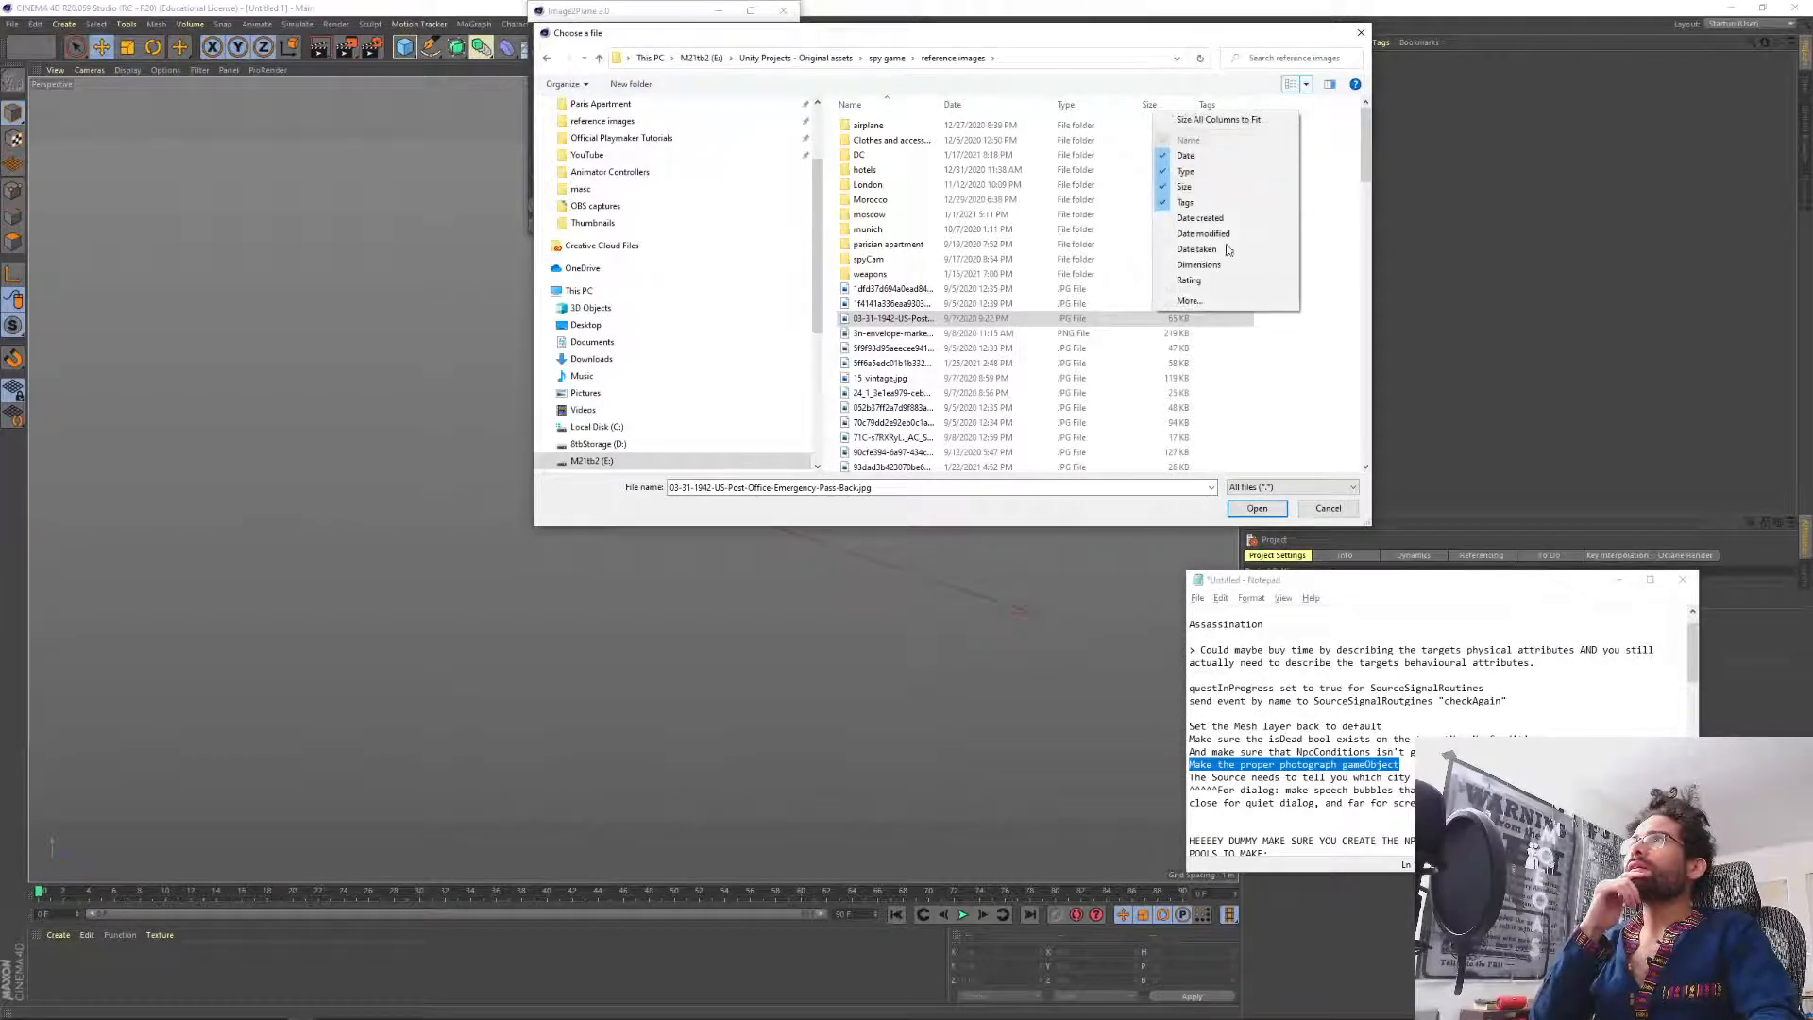
click(1200, 265)
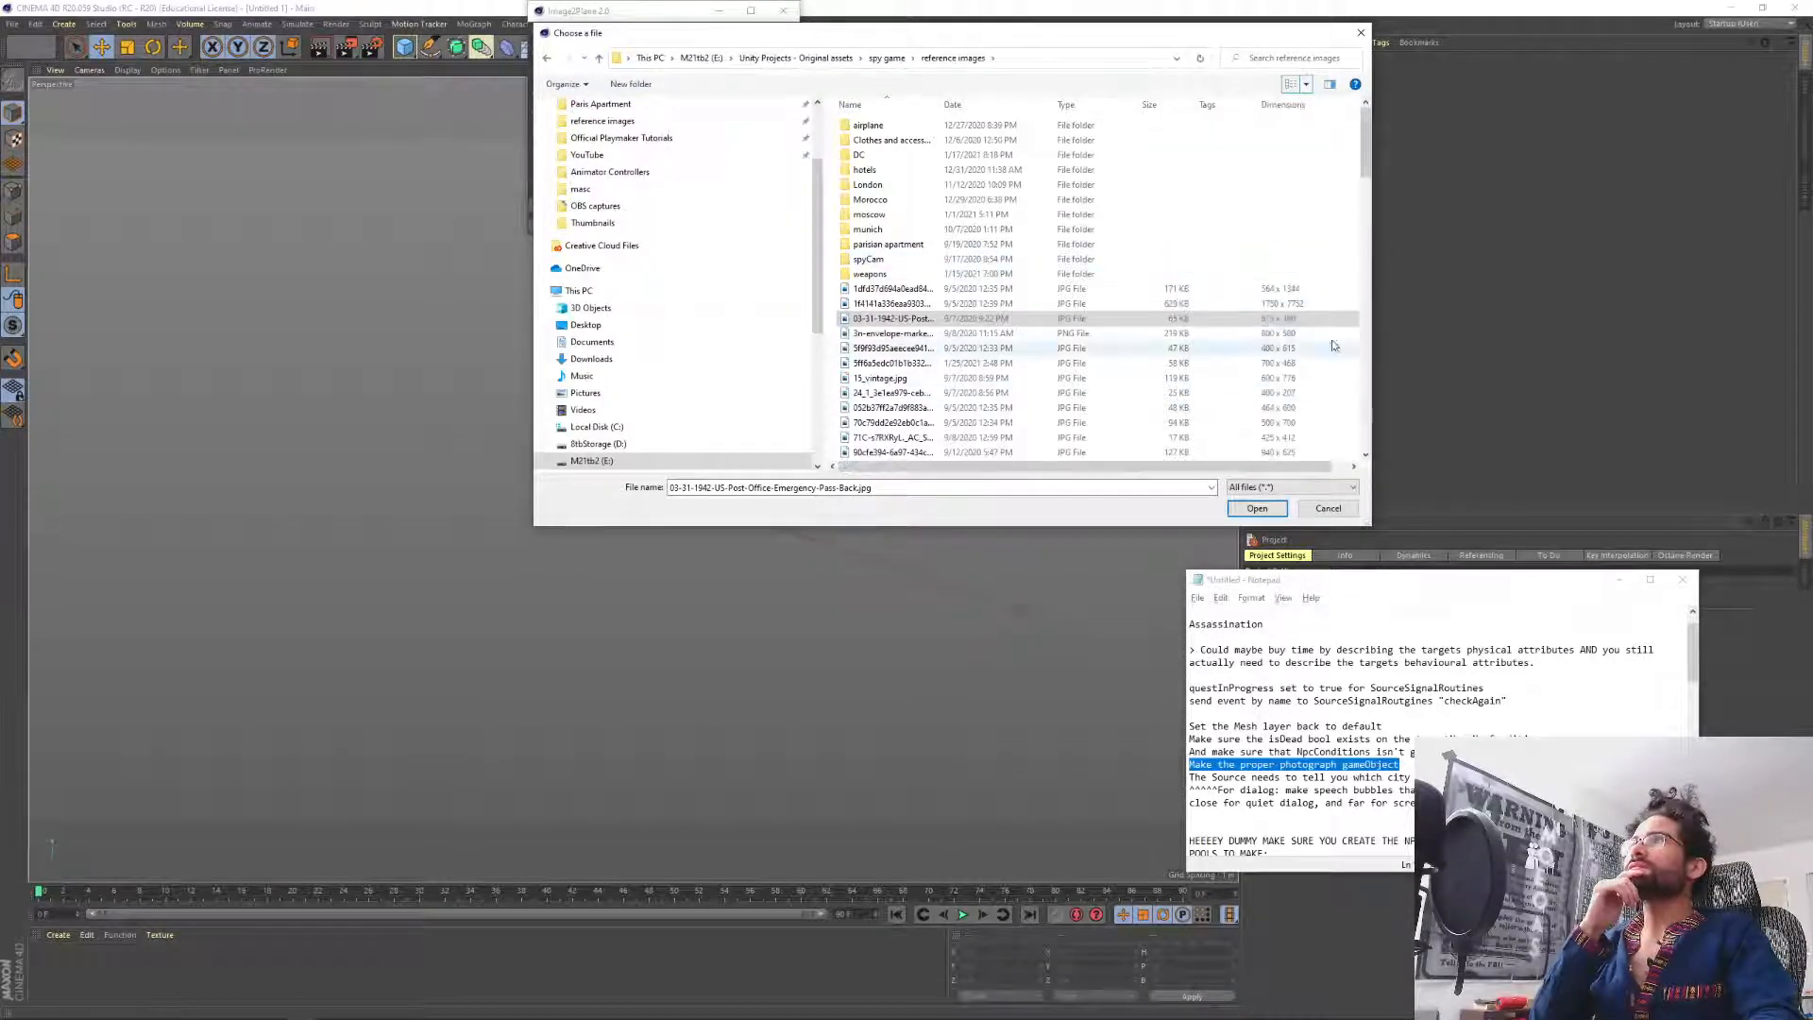
click(1282, 111)
click(1282, 112)
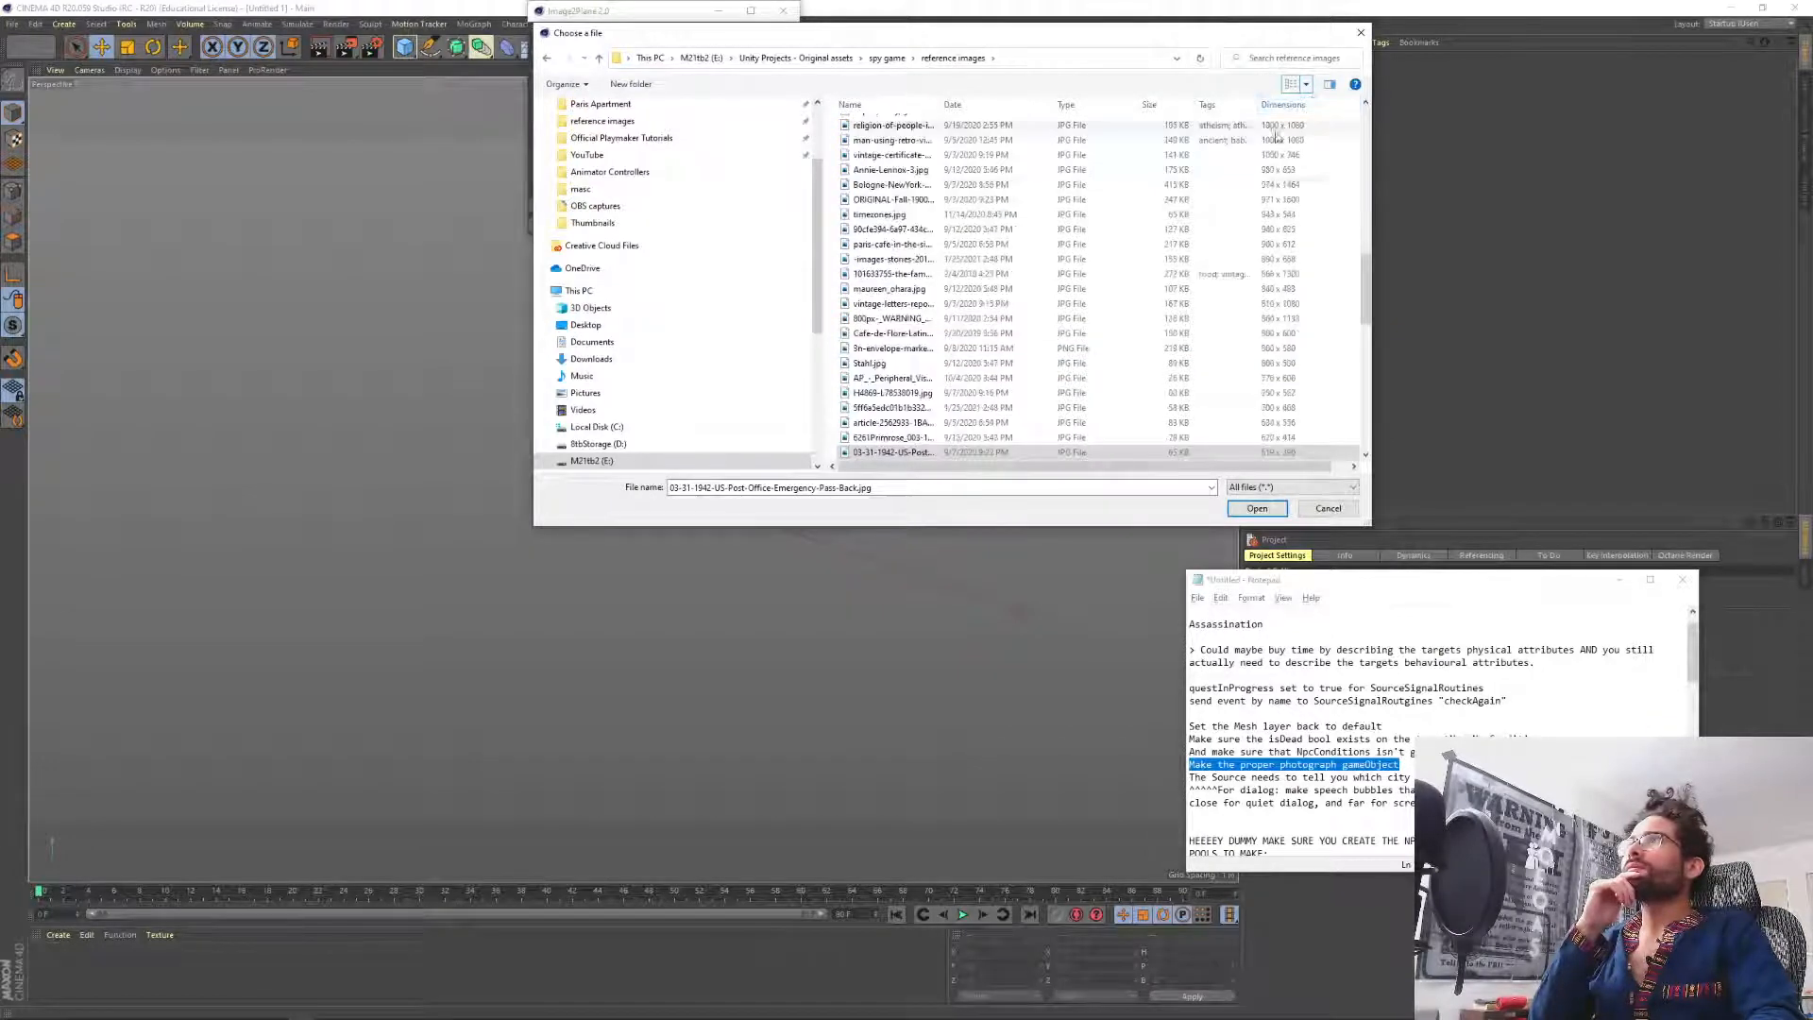
scroll(1267, 292, up, 5)
scroll(1303, 349, up, 6)
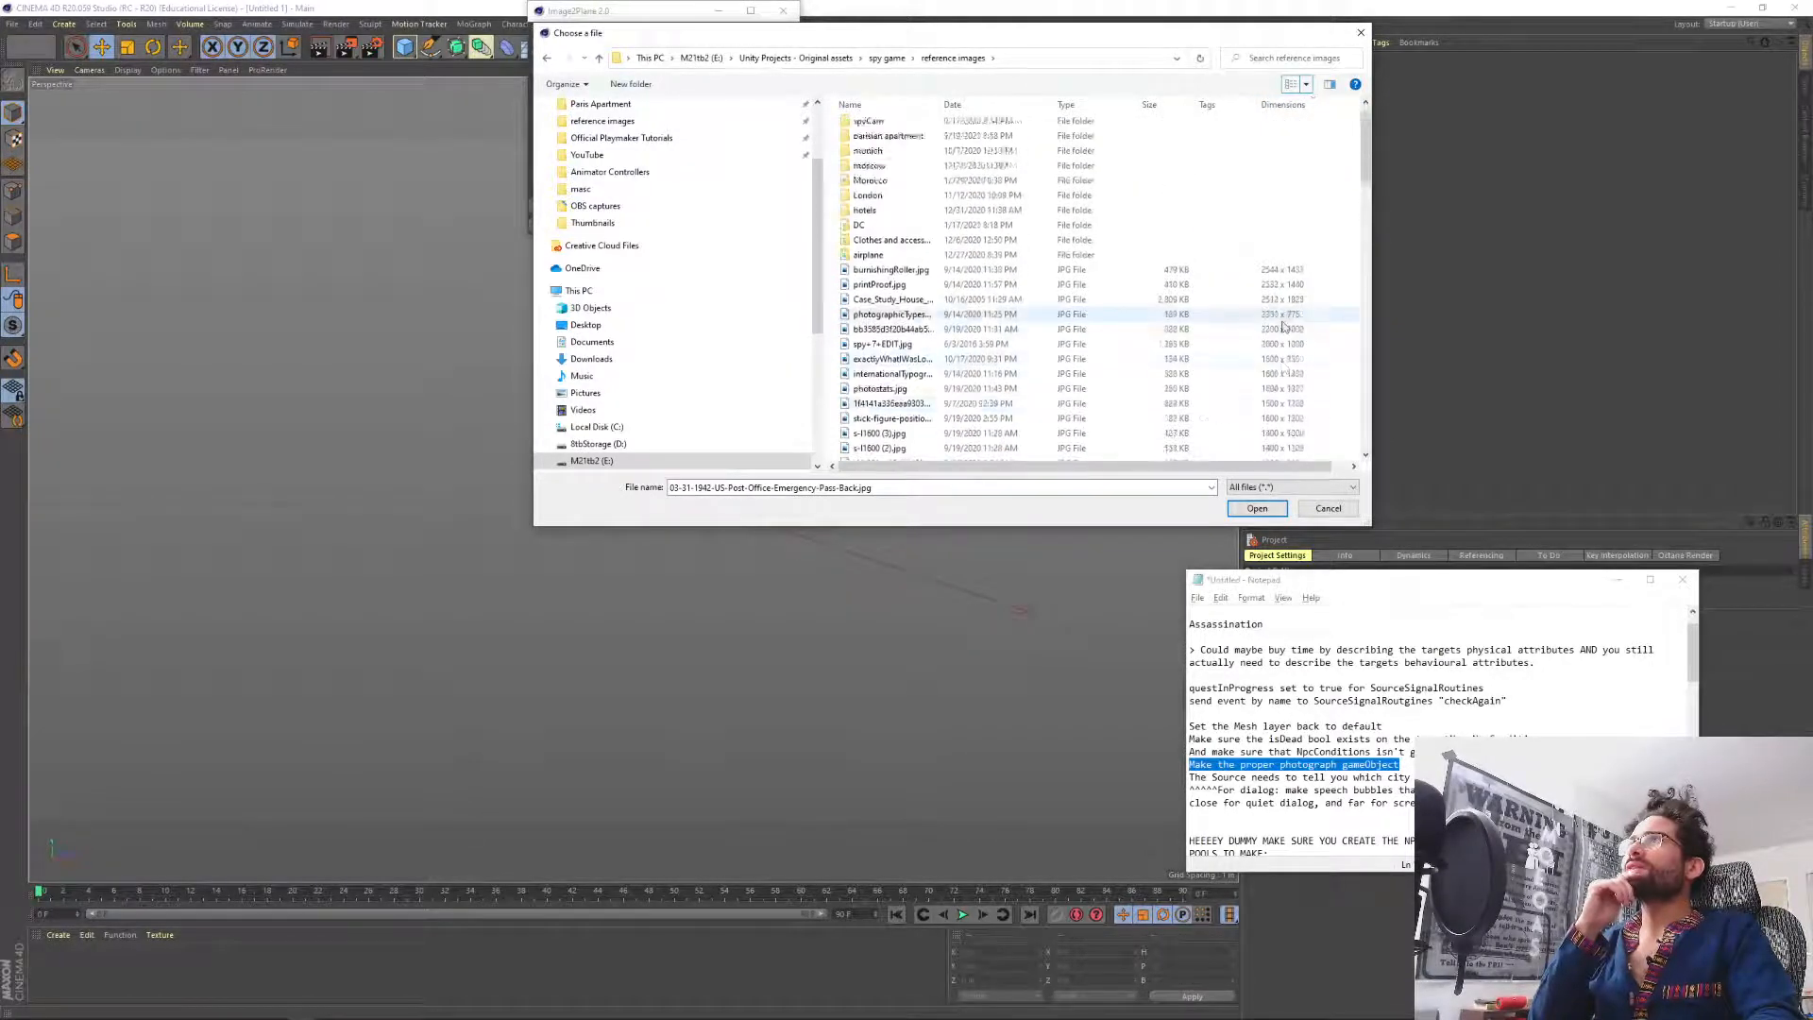
scroll(1337, 391, down, 1)
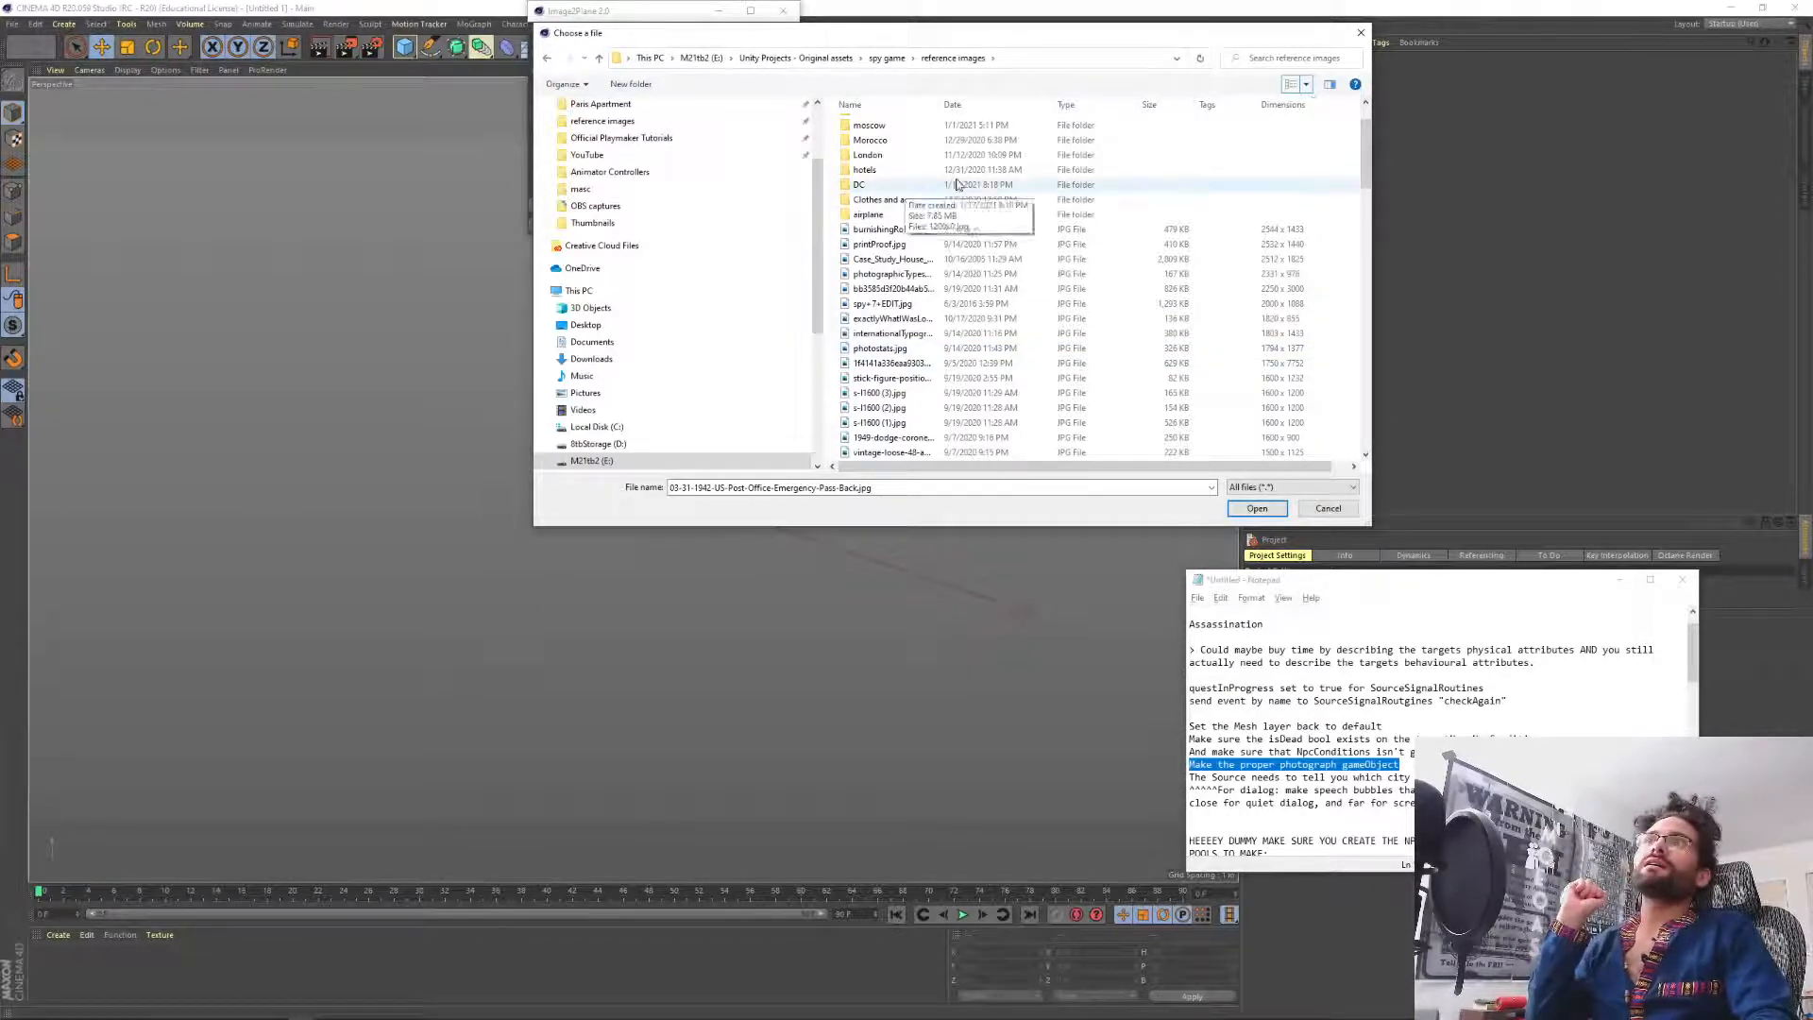
scroll(849, 236, up, 2)
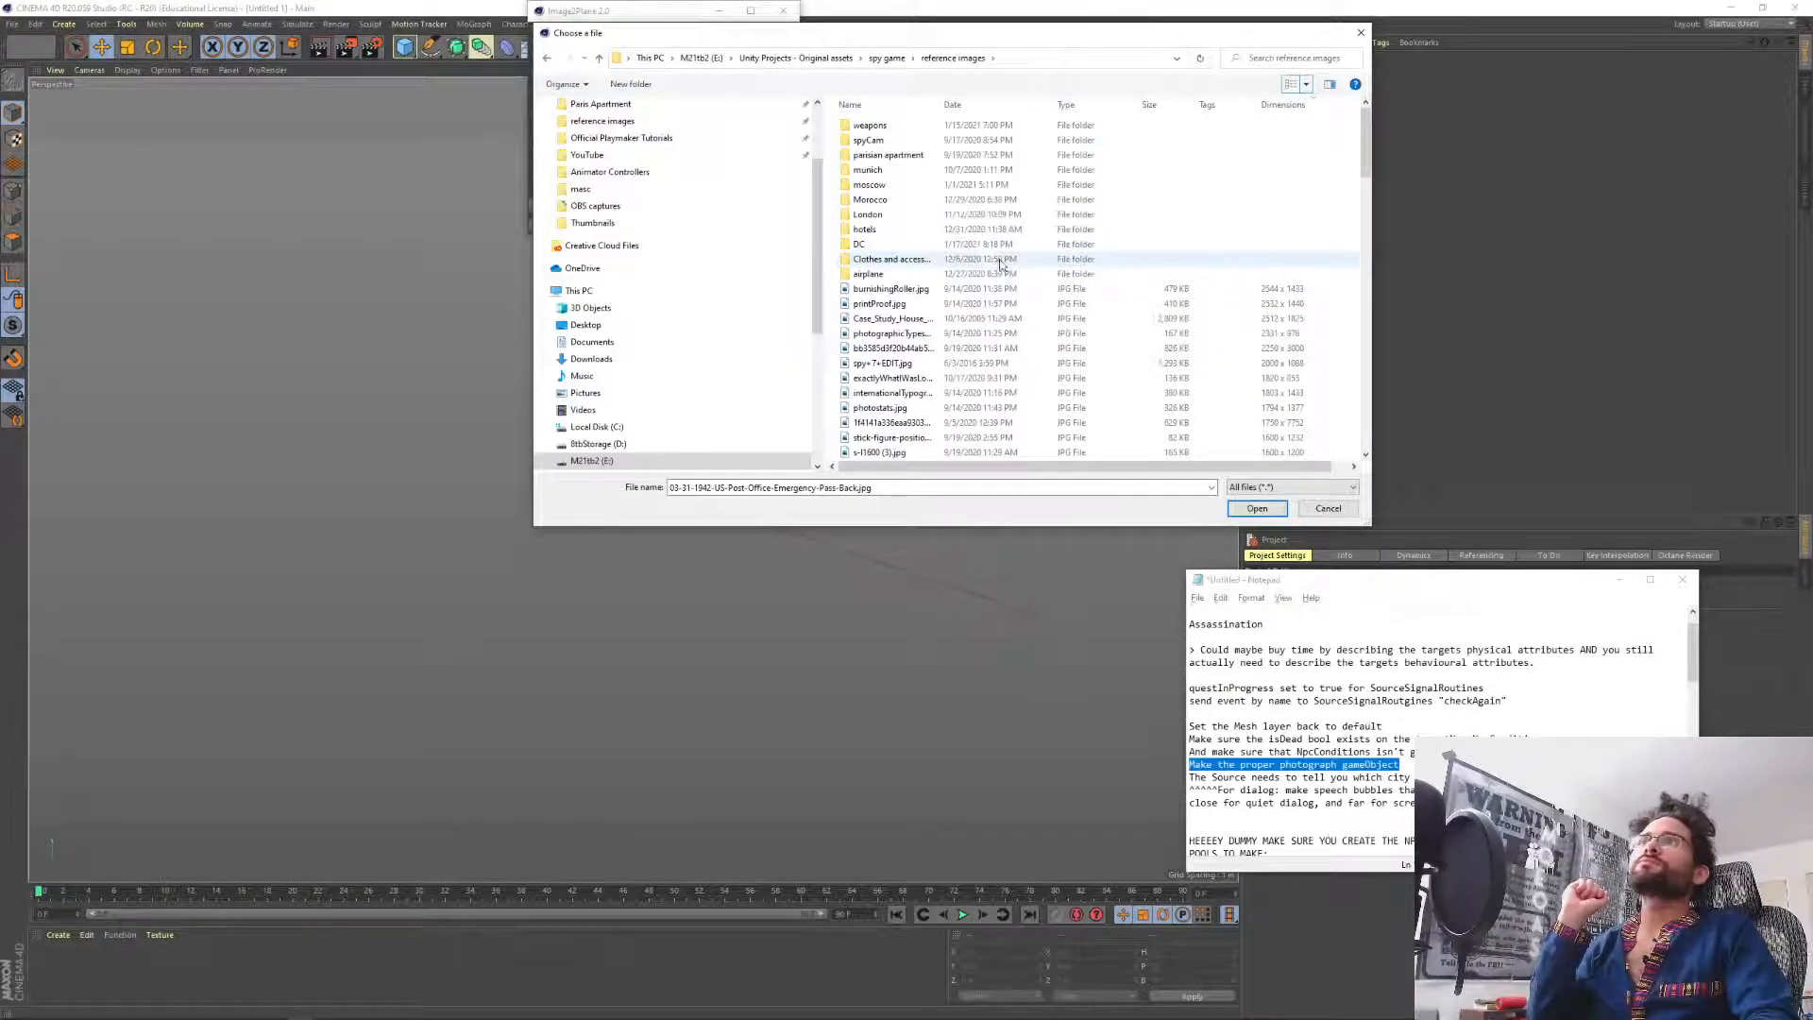
Look through the spy game screenshots folder in details view, with a Dimensions column added and sorted largest first.
click(886, 58)
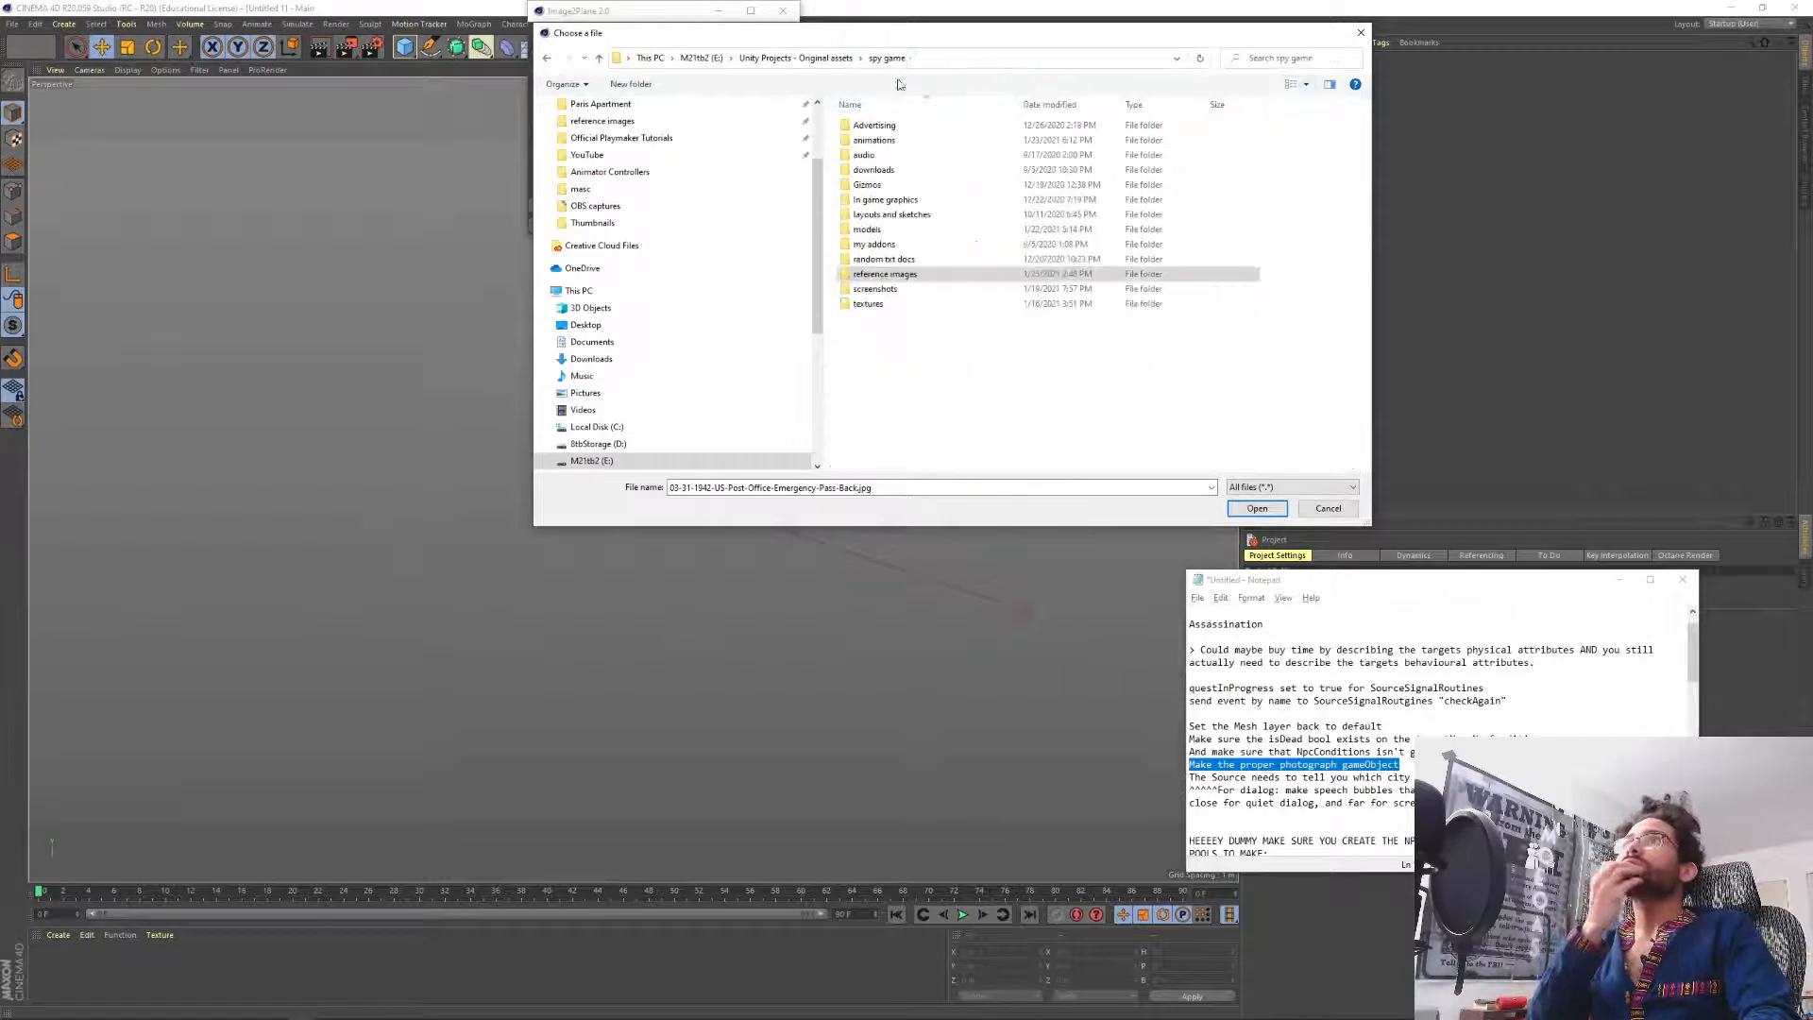
click(891, 294)
double_click(890, 296)
click(876, 172)
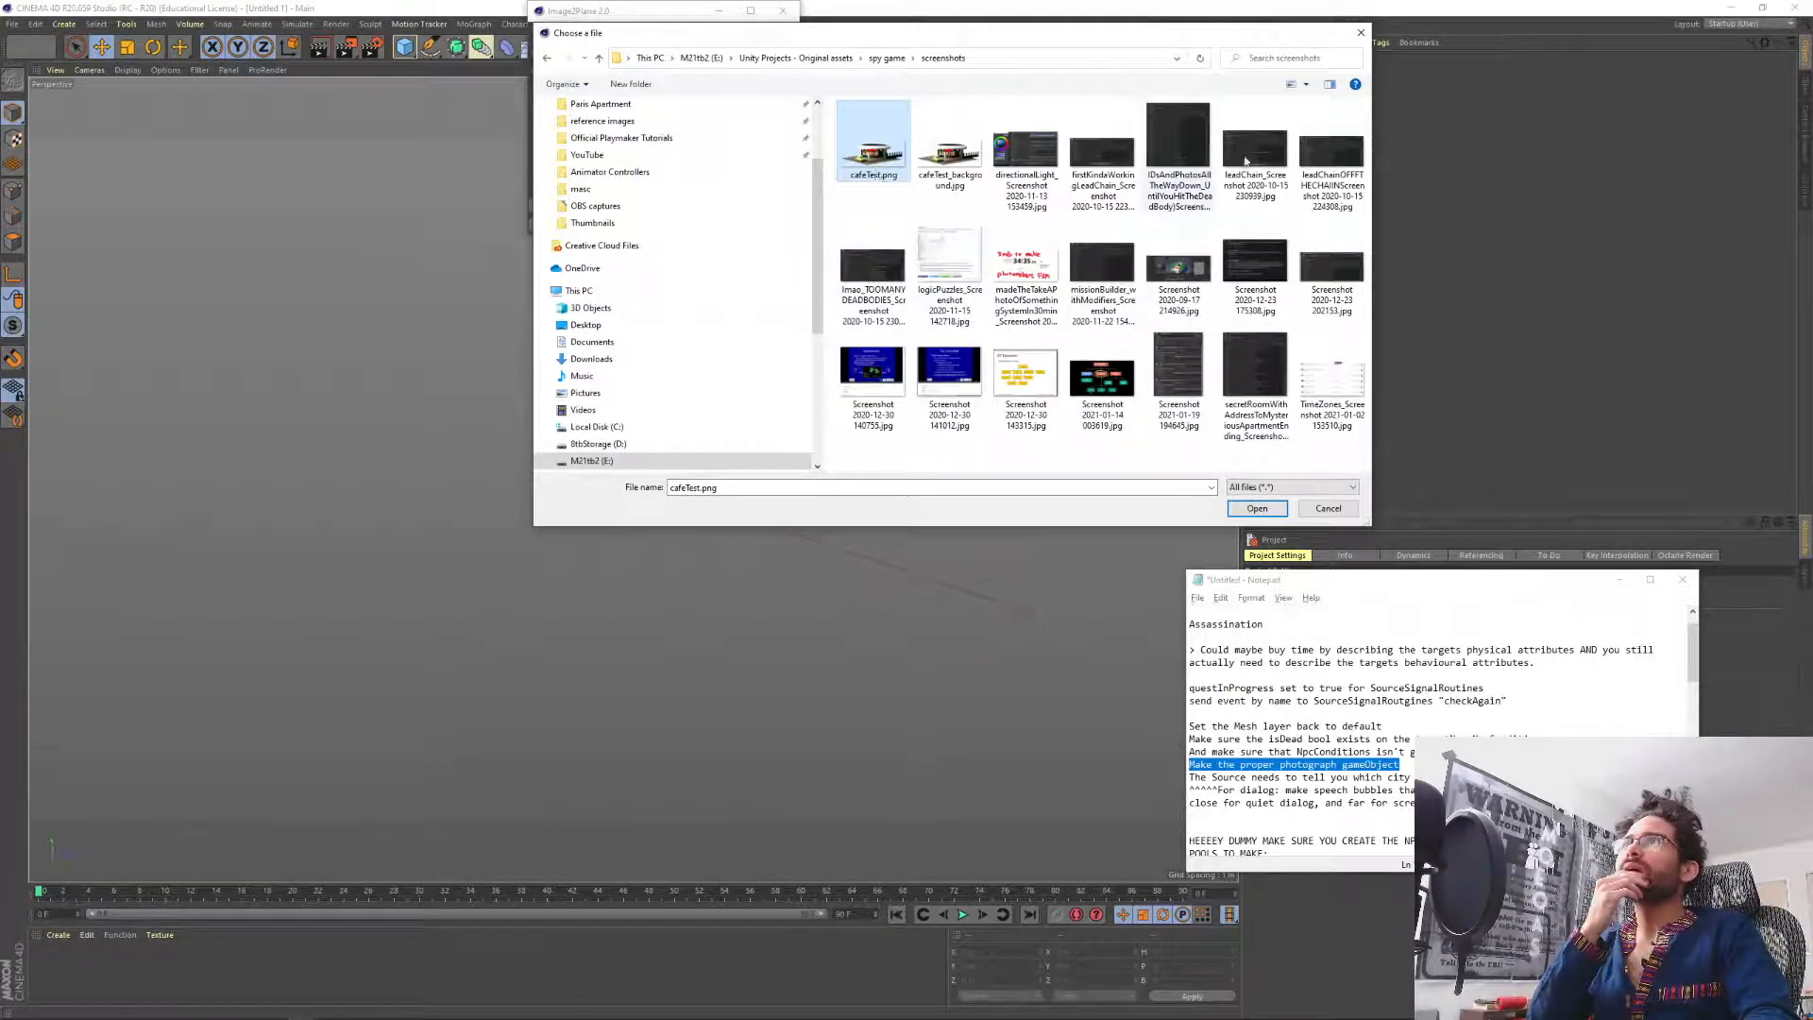
click(1290, 86)
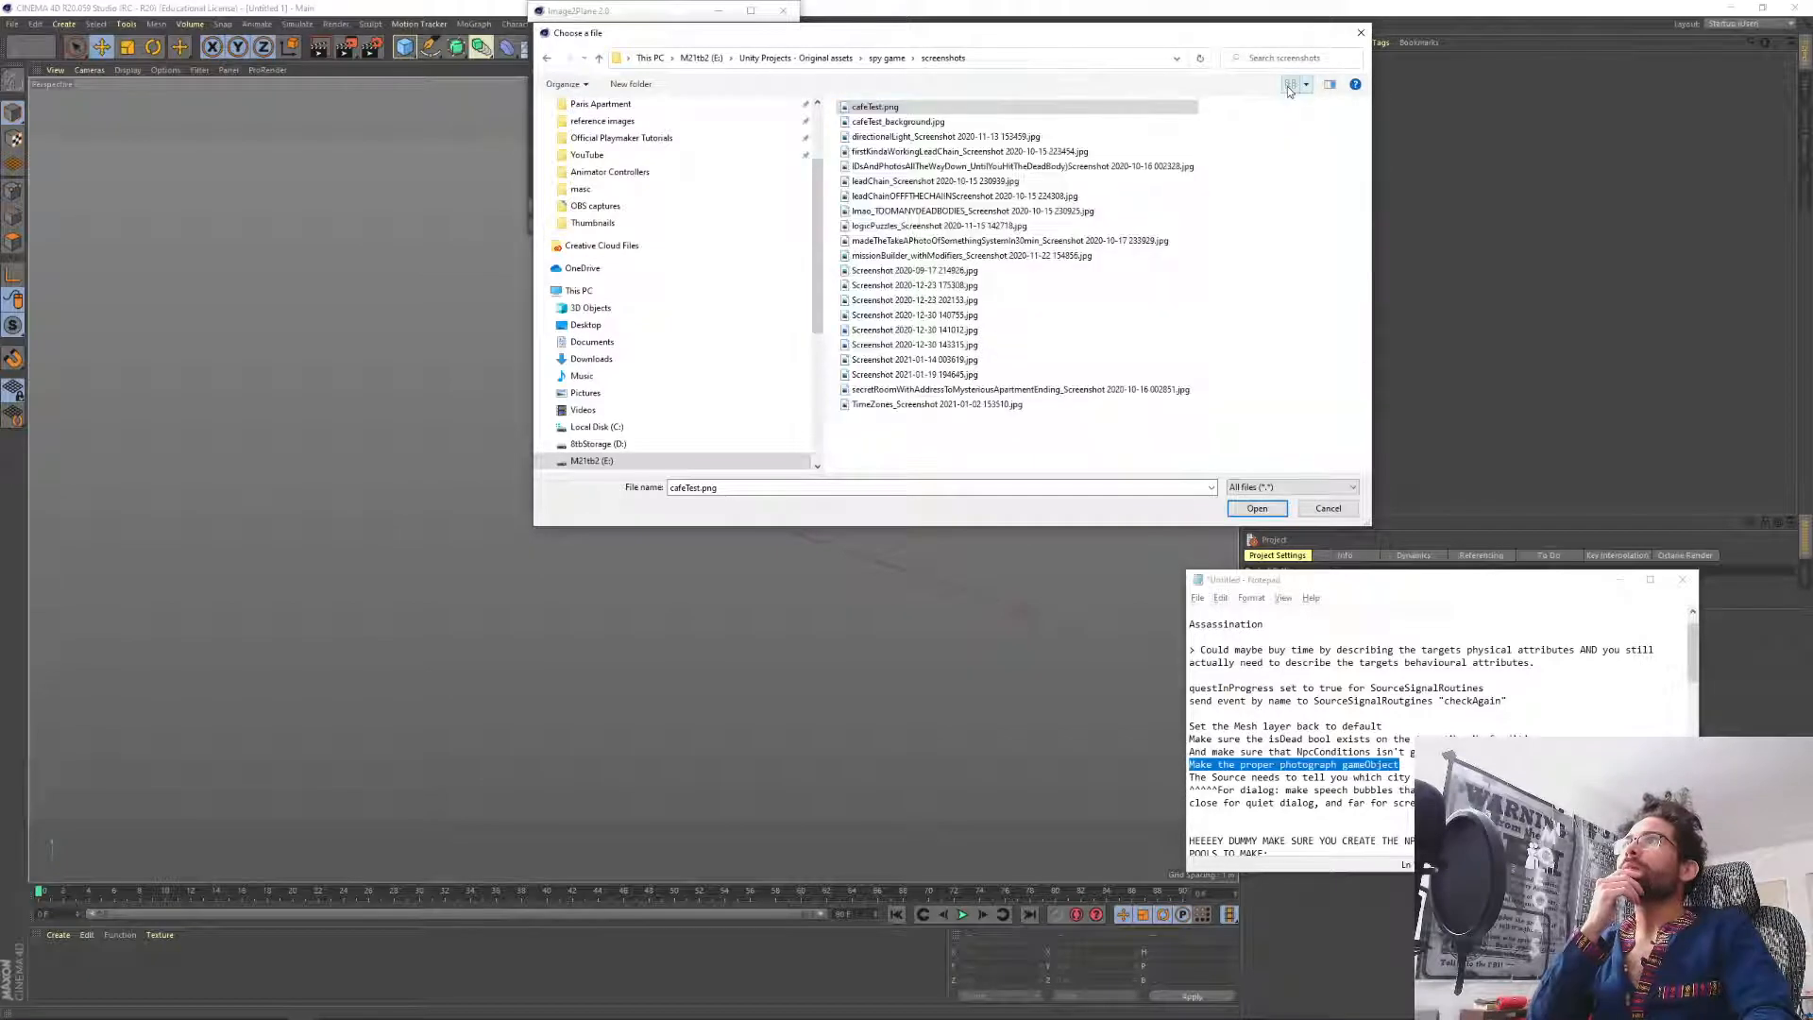
right_click(1154, 107)
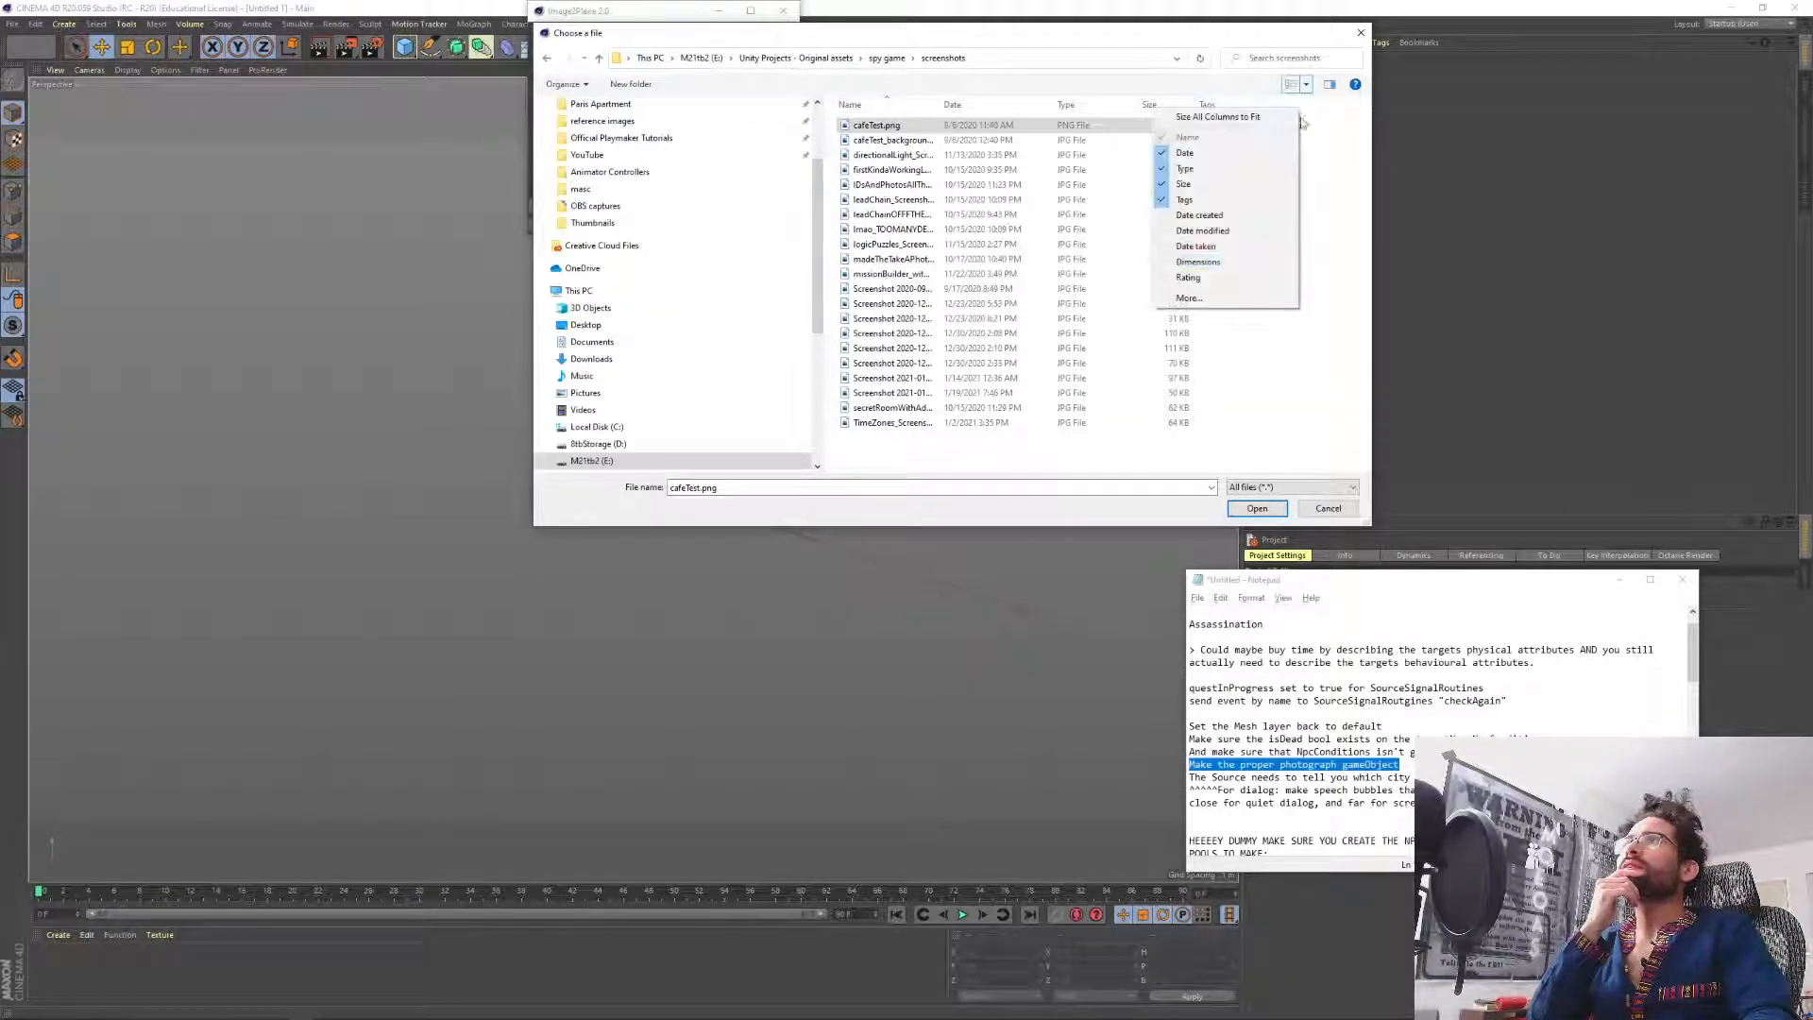
click(1199, 262)
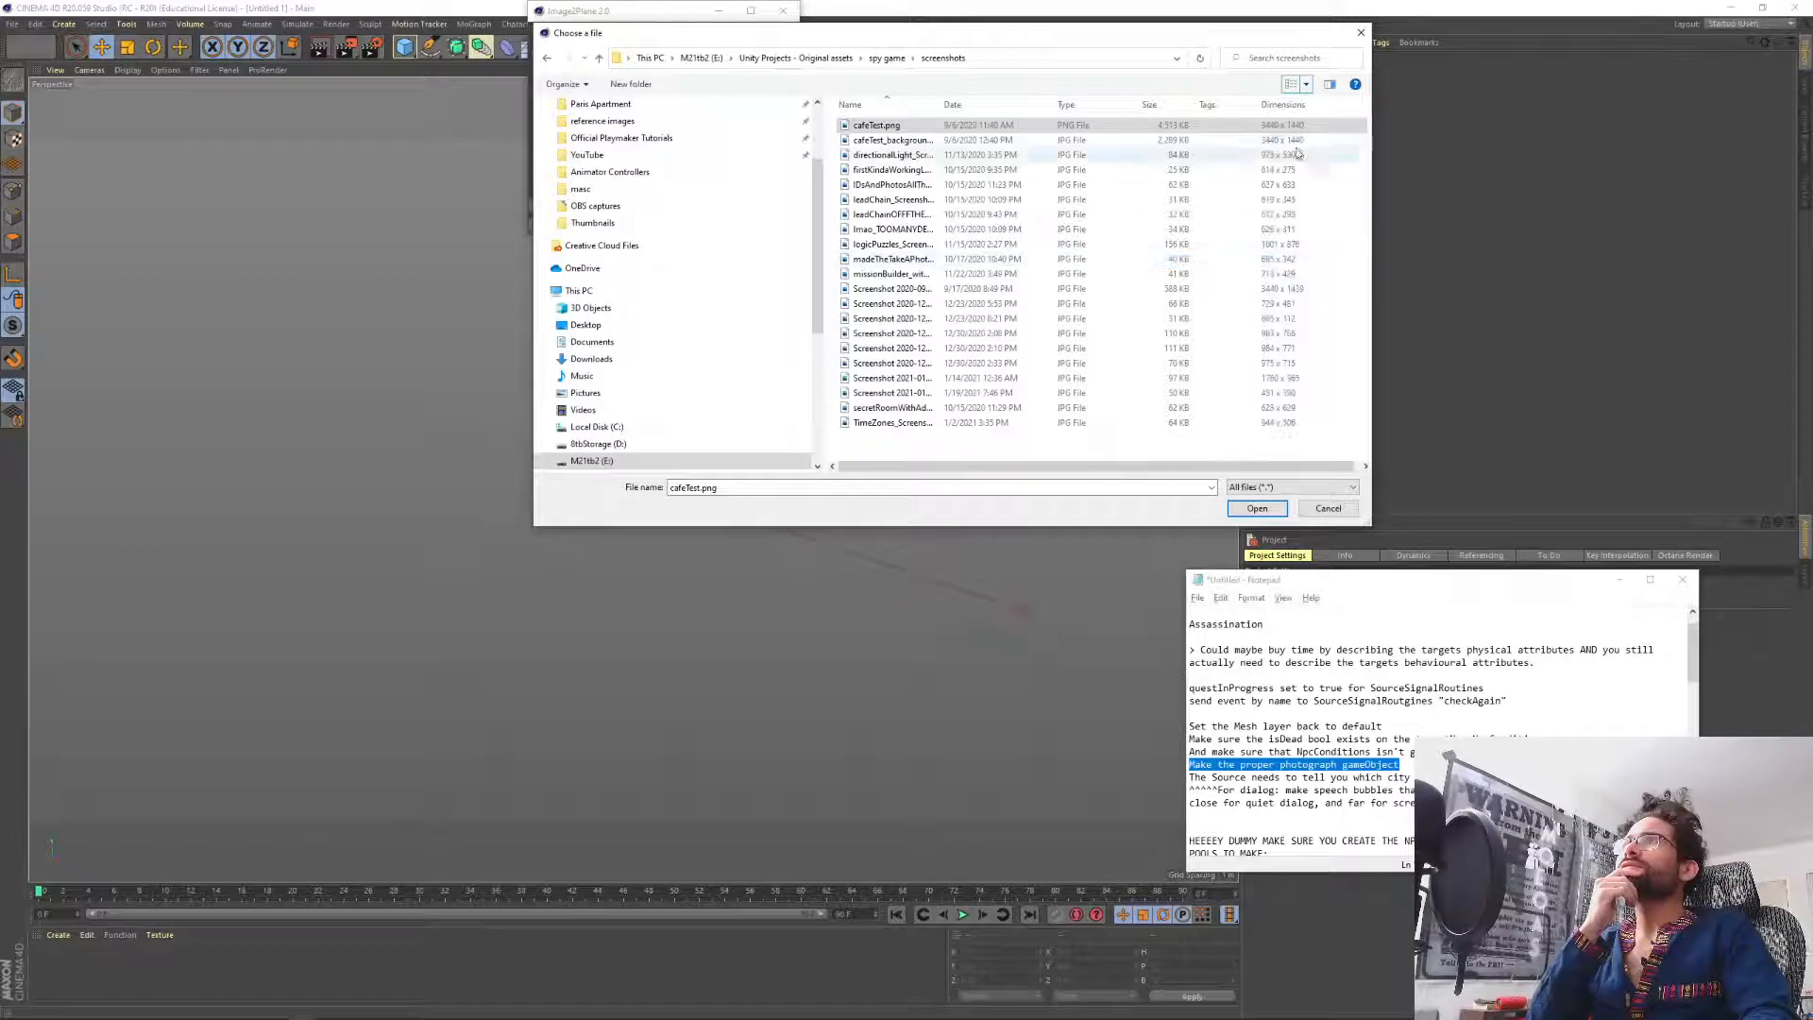
click(1275, 106)
click(1281, 105)
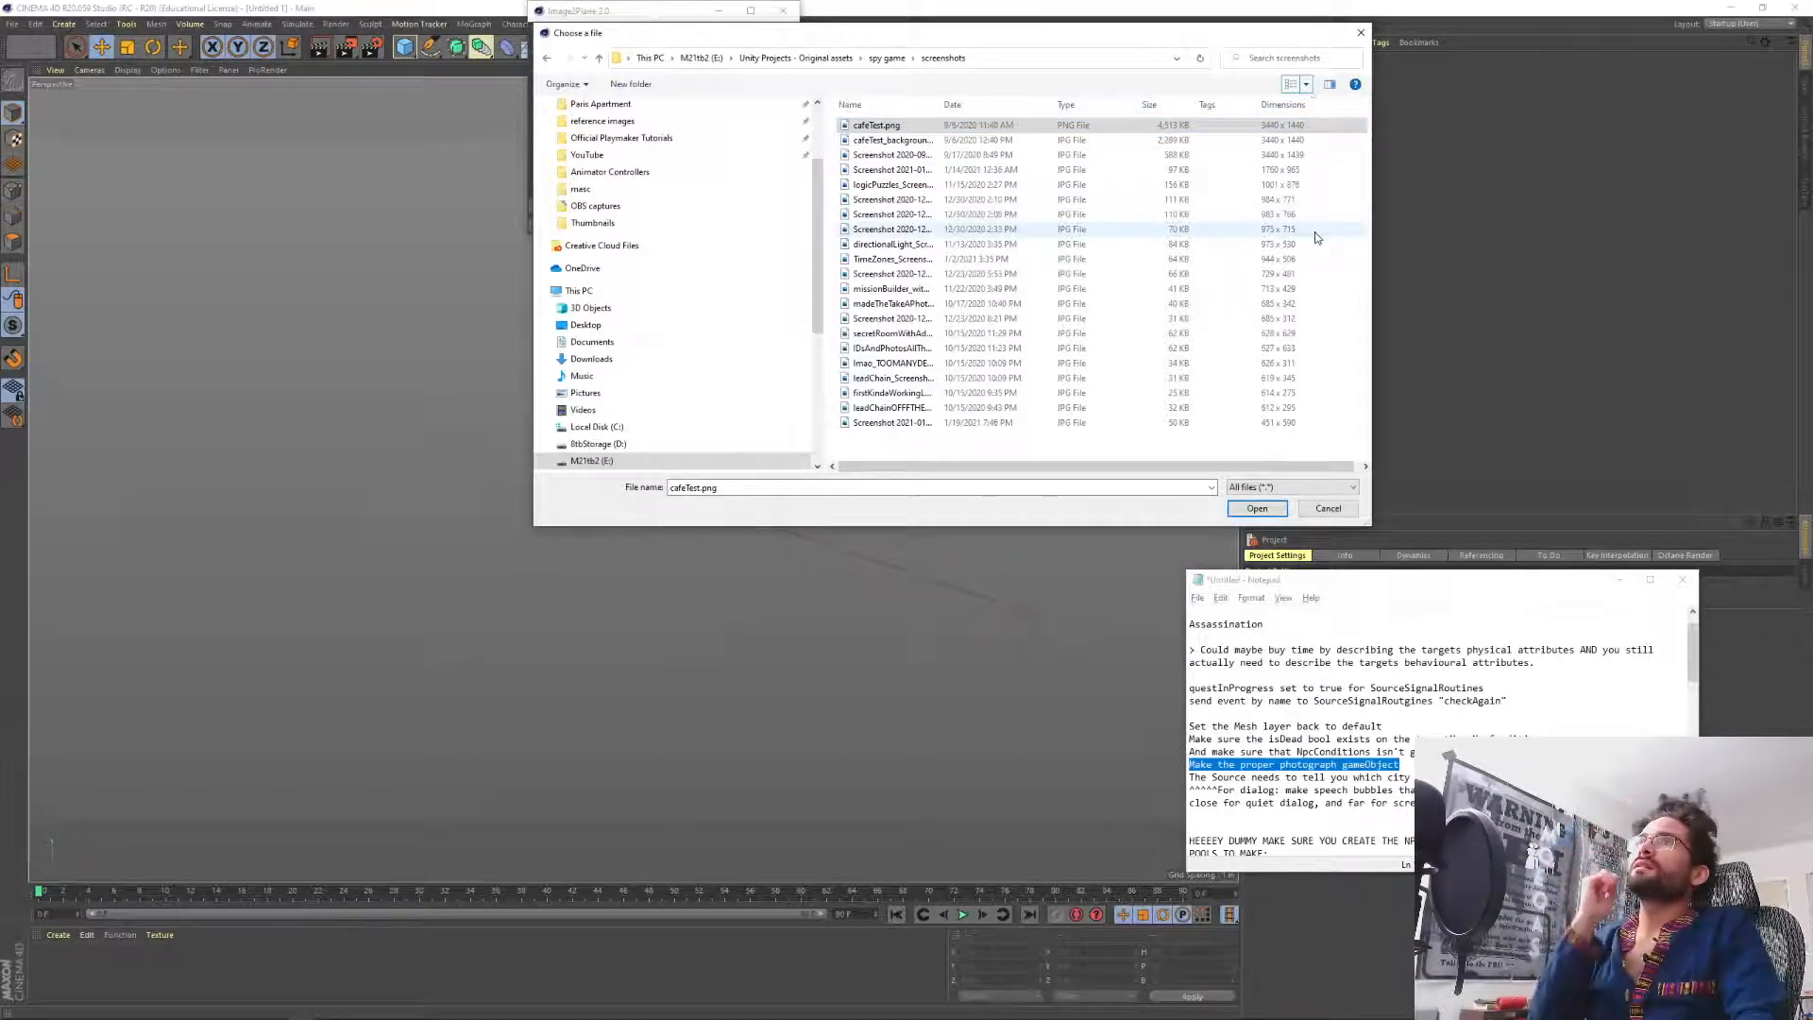
Check the image sizes in the Loading screens folder under In game graphics, in details view sorted by an added Dimensions column.
click(886, 59)
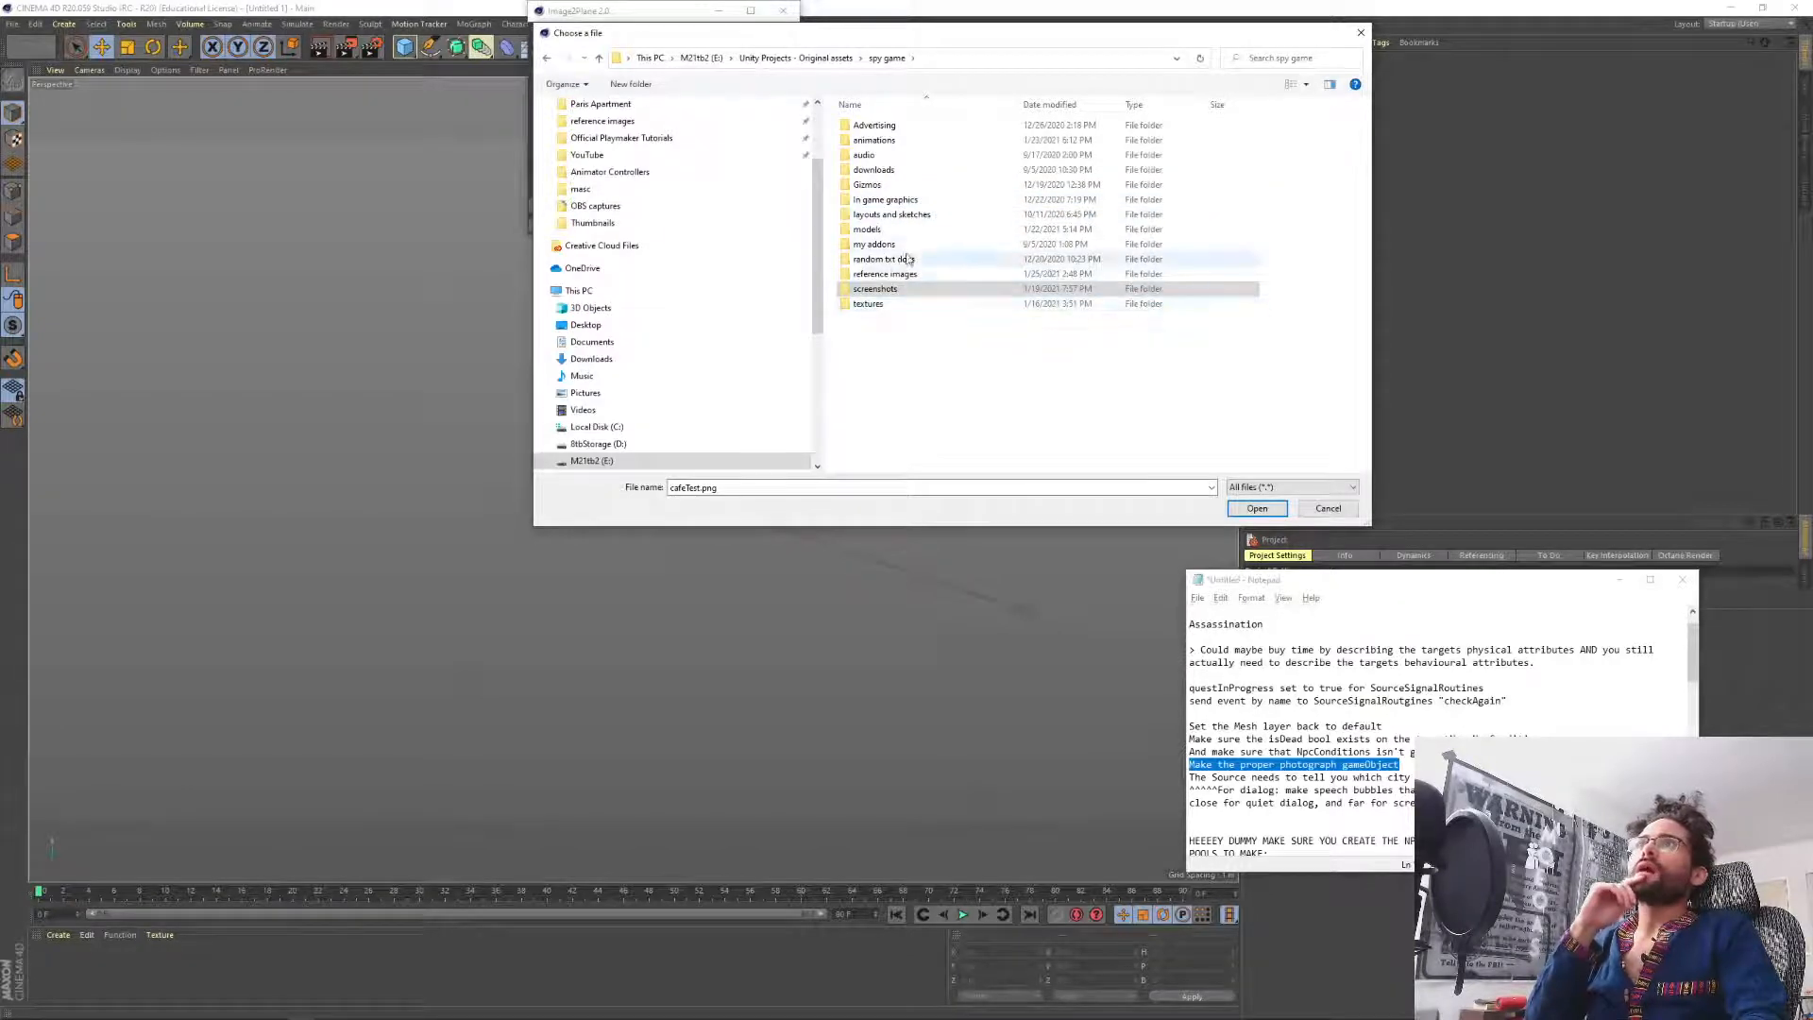
double_click(904, 200)
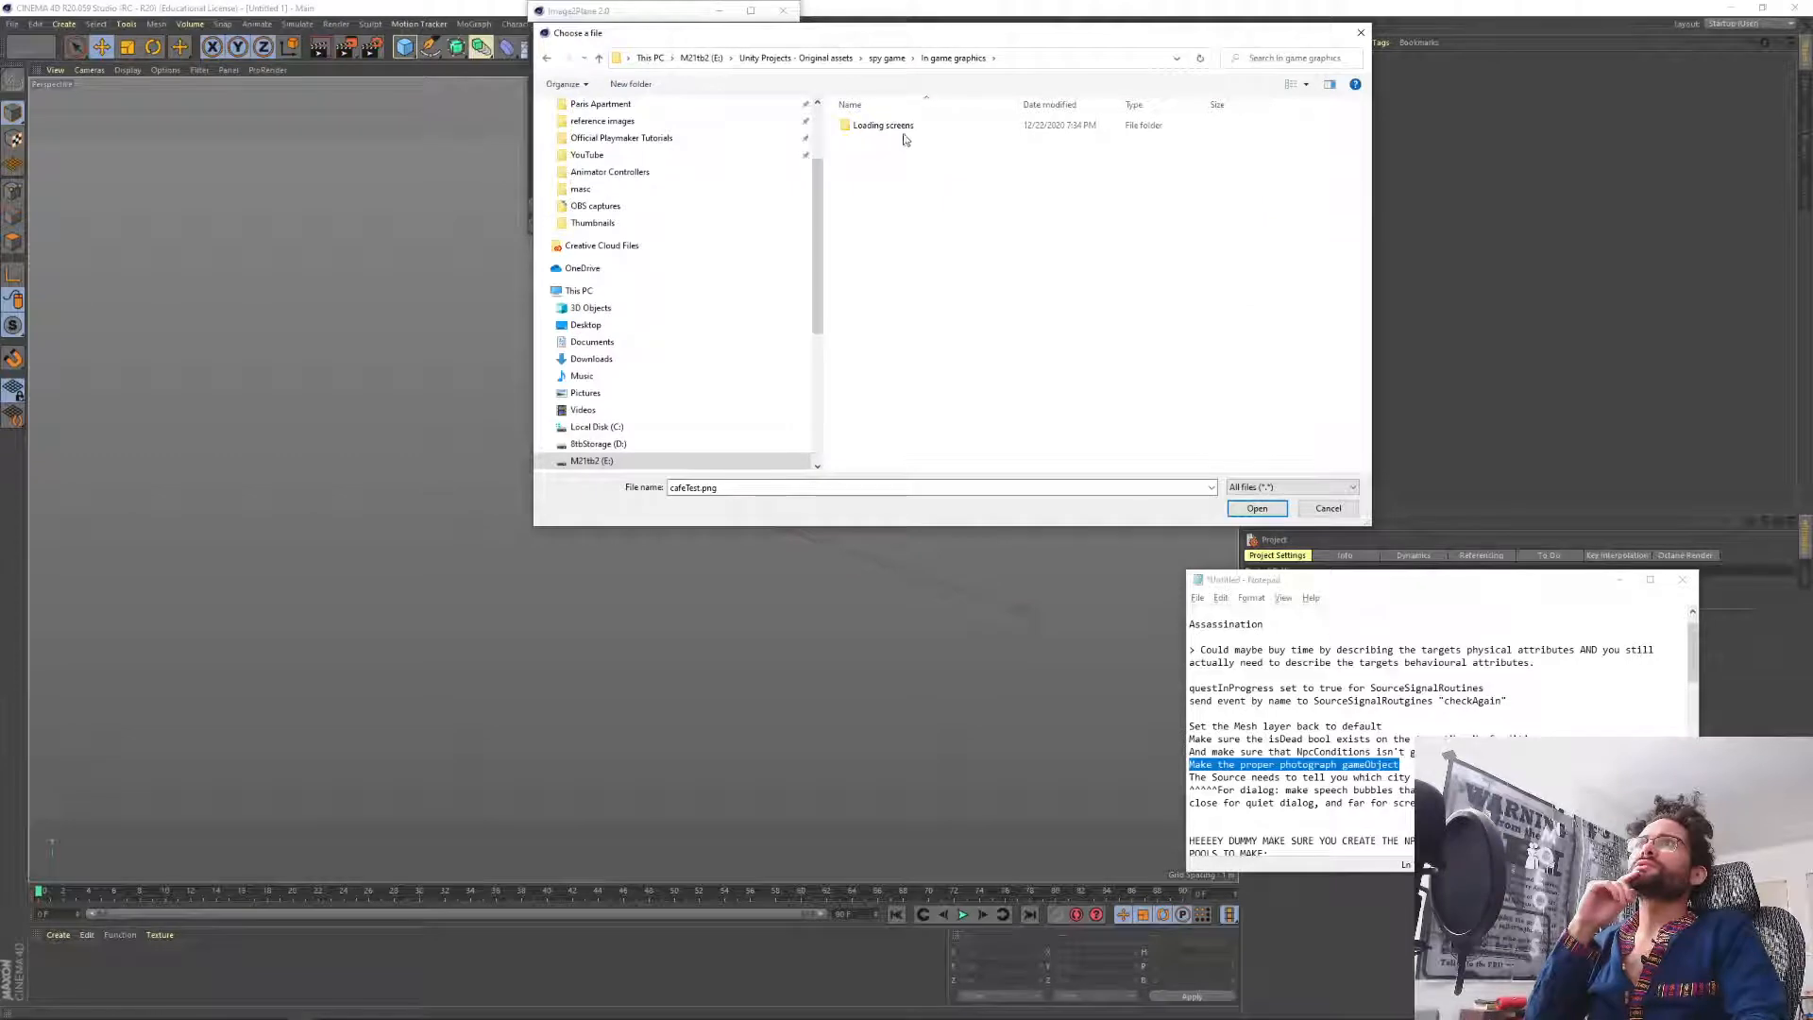
double_click(888, 126)
click(884, 171)
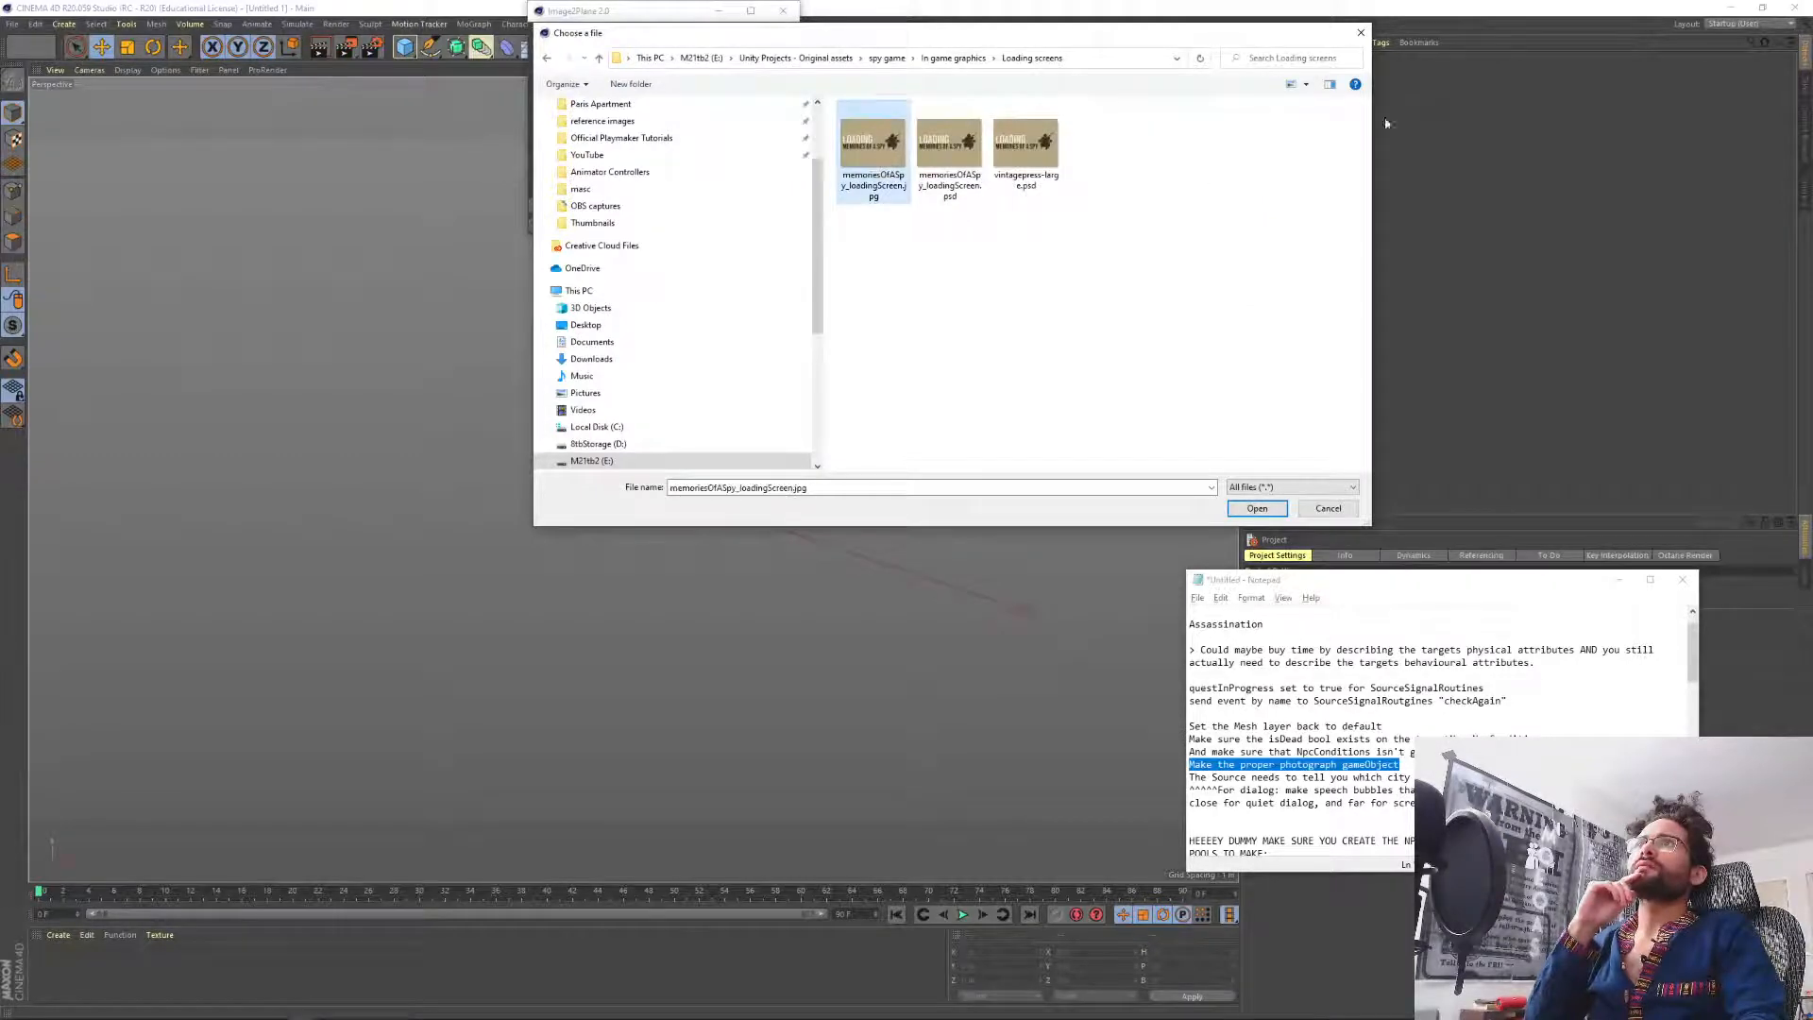
click(1291, 84)
click(1291, 84)
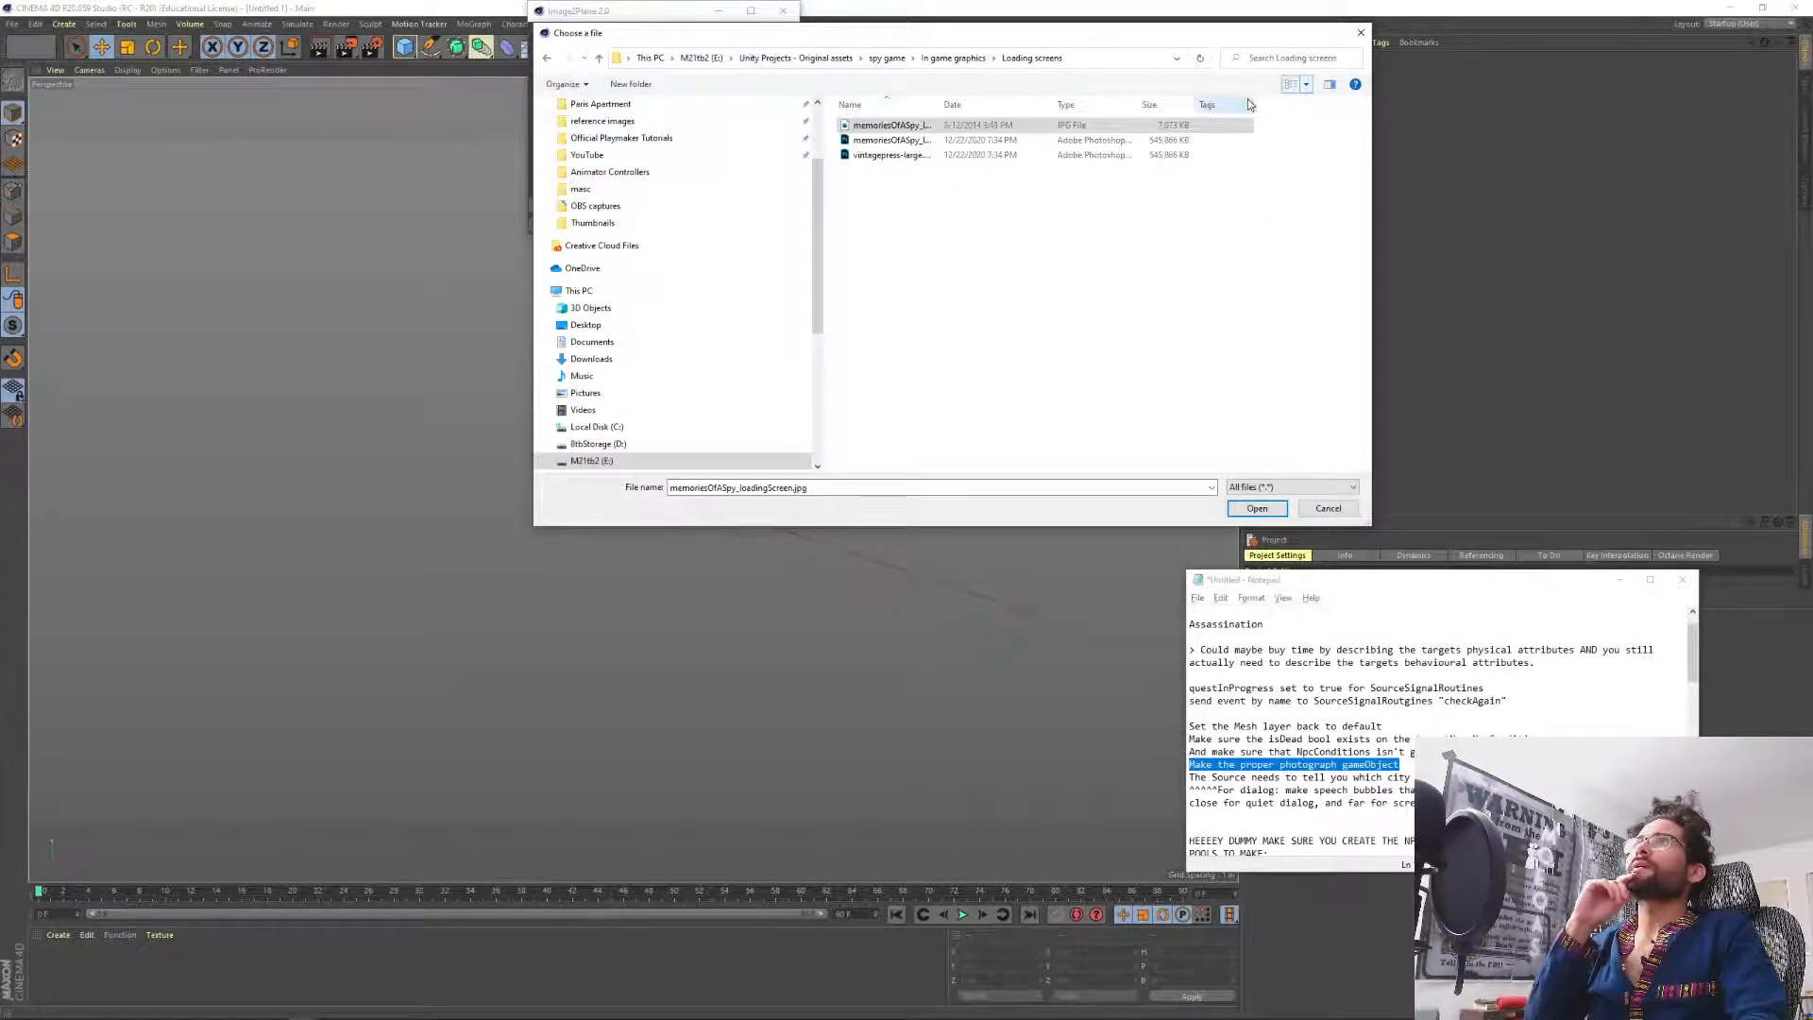
right_click(1262, 104)
click(1157, 273)
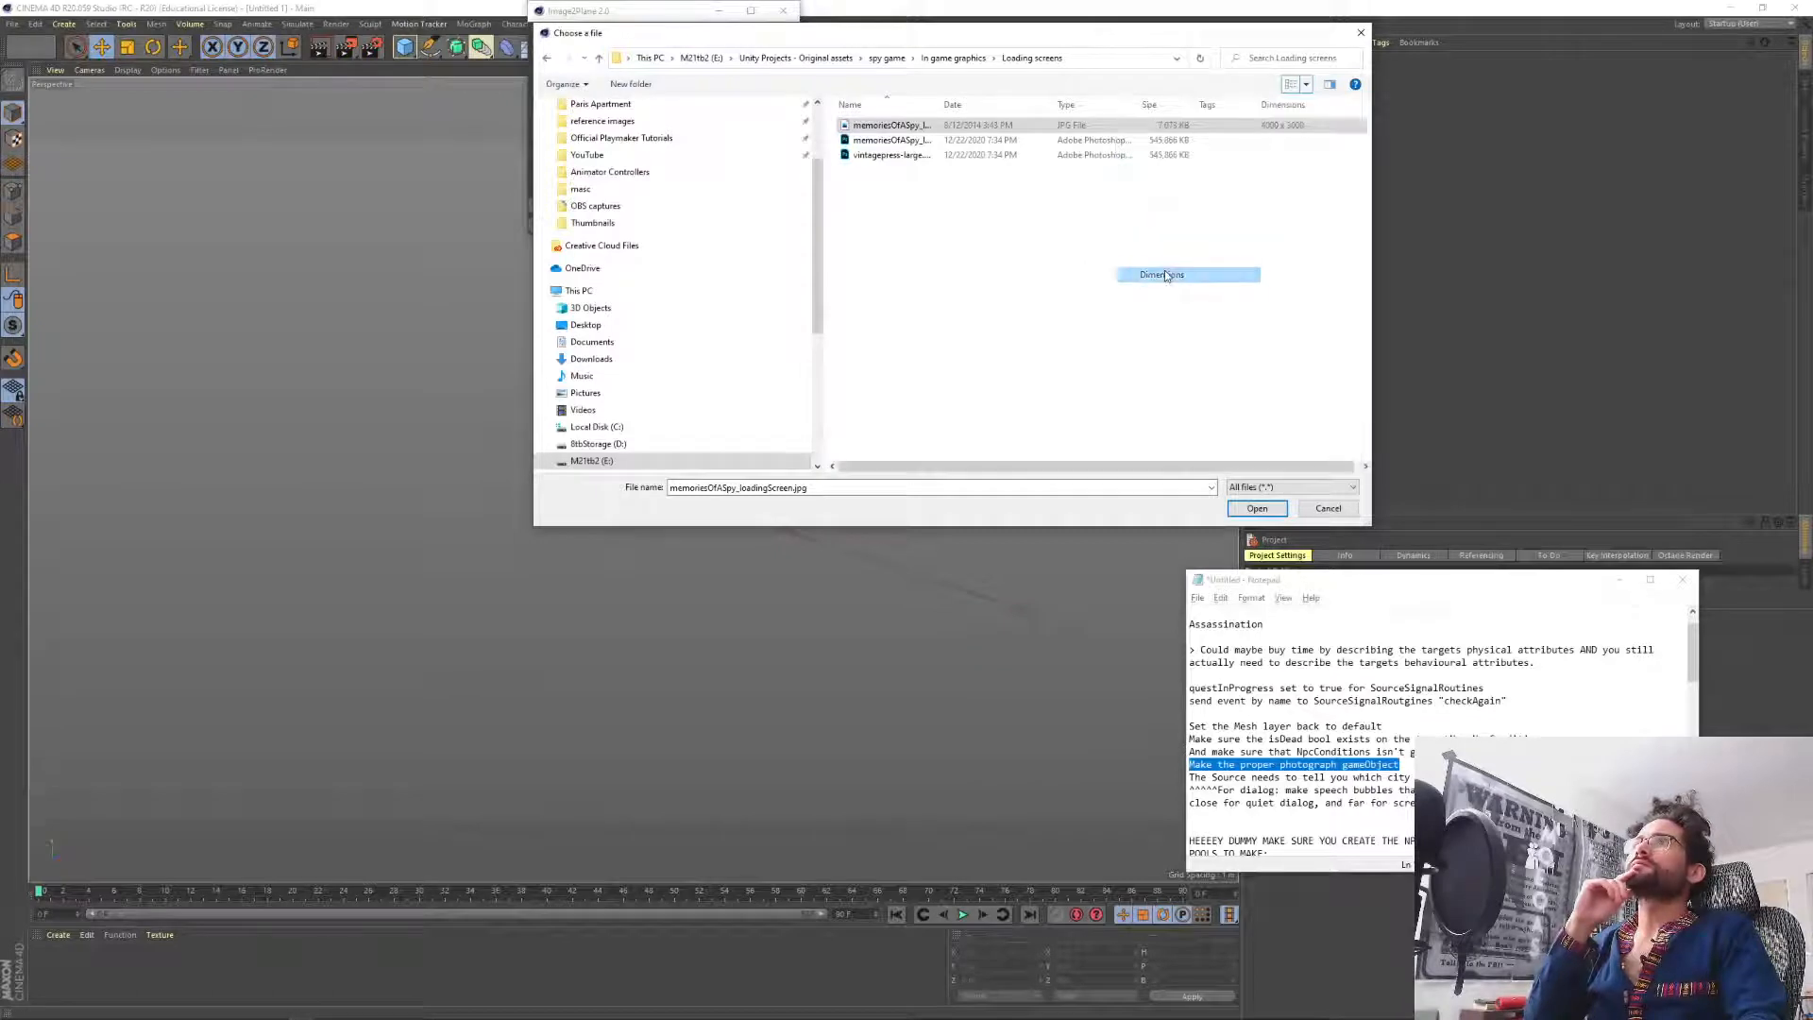
click(1283, 104)
click(1282, 104)
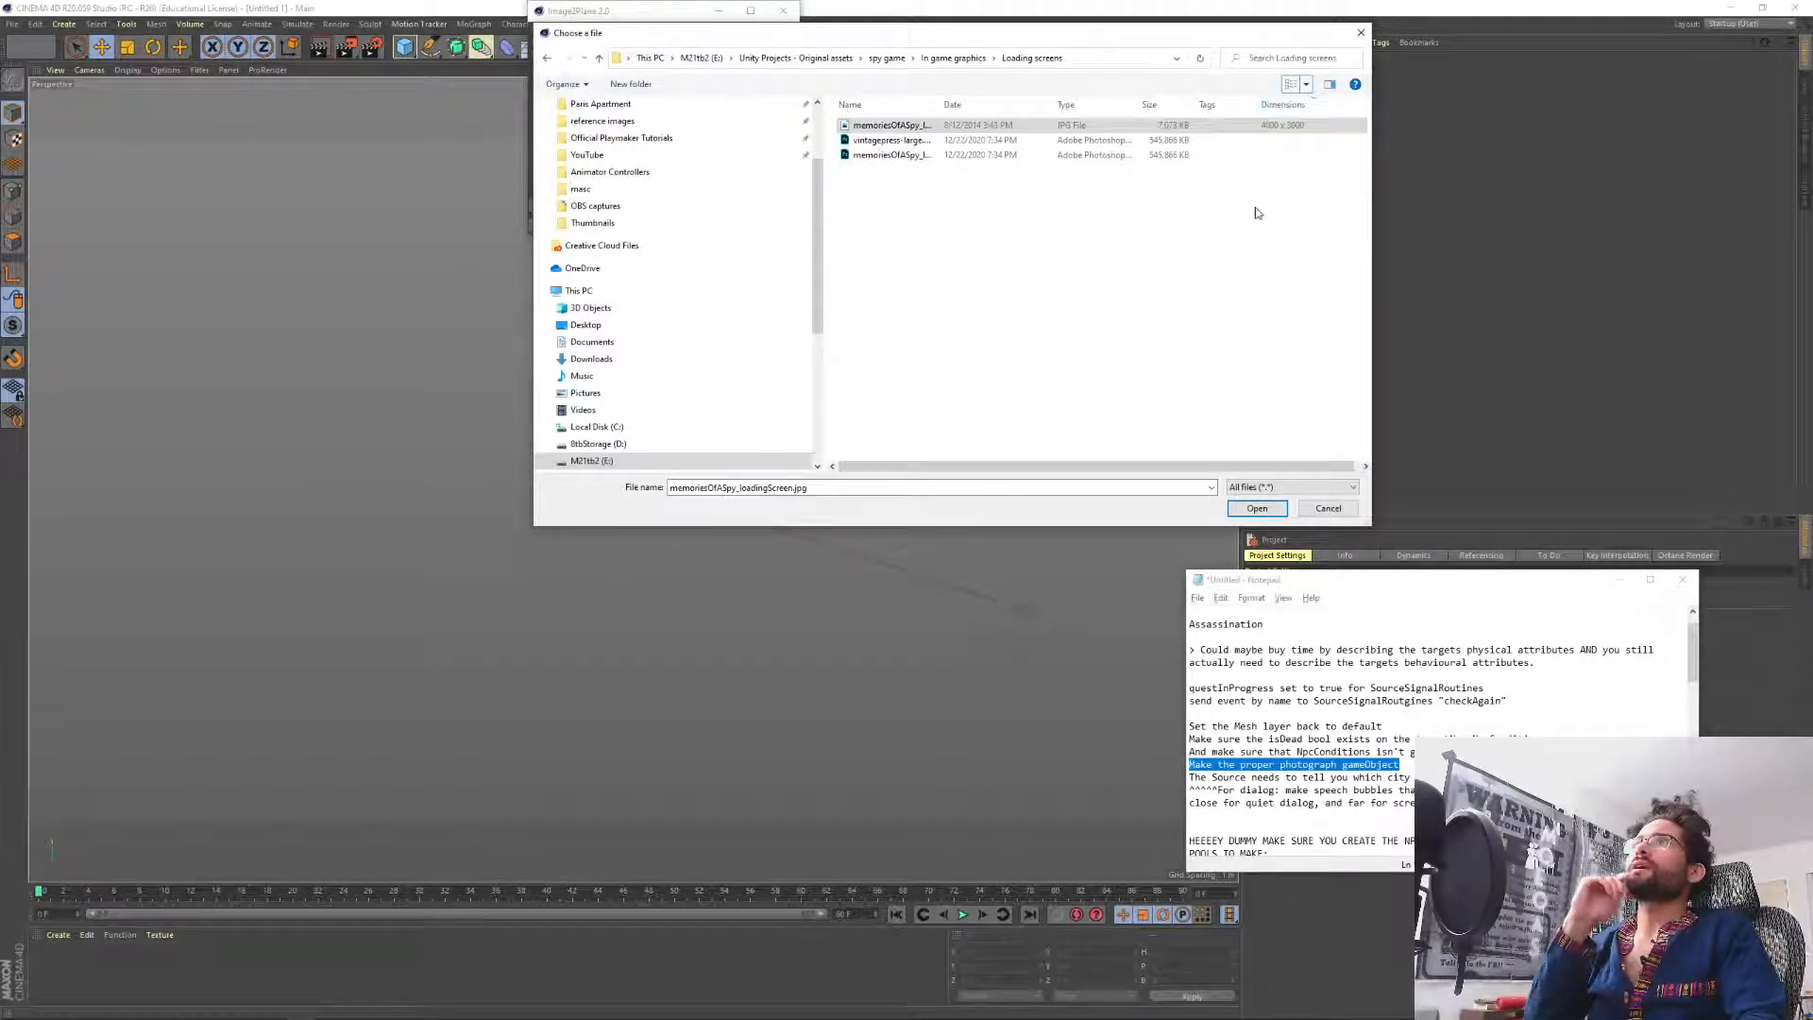
Examine the Steam and Itch folder under Advertising in details view, sorting the images by an added Dimensions column.
click(955, 59)
click(888, 59)
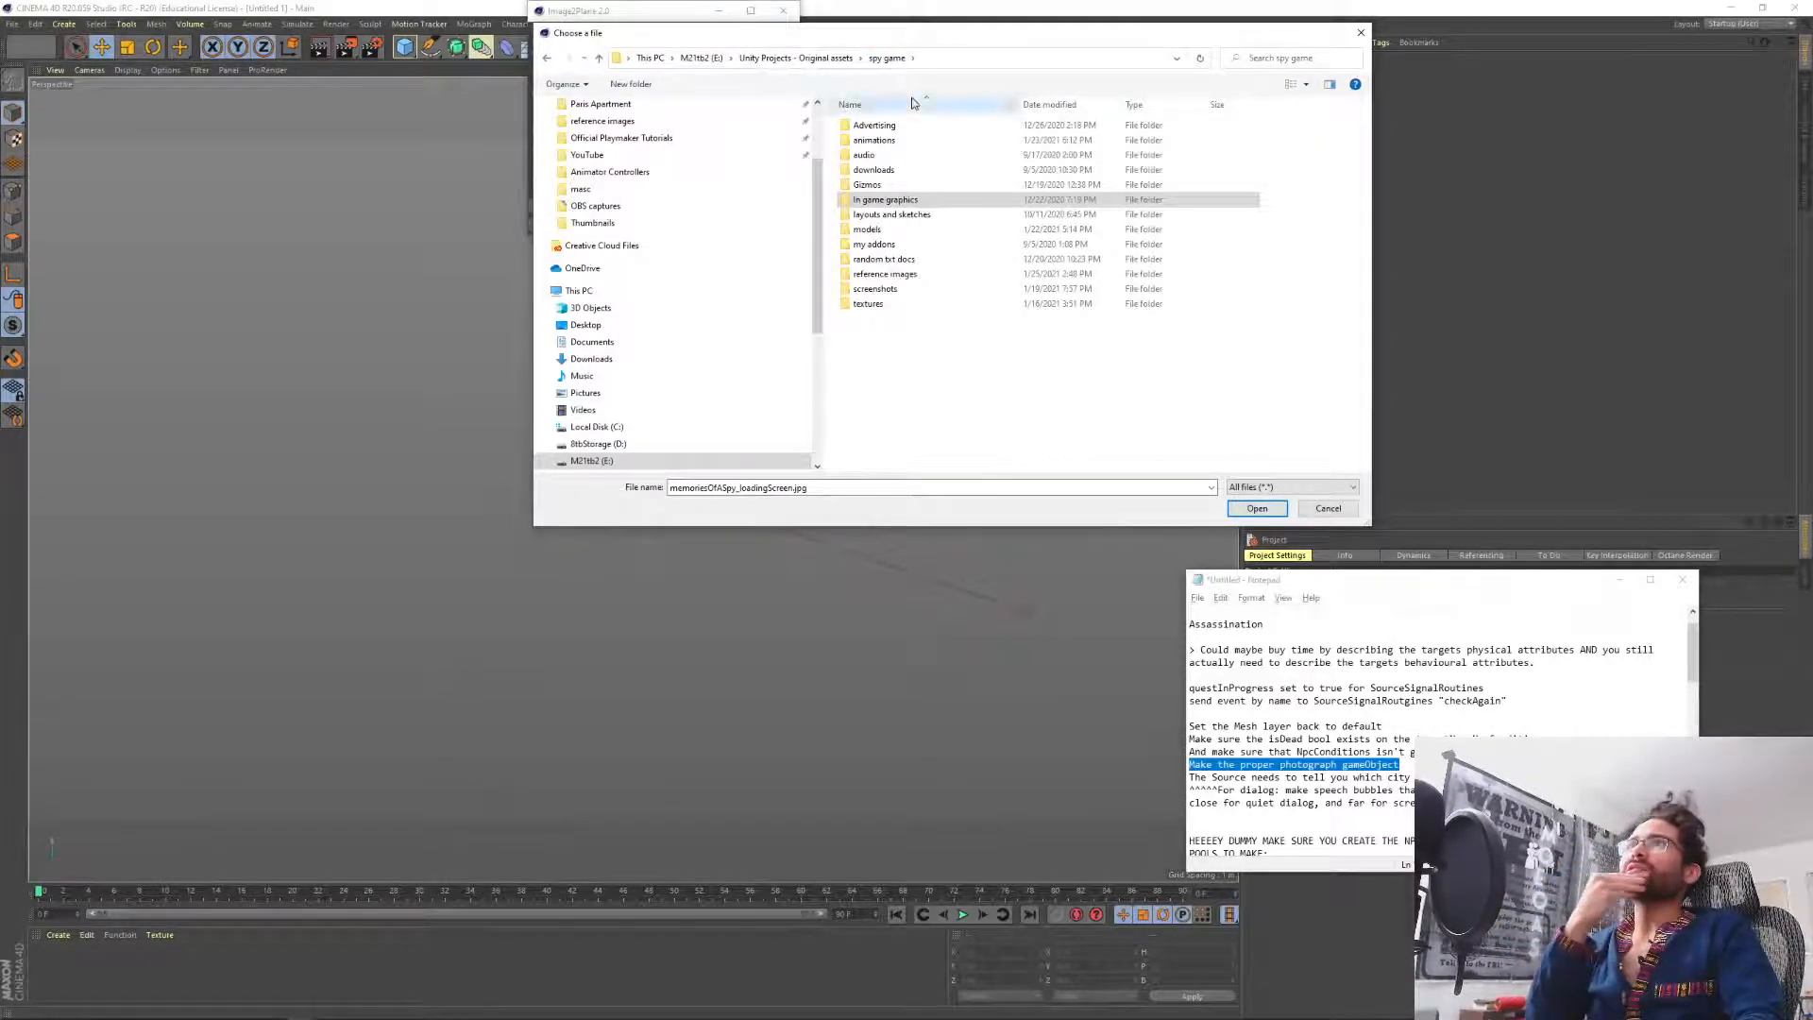
double_click(874, 125)
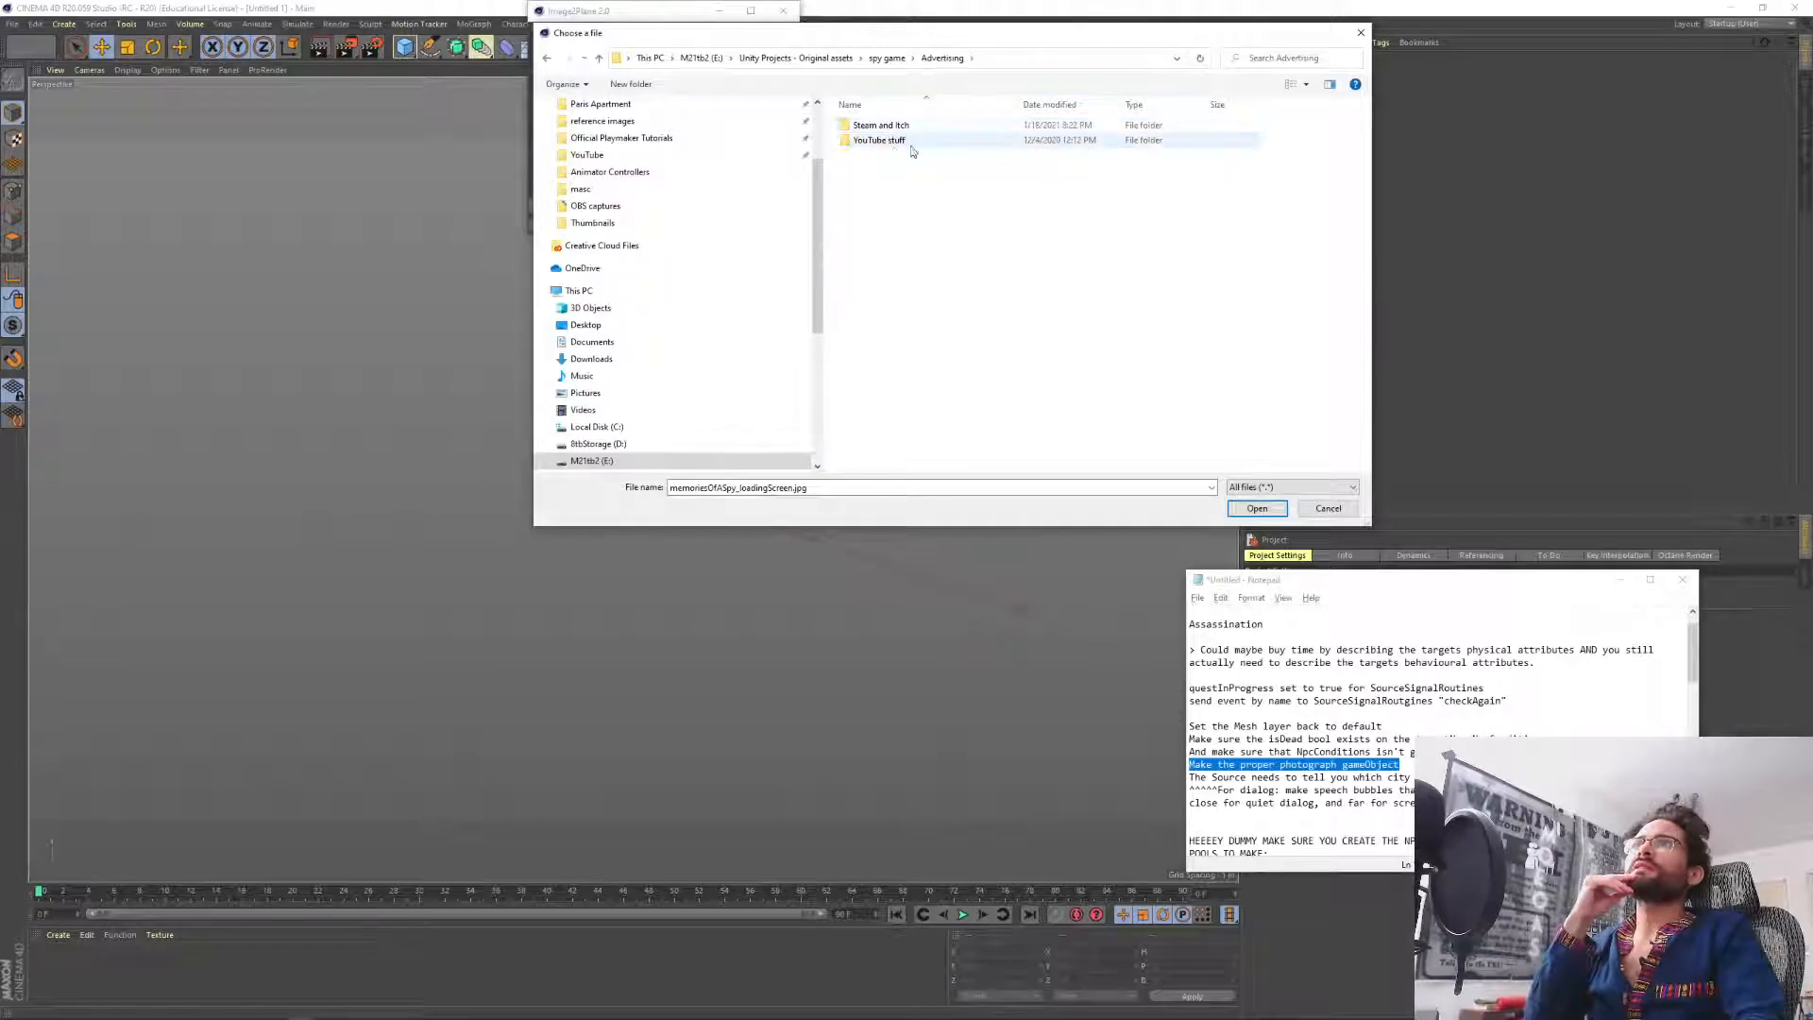
click(902, 127)
double_click(902, 128)
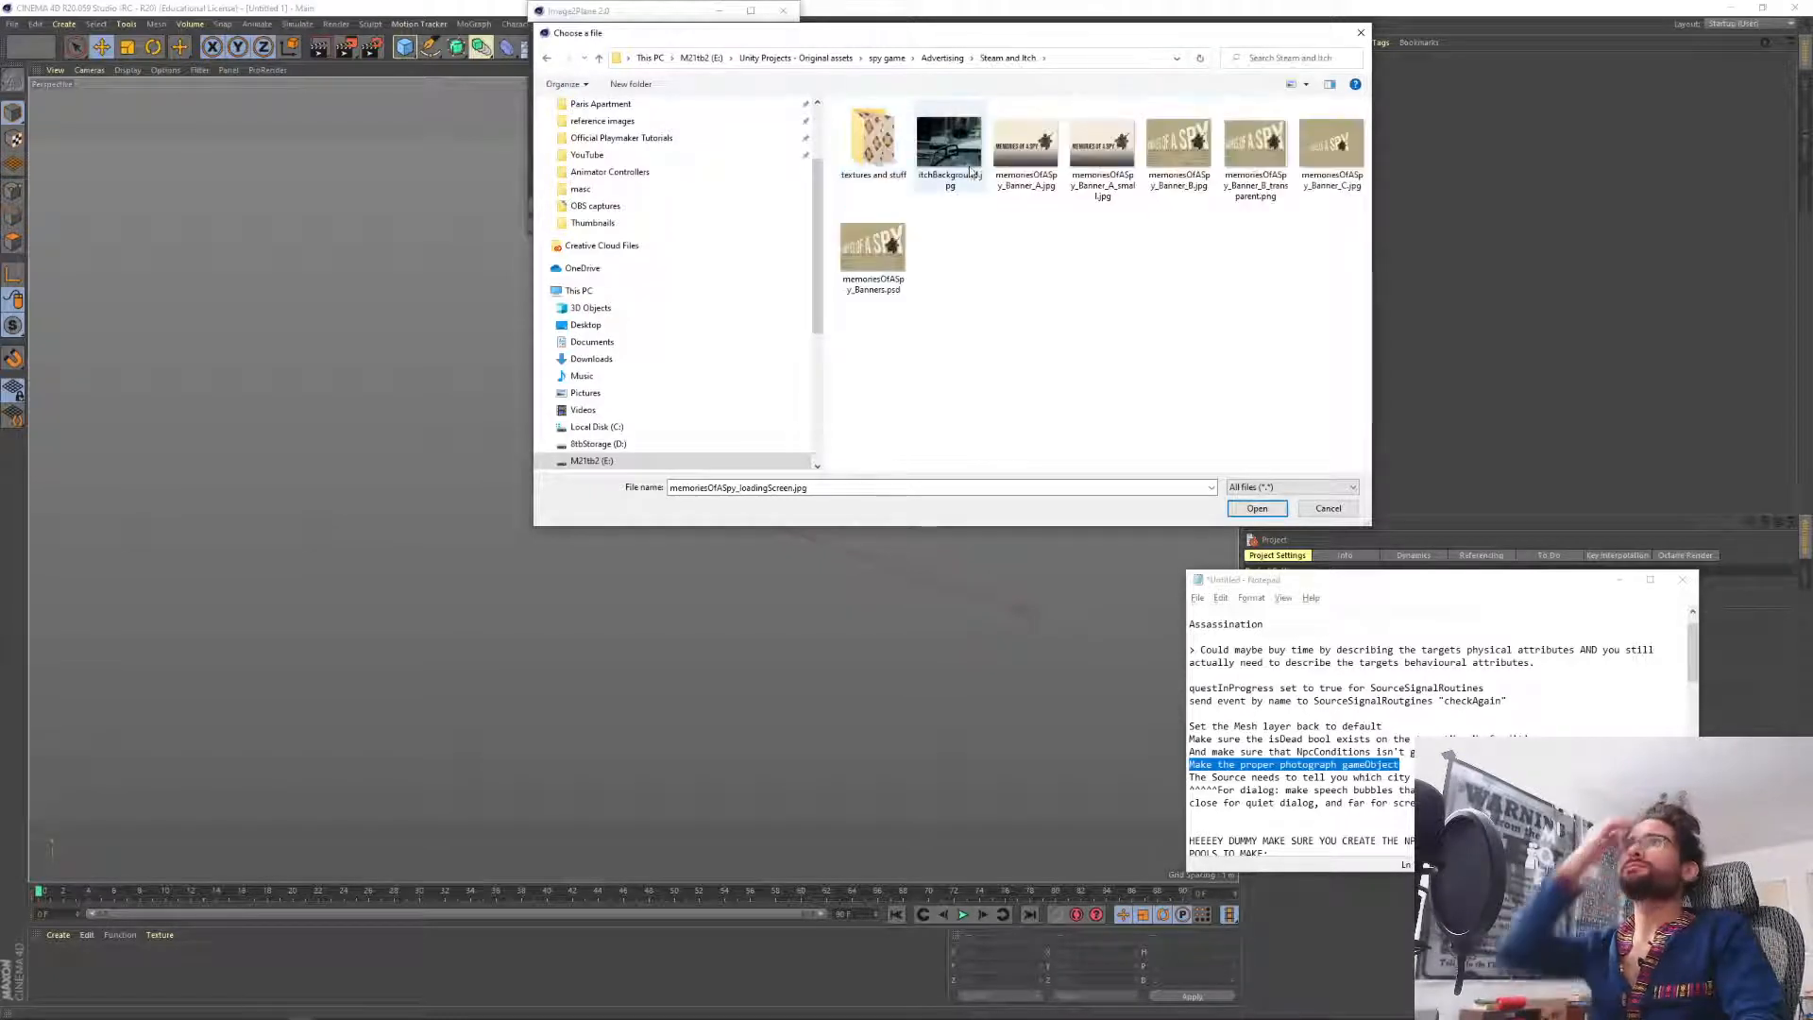
click(1290, 88)
click(1290, 88)
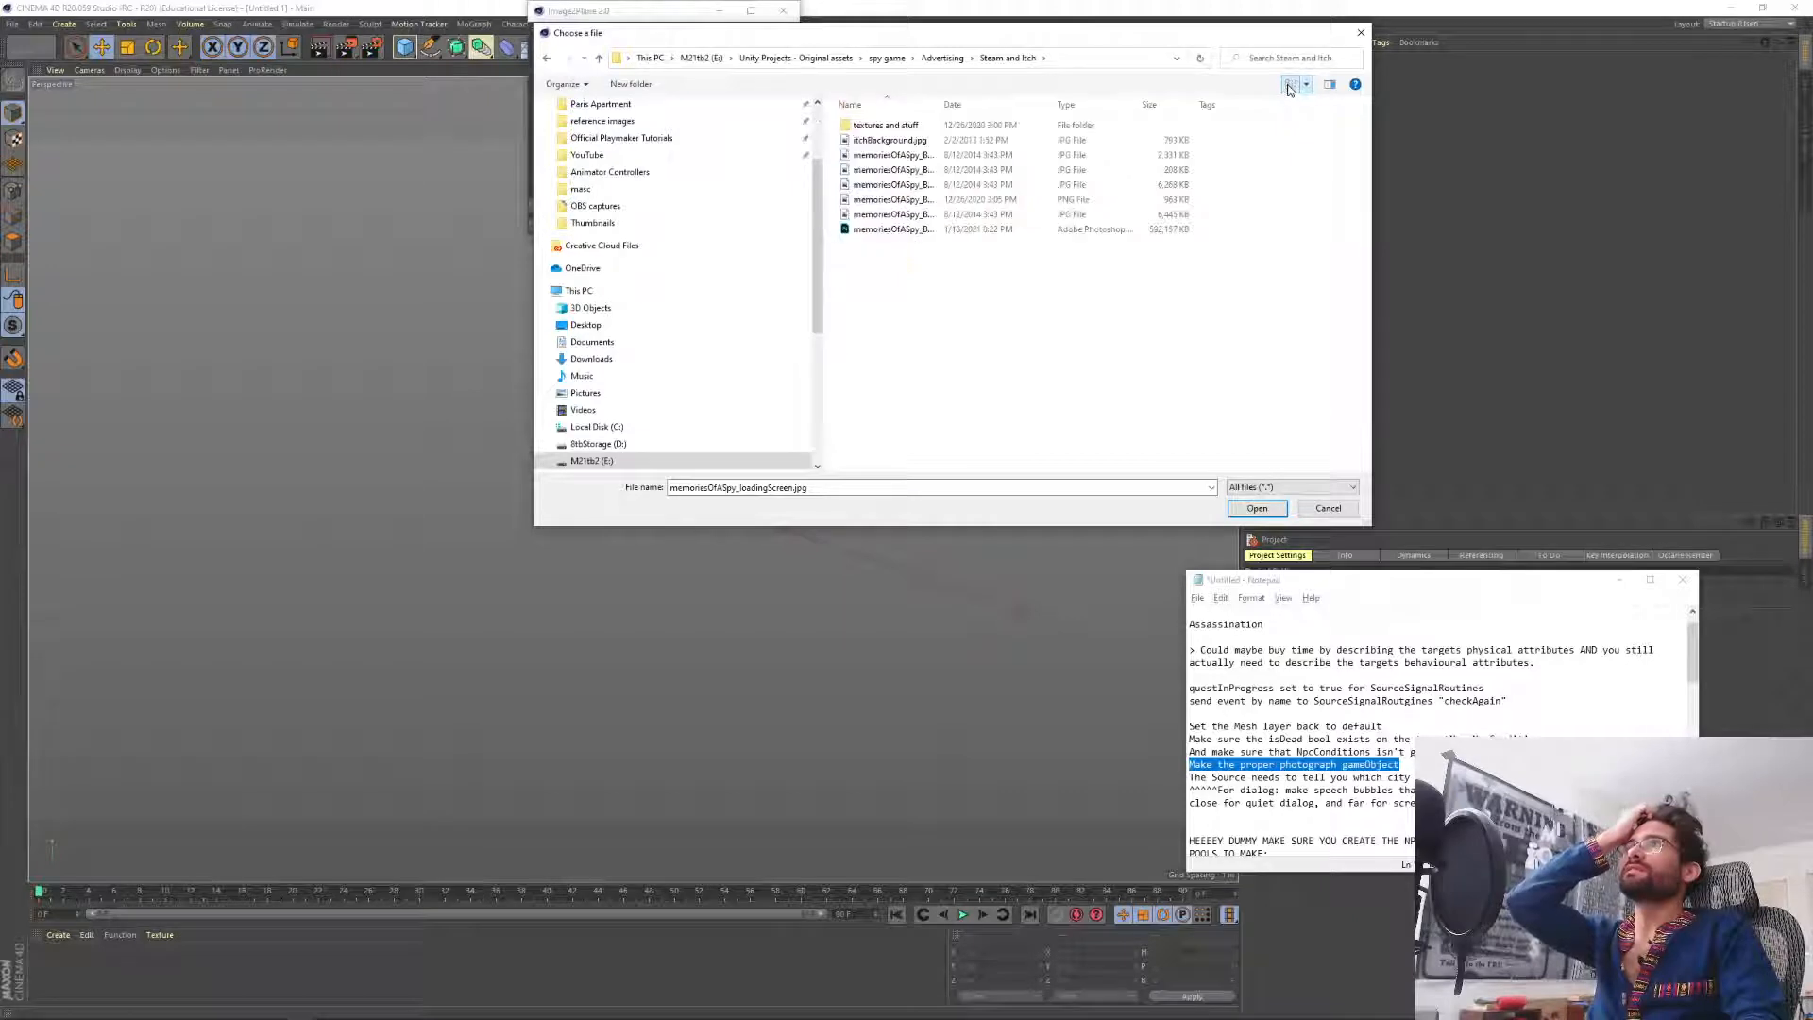
right_click(1267, 111)
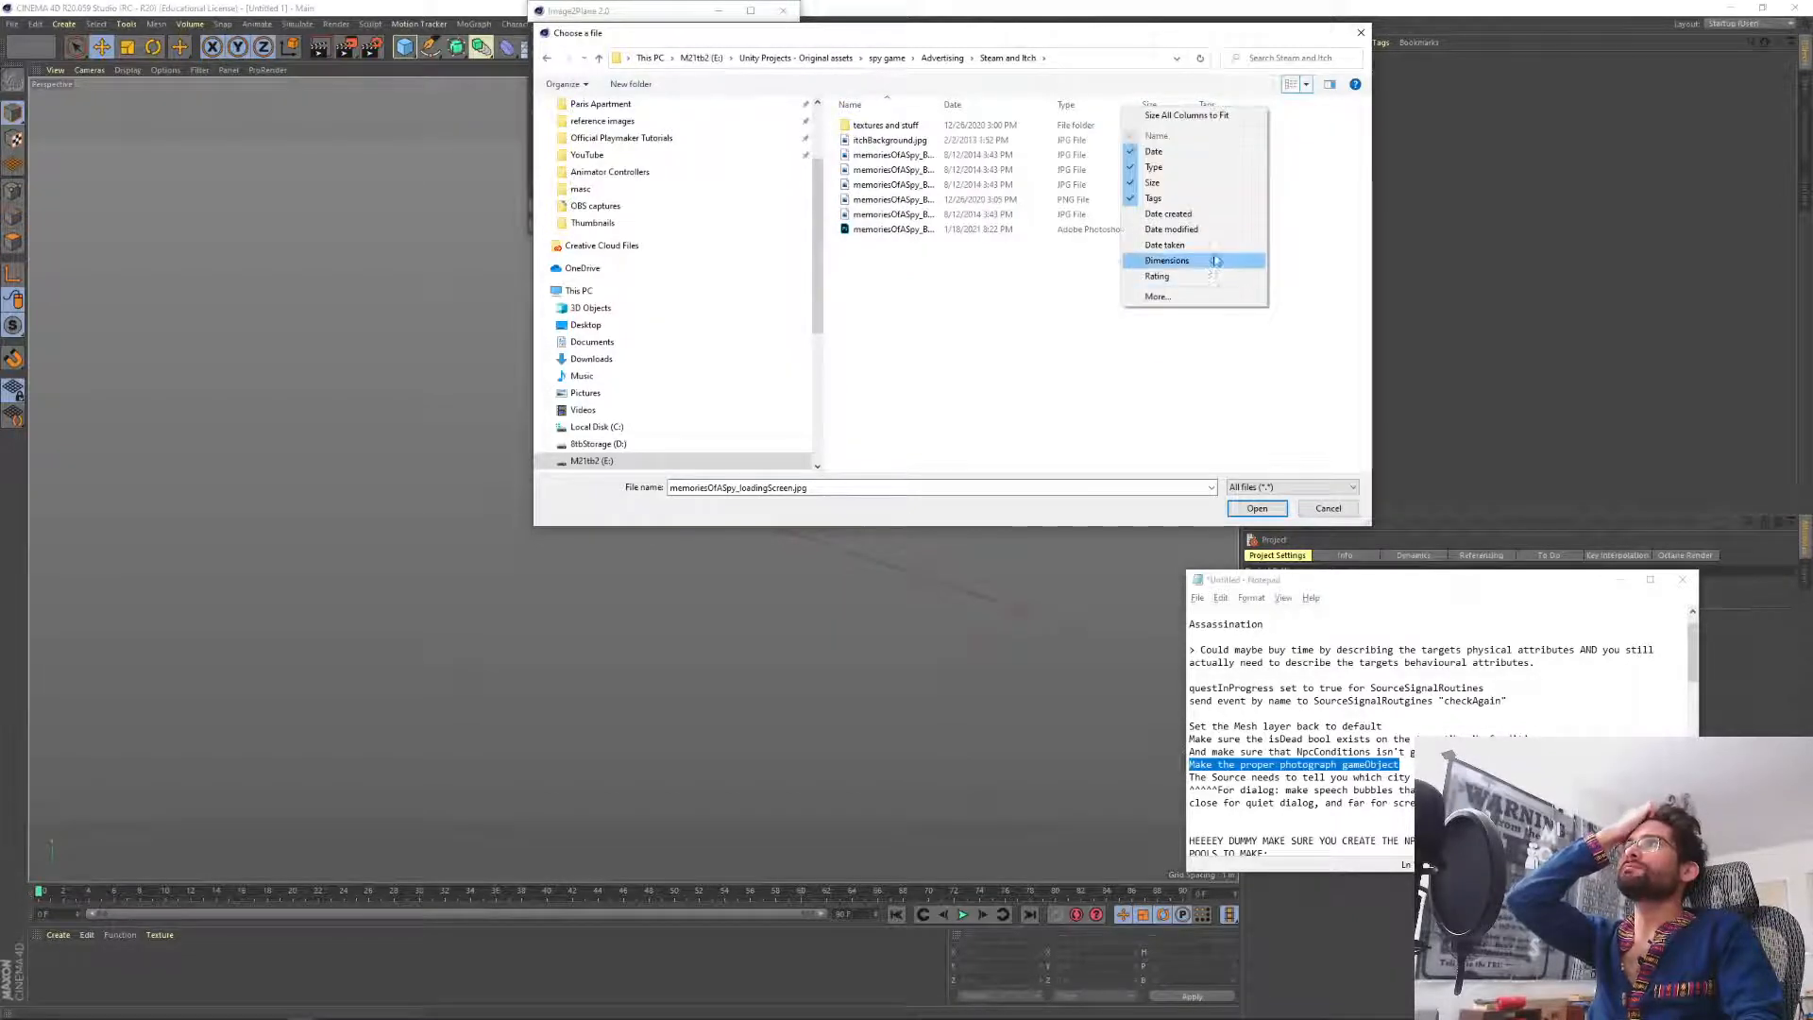
click(1204, 261)
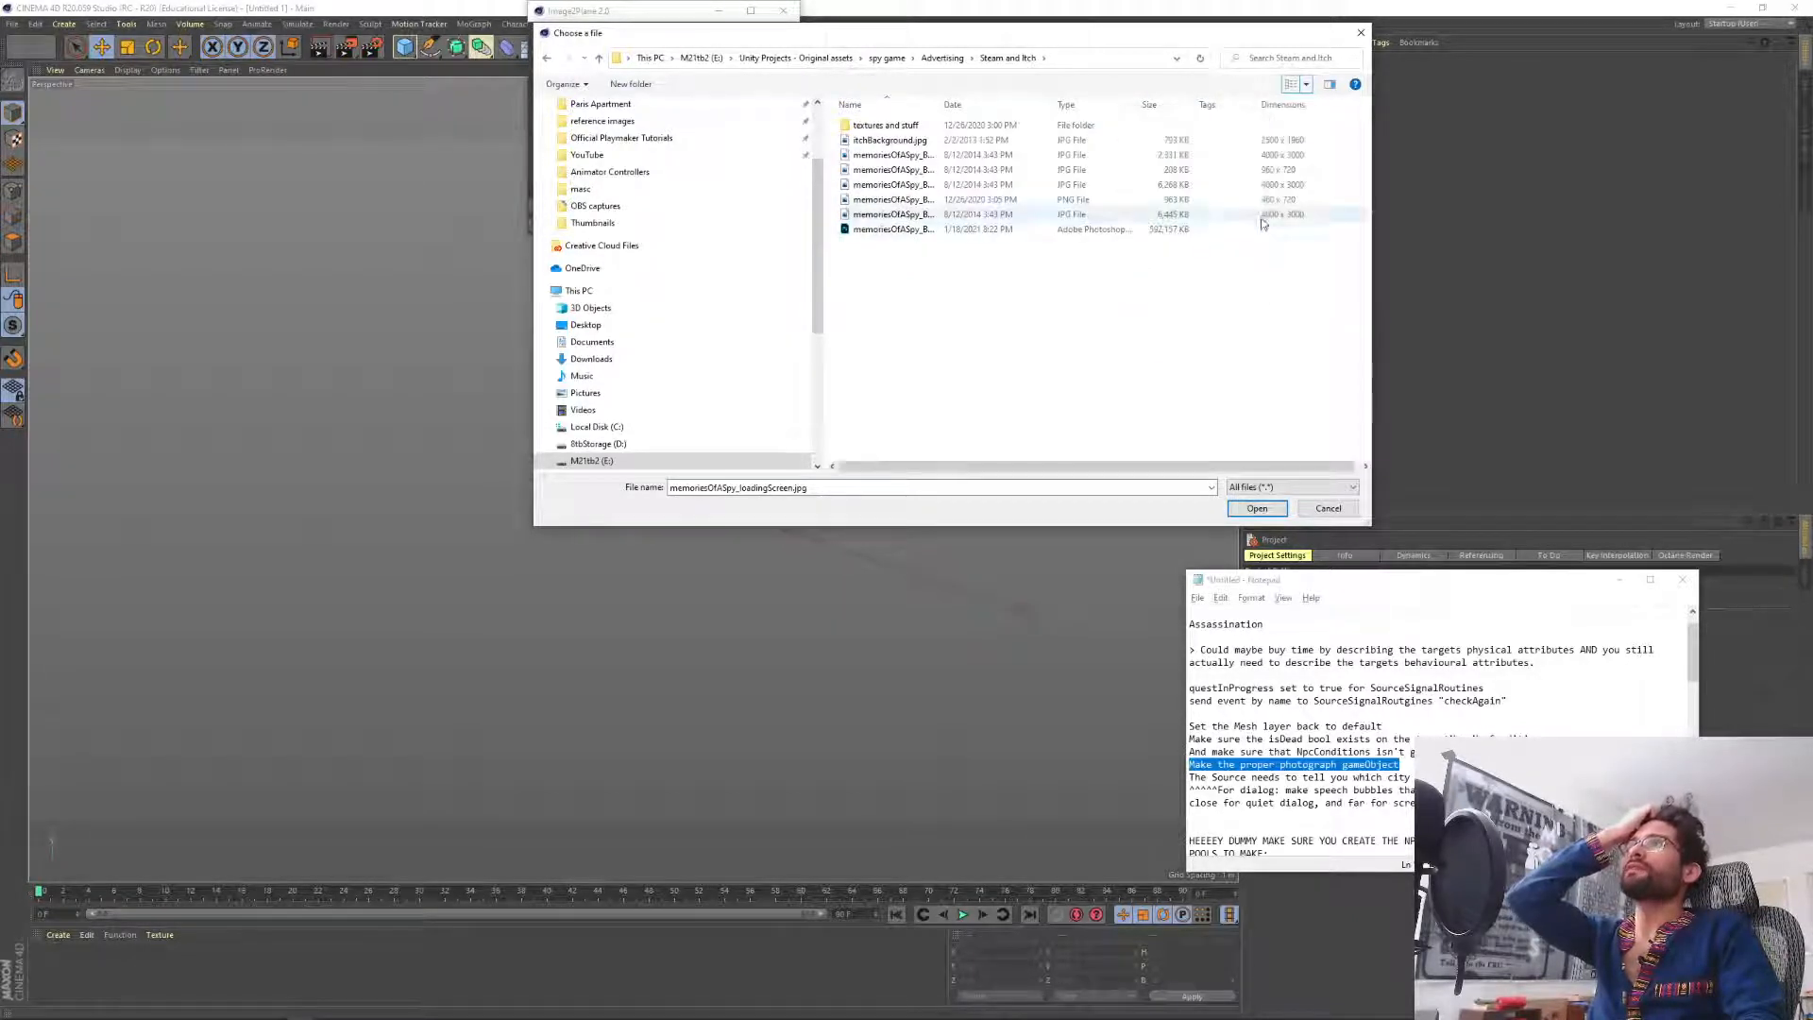
click(1269, 106)
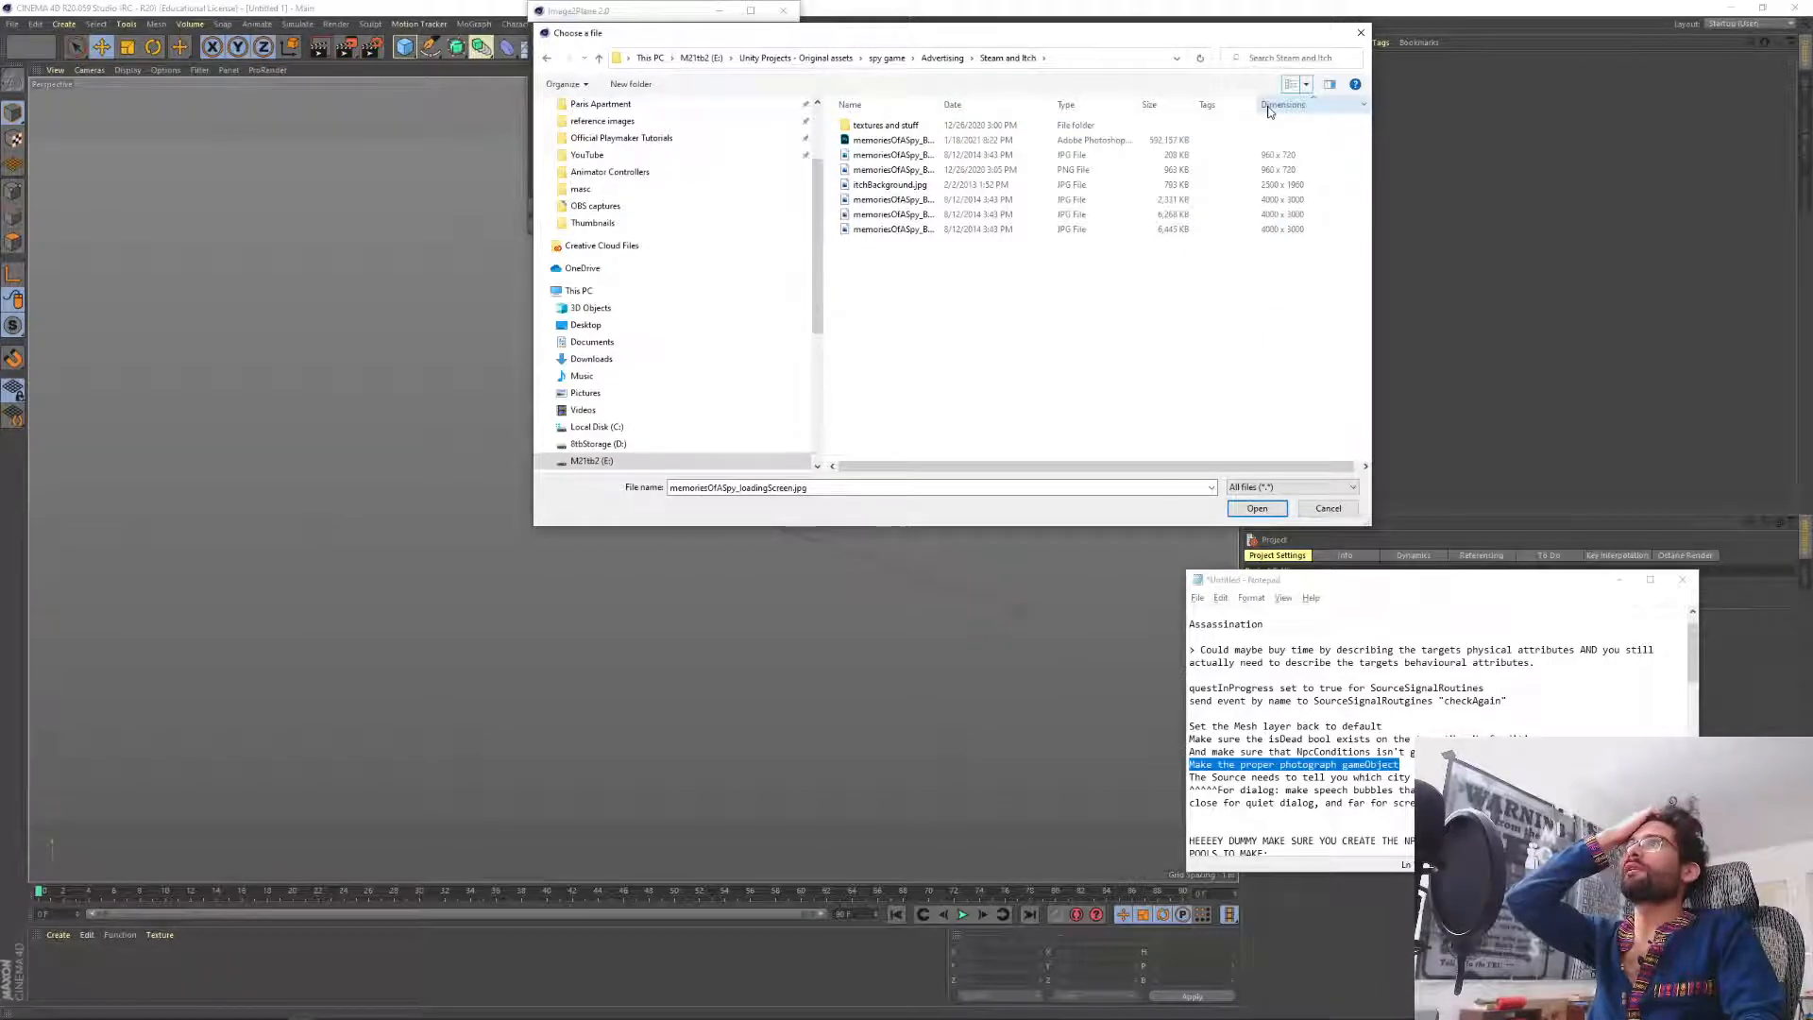
click(1048, 185)
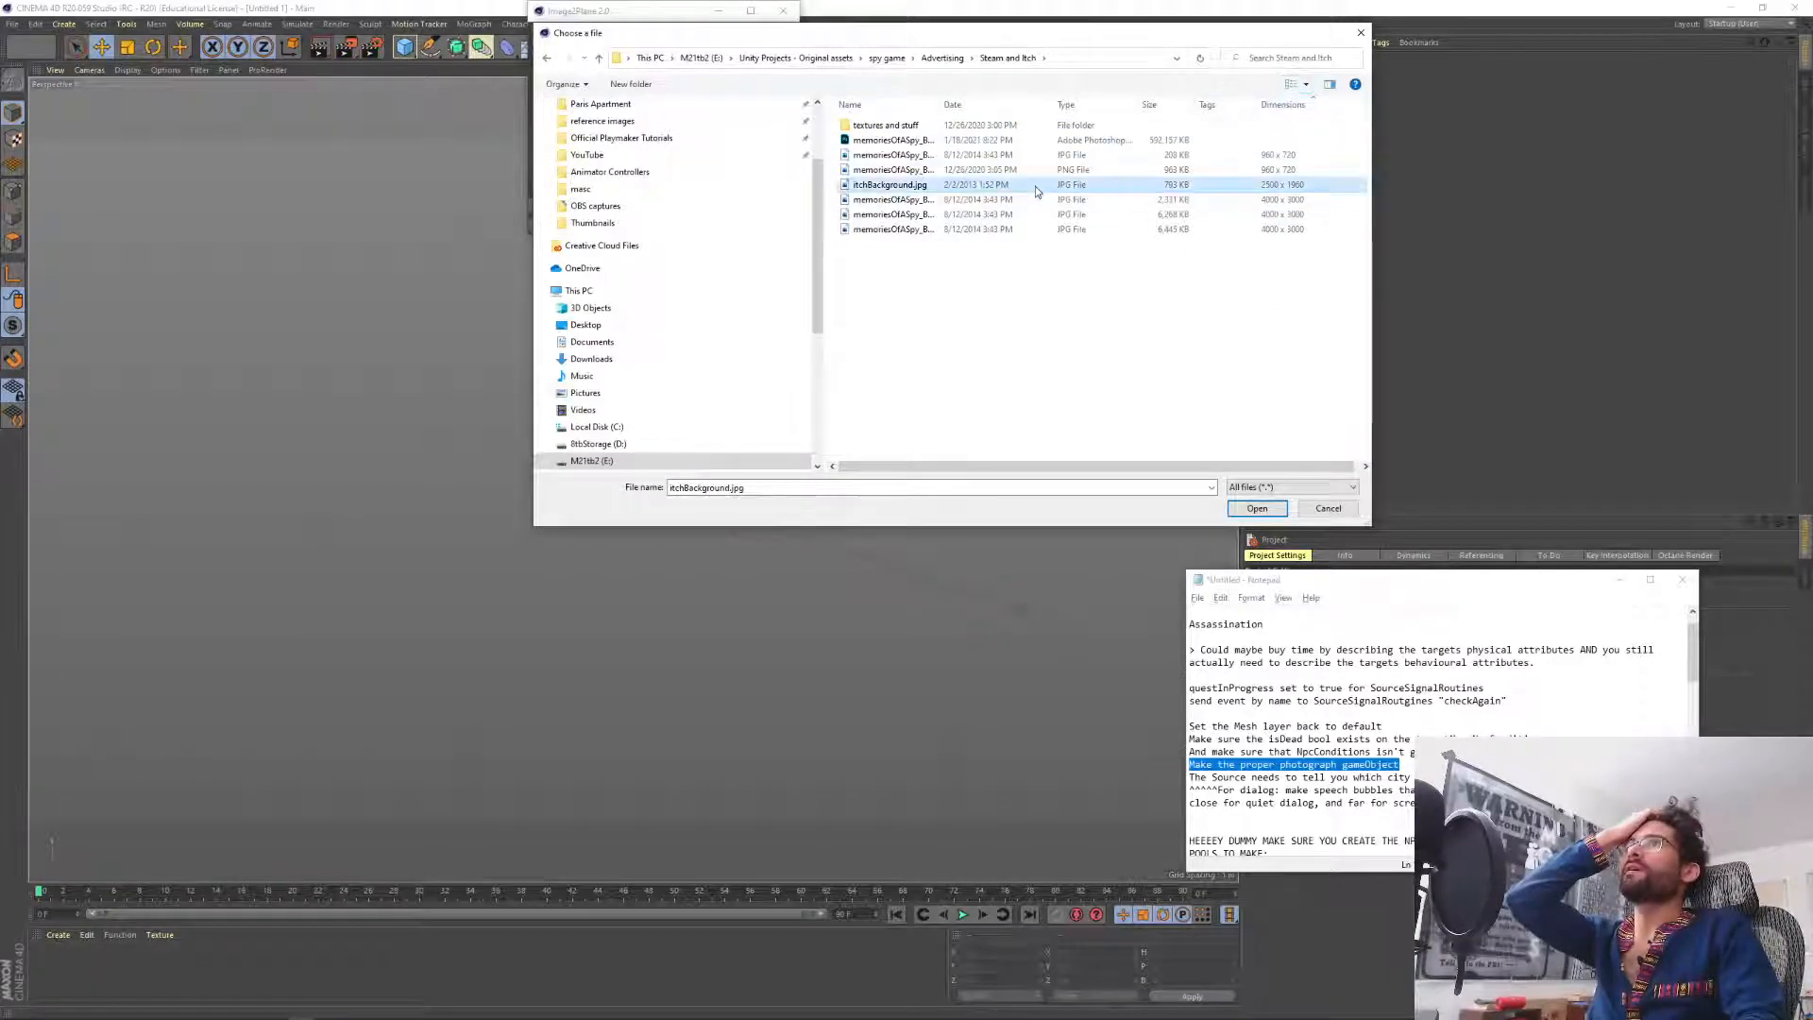
Look for a suitable image in the textures and stuff folder and in the YouTube stuff folder under Advertising.
double_click(1201, 125)
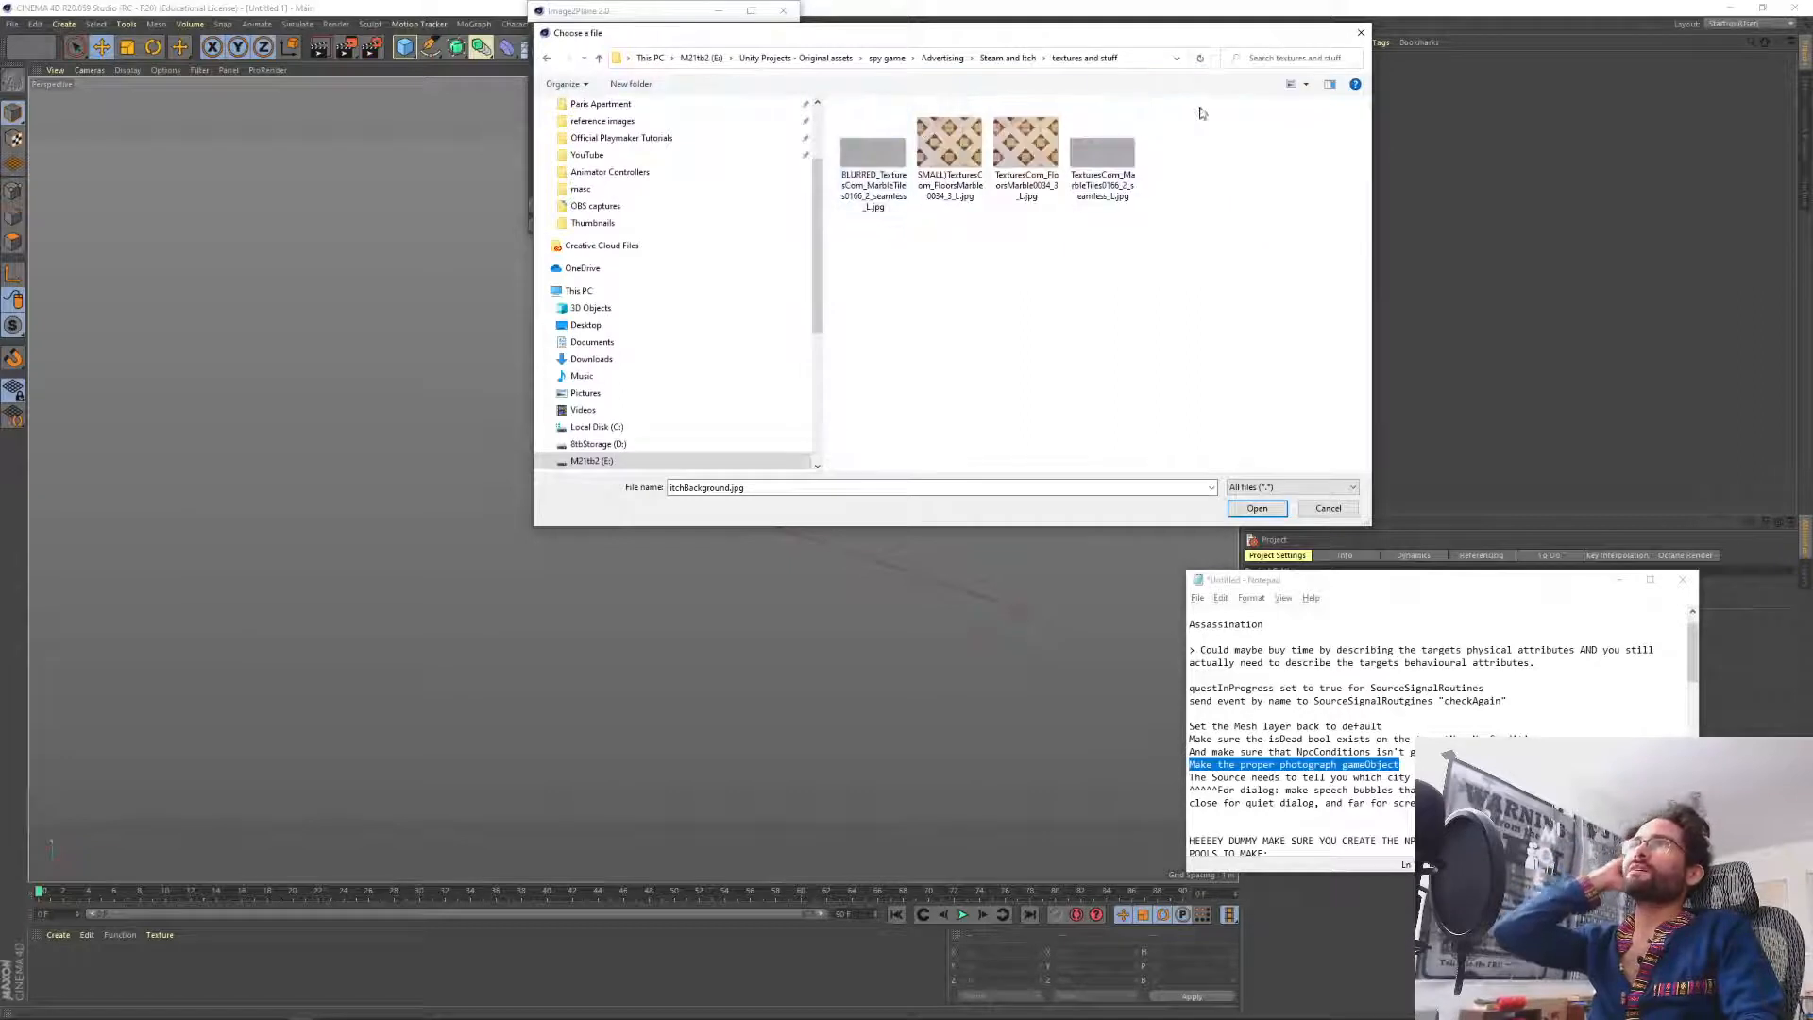
click(942, 58)
double_click(883, 140)
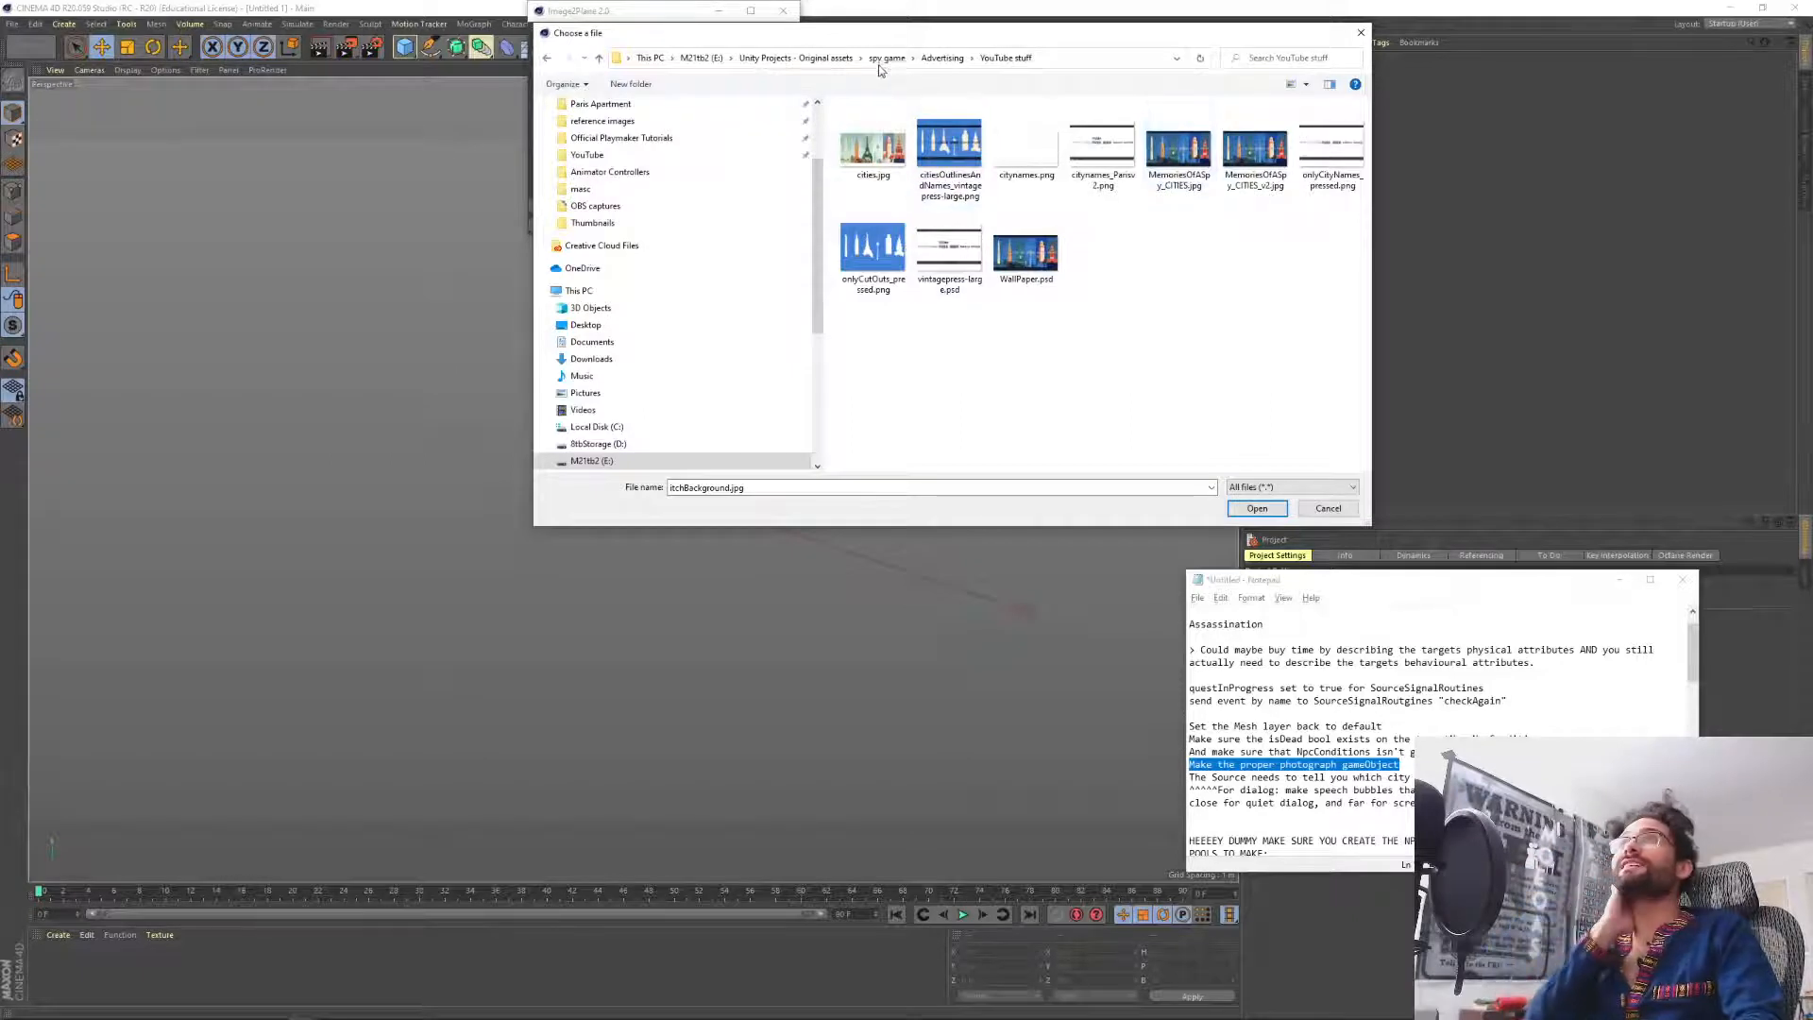
Create the image plane from MOAS_devStream.jpg in the YouTube Thumbnails folder and close the Image2Plane window.
click(636, 224)
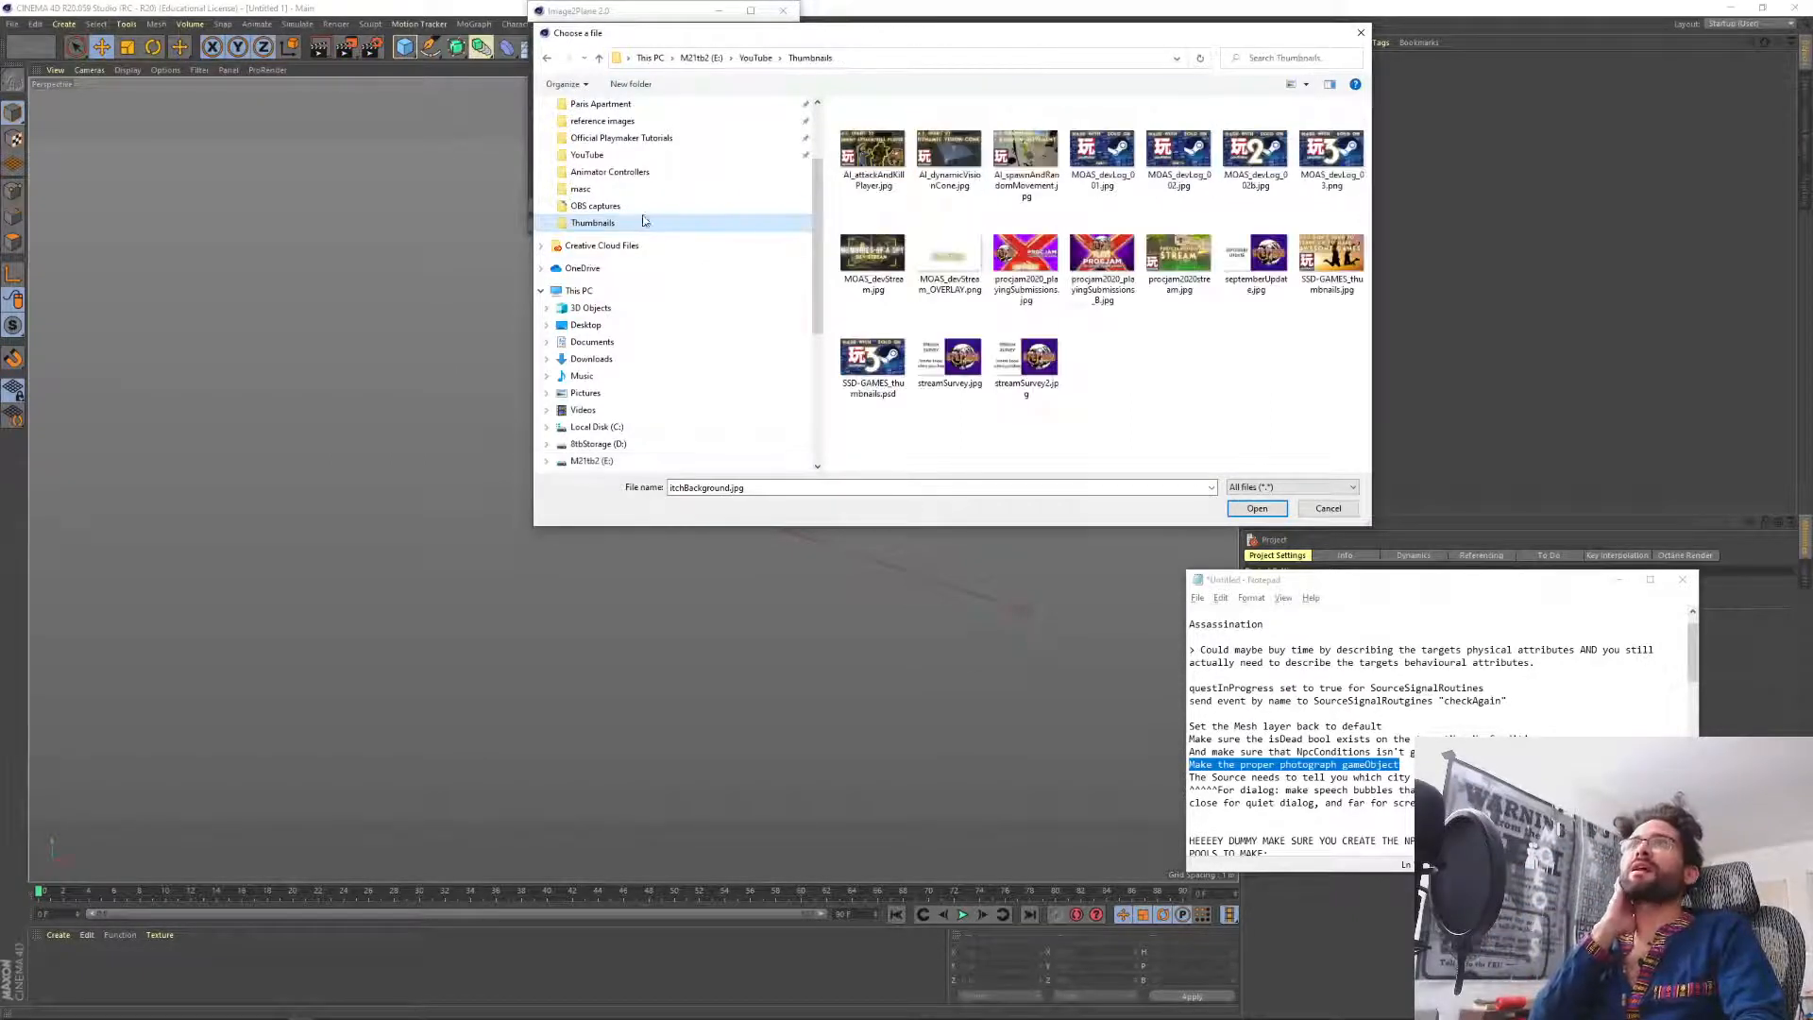
click(1102, 156)
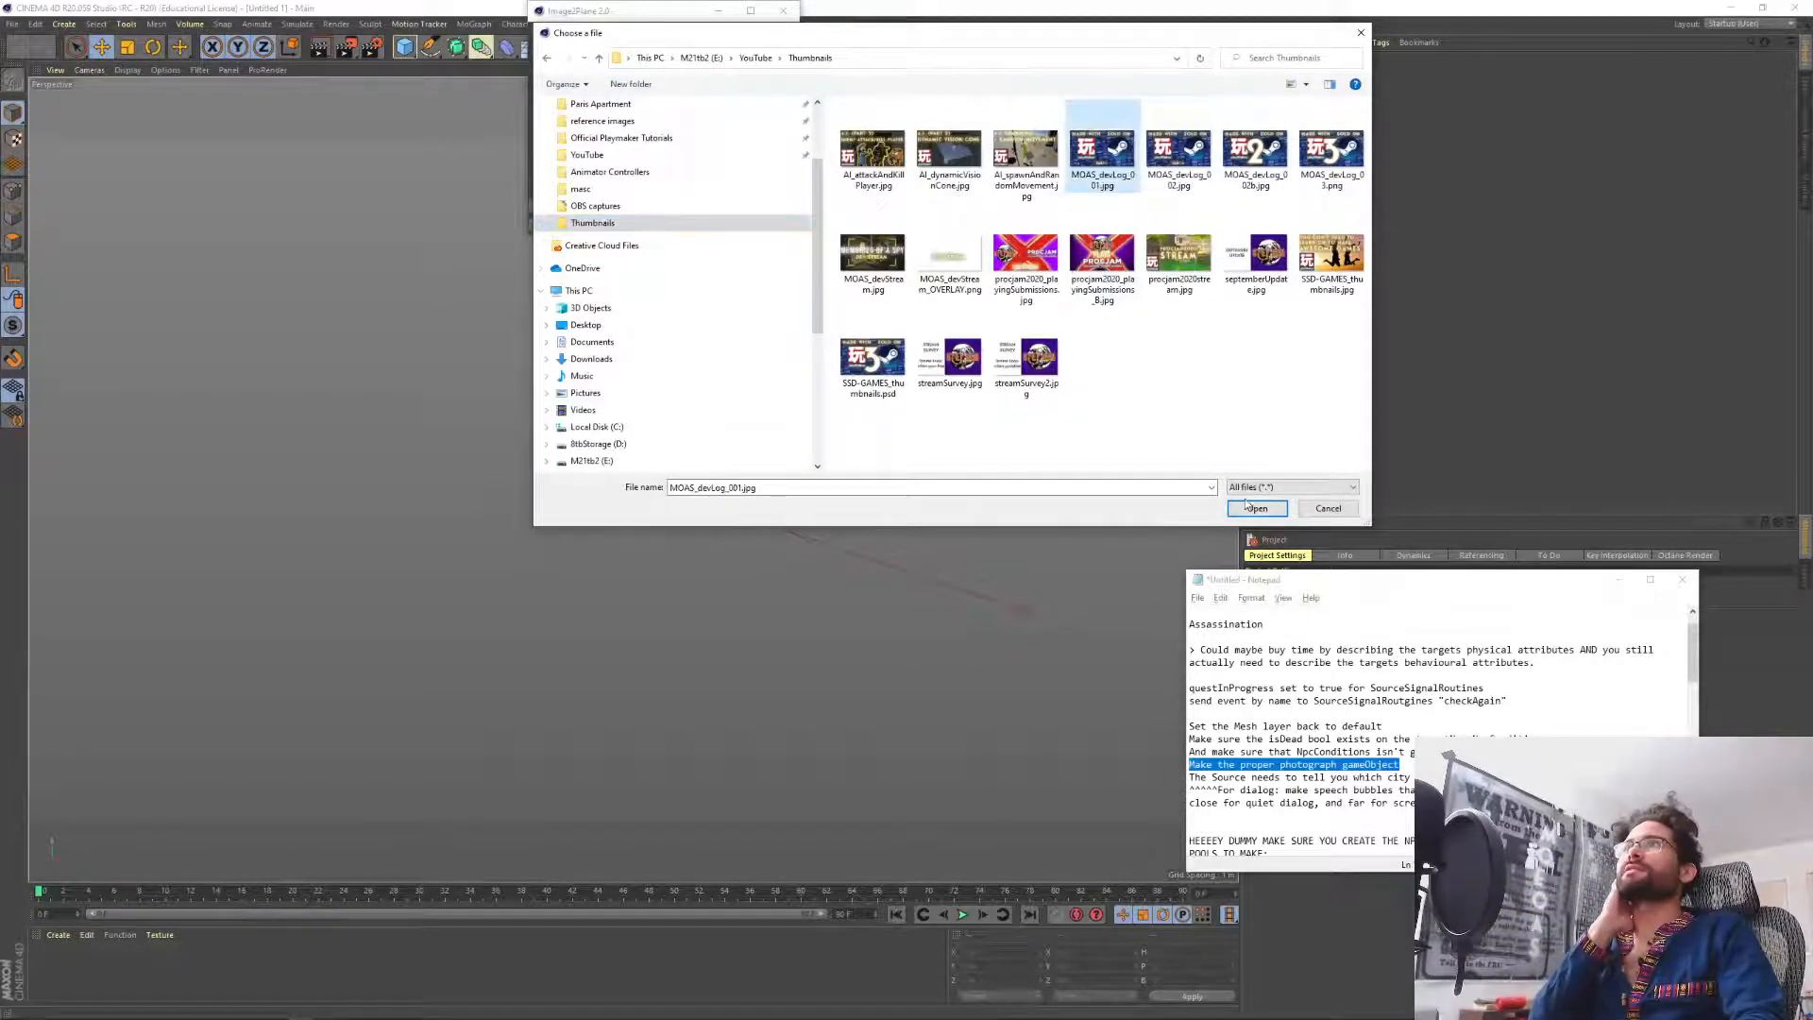
double_click(876, 265)
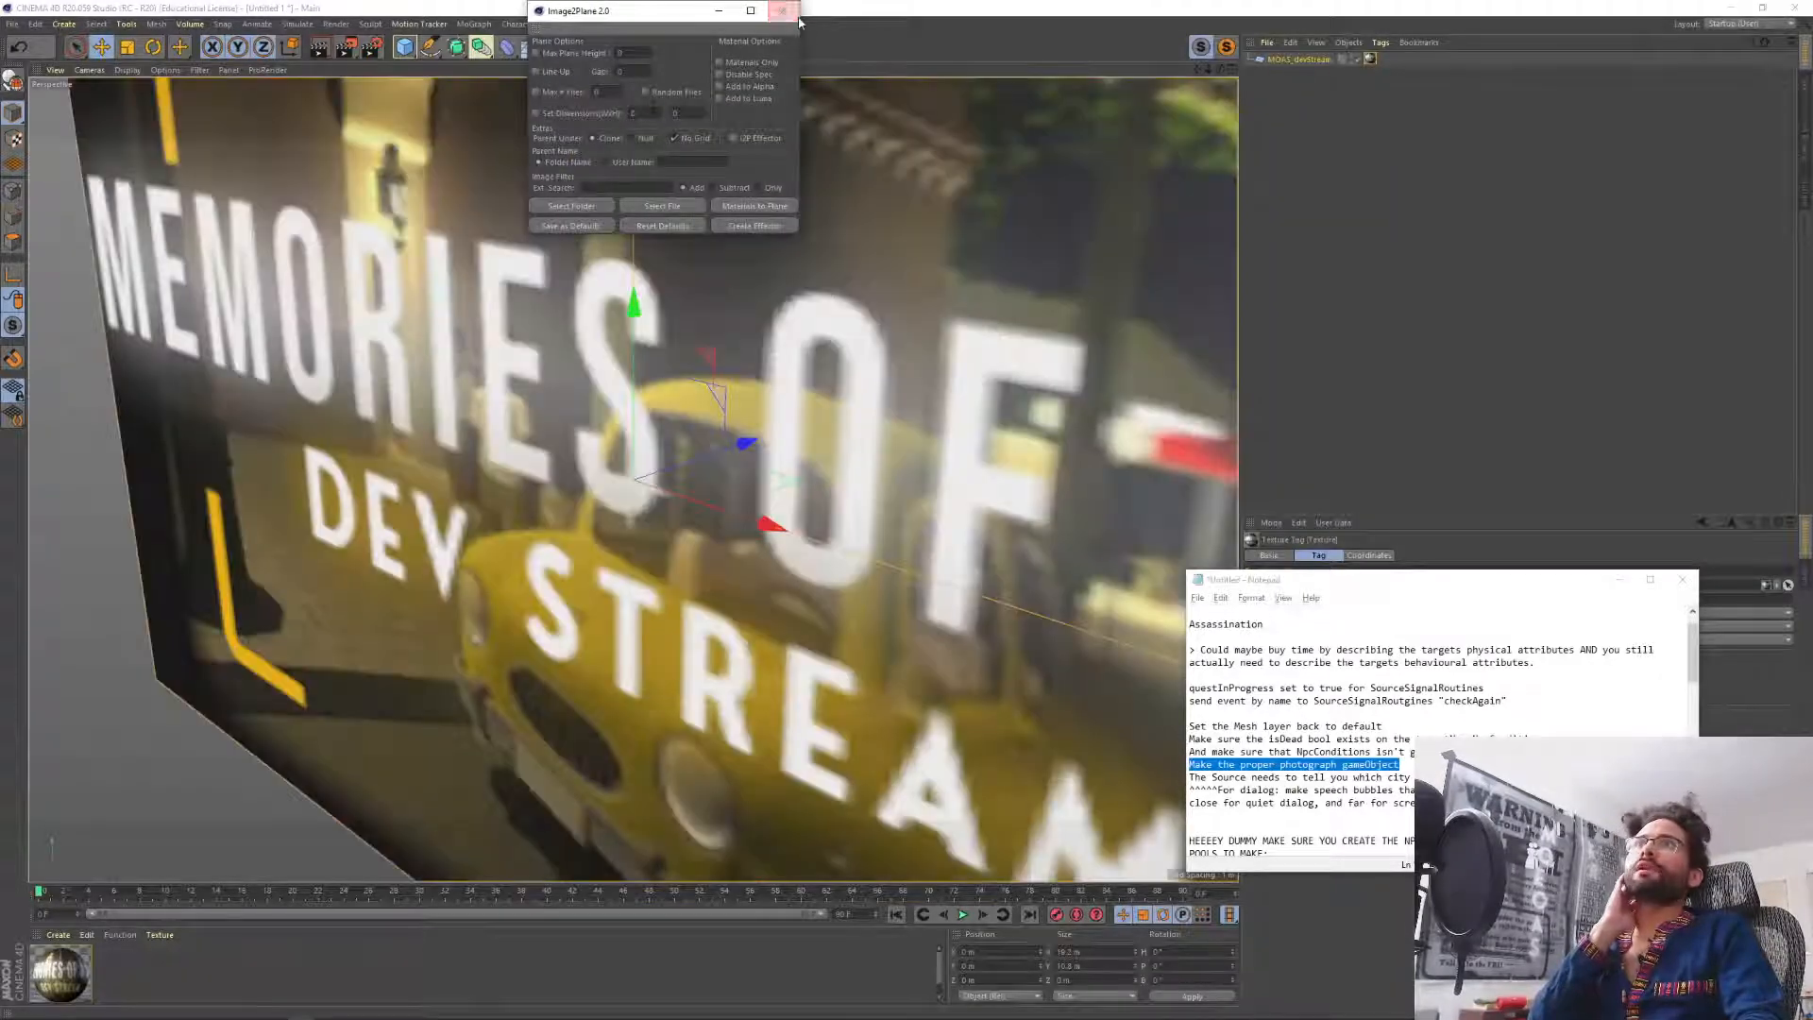
click(783, 10)
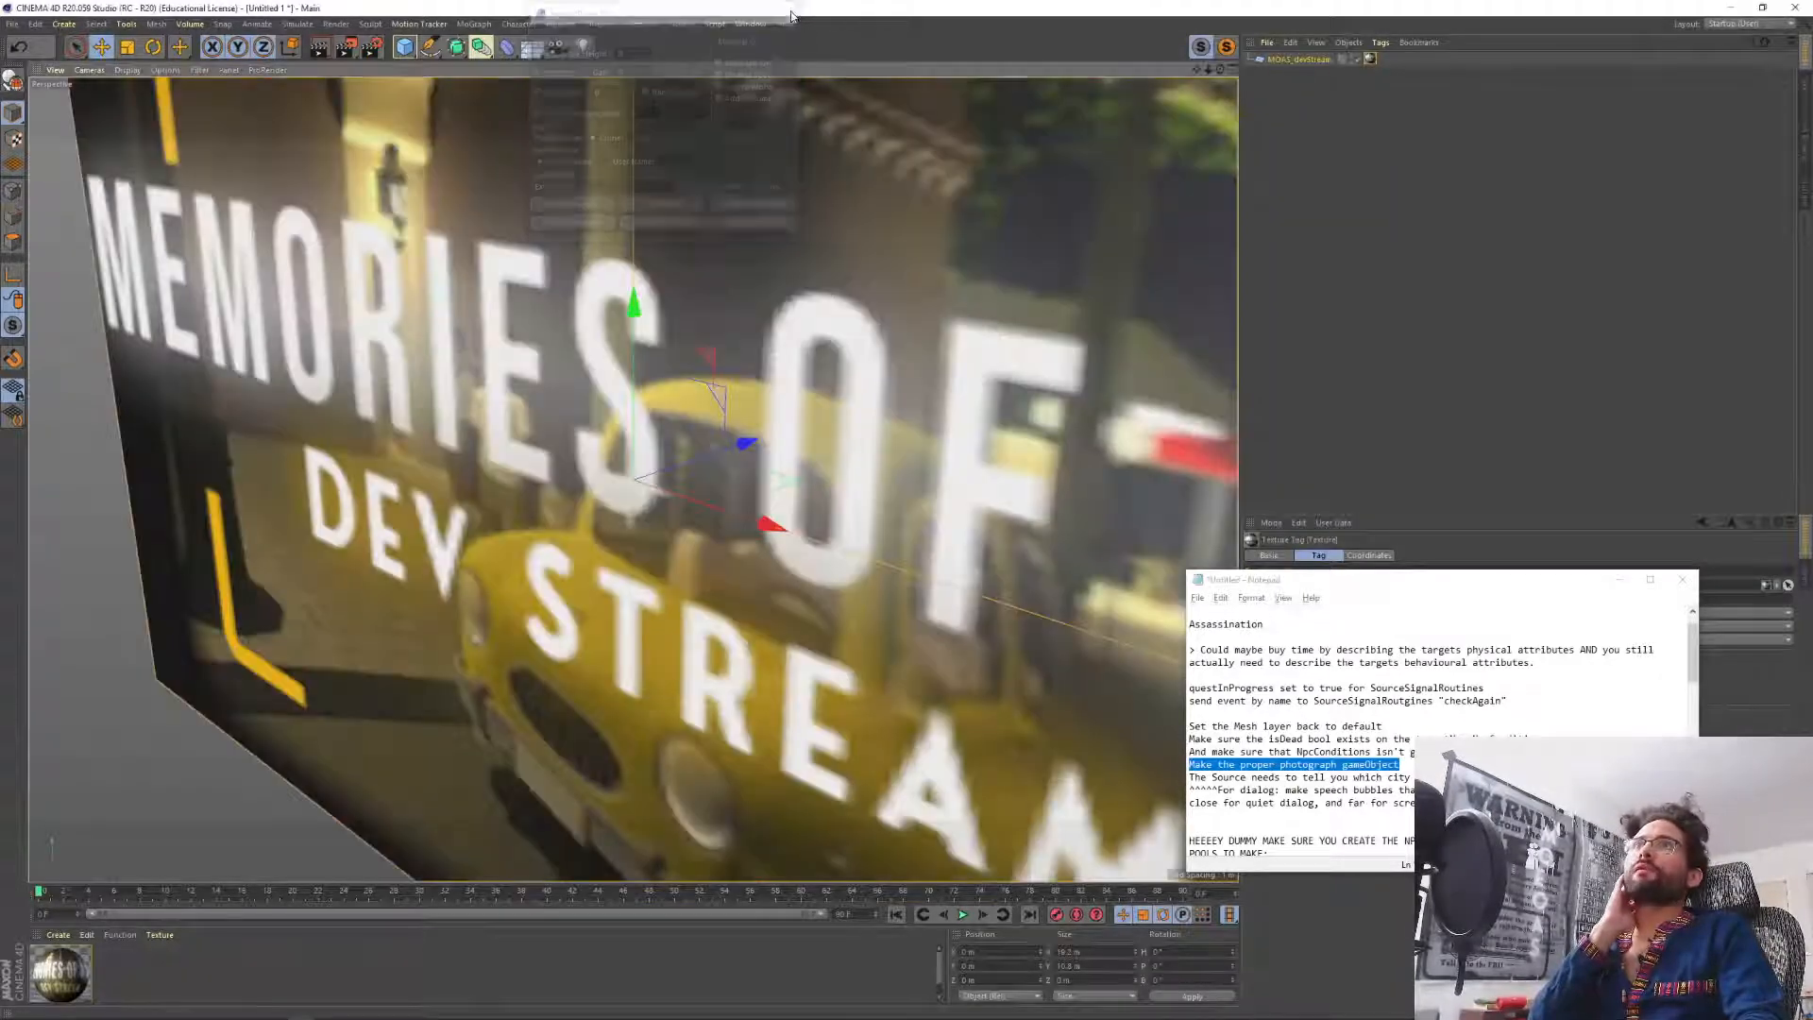
Delete the dev stream image material and remove the leftover texture tag from the plane.
scroll(636, 388, down, 6)
drag(644, 390, 647, 388)
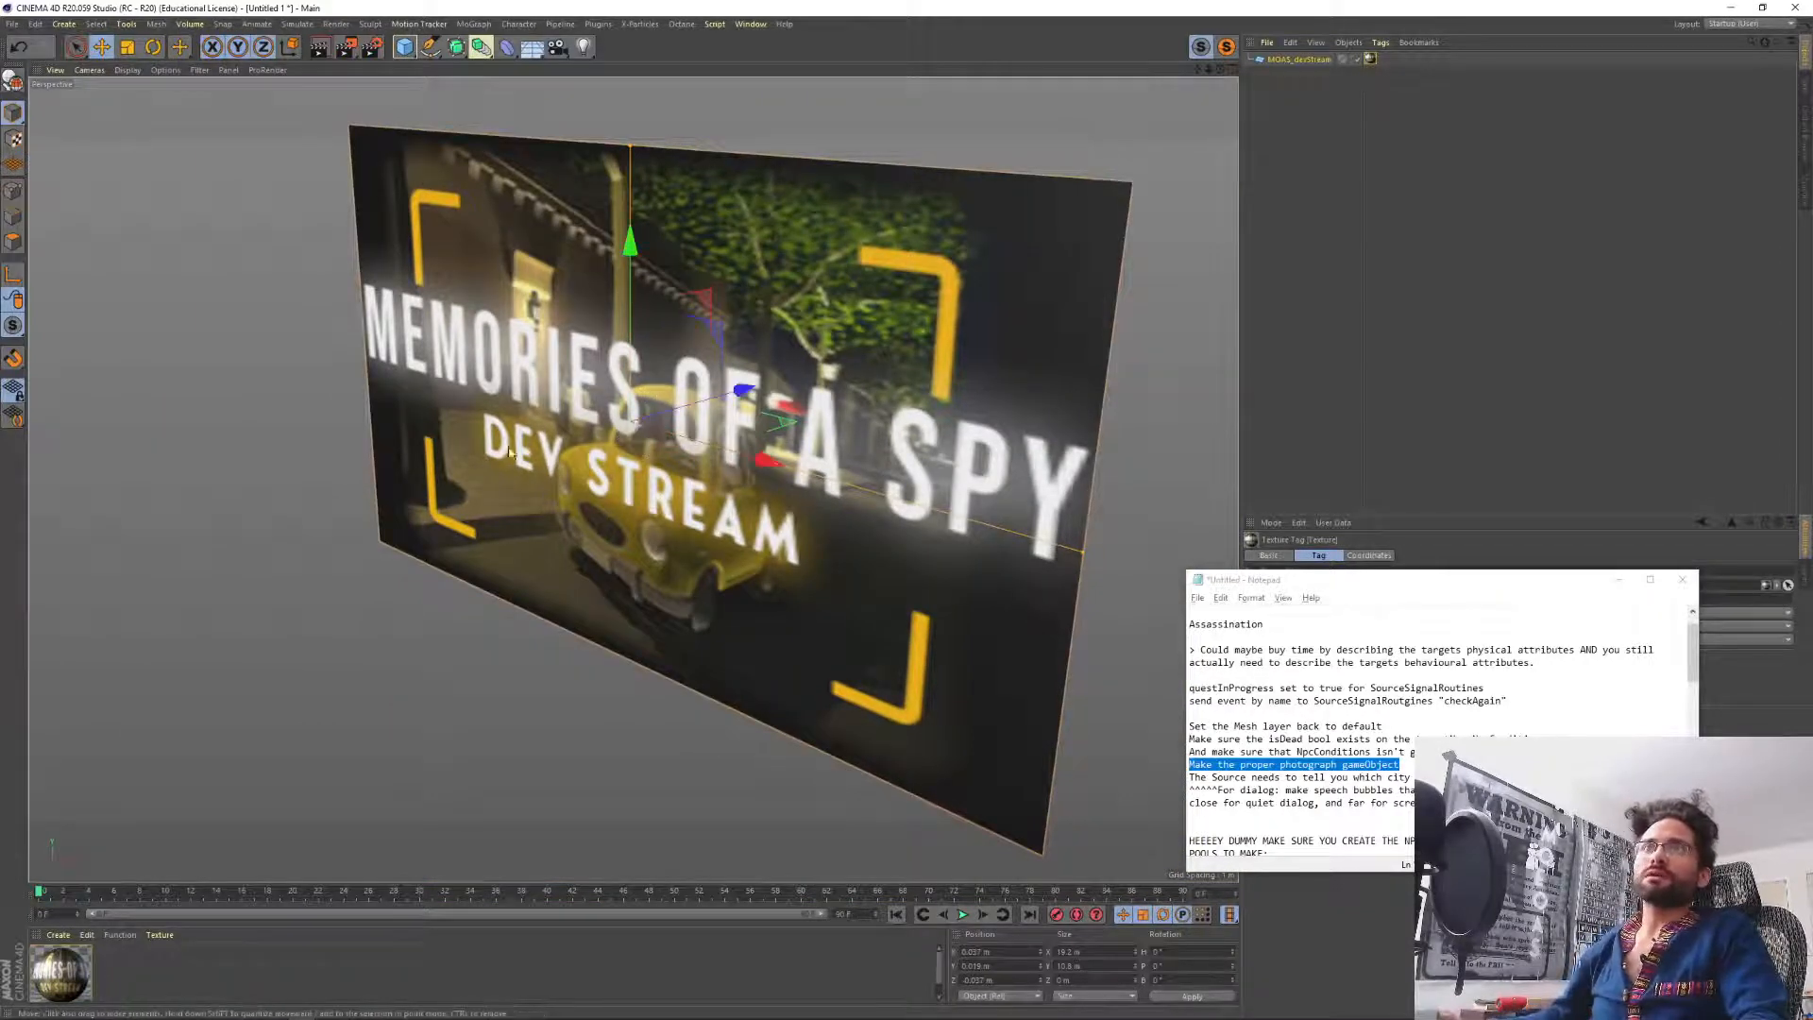
alt+middle_drag(481, 425, 506, 417)
alt+drag(507, 417, 624, 459)
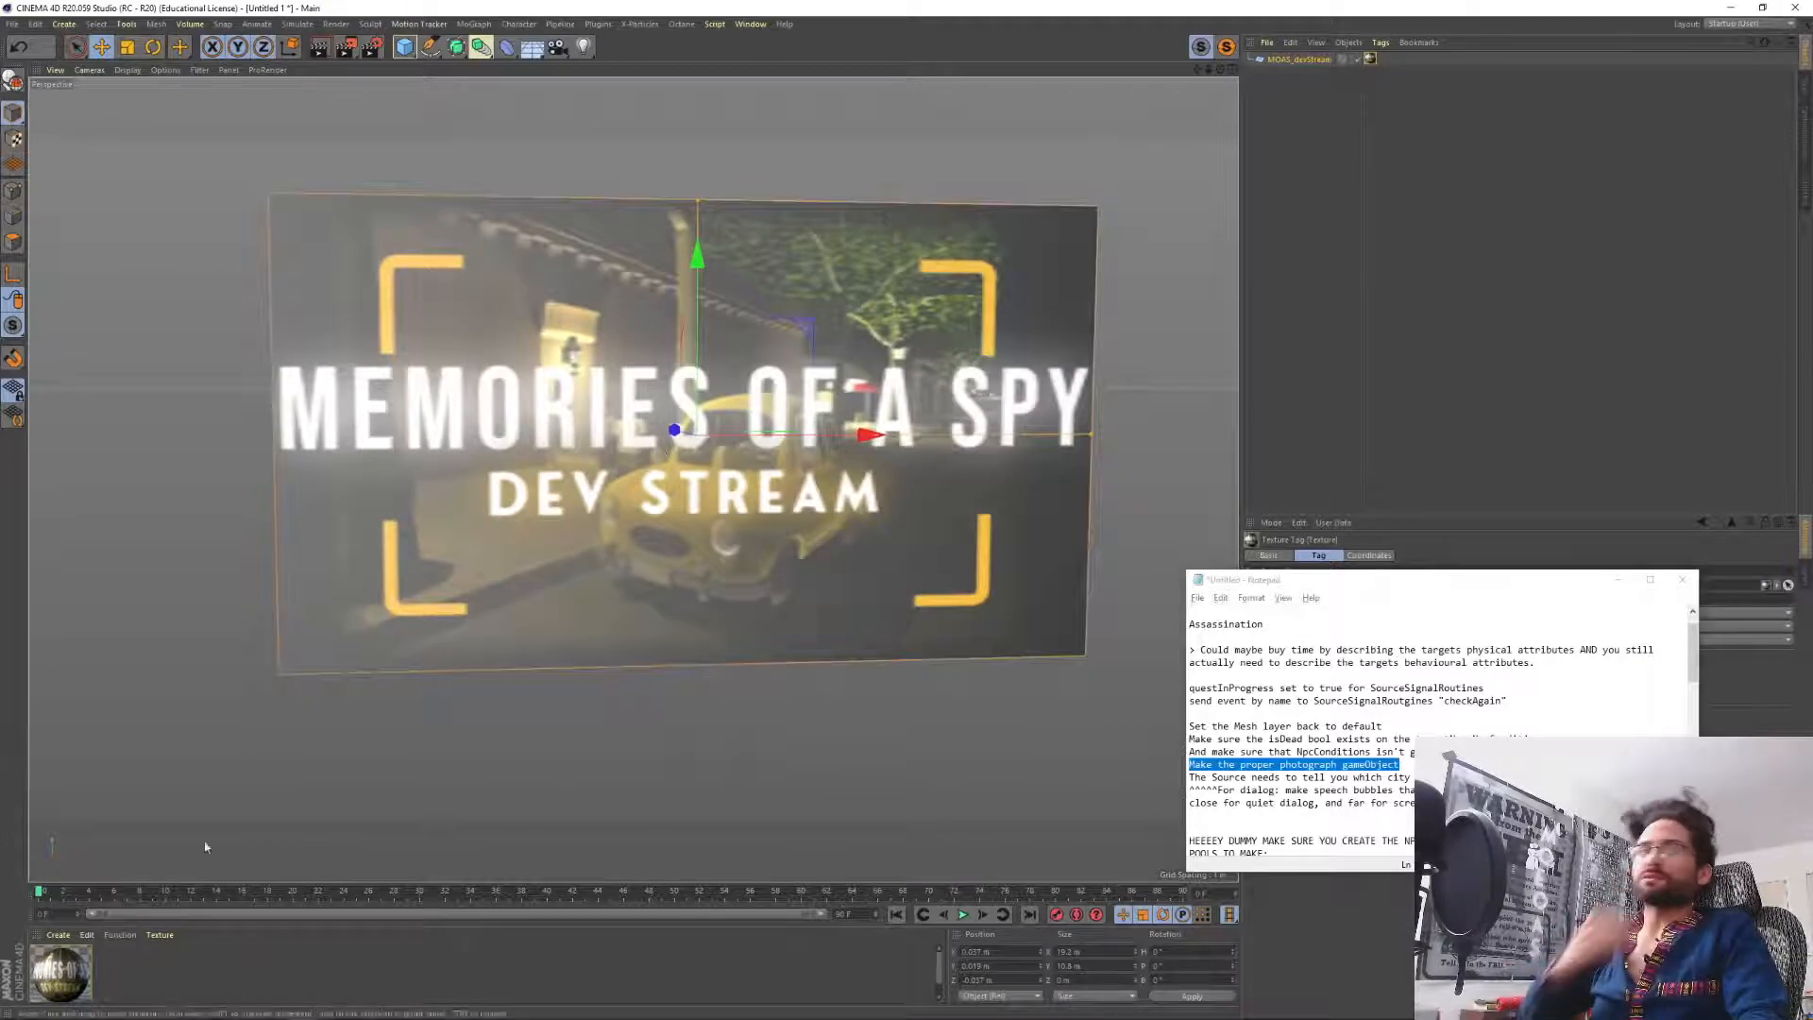
drag(142, 882, 143, 832)
click(60, 922)
key(Delete)
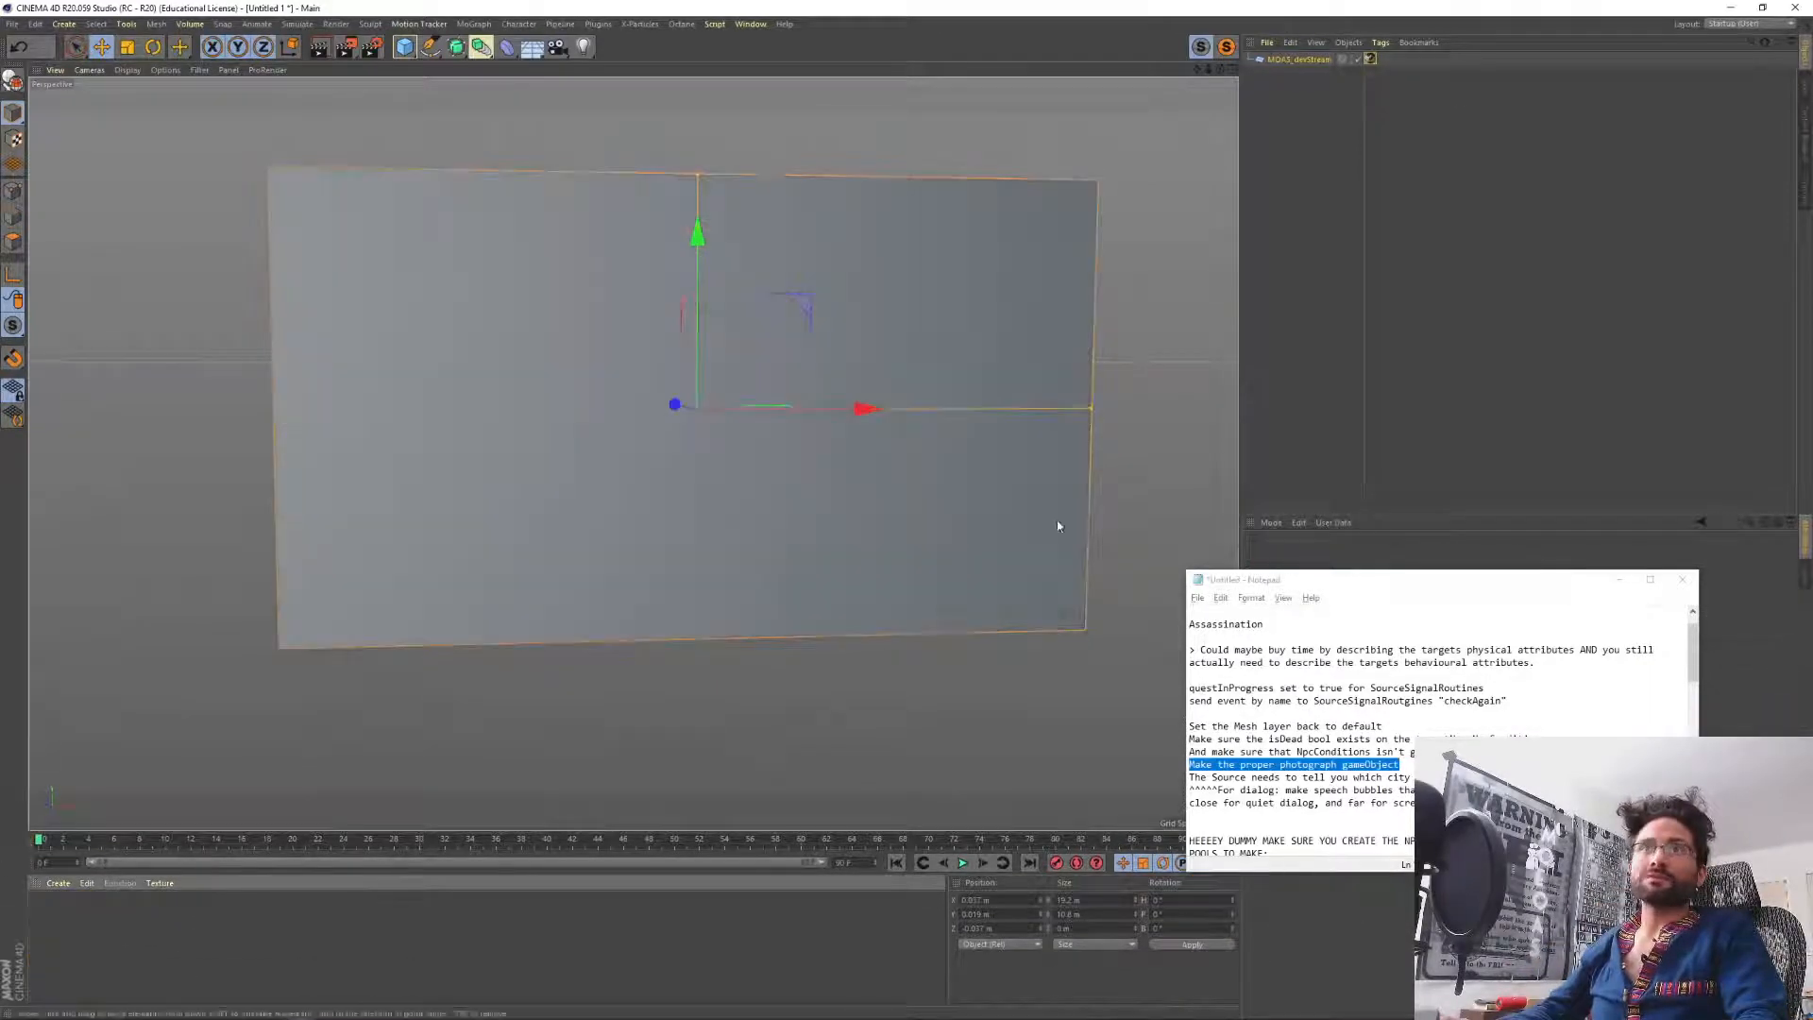
click(1459, 59)
click(1374, 60)
key(Delete)
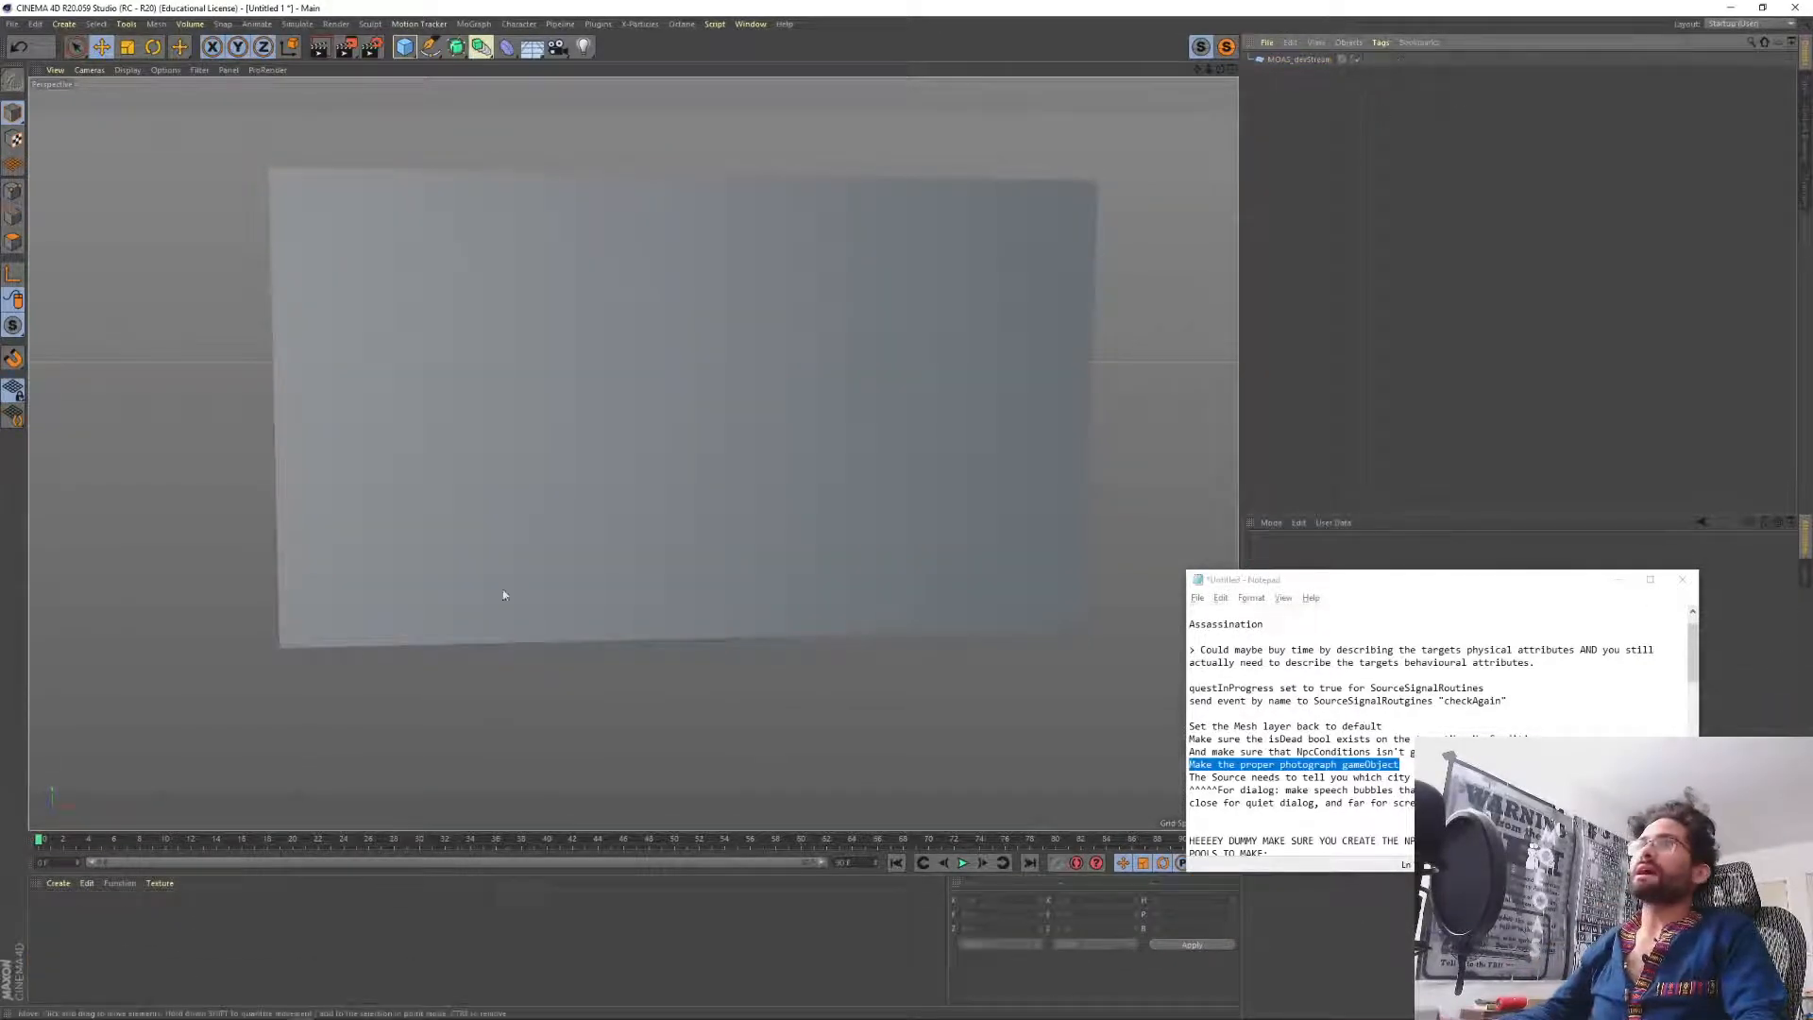
Compare the blank plane's proportions with the photograph paper texture in Photoshop, ending back in Cinema 4D.
alt+drag(938, 426, 816, 350)
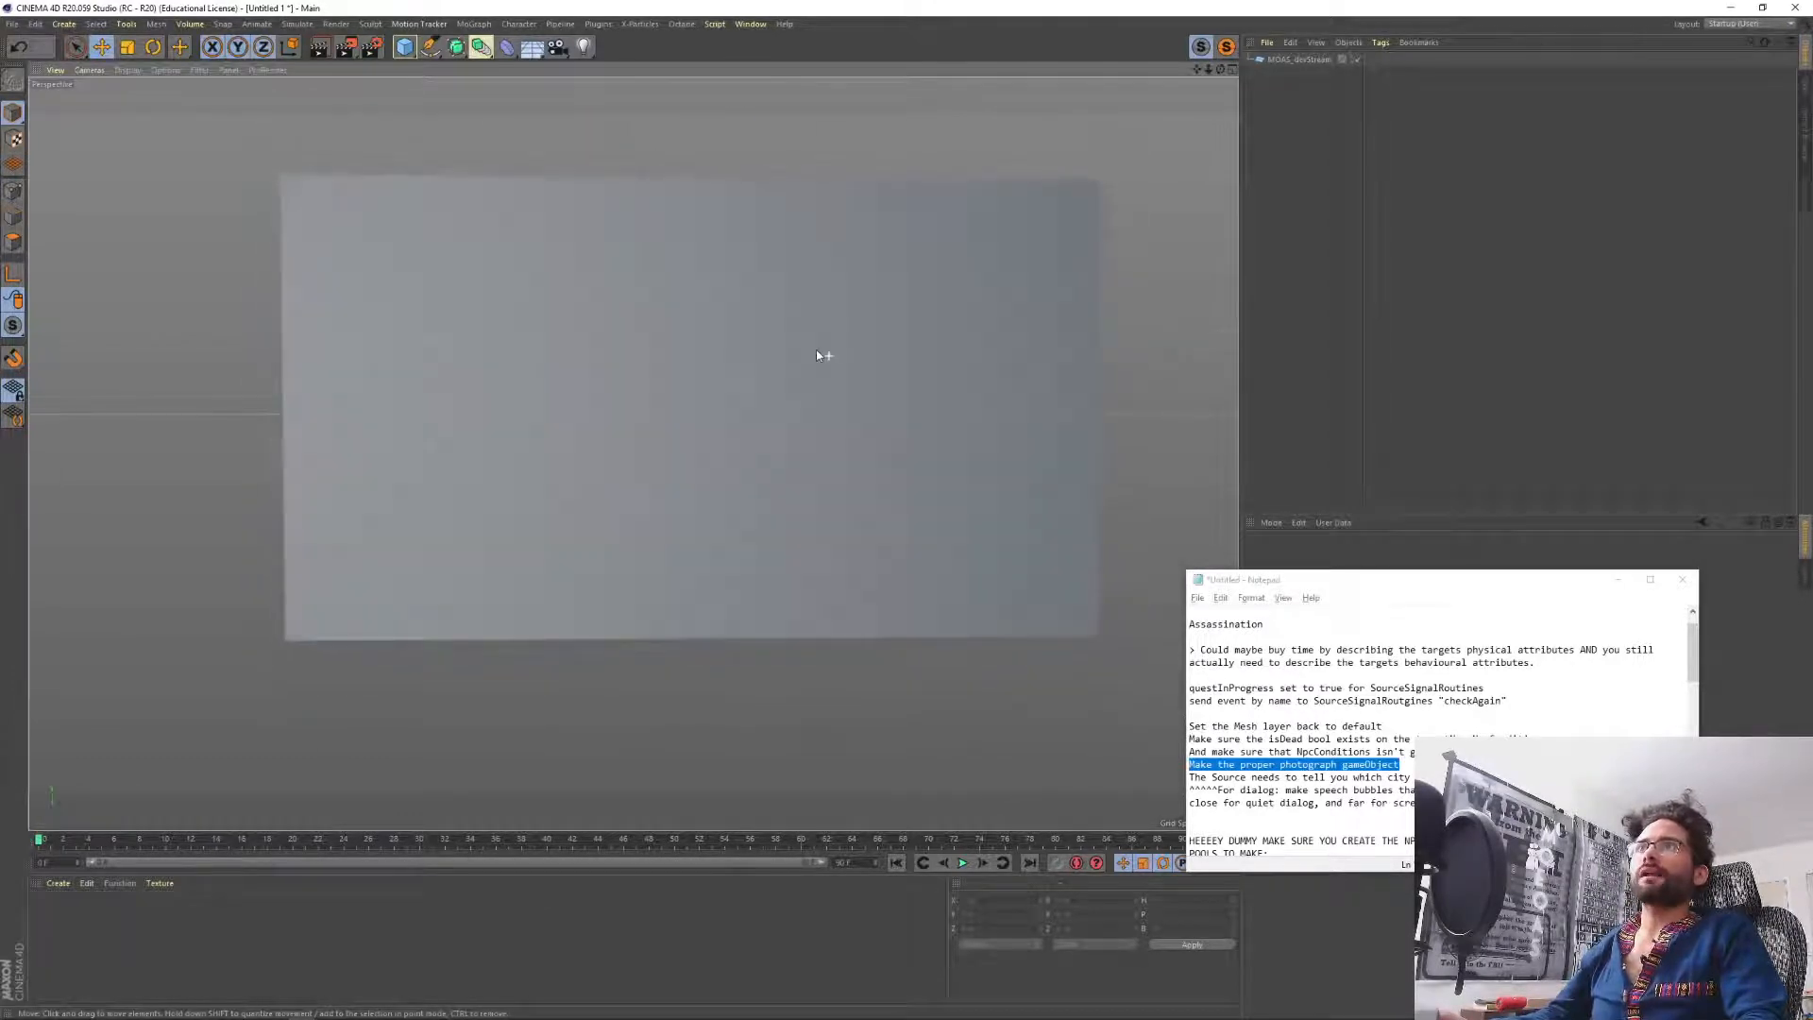
key(alt+Tab)
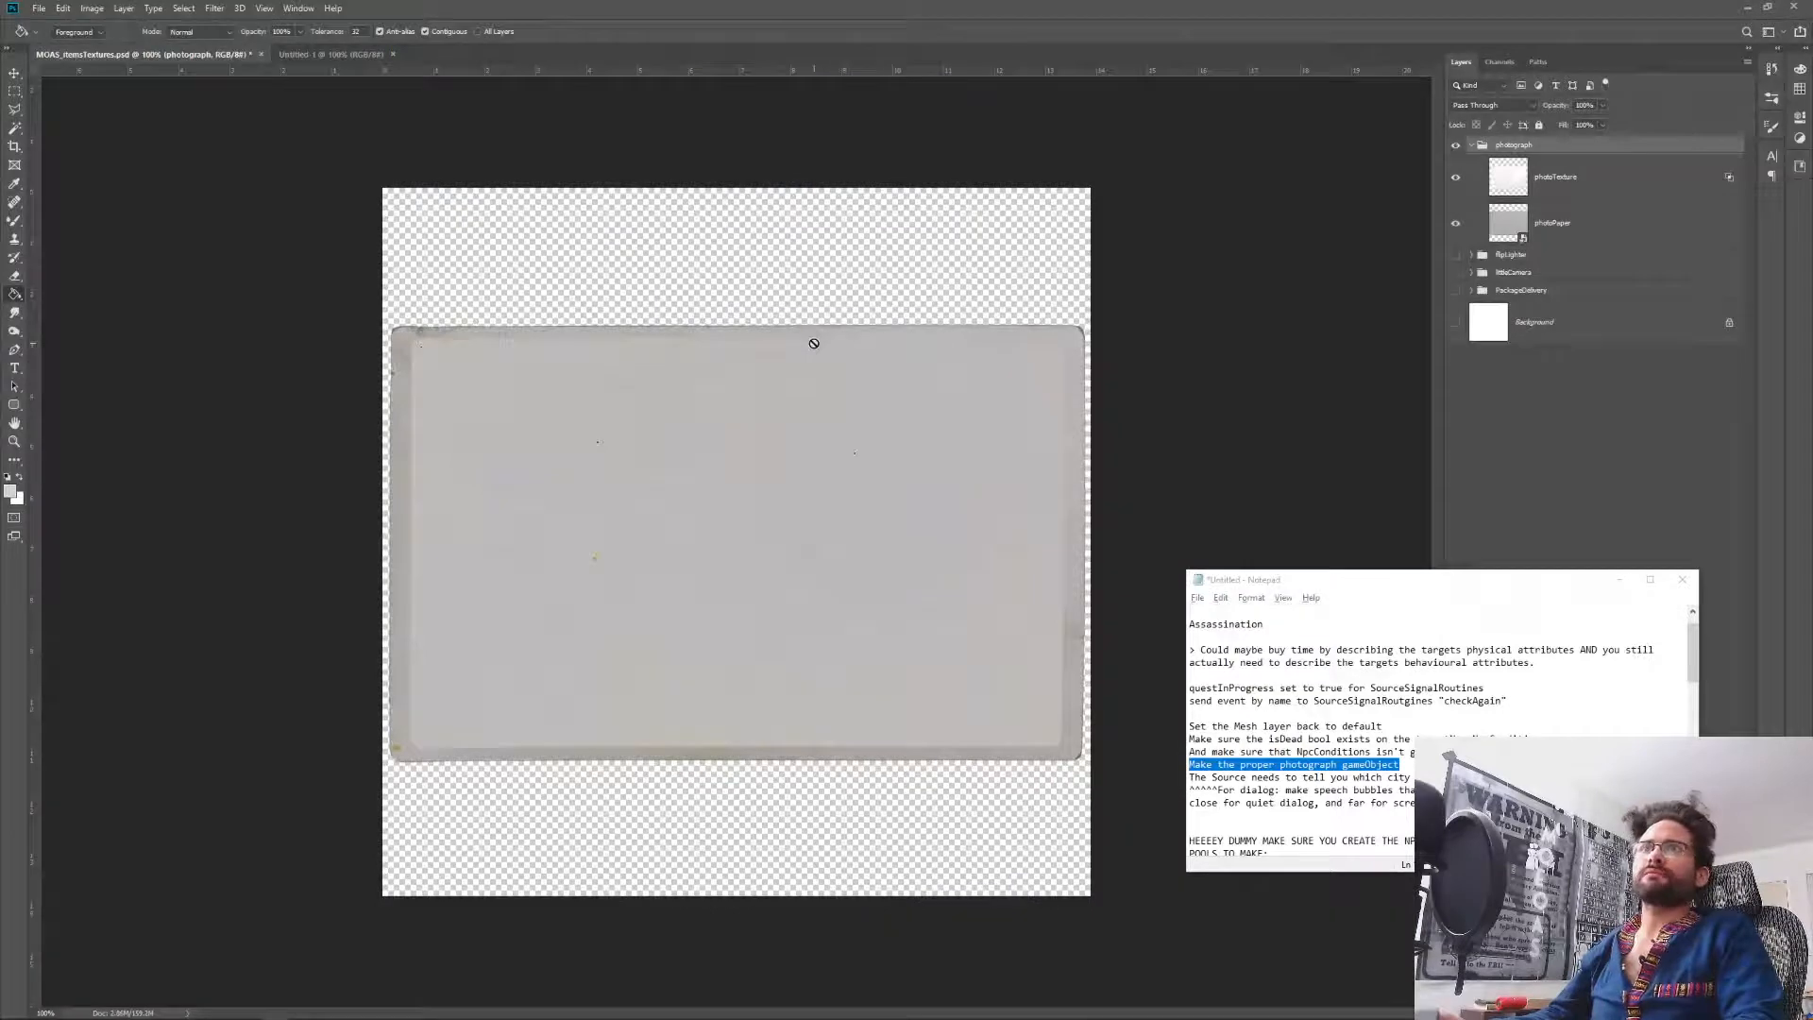
key(alt+Tab)
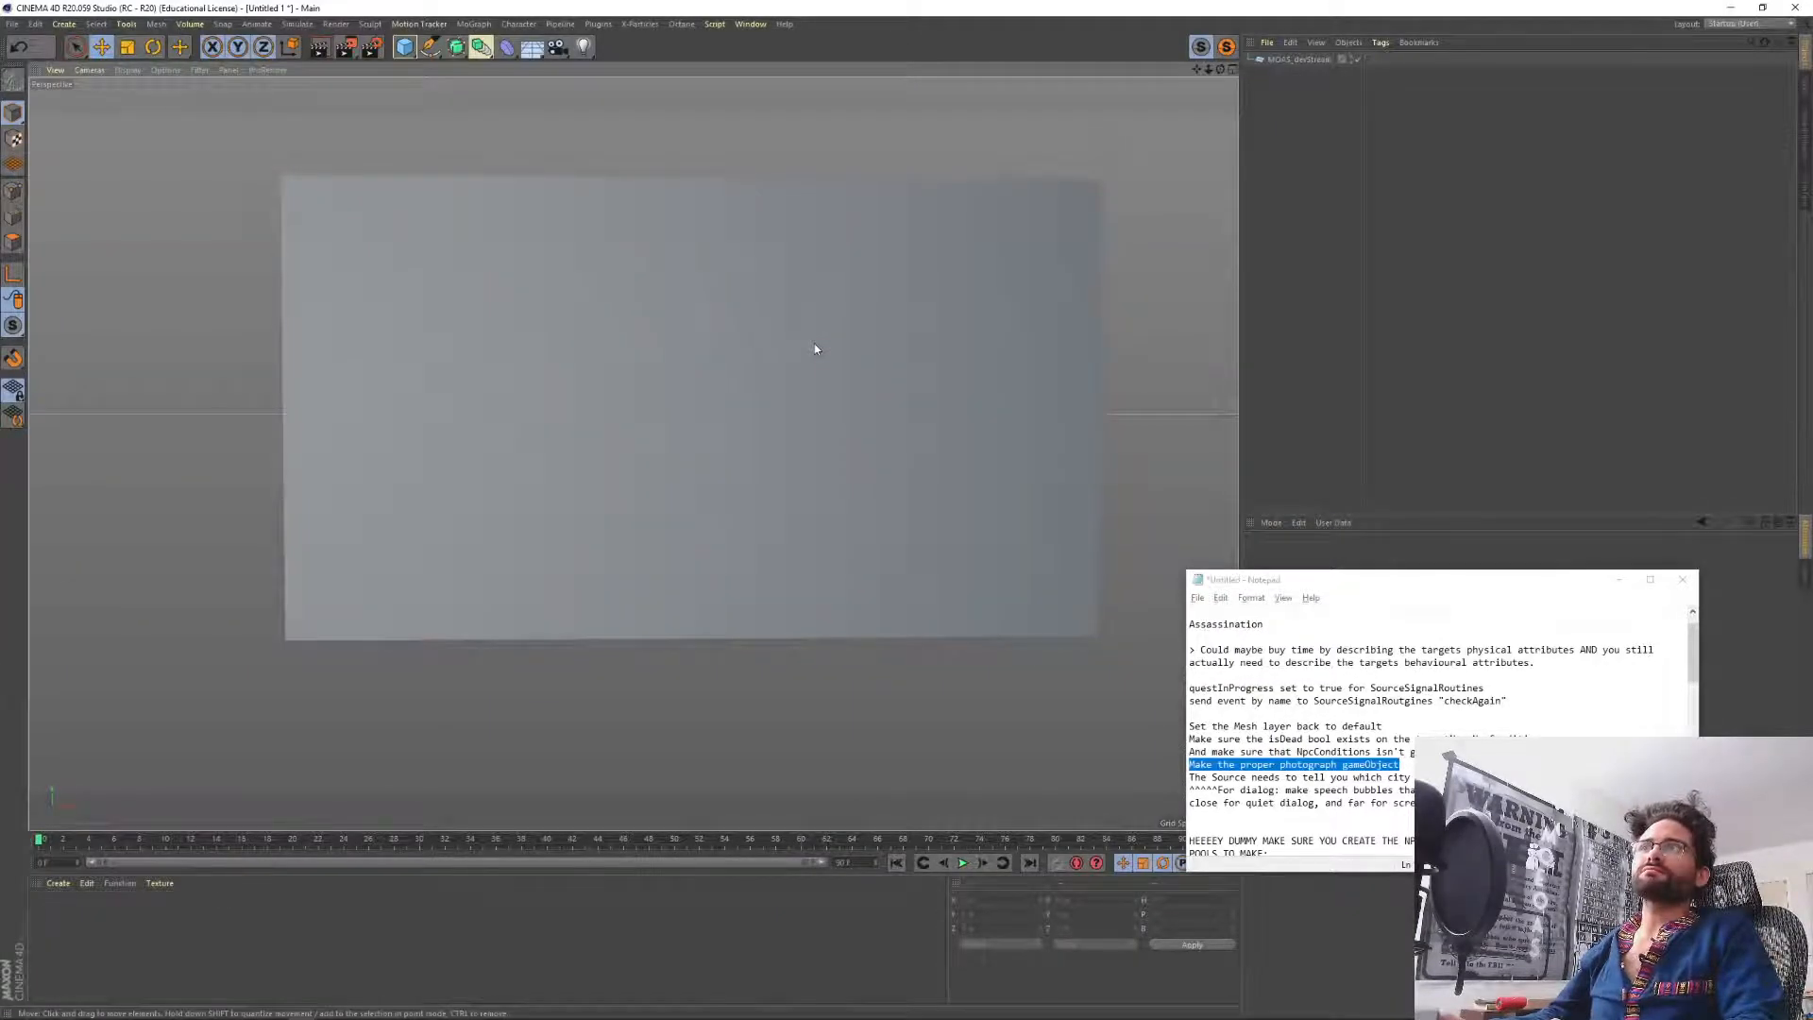
key(alt+Tab)
key(alt+Tab)
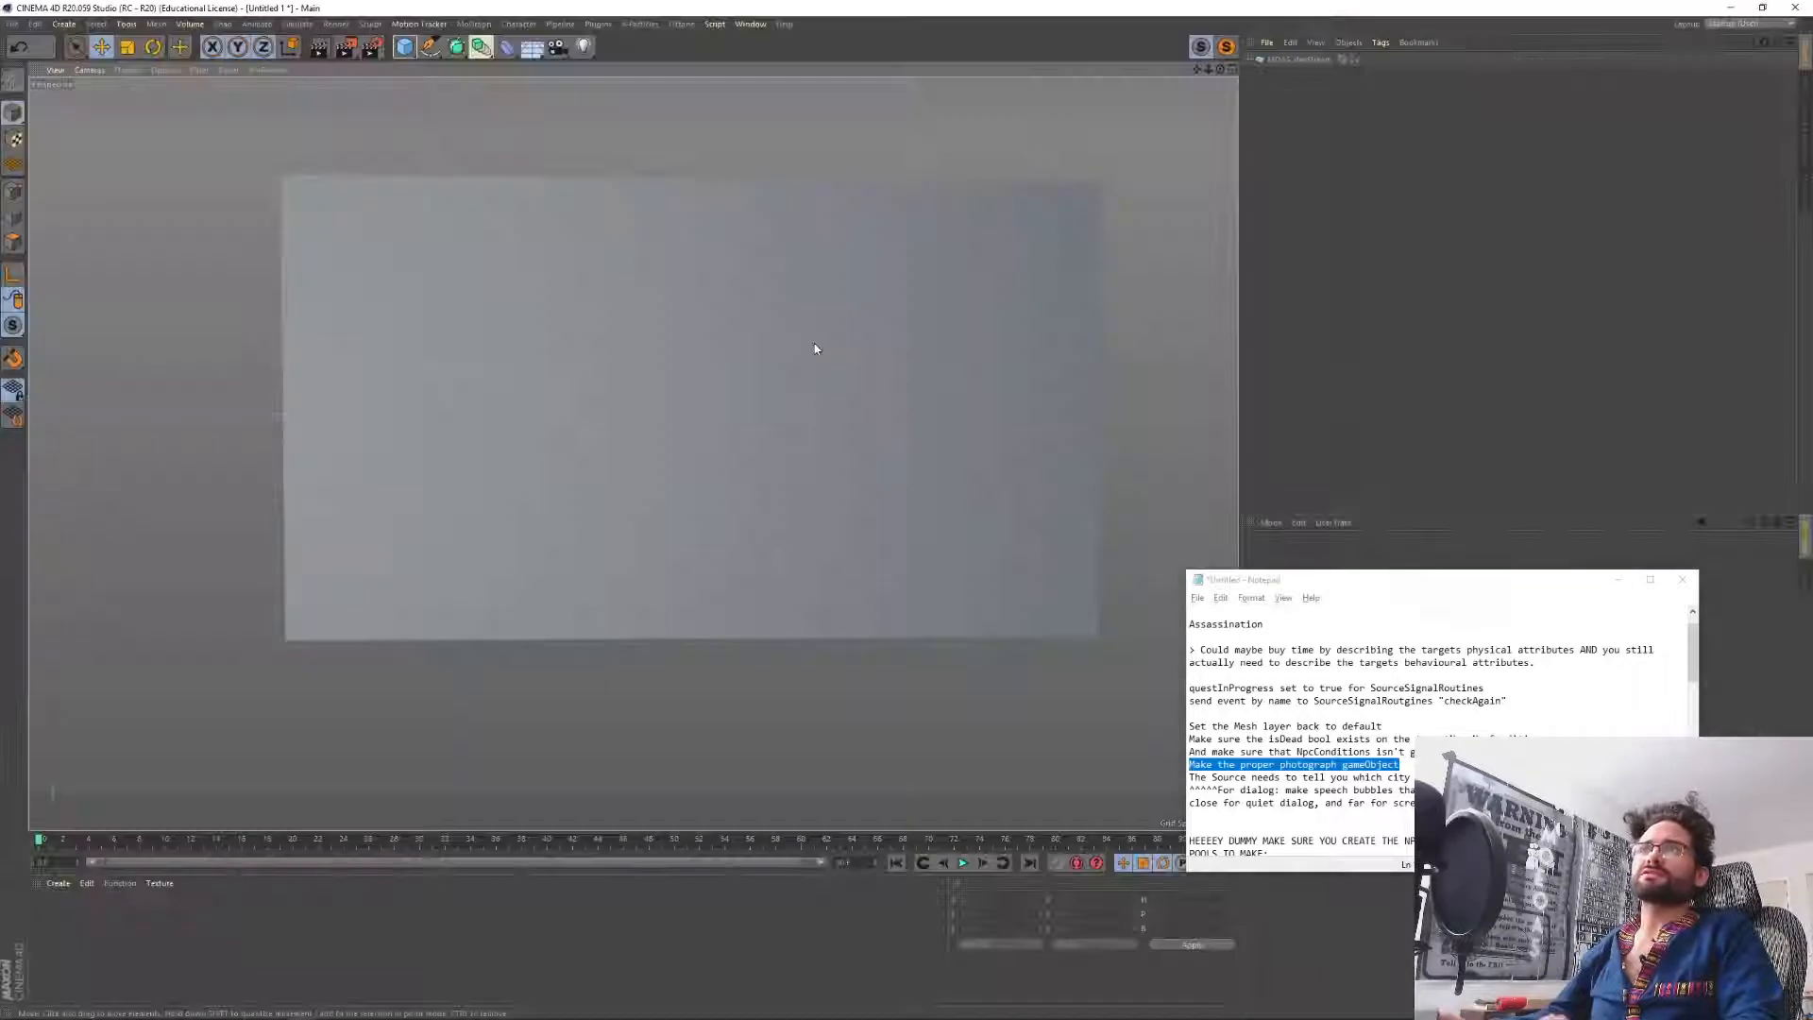
alt+drag(955, 401, 687, 472)
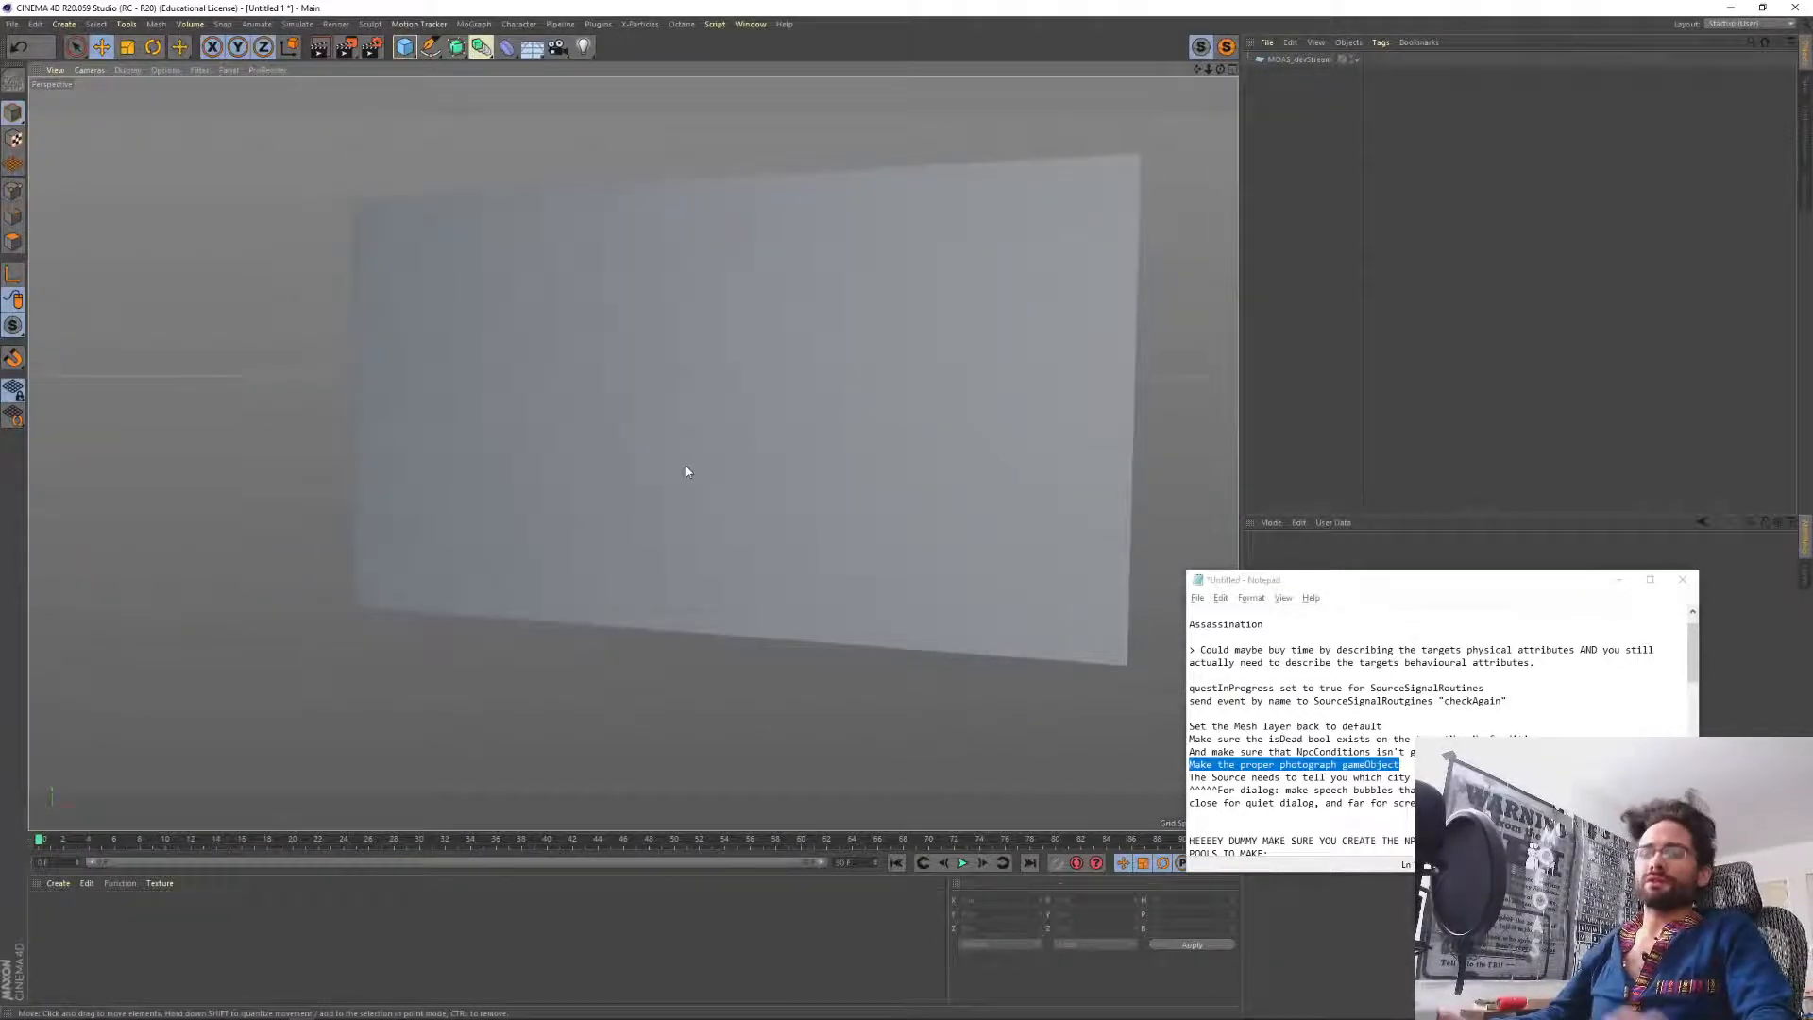
In Photoshop, paste the white canvas from Untitled-1 into MOAS_itemsTextures.psd and scale it to about 51% to match the photo paper's width.
key(alt+Tab)
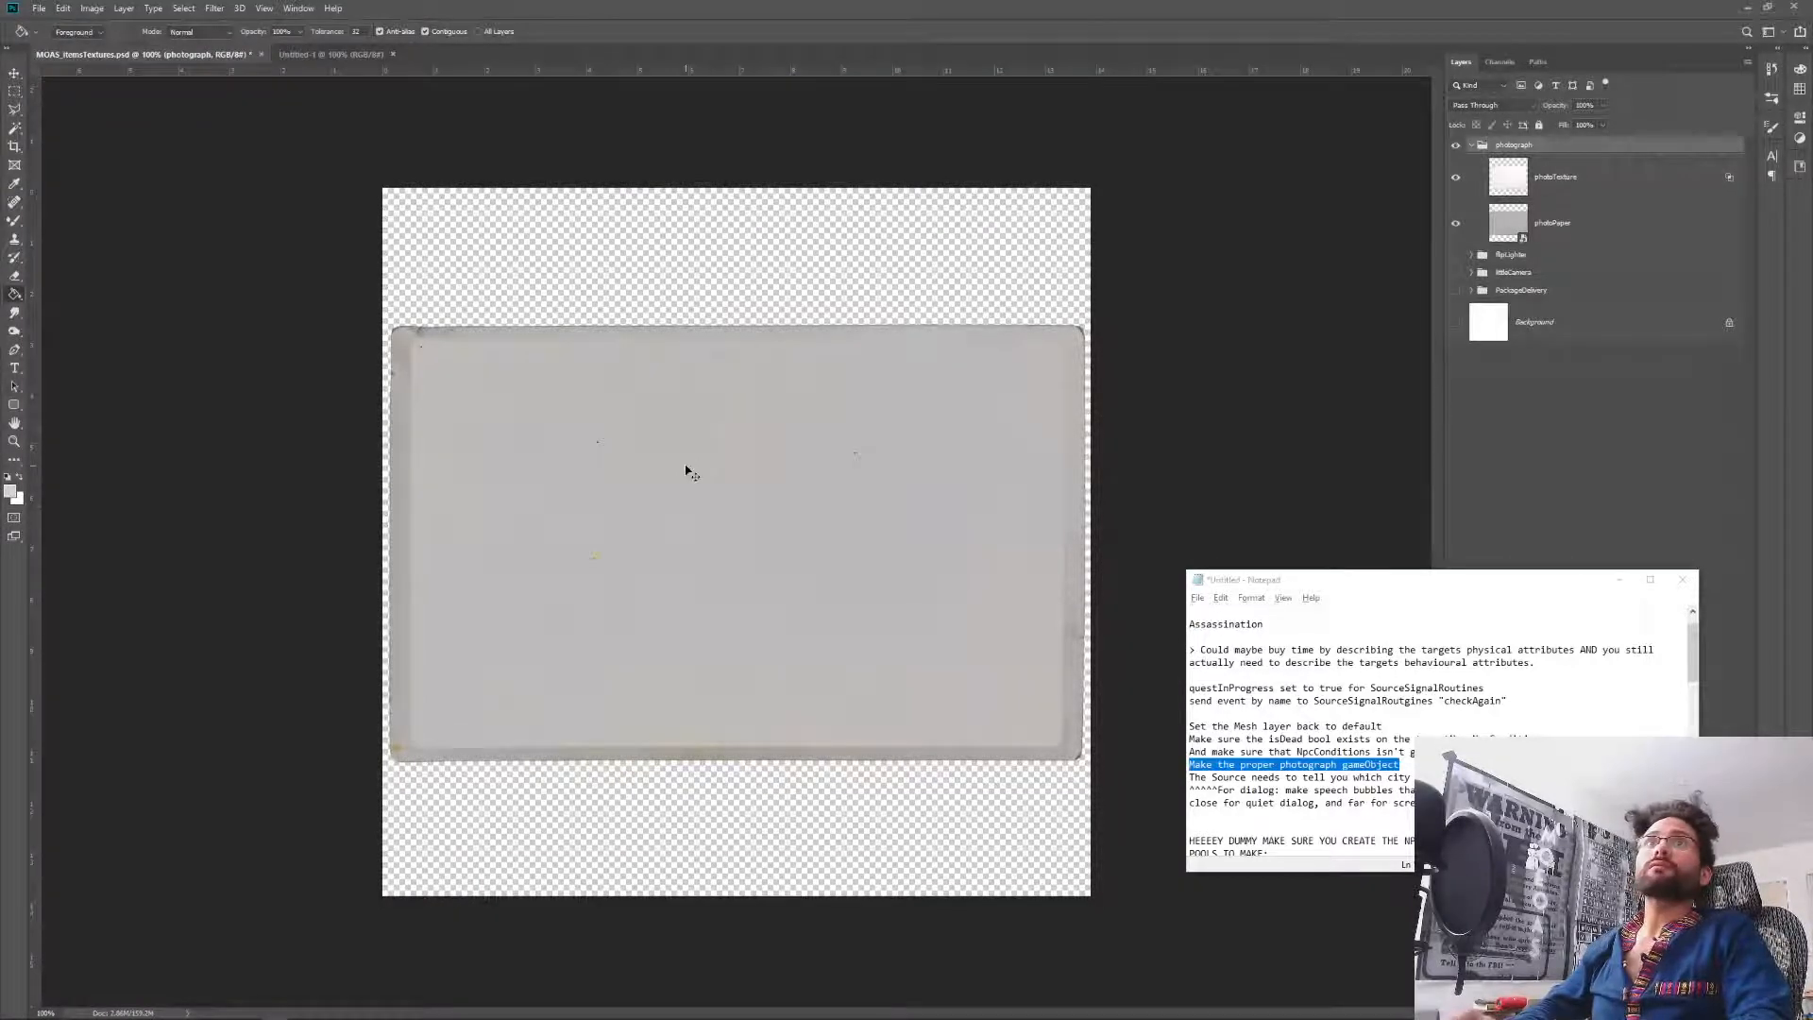
key(ctrl+n)
click(1085, 205)
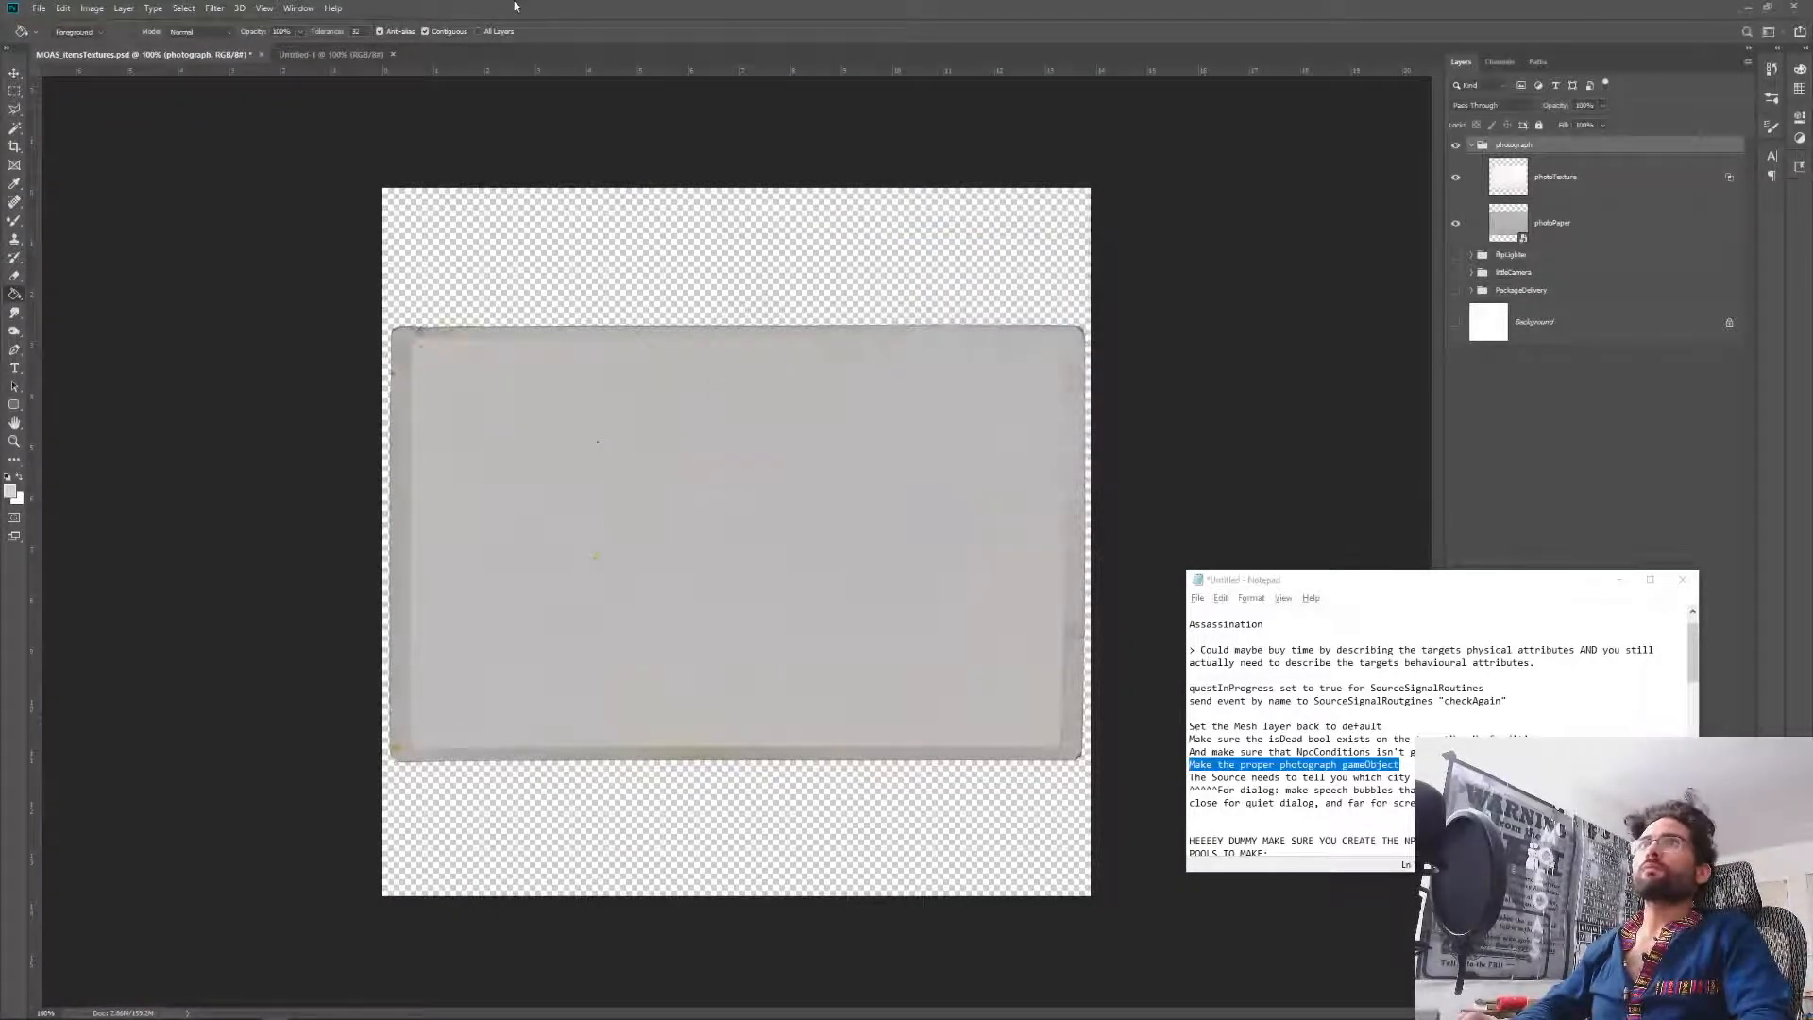
click(346, 54)
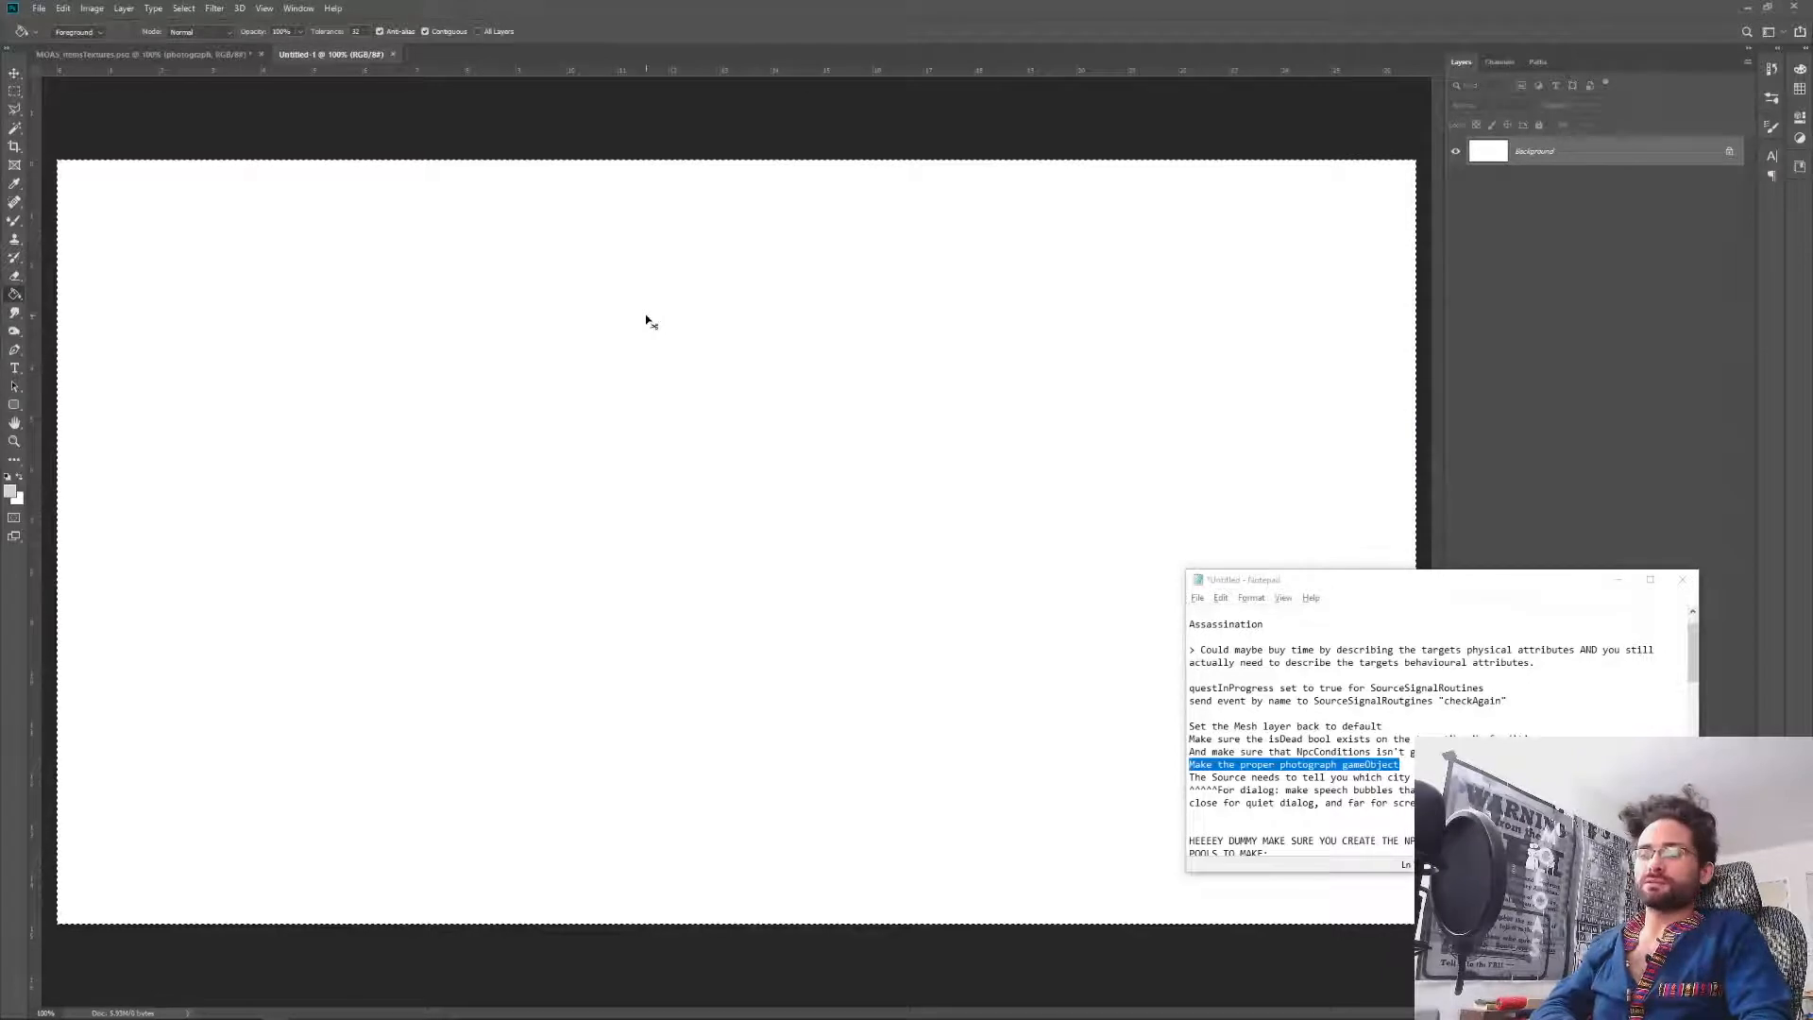
click(151, 60)
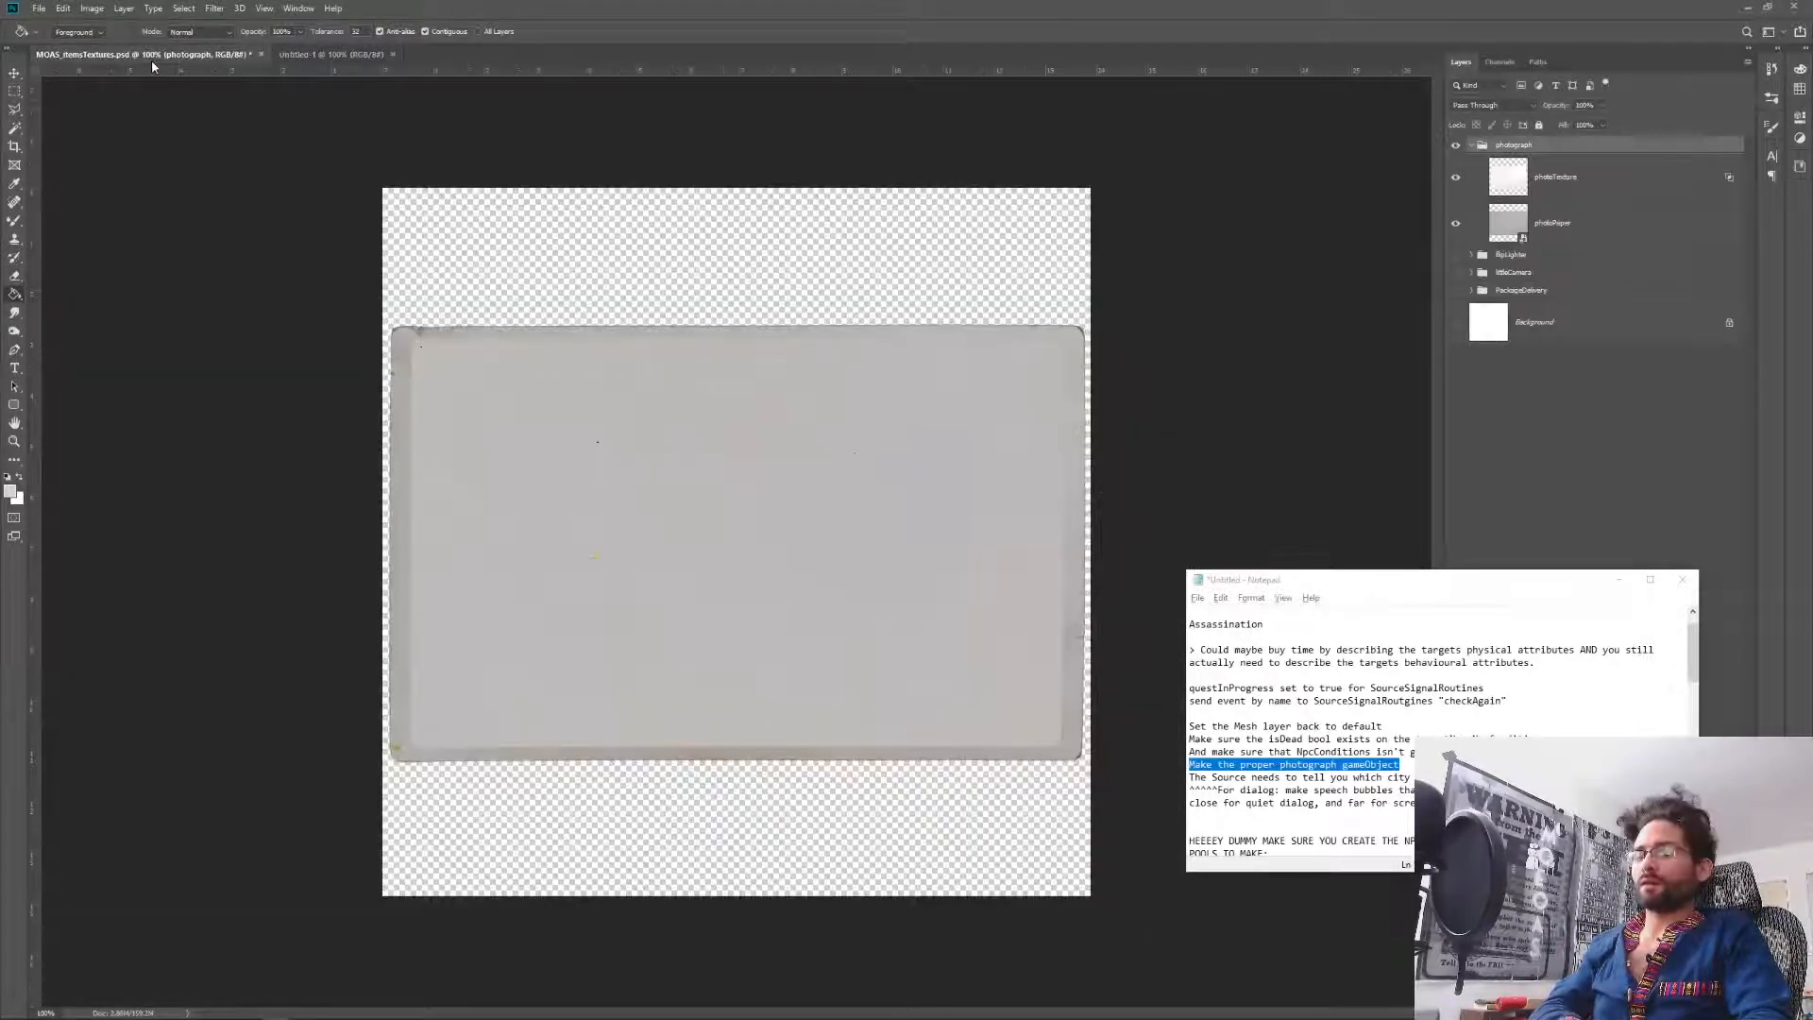
key(ctrl+v)
key(ctrl+t)
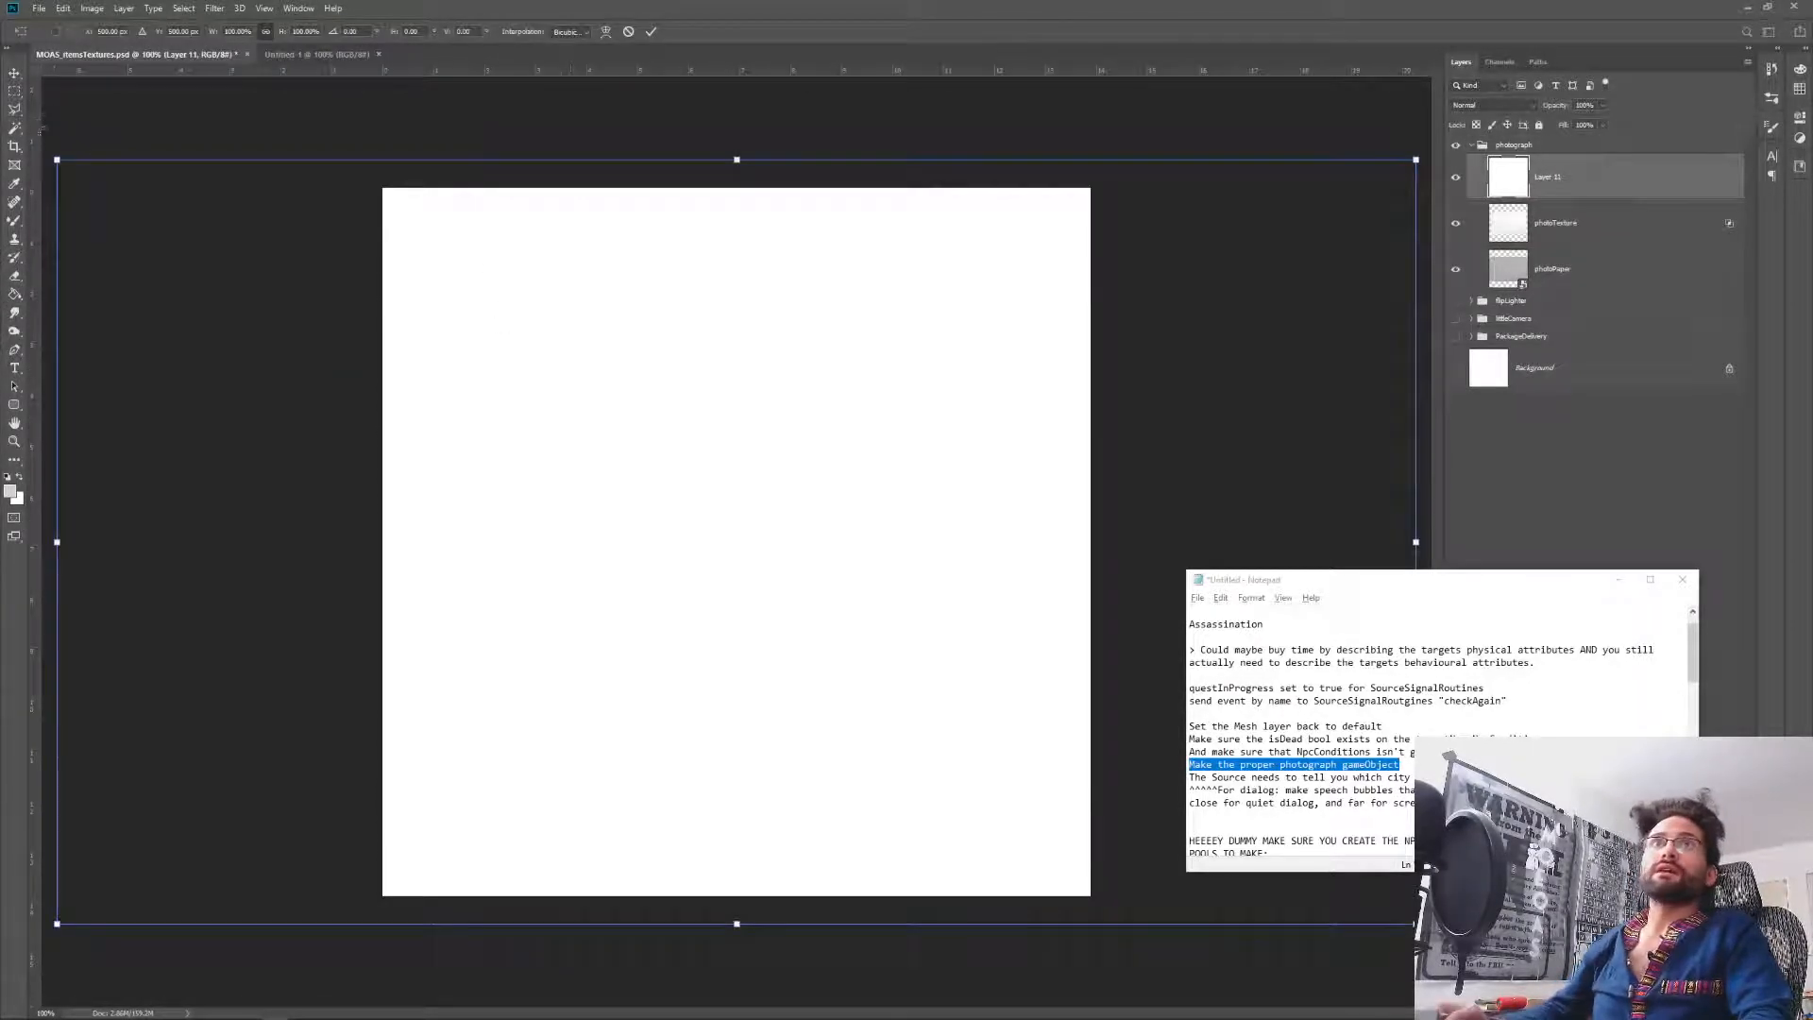
alt+drag(52, 151, 398, 323)
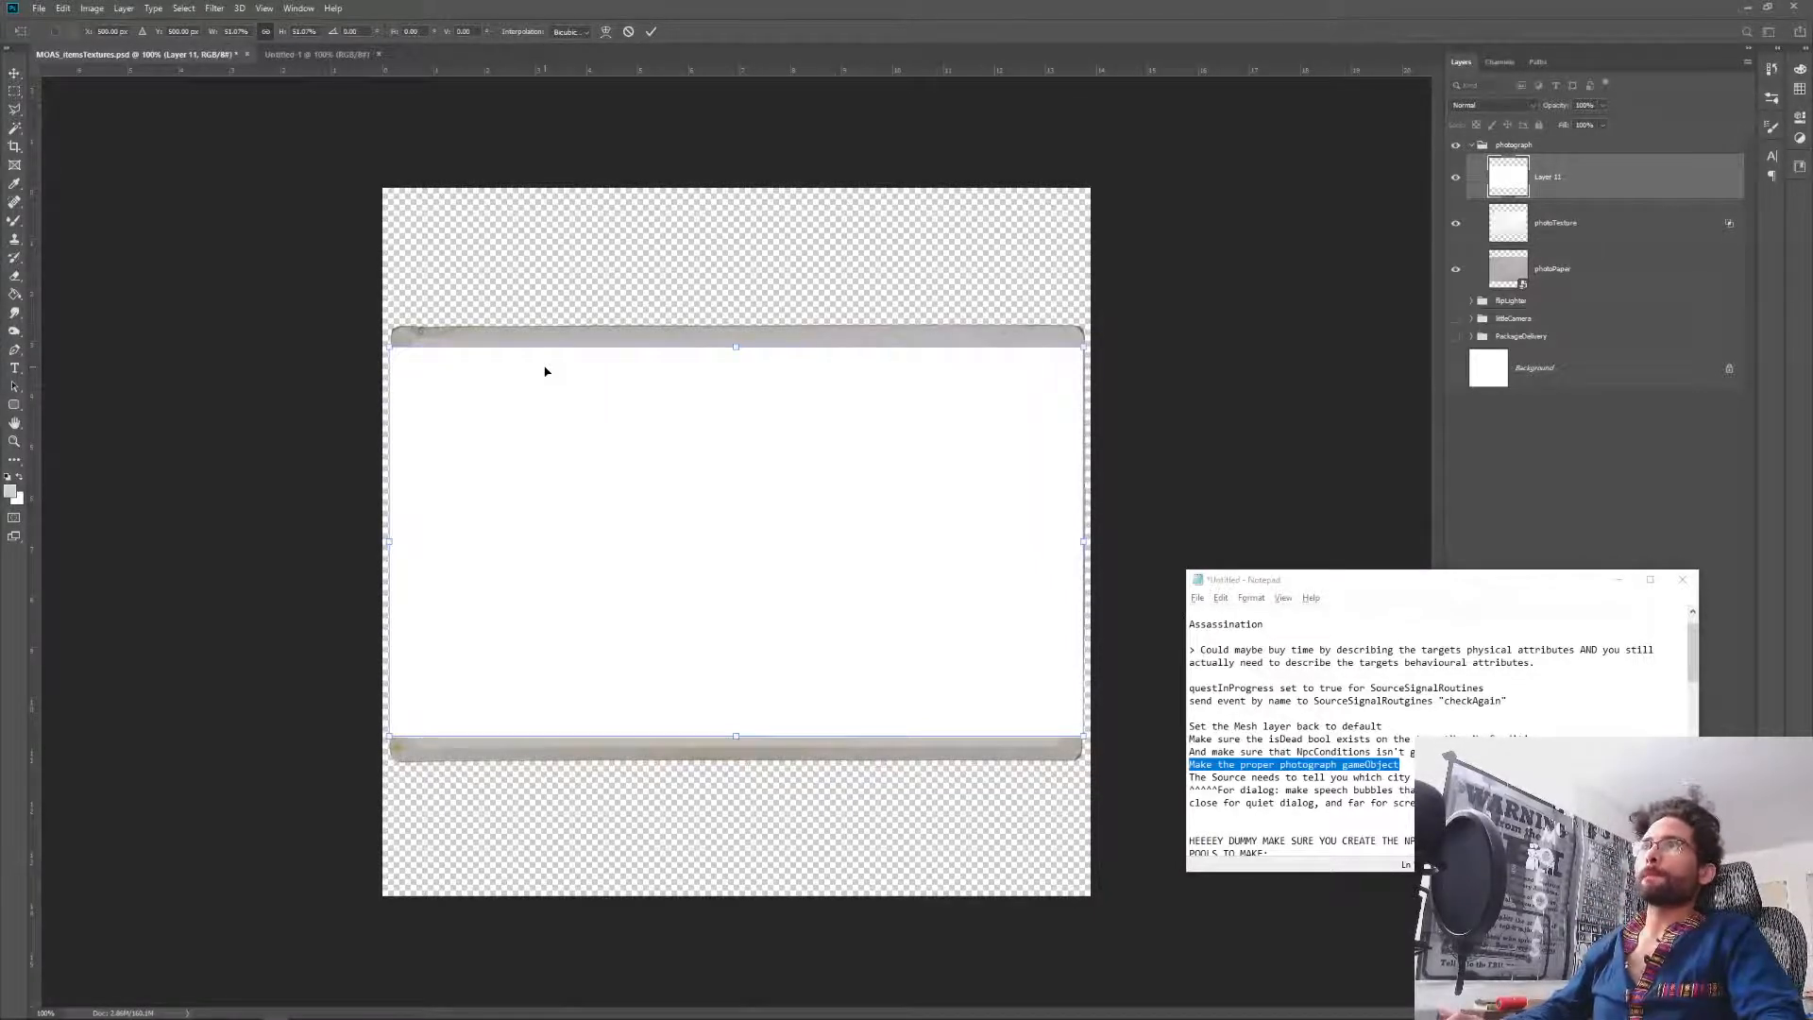
key(Return)
key(g)
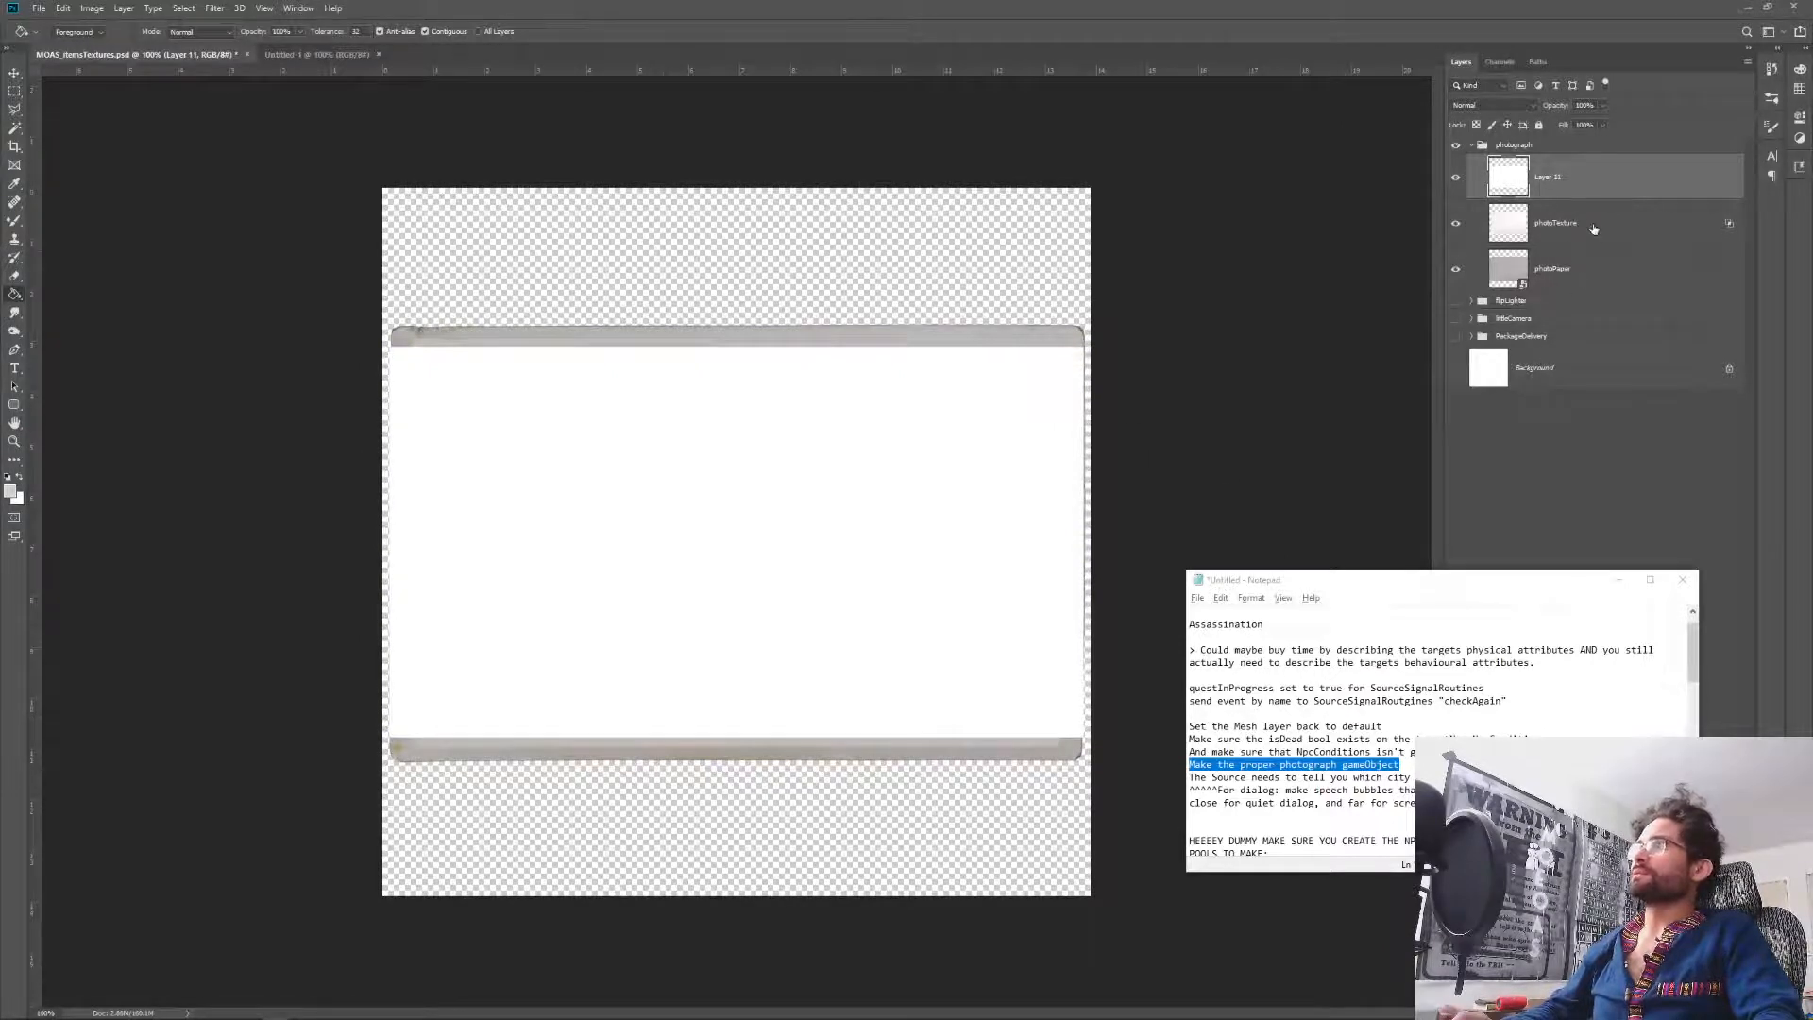
Squash the photoTexture and photoPaper layers vertically to the height of the pasted white rectangle, and hide the white layer.
click(1597, 275)
shift+click(1567, 236)
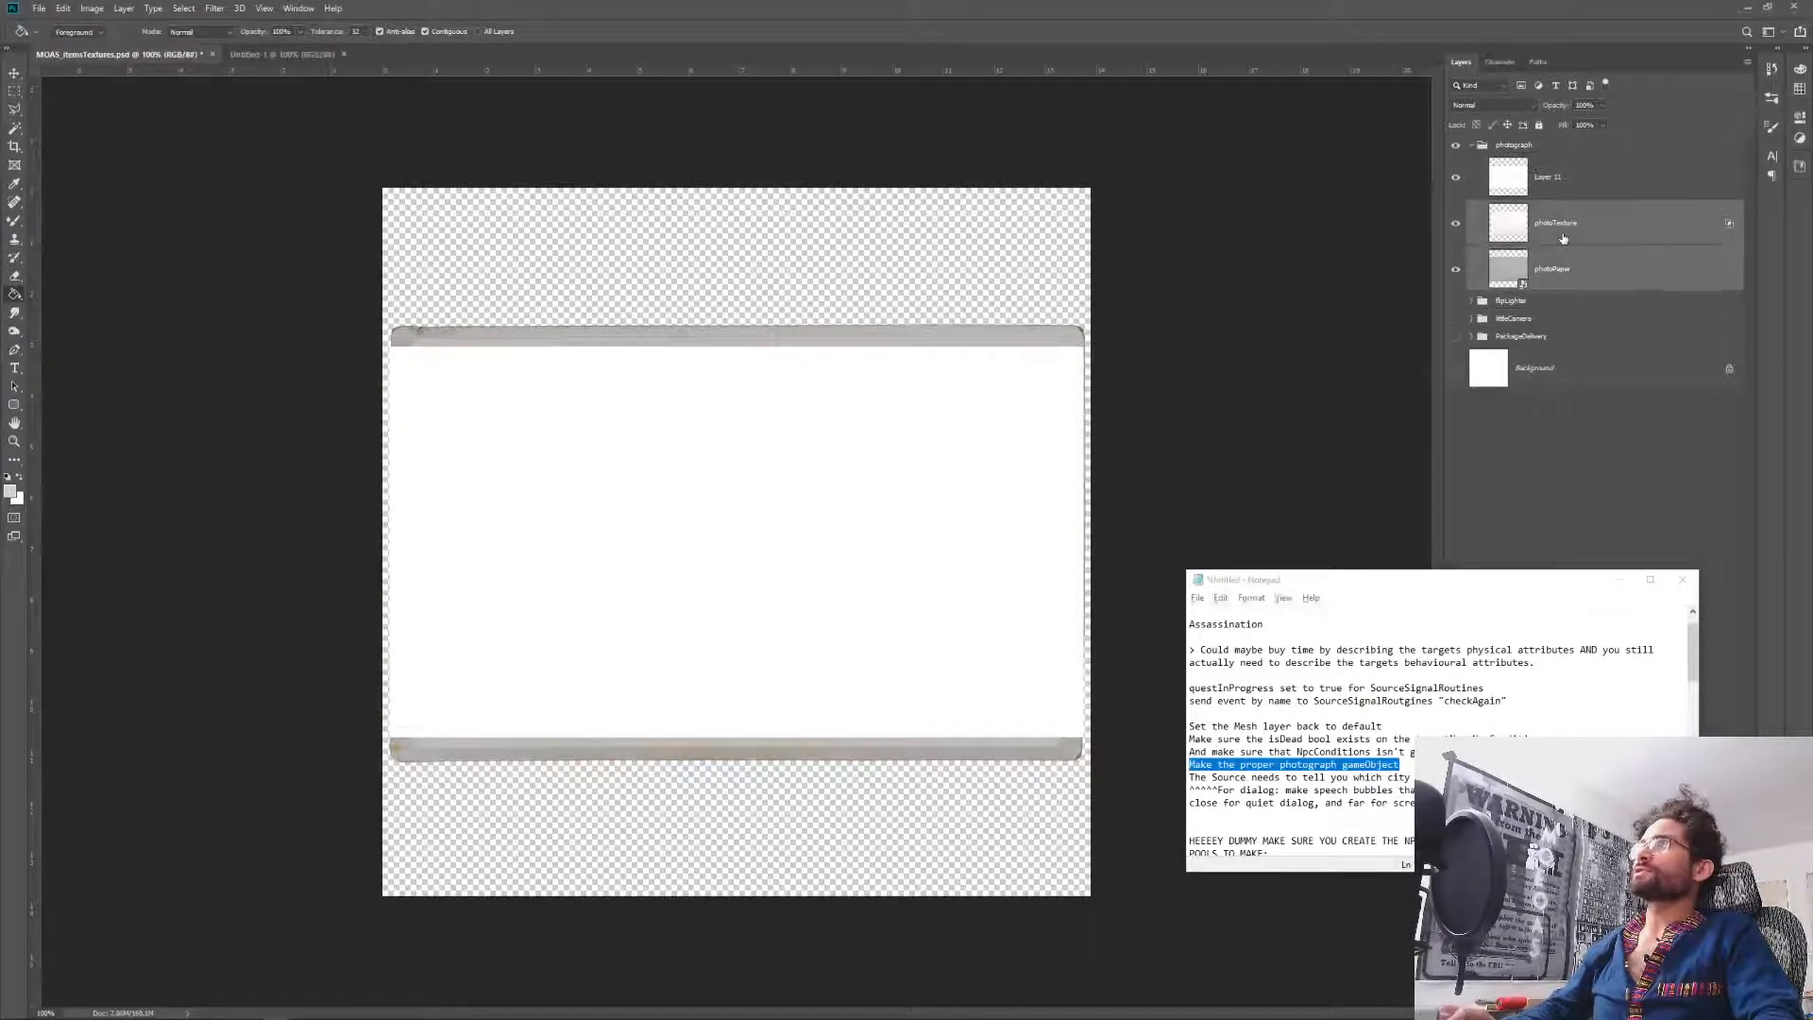
key(ctrl+t)
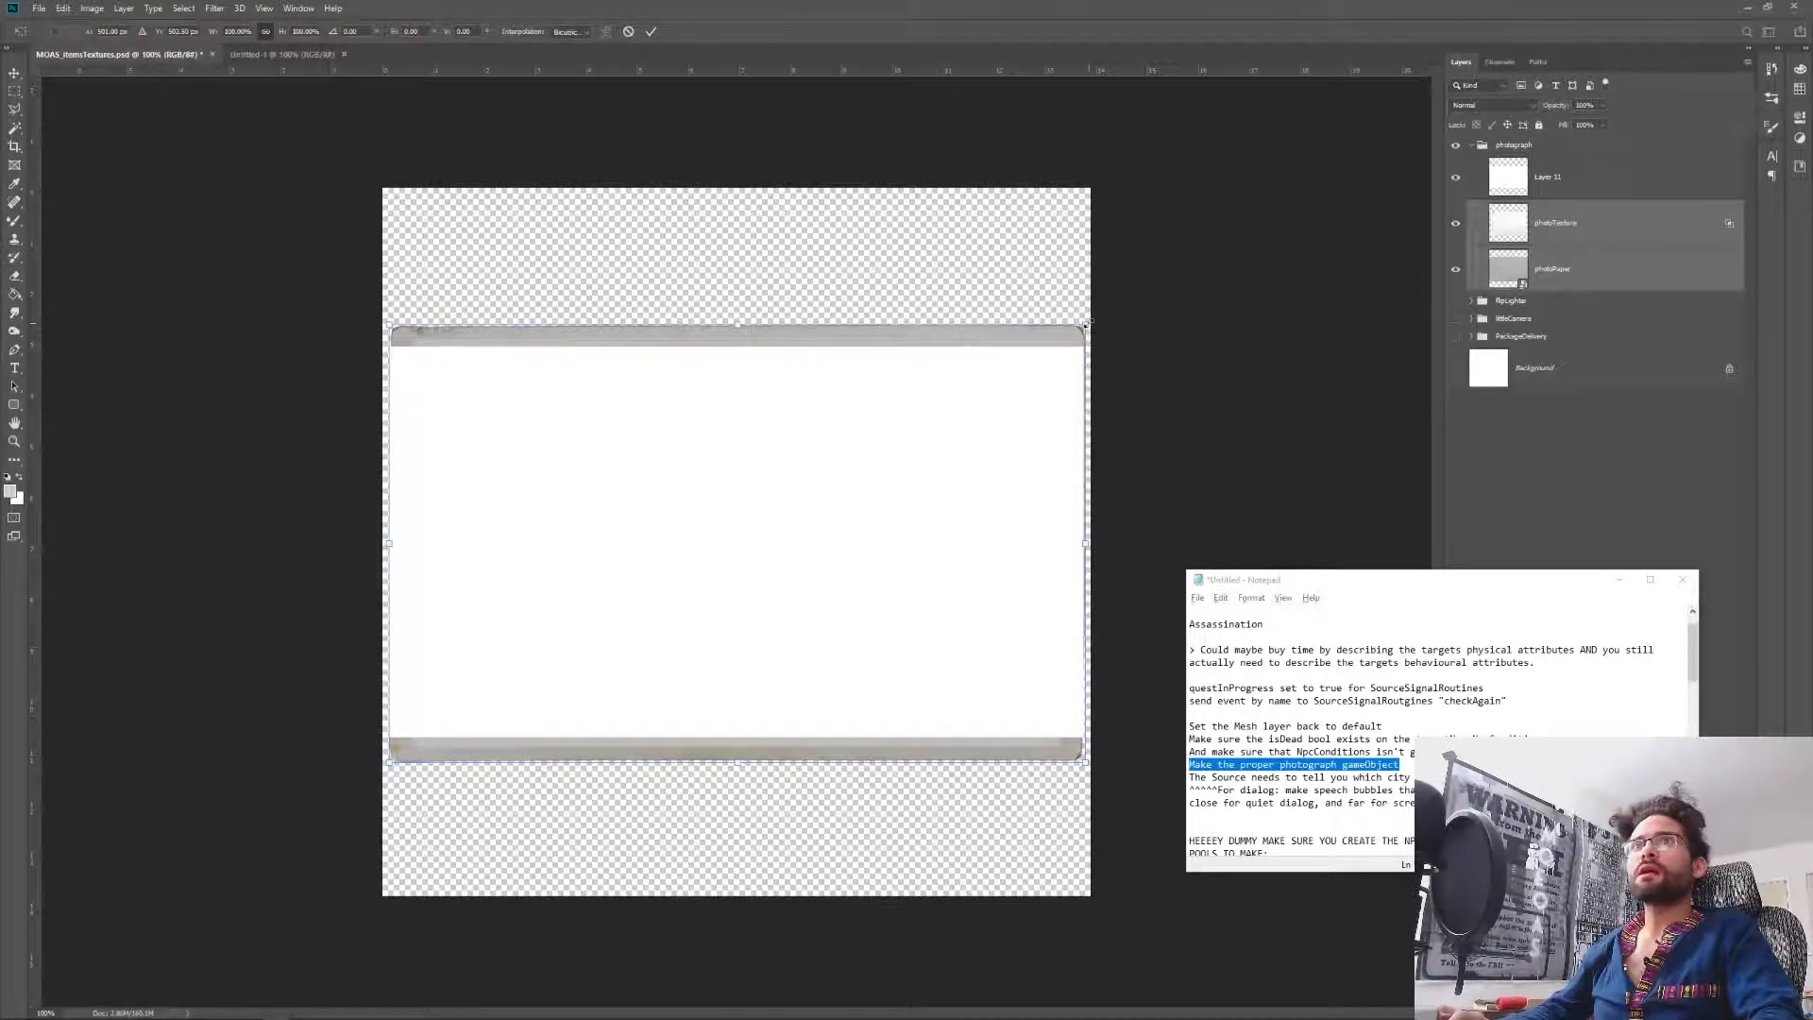
drag(728, 324, 728, 347)
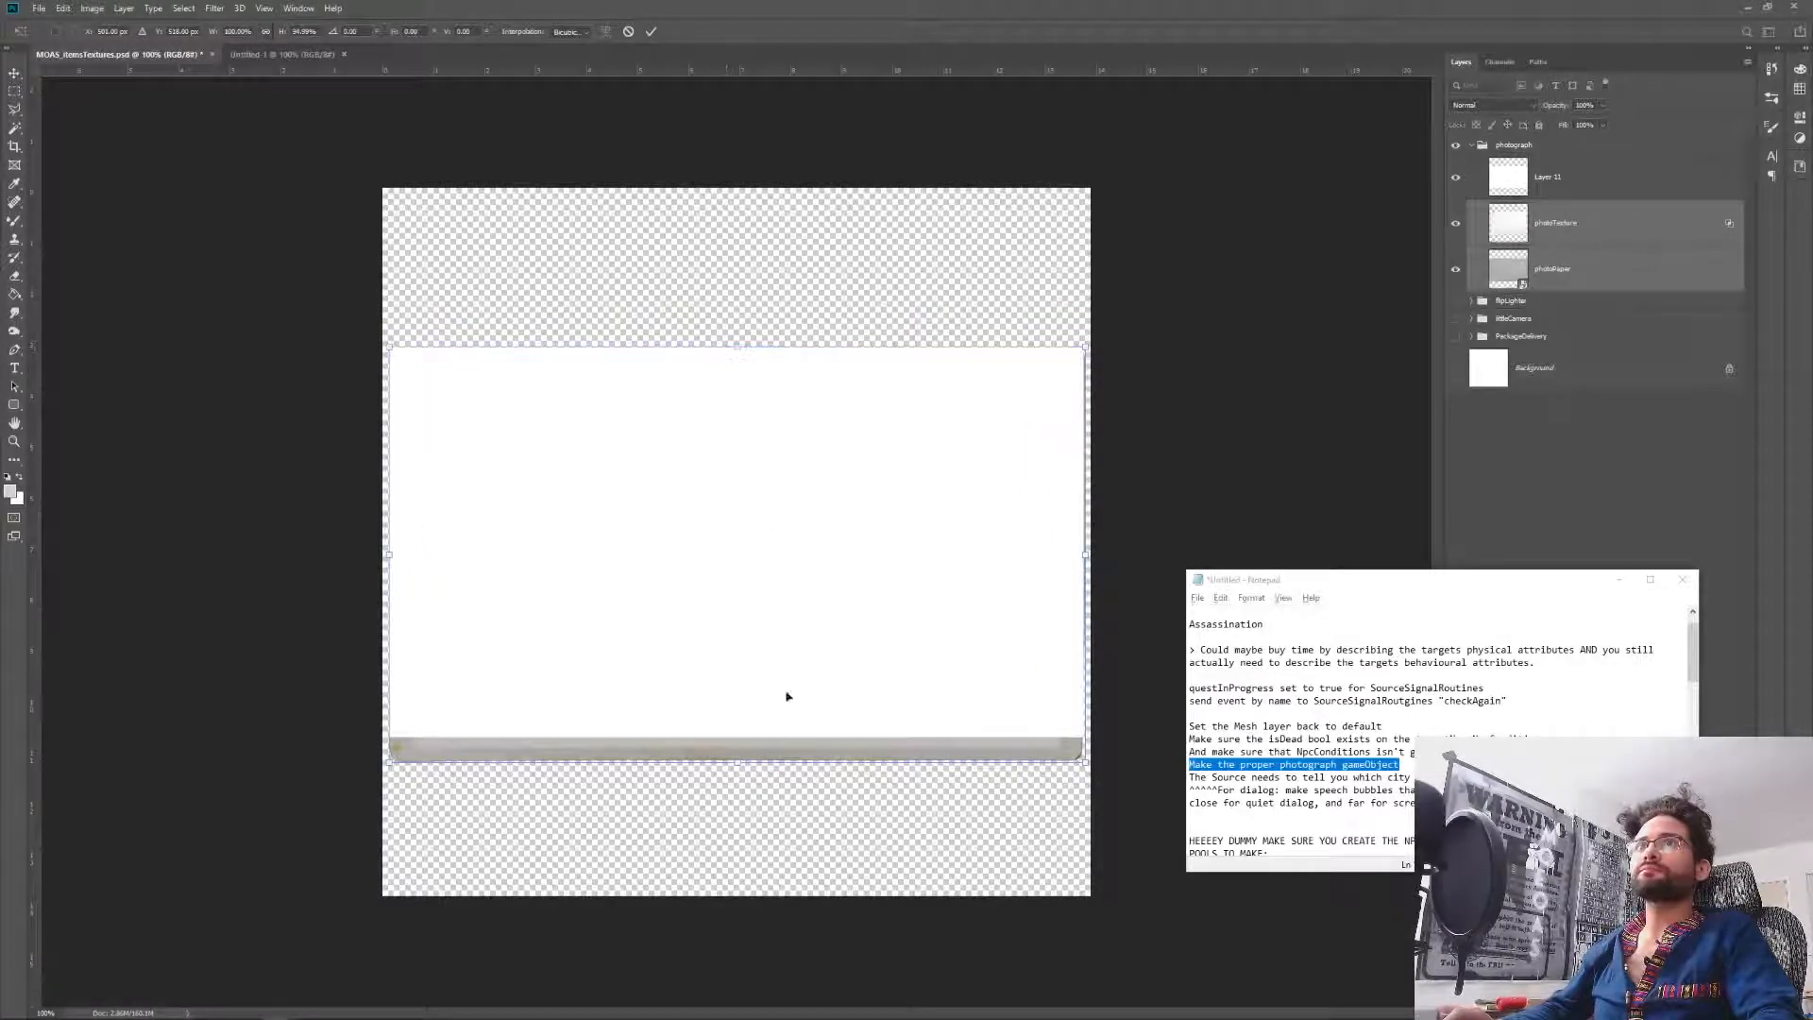
shift+drag(754, 763, 737, 736)
key(Return)
click(1455, 177)
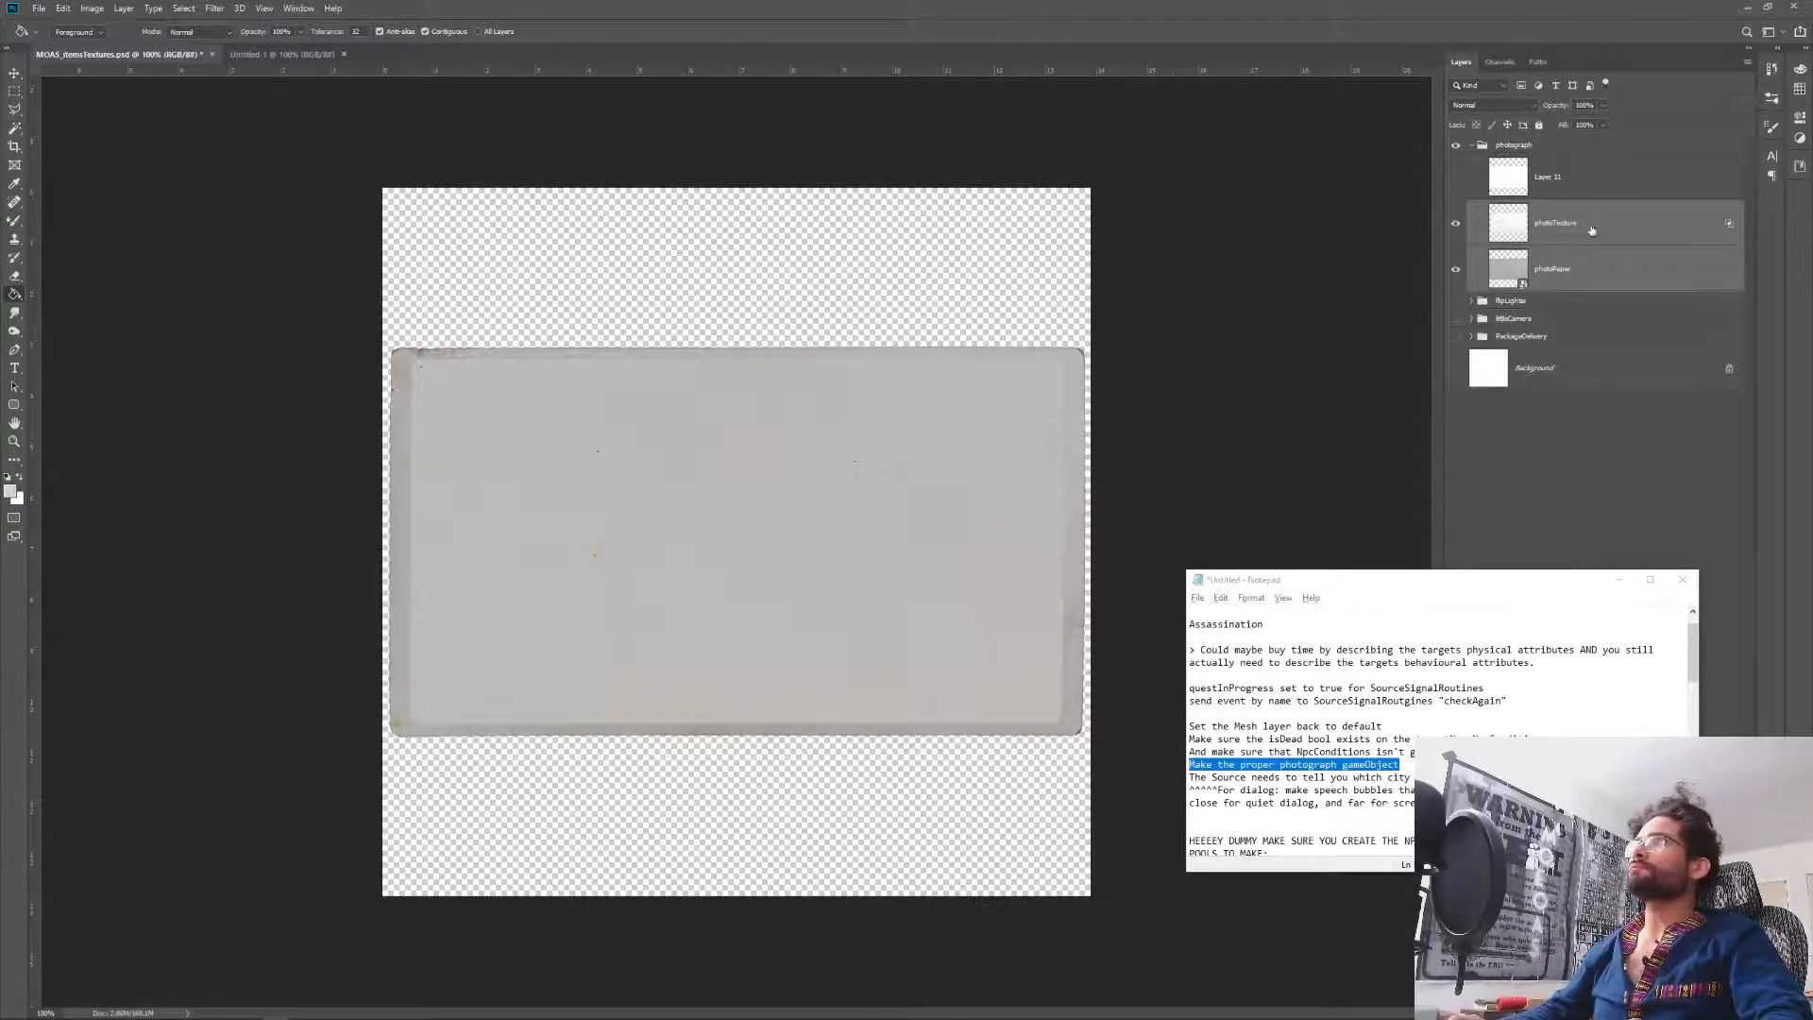
Reduce the photoTexture layer's height slightly at both edges so the paper border is even on all sides.
click(1581, 292)
click(1577, 209)
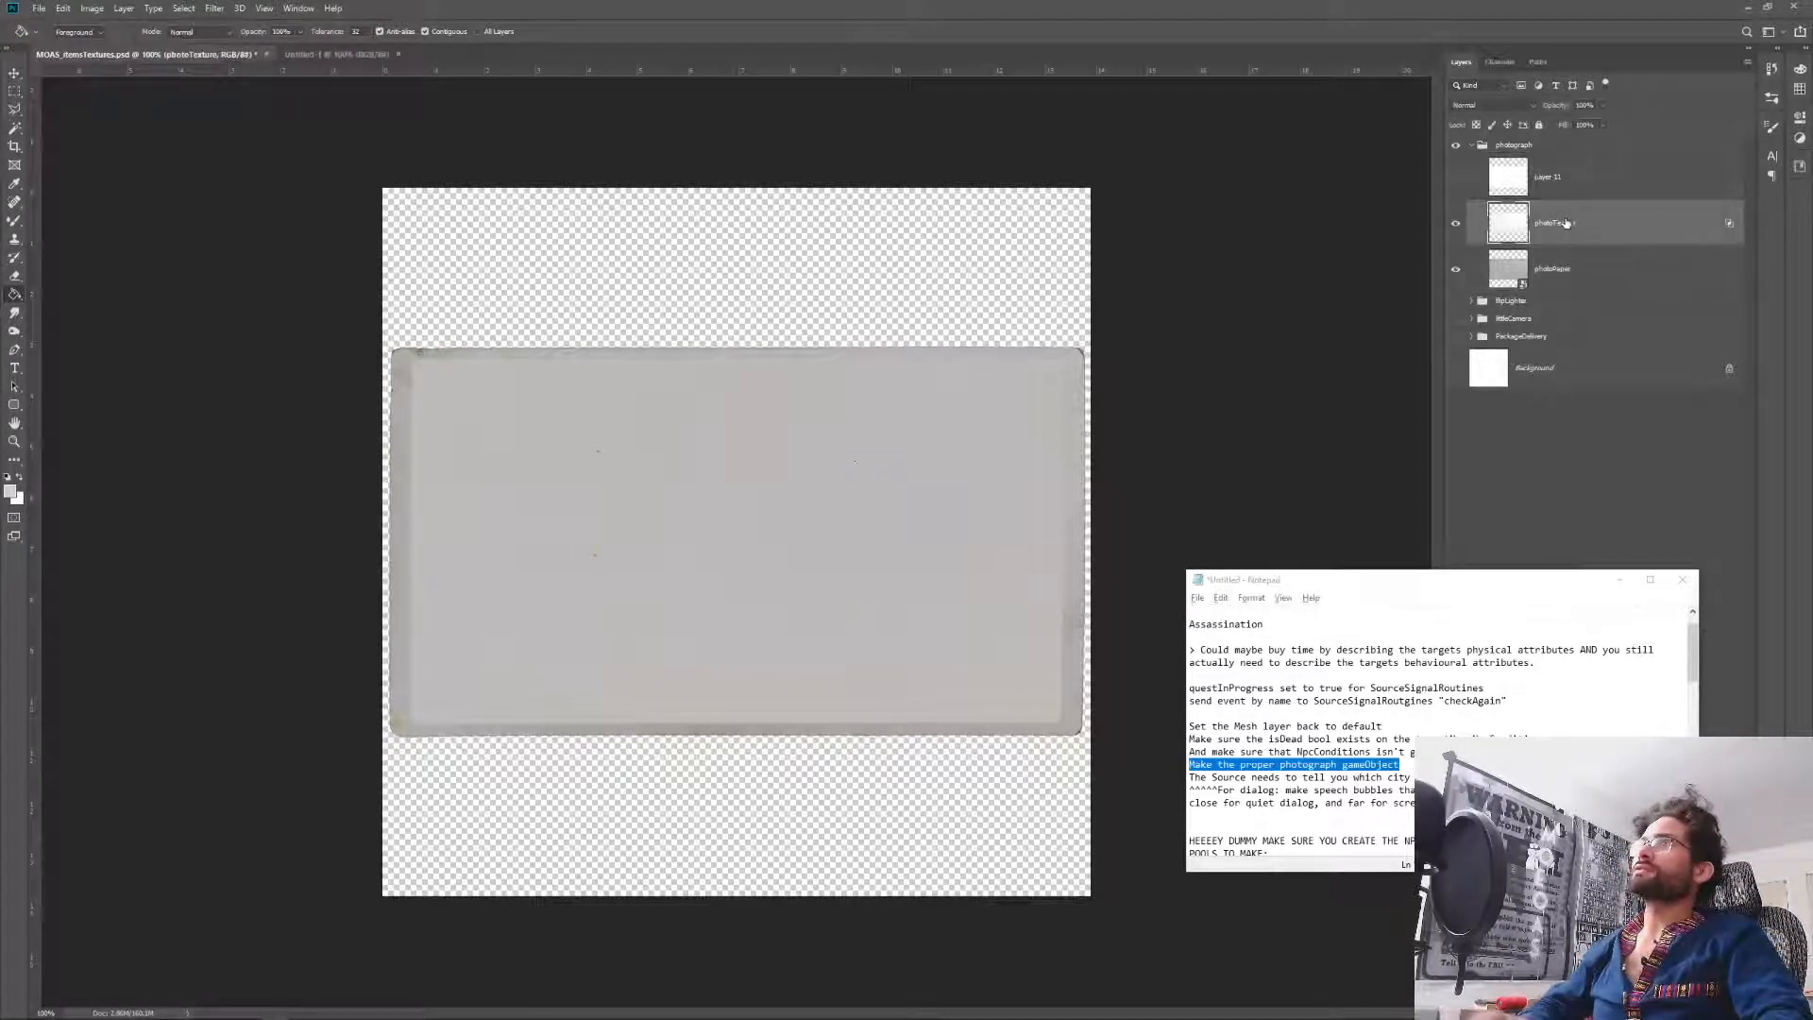
key(ctrl+t)
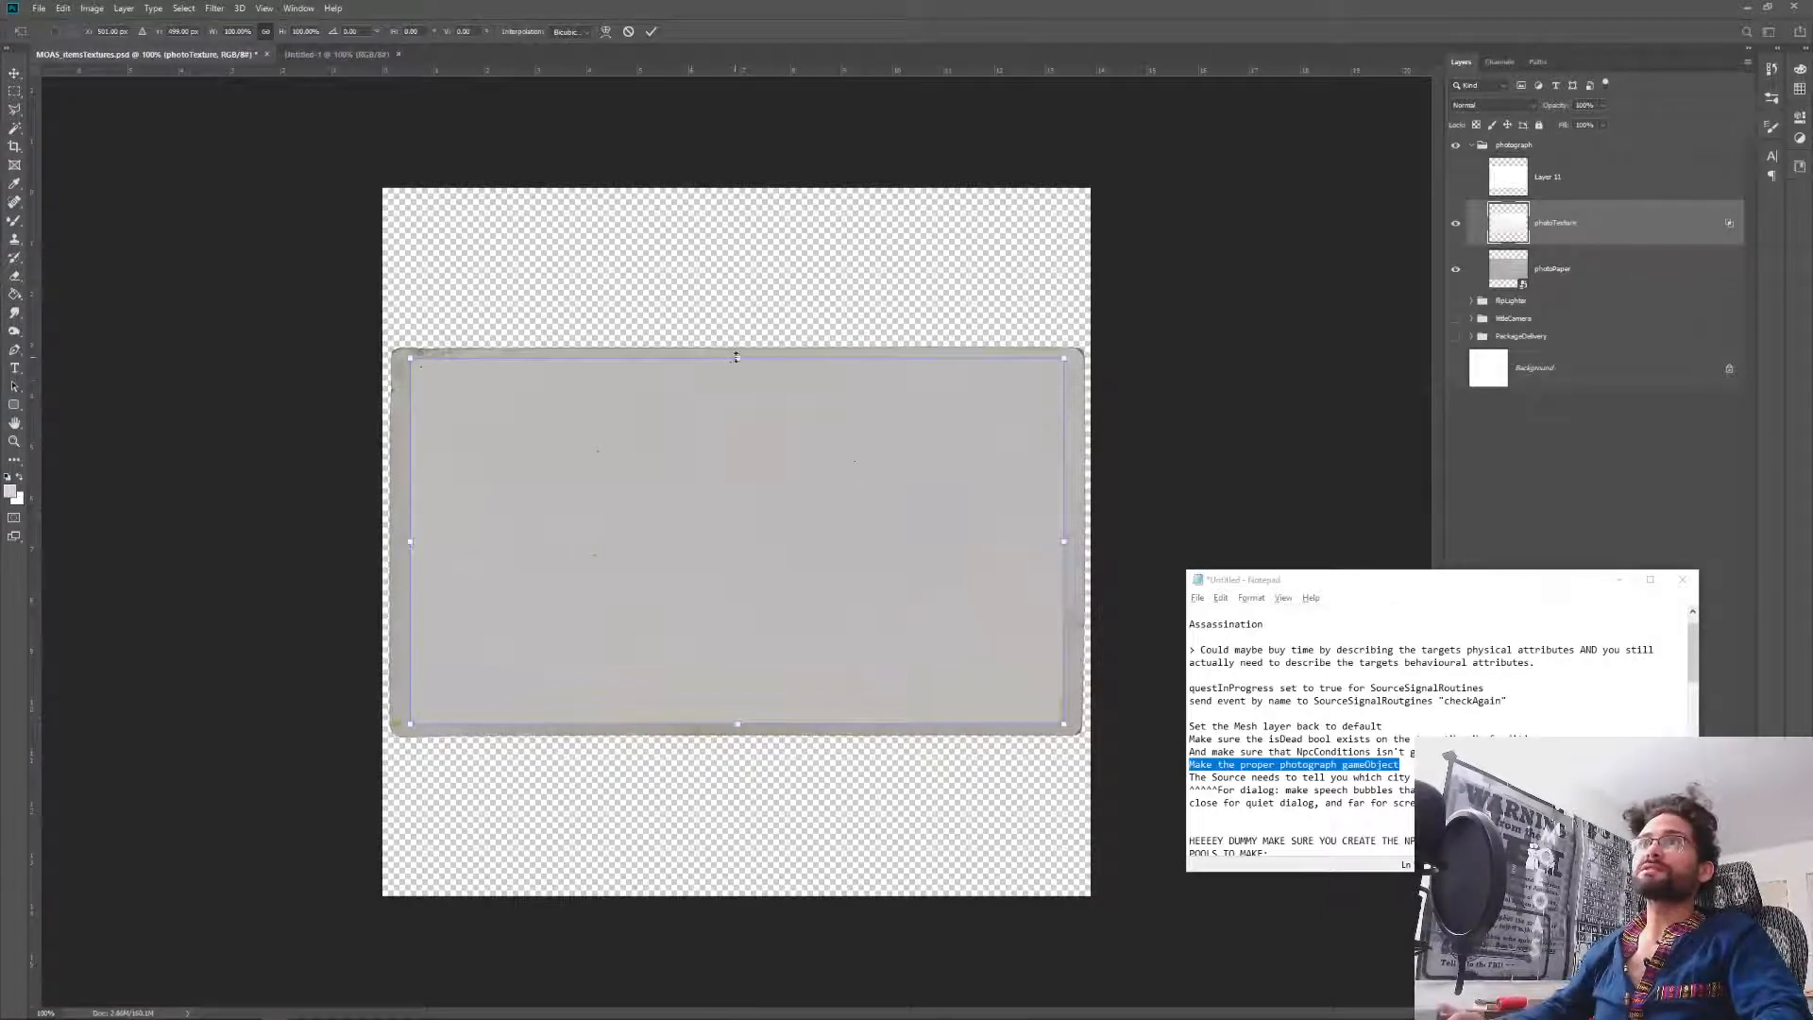
drag(736, 359, 738, 367)
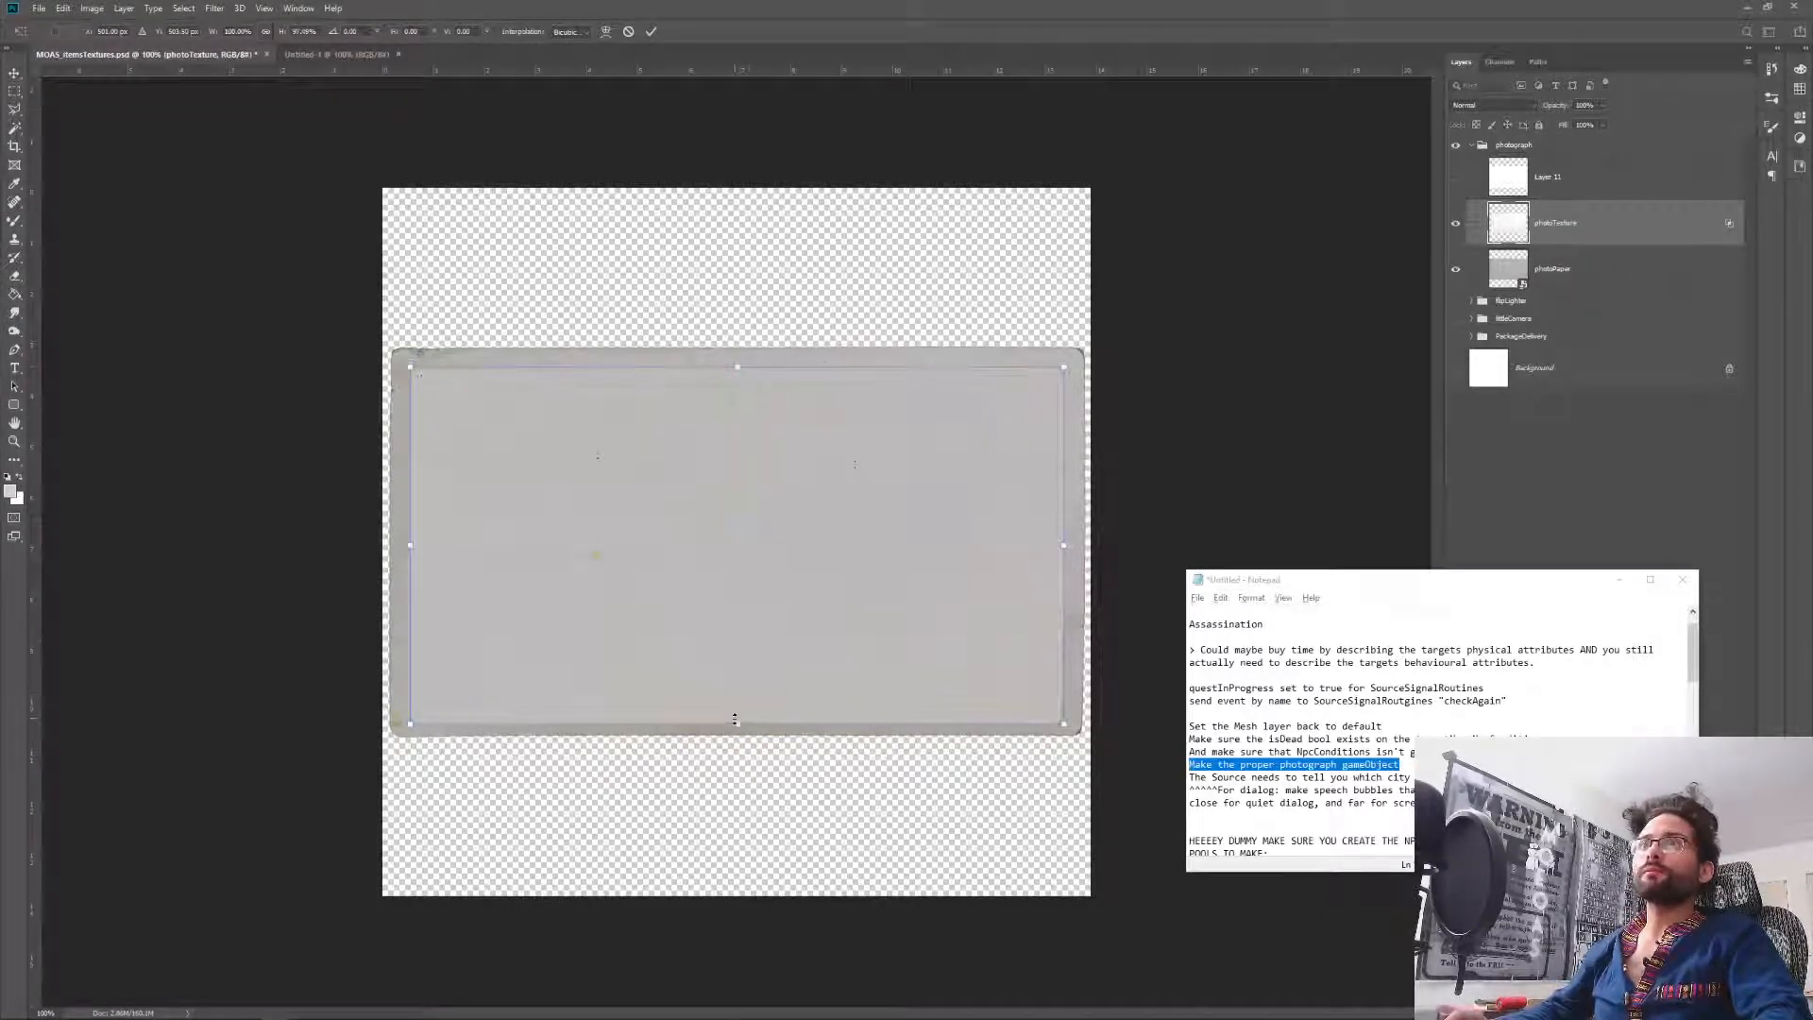
drag(734, 724, 735, 719)
key(Return)
key(g)
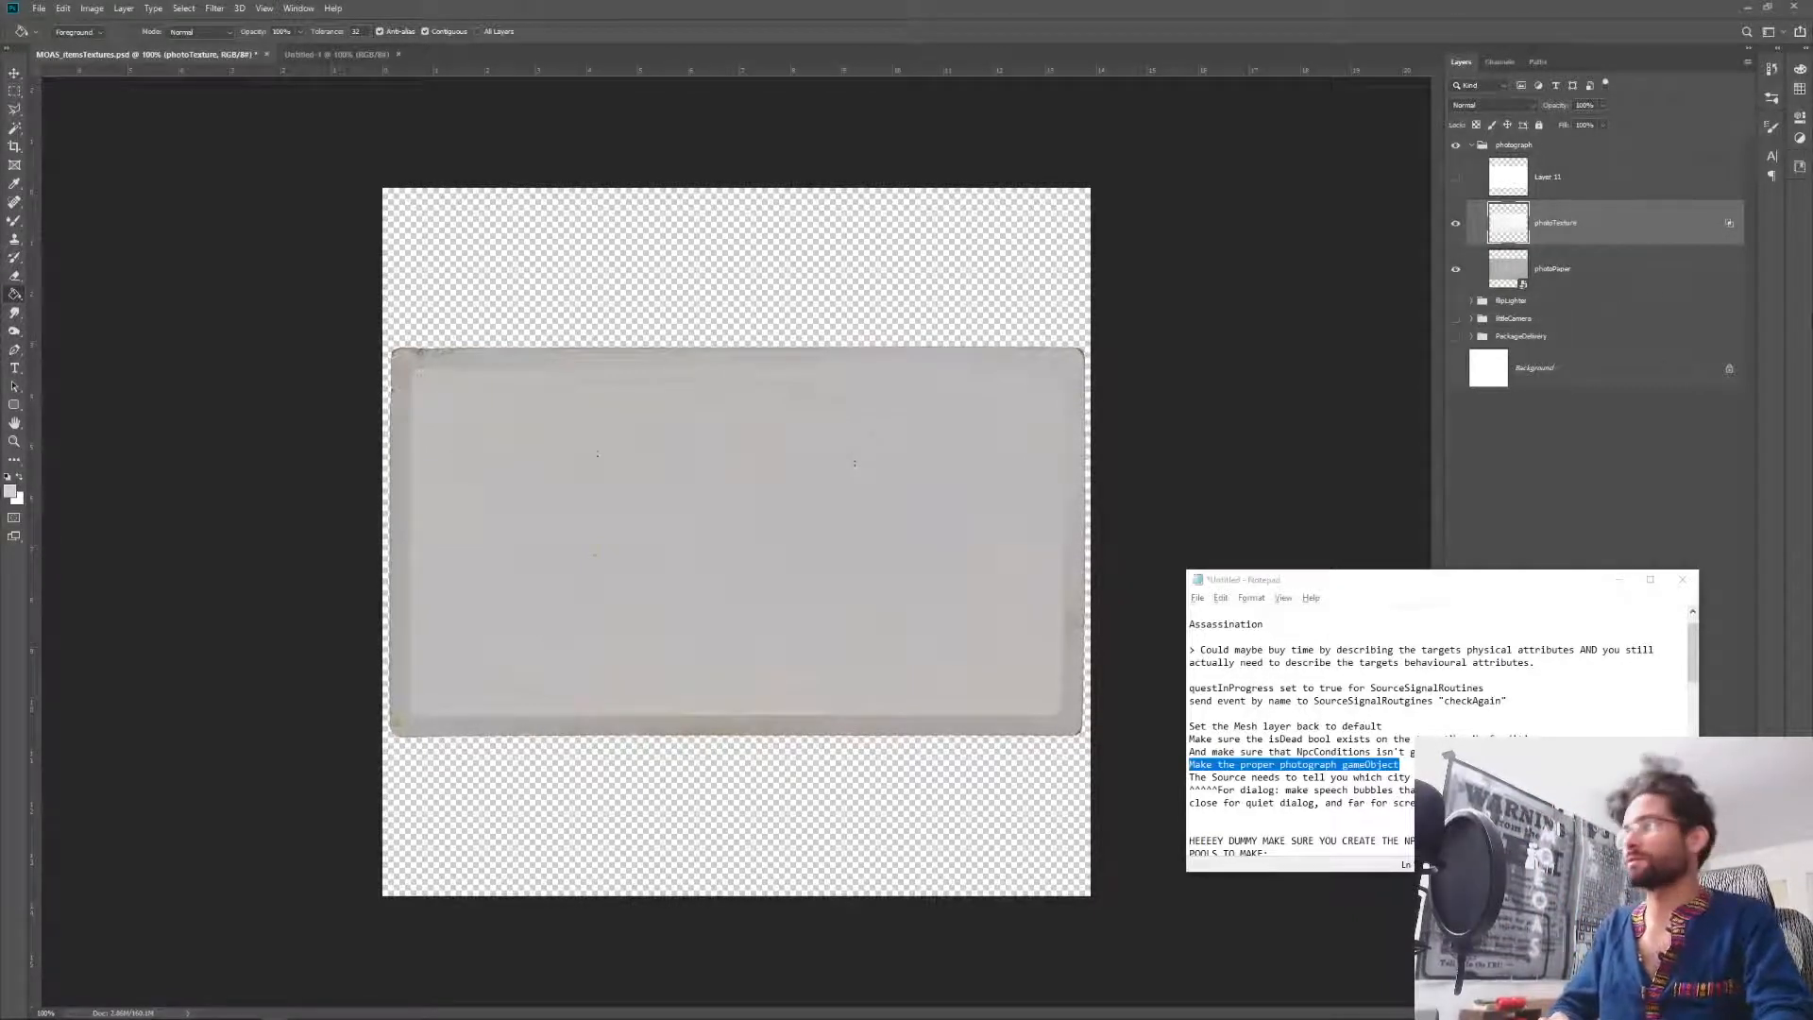
Select the inner photo area on the photoTexture layer with the Magic Wand at a tolerance of 100.
click(1572, 279)
click(1454, 271)
click(1455, 271)
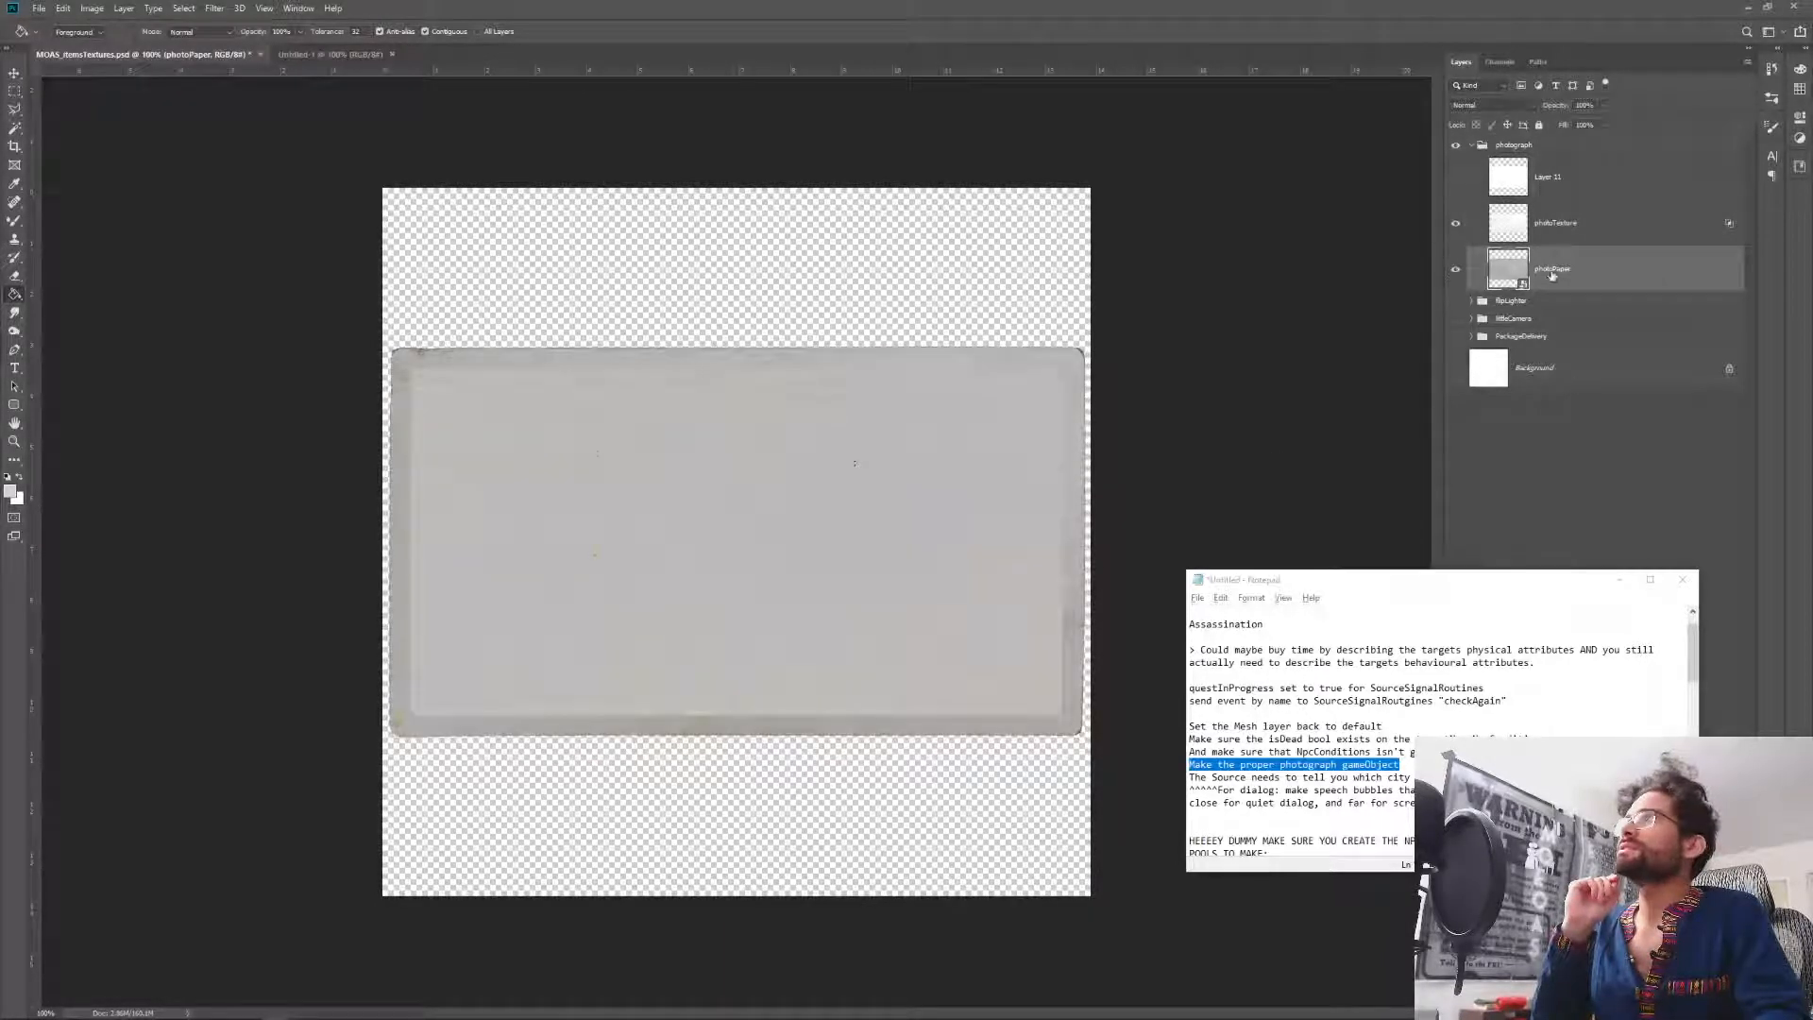
click(1574, 230)
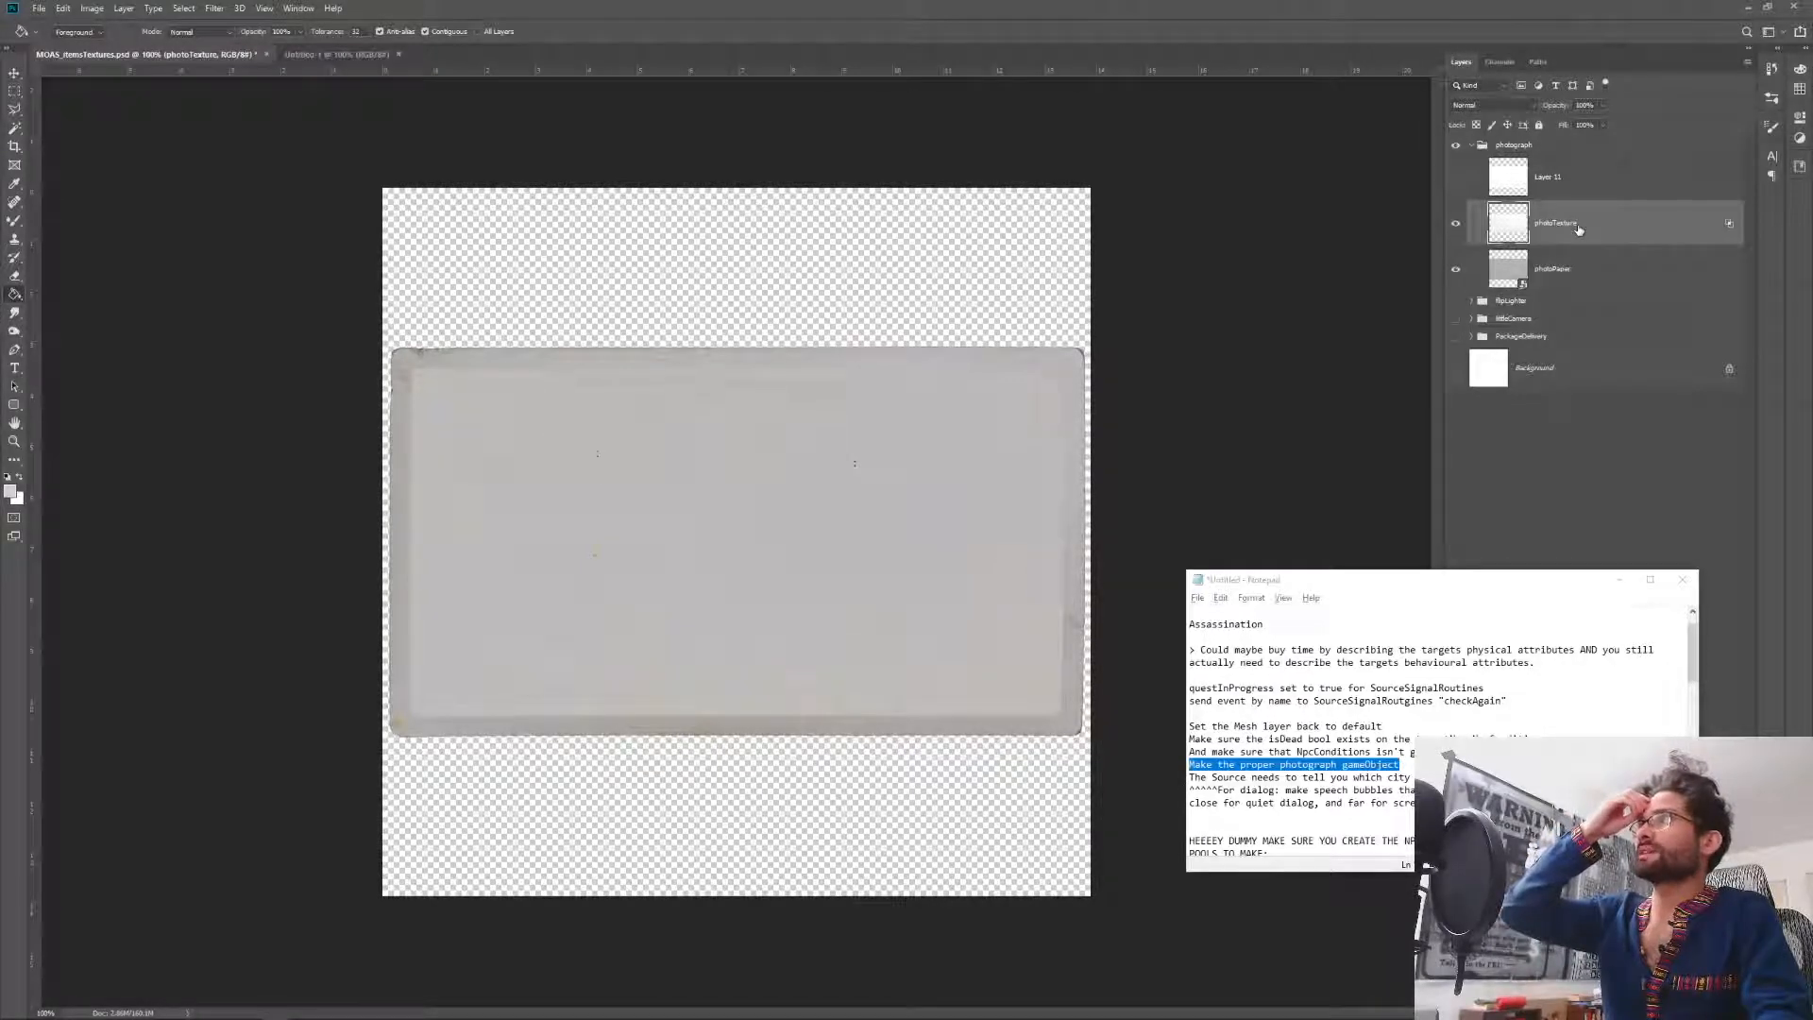
click(14, 128)
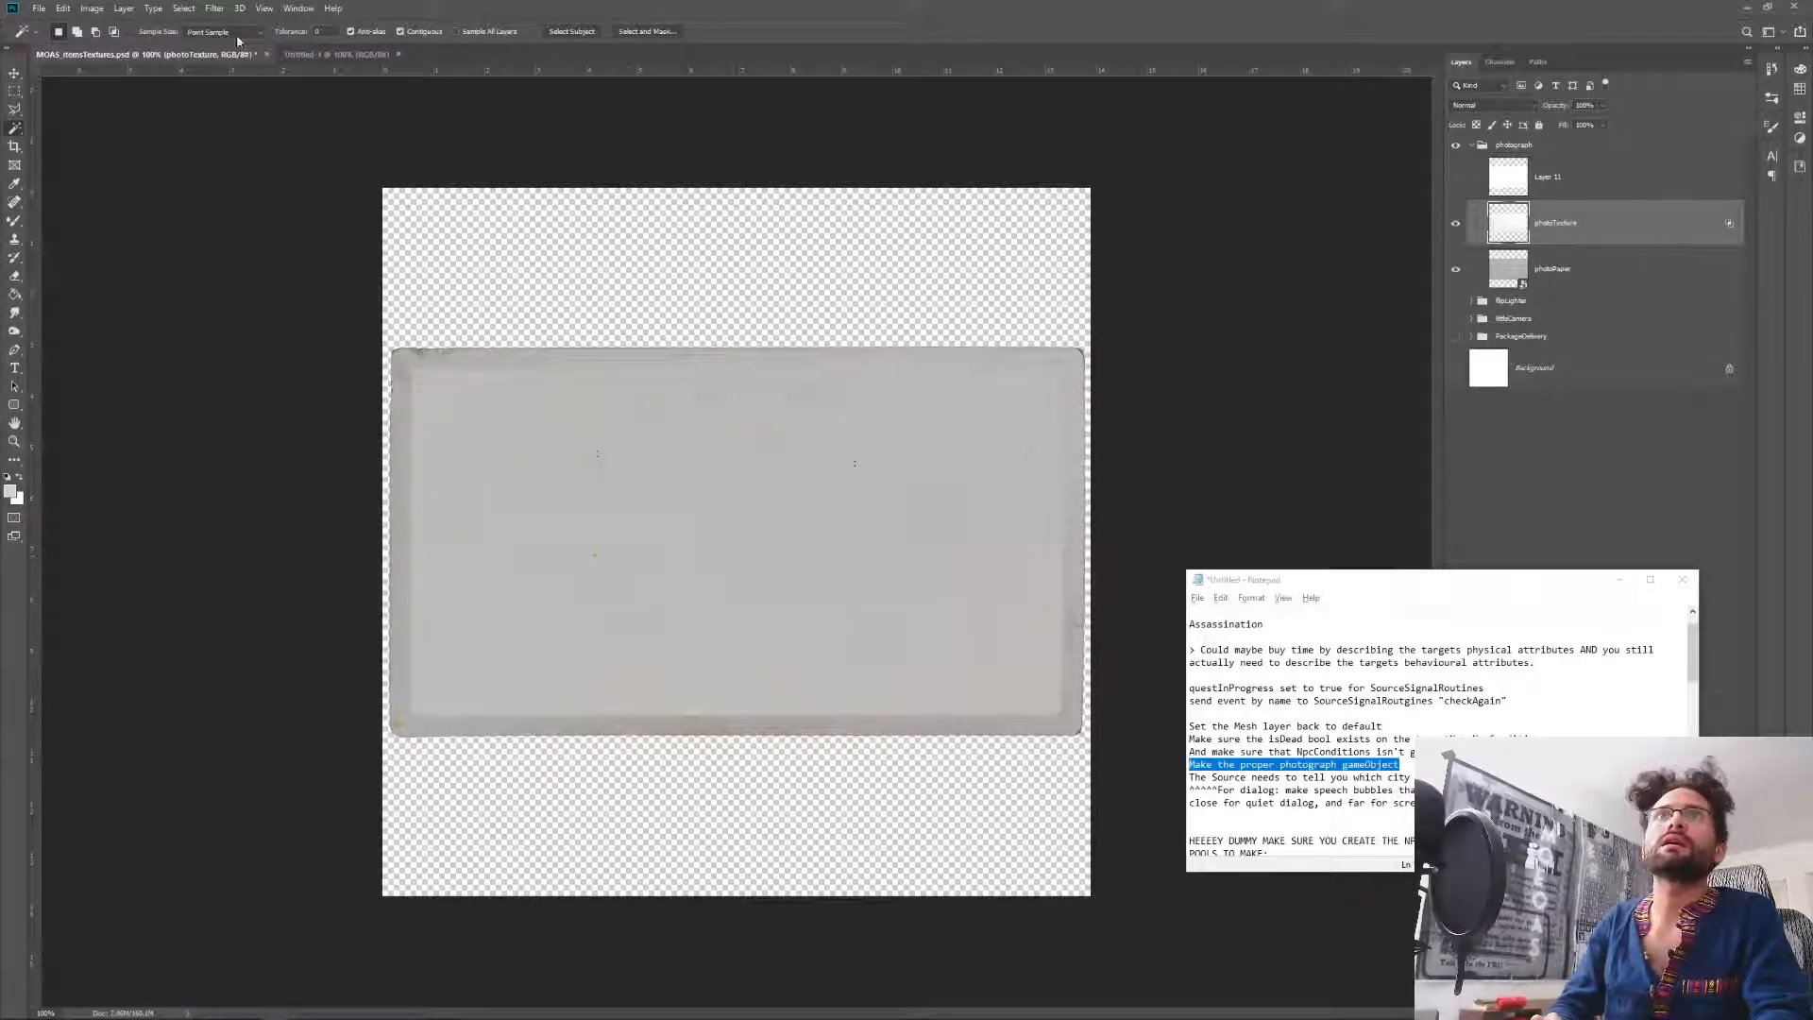
text(50)
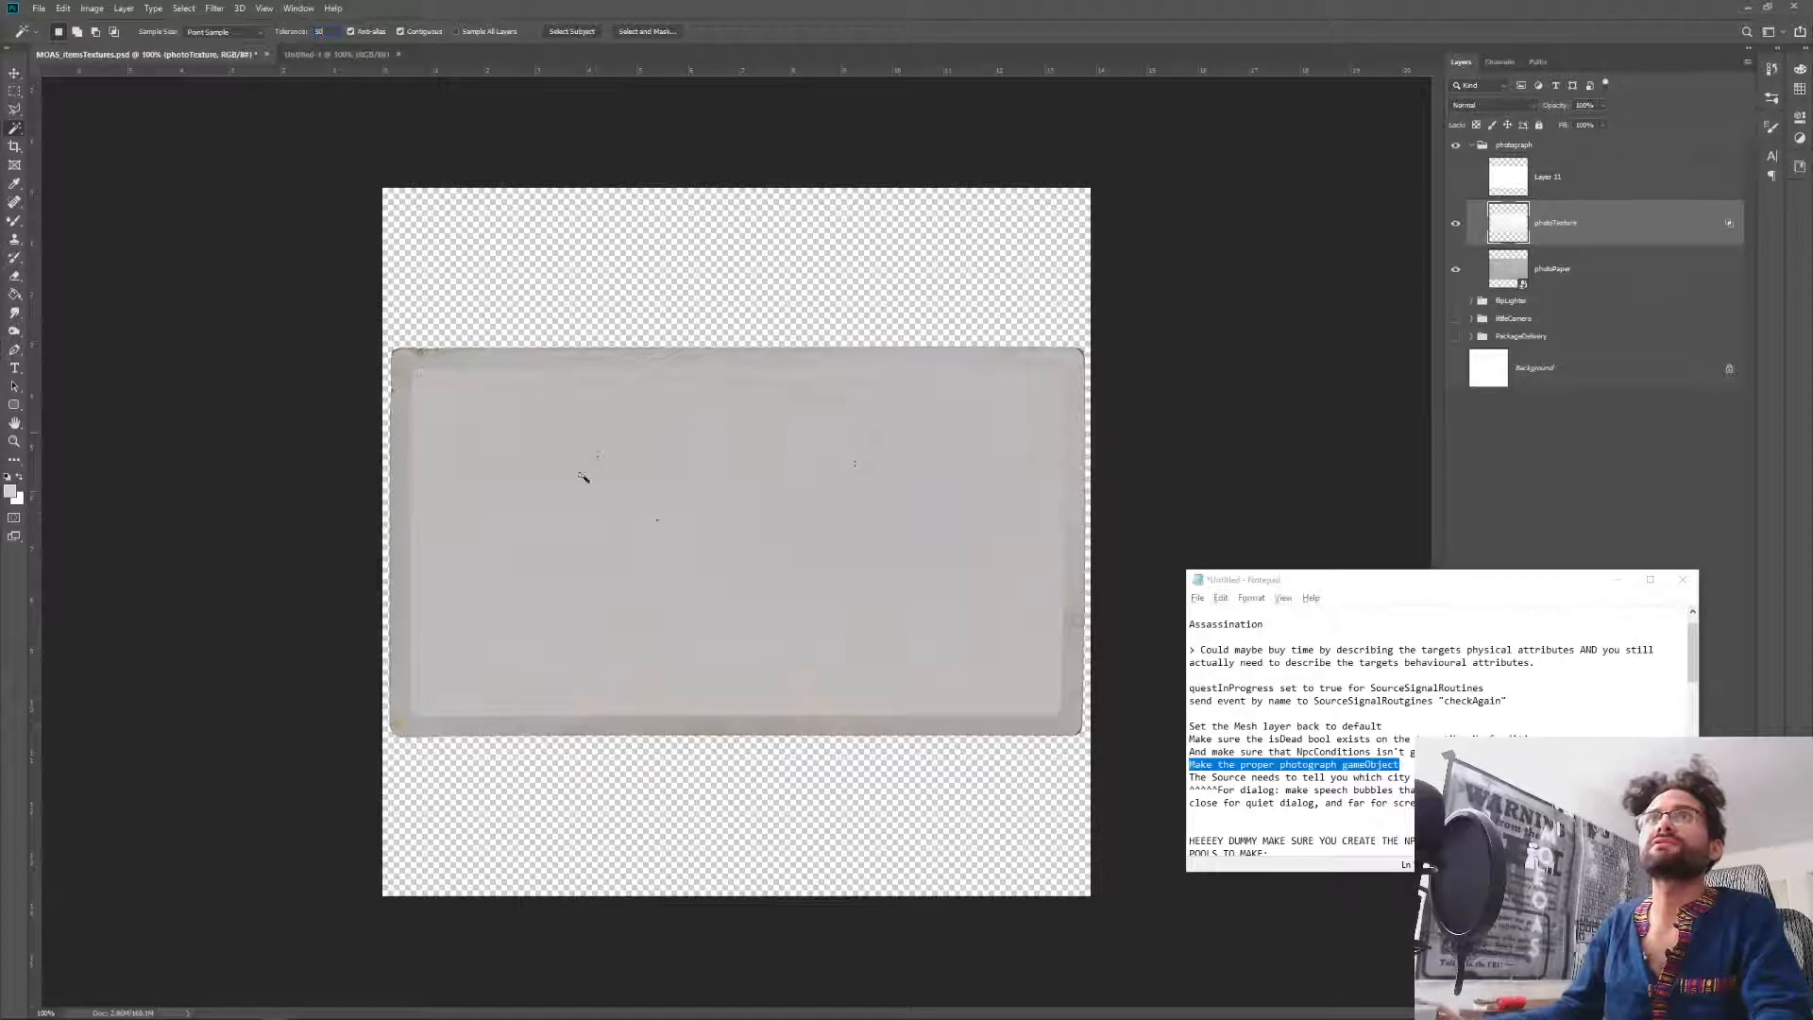
click(597, 494)
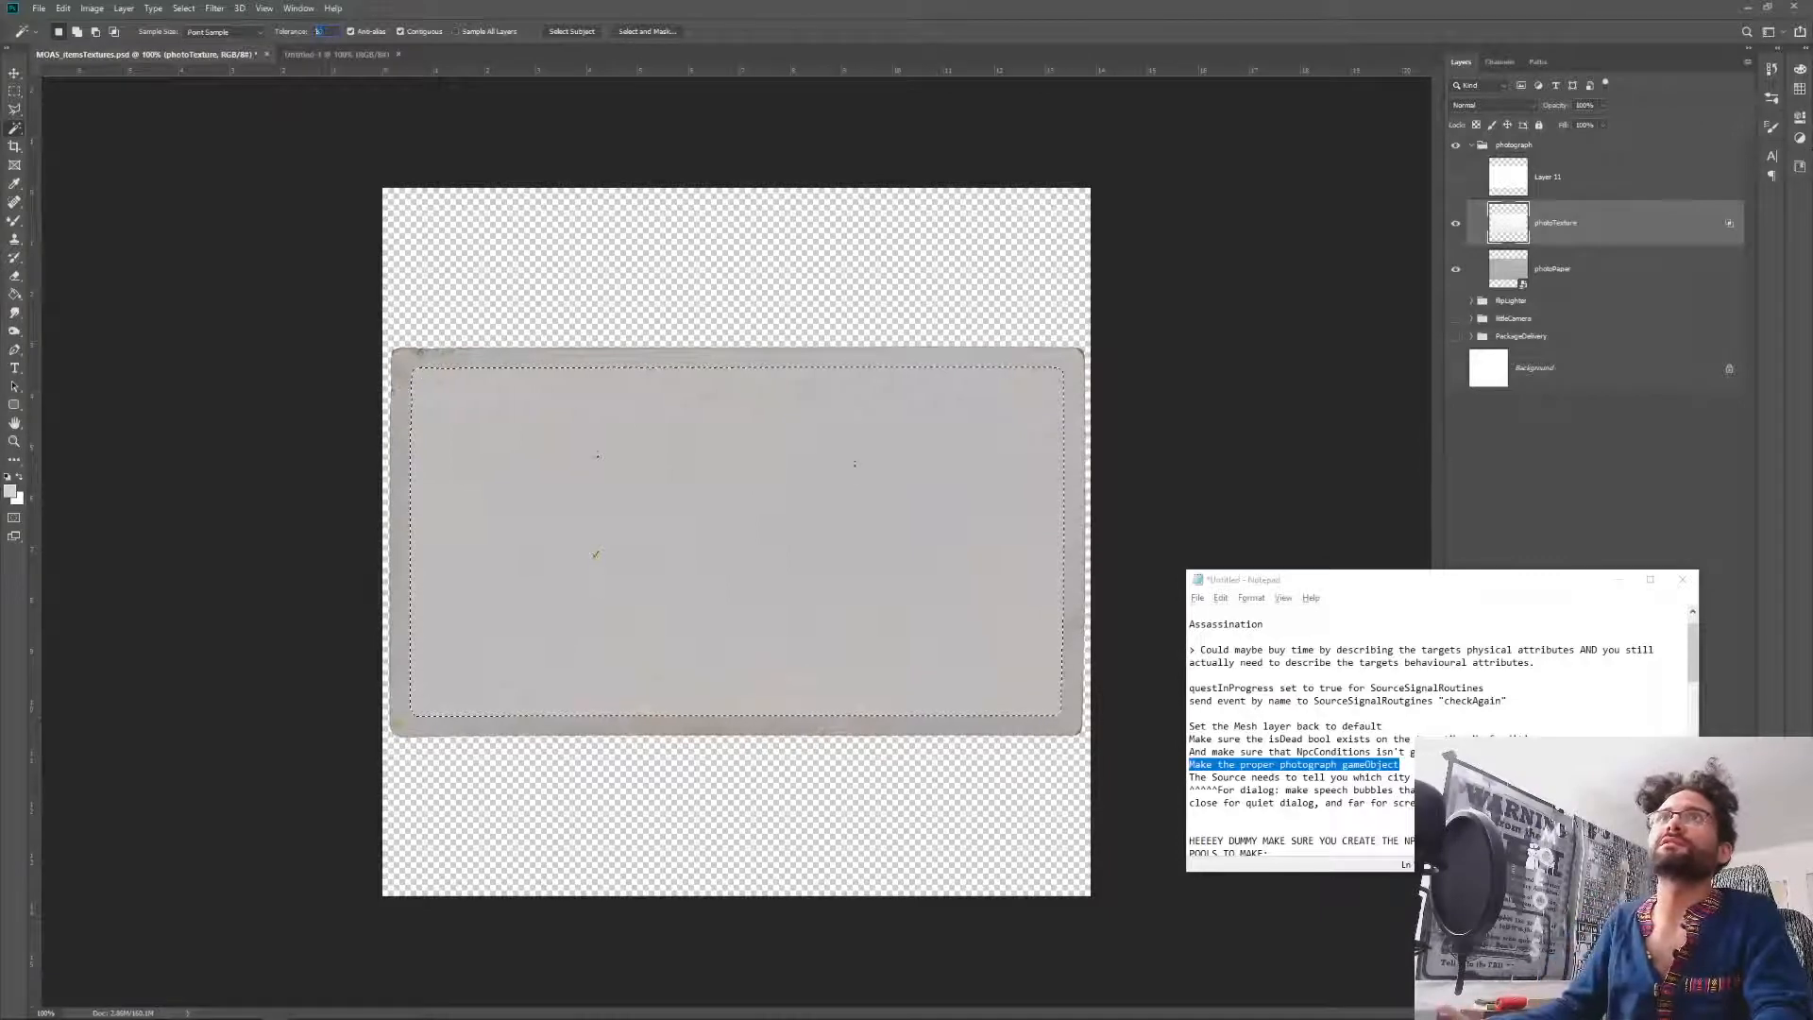
text(100)
click(613, 522)
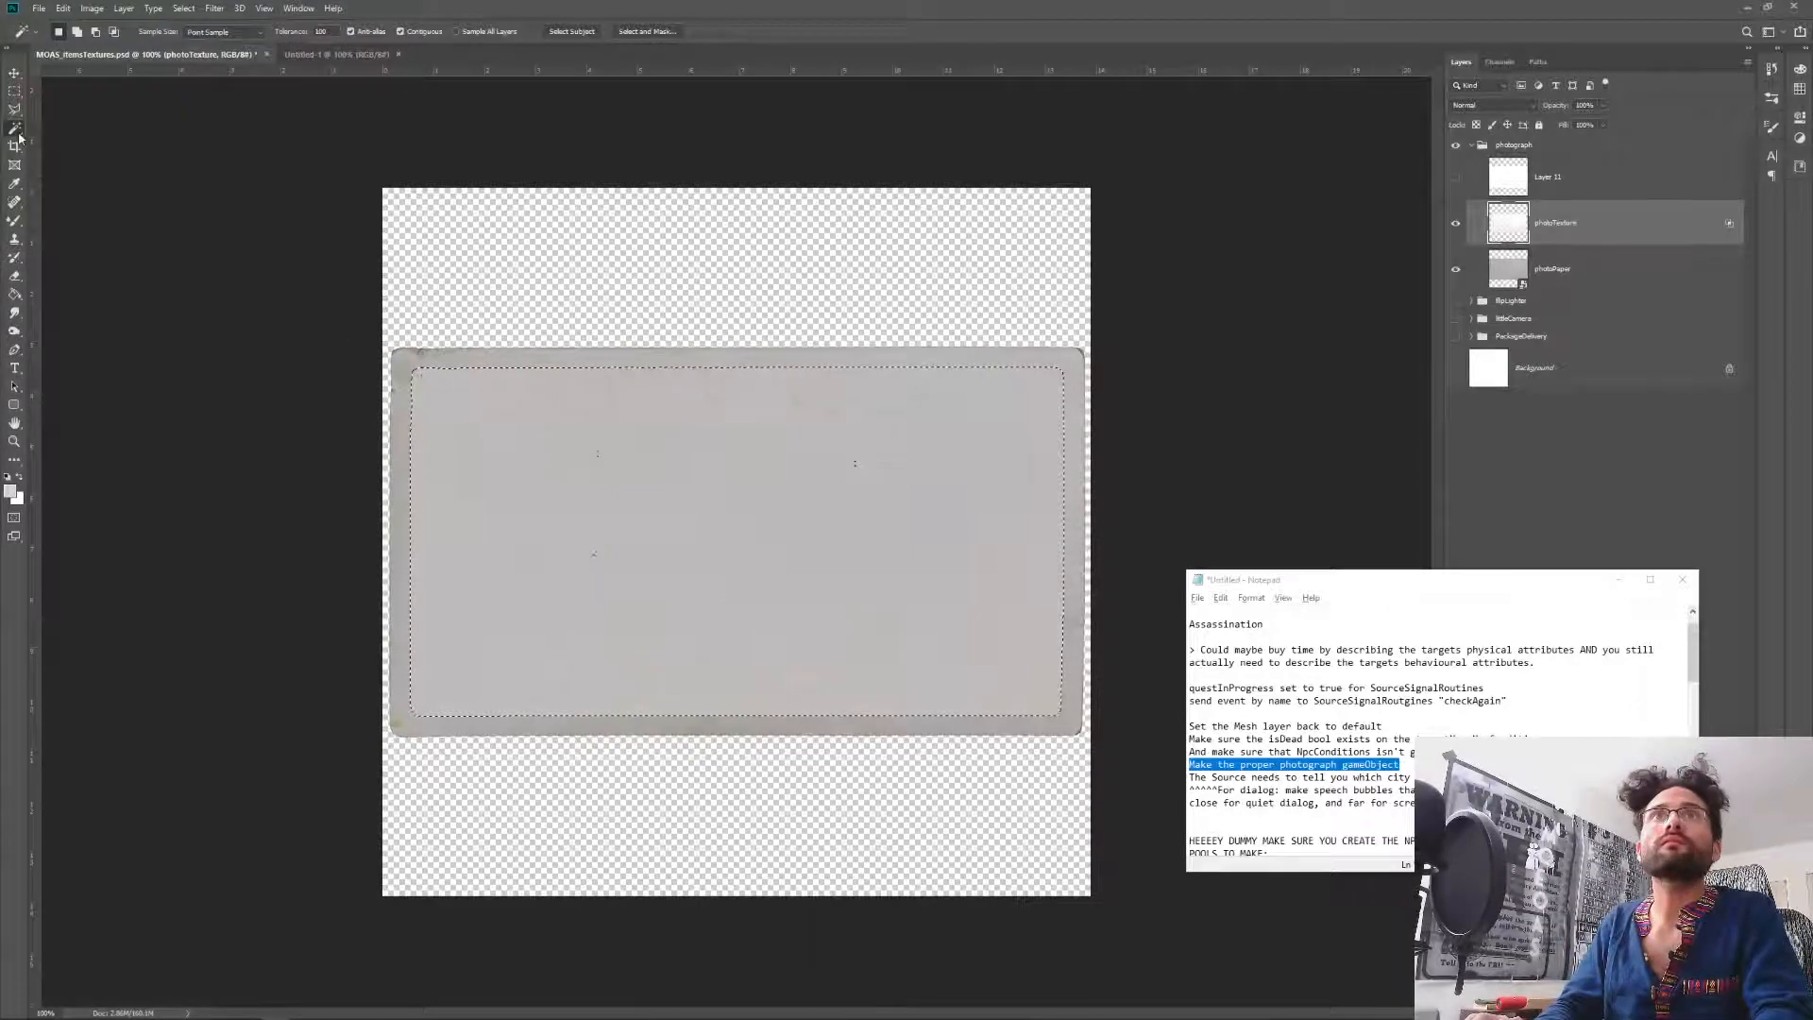
key(ctrl+d)
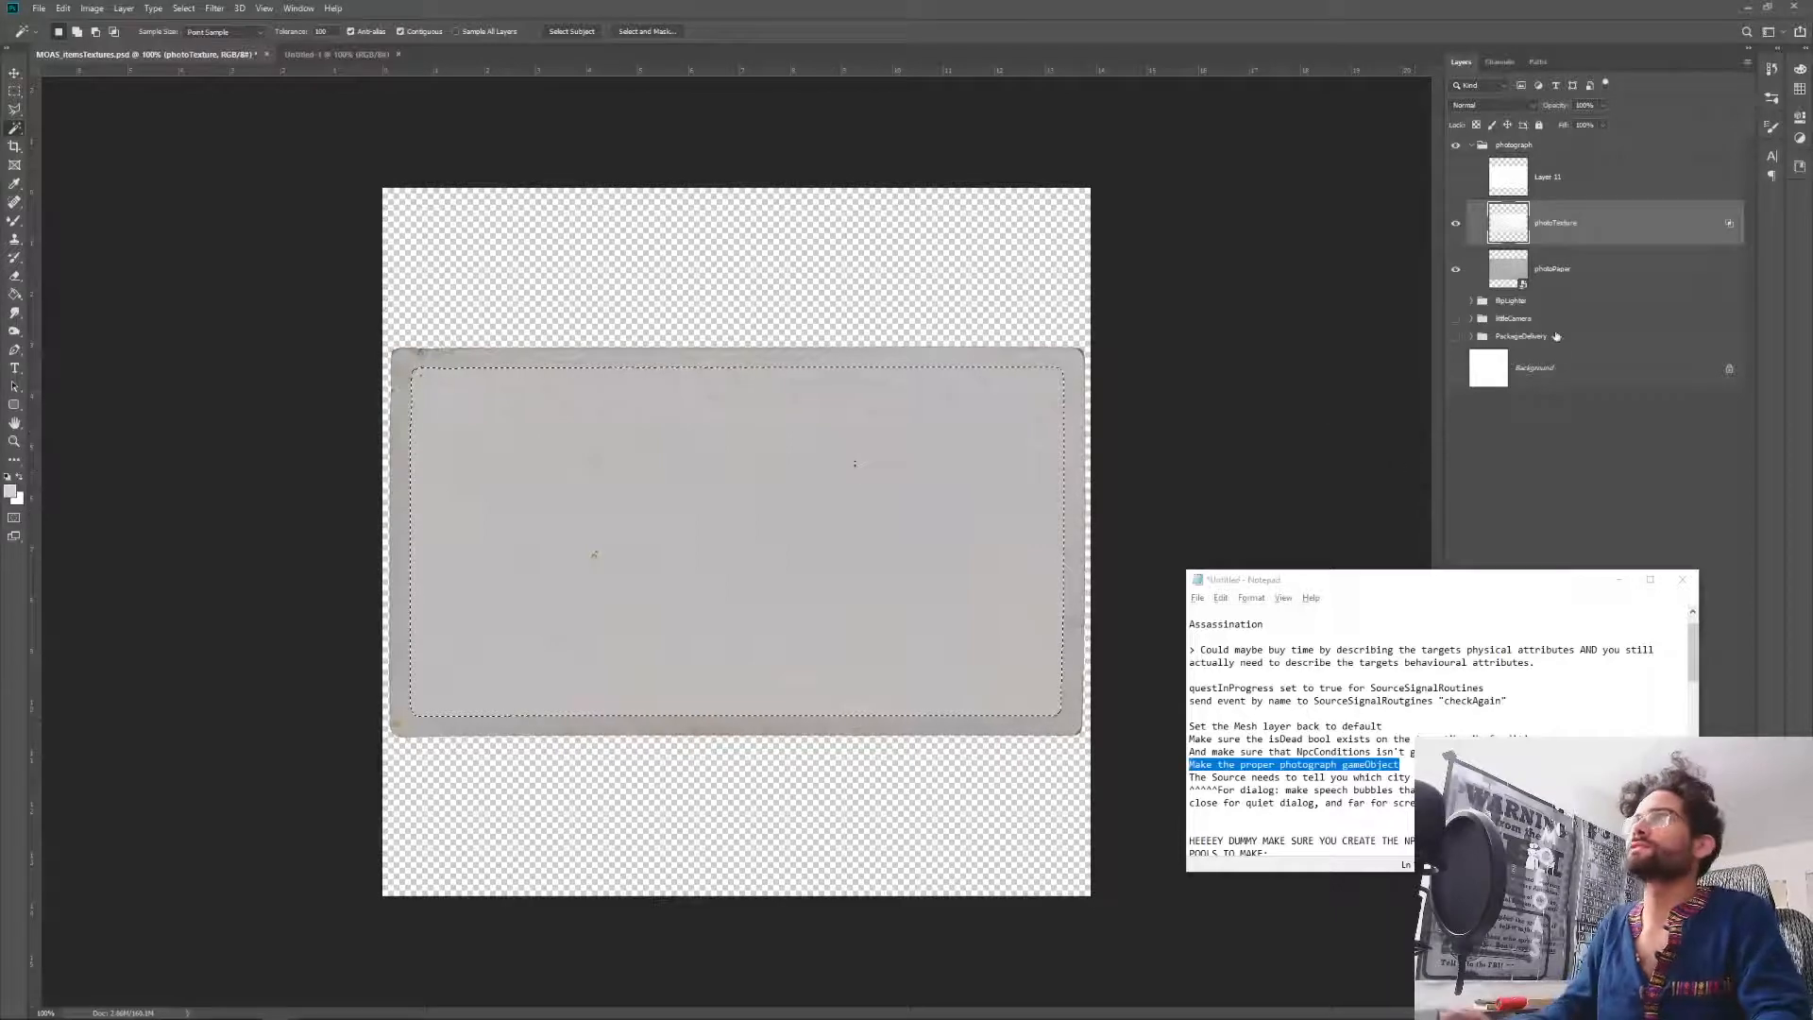
Duplicate the photoPaper layer, rasterize the copy, and delete the selected centre so only the paper border remains.
click(1576, 274)
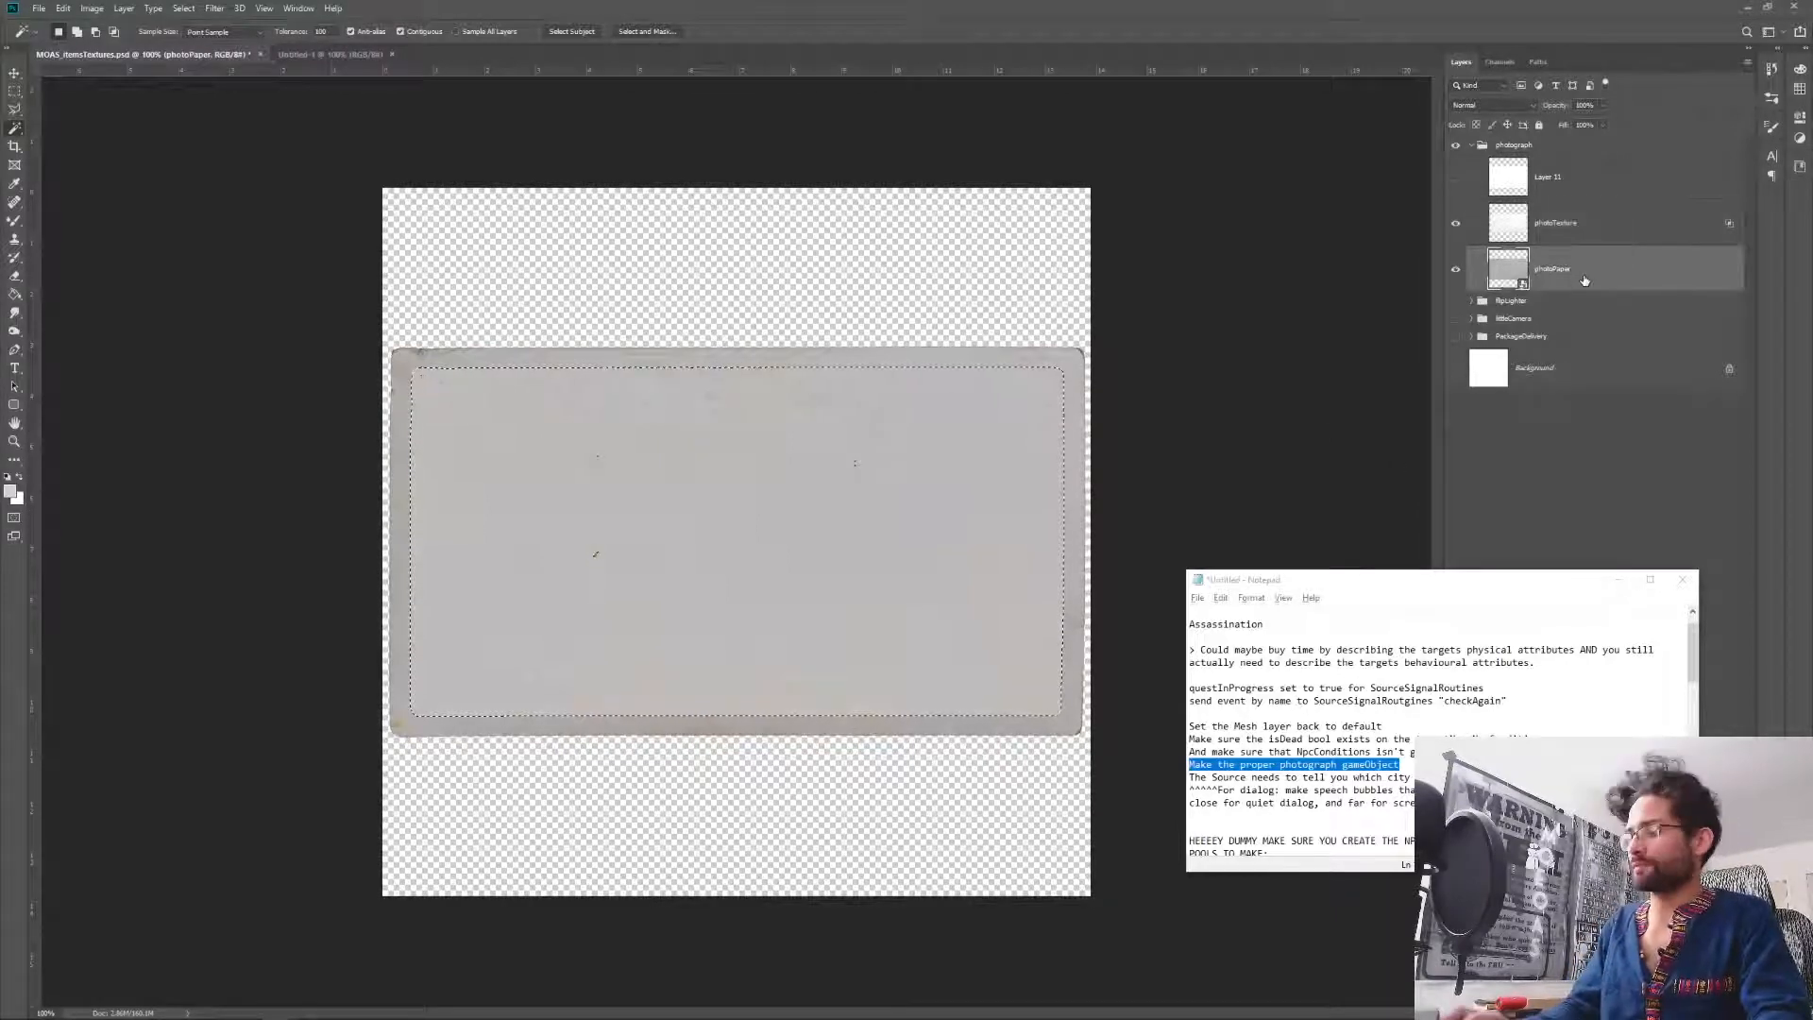
key(ctrl+j)
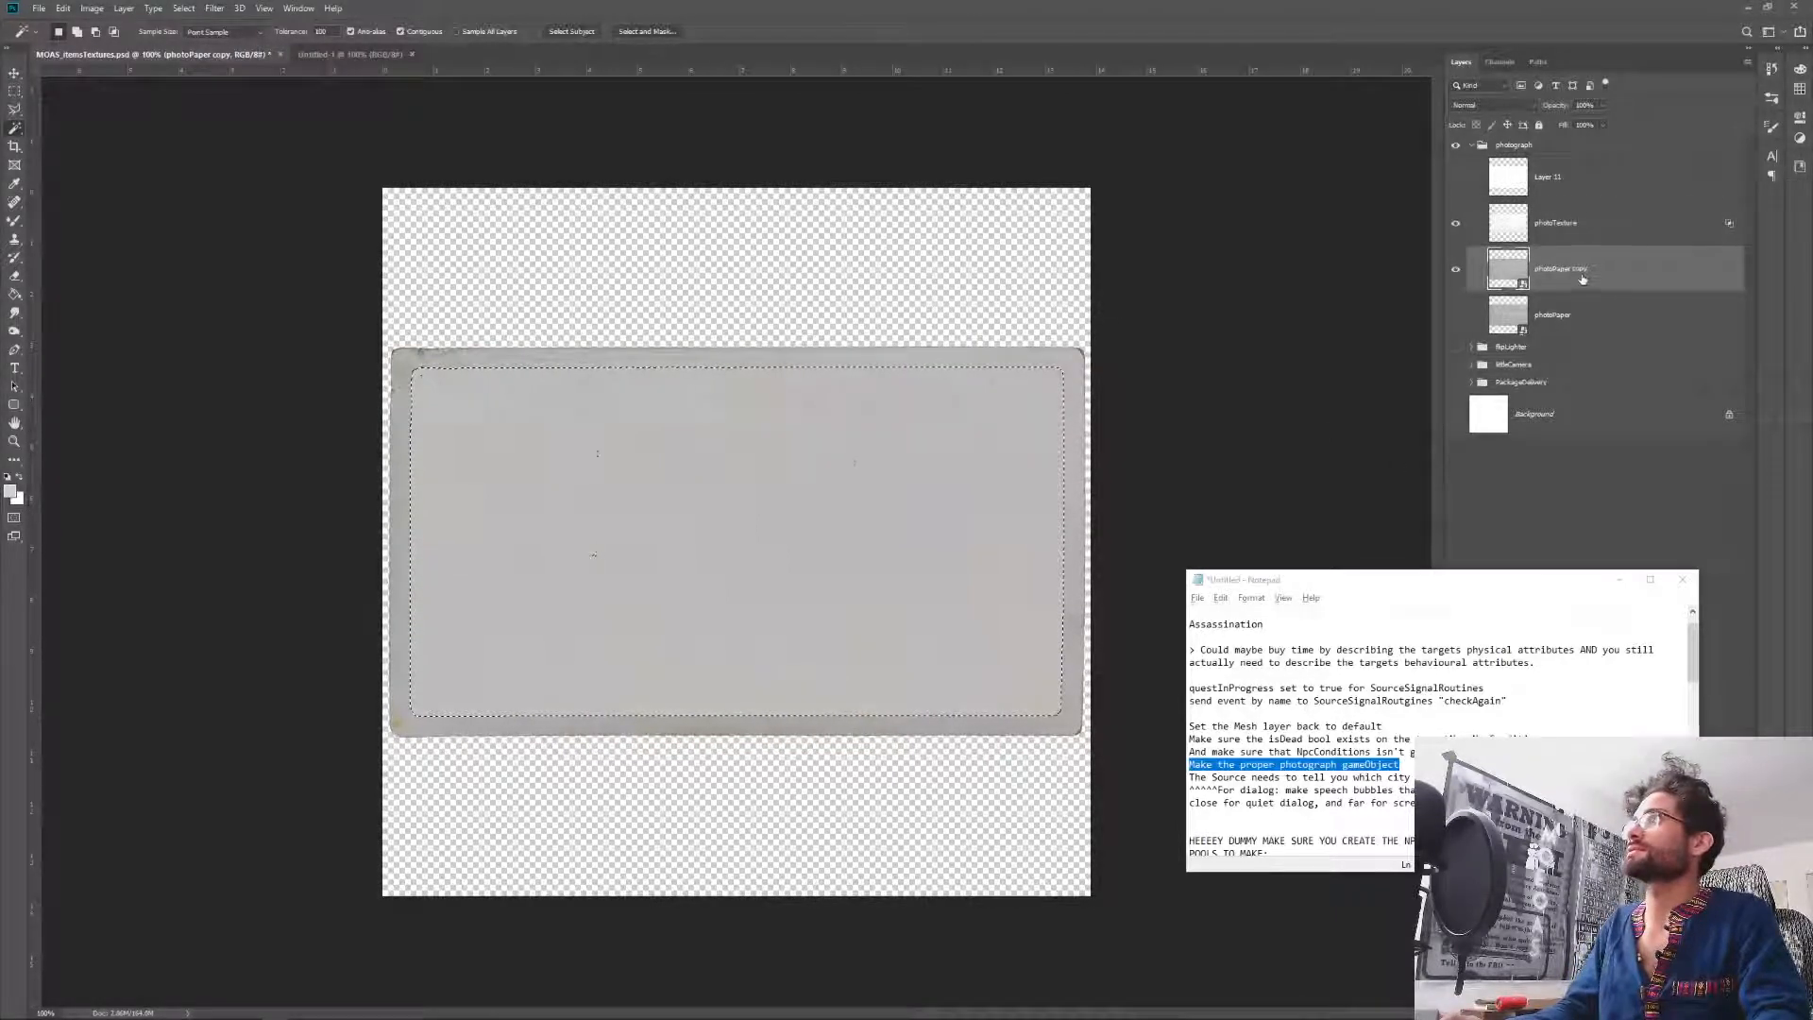
right_click(1582, 279)
click(1632, 515)
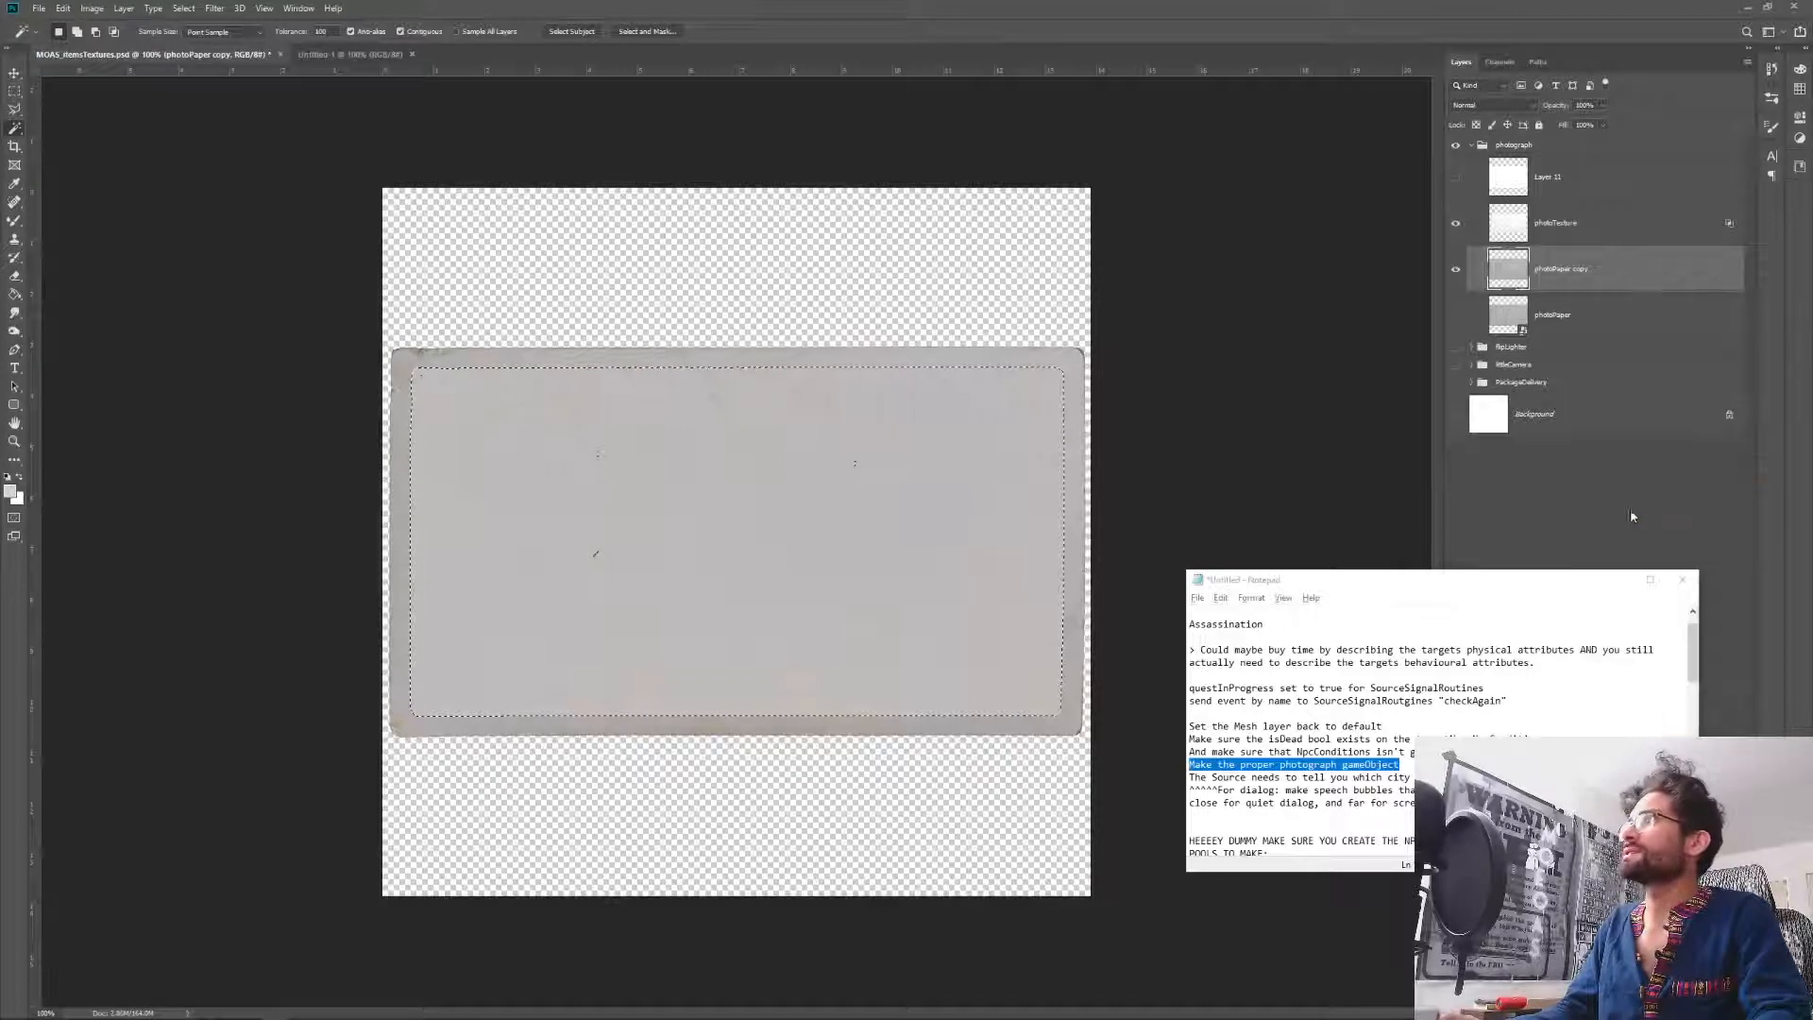
key(Delete)
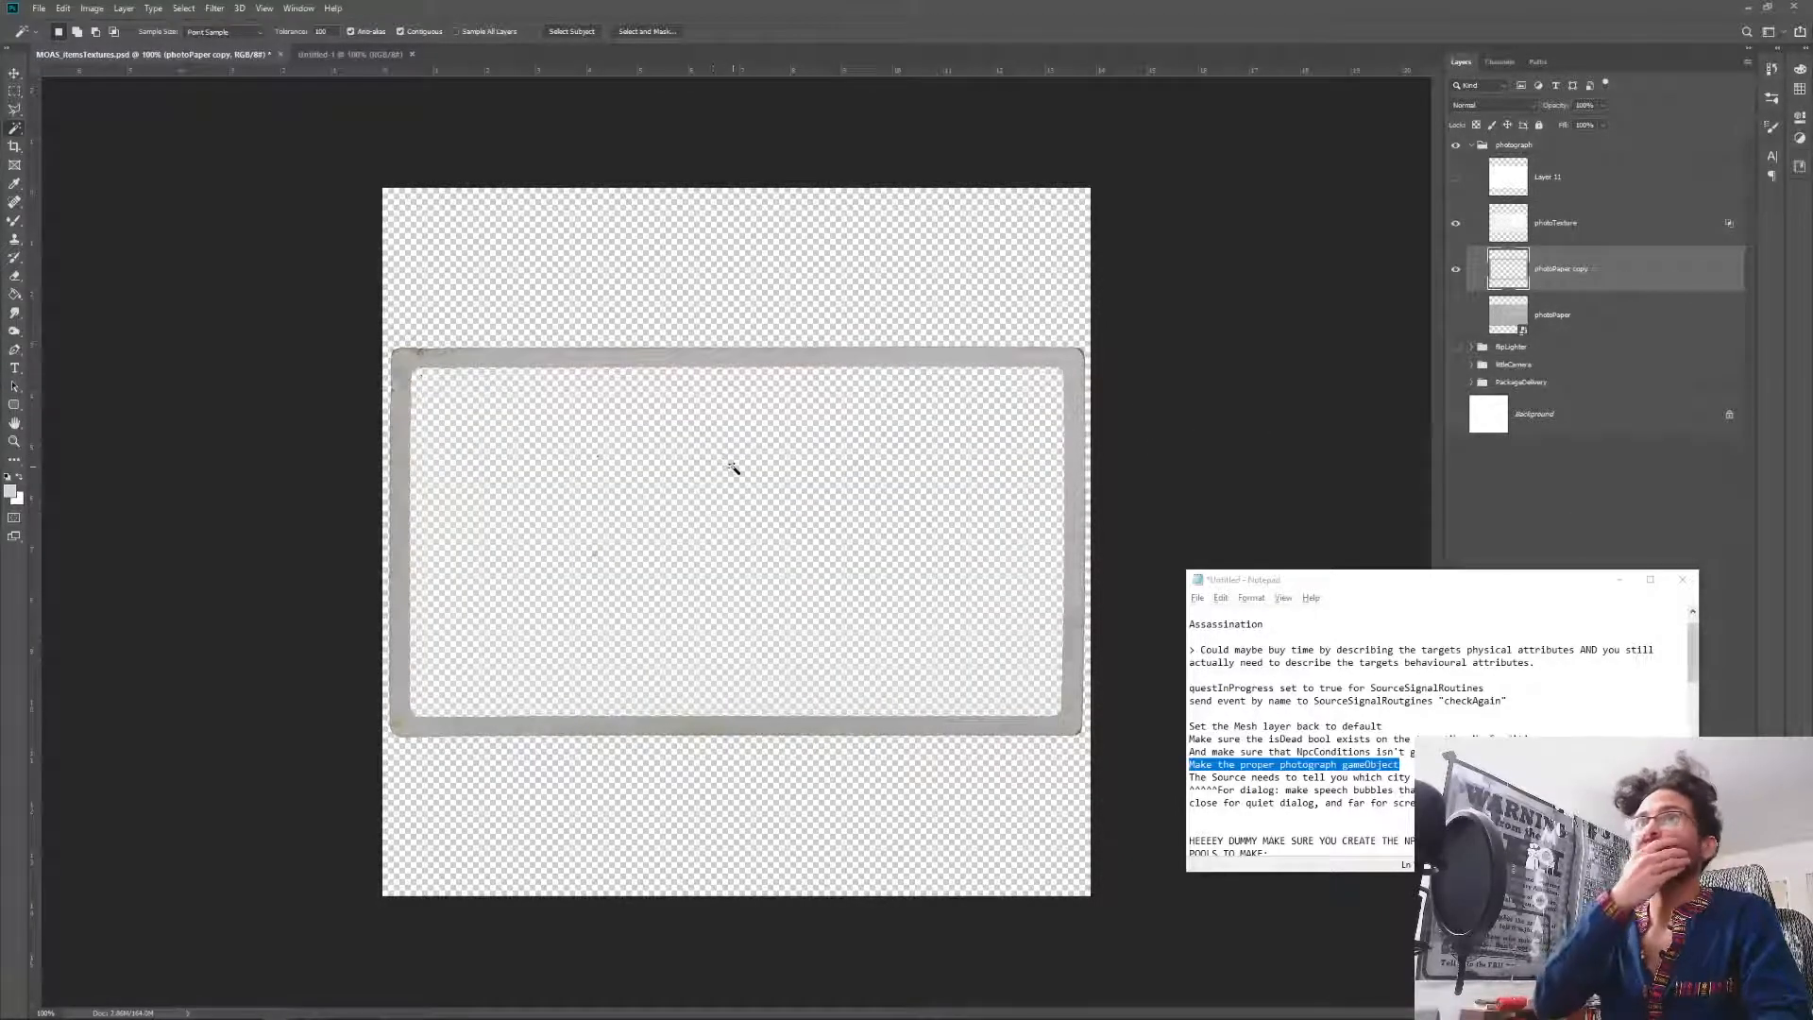
Switch the Eraser to the Hard Round brush and erase inside the paper border.
key(e)
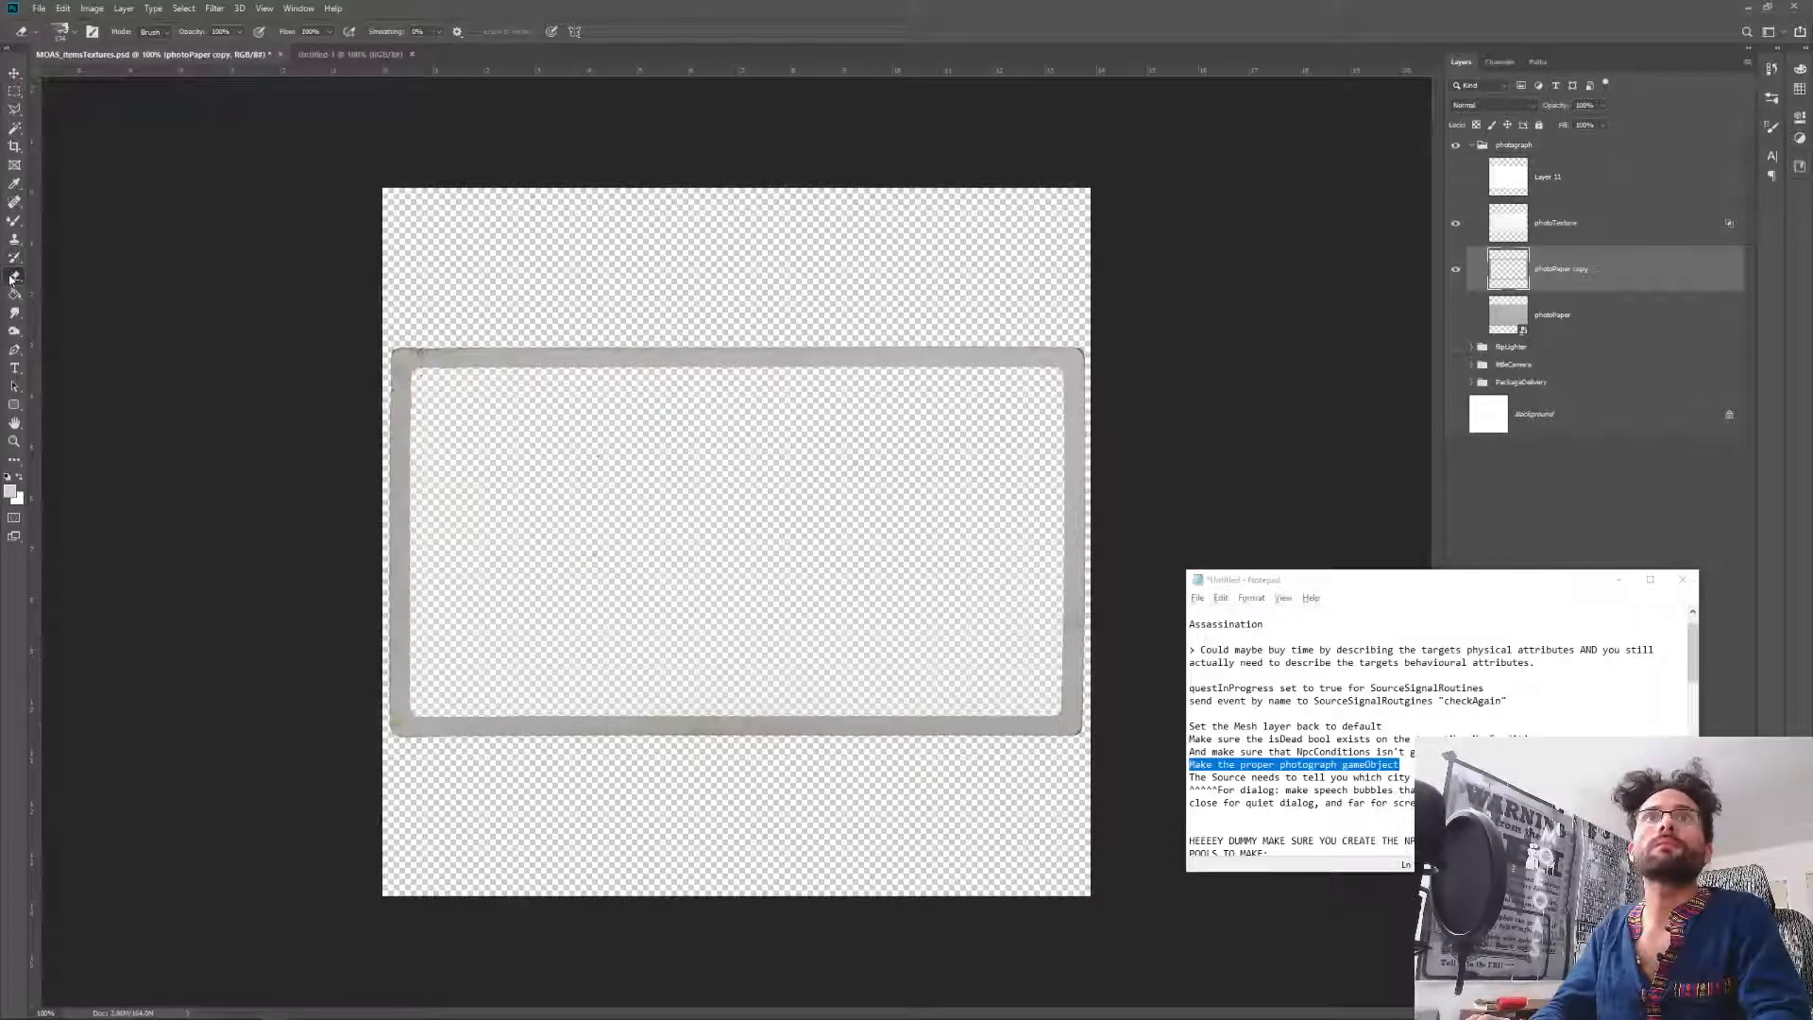
right_click(651, 429)
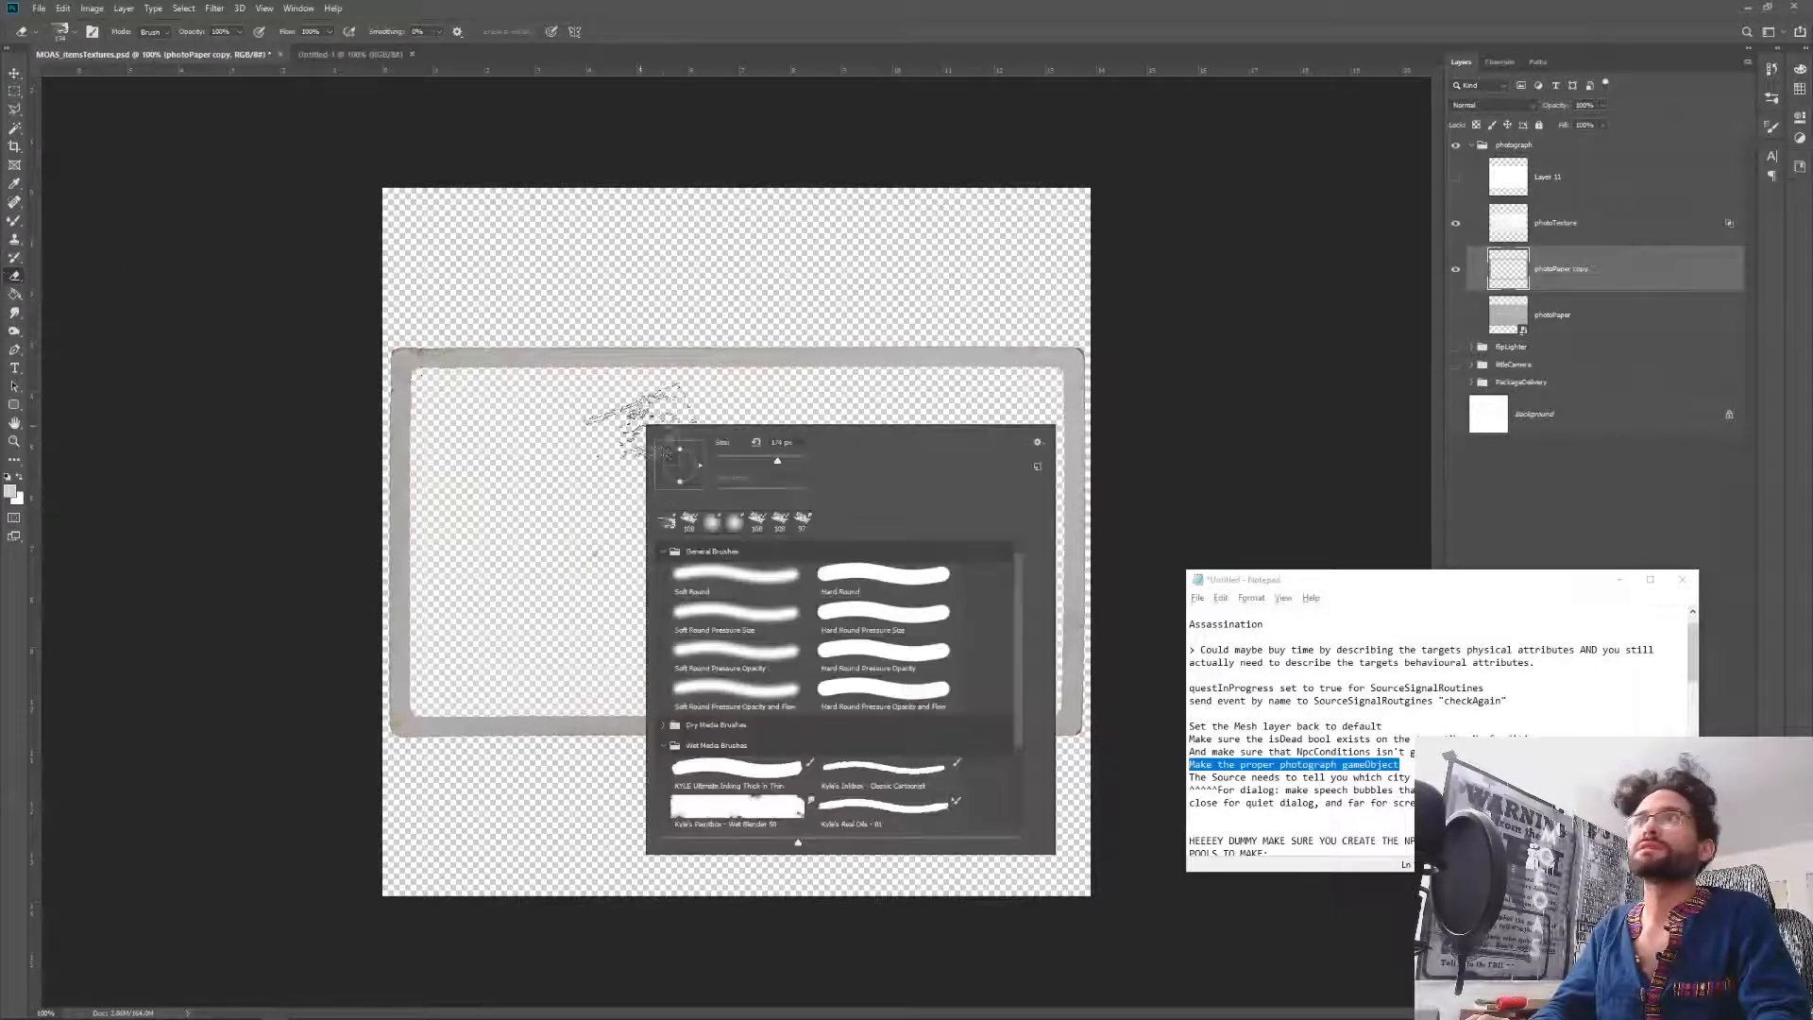
click(850, 579)
click(573, 479)
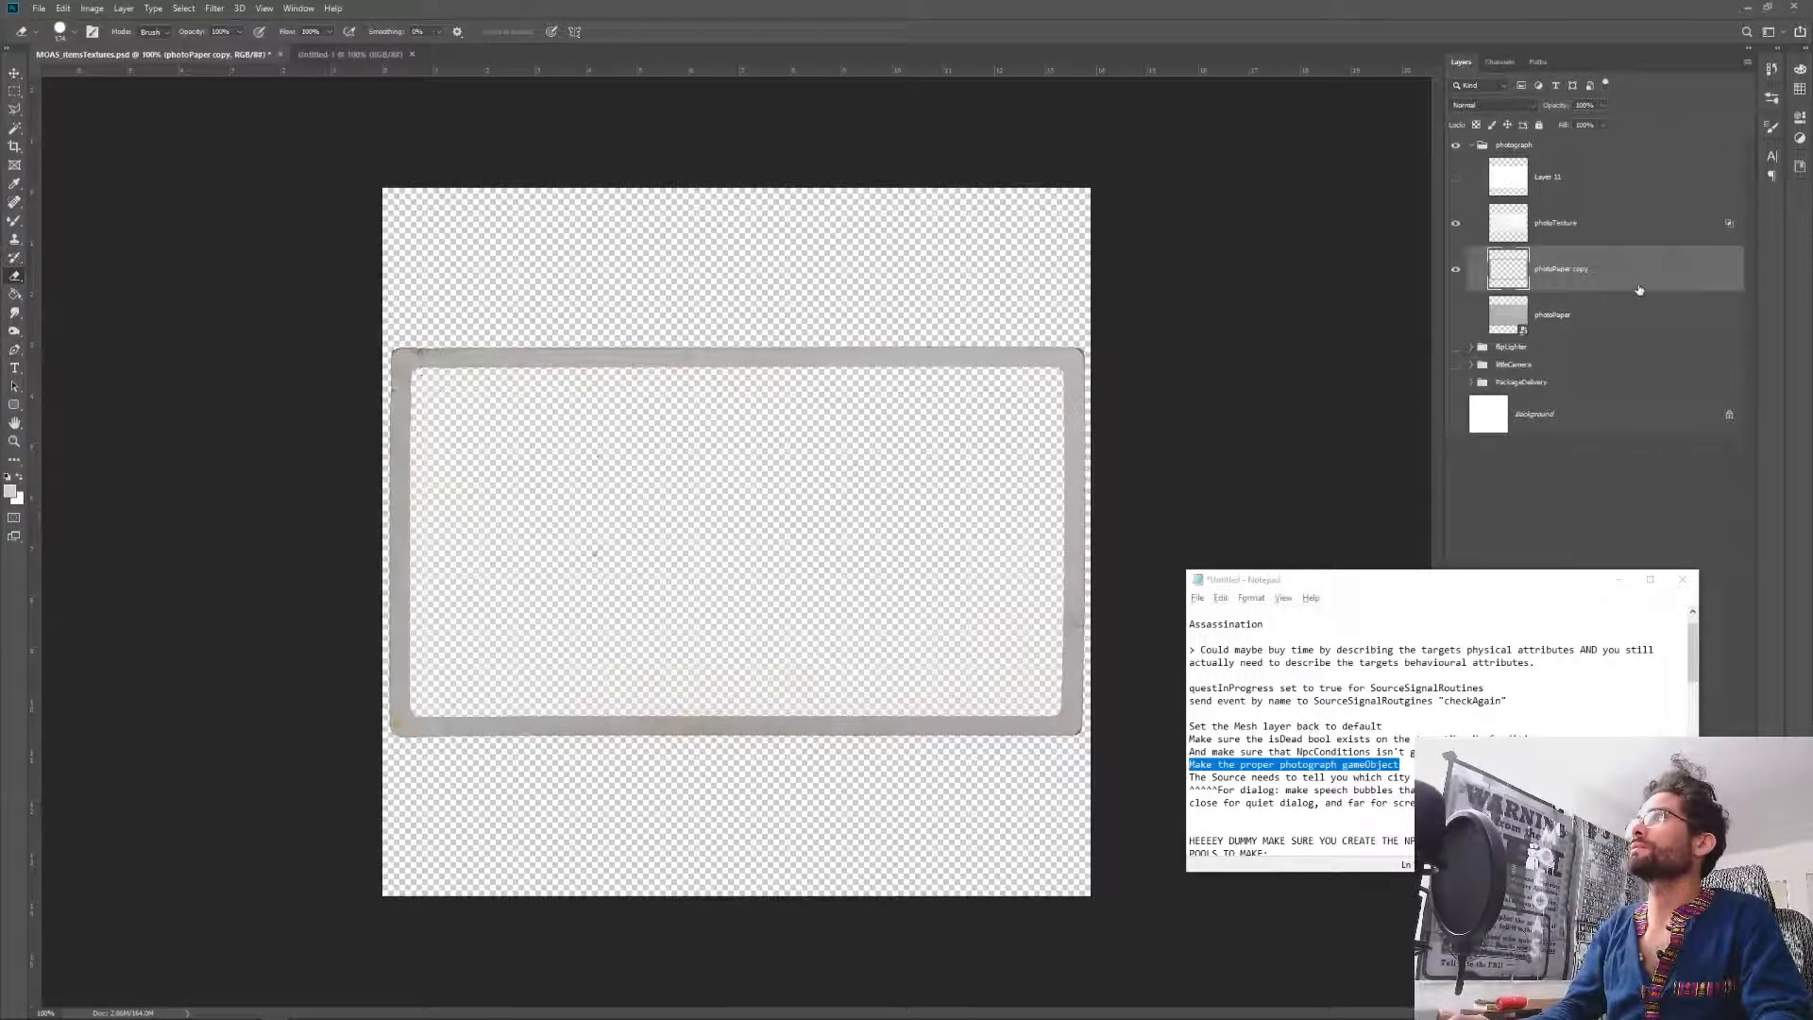
Rename the photoPaper copy layer as photoPaperFrame and the photoTexture layer as photoTextureOverlay, and select the frame layer.
double_click(1574, 274)
drag(1574, 274, 1606, 278)
key(BackSpace)
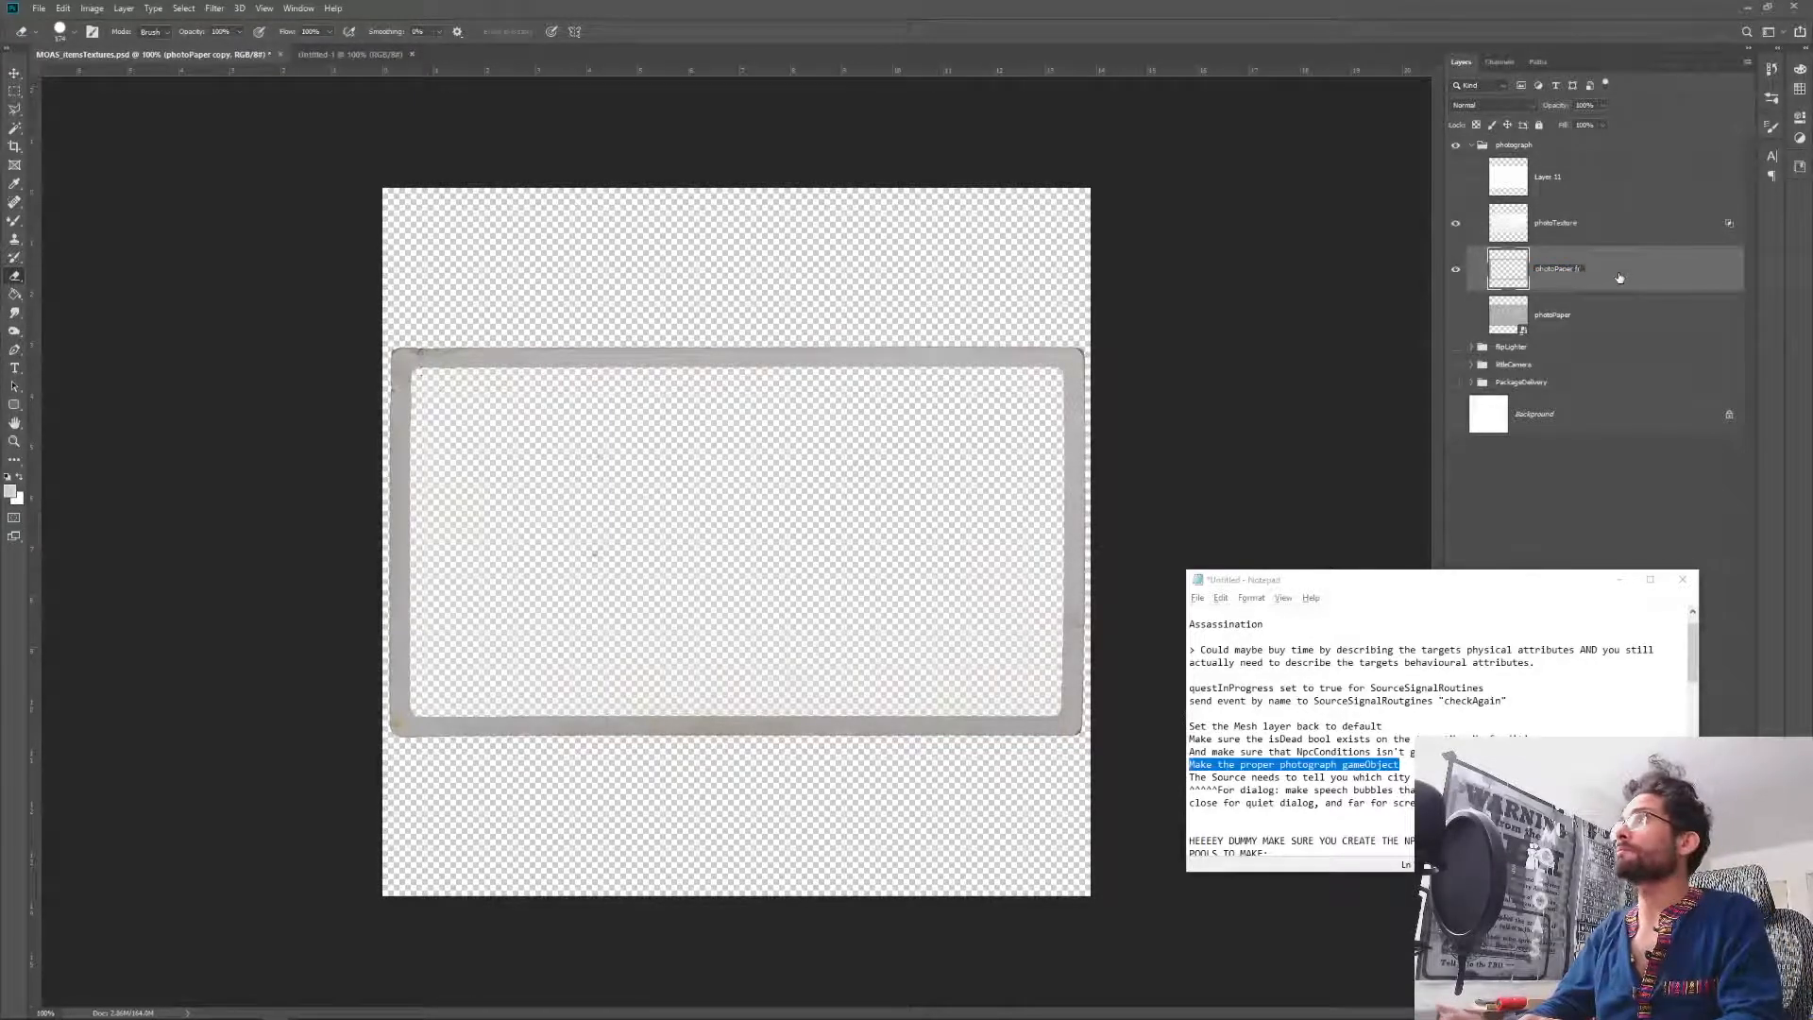
text(Frame)
key(Return)
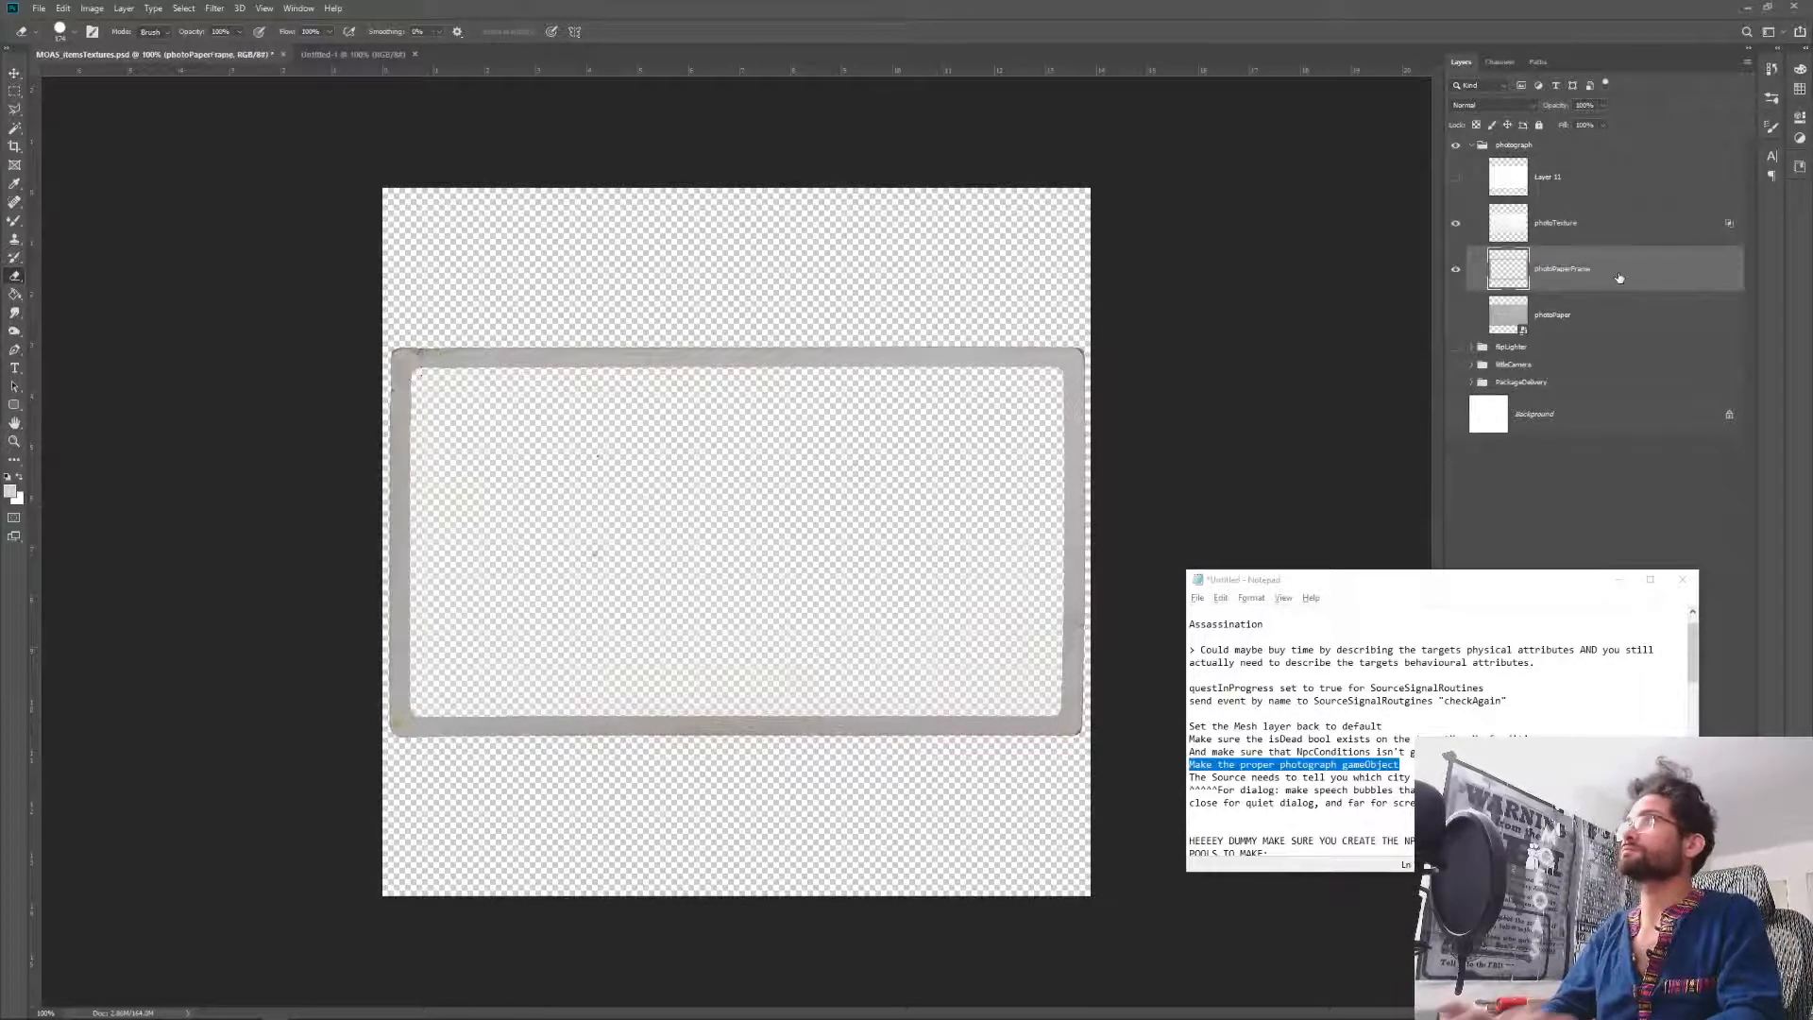
double_click(1558, 223)
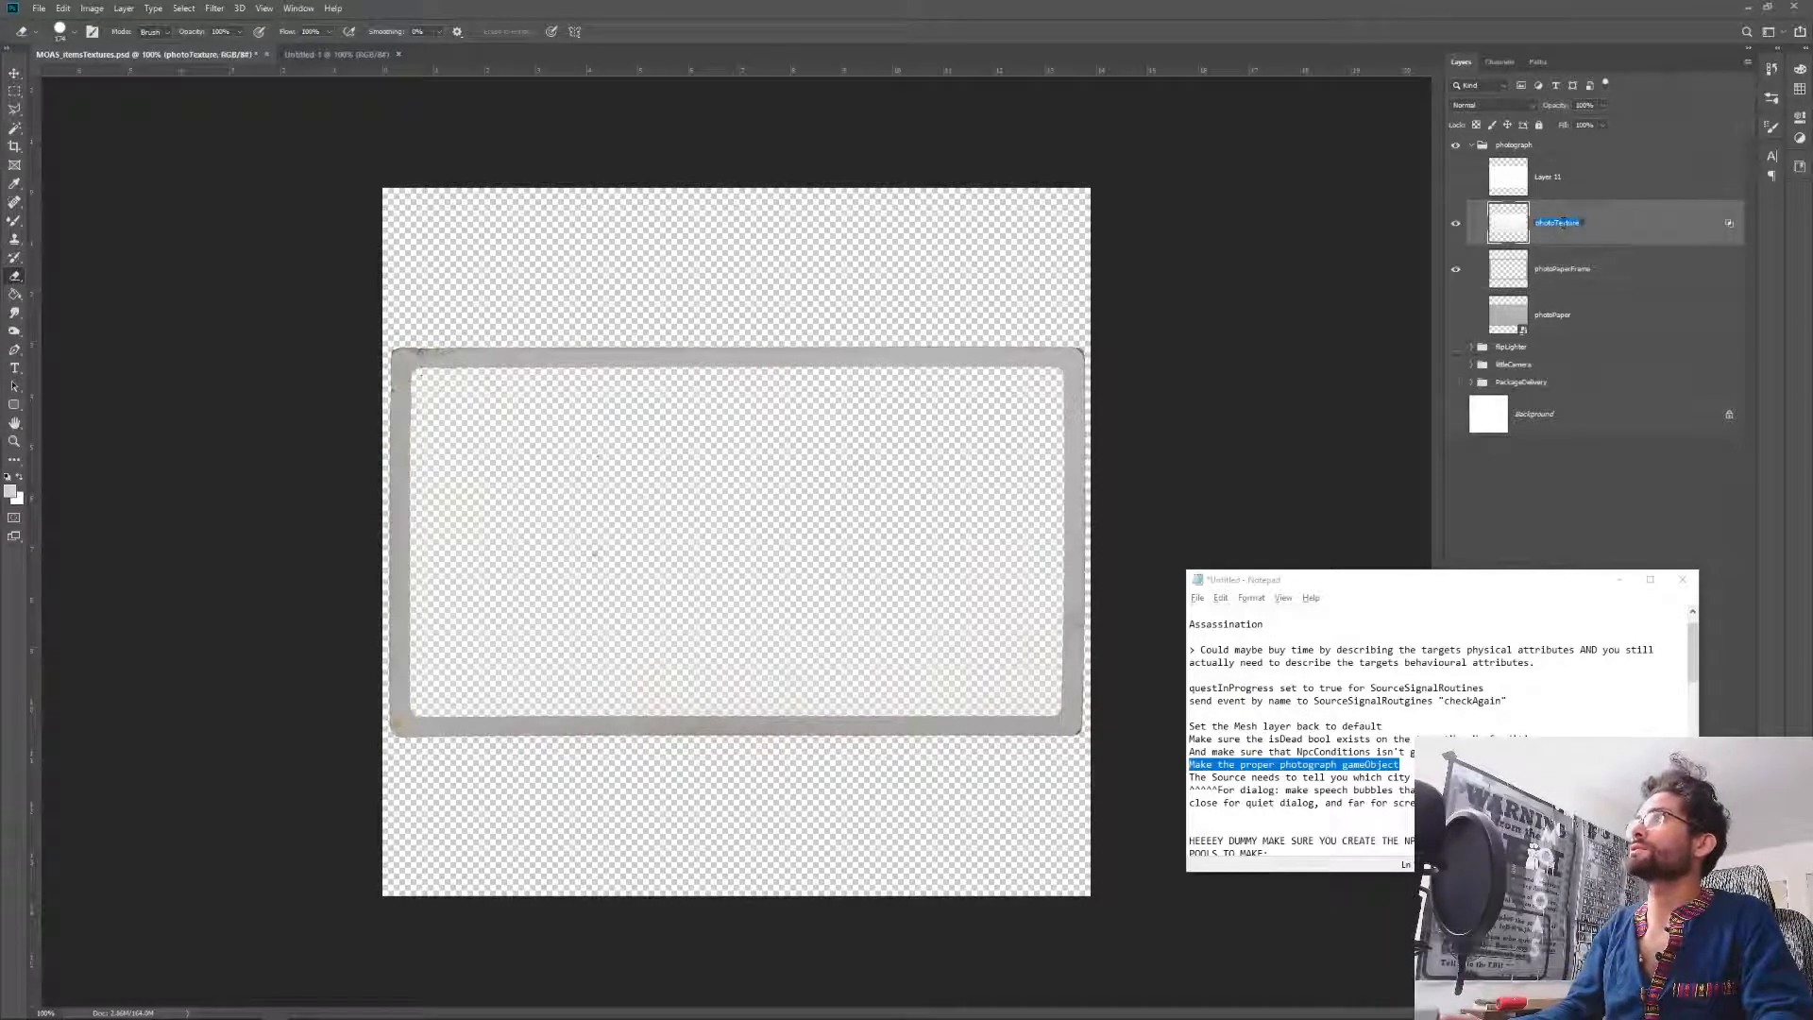
text(Overlay)
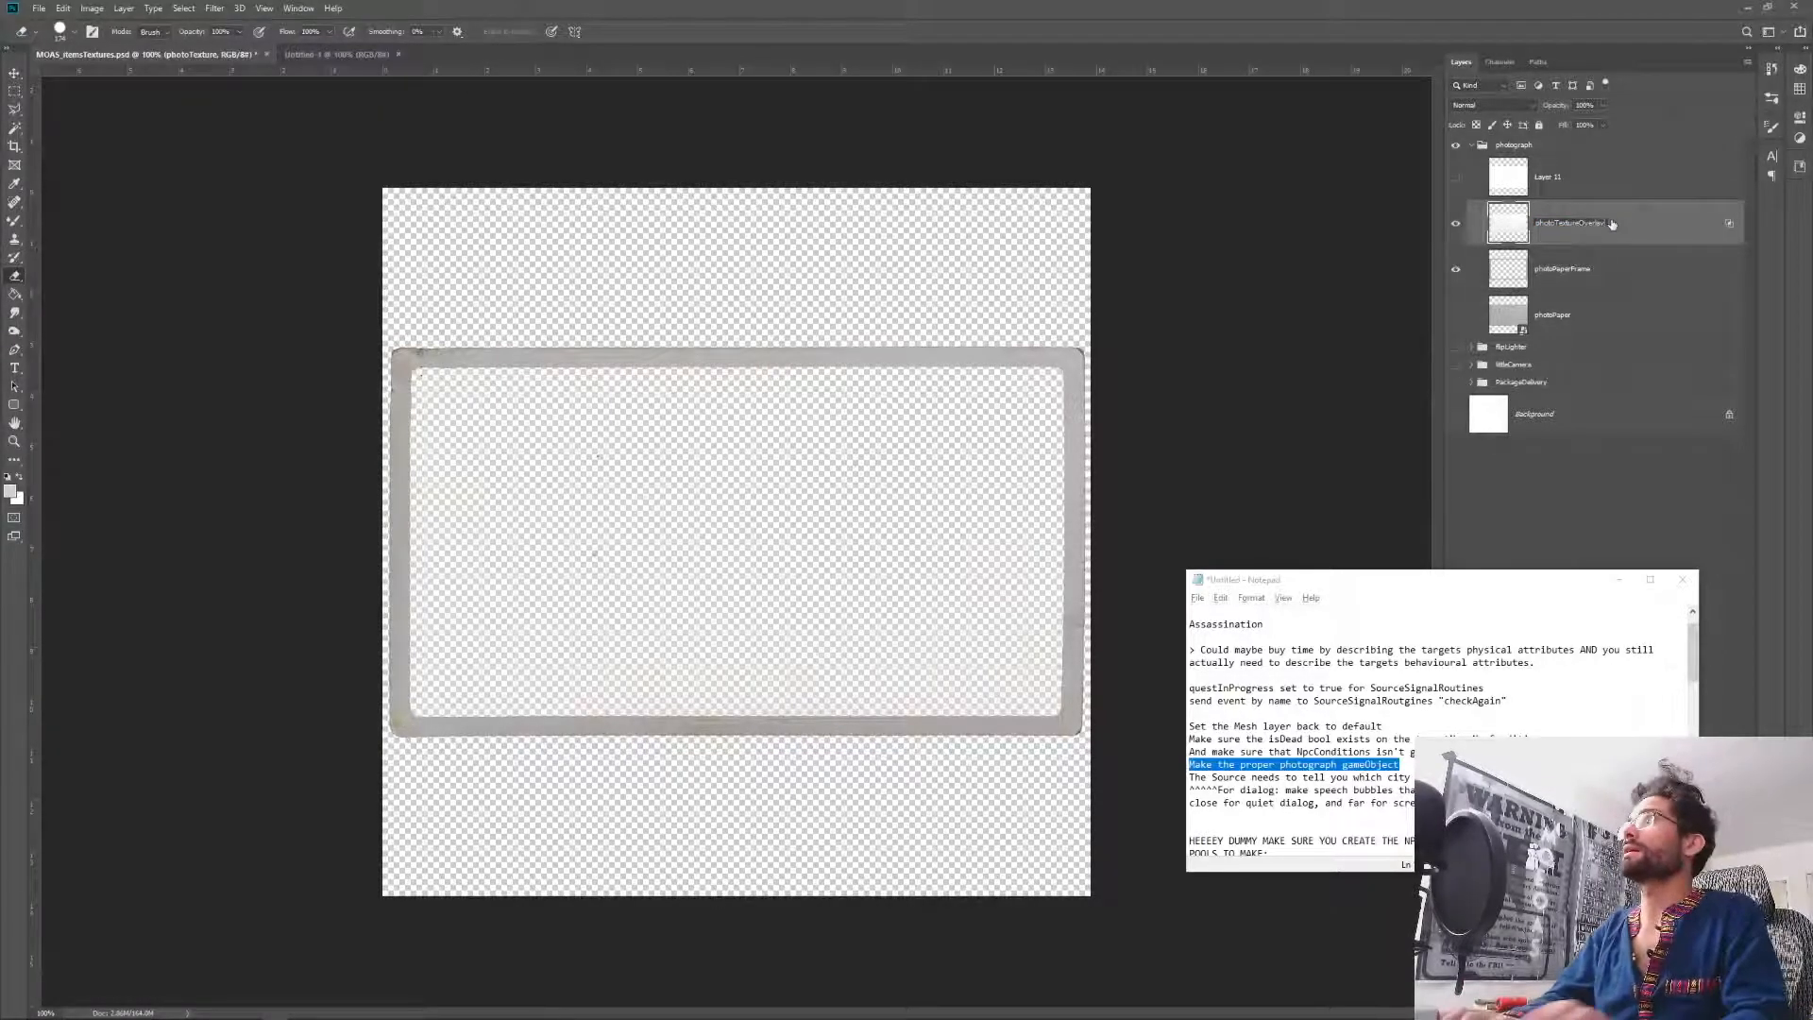
key(Return)
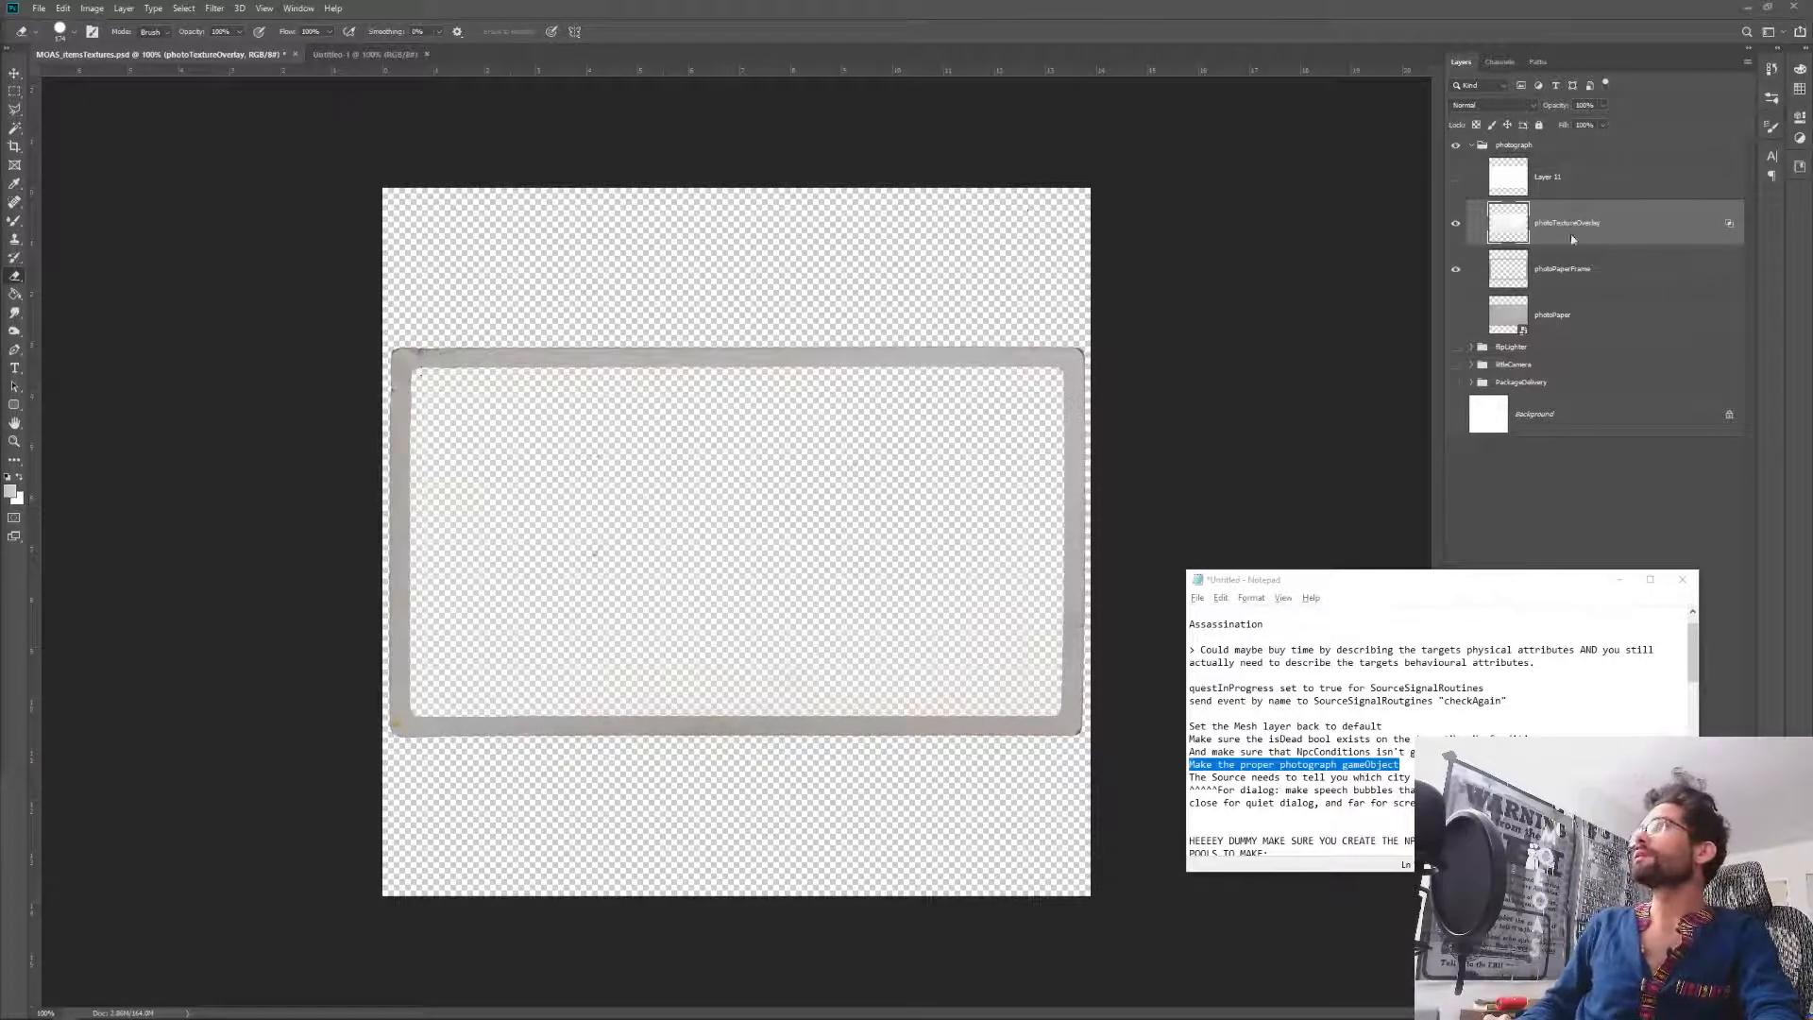
click(1568, 262)
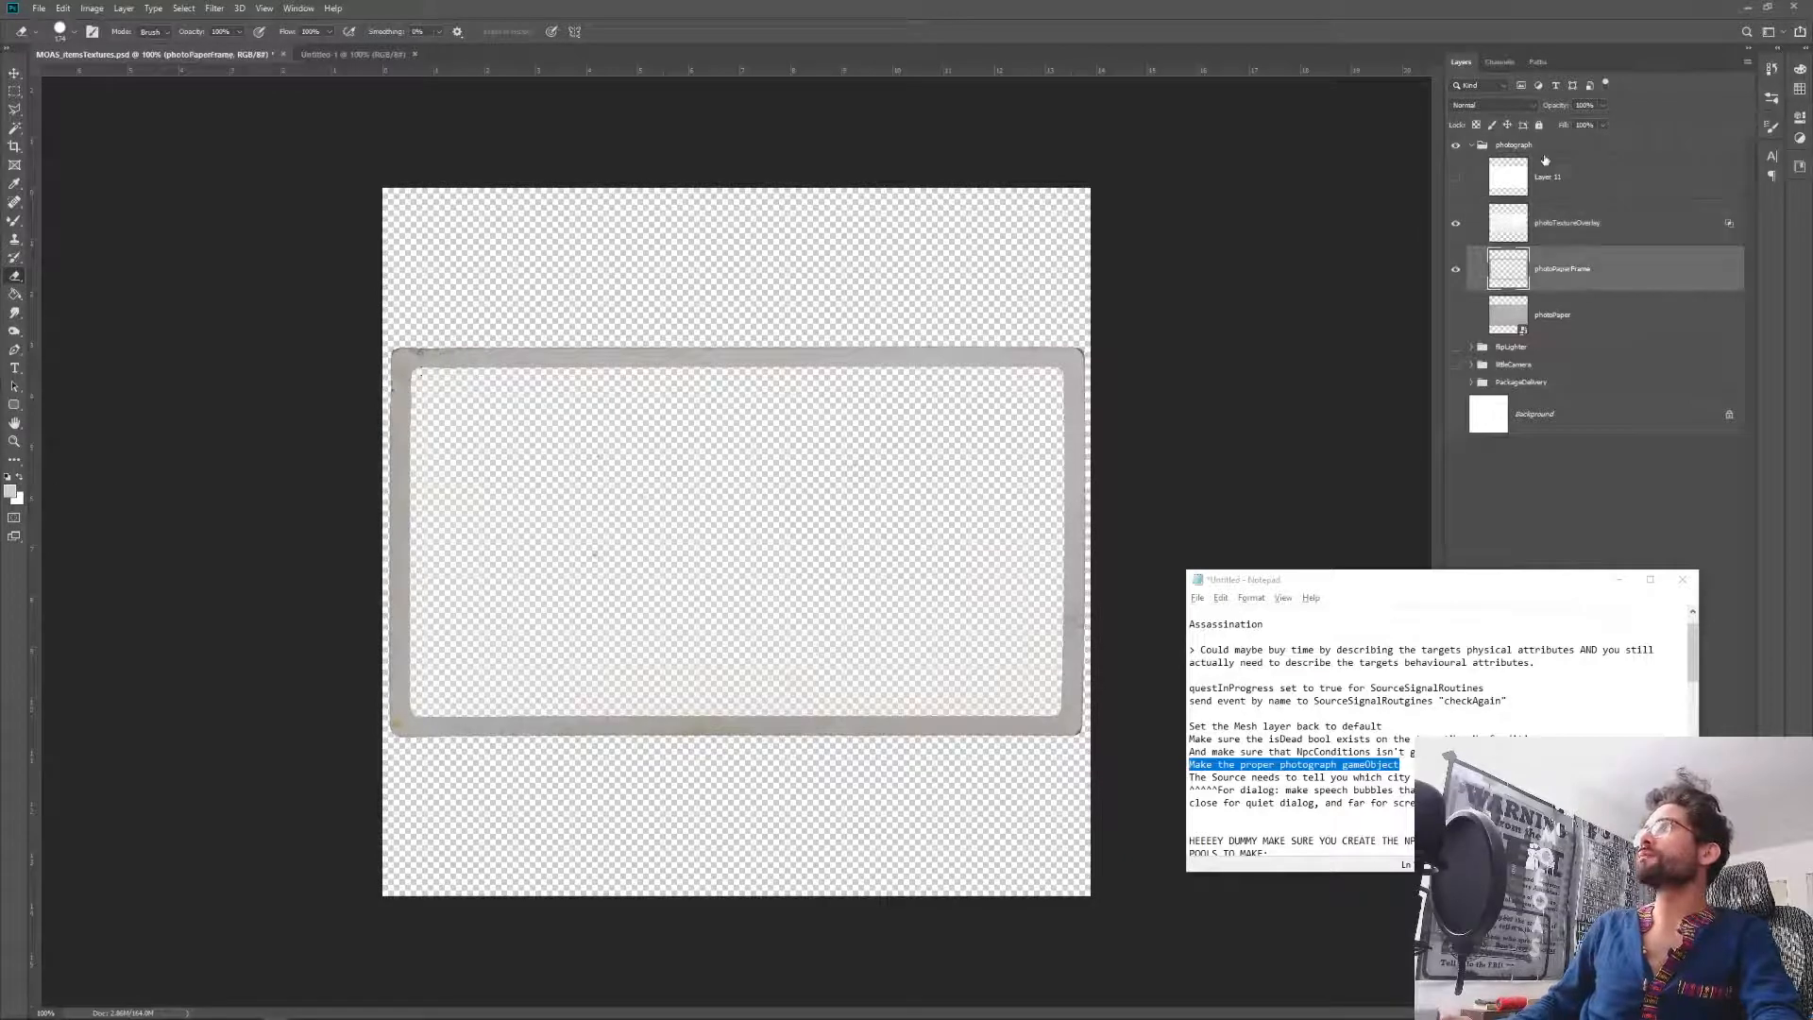
click(1509, 146)
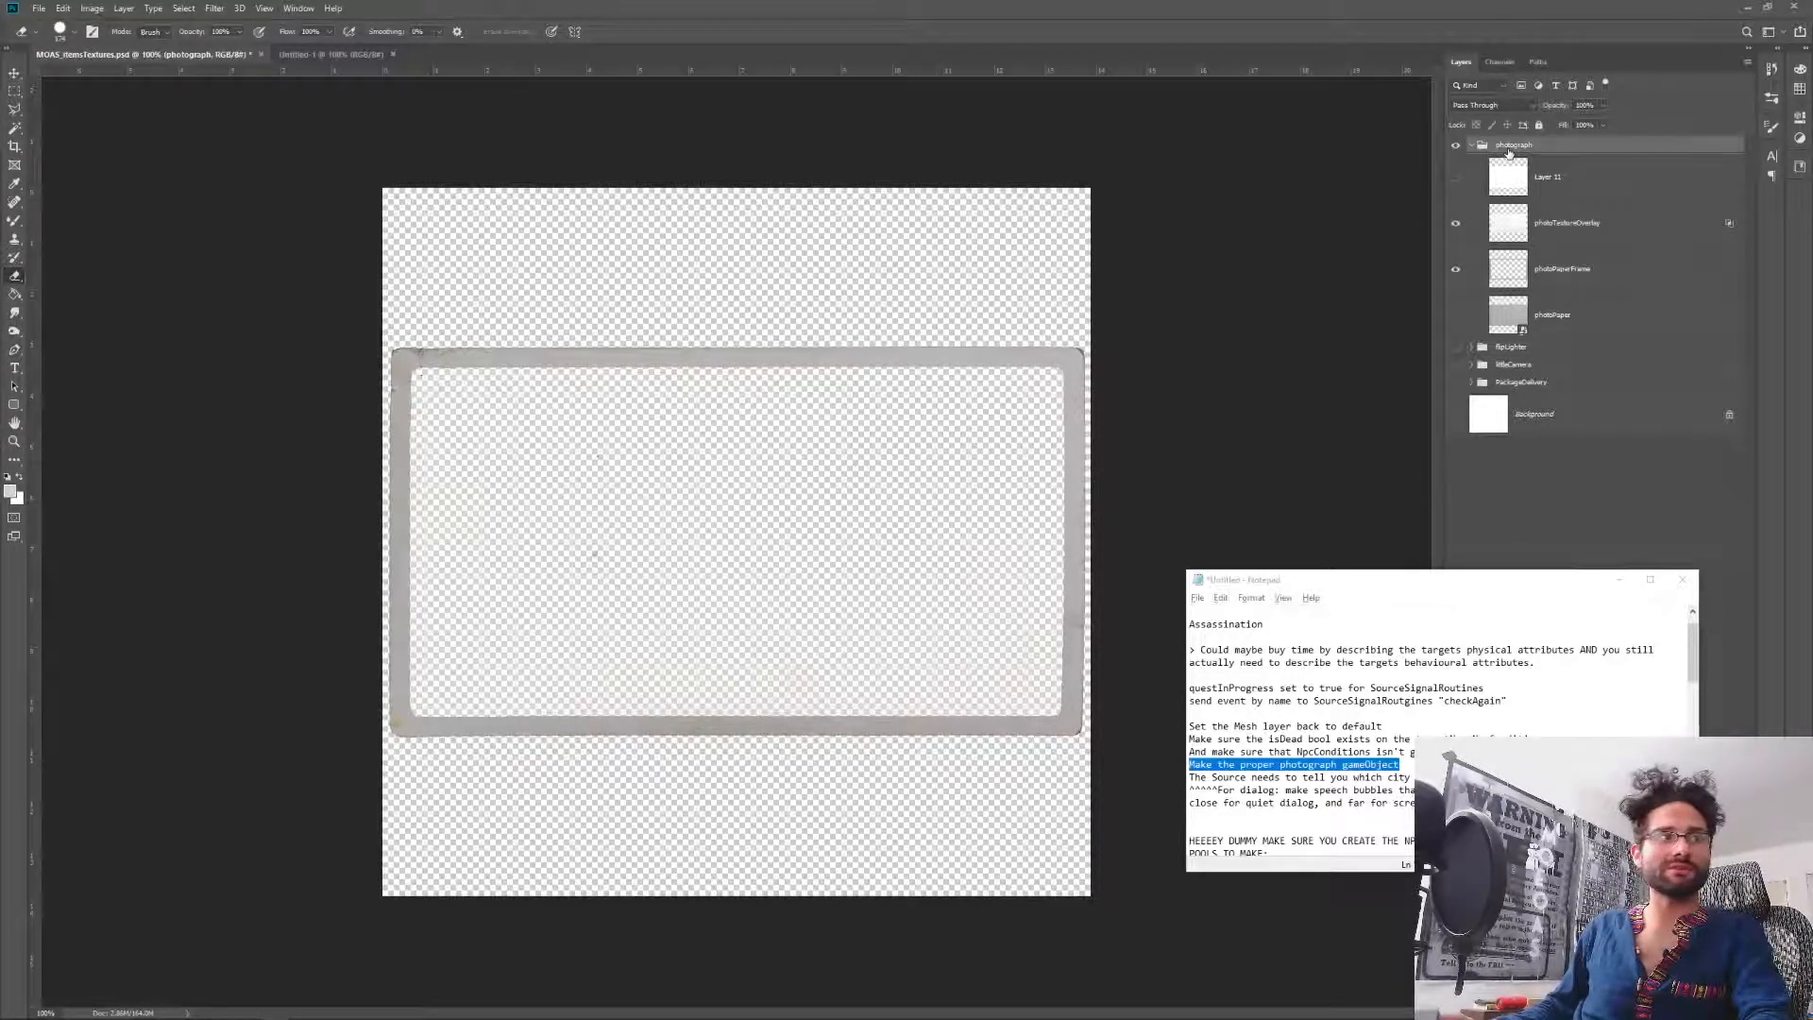
right_click(1509, 153)
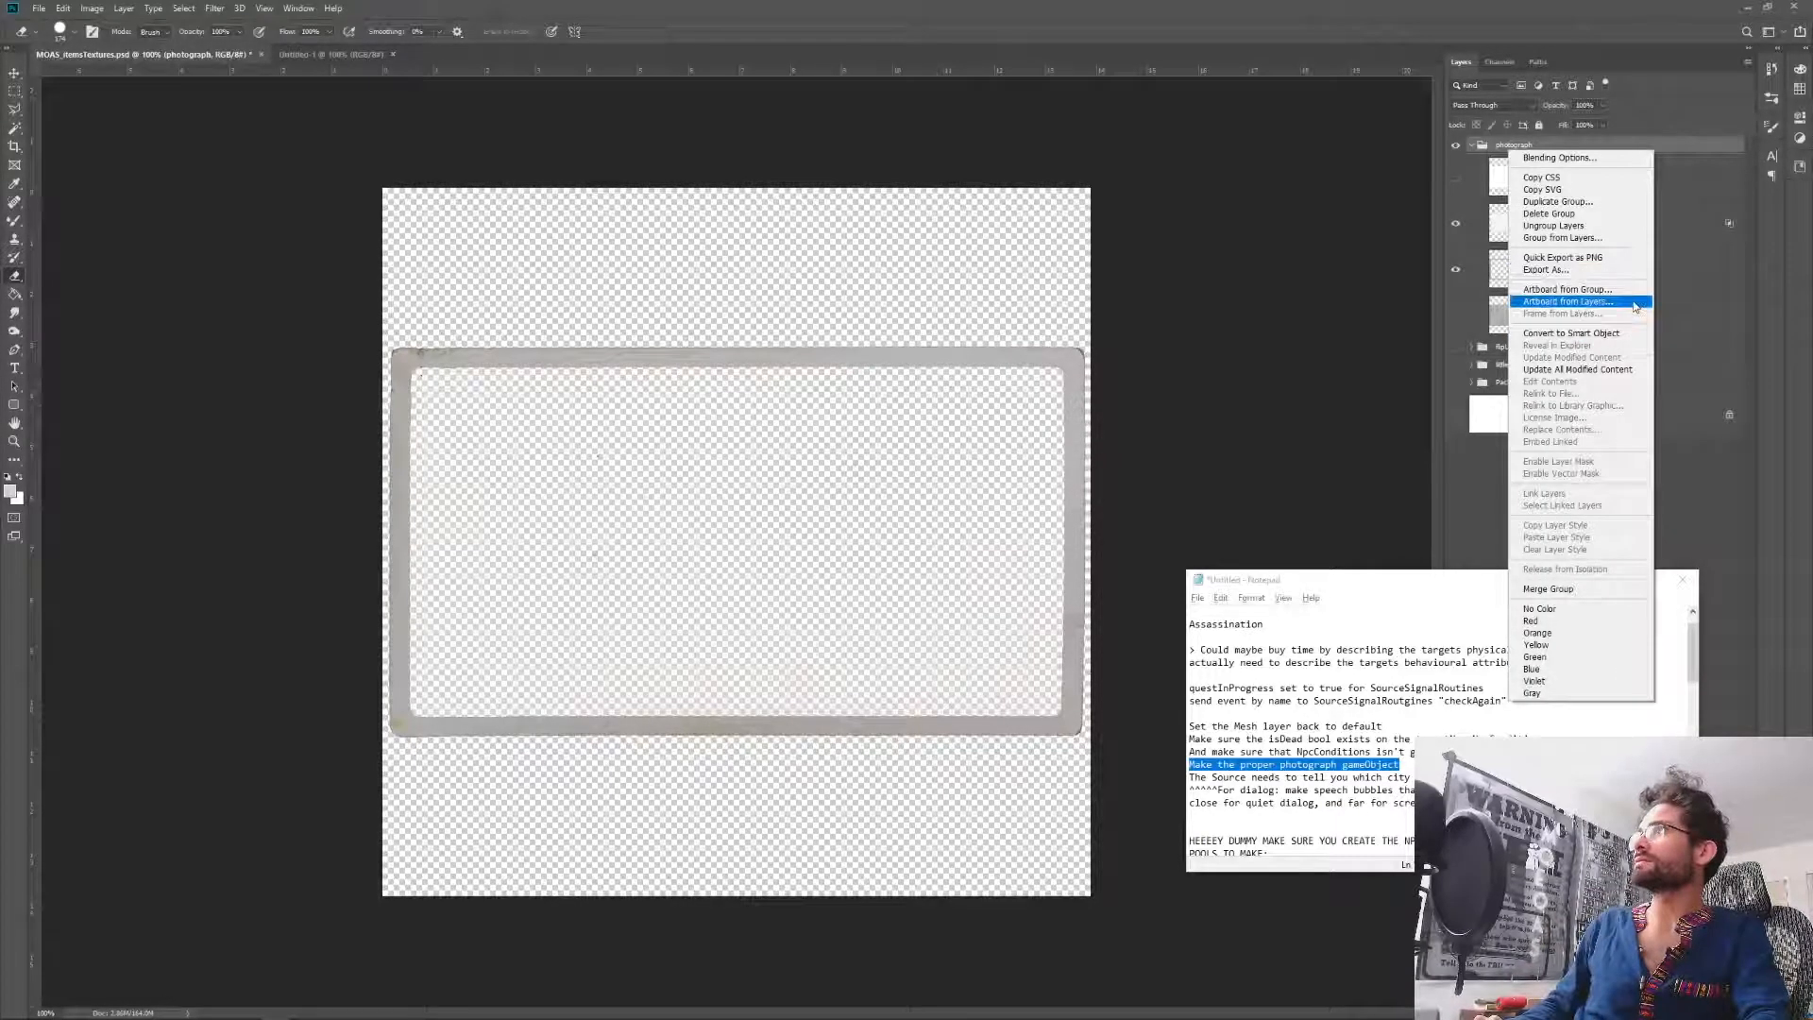
click(1479, 14)
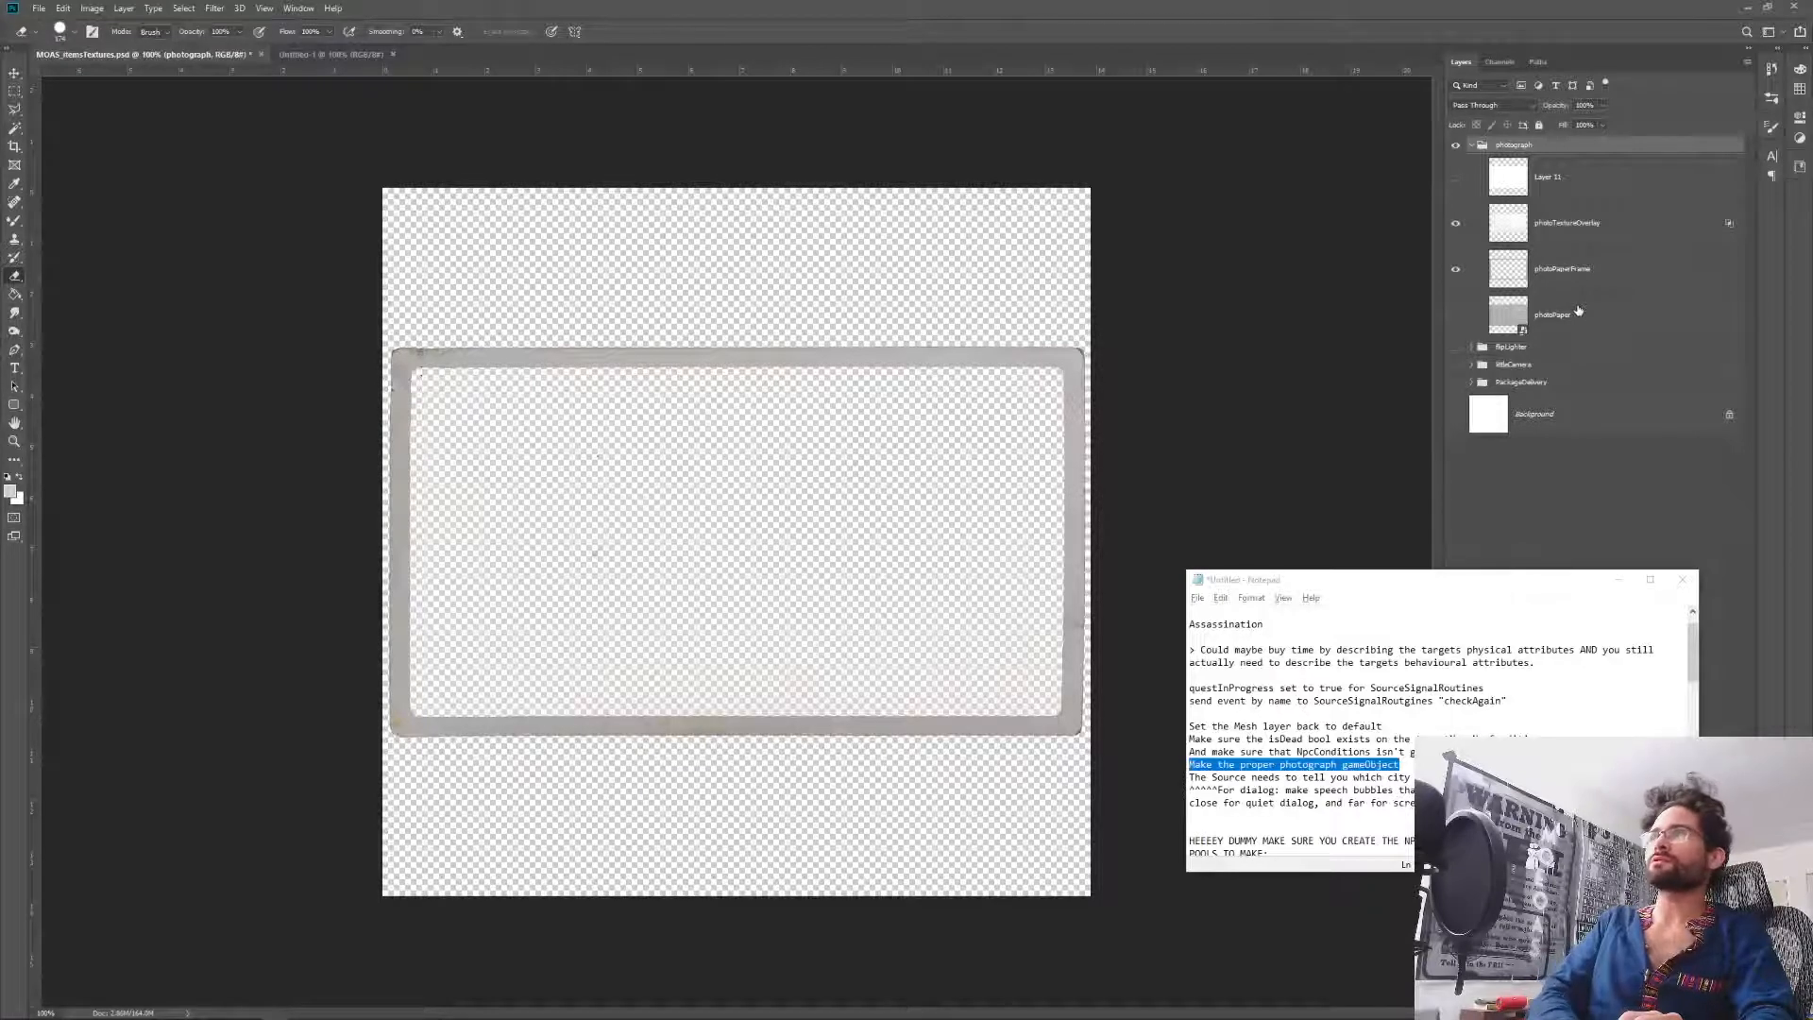
Duplicate the photoTextureOverlay and photoPaperFrame layers into the Untitled-1 document and switch to that document.
click(1549, 236)
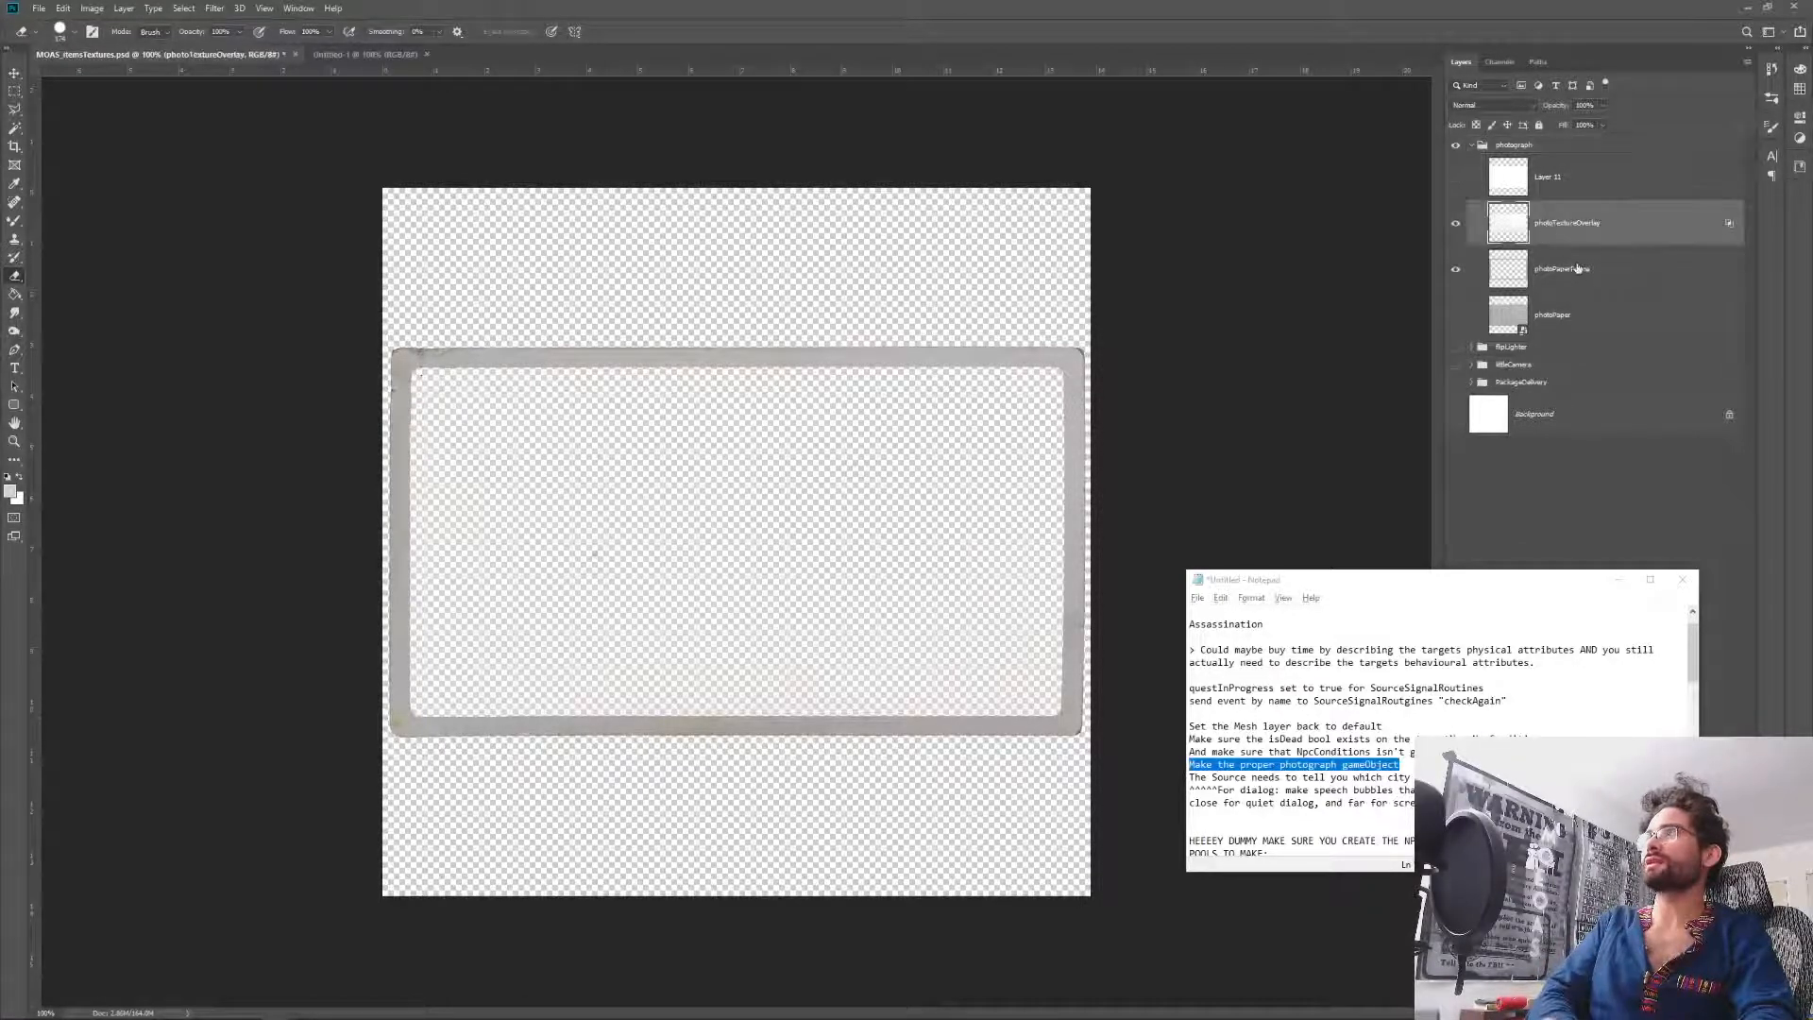
shift+click(1578, 269)
right_click(1578, 270)
click(1549, 354)
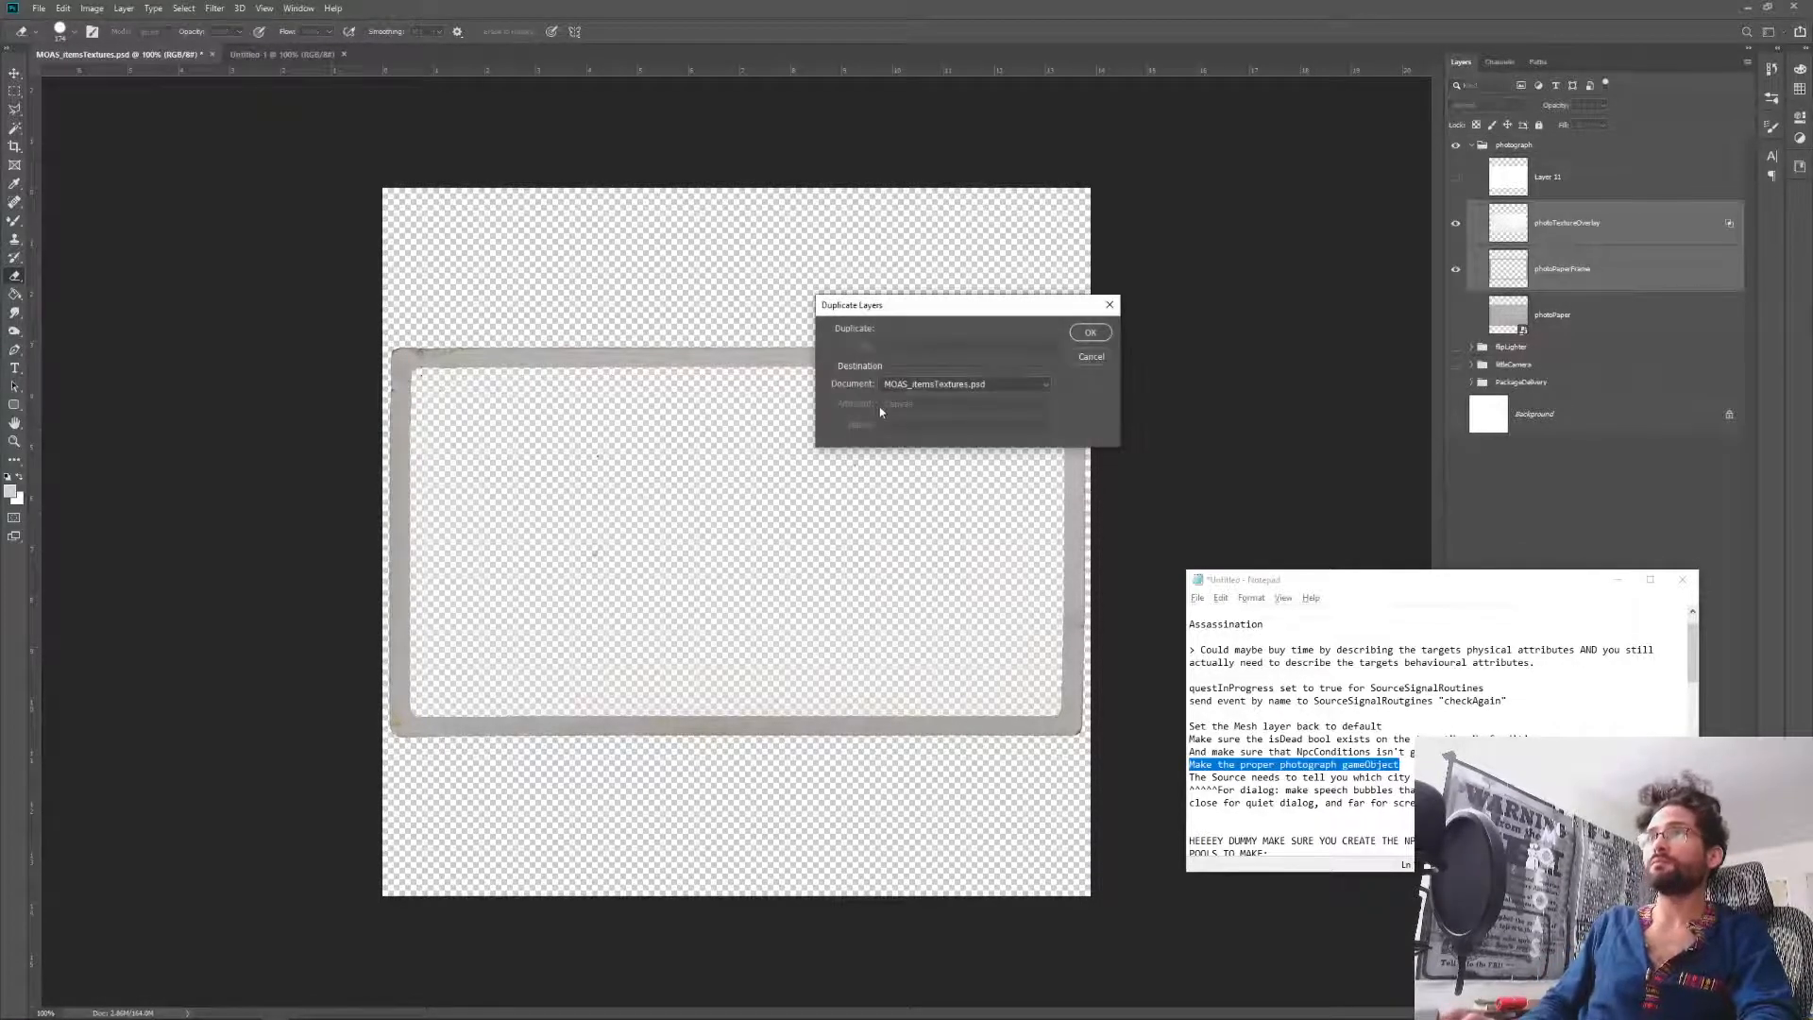
click(935, 384)
click(905, 412)
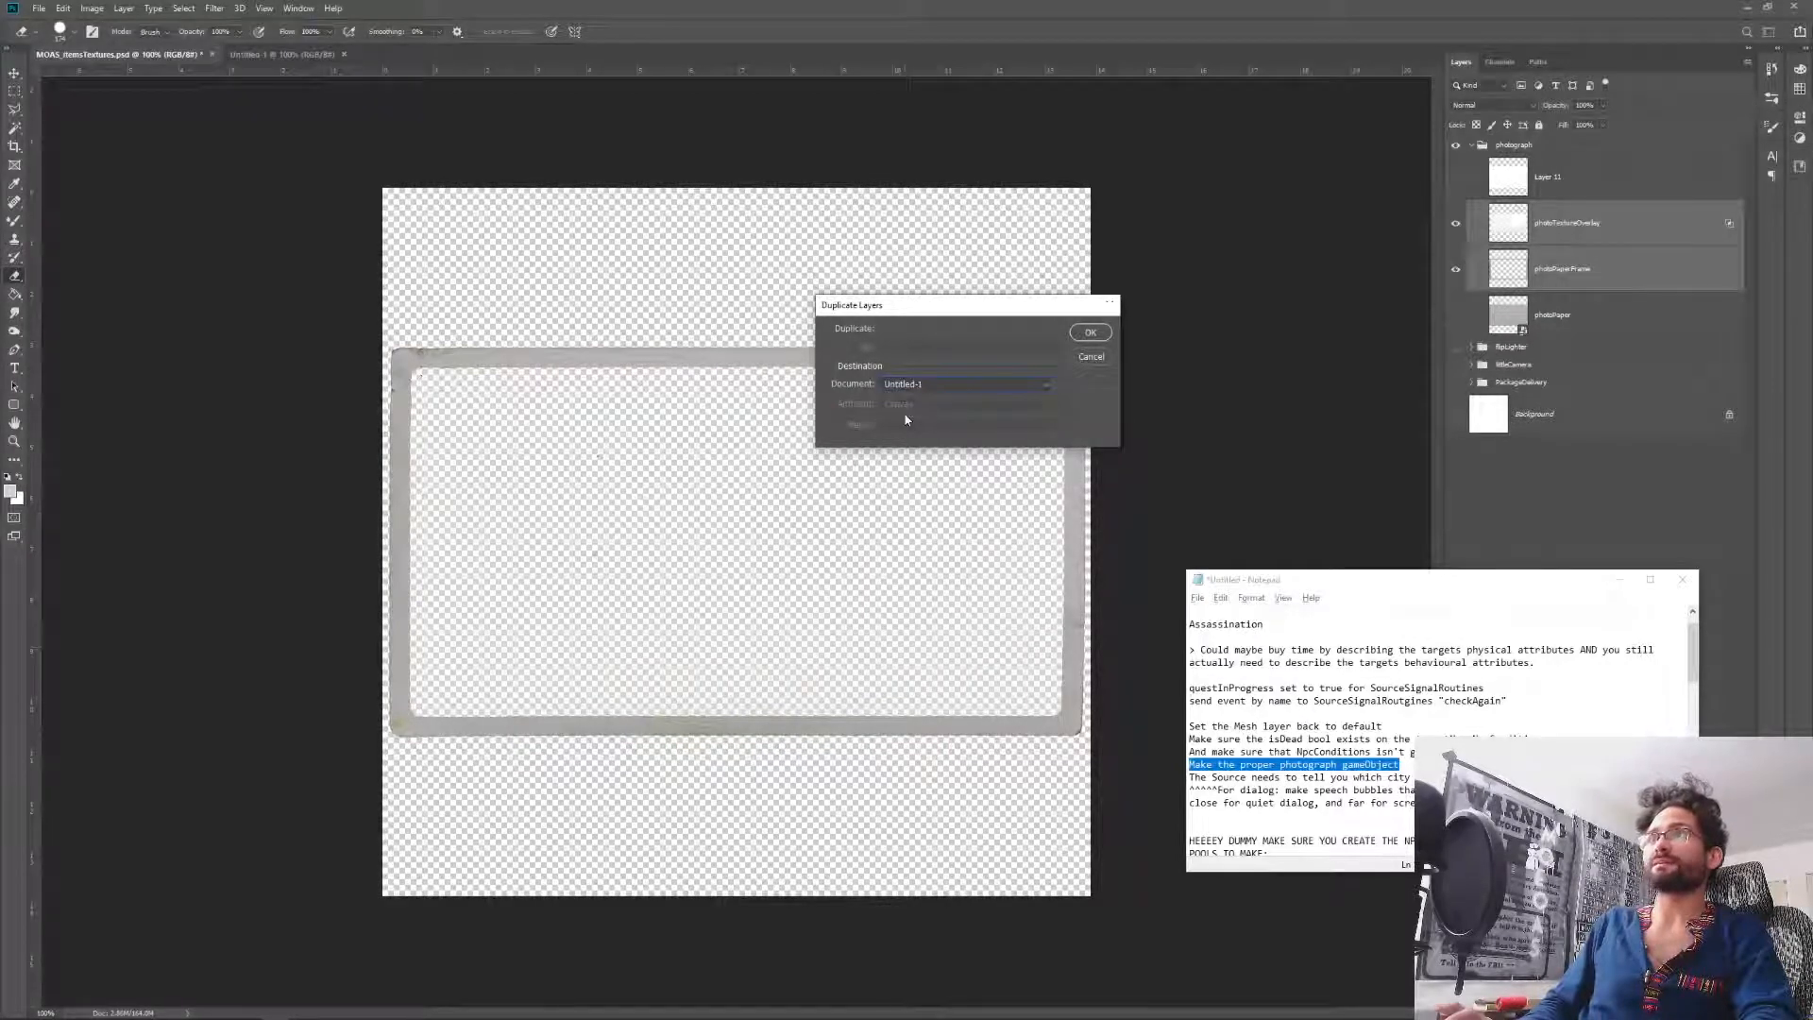
key(Return)
click(279, 54)
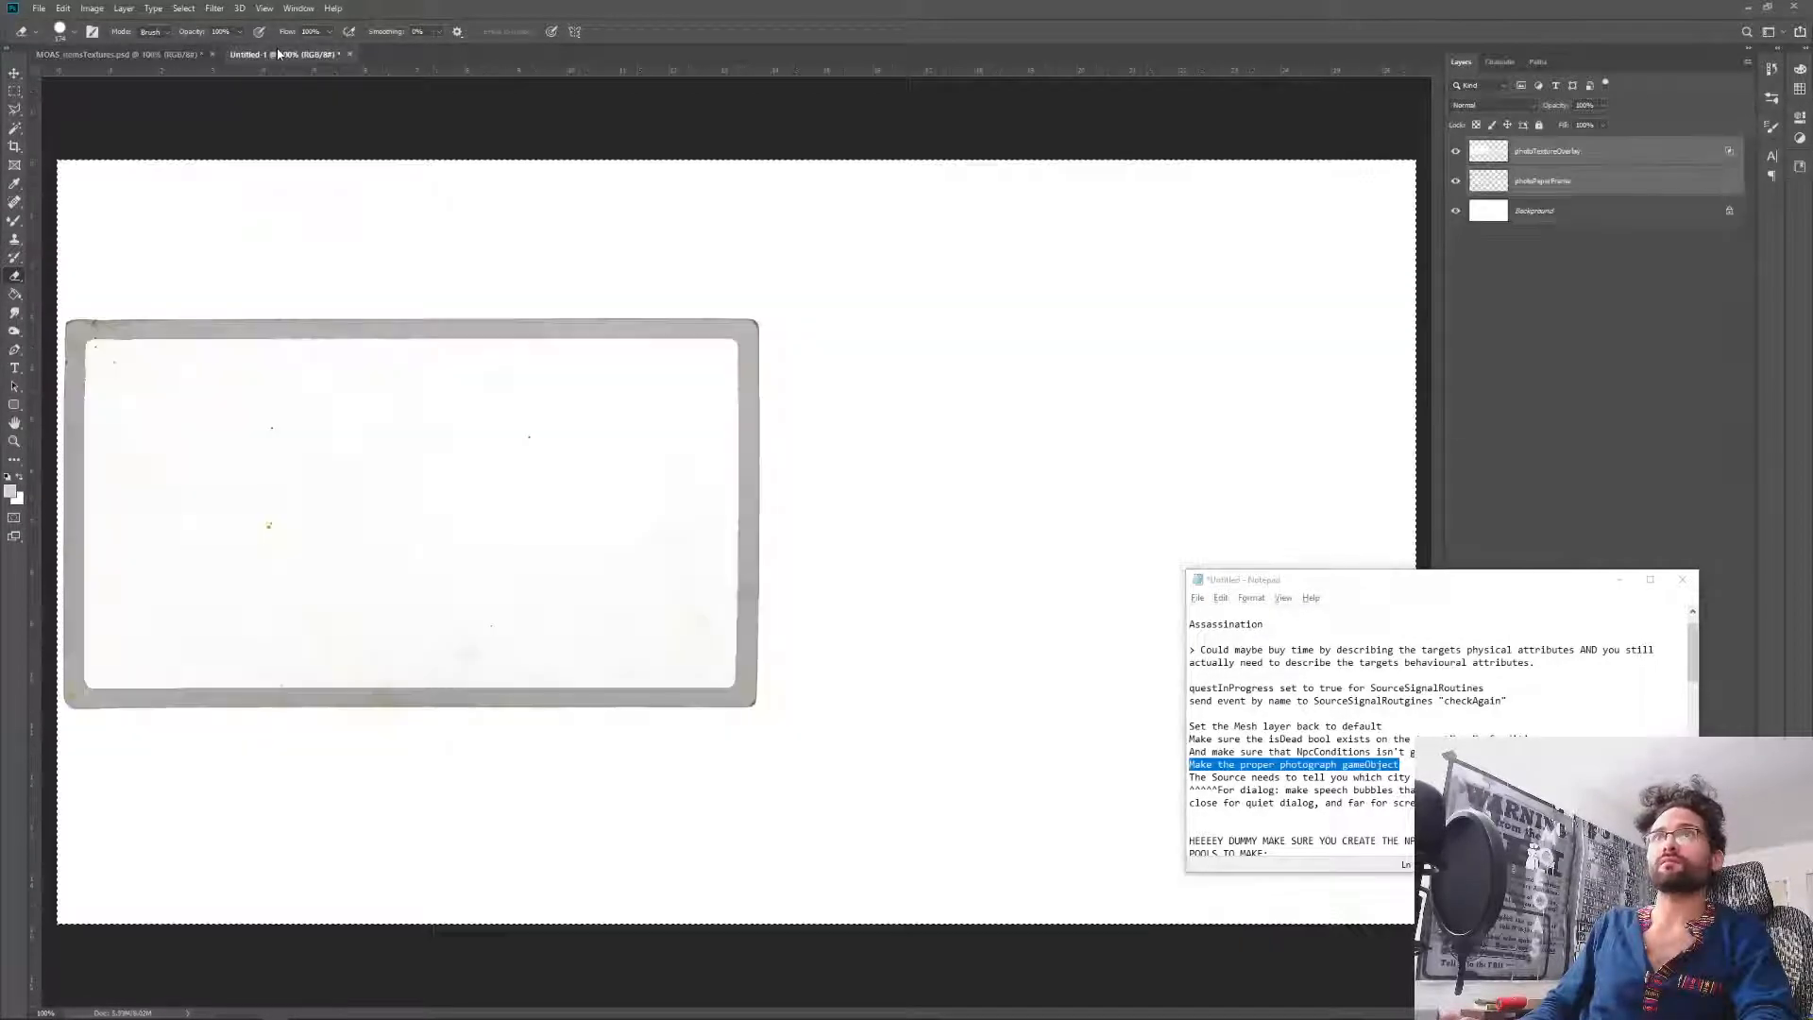
Scale the two duplicated layers together with Free Transform so the paper frame fills the whole canvas.
key(ctrl+t)
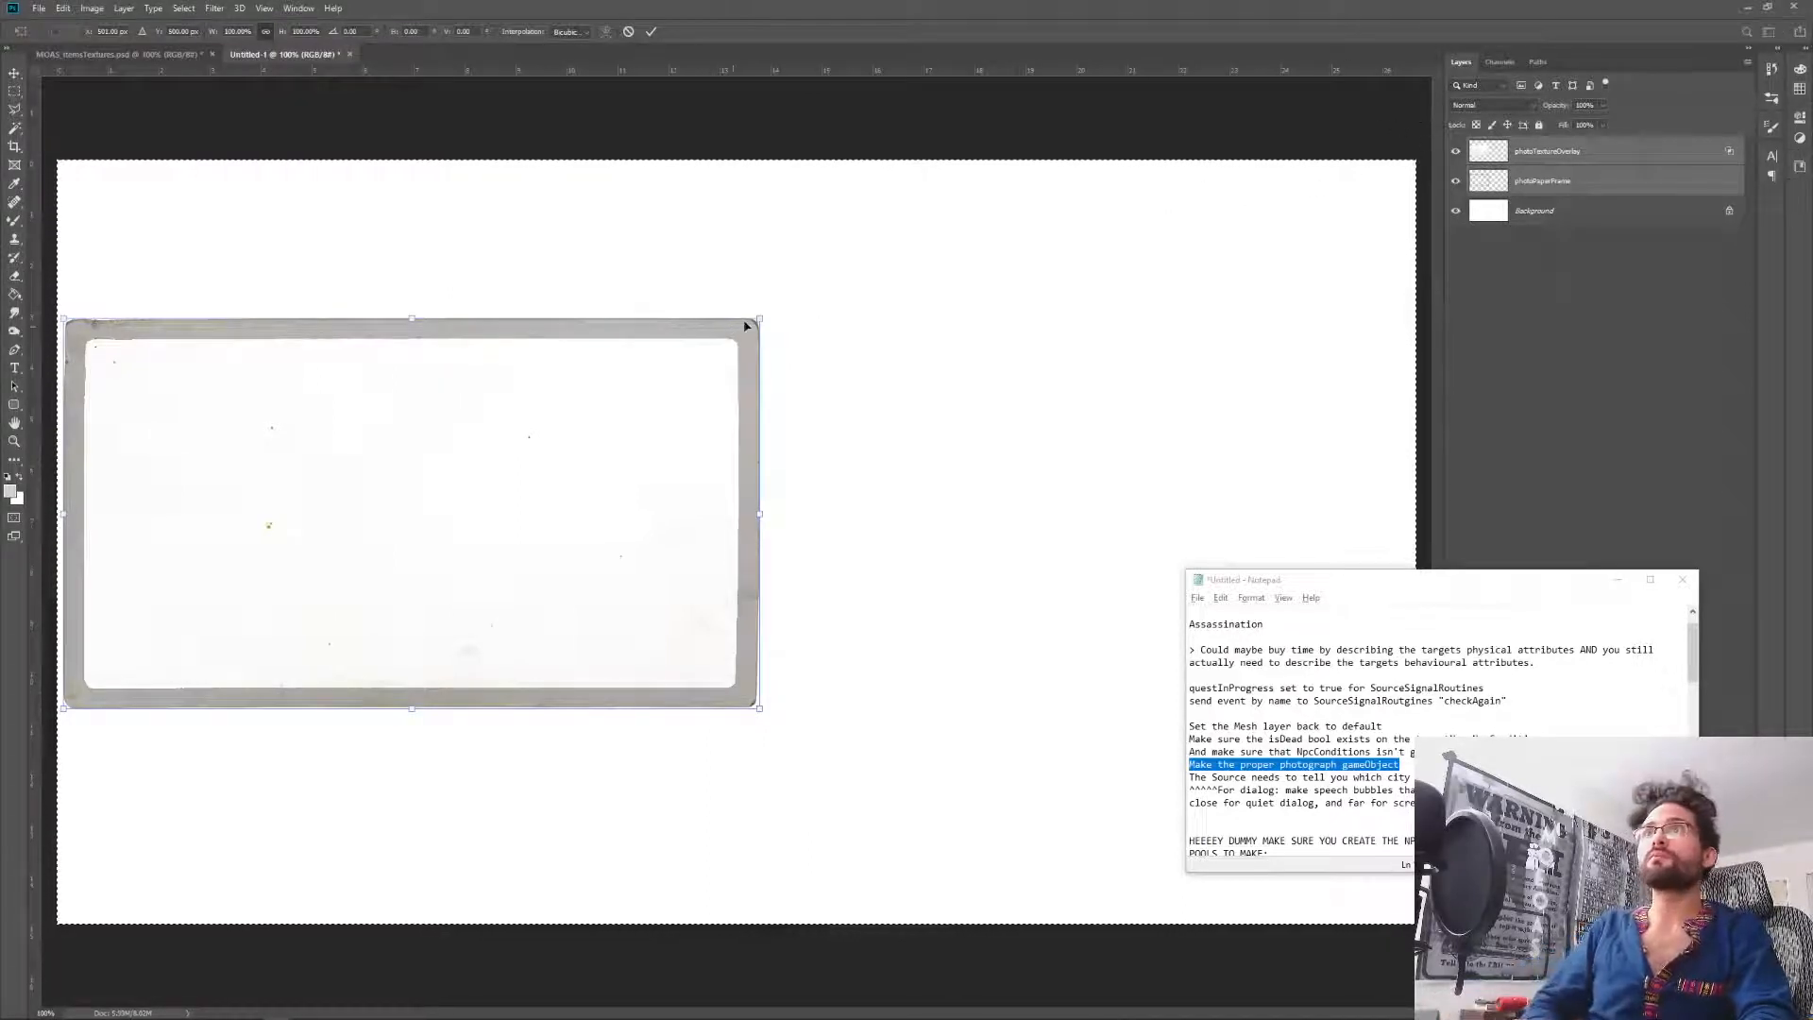
drag(760, 318, 1091, 274)
drag(1045, 715, 1412, 917)
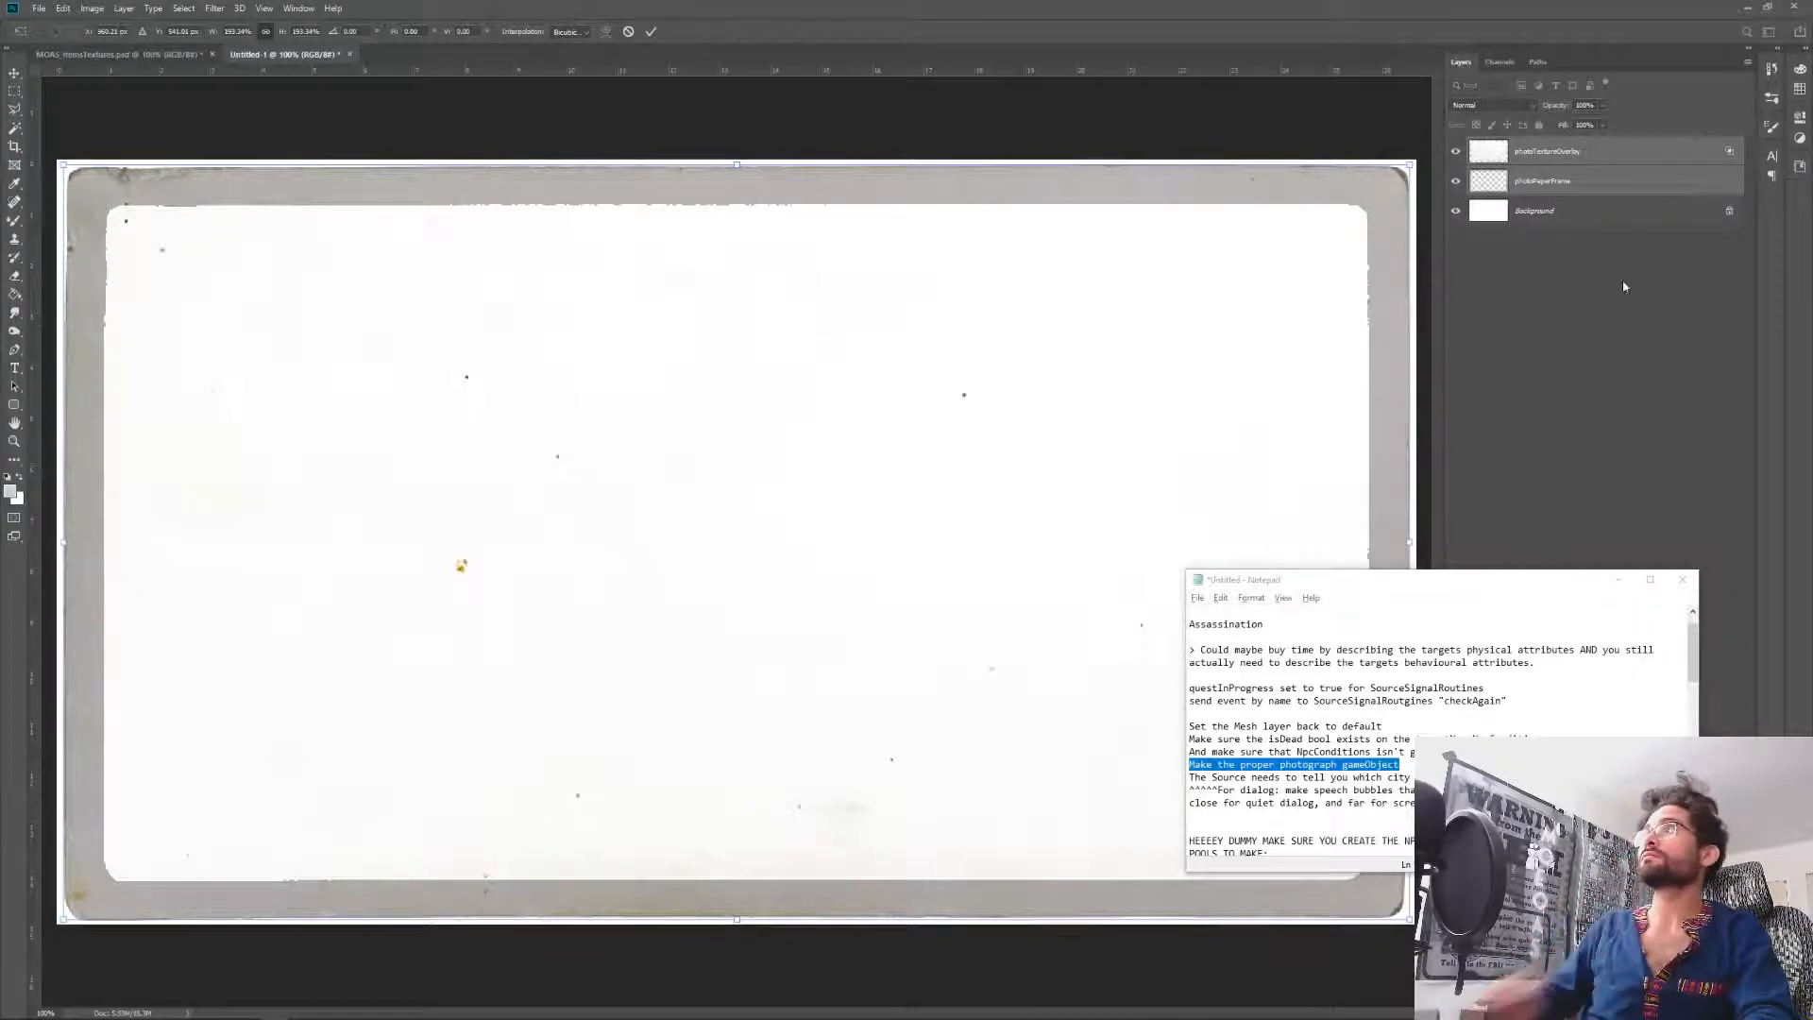
key(Return)
Delete the white Background layer and hide the photoTextureOverlay layer, leaving only the paper frame visible.
click(1518, 283)
click(1526, 216)
key(Delete)
click(1599, 343)
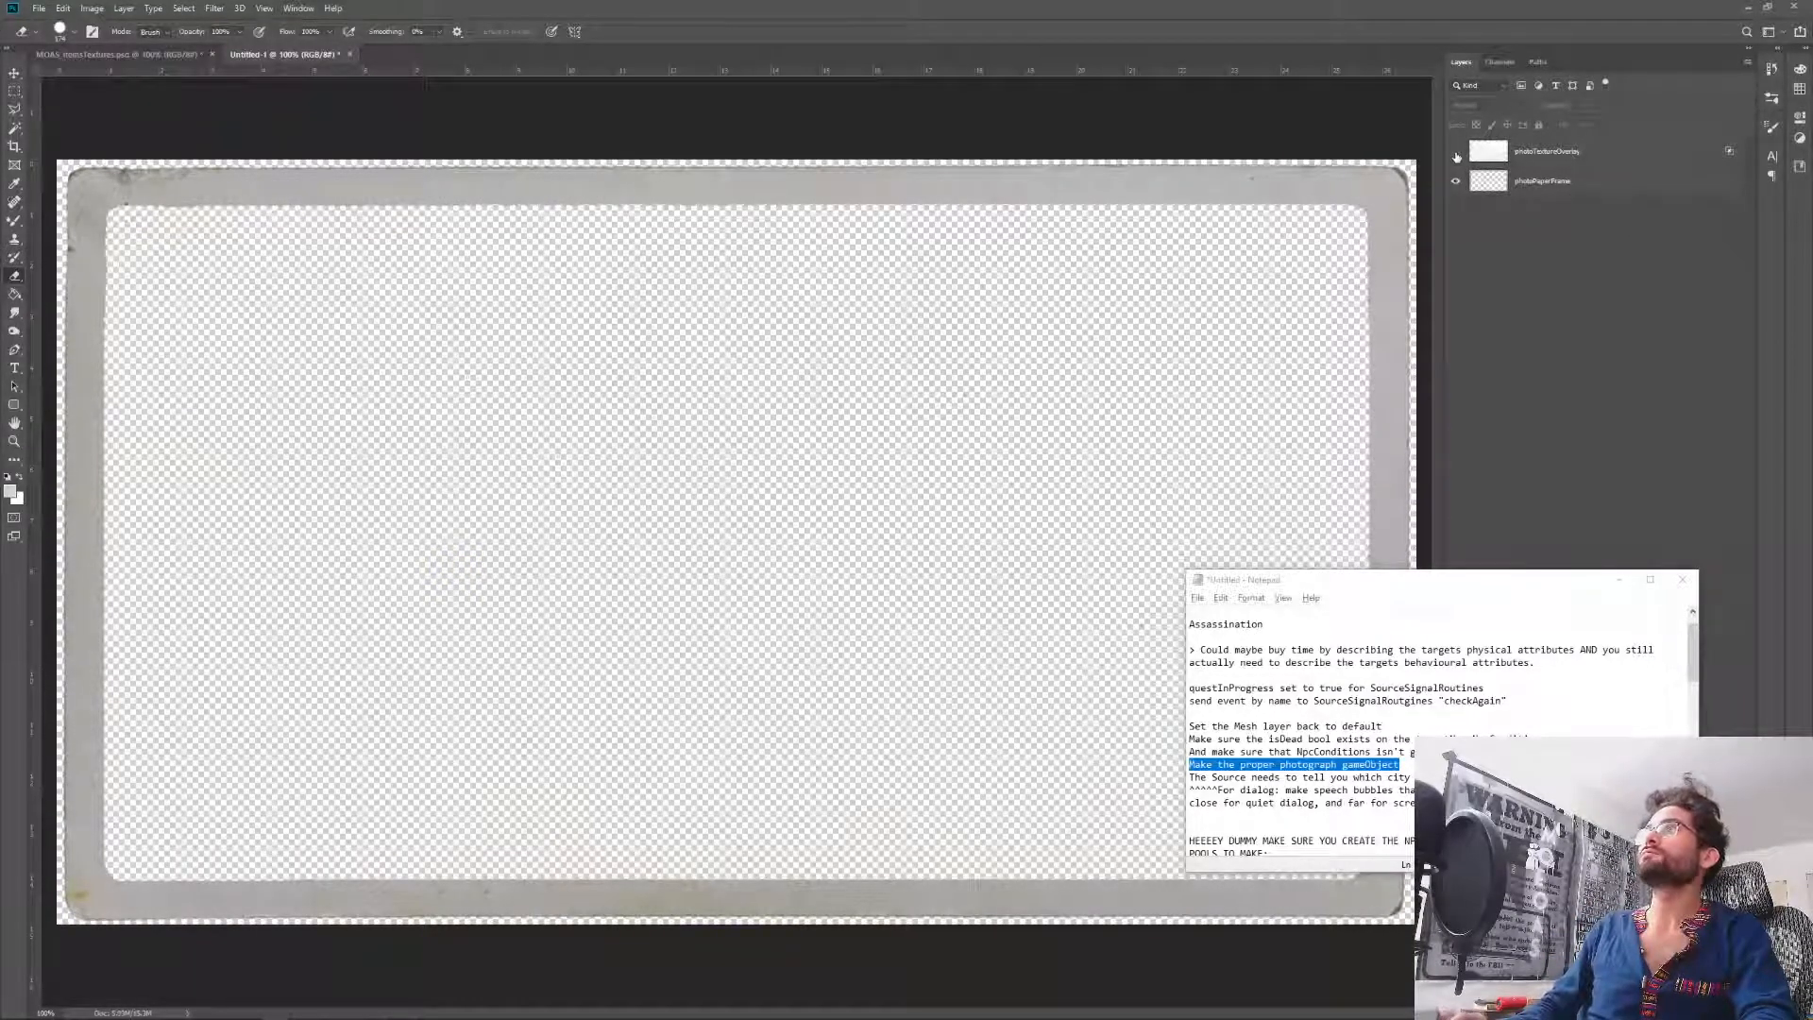
Start saving the paper frame document and look for the destination folder.
key(ctrl+s)
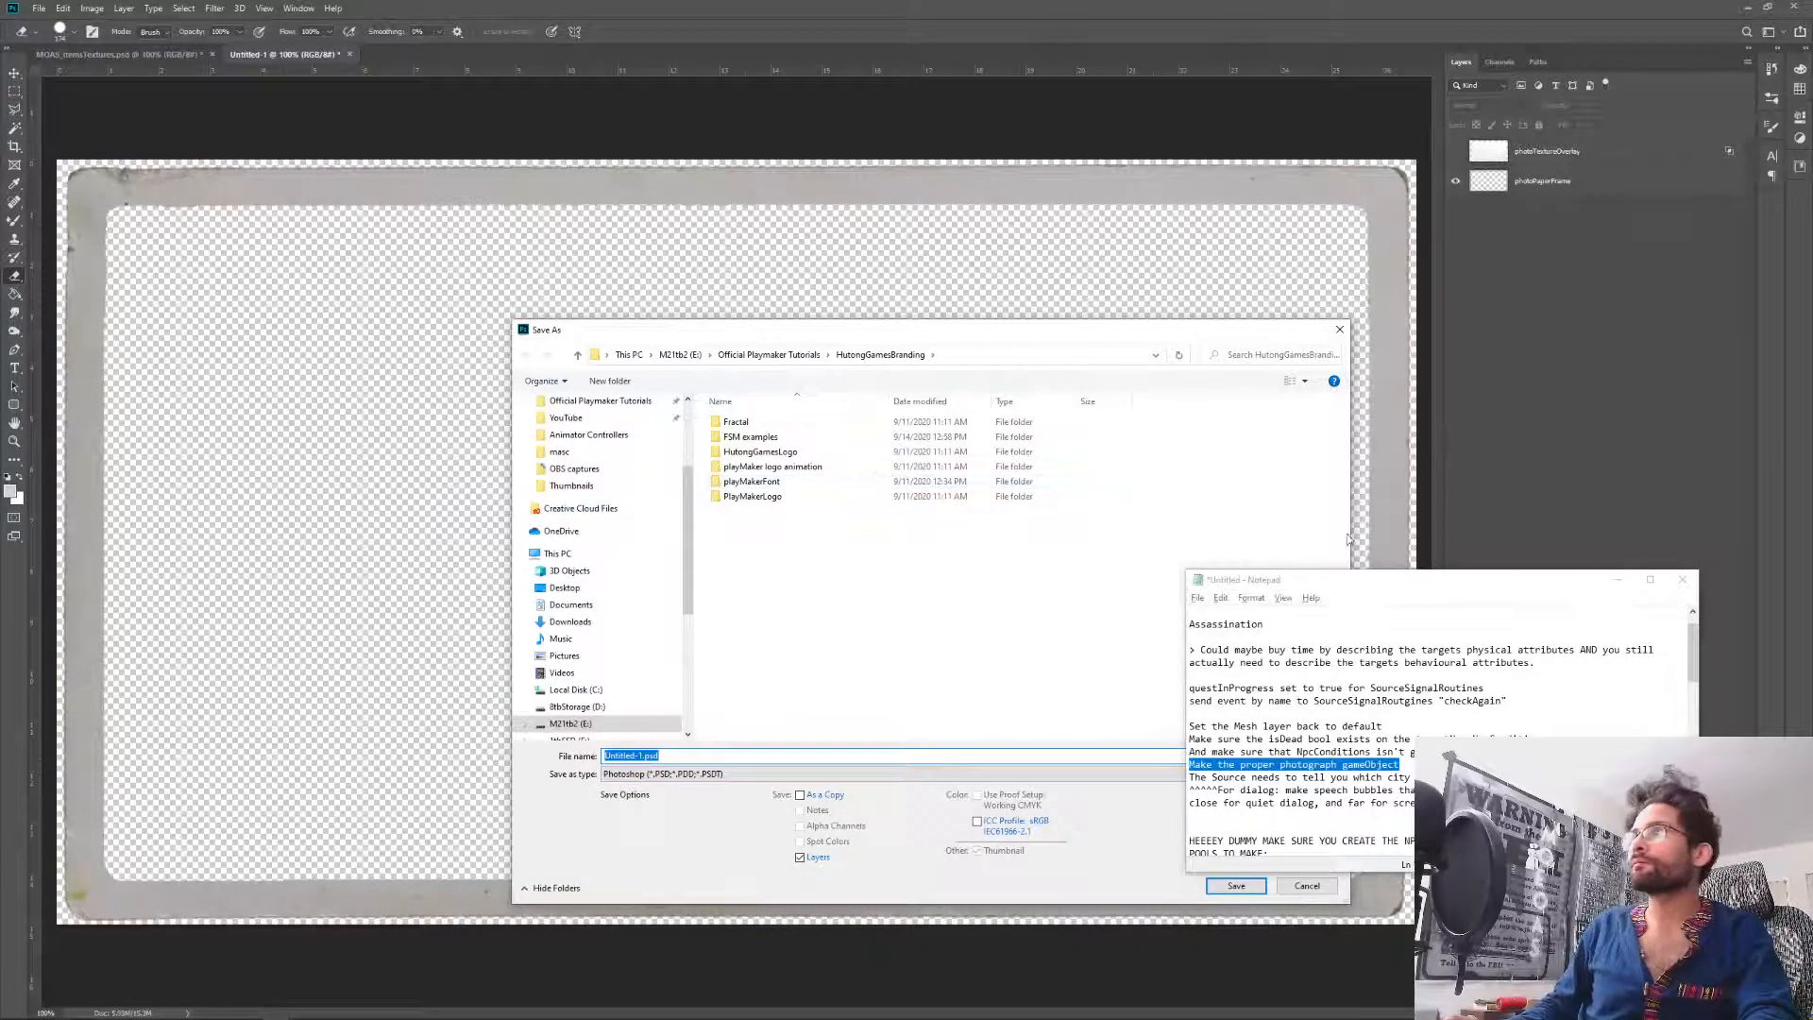
drag(751, 333, 507, 340)
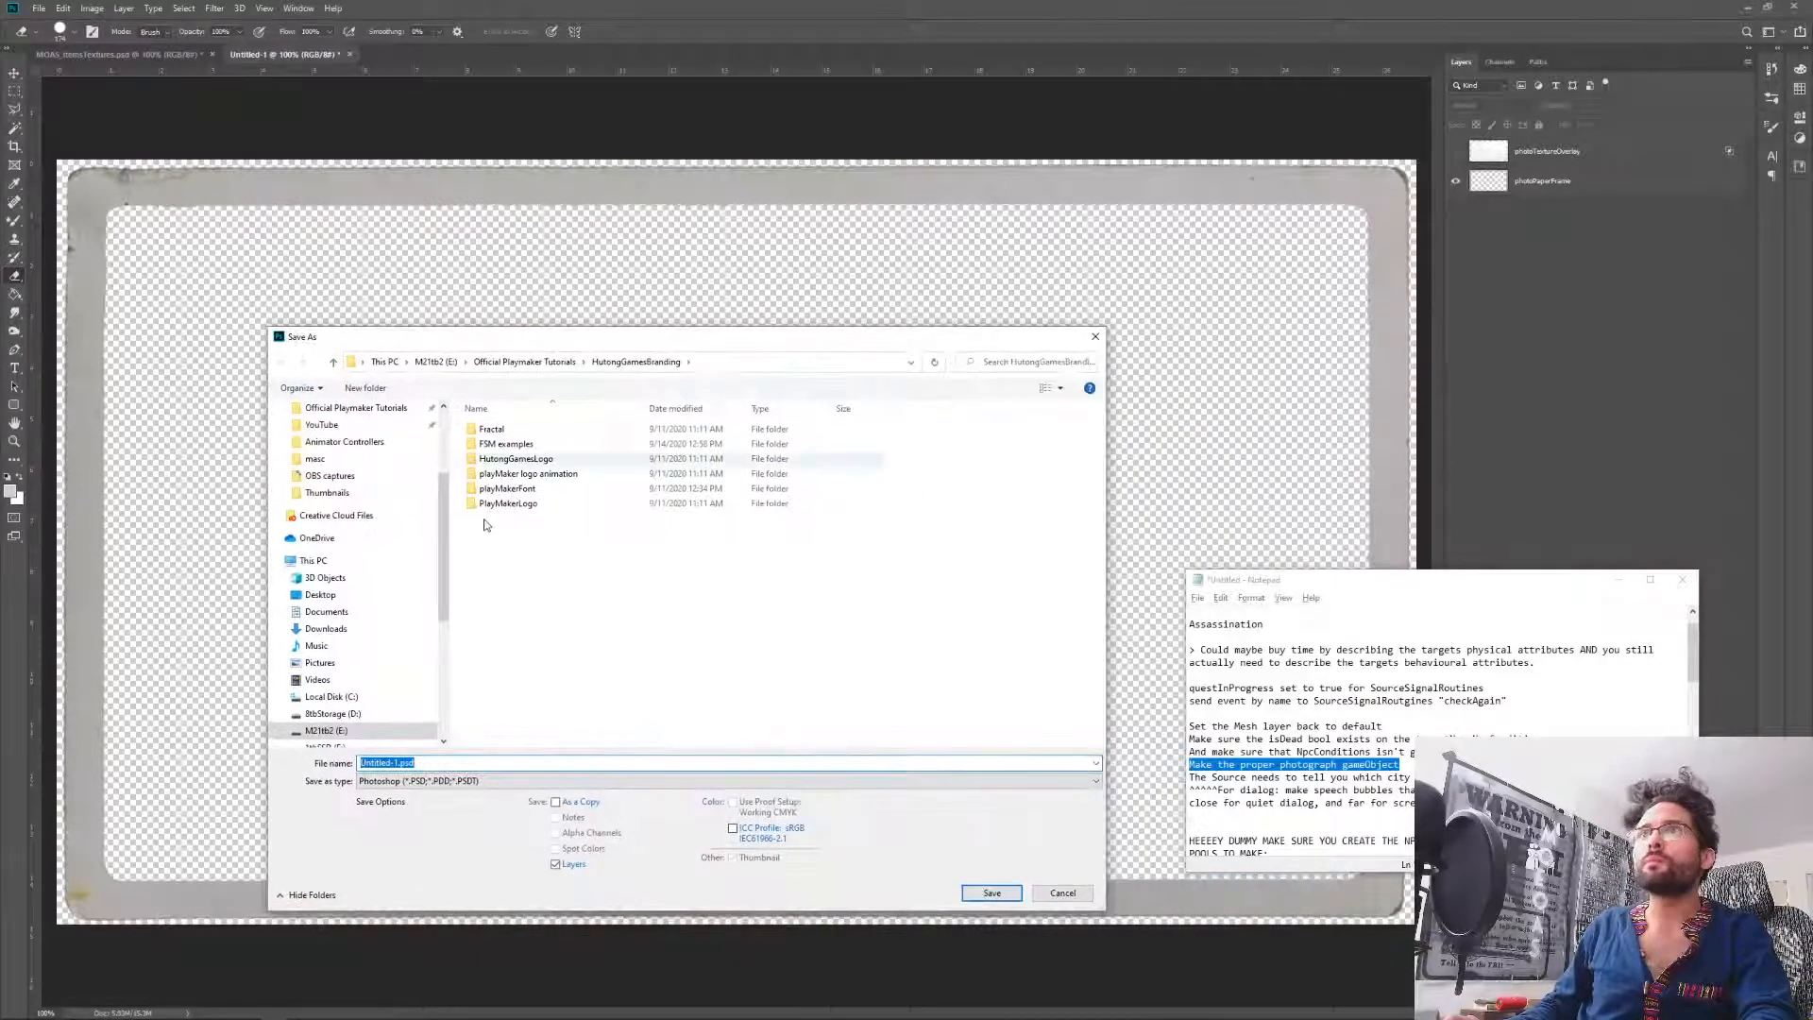
scroll(377, 516, up, 2)
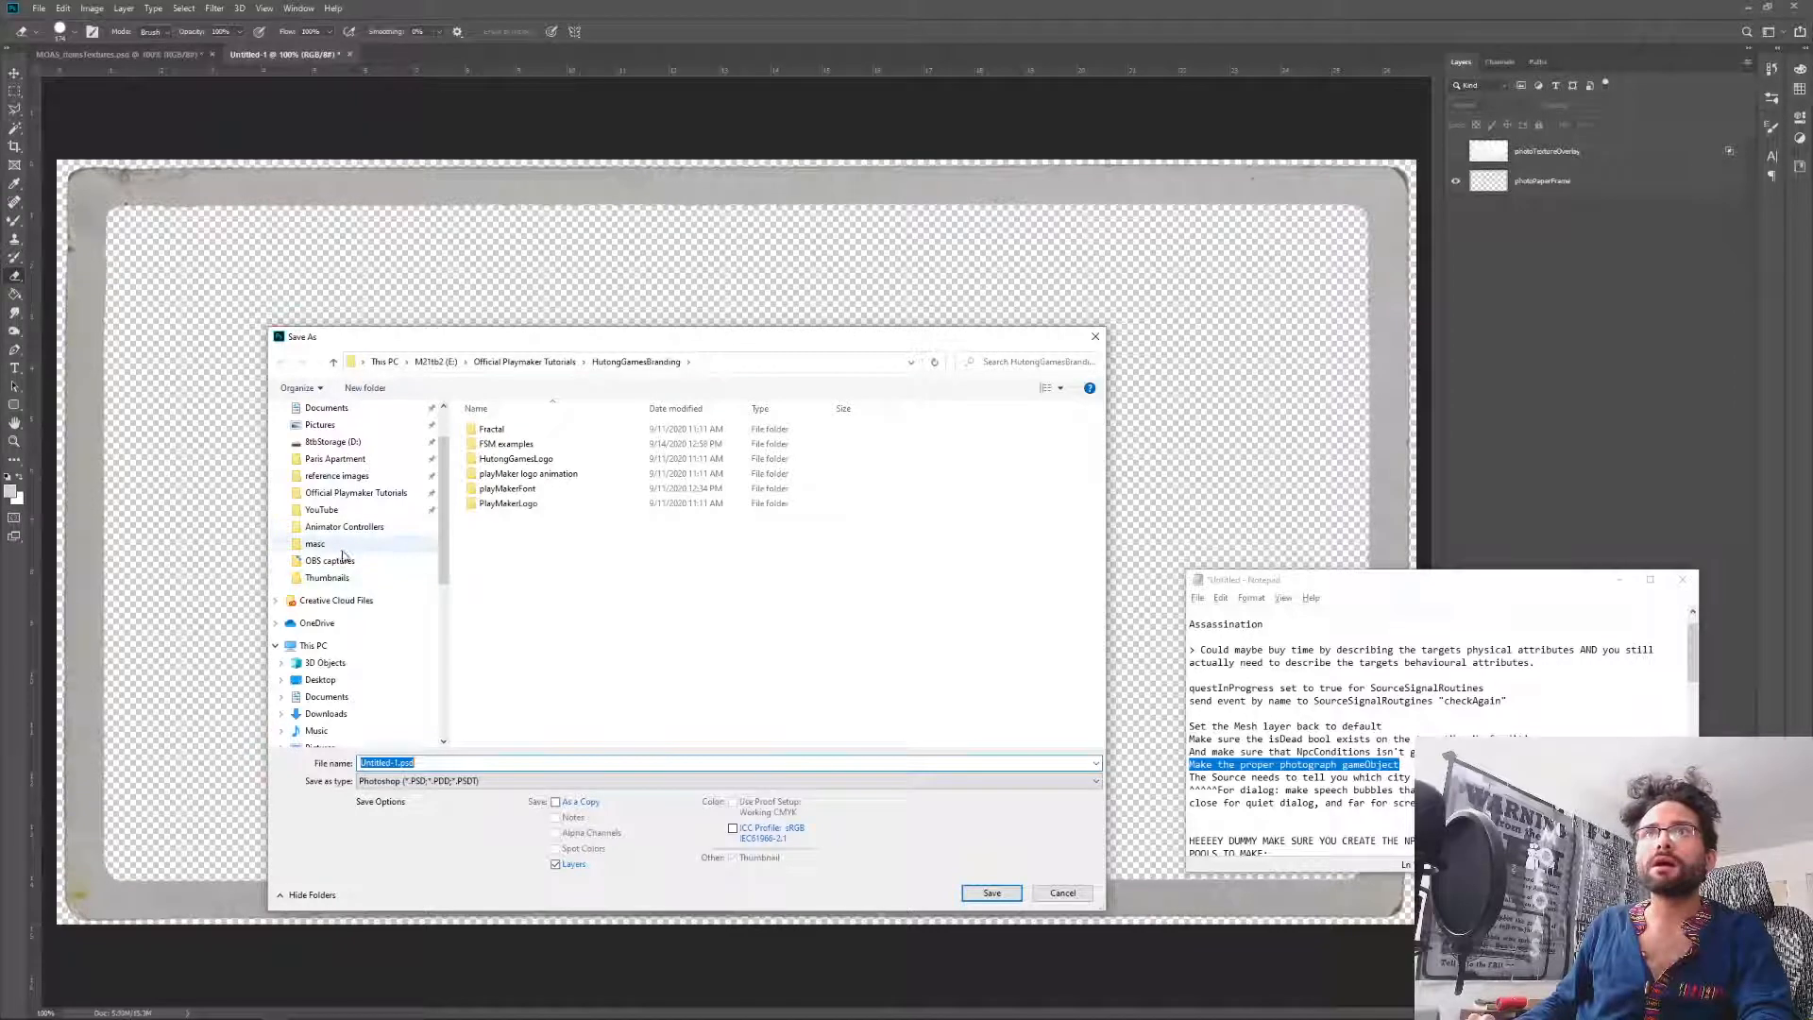
Set the save location to the "items and props" folder inside the spy game textures folder.
click(355, 475)
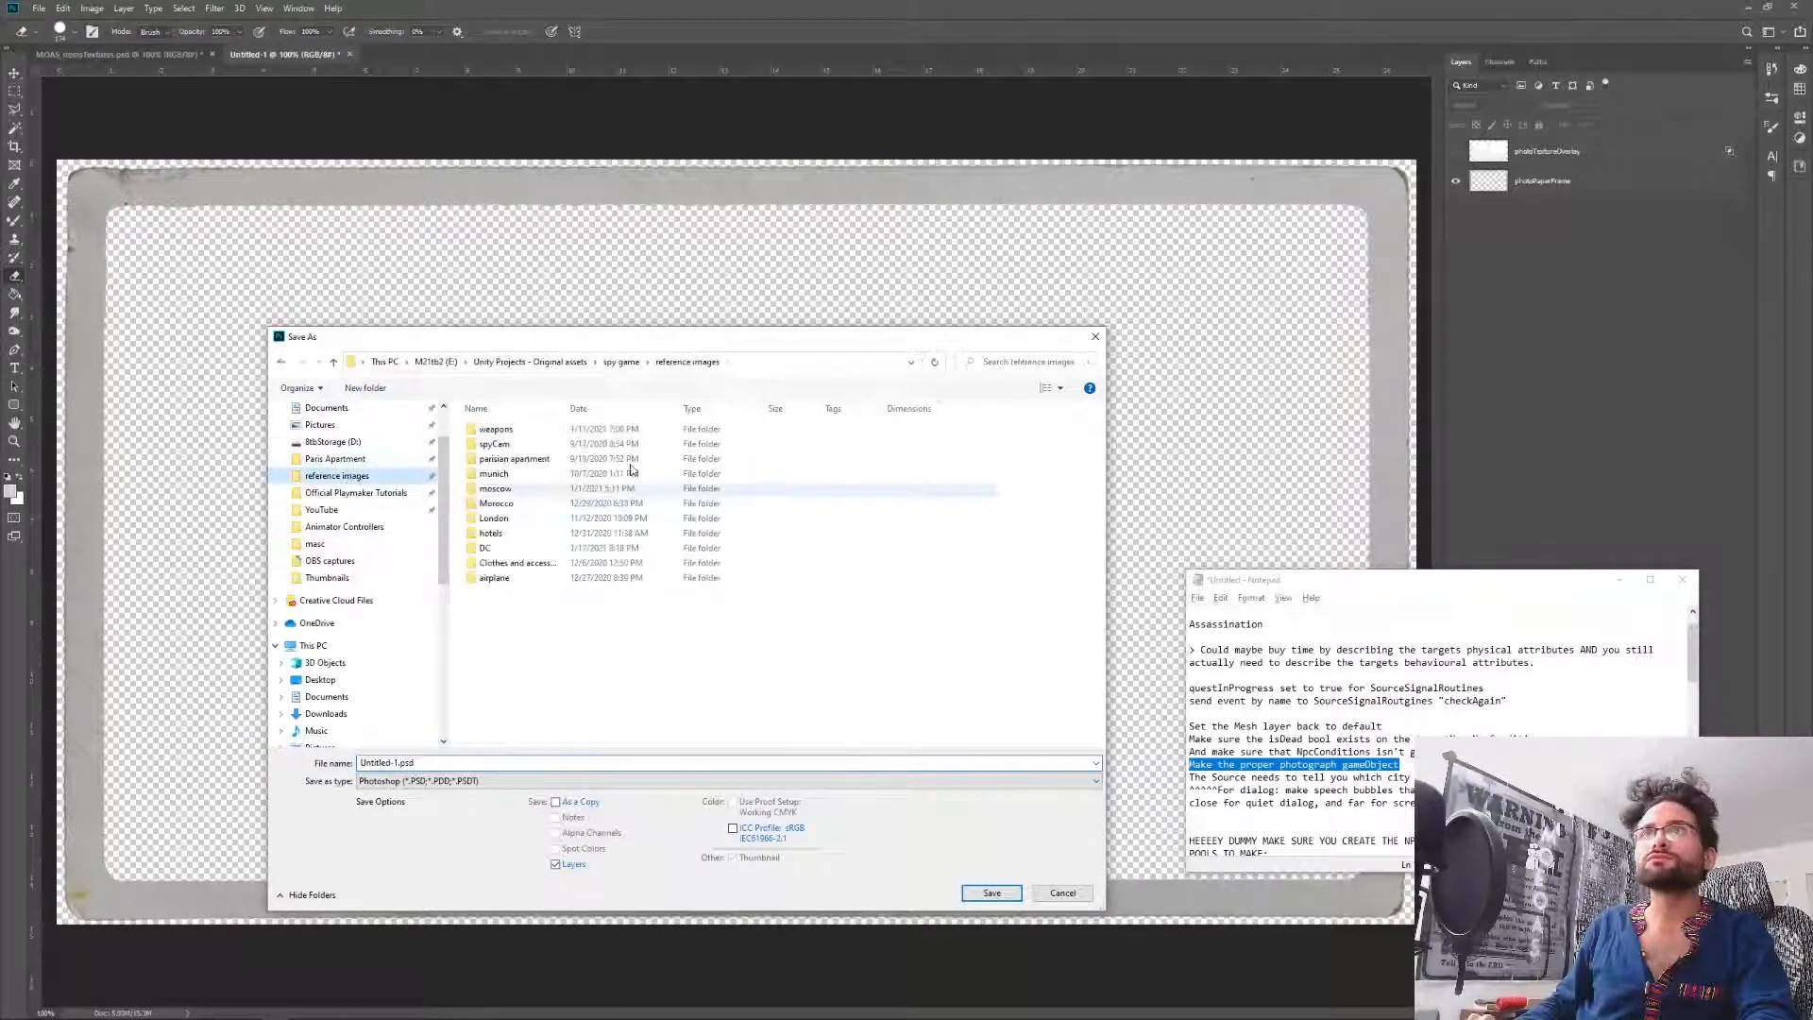
double_click(561, 604)
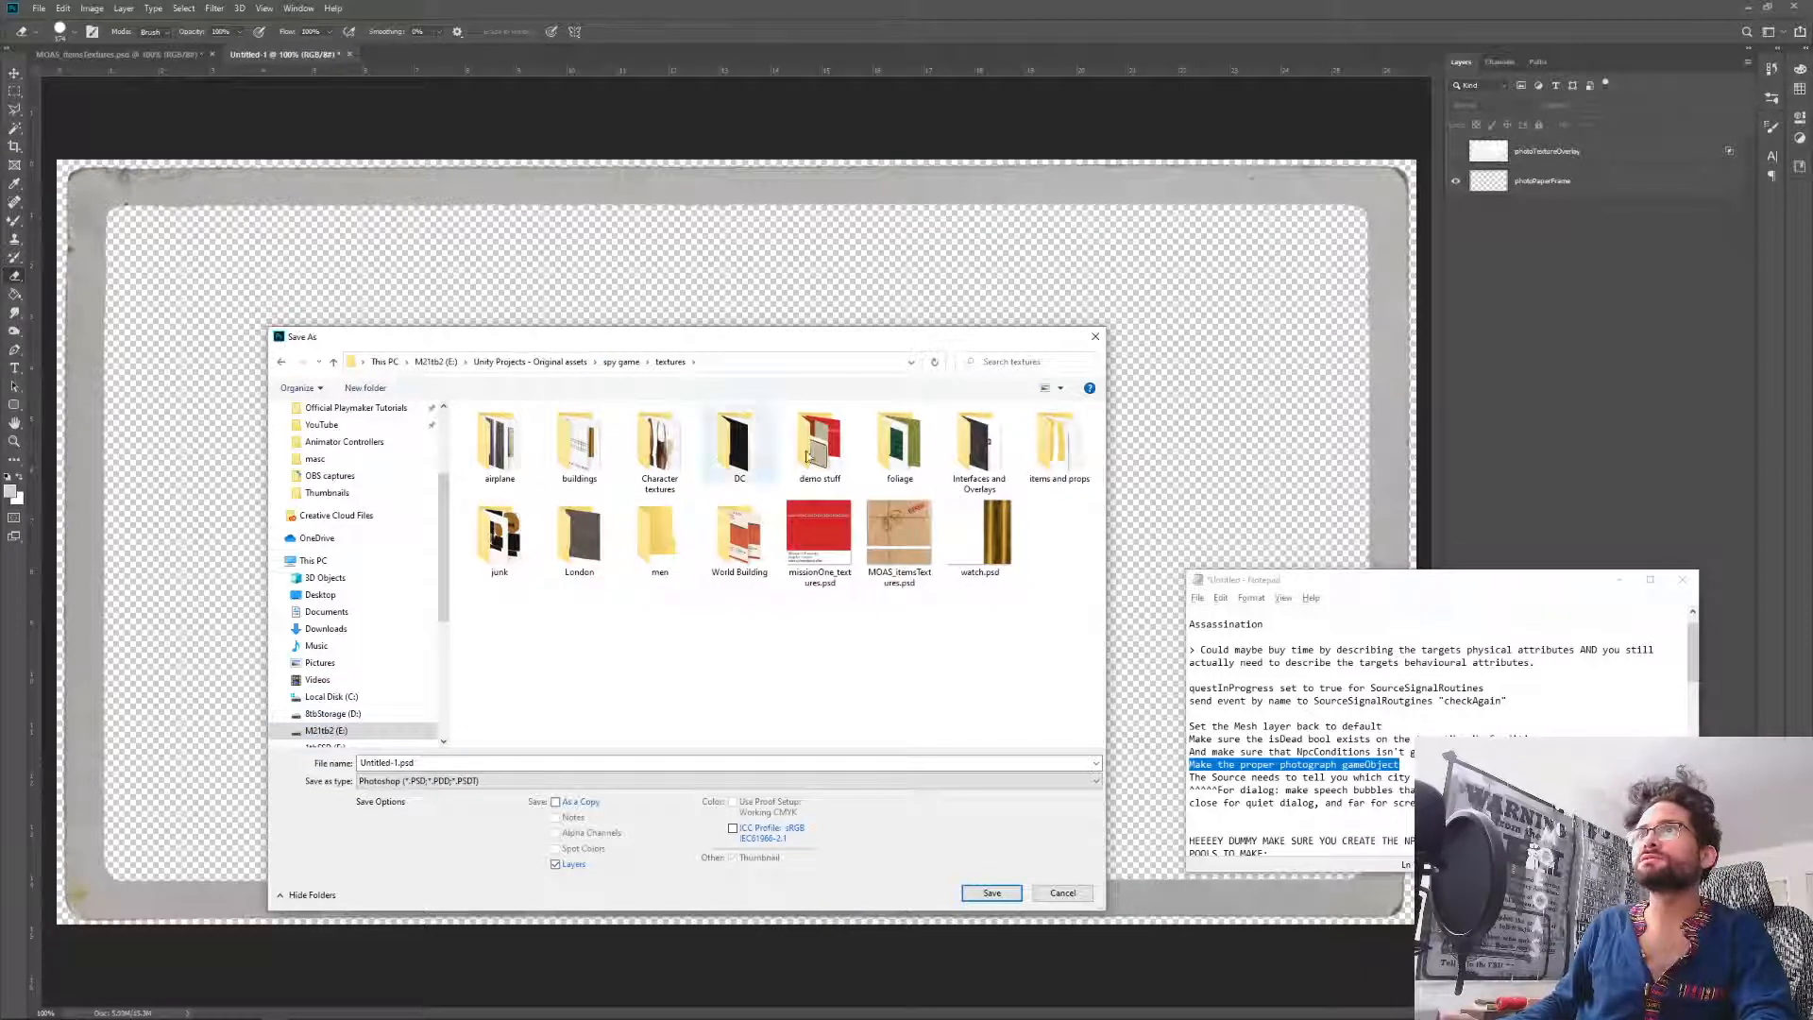
double_click(1057, 444)
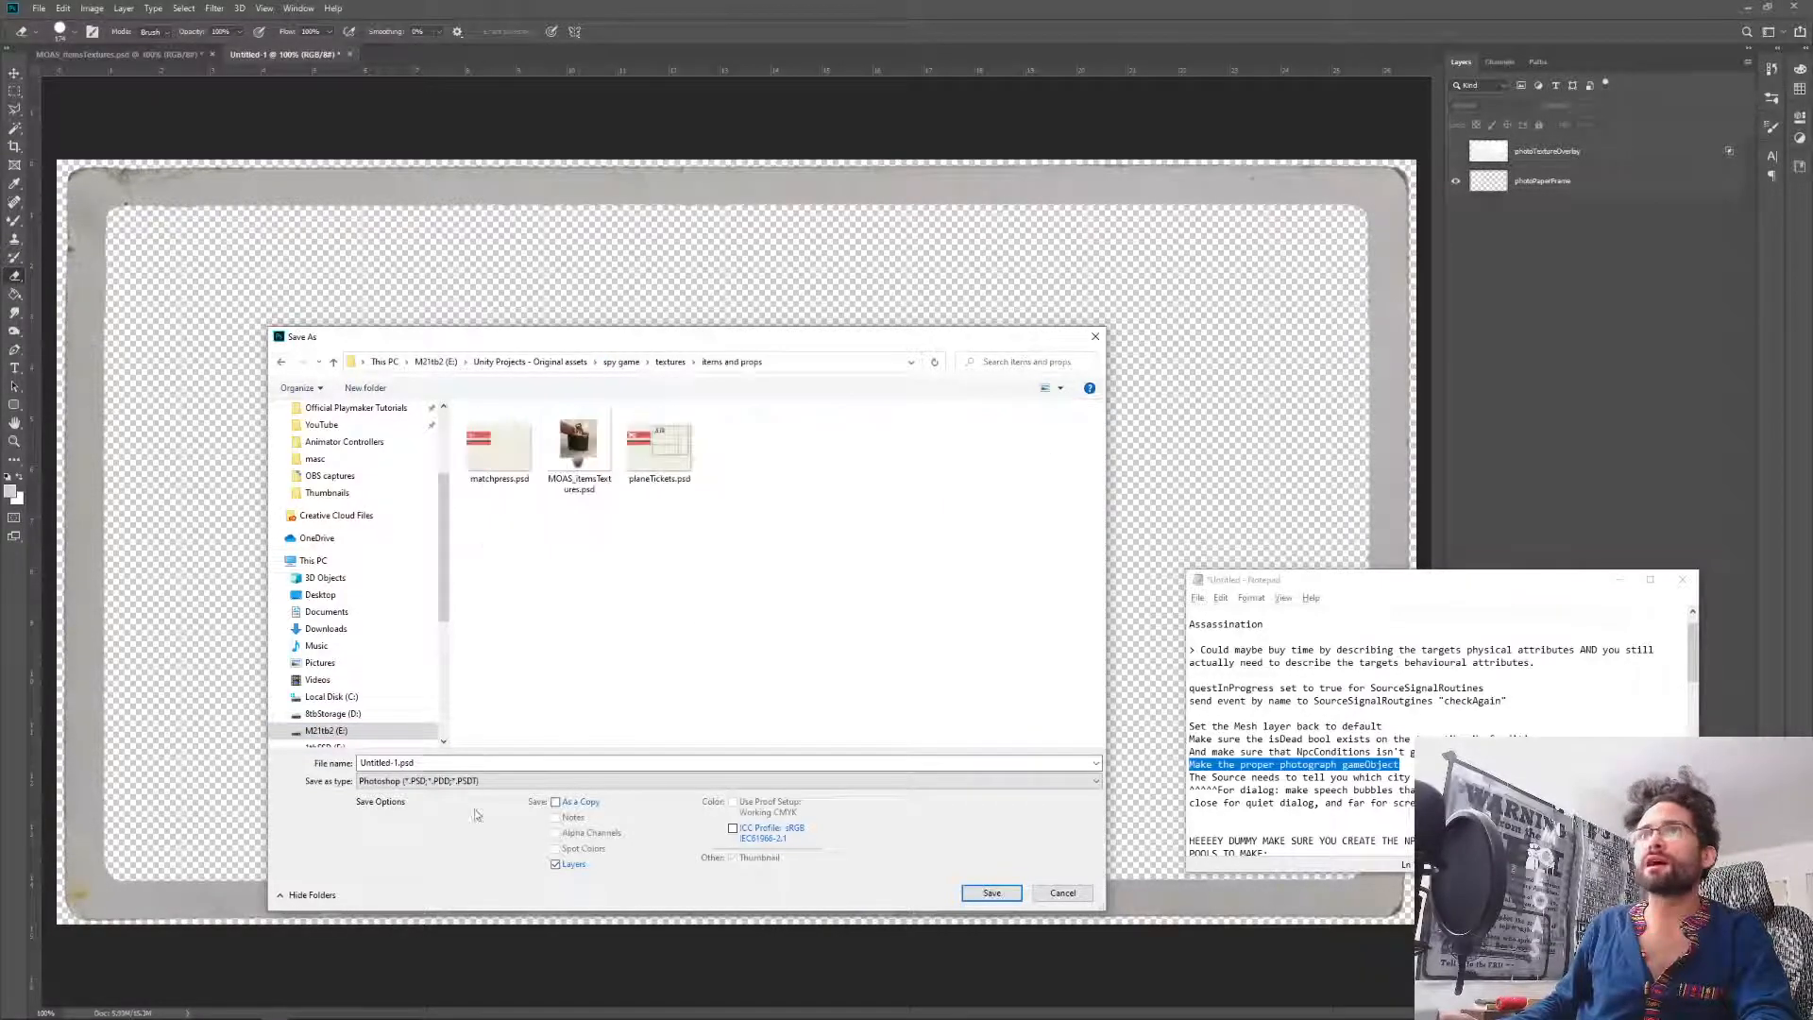
Save the visible frame layer as a PNG named photoPaperFrame, using the large file size option.
click(456, 782)
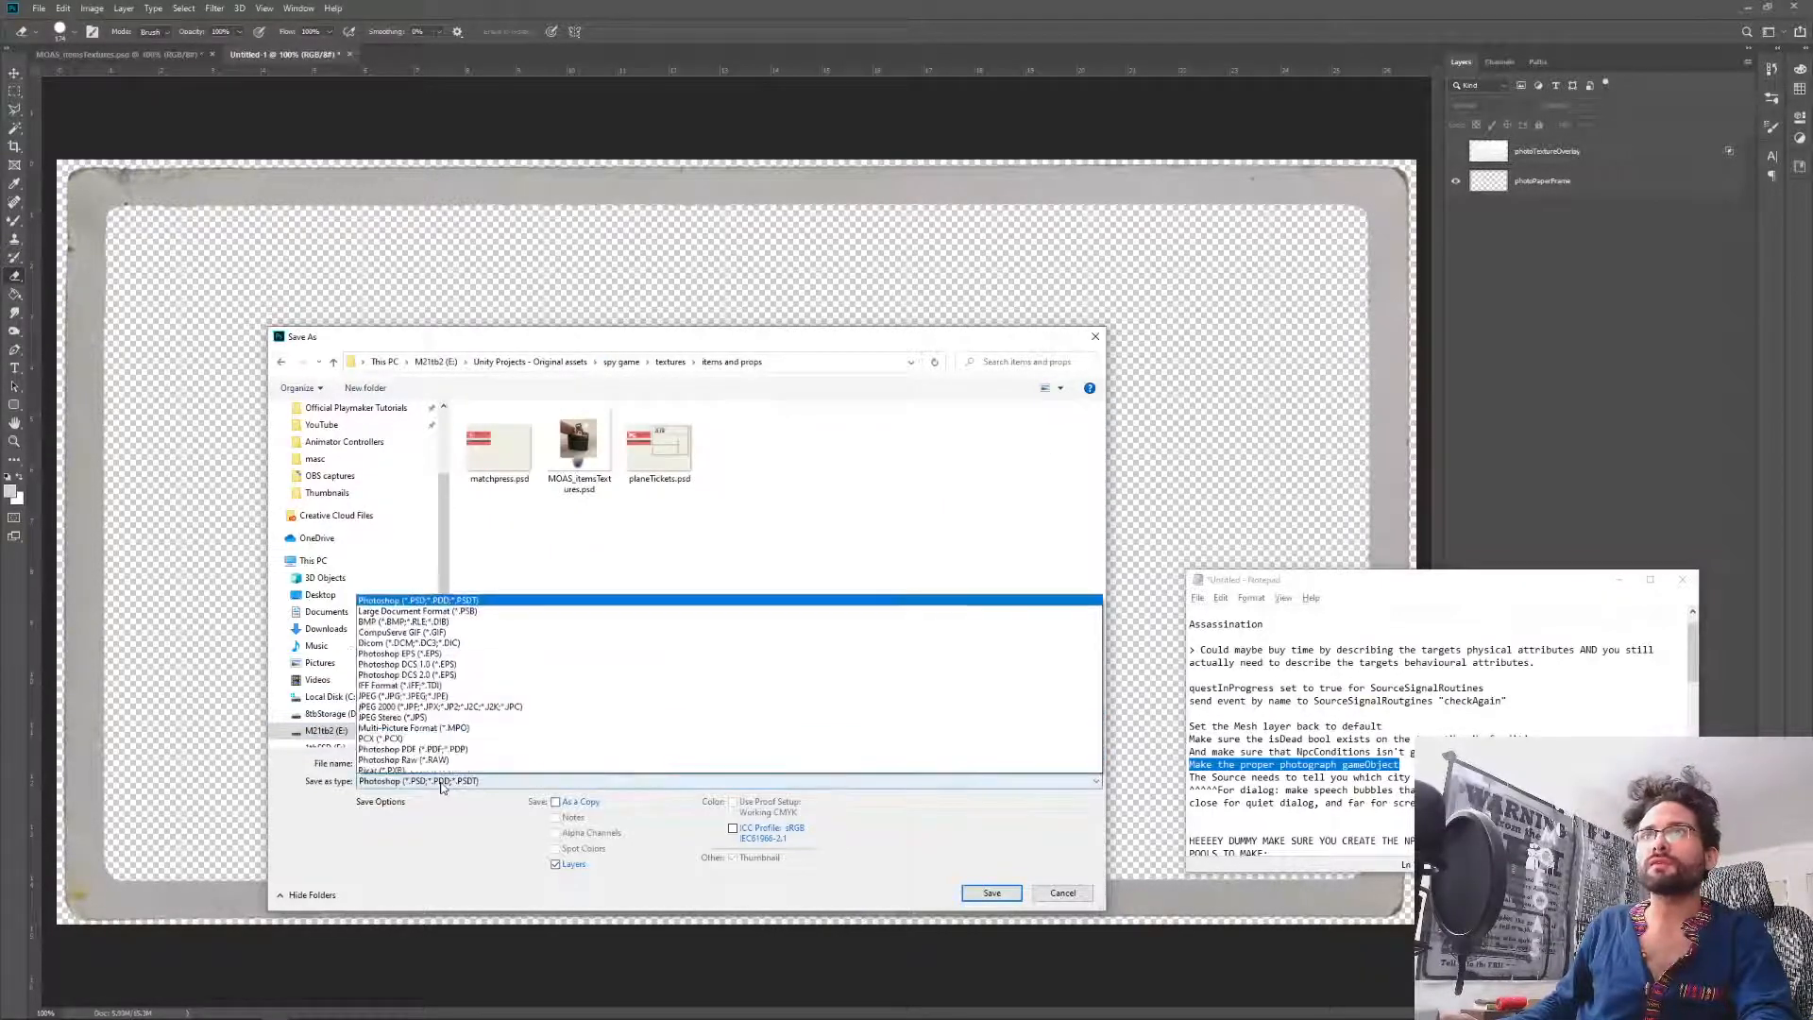
click(411, 724)
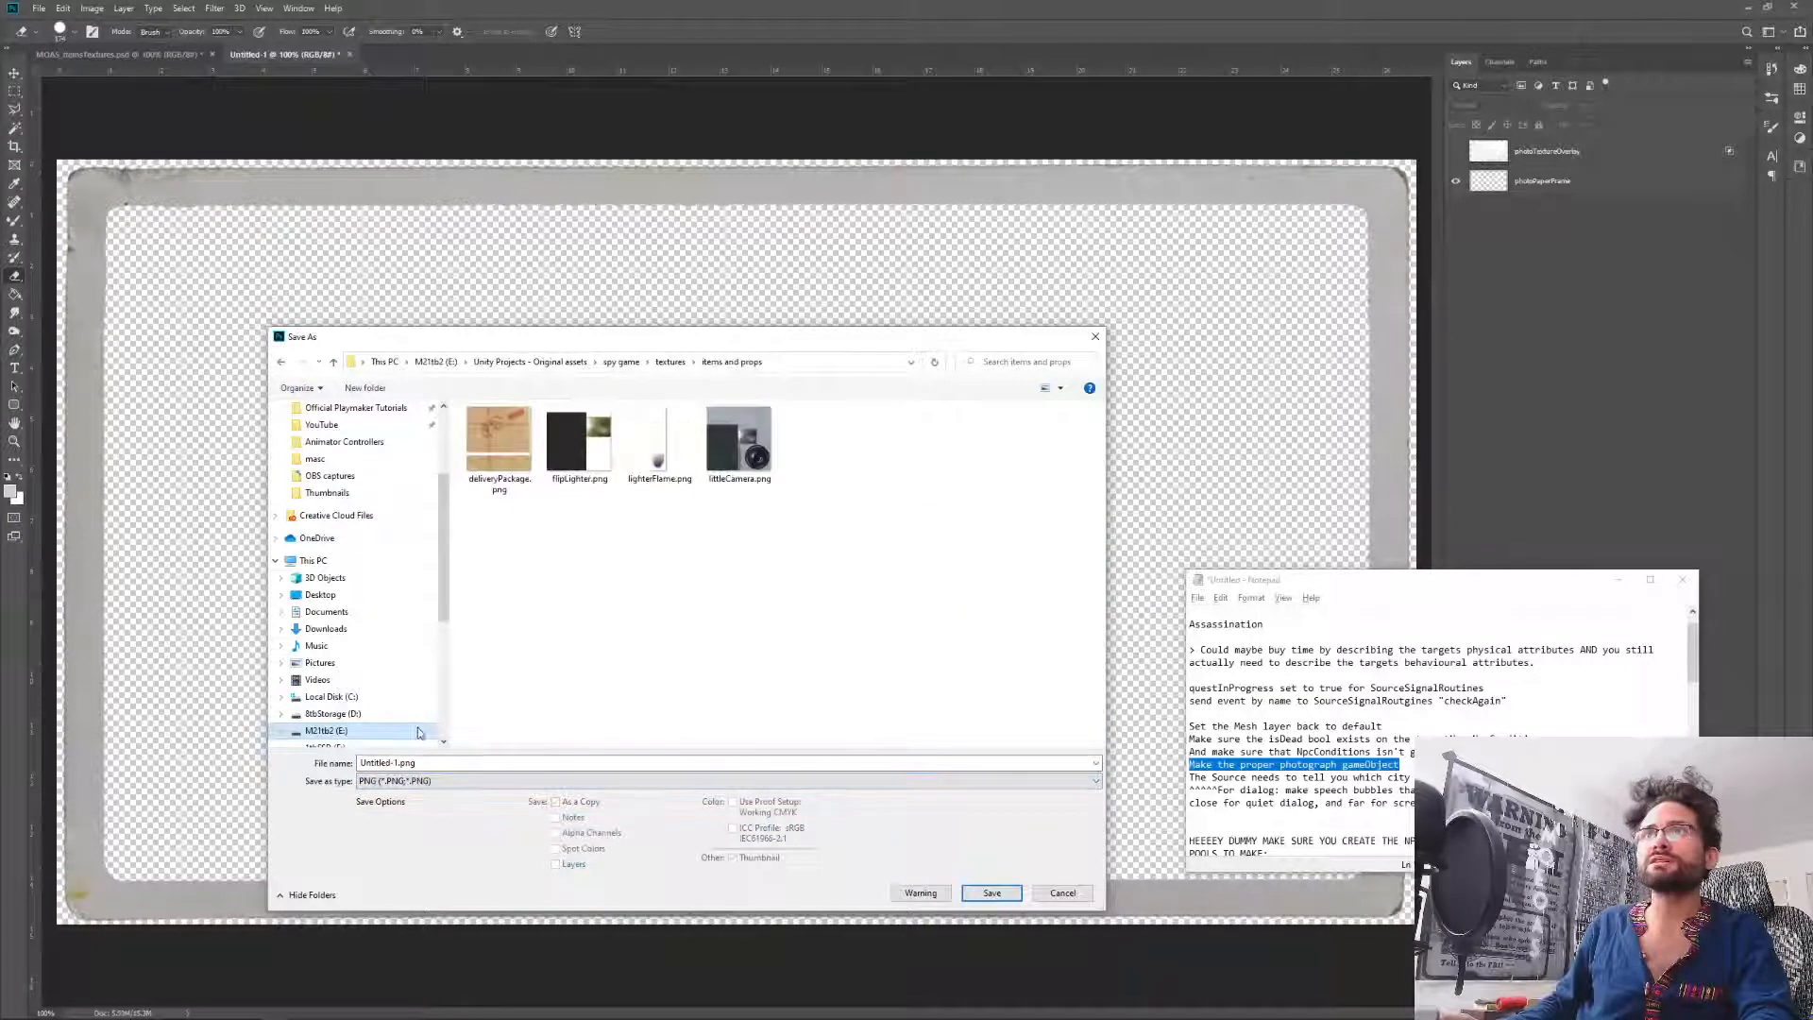
click(453, 762)
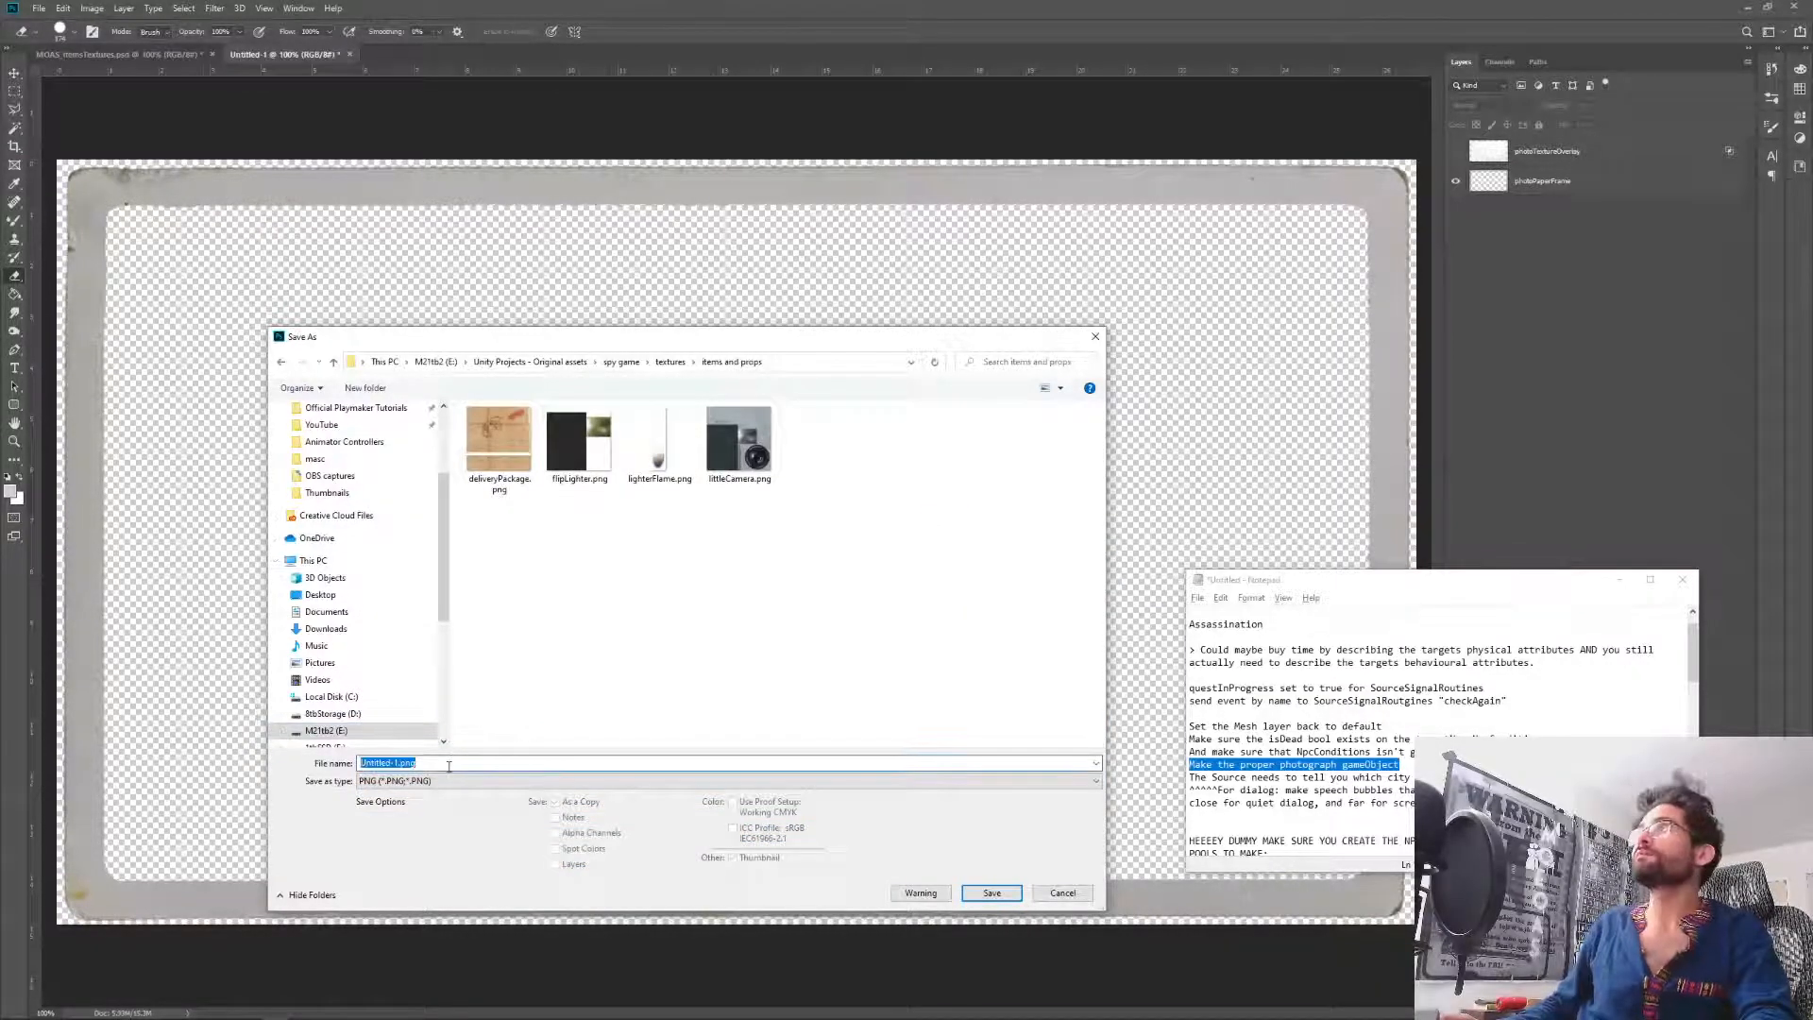
text(hot)
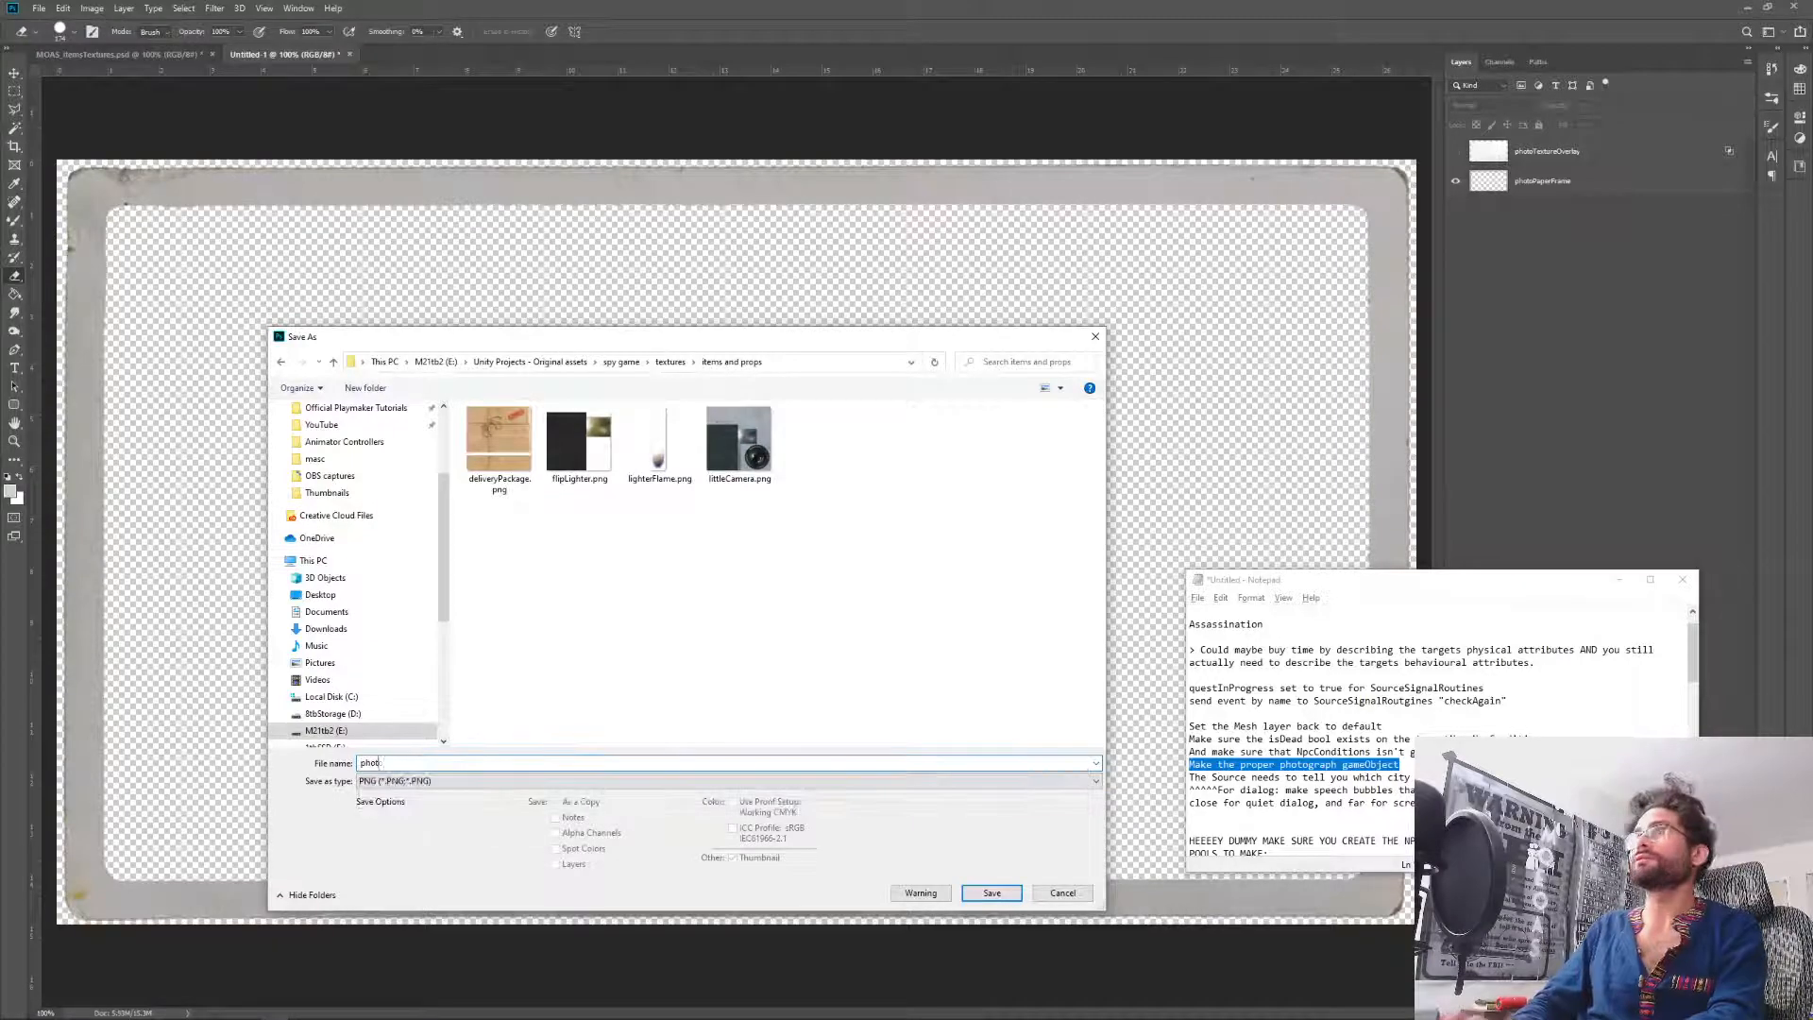
text(oPaperFrame)
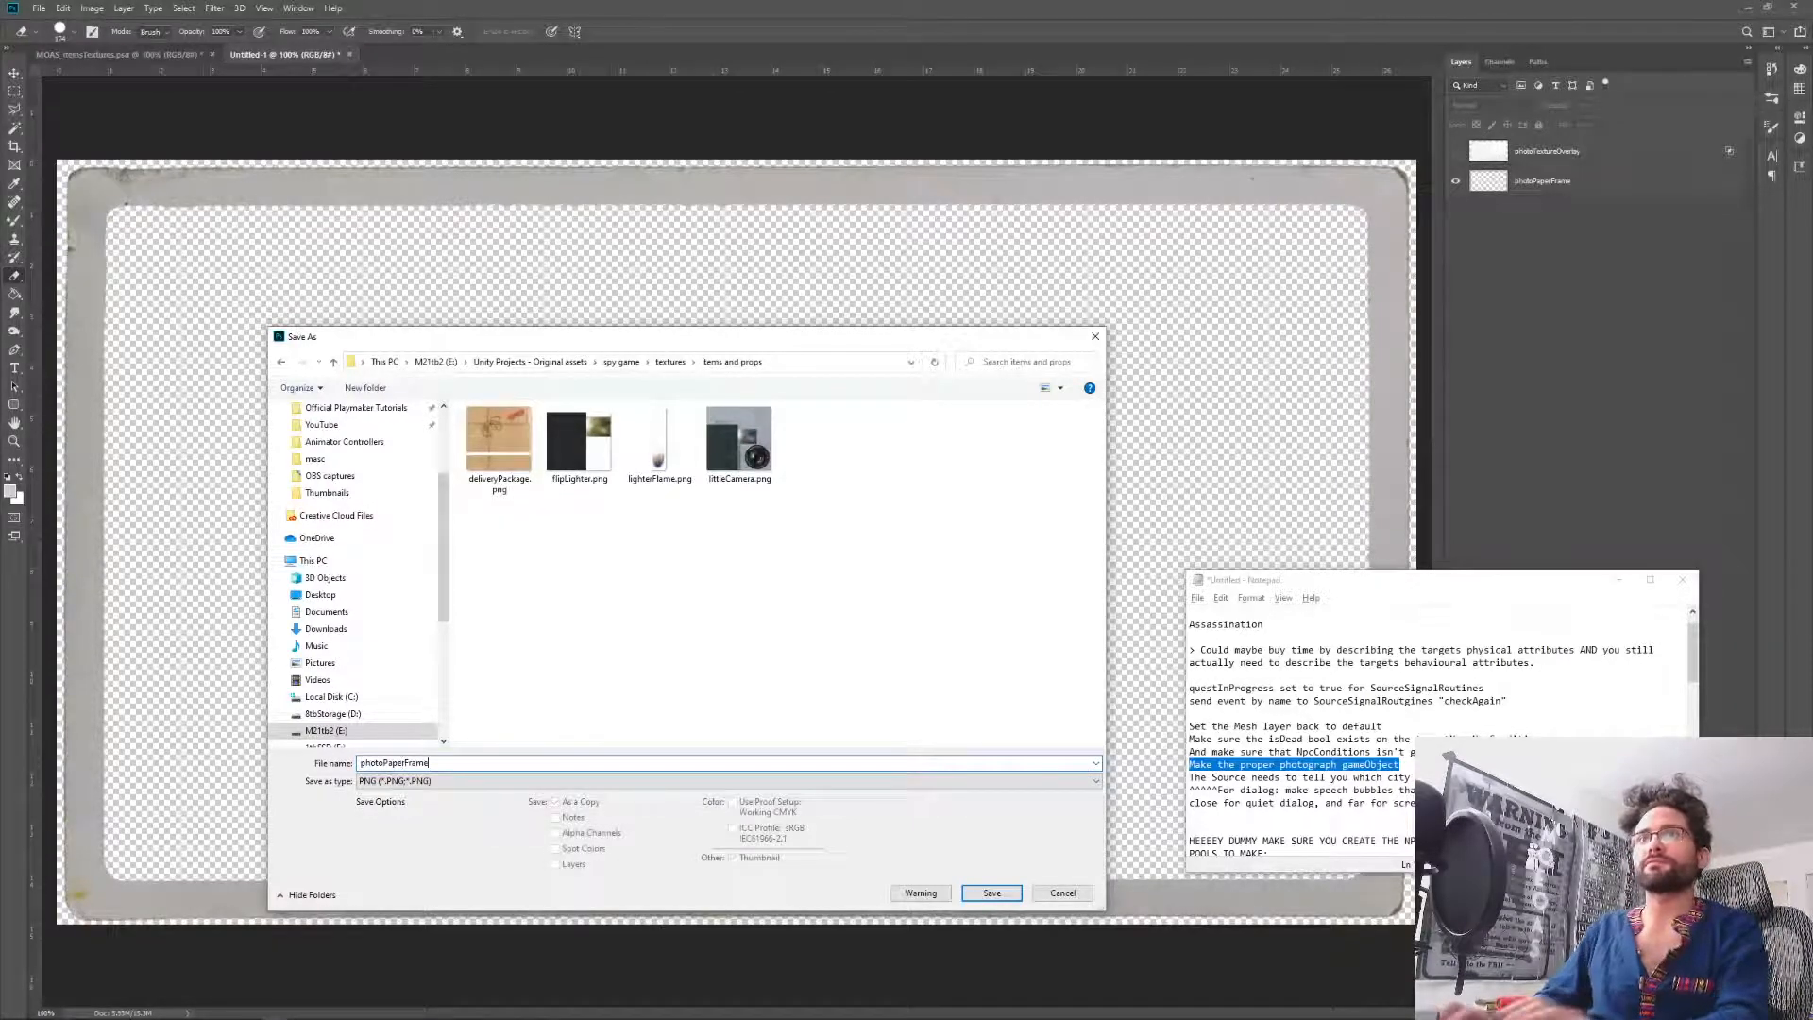
key(Return)
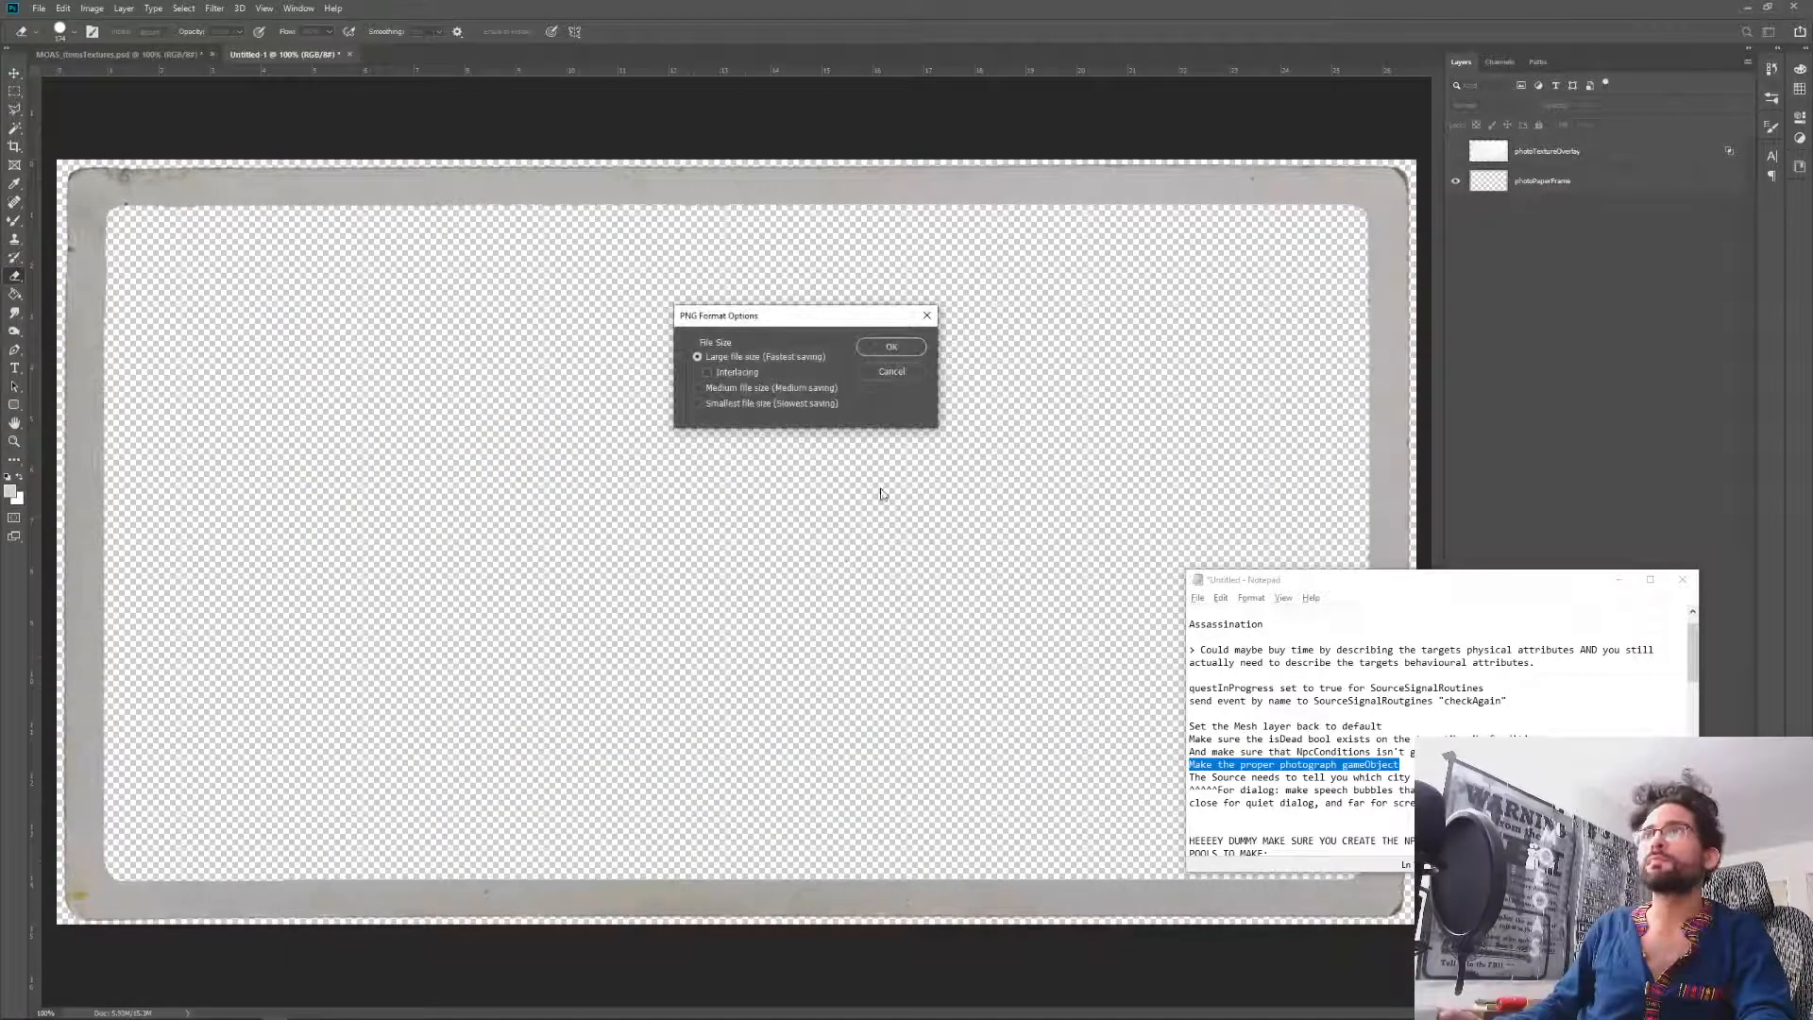
key(Return)
Hide the photoPaperFrame layer, show the photoTextureOverlay layer and save it as a PNG named photoPaperOverlay.
click(1456, 182)
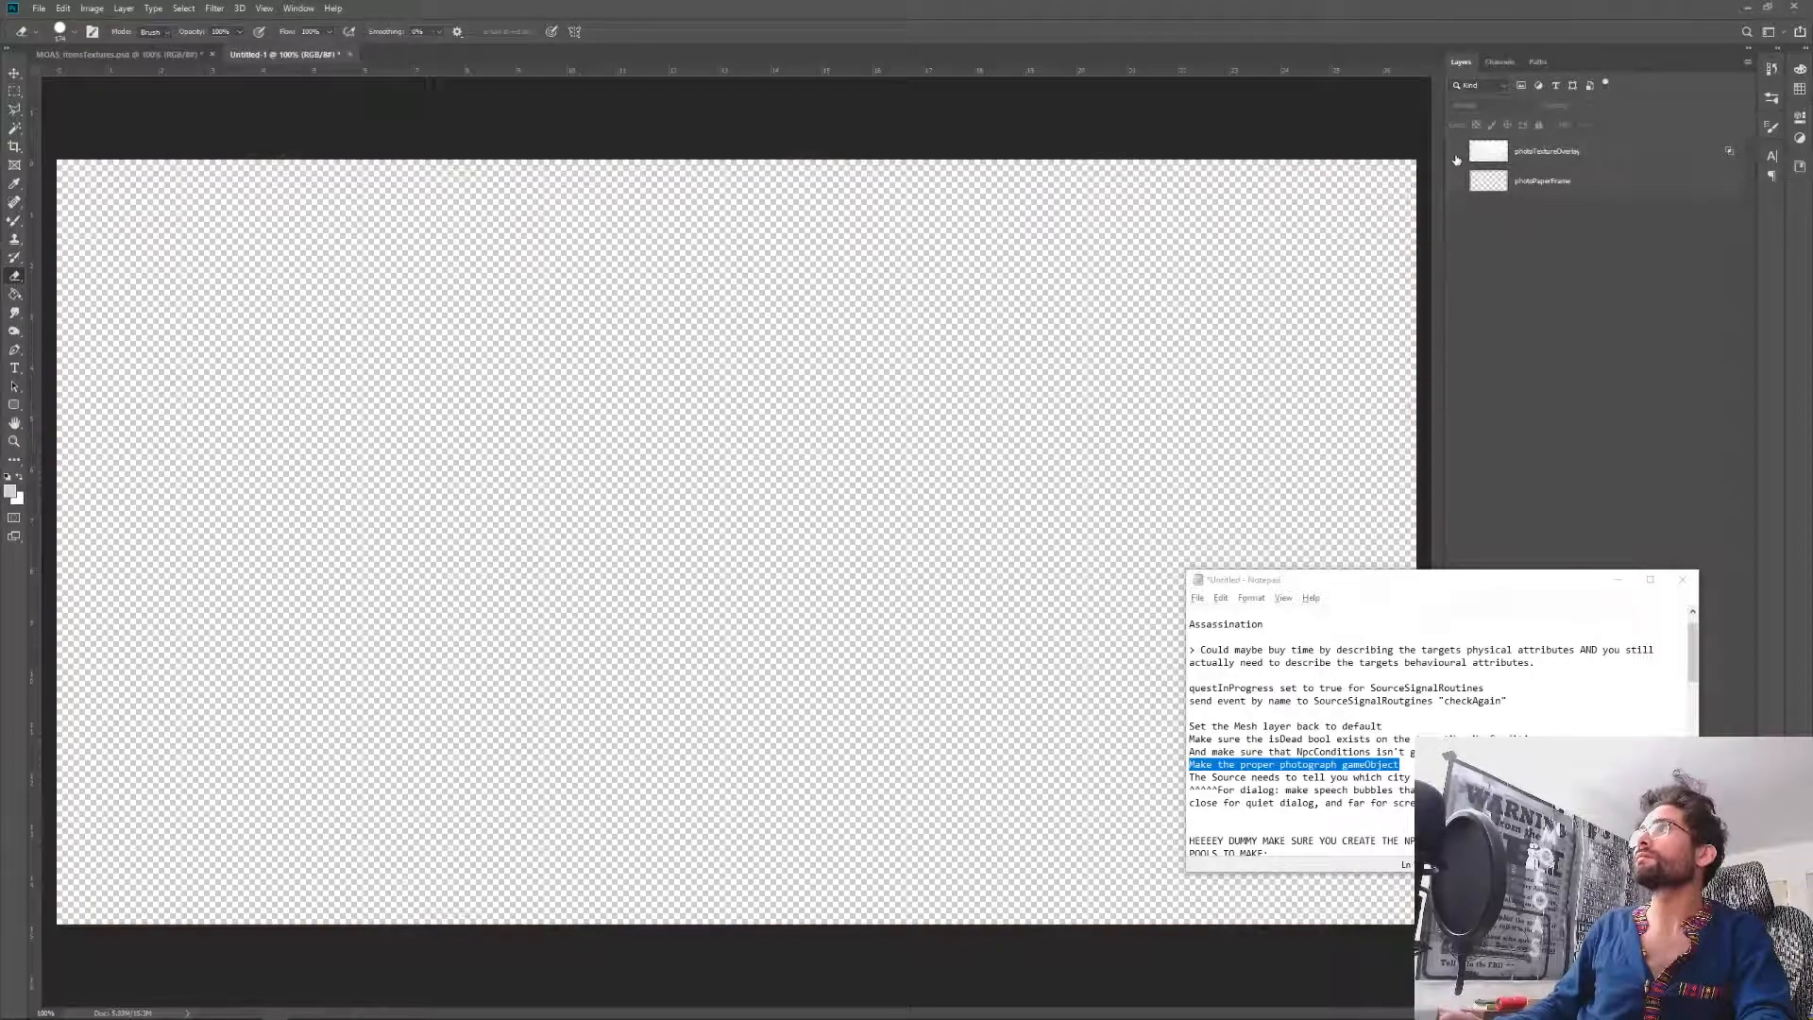
key(ctrl+shift+s)
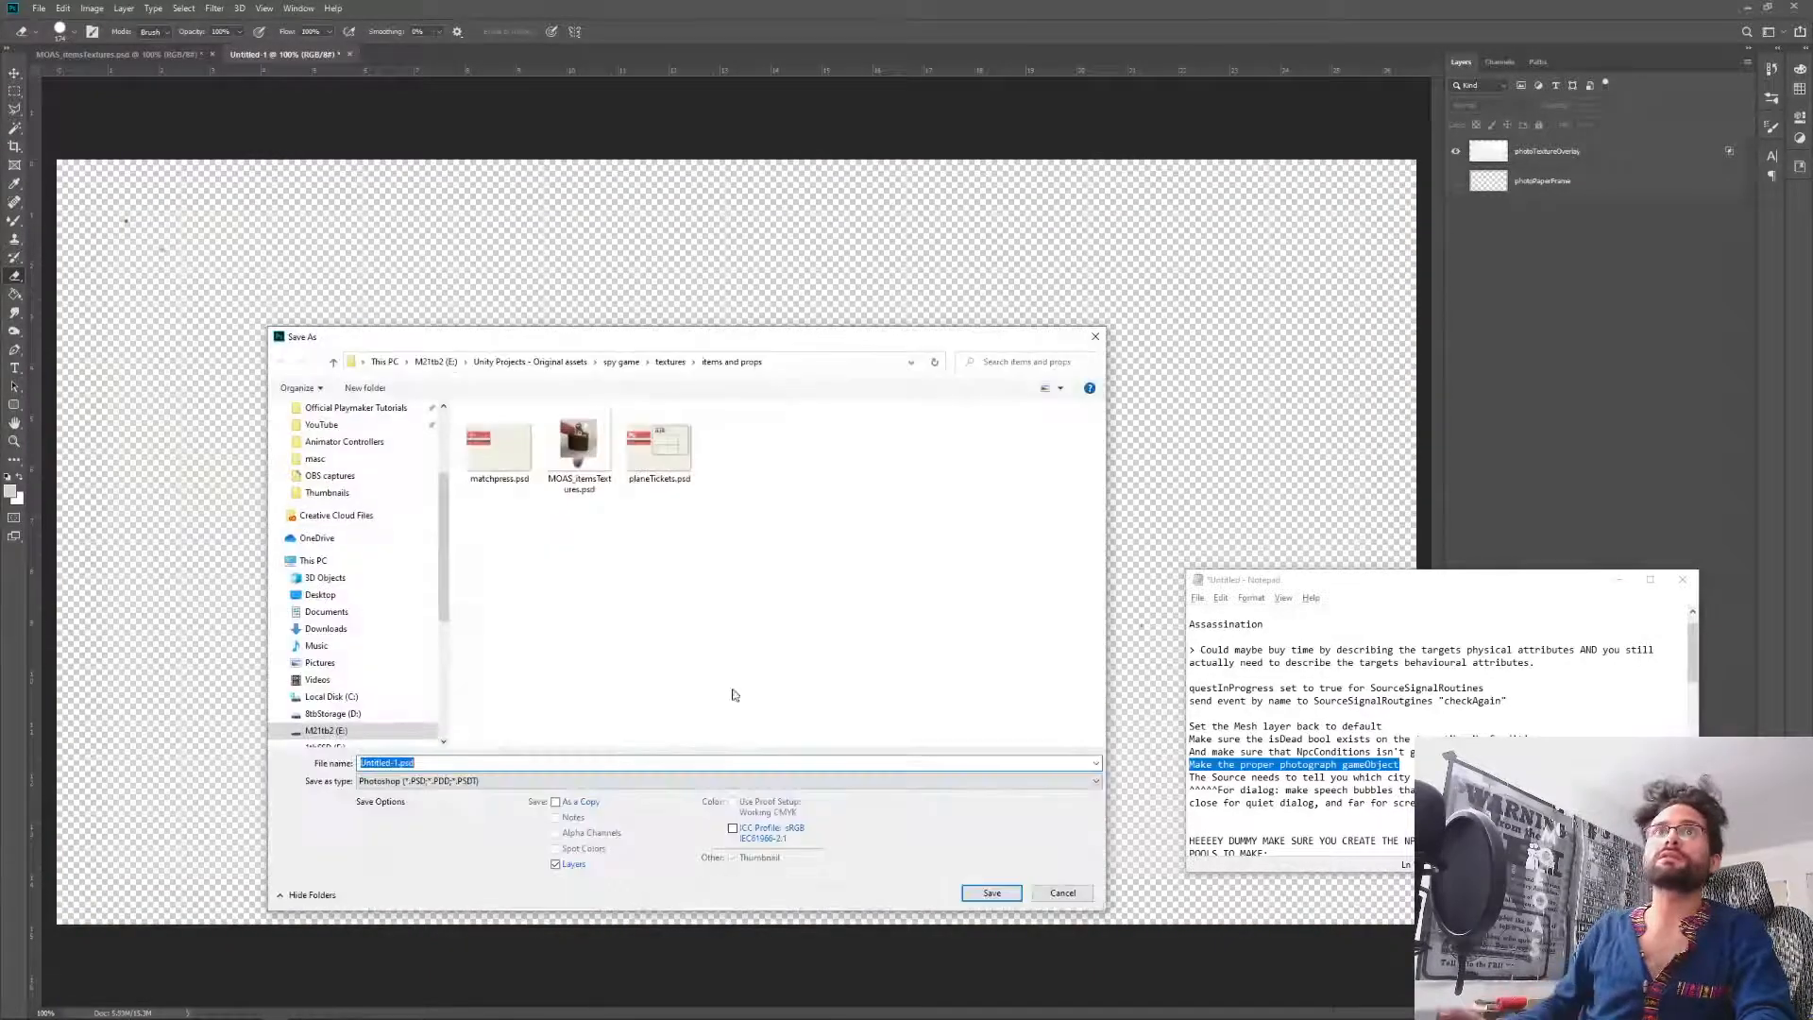
click(423, 781)
scroll(425, 746, down, 3)
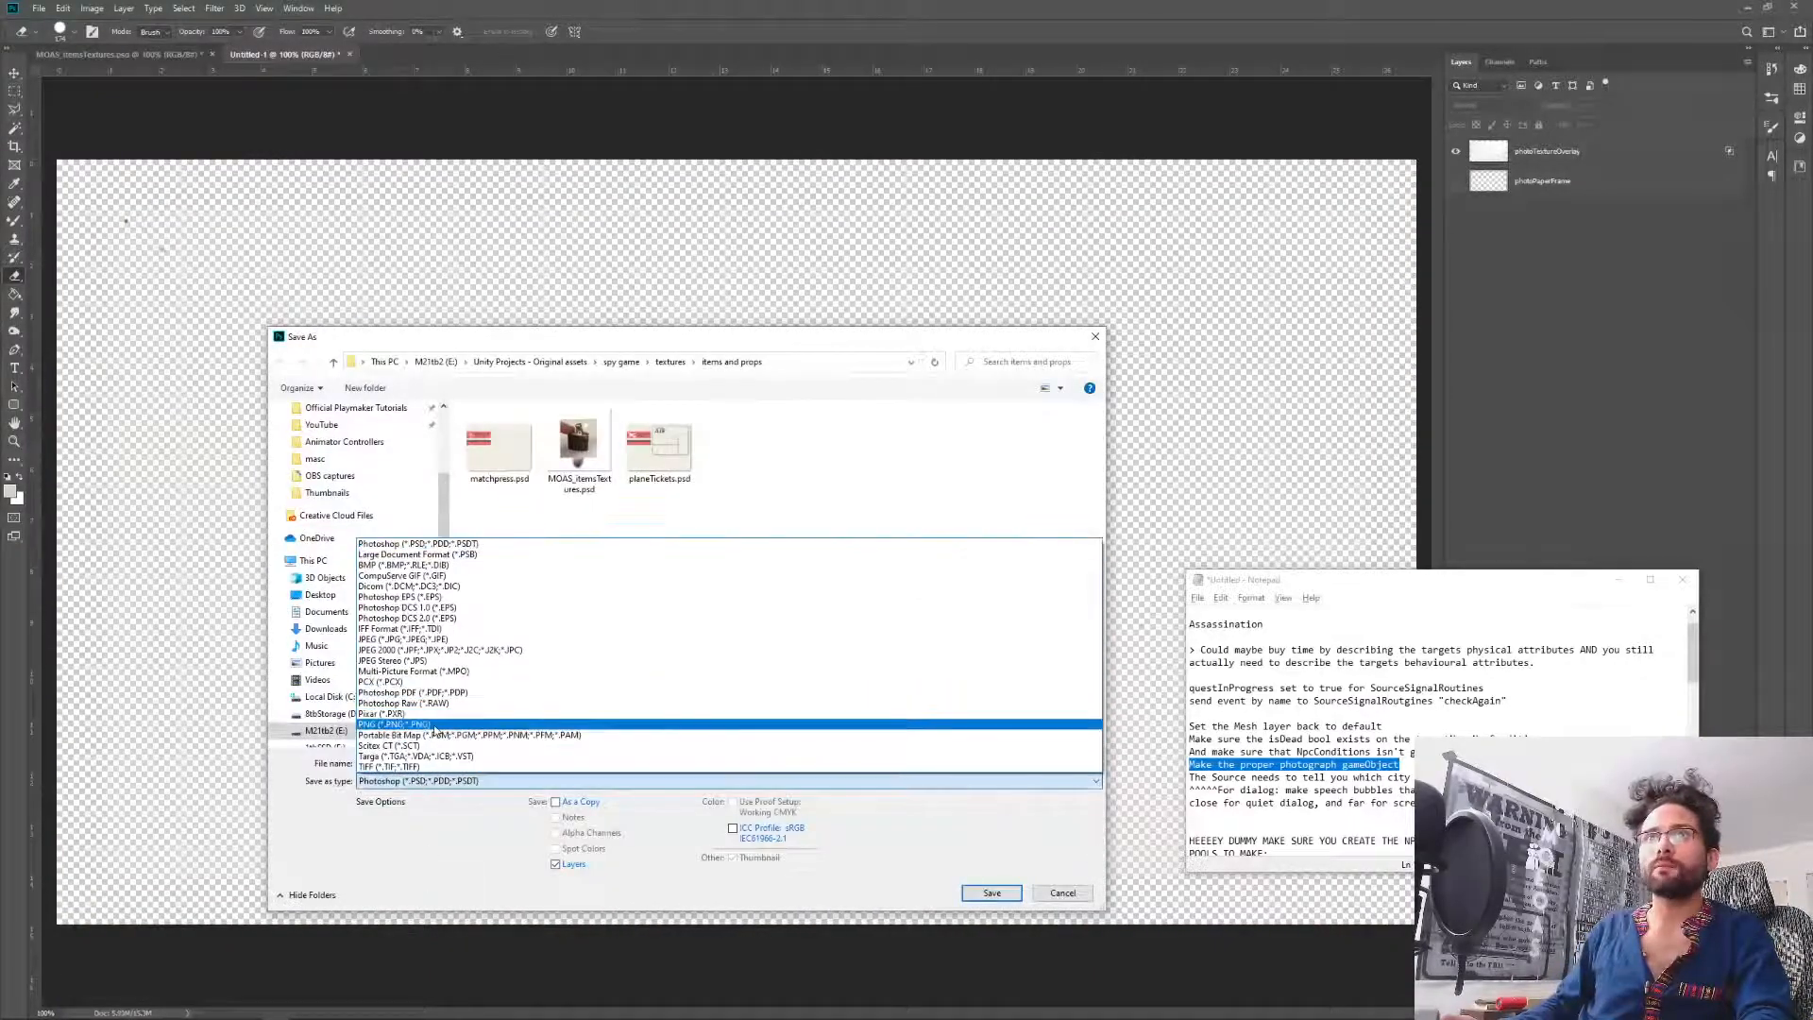
click(426, 763)
text(photo)
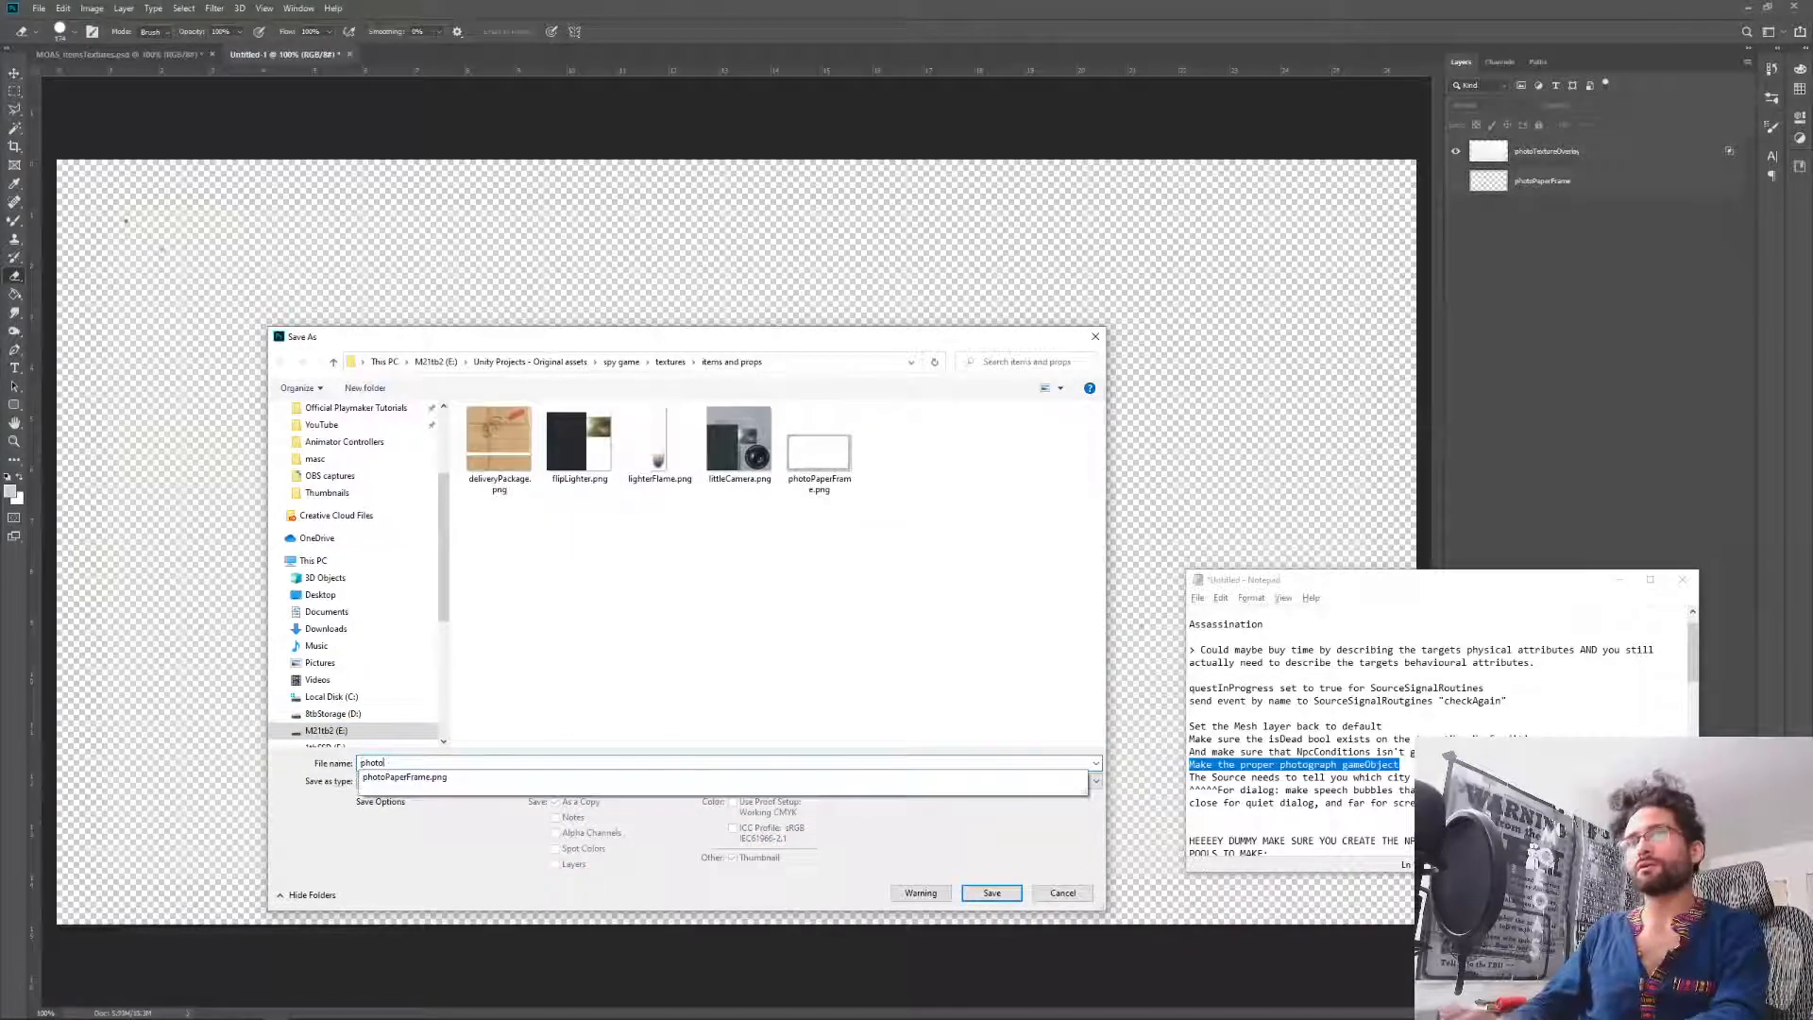
text(PaperOverlay)
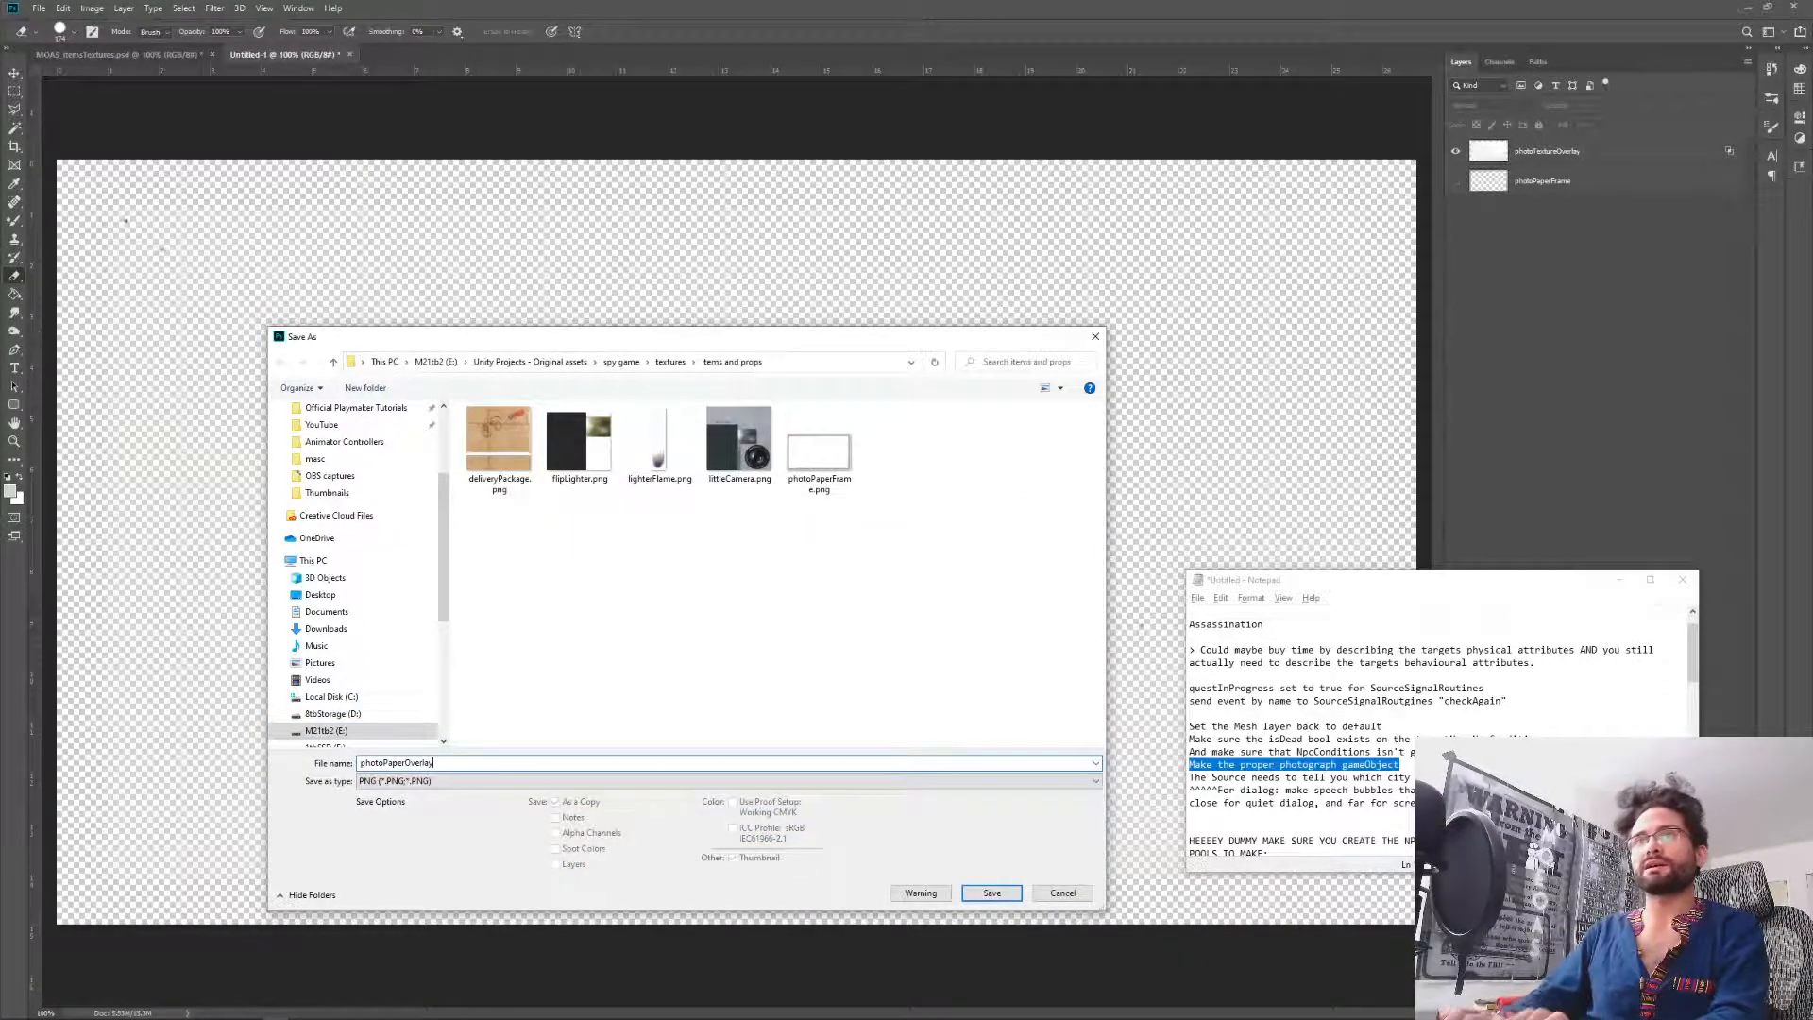
key(Return)
key(Return)
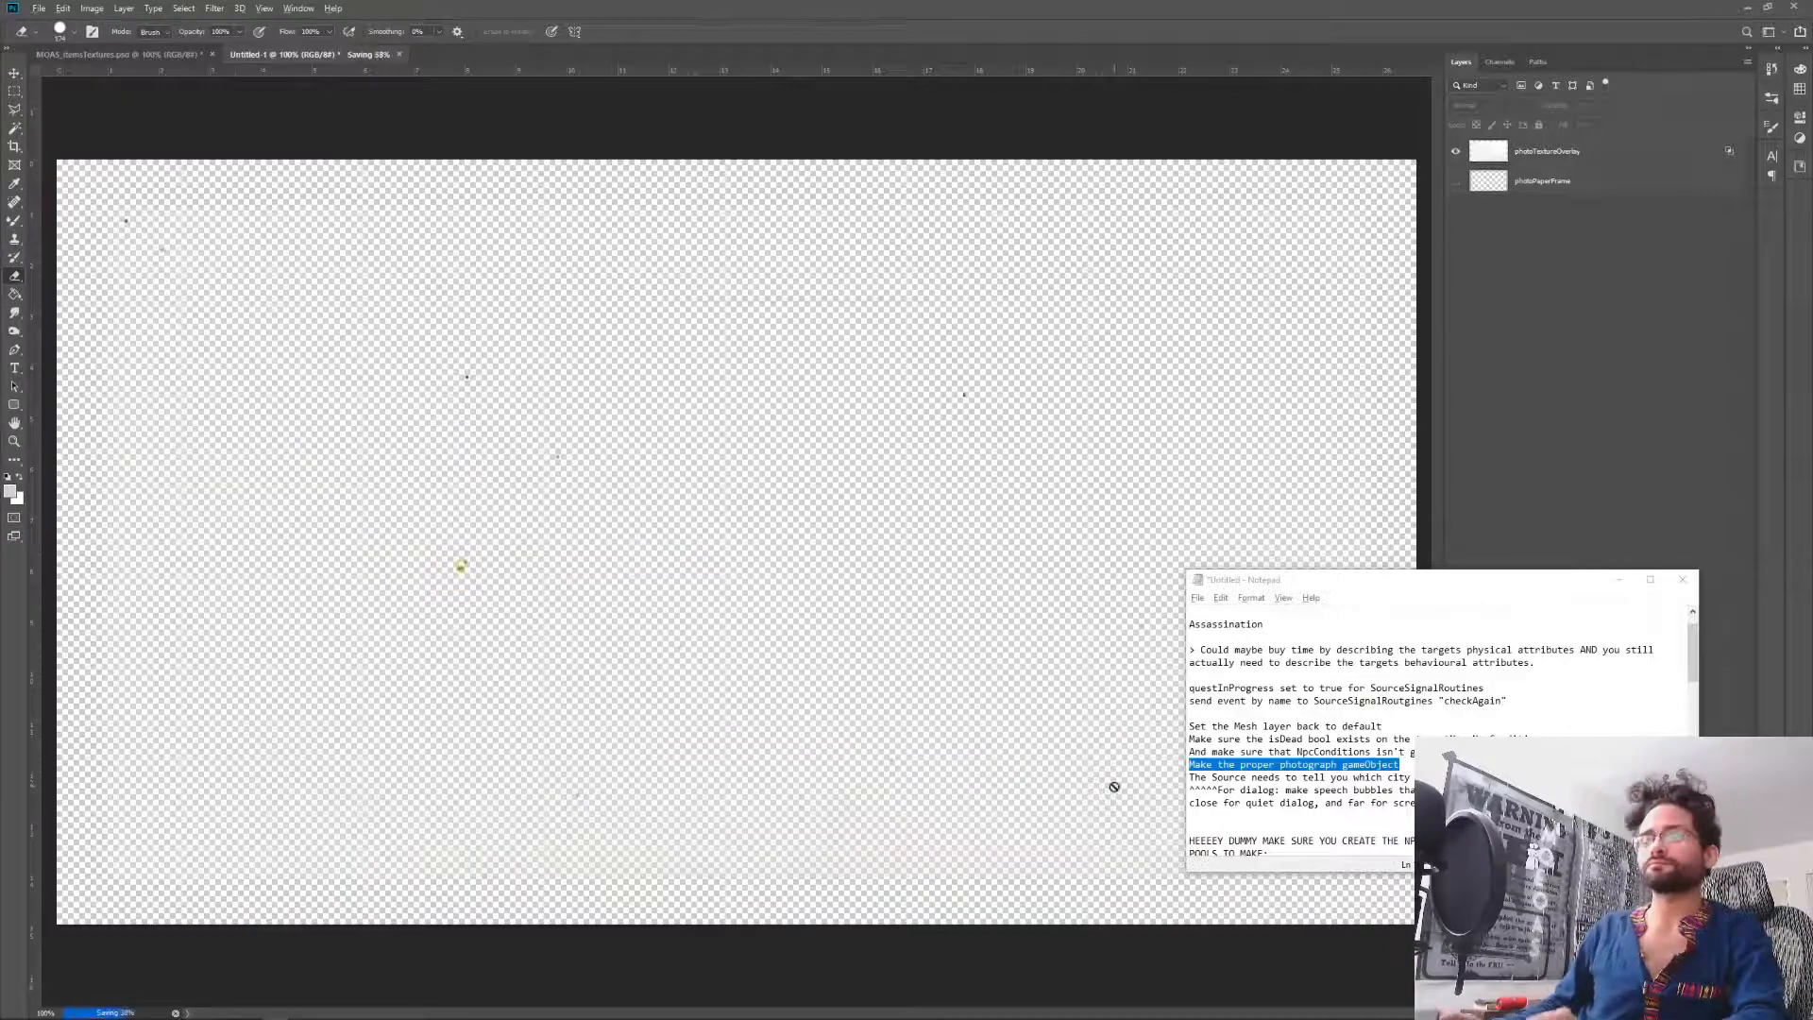
Switch to Cinema 4D and create a material from the photoPaperFrame image without copying the image to the project location.
key(alt+Tab)
key(Tab)
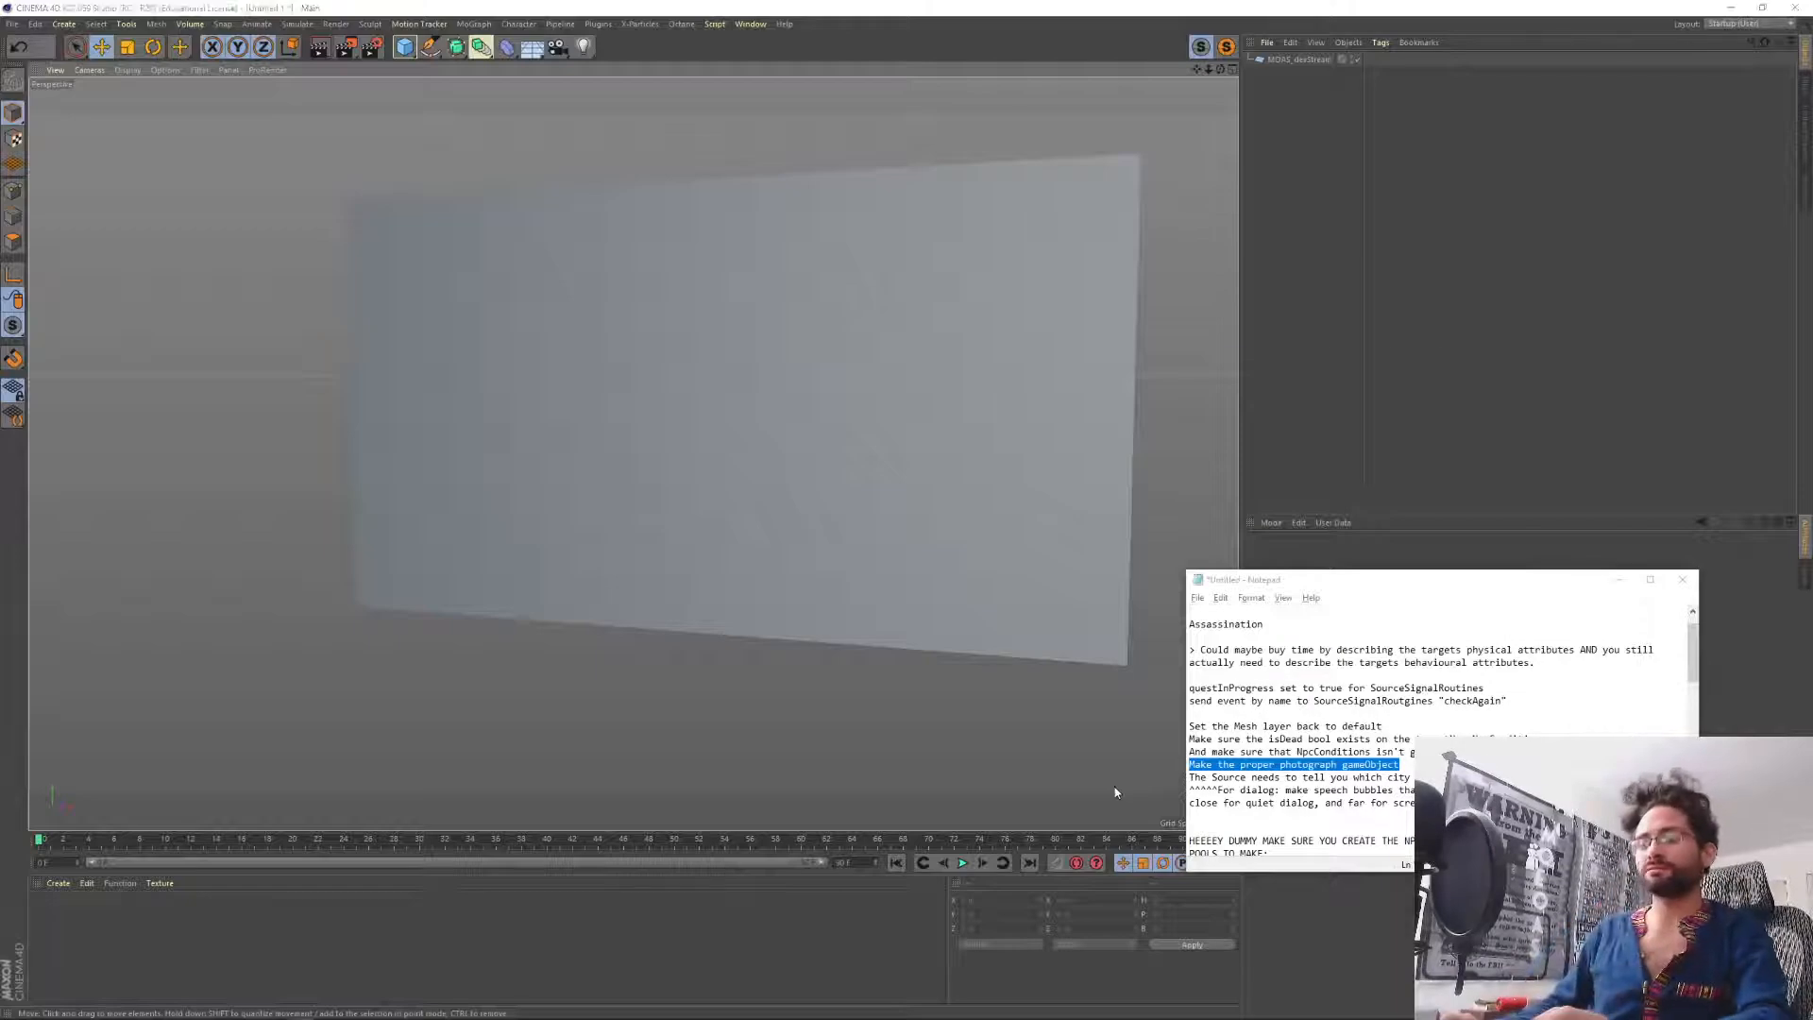
key(alt+Tab)
key(Escape)
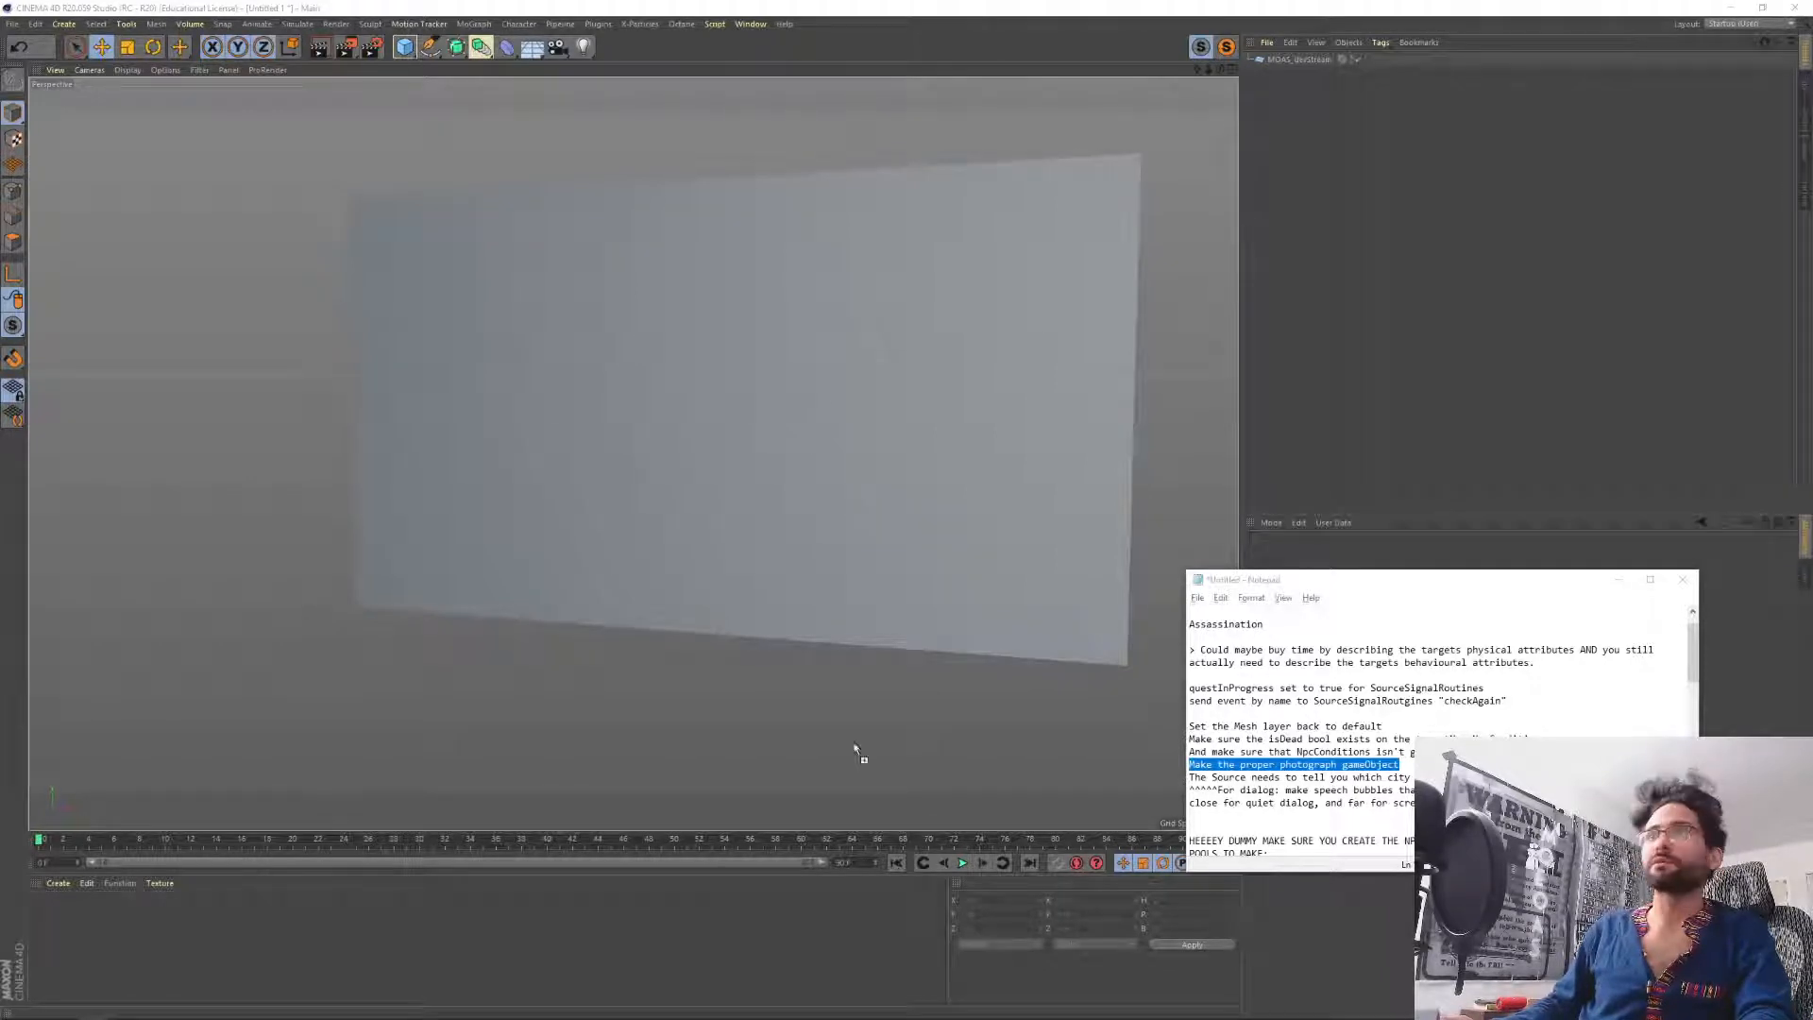
drag(854, 743, 418, 956)
key(Return)
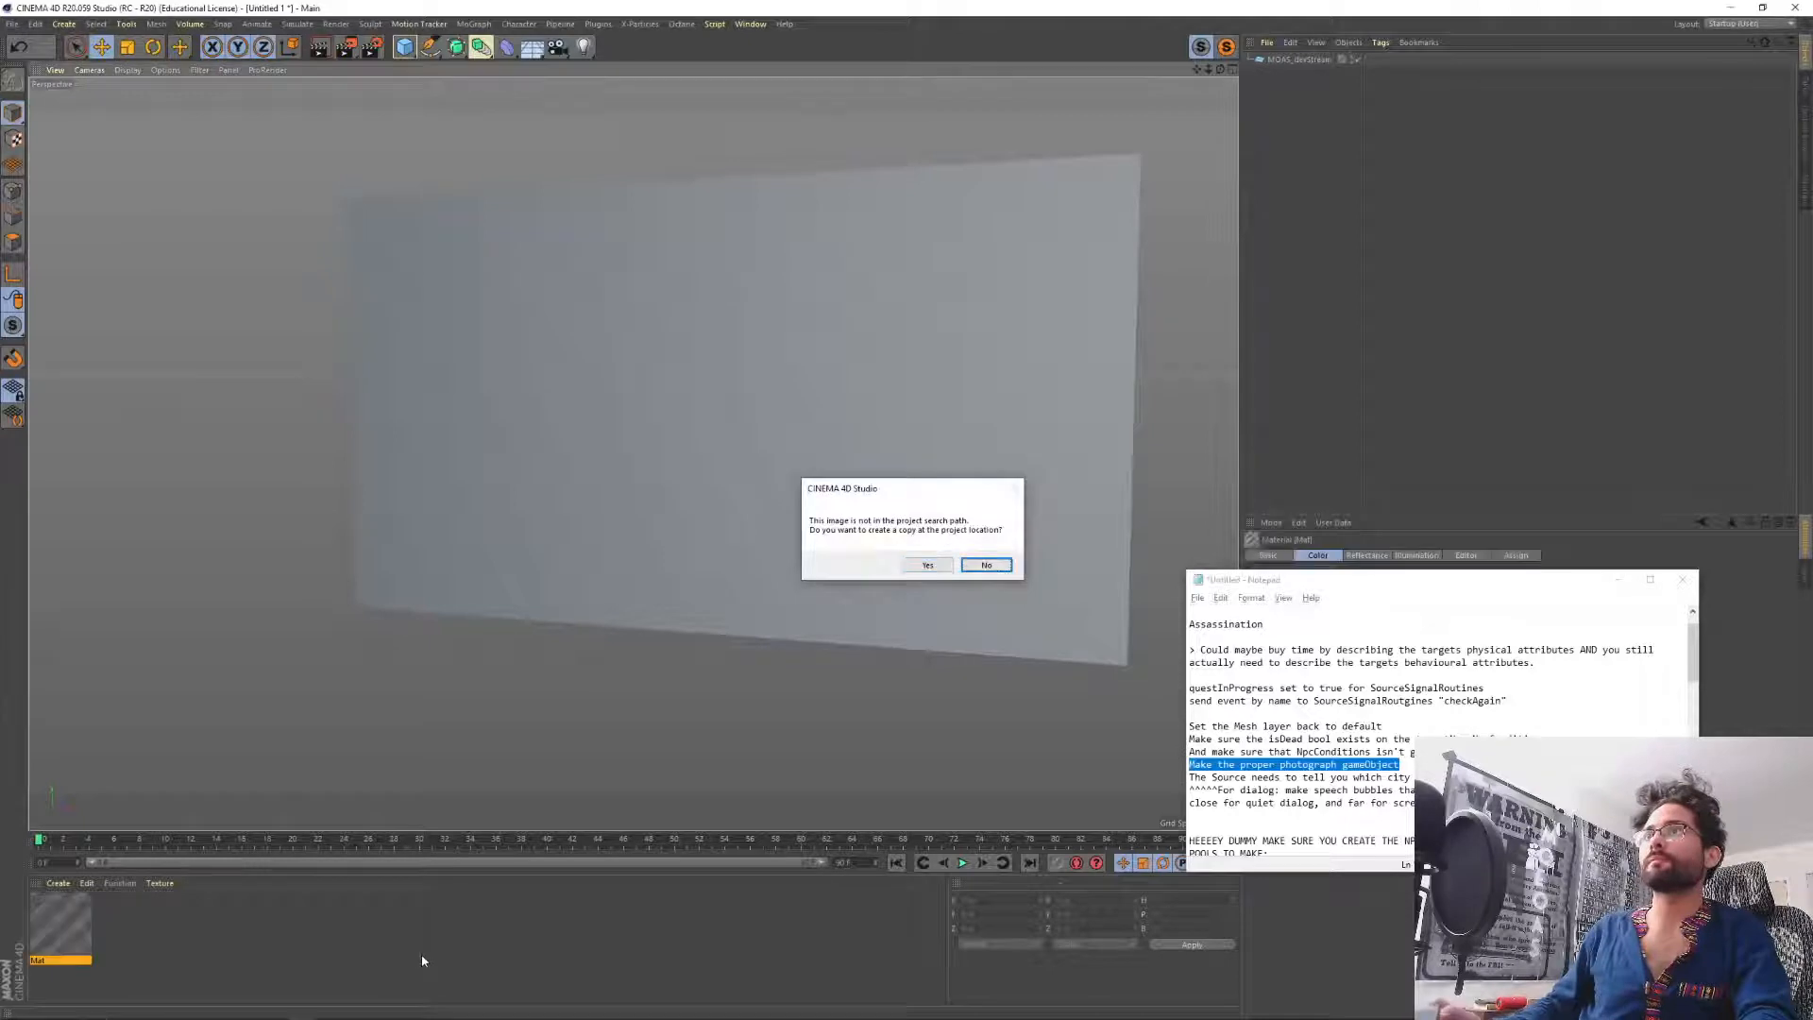
Rename the new frame material photoPaperFrame and disable its Reflectance channel.
double_click(66, 921)
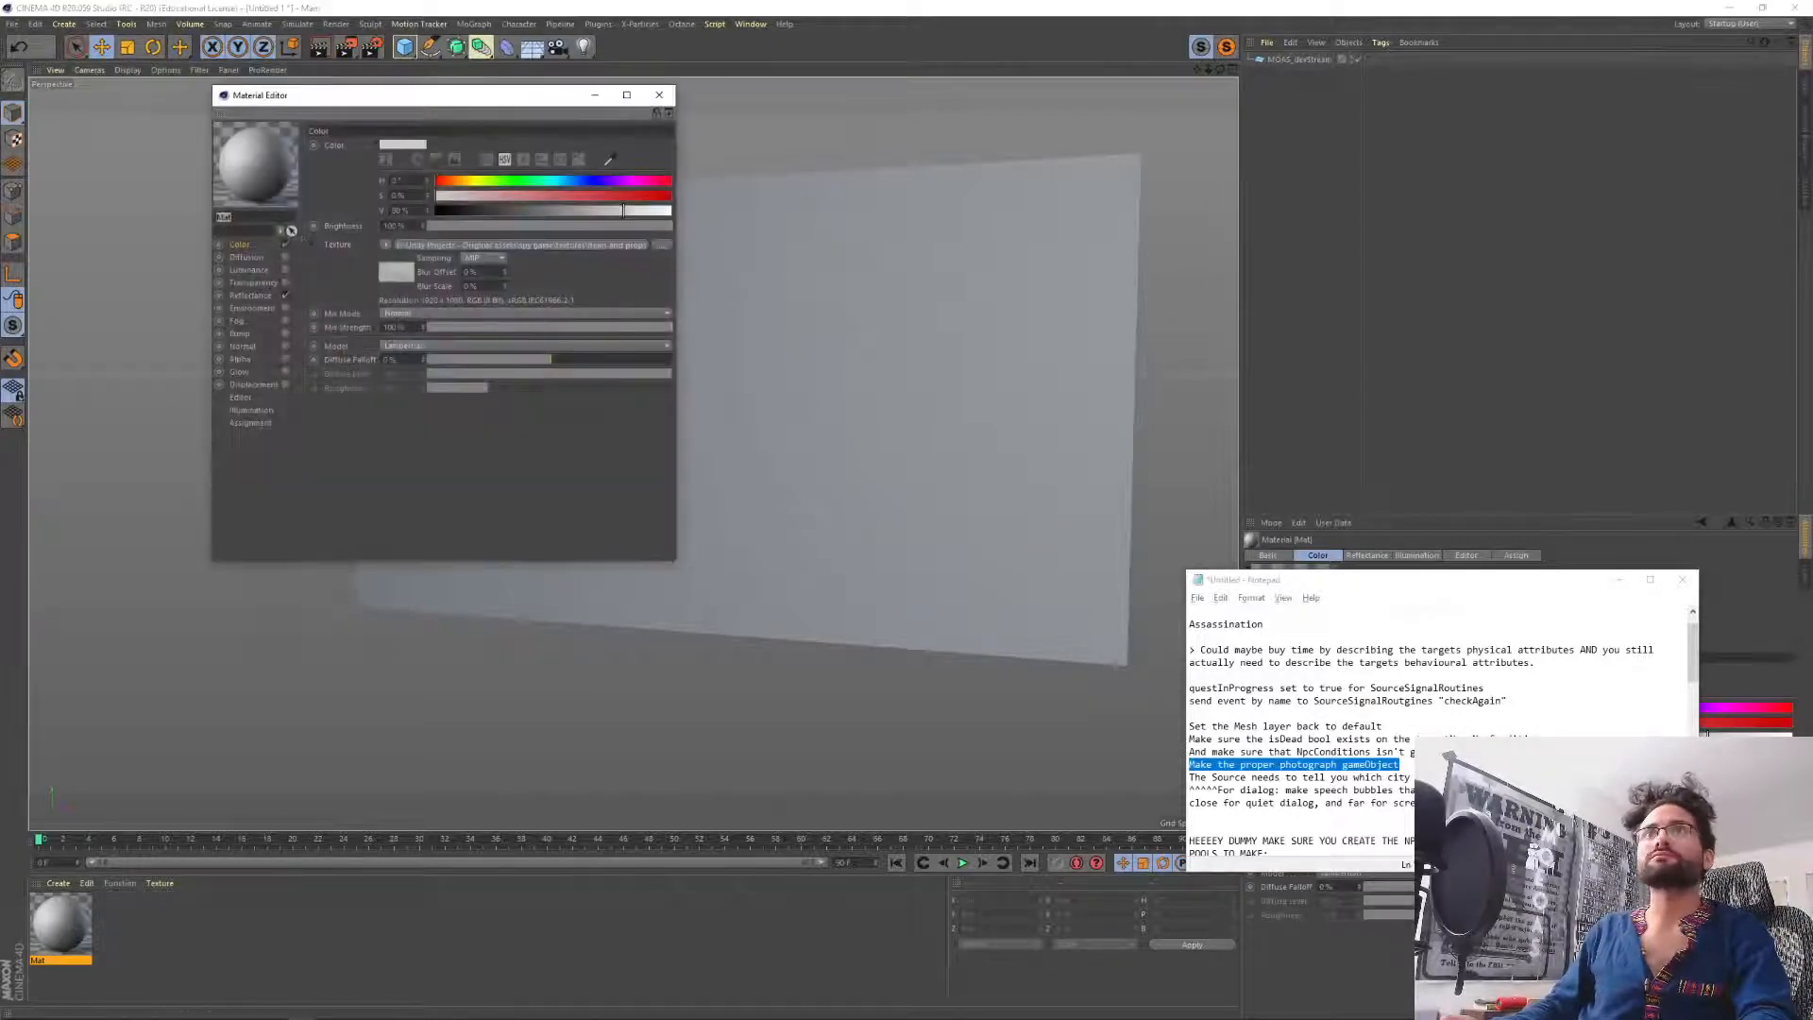
text(photoPaperF)
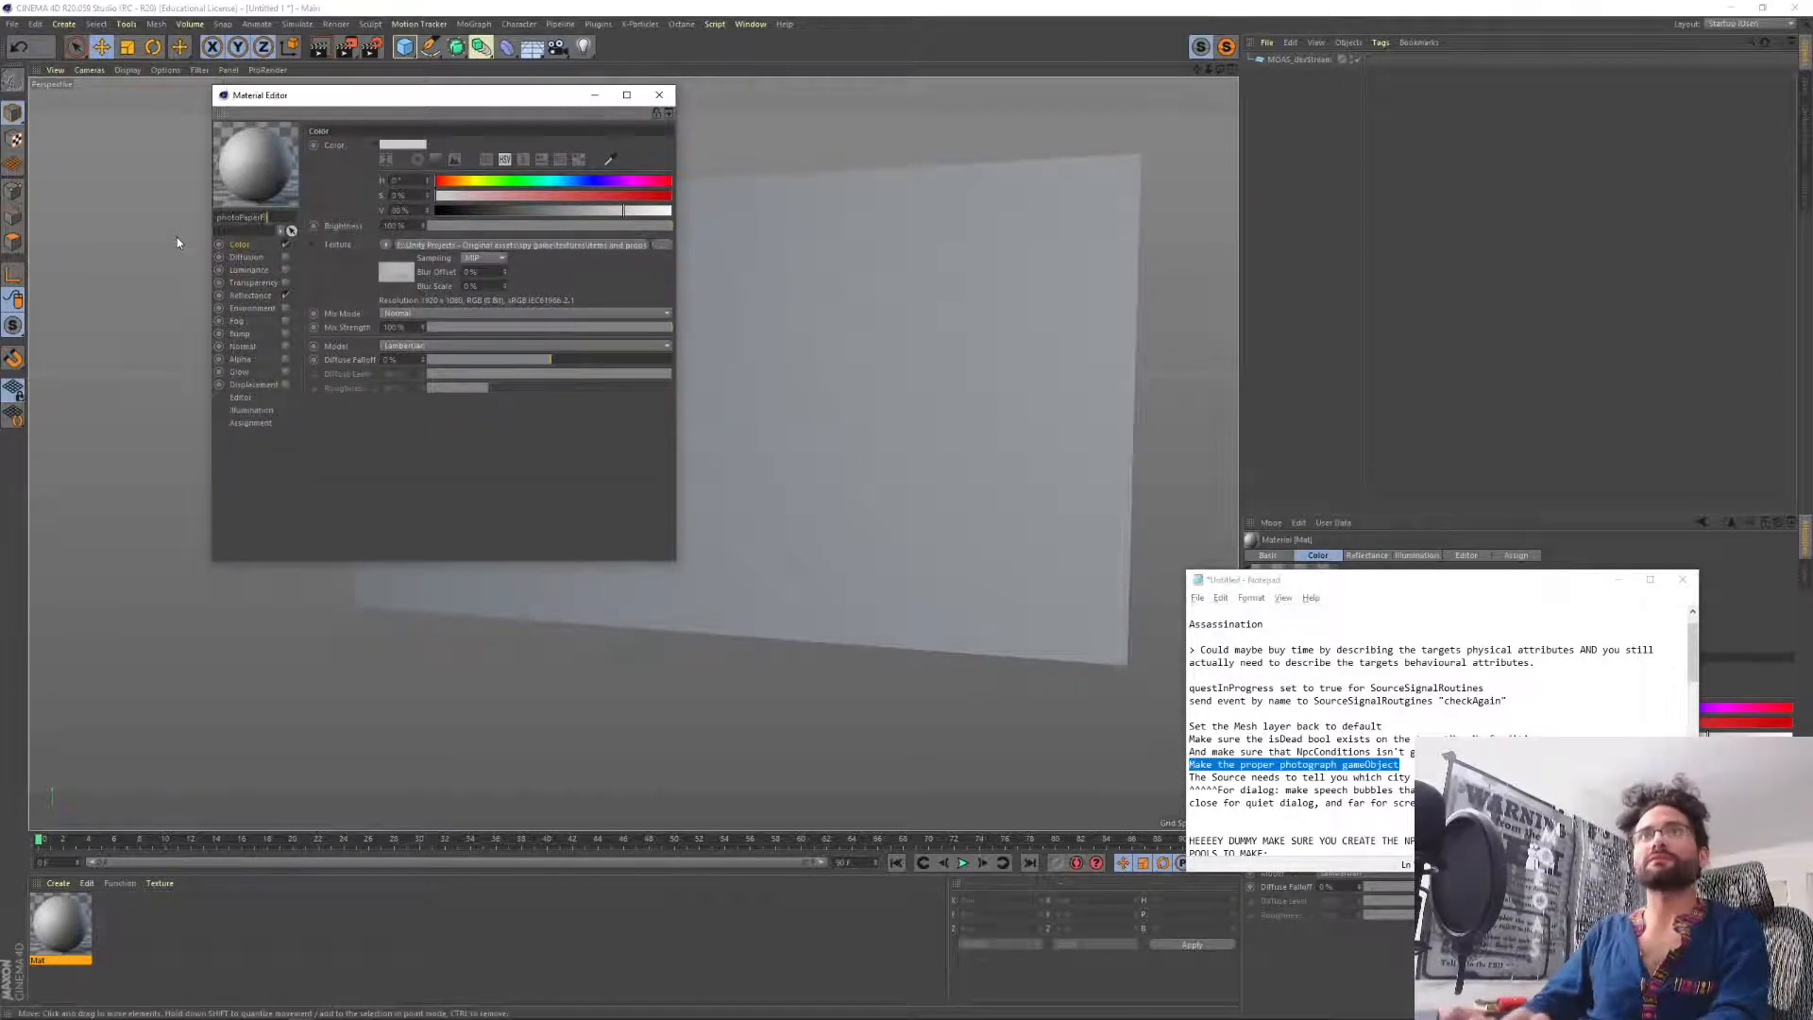
text(rame)
key(Return)
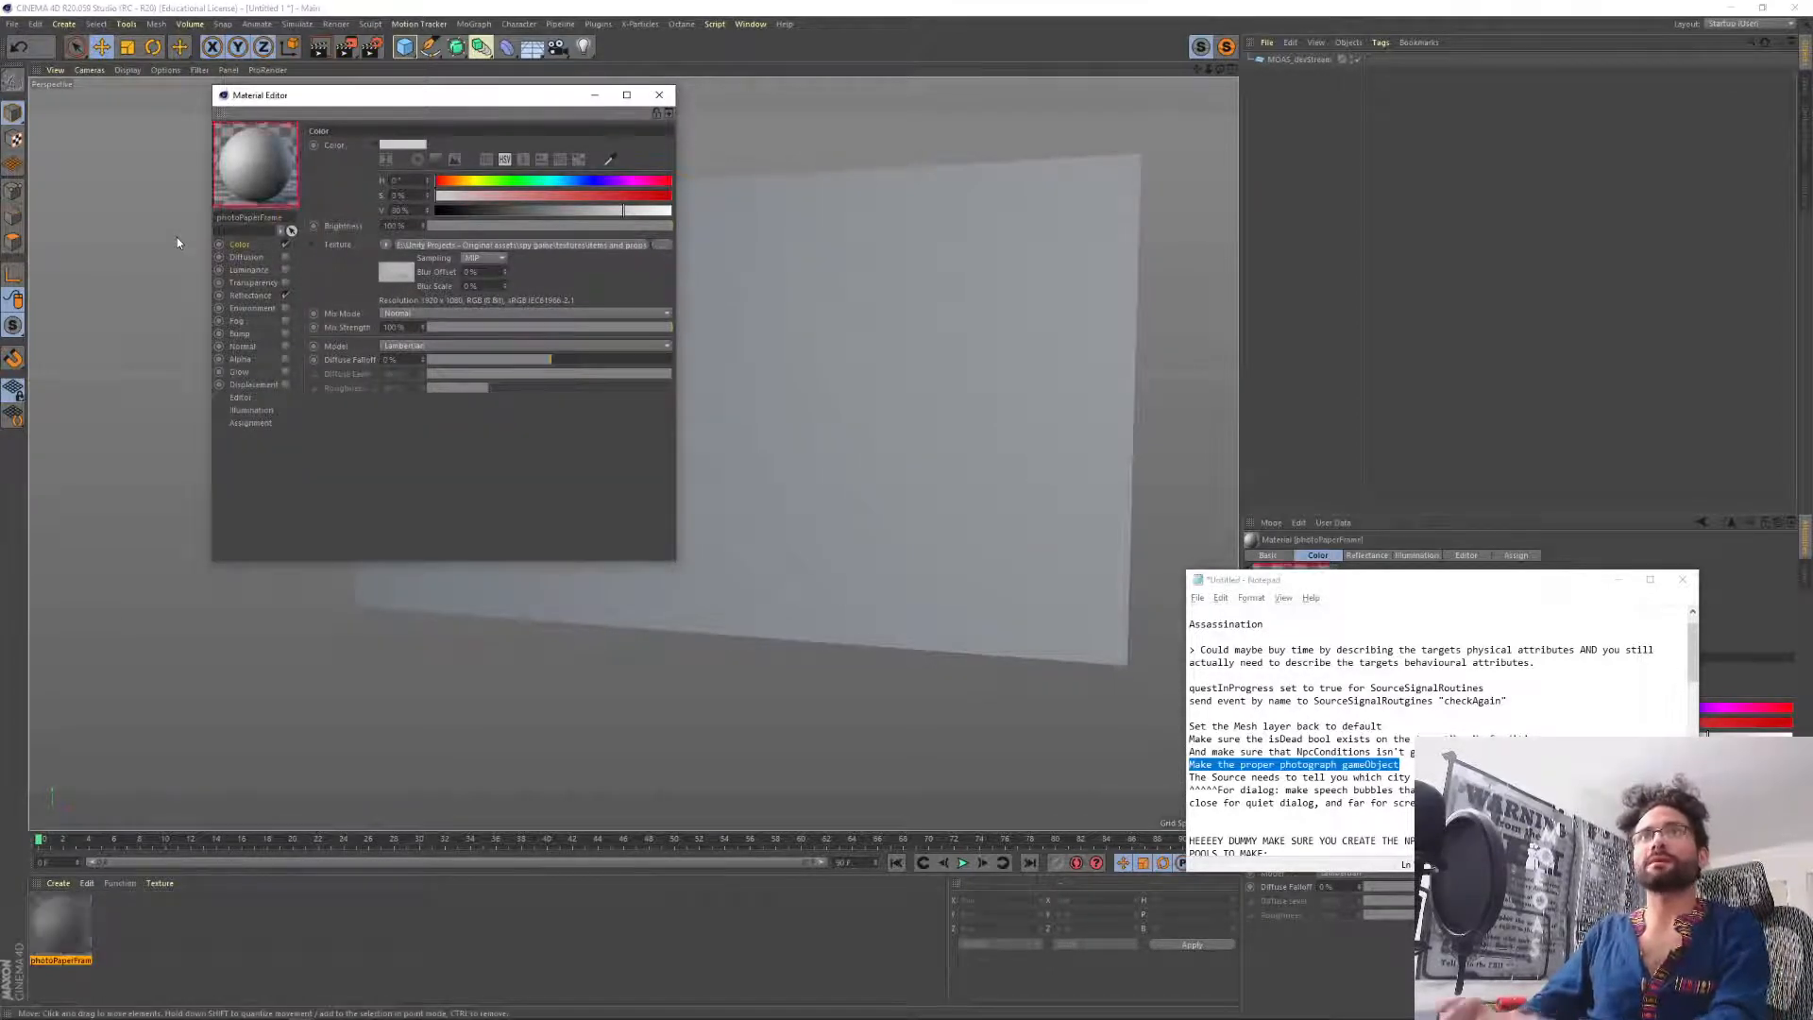
click(285, 296)
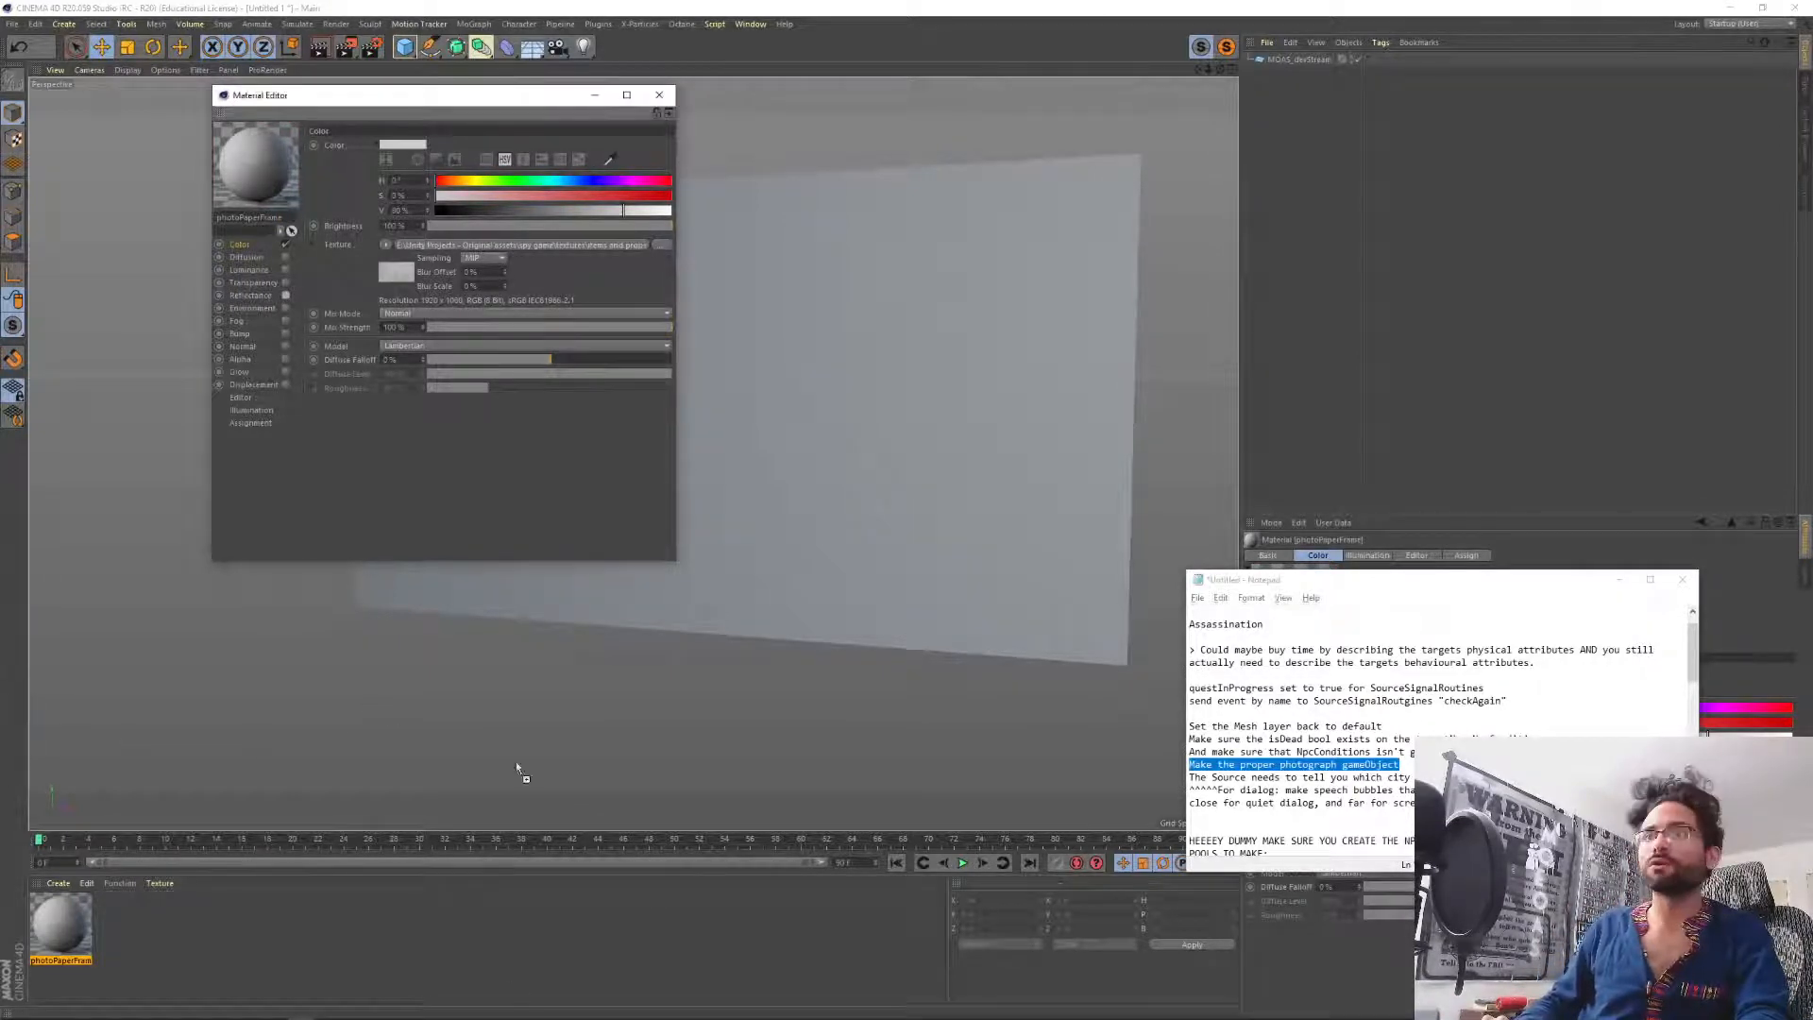
Create a second material from the overlay image without copying it to the project location, and name it photoPaperOverlay.
double_click(504, 949)
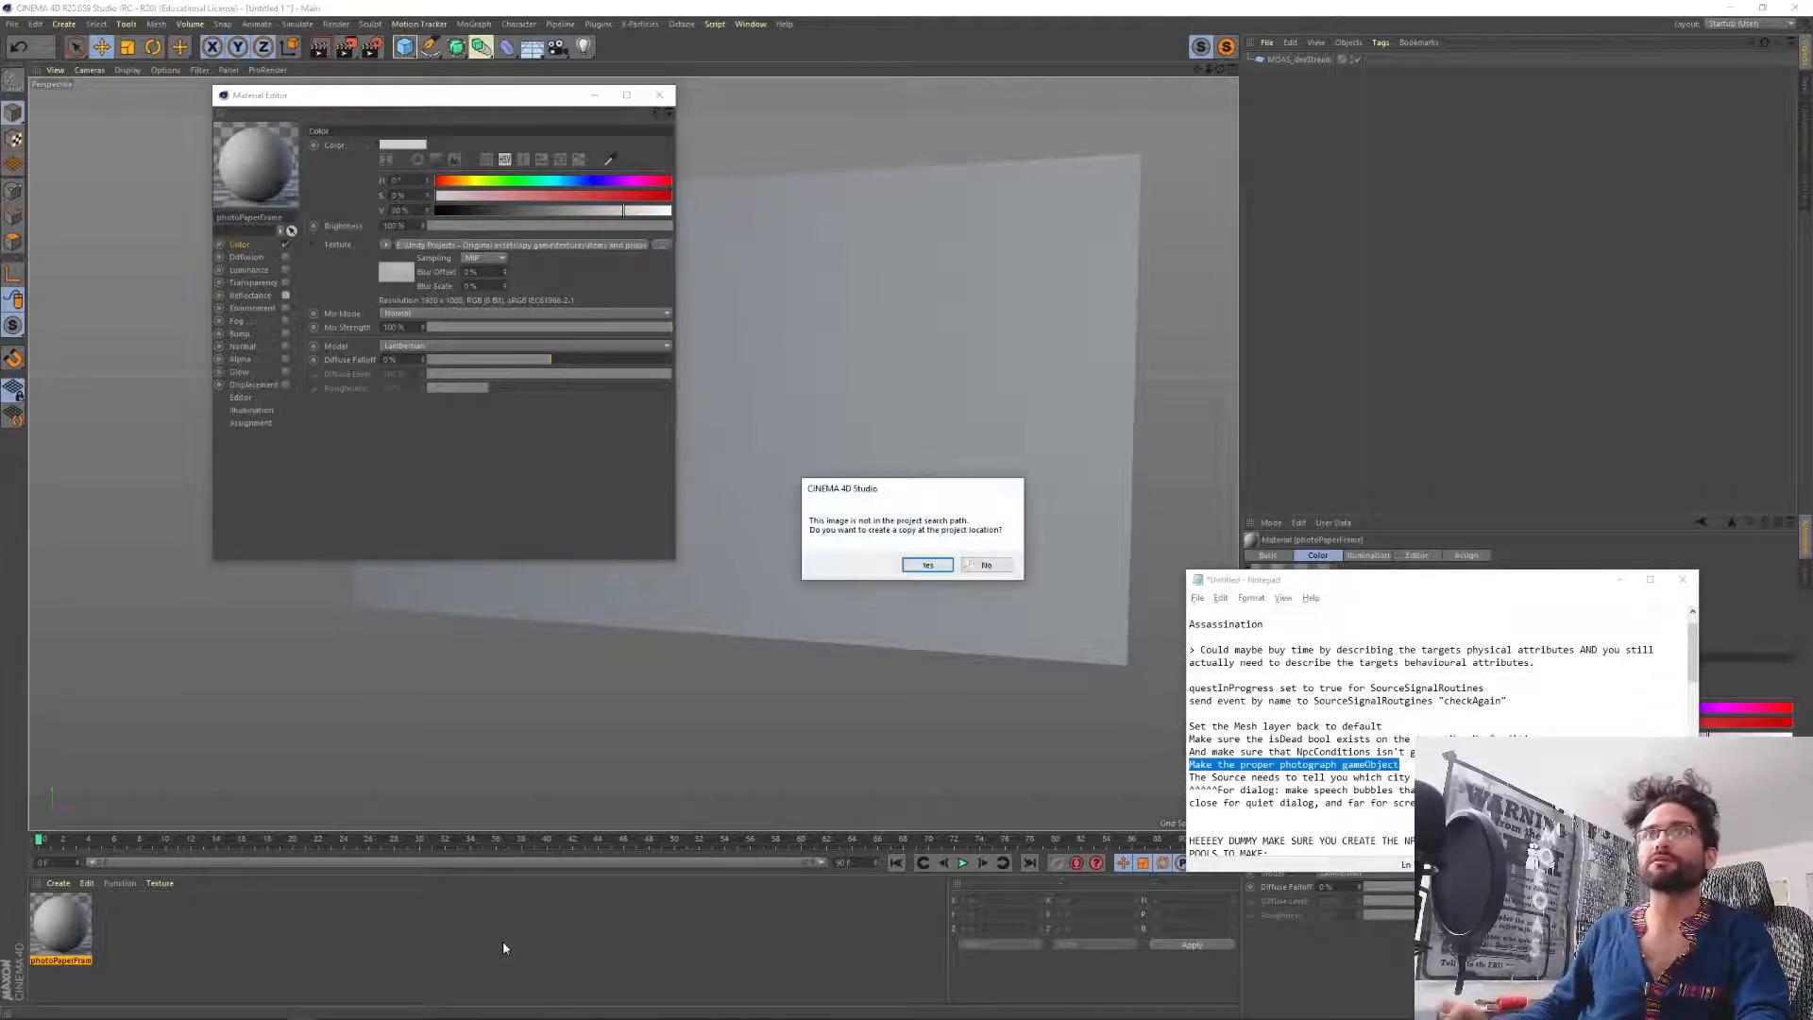
click(970, 562)
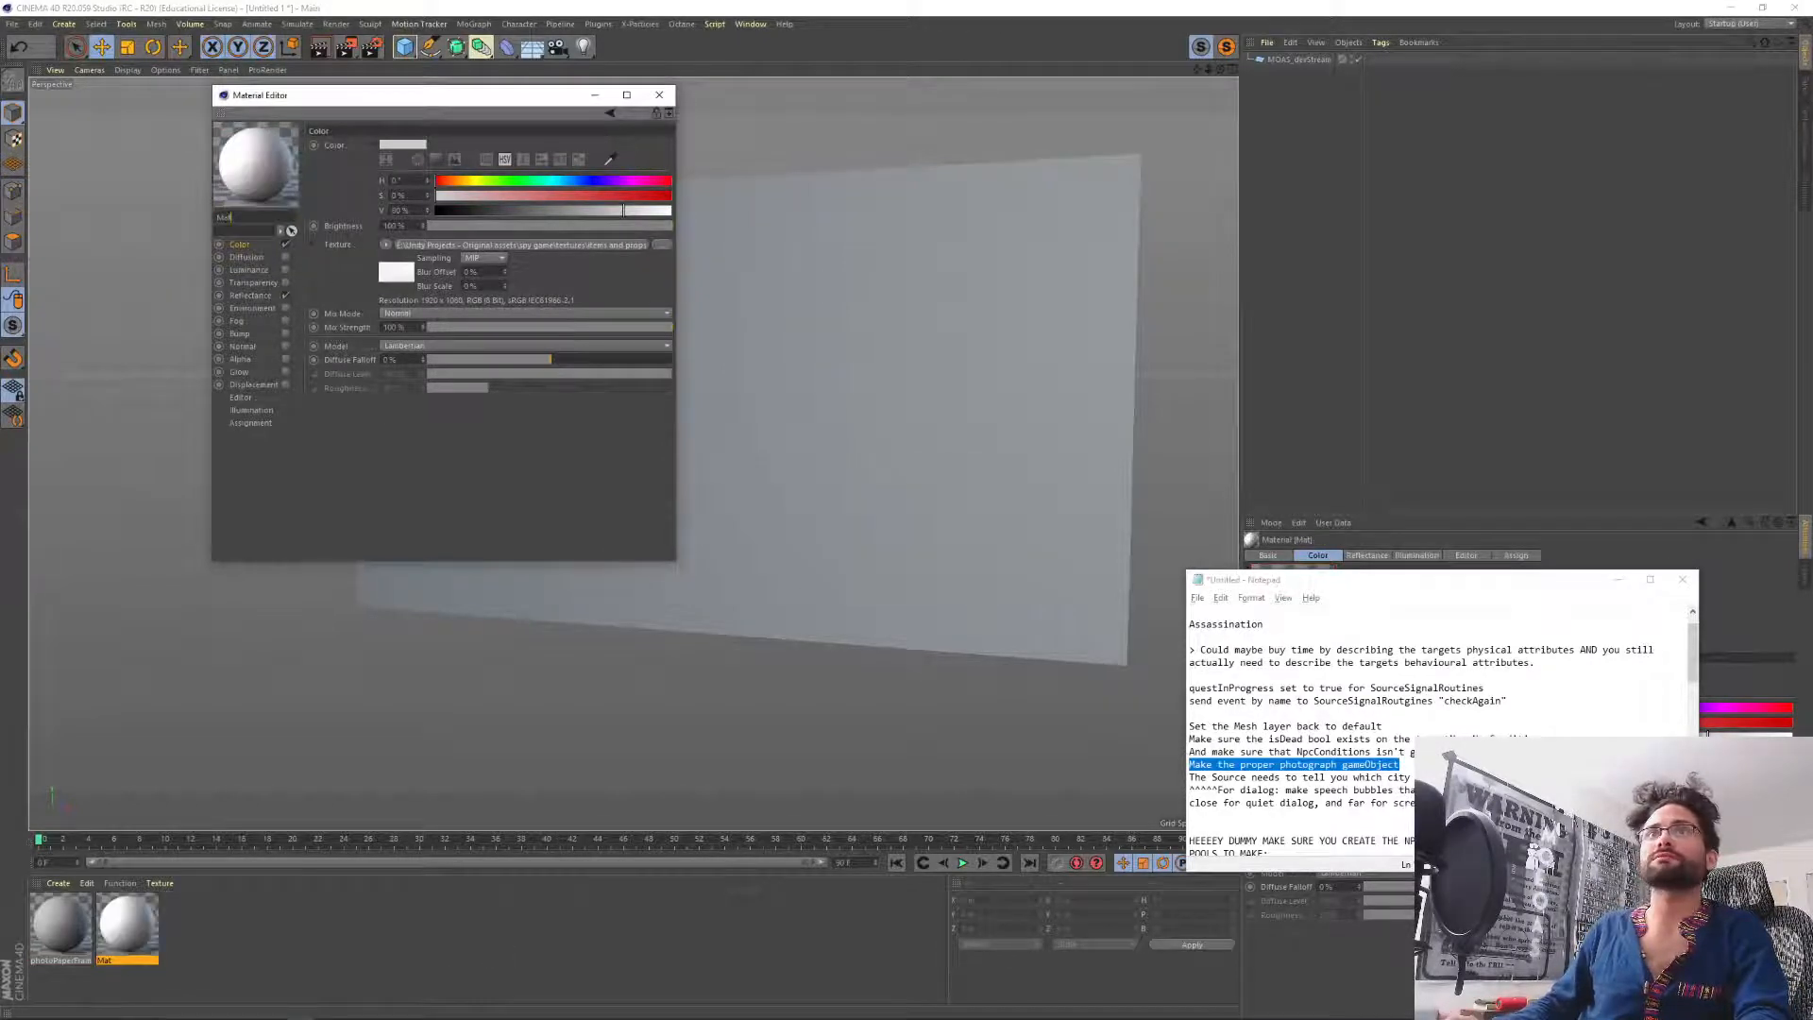
double_click(248, 217)
text(photo)
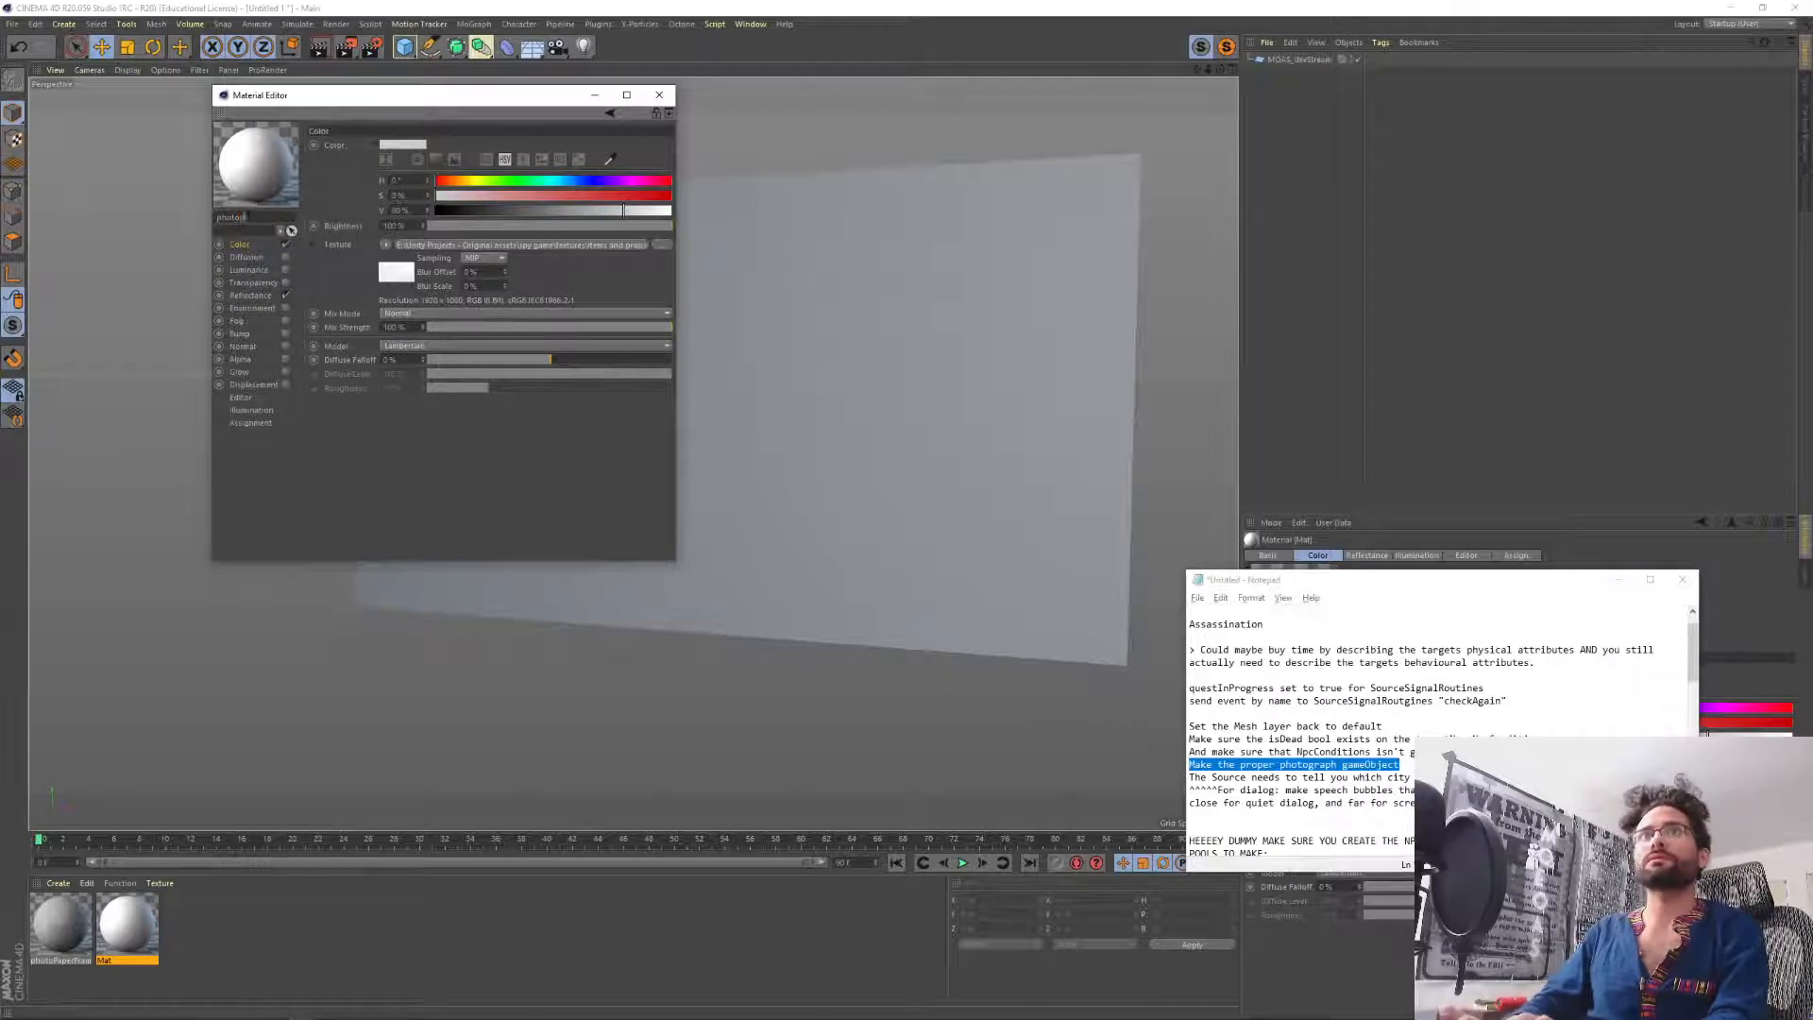
text(PaperOb)
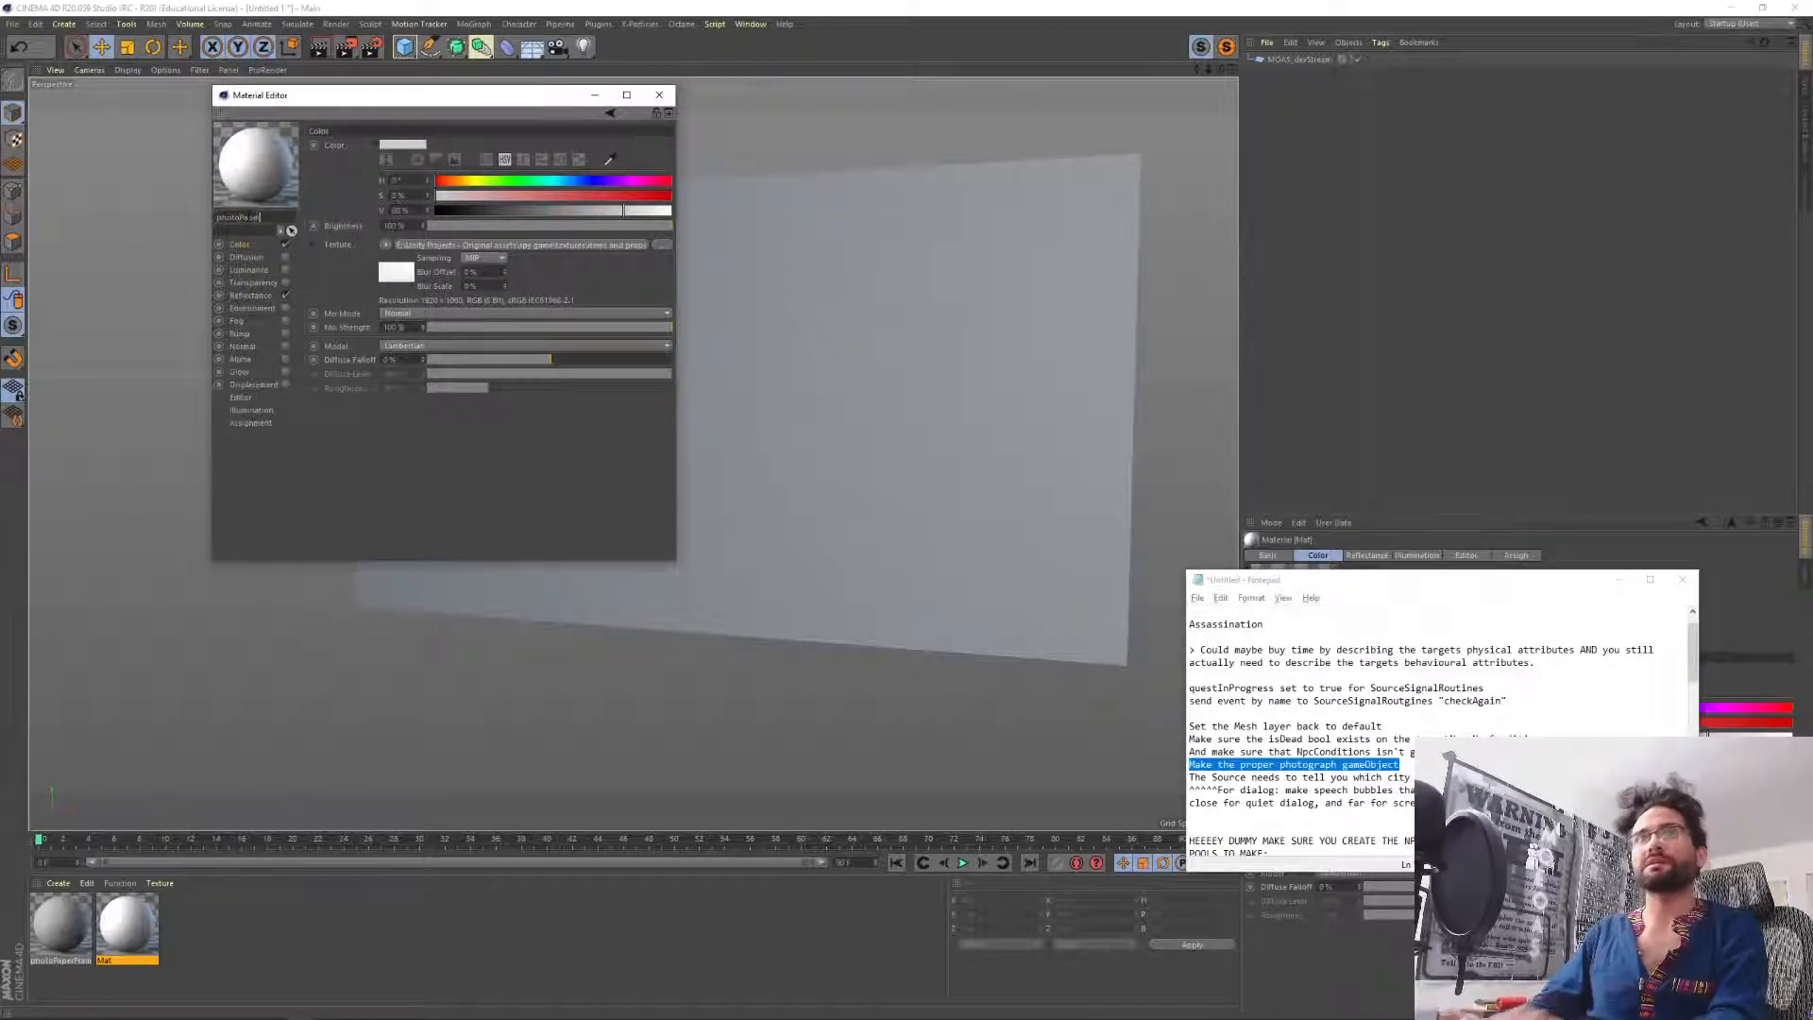
text(erlay)
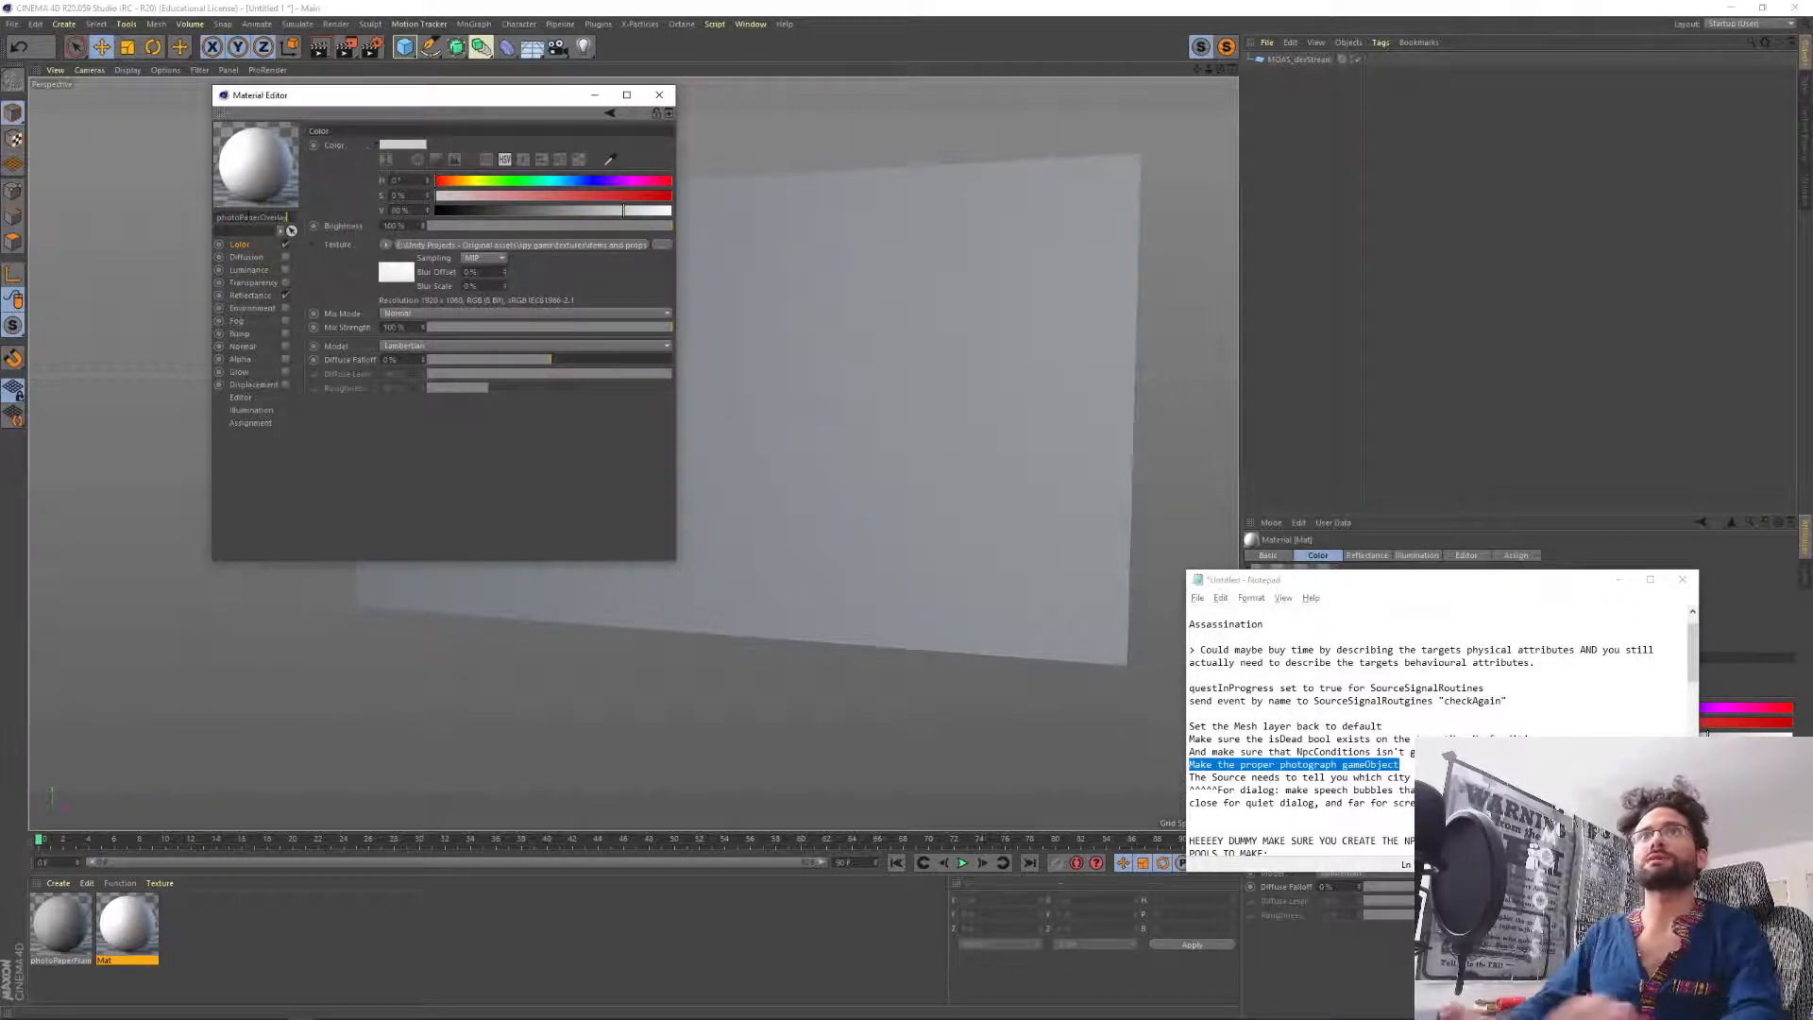
Try switching Reflectance off and Alpha on for the photoPaperOverlay material, then restore both channels and close the editor.
click(286, 297)
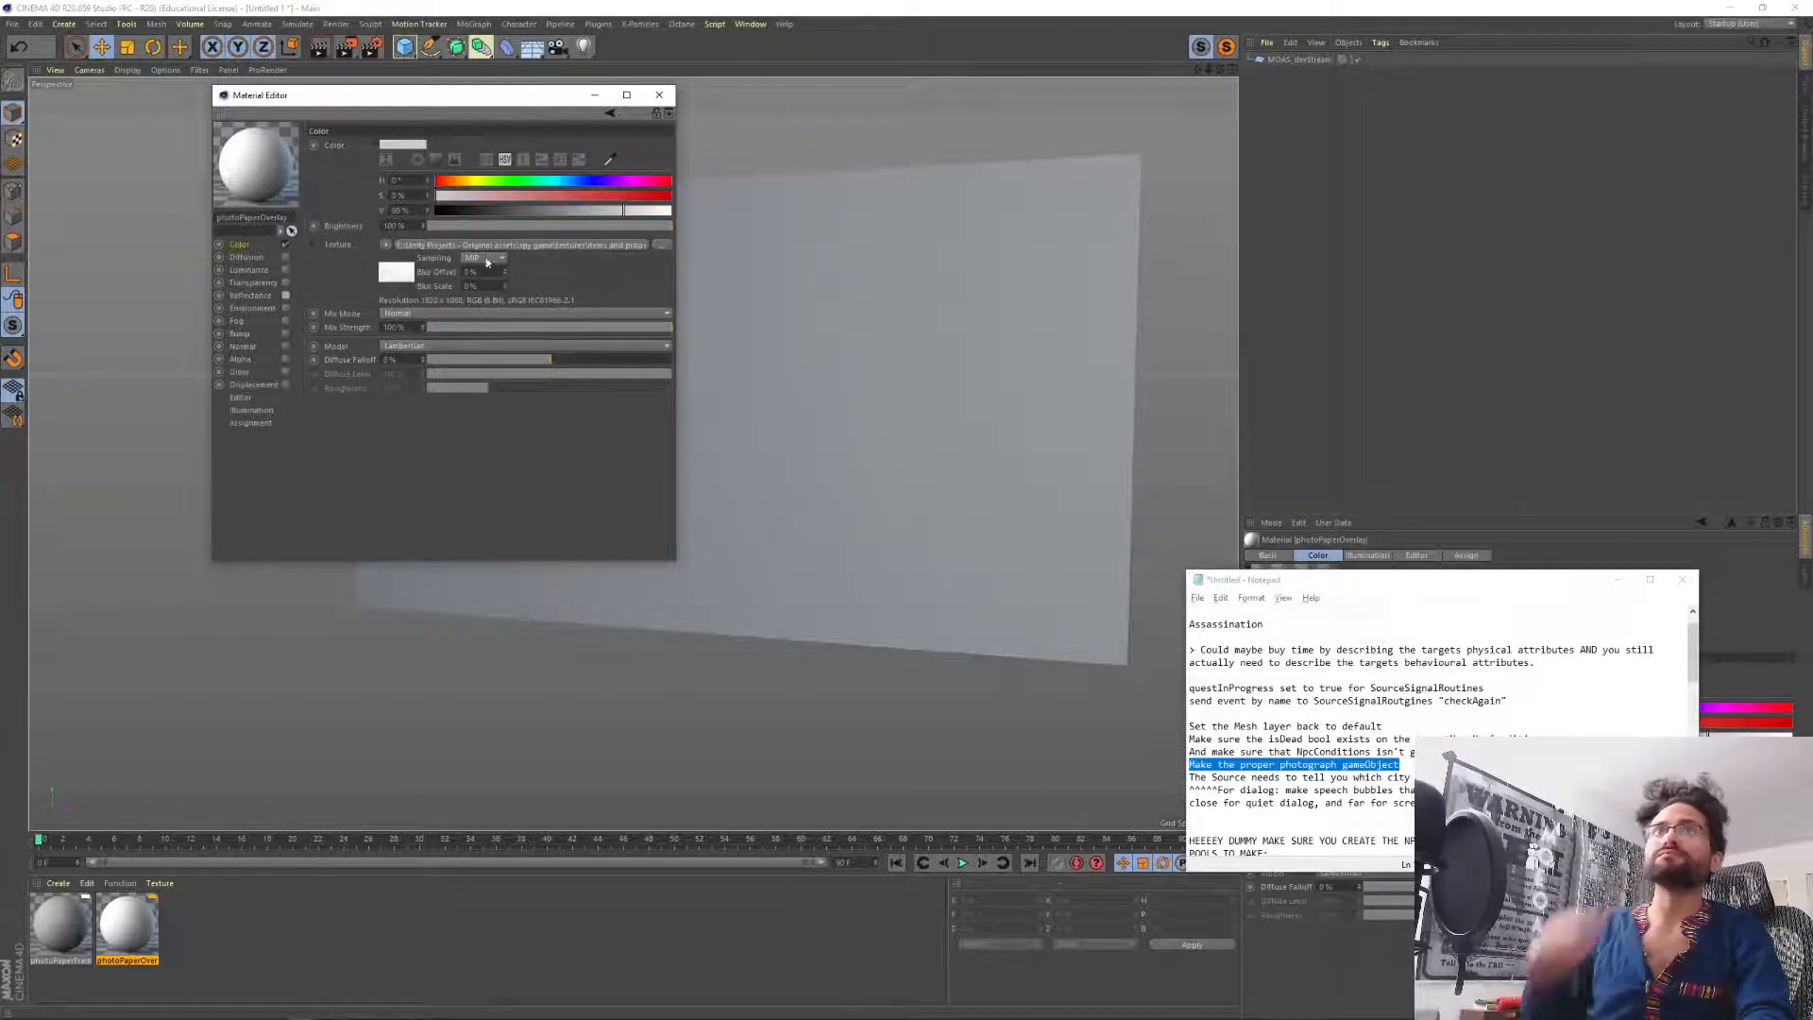
click(285, 295)
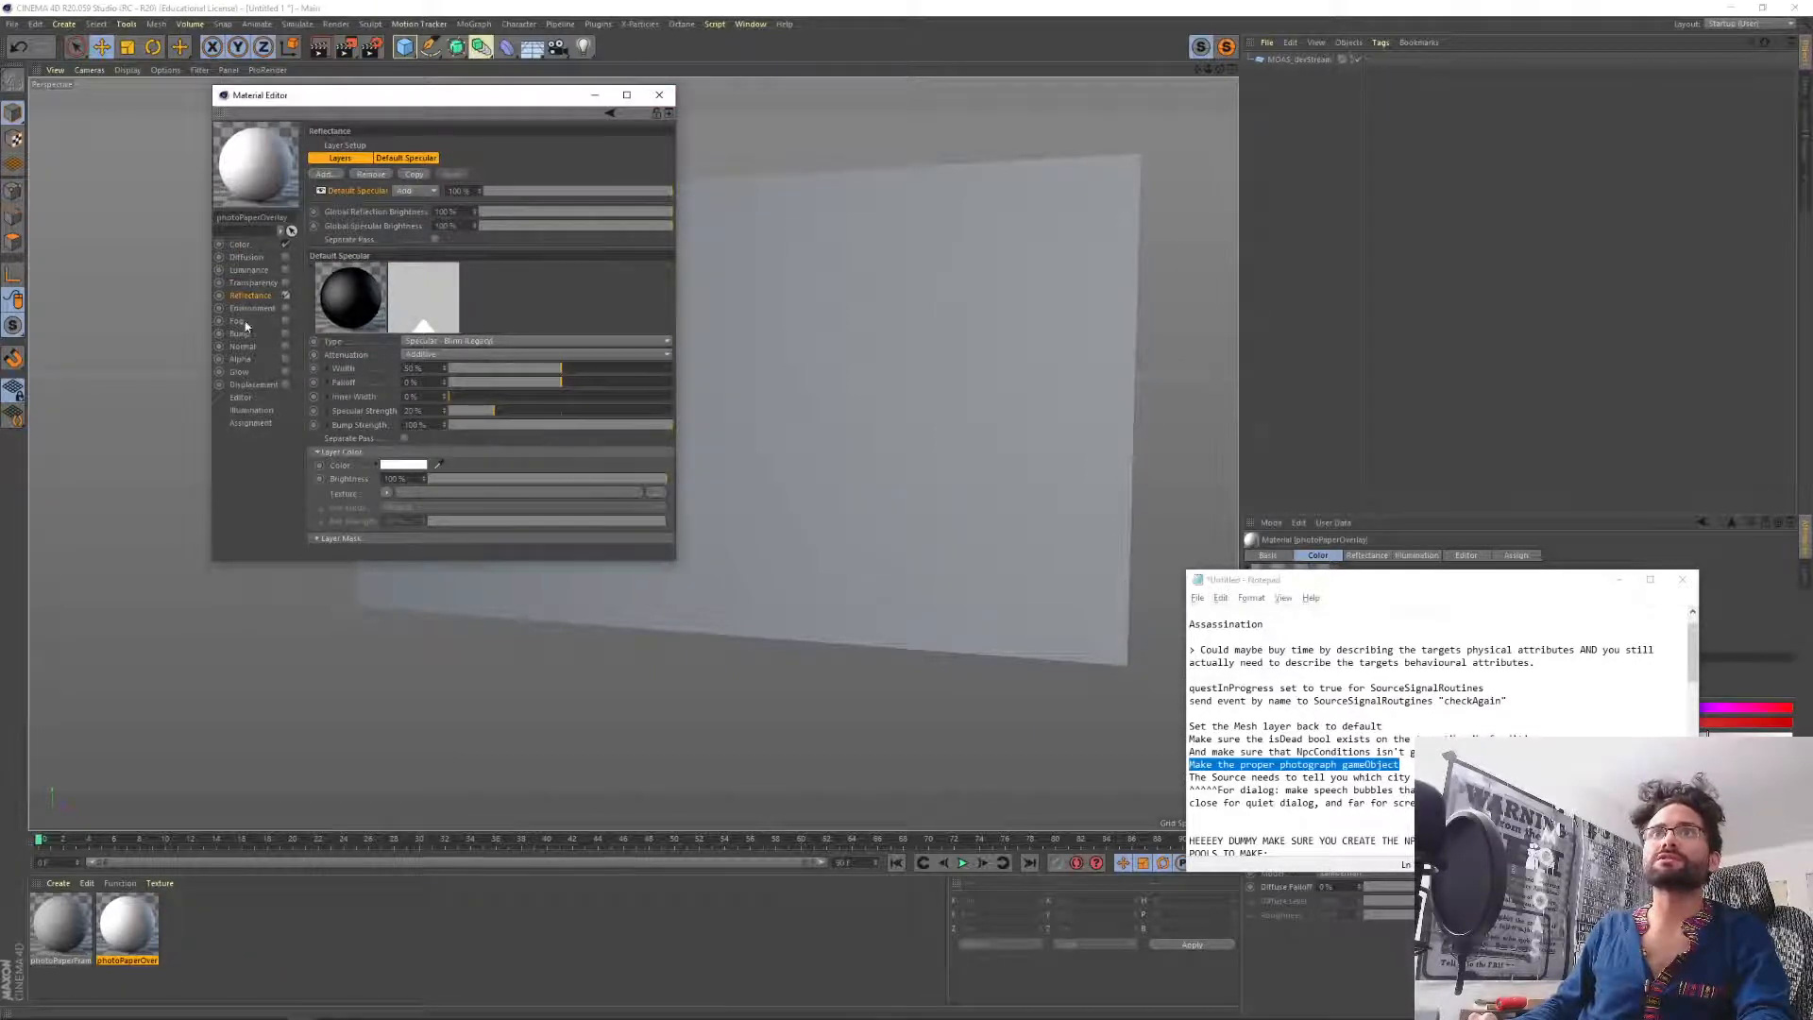
click(285, 359)
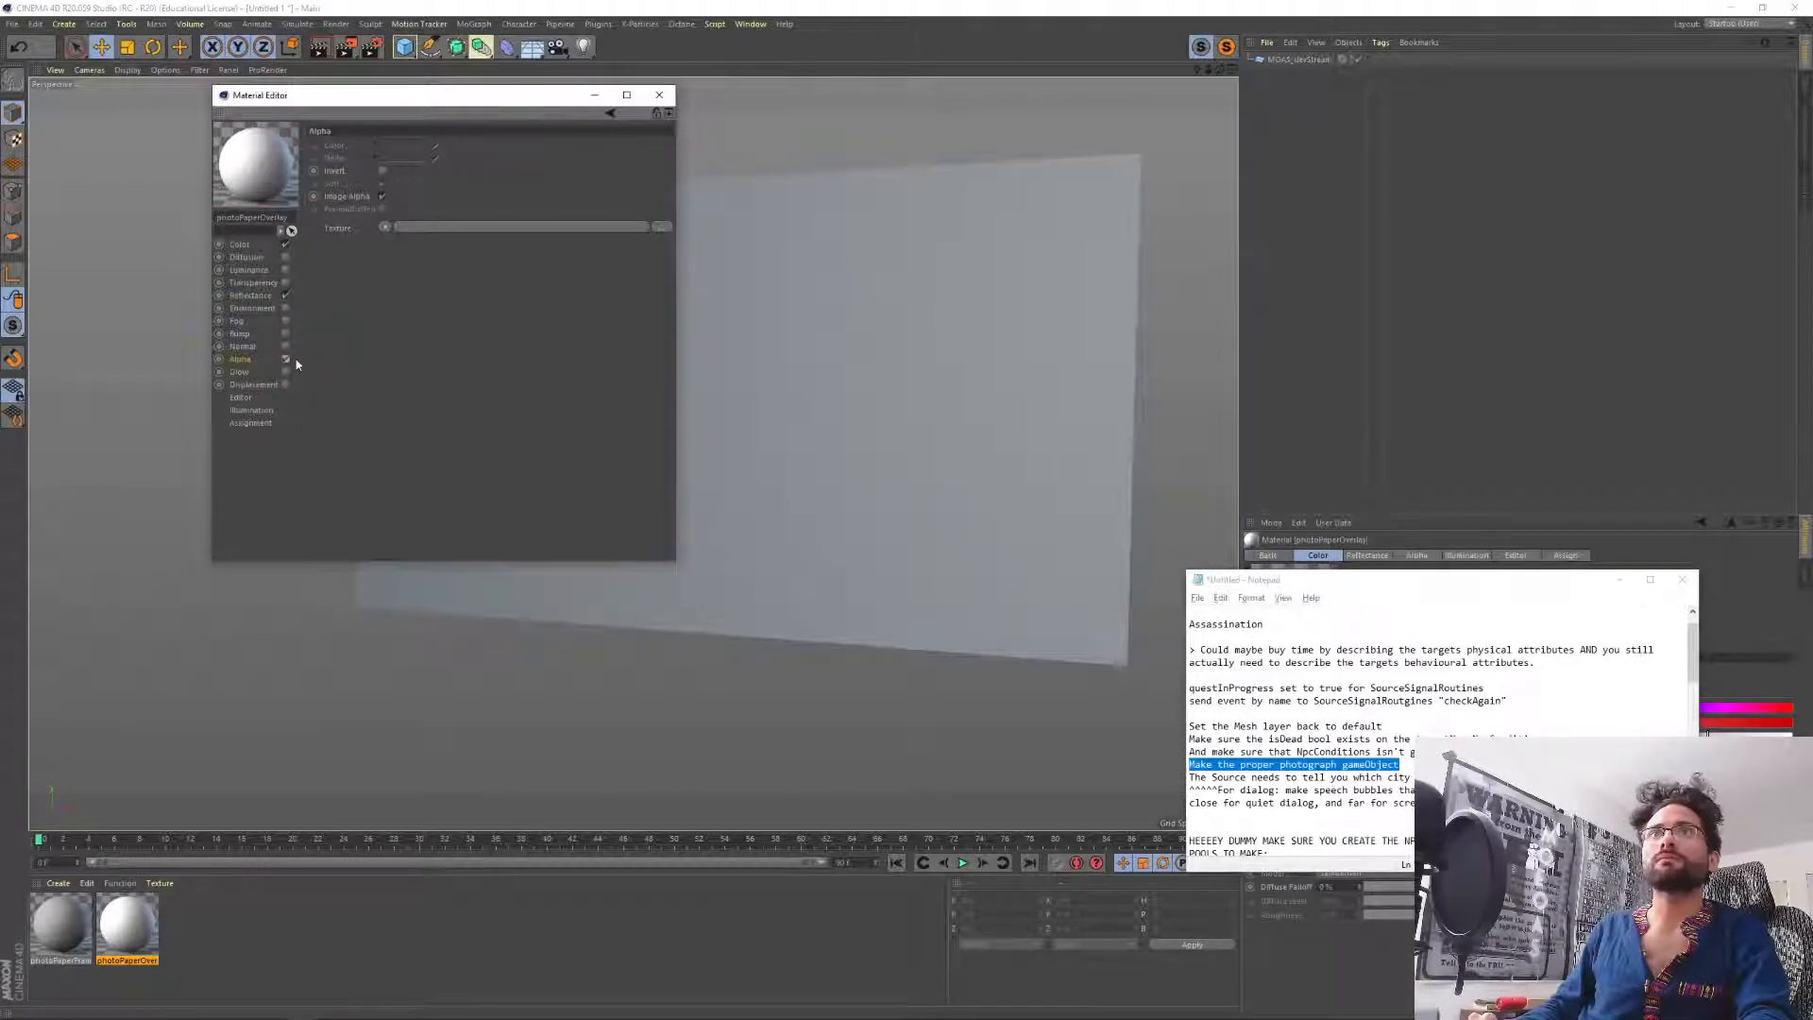
click(285, 360)
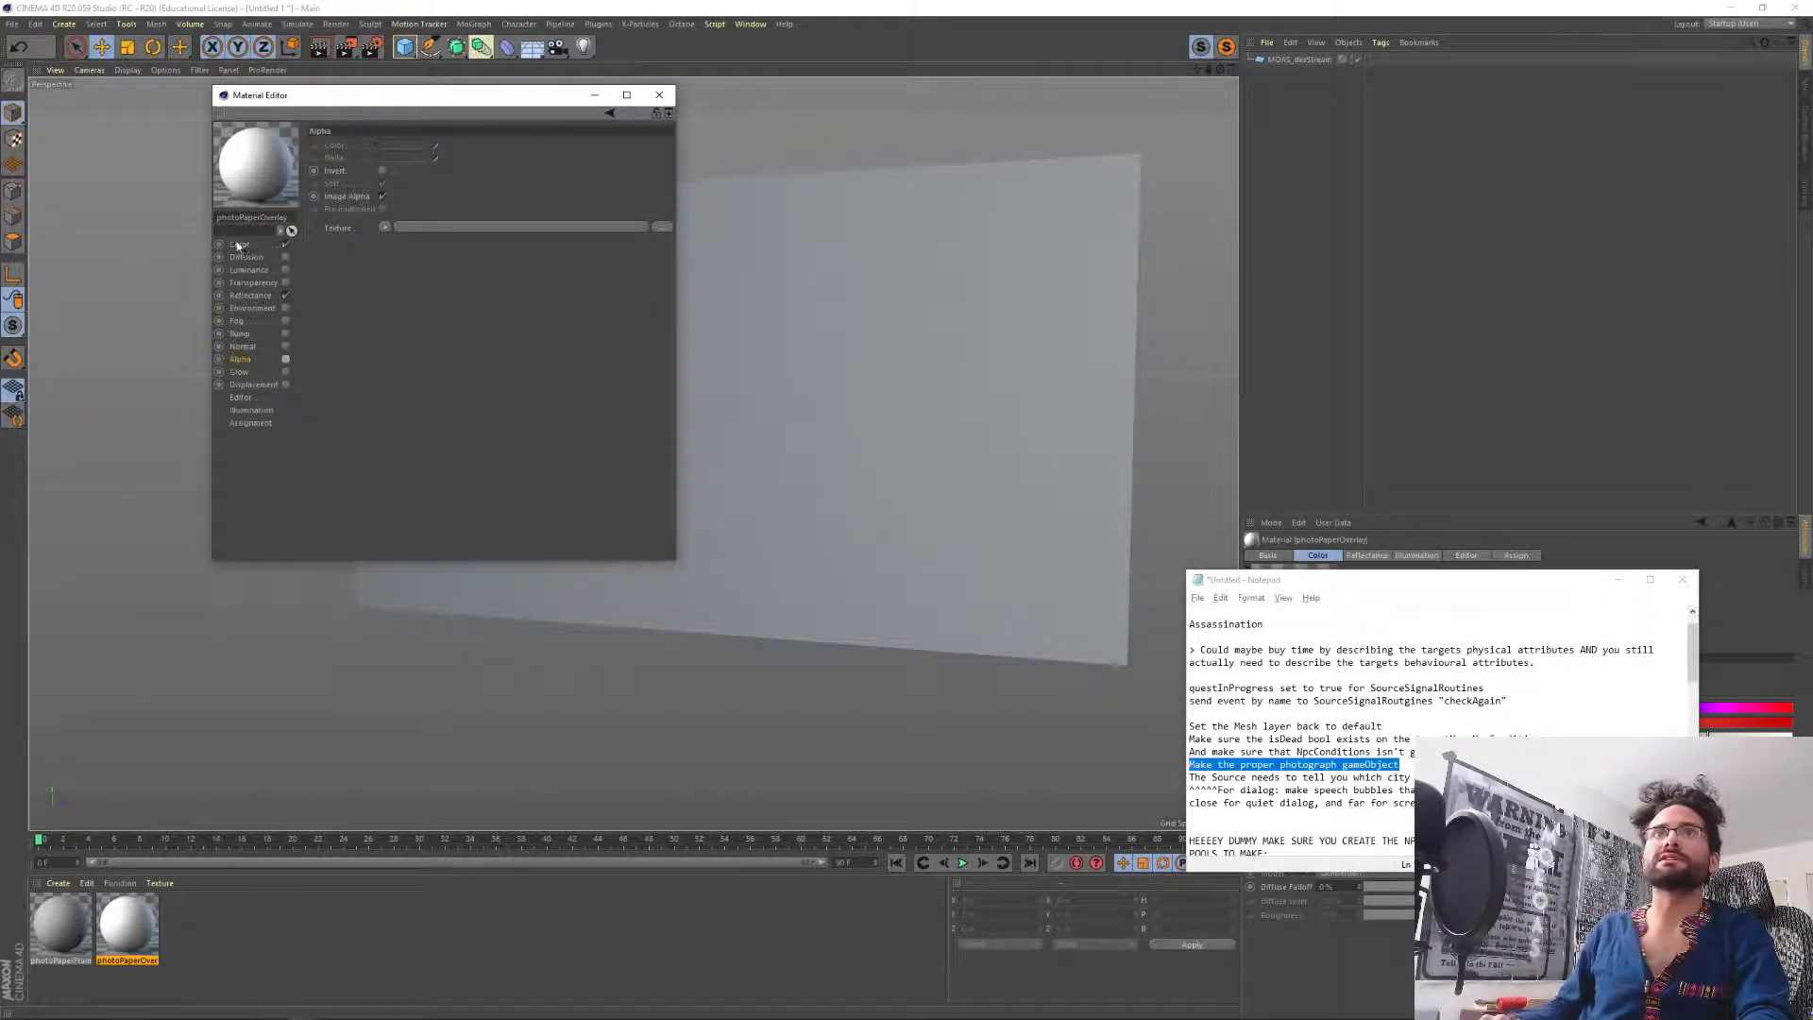
click(659, 94)
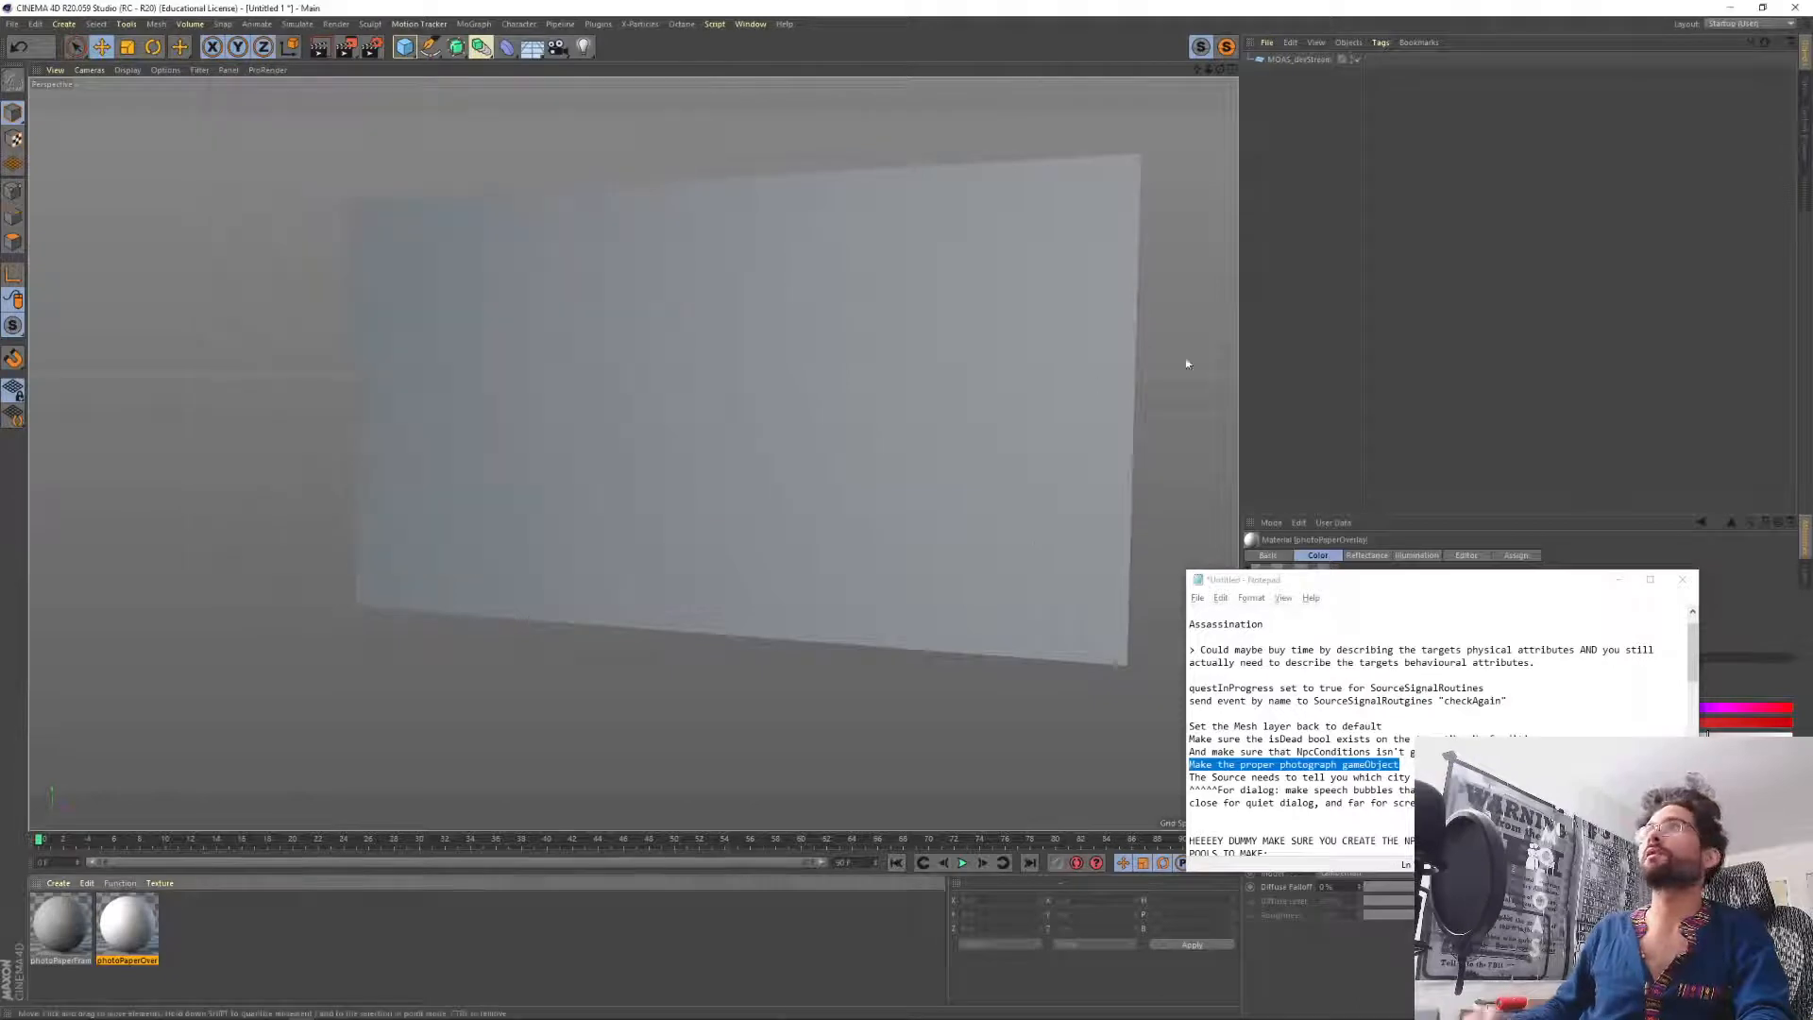
Apply the photoPaperFrame material to the flat photo panel in the viewport.
click(240, 920)
drag(46, 921, 590, 519)
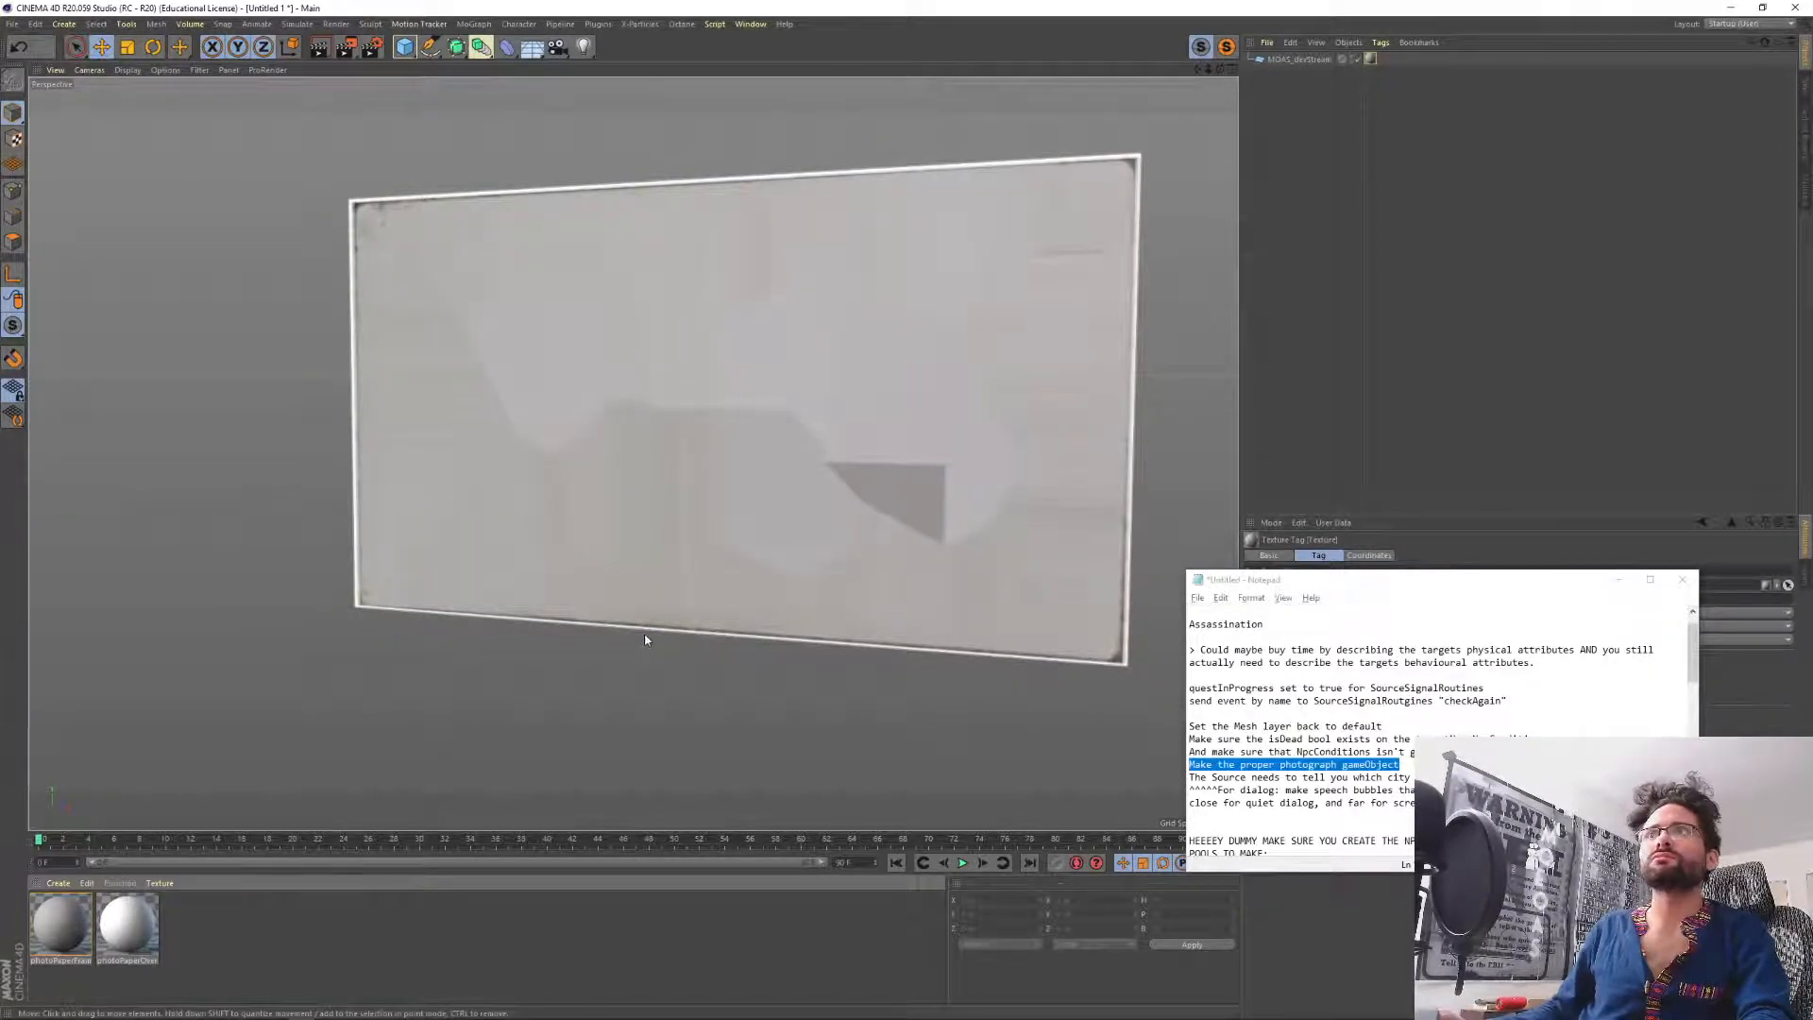
alt+drag(493, 393, 444, 394)
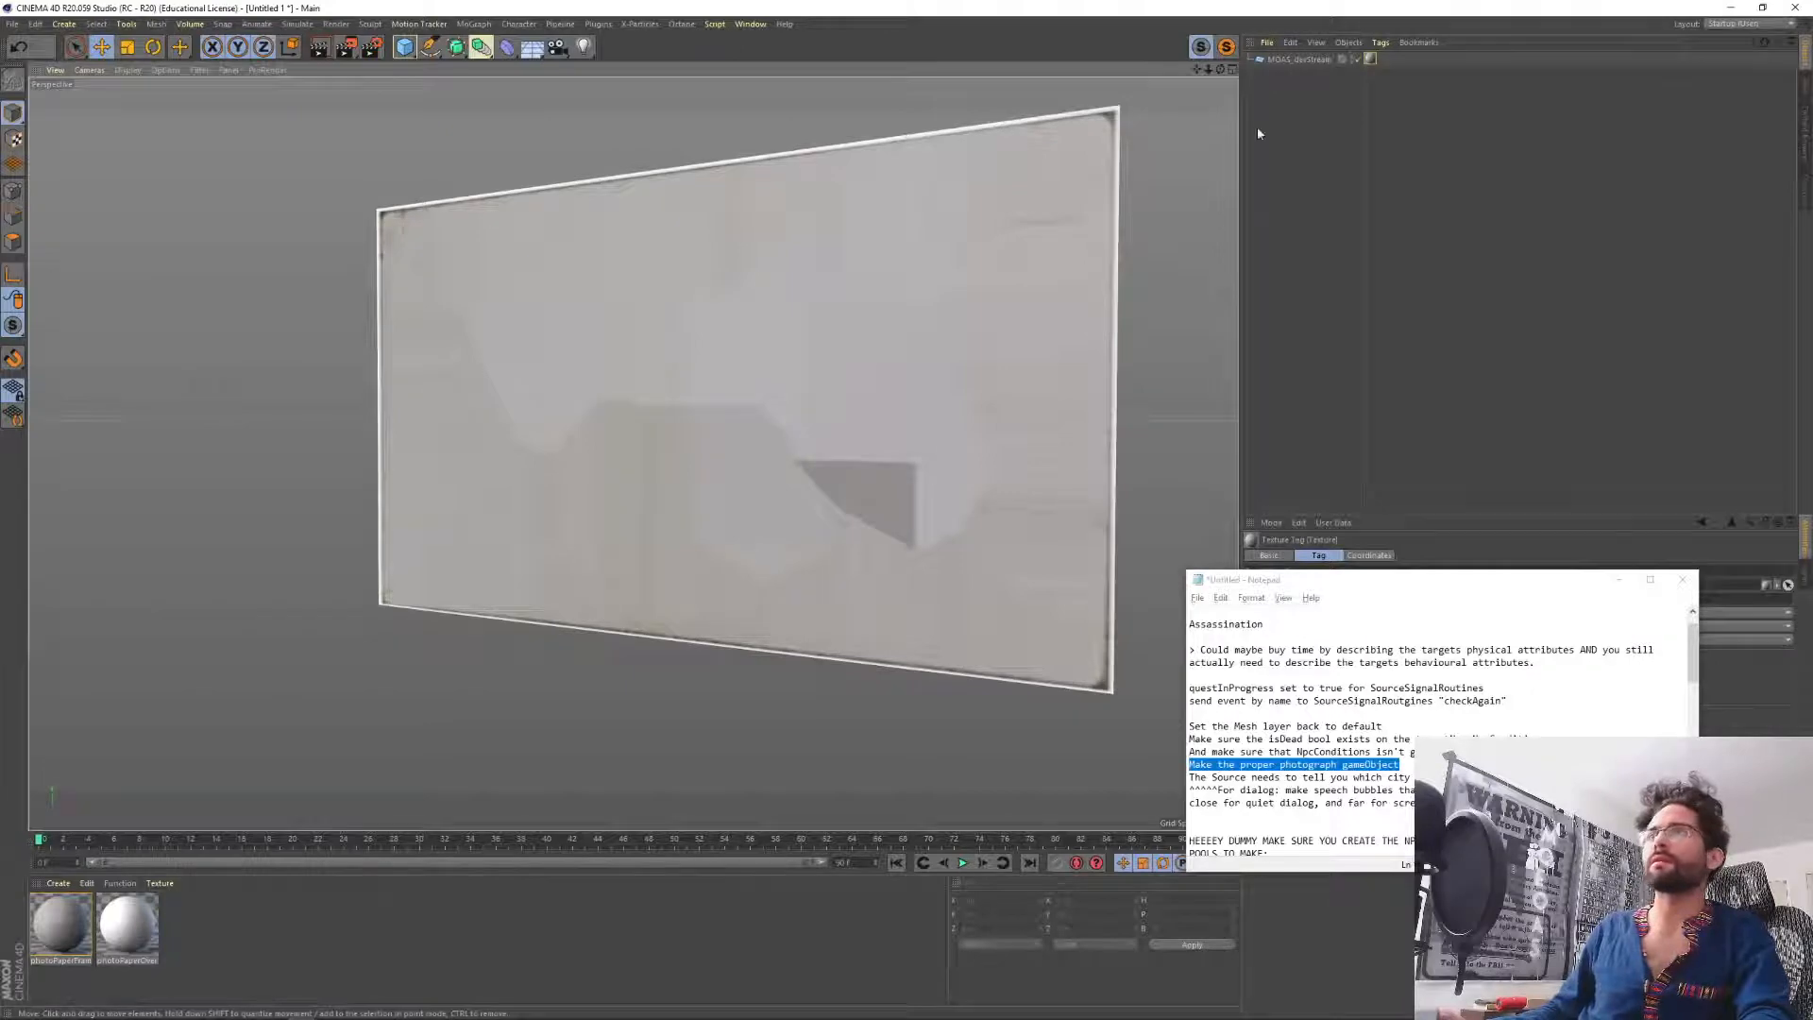
Set the photoPaperFrame material's texture preview size to No Scaling, moving the Notepad window clear of its settings.
click(1293, 124)
double_click(1371, 59)
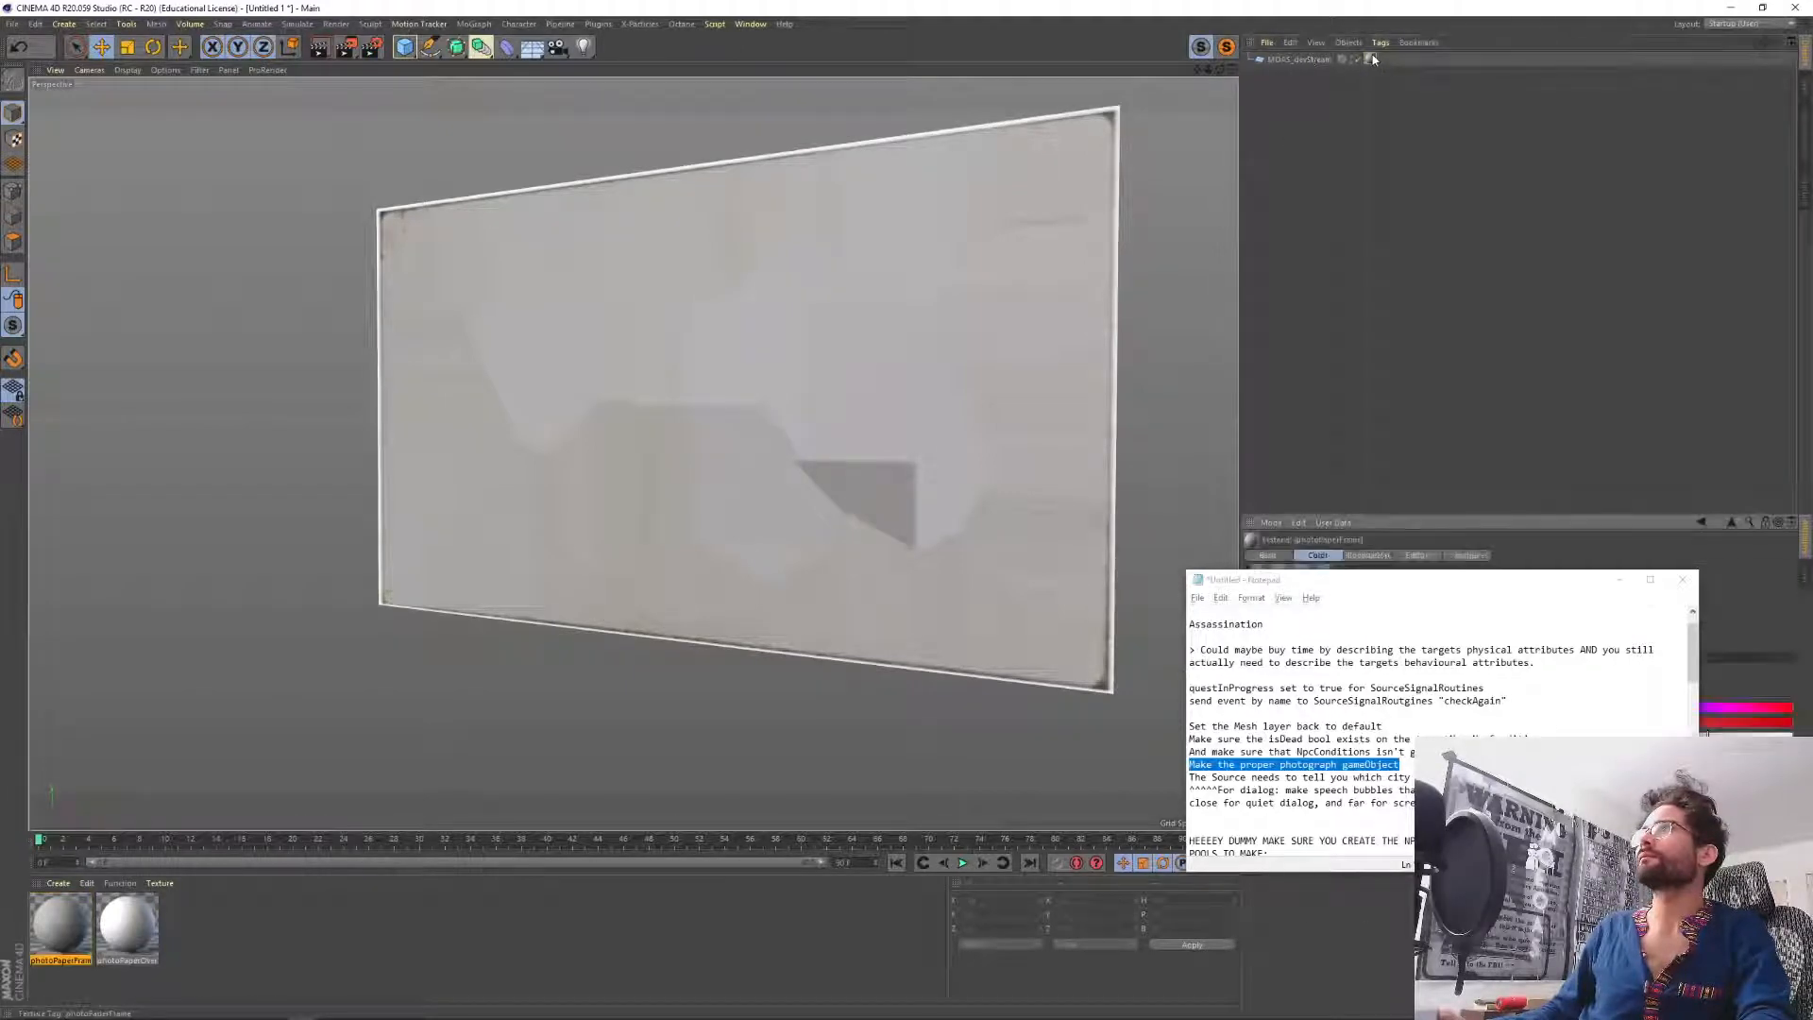
drag(1494, 586, 1613, 168)
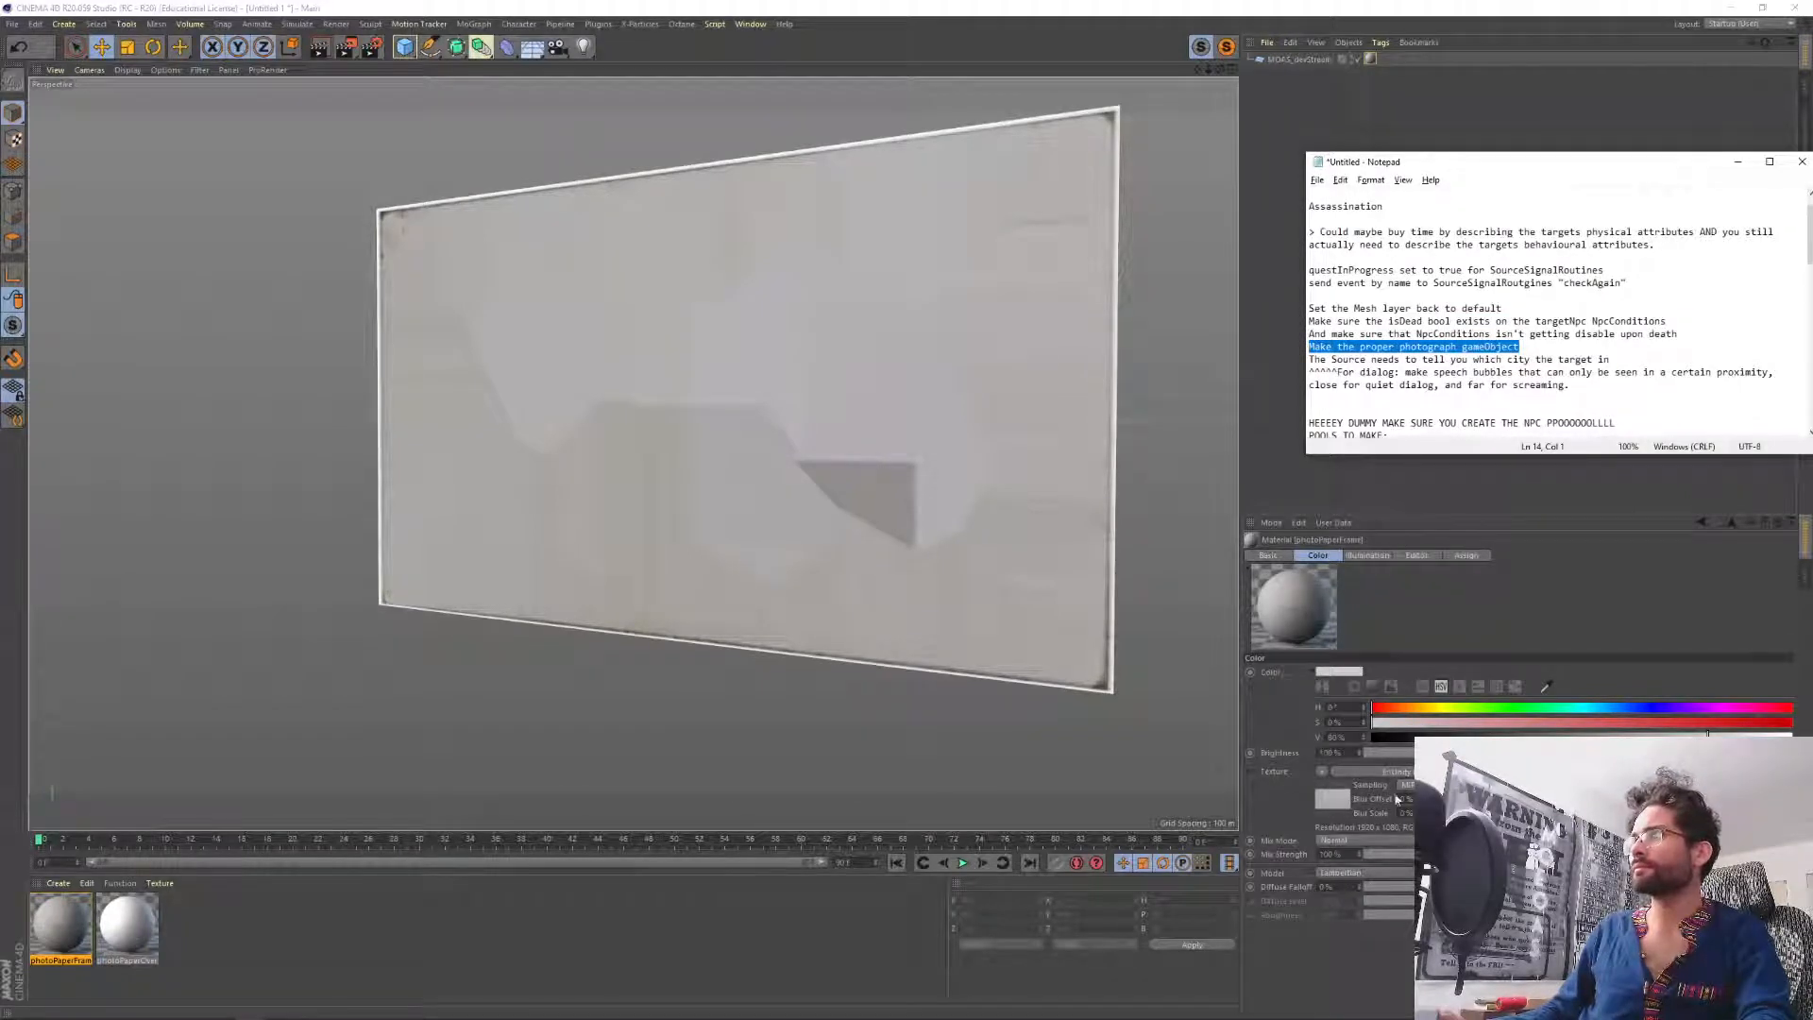
click(1417, 555)
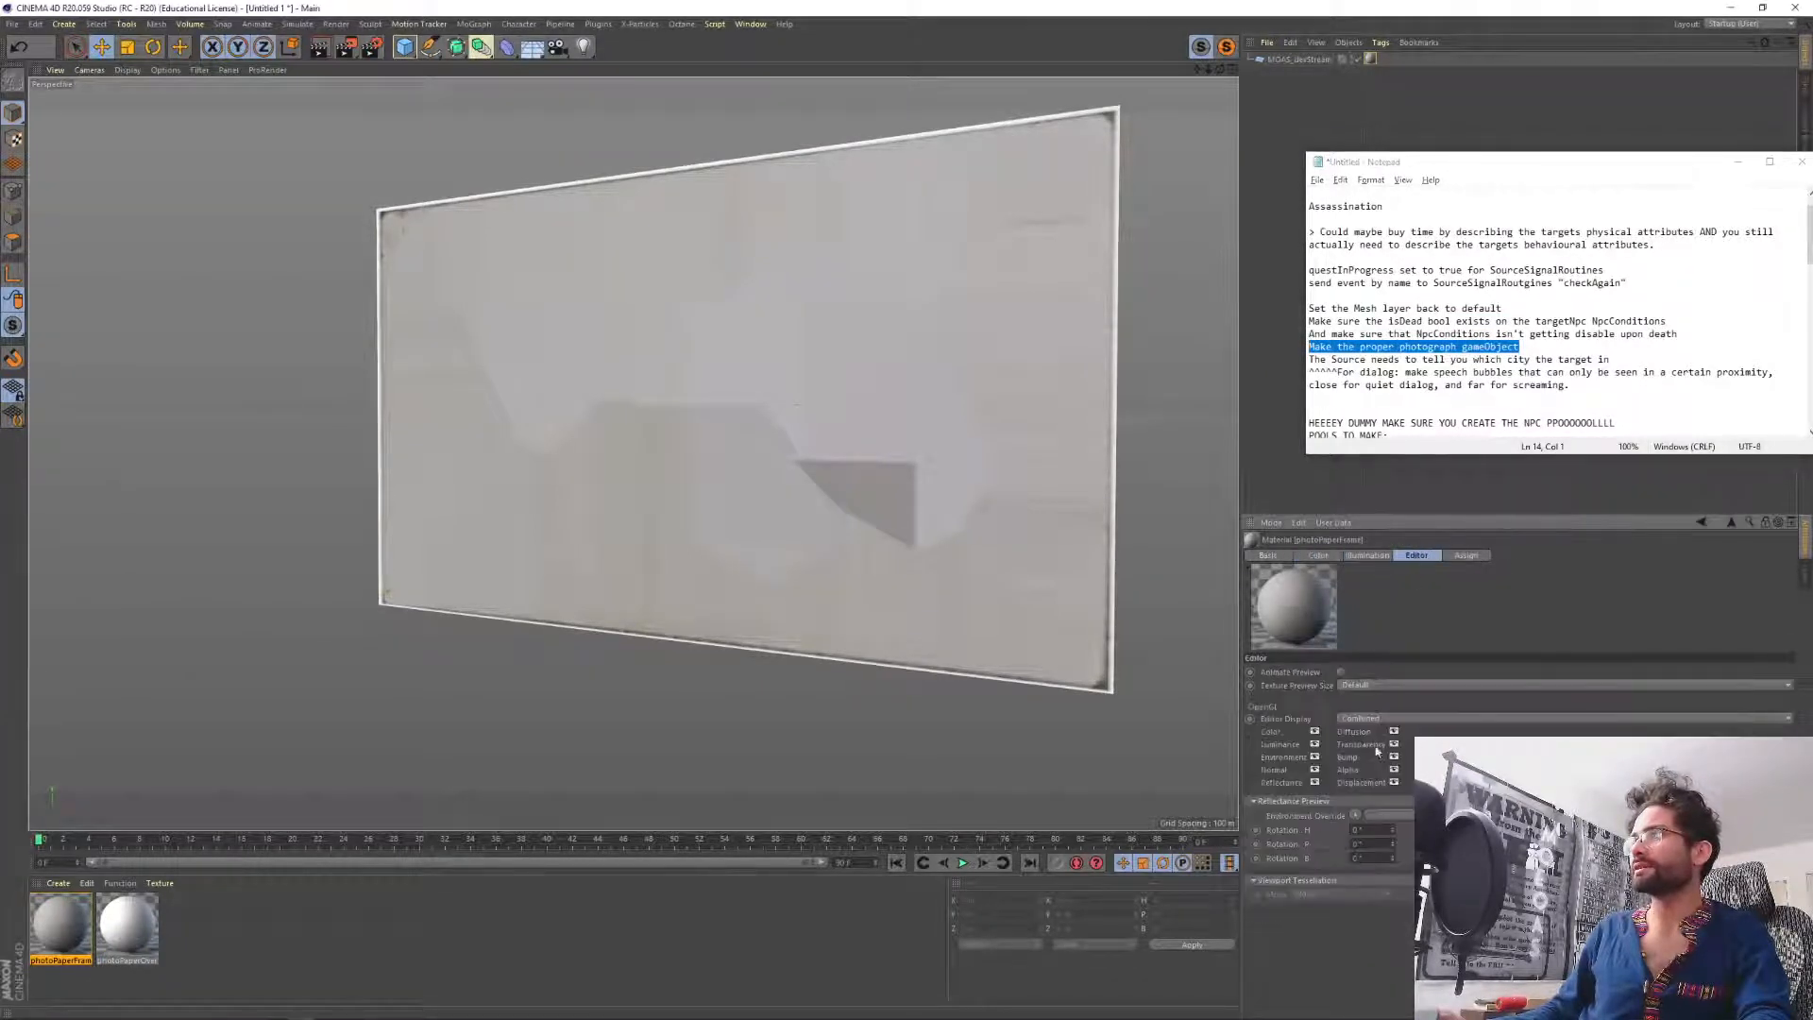
click(1373, 685)
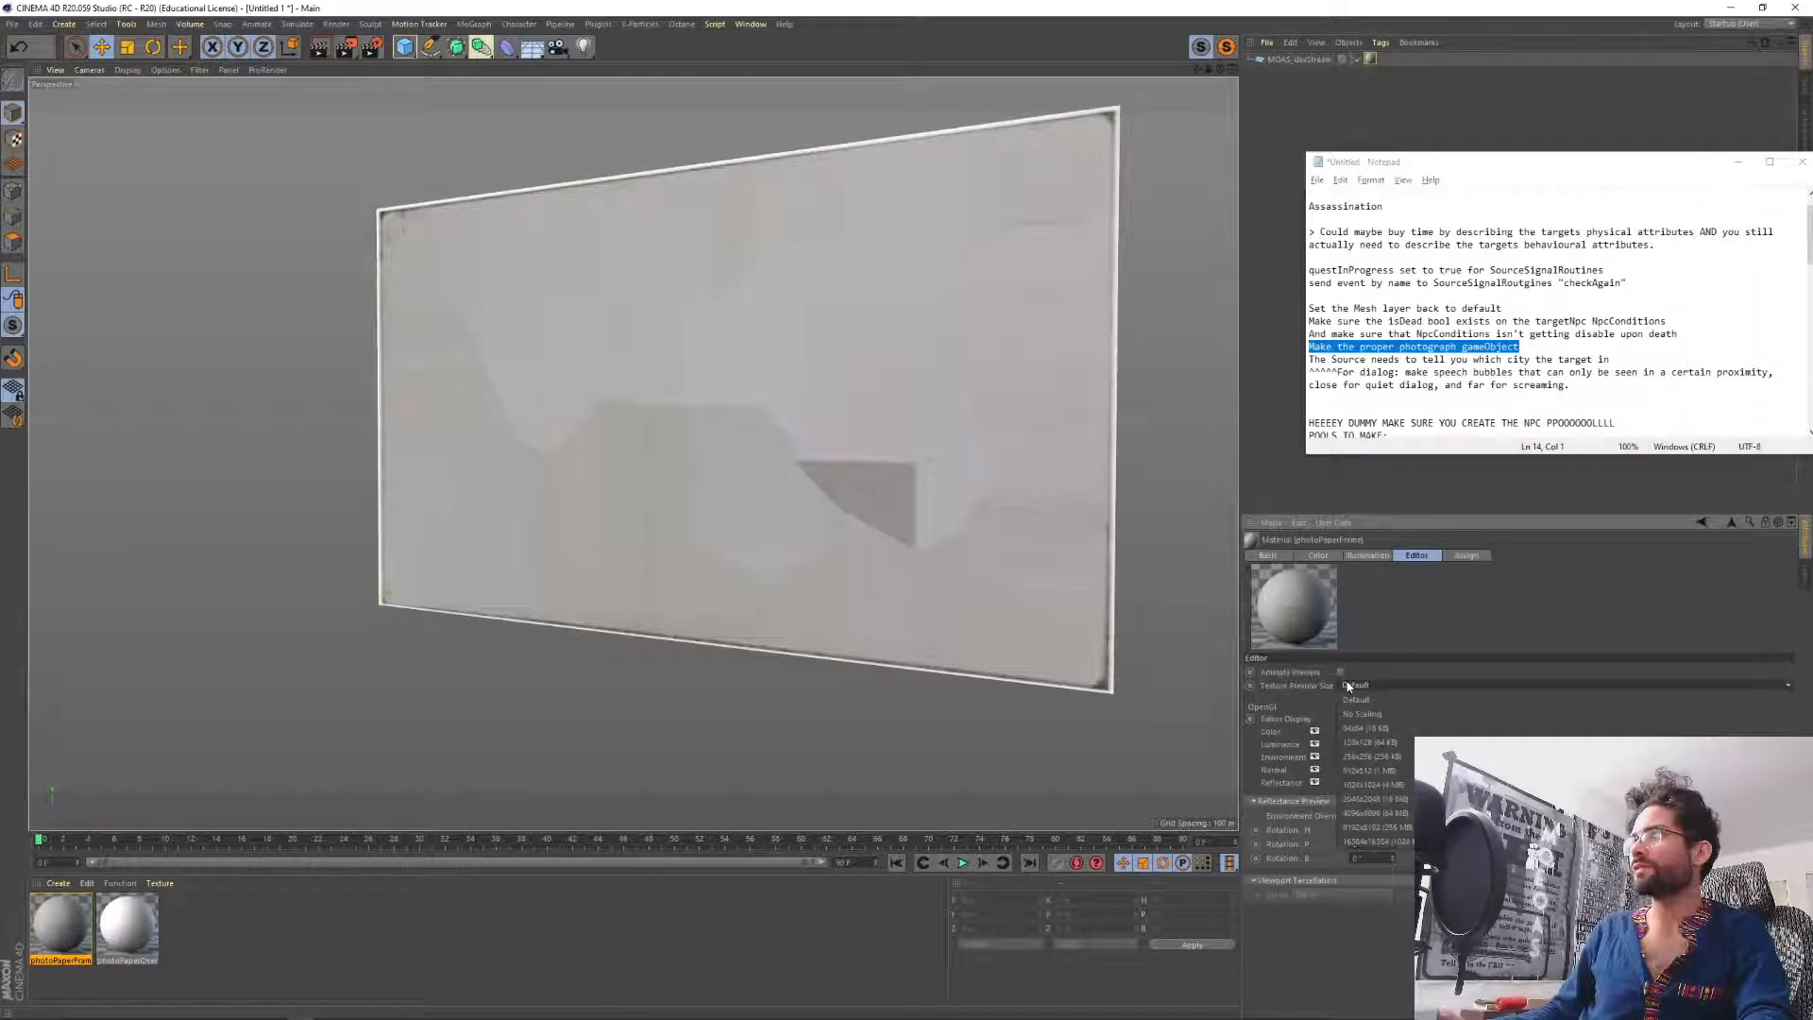
click(1393, 719)
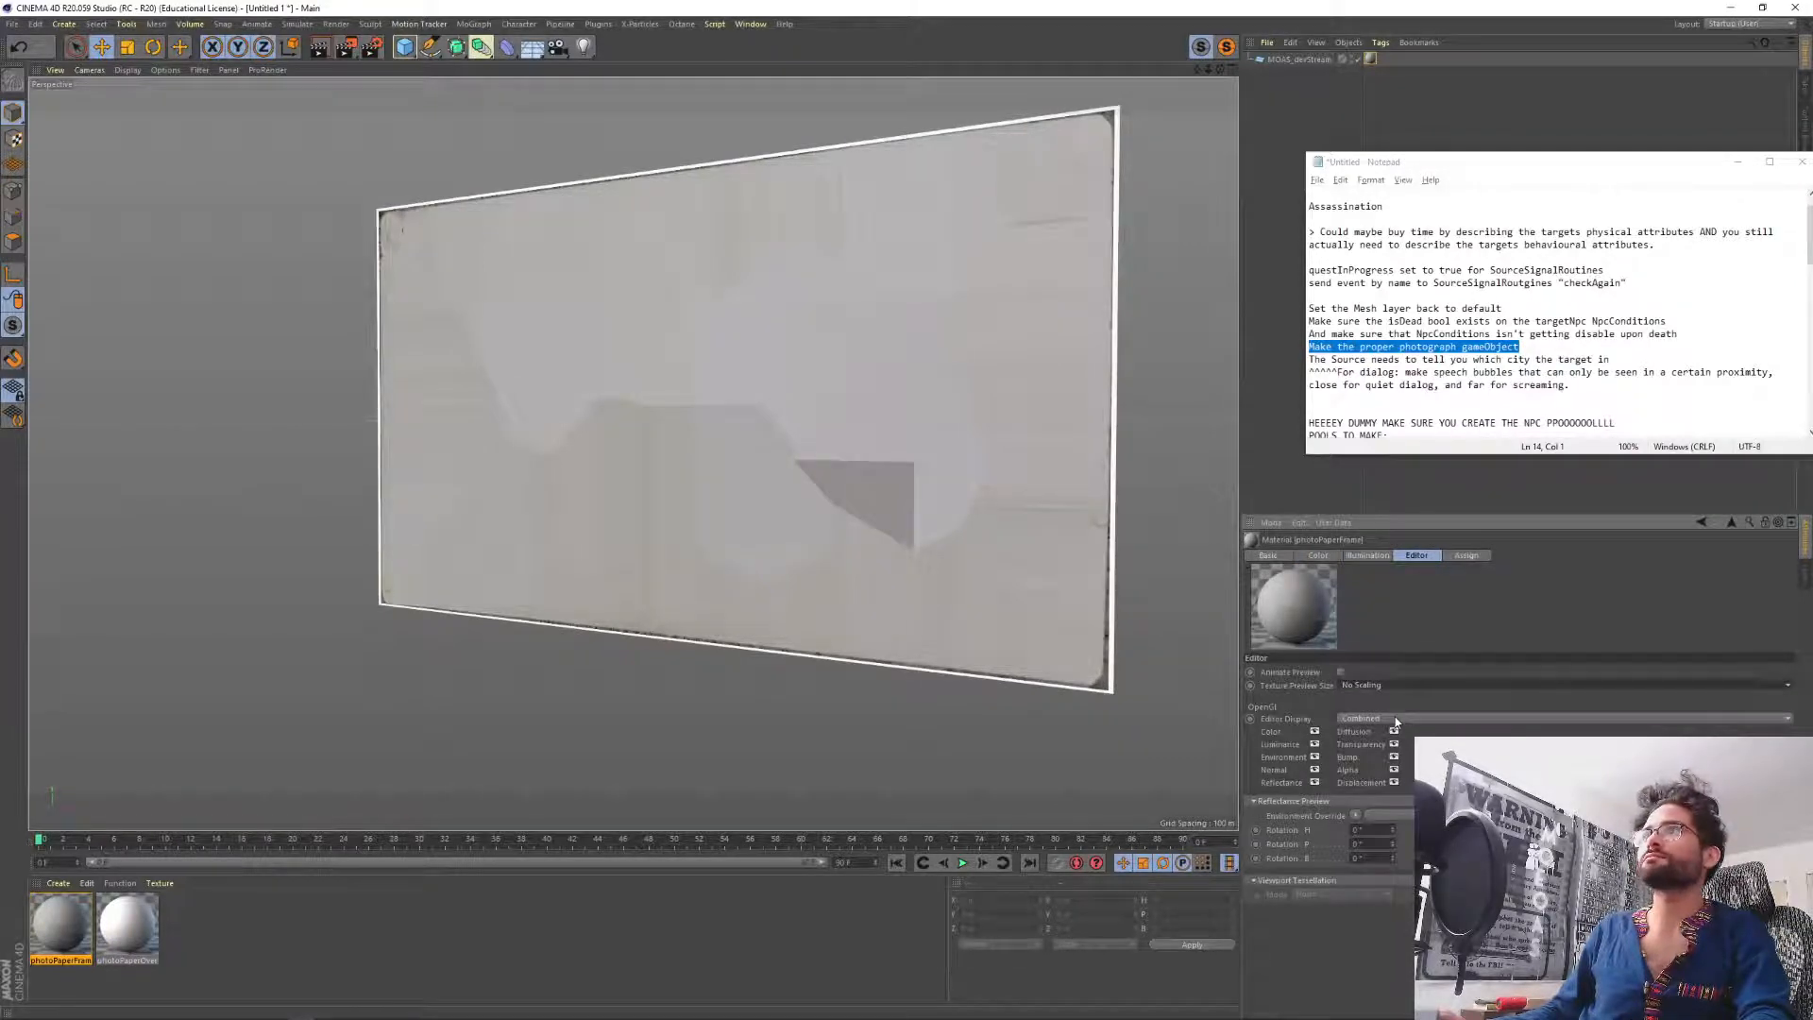
alt+drag(957, 724, 810, 447)
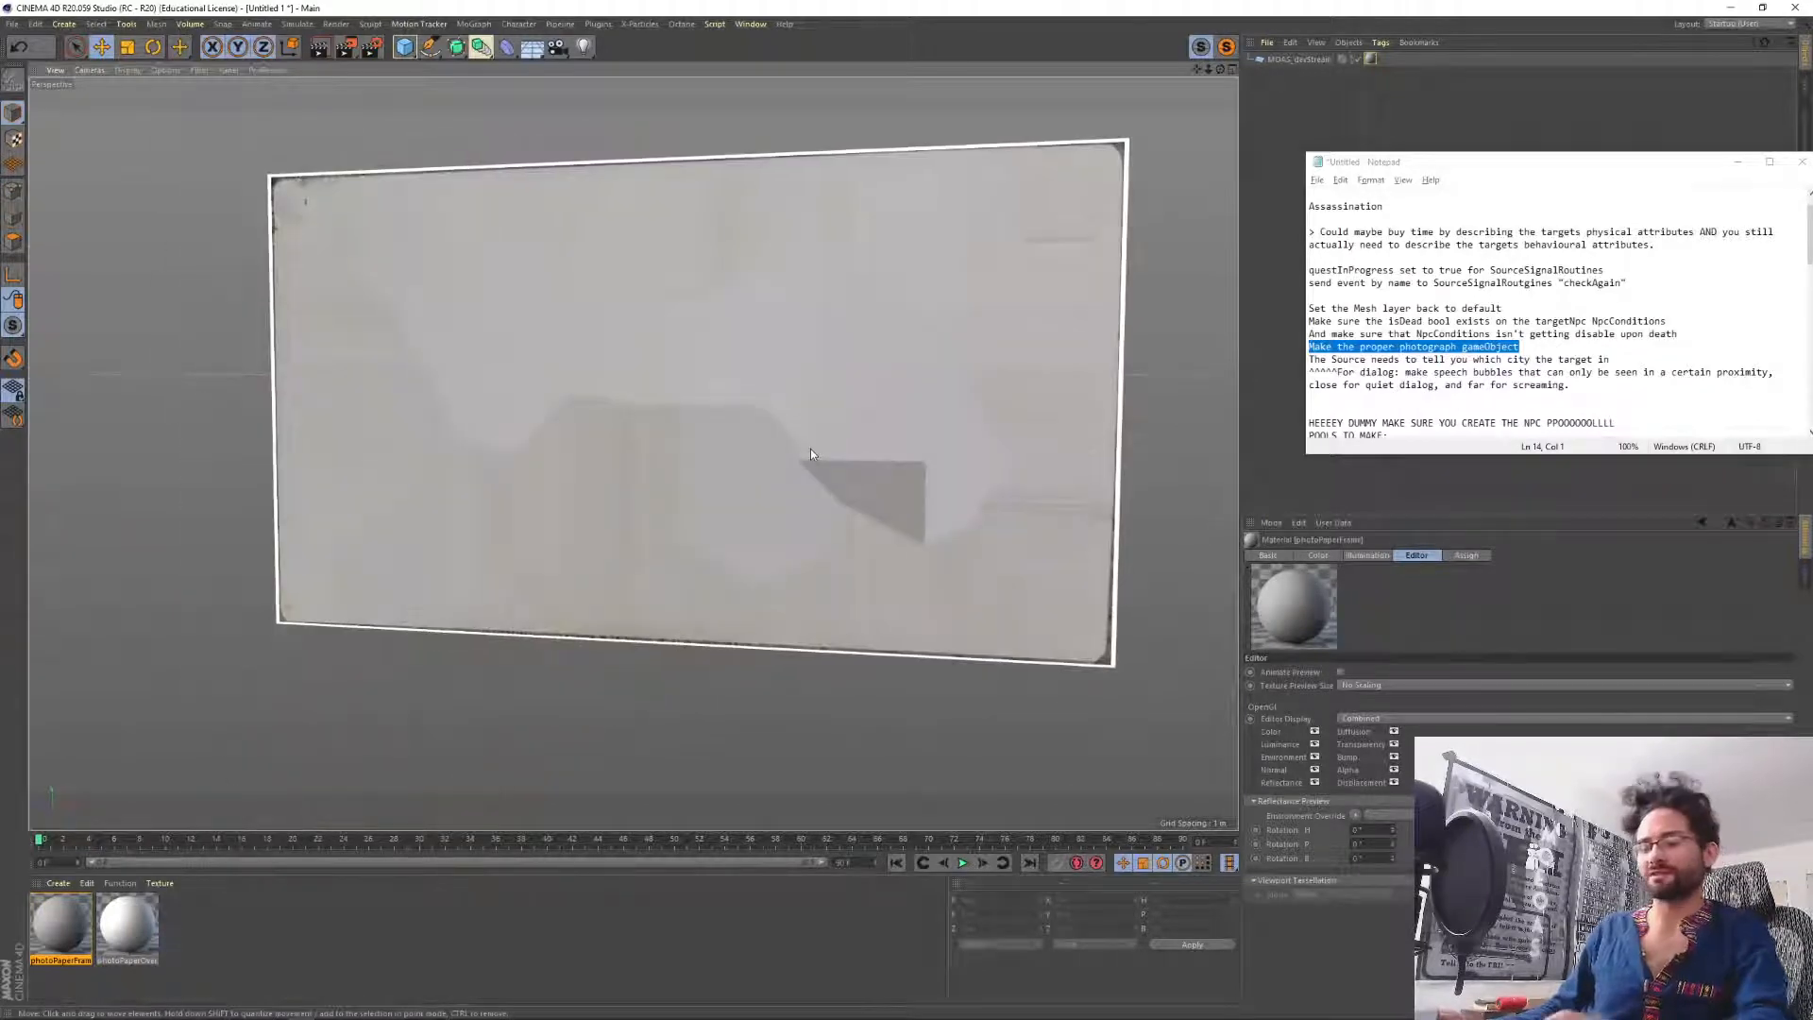
Switch to the Photos app to inspect photoPaperFrame.png, and close the image.
key(alt+Tab)
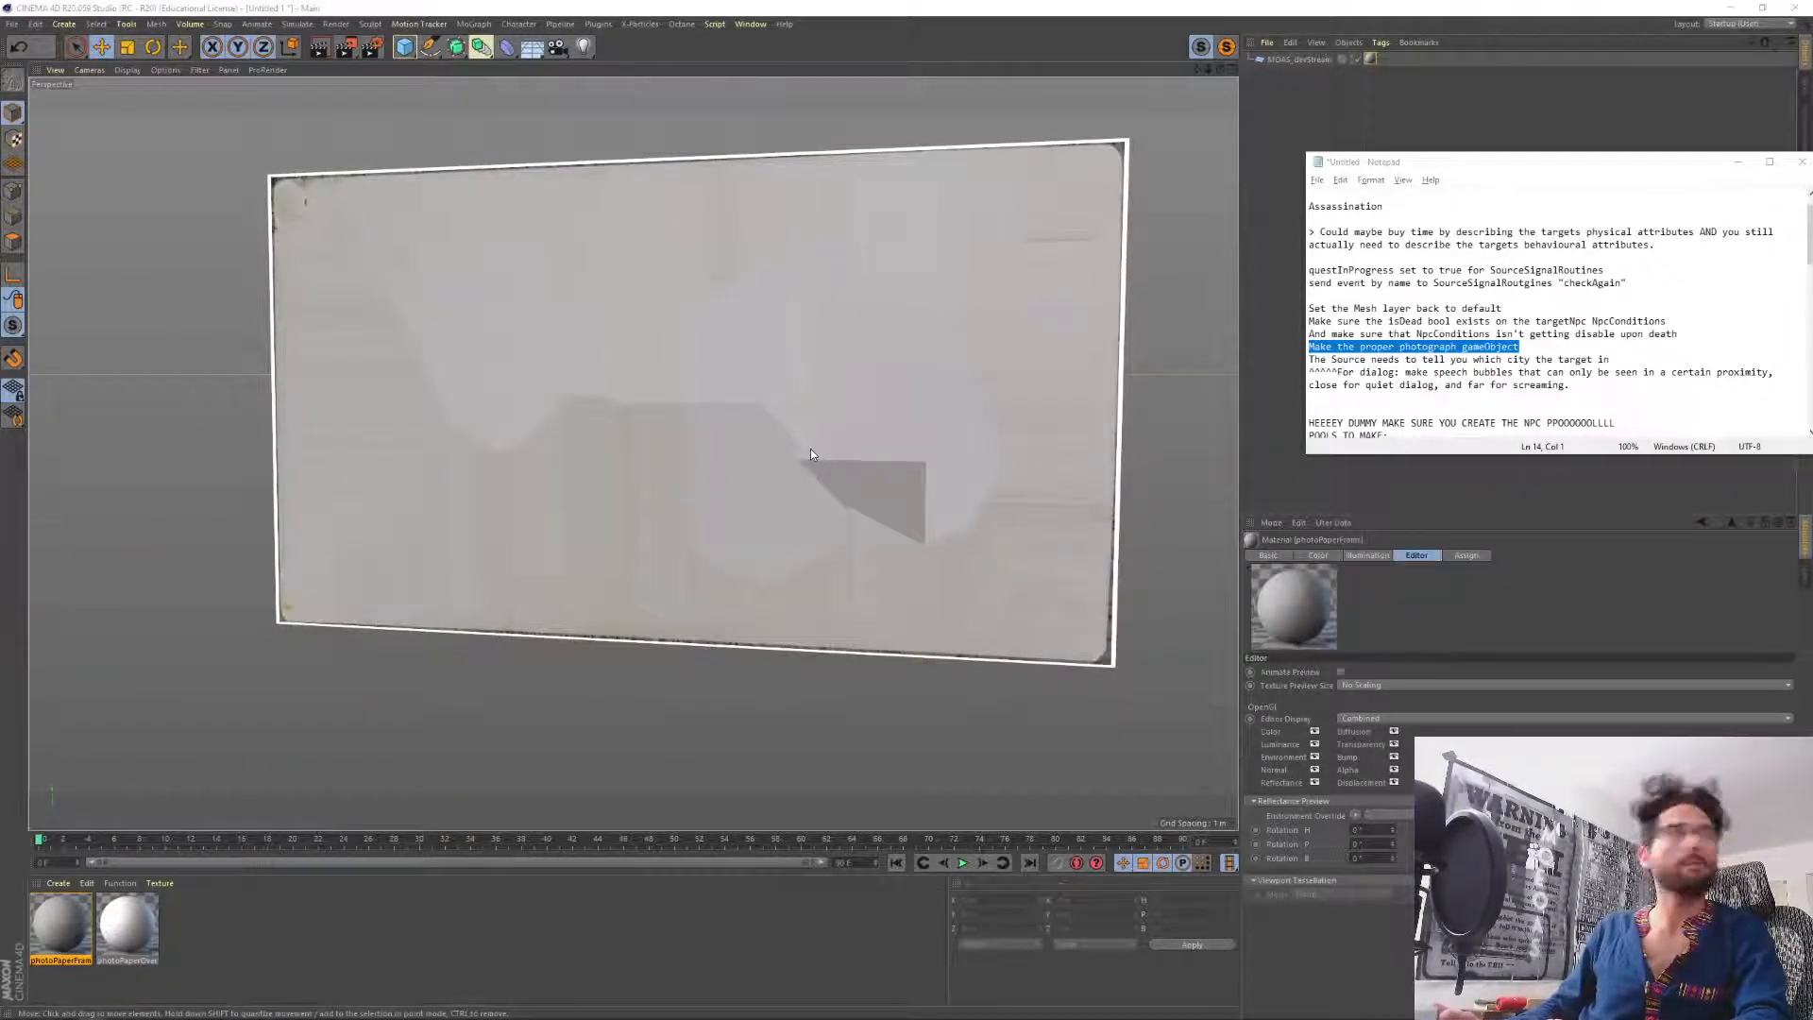
key(Return)
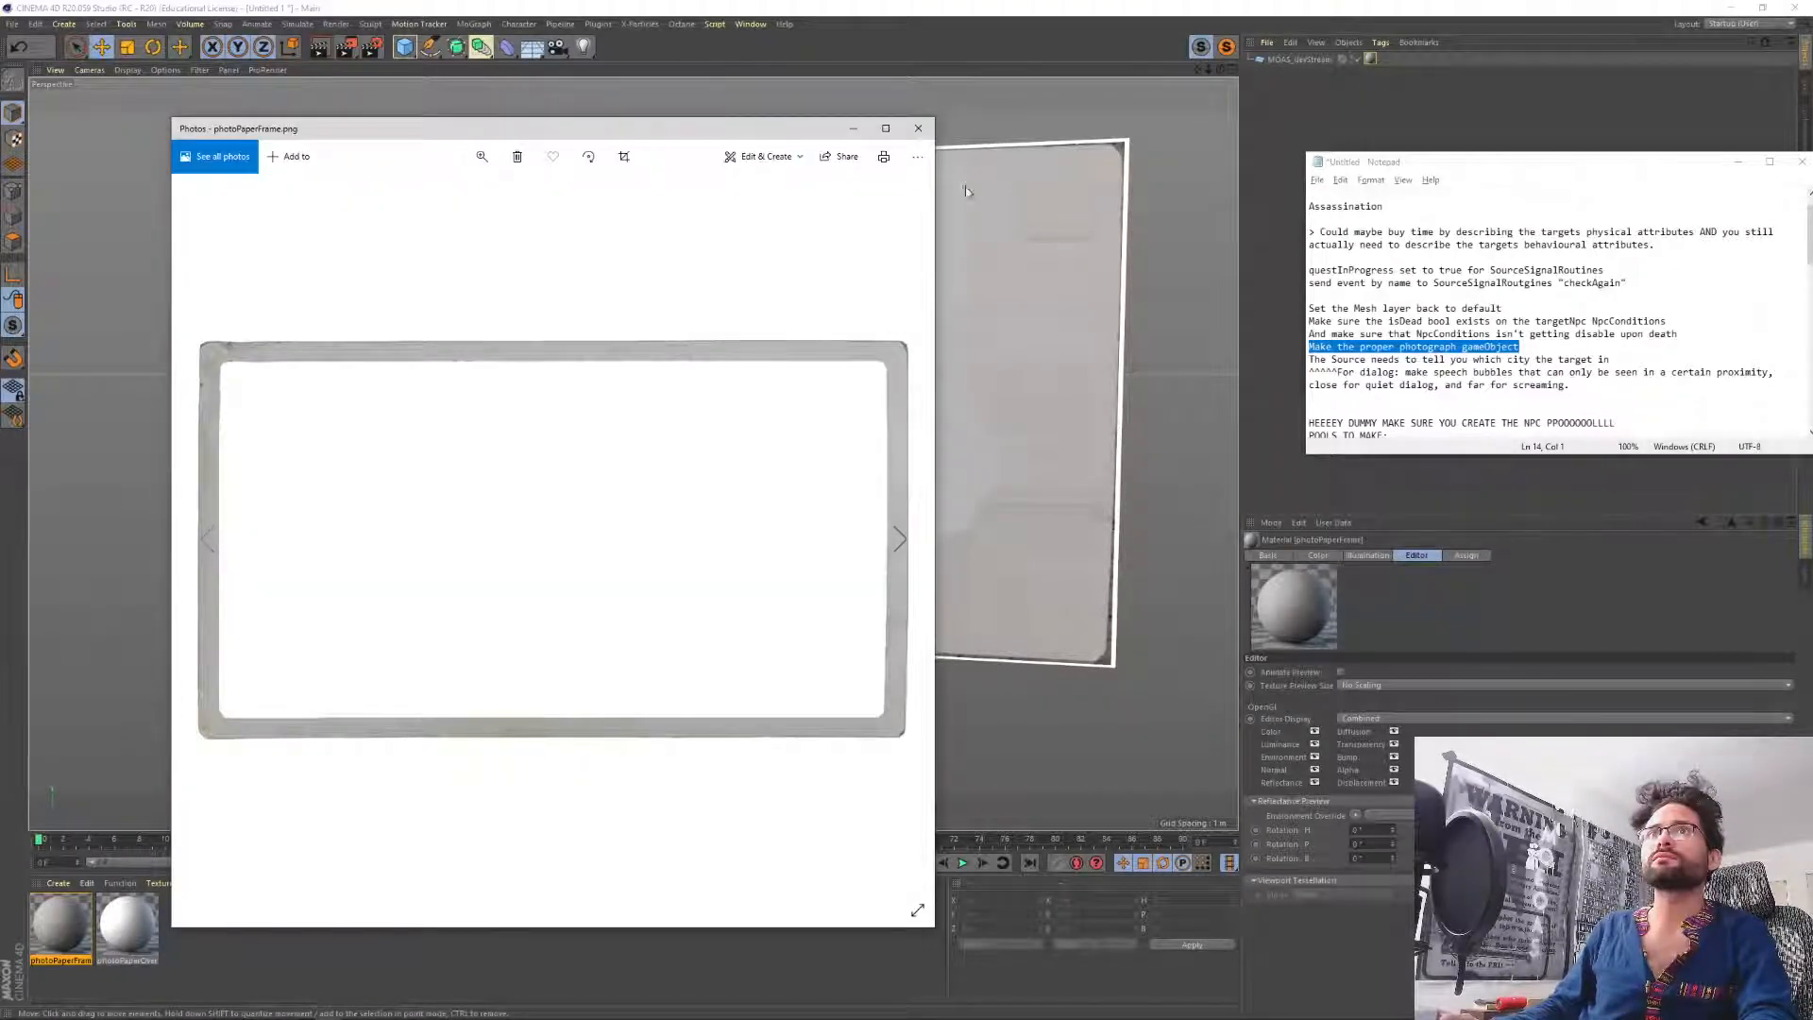
click(918, 128)
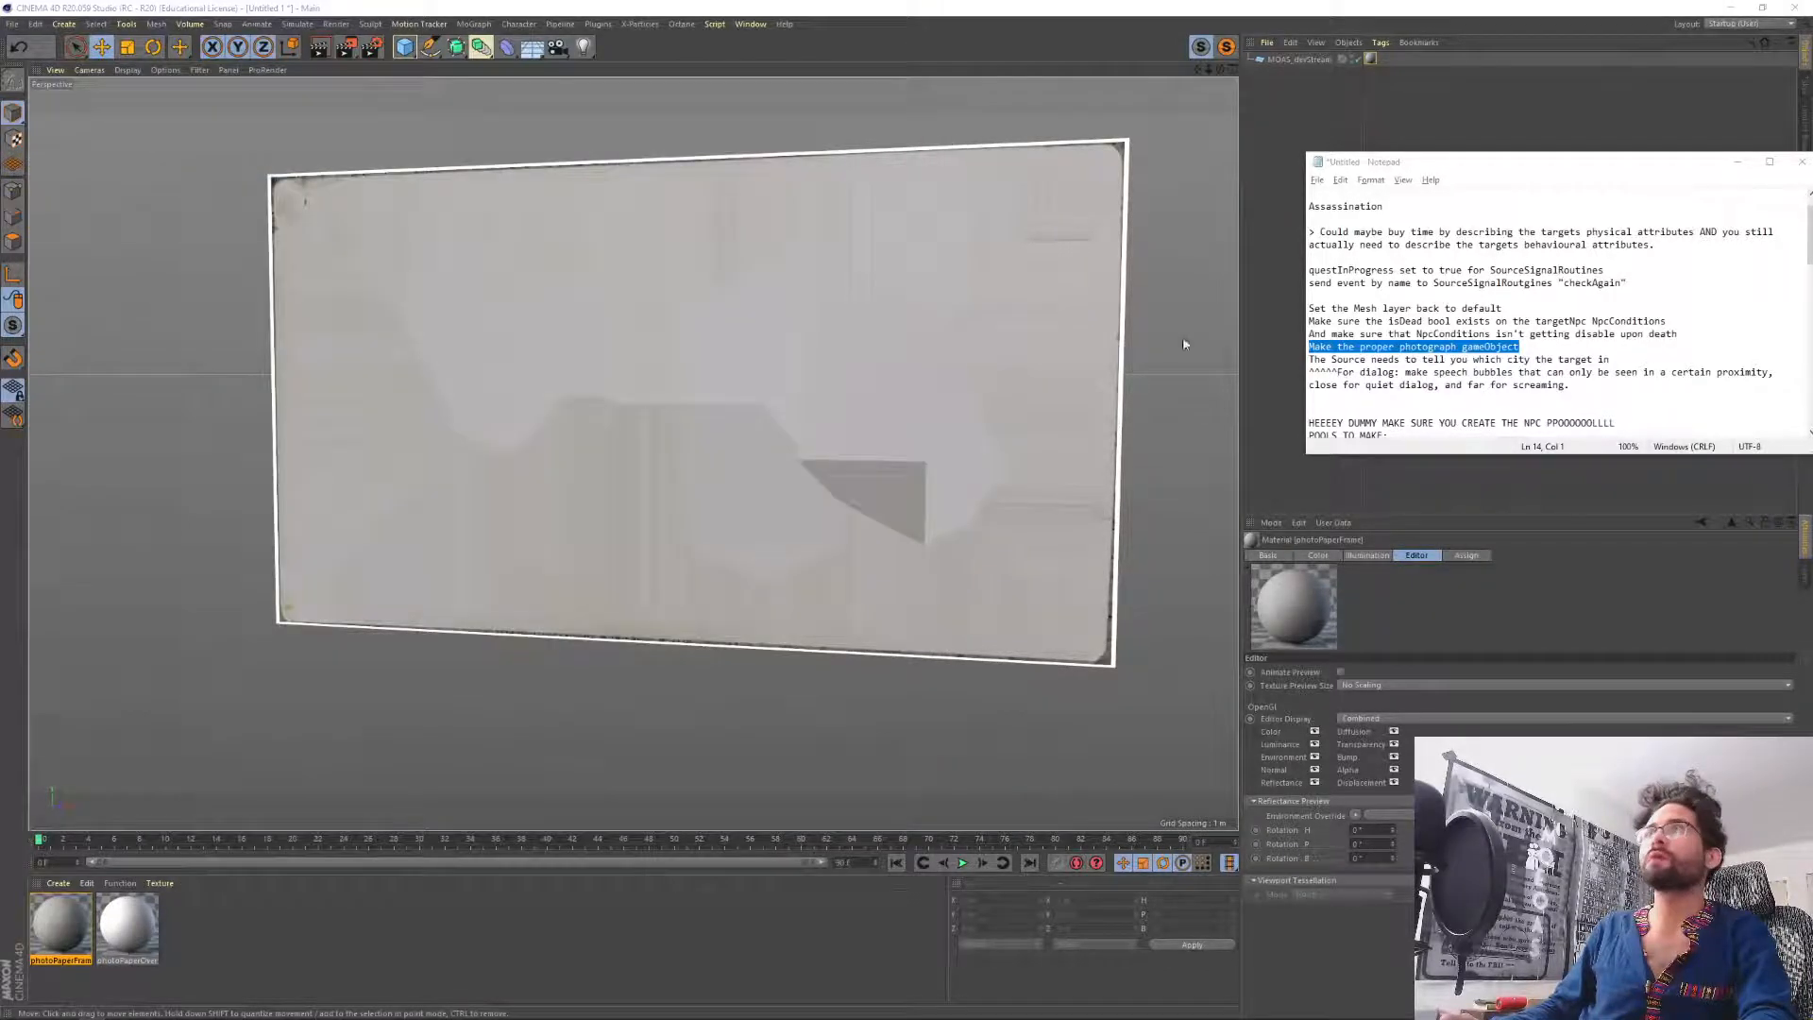
Reuse the photoPaperFrame material's color texture in its Alpha channel, enable that channel, and close the editor.
double_click(74, 905)
drag(394, 281, 248, 360)
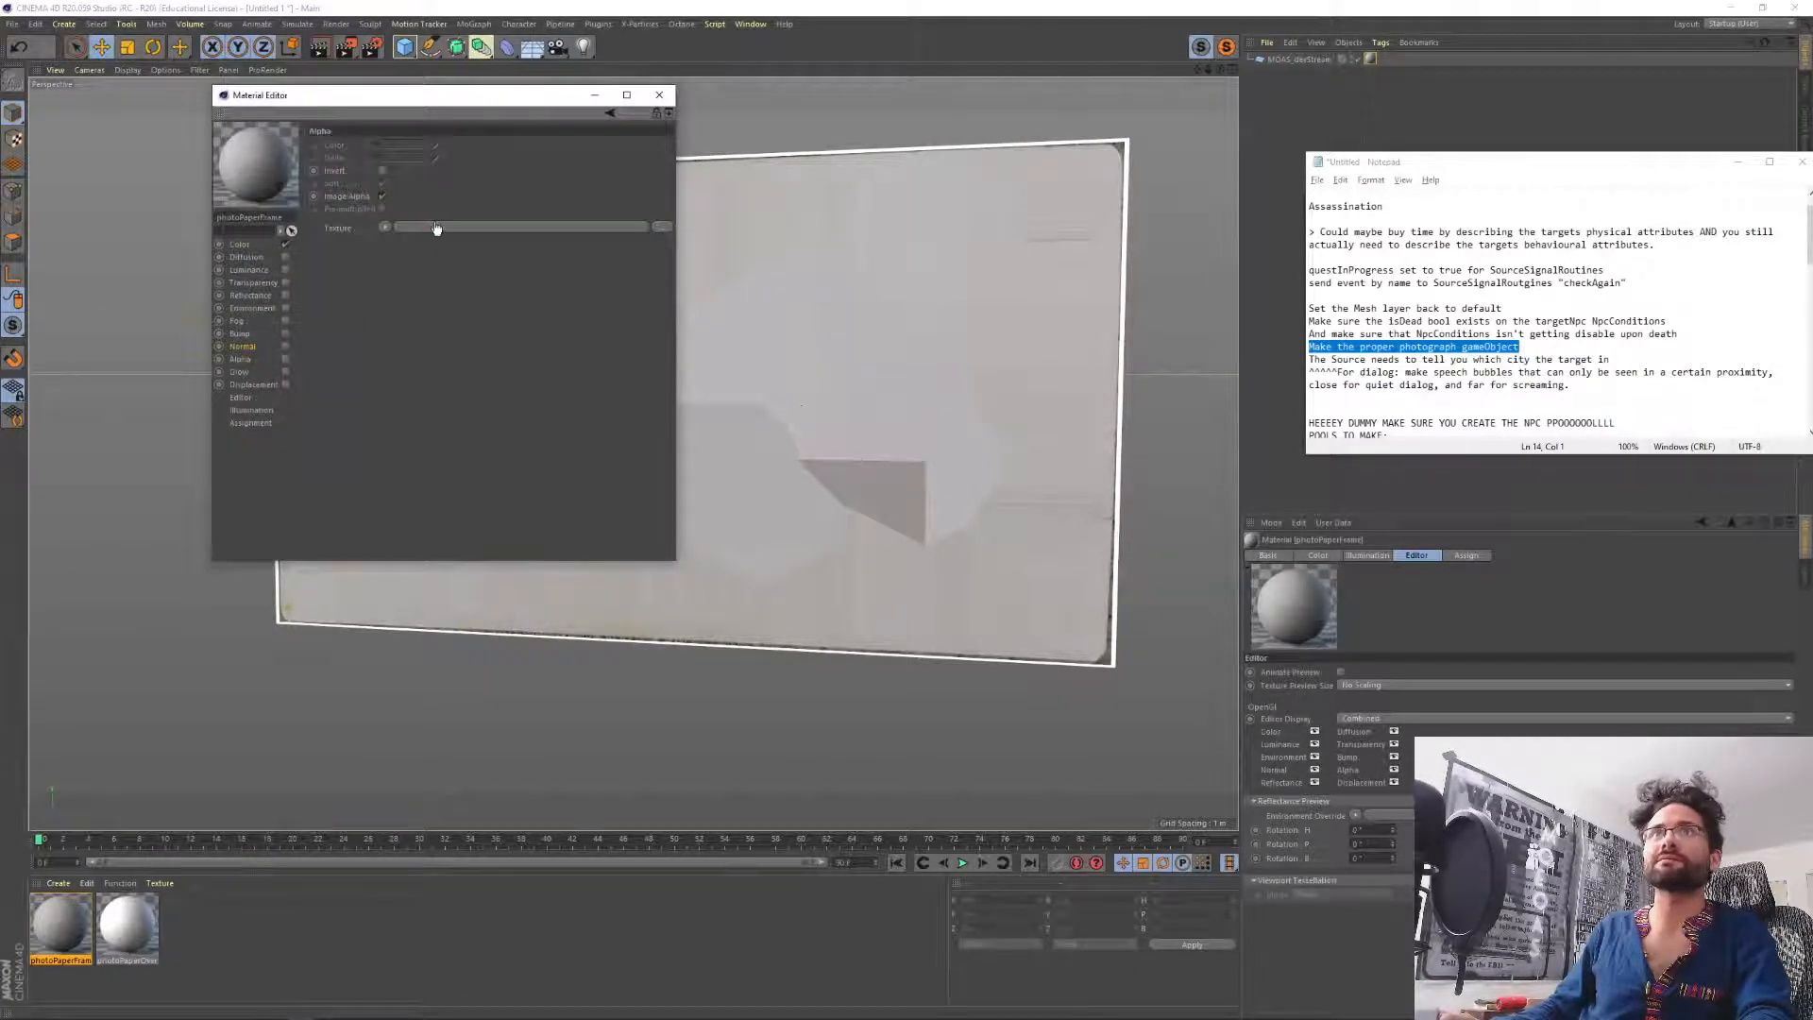
drag(436, 228, 435, 226)
click(285, 360)
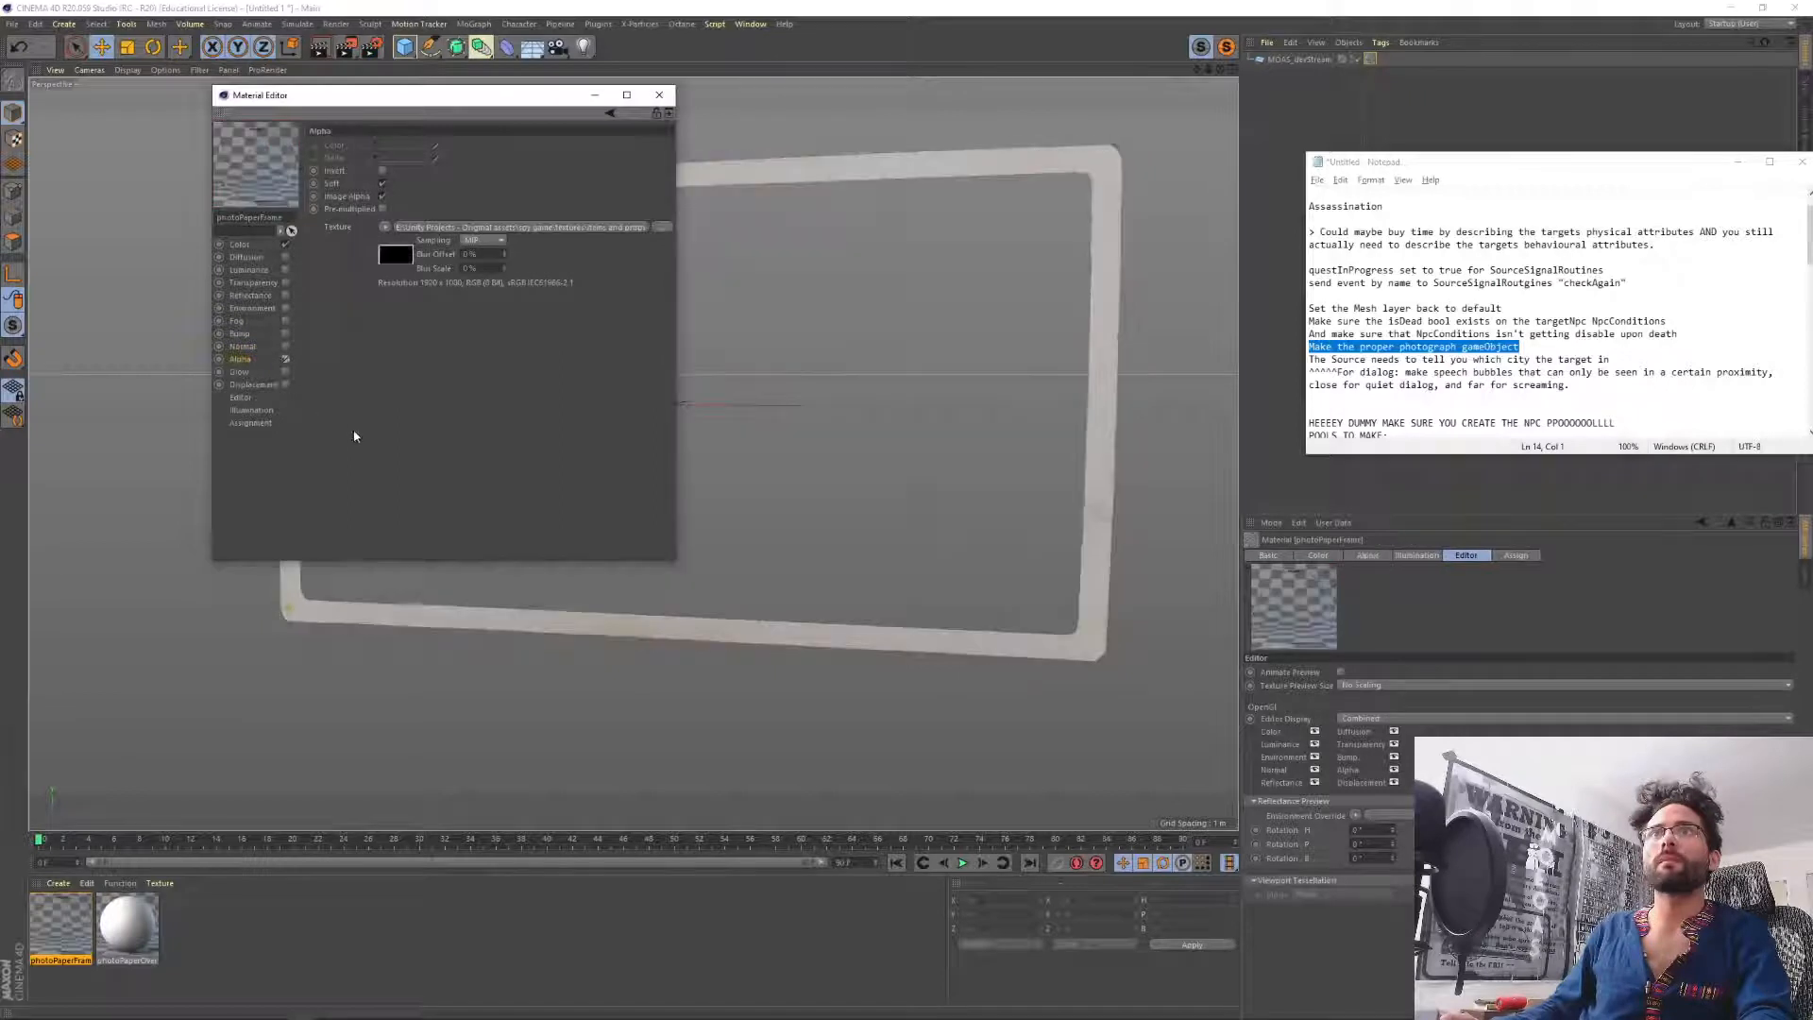
click(659, 95)
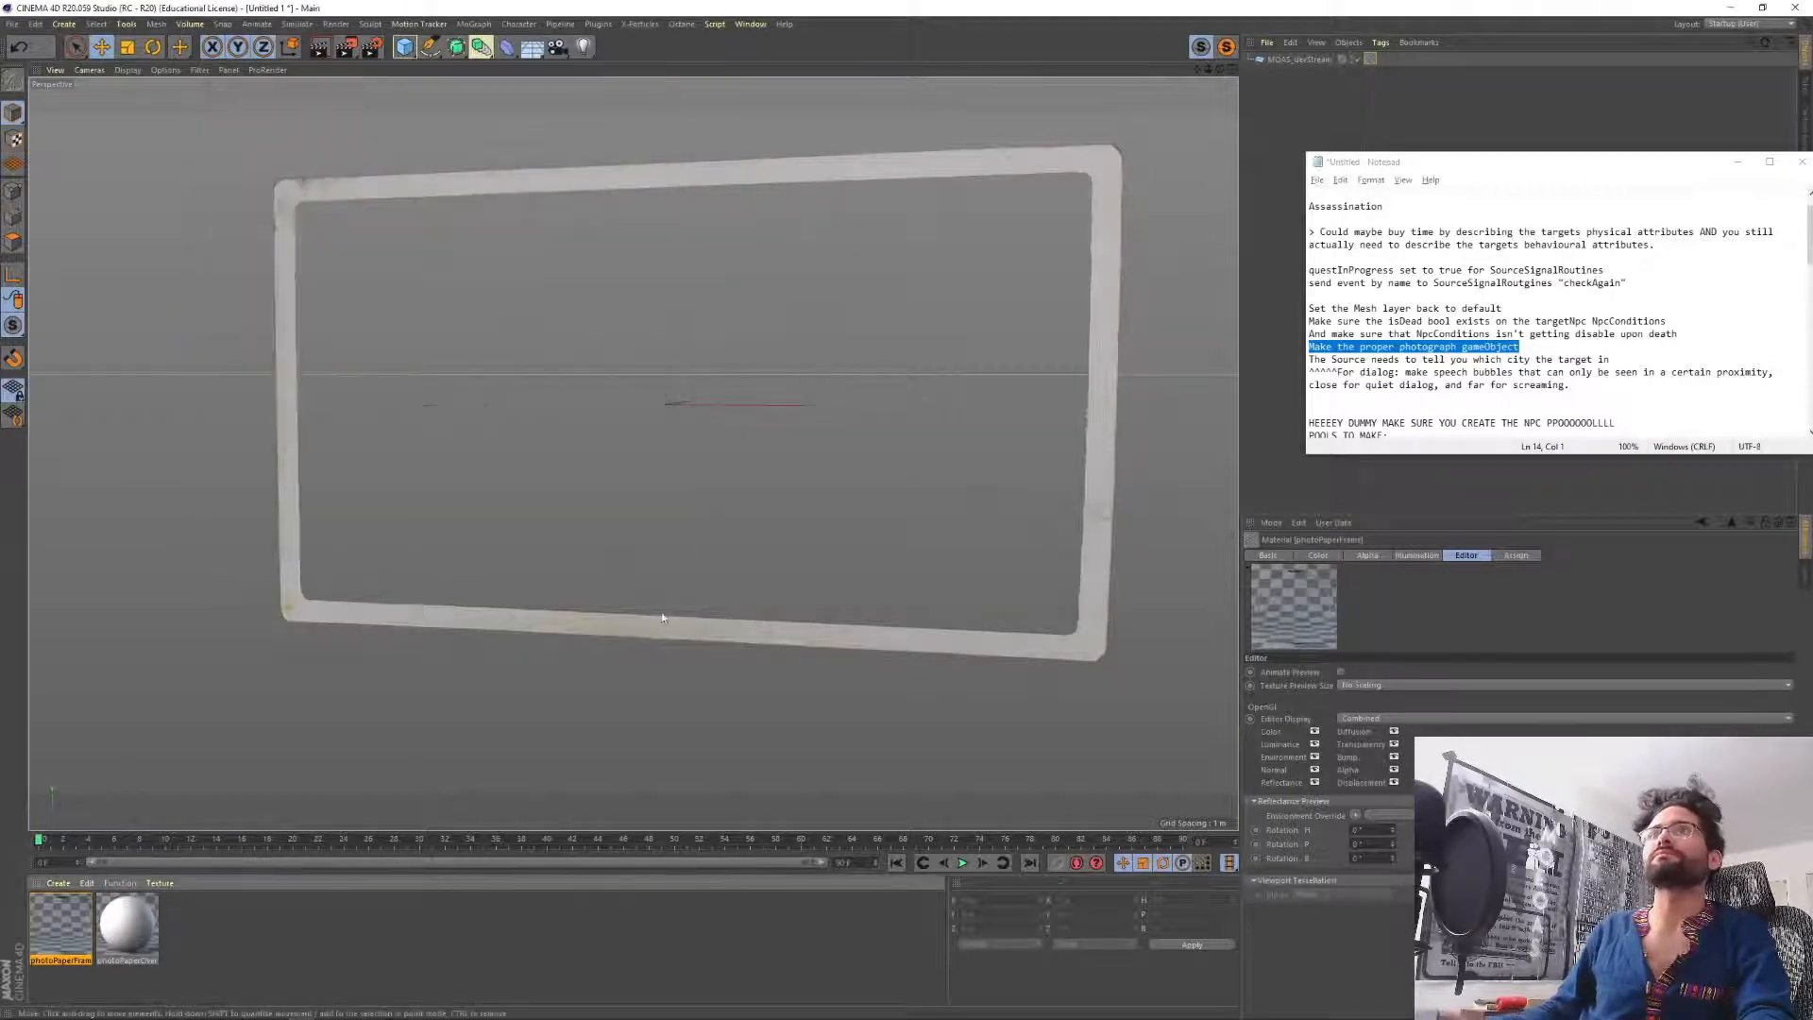
mouse_move(493, 445)
alt+mouse_down()
mouse_move(553, 419)
mouse_move(700, 432)
mouse_move(530, 417)
mouse_move(522, 445)
alt+mouse_up()
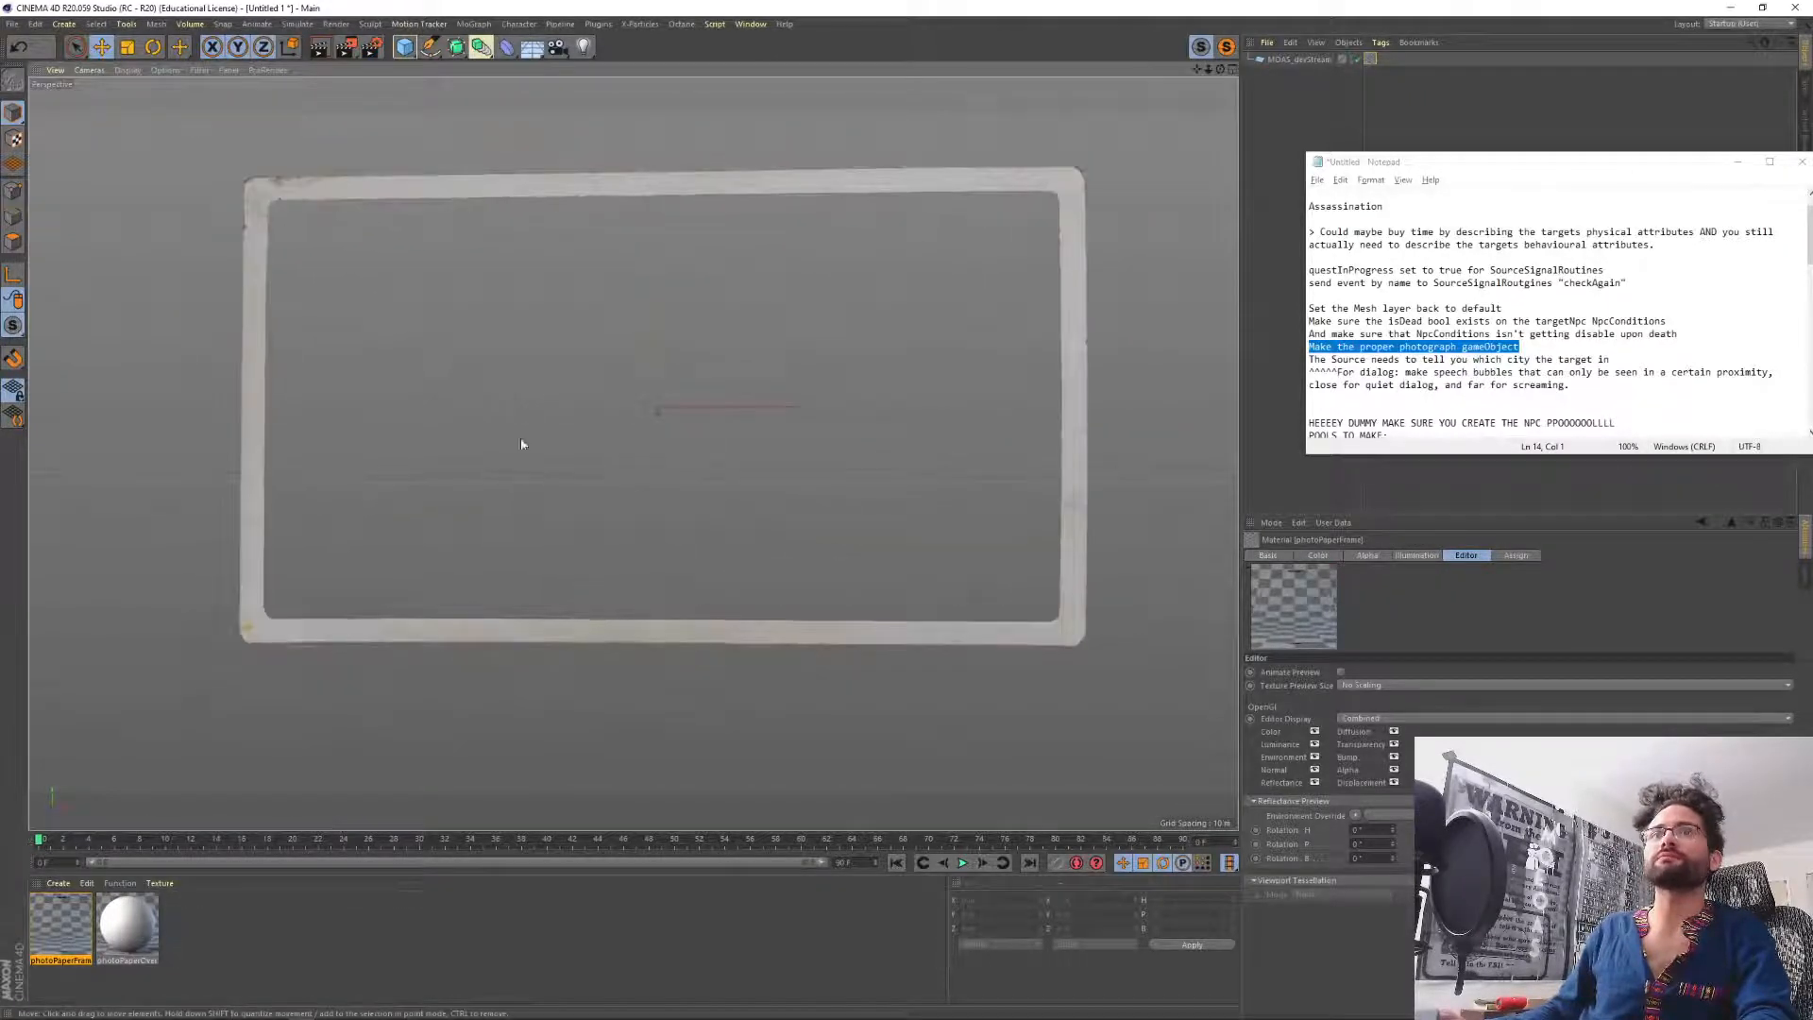
Apply the photoPaperOverlay material to the photo plane on top of the frame material.
drag(132, 938, 1013, 390)
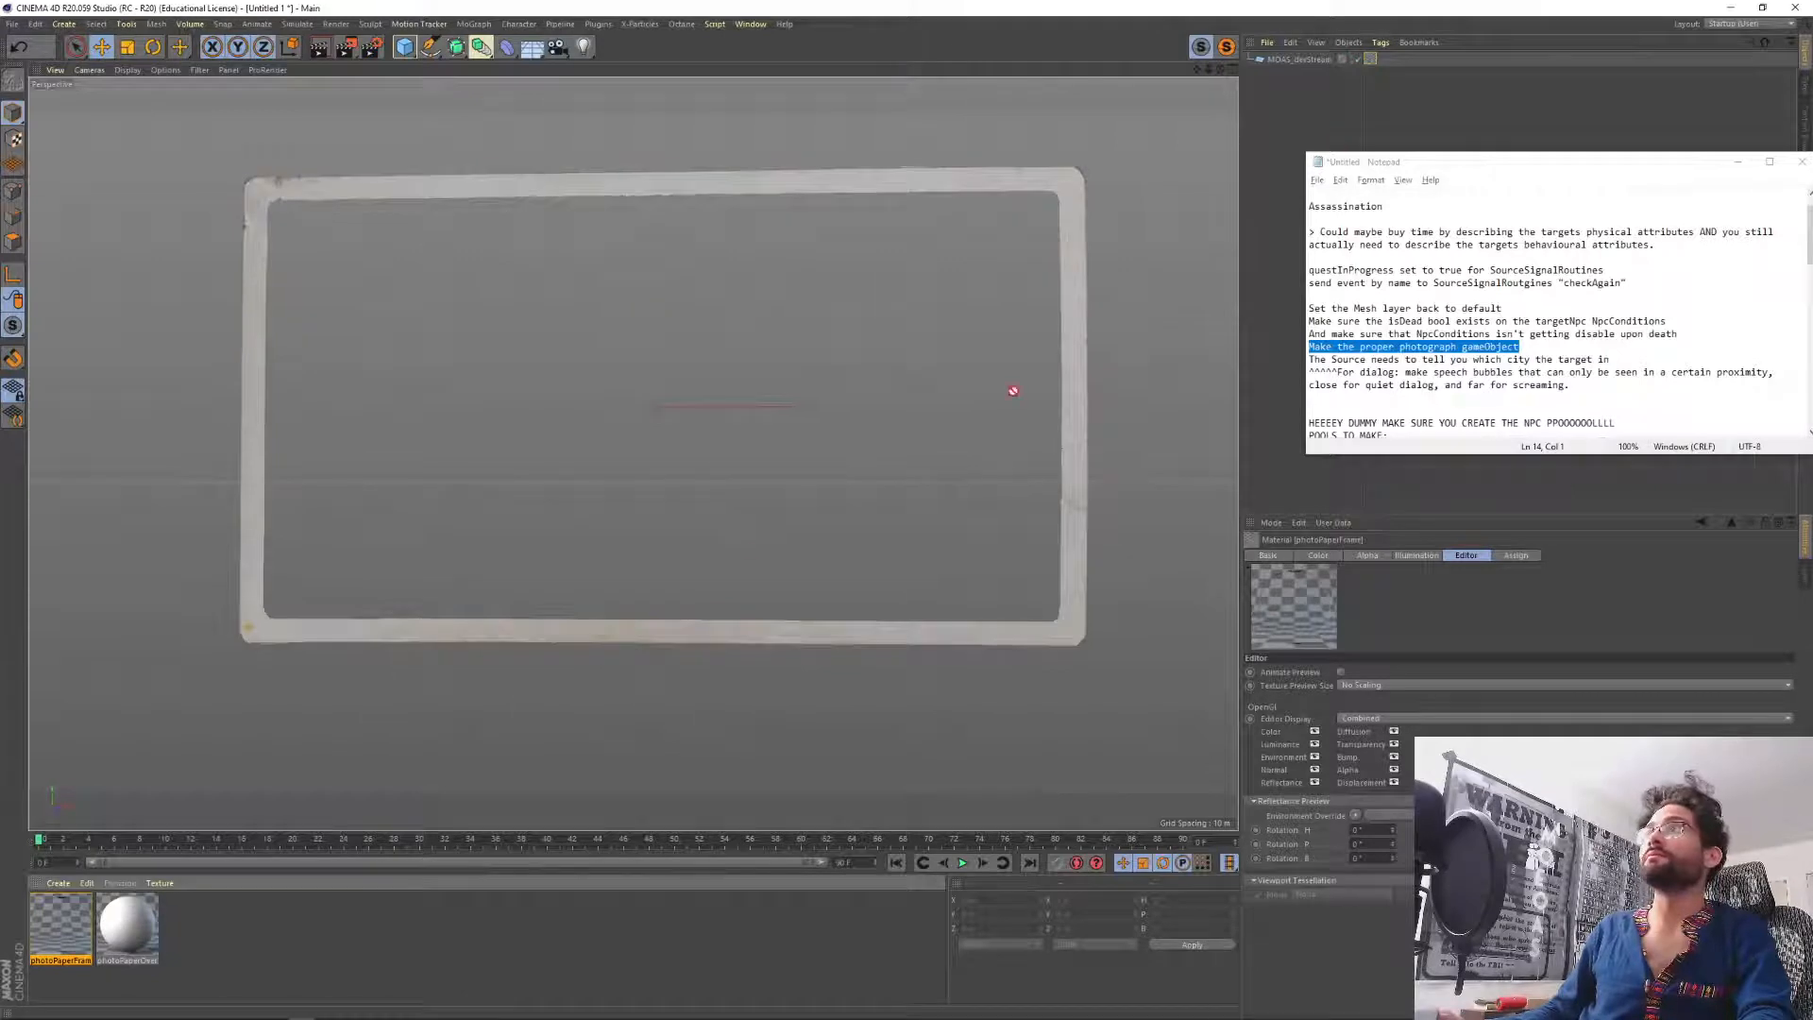
drag(350, 651, 346, 714)
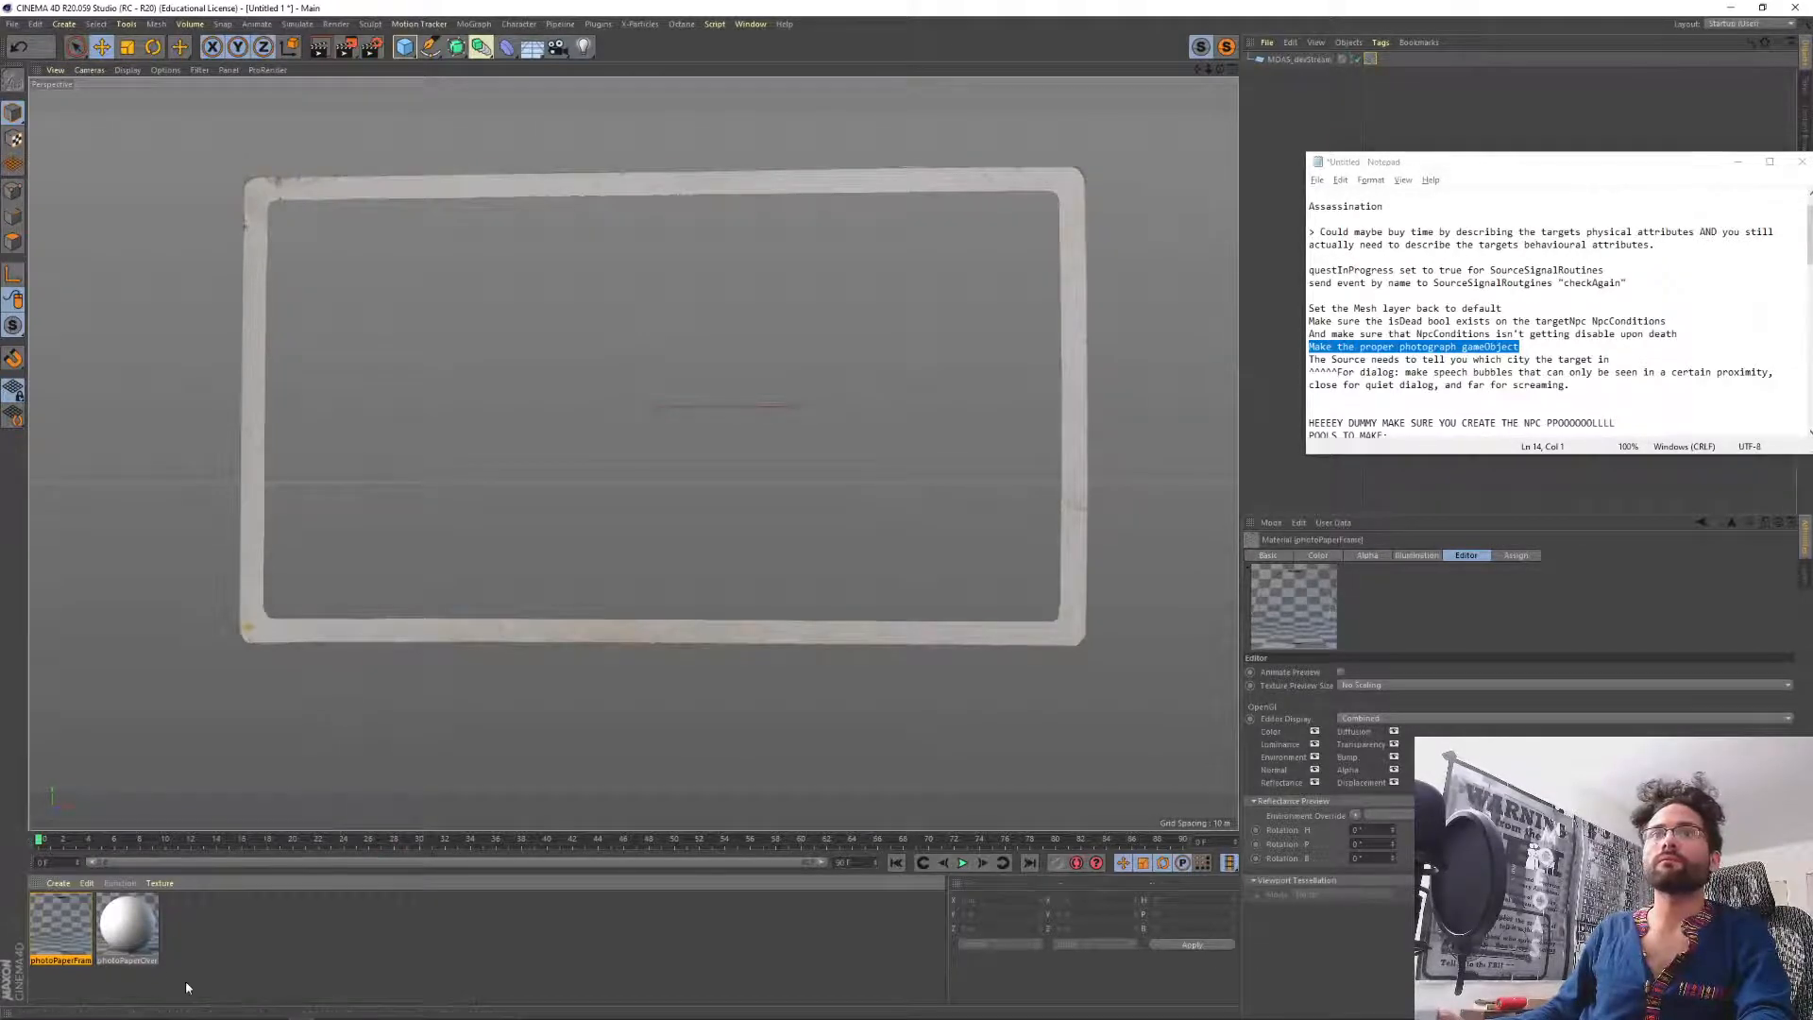
click(128, 925)
drag(133, 935, 1299, 63)
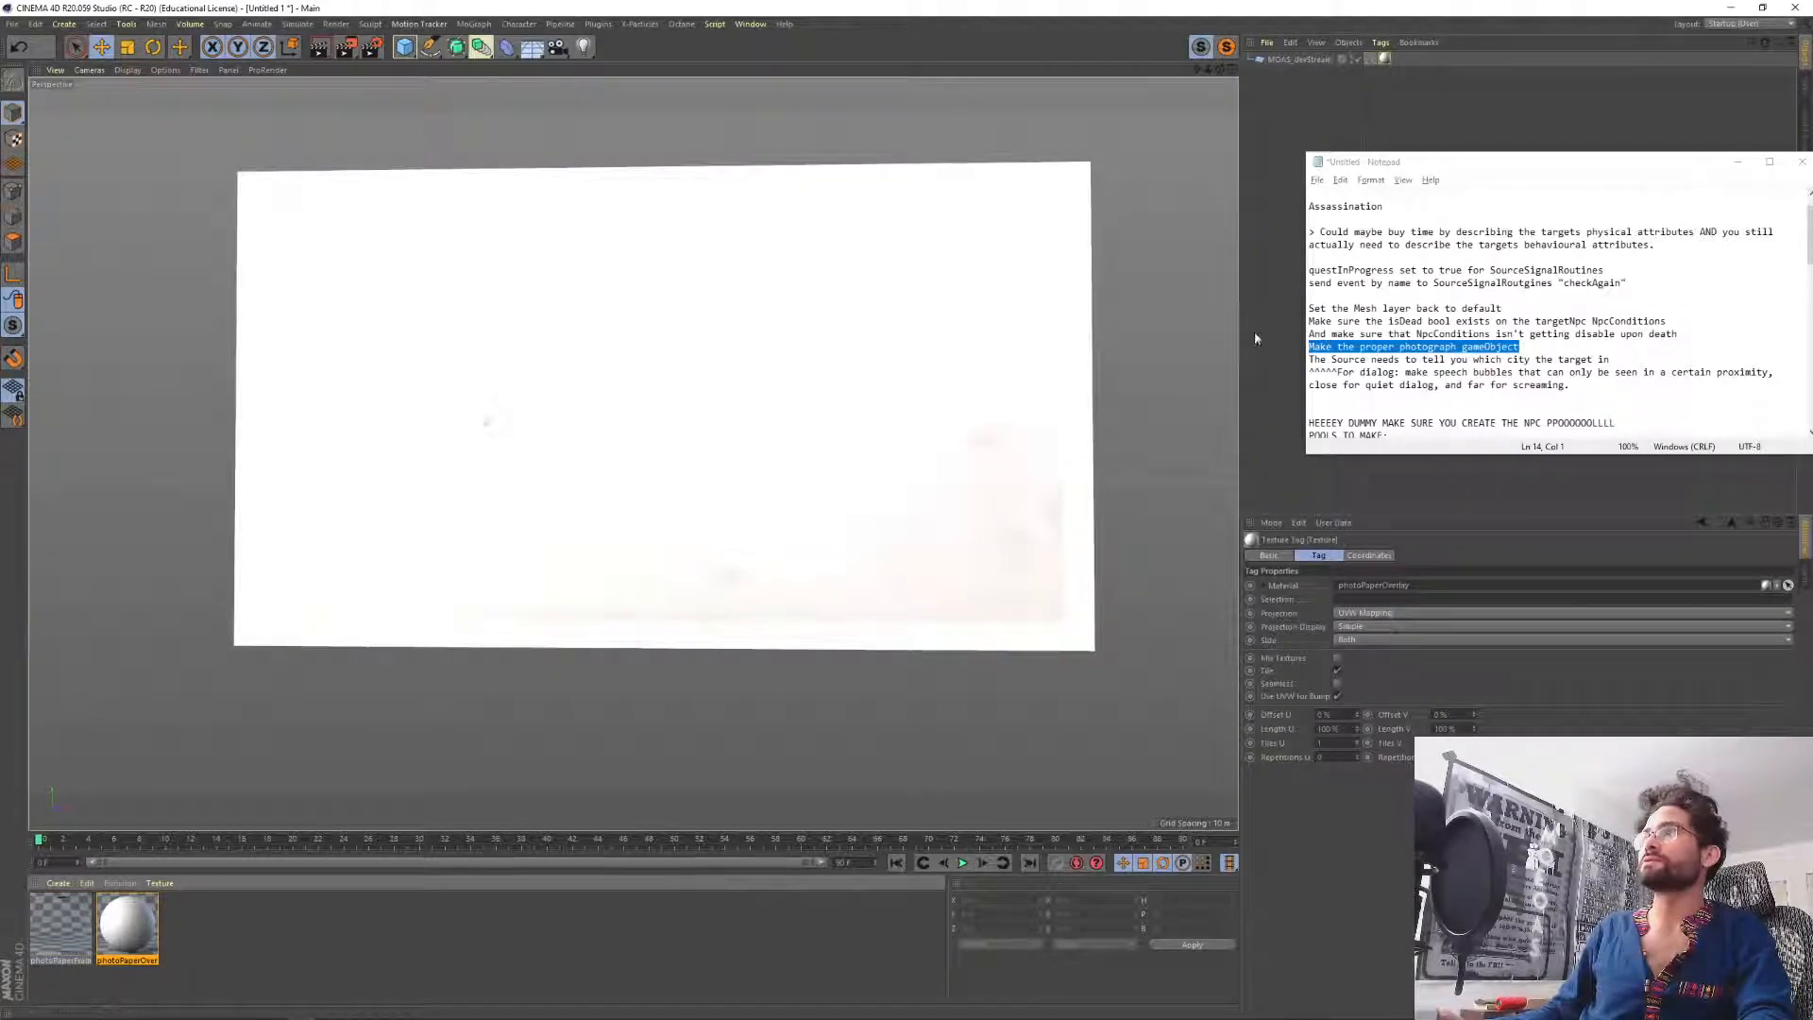
Reuse the photoPaperOverlay material's color texture in its Alpha channel, enable that channel, and close the editor.
double_click(127, 910)
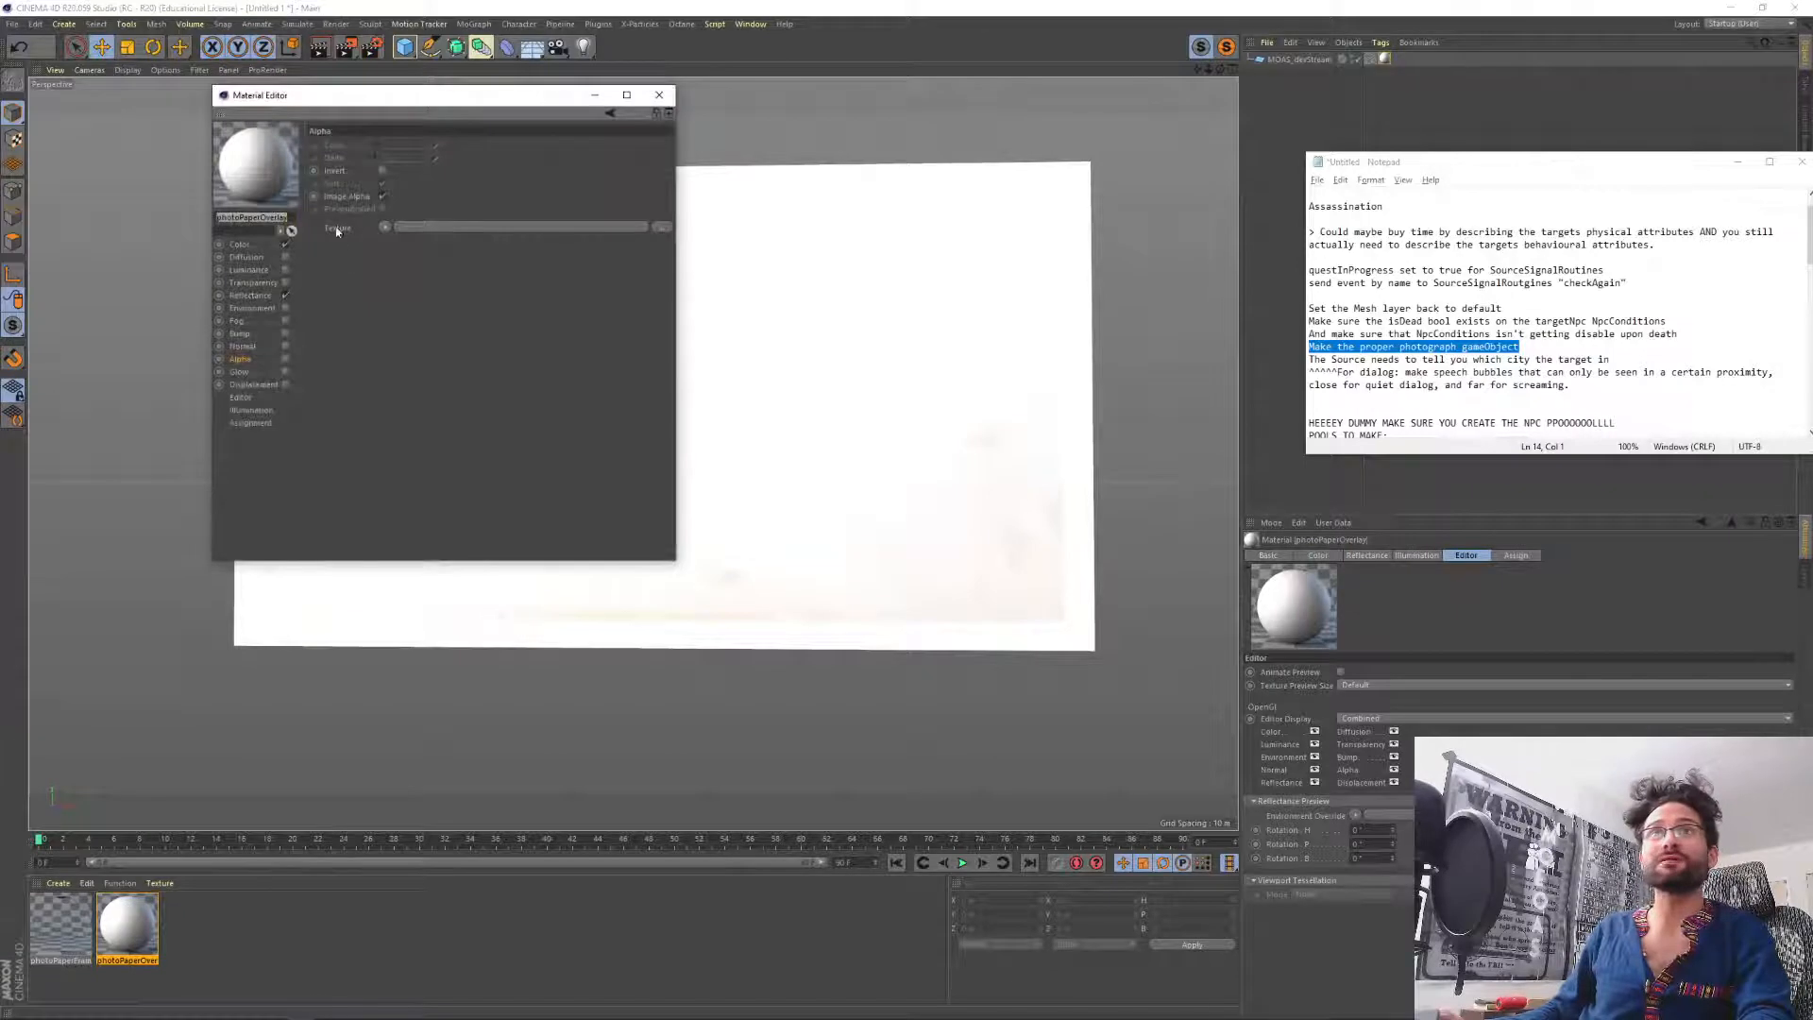
click(255, 244)
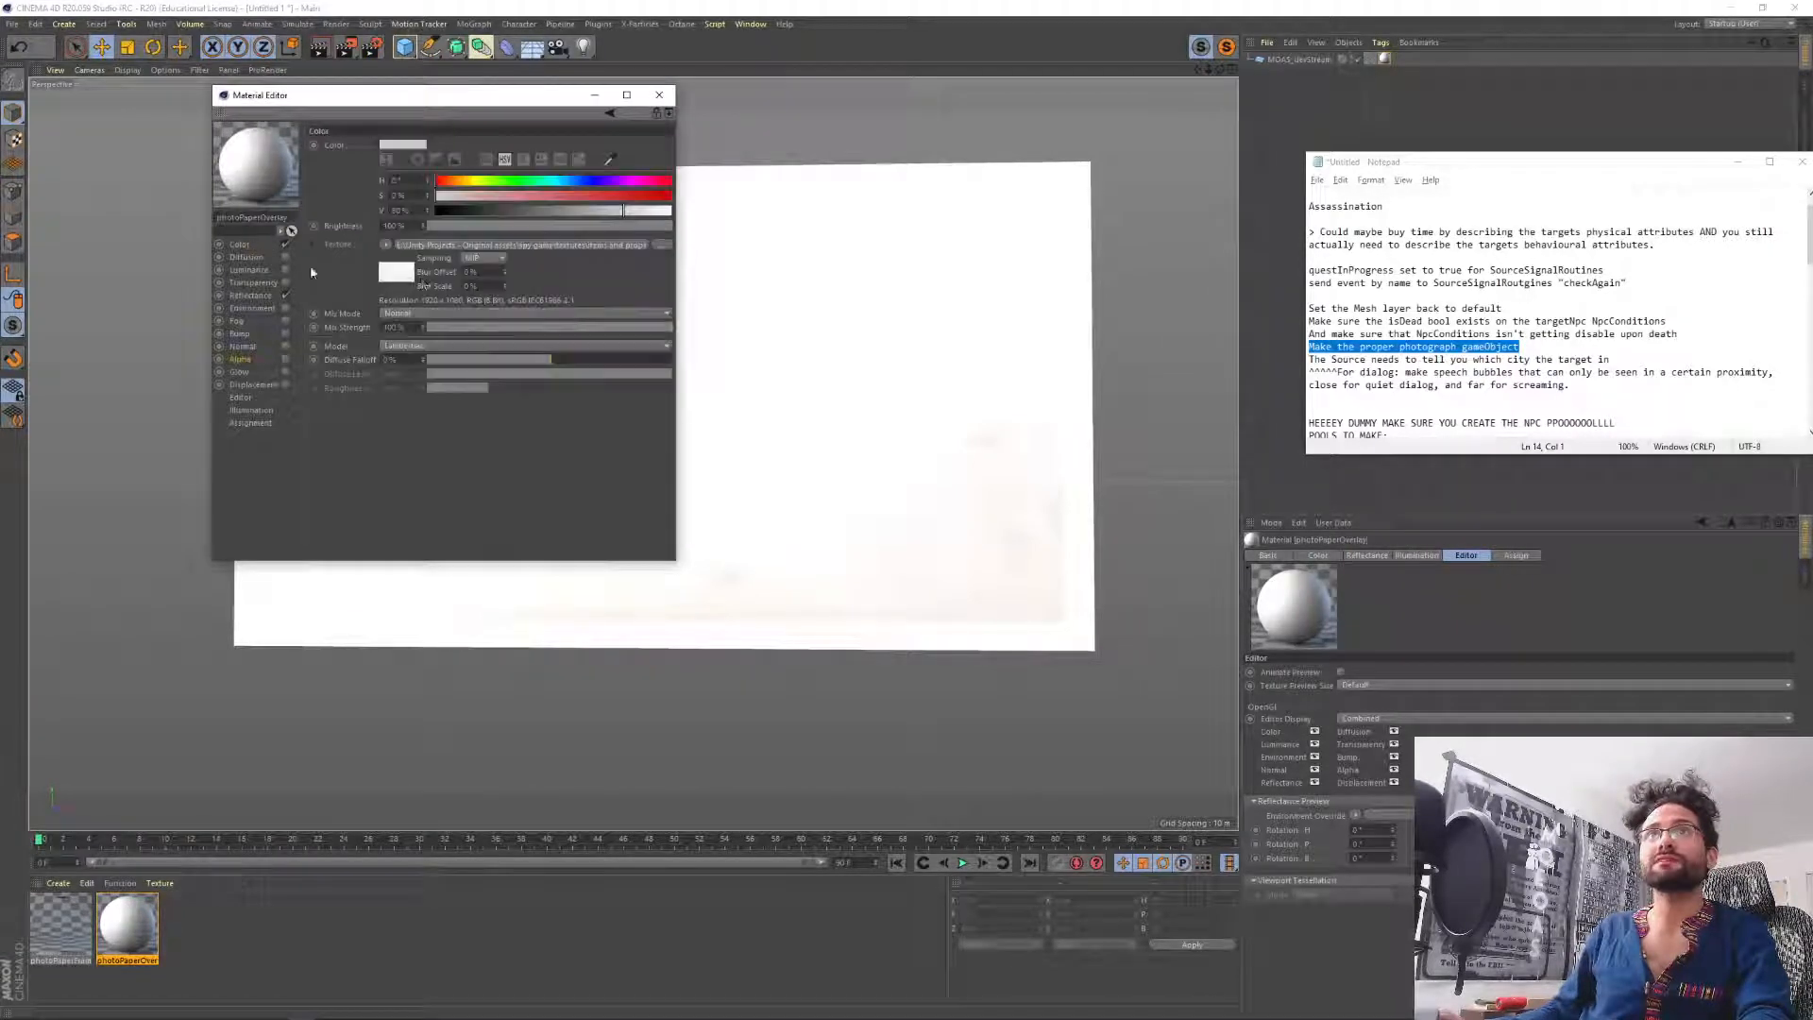
click(242, 359)
drag(459, 250, 444, 231)
click(285, 359)
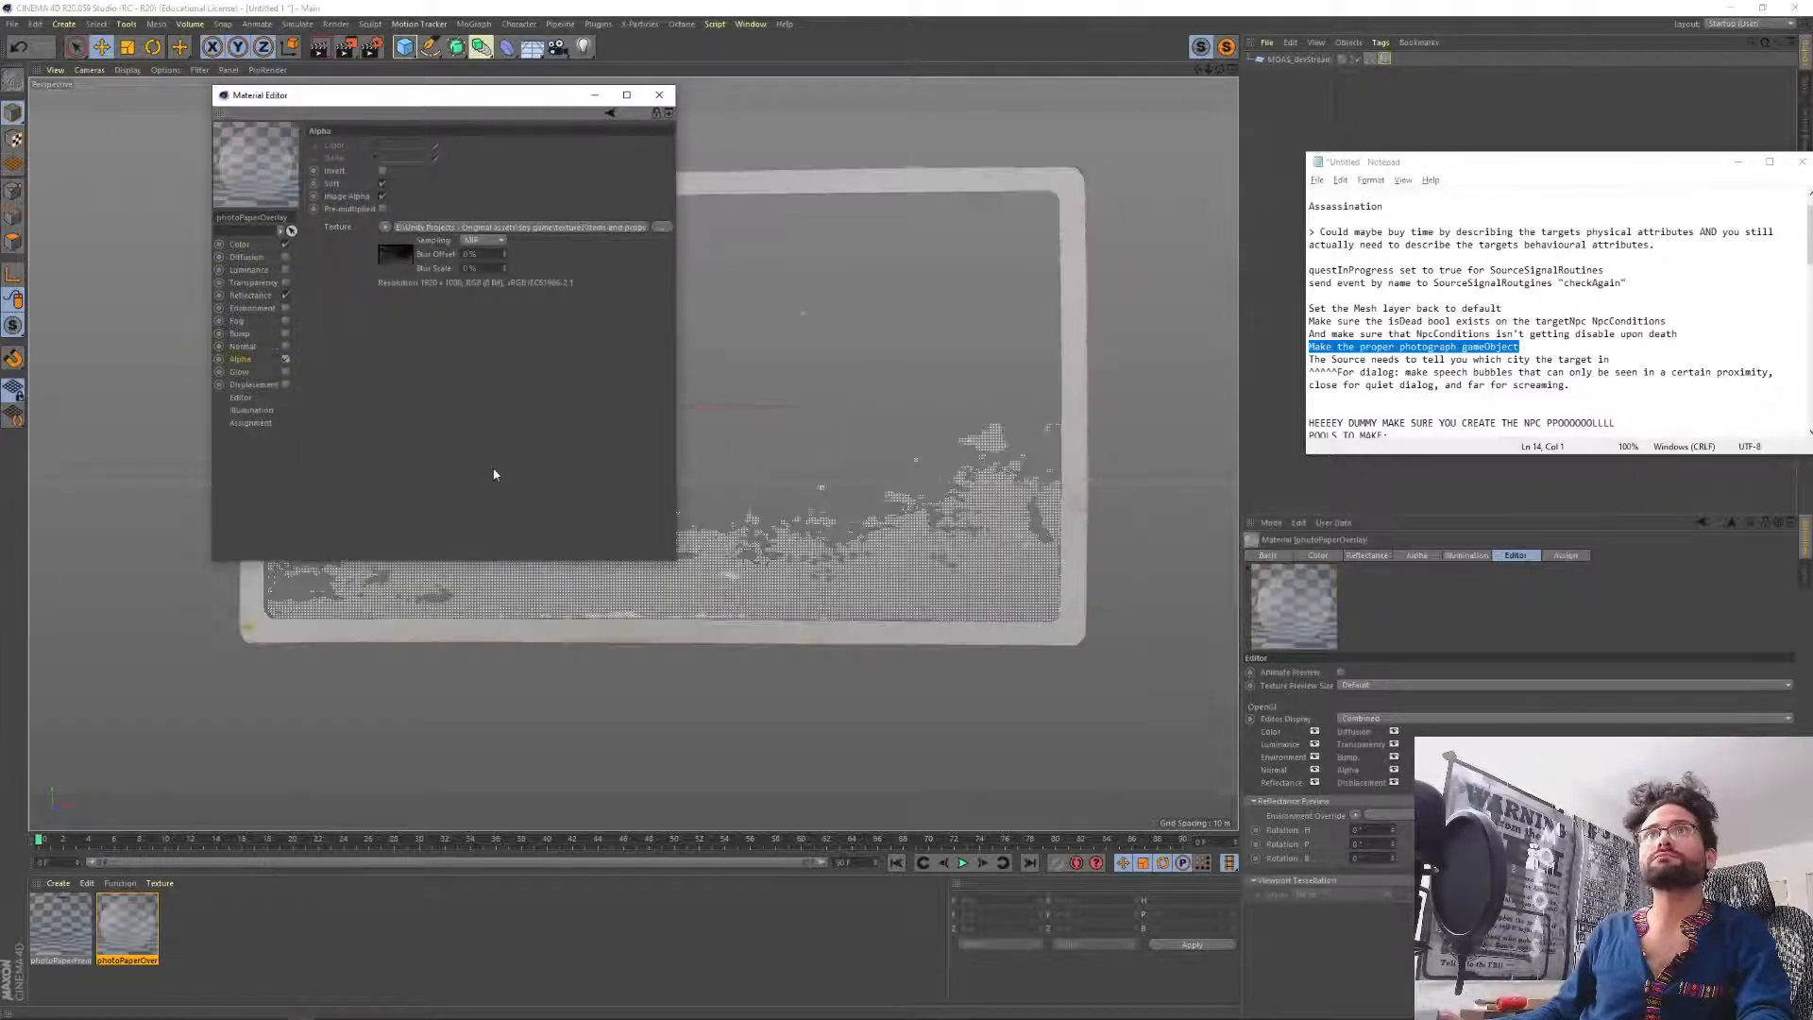
click(659, 95)
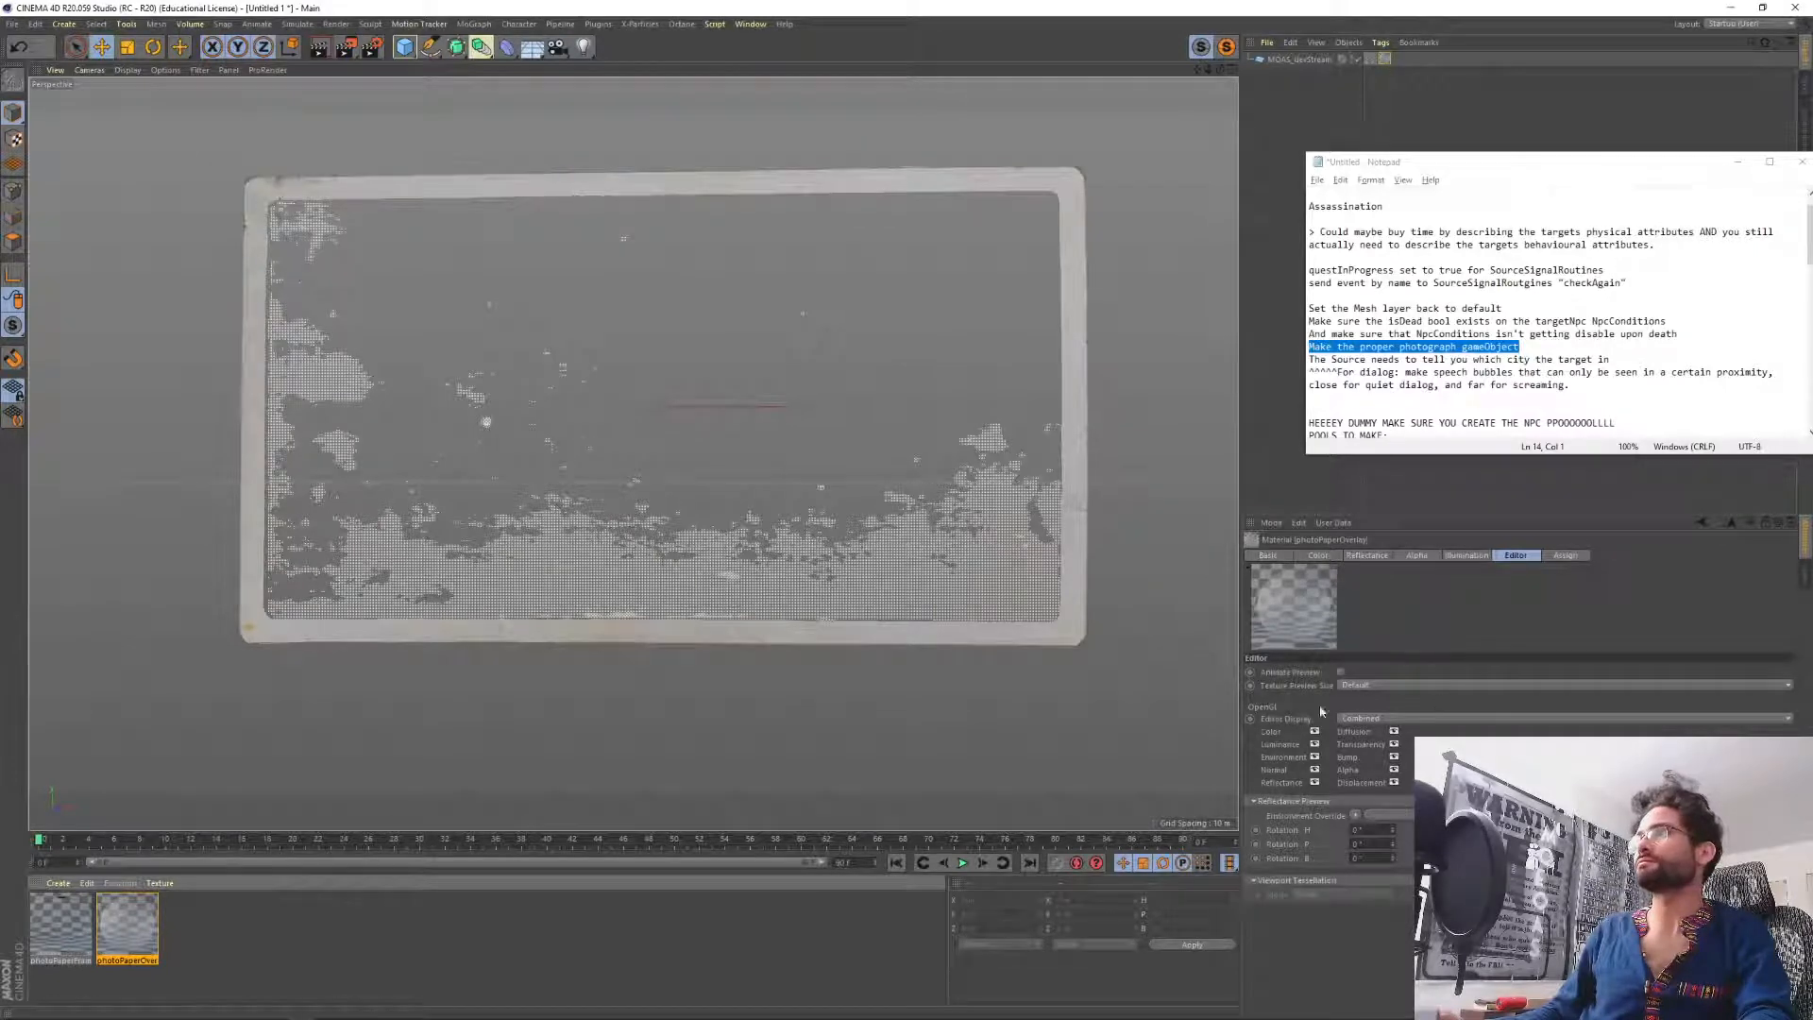
Set the photoPaperOverlay material's texture preview size to No Scaling.
click(1369, 685)
click(1364, 720)
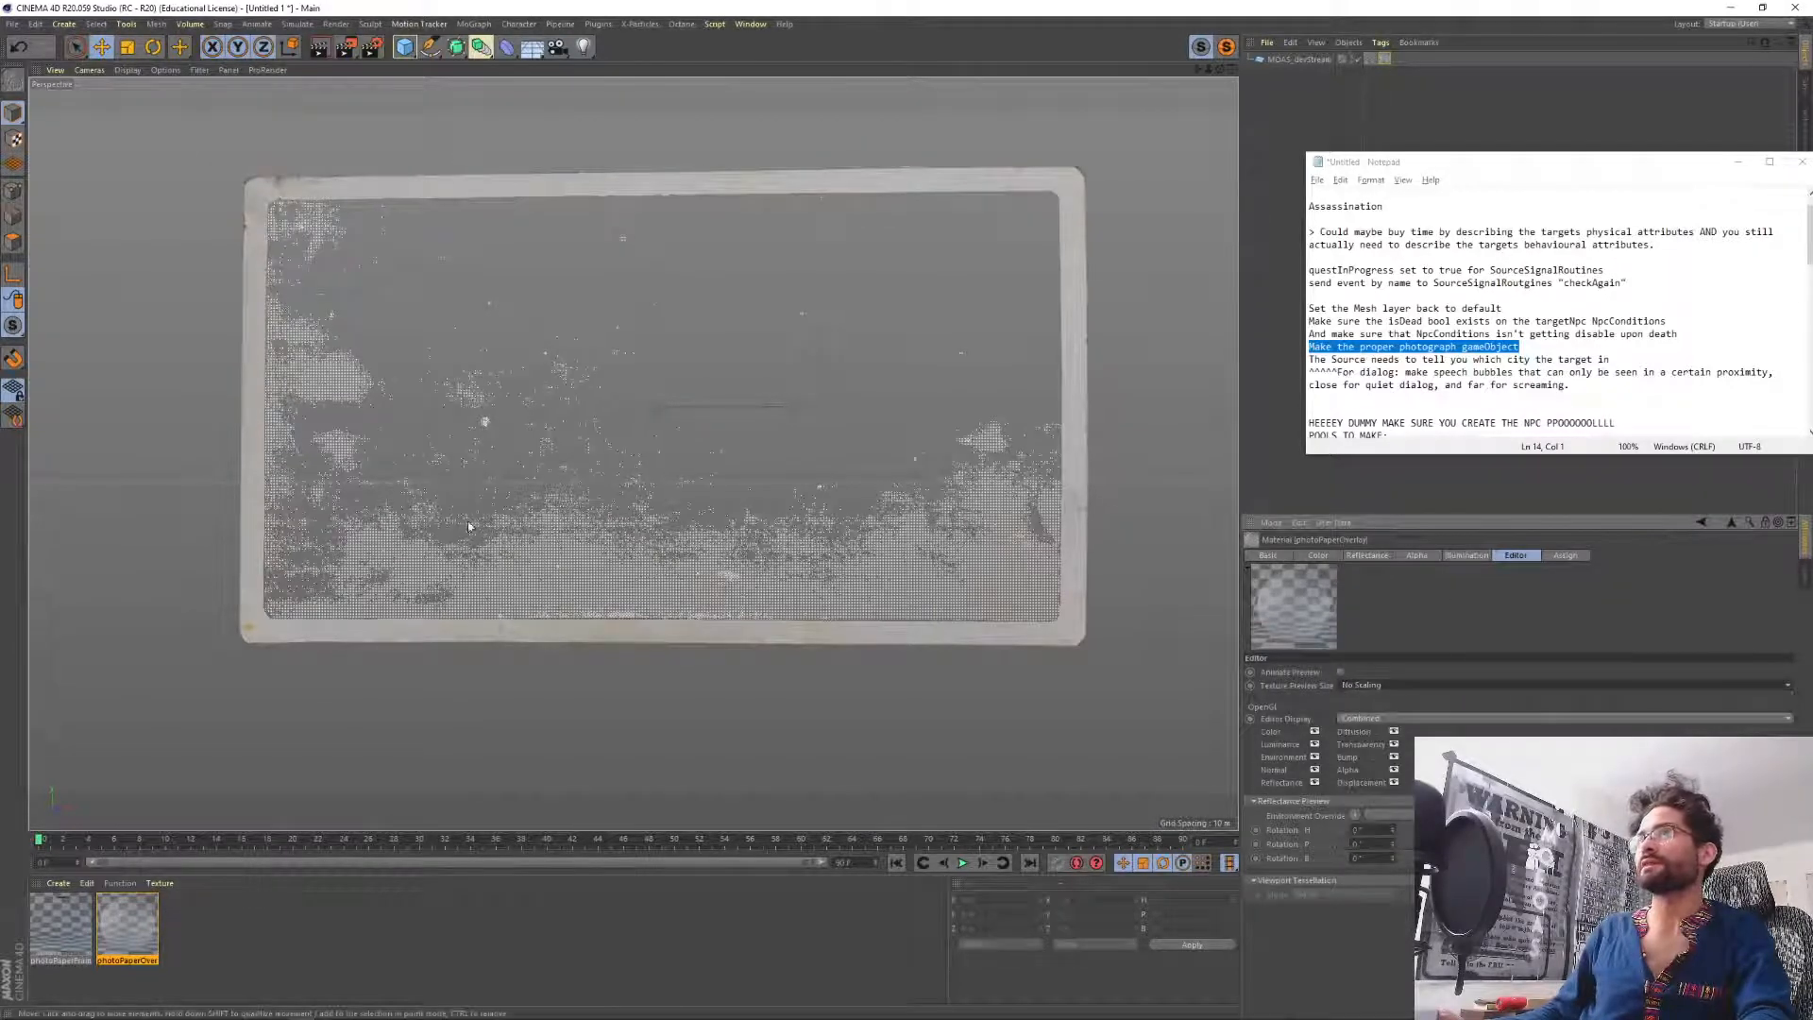
alt+drag(604, 453, 521, 472)
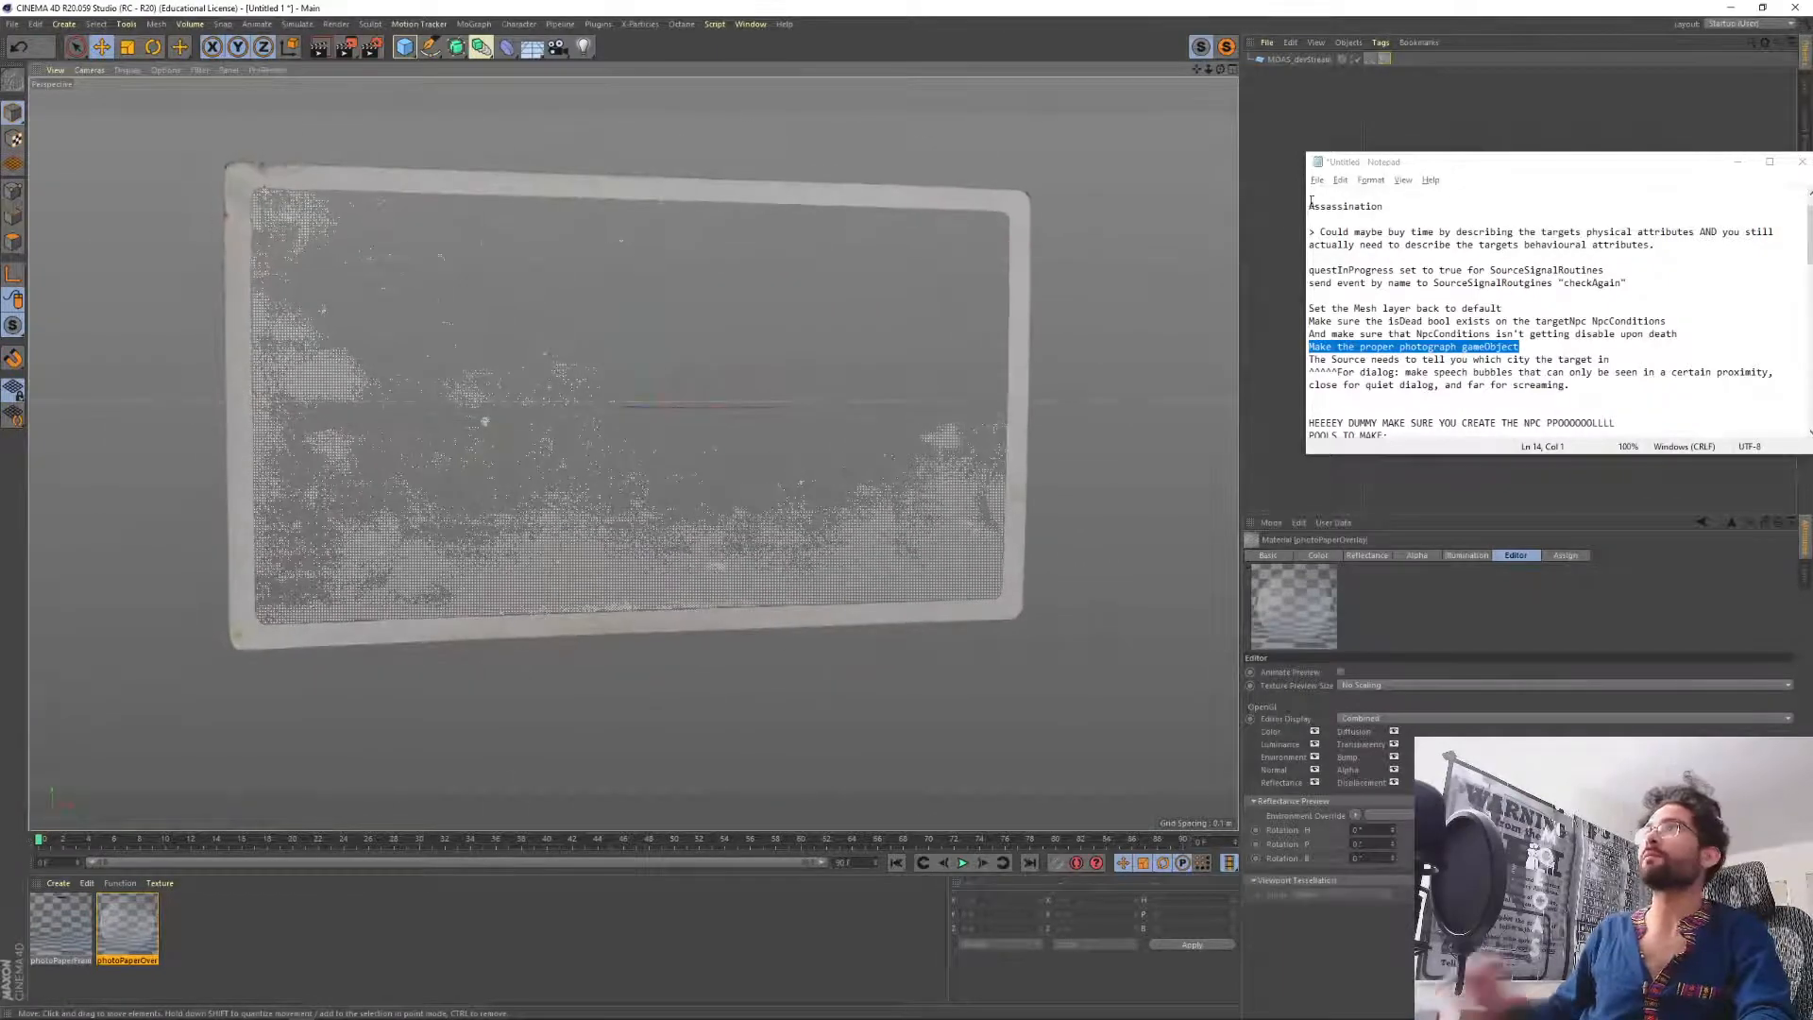
Rename the photo plane object blankPhotograph and deselect it.
click(1300, 59)
double_click(1300, 59)
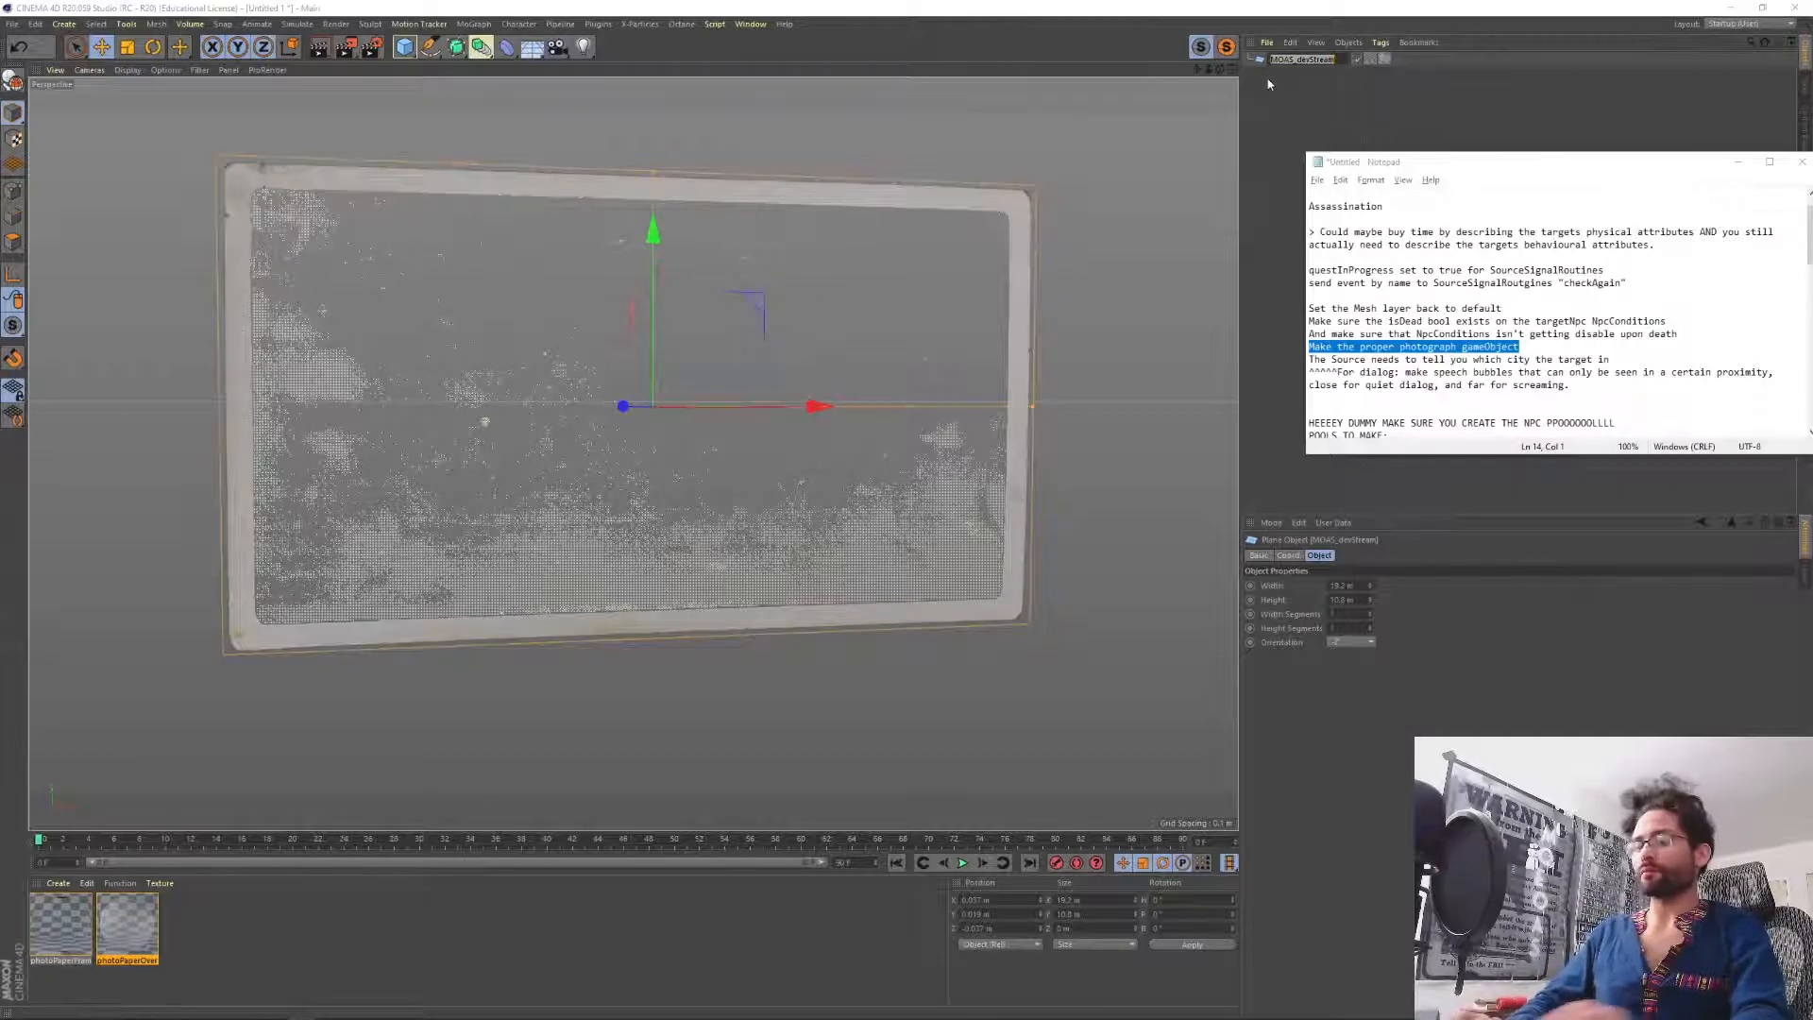
text(blank)
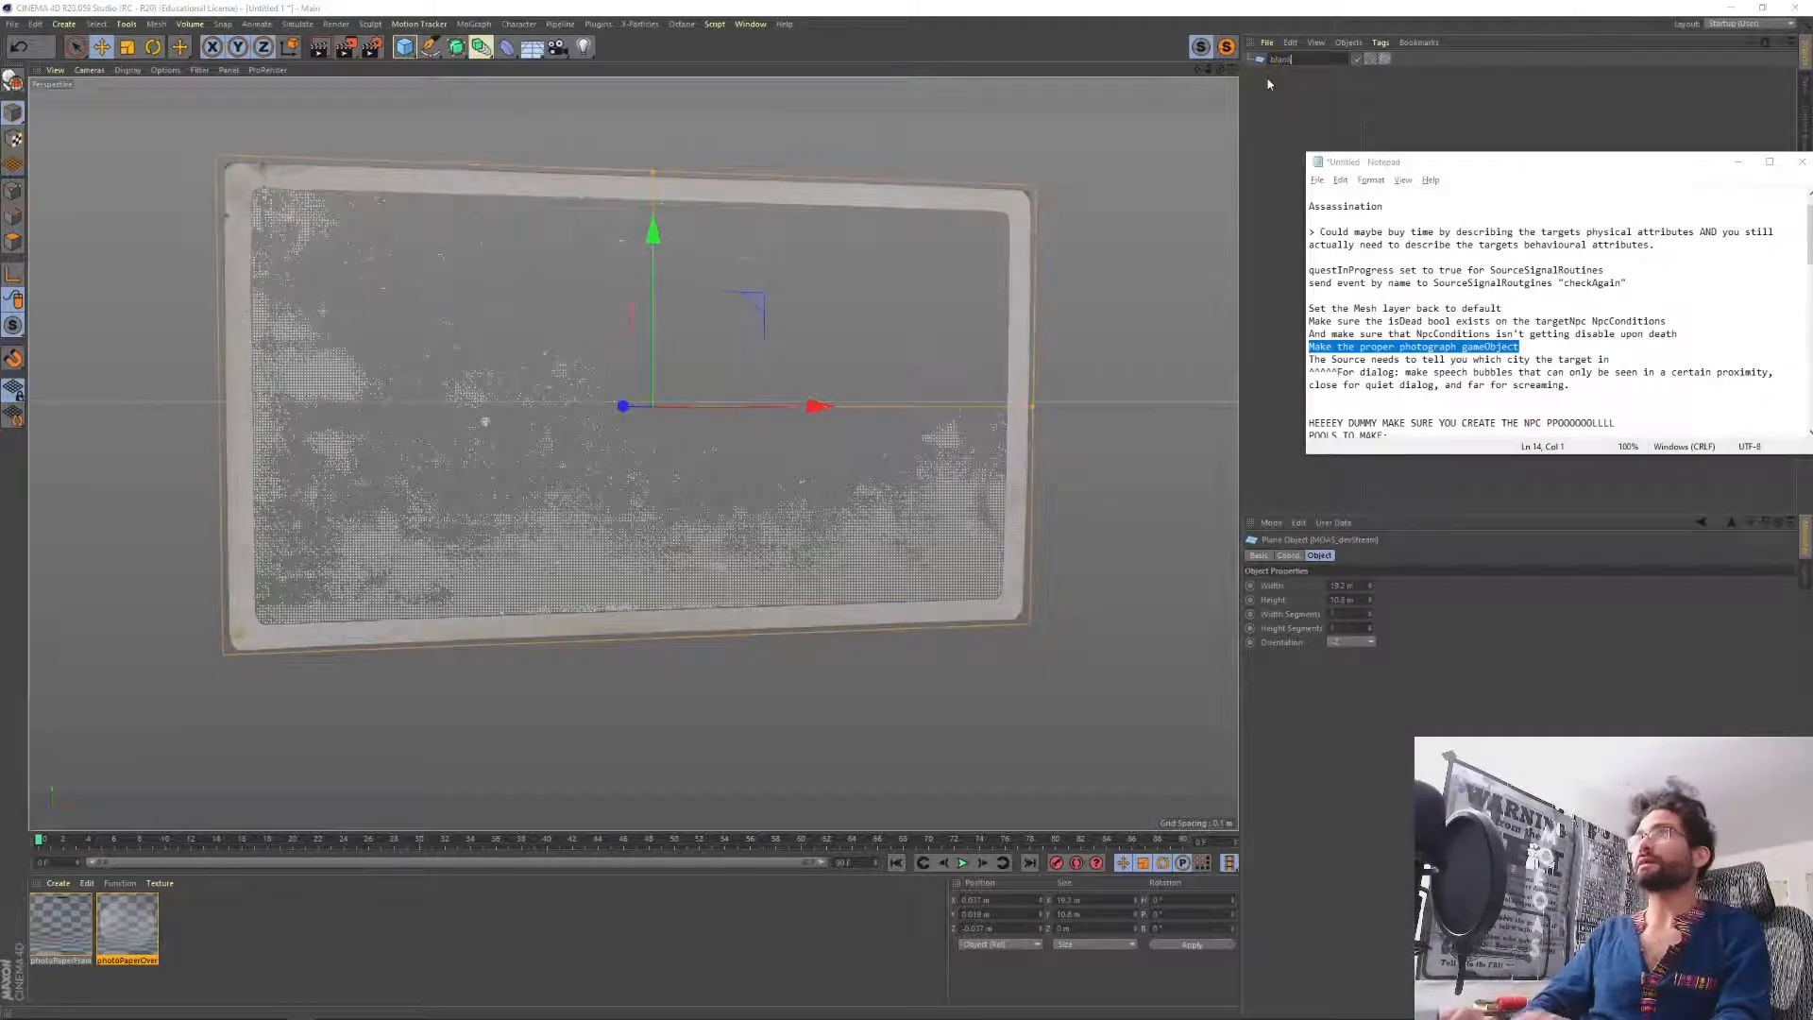
text(Photograph)
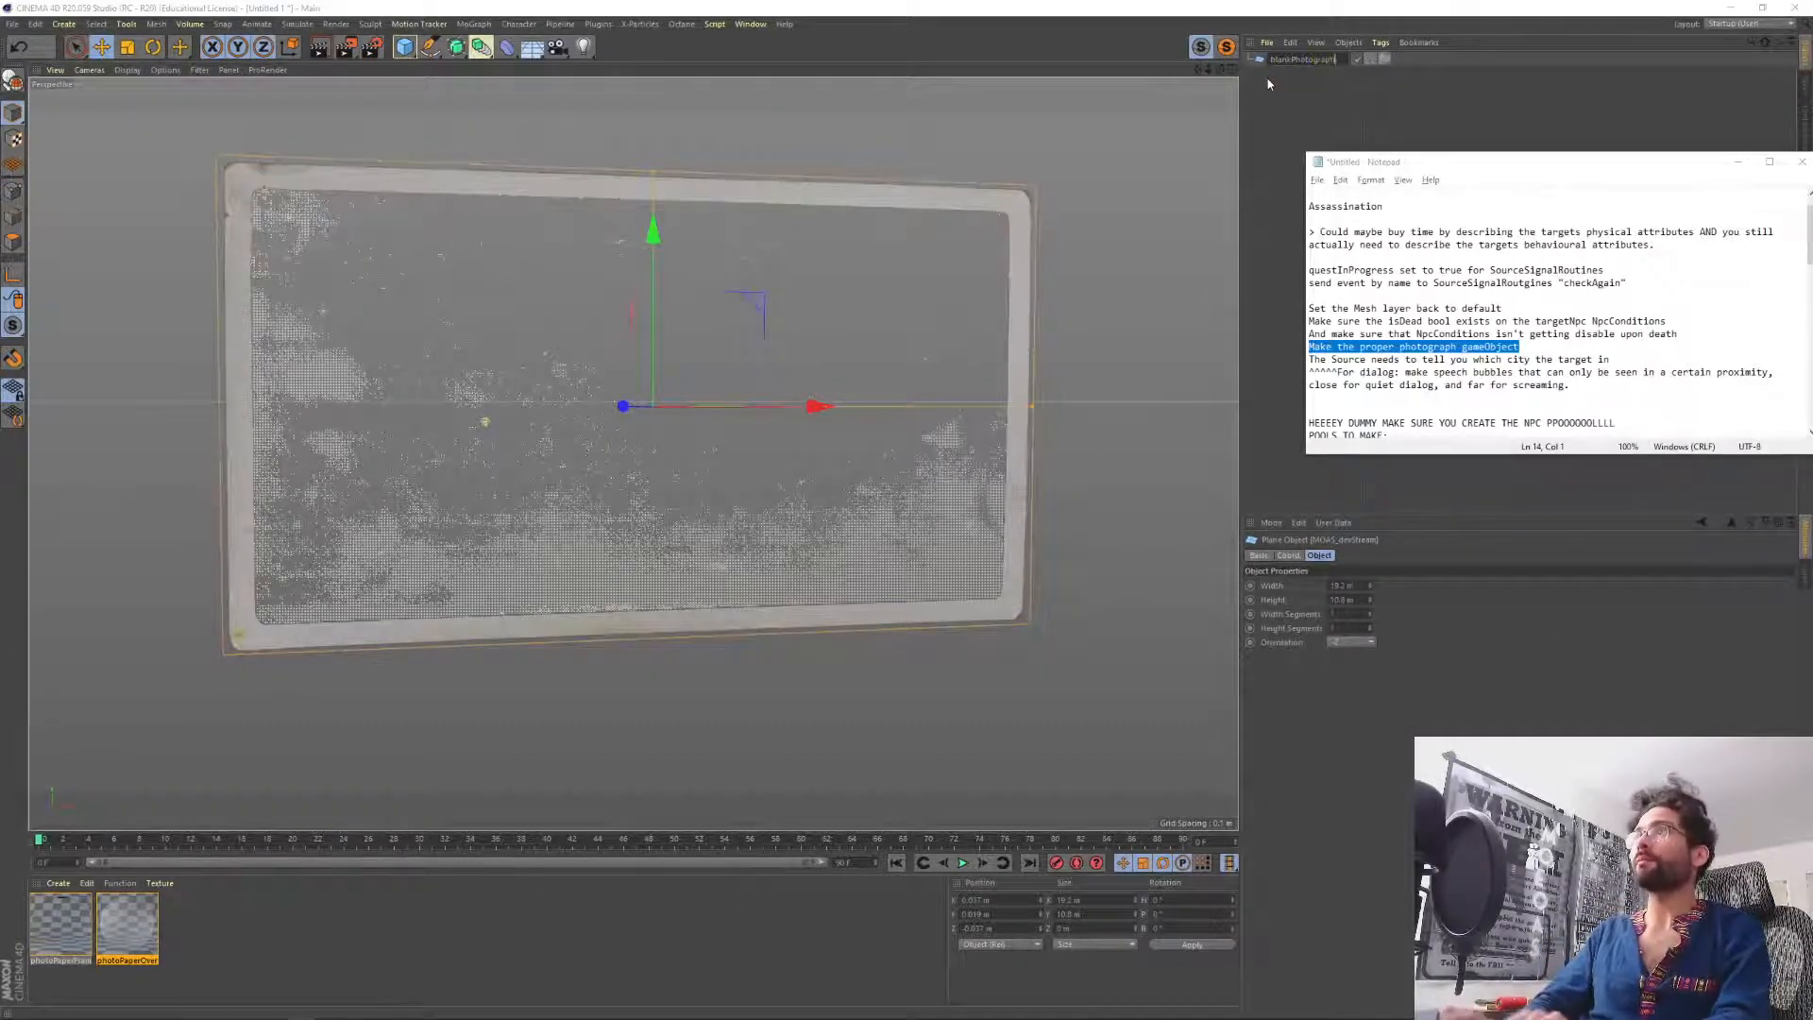
key(Return)
click(1284, 293)
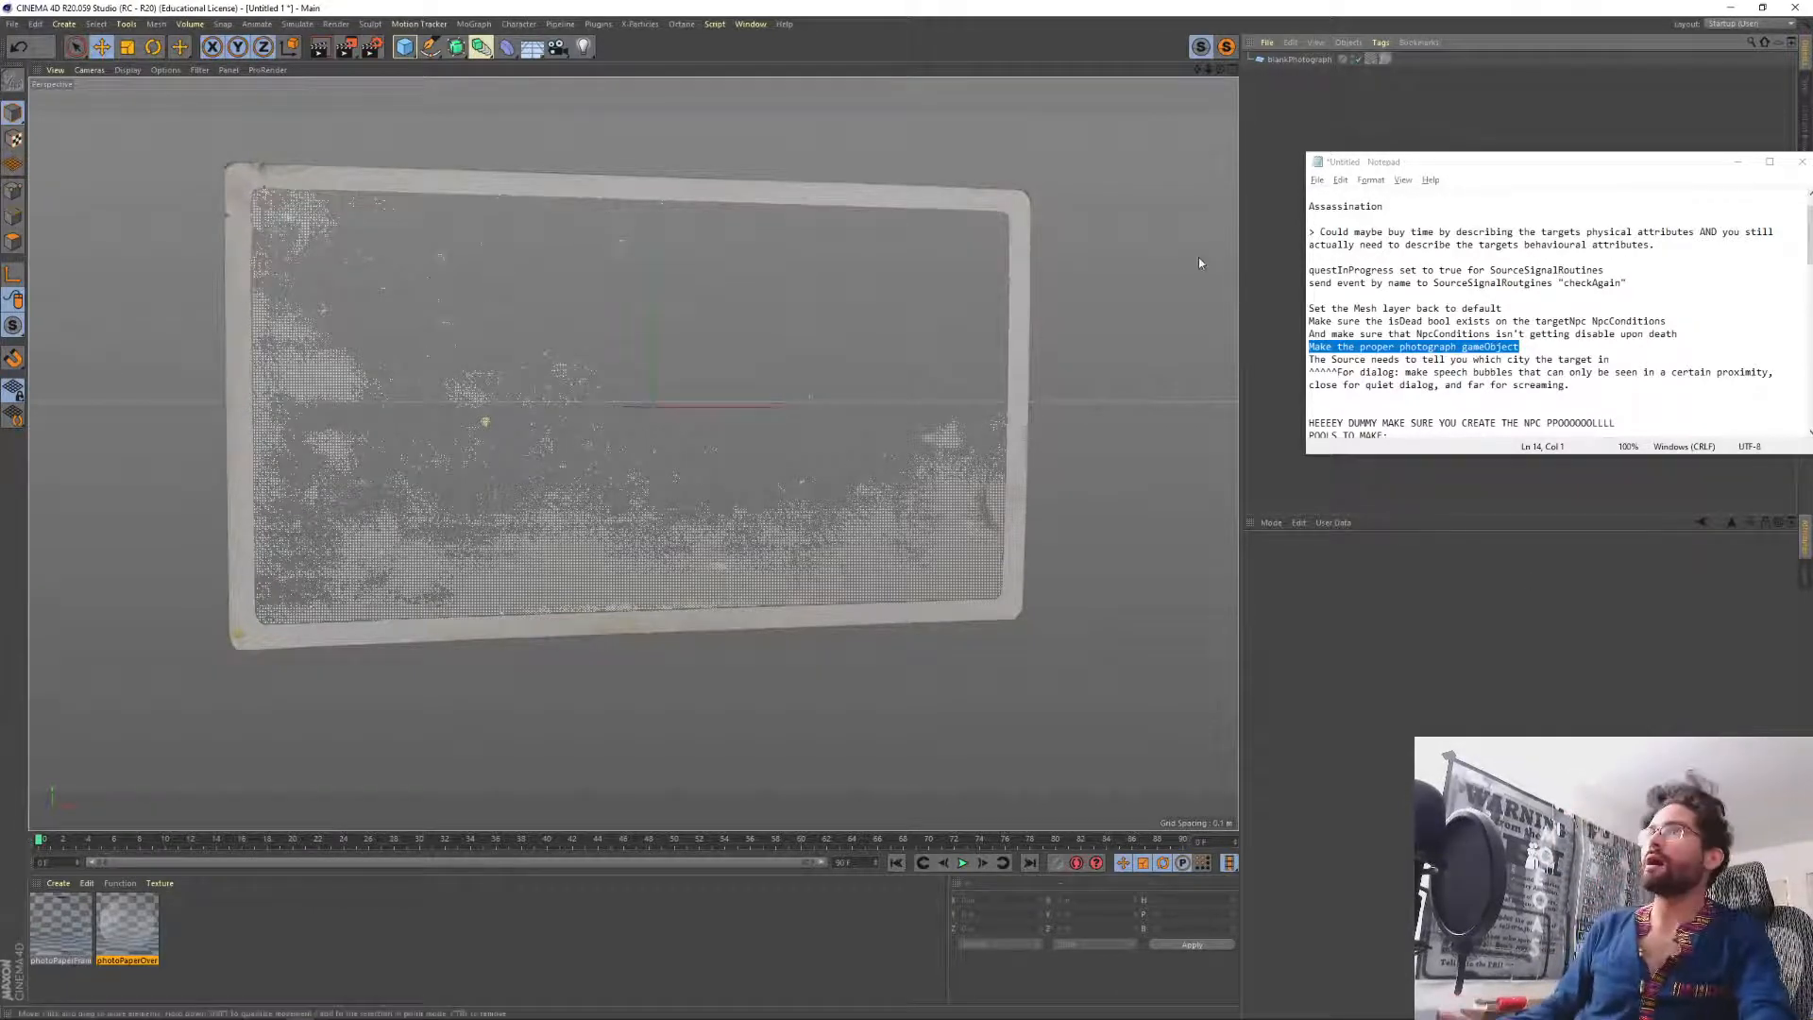
Save the scene as blankPhotograph in the spy game models folder.
click(1289, 60)
key(ctrl+s)
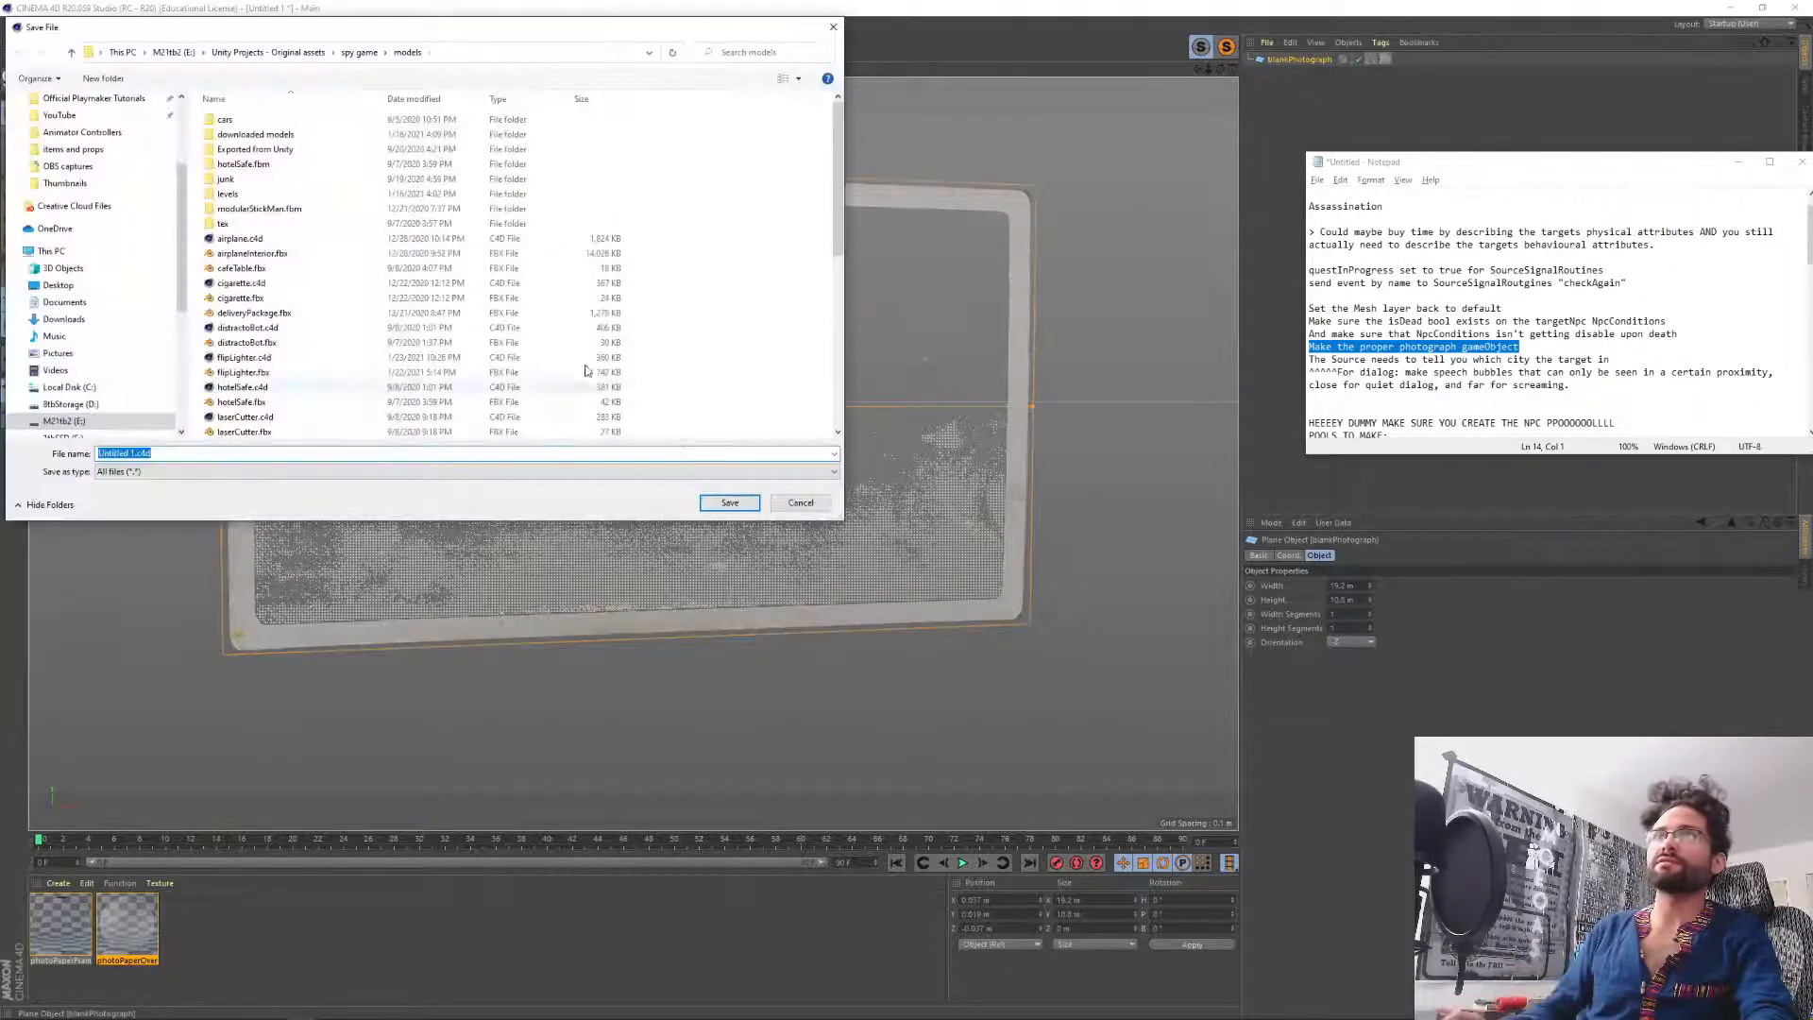
drag(416, 35, 862, 245)
text(bl)
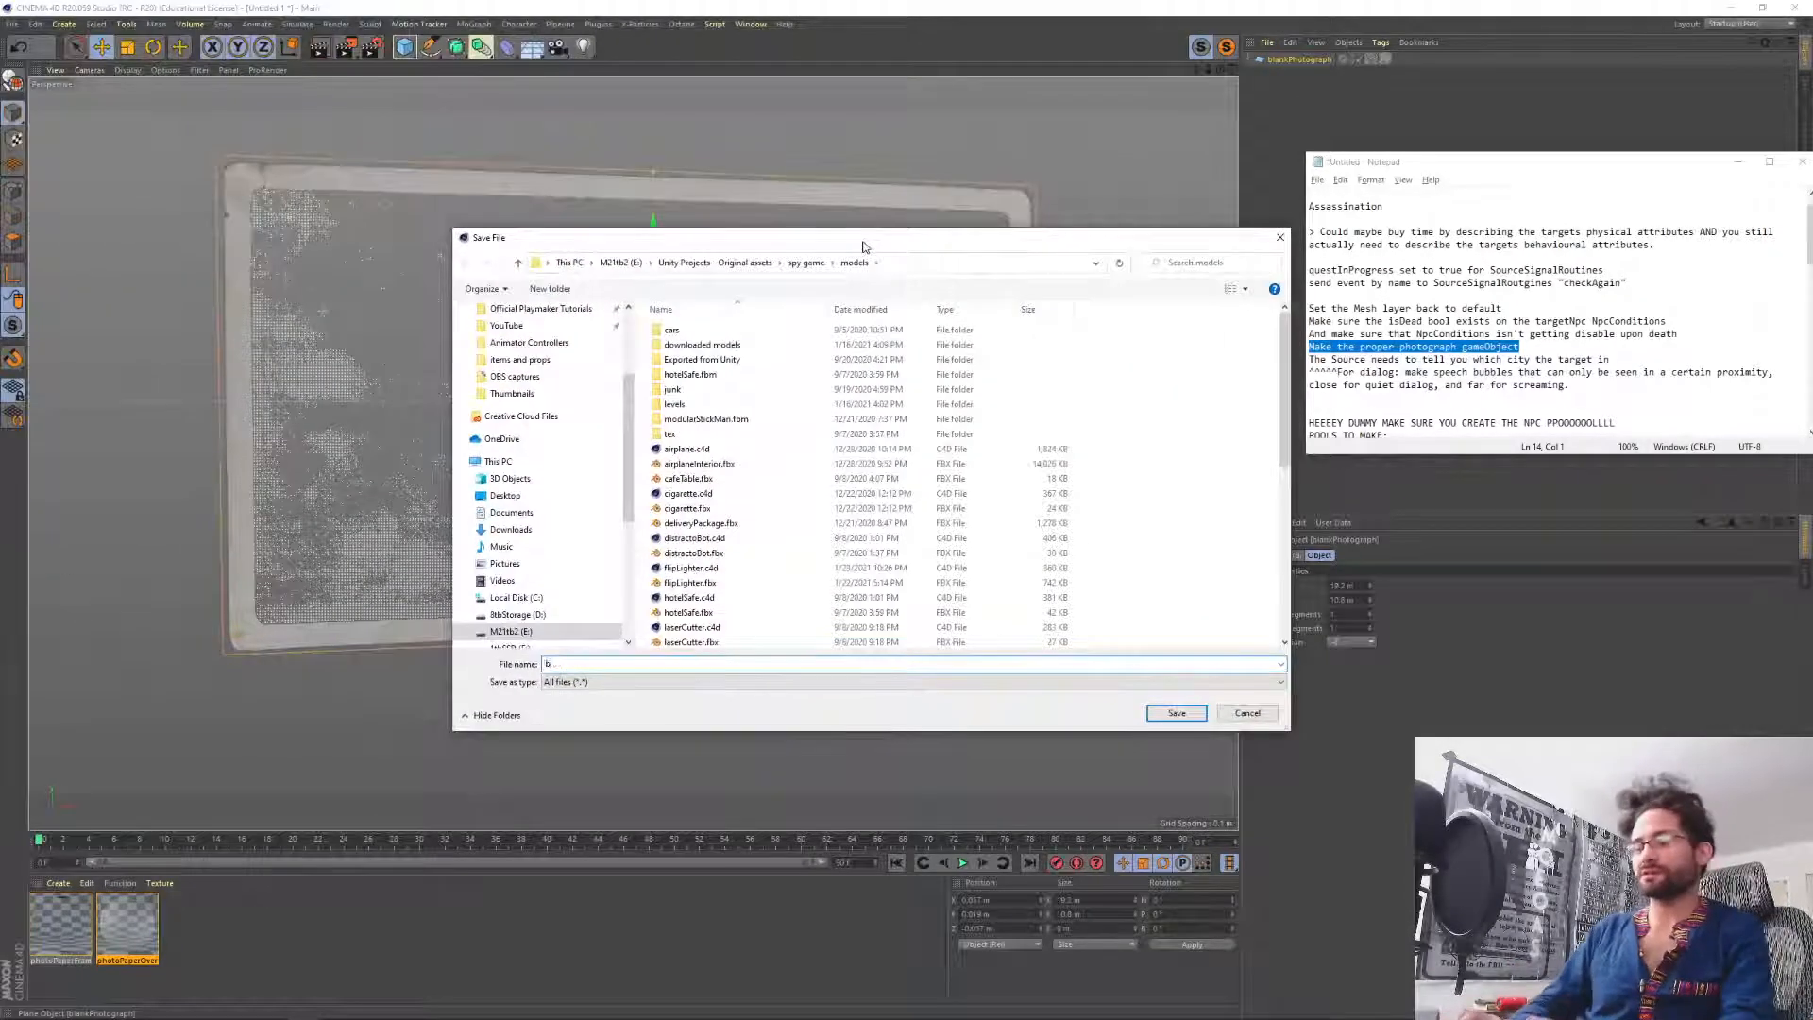
text(ankPhotograp)
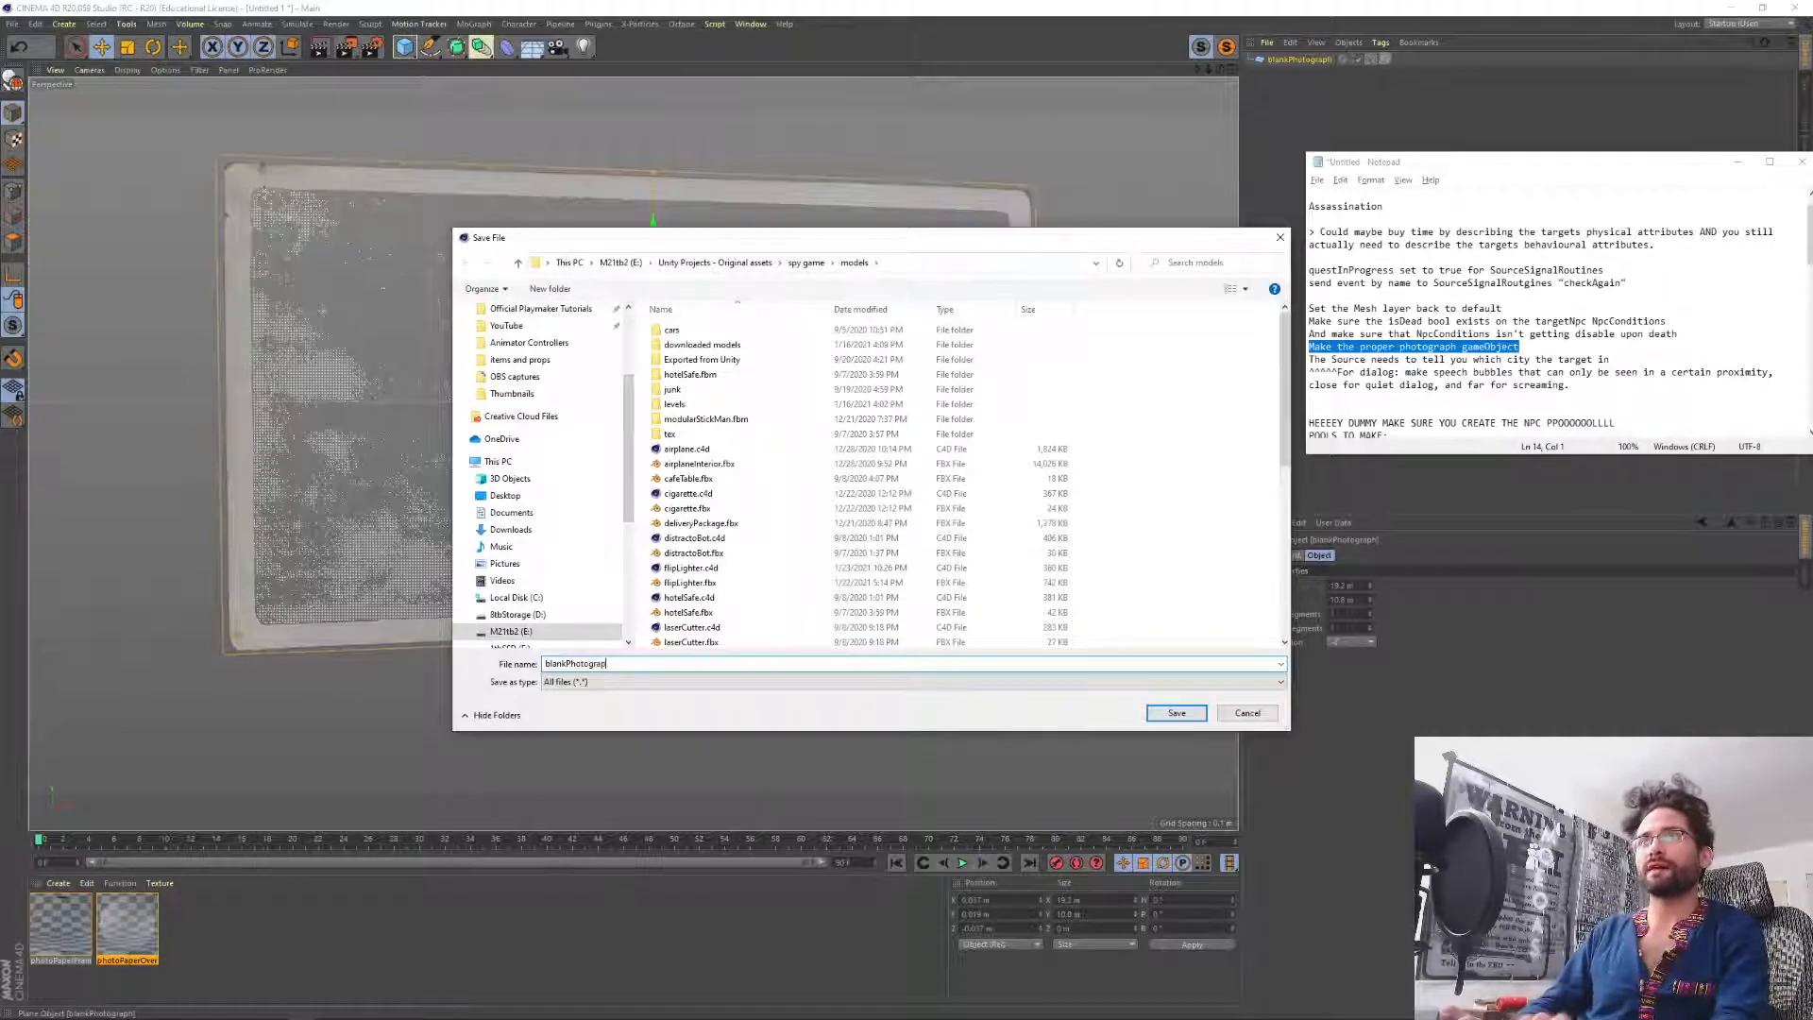
text(h)
key(Return)
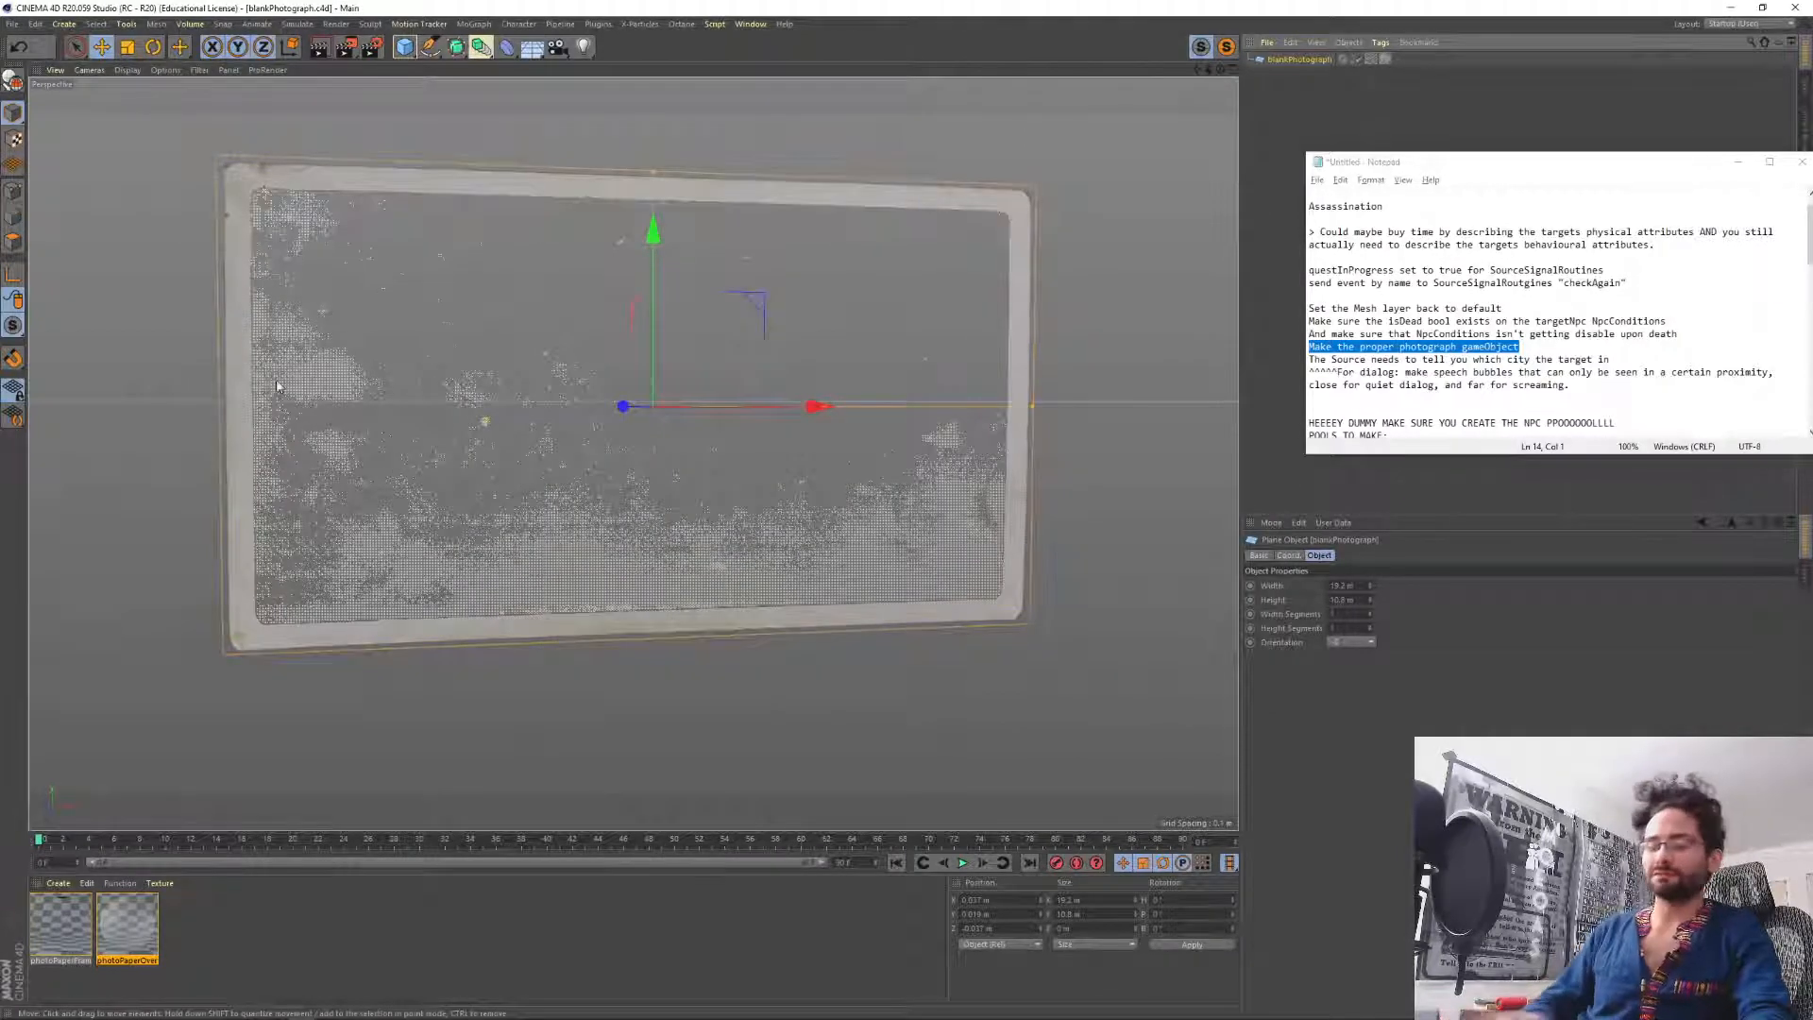
Export the scene in FBX format as blankPhotograph.fbx to the models folder with the default export settings.
click(13, 24)
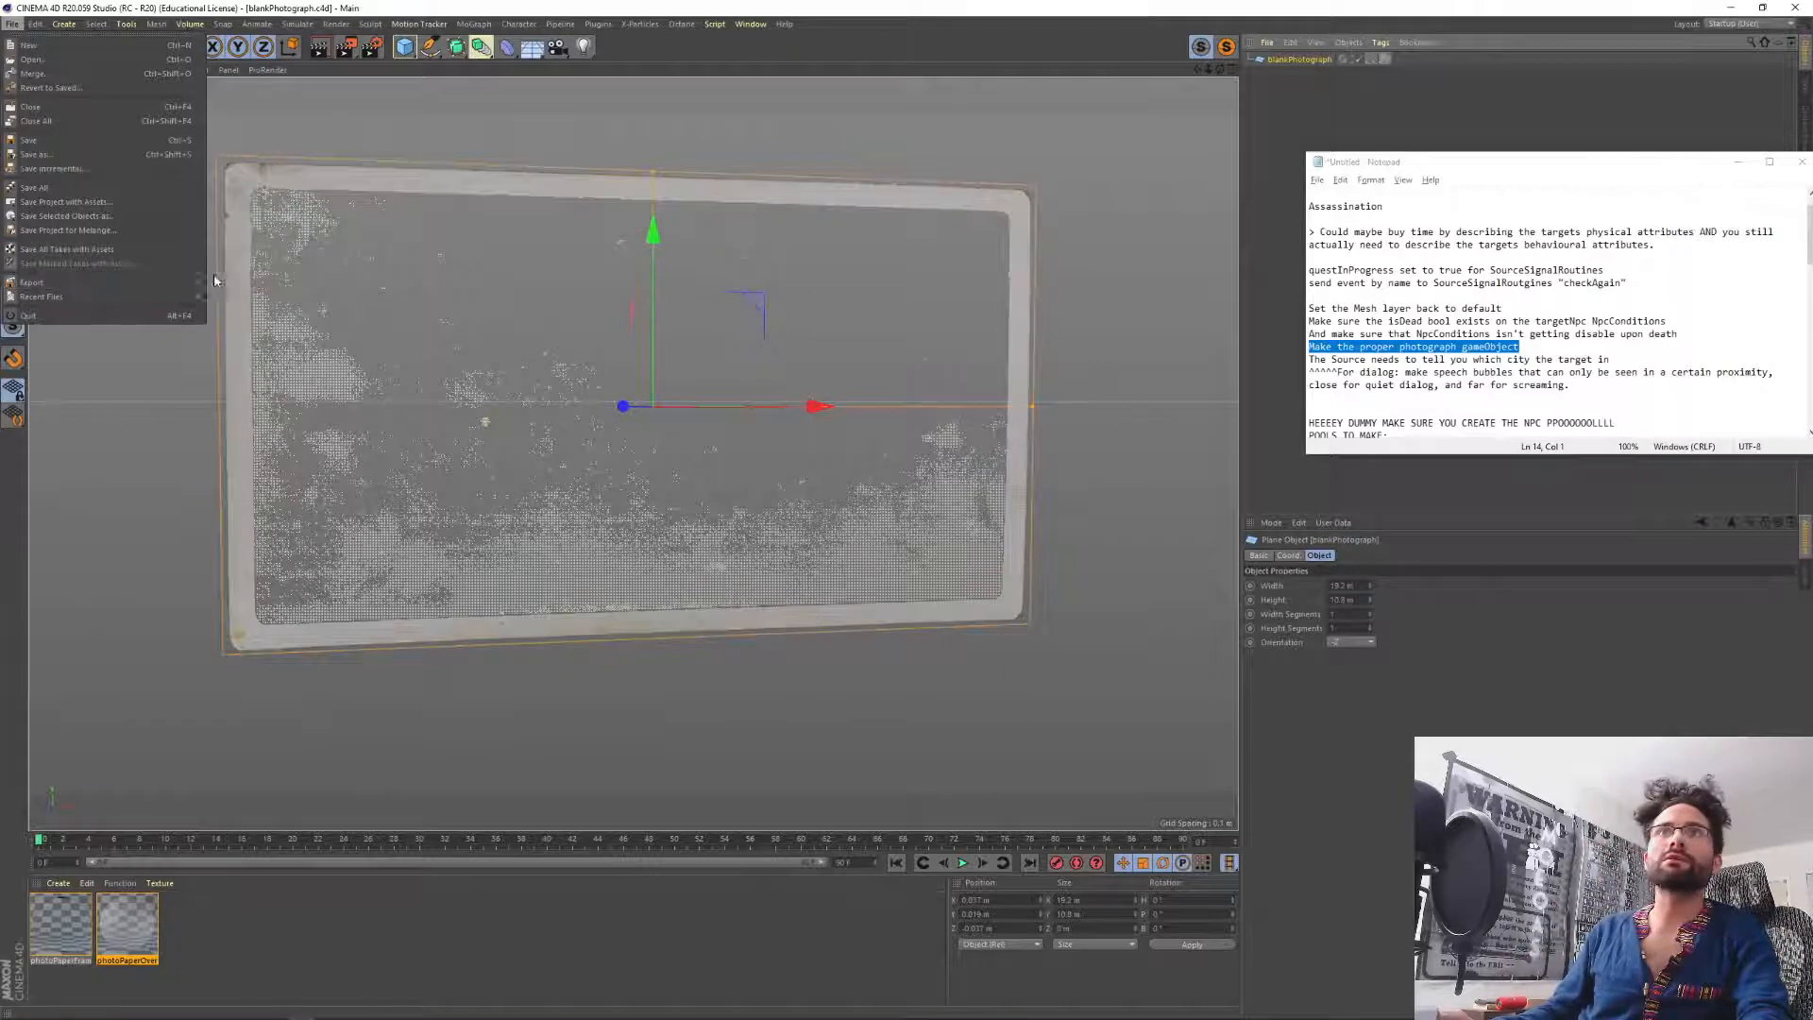
mouse_move(189, 281)
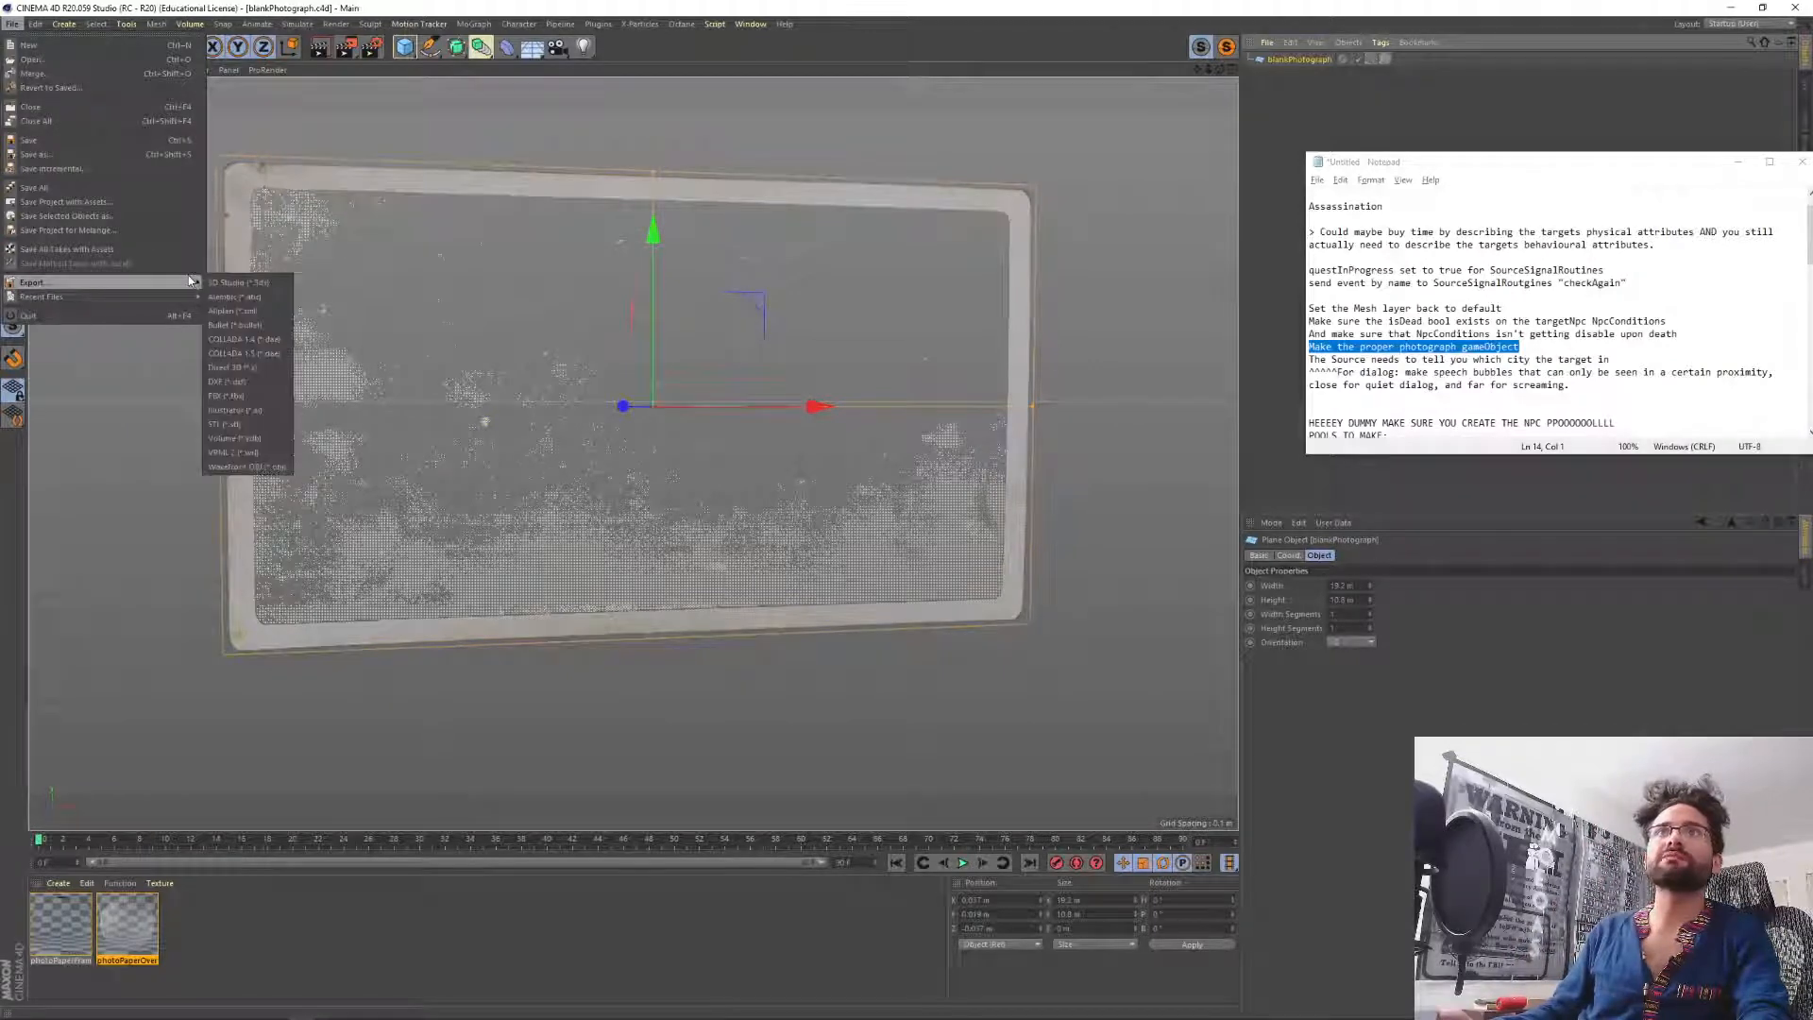
click(226, 395)
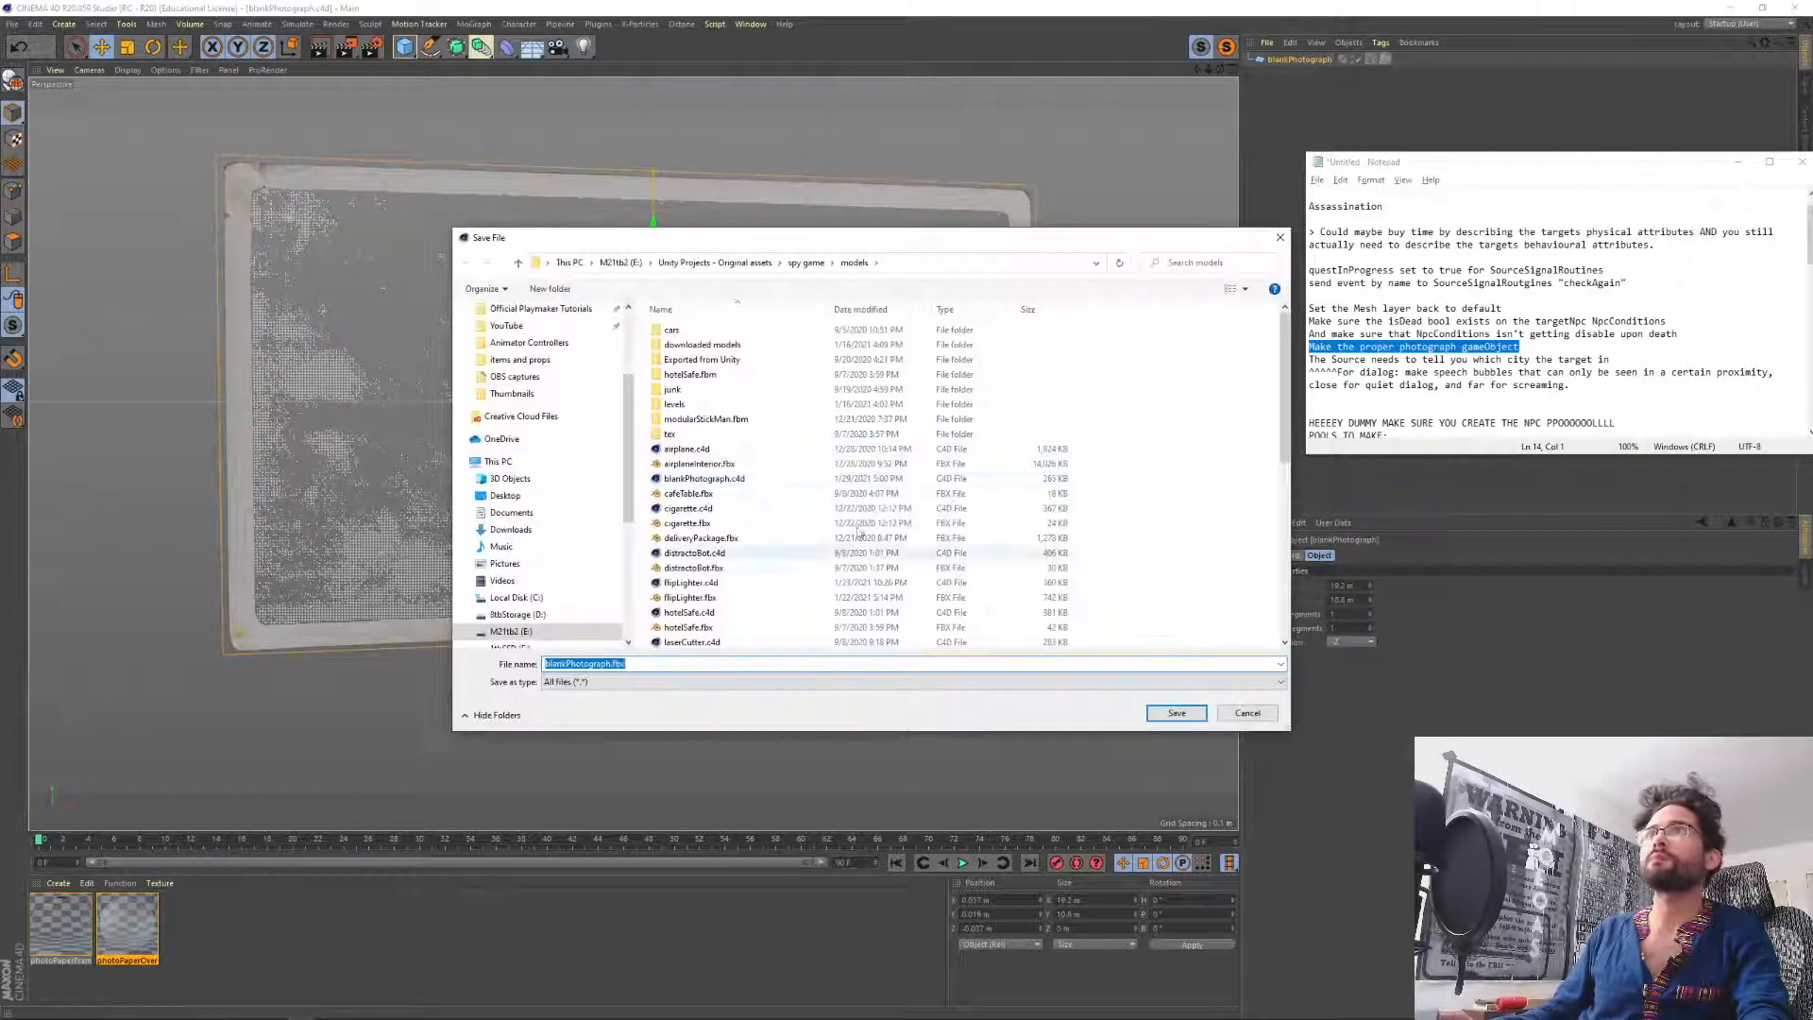
key(Return)
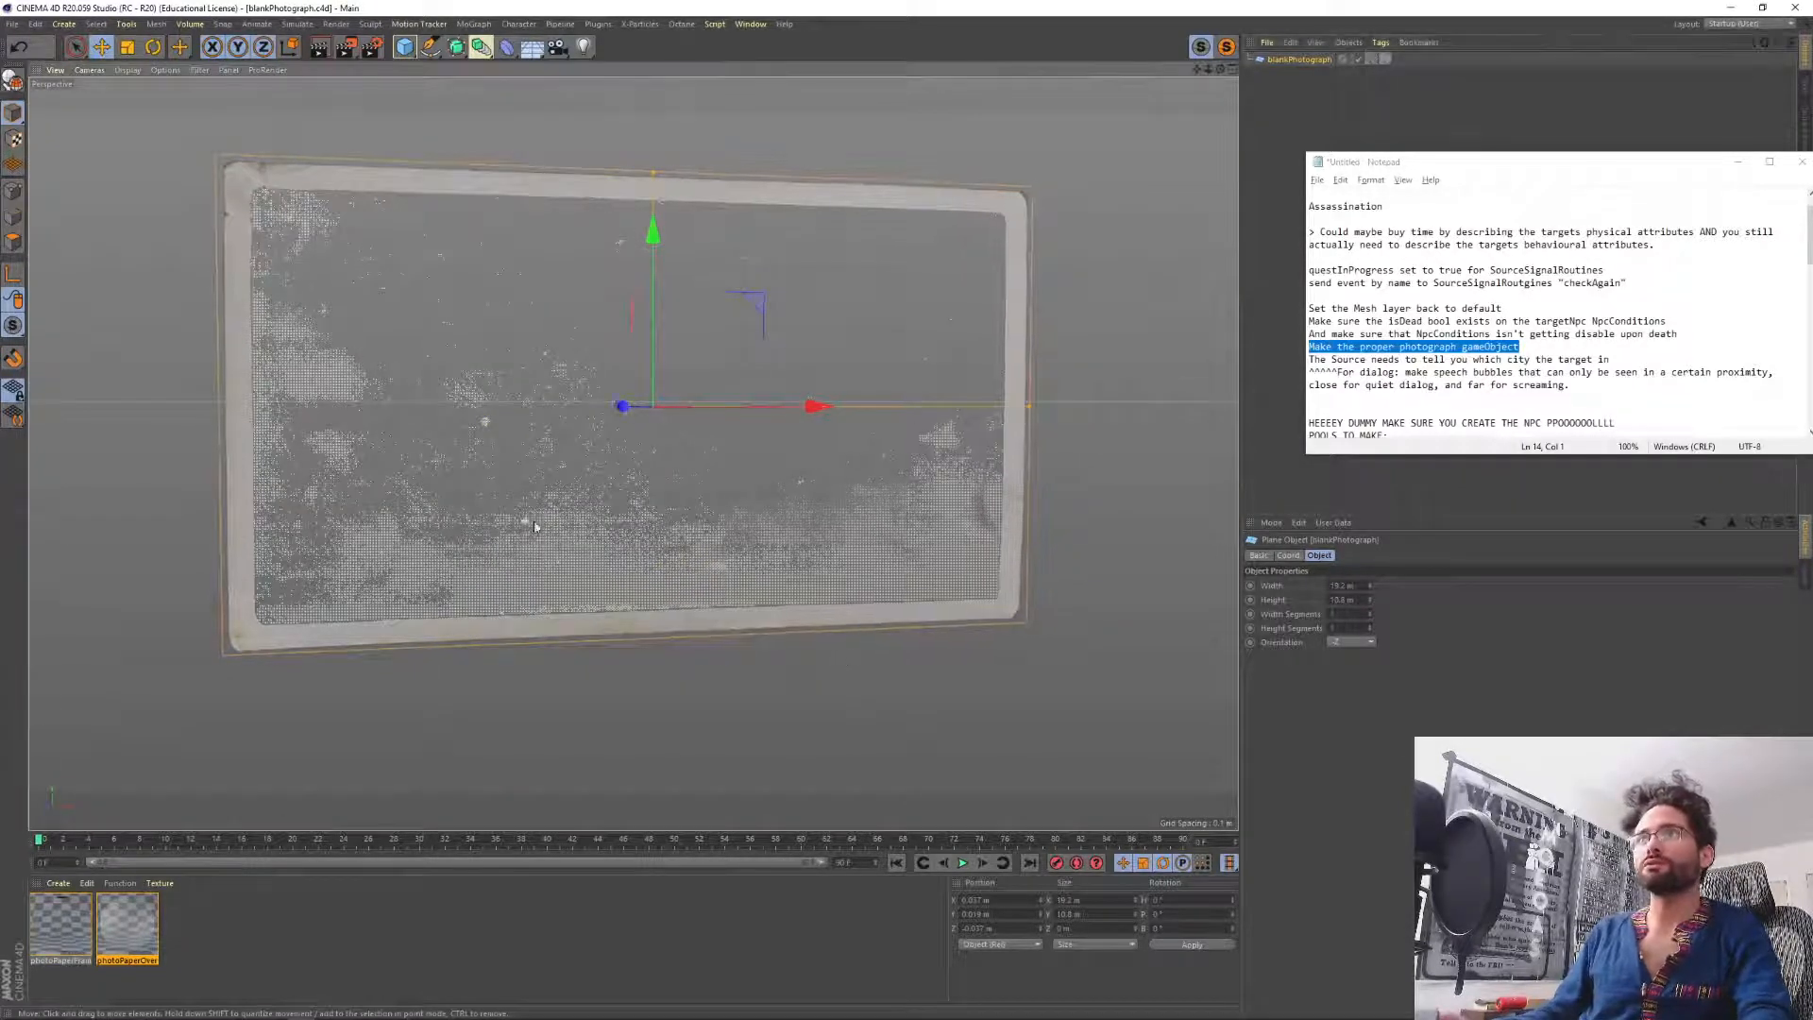
alt+drag(843, 665, 567, 501)
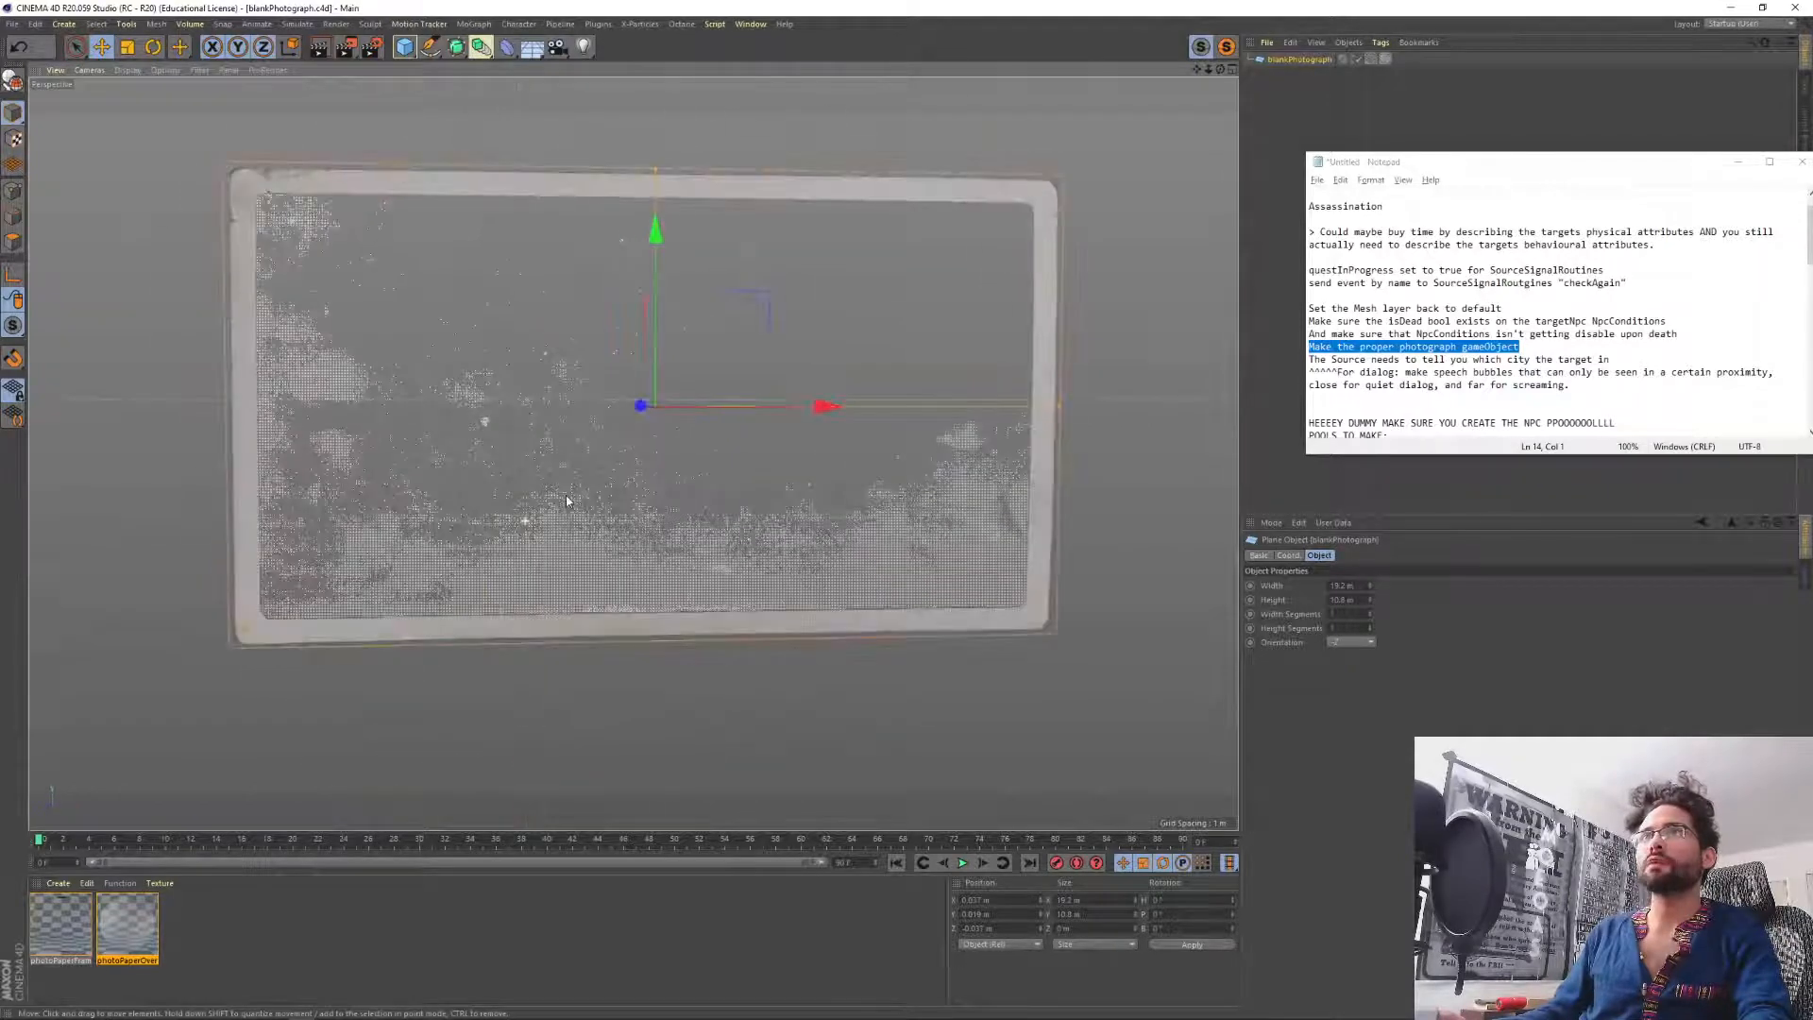
key(alt+Tab)
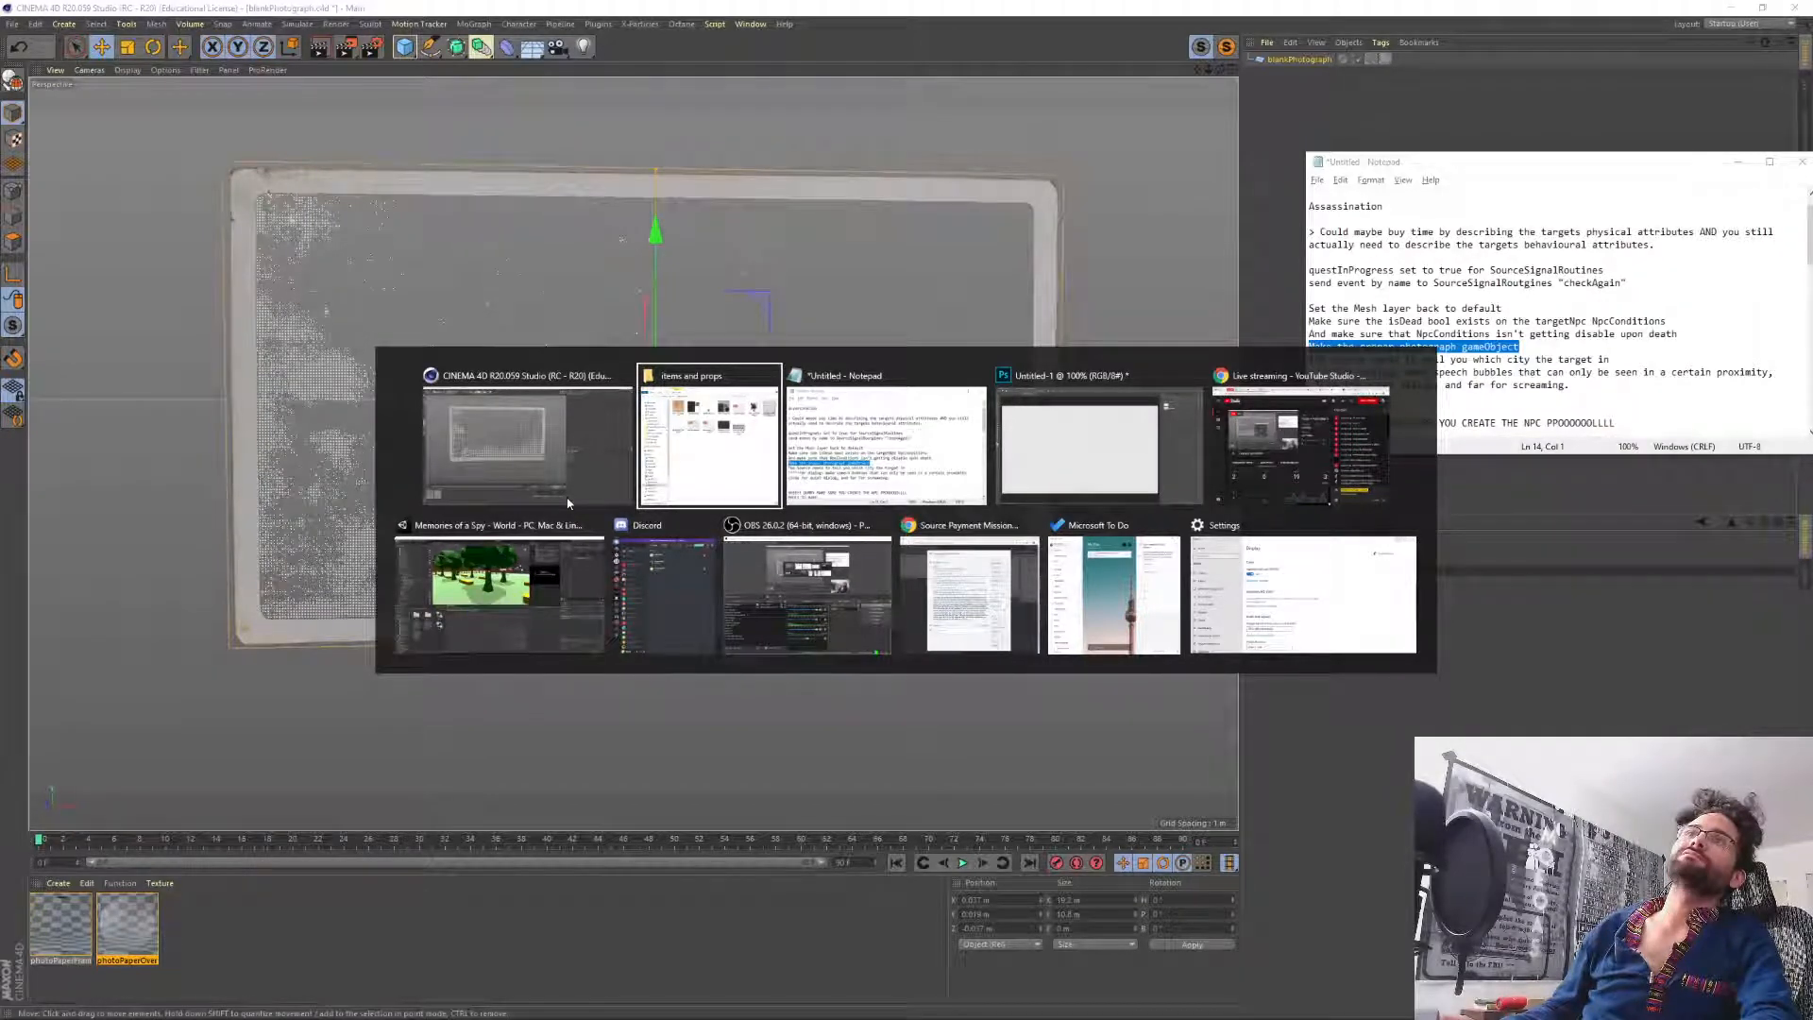
click(568, 503)
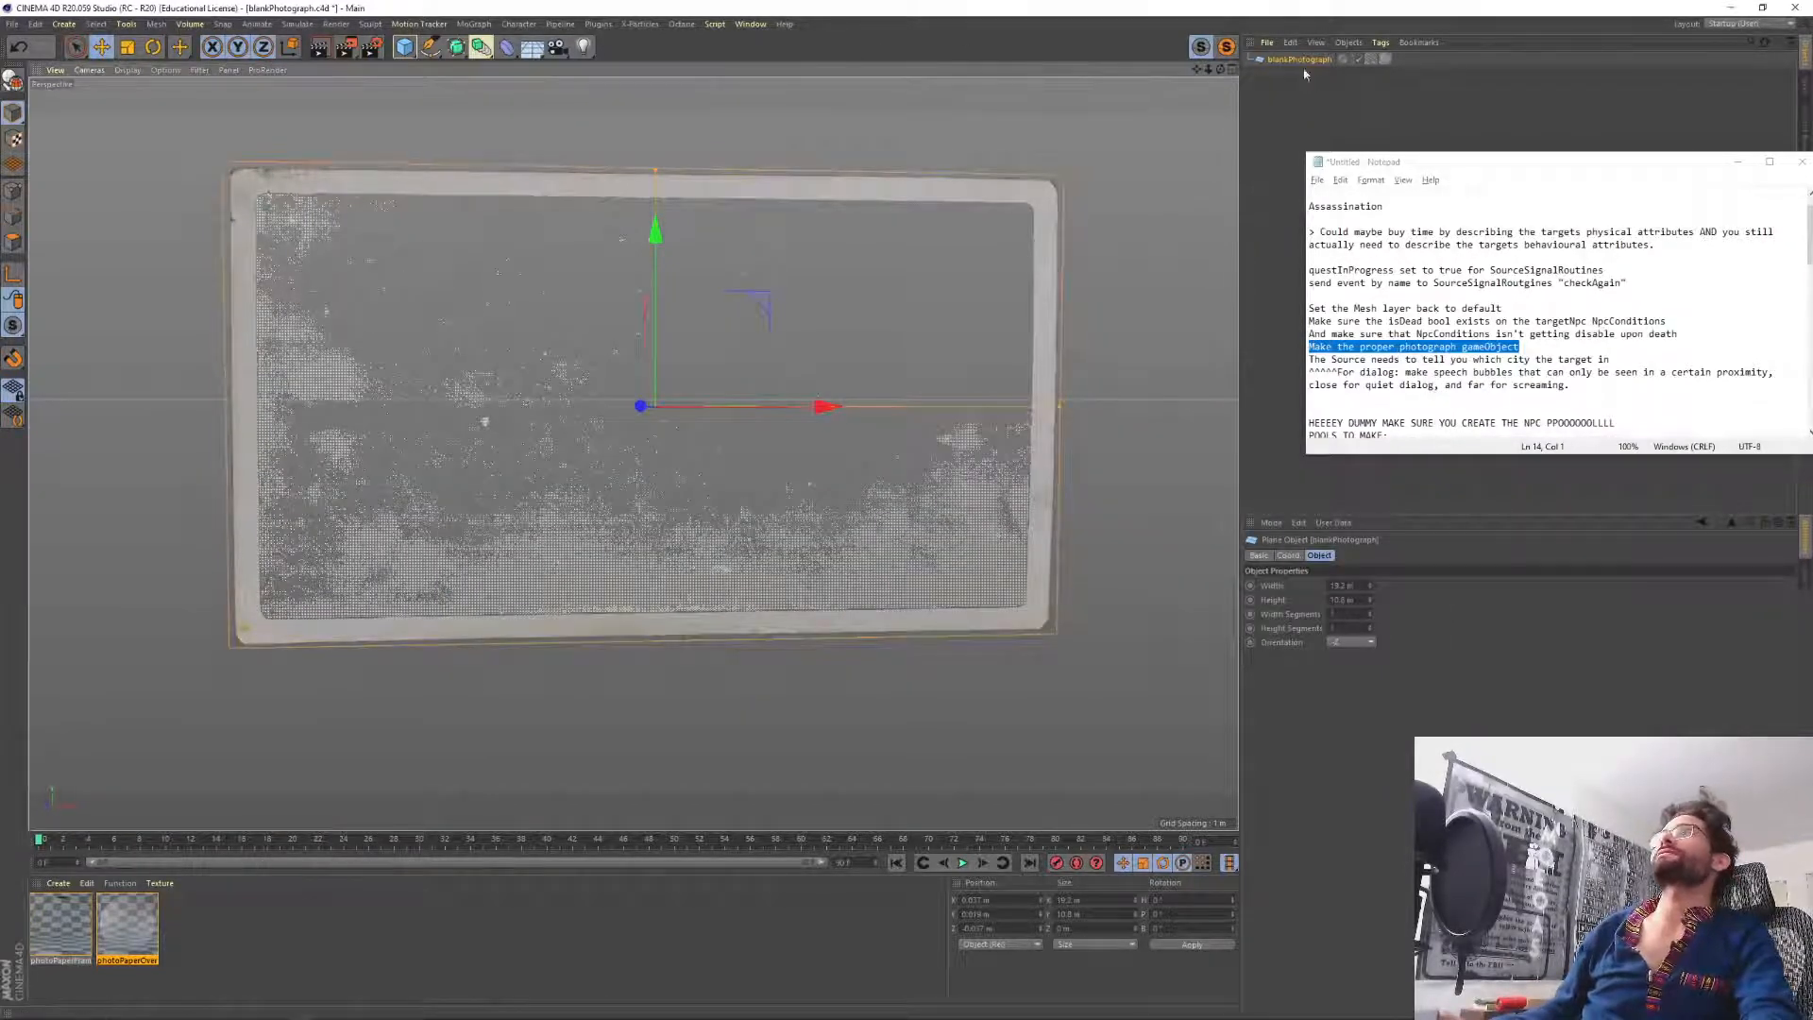
Make the blankPhotograph plane editable and extrude its polygon about 0.17 m with caps created.
click(13, 82)
click(13, 244)
alt+drag(412, 305, 541, 388)
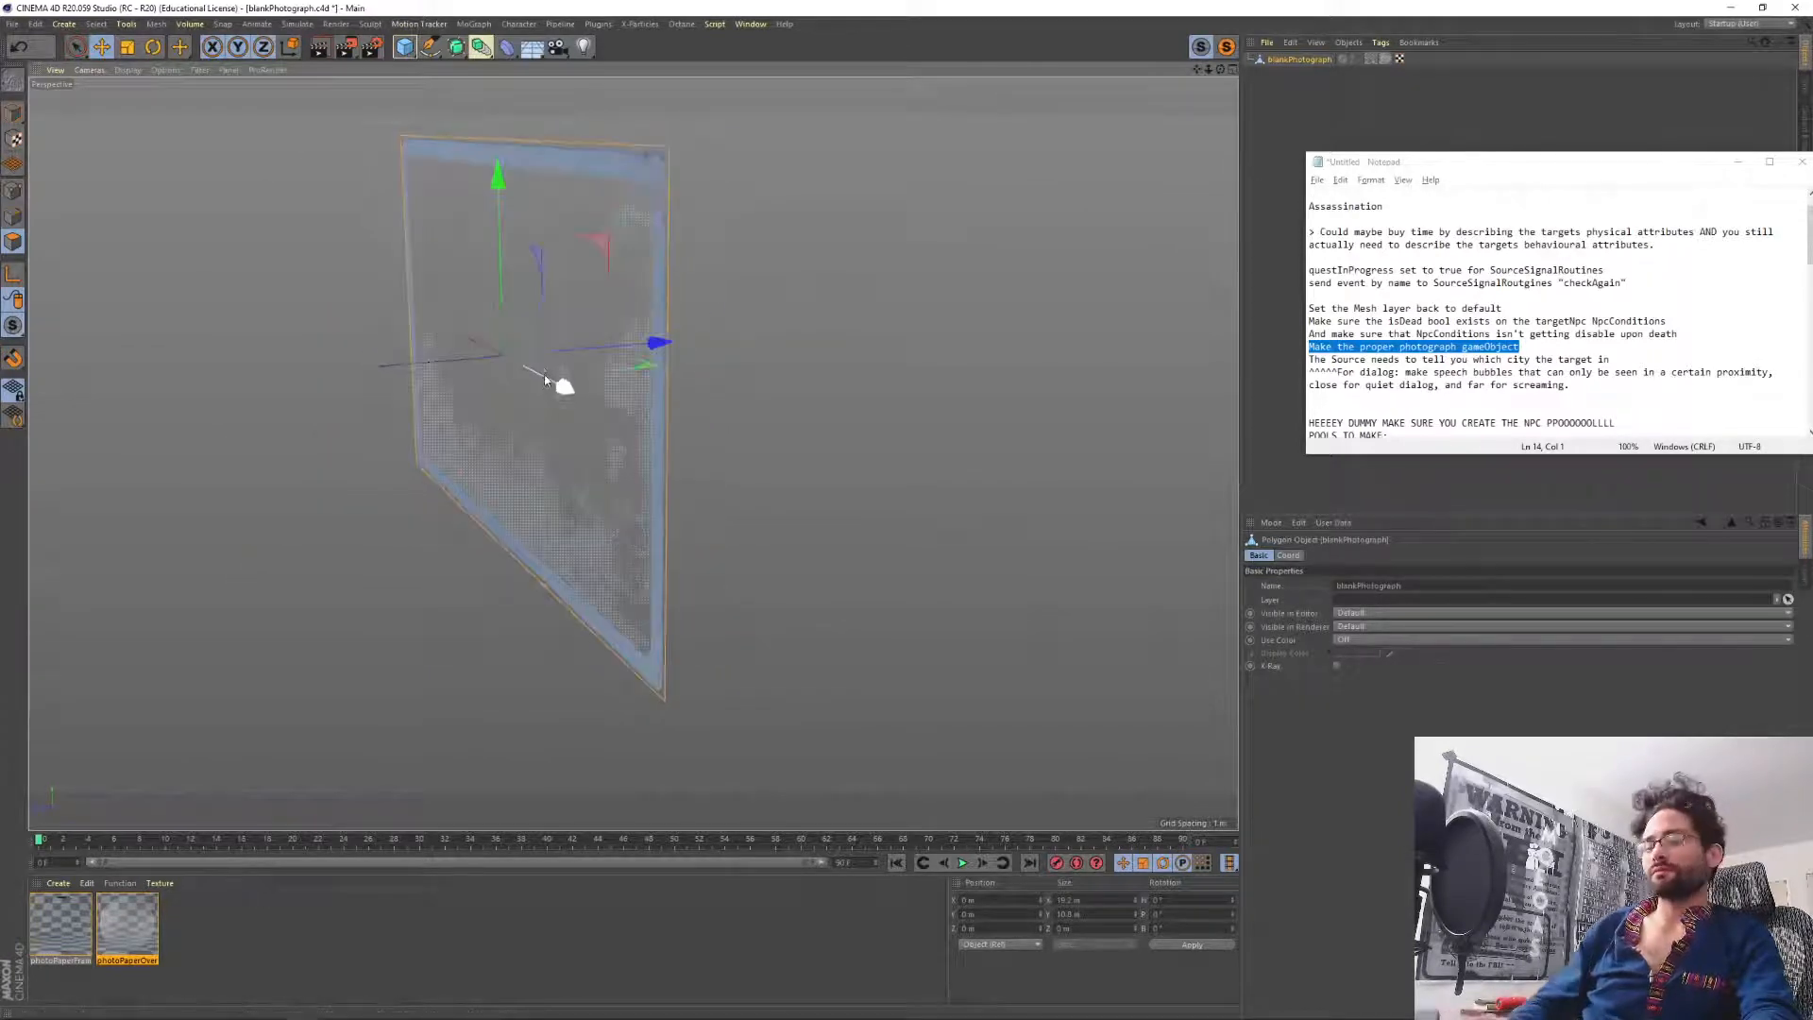
key(d)
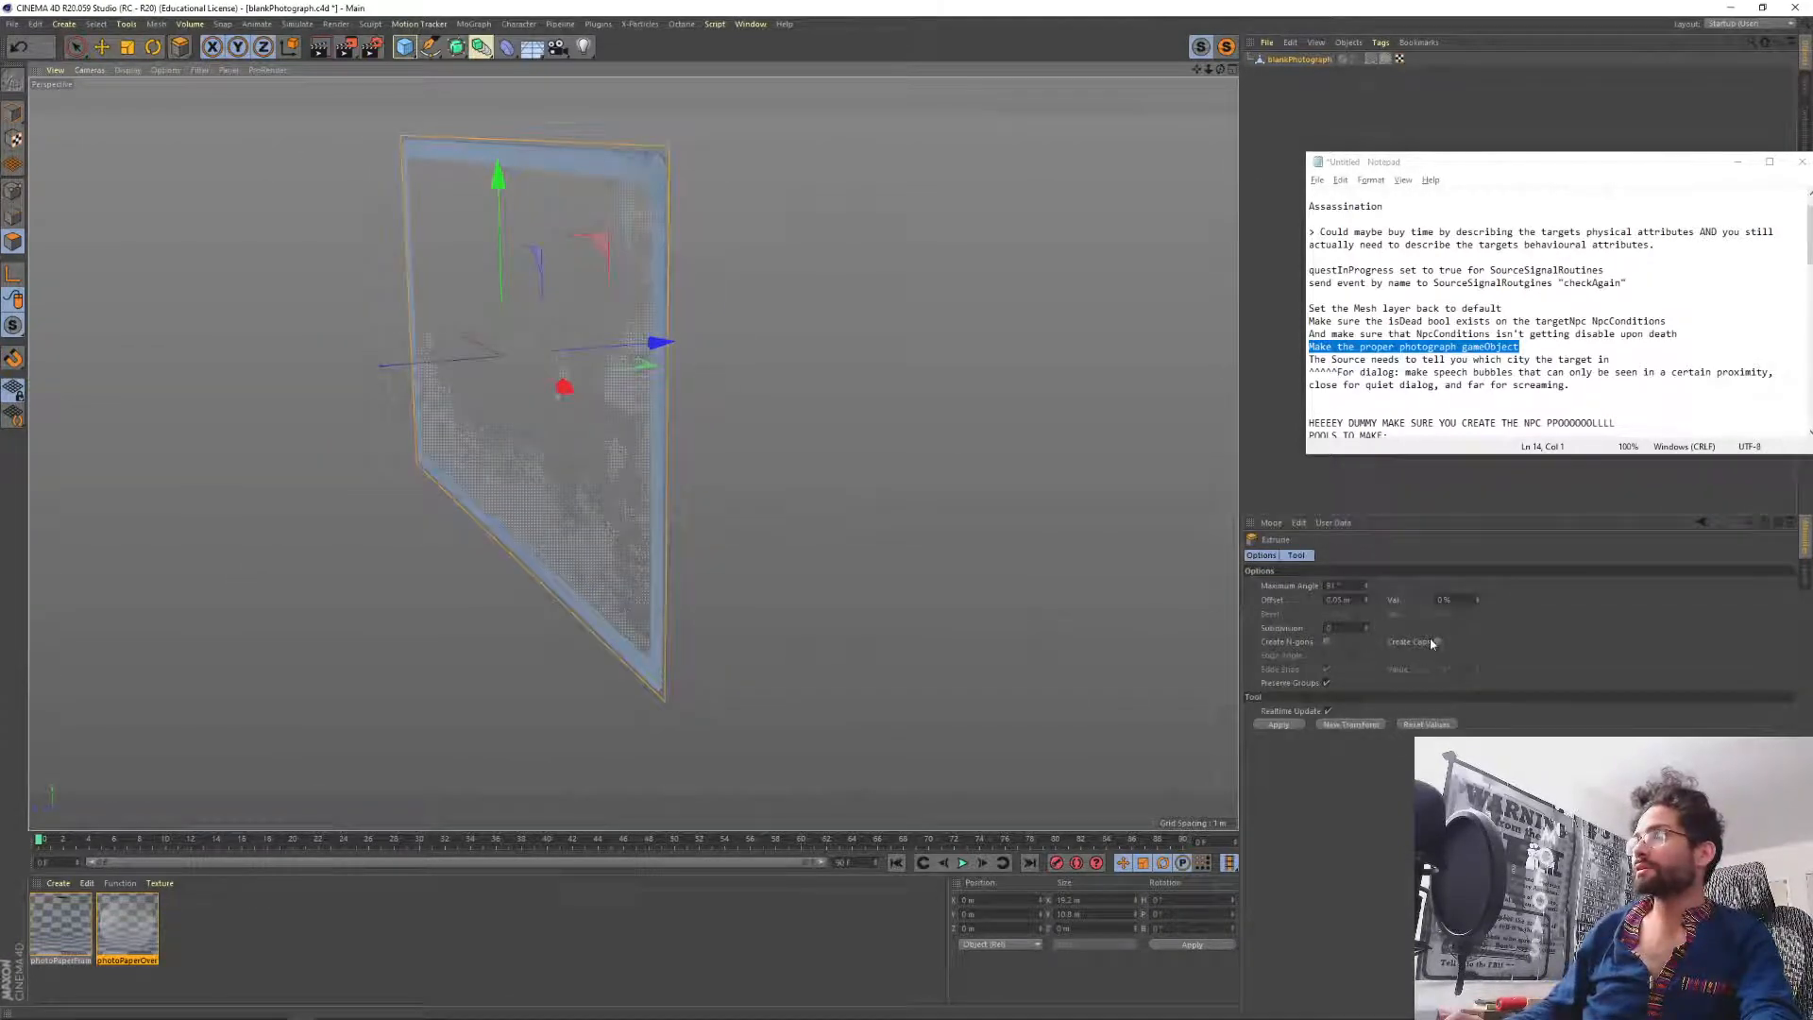
click(1436, 641)
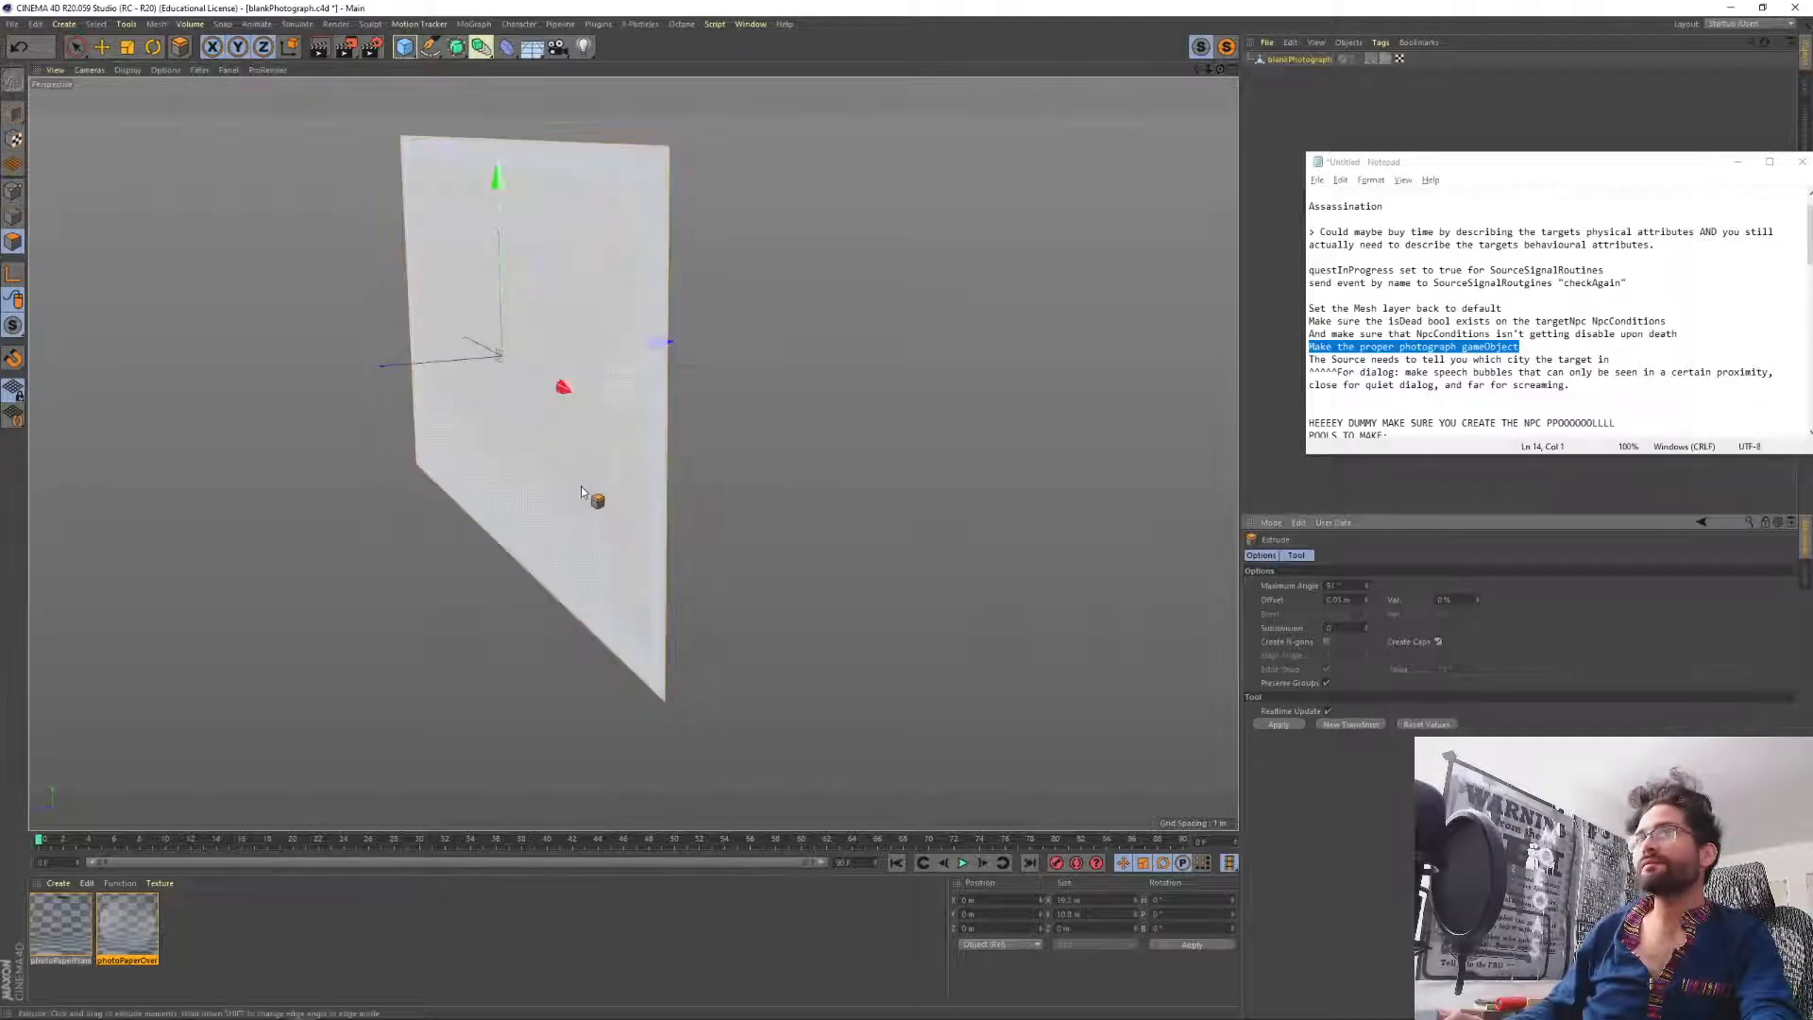
drag(581, 486, 594, 485)
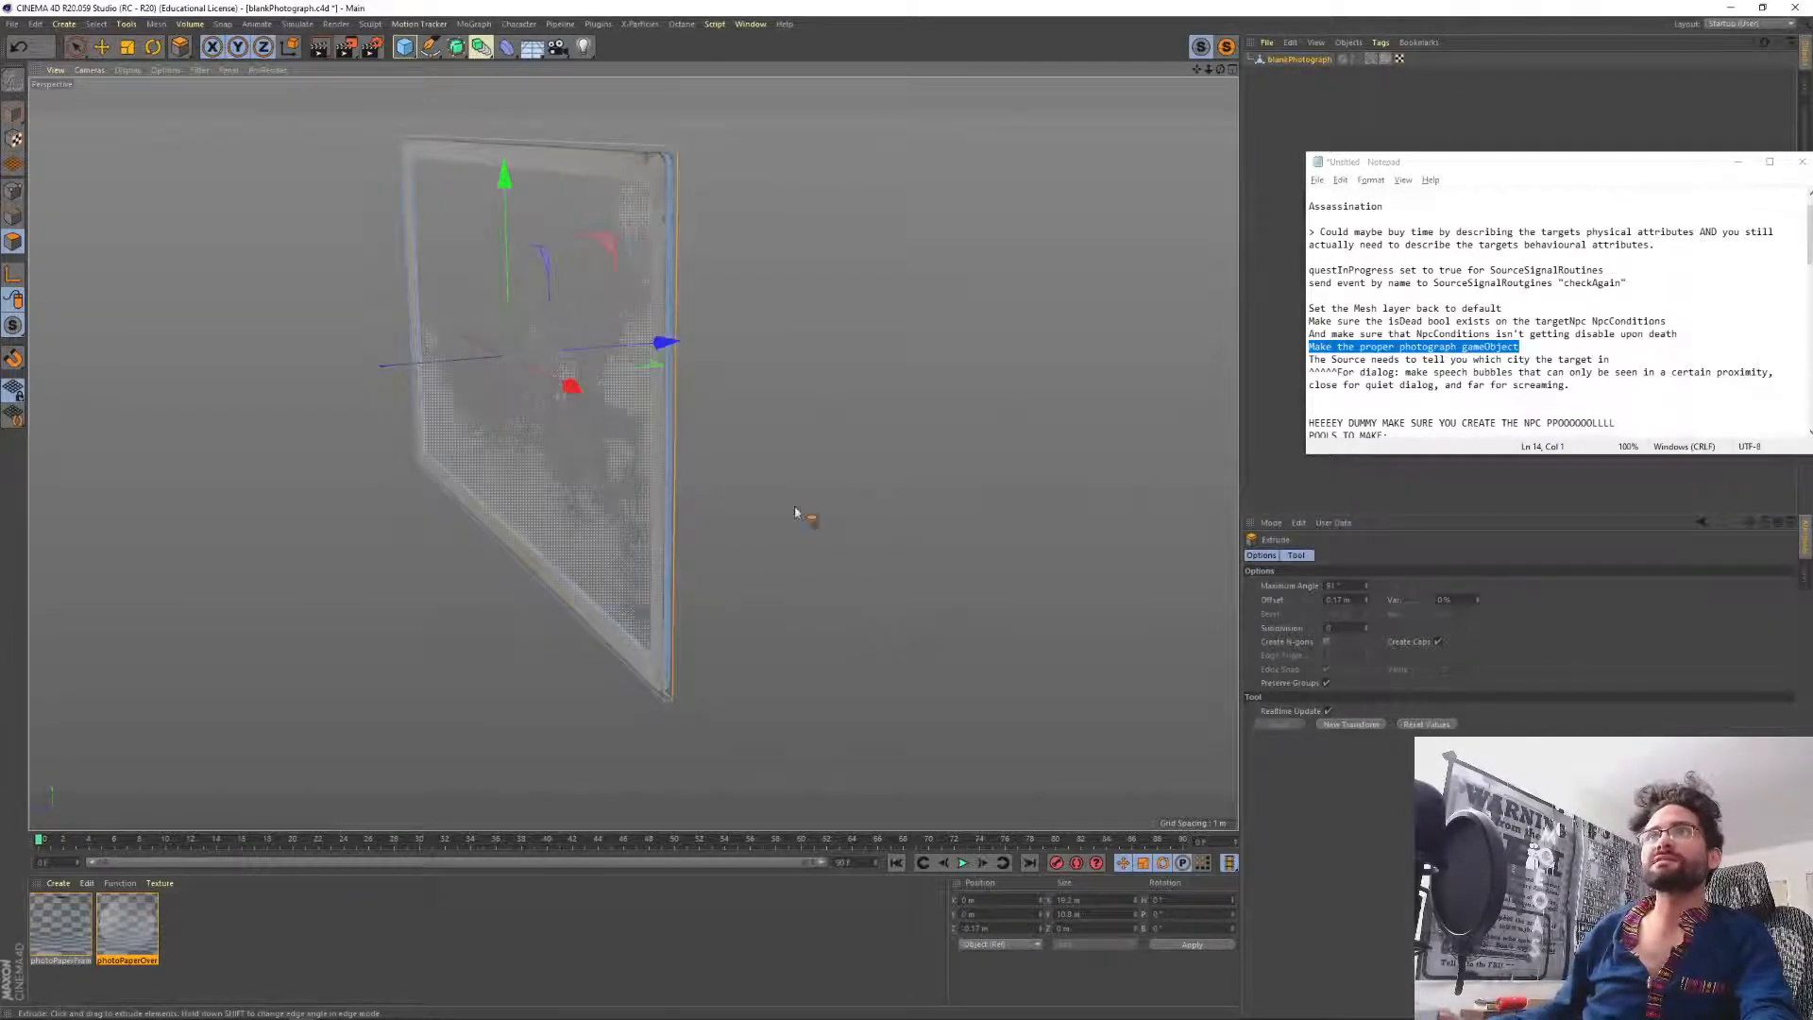
alt+drag(794, 513, 485, 519)
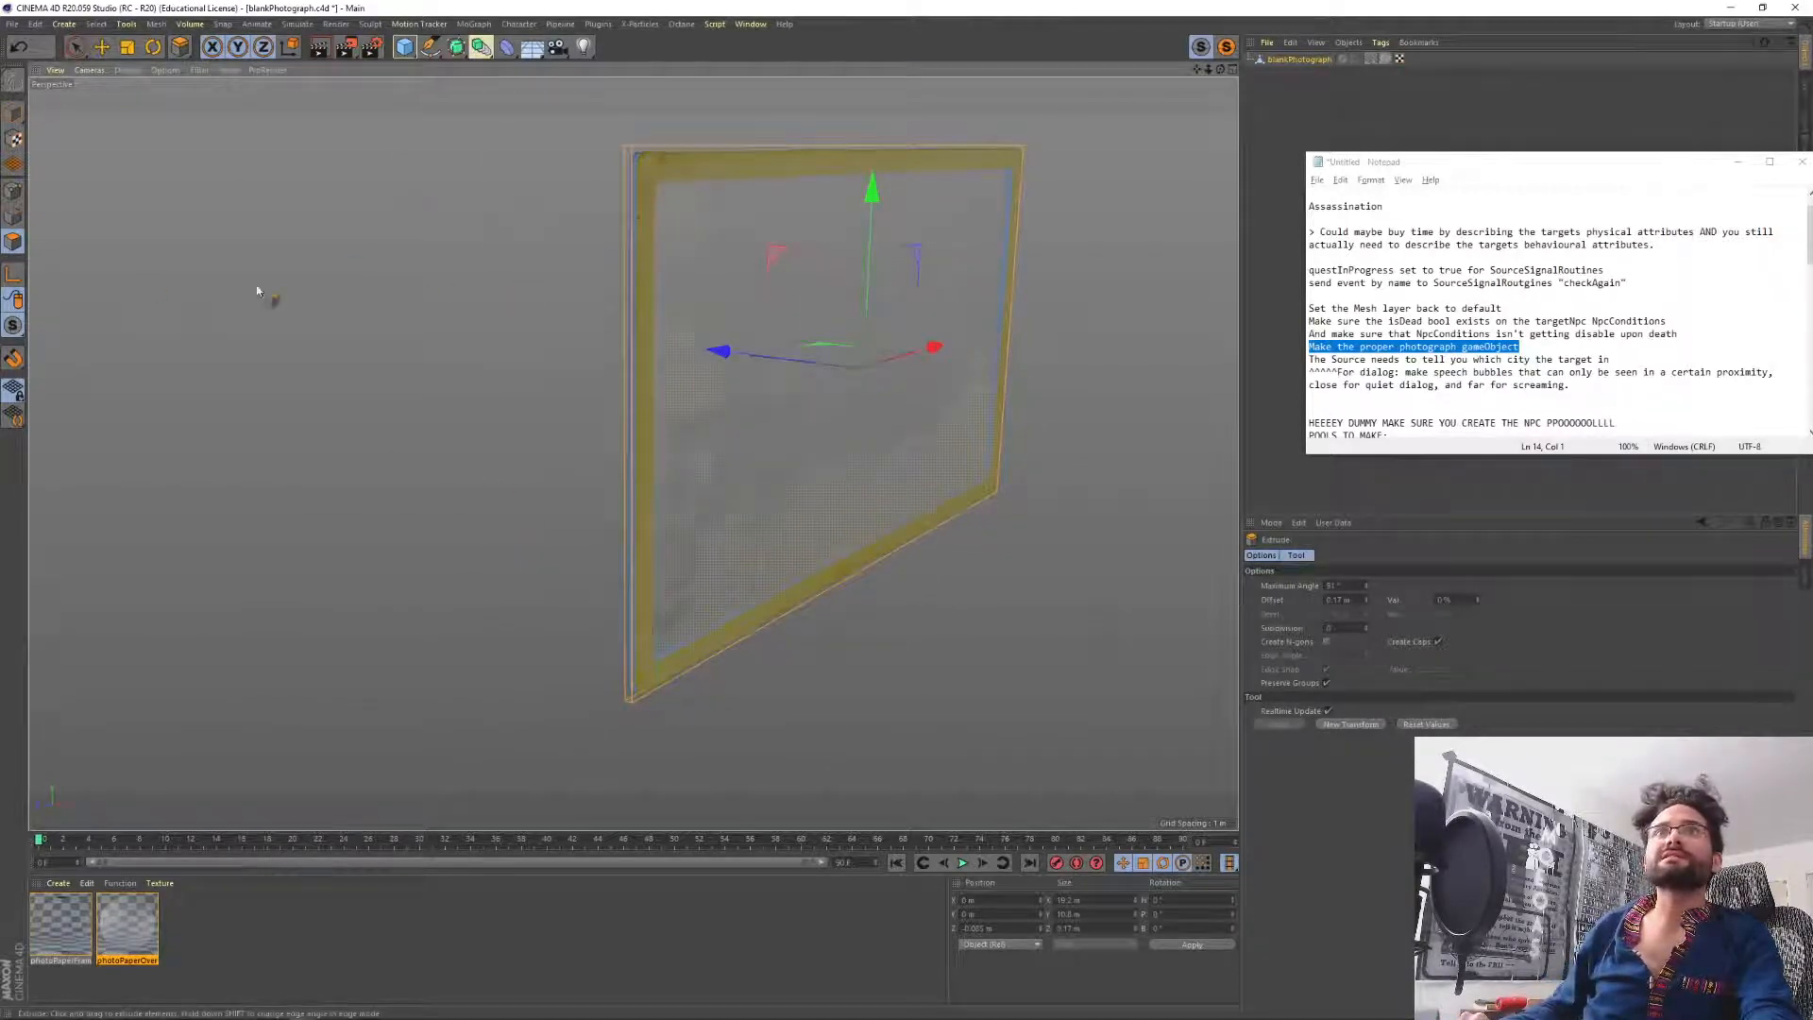
click(131, 71)
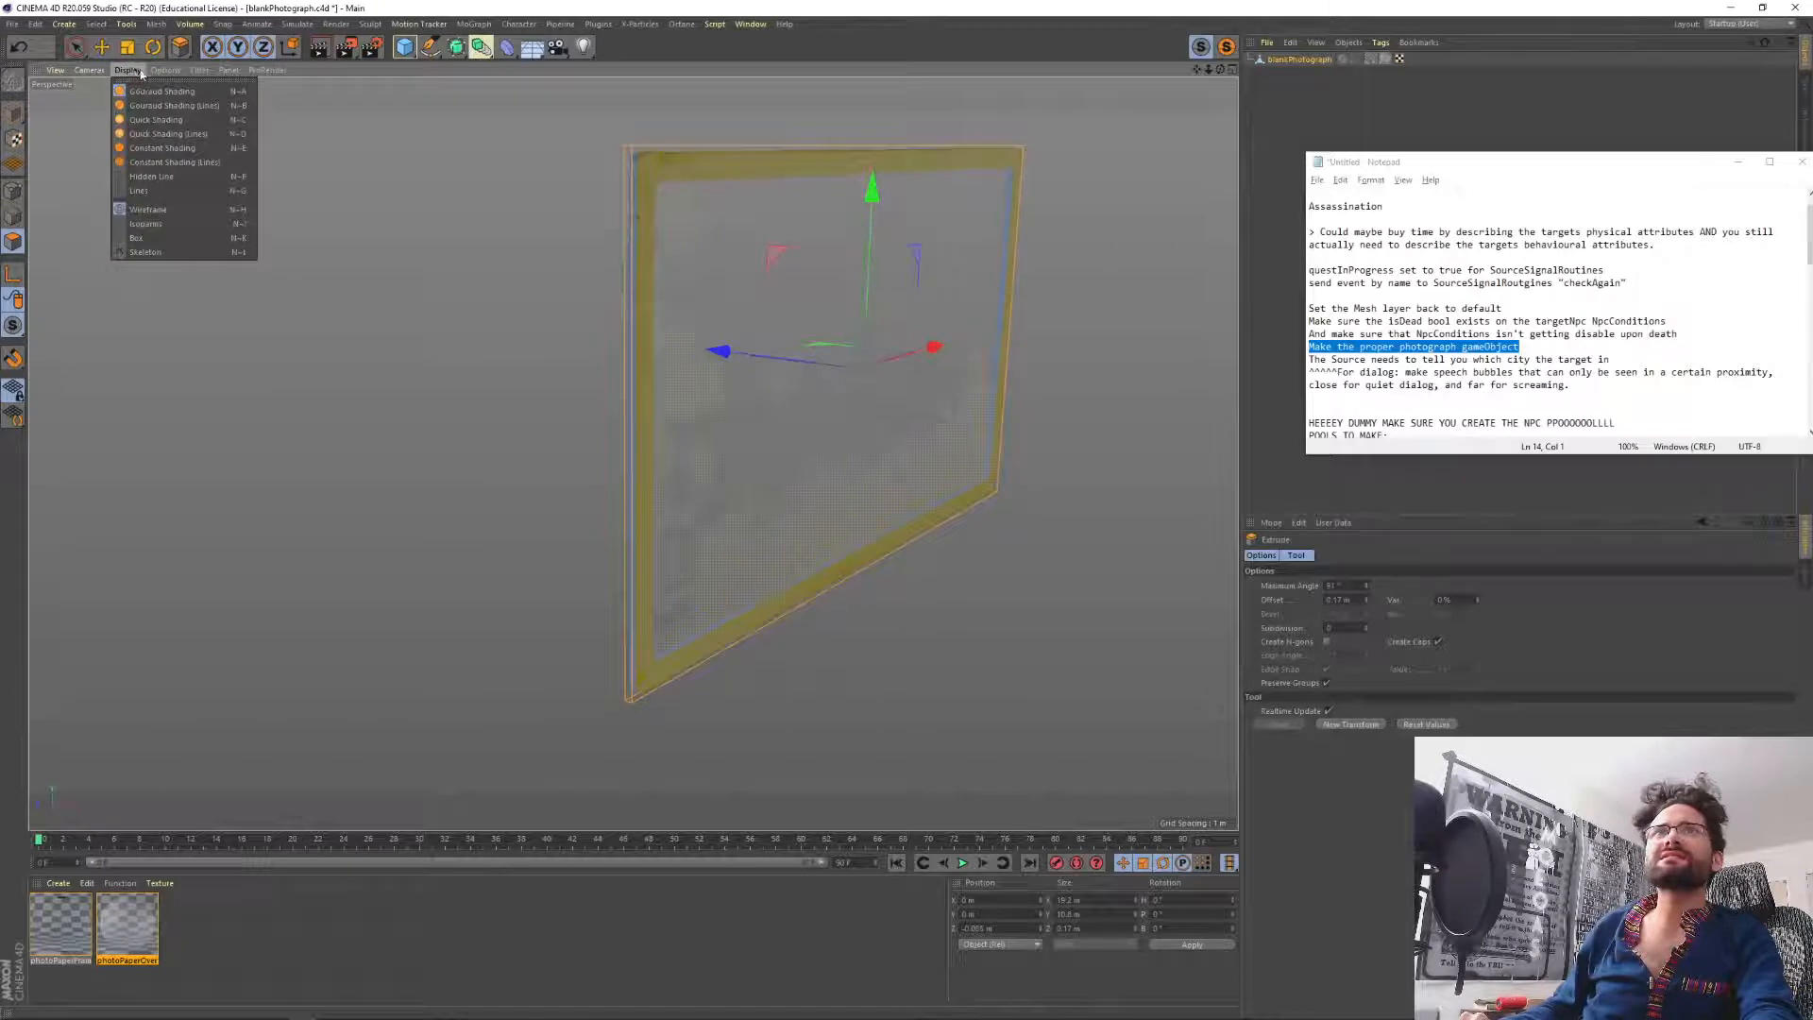
mouse_move(156, 72)
click(548, 7)
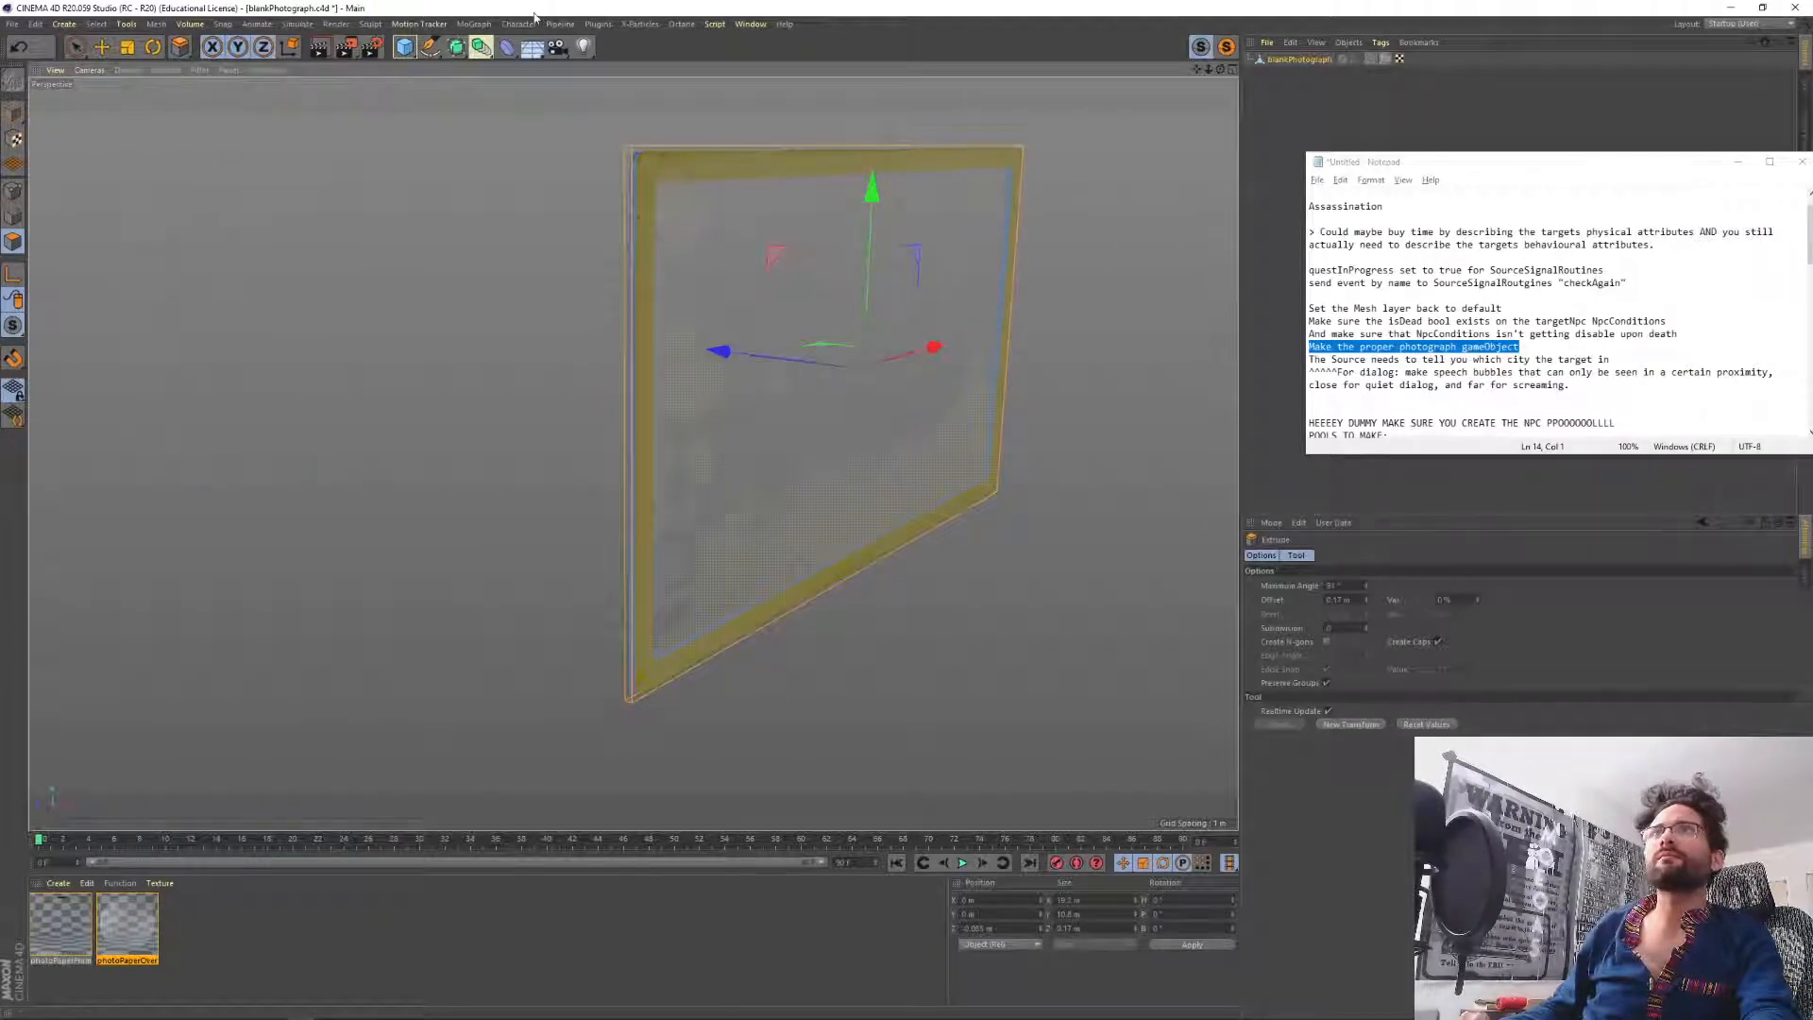
Try Loop Selection on the extruded photograph's polygons, then select polygons on it with Live Selection.
alt+drag(703, 297, 727, 324)
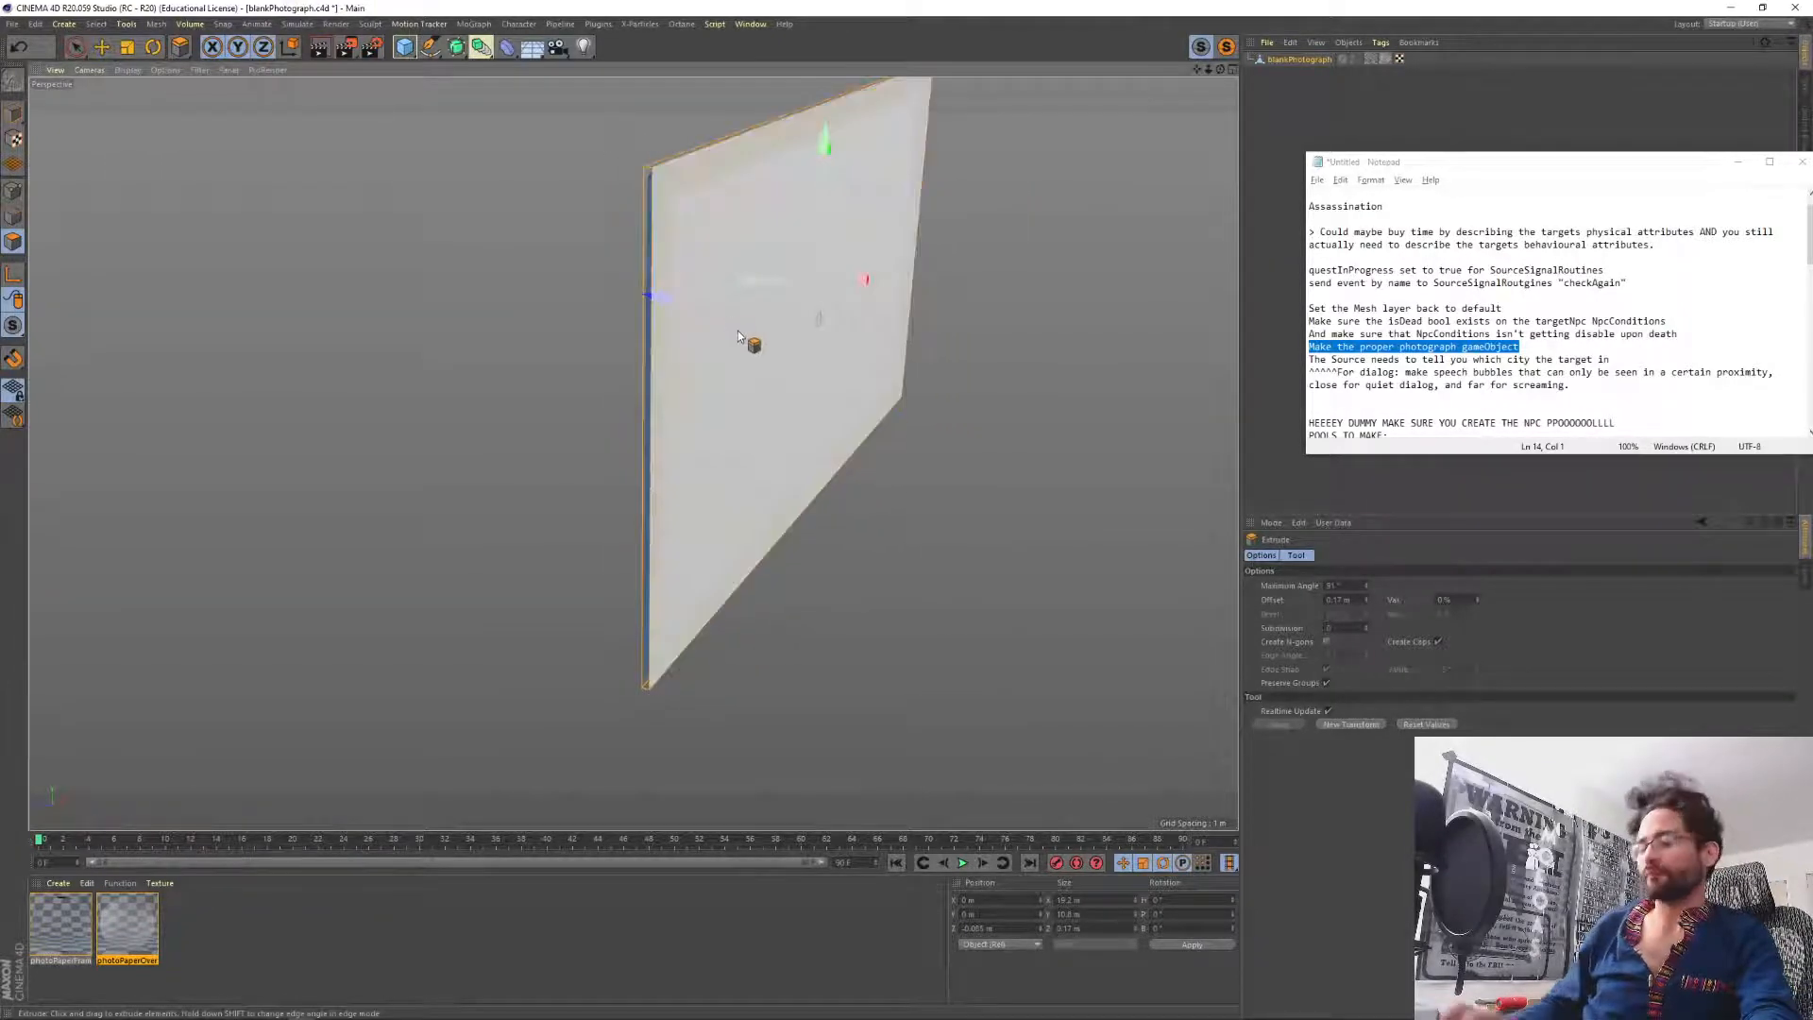
key(u)
key(l)
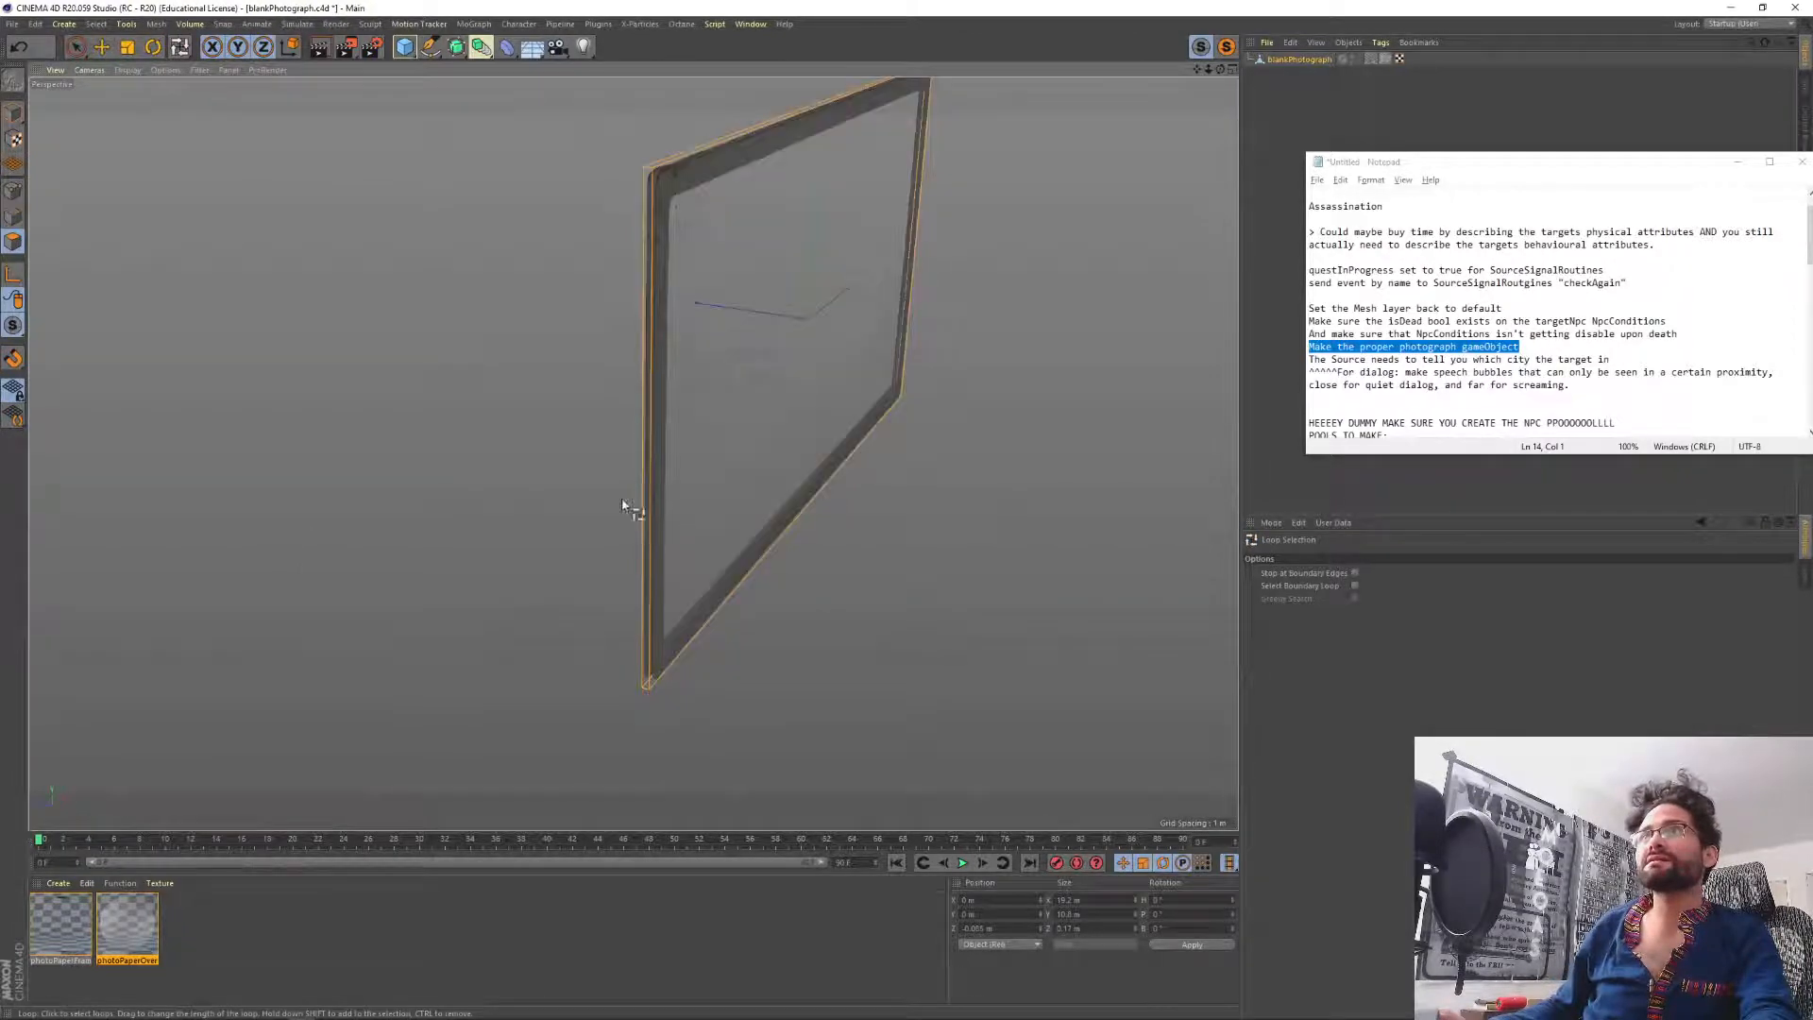
alt+drag(623, 507, 663, 398)
key(9)
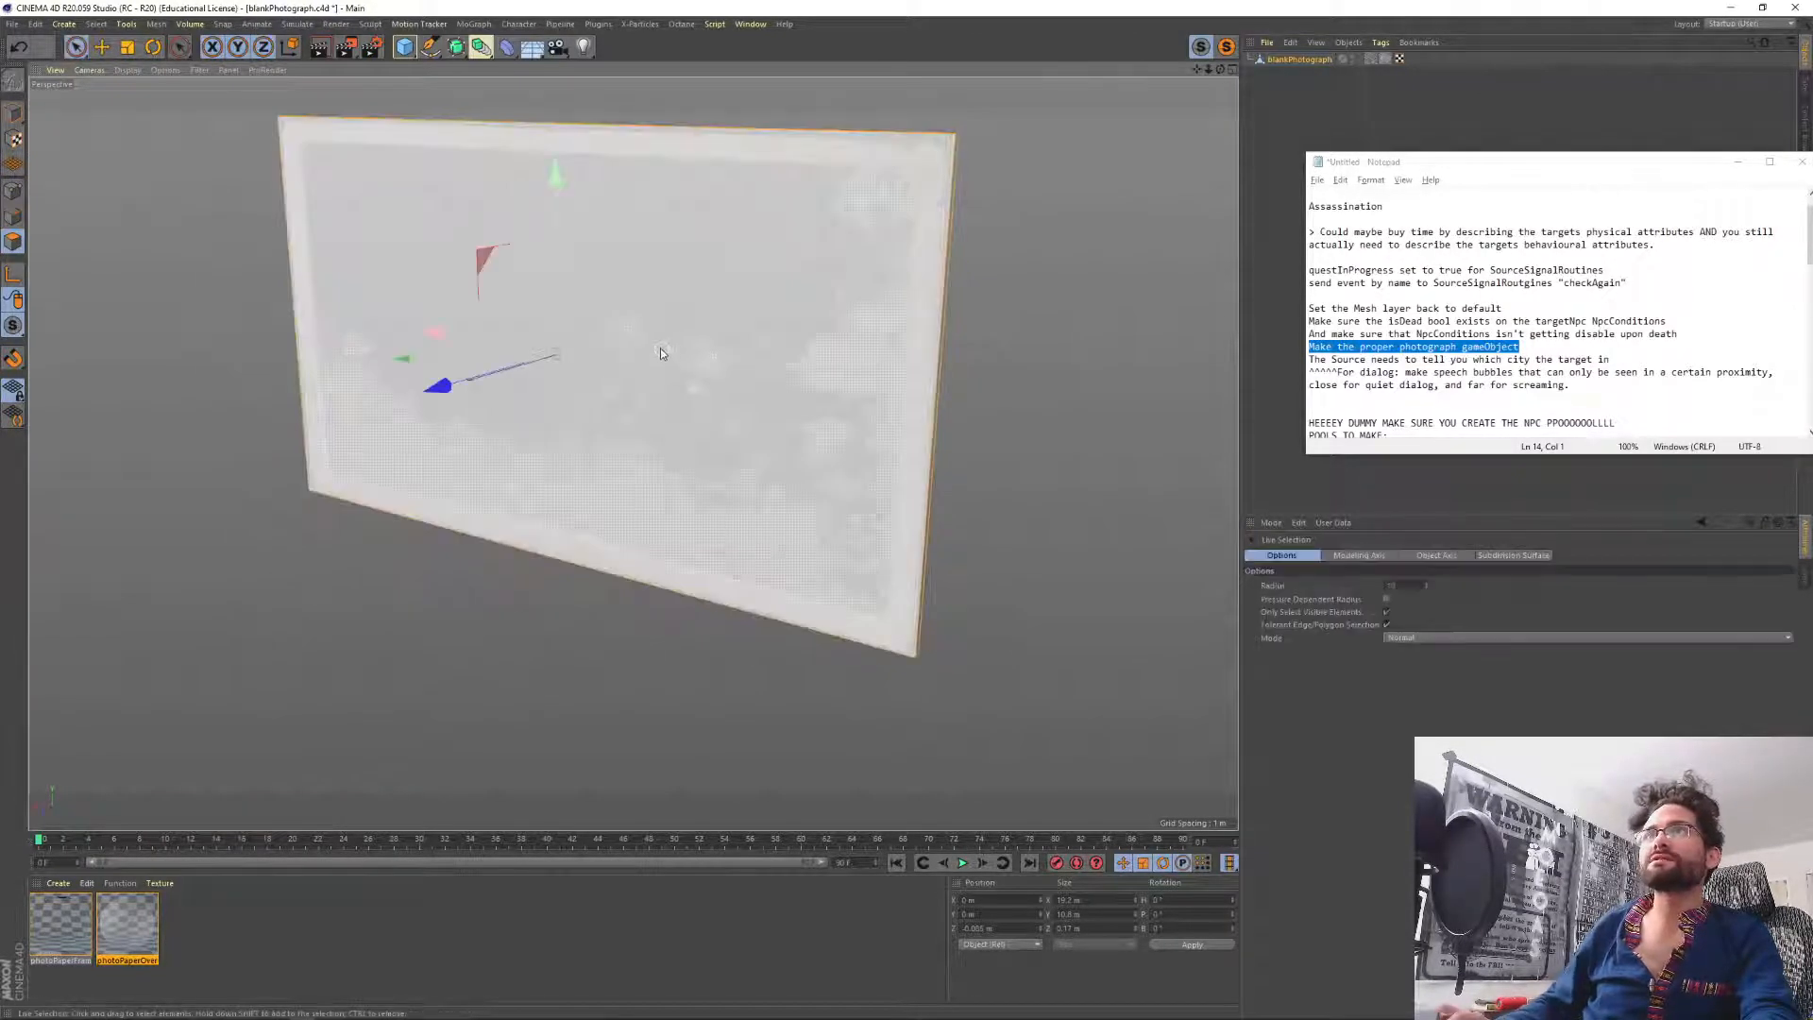
click(660, 353)
alt+drag(785, 328, 526, 326)
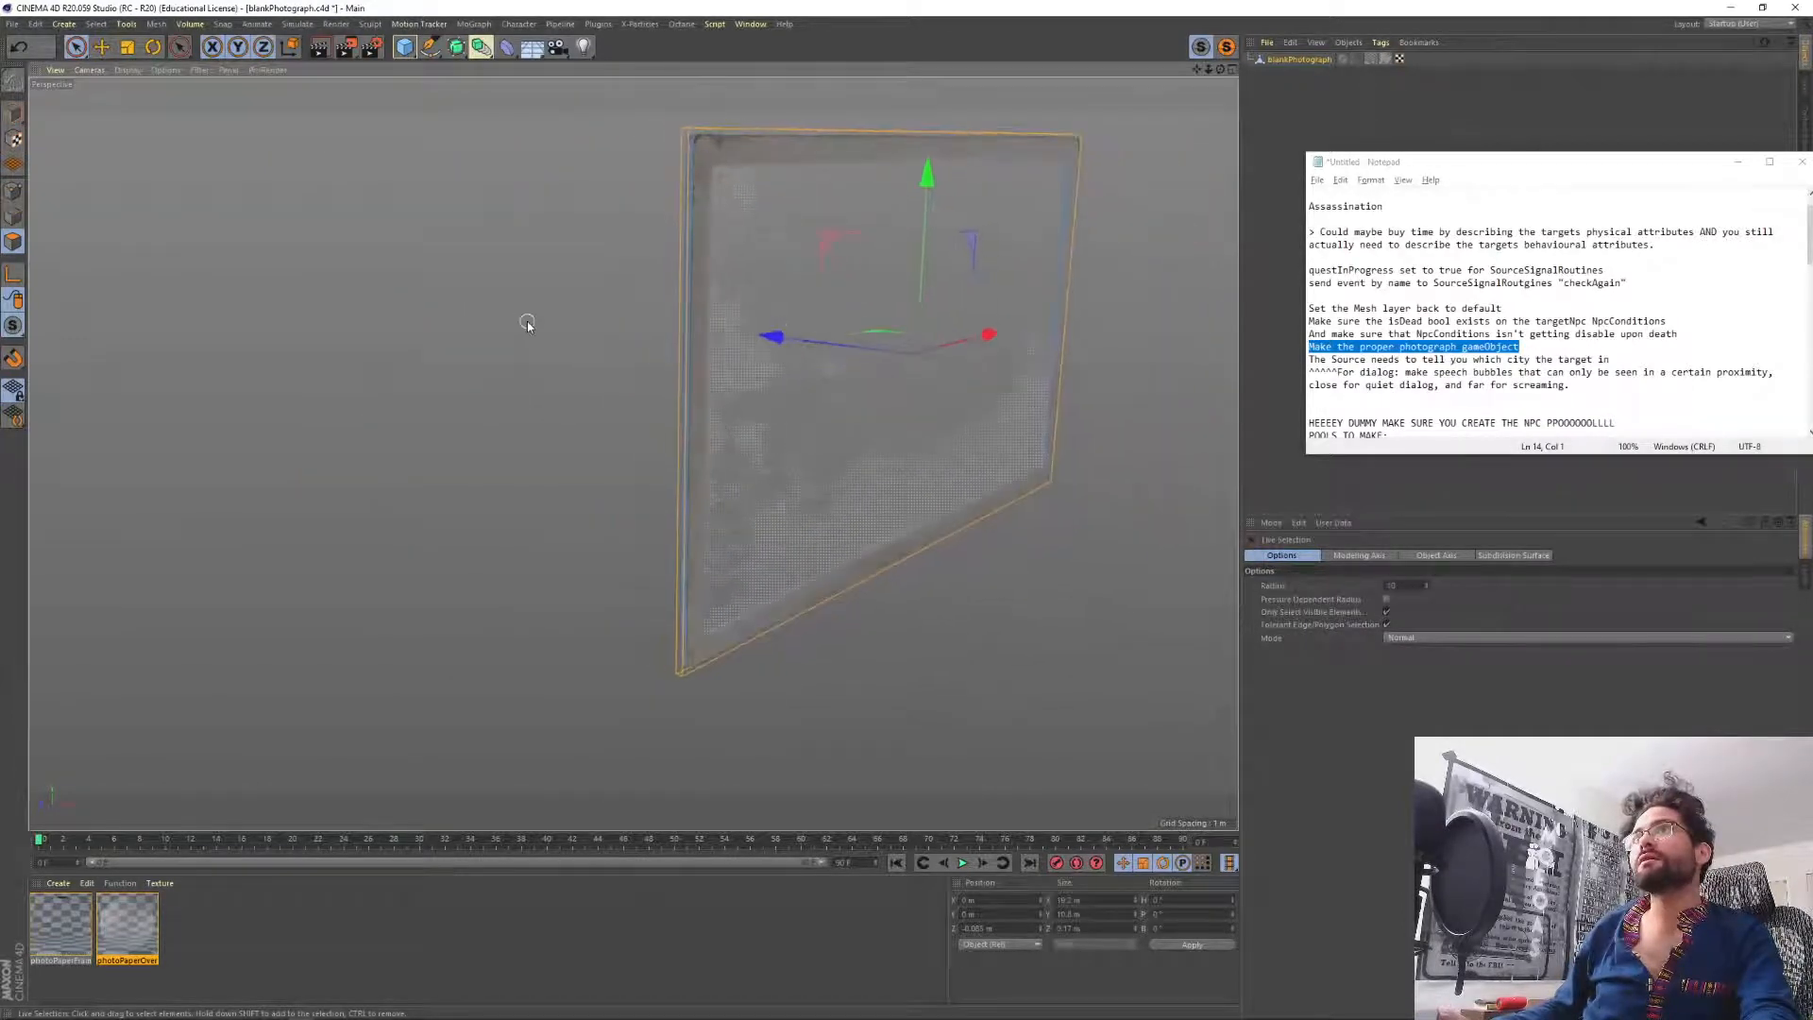
Change to the BP UV Edit layout and load the photoPaperOverlay and photoPaperFrame material textures.
click(1742, 22)
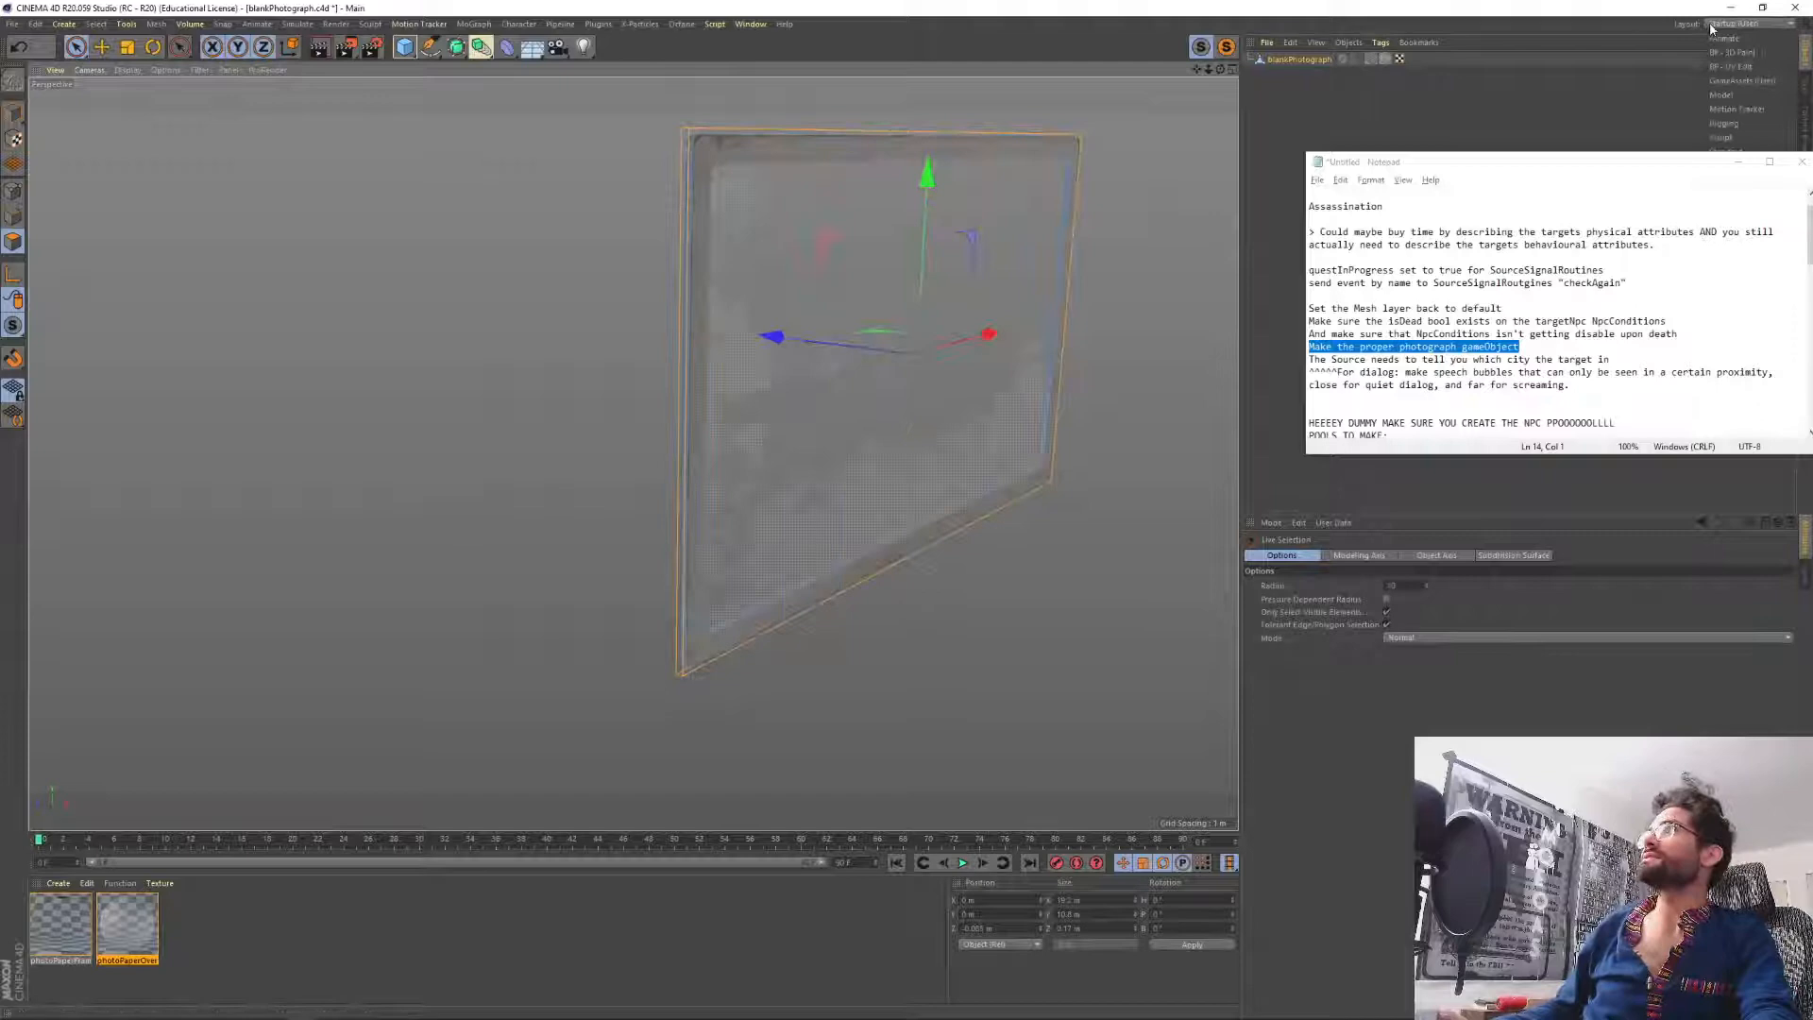
click(1743, 73)
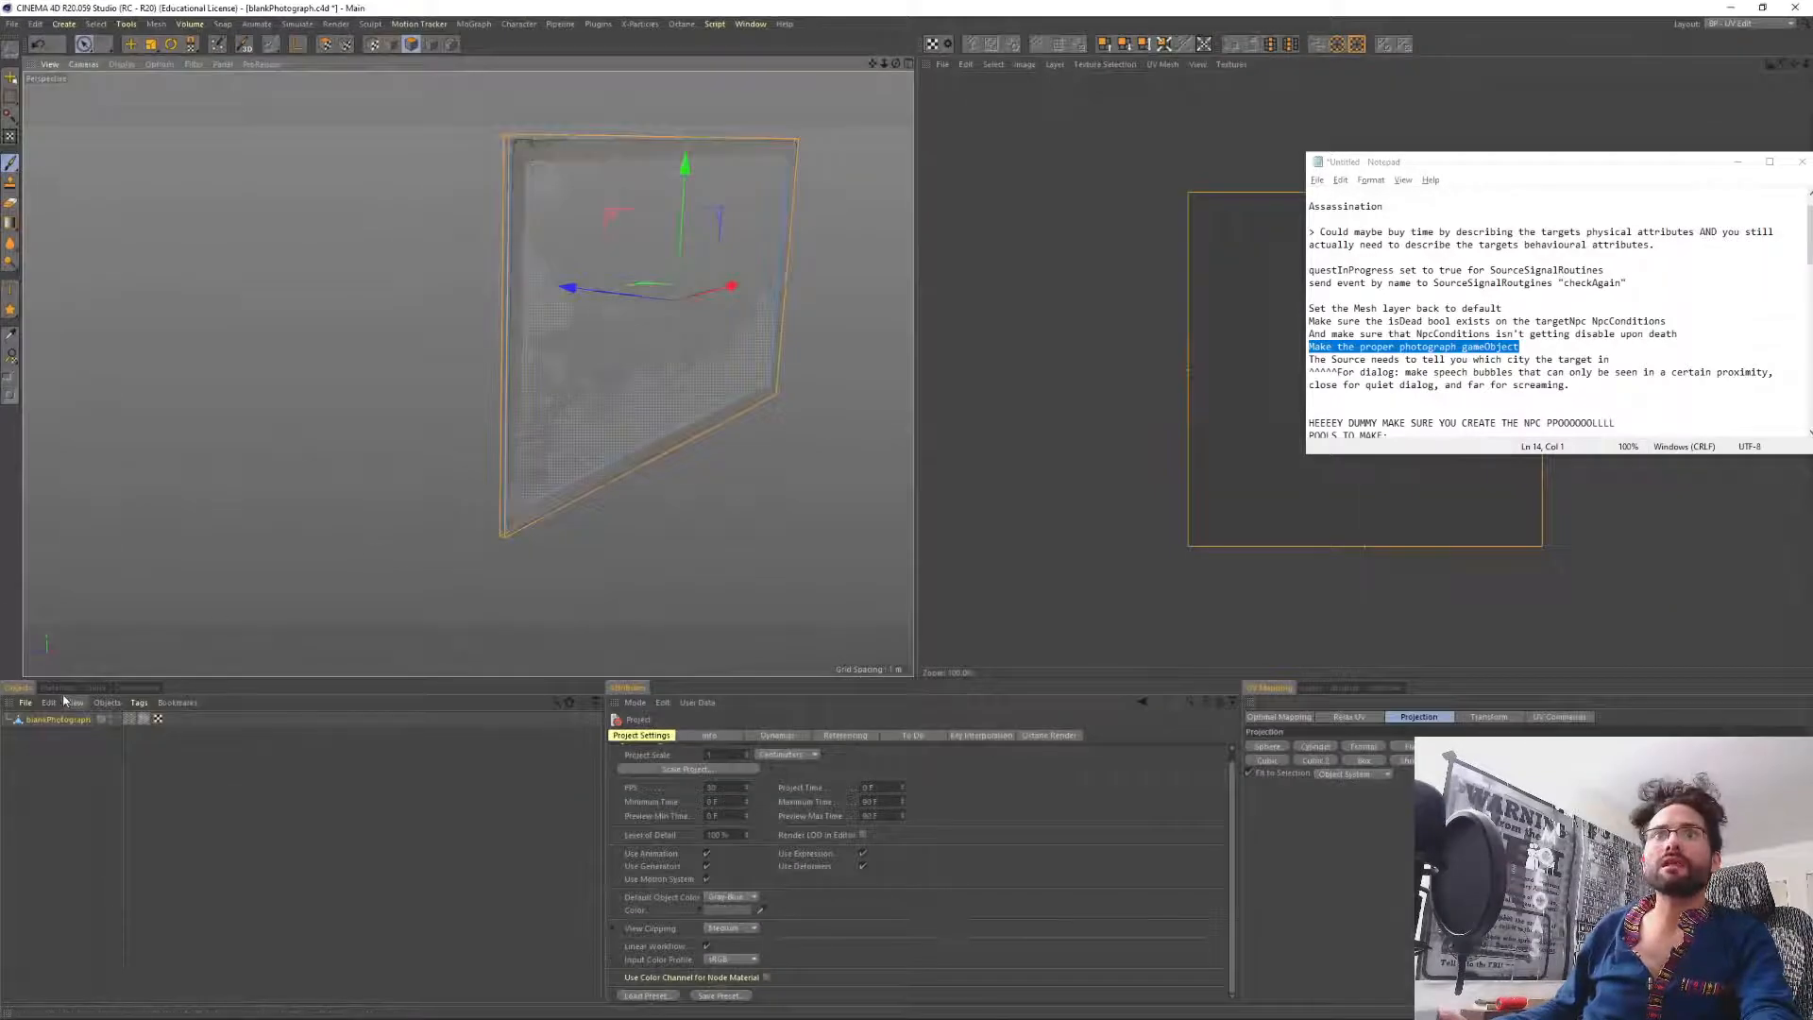
click(58, 688)
click(26, 774)
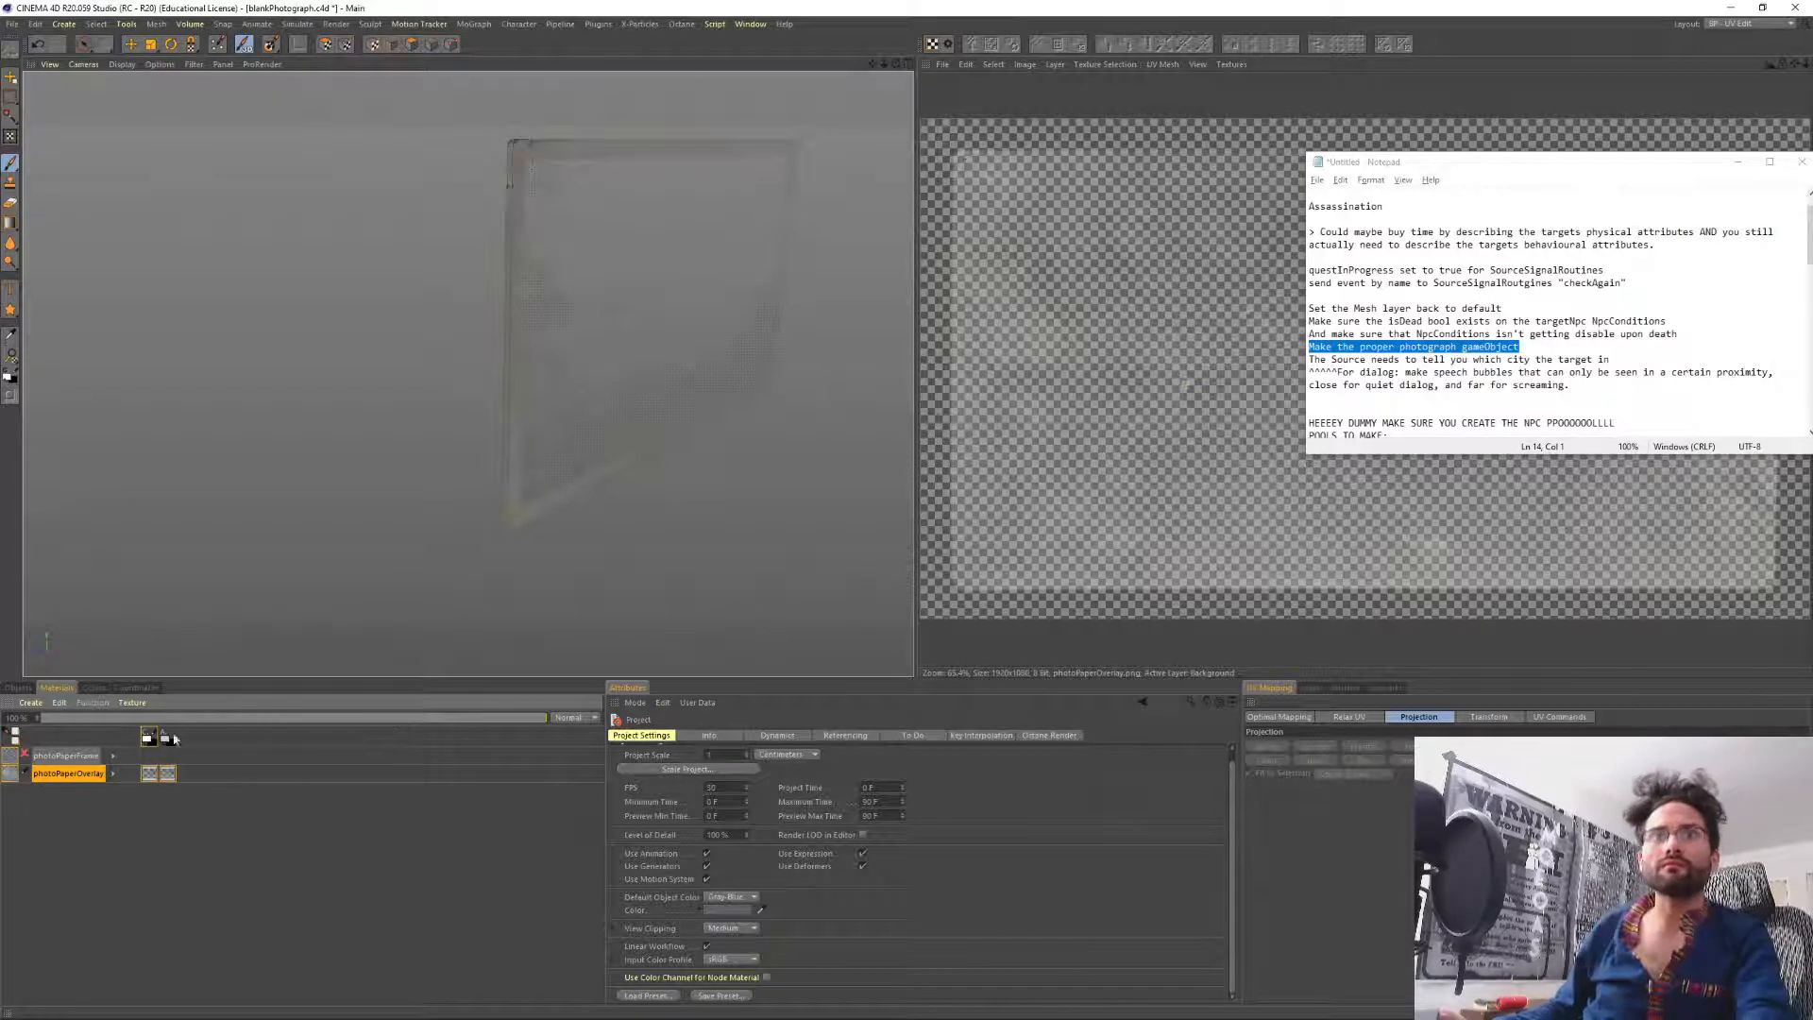
click(33, 755)
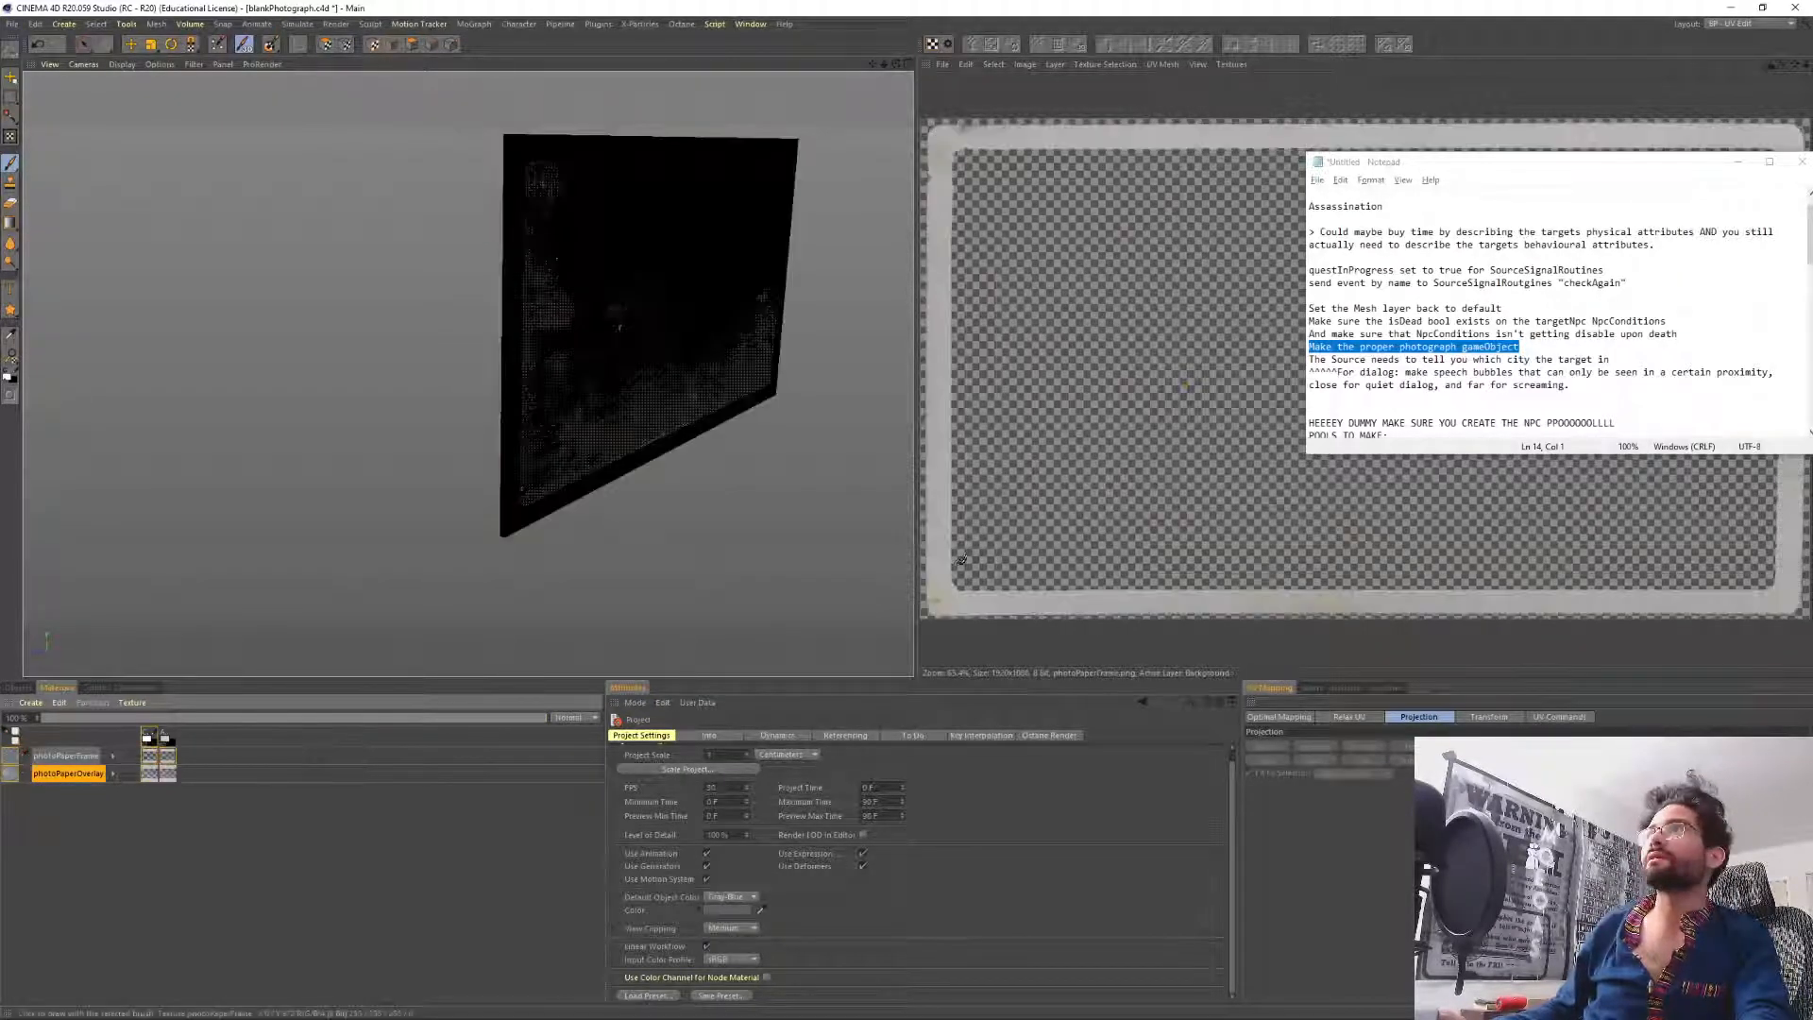
Scale the selected polygons' UVs down non-uniformly and move them onto the border area of the photoPaperFrame texture.
alt+drag(558, 319, 498, 339)
click(413, 48)
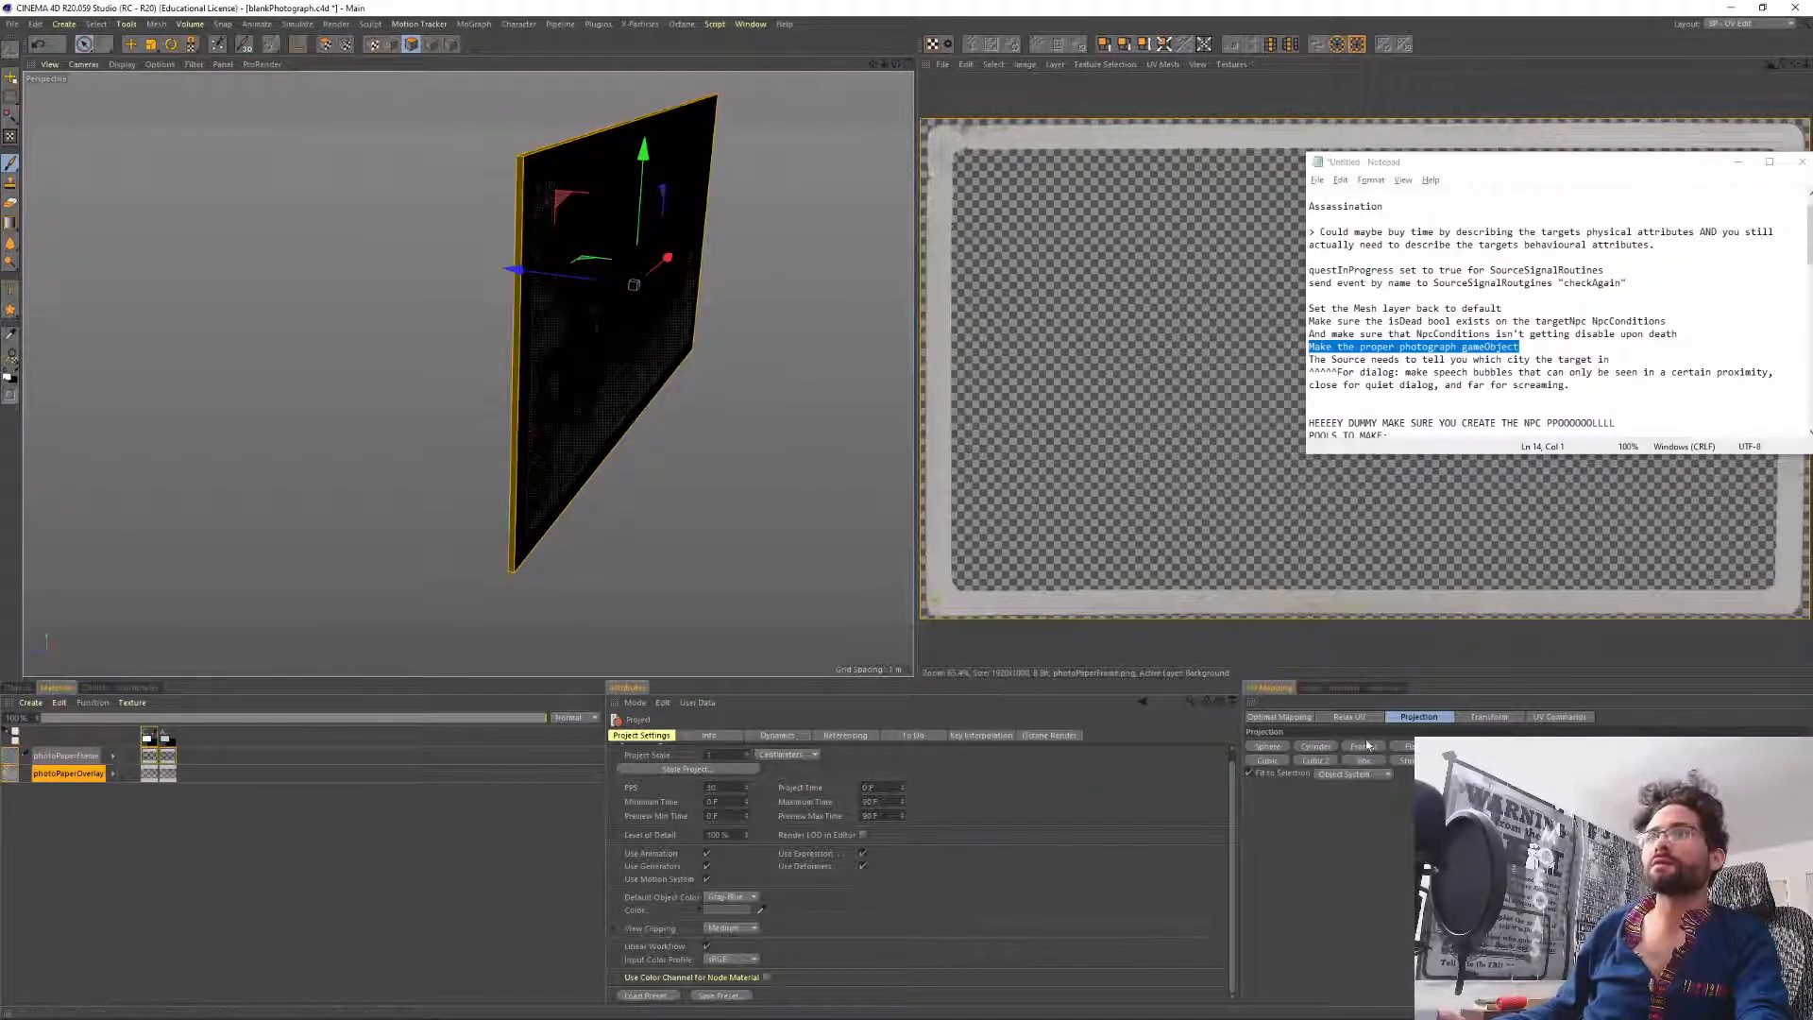
click(151, 44)
click(219, 89)
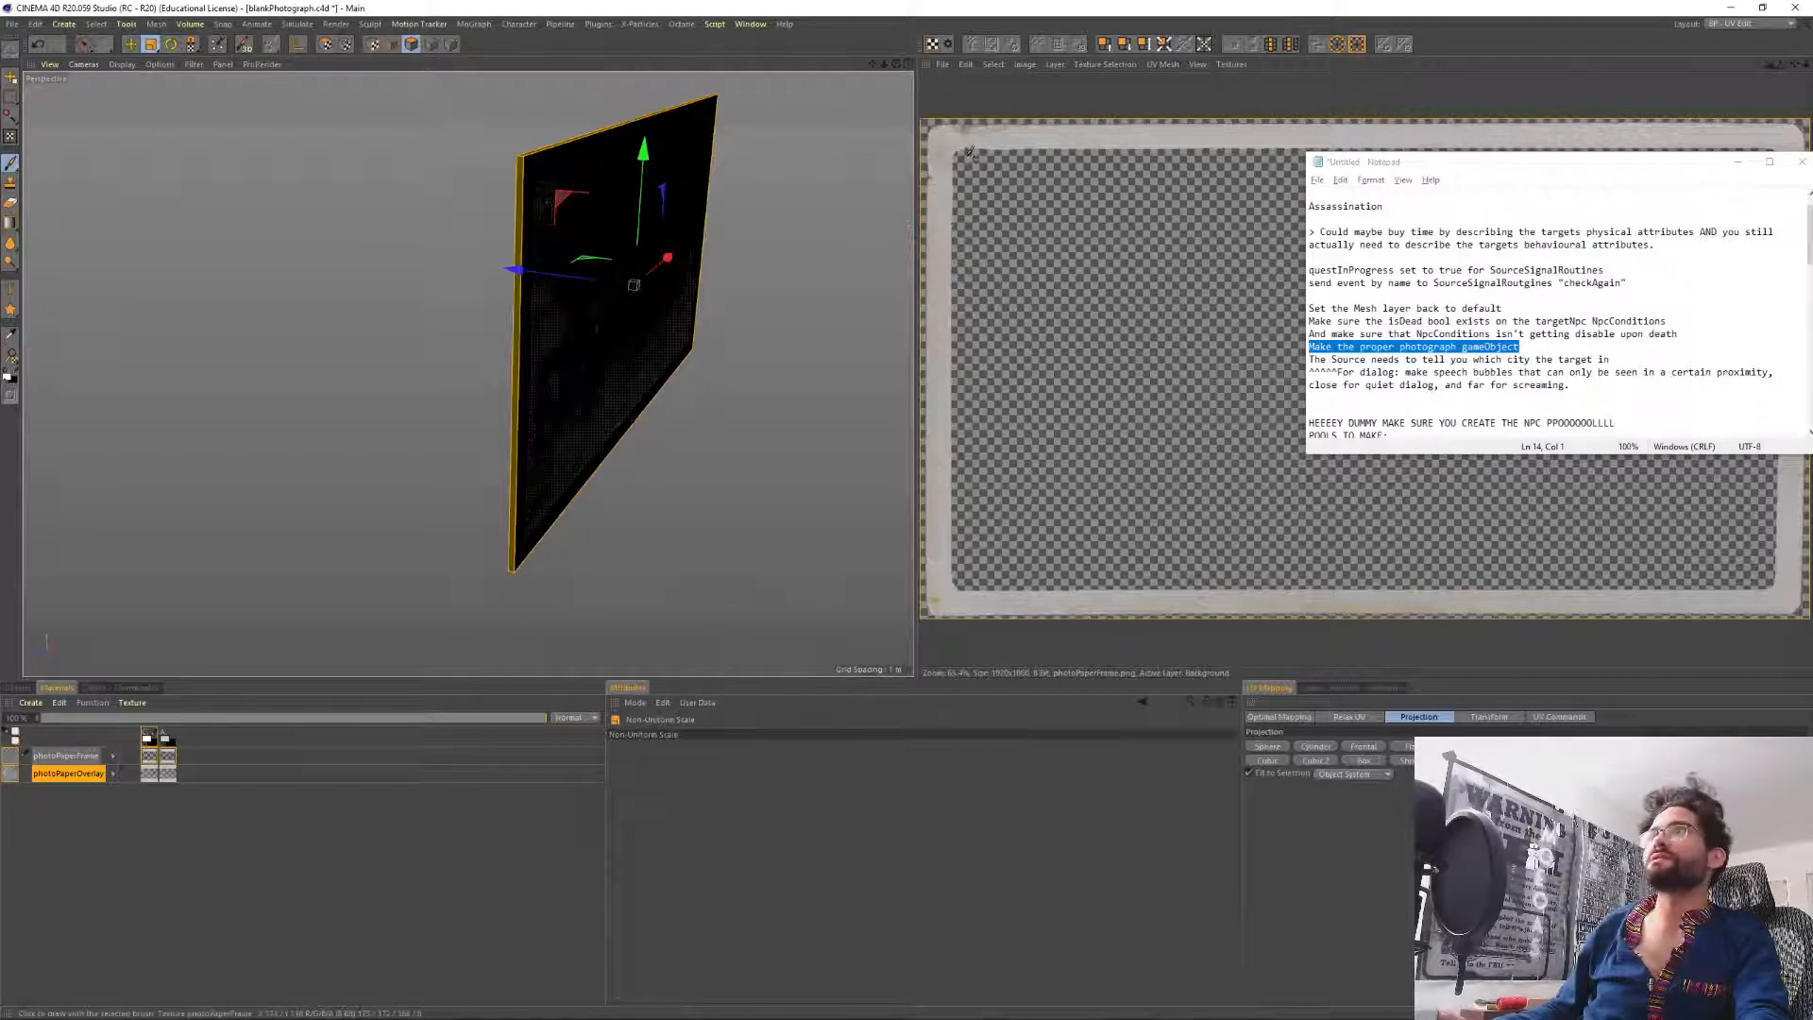
click(327, 45)
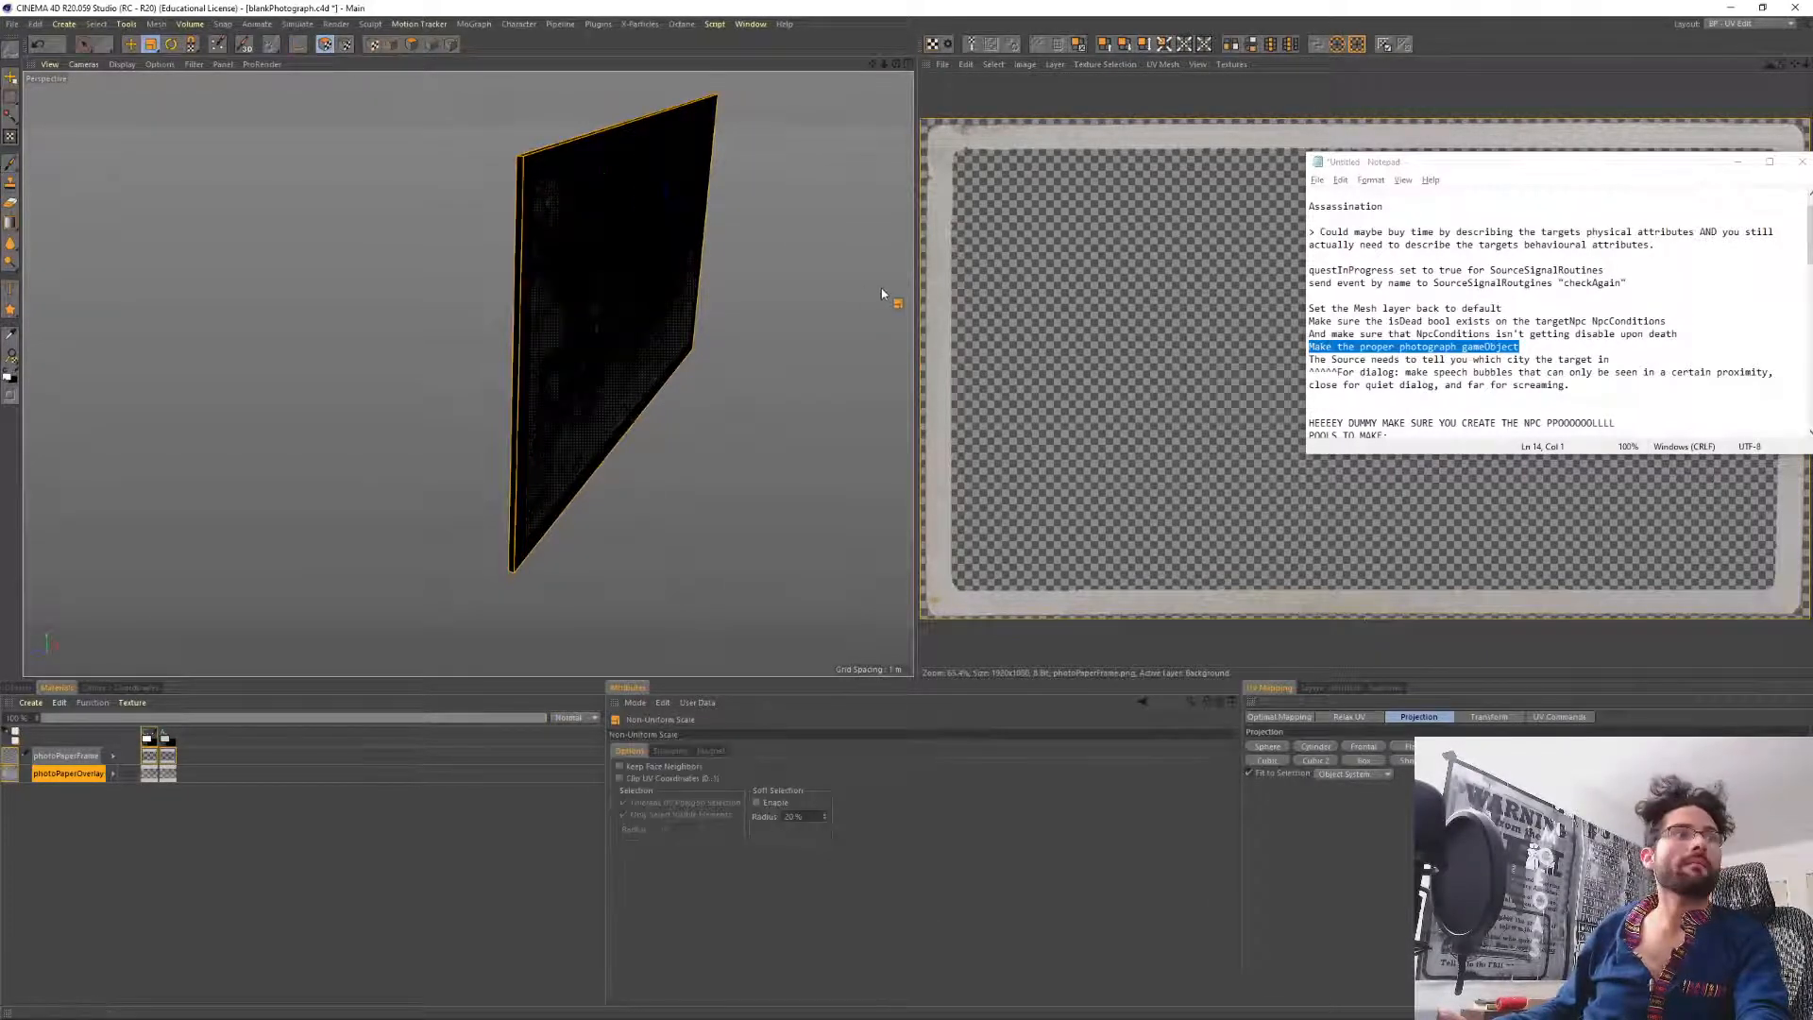
scroll(1000, 175, down, 2)
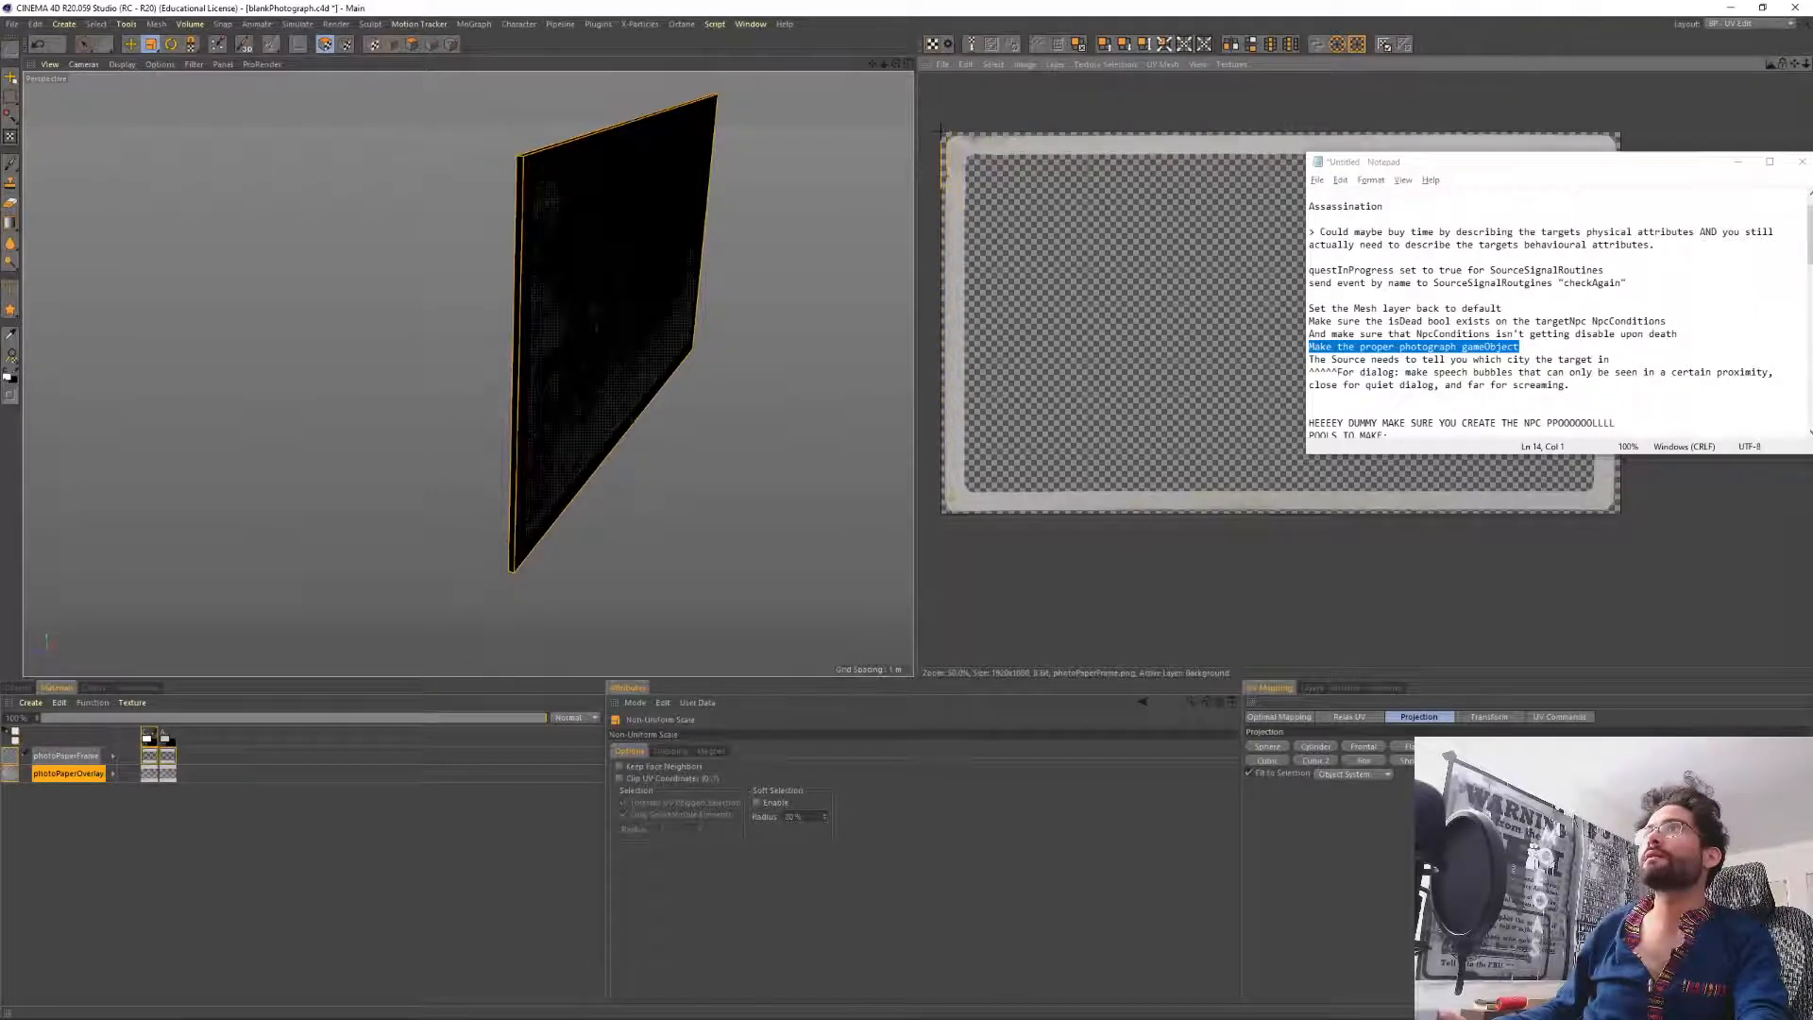
key(e)
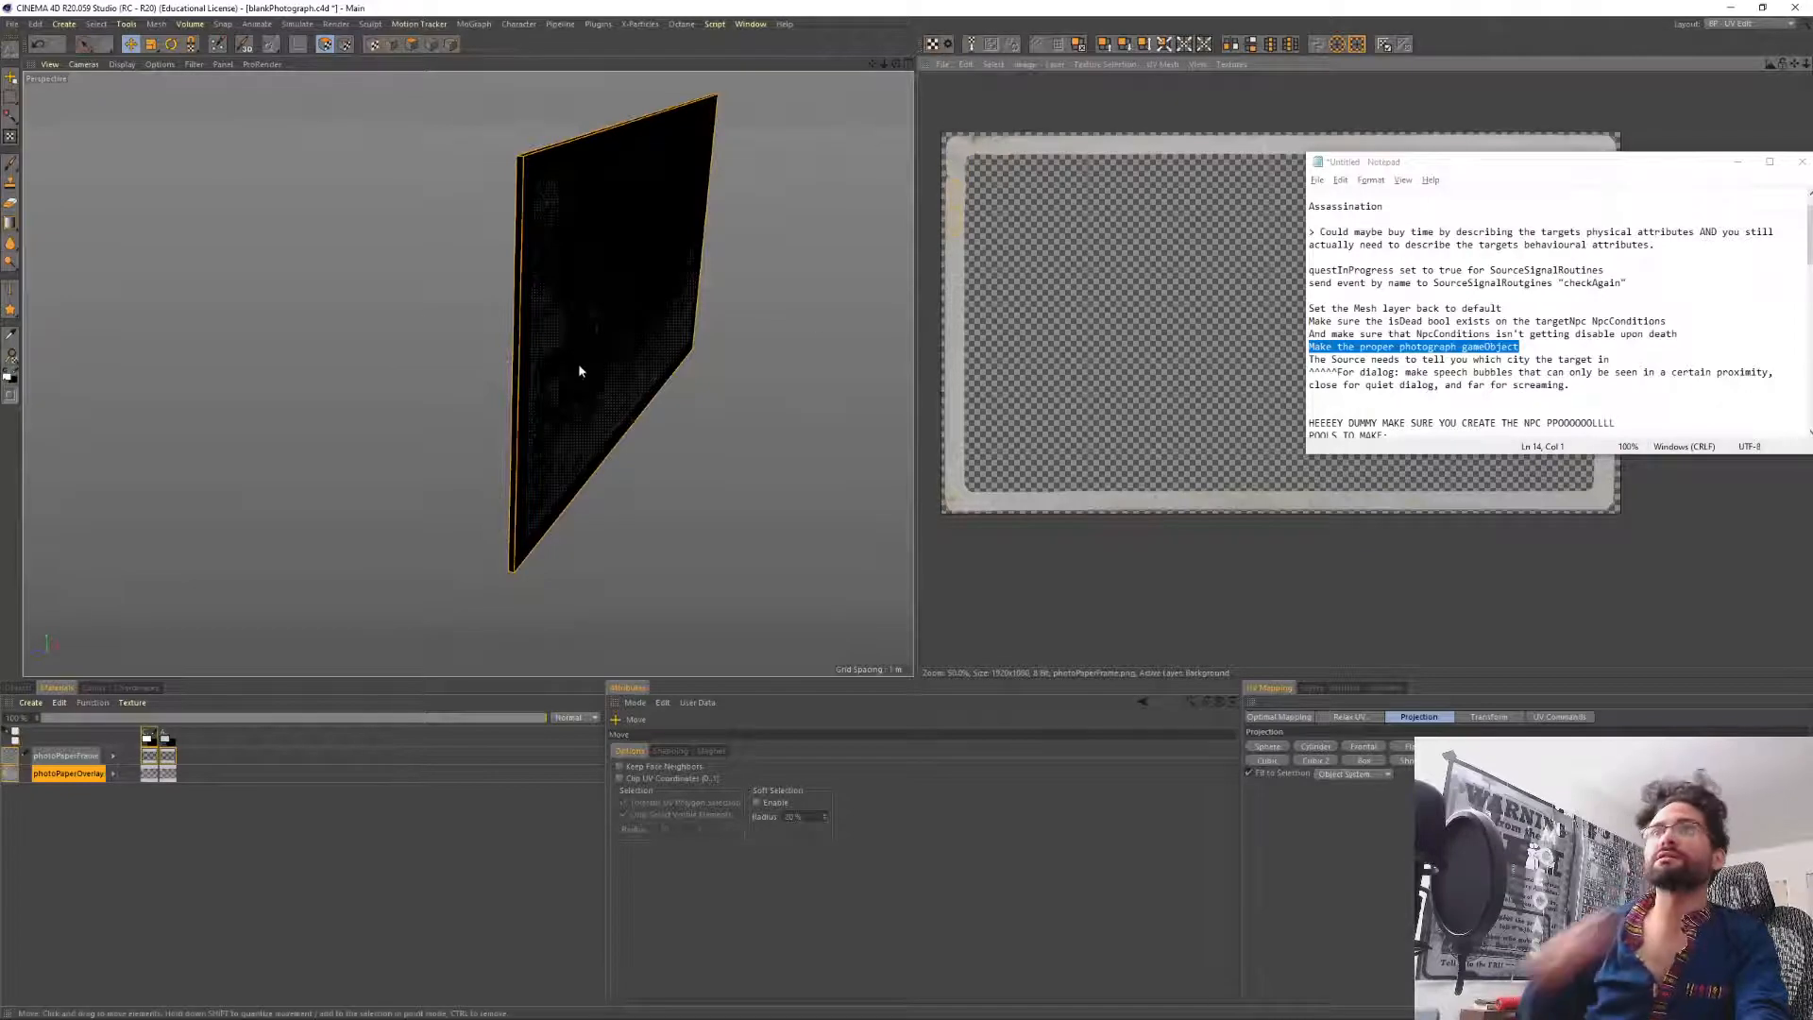
alt+drag(490, 331, 390, 269)
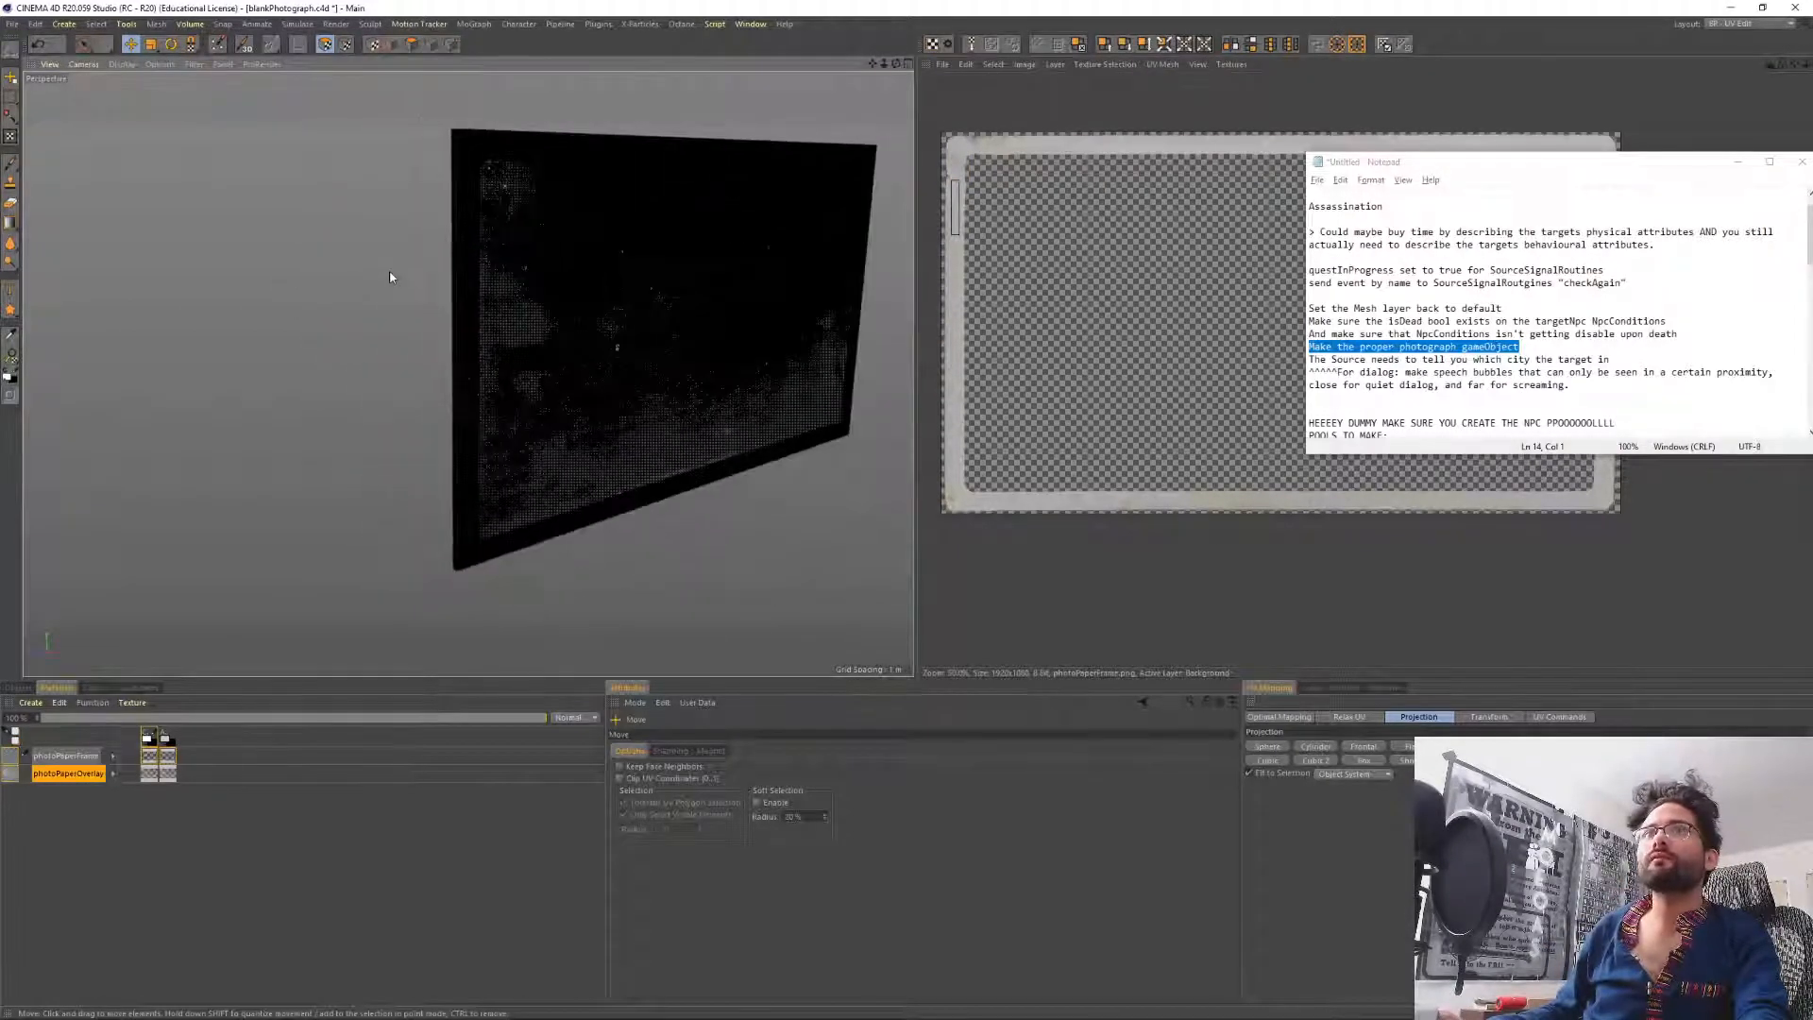
Deselect the materials and return to the GameAssets layout.
click(174, 894)
mouse_move(609, 239)
alt+mouse_down()
mouse_move(546, 263)
mouse_move(586, 250)
alt+mouse_up()
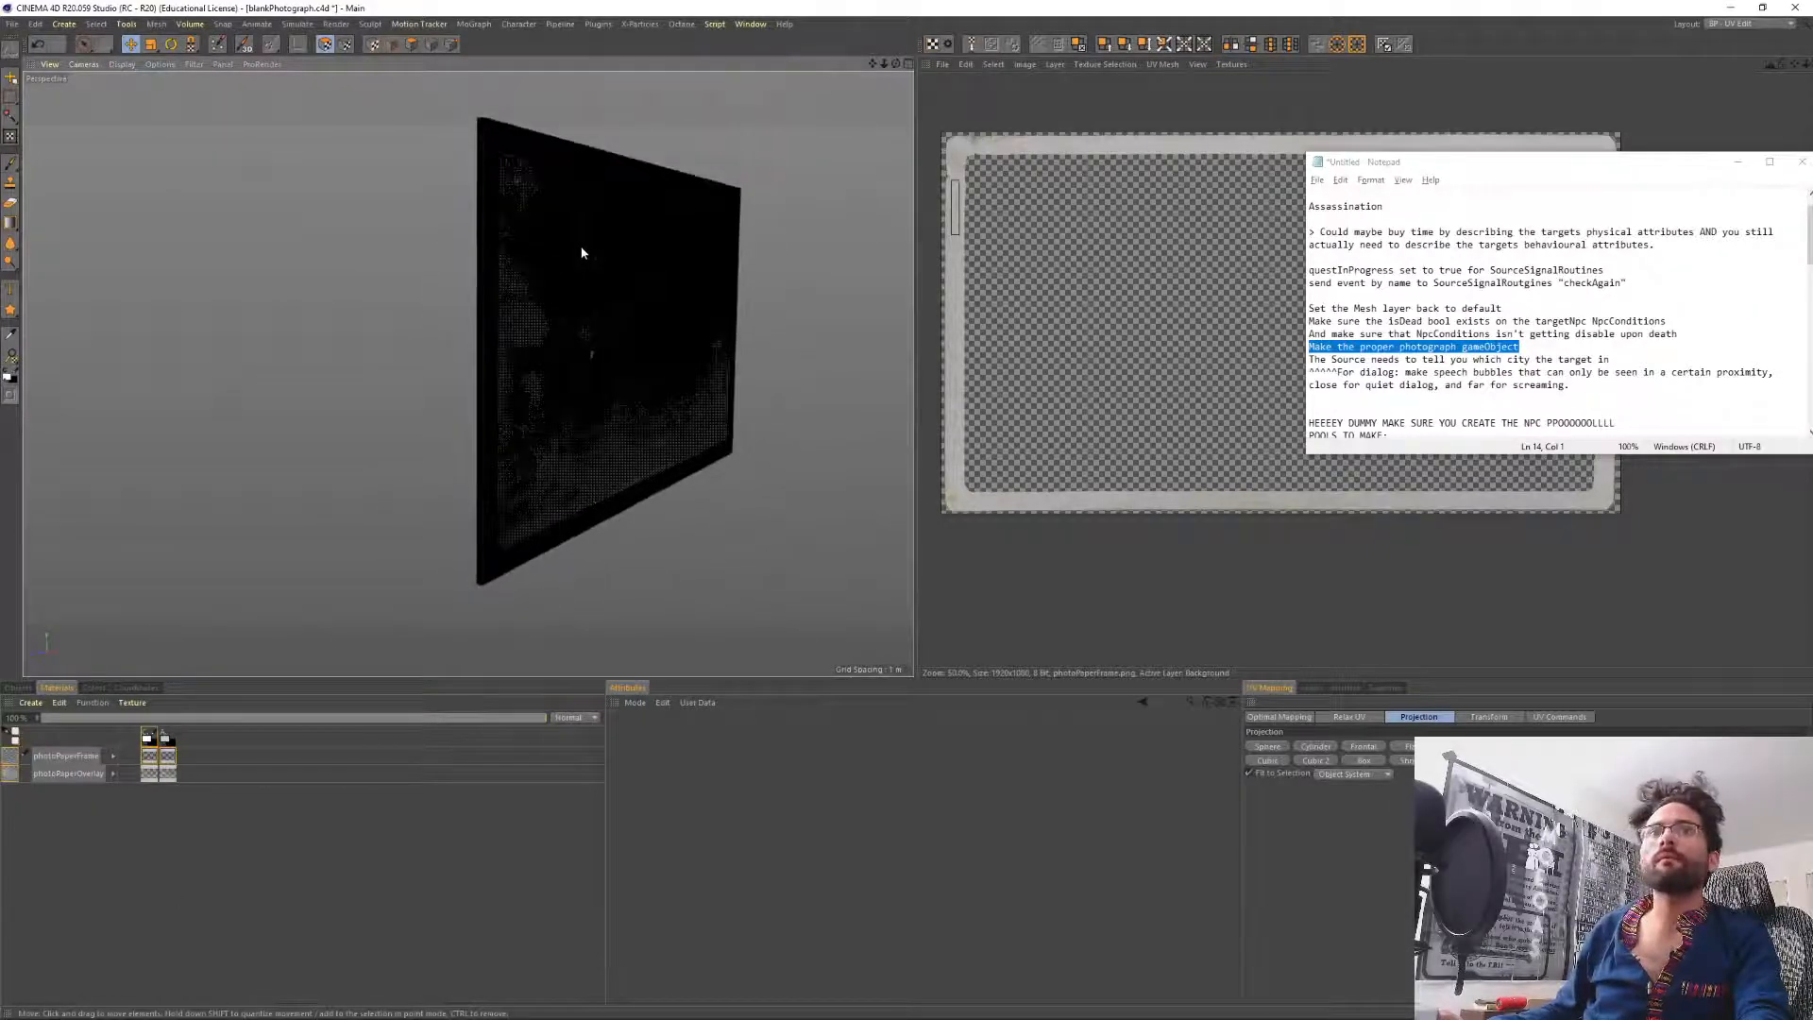
click(1719, 26)
click(1734, 85)
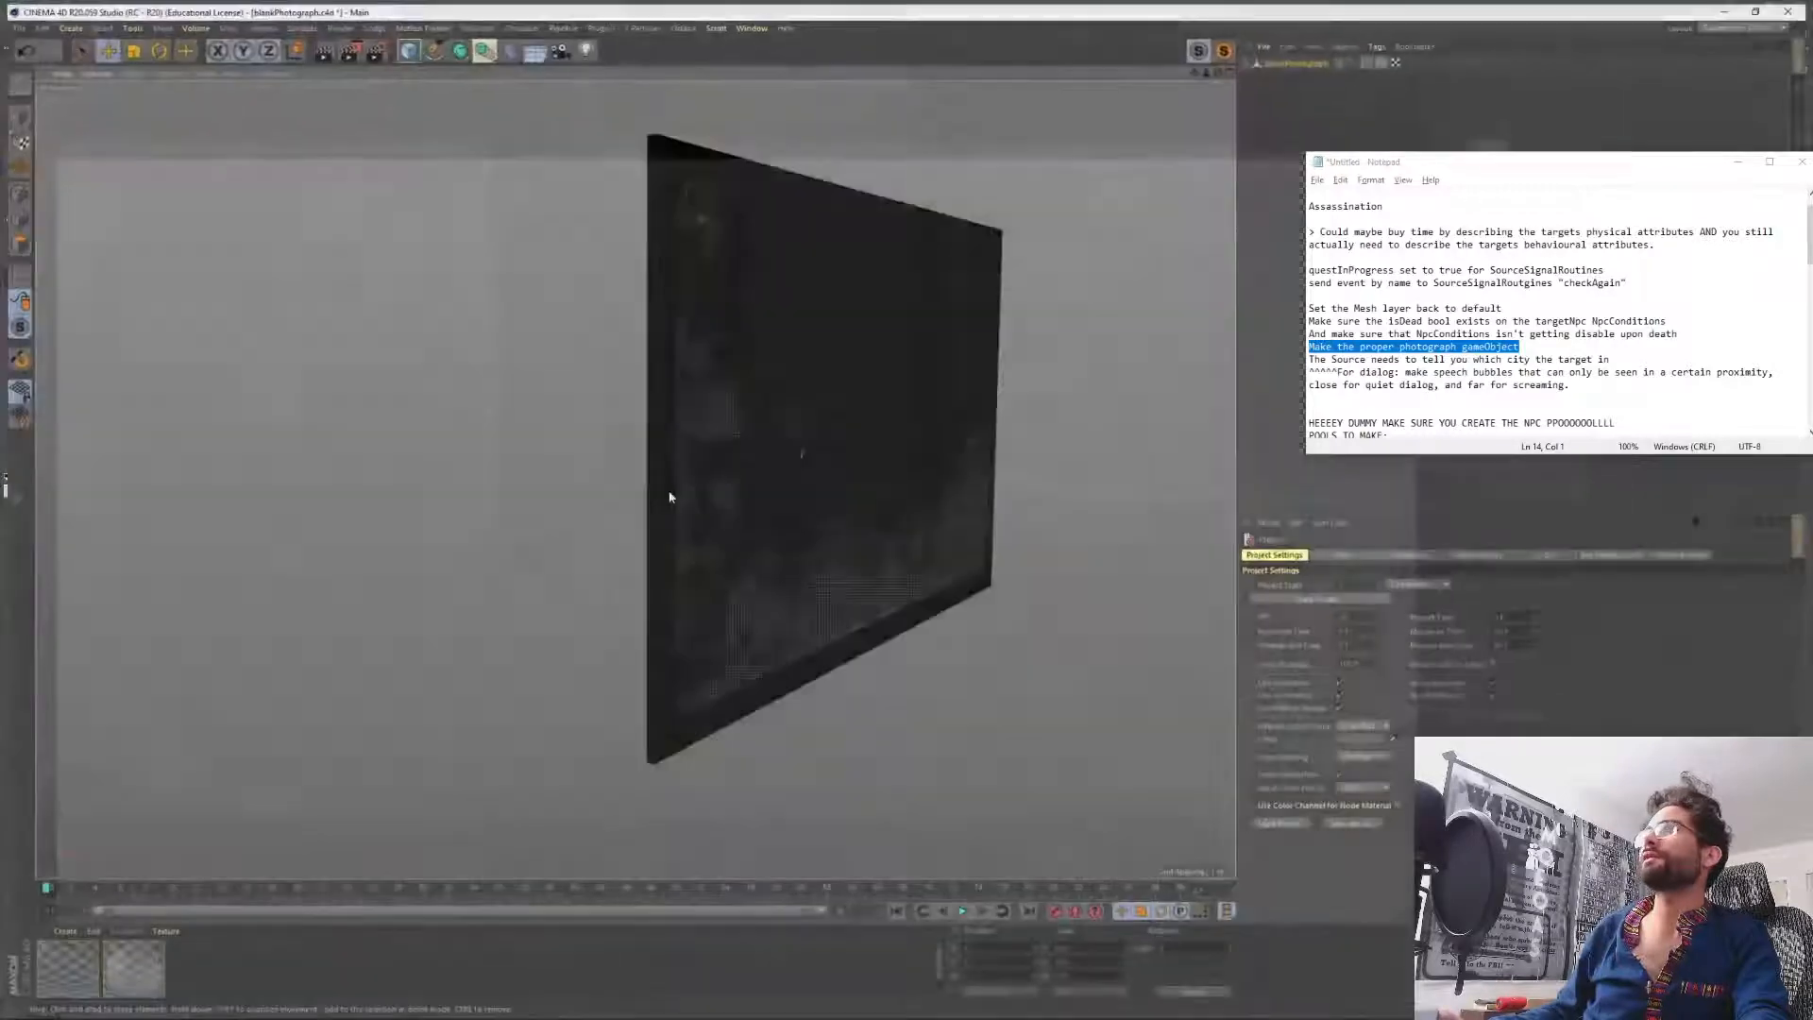
scroll(768, 491, up, 5)
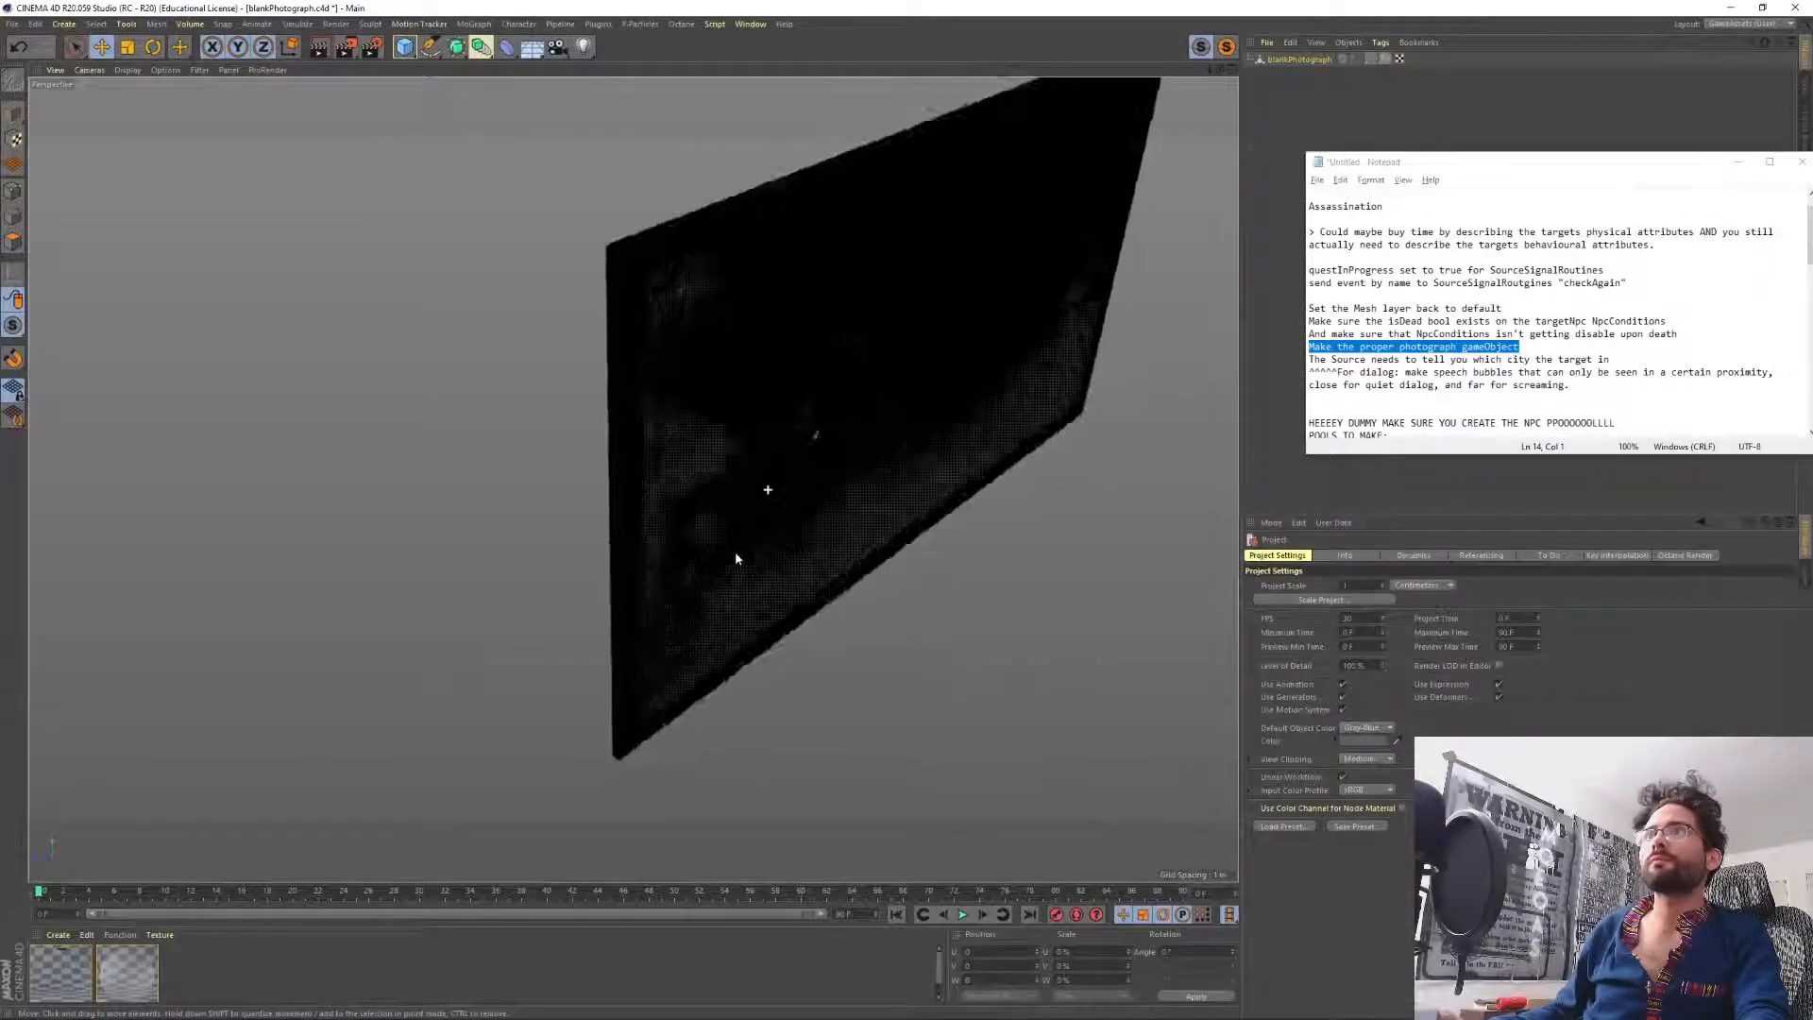
click(584, 48)
mouse_move(608, 380)
alt+mouse_down()
mouse_move(830, 370)
mouse_move(689, 382)
mouse_move(320, 264)
mouse_move(366, 626)
mouse_move(406, 454)
mouse_move(604, 416)
alt+mouse_up()
click(1278, 59)
click(1285, 91)
click(1280, 64)
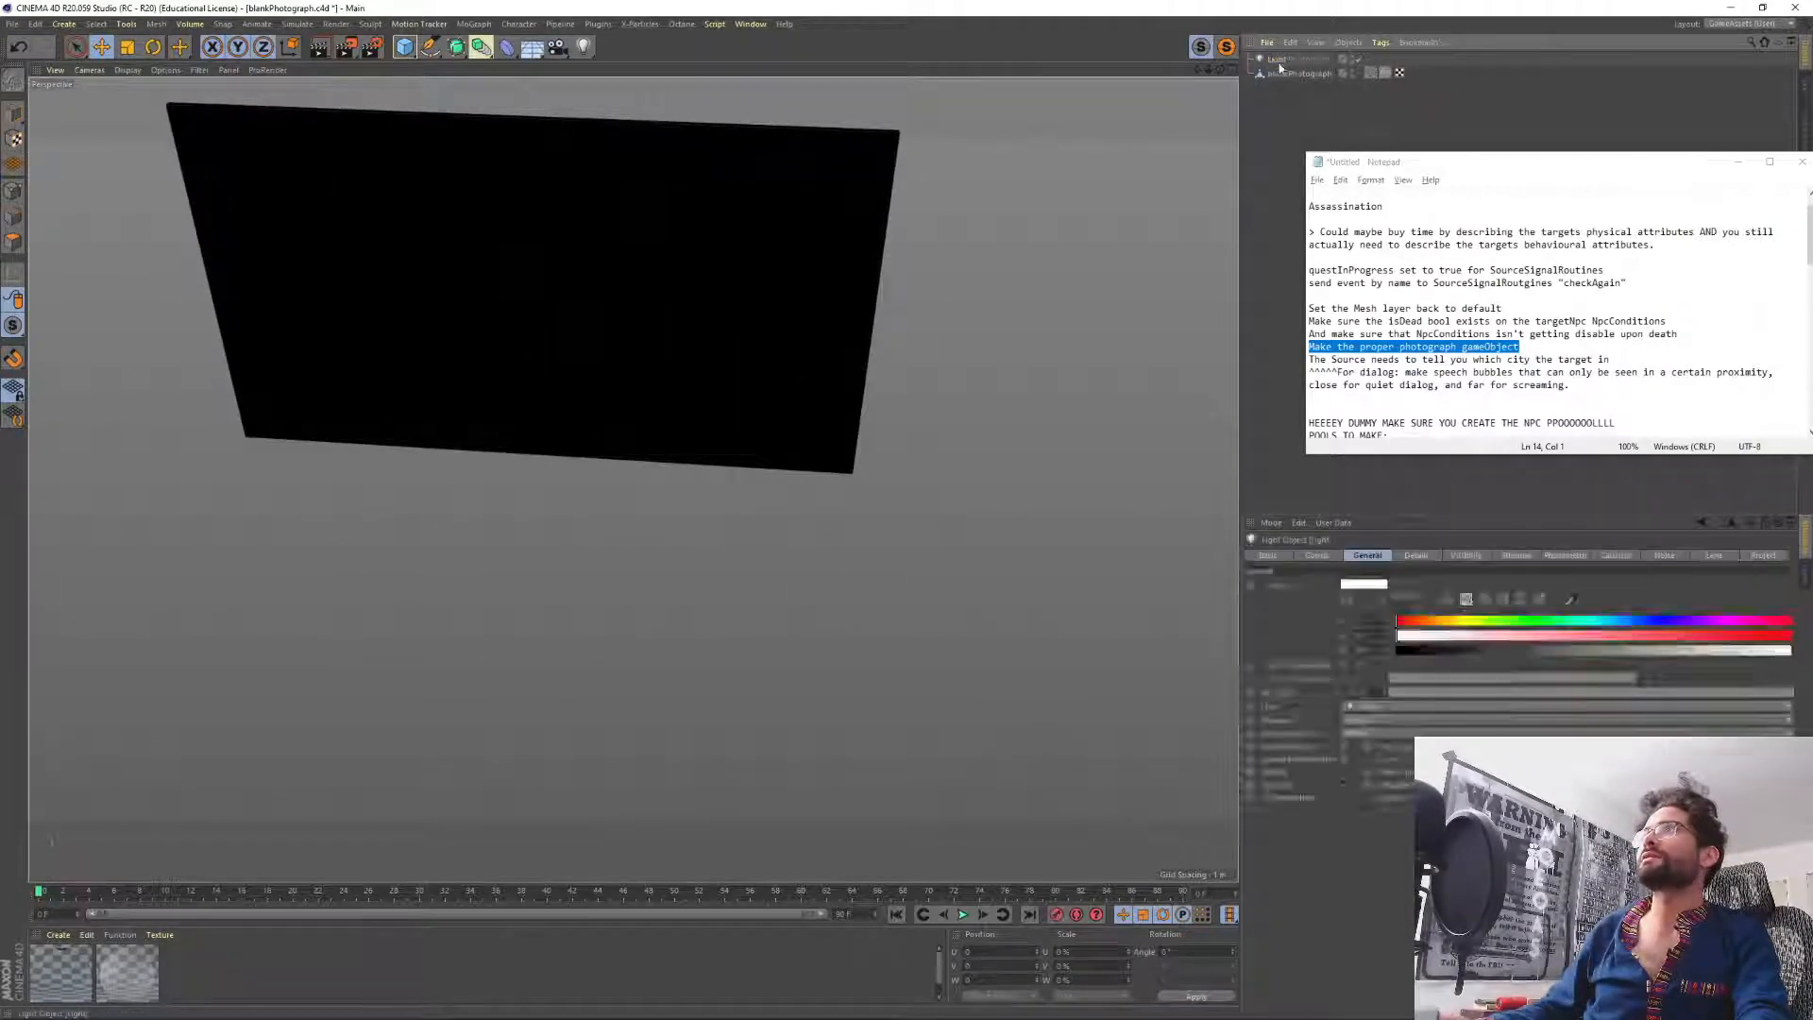
key(Delete)
Select the blankPhotograph object and apply the Reset PSR command to it.
click(1273, 61)
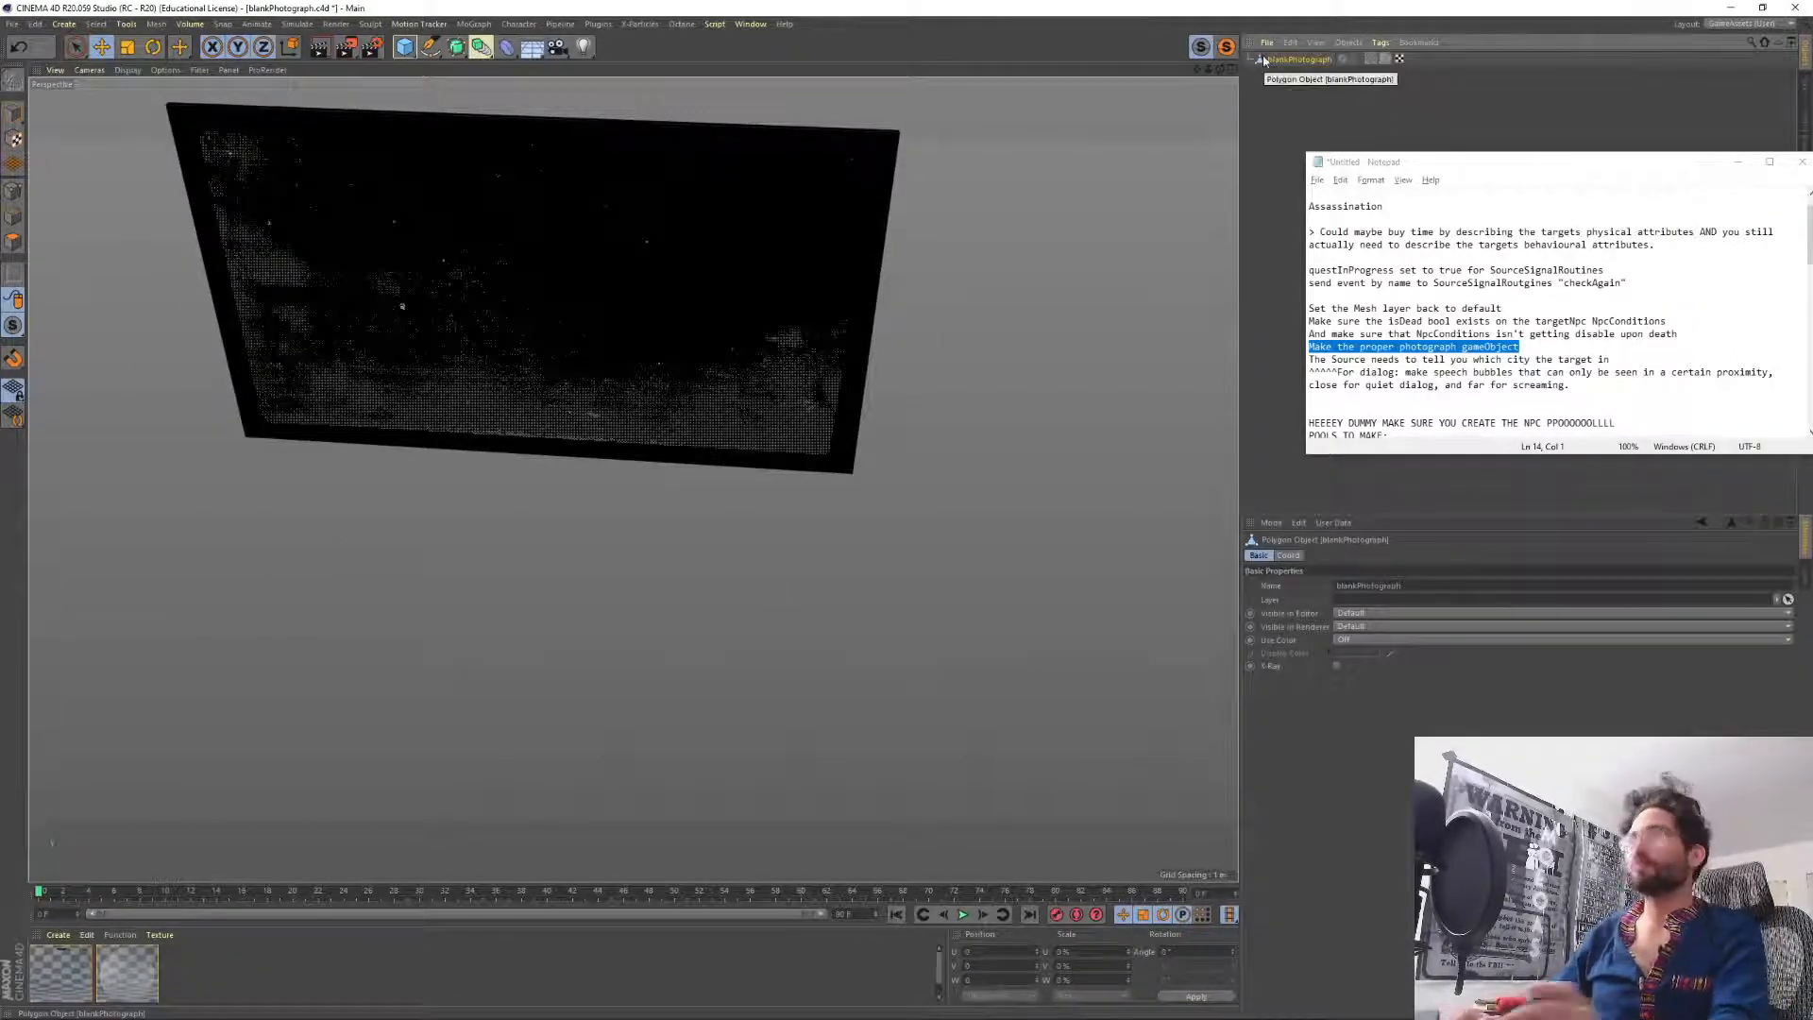
key(shift+c)
text(reset ps)
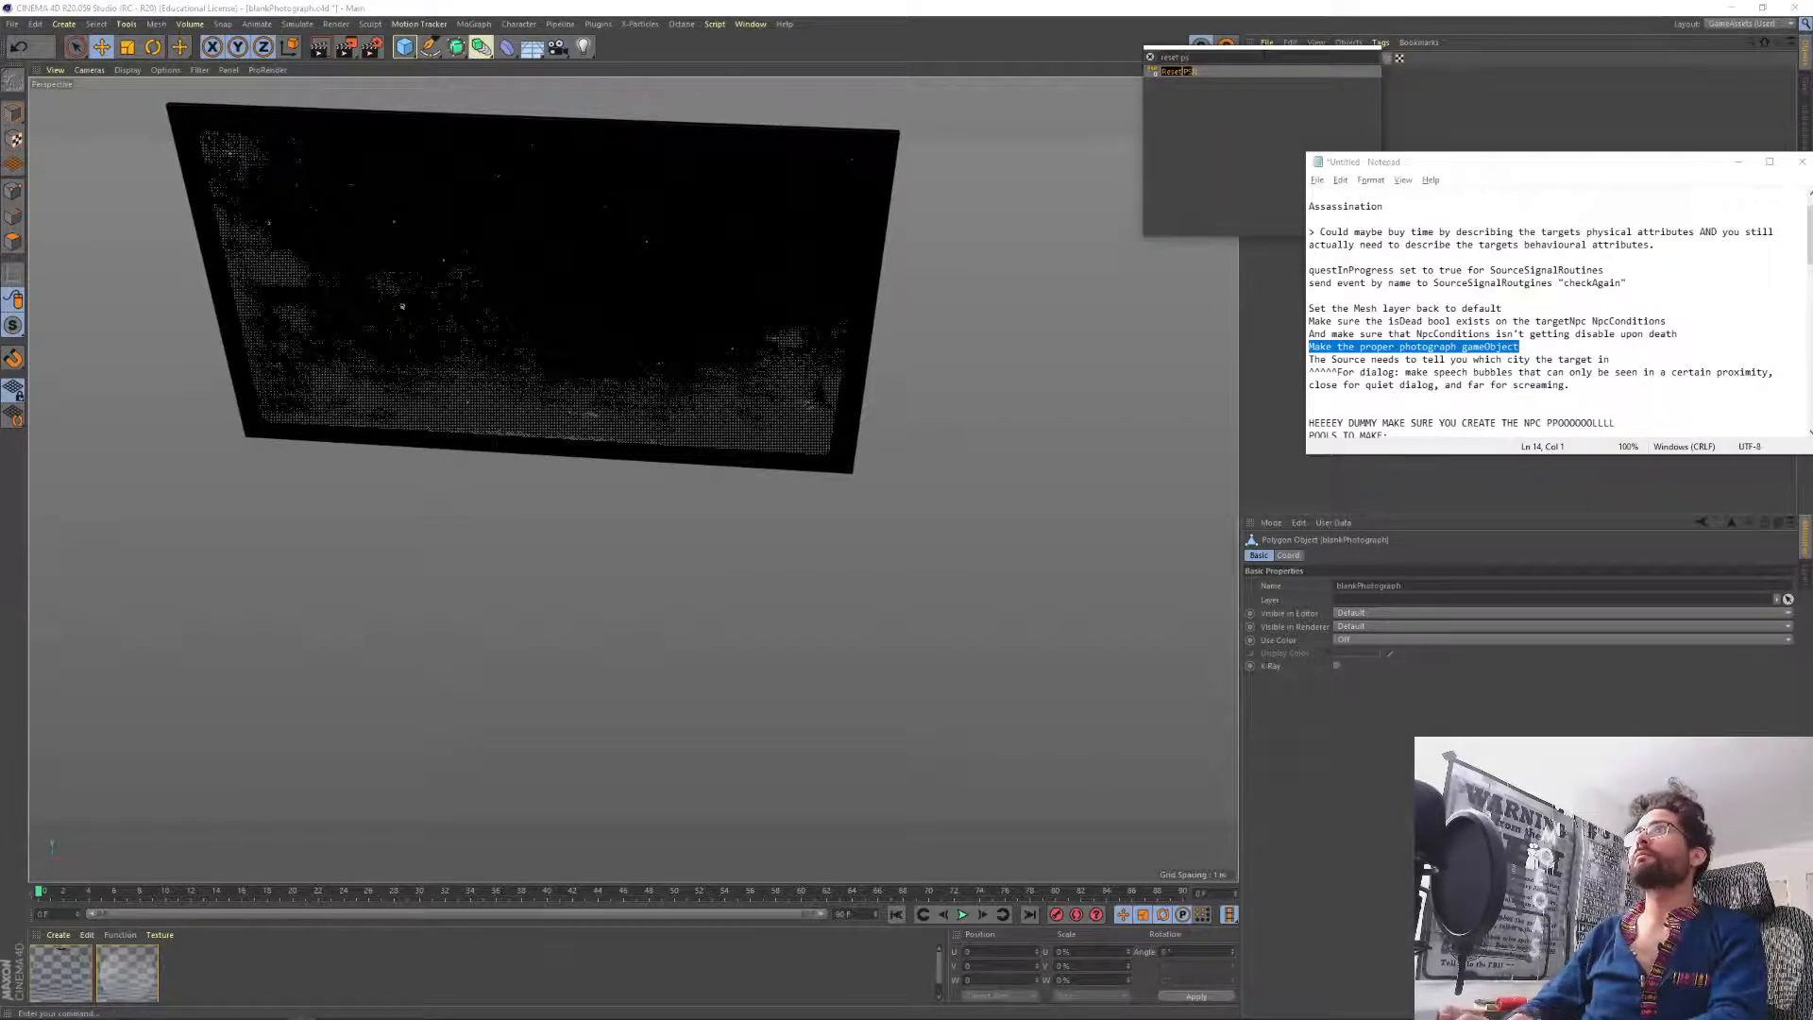
key(Return)
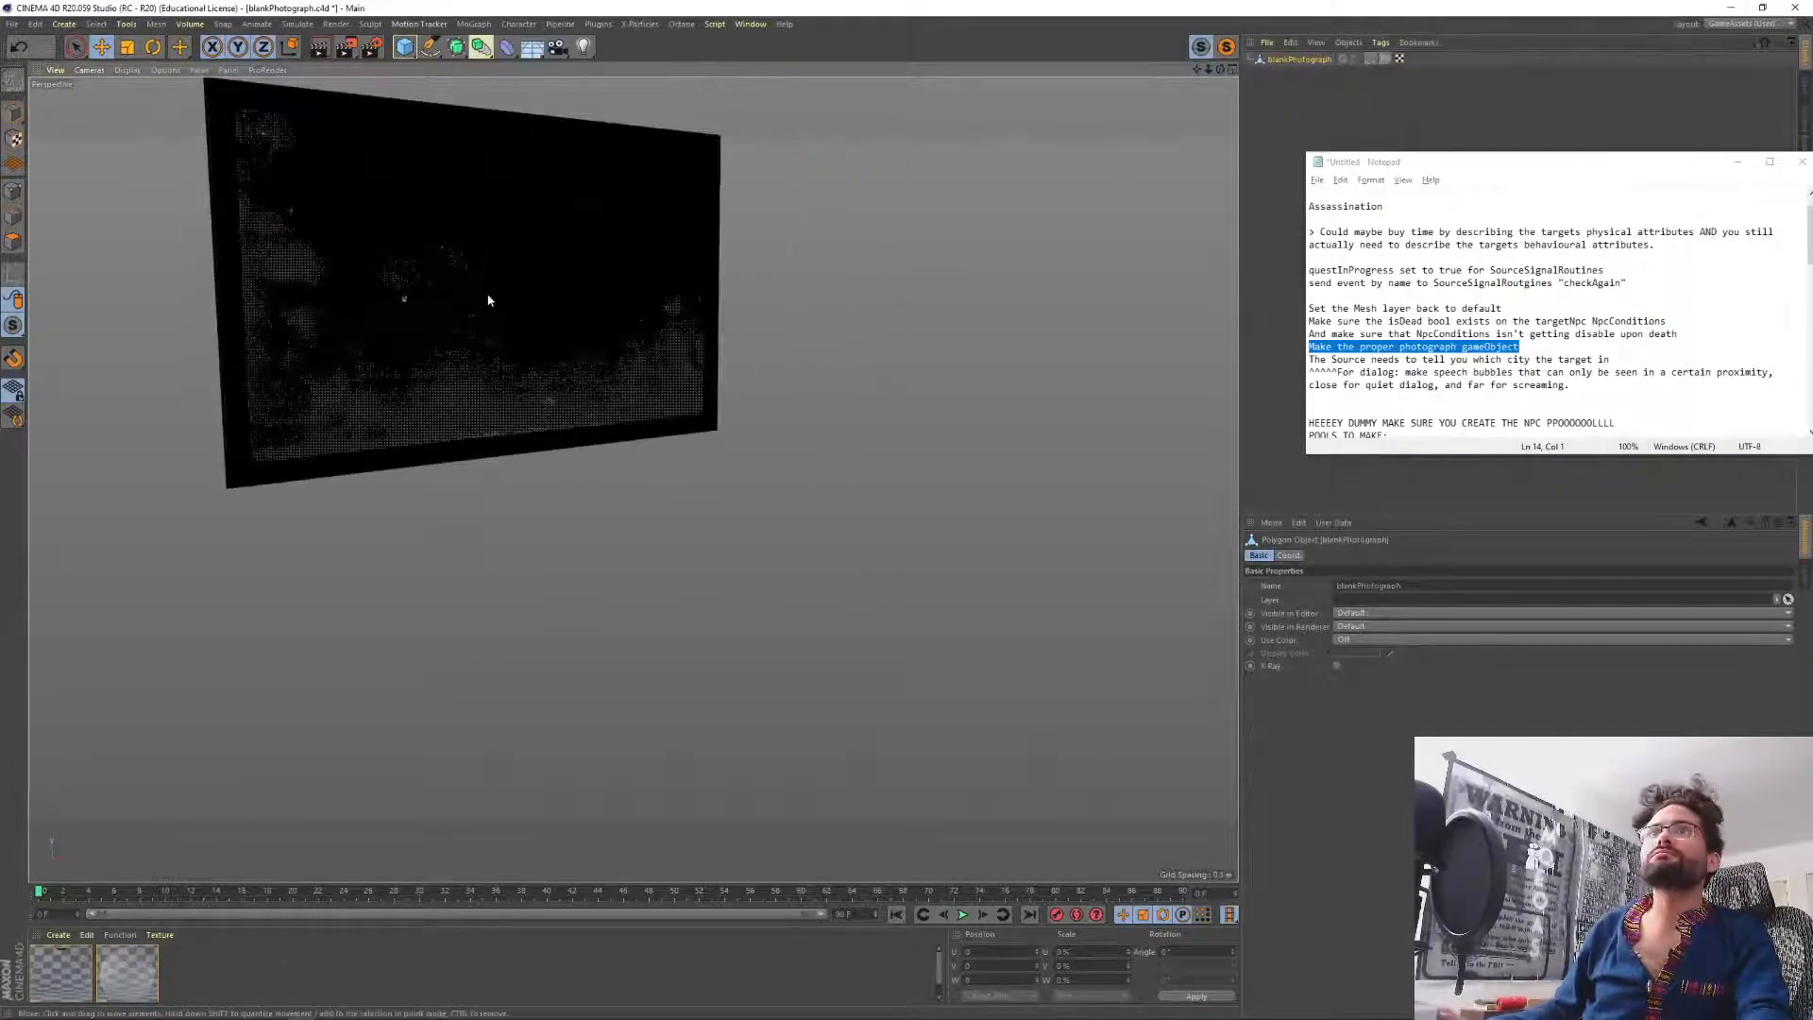
alt+middle_drag(488, 300, 678, 488)
alt+drag(678, 489, 588, 460)
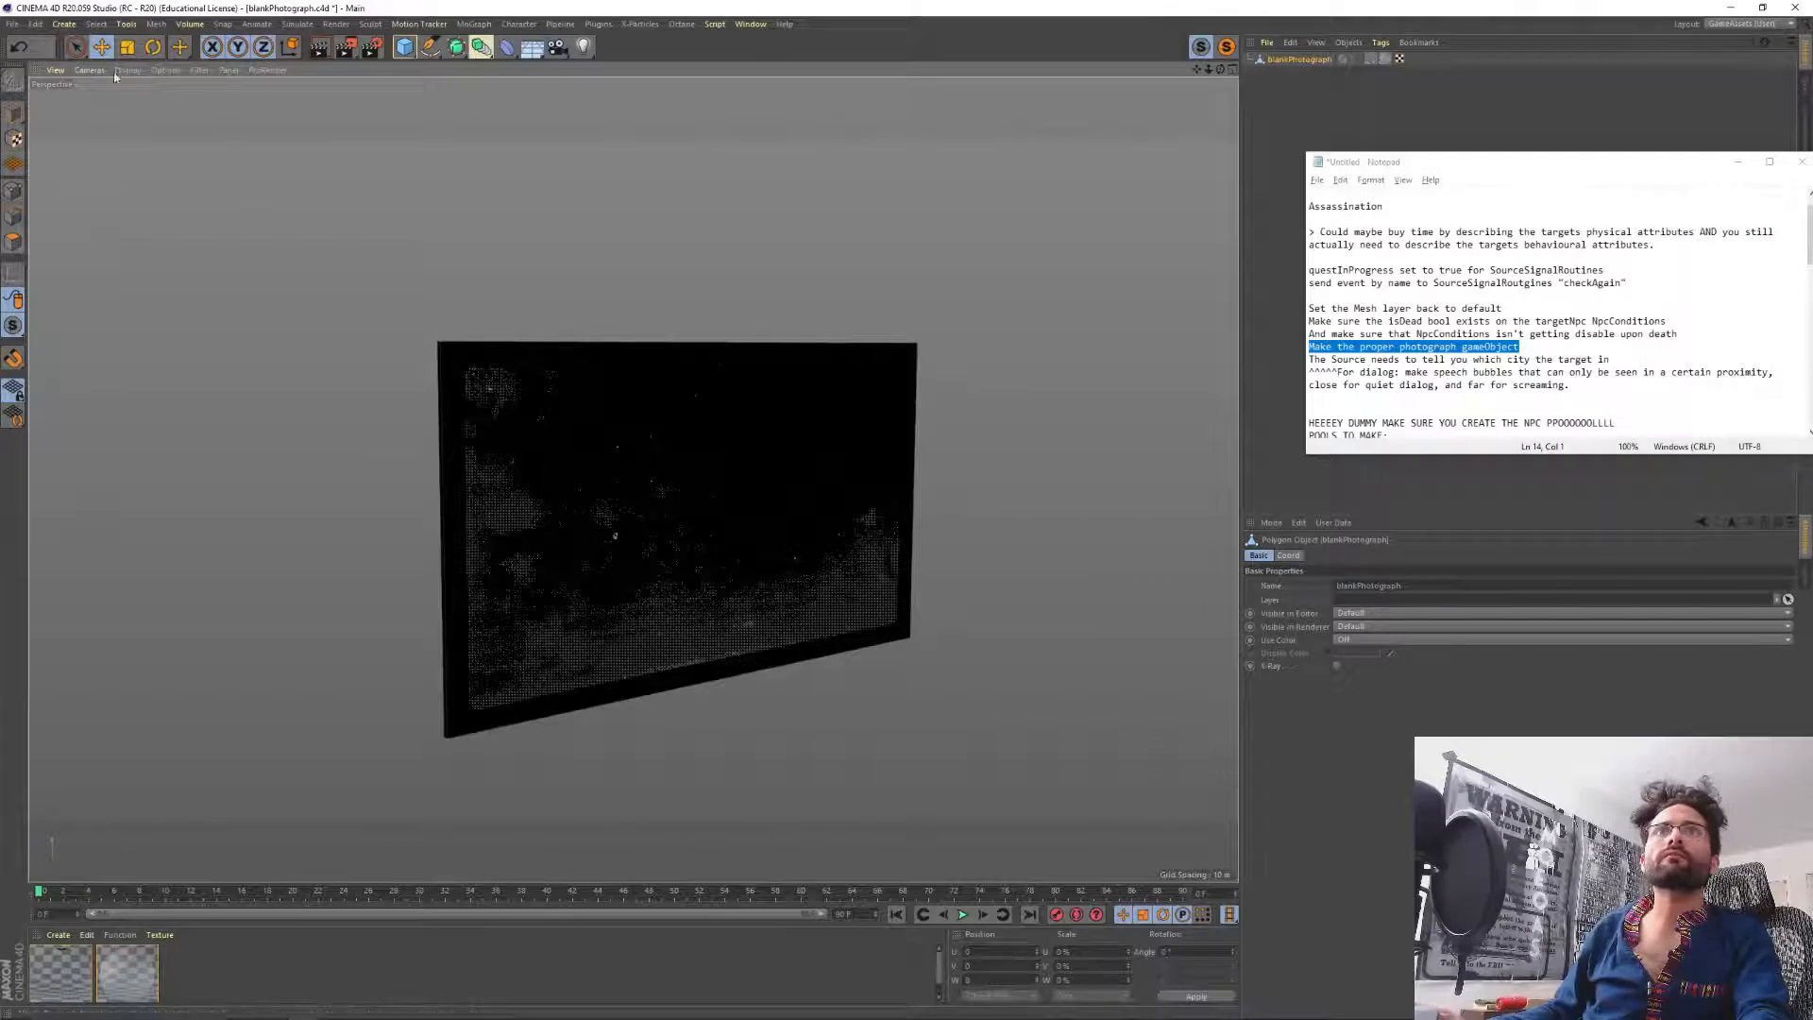
Add a light, move it about 7 m along the Z axis away from the photograph, and select blankPhotograph.
click(584, 46)
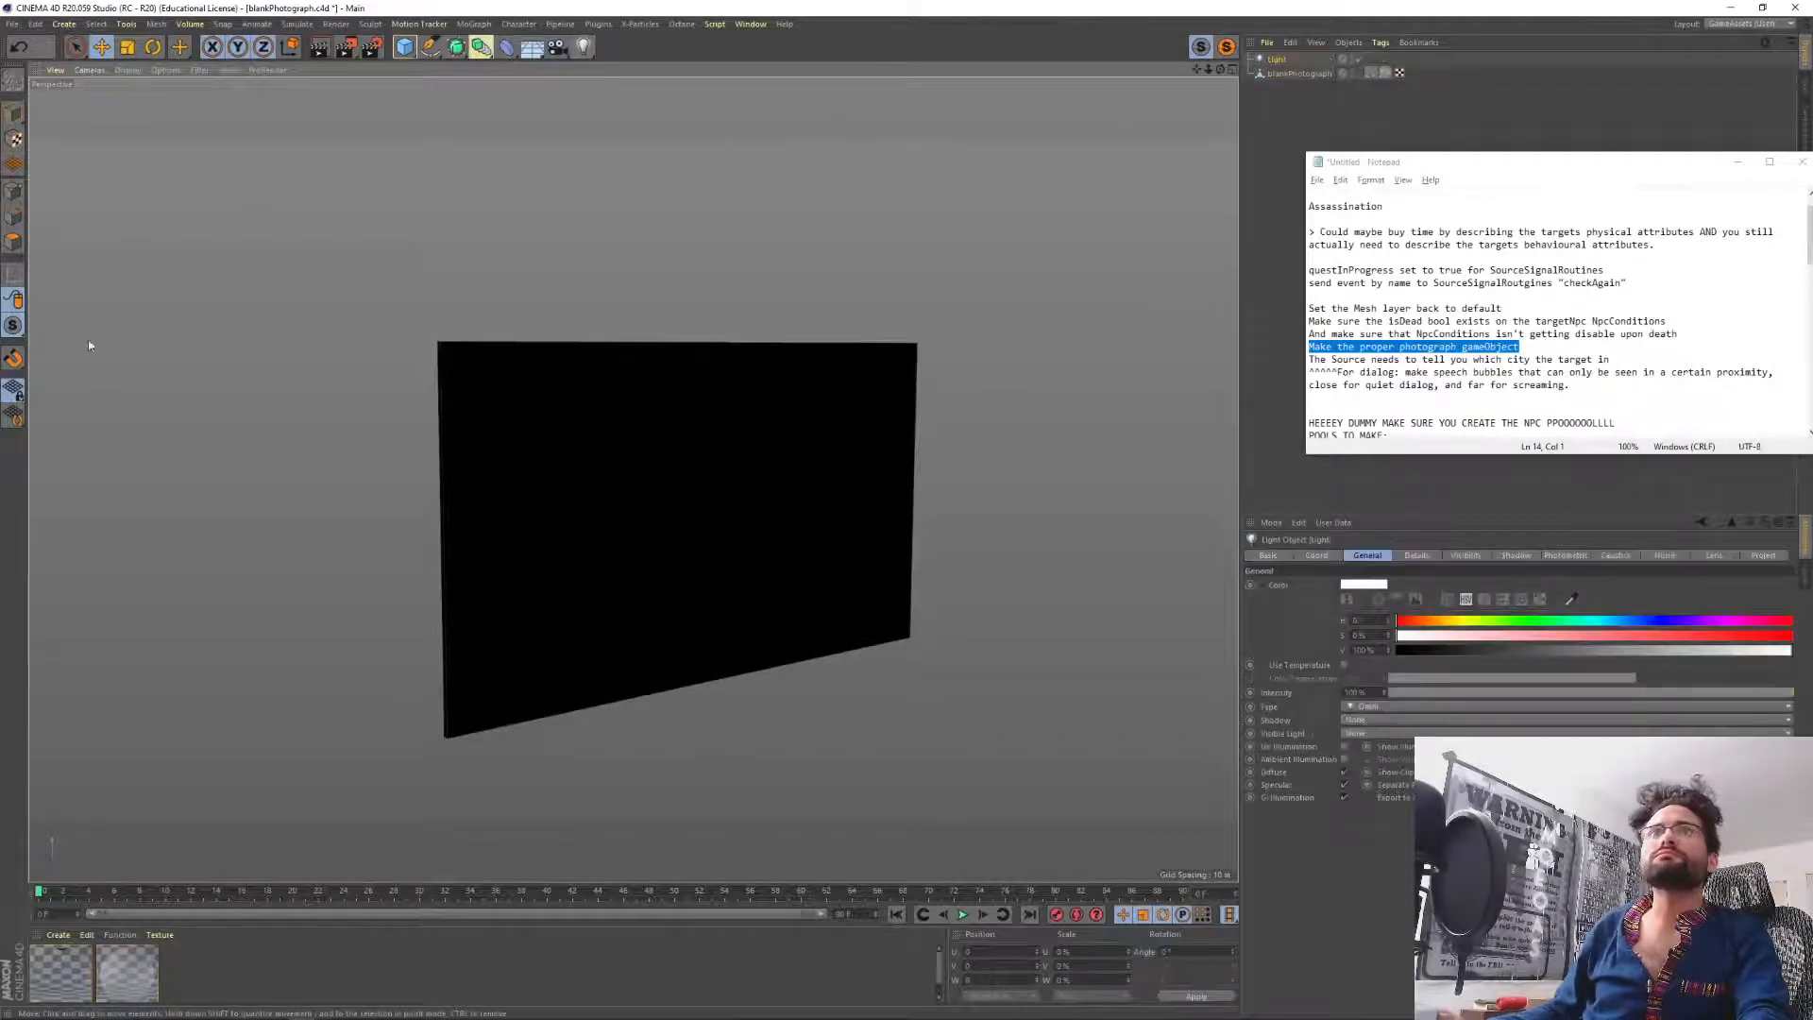
click(13, 114)
alt+drag(502, 505, 604, 501)
drag(487, 475, 304, 498)
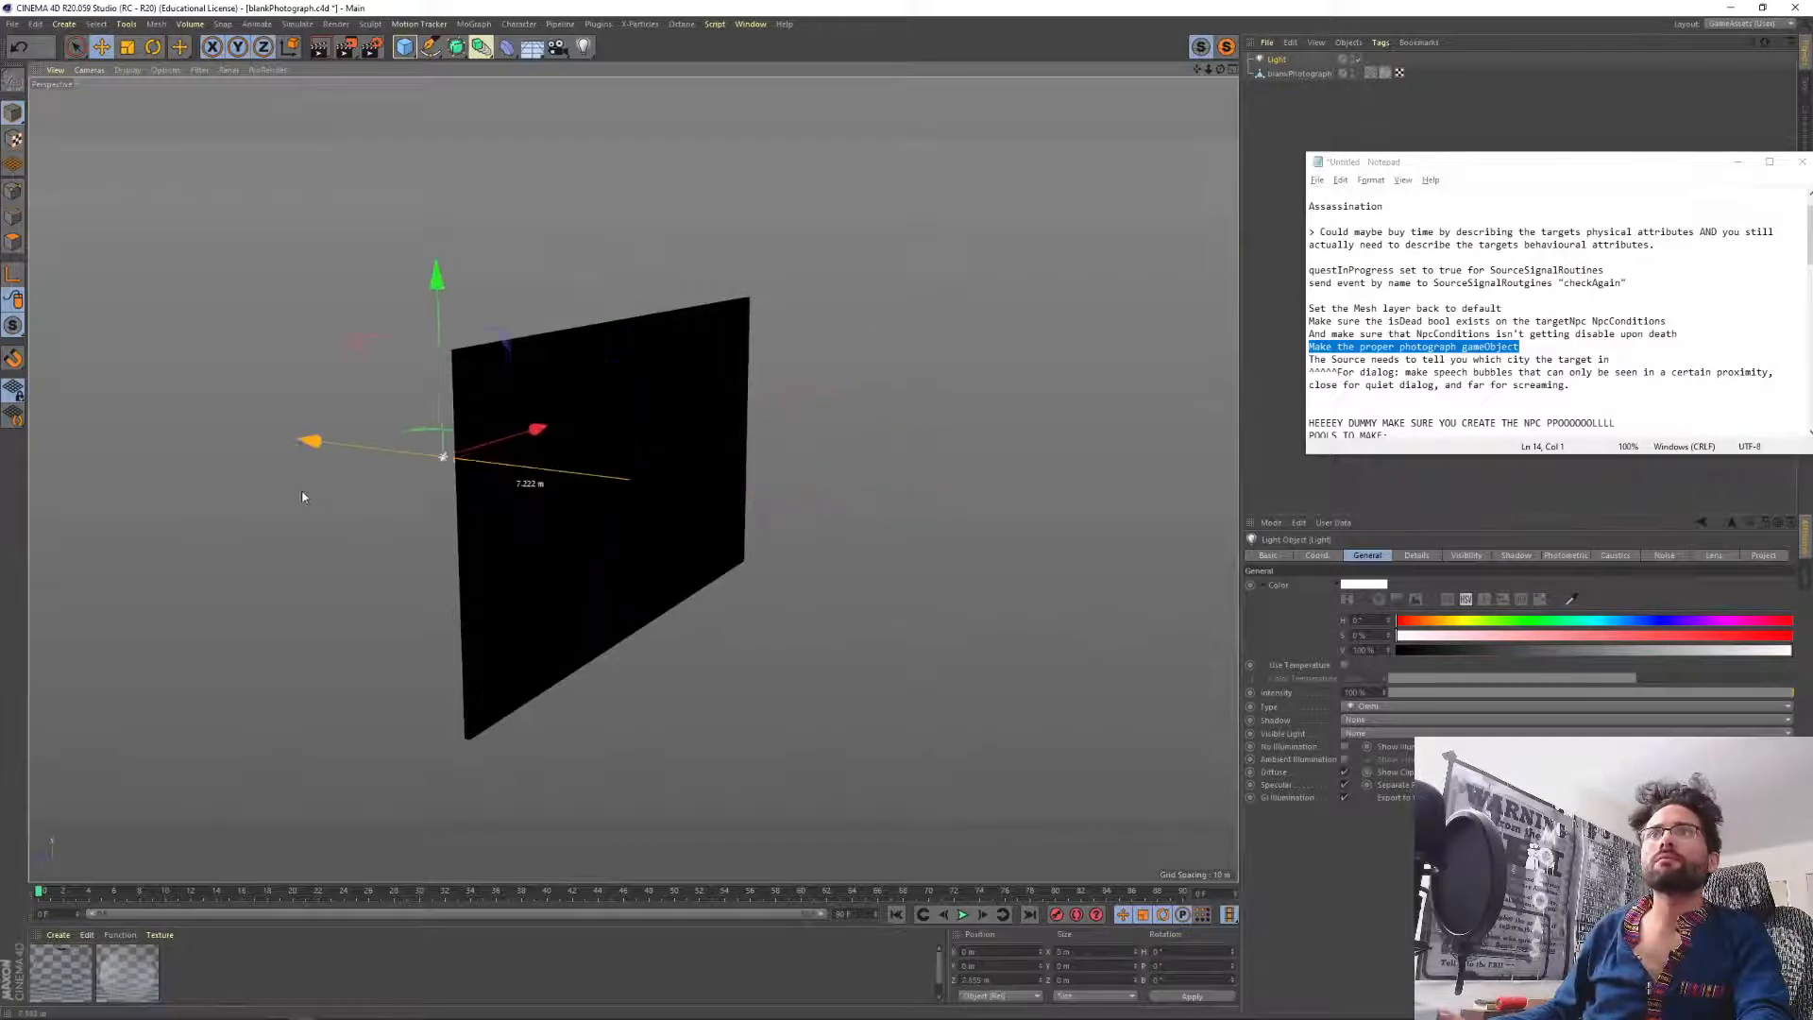
mouse_move(603, 574)
alt+mouse_down()
mouse_move(837, 555)
mouse_move(728, 610)
mouse_move(581, 558)
alt+mouse_up()
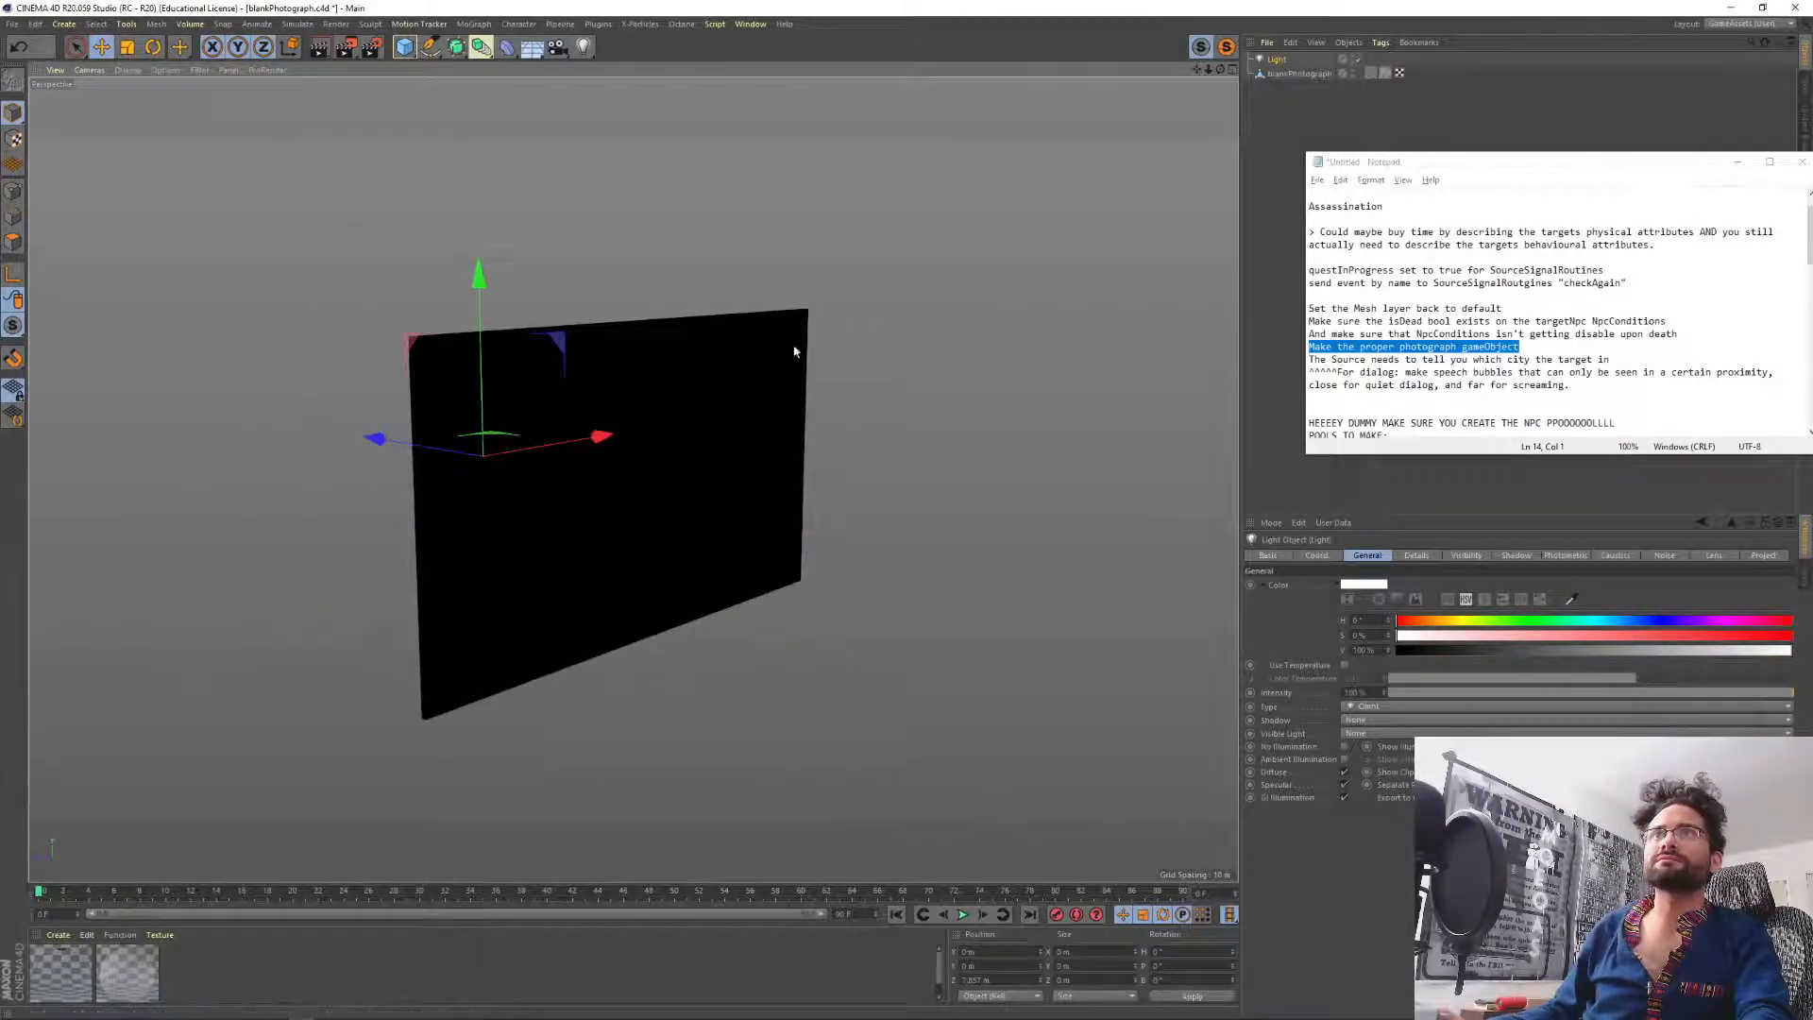
click(1303, 76)
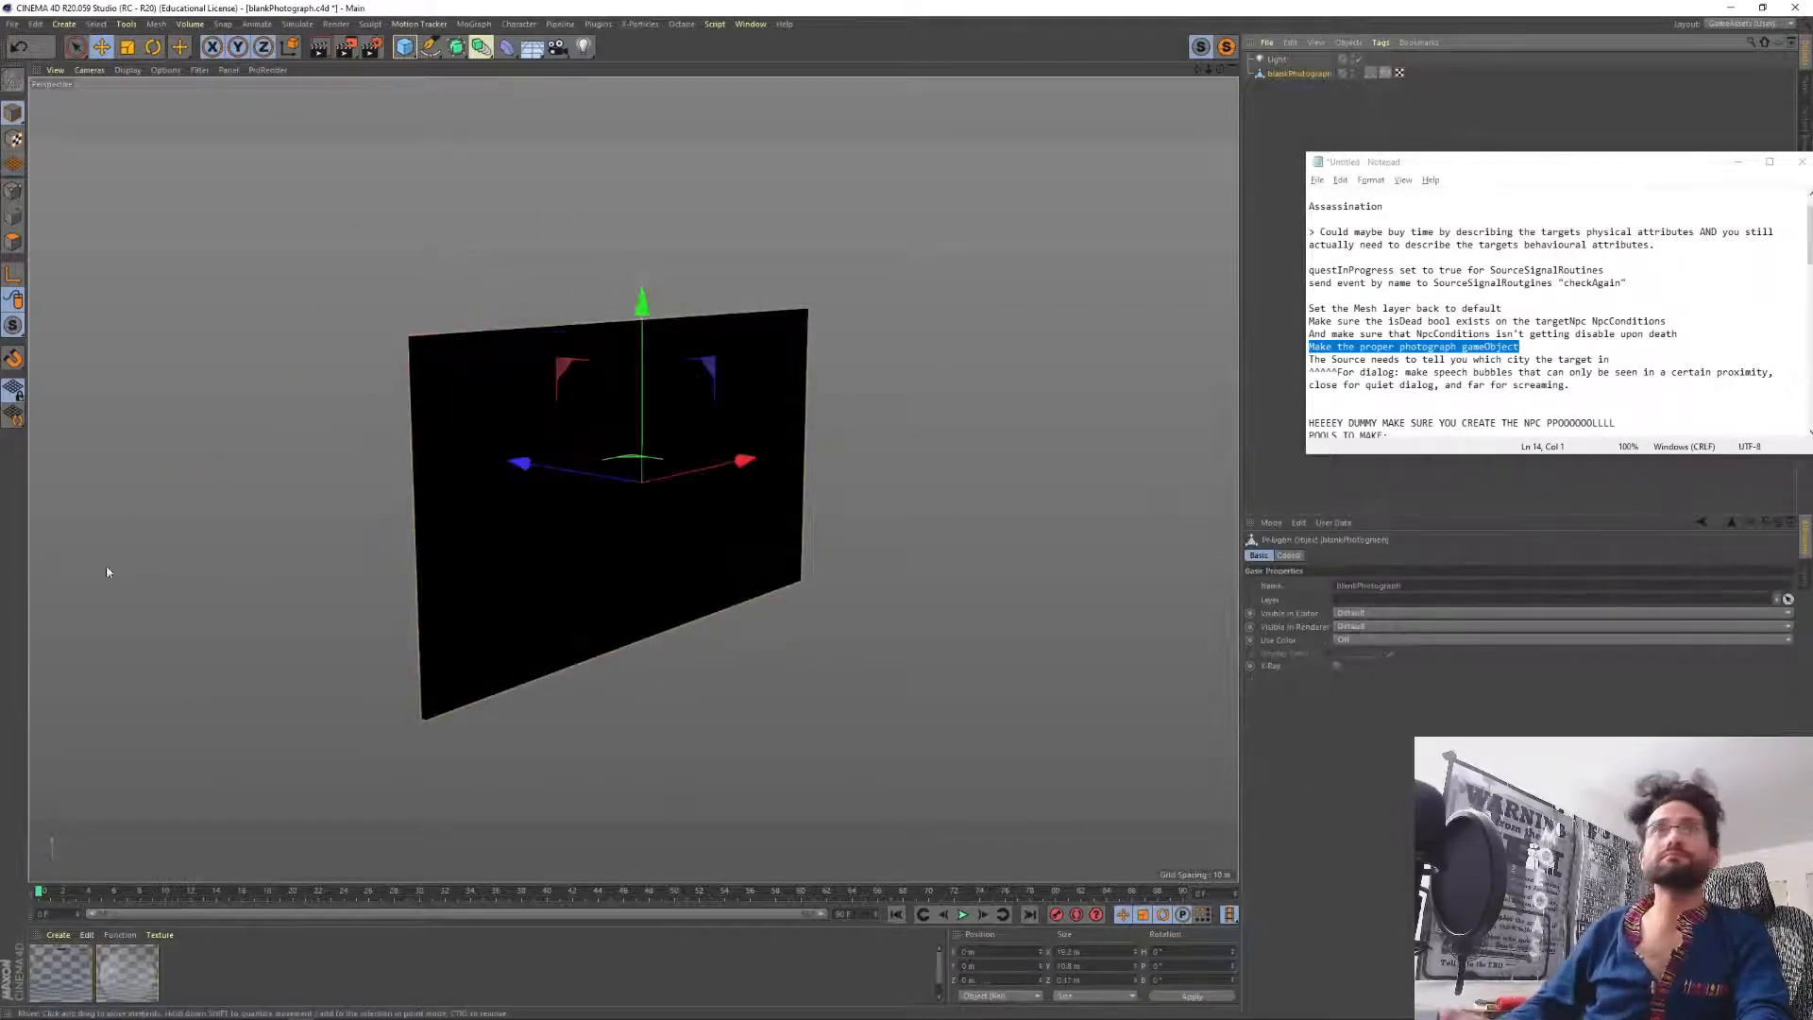
Inspect the photograph's face and side polygons from both sides using polygon and loop selections, and clear the object selection.
click(13, 242)
click(519, 580)
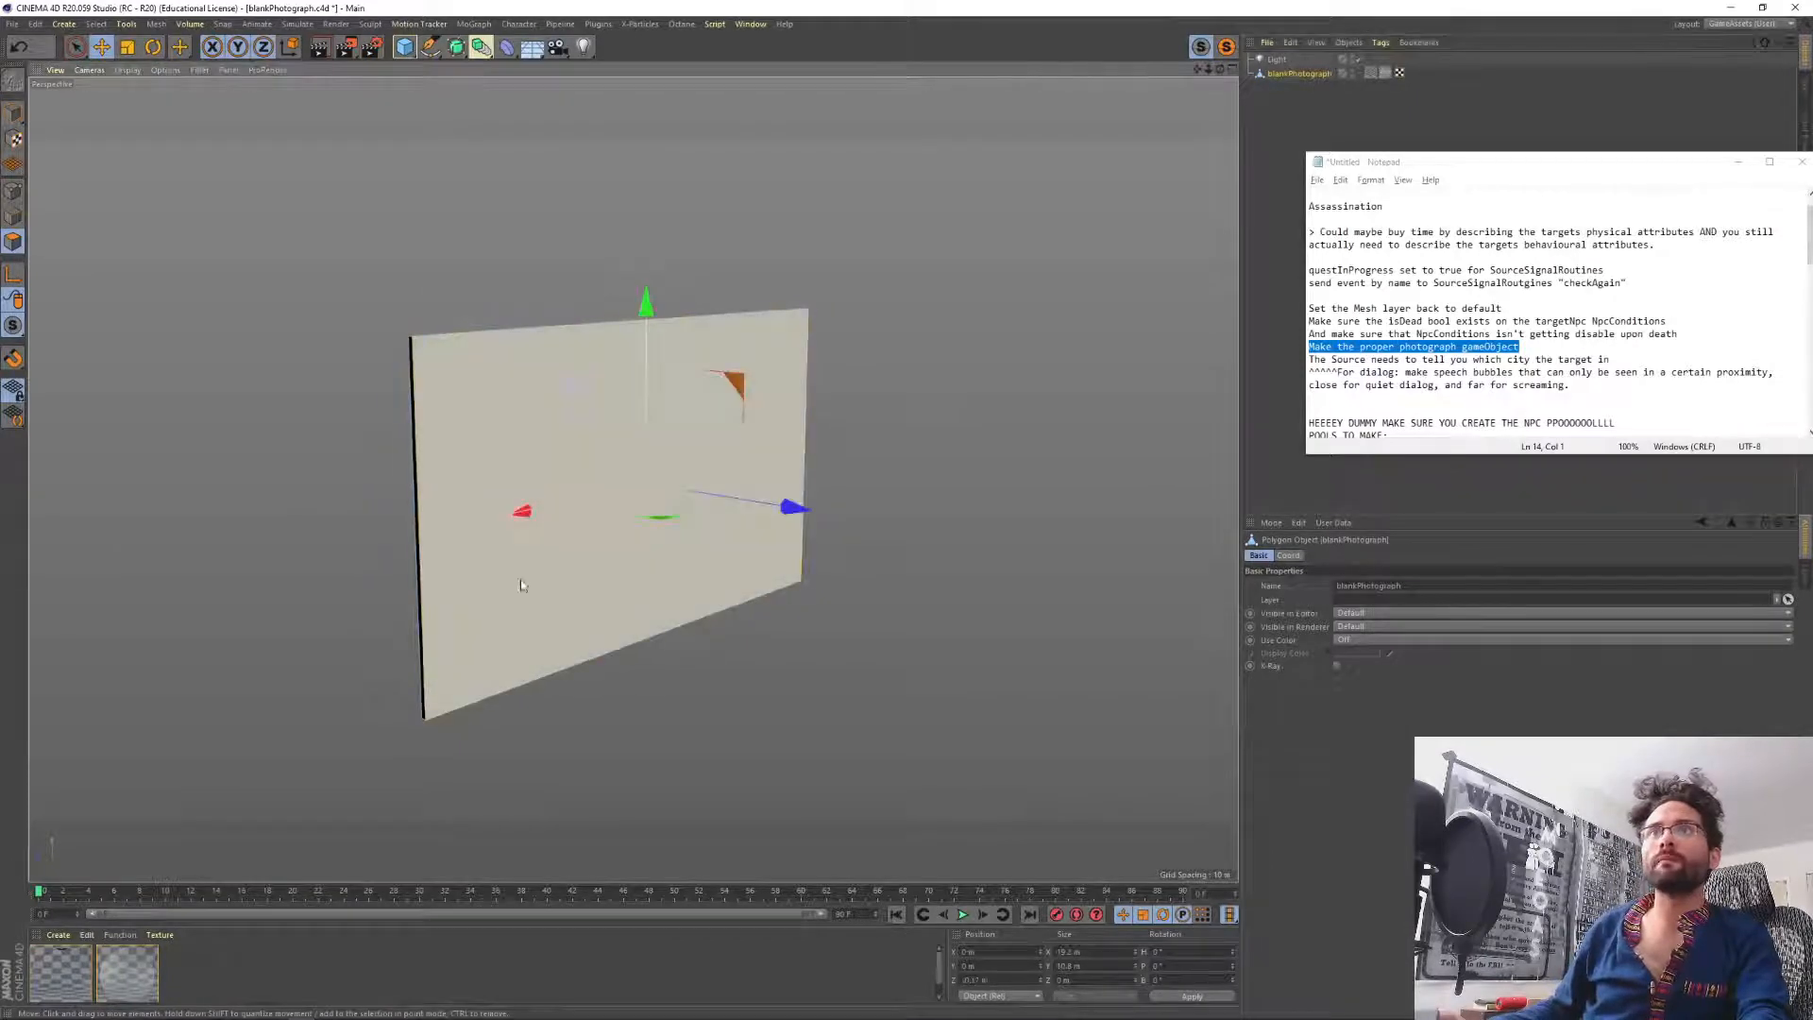
alt+drag(519, 580, 652, 457)
key(u)
key(l)
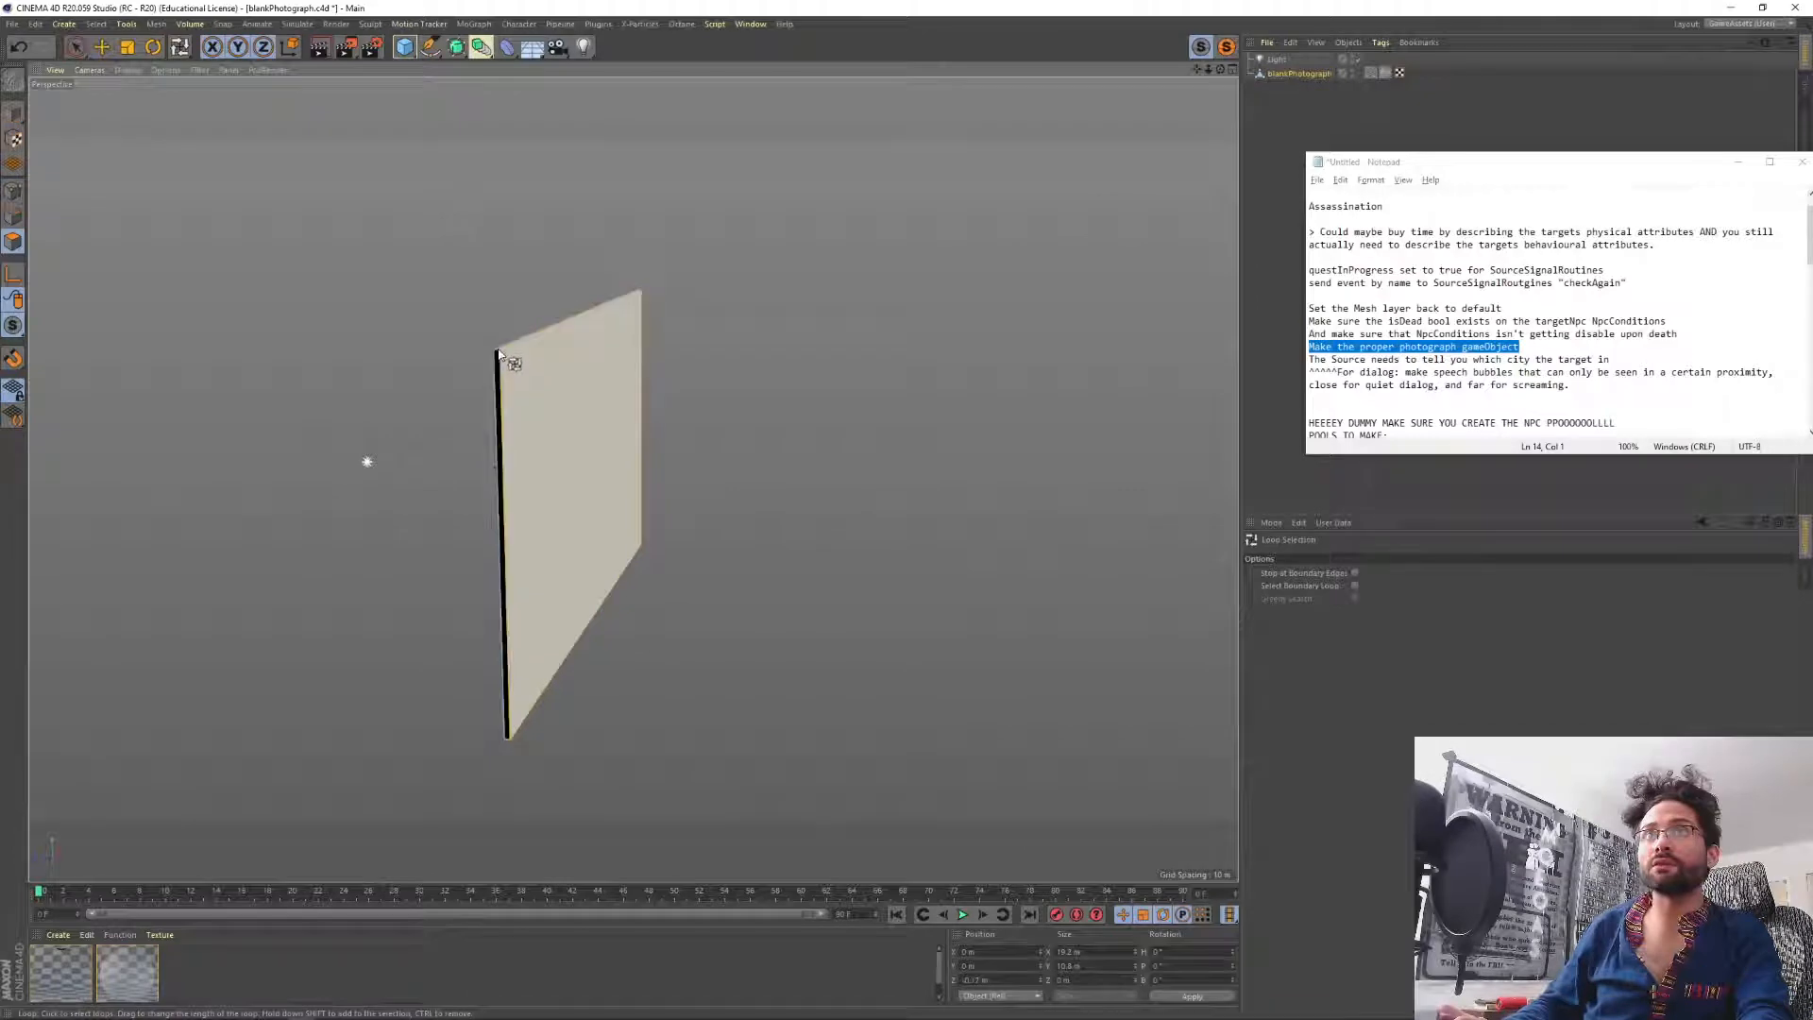
click(496, 354)
alt+drag(516, 449, 632, 478)
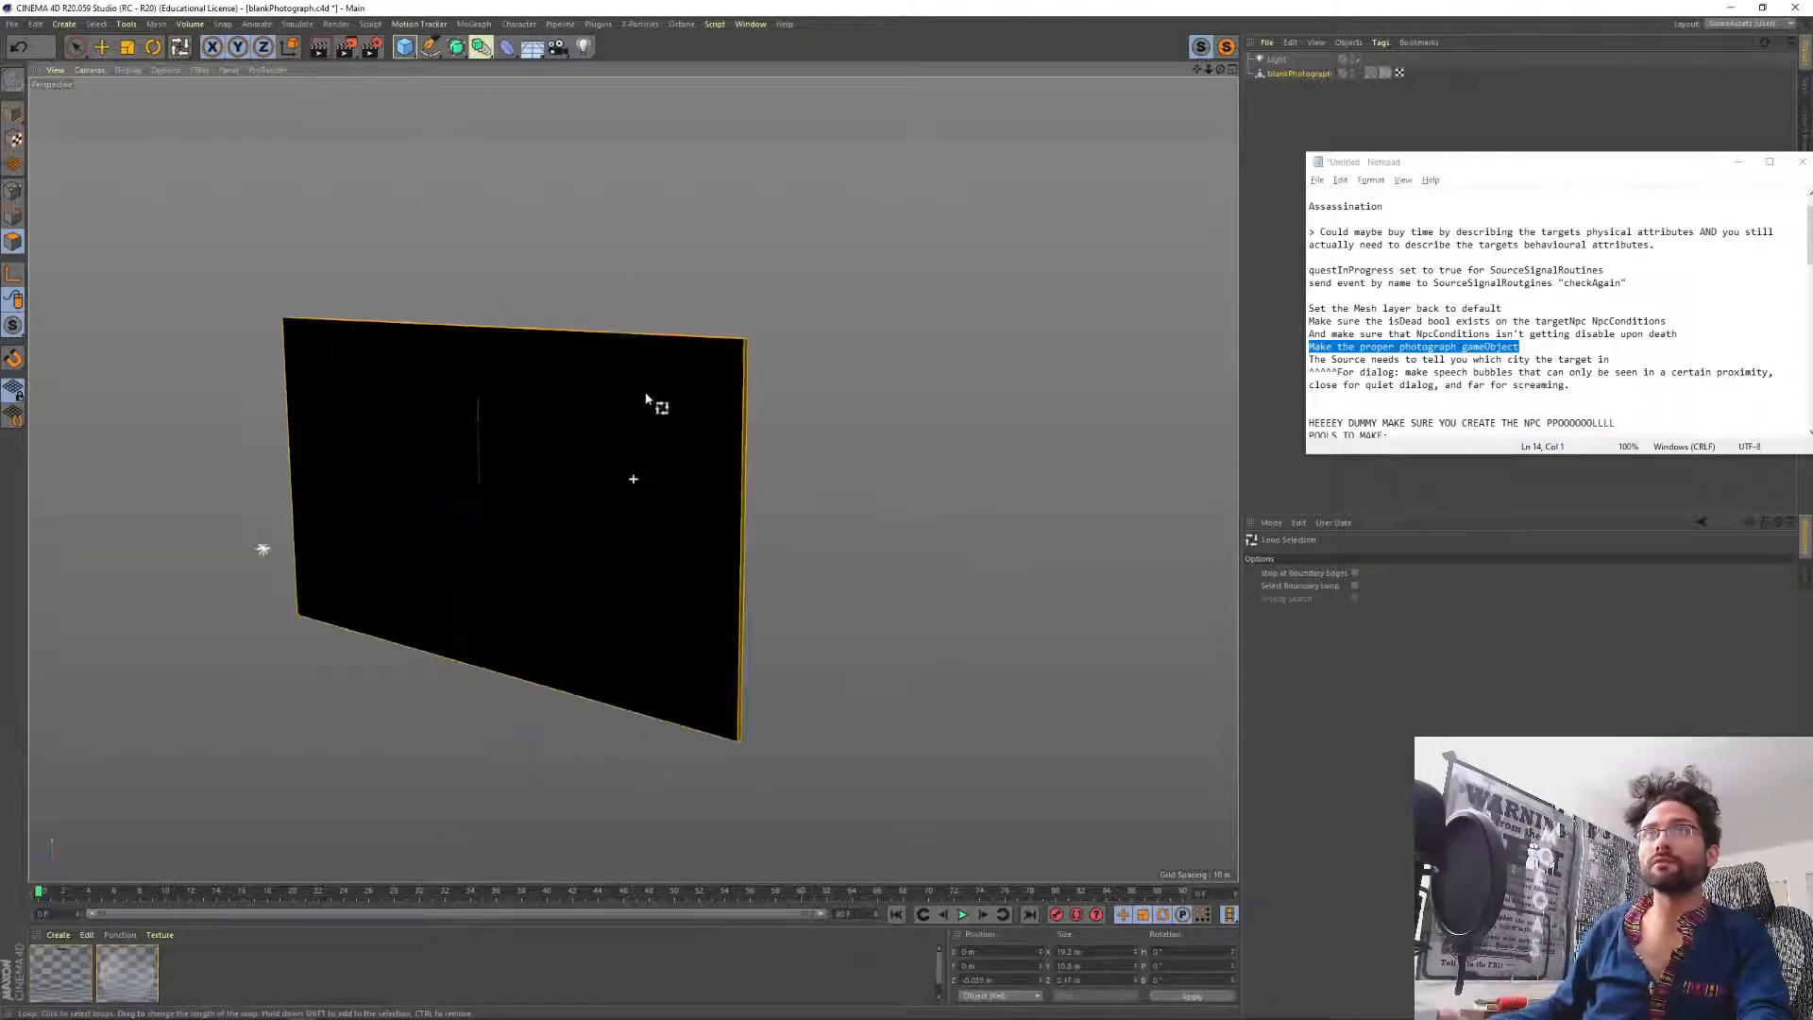
key(9)
alt+drag(809, 524, 477, 493)
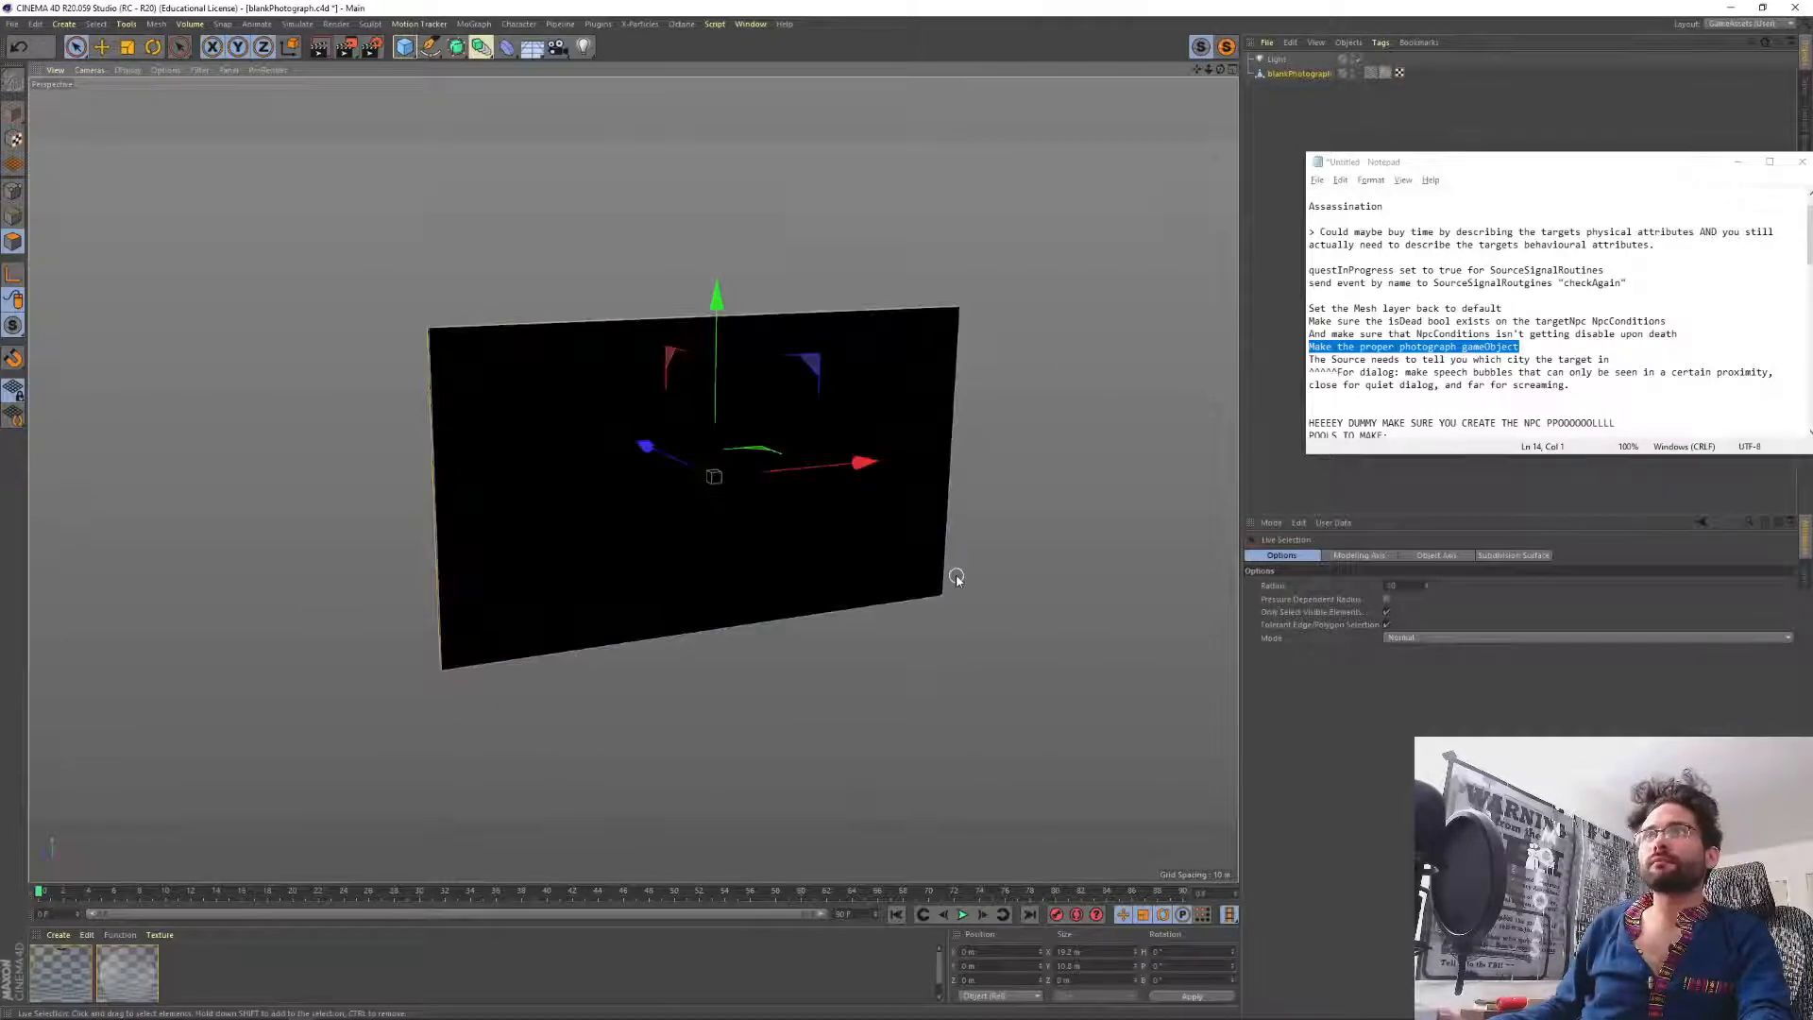
click(1304, 117)
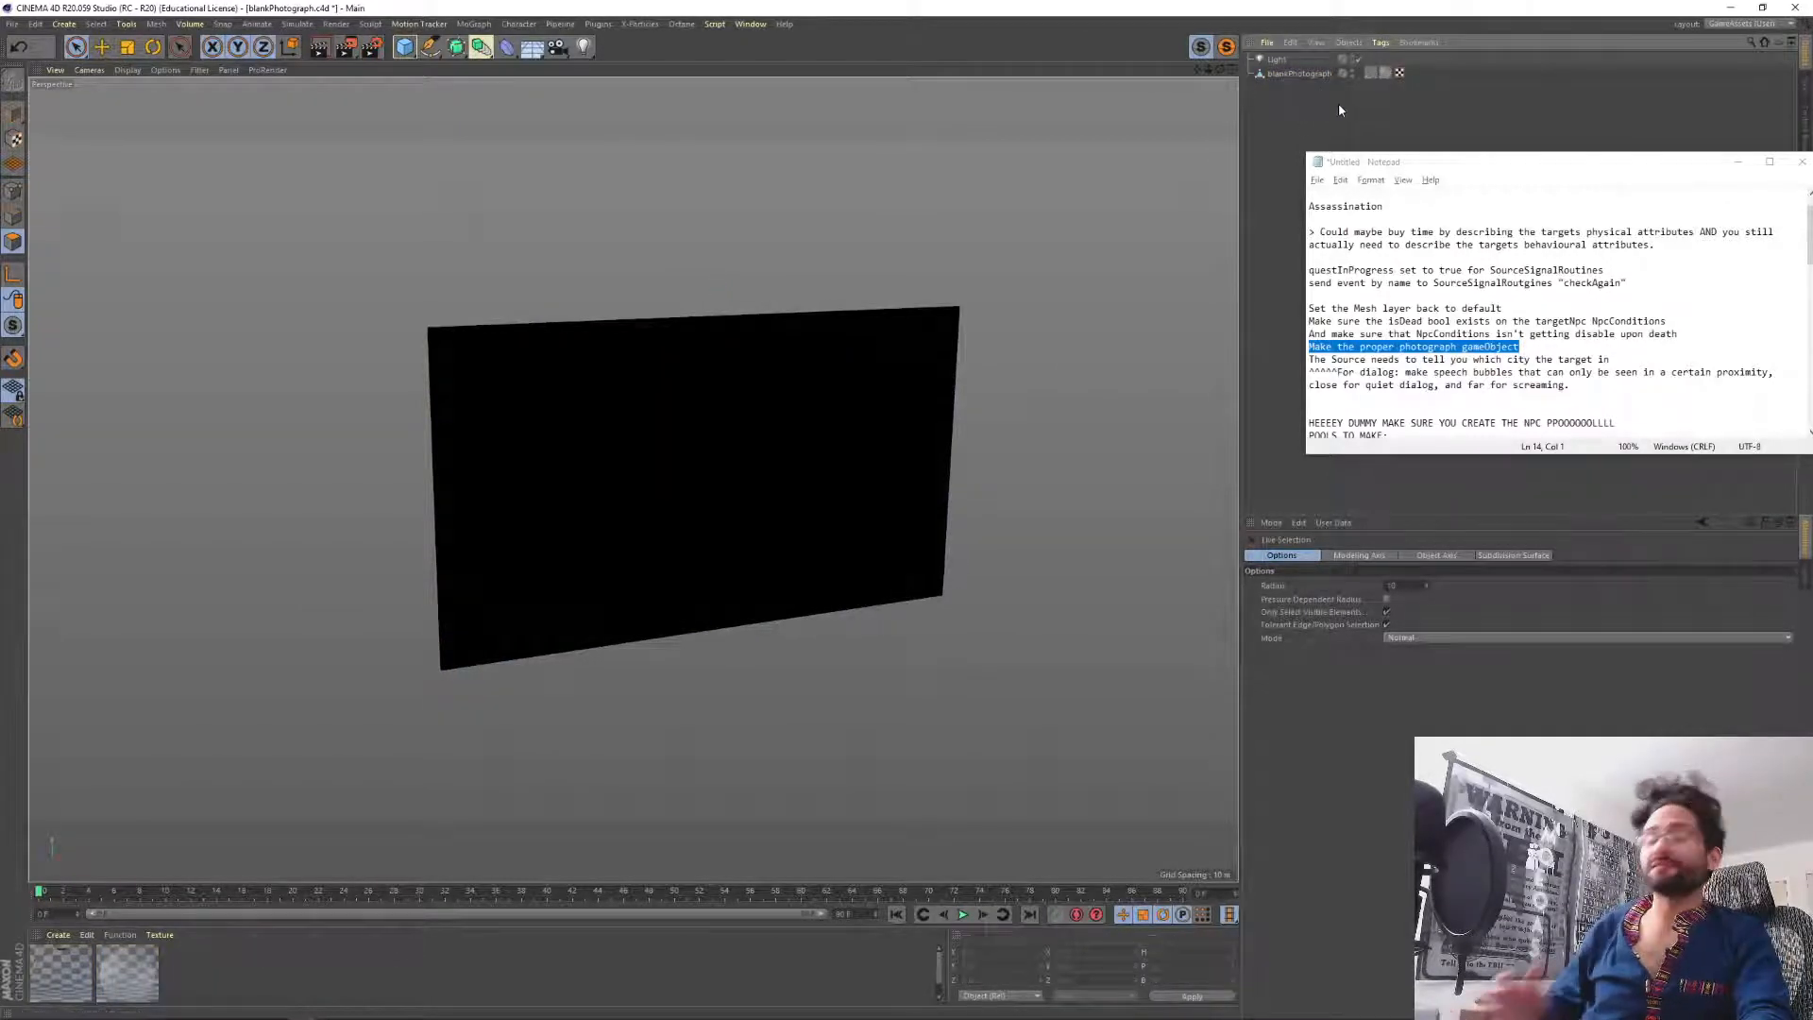
Export the photograph scene in FBX format, accepting the suggested file and the current export settings.
click(11, 25)
mouse_move(133, 286)
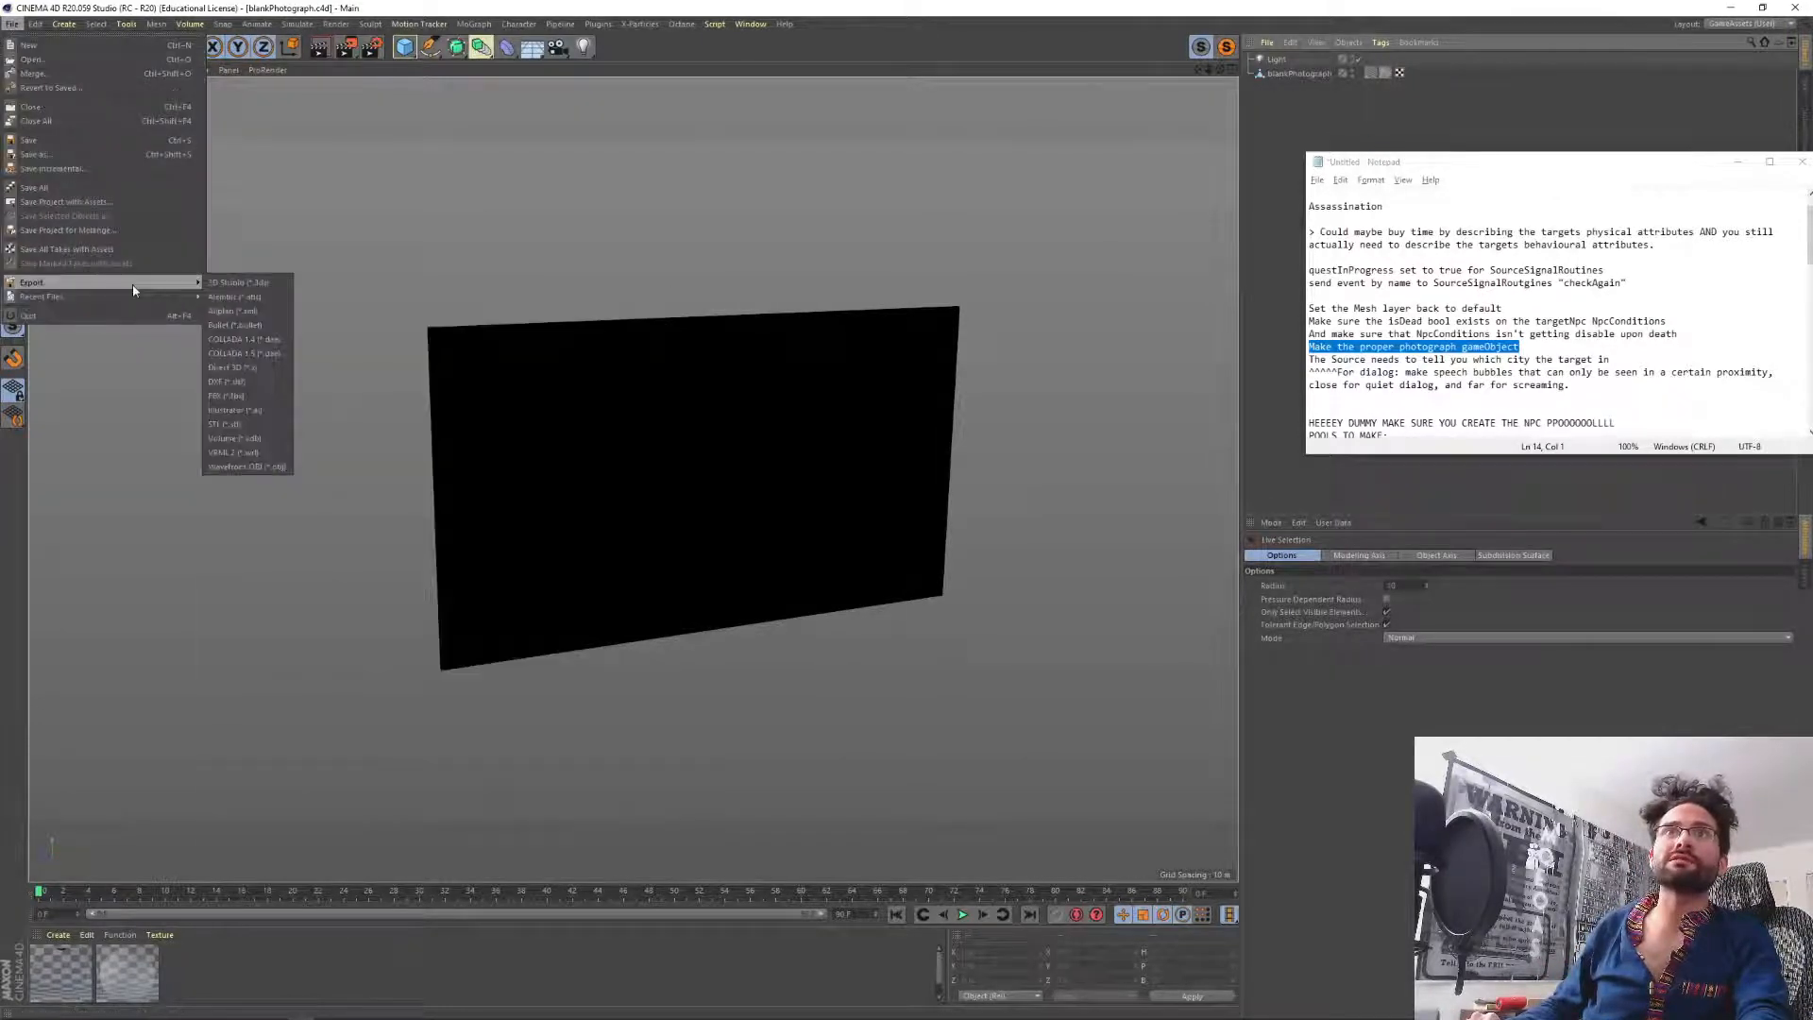
click(244, 395)
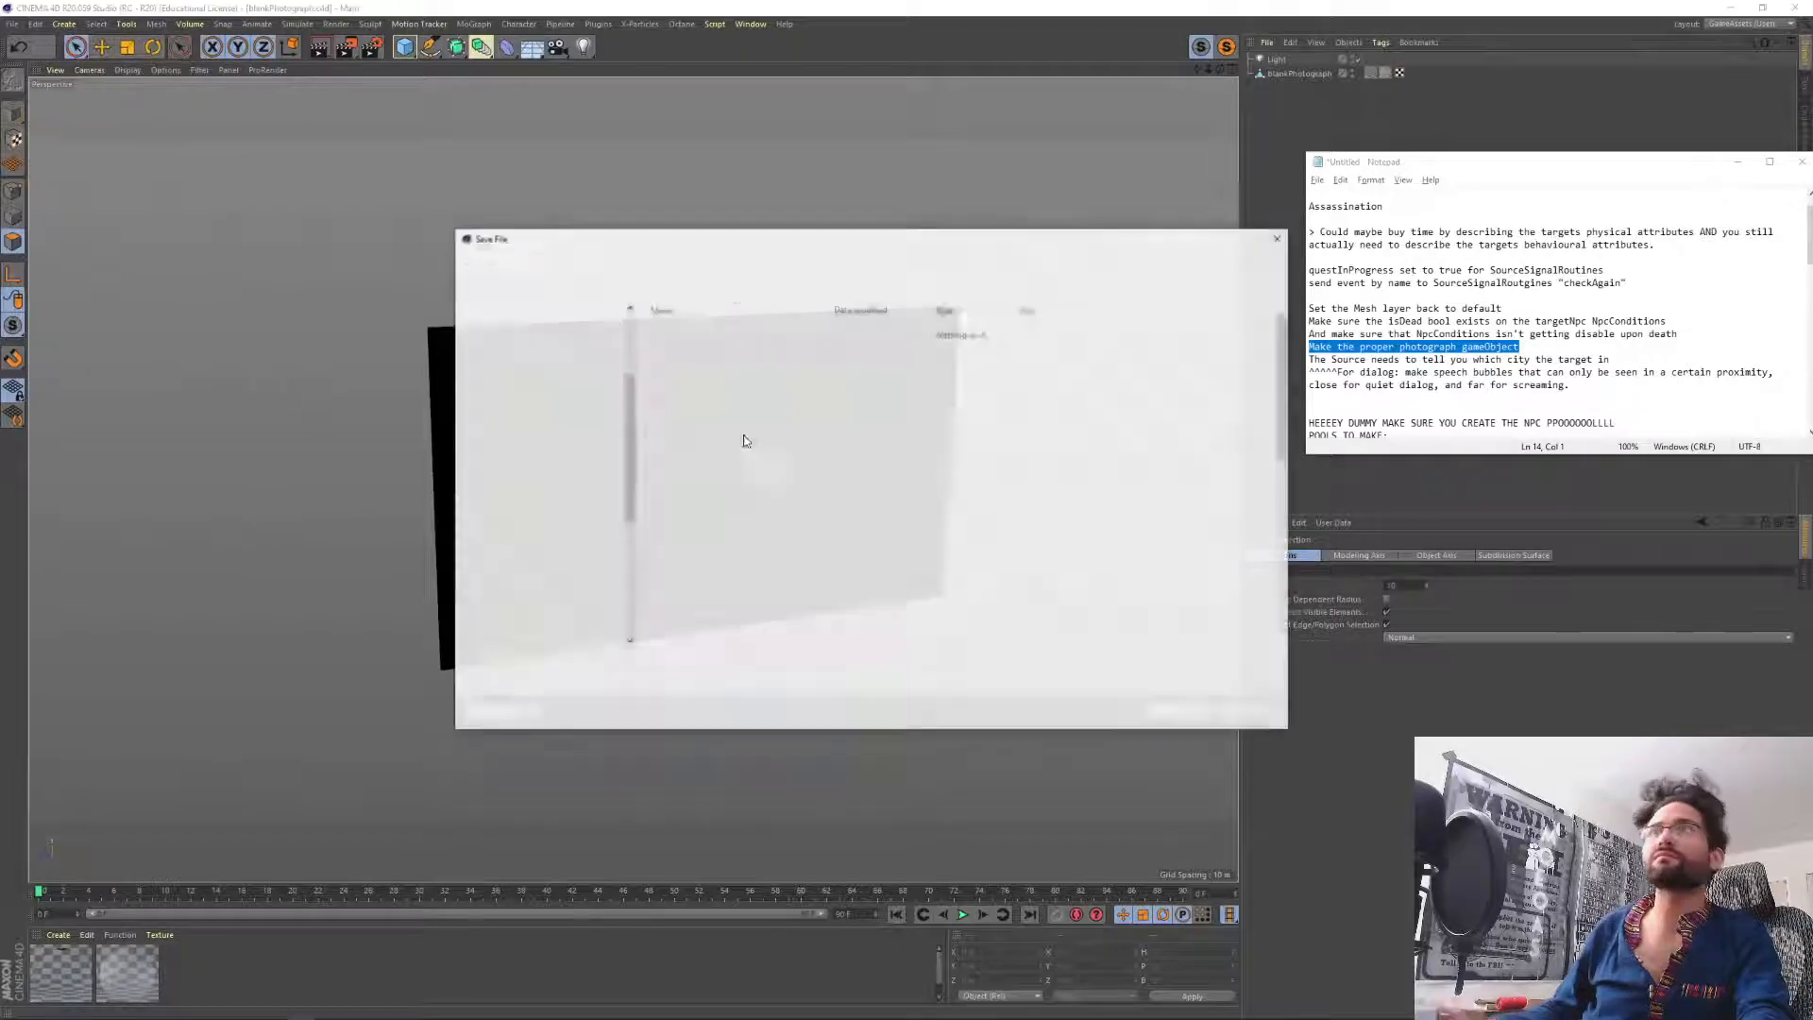
key(Return)
click(918, 520)
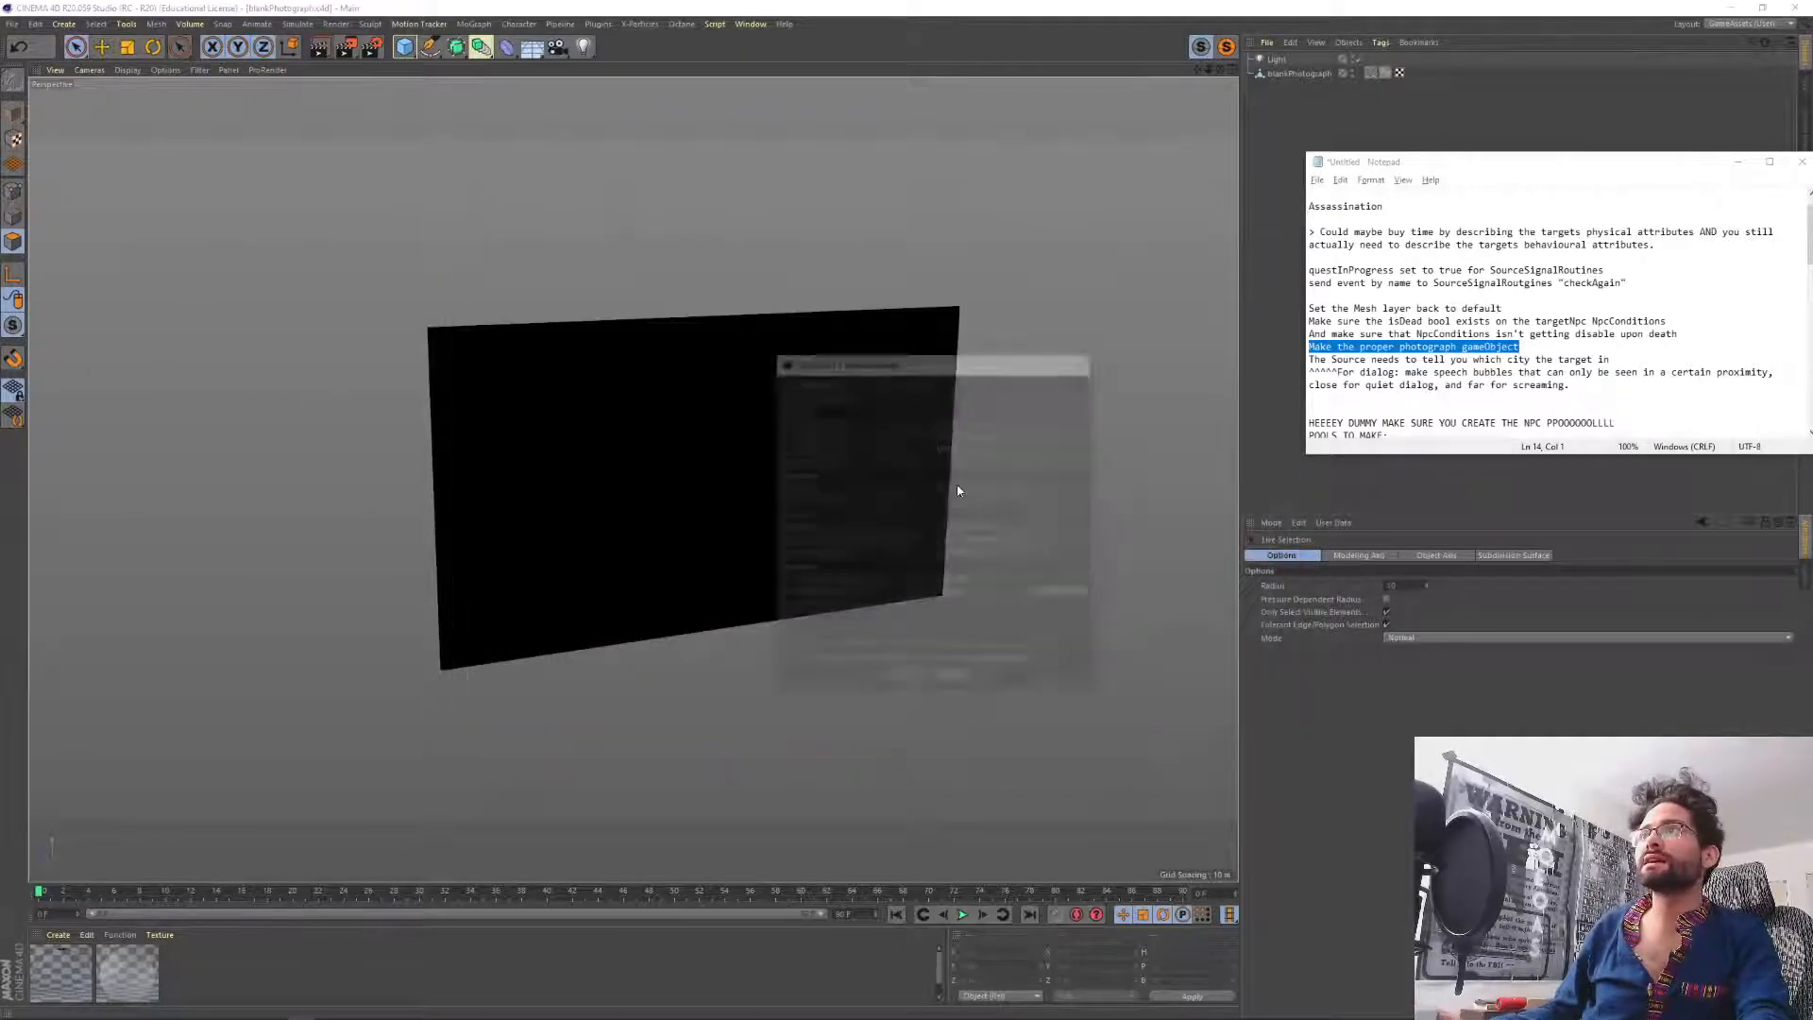
click(908, 680)
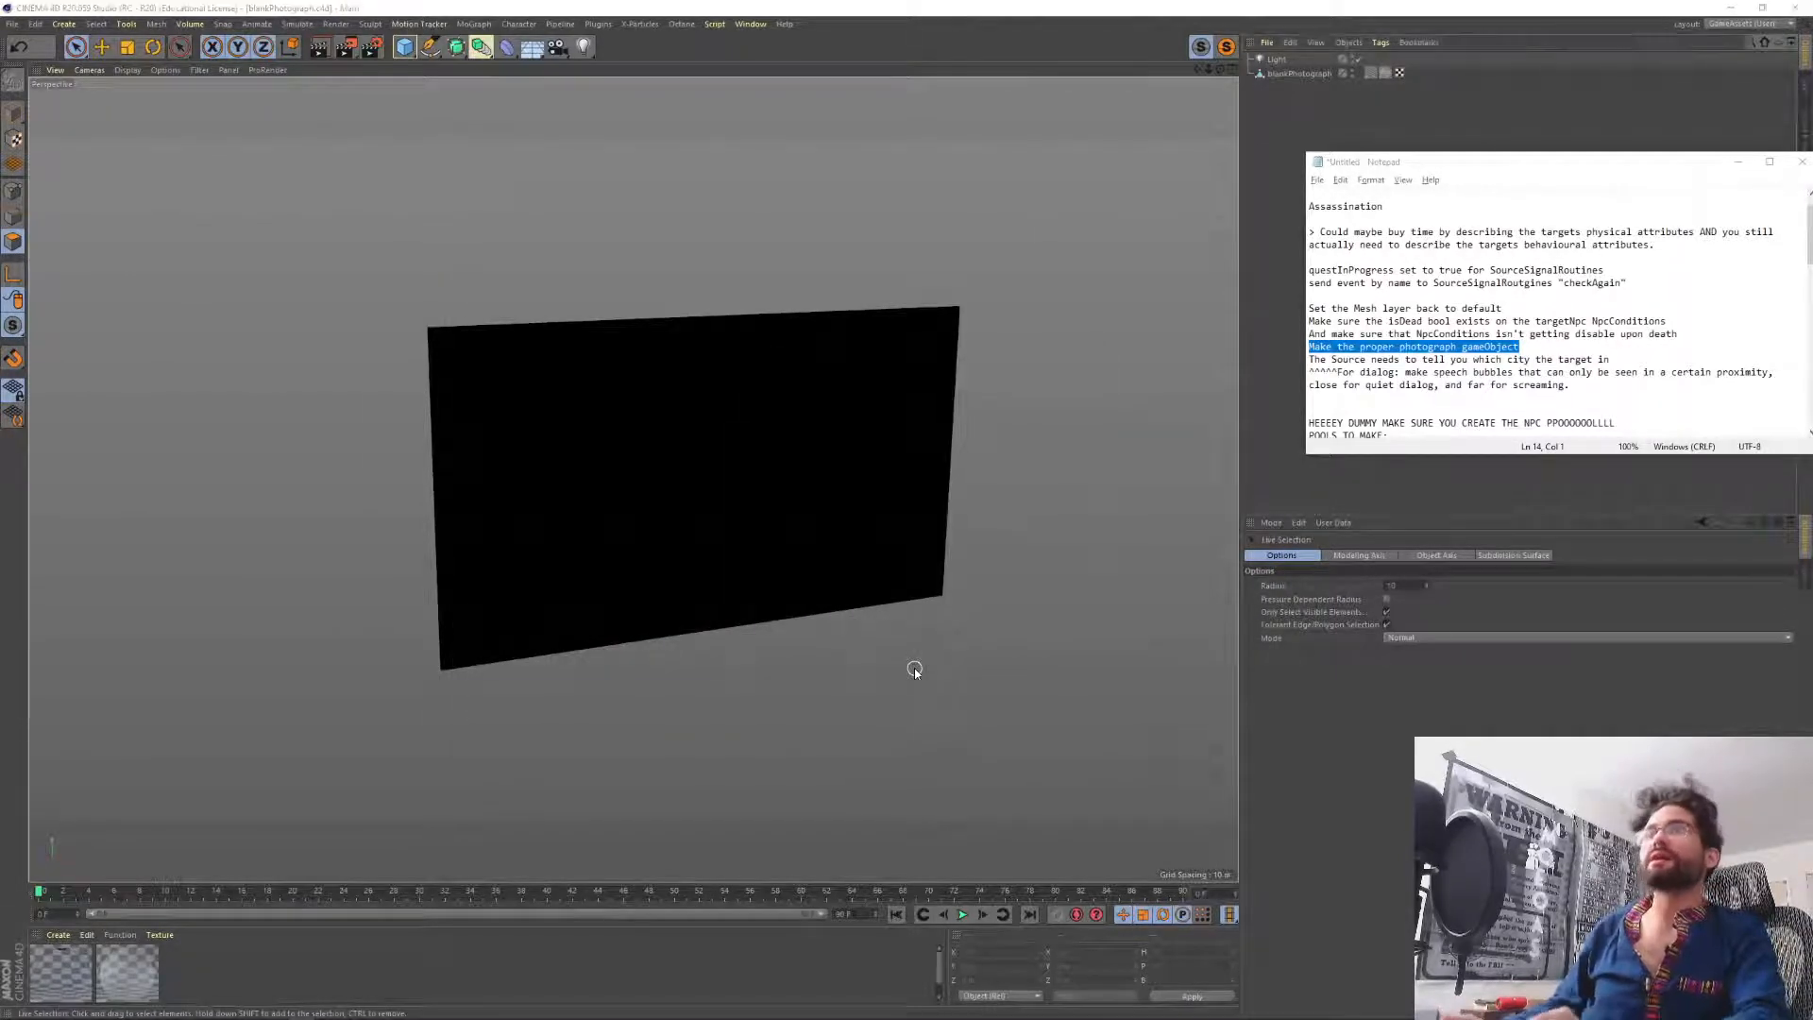
Switch to Unity and import the blankPhotograph FBX into the Items folder under 01_Prefabs.
key(alt+Tab)
key(alt+Tab)
key(alt+Tab)
key(alt+Tab)
key(alt+Tab)
key(alt+Tab)
key(alt+shift+Tab)
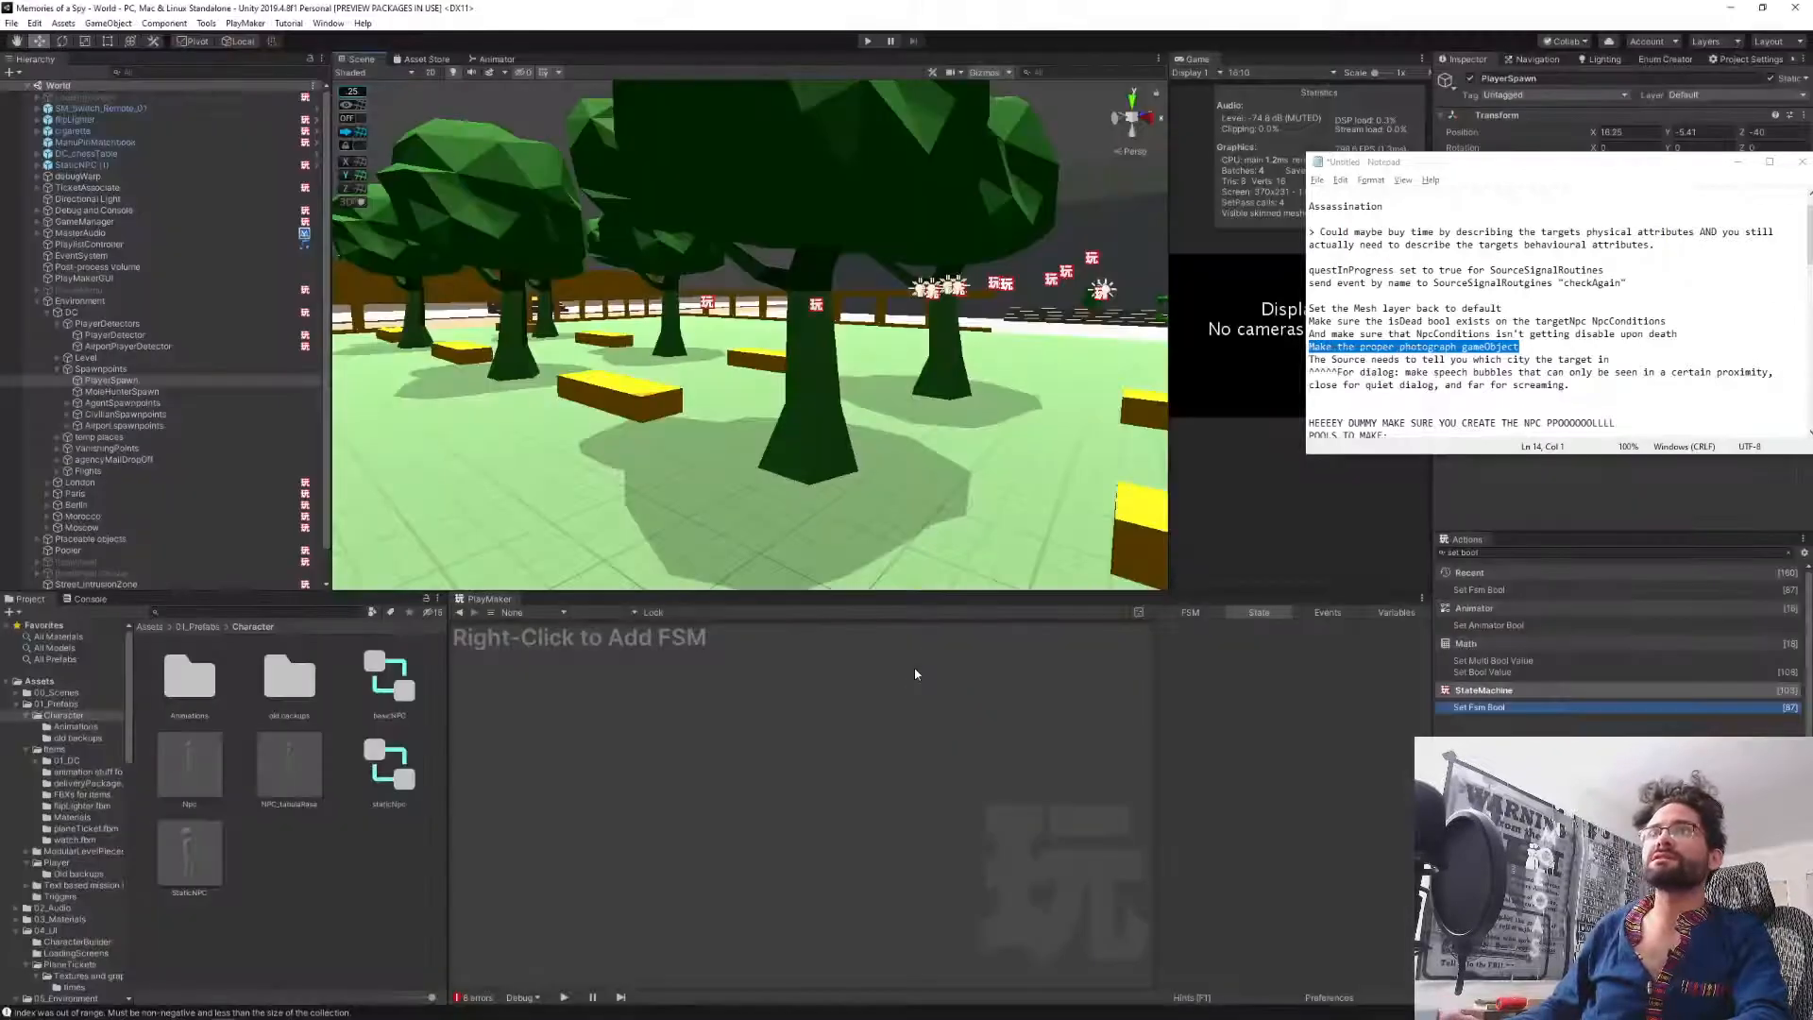
key(alt+Tab)
key(alt+Tab)
key(alt+Tab)
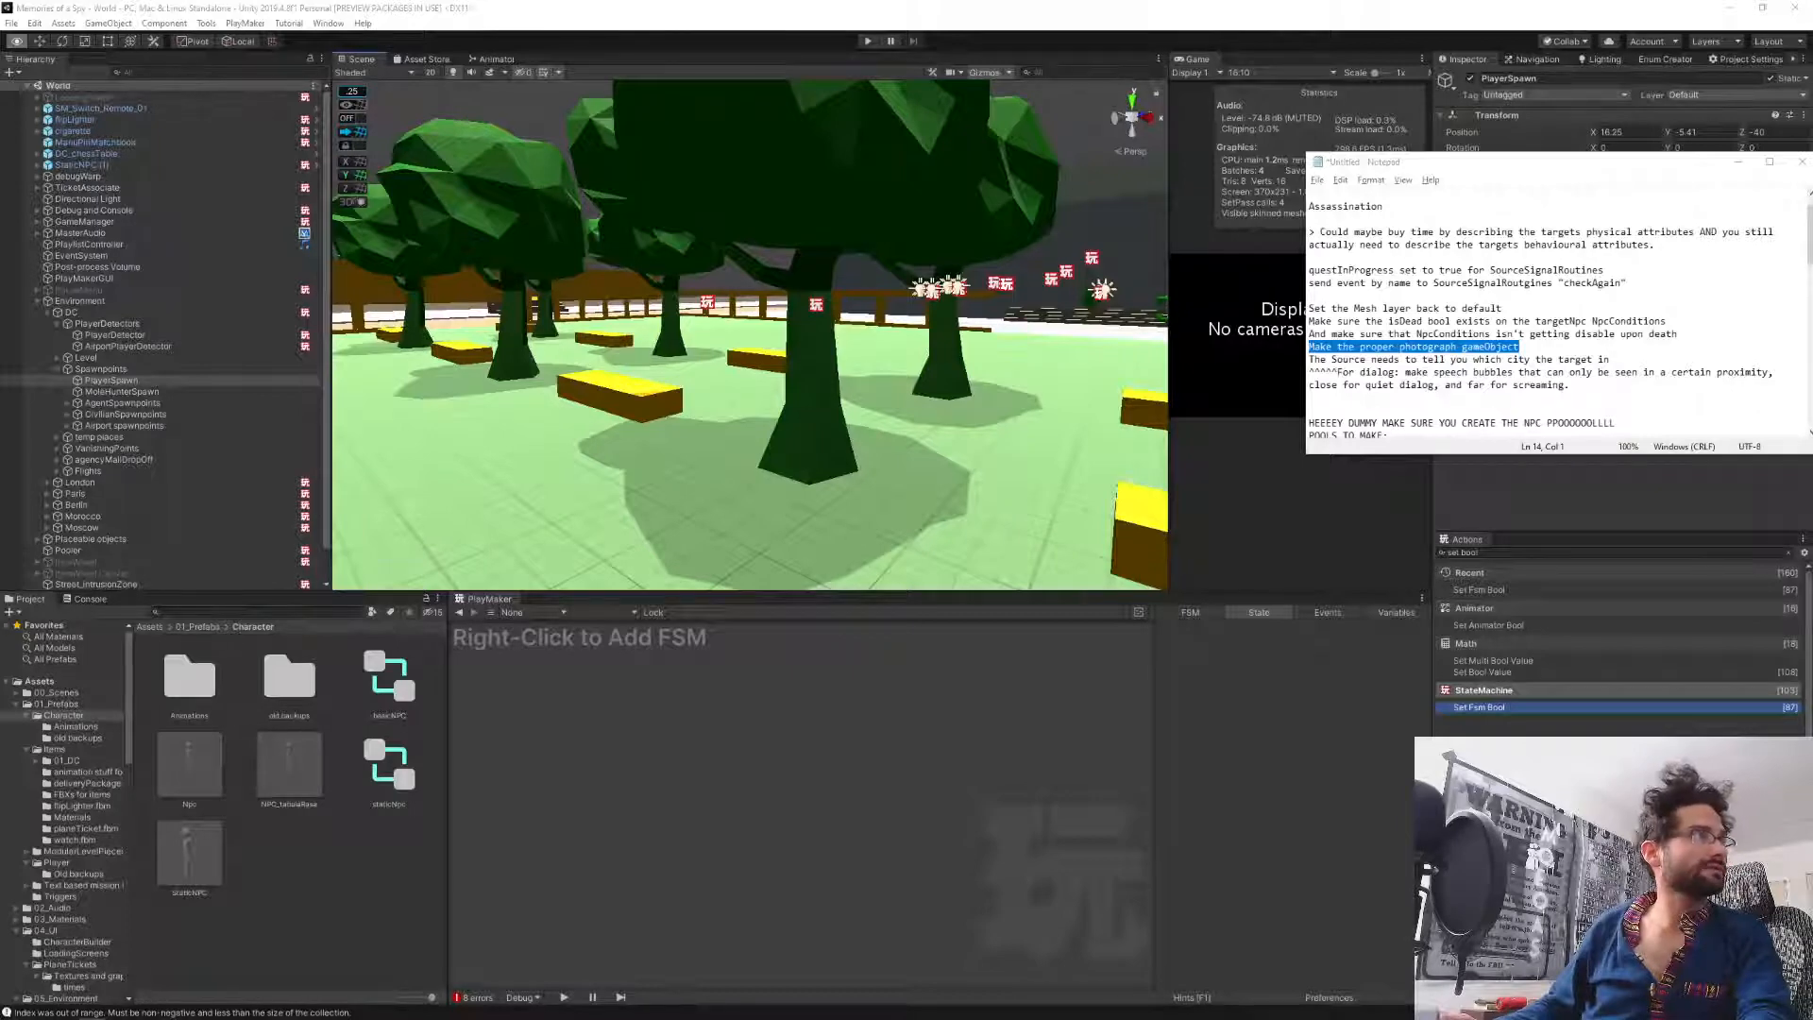
click(49, 750)
scroll(303, 930, down, 1)
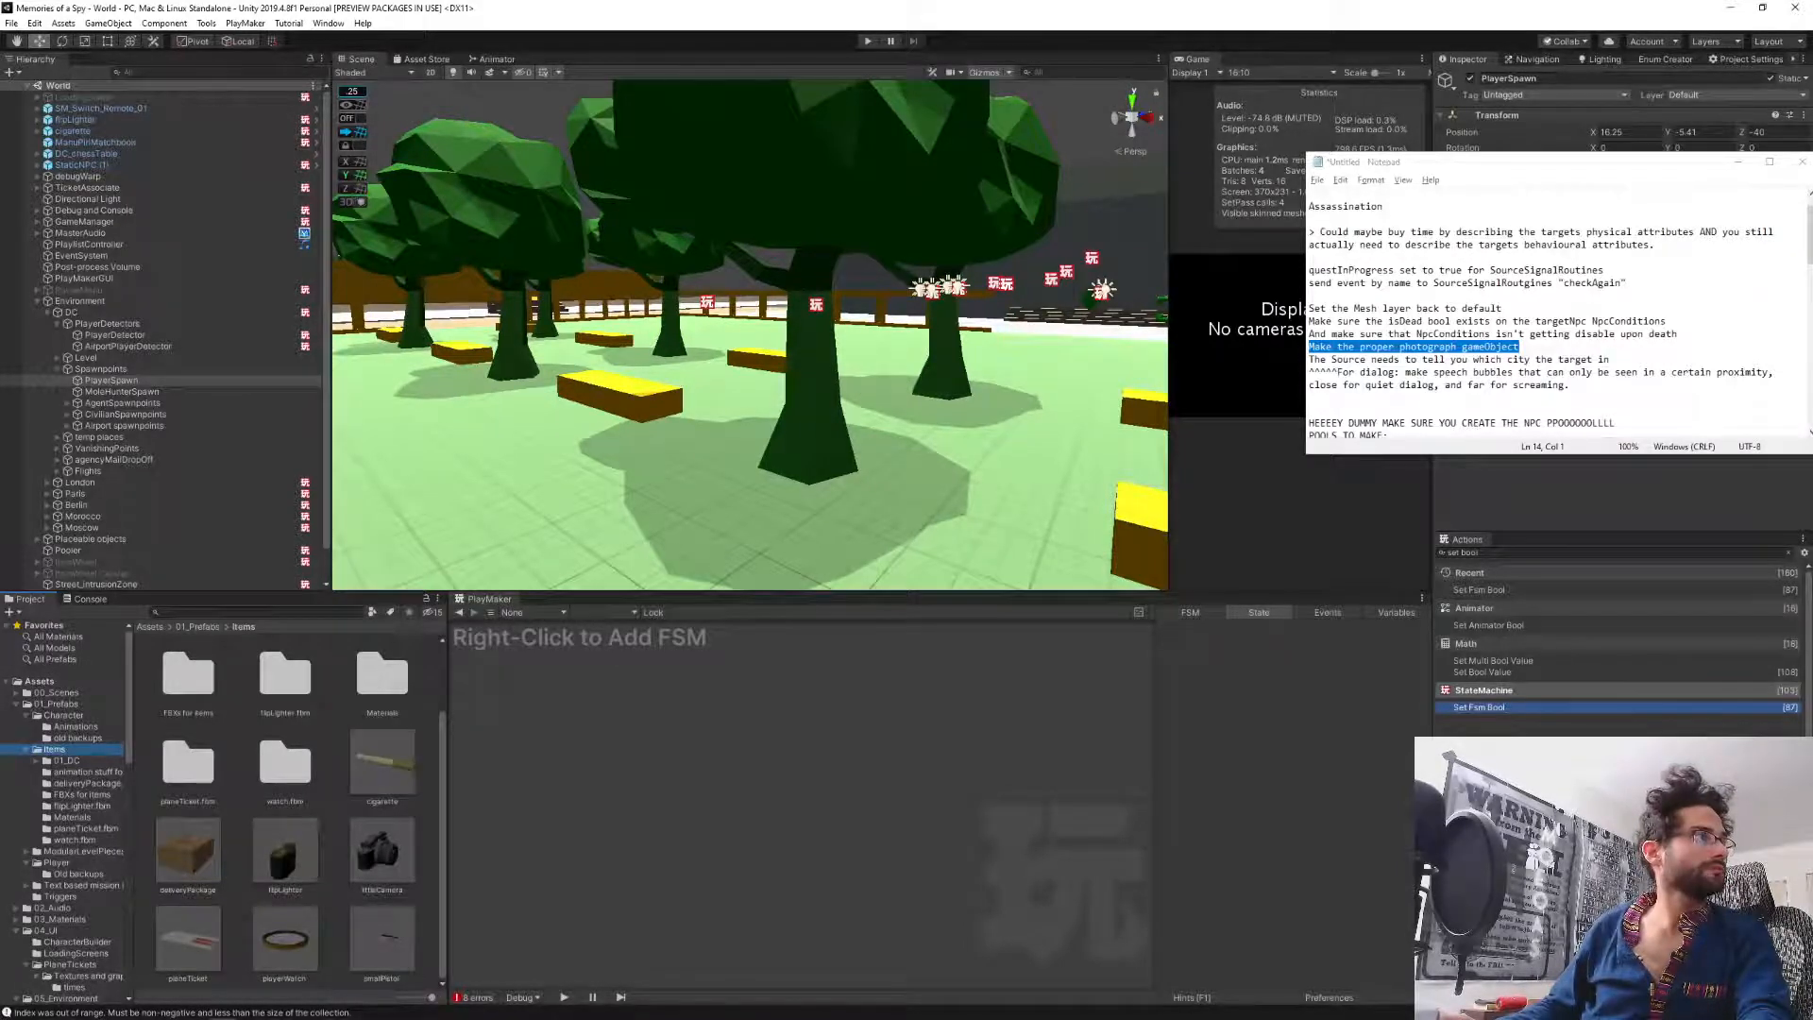
drag(377, 989, 427, 942)
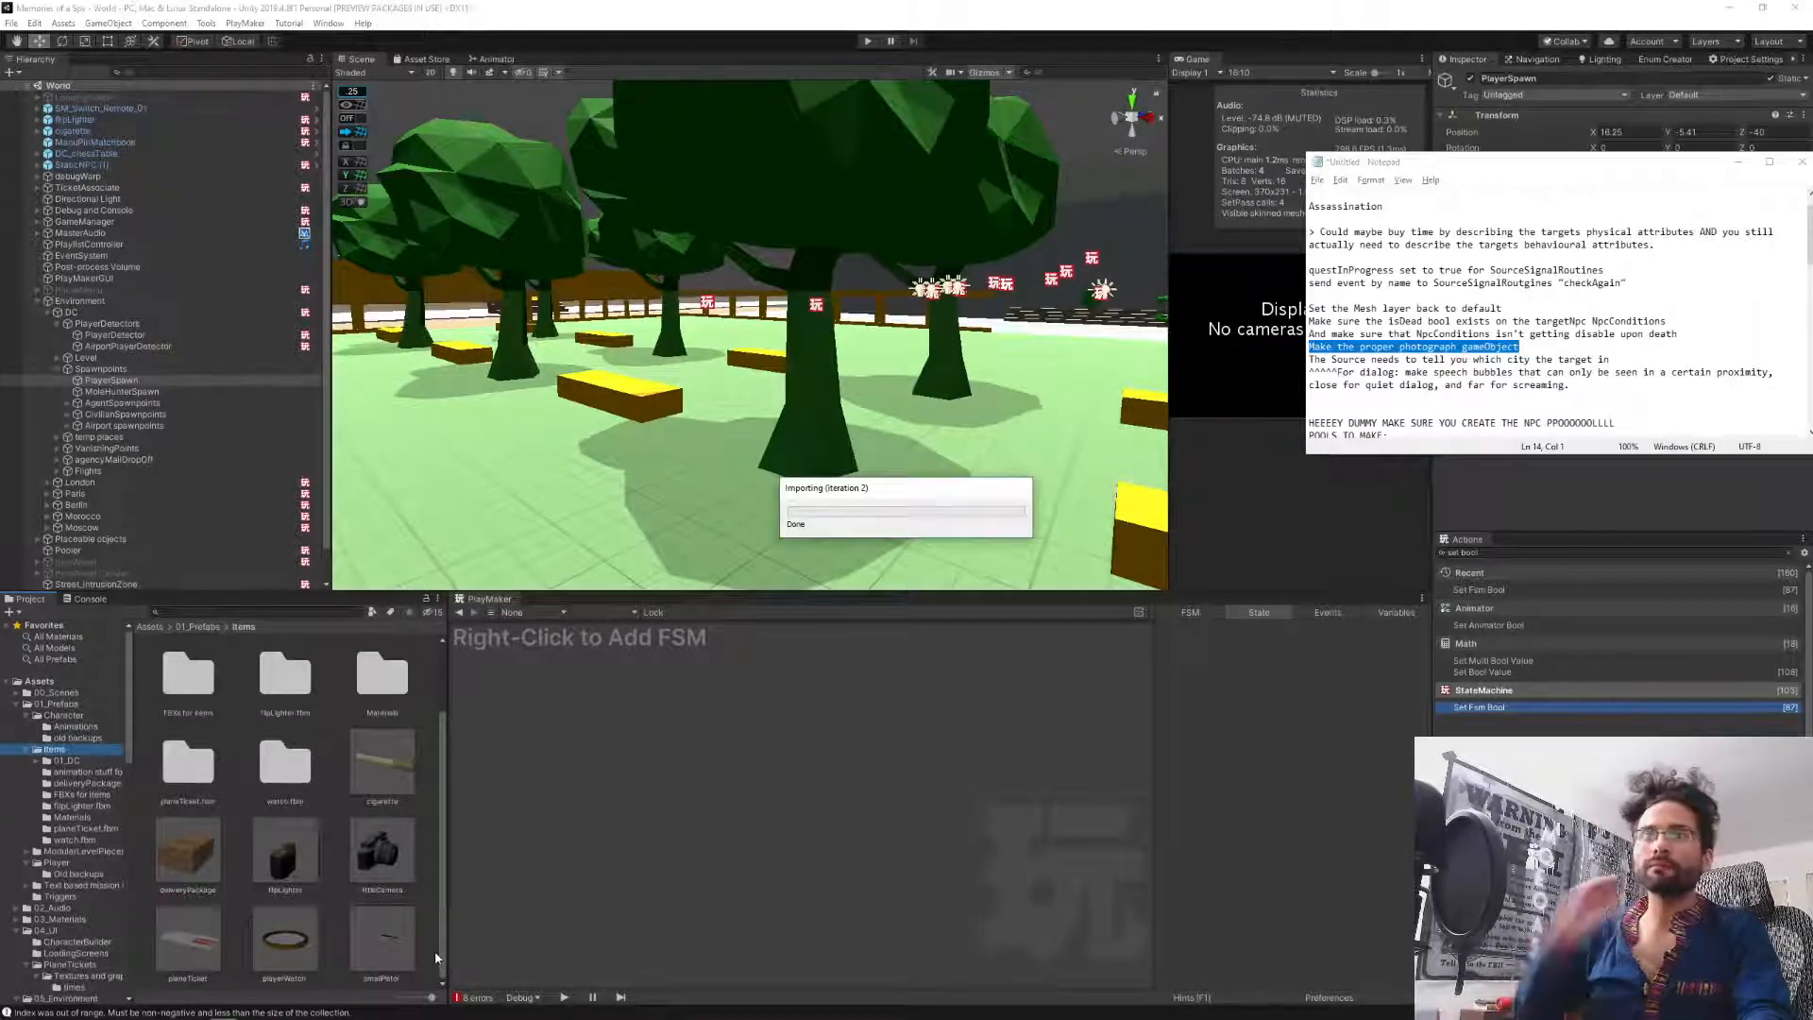
Set the imported blankPhotograph model's material location to Use External Materials (Legacy) and apply the import settings.
click(1741, 161)
click(368, 767)
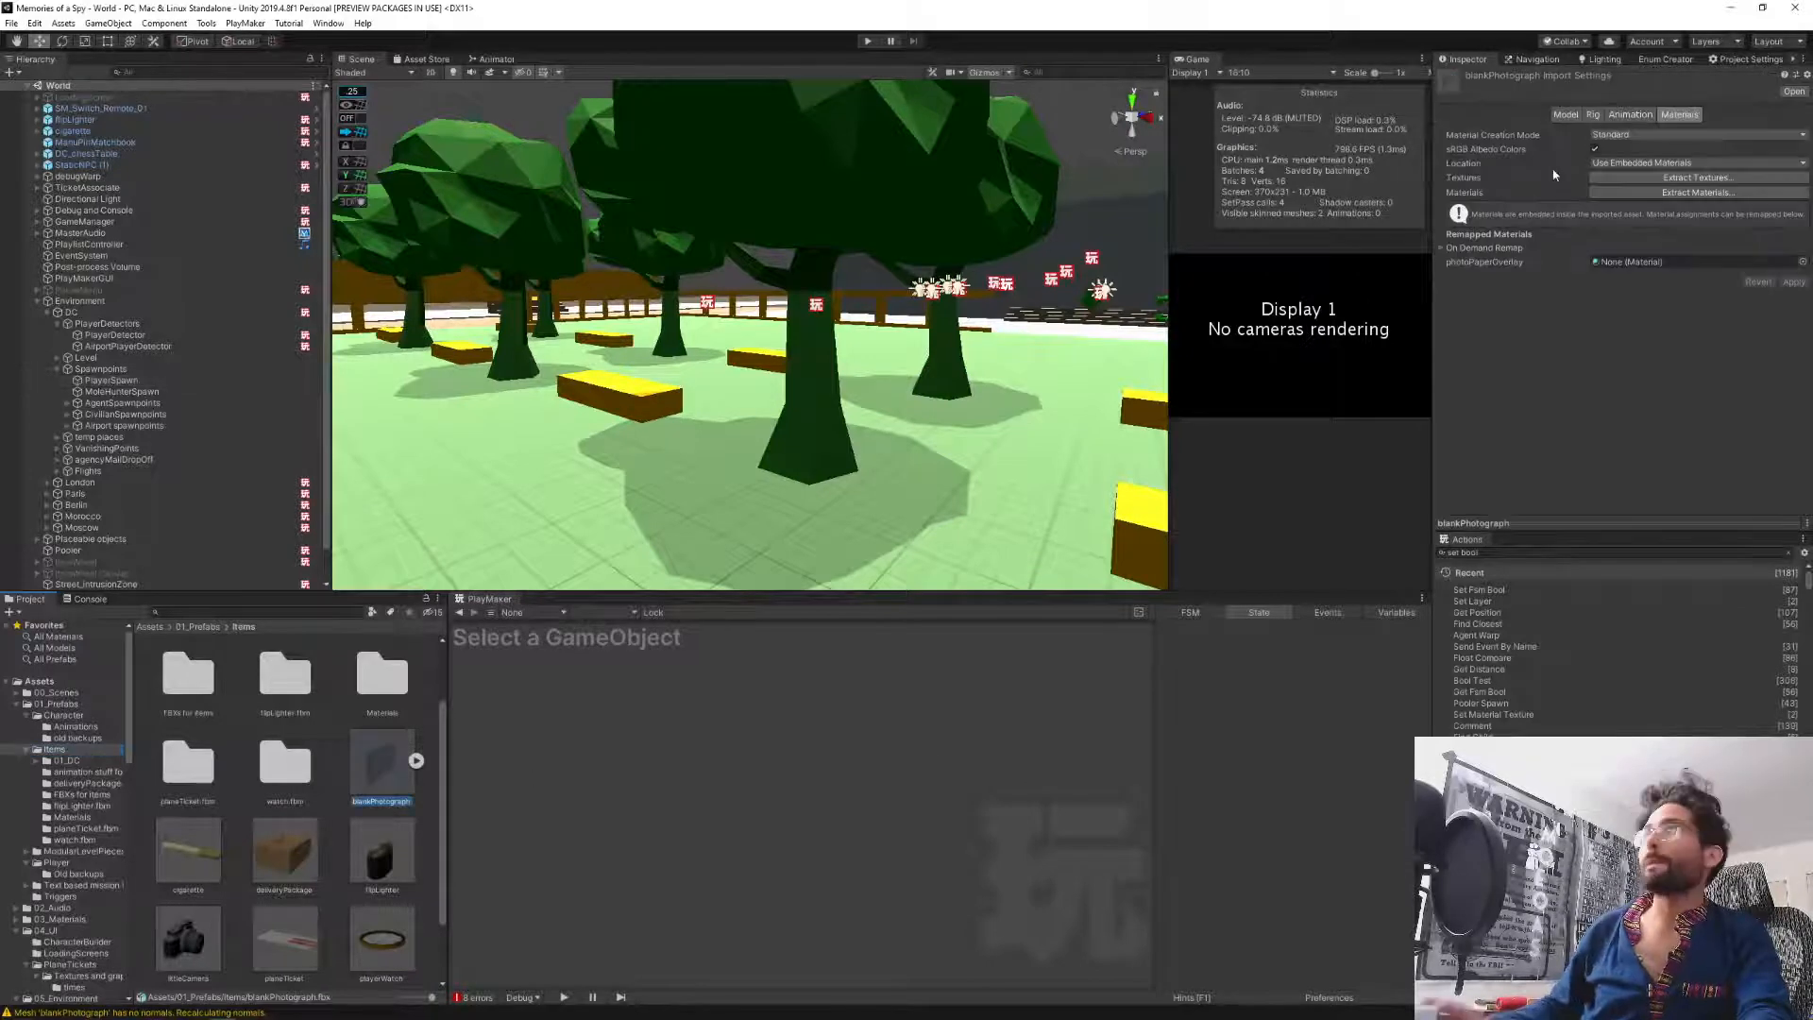
click(1654, 162)
click(1655, 177)
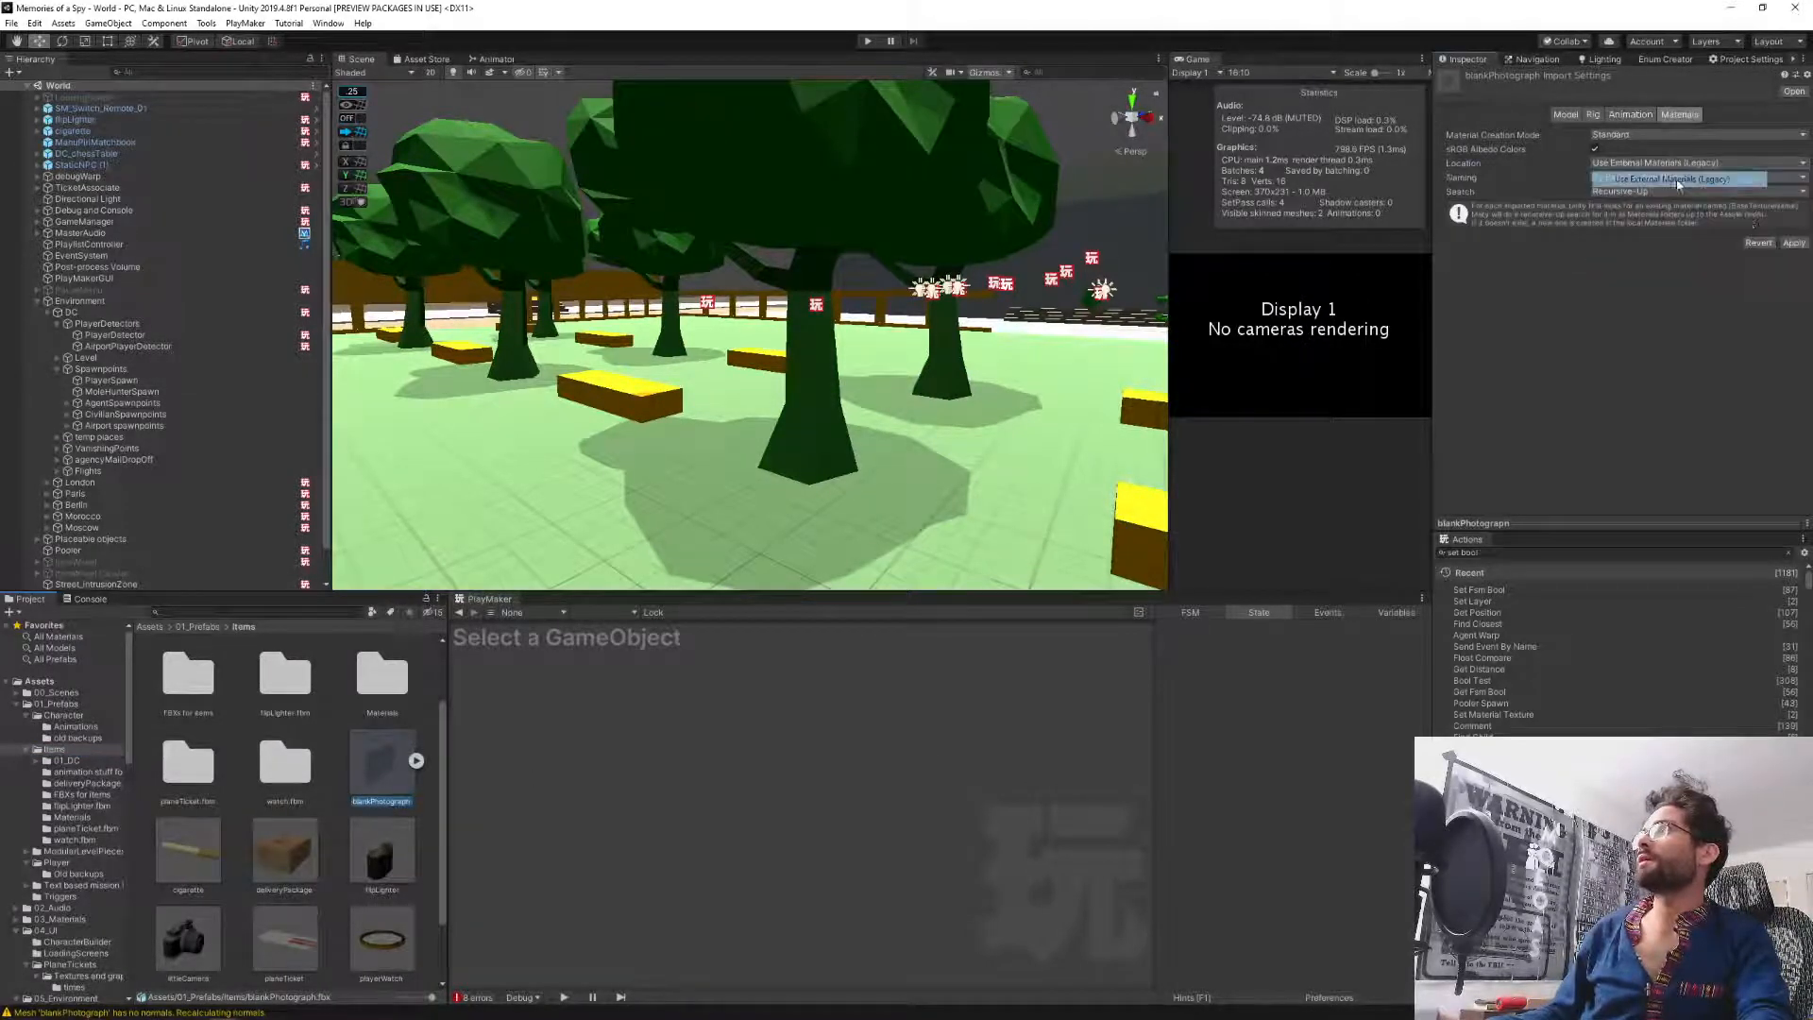
click(1794, 244)
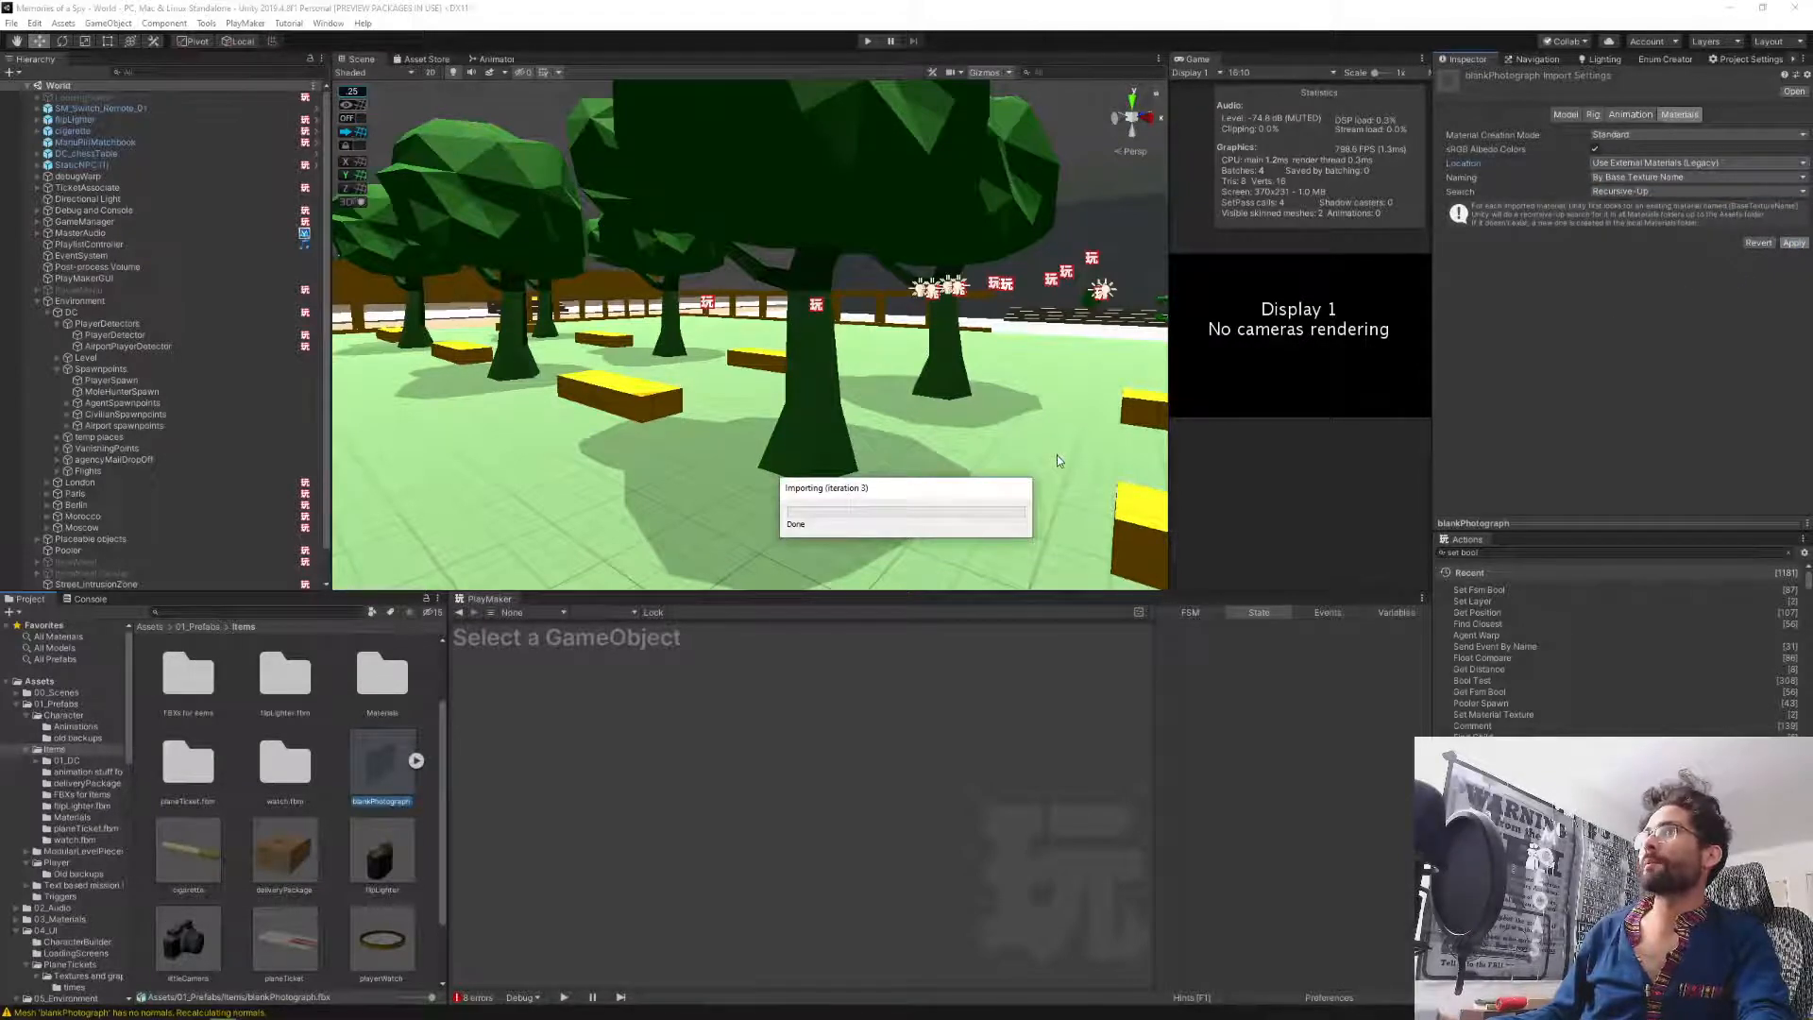
Collapse the Environment group and add the blankPhotograph model to the end of the World scene's hierarchy.
scroll(404, 904, down, 3)
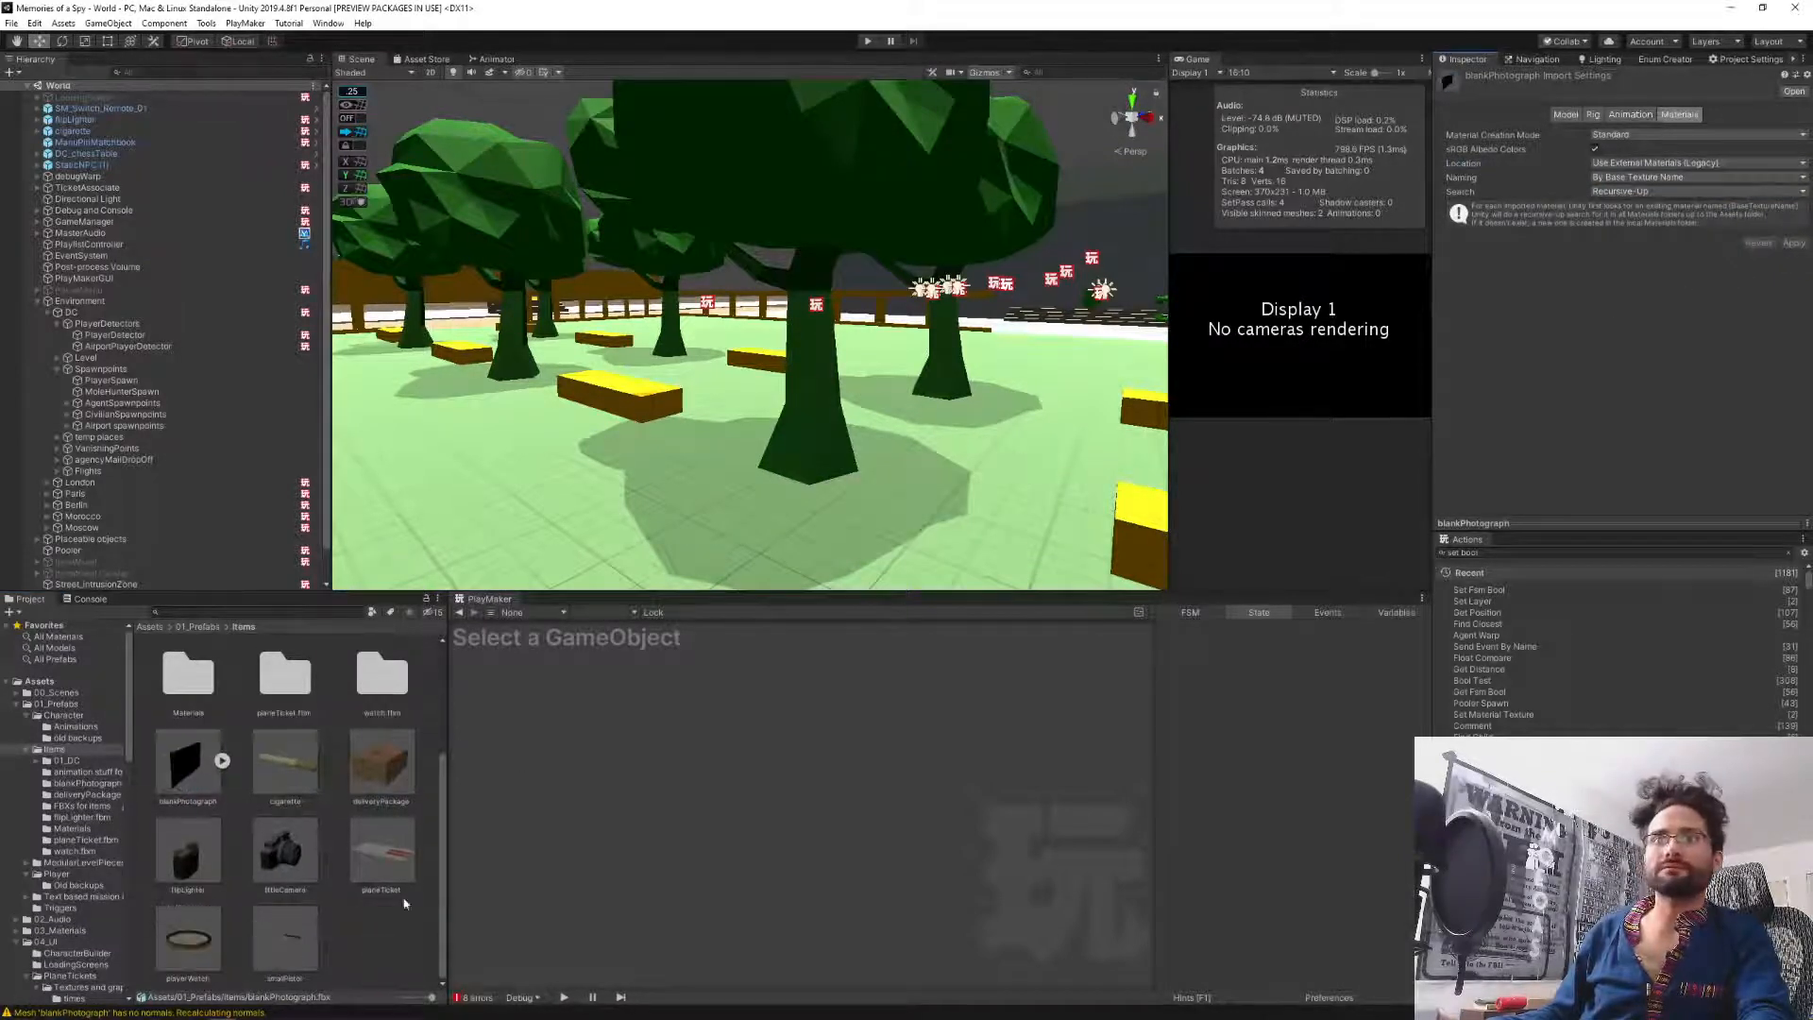
click(165, 763)
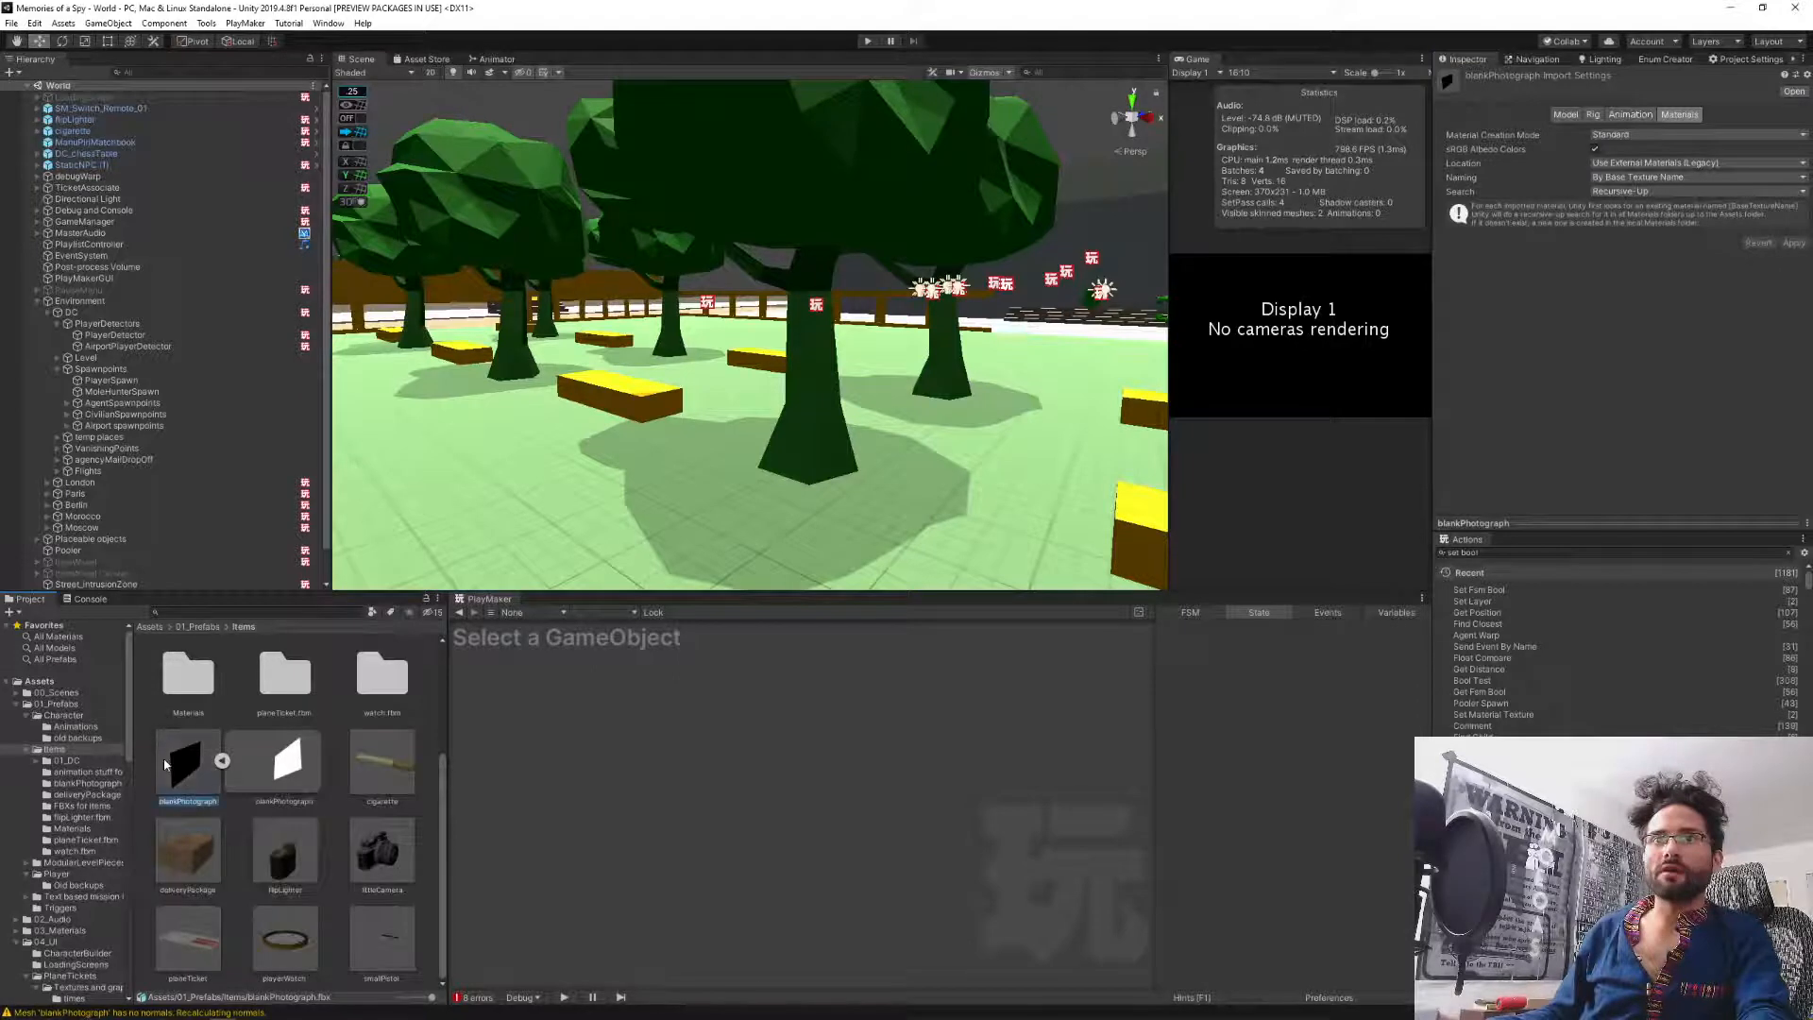
click(37, 300)
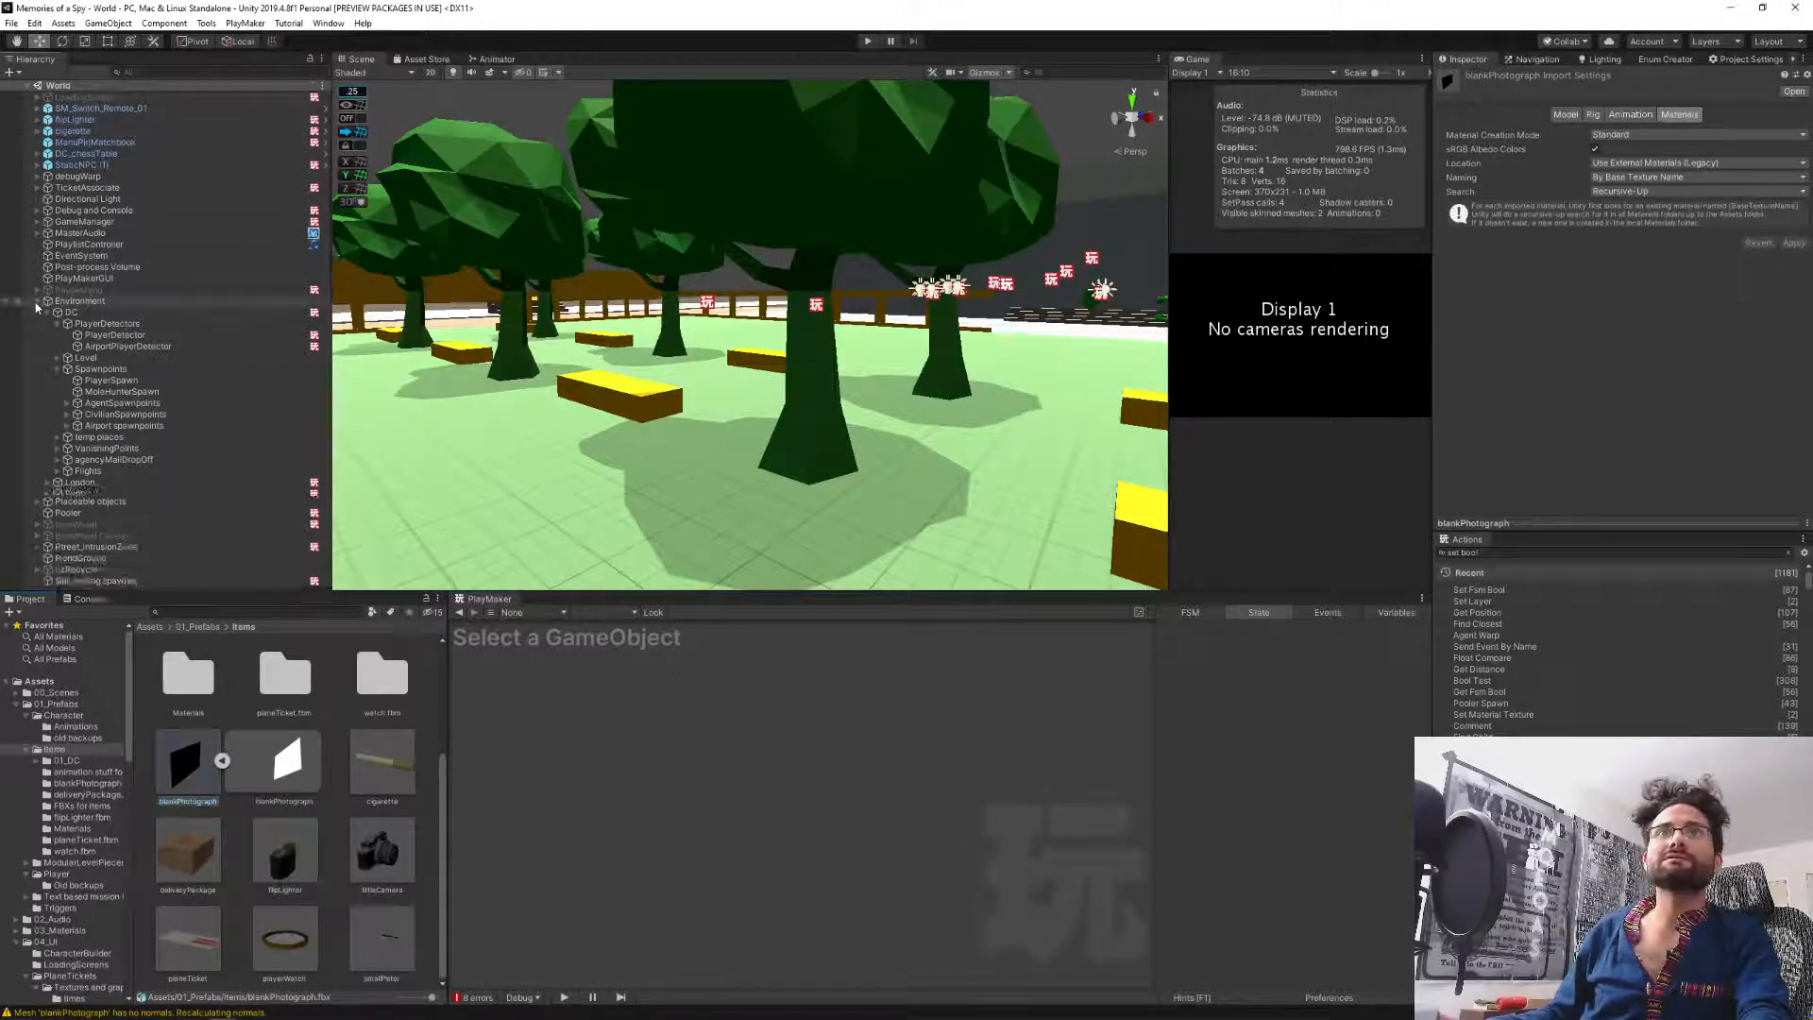
drag(188, 761, 196, 495)
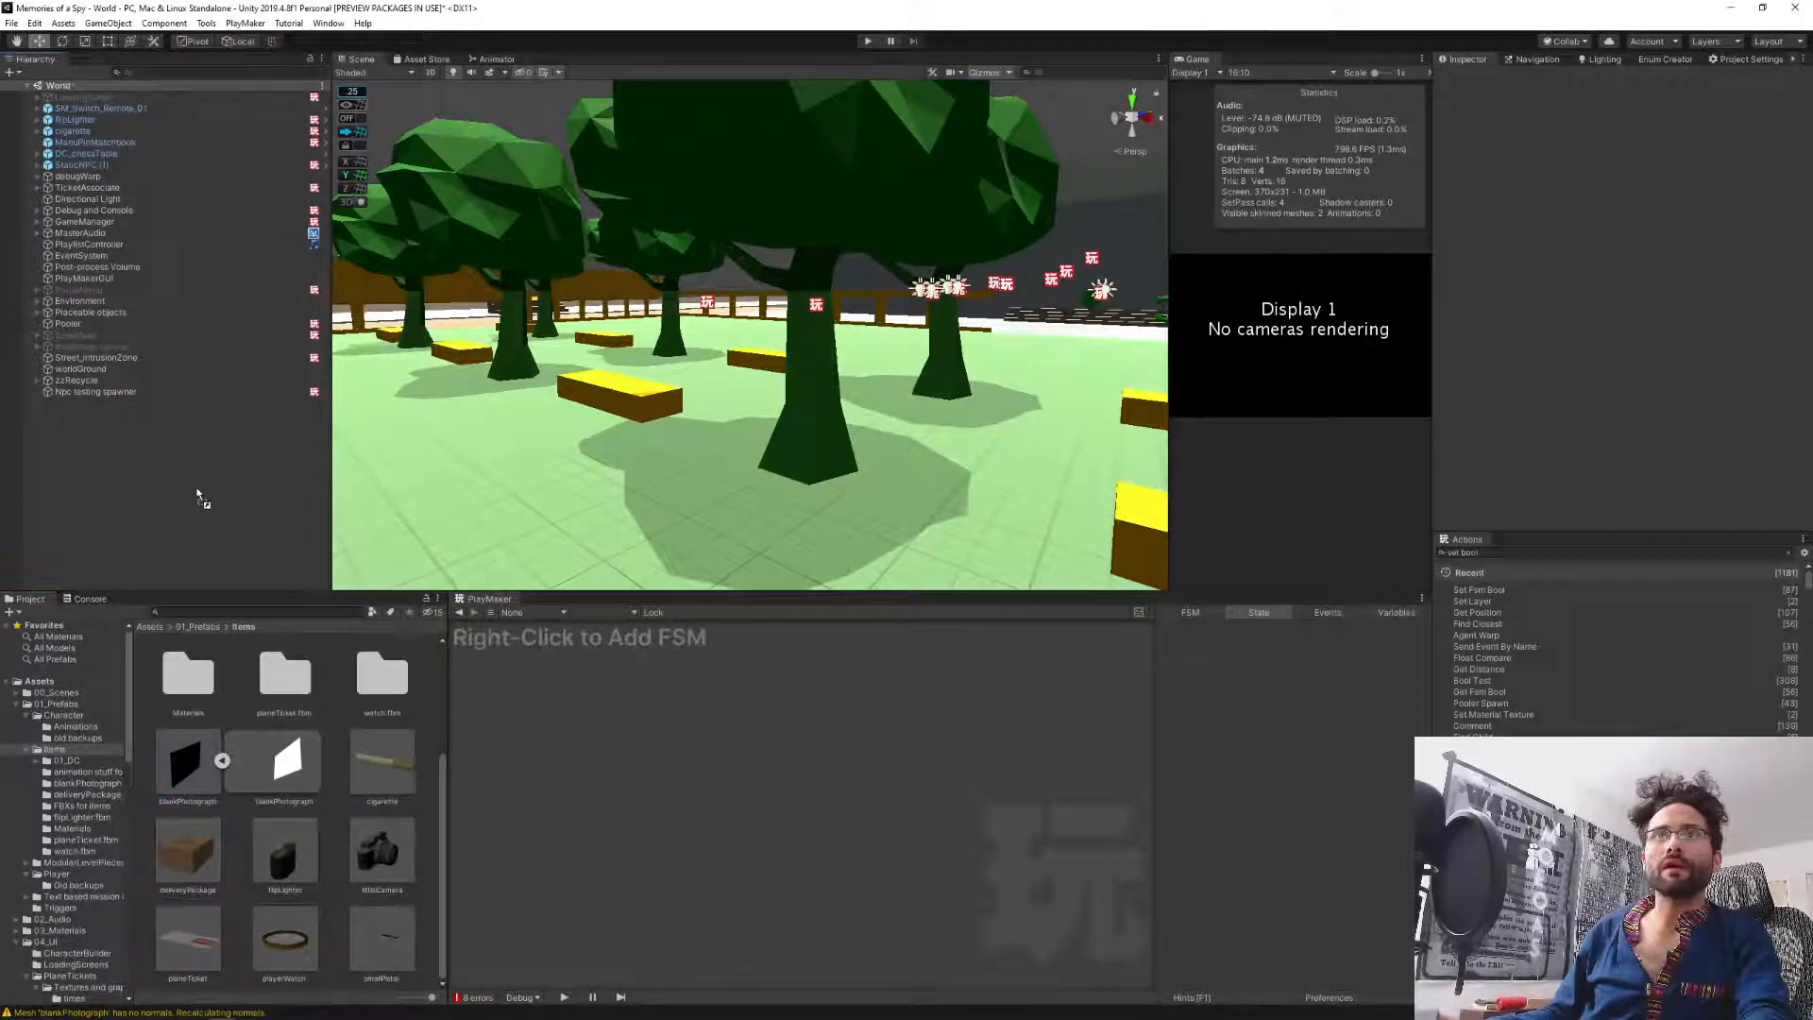
click(154, 497)
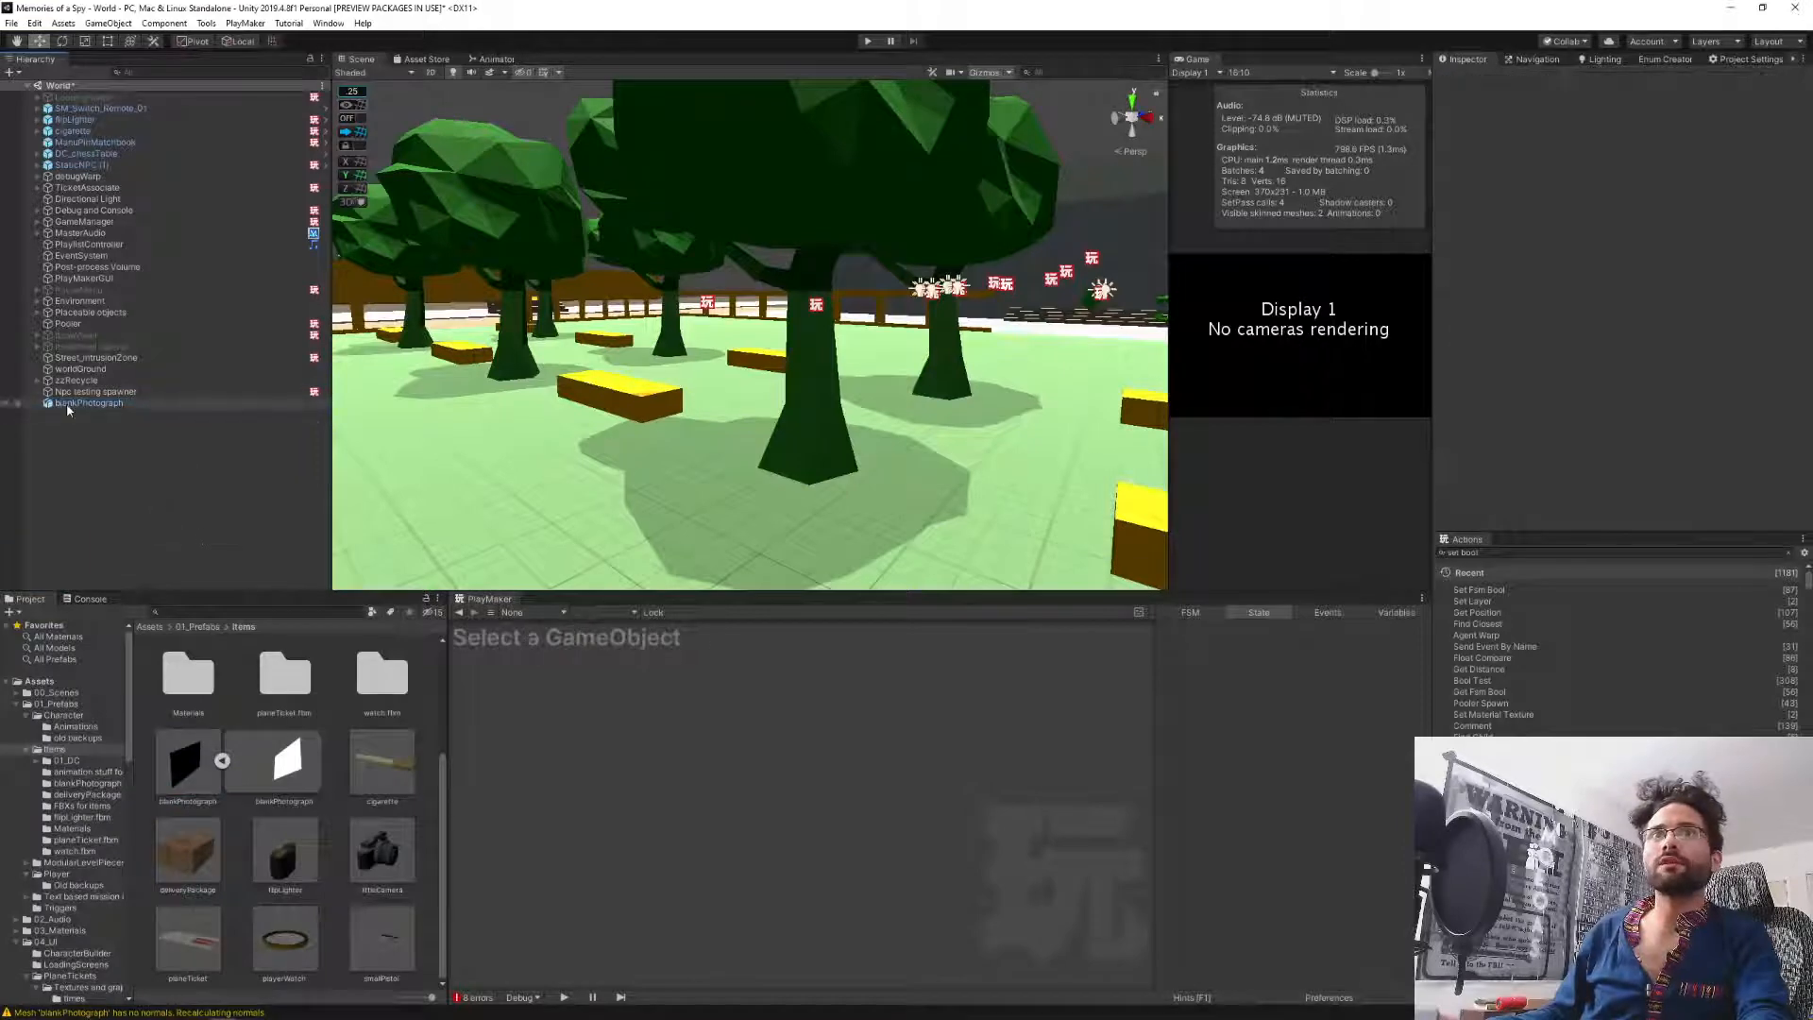
Unpack the scene's blankPhotograph object completely and save it as a prefab in the Items folder.
right_click(66, 404)
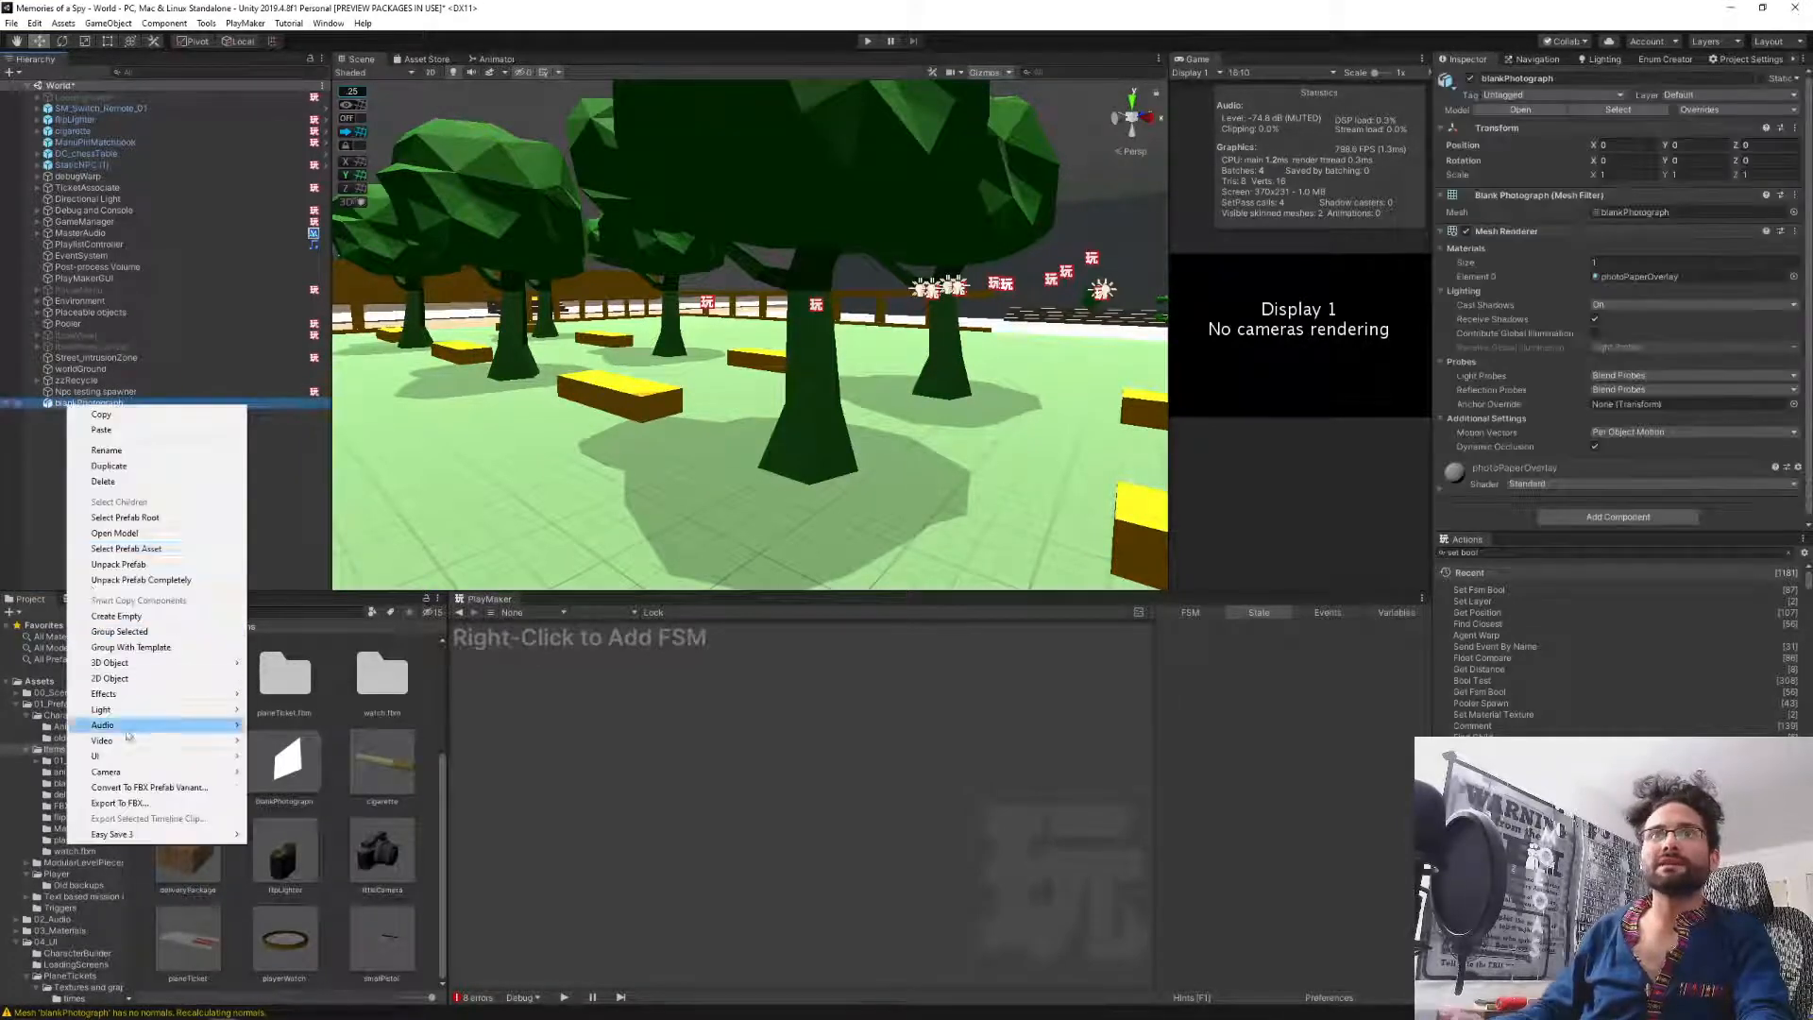
click(142, 580)
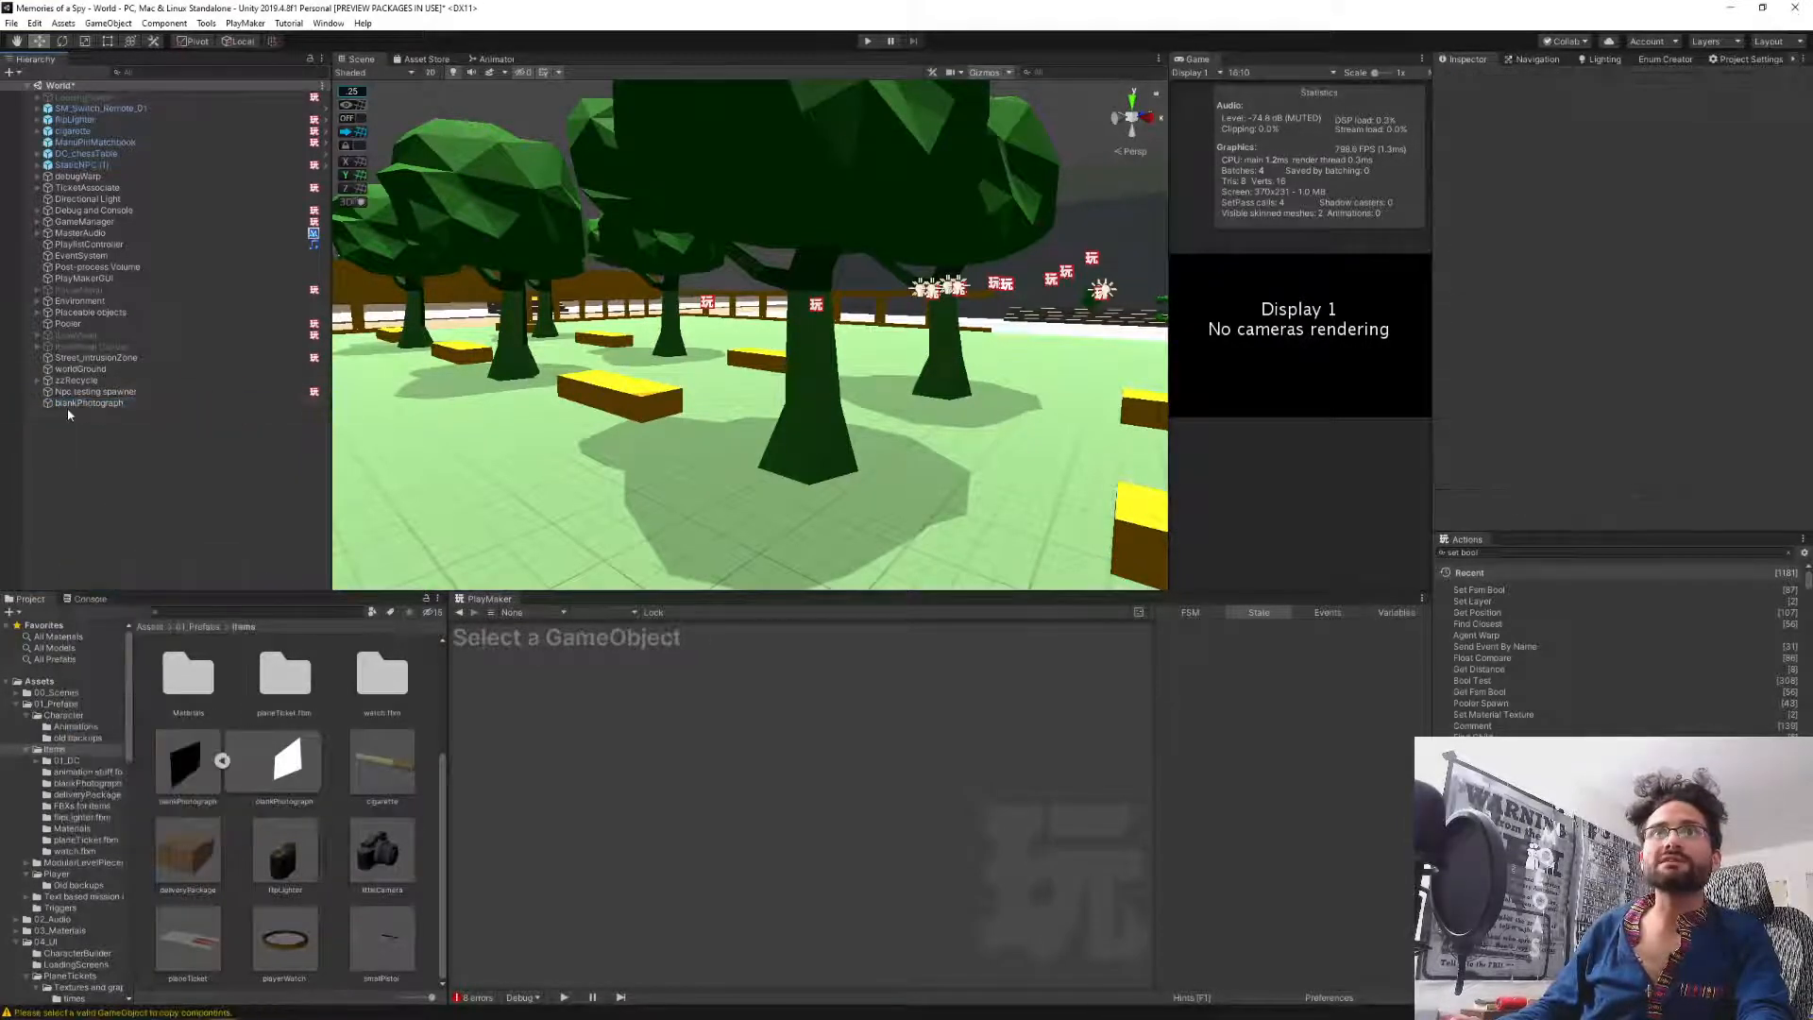
drag(415, 784, 432, 788)
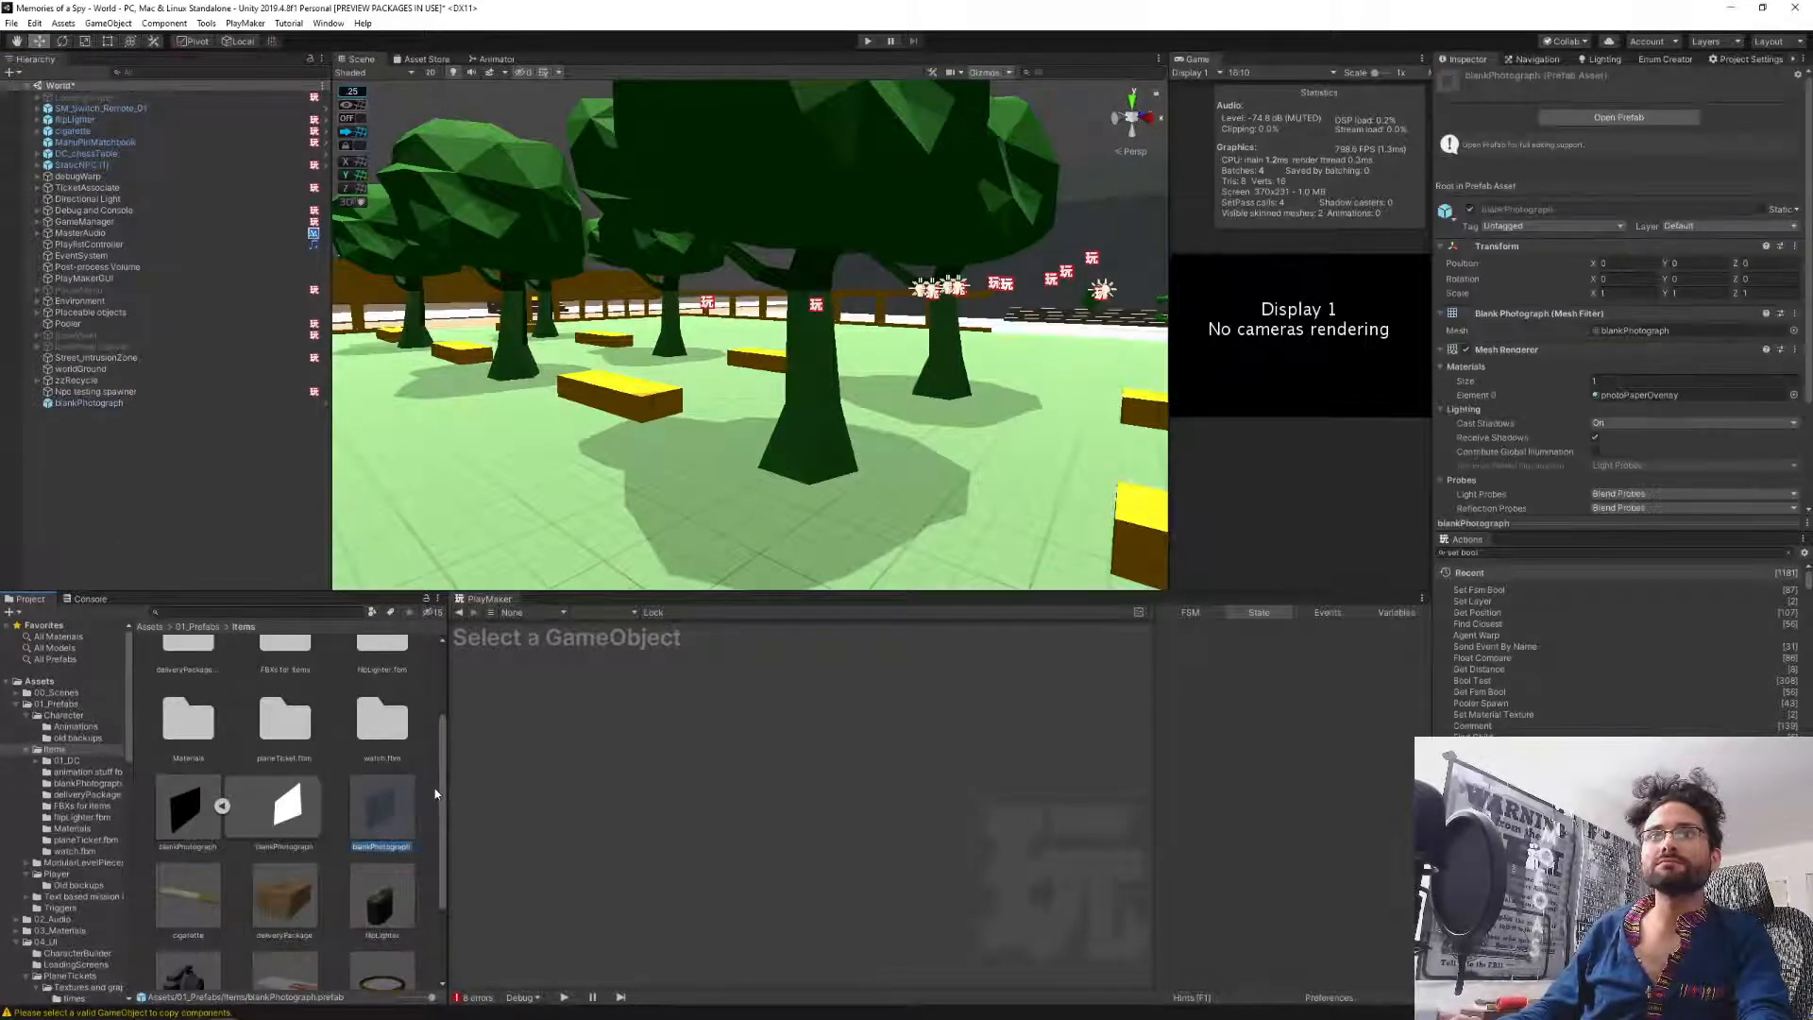
Move the blankPhotograph model file into the FBXs for items folder and open the blankPhotograph prefab for editing.
drag(186, 827, 287, 651)
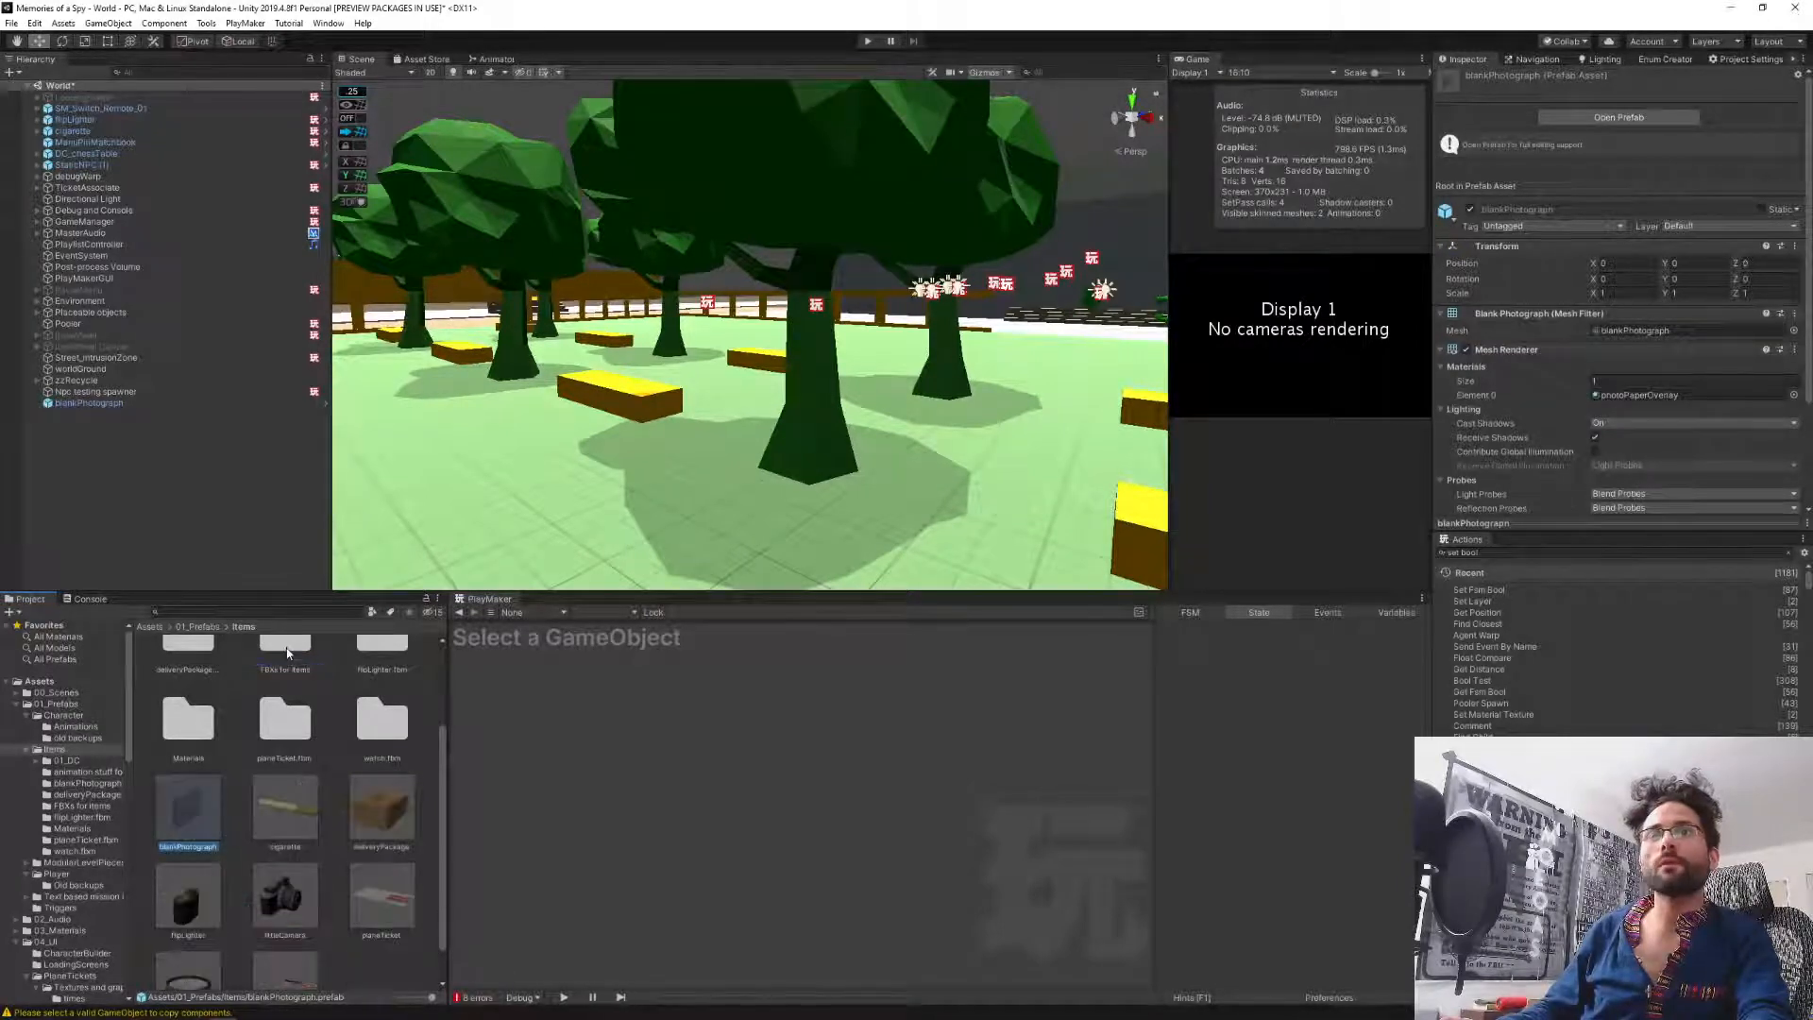
double_click(200, 814)
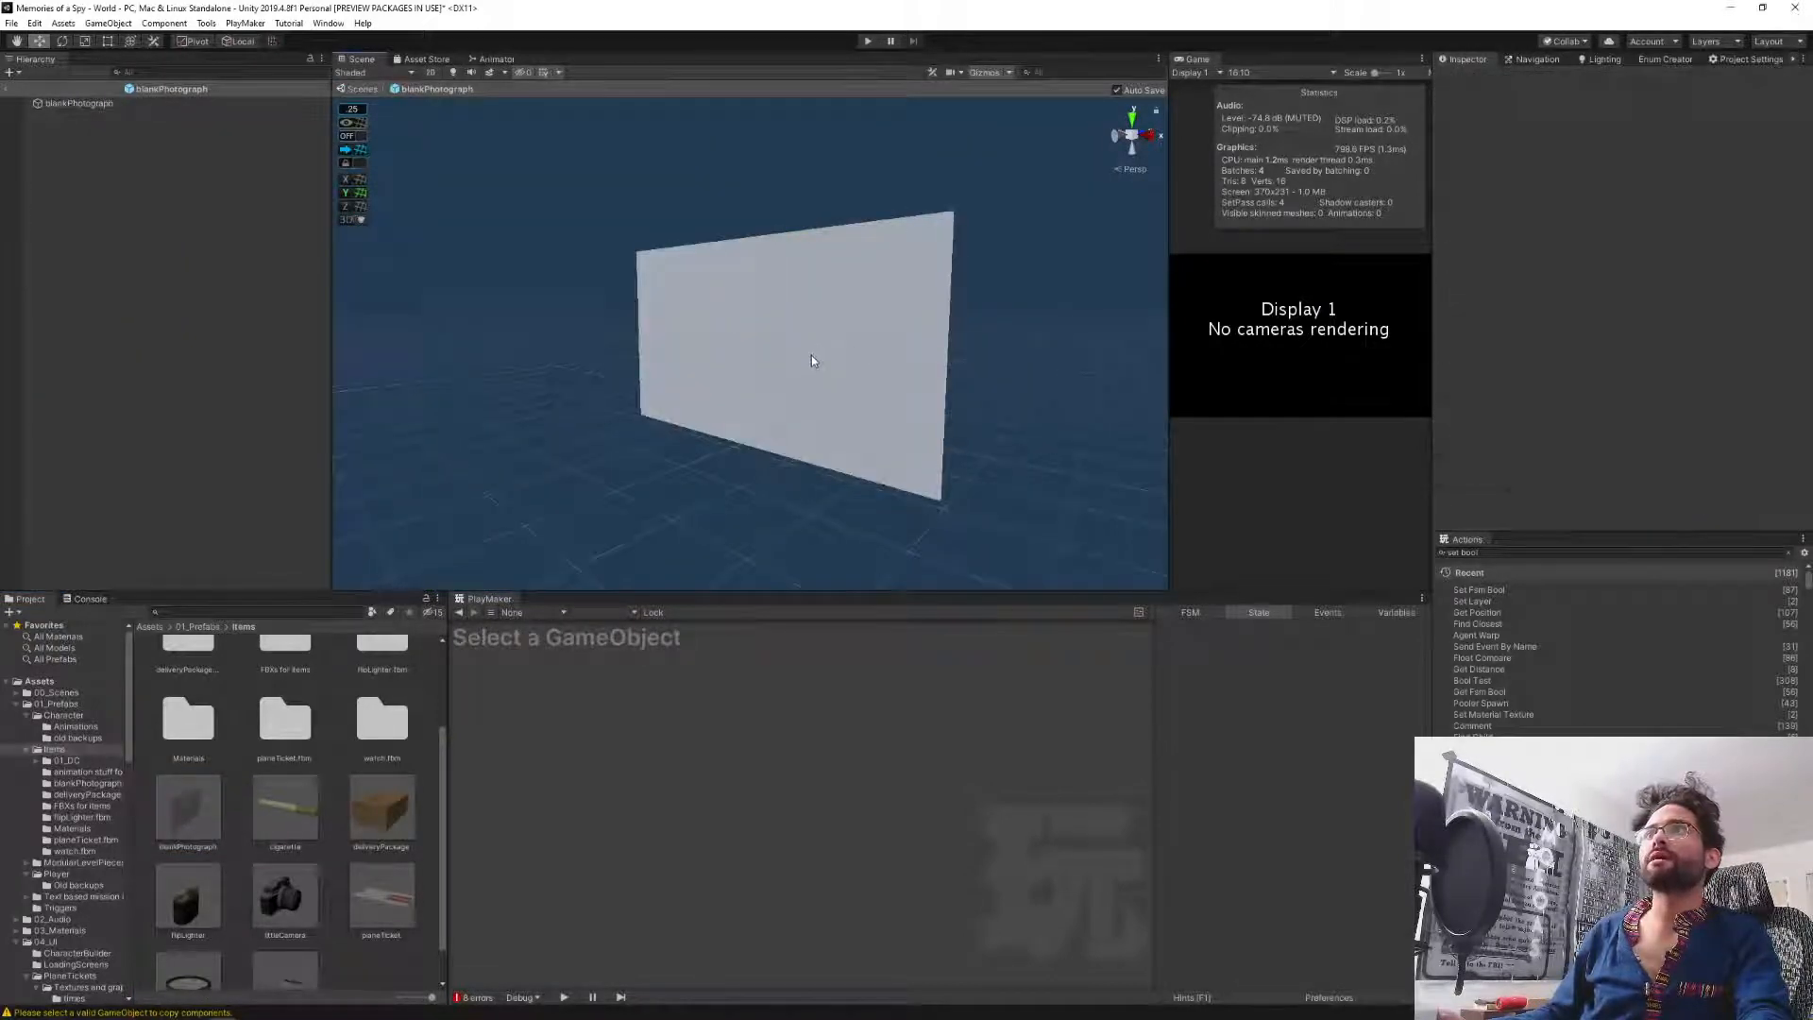
alt+drag(812, 355, 642, 369)
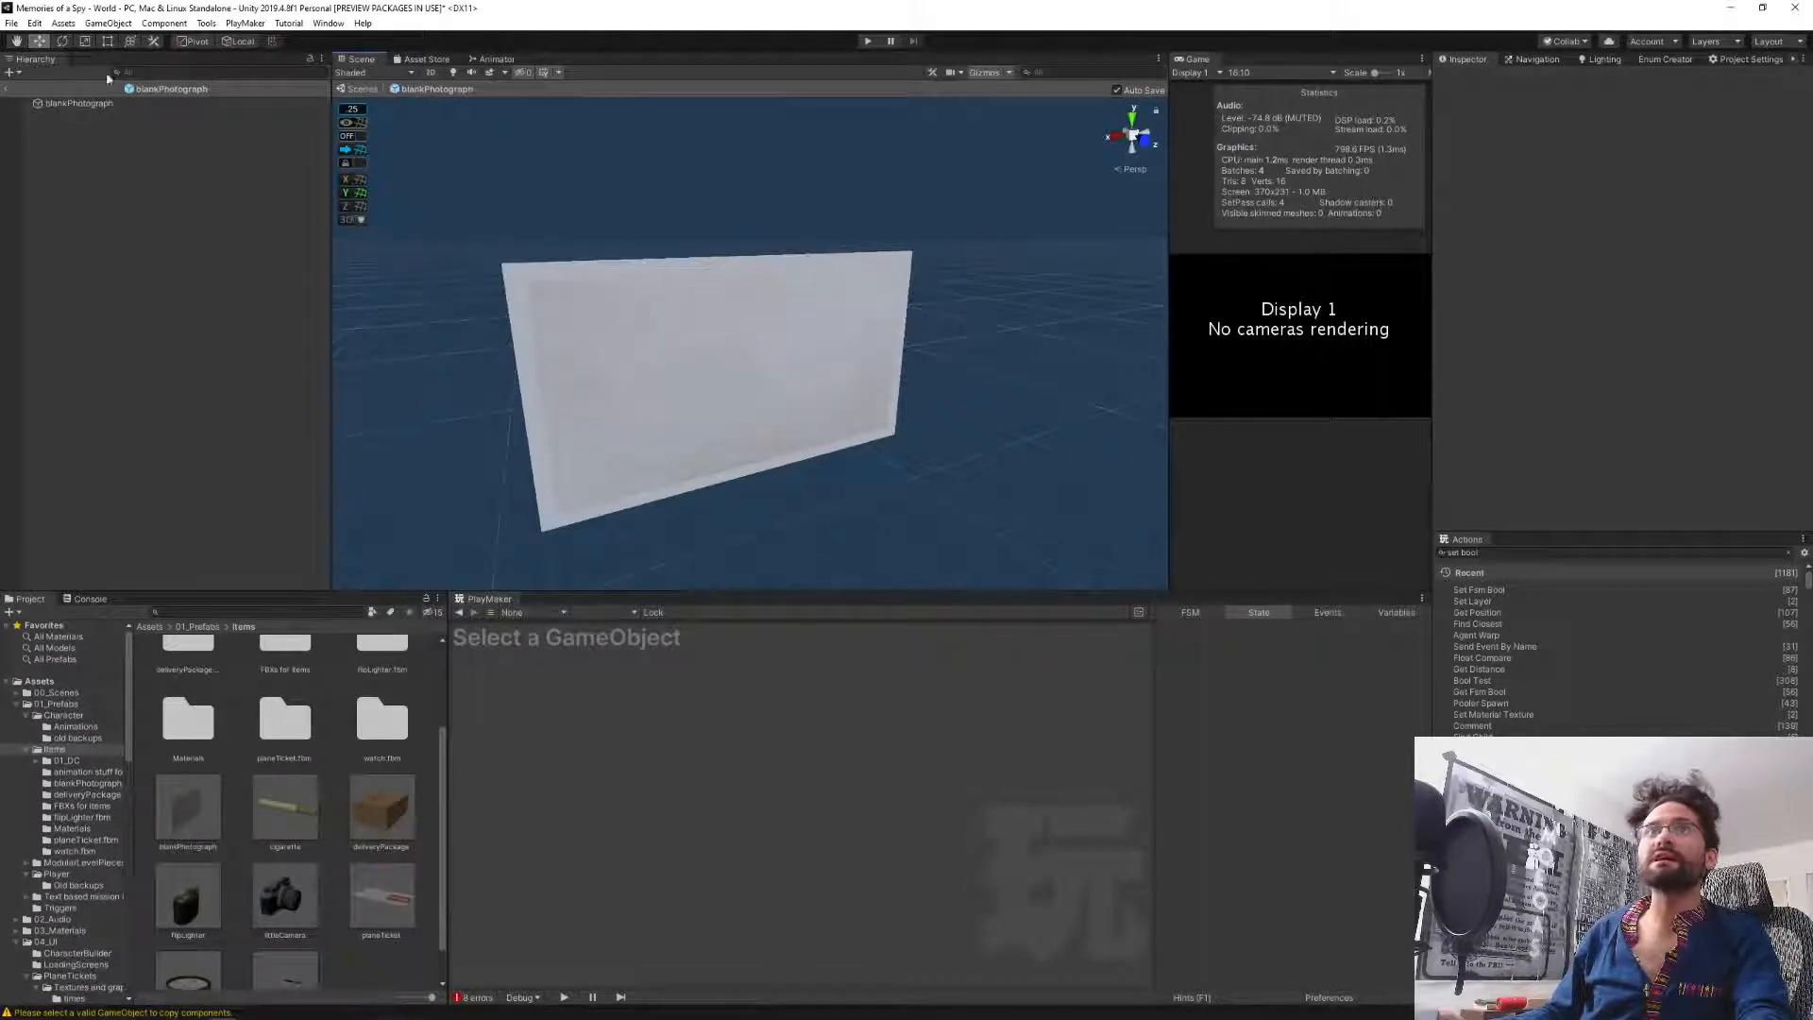
Set the number of material slots on the blankPhotograph prefab's Mesh Renderer to 3.
click(94, 104)
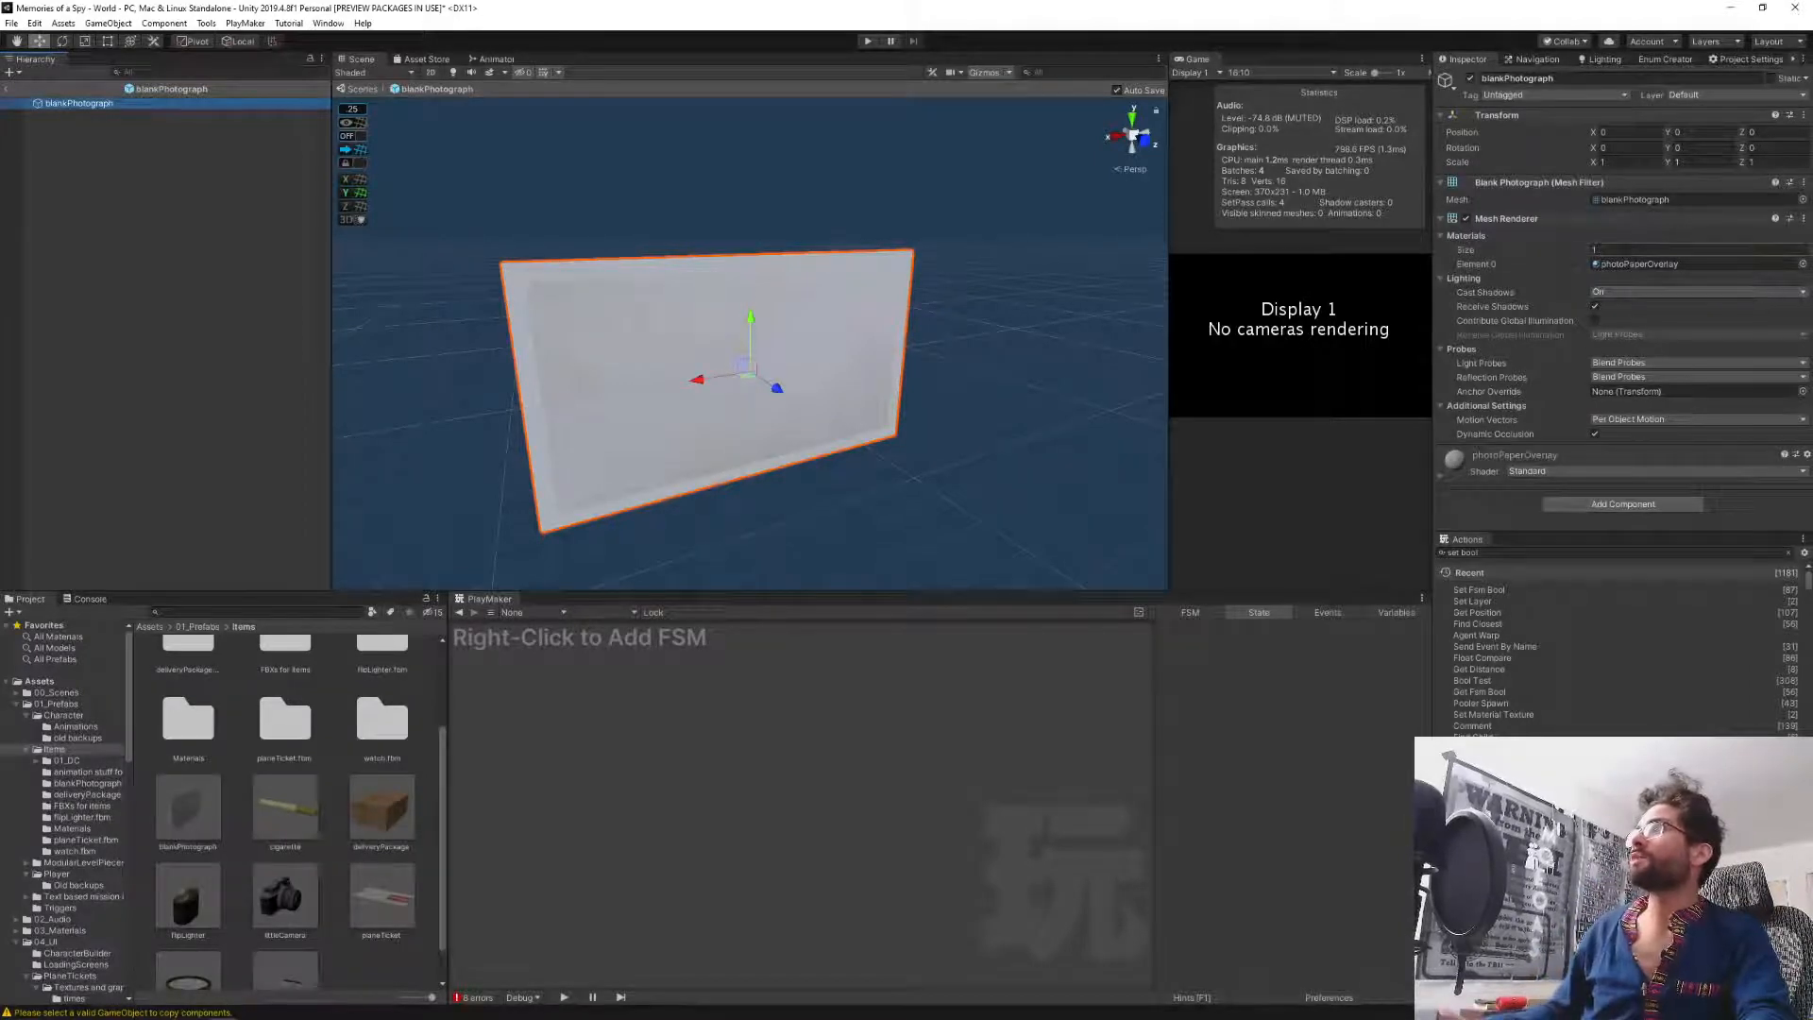
click(1624, 250)
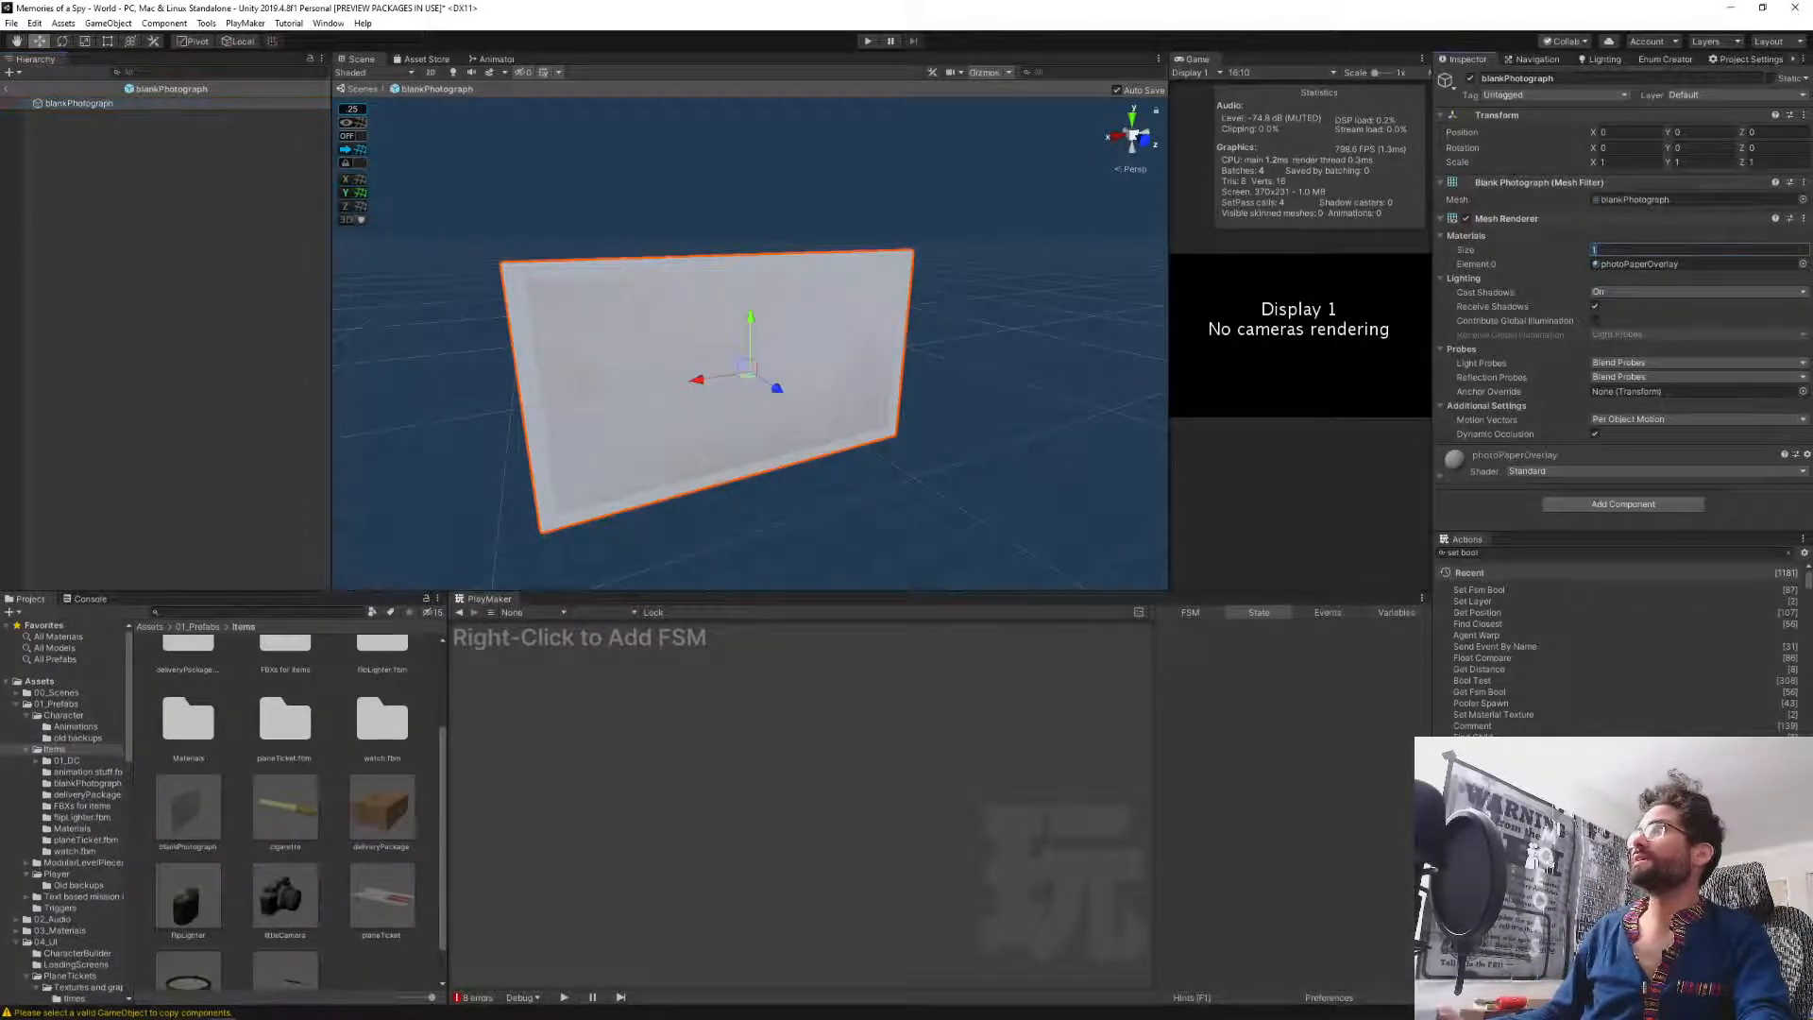
text(3)
key(Return)
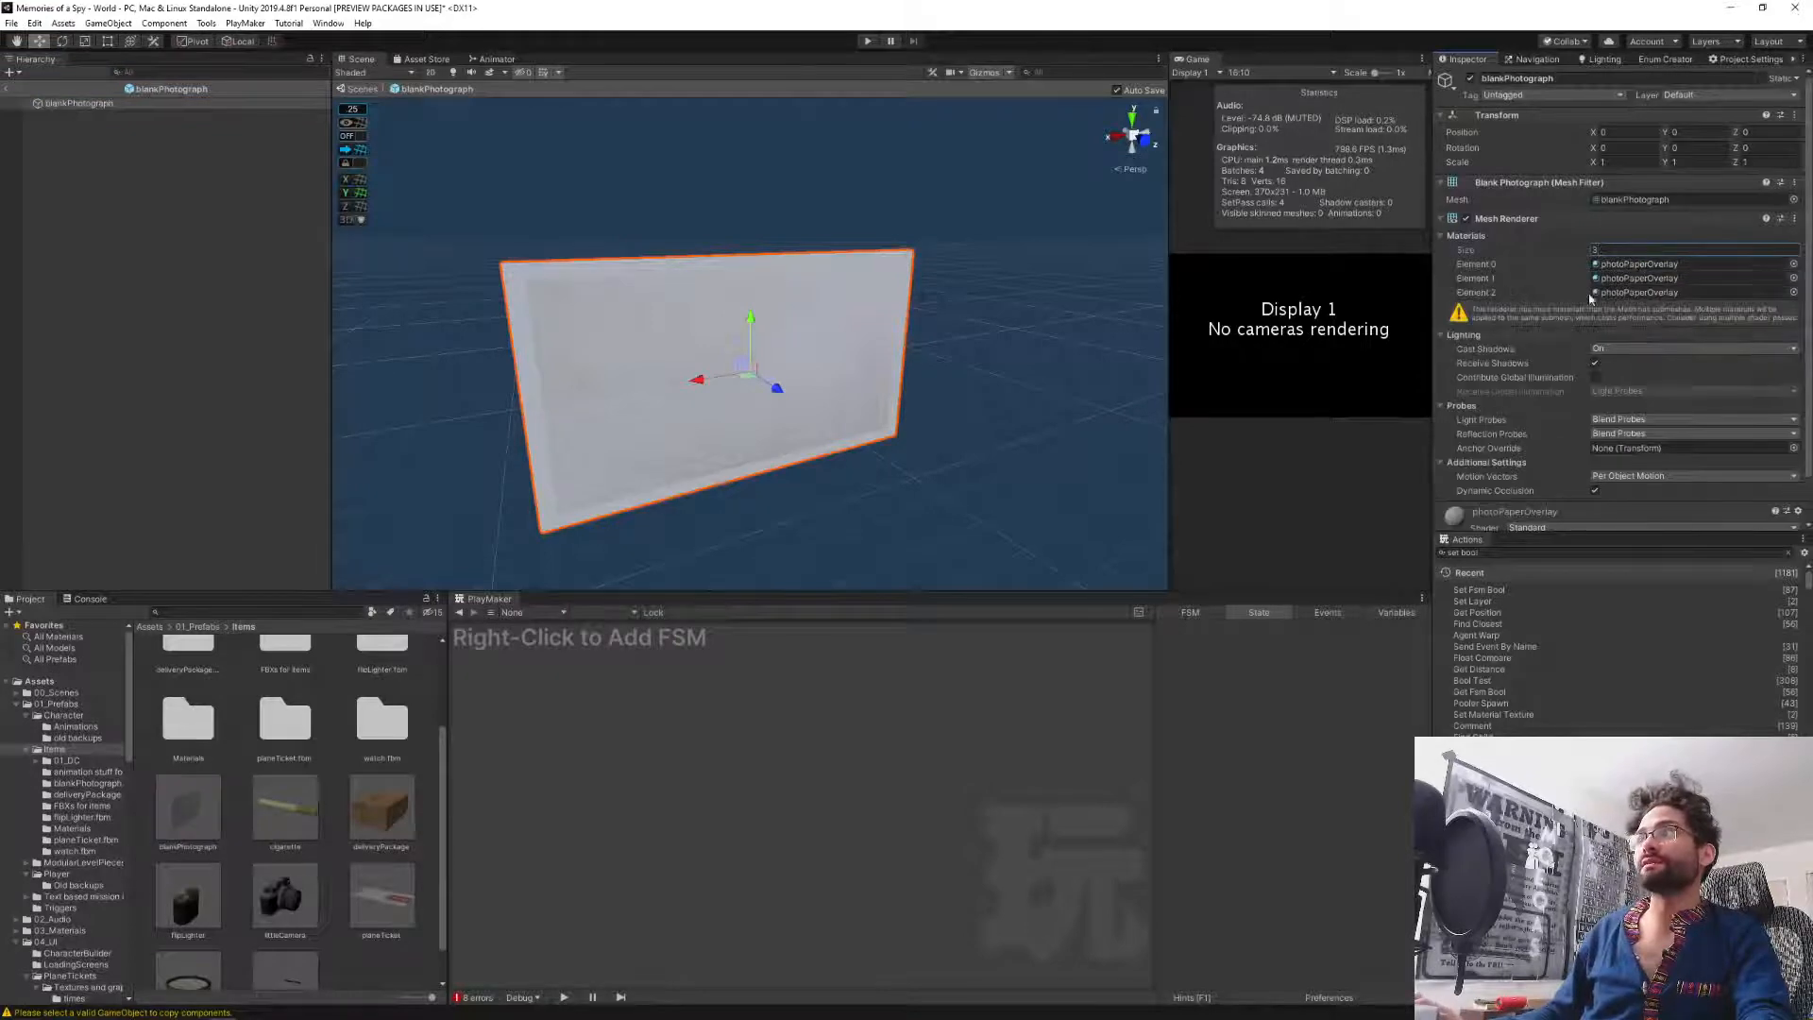
Check the photoPaperOverlay texture in the blankPhotograph.fbm folder and return to the Items folder.
scroll(382, 935, down, 1)
scroll(242, 686, up, 4)
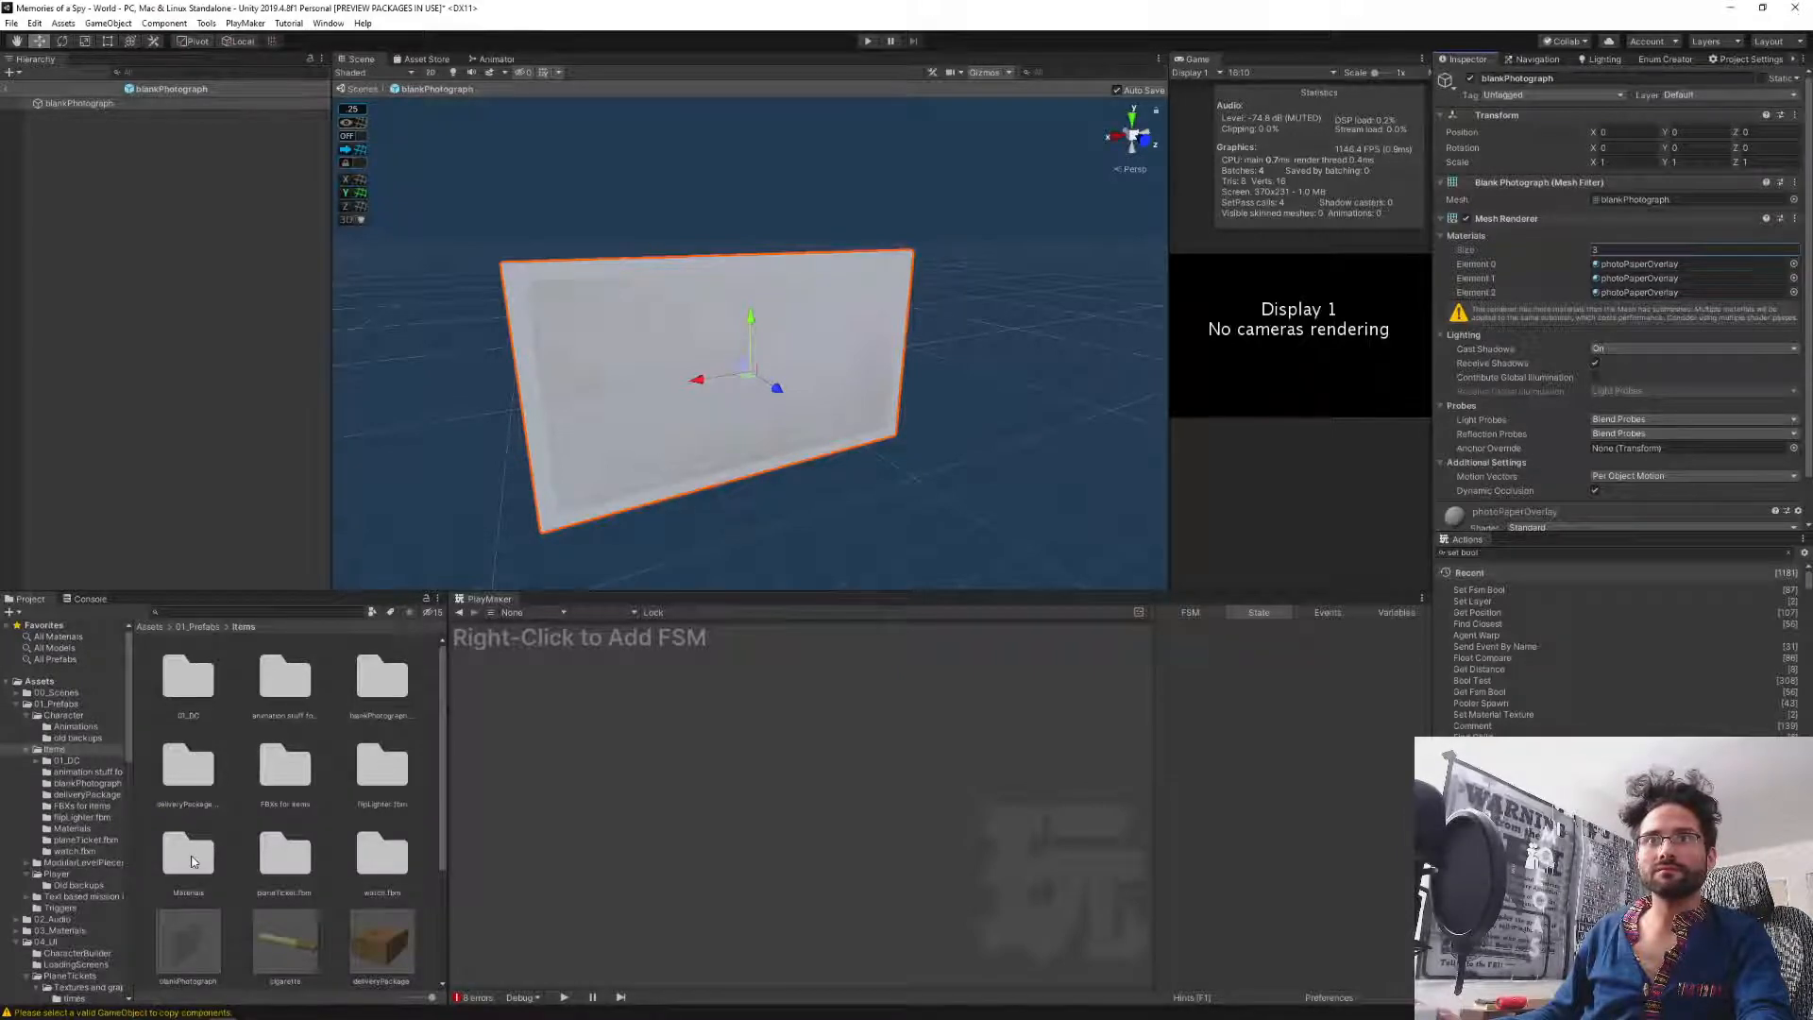
double_click(382, 678)
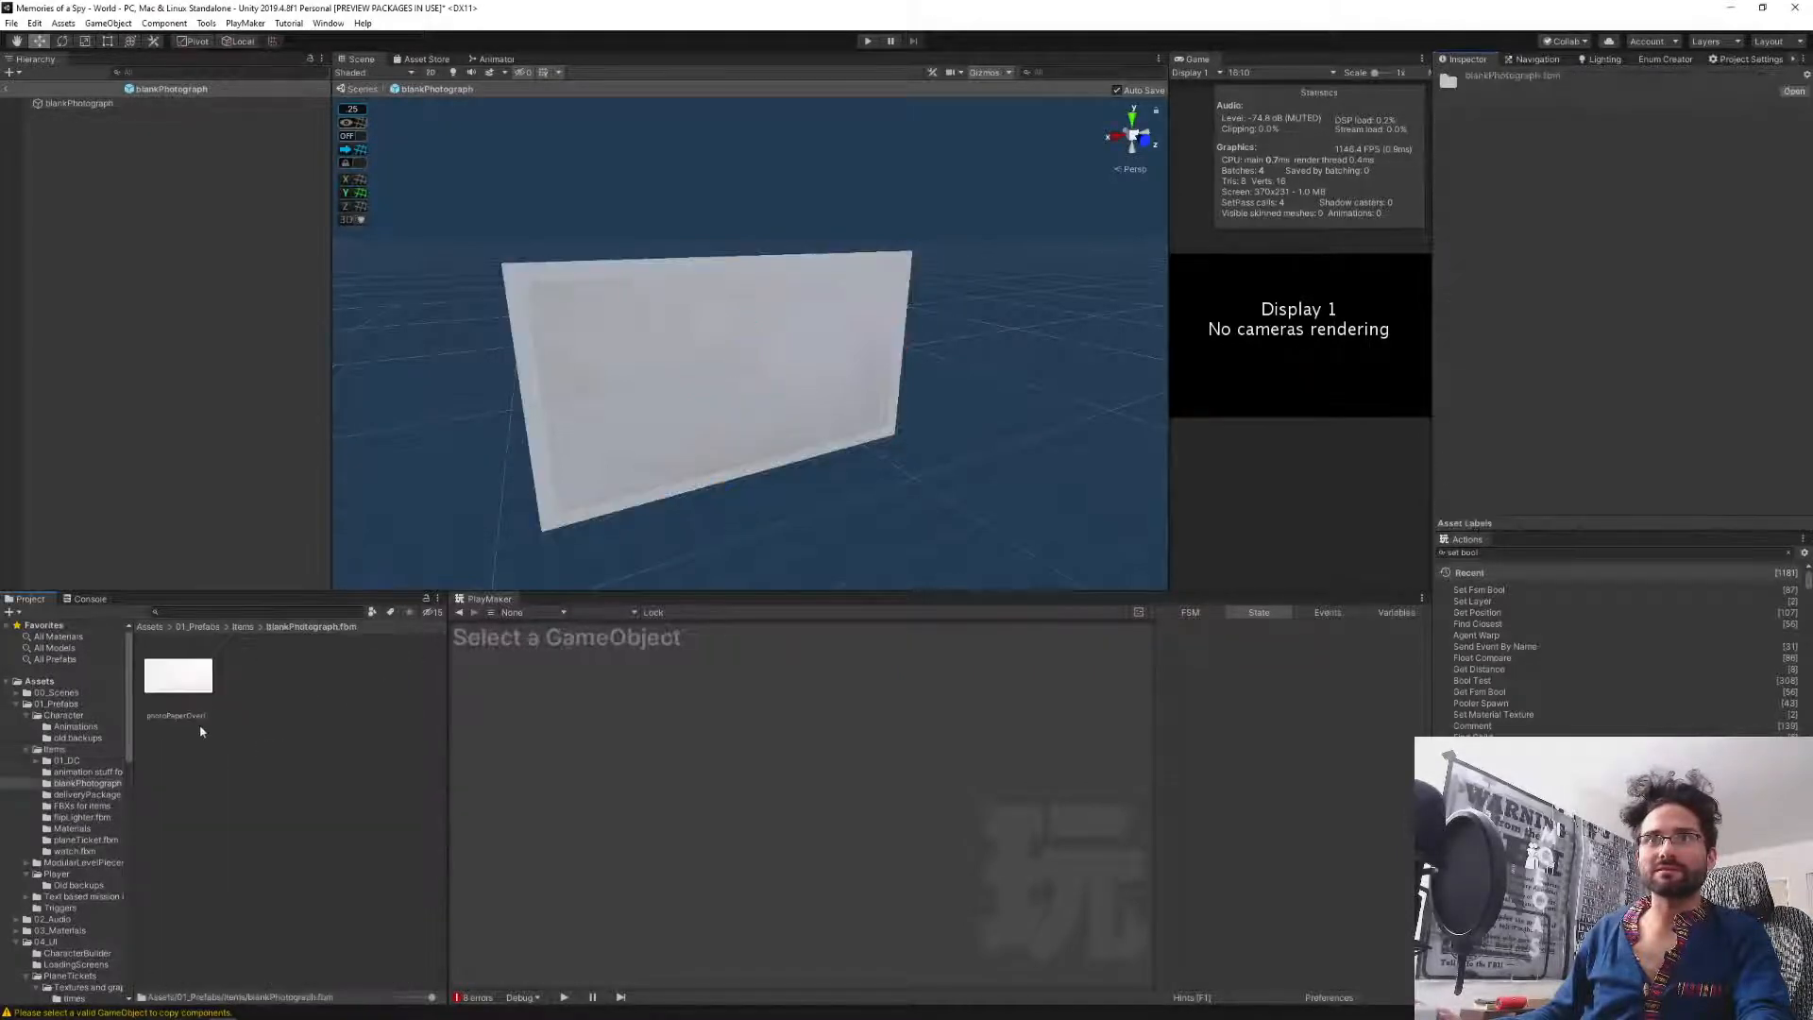
click(175, 685)
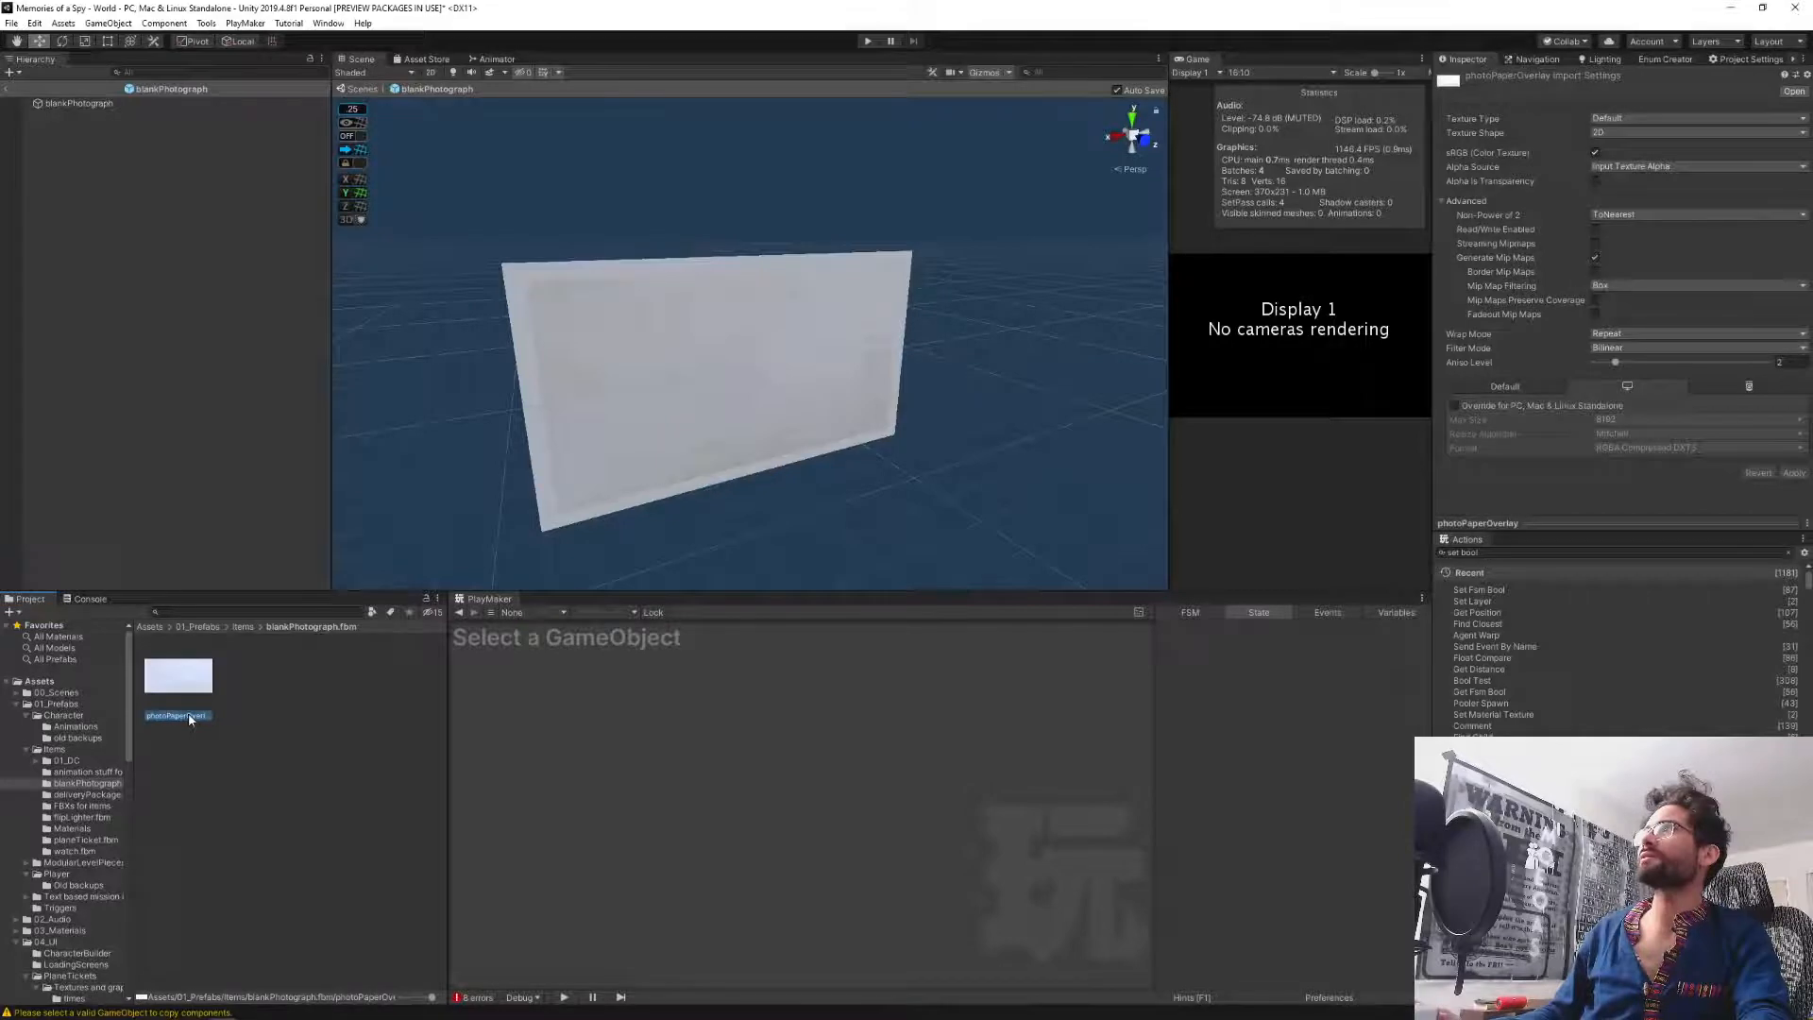
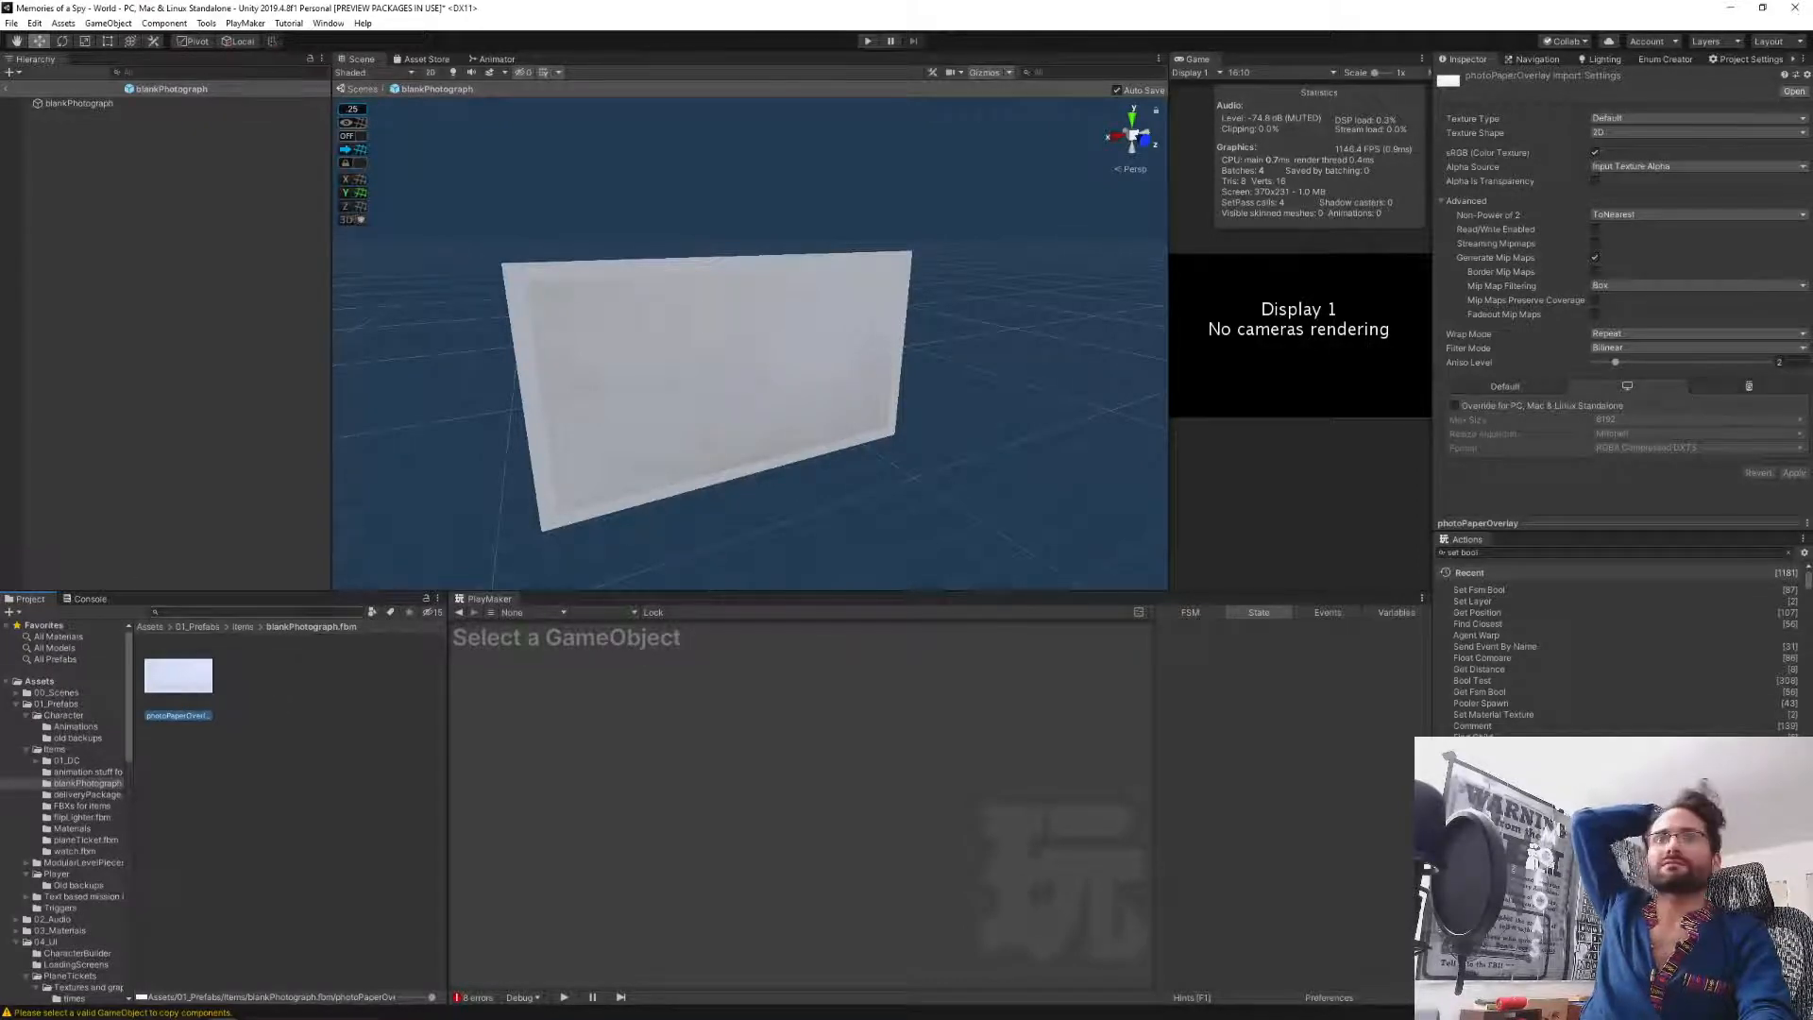
click(243, 627)
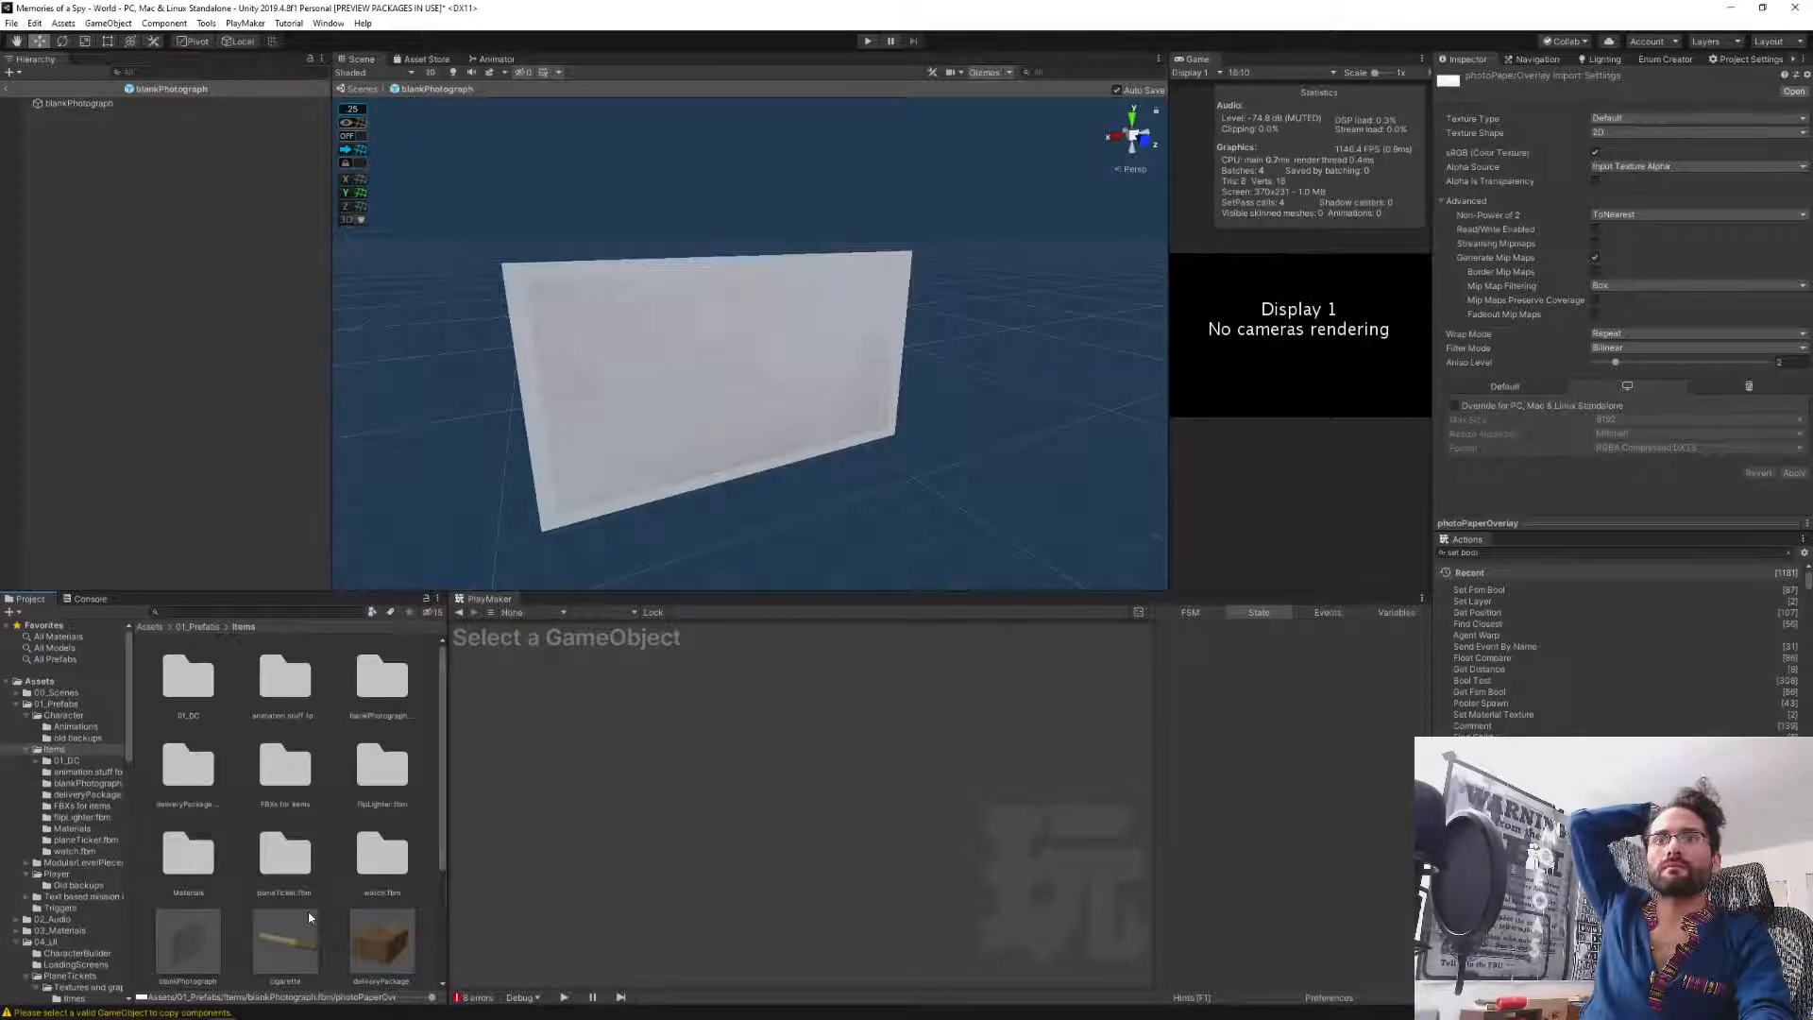
Review the Model, Rig, Animation and Materials import settings of the blankPhotograph model in the FBXs for items folder.
double_click(279, 769)
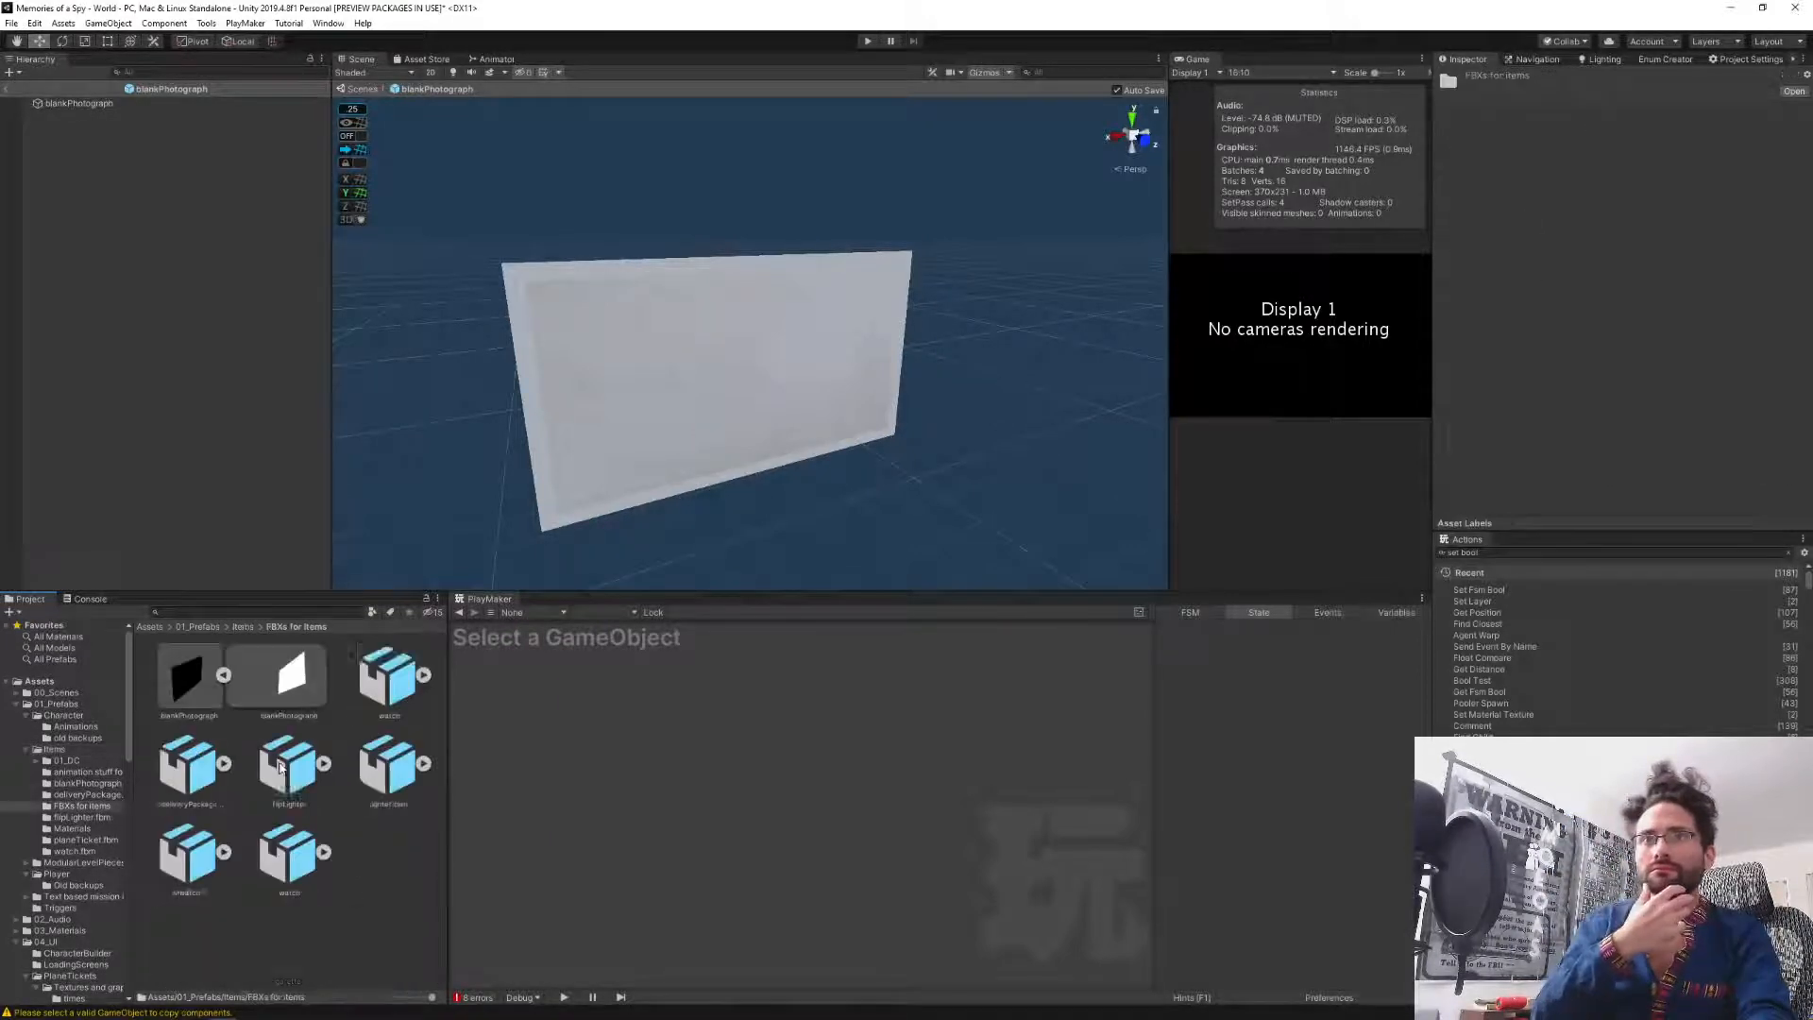
click(290, 674)
click(200, 671)
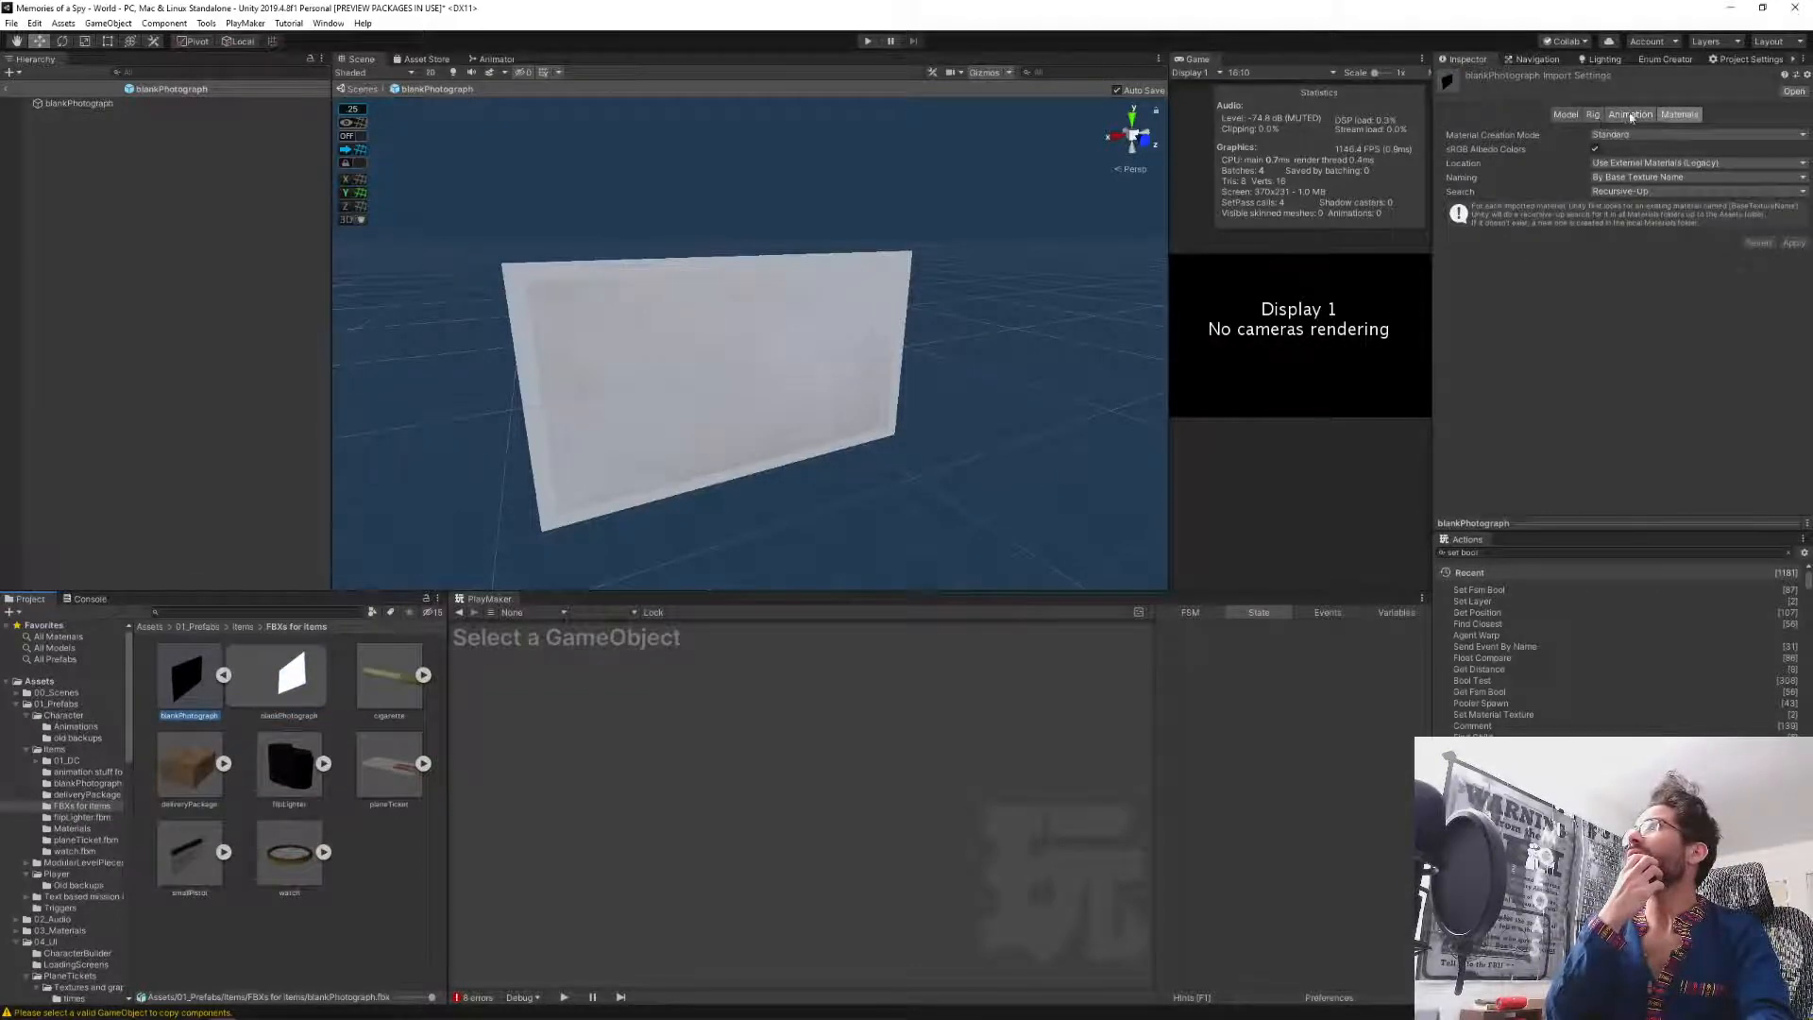
click(1594, 115)
click(1580, 115)
click(1625, 114)
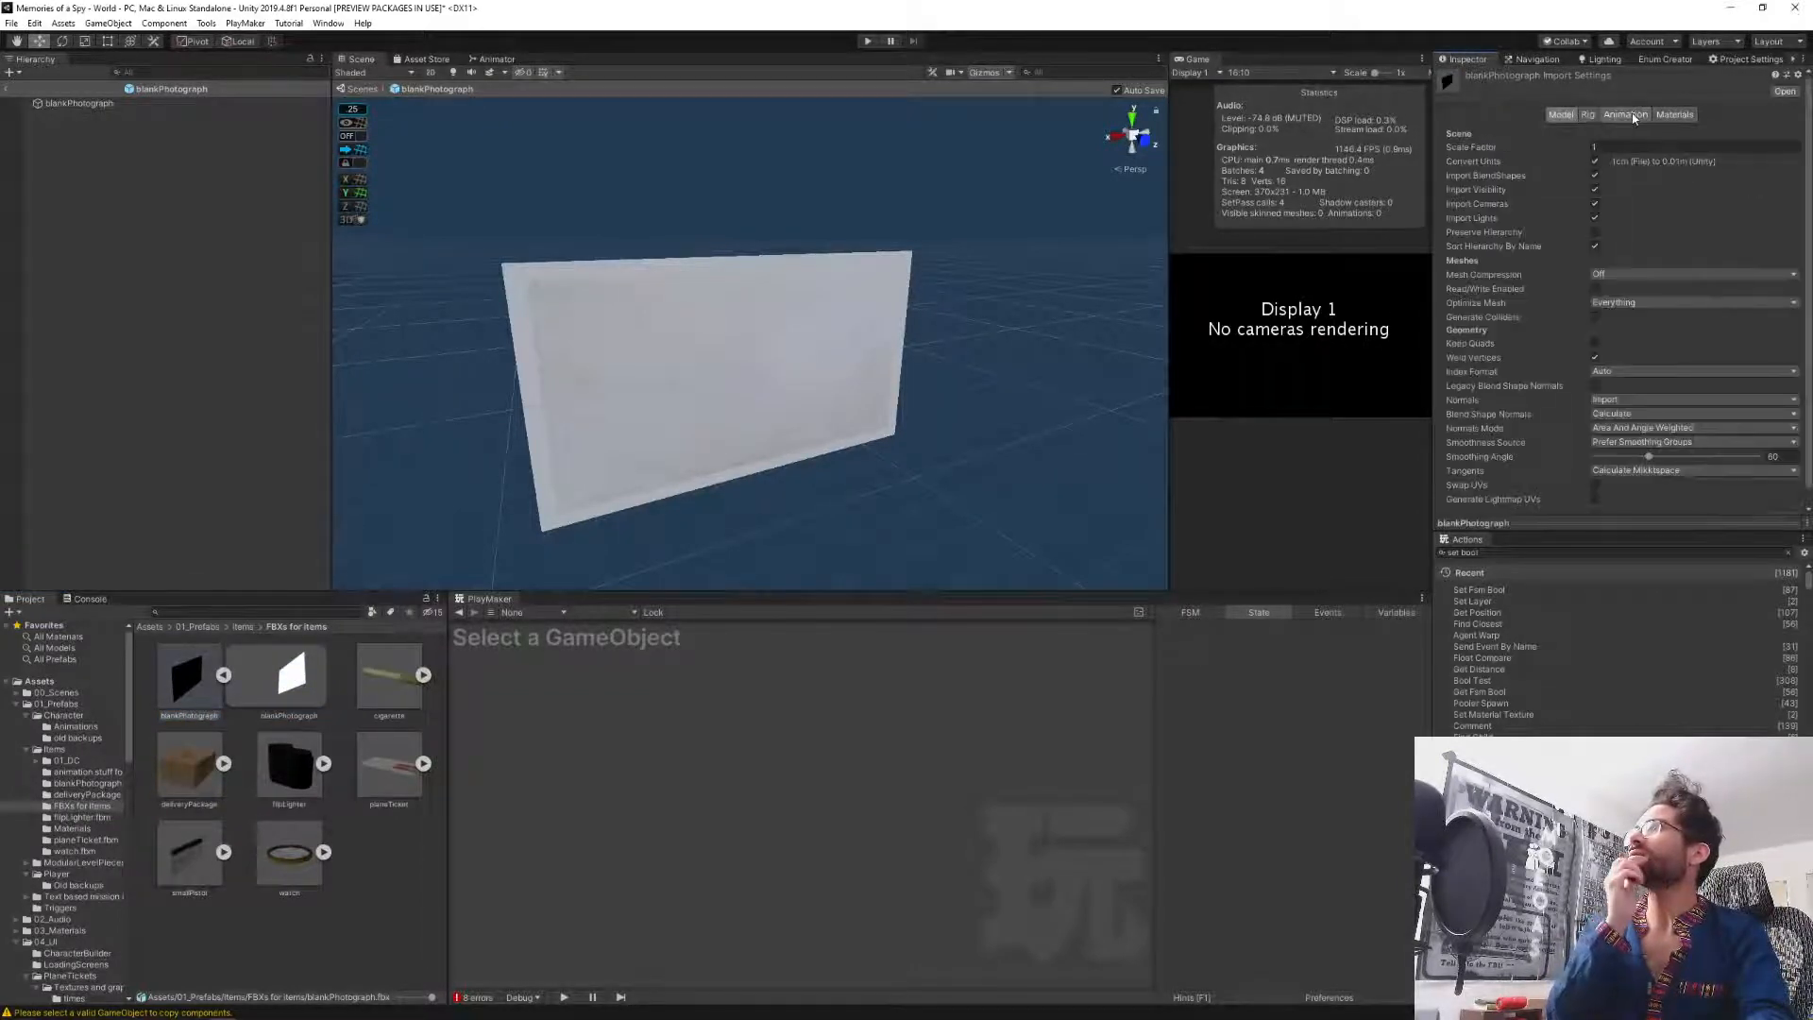
click(1676, 115)
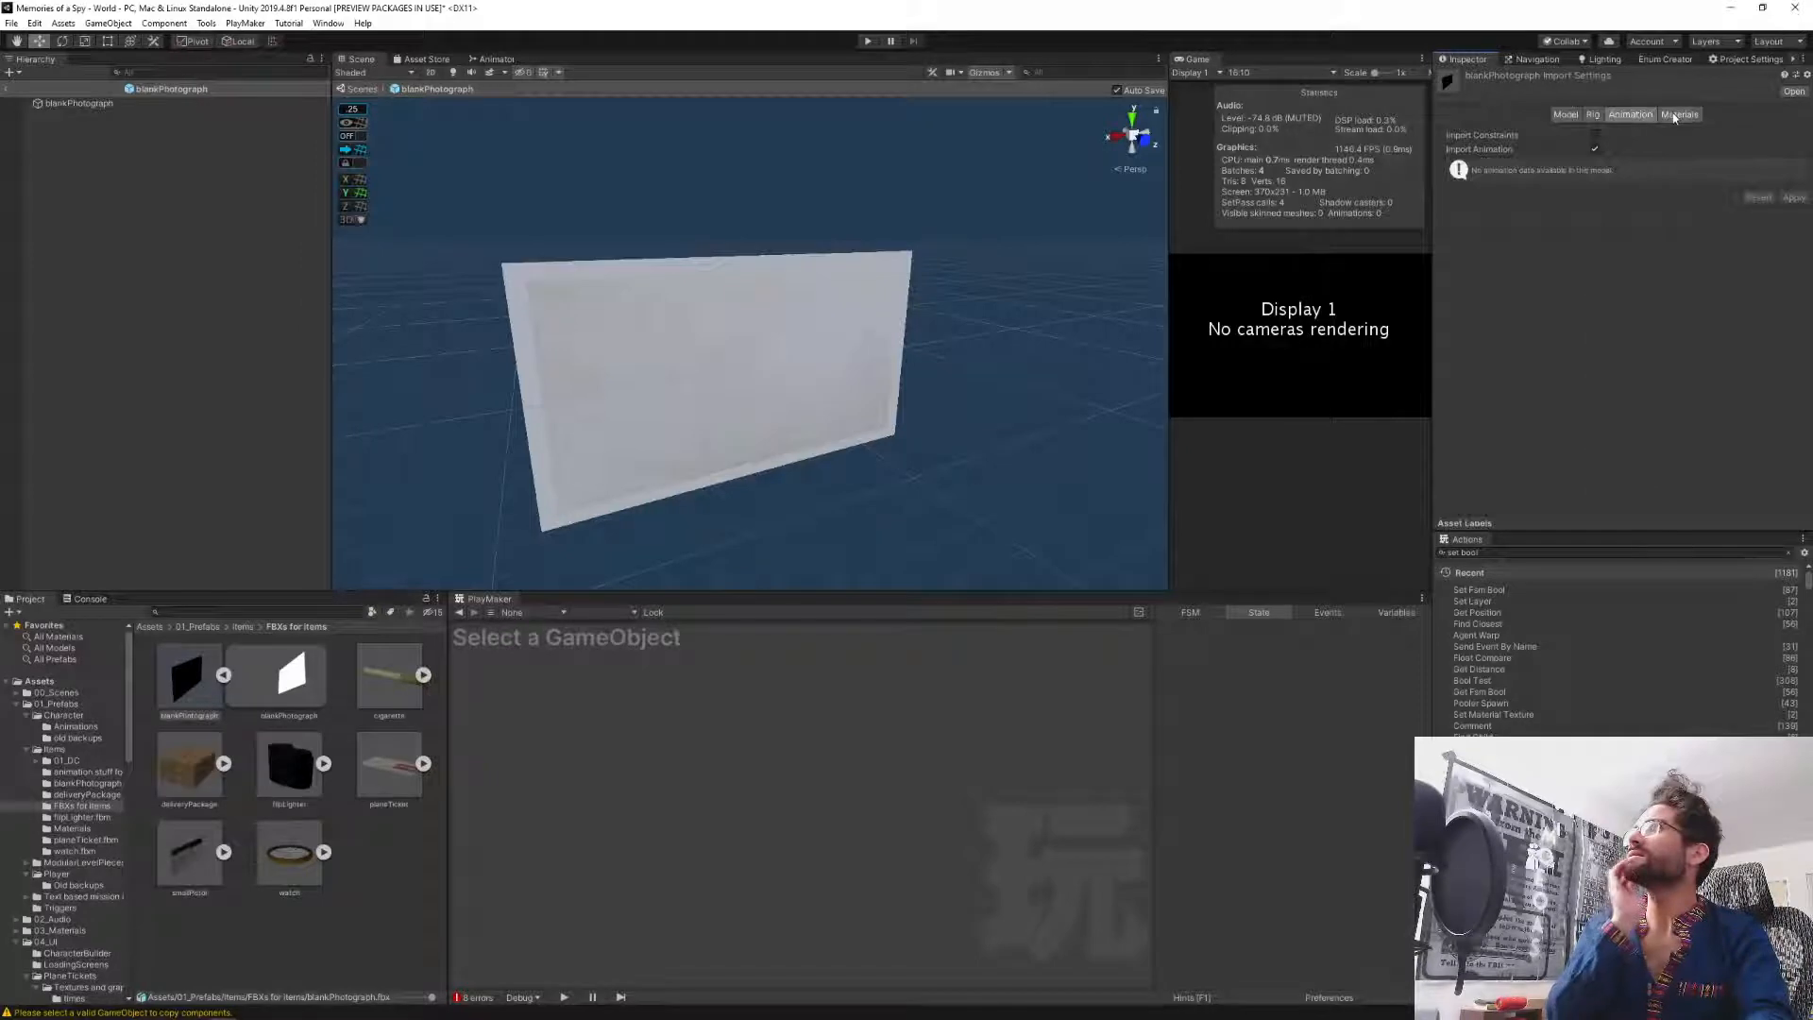
click(1794, 92)
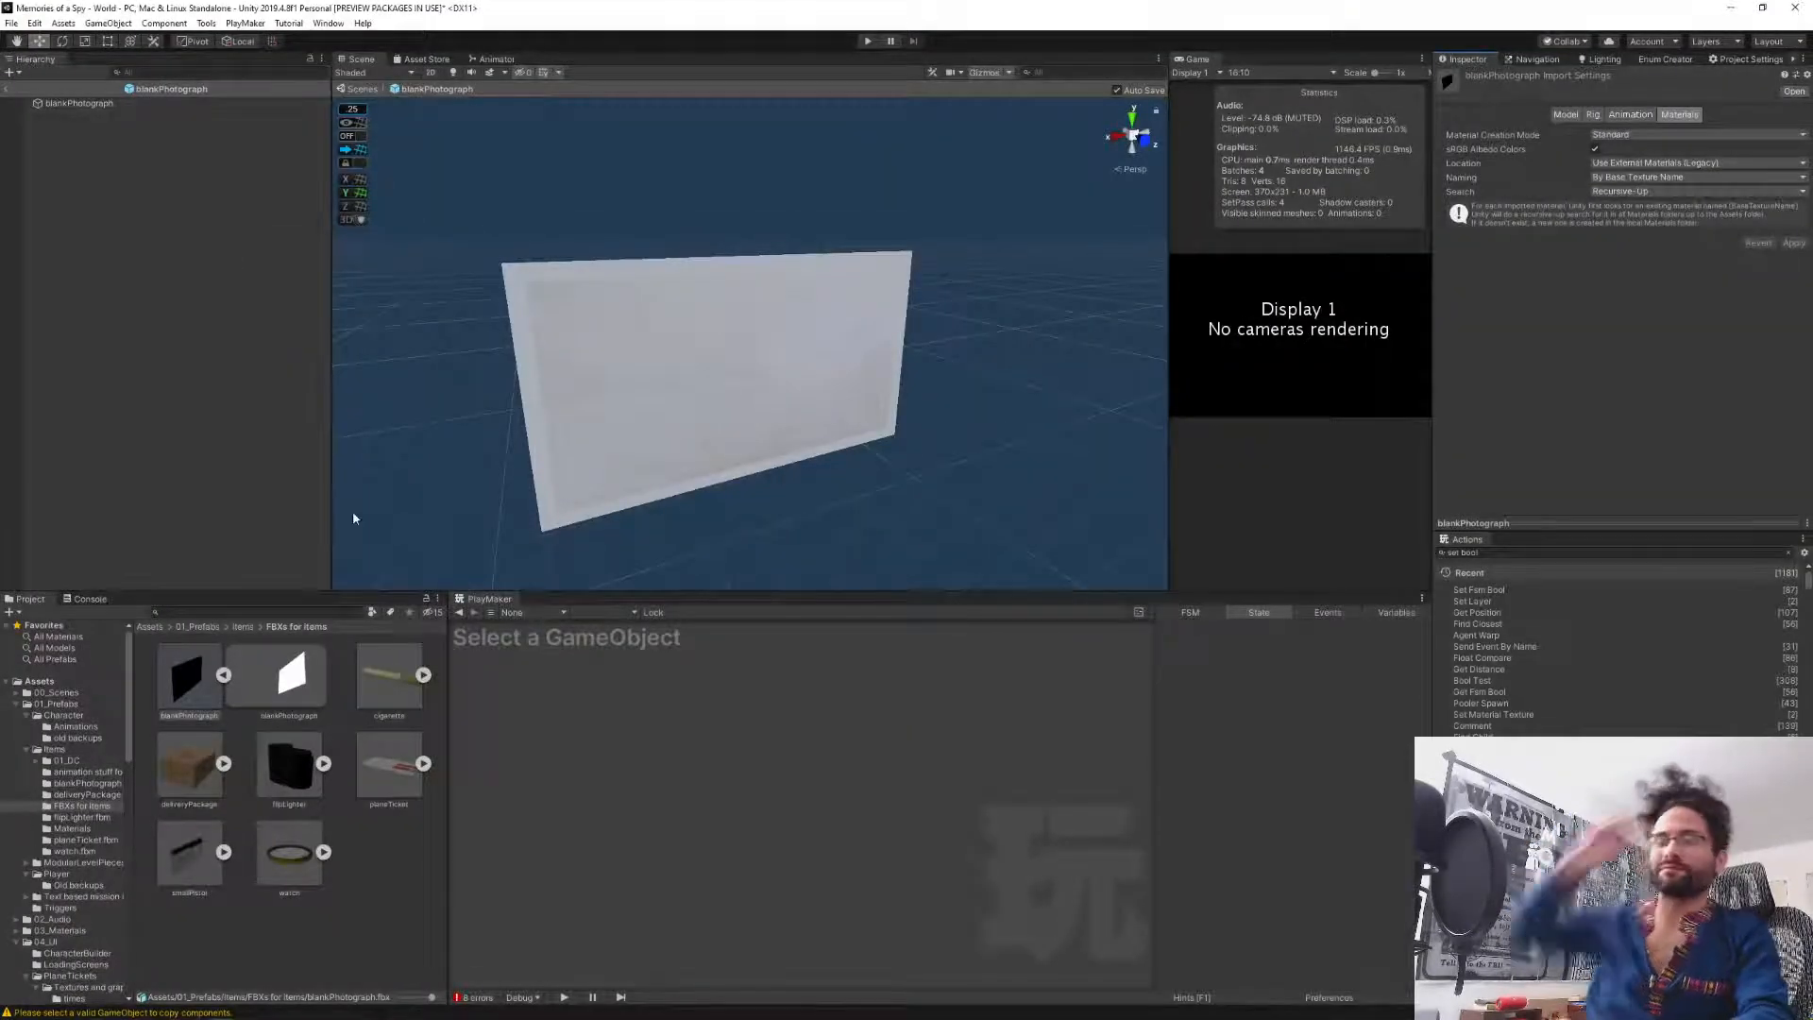
key(alt+Tab)
key(alt+Tab)
key(alt+Tab)
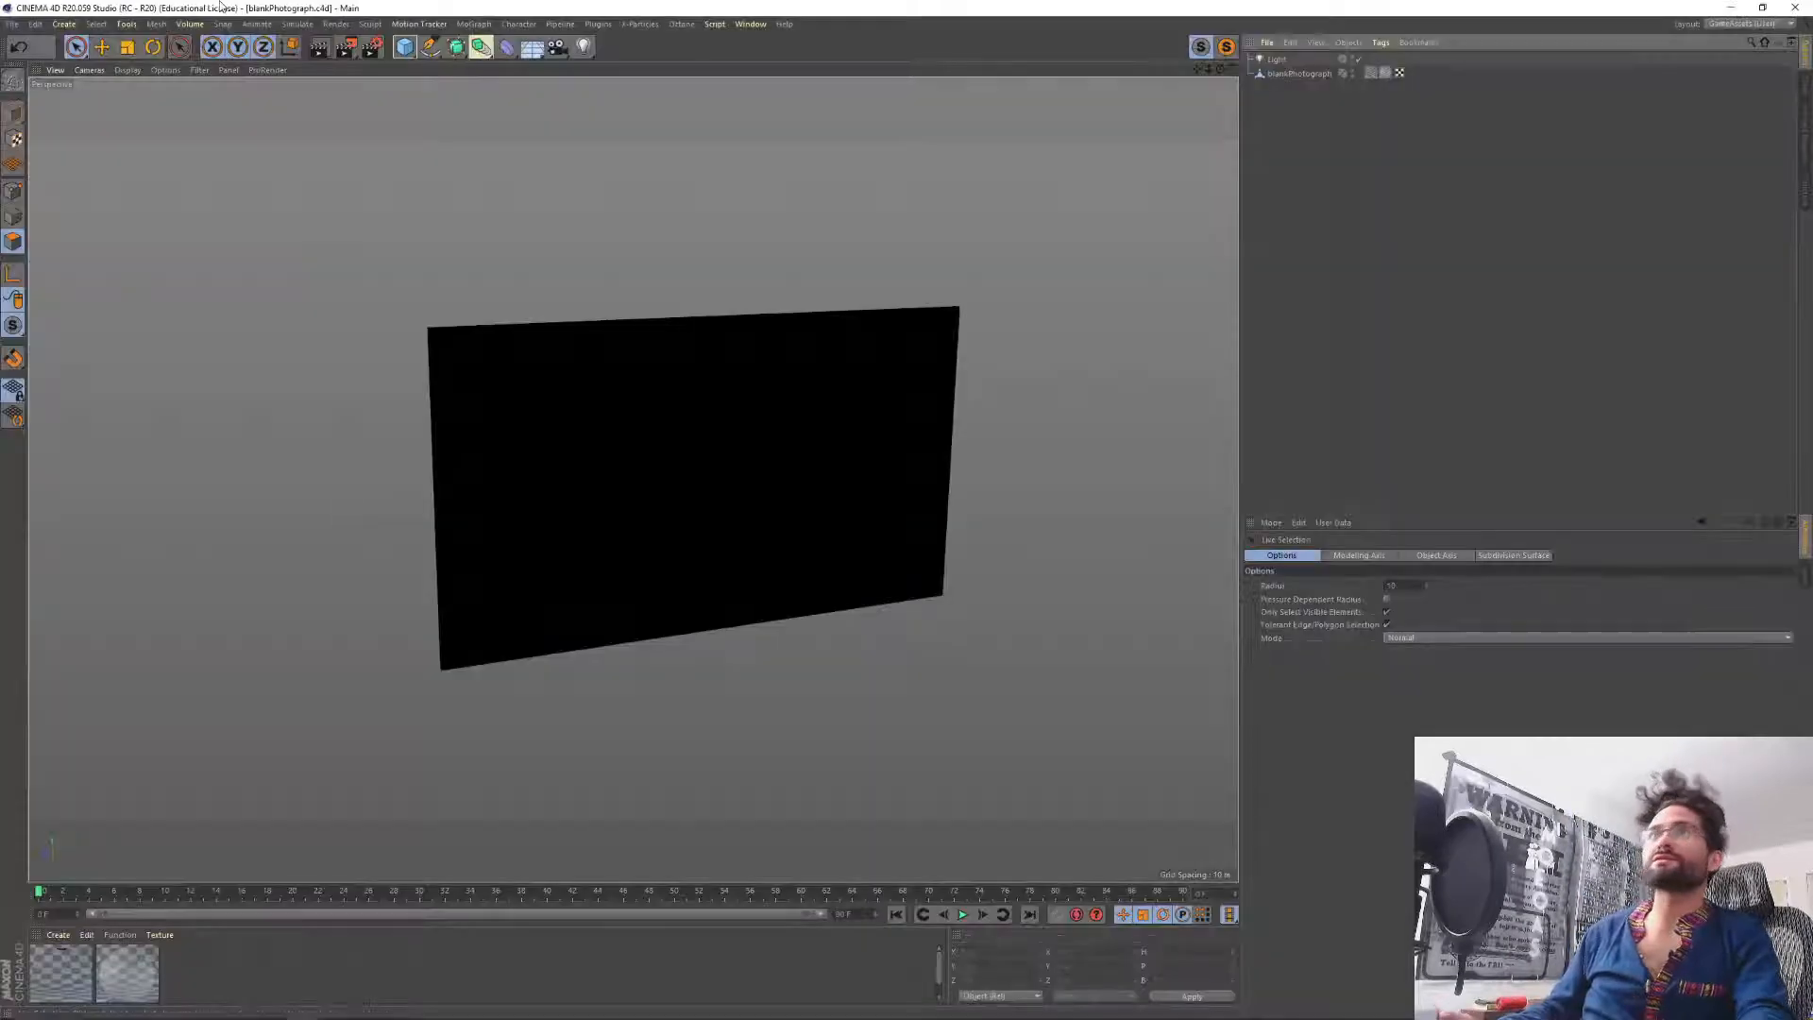
click(748, 24)
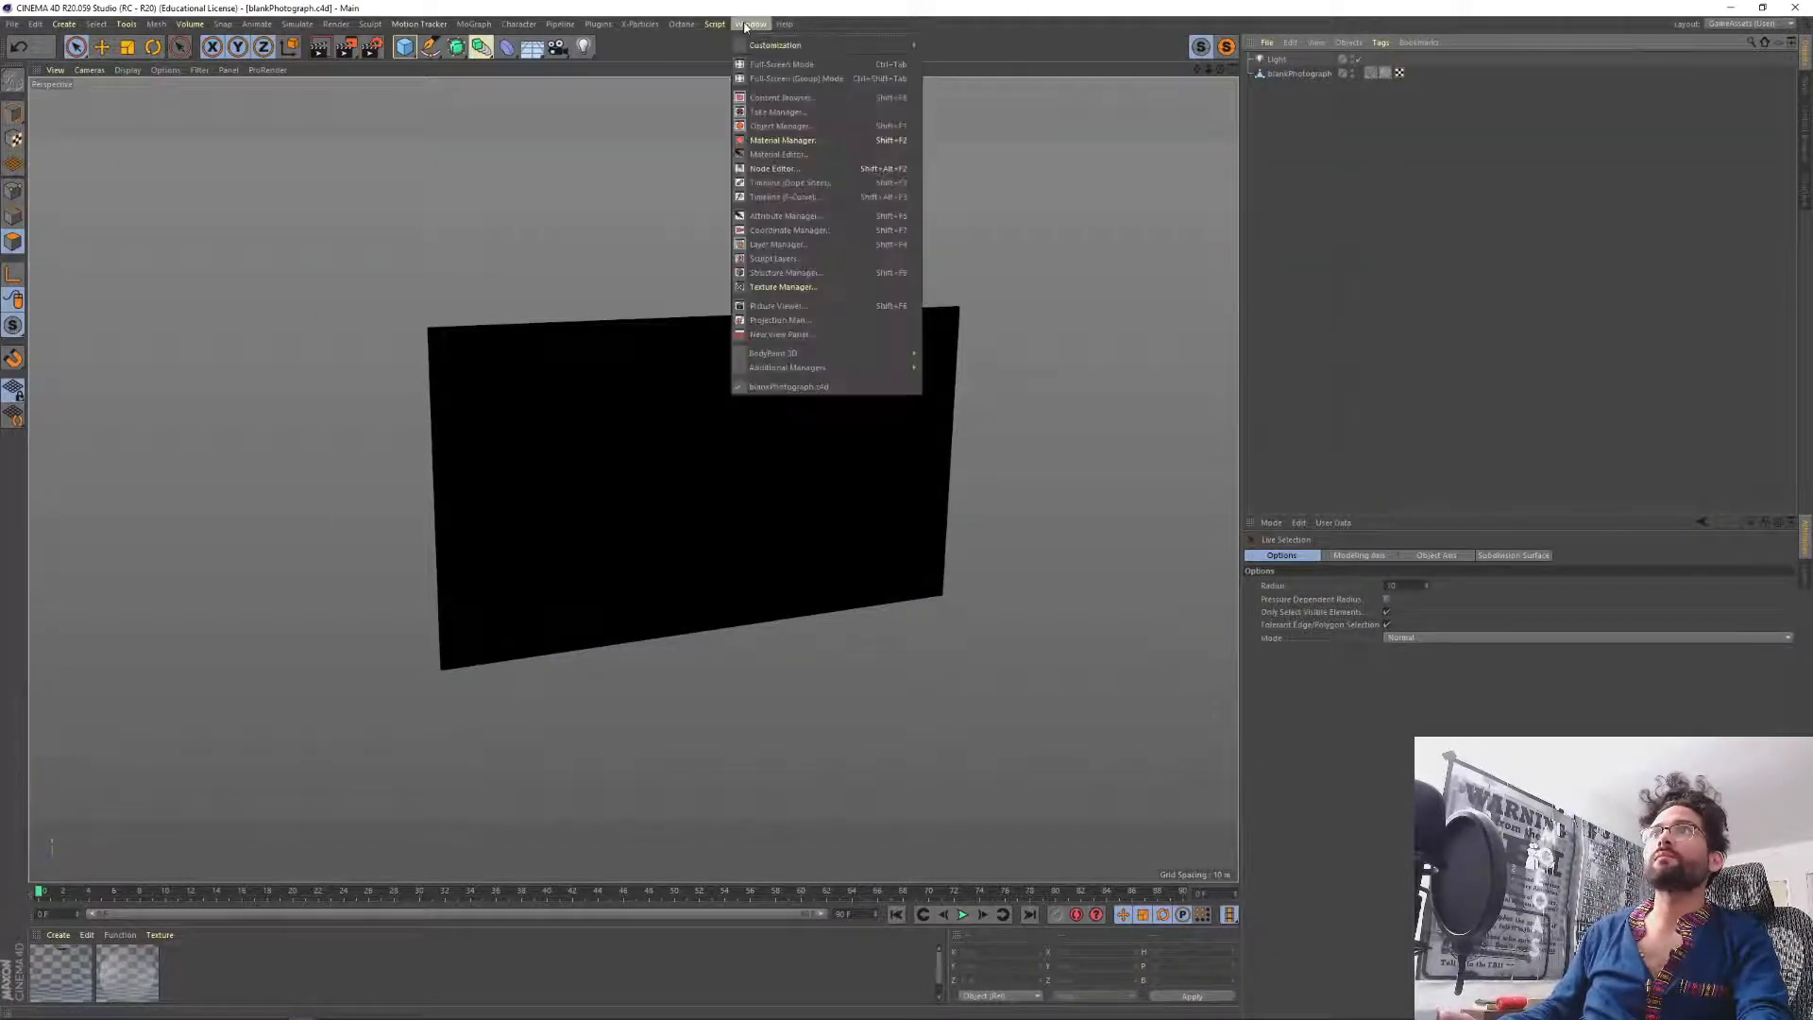
click(753, 22)
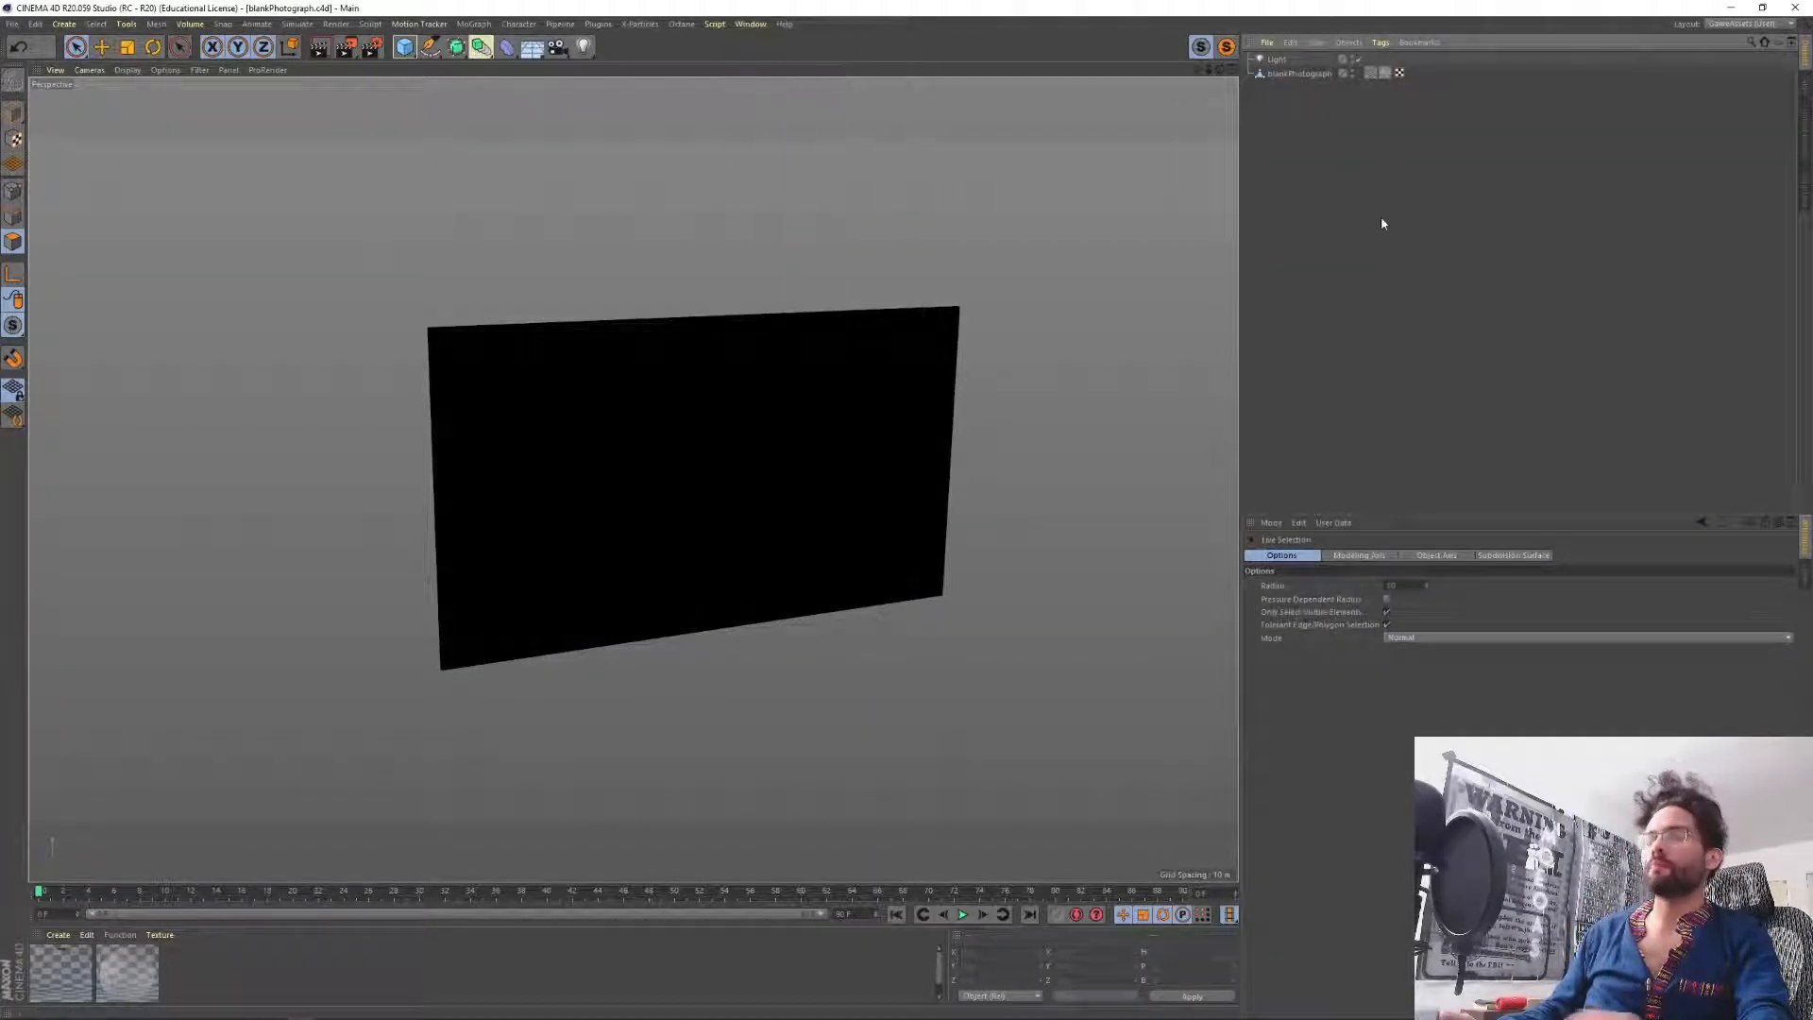
key(alt+Tab)
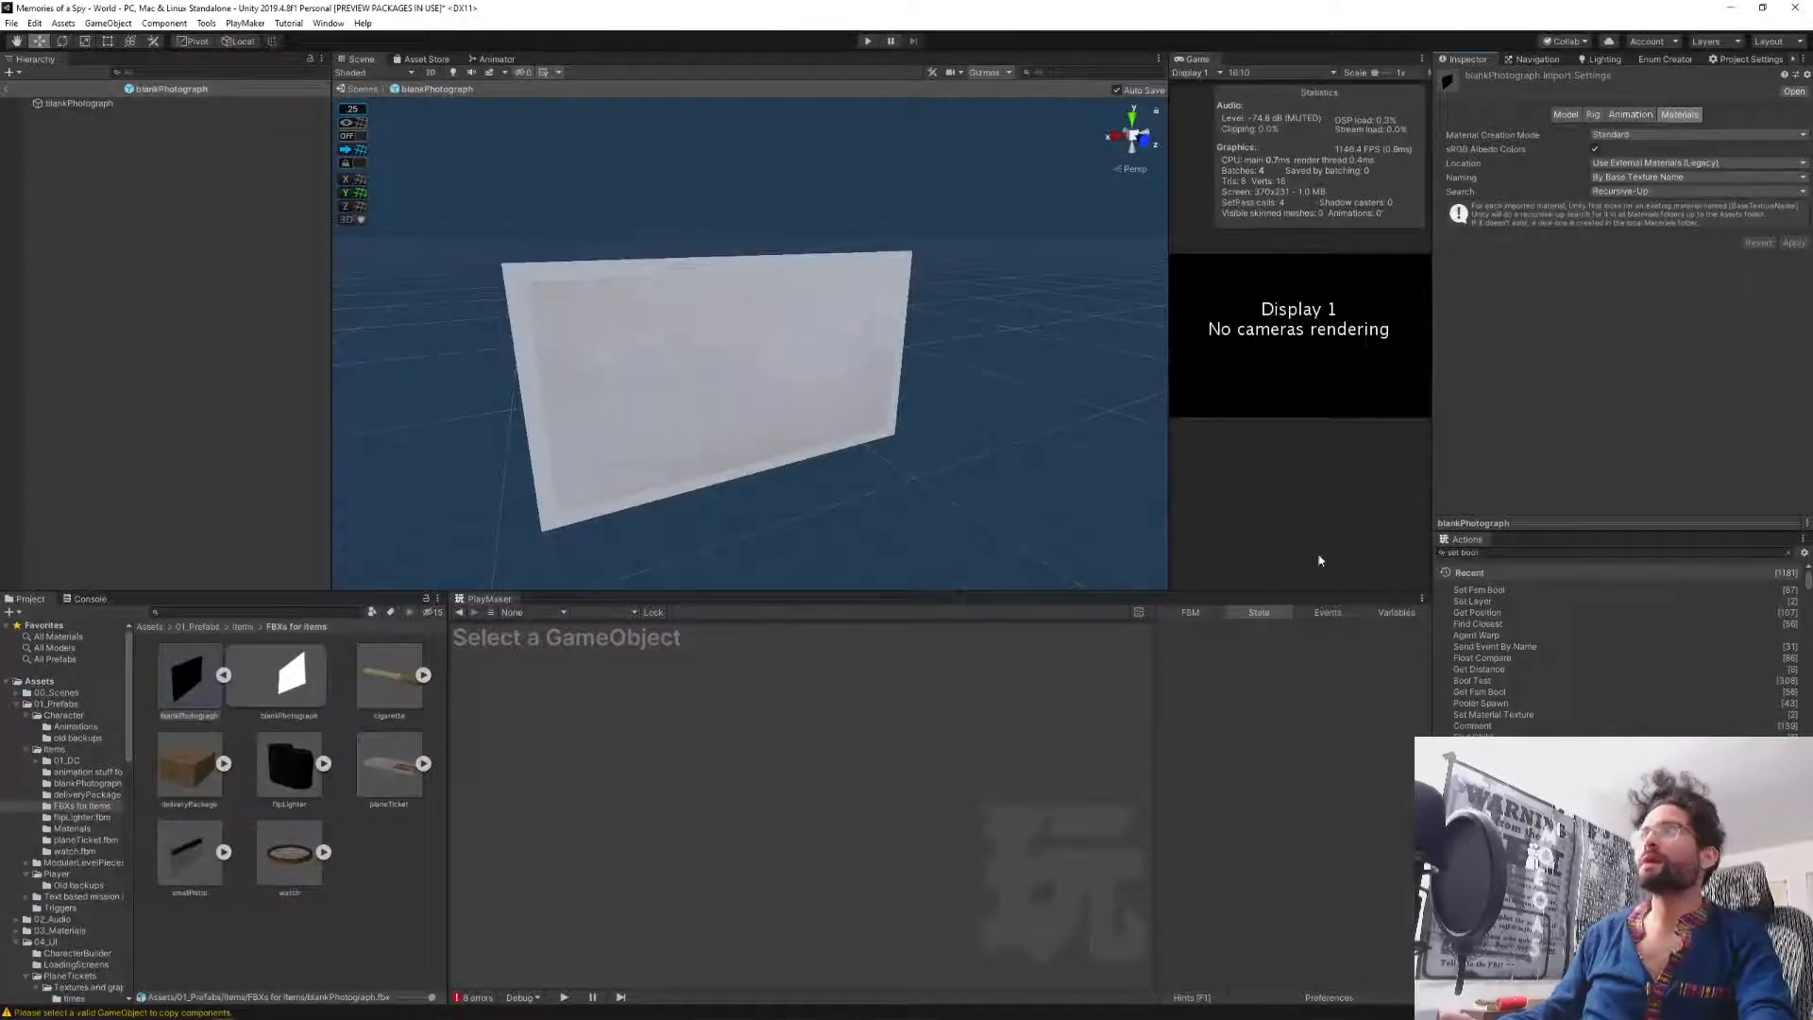
Check the blankPhotograph object's Mesh Renderer materials and open the Materials folder inside Items.
click(81, 102)
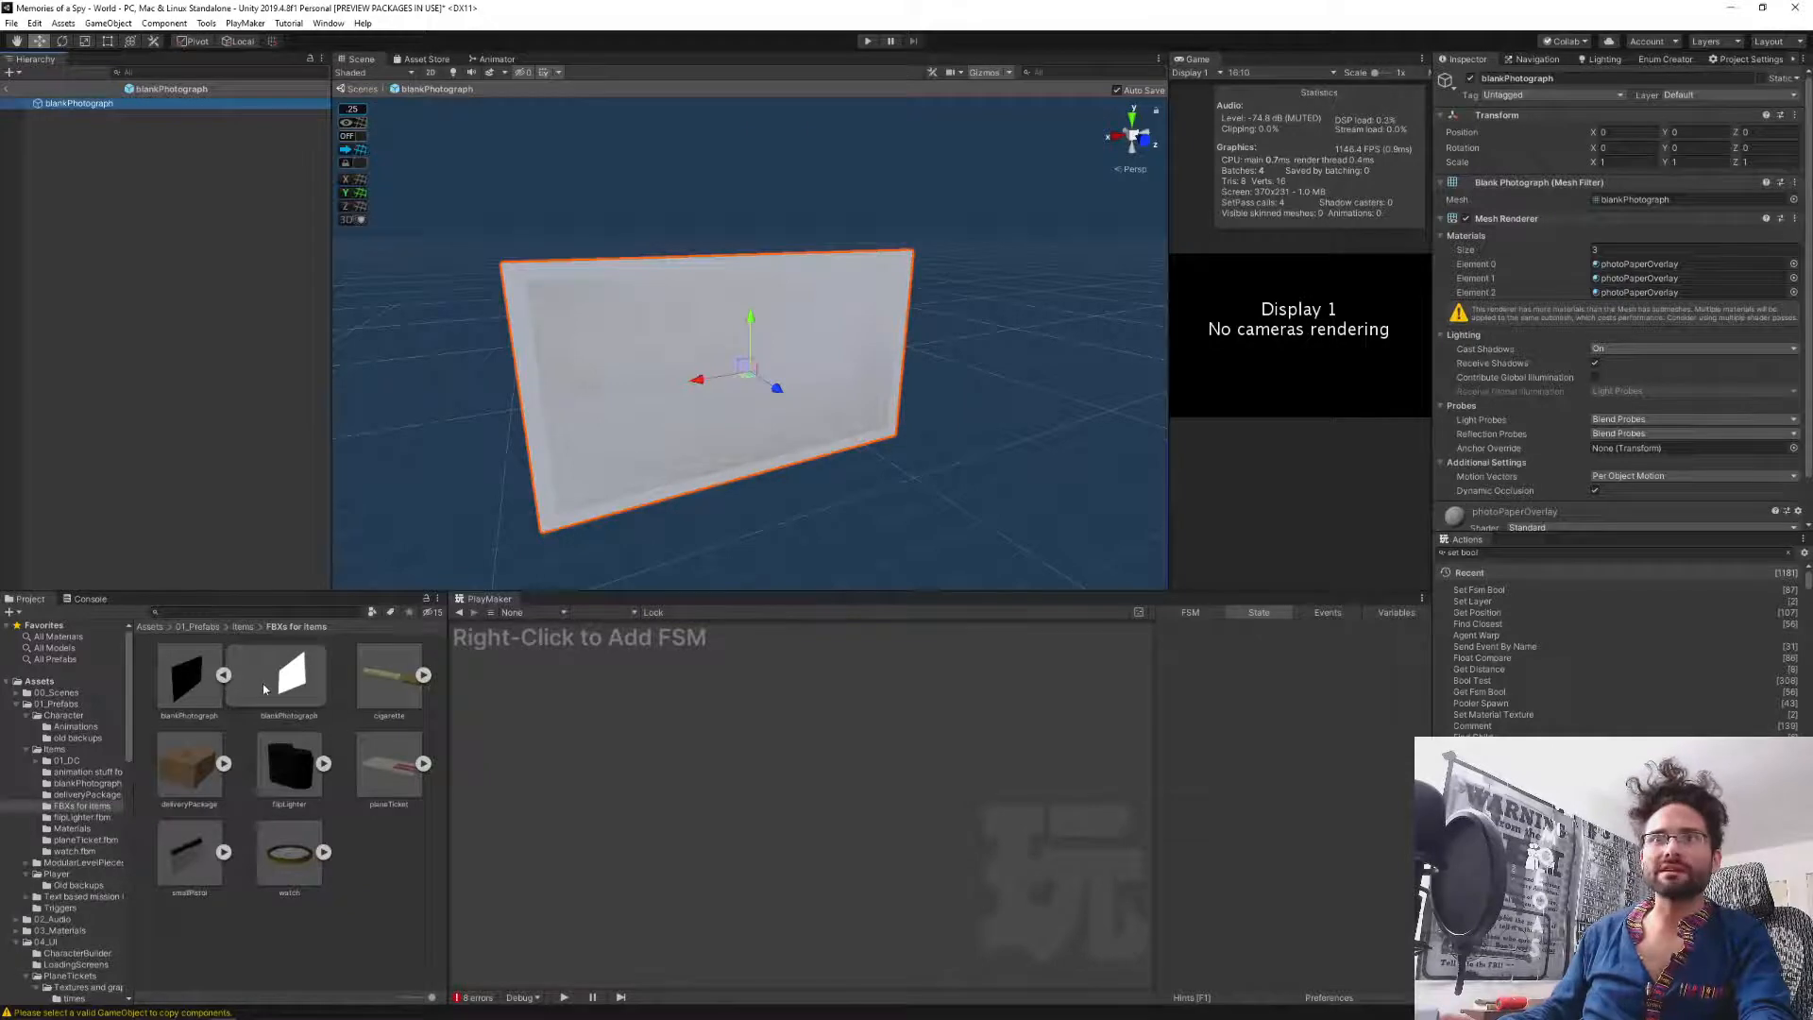
click(242, 626)
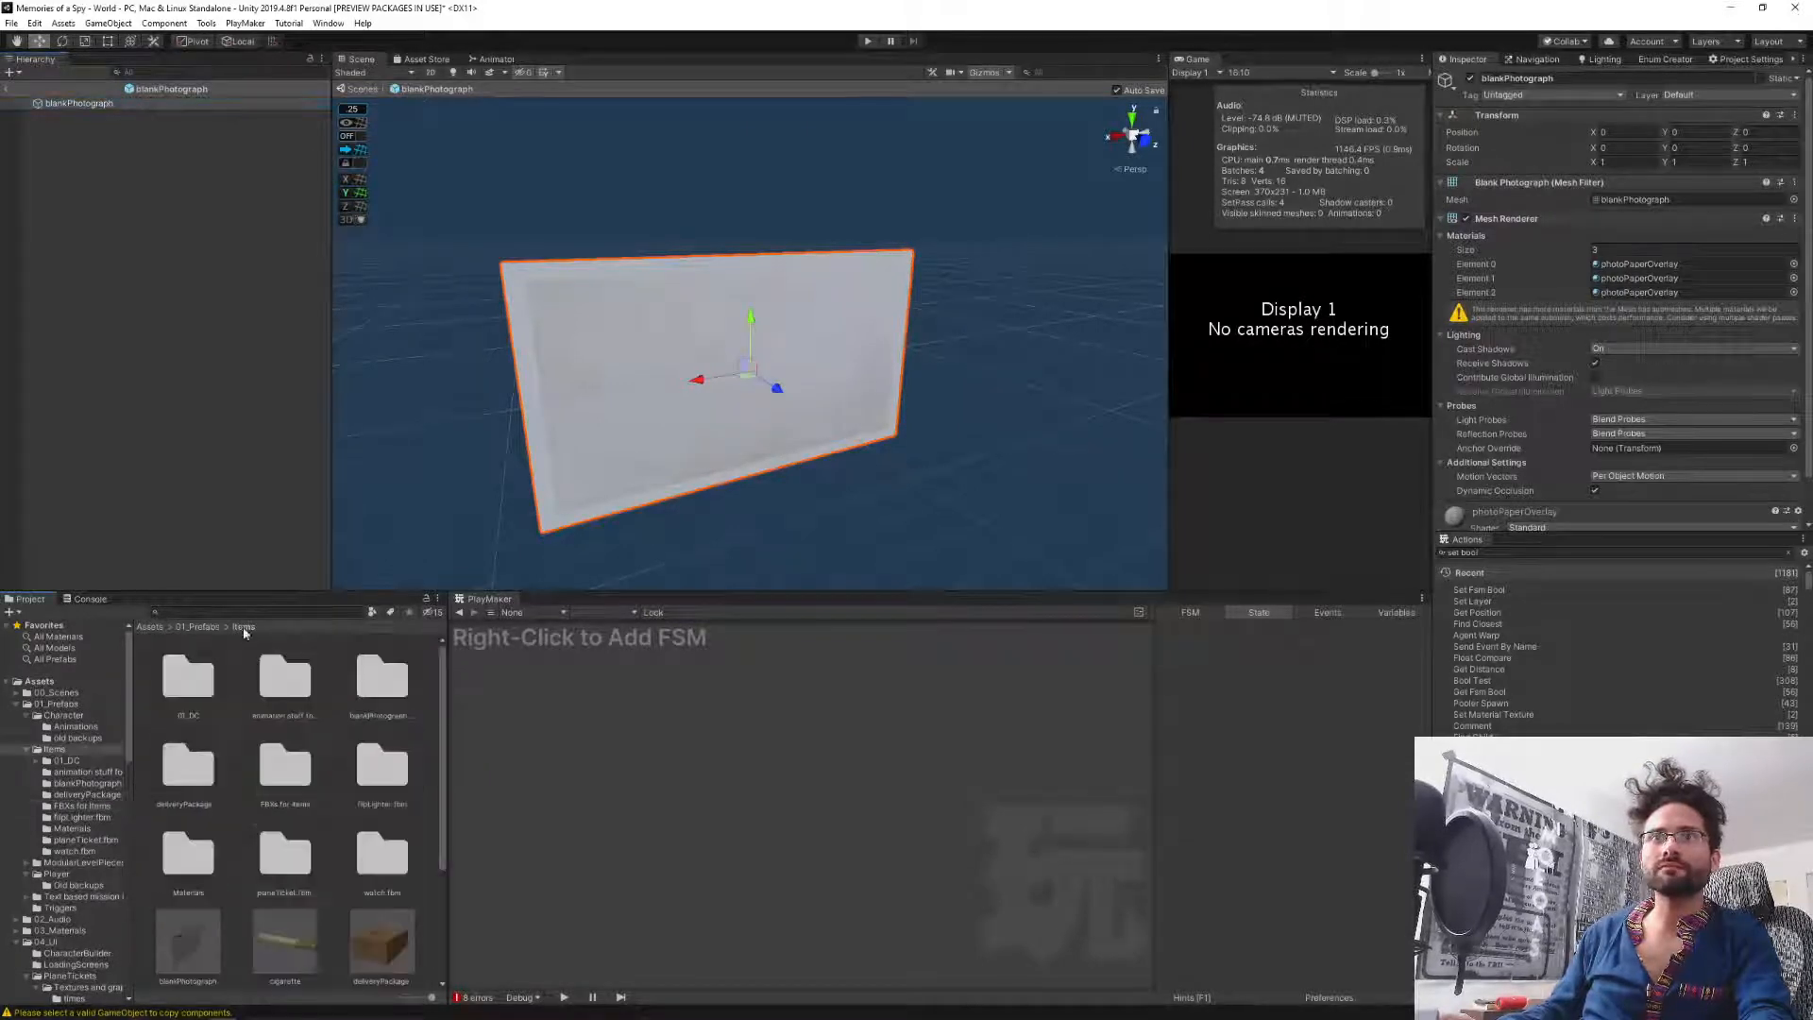
scroll(315, 897, down, 3)
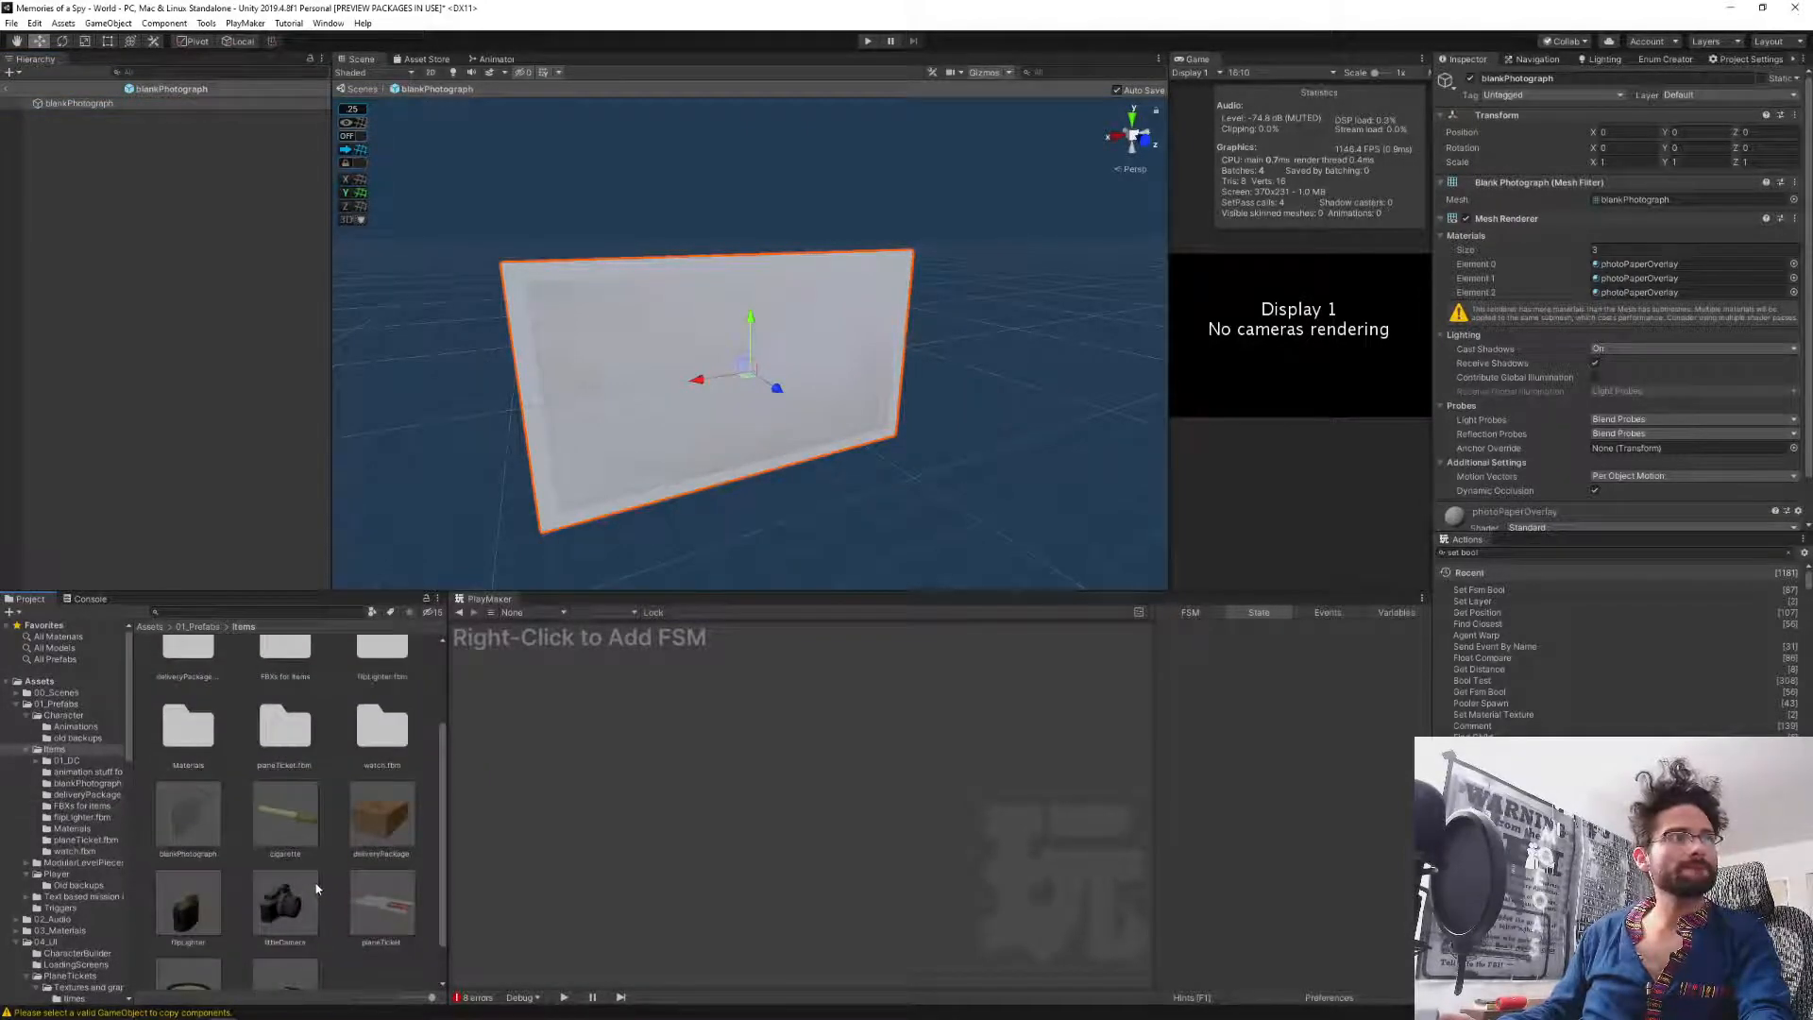
scroll(317, 882, up, 2)
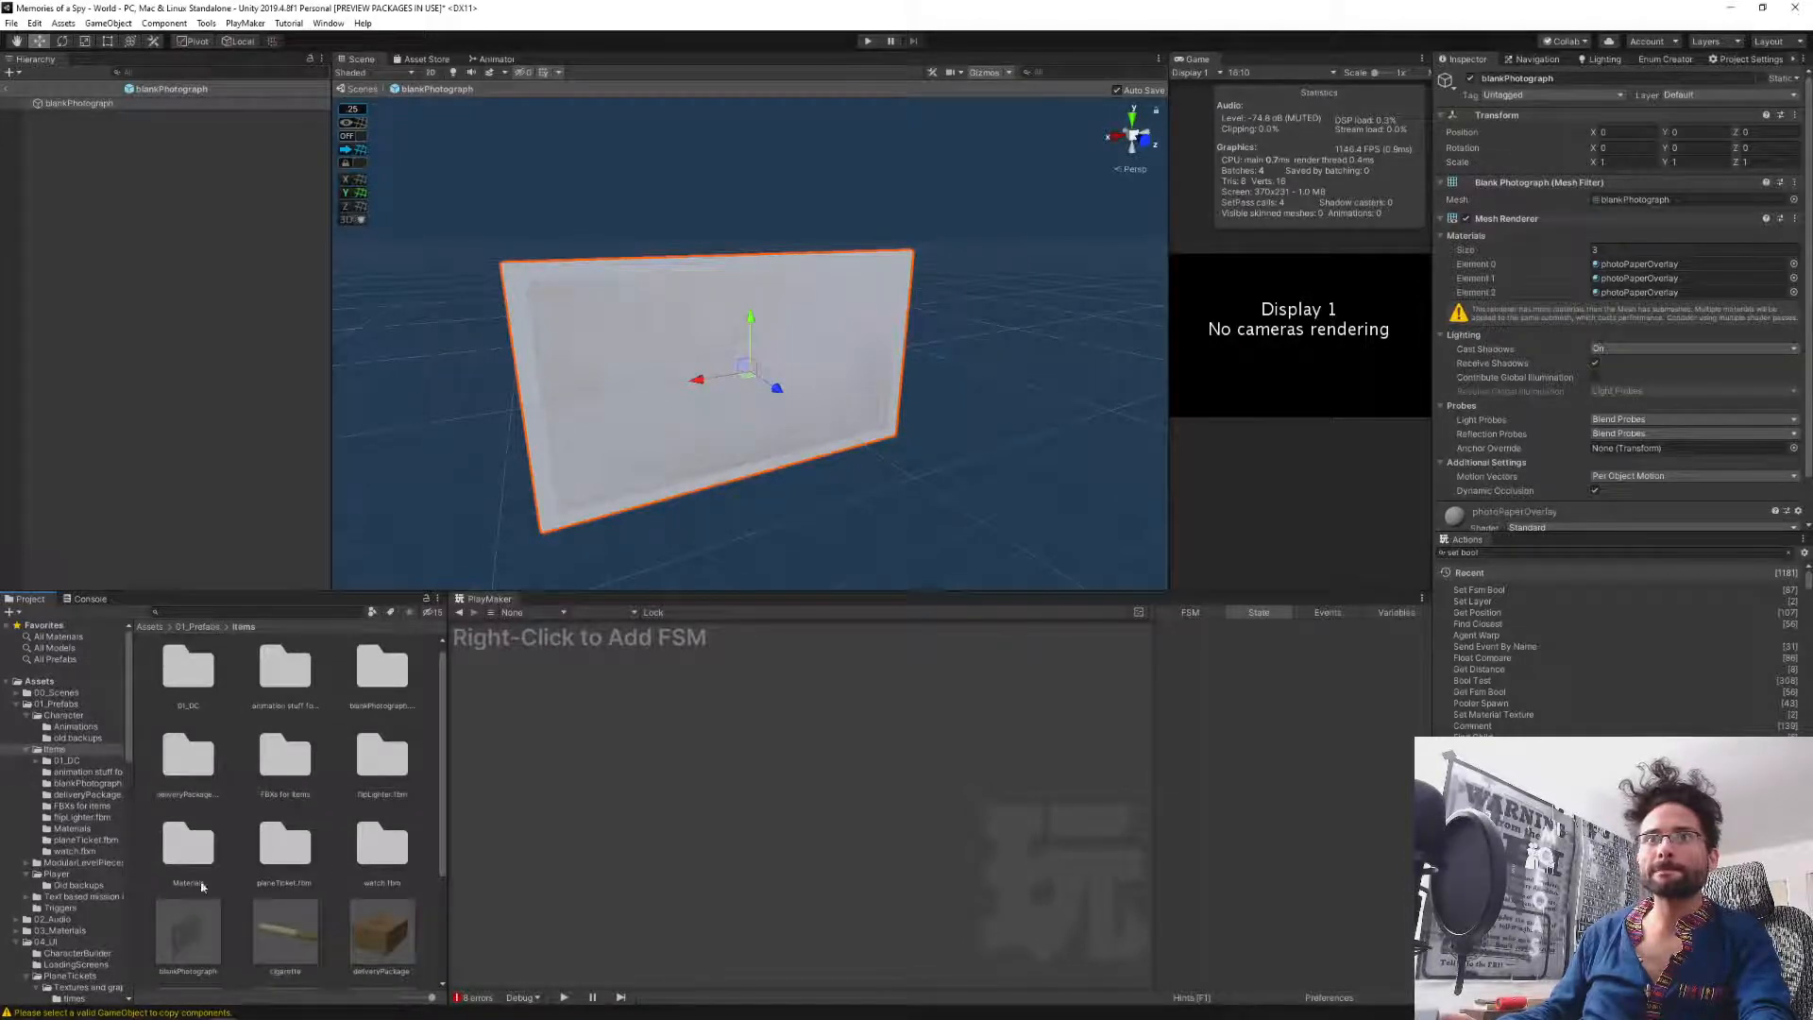
double_click(184, 855)
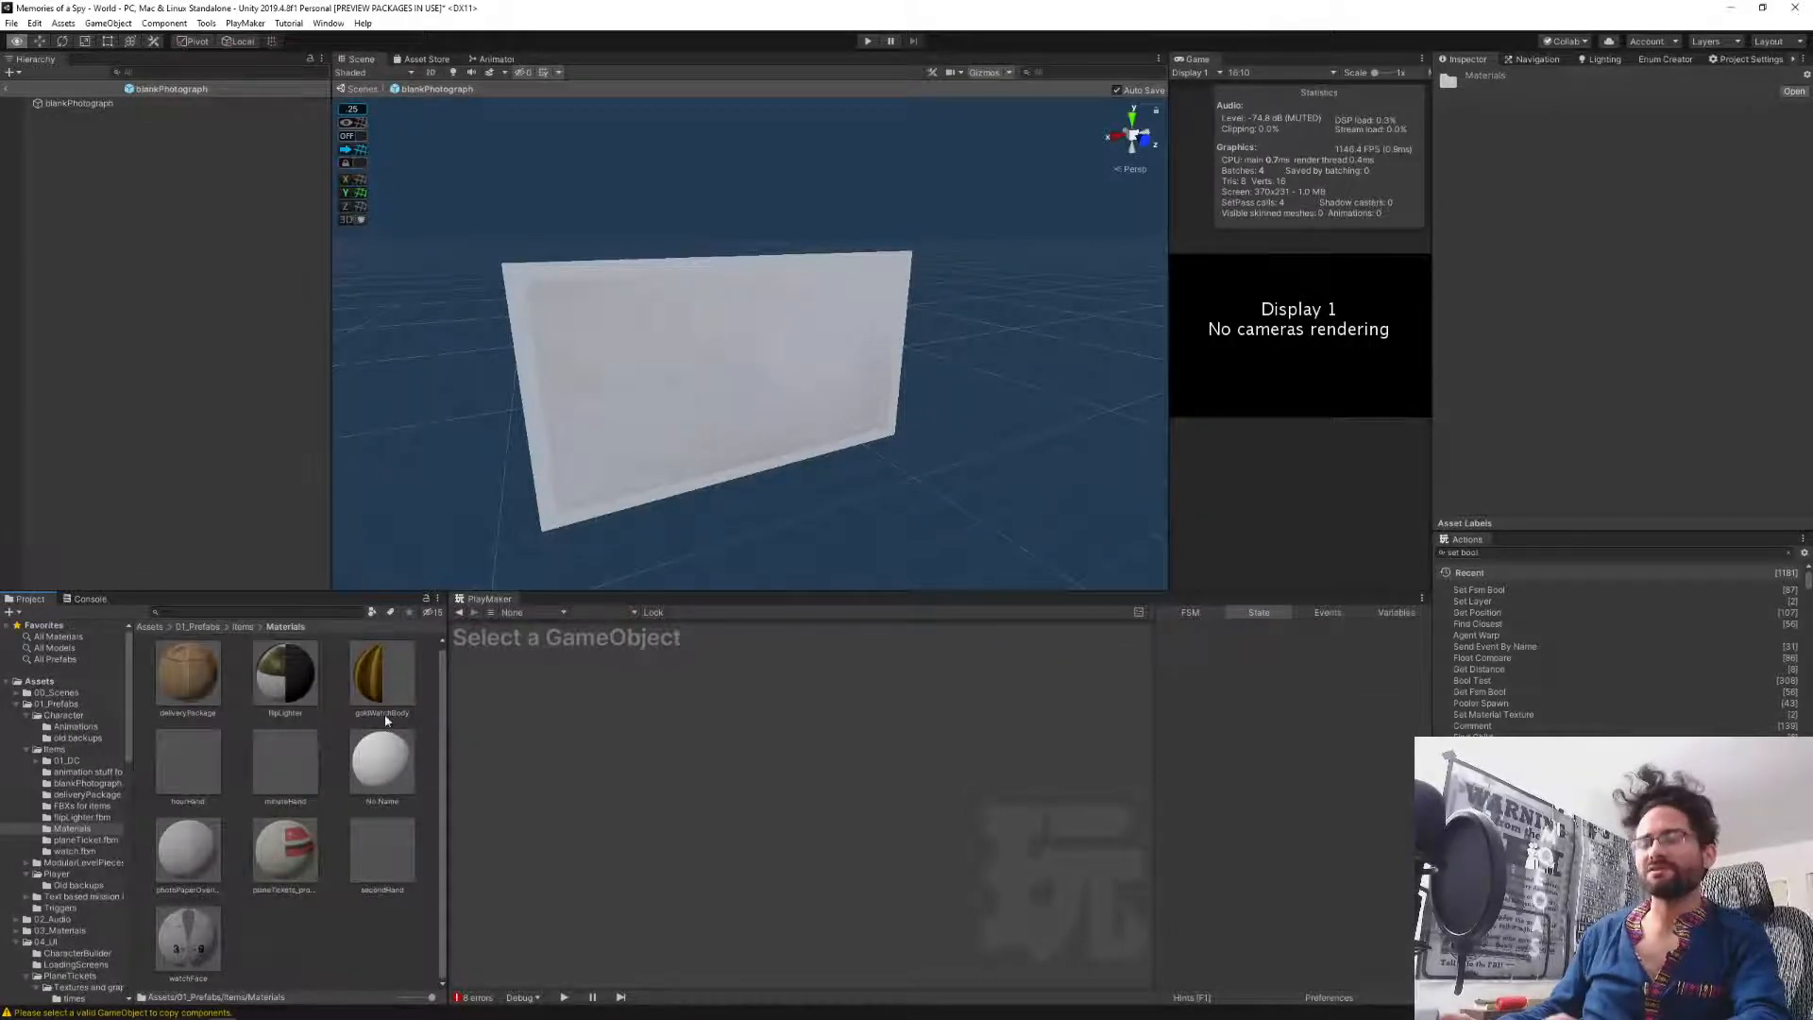
Switch to Cinema 4D, enlarge the material area, inspect both photo paper materials and blankPhotograph's texture tags, and return to Unity.
key(alt+Tab)
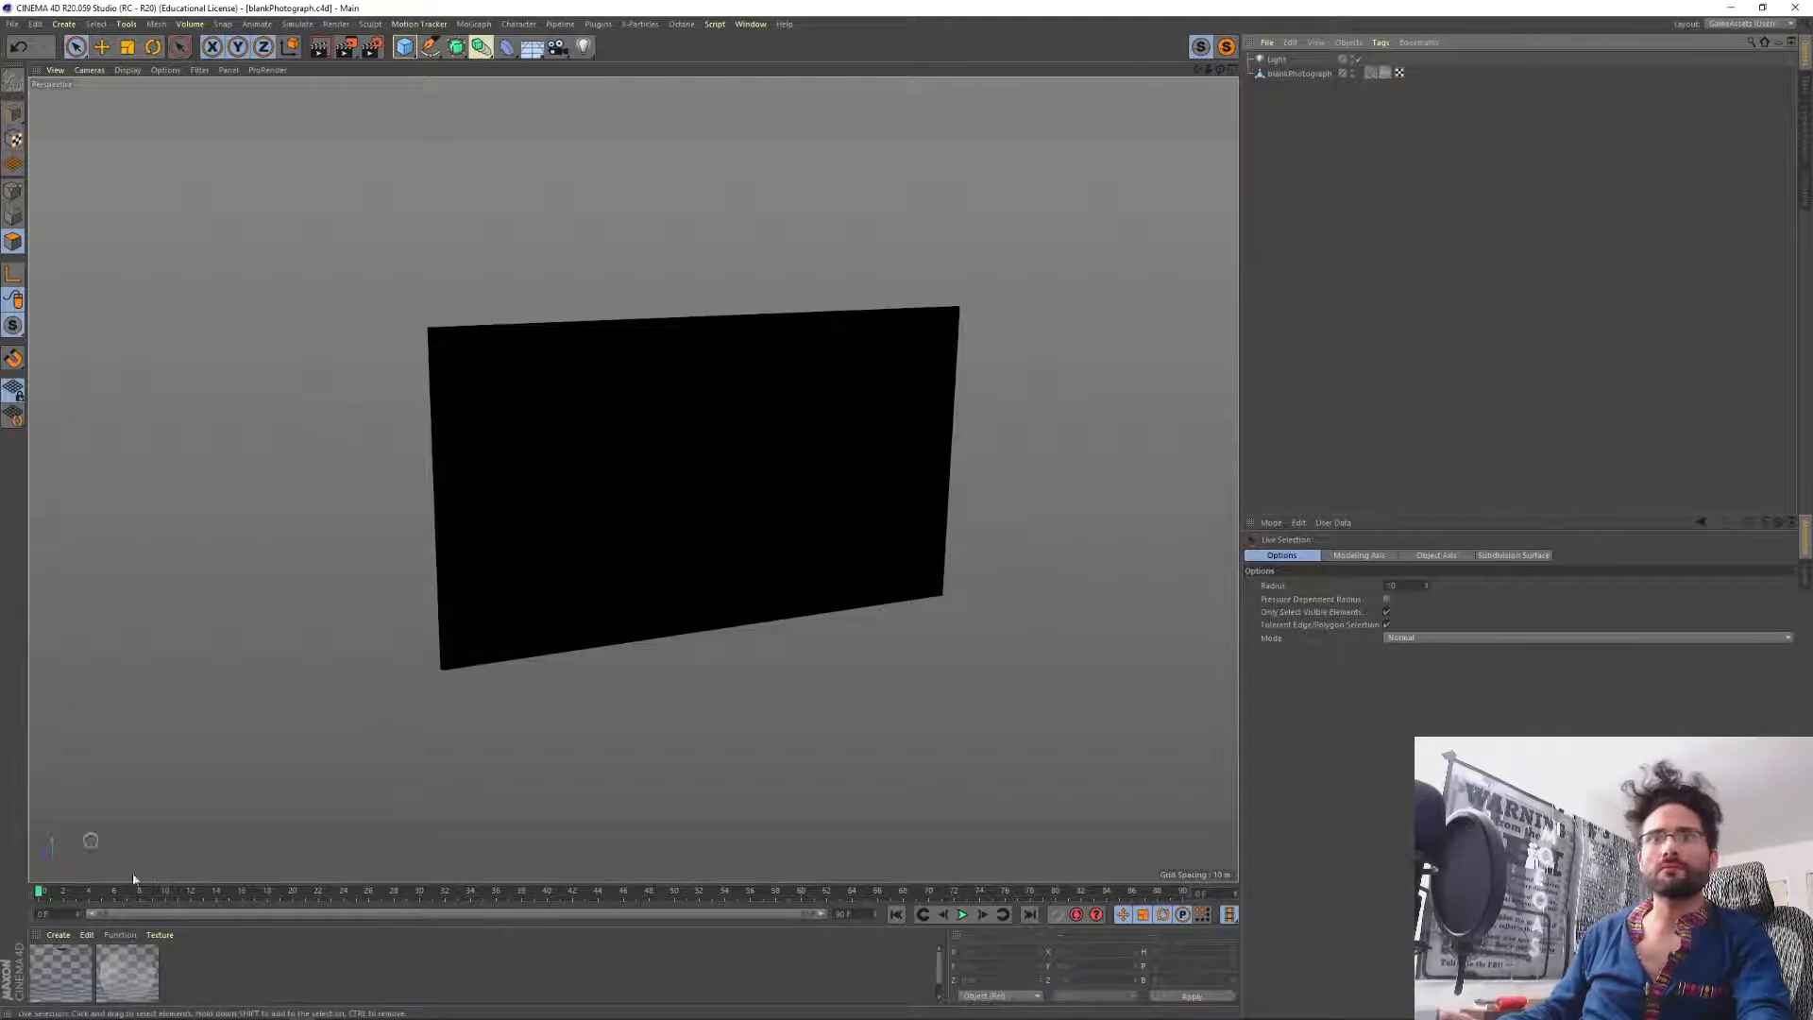
drag(179, 883, 179, 791)
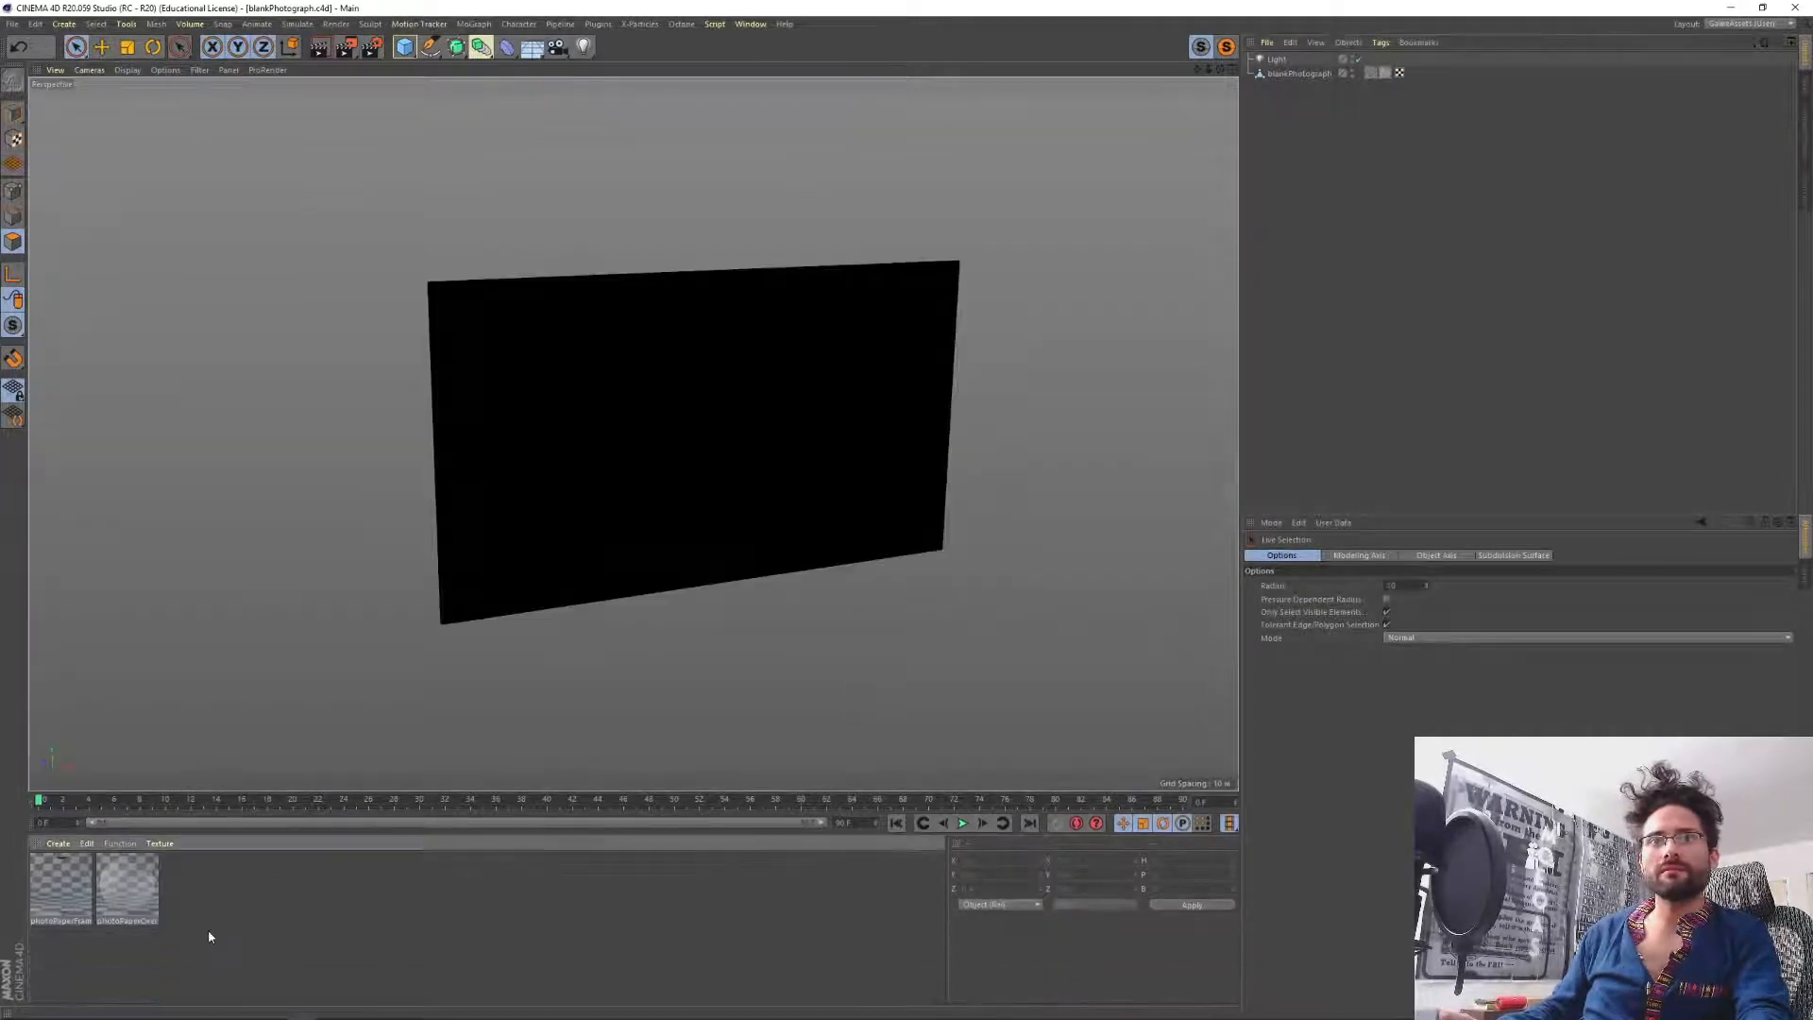
click(78, 874)
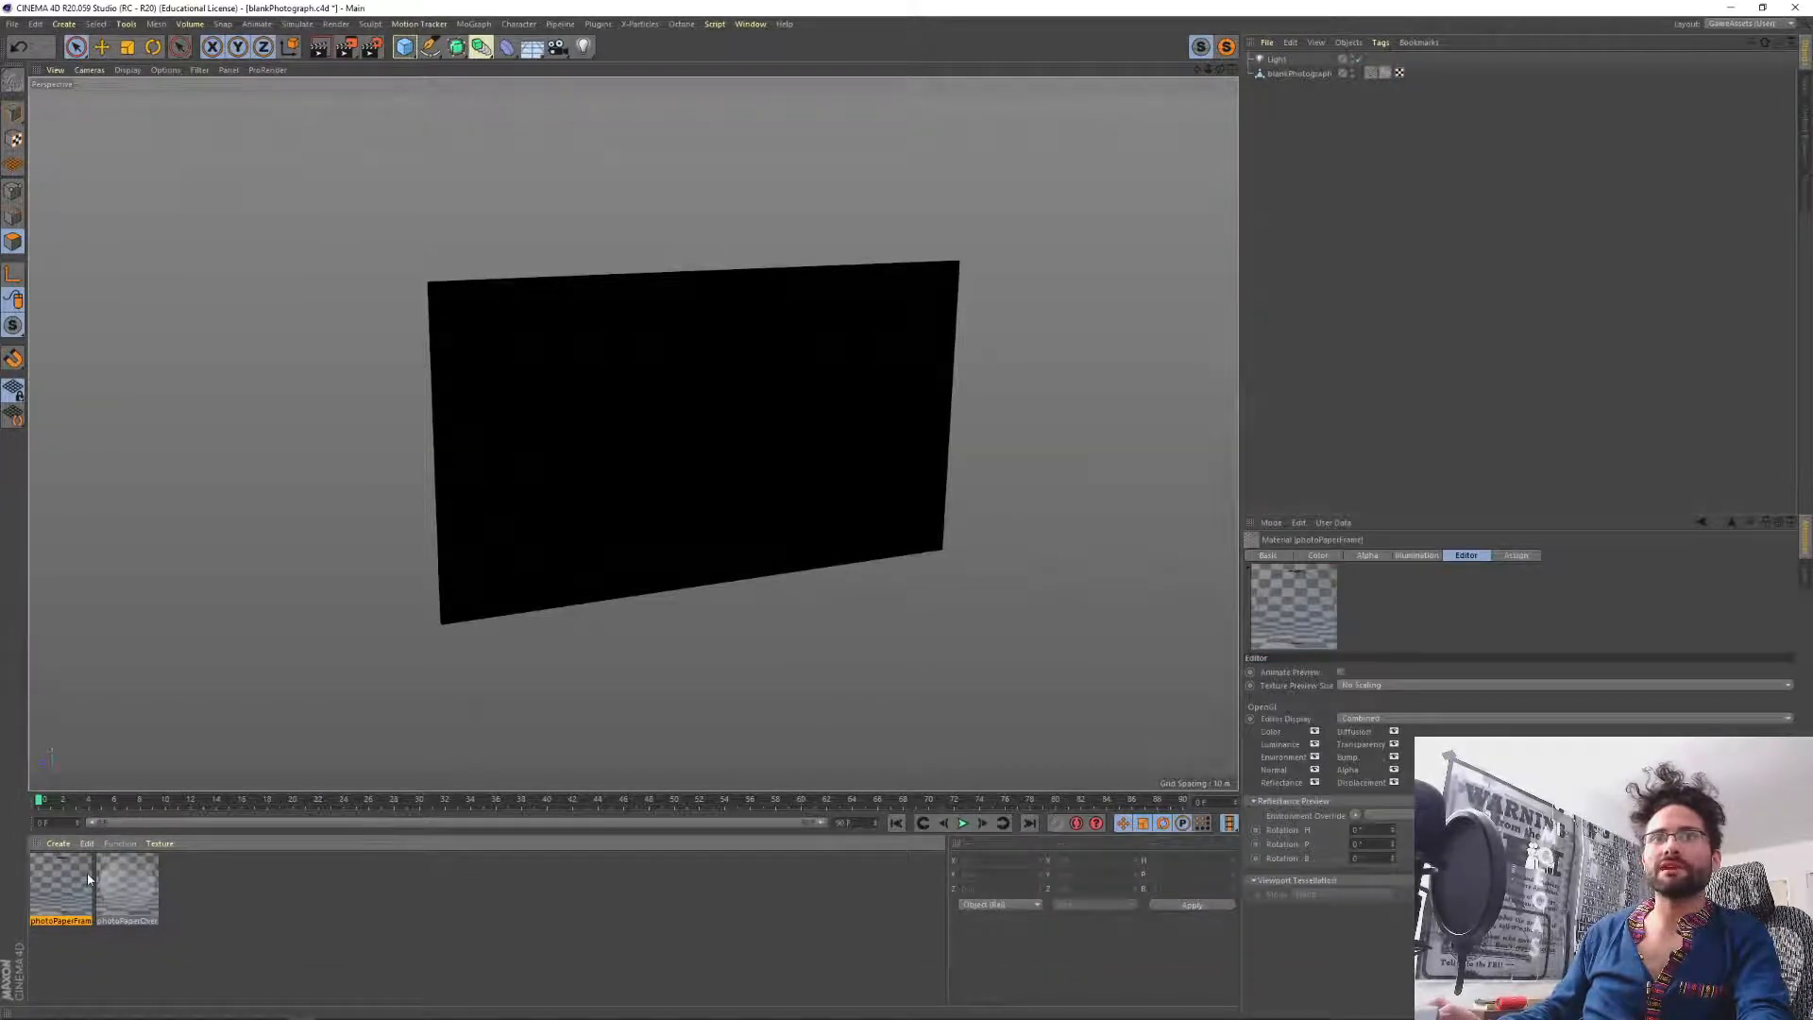
click(127, 892)
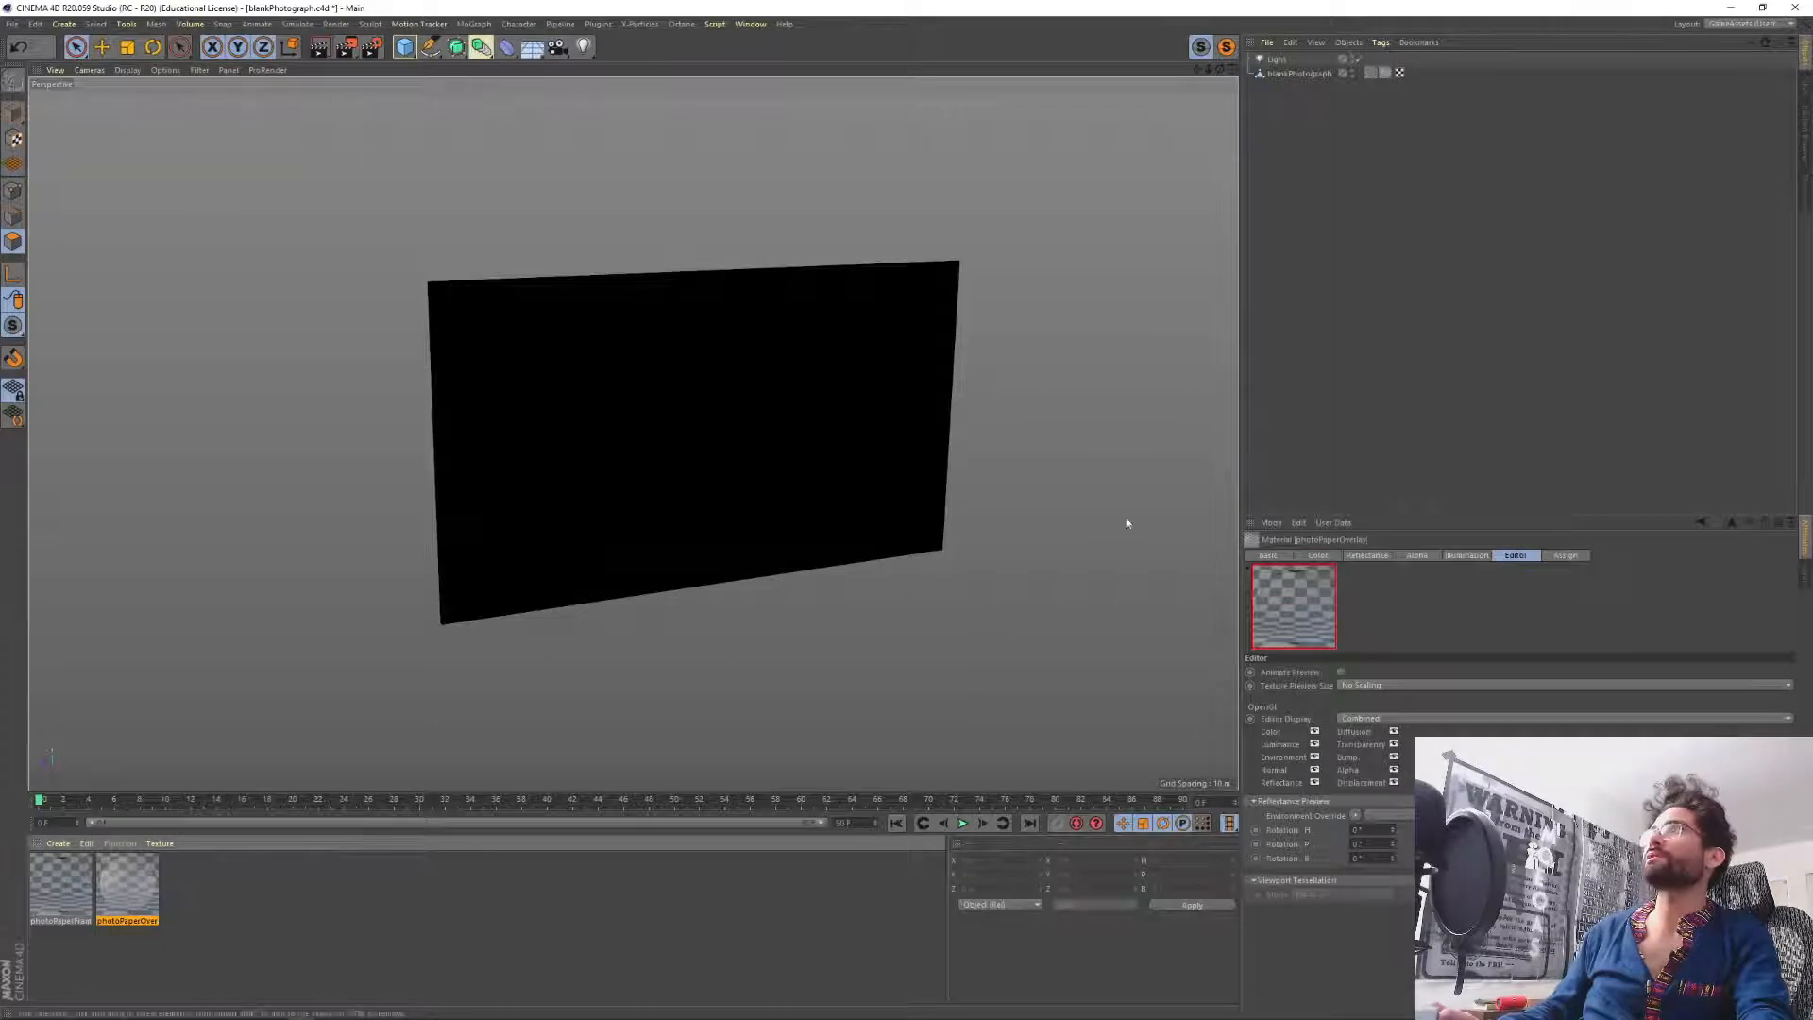
click(1370, 73)
click(1386, 73)
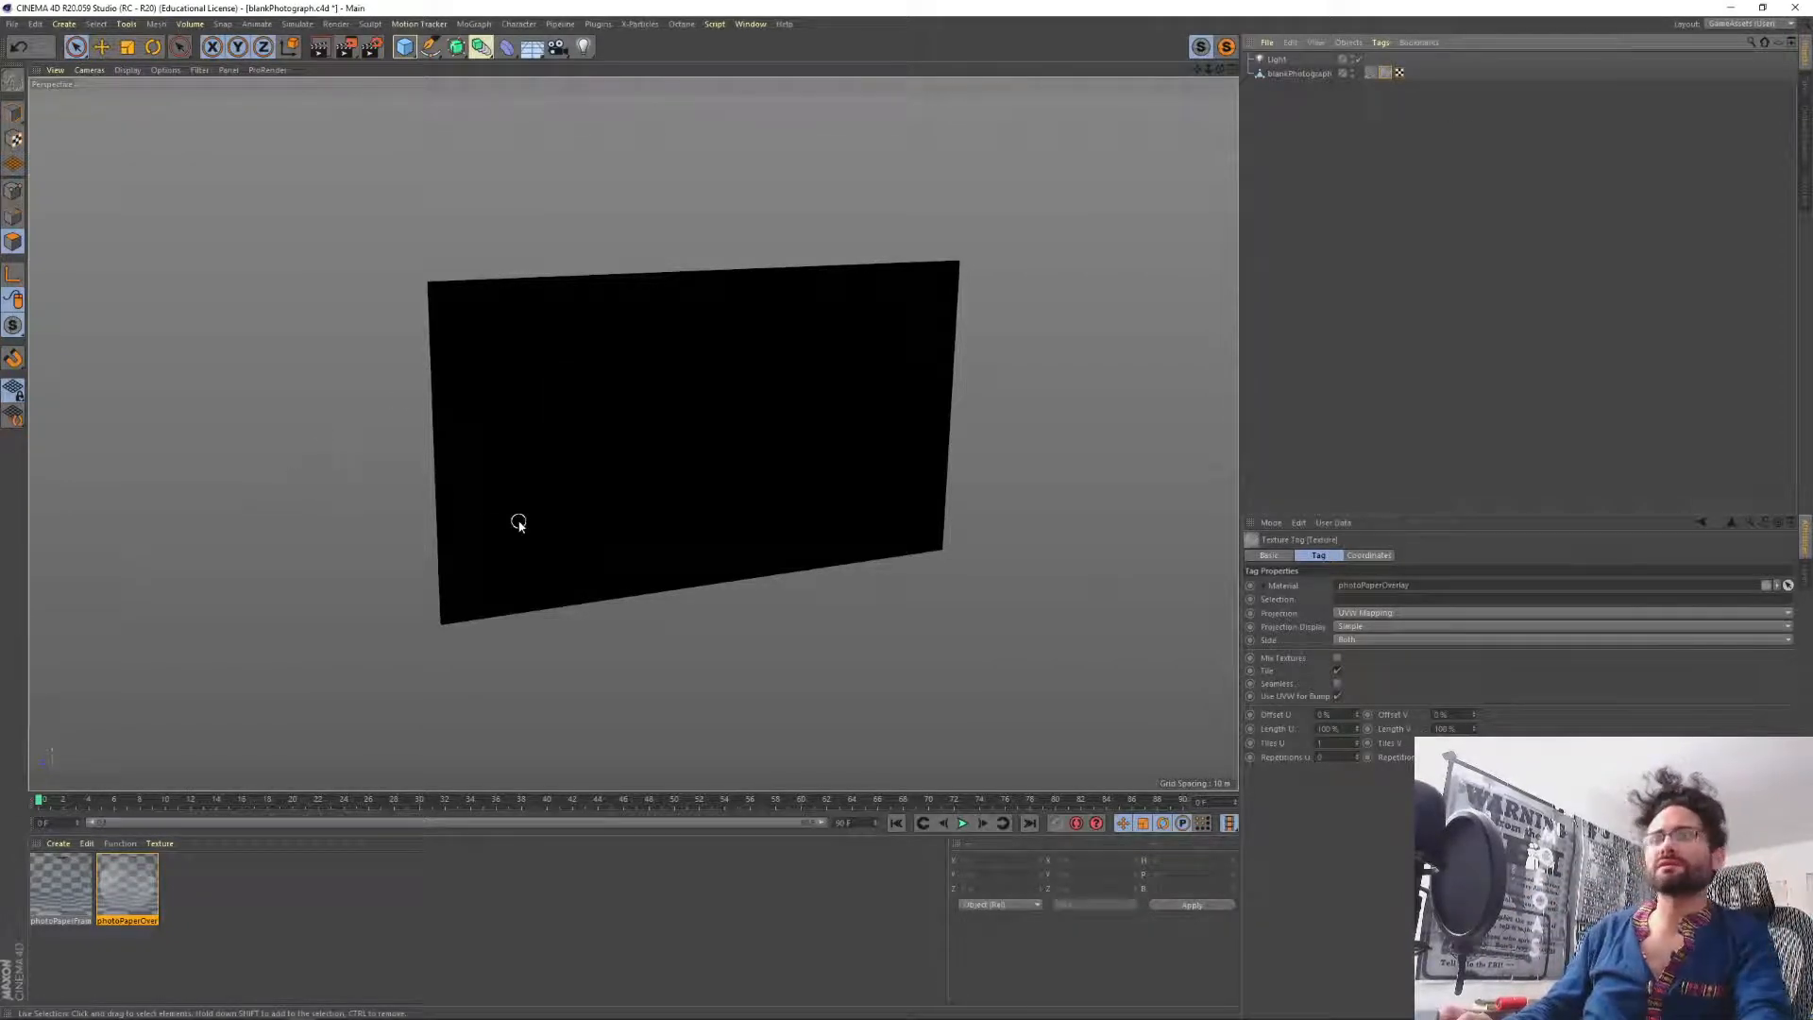
key(alt+Tab)
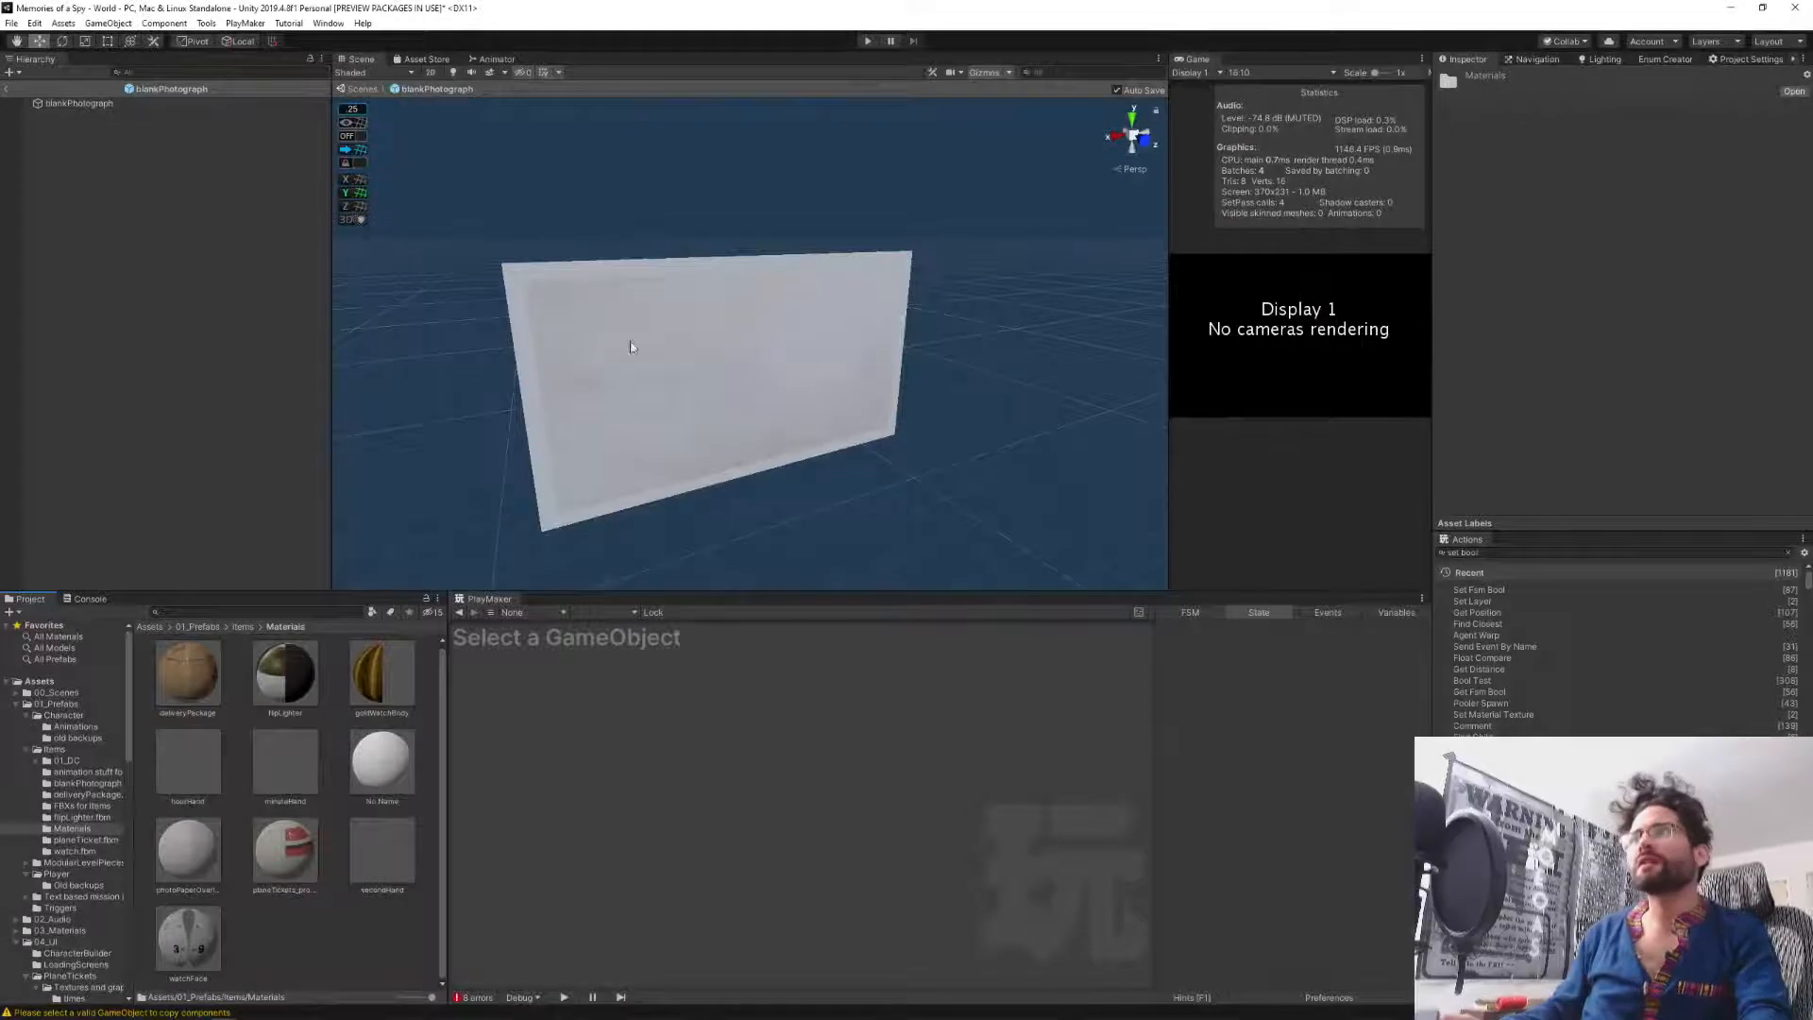
Compare the blankPhotograph object's materials with the photoPaperOverlay and No Name materials, and return to the Items folder.
click(64, 104)
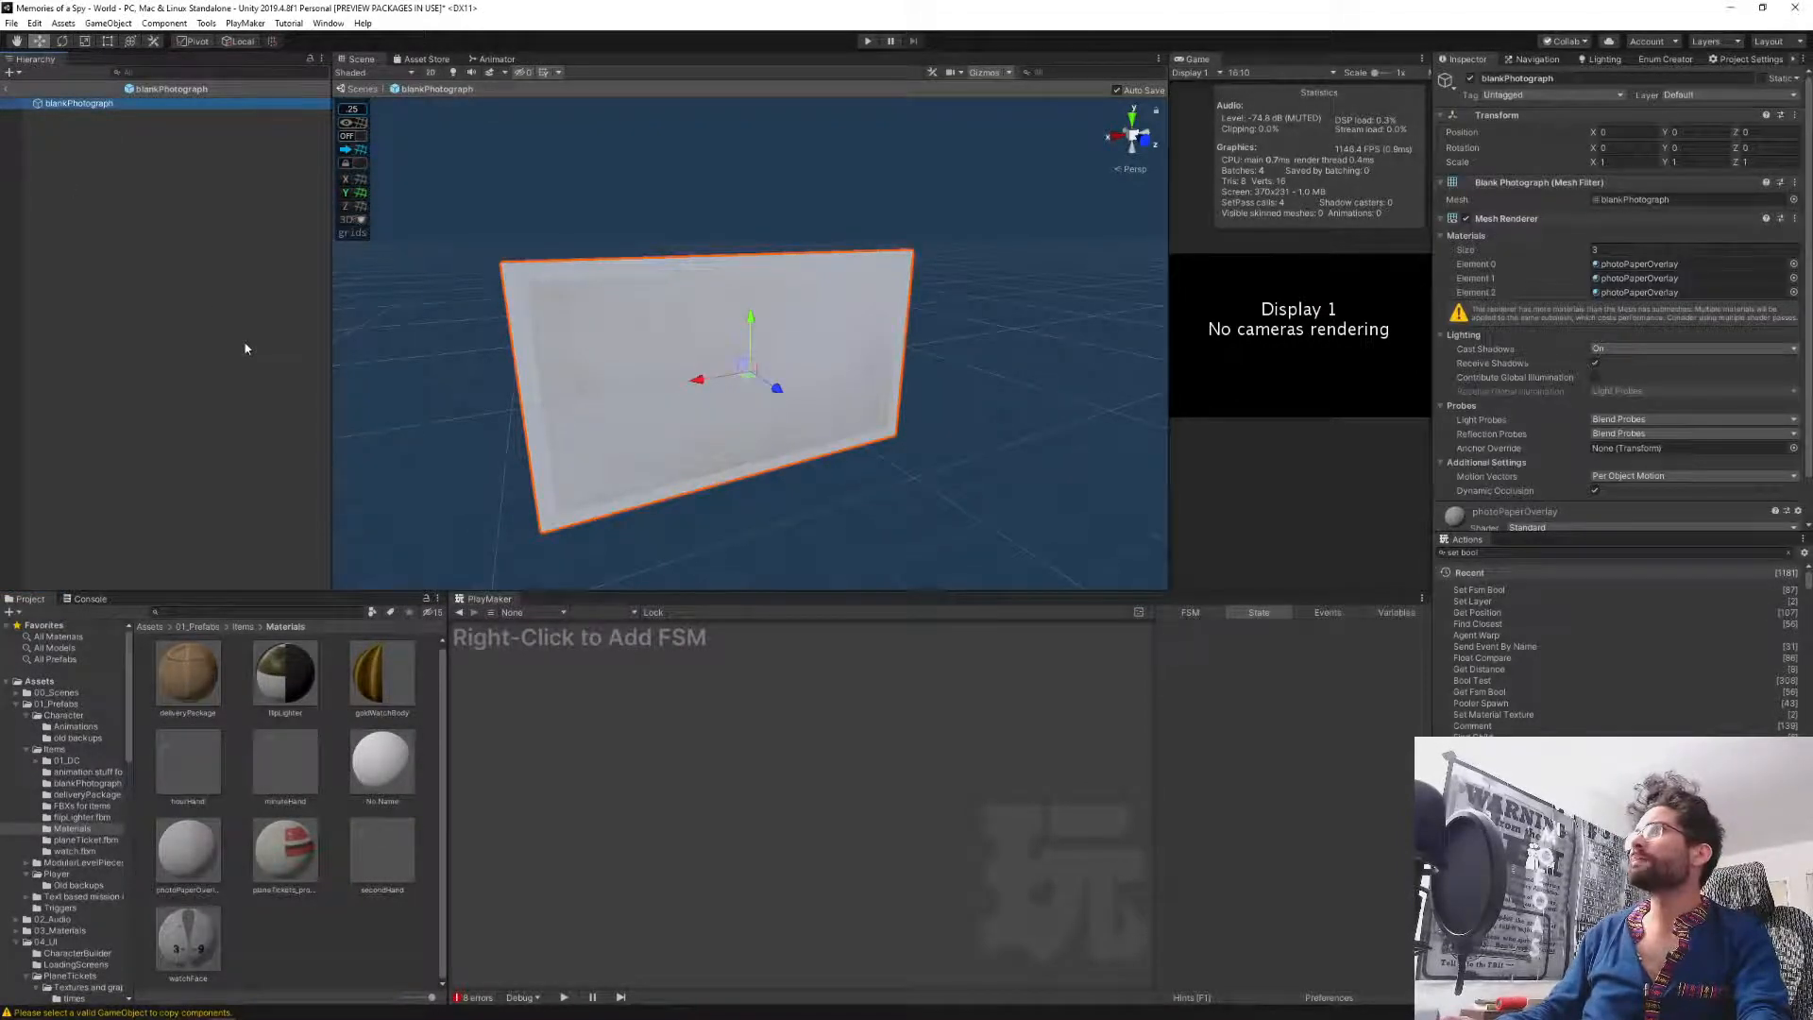
click(306, 959)
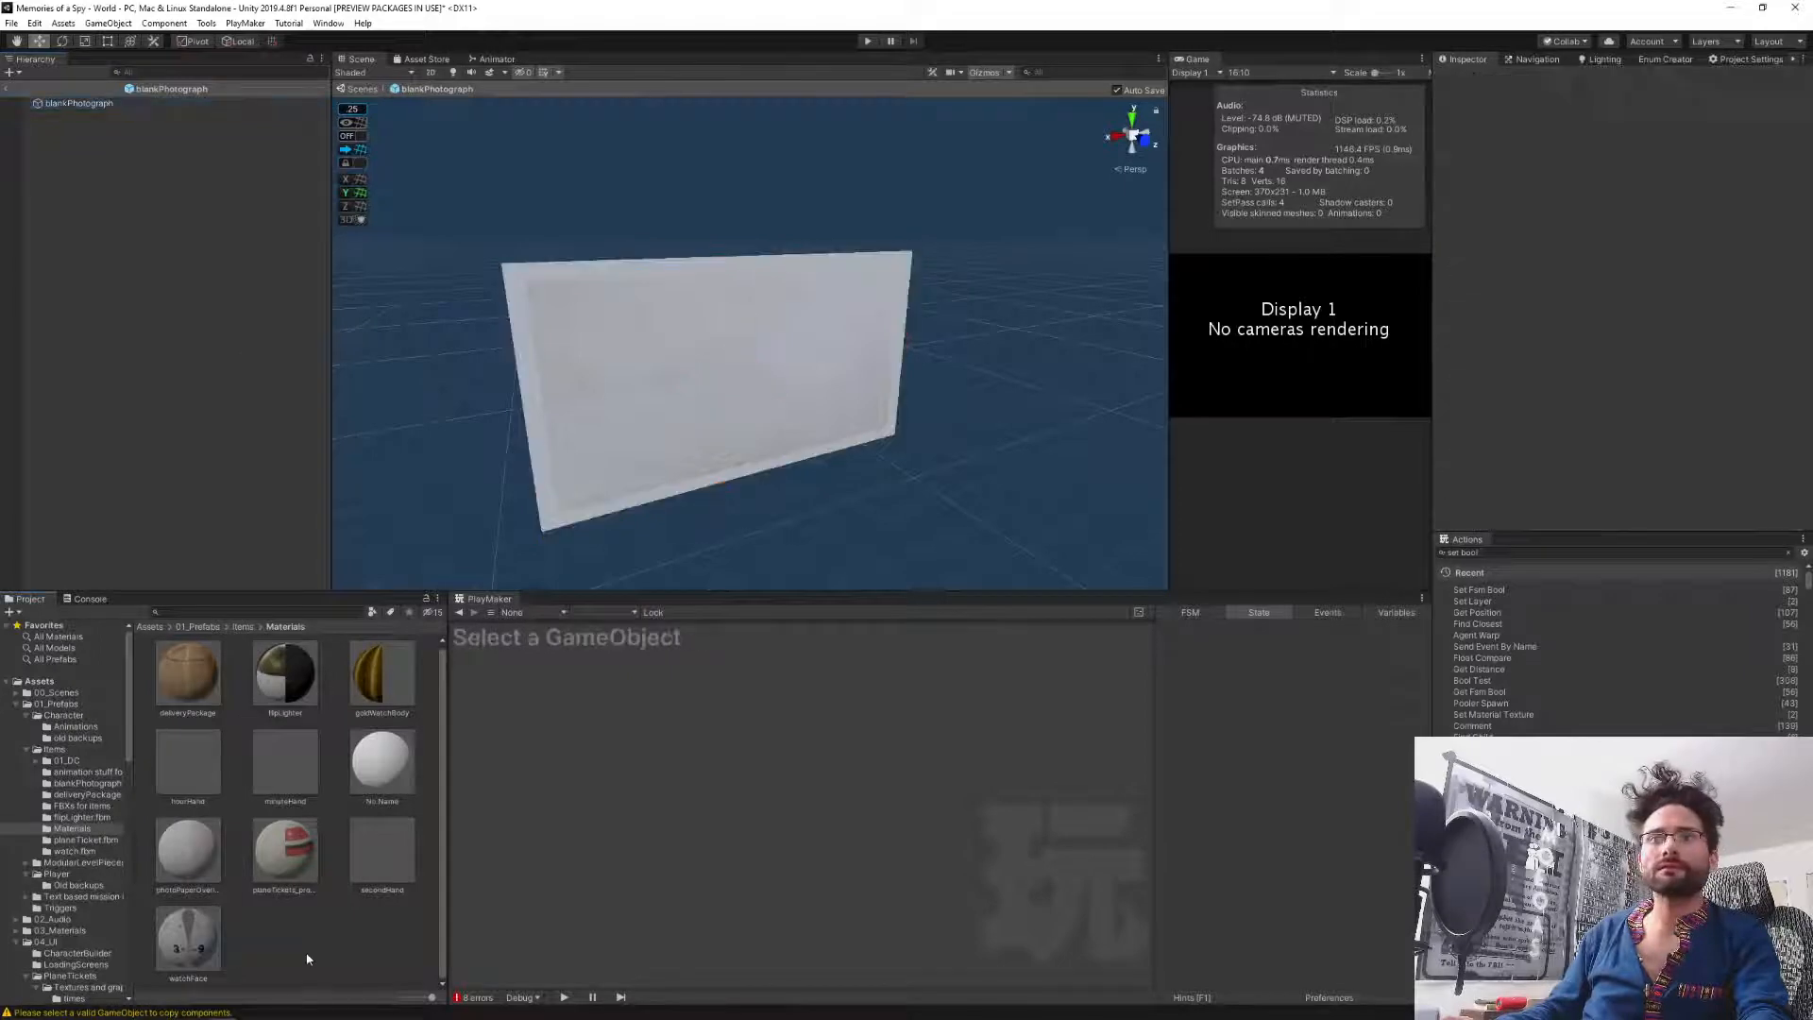
click(183, 843)
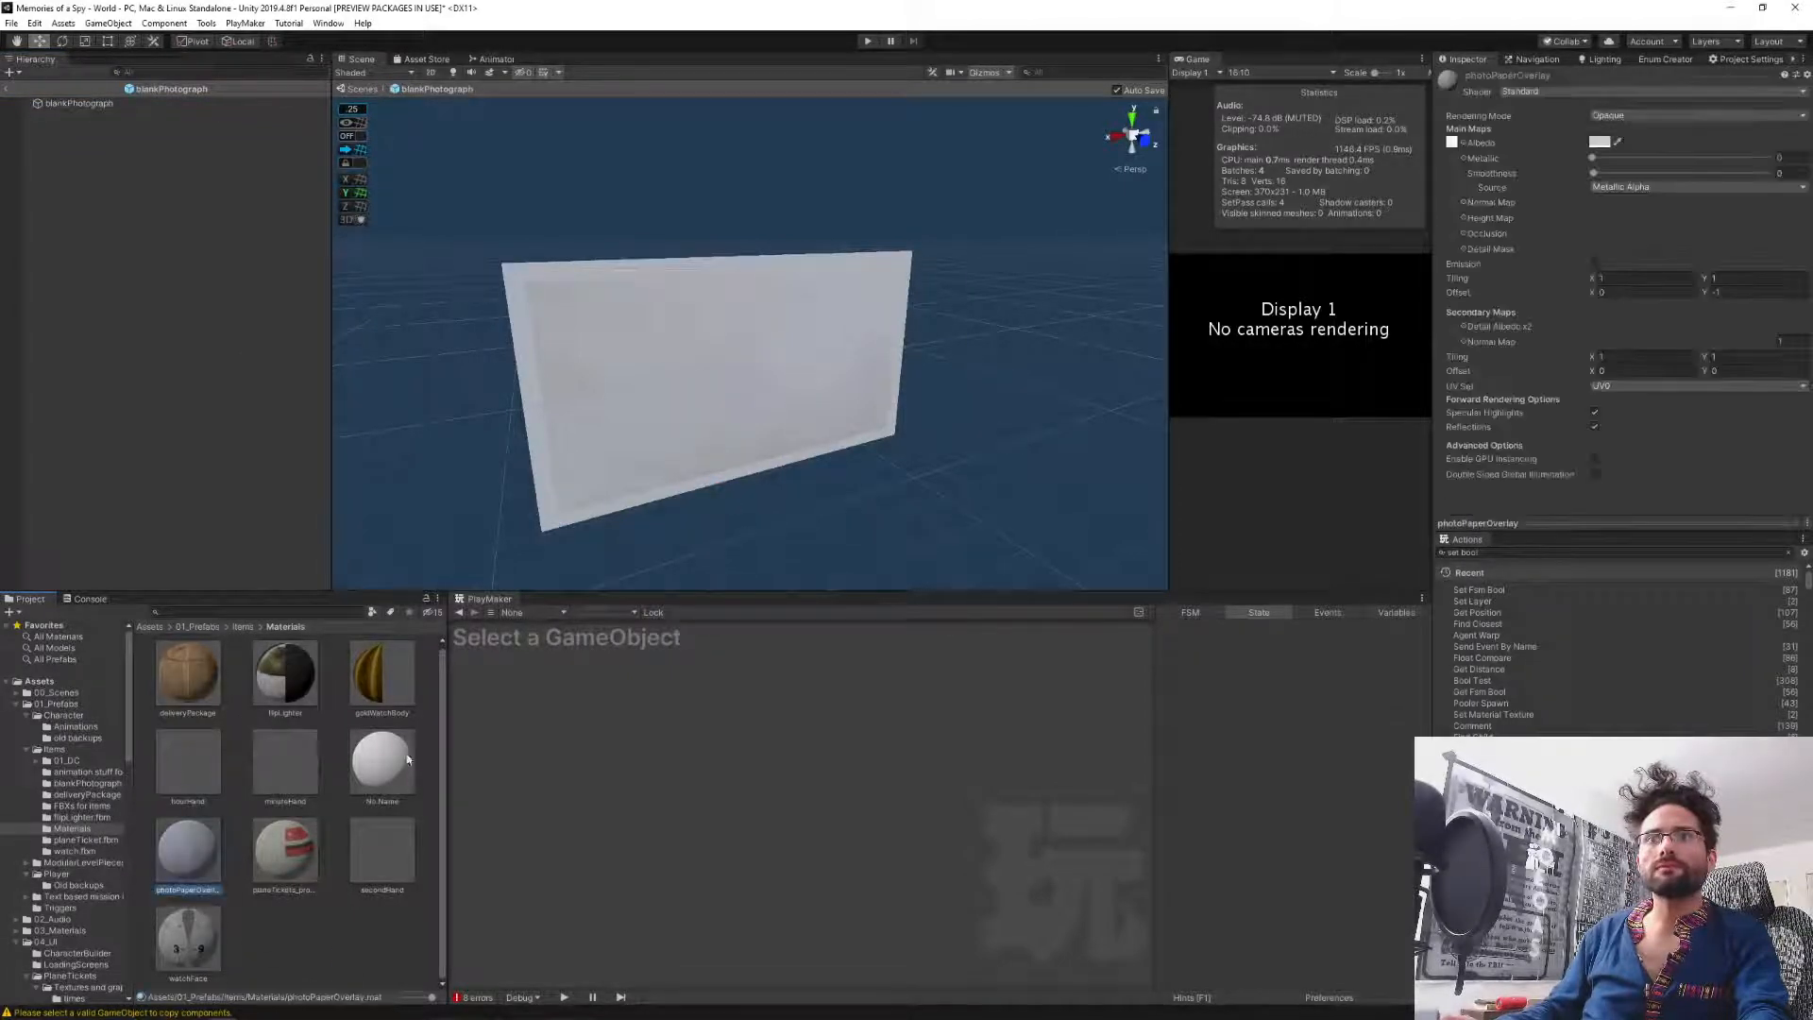
click(374, 761)
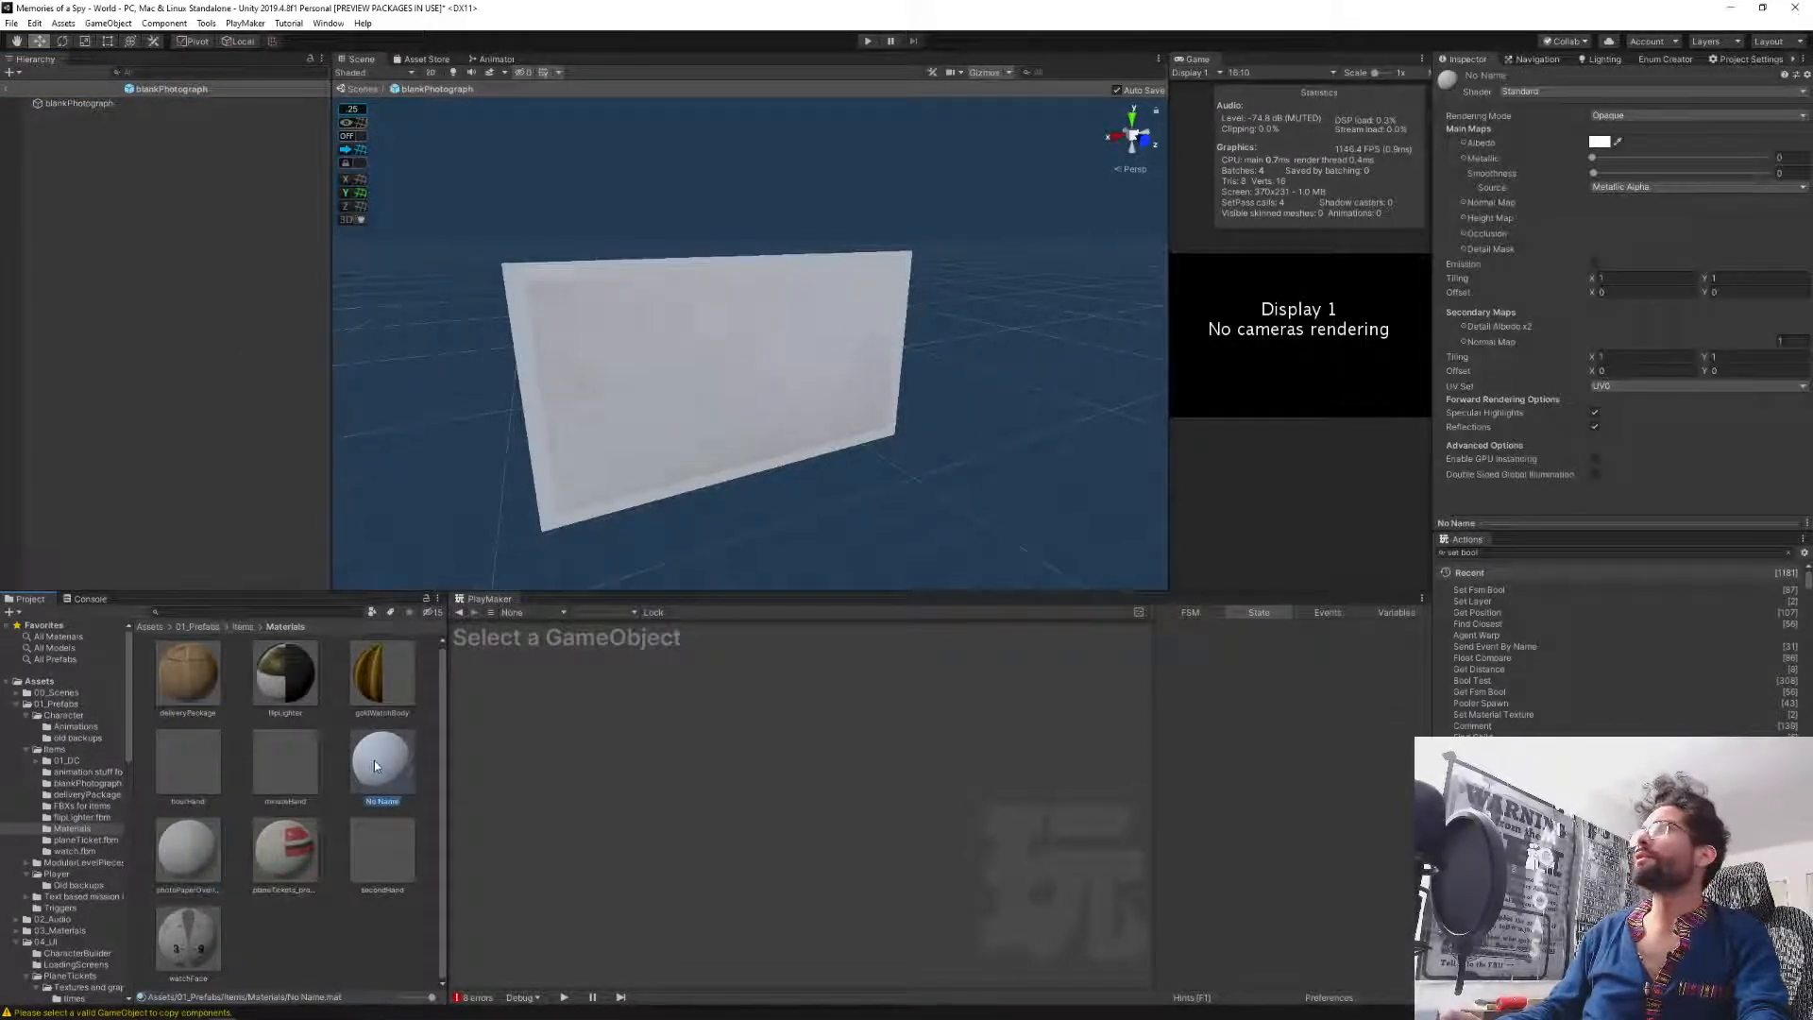
click(173, 854)
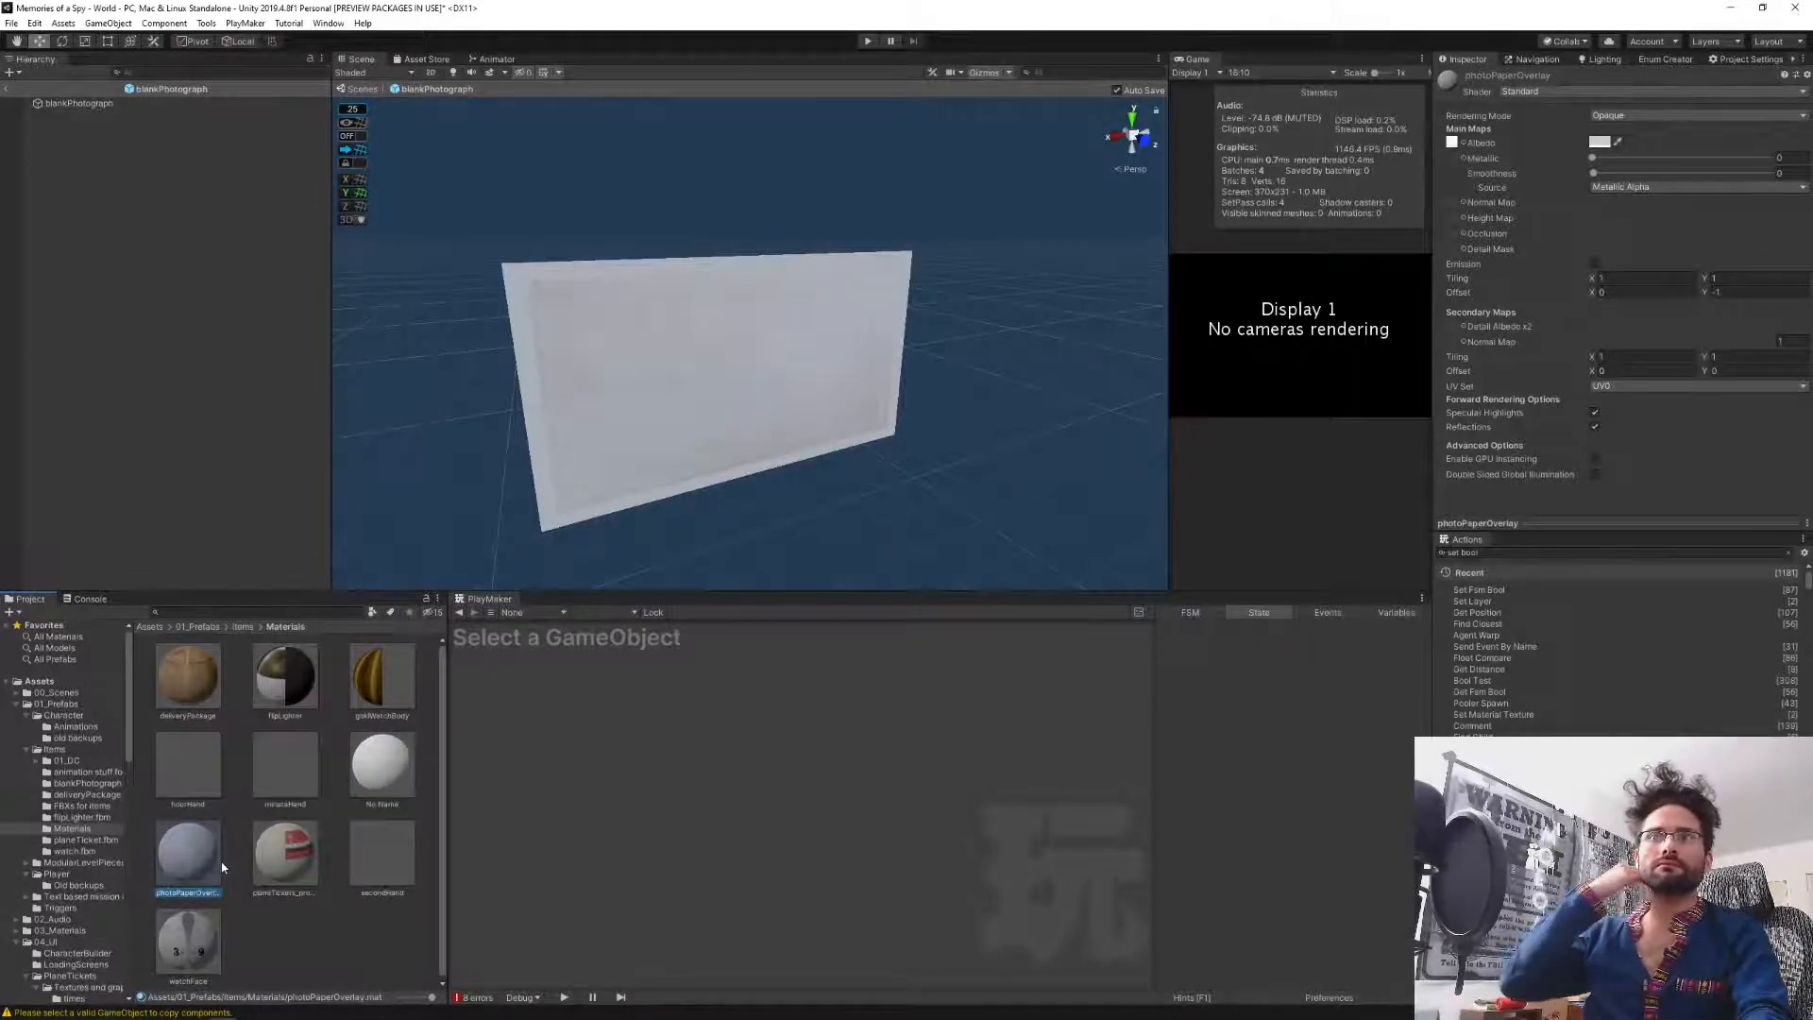
click(241, 627)
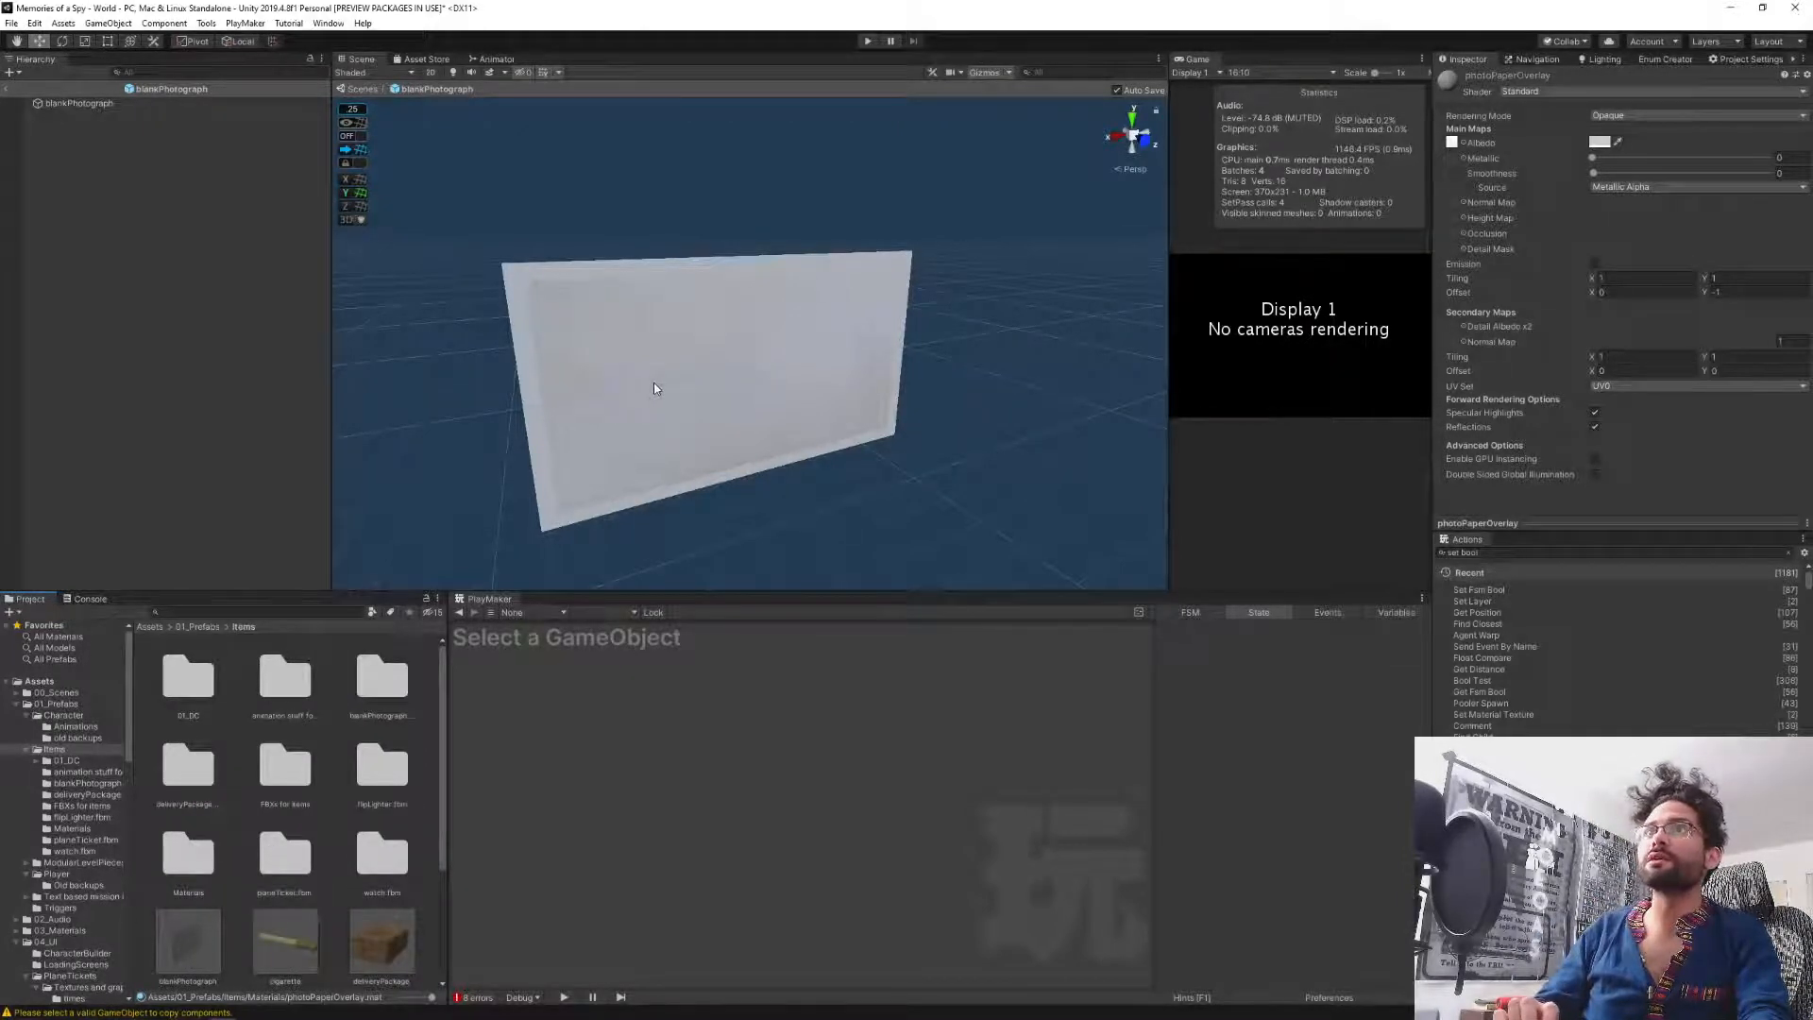
Examine the photograph's corner up close in the scene and inspect the No Name material in the Materials folder.
right_drag(656, 386, 614, 380)
key(w)
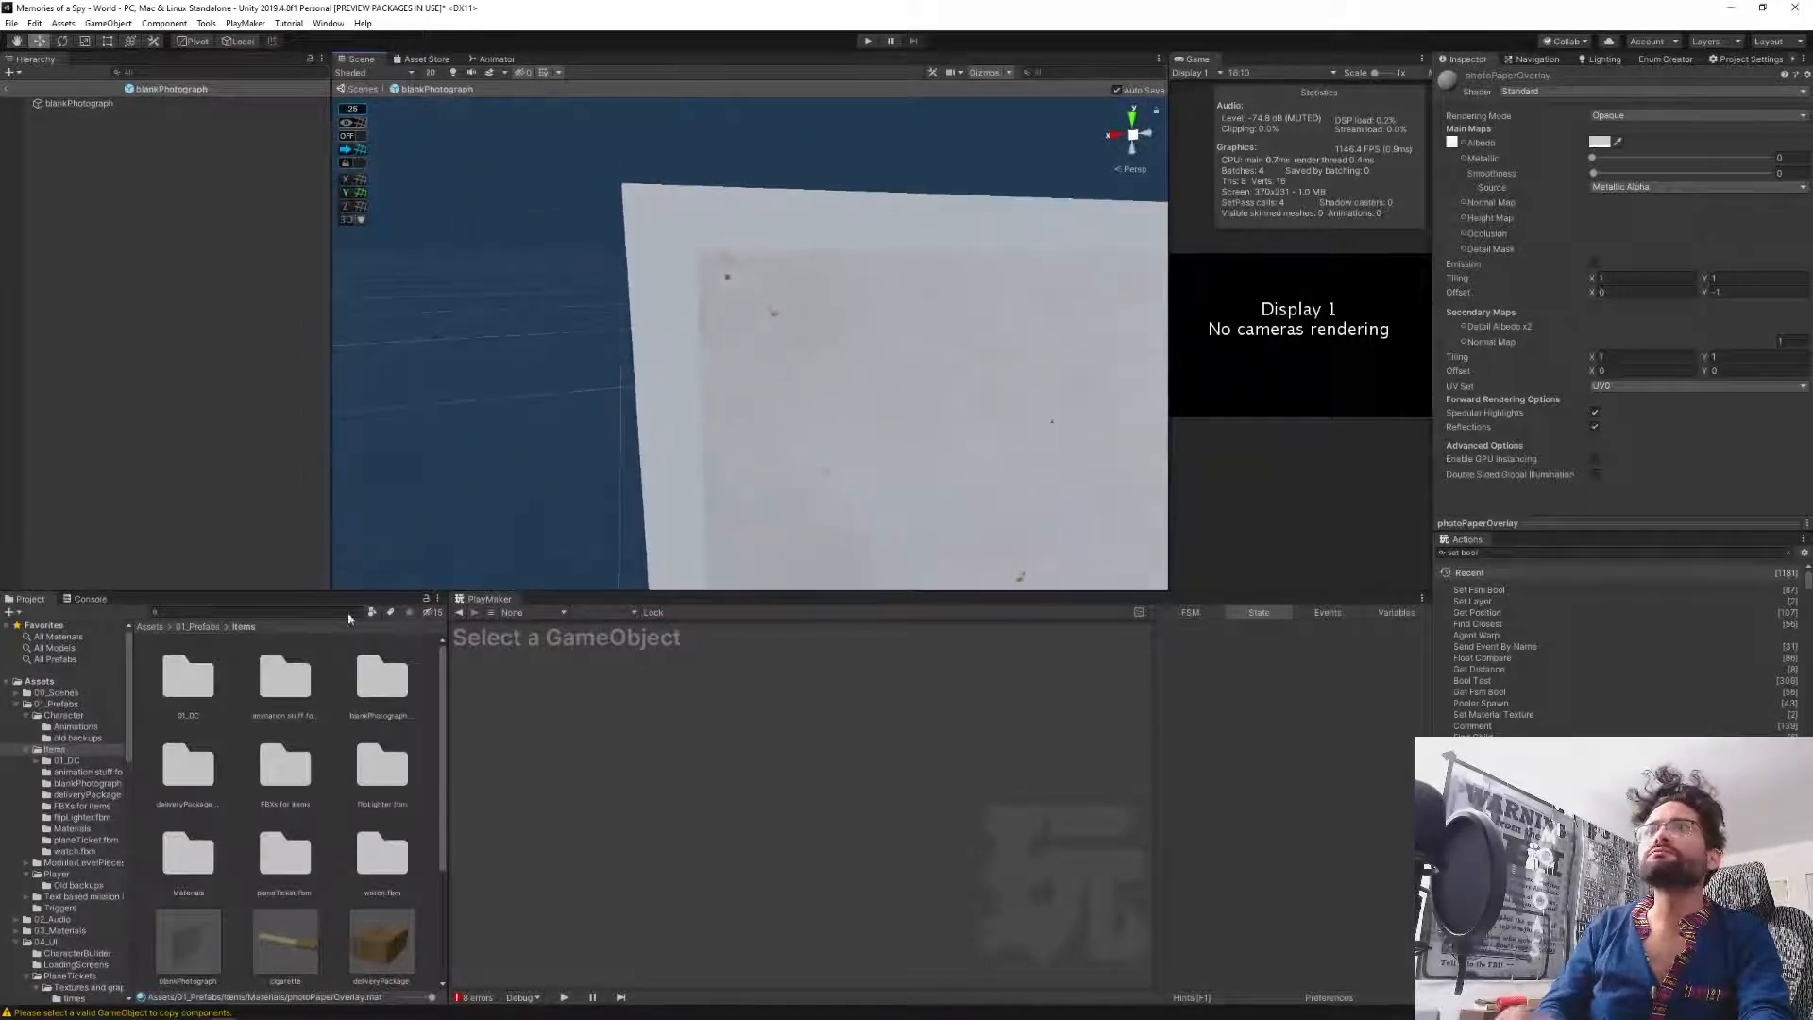
scroll(268, 841, down, 2)
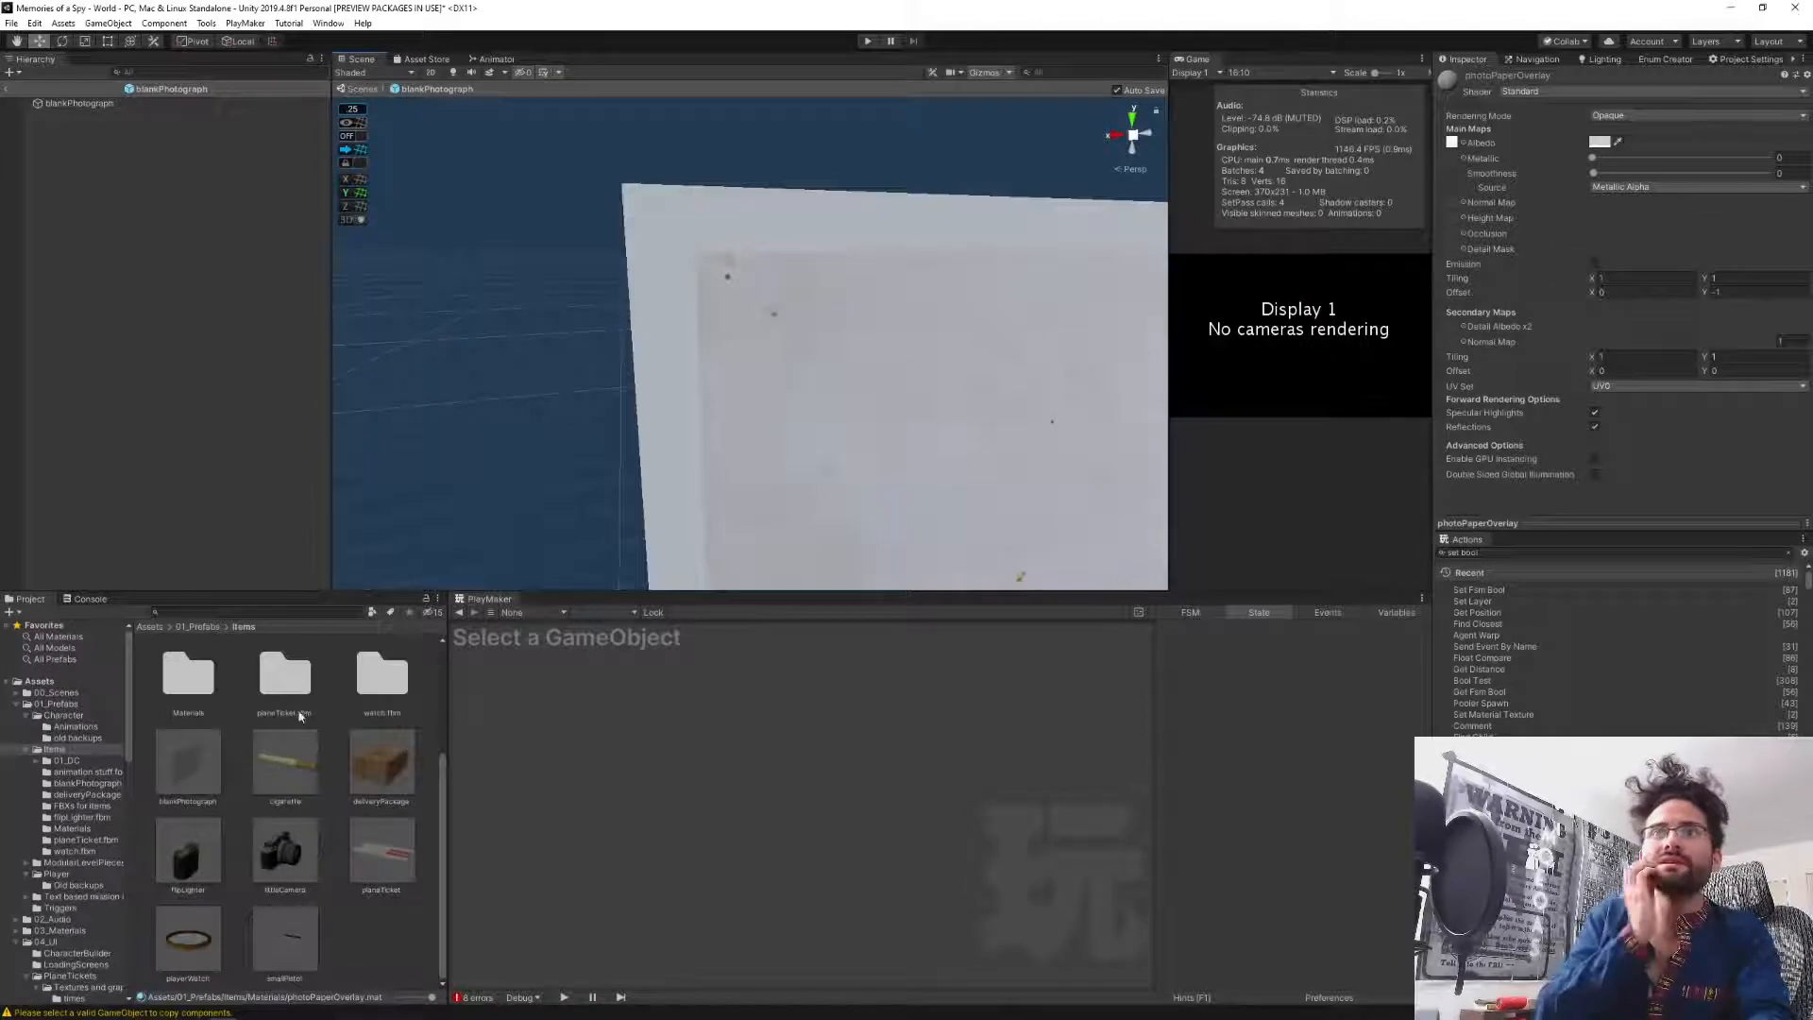
scroll(253, 834, up, 1)
double_click(195, 755)
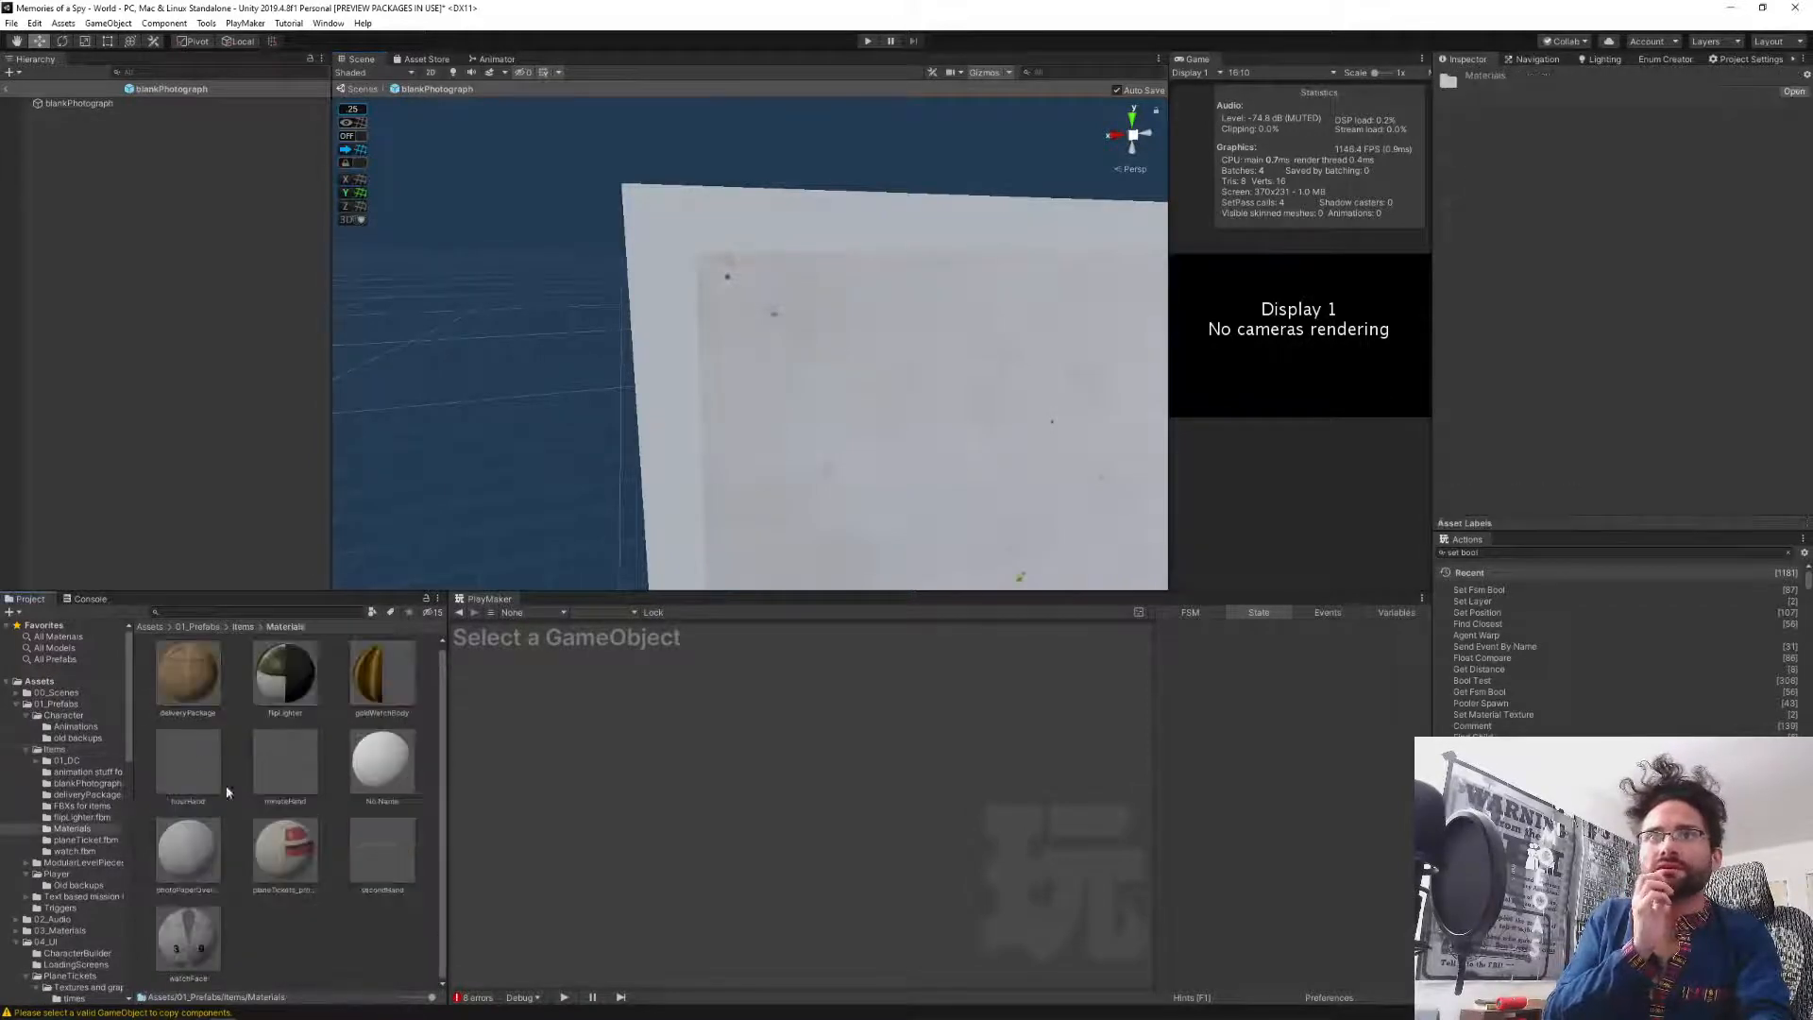
click(377, 764)
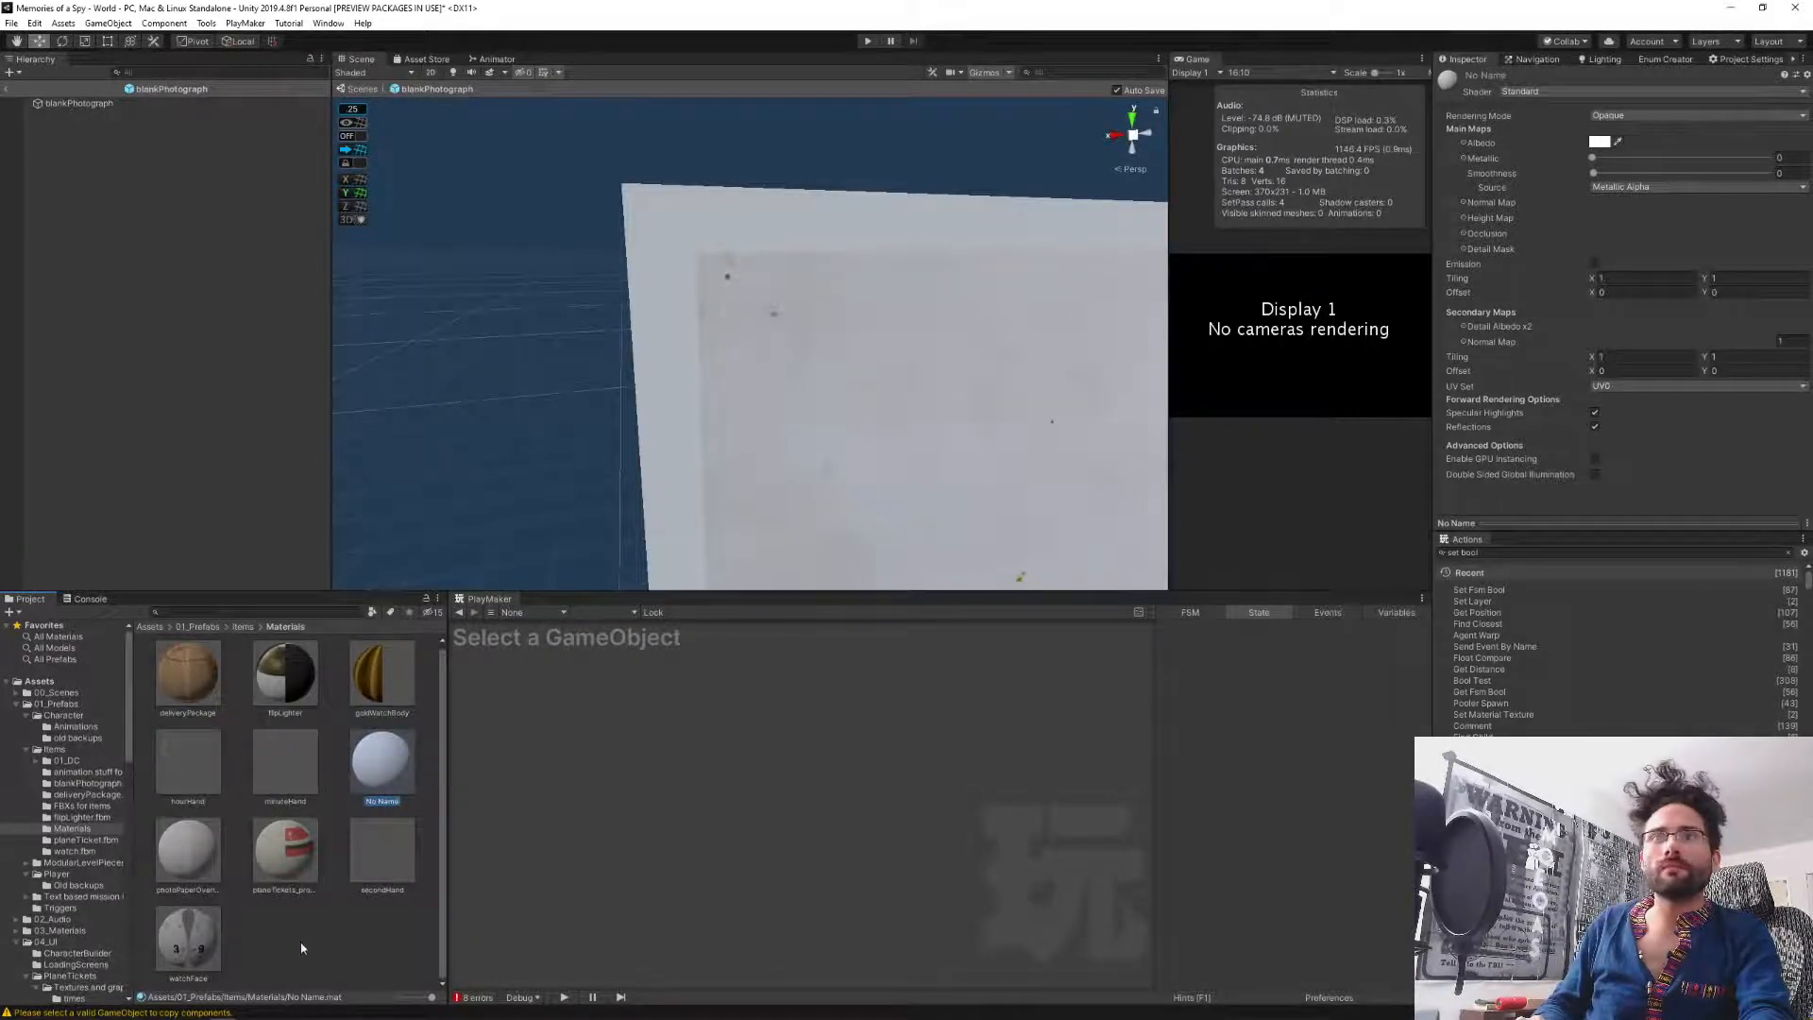
click(242, 627)
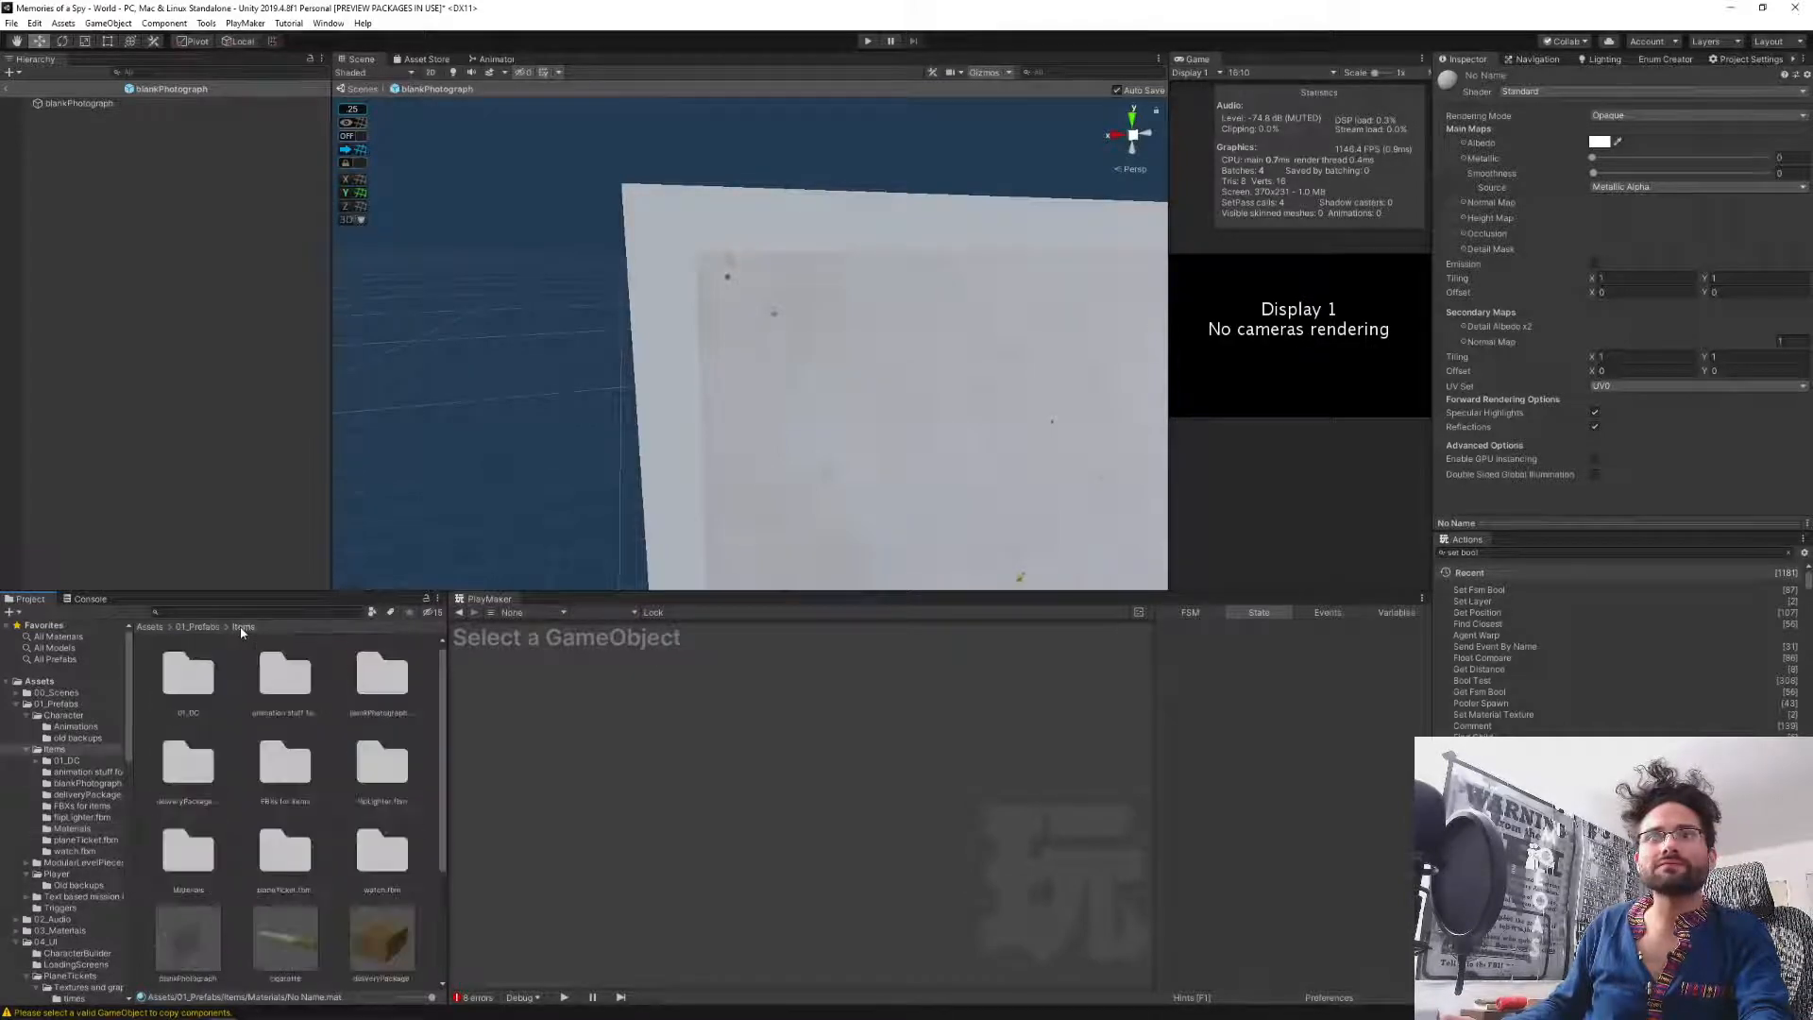
Check the material slots of the blankPhotograph prefab in Items and open the FBXs for items folder.
scroll(325, 889, down, 3)
scroll(325, 889, down, 1)
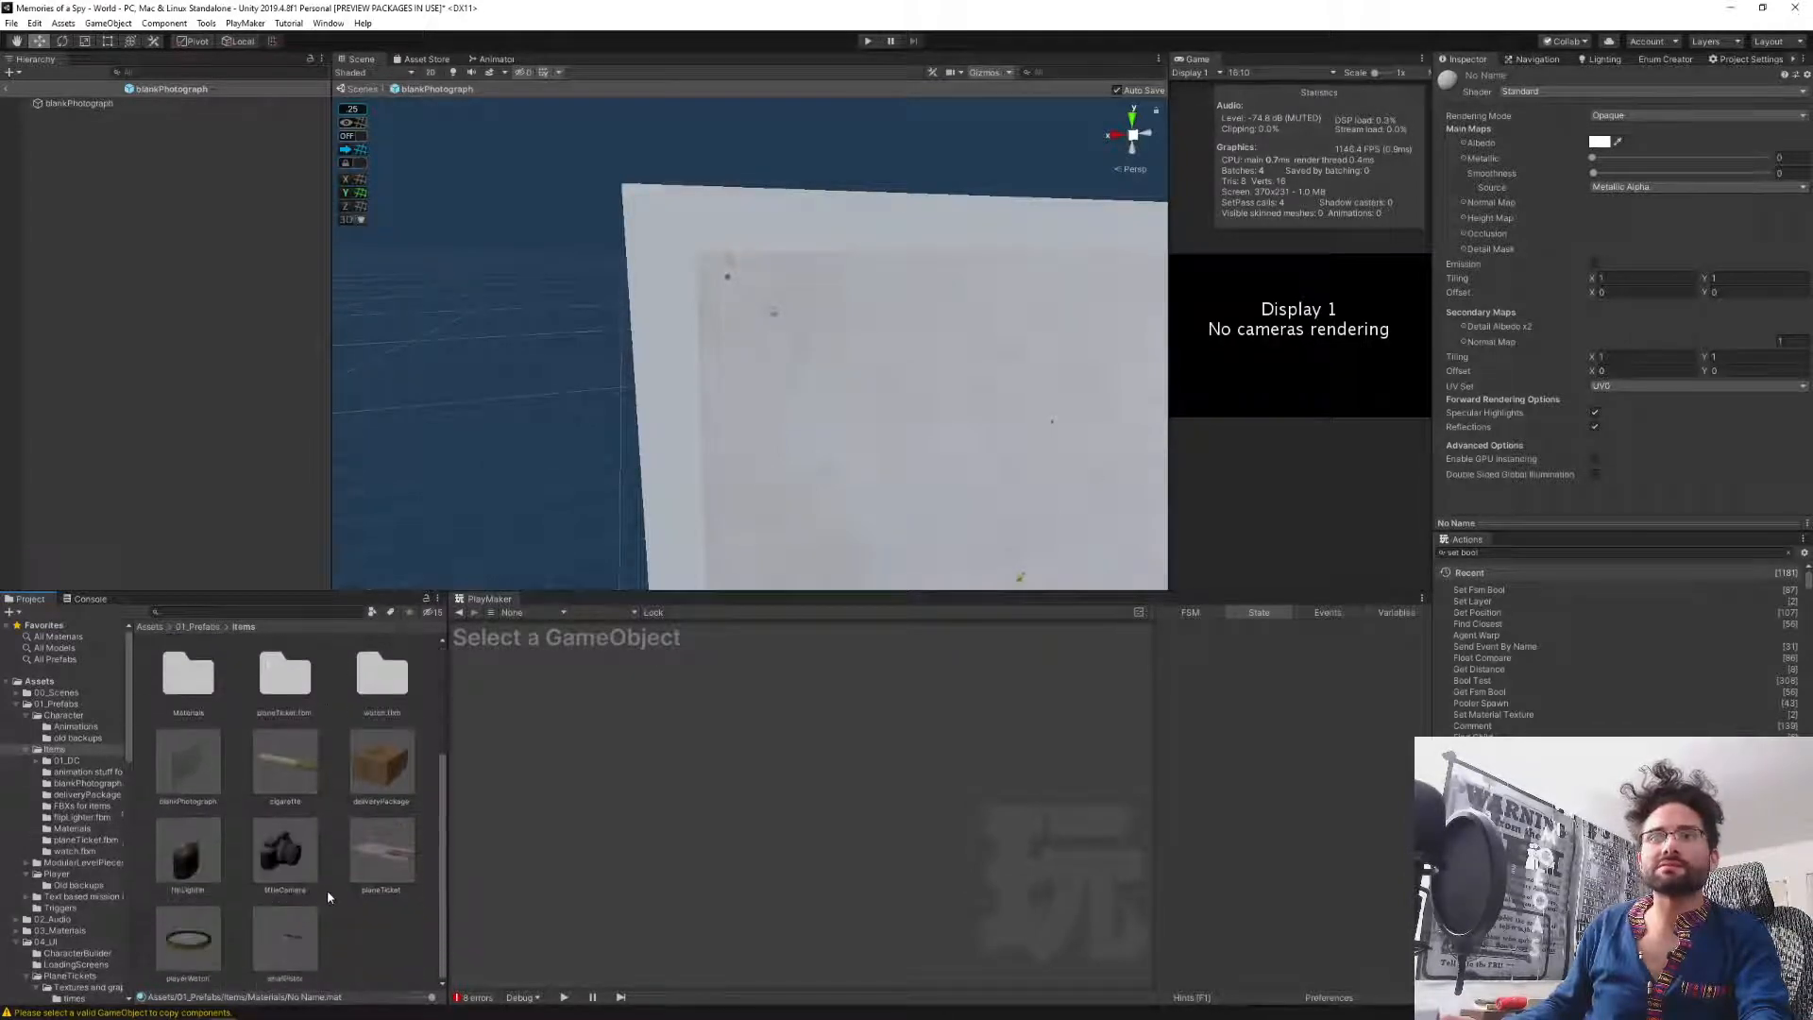
click(182, 765)
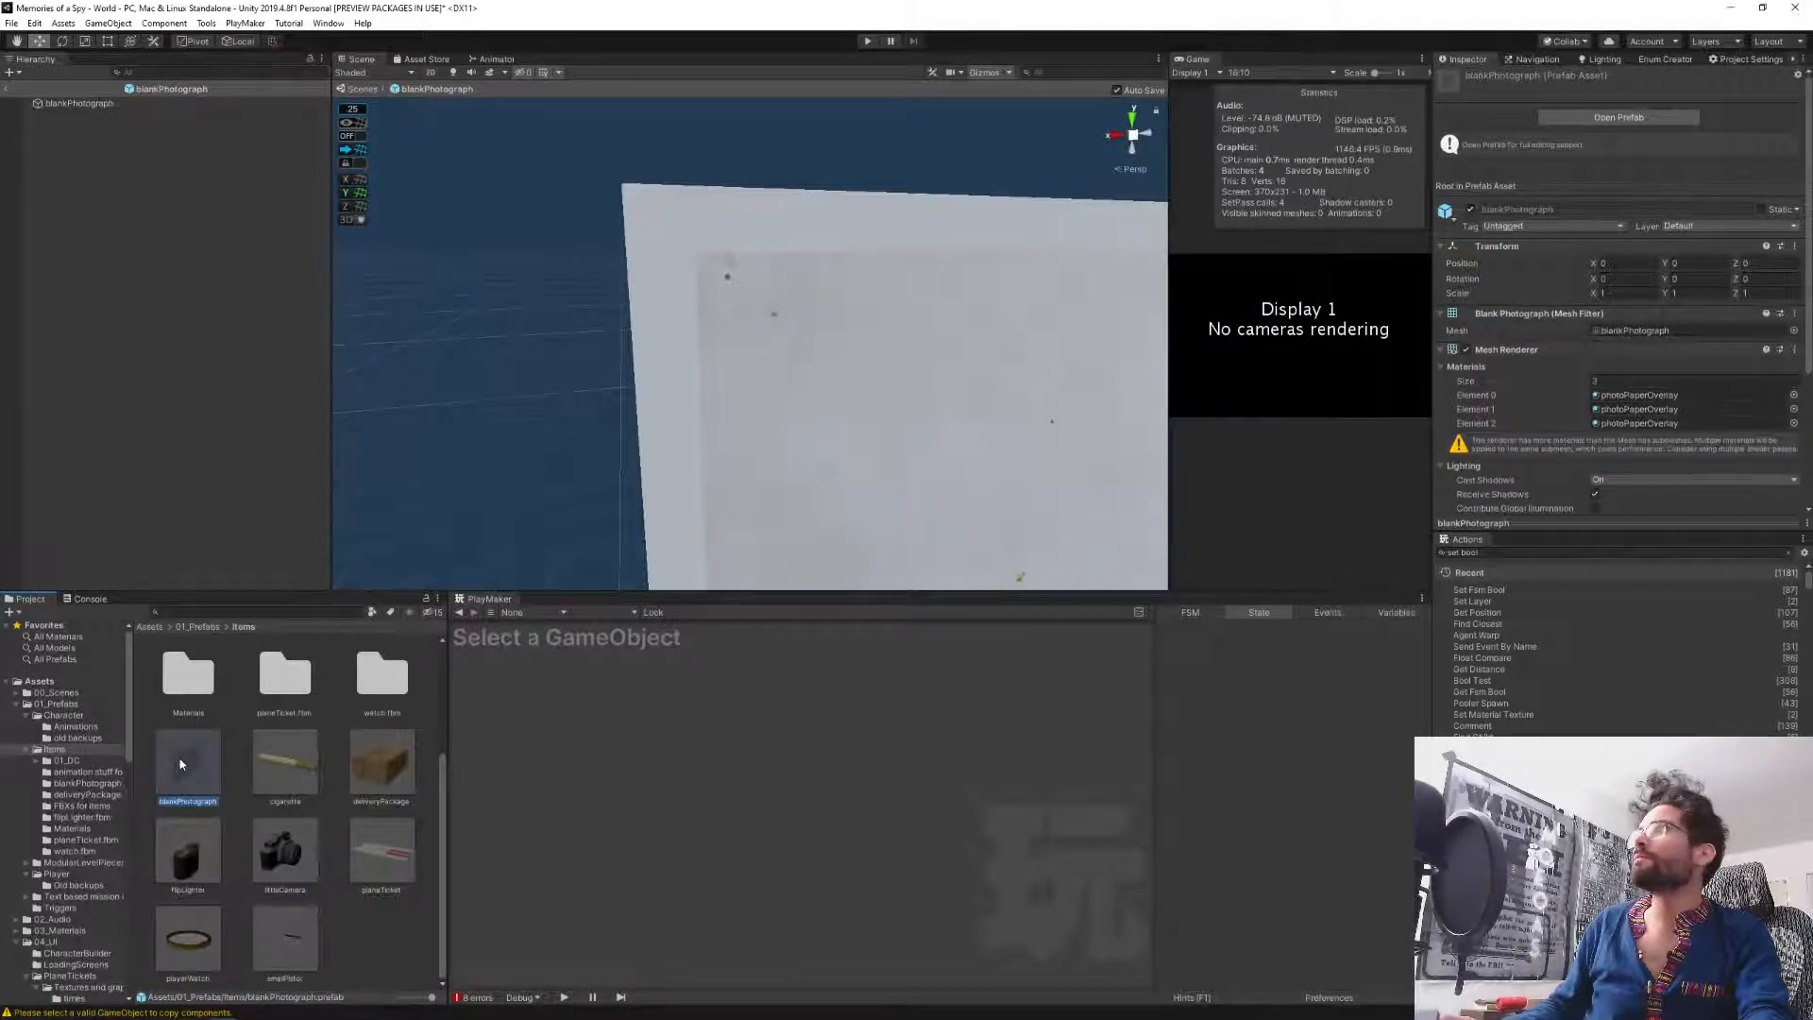
scroll(257, 812, up, 3)
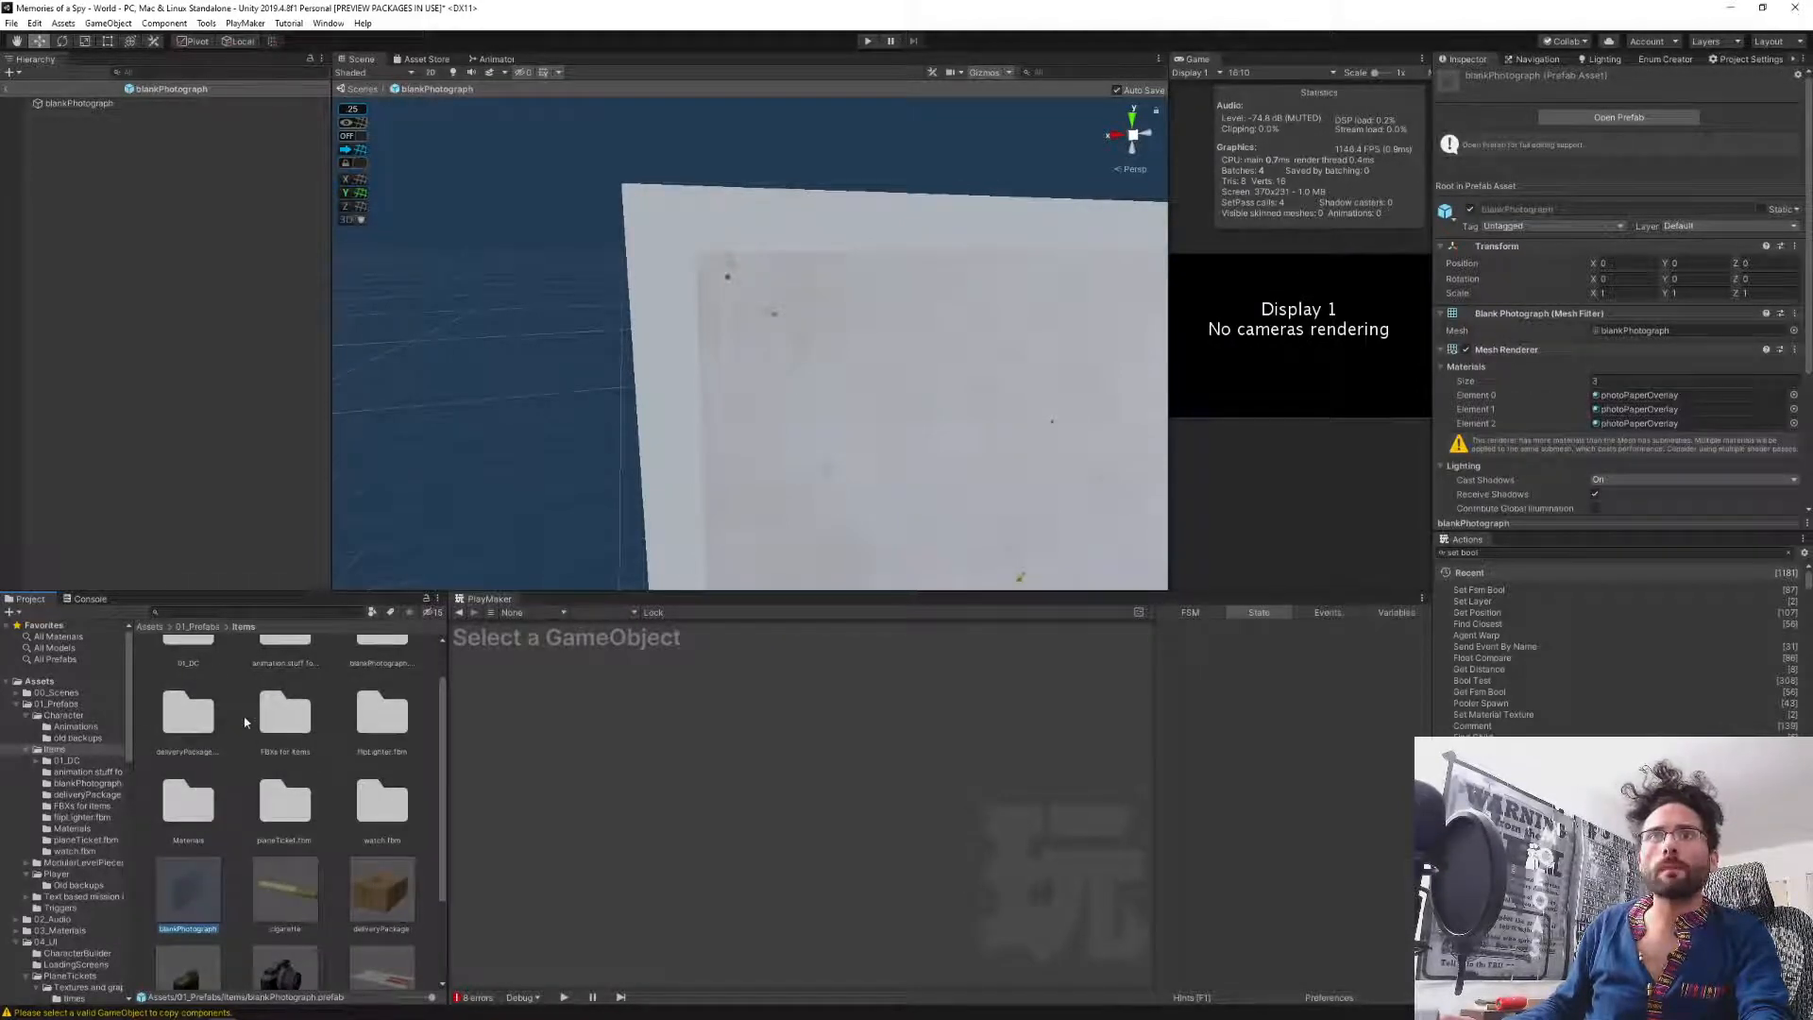
double_click(291, 706)
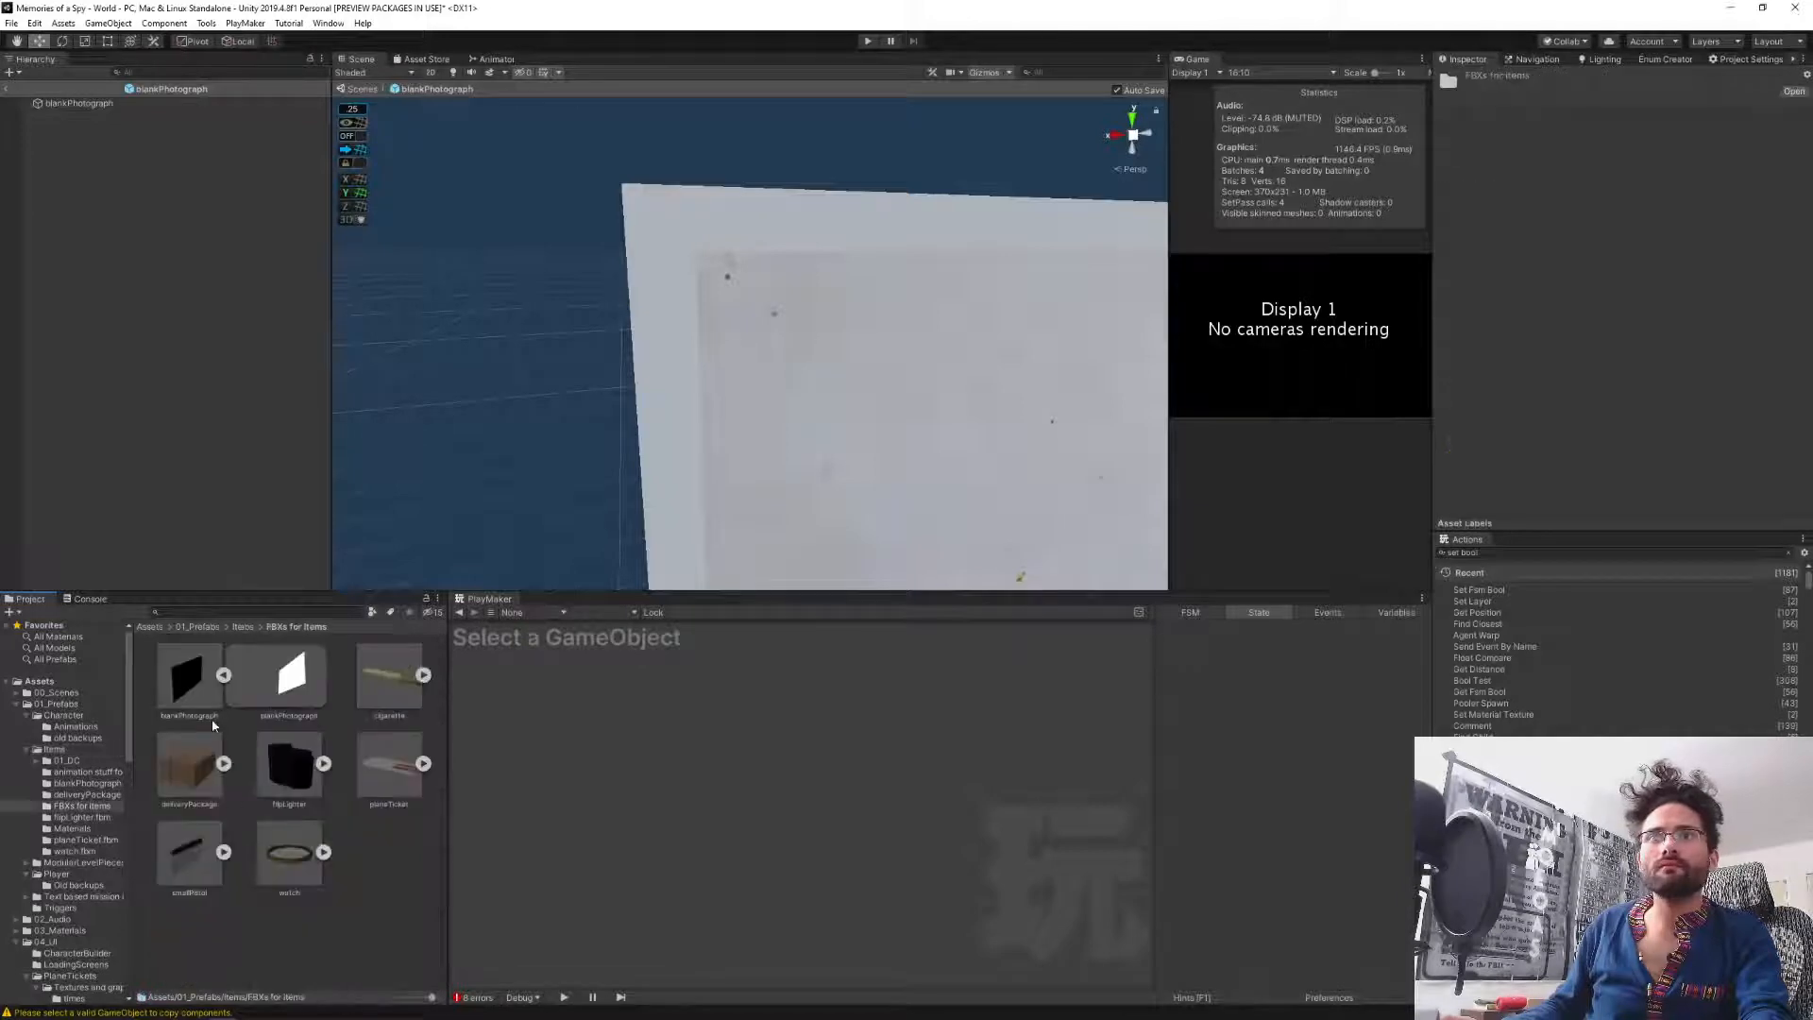
Set the blankPhotograph model's material location to Use Embedded Materials and check its remapped material entries.
click(289, 676)
click(193, 687)
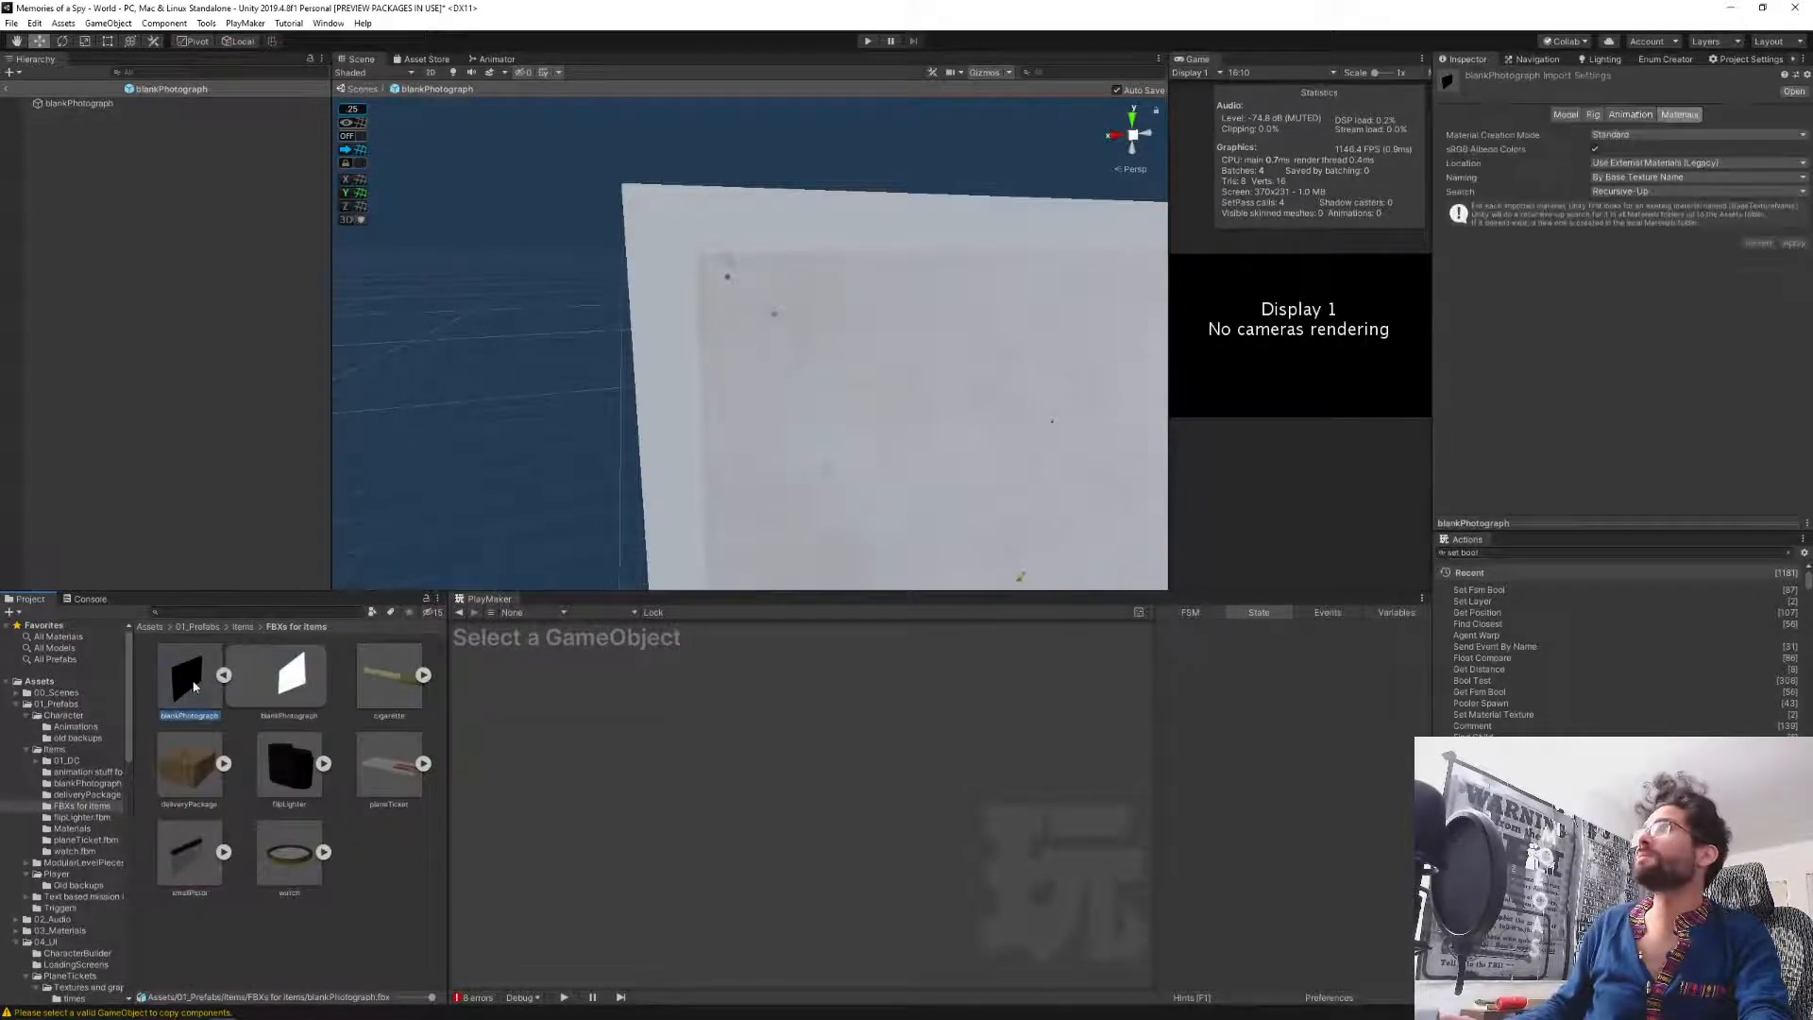
click(1644, 162)
click(1657, 178)
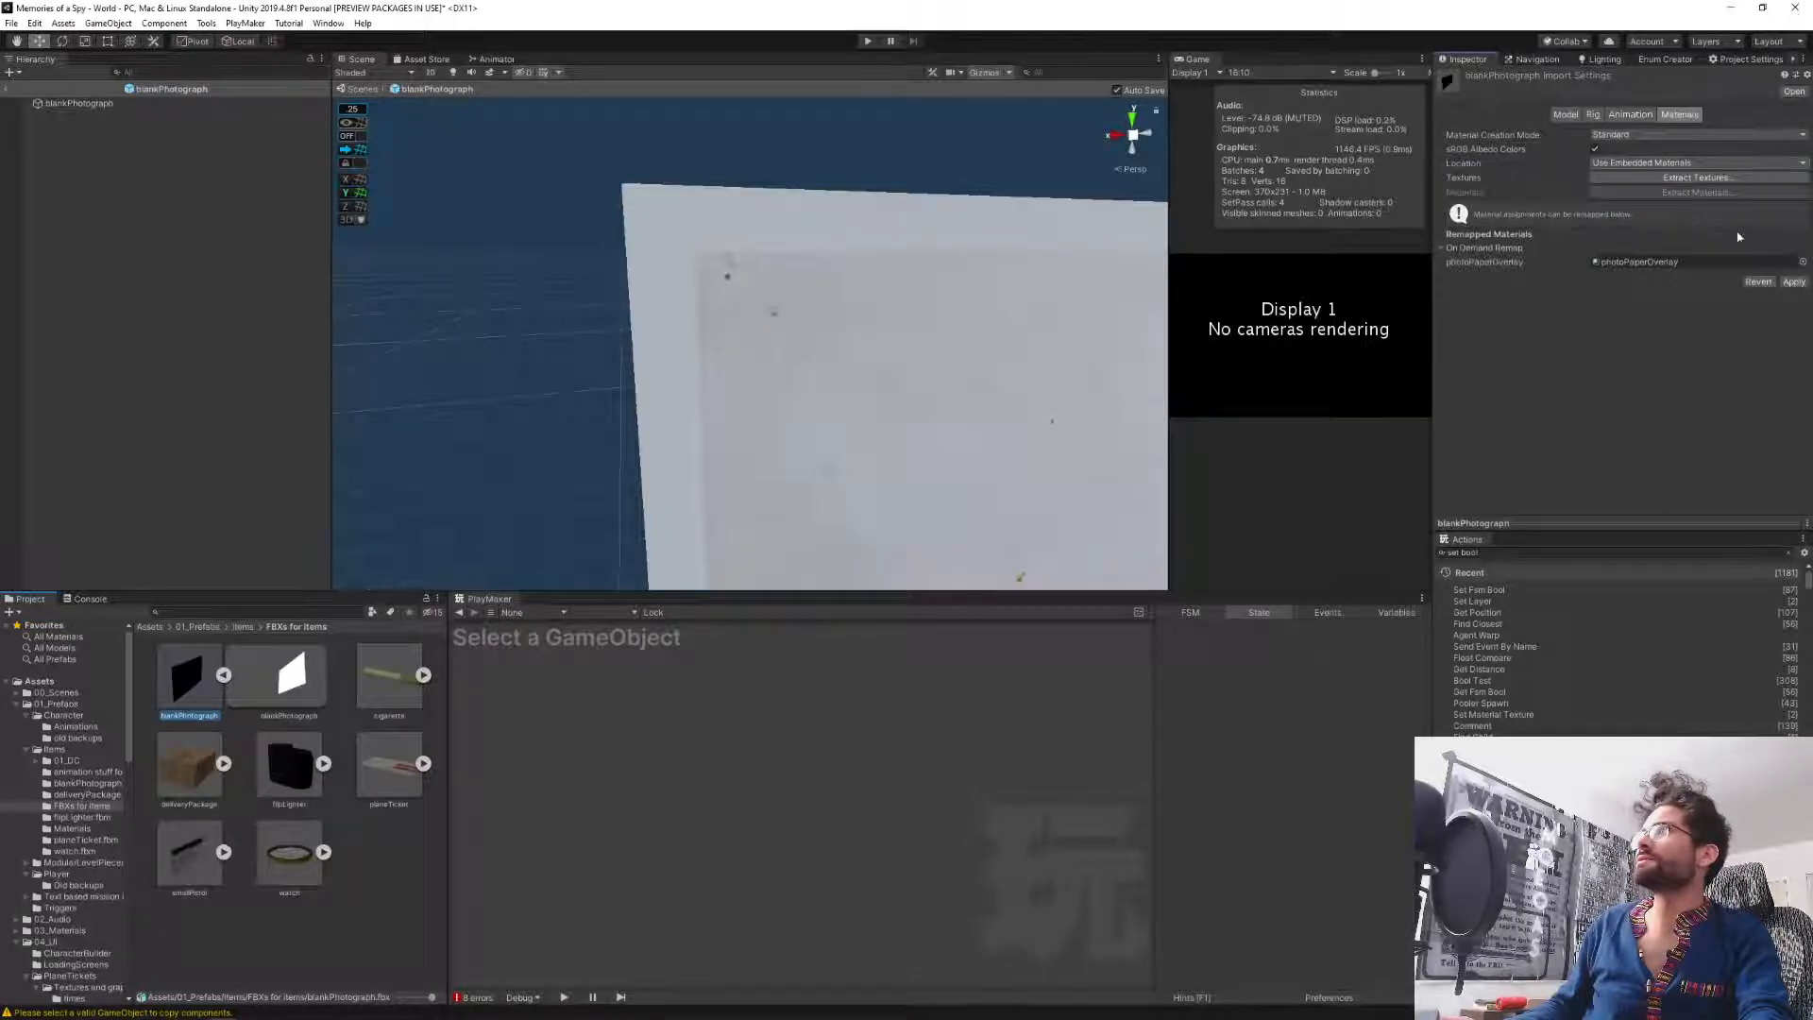
click(1454, 248)
click(1454, 249)
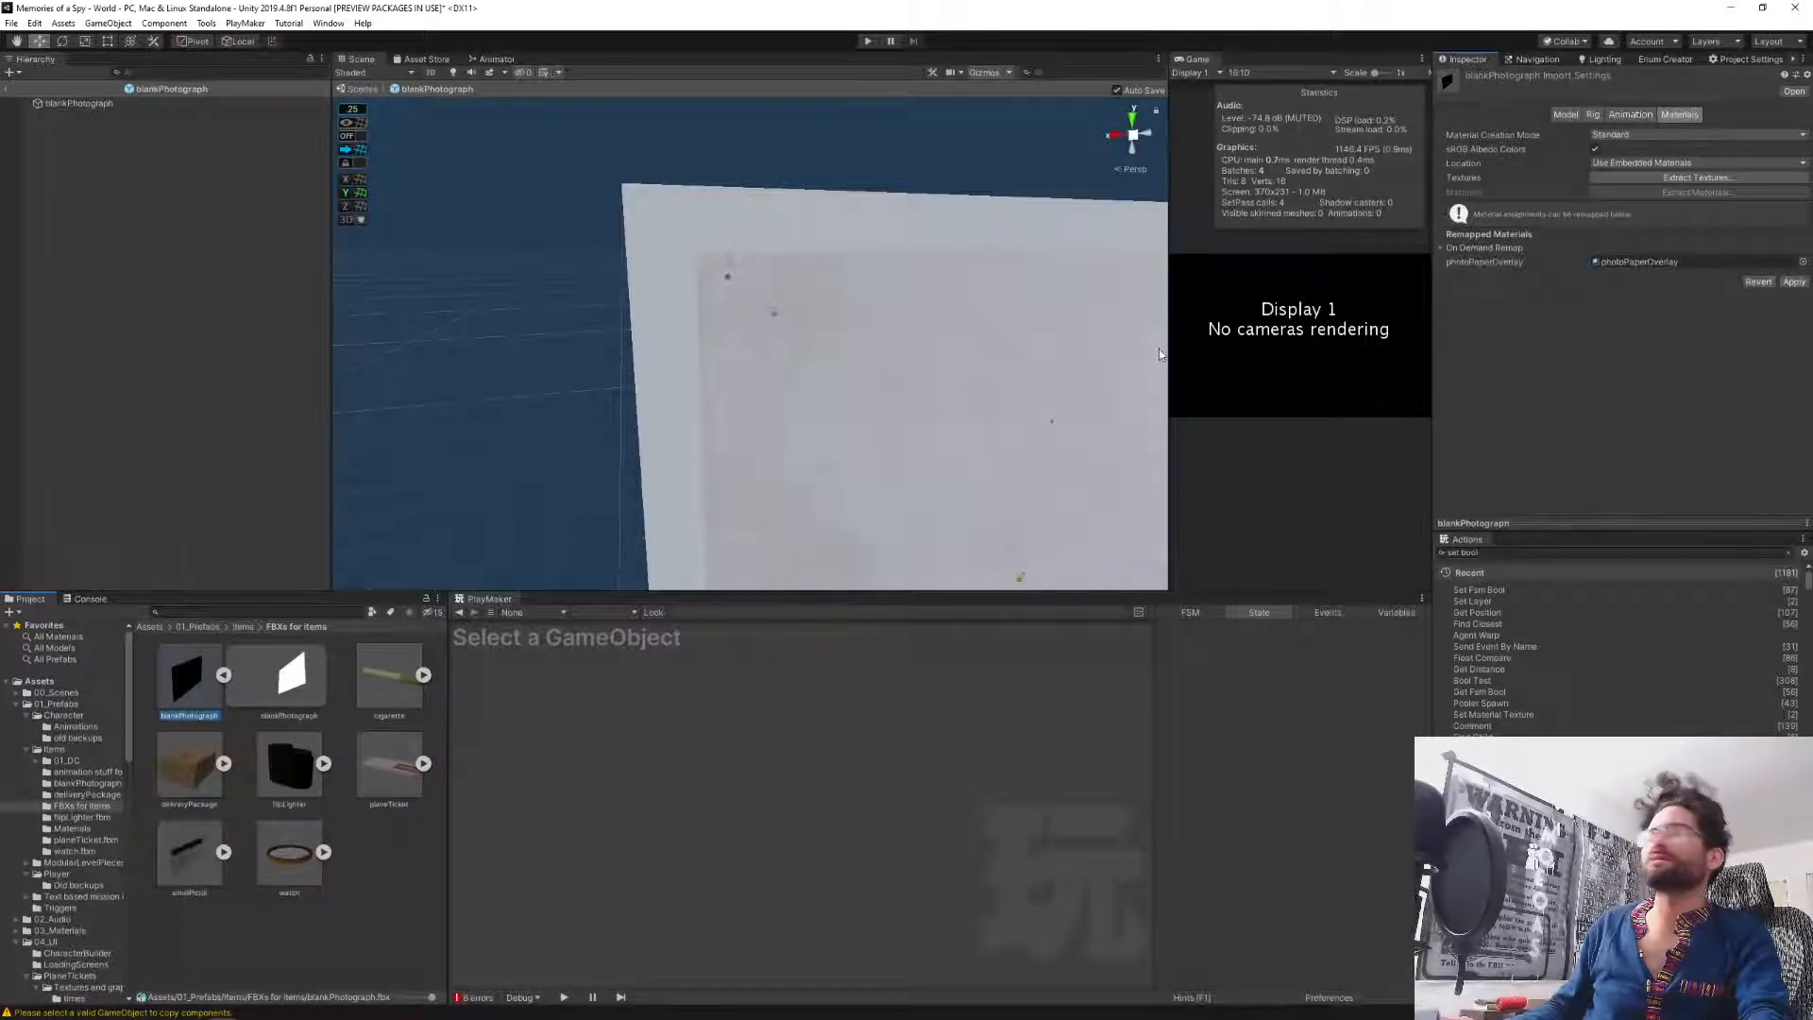
Switch to Cinema 4D, reorder blankPhotograph's tags by moving a texture tag to the end, and select the object.
key(alt+Tab)
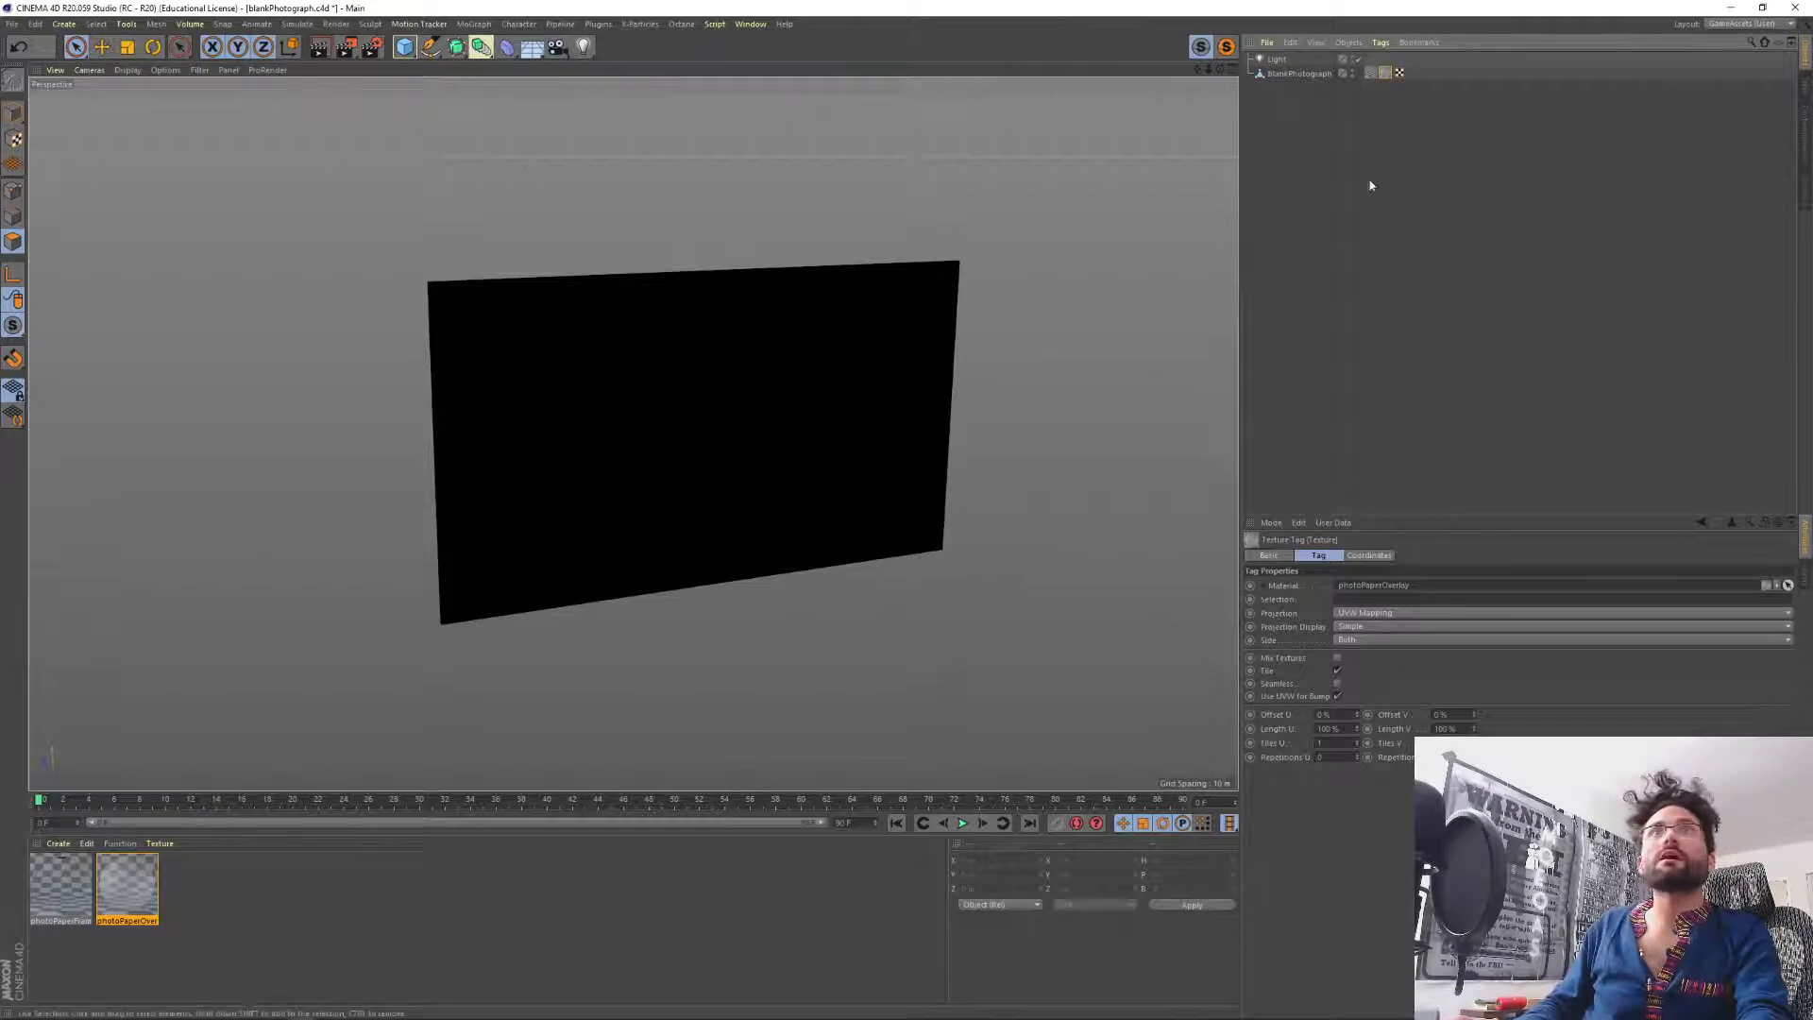
click(1371, 180)
drag(1384, 74, 1415, 73)
click(1408, 190)
click(1292, 76)
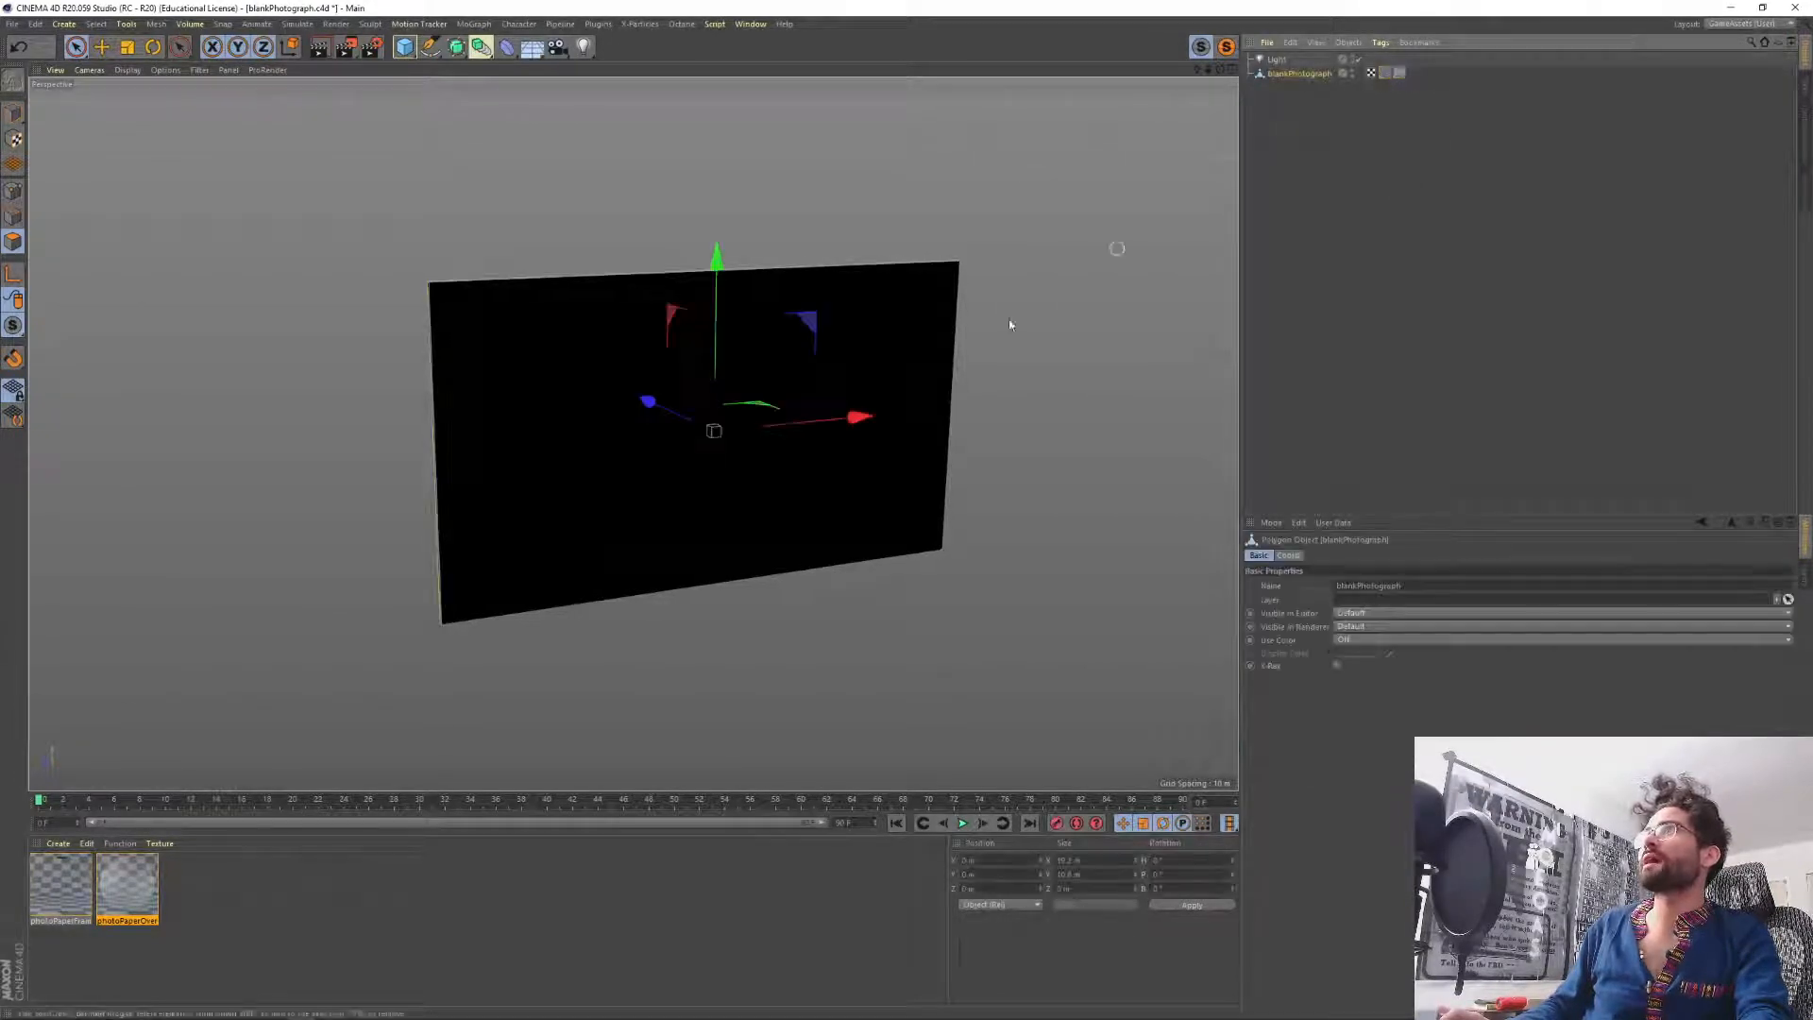
Export the photograph as FBX over the existing blankPhotograph.fbx in the models folder, using the current export settings.
click(15, 23)
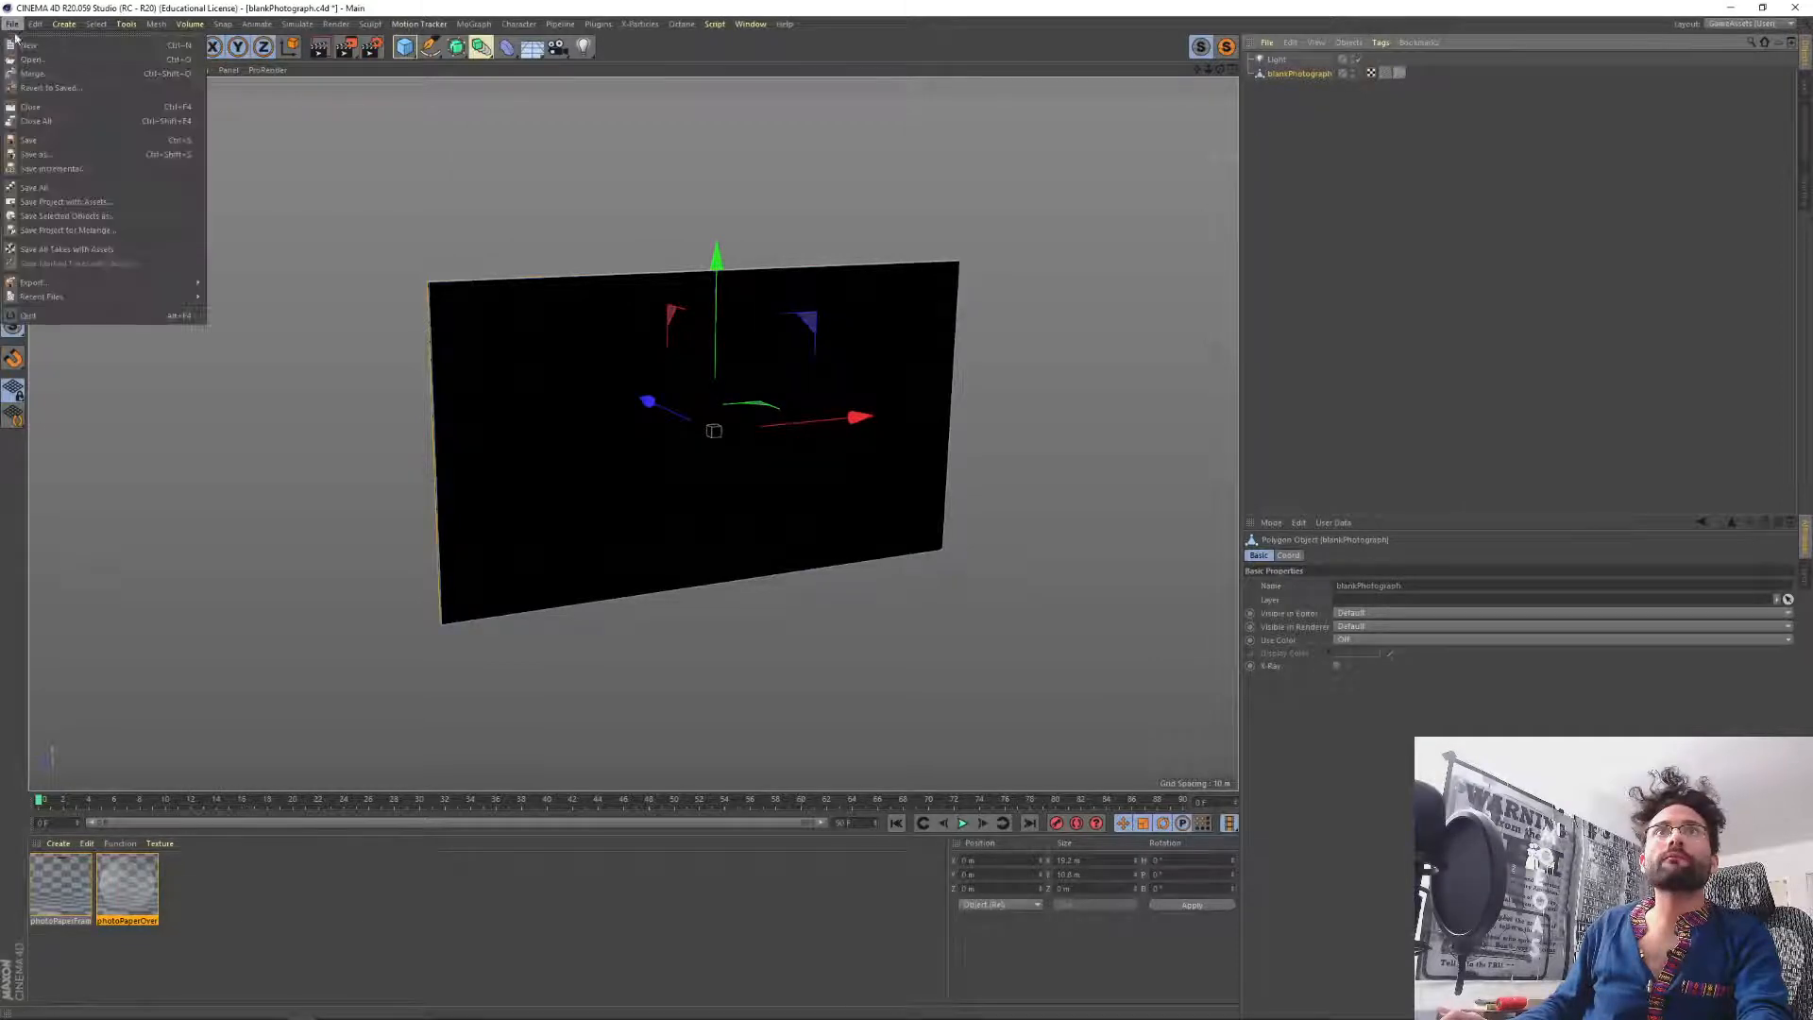
mouse_move(94, 282)
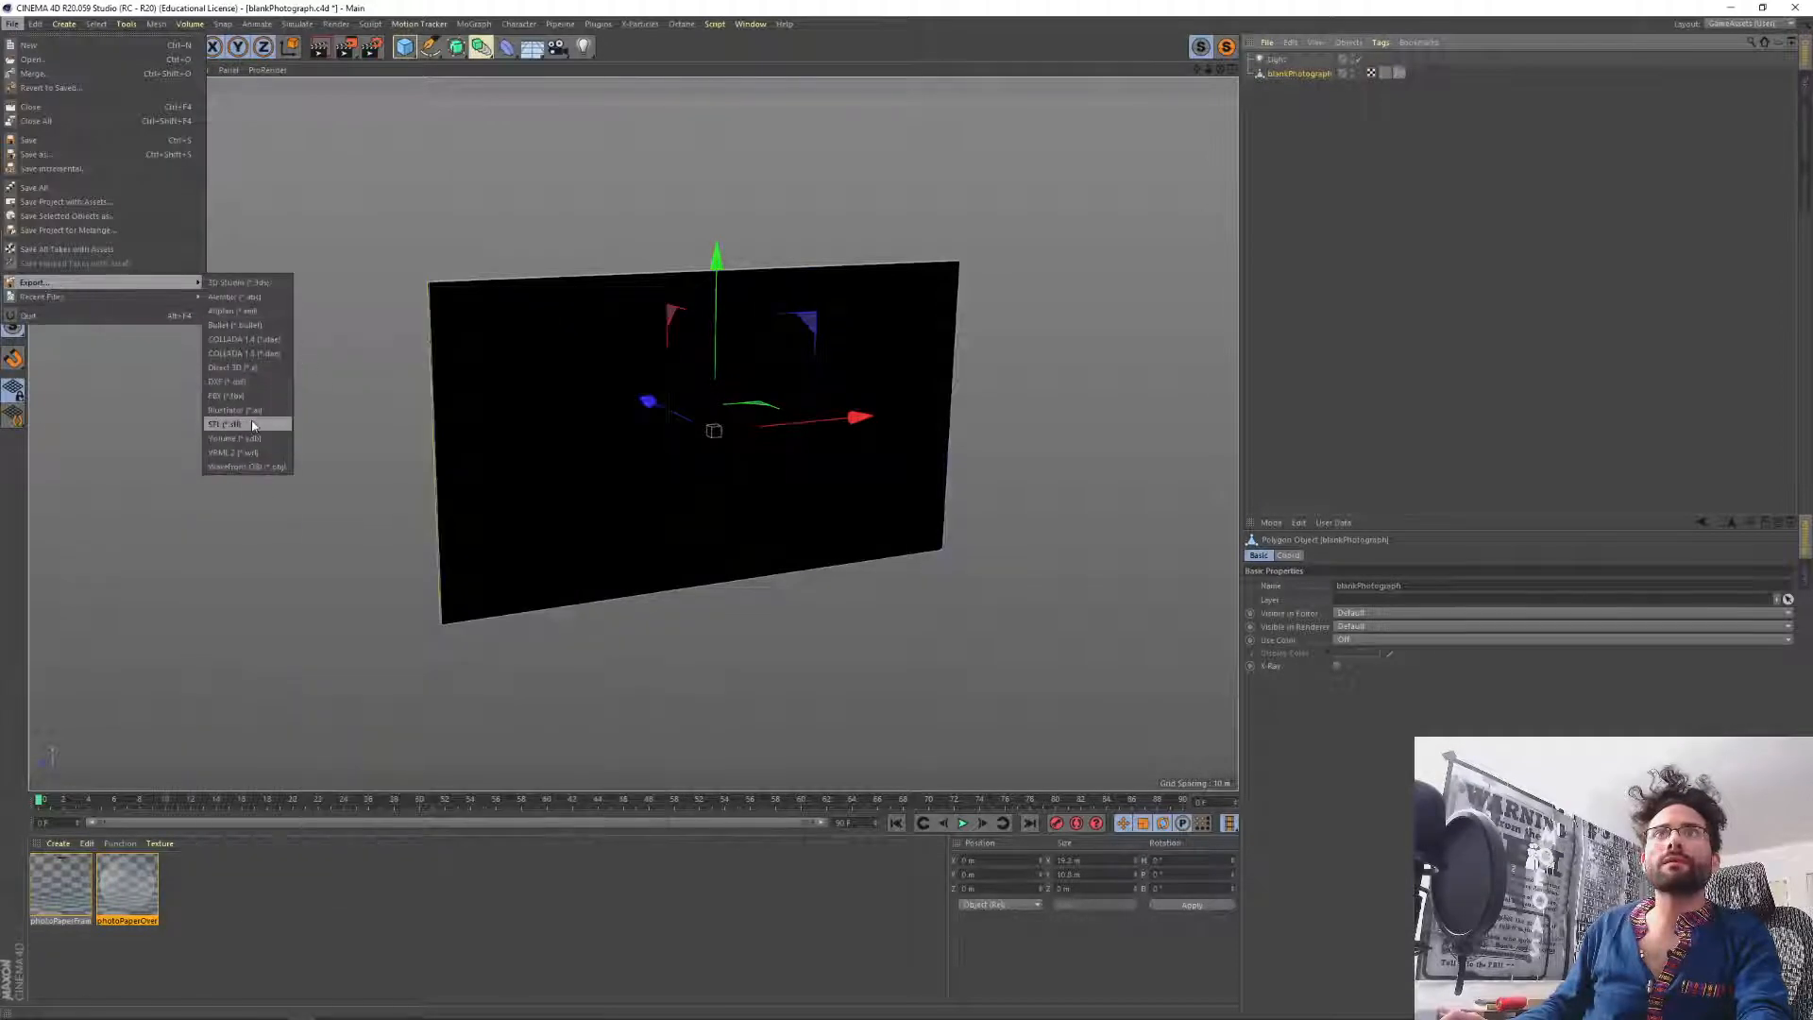
click(247, 396)
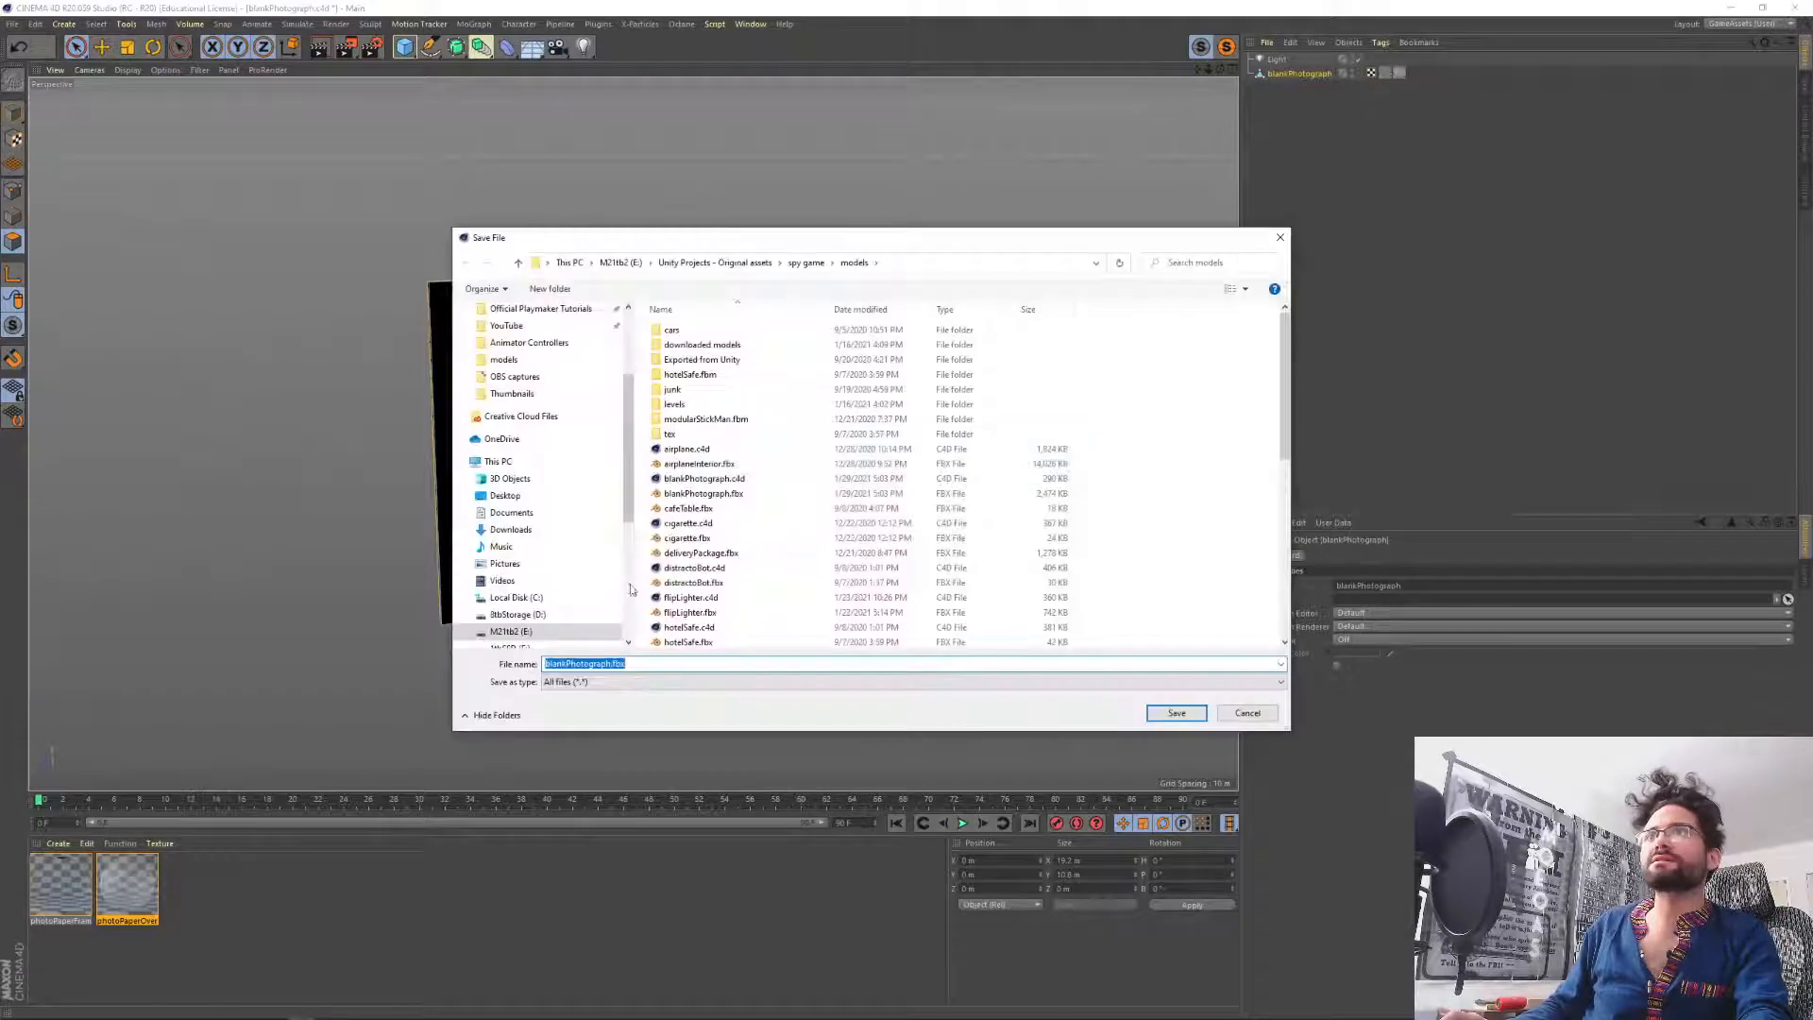
key(Return)
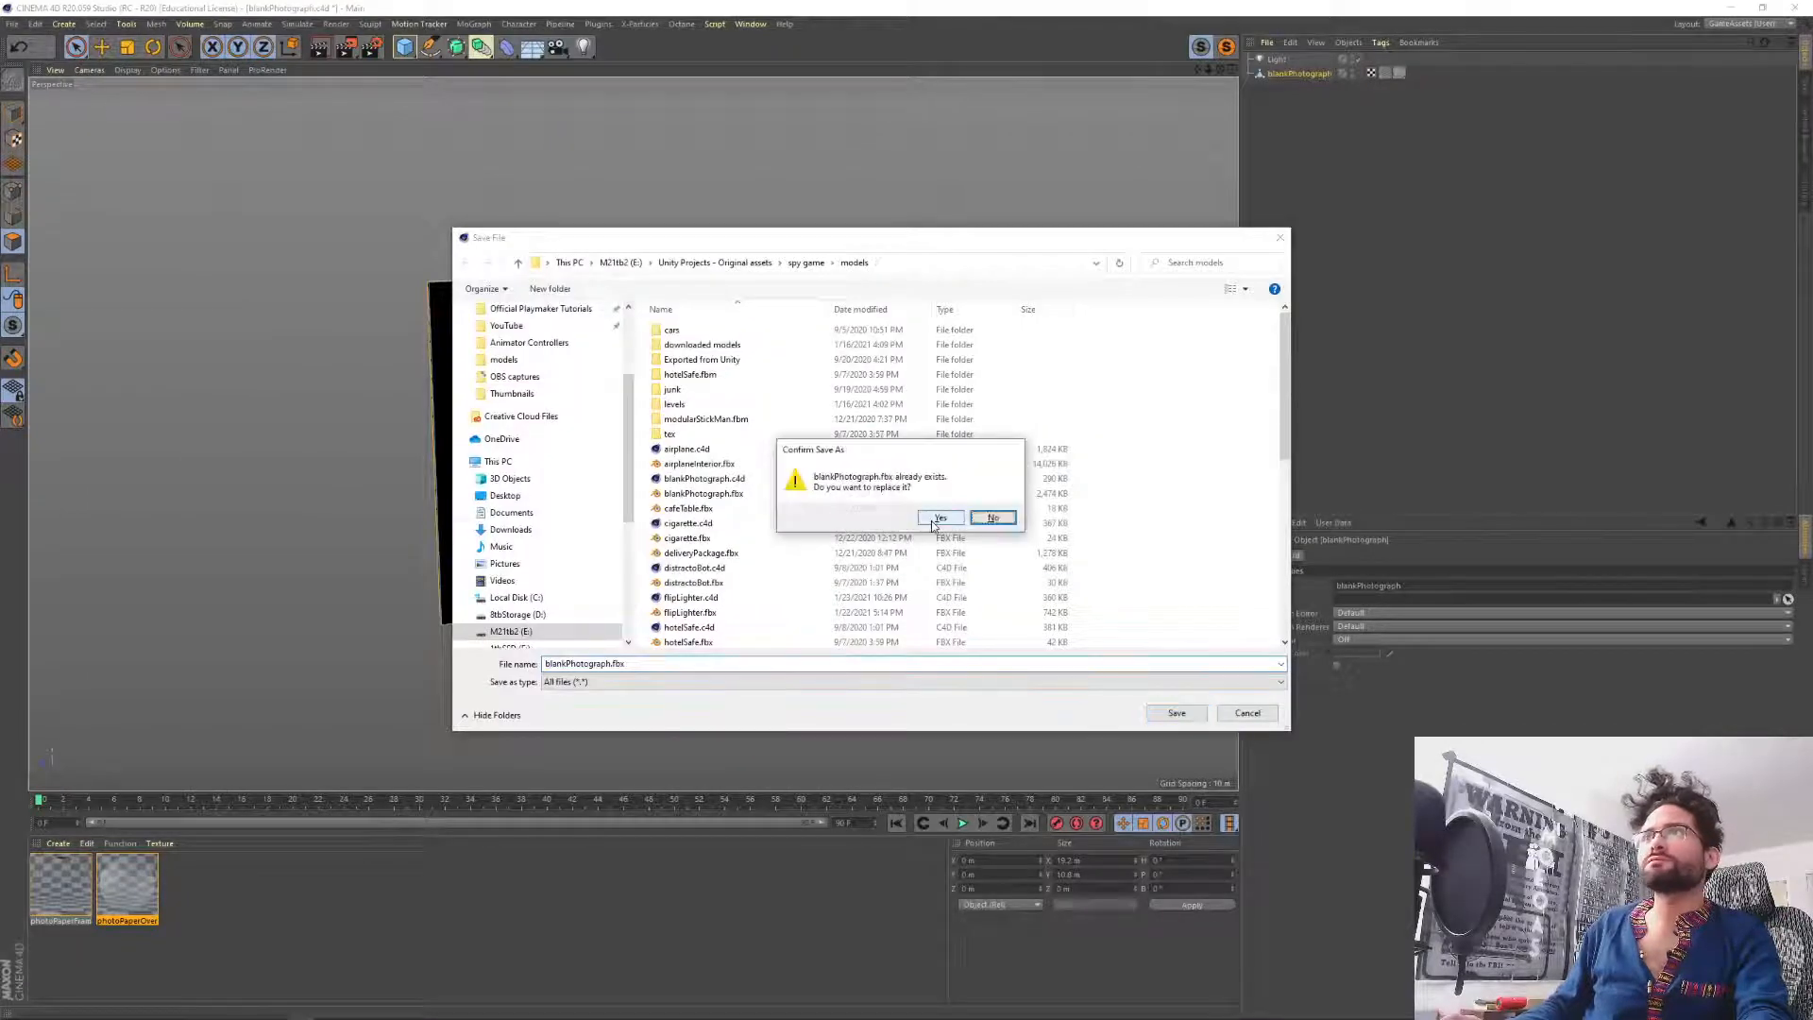
click(939, 520)
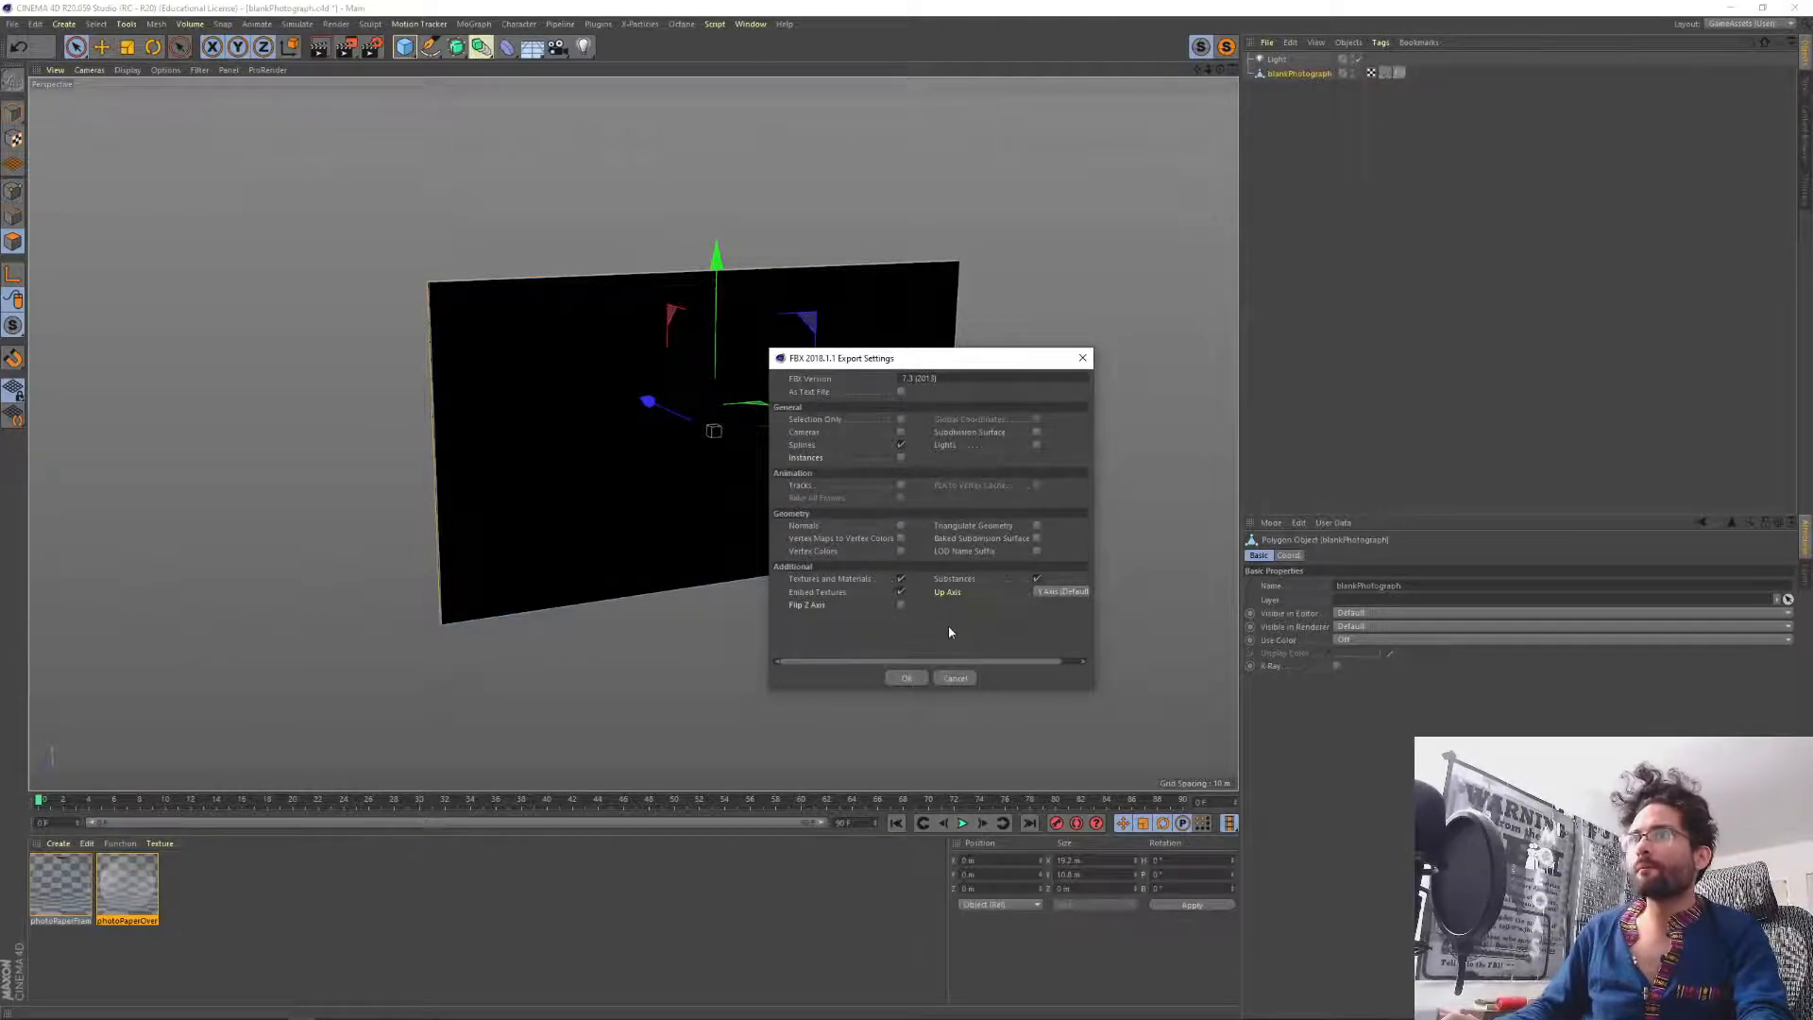
click(905, 679)
Switch back to Unity and import the newly exported blankPhotograph.fbx into the FBXs for items folder.
key(alt+Tab)
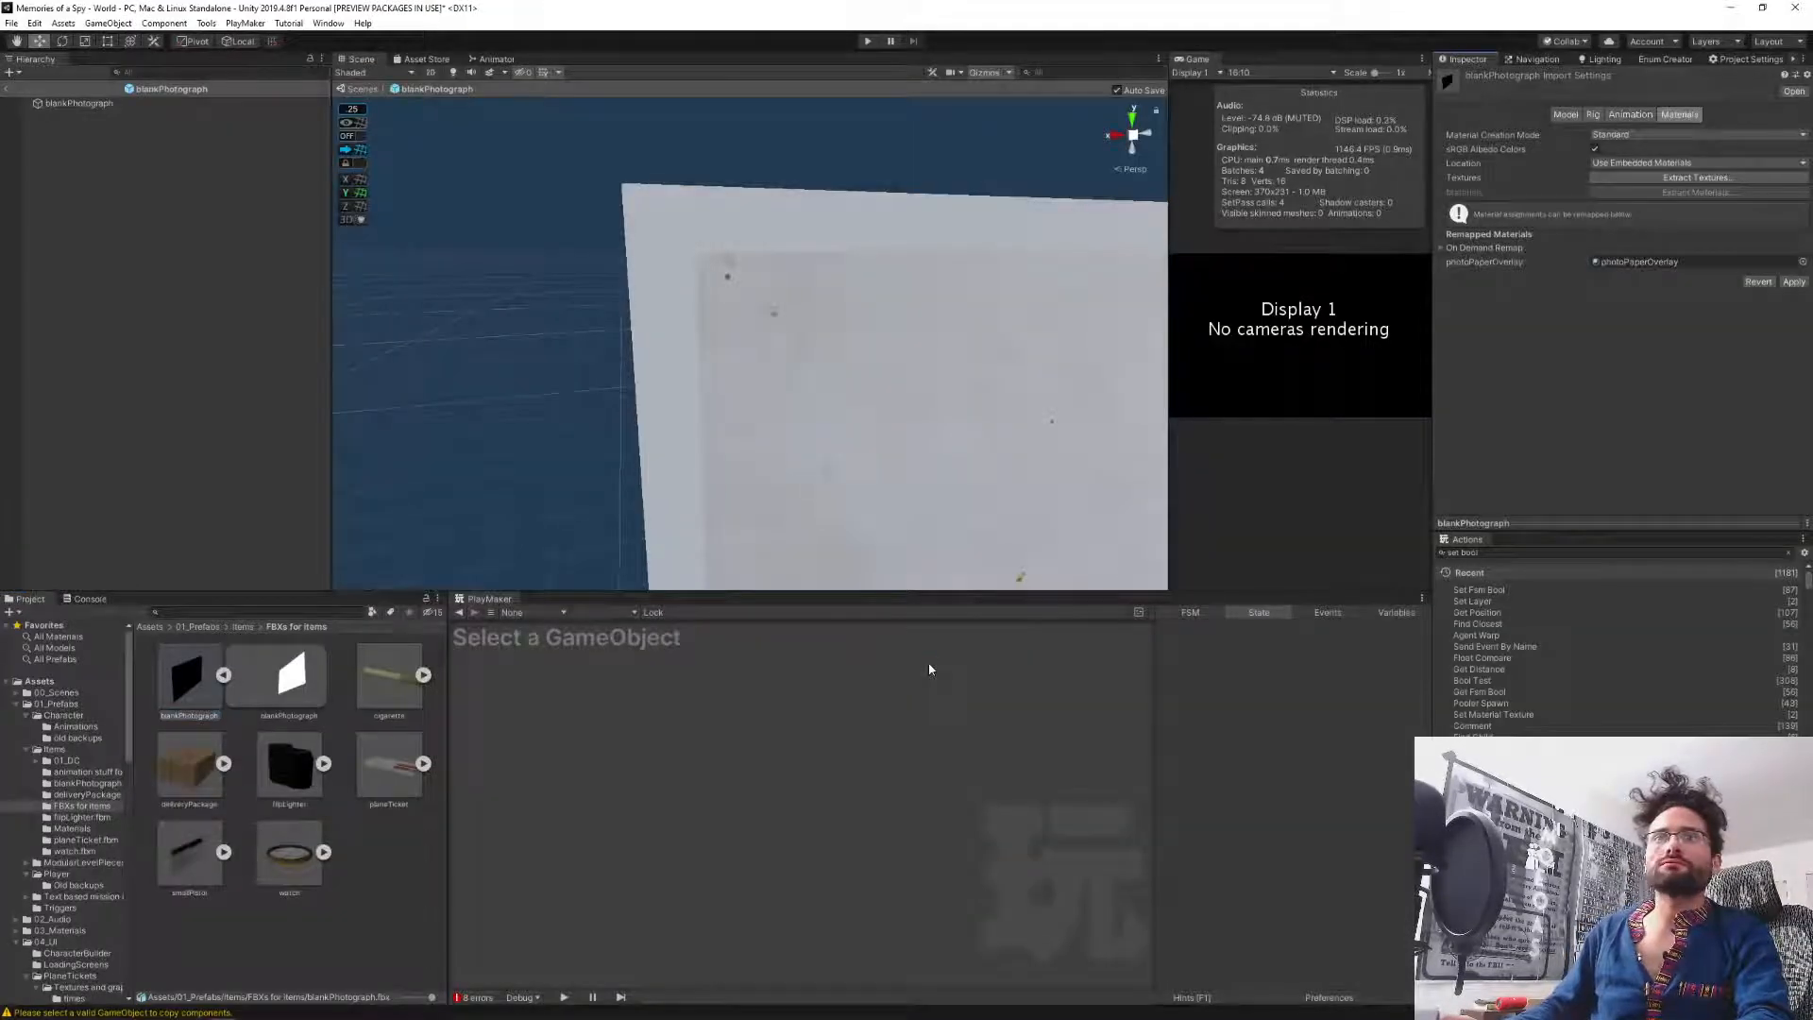
key(alt+Tab)
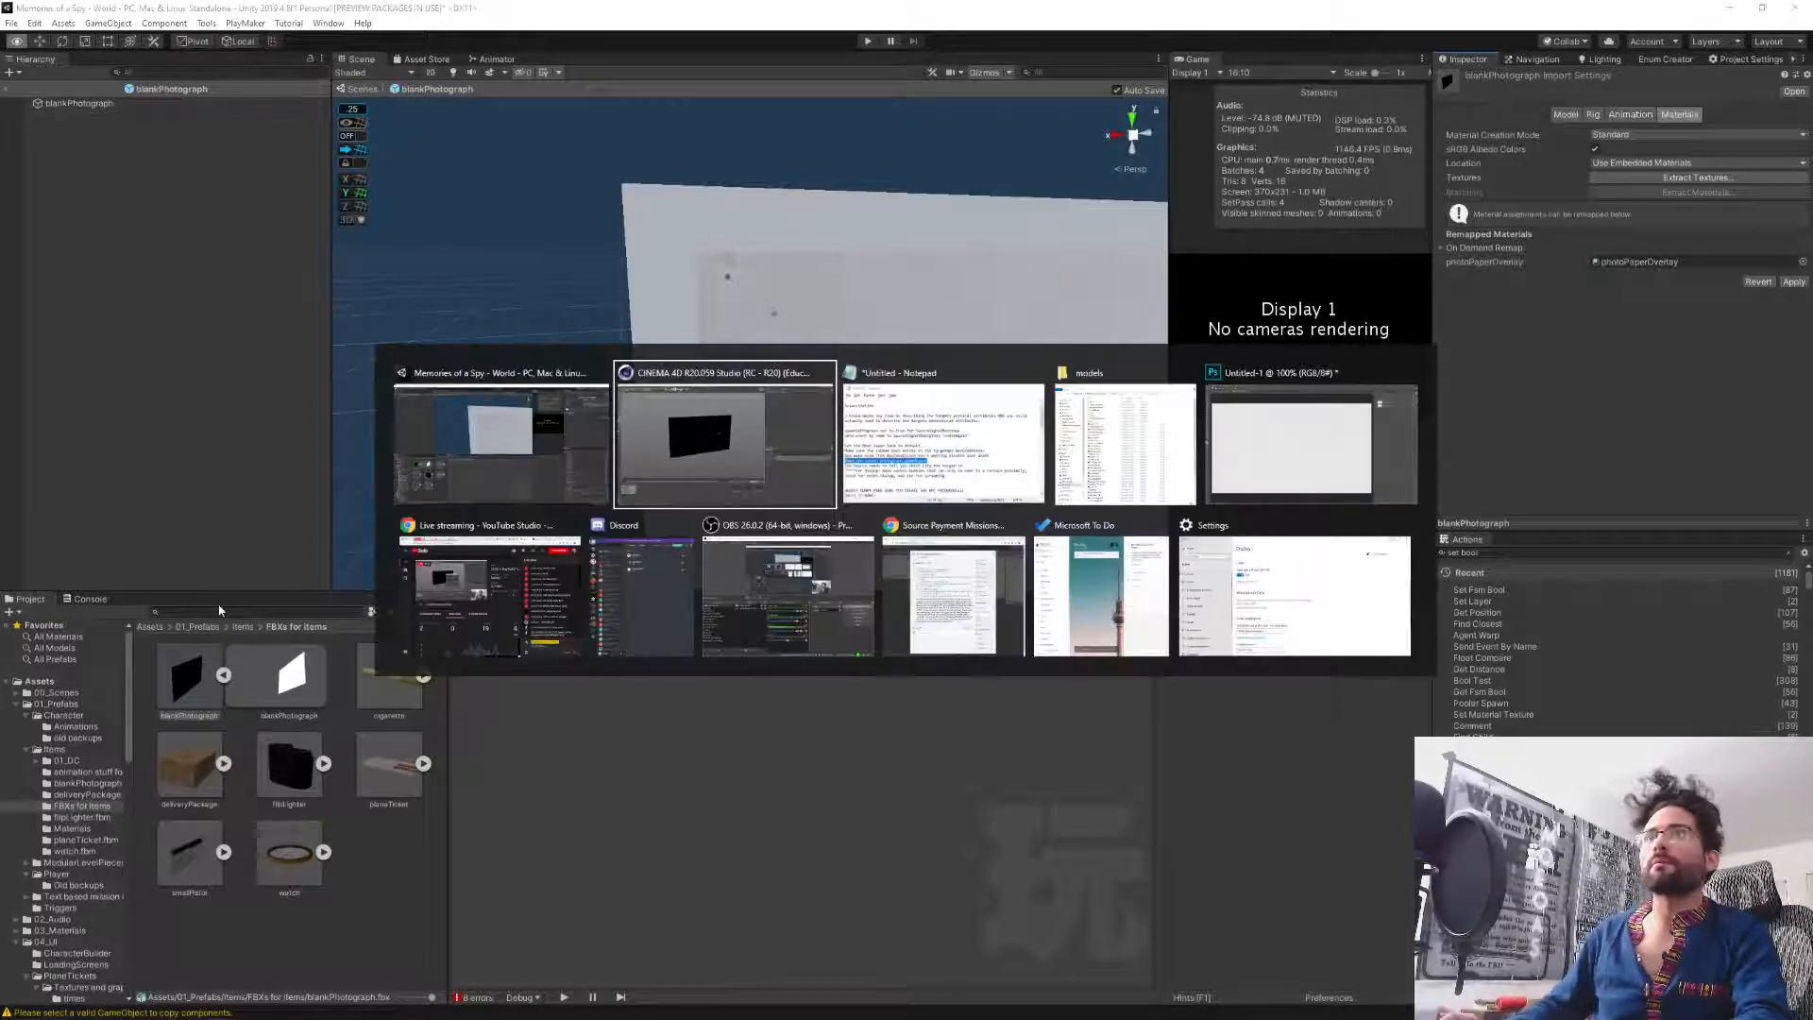
key(alt+Tab)
key(alt+Tab)
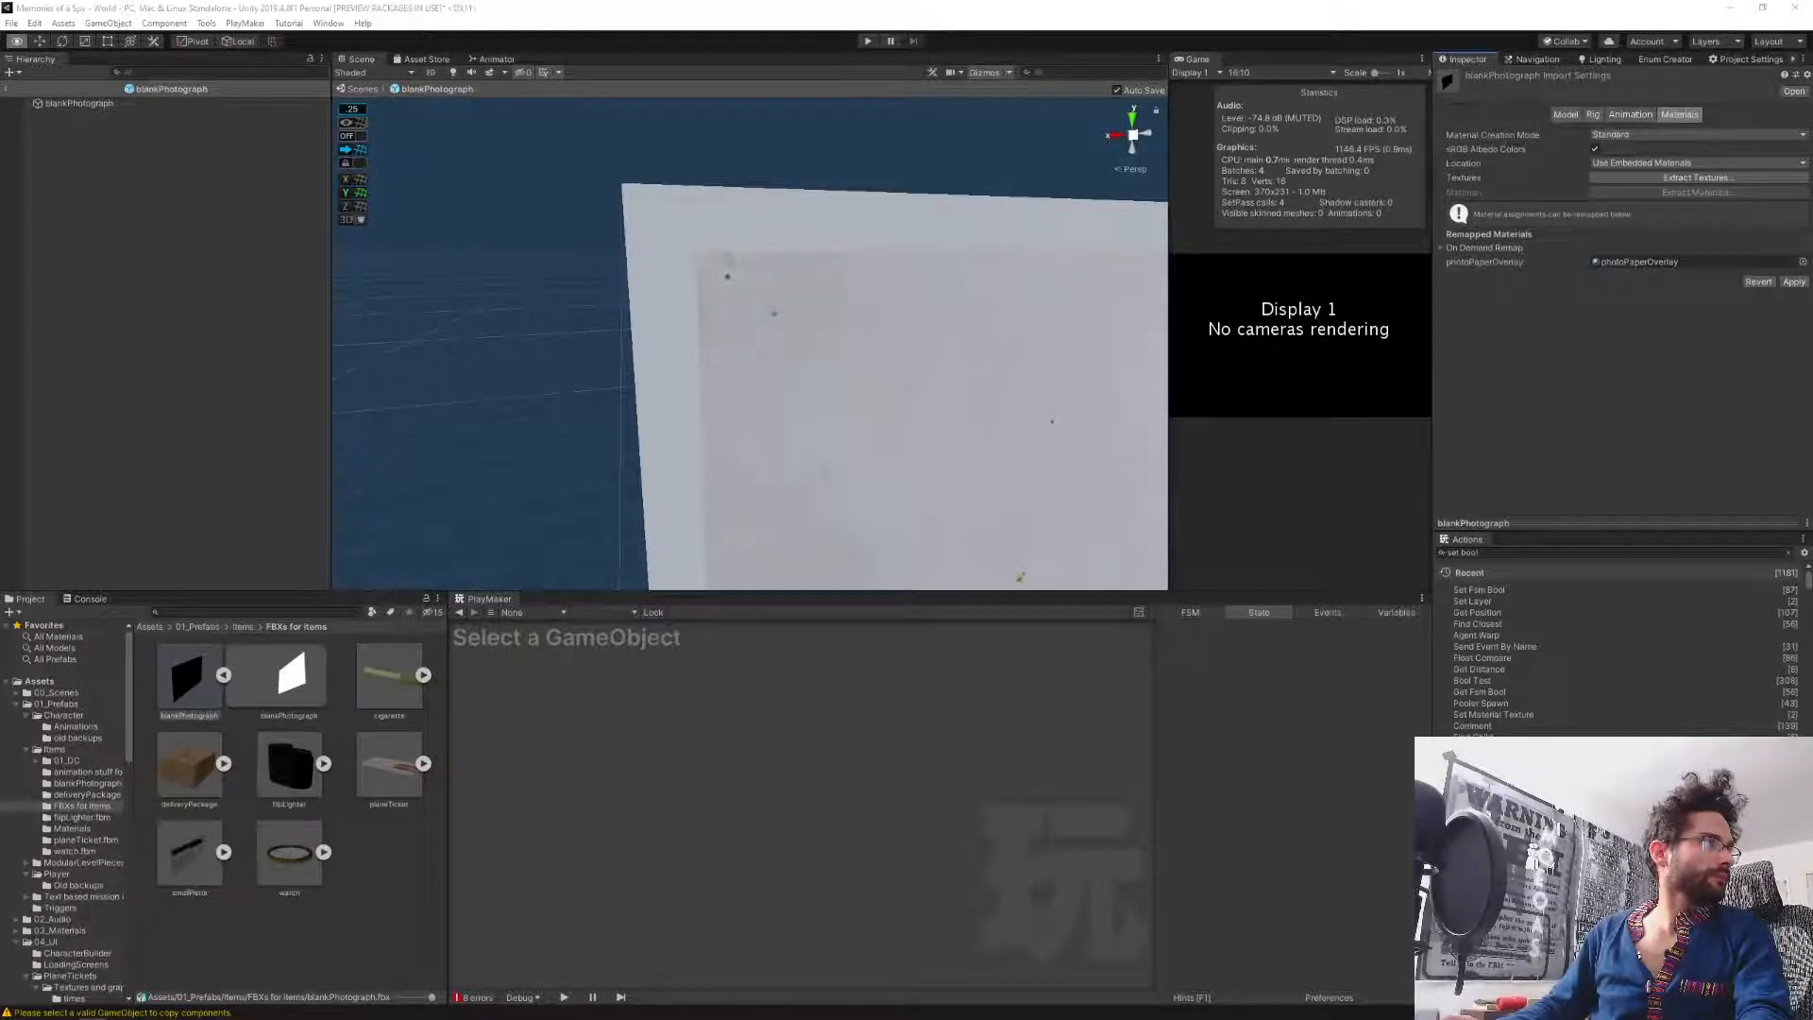
drag(661, 670, 370, 925)
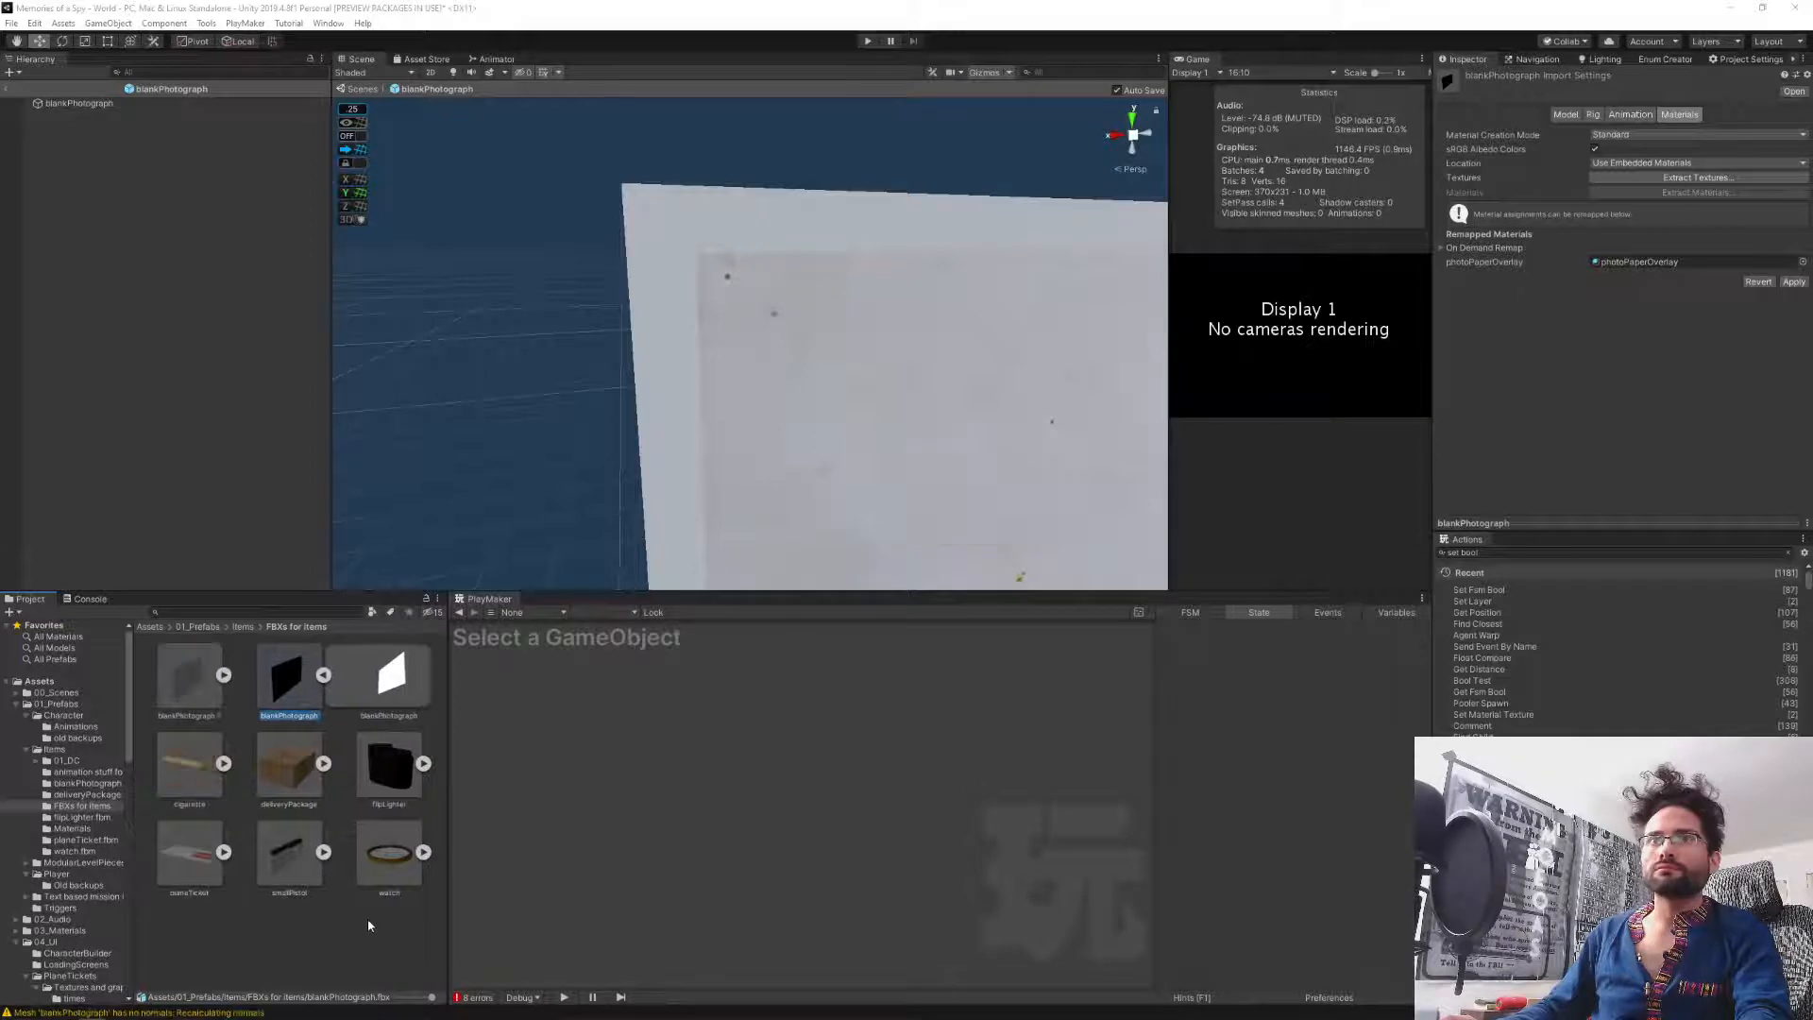
Apply blankPhotograph's pending import settings, and inspect the blankPhotograph 1 model with its embedded photoPaperOverlay material.
click(223, 674)
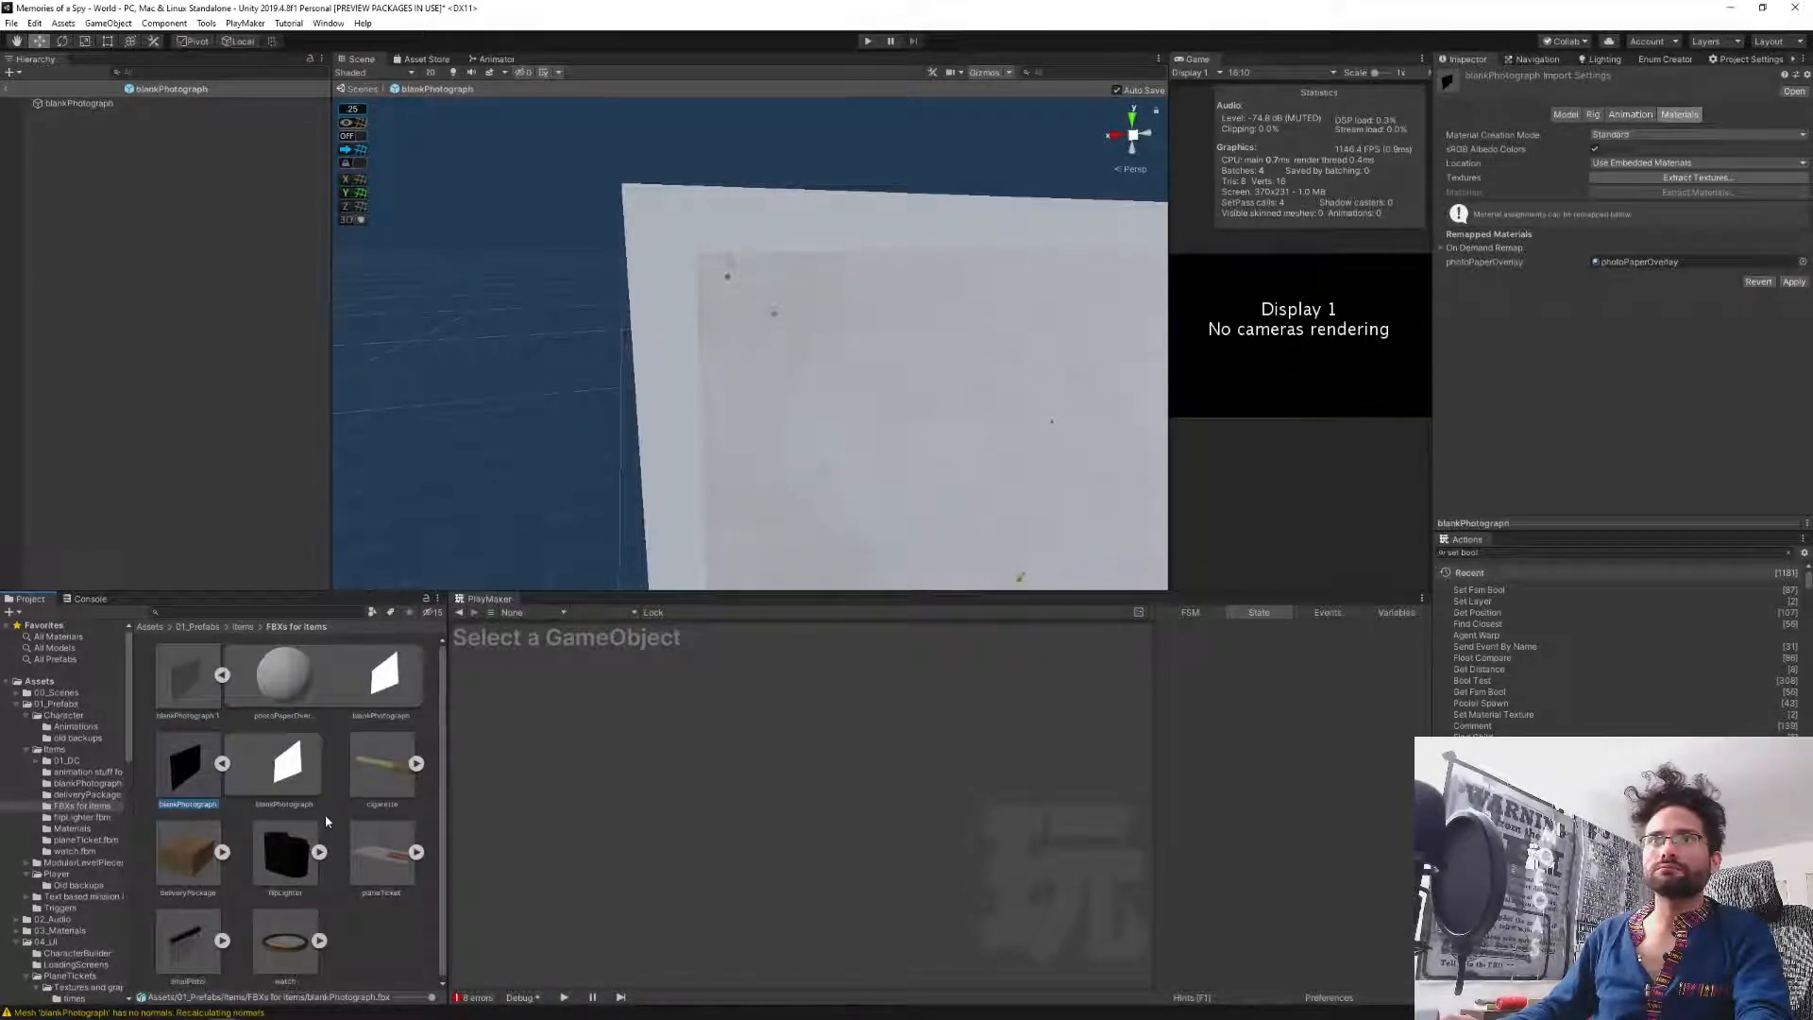
click(287, 673)
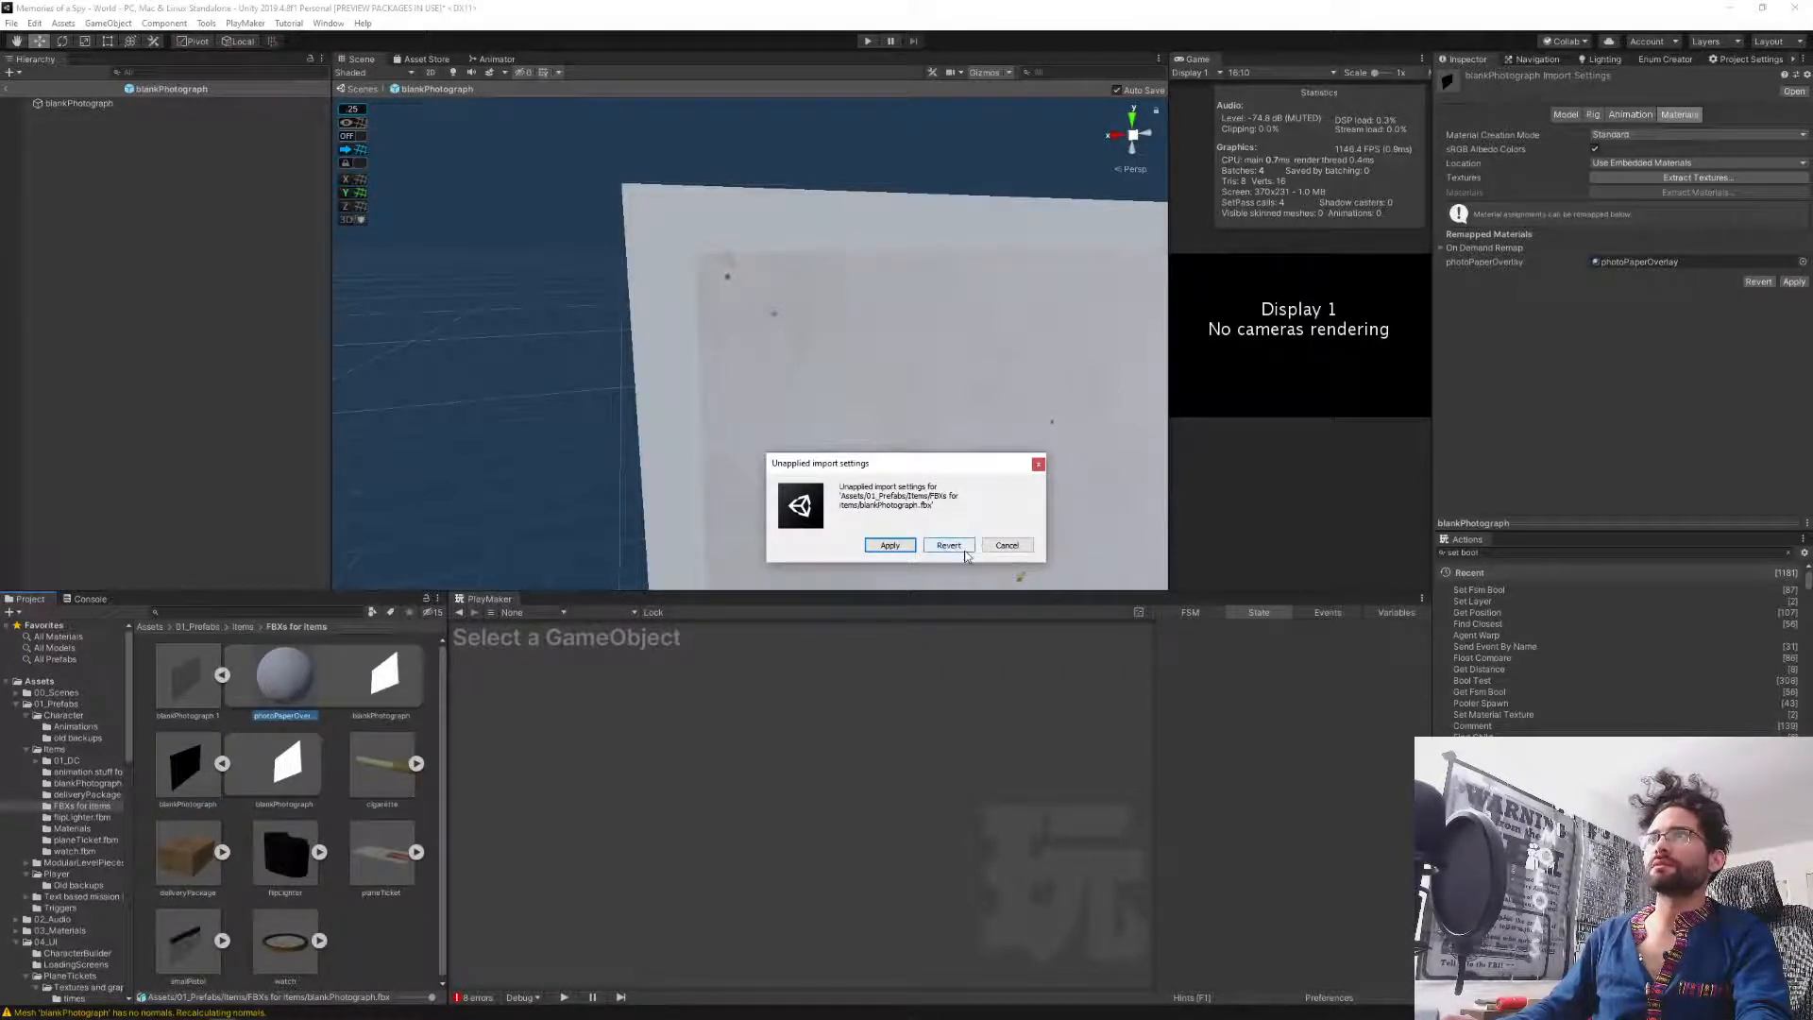
click(889, 546)
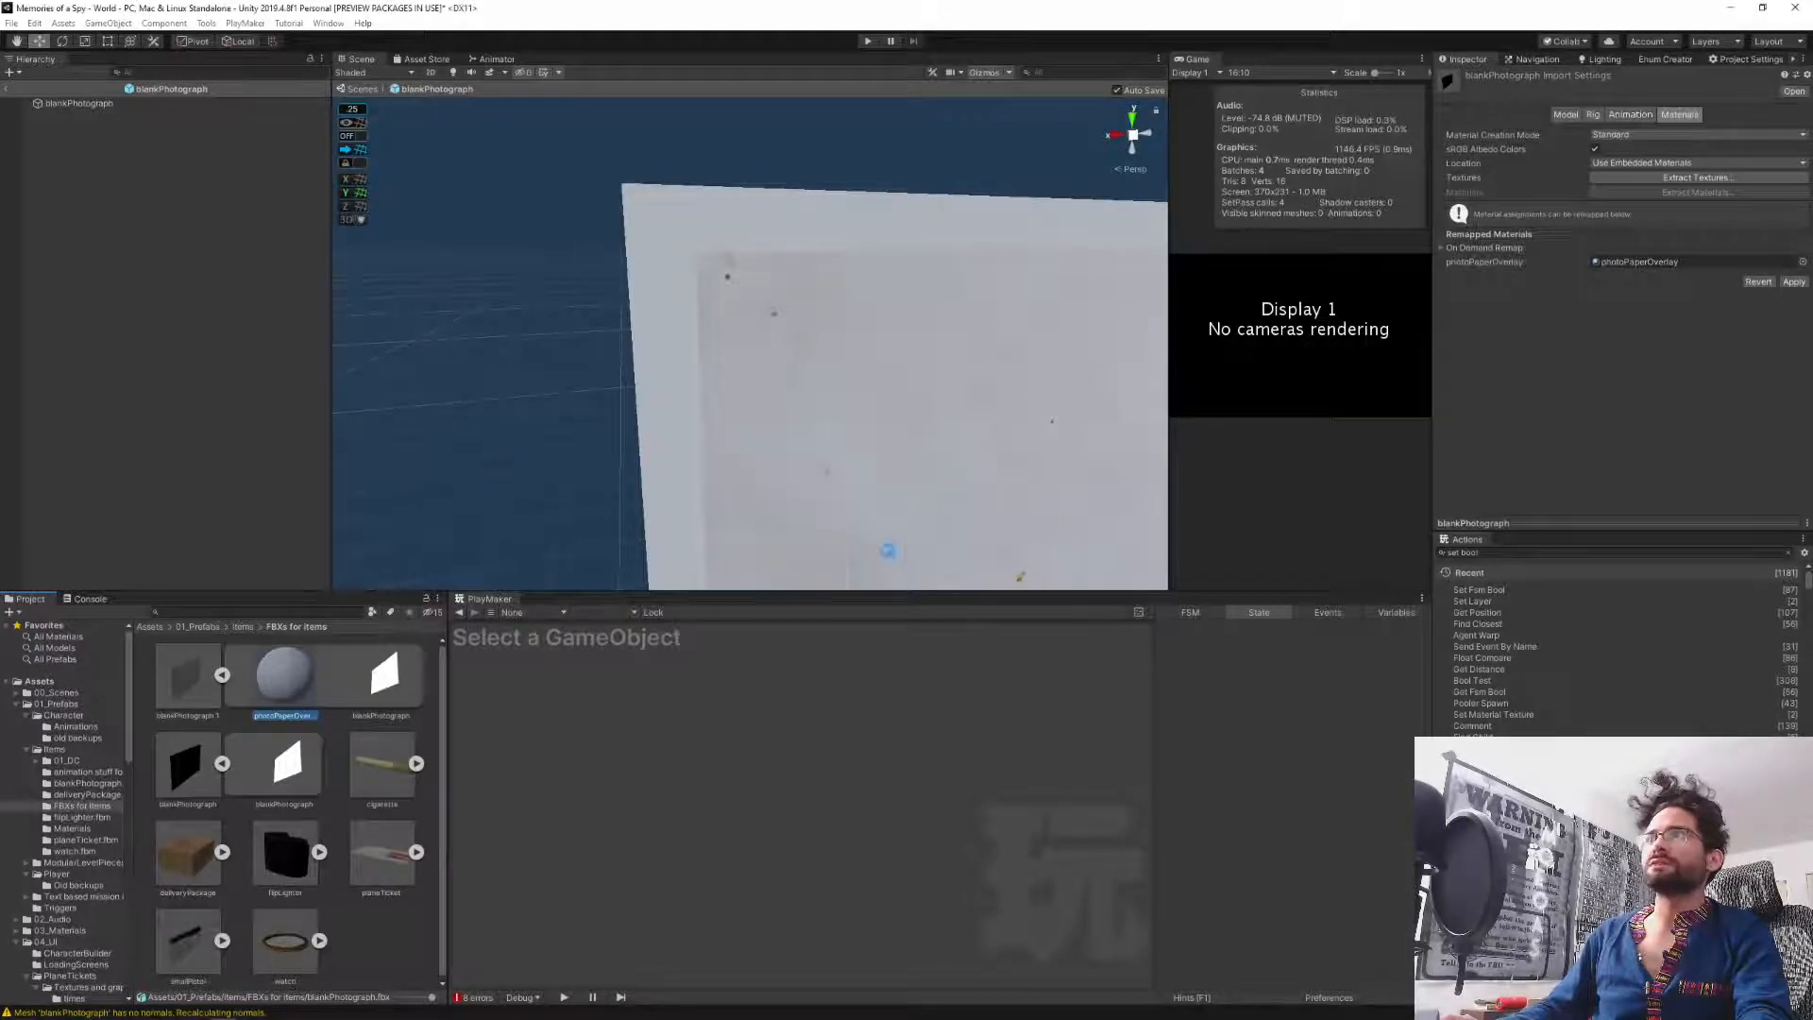
click(190, 685)
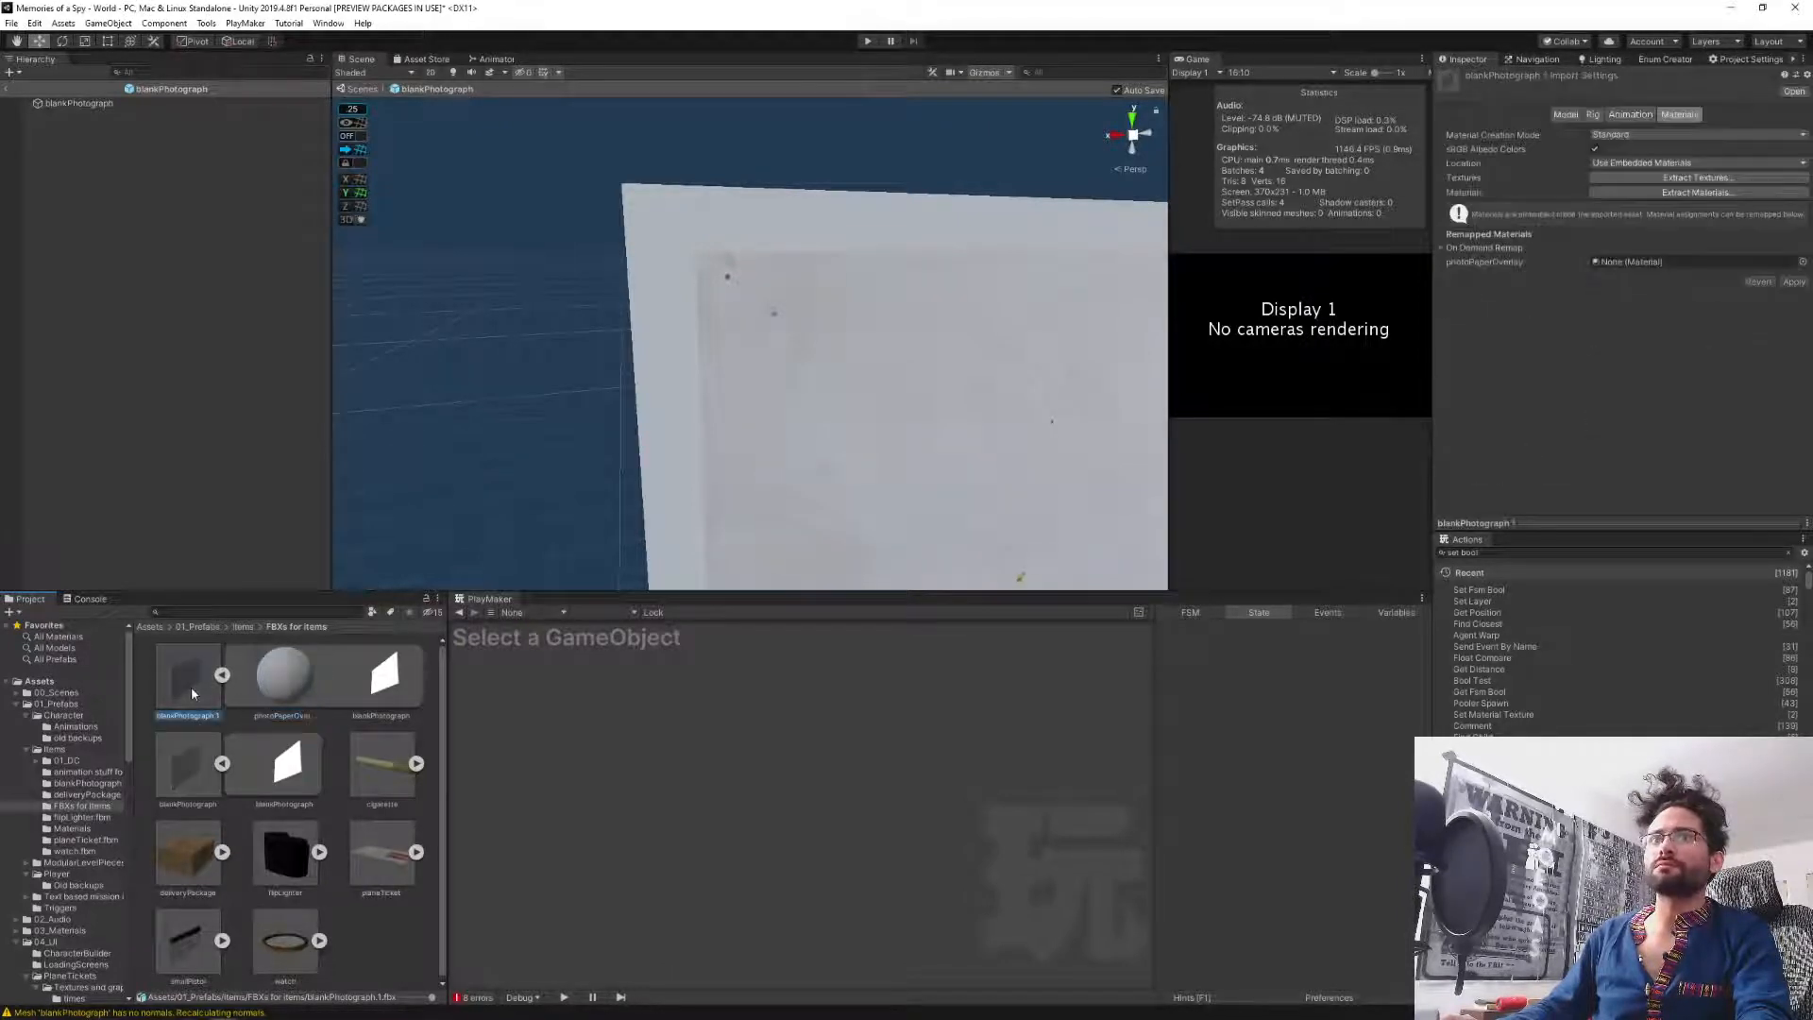
click(281, 674)
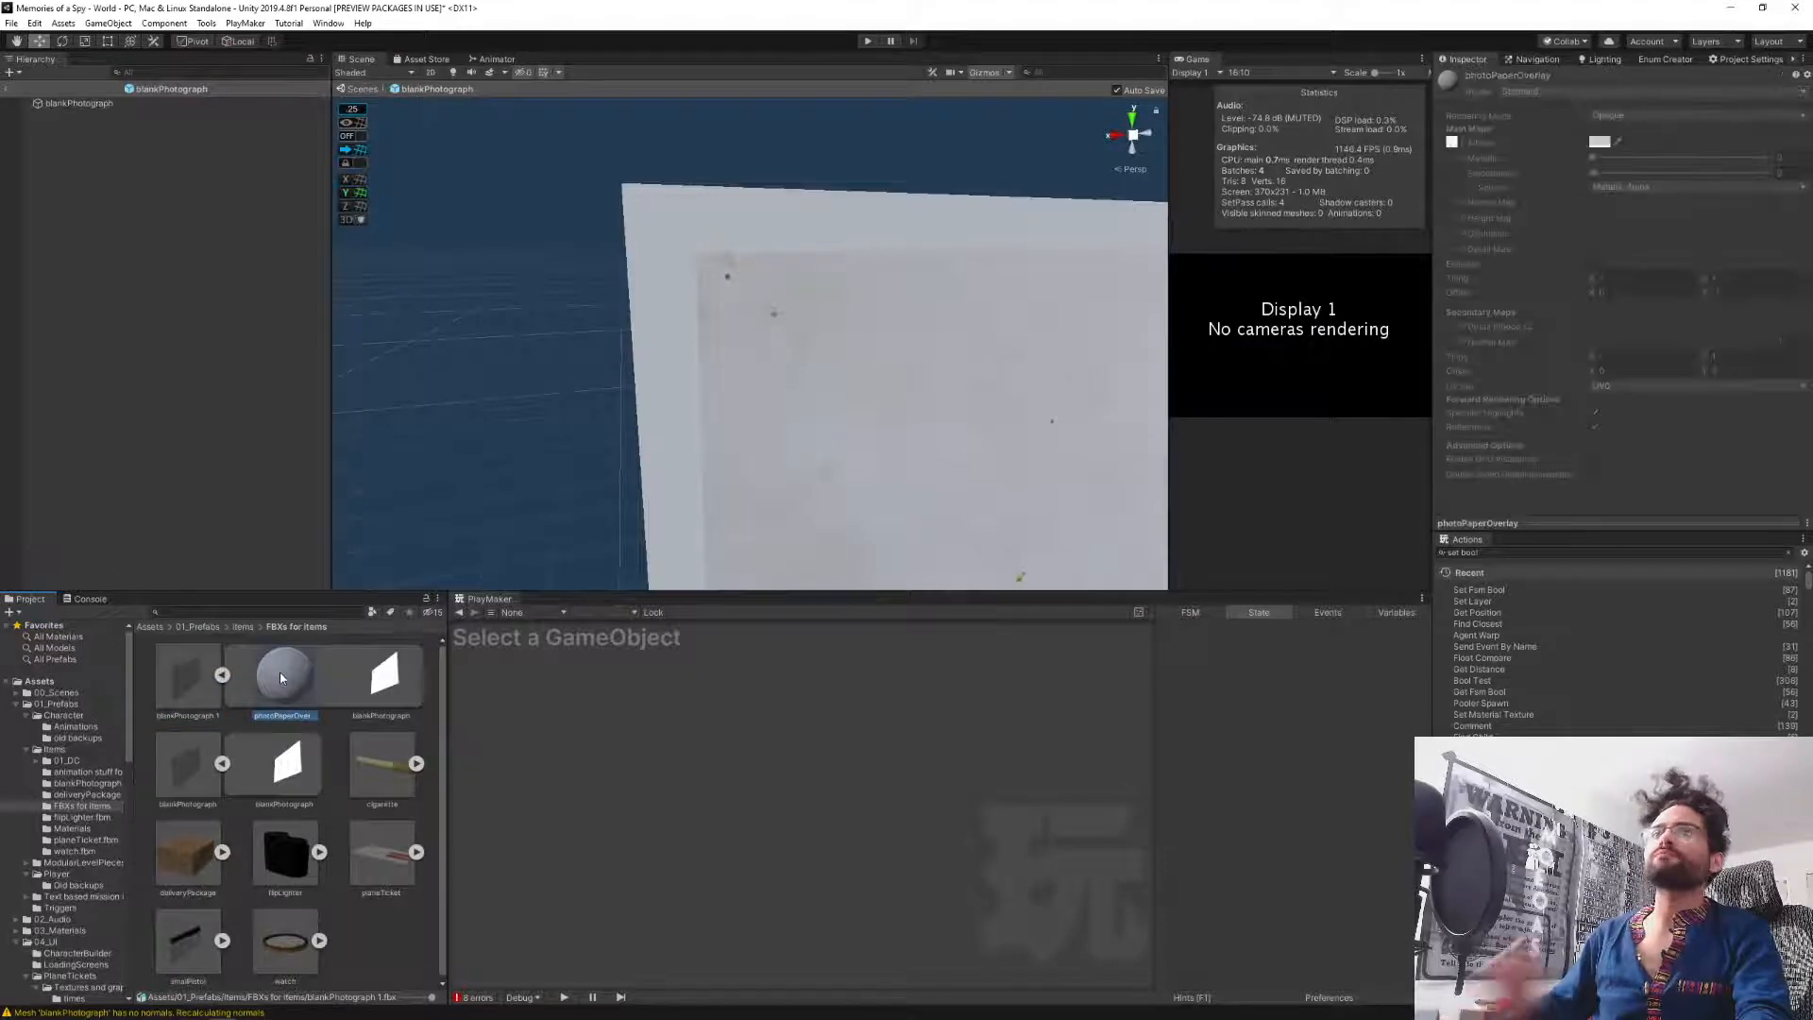
Delete the duplicate blankPhotograph 1 model from the FBXs for items folder.
click(195, 677)
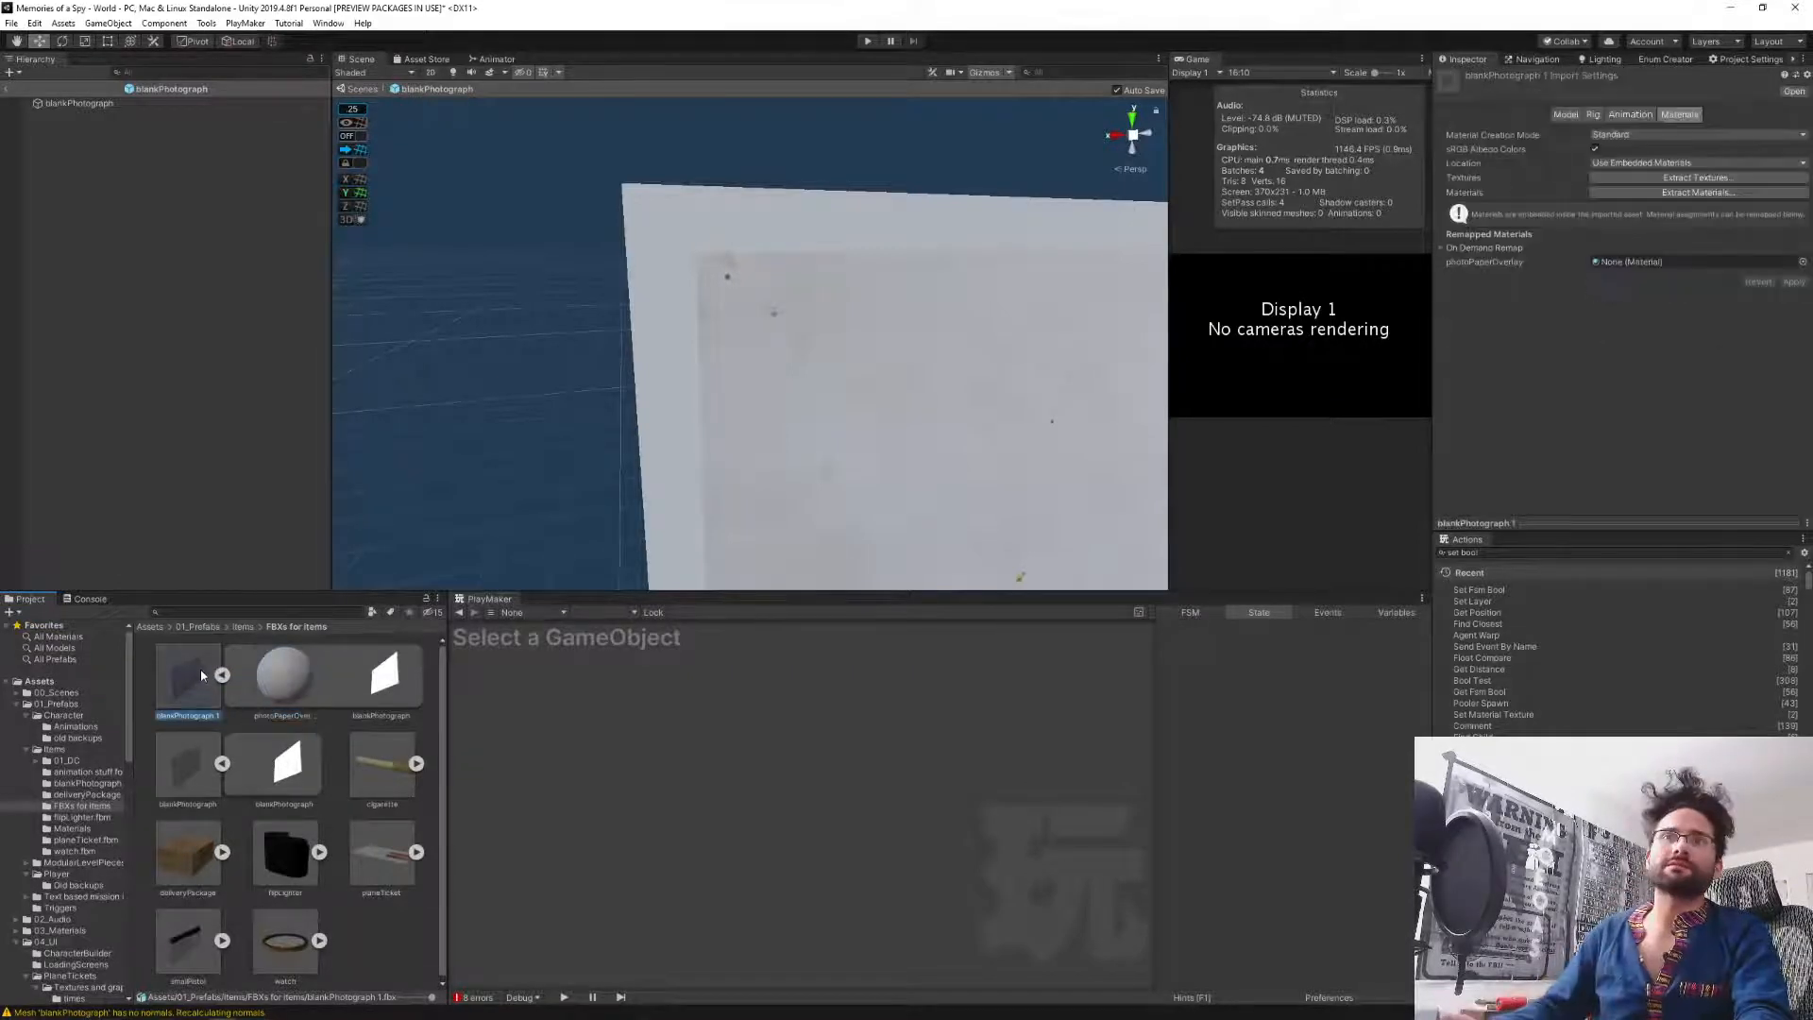
key(Delete)
click(946, 546)
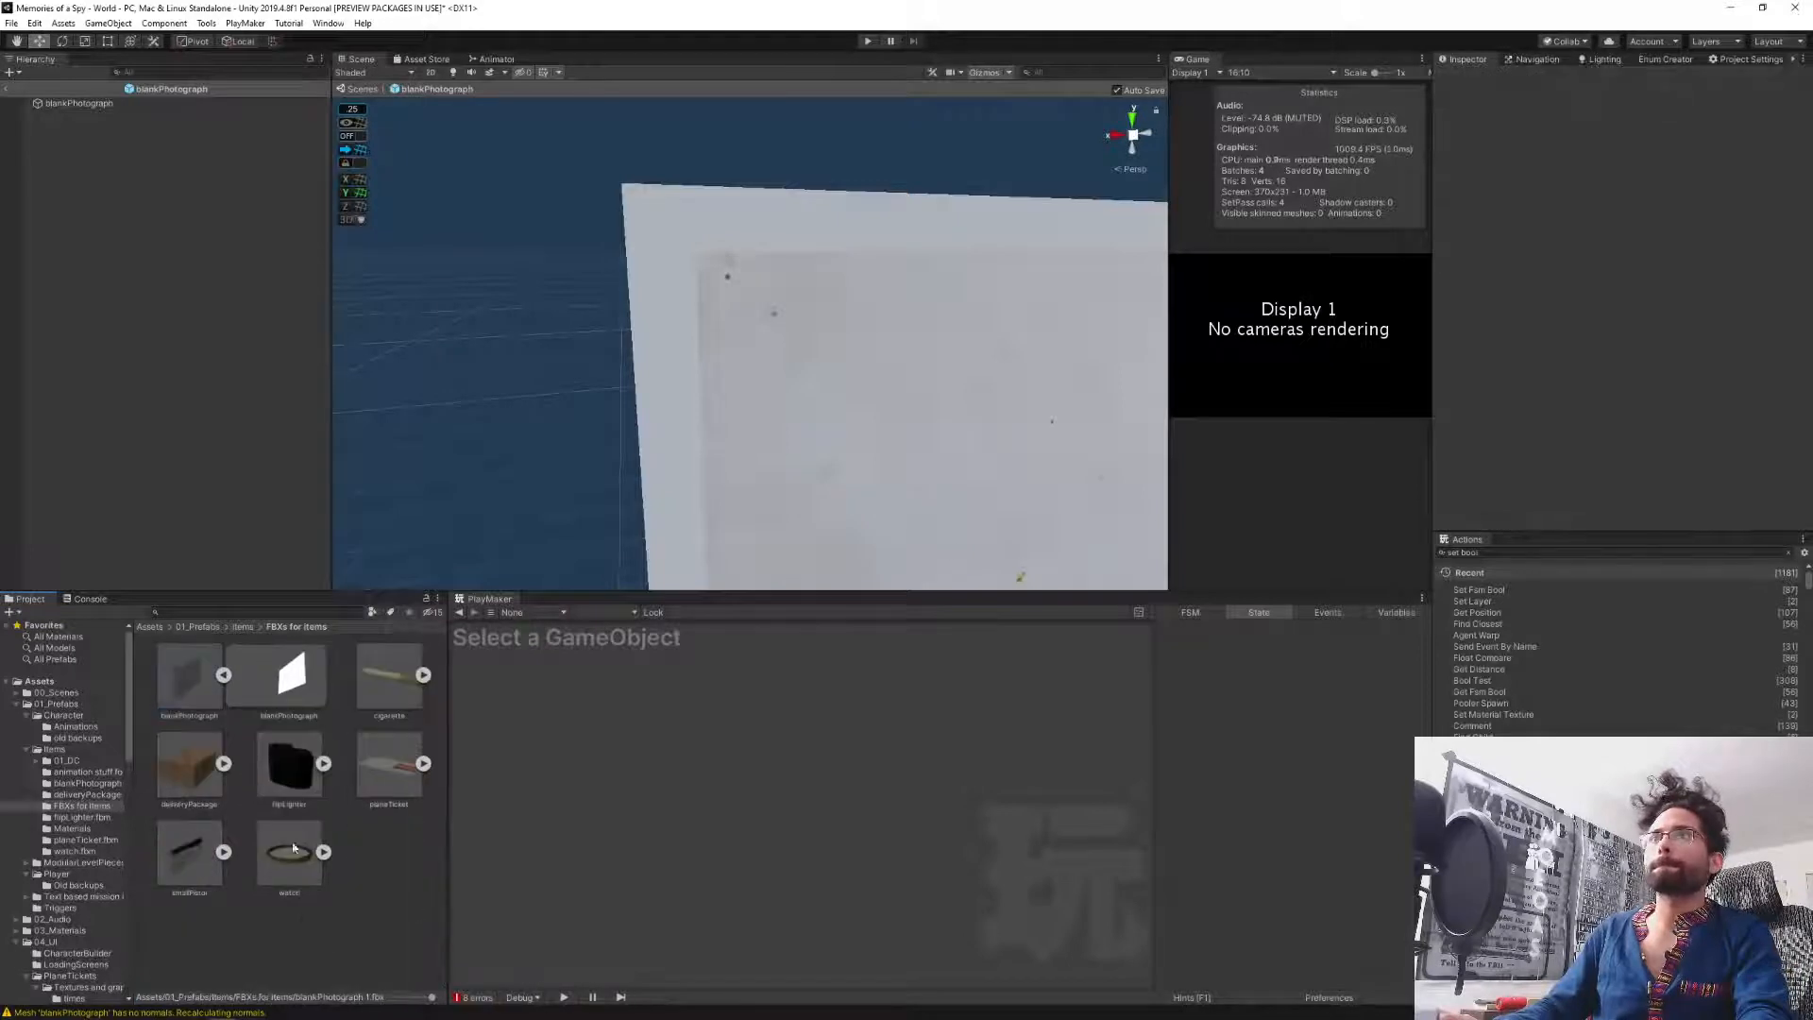
Look through the Items Materials folder, and compare the two photo paper textures in the blankPhotograph.fbm folder.
click(247, 632)
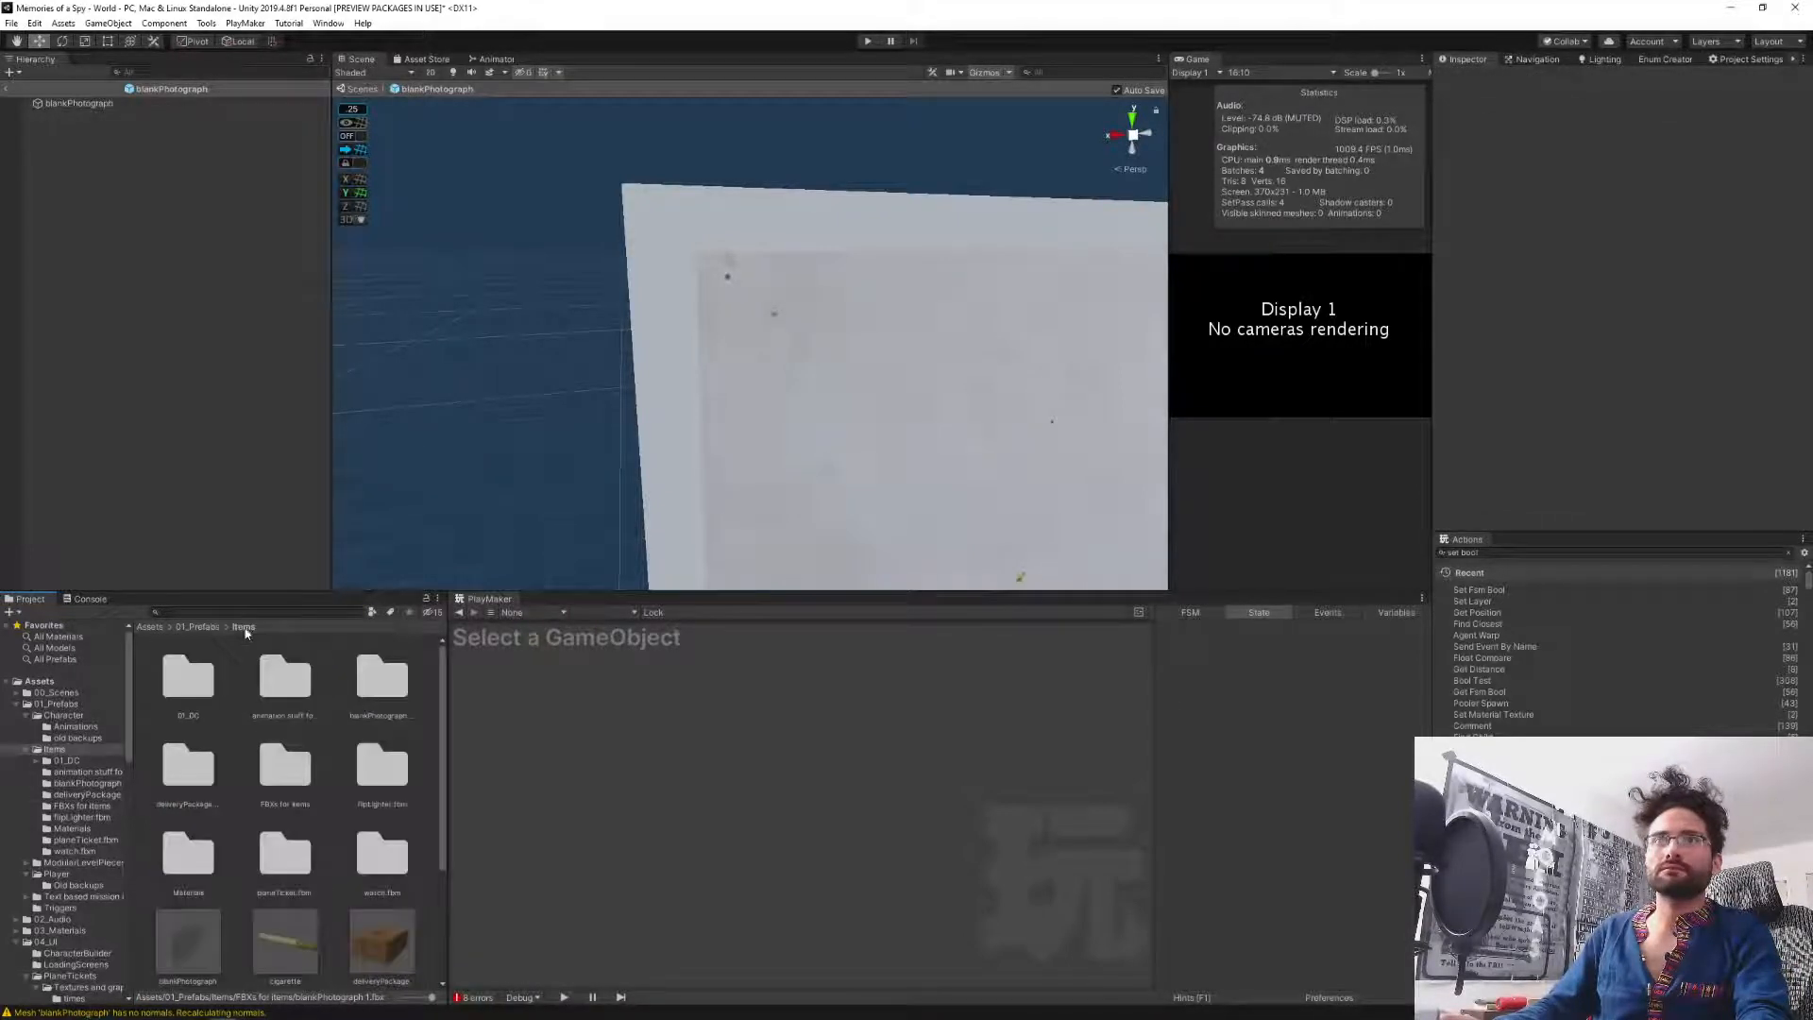
double_click(189, 867)
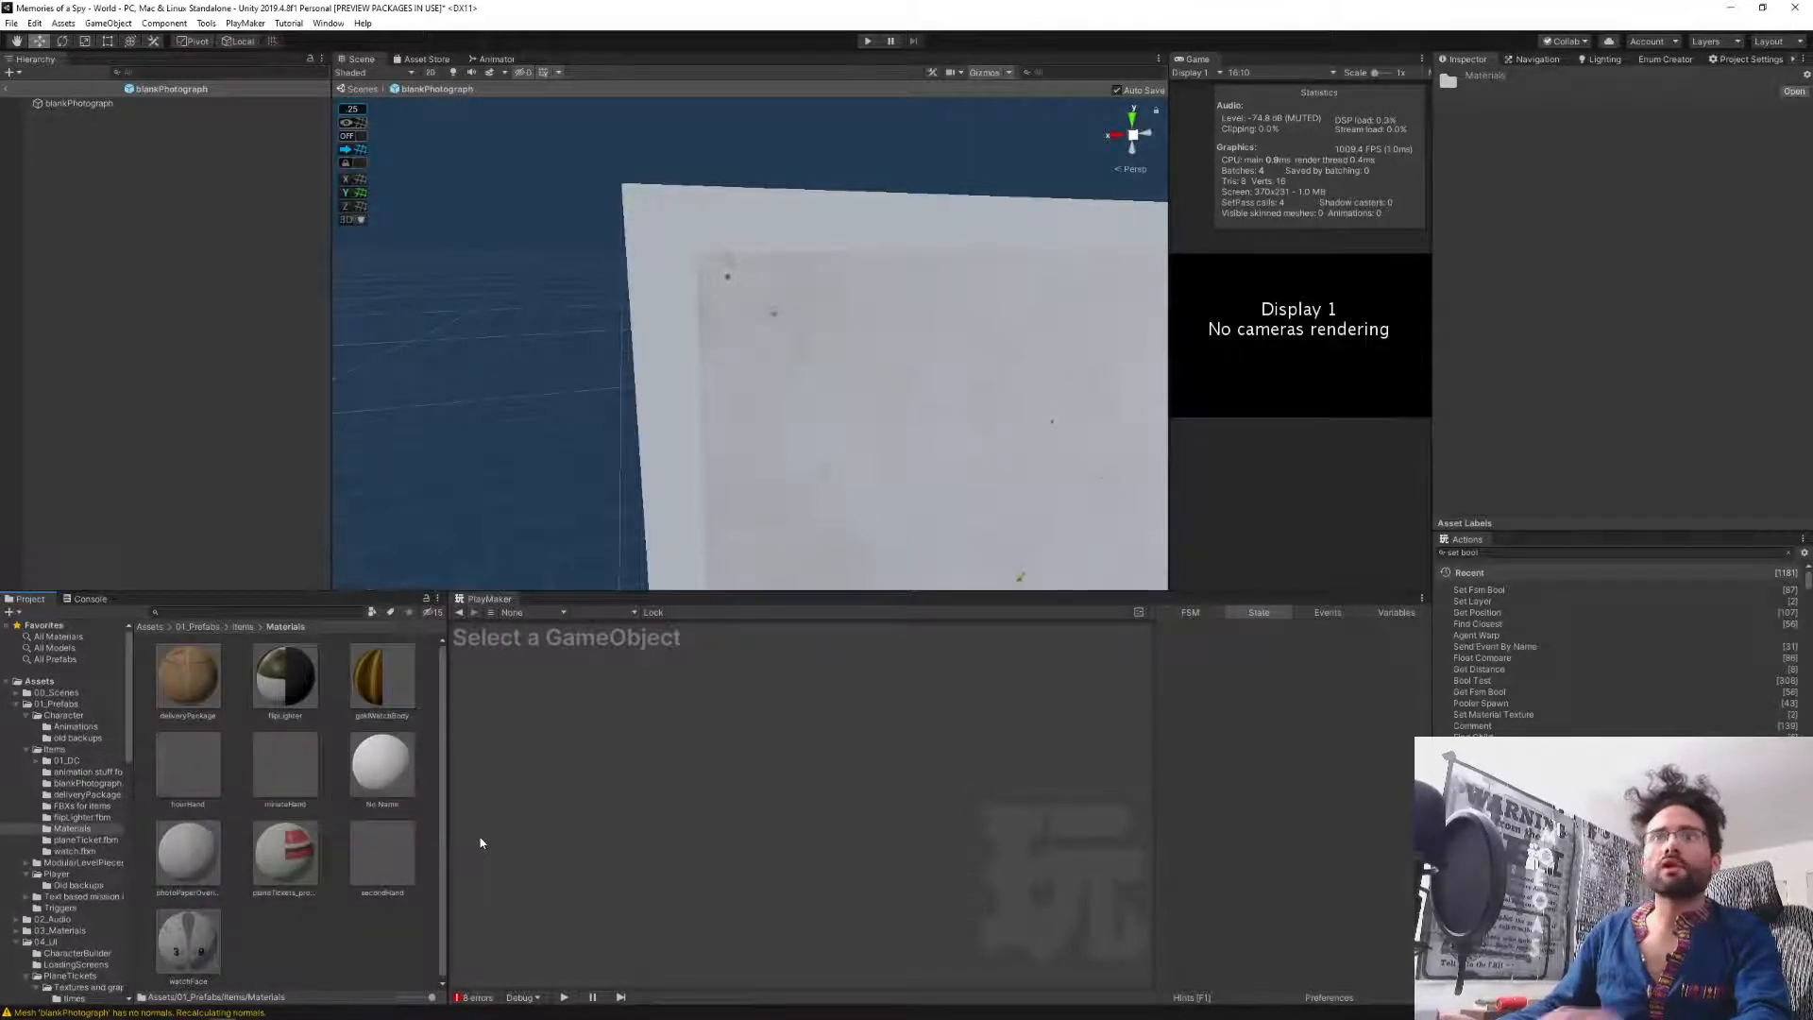
click(242, 628)
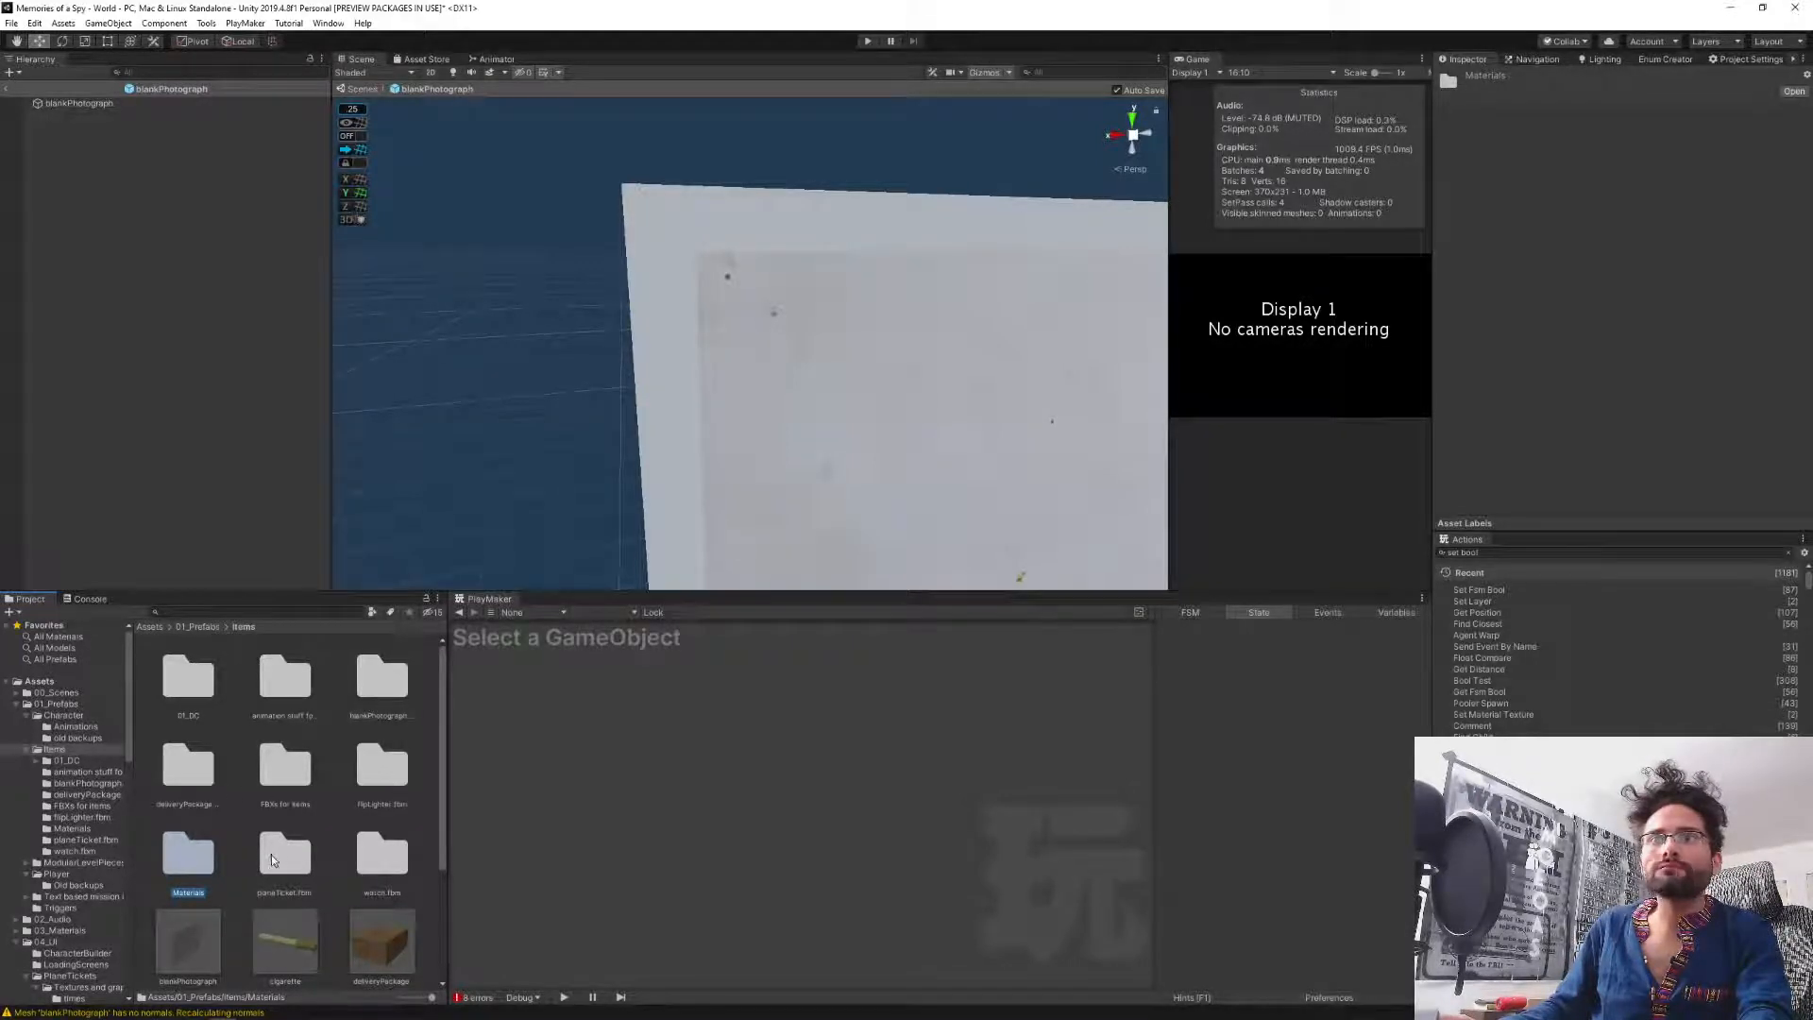
double_click(385, 684)
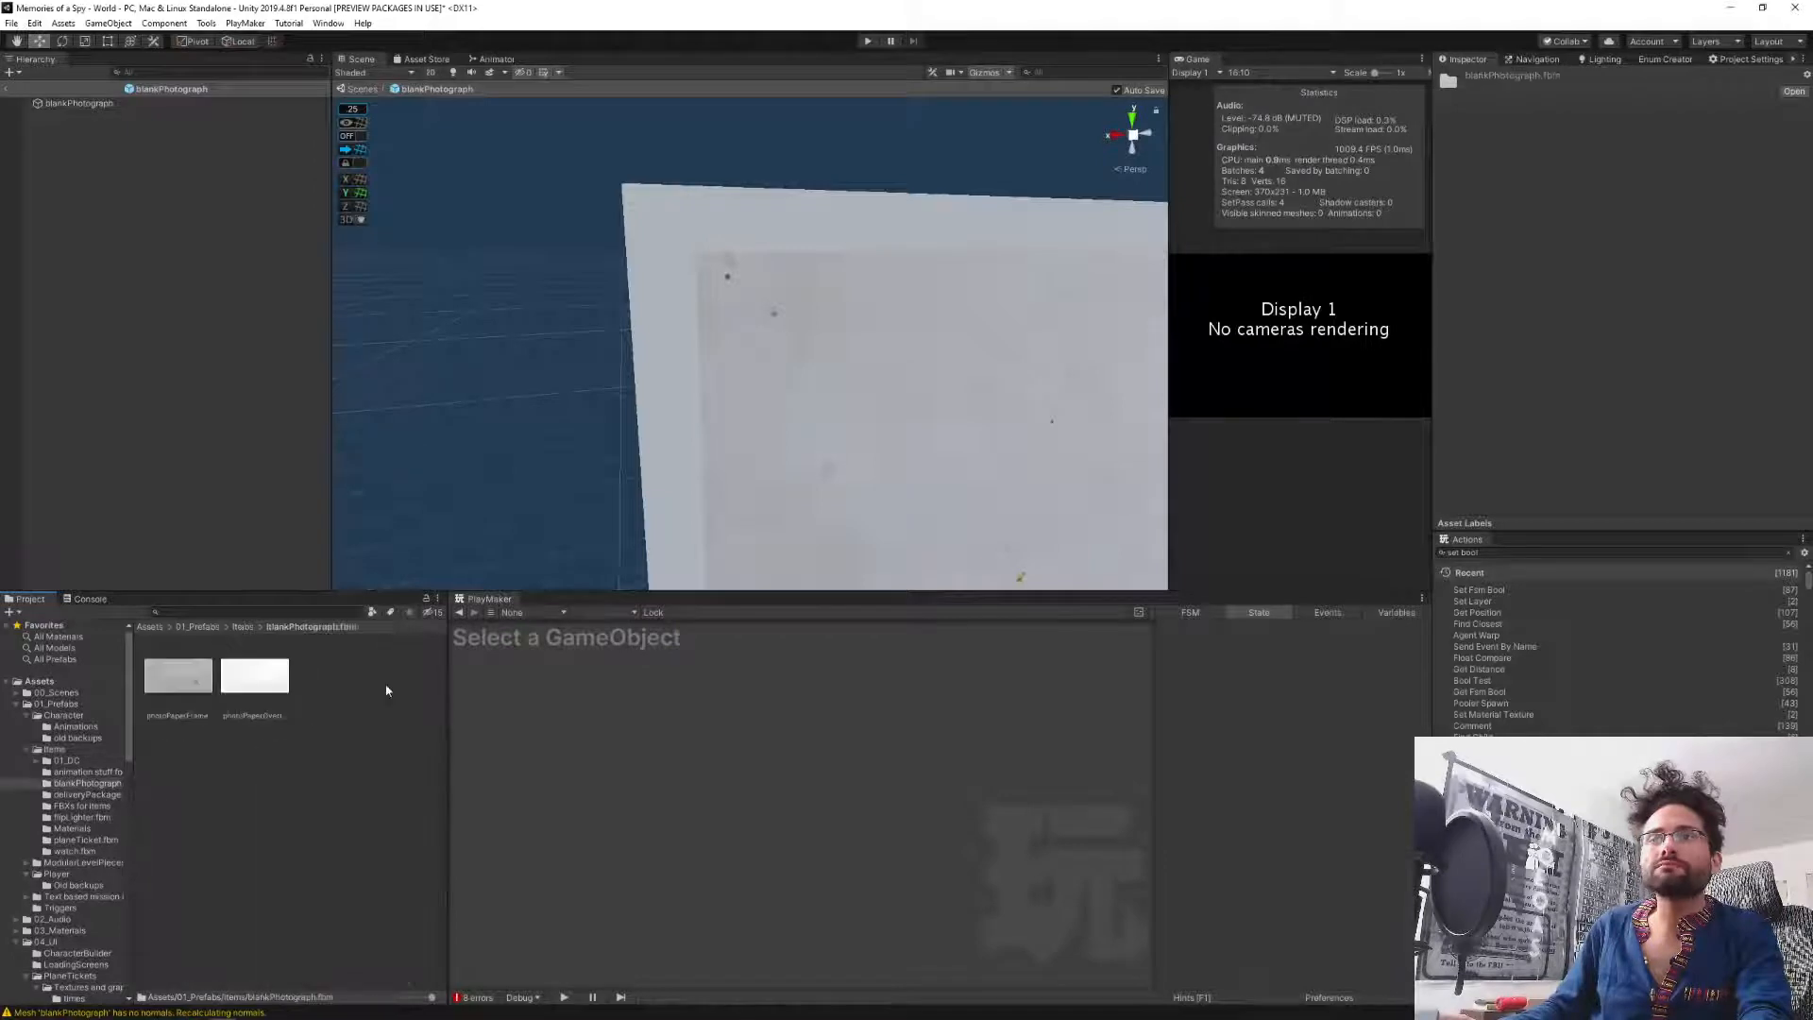
click(183, 672)
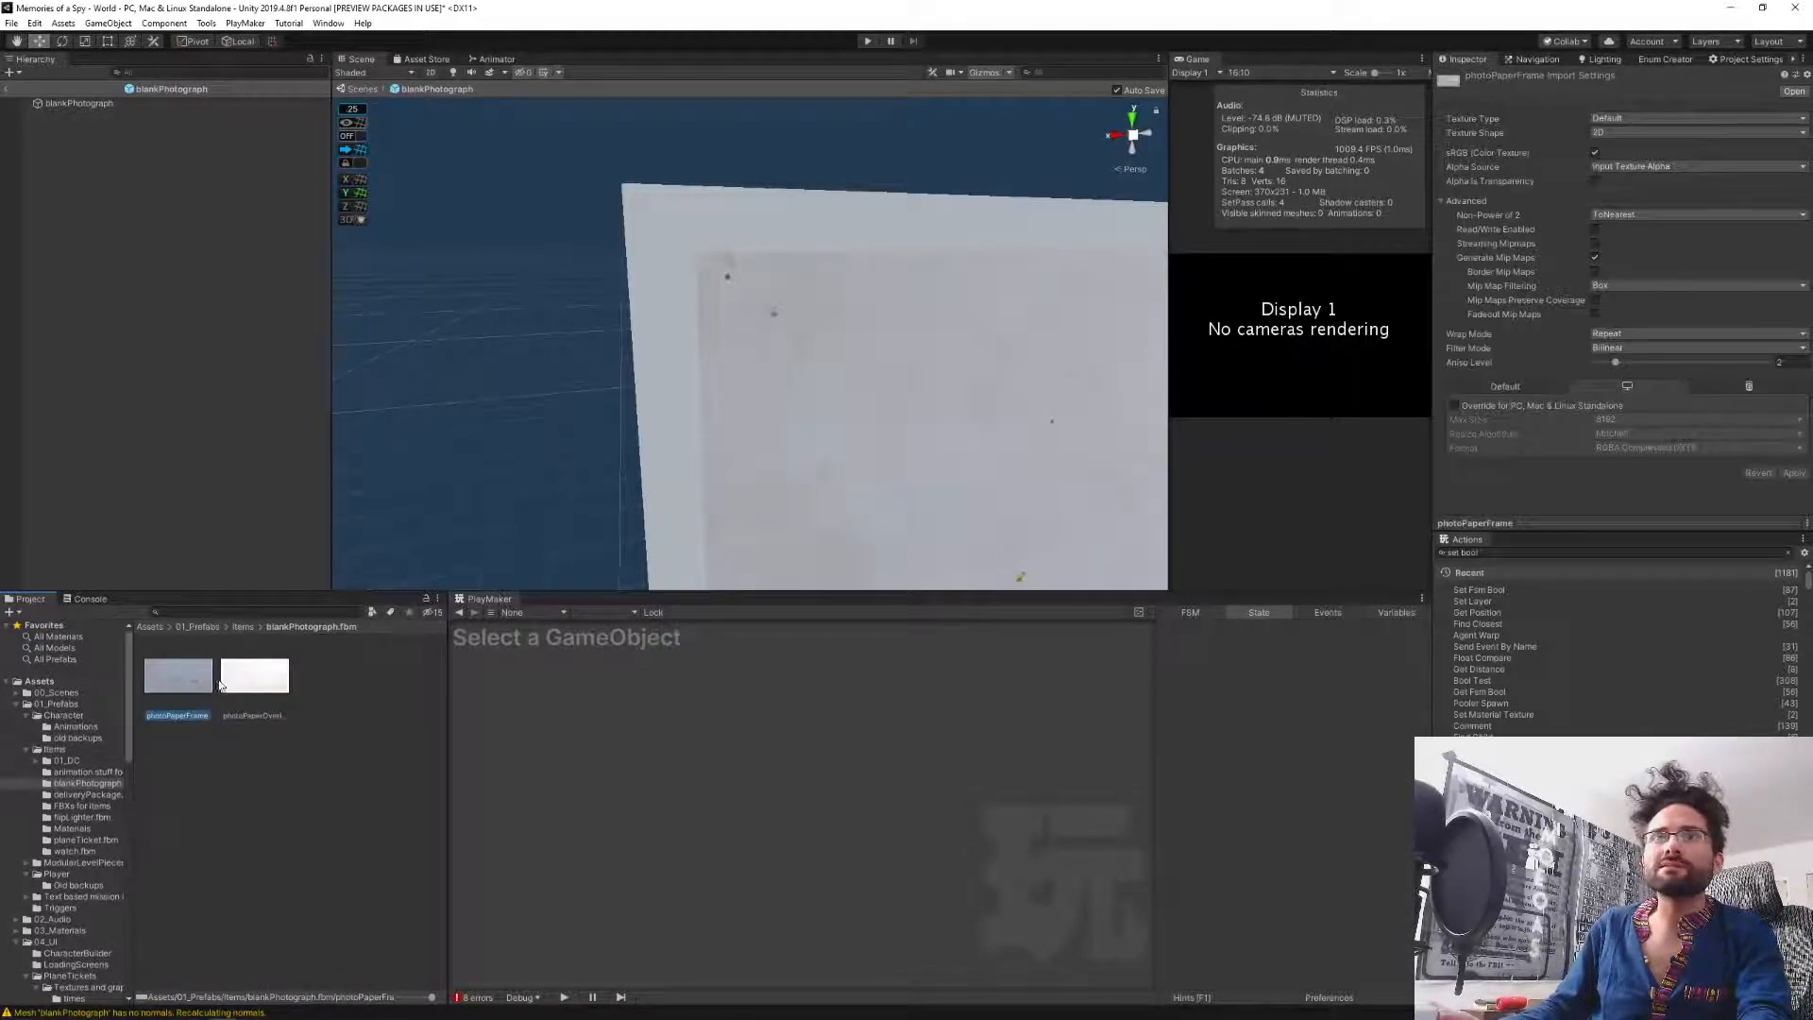
key(Right)
key(Left)
key(Right)
key(Left)
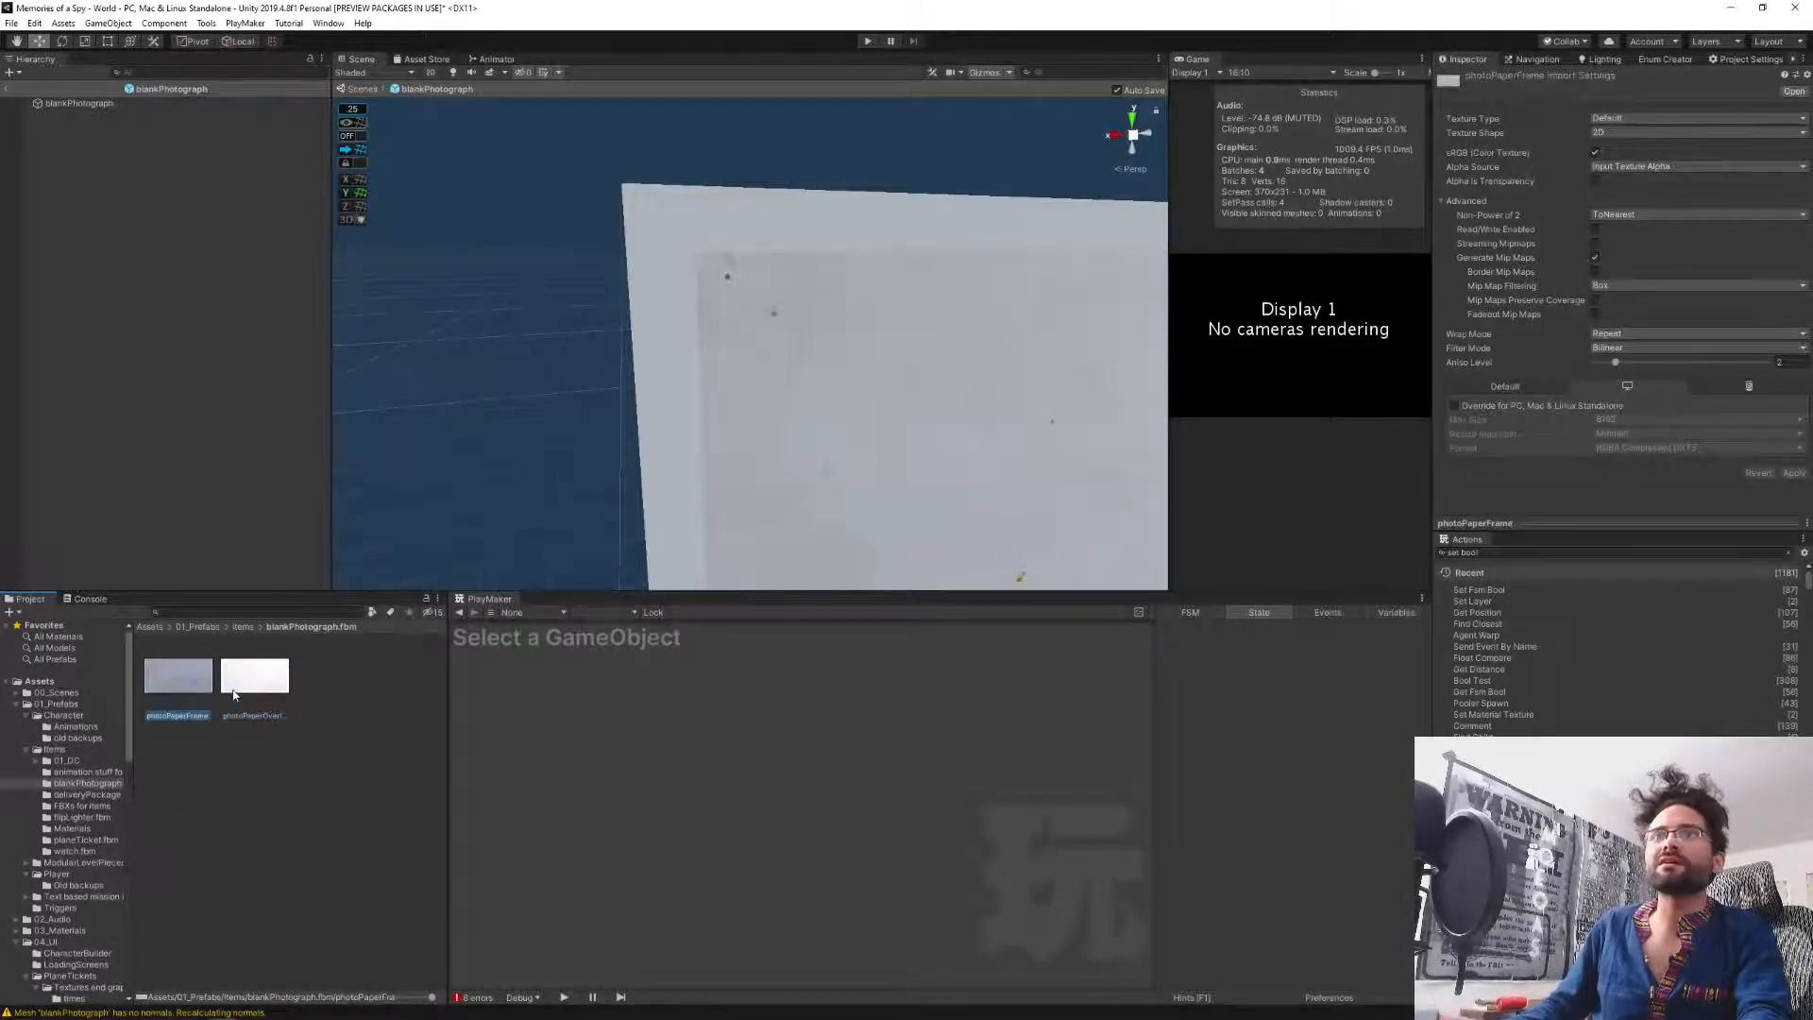
key(Right)
key(Left)
Create a new material named photoPaperFrame in the blankPhotograph.fbm folder.
click(277, 840)
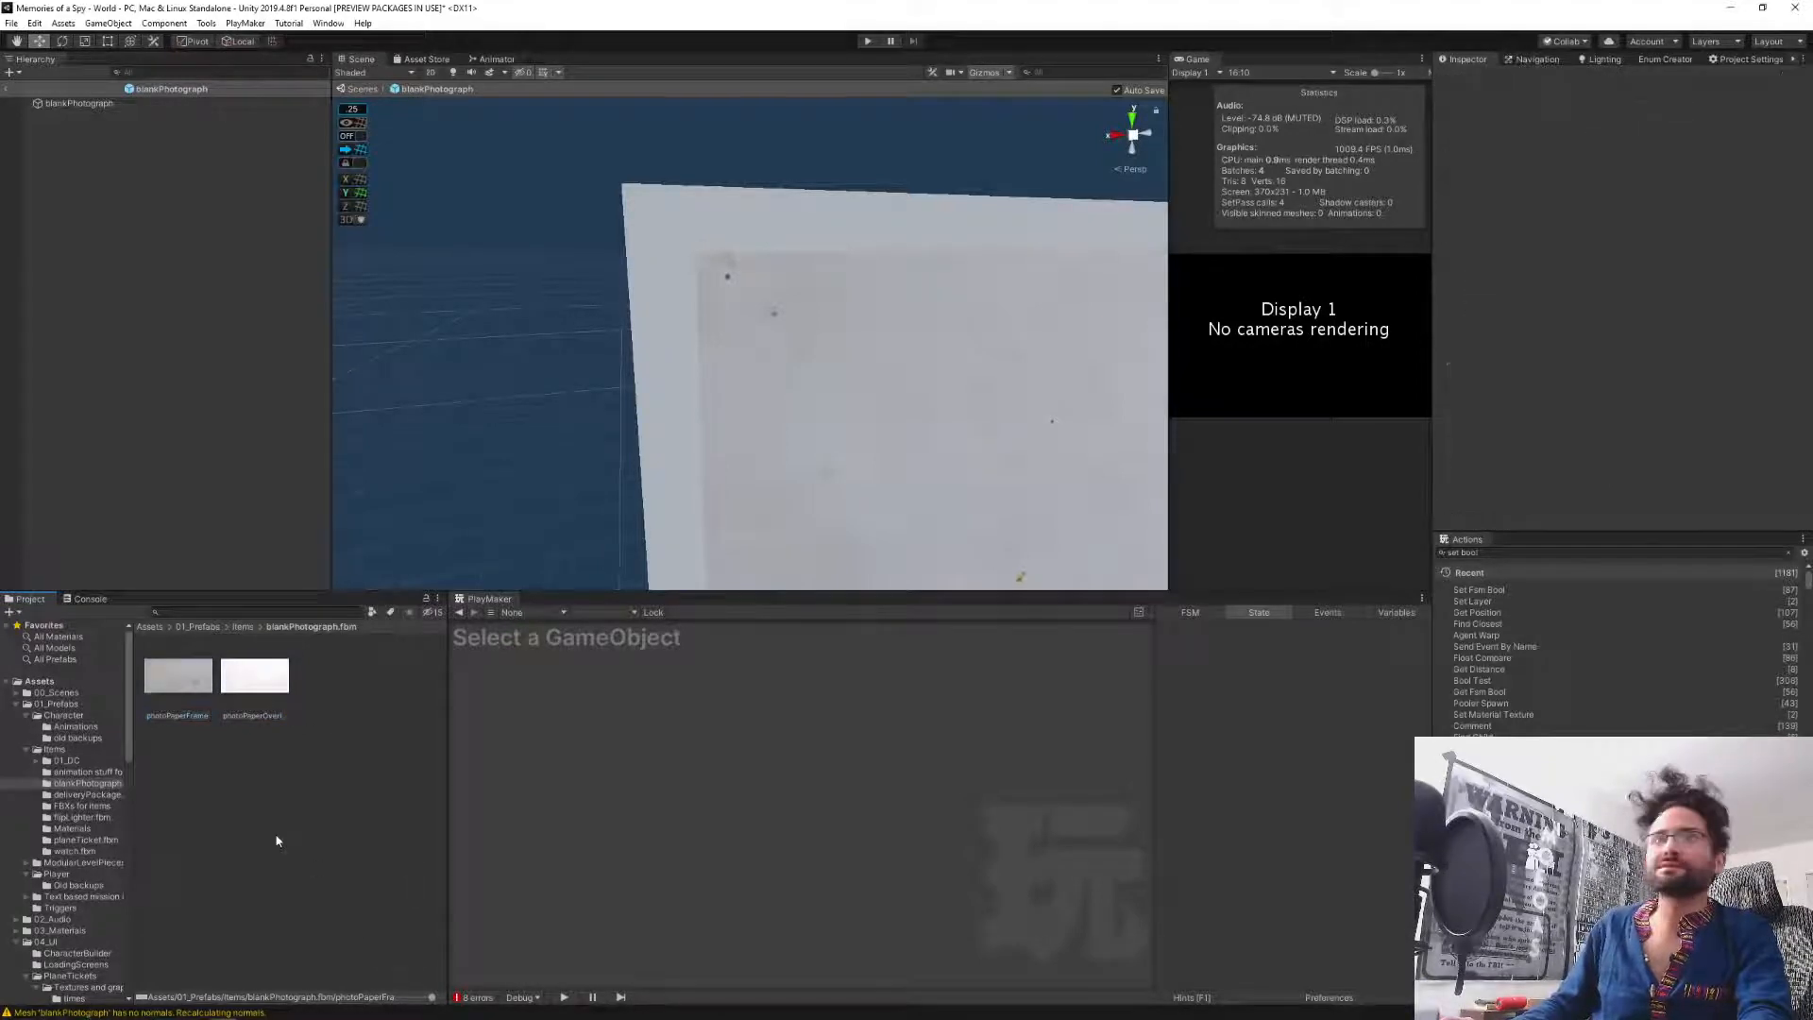
right_click(214, 793)
mouse_move(313, 412)
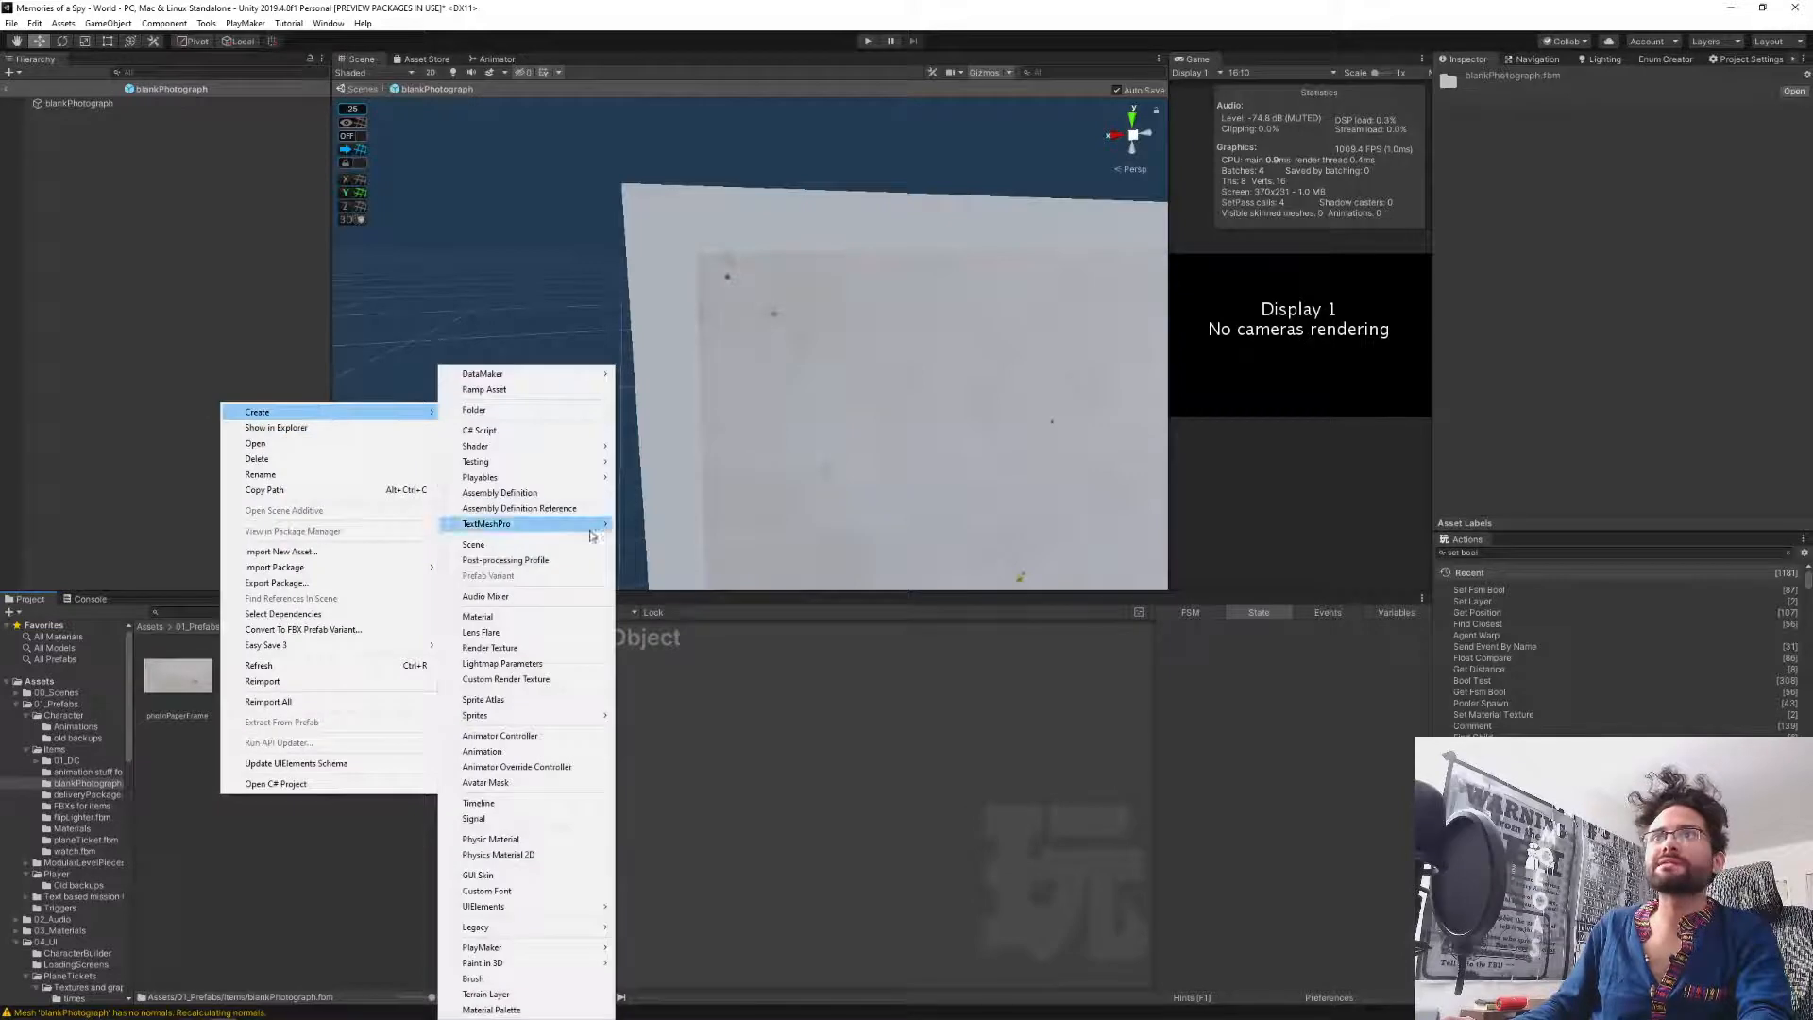
click(502, 616)
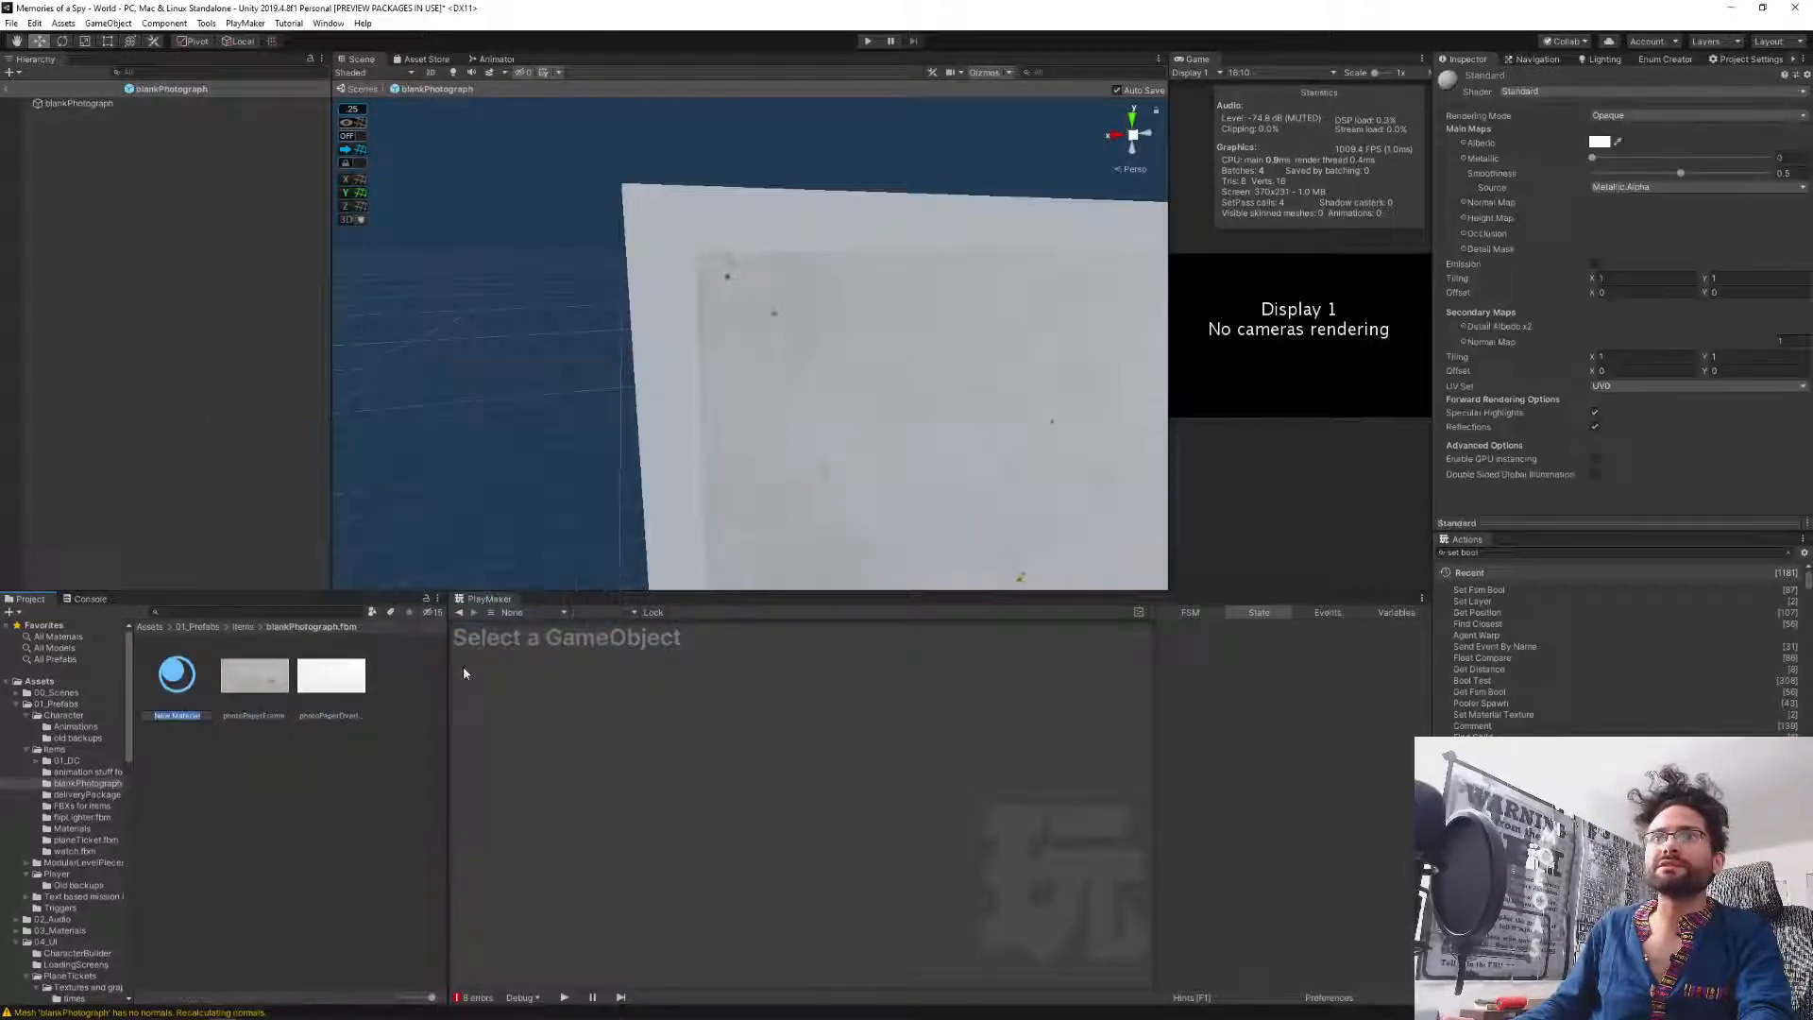
text(ph)
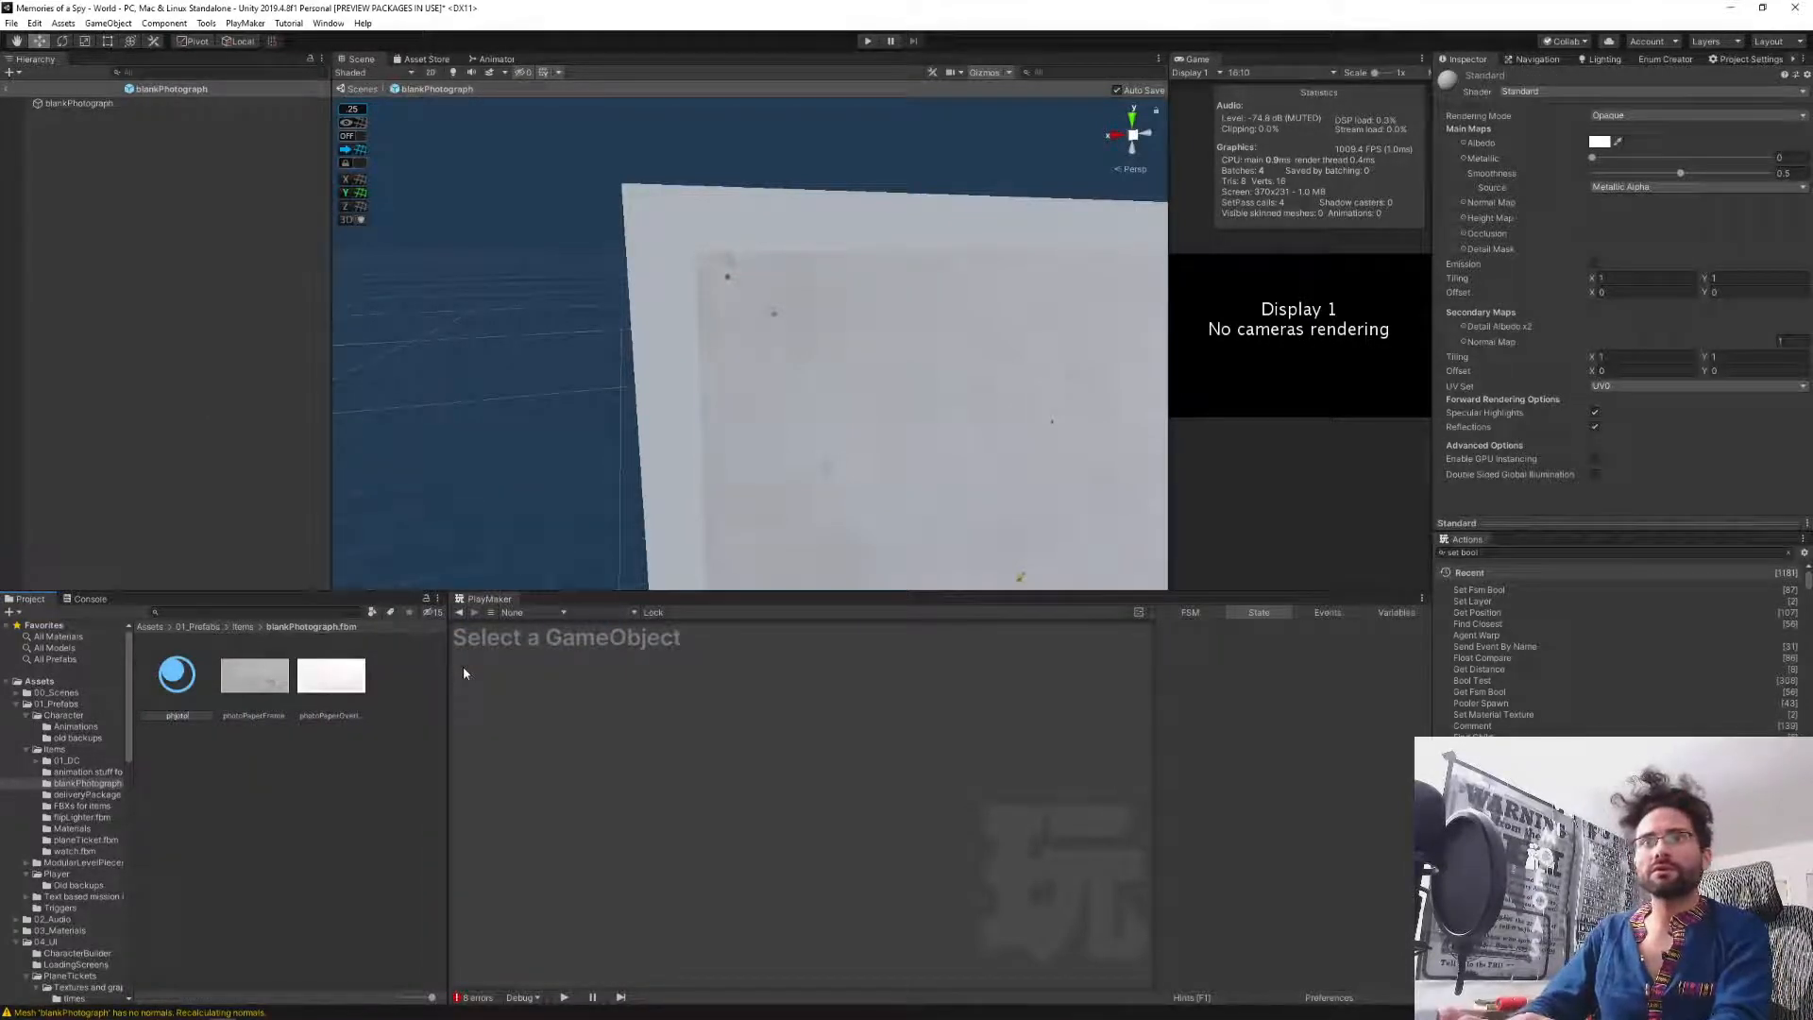
text(o)
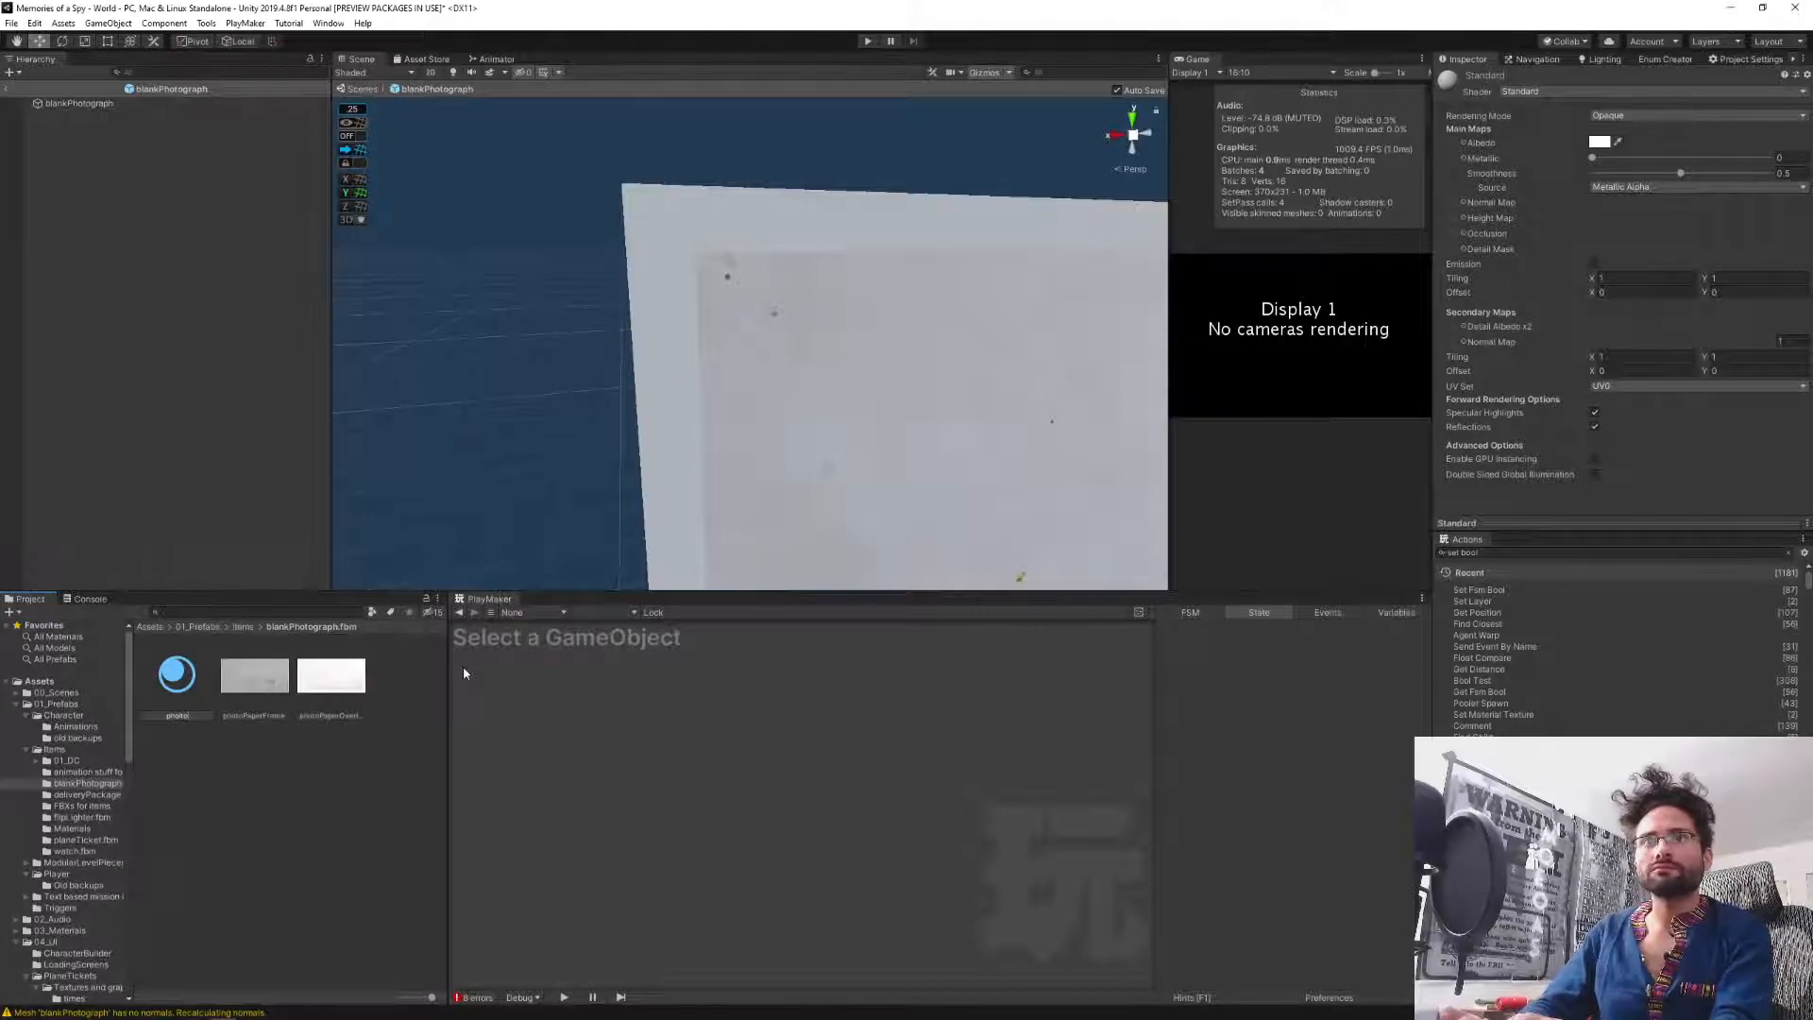
text(toPaperFr)
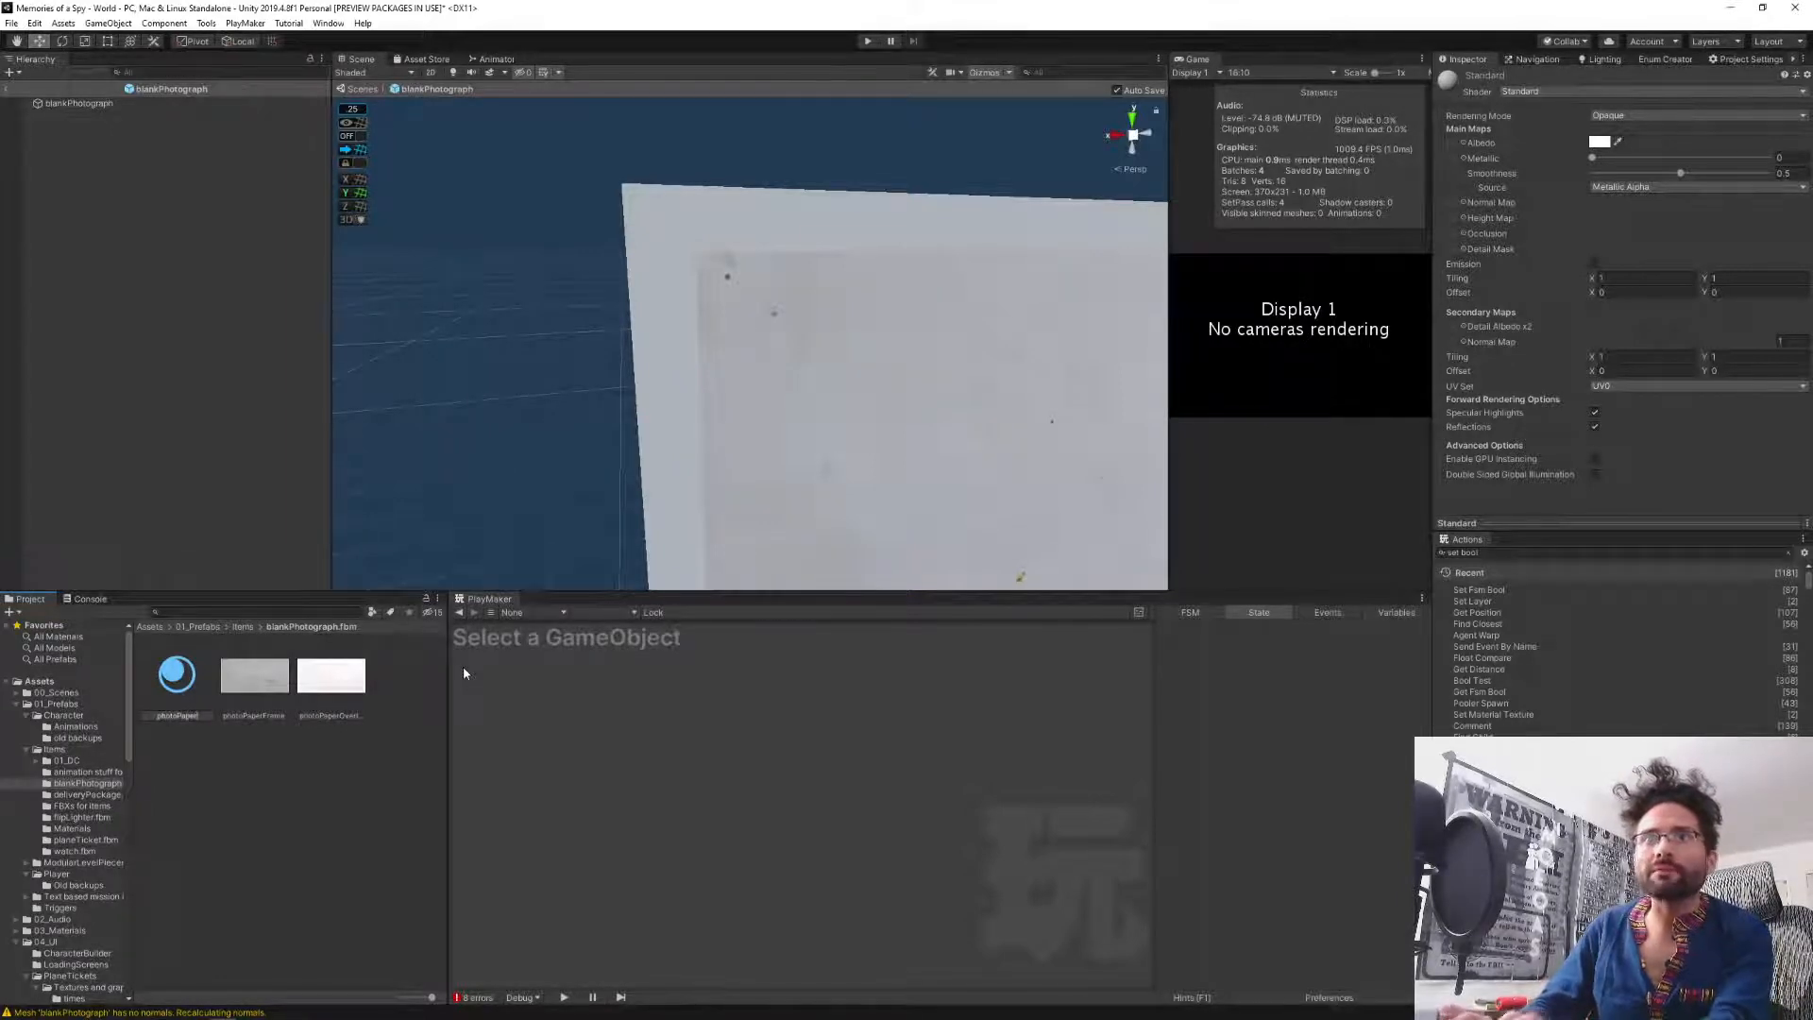
text(ame)
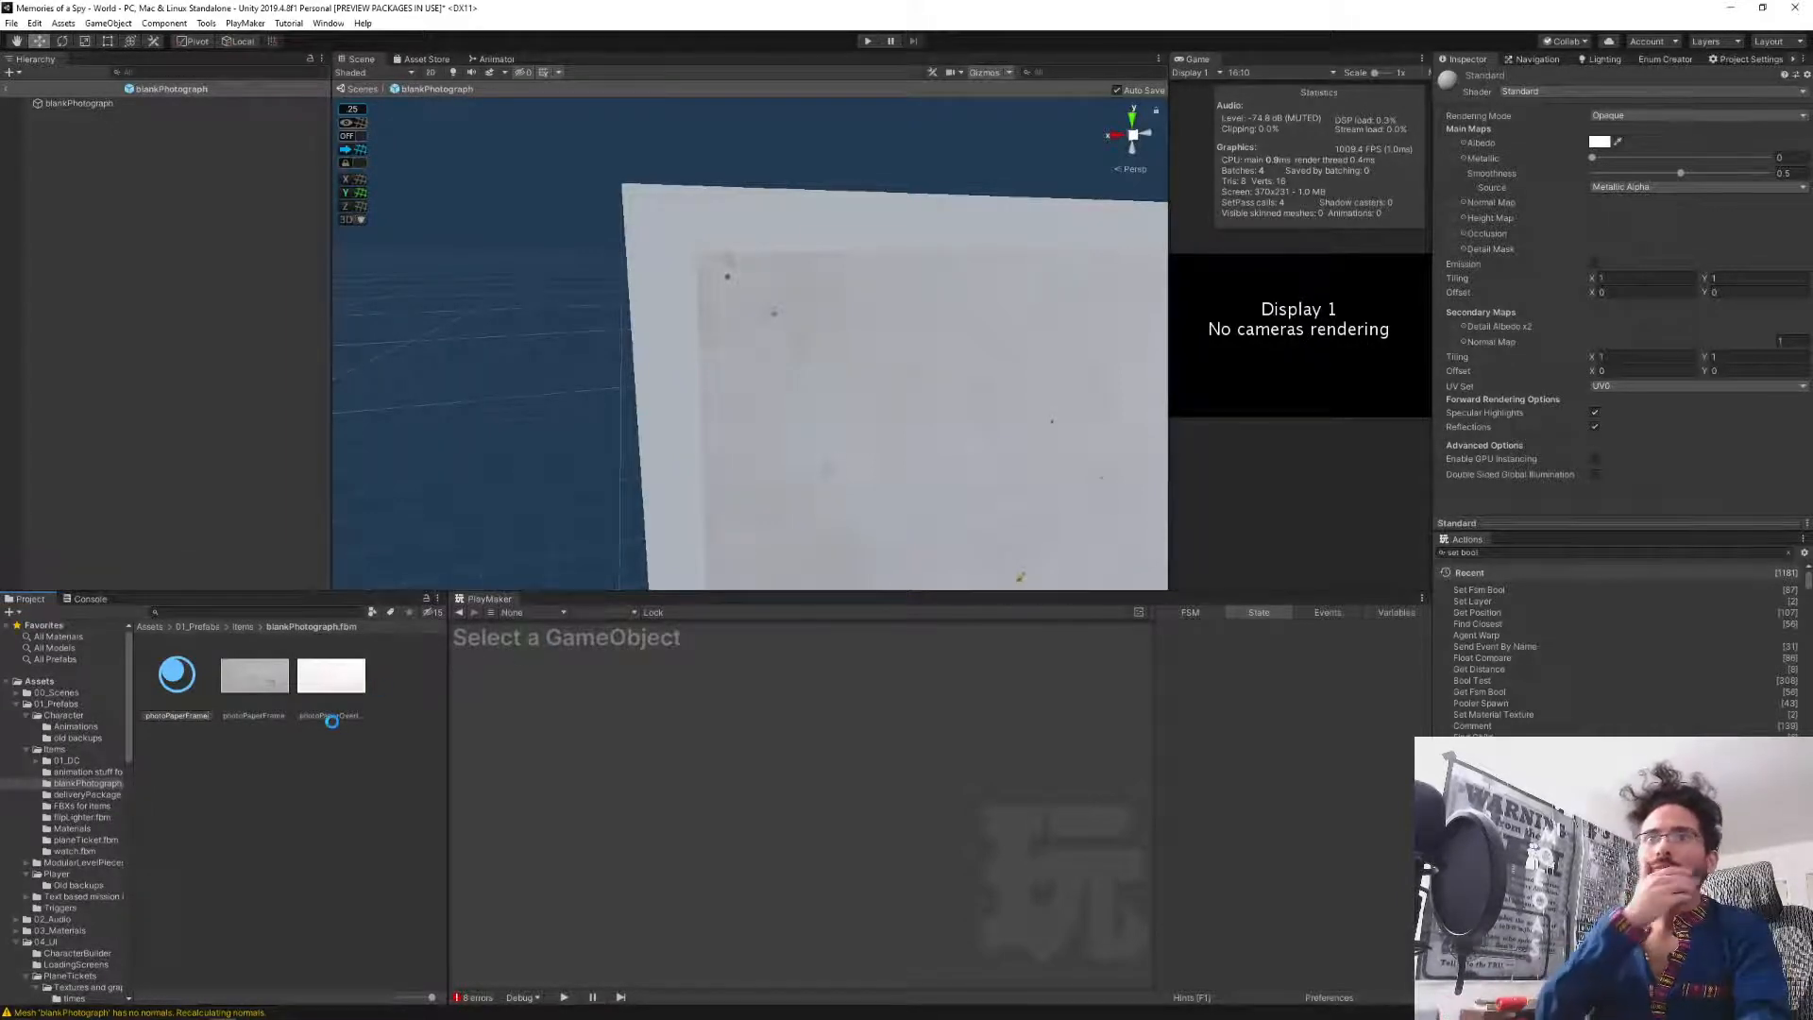
key(Return)
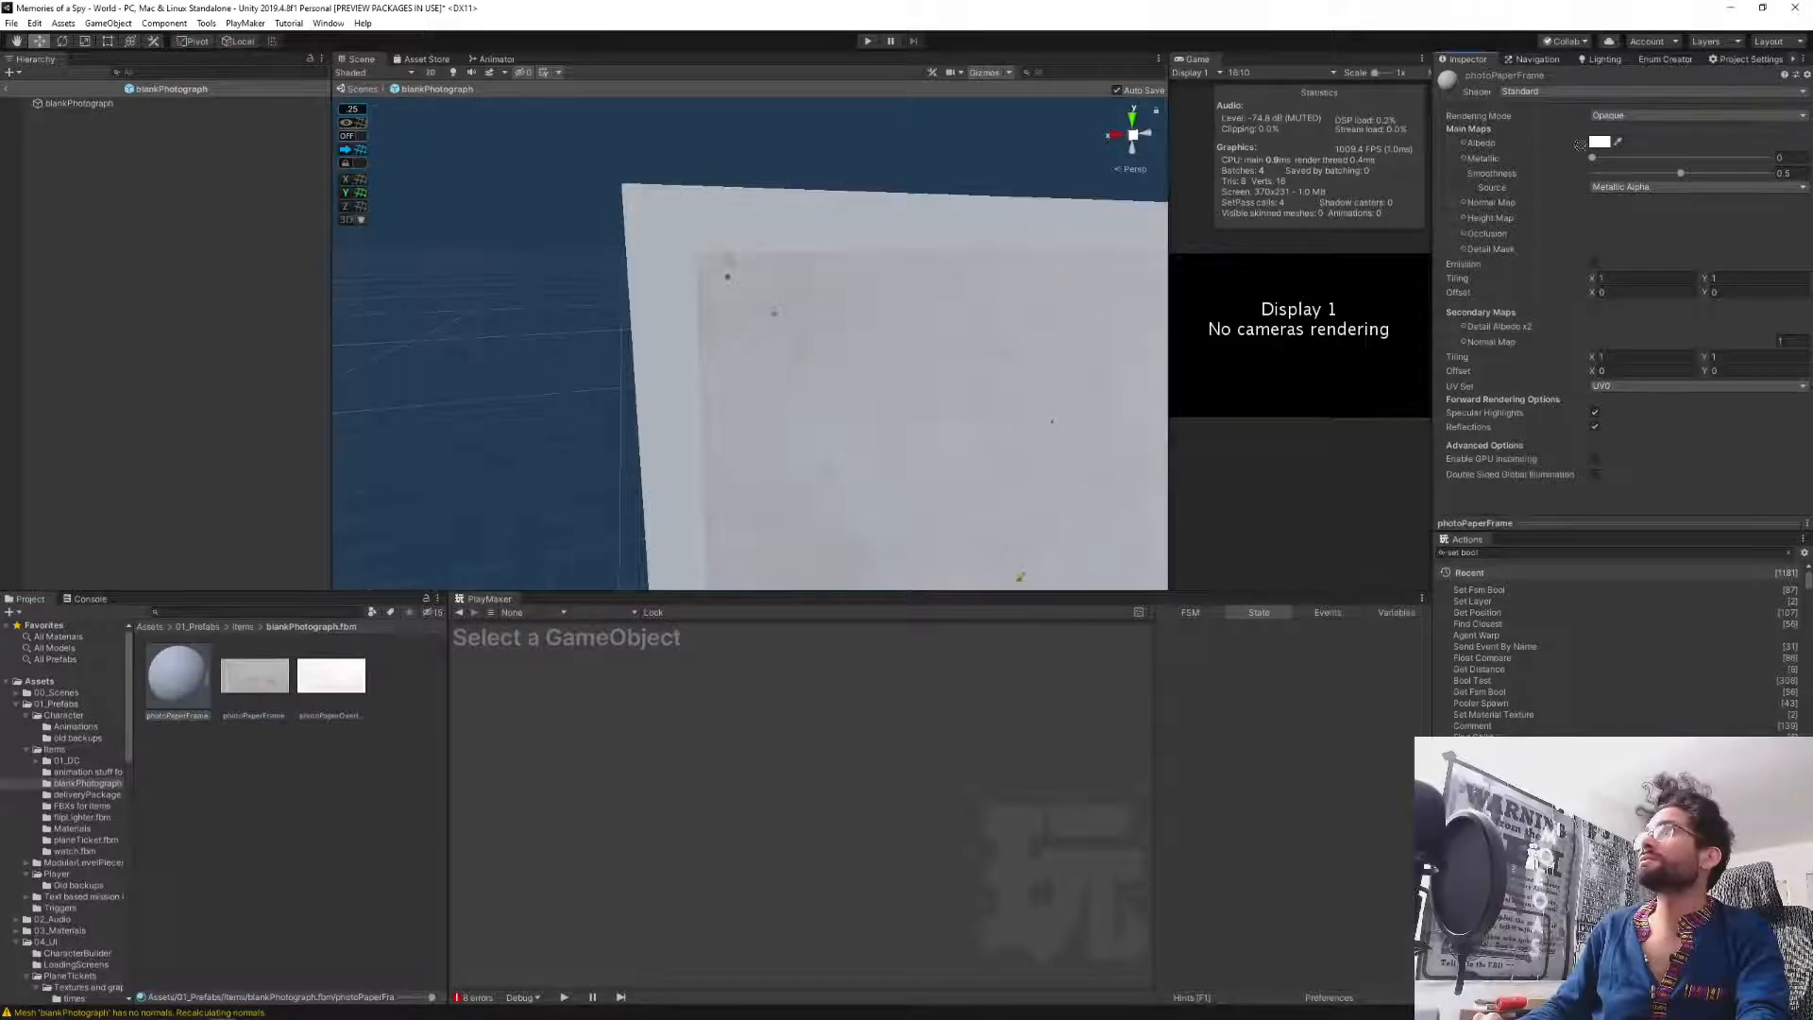
Configure the photoPaperFrame material as Cutout with Albedo Alpha as the smoothness source, no specular highlights or reflections, and GPU instancing enabled.
click(1643, 116)
click(1645, 146)
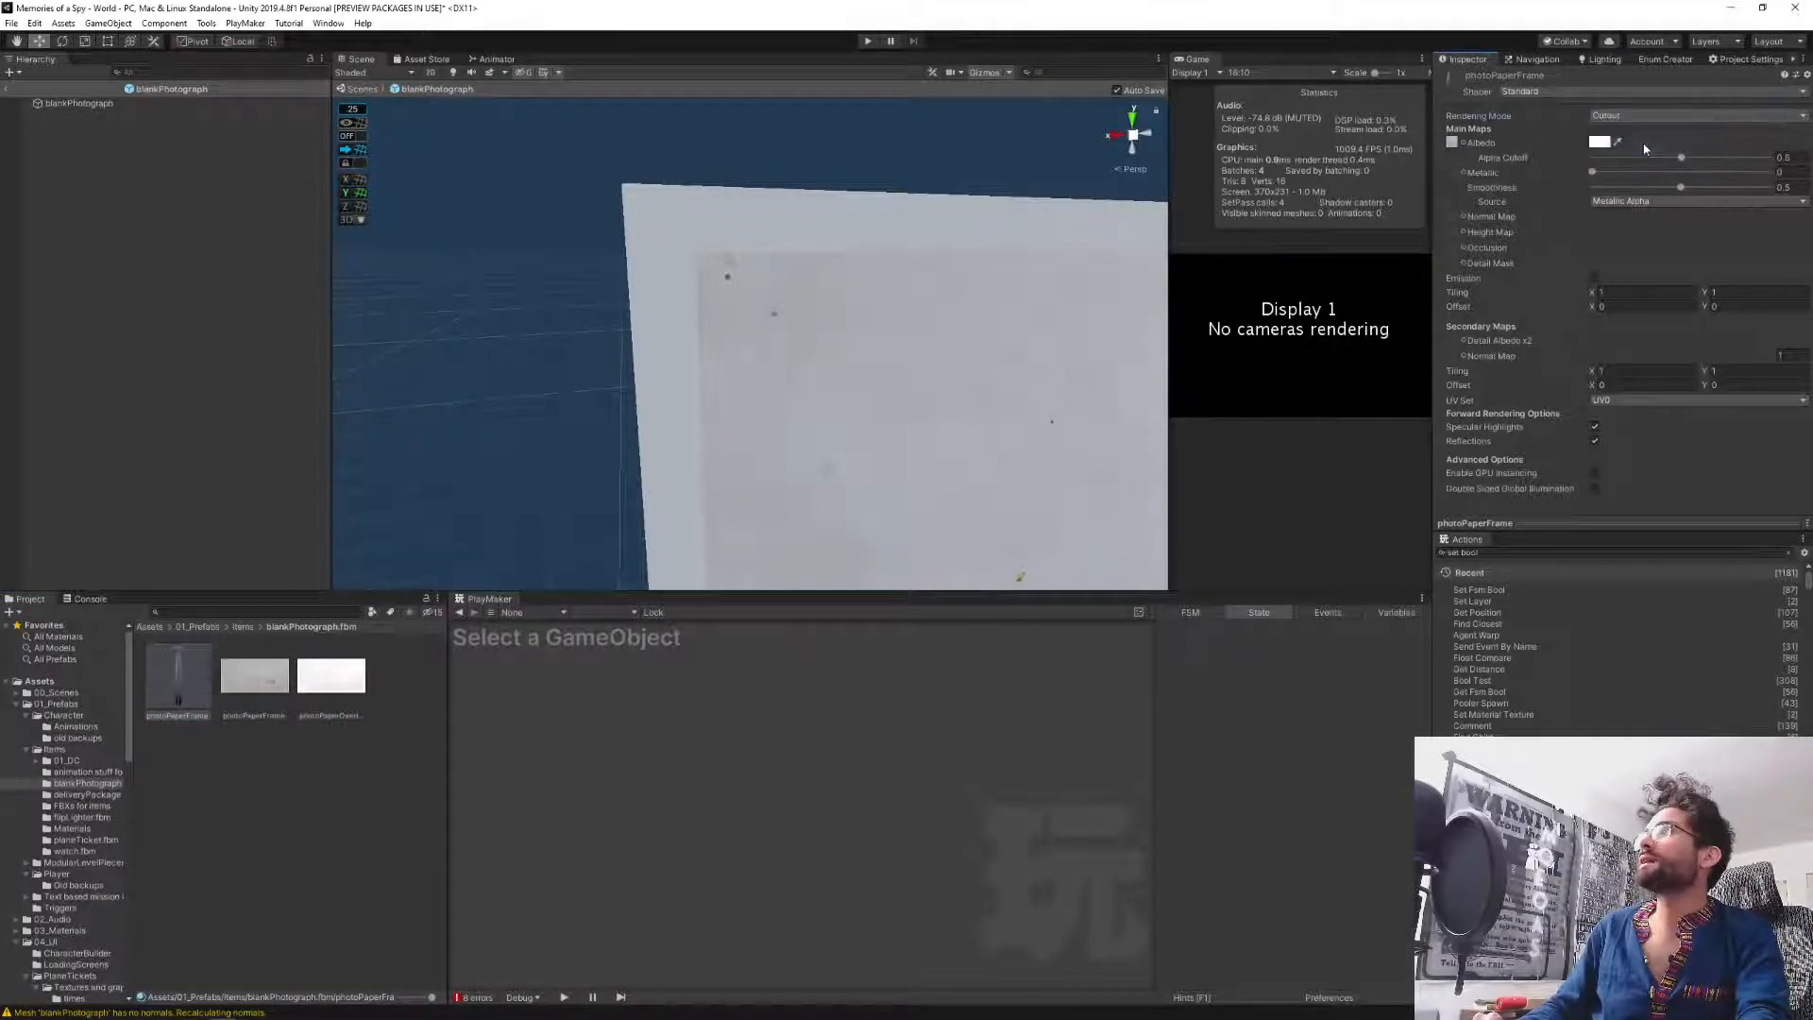
click(1611, 116)
click(1657, 179)
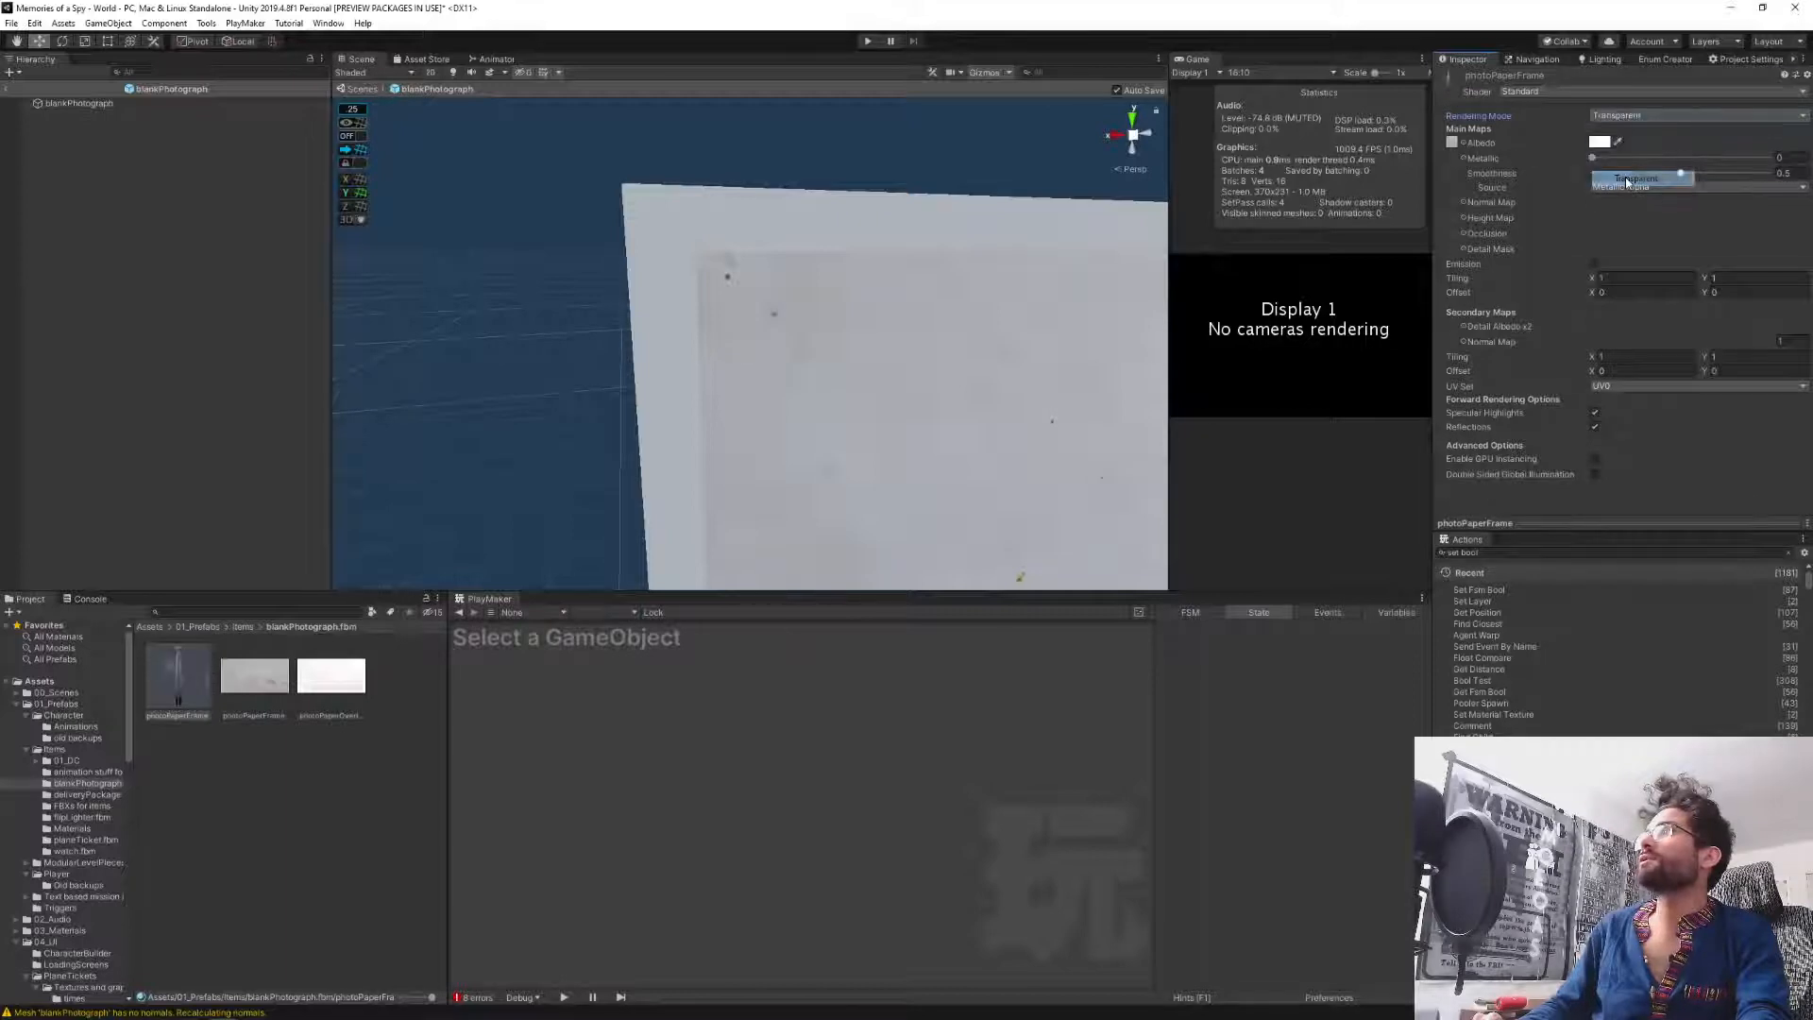
click(1662, 188)
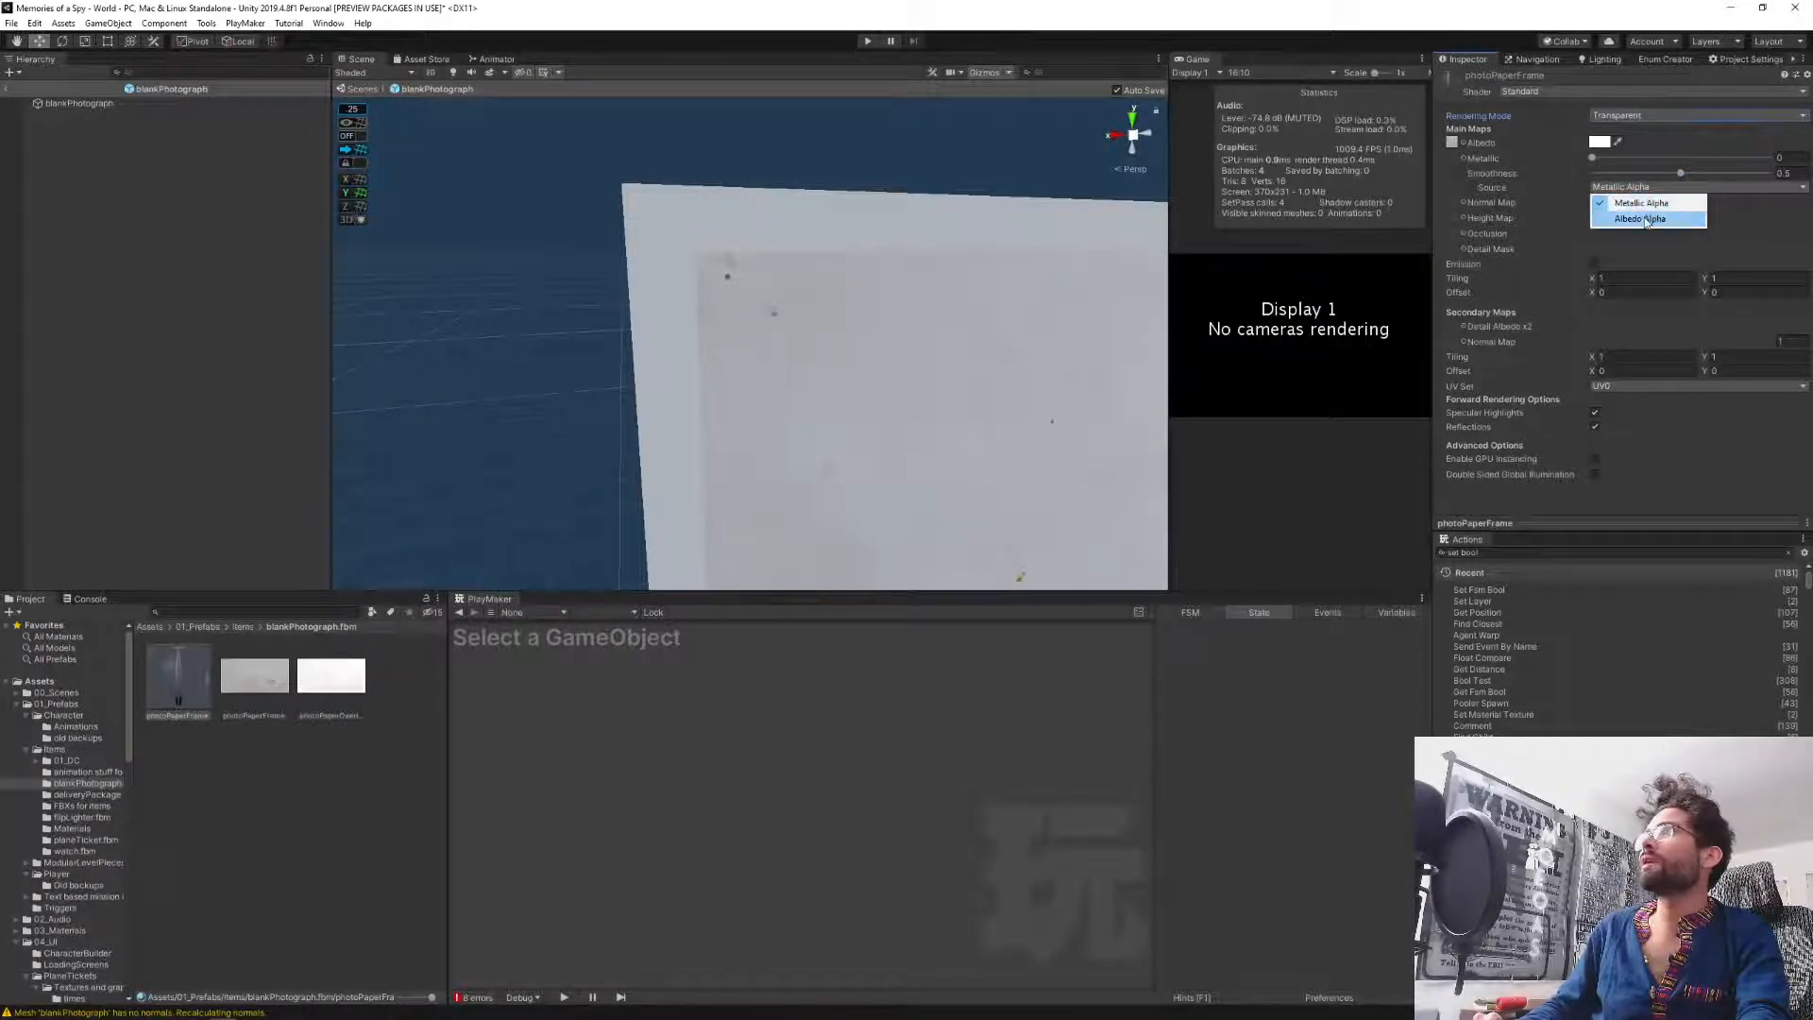
click(1639, 211)
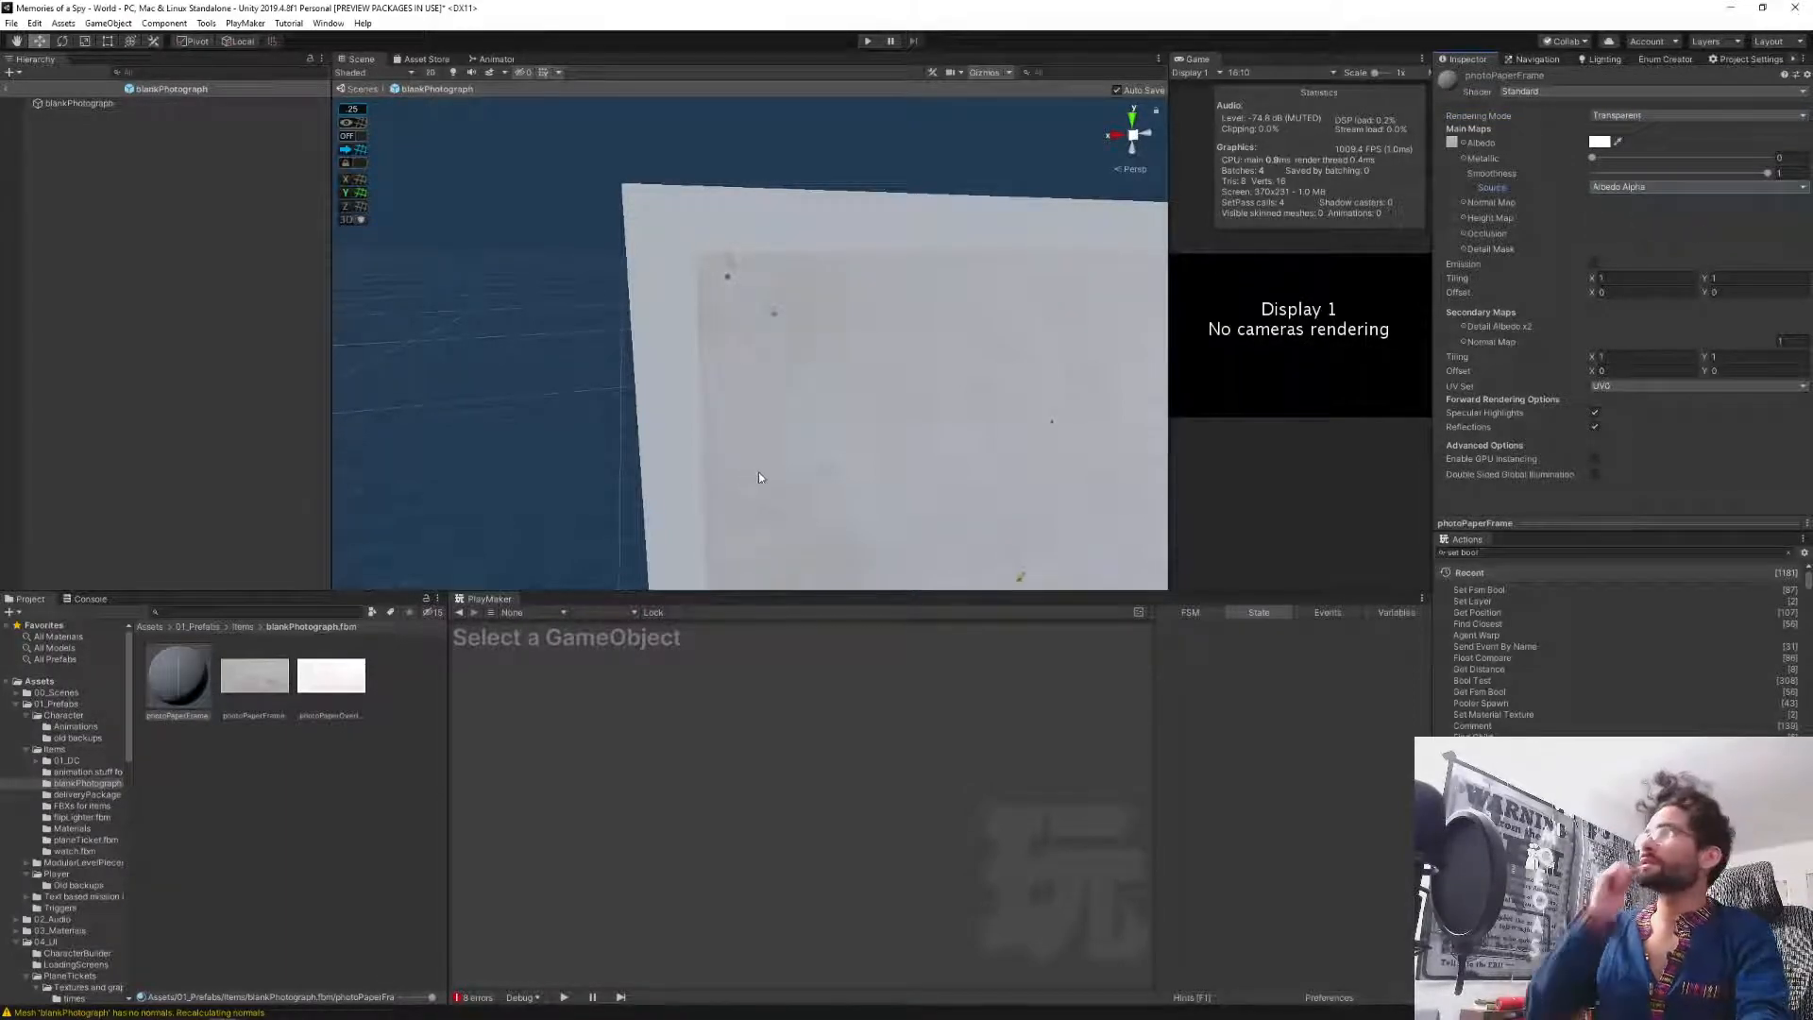
click(1596, 119)
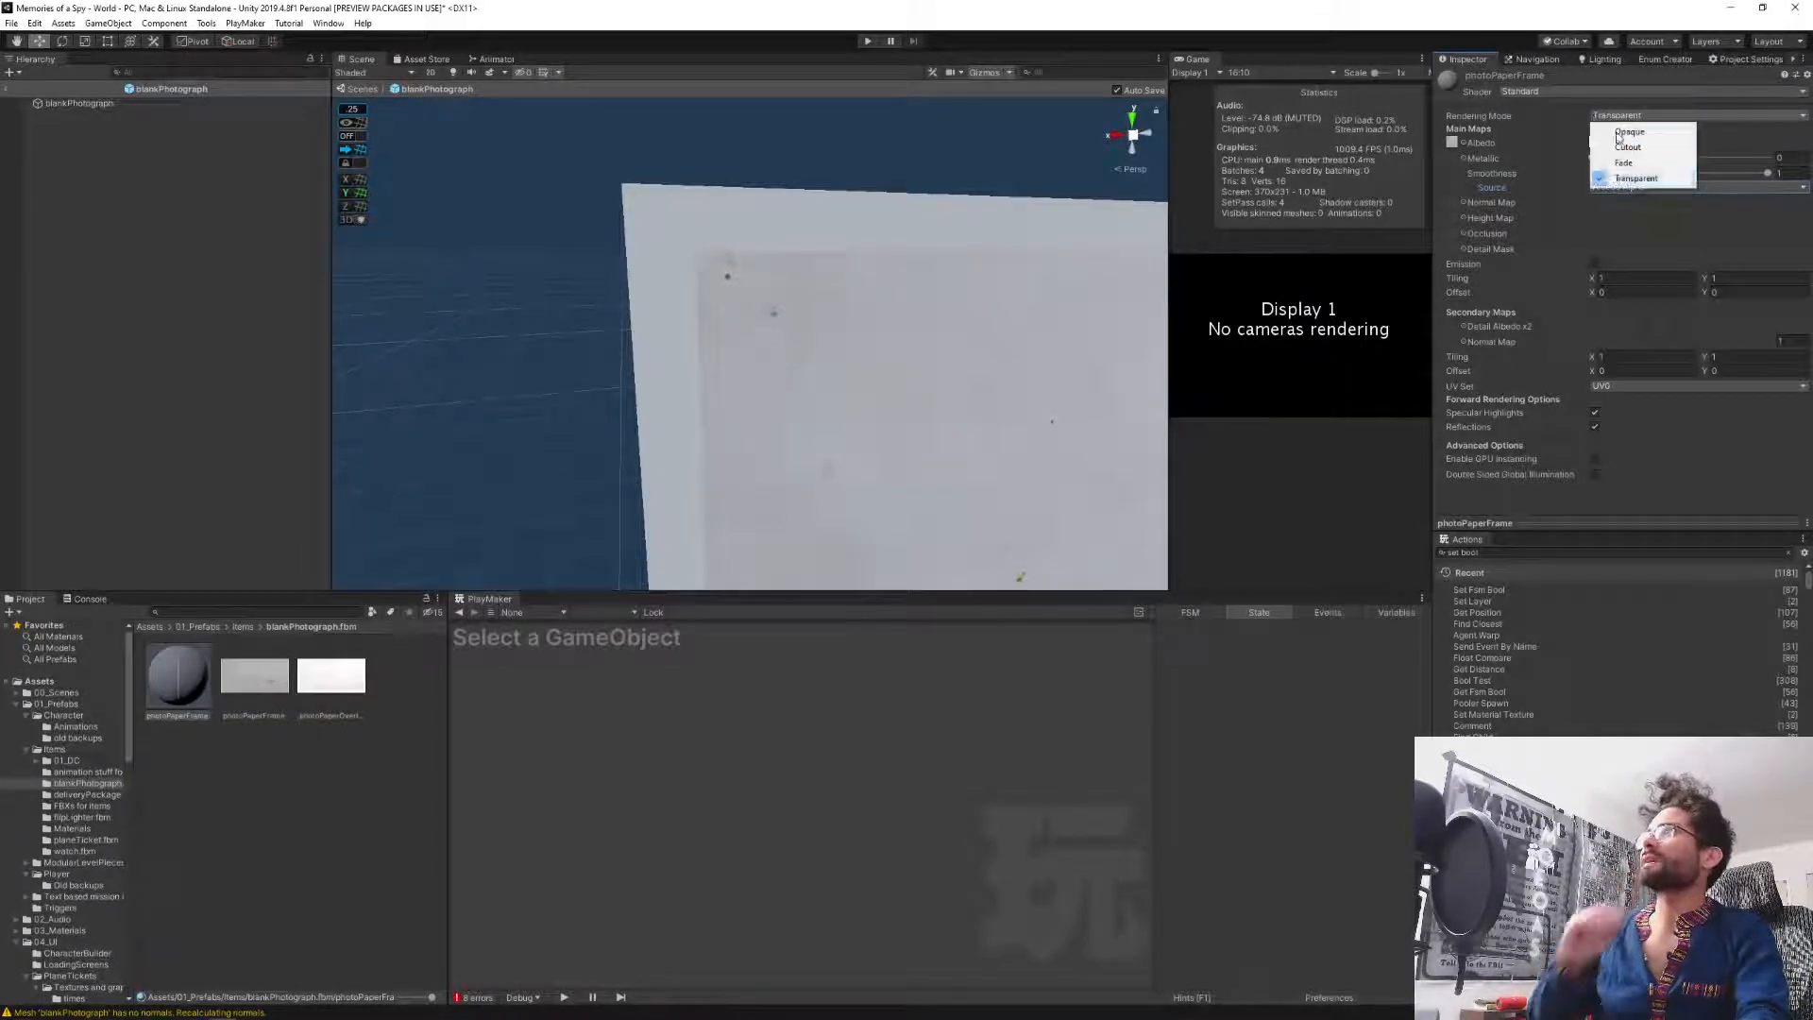
click(1614, 149)
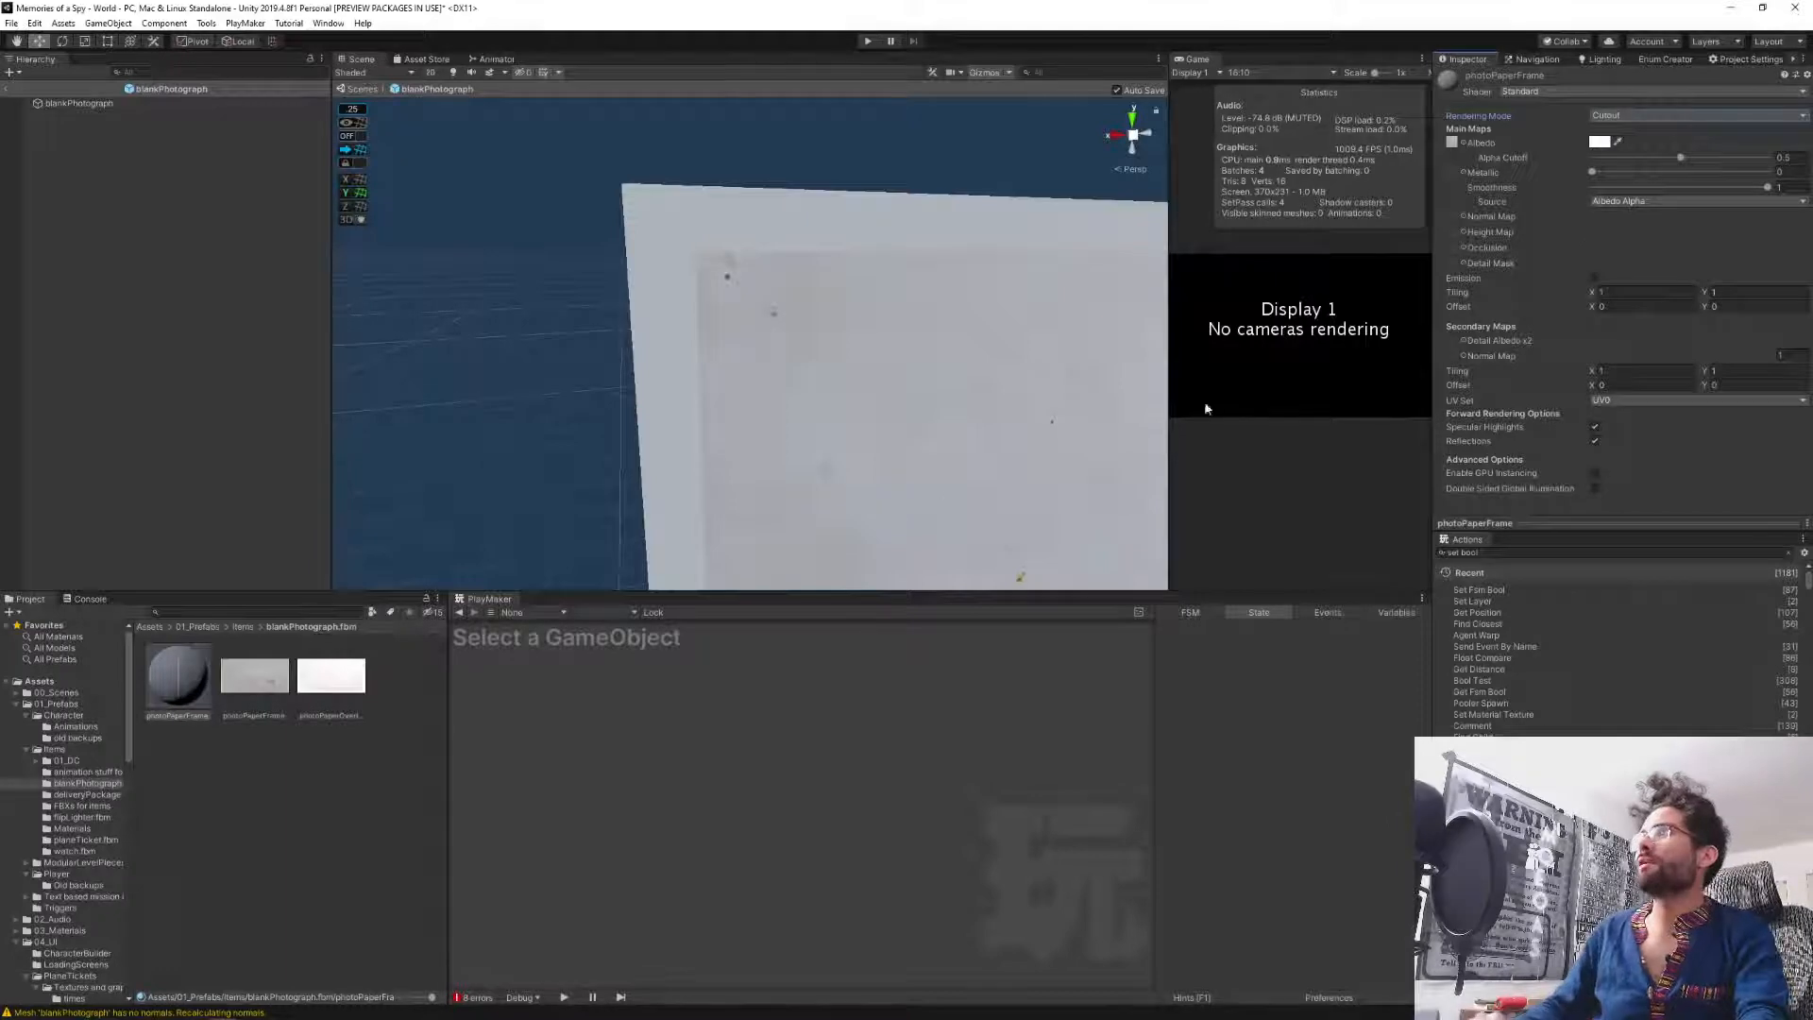
click(1595, 426)
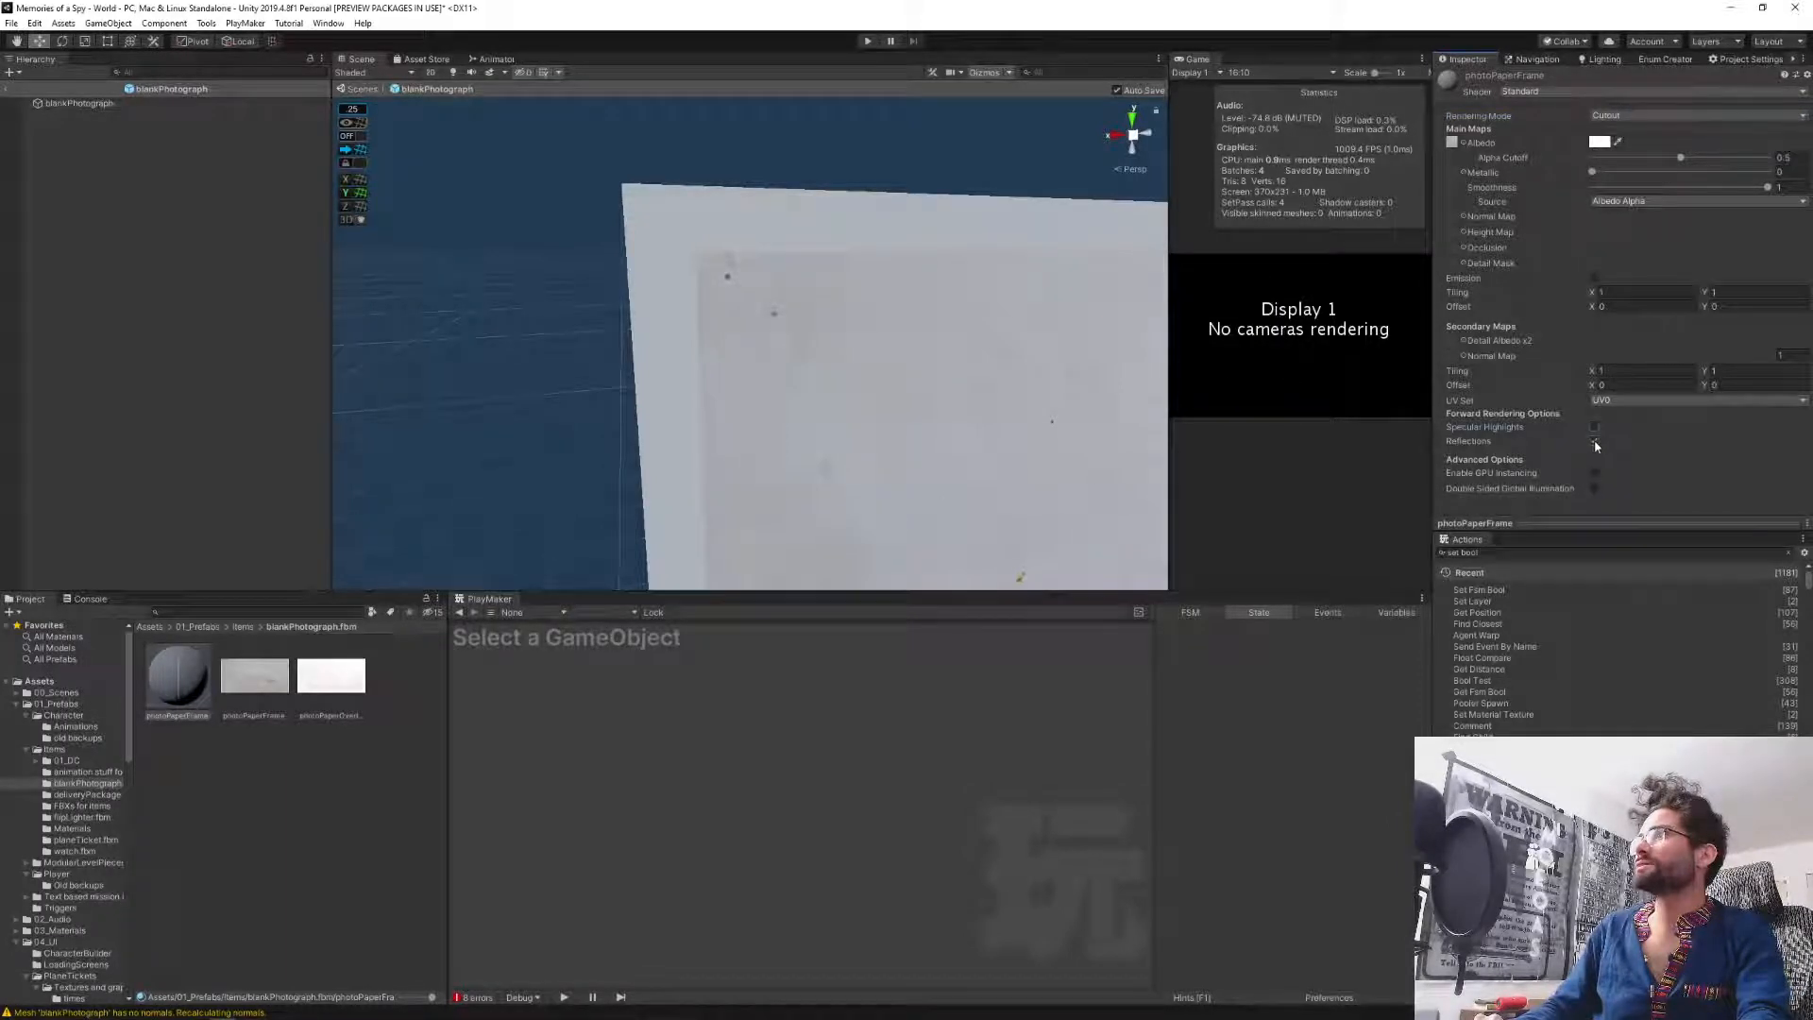
click(1595, 473)
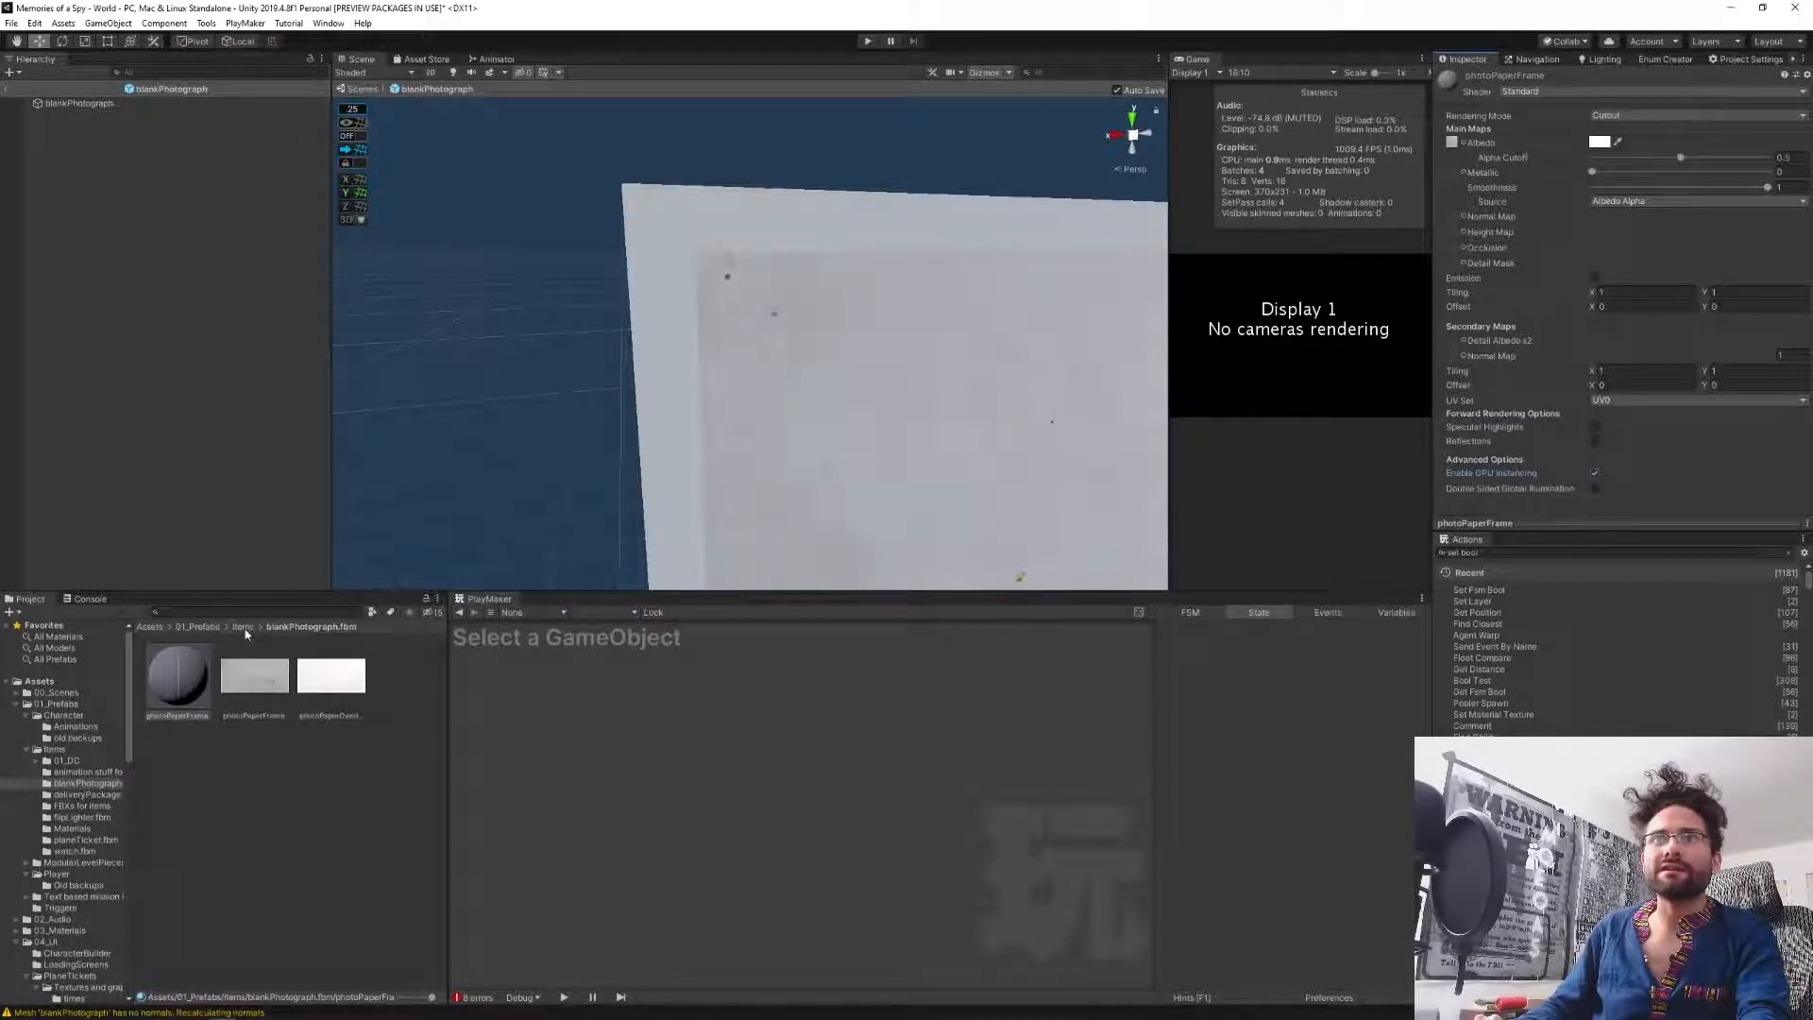
Move the photoPaperFrame material from the blankPhotograph.fbm folder into the Materials folder under Items.
click(189, 714)
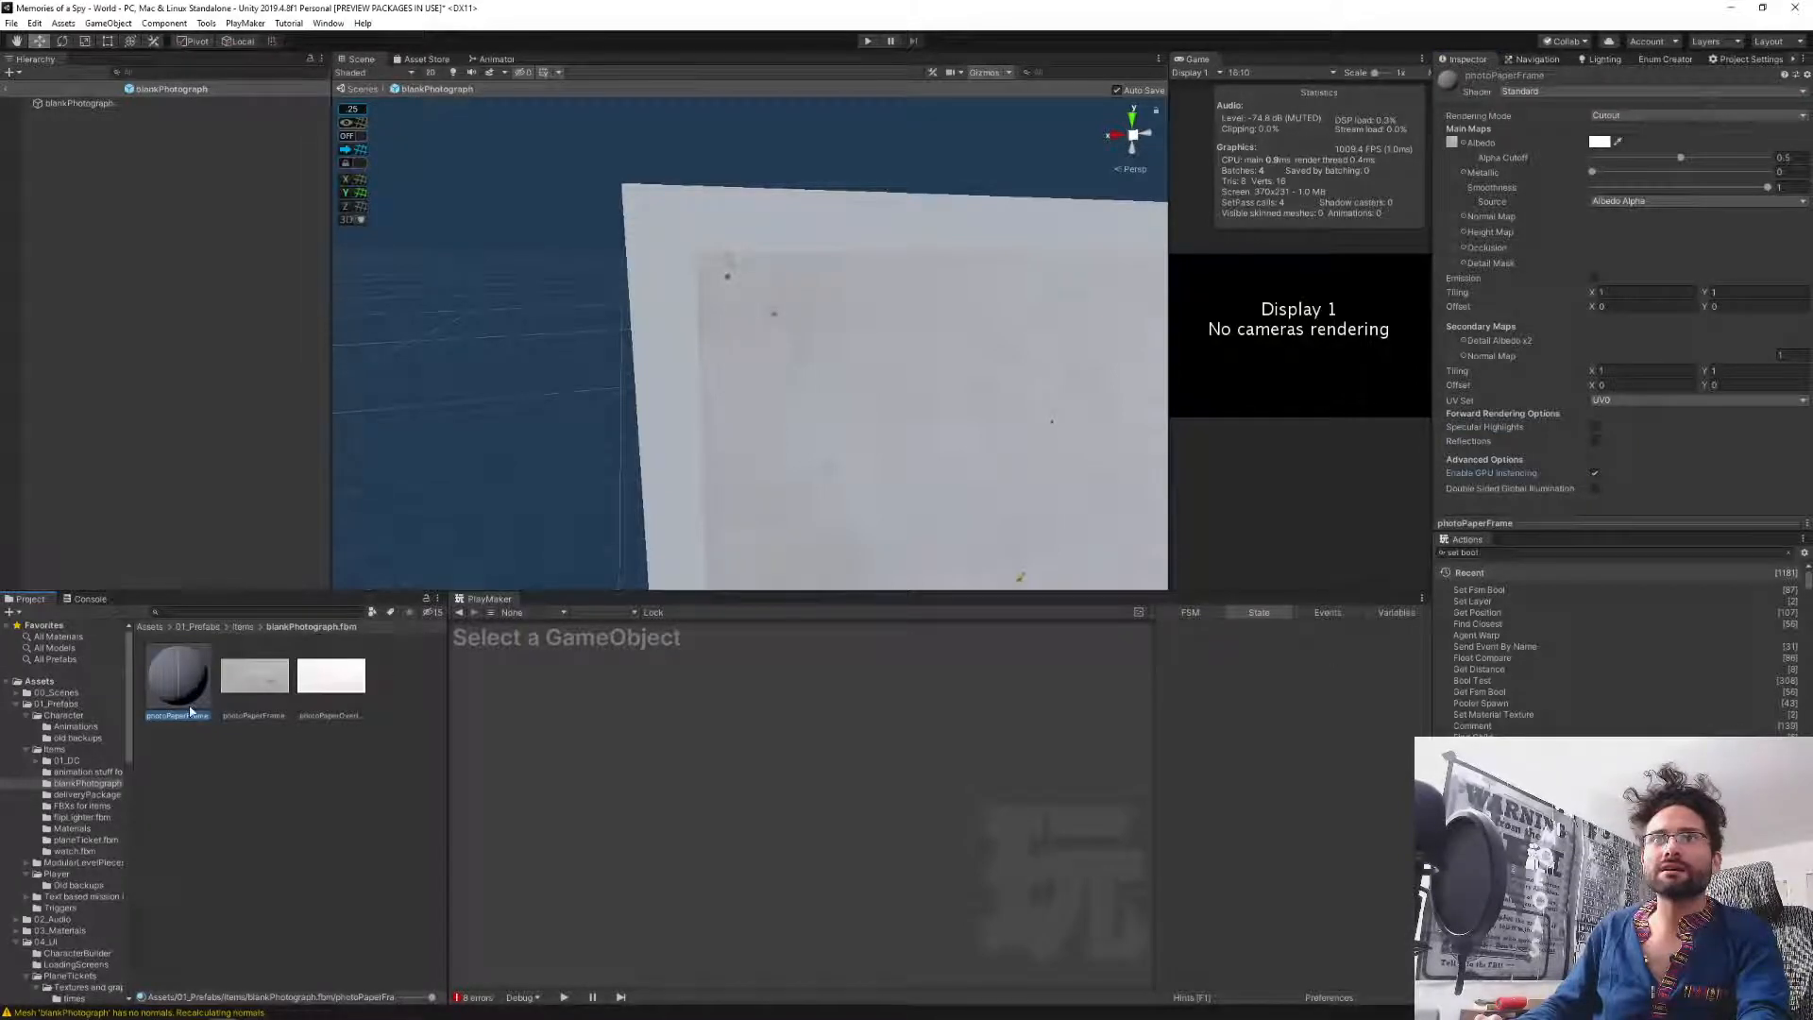
click(49, 749)
scroll(355, 951, down, 3)
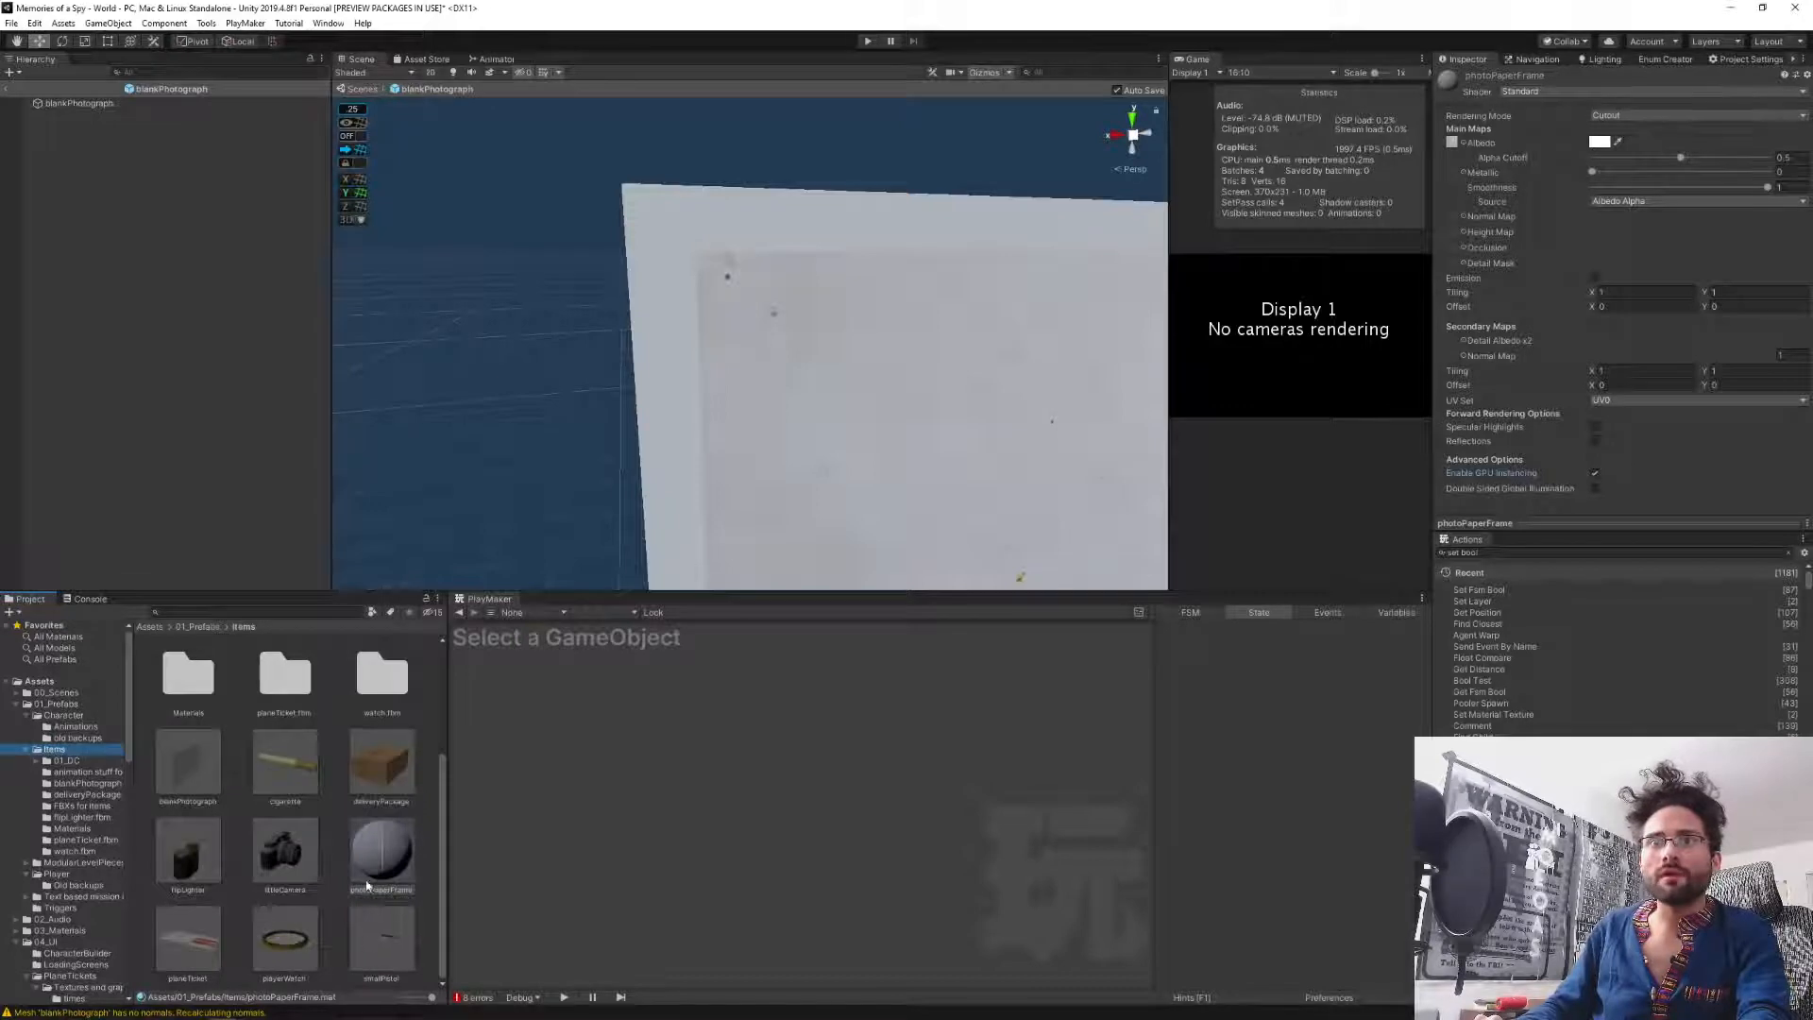
drag(394, 869, 198, 680)
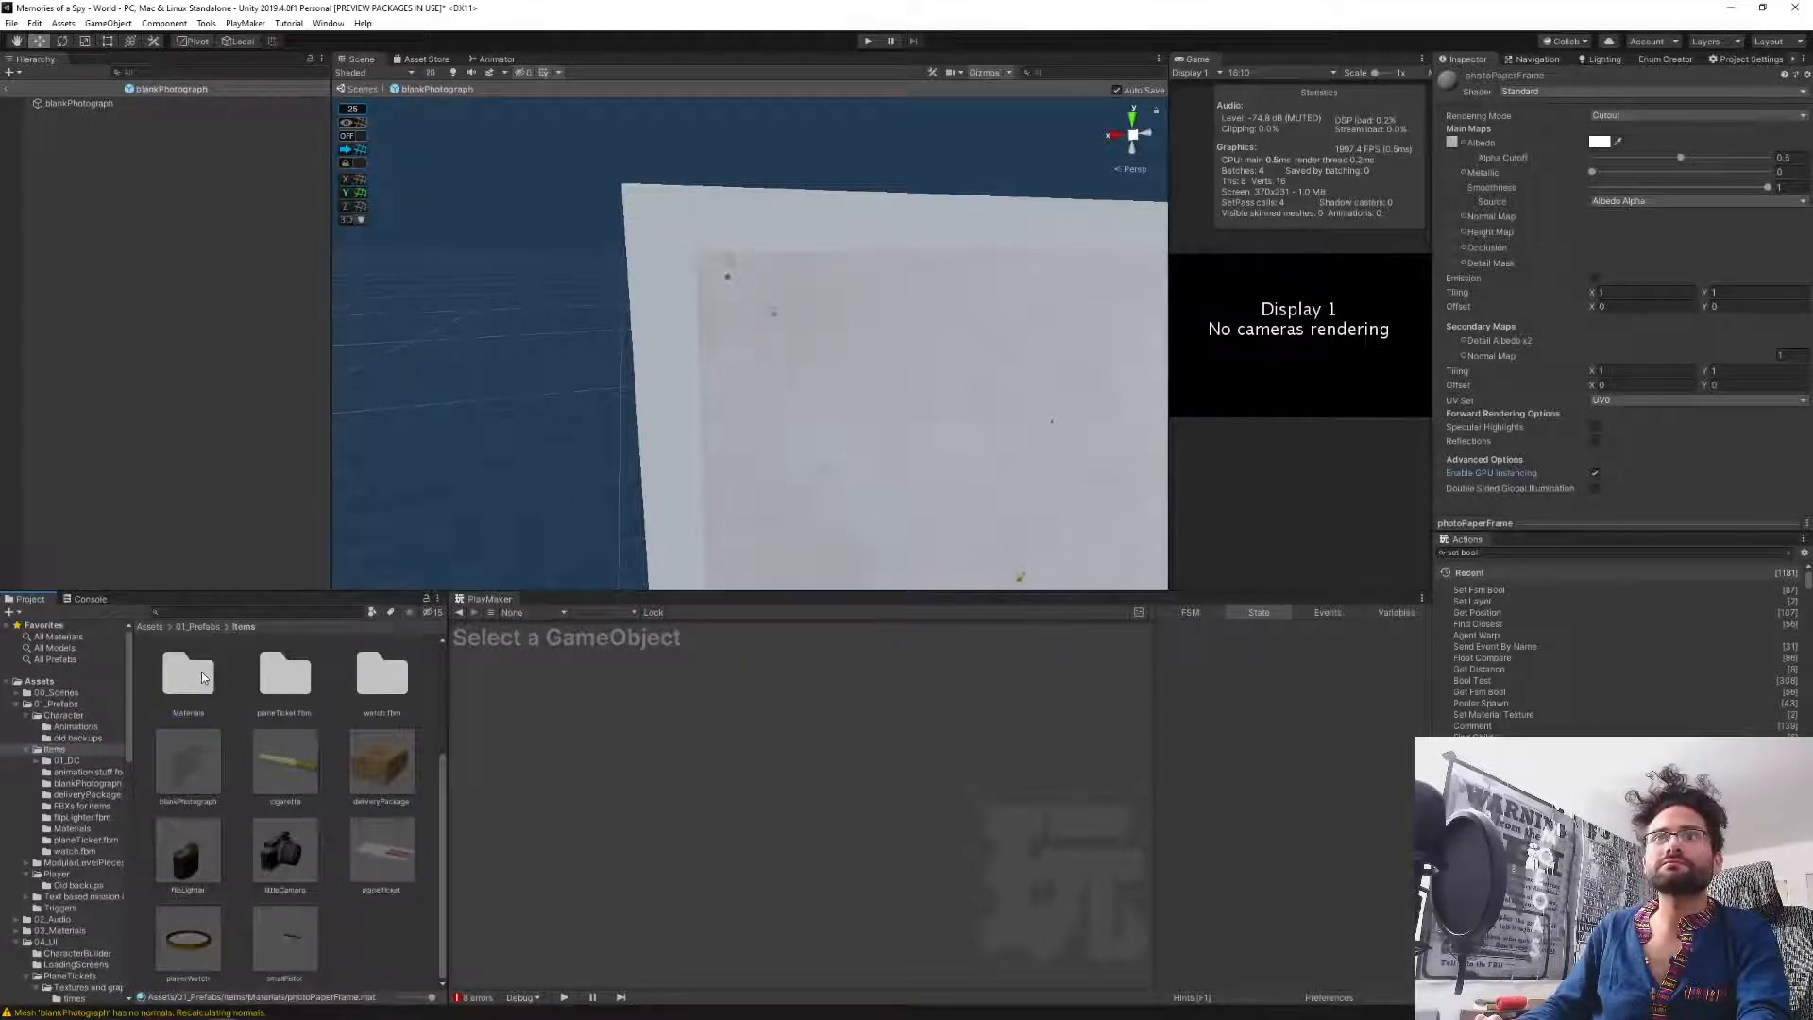
Assign the photoPaperFrame material from the Materials folder to Element 2 of blankPhotograph's Mesh Renderer.
double_click(189, 685)
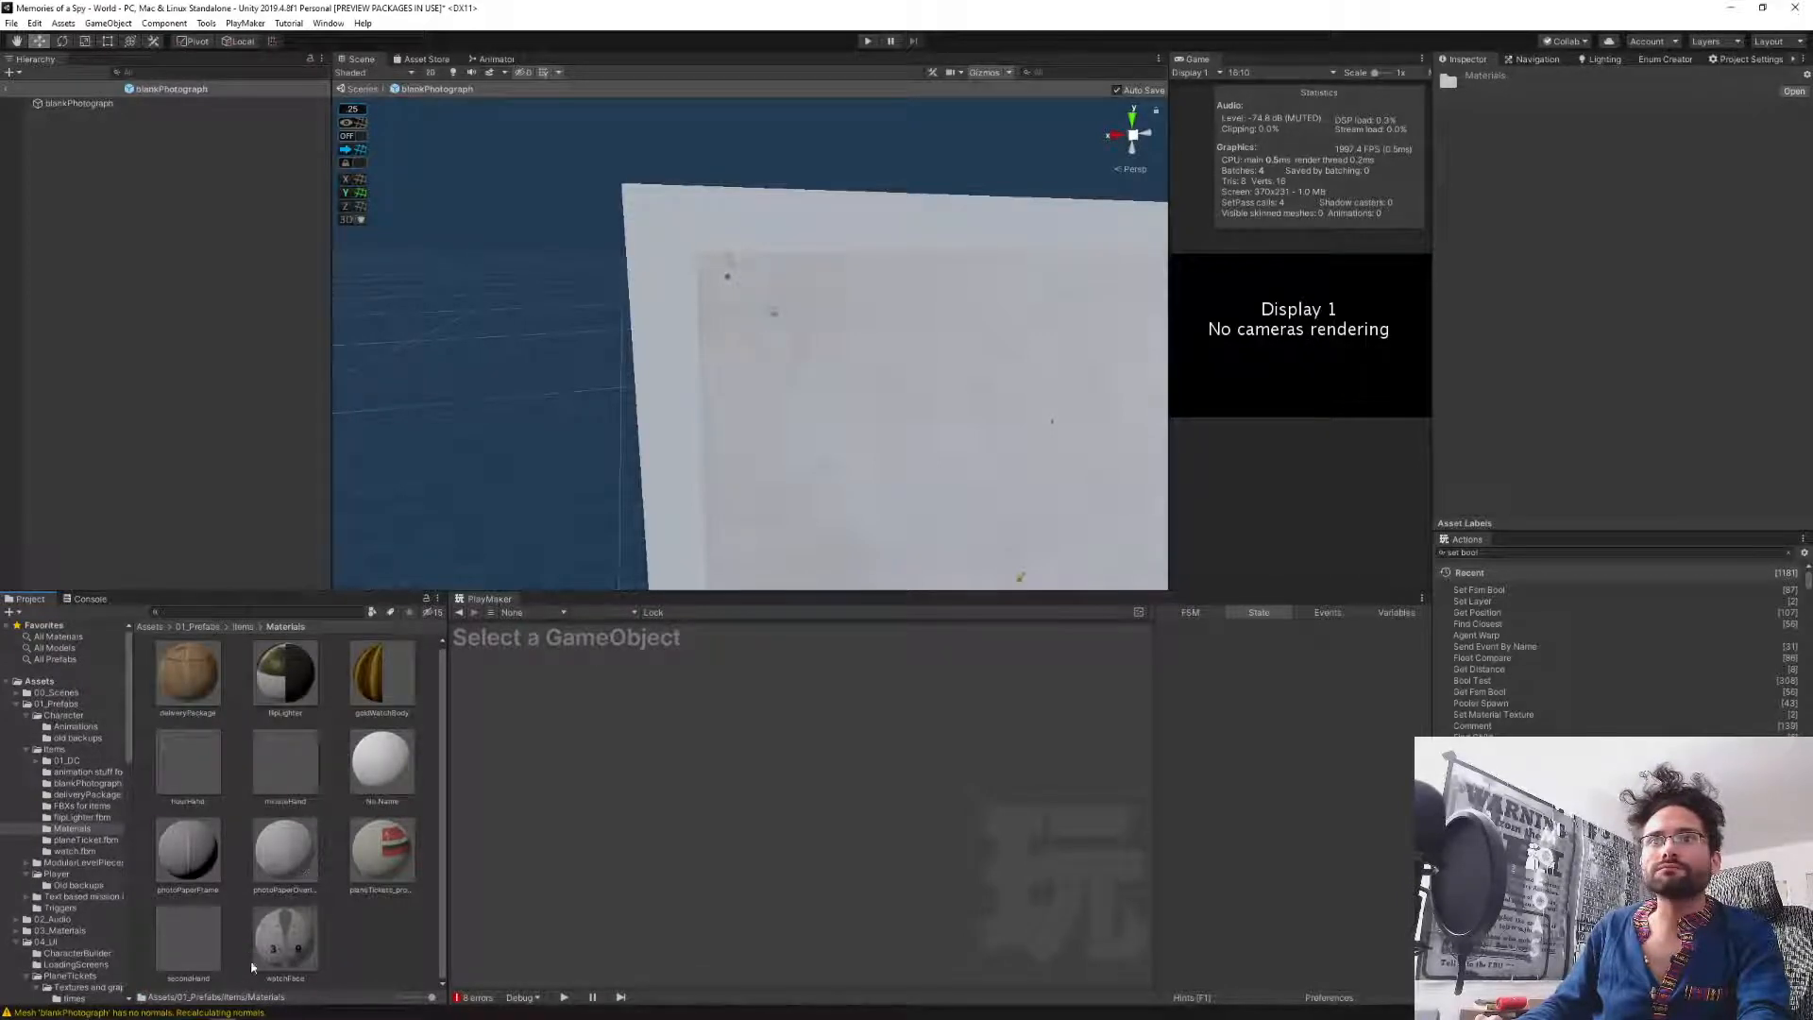
click(85, 102)
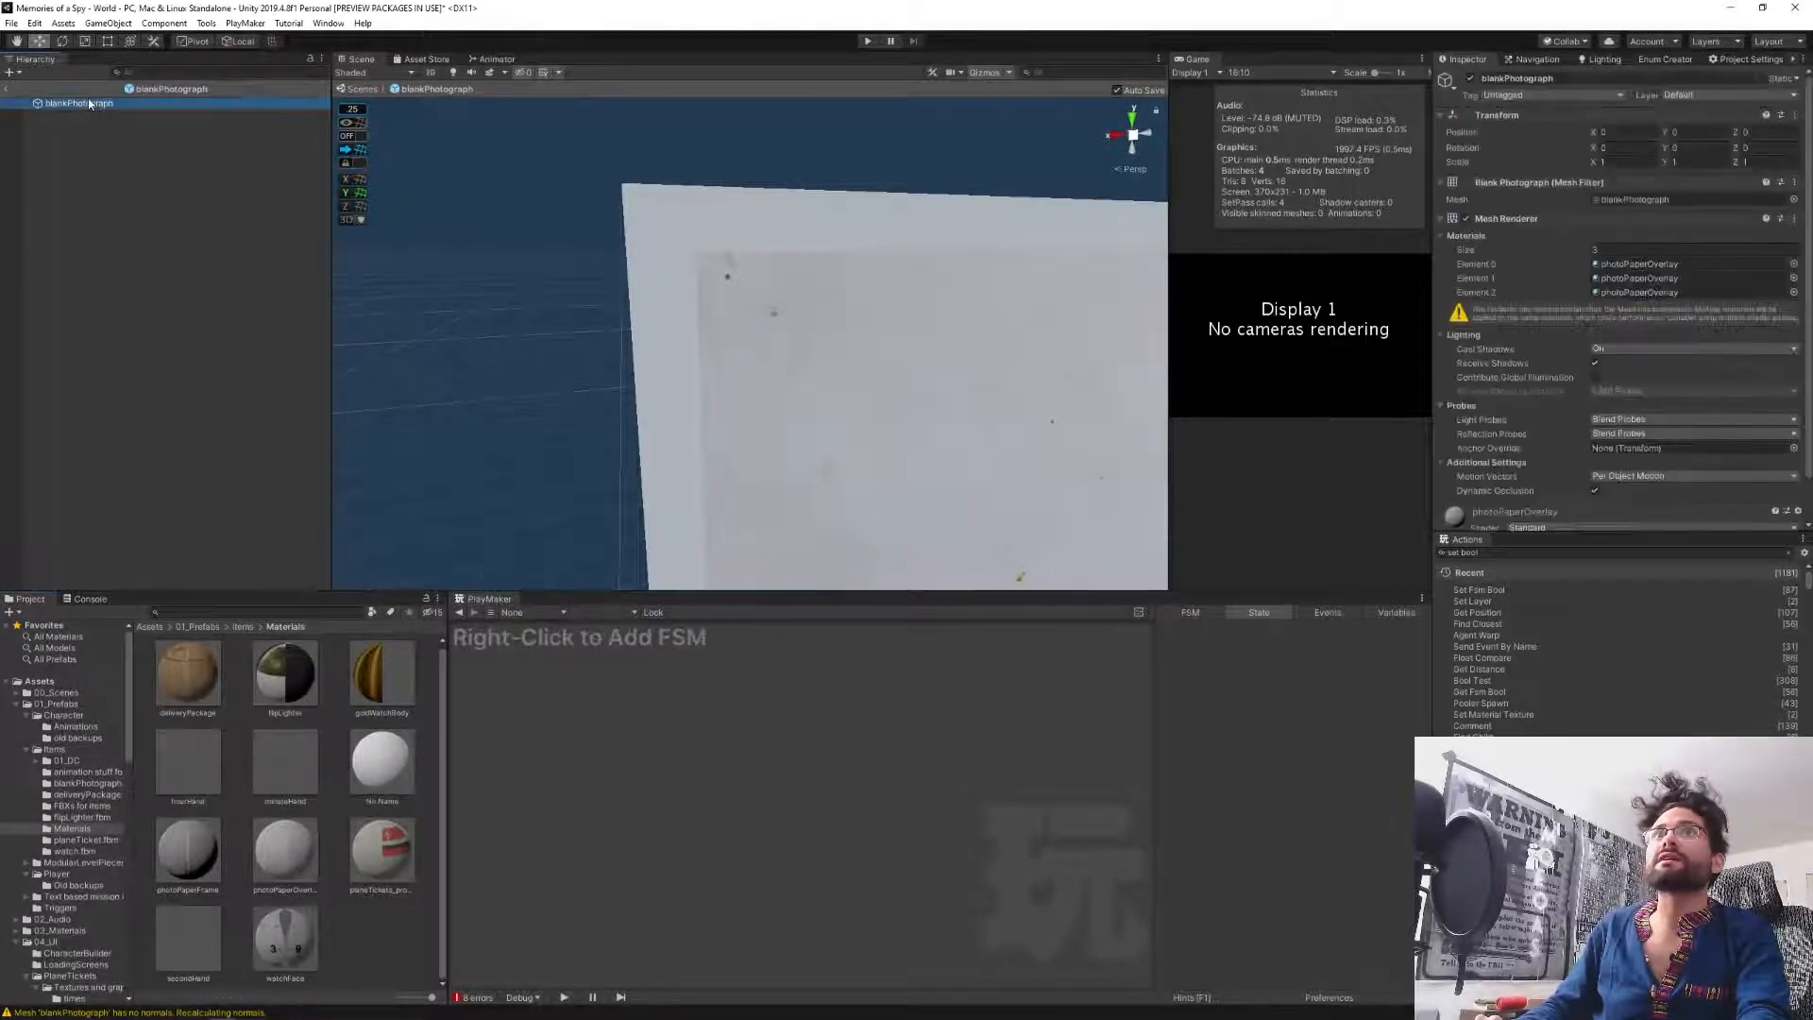
drag(1341, 388, 1626, 293)
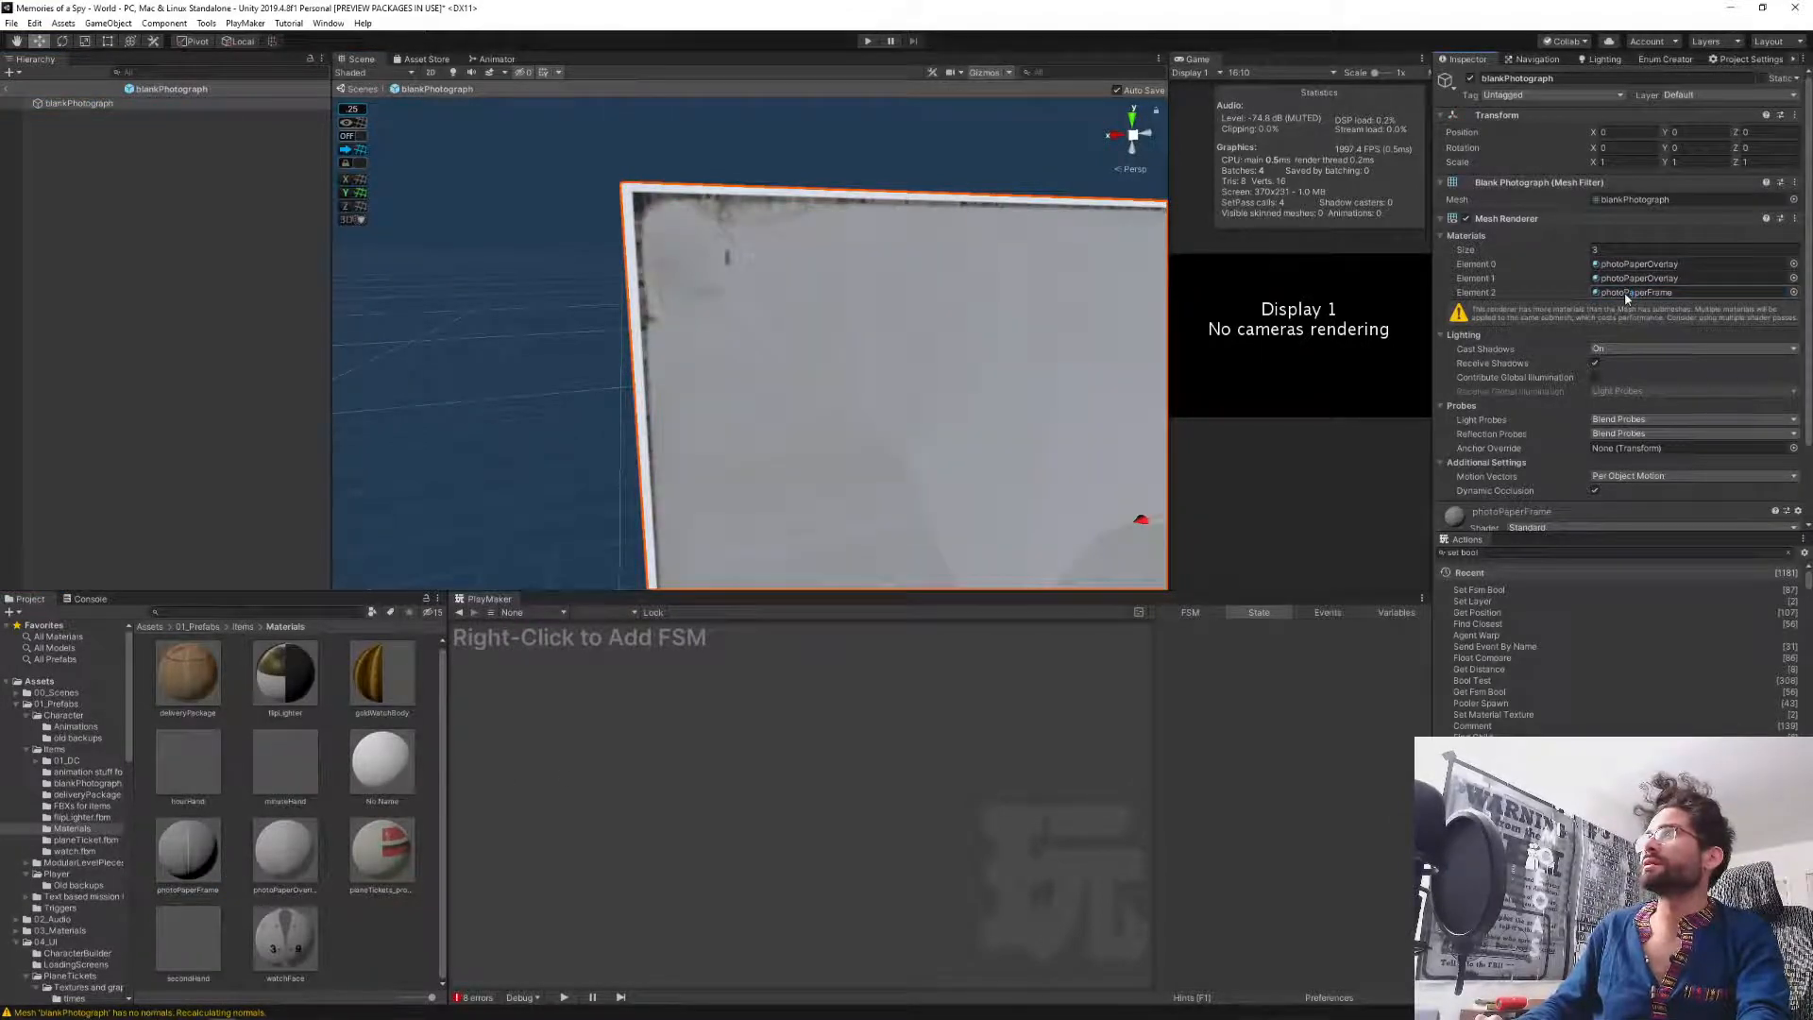
Try the Opaque and Transparent rendering modes on the photoPaperFrame material, keeping Albedo Alpha as the smoothness source.
click(193, 850)
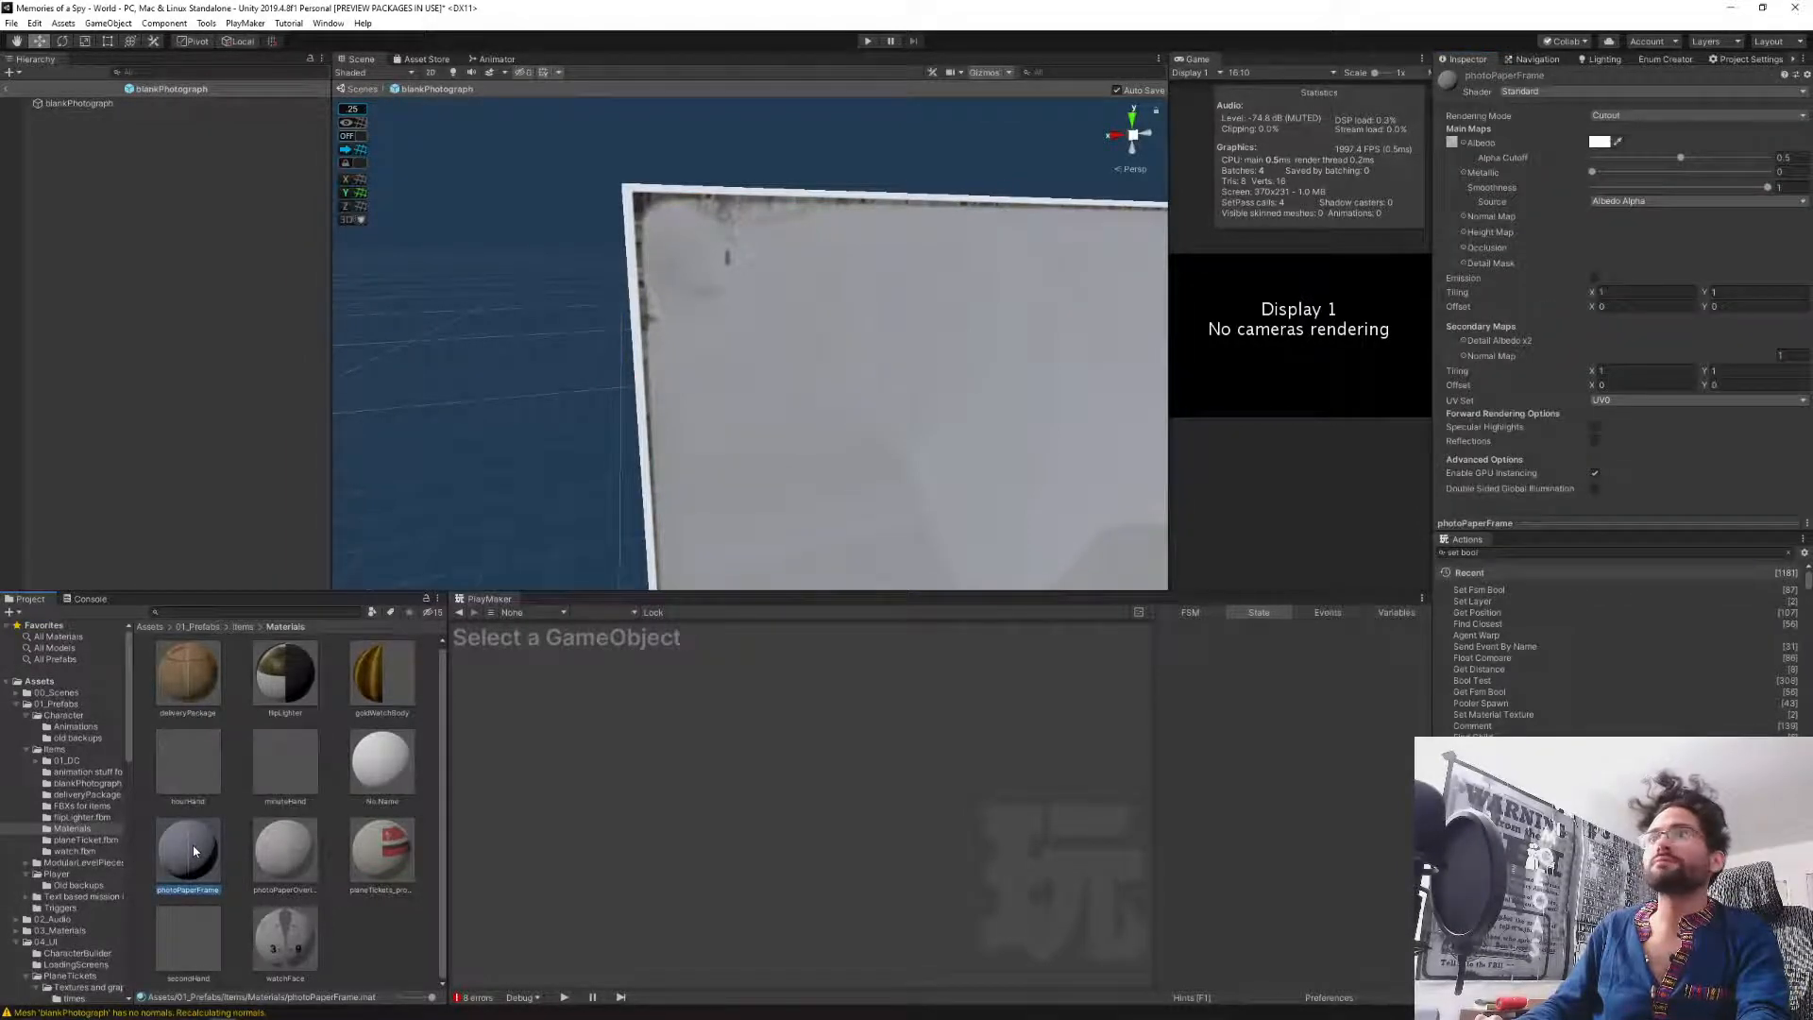
click(1614, 116)
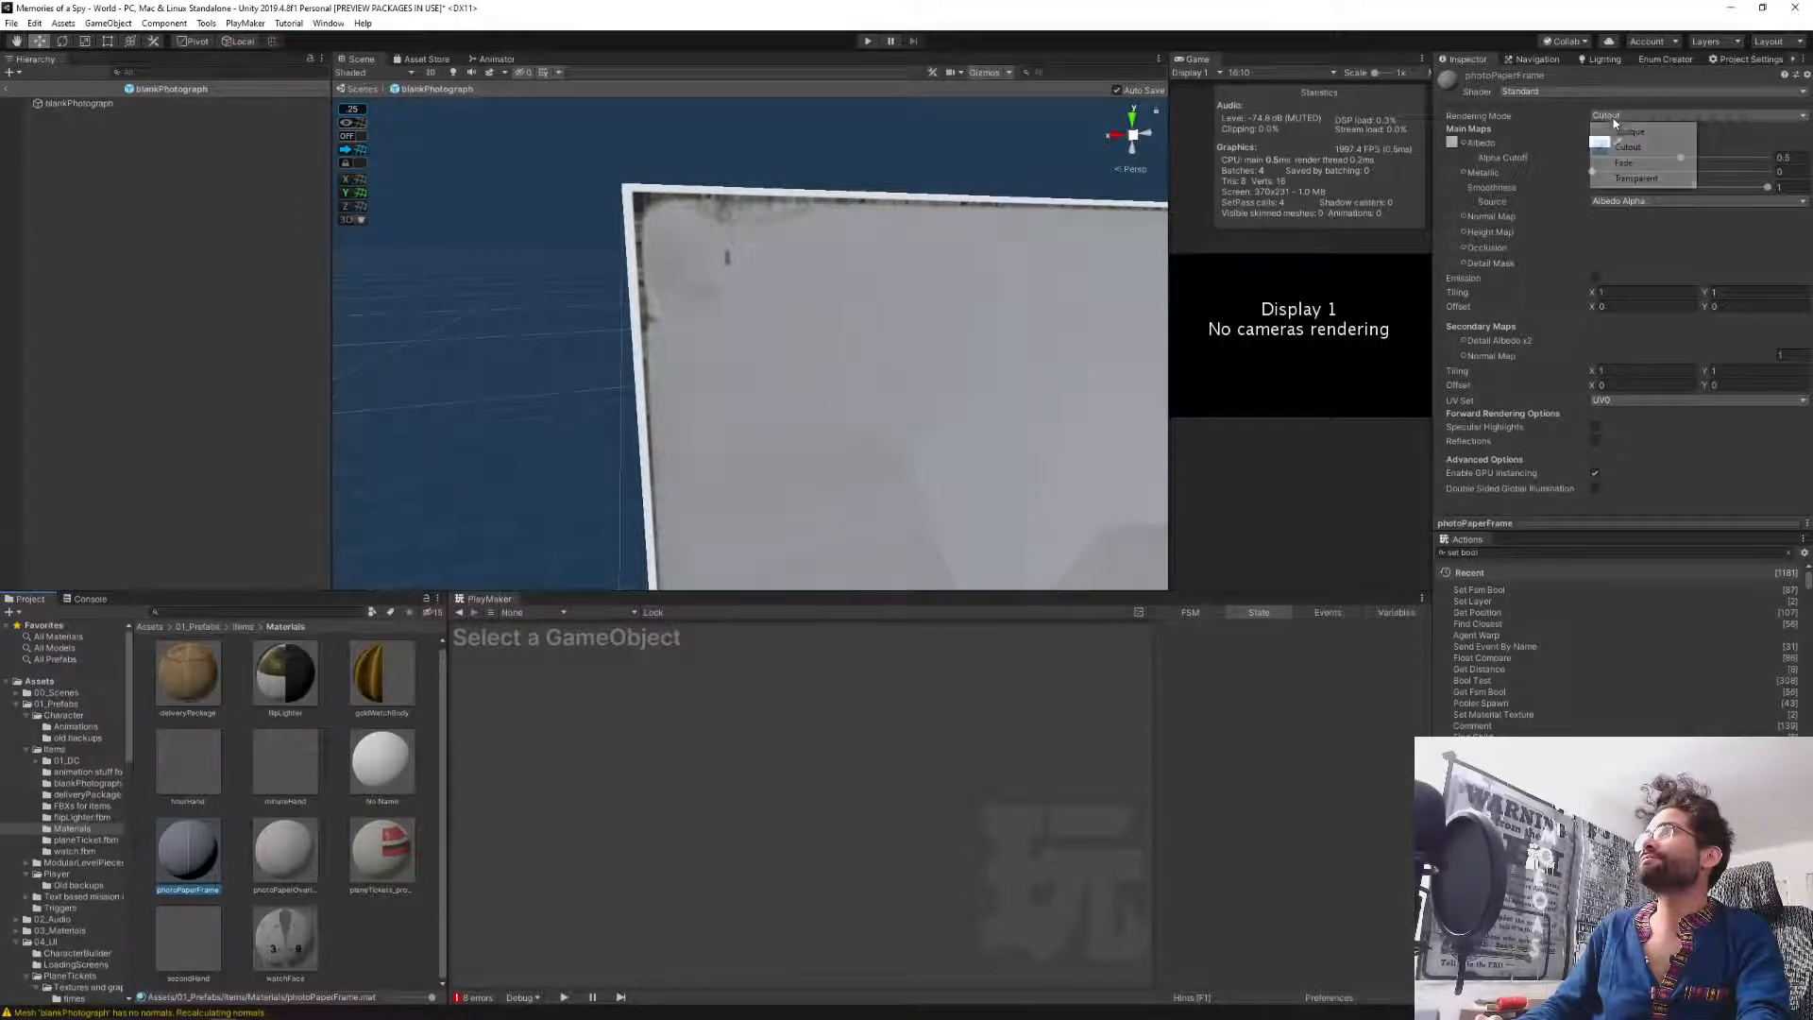
click(1624, 130)
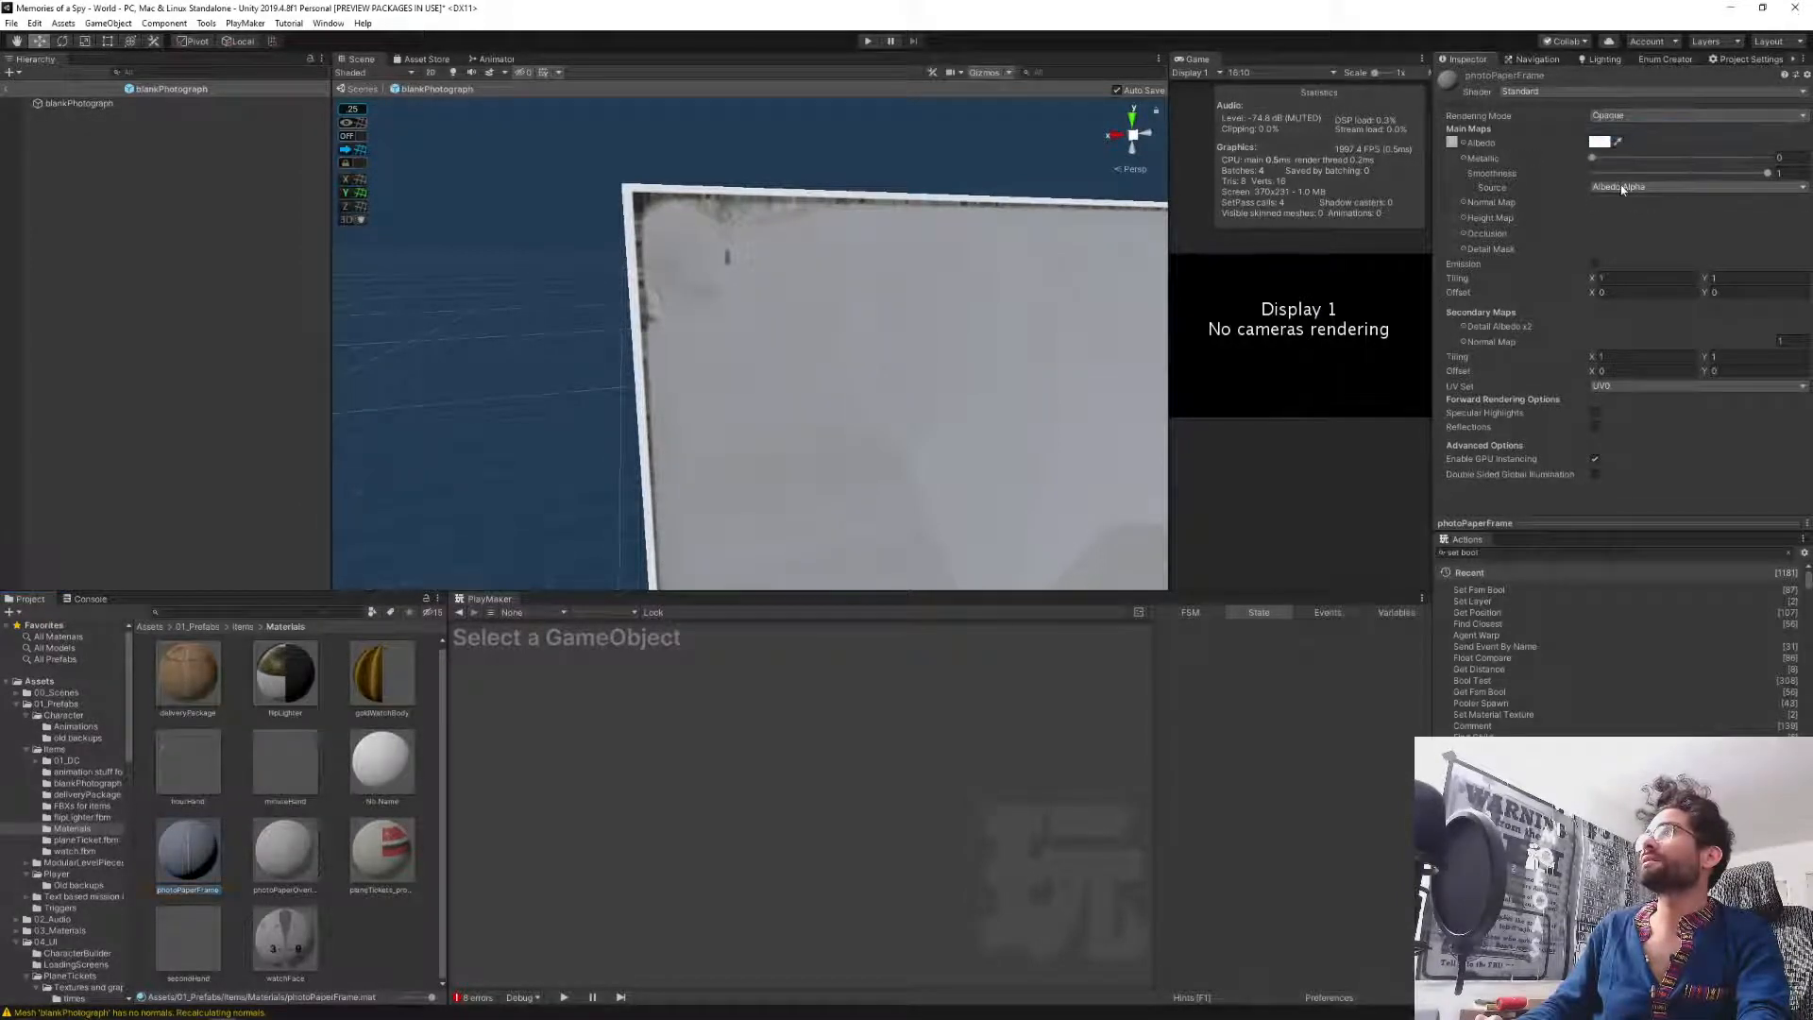
click(1623, 189)
click(1606, 121)
click(1607, 118)
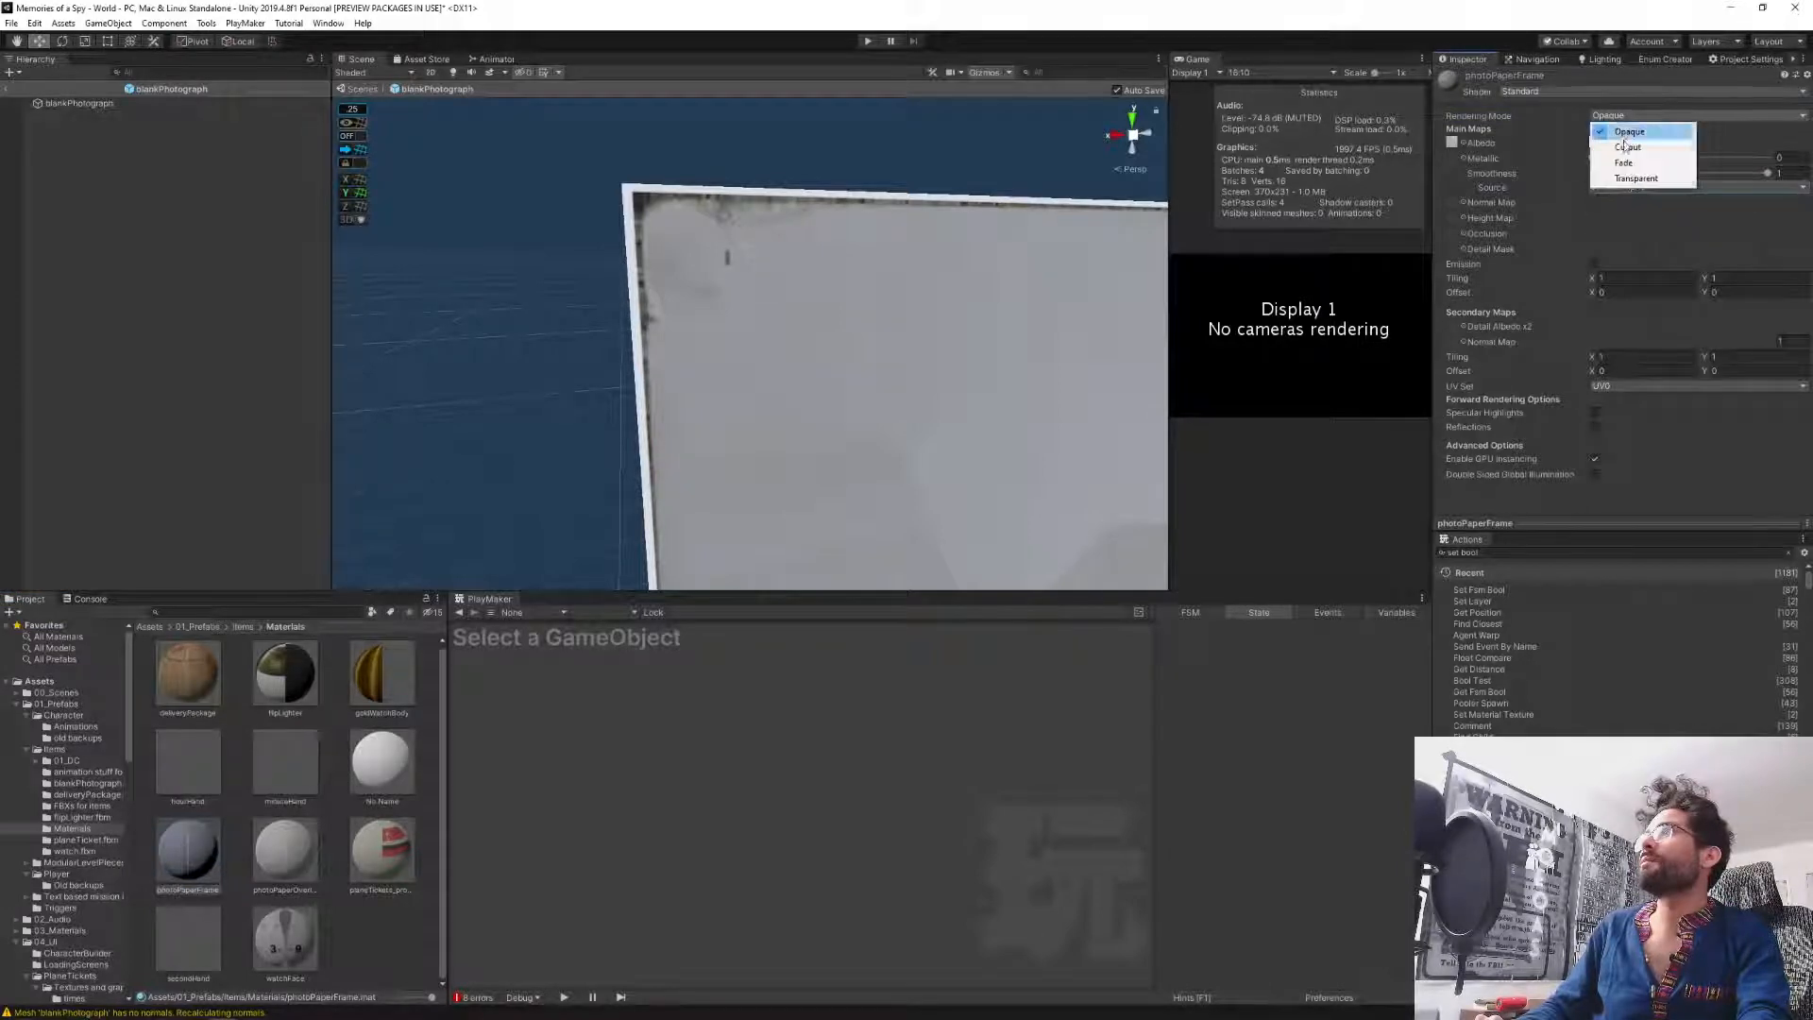
click(1636, 178)
click(1640, 187)
click(1641, 187)
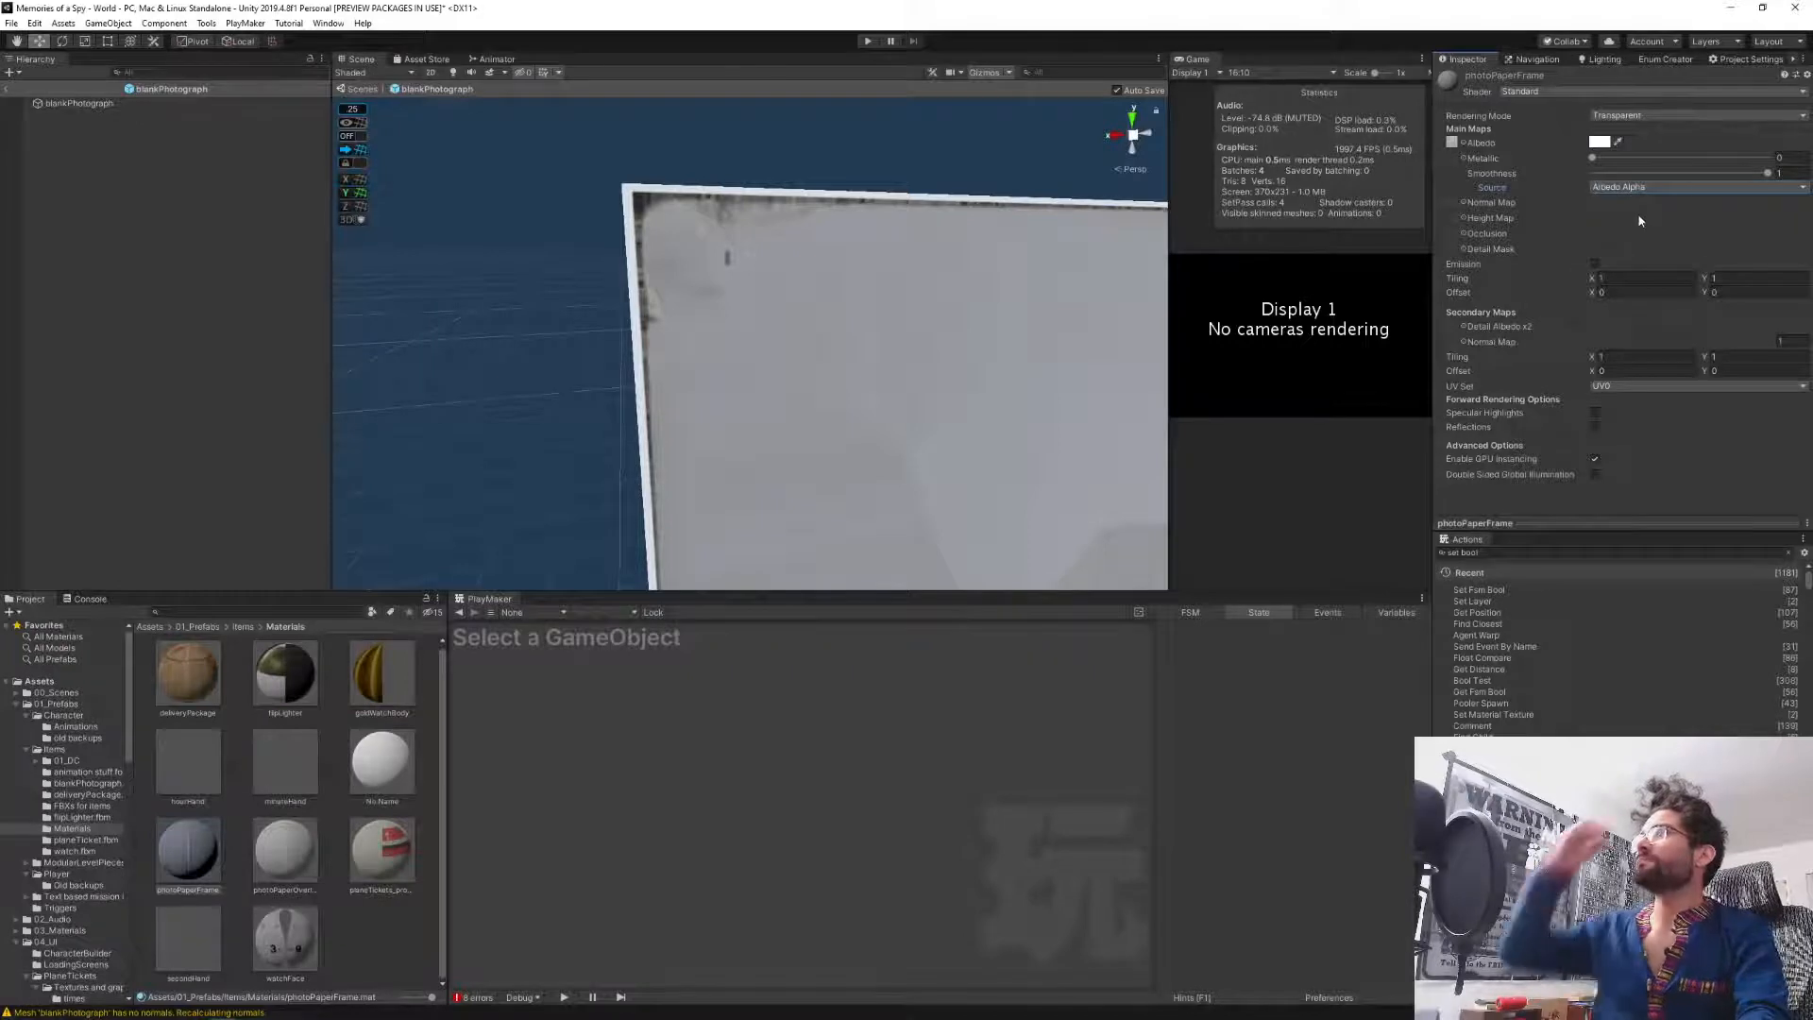
Try the Legacy Shaders/Diffuse shader on the photoPaperFrame material.
click(1565, 89)
scroll(1586, 363, down, 1)
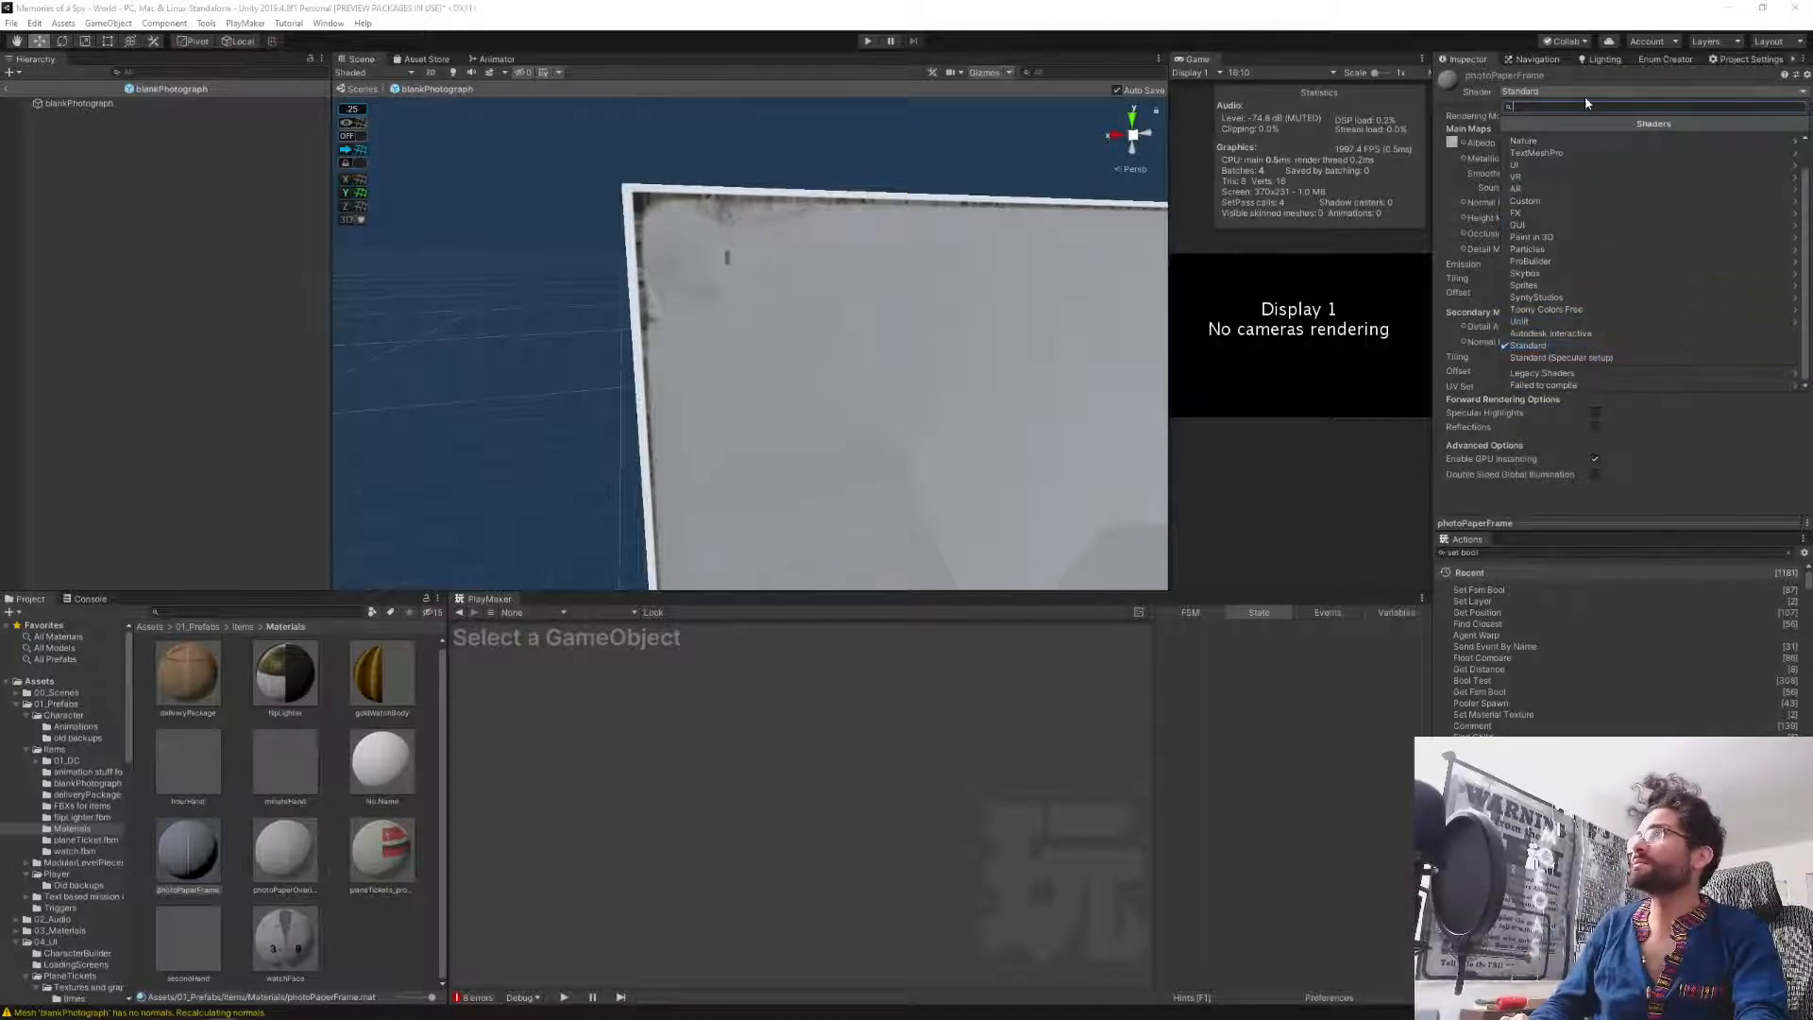
text(lega)
key(BackSpace)
key(BackSpace)
key(BackSpace)
key(BackSpace)
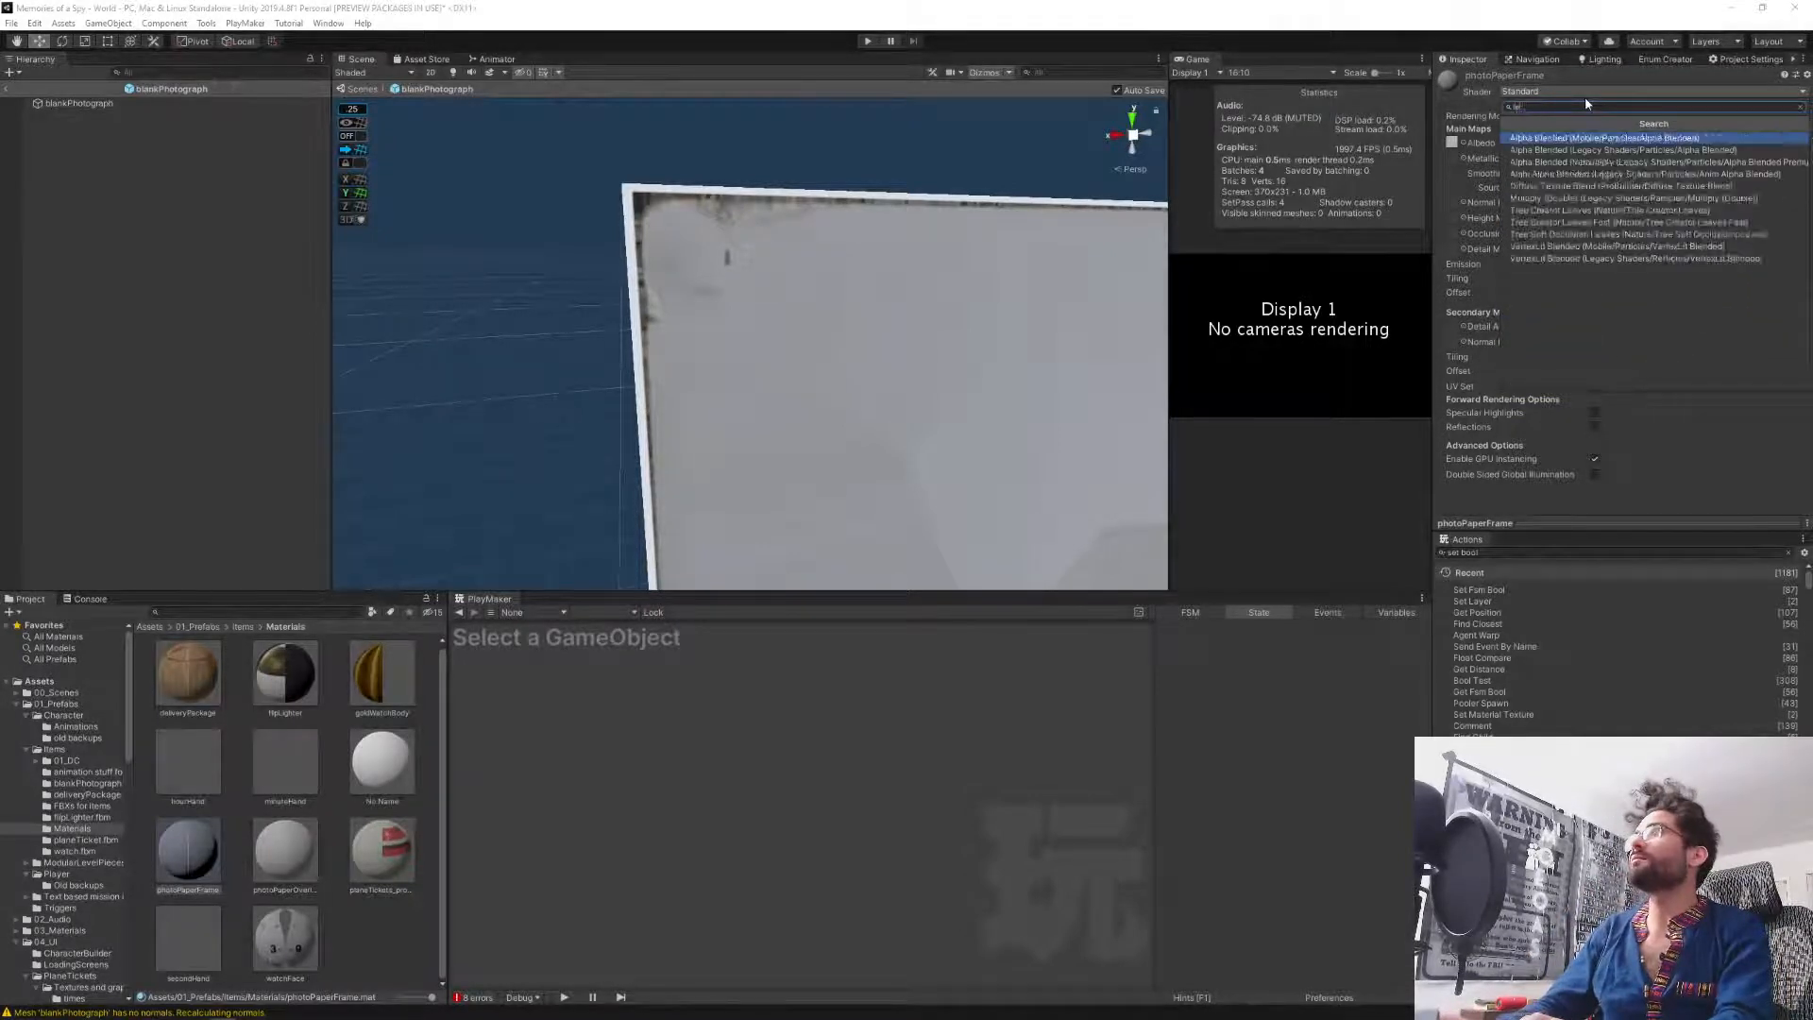
click(1603, 373)
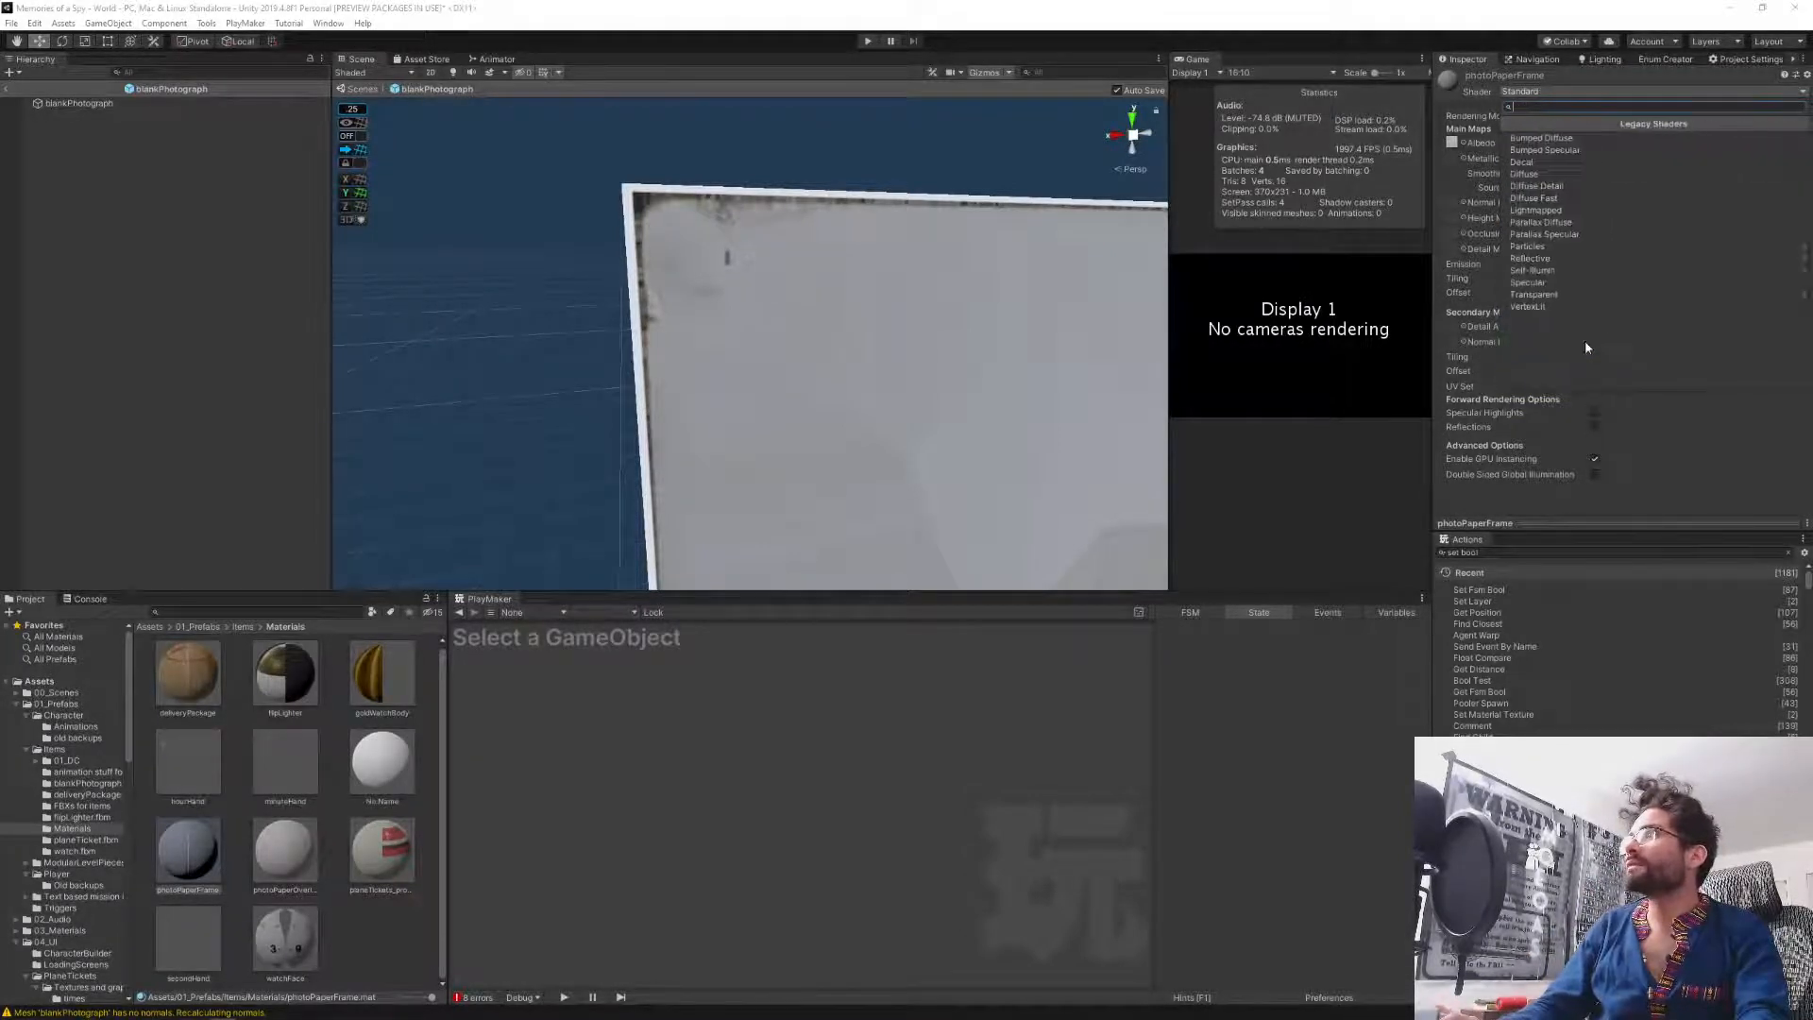
click(1589, 175)
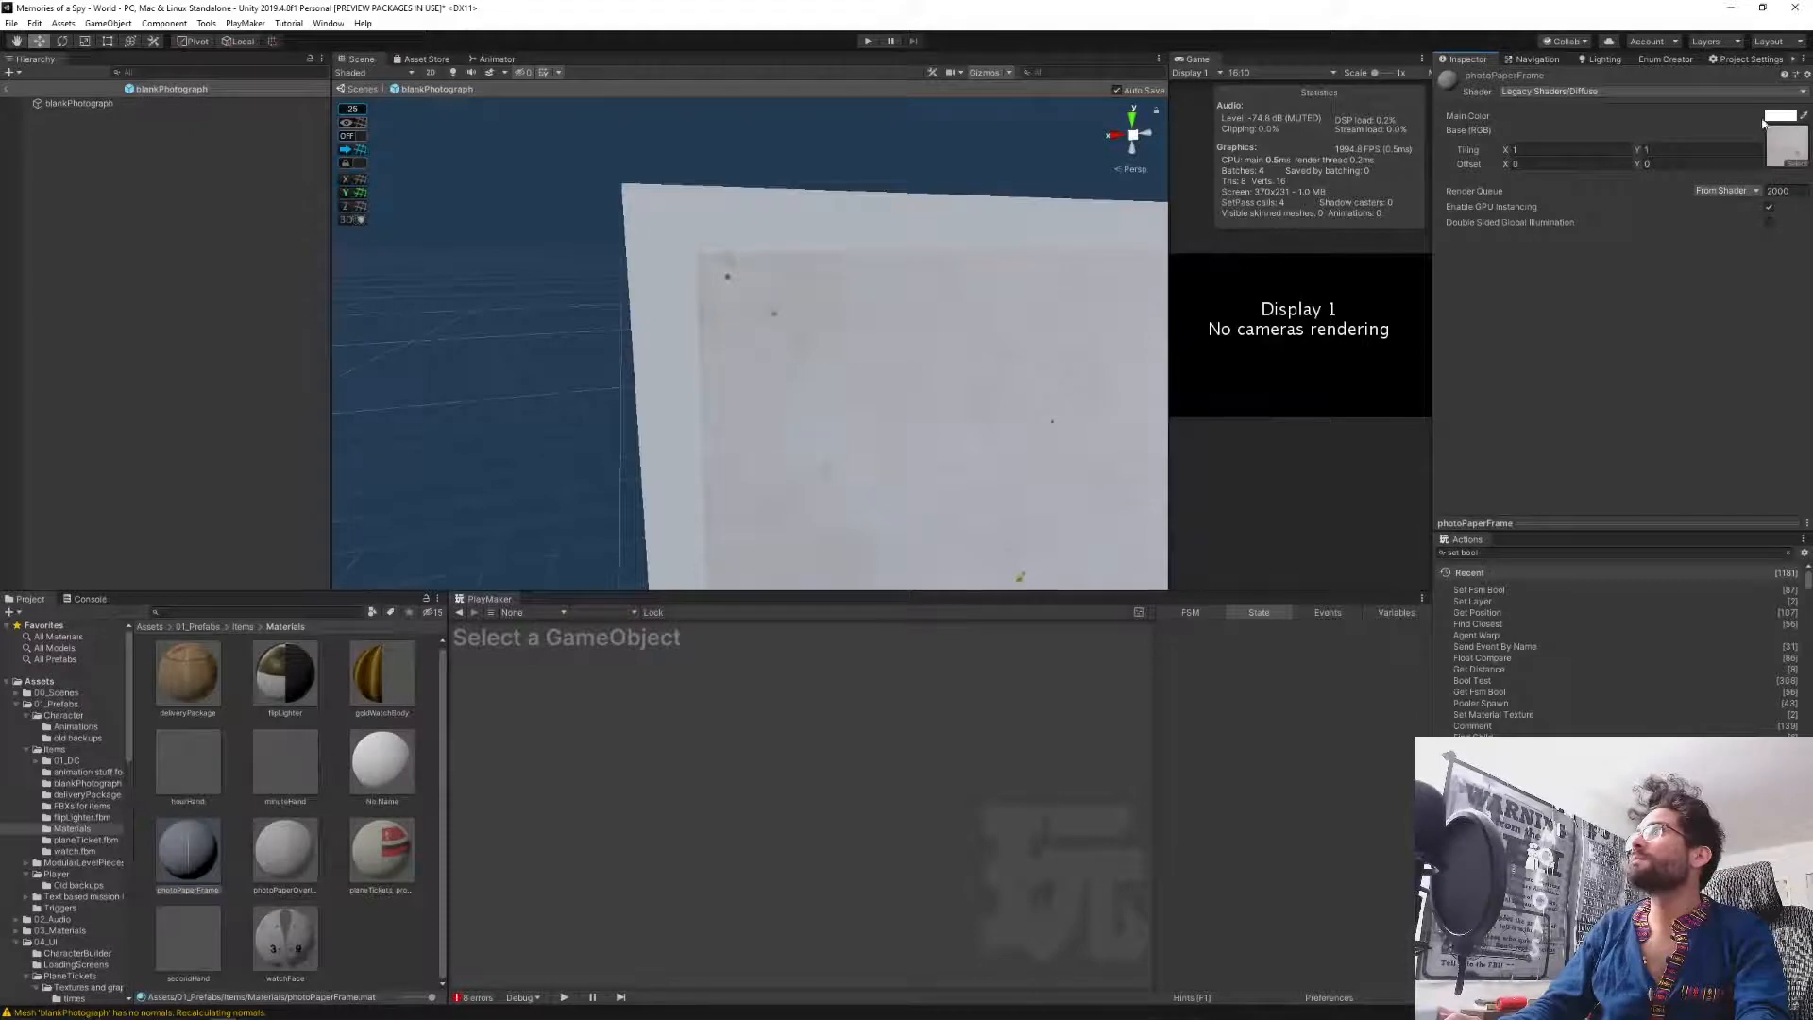
Change the photoPaperFrame material's shader to Legacy Shaders/Transparent/Cutout/Diffuse.
click(1594, 91)
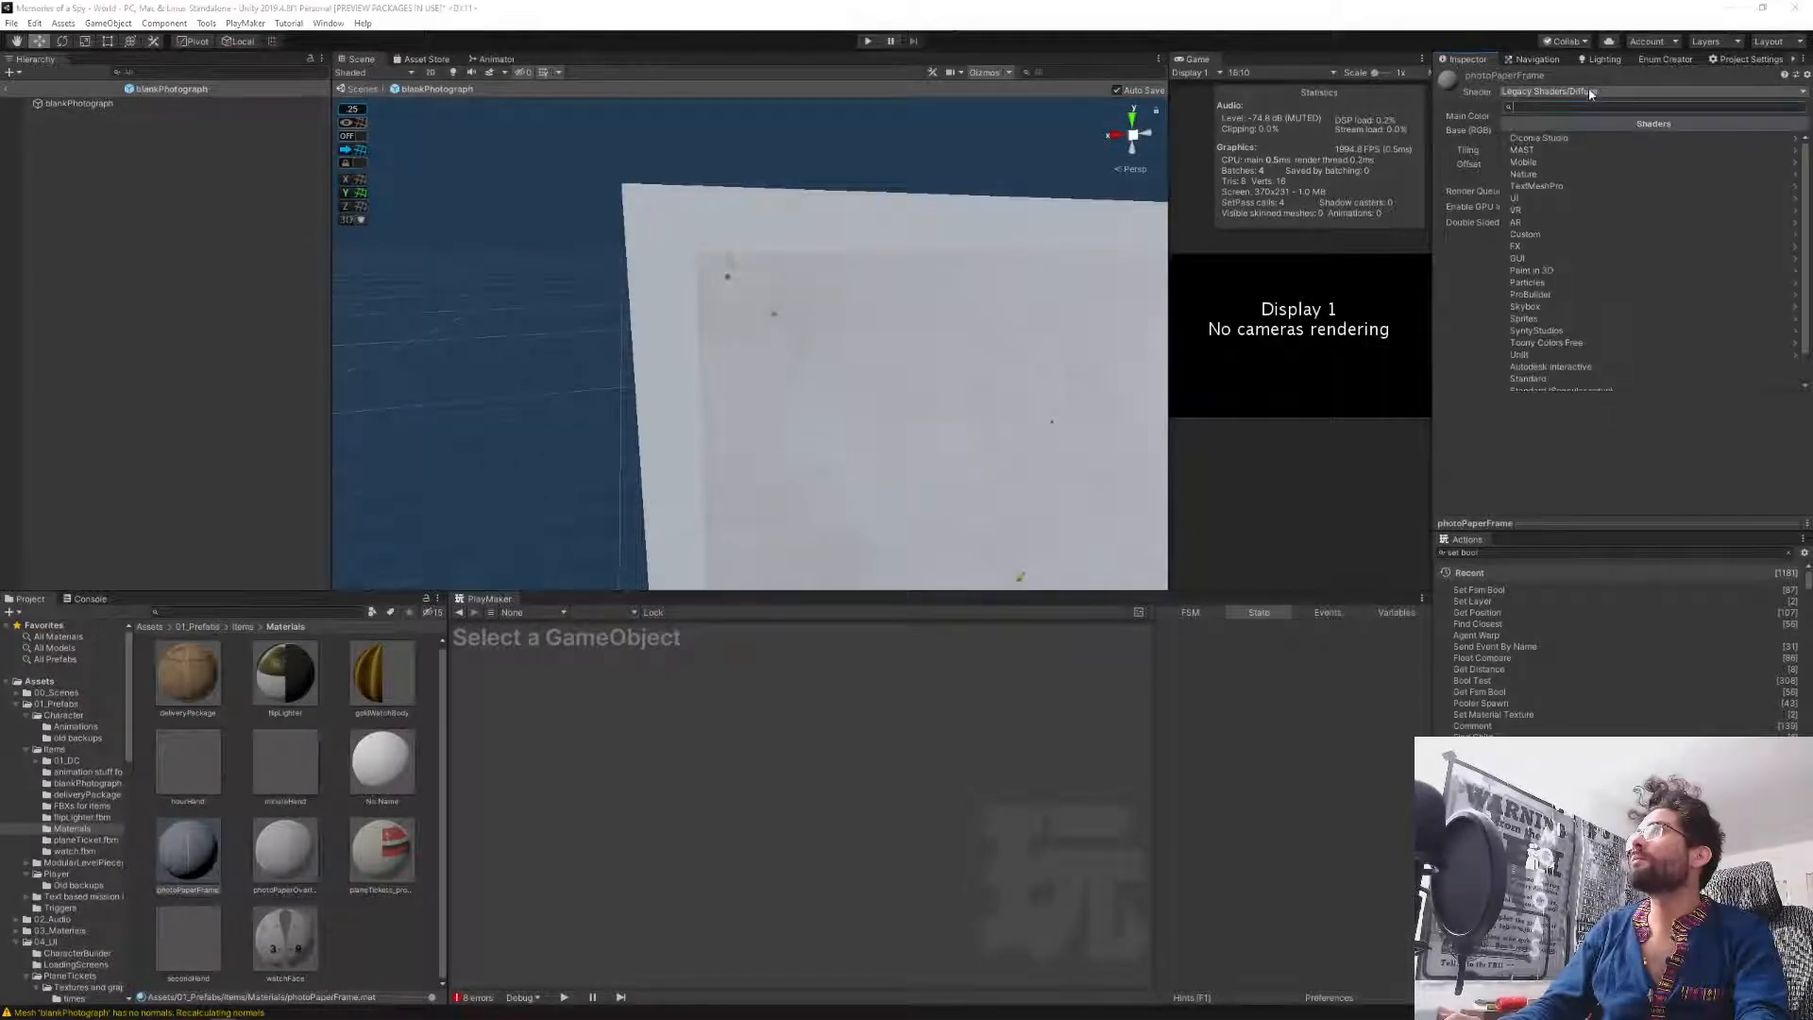
scroll(1601, 321, down, 3)
click(1579, 368)
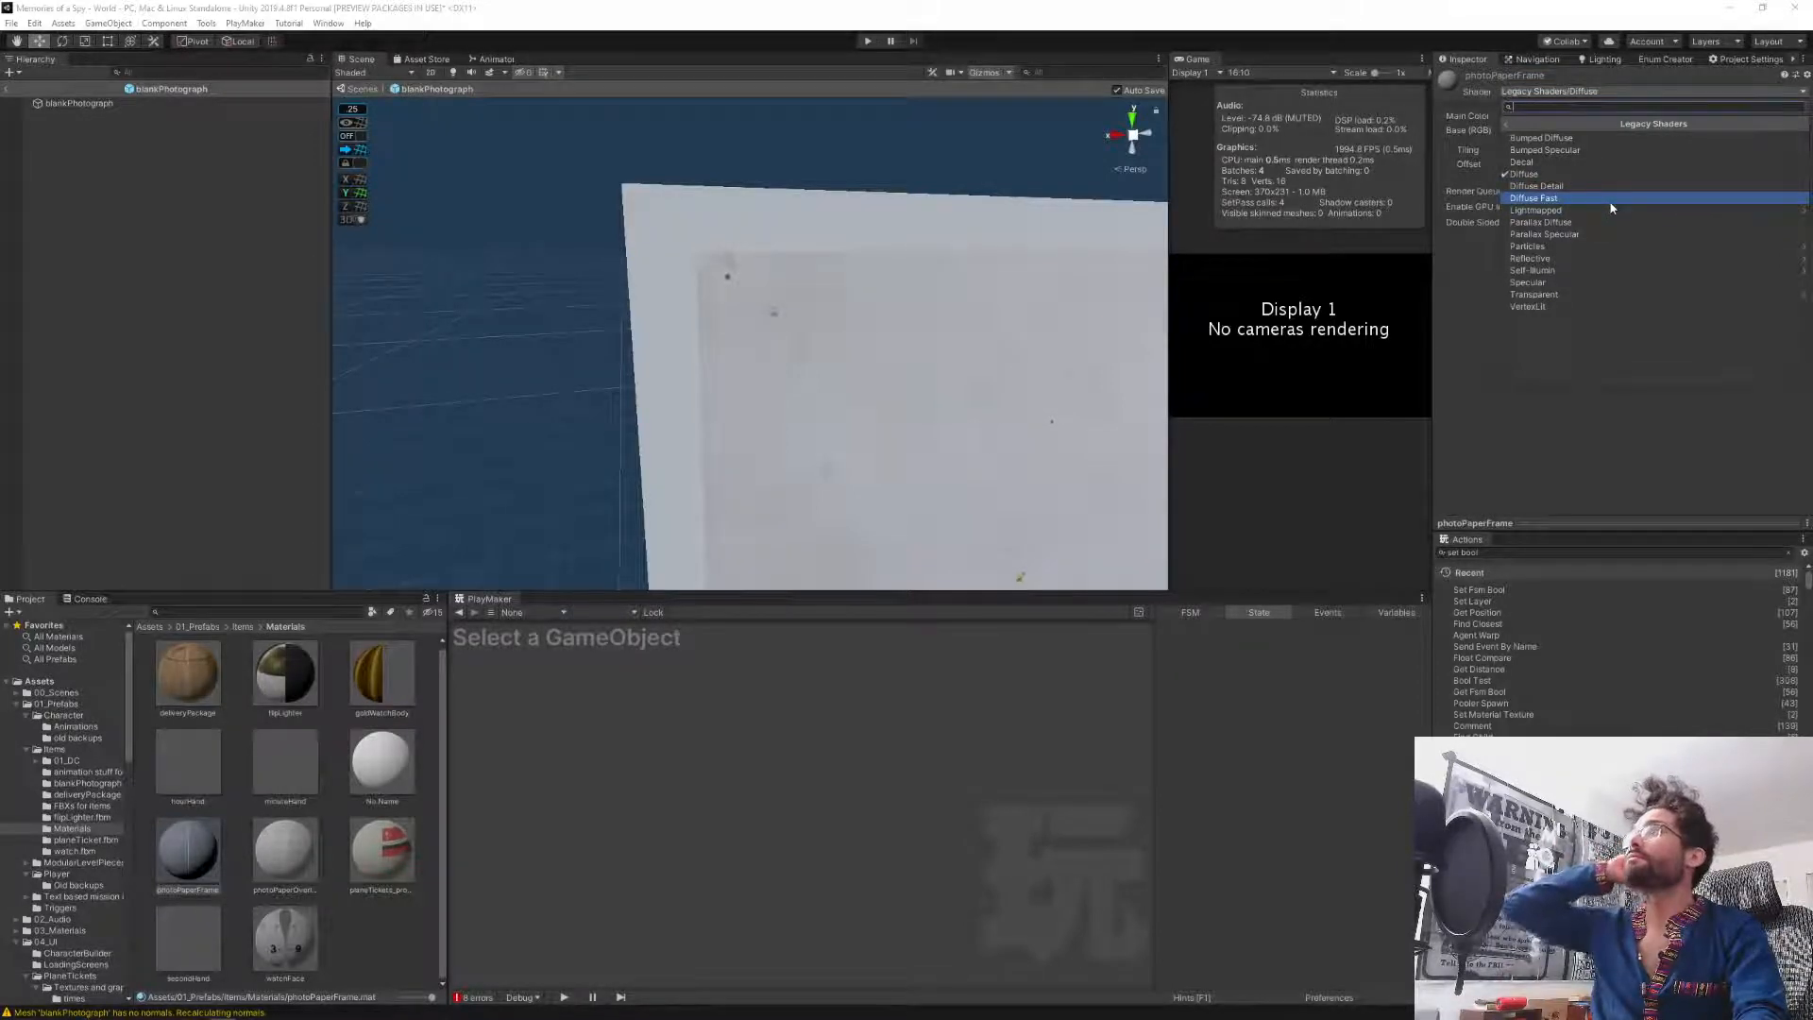
click(1594, 296)
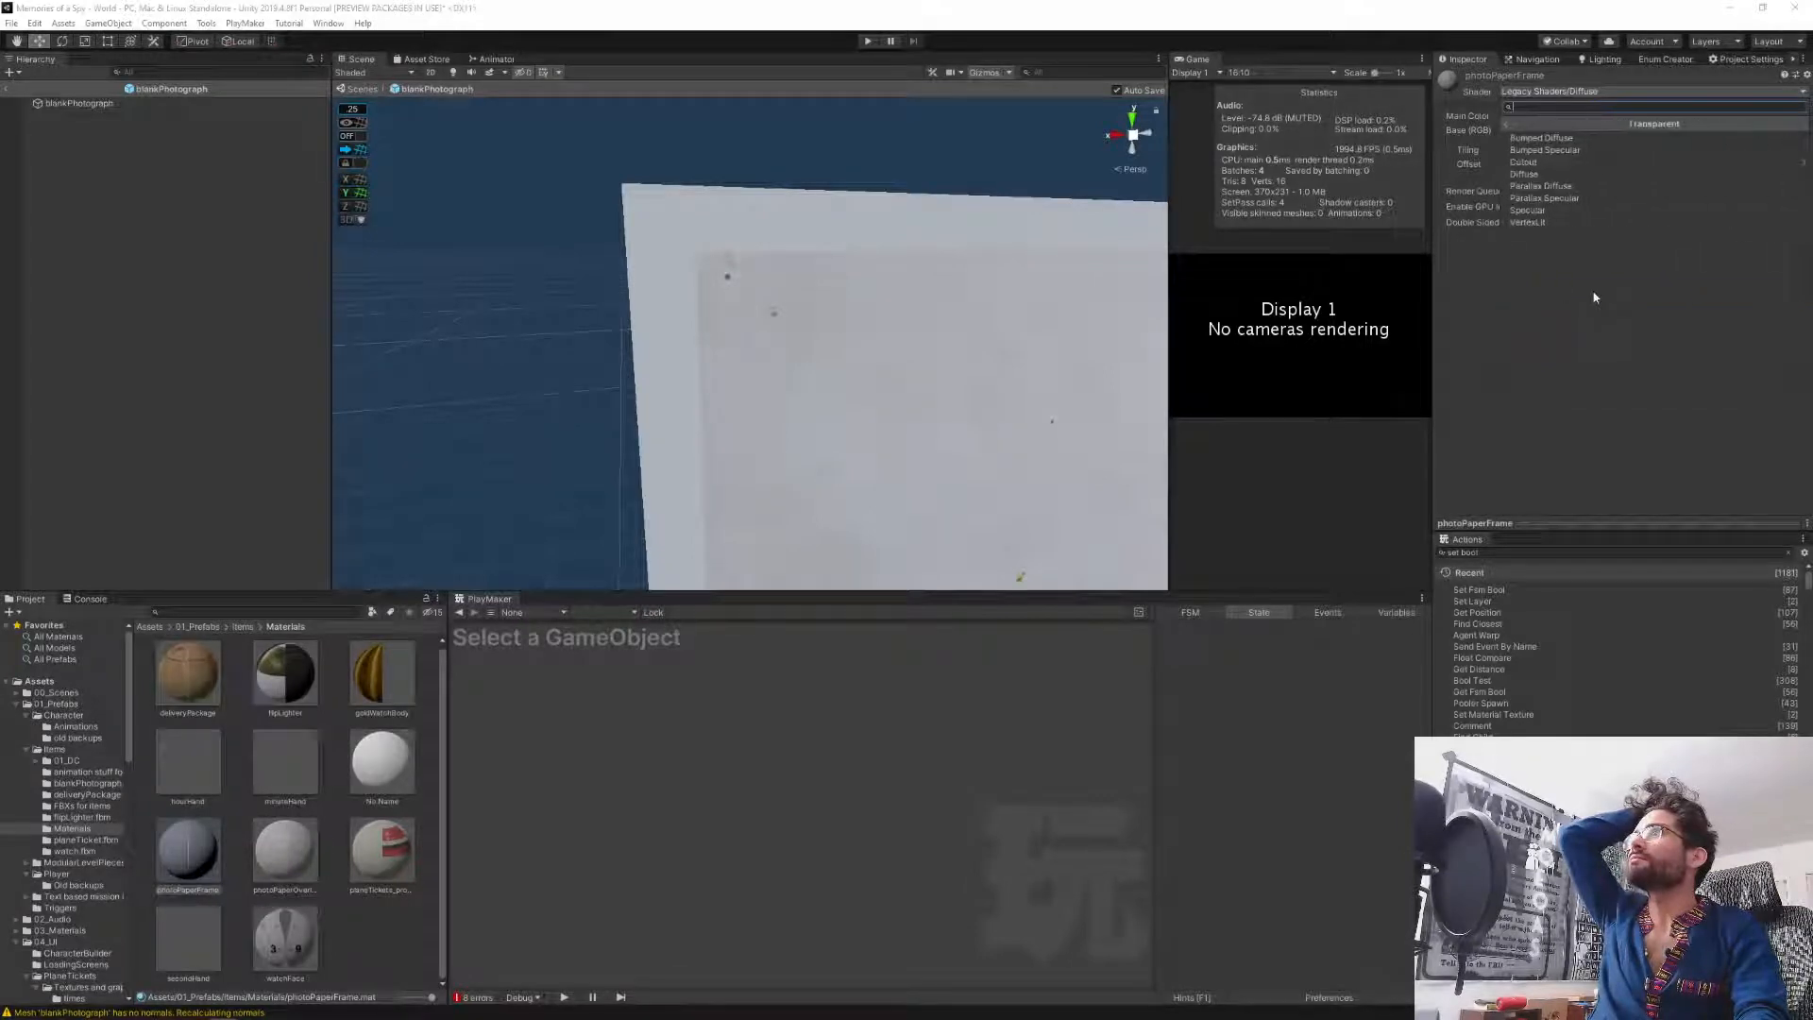
click(1596, 162)
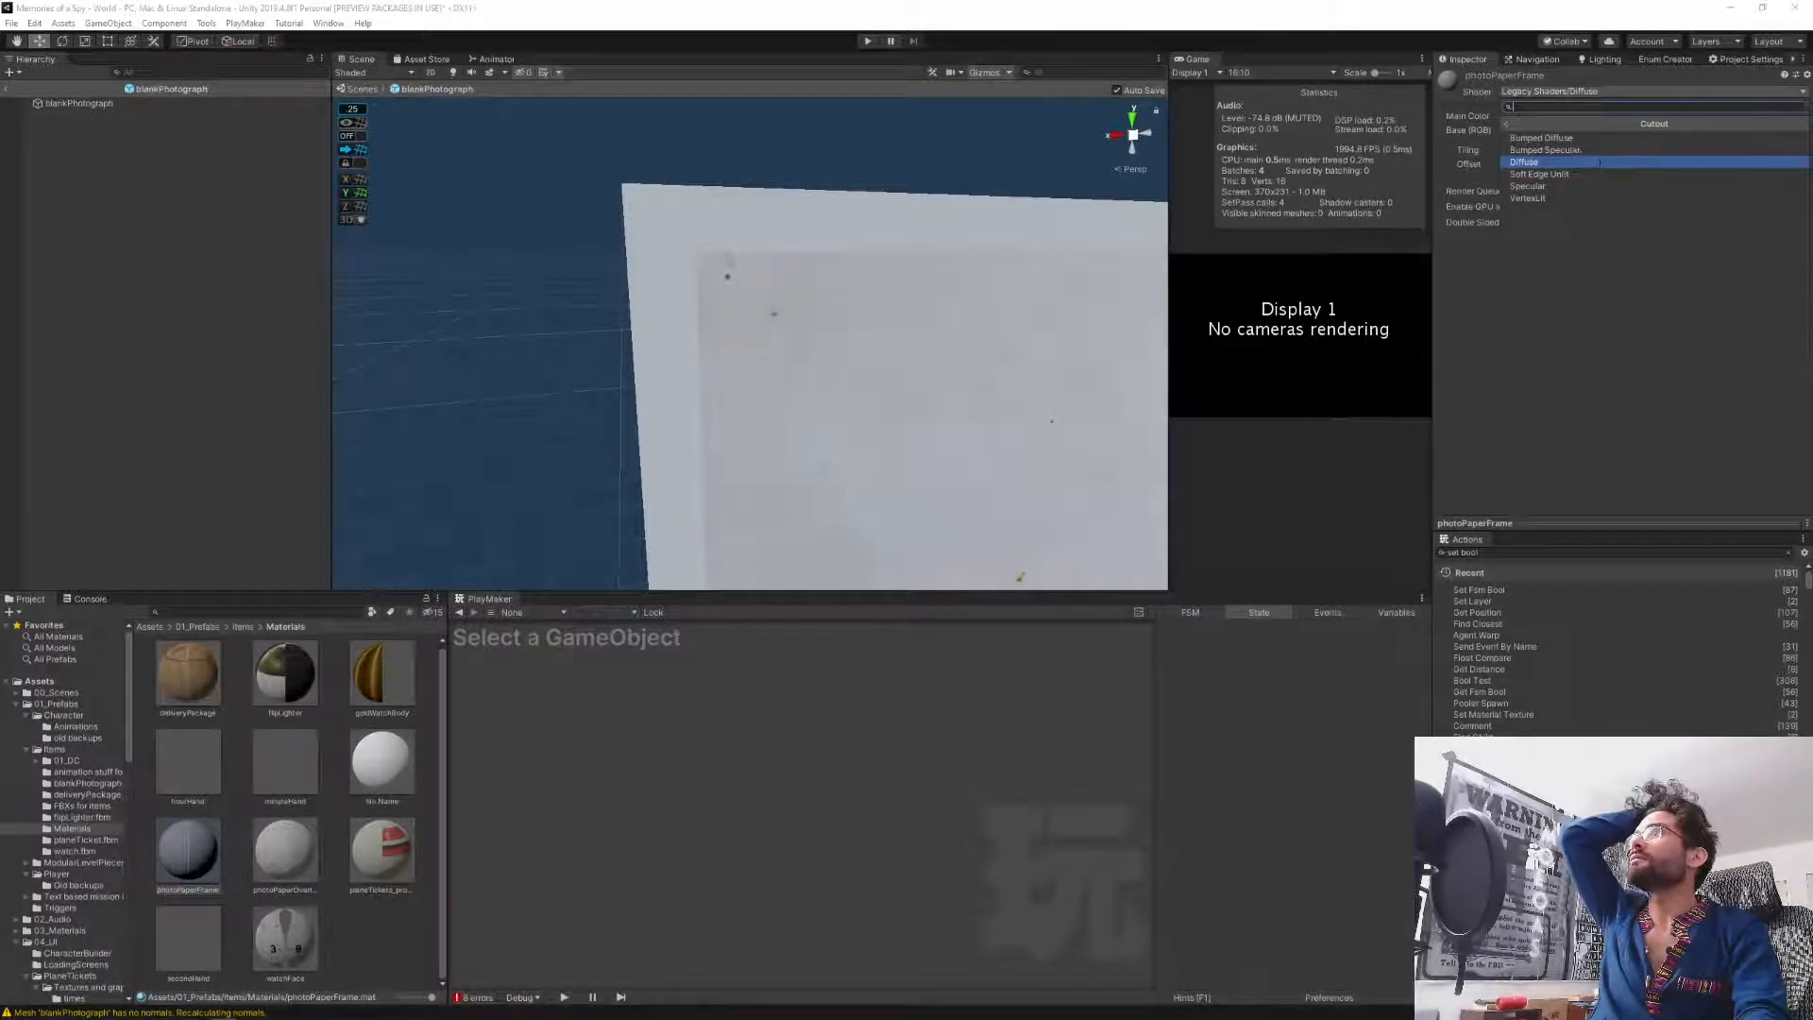
click(1599, 163)
Set the photoPaperFrame material's alpha cutoff to 1, and inspect the frame overlay on the photograph from several angles.
middle_drag(837, 372, 869, 405)
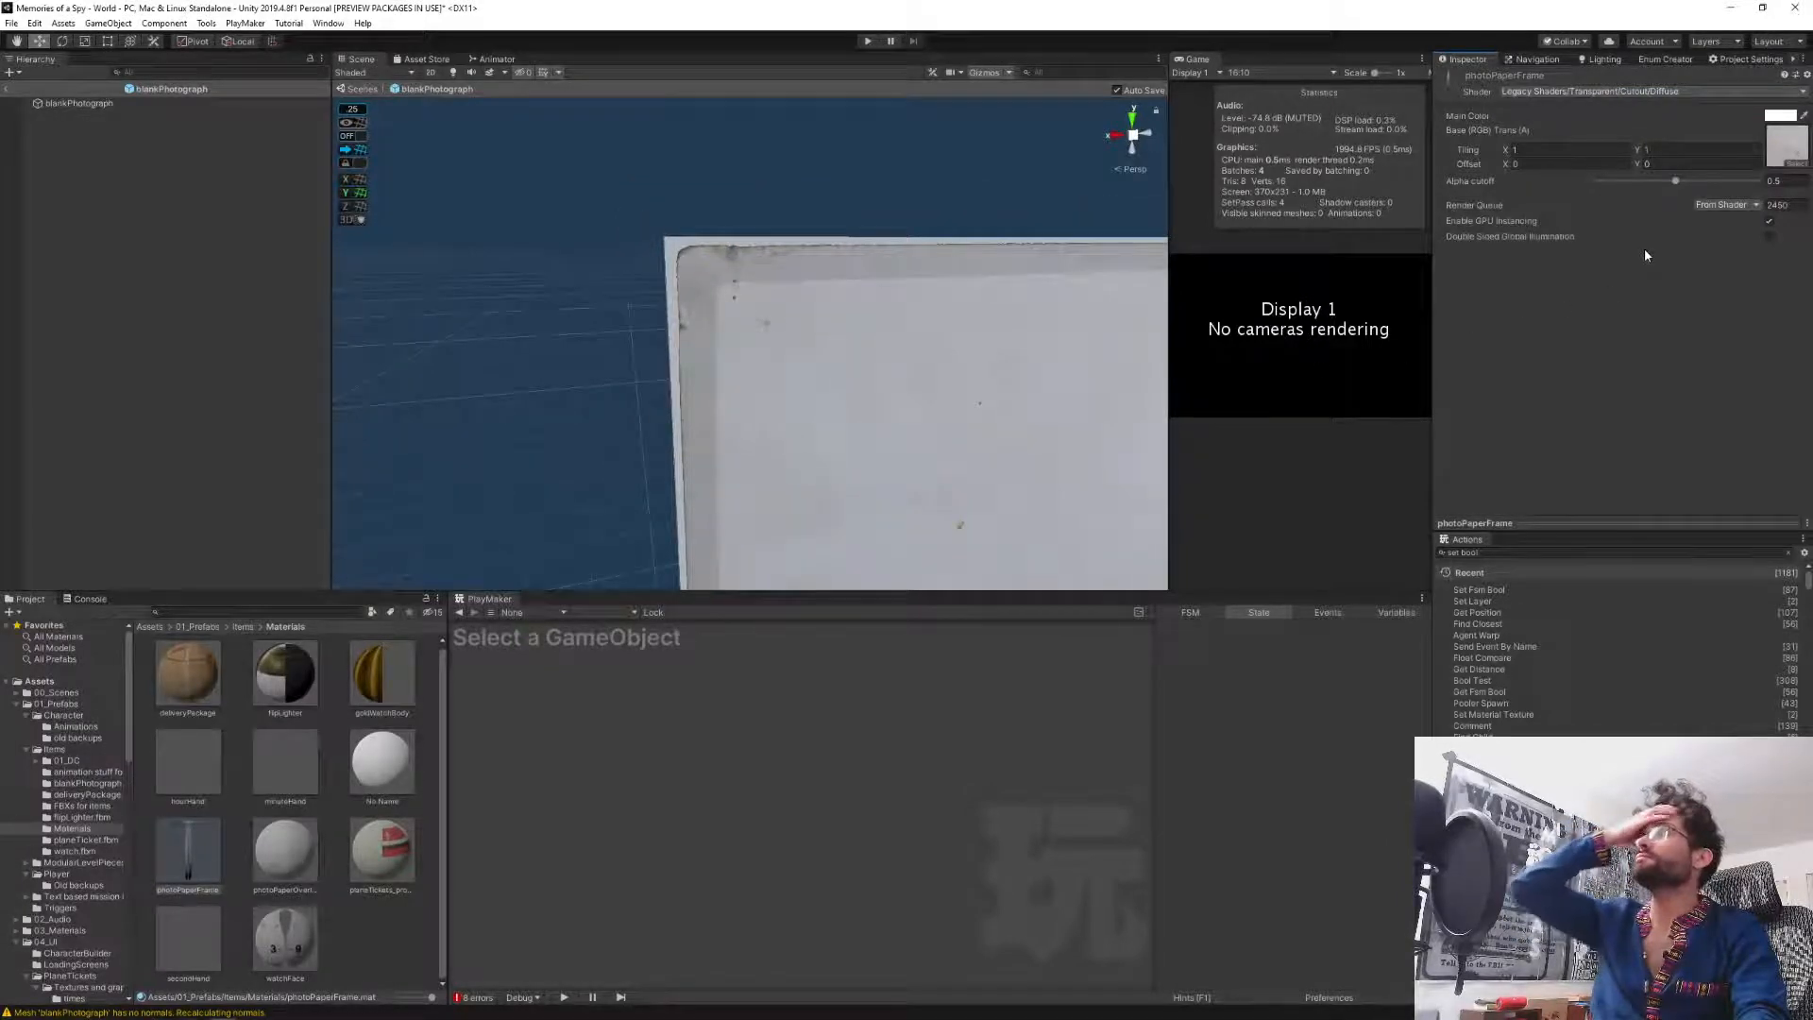
drag(1675, 180, 1812, 156)
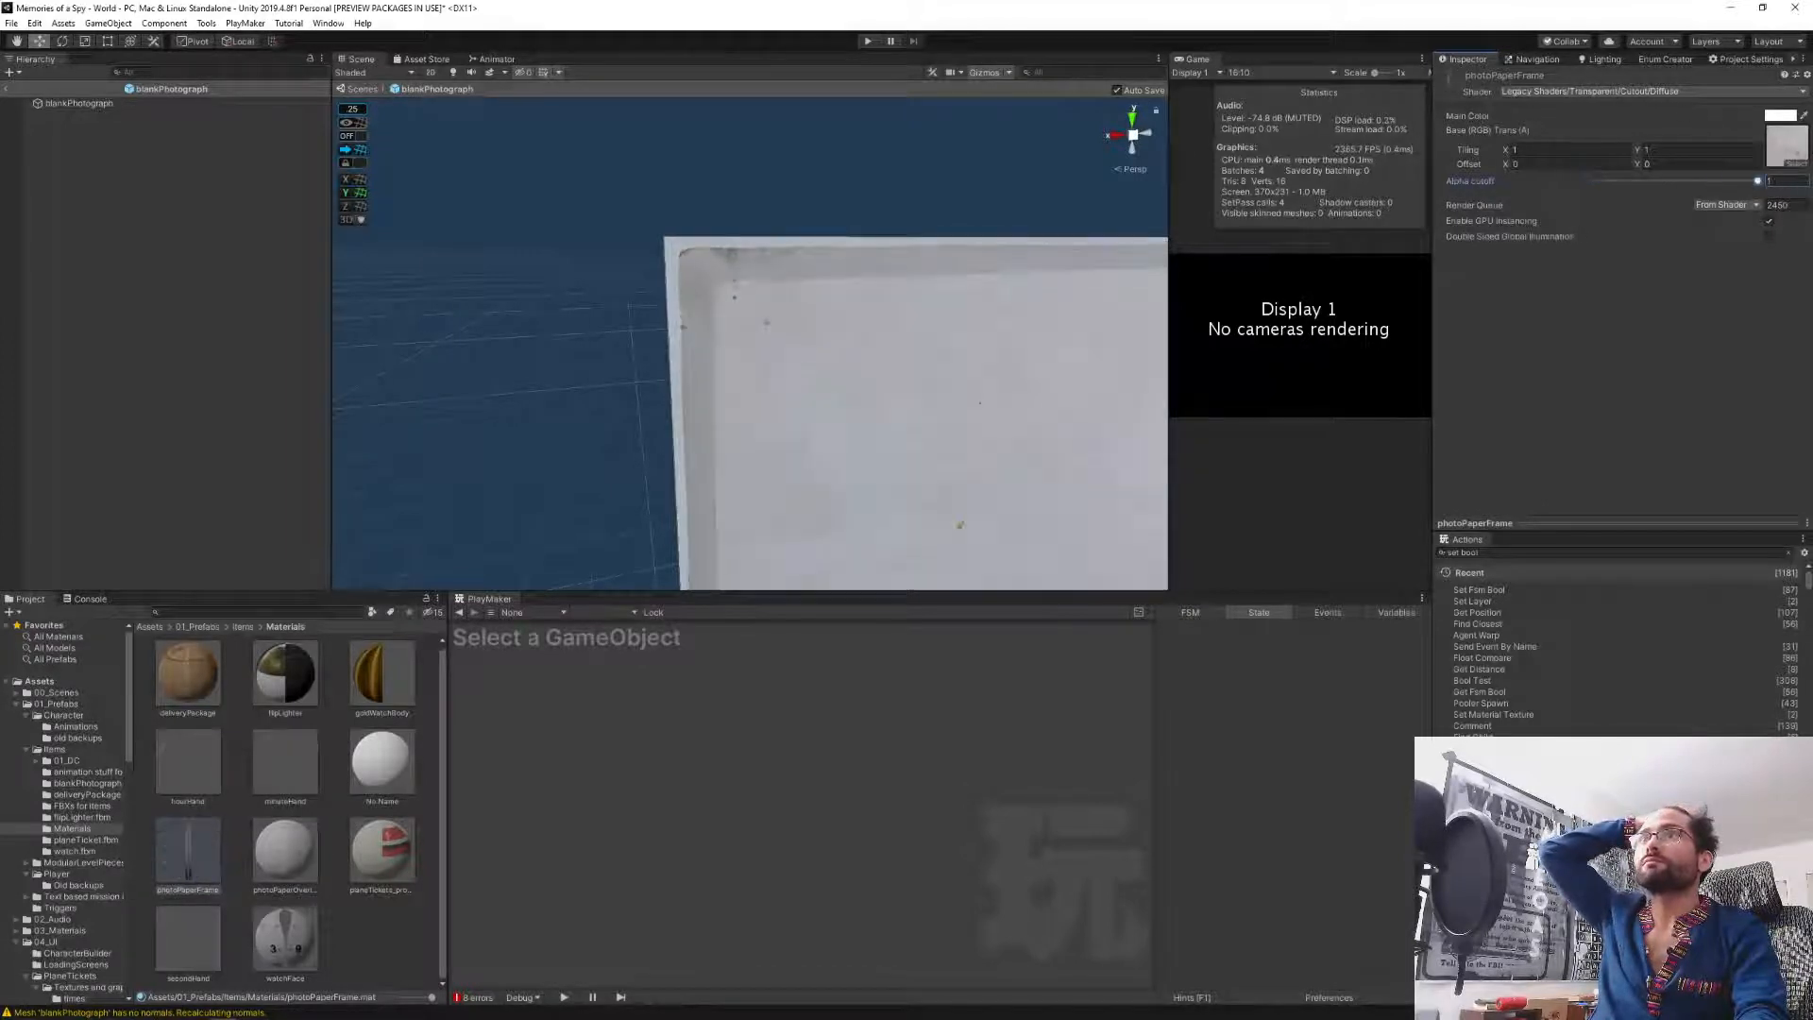
scroll(863, 355, down, 6)
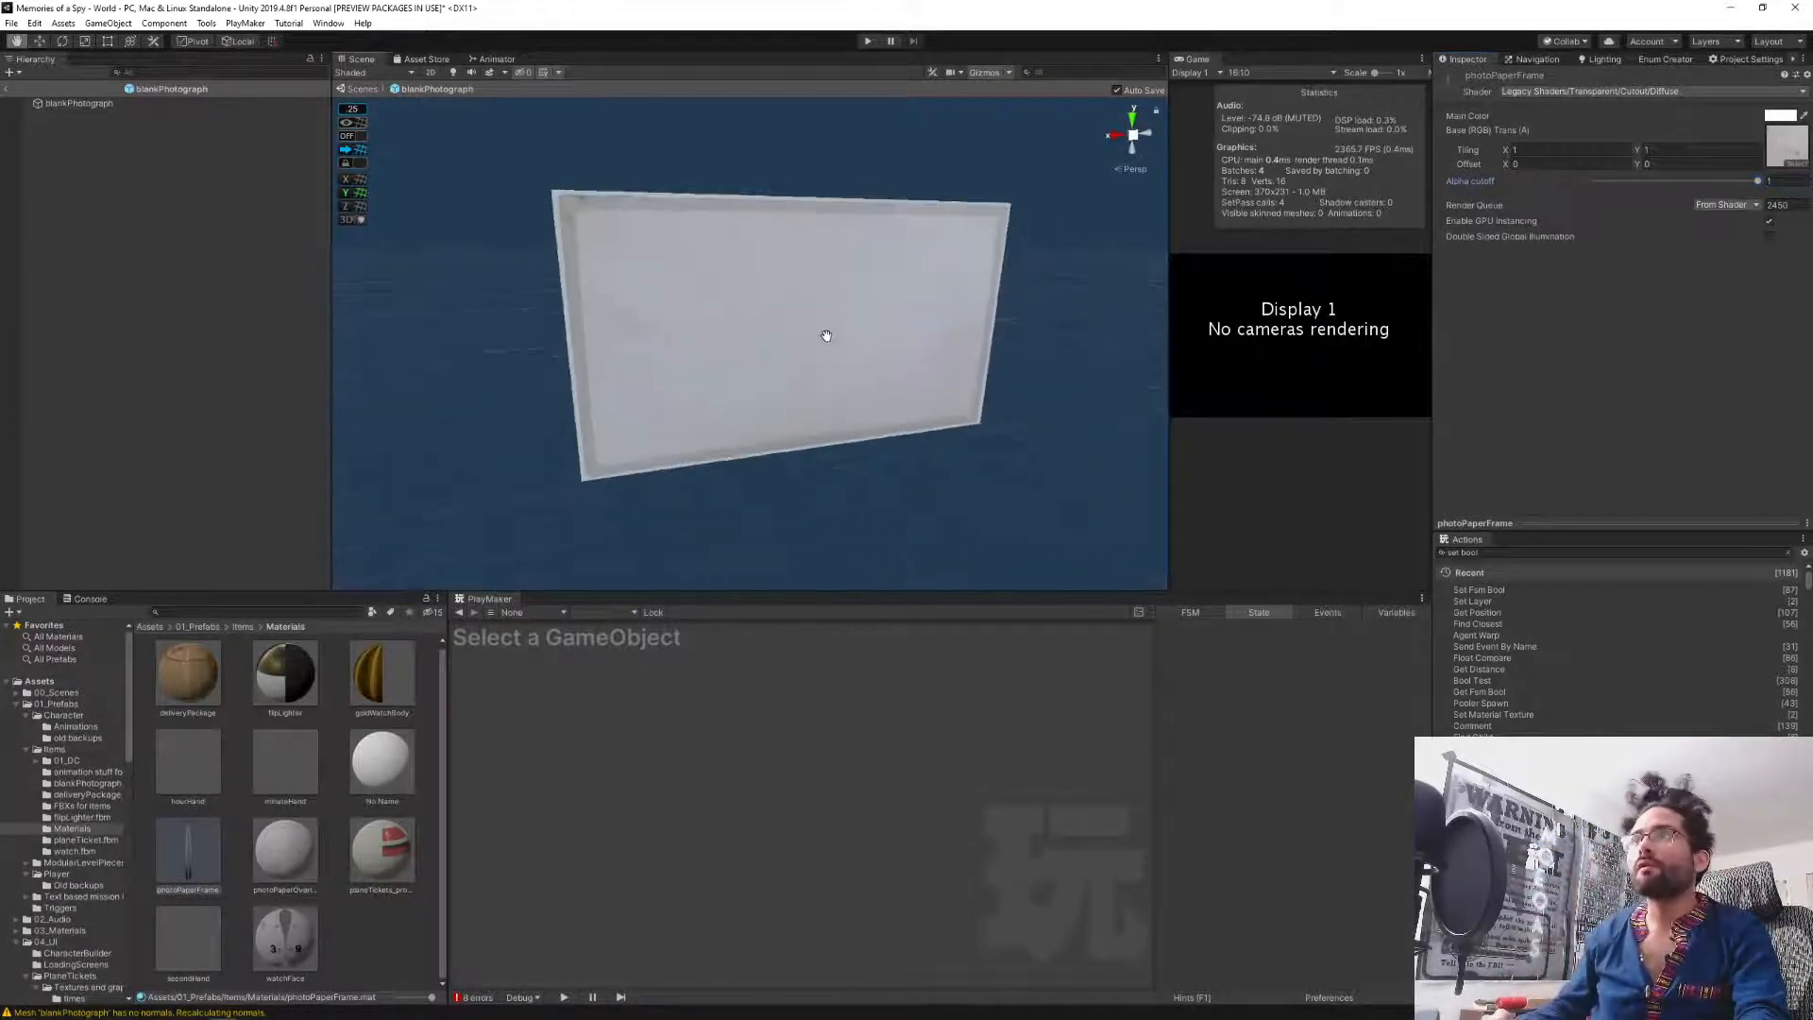
alt+drag(823, 344, 942, 255)
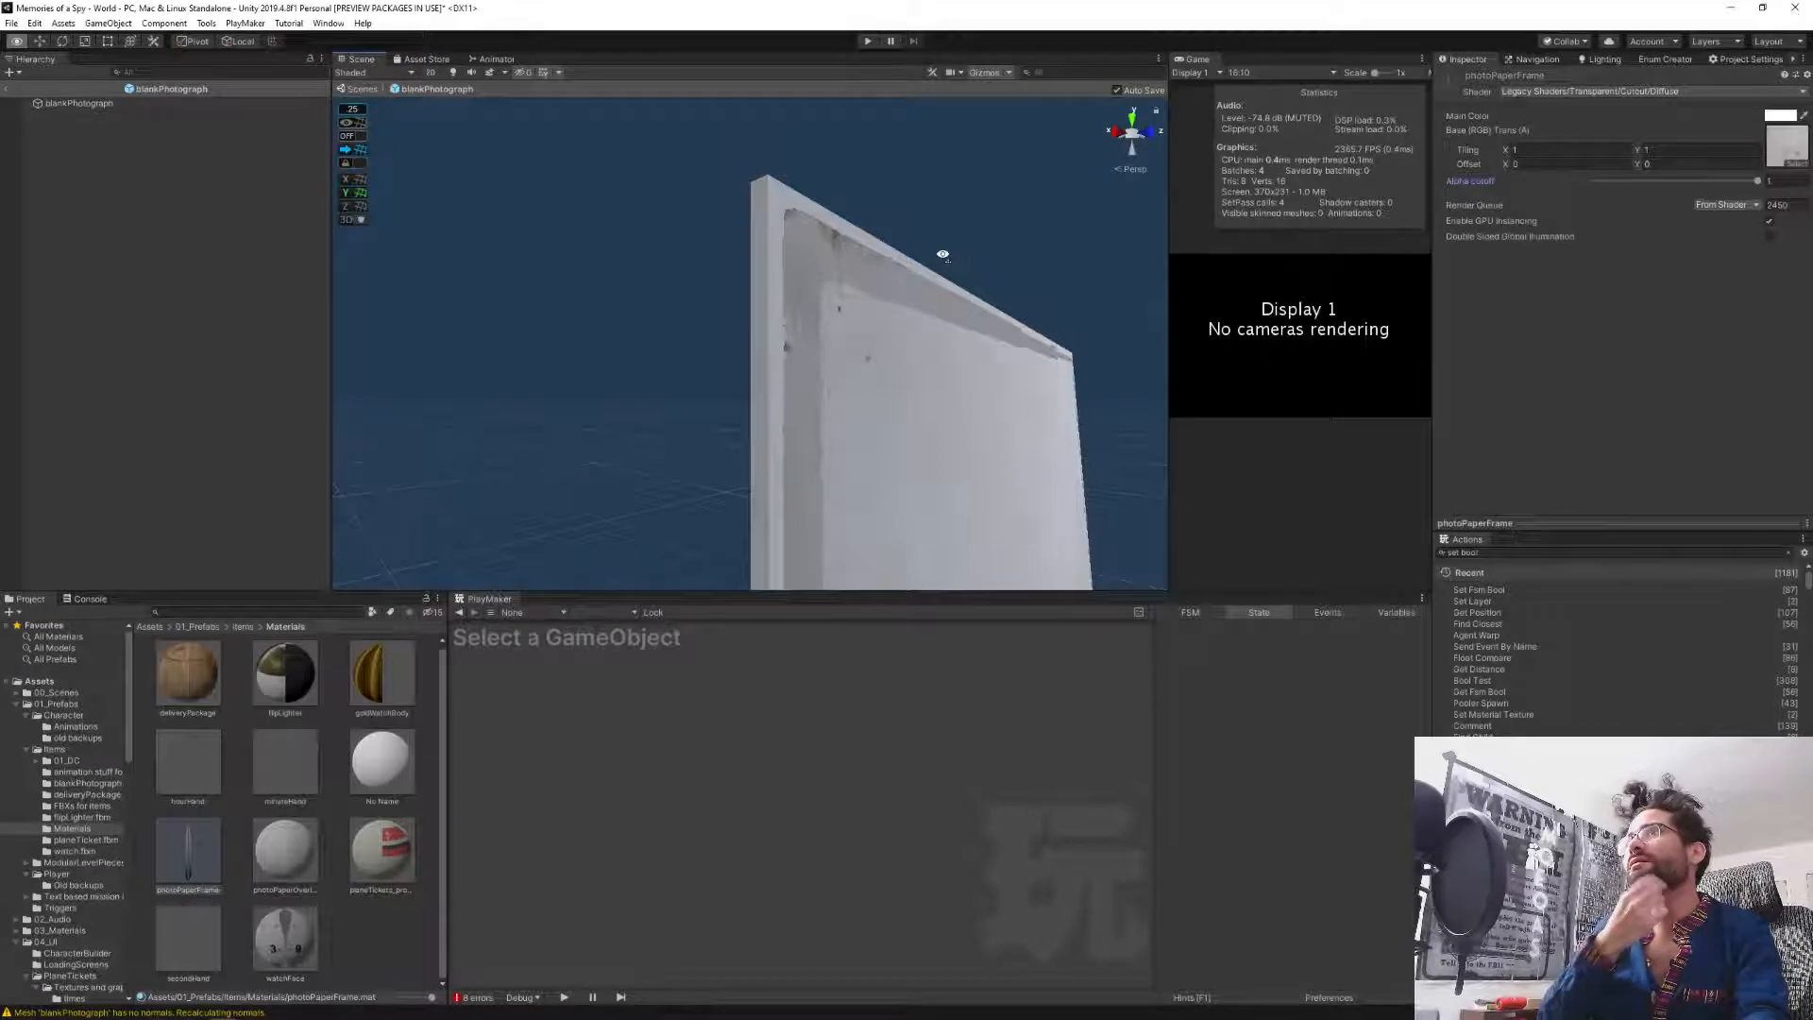
Check the blankPhotograph scene in Cinema 4D, return to Unity, and examine the material slots on the blankPhotograph object.
key(alt+Tab)
key(alt+Tab)
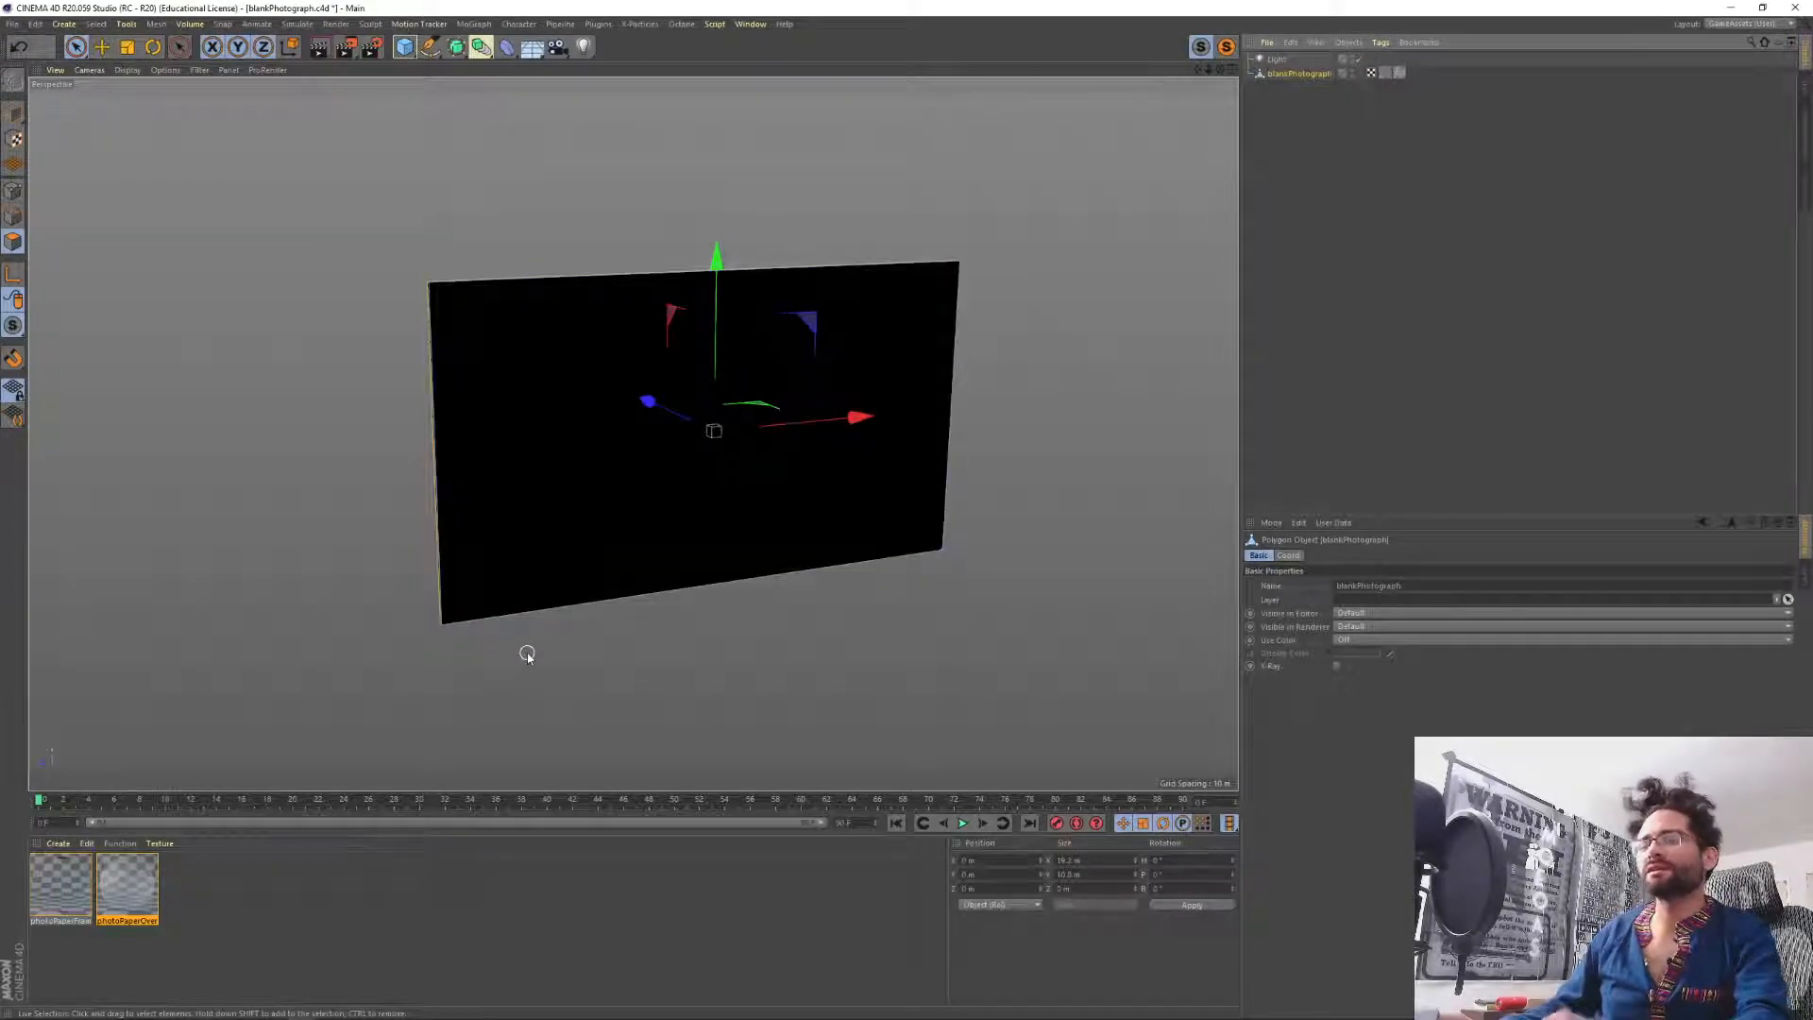
key(alt+Tab)
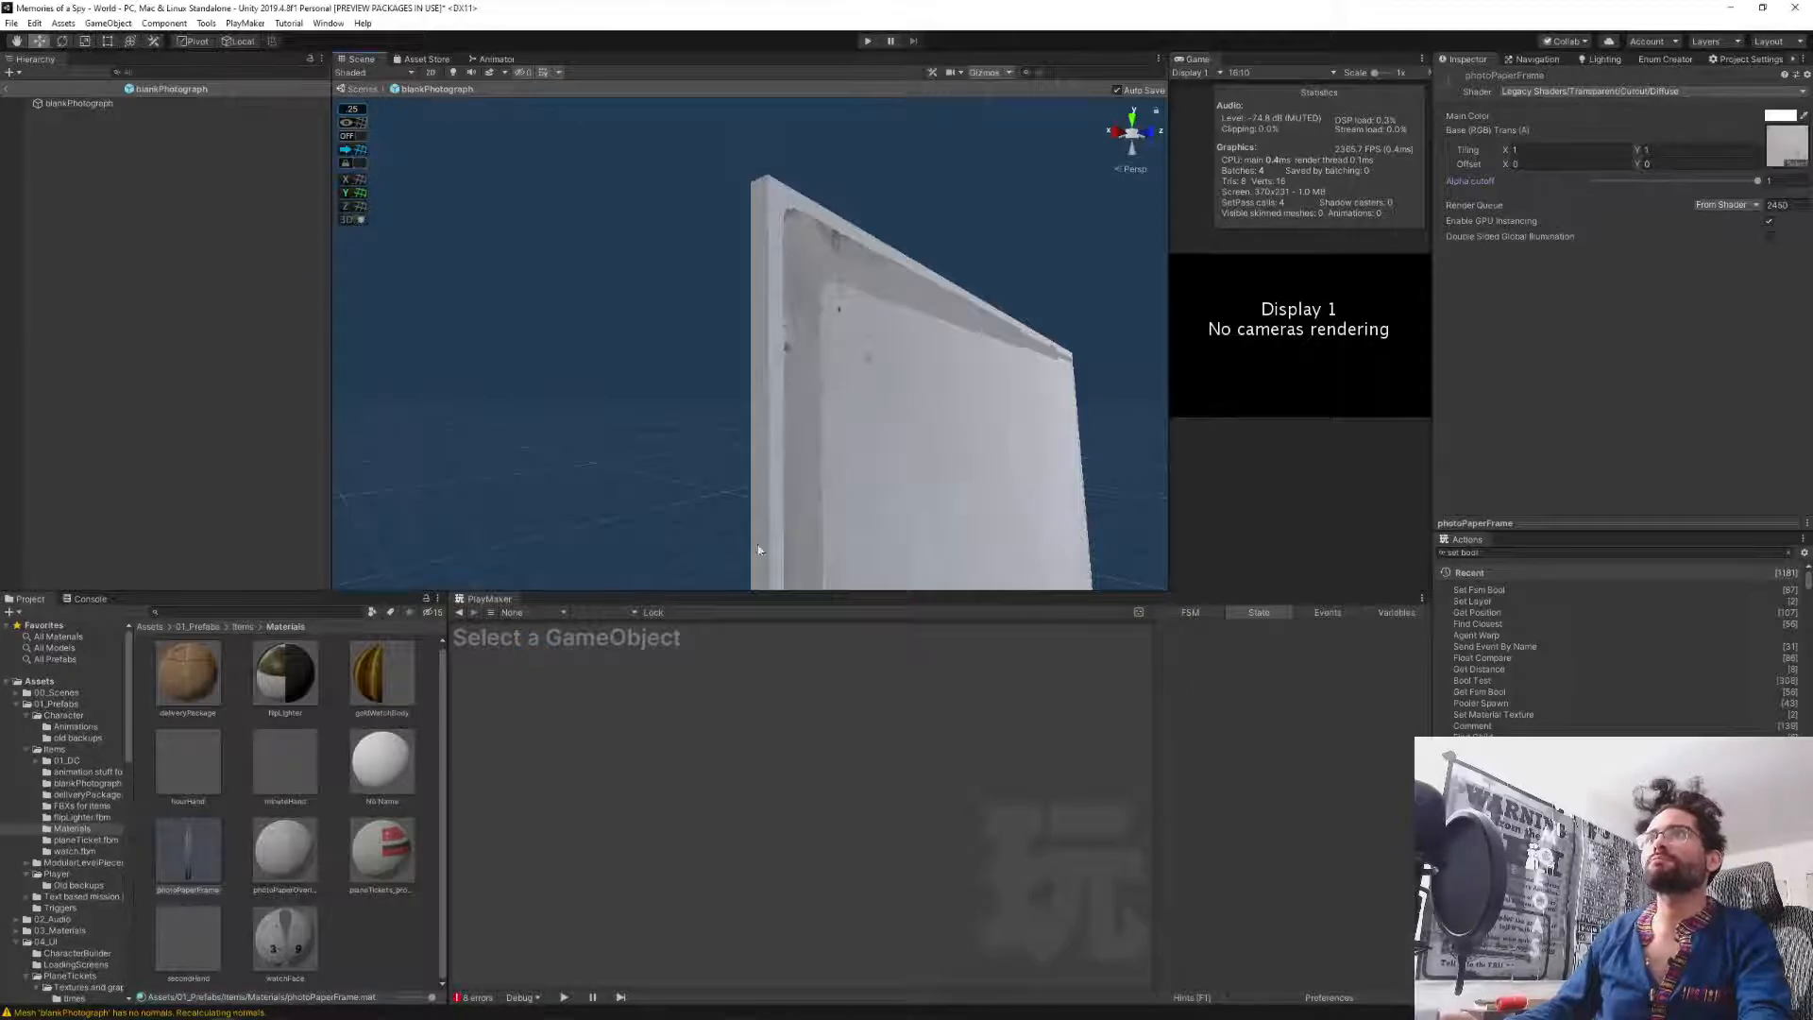
click(938, 363)
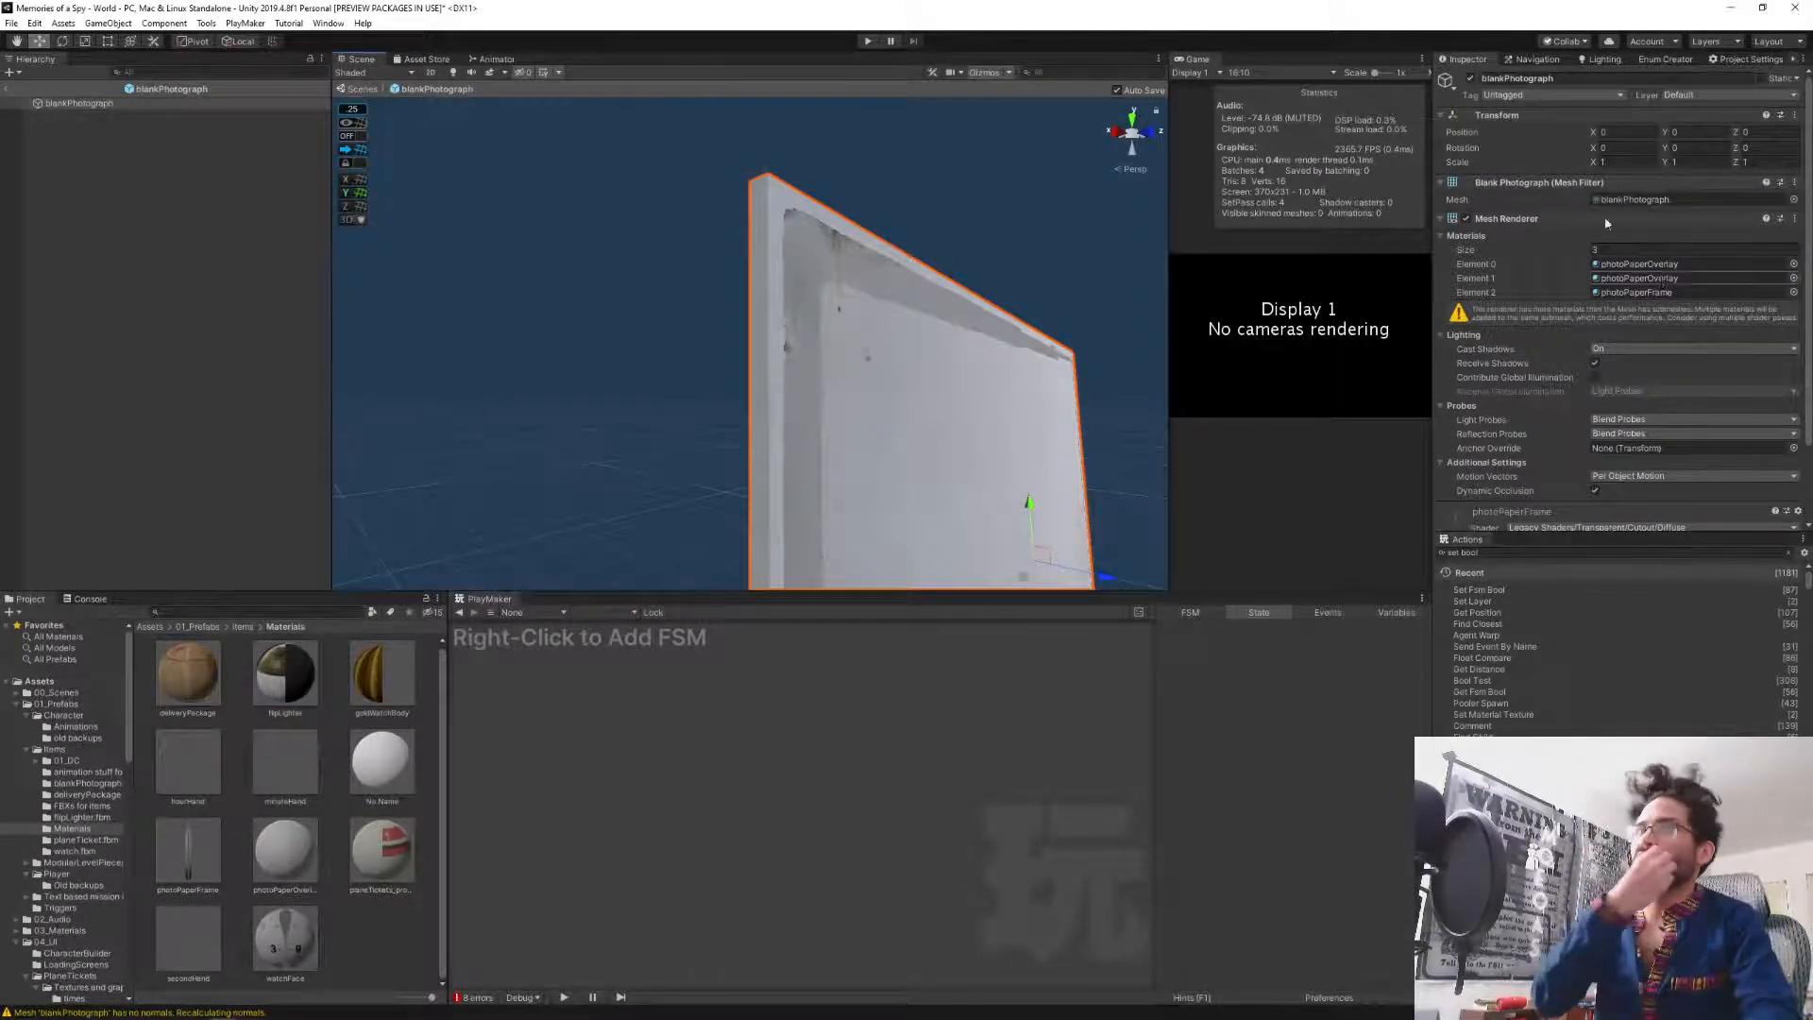
right_click(350, 945)
click(336, 960)
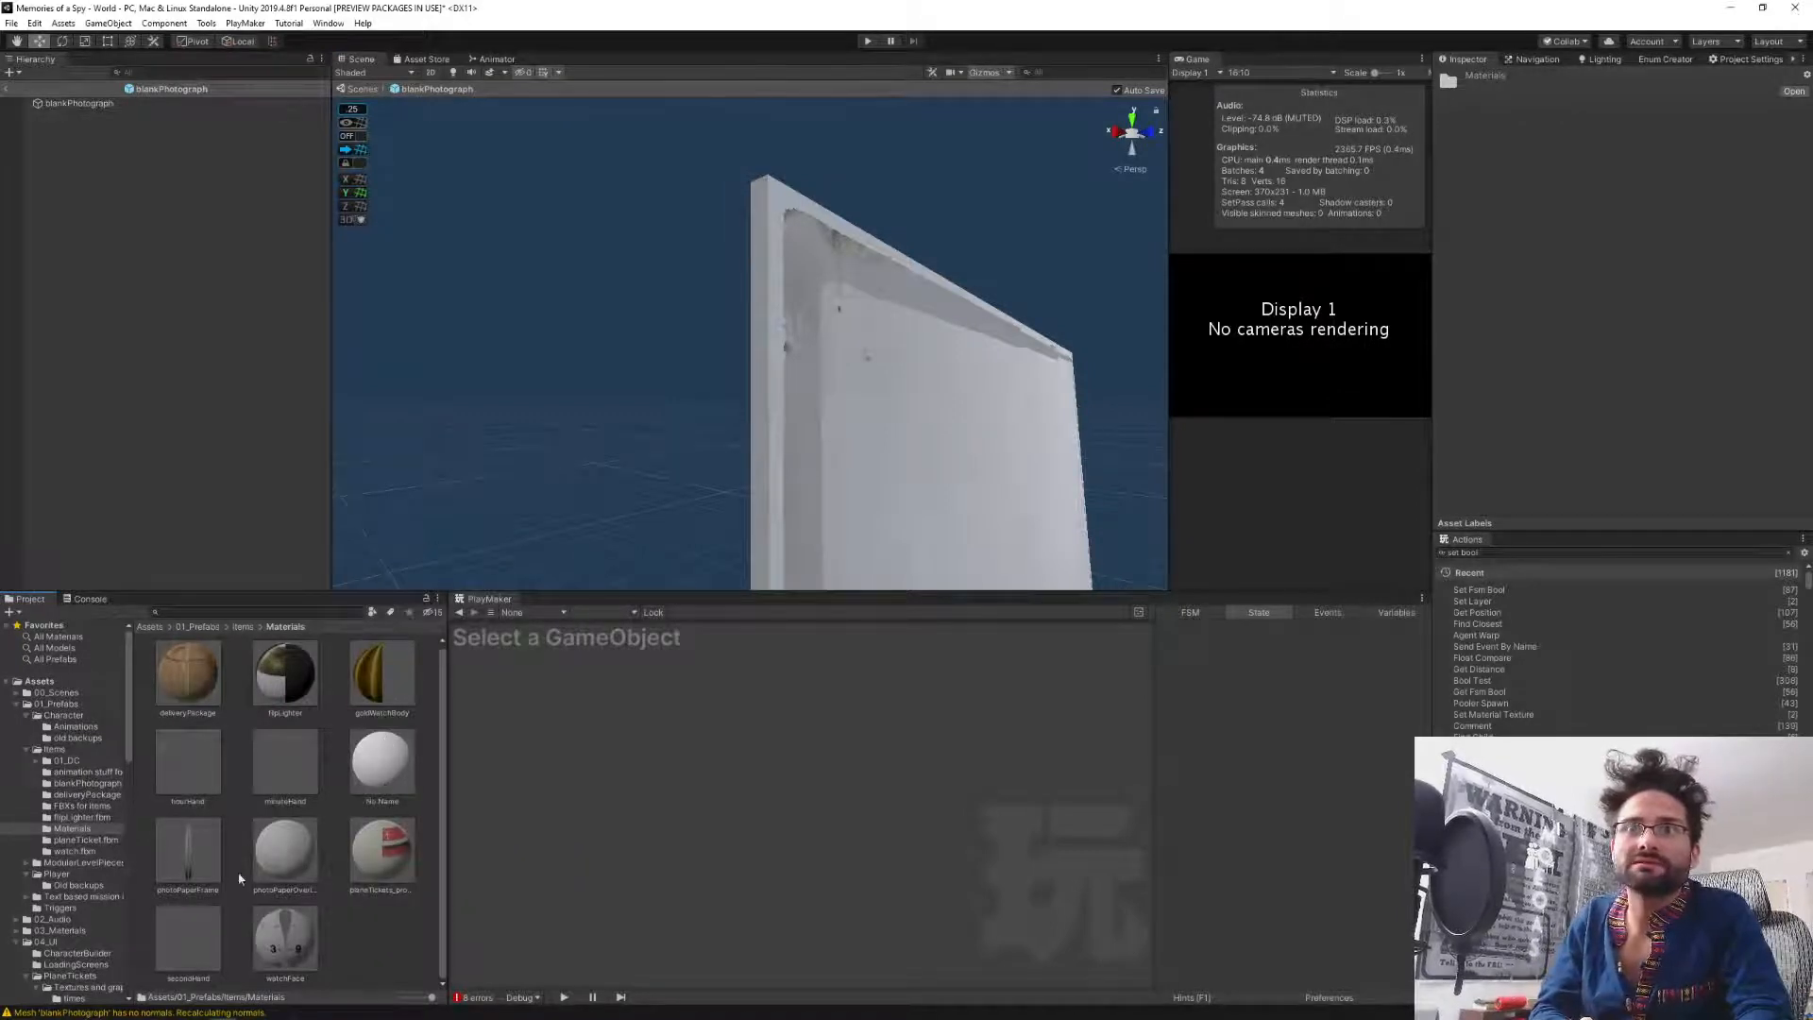
Duplicate the photoPaperFrame material, rename the copy photoPaperPhotoSlot, and clear its base texture.
click(178, 855)
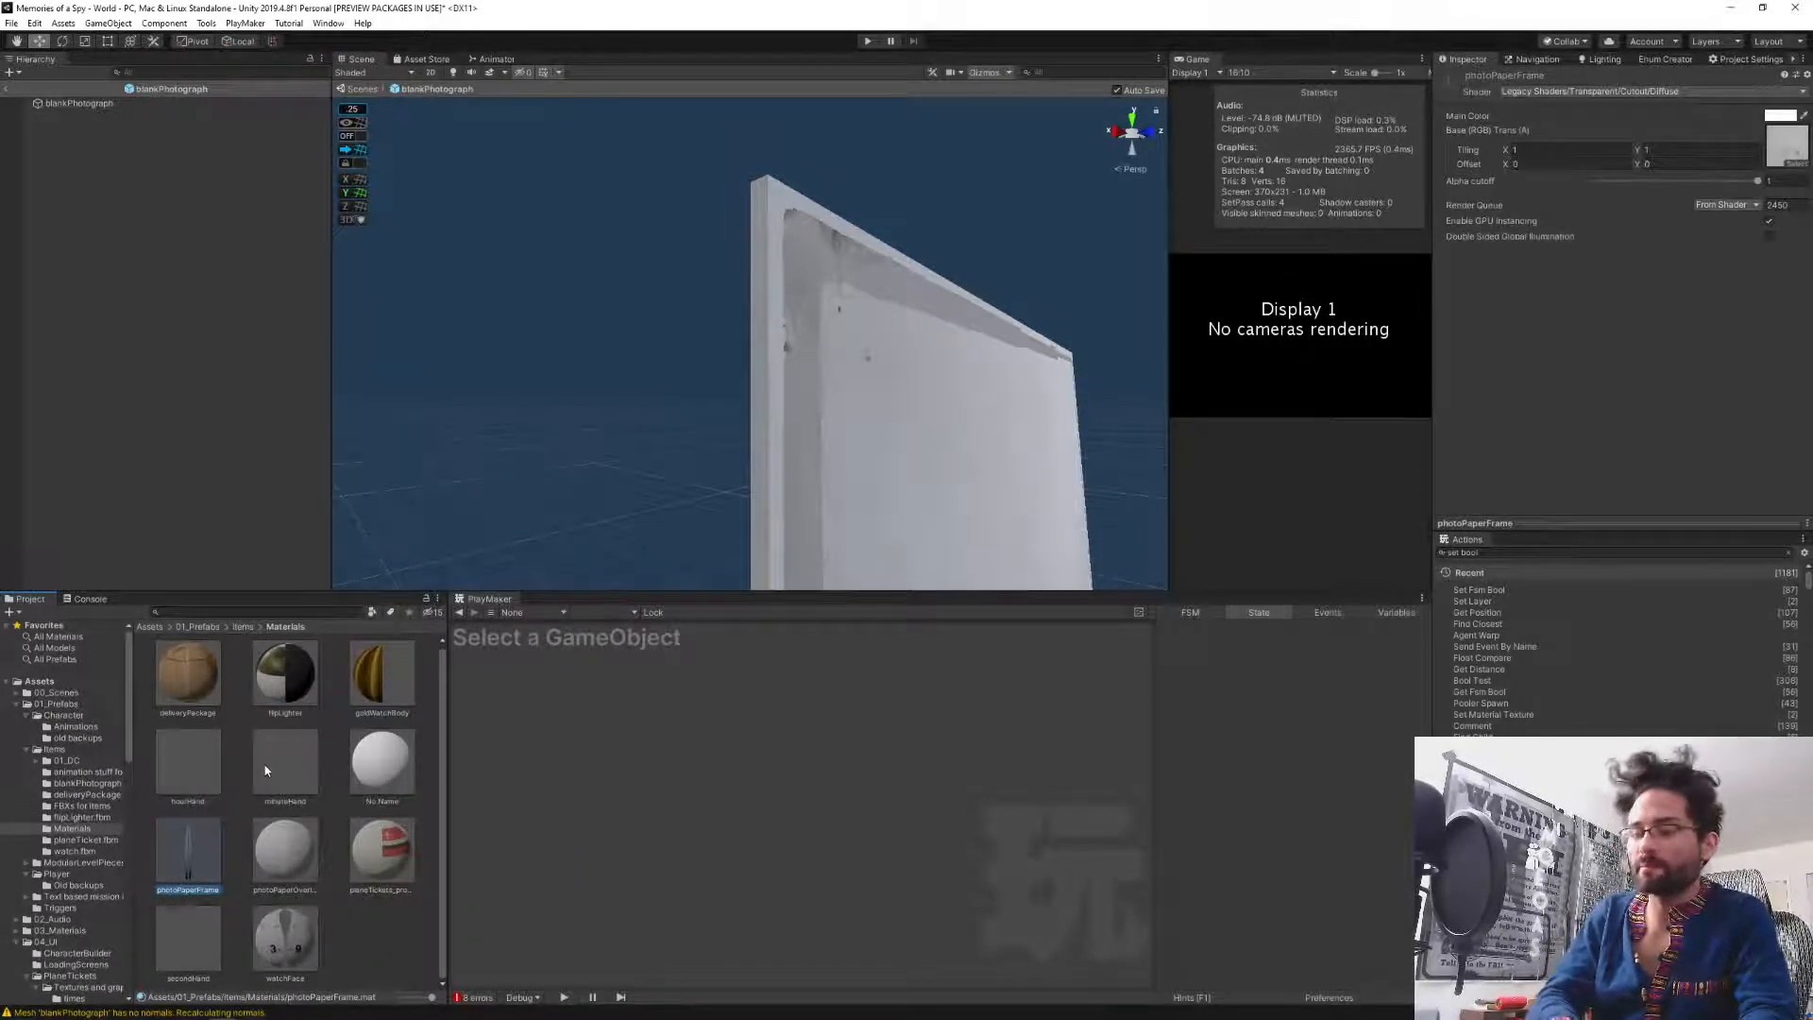
key(ctrl+d)
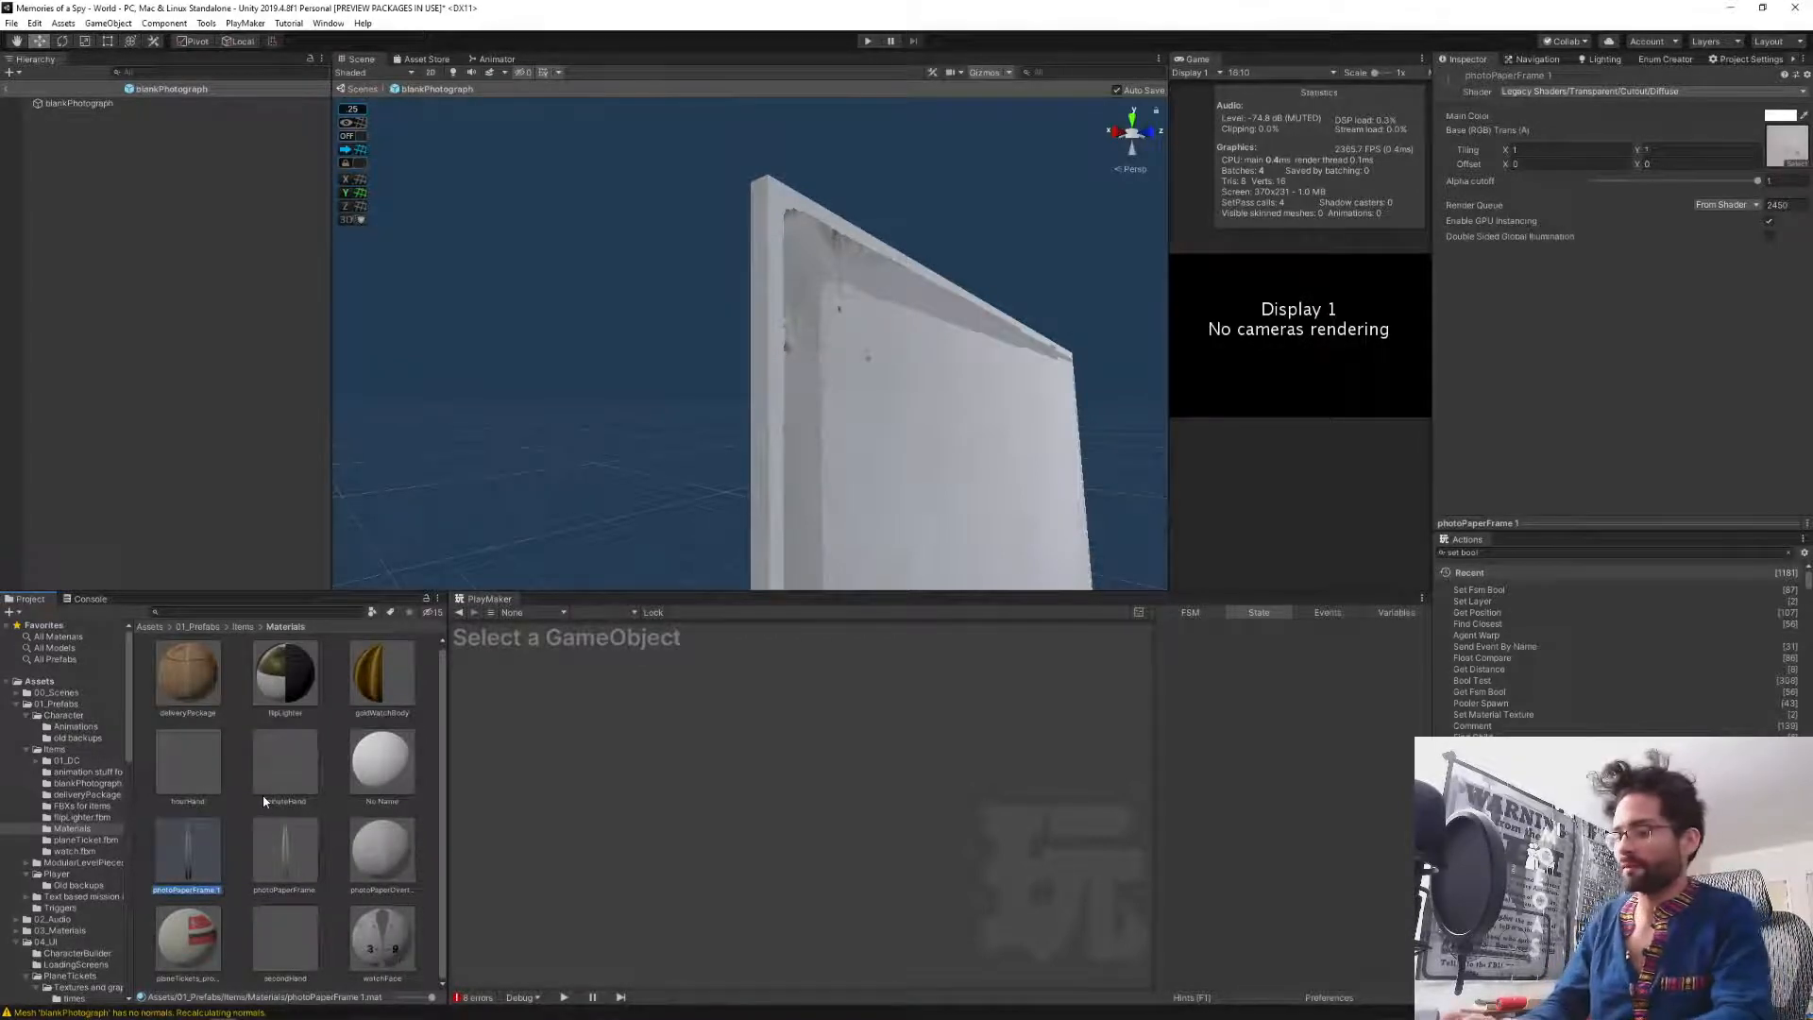
text(photoPaperPho)
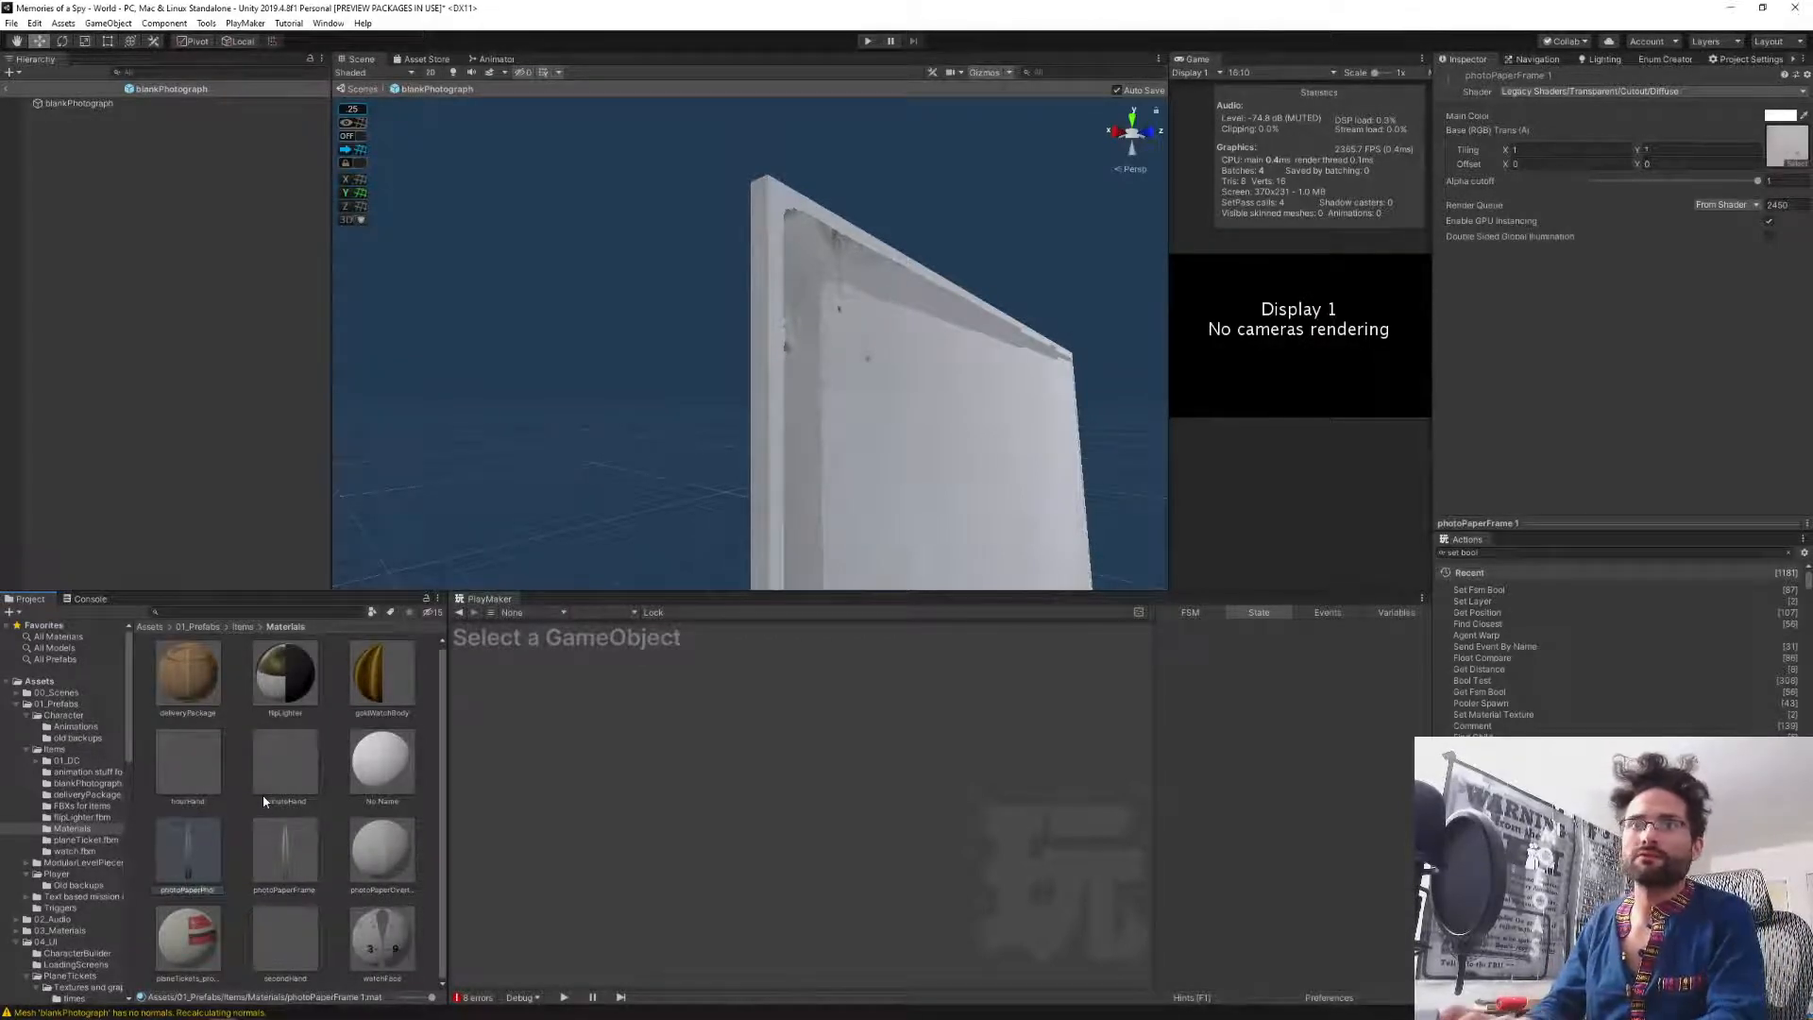
text(toSlot)
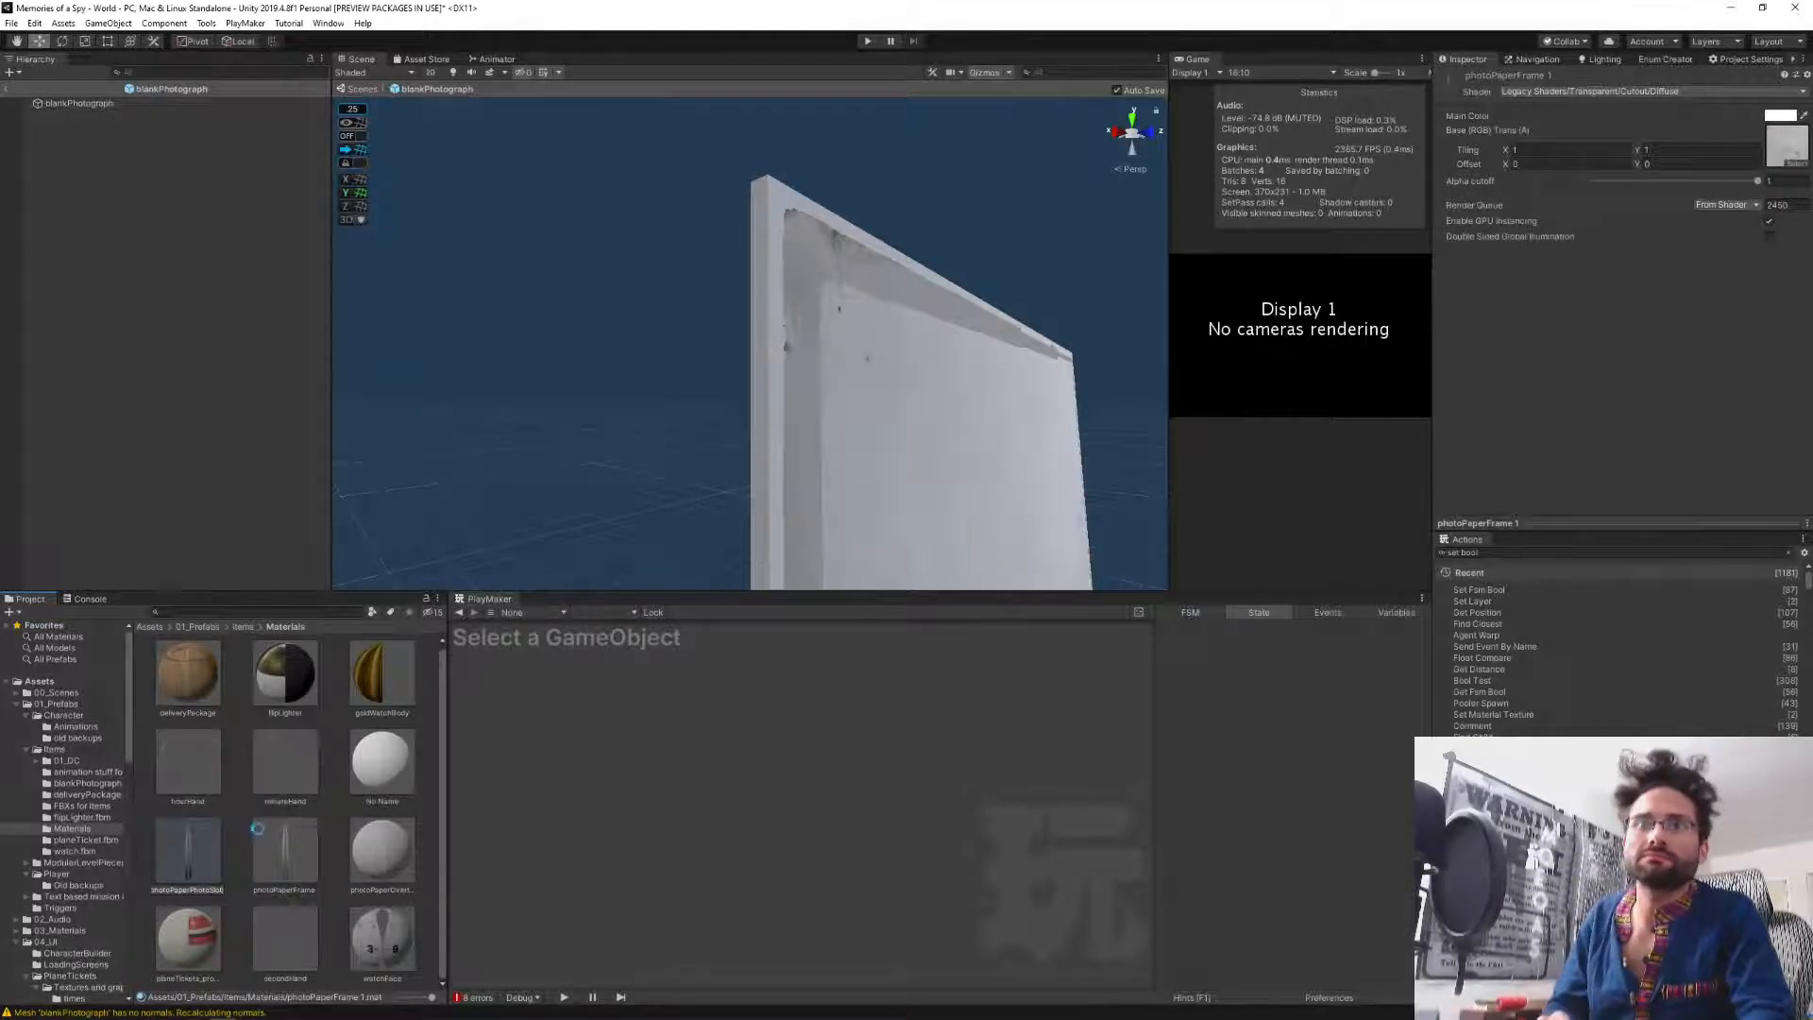
key(Return)
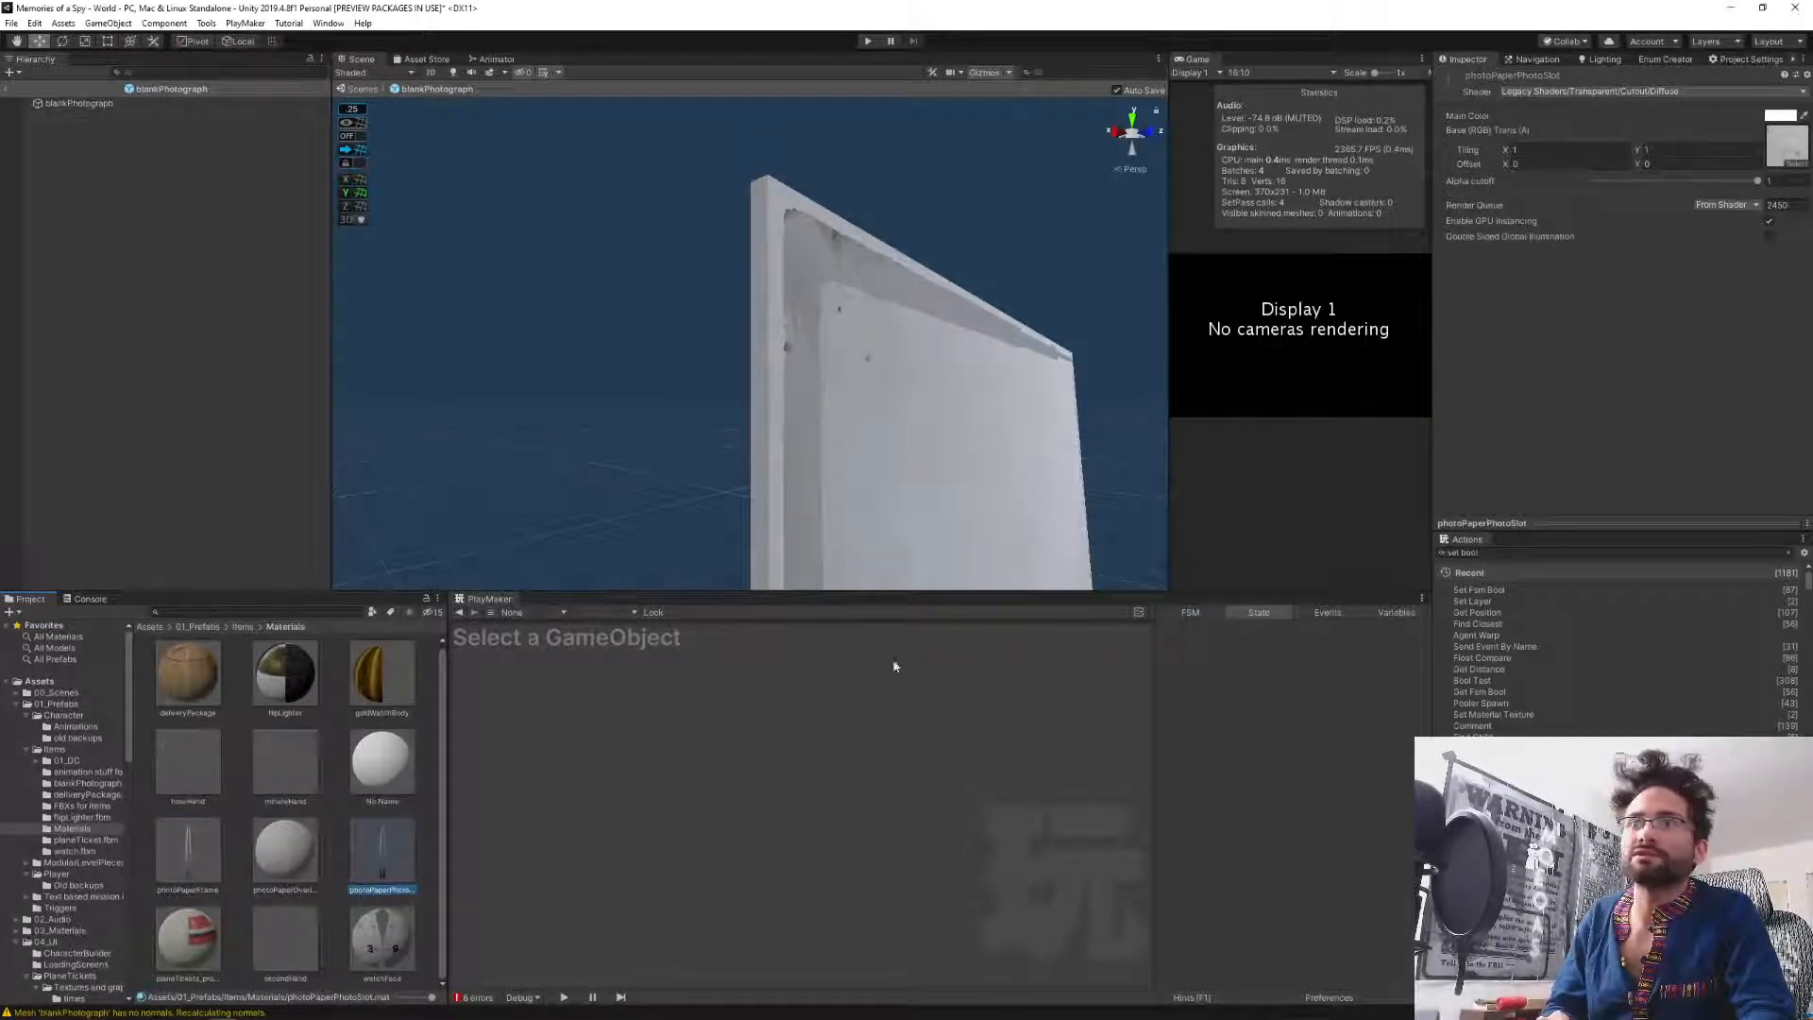
click(1787, 143)
key(Delete)
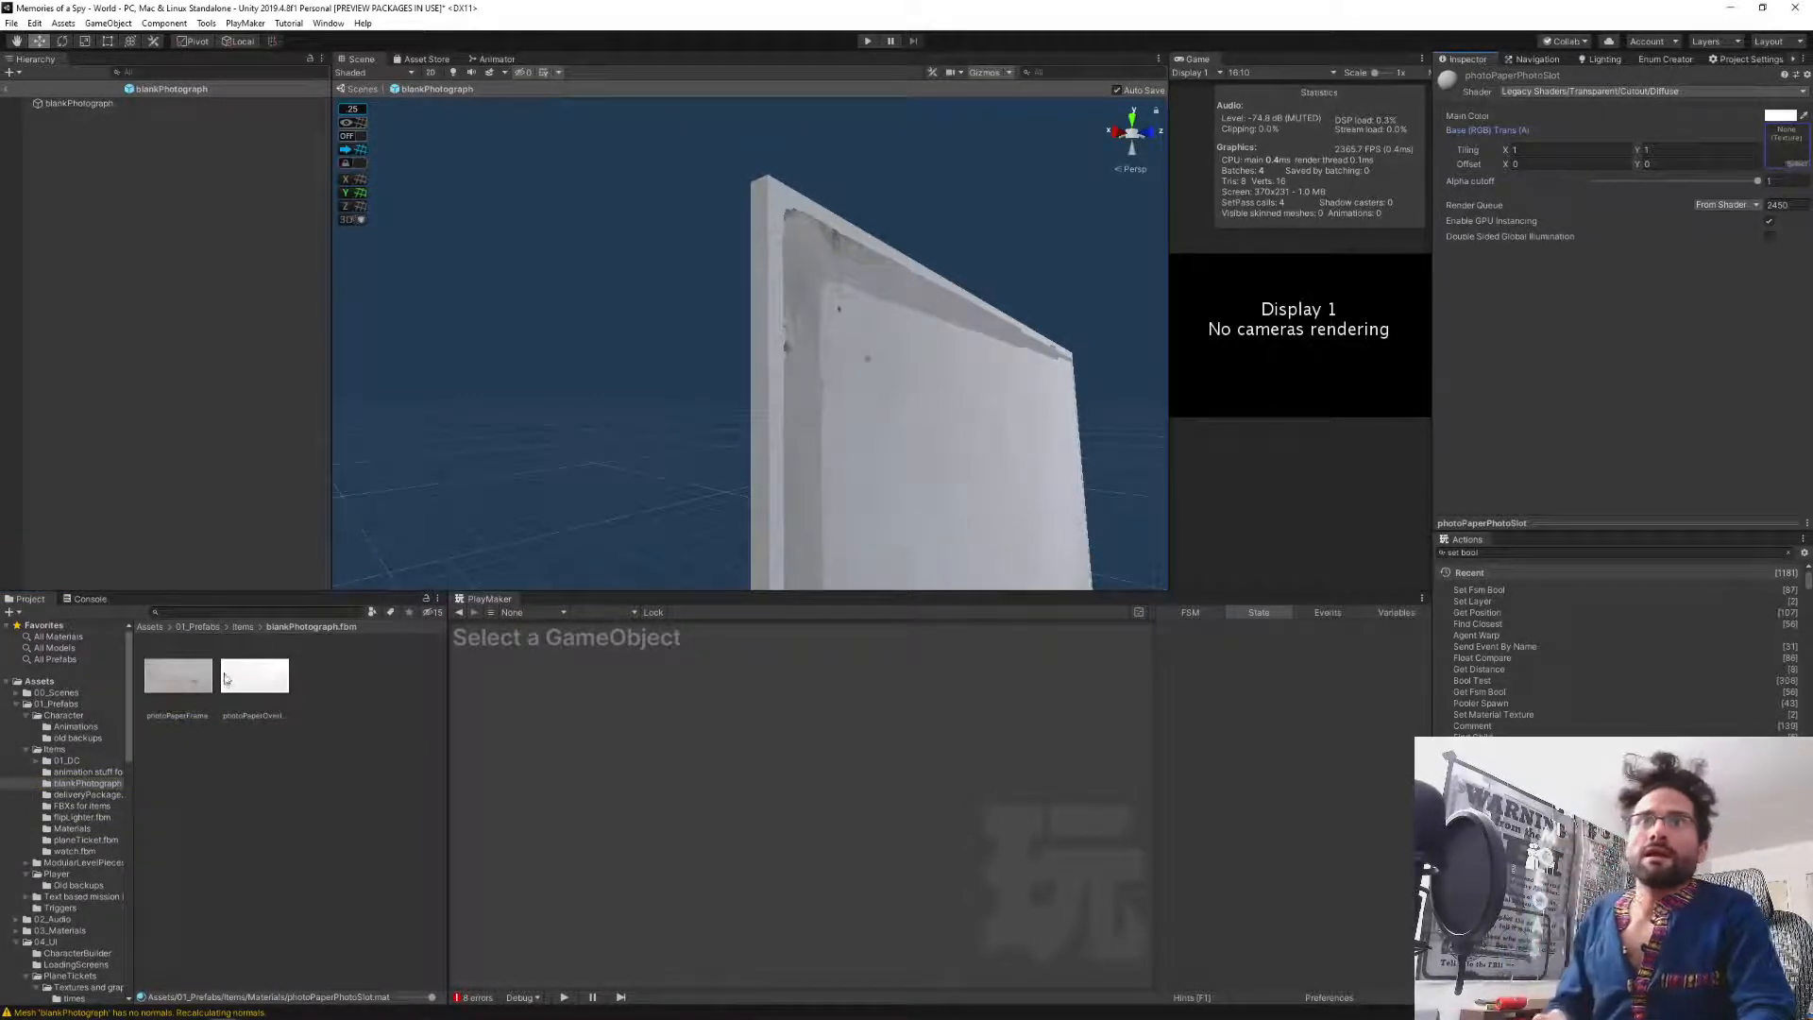
Assign the photoPaperPhotoSlot material from the Items Materials folder to Element 1 of the blankPhotograph object's mesh renderer.
click(242, 627)
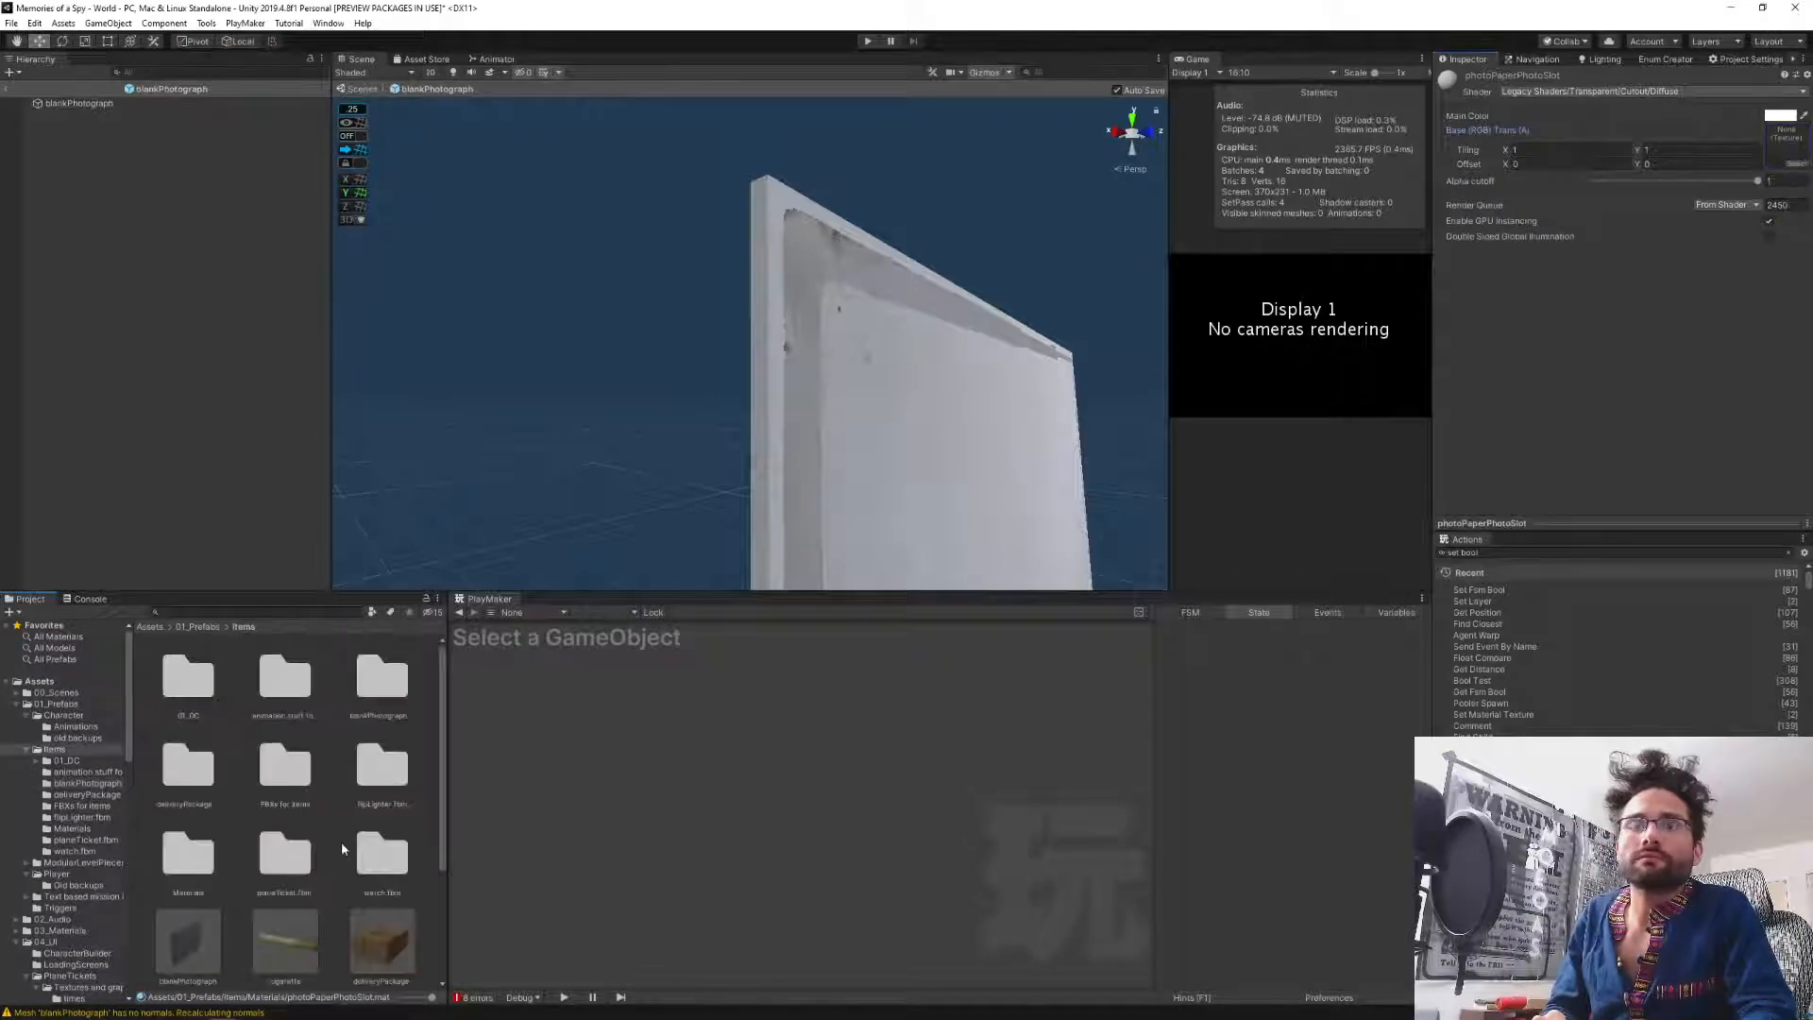
click(94, 103)
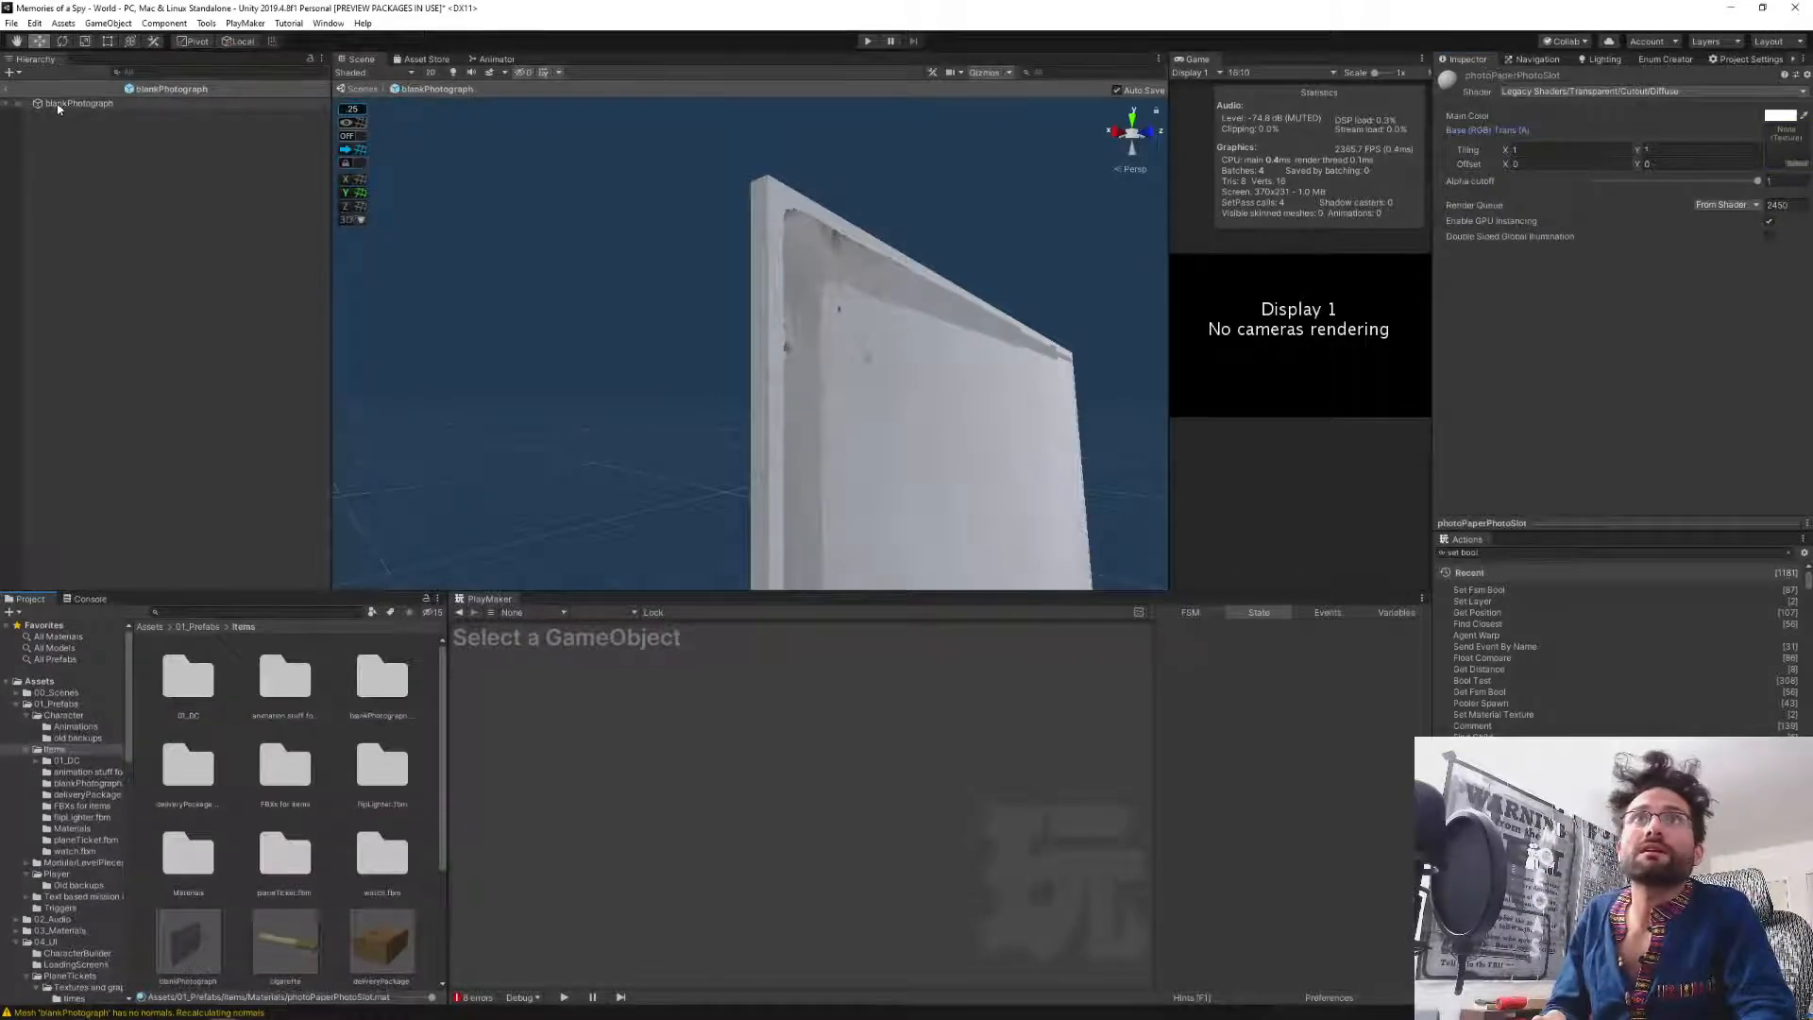
double_click(200, 850)
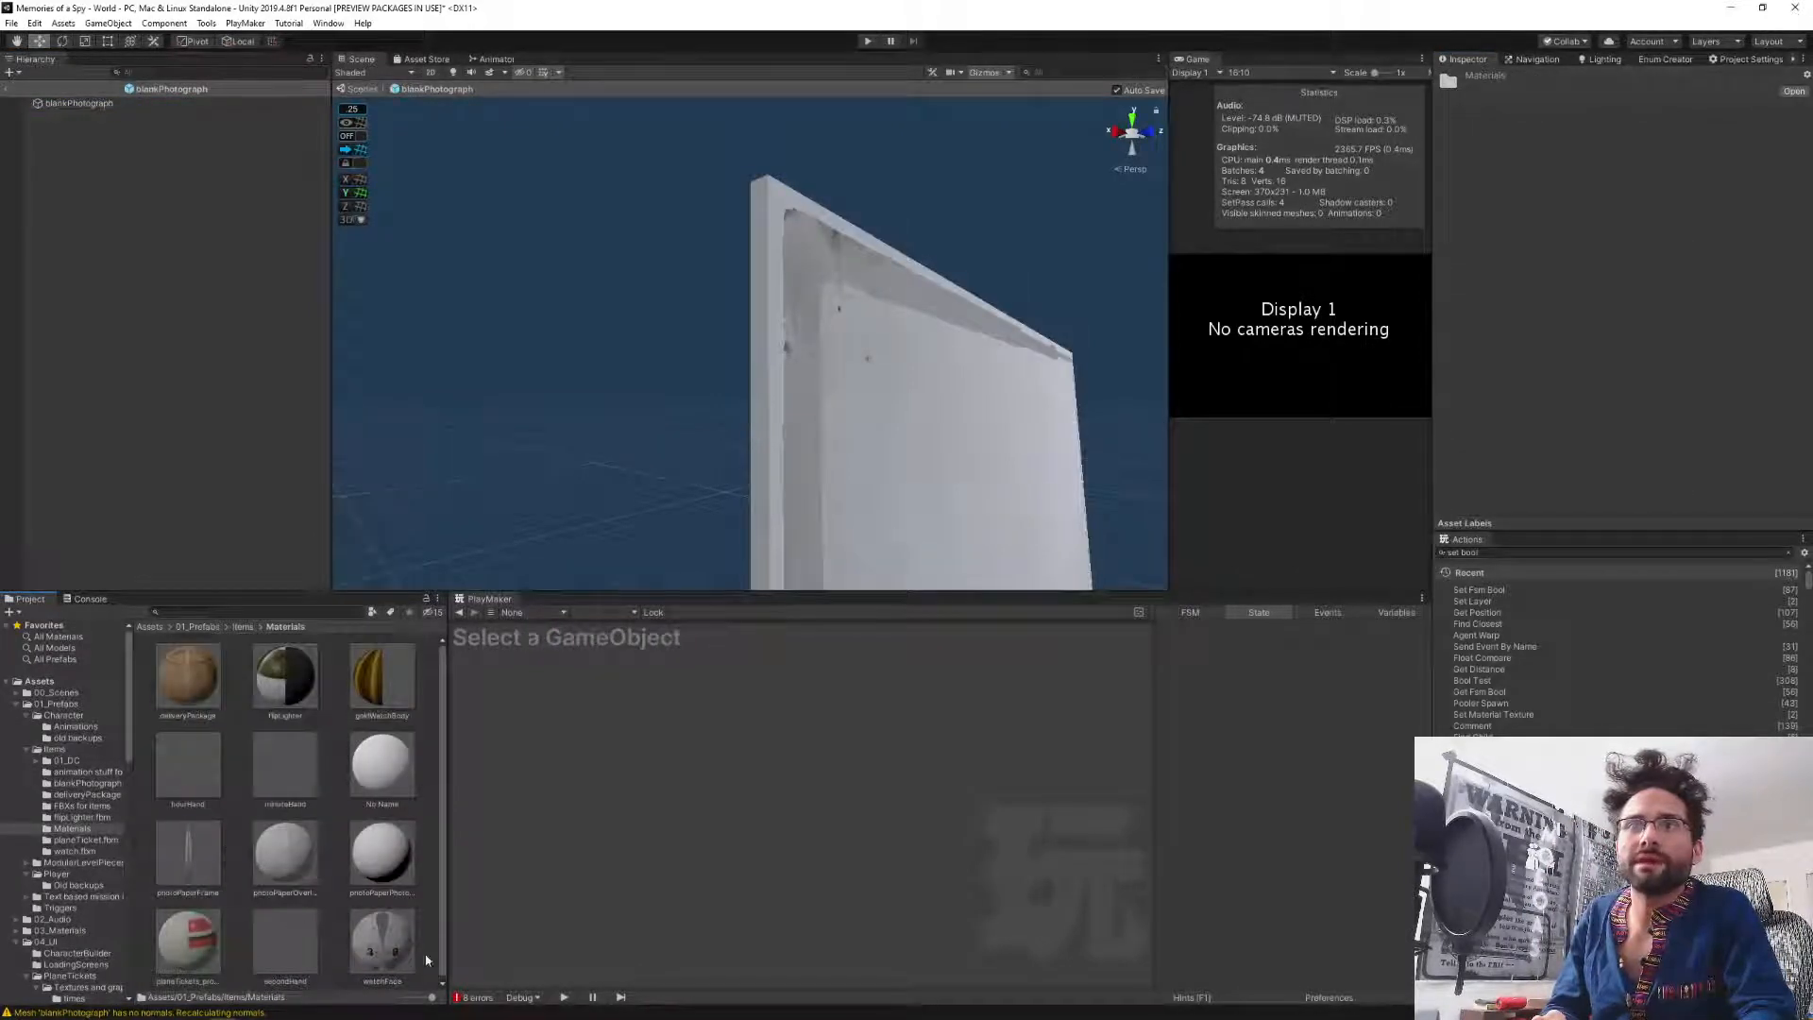
scroll(364, 933, down, 1)
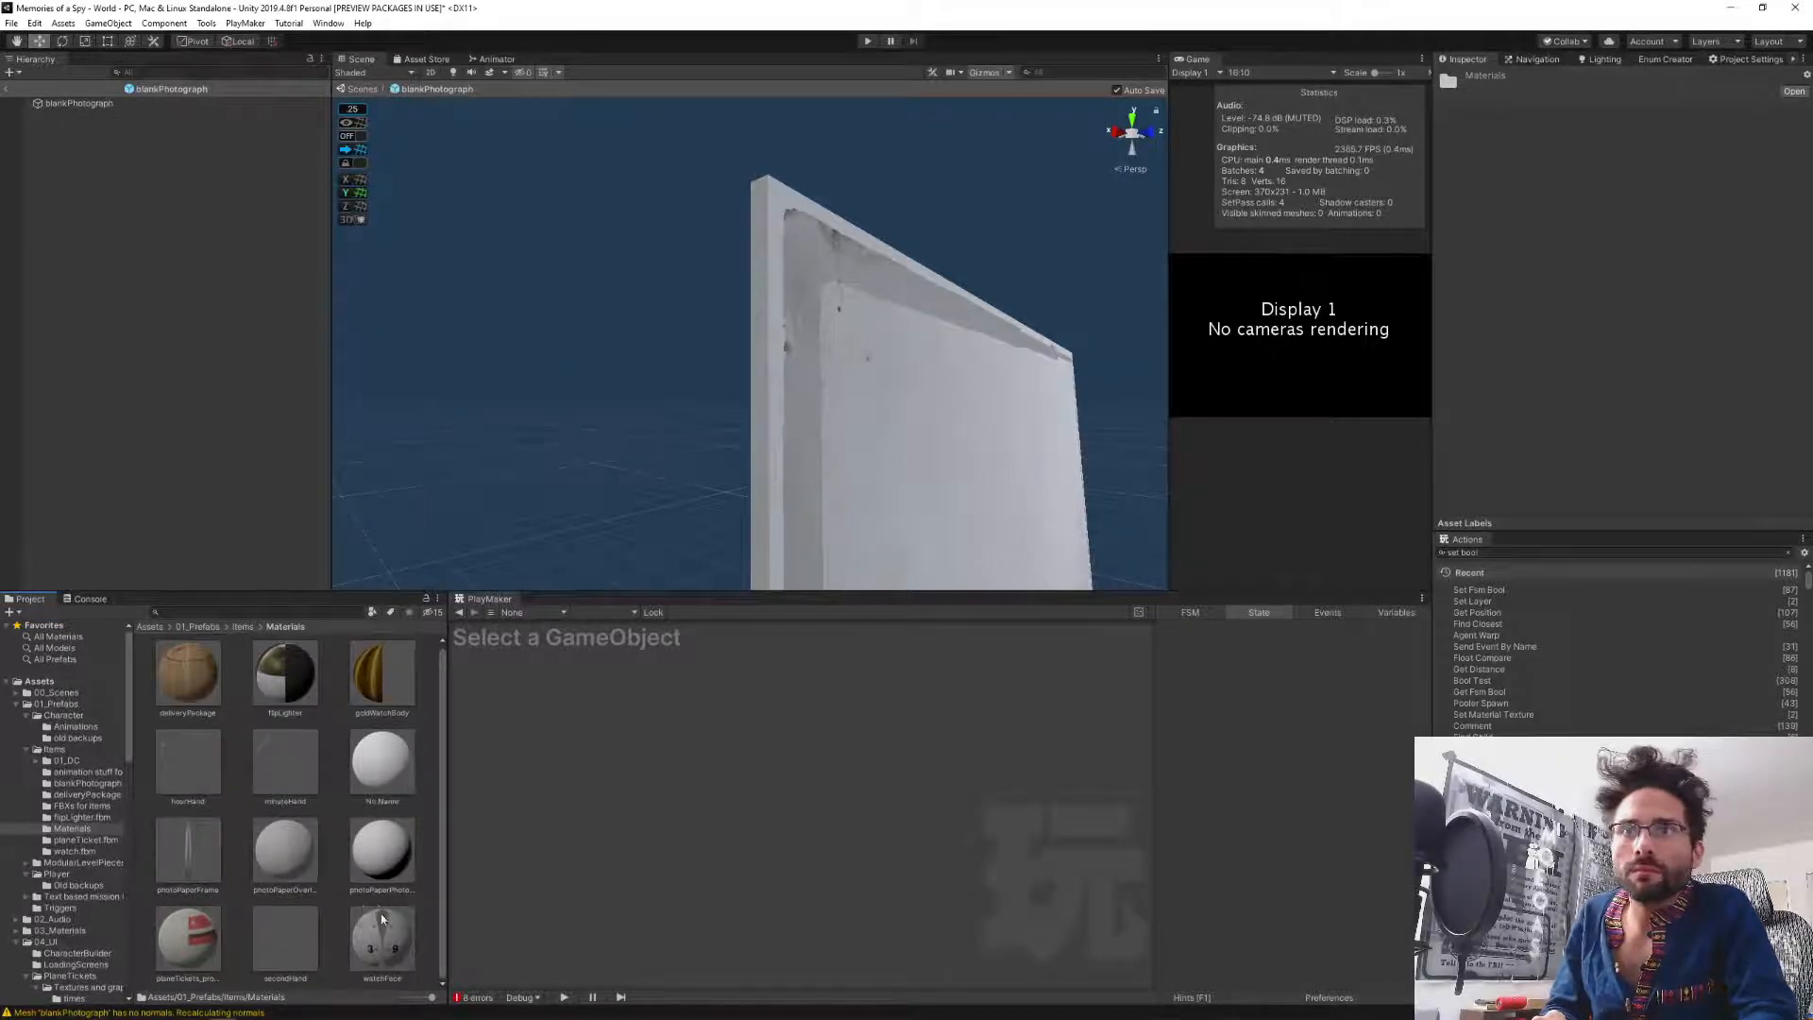
click(382, 852)
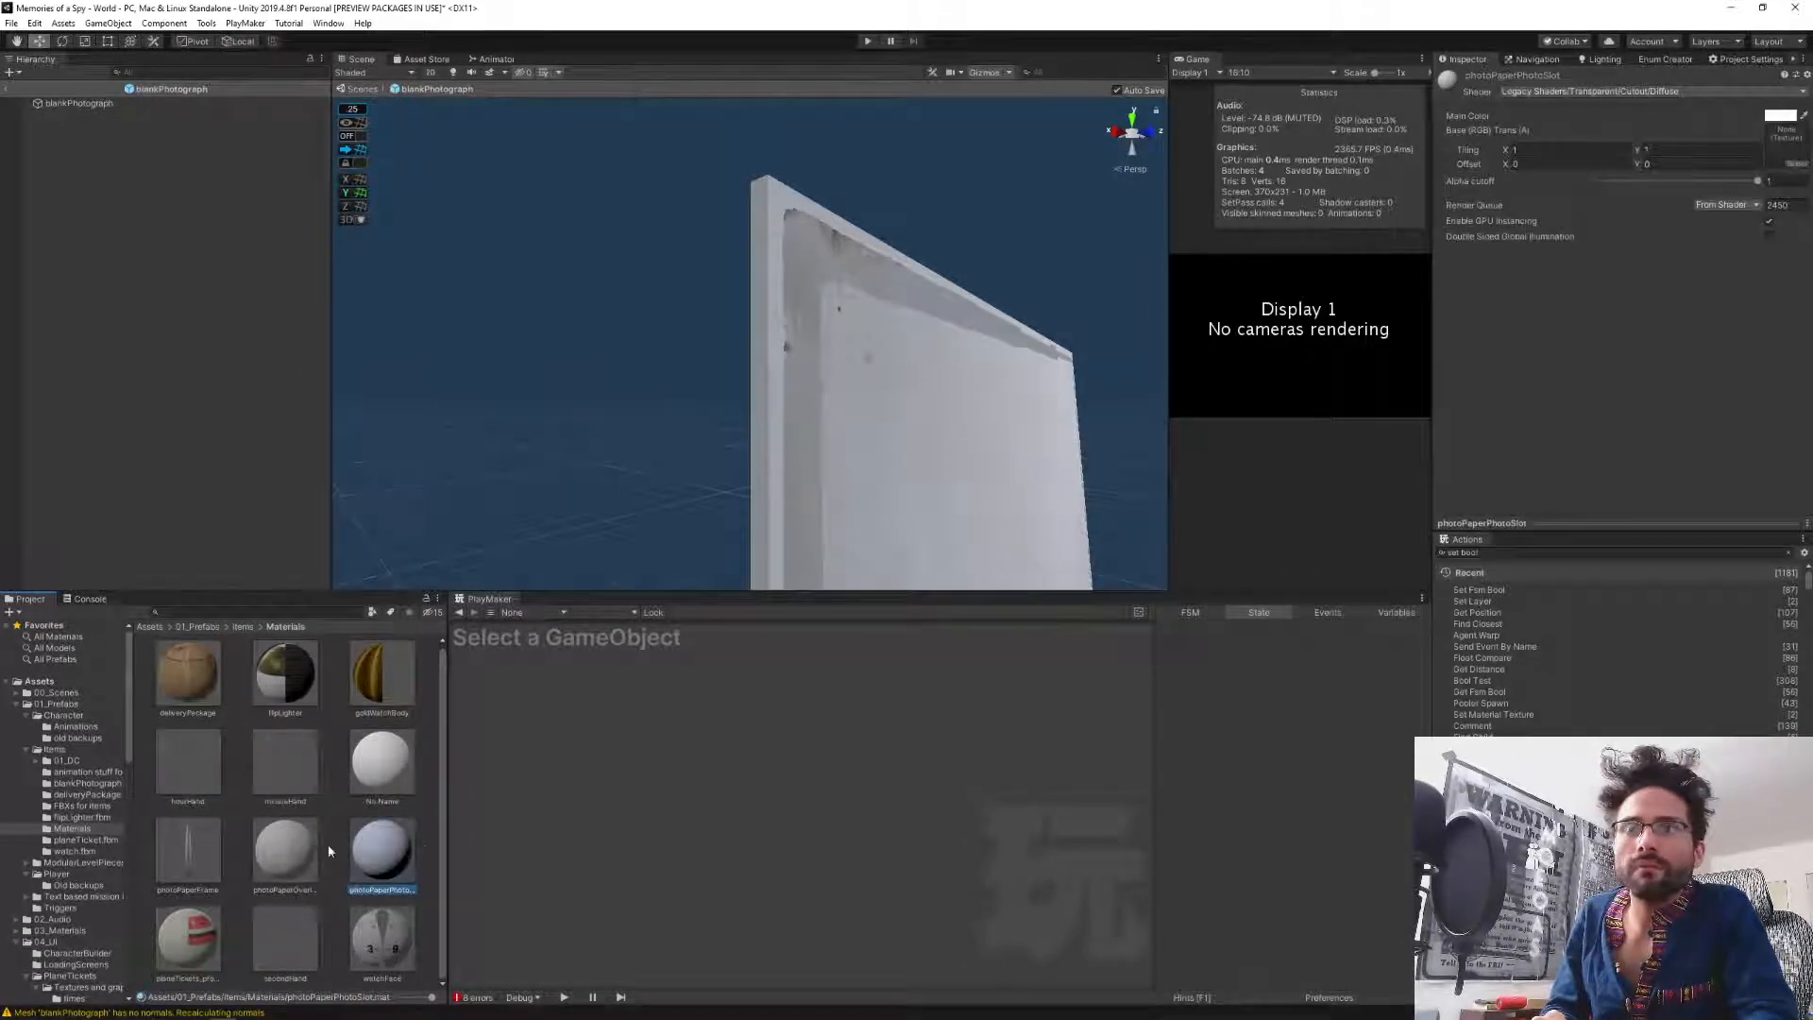
click(80, 103)
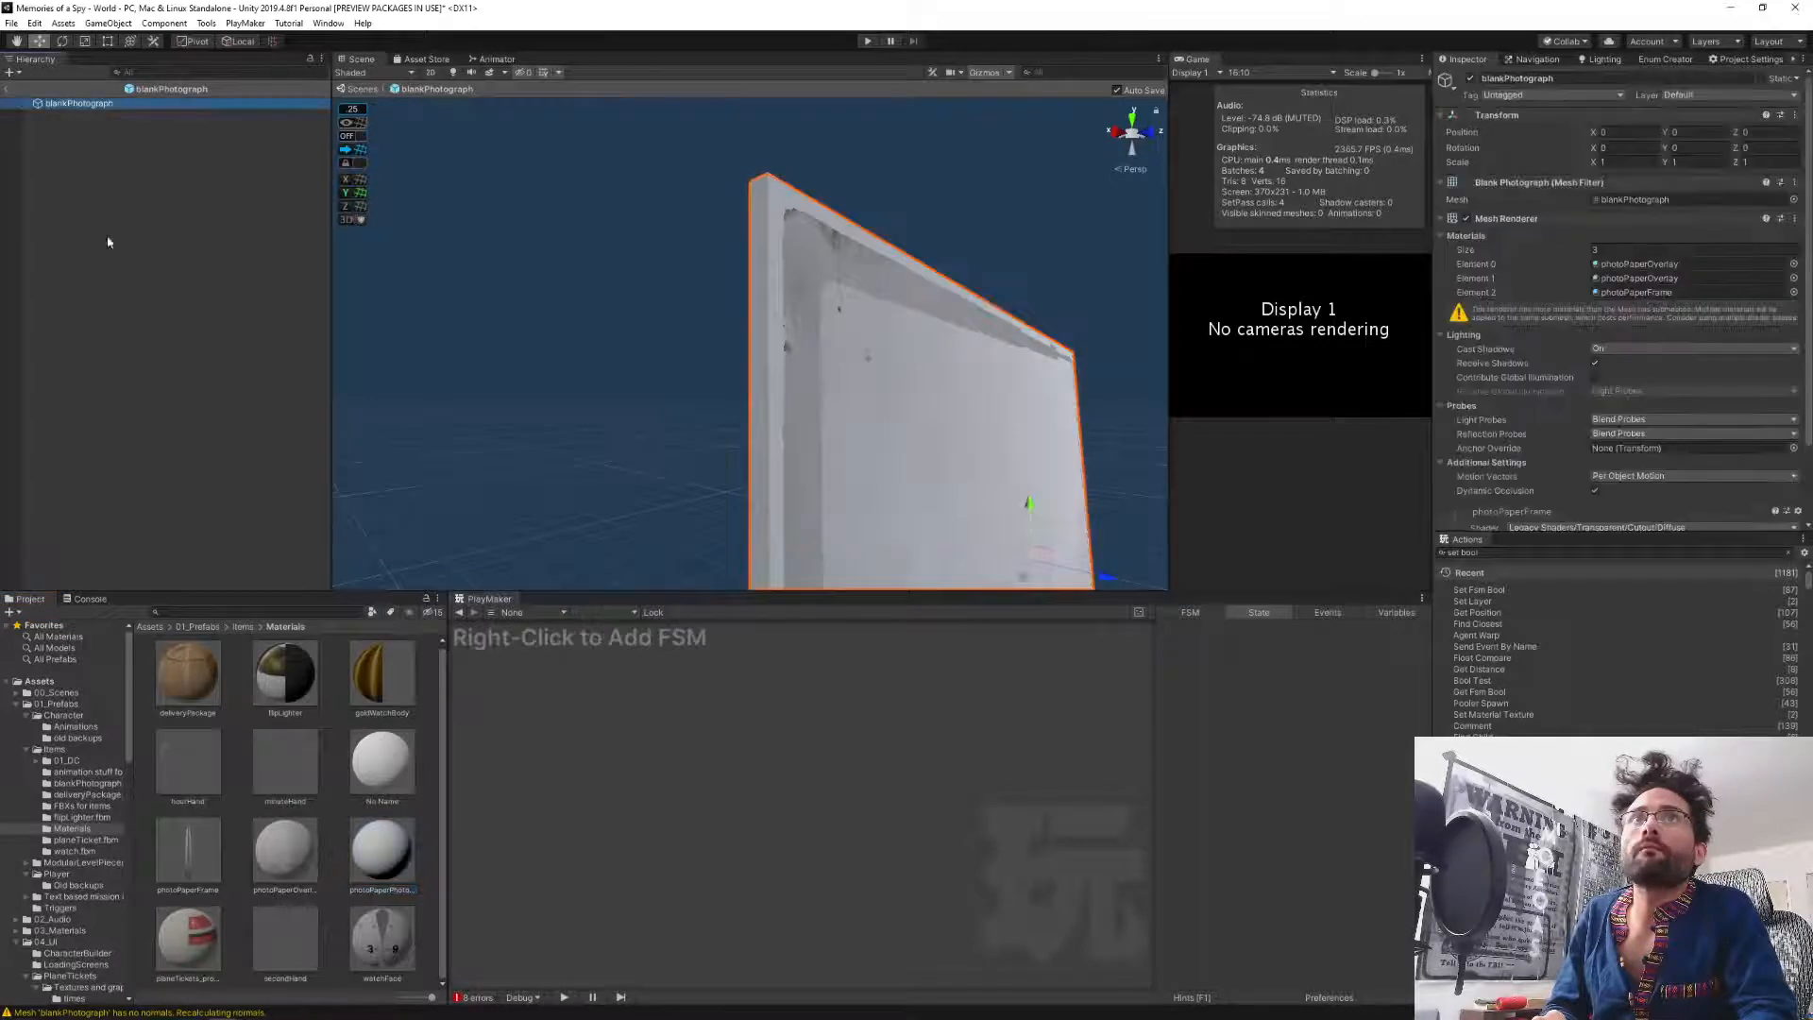
drag(381, 847, 1652, 280)
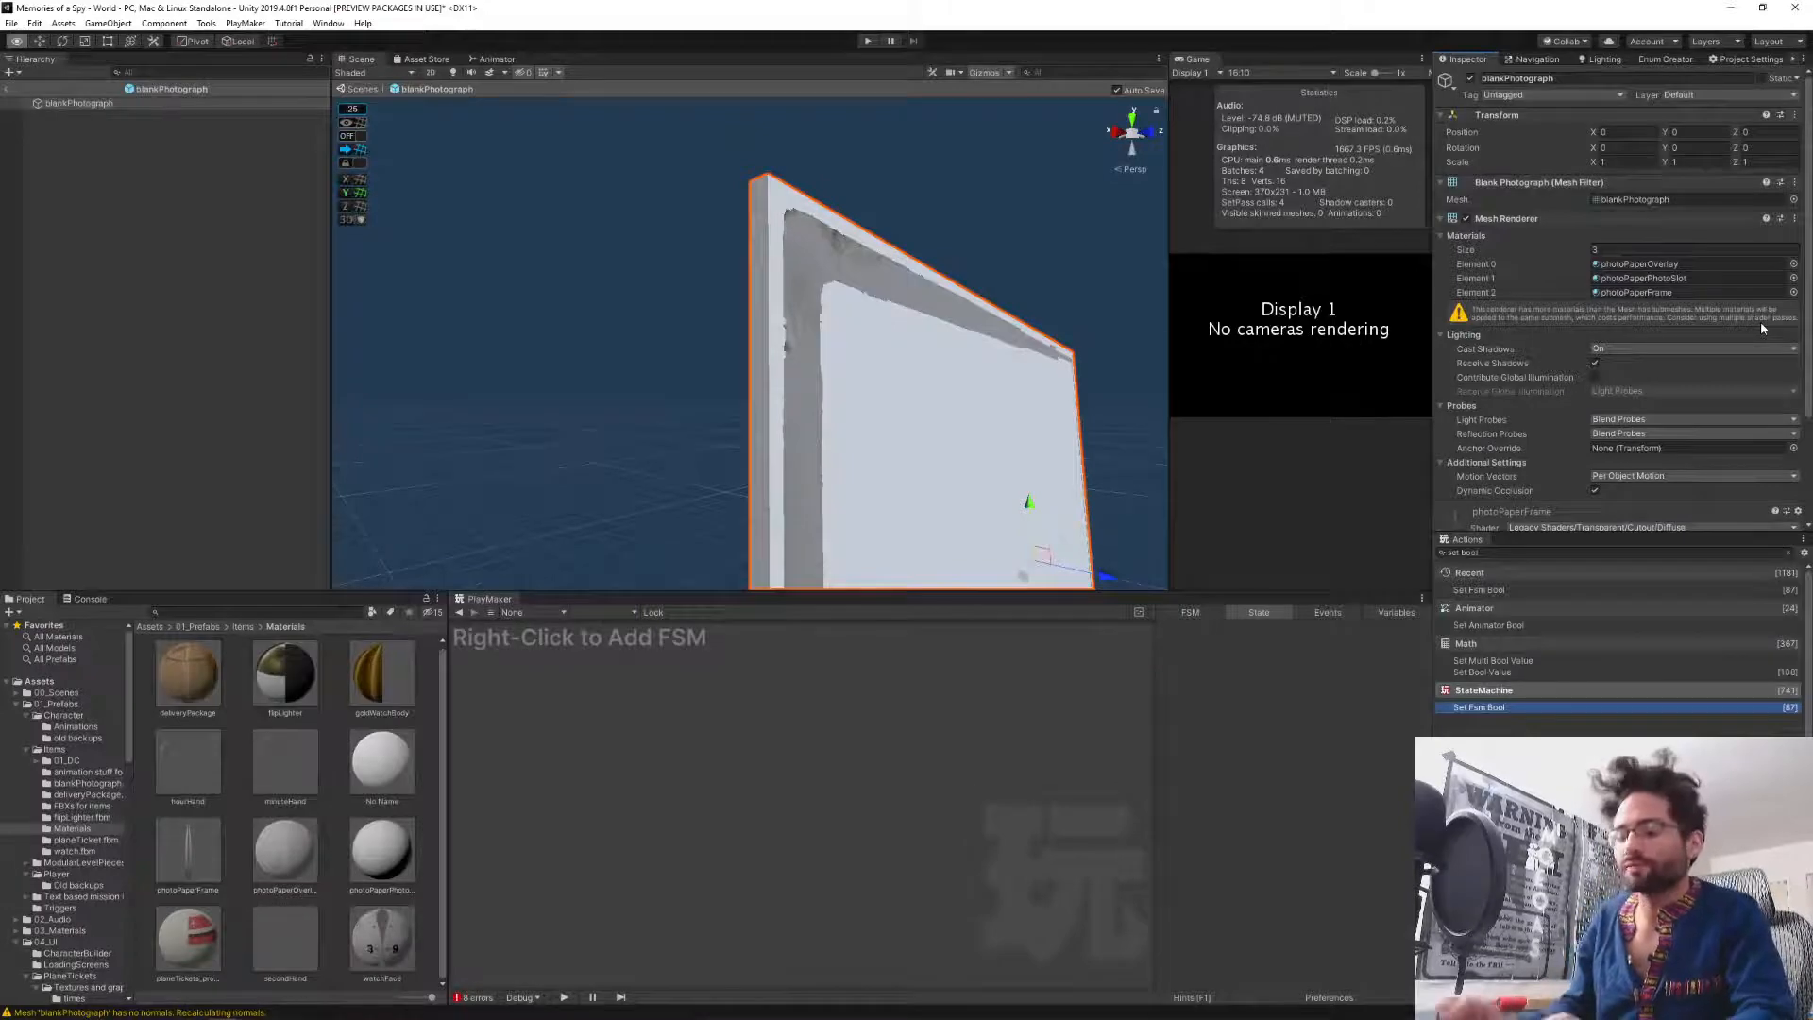
Switch to Cinema 4D, select the large visible face of the blankPhotograph object, and check its photoPaperFrame texture tag.
key(alt+Tab)
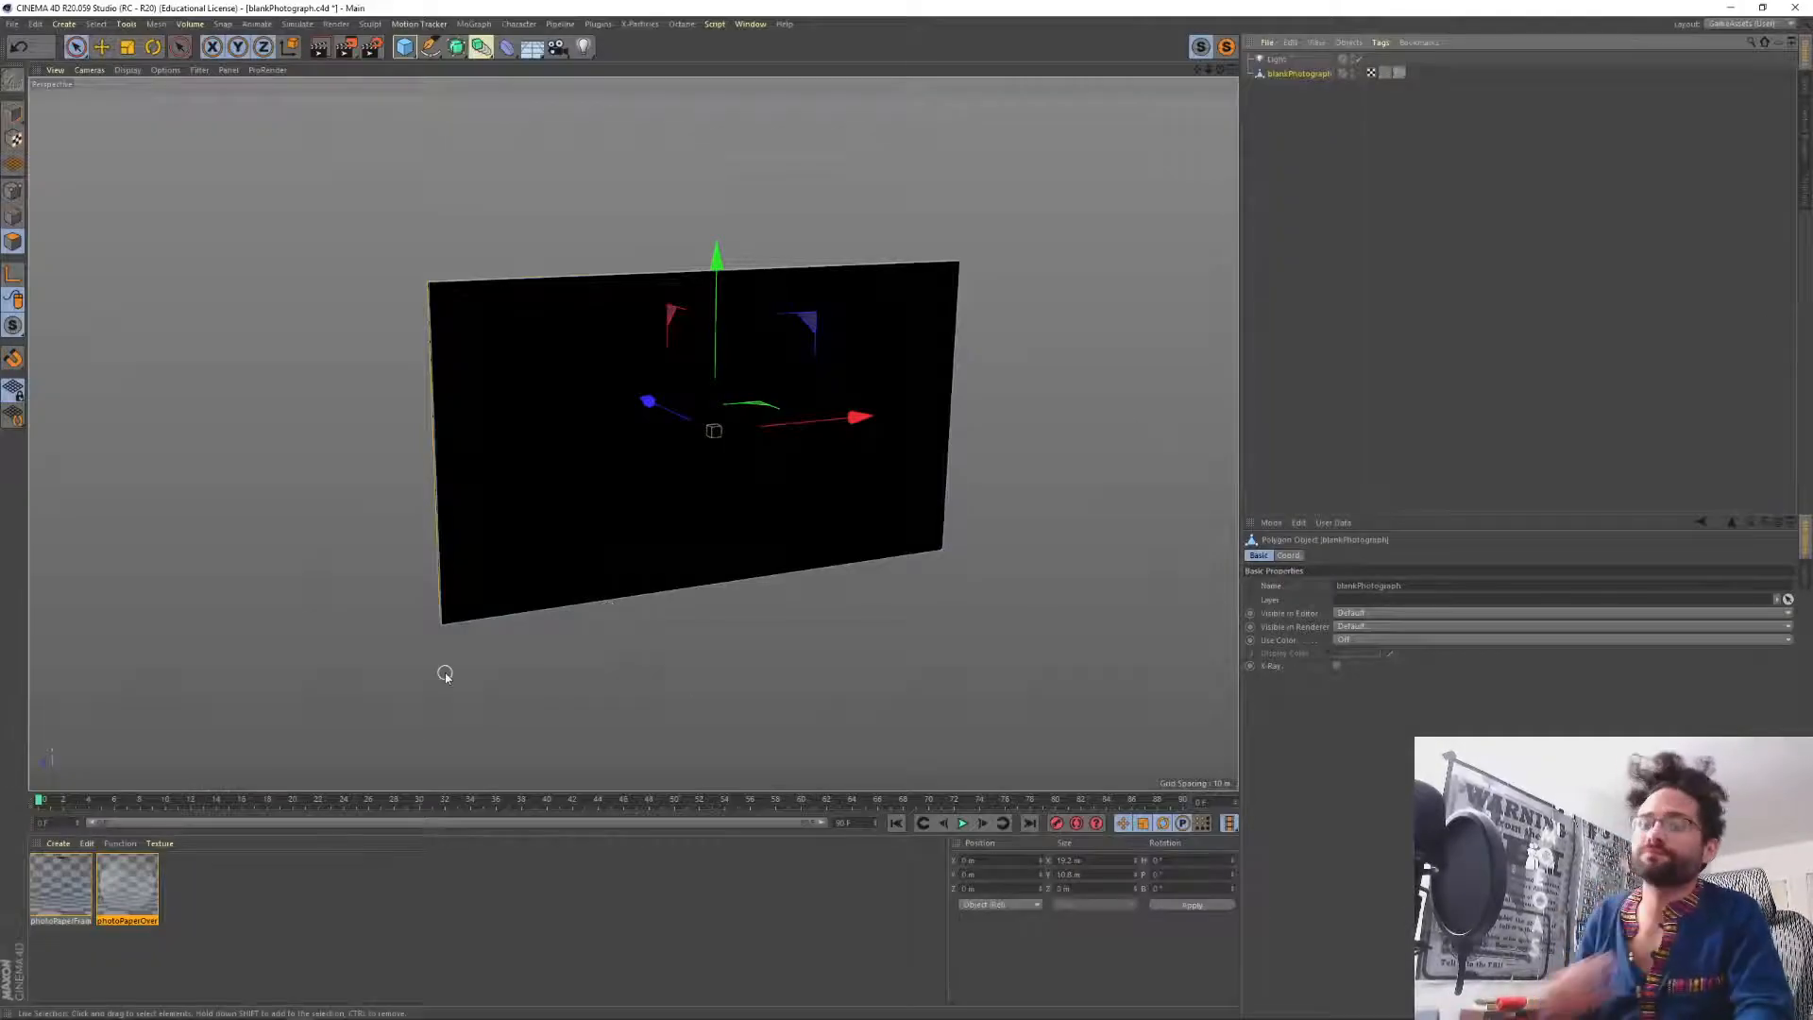
click(388, 927)
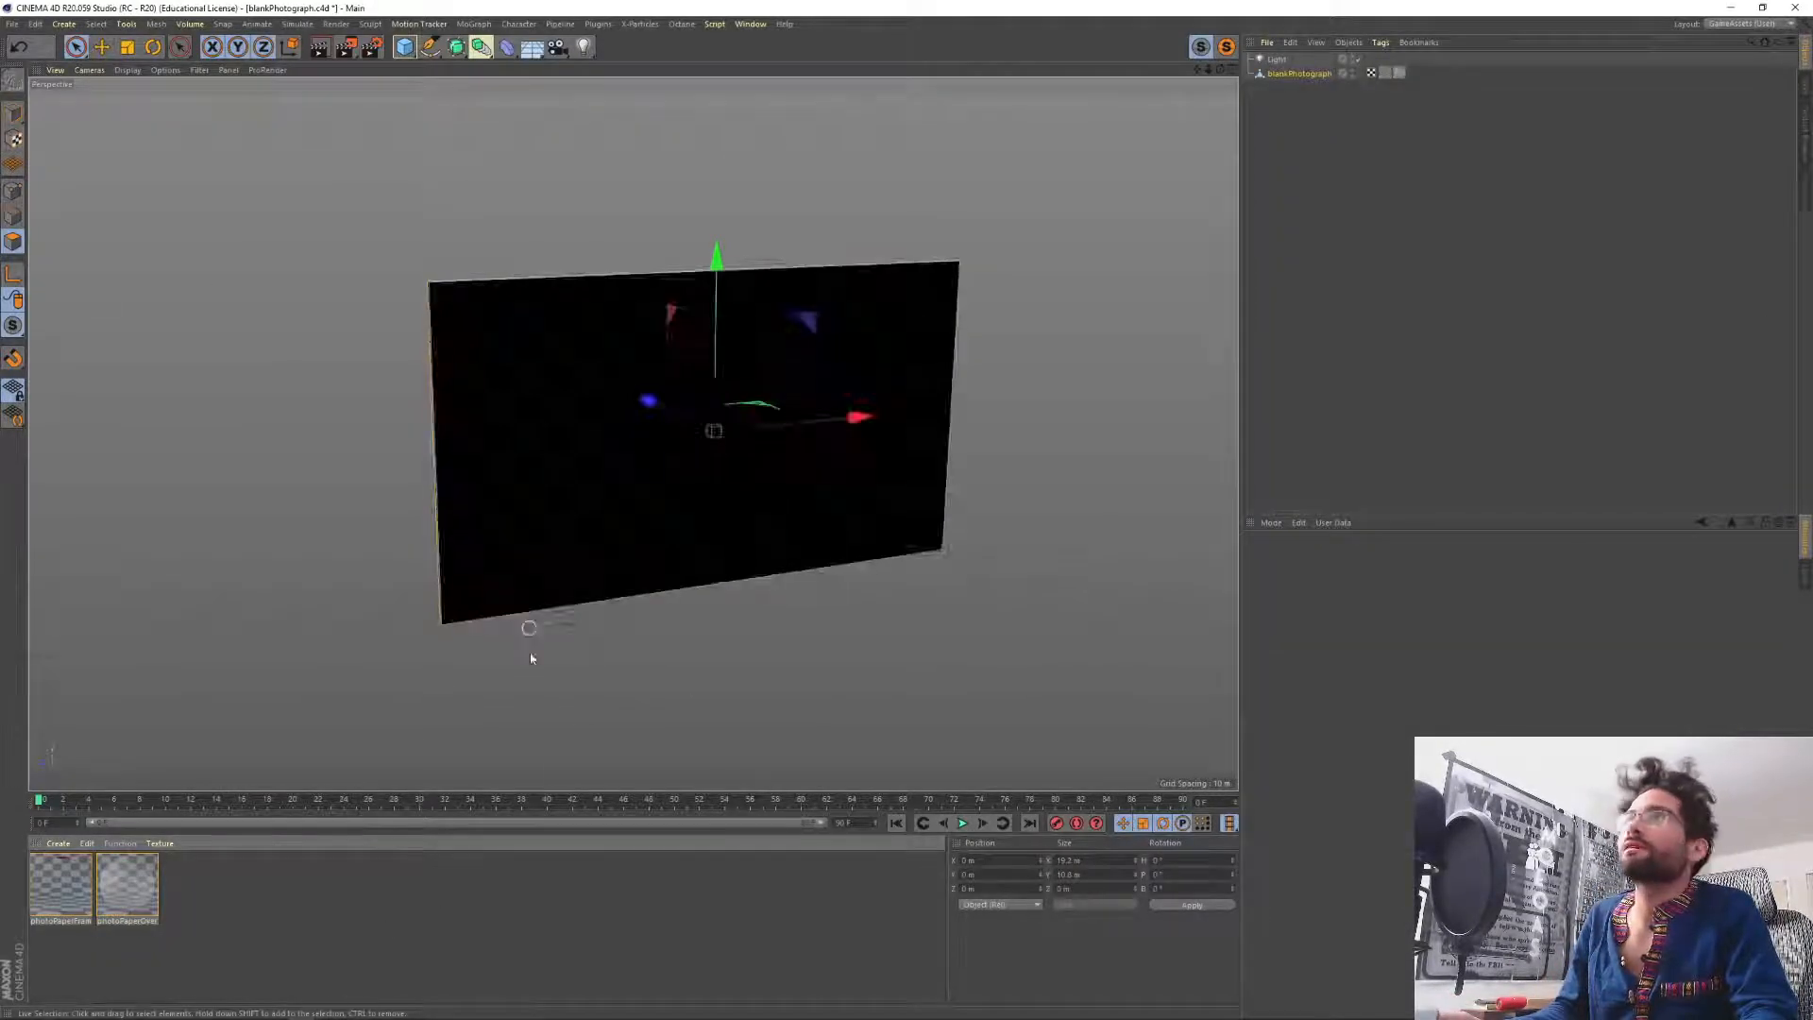
alt+drag(522, 497, 570, 498)
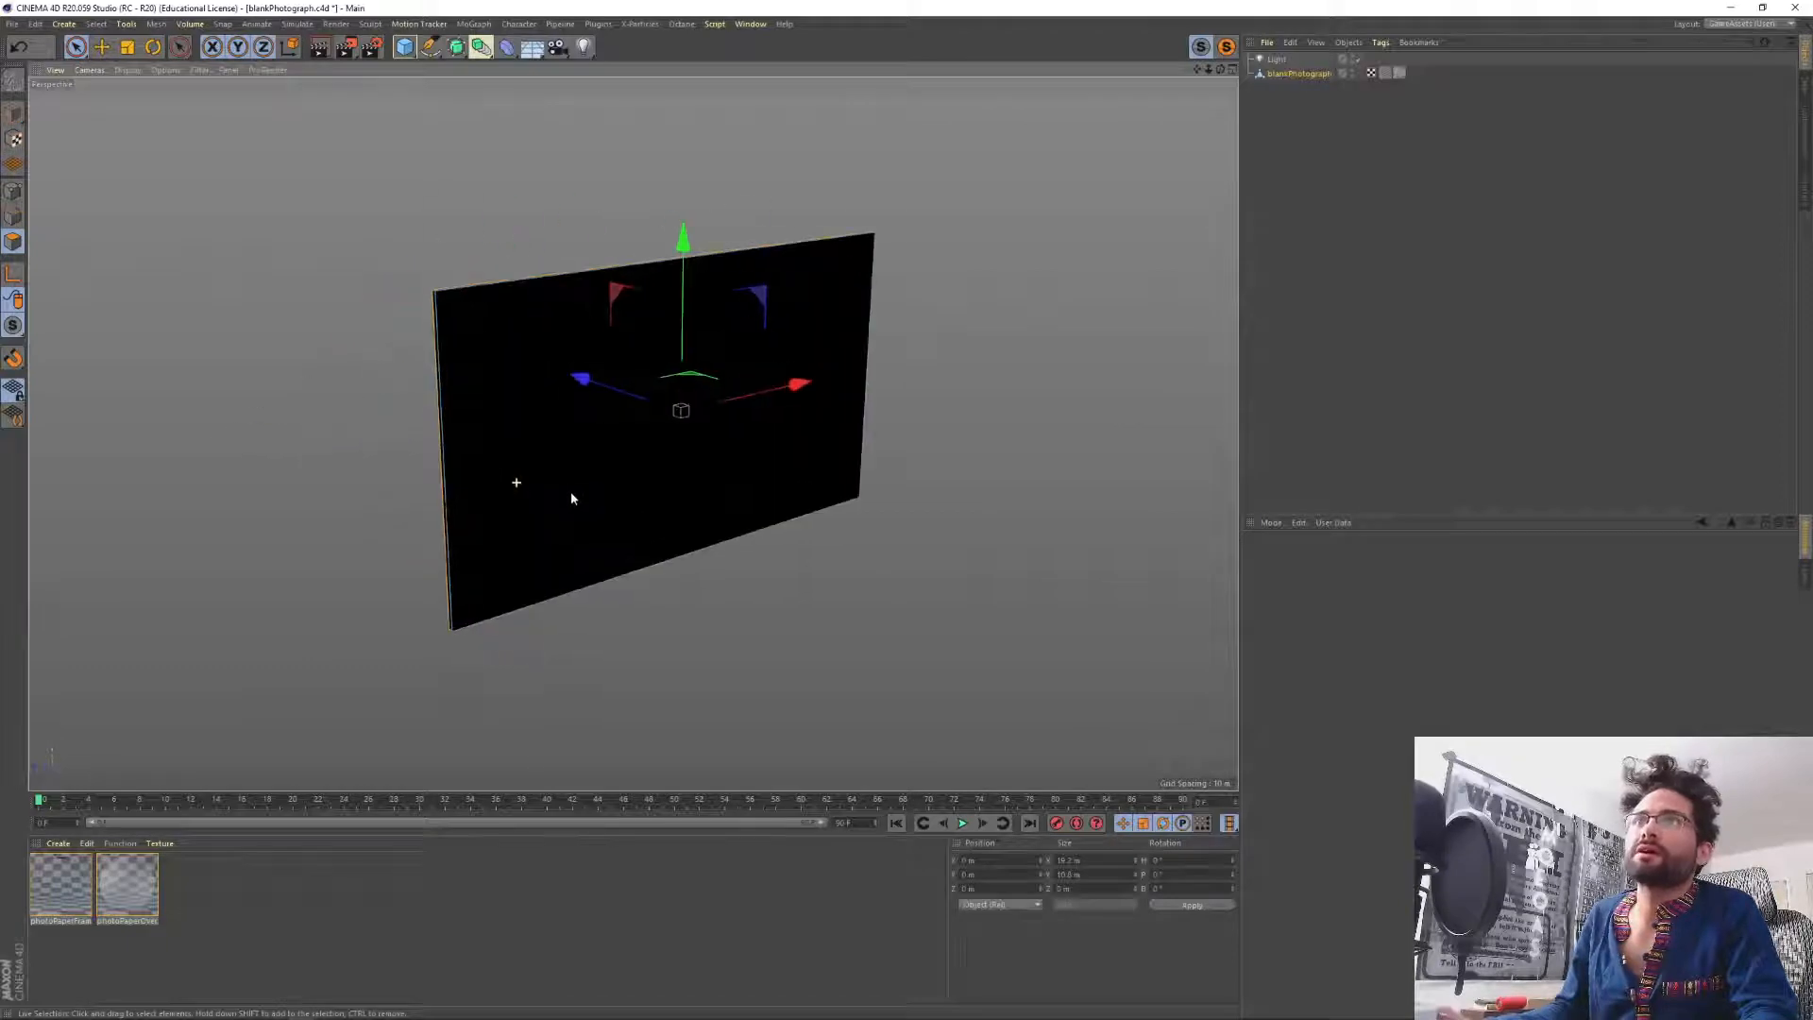
click(600, 432)
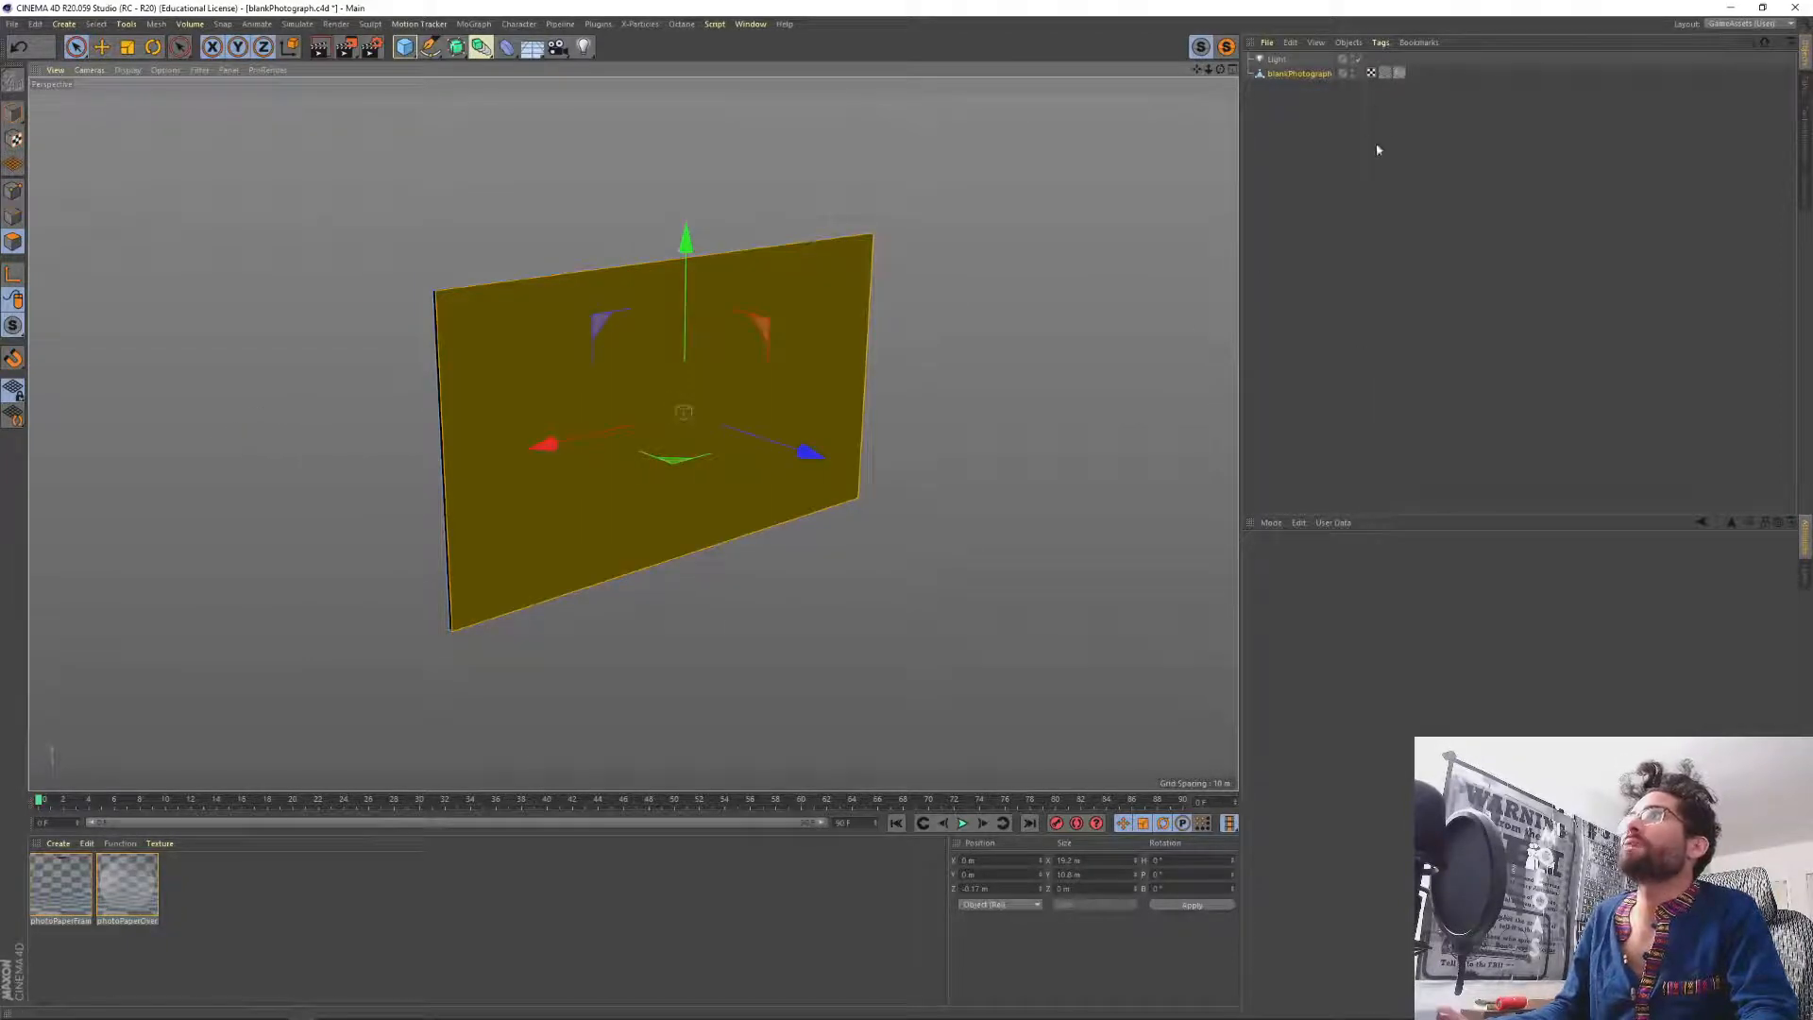
click(1384, 72)
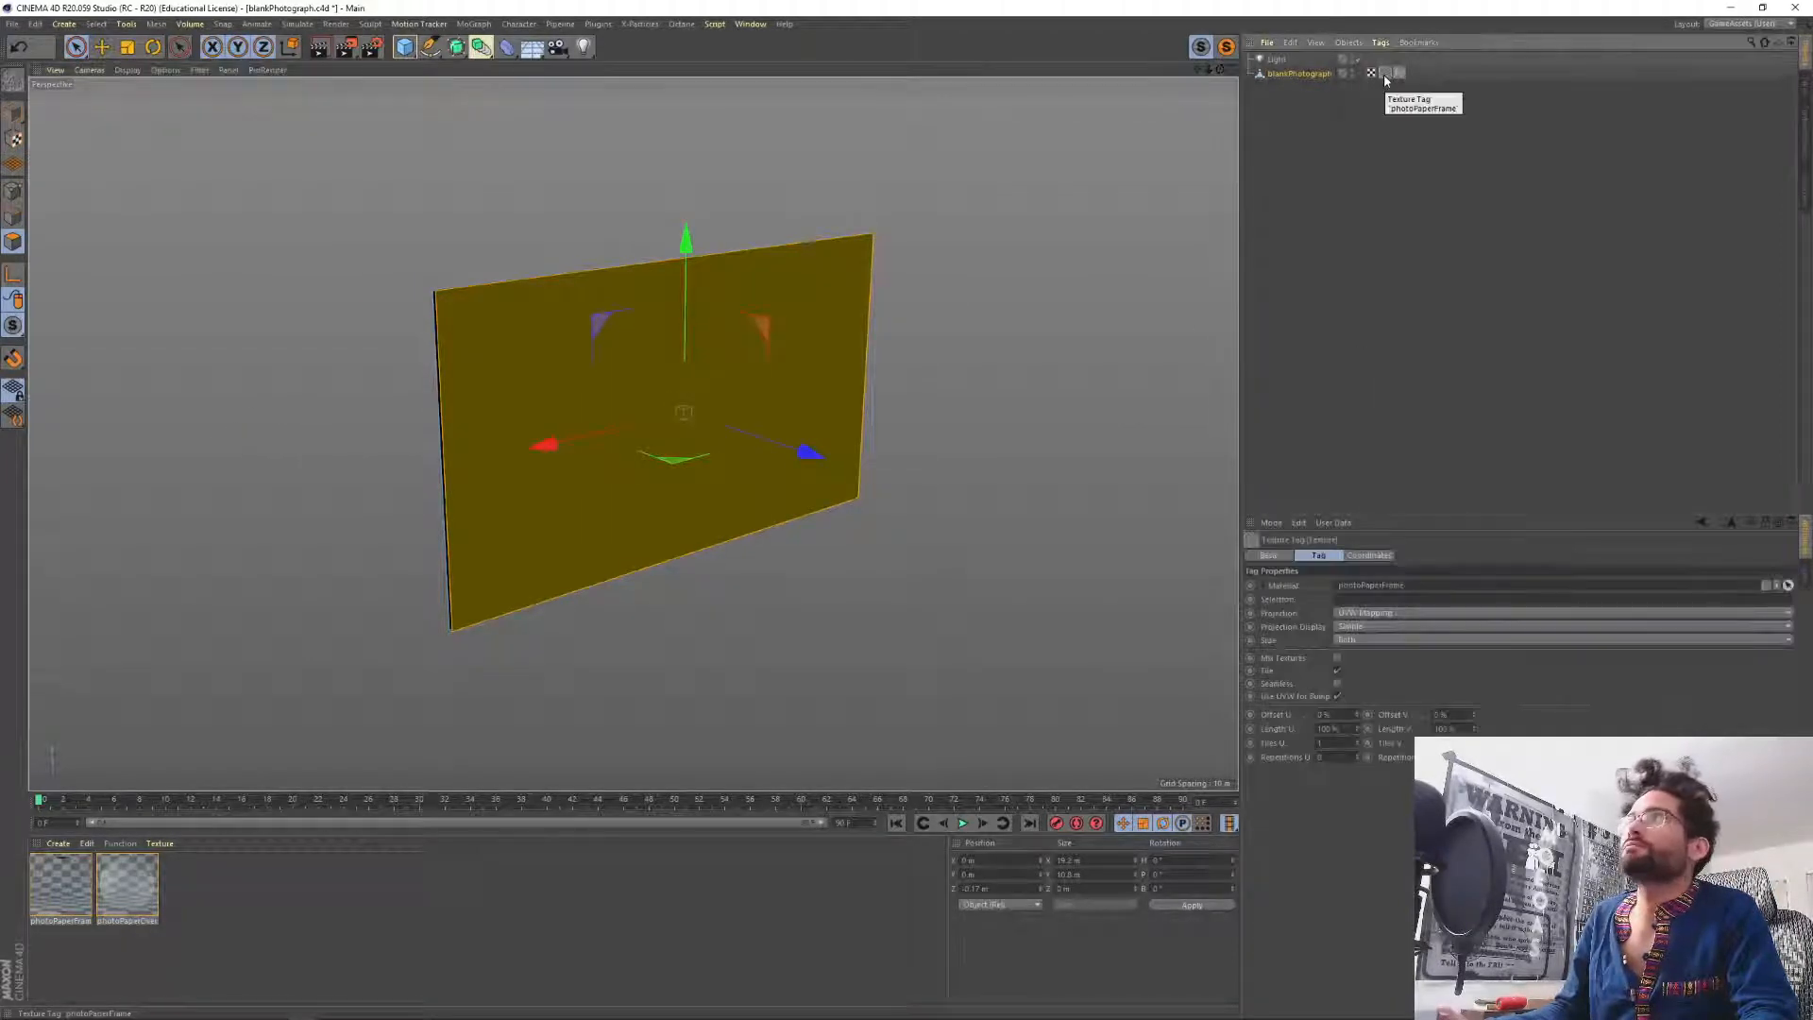
Create a new material named photoPaperPhotoSlot and turn off its reflectance channel.
double_click(537, 878)
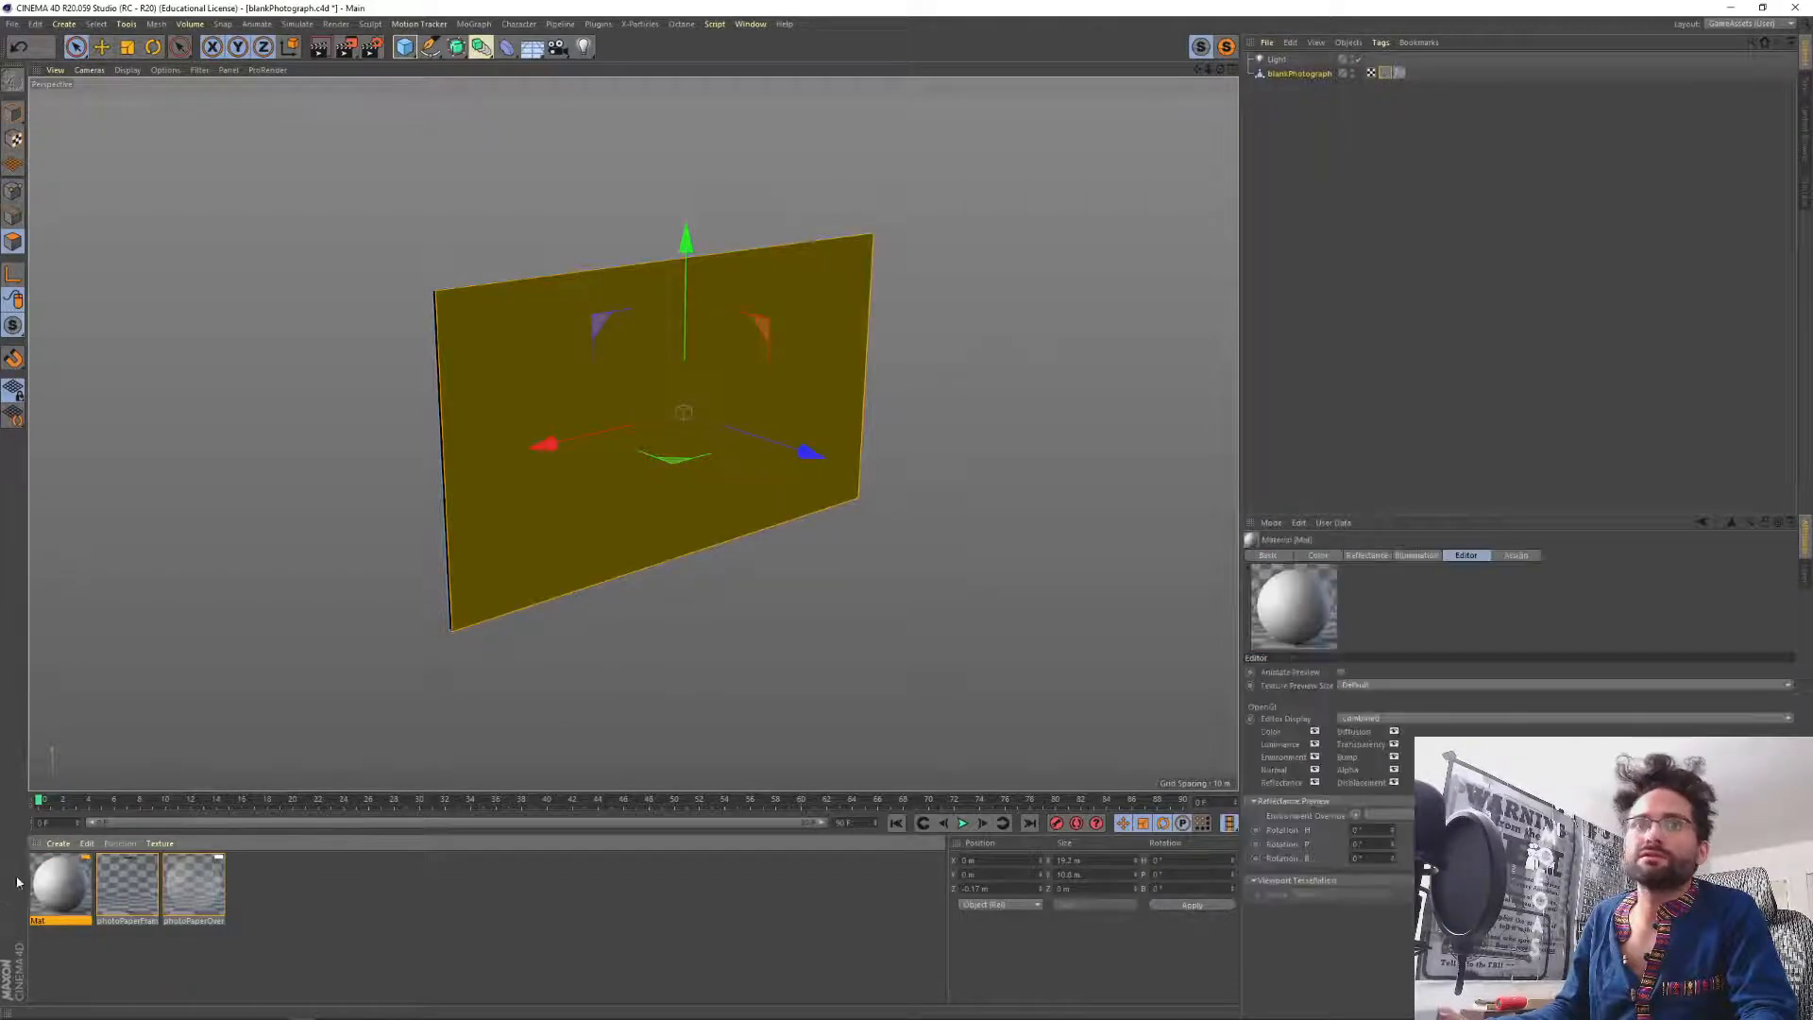
double_click(64, 873)
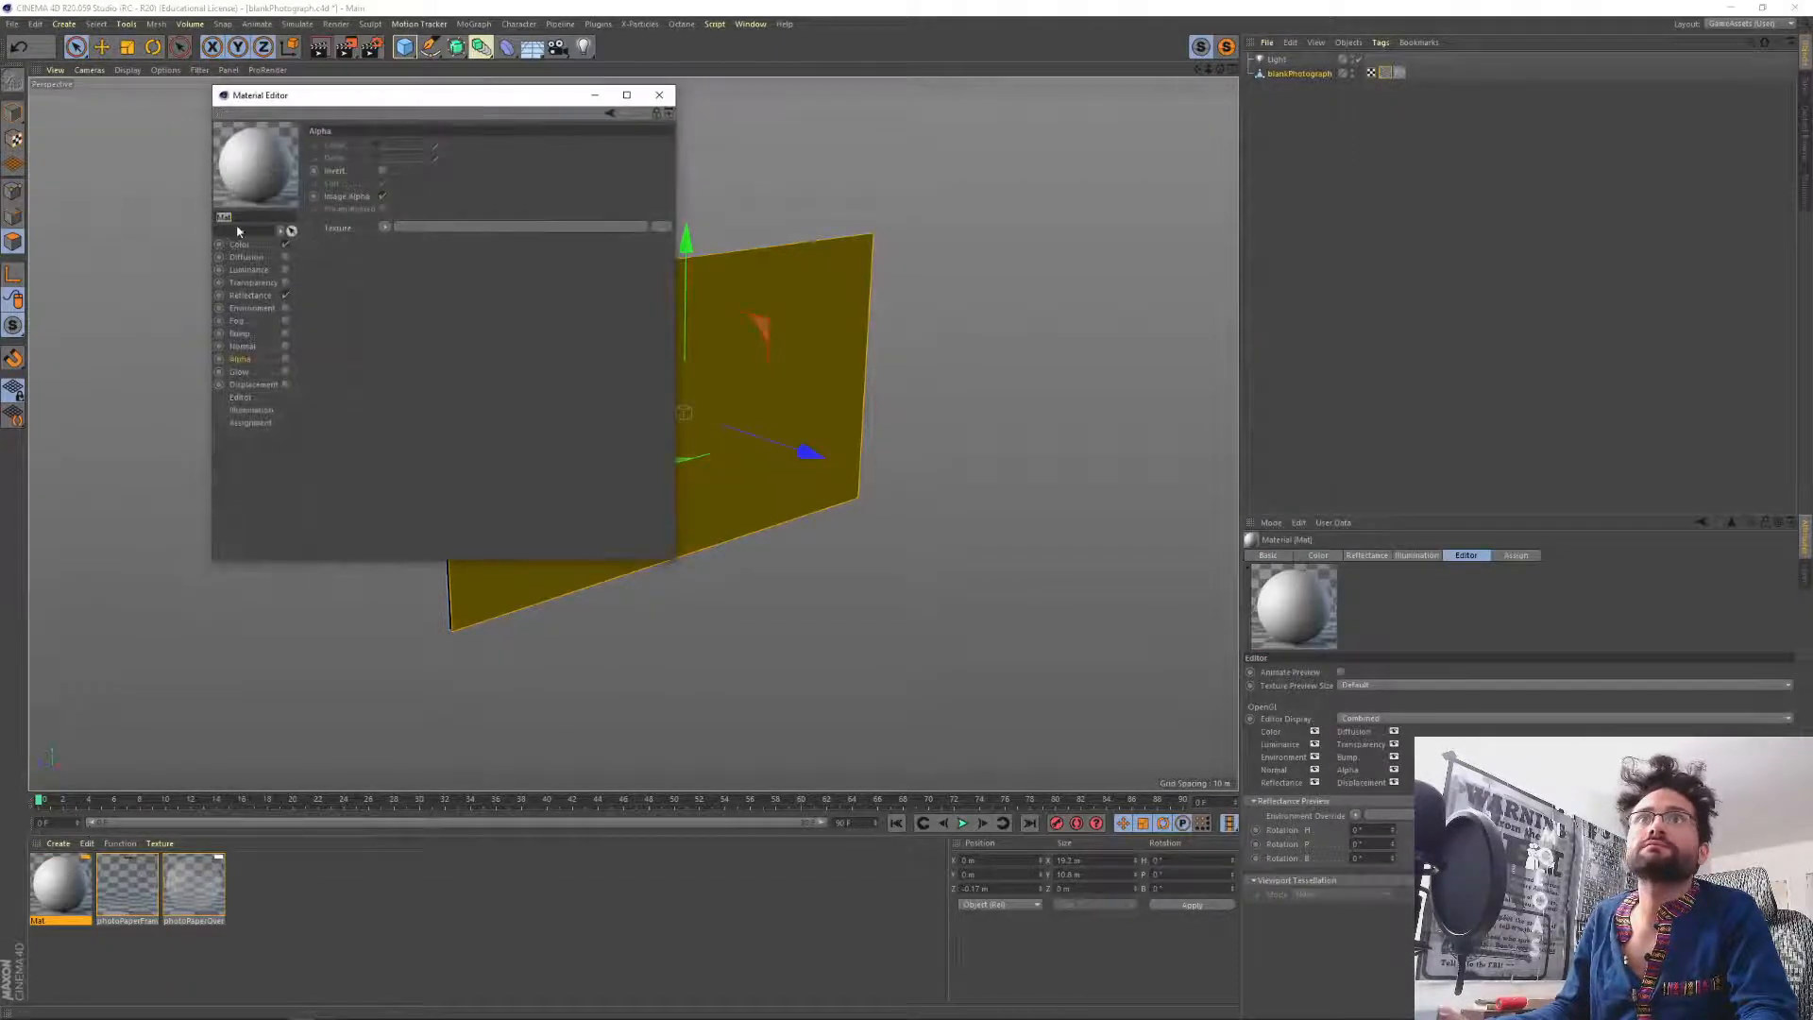
text(ph)
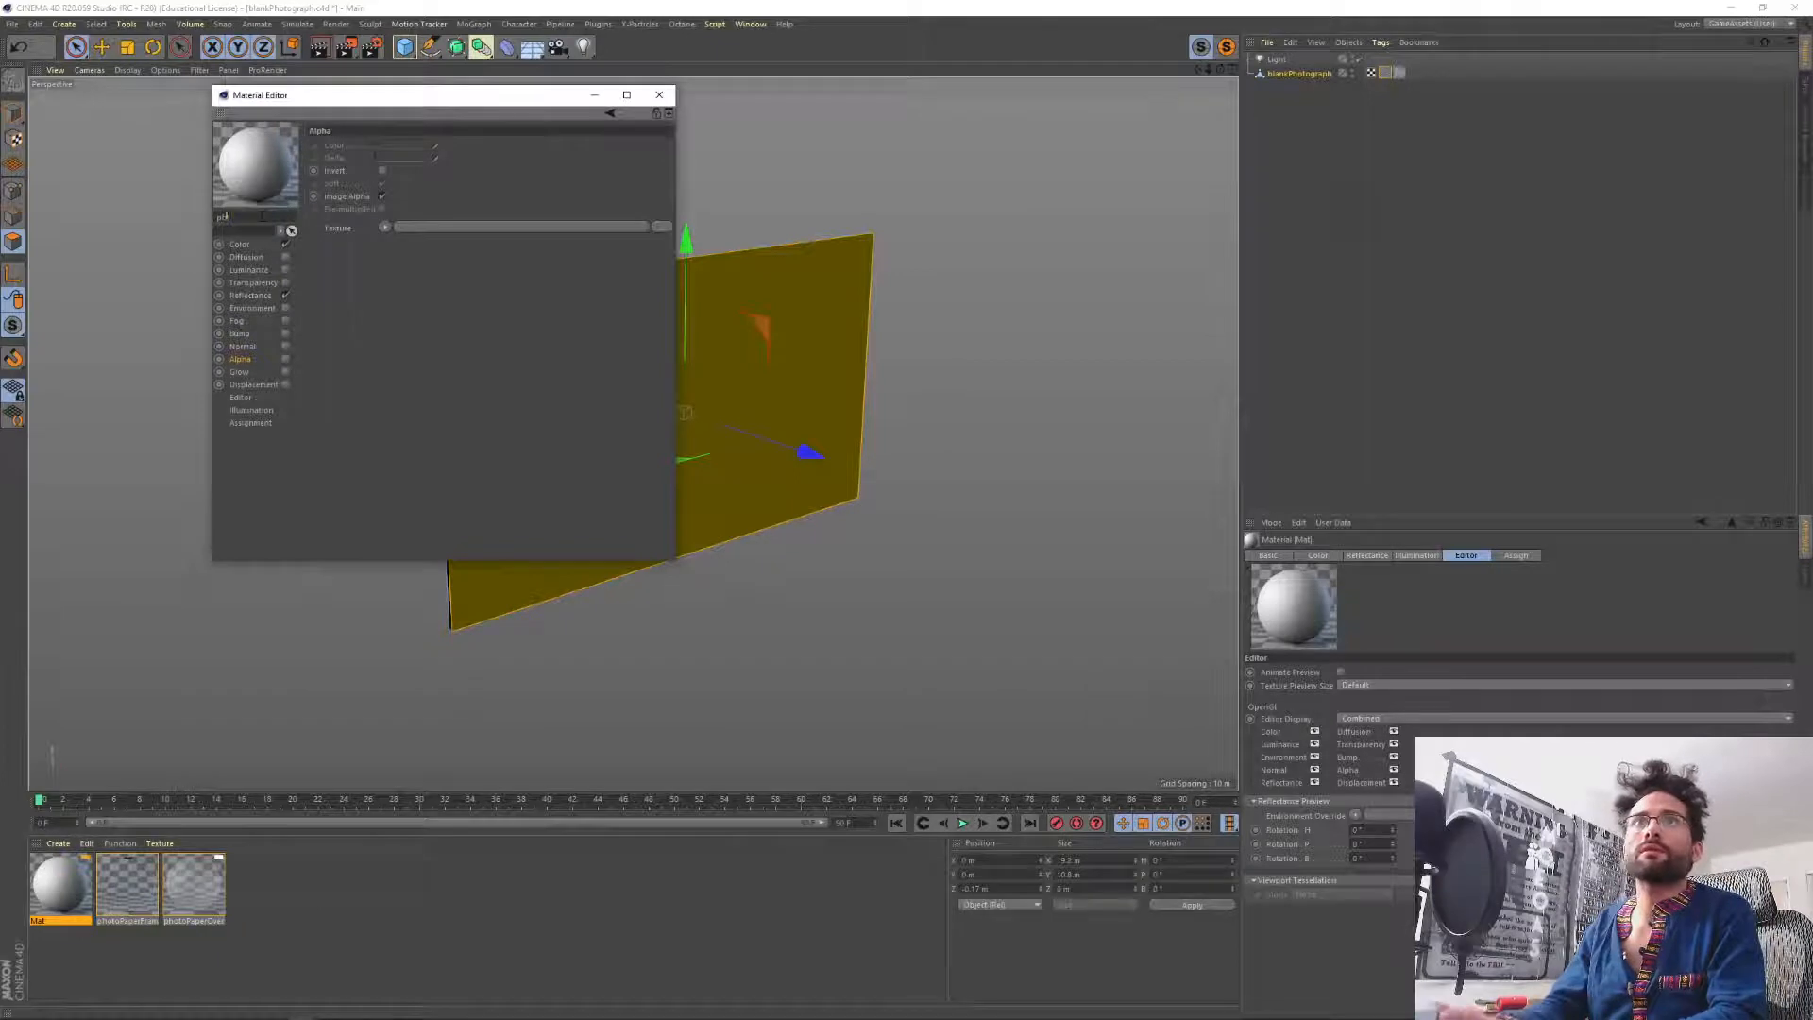
text(otoPaperPhoto)
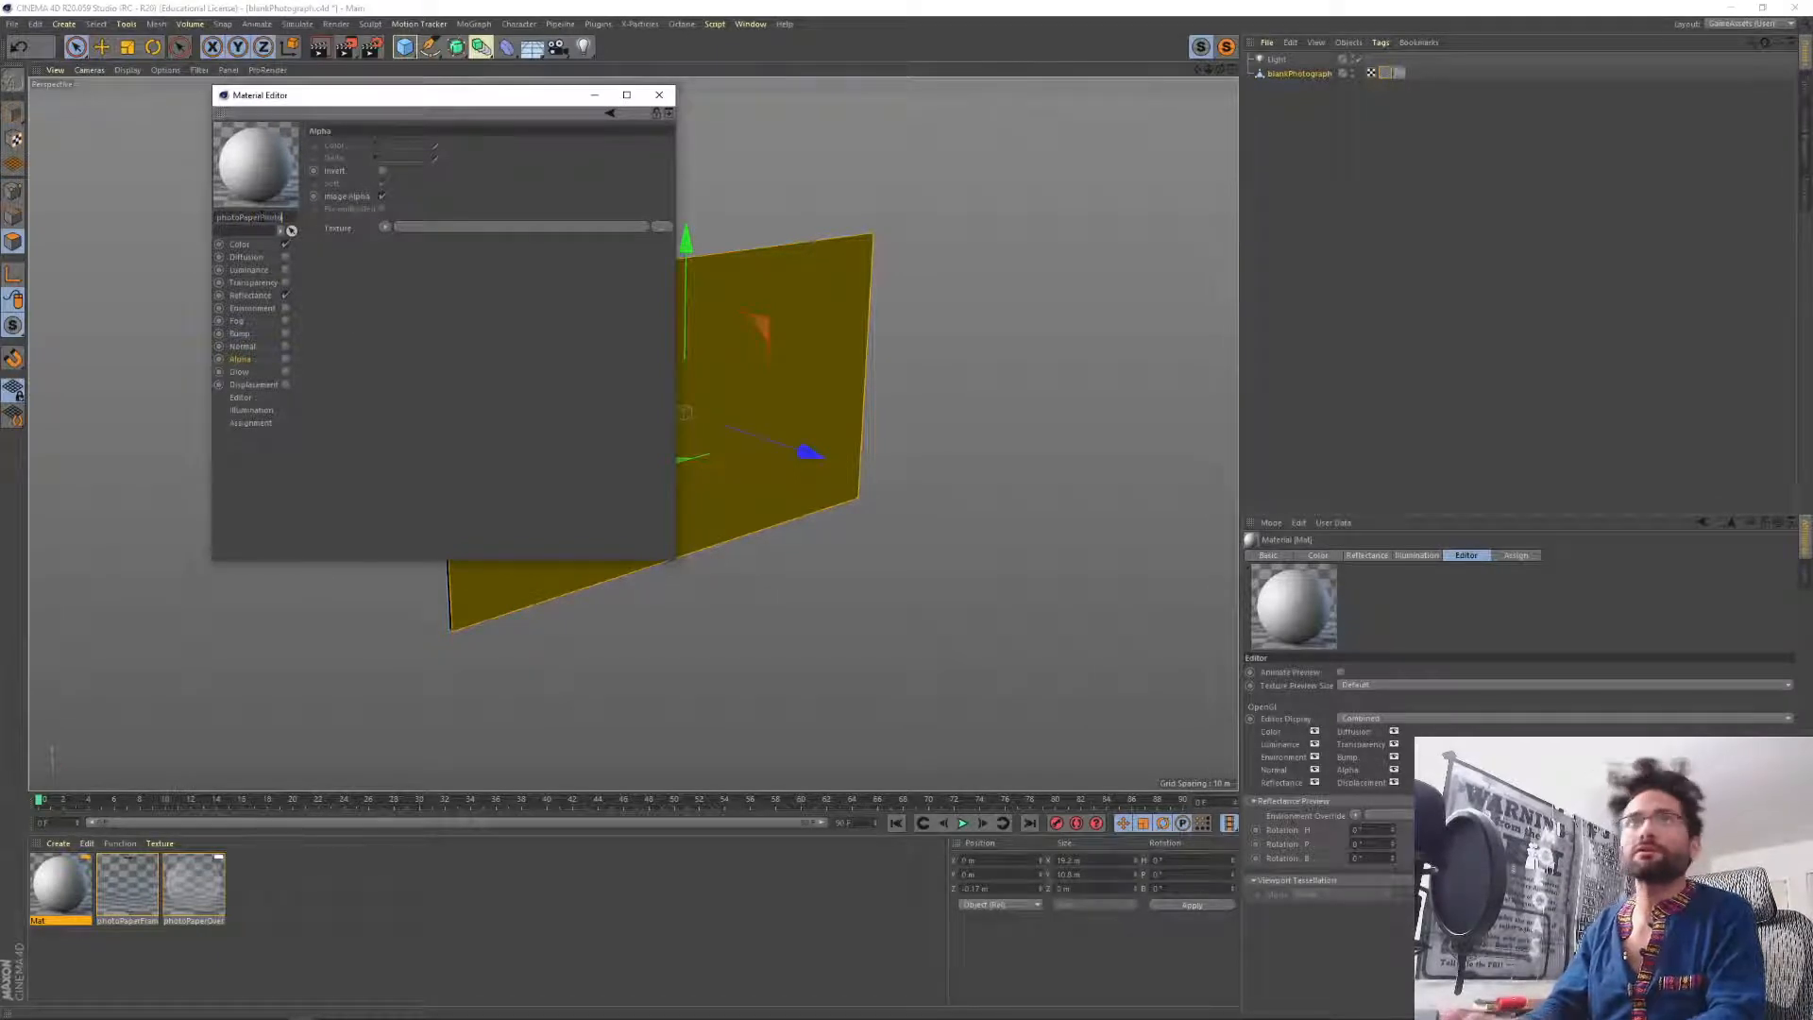
text(Slot)
key(Return)
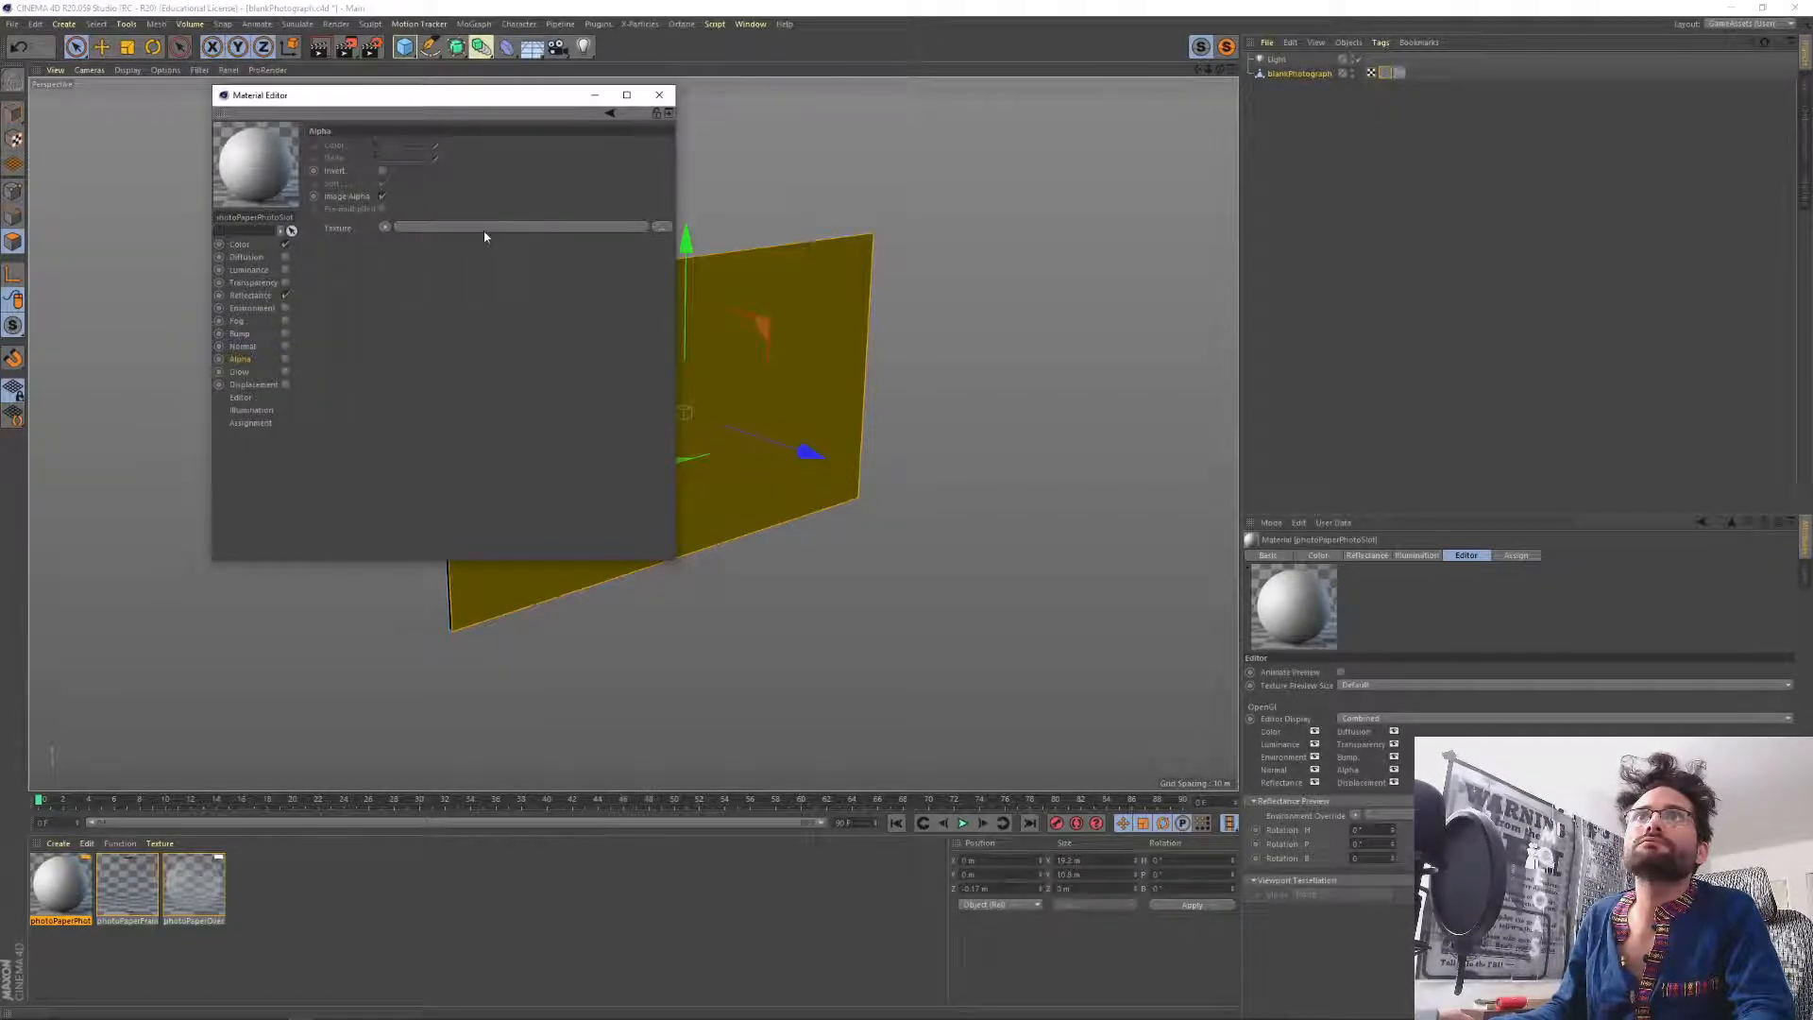
click(268, 251)
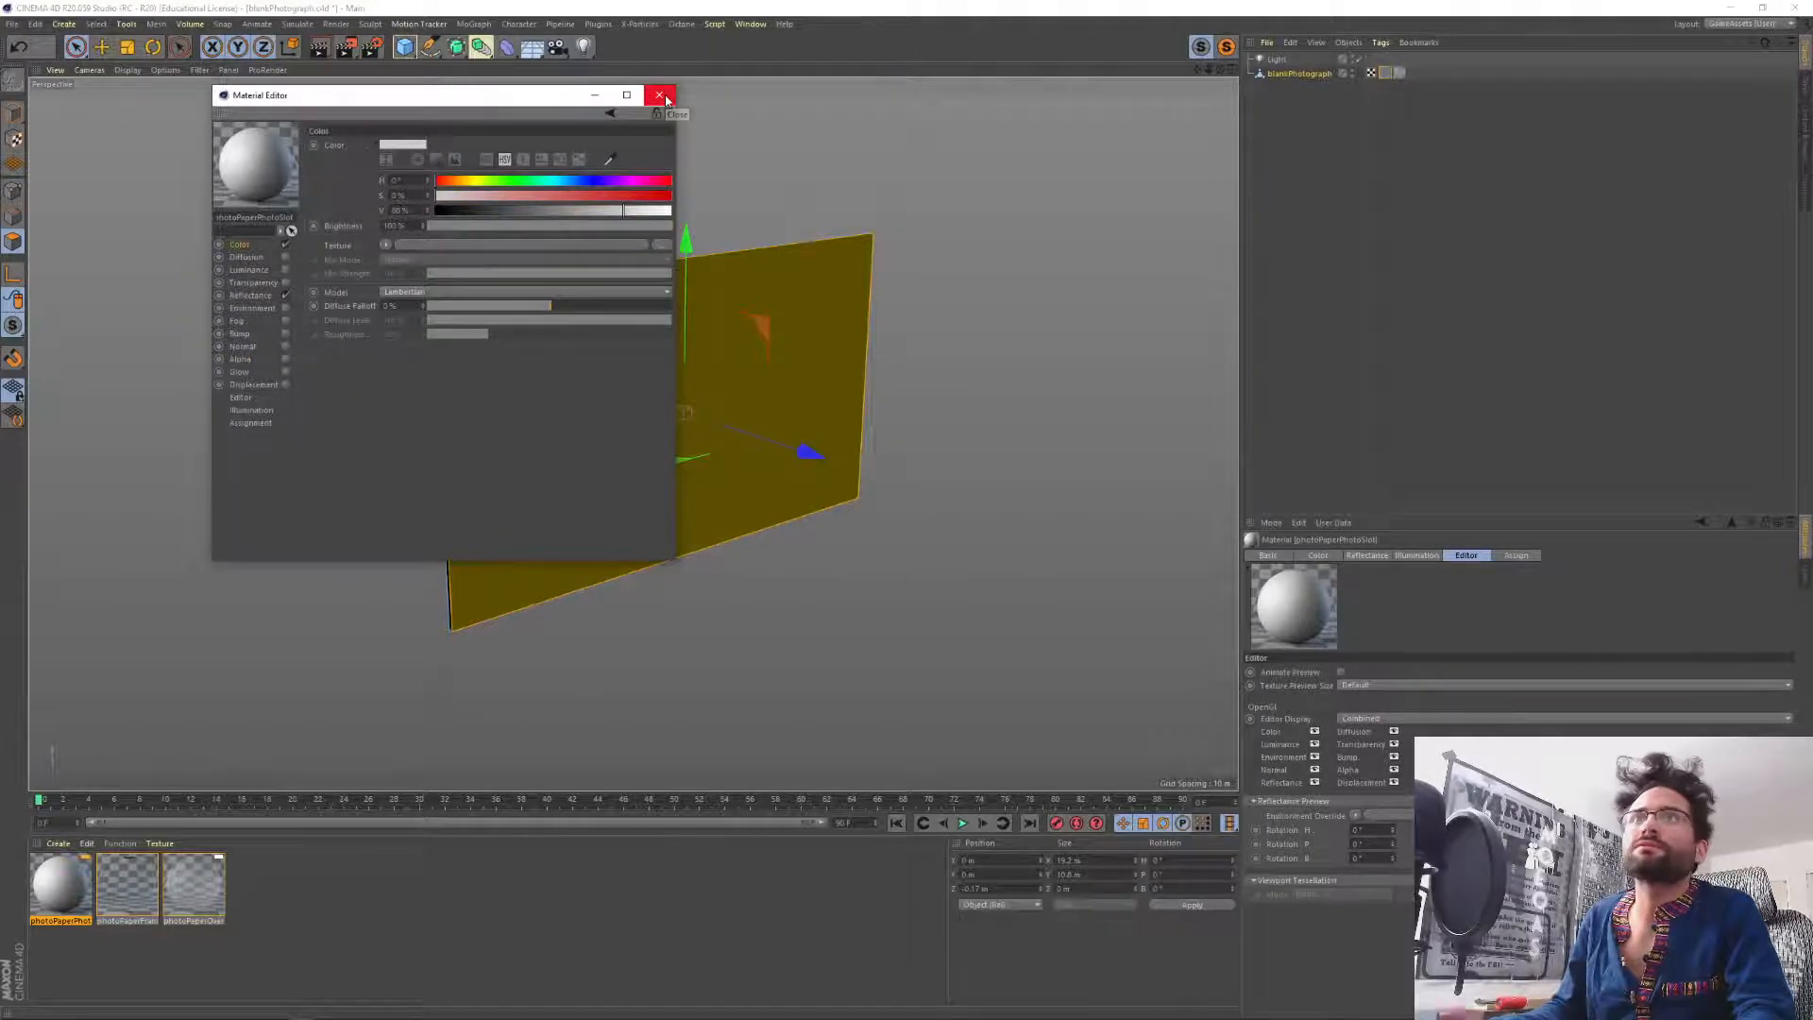
click(285, 295)
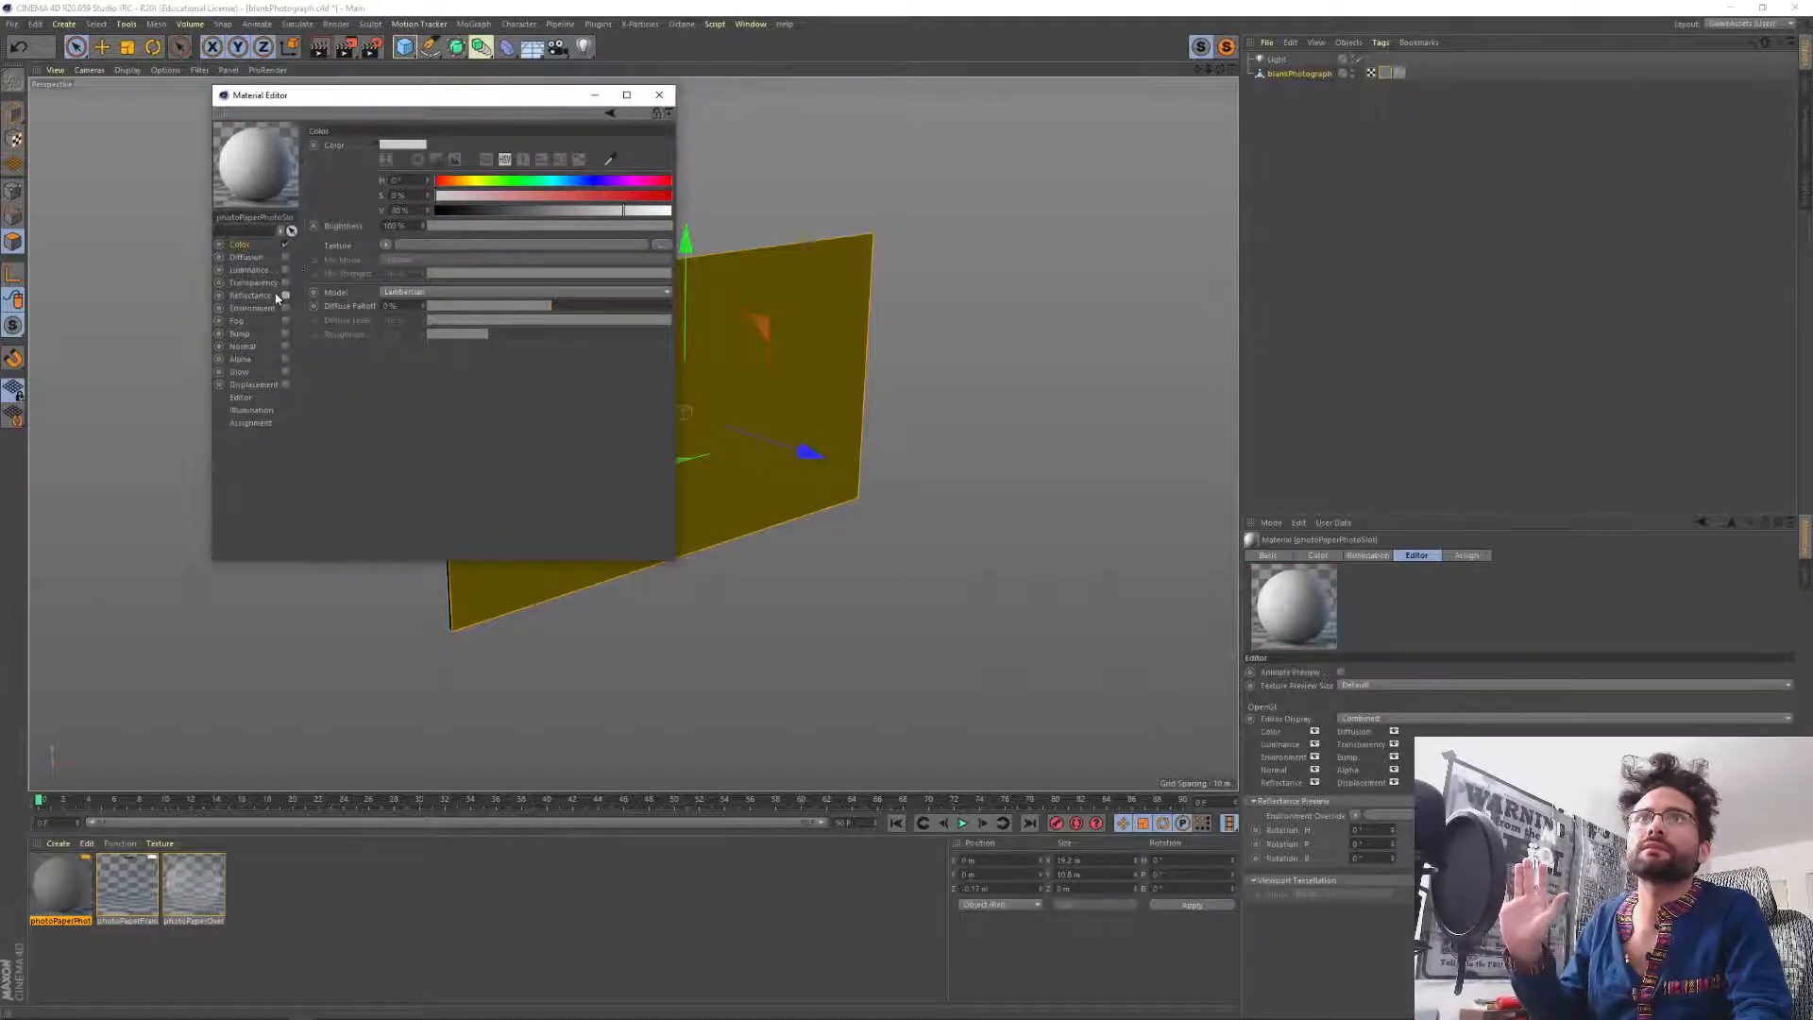
click(660, 95)
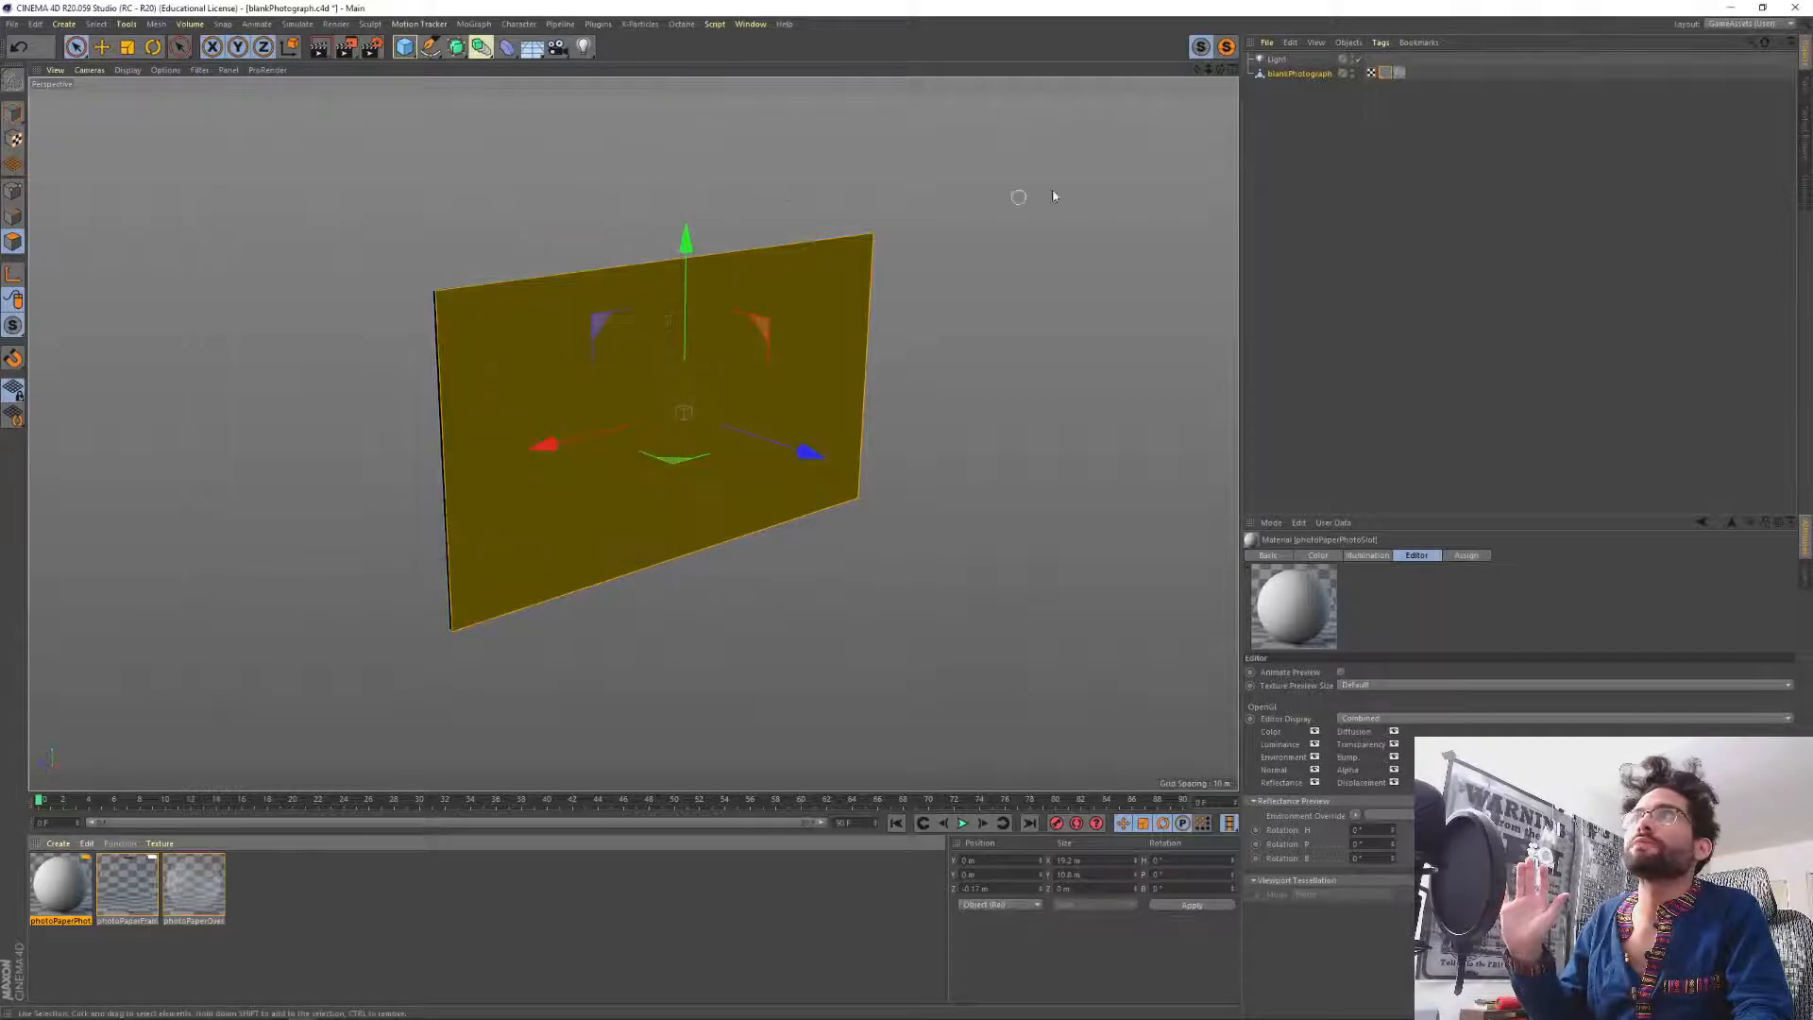
Apply the photoPaperPhotoSlot material to the selected face, and move the photoPaperFrame and photoPaperOverlay texture tags to the end of the tag order.
drag(555, 387, 552, 385)
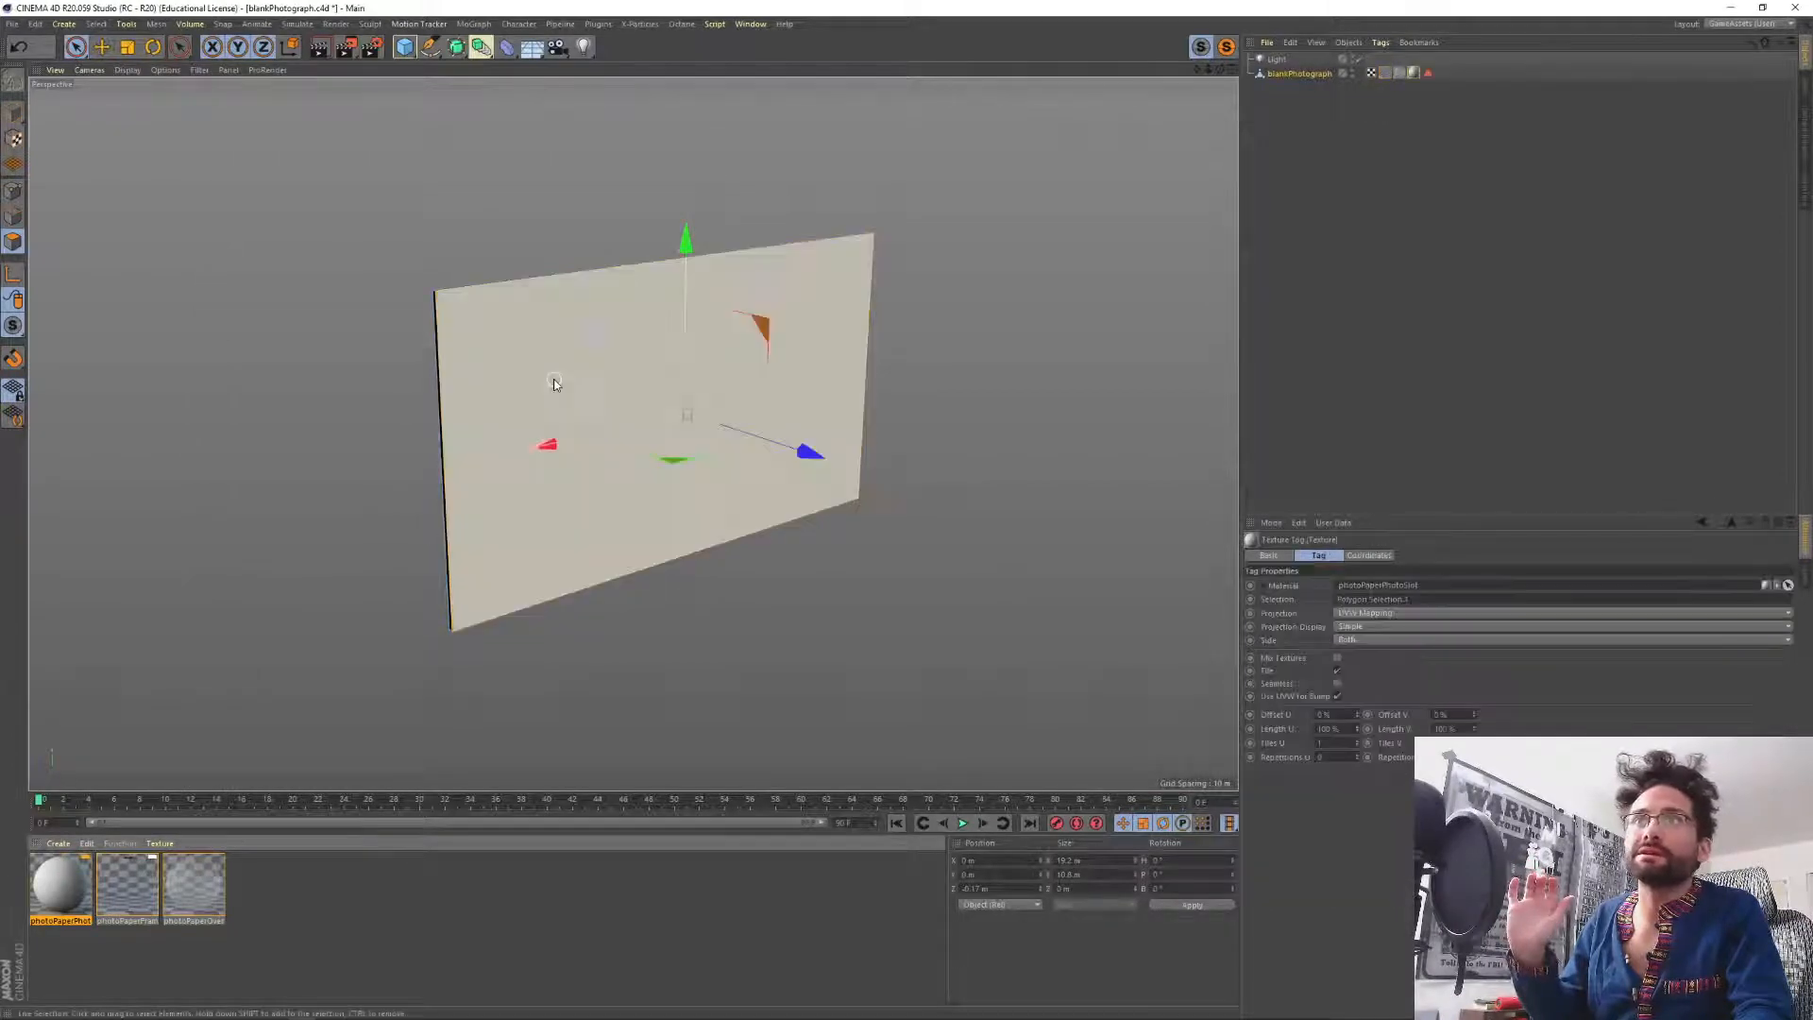
click(1520, 245)
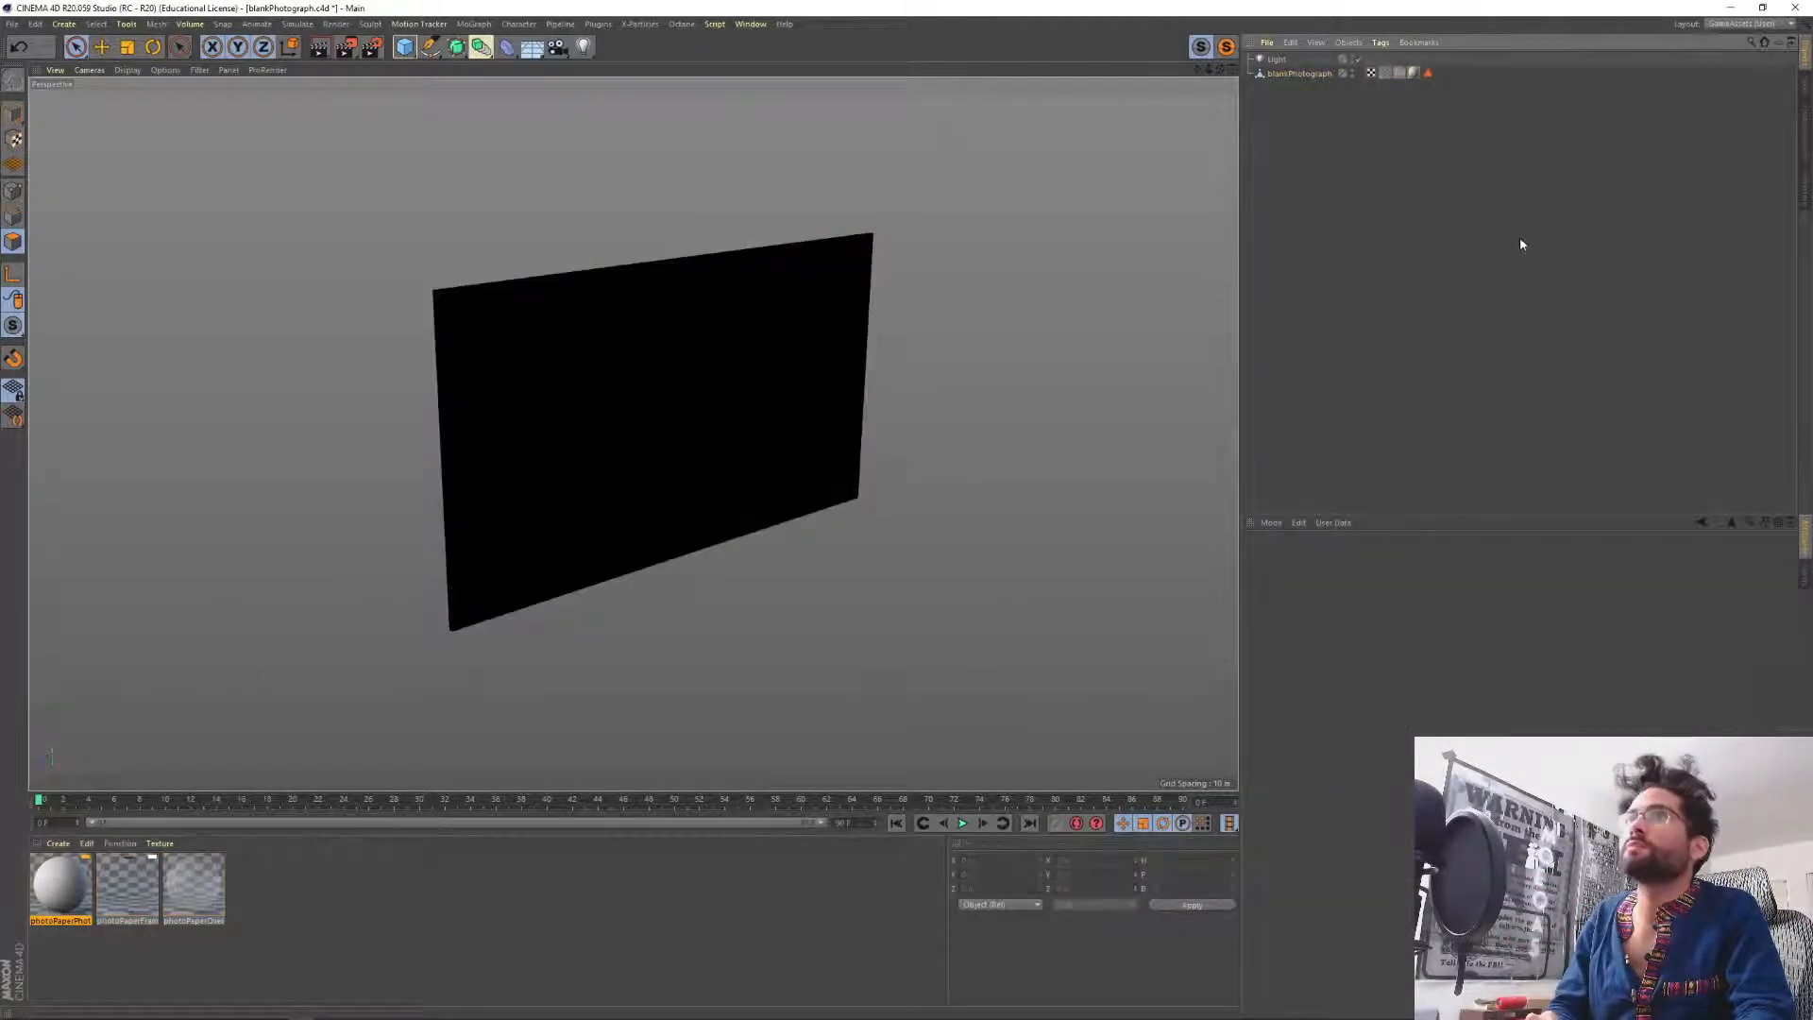
click(1400, 74)
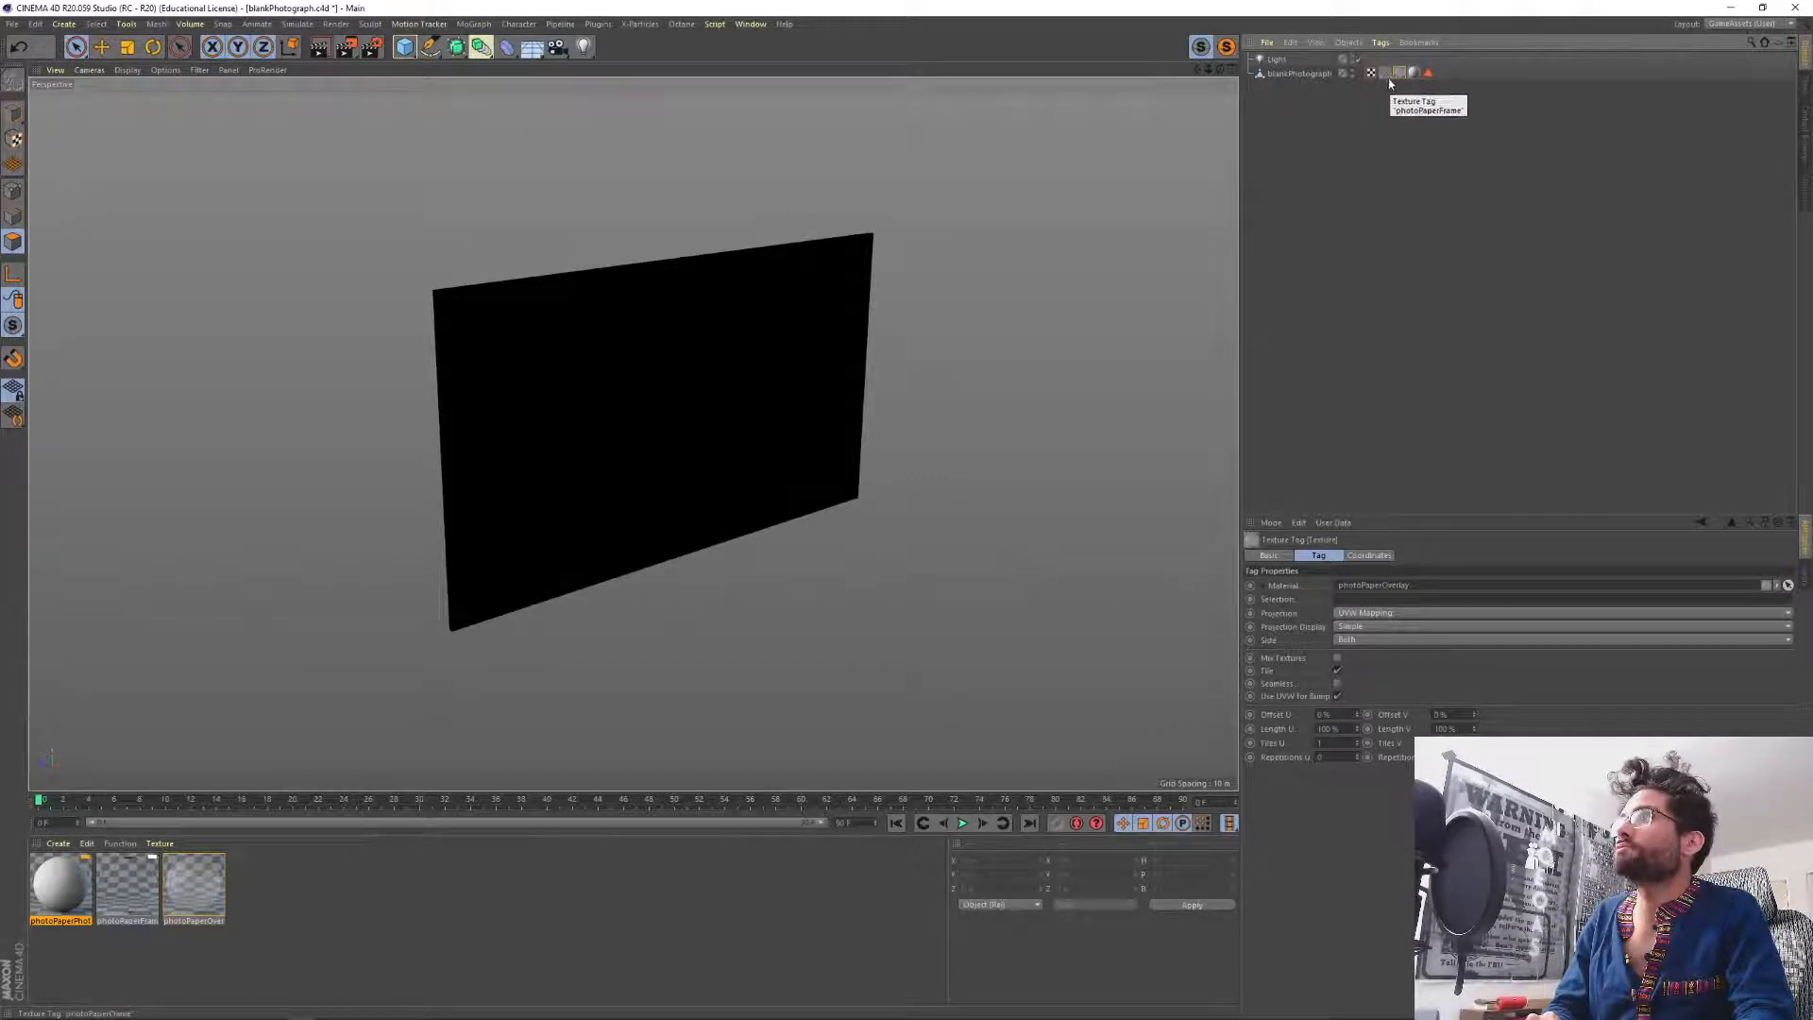
ctrl+click(1385, 73)
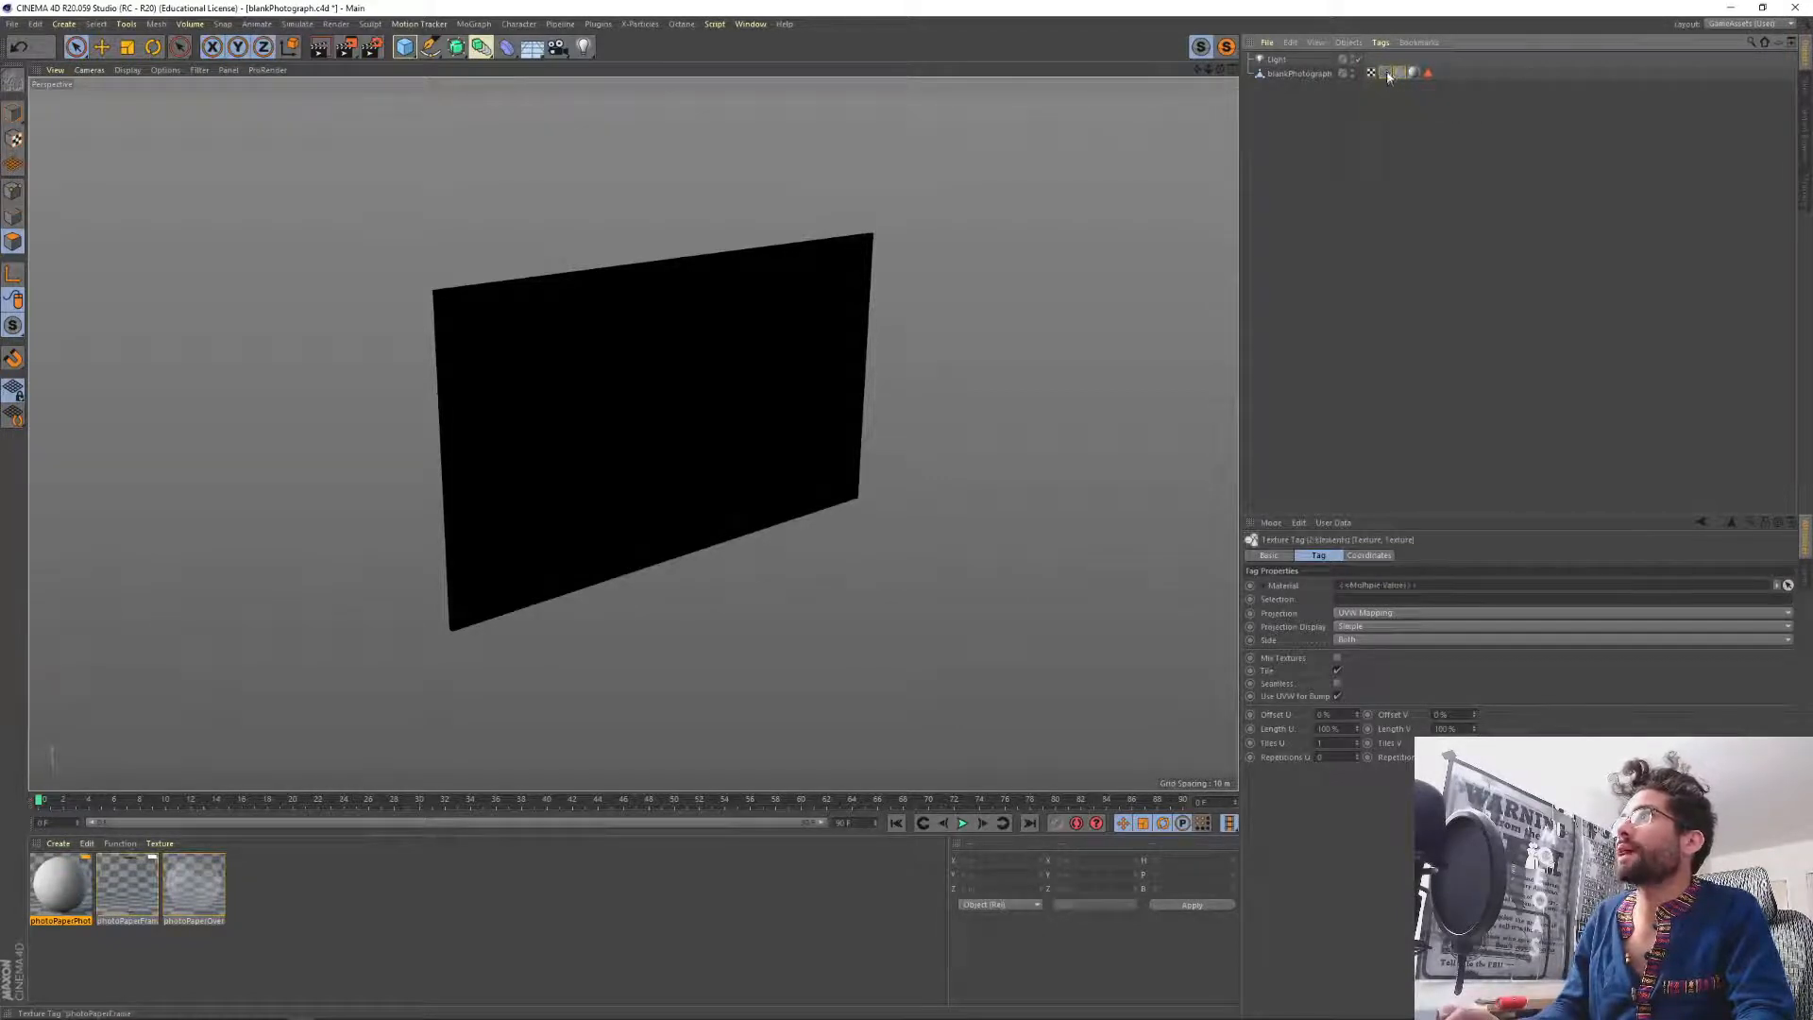
drag(1437, 71, 1437, 73)
click(1396, 162)
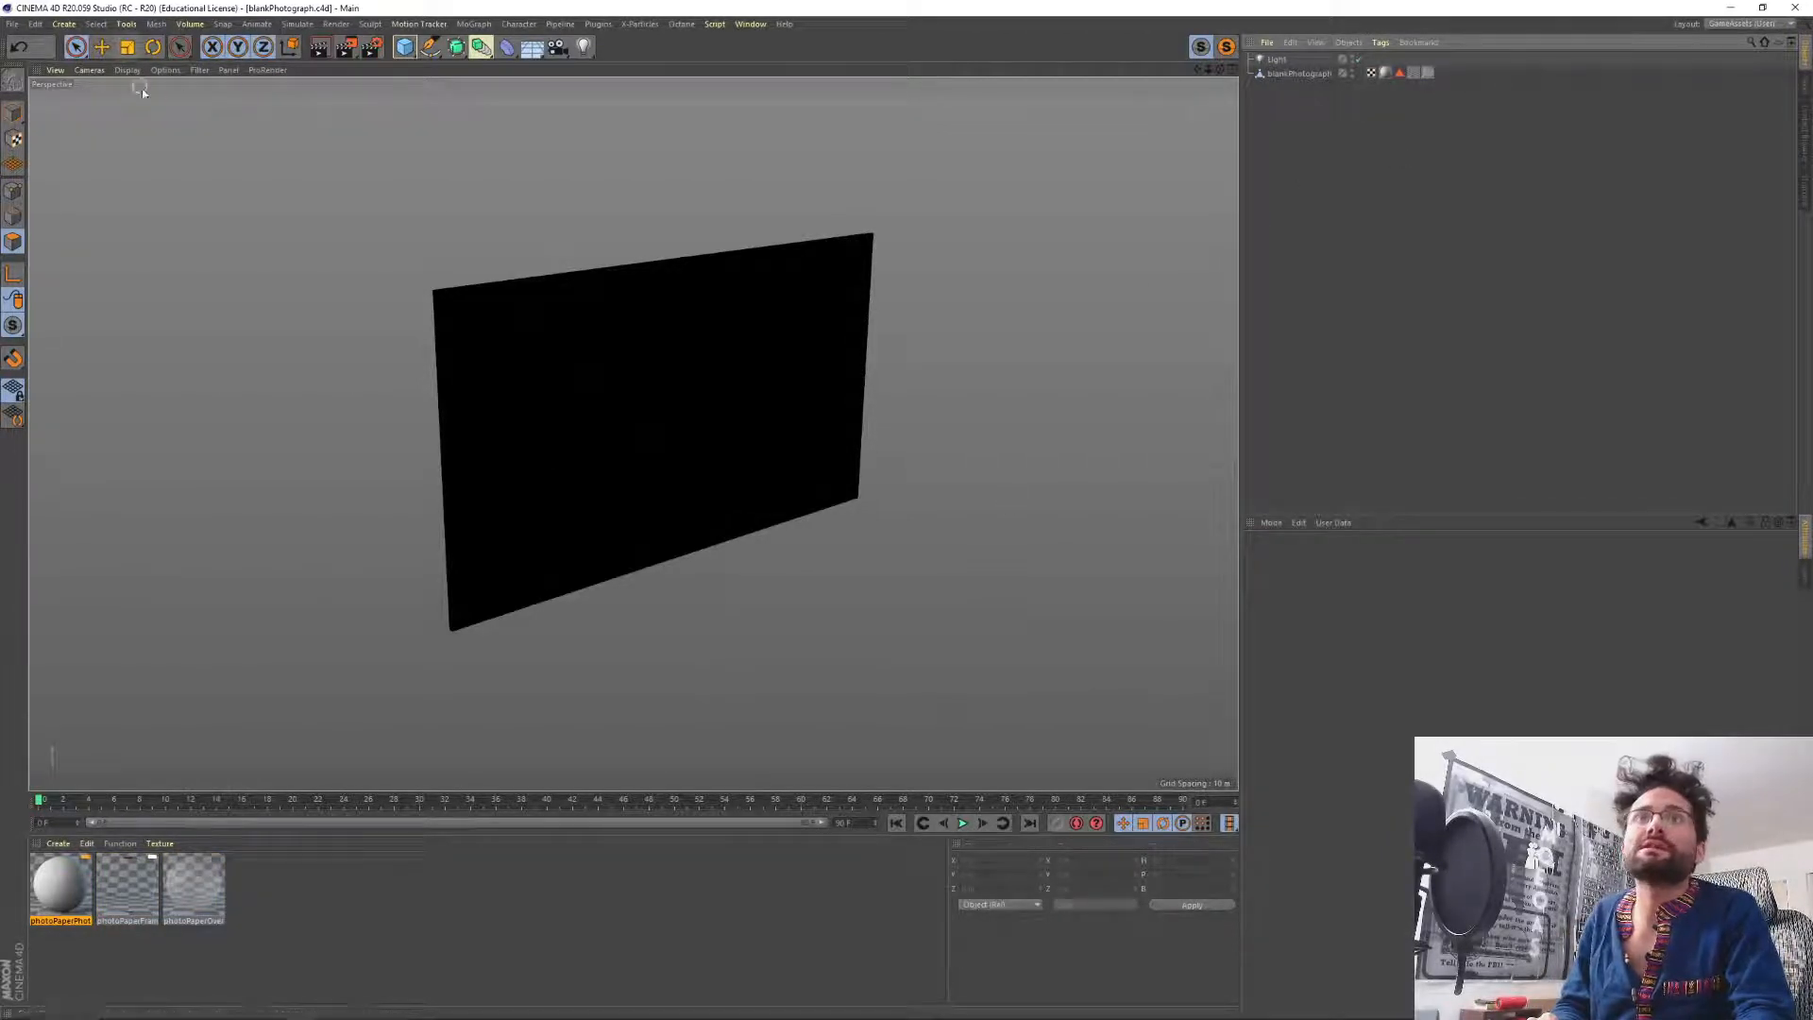
Export the scene in FBX format as blankPhotograph.fbx in the models folder, replacing the existing file.
click(12, 23)
mouse_move(57, 282)
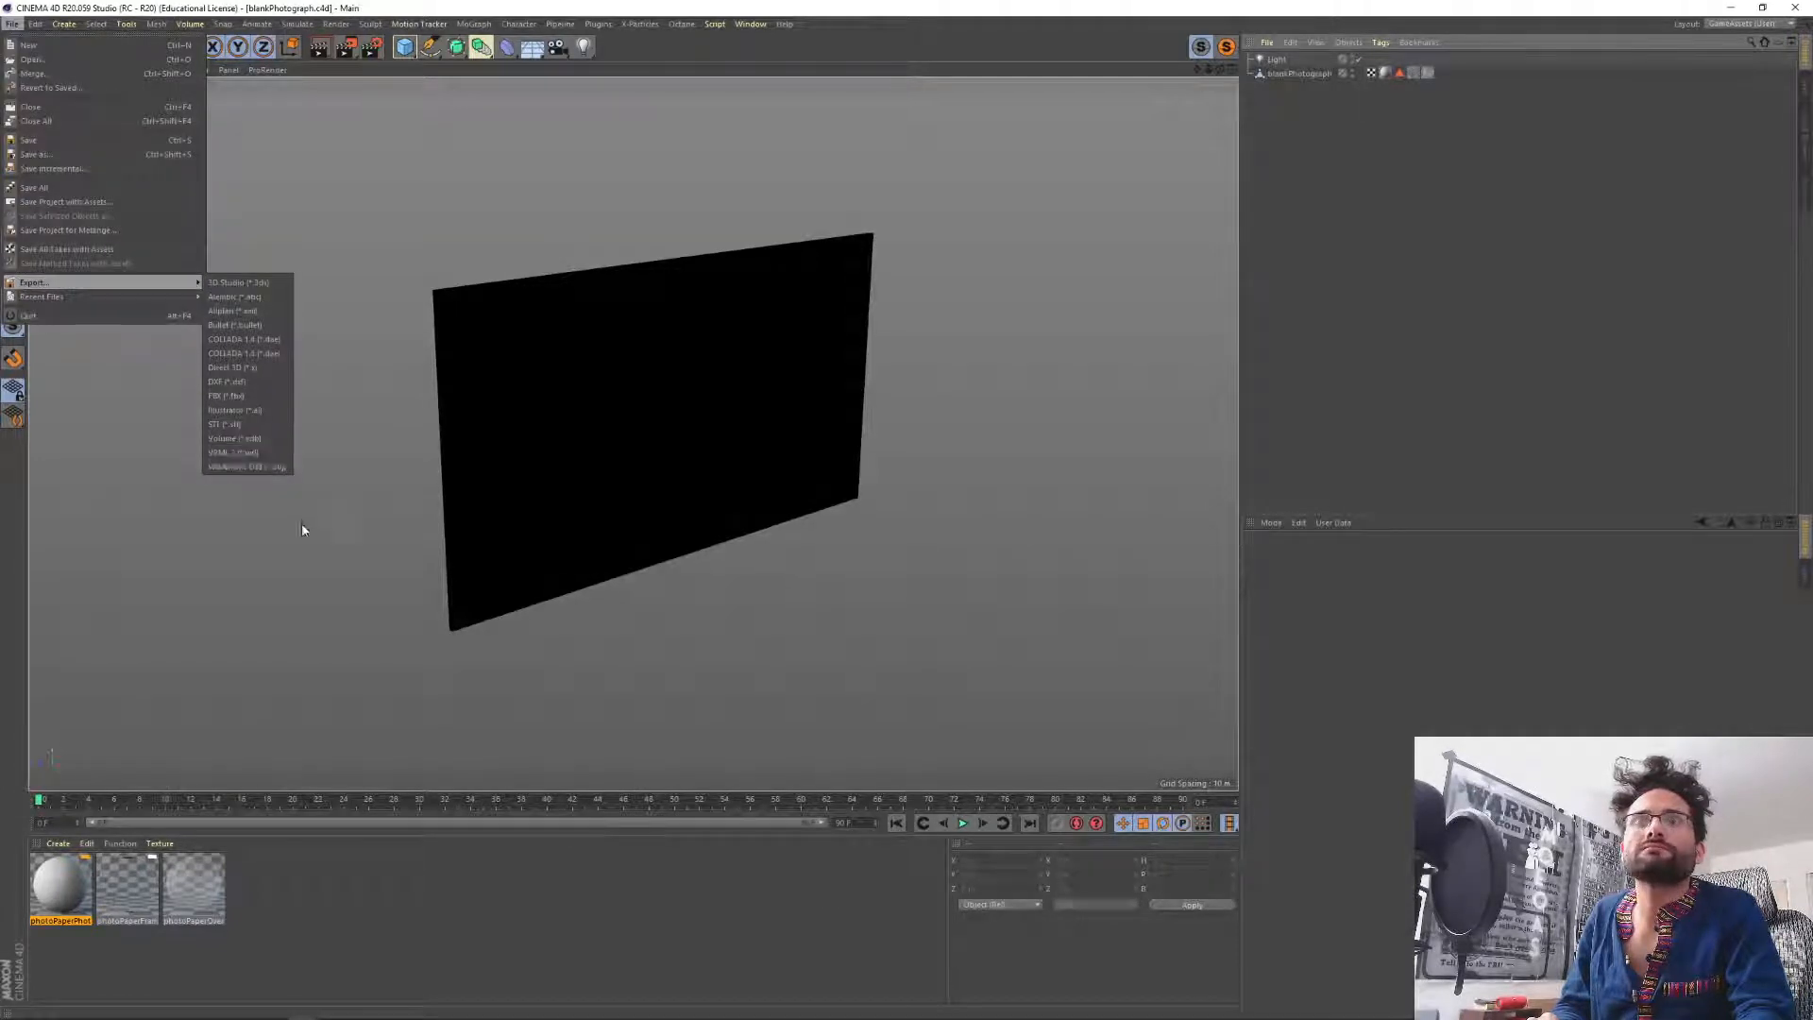
click(252, 397)
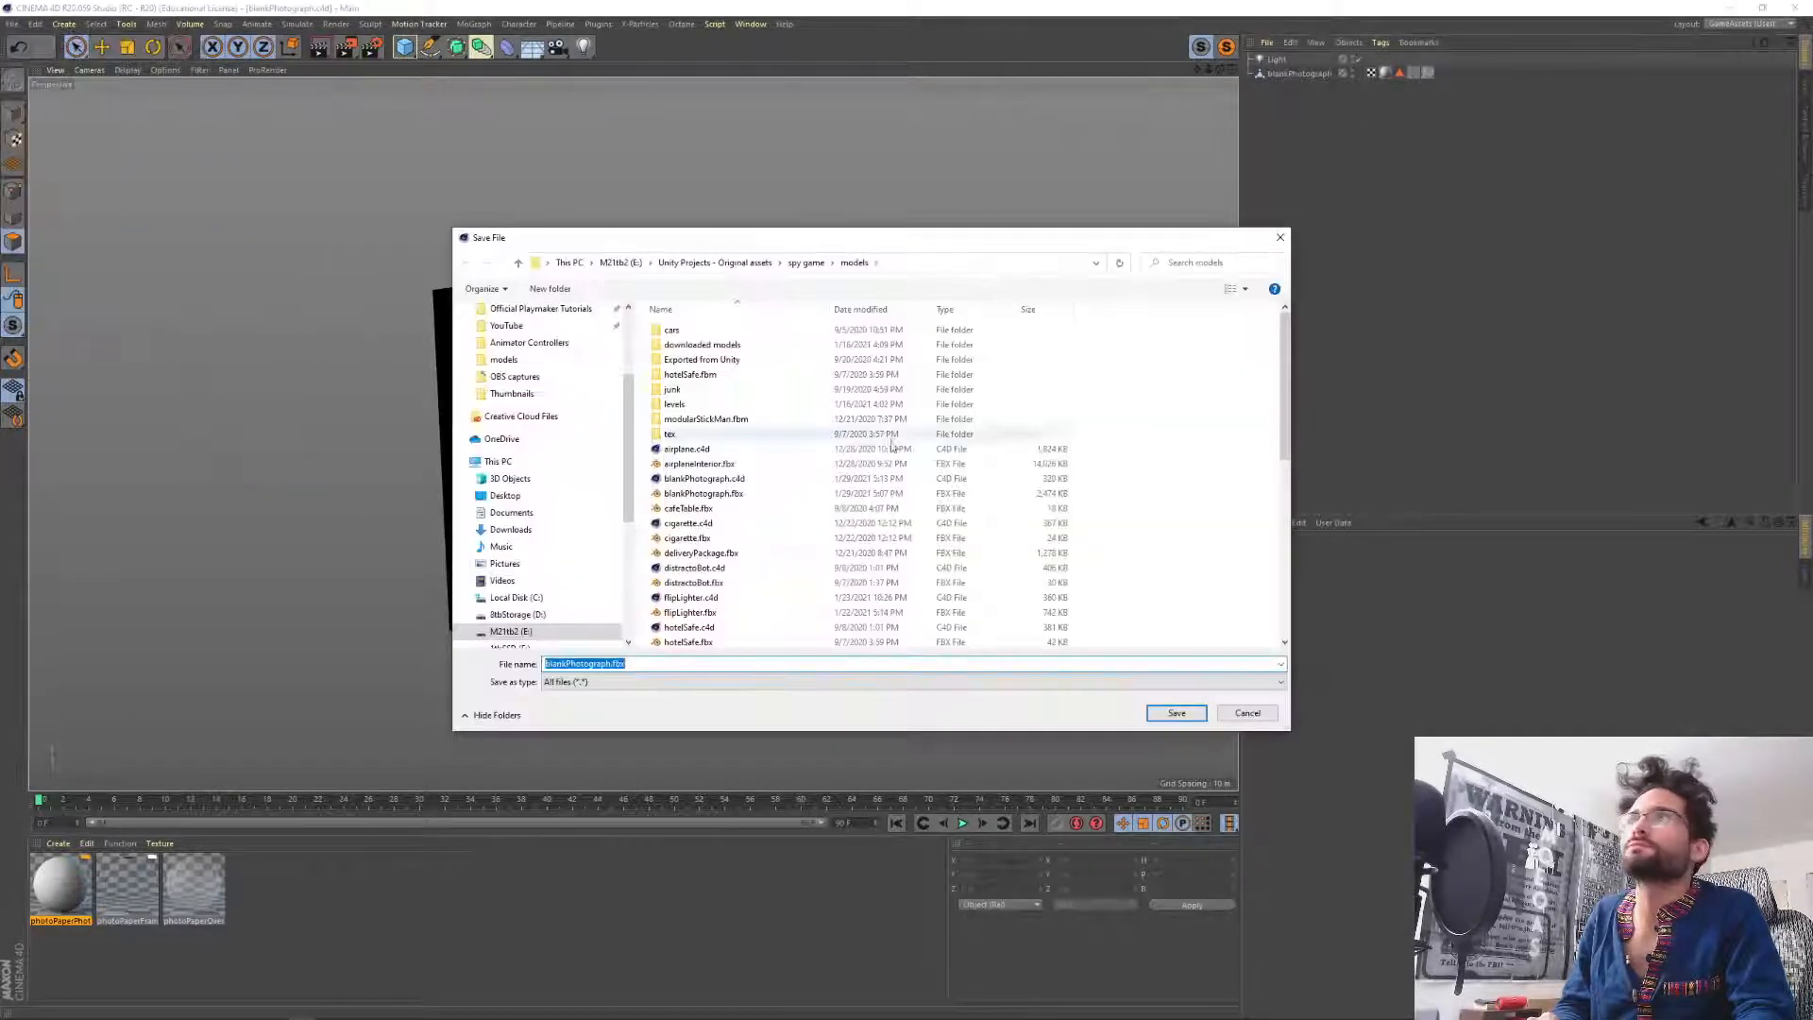
key(Return)
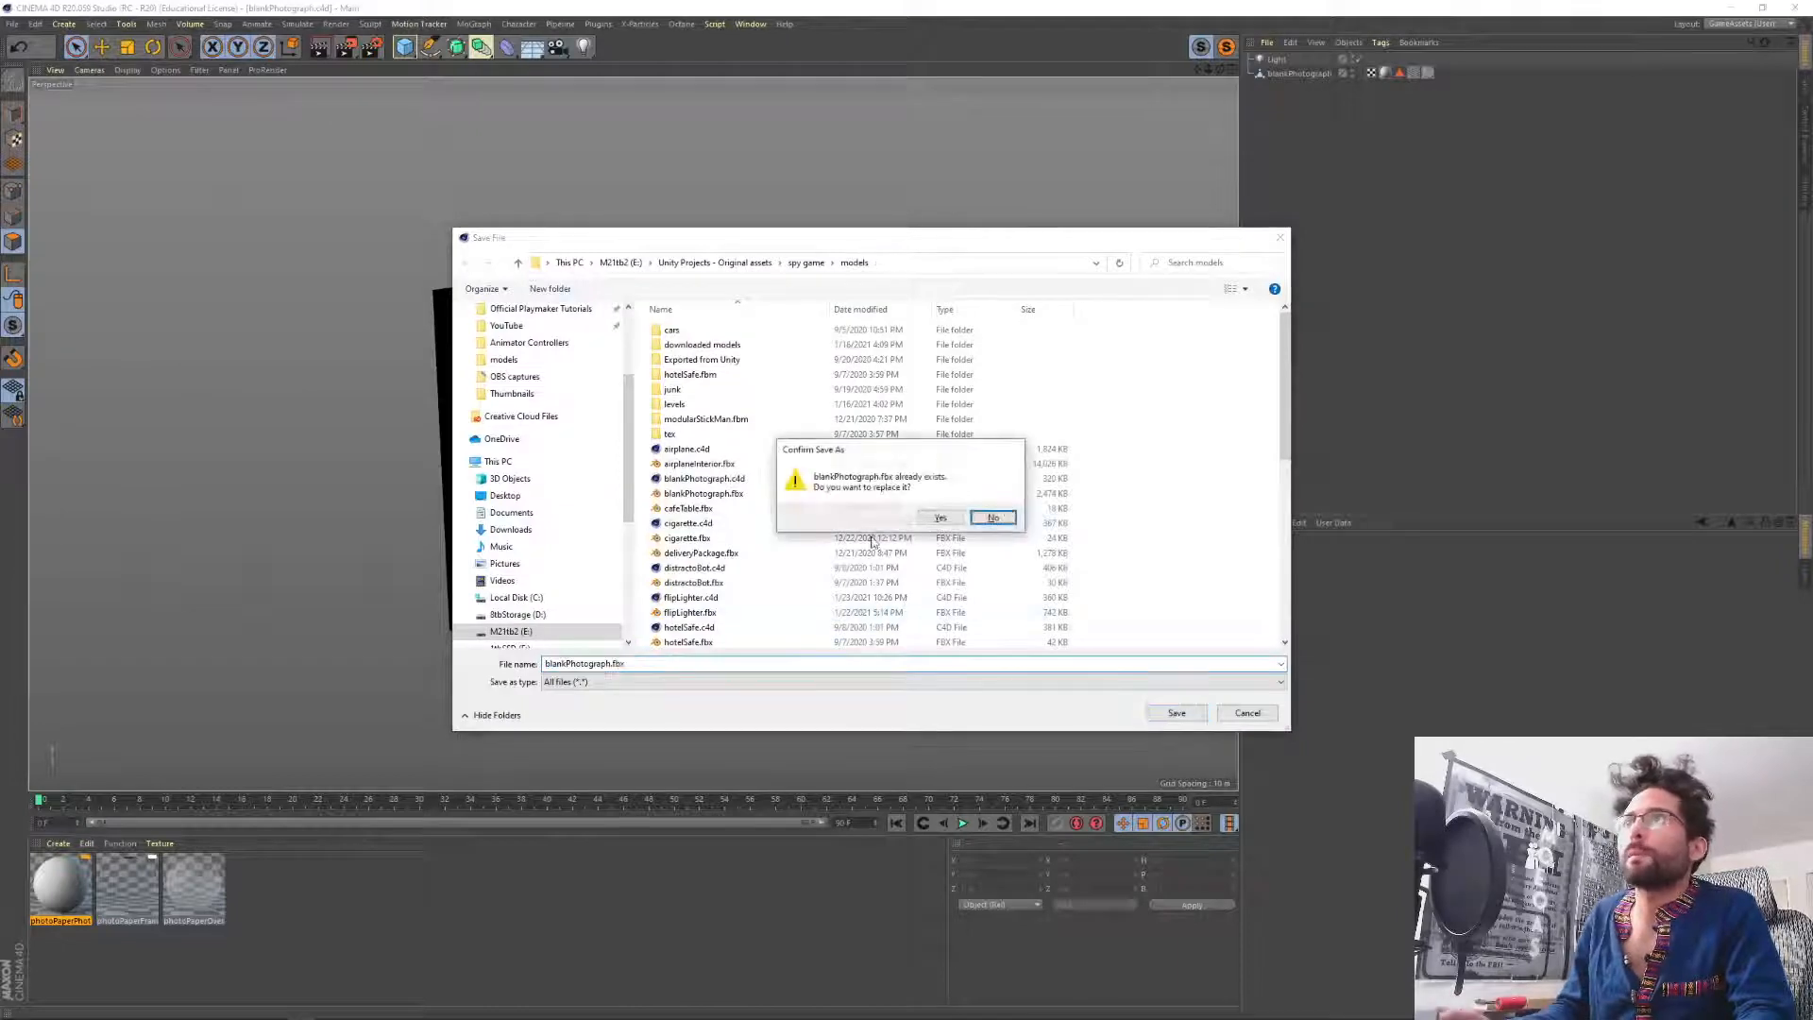
click(946, 522)
key(Return)
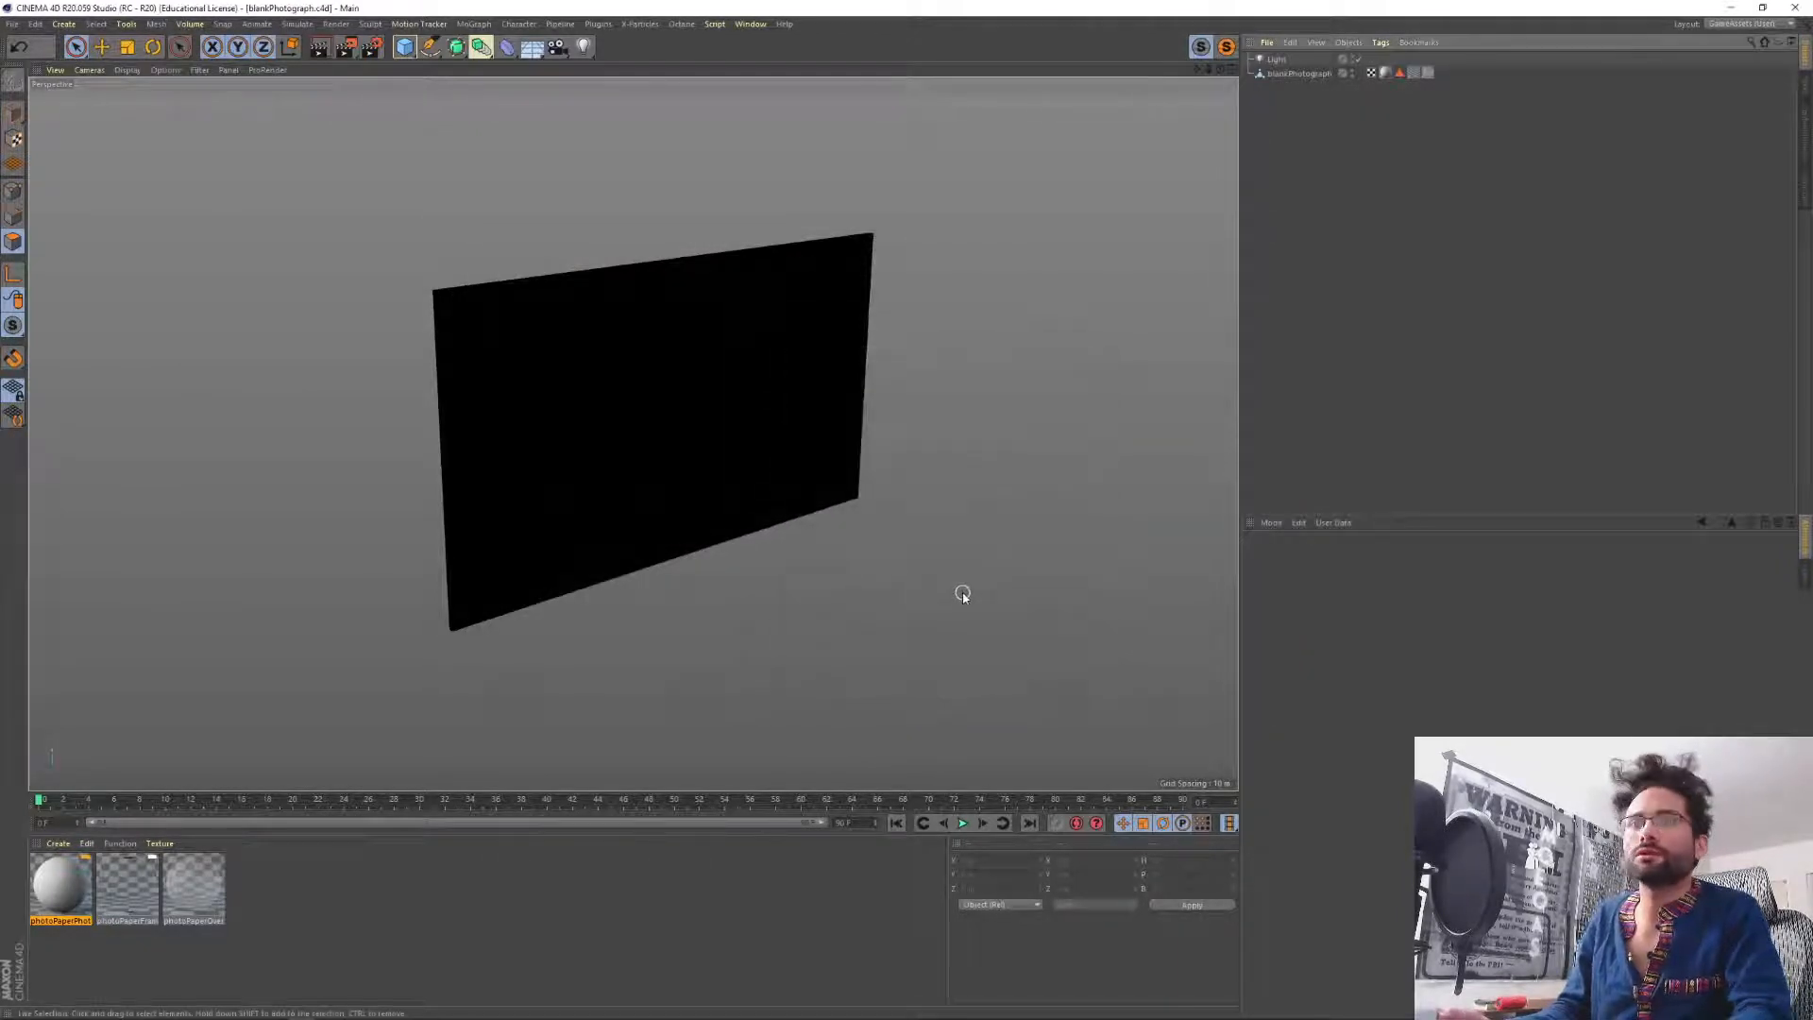
Switch to Unity, widen the asset browser, leave prefab editing, and delete the old blankPhotograph prefab from the Items folder.
key(alt+Tab)
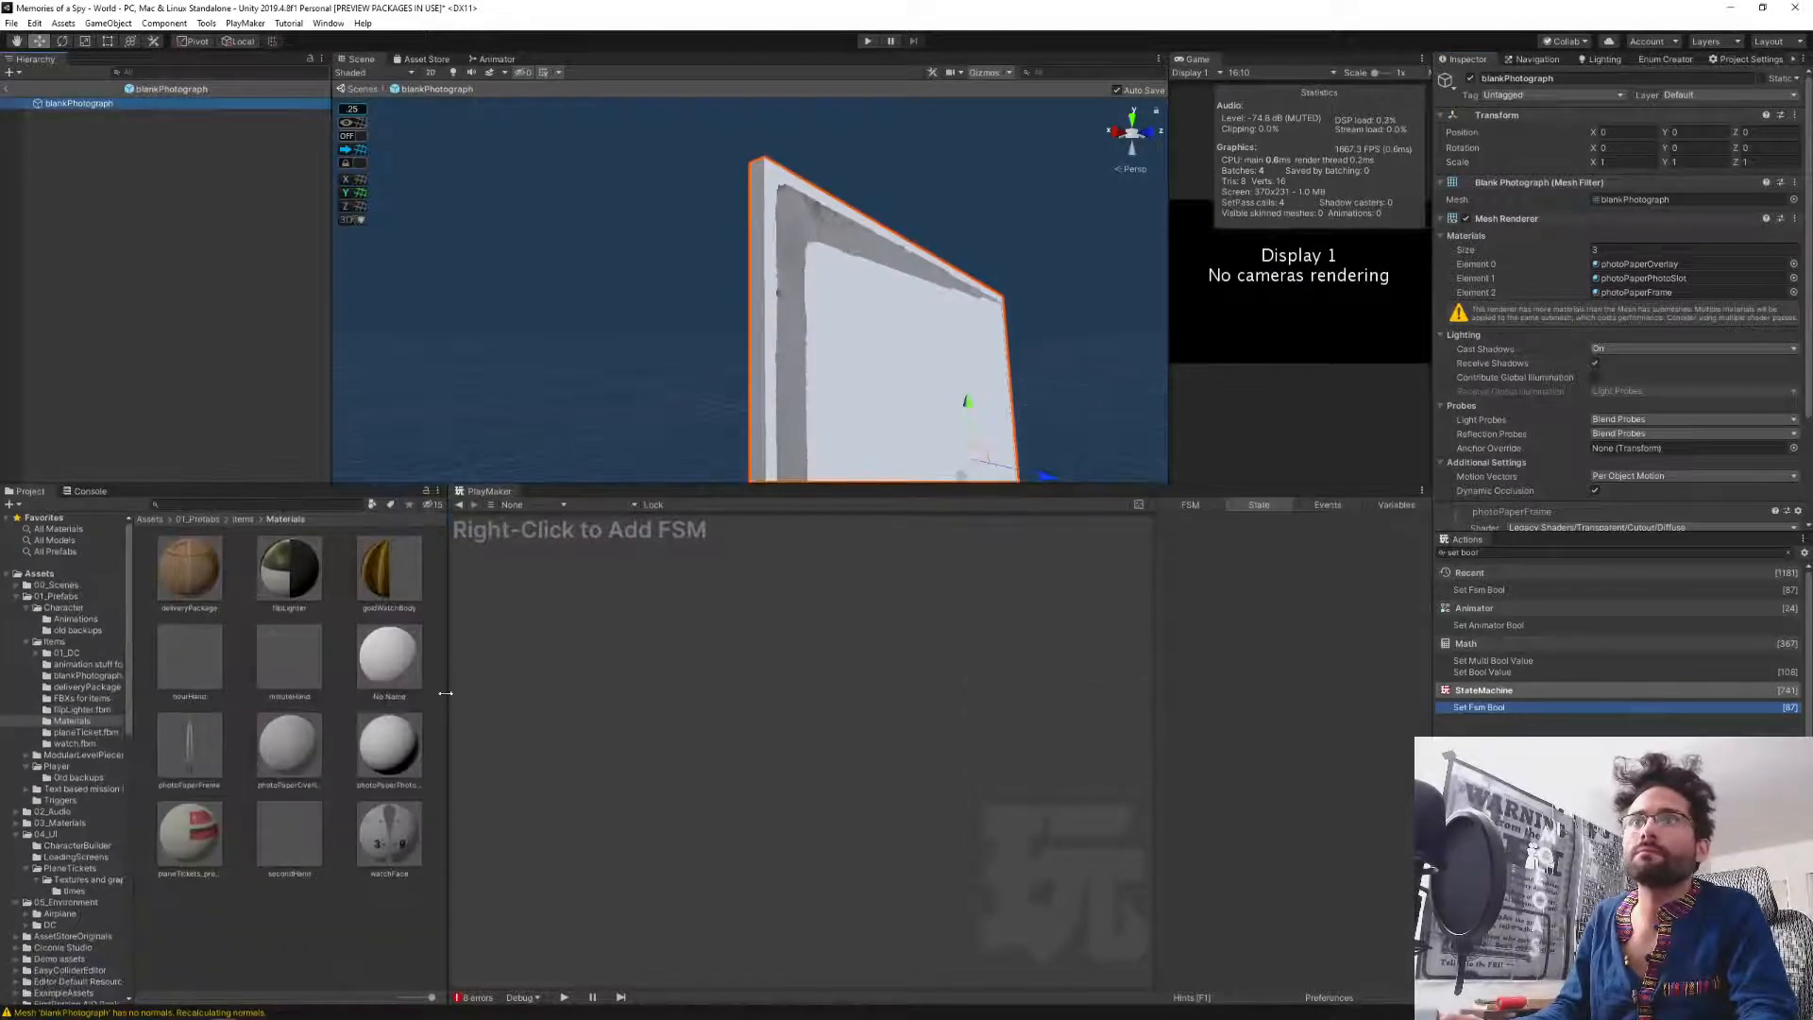
drag(445, 693, 574, 719)
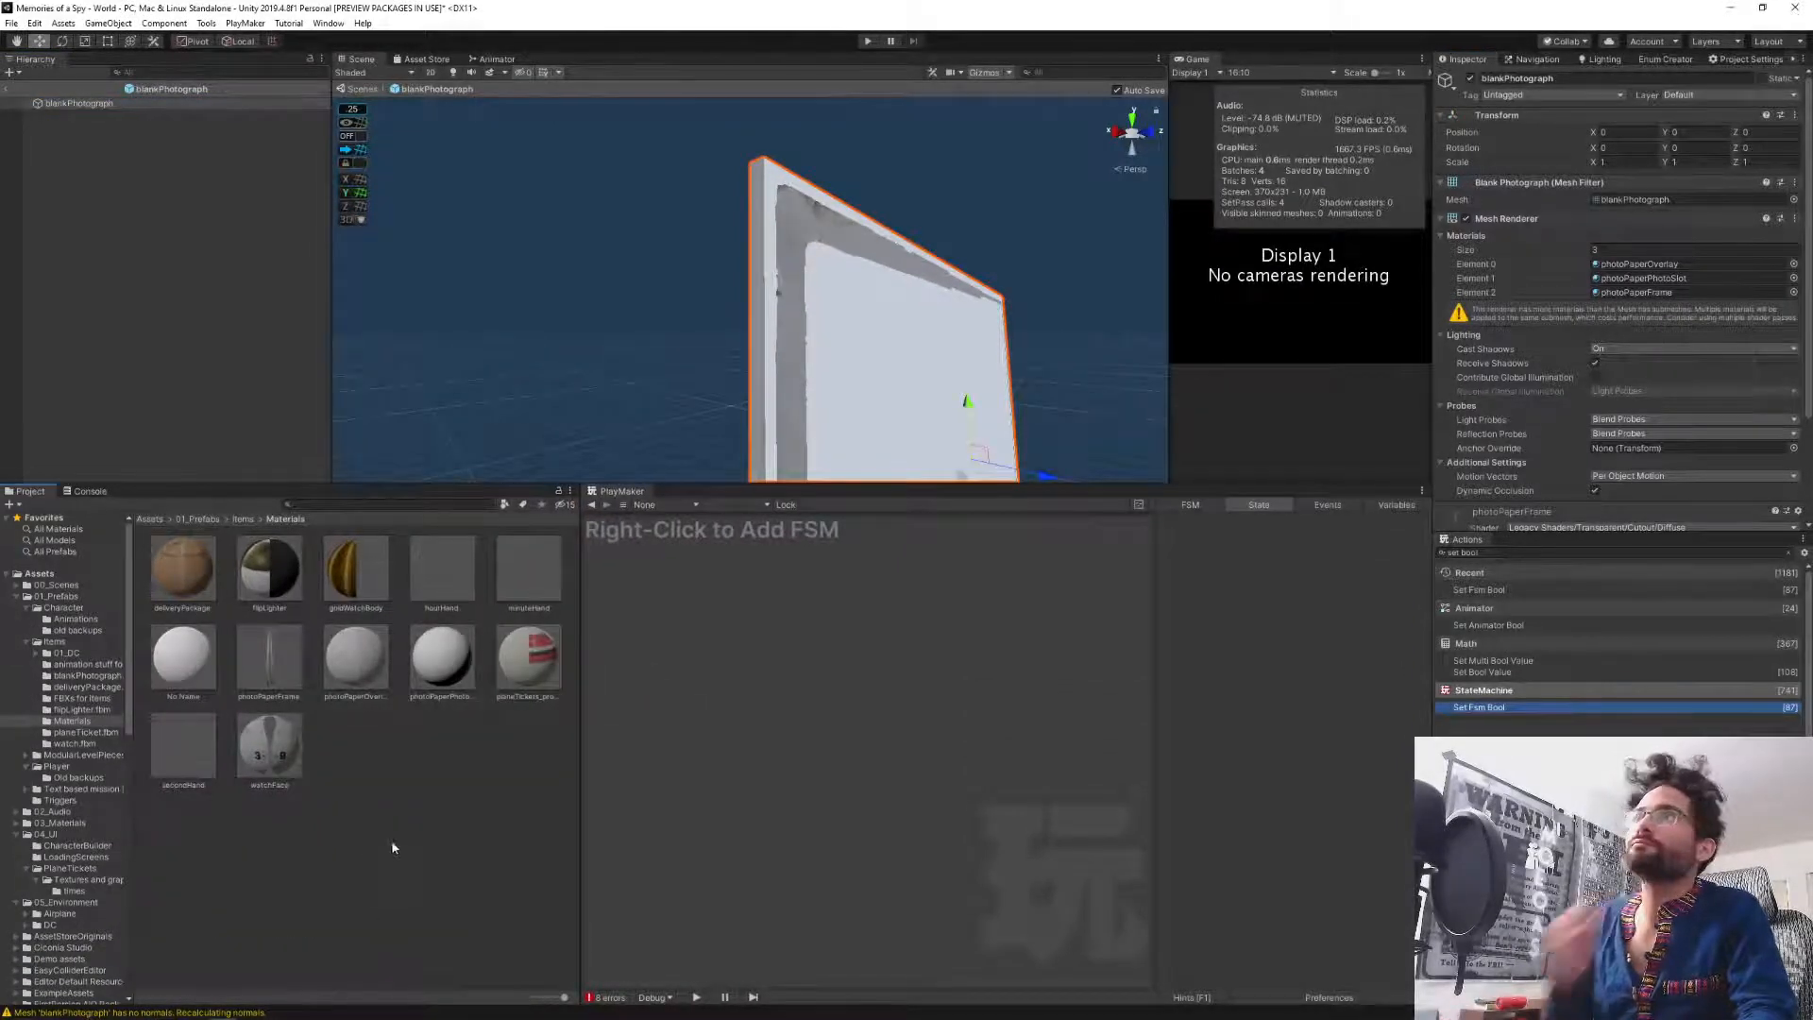
click(396, 847)
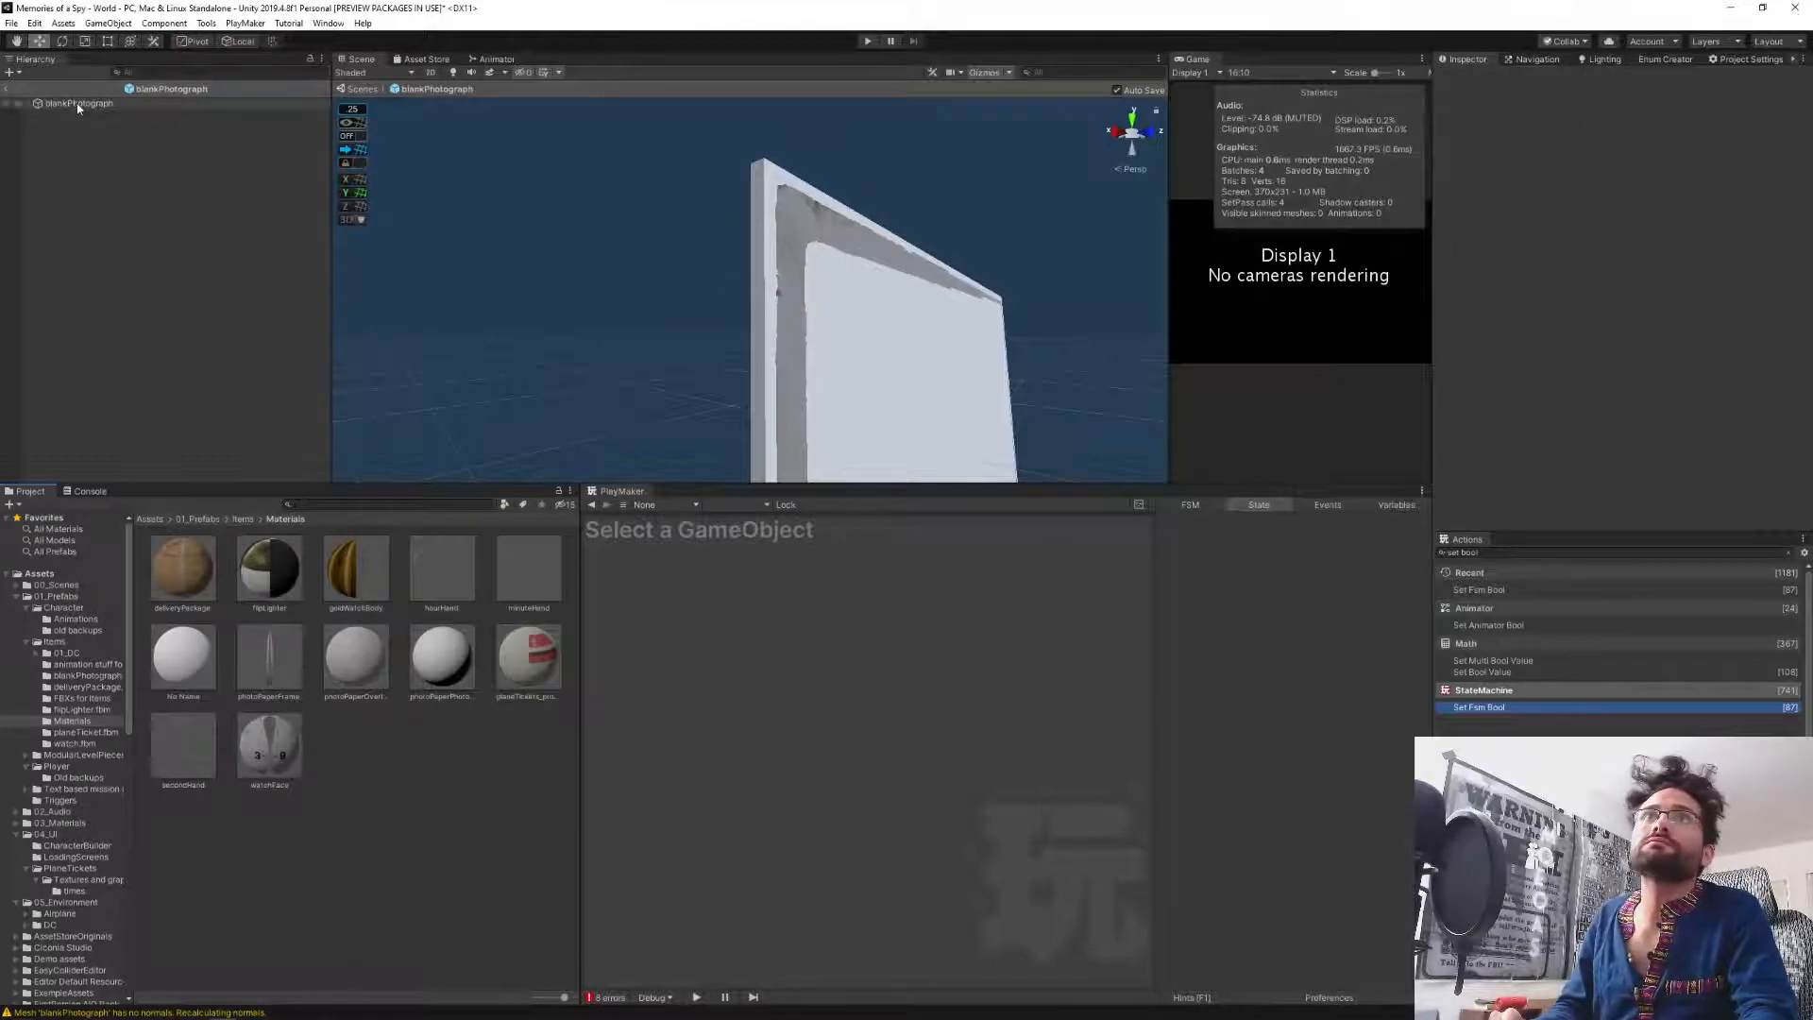
click(245, 519)
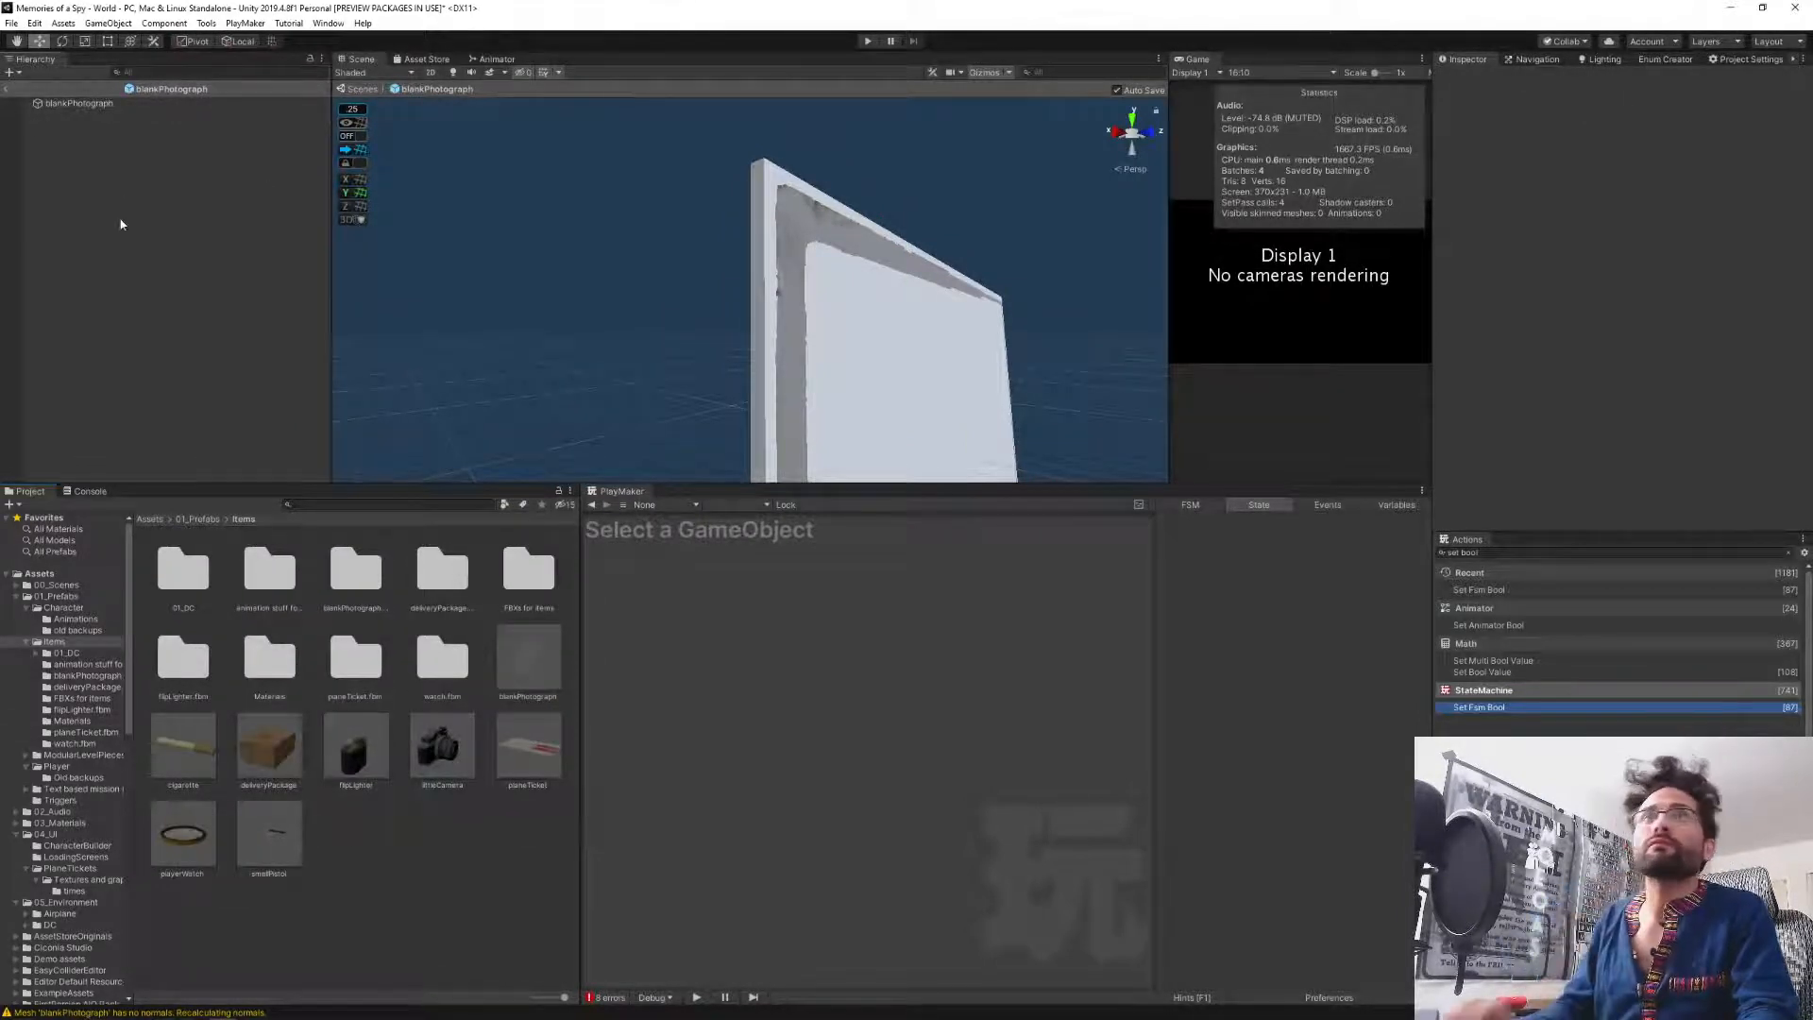
click(34, 103)
click(7, 89)
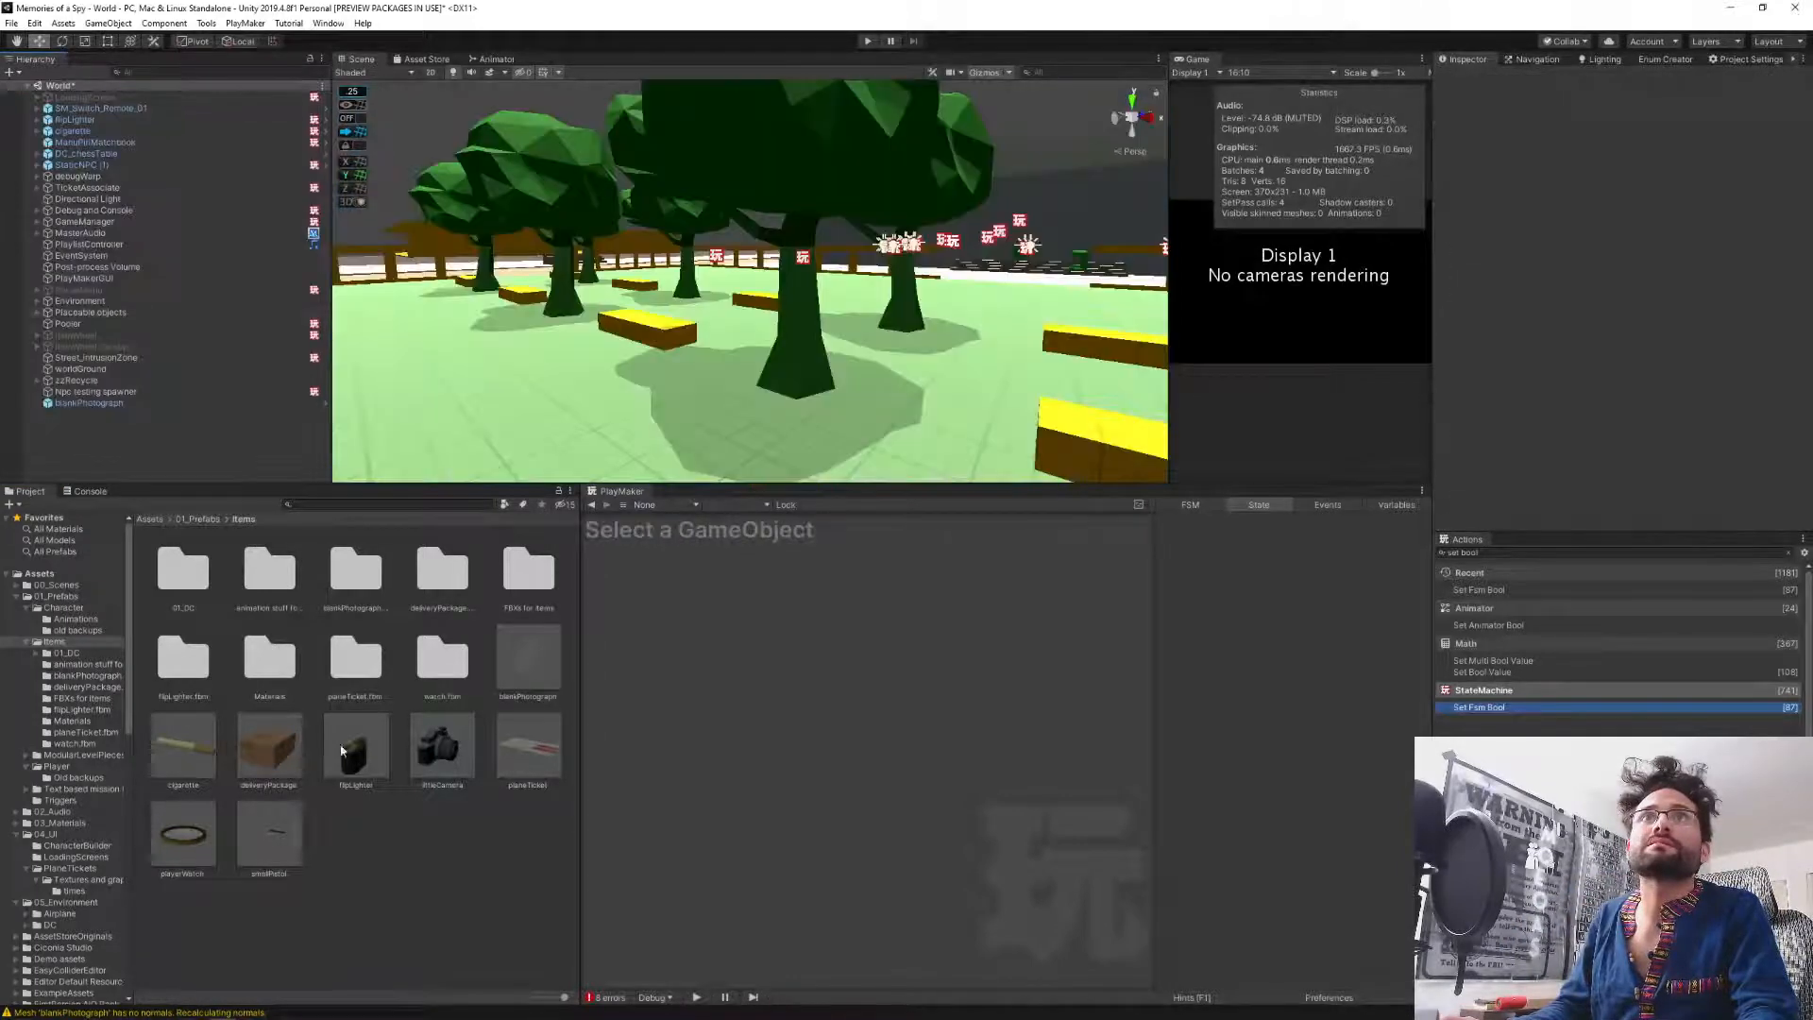
double_click(518, 684)
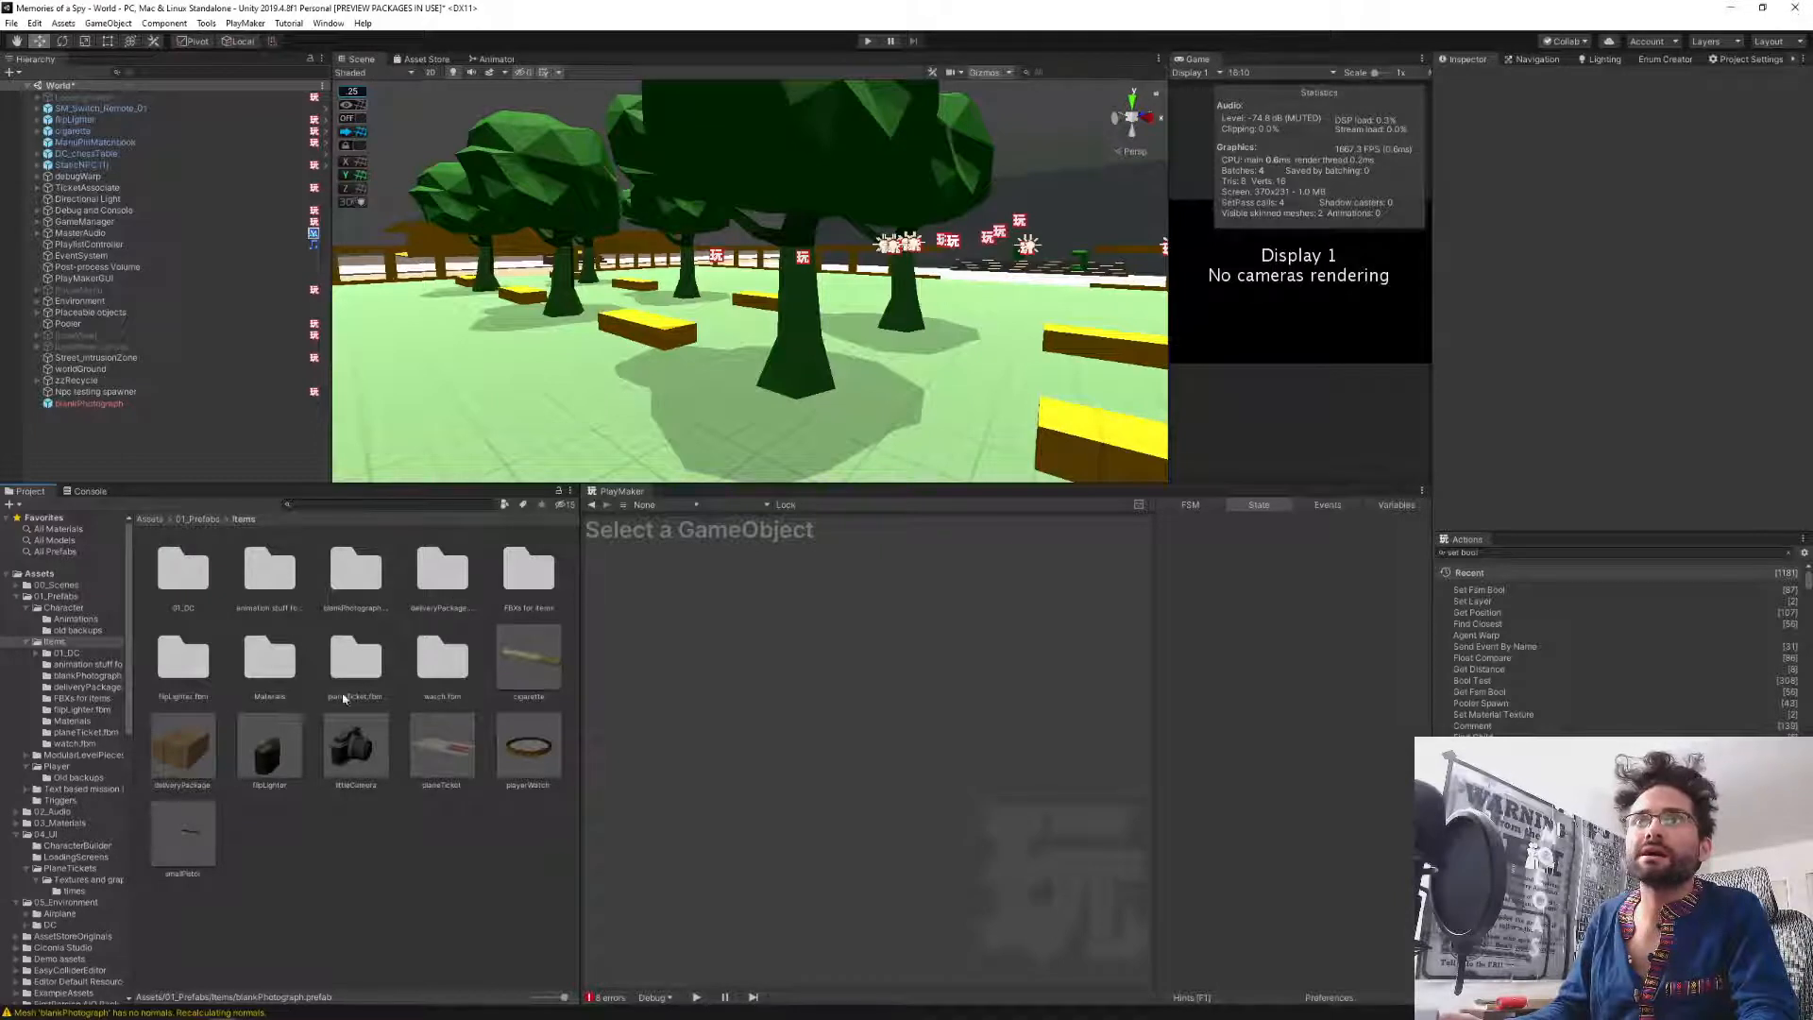
Delete the old blankPhotograph model from the FBXs for items folder and its leftover instance from the World scene.
click(360, 565)
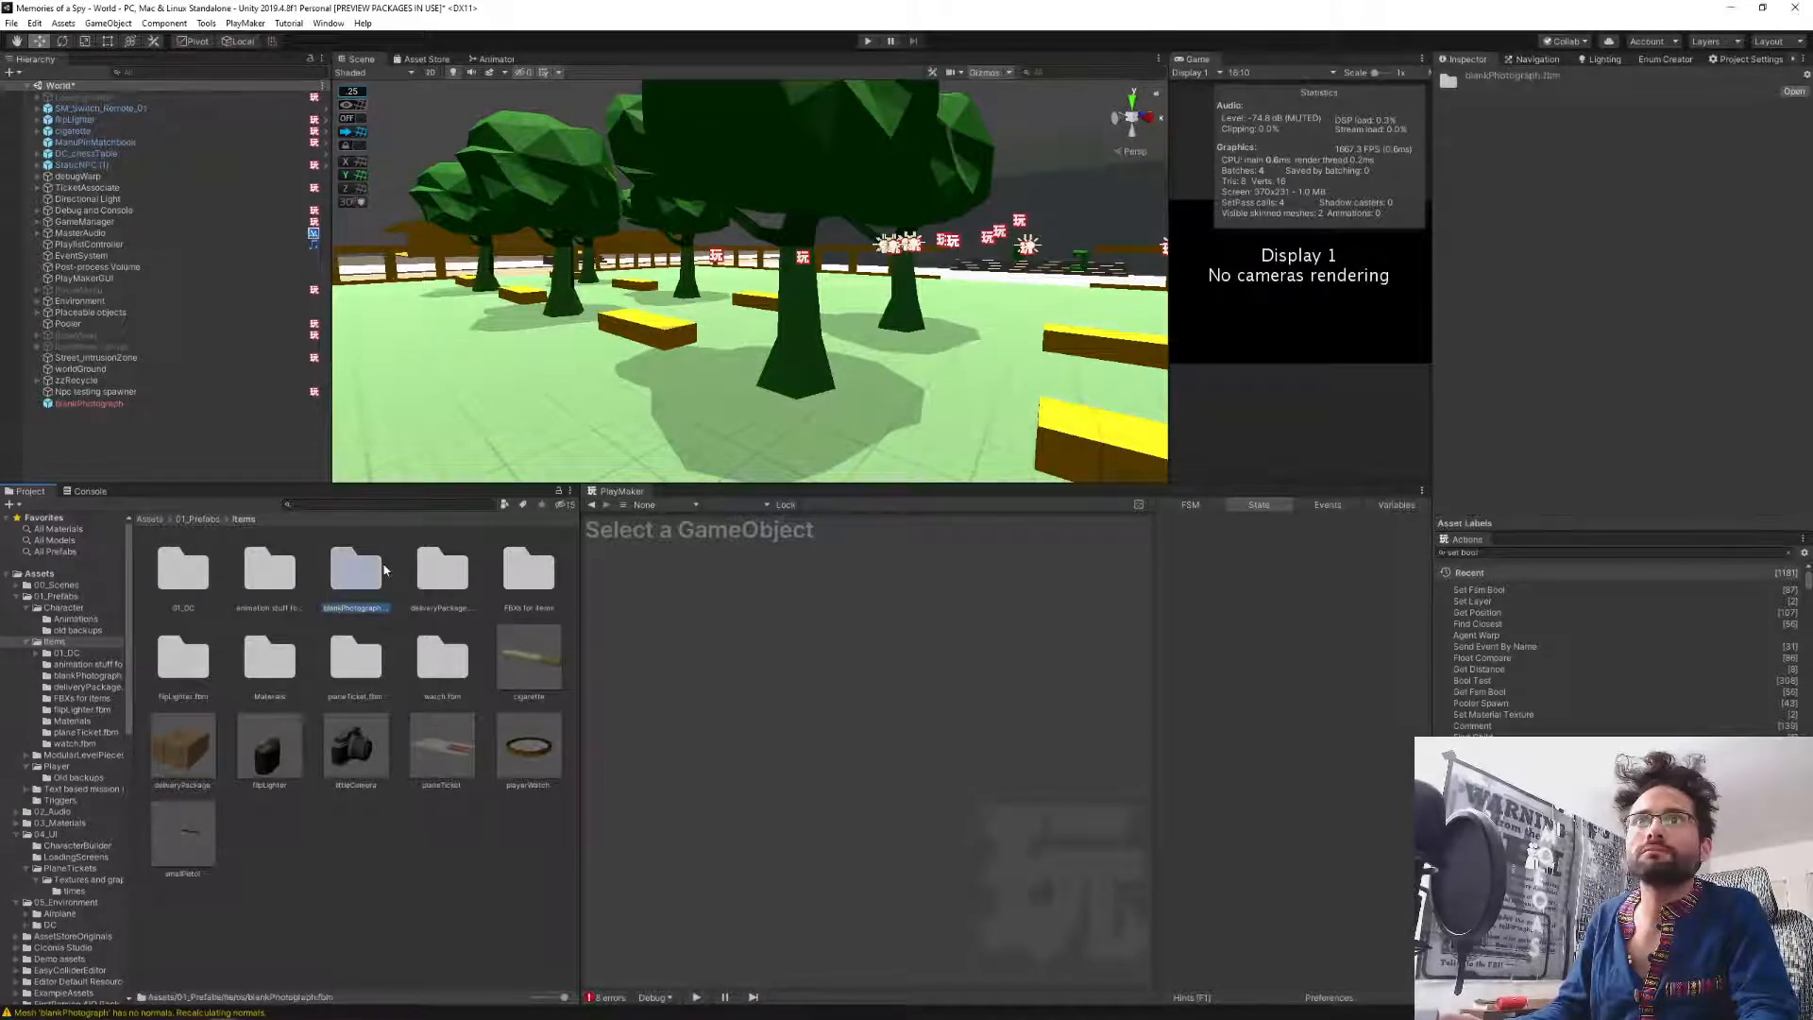
double_click(357, 573)
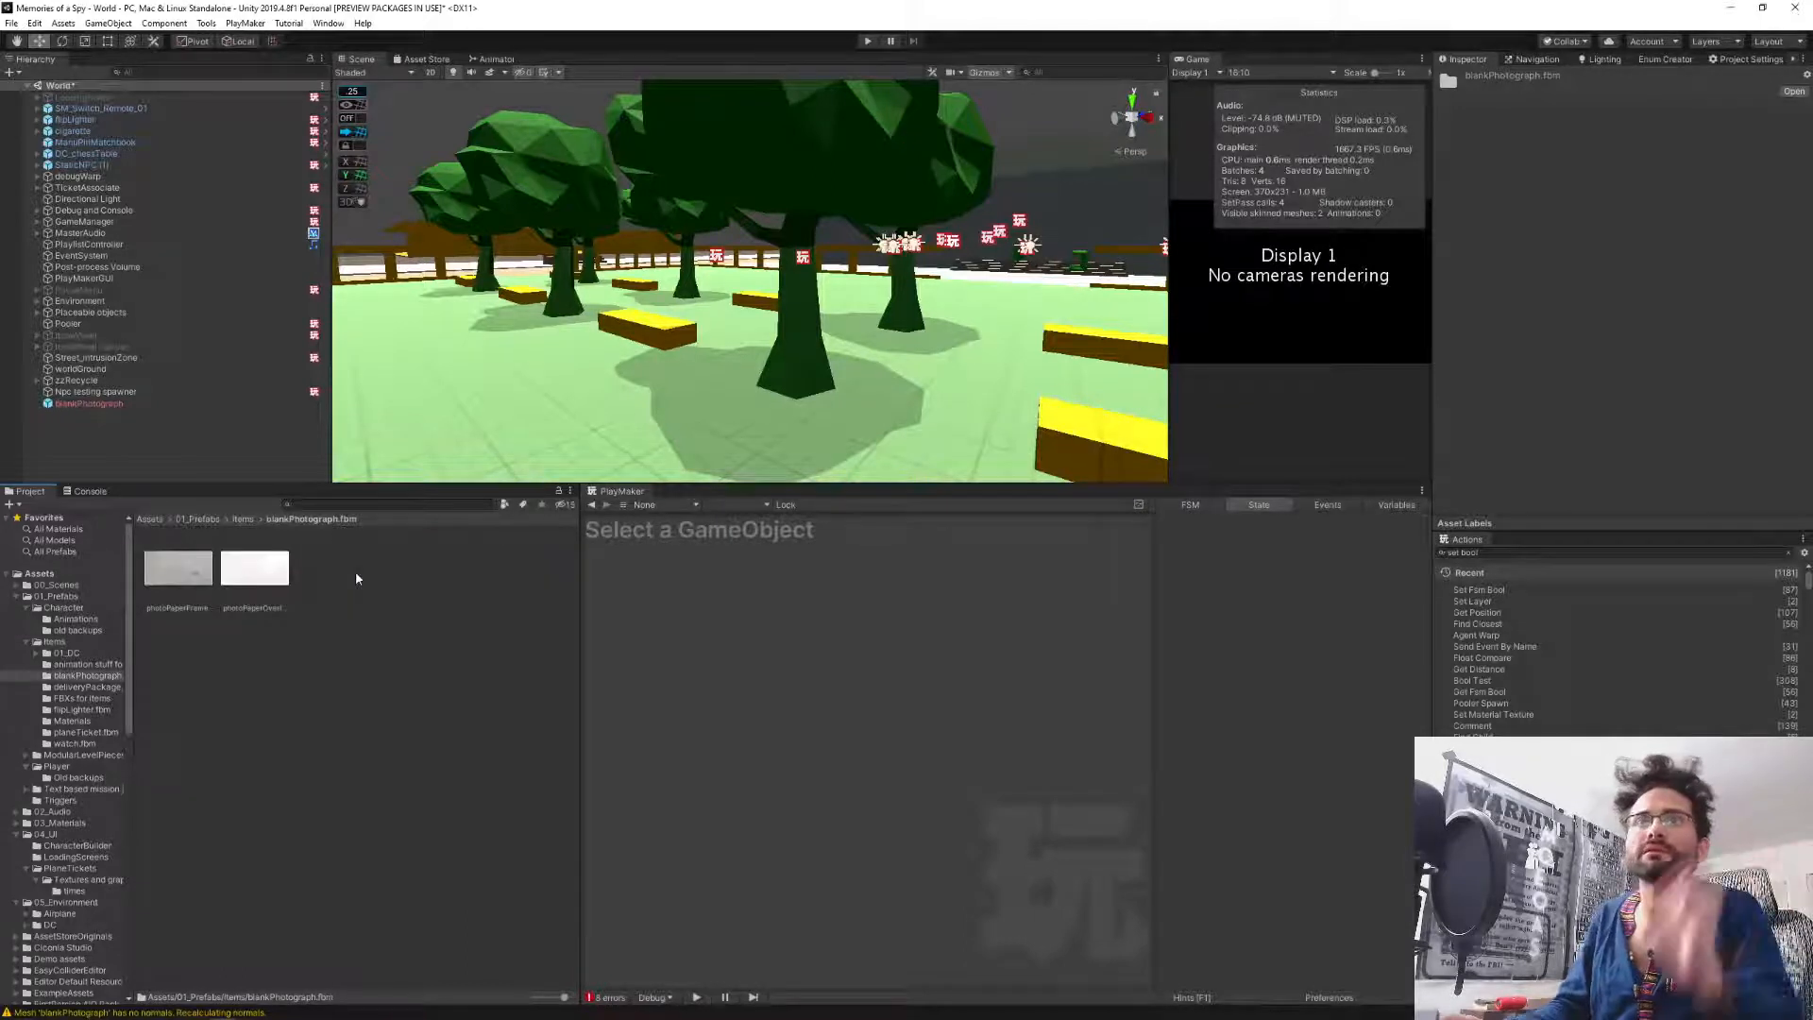
key(BackSpace)
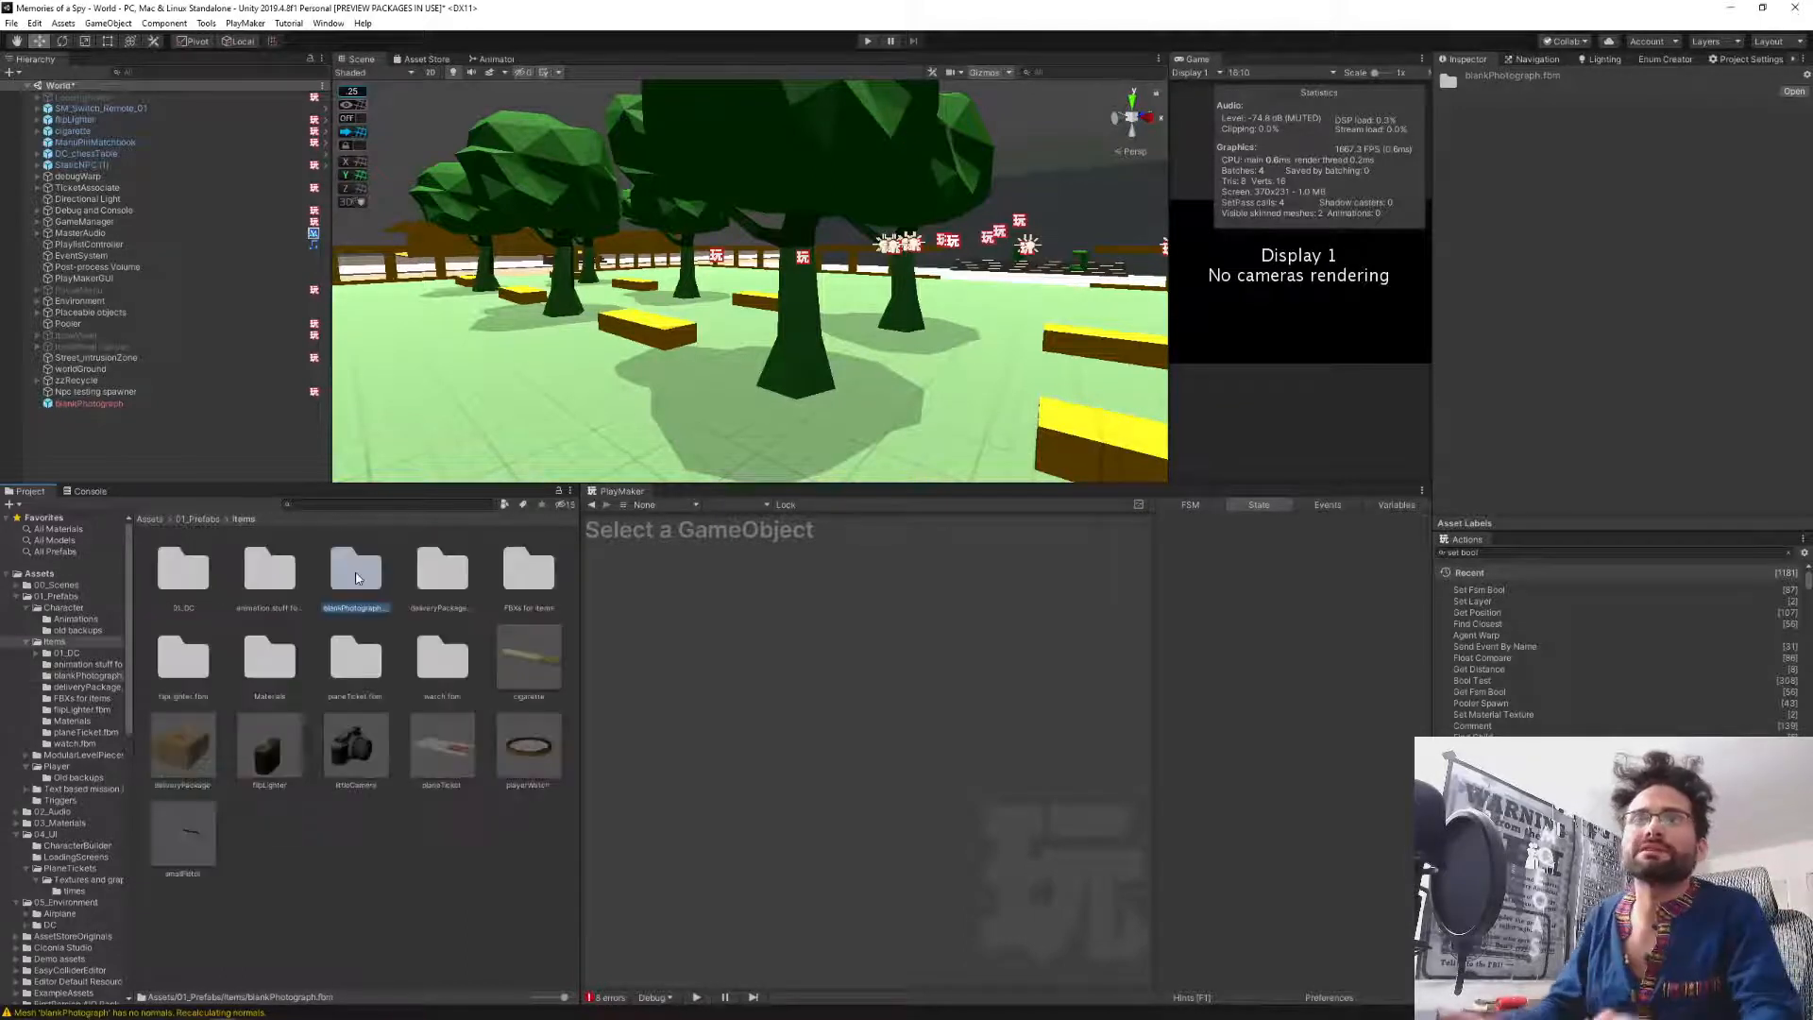
double_click(527, 574)
click(216, 569)
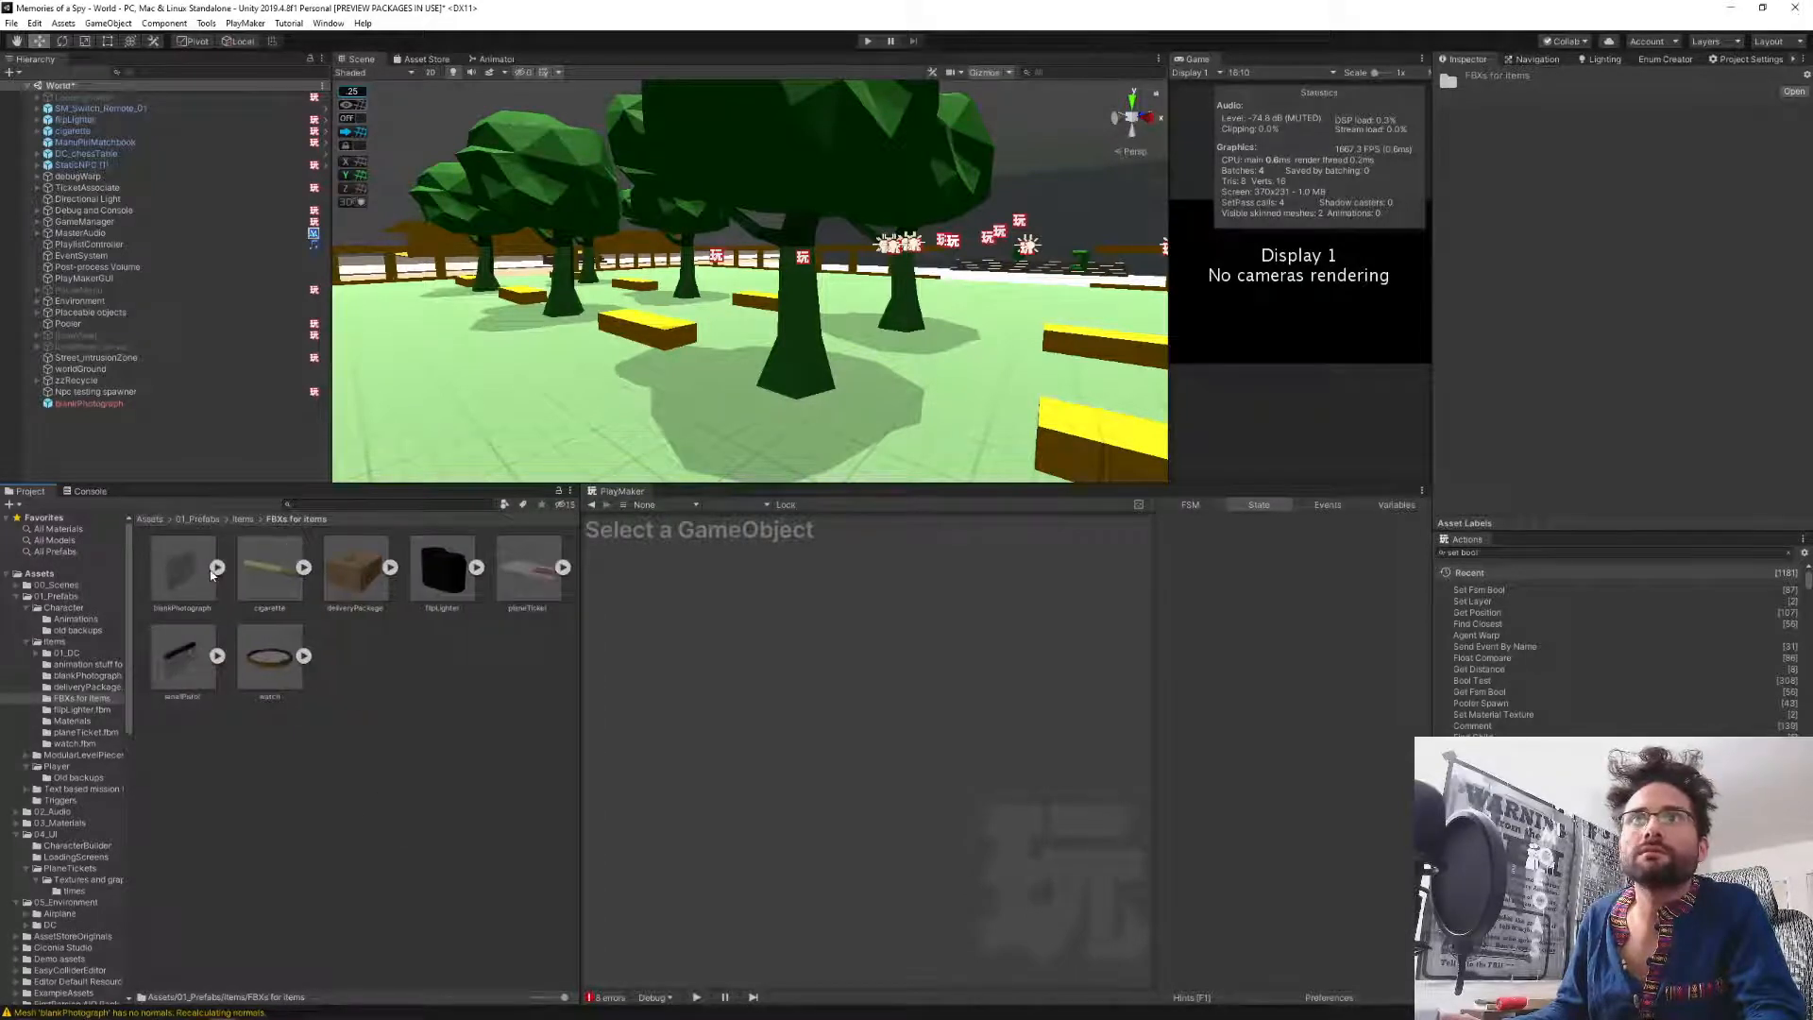
click(251, 699)
click(200, 565)
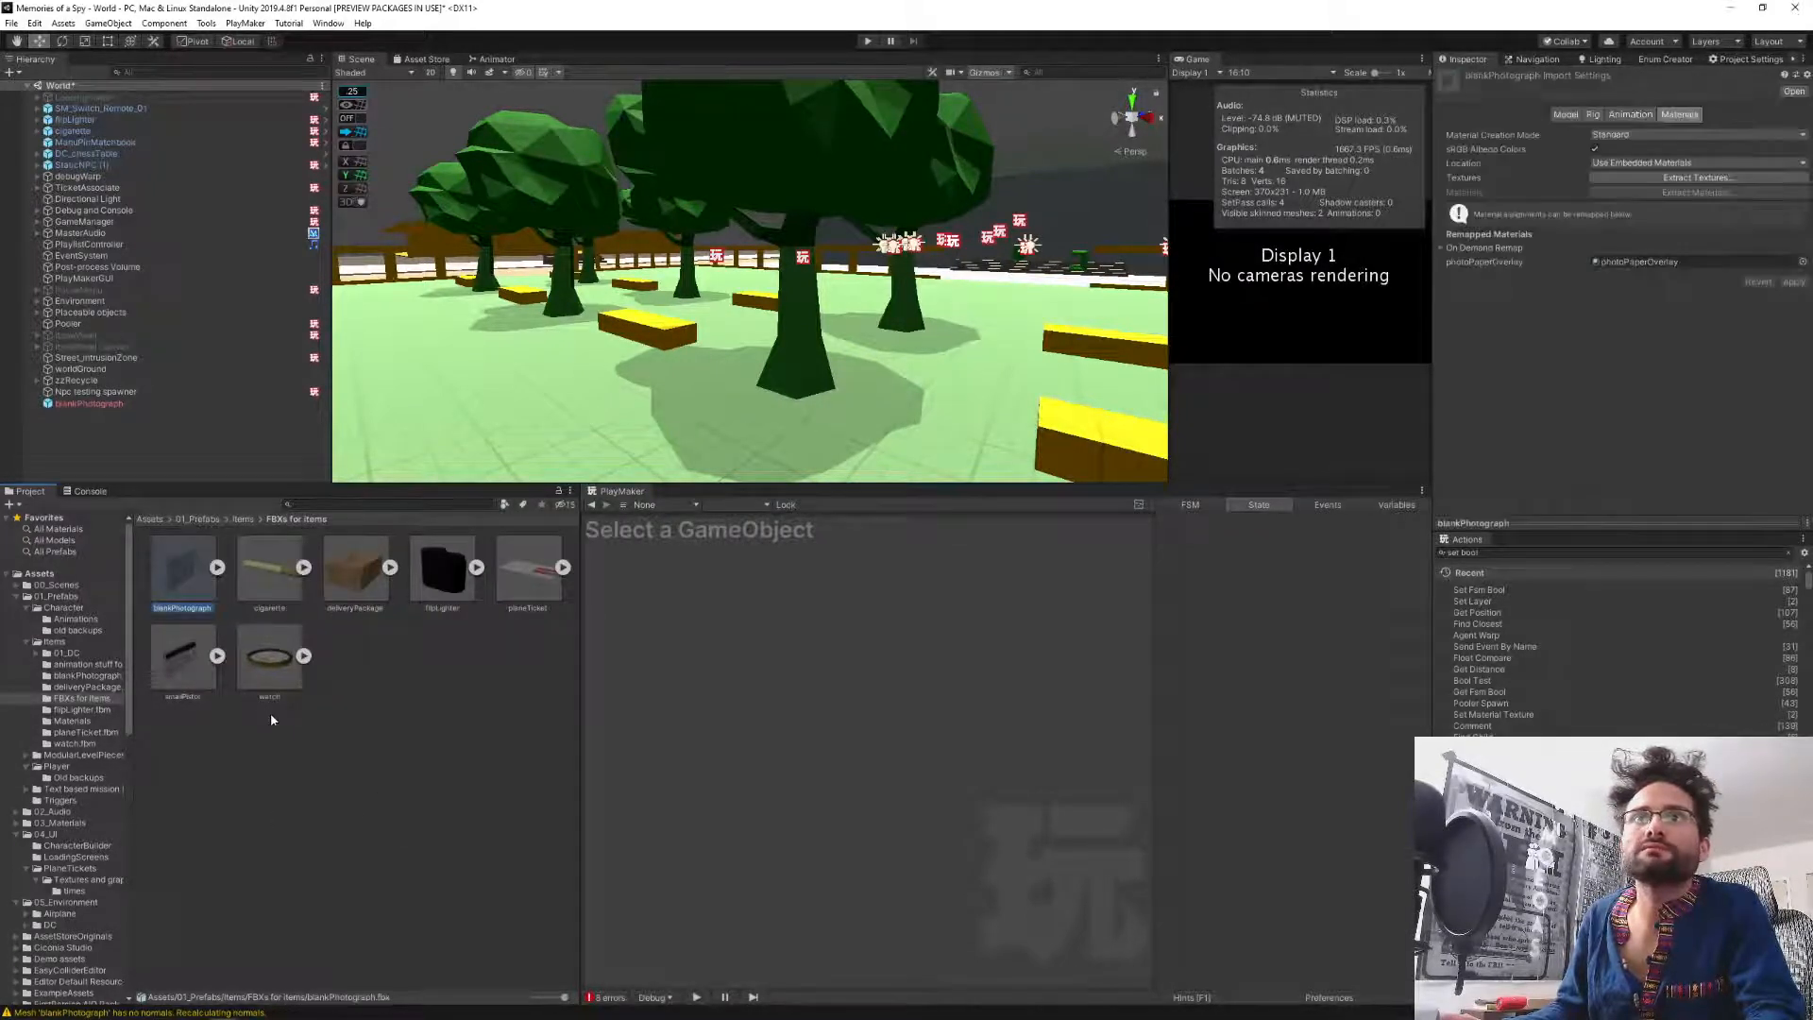
key(Delete)
click(947, 547)
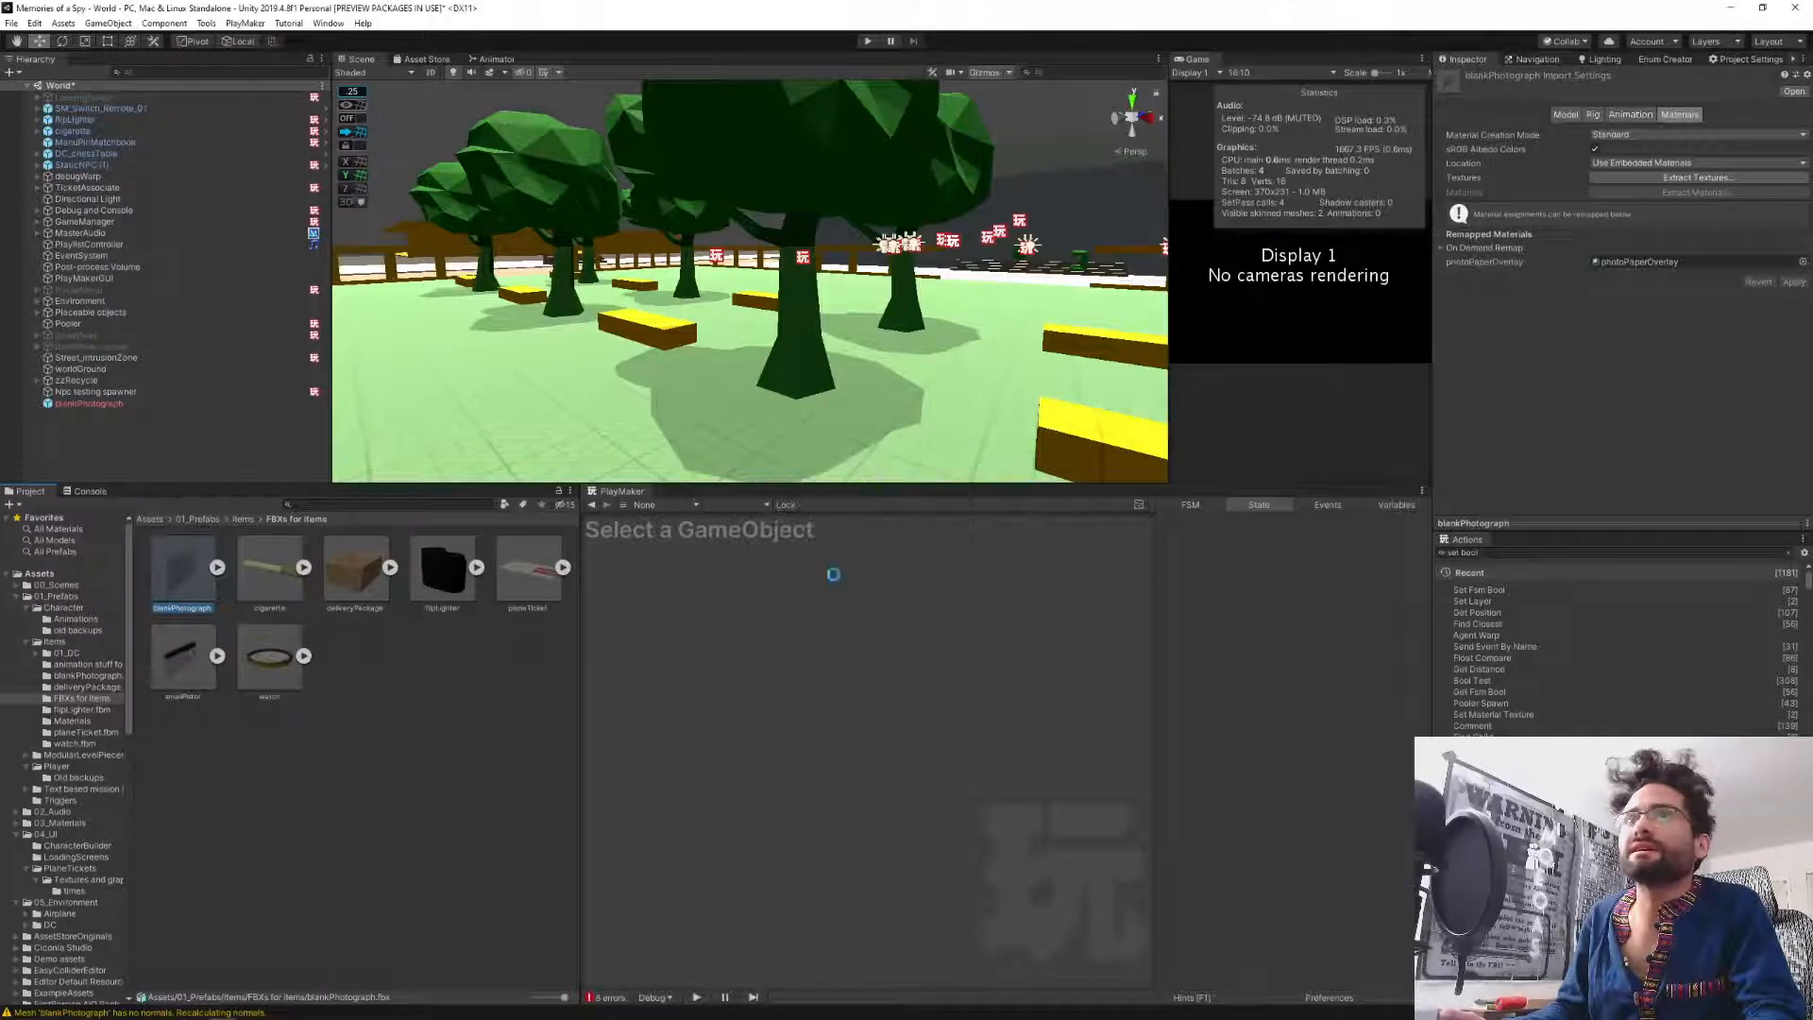
click(265, 403)
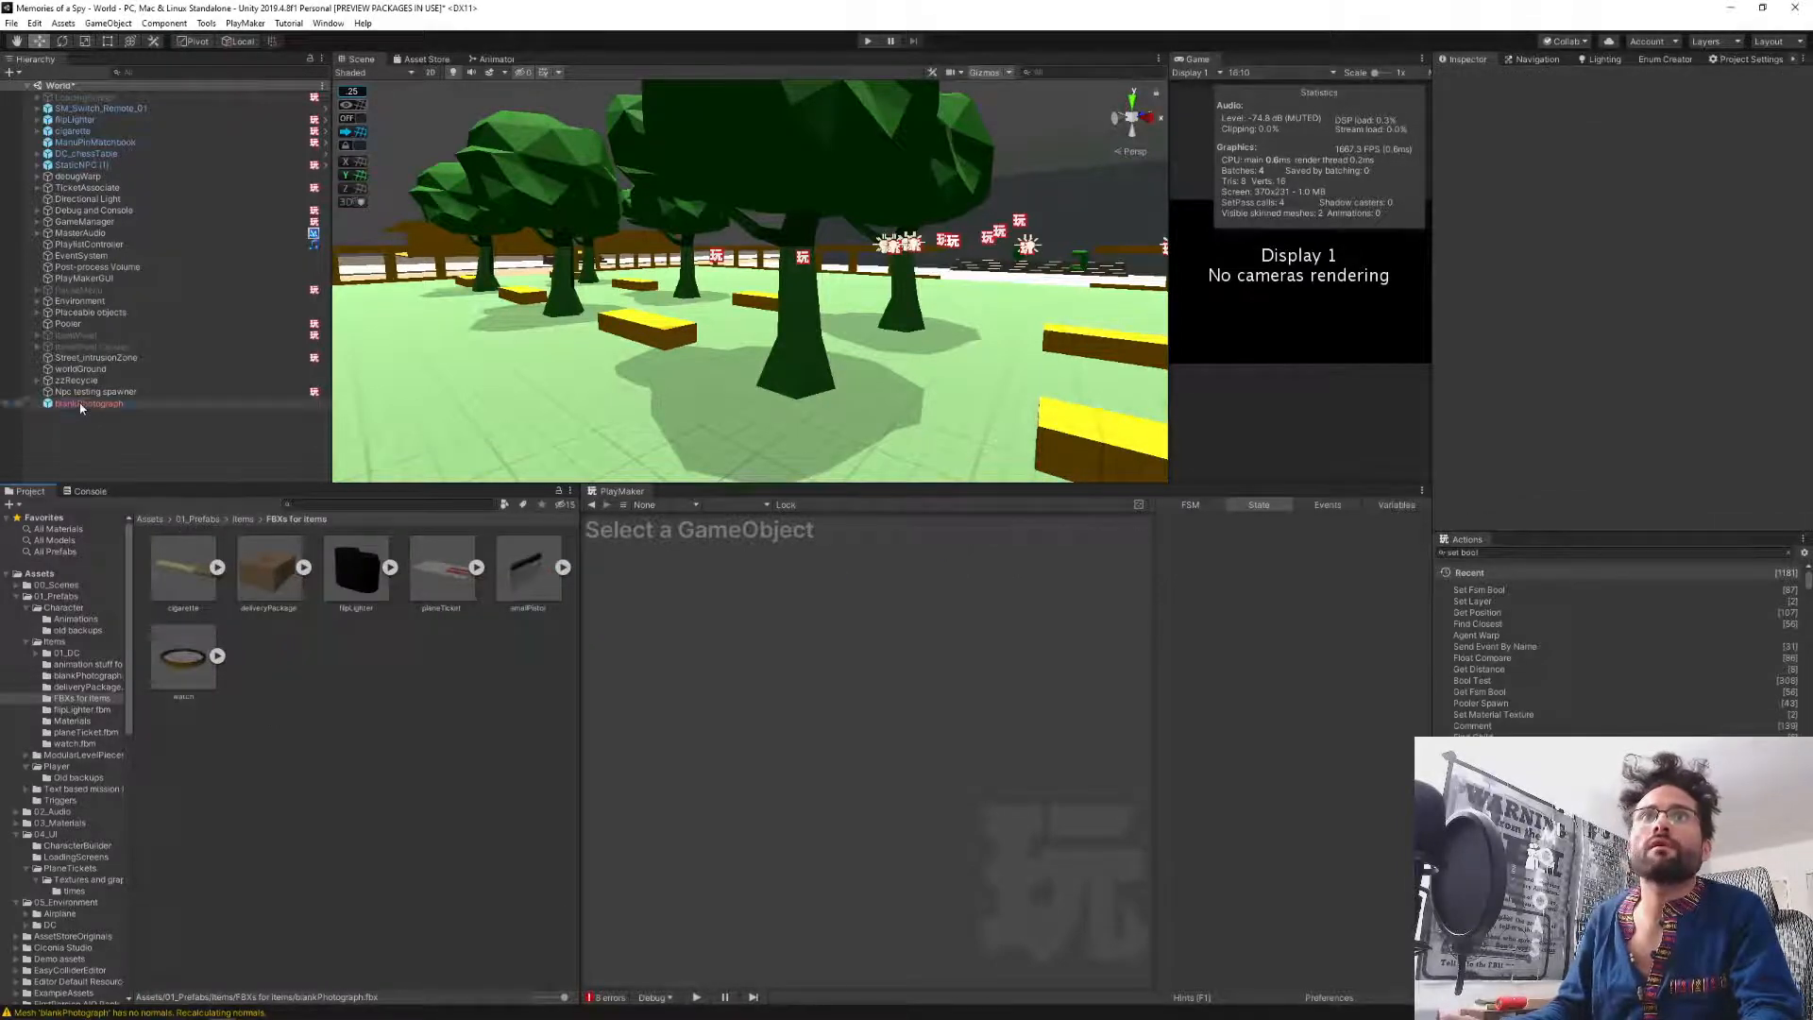
key(Delete)
Import the re-exported blankPhotograph model into FBXs for items and apply the Use External Materials (Legacy) location to its materials.
key(alt+Tab)
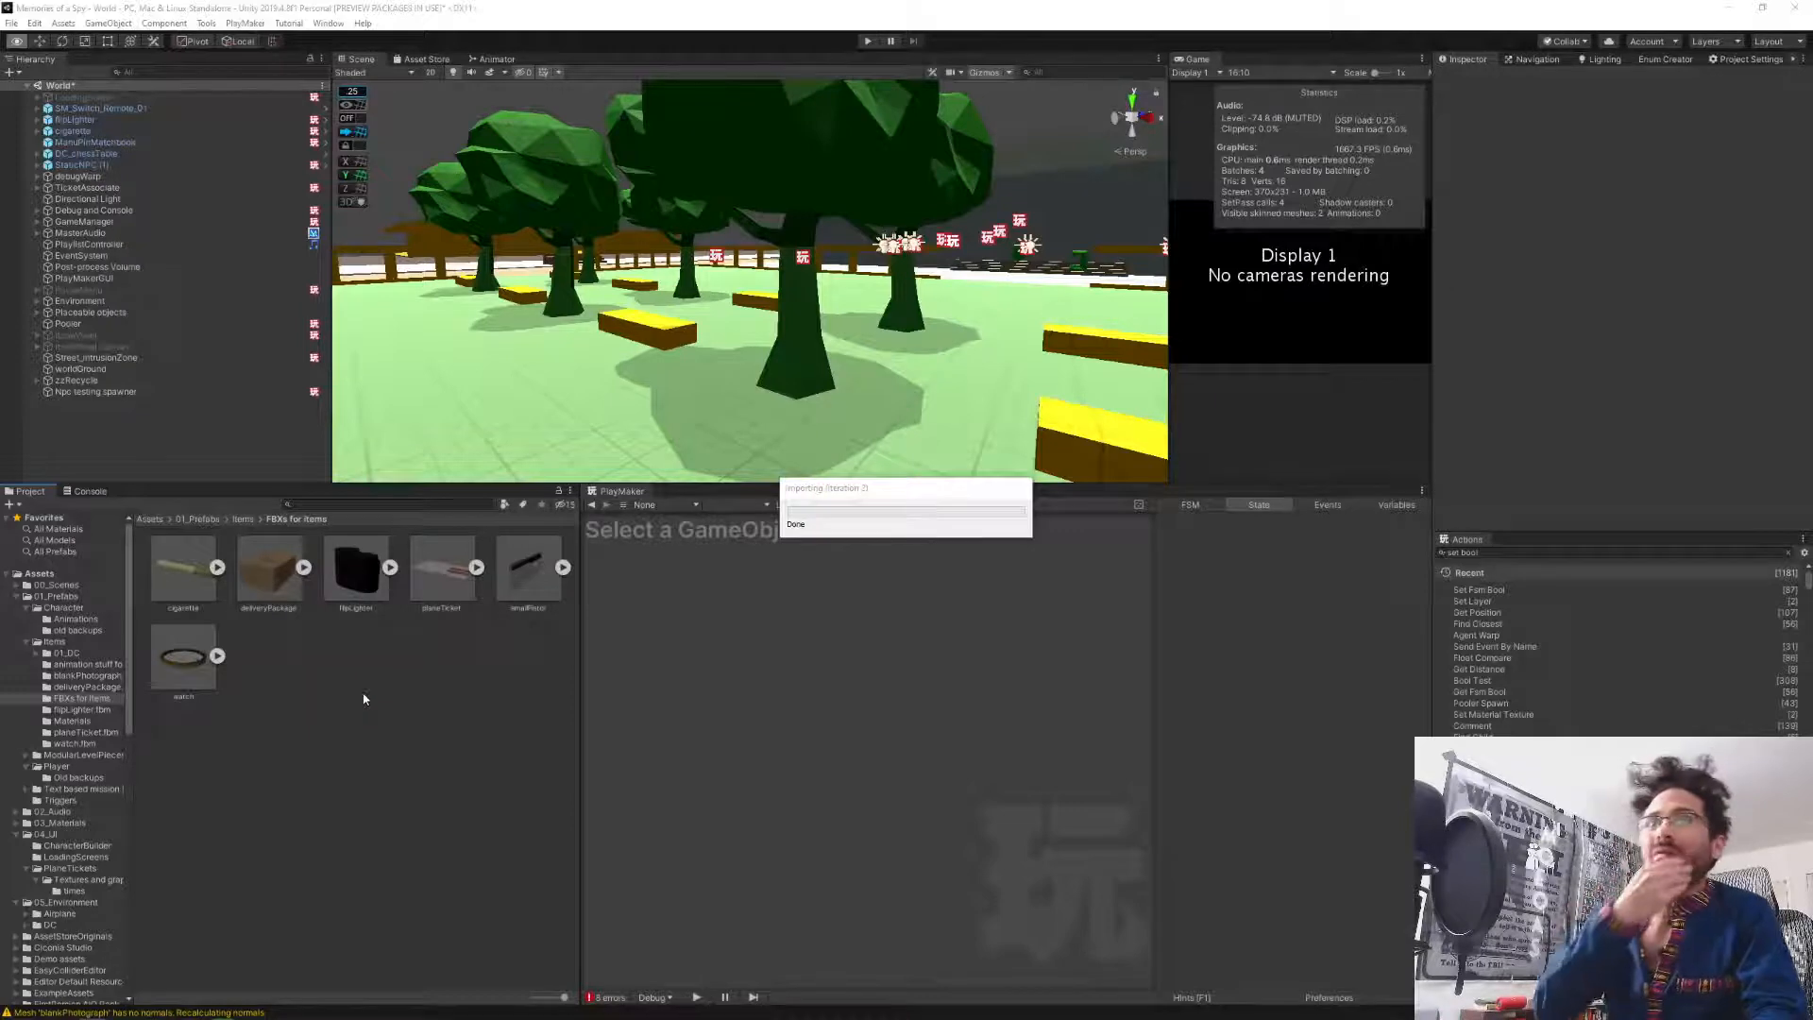
click(269, 572)
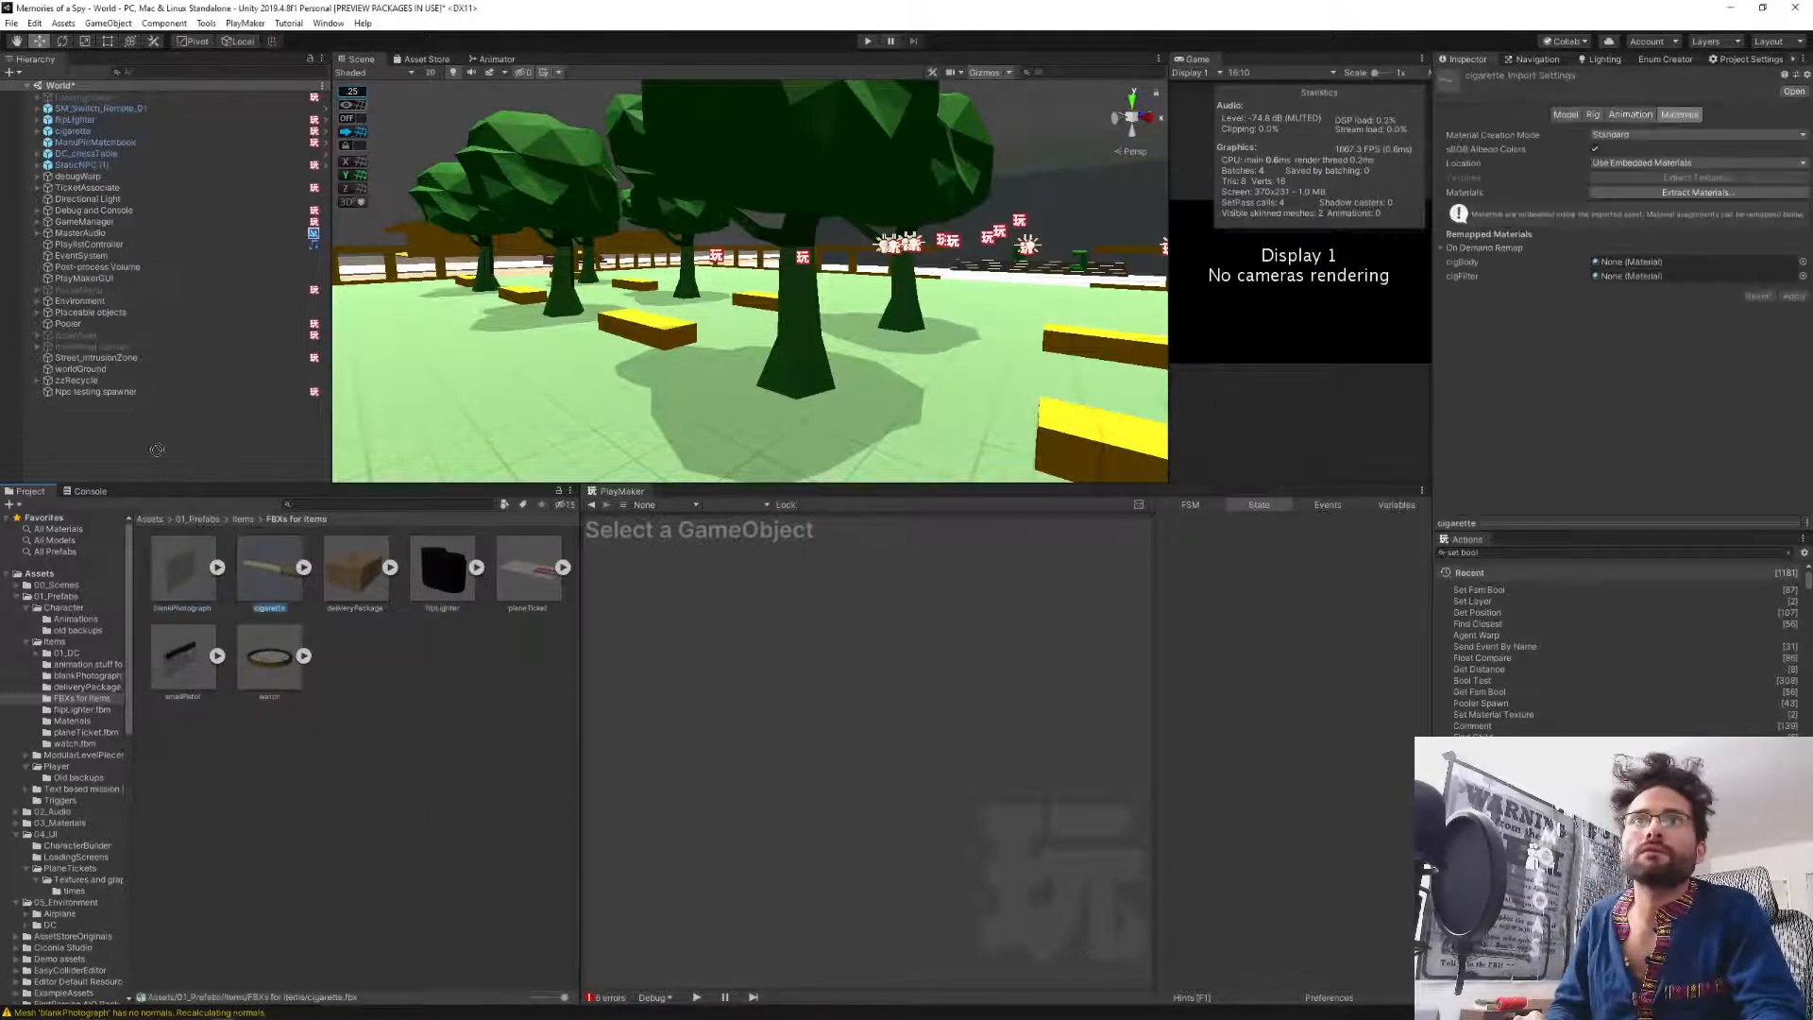
click(186, 574)
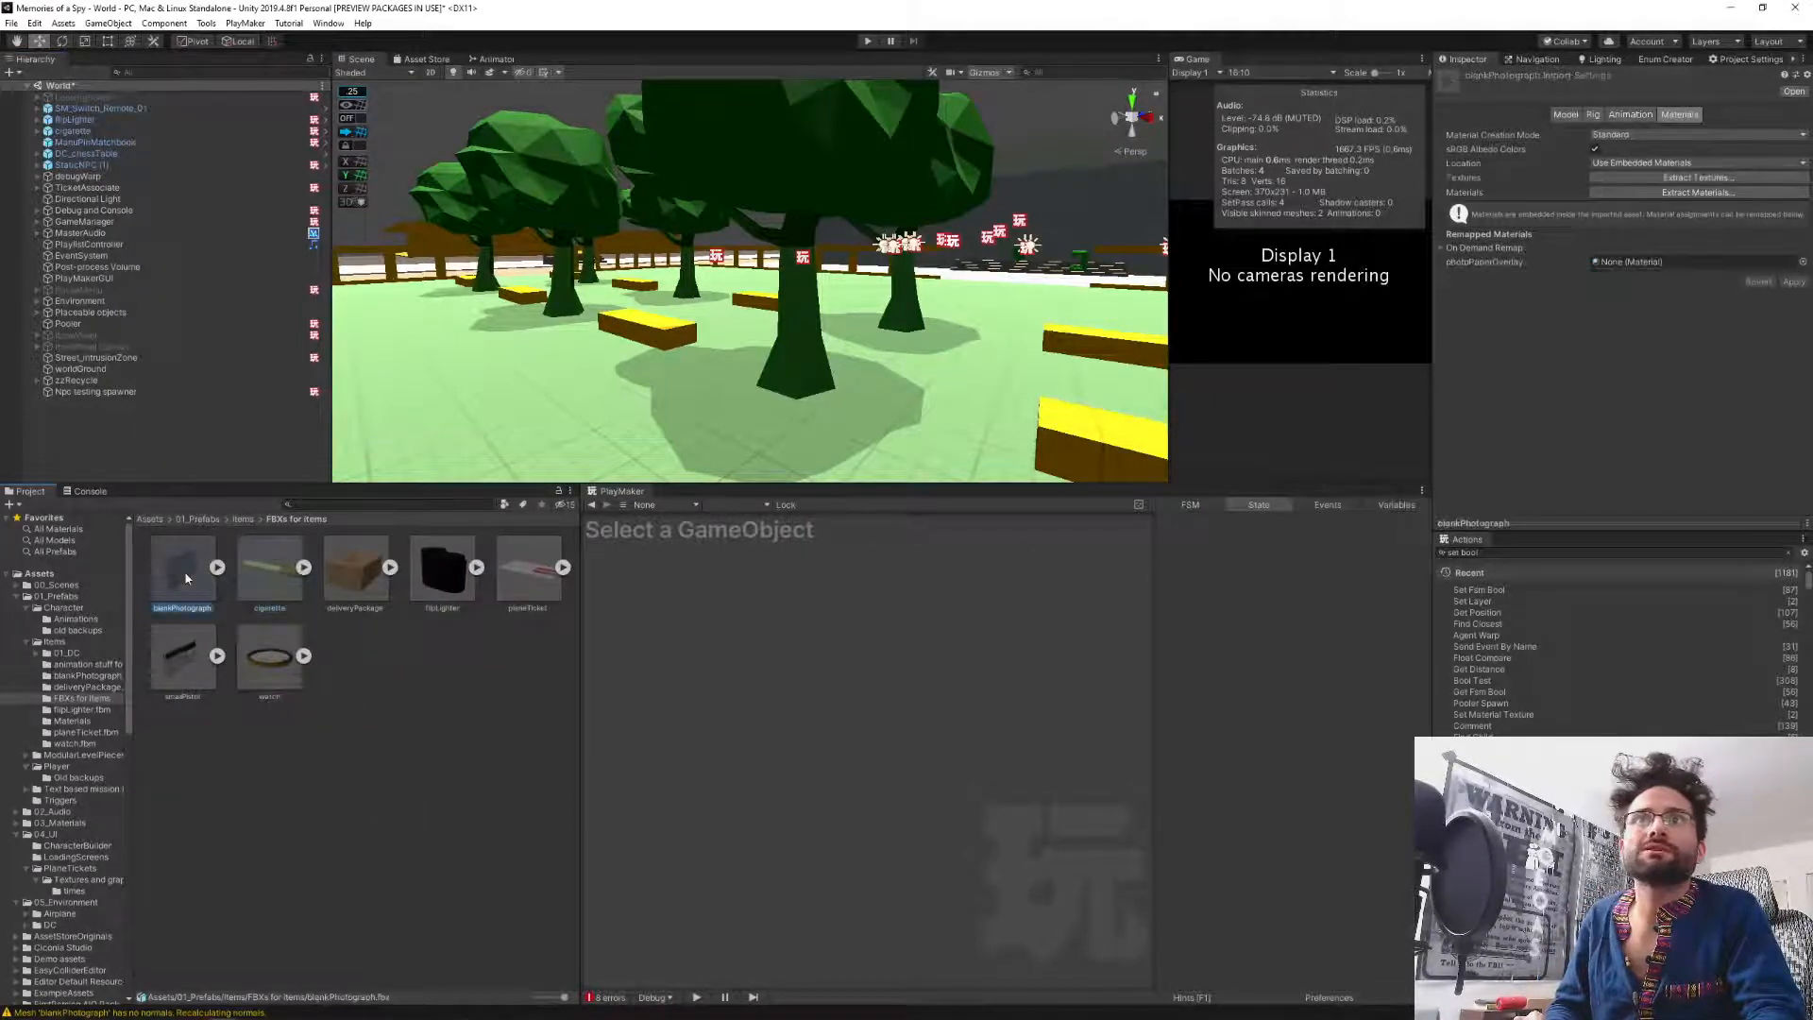
click(1680, 164)
click(1711, 179)
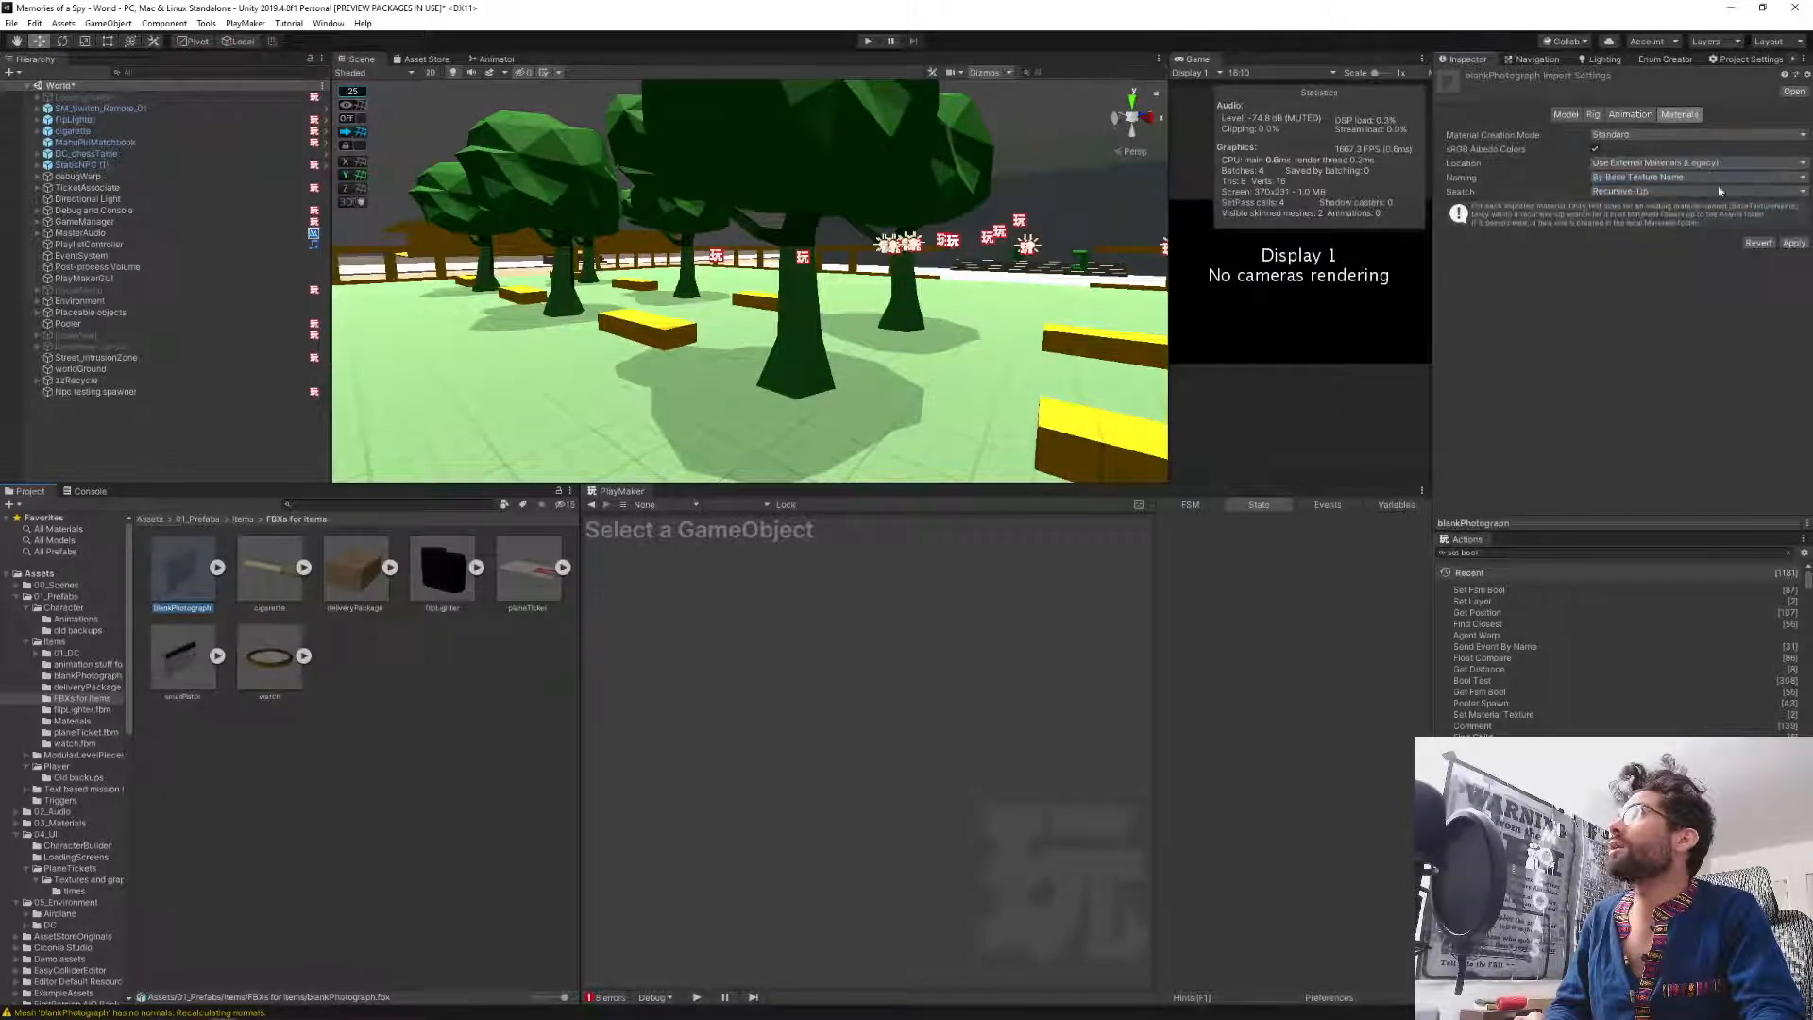
click(1792, 244)
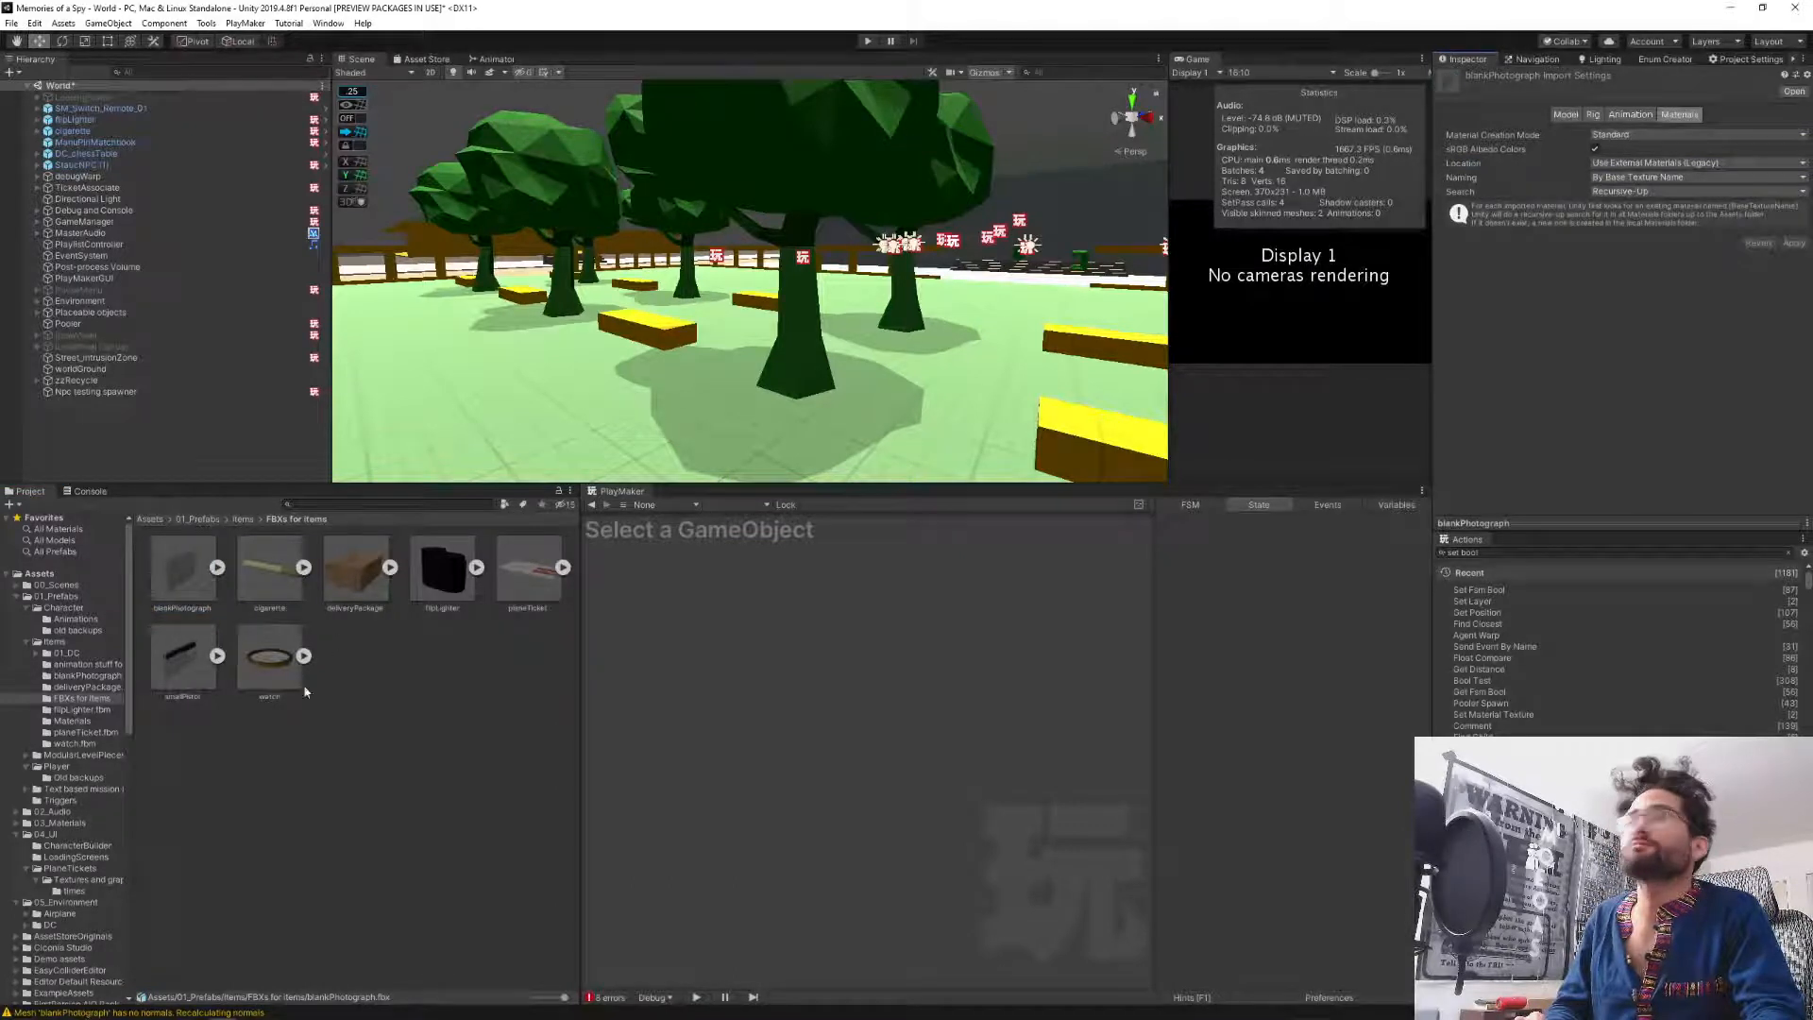
Add the blankPhotograph model to the World scene, unpack it completely, and save it as a prefab in the Items folder.
drag(182, 567, 107, 431)
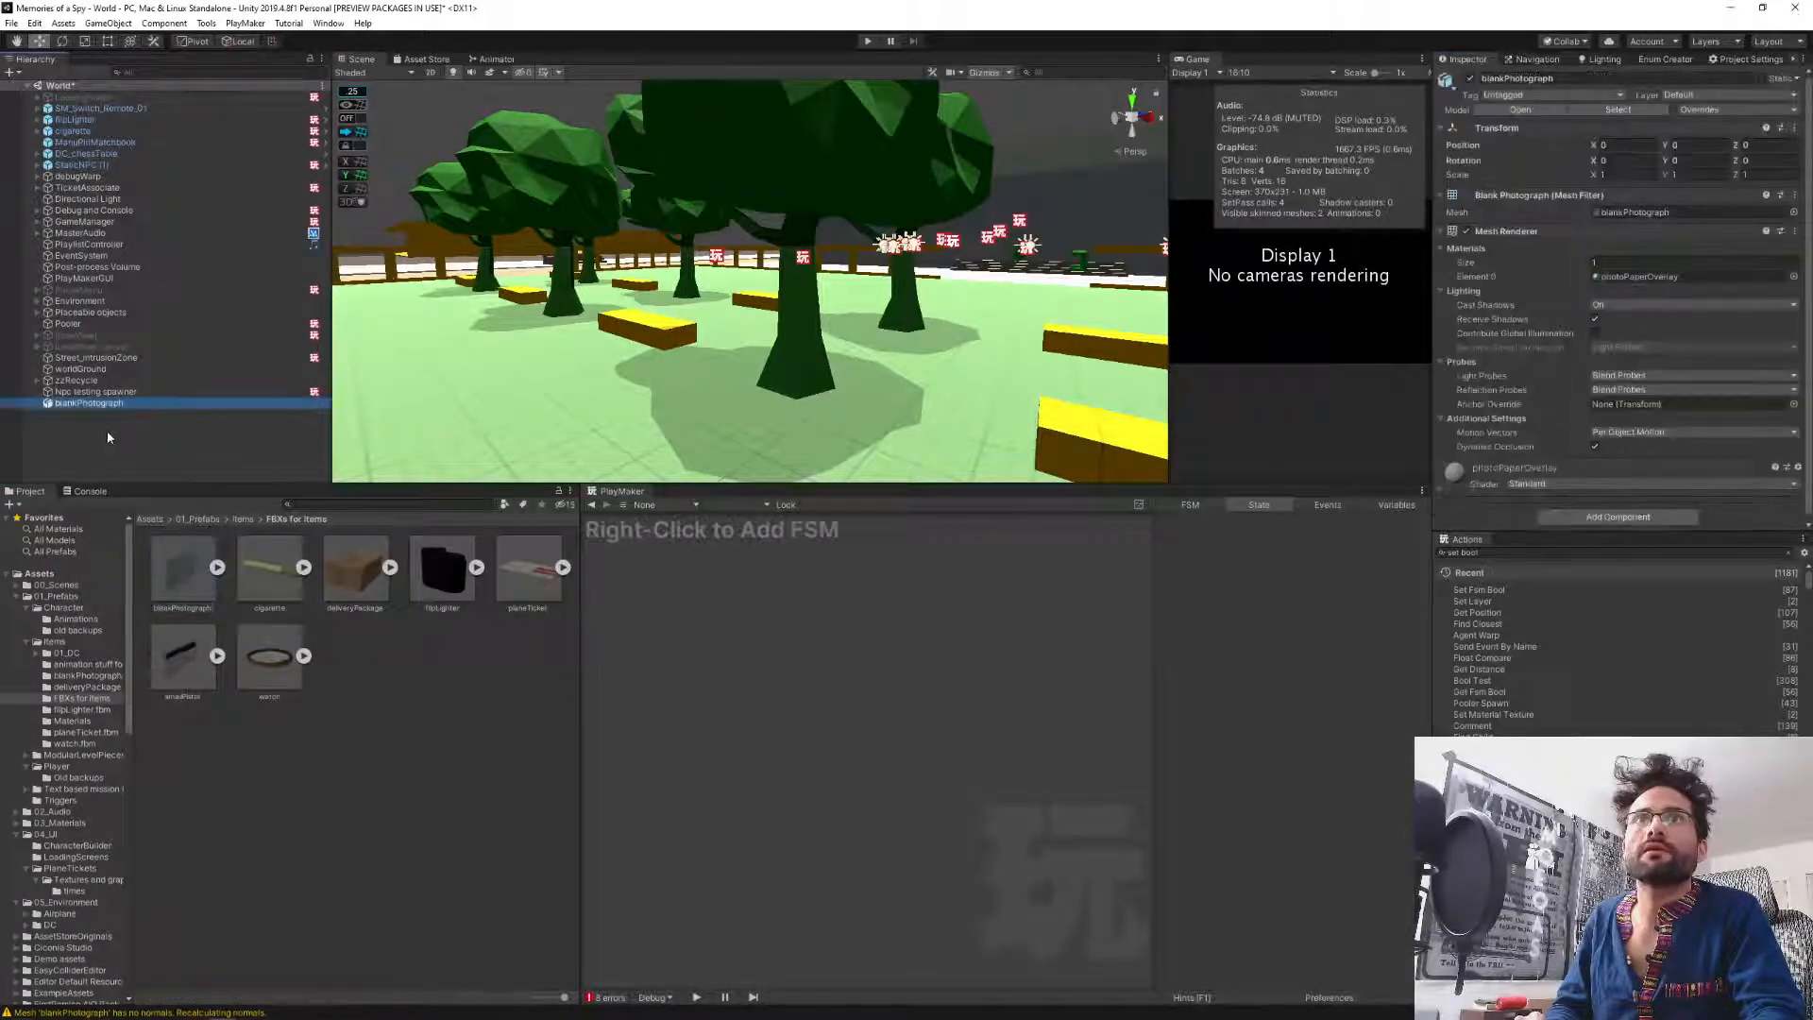
click(244, 518)
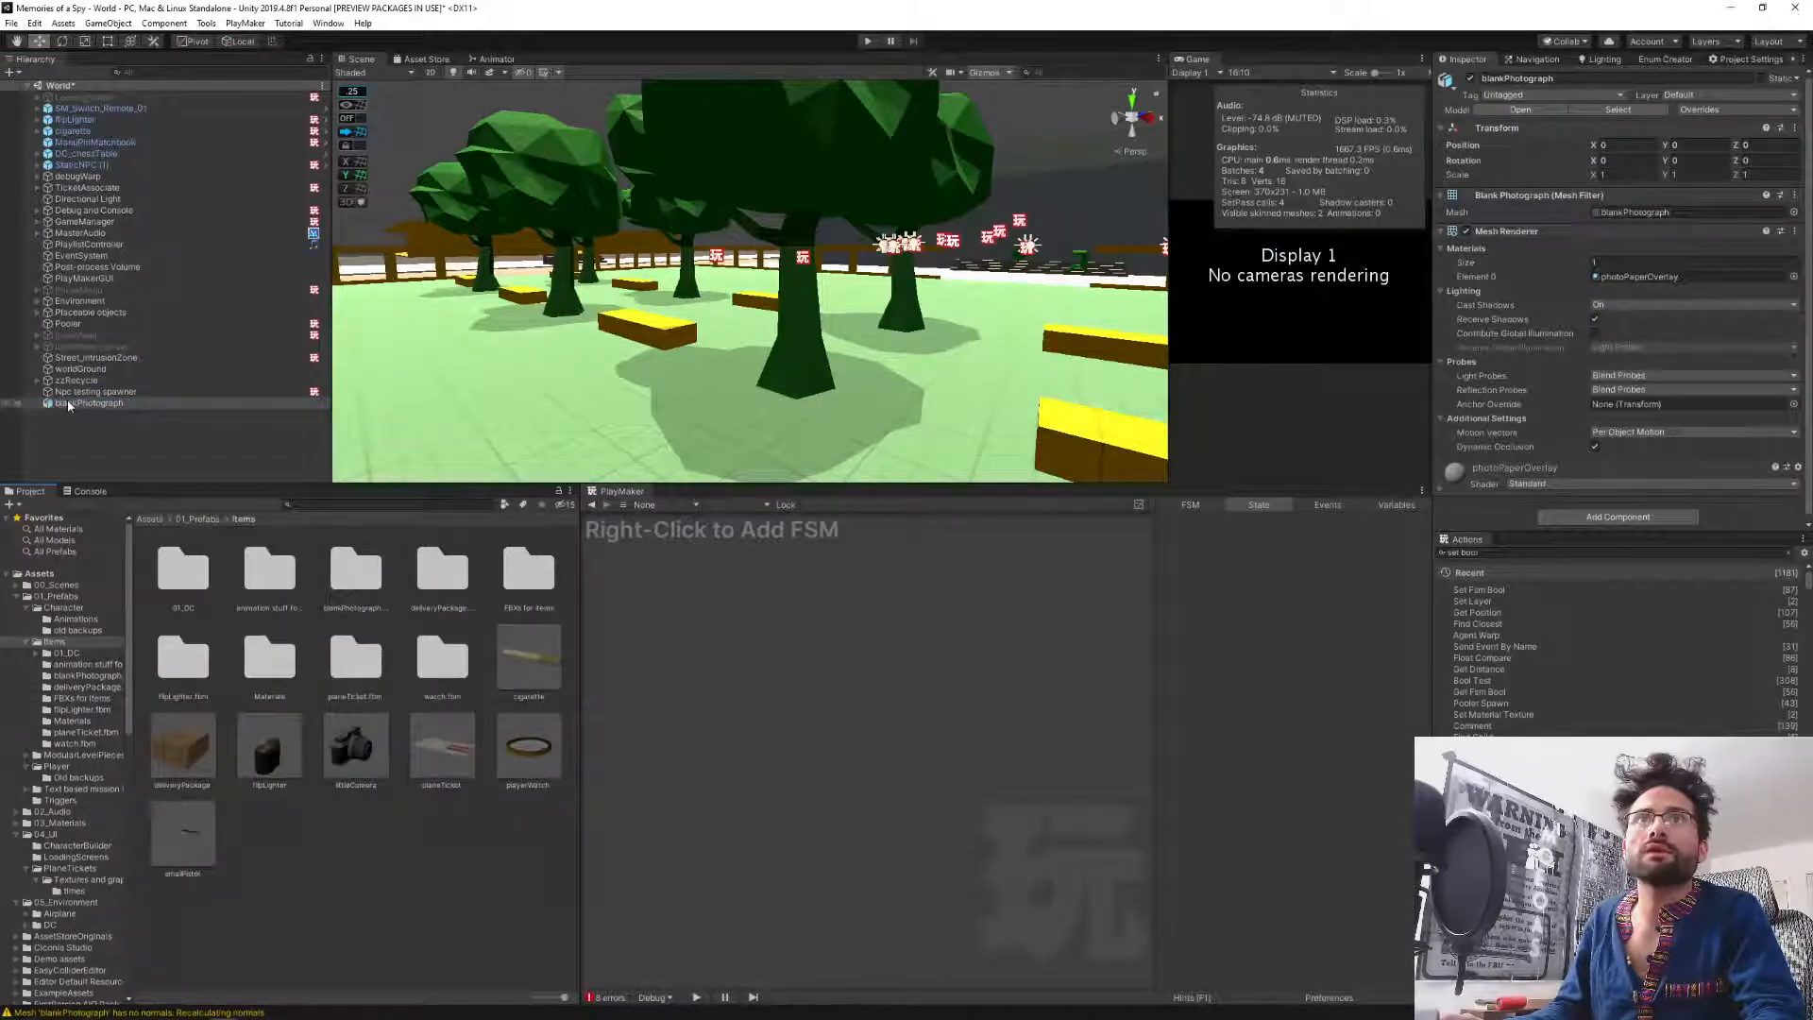
click(68, 404)
right_click(68, 404)
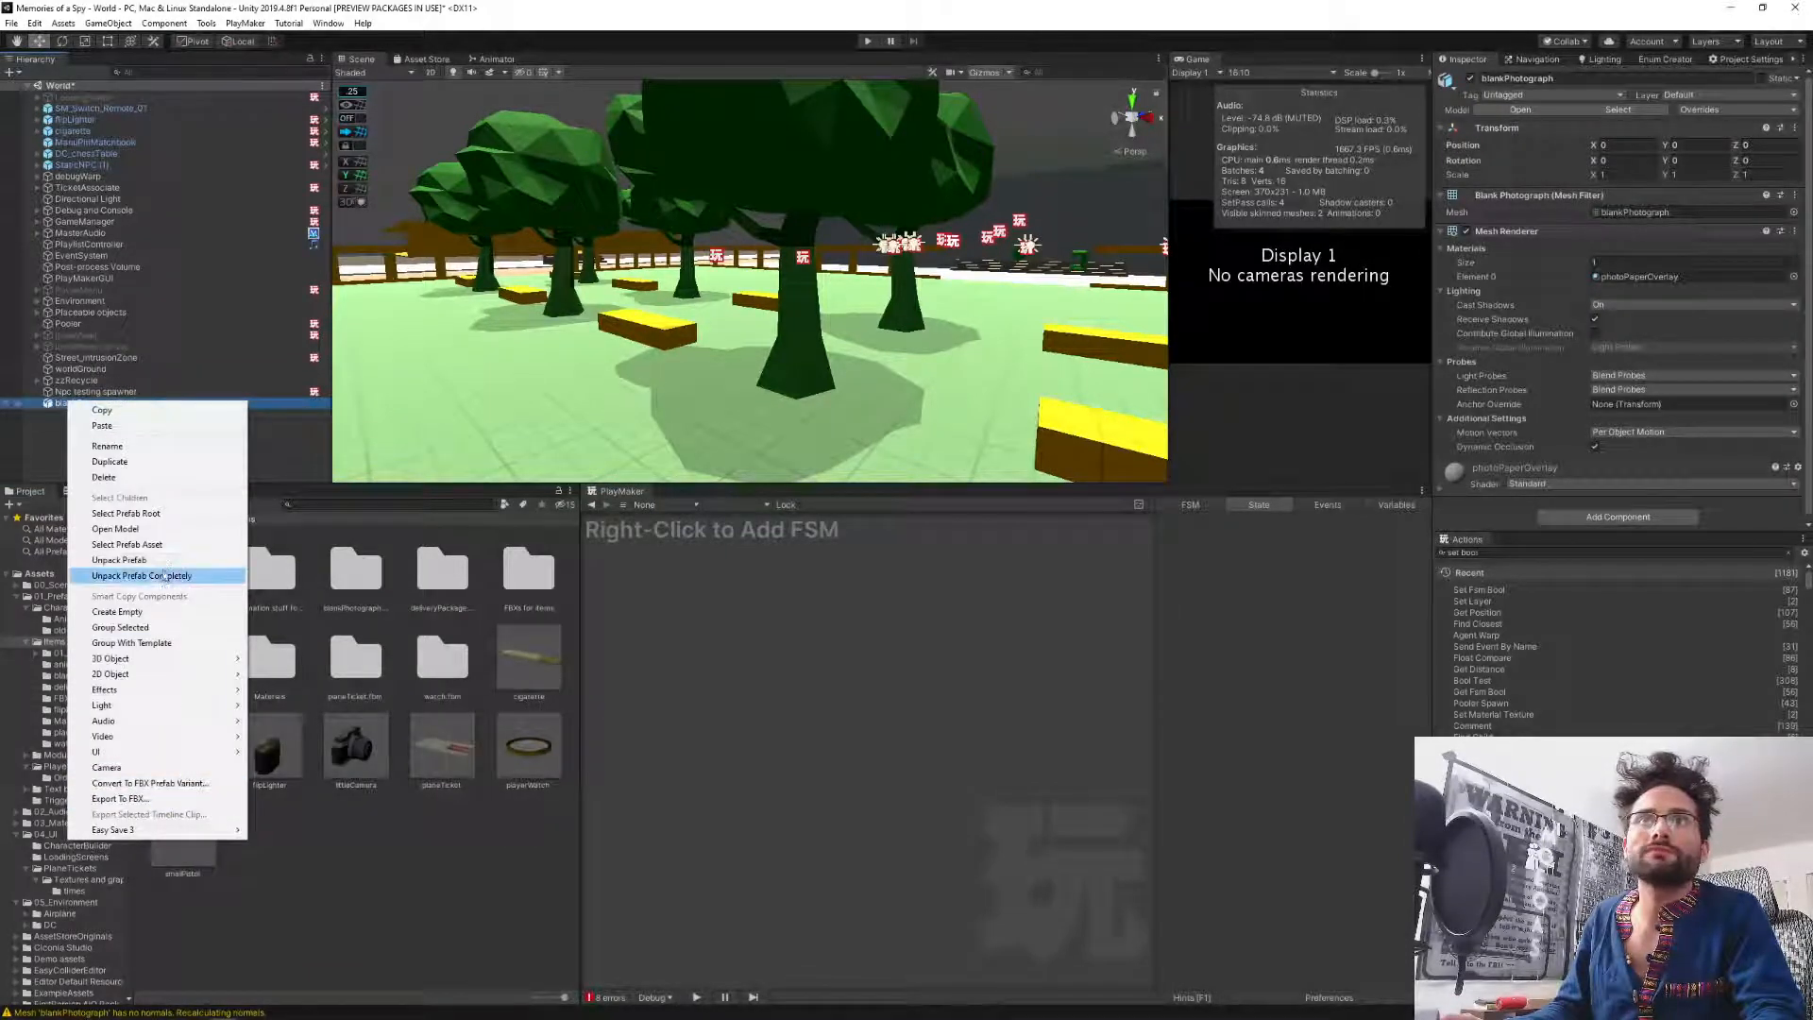
click(160, 576)
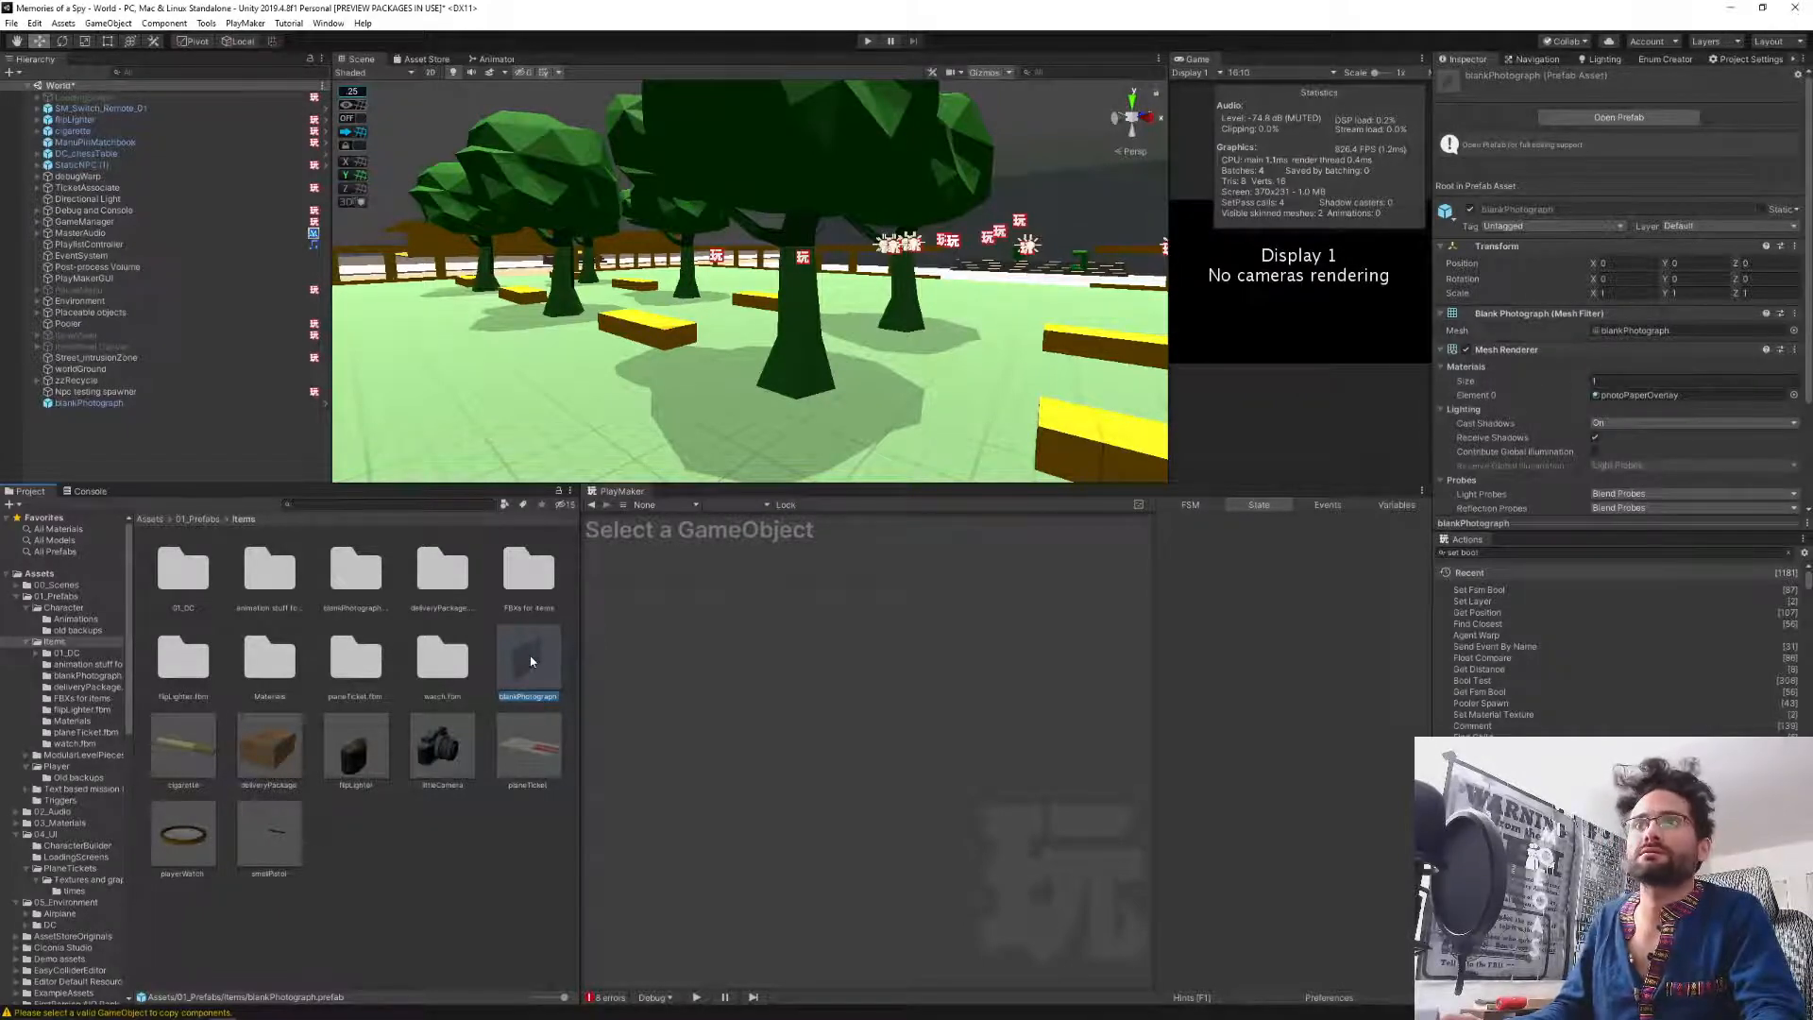
Open the new blankPhotograph prefab and set its Mesh Renderer materials size to 3.
double_click(531, 661)
click(87, 103)
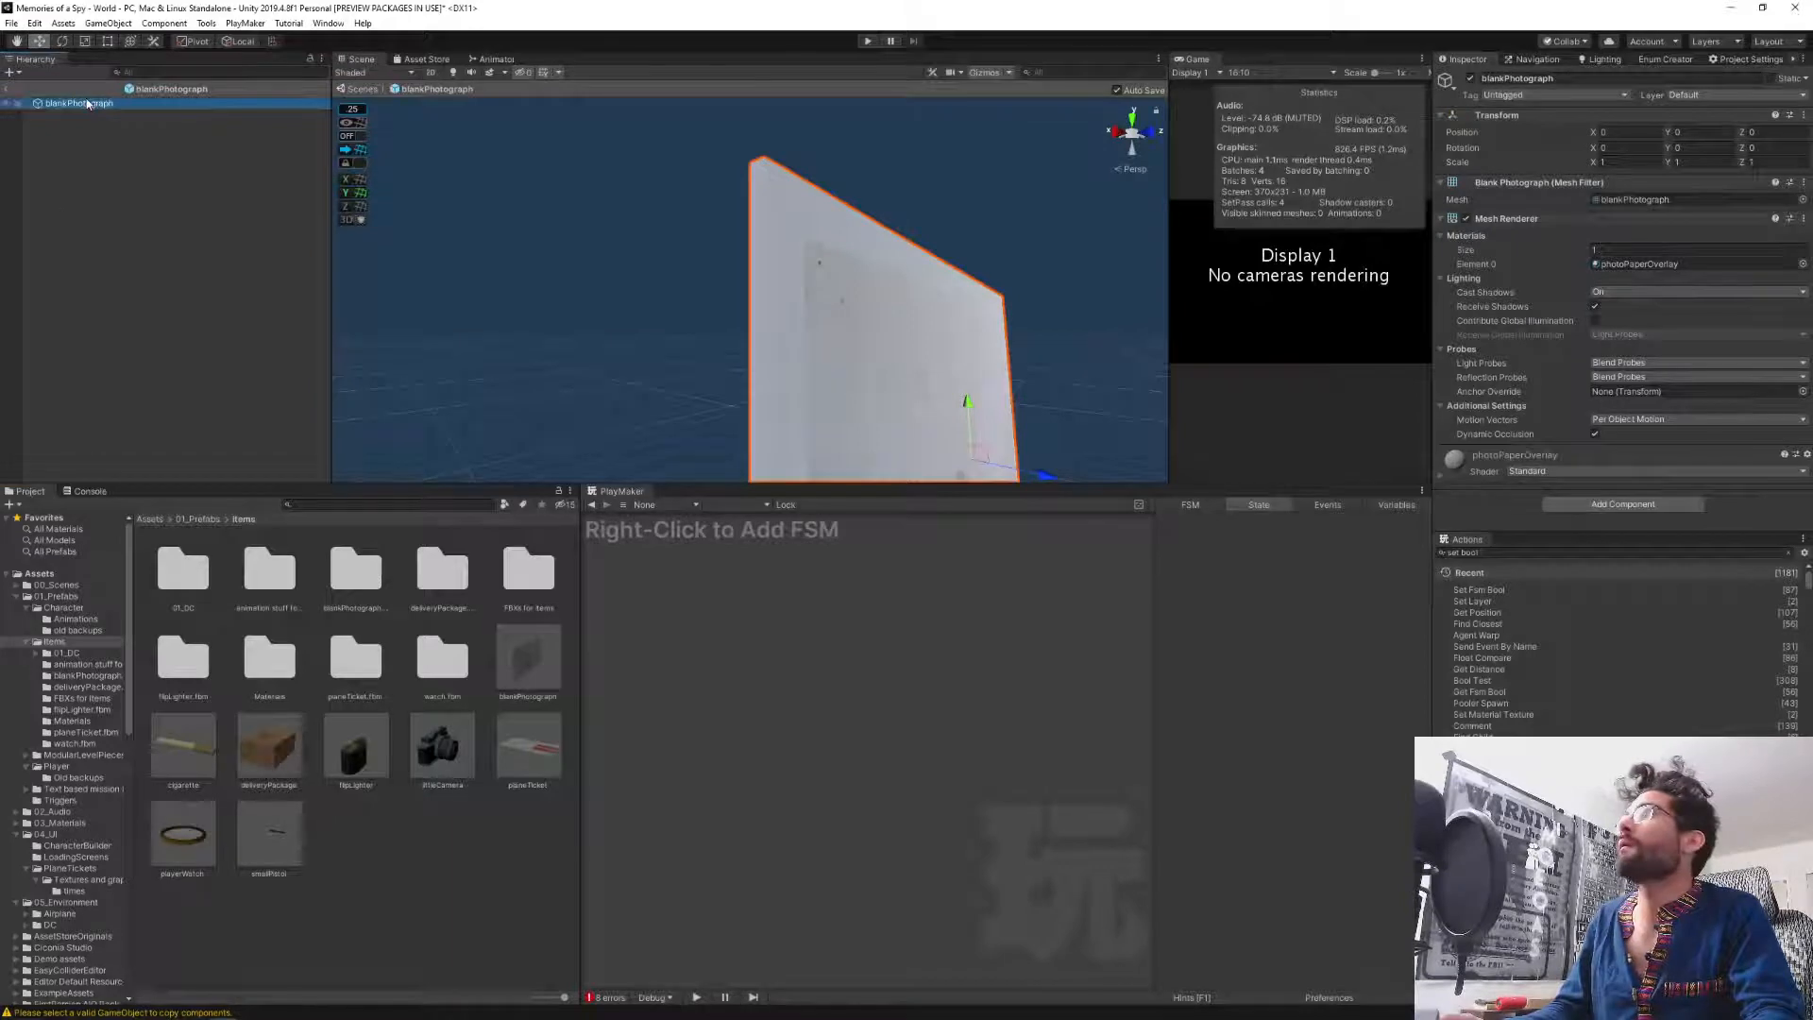
click(1624, 249)
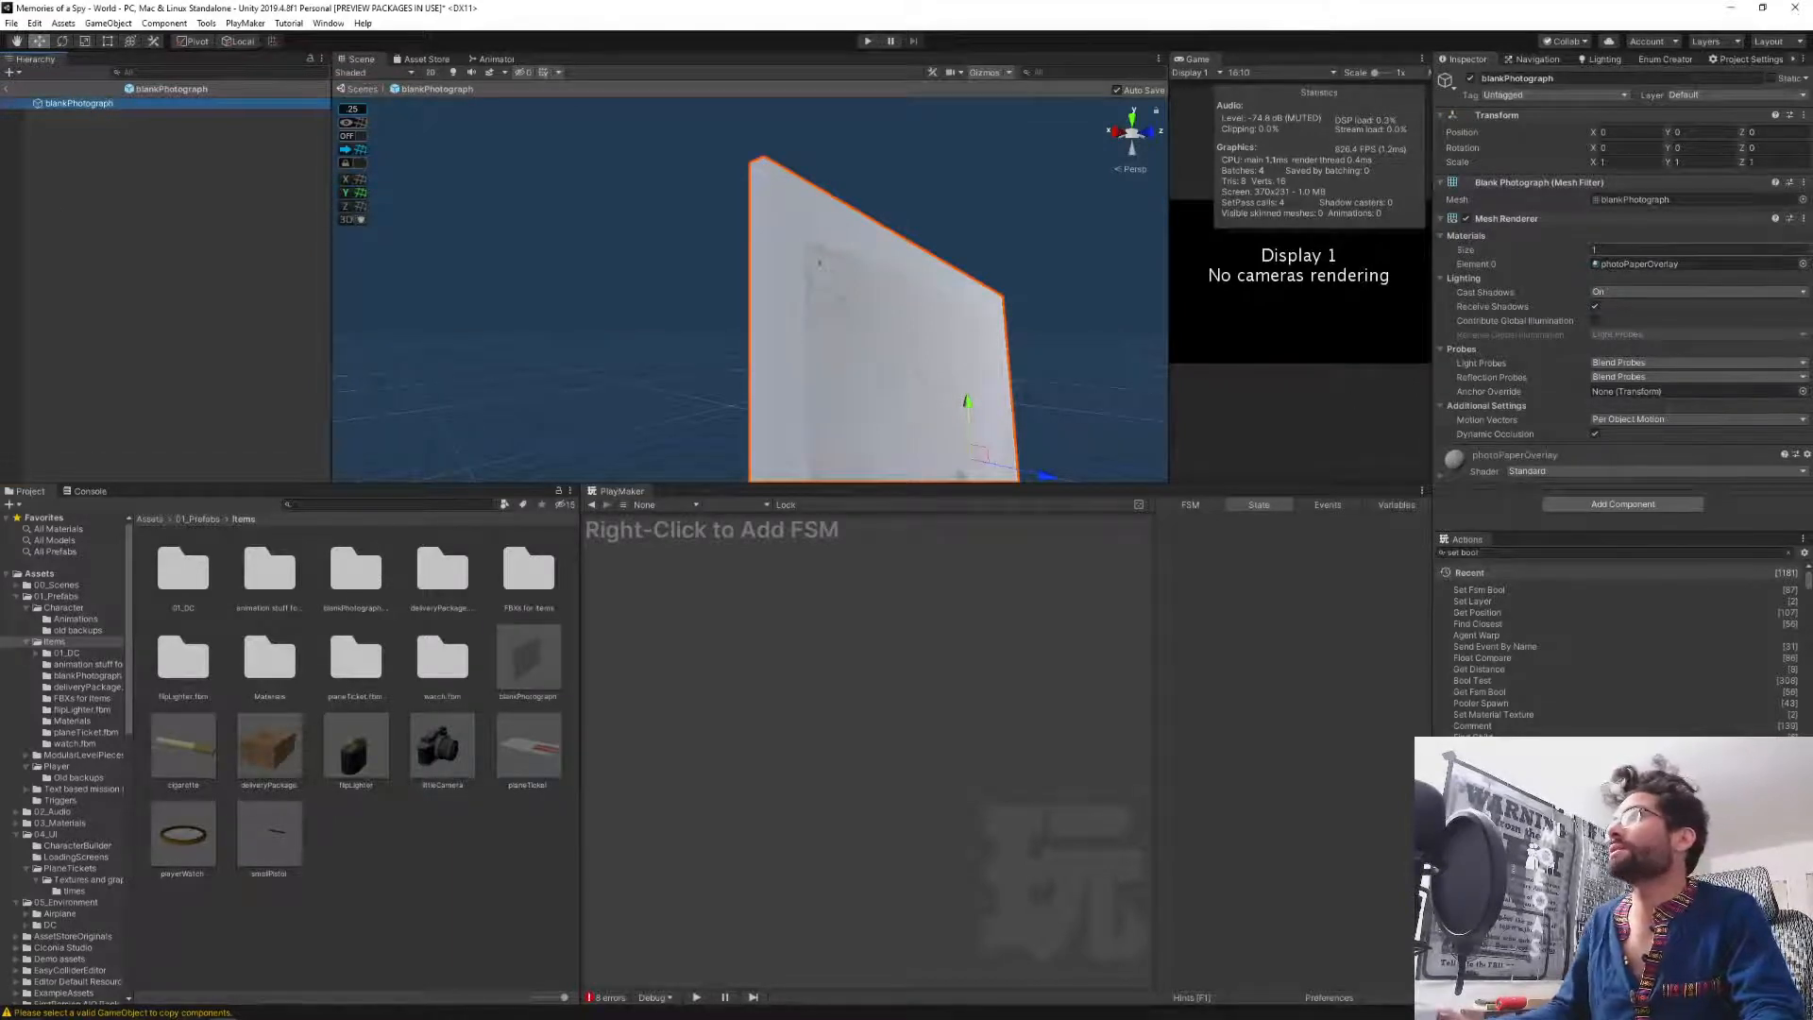
text(3)
key(Return)
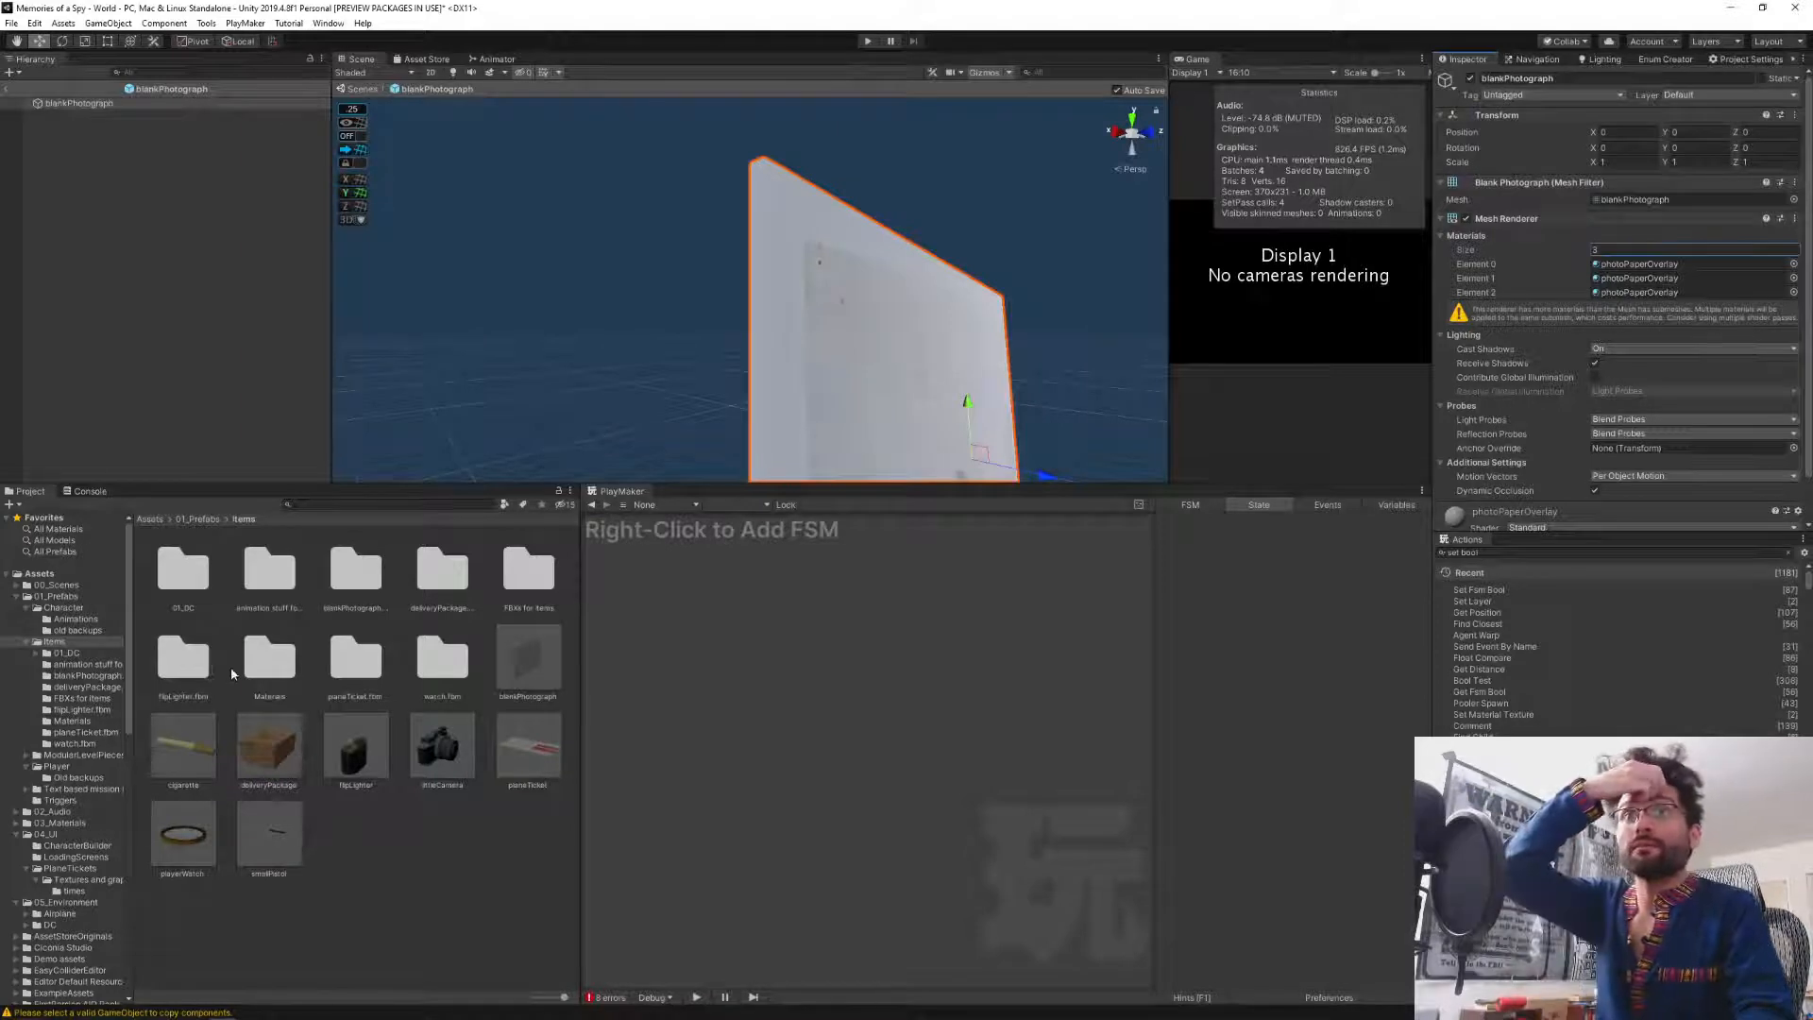
From the Materials folder, assign photoPaperFrame to Element 2 and photoPaperPhotoSlot to Element 1 of the blankPhotograph prefab.
double_click(269, 663)
click(66, 103)
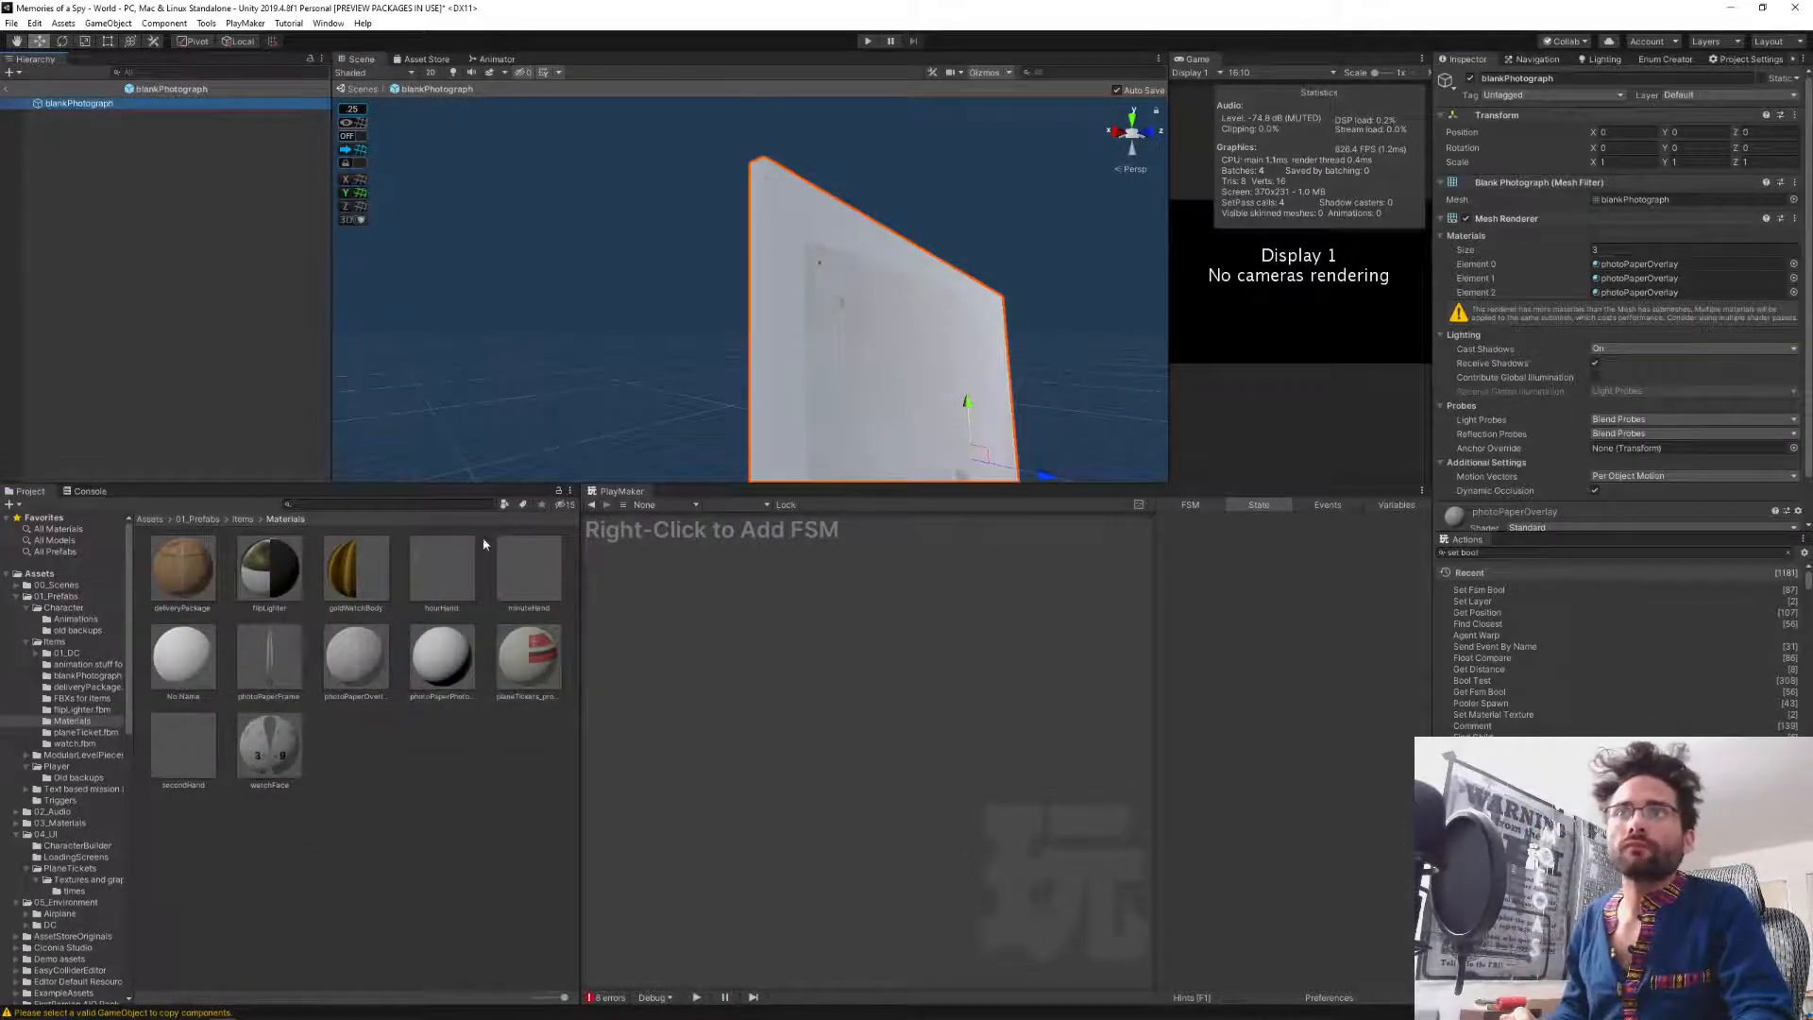
drag(562, 998, 525, 997)
click(74, 102)
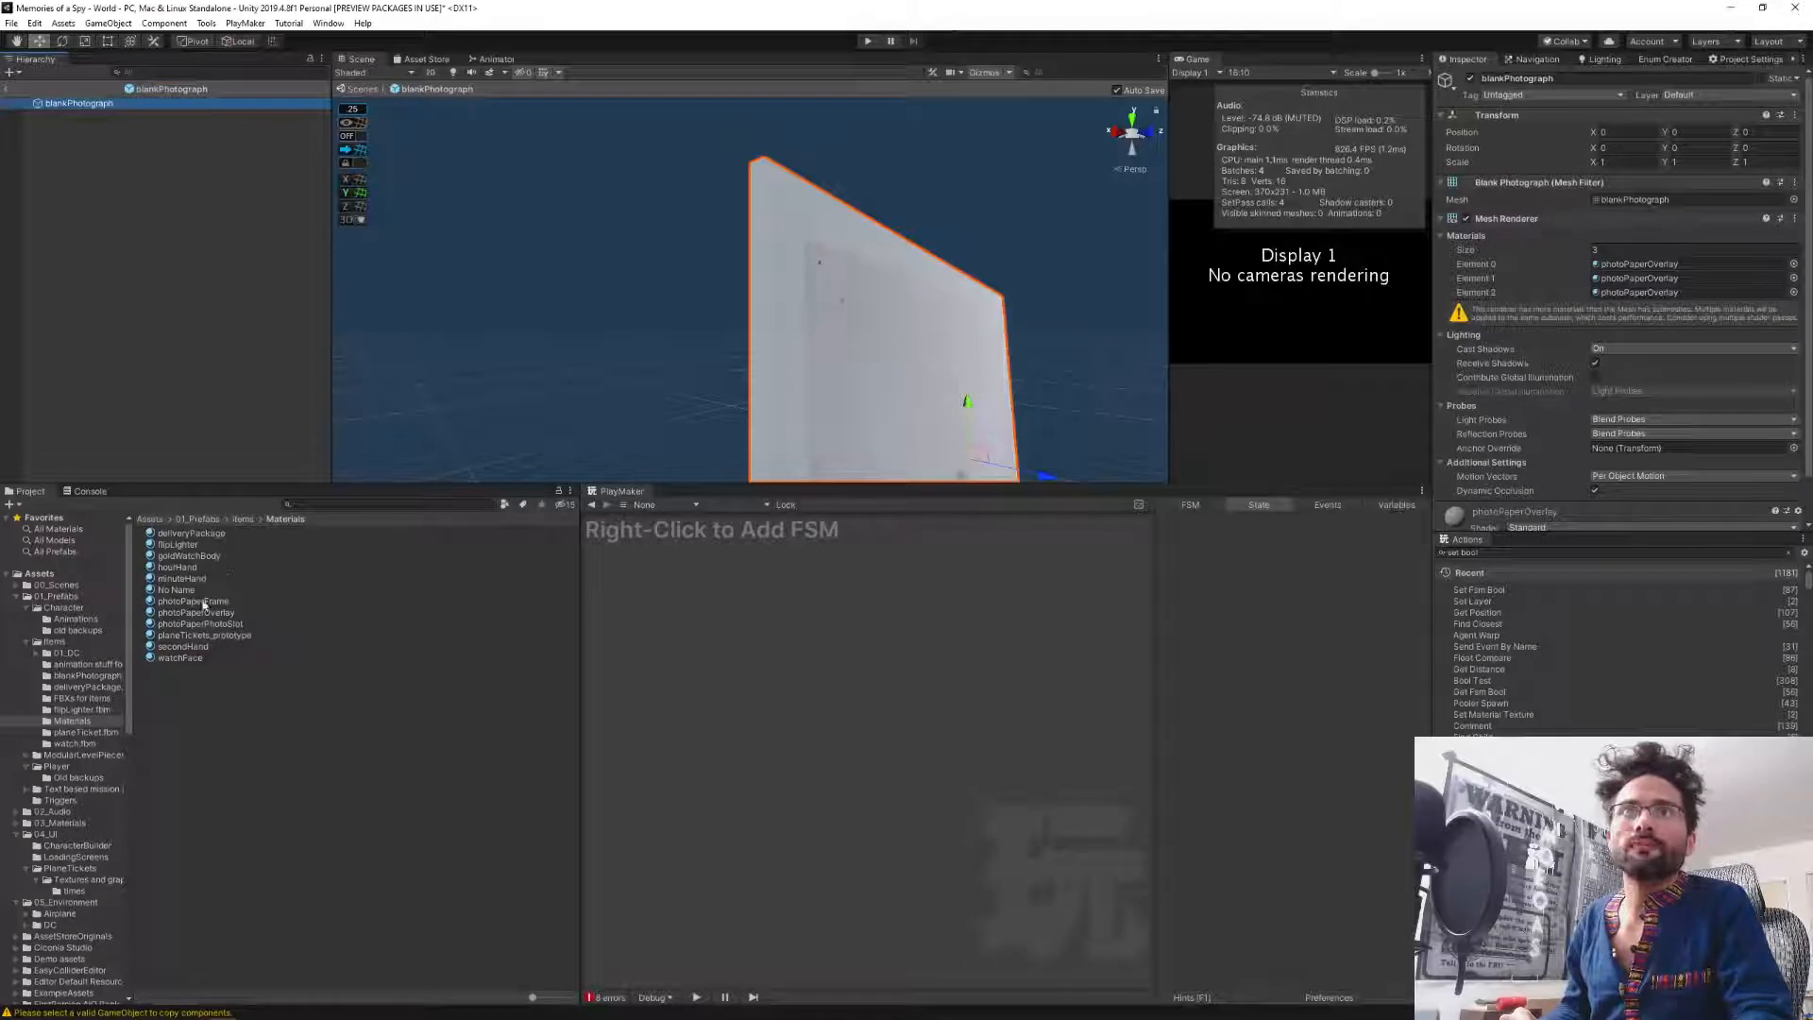
drag(194, 603, 1607, 295)
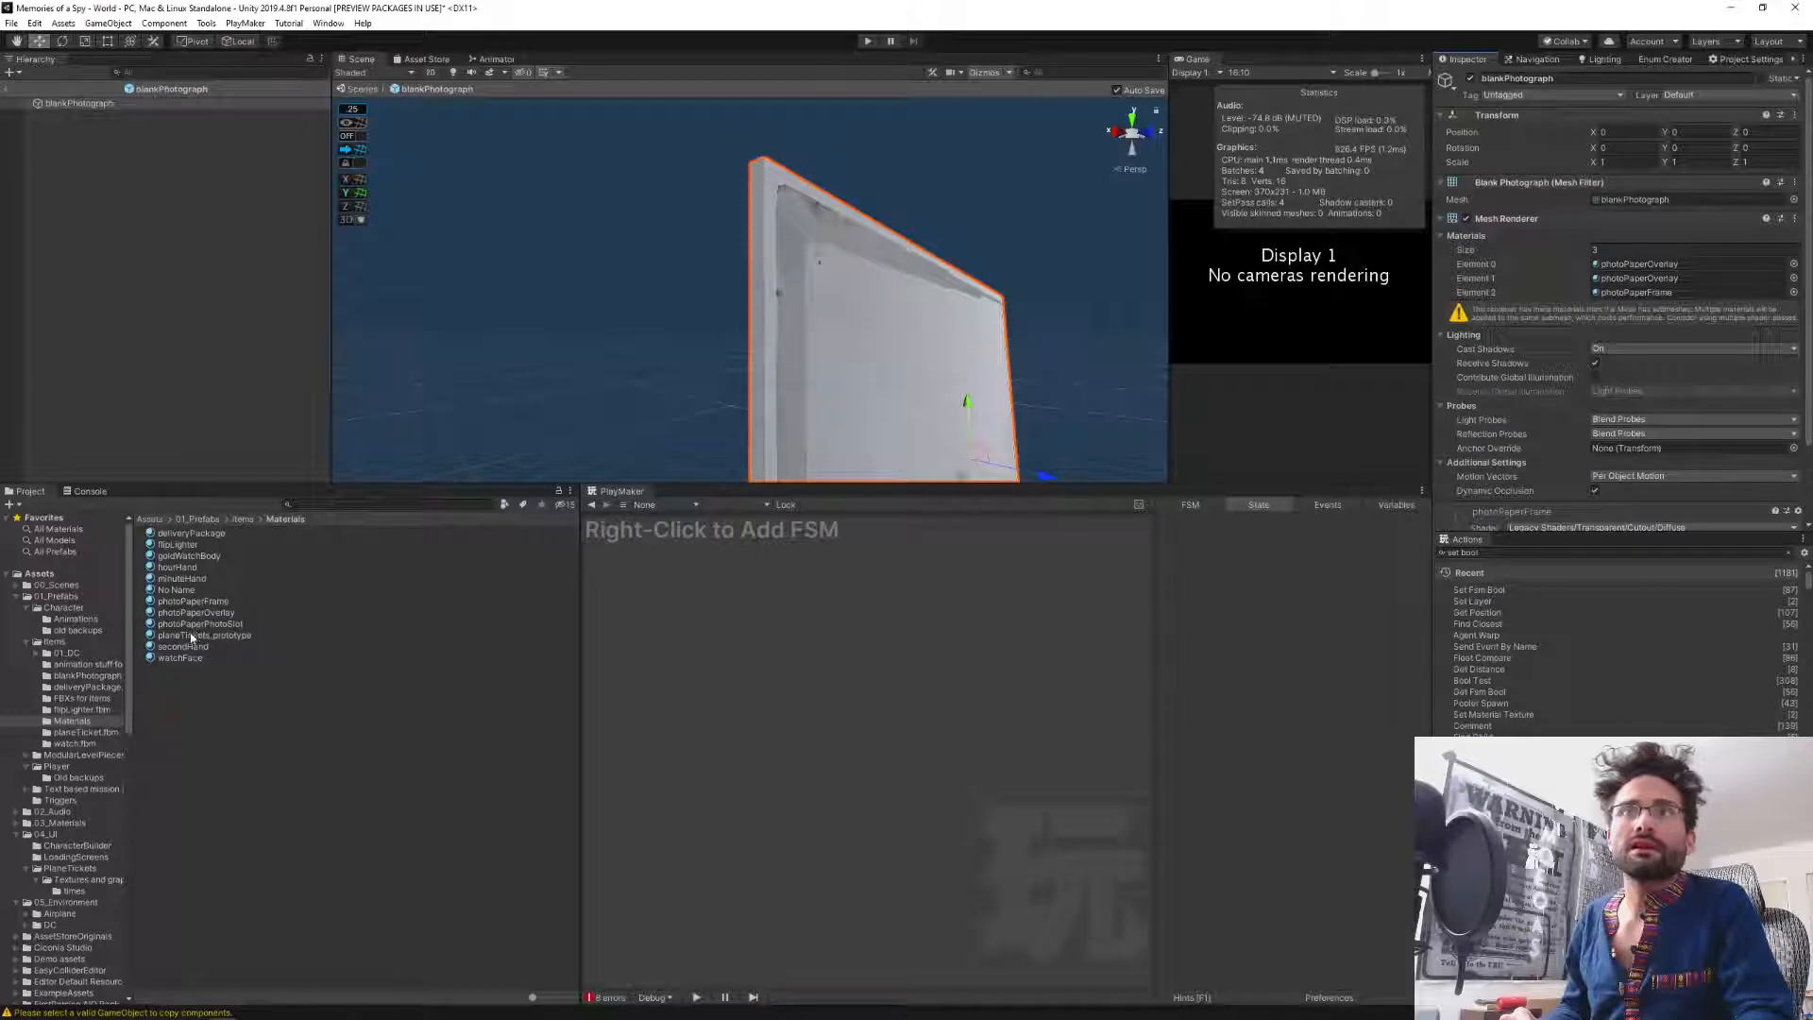
drag(191, 625, 1667, 279)
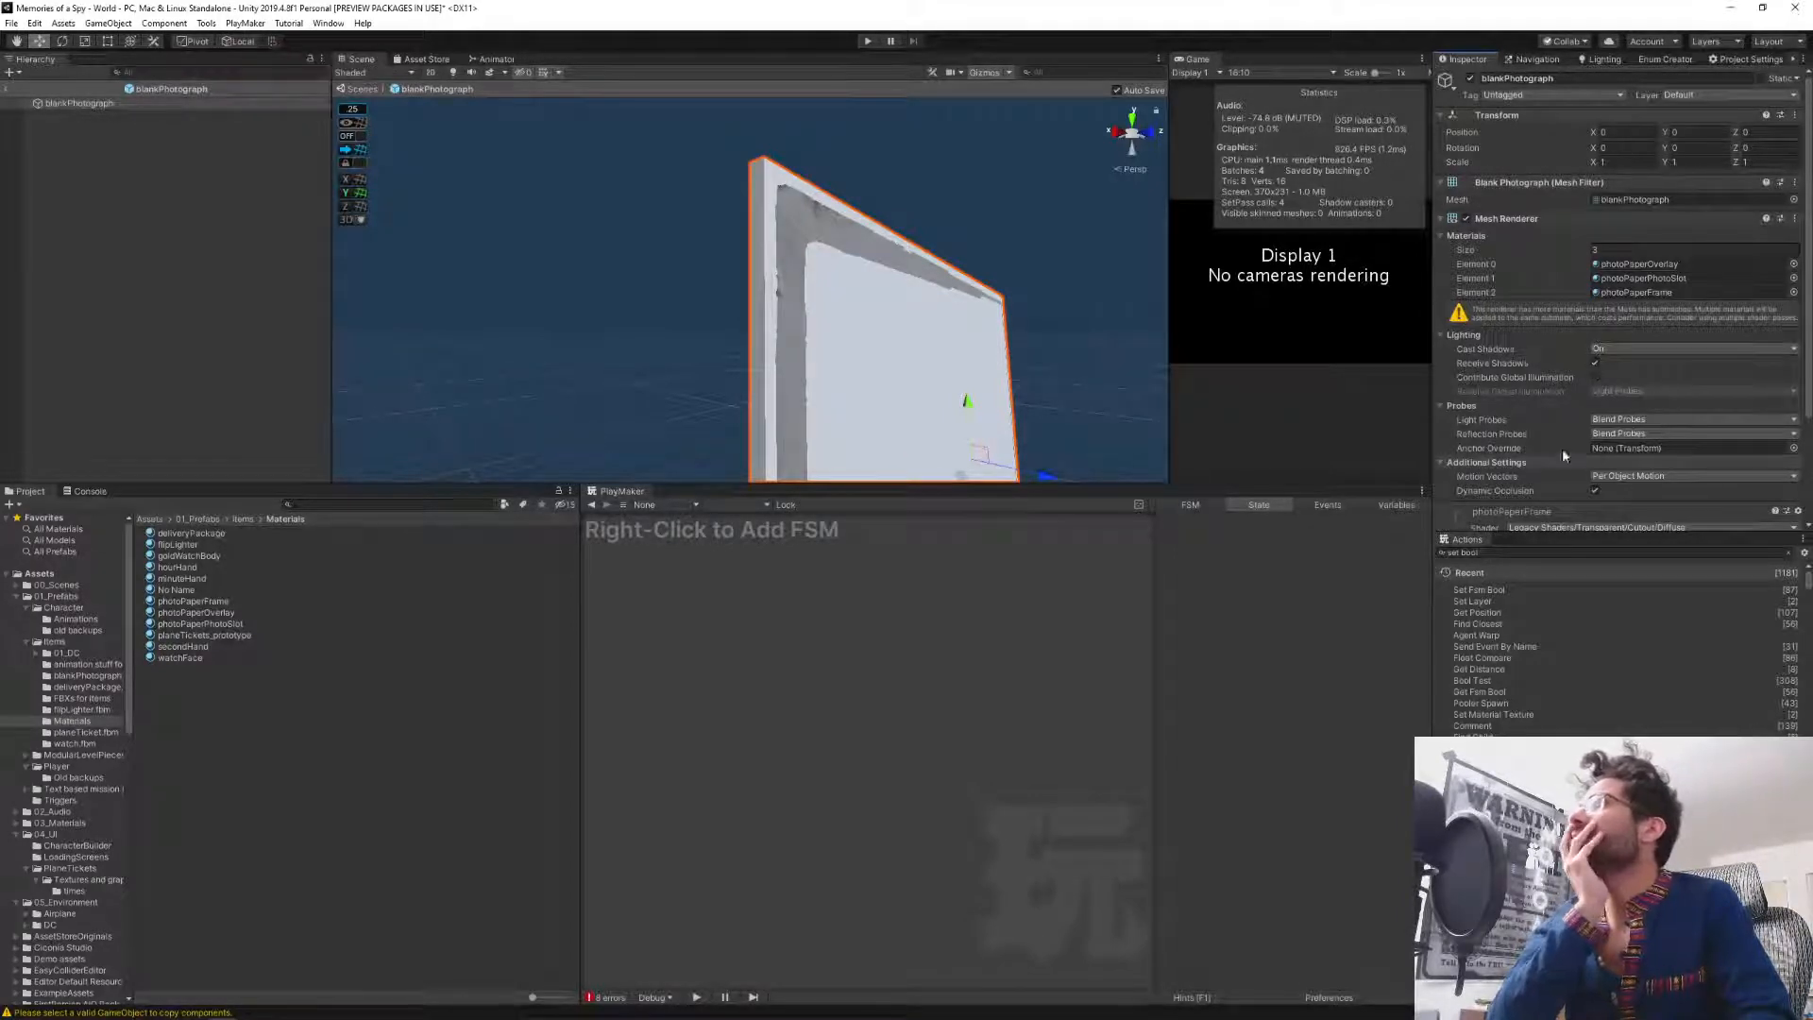
Assign photoPaperPhotoSlot to Element 0, photoPaperFrame to Element 1 and photoPaperOverlay to Element 2, then return to the Items folder.
scroll(1549, 437, down, 3)
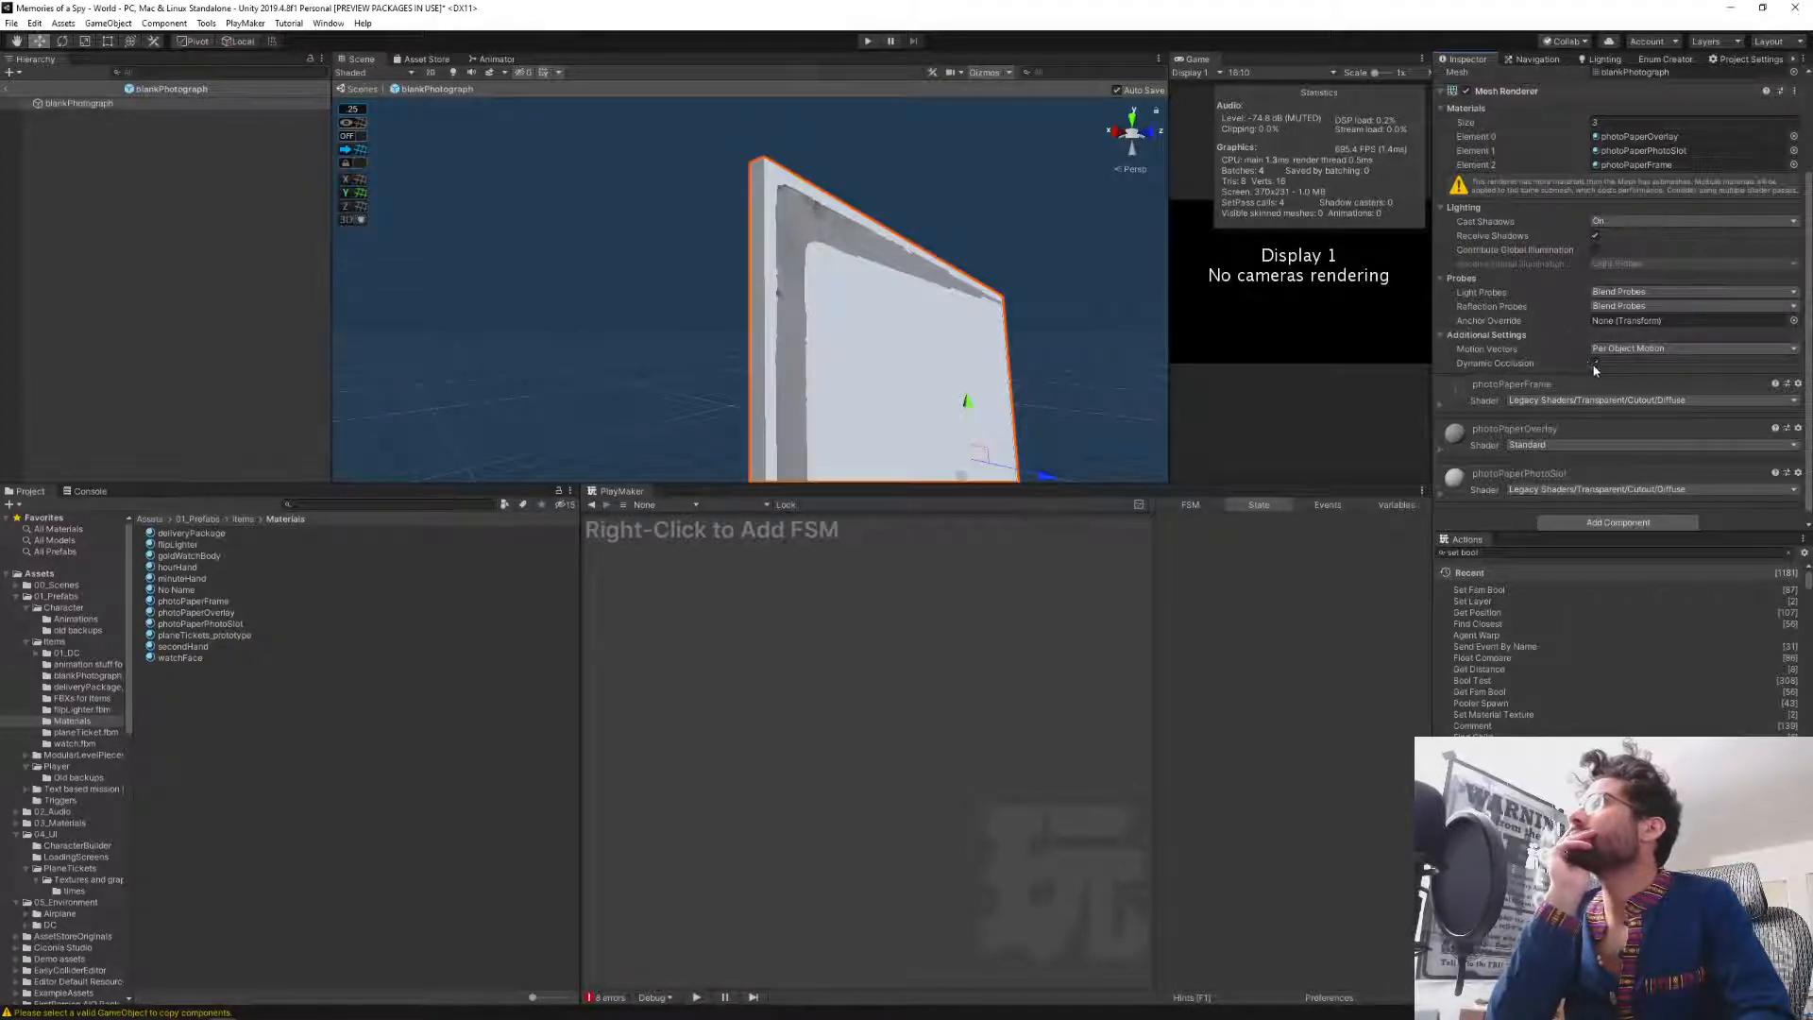
scroll(1580, 366, up, 3)
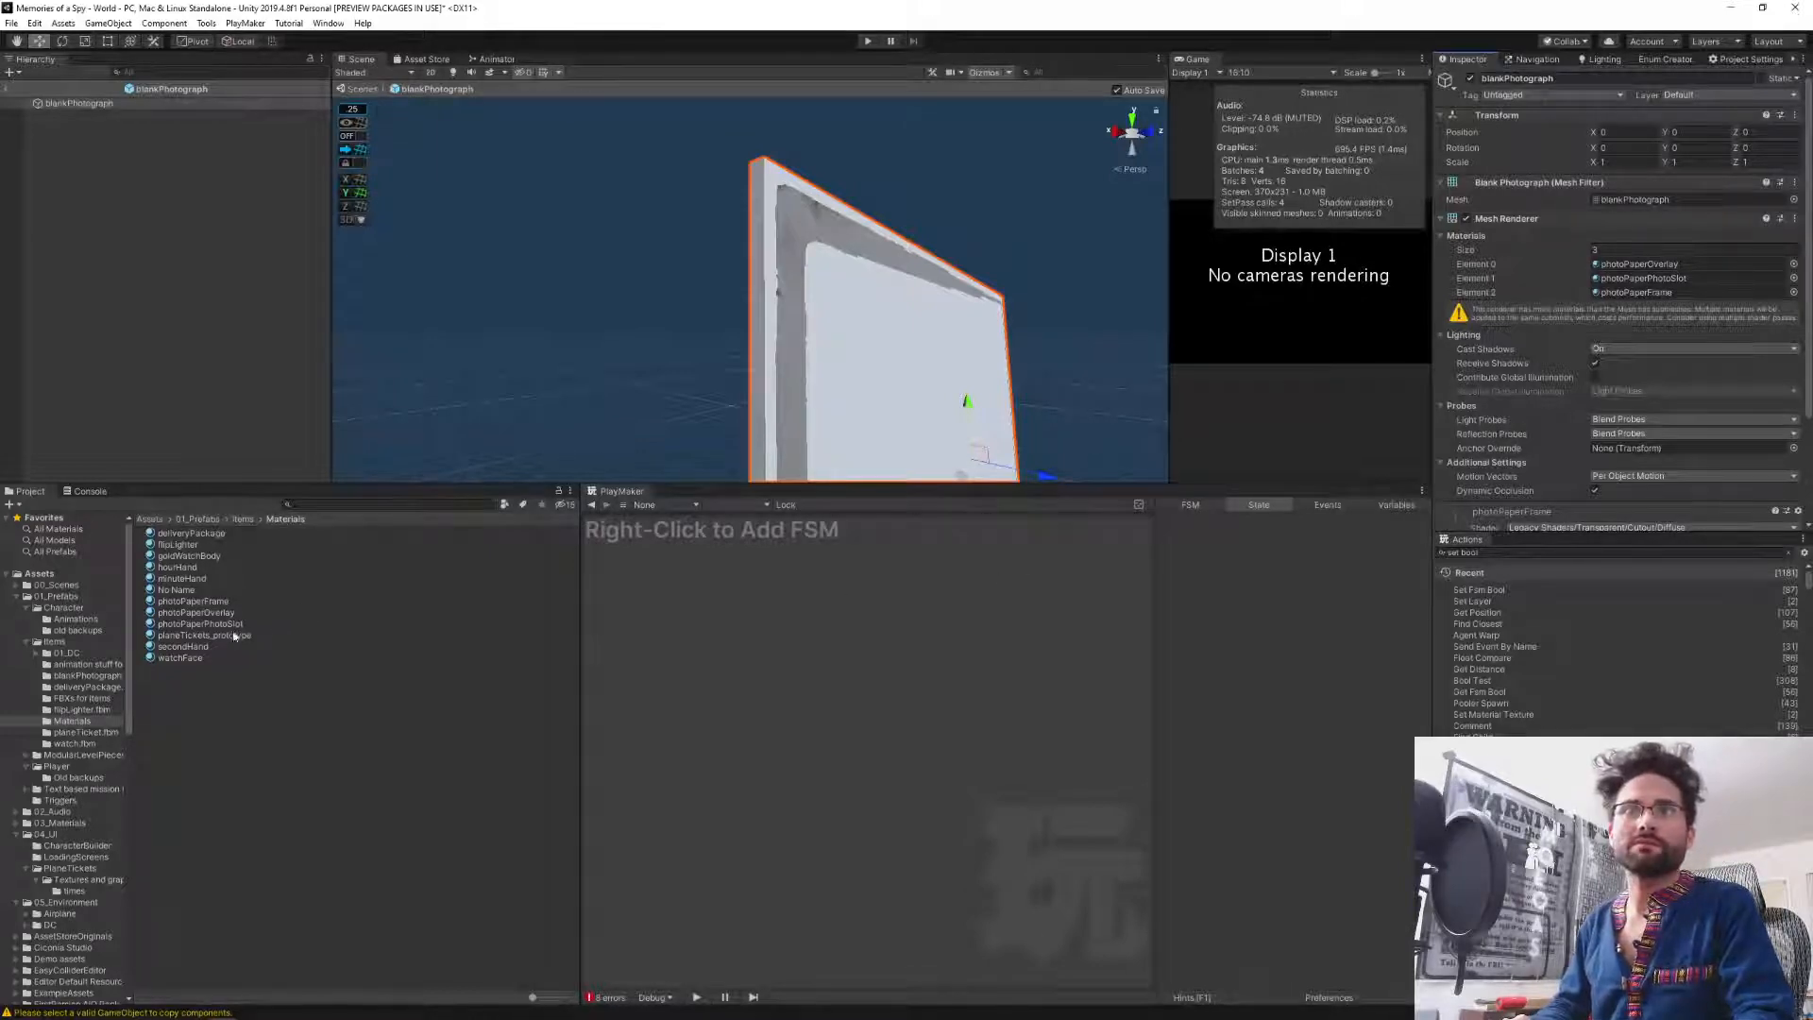
drag(203, 623, 1652, 267)
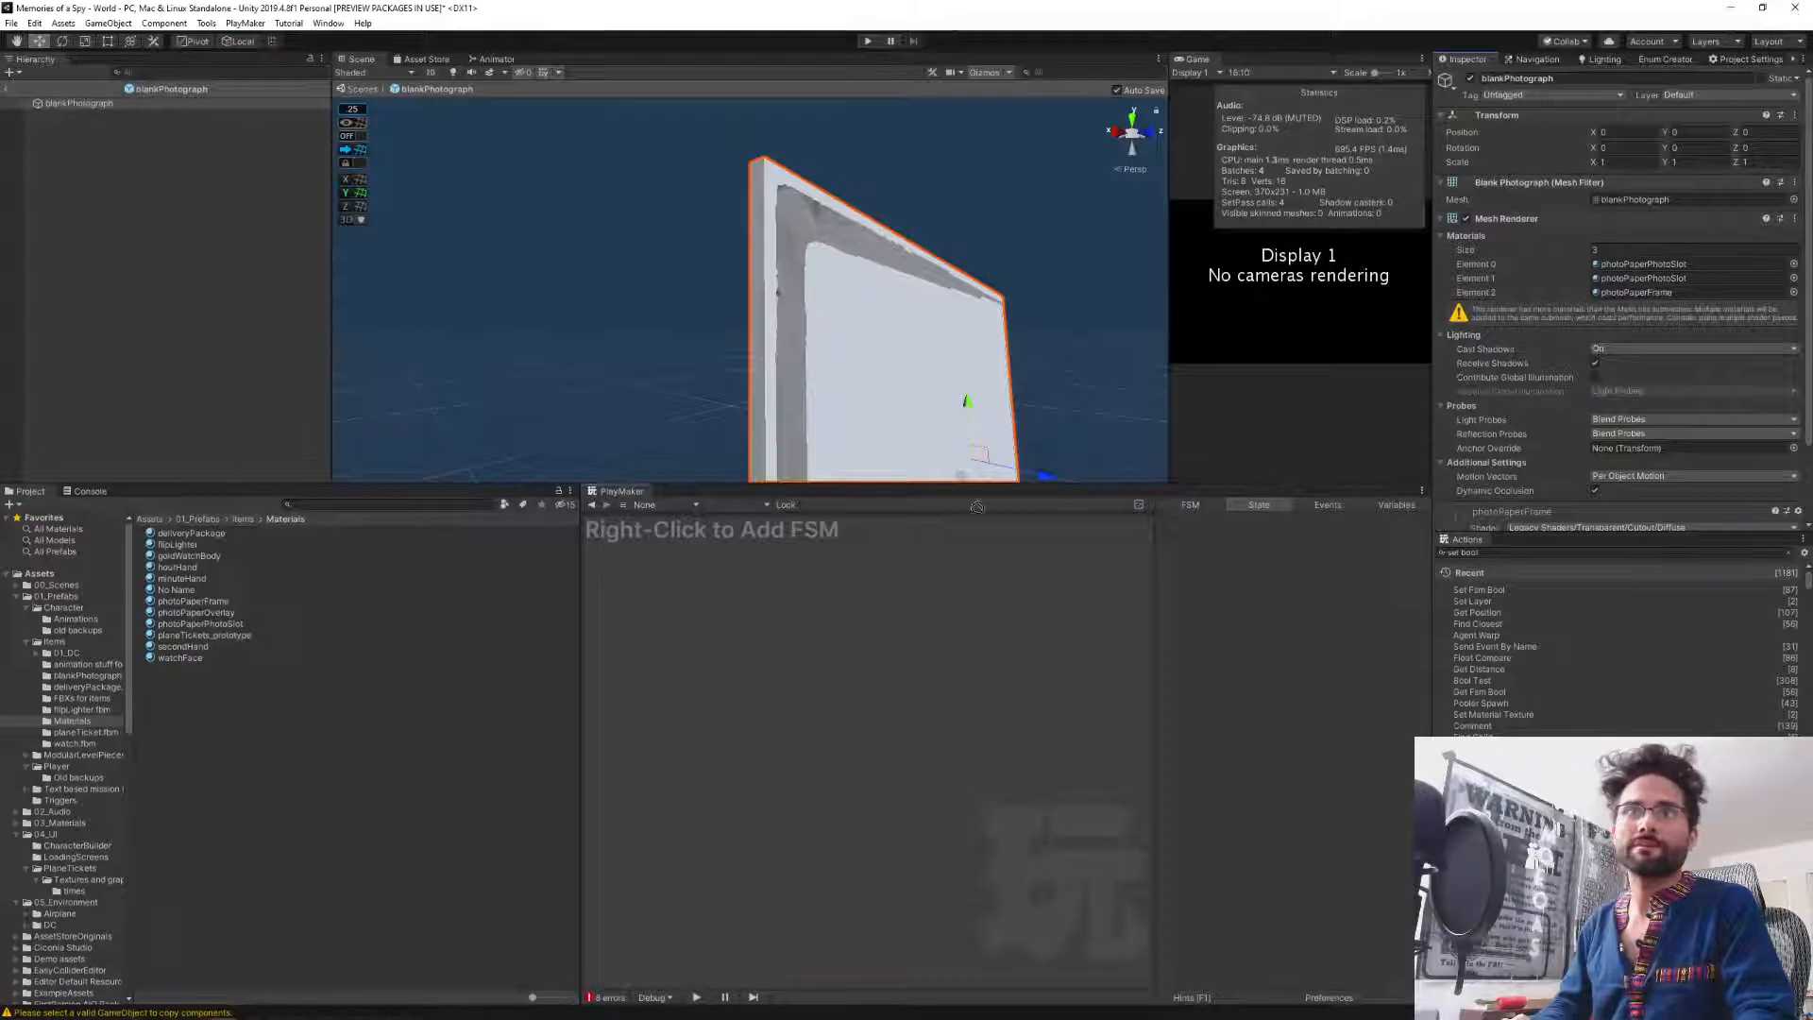
drag(193, 601, 1648, 278)
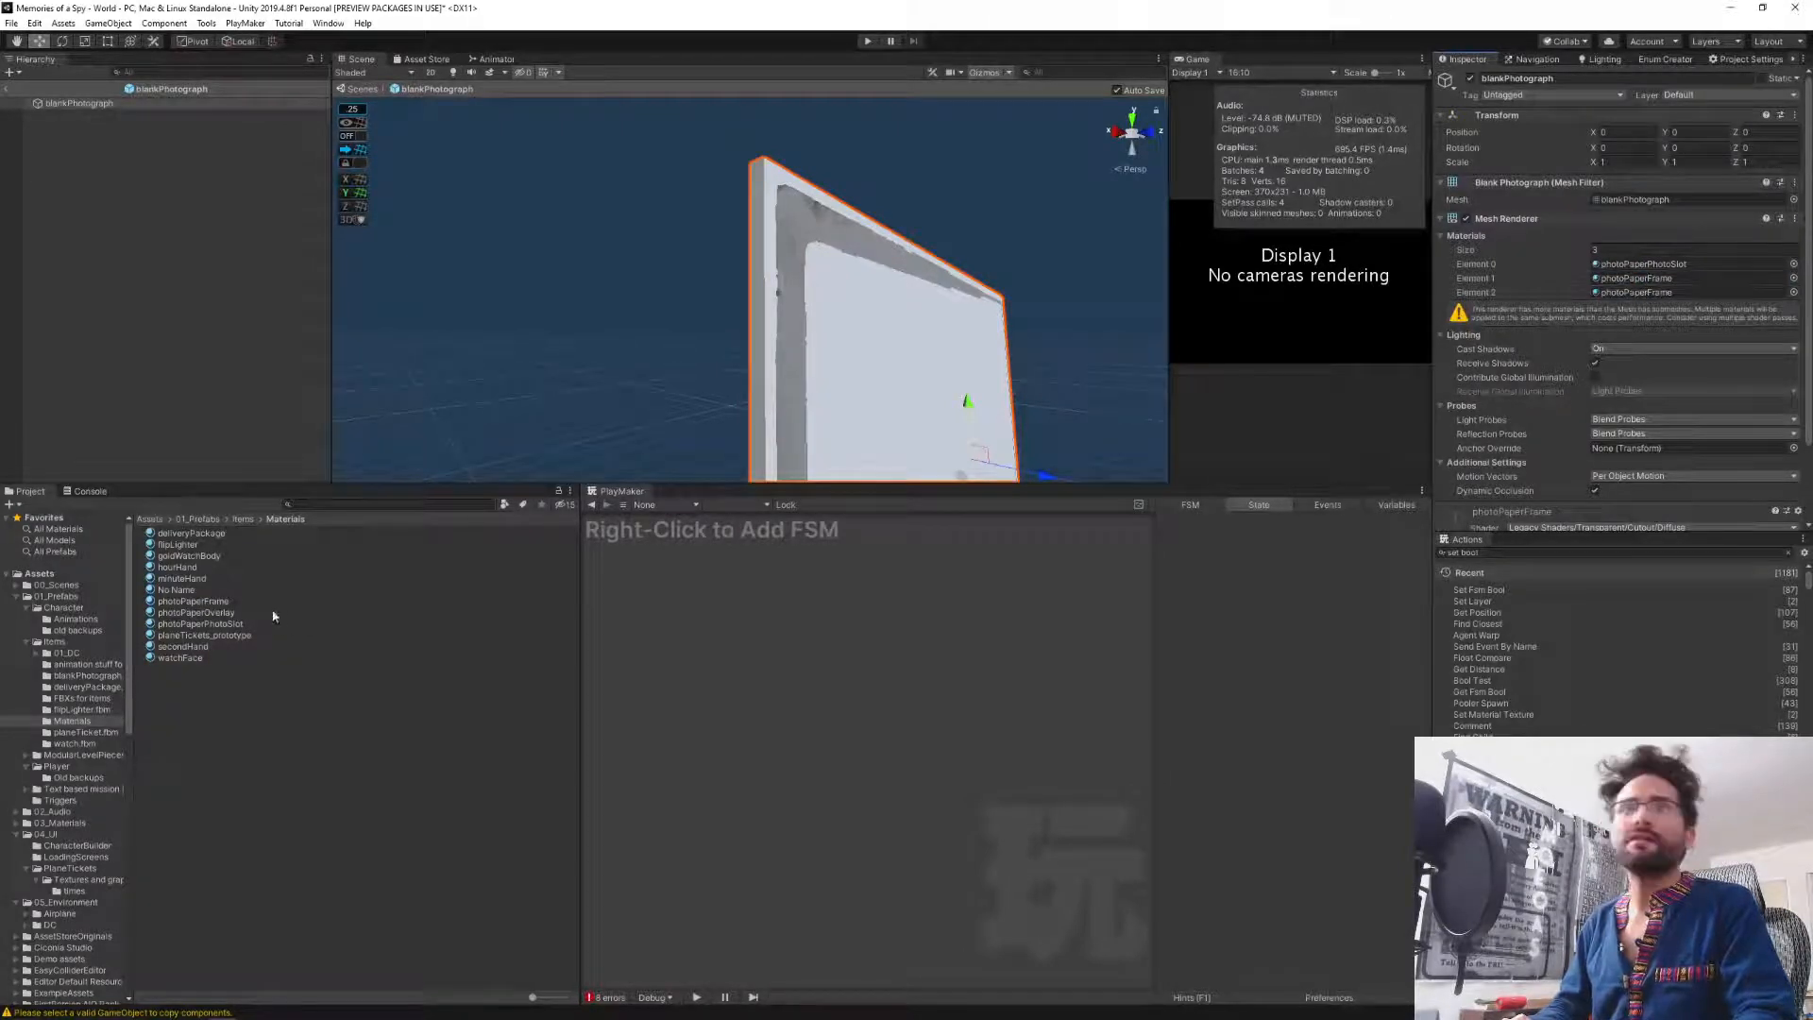
drag(196, 612, 1657, 293)
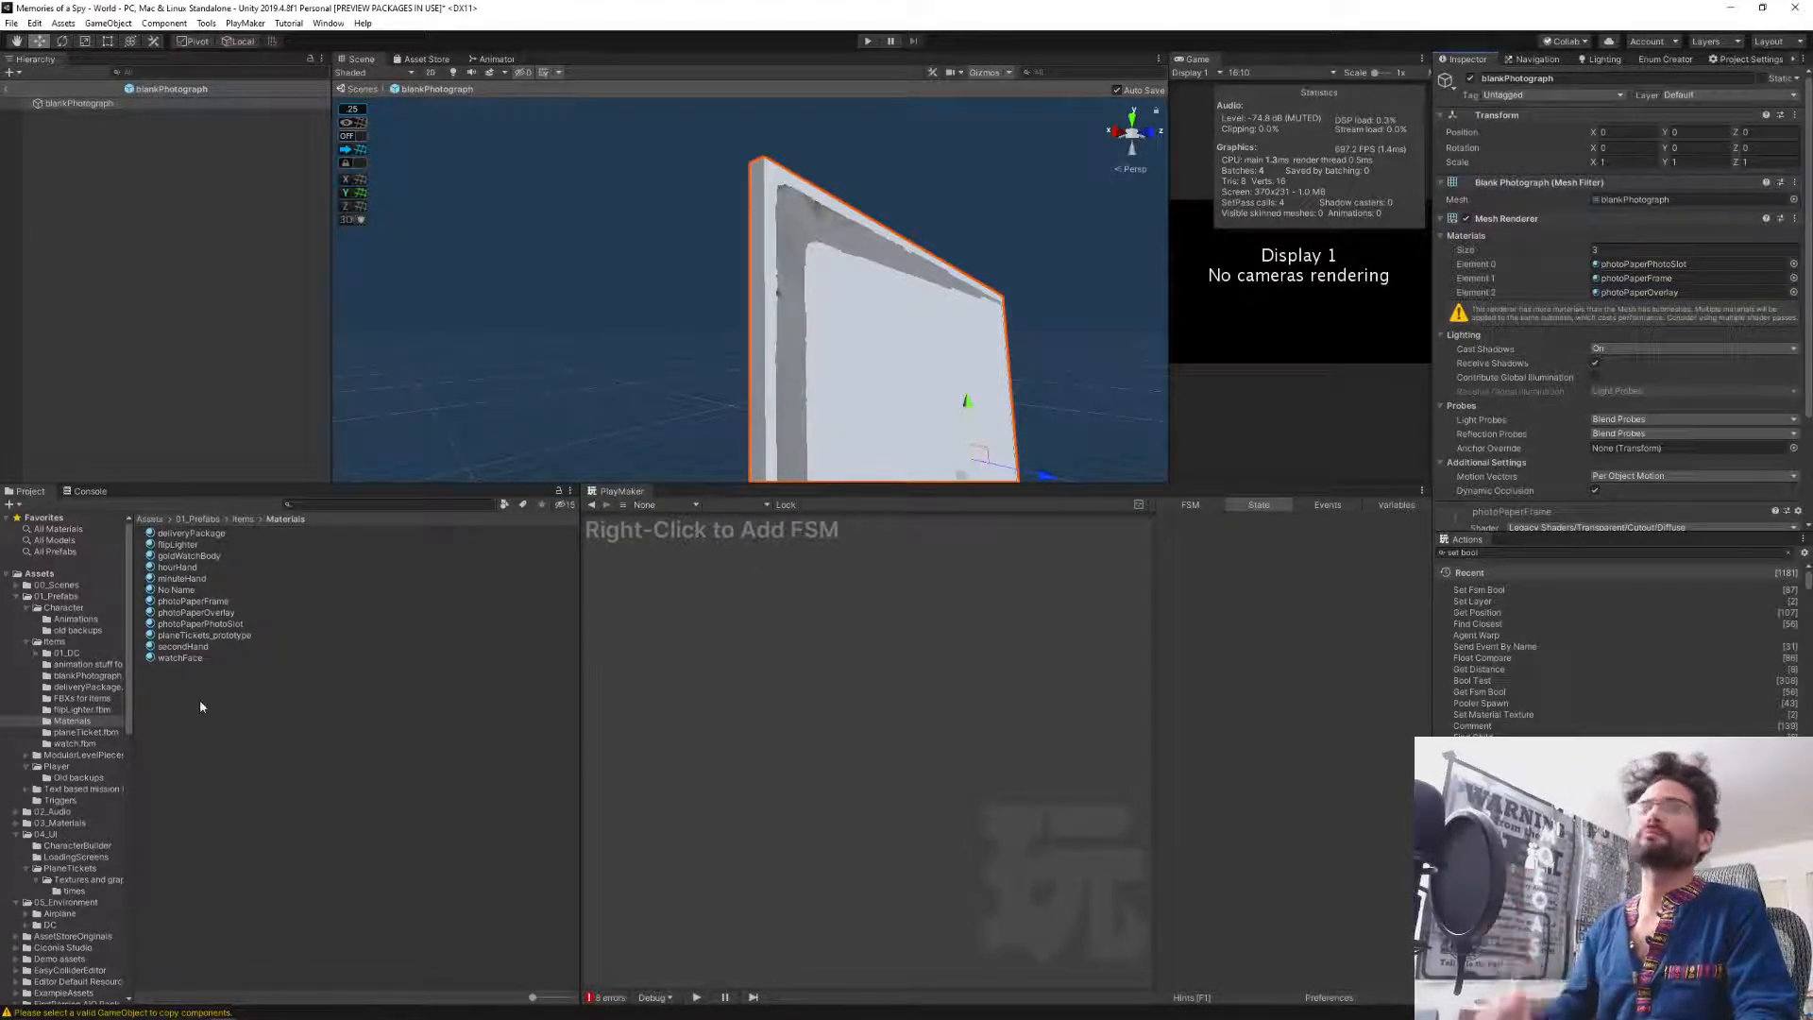
click(240, 519)
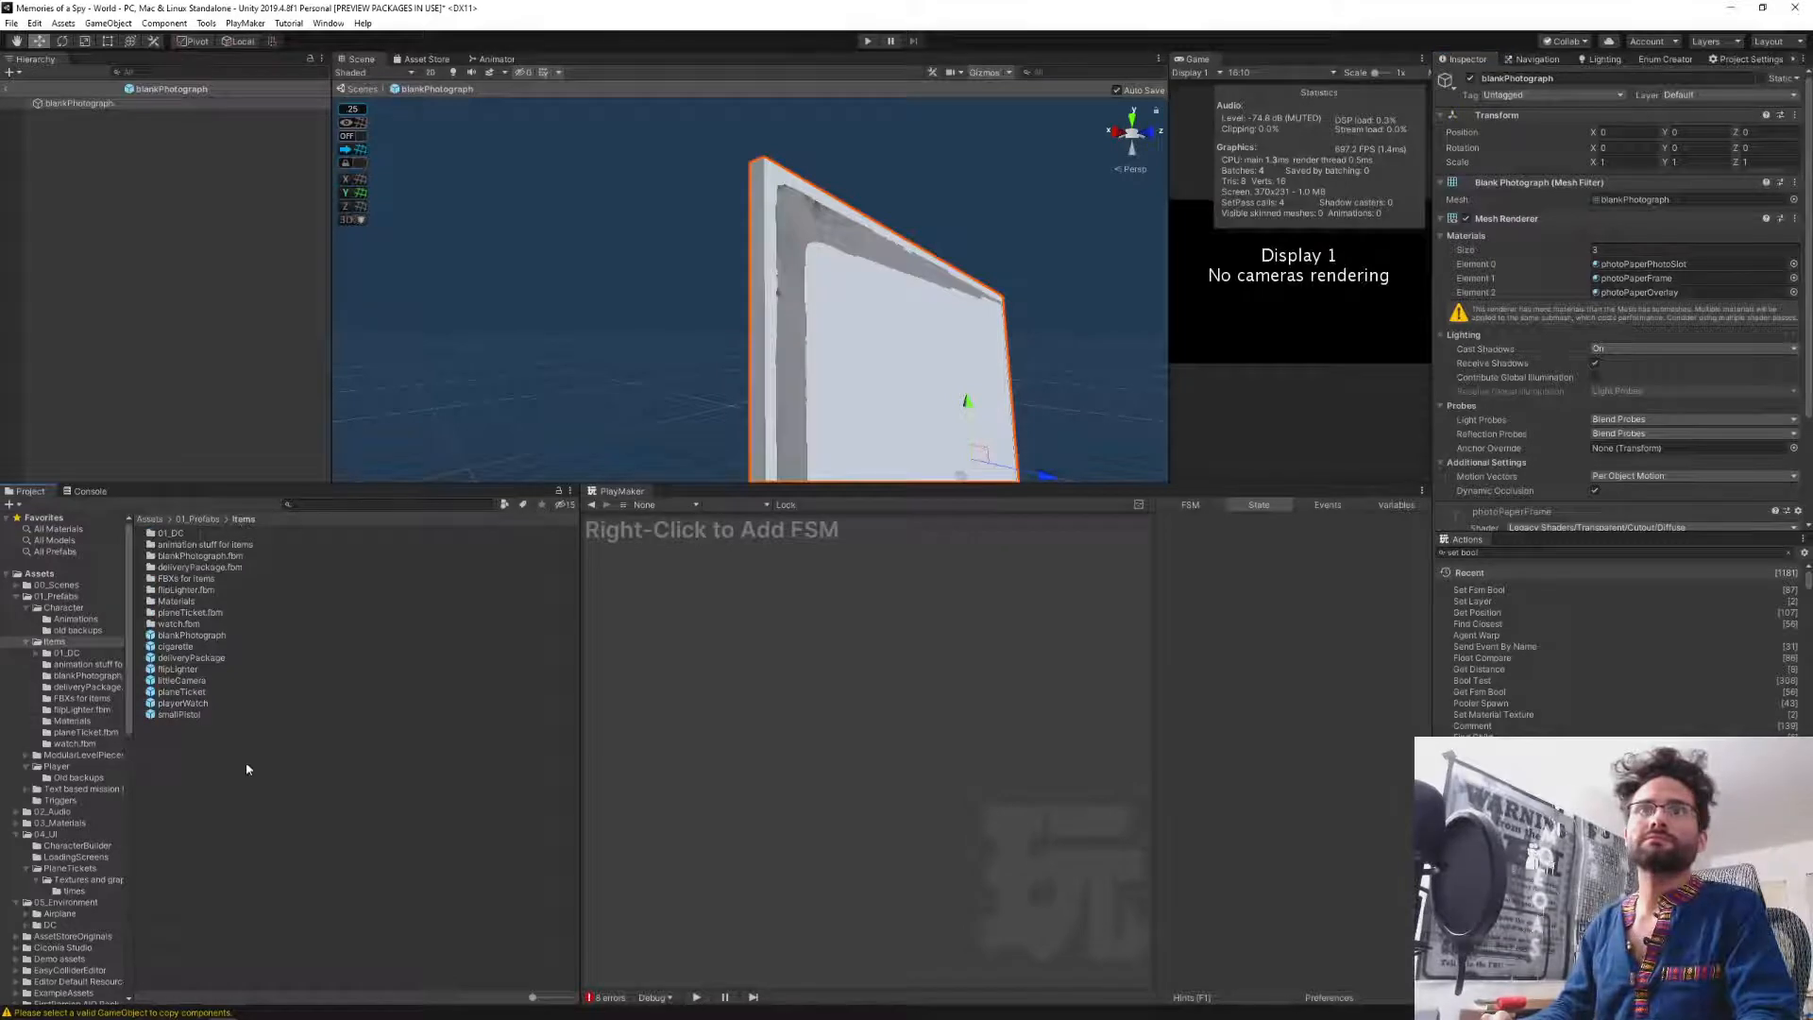
Leave the blankPhotograph prefab and delete its instance from the World scene.
click(5, 93)
click(5, 90)
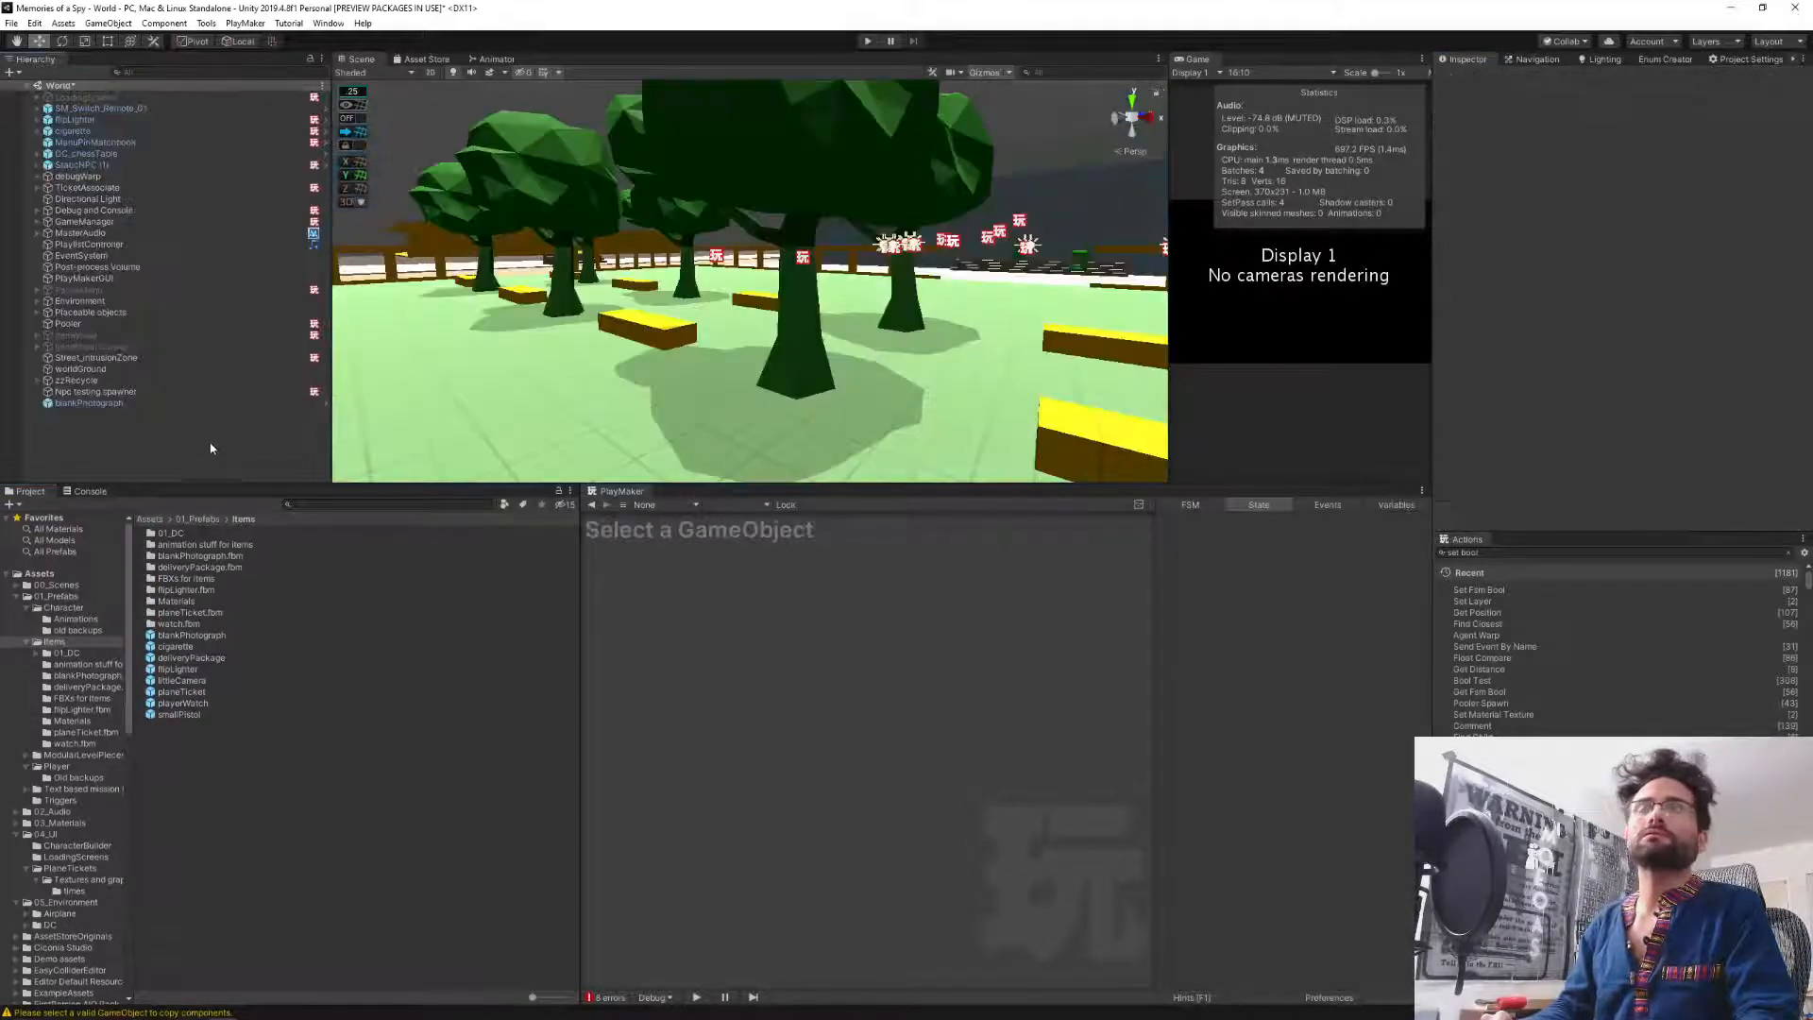
click(87, 402)
key(Delete)
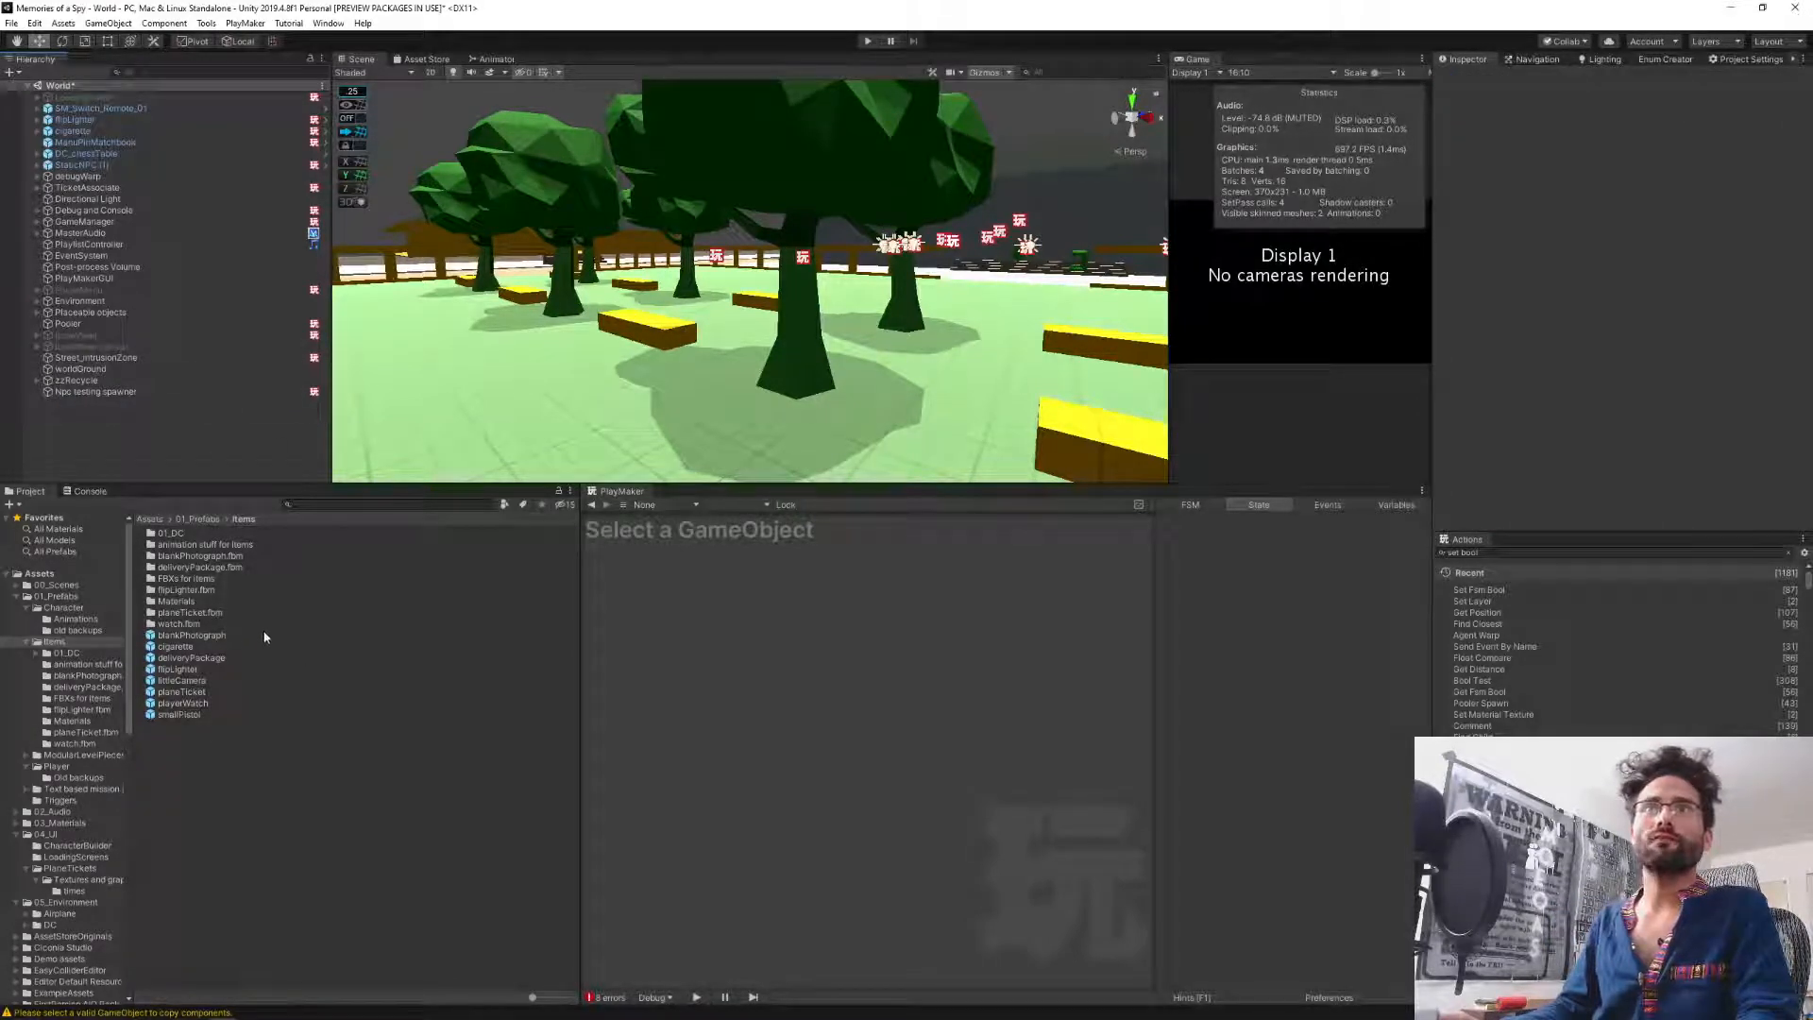
Open the Npc prefab from the Character folder, widen the PlayMaker editor, and show the DCQuests FSM.
click(59, 608)
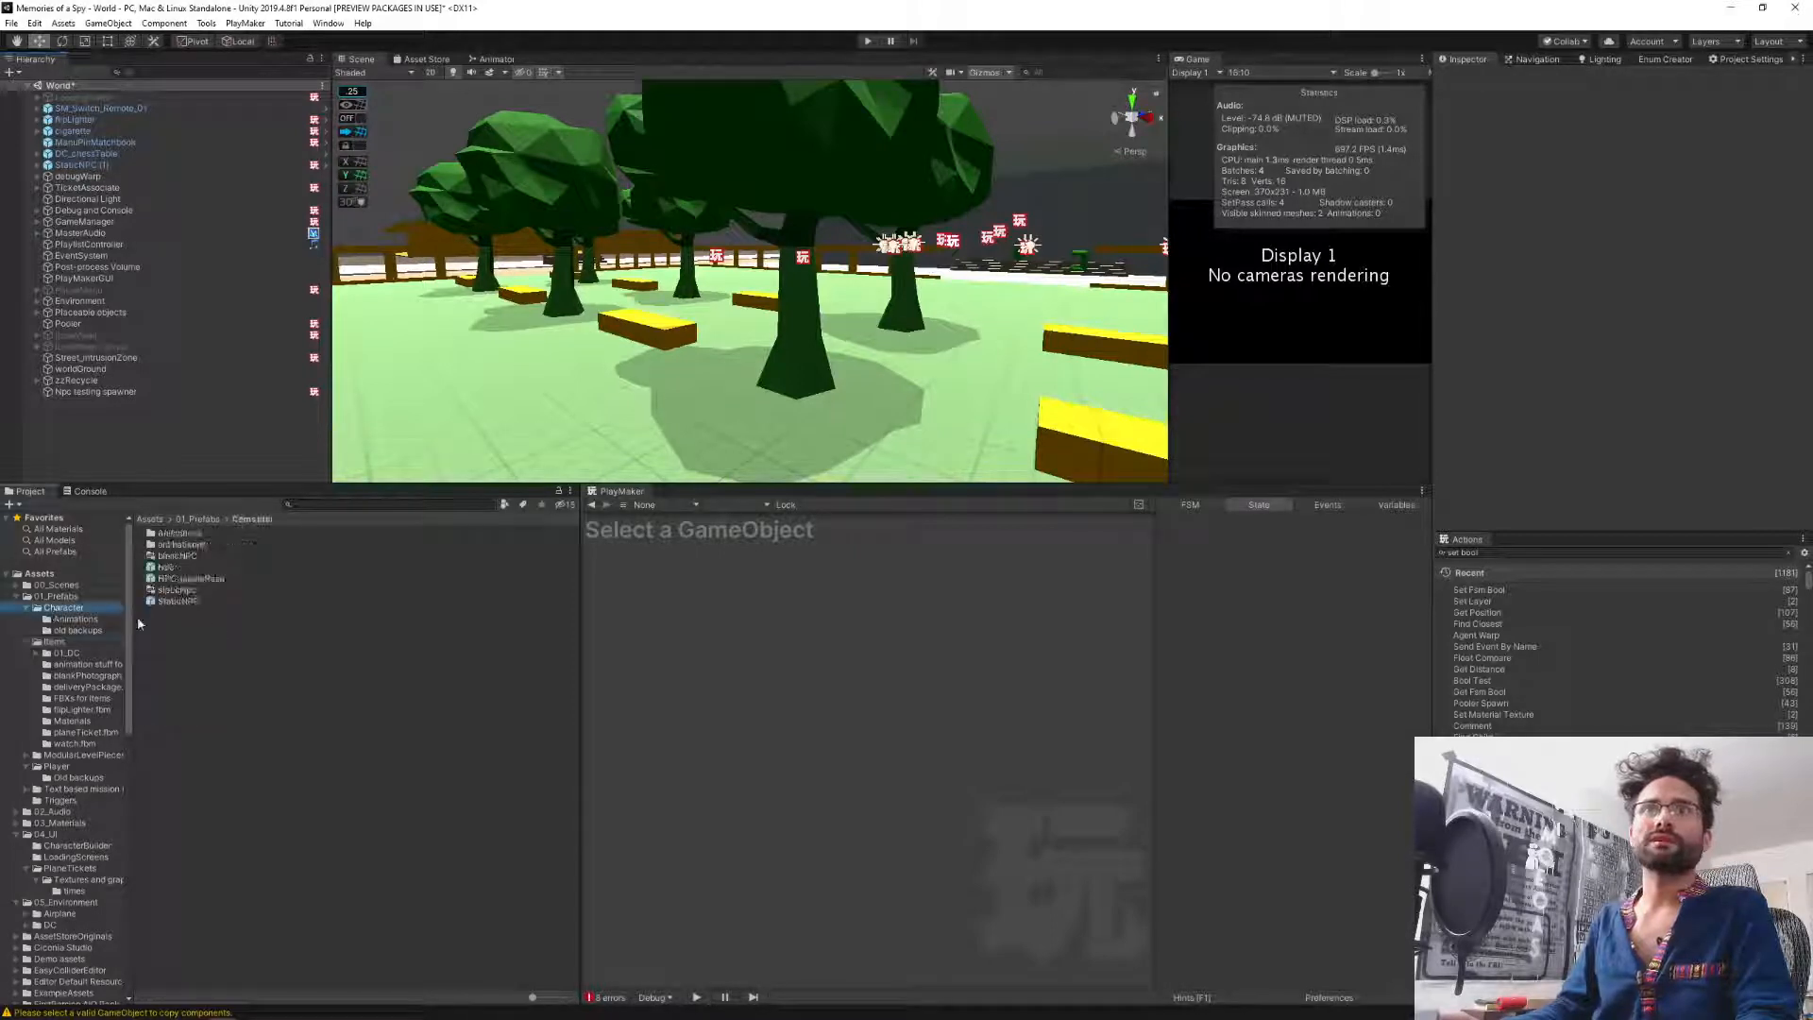
click(166, 567)
click(564, 642)
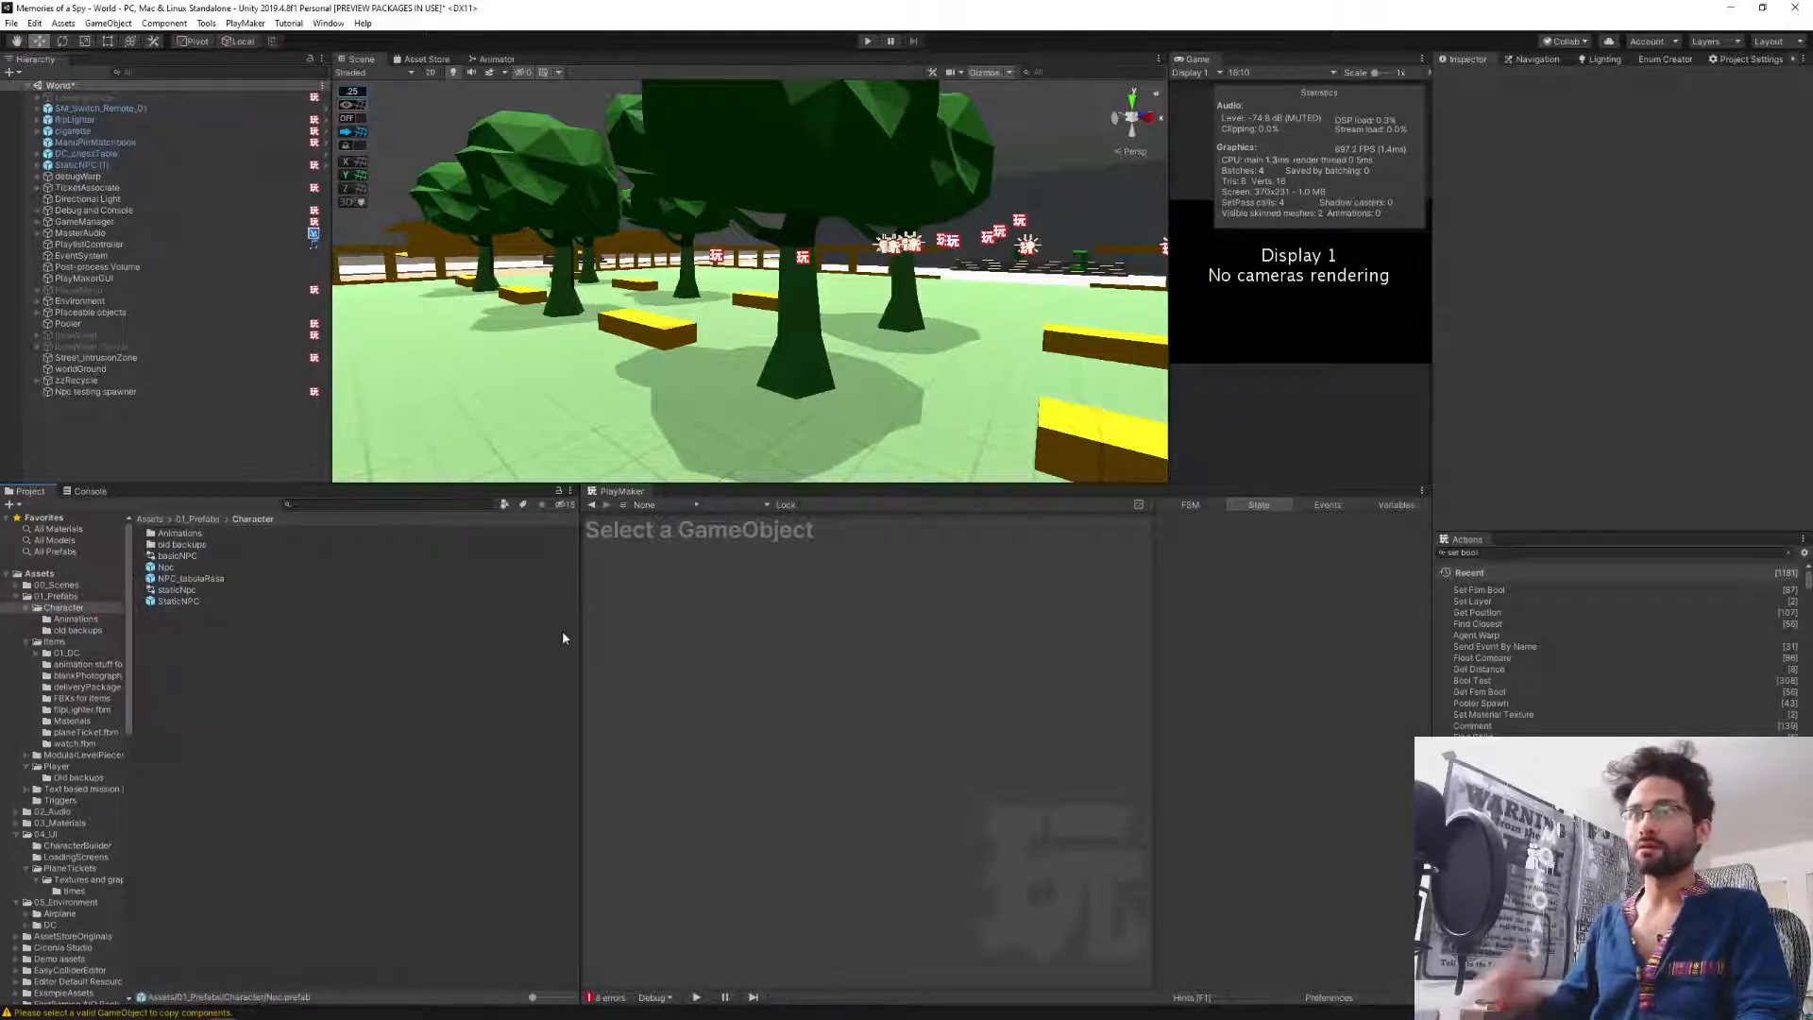
click(151, 569)
double_click(151, 570)
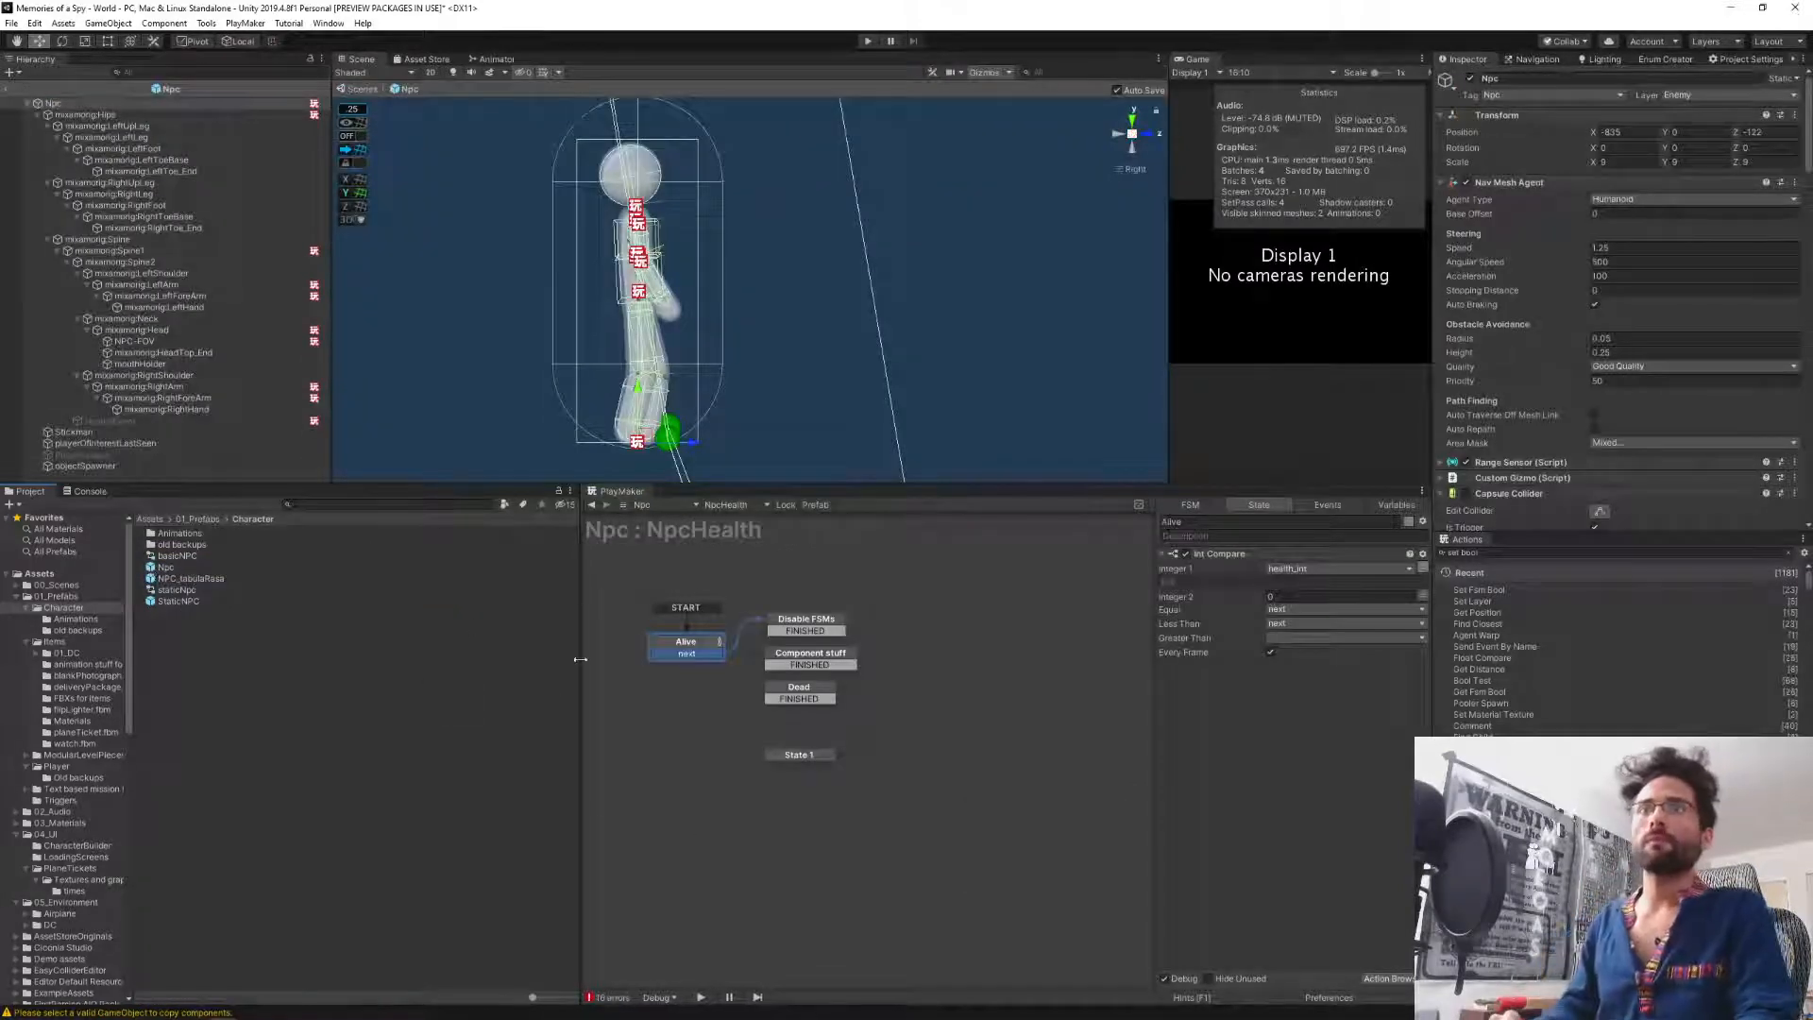
drag(580, 655, 344, 658)
drag(297, 998, 327, 997)
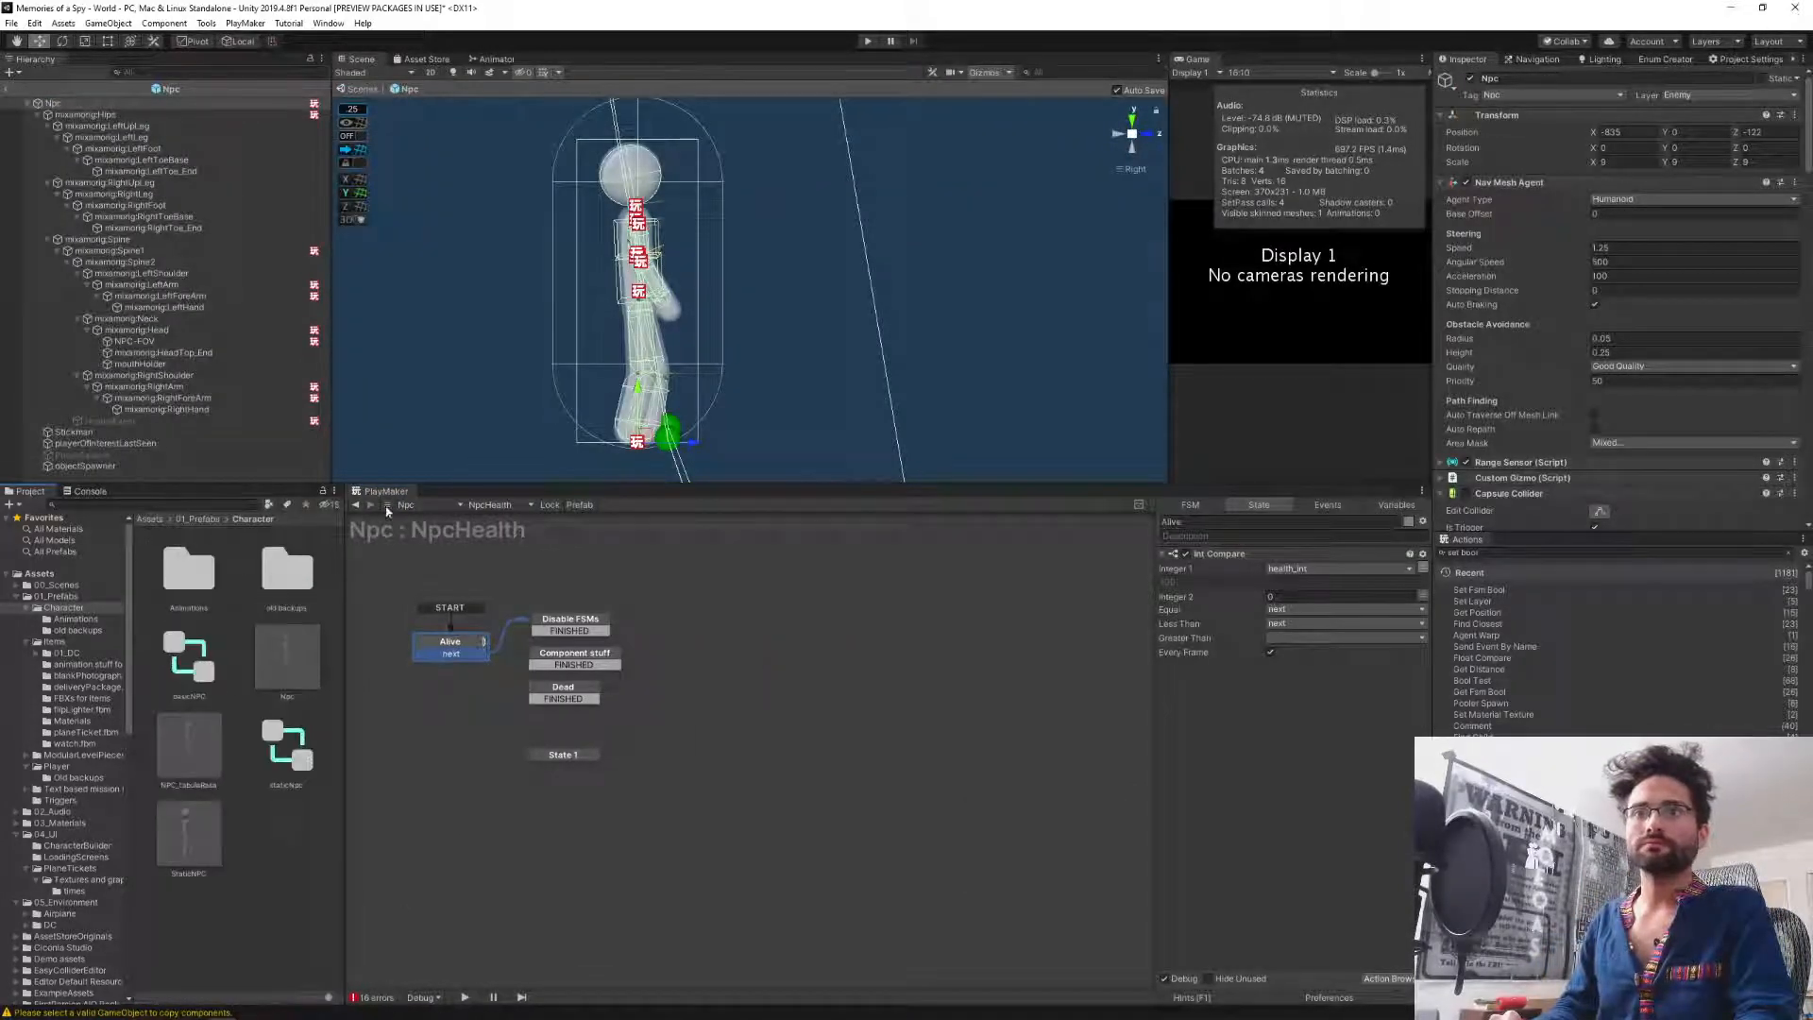
click(494, 505)
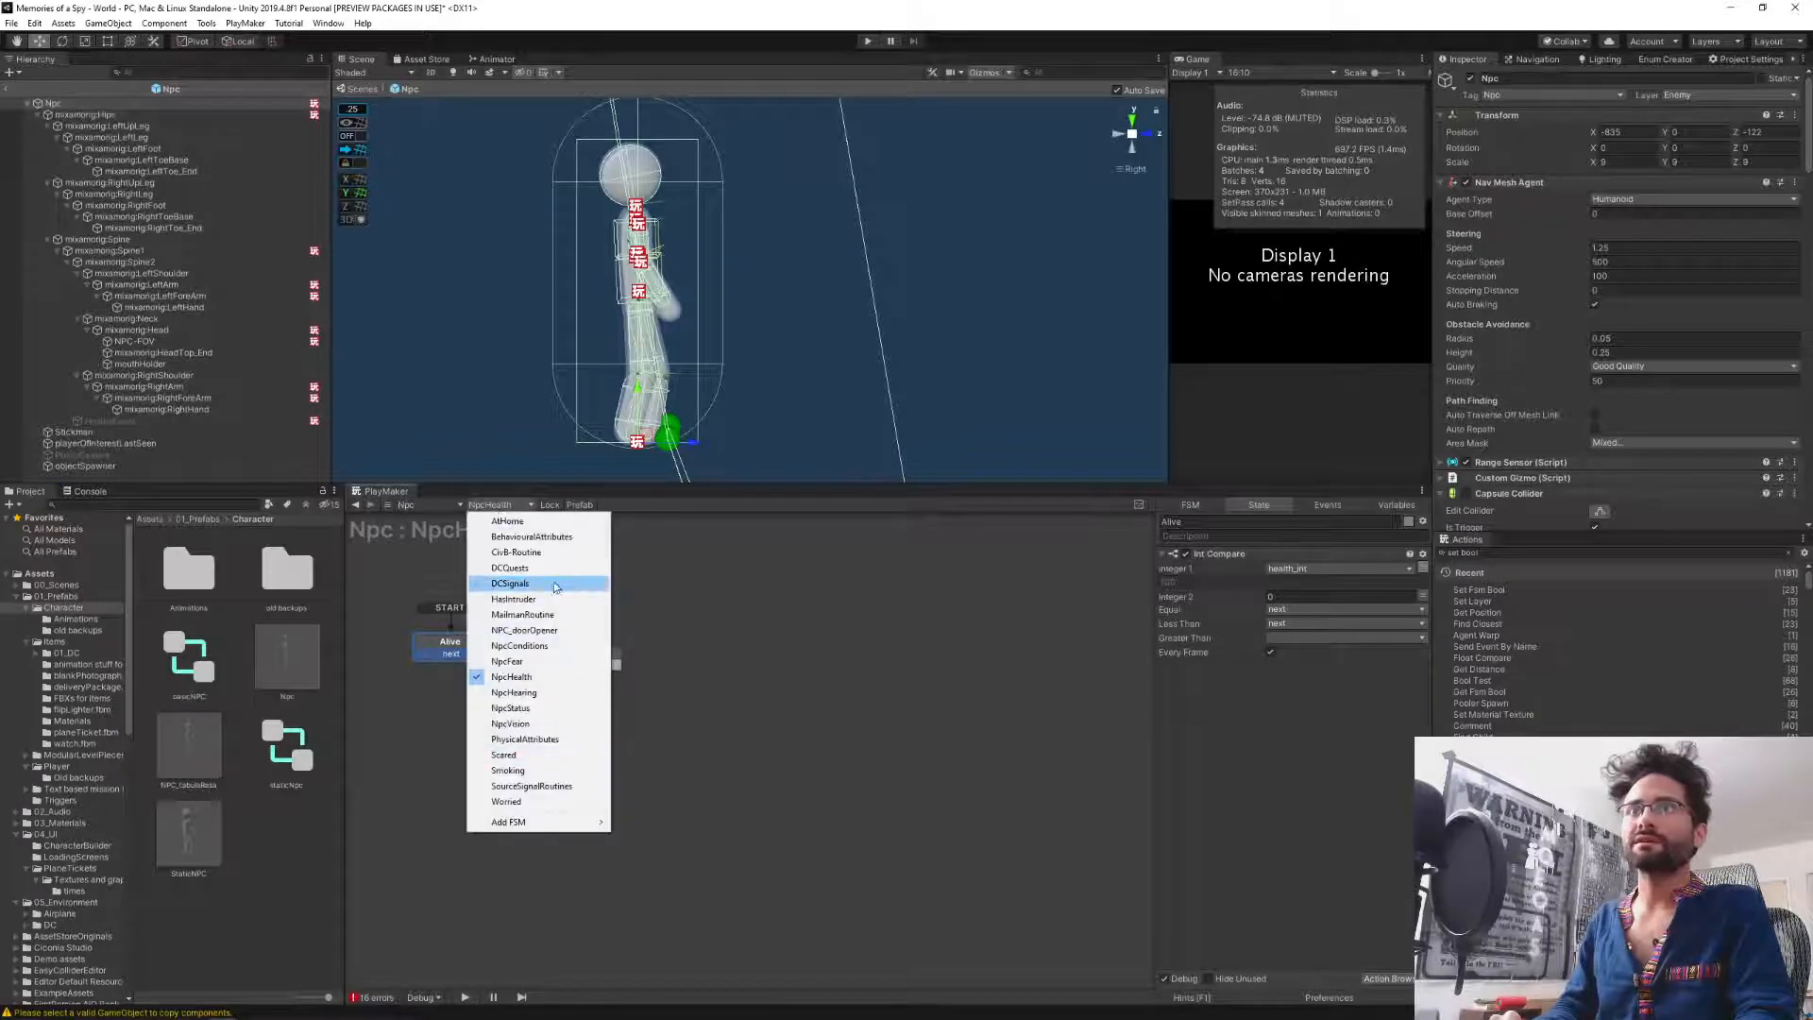
click(510, 567)
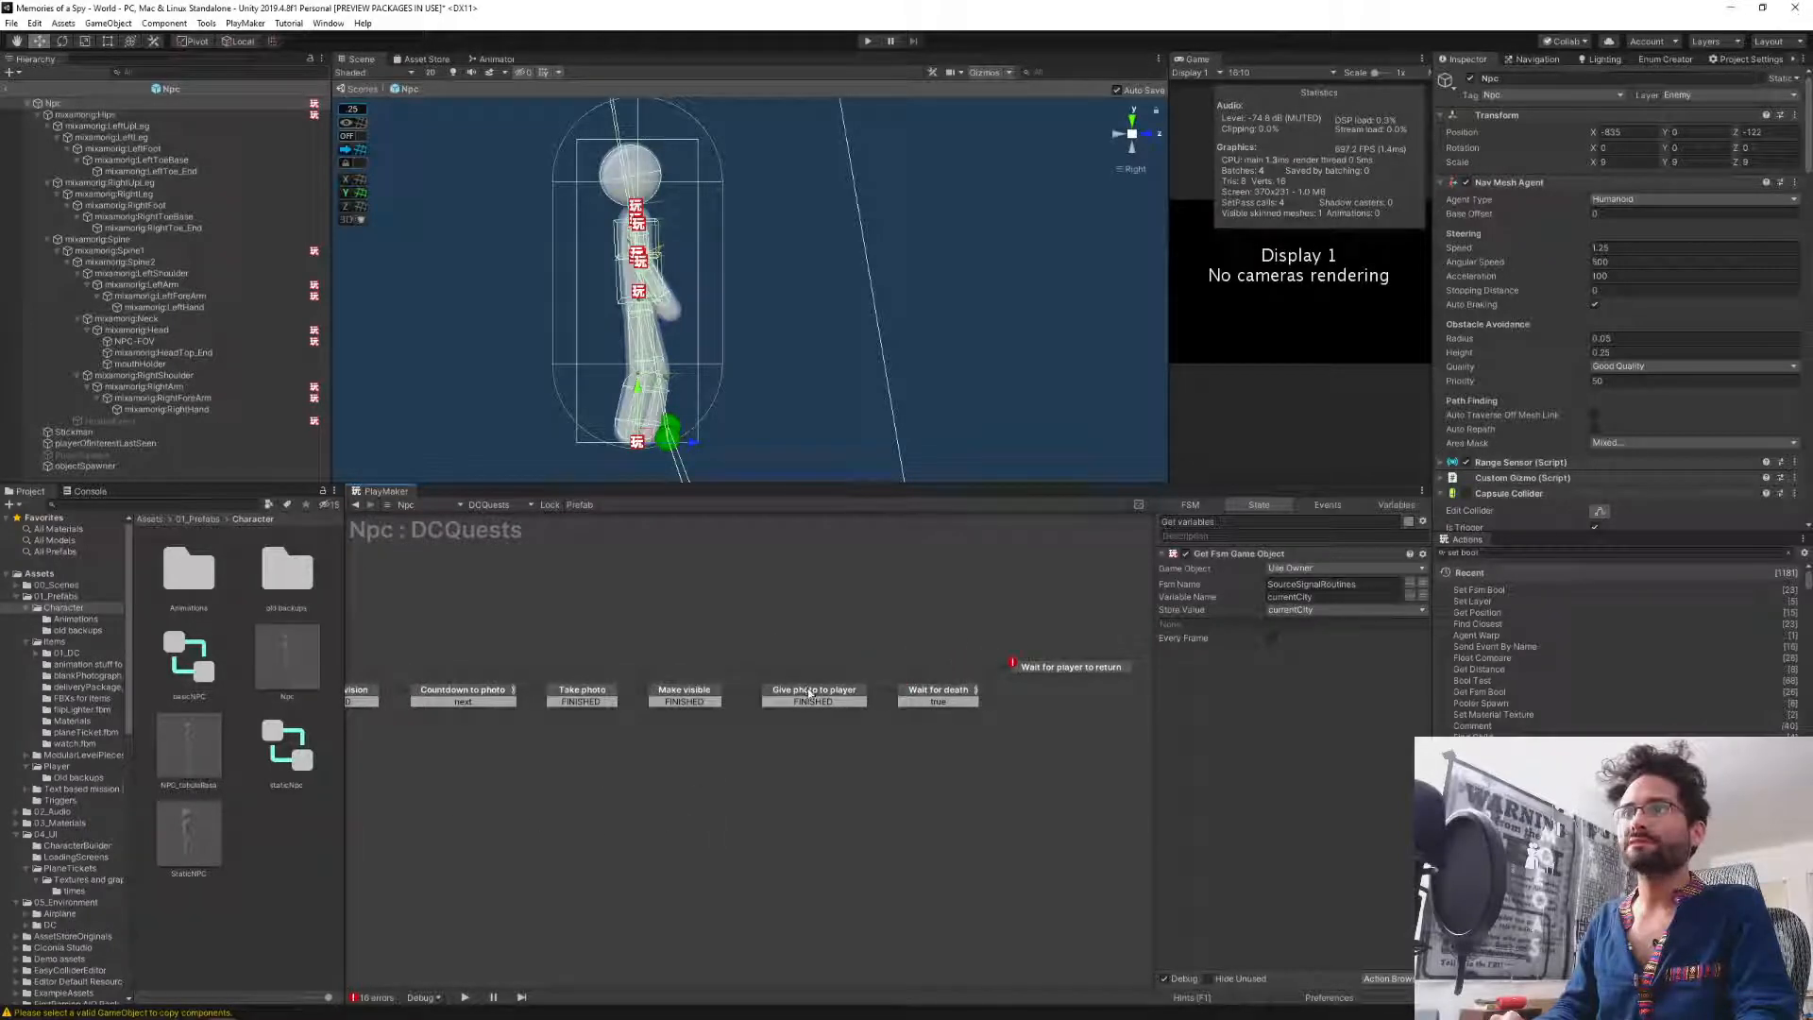
Examine the actions of the Take photo, Make visible and Give photo to player states, including the Set Material Texture material index.
click(809, 692)
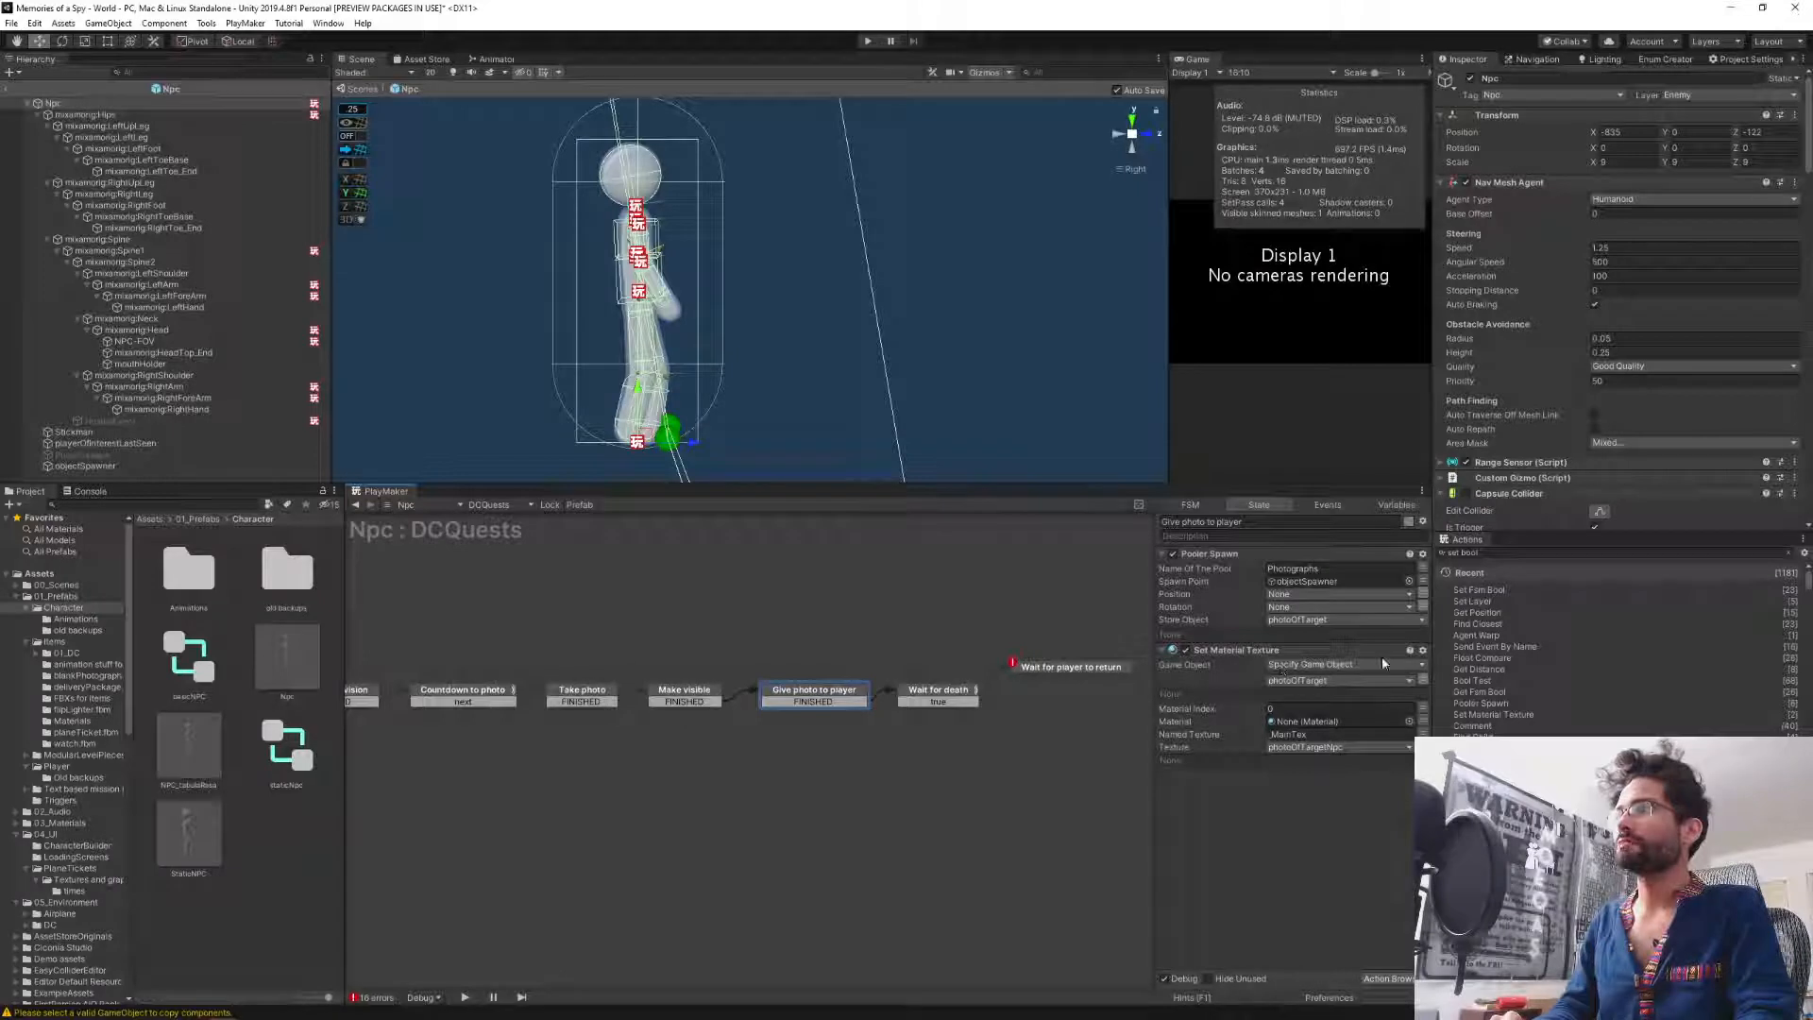
click(588, 695)
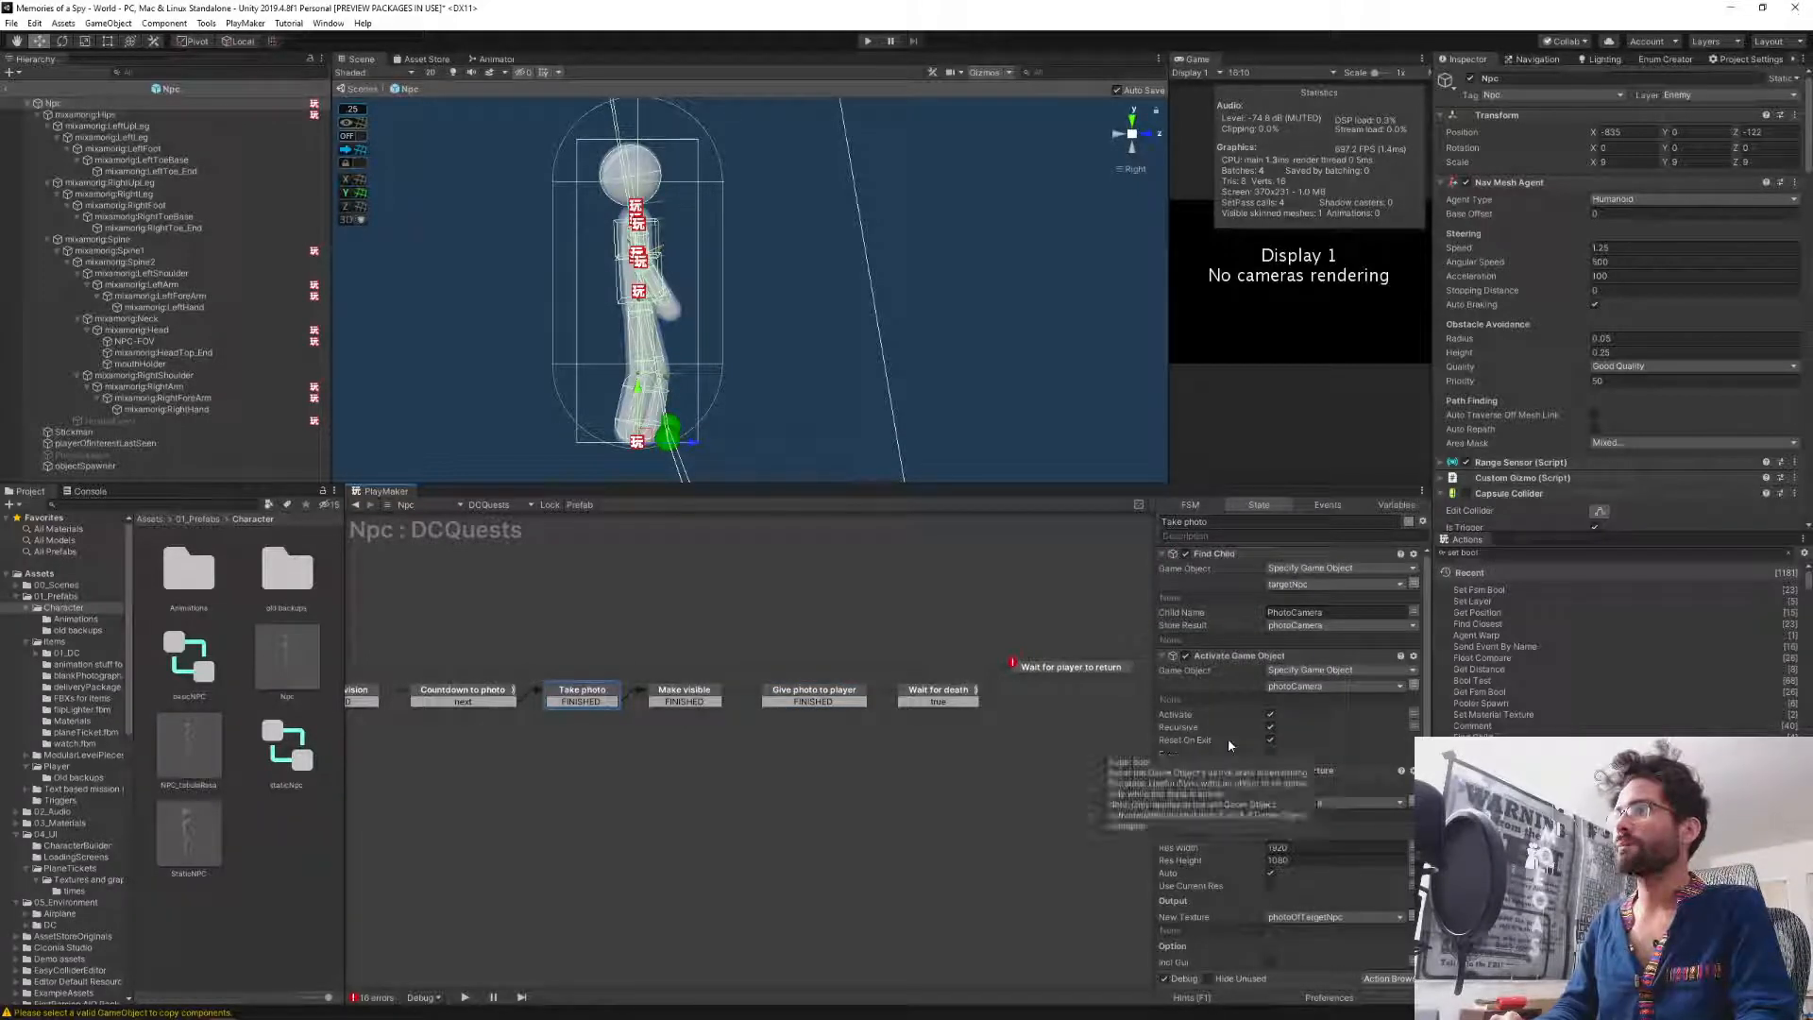
scroll(1229, 745, down, 1)
click(665, 696)
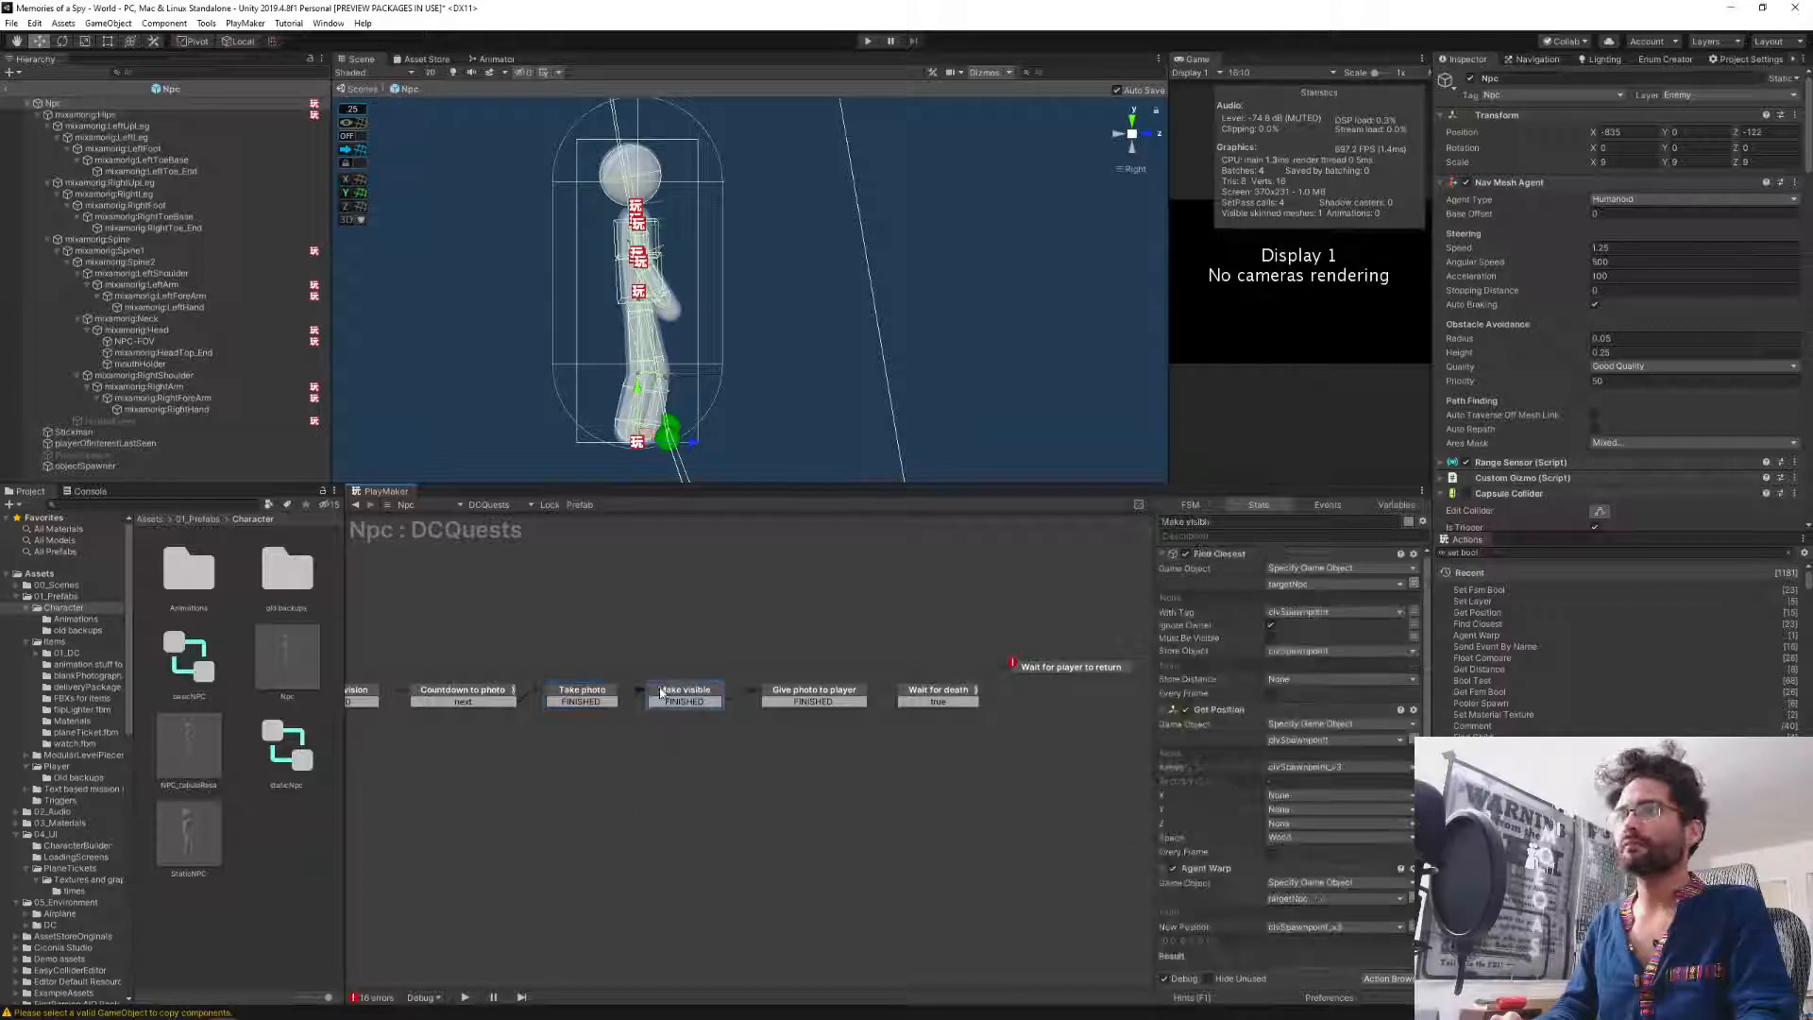
scroll(1318, 738, down, 4)
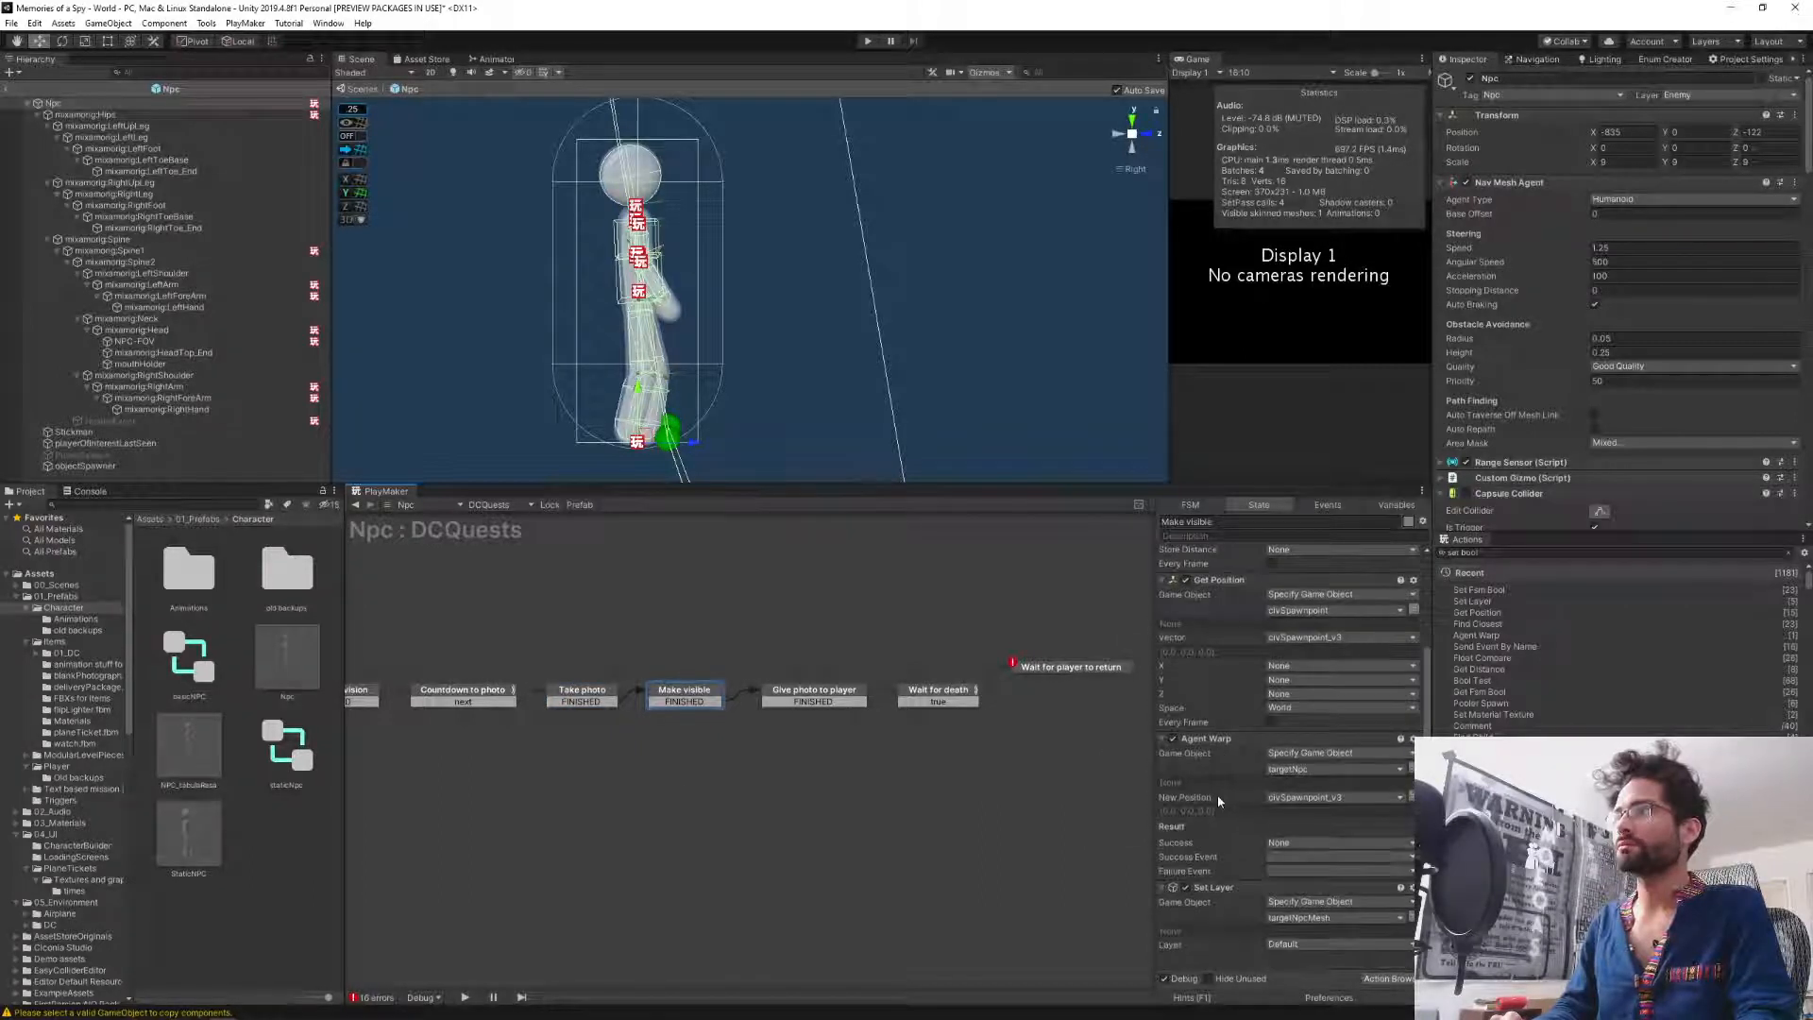
click(799, 700)
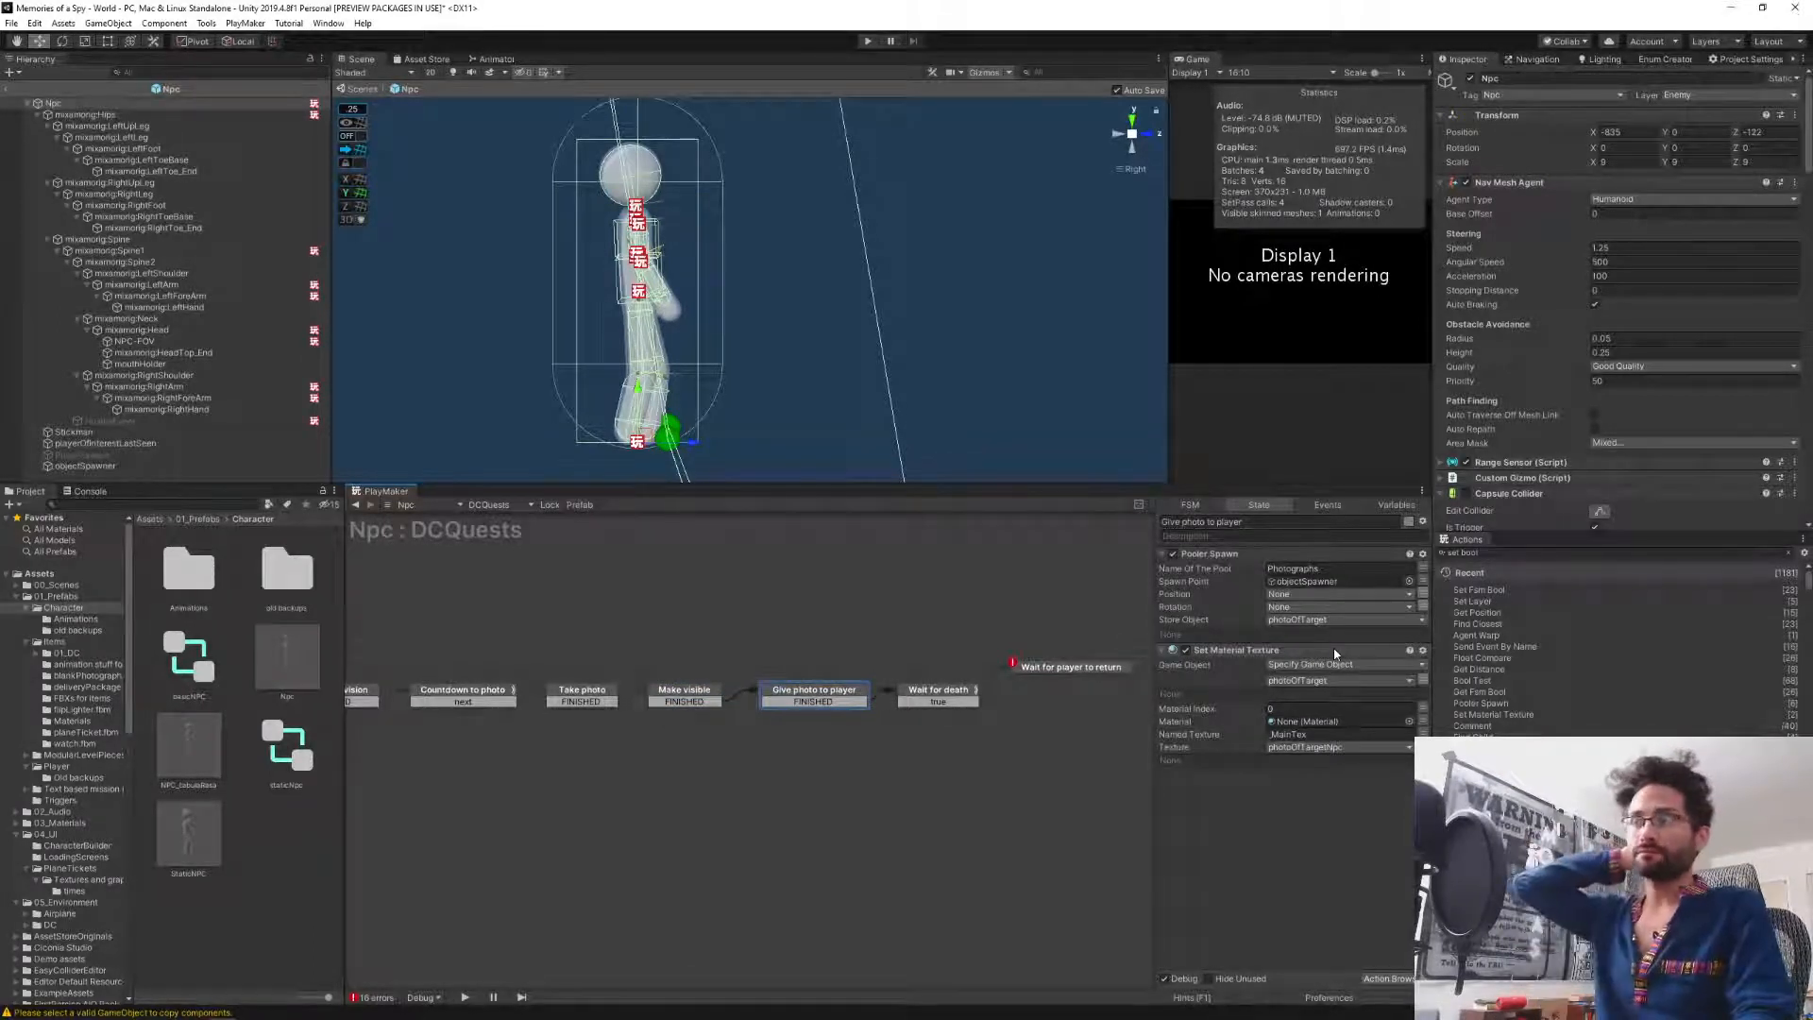
click(1286, 708)
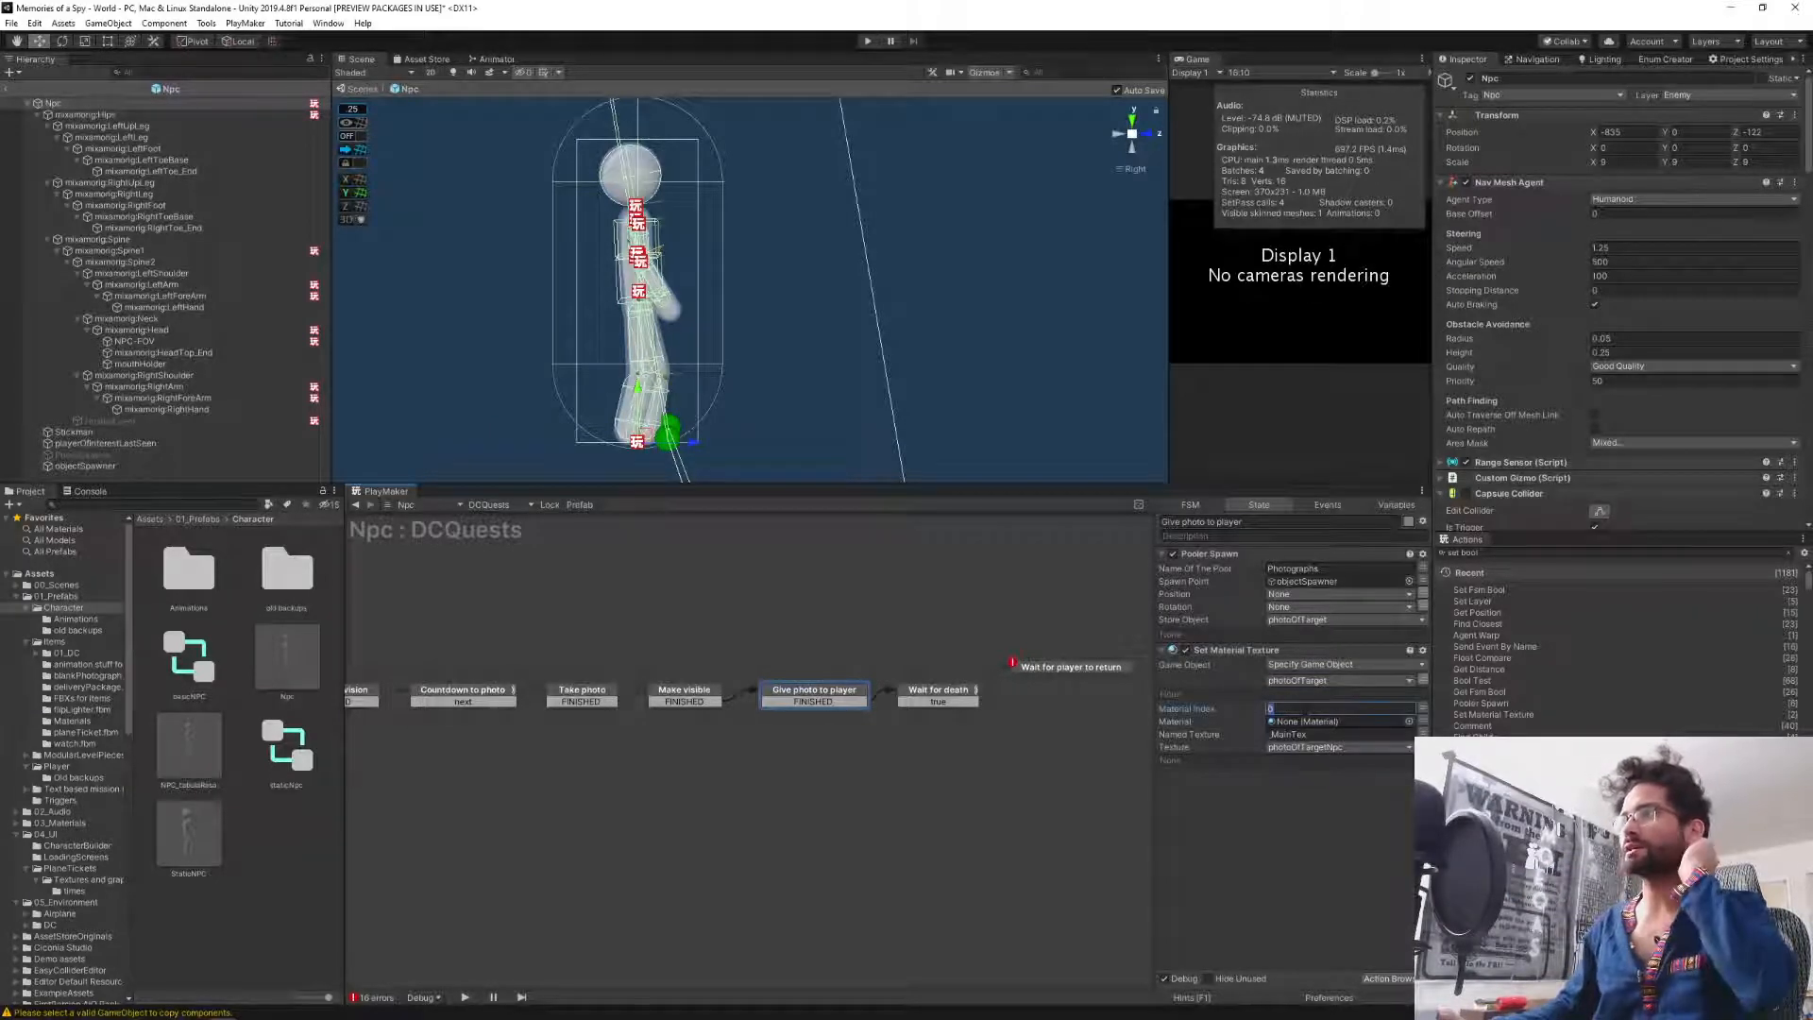
click(1308, 832)
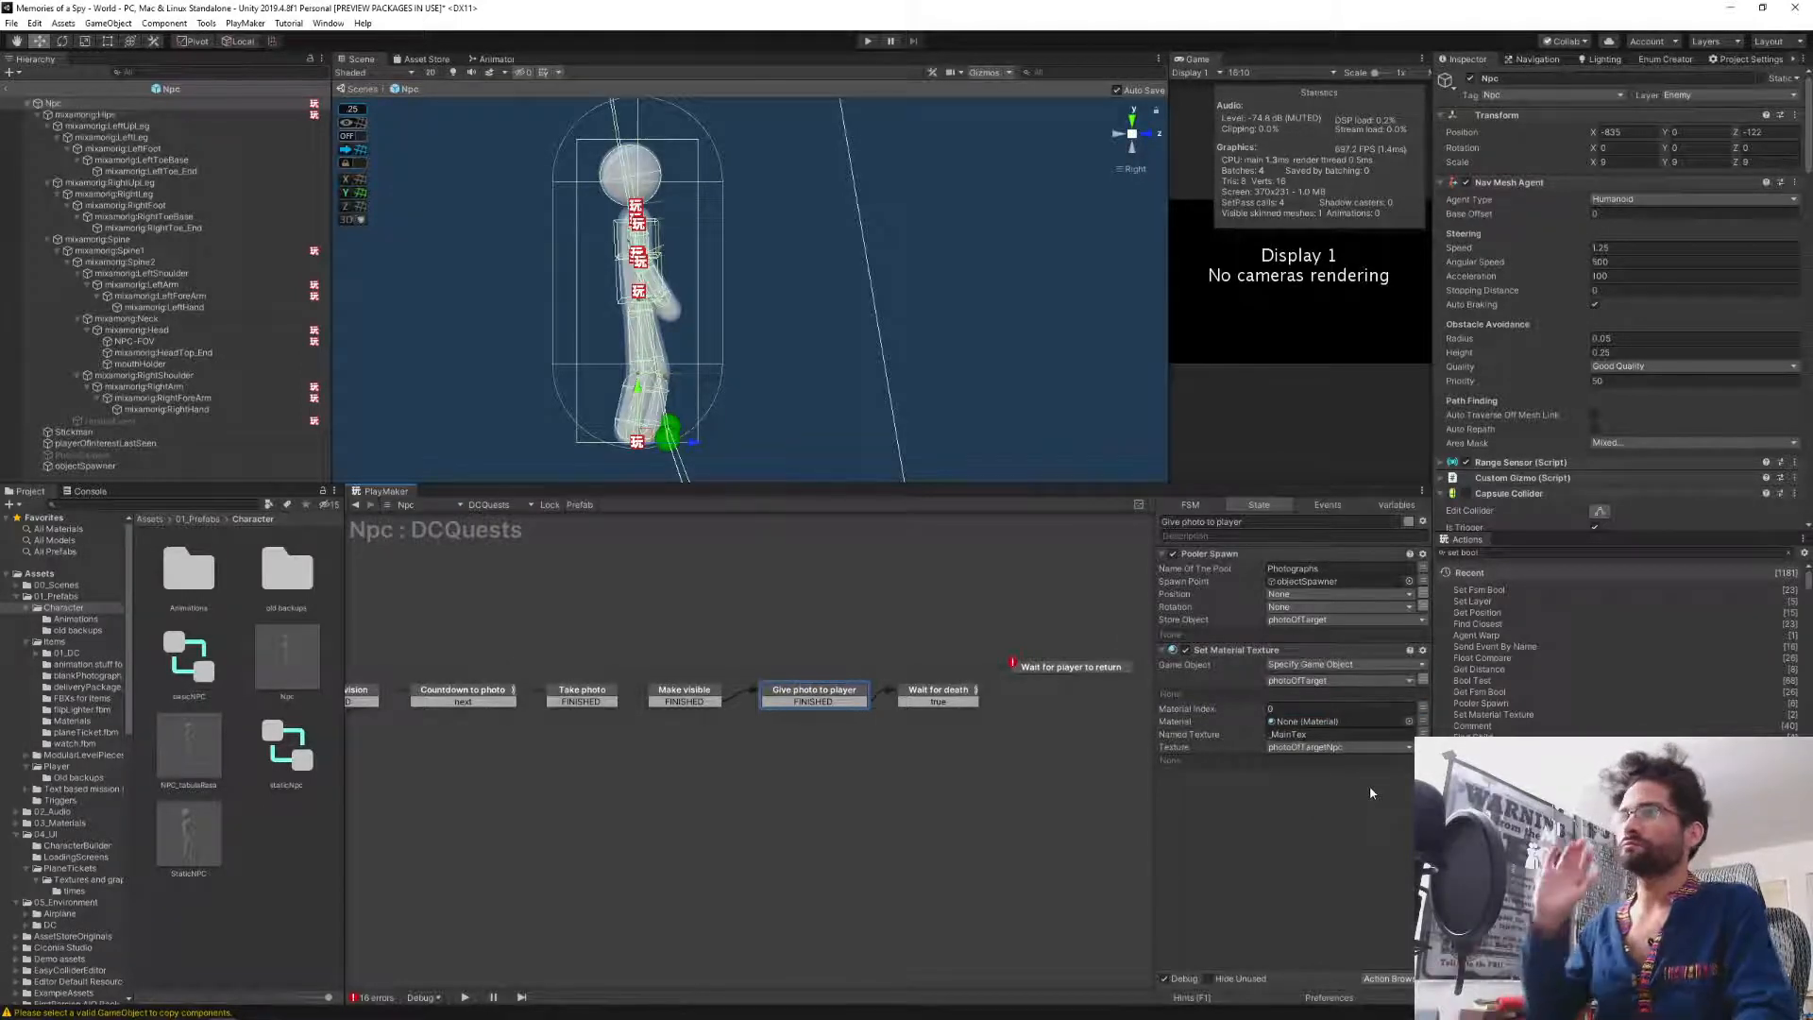
Back in the World scene, assign the blankPhotograph prefab to the Photographs pool in the Pooler FSM and save the scene.
click(11, 91)
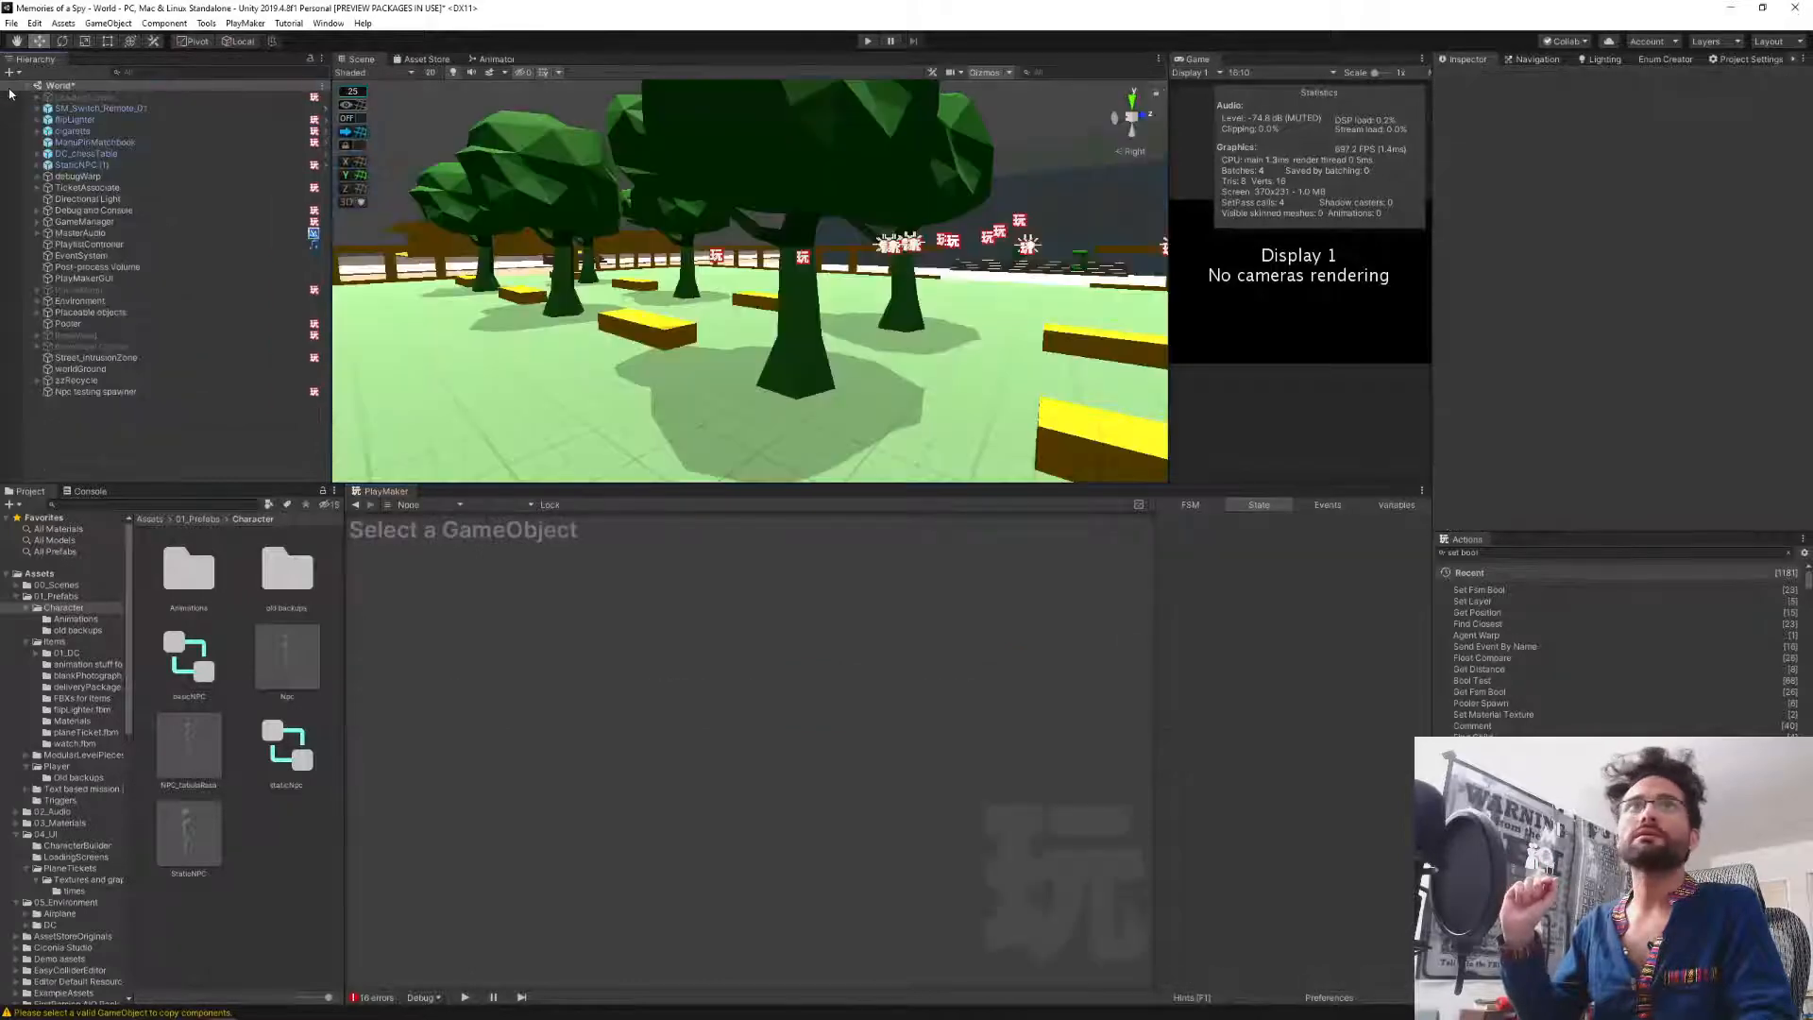
click(102, 358)
click(97, 323)
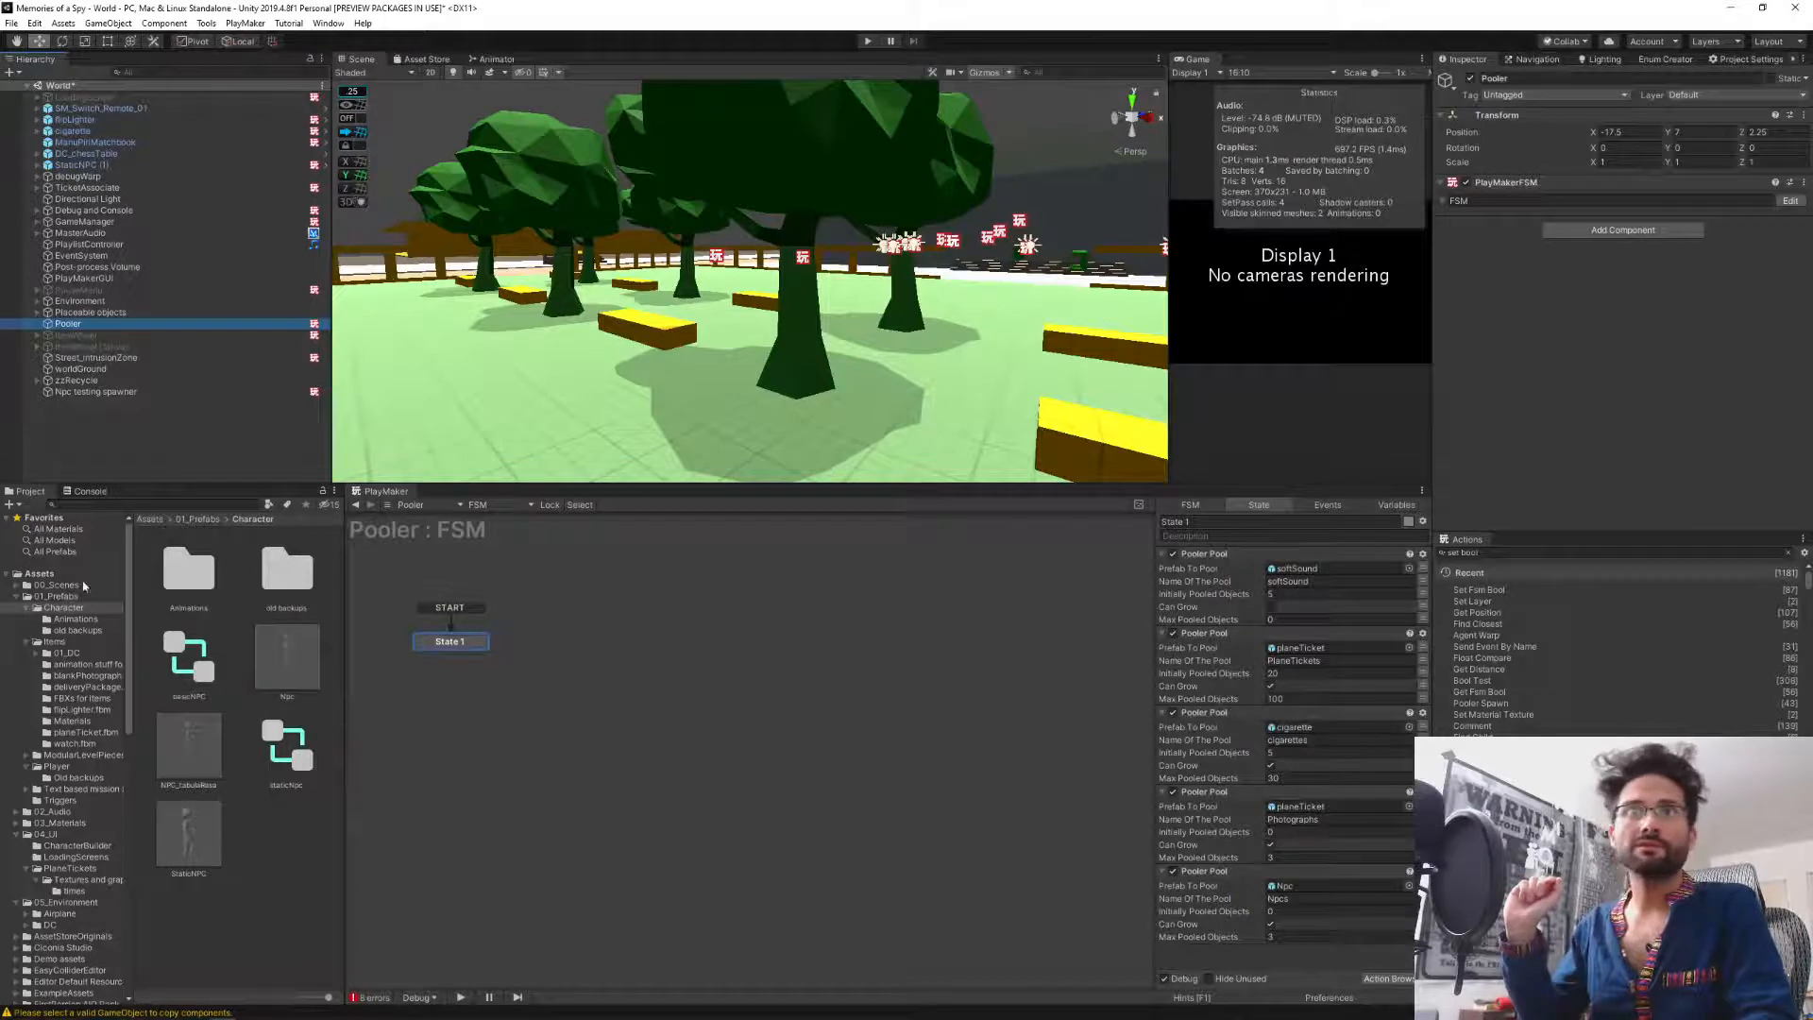
click(53, 641)
scroll(295, 904, down, 3)
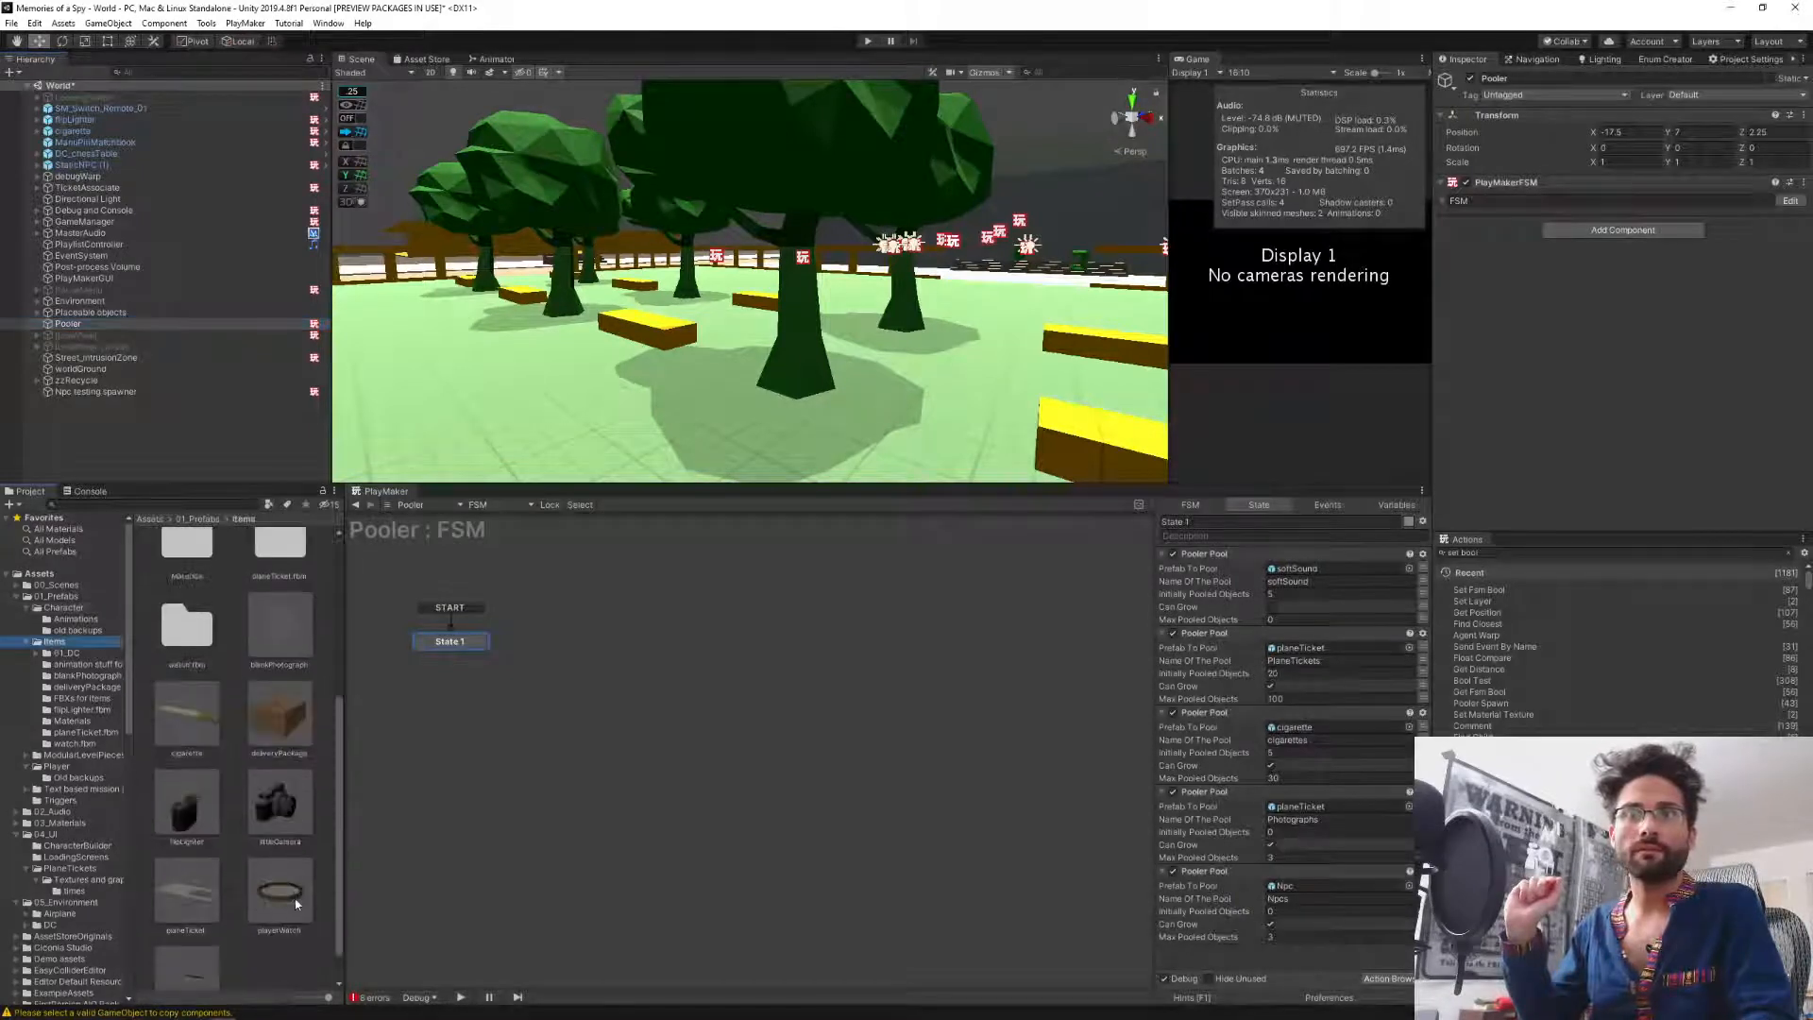
scroll(300, 883, down, 1)
drag(257, 594, 1300, 810)
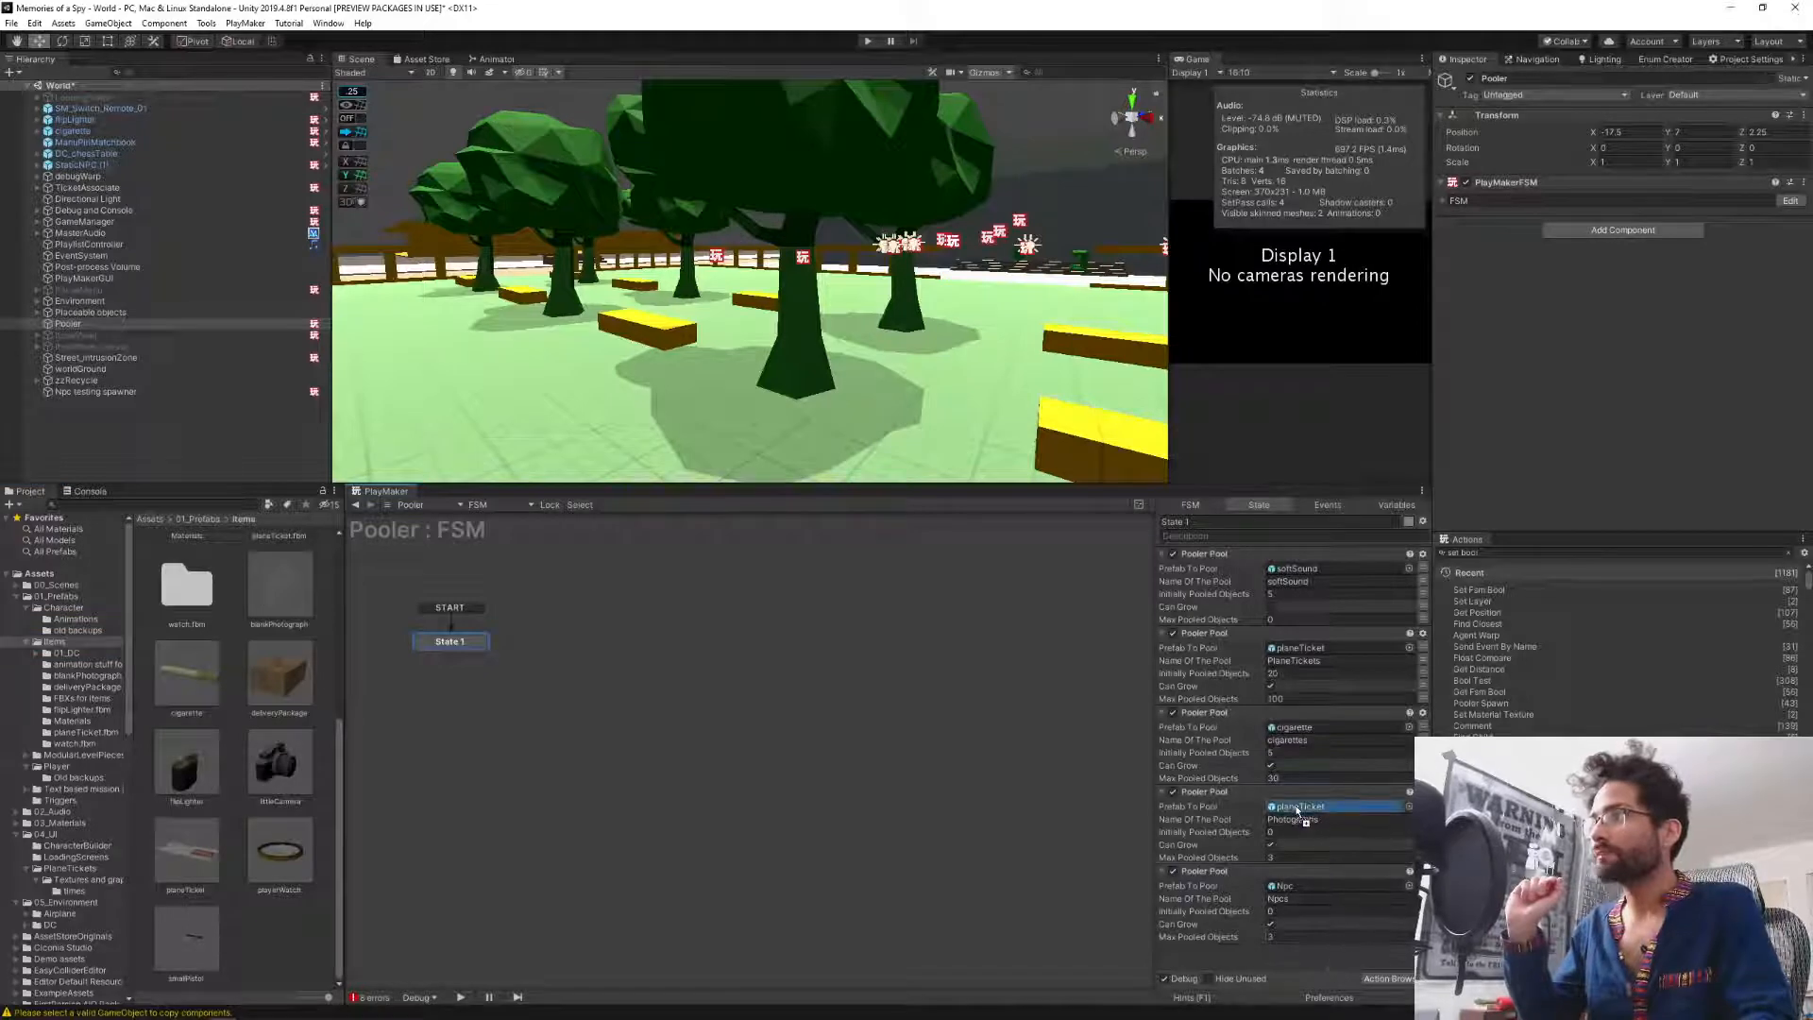
click(215, 434)
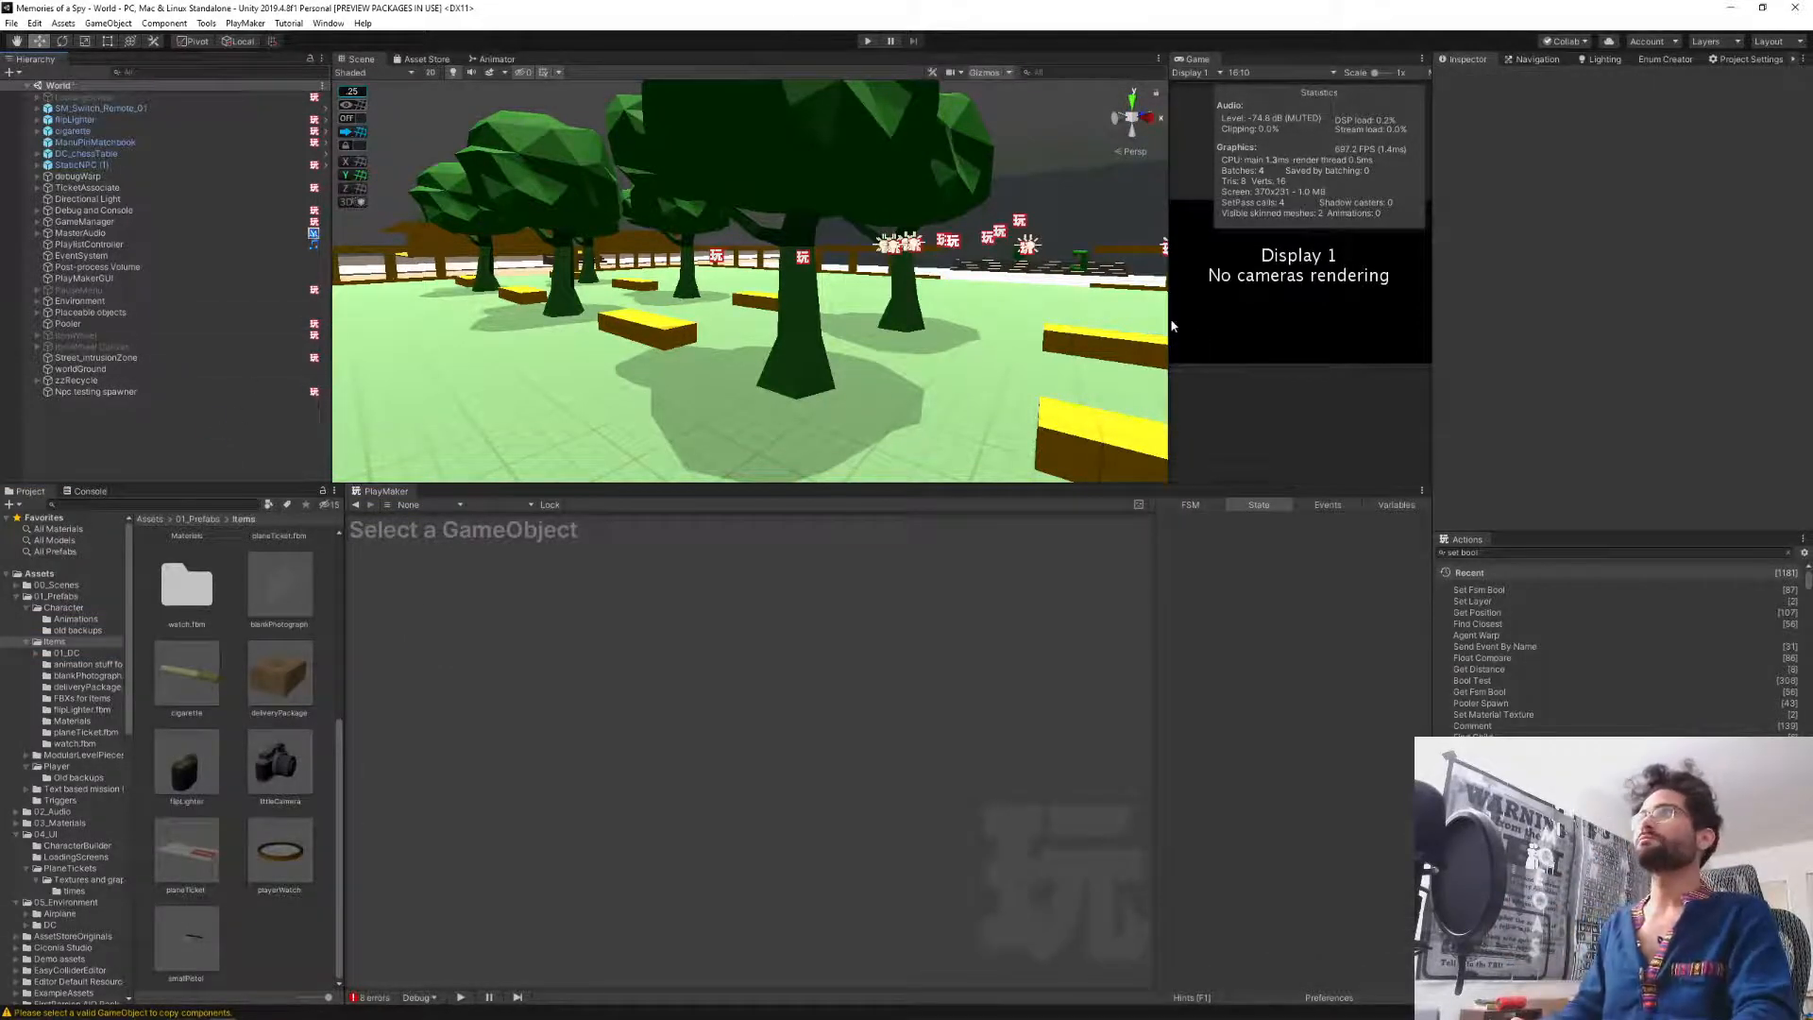
Enlarge the Game view, start play mode, and run the scaleTime command in the in-game console.
drag(1171, 326, 678, 331)
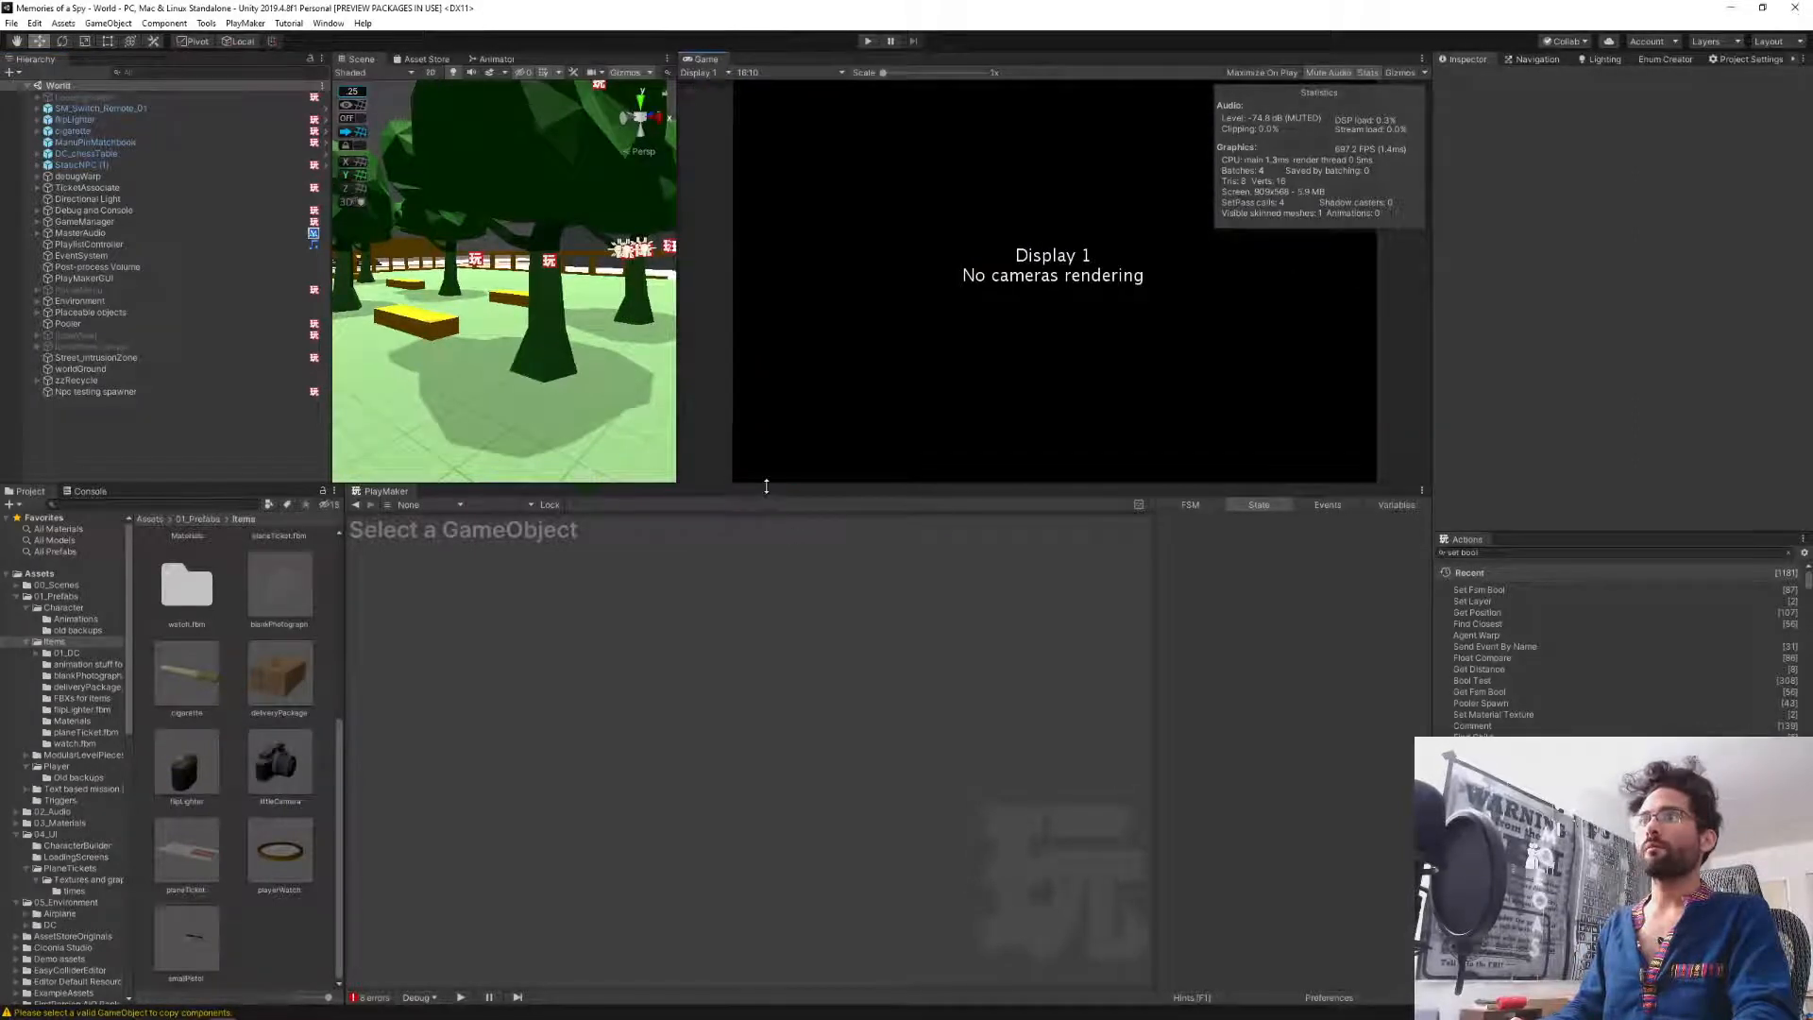
drag(766, 486, 770, 734)
click(867, 42)
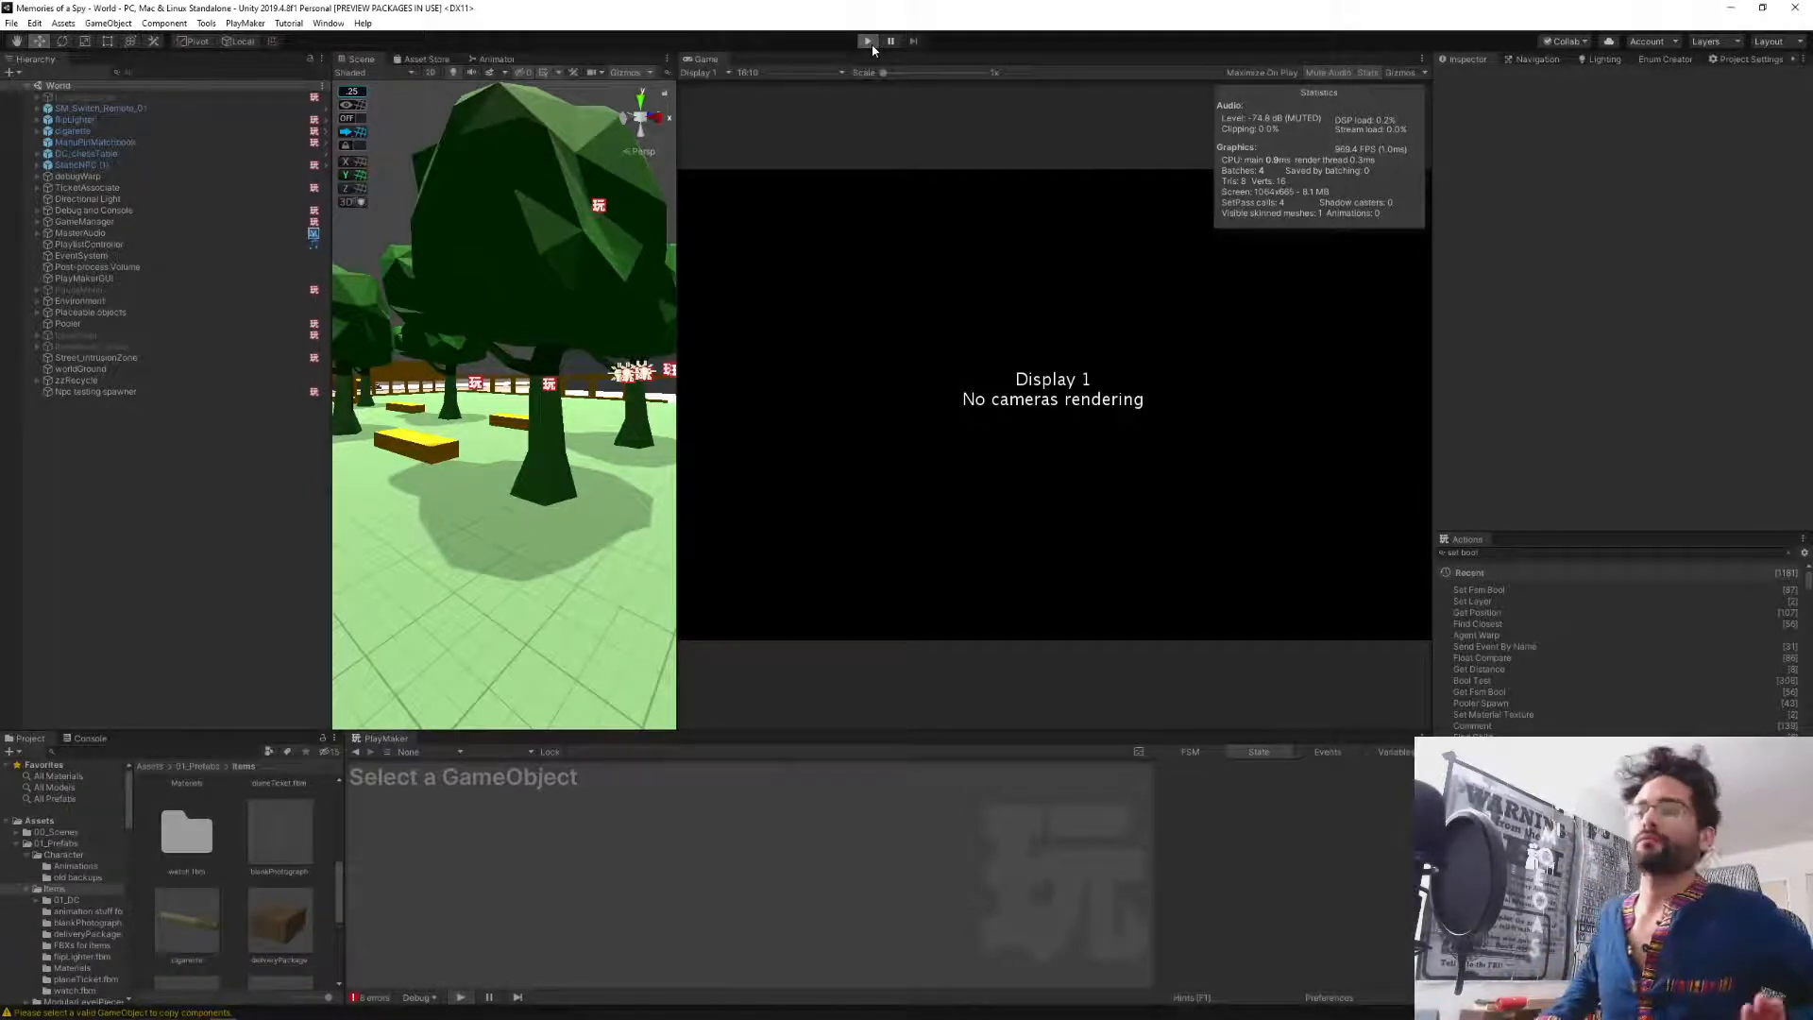
click(867, 41)
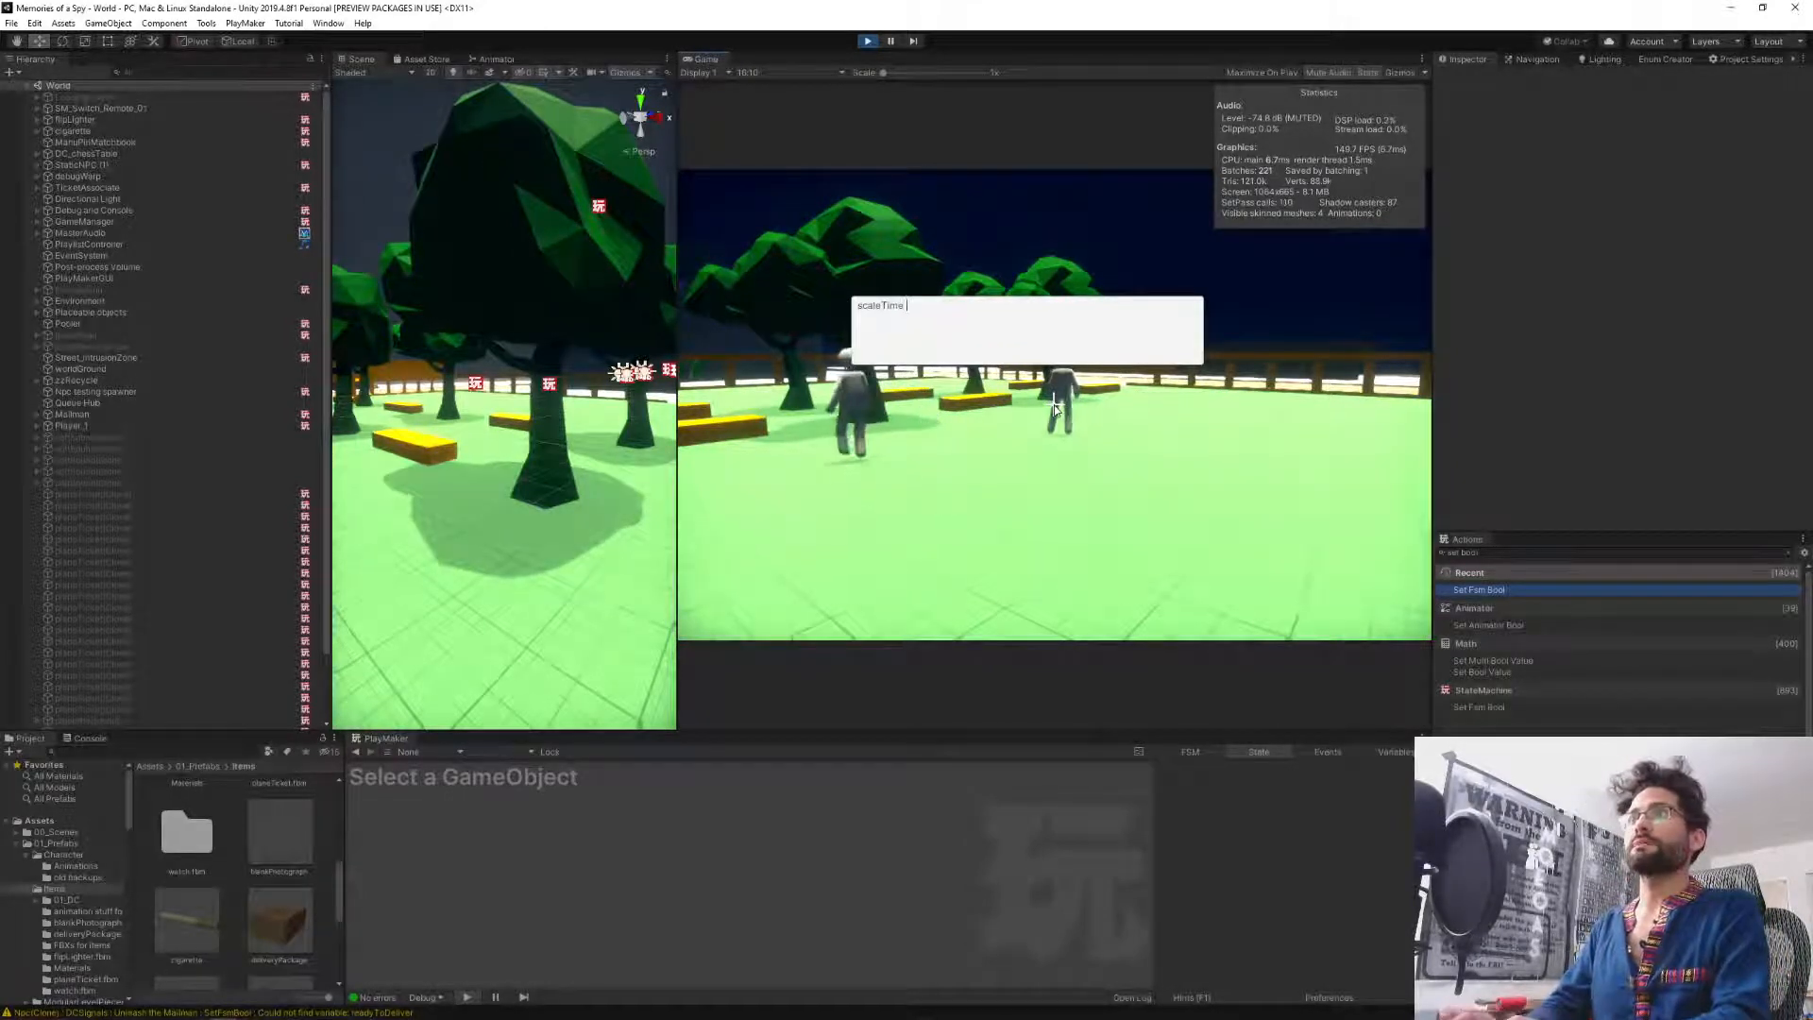
key(Return)
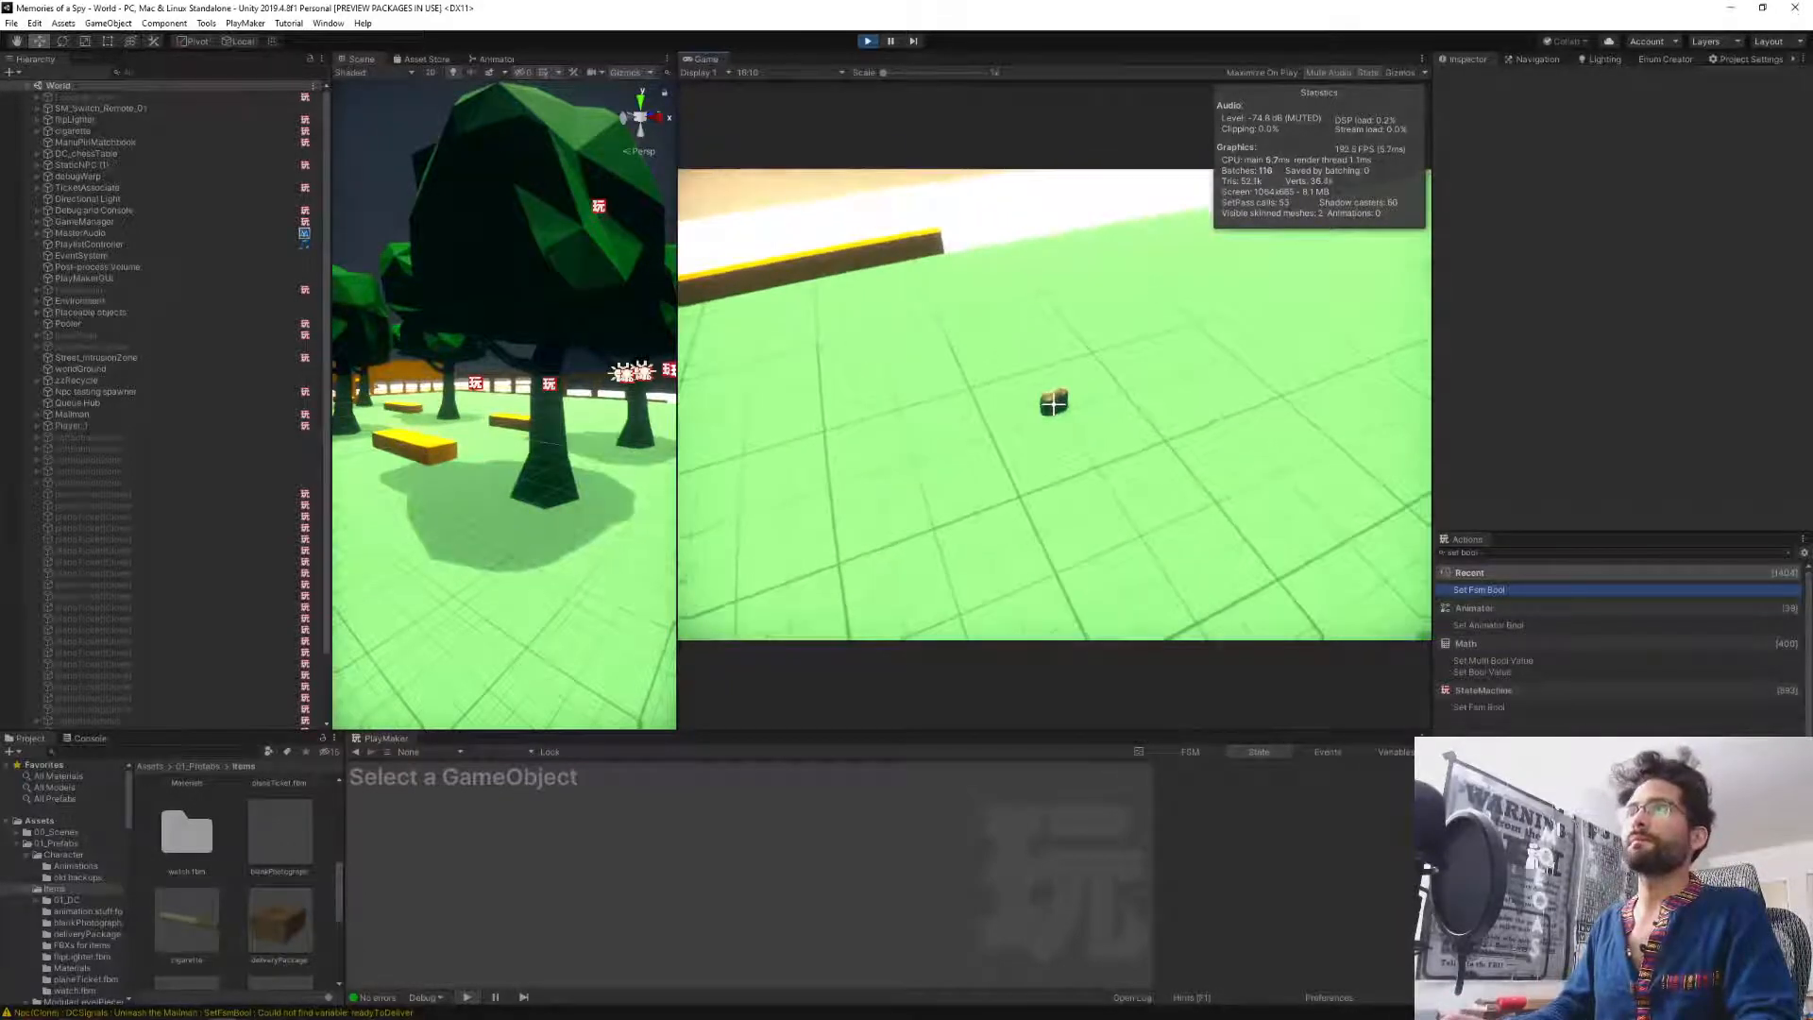
Pick up the lighter in the running game and walk out of the park past the street towards the white NPC.
click(1055, 407)
key(w)
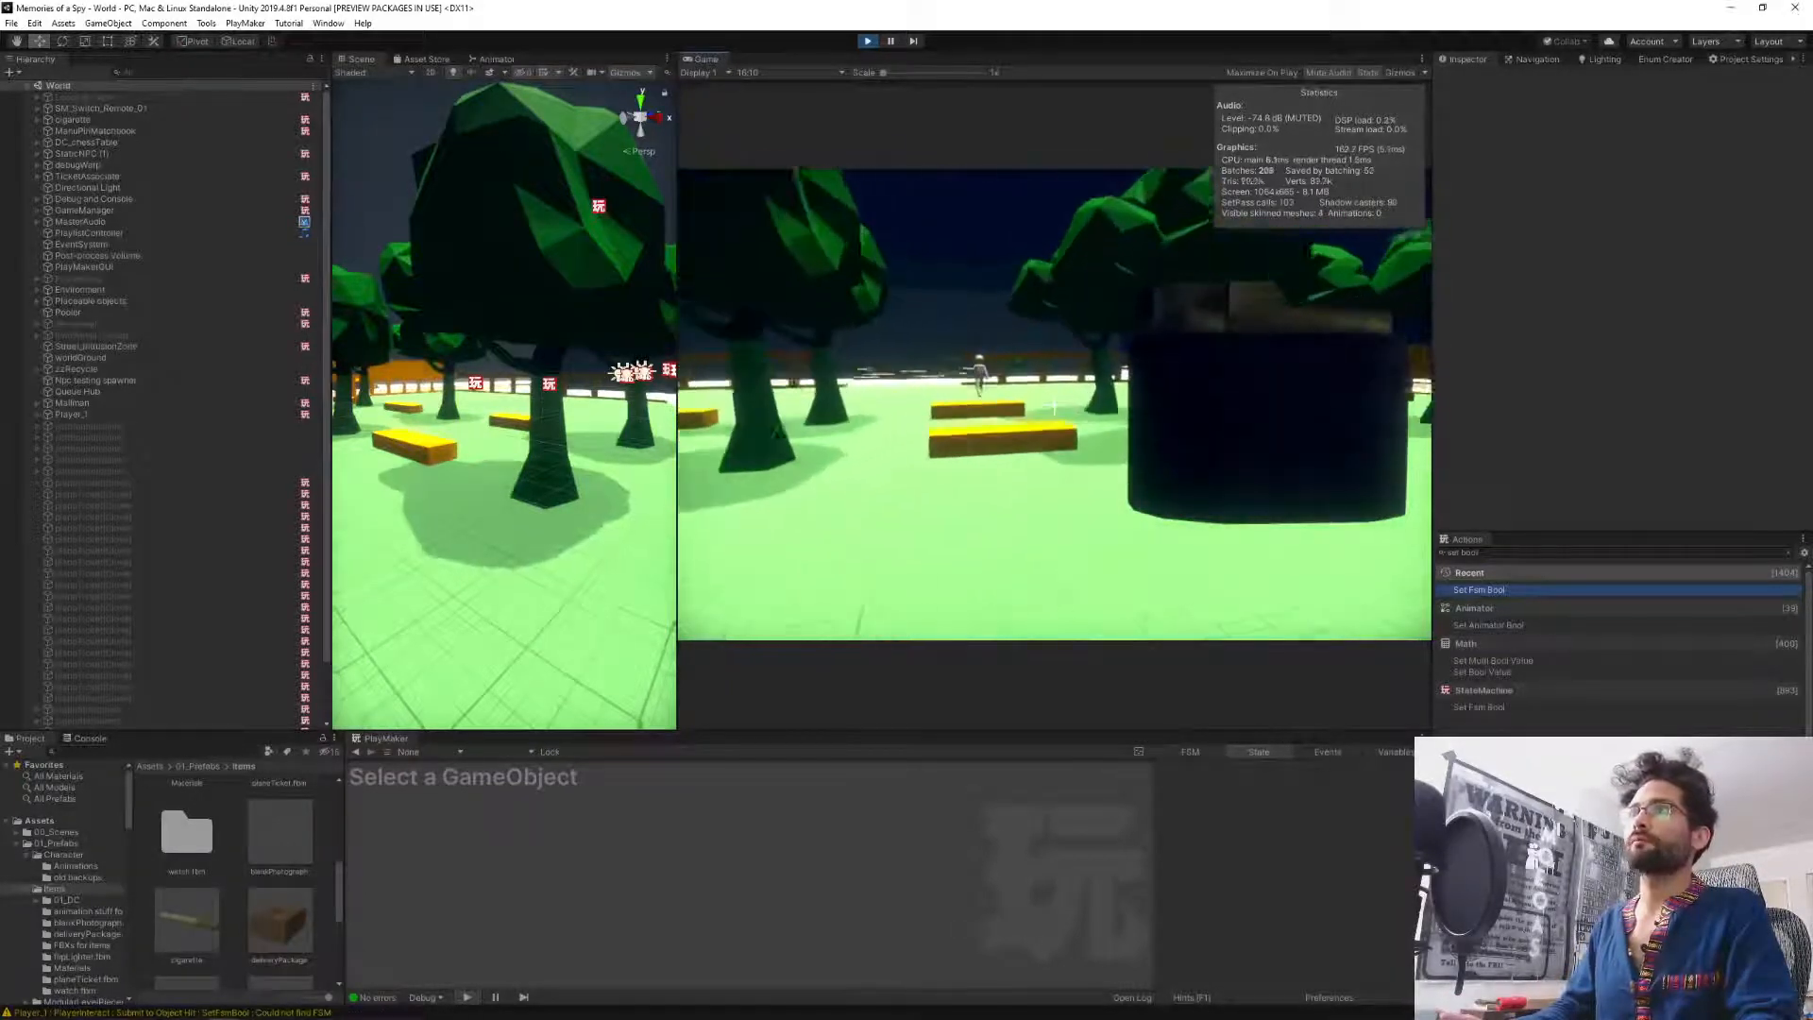
key(w)
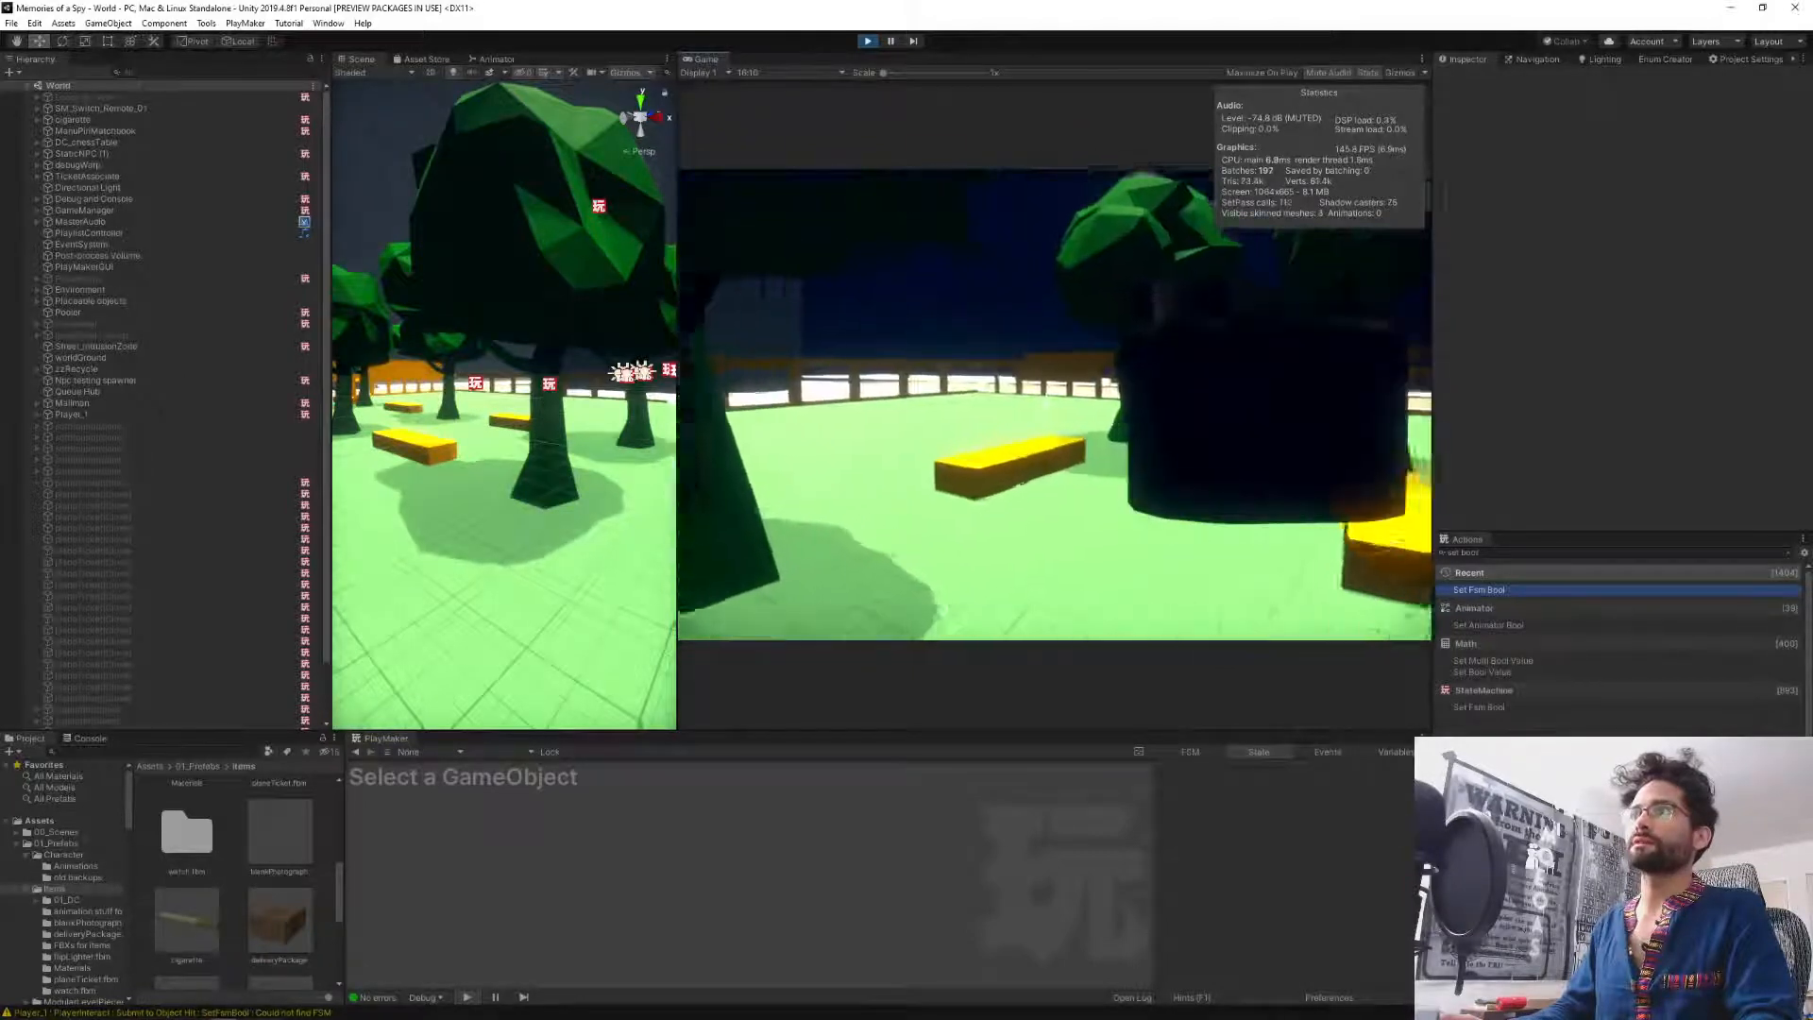
key(w)
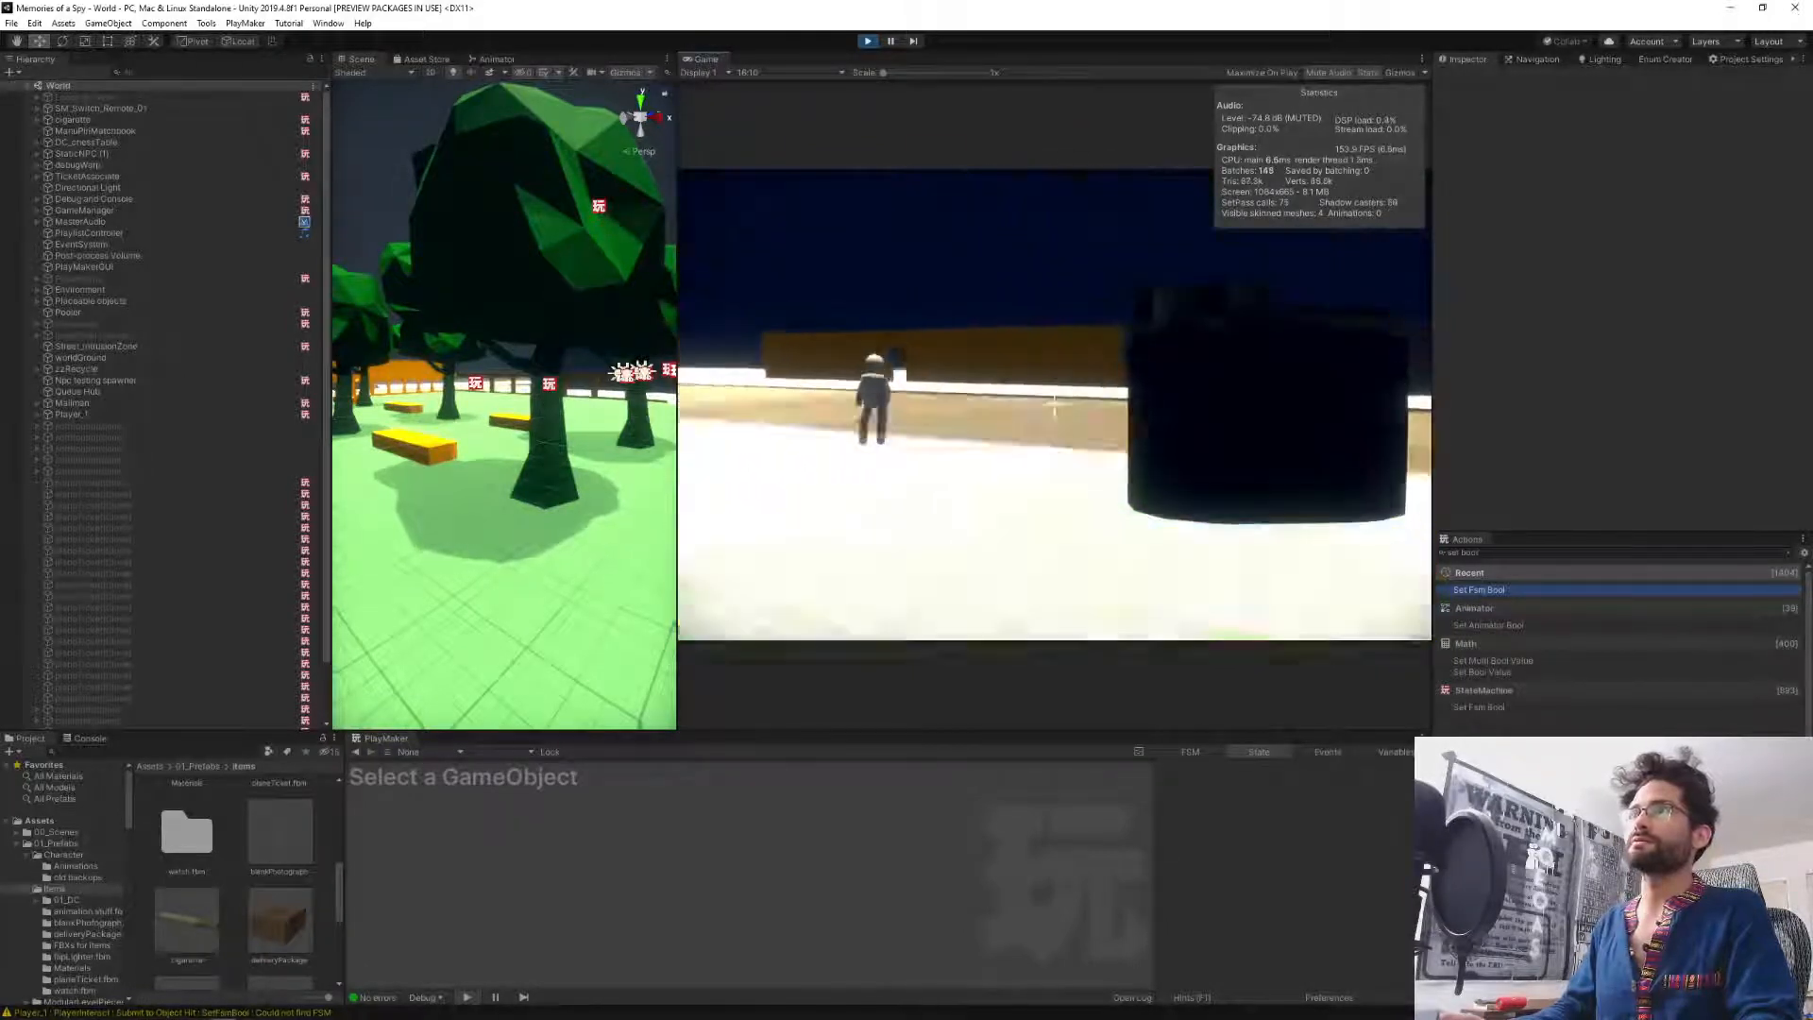
key(w)
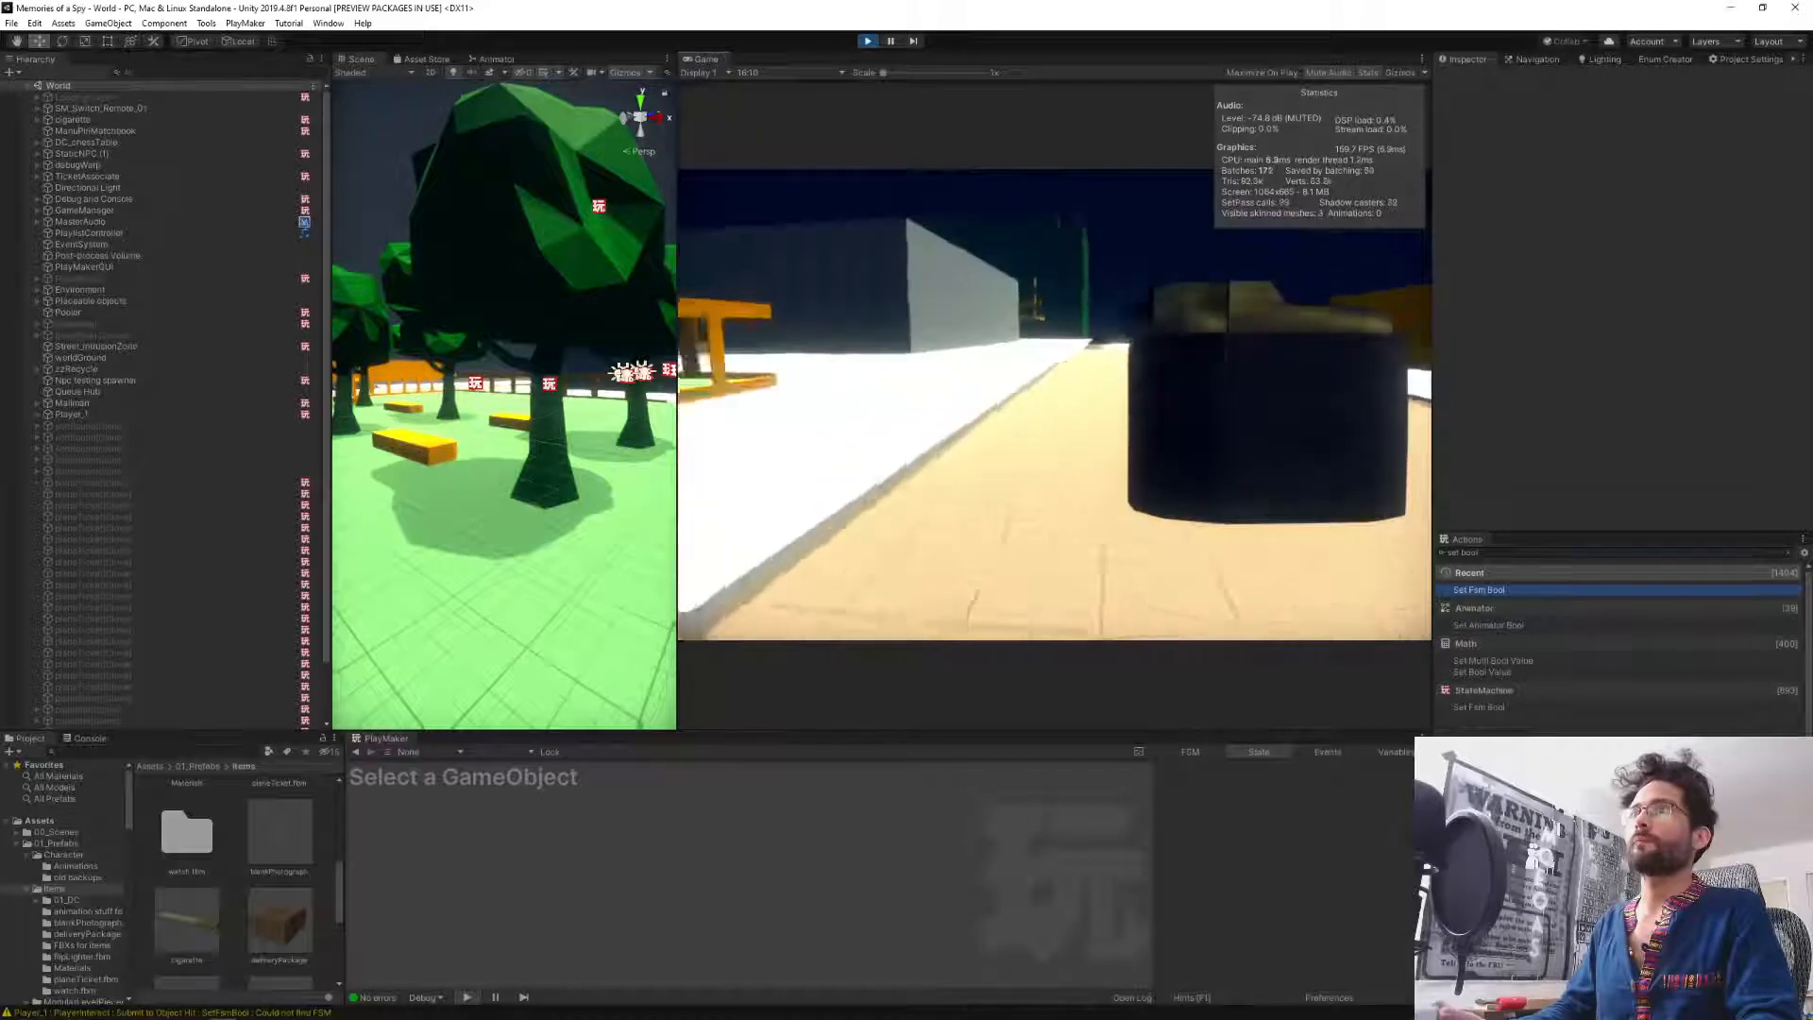
right_click(1055, 405)
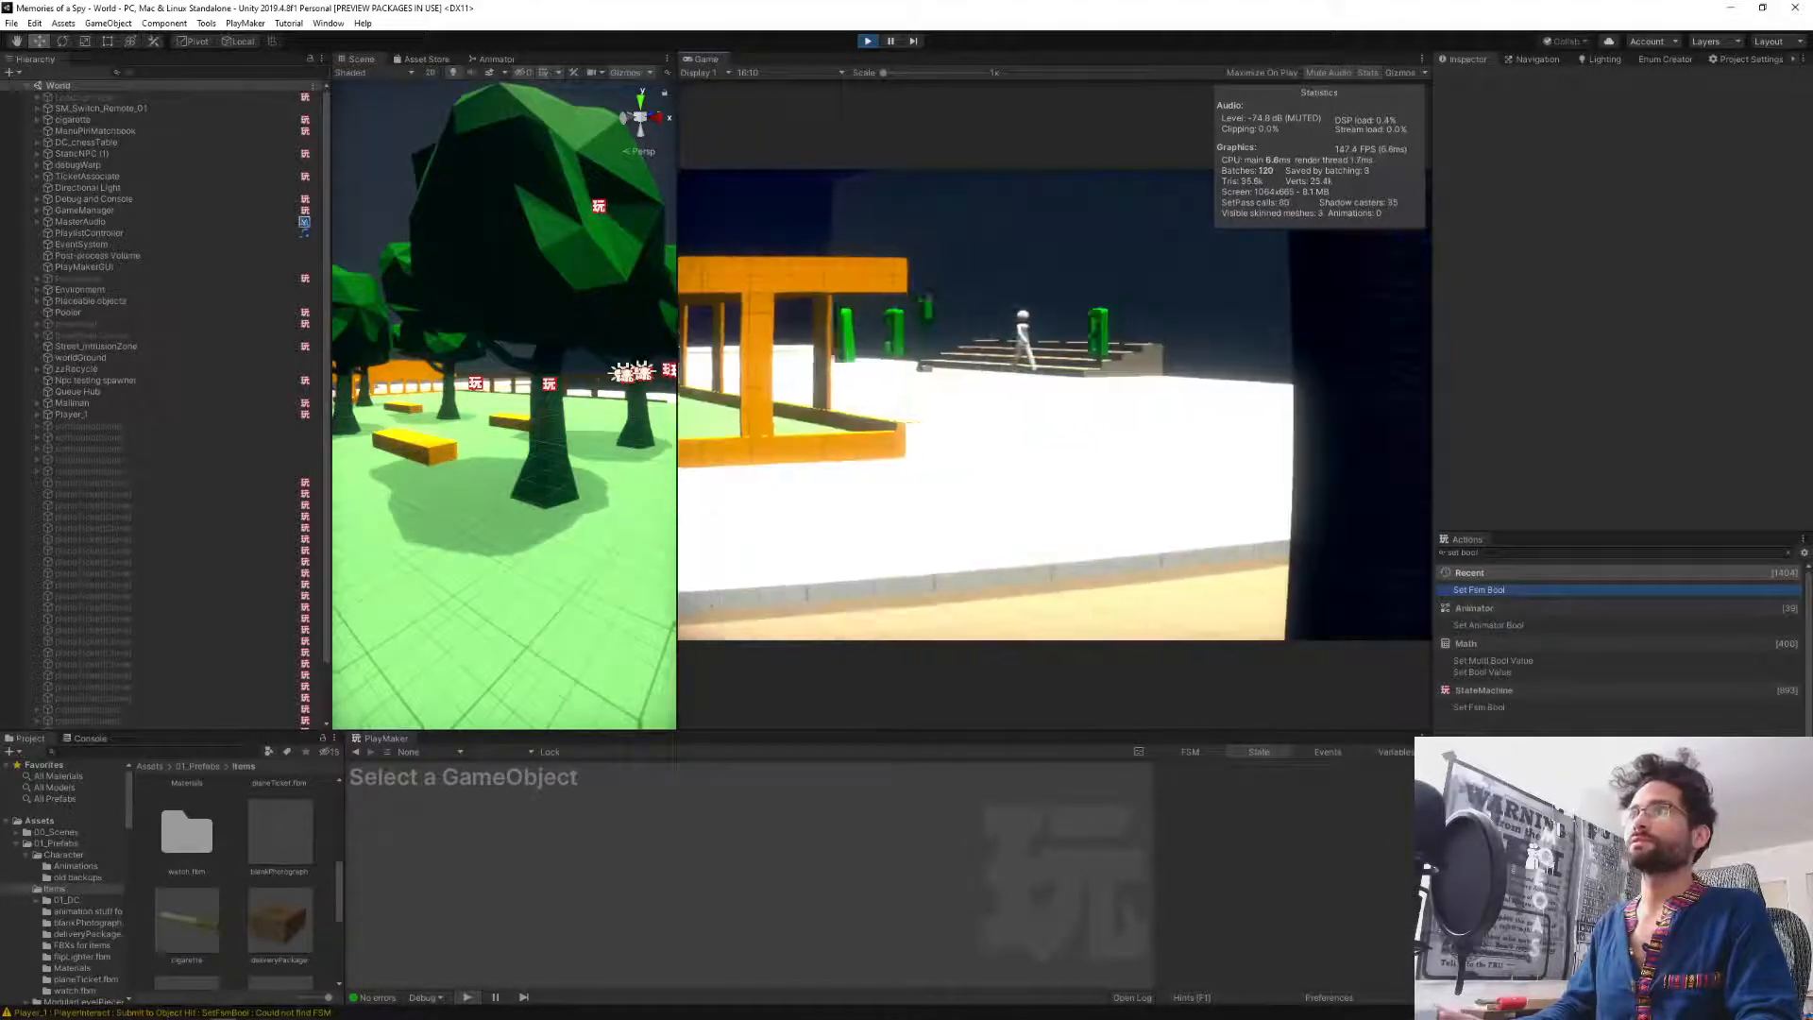
Follow the walking character through the running game and run the console command scaleTime 1.
key(w)
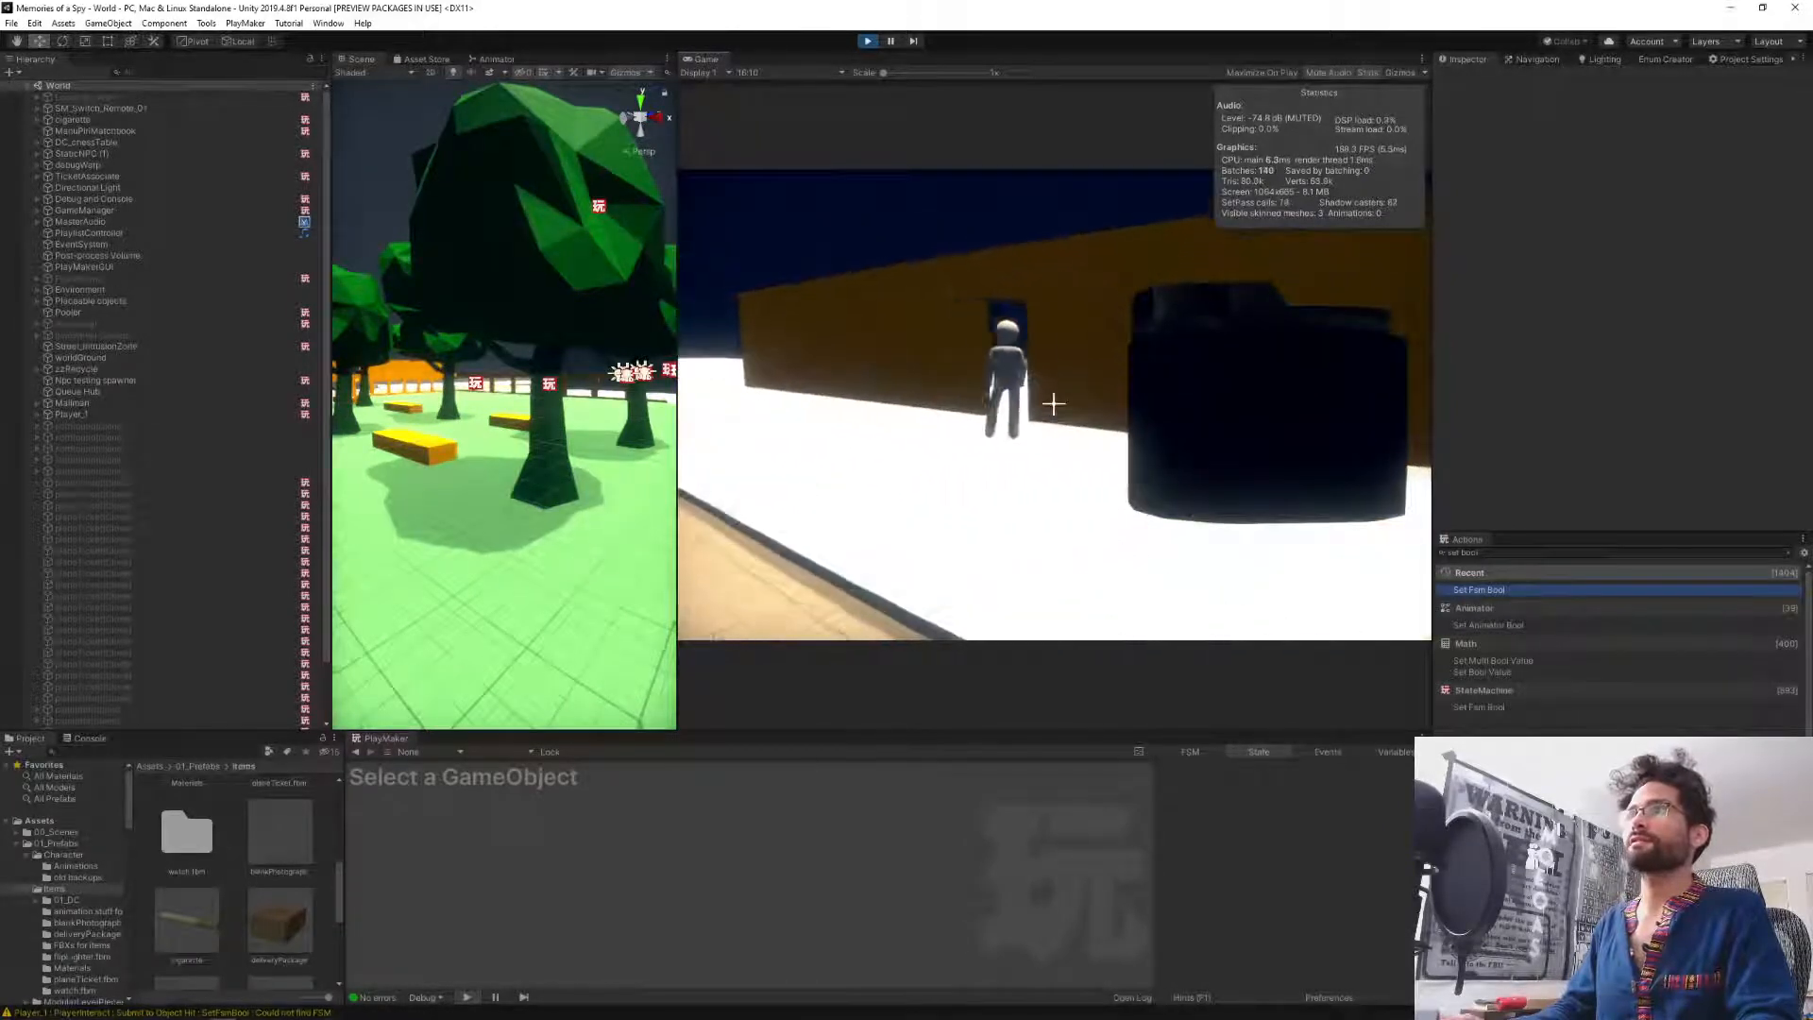
key(w)
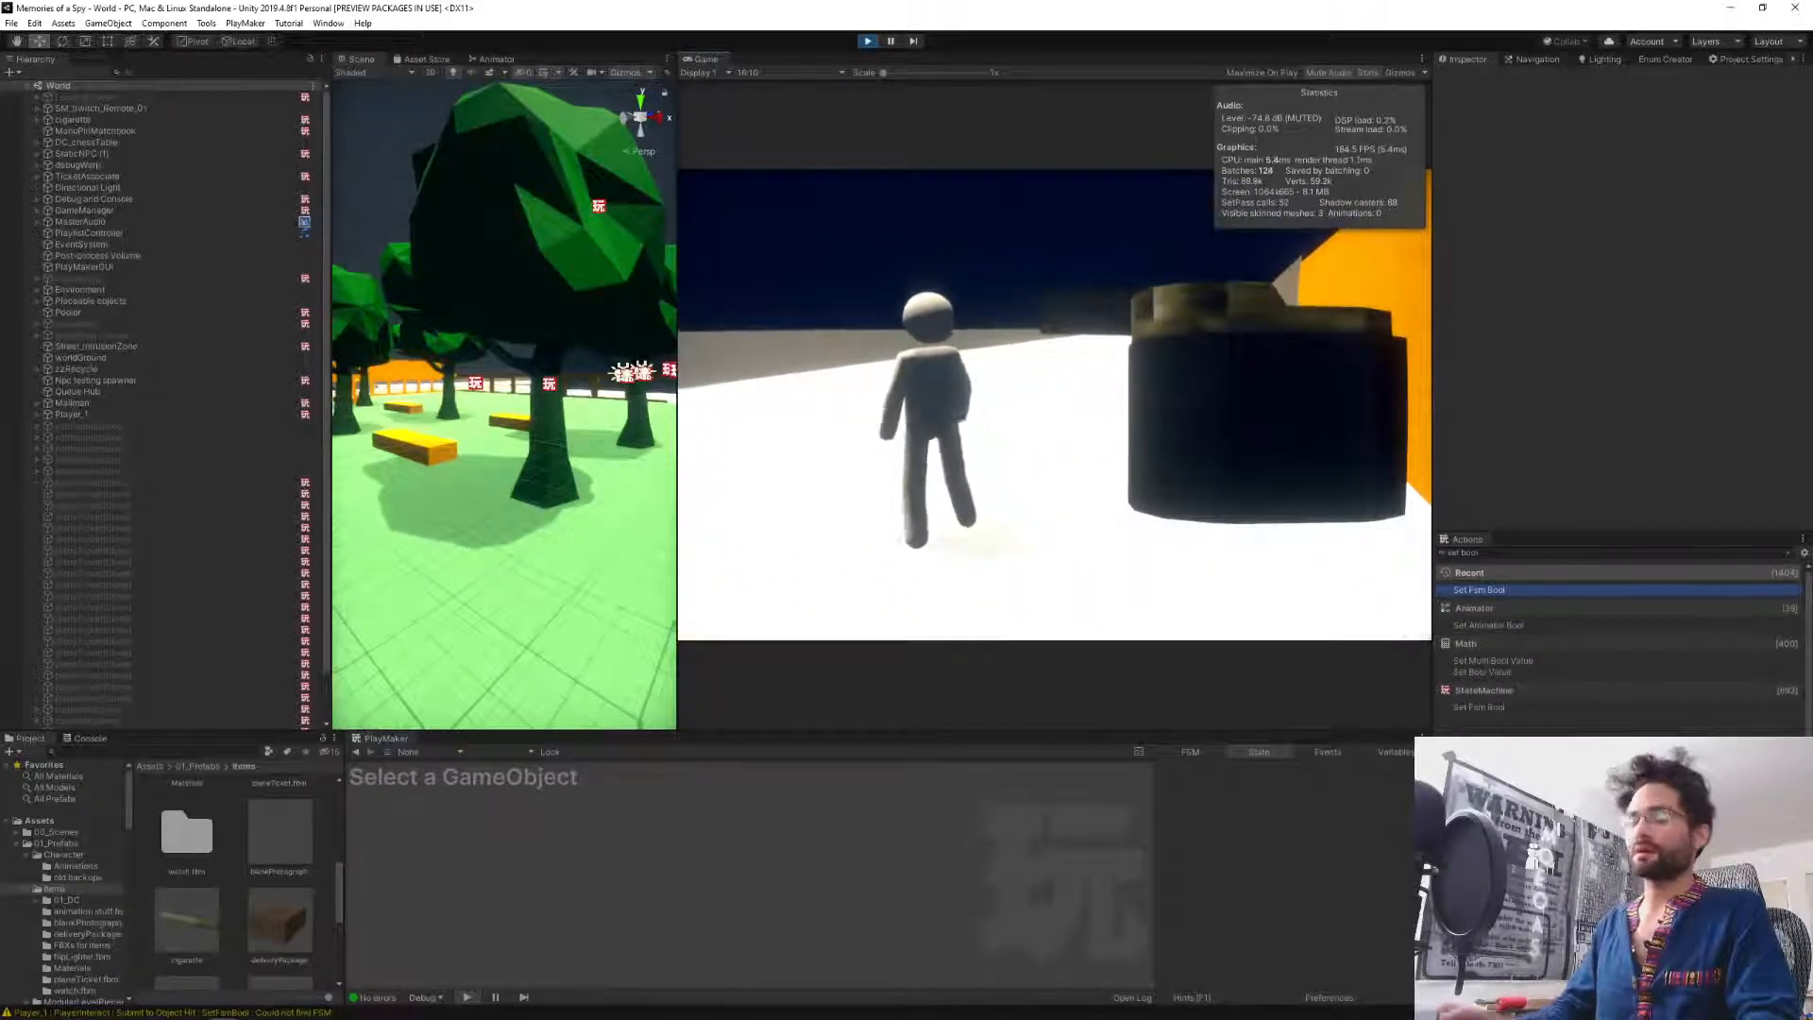
key(grave)
text(scaleTime 1)
key(Return)
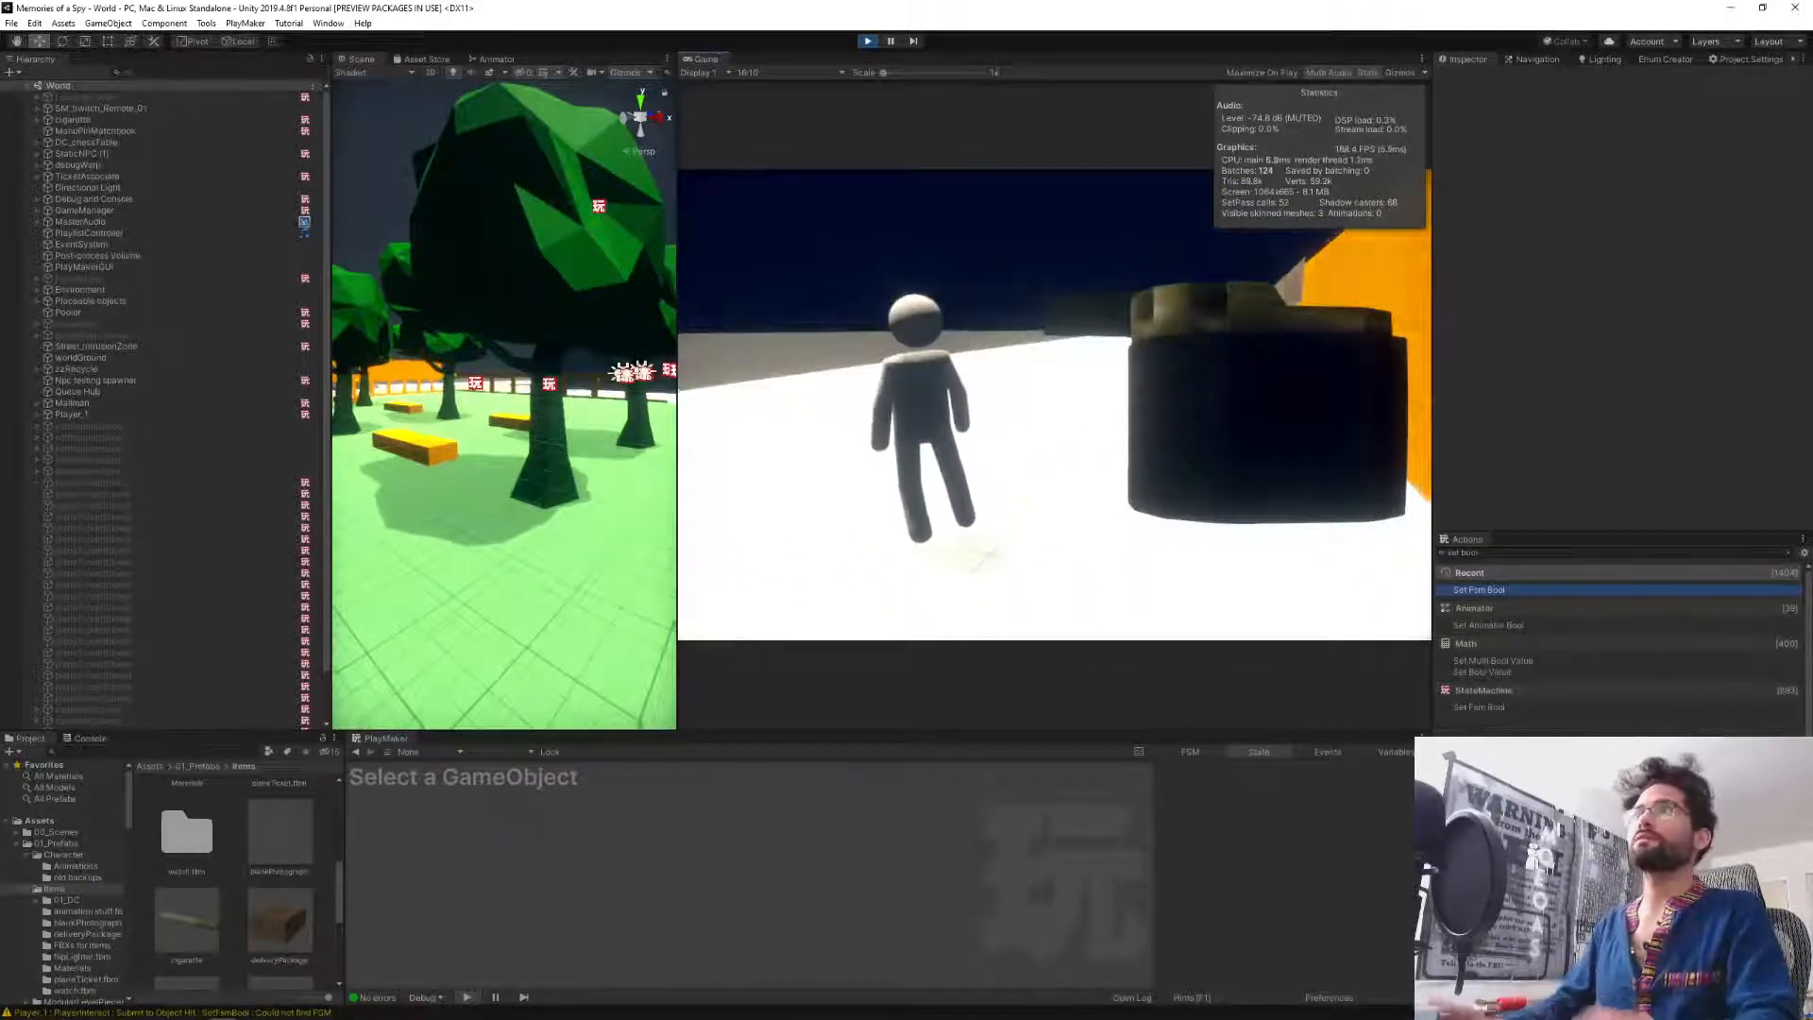
Take a close photo of the character in the game and select the spawned blankPhotograph(Clone) in a widened Scene view.
key(w)
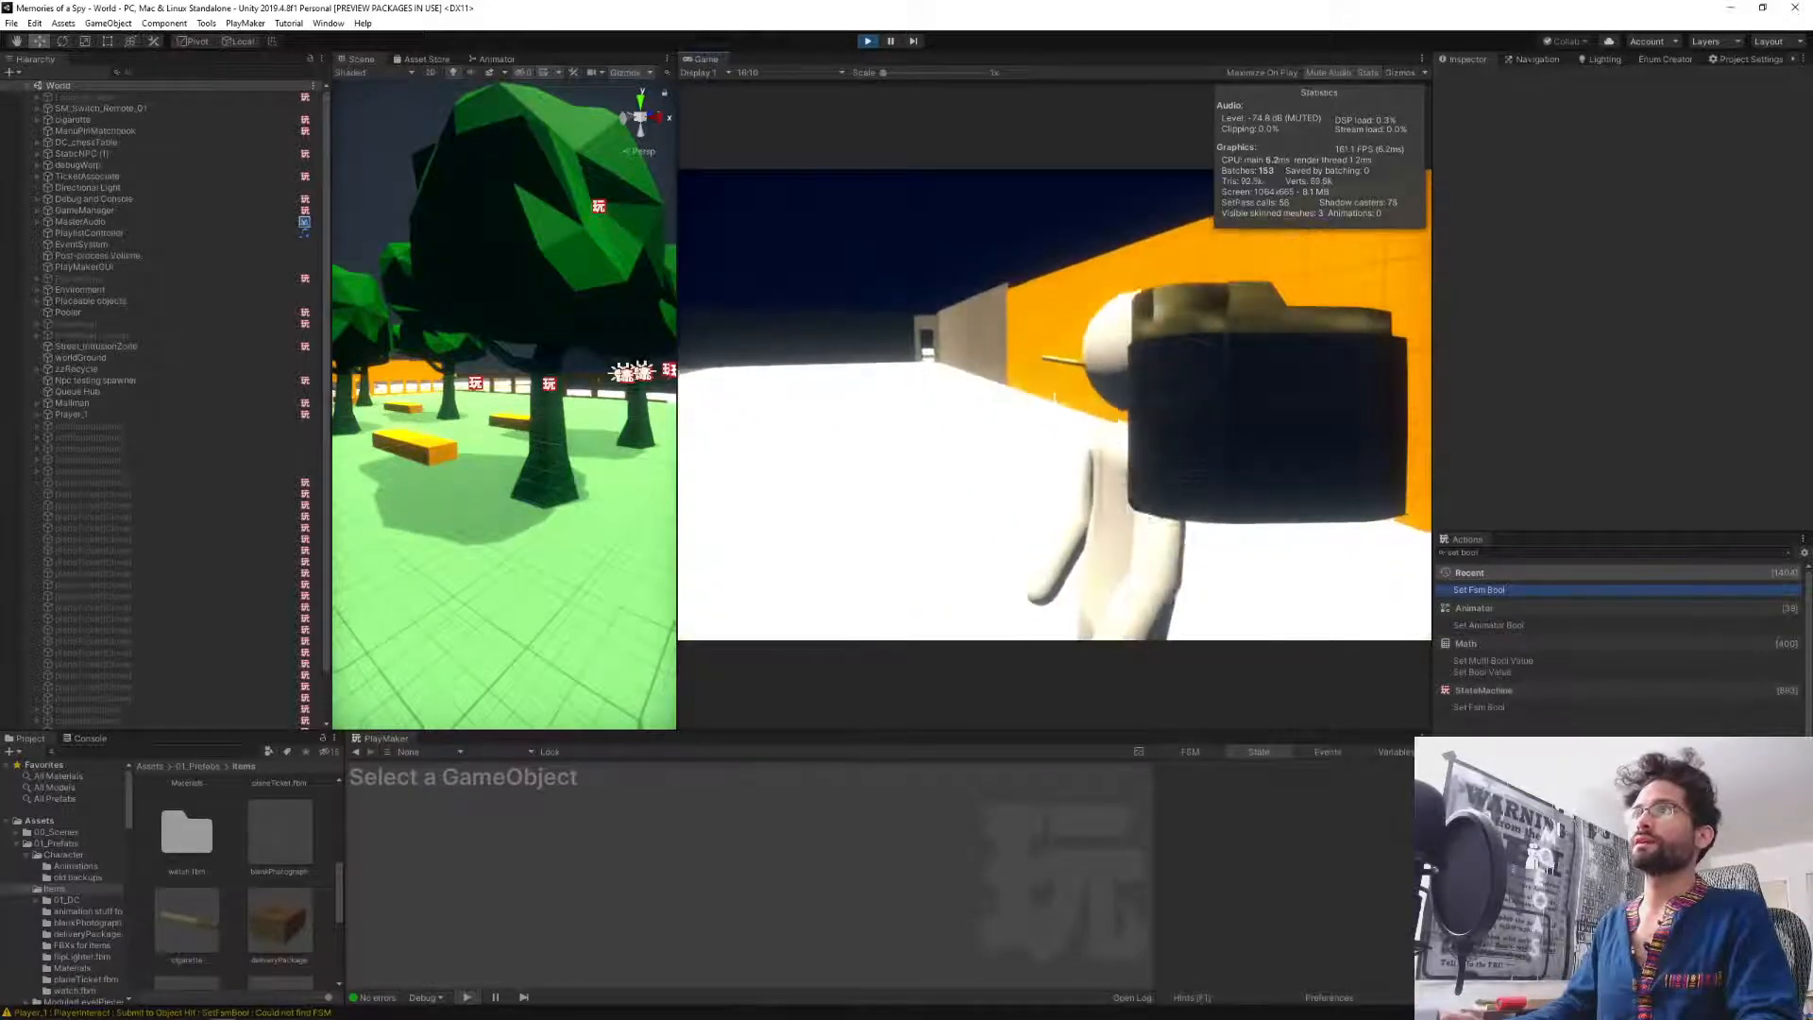
click(1055, 405)
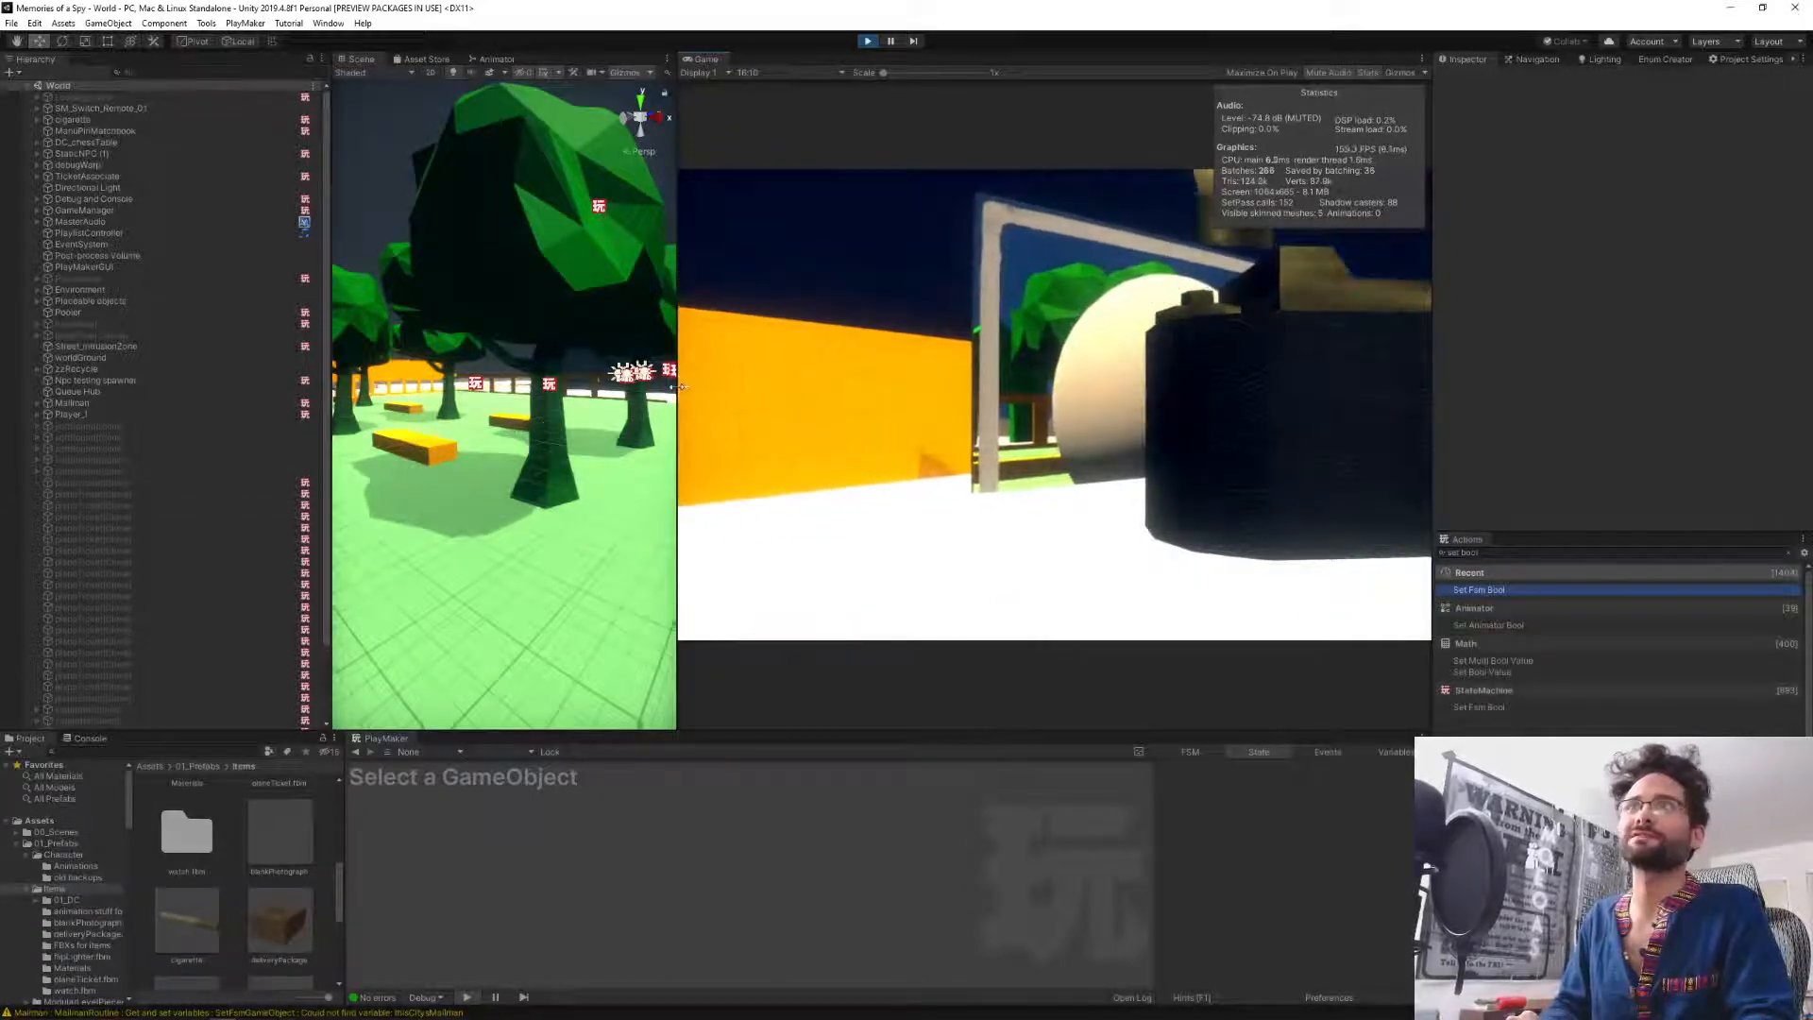
drag(681, 387, 1226, 387)
mouse_move(748, 388)
right_down()
mouse_move(894, 349)
mouse_move(1255, 364)
mouse_move(85, 362)
mouse_move(579, 372)
mouse_move(561, 361)
mouse_move(722, 335)
right_up()
key(w)
key(s)
click(722, 336)
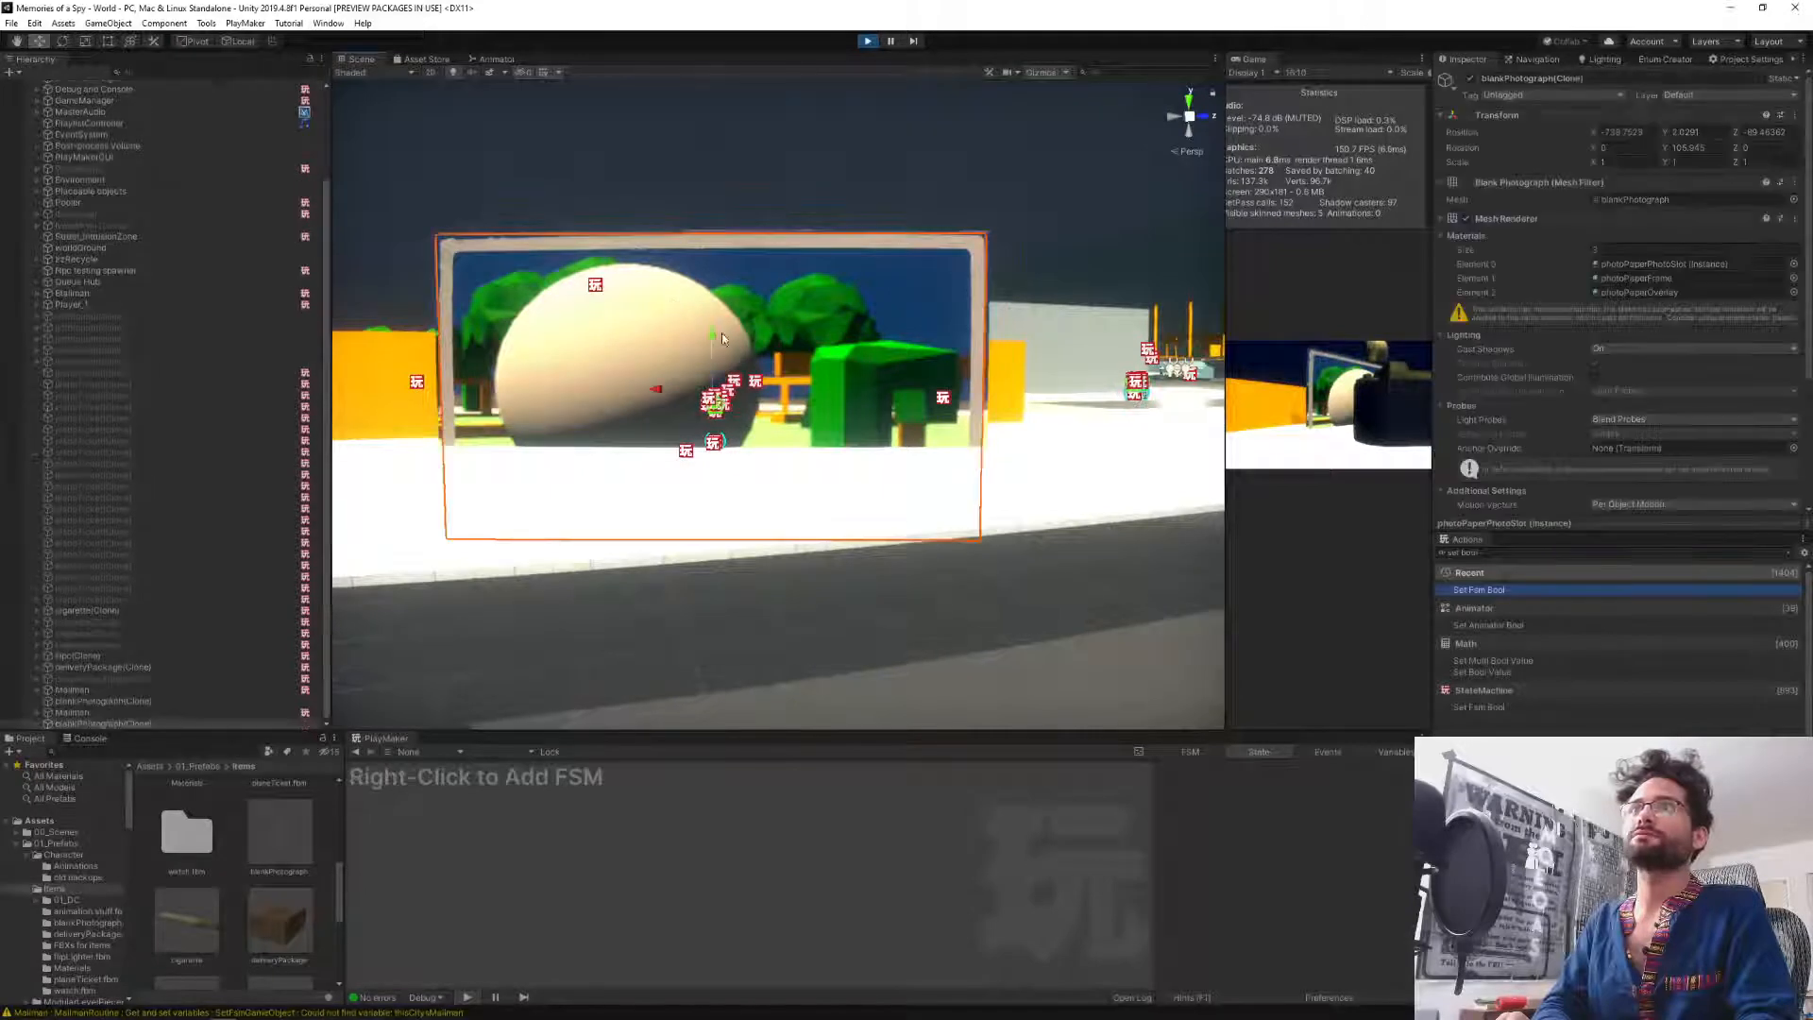
Raise the selected photograph clone above the other one and examine both photographs in the scene.
drag(722, 333, 716, 227)
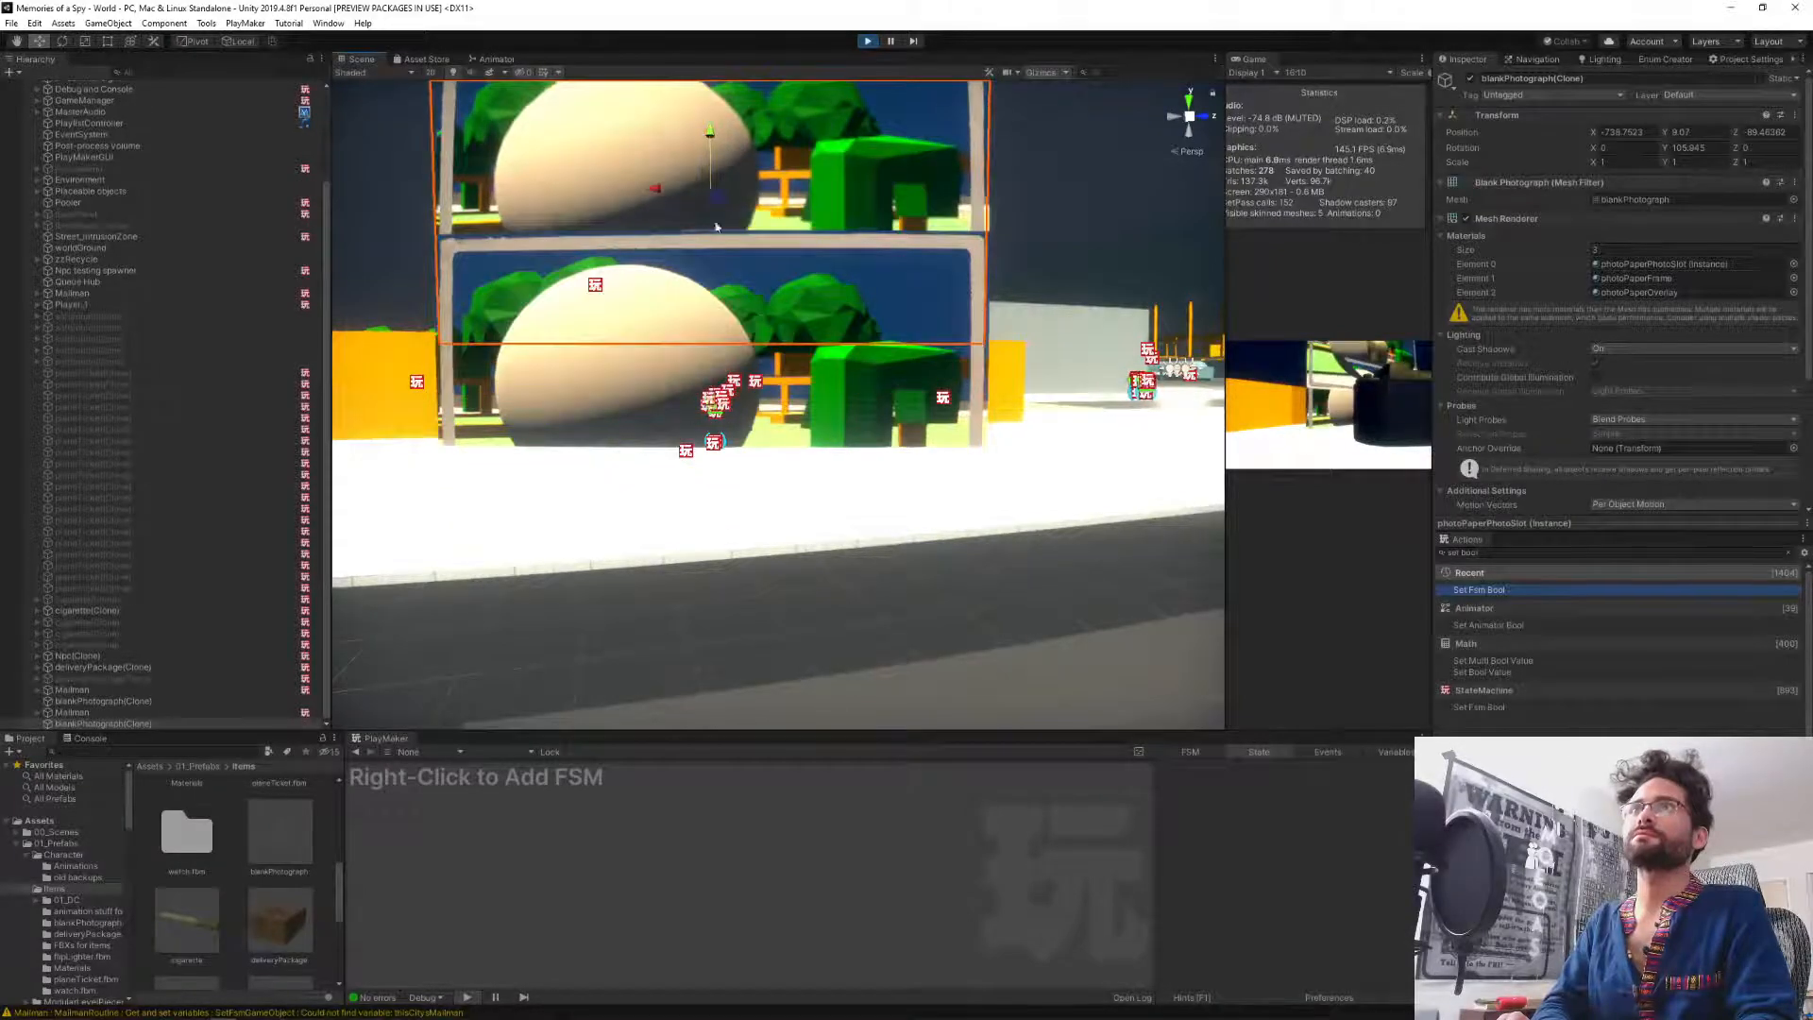
key(f)
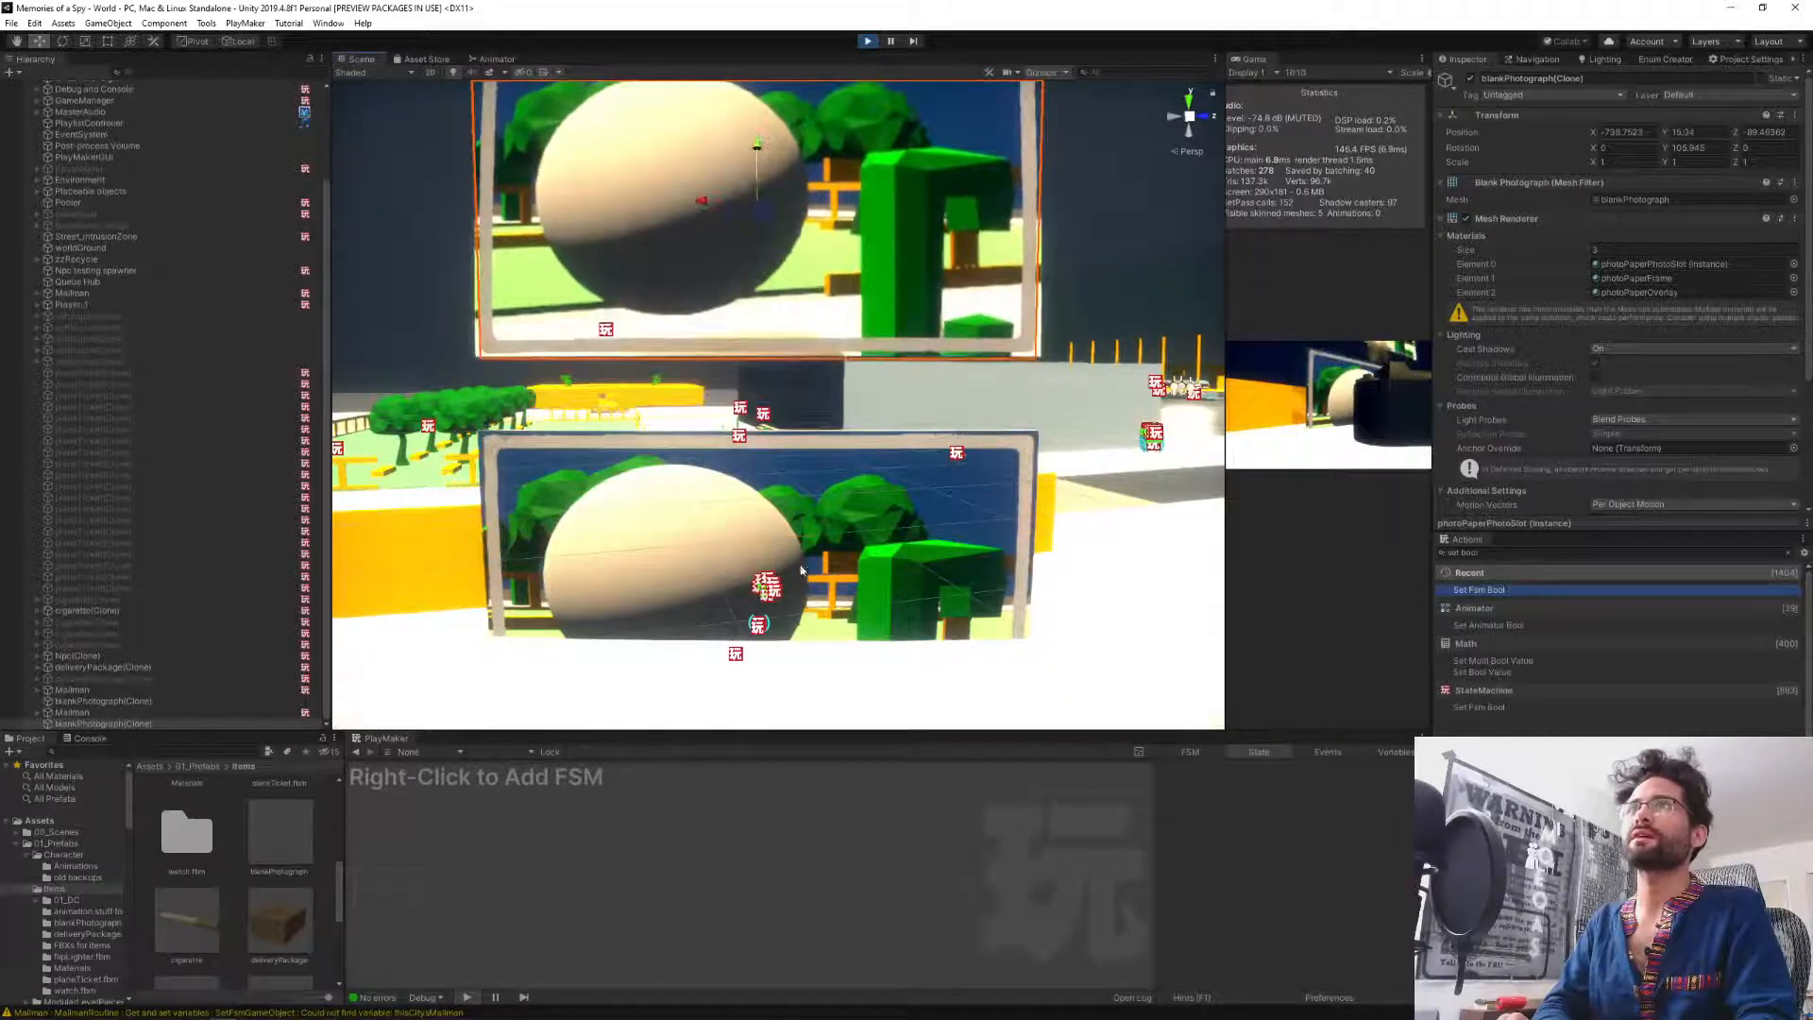
click(765, 457)
mouse_move(724, 578)
mouse_down()
mouse_move(963, 577)
mouse_move(703, 578)
mouse_move(706, 558)
mouse_up()
middle_drag(677, 303, 697, 487)
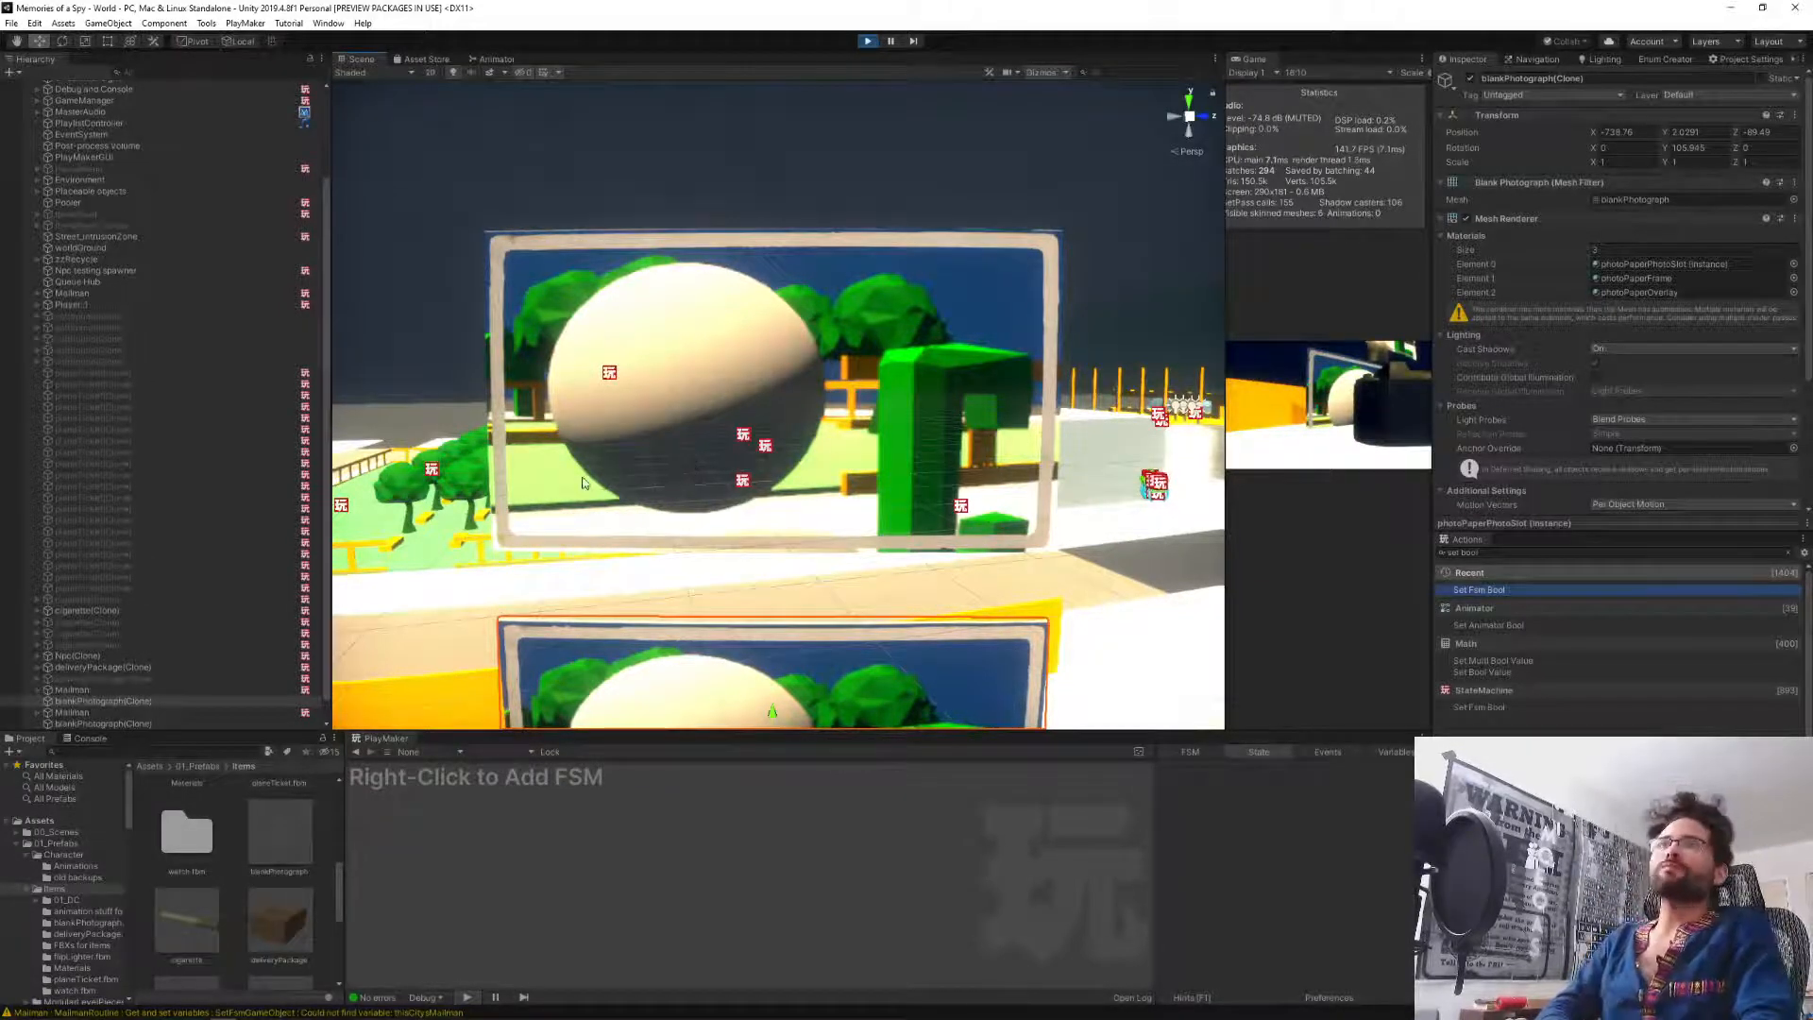
alt+drag(743, 438, 1022, 434)
alt+scroll(1022, 435, up, 7)
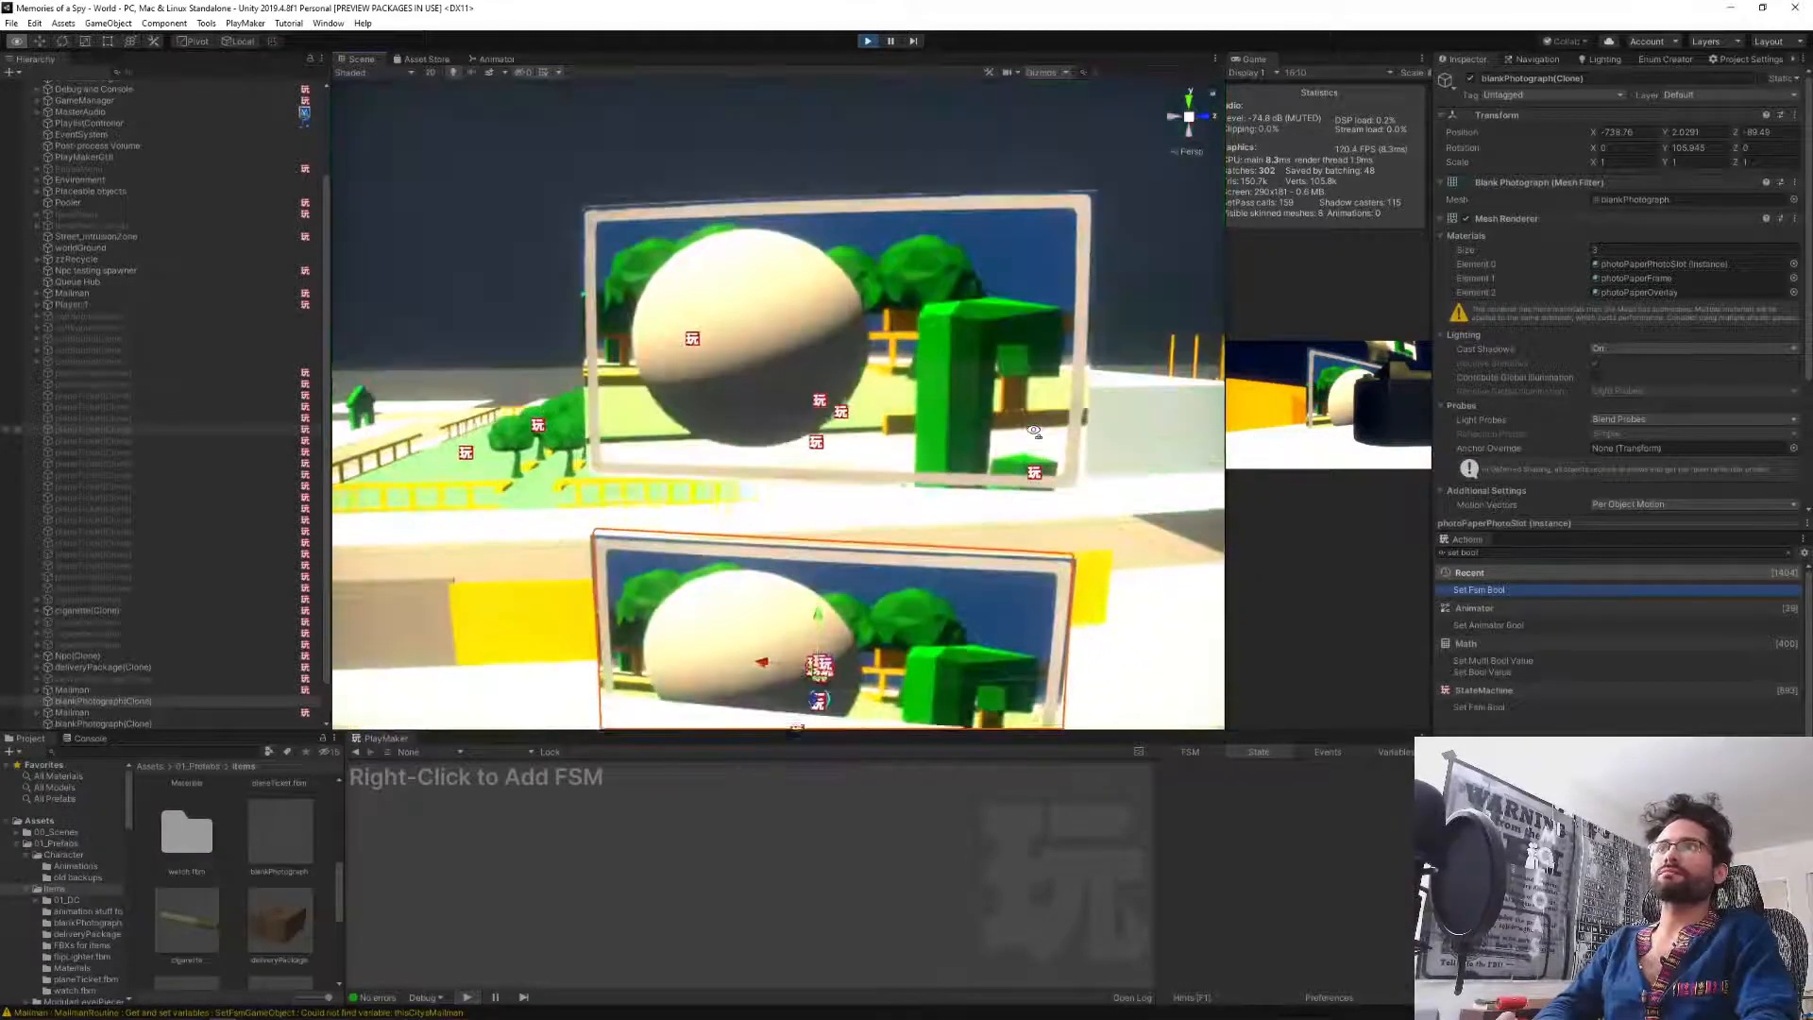
Stop the running game and open the blankPhotograph prefab for editing.
click(865, 42)
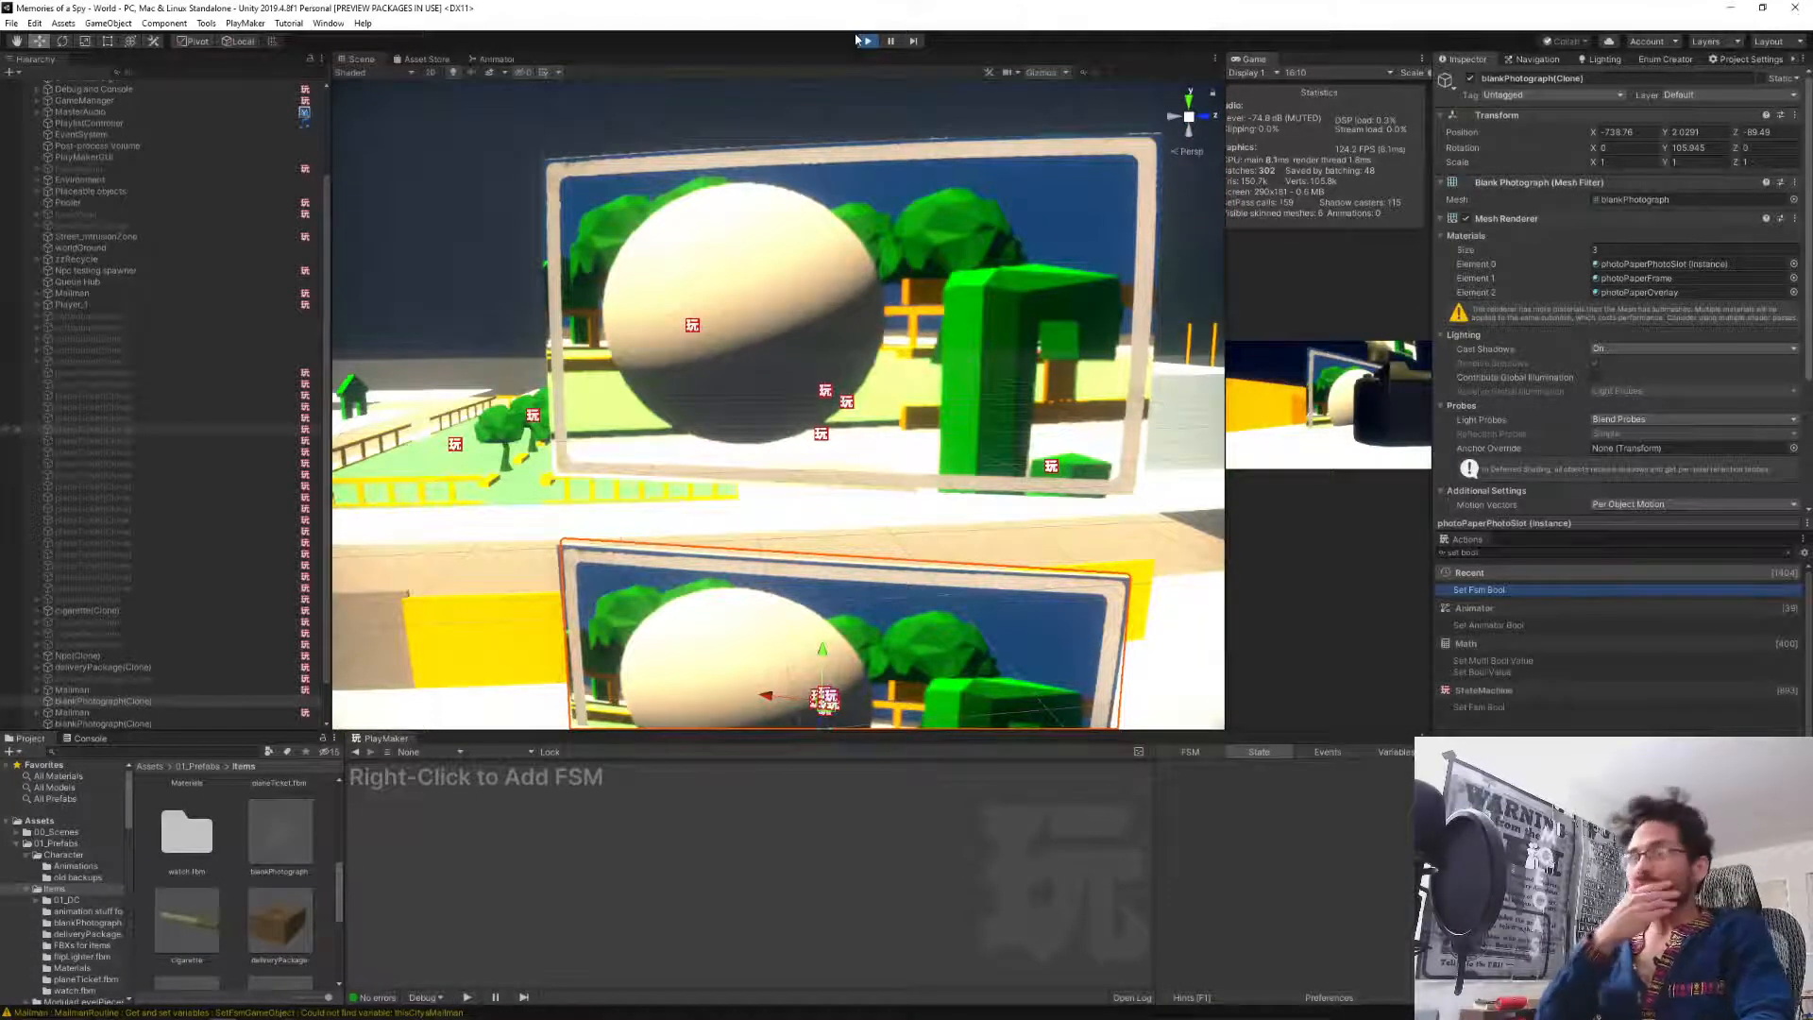
key(ctrl+p)
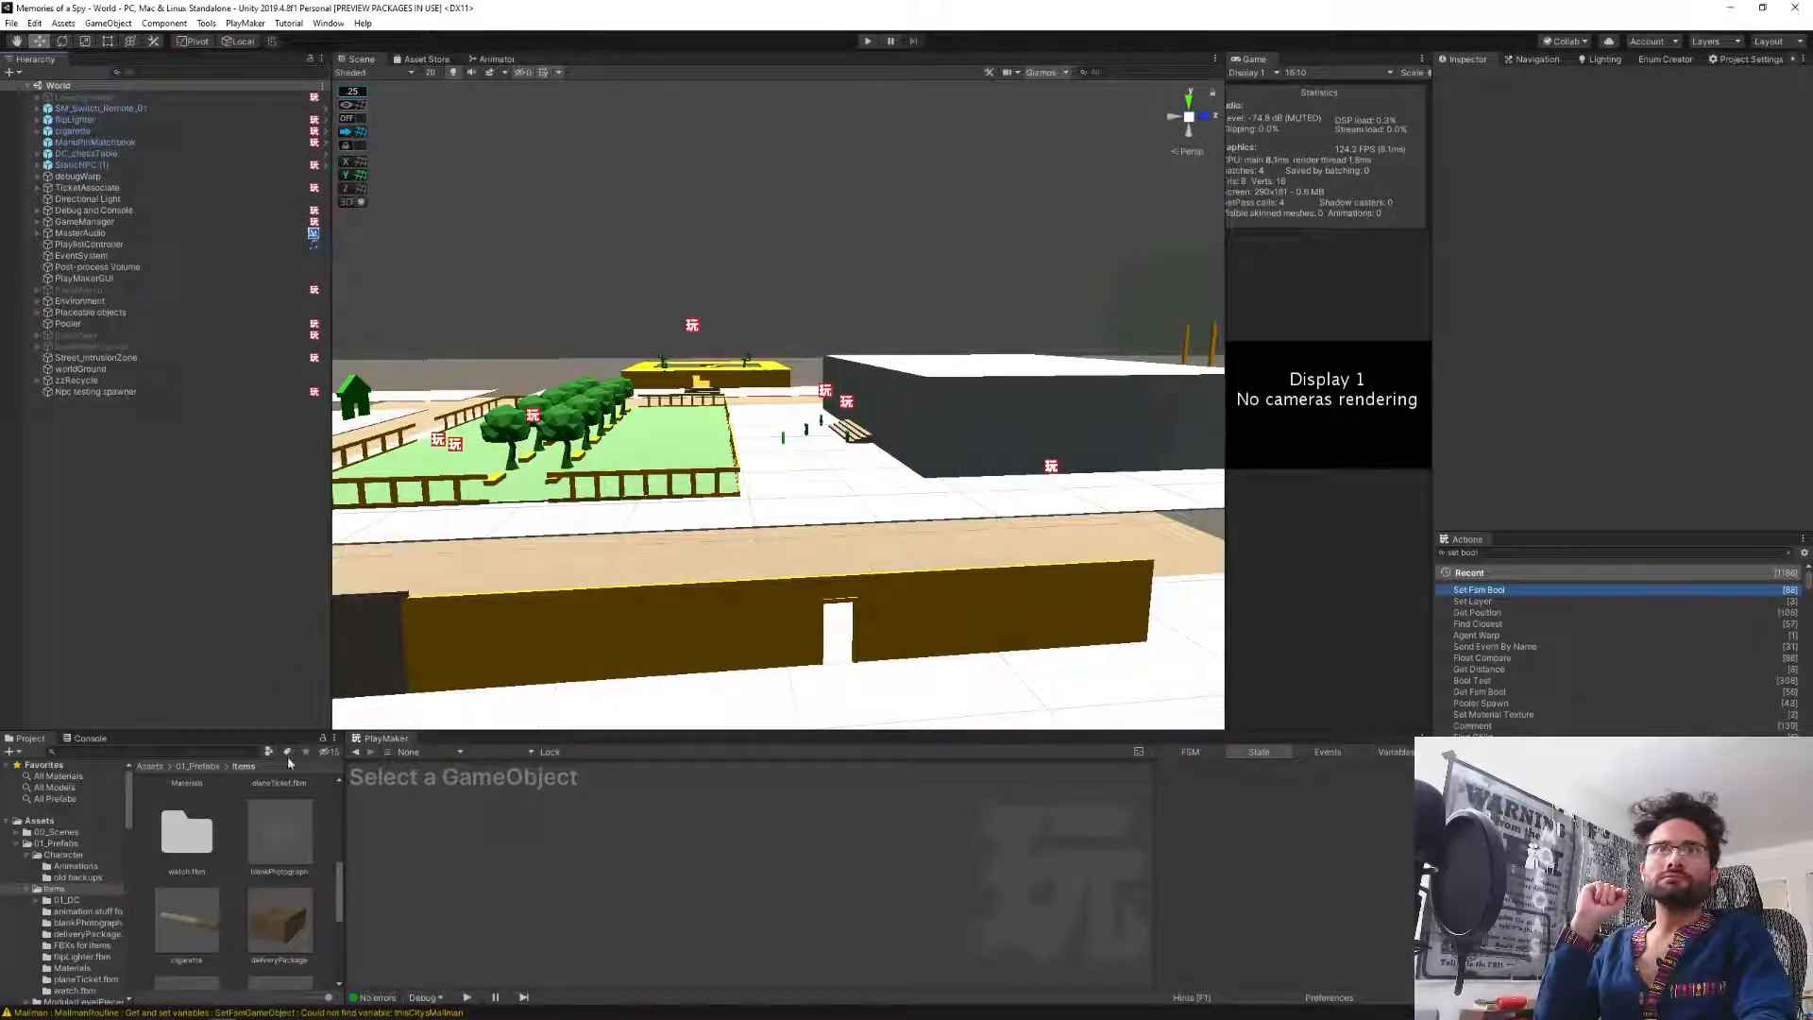
double_click(287, 833)
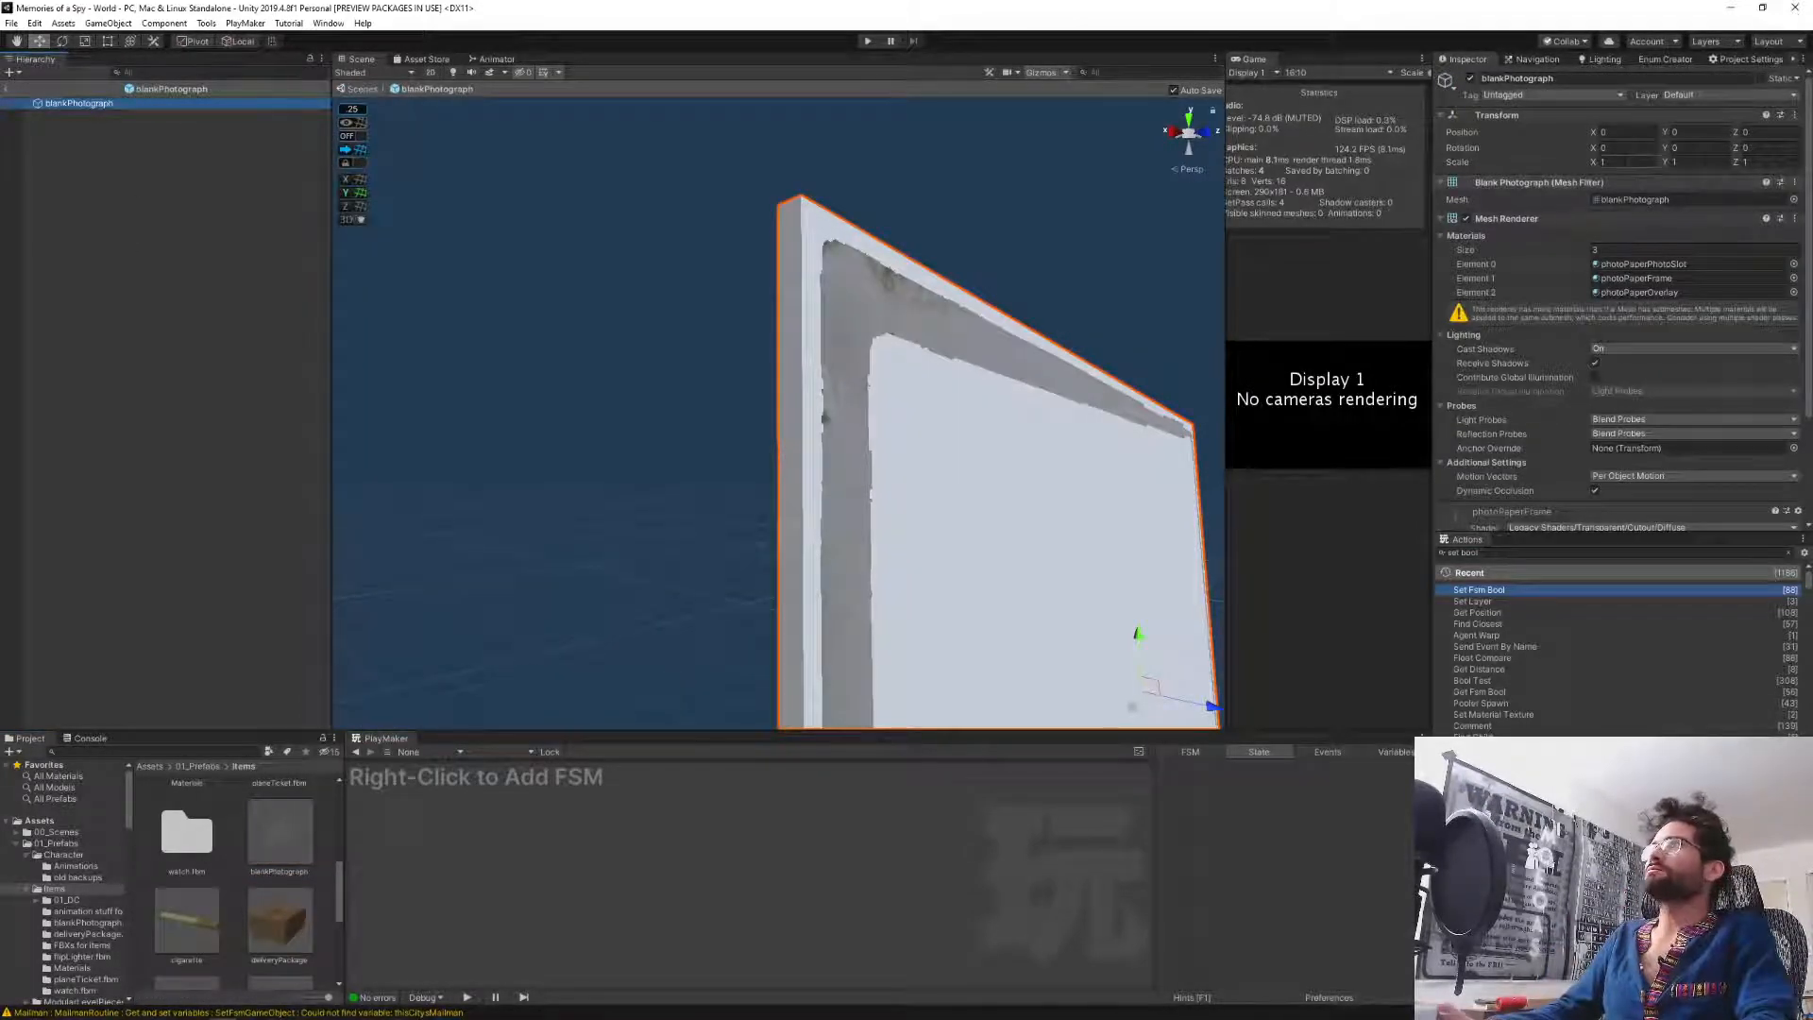
Set the blankPhotograph prefab's scale to 0.01 on X, Y and Z and frame it in the Scene view.
key(BackSpace)
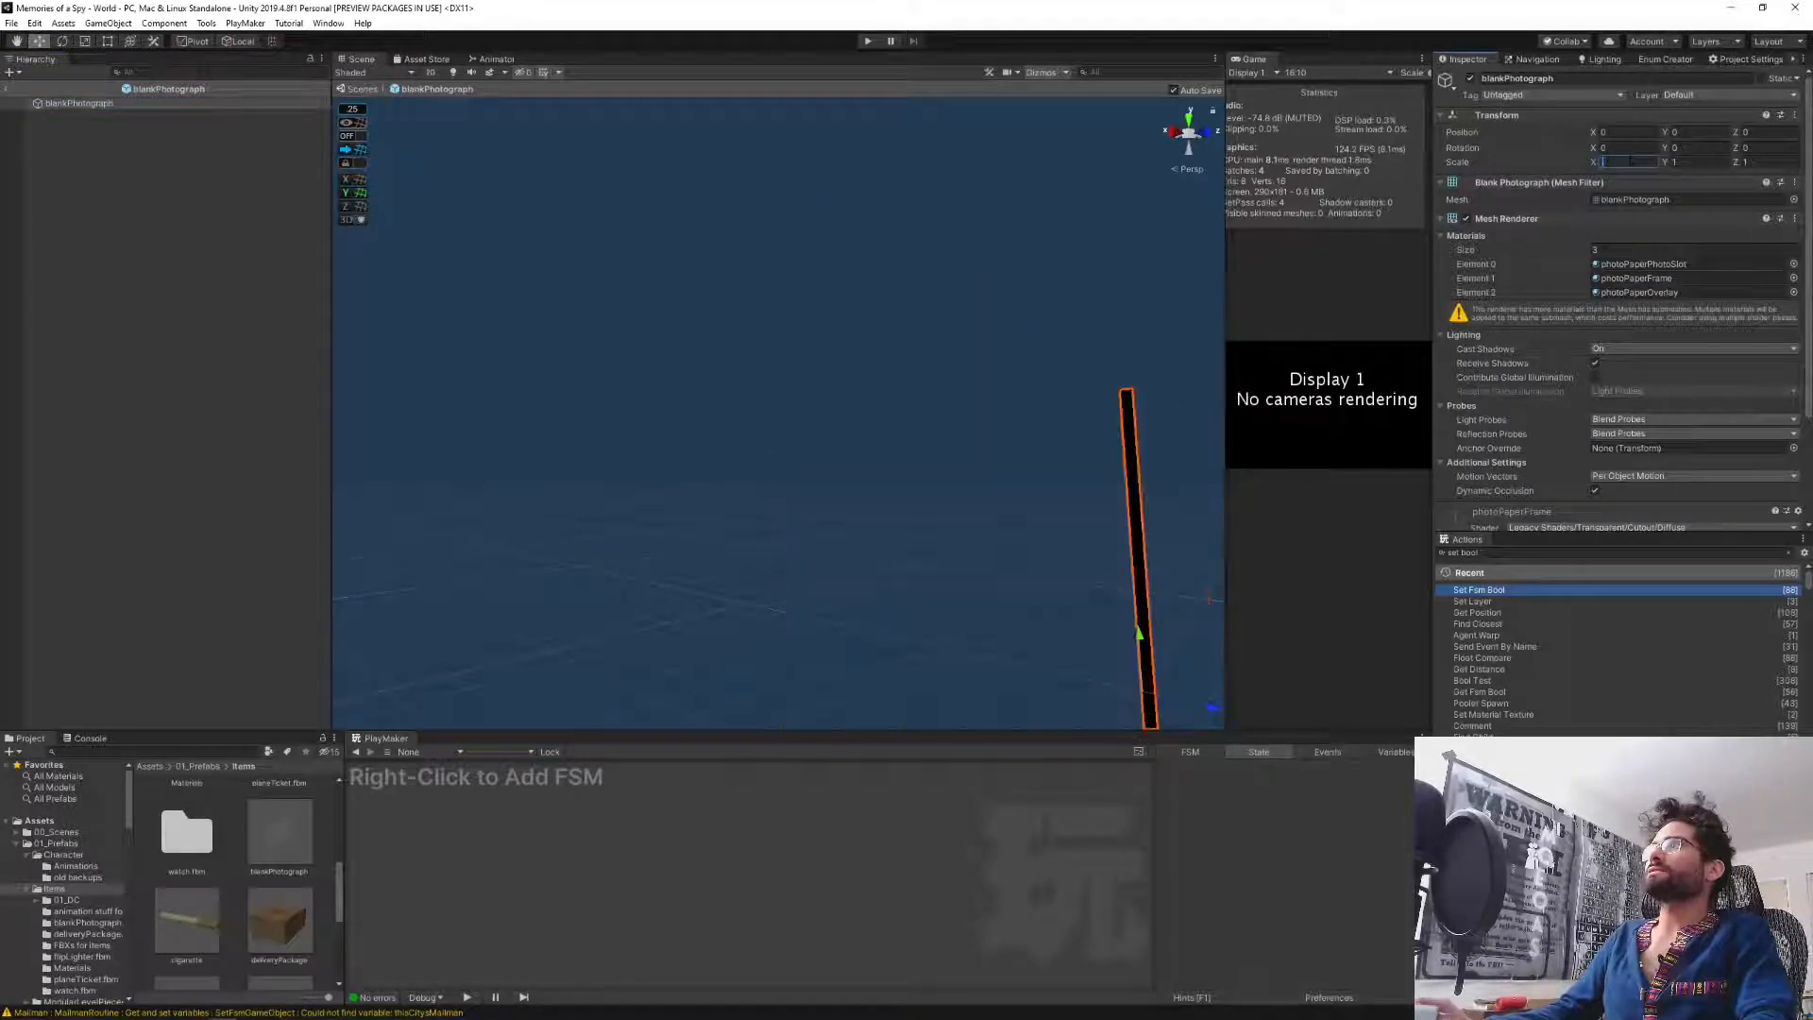
text(0.1)
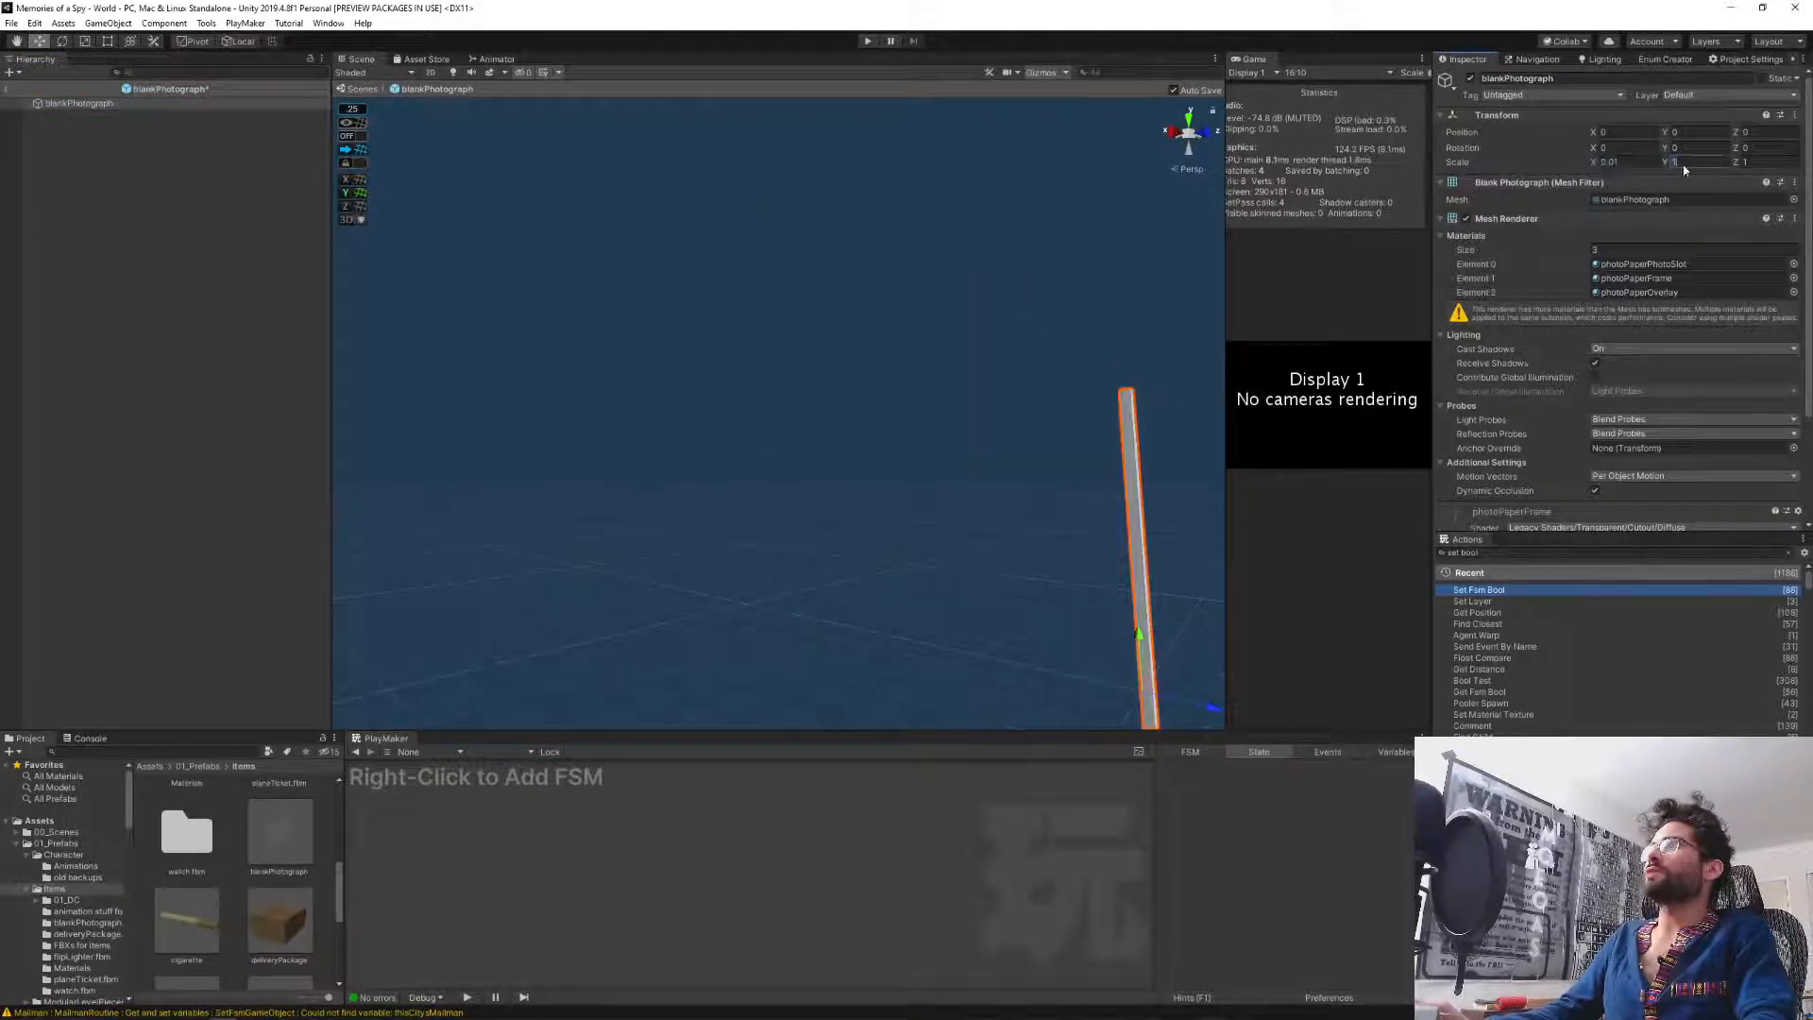
text(0.01)
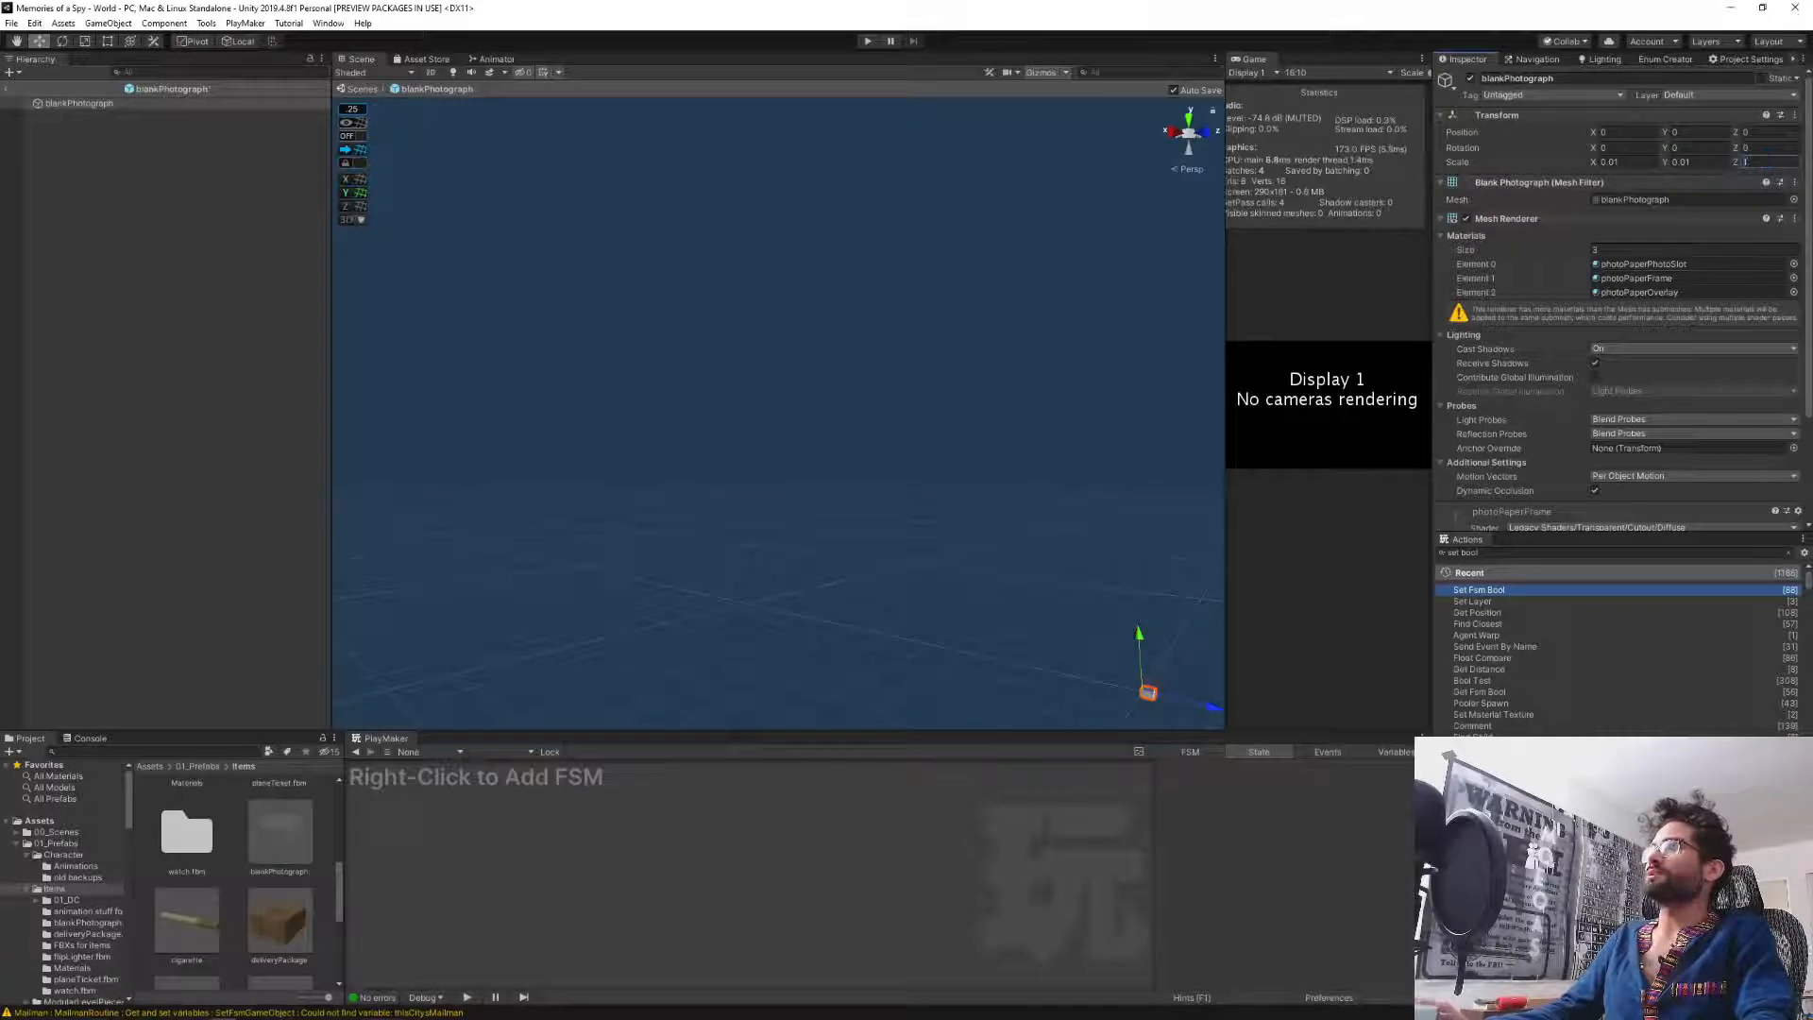
key(Return)
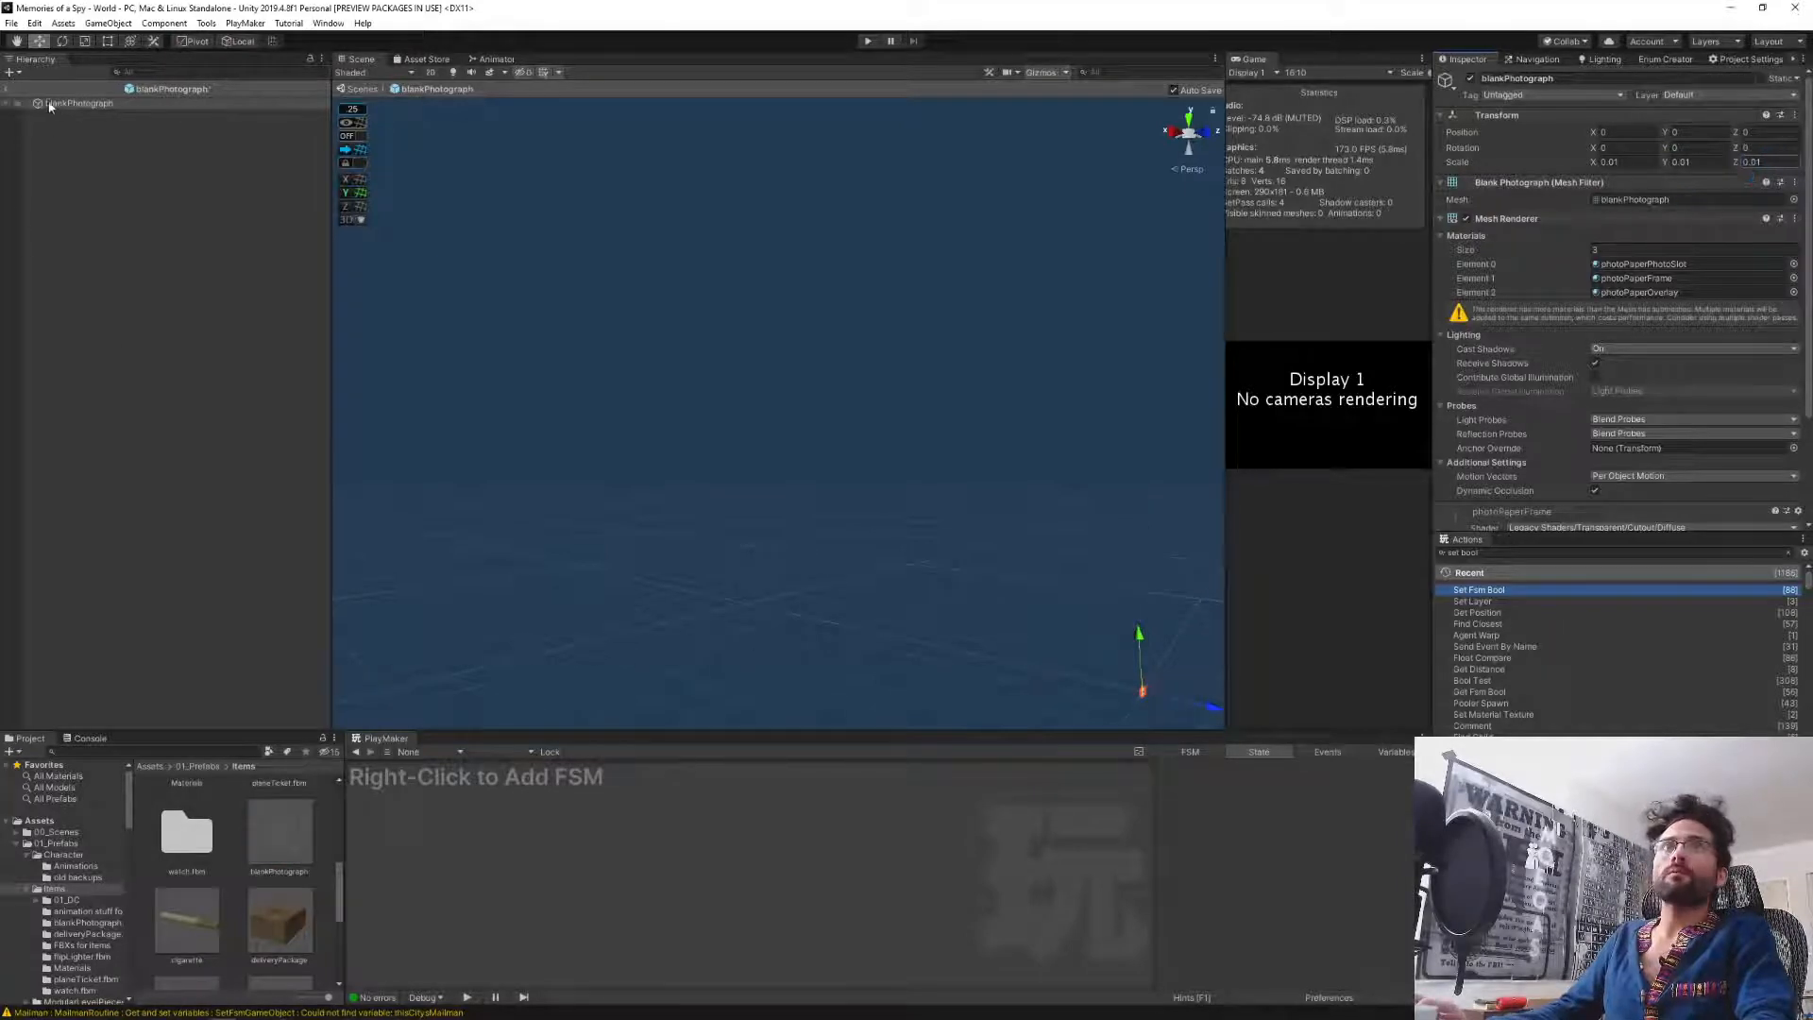
key(f)
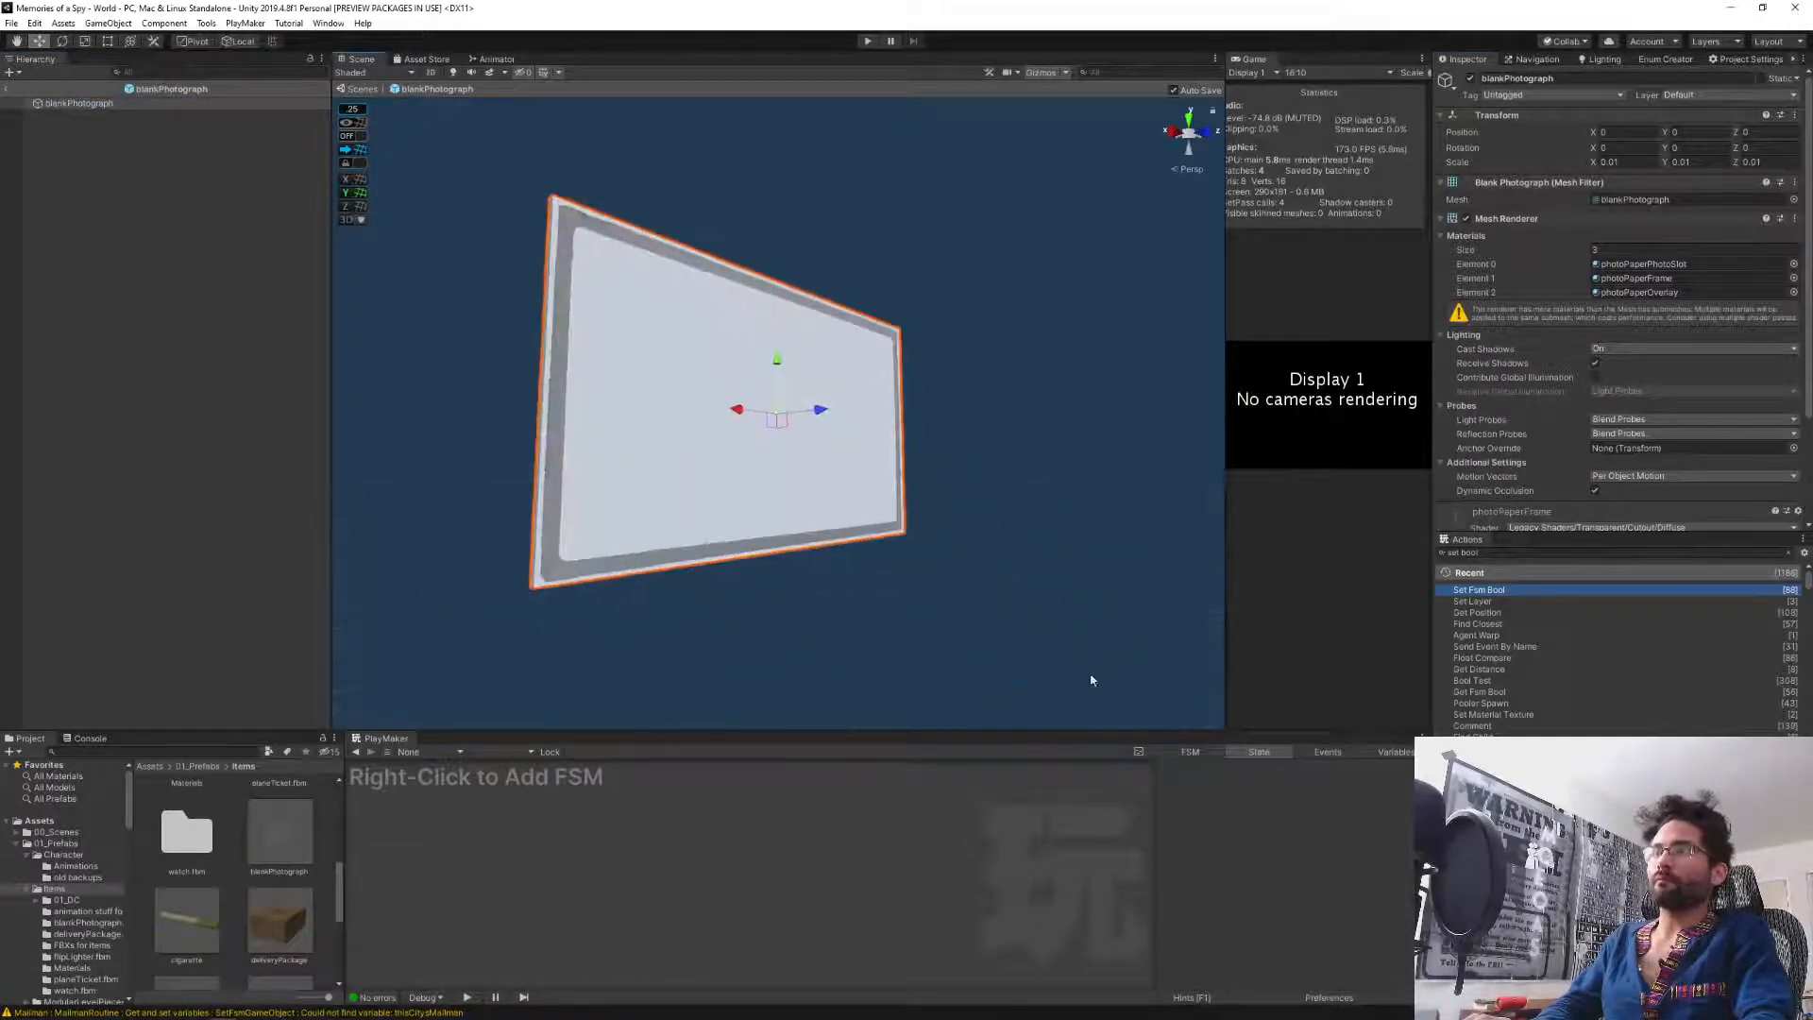
right_drag(795, 432, 591, 448)
middle_drag(1029, 427, 637, 485)
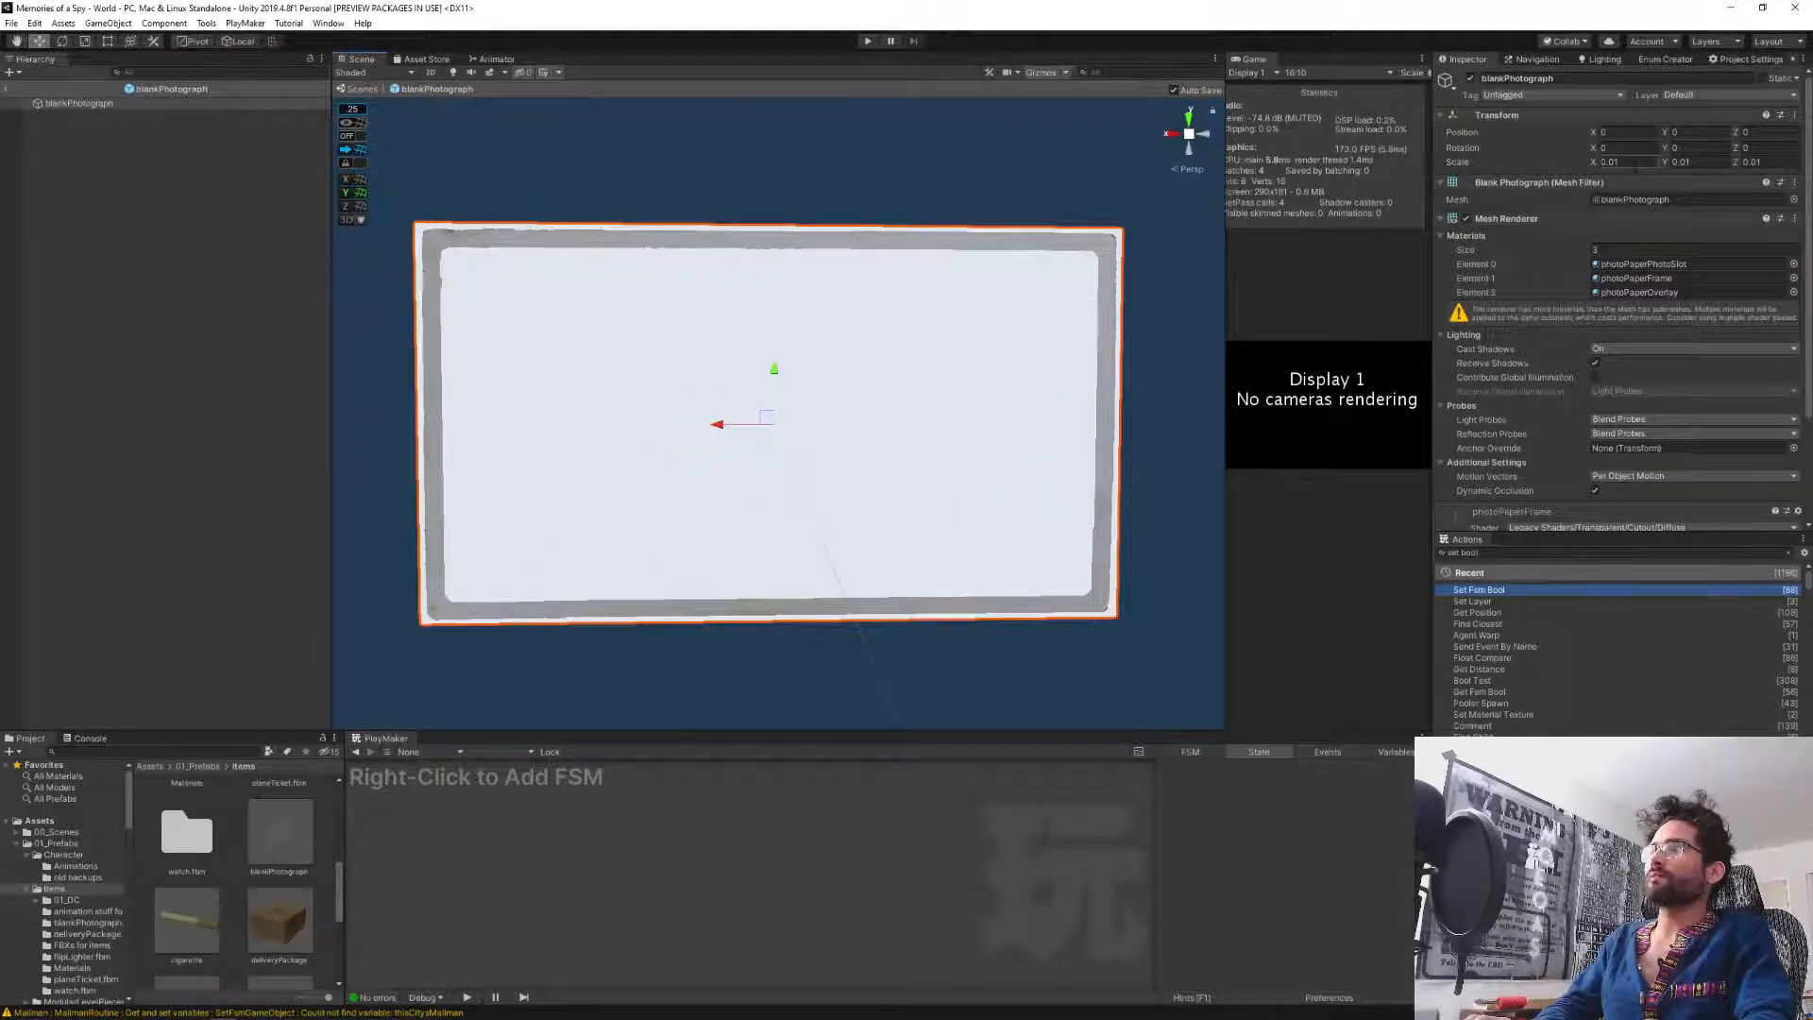
Add a Box Collider component to the blankPhotograph prefab.
click(179, 215)
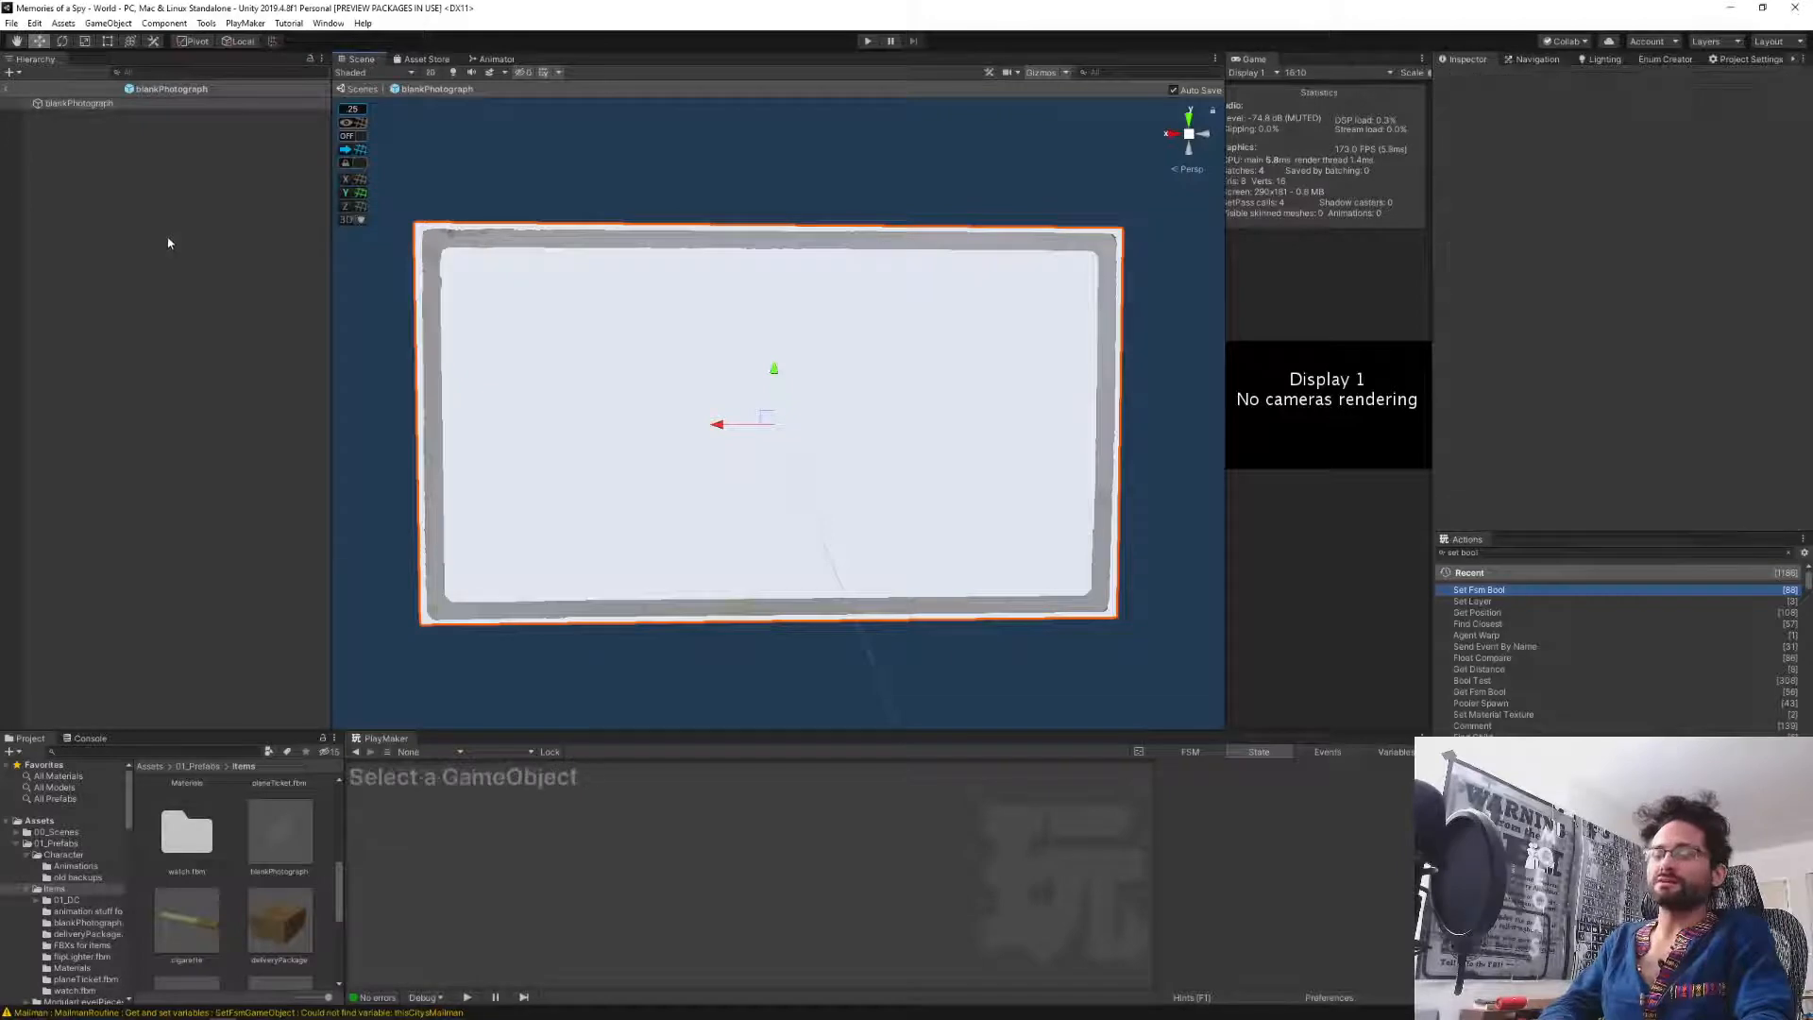
click(66, 103)
scroll(1570, 435, down, 3)
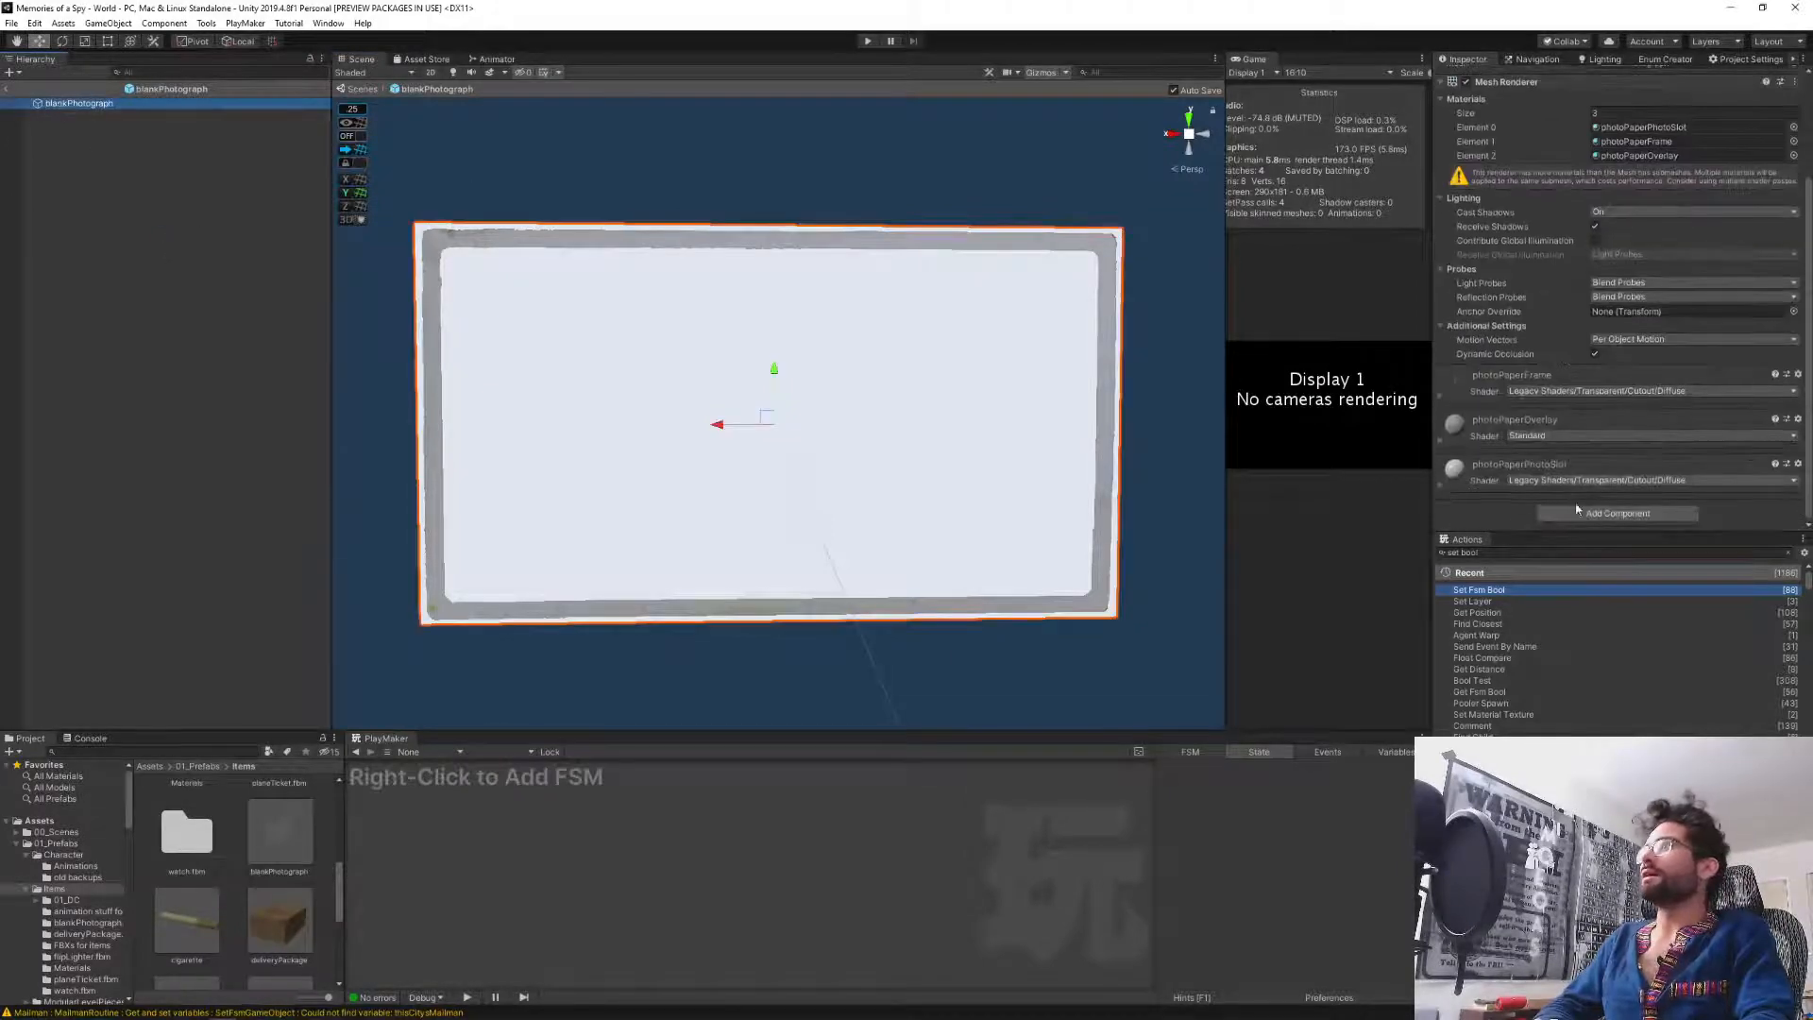
click(1584, 514)
text(box)
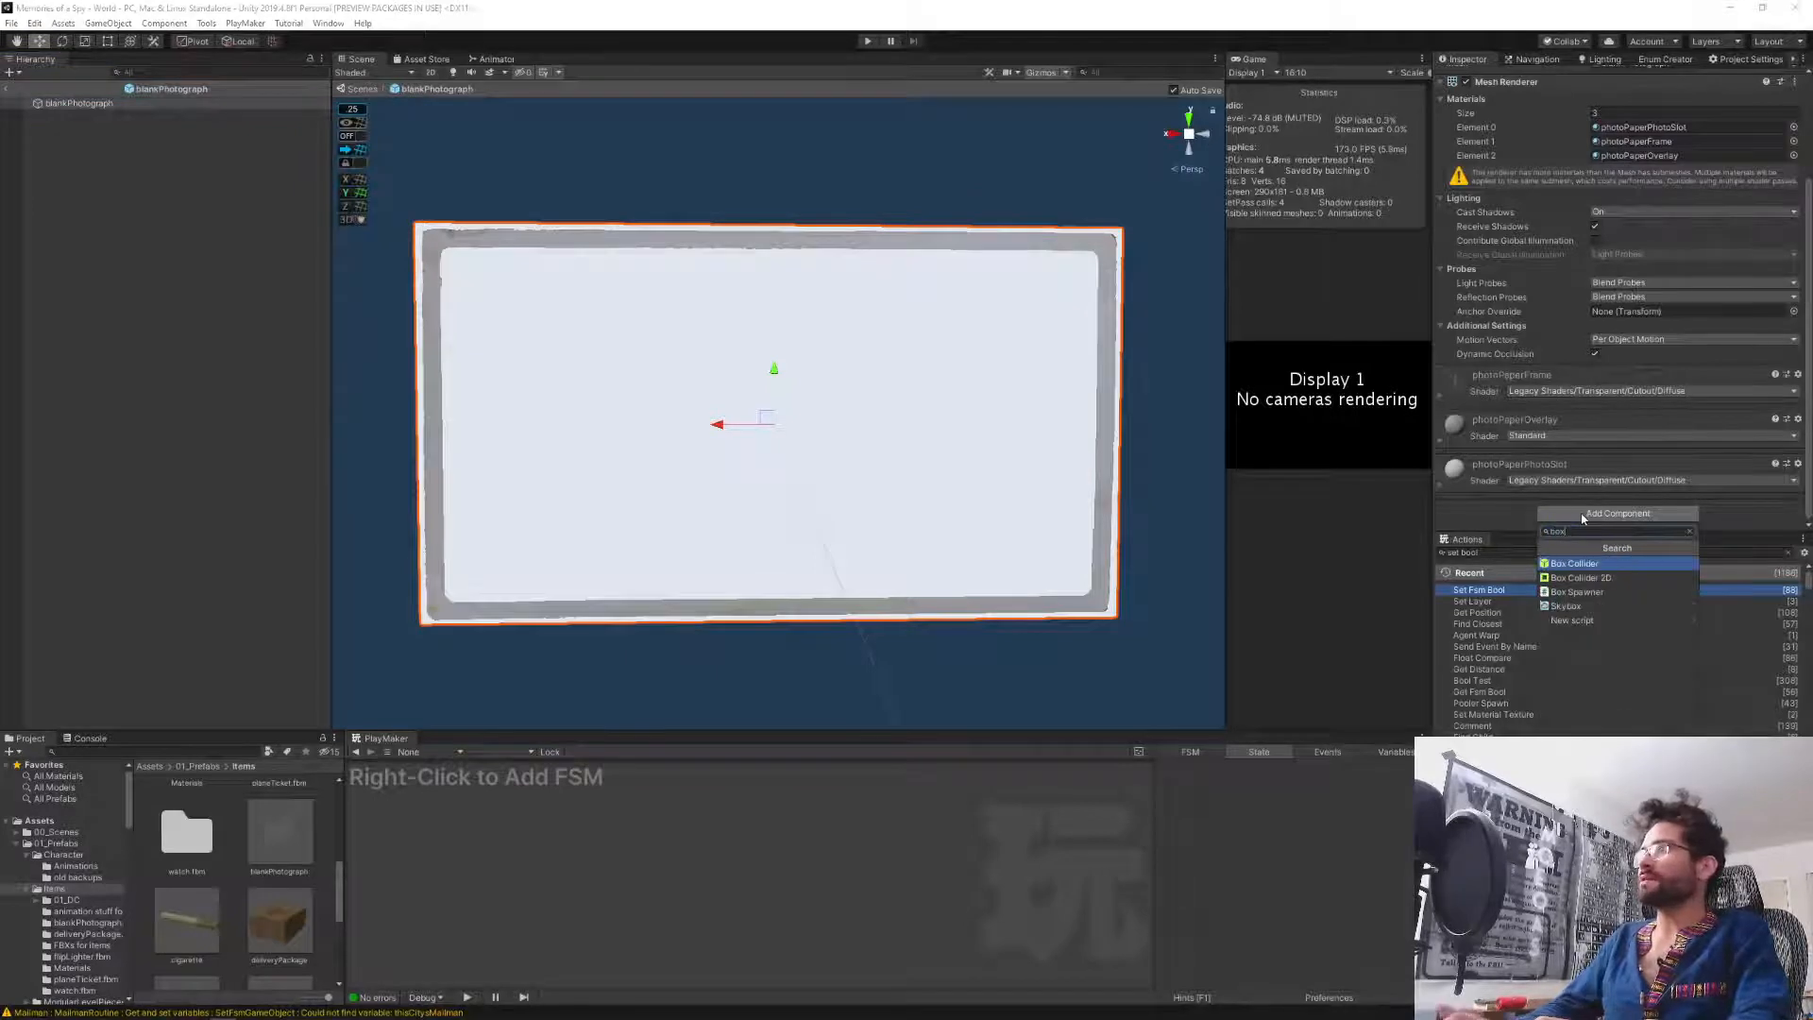
key(Return)
Add a Rigidbody component to the blankPhotograph prefab.
scroll(1634, 504, down, 3)
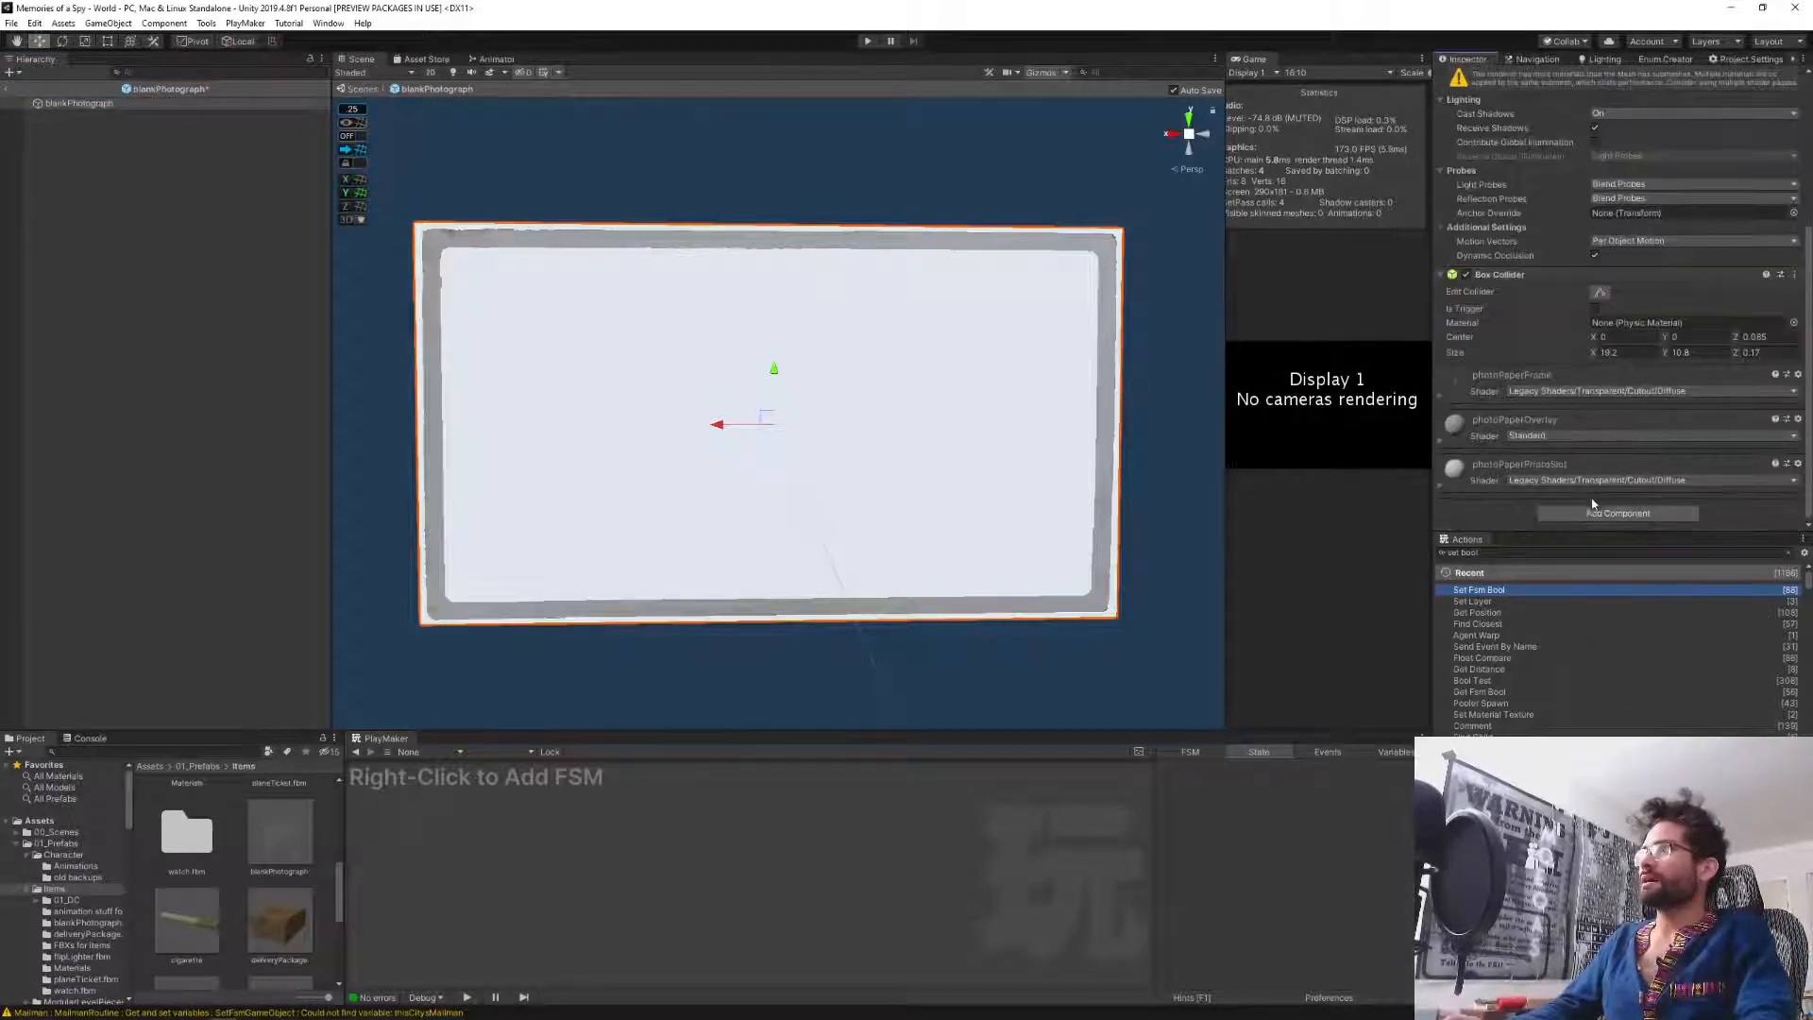
click(1589, 514)
text(rigid)
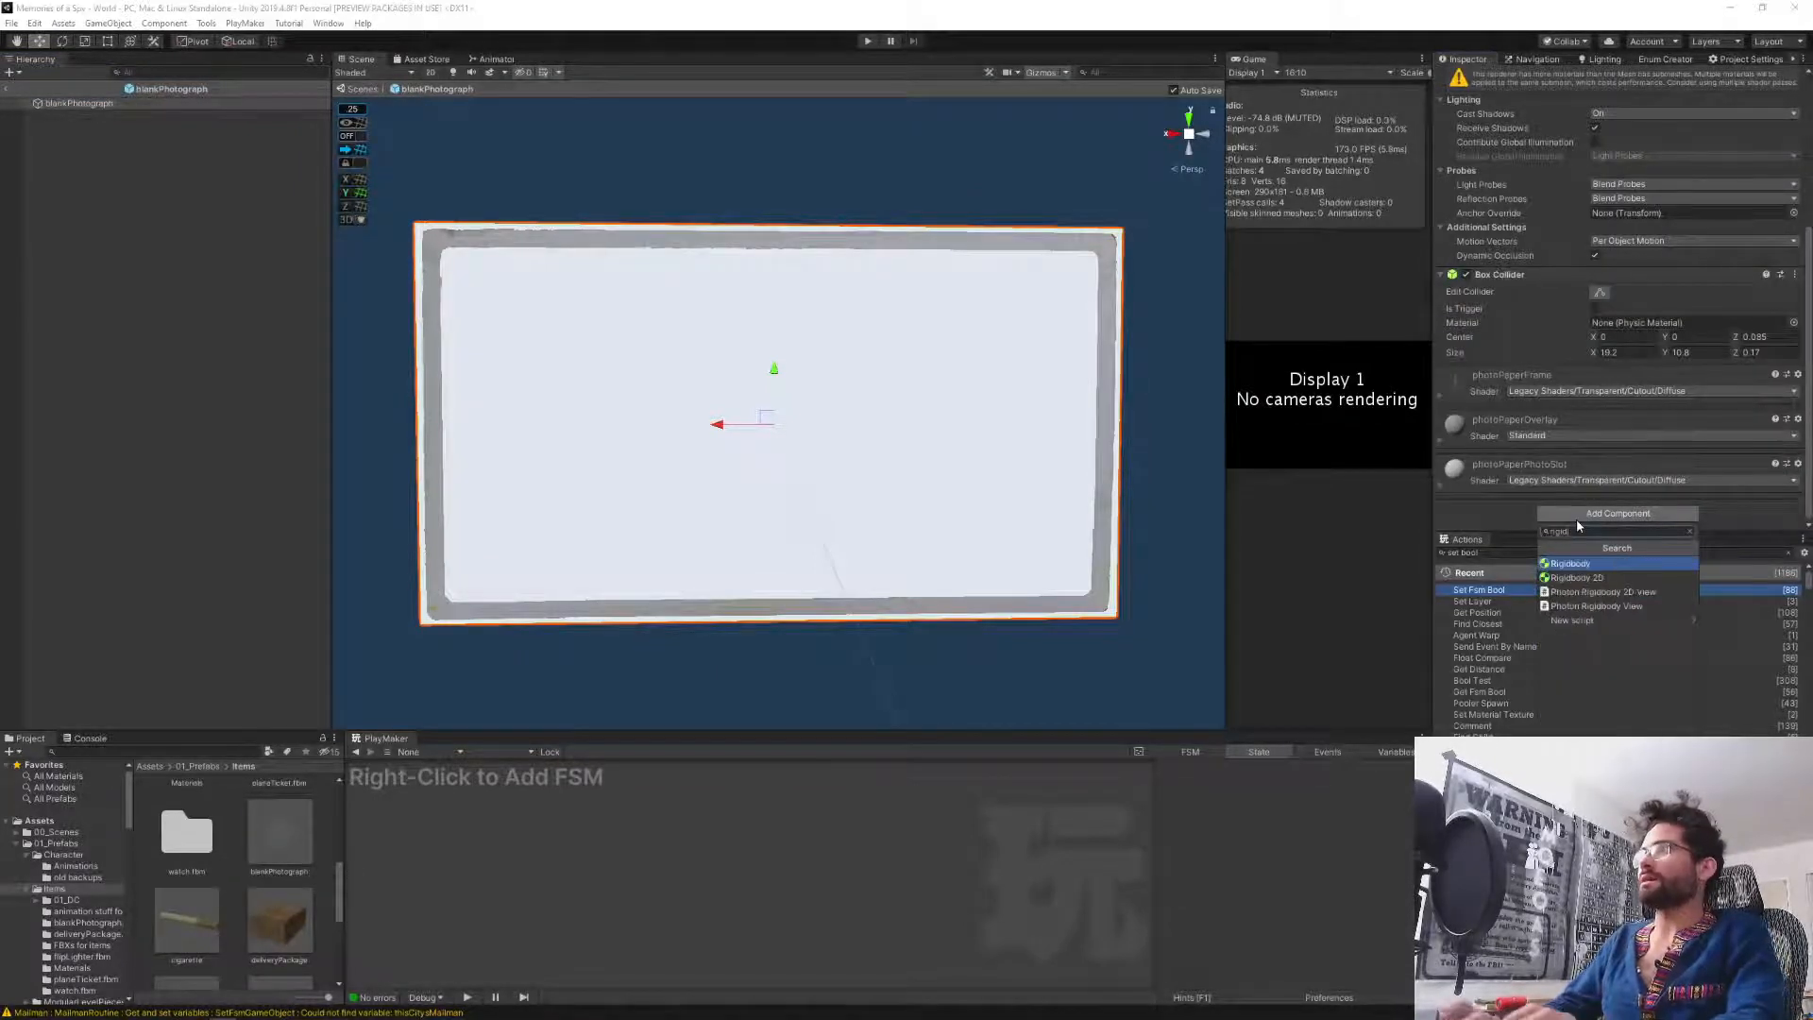
key(Return)
scroll(1589, 462, down, 6)
scroll(1588, 466, down, 1)
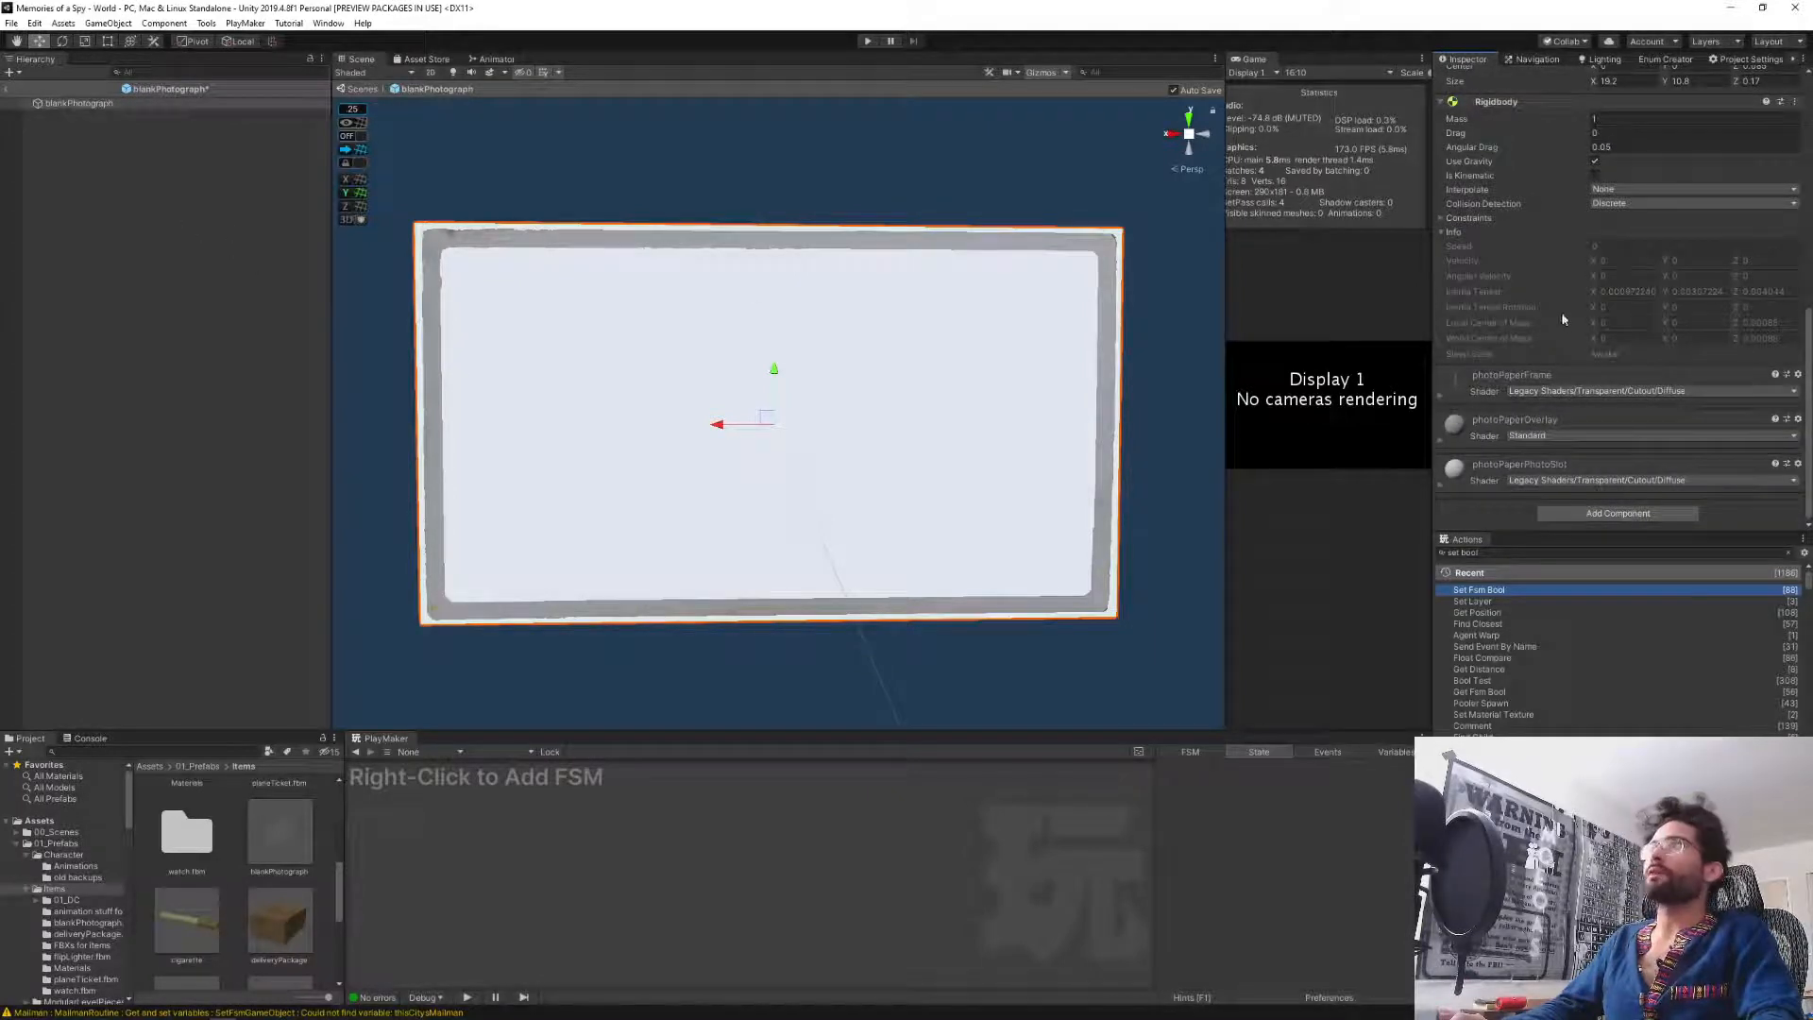
Add a PlayMakerFSM component to the blankPhotograph prefab.
click(1586, 514)
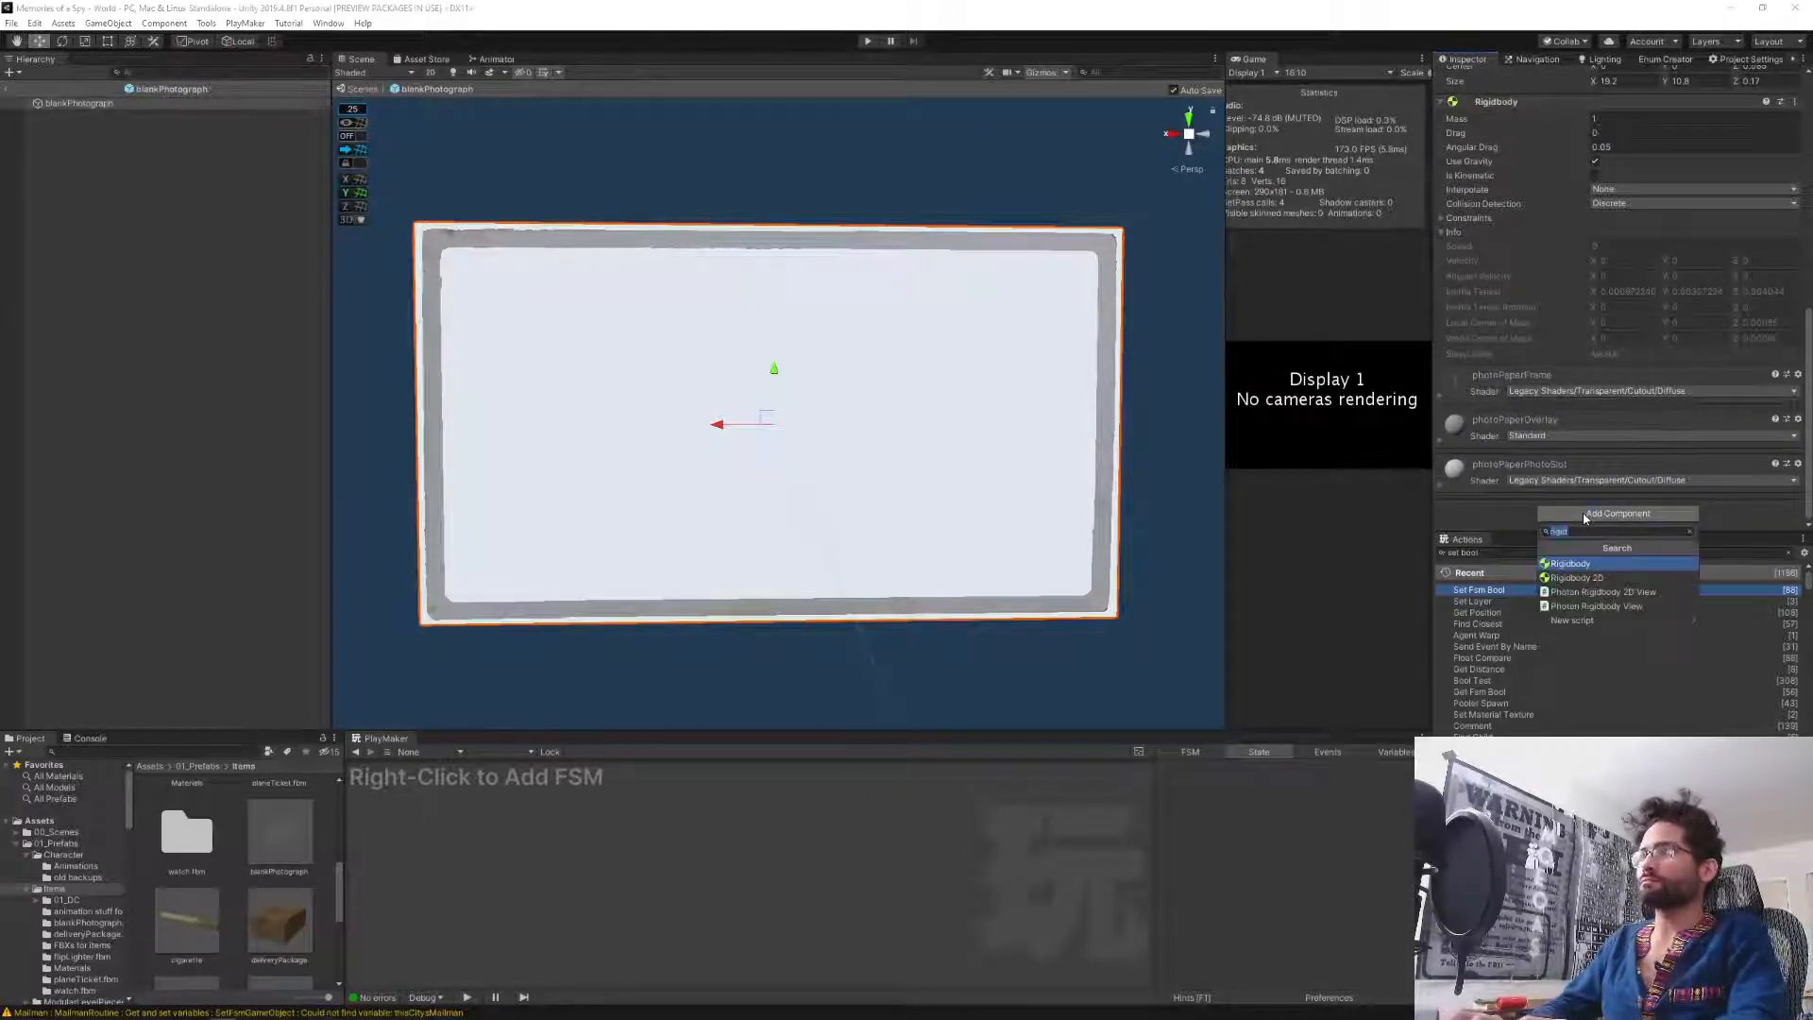
text(fsm)
key(Down)
key(Down)
key(Return)
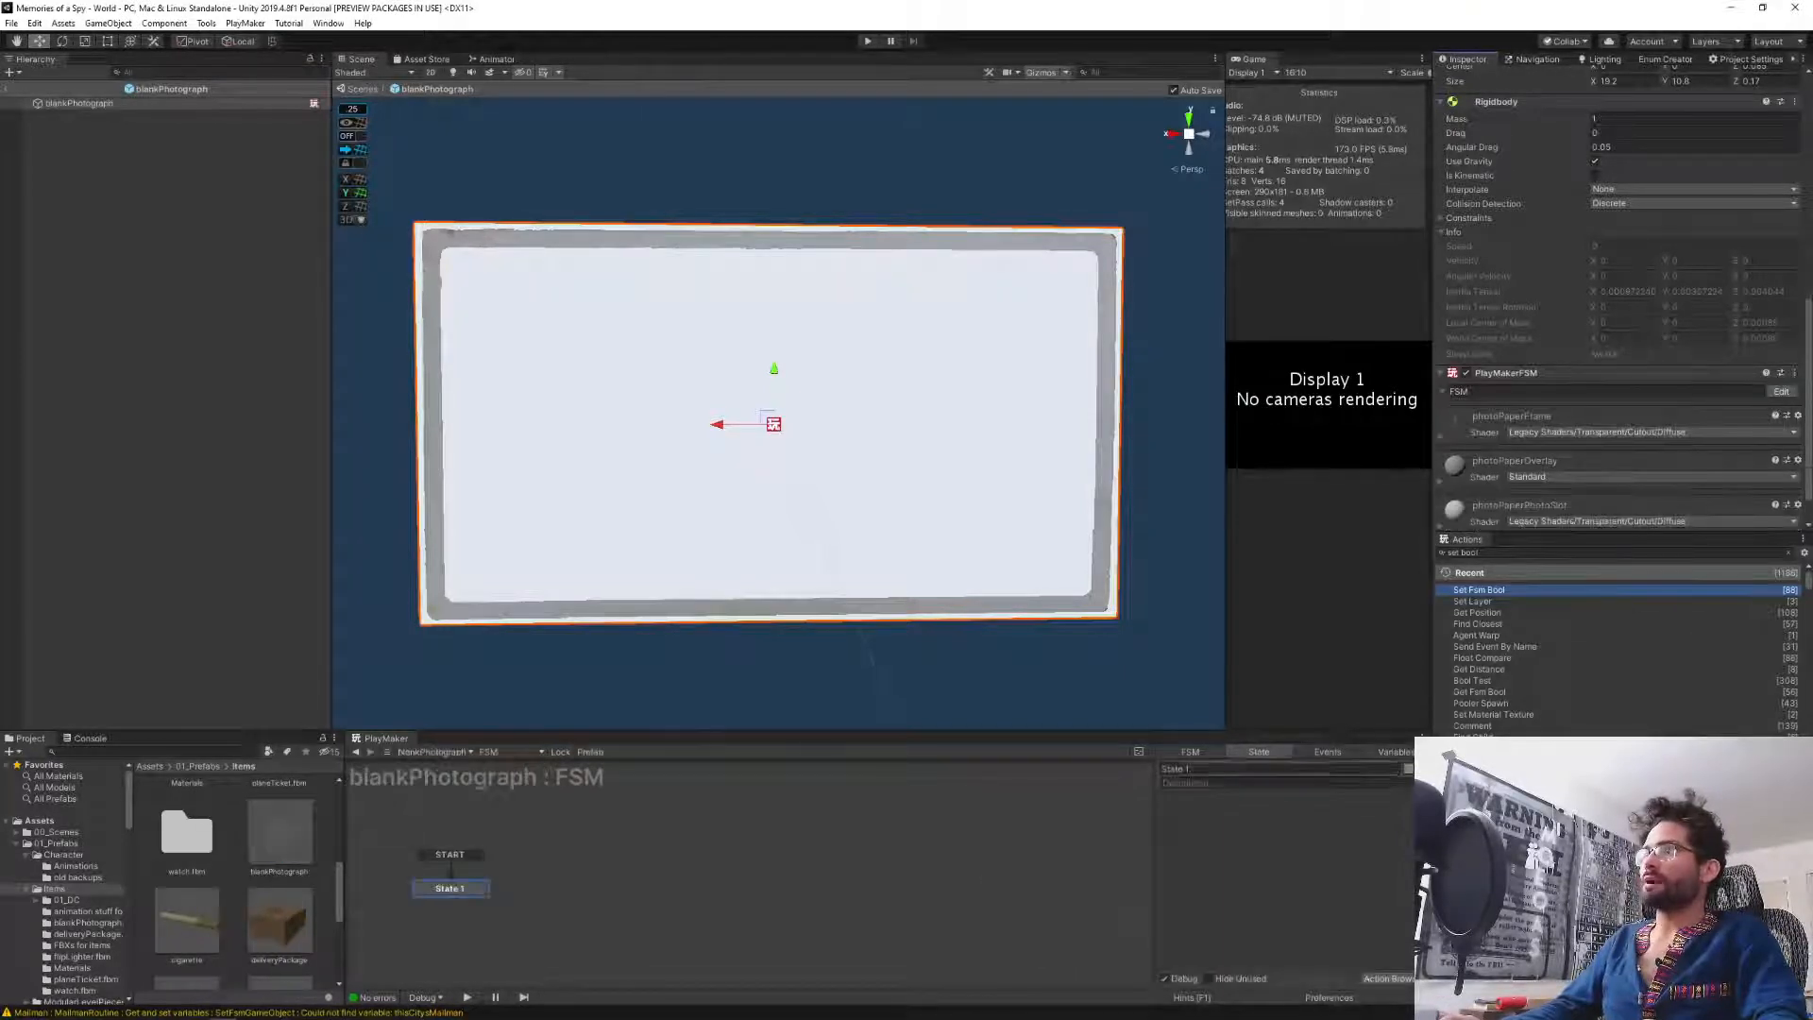
Create a Bool variable named isGrabbable in the photograph's FSM with its value enabled, and return to the World scene.
click(1390, 753)
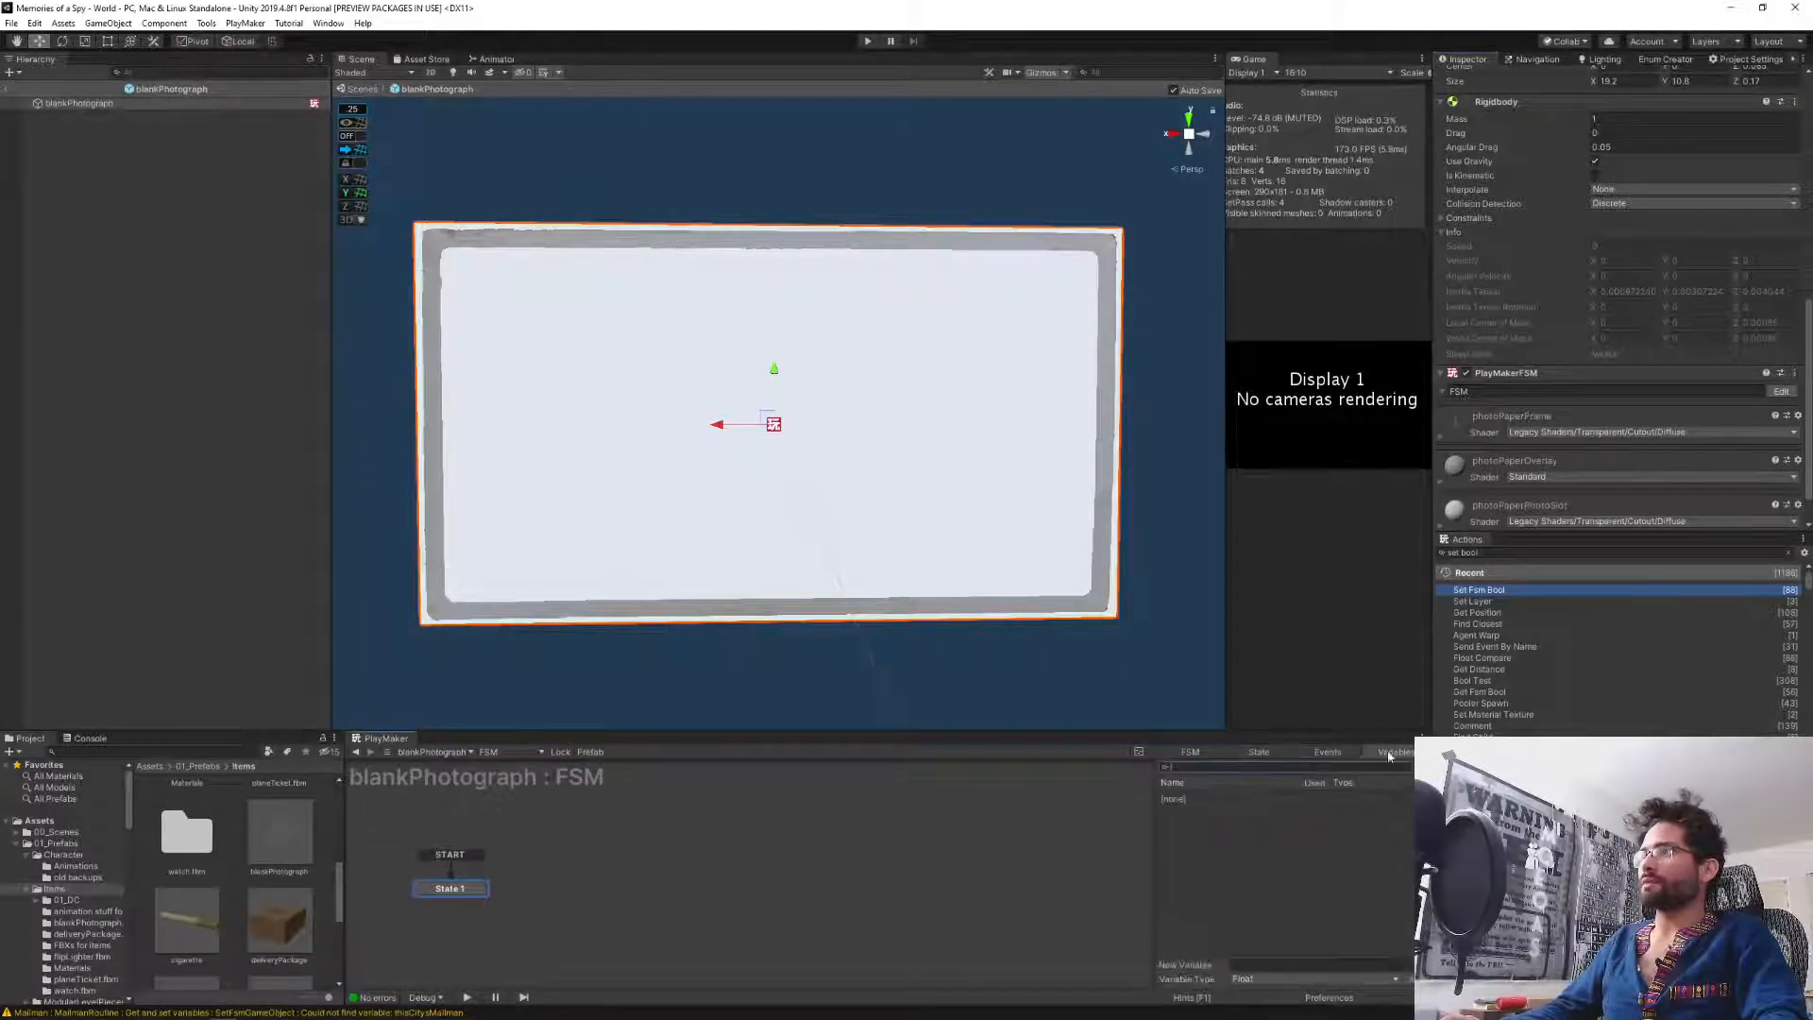
click(1251, 989)
click(1265, 974)
click(1266, 979)
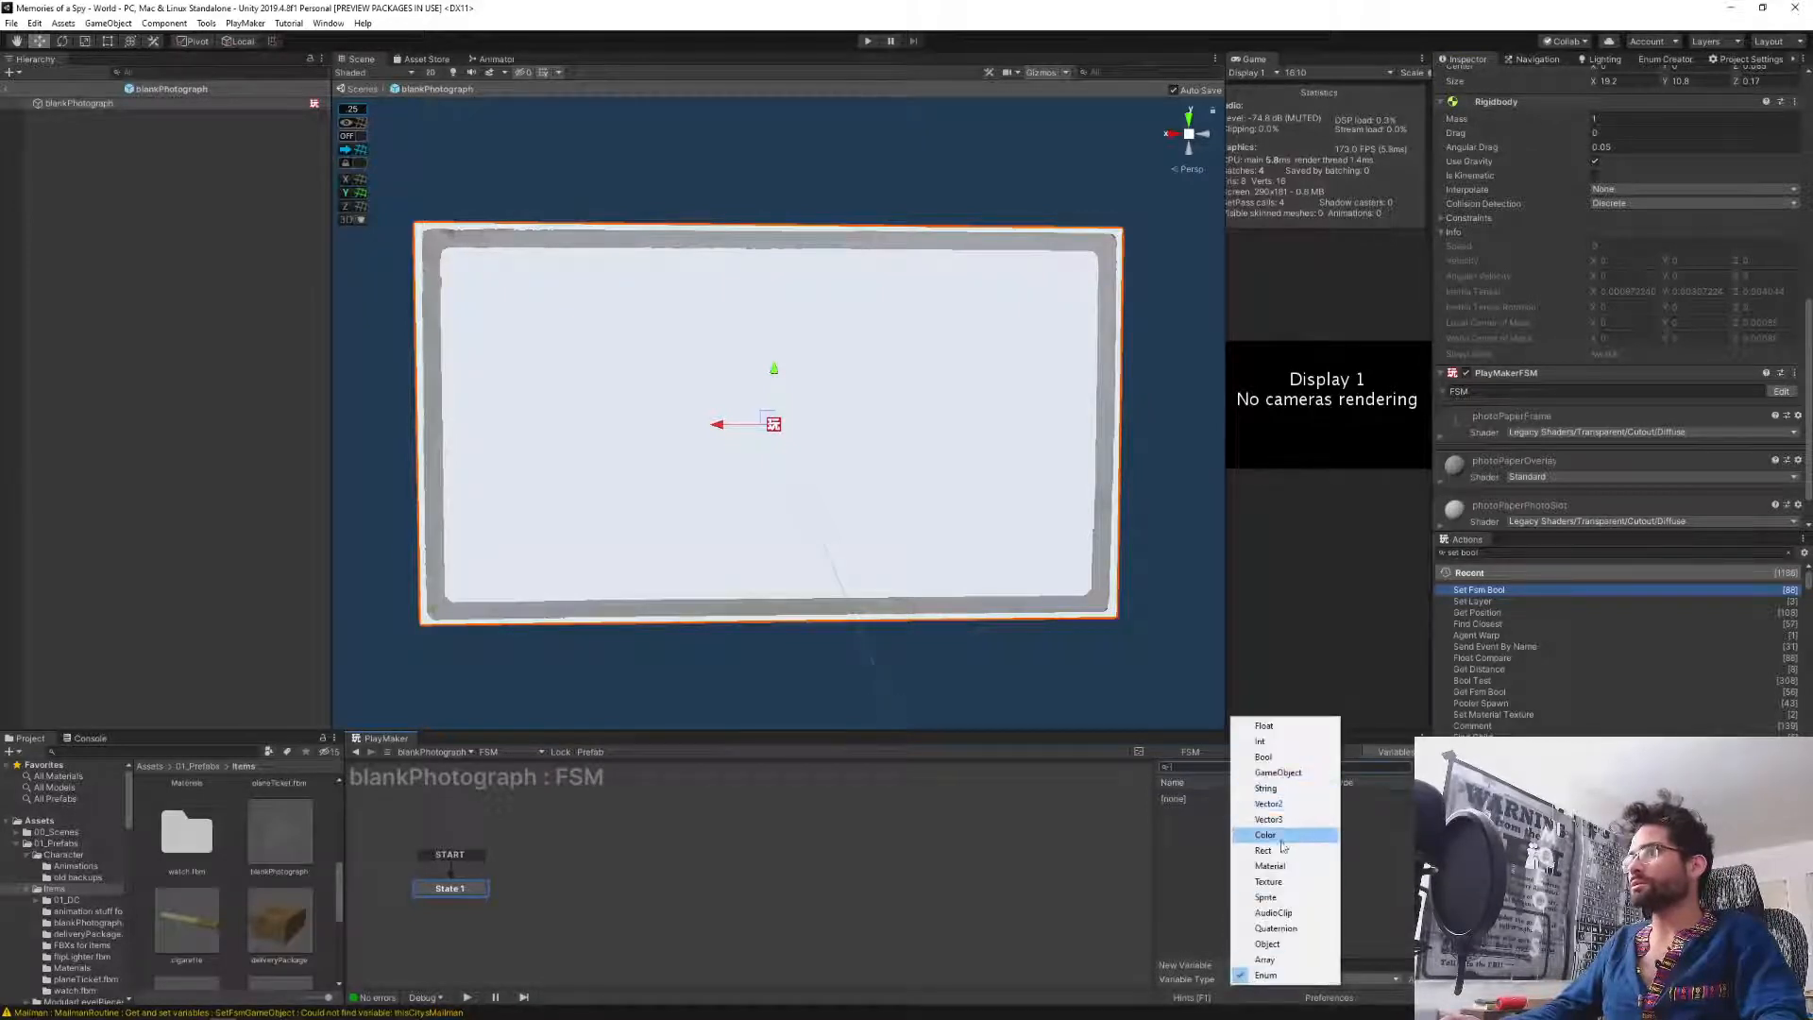
click(1263, 756)
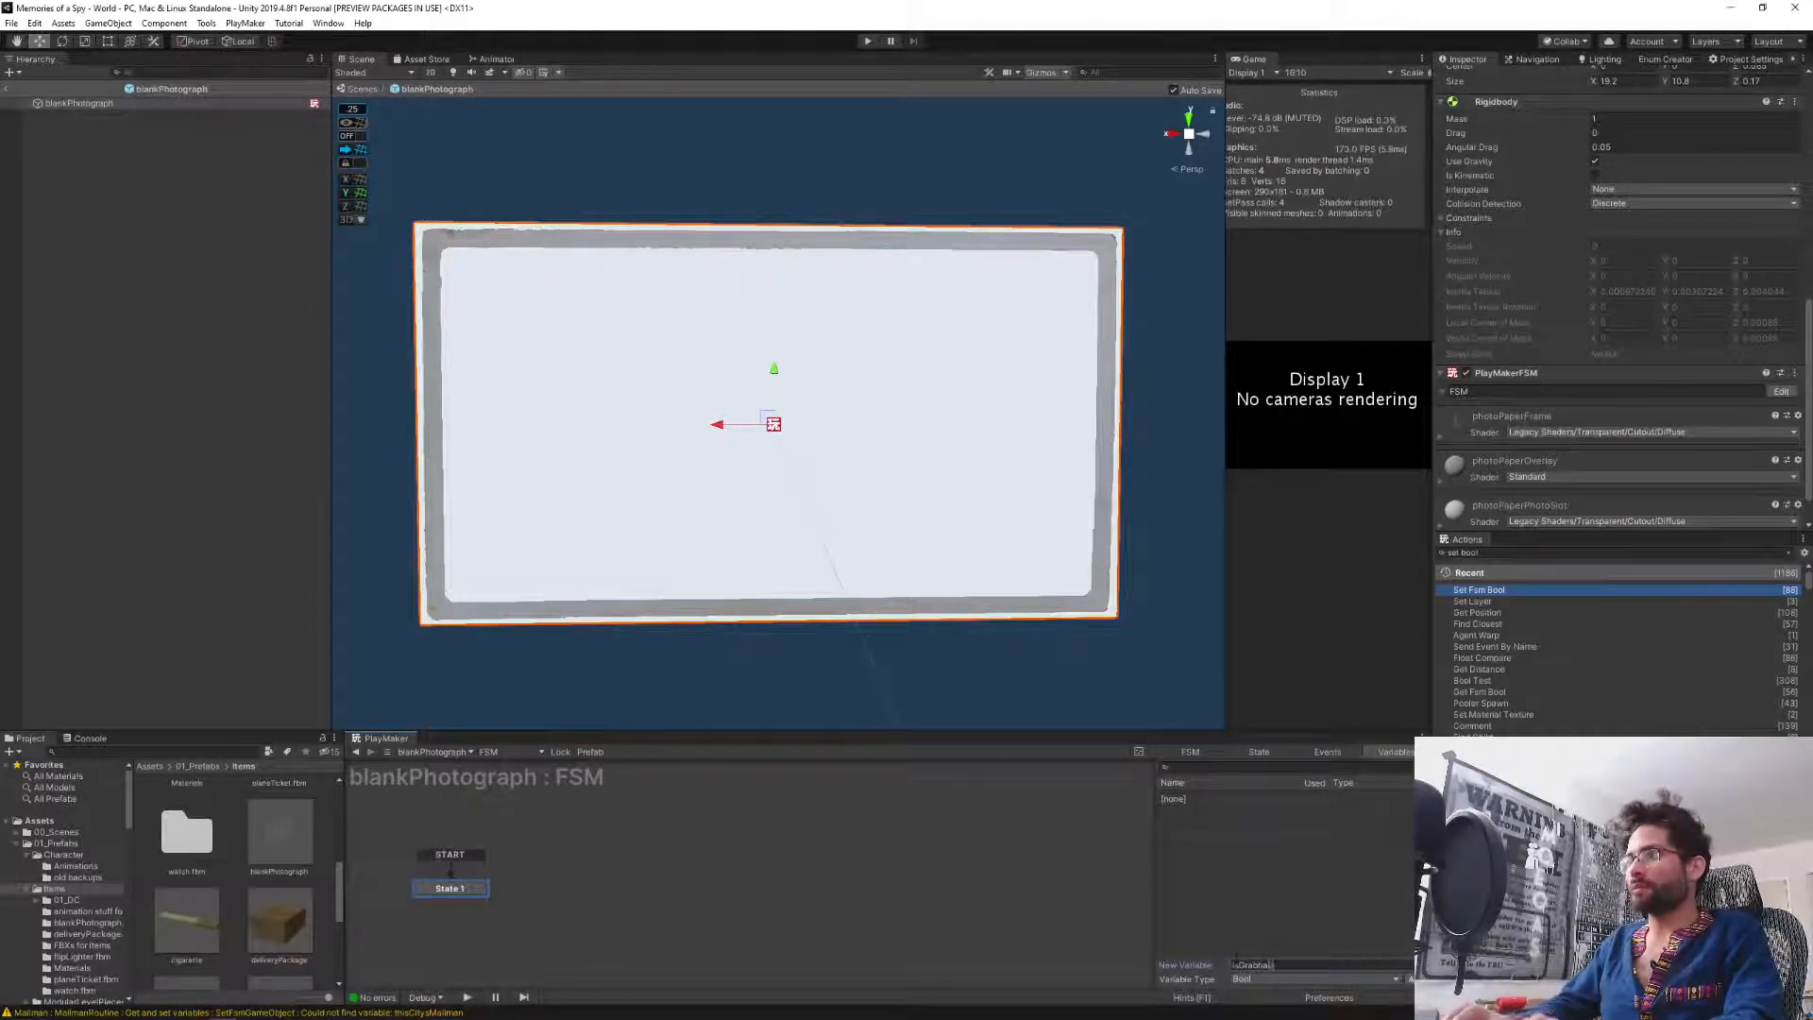
key(Return)
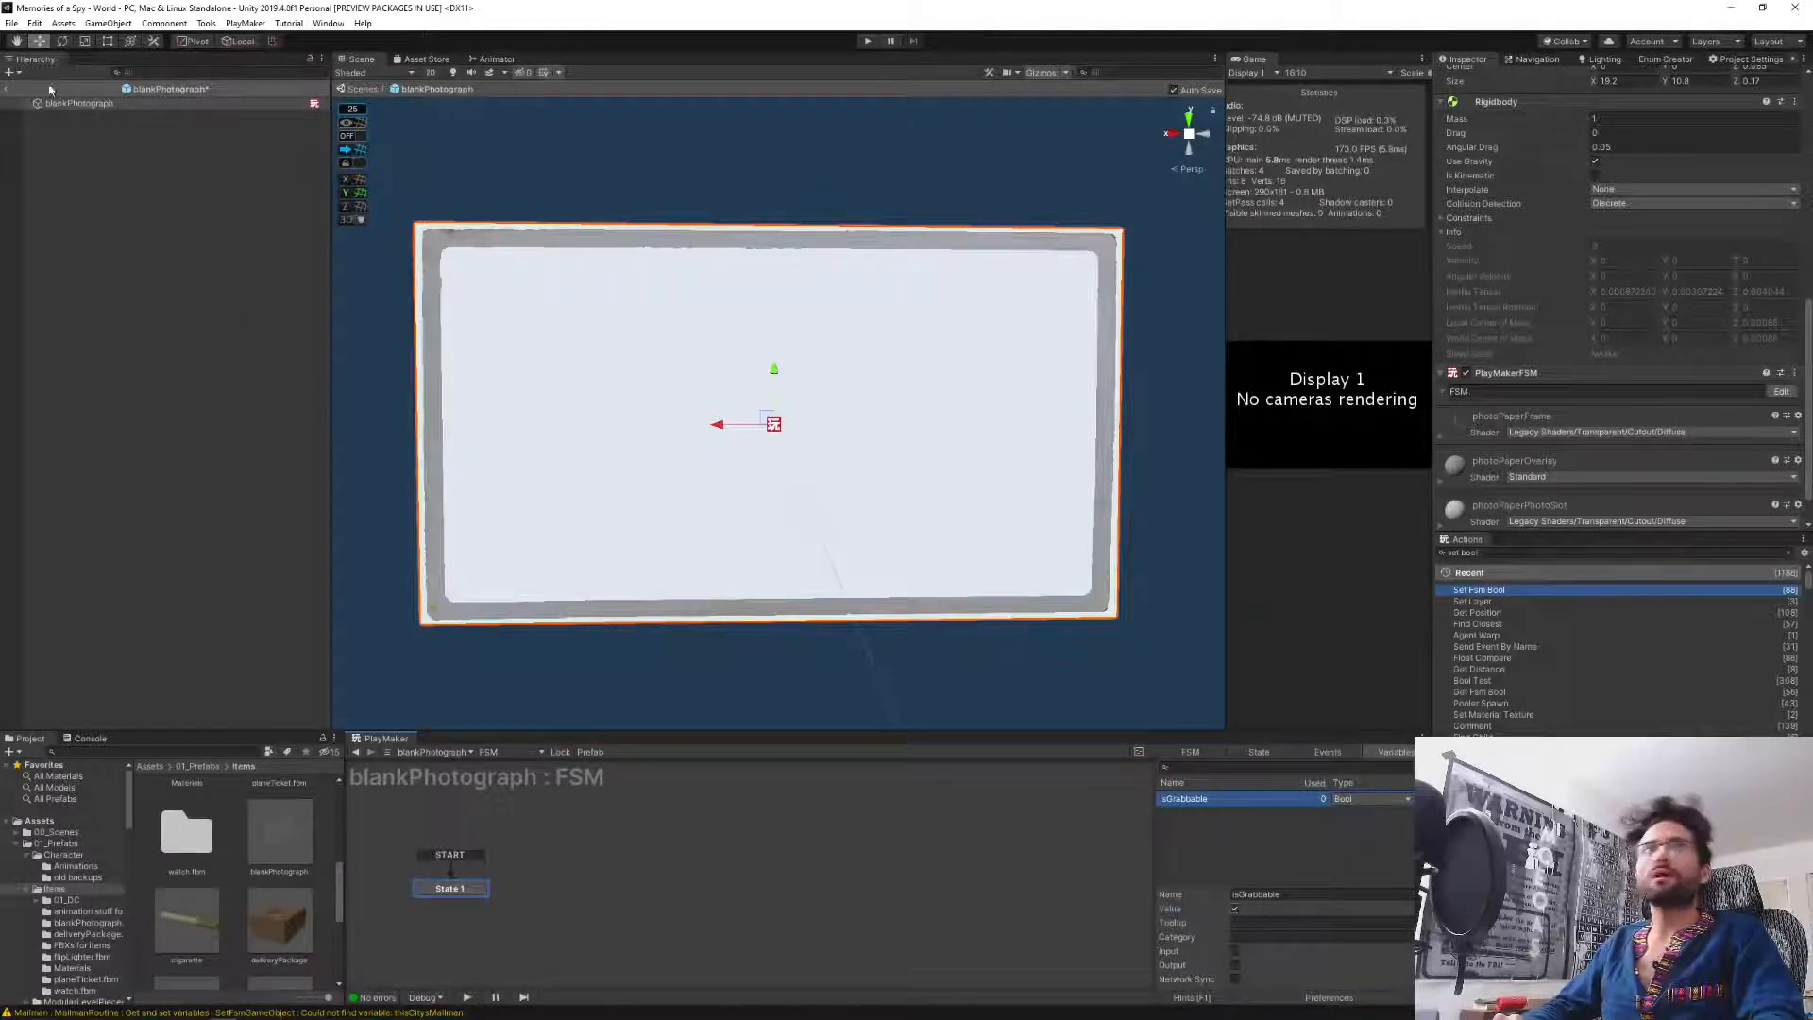
click(12, 93)
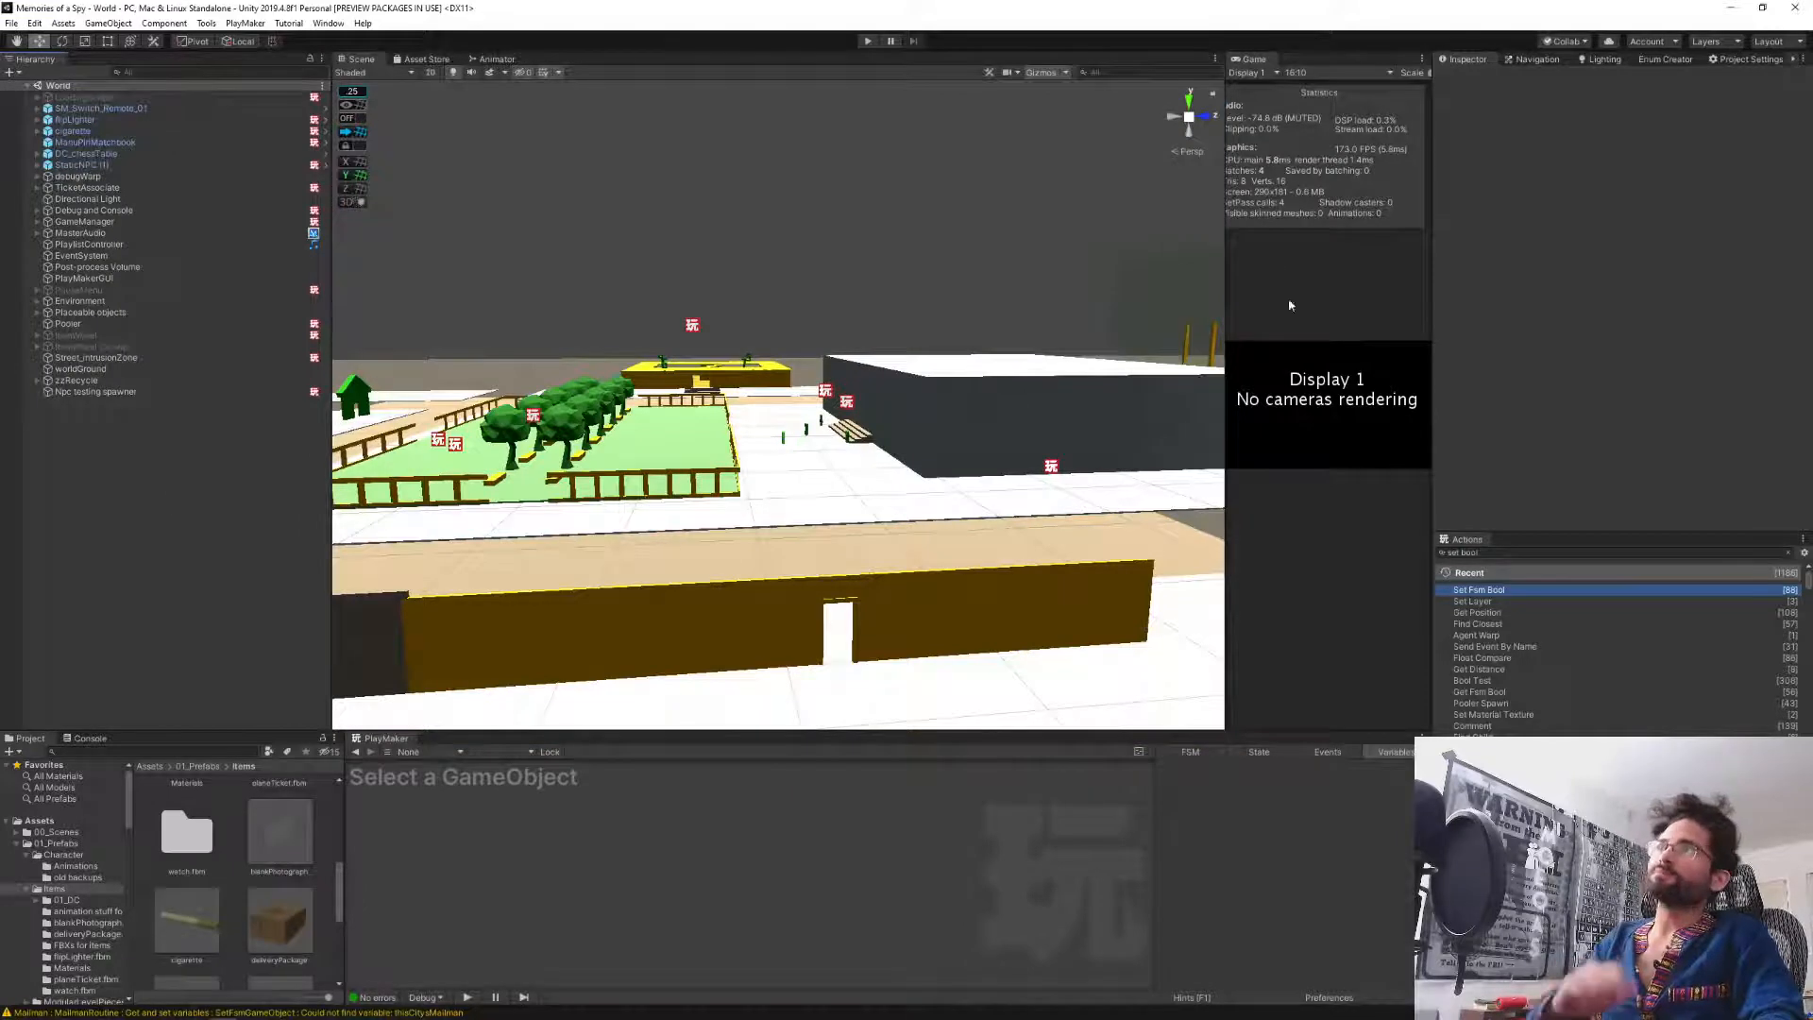
Widen the Game view, start play mode and enter a scaleTime command in the in-game console.
drag(1223, 312, 553, 312)
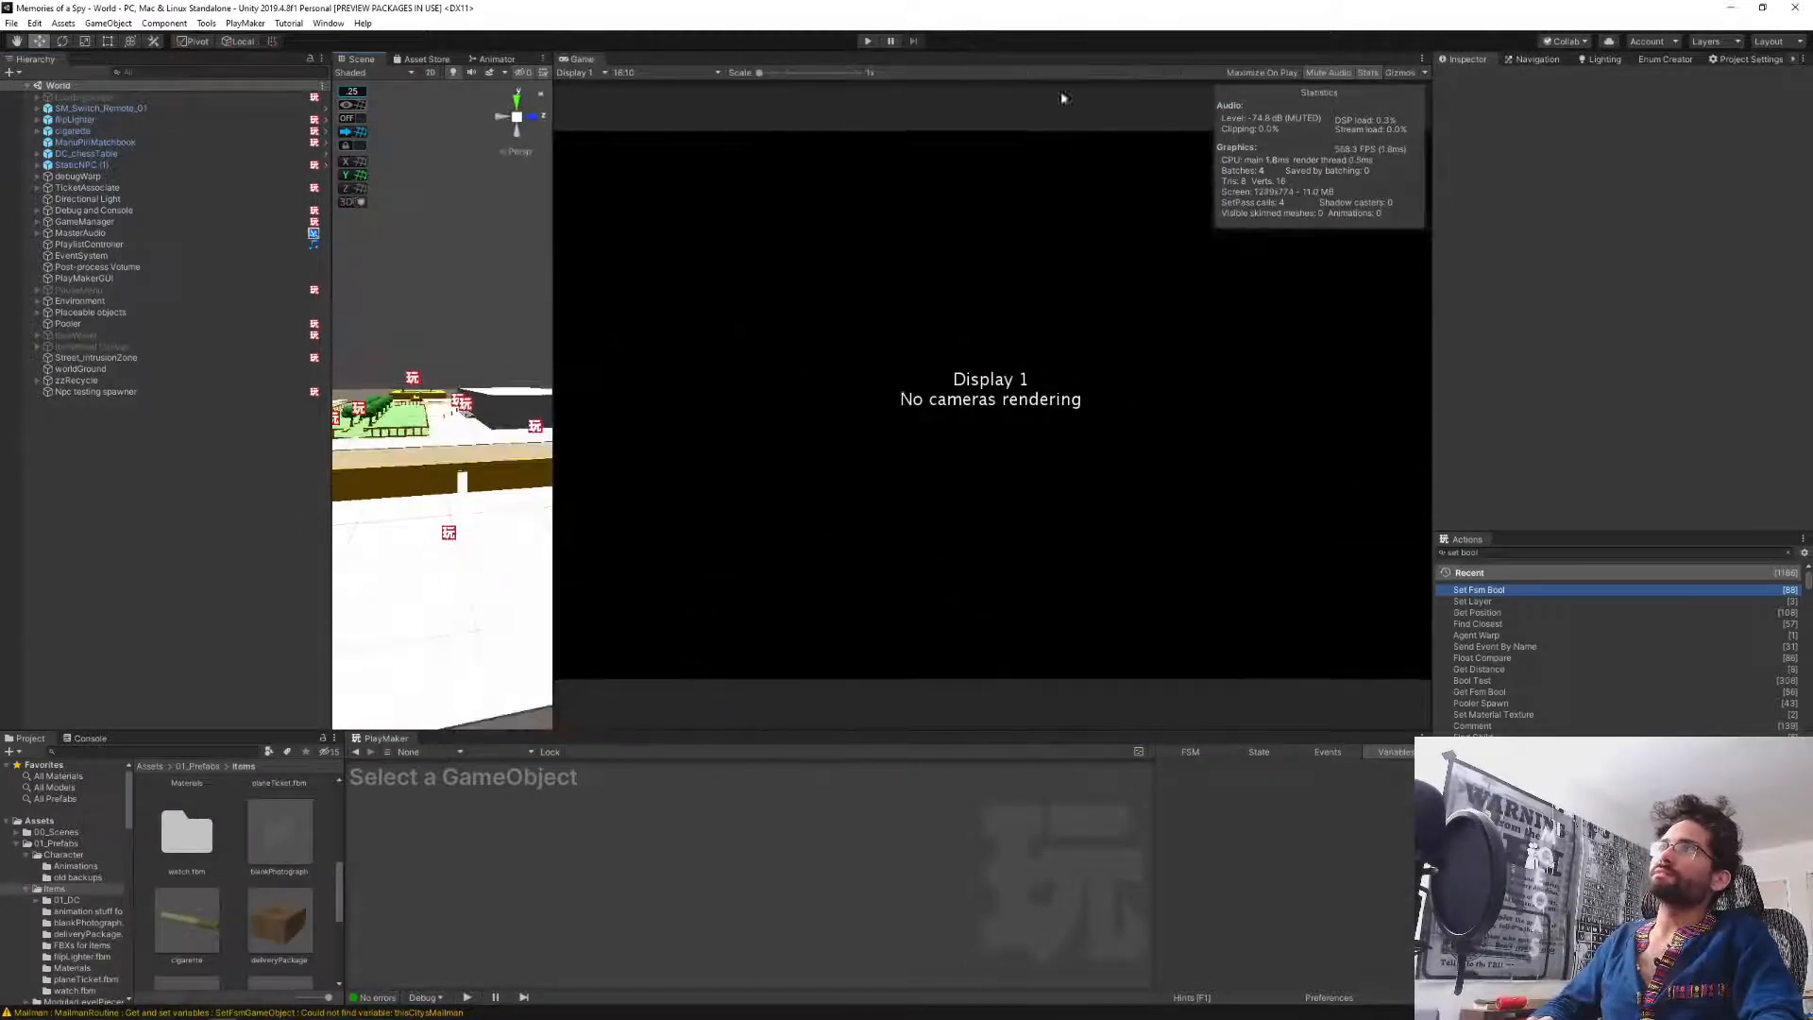
click(867, 42)
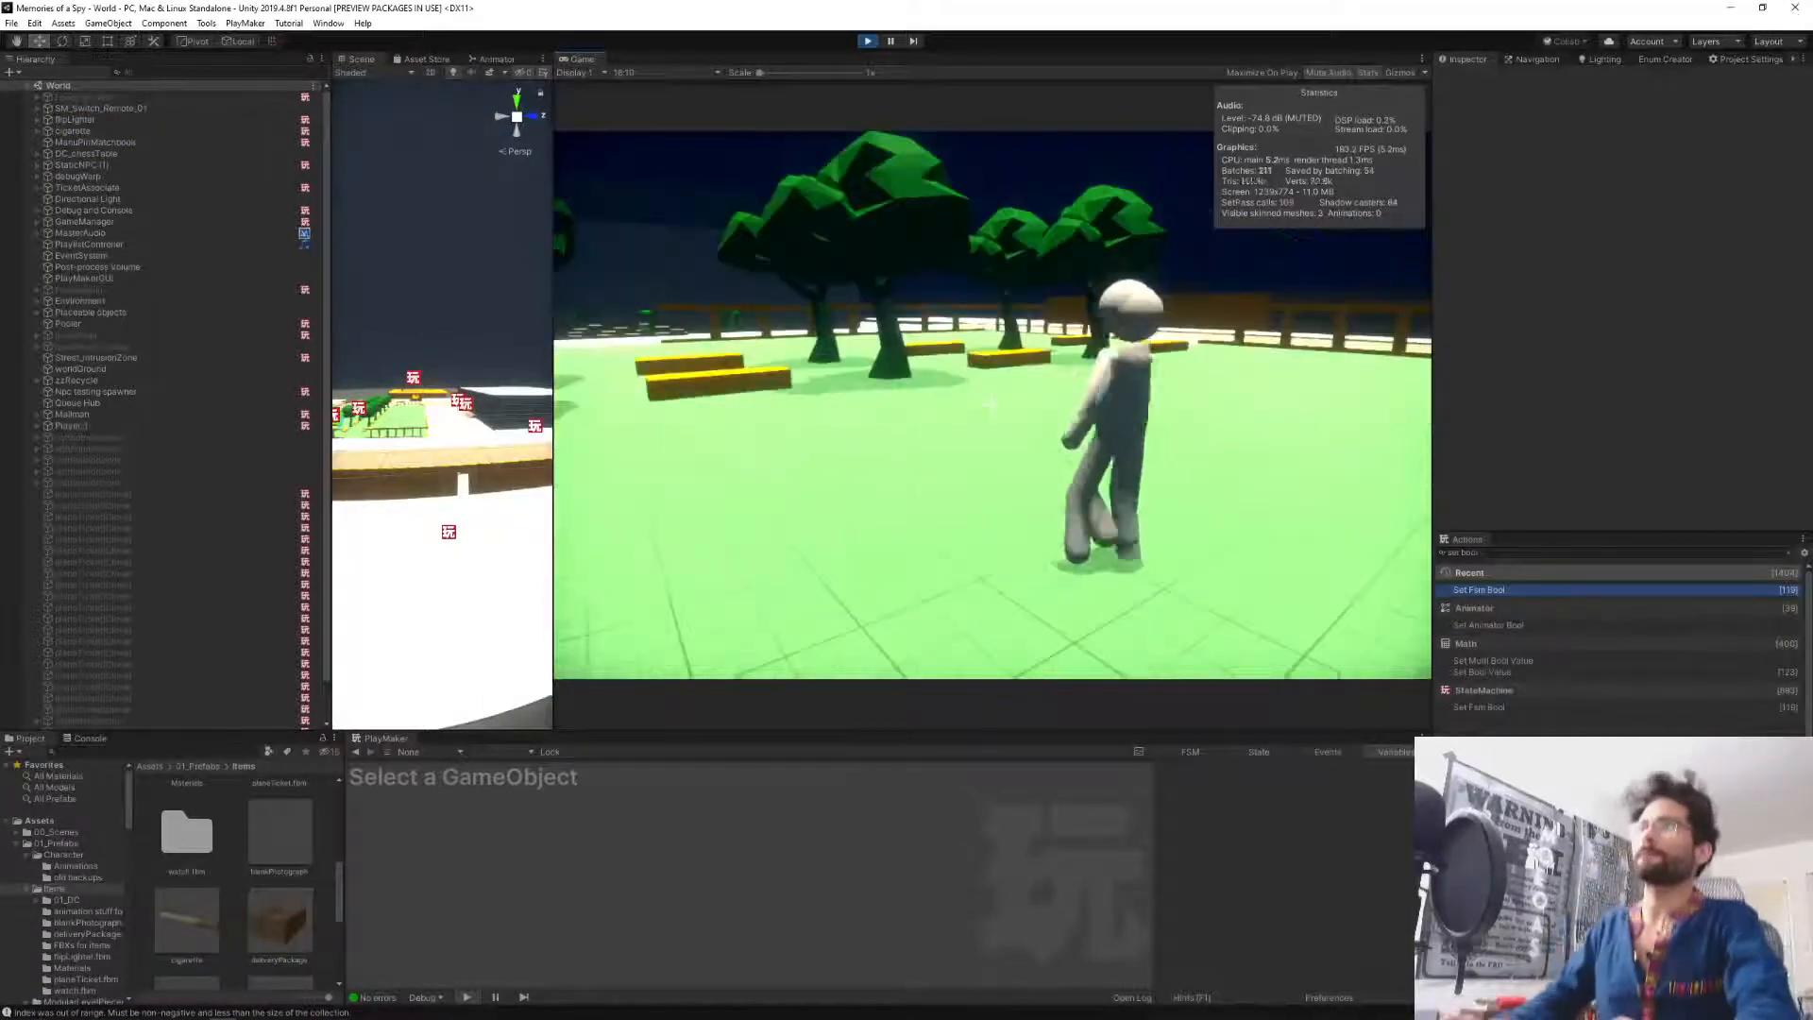
click(992, 405)
text(hi)
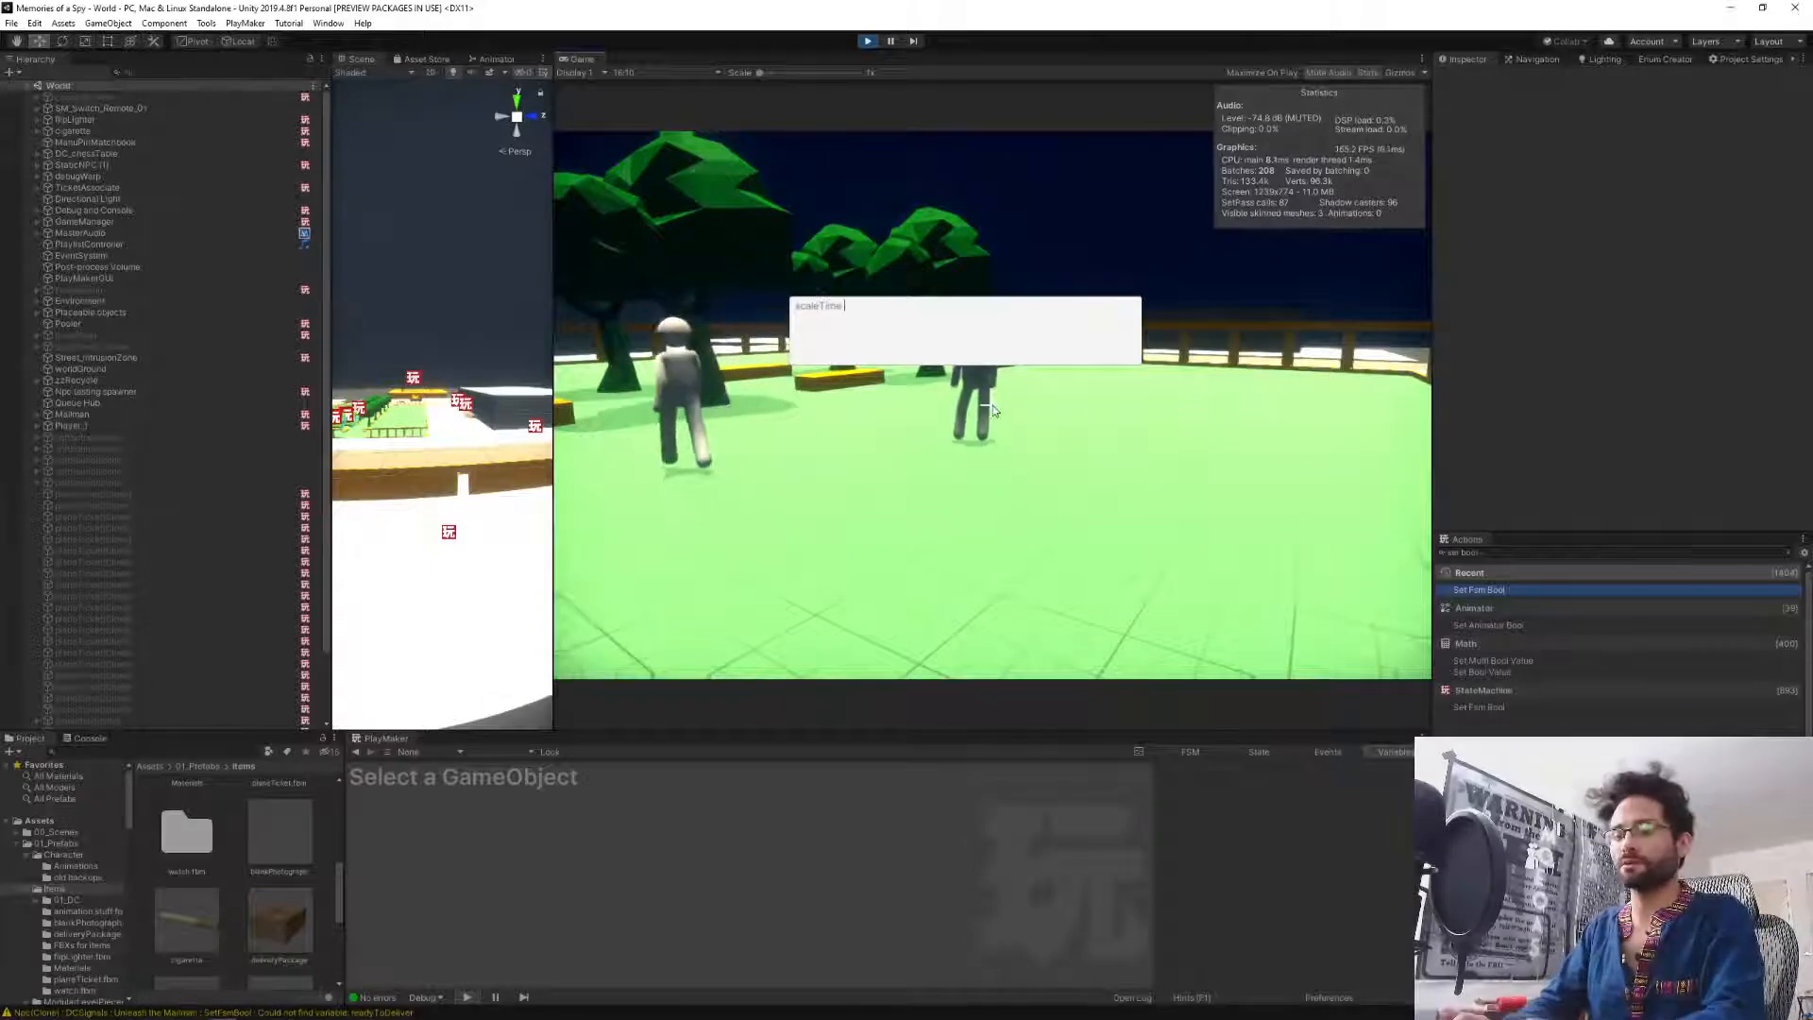
key(Return)
Walk across the park to the camera item lying on the grass and pick it up.
key(w)
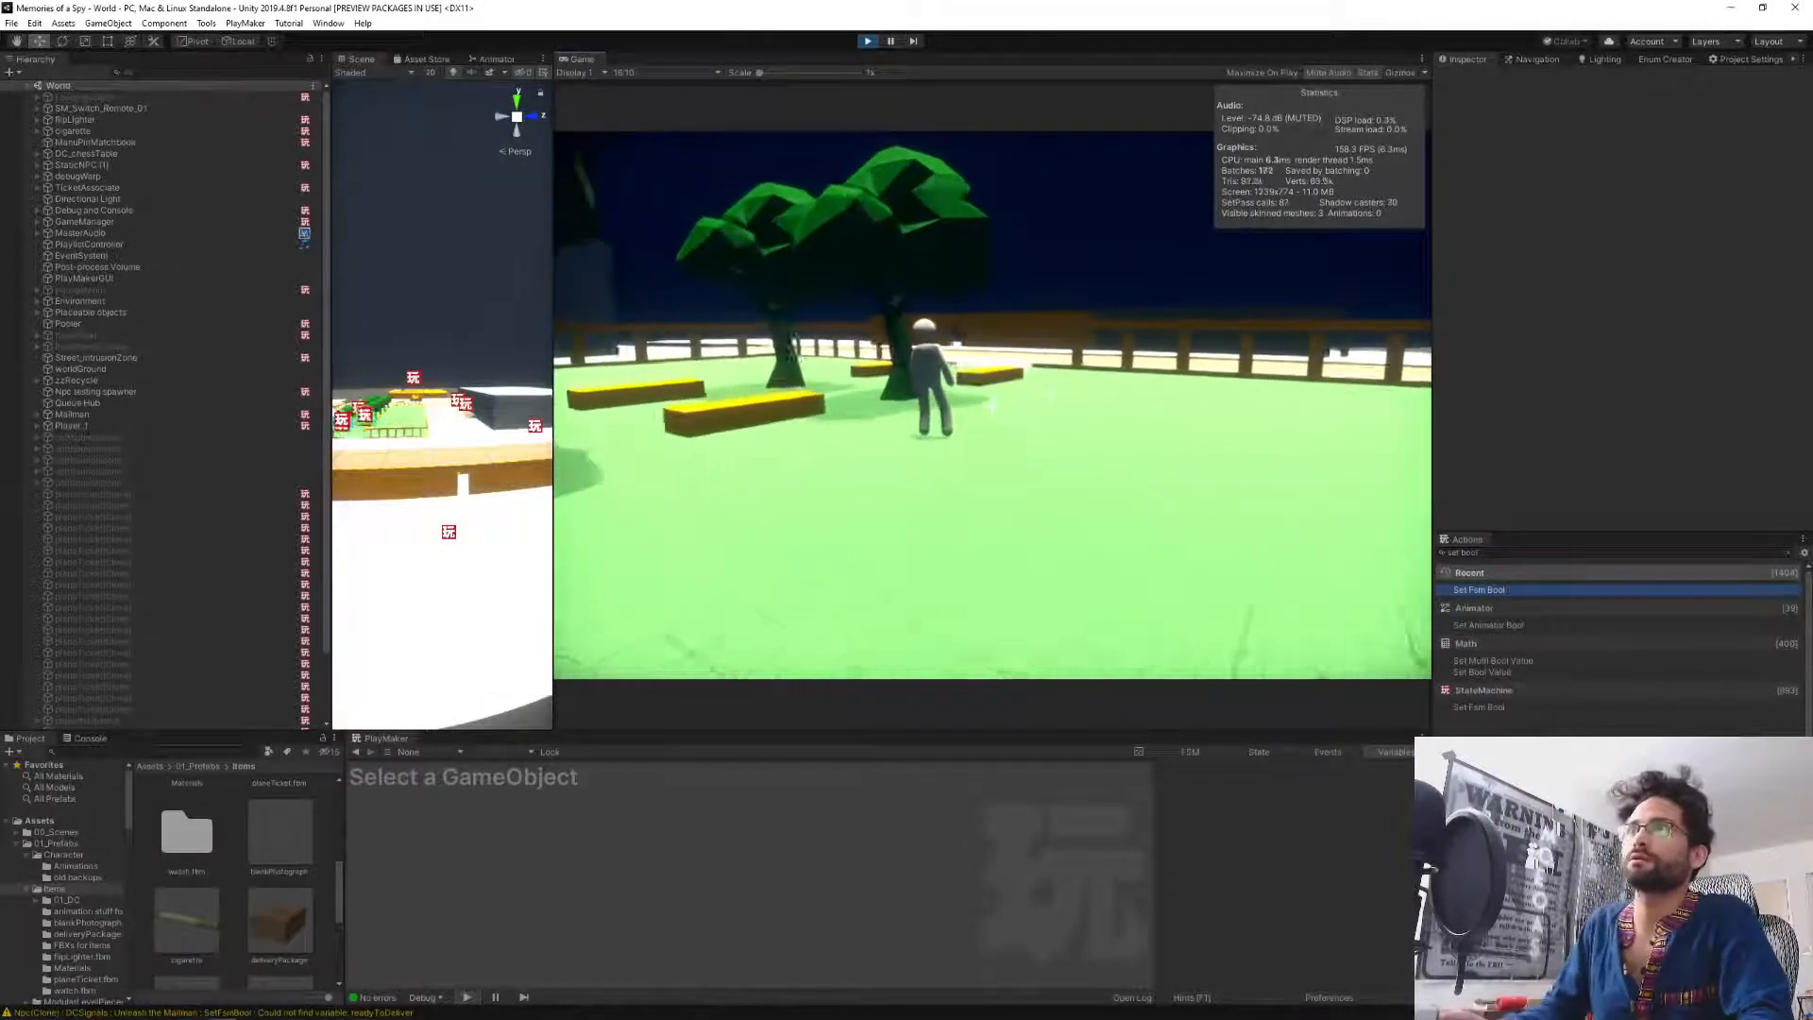
key(w)
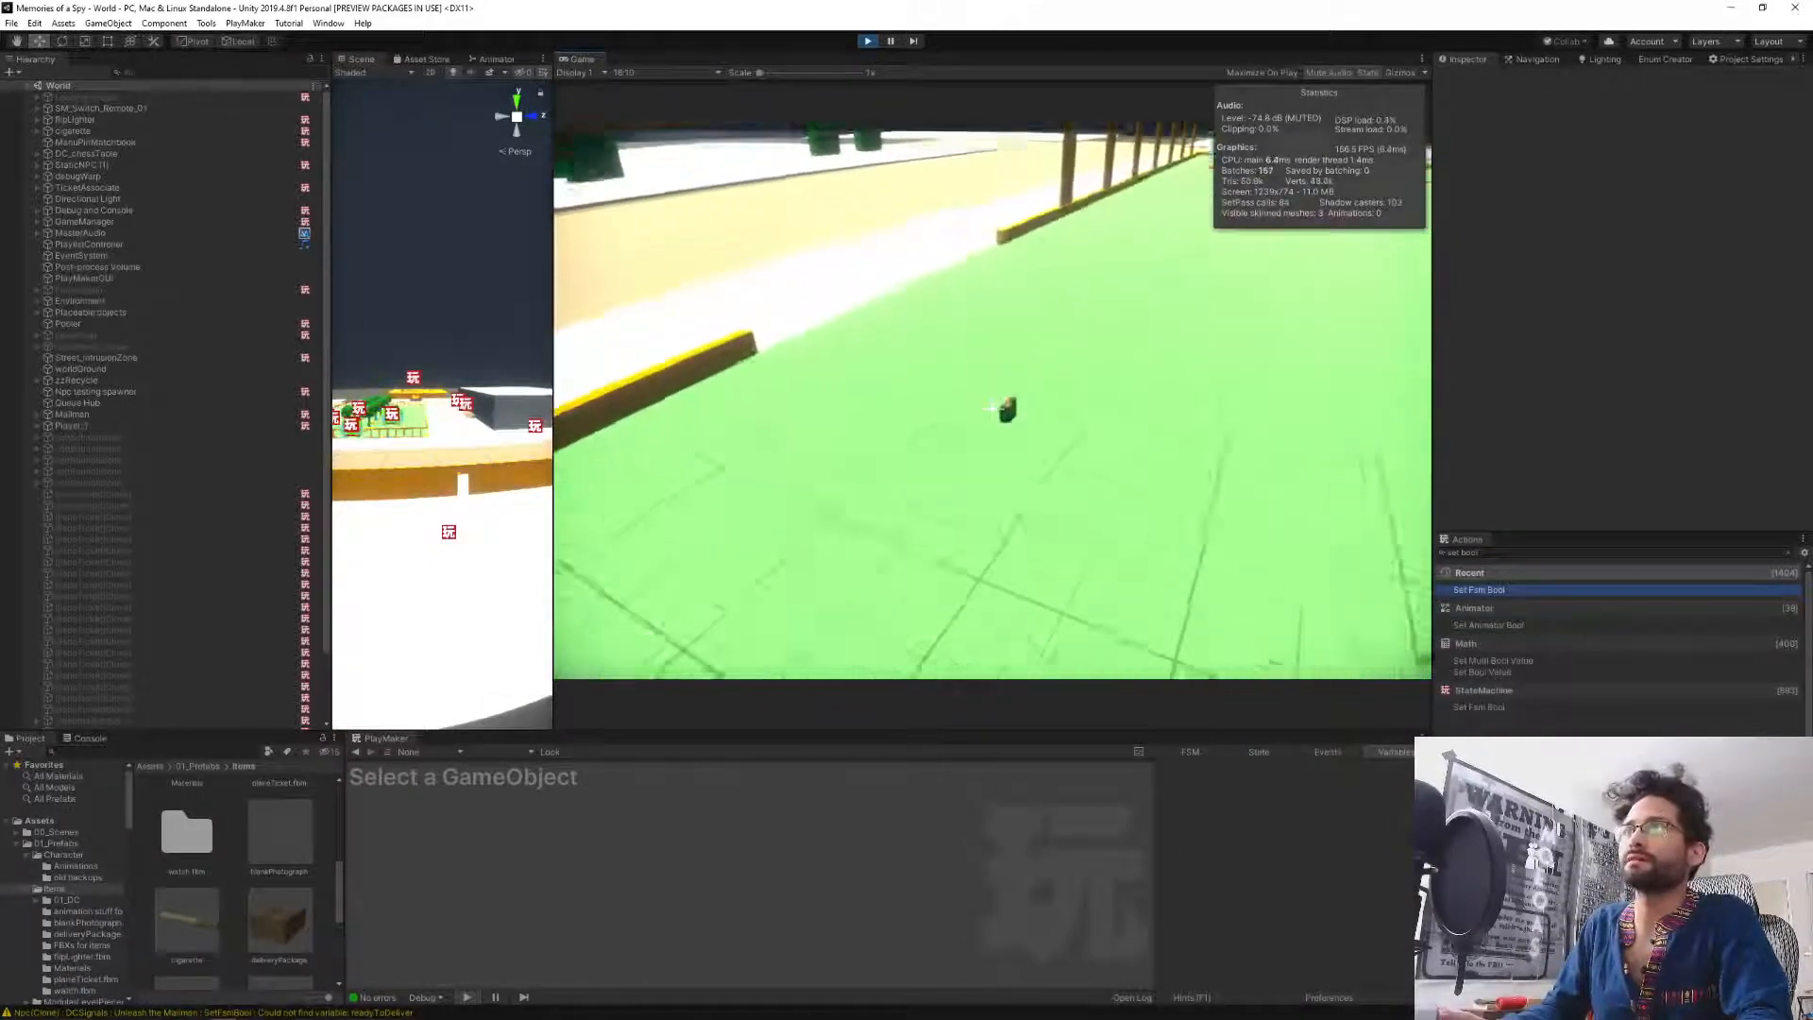
key(e)
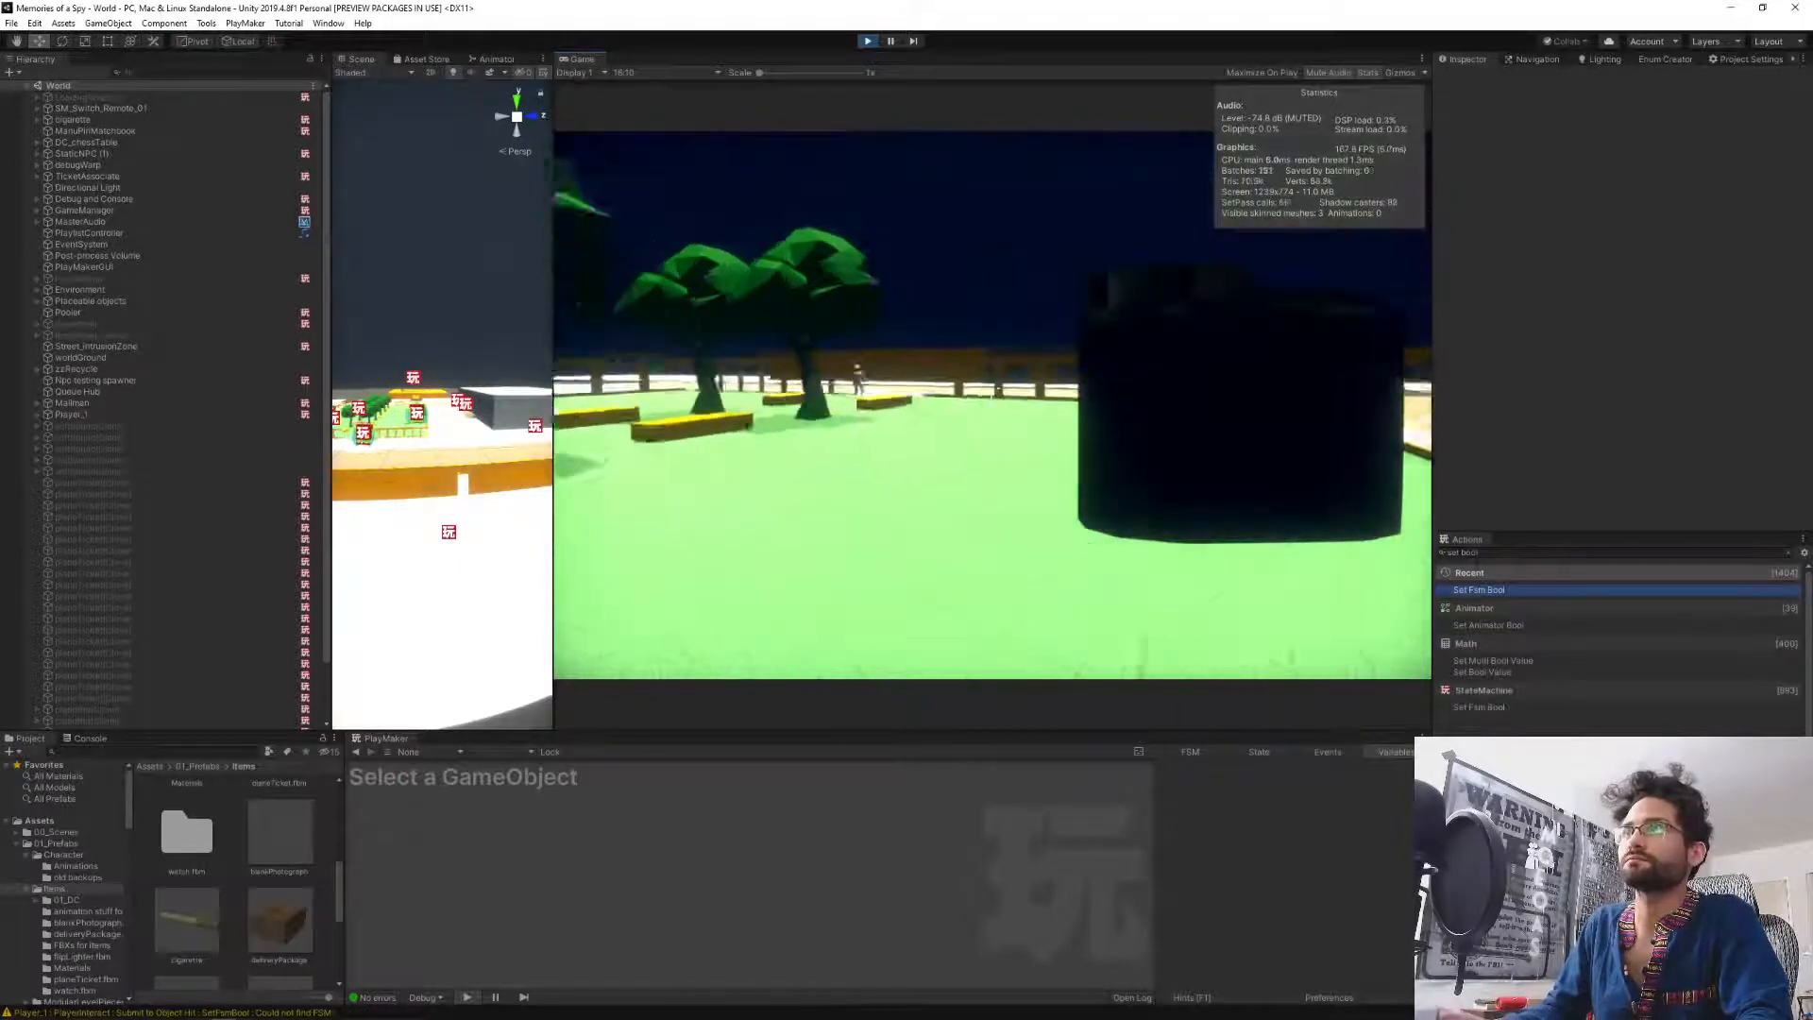
Follow the NPC across the street to the orange building with the camera and enter another scaleTime command in the console.
key(w)
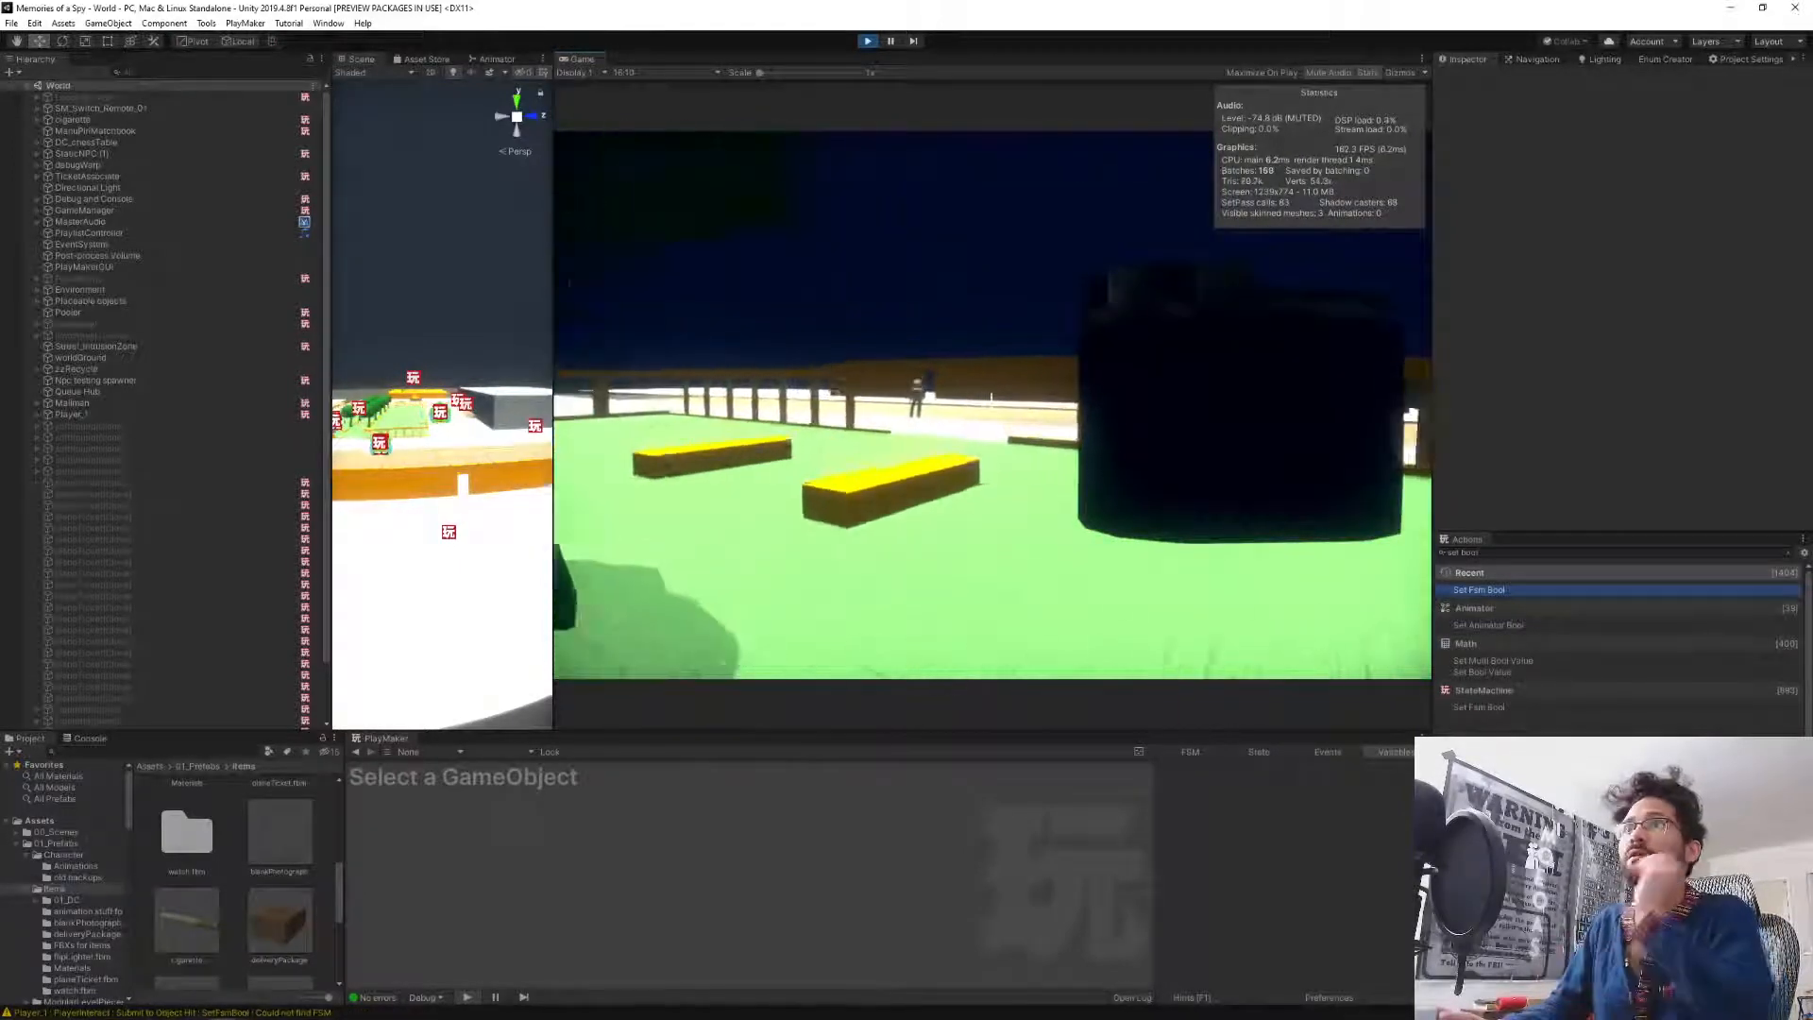
key(w)
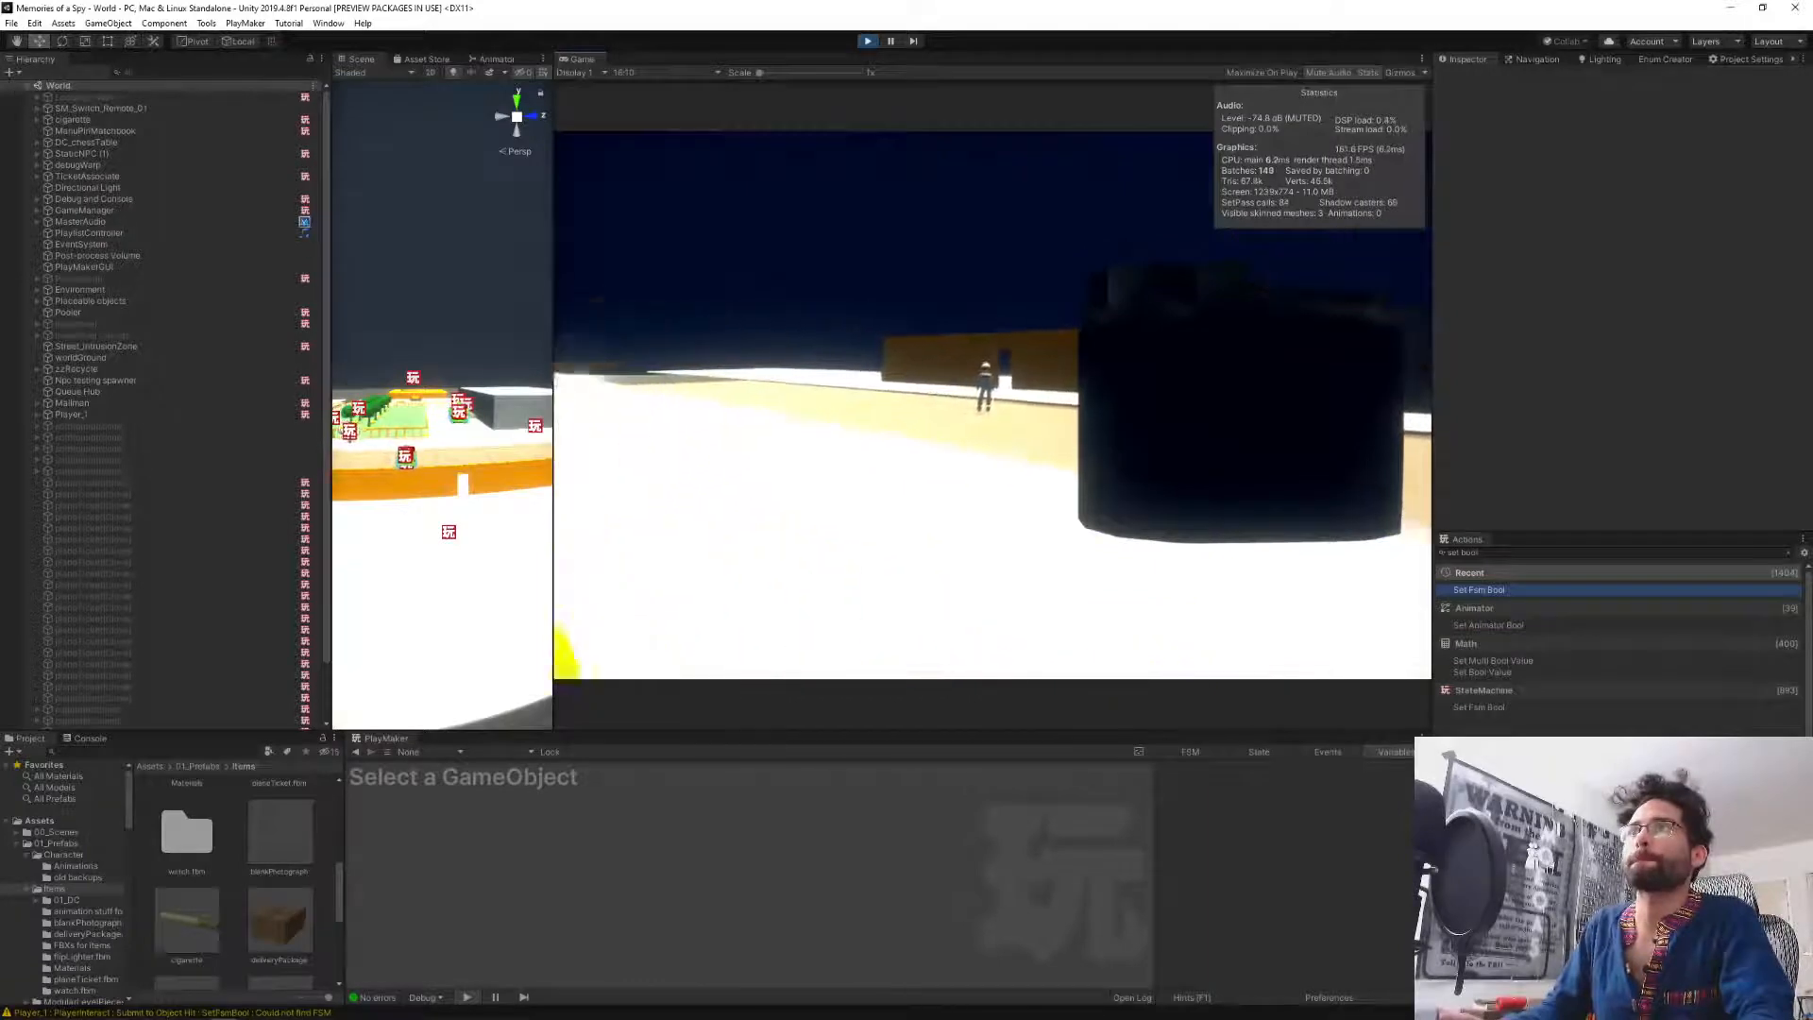
key(w)
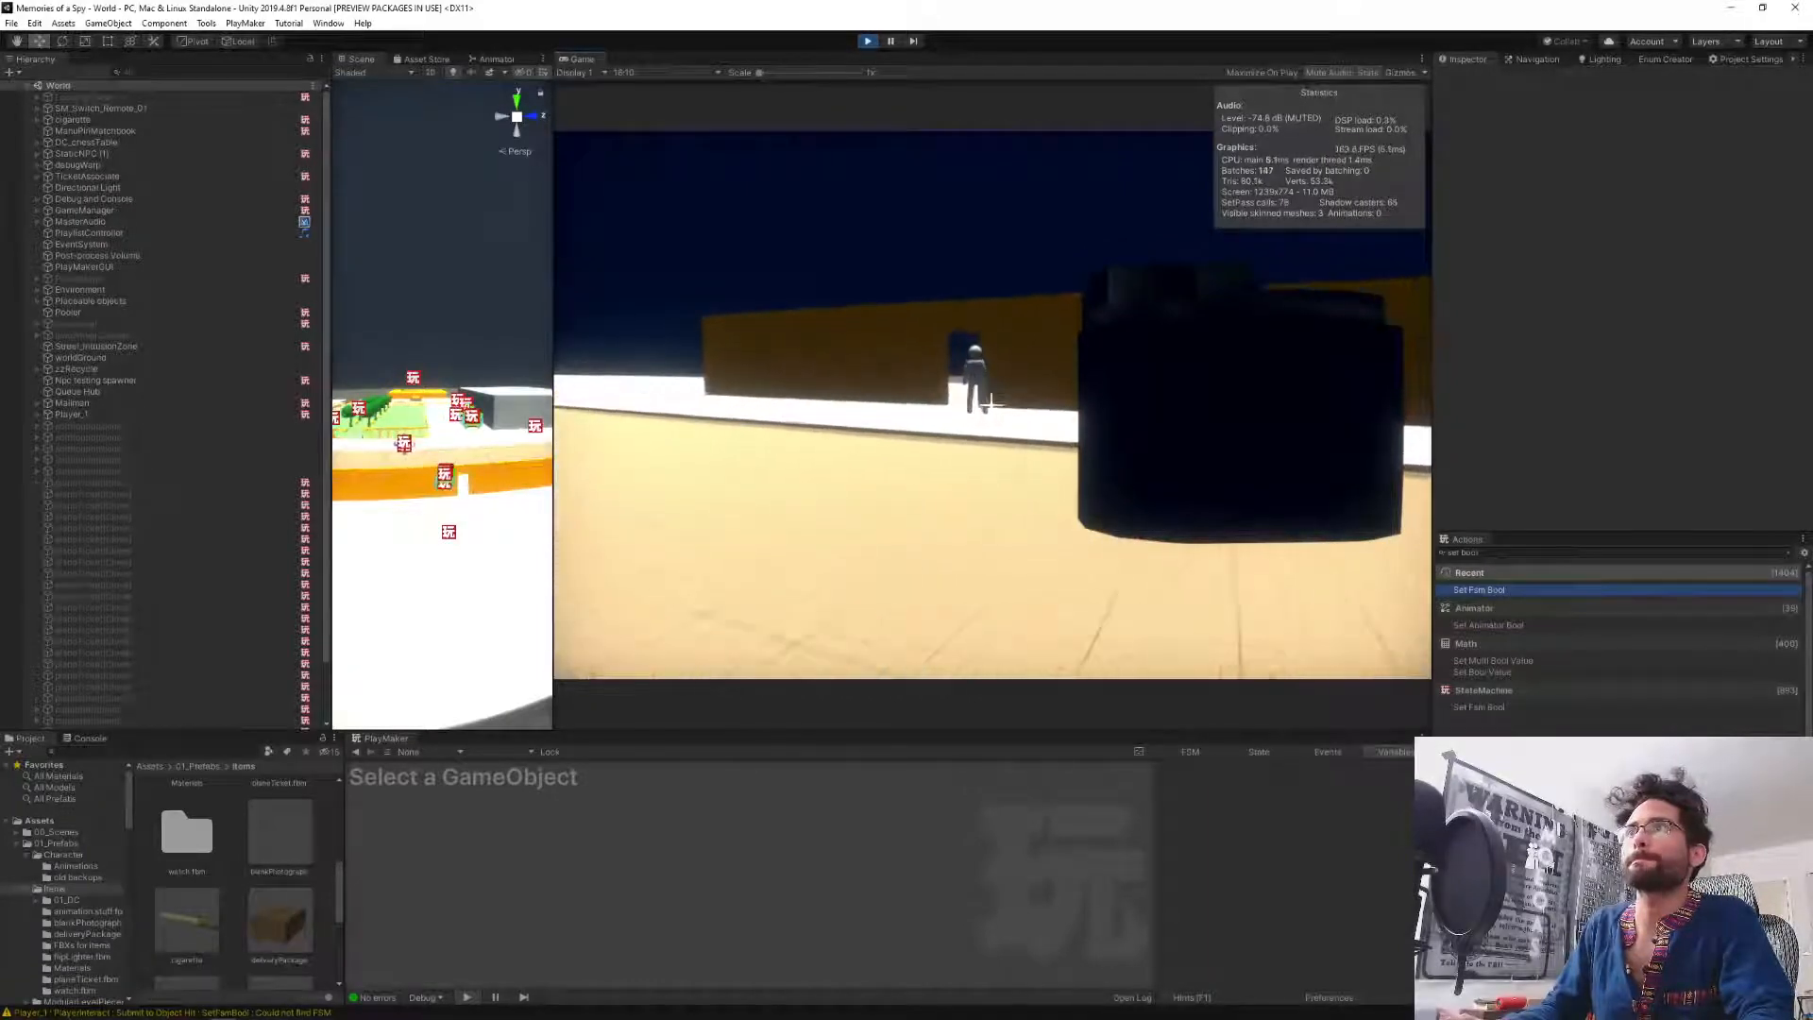
key(w)
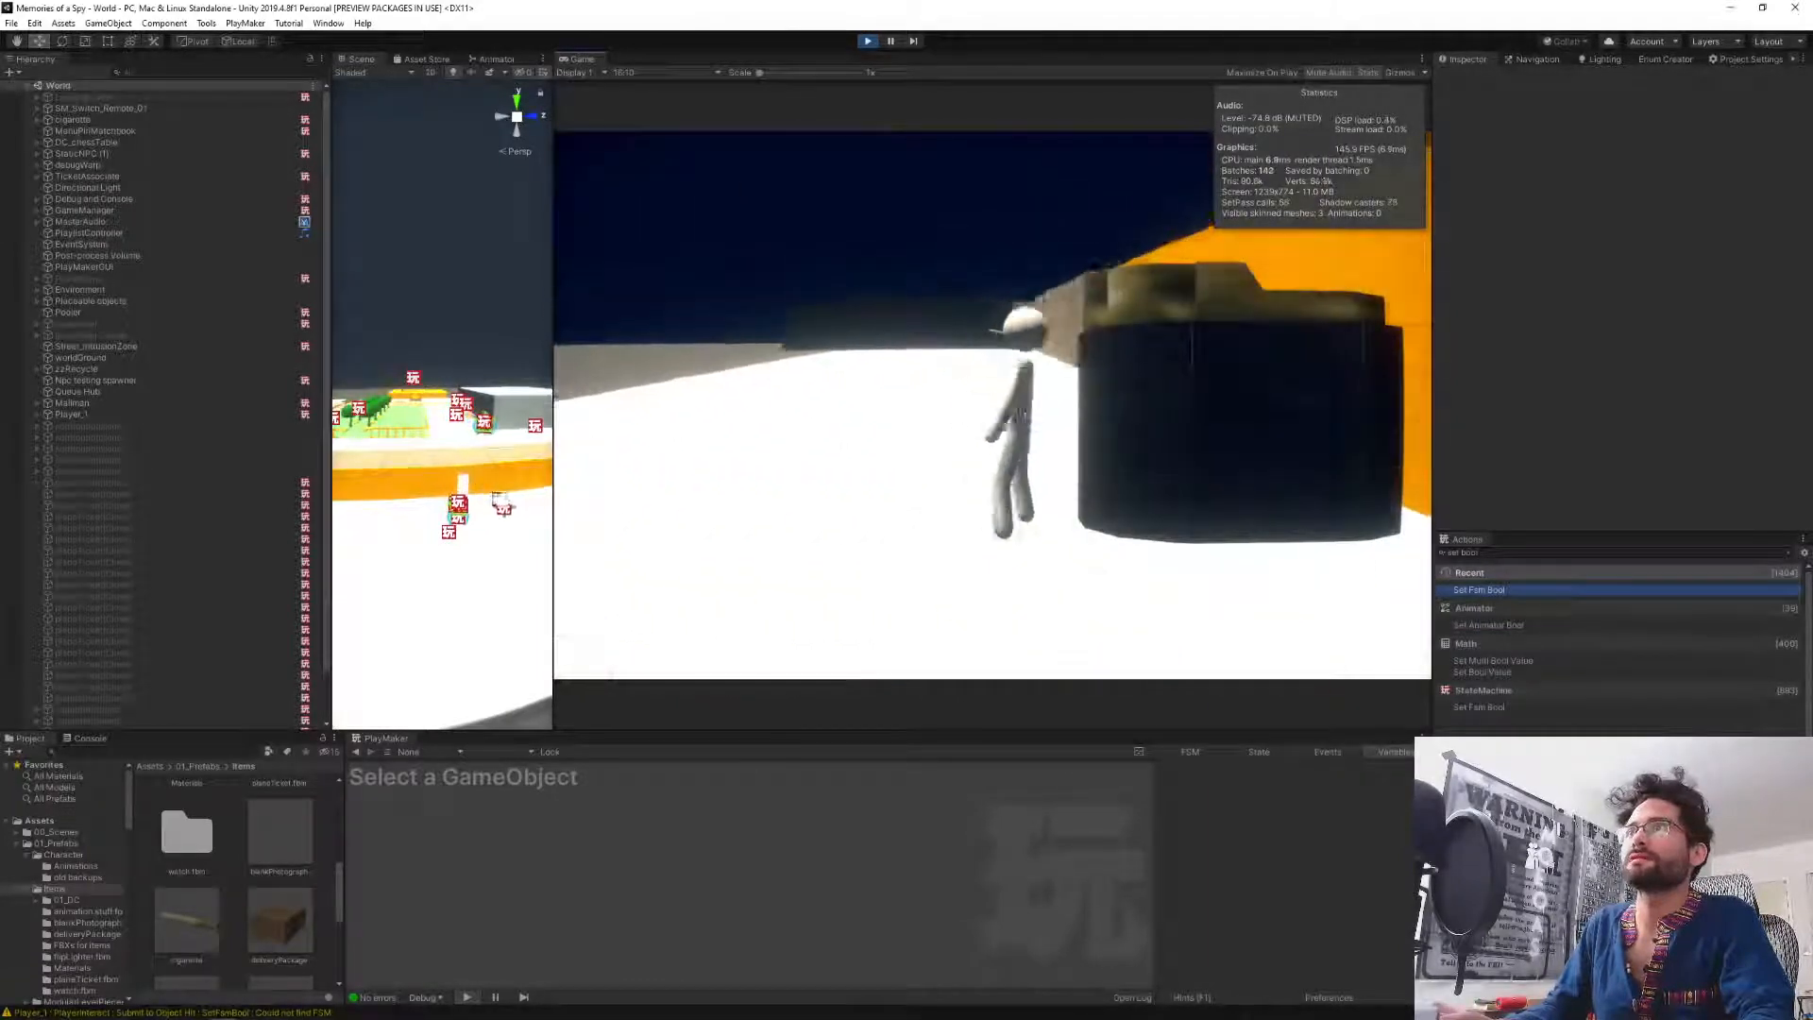
key(grave)
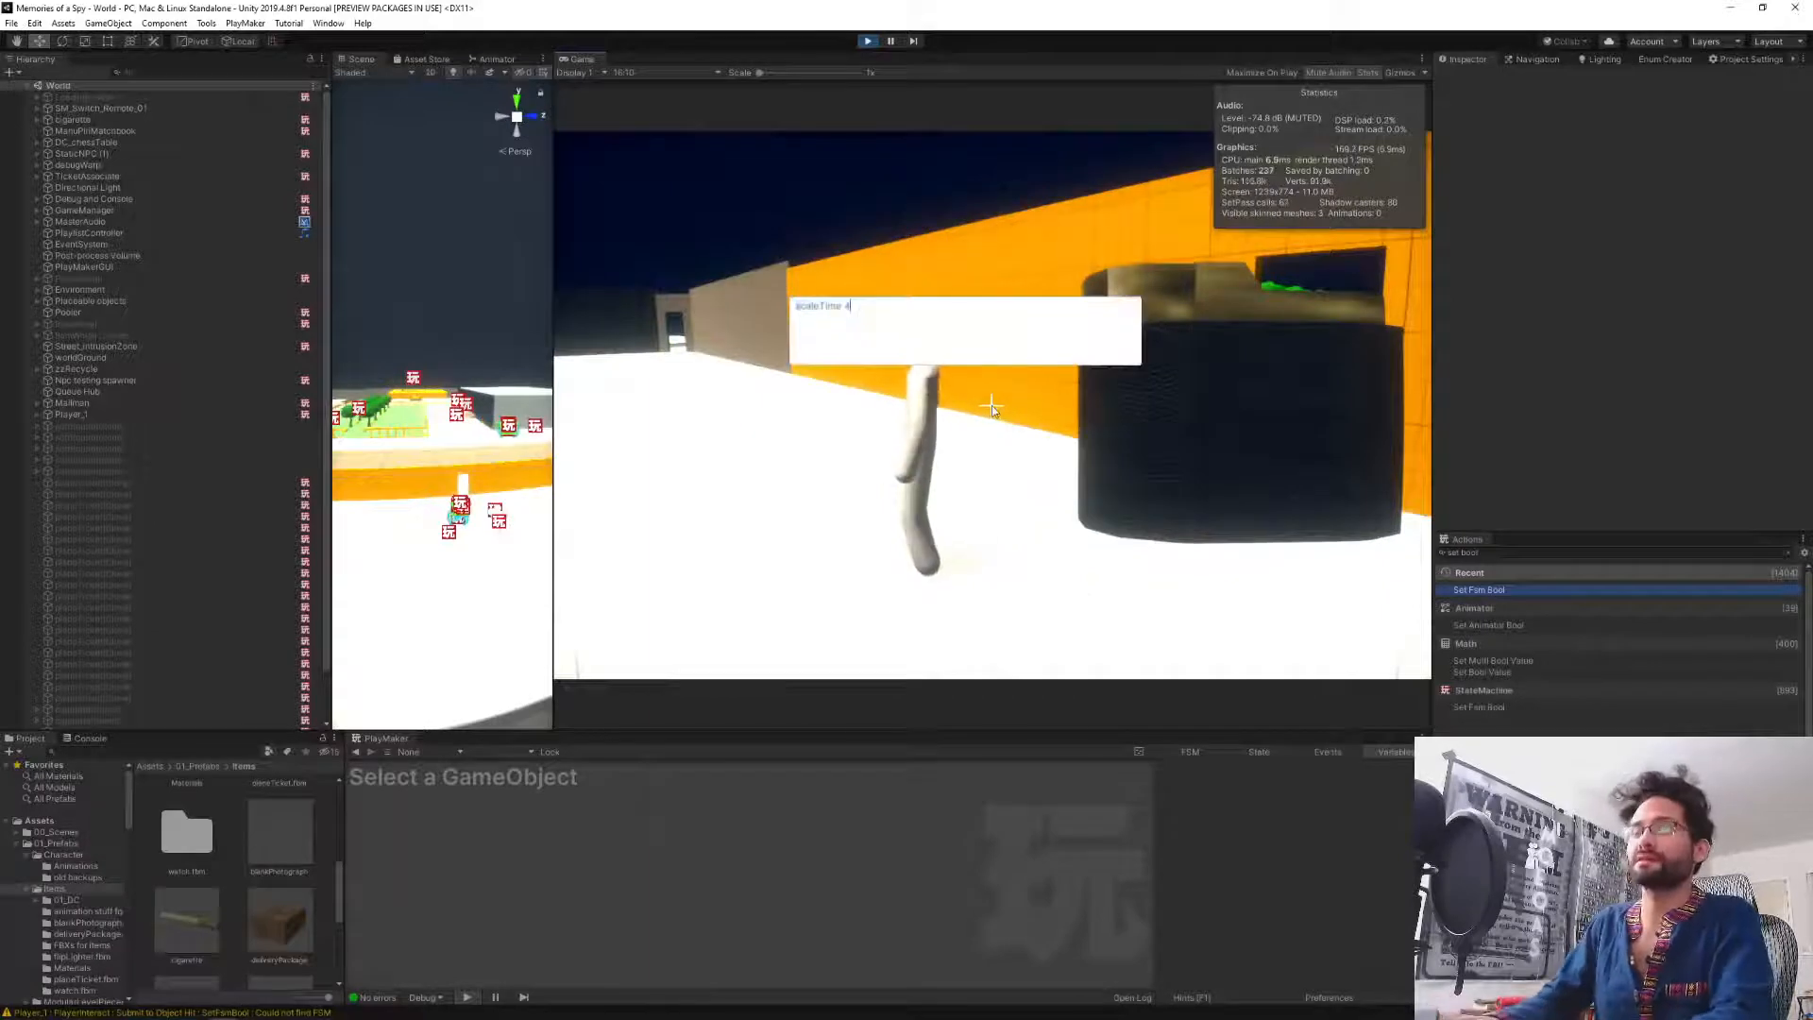
key(Return)
Photograph the NPC beside the orange building and grab the spawned photograph.
key(w)
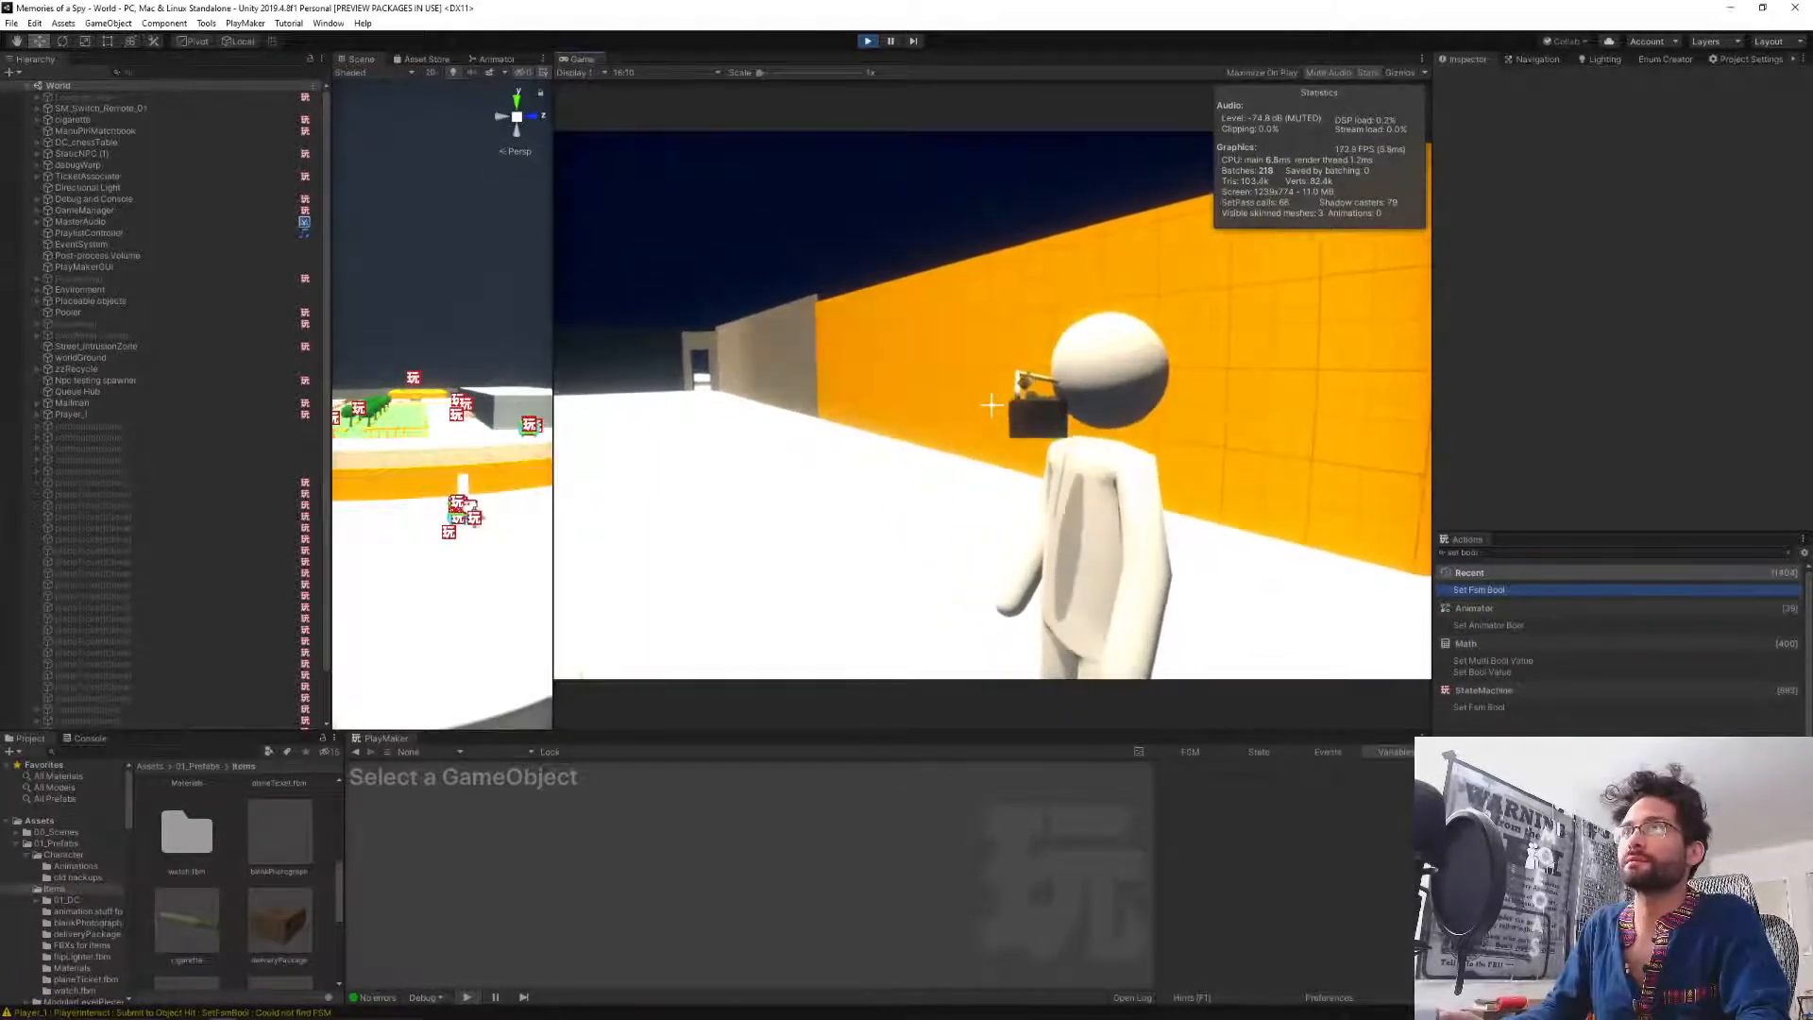
key(s)
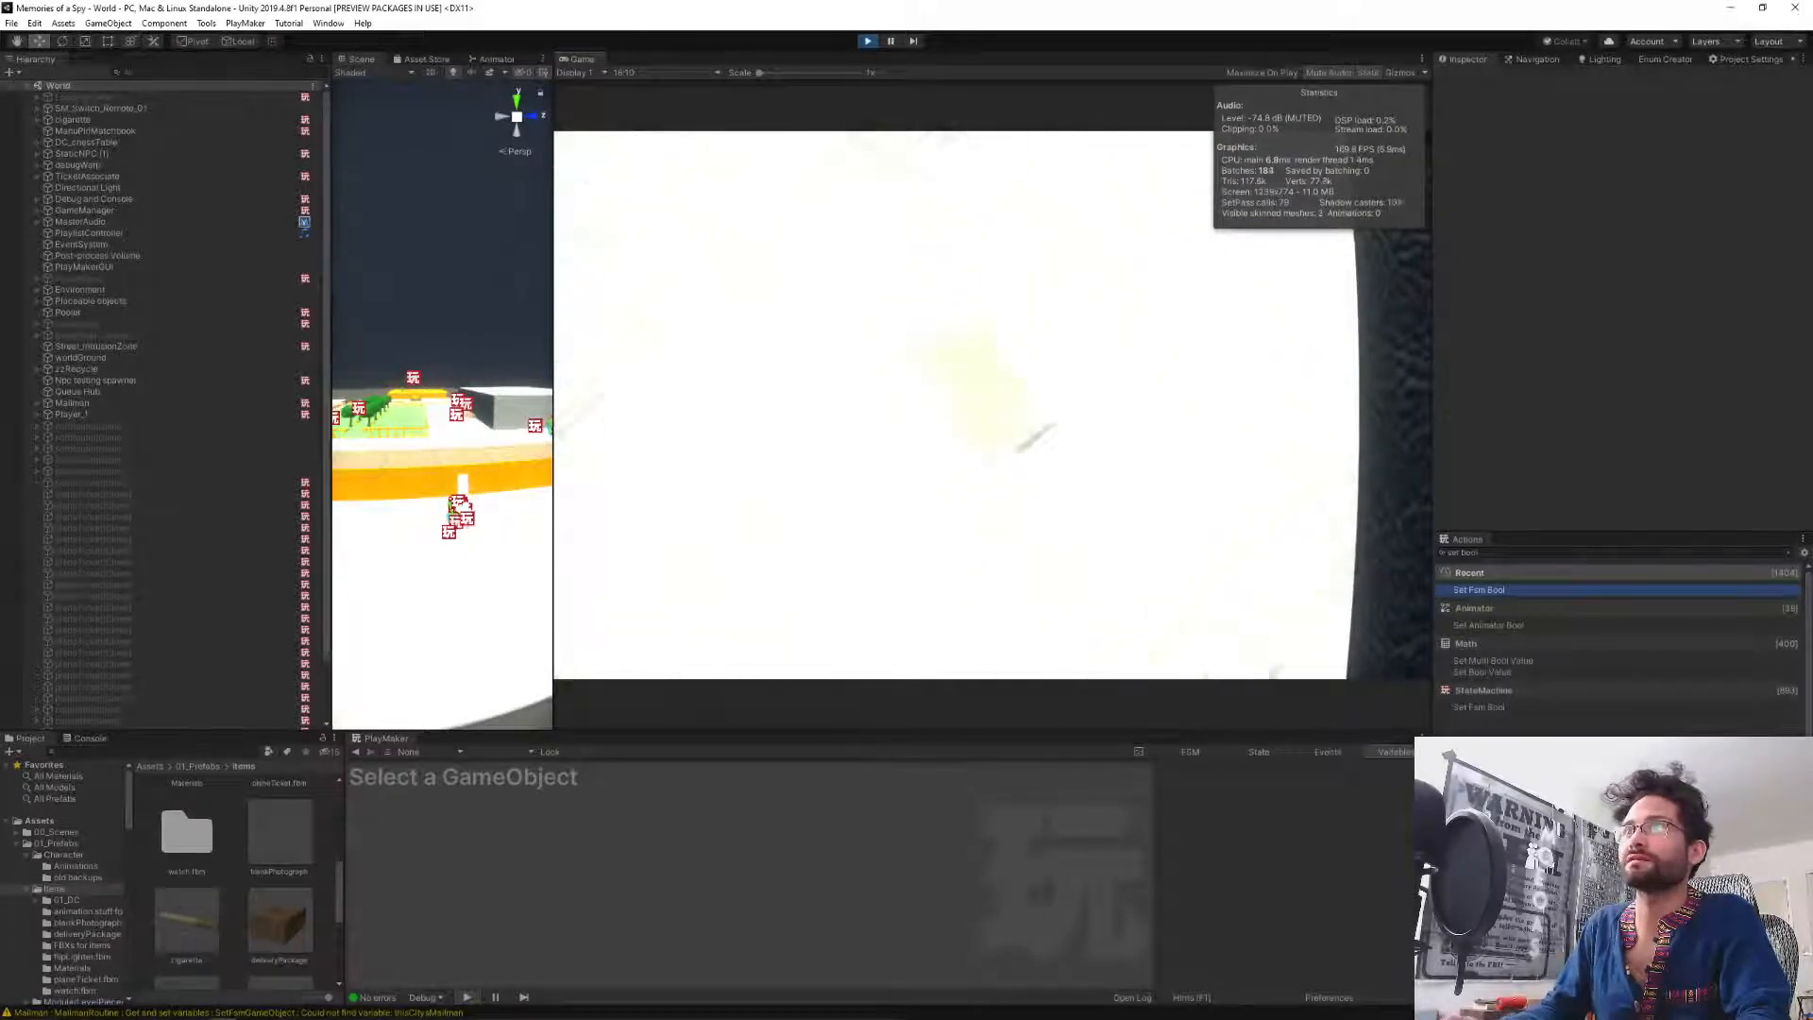
click(991, 405)
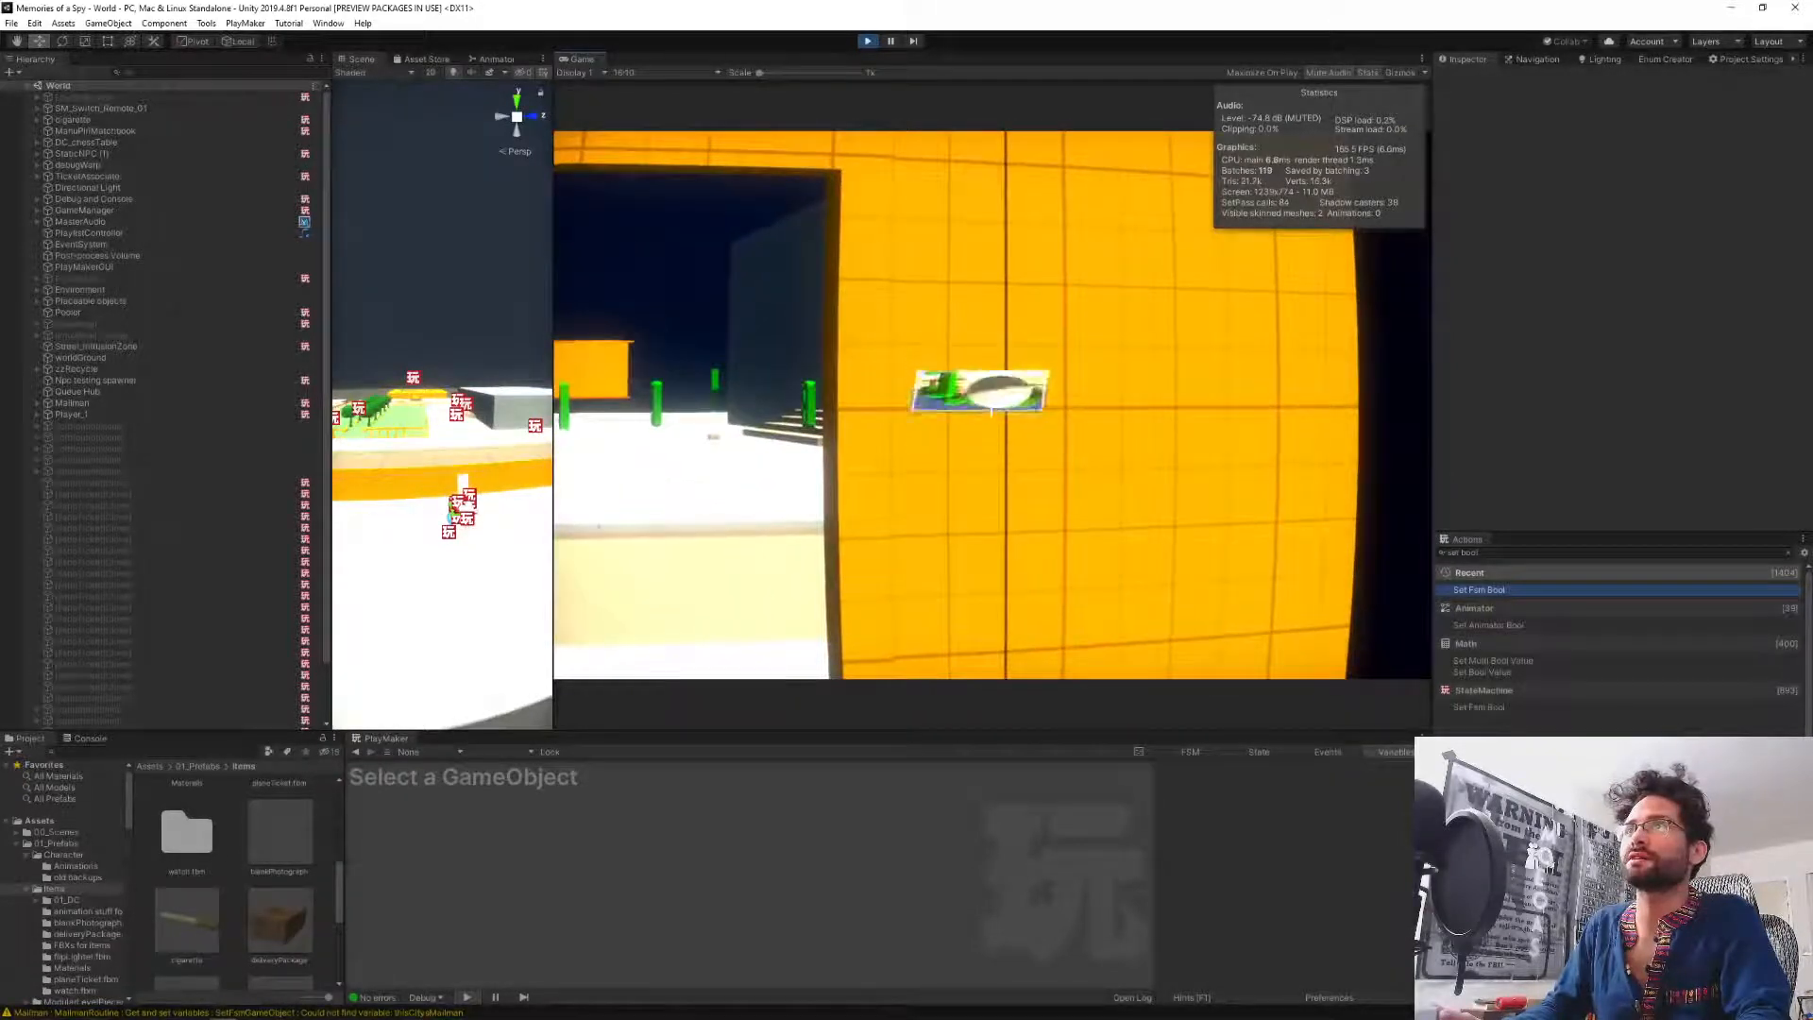
Rotate the held photograph to face the player and return from the zoomed view to the normal one.
scroll(992, 406, up, 5)
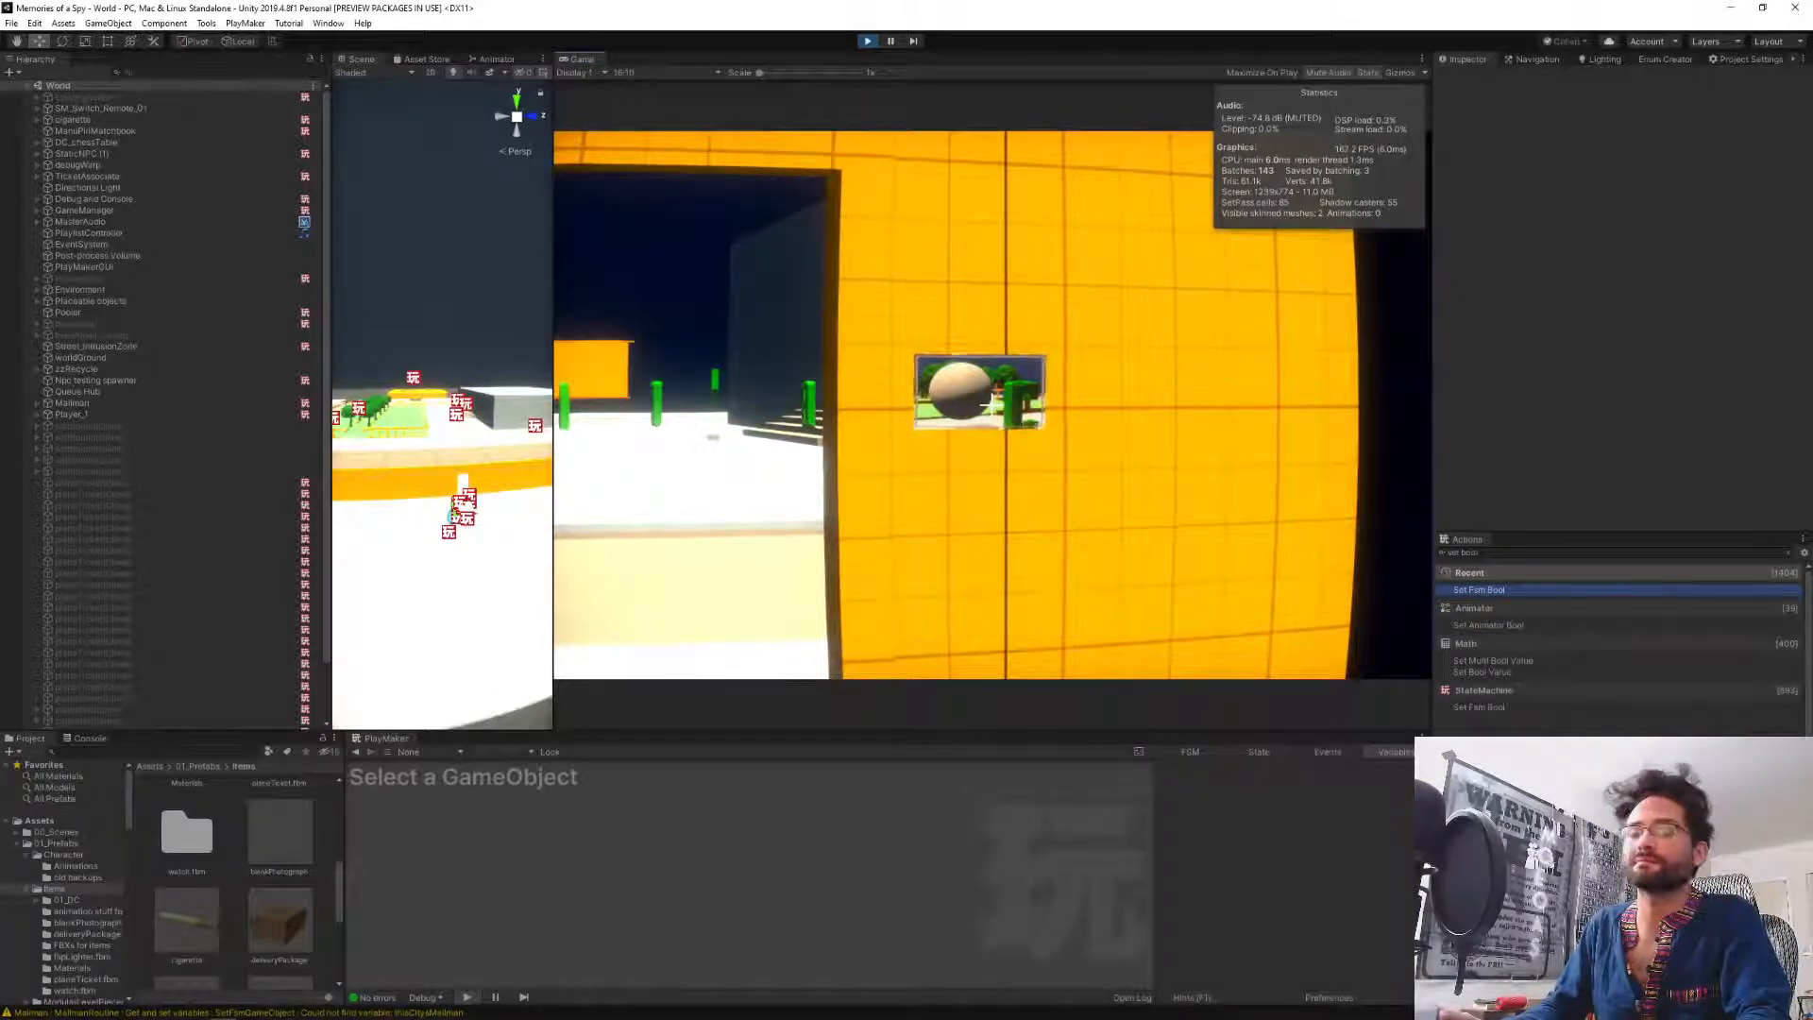
key(v)
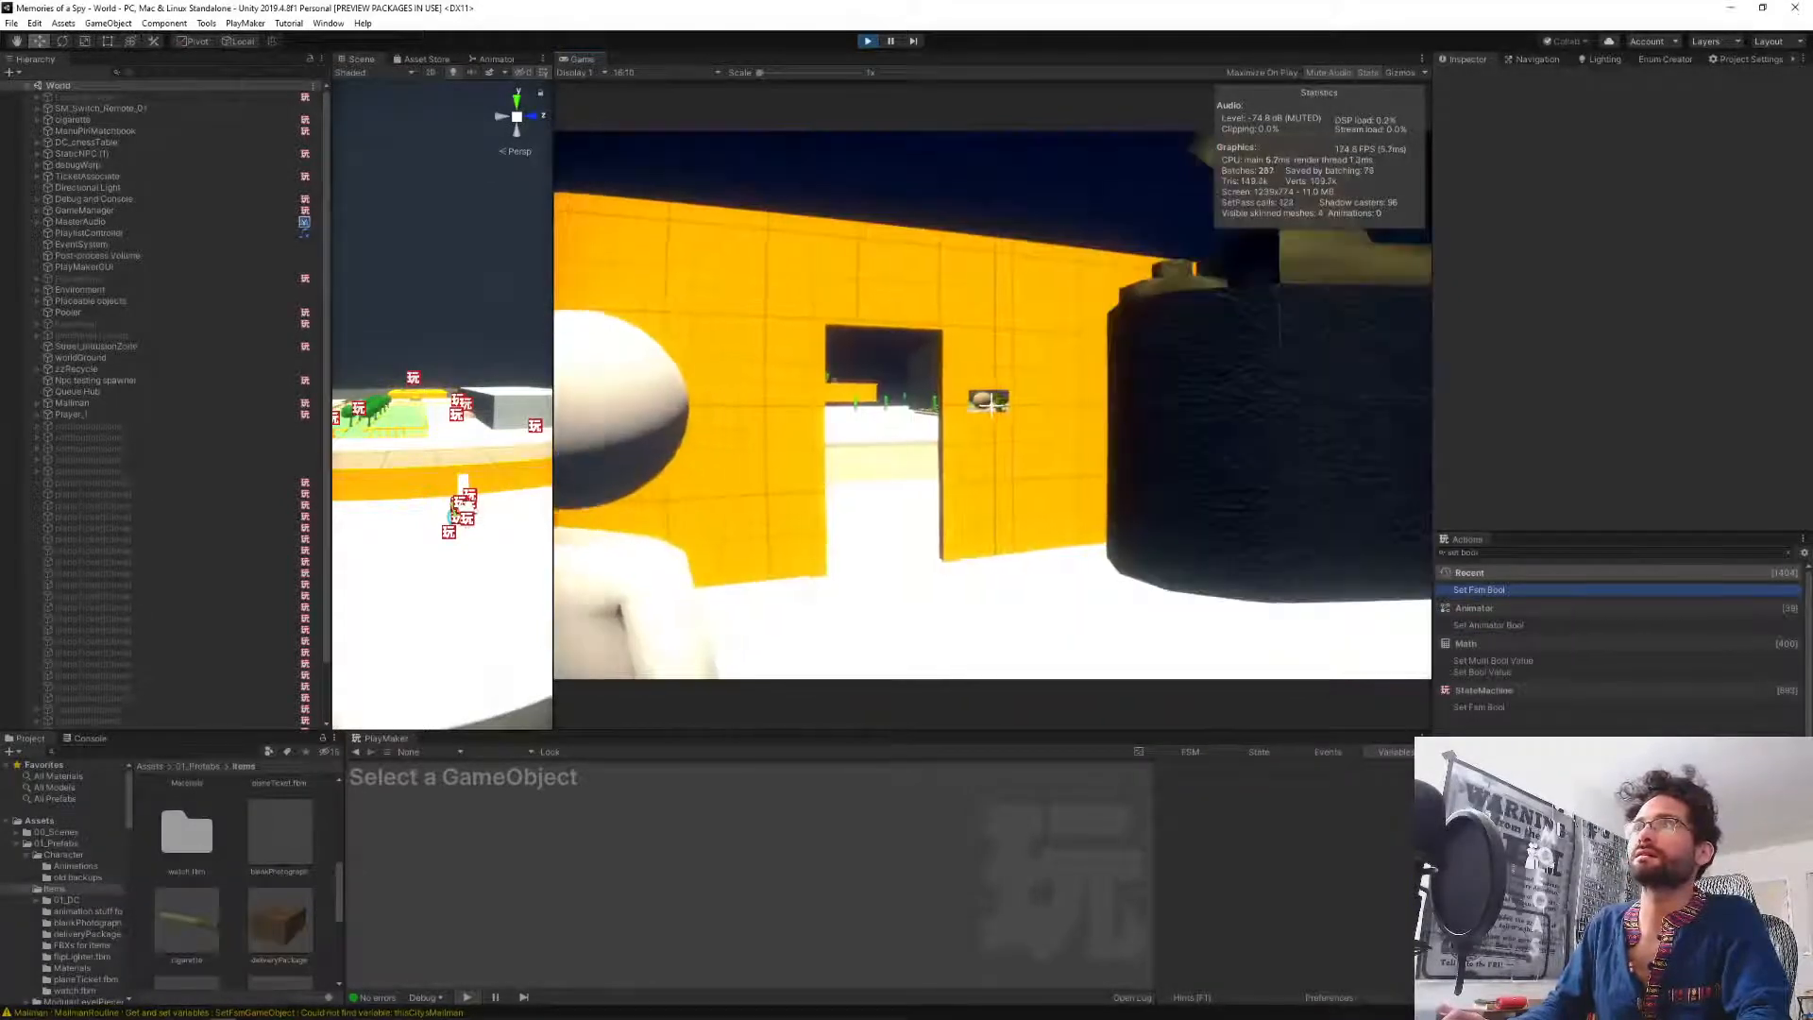
key(v)
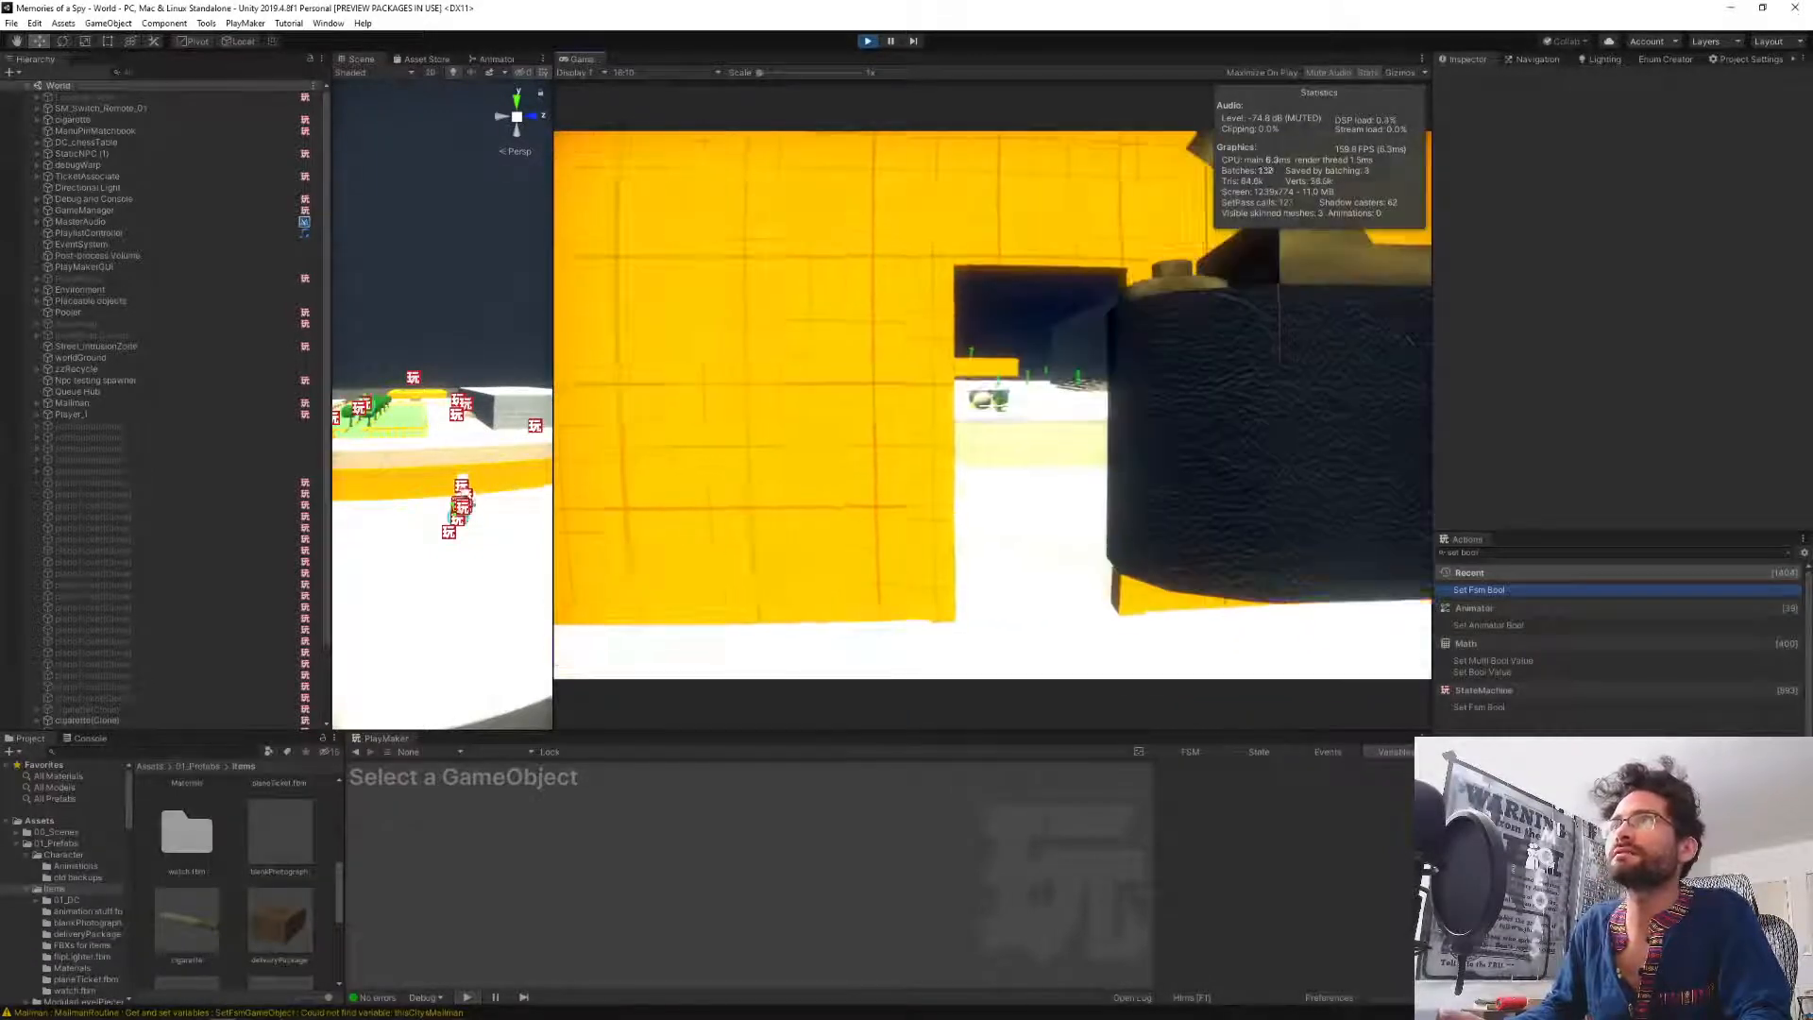
Carry the held photograph and camera out through the doorway, along the street and across the park to test grabbing.
key(w)
key(w)
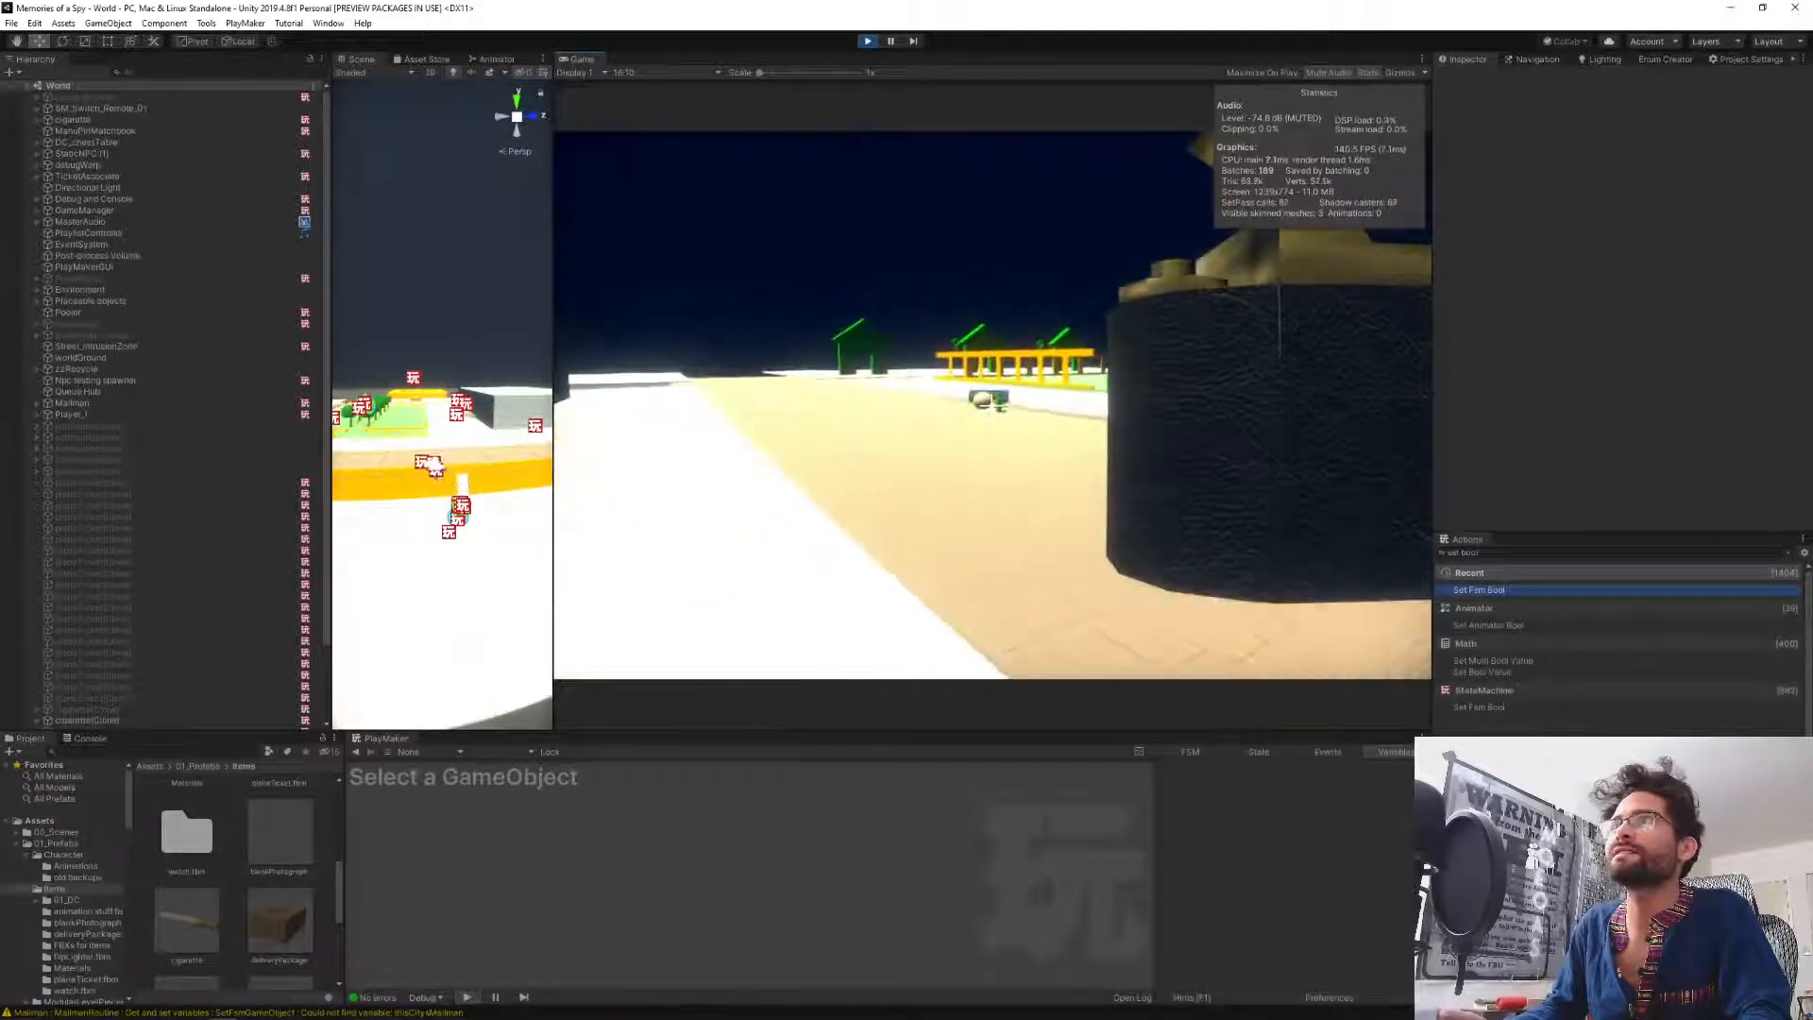
key(w)
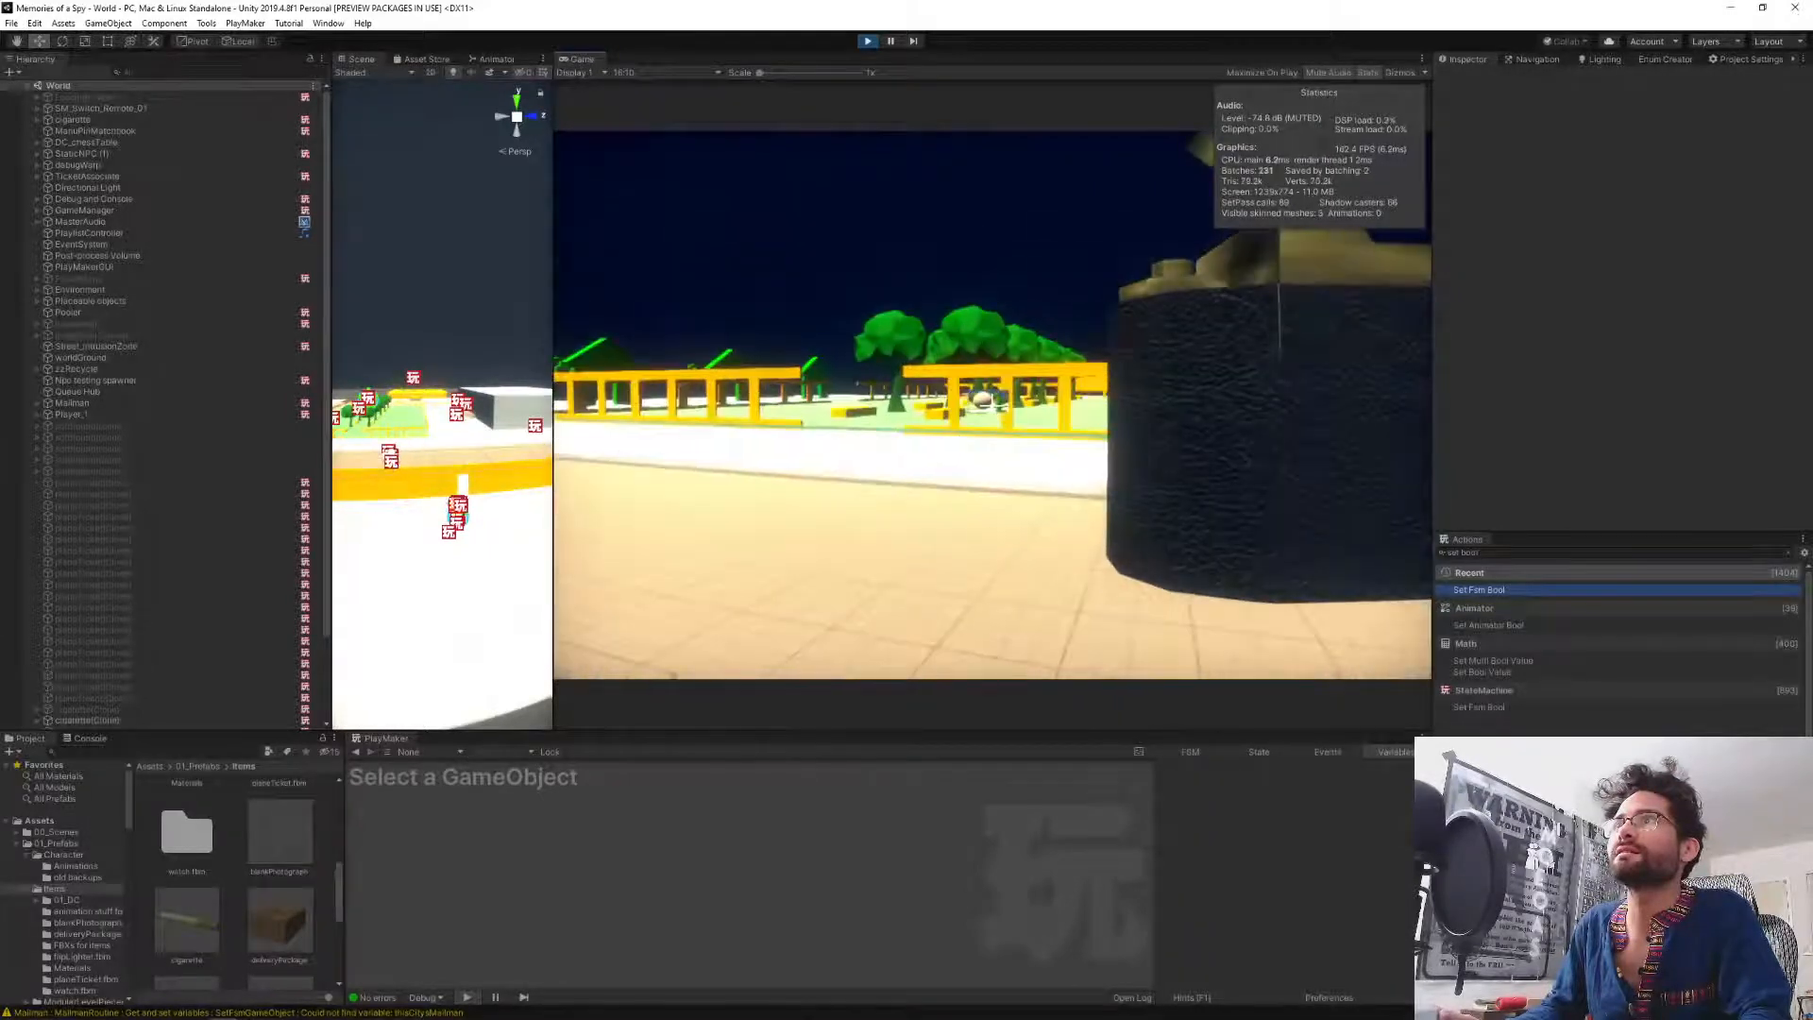
key(w)
key(w)
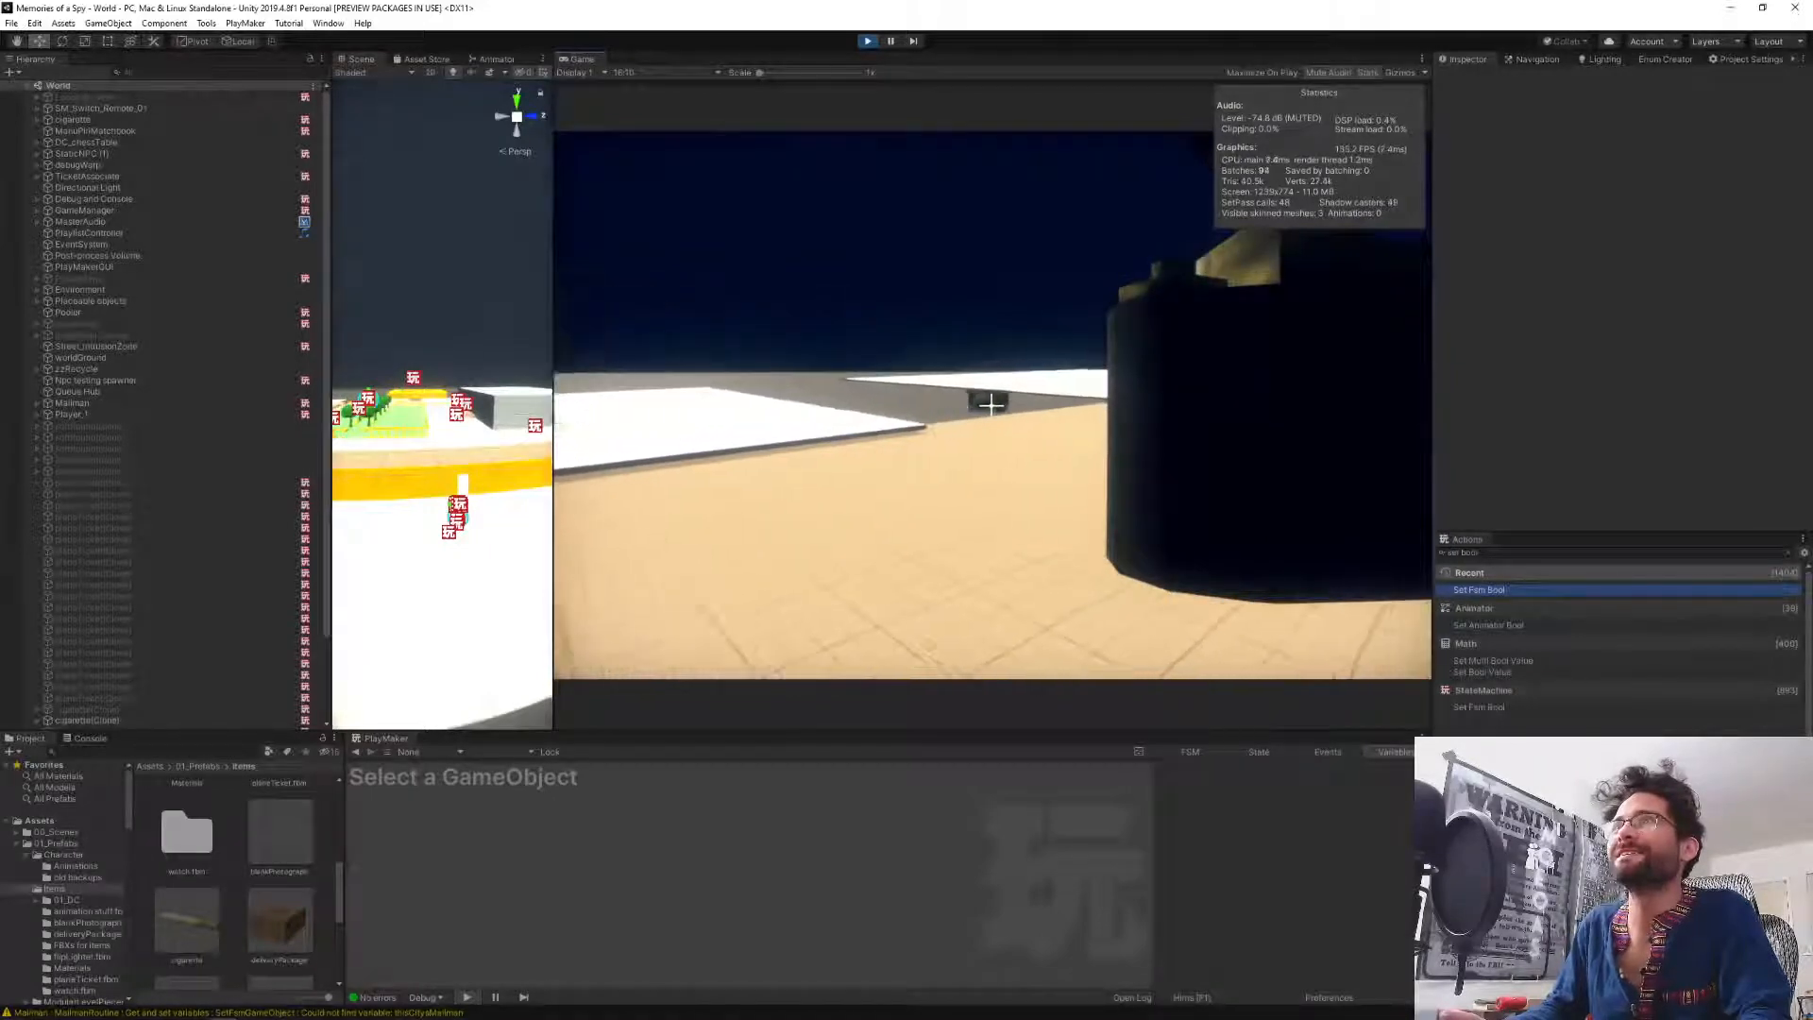
key(w)
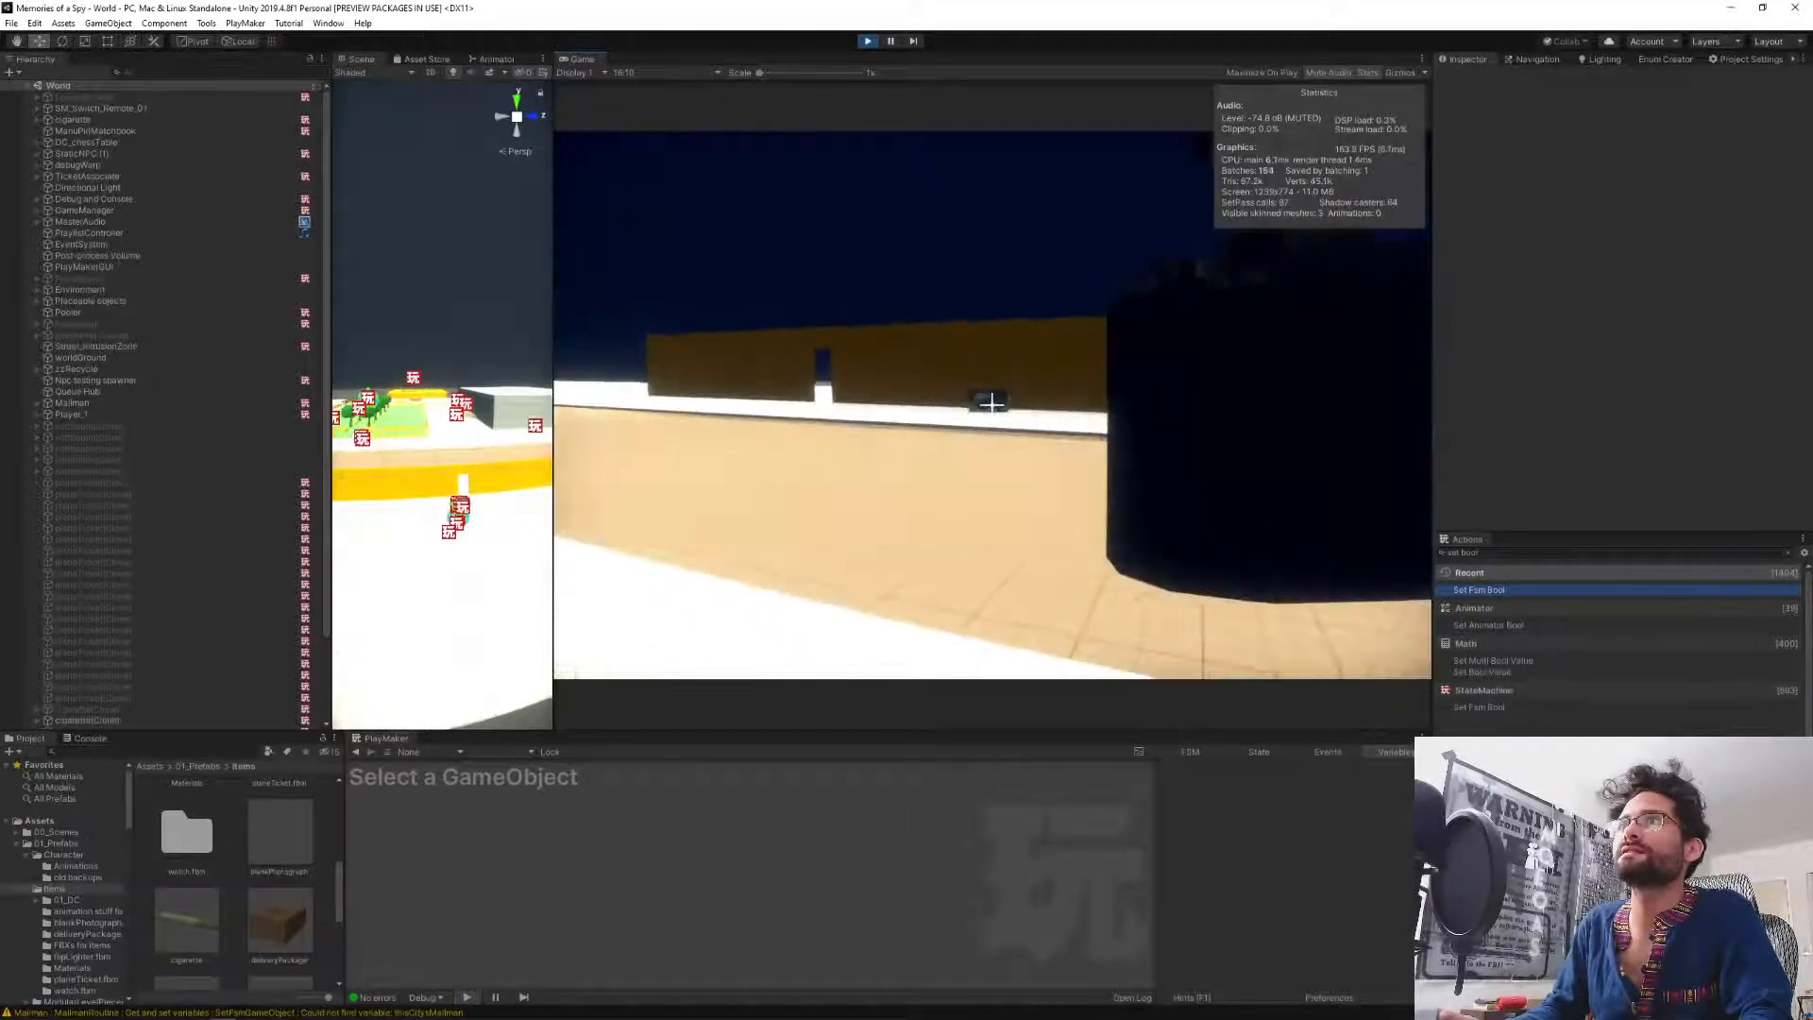
key(w)
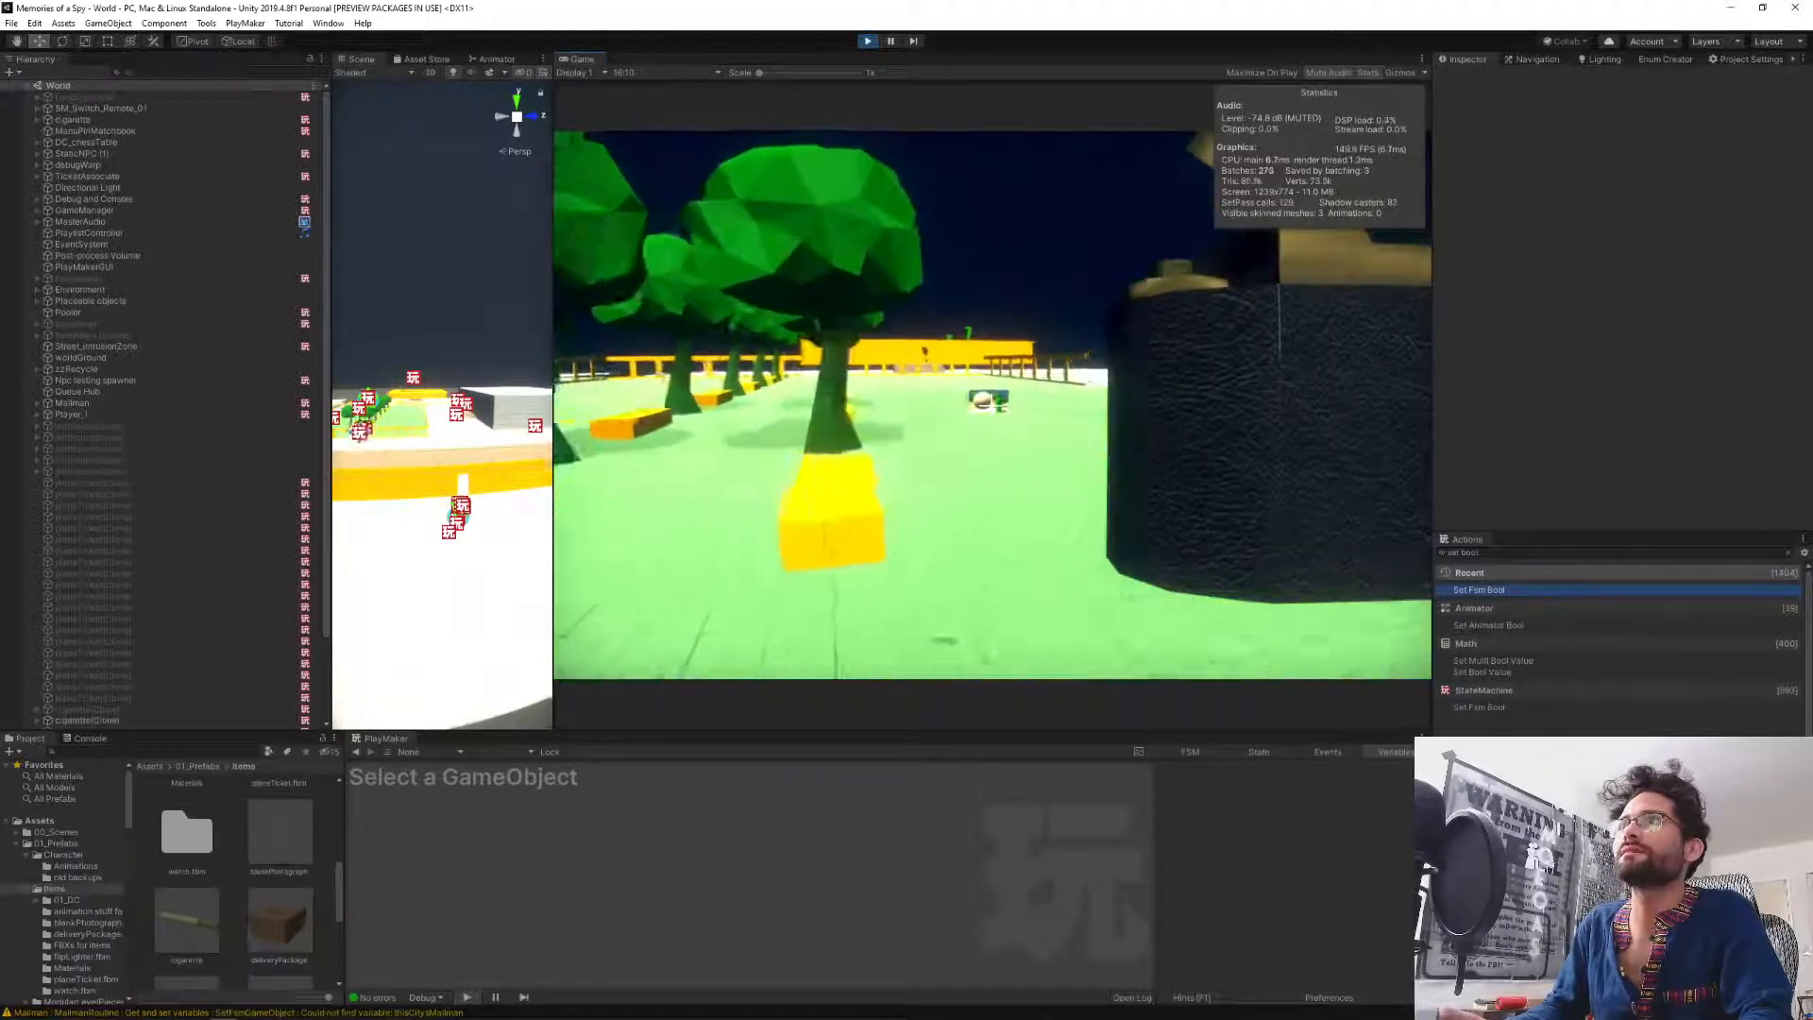
key(w)
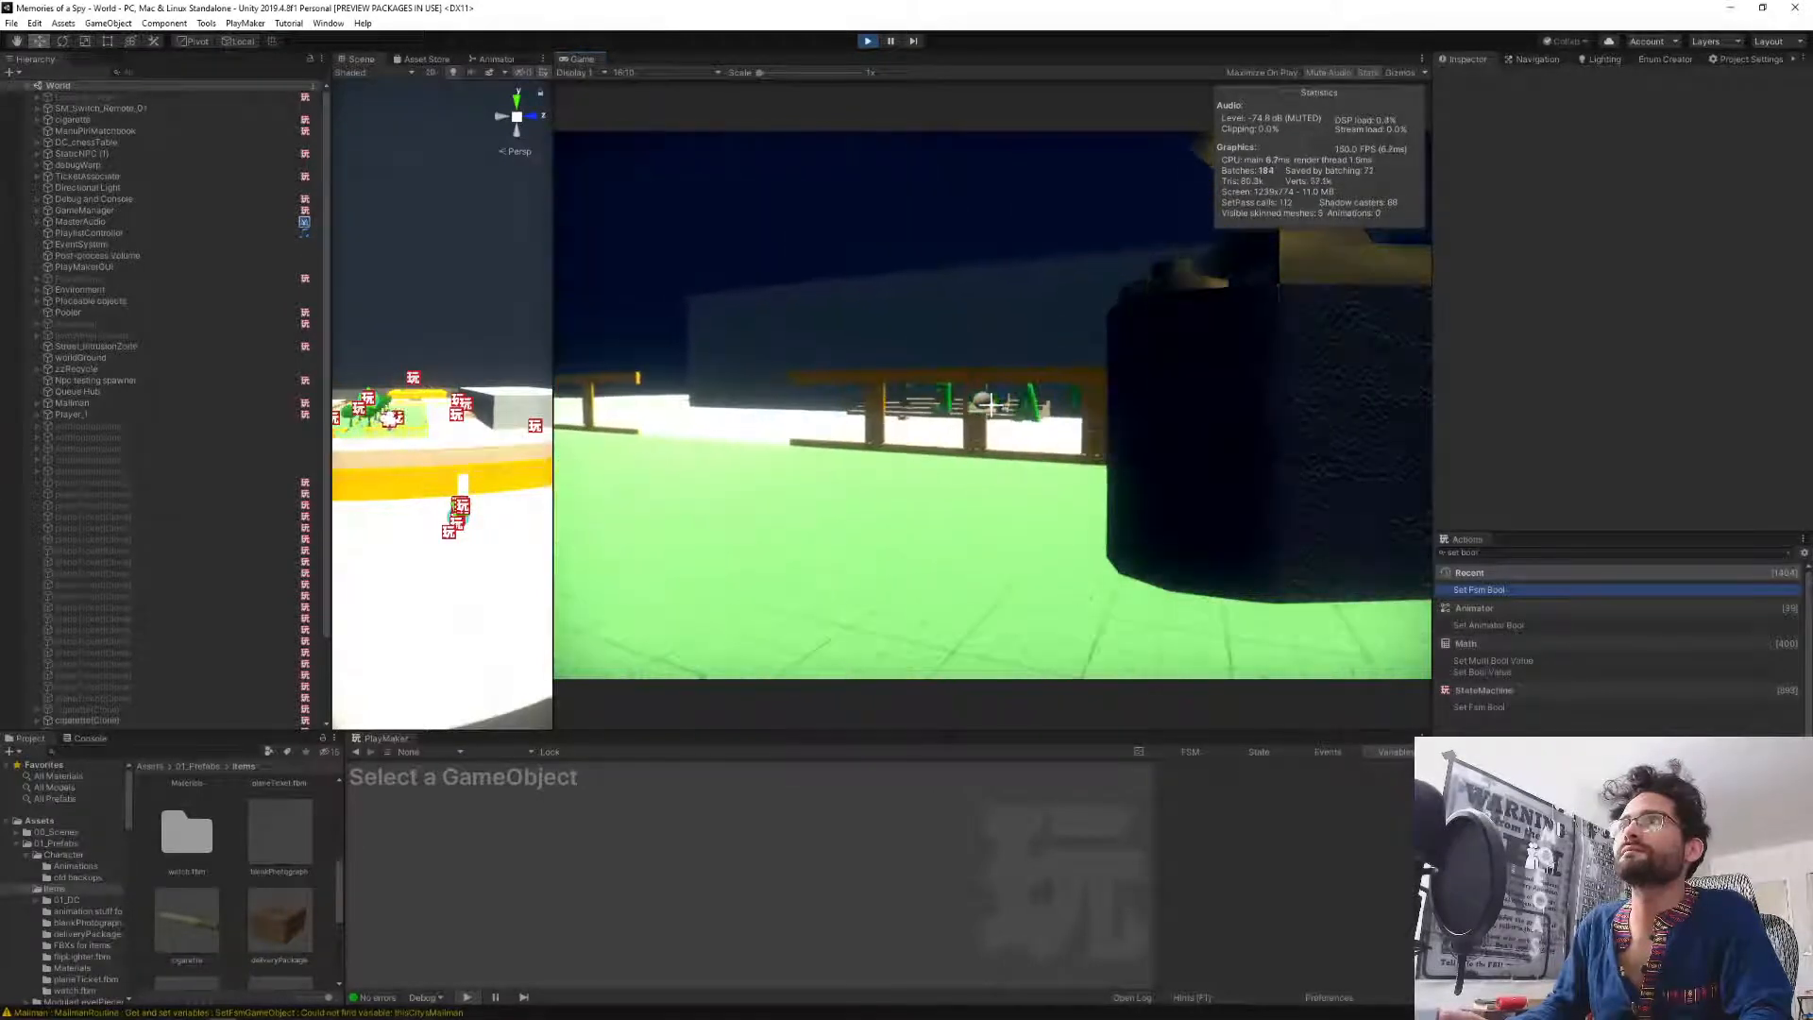
key(w)
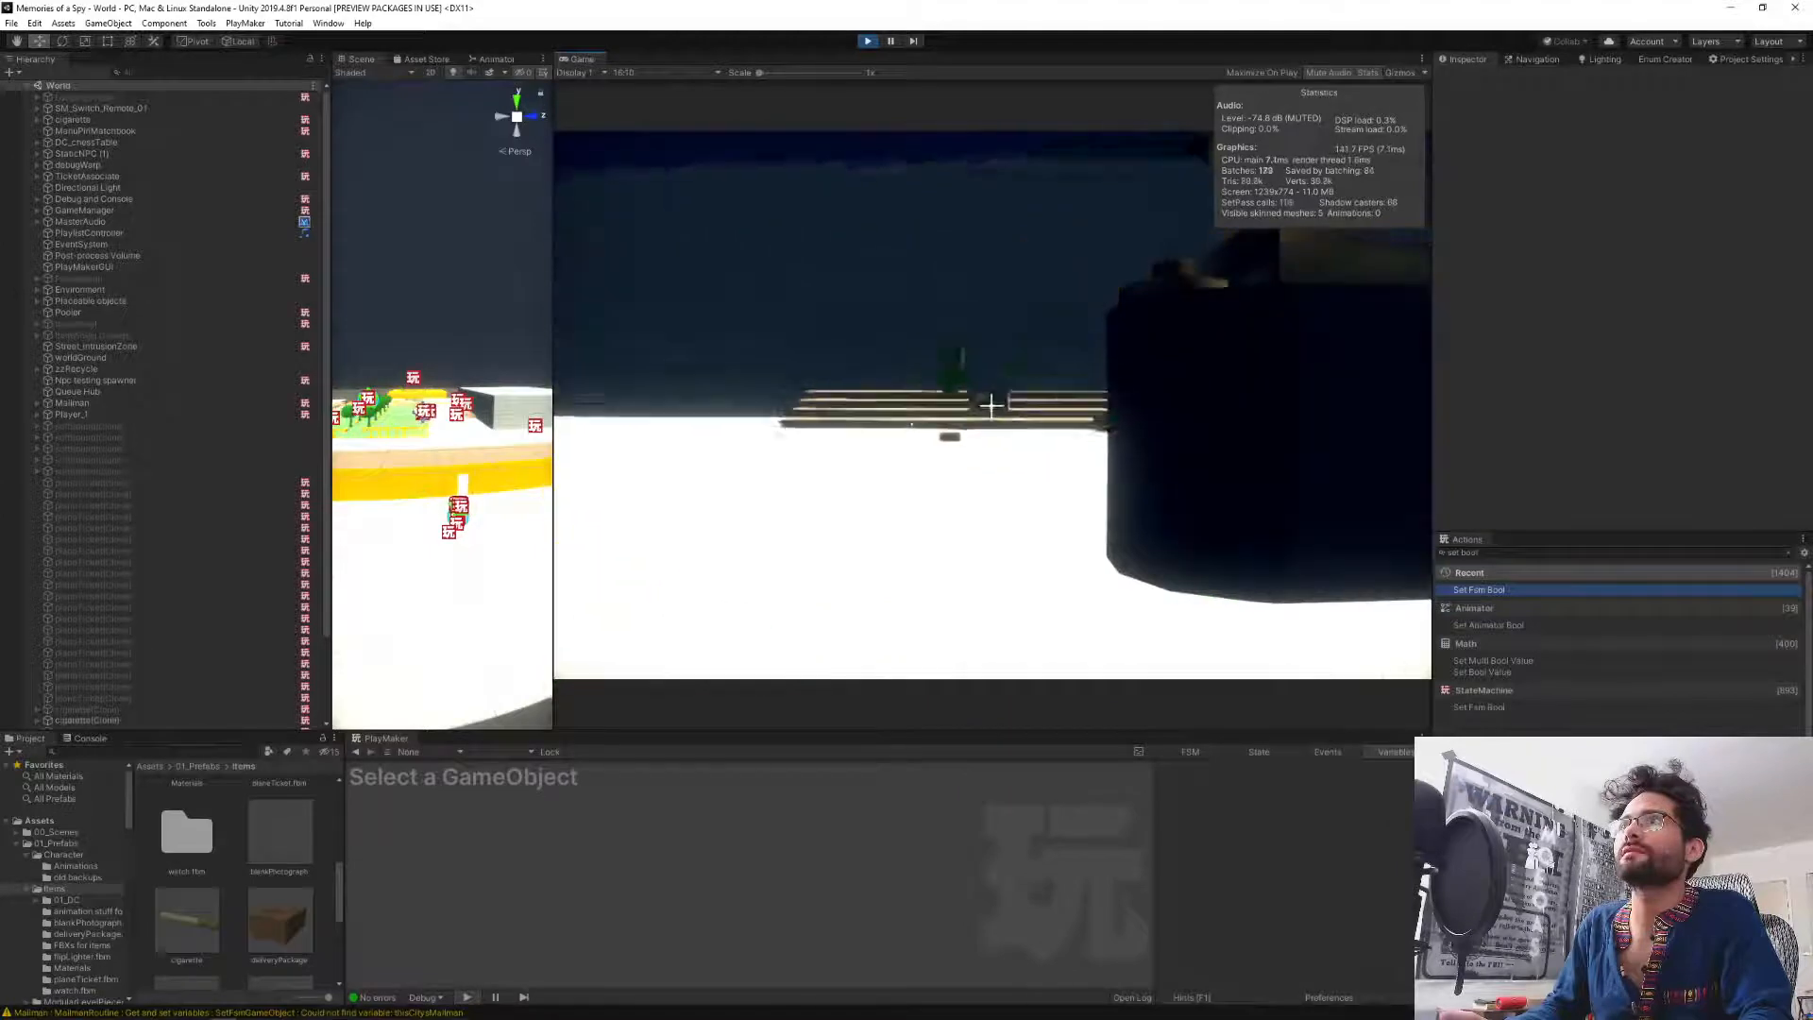
Search around the yellow building for the photographed NPC and compare the held photograph with the NPC on the sidewalk.
key(w)
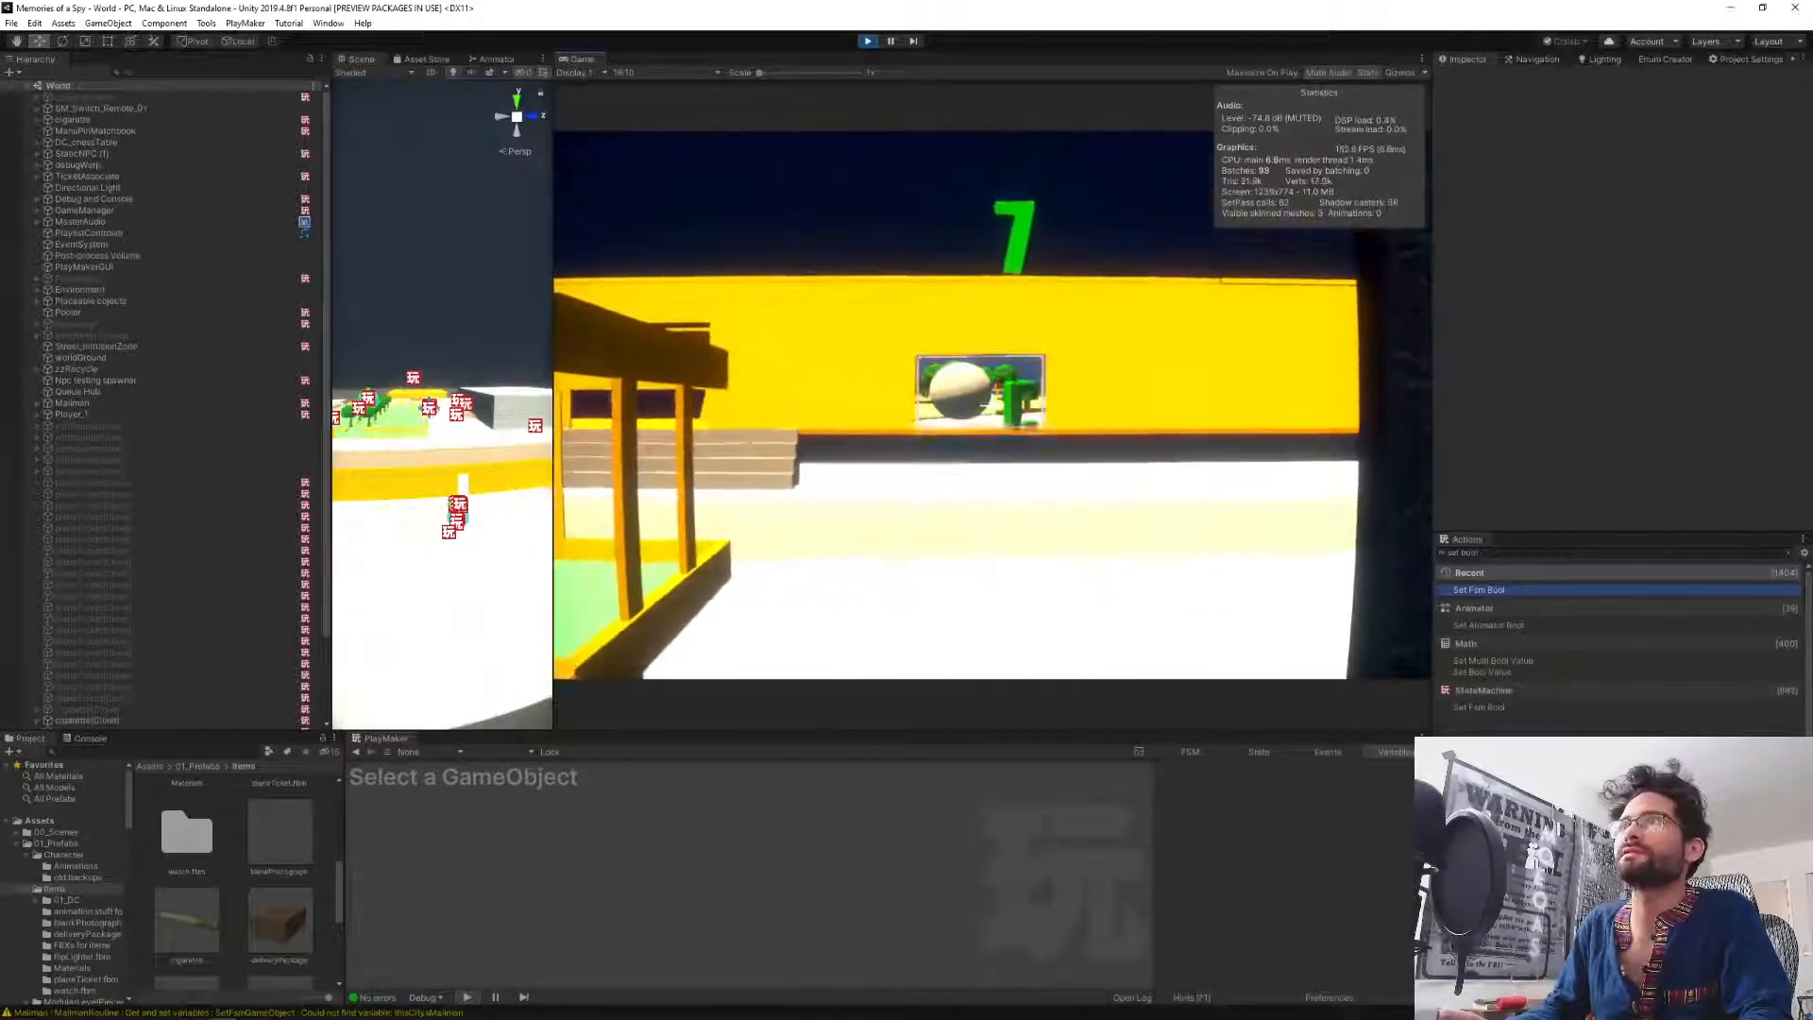
key(w)
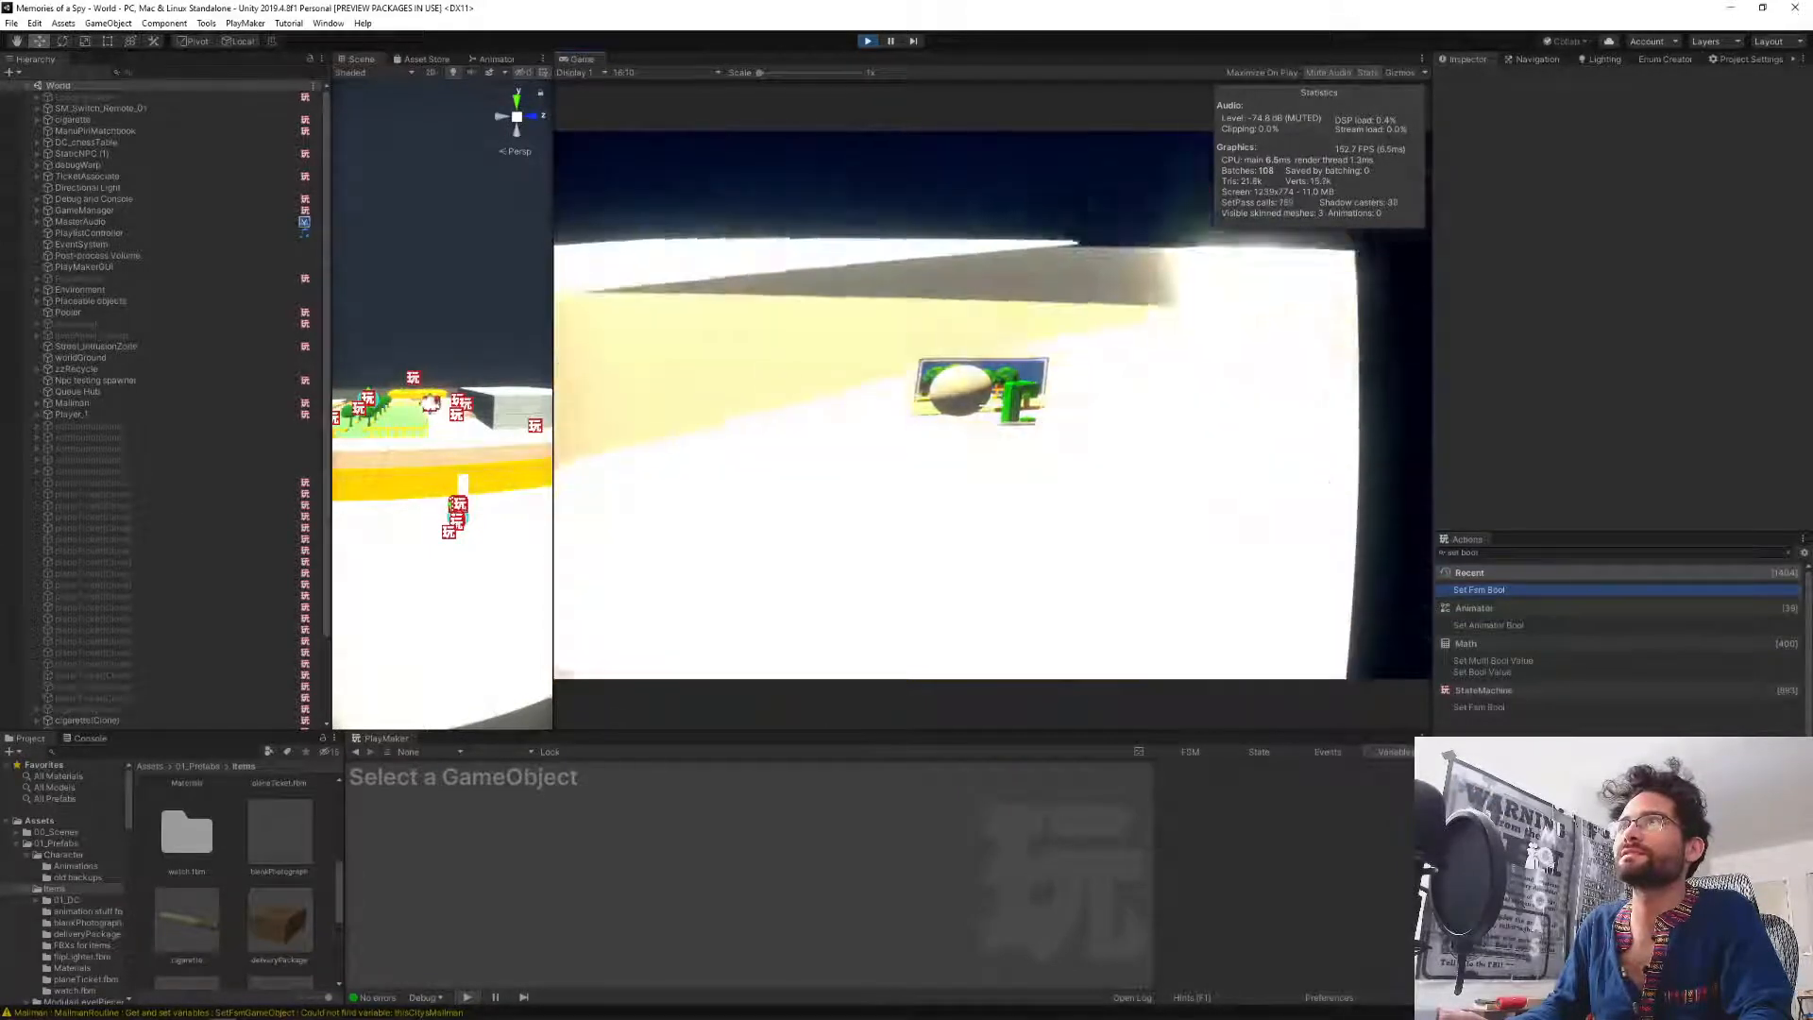
key(w)
key(w)
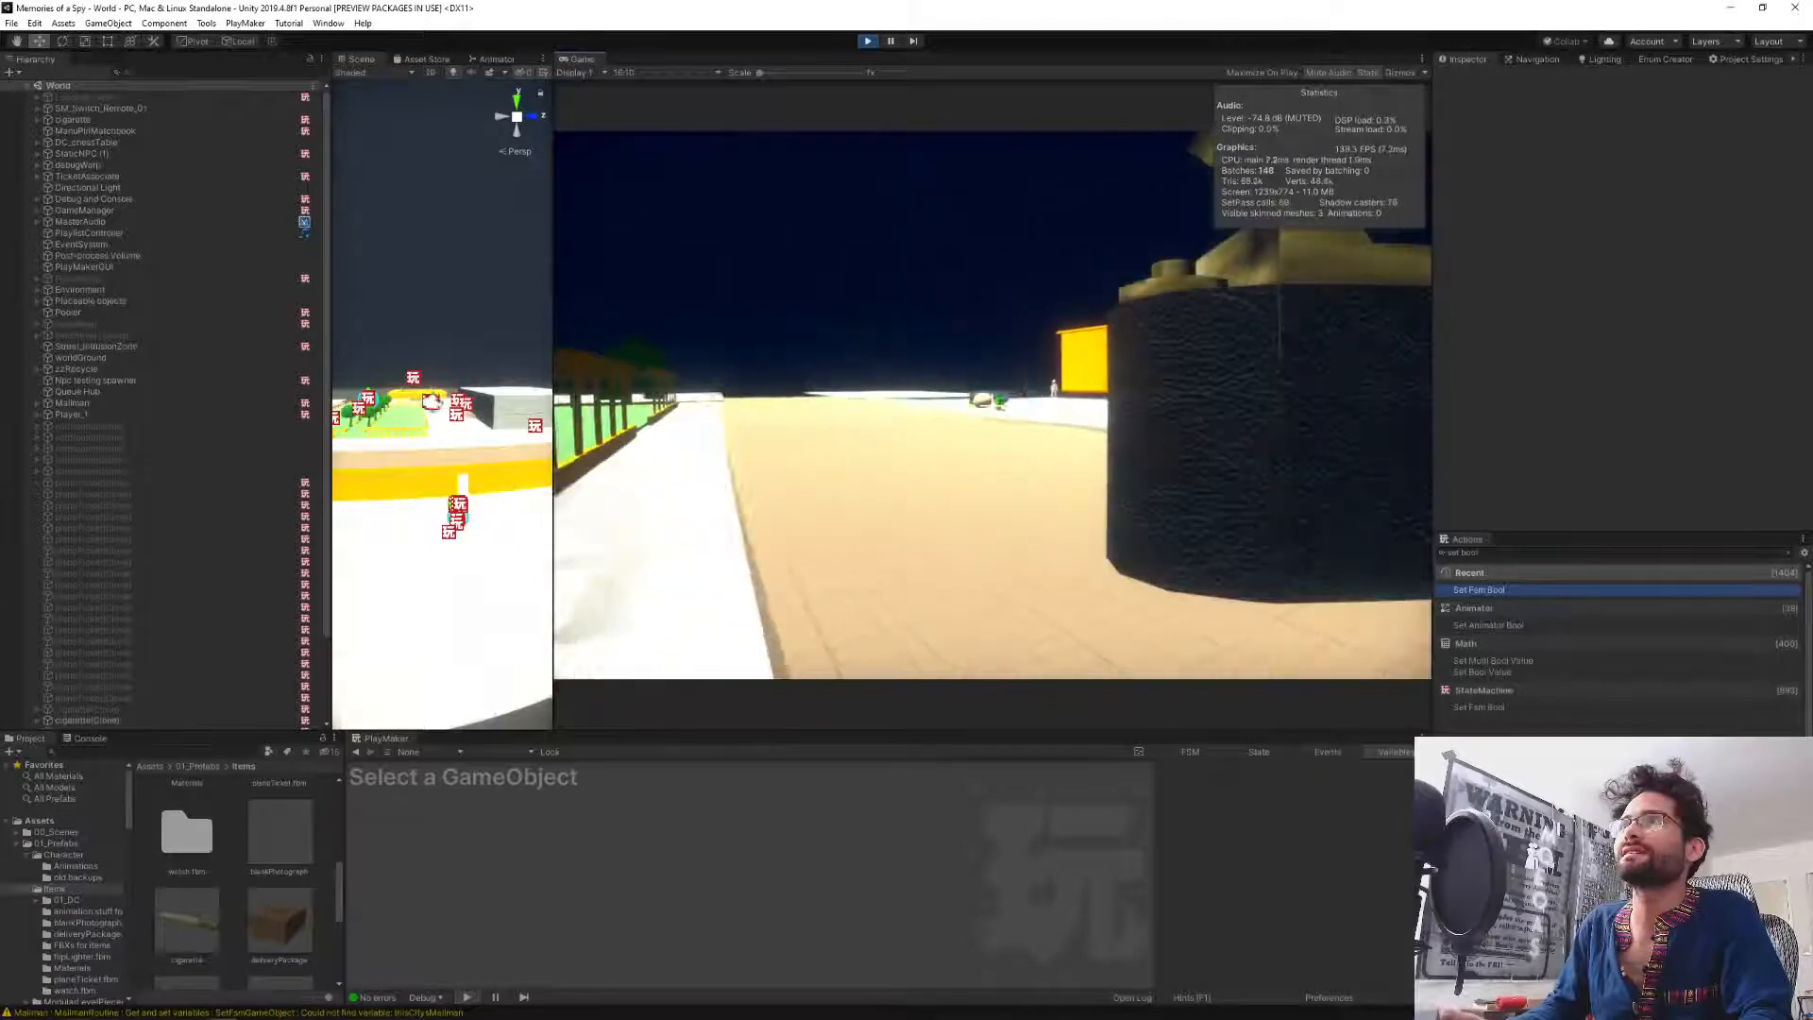
key(w)
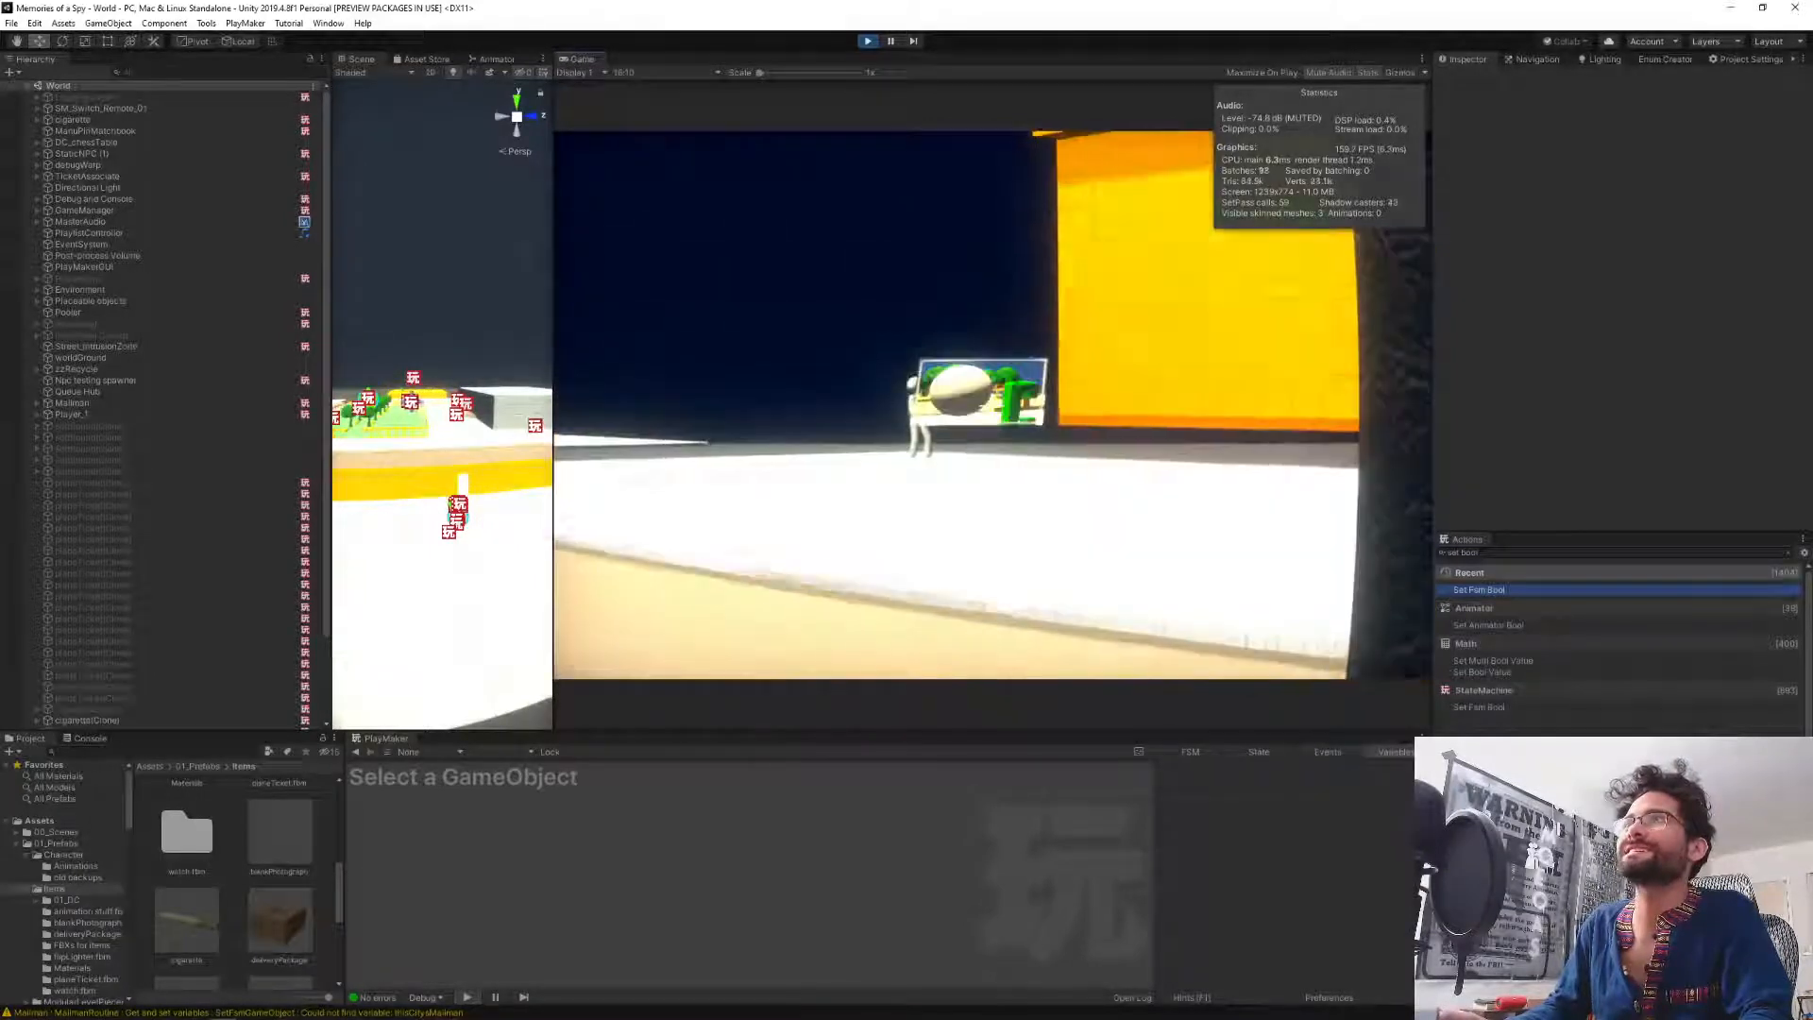
key(w)
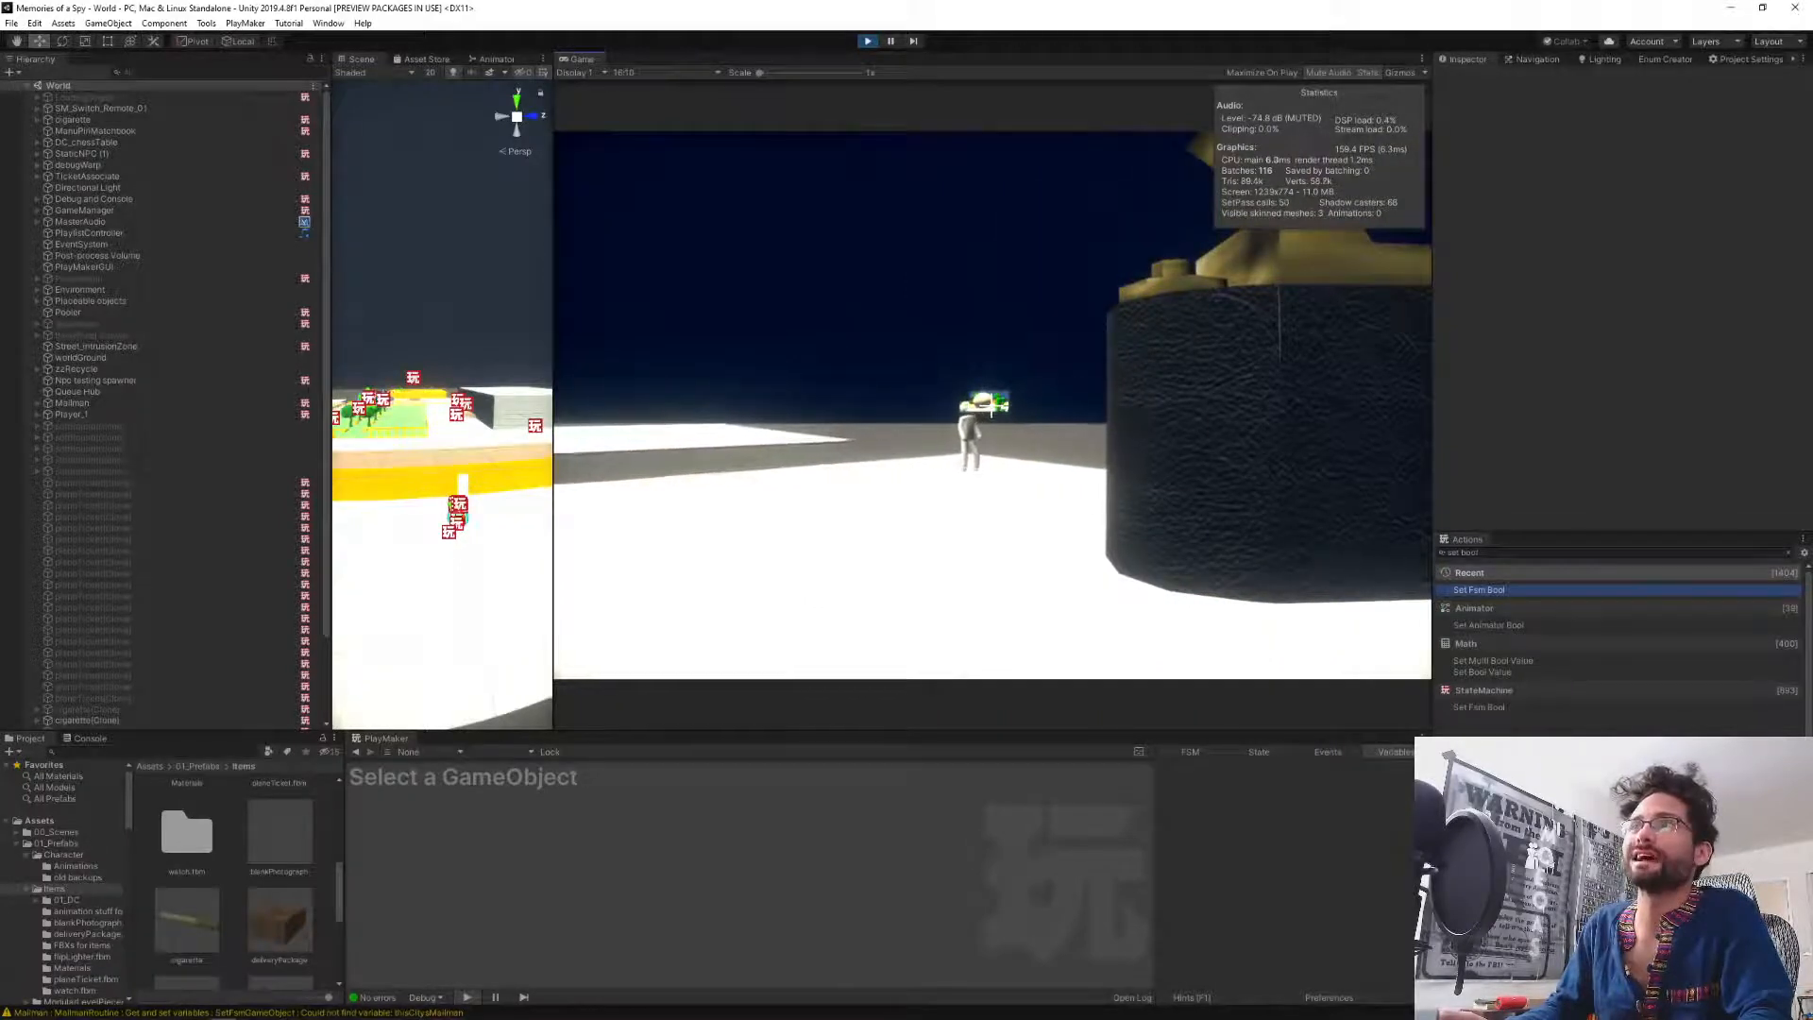
Inspect the held photograph up close near the NPC lying on the street and carry it with the pistol back into the park.
key(w)
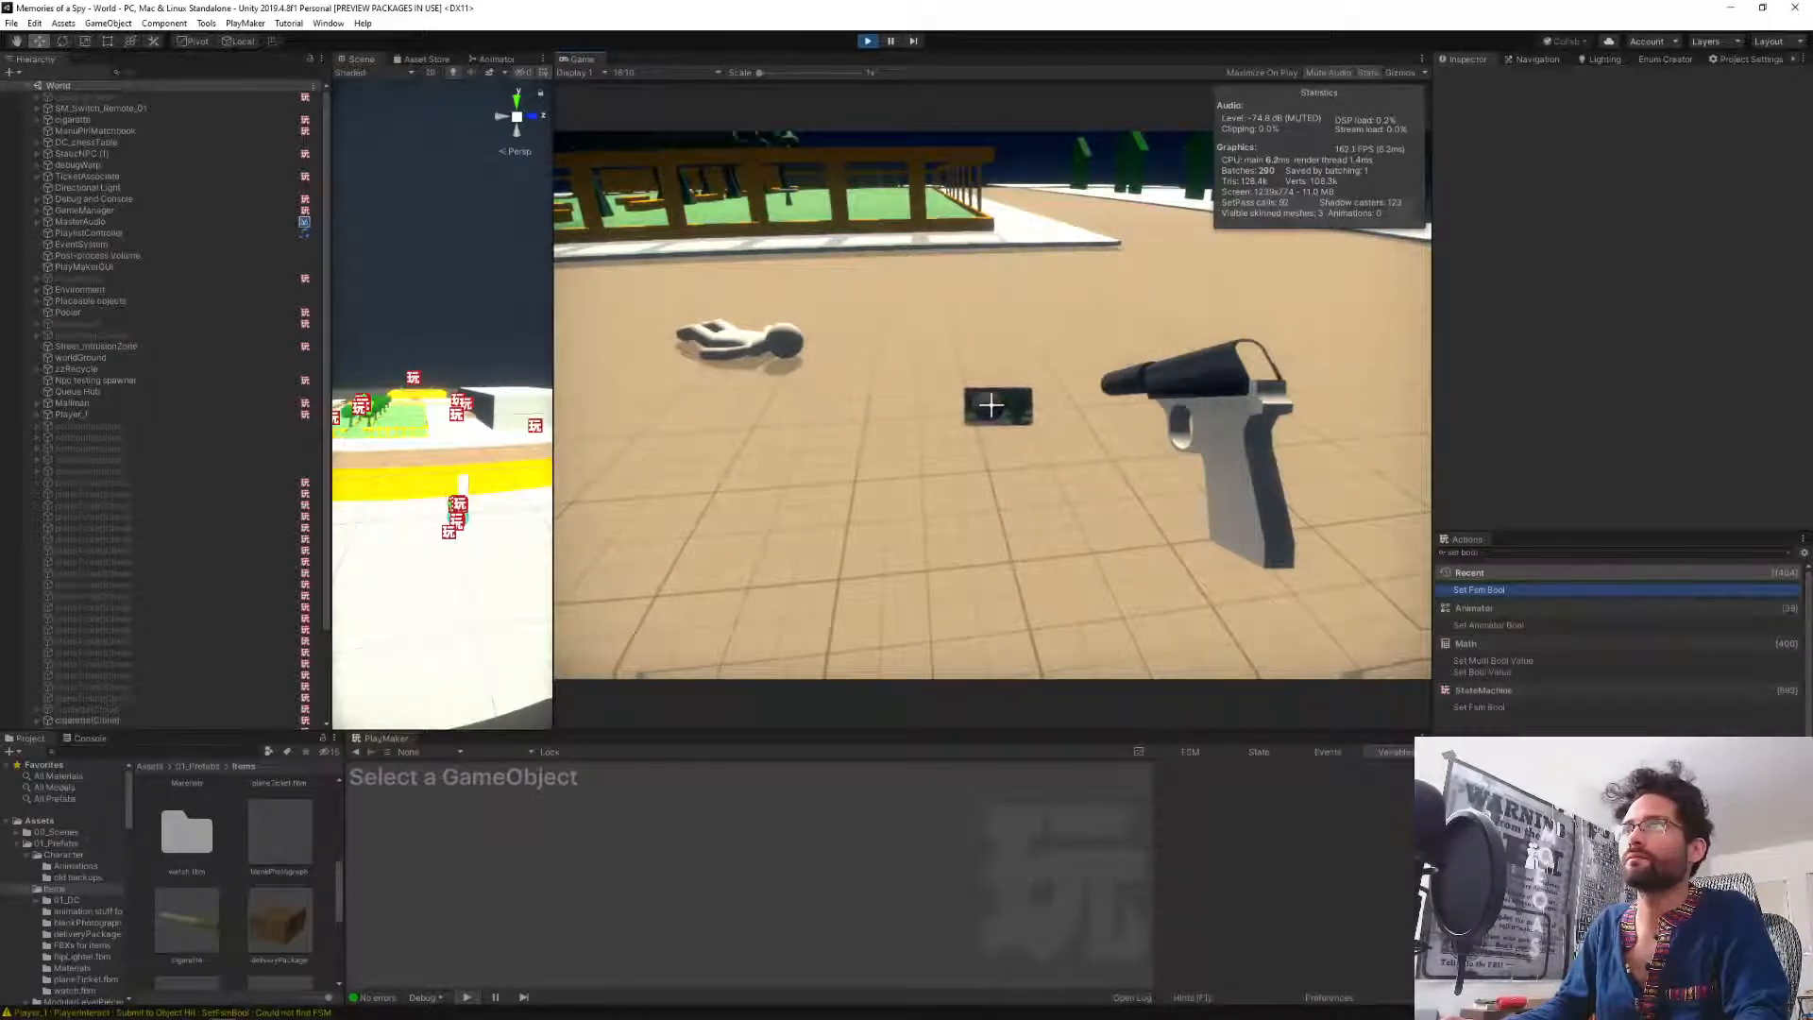
right_click(992, 405)
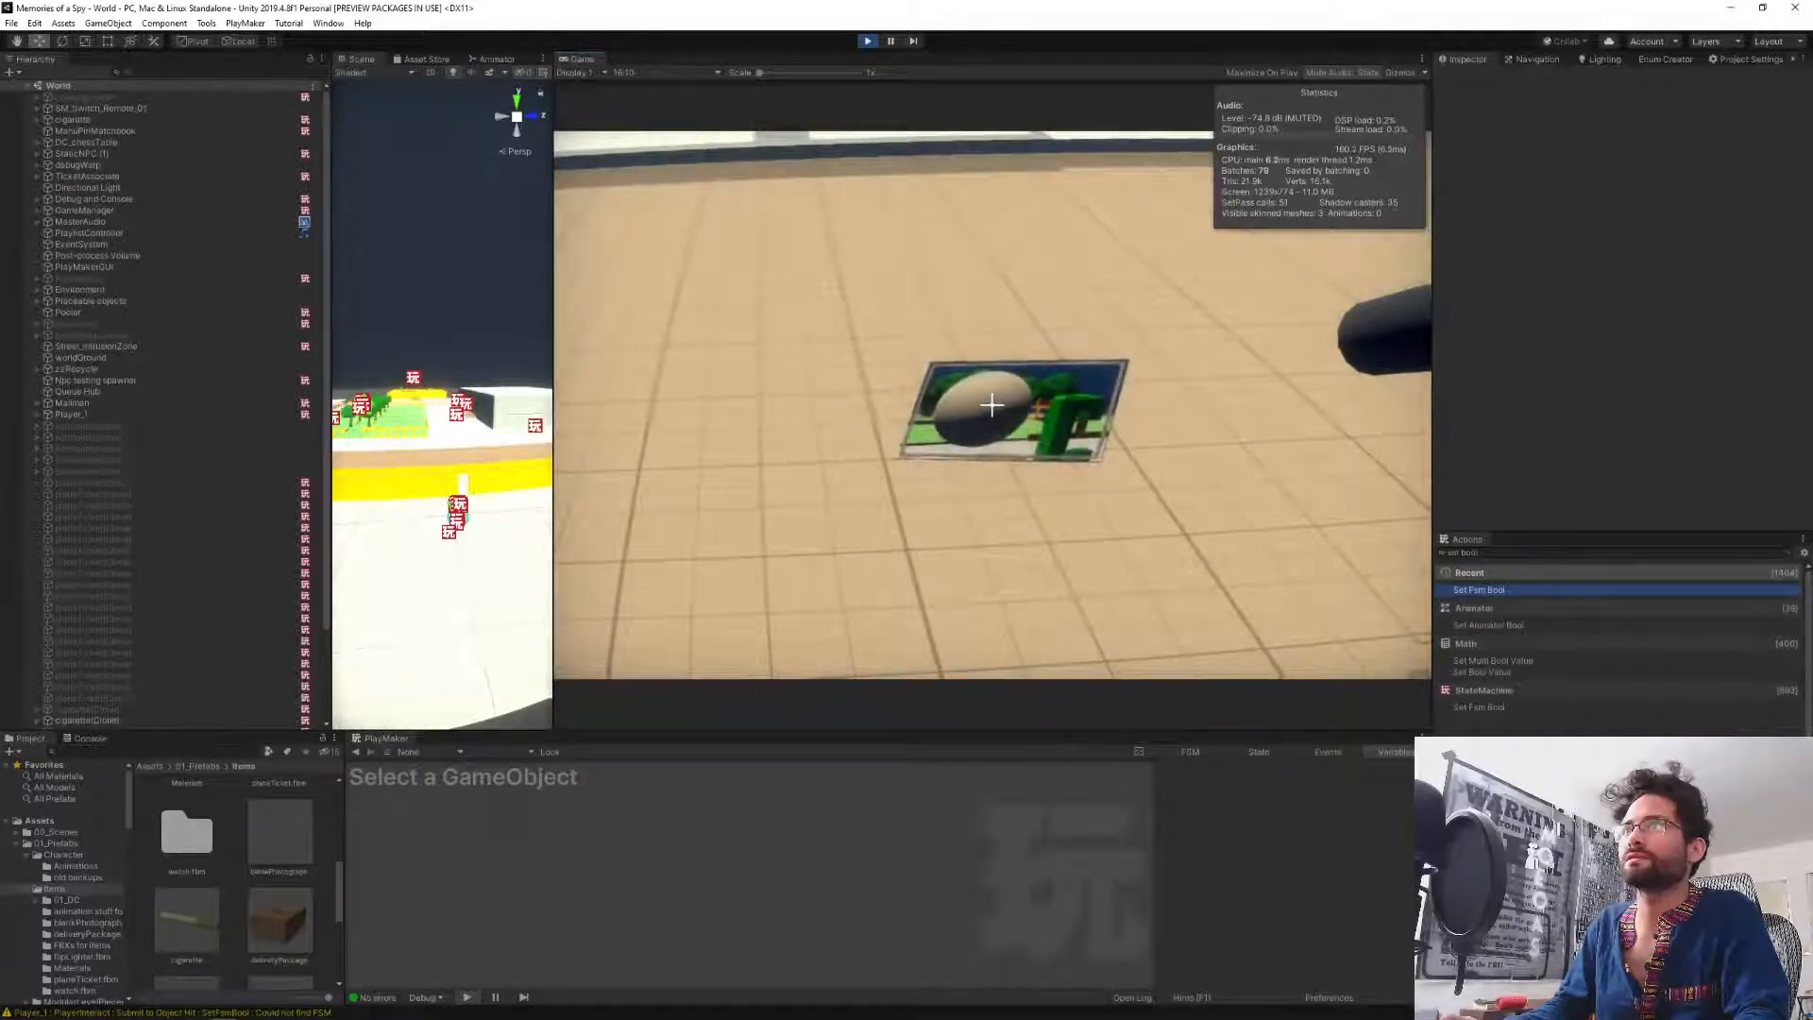
right_click(991, 405)
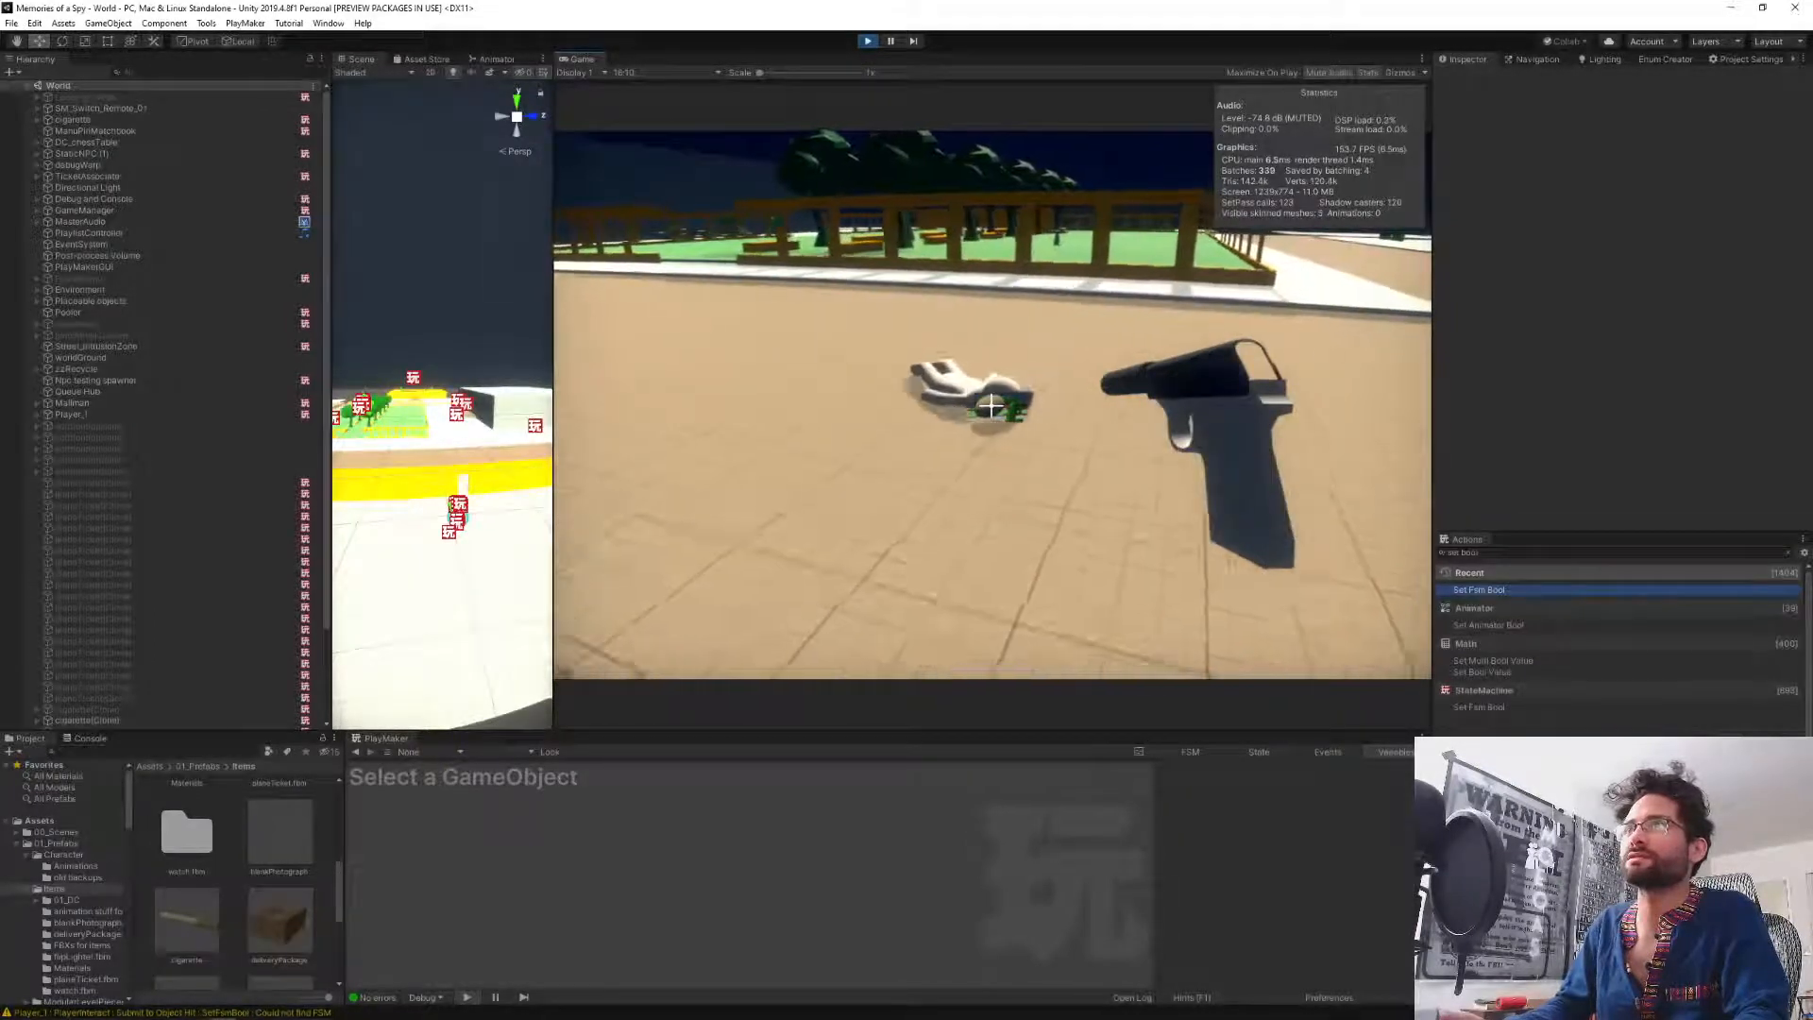
key(w)
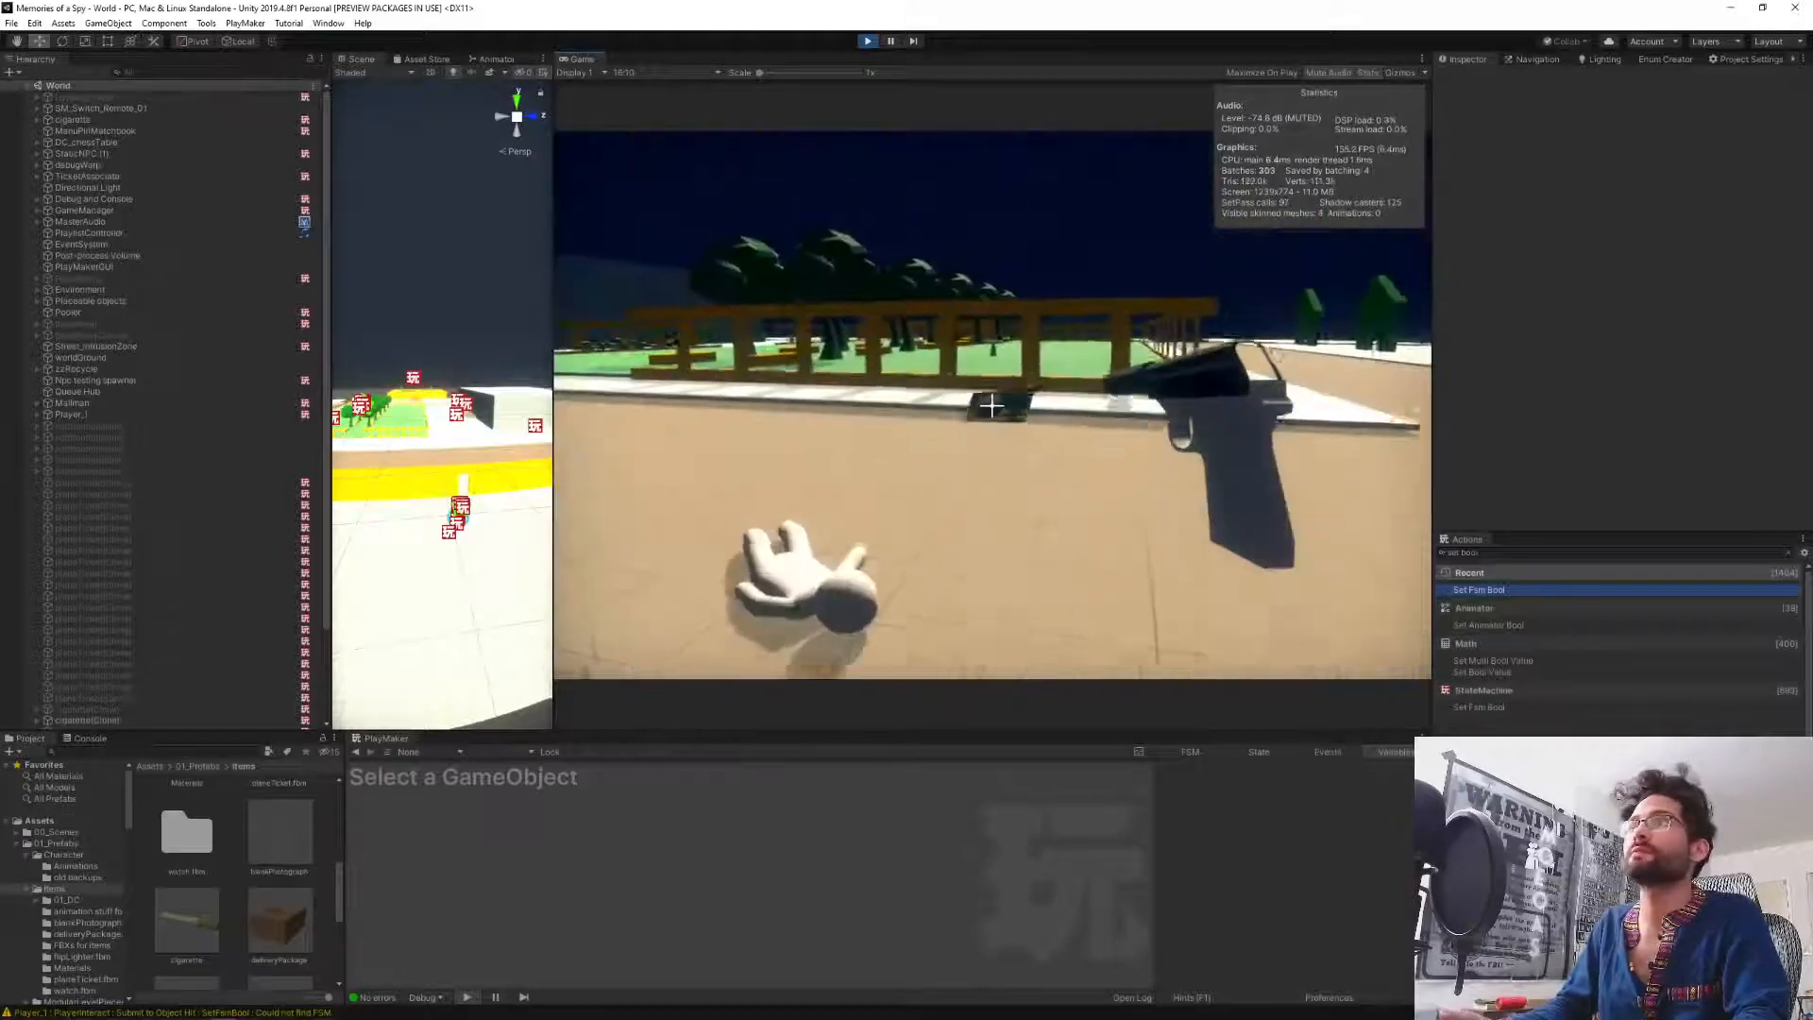
key(w)
right_click(992, 405)
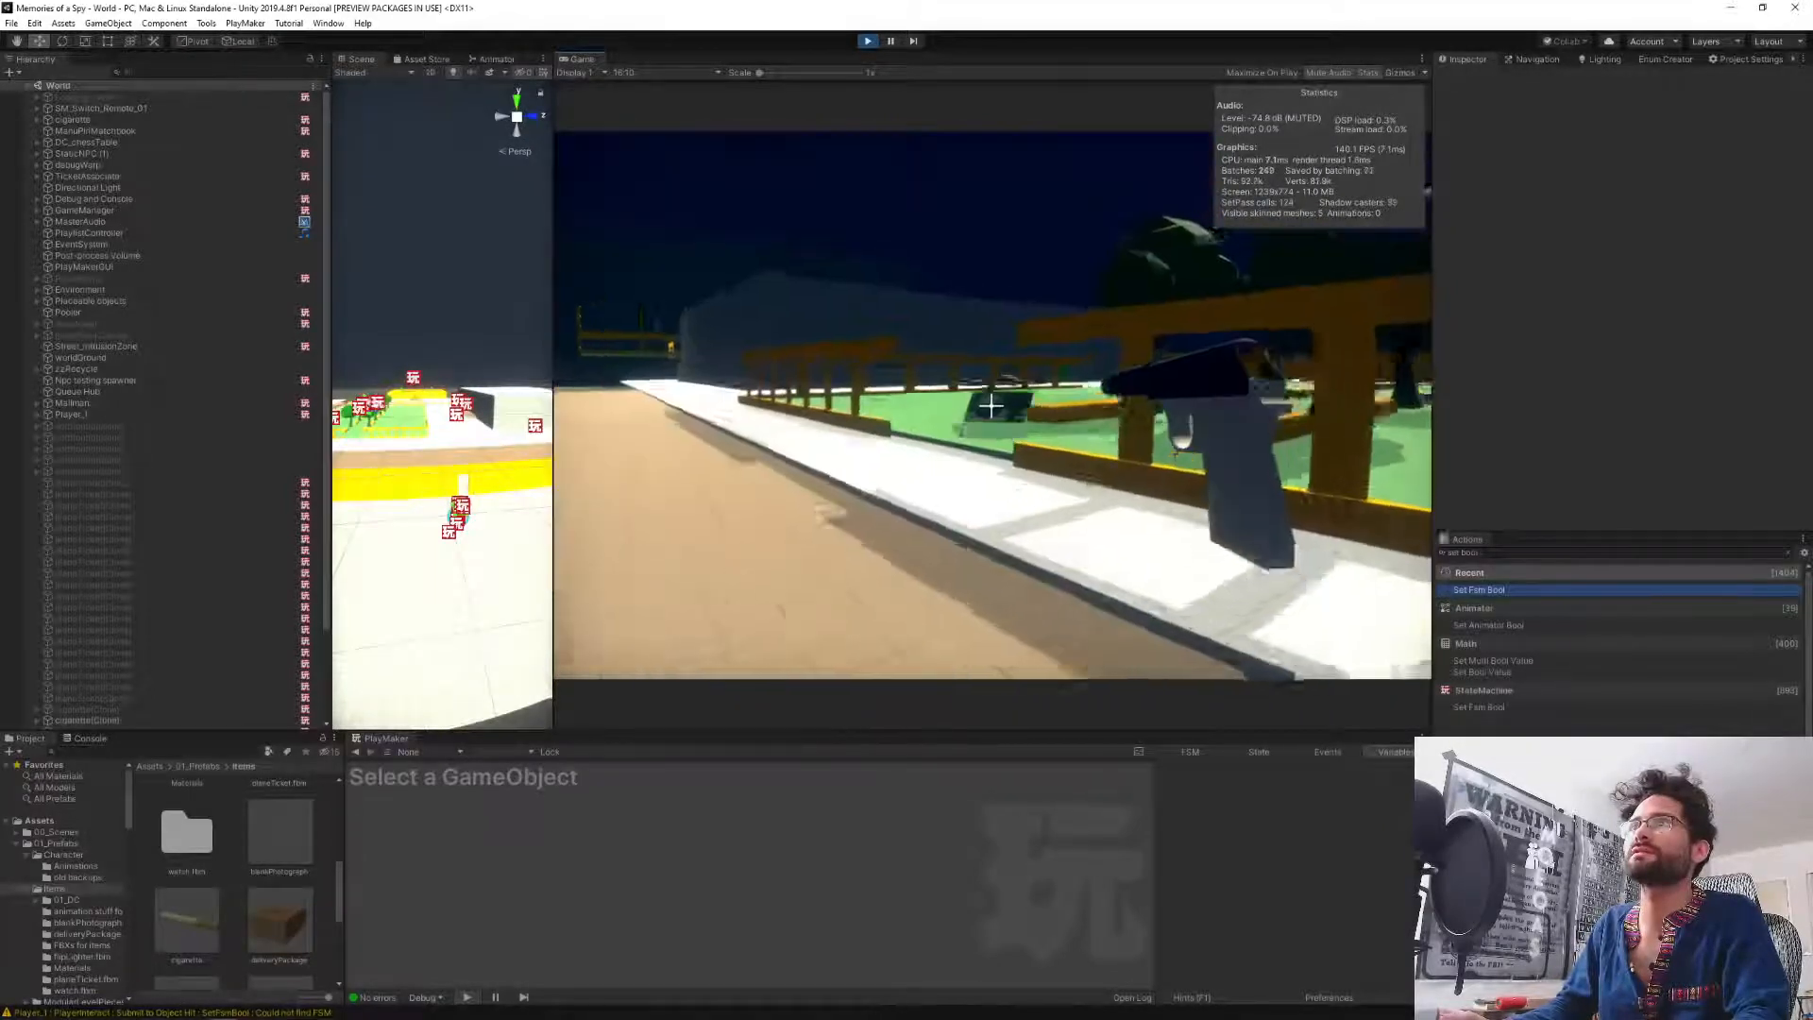
key(w)
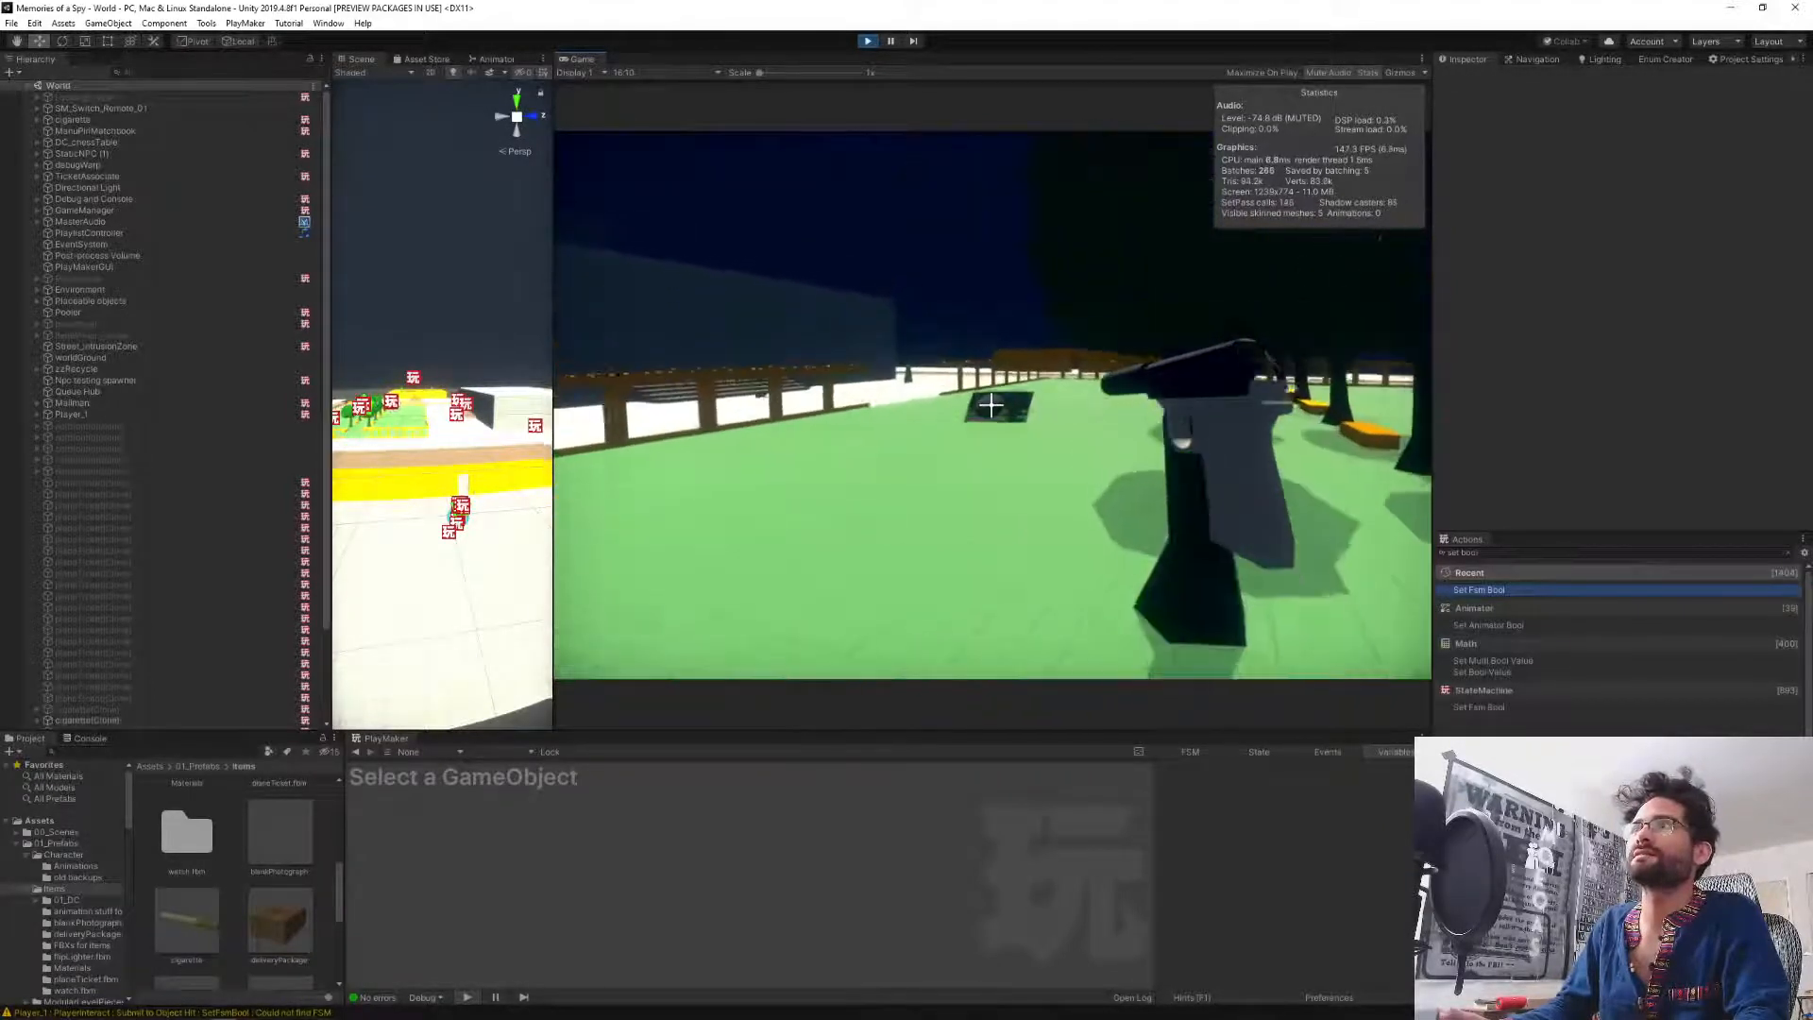
Walk on through the park, check the spawned Npc(Clone)'s DCQuests state machine while the game runs, and stop play mode.
key(w)
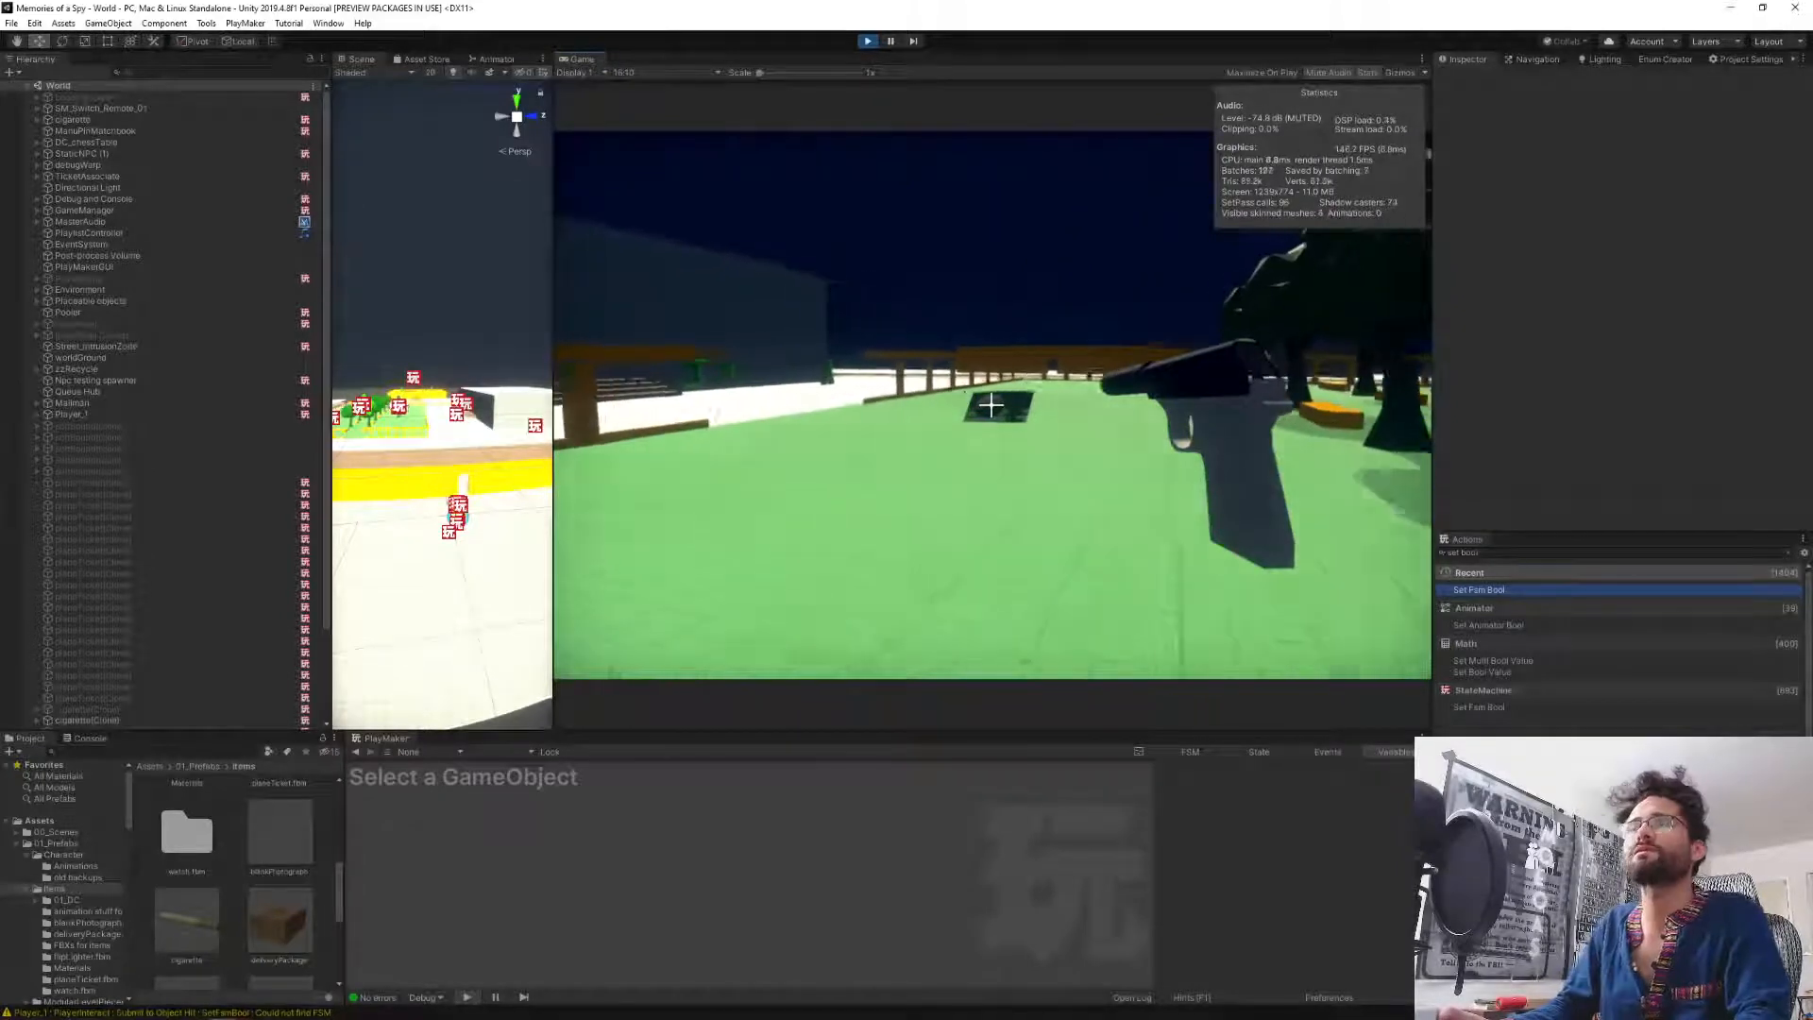
key(w)
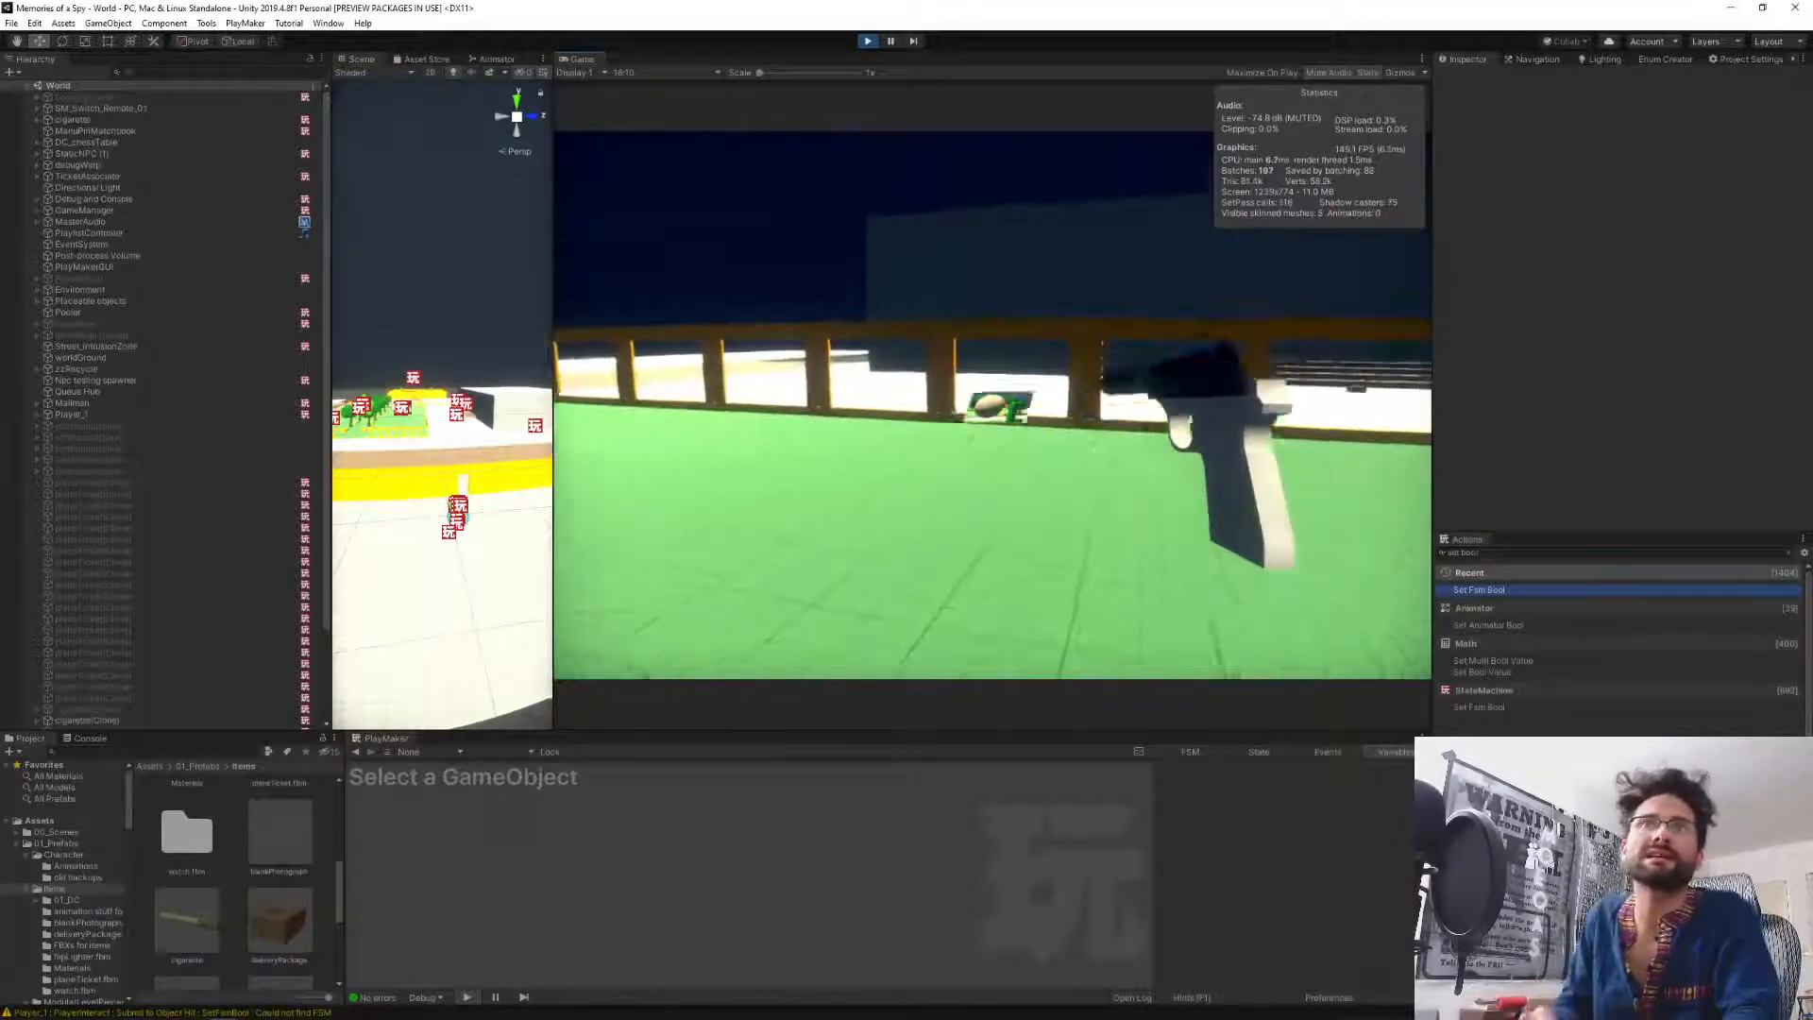
key(Escape)
scroll(243, 613, down, 3)
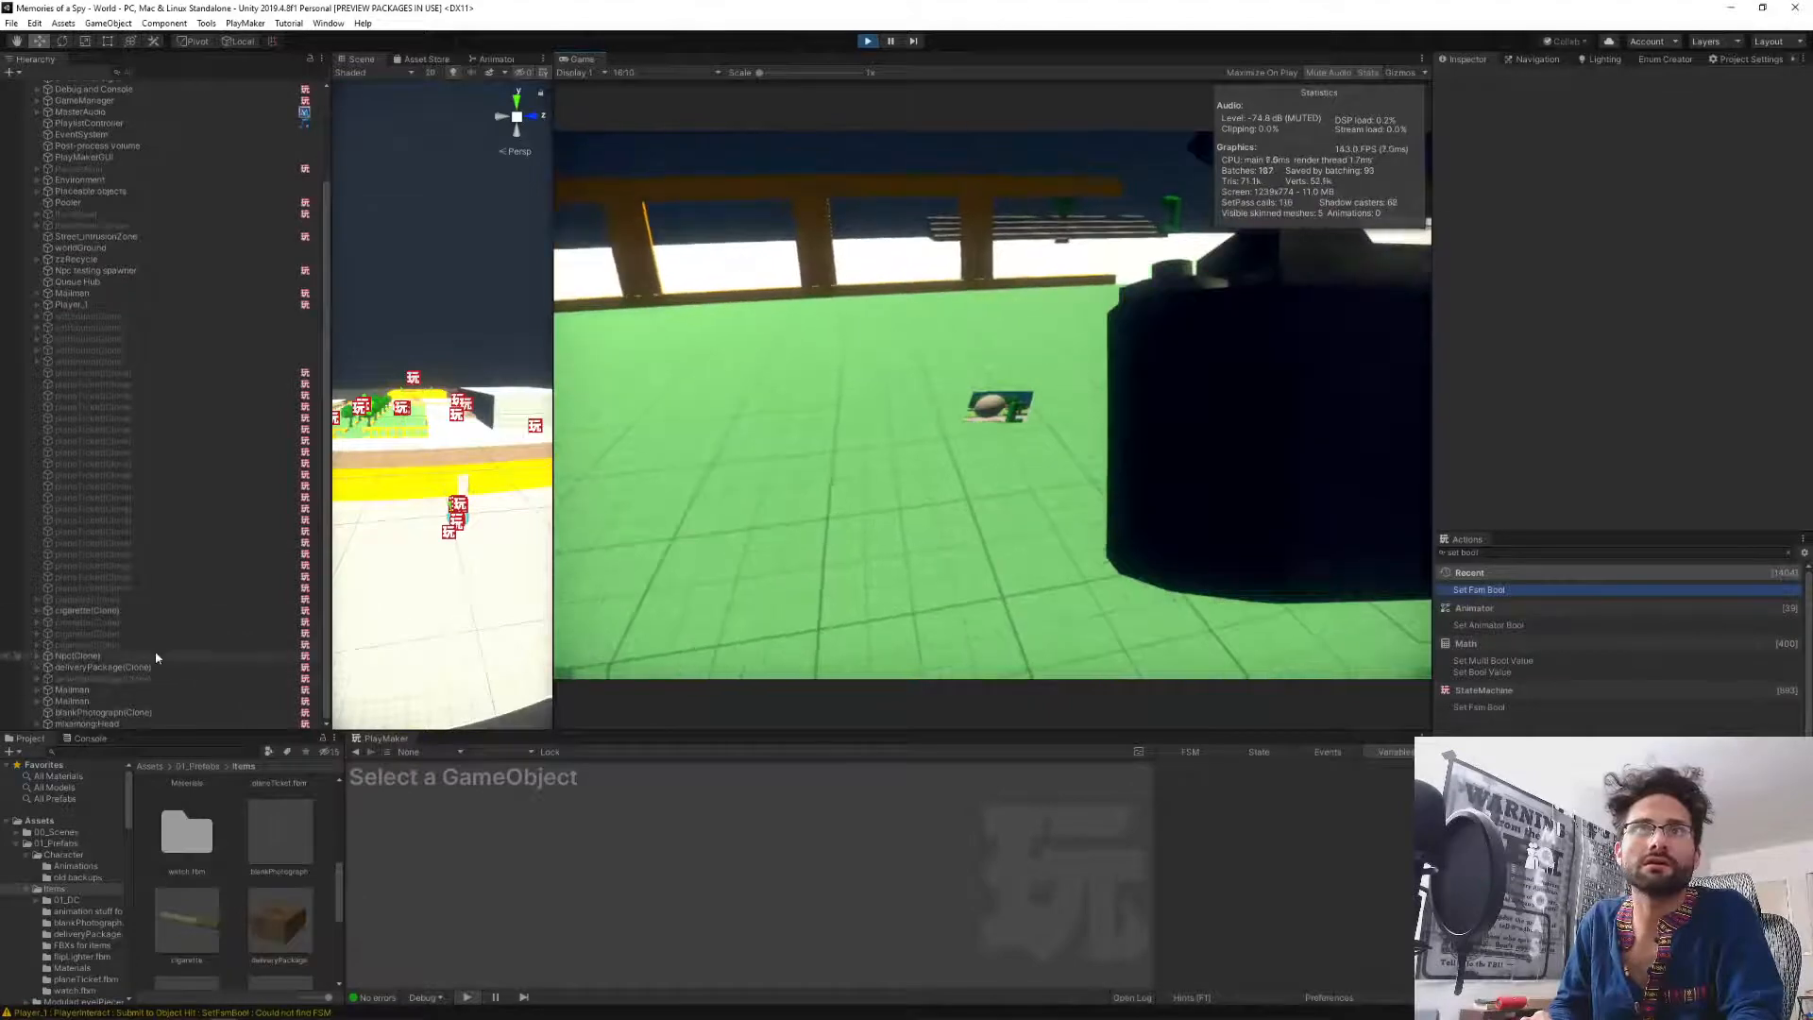
click(490, 752)
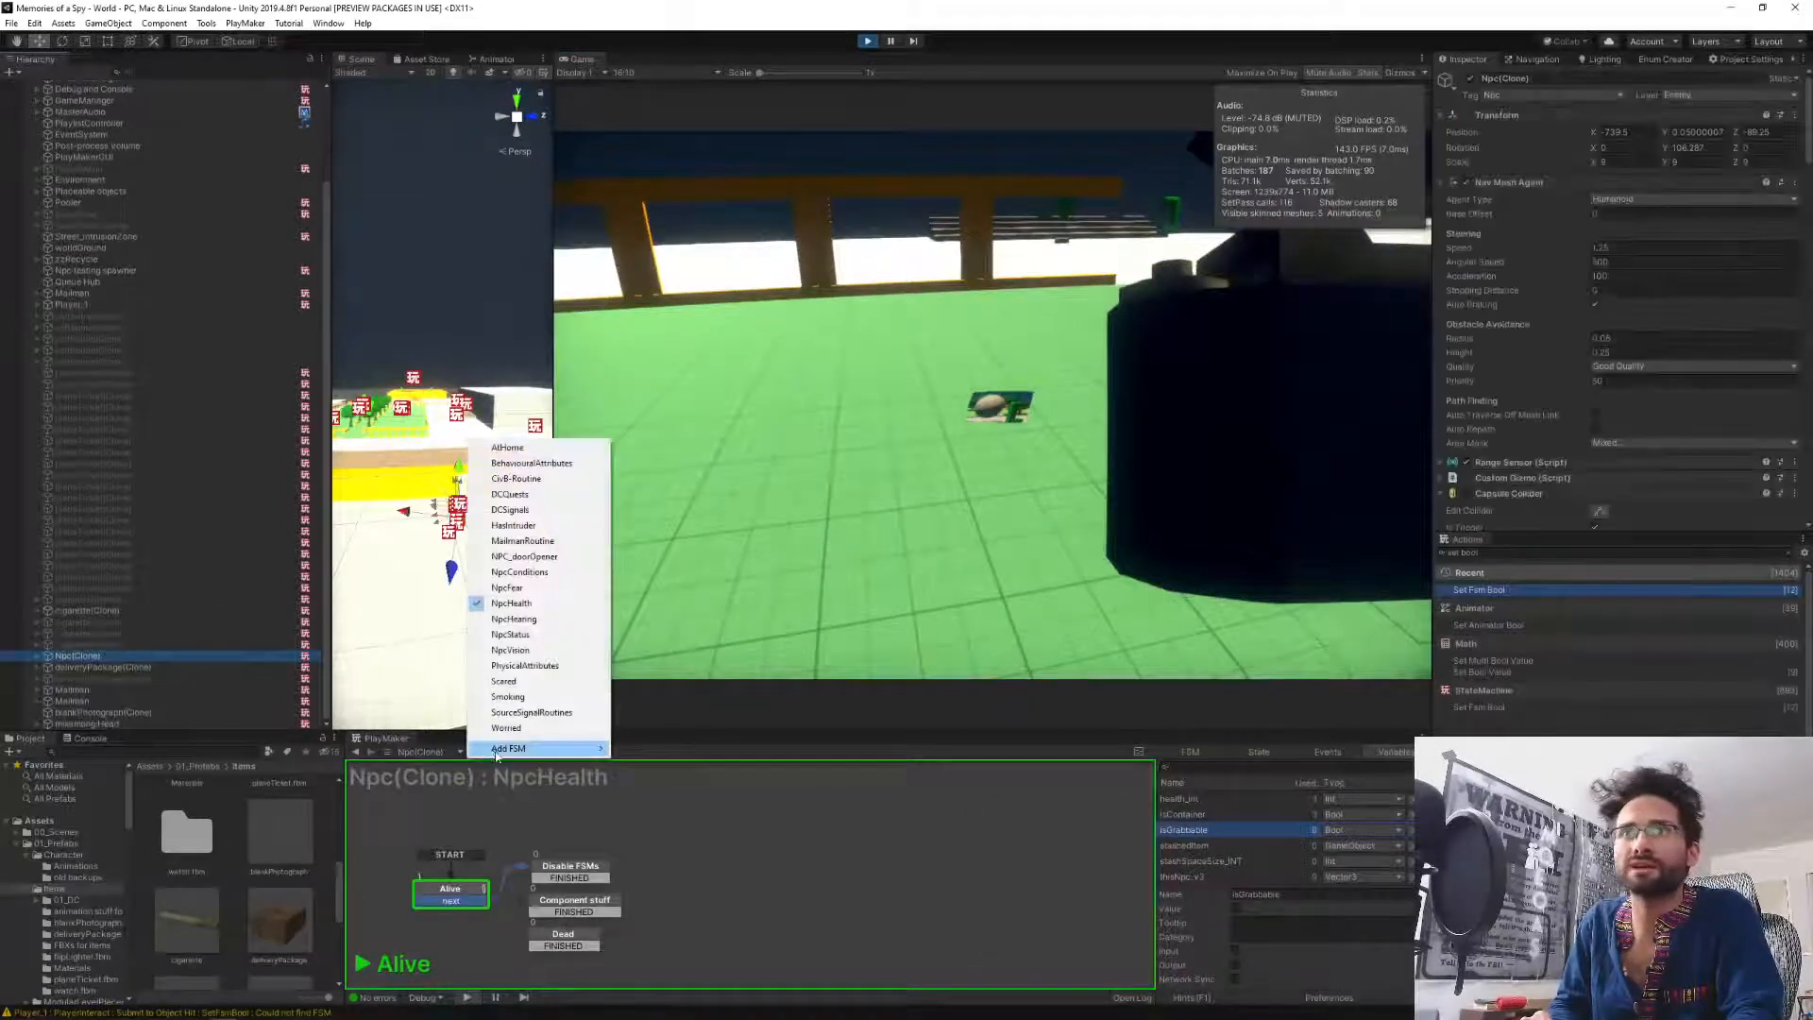
click(537, 495)
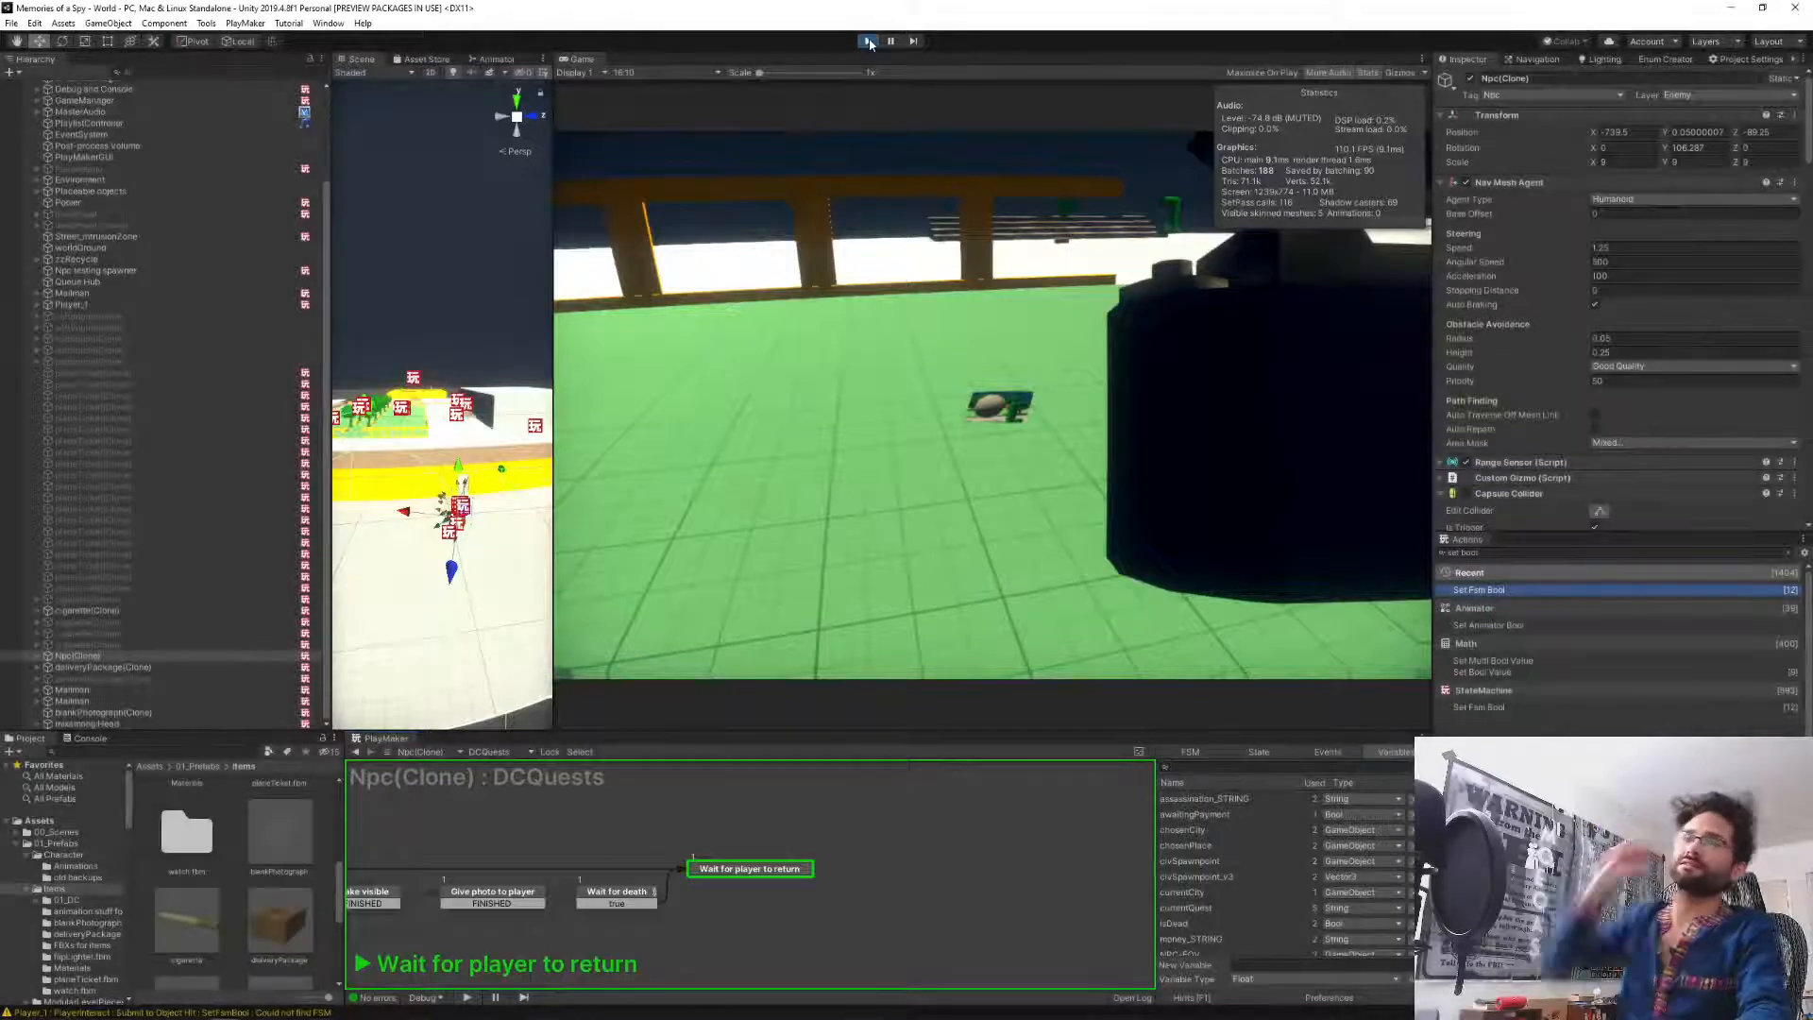
click(869, 42)
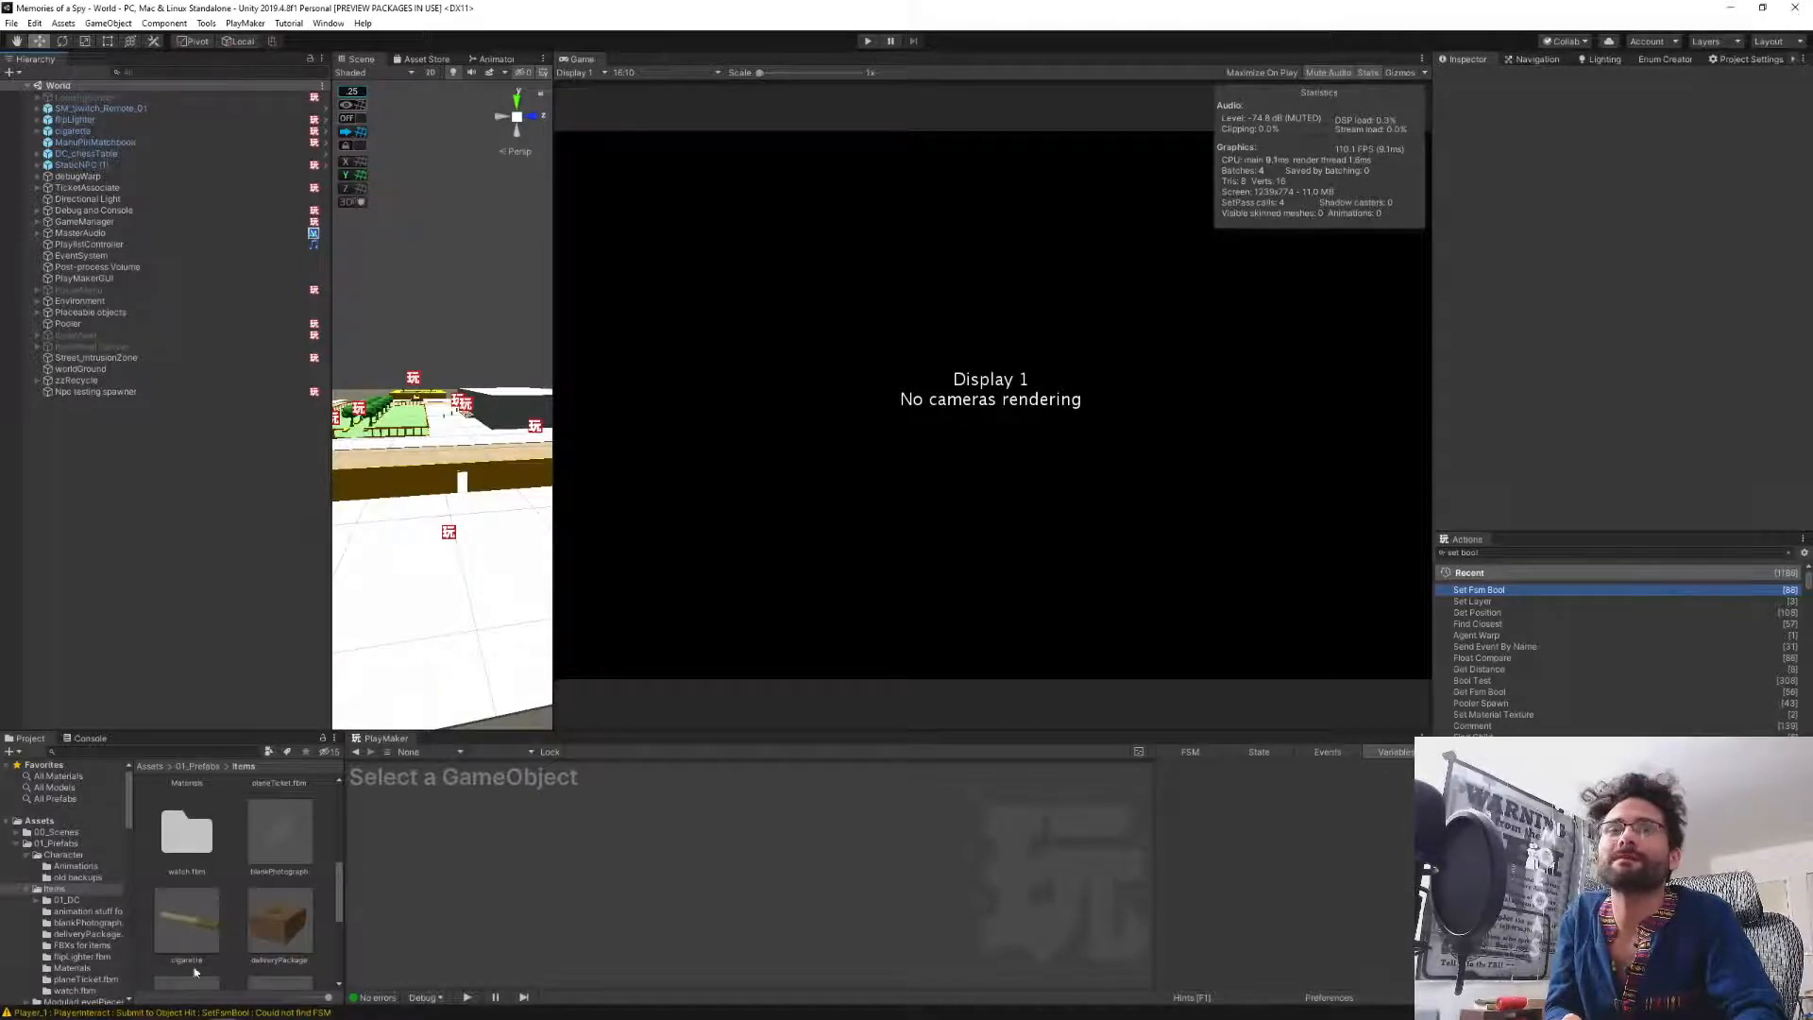
Open the Npc prefab from the Character folder and display its DCQuests state machine in an enlarged PlayMaker area.
click(49, 855)
scroll(211, 916, up, 3)
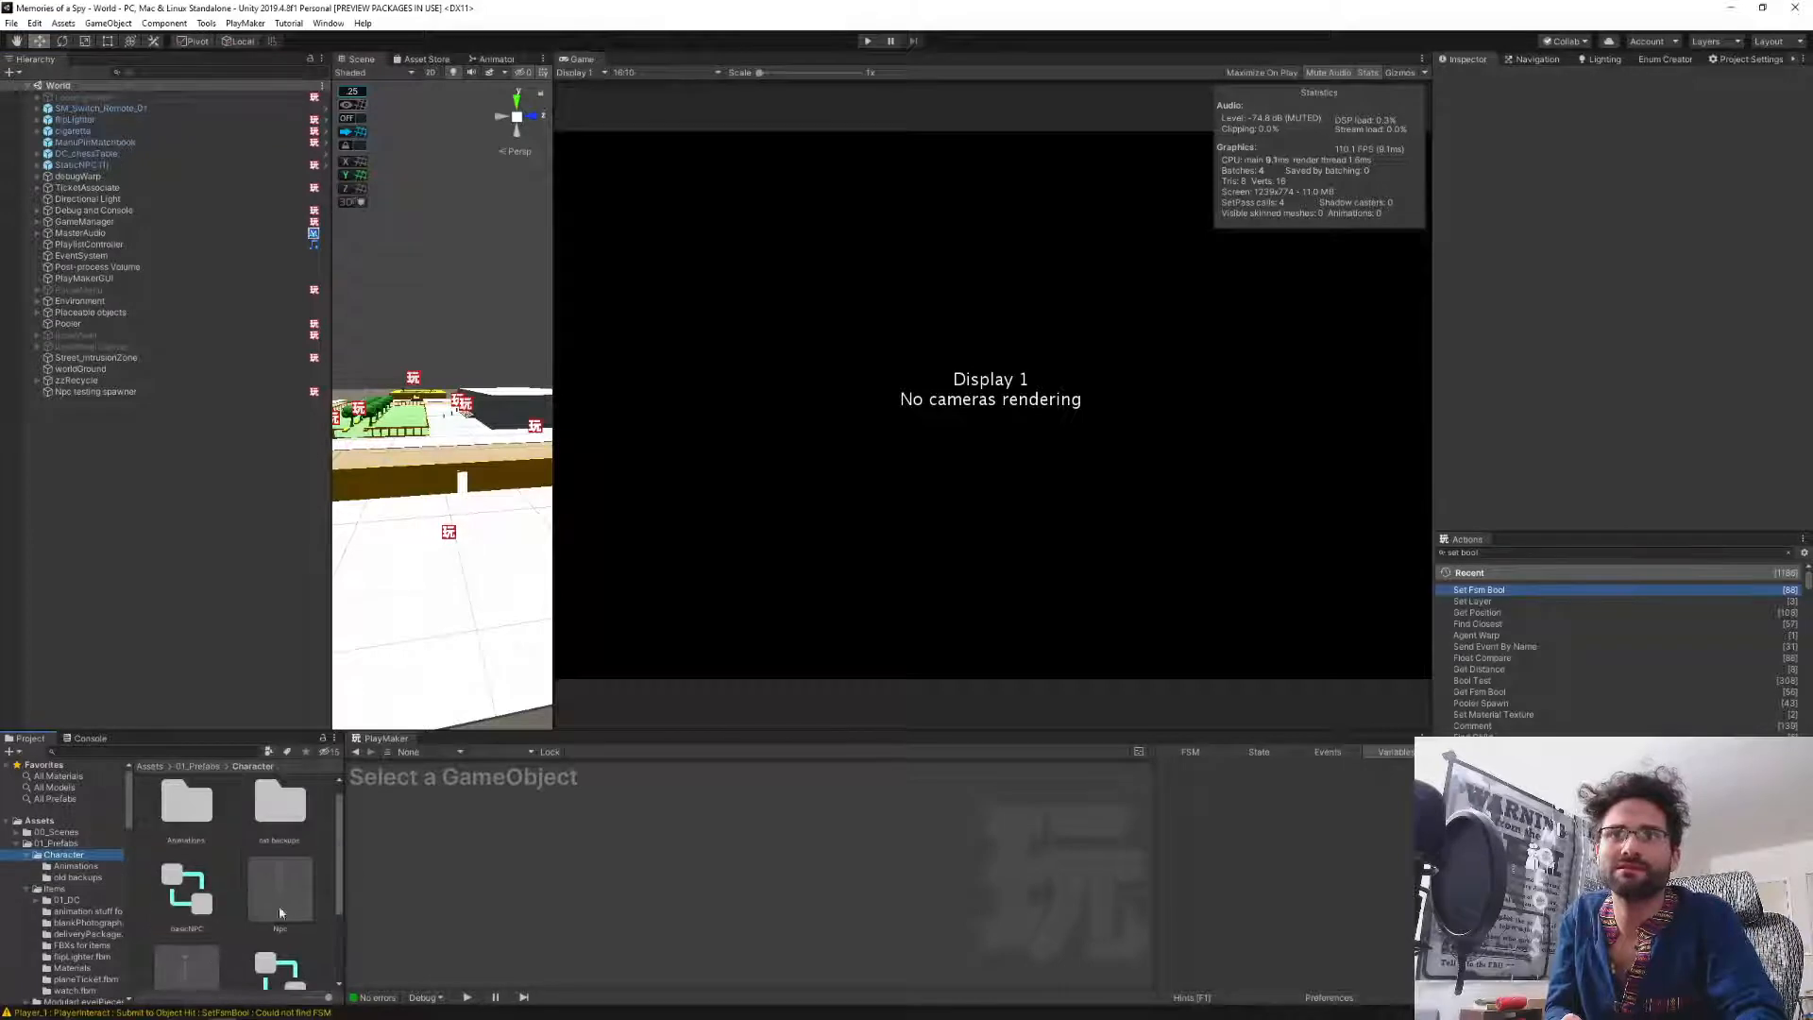
double_click(277, 874)
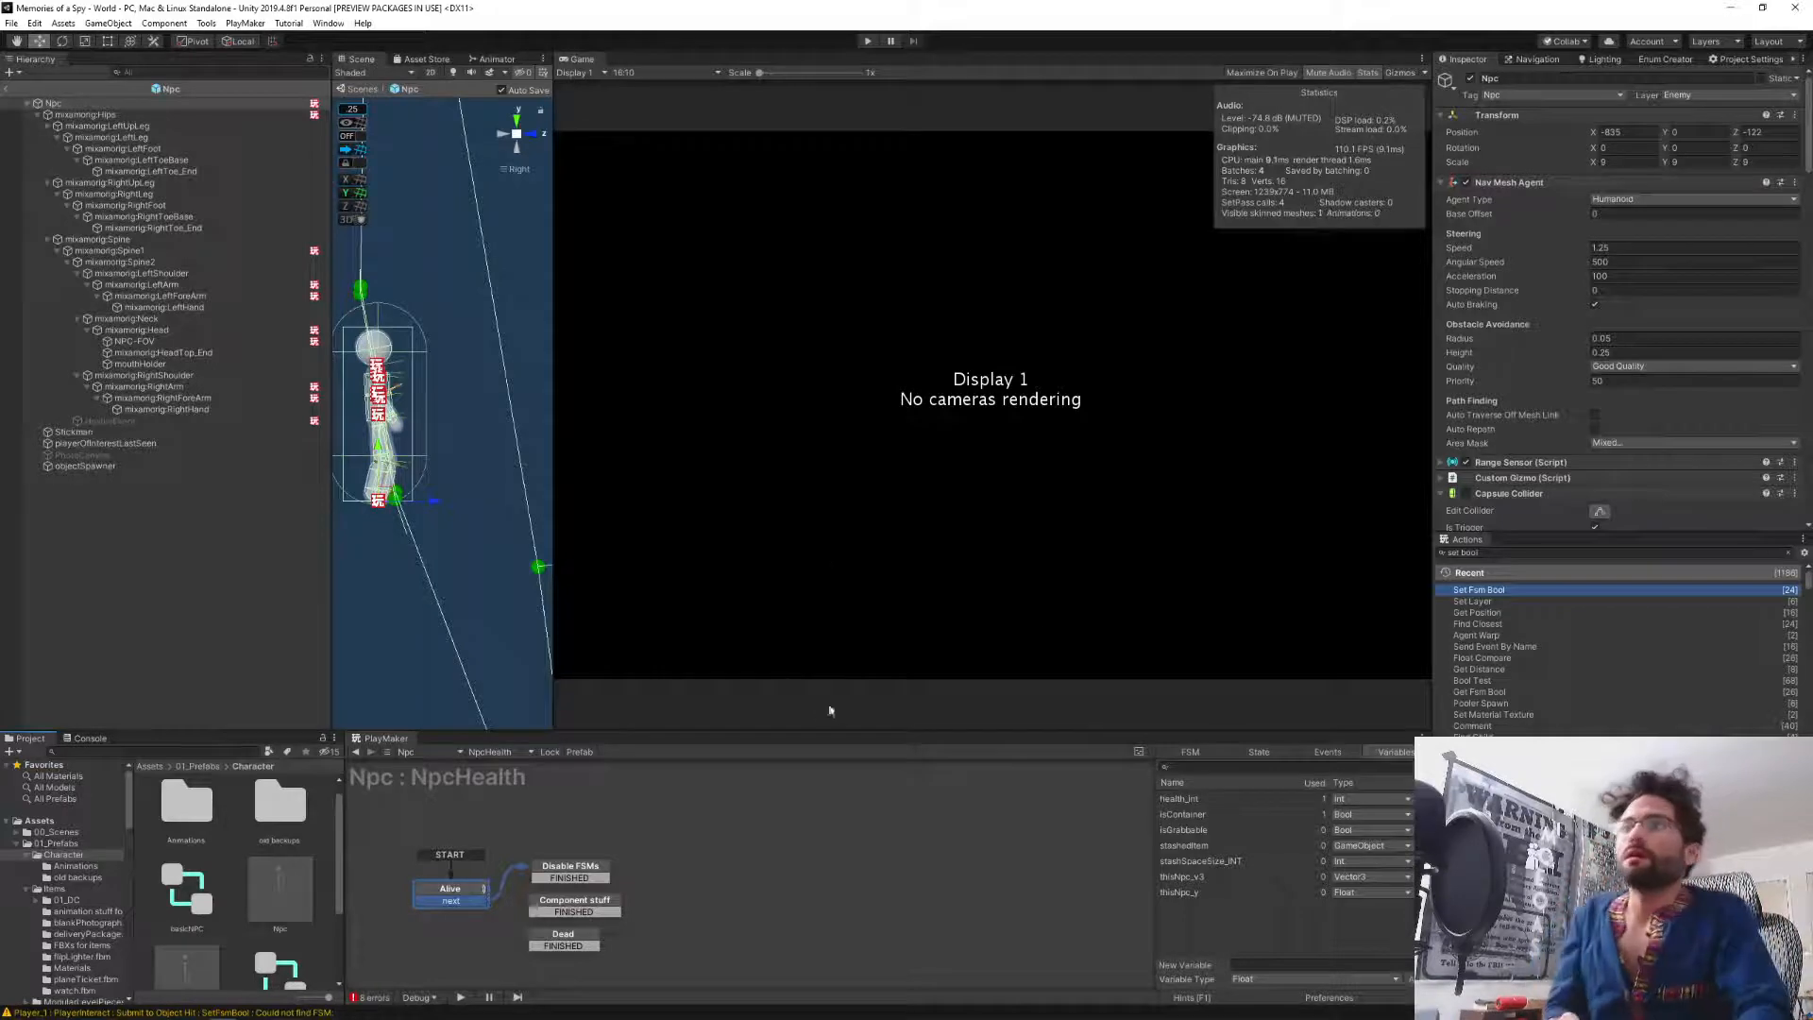
drag(804, 727, 829, 607)
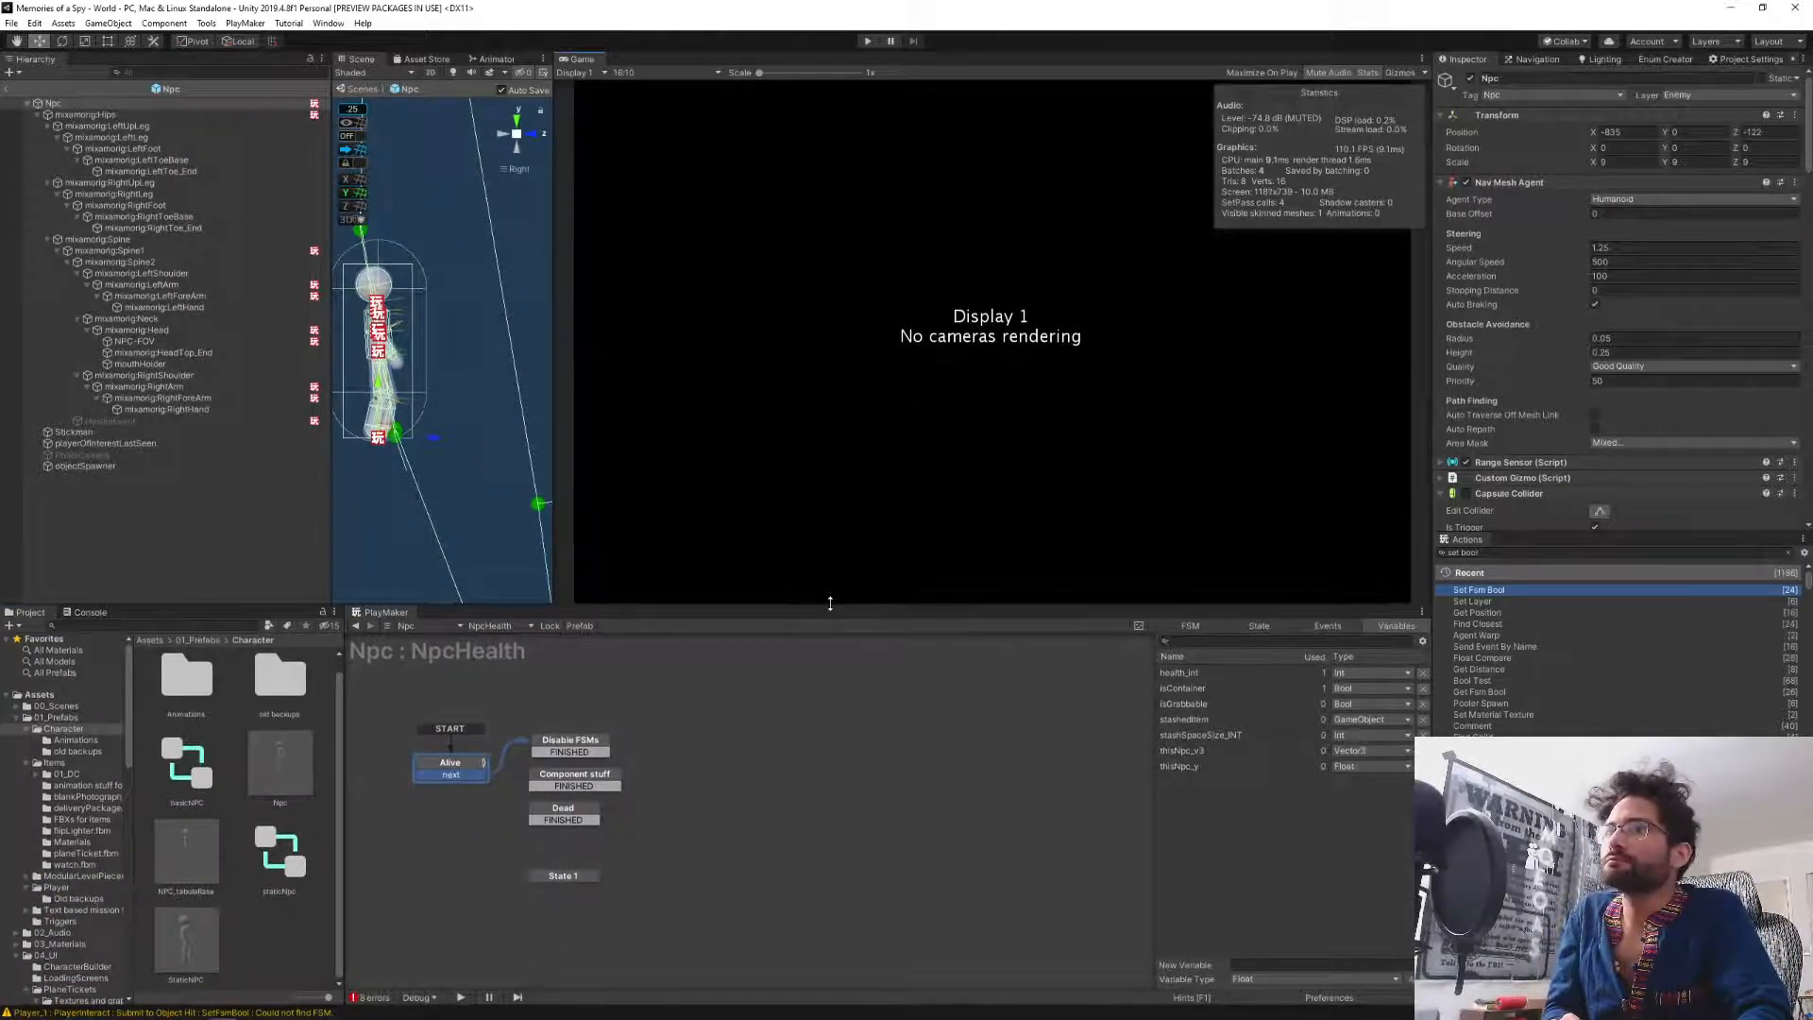
middle_drag(780, 732, 936, 736)
click(499, 628)
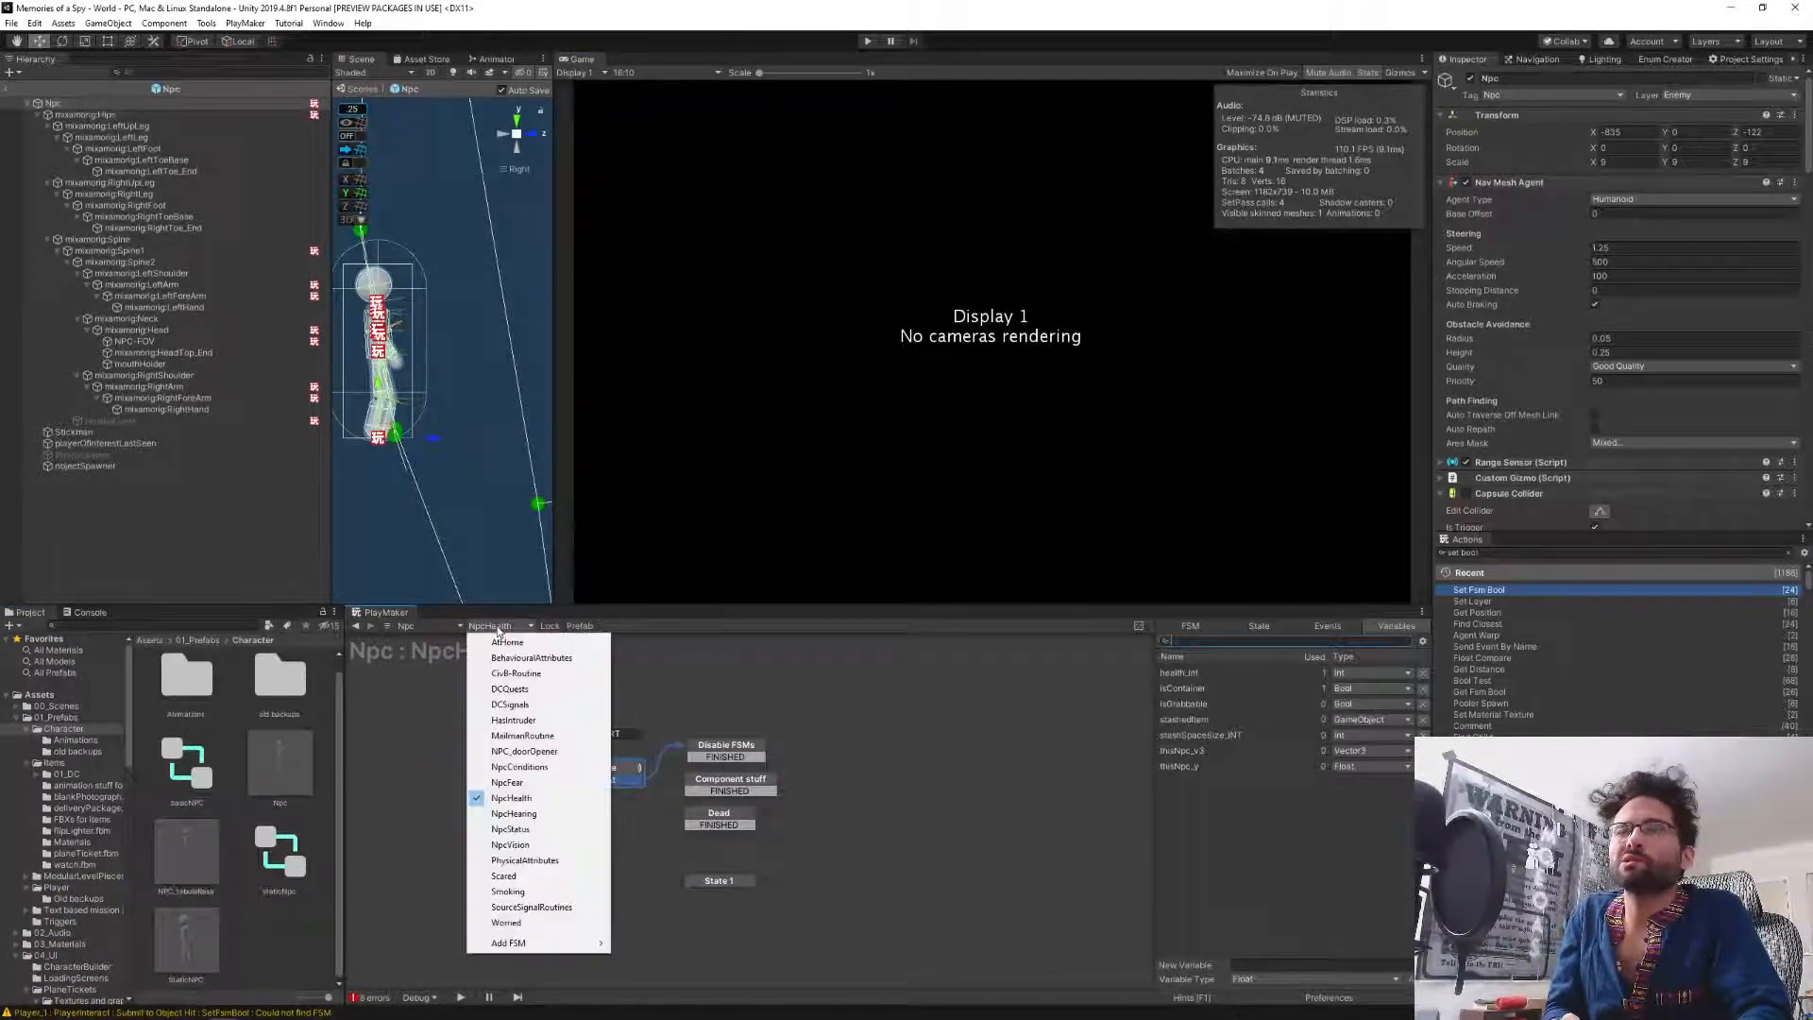
click(510, 688)
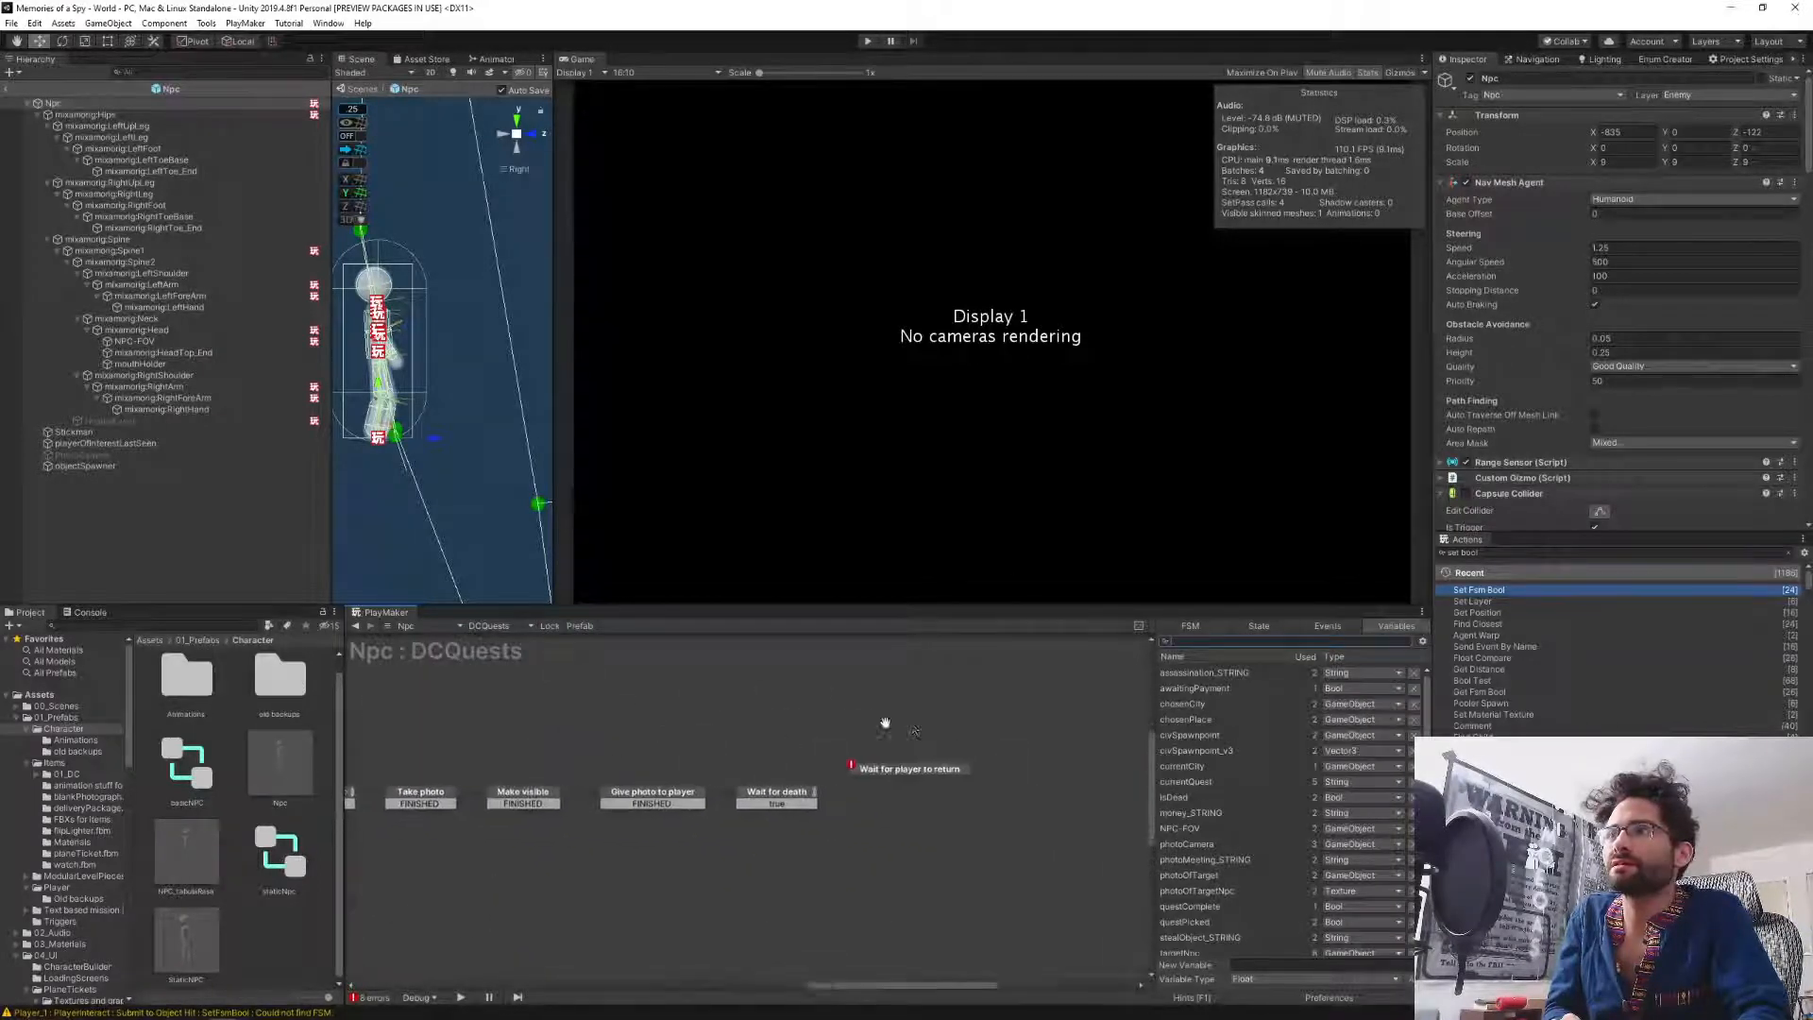
Examine the Wait for player to return state and the variables offered as its Get Distance target.
click(778, 773)
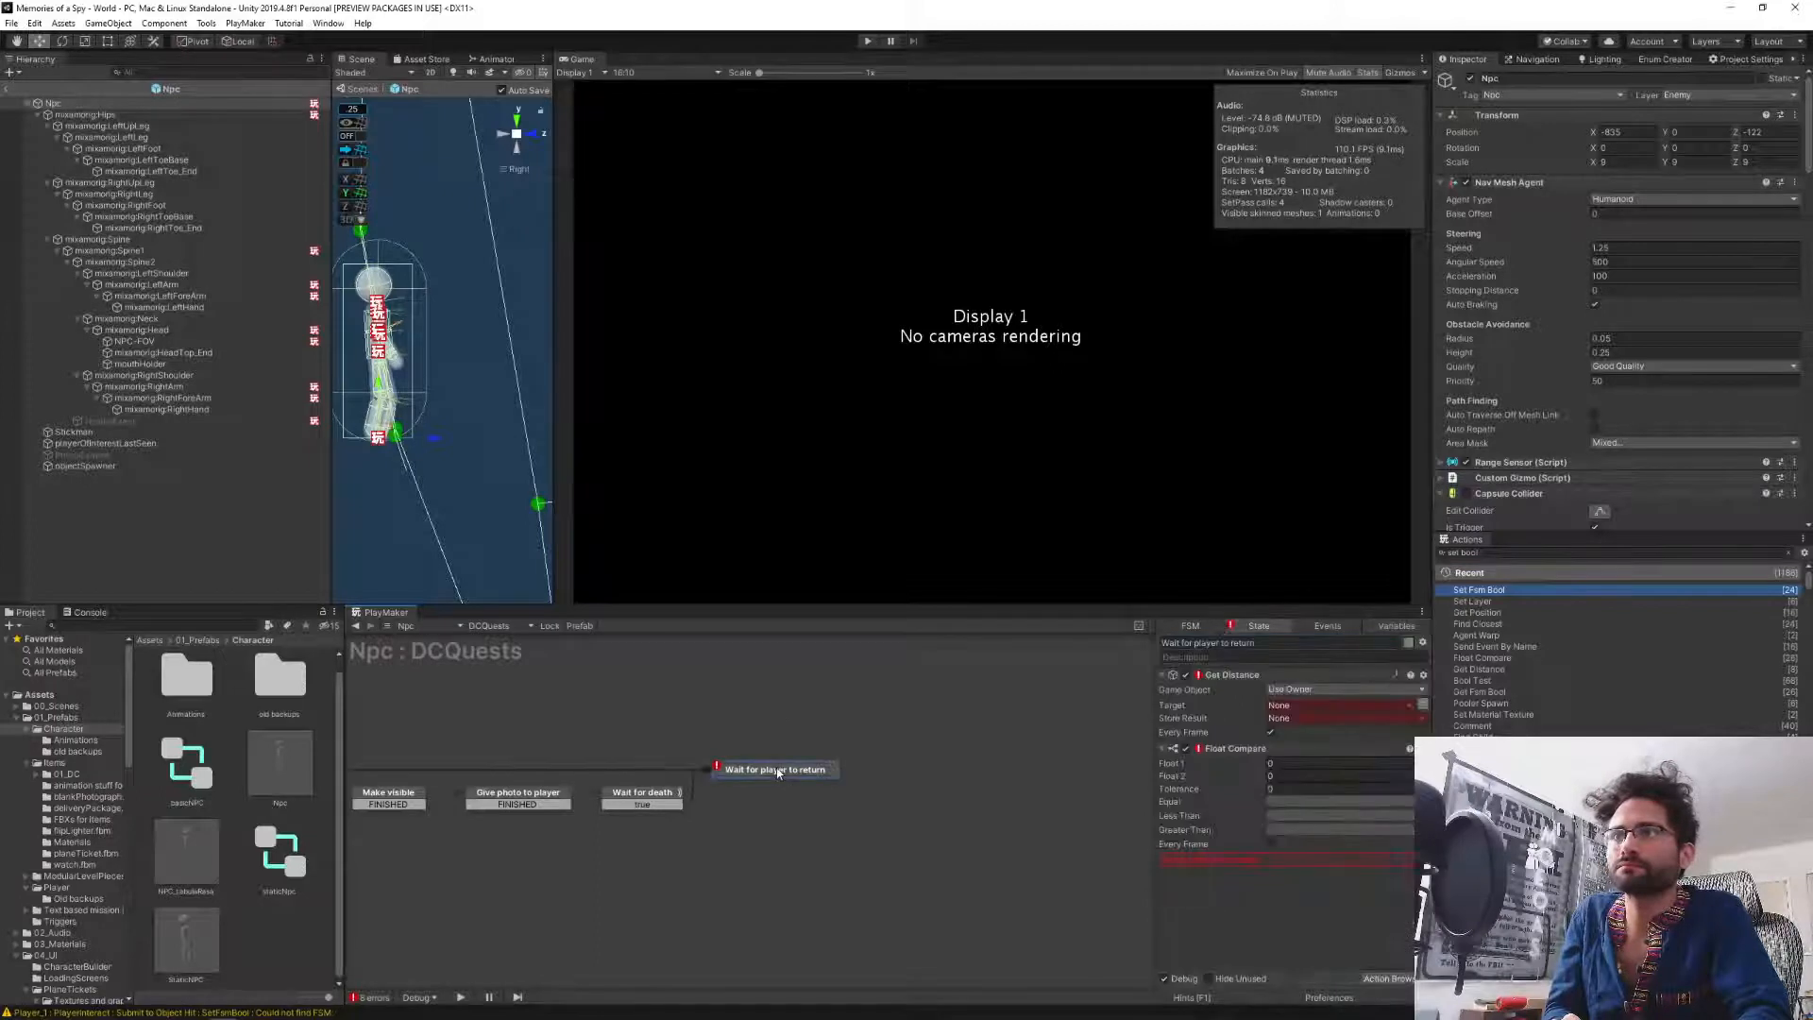
click(841, 864)
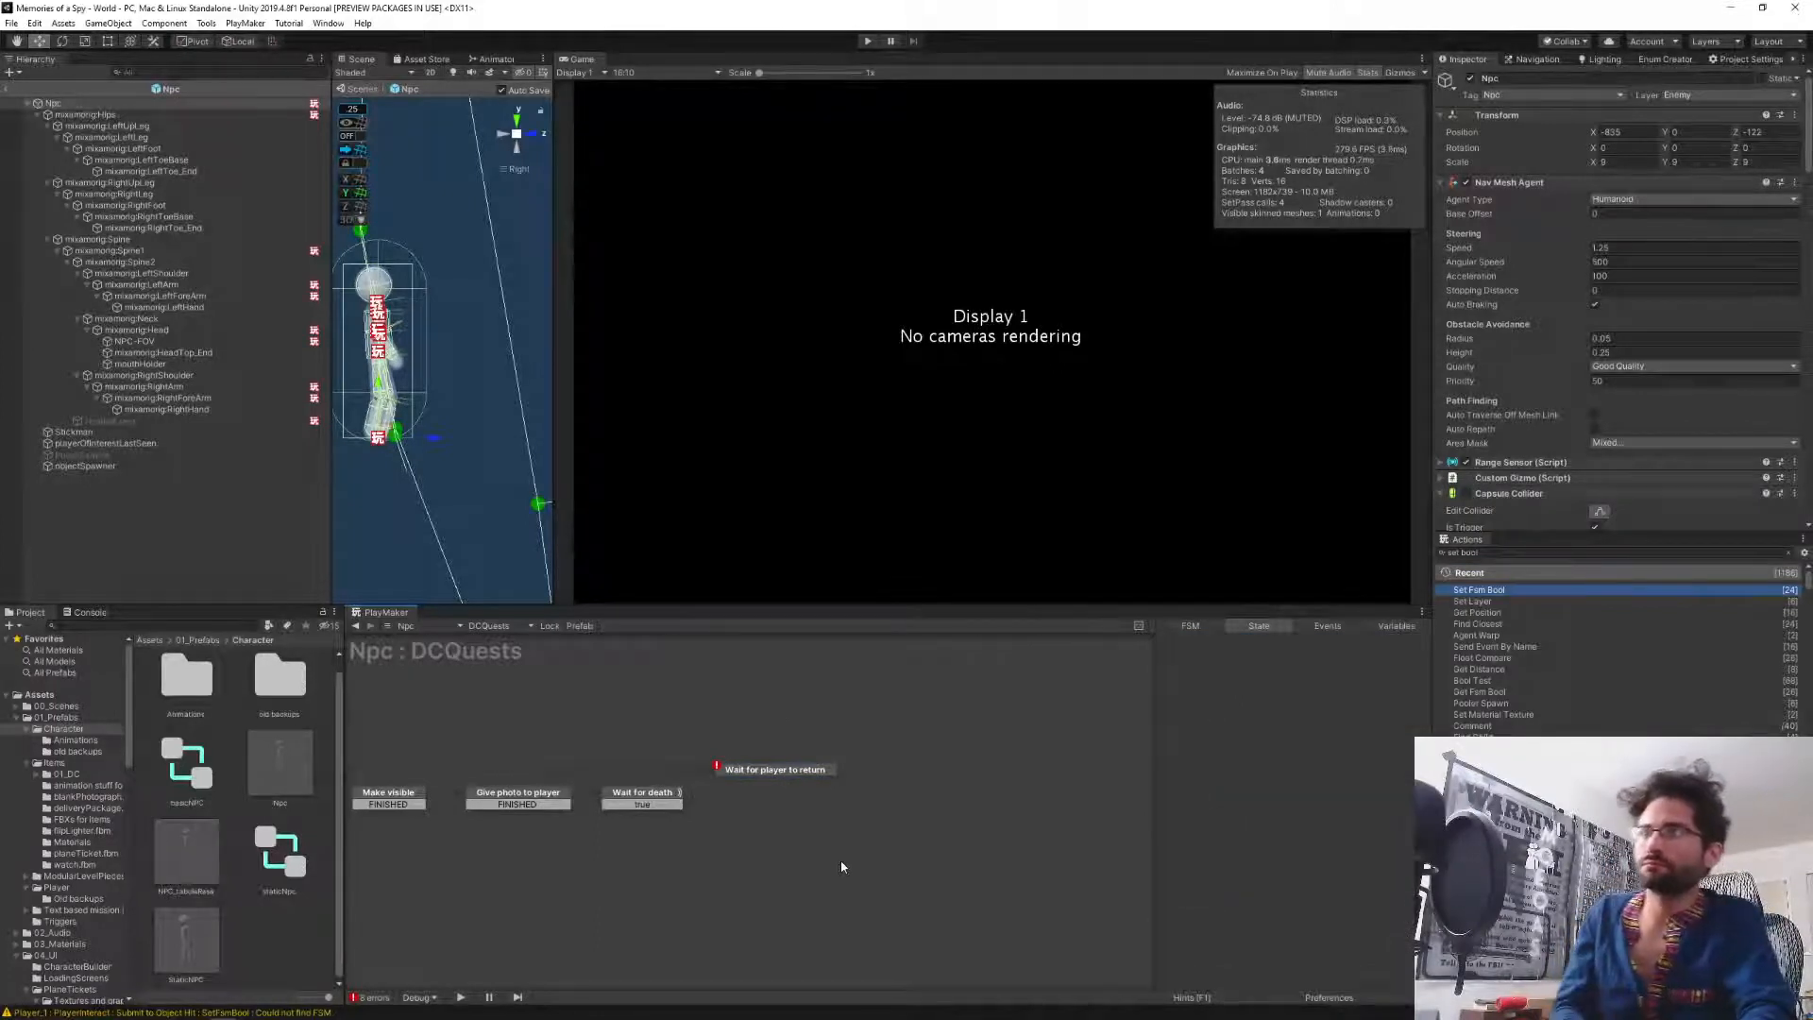
click(771, 776)
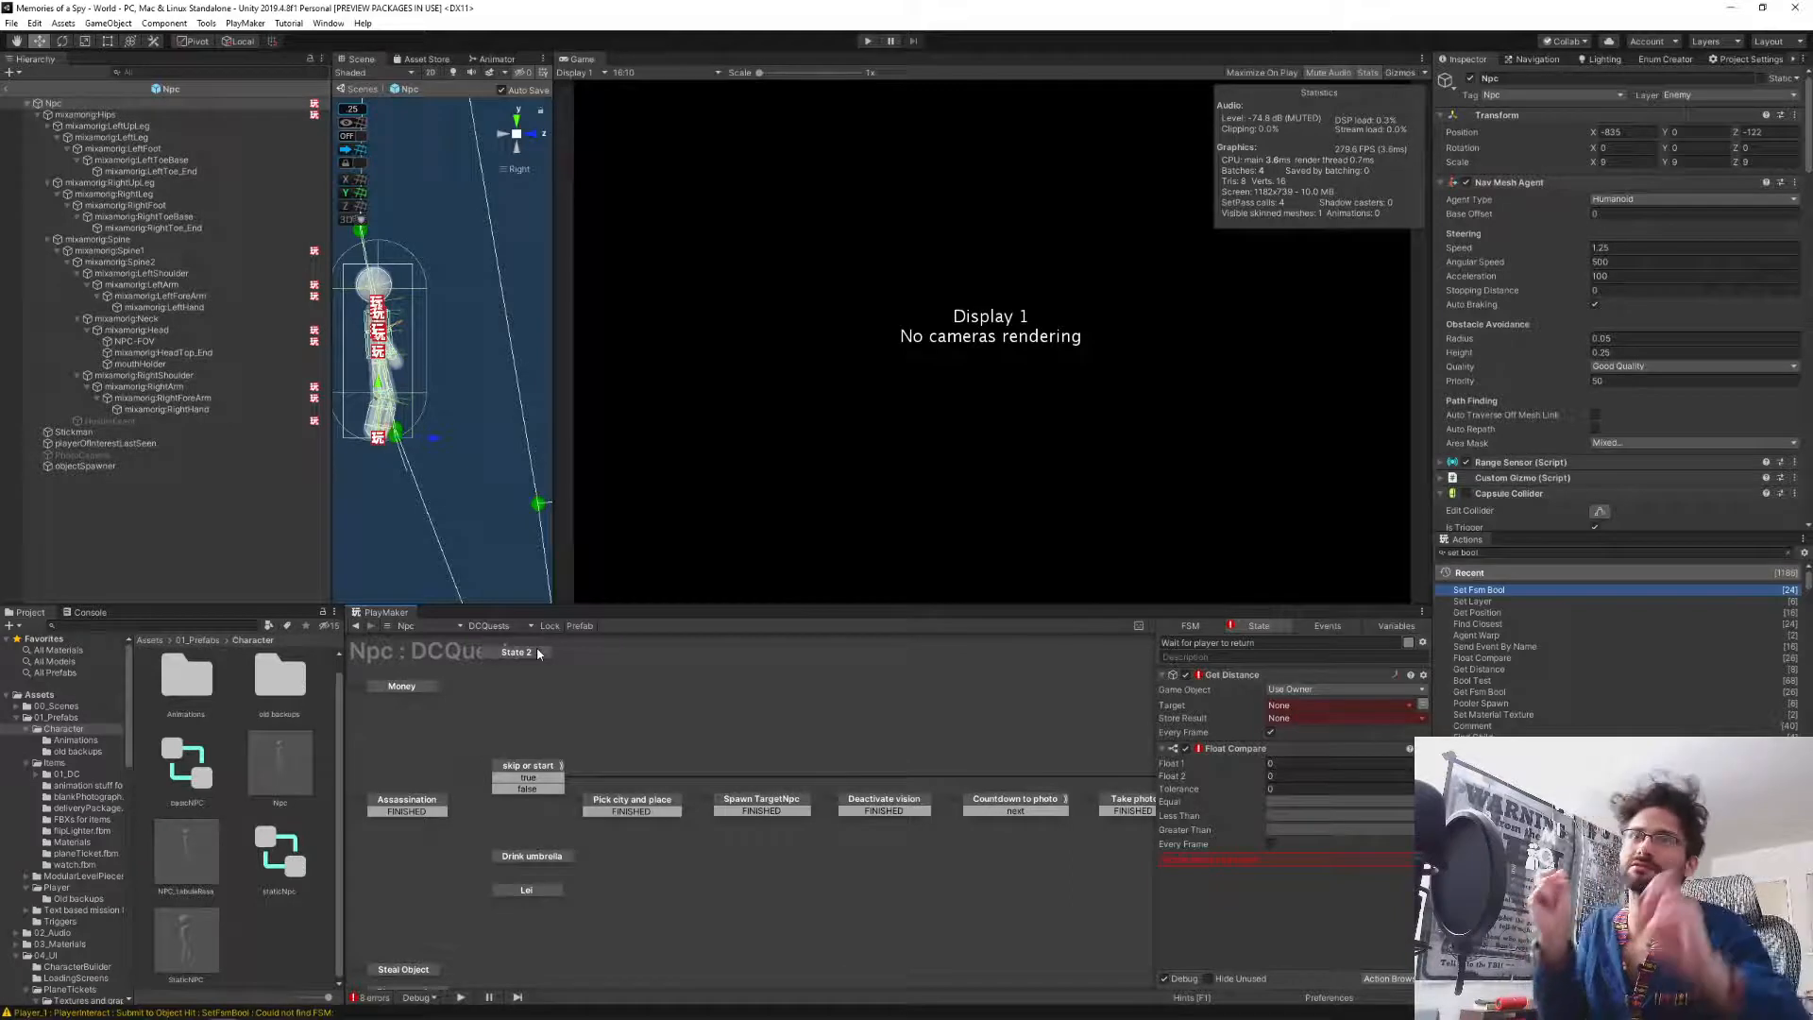
click(1288, 705)
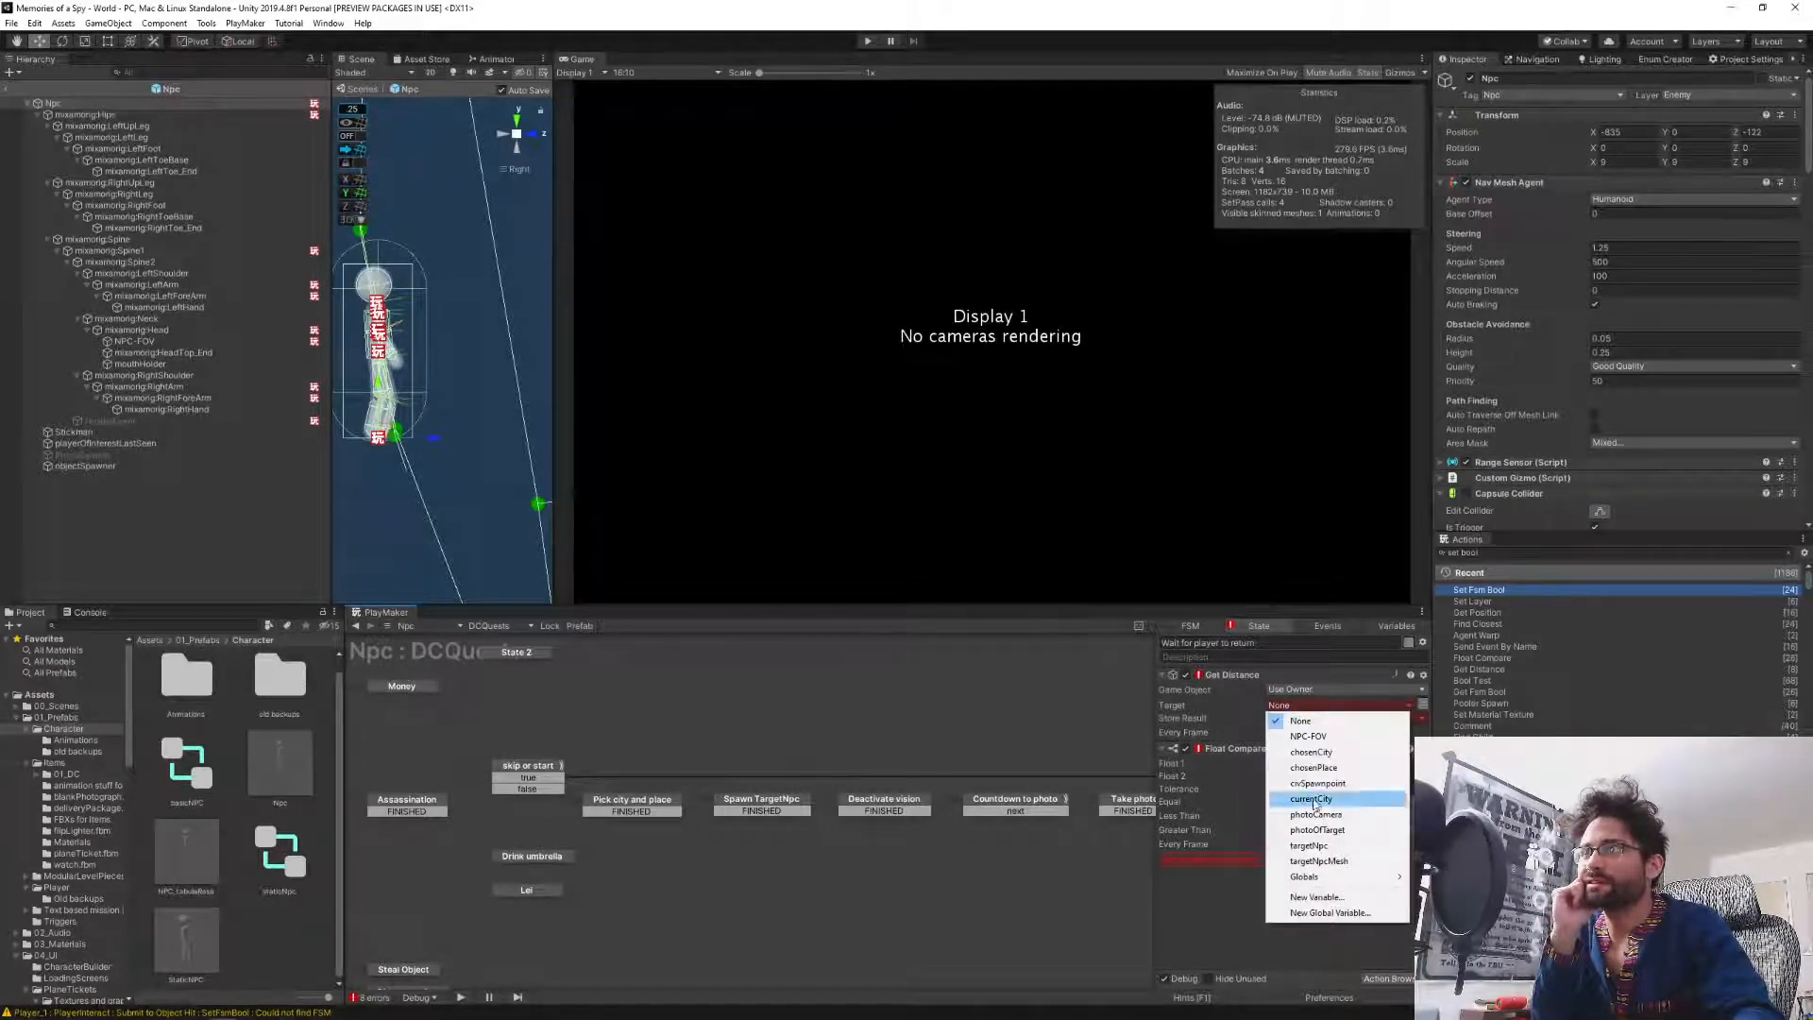
click(1208, 906)
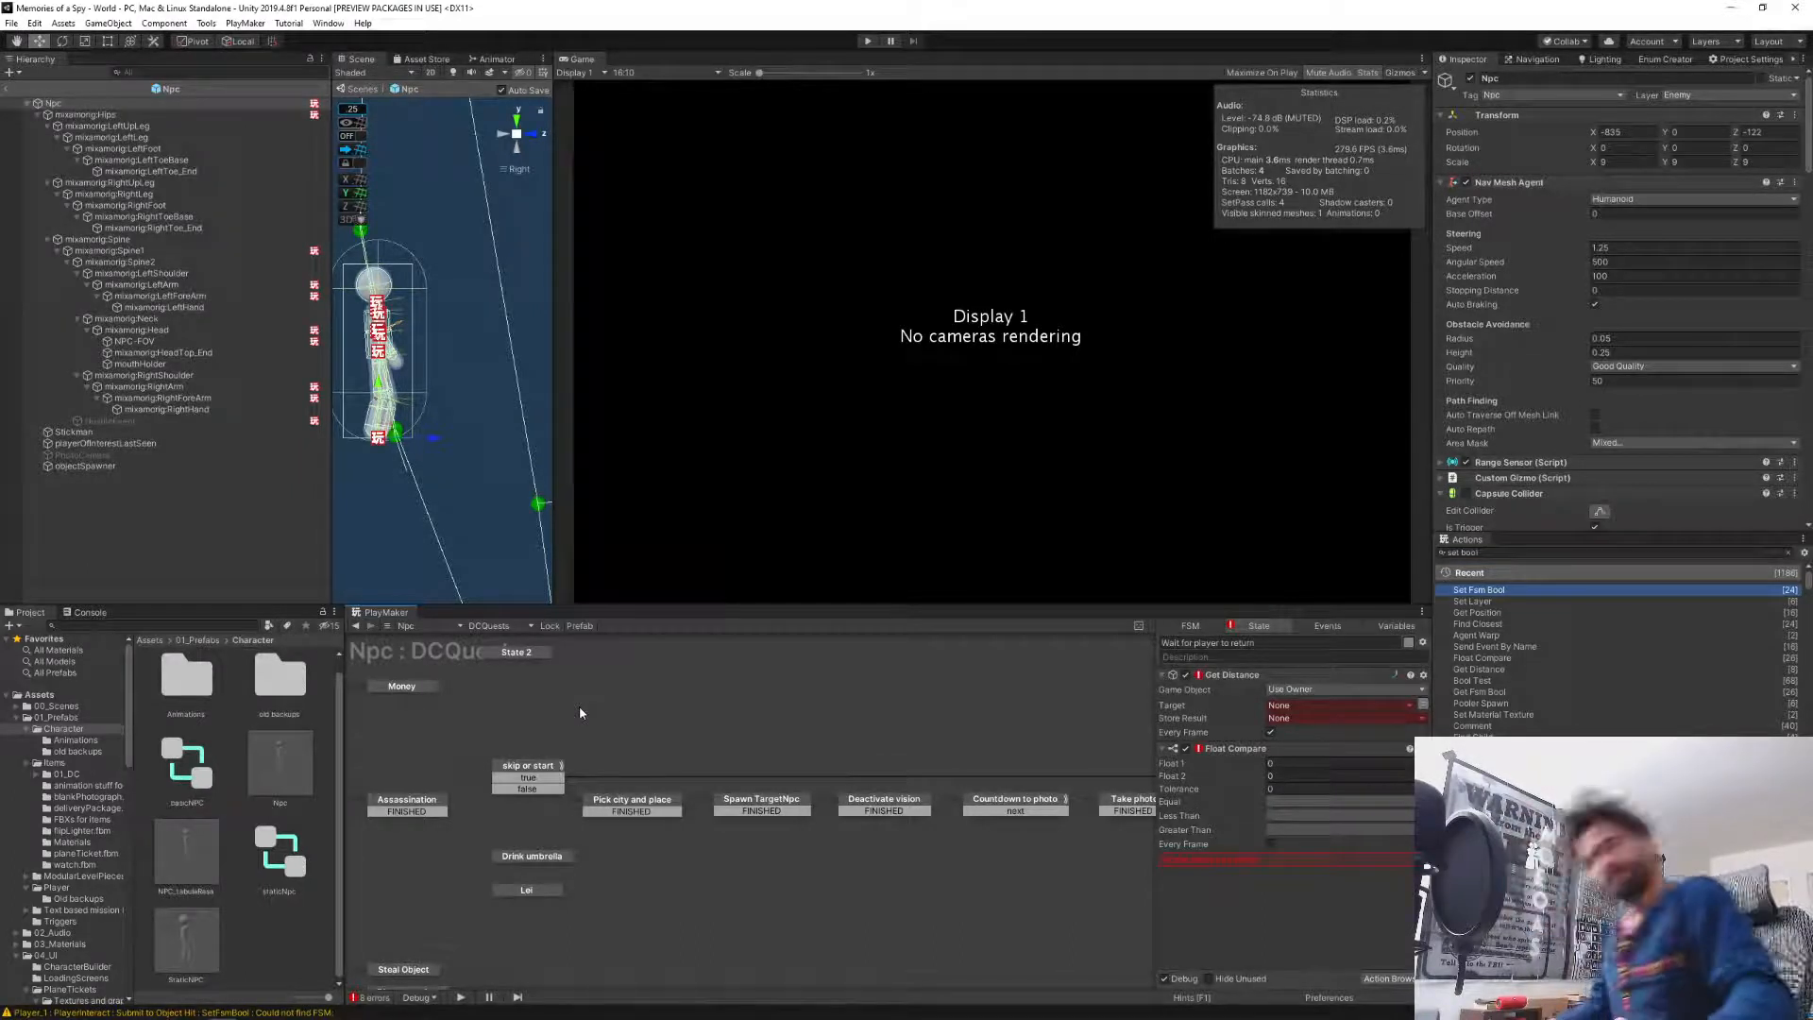
Switch to the Npc's DCSignals state machine and open the Awaiting response state.
click(493, 626)
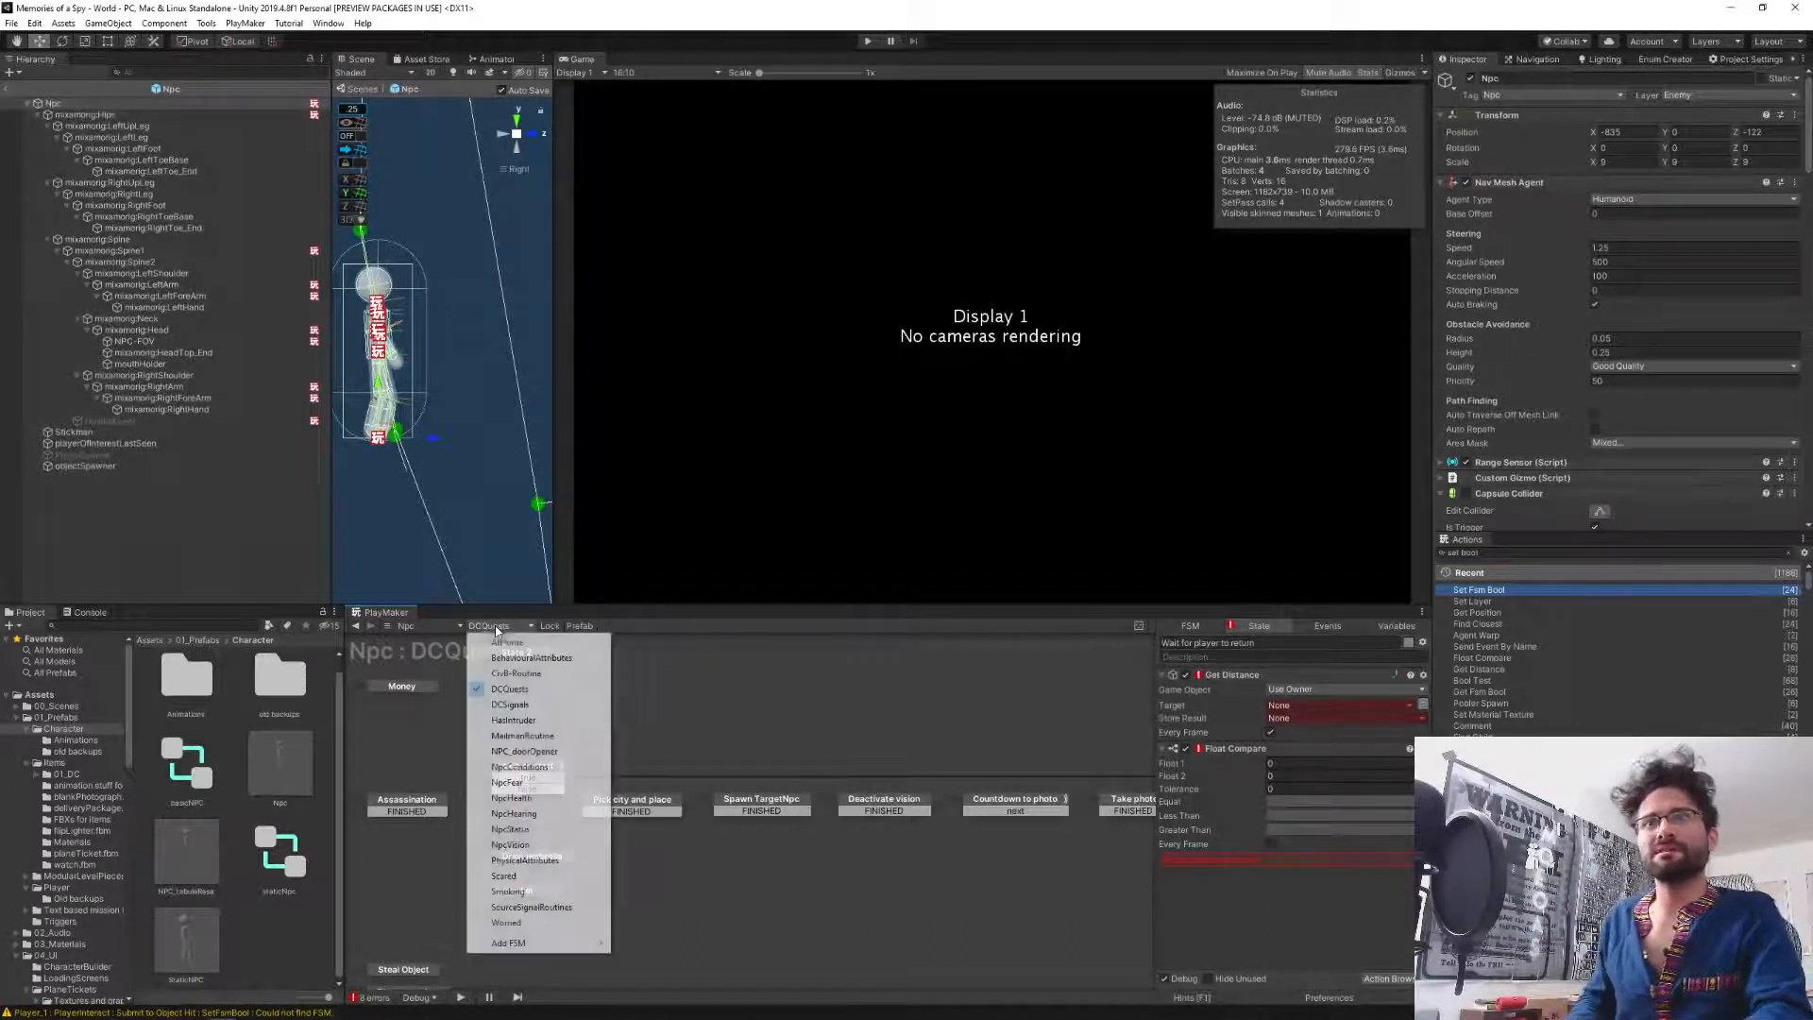
click(546, 702)
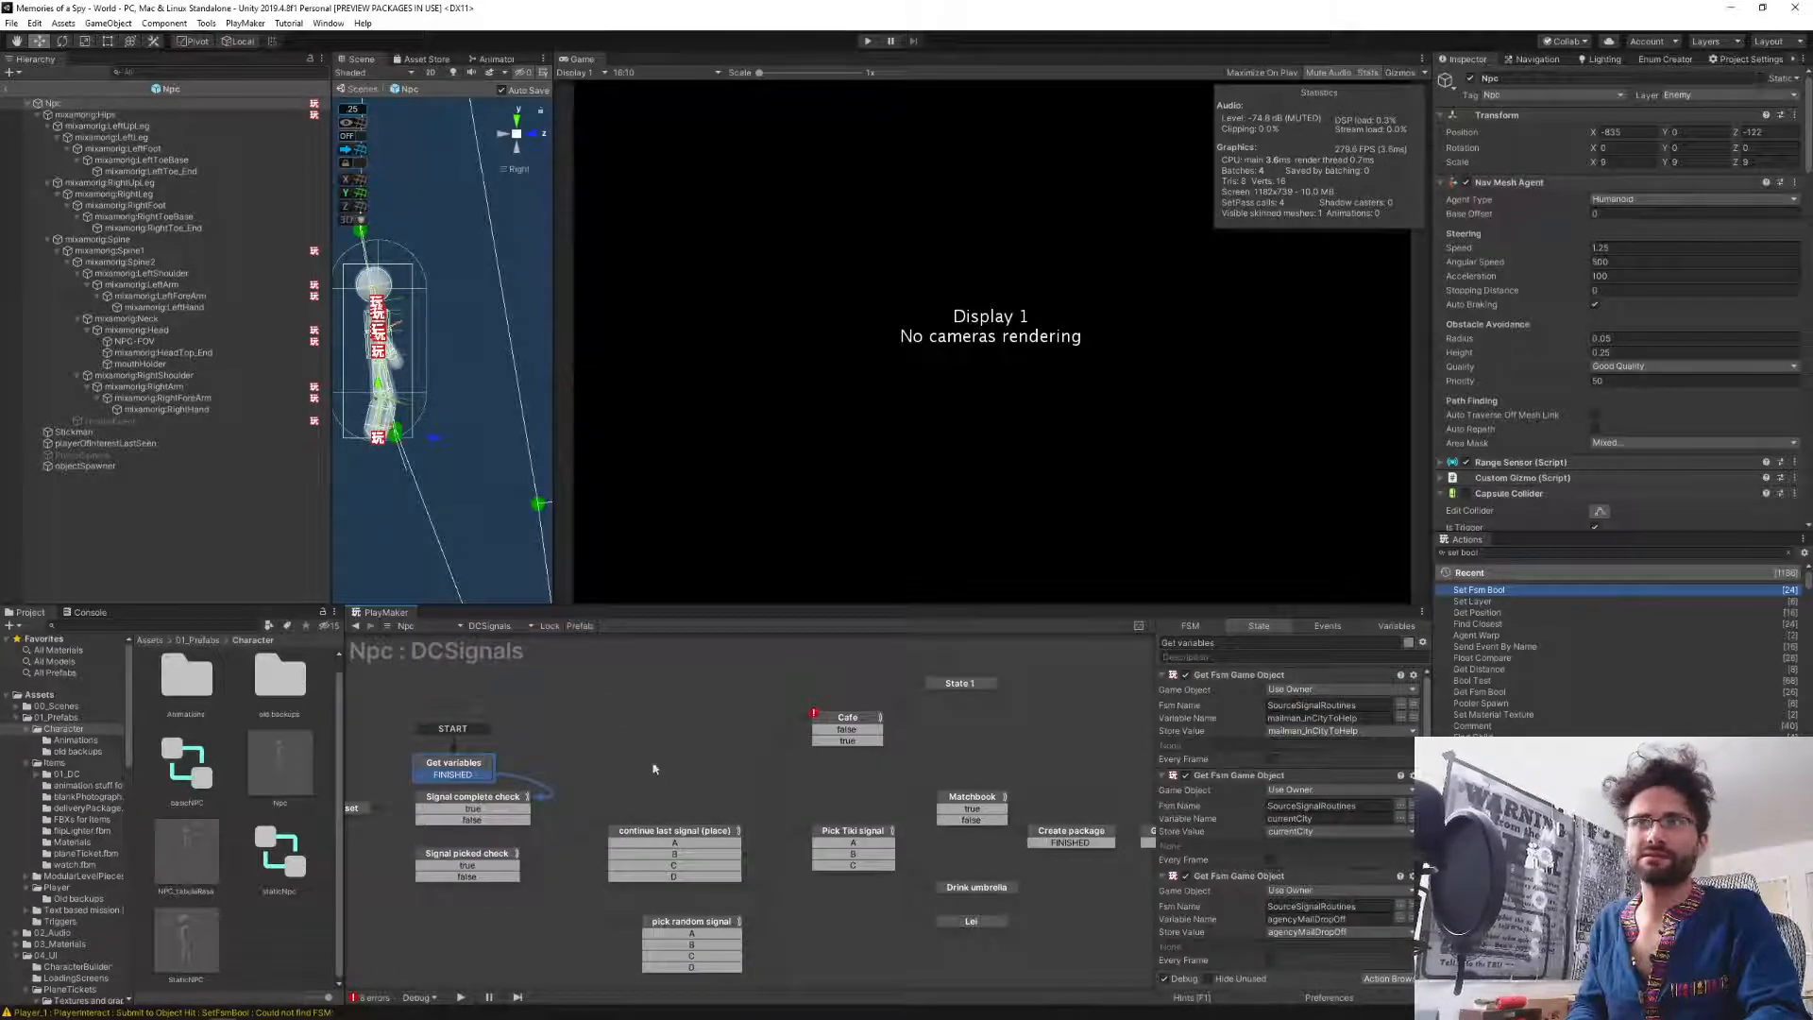
middle_drag(671, 761, 541, 732)
middle_drag(968, 746, 552, 737)
middle_drag(778, 746, 764, 762)
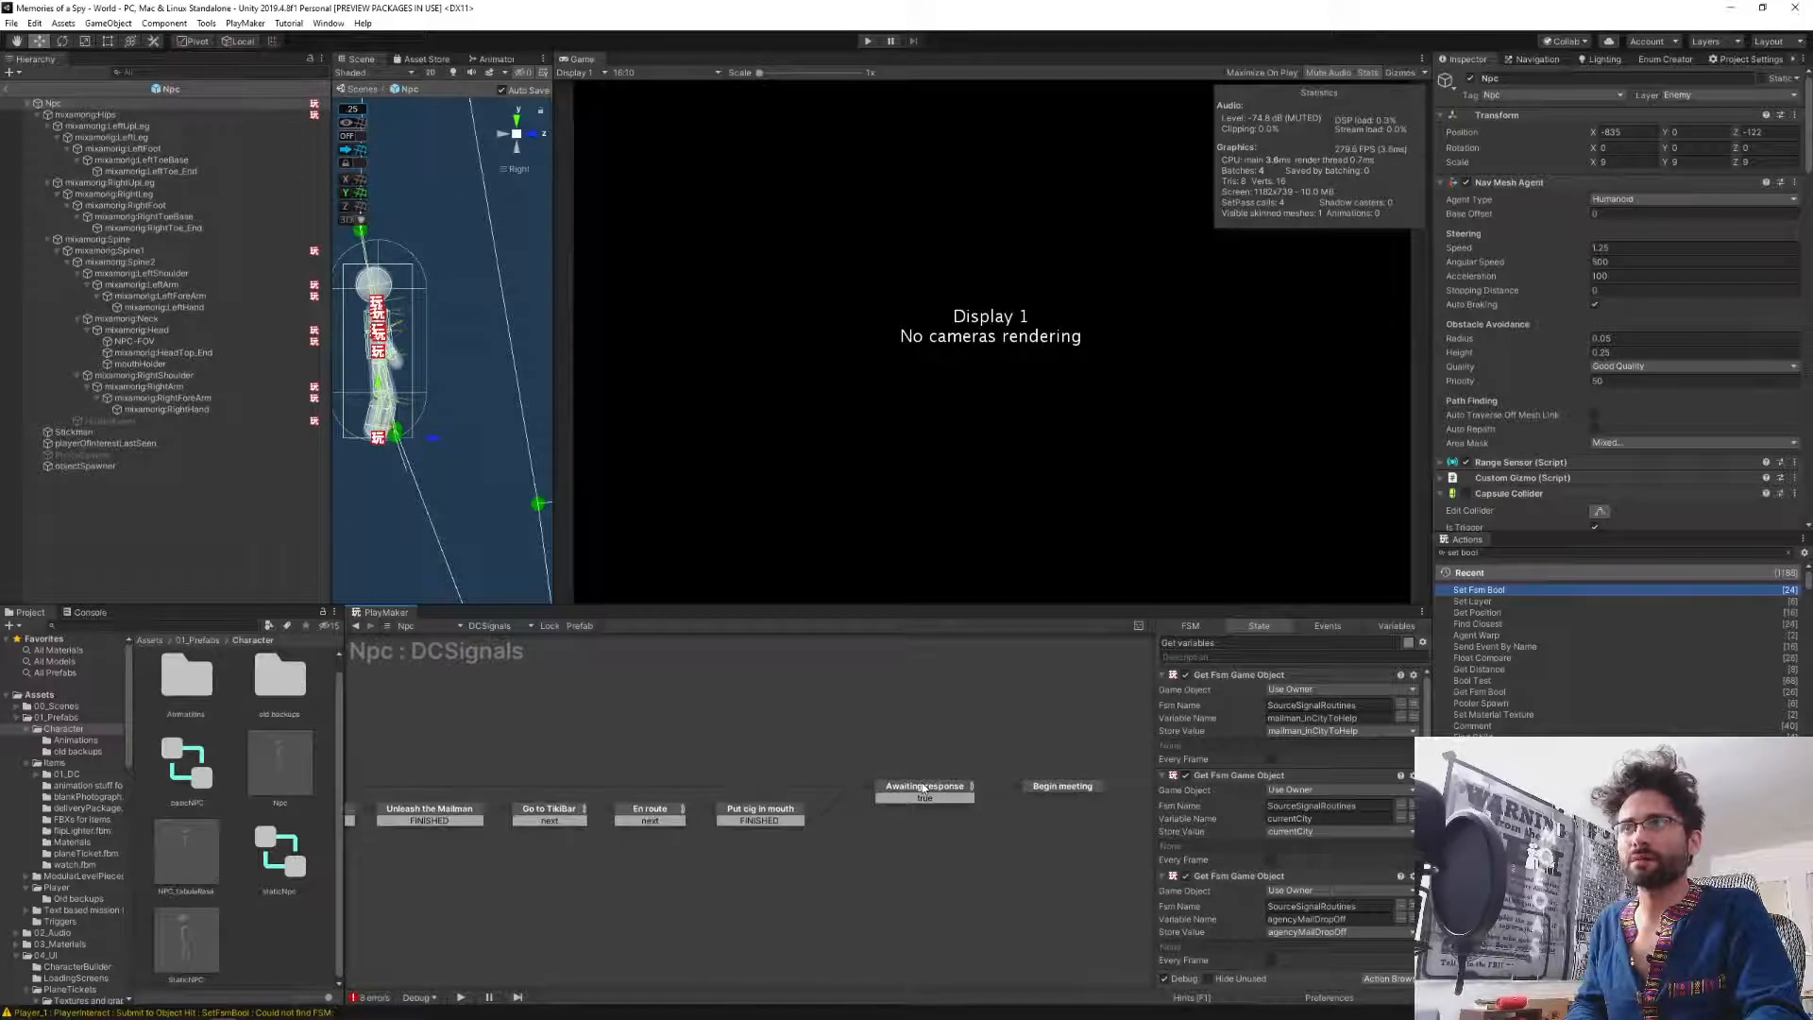
click(924, 788)
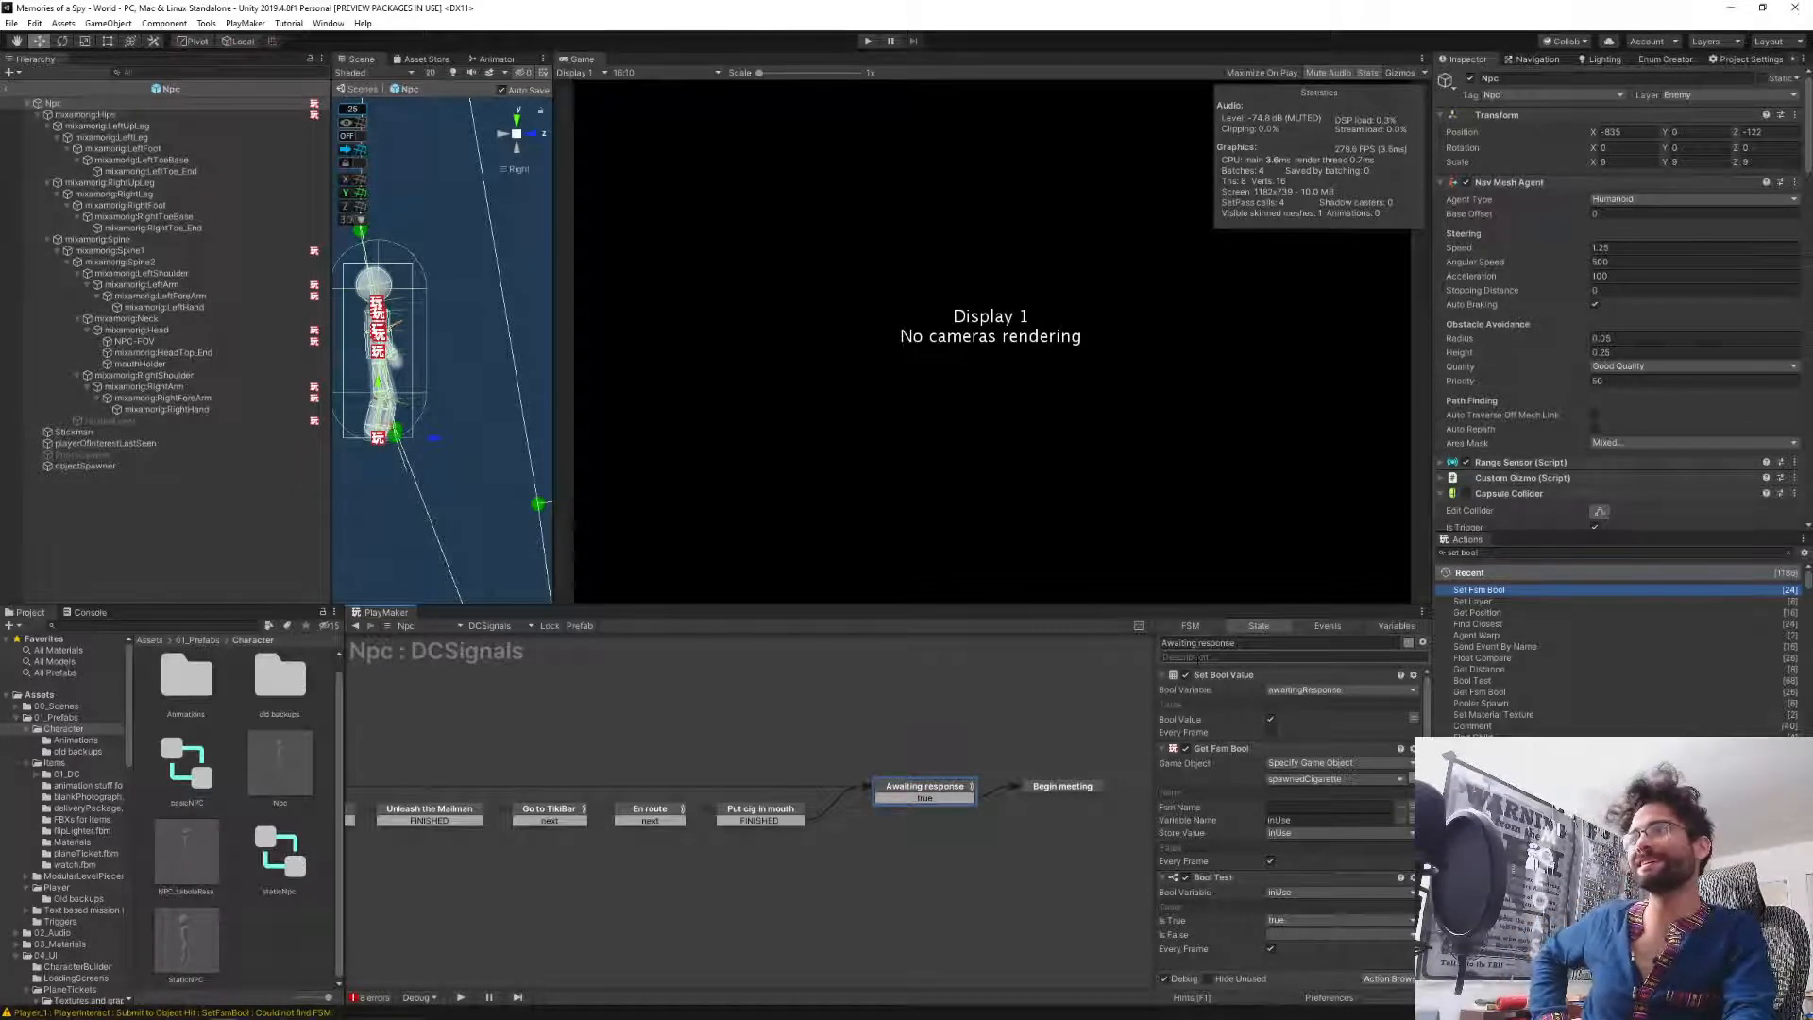
Search the actions for "get" and look back along the DCSignals states from Awaiting response to Matchbook.
click(1521, 553)
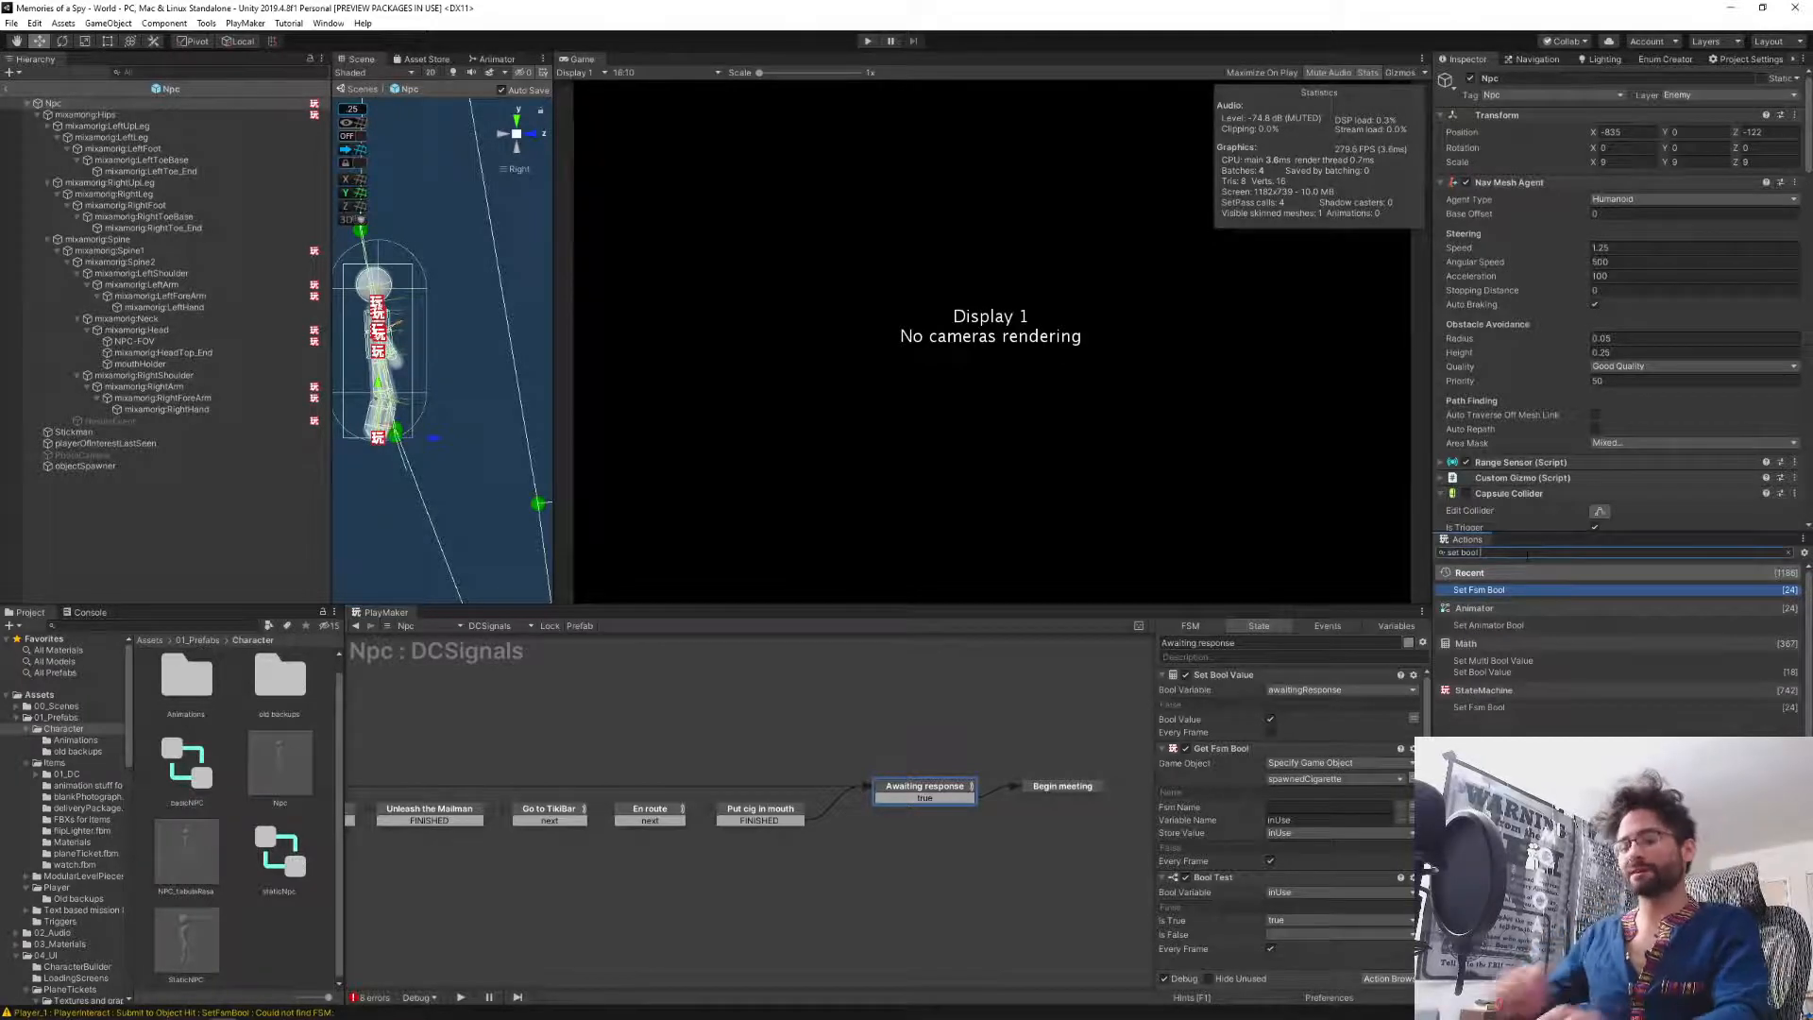
key(ctrl+a)
text(get)
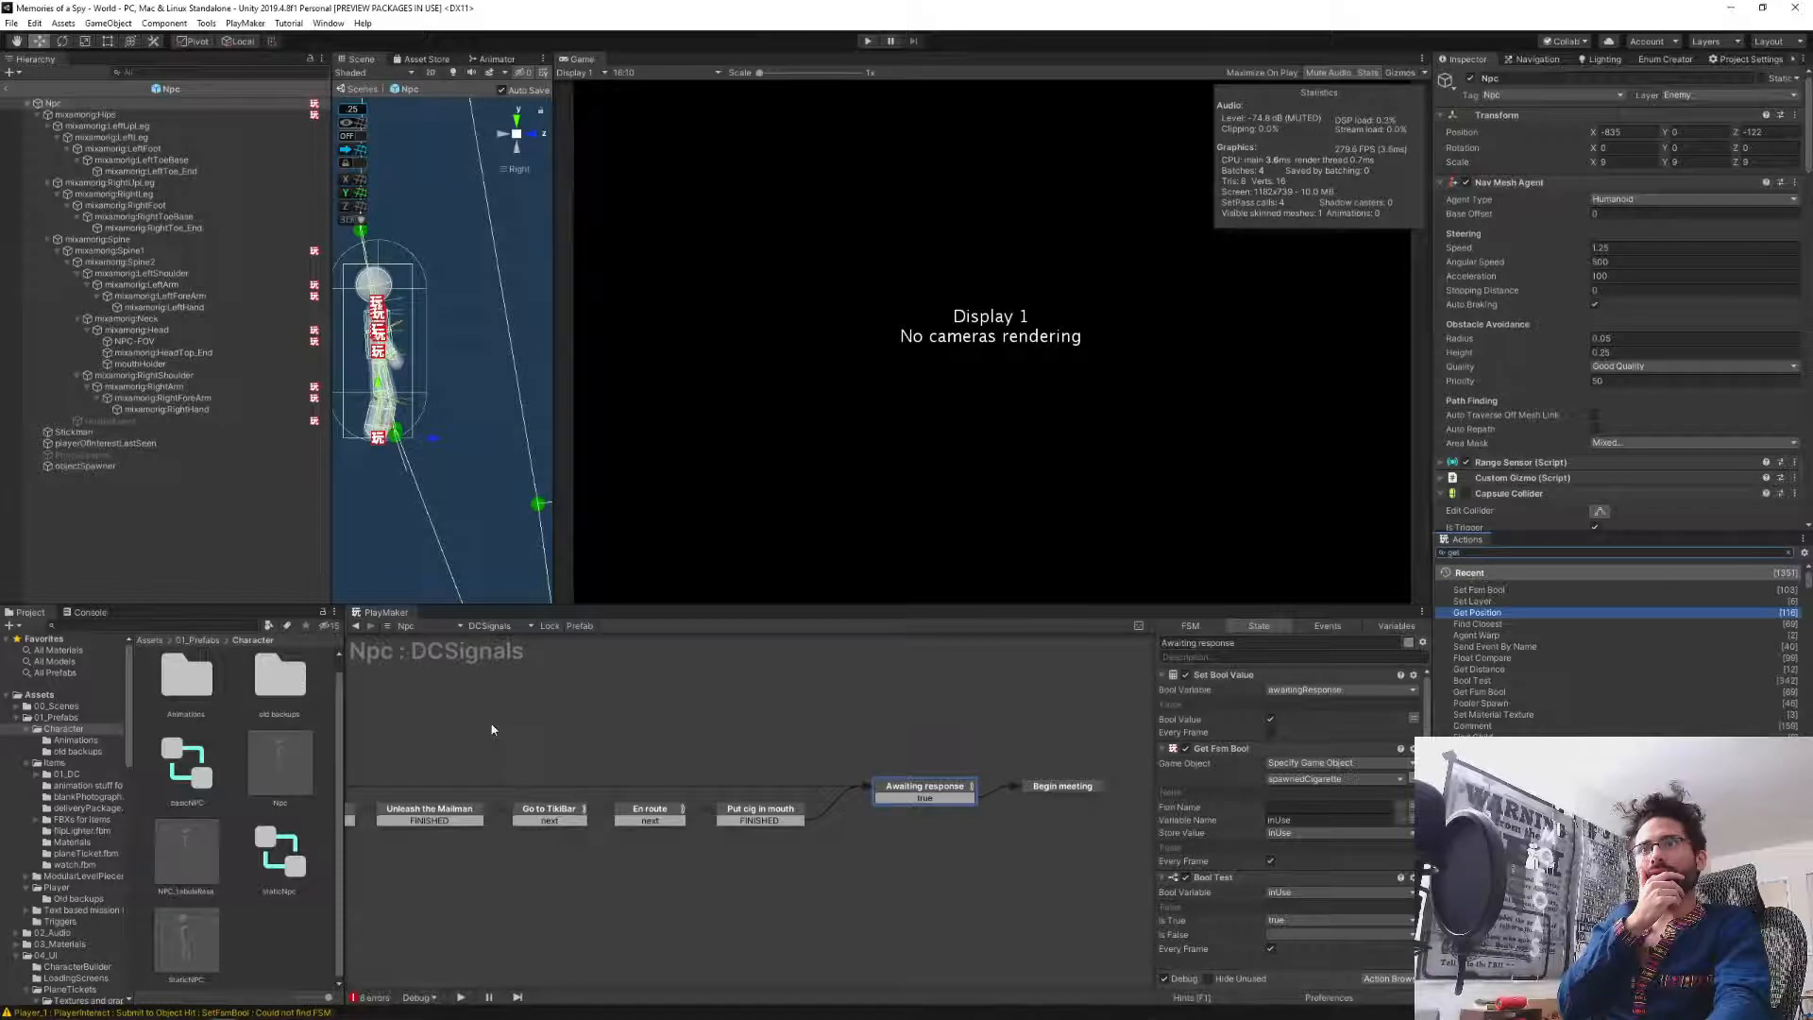
middle_drag(708, 724, 727, 725)
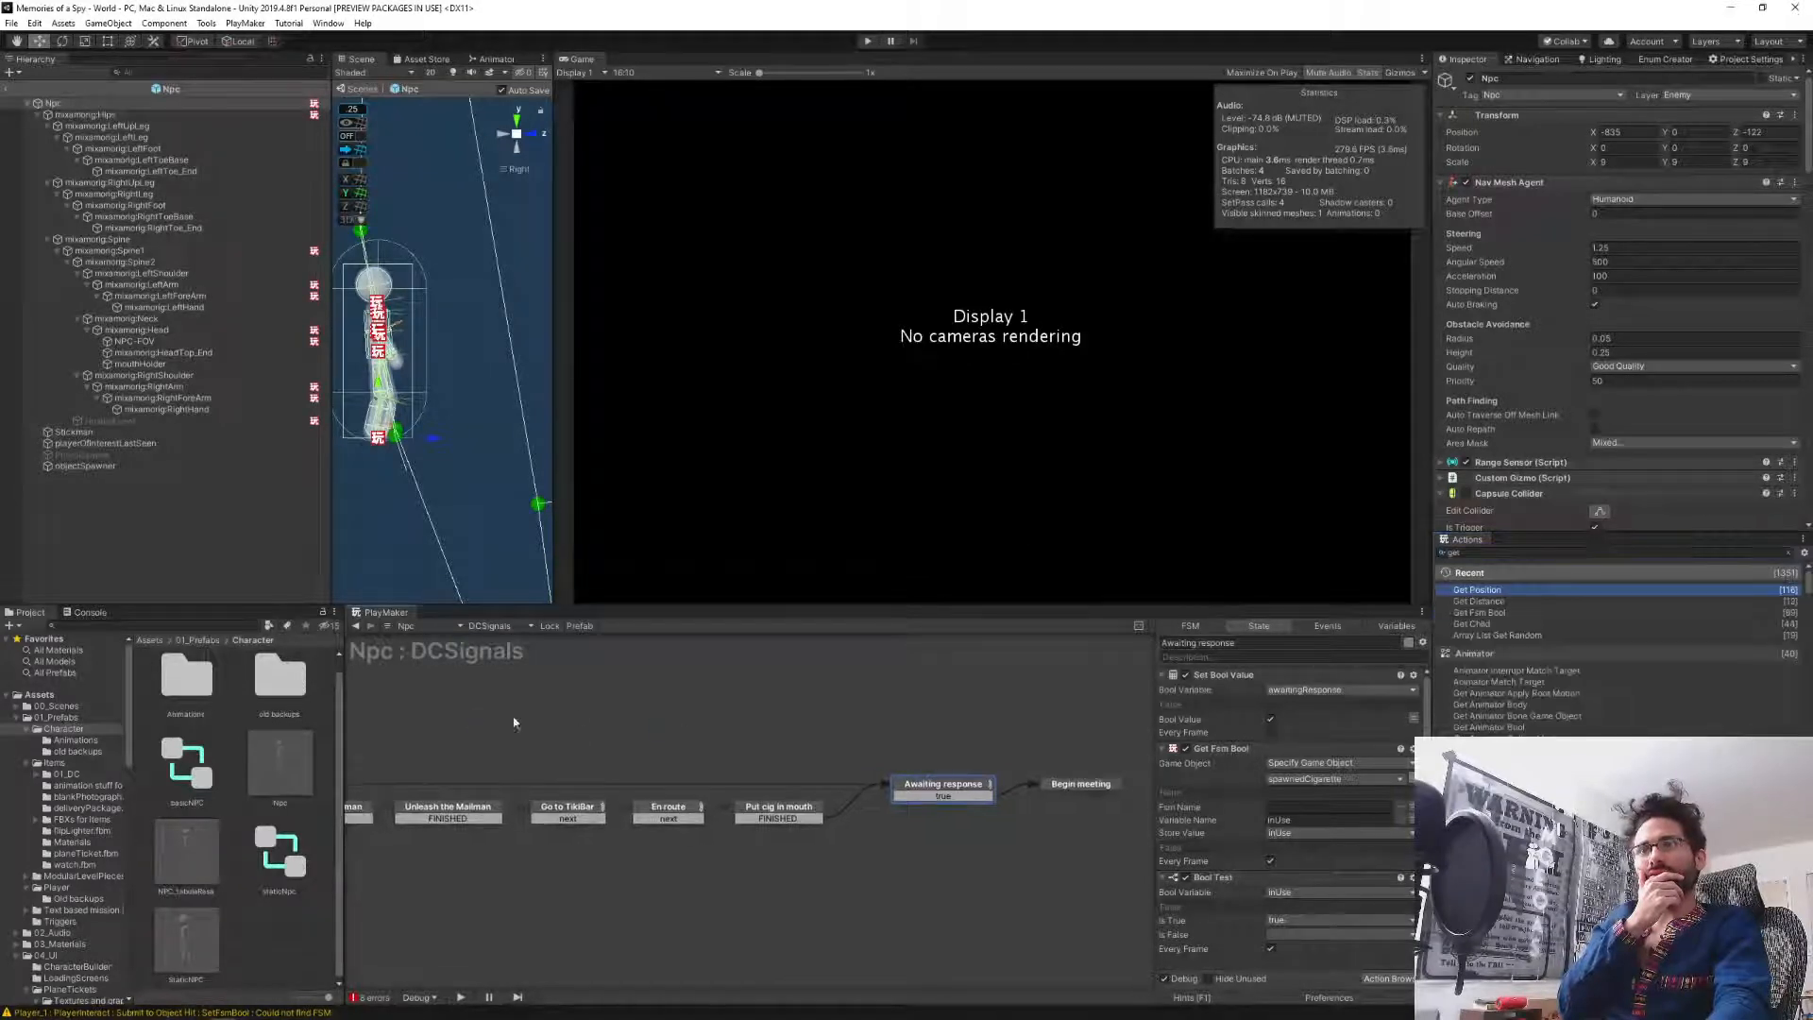
middle_drag(454, 728, 745, 708)
middle_drag(496, 725, 659, 742)
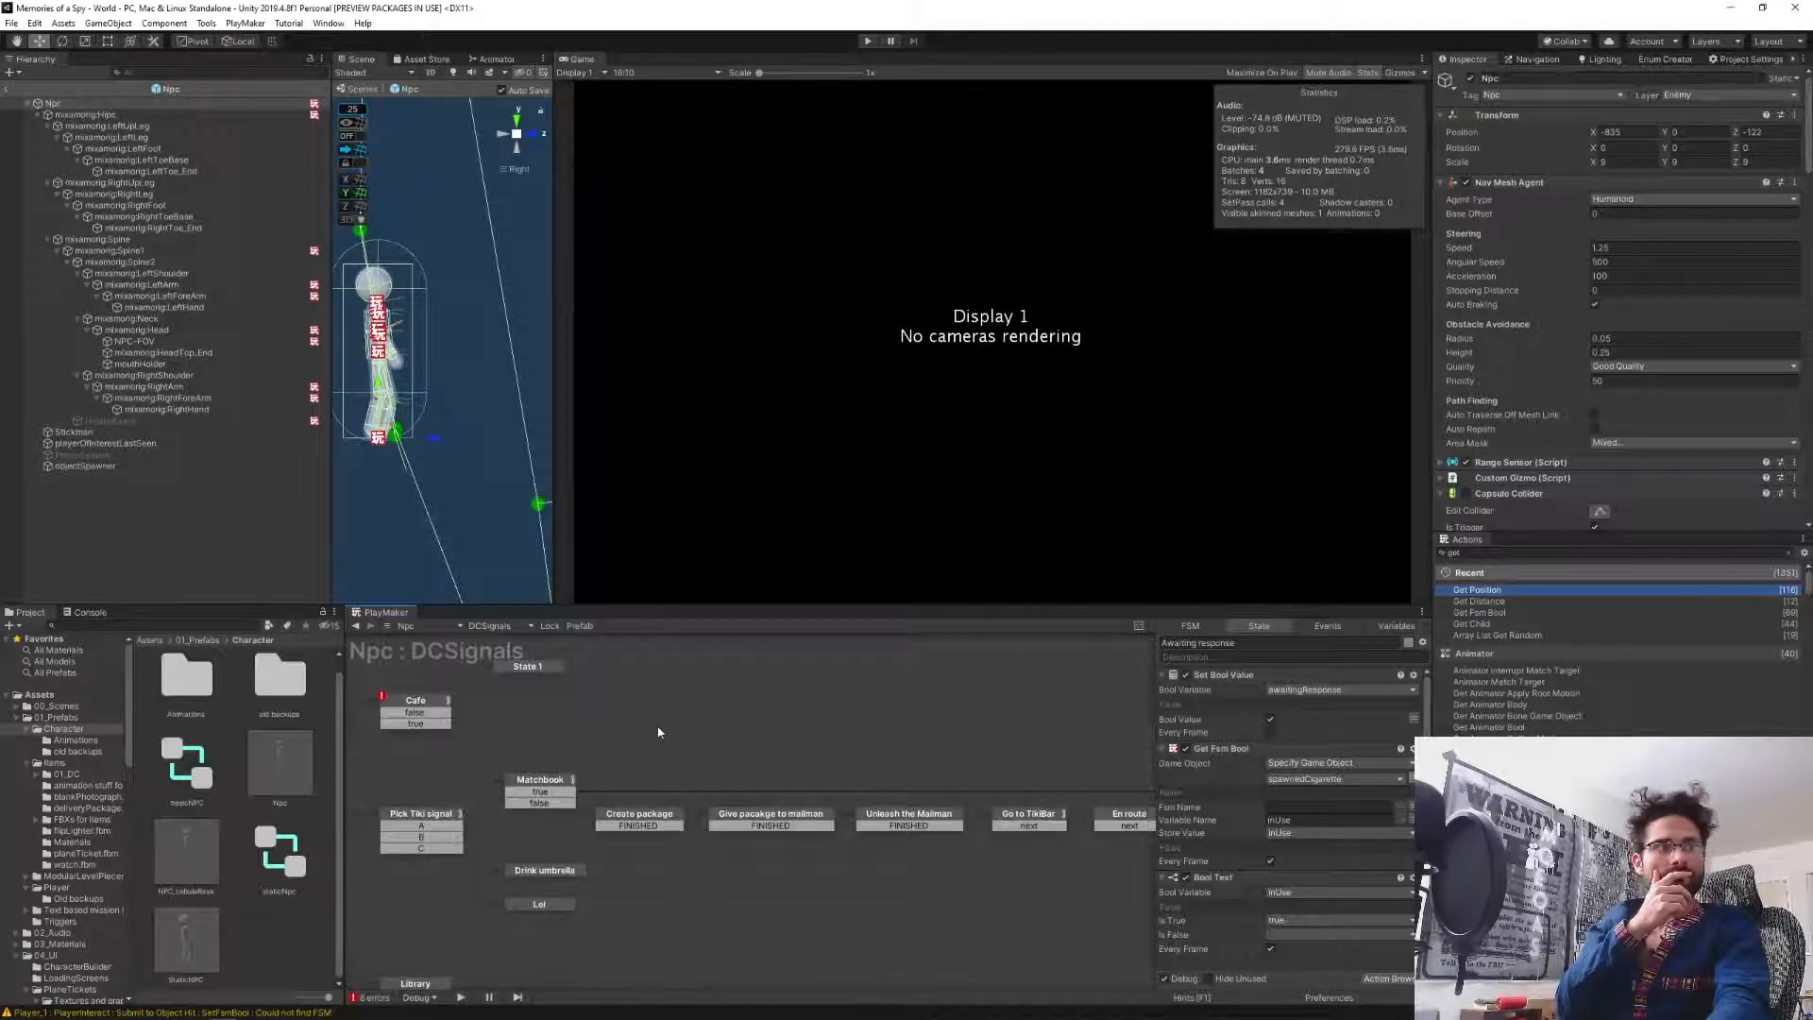
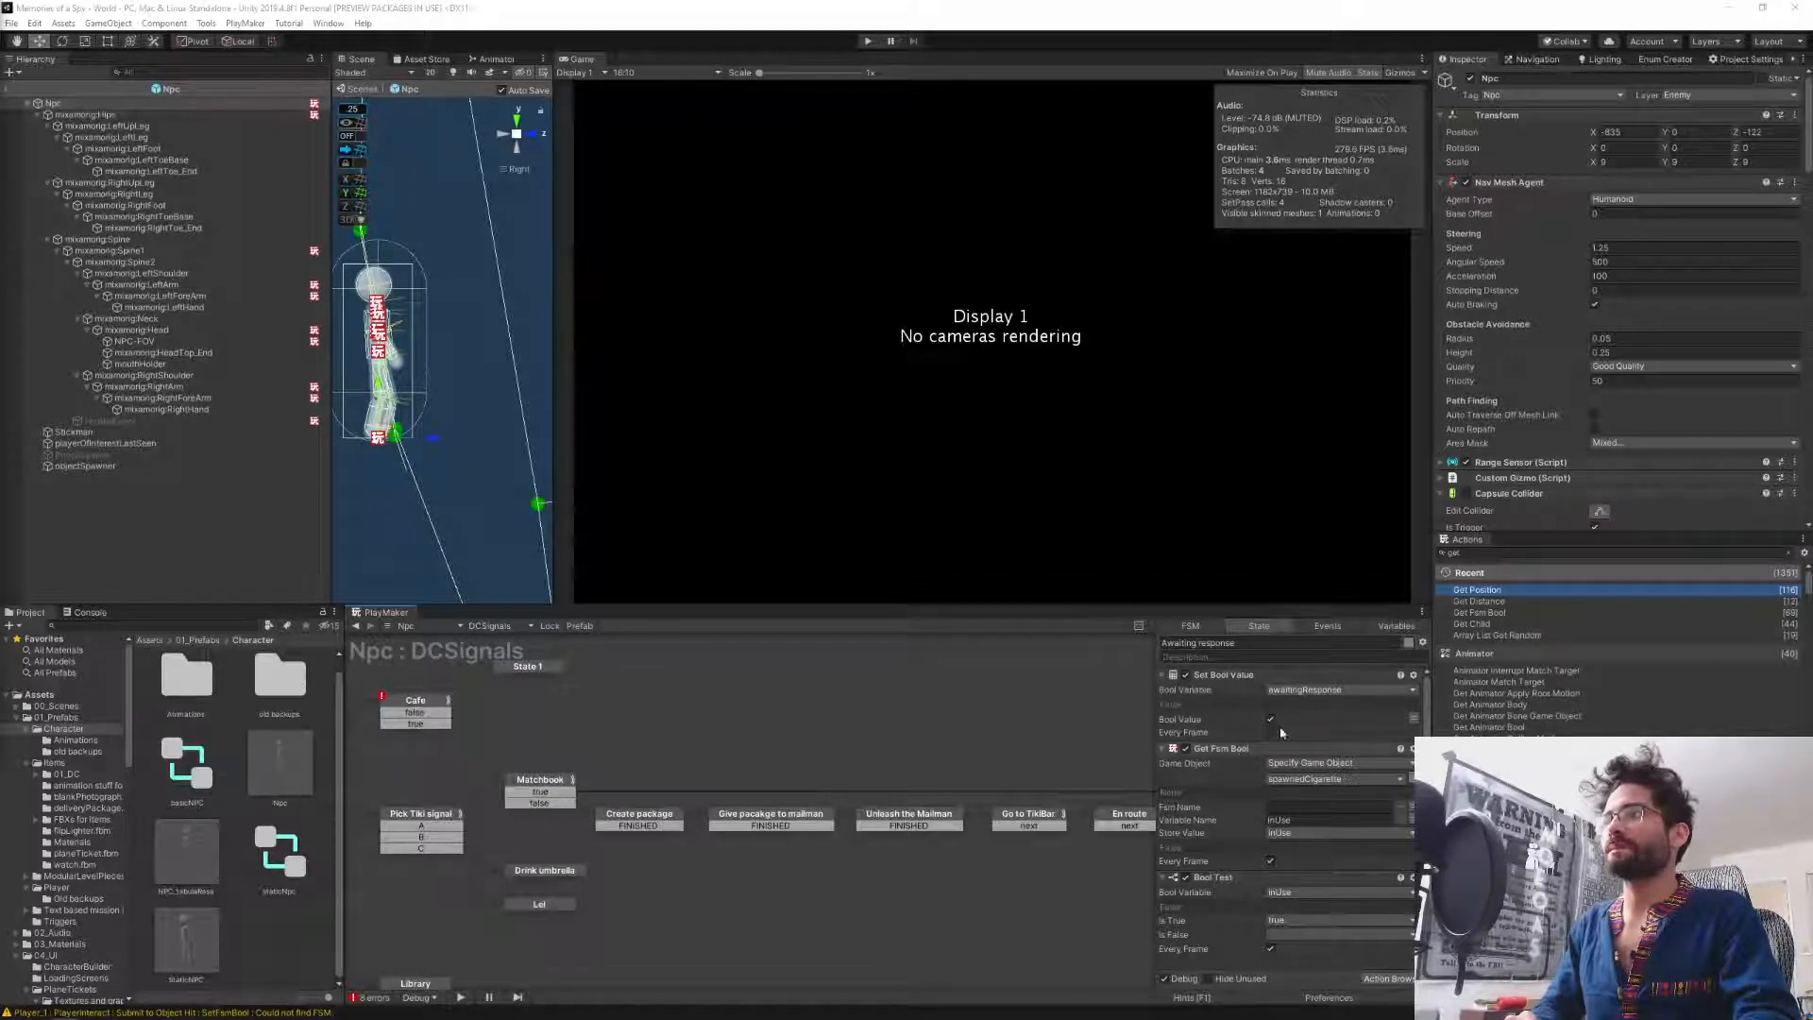
Add a Get Fsm Game Object action to the Awaiting response state and place it above the Bool Test.
click(1526, 552)
text(get)
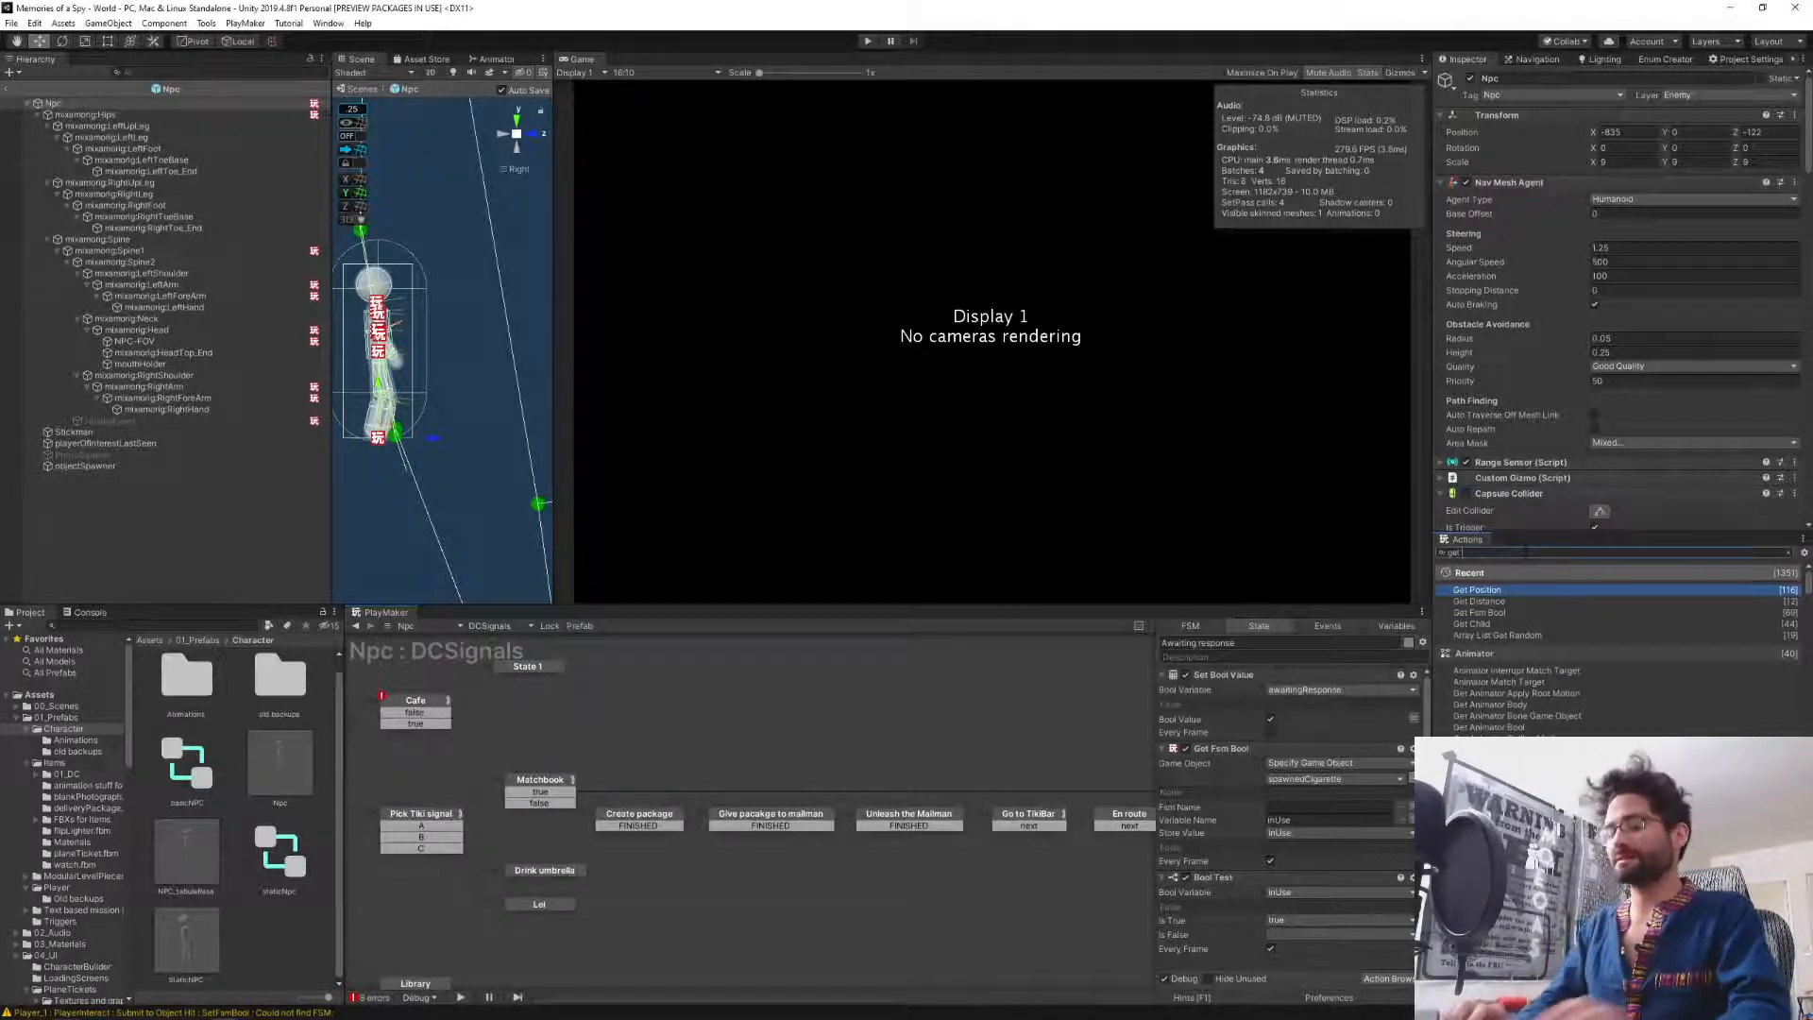
text( fsm game)
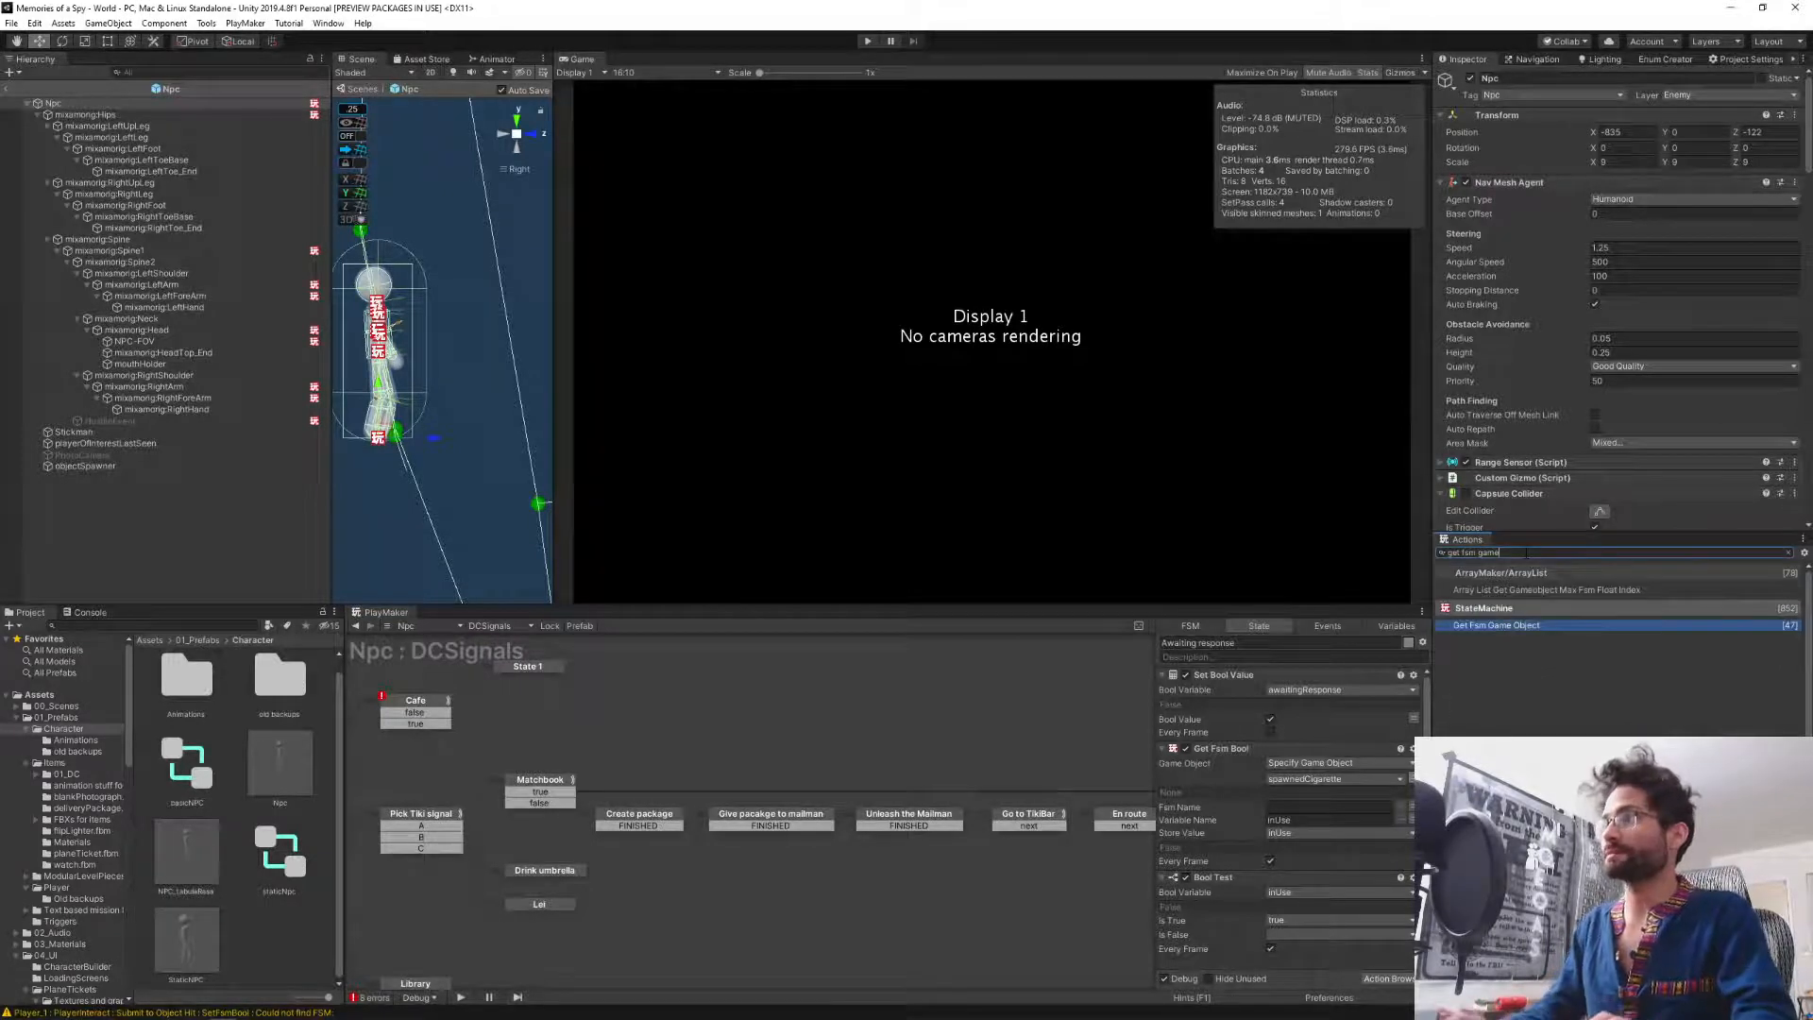
key(Return)
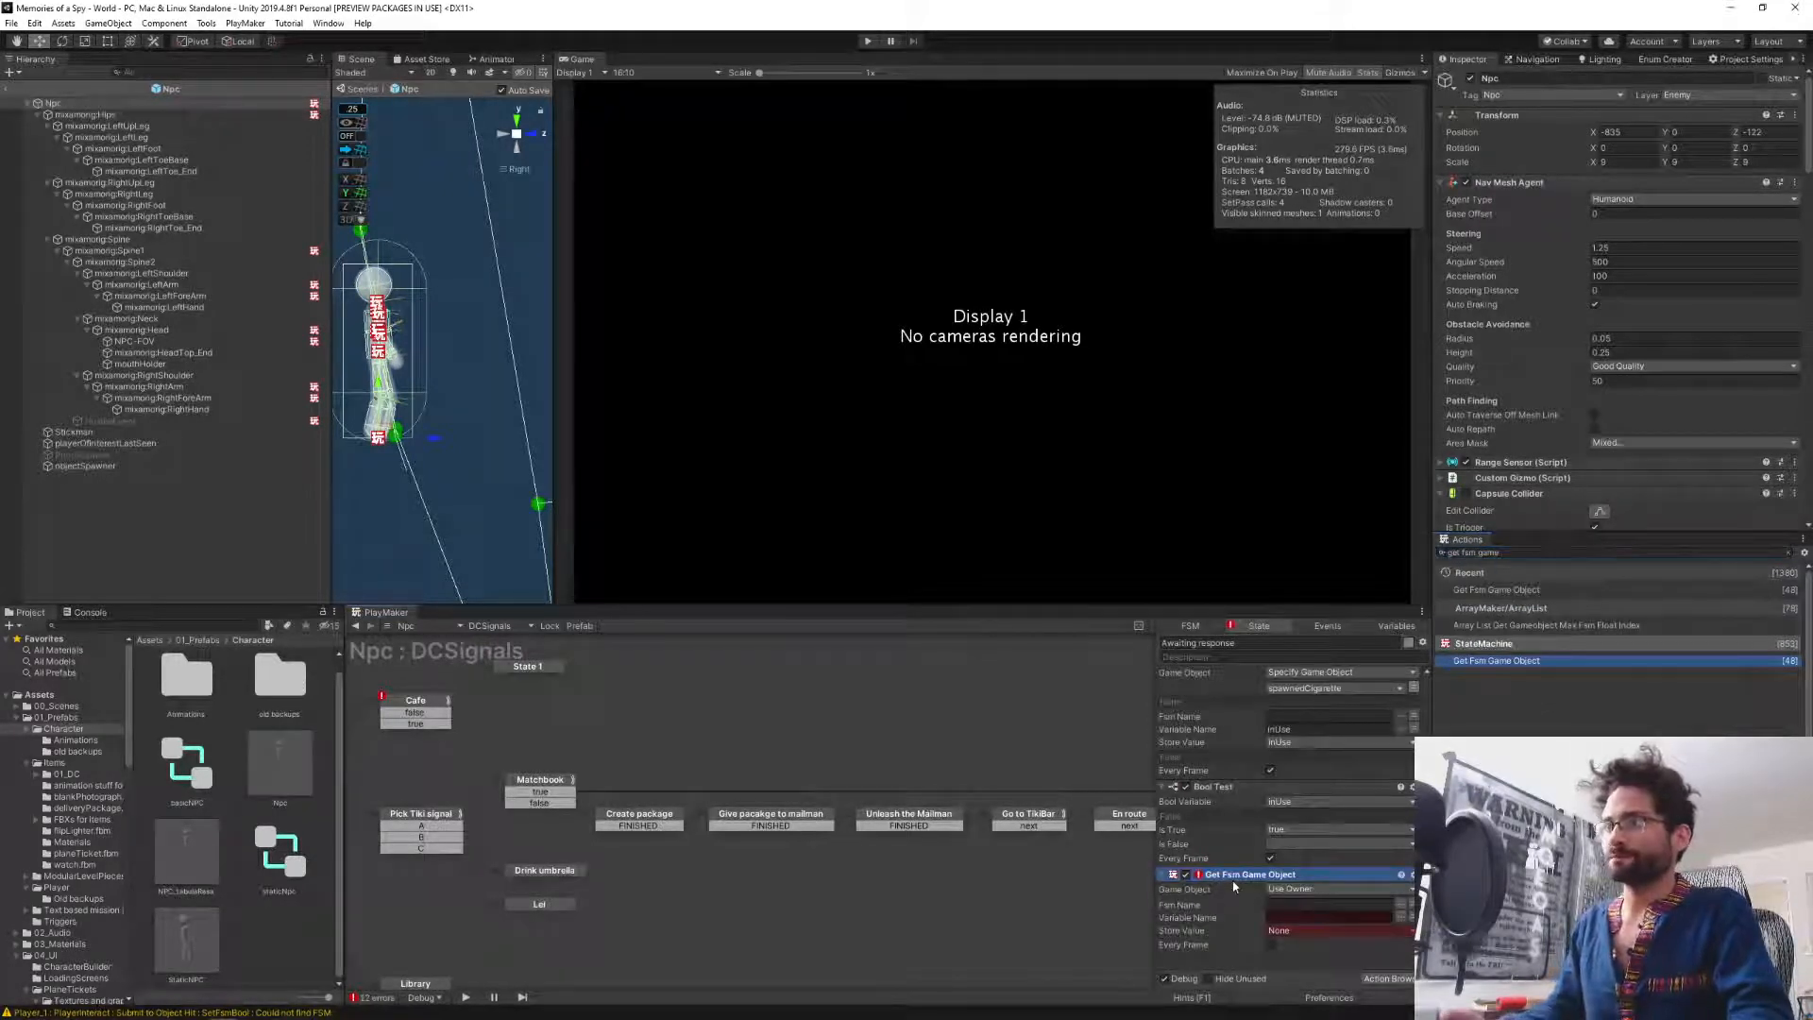
click(1228, 875)
key(ctrl+Up)
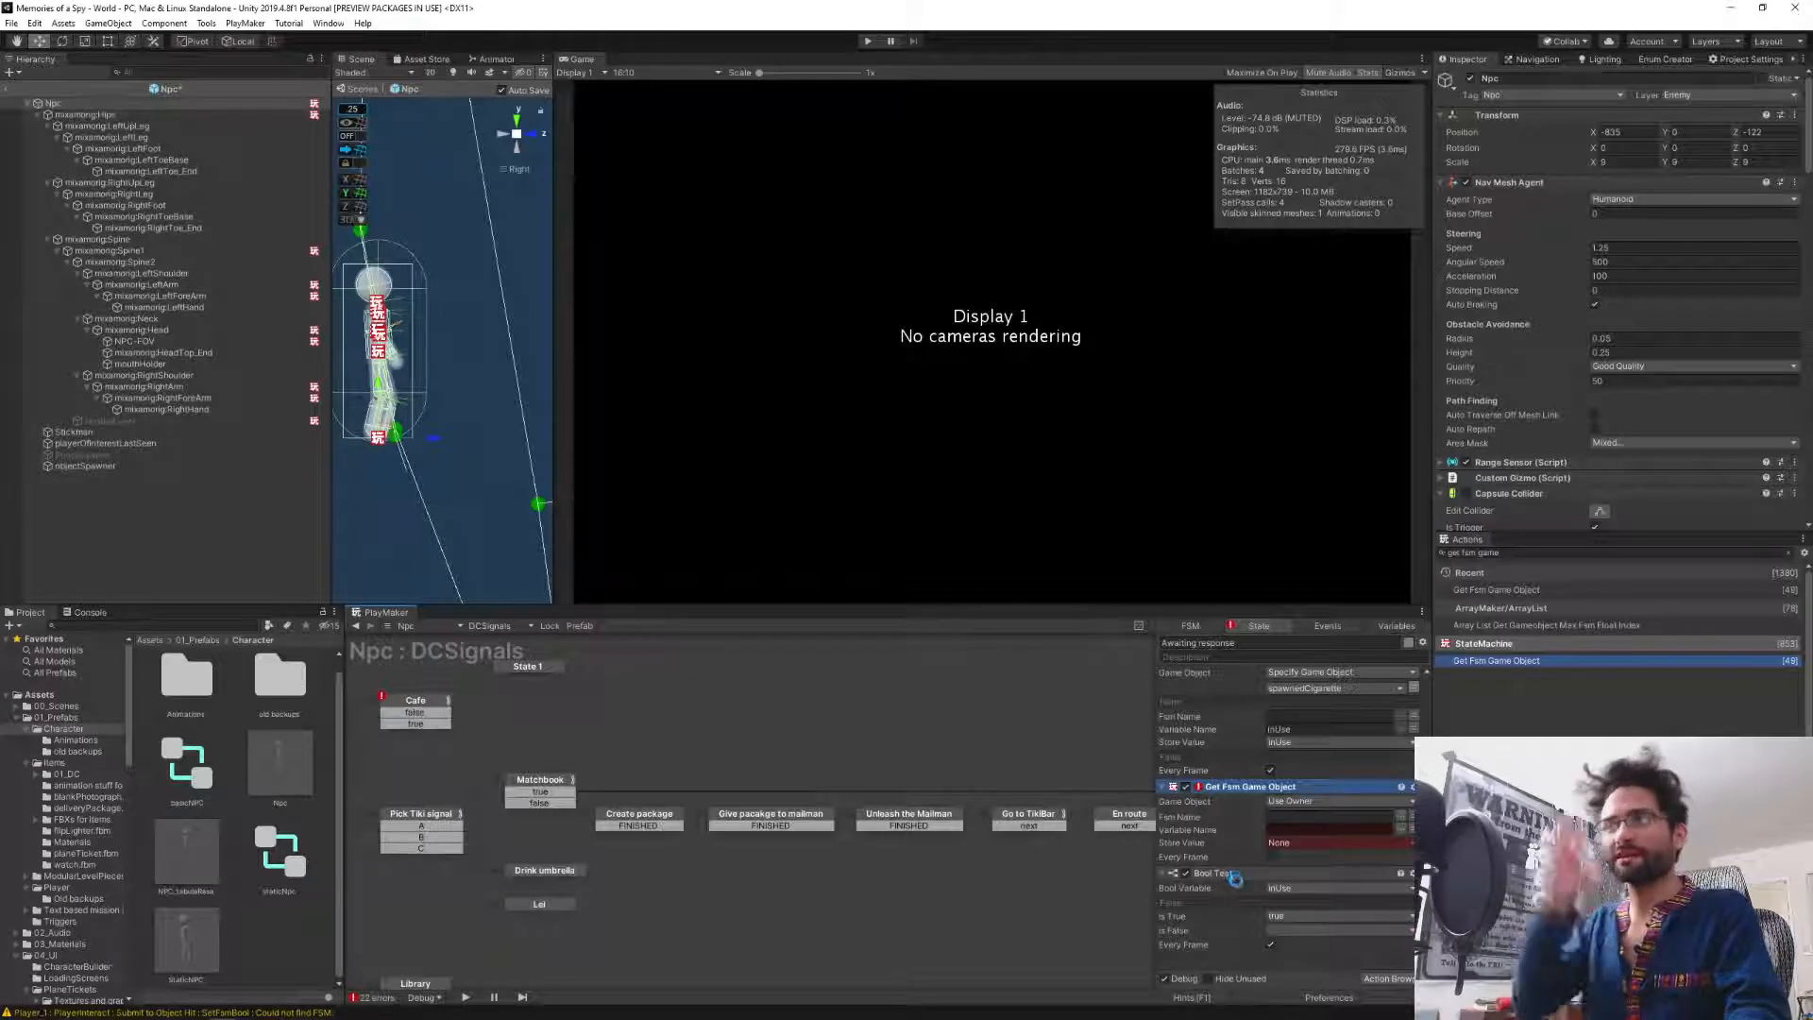
scroll(1279, 891, up, 2)
scroll(1279, 891, down, 2)
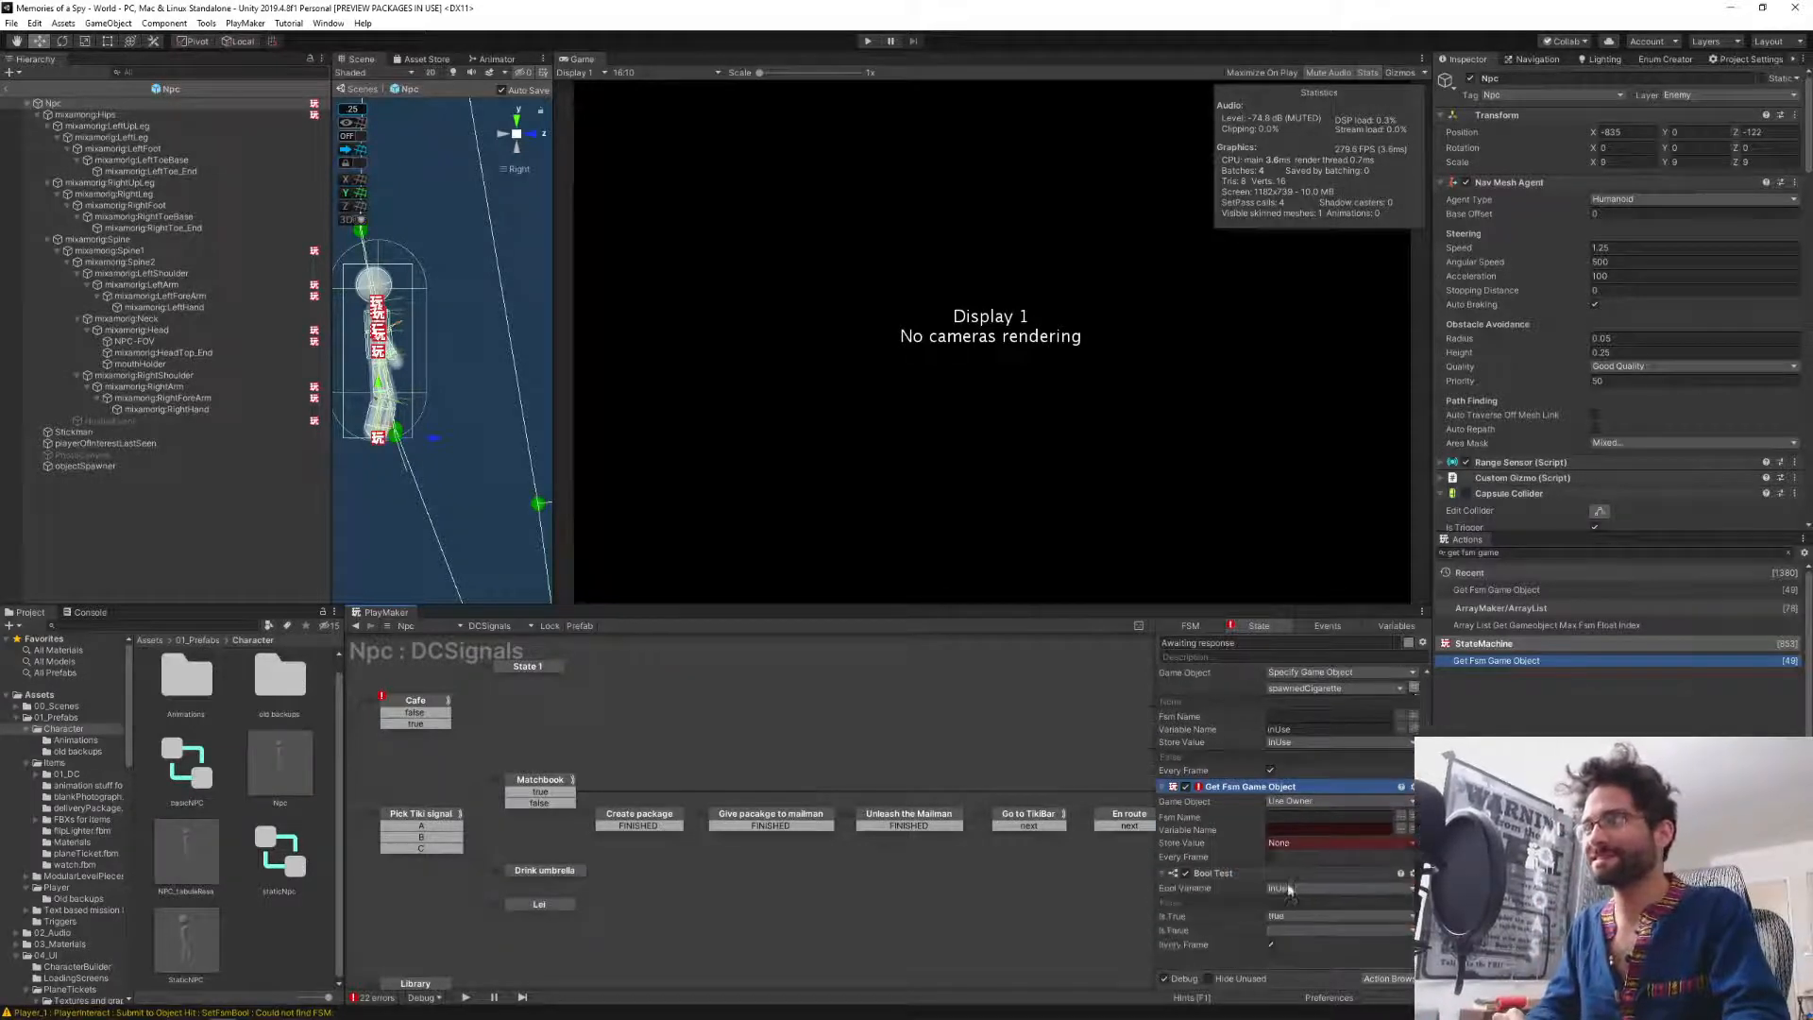
Set the Get Fsm Game Object action to read the variable personWhoLitThis from the specified game object spawnedCigarette.
click(1307, 803)
click(1307, 831)
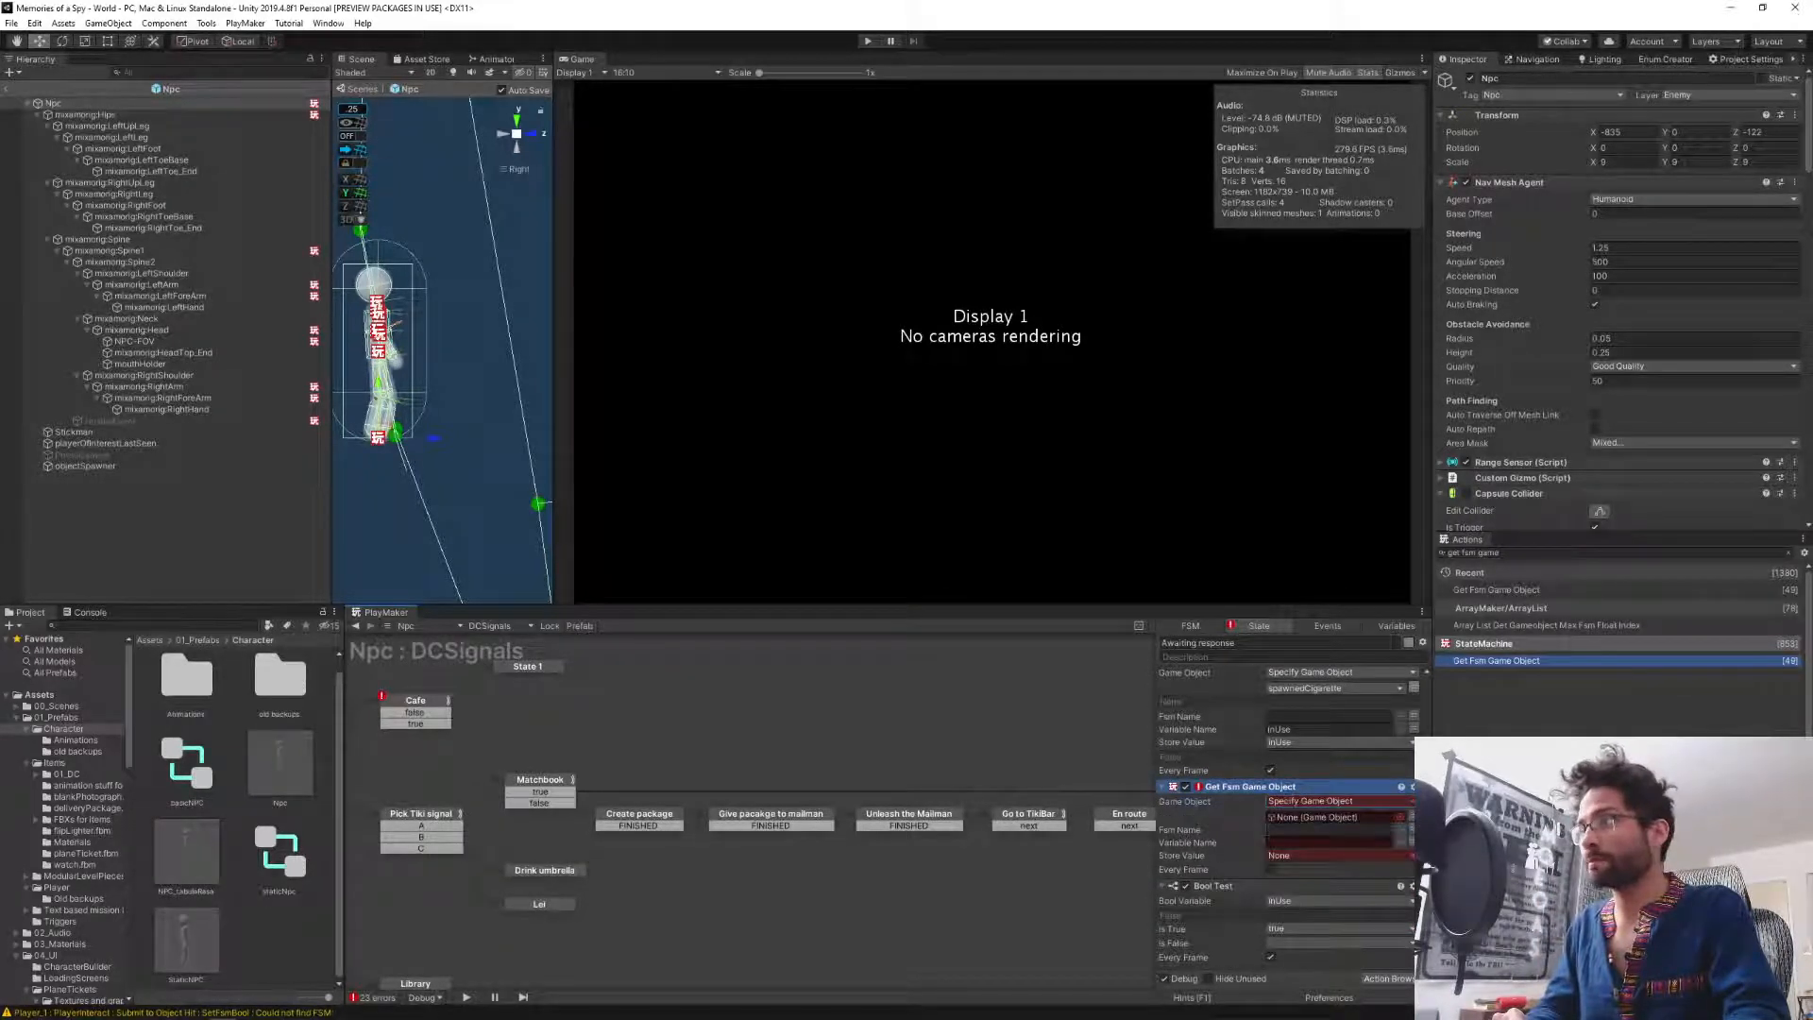
click(1411, 816)
click(1378, 818)
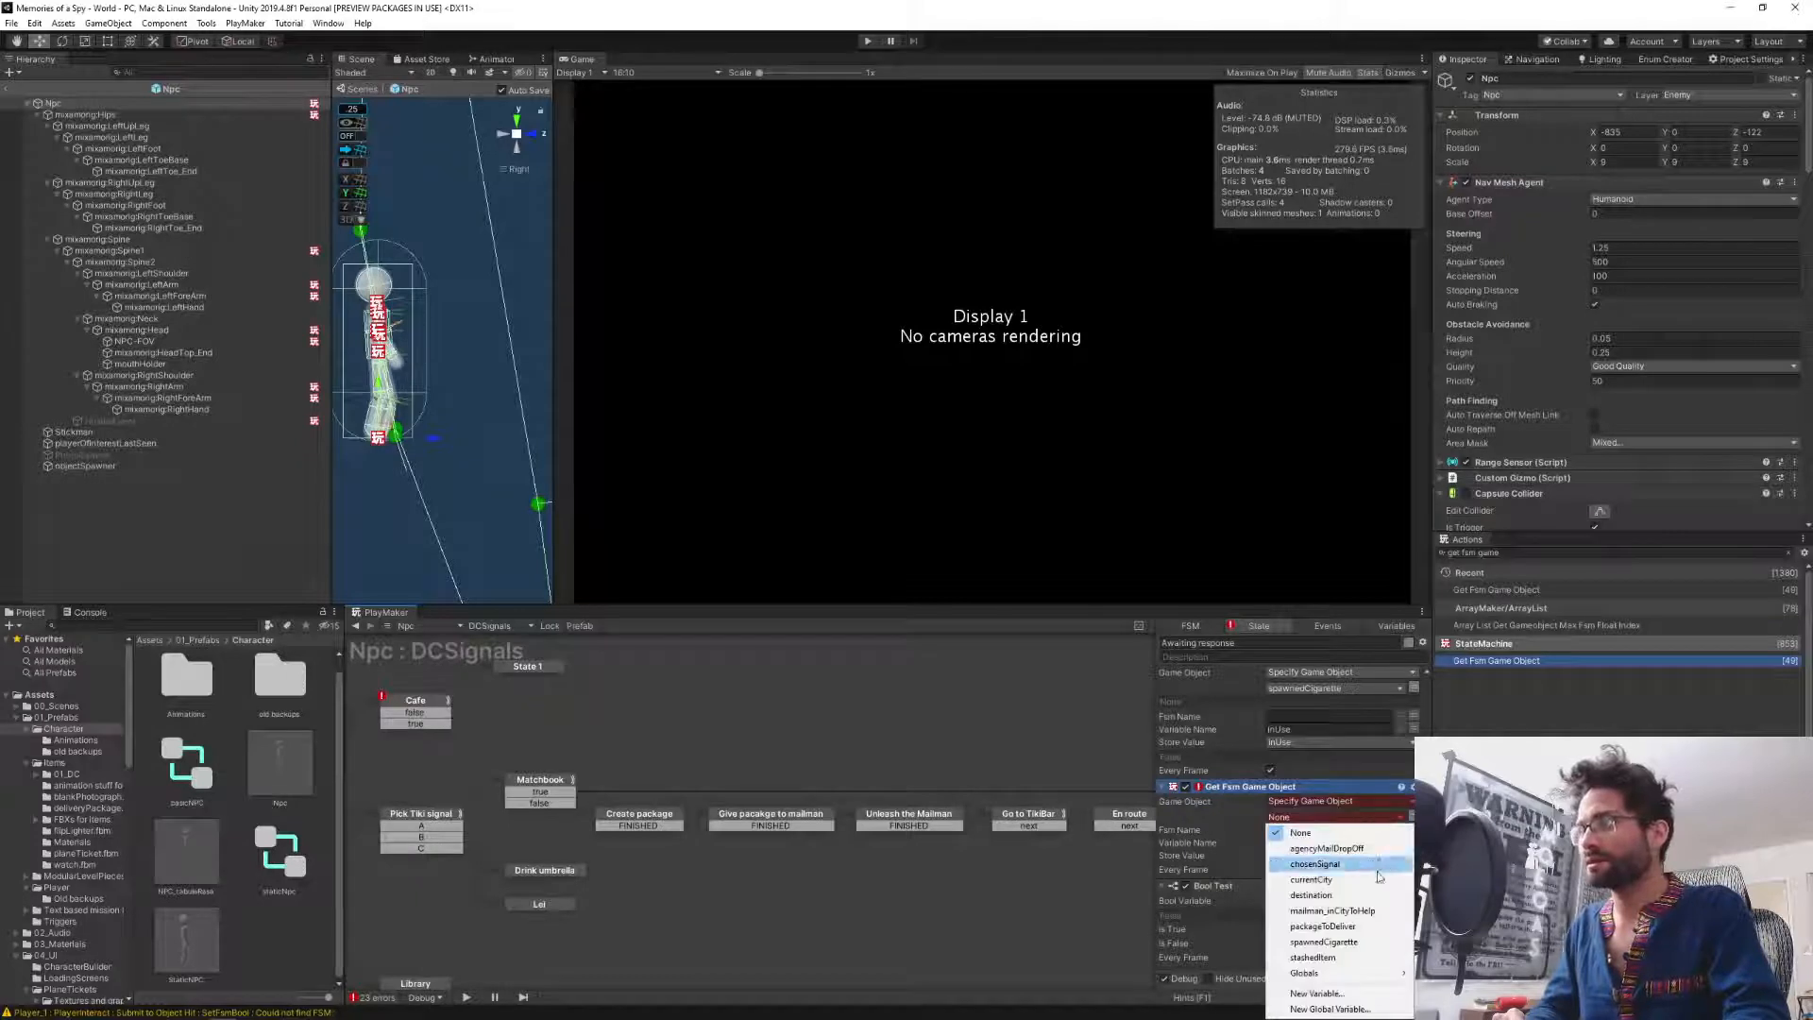
click(1323, 941)
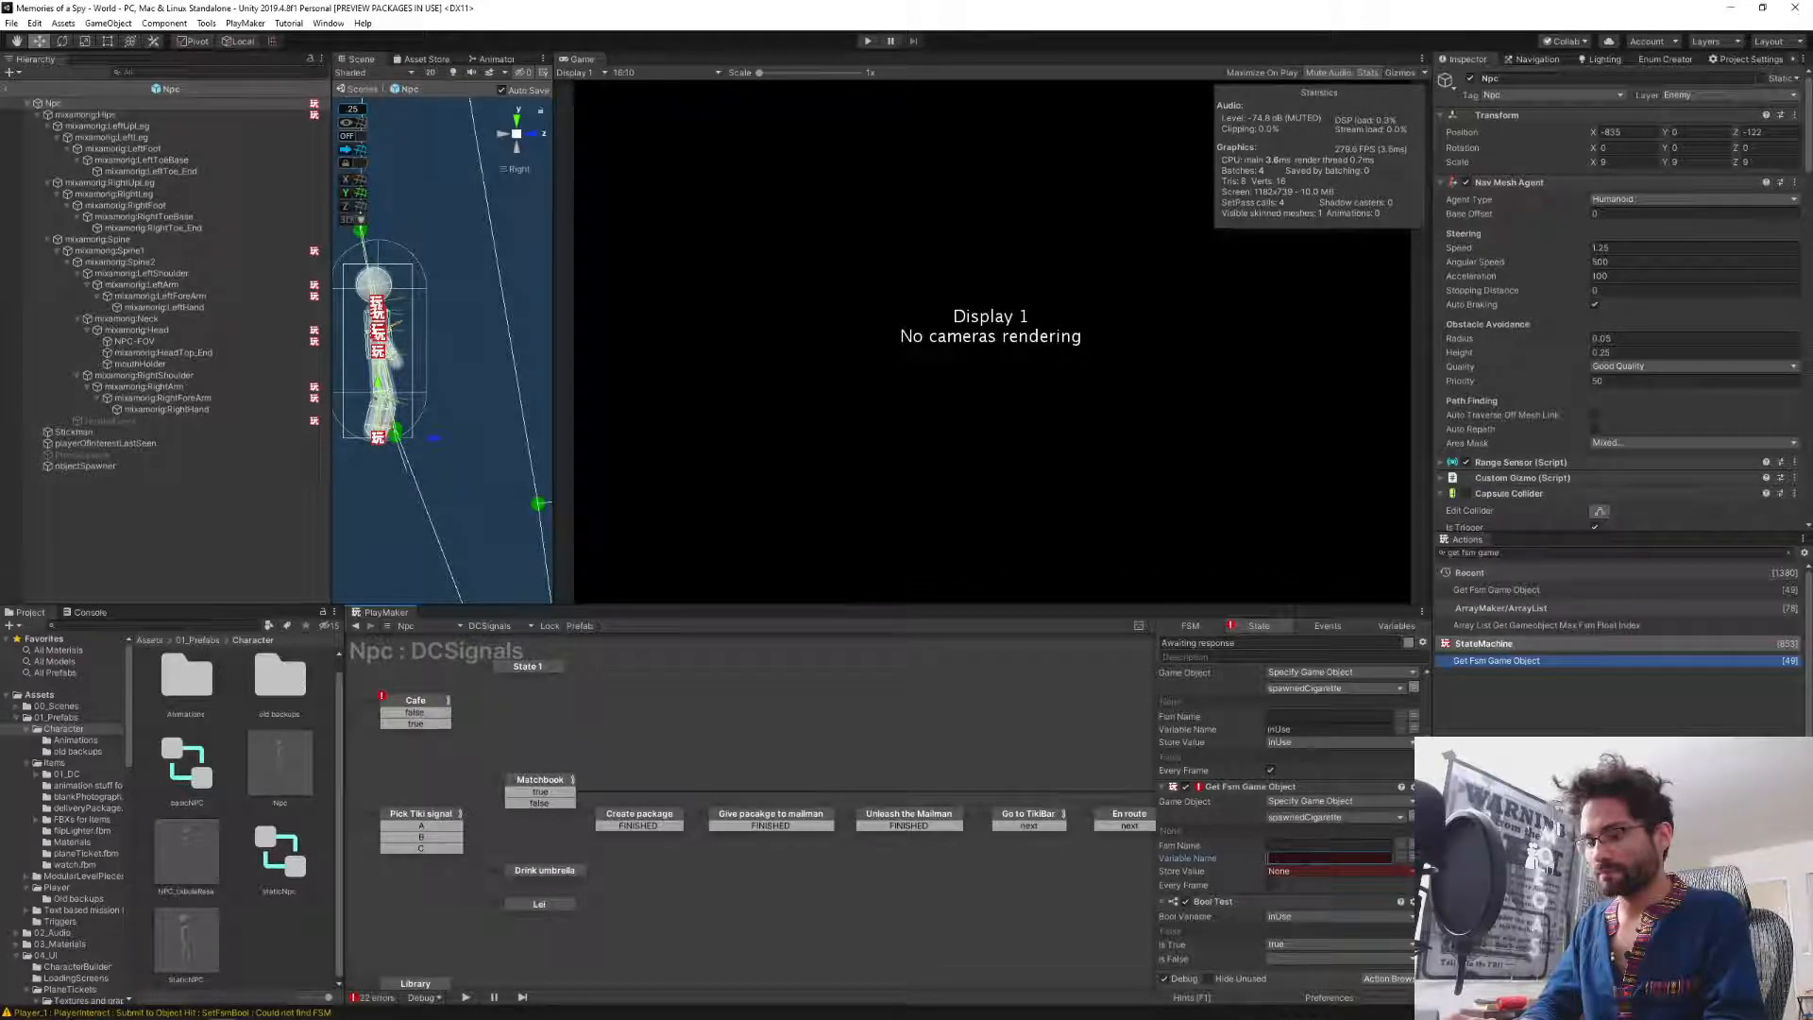
text(personW)
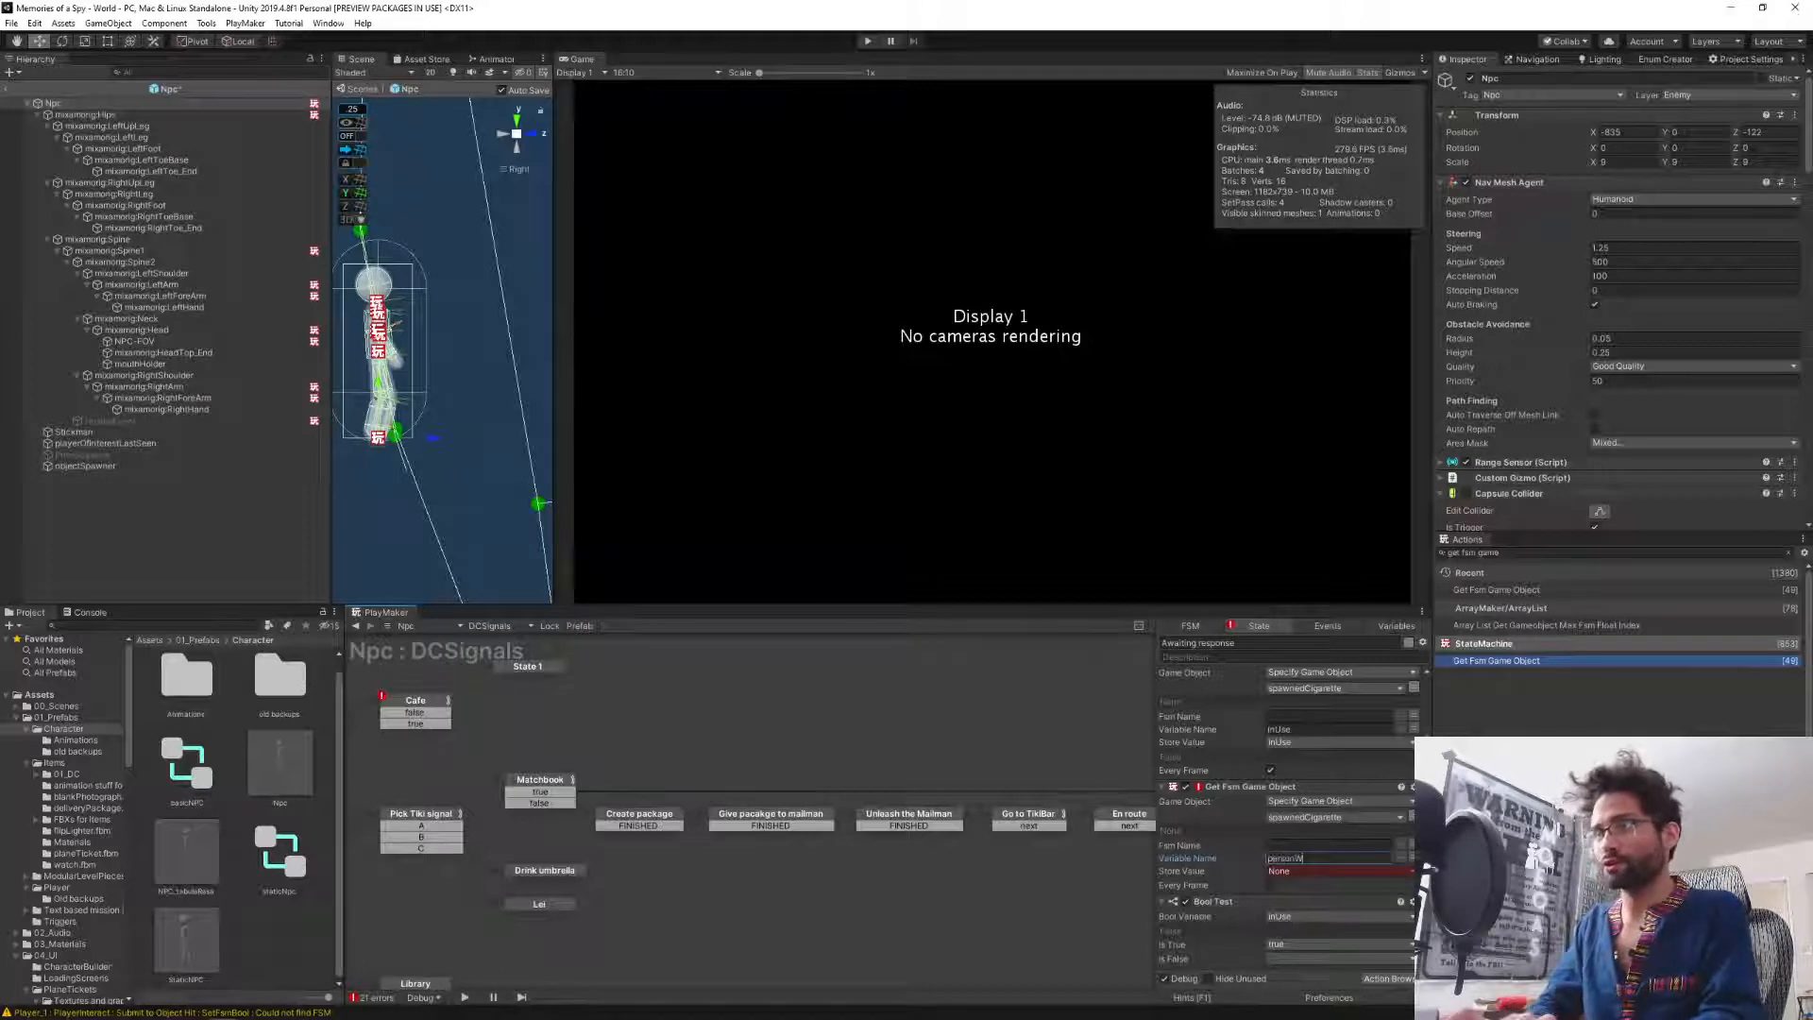
text(hoLitThis)
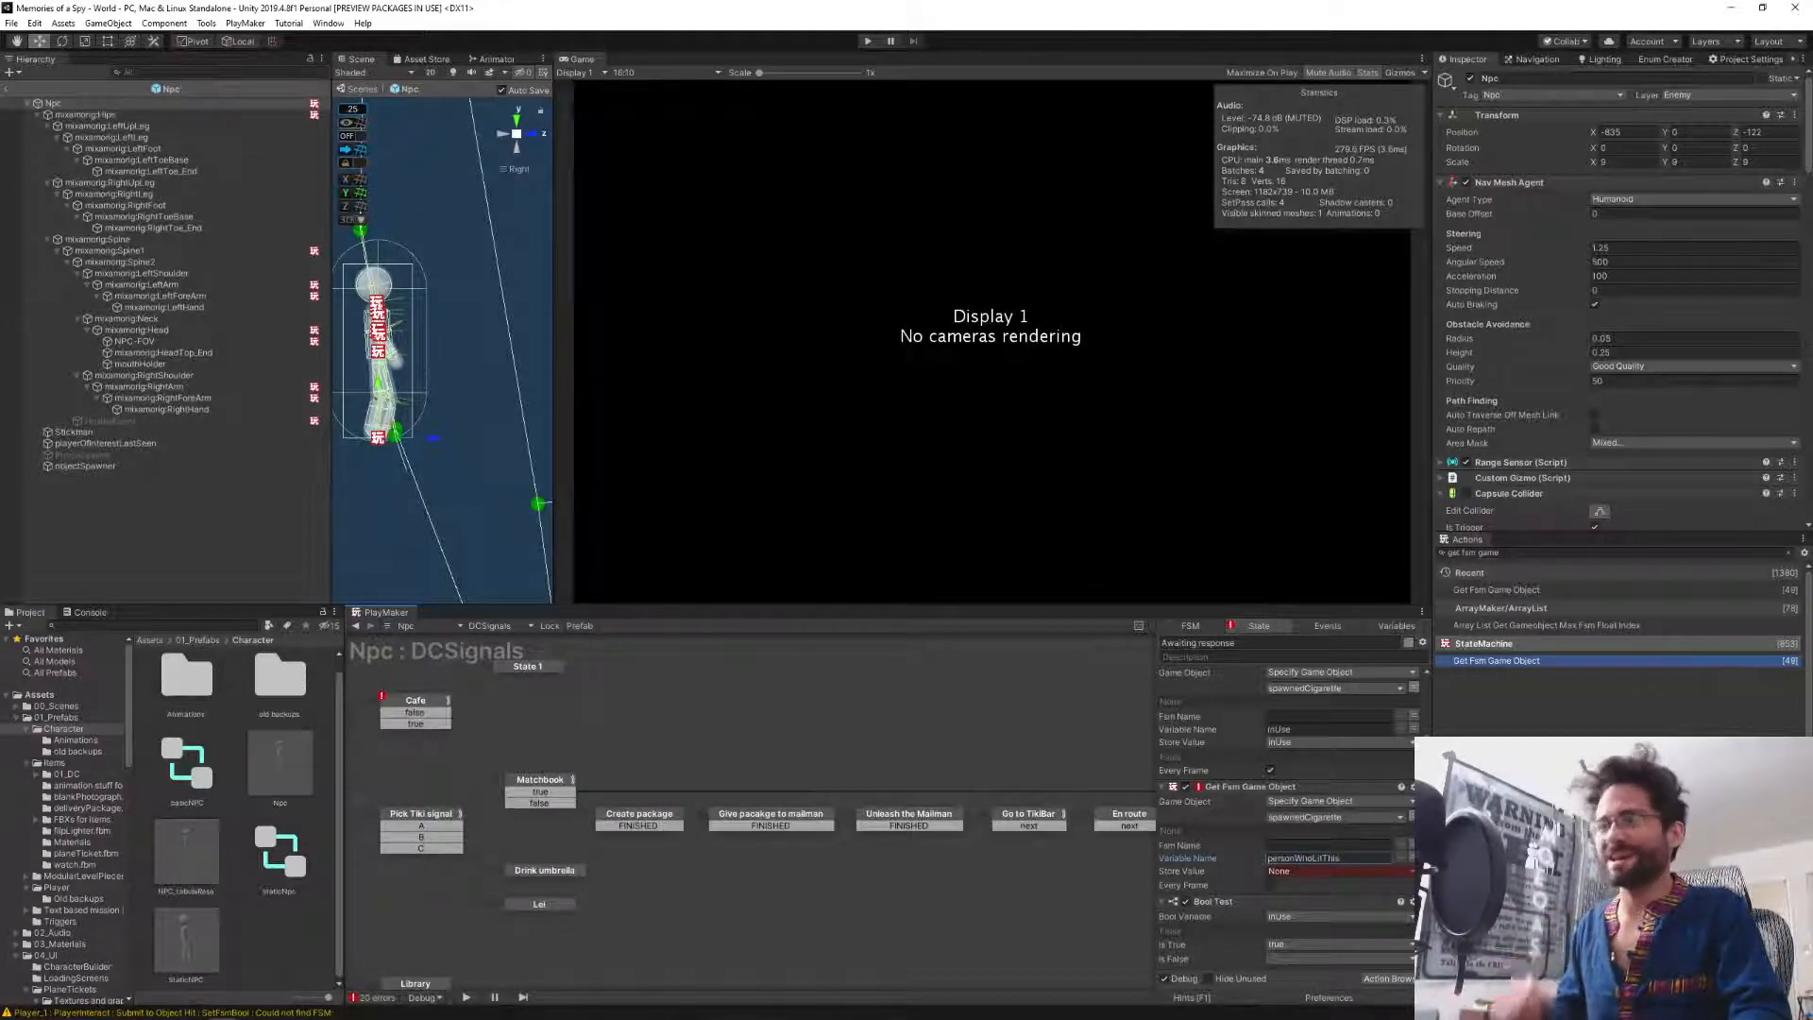
Copy the variable name personWhoLitThis from the Get Fsm Game Object action and switch to the Notepad notes.
key(ctrl+a)
key(ctrl+c)
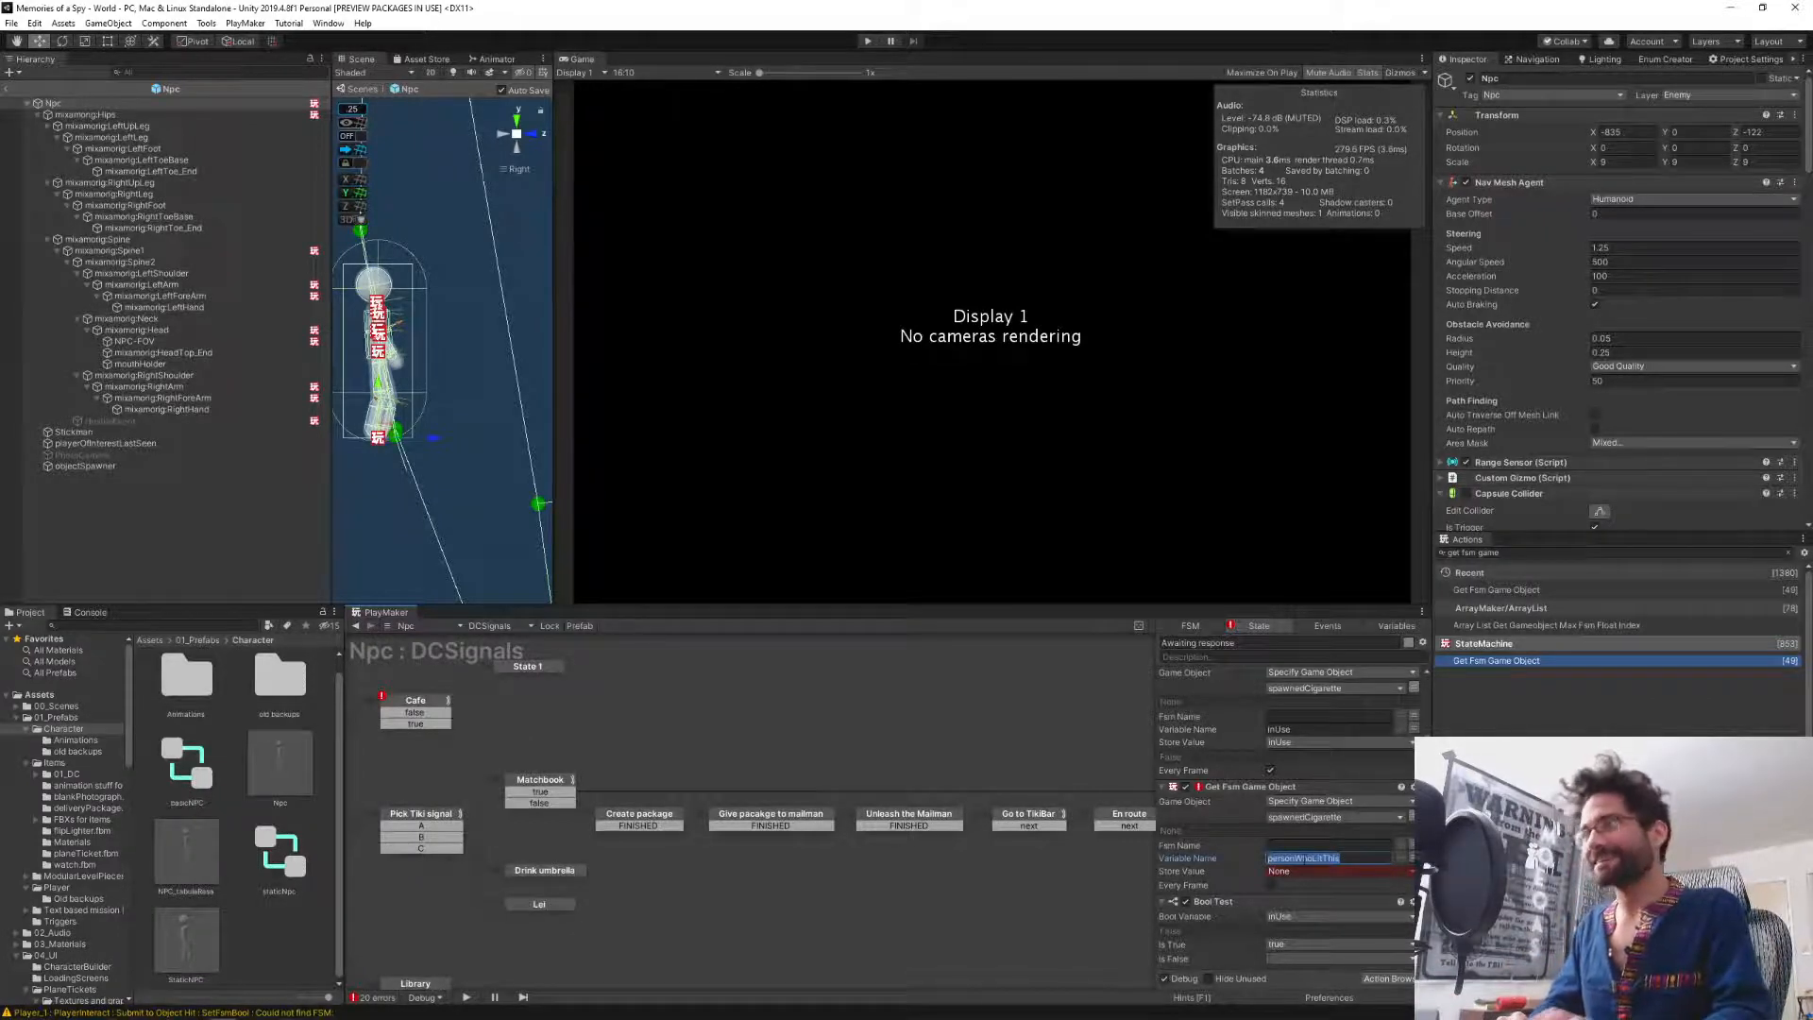
key(alt+Tab)
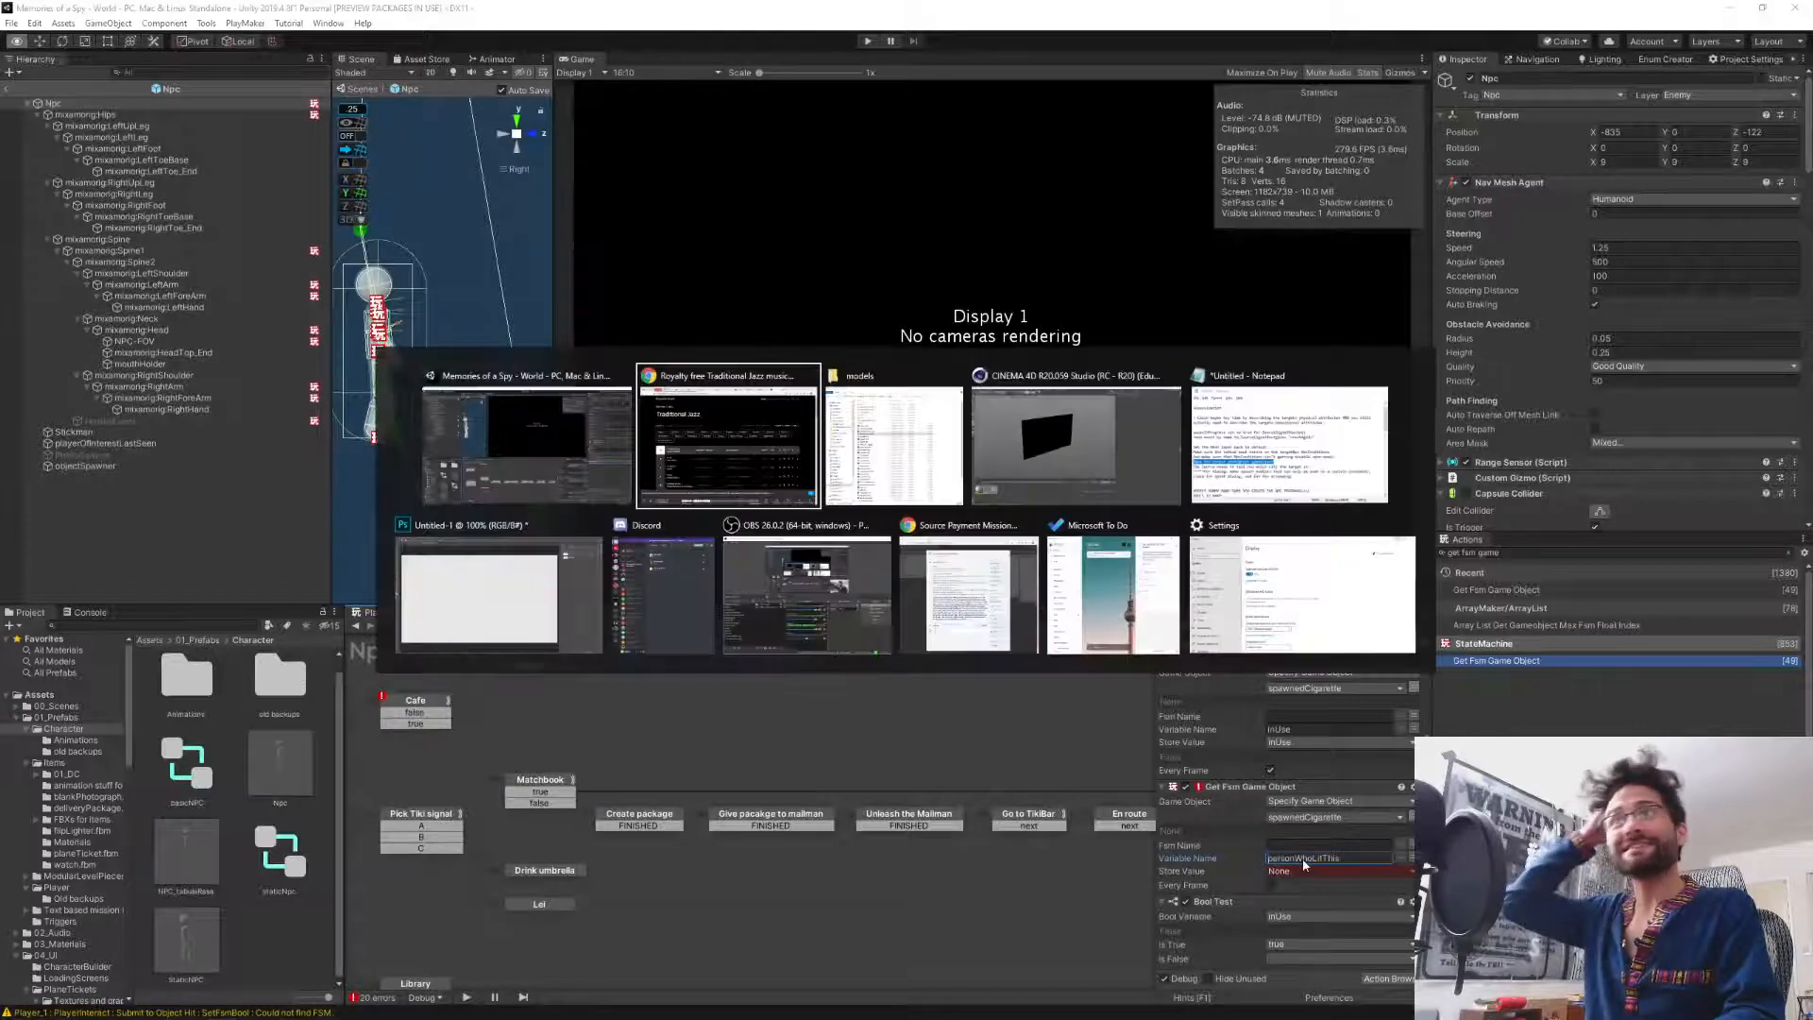
key(alt+Tab)
key(alt+Tab)
key(alt+Tab)
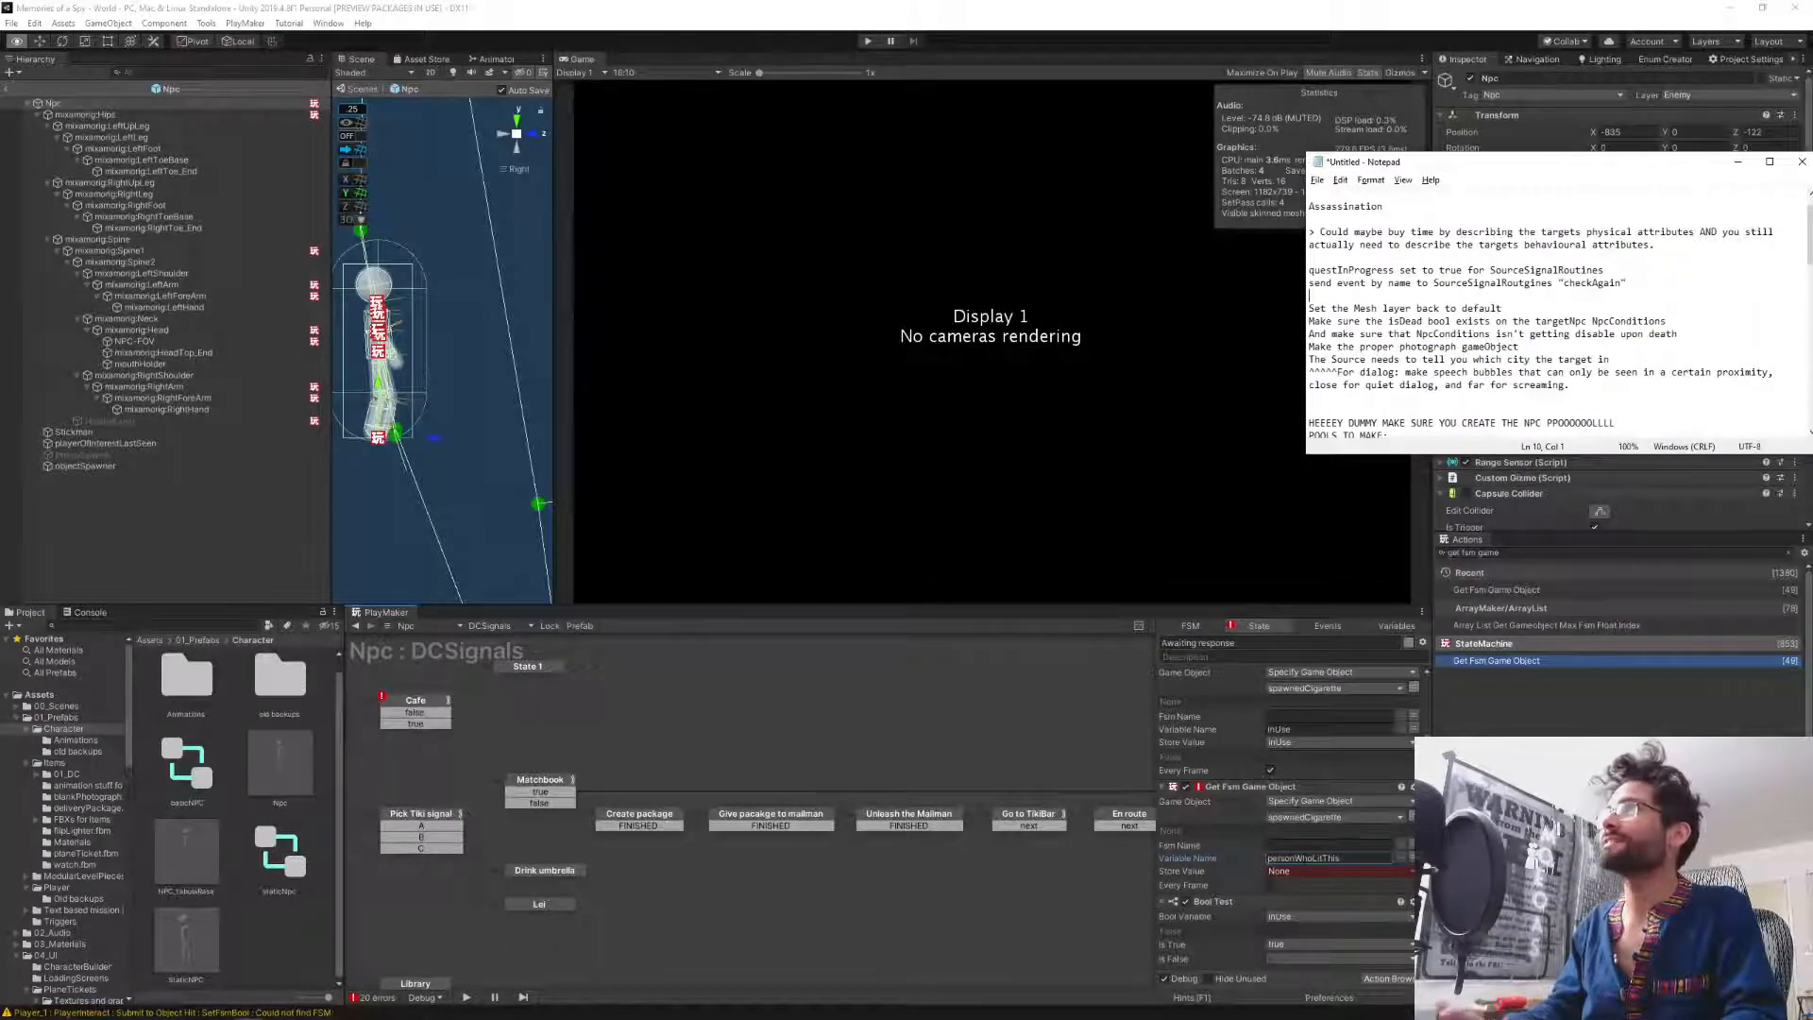
Add the line "personWhoLitThis in the cigarette FSM" above the questInProgress note, set apart by blank lines.
key(Up)
key(Up)
key(Return)
key(Return)
key(Up)
key(Up)
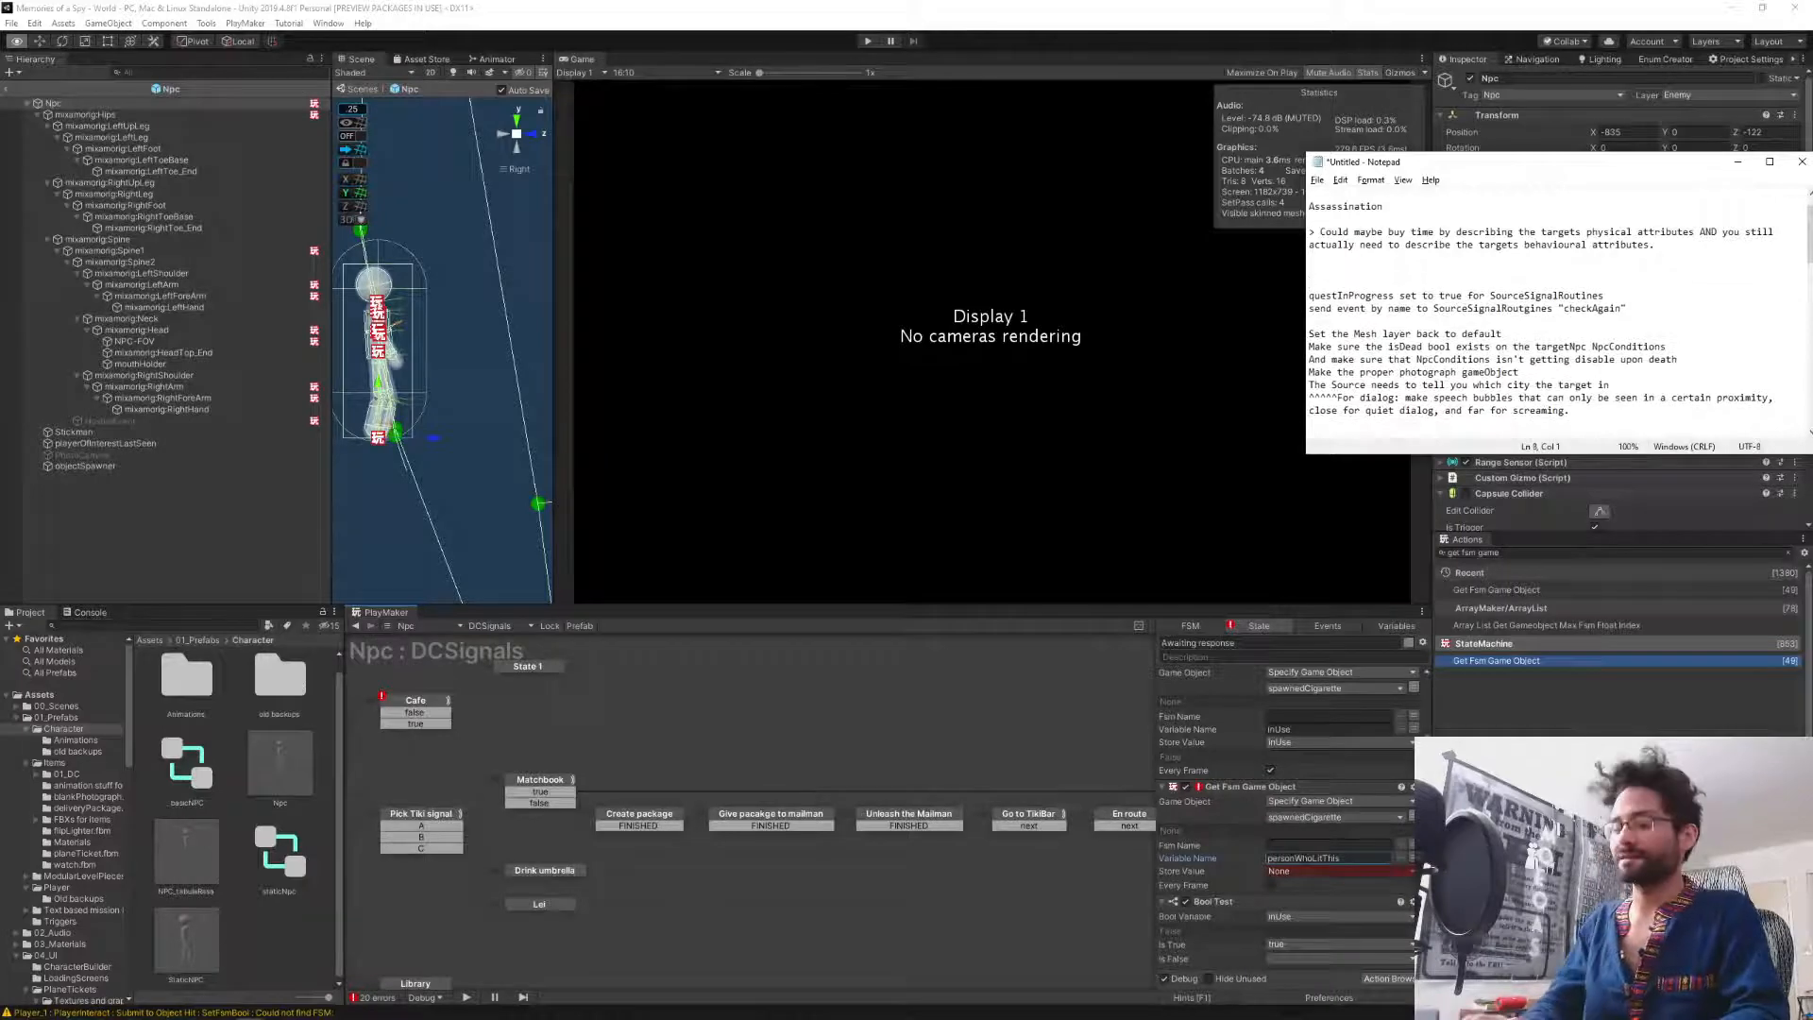
key(ctrl+v)
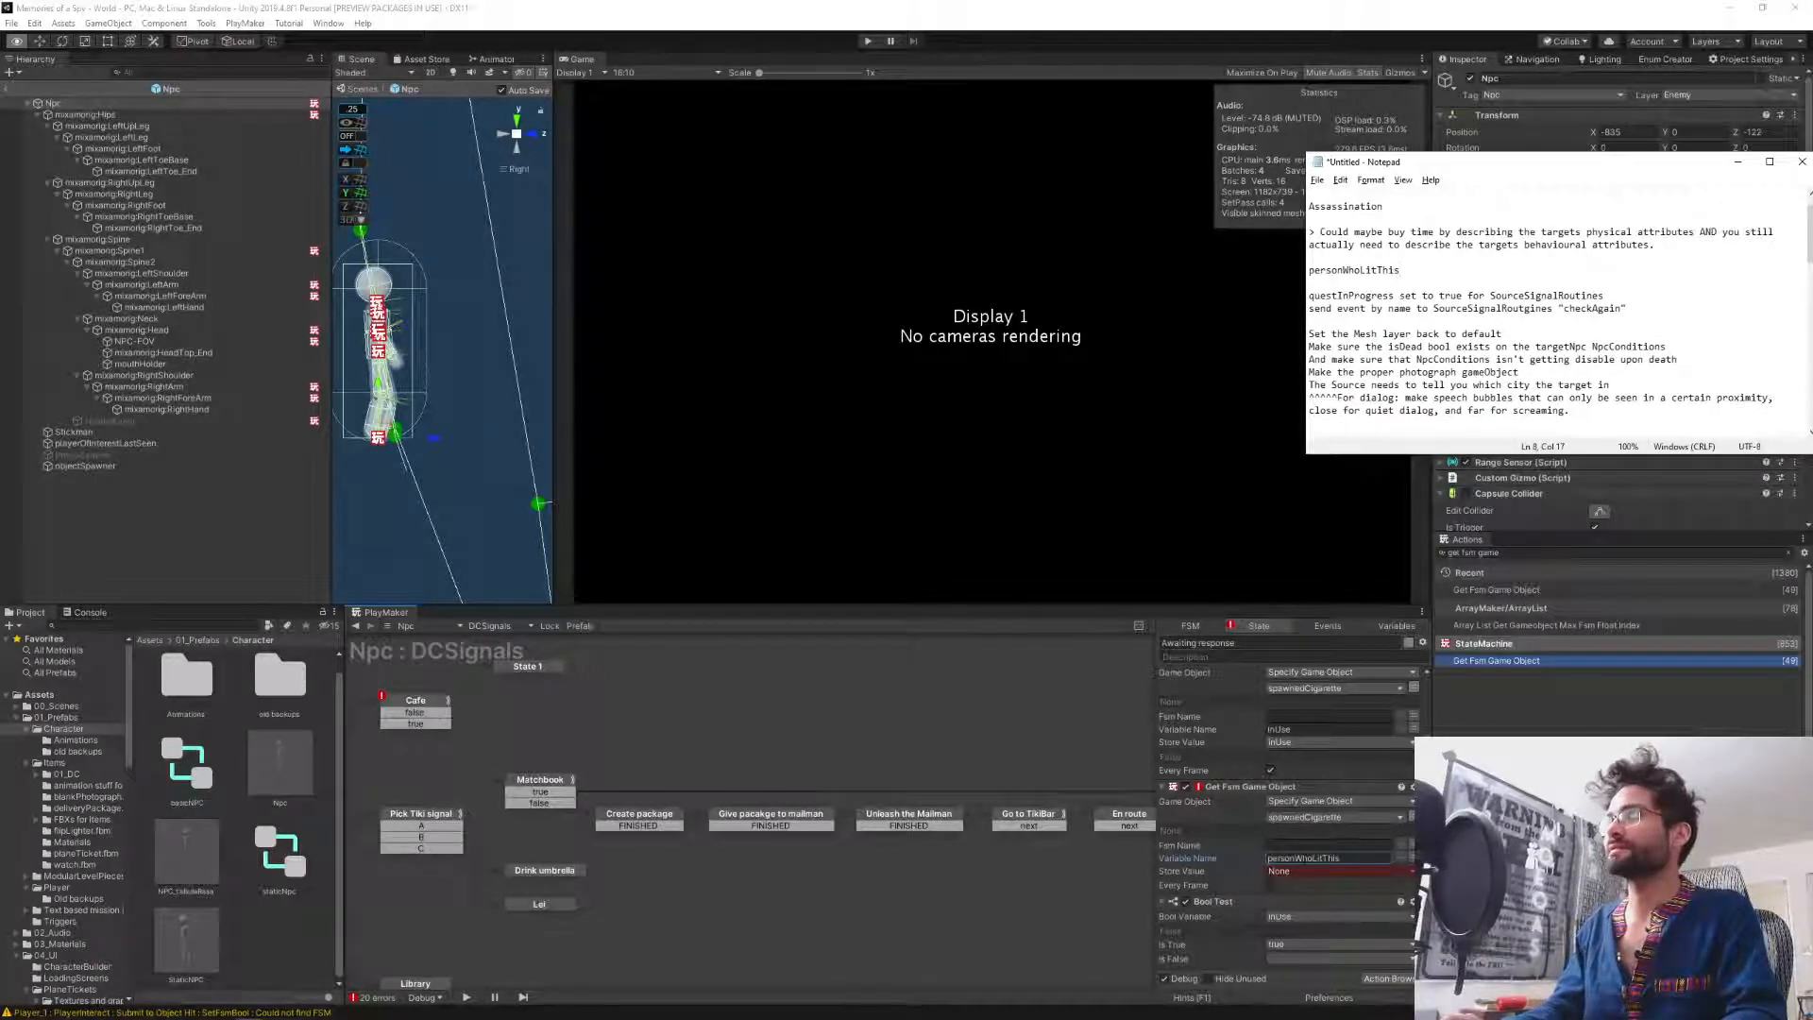
text(in the )
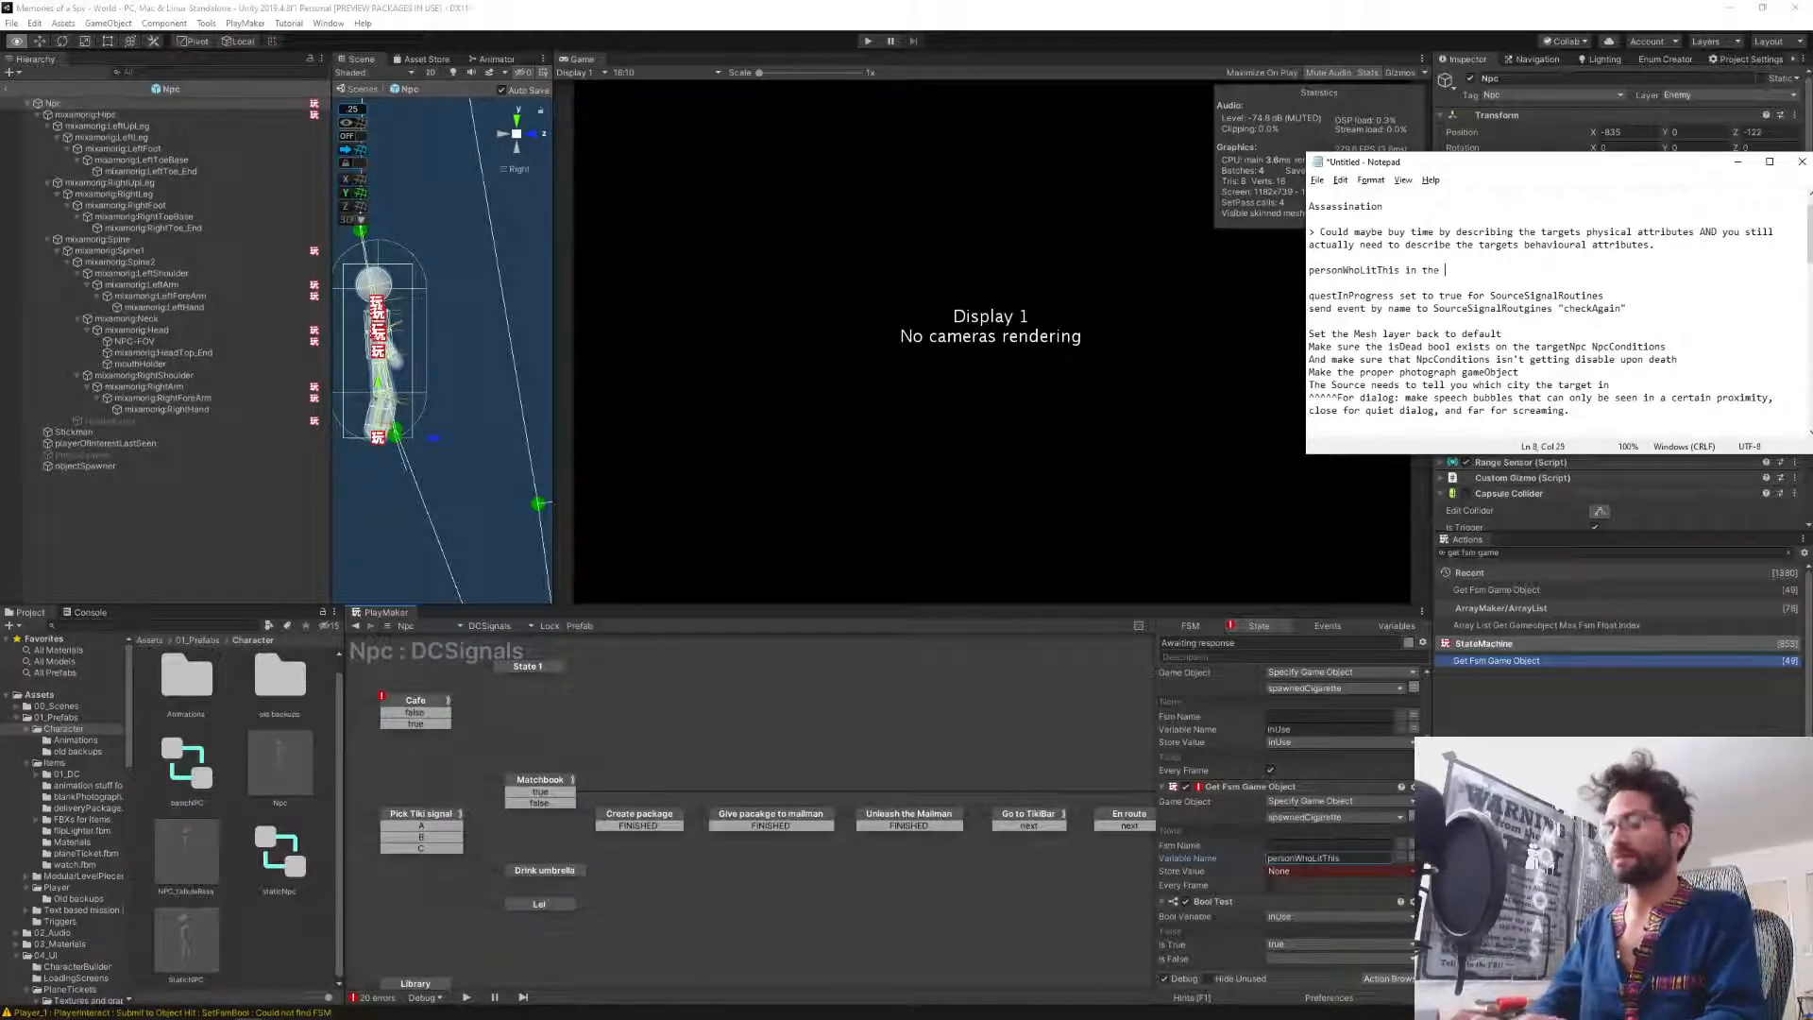
text(cigarette )
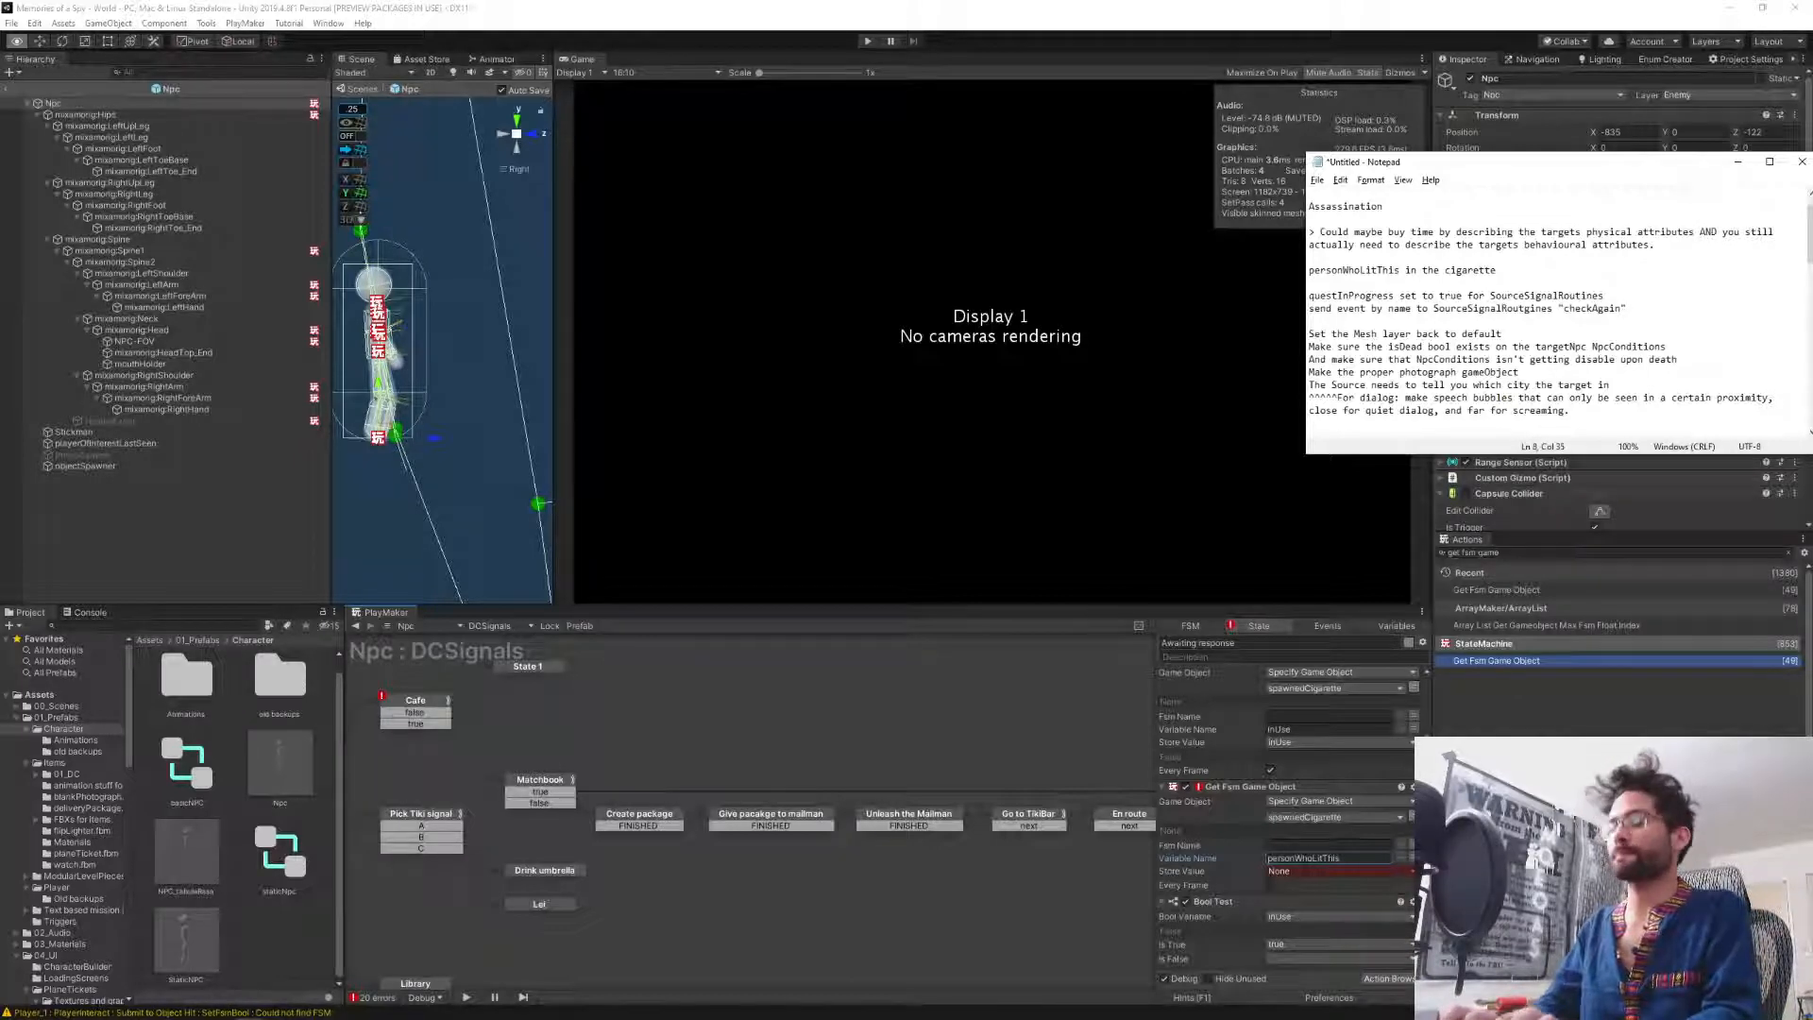
text(FSM)
key(Return)
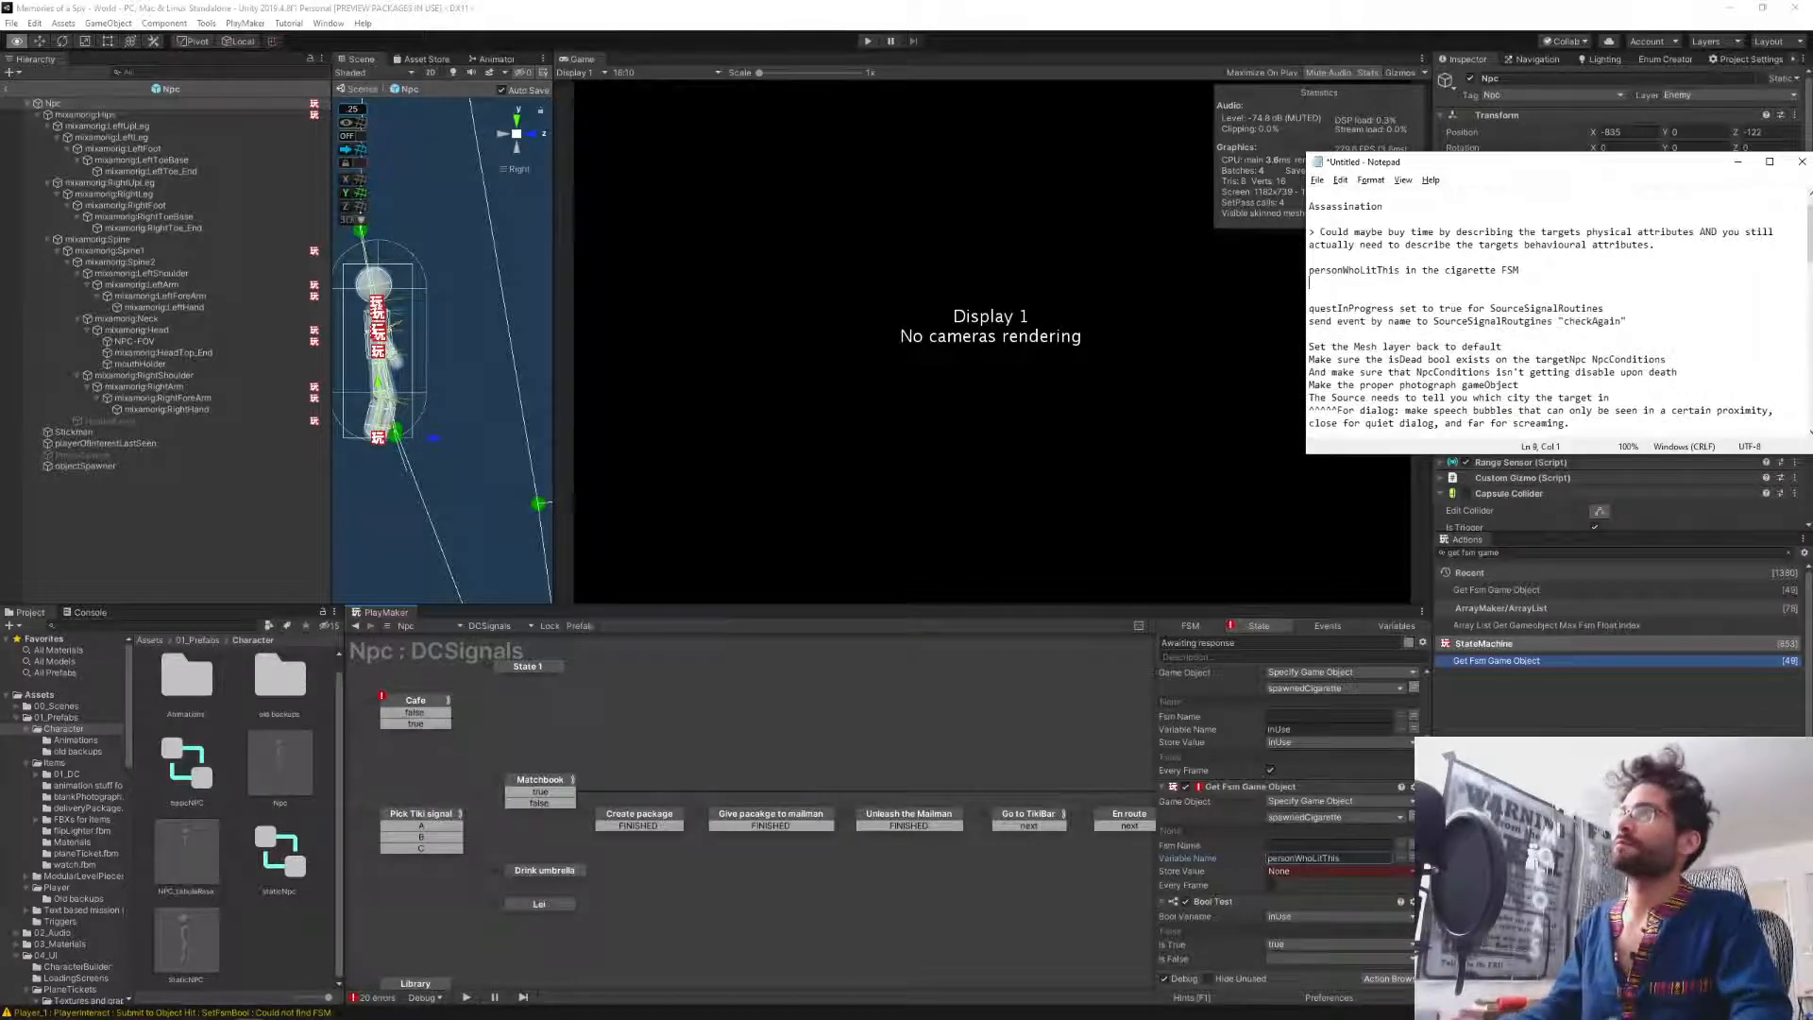
Back in Unity, store the Get Fsm Game Object result in a new variable named personWhoLitThis.
click(1299, 867)
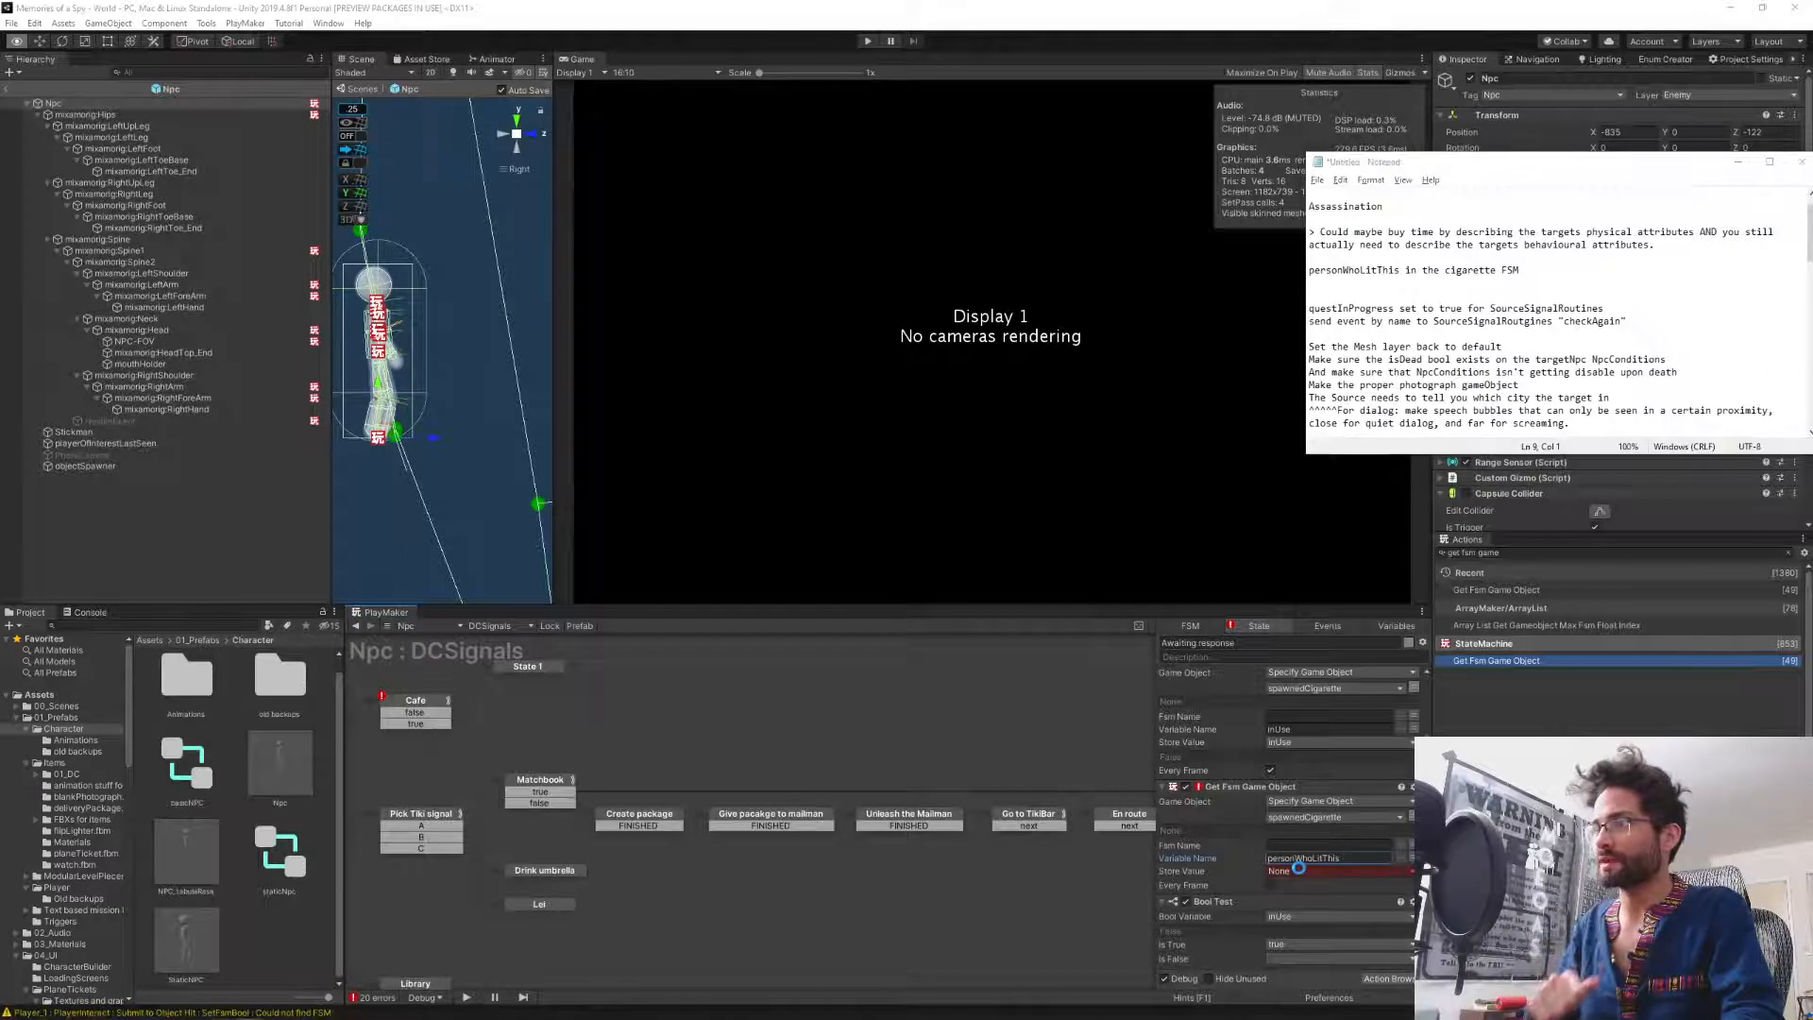
click(1304, 865)
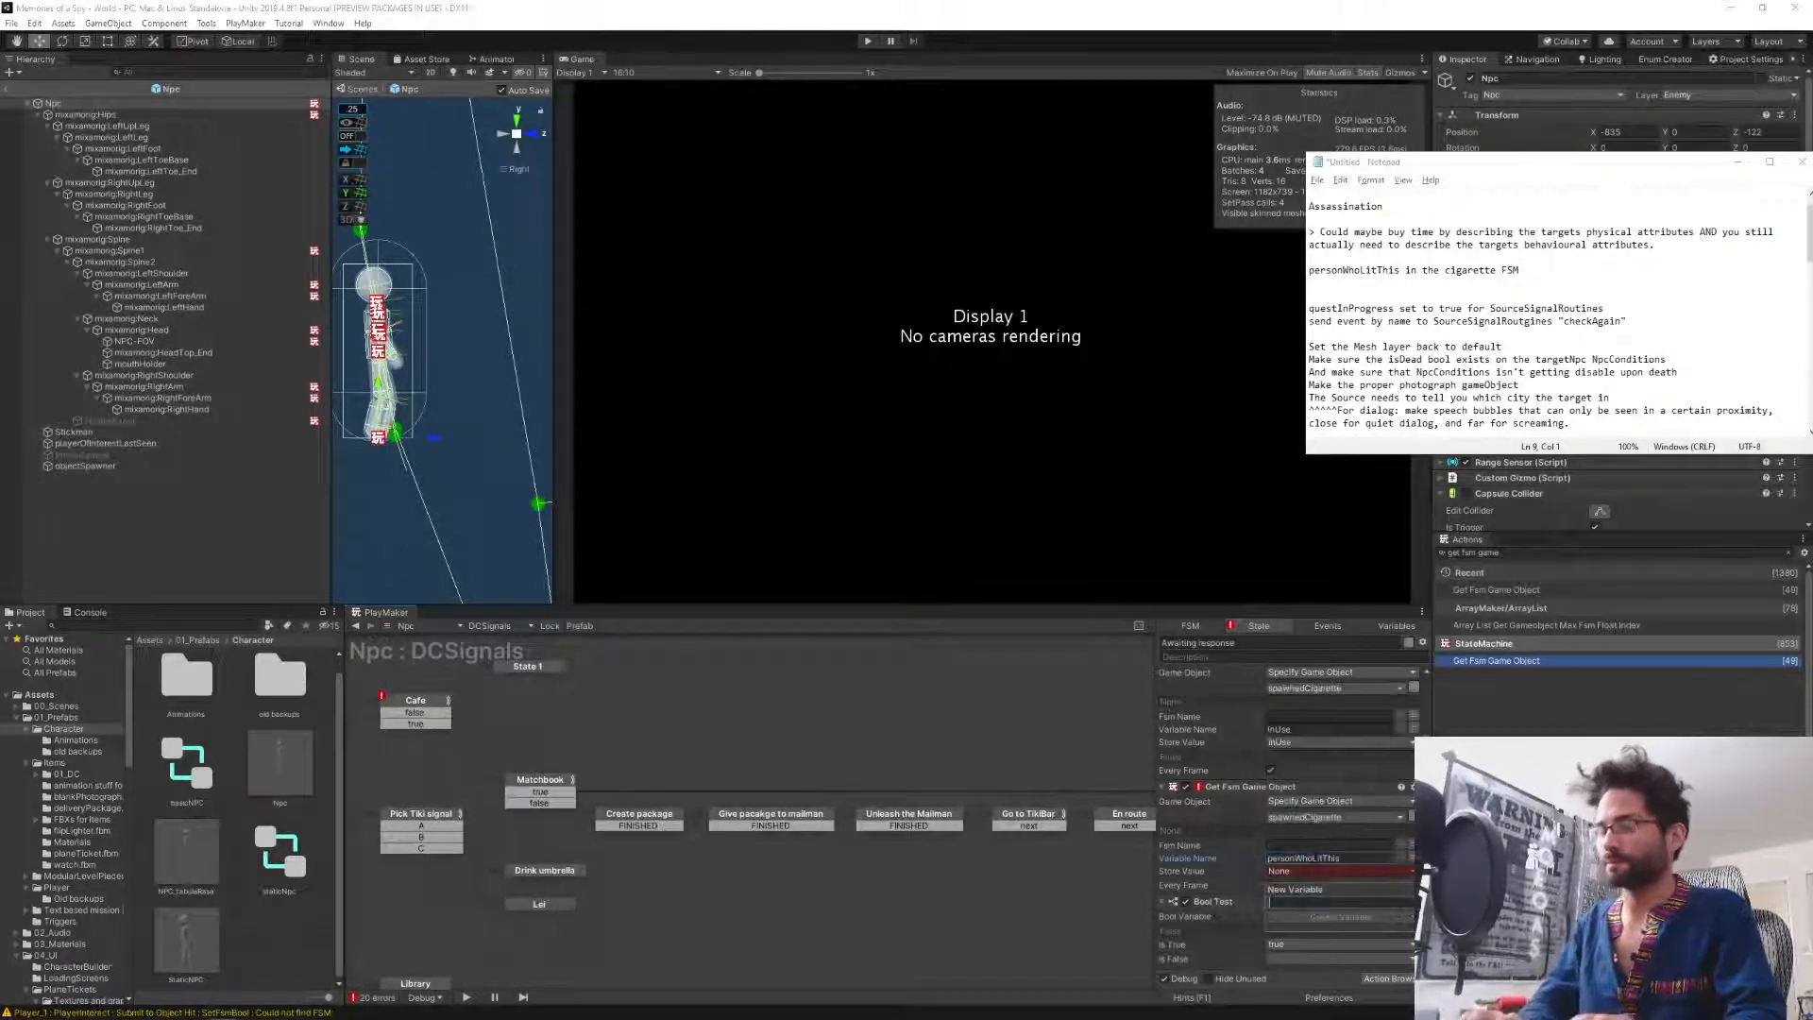
key(ctrl+v)
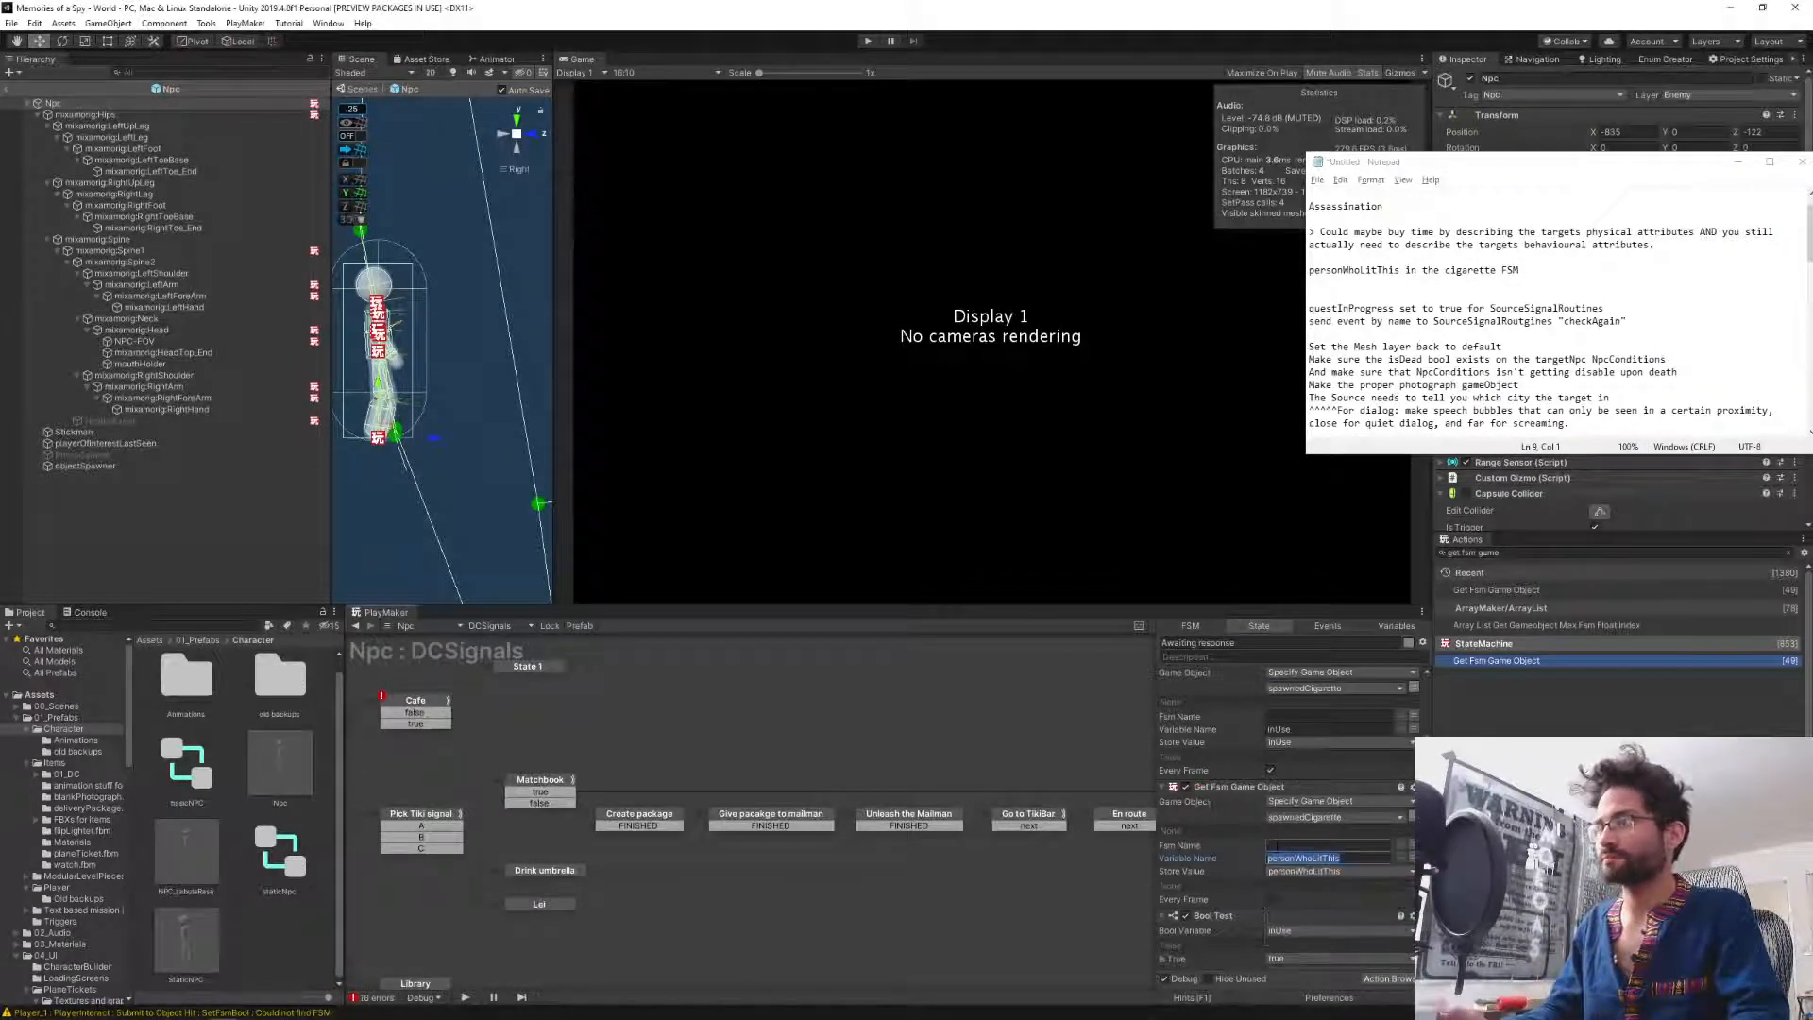
key(Return)
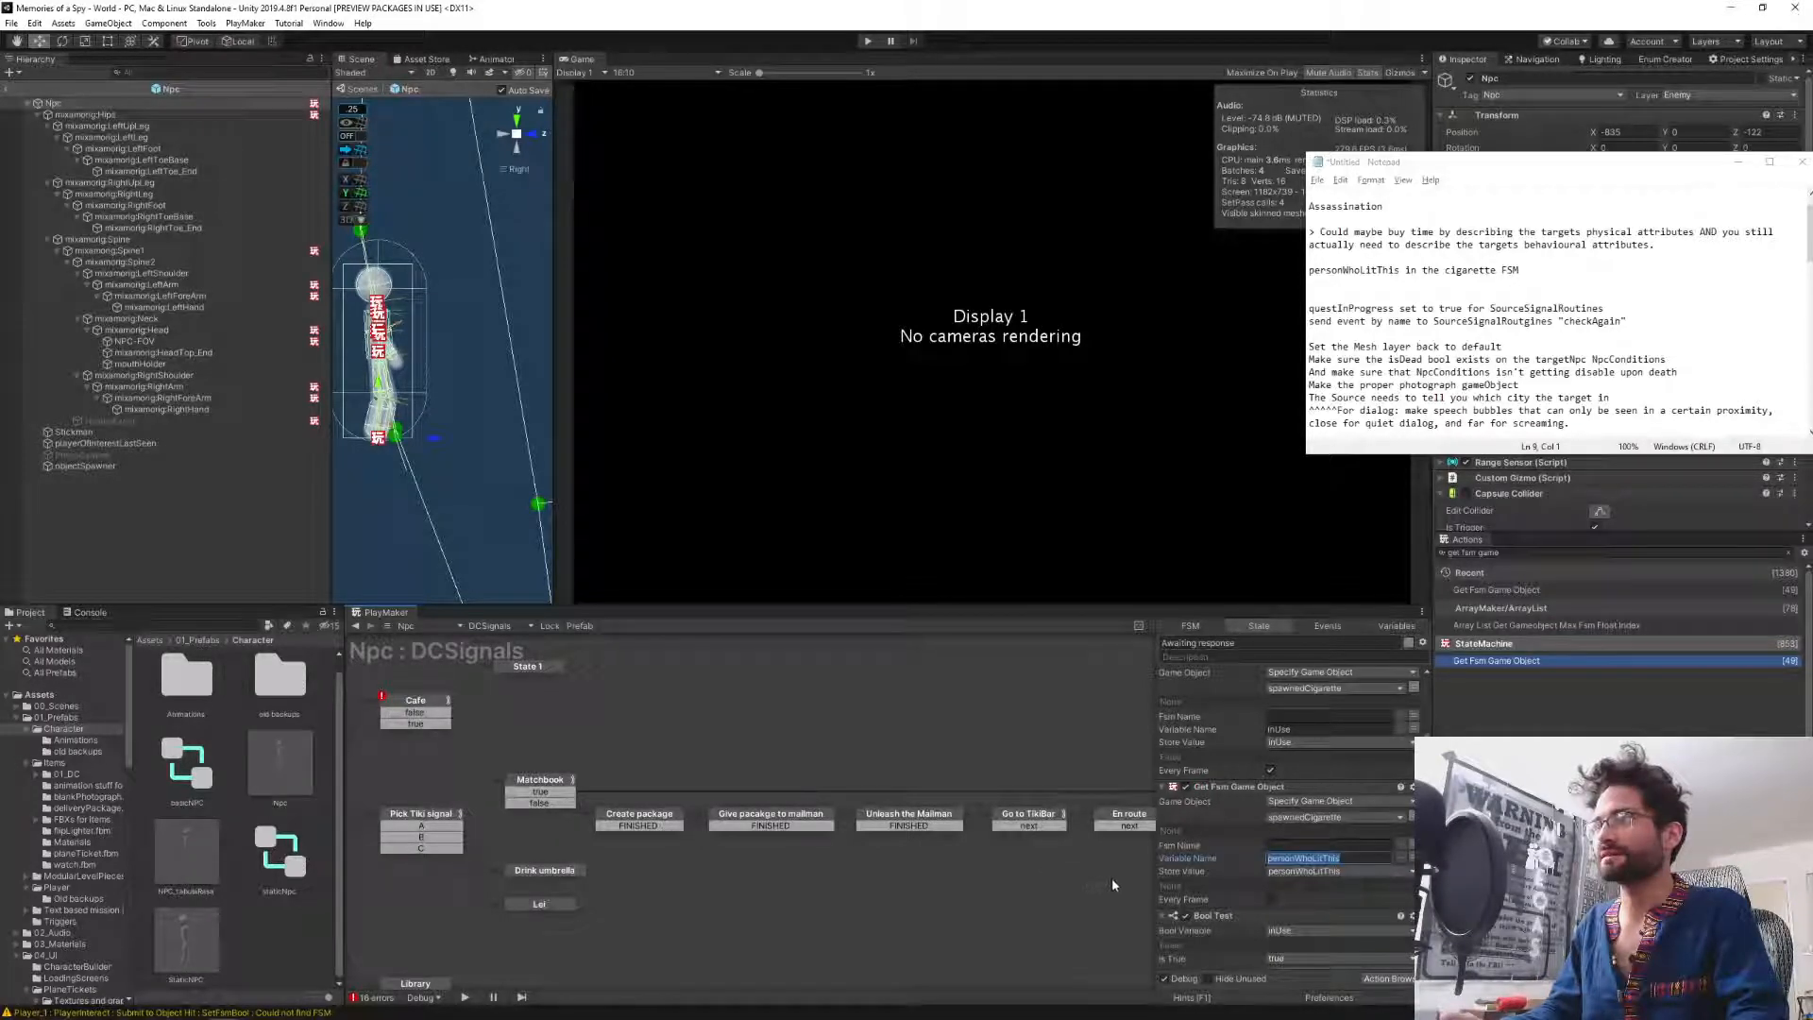
Rename the DCSignals variable personWhoLitThis to agentConnection.
click(1398, 625)
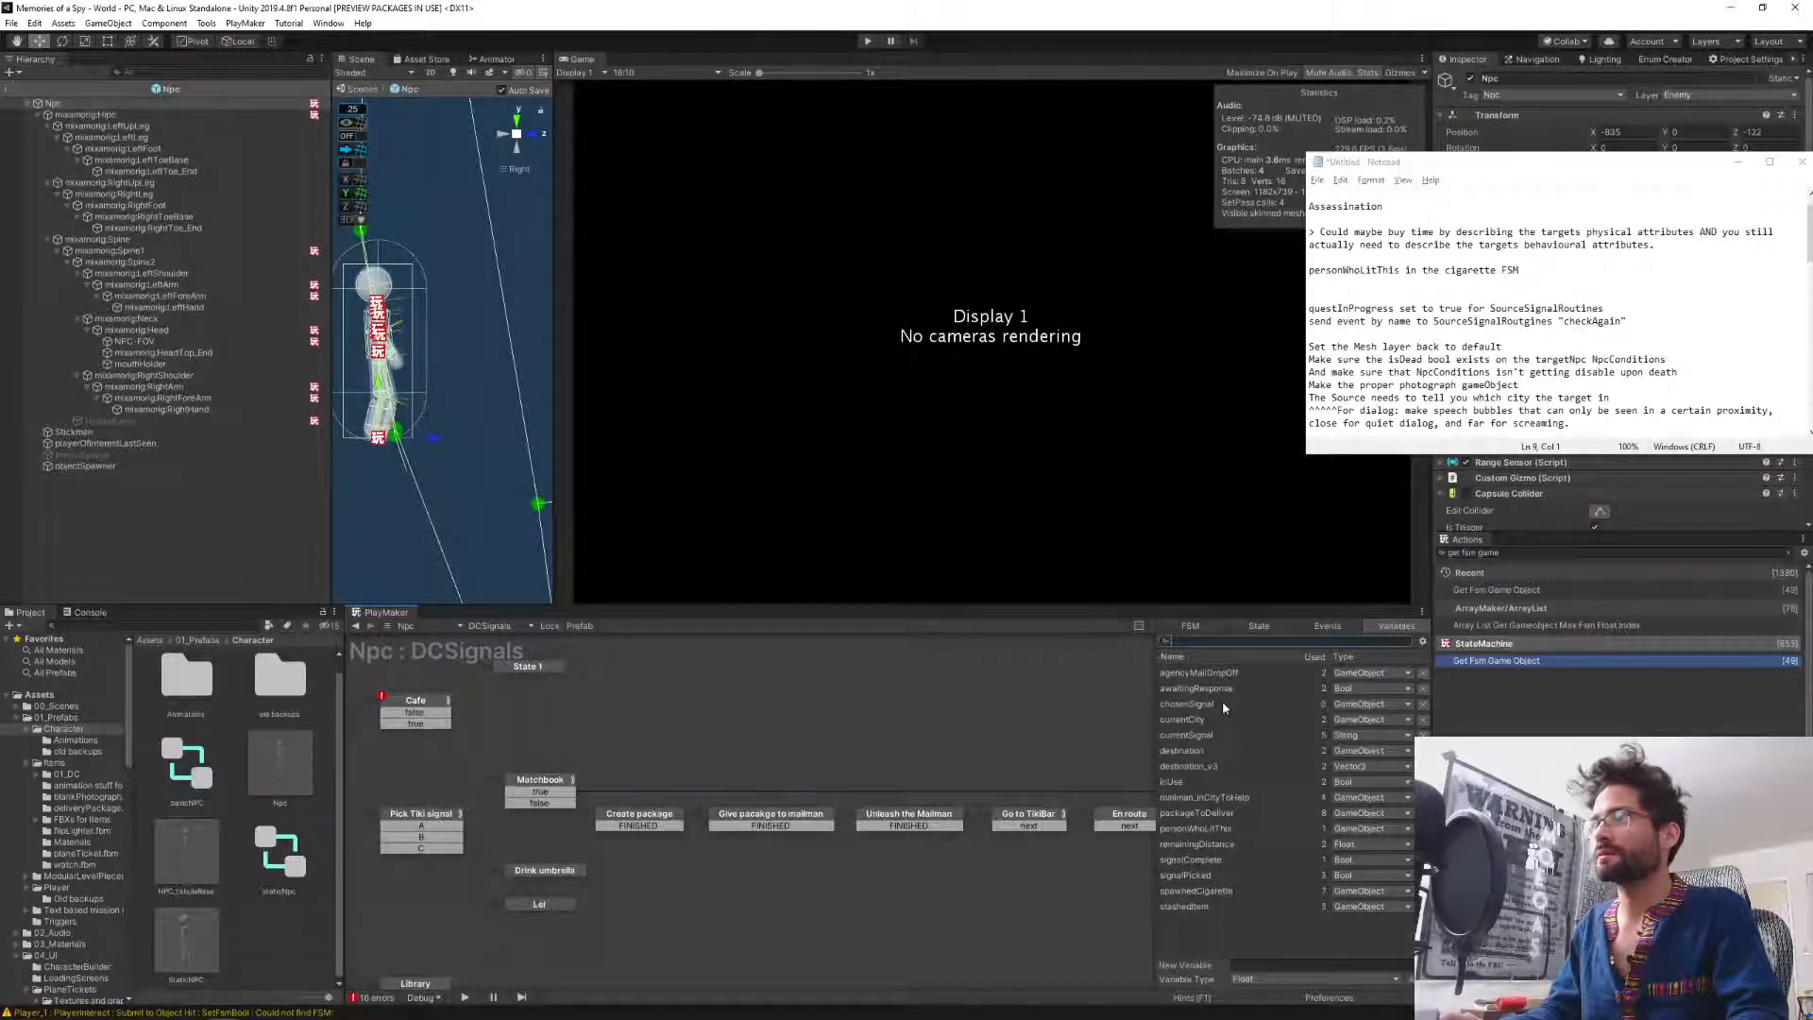
click(1203, 829)
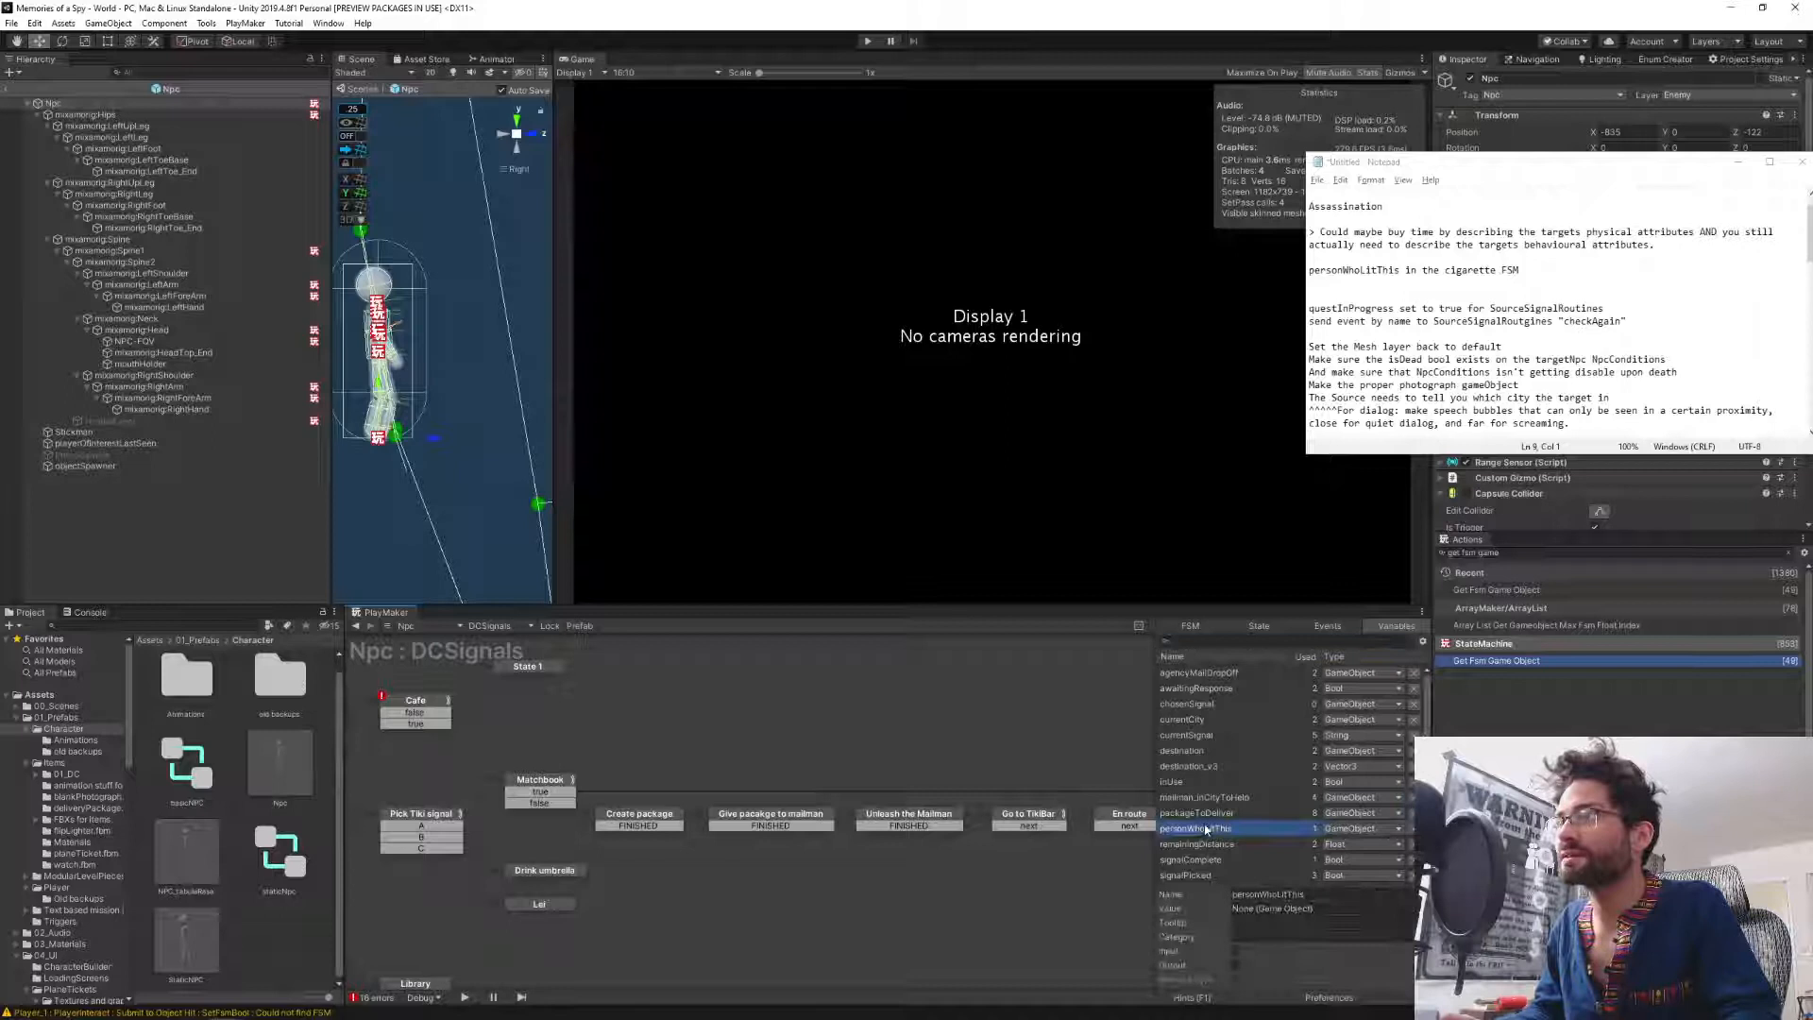
click(1271, 895)
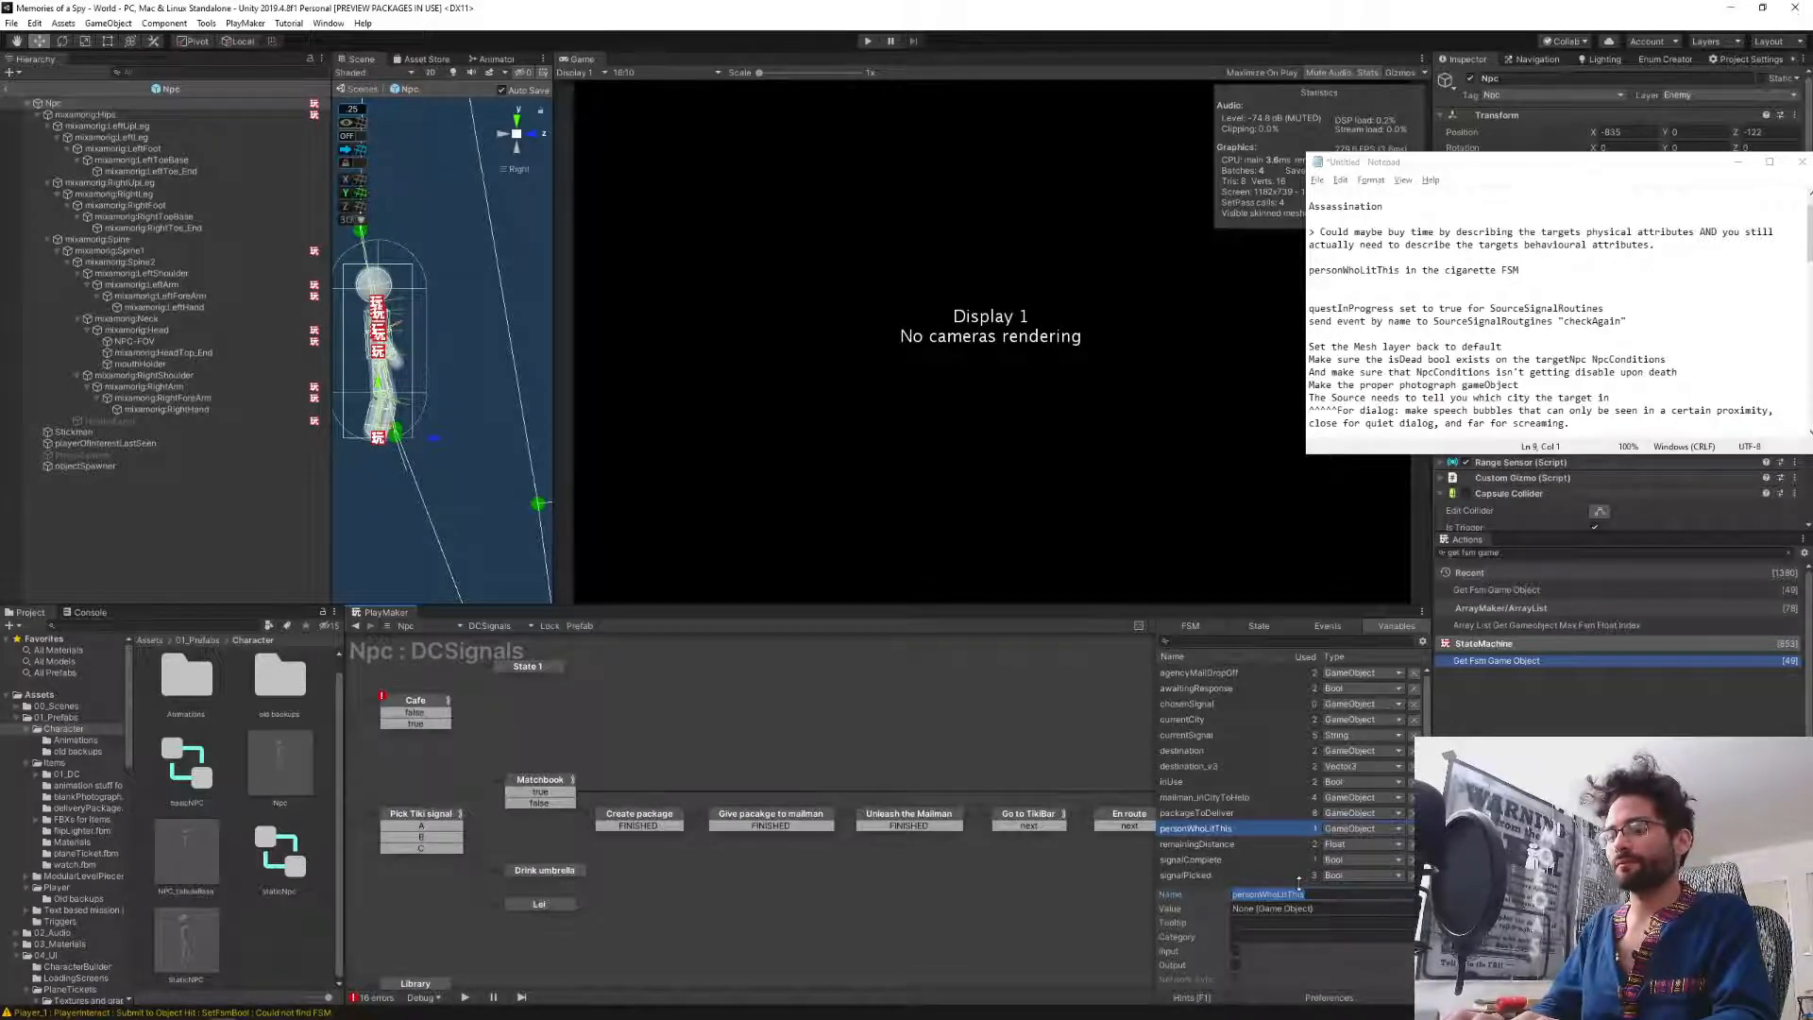
text(agentClient)
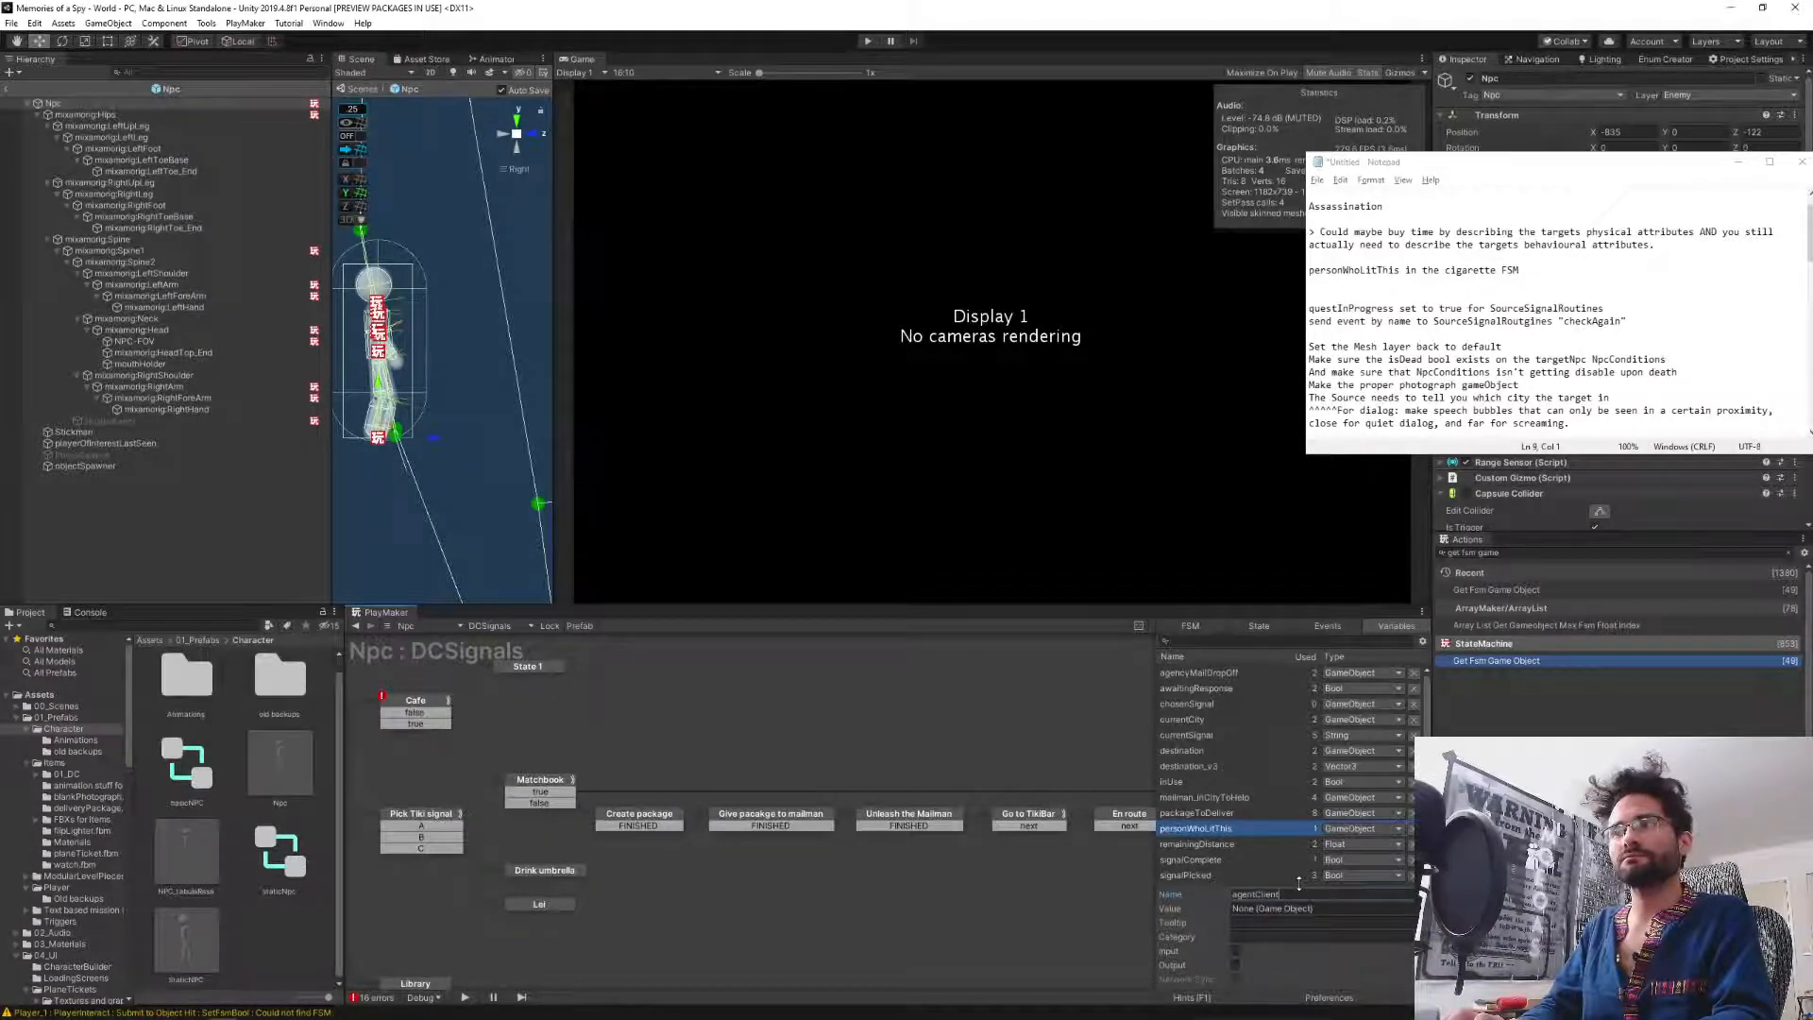
key(BackSpace)
key(BackSpace)
key(BackSpace)
key(BackSpace)
key(BackSpace)
text(o)
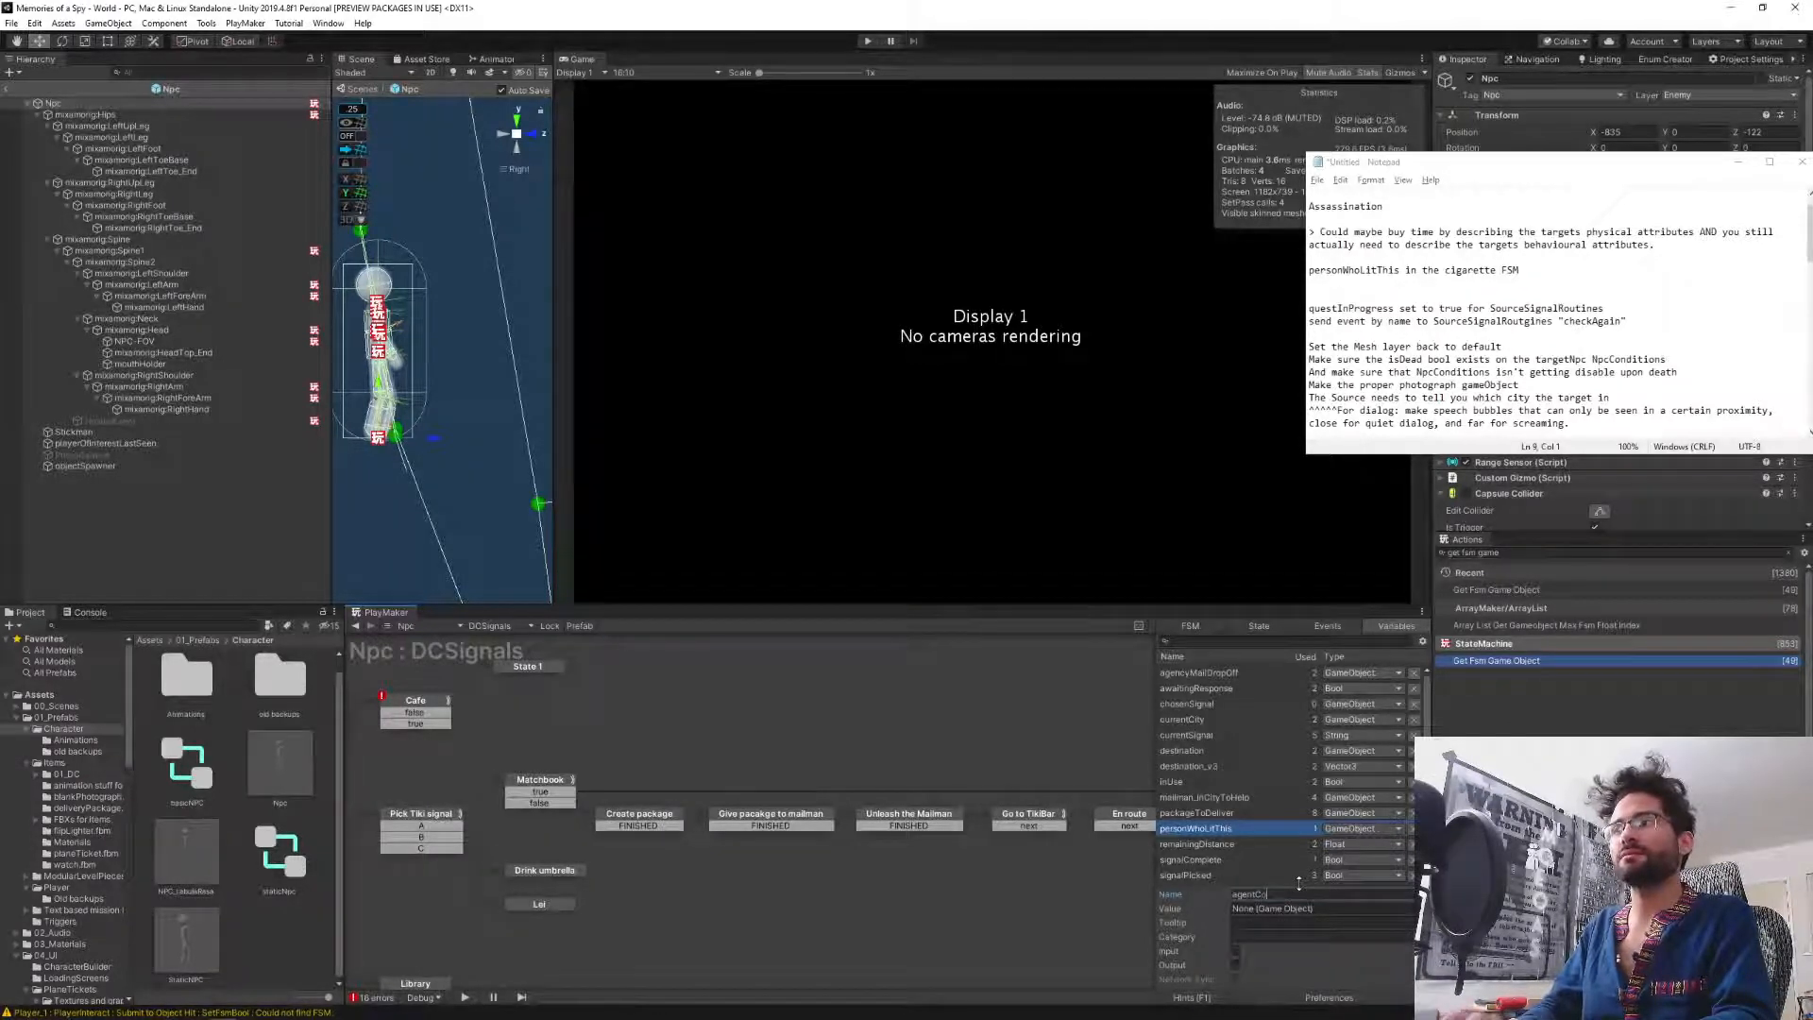
text(nnection)
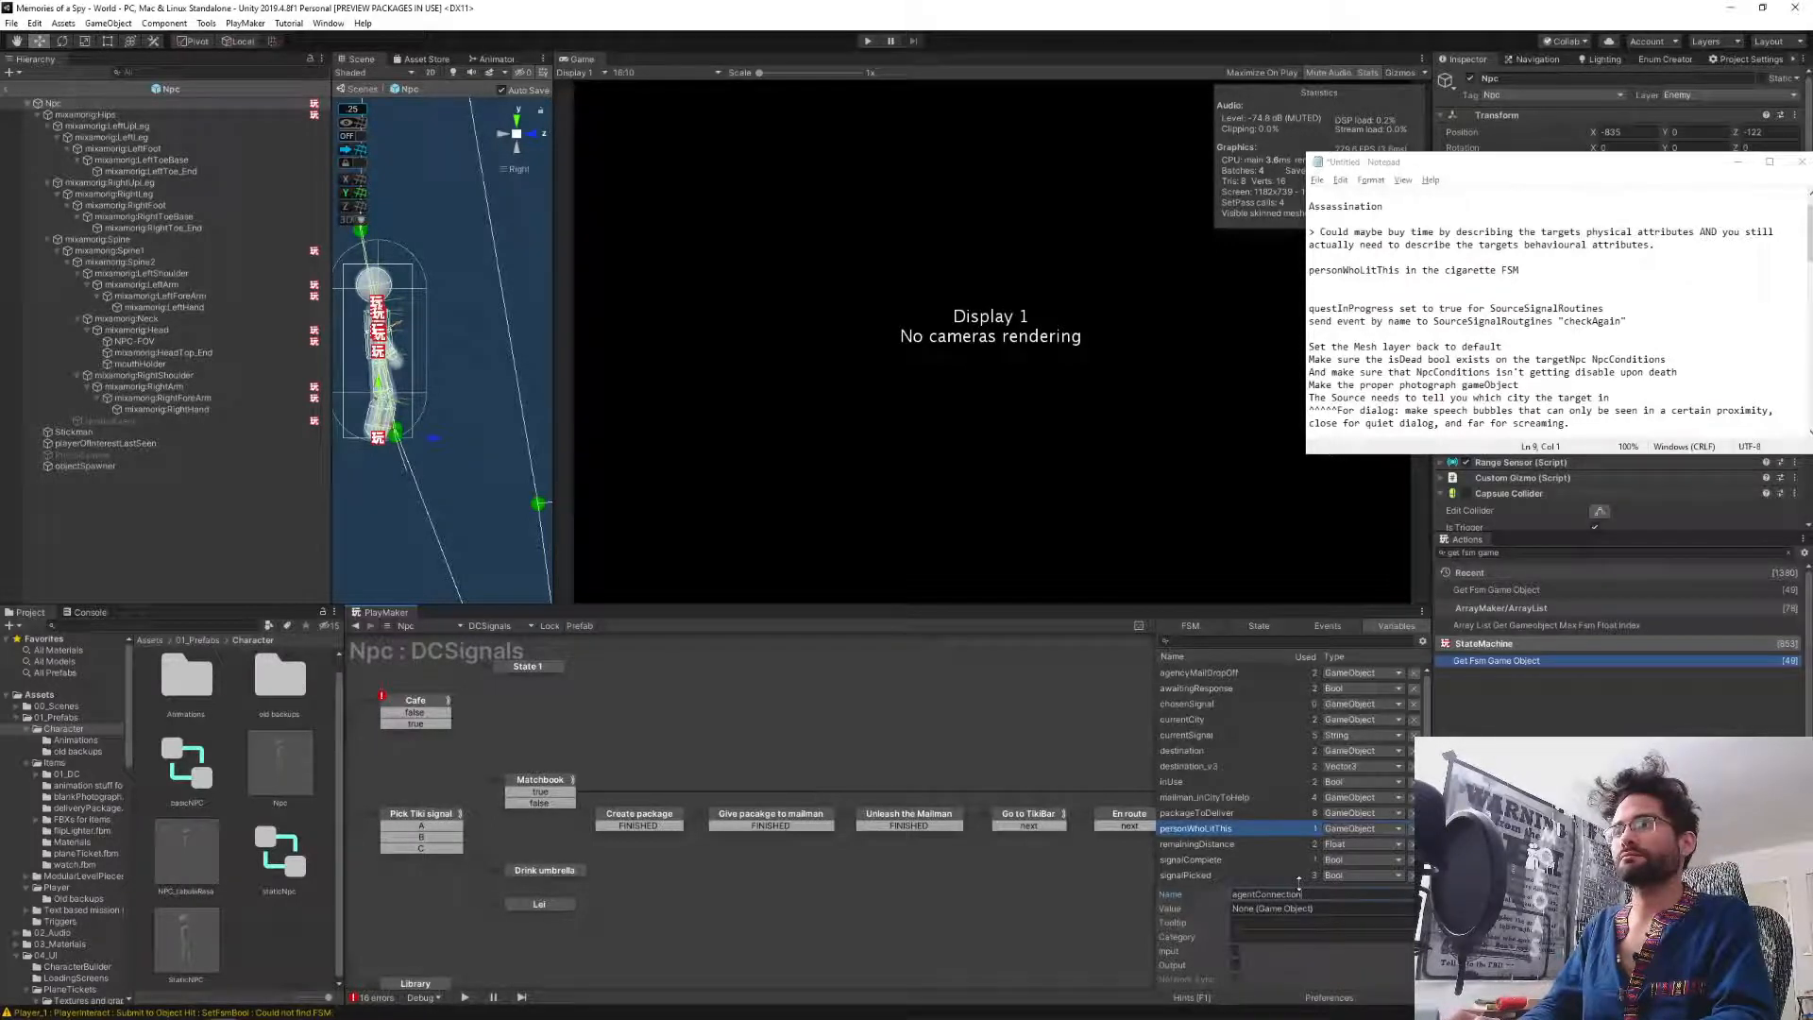
key(Return)
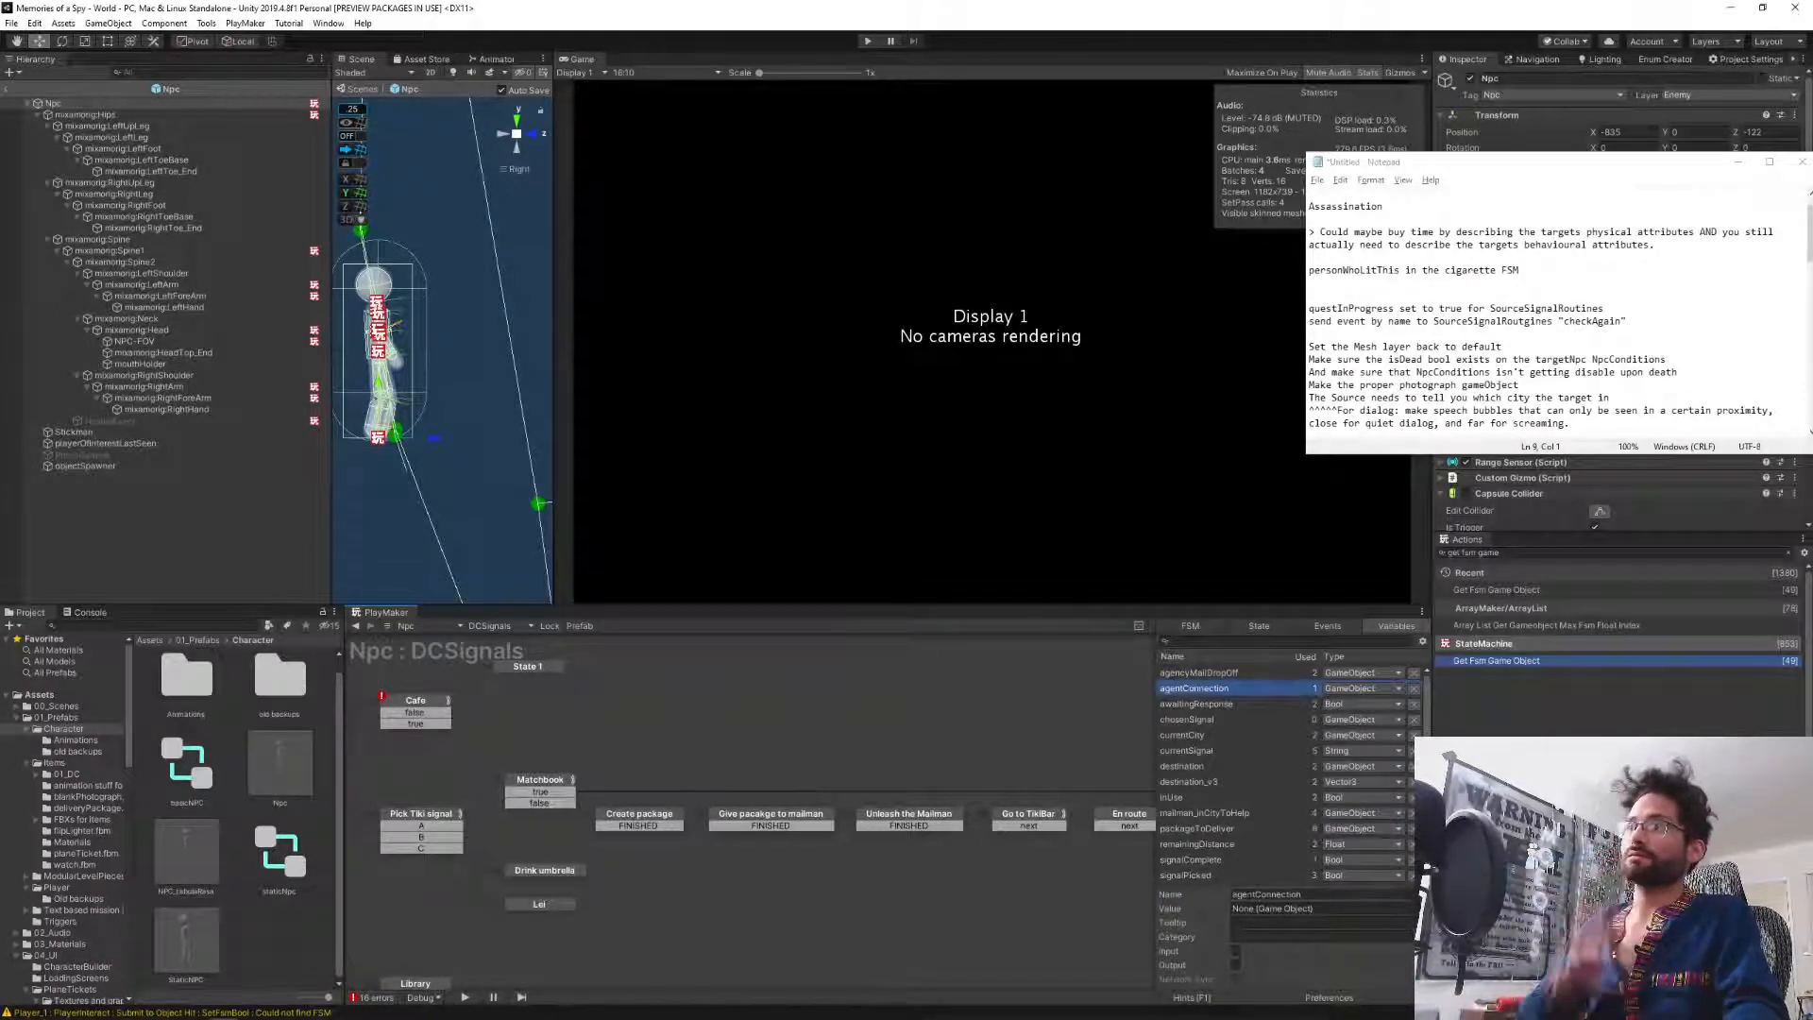
Copy the new variable name into the Notepad notes as the line "agentConnection in DCSignals FSM" below the cigarette line.
click(1251, 897)
key(ctrl+c)
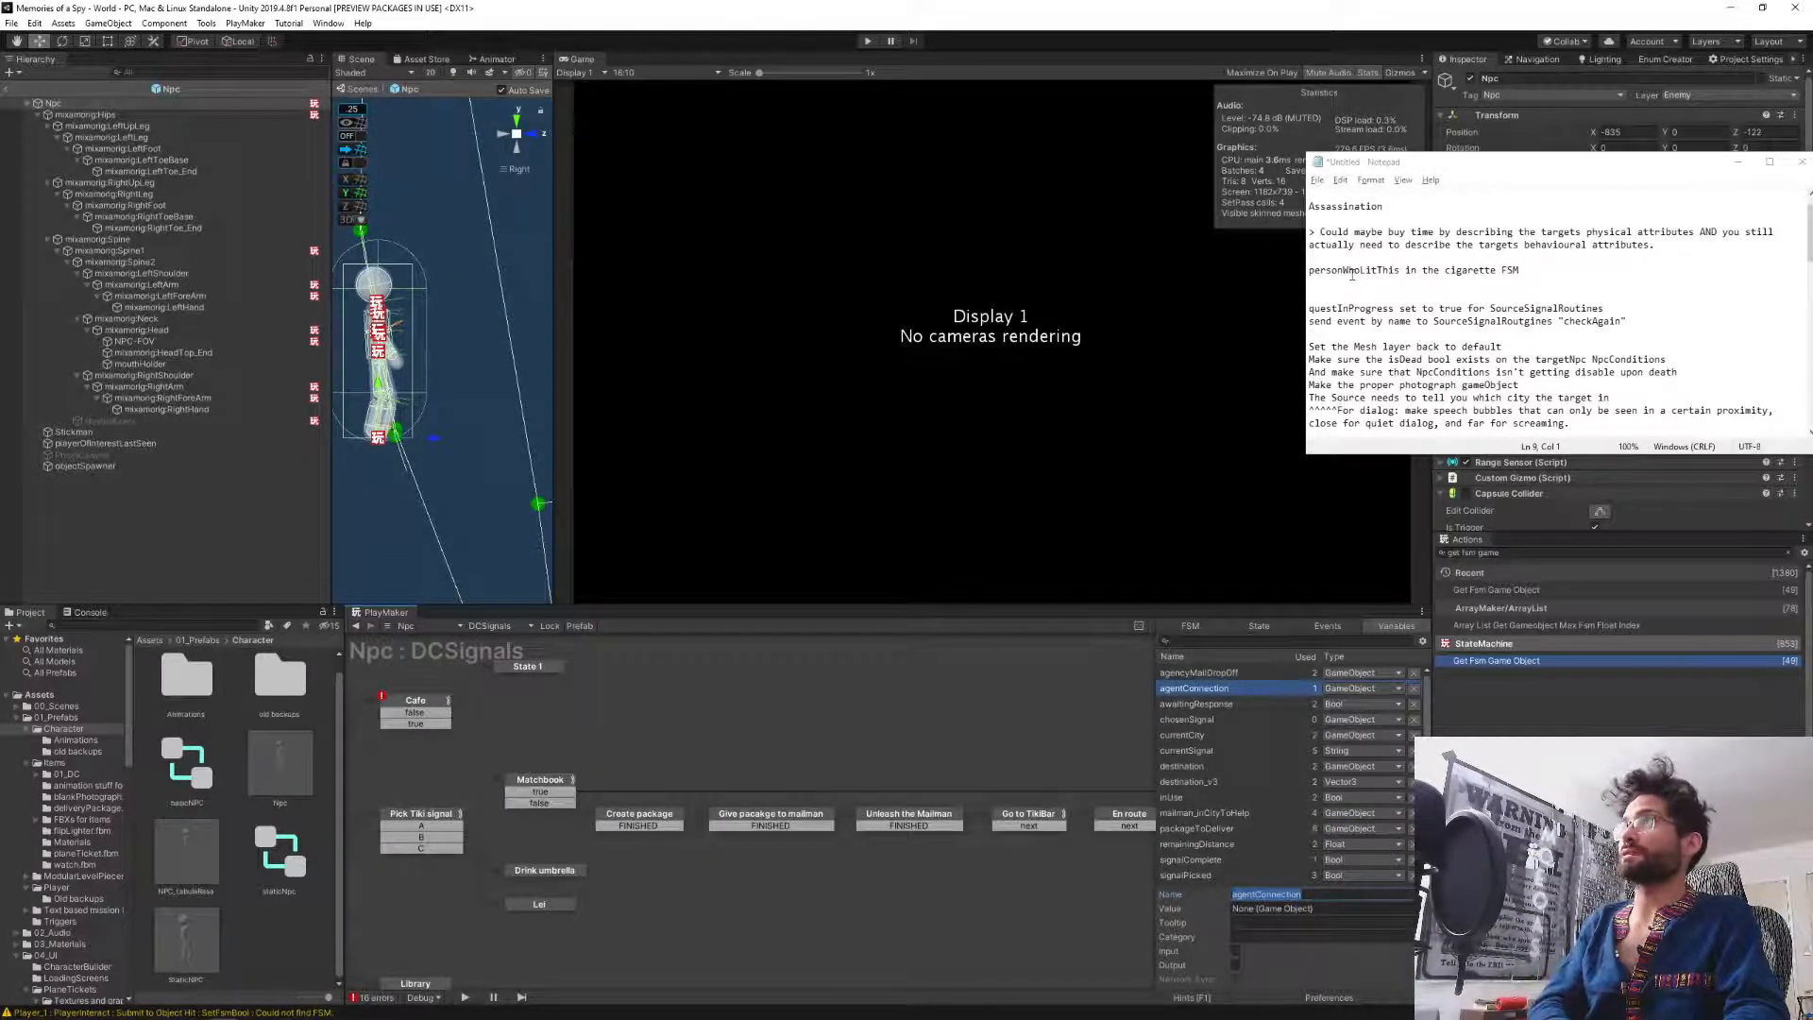
click(1345, 283)
key(ctrl+v)
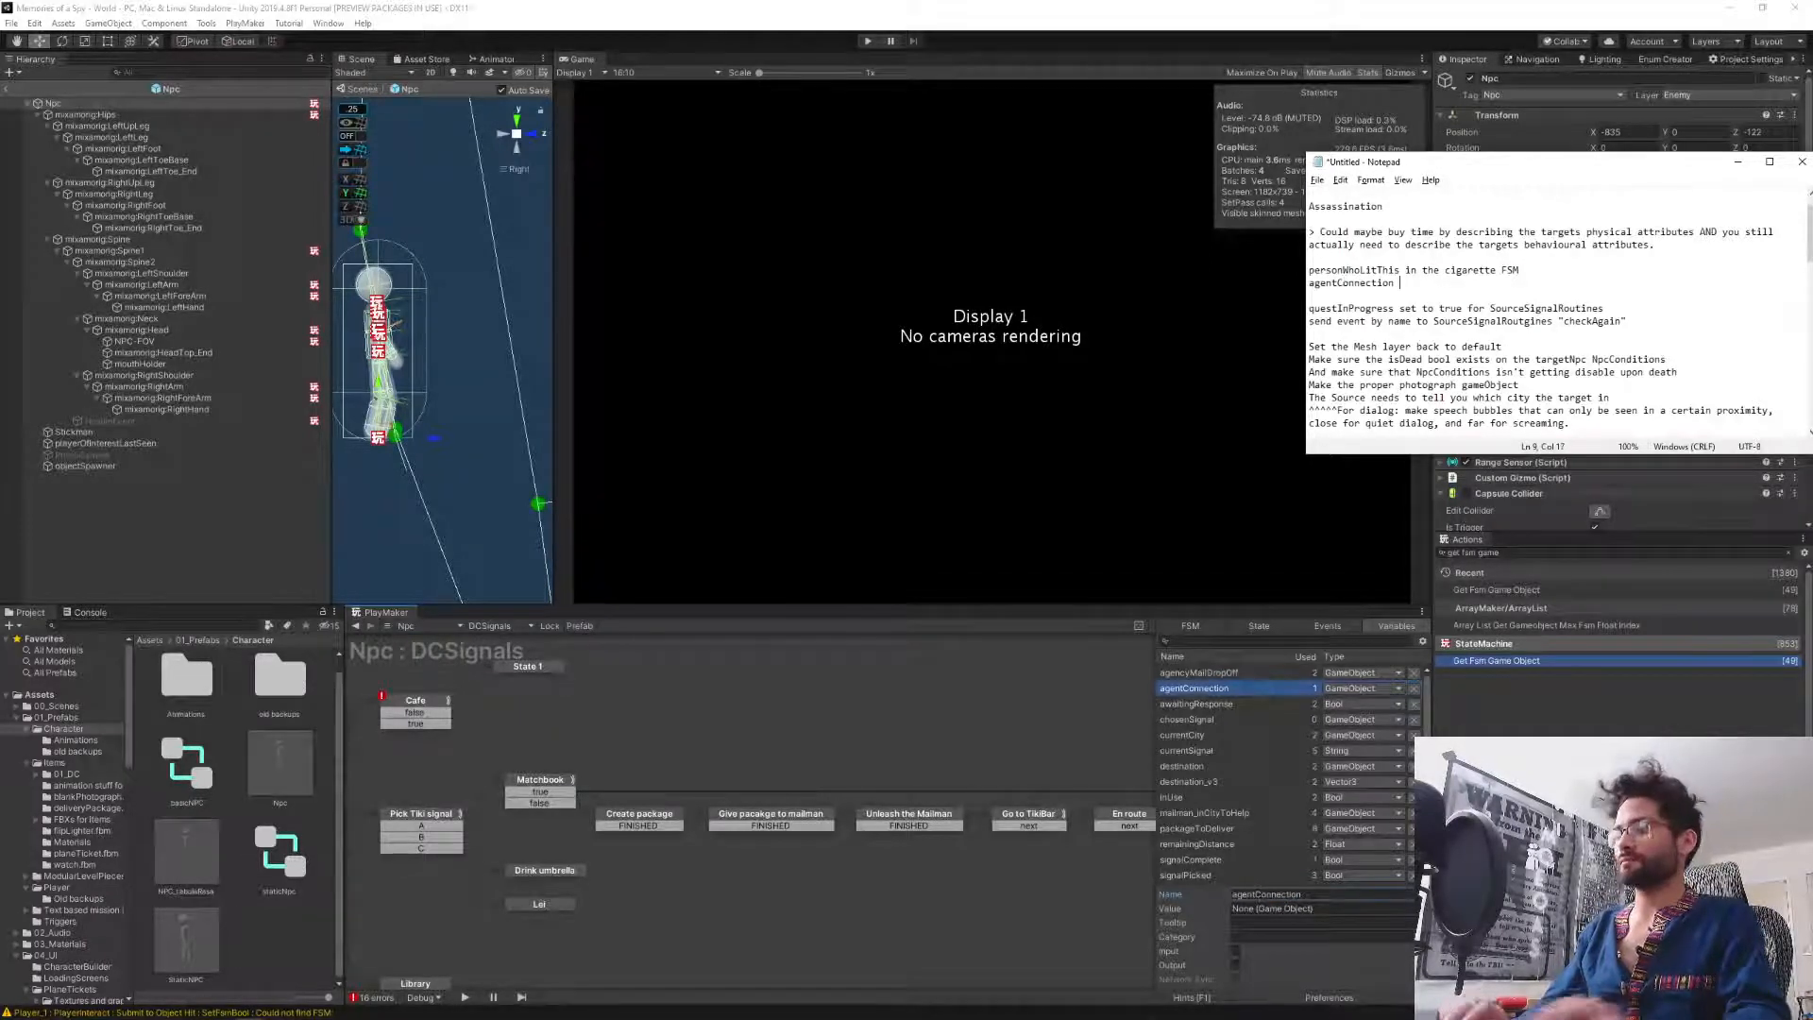
text(in DCSignals FSM)
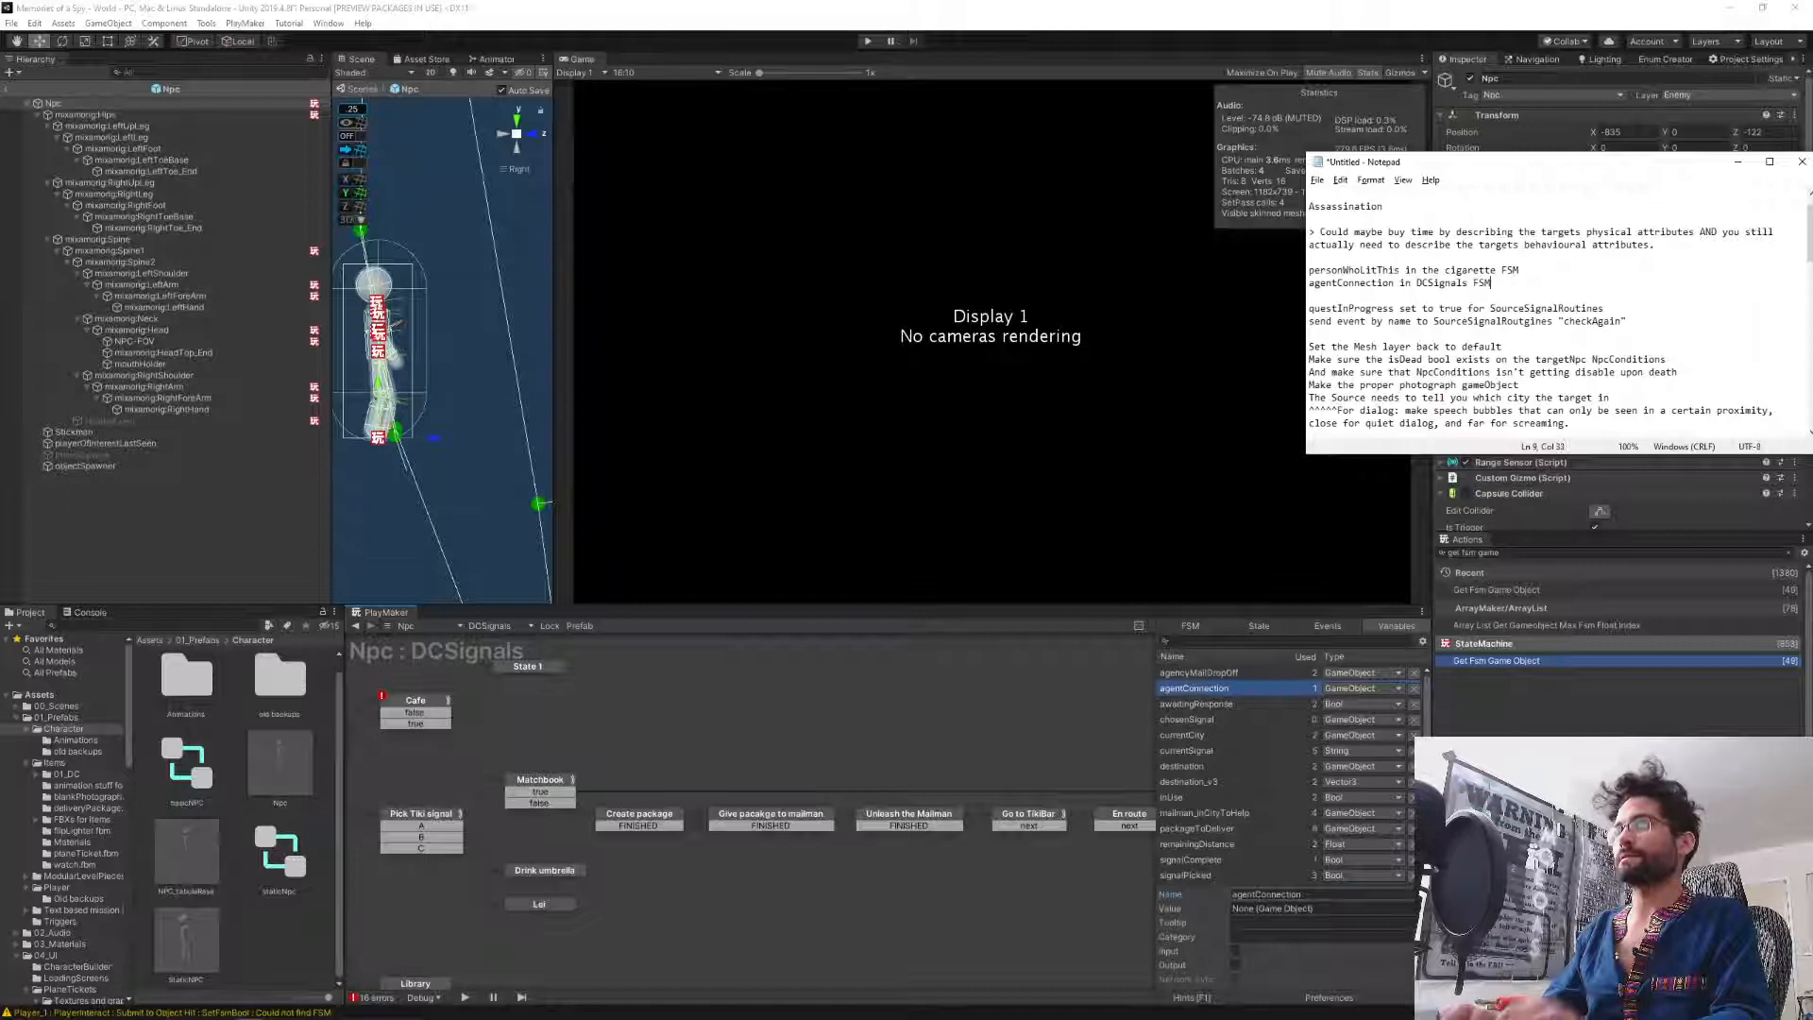
key(Return)
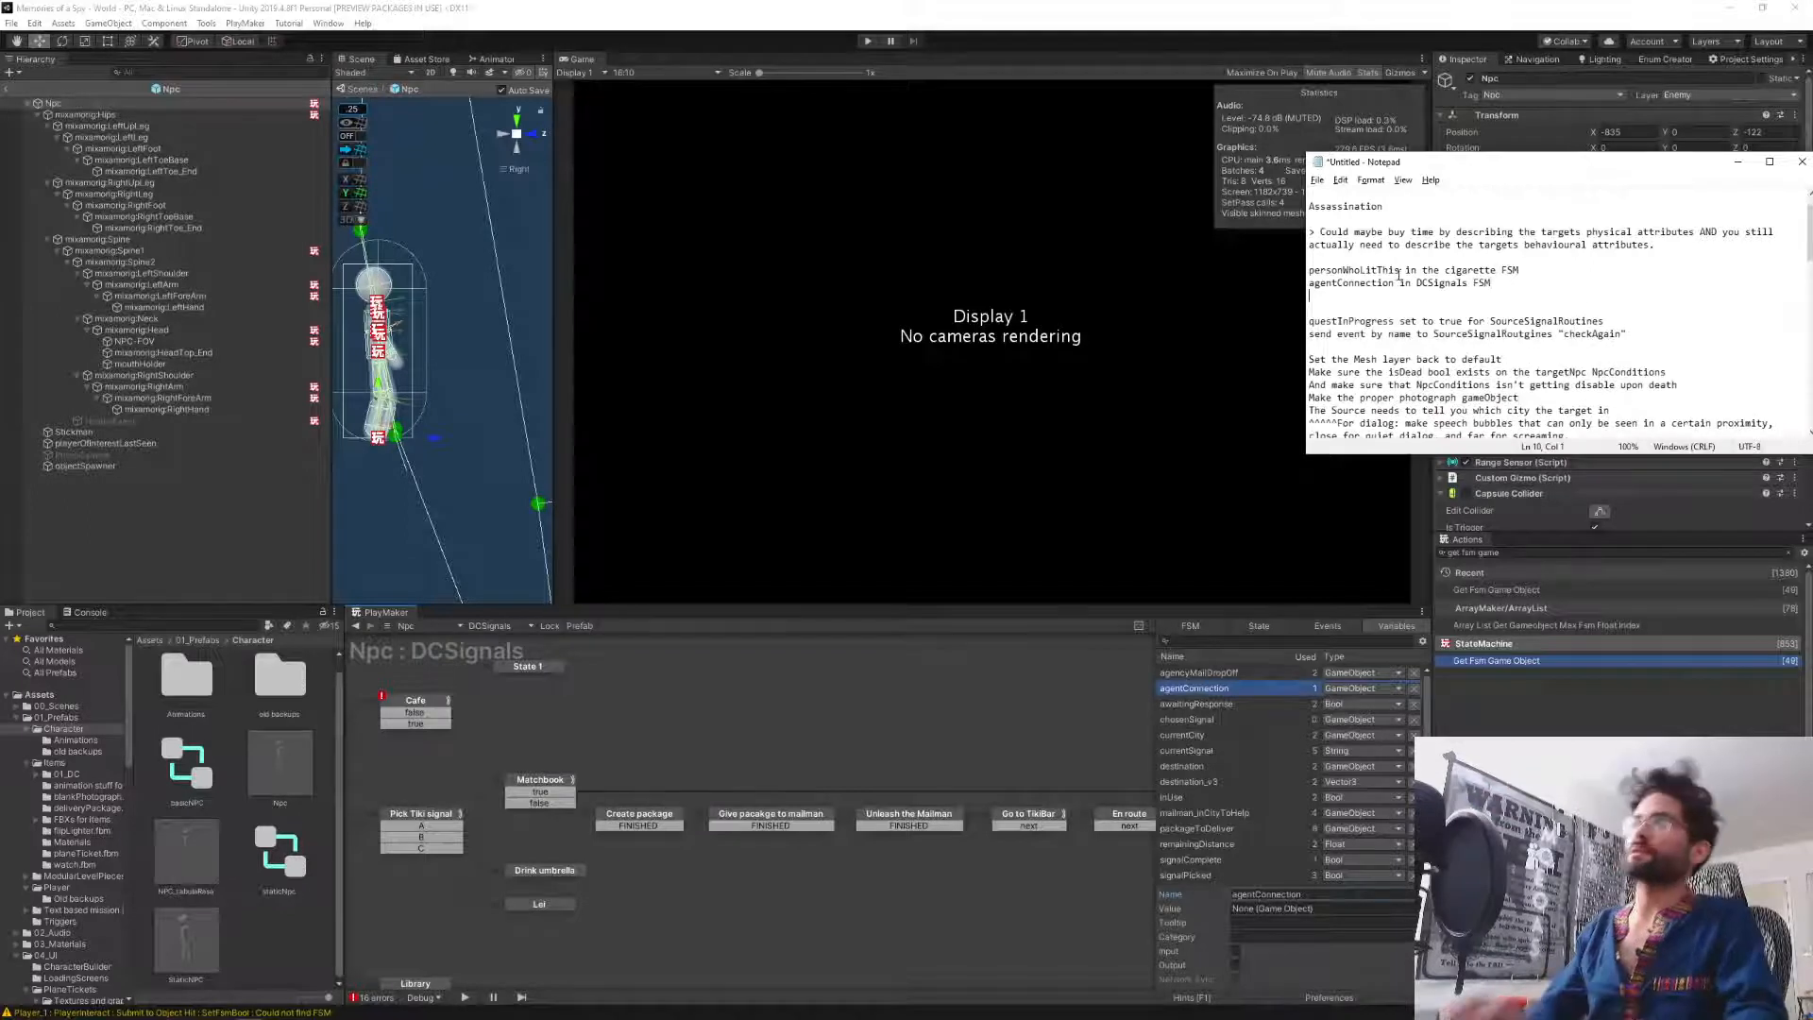
Review the actions of the Awaiting response and Begin meeting states in the DCSignals state machine.
click(1242, 631)
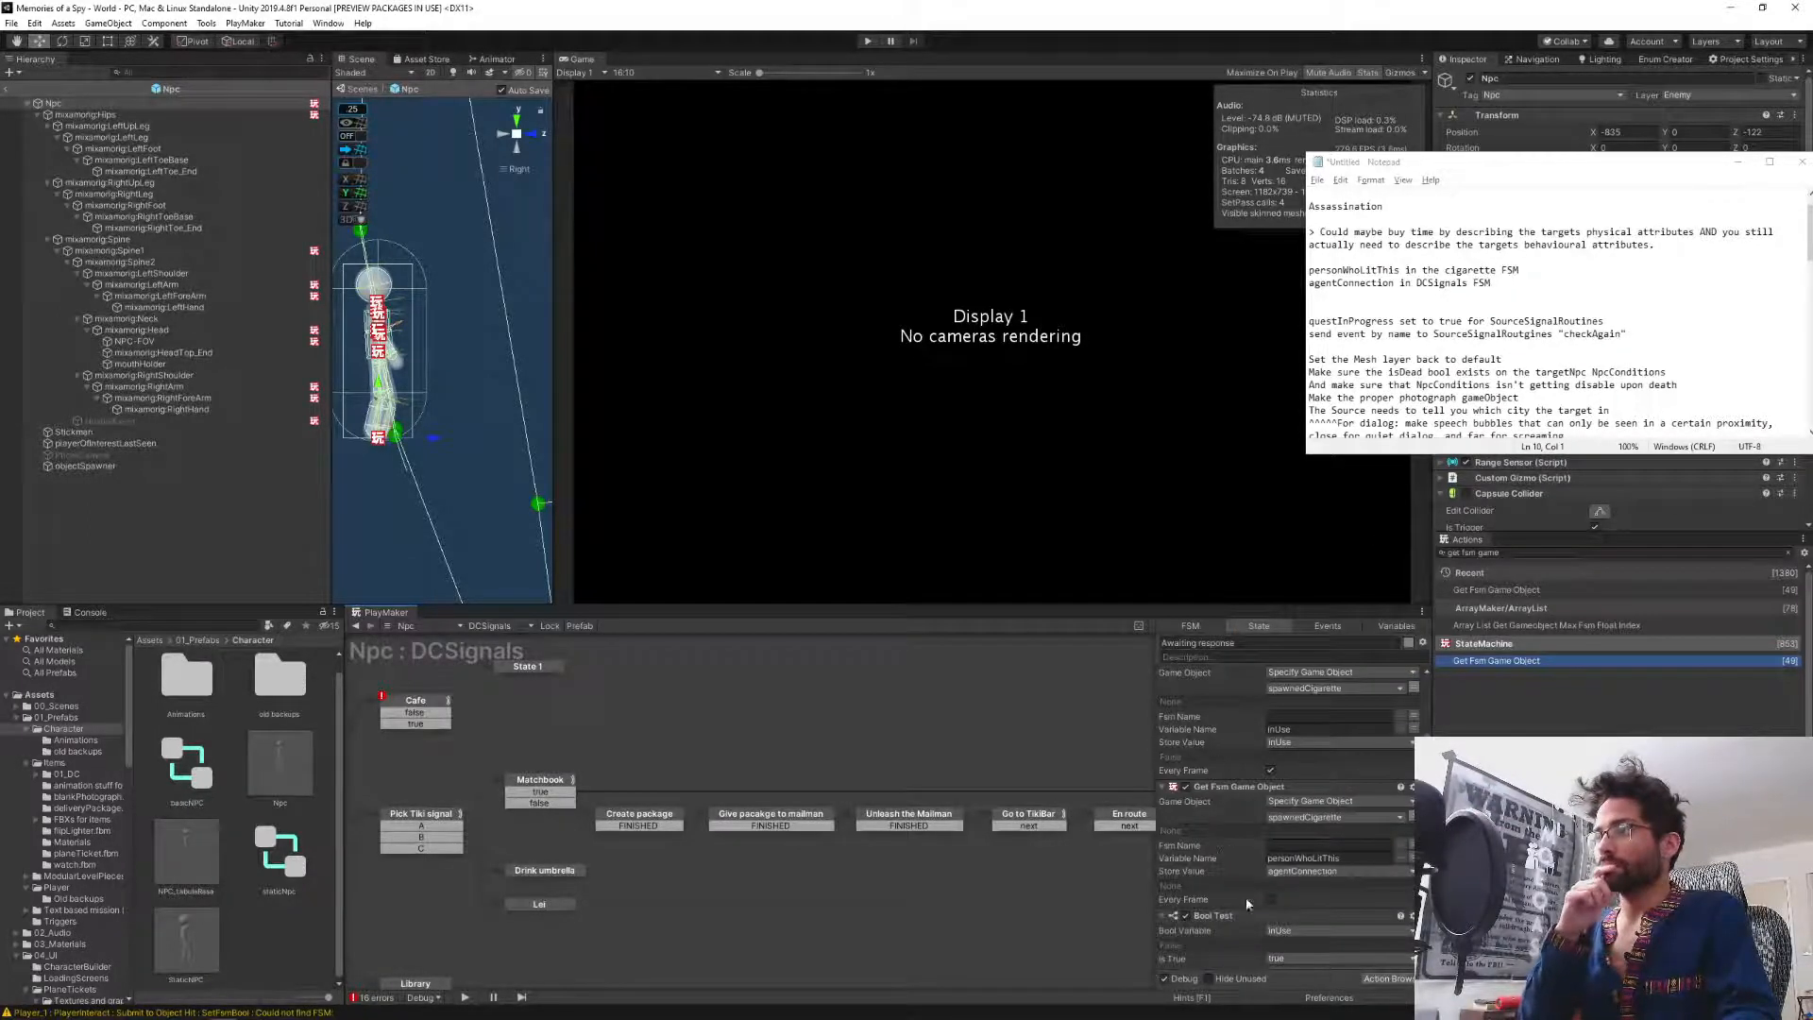
scroll(1245, 857, down, 1)
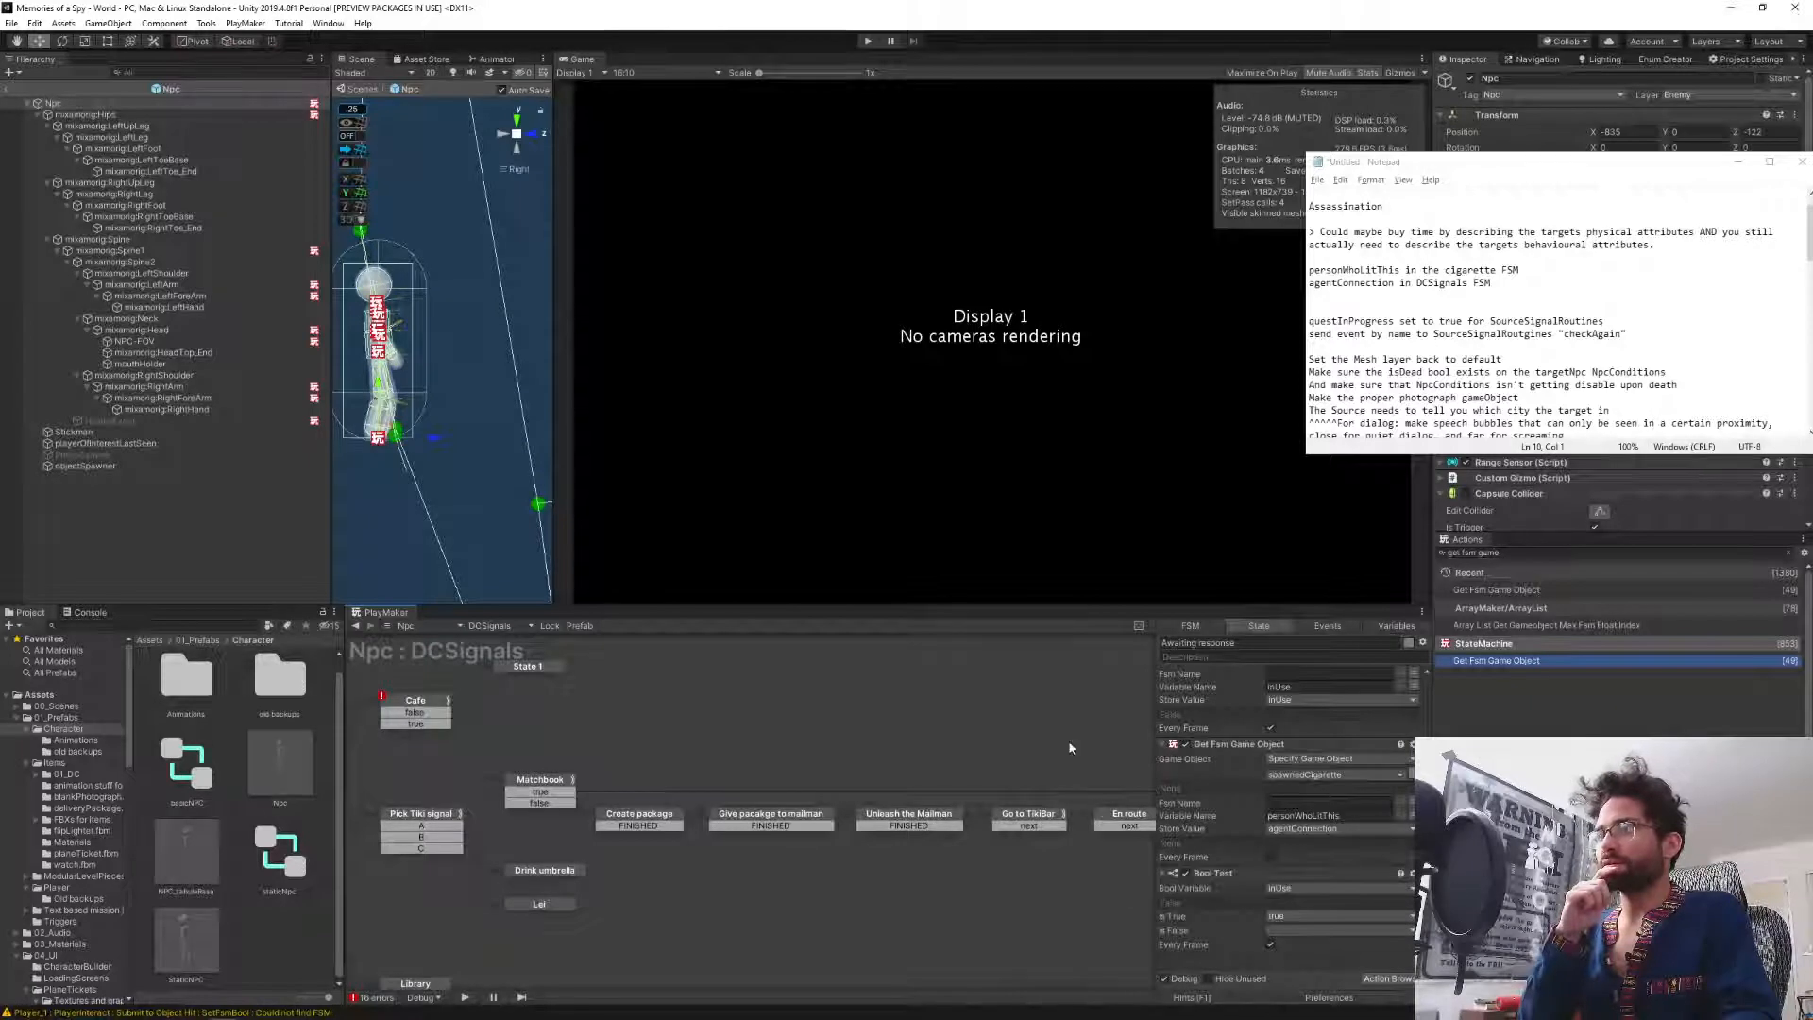
middle_drag(1073, 745, 522, 736)
middle_drag(890, 731, 838, 725)
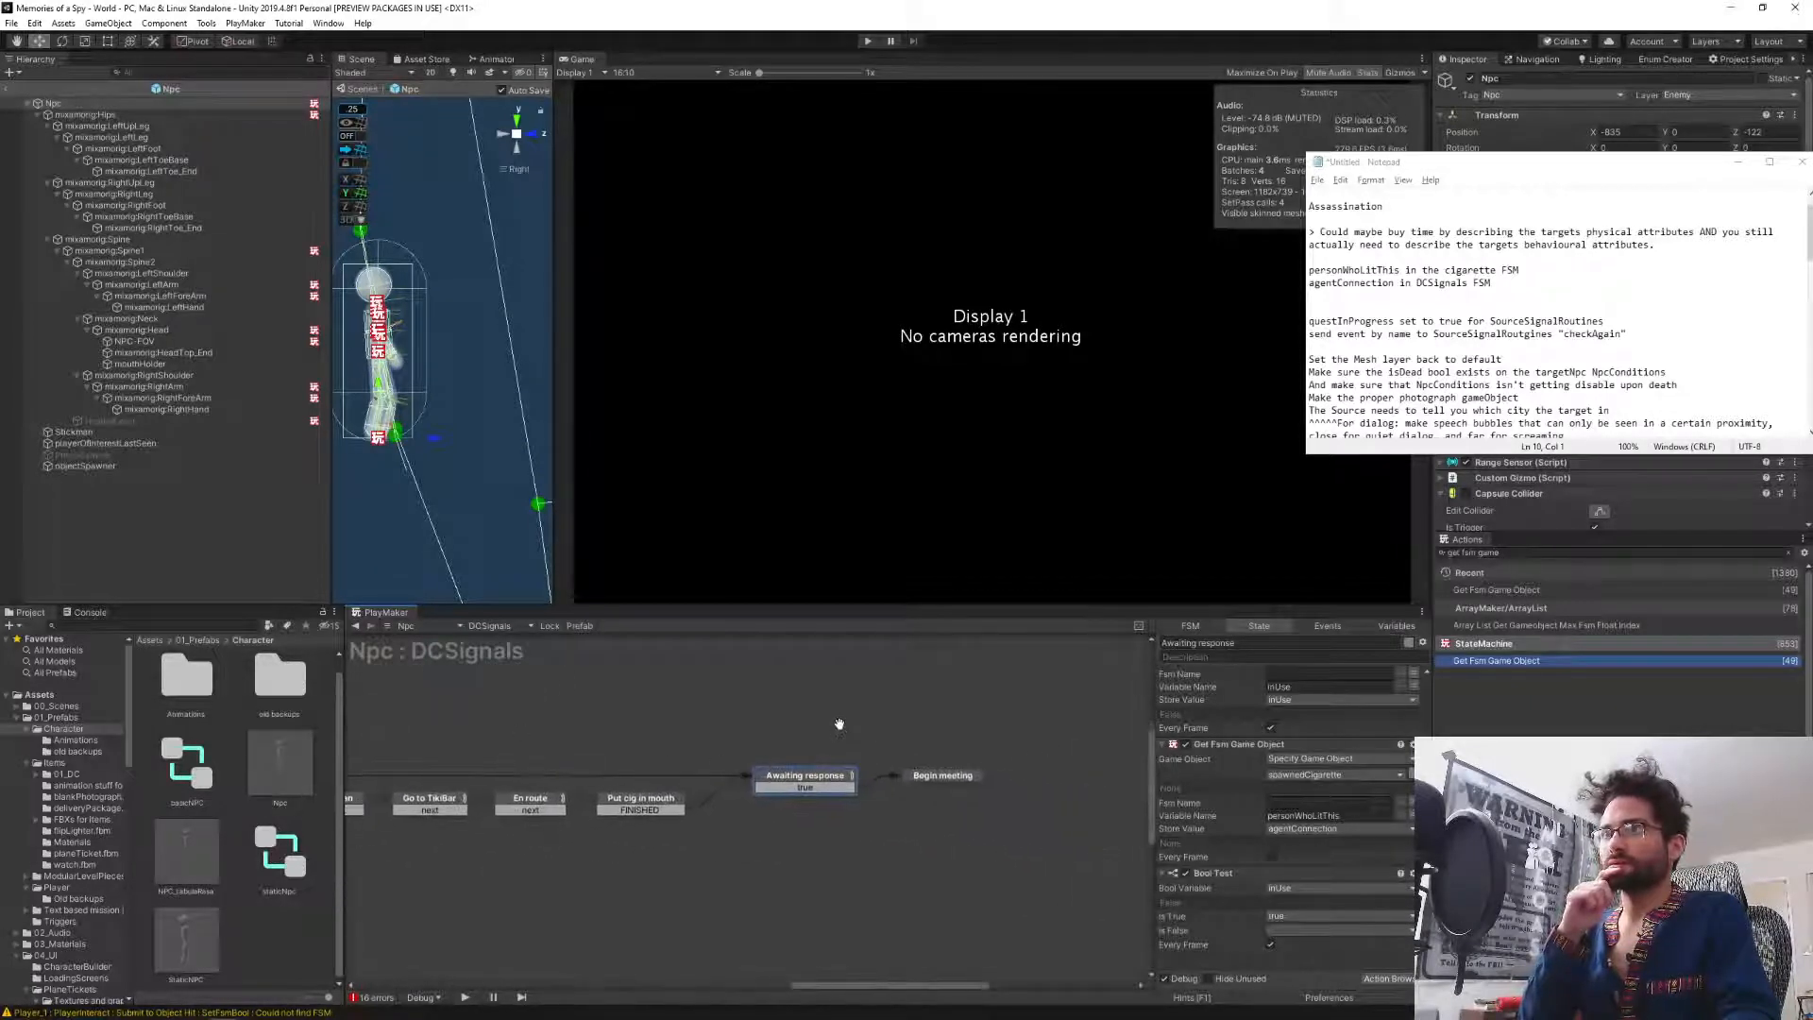
click(921, 776)
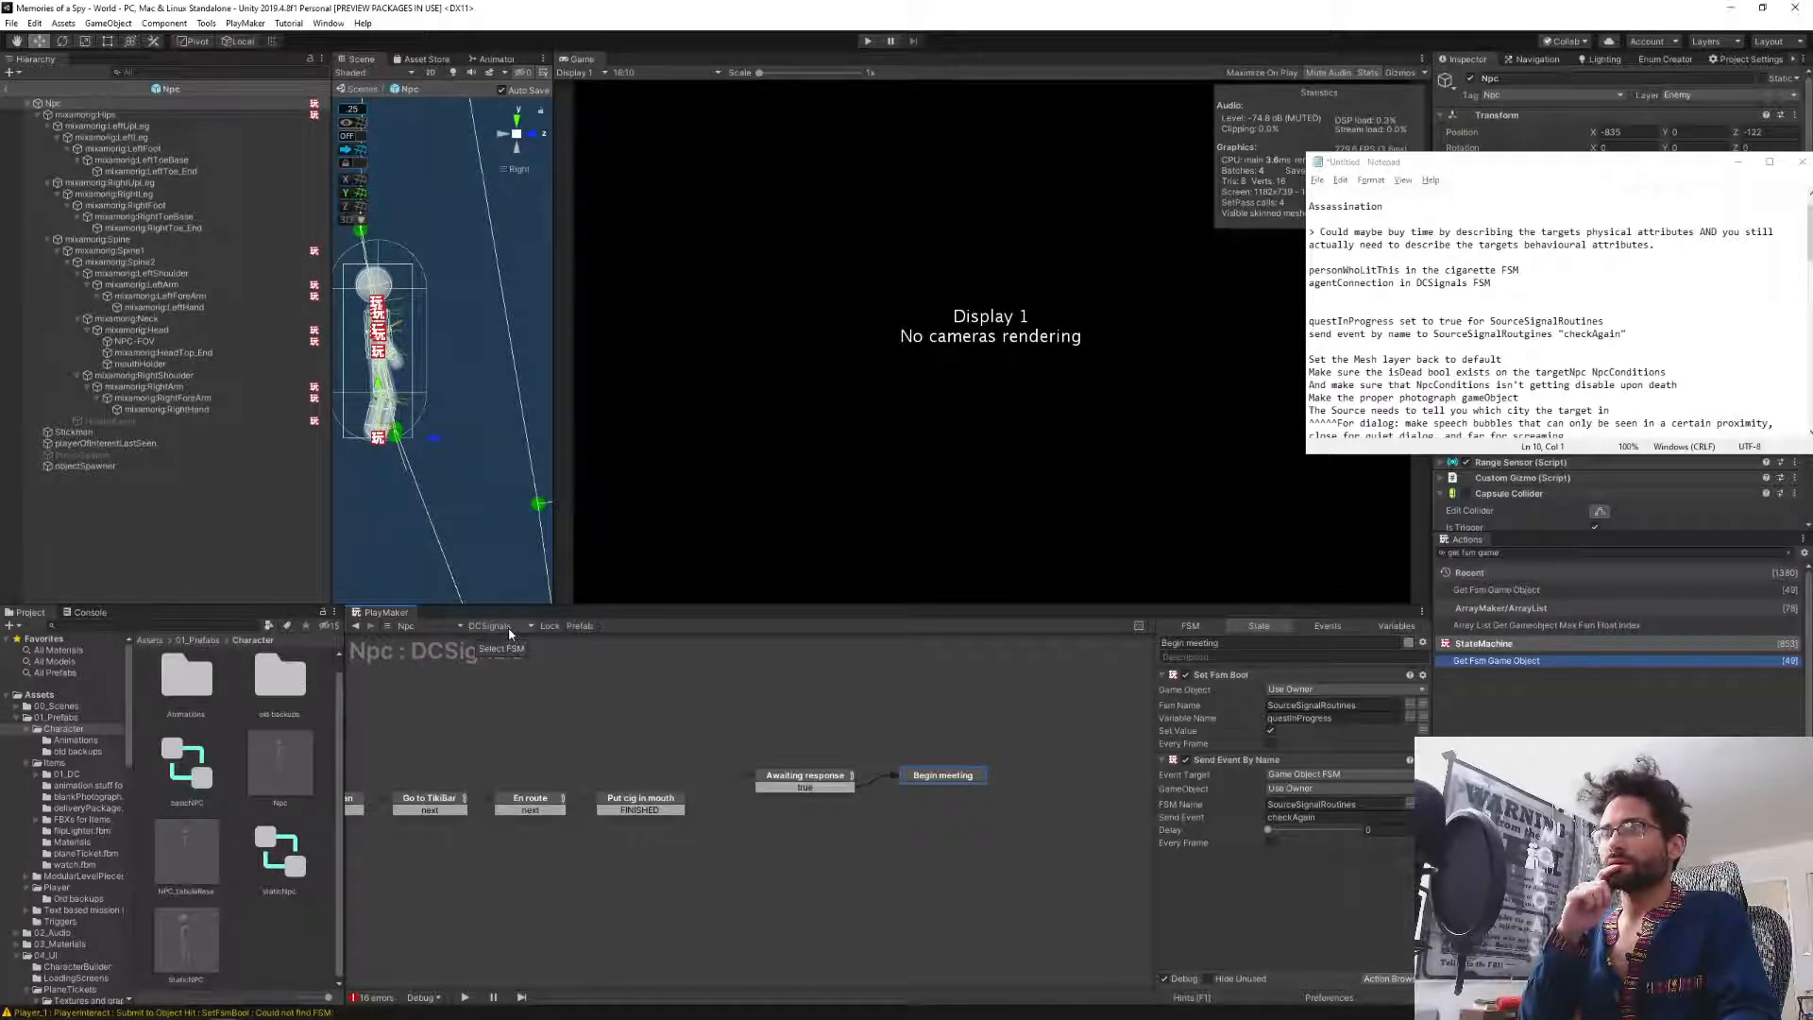
click(801, 780)
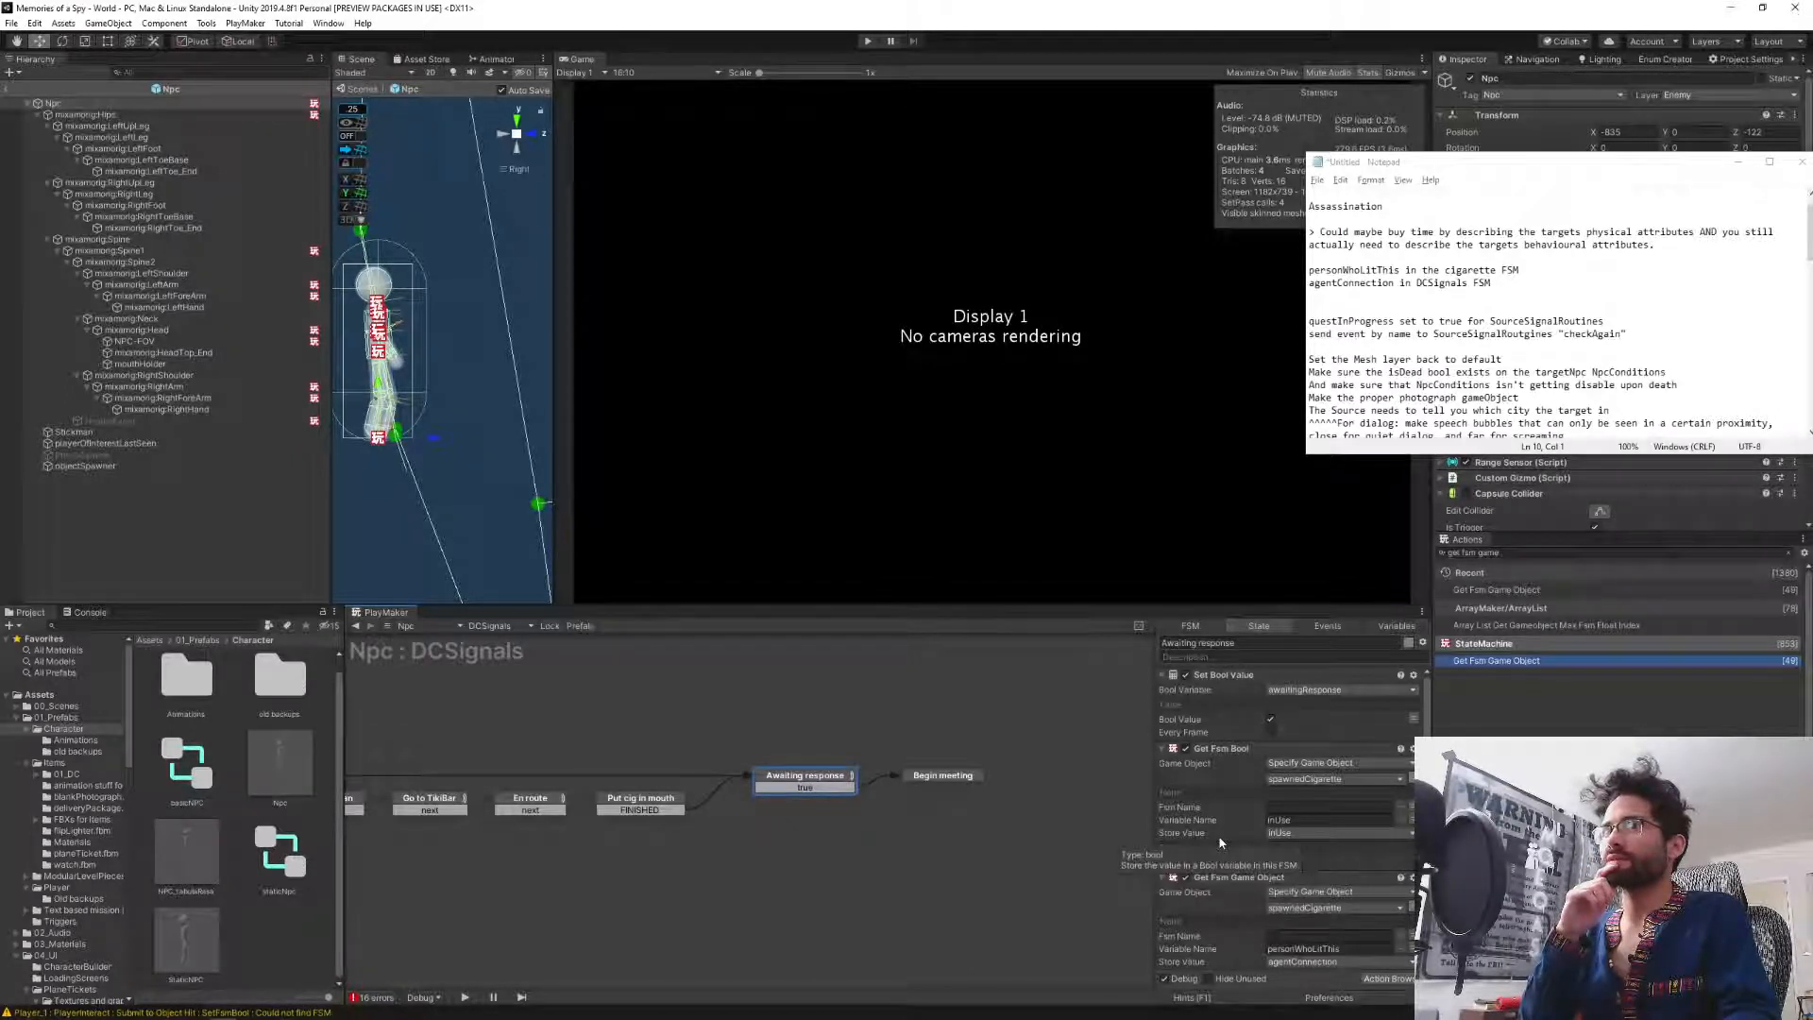
scroll(1224, 831, down, 2)
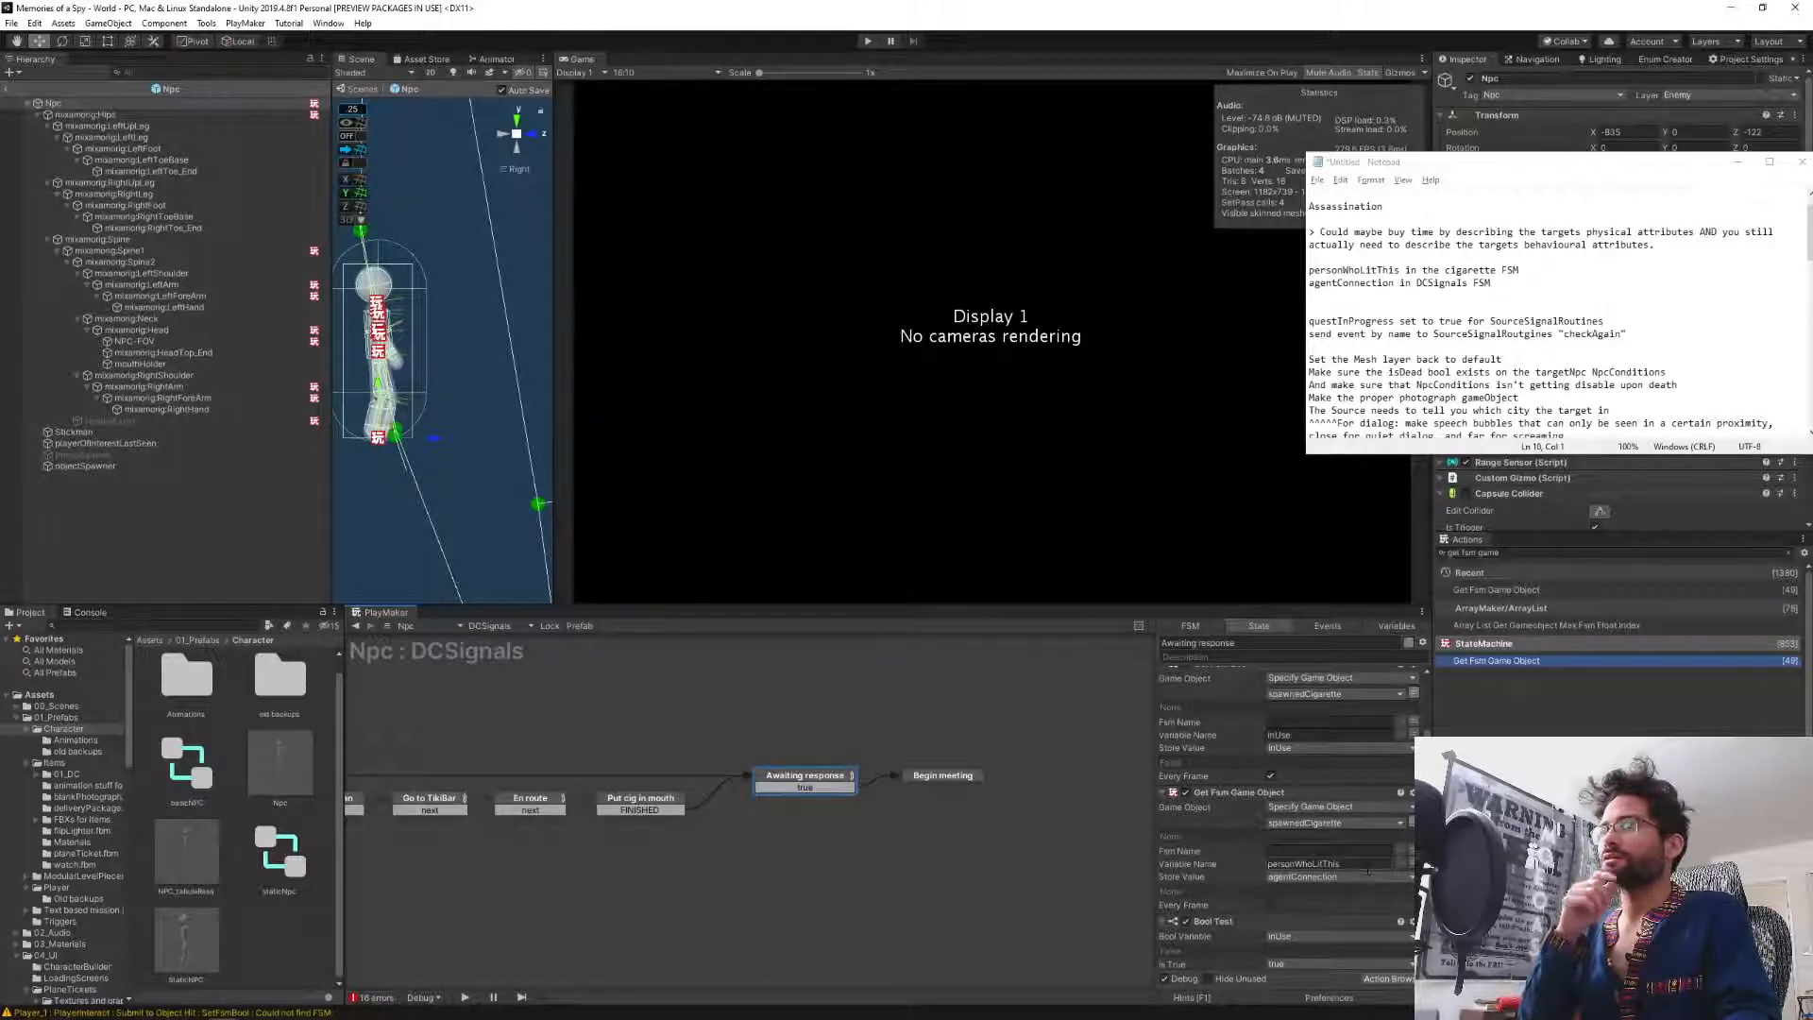
scroll(1365, 874, down, 2)
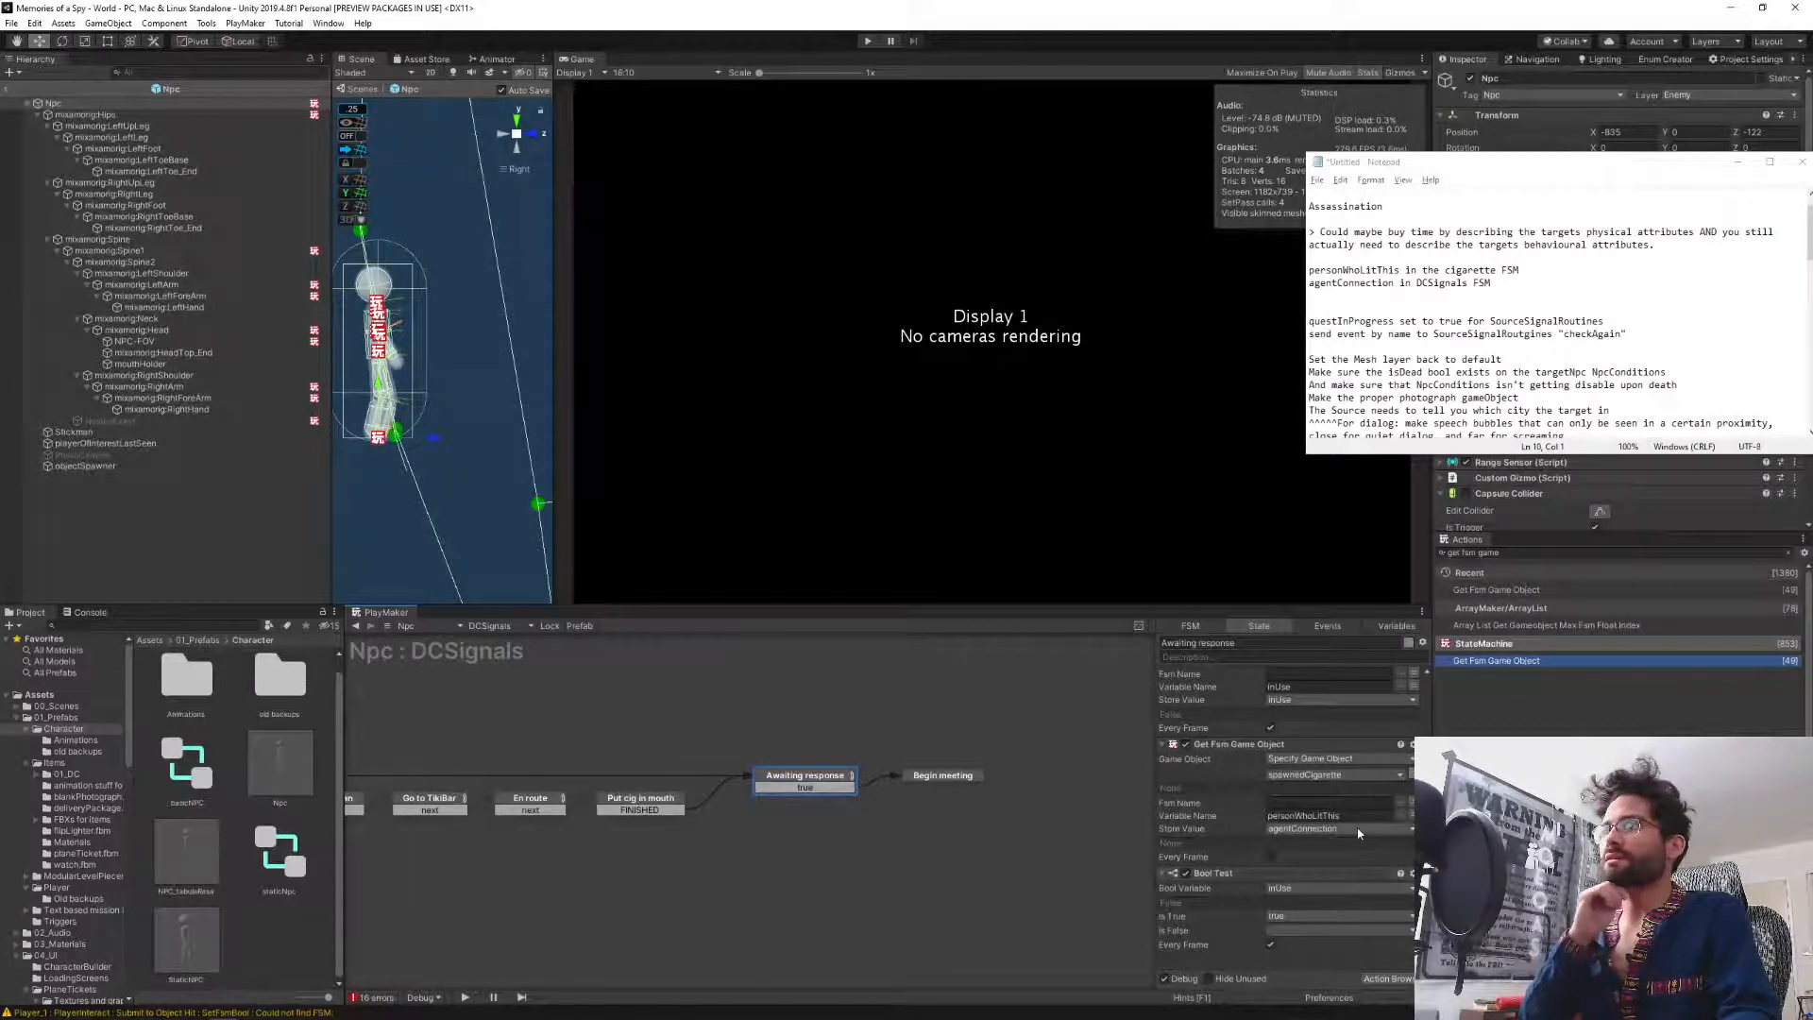
Add a Set Fsm Game Object action to the Awaiting response state and place it above the Bool Test.
click(1528, 555)
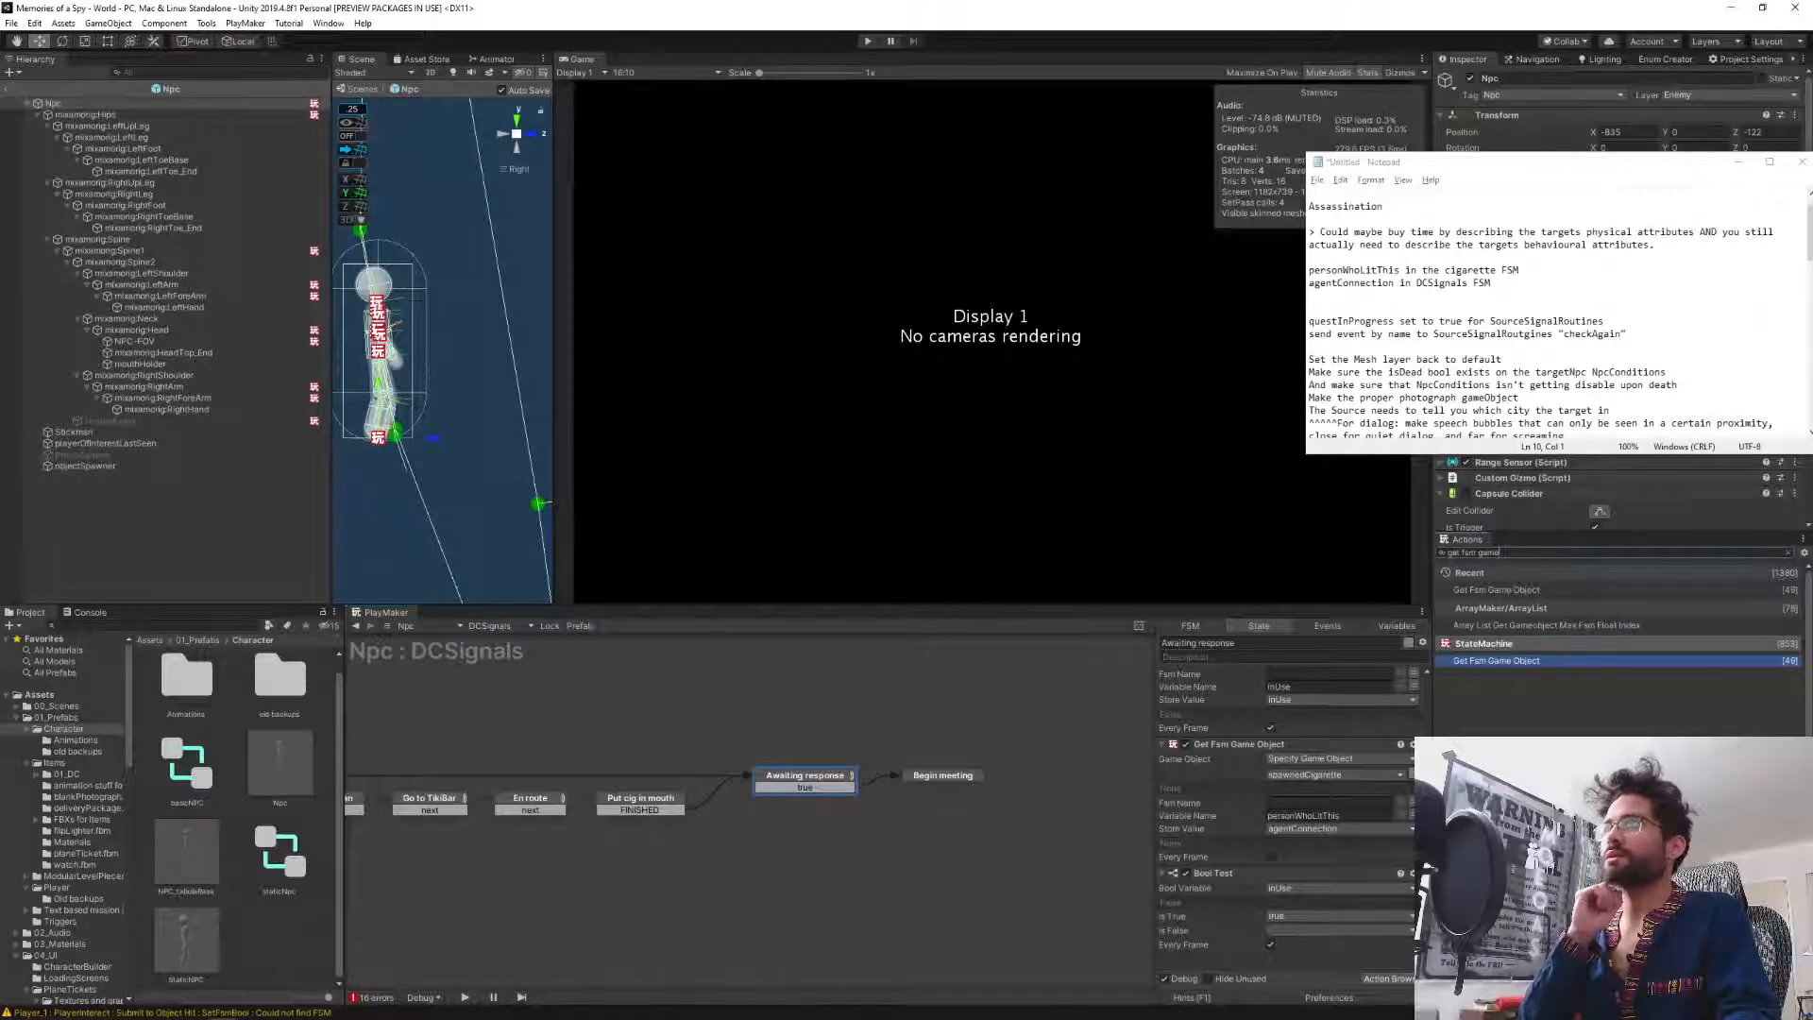
text(set fsm game)
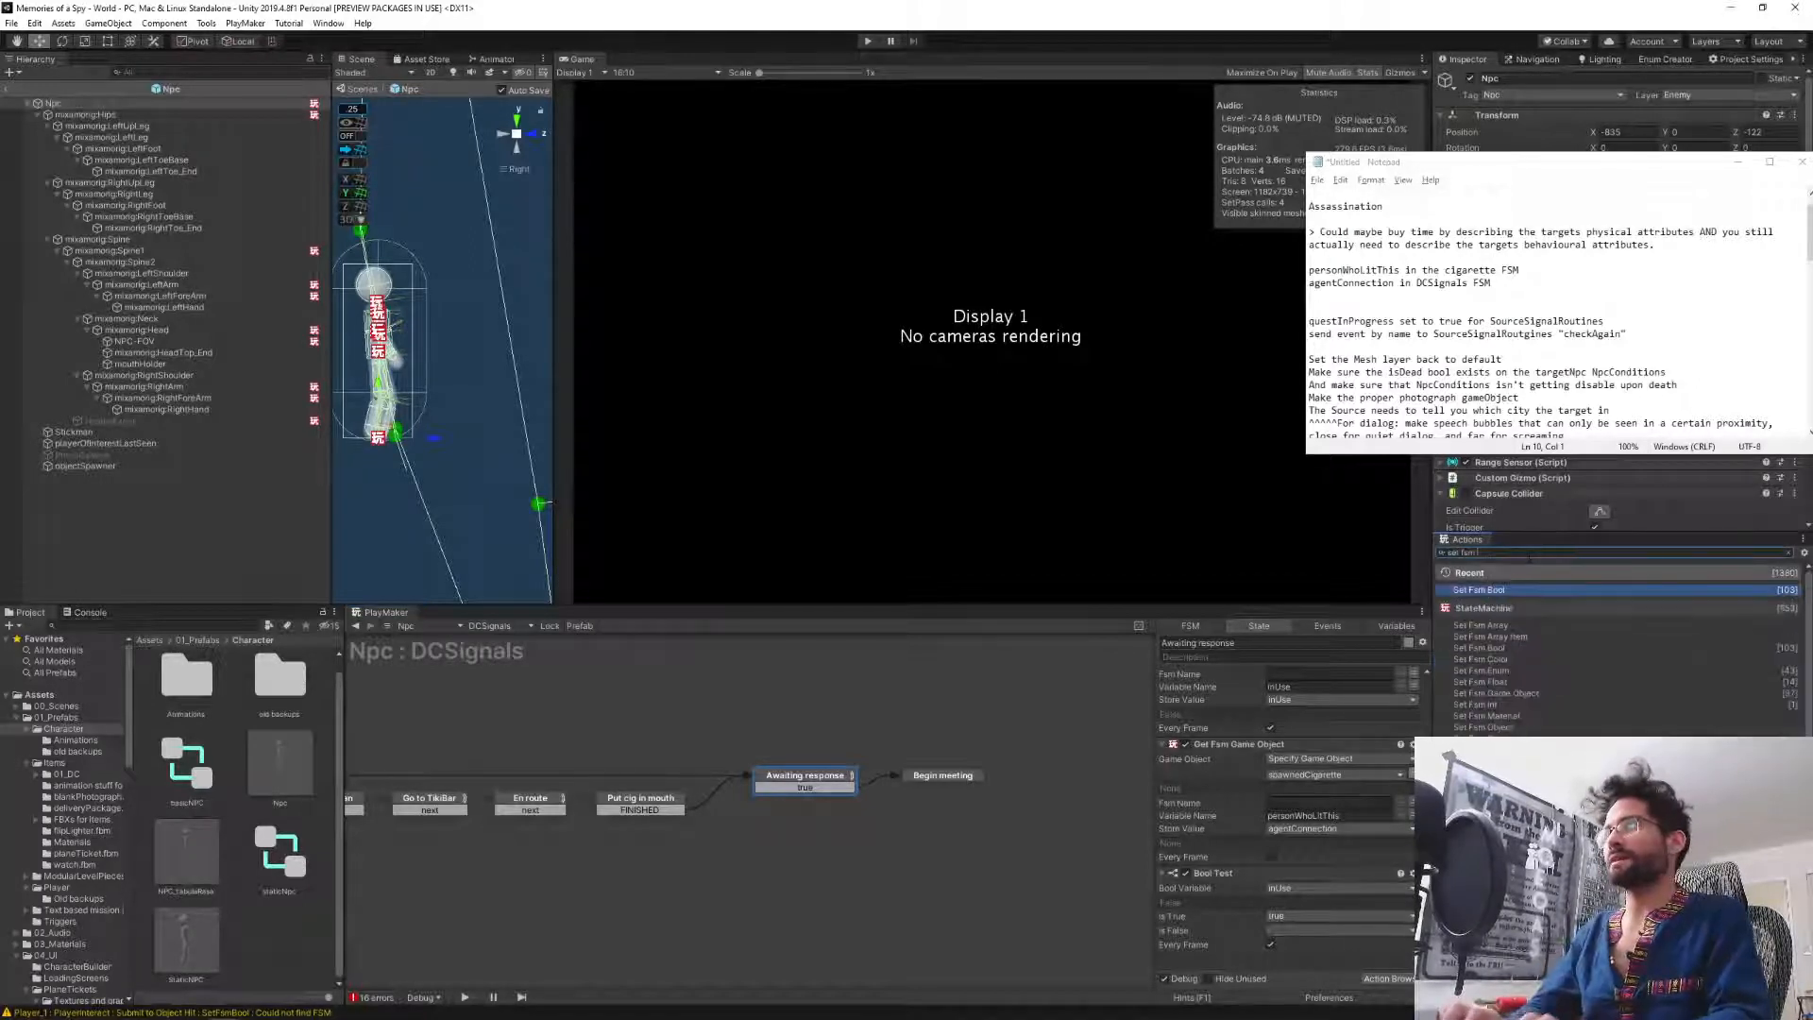
key(Return)
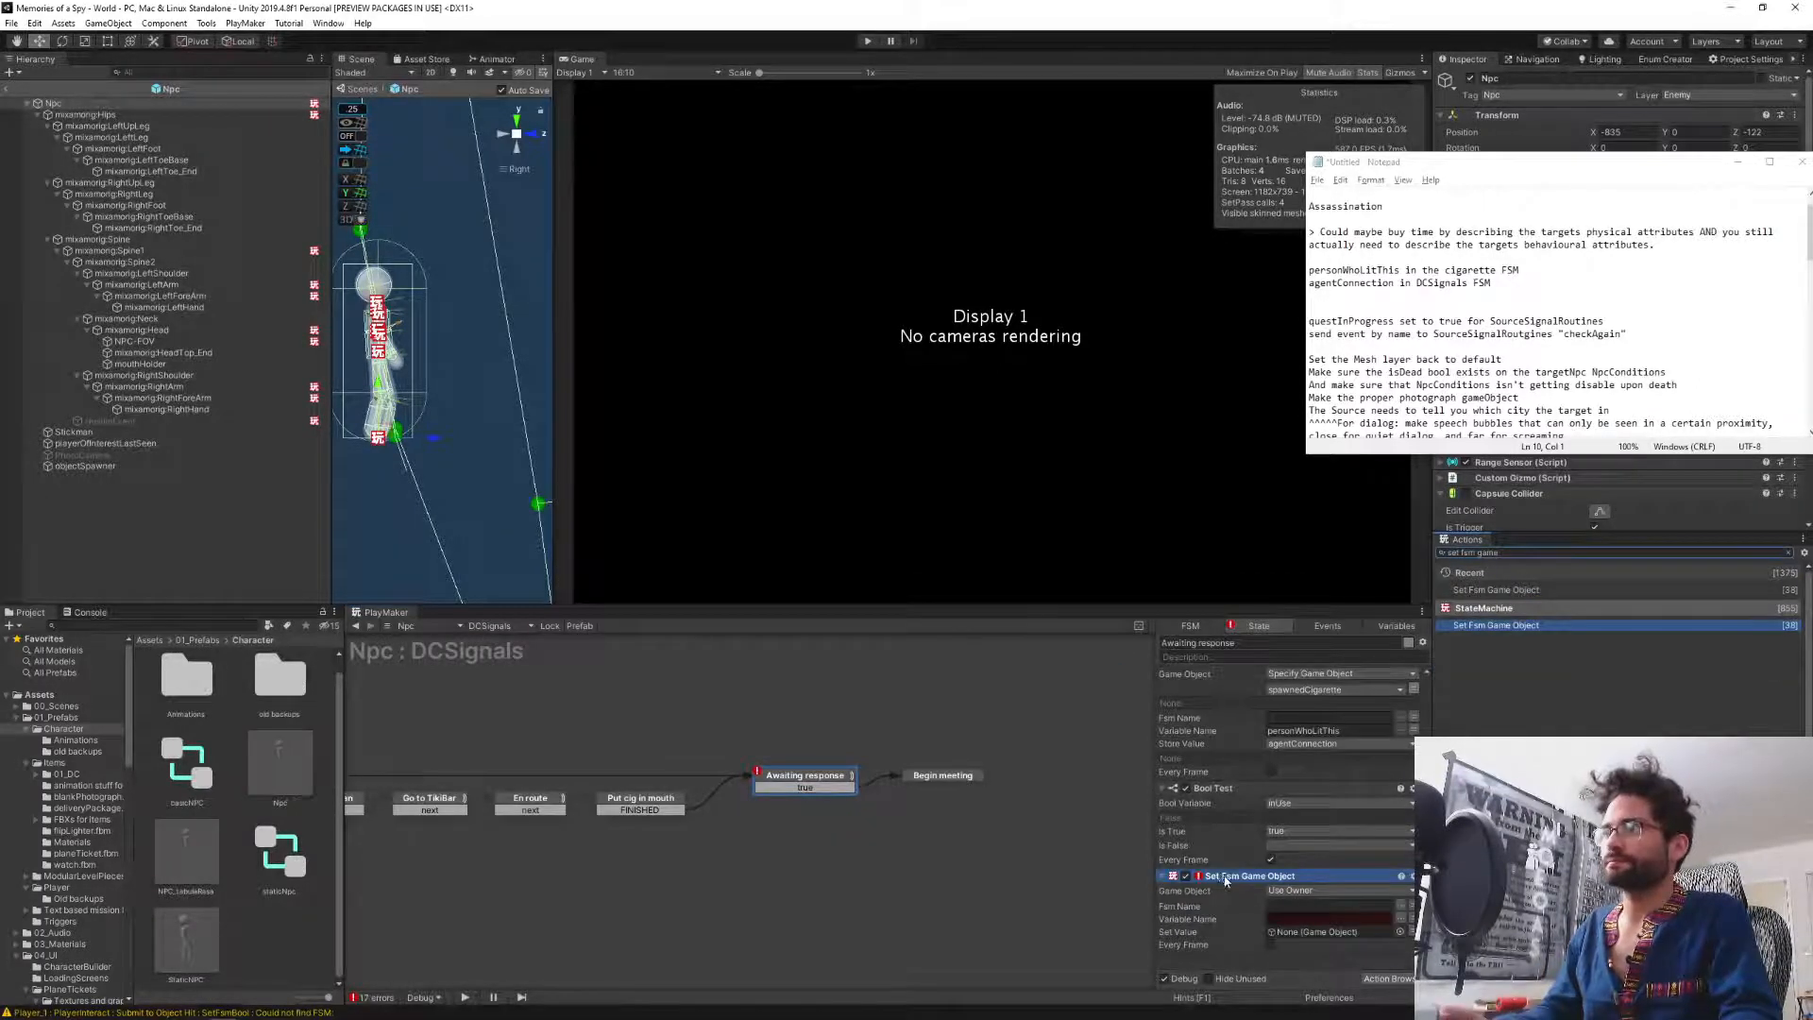
drag(1224, 878, 1235, 842)
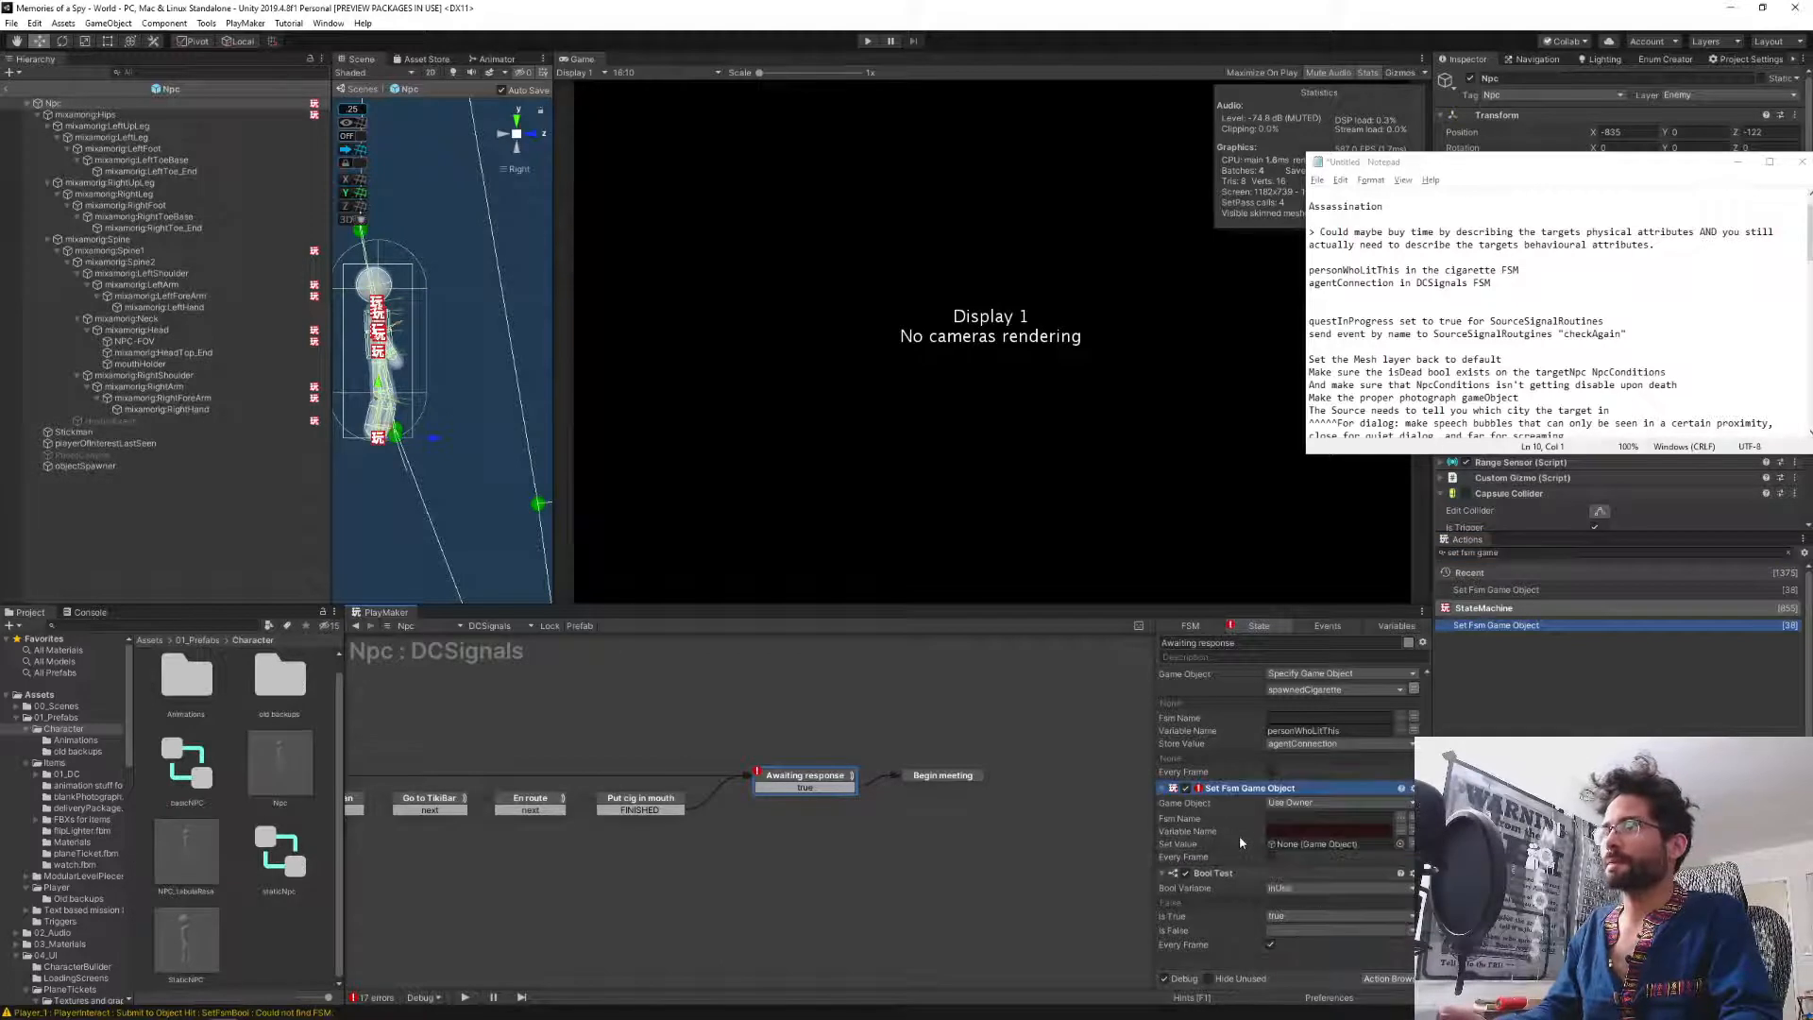
scroll(1238, 837, up, 2)
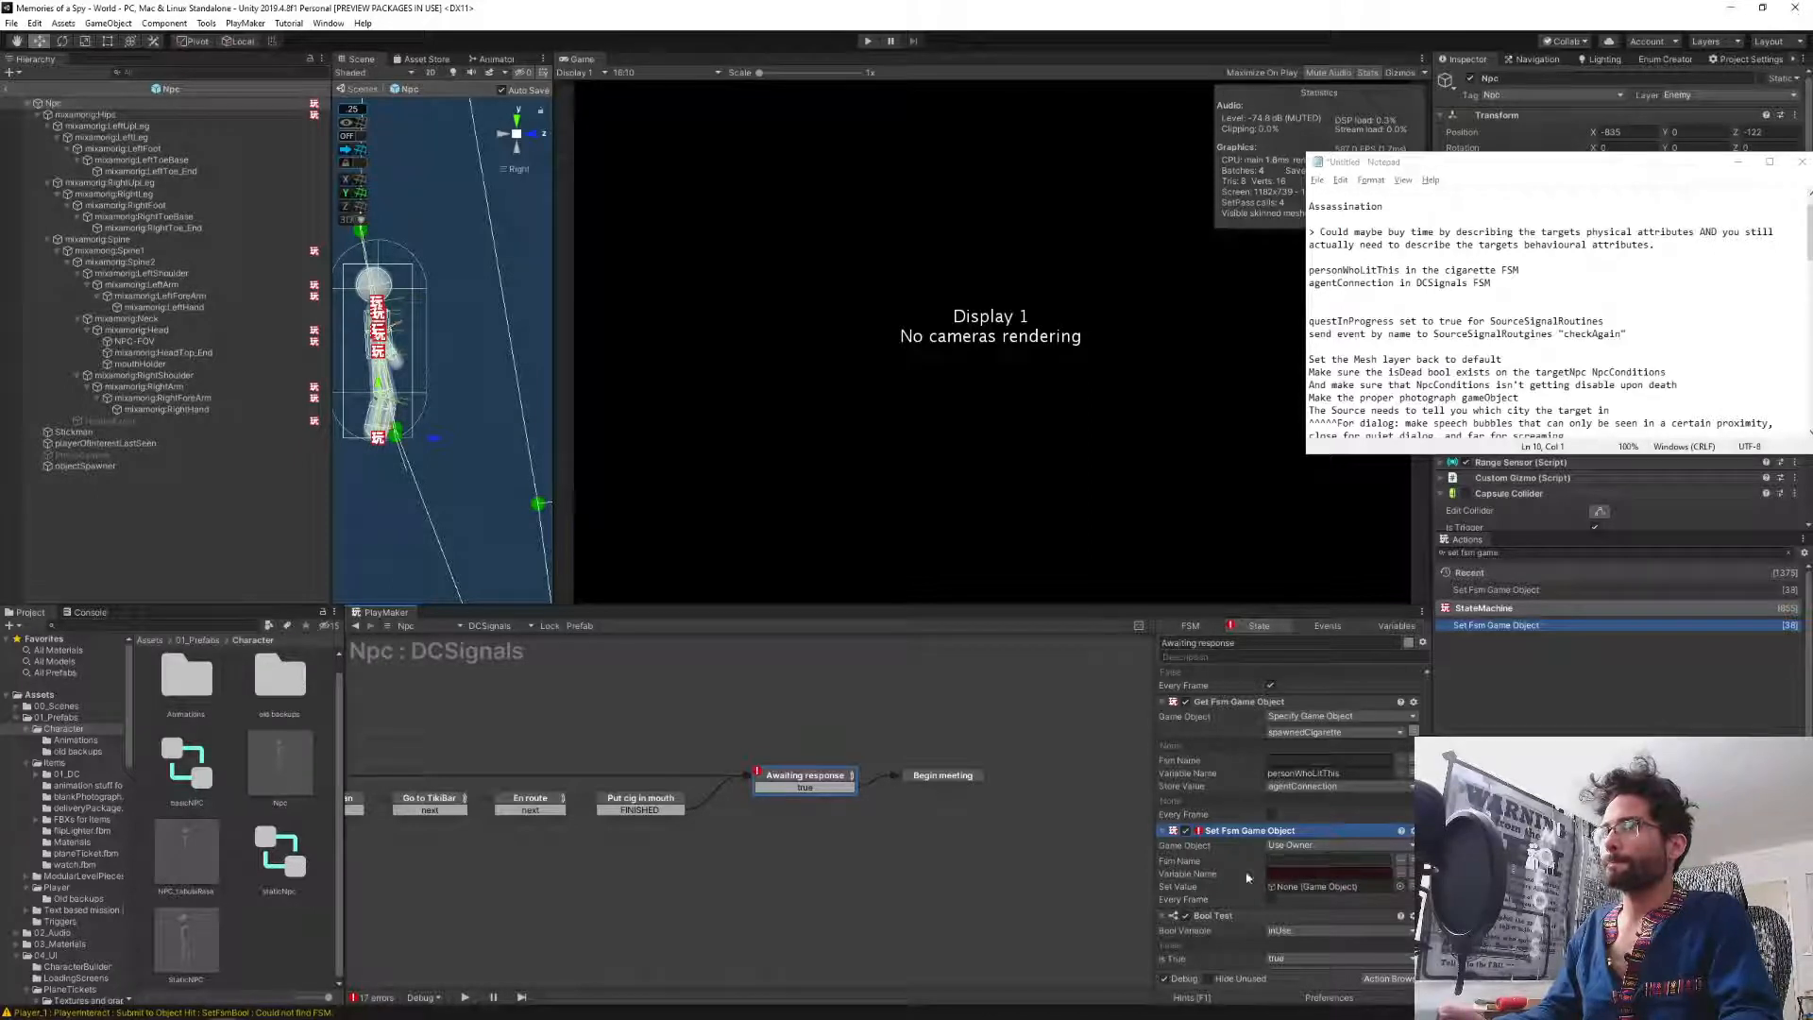
Point the Set Fsm Game Object action in Awaiting response at the owner's NpcConditions FSM and set its variable name to agentConnection.
click(1327, 847)
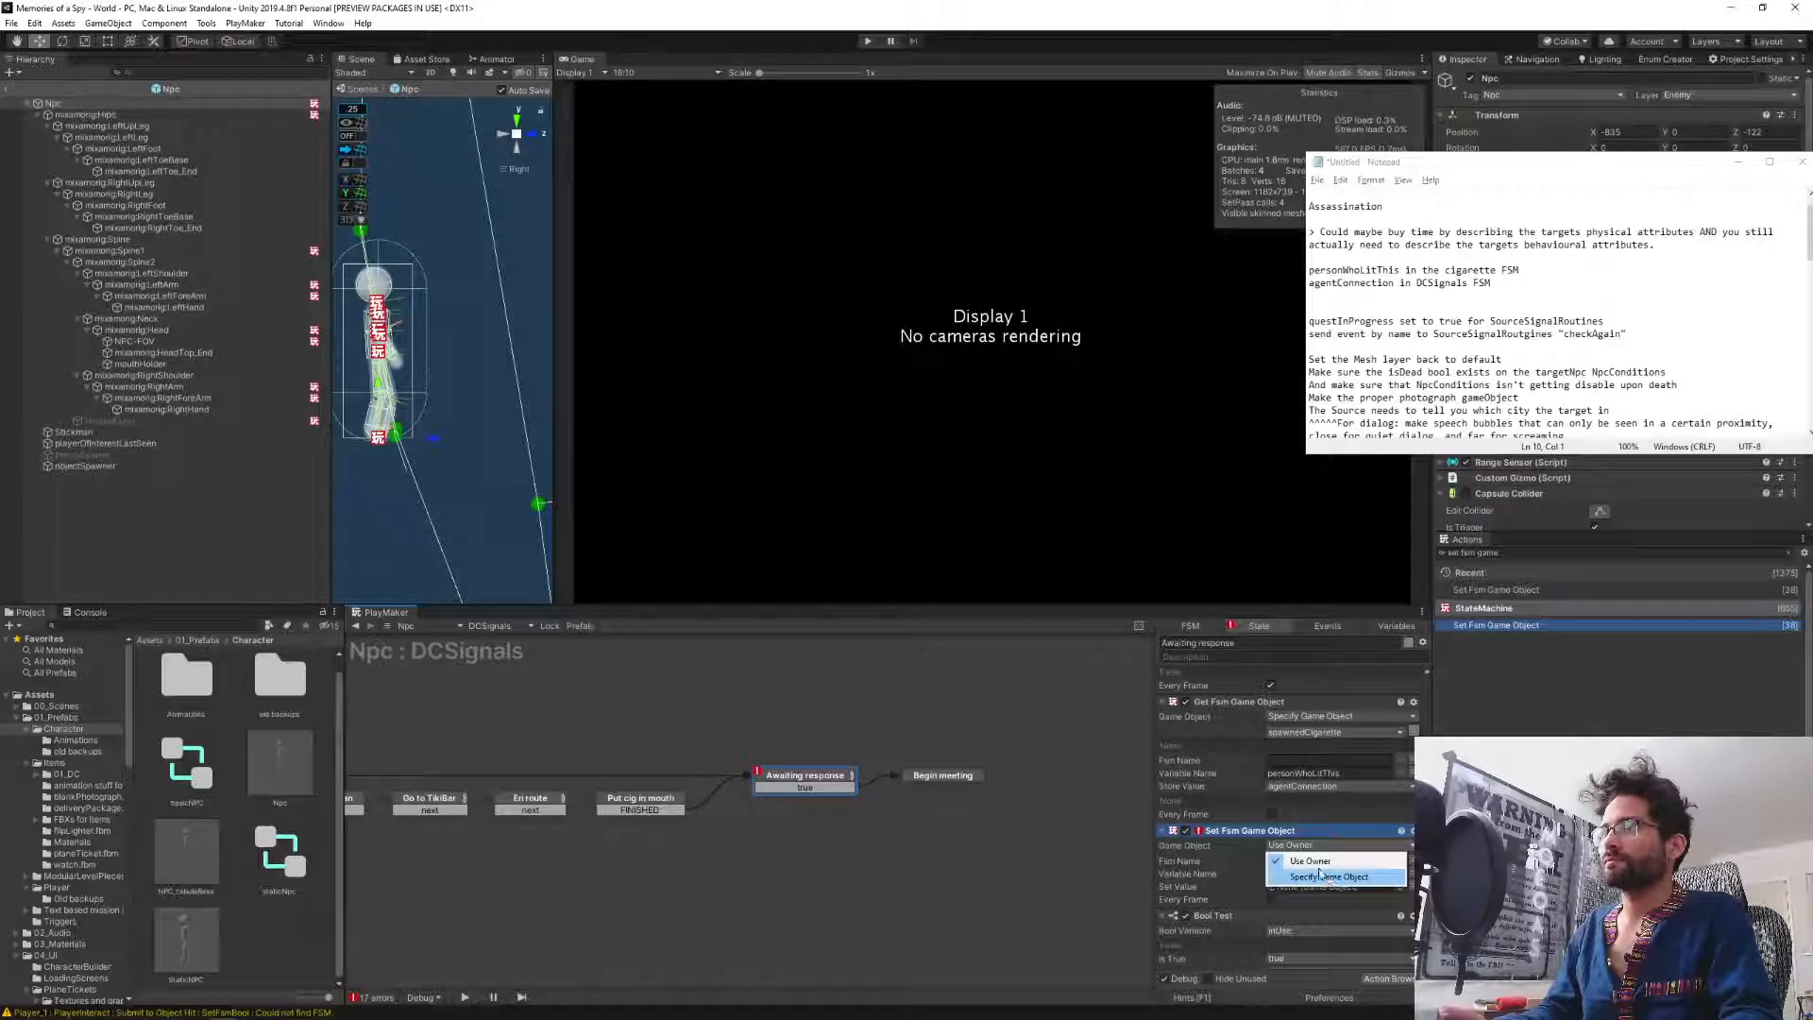
click(1396, 862)
click(1399, 863)
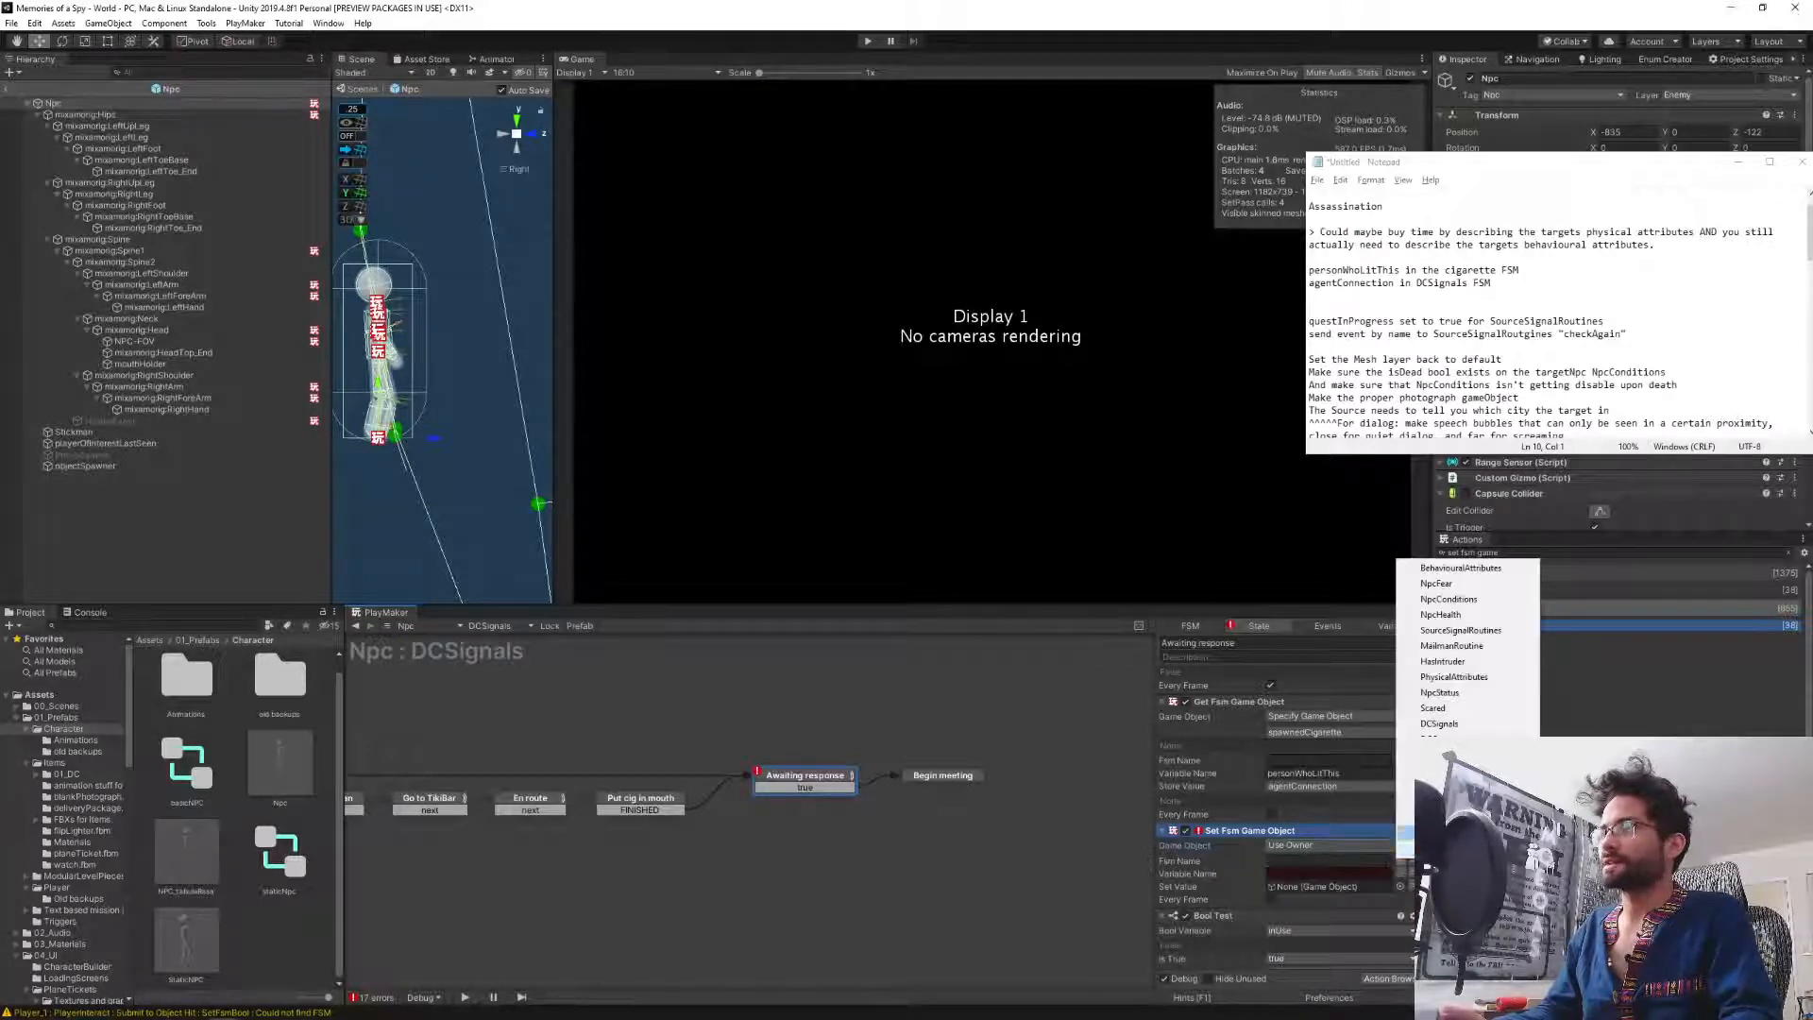
click(1474, 601)
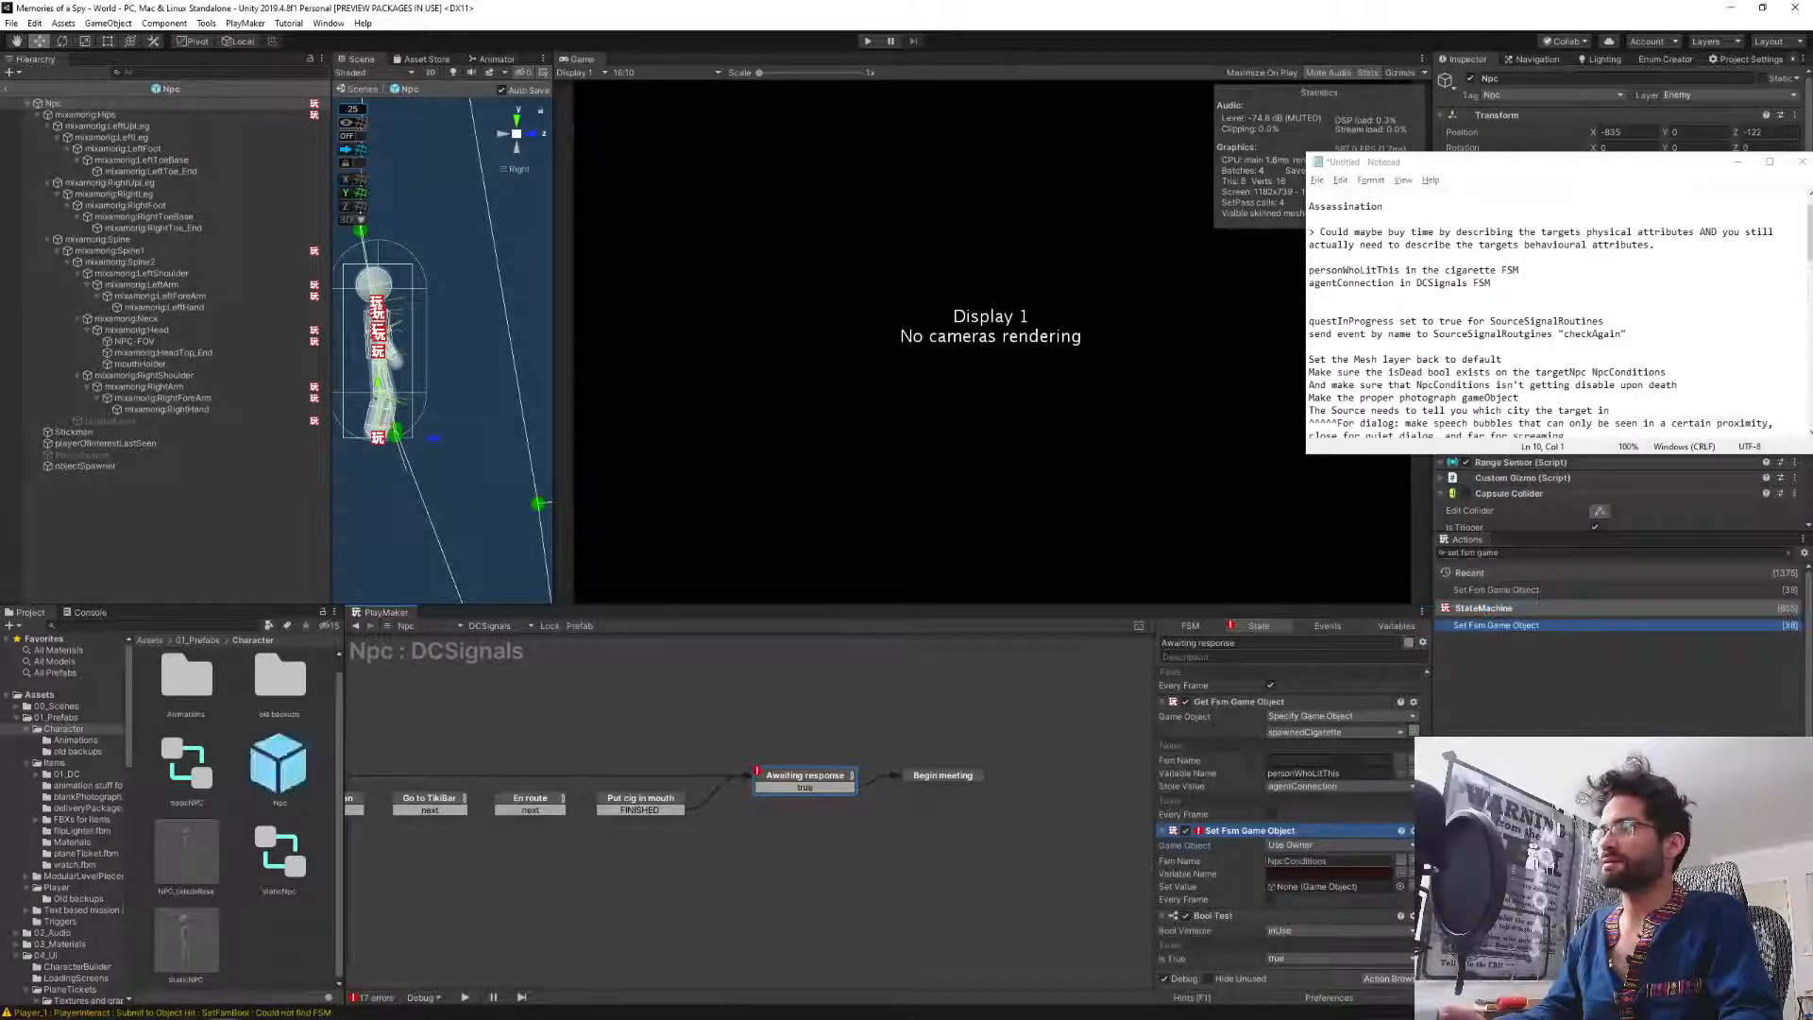
click(1401, 876)
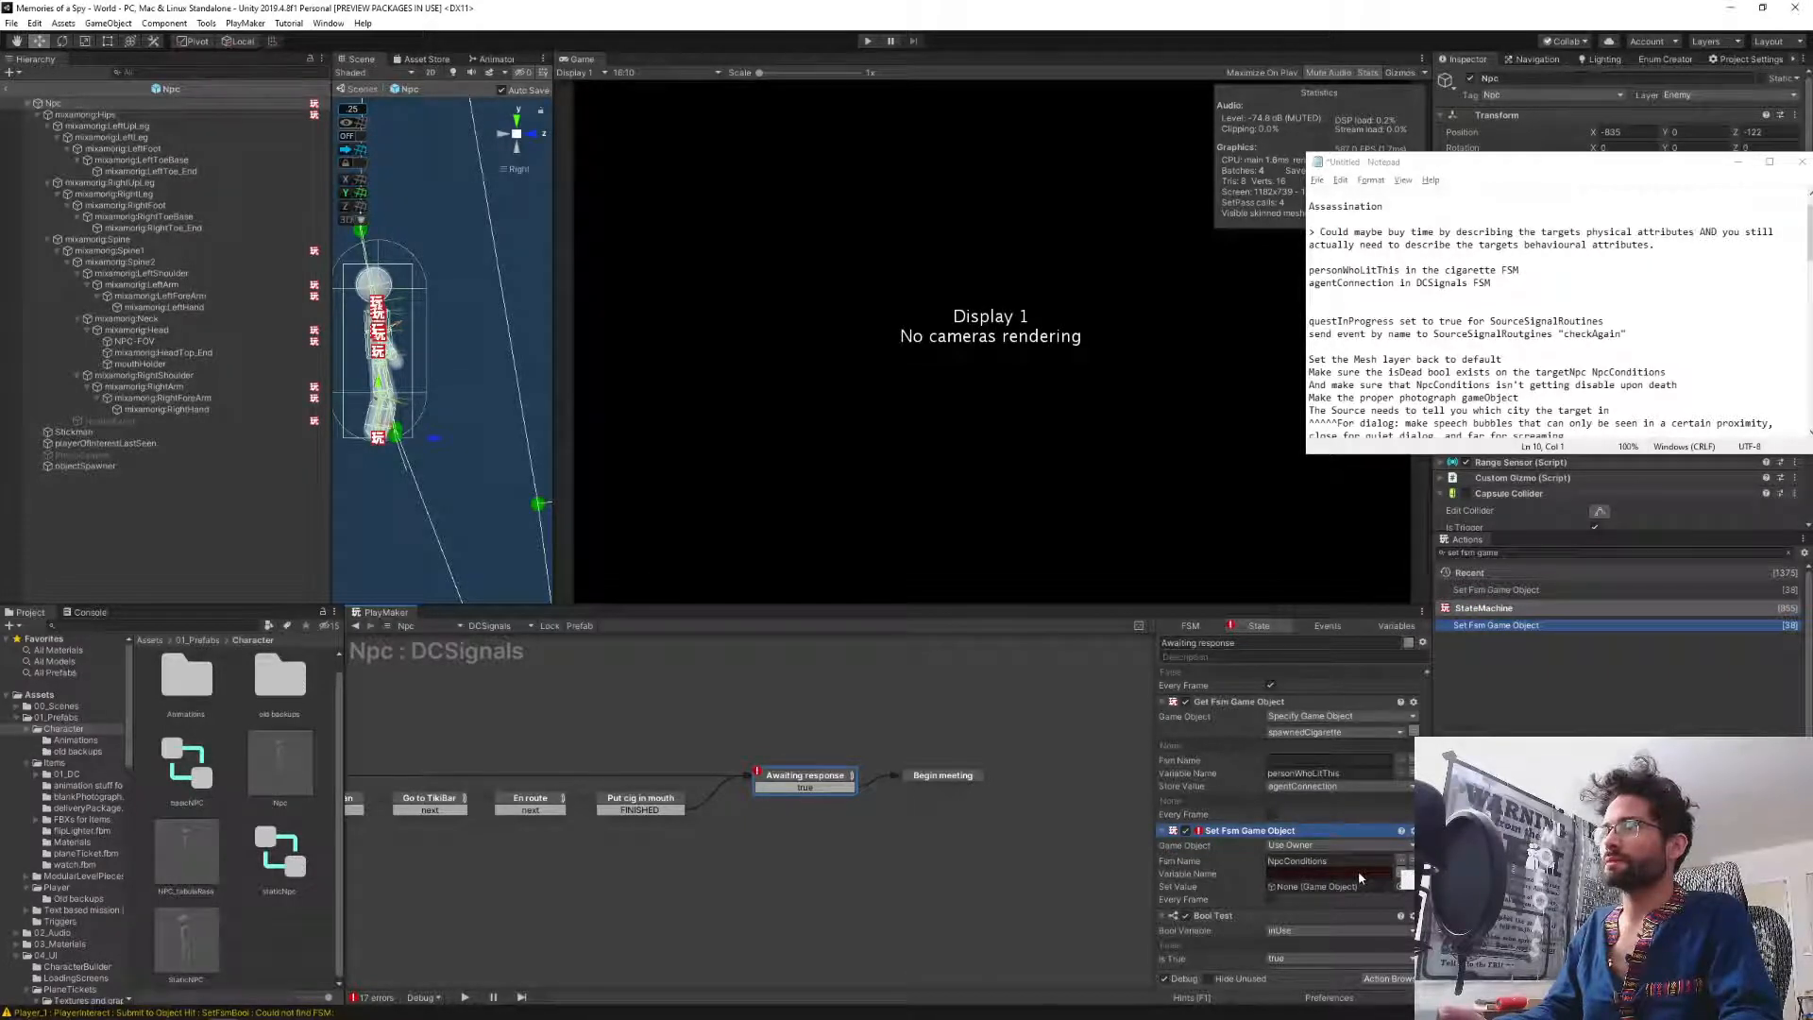
text(agentC)
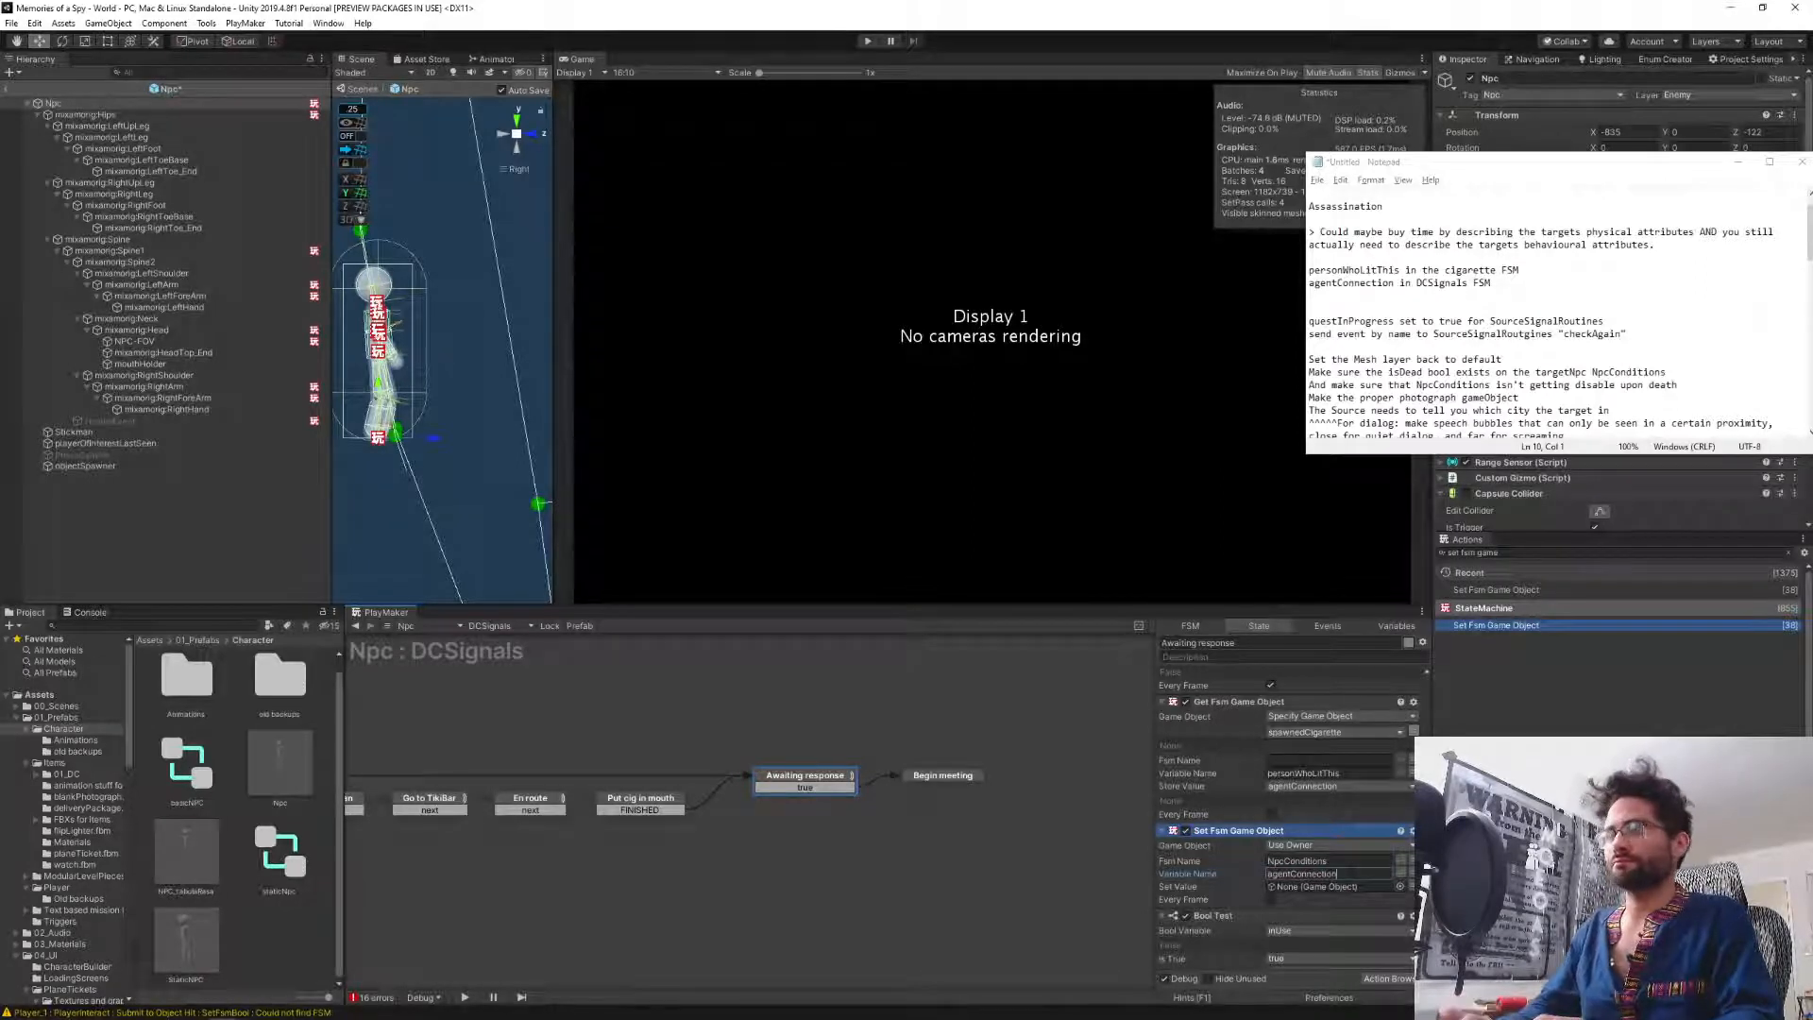
text(onnection)
key(Return)
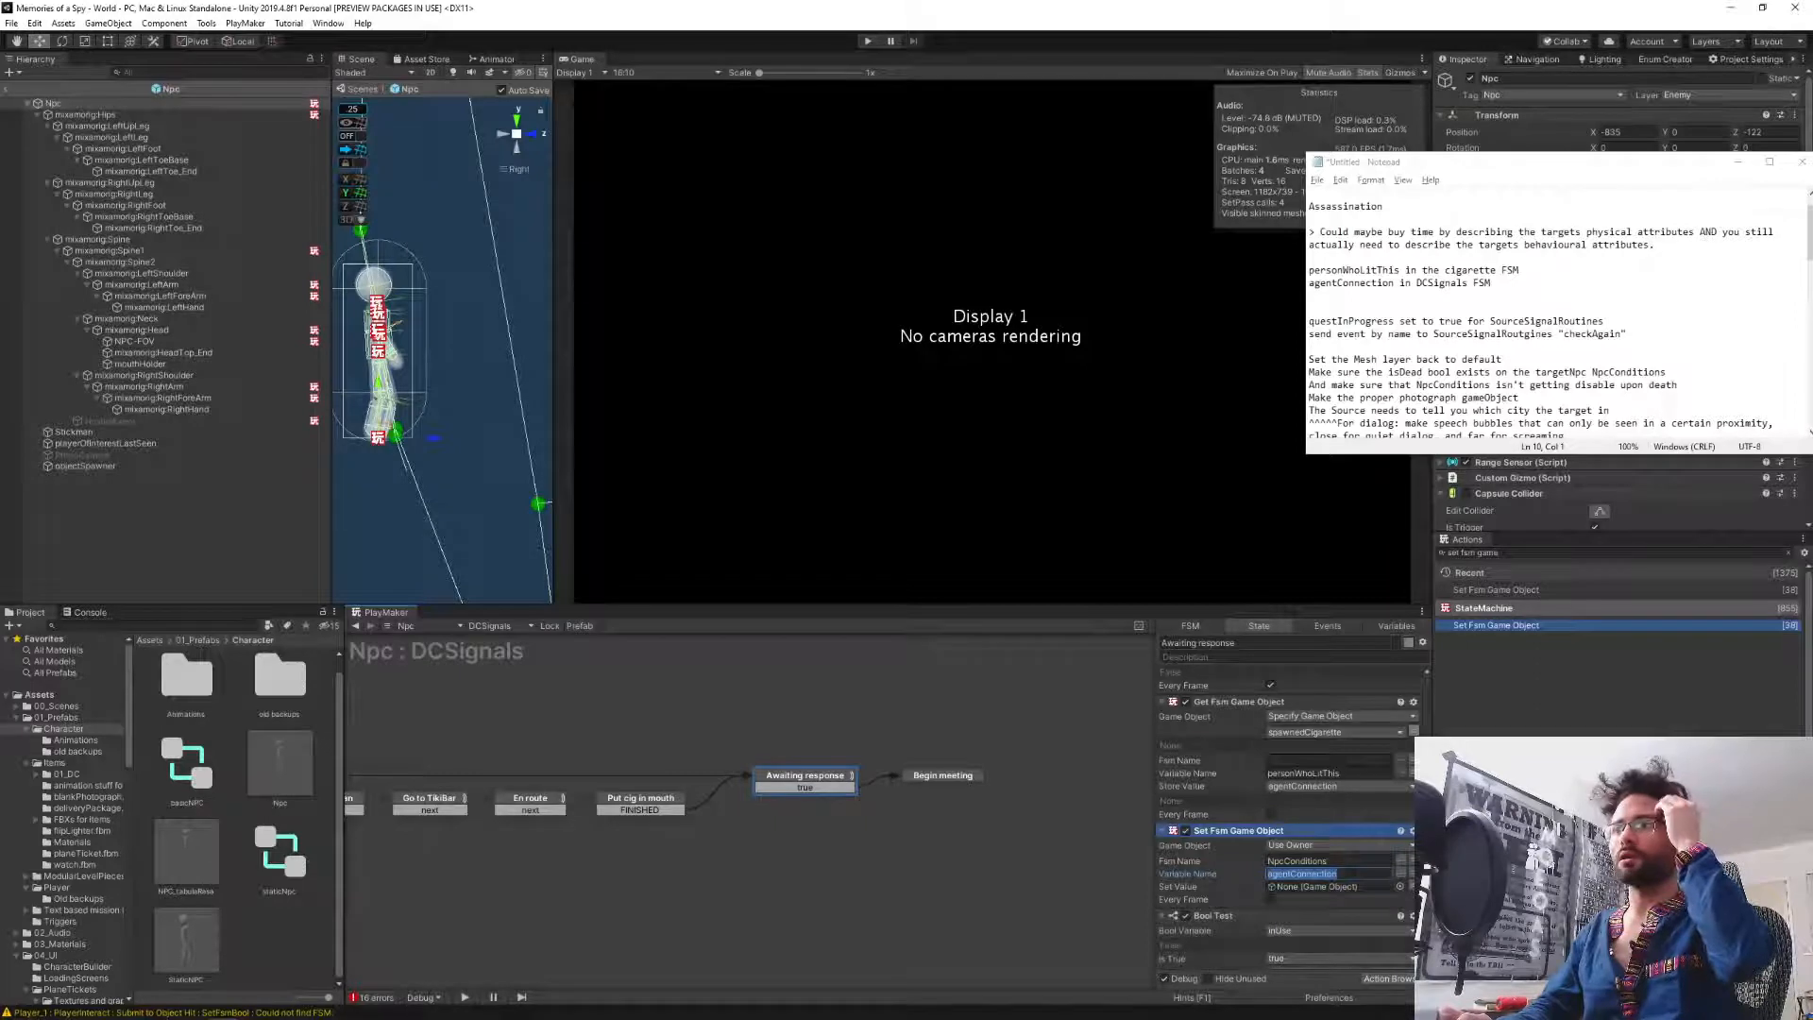
Switch the Set Fsm Game Object action's FSM name to SourceSignalRoutines and choose agentConnection as the value it sets.
click(1401, 862)
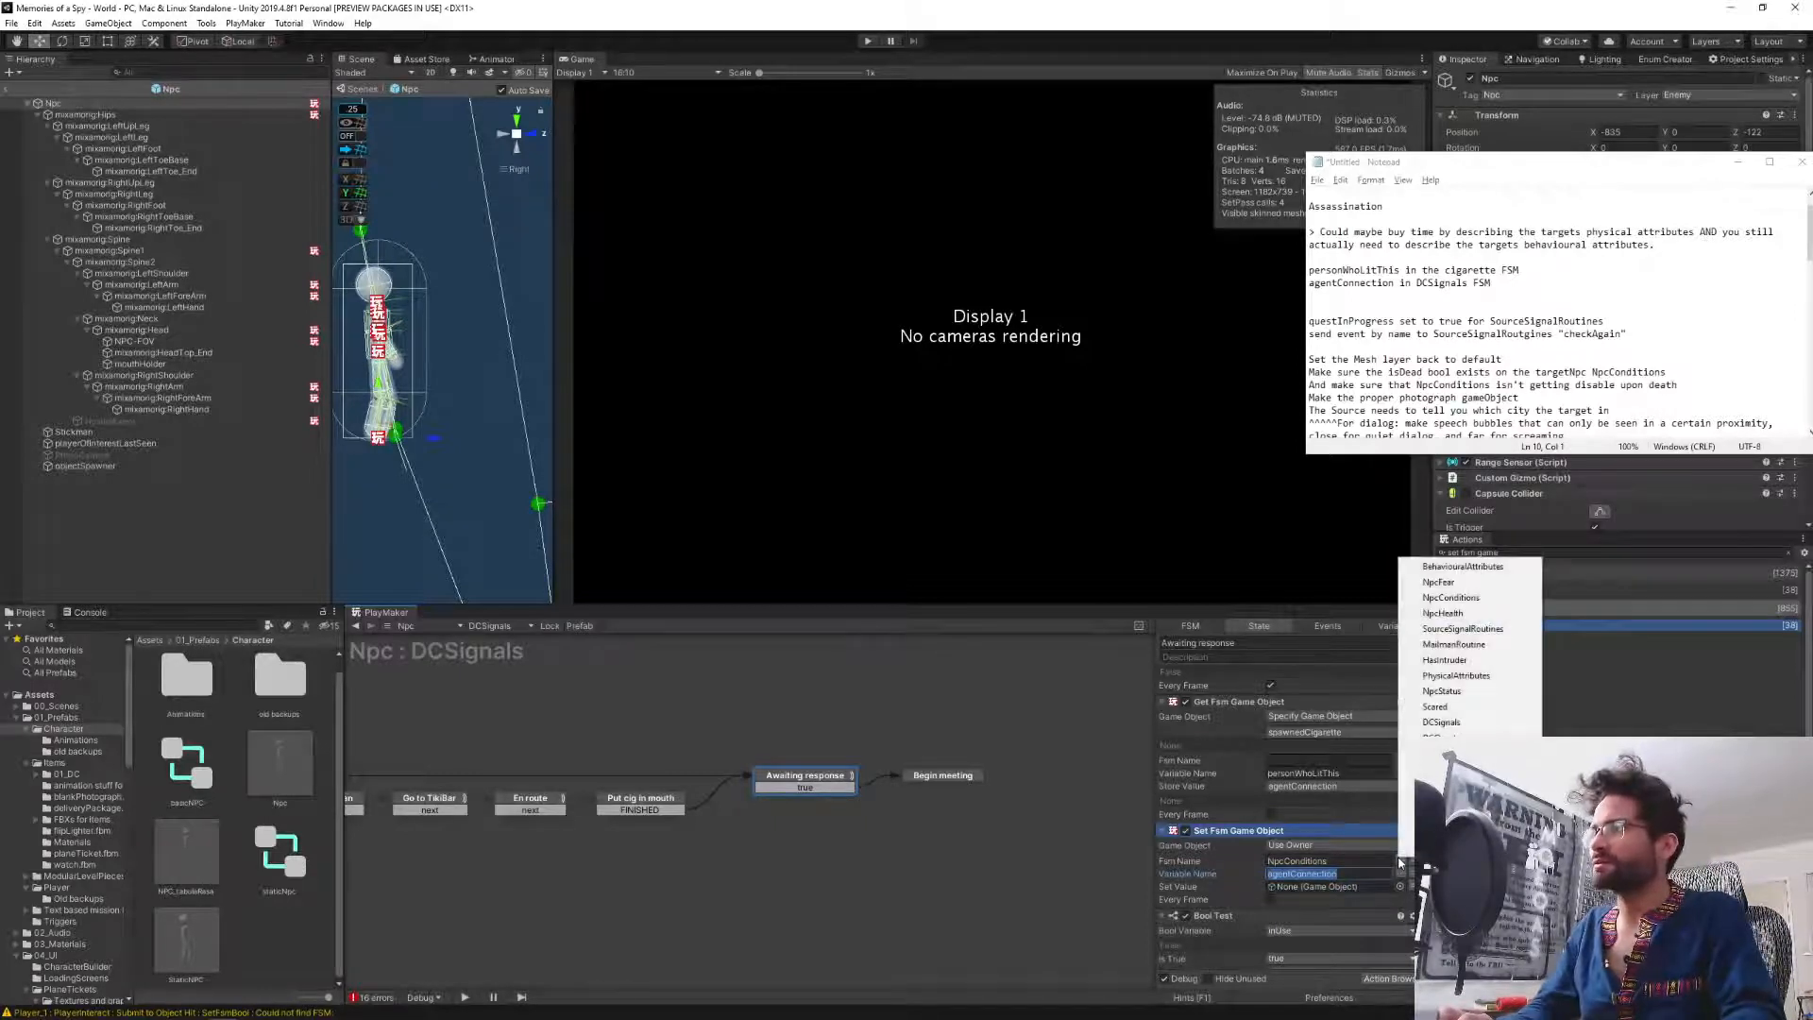
click(1434, 630)
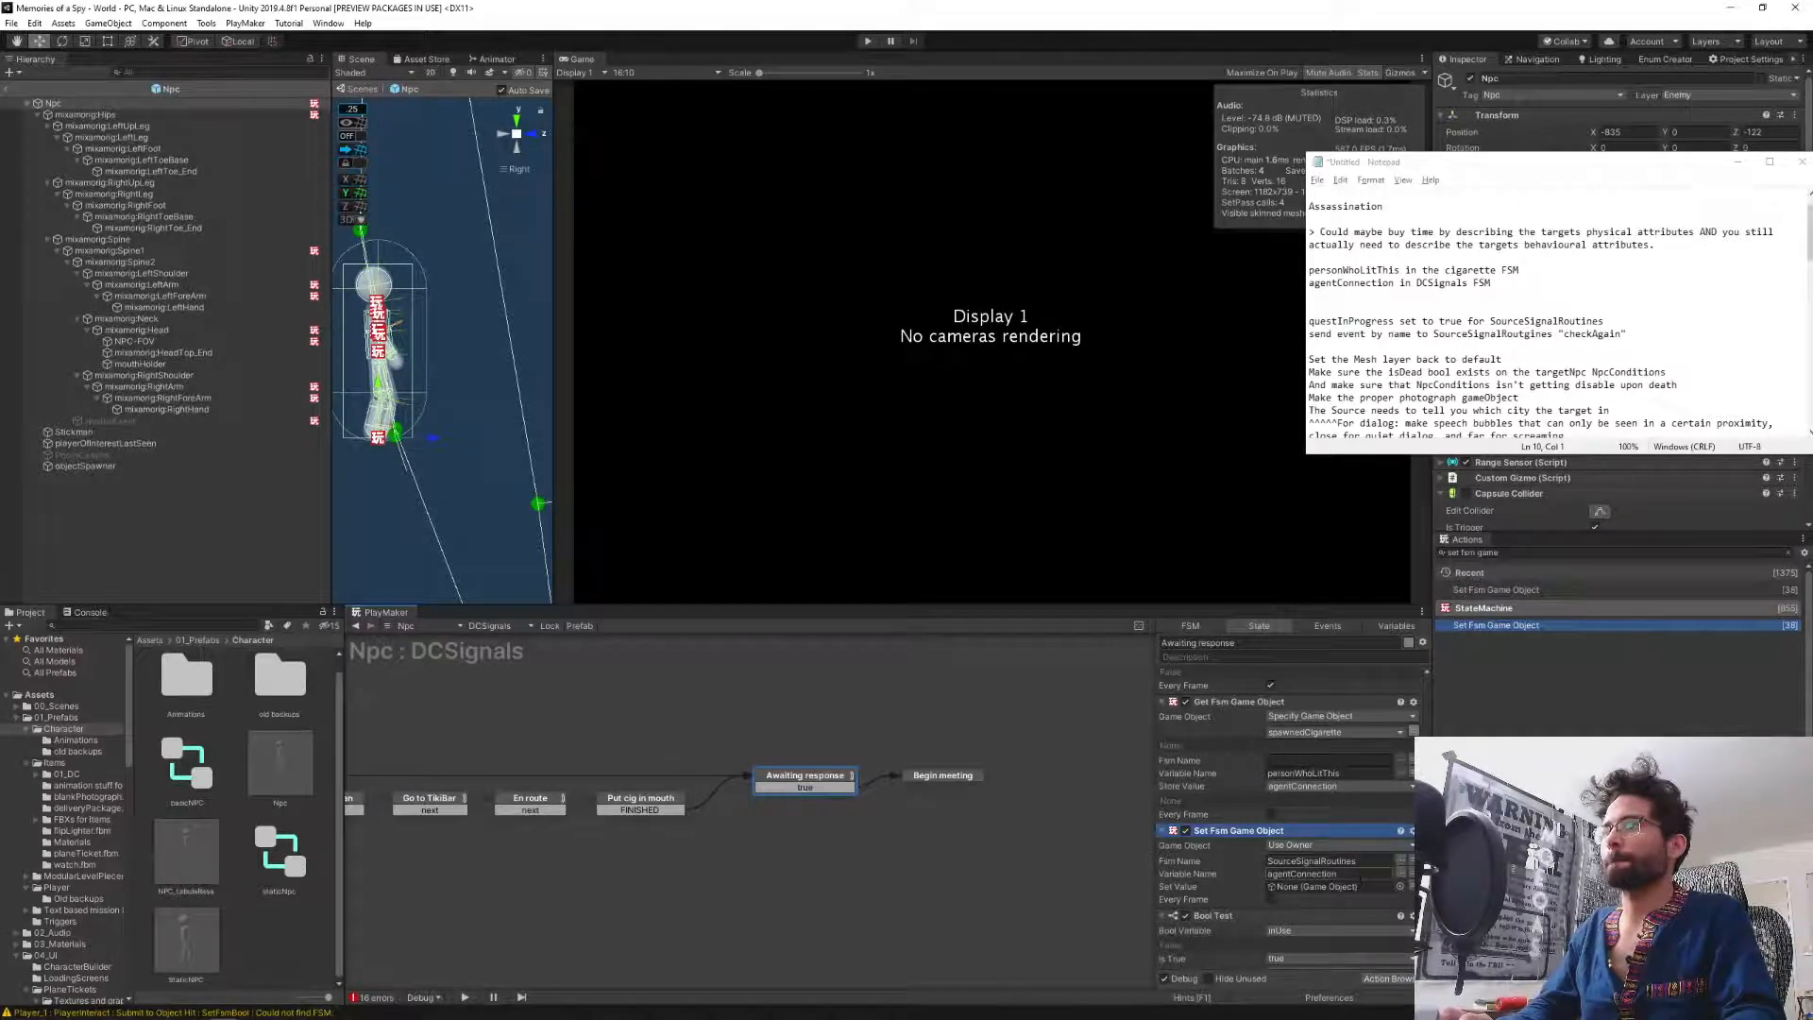
click(1361, 880)
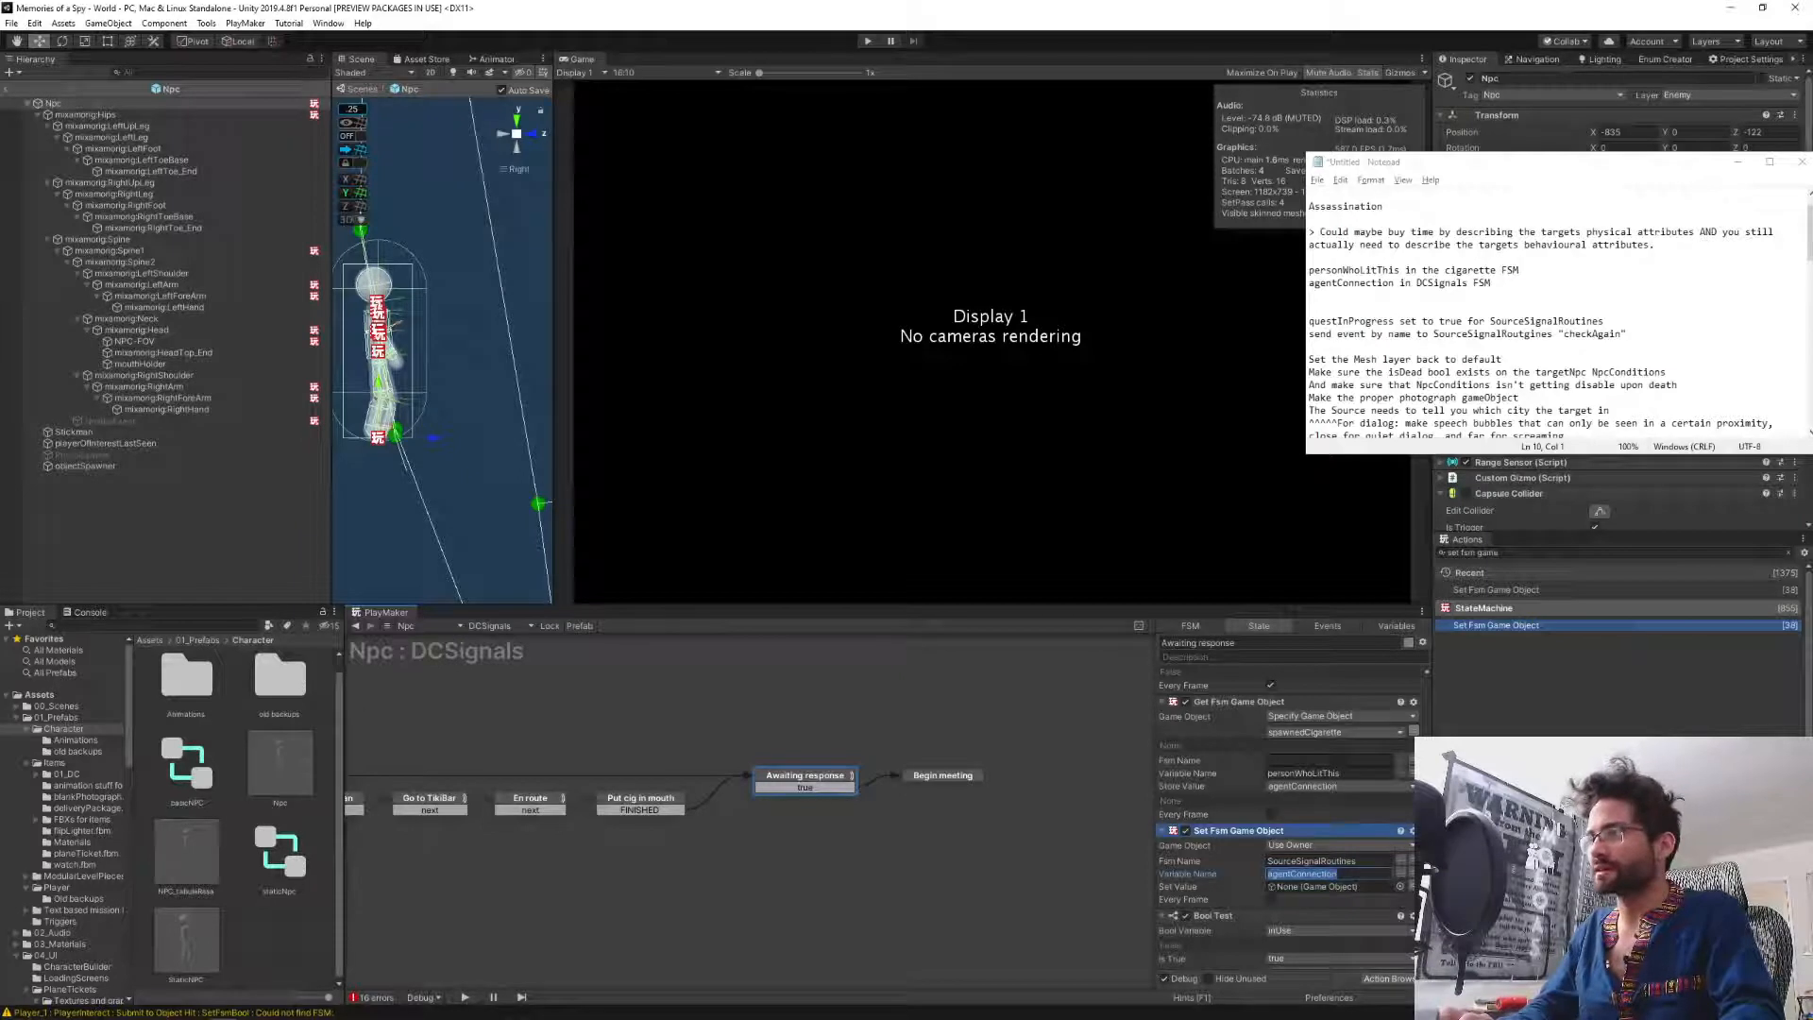
click(1400, 887)
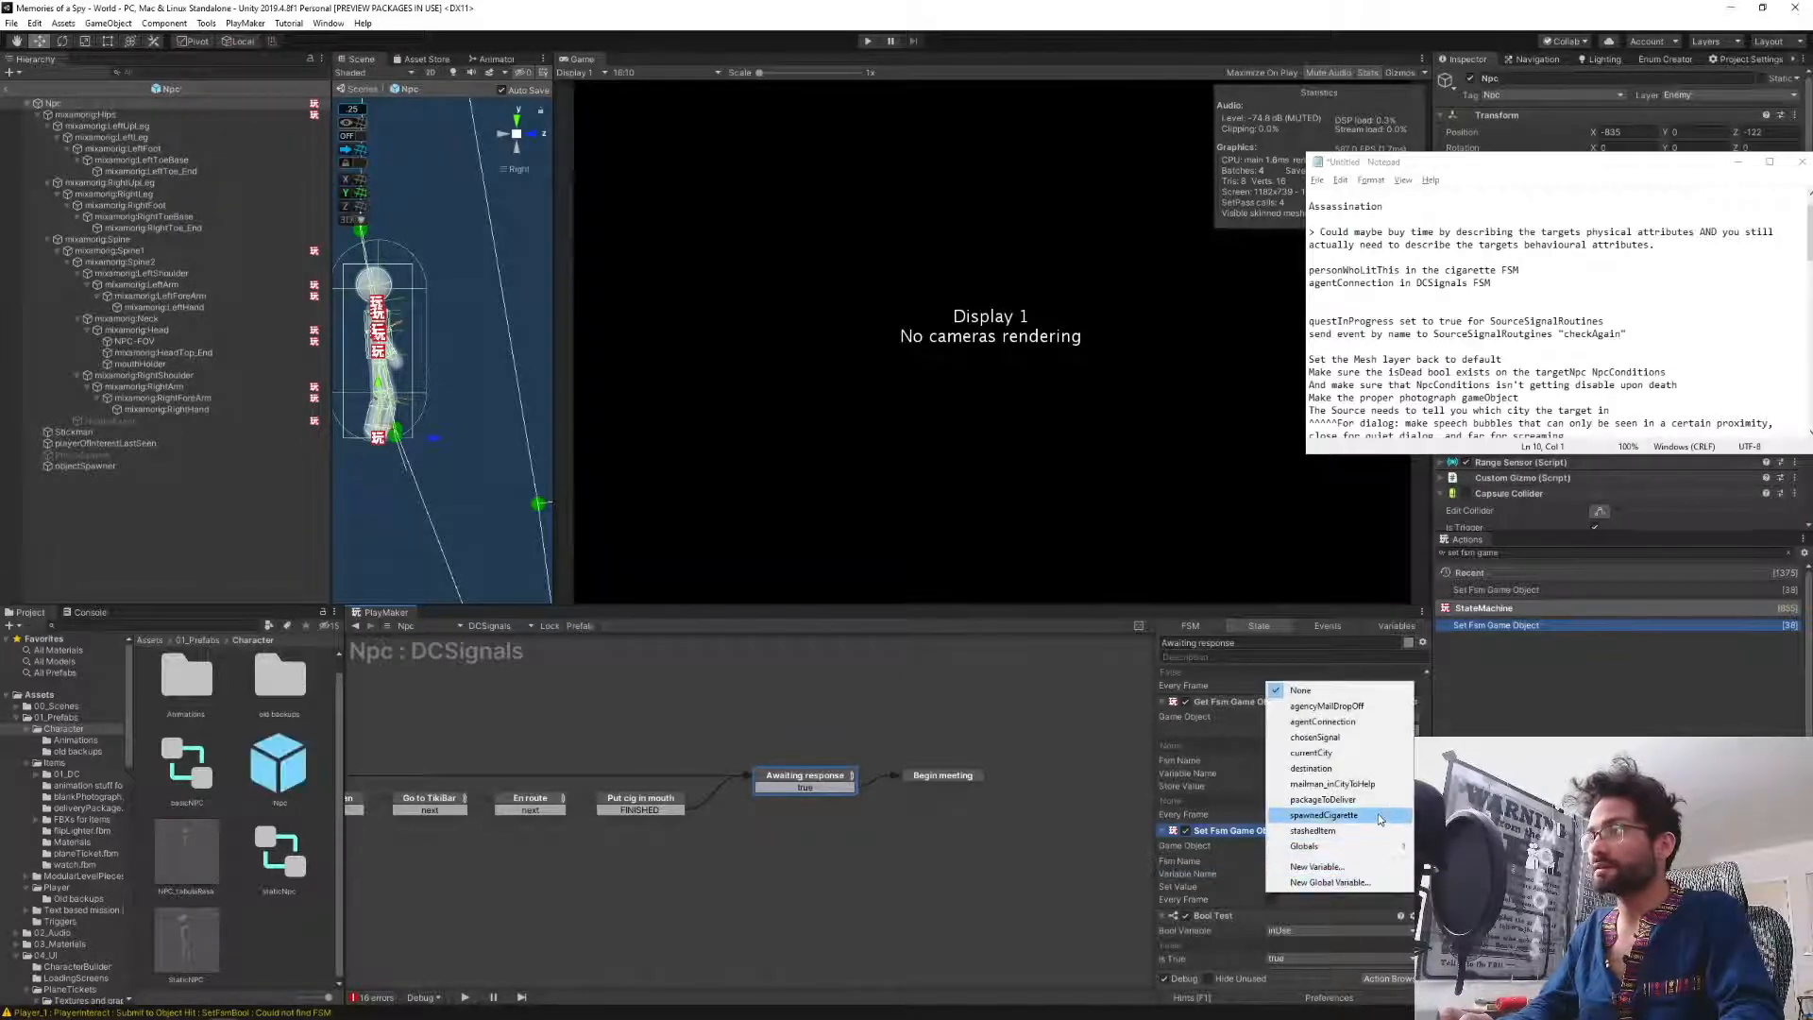
click(1322, 721)
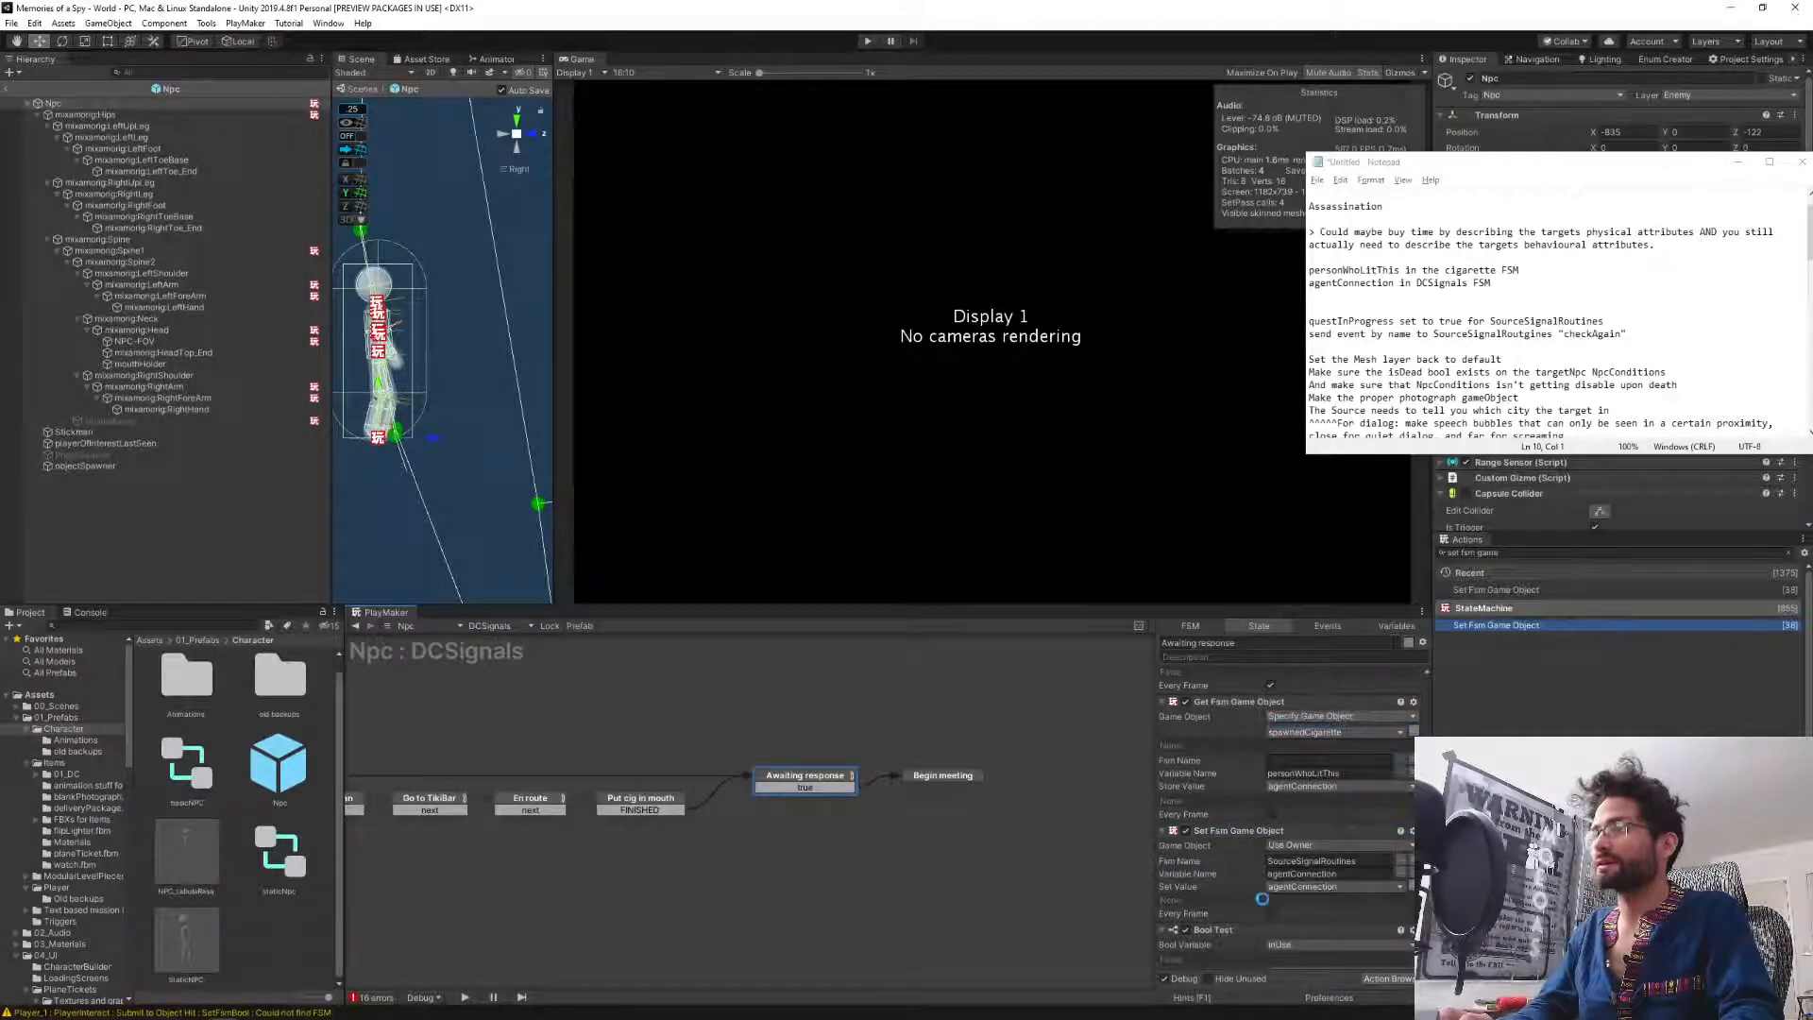
Copy the variable name agentConnection from the action and bring up the variable list of the SourceSignalRoutines state machine.
click(1304, 873)
key(ctrl+c)
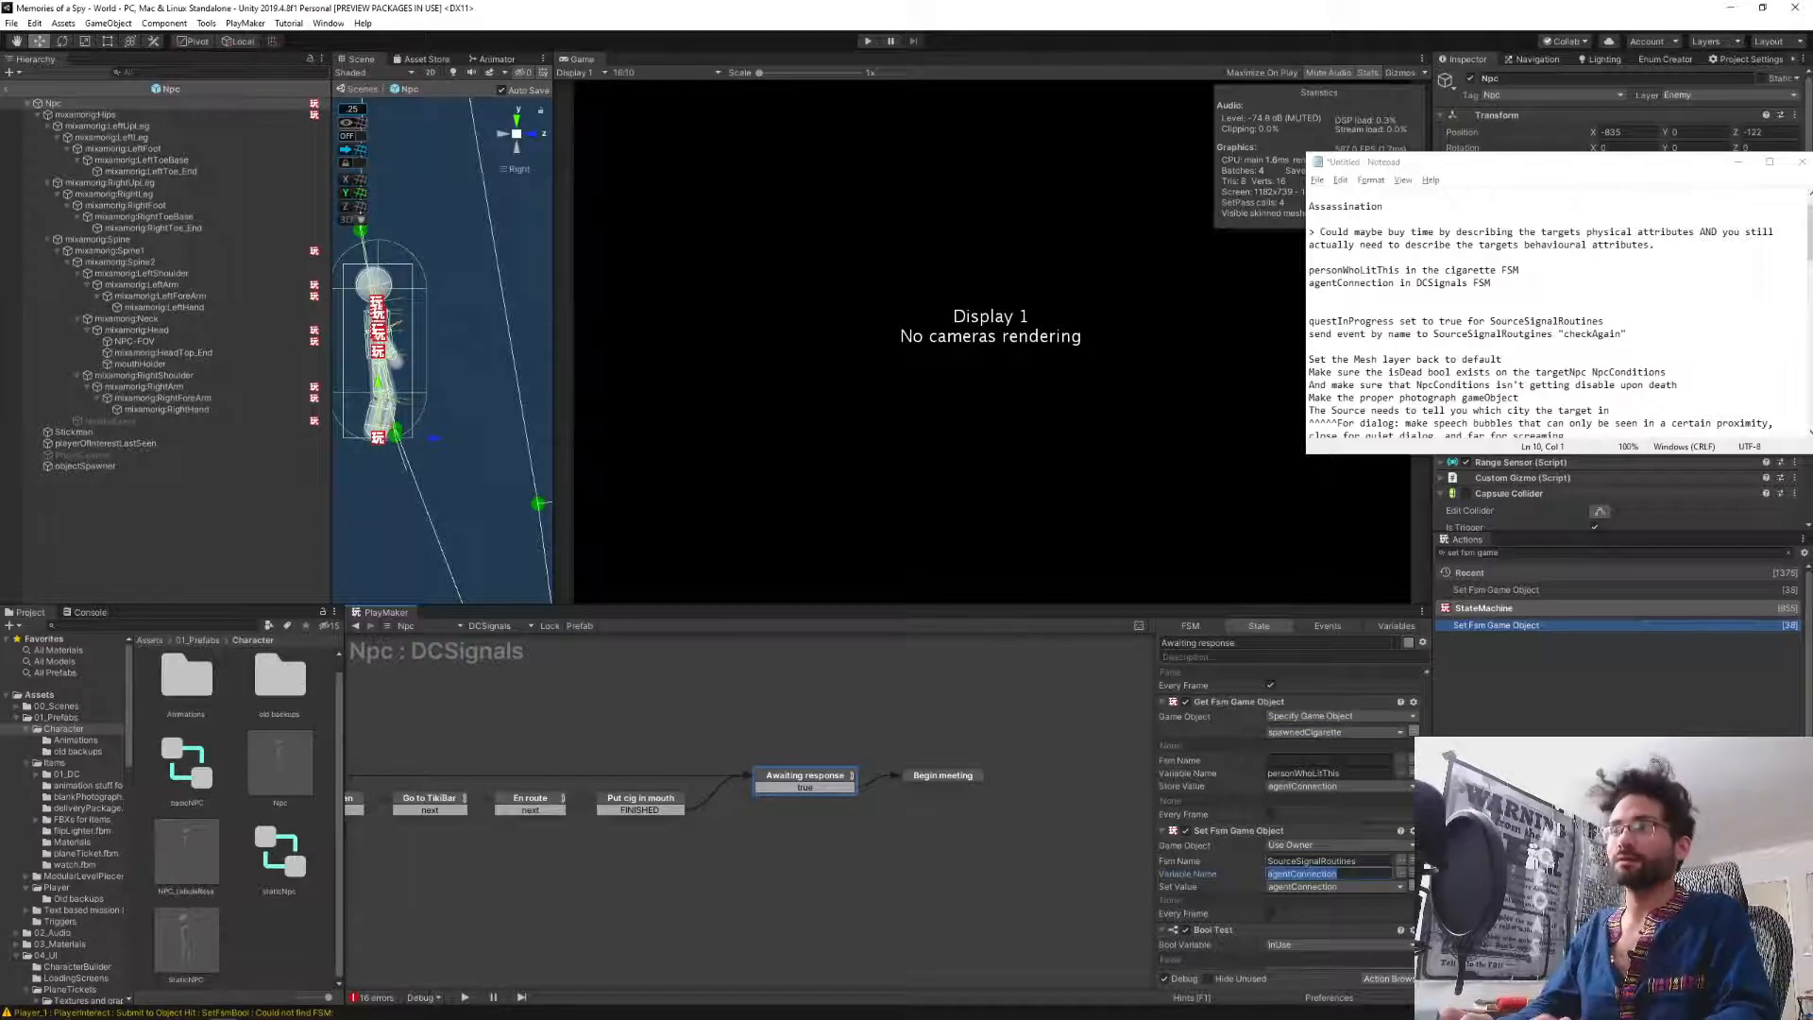
click(522, 626)
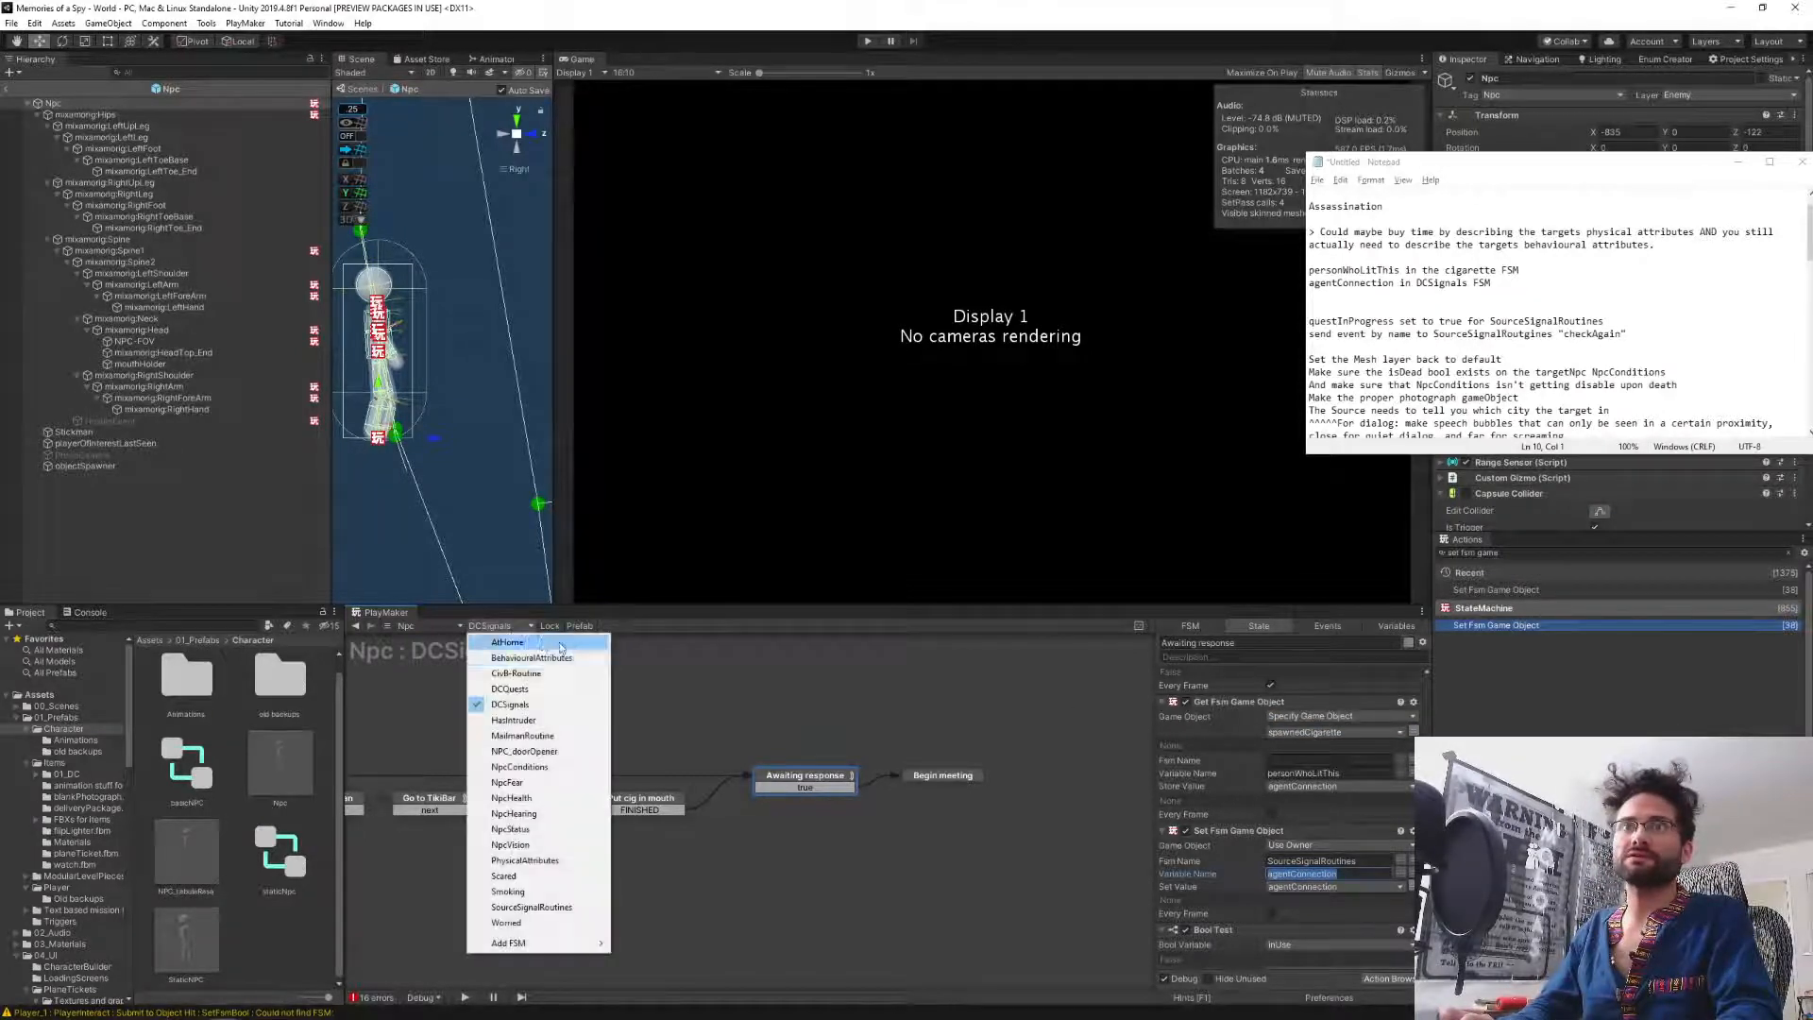
click(558, 908)
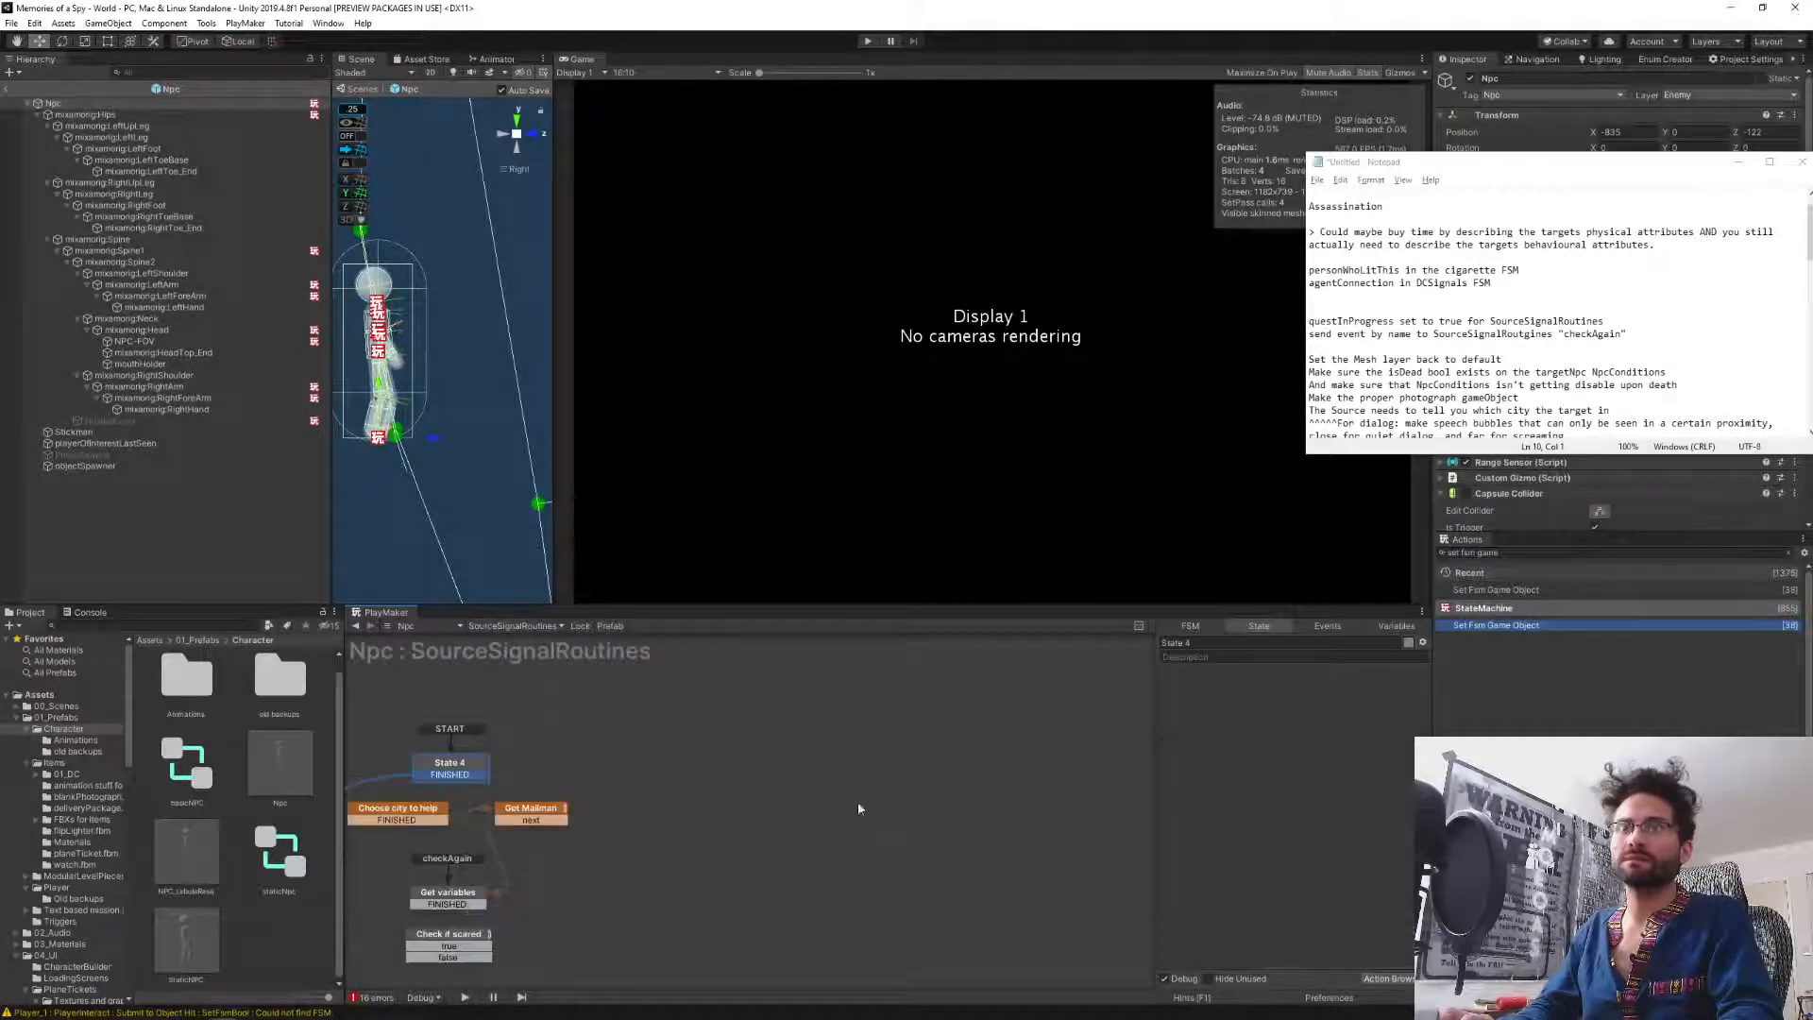
click(1405, 627)
click(1248, 980)
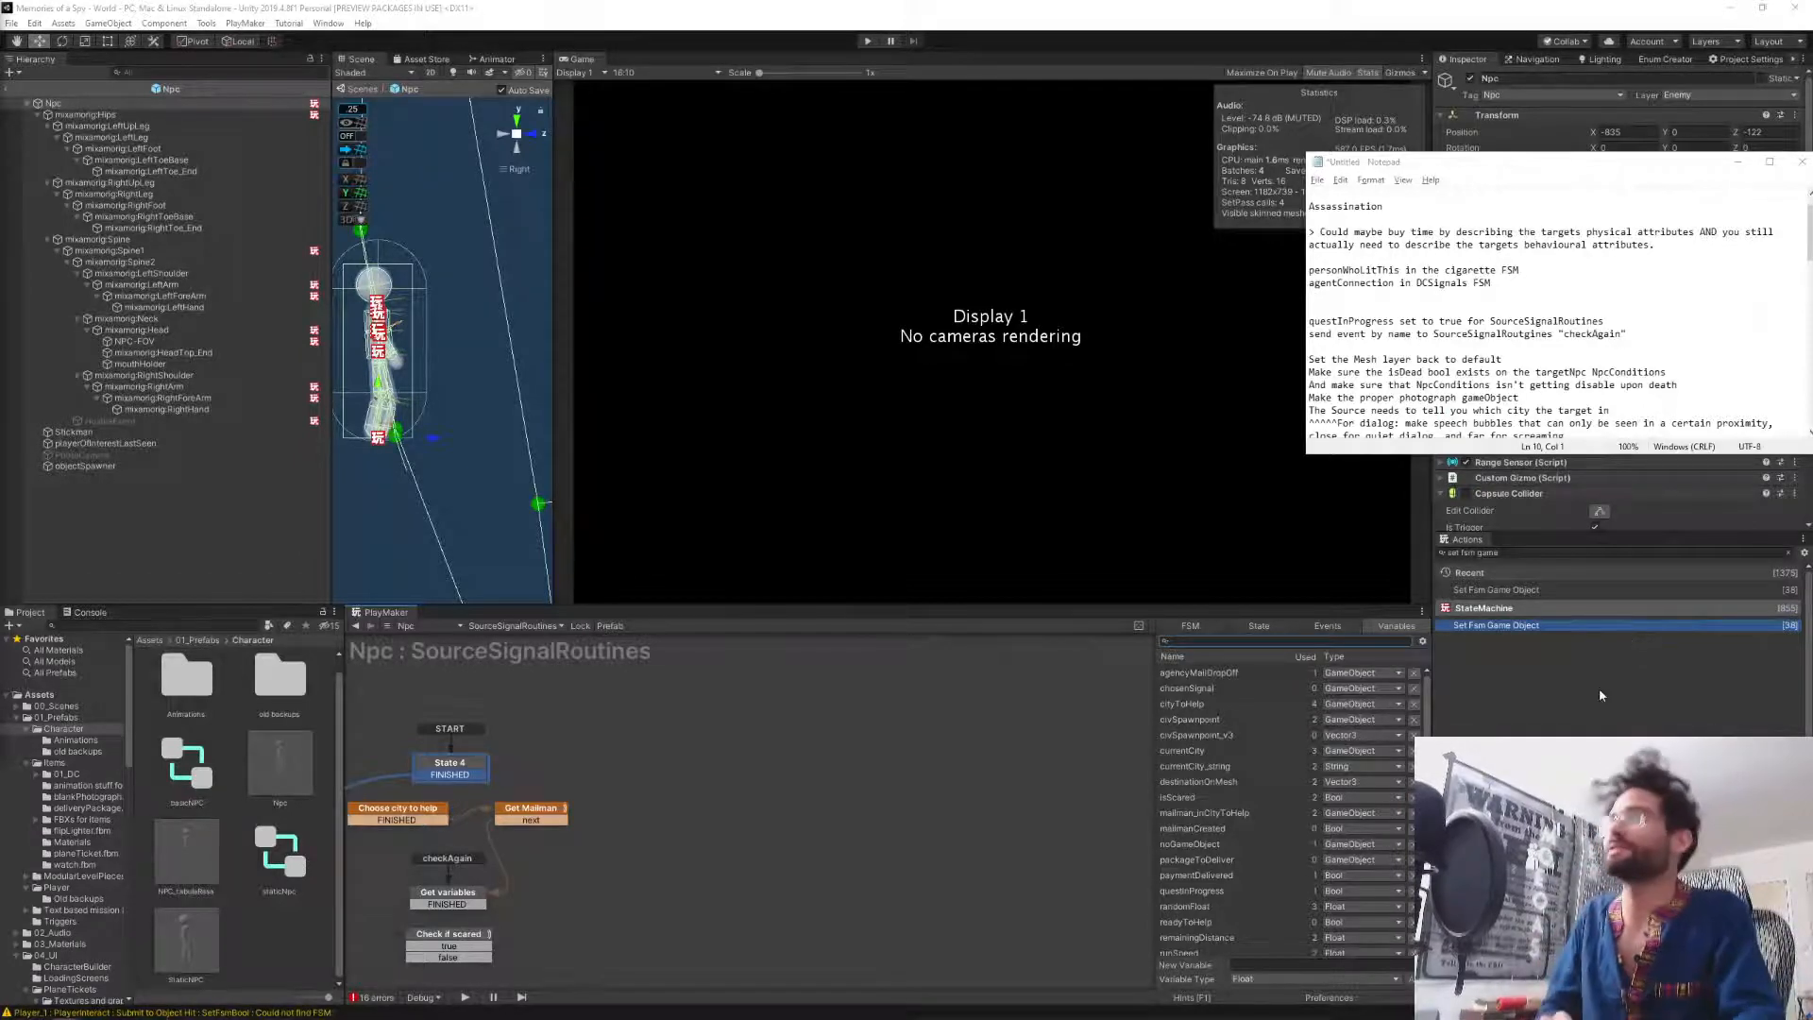
drag(1543, 169, 1467, 240)
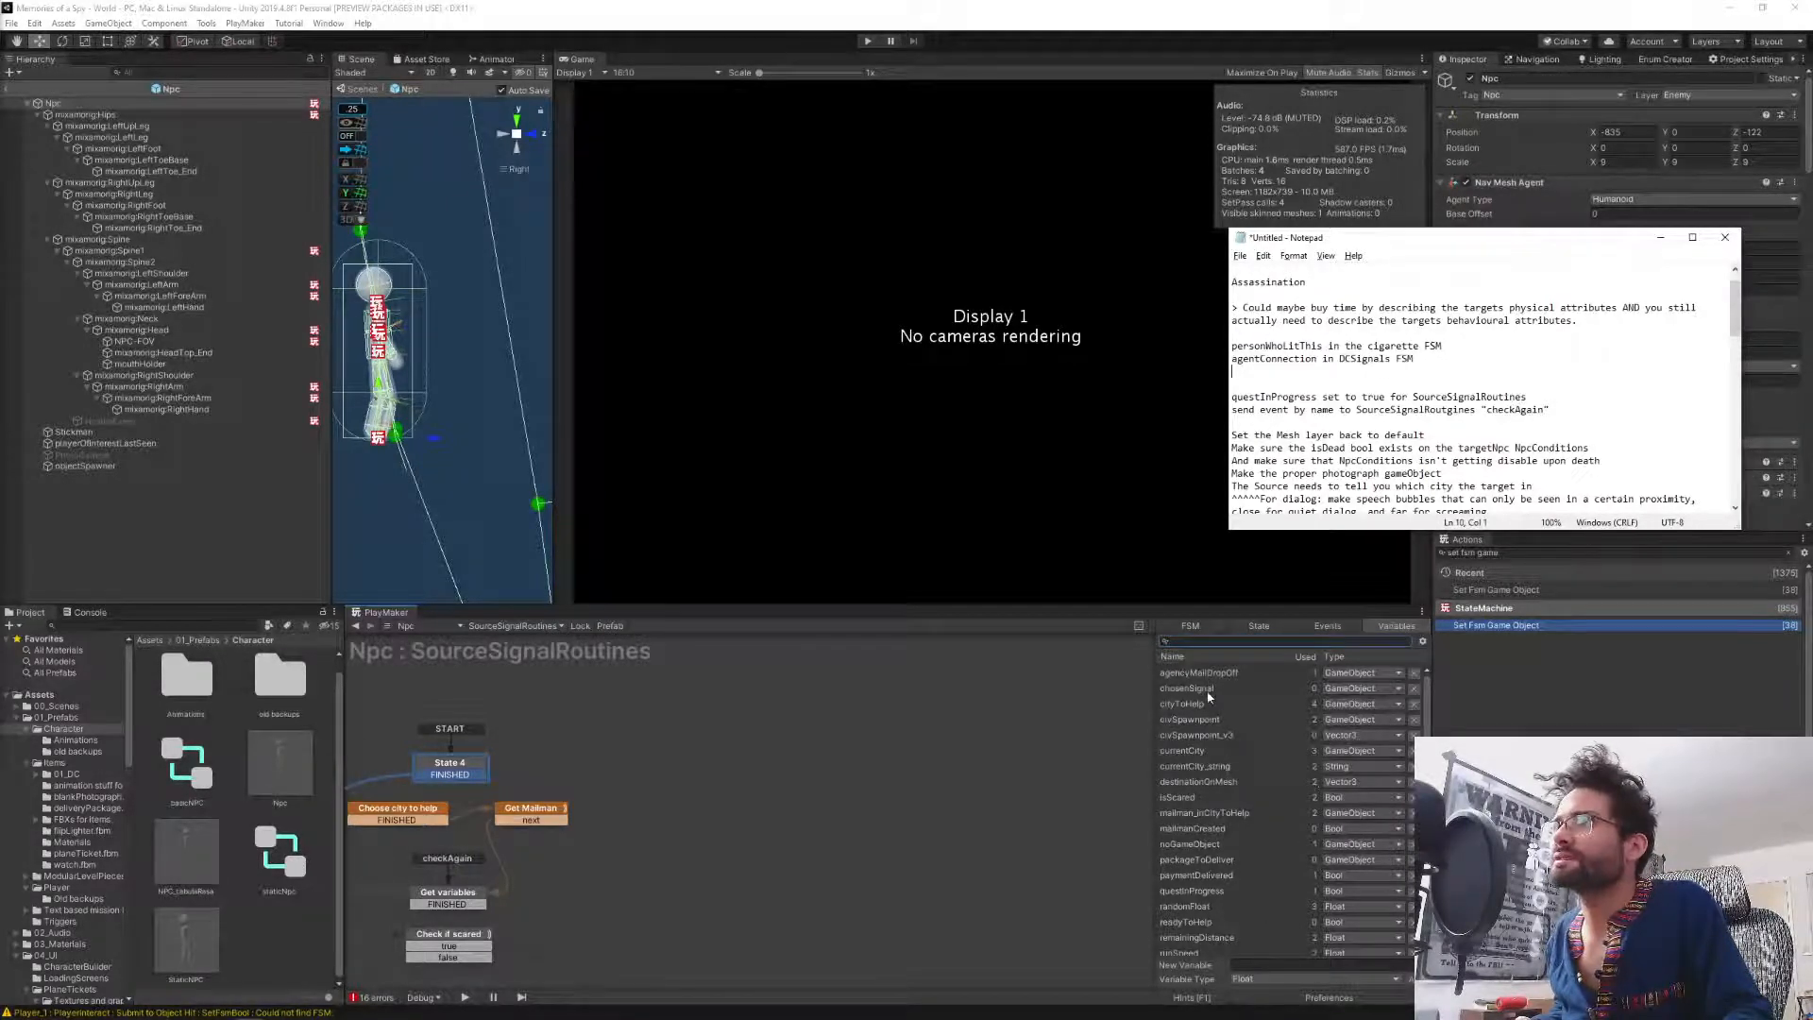
scroll(1218, 725, down, 4)
scroll(1240, 799, up, 4)
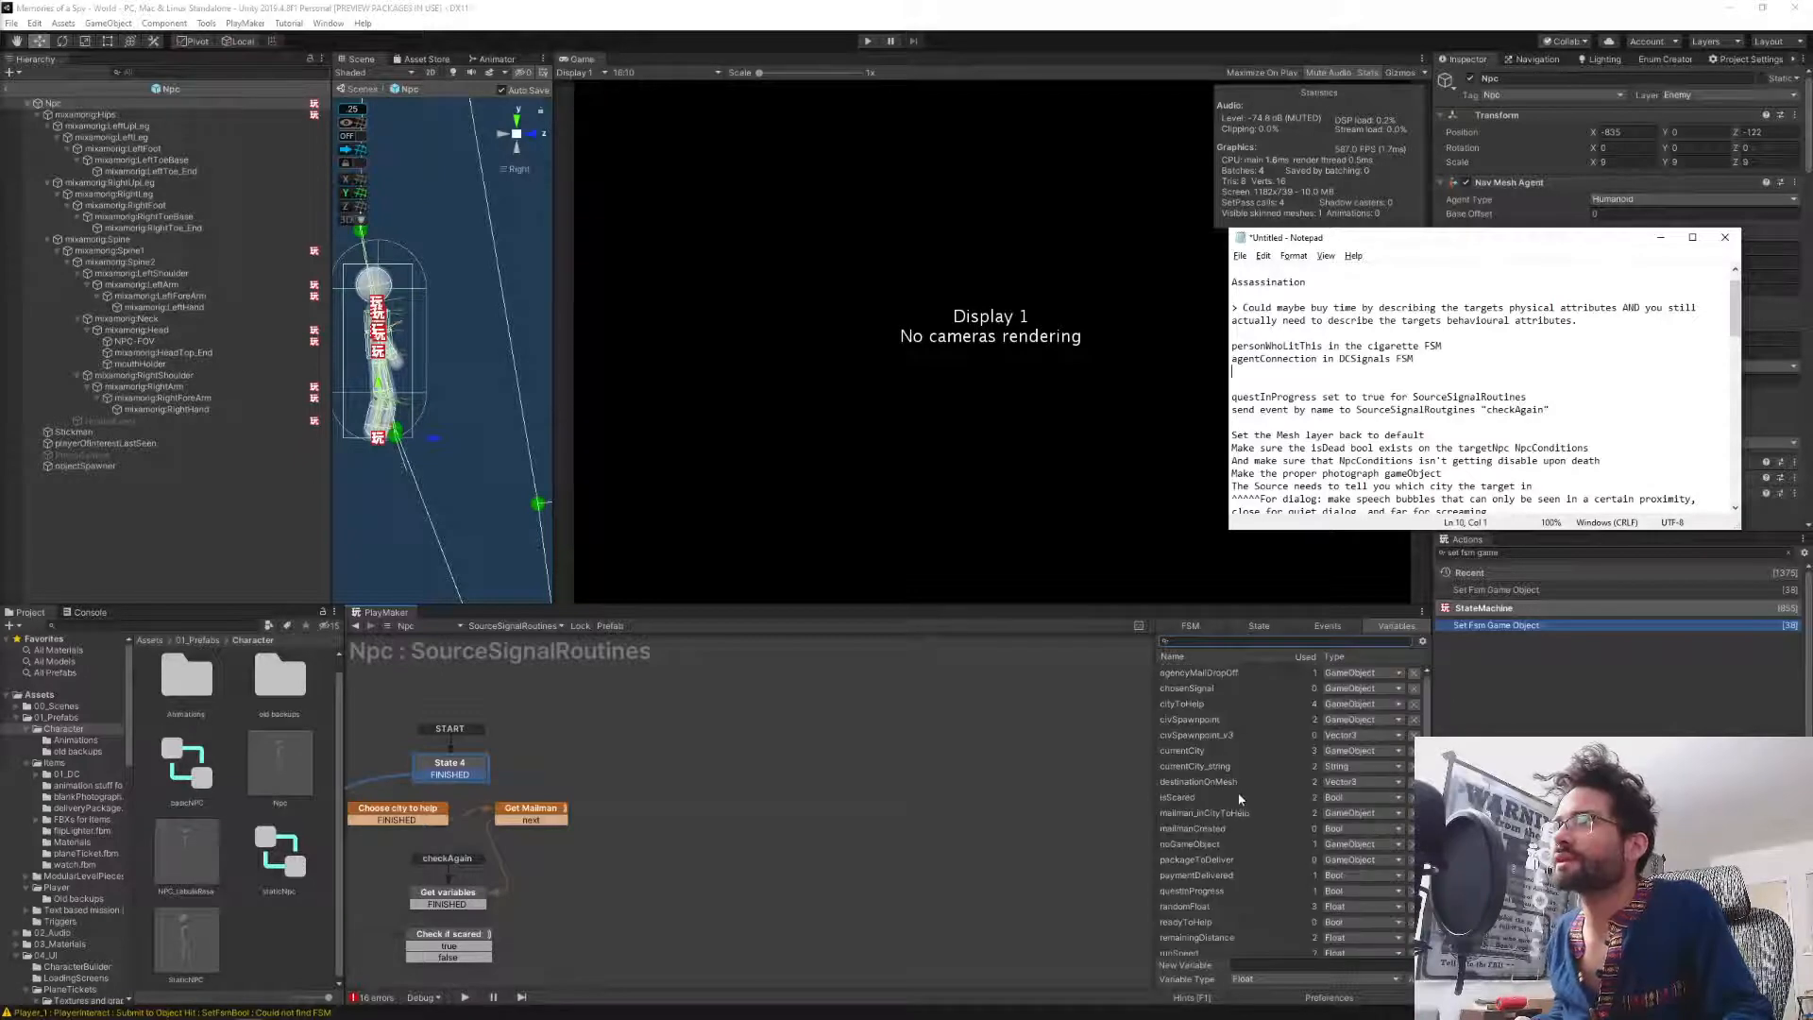
Add a GameObject variable named agentConnection to the SourceSignalRoutines state machine.
click(1245, 980)
click(1246, 982)
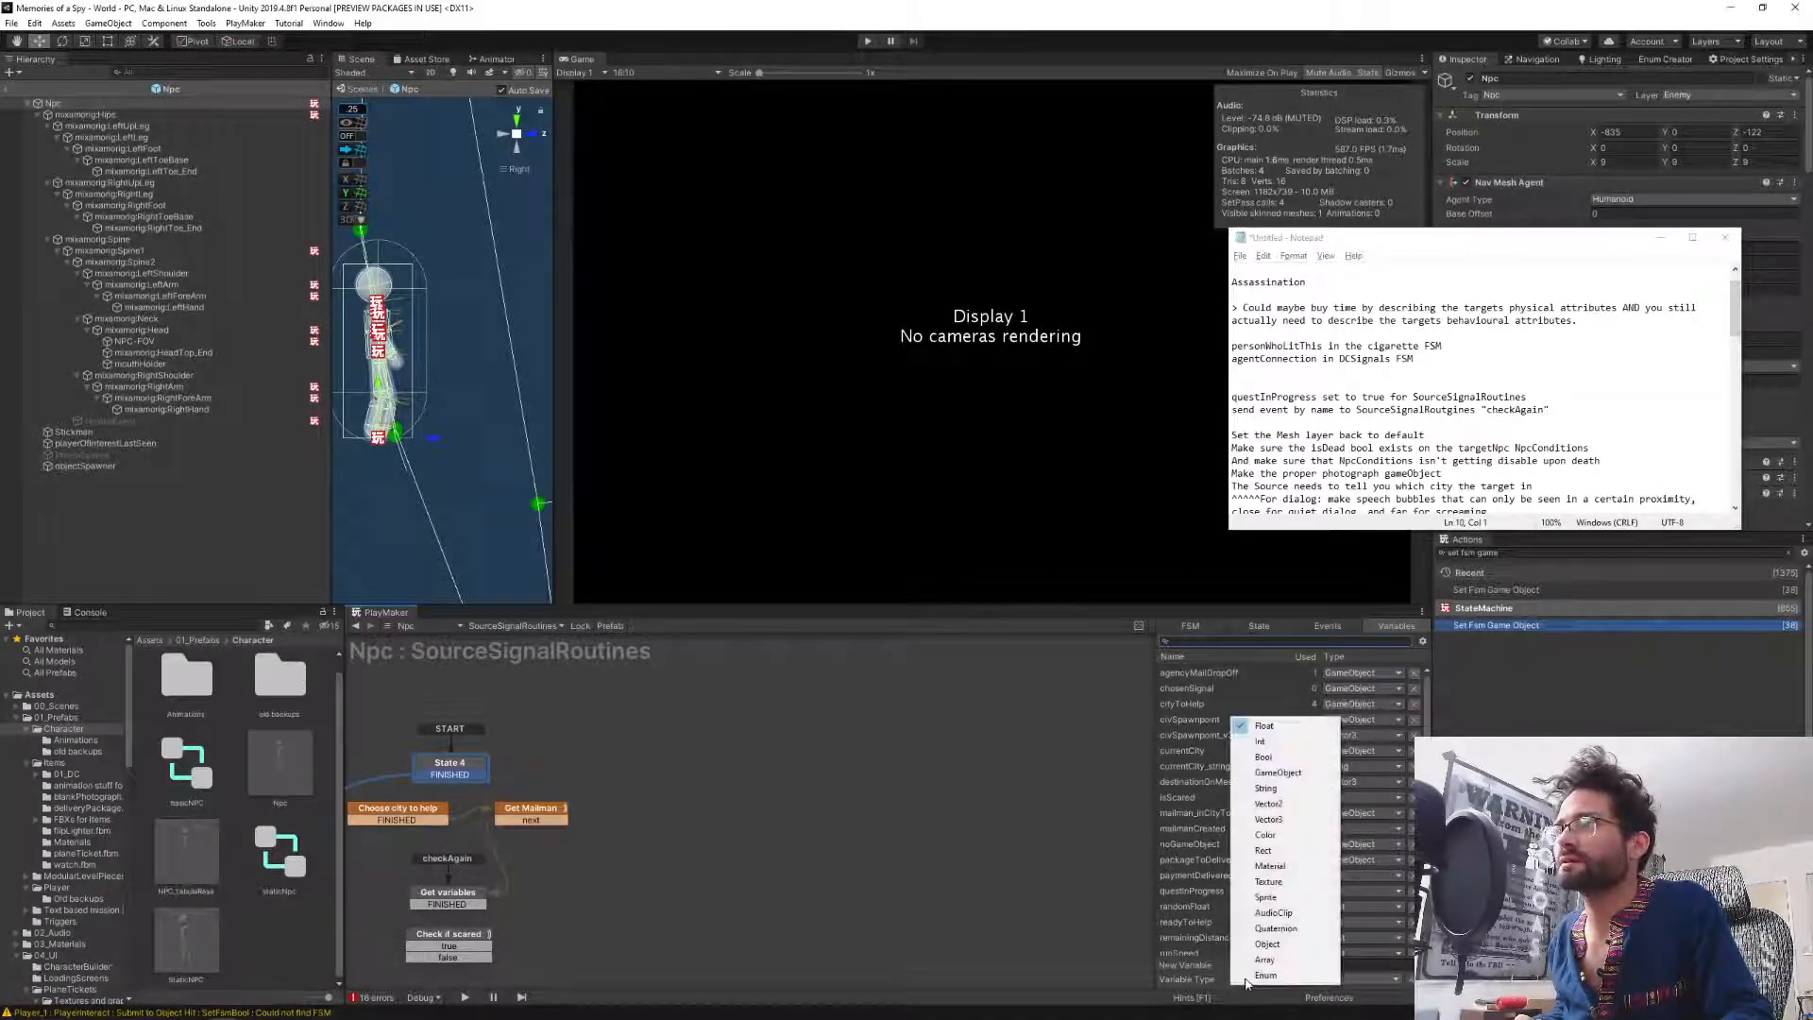
click(1278, 773)
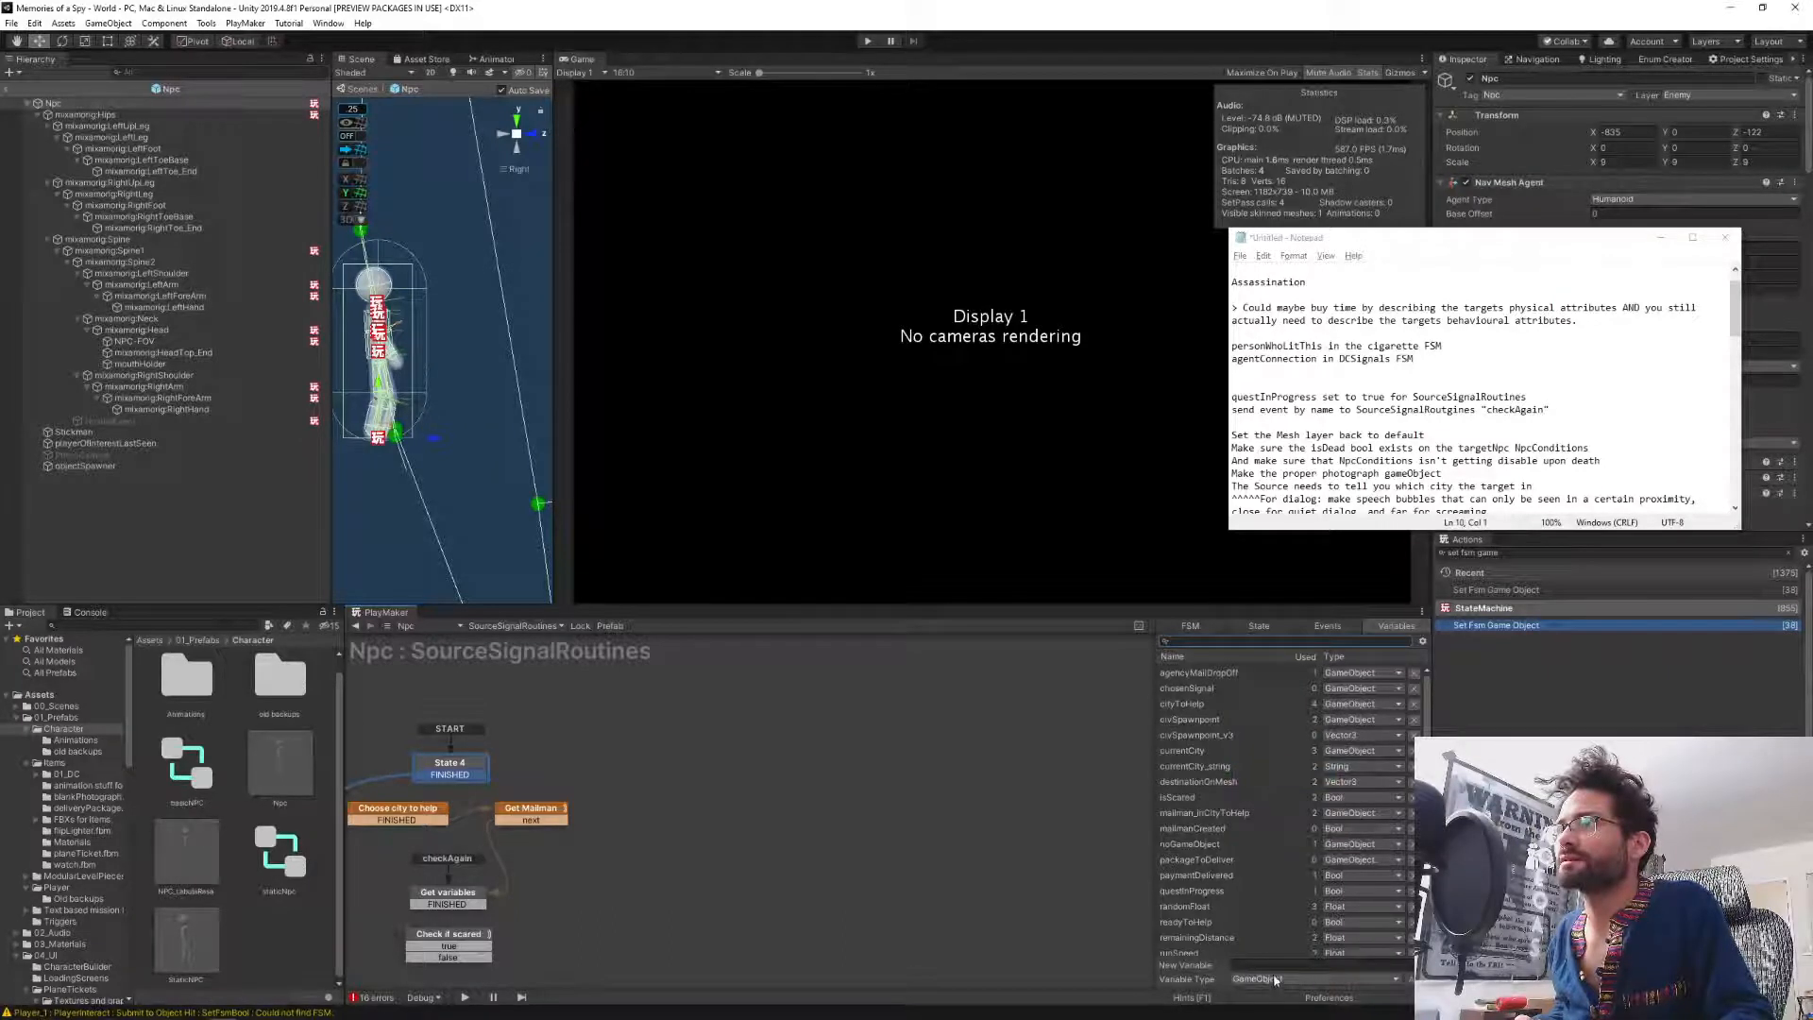
click(1259, 966)
key(ctrl+v)
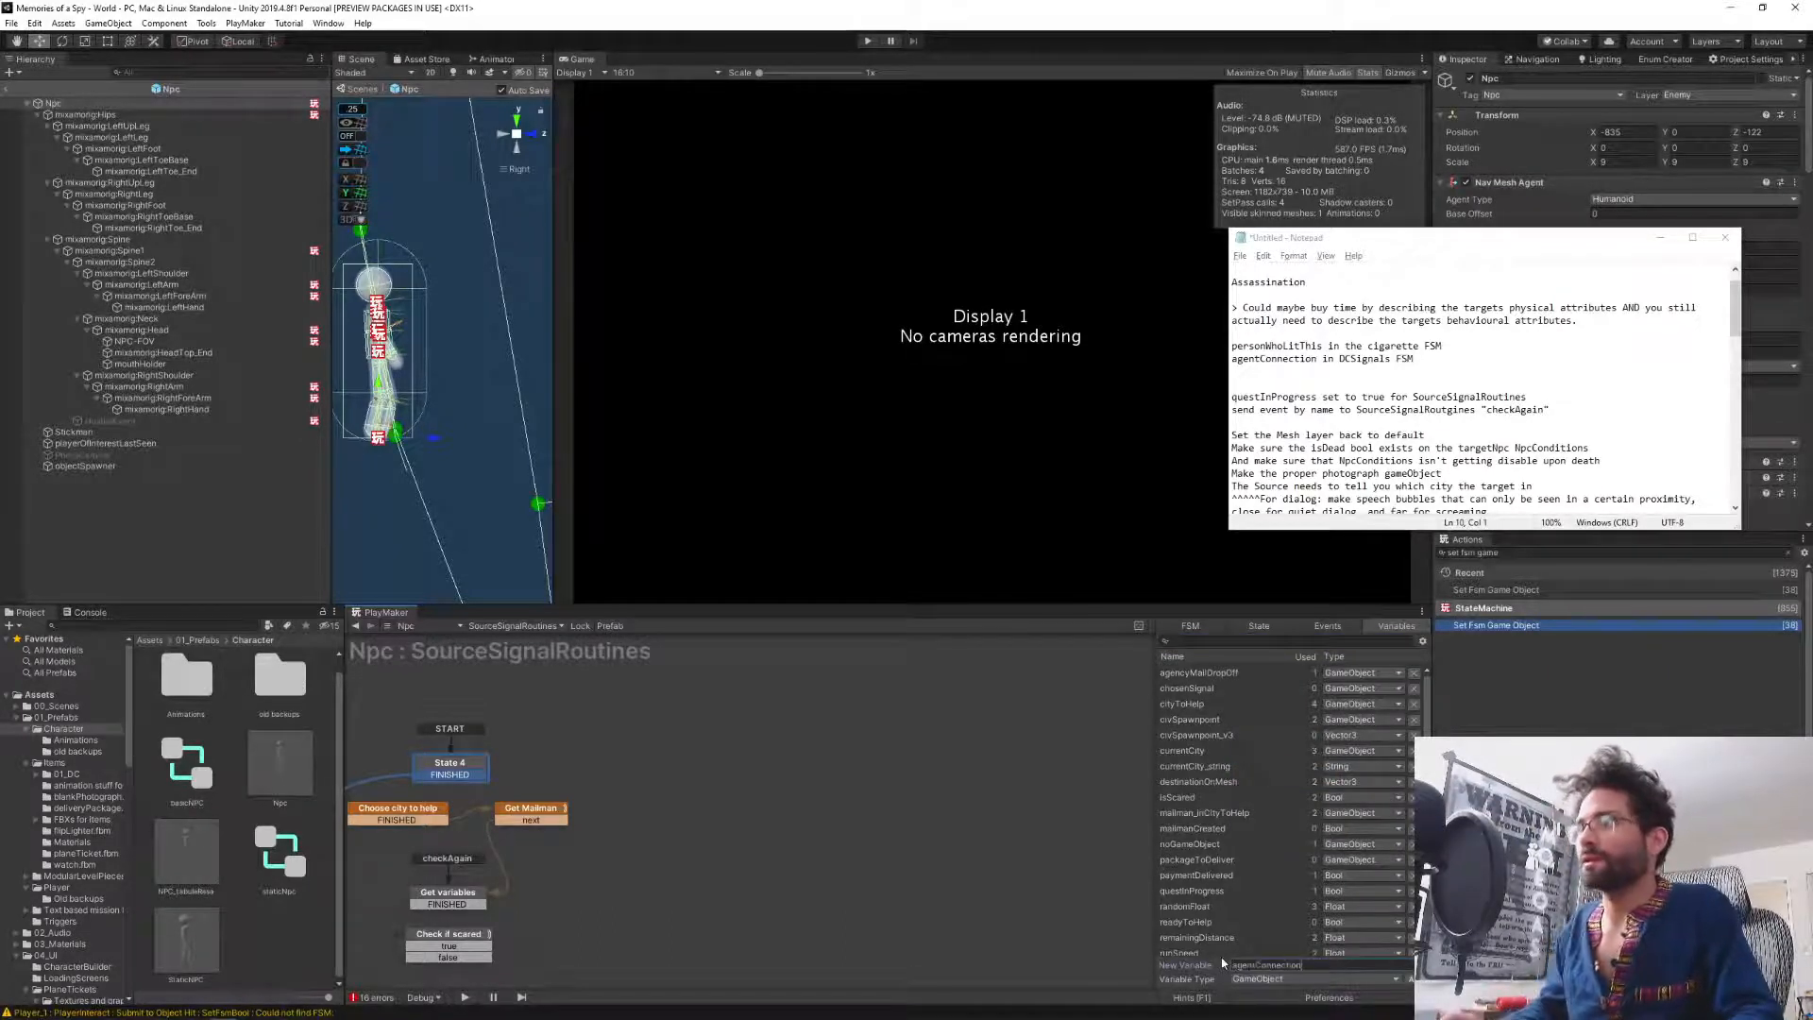
key(Return)
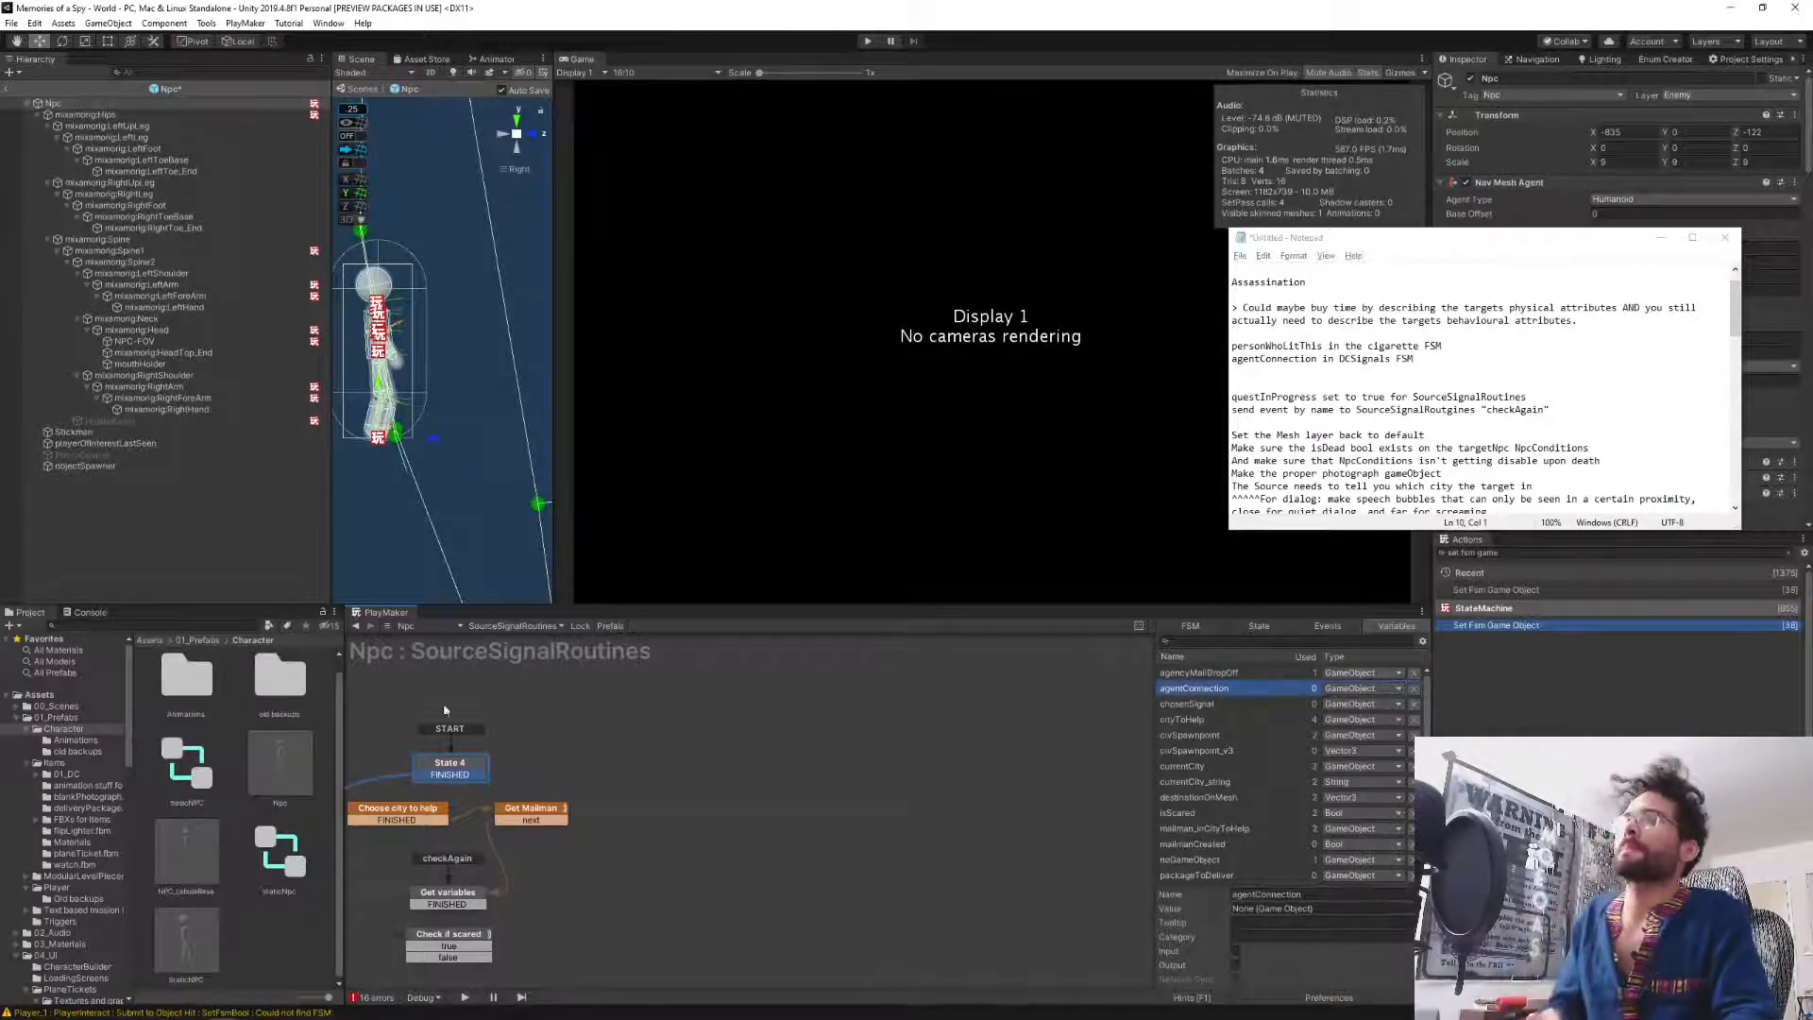
Review the actions of Awaiting response in DCSignals and of Wait for player to return in DCQuests.
click(510, 625)
click(514, 663)
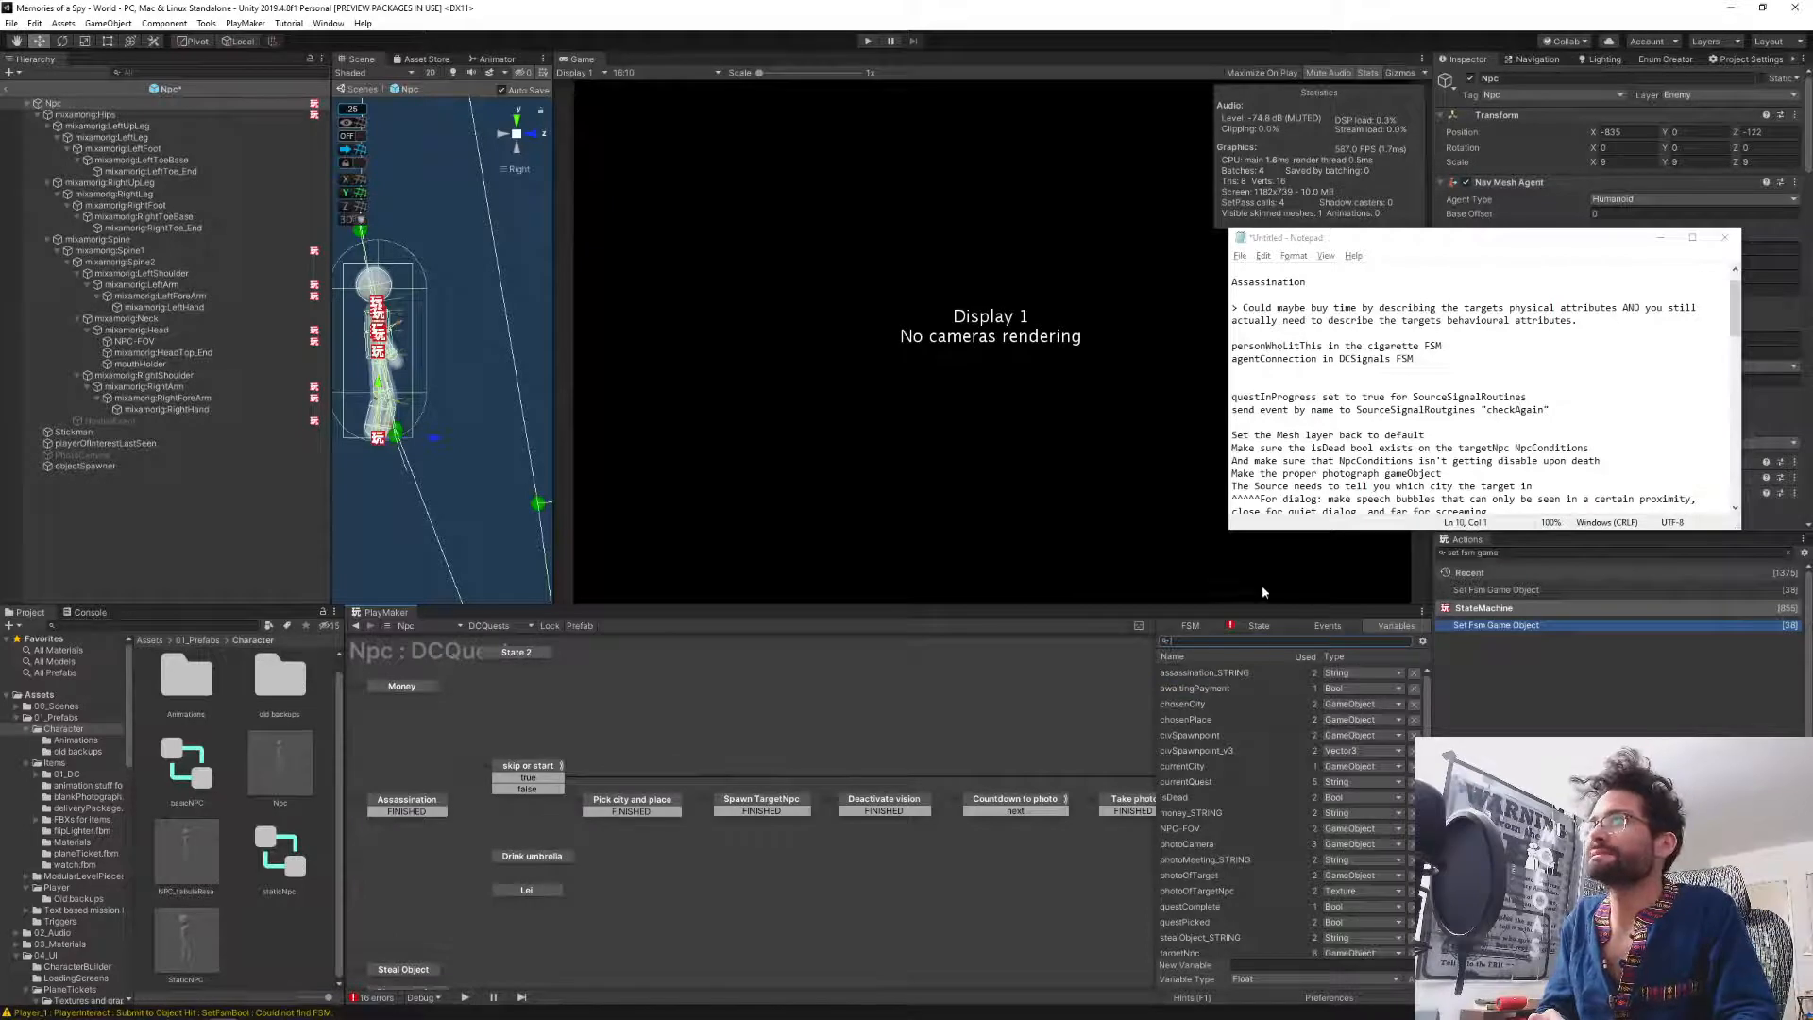
click(1259, 625)
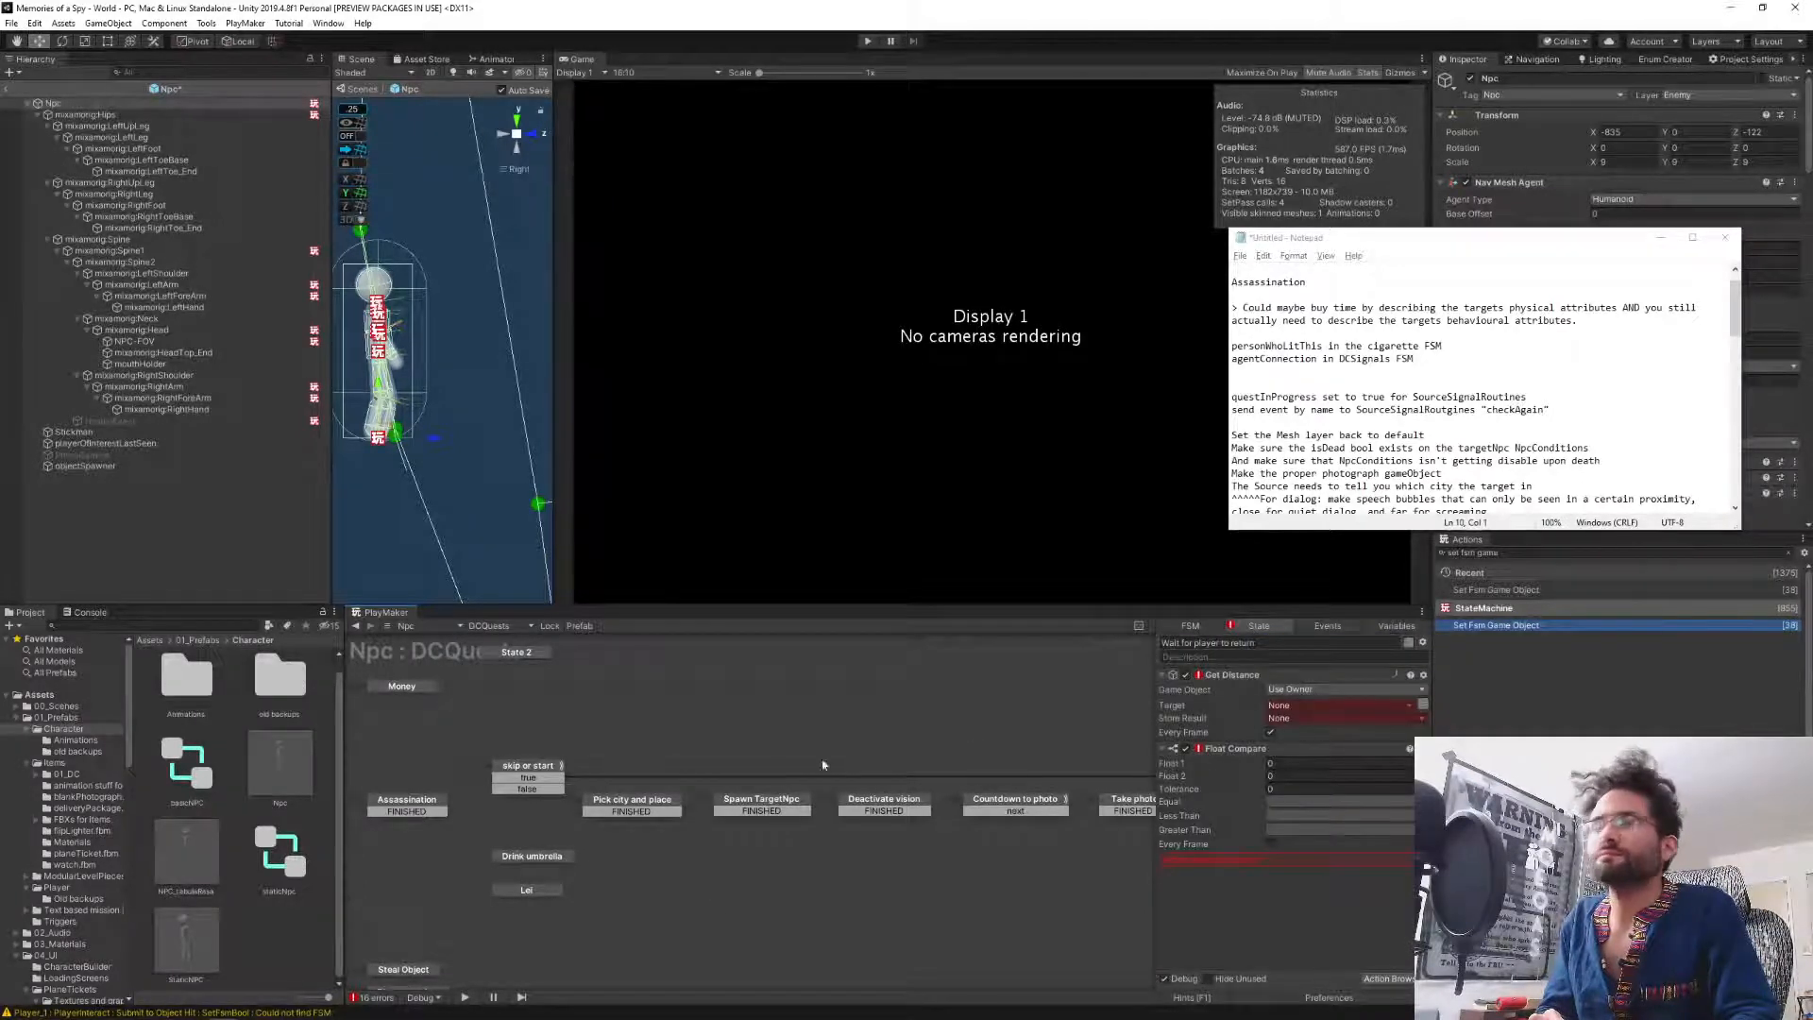
click(491, 625)
click(551, 715)
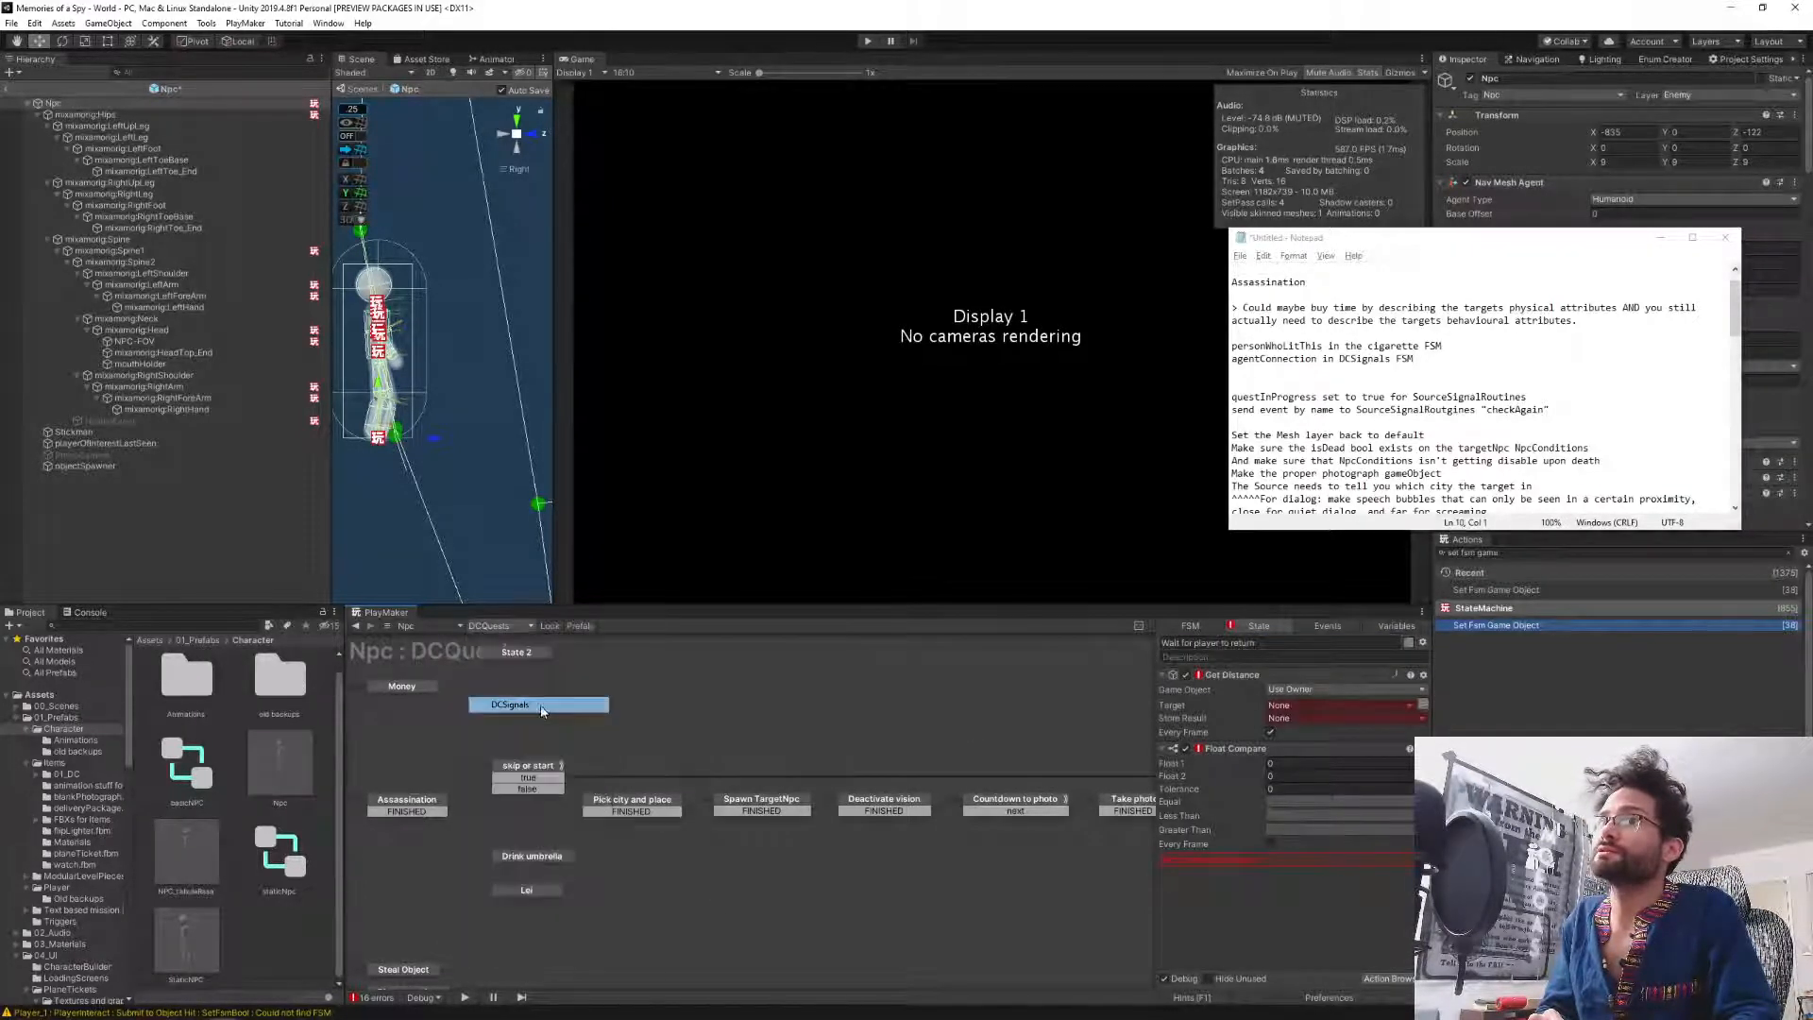
scroll(1228, 886, down, 5)
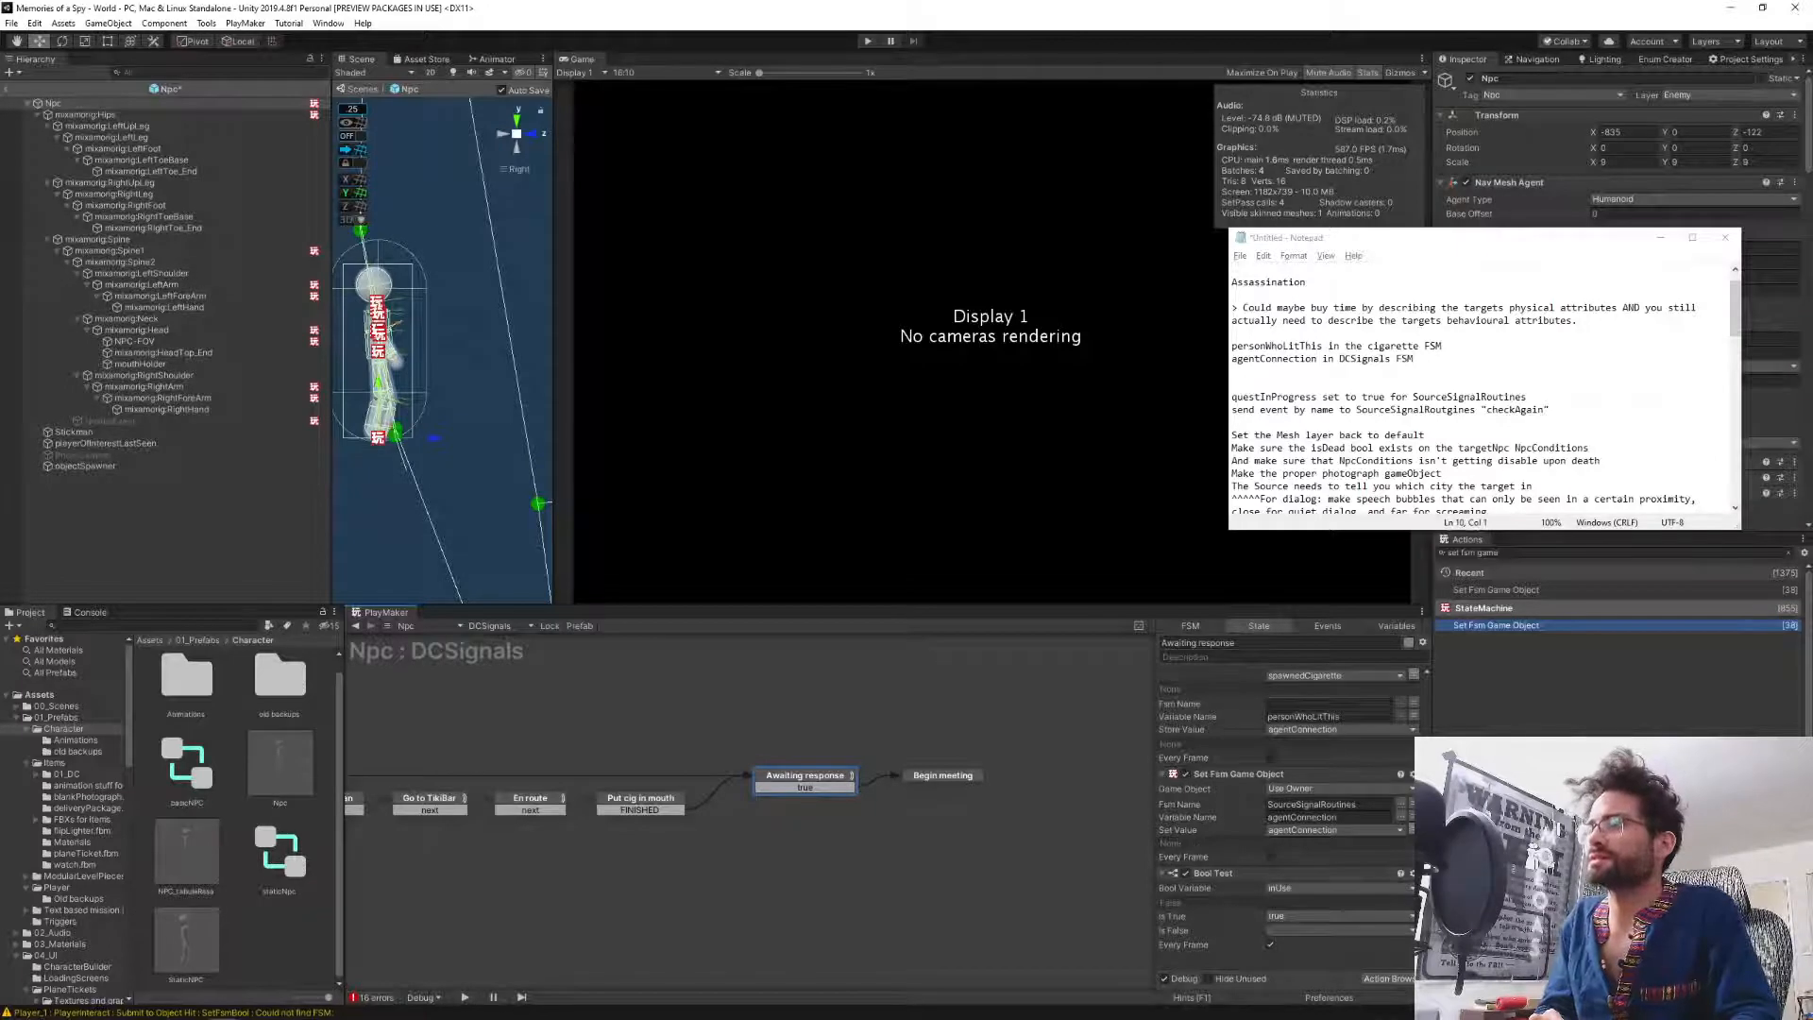
click(491, 626)
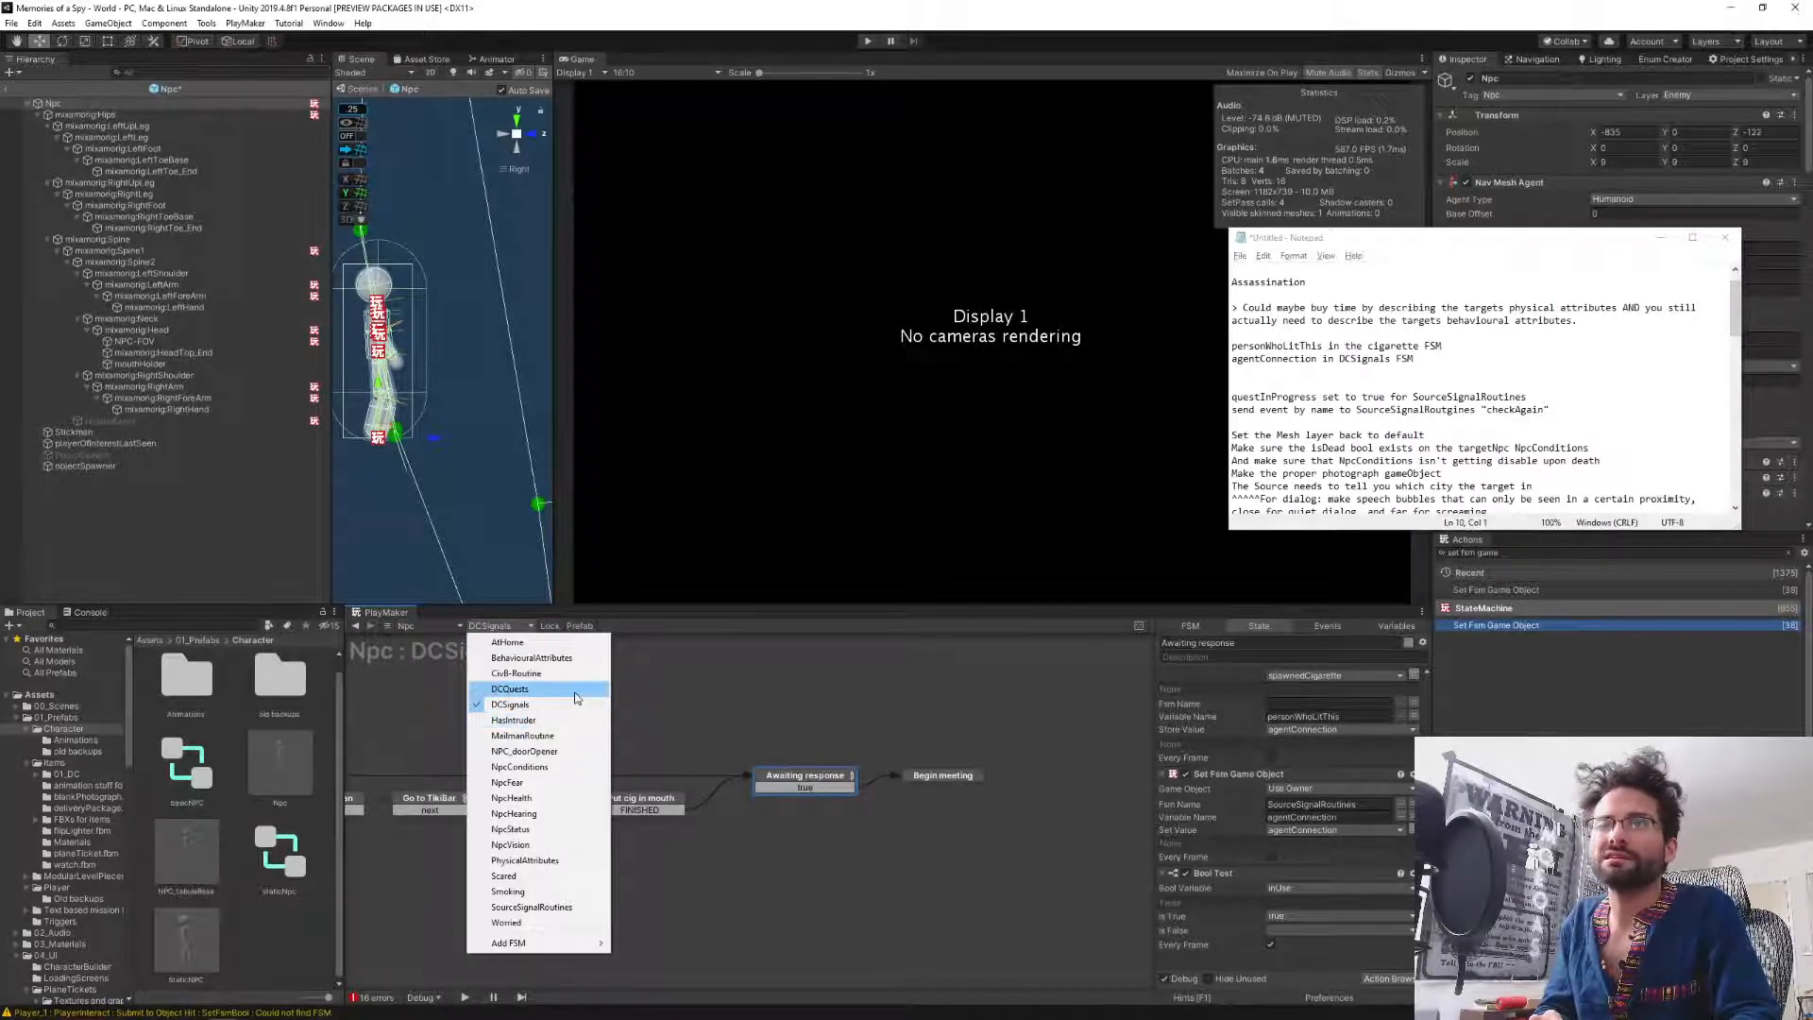
click(510, 688)
middle_drag(1027, 727, 885, 742)
click(870, 766)
click(874, 776)
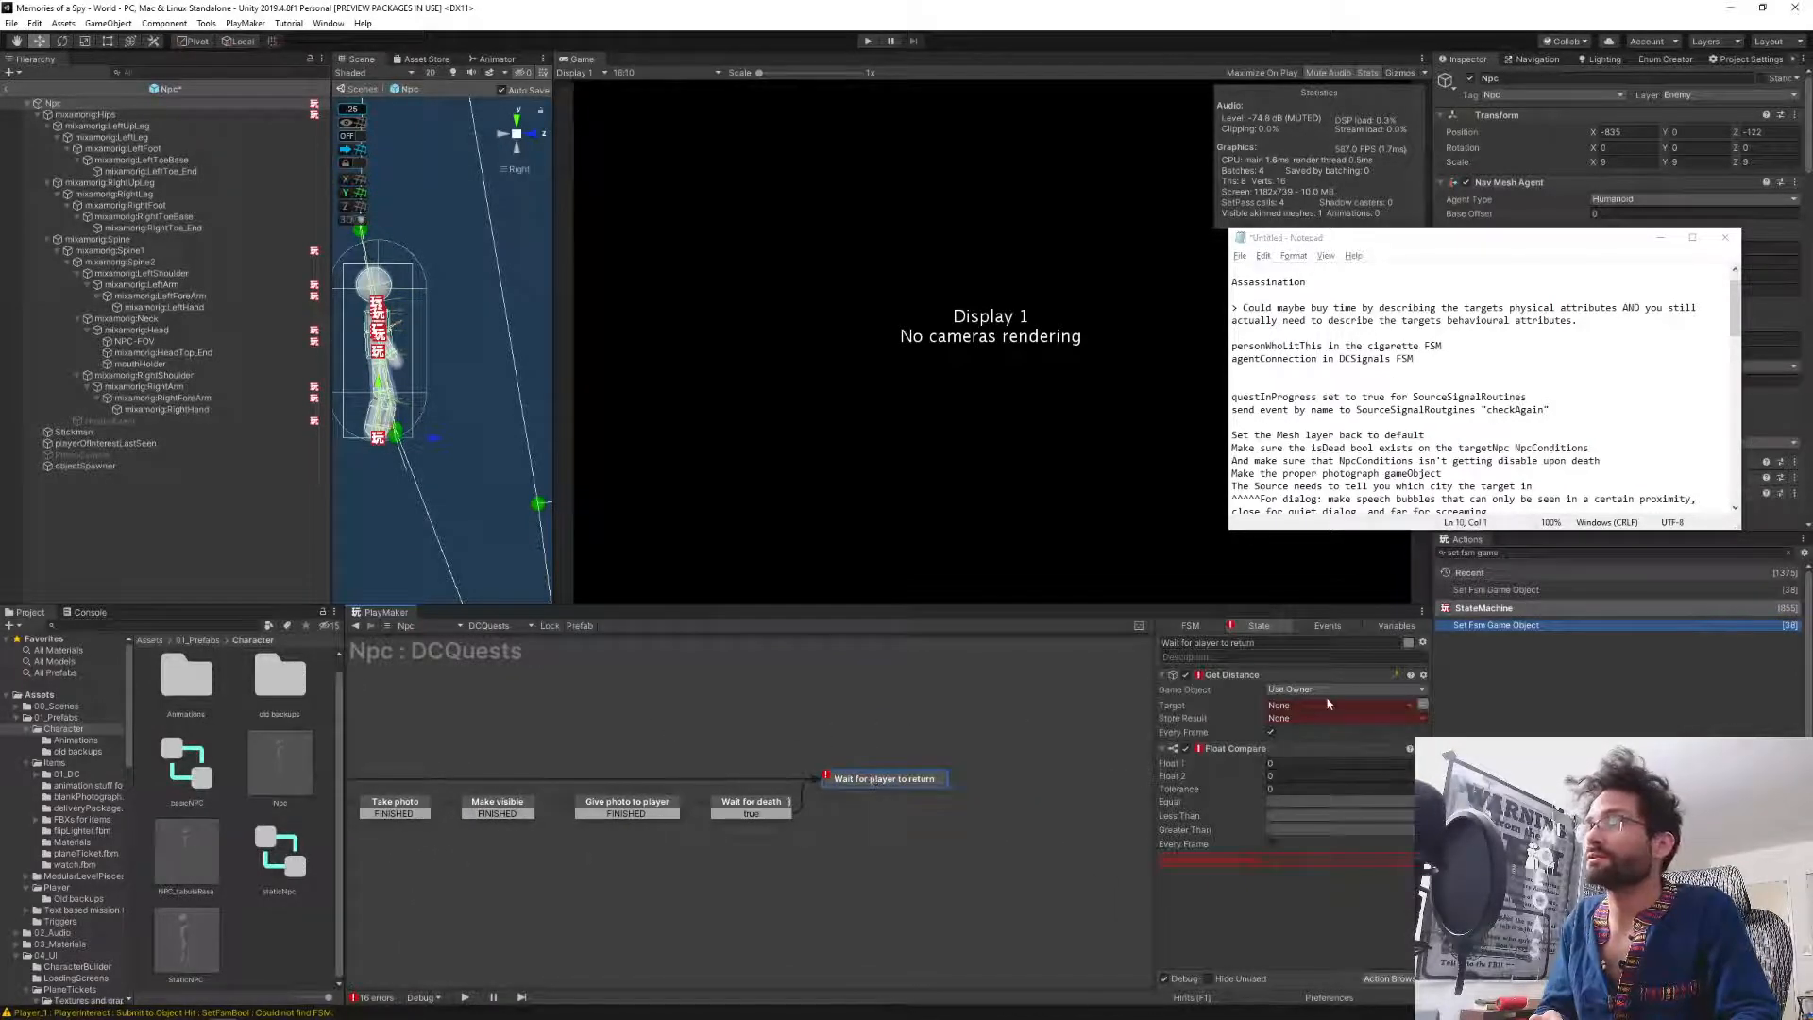
Add a second Get Fsm Game Object action to the Get variables state at the start of DCQuests.
middle_drag(408, 697, 812, 770)
middle_drag(525, 716, 887, 687)
mouse_move(604, 705)
middle_down()
mouse_move(938, 700)
mouse_move(832, 702)
middle_up()
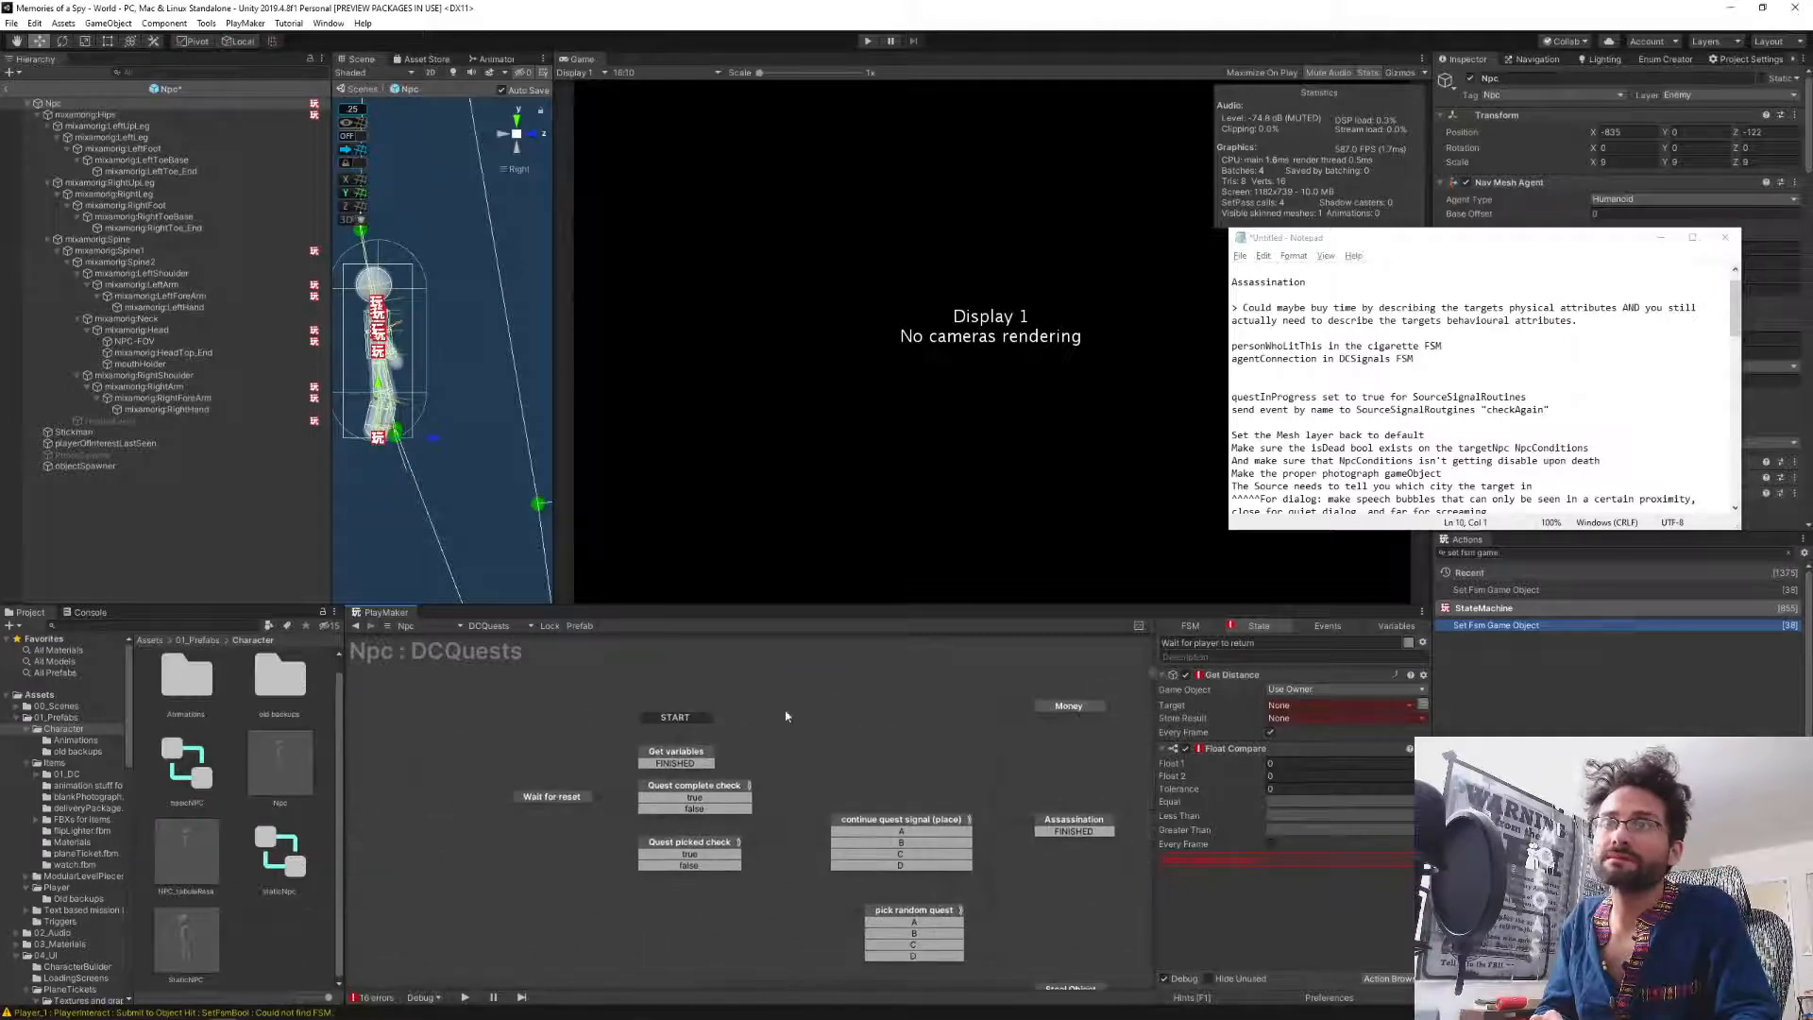
click(672, 755)
click(1489, 552)
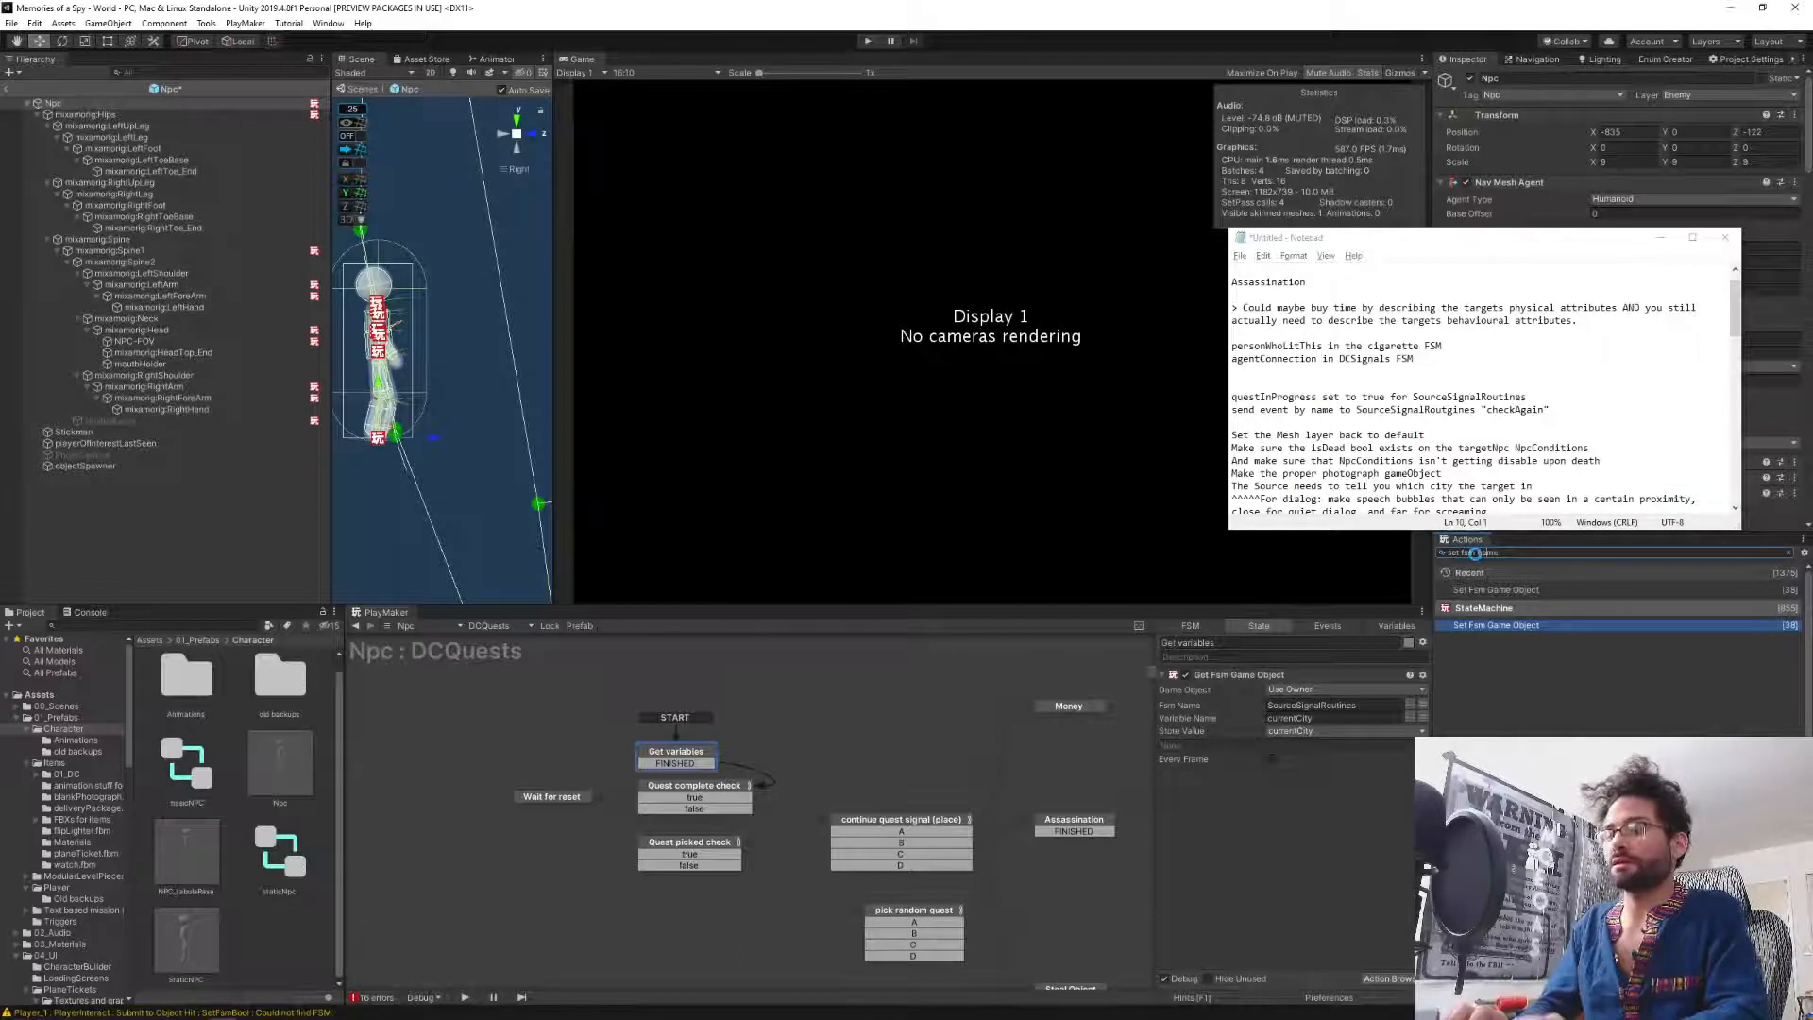
key(ctrl+a)
text(get fsm)
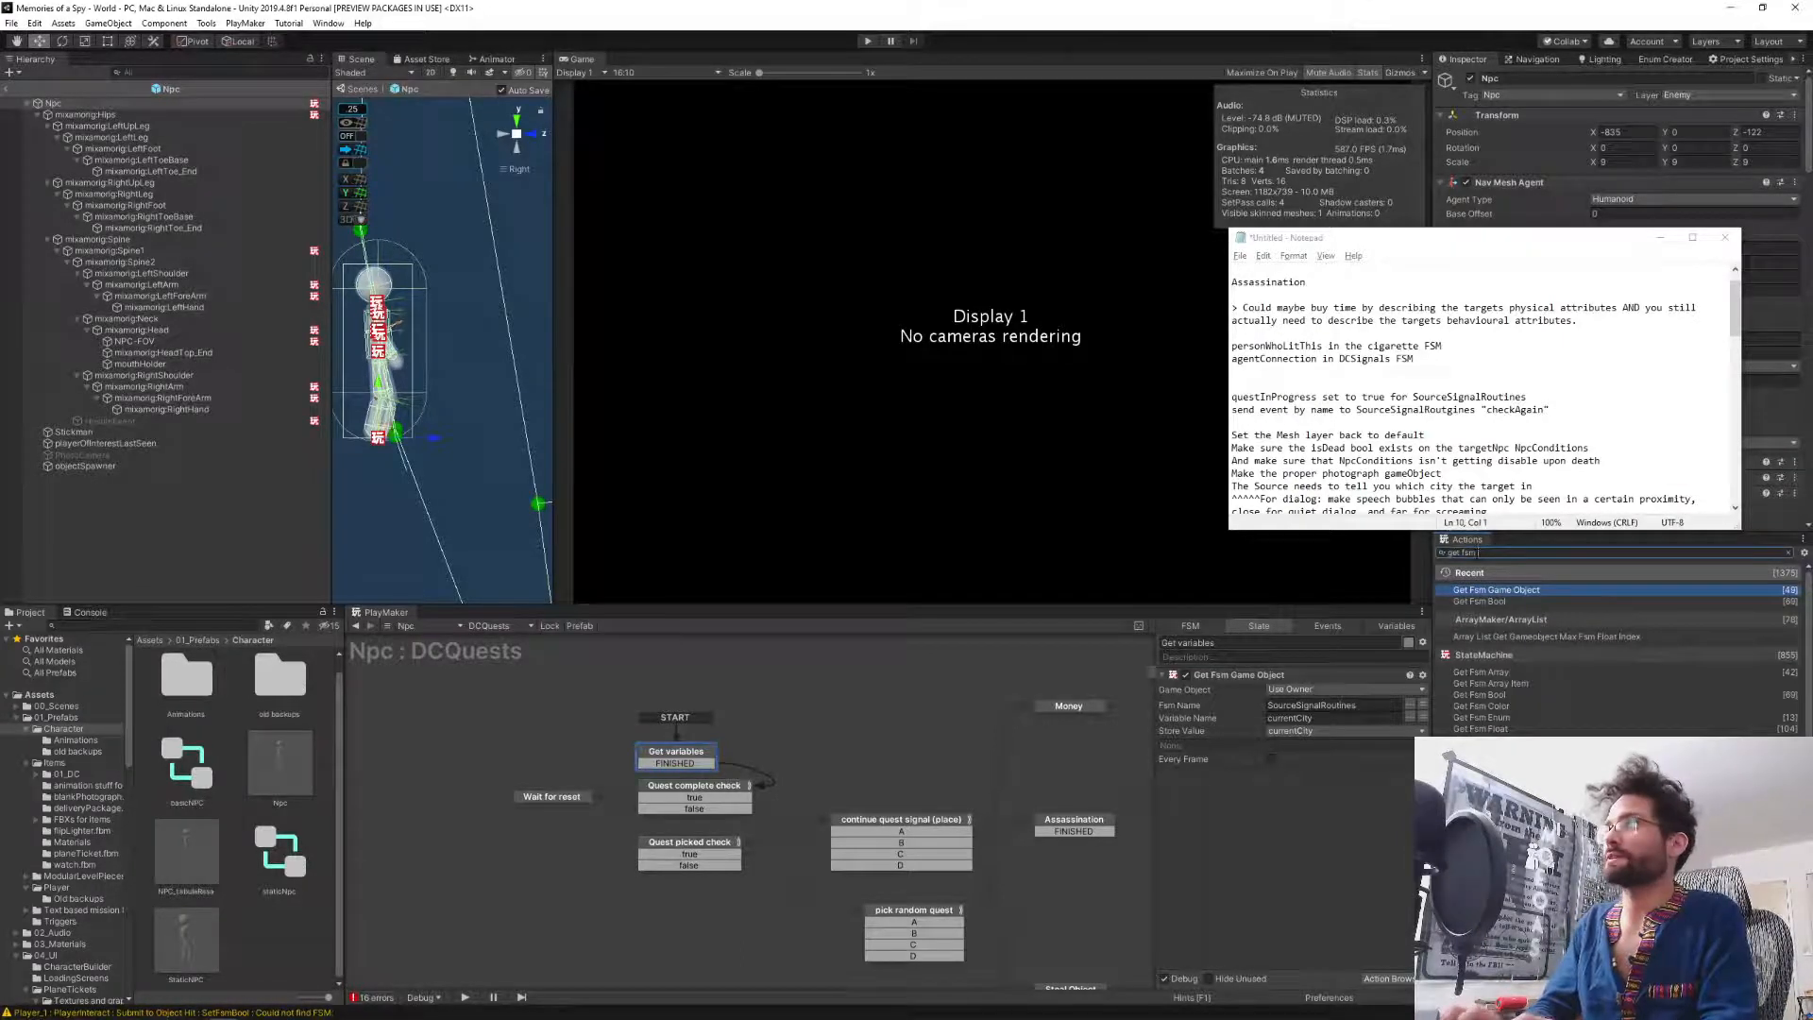
key(Return)
click(1240, 923)
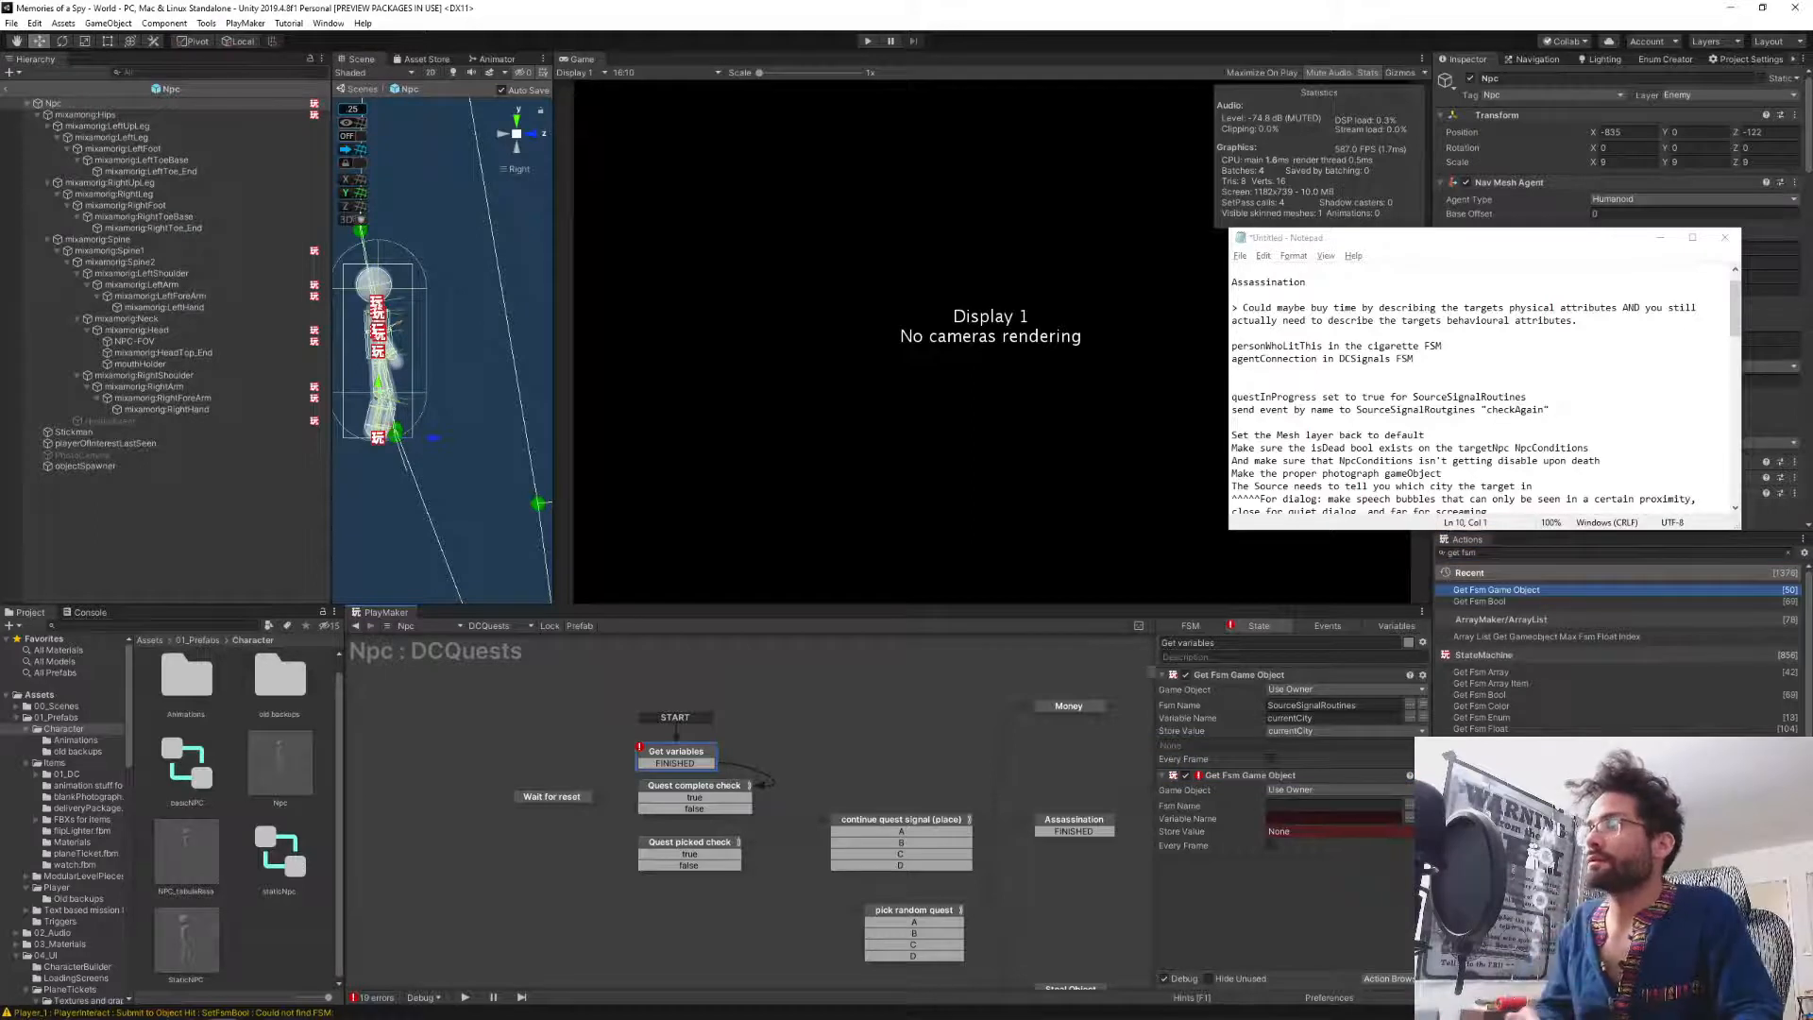
Set the new Get Fsm Game Object action to read agentConnection from the SourceSignalRoutines FSM.
click(1408, 804)
click(1477, 575)
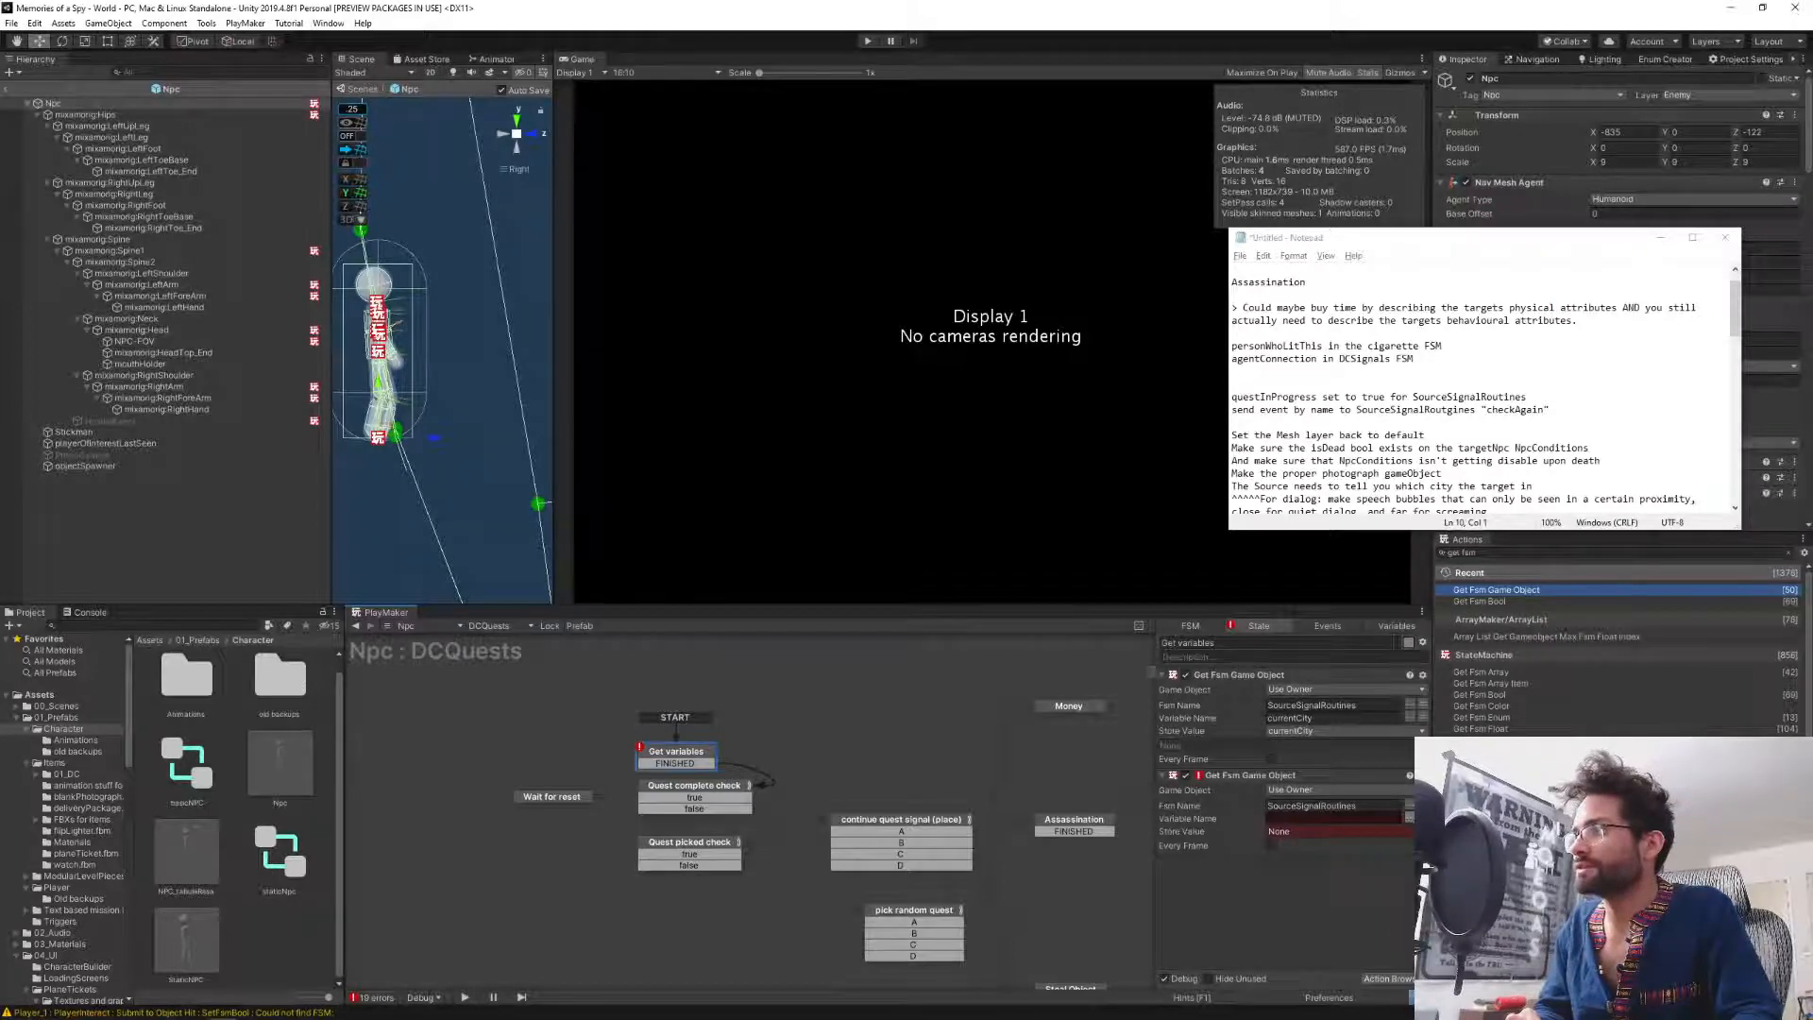
click(1455, 997)
click(1299, 820)
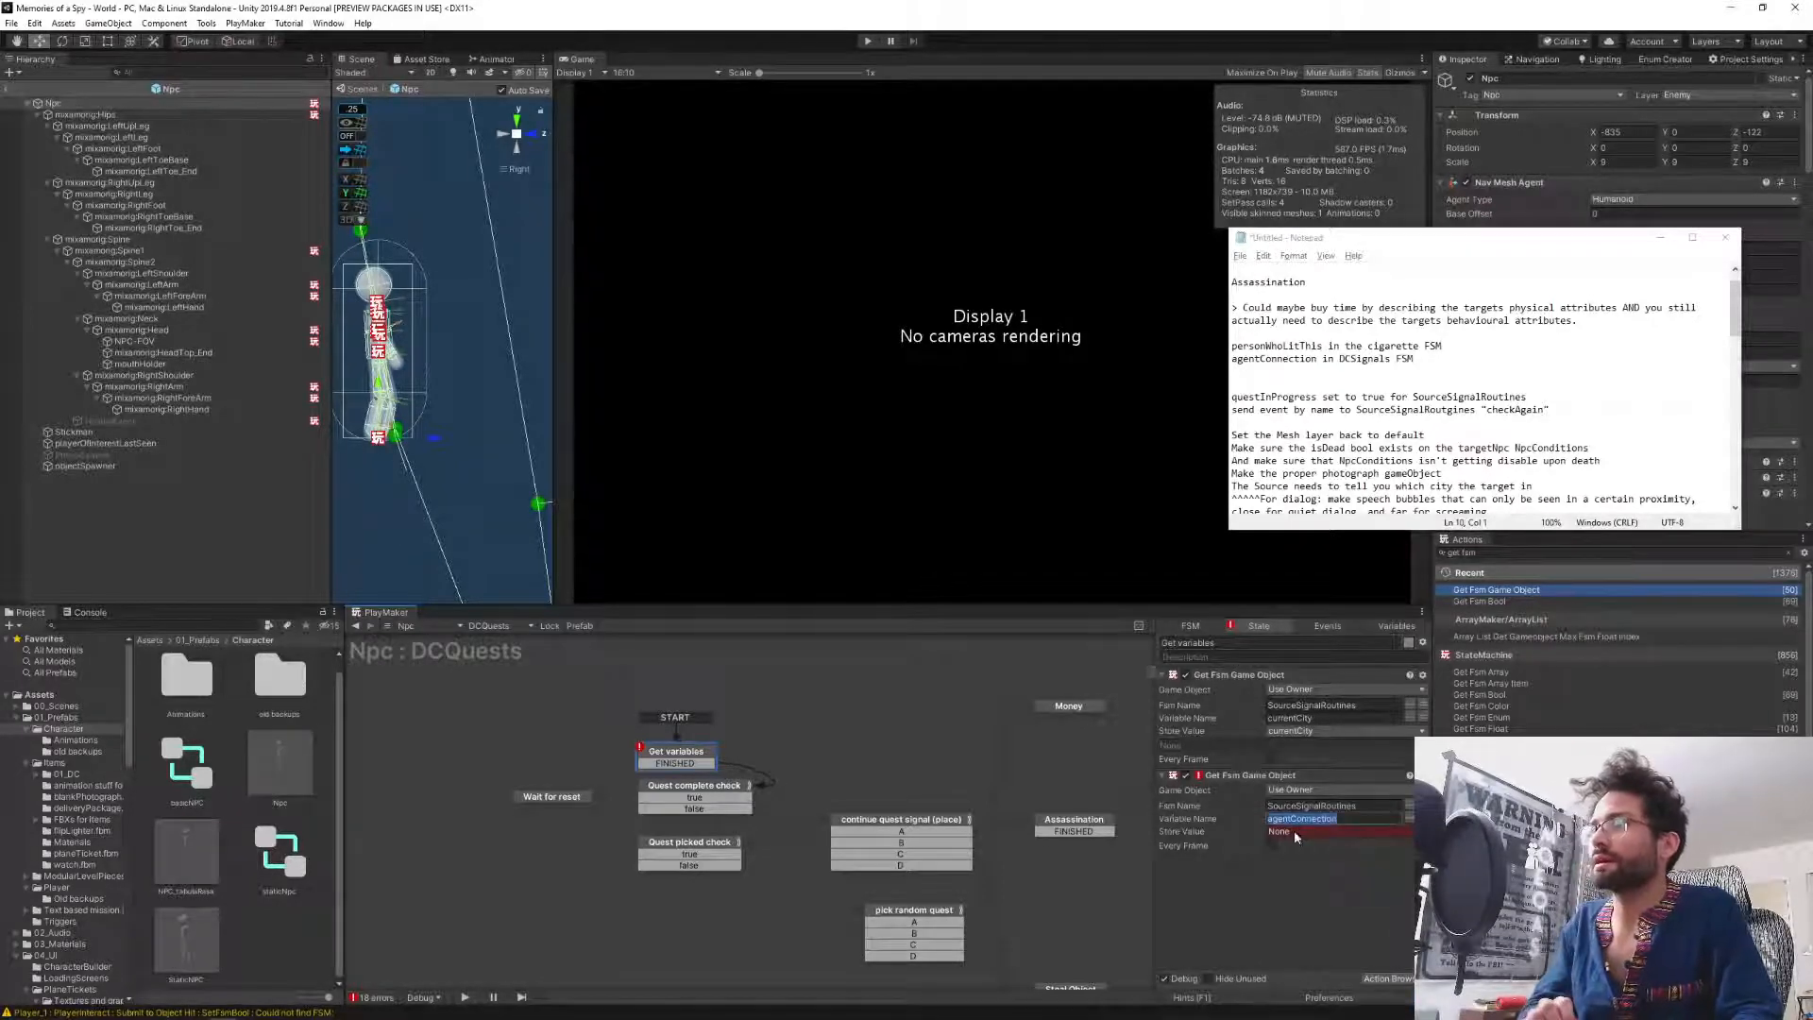
Store the second Get Fsm Game Object result in a new variable named agentConnection.
click(1296, 833)
click(1299, 831)
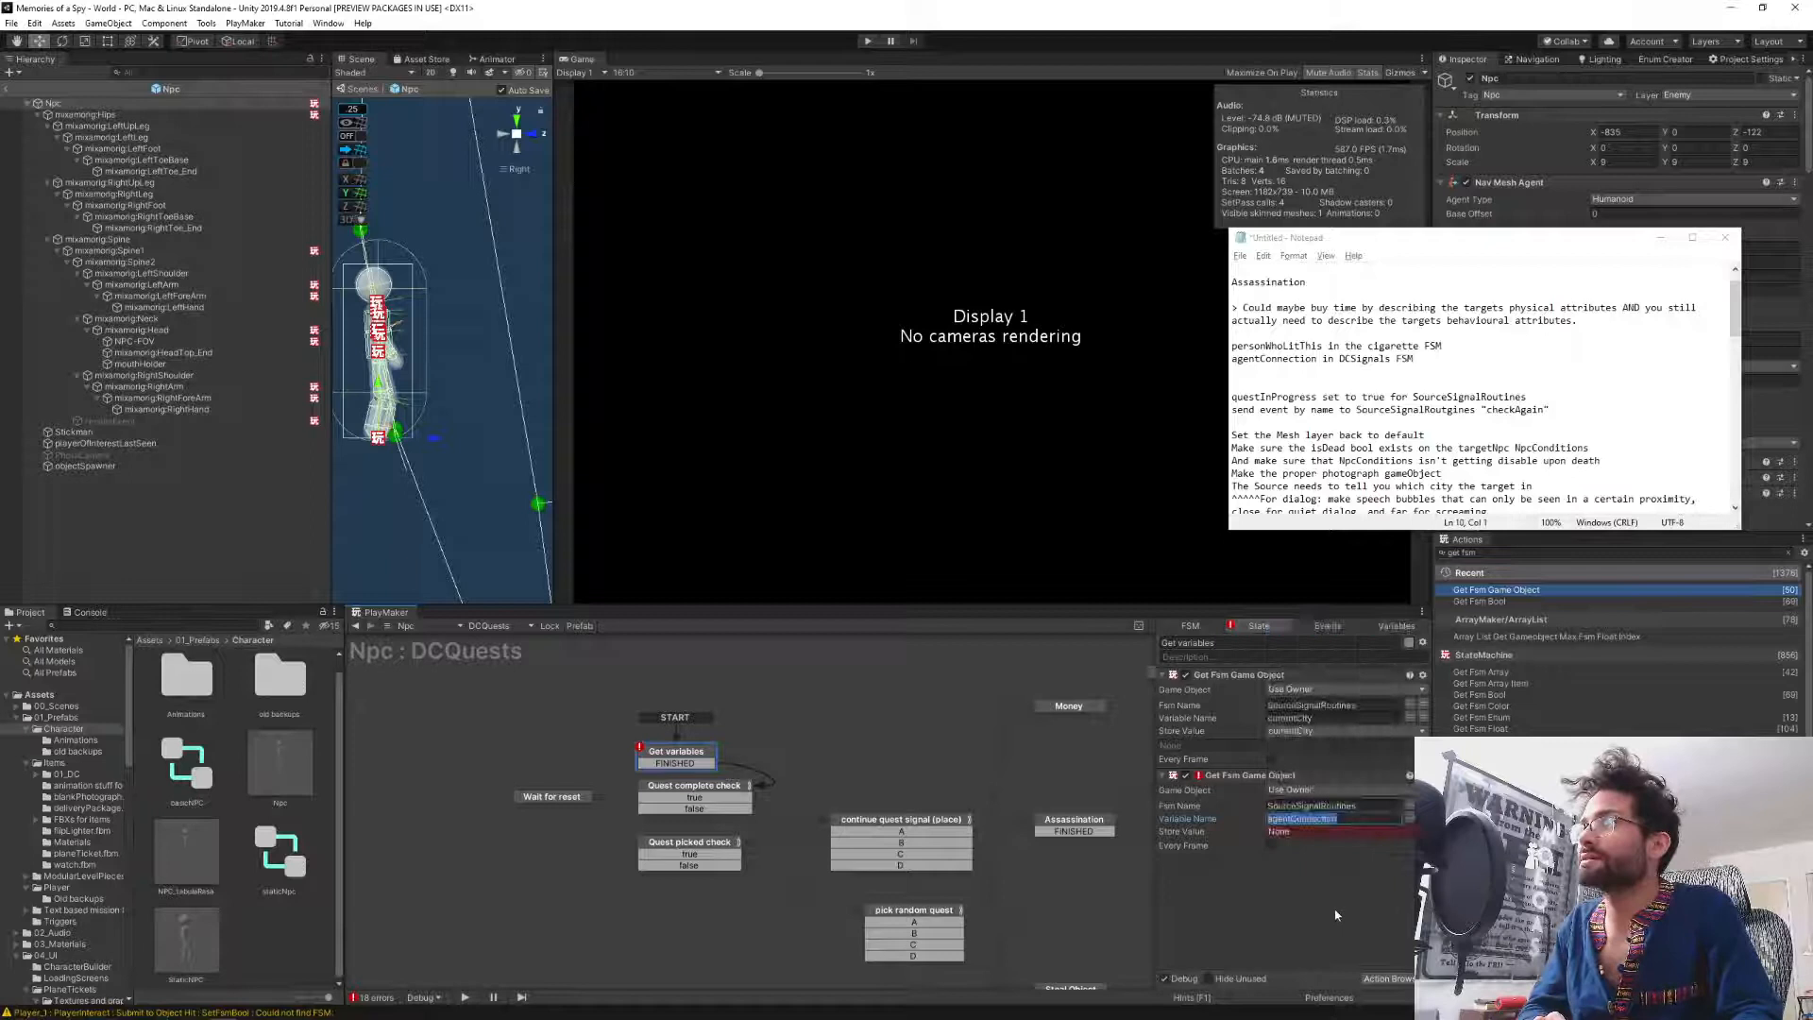
click(1288, 818)
key(ctrl+a)
key(ctrl+c)
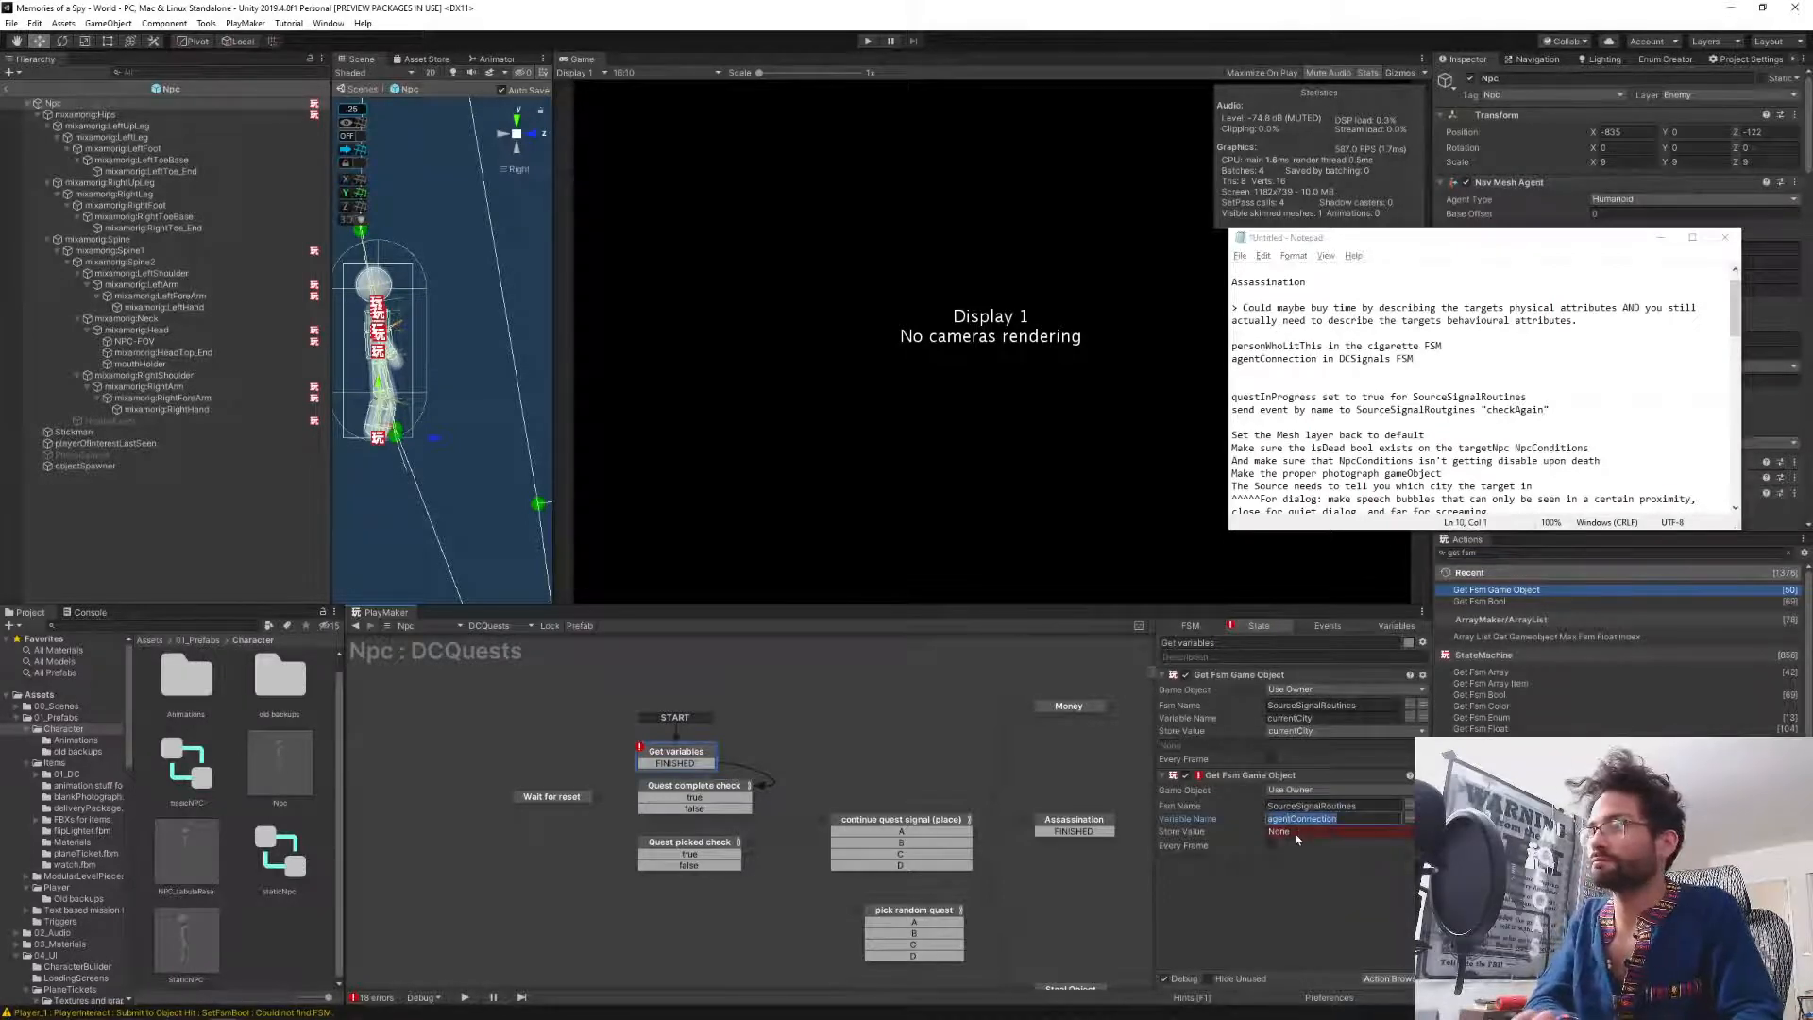
click(1296, 833)
click(1307, 826)
click(1306, 813)
key(ctrl+v)
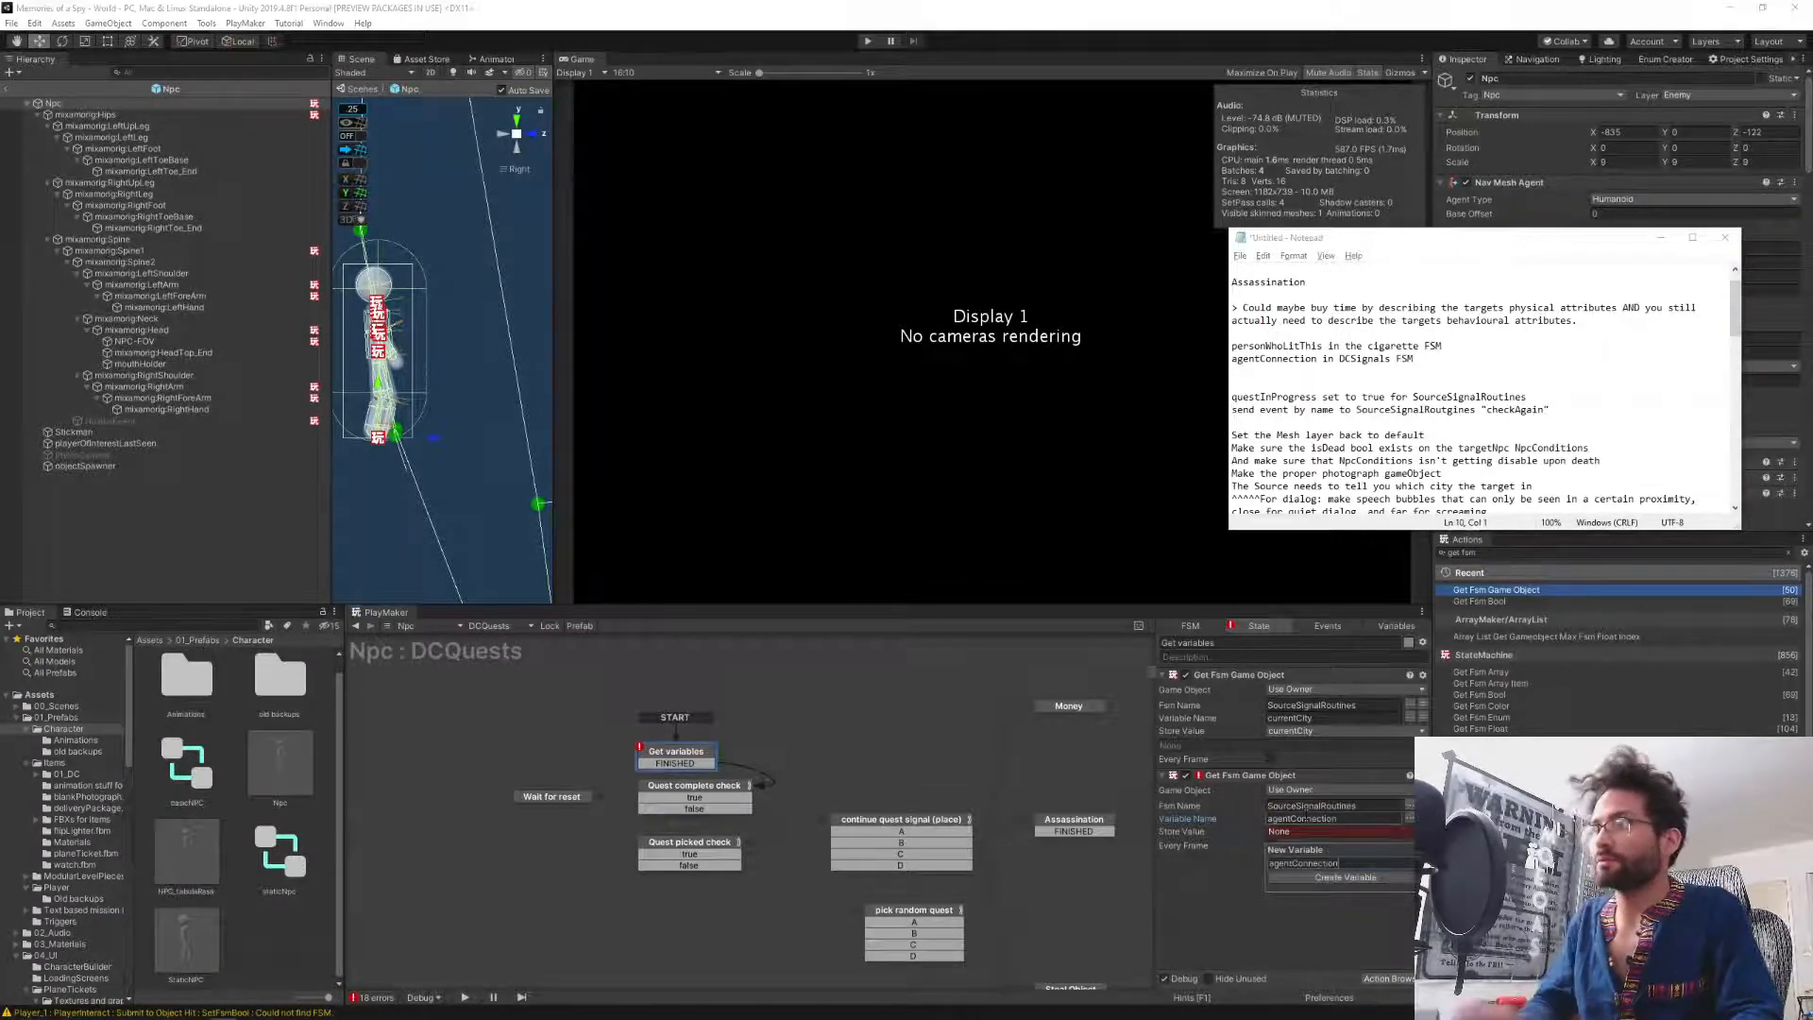
click(1308, 877)
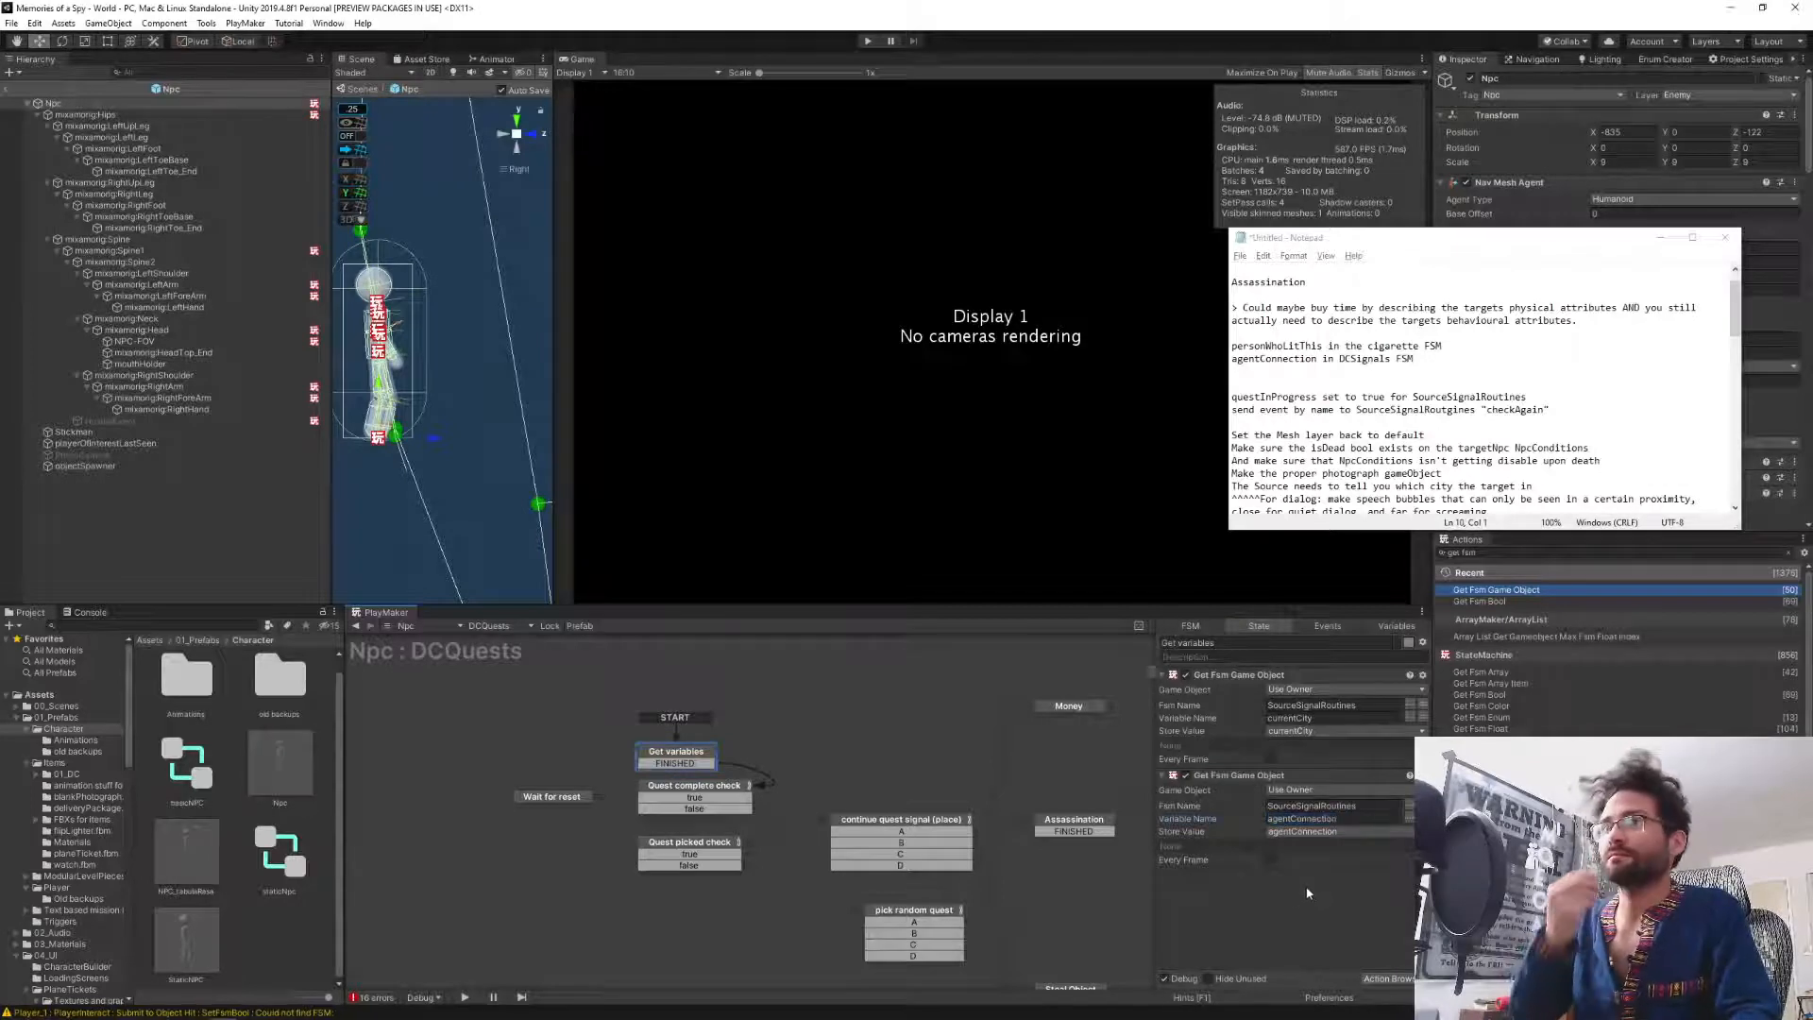
In Wait for player to return, set Get Distance's target to agentConnection and store the result in a new variable named distanceRemaining.
middle_drag(1182, 892, 288, 765)
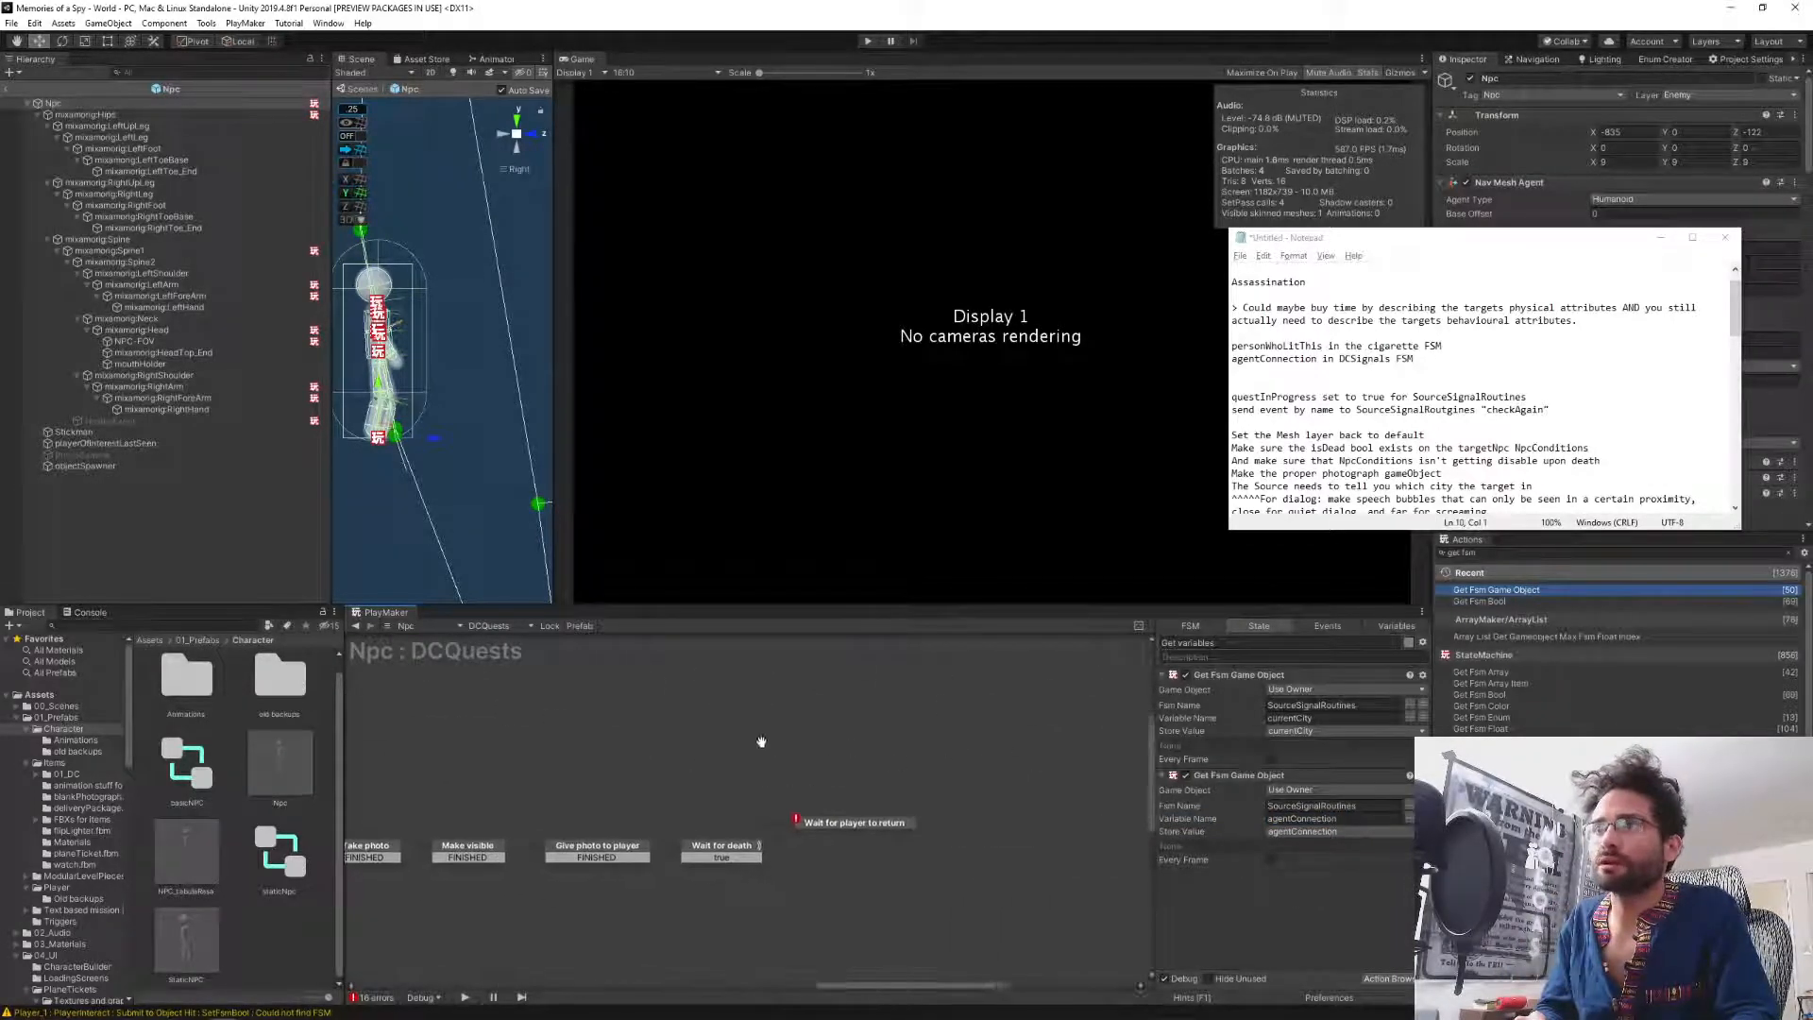
click(844, 828)
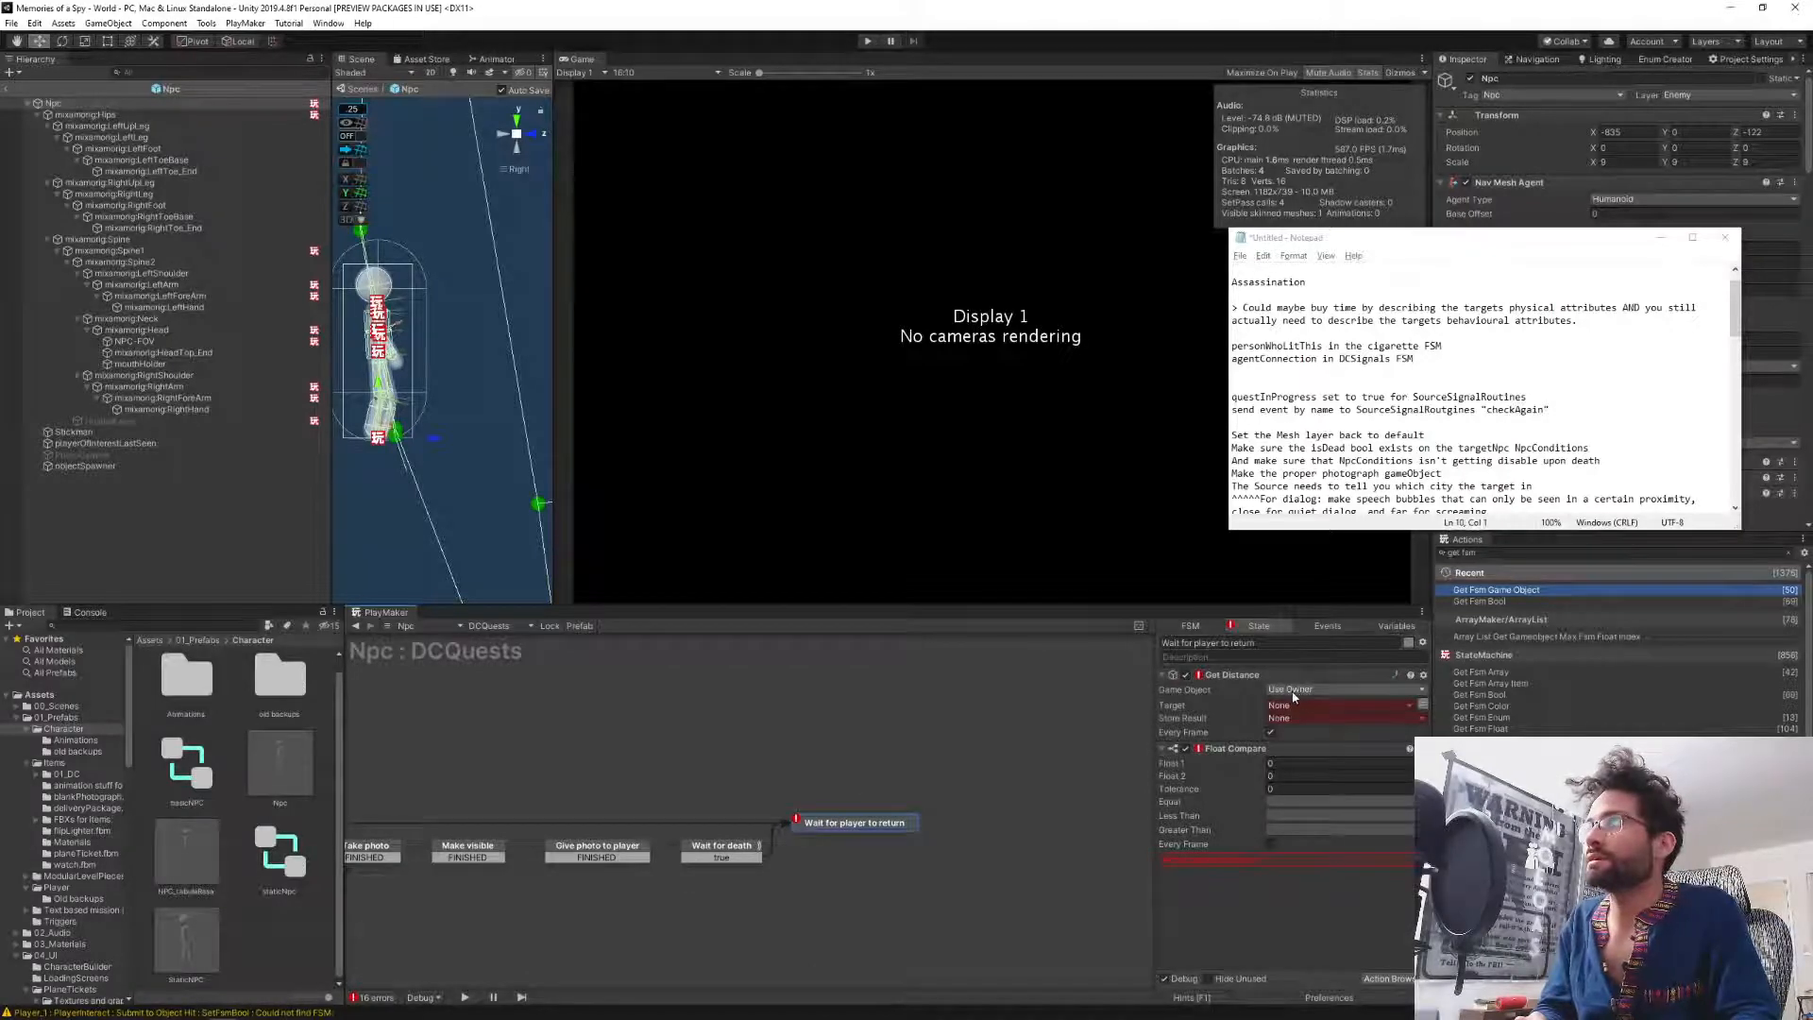
click(1398, 707)
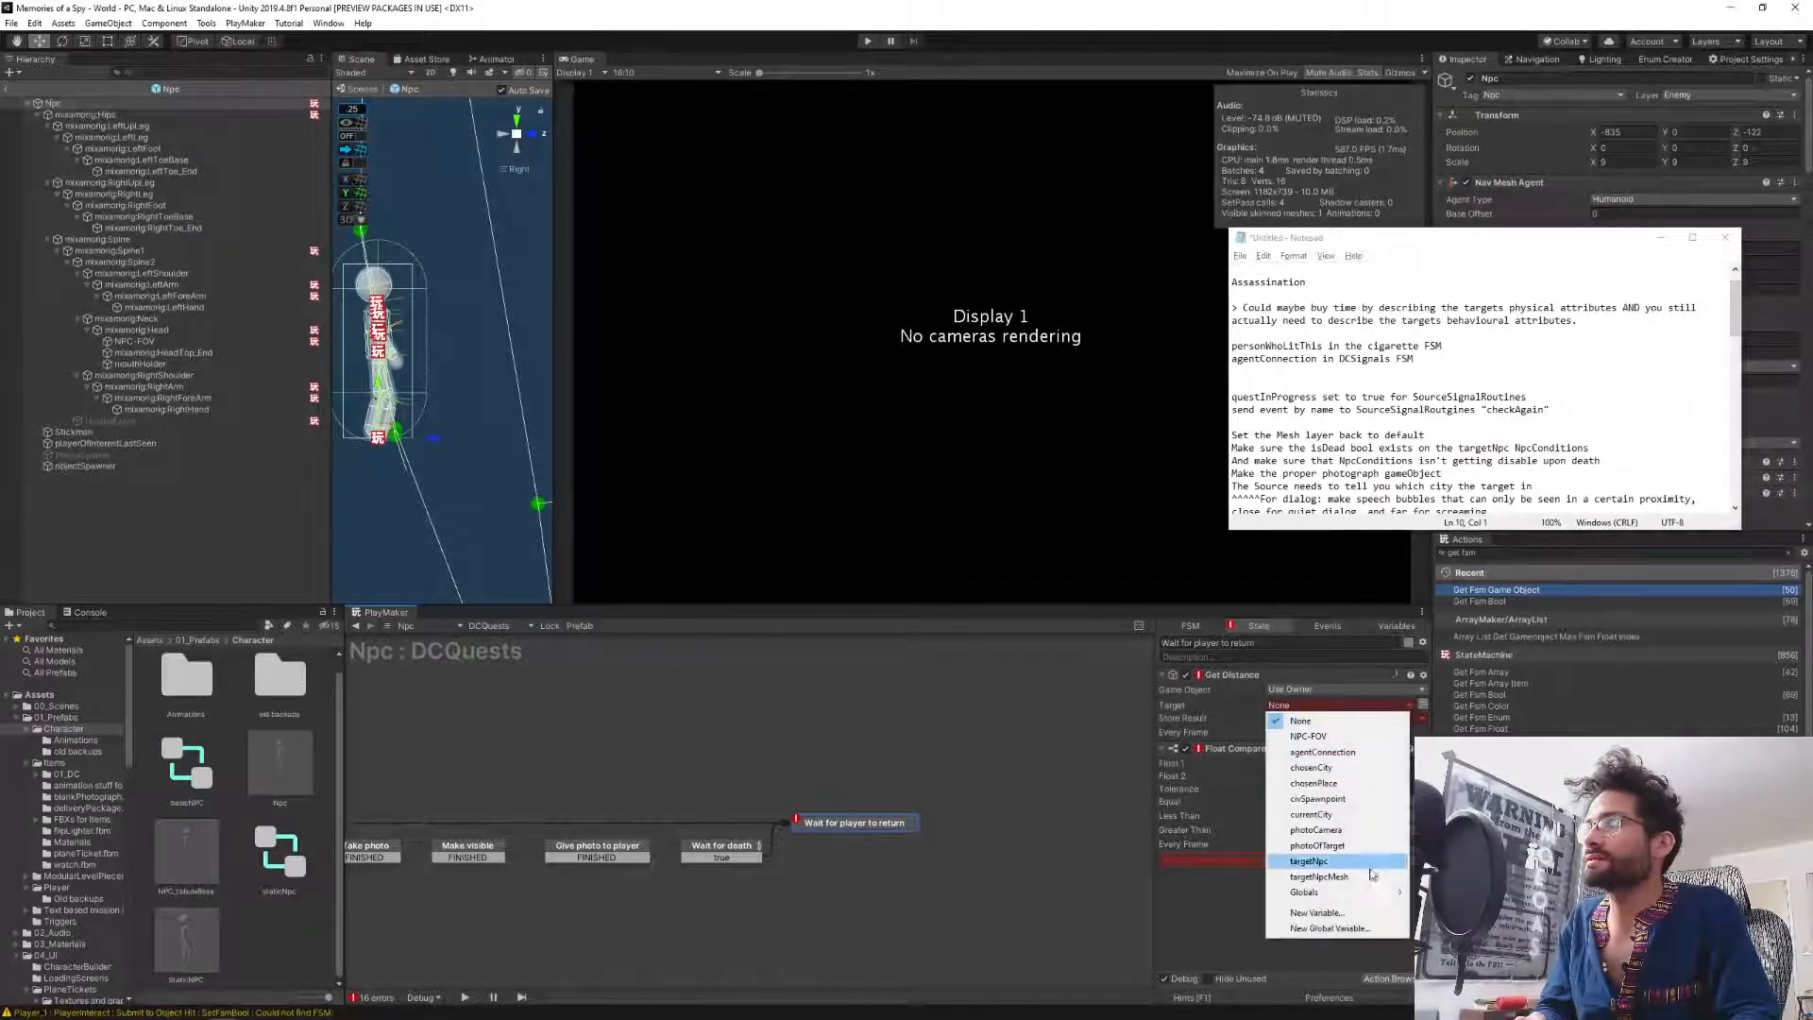
click(1322, 752)
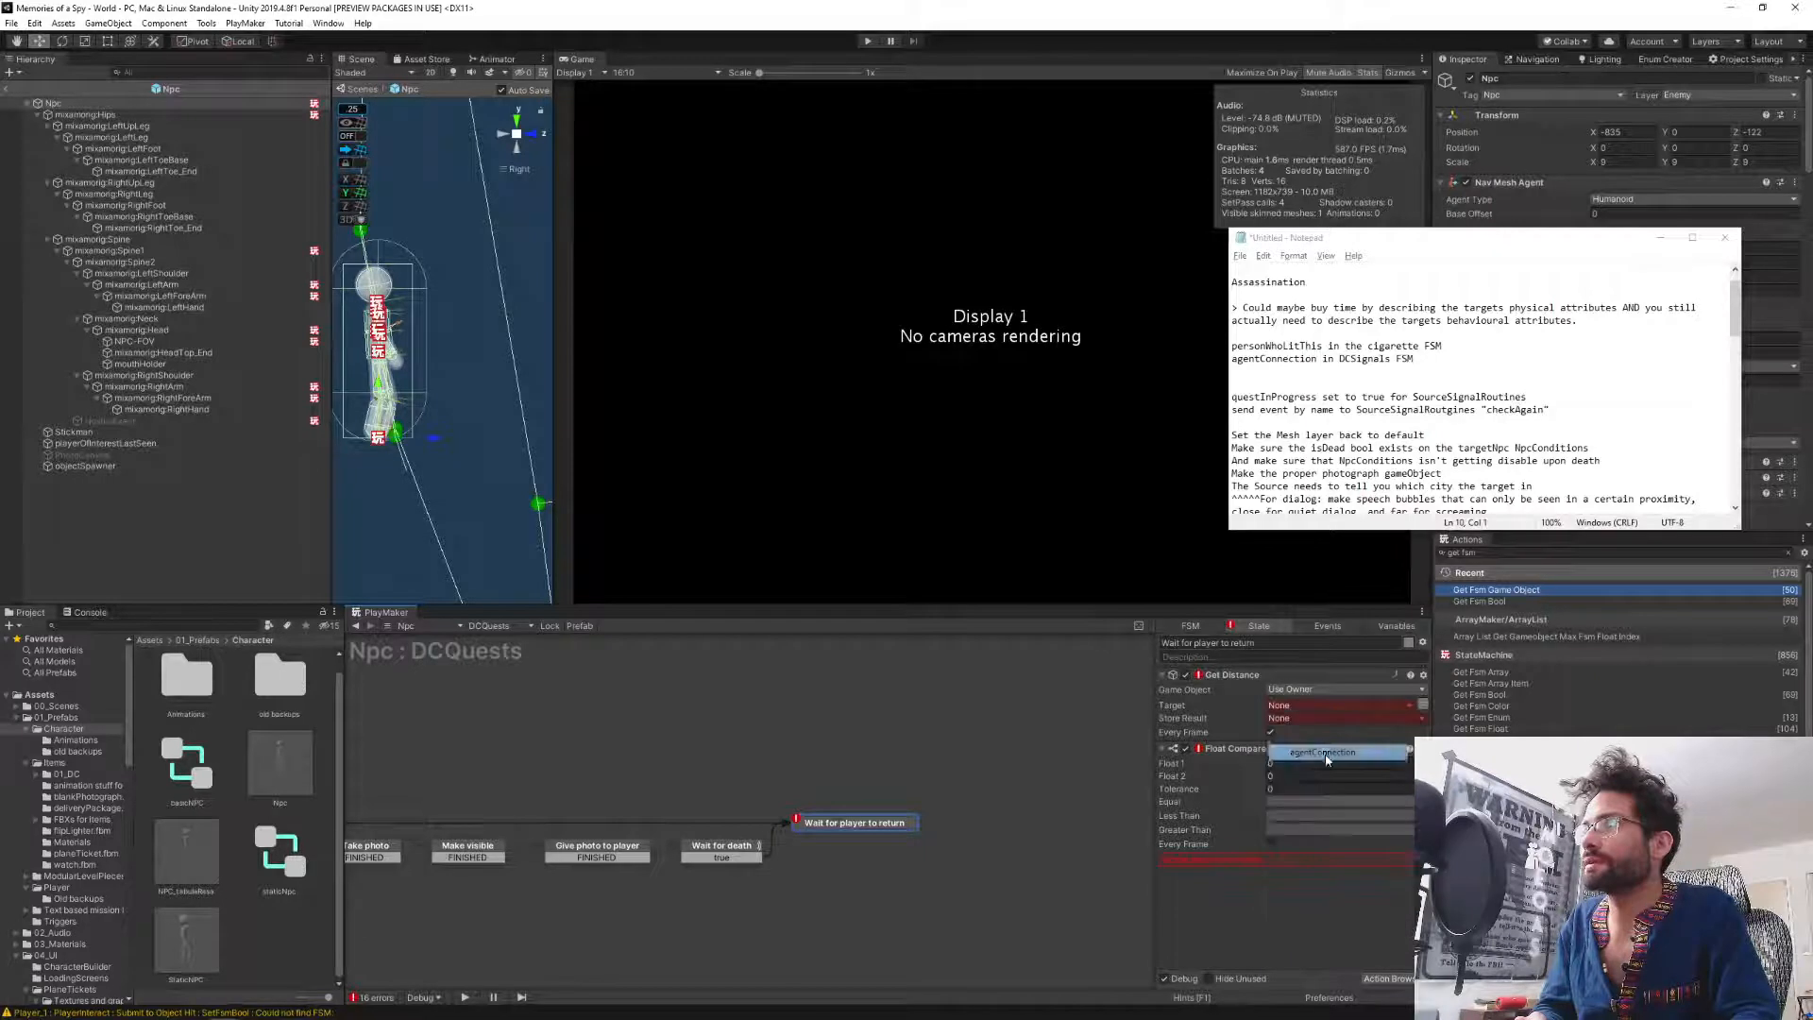
click(1280, 738)
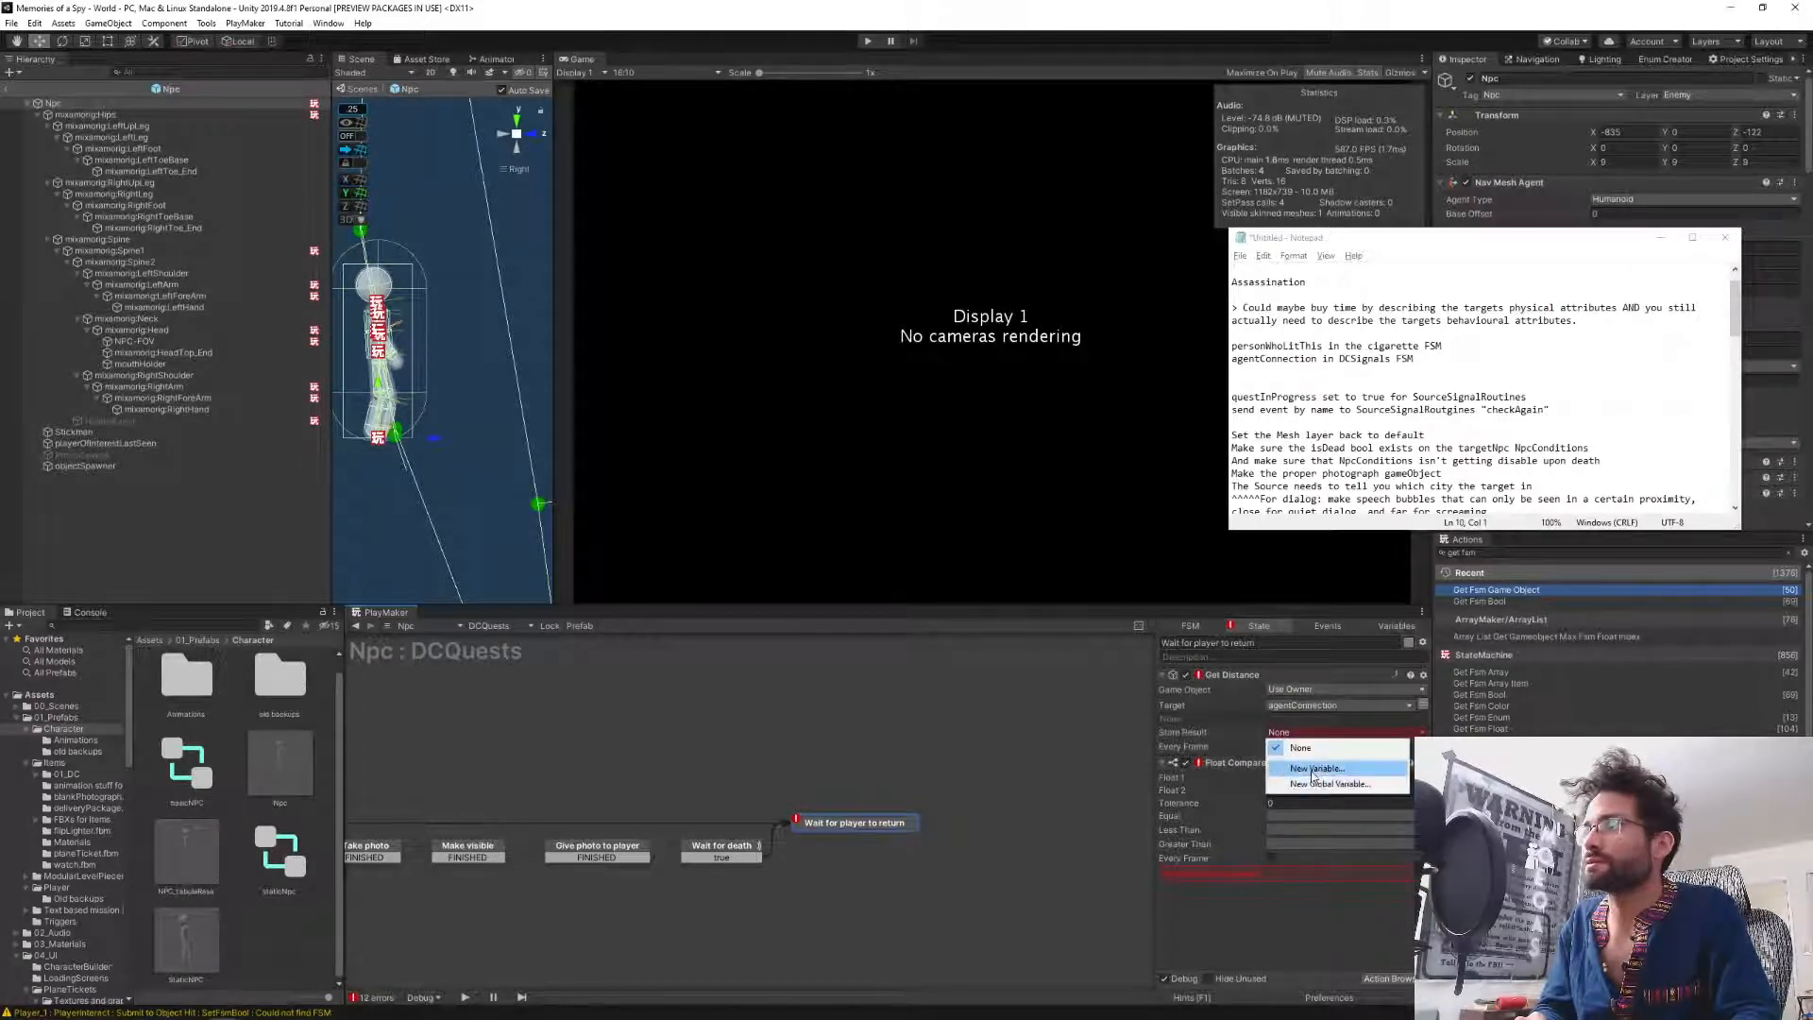
click(1308, 752)
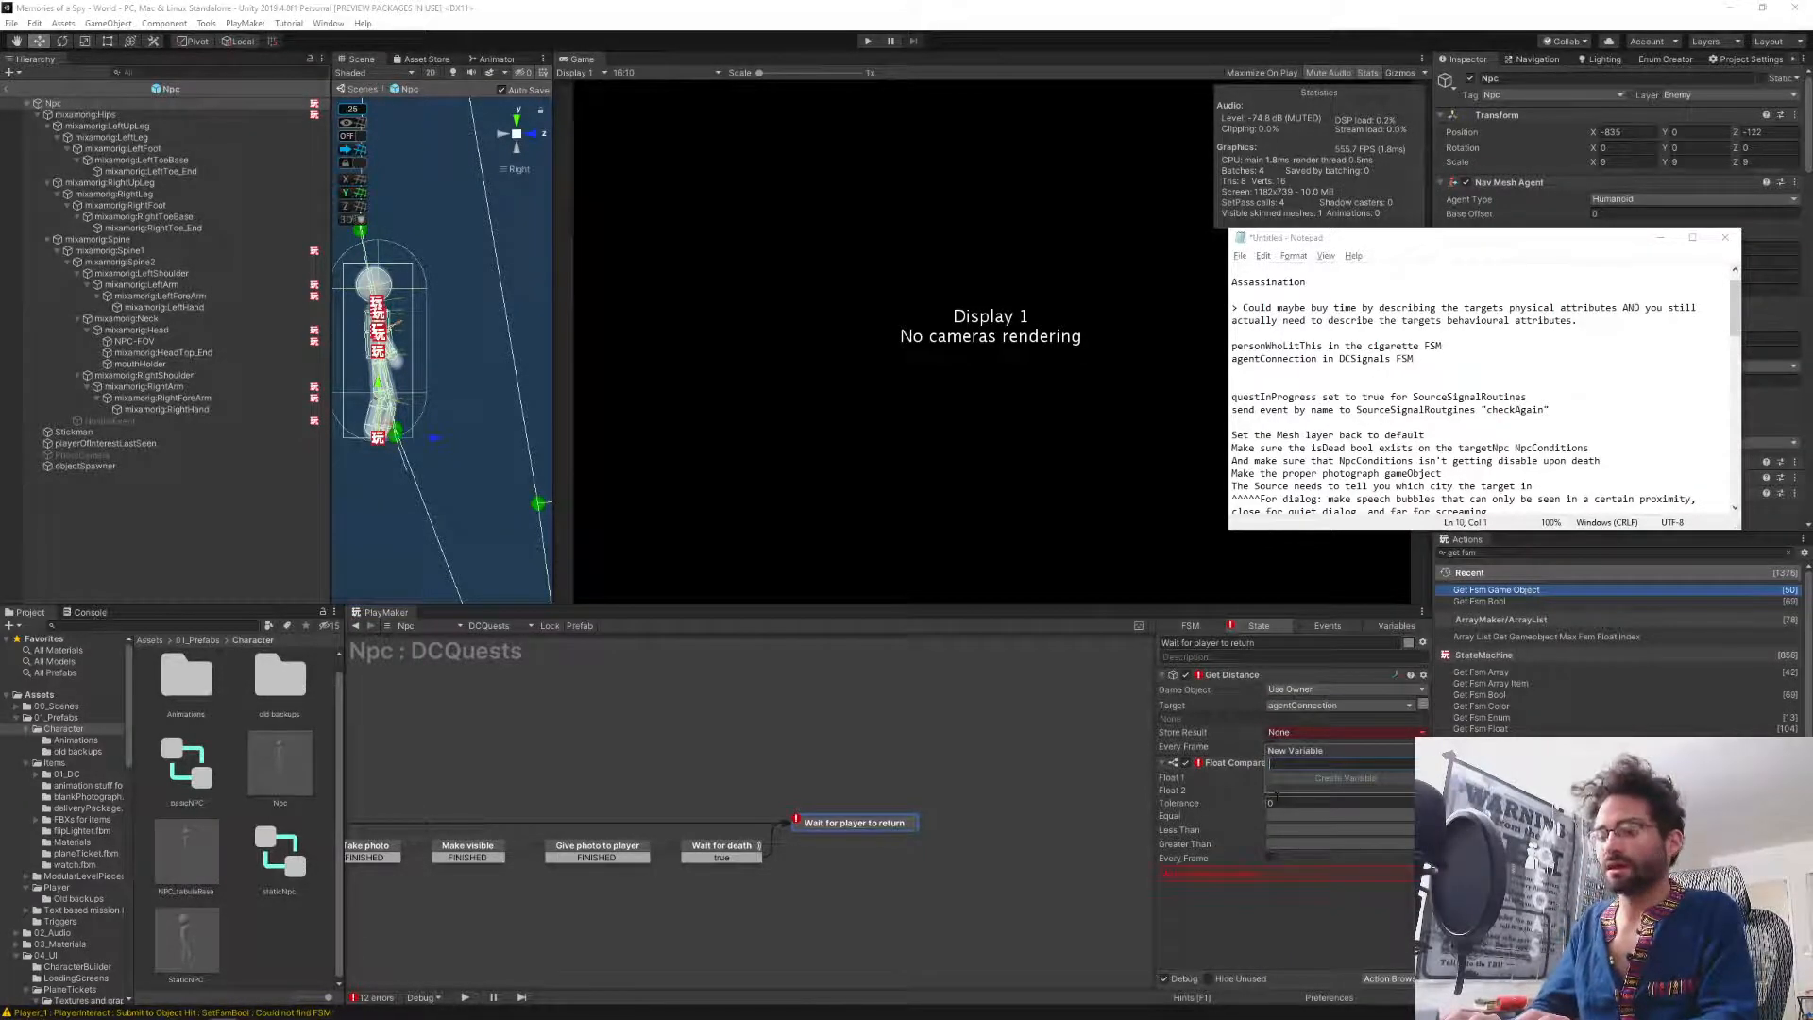
text(dis)
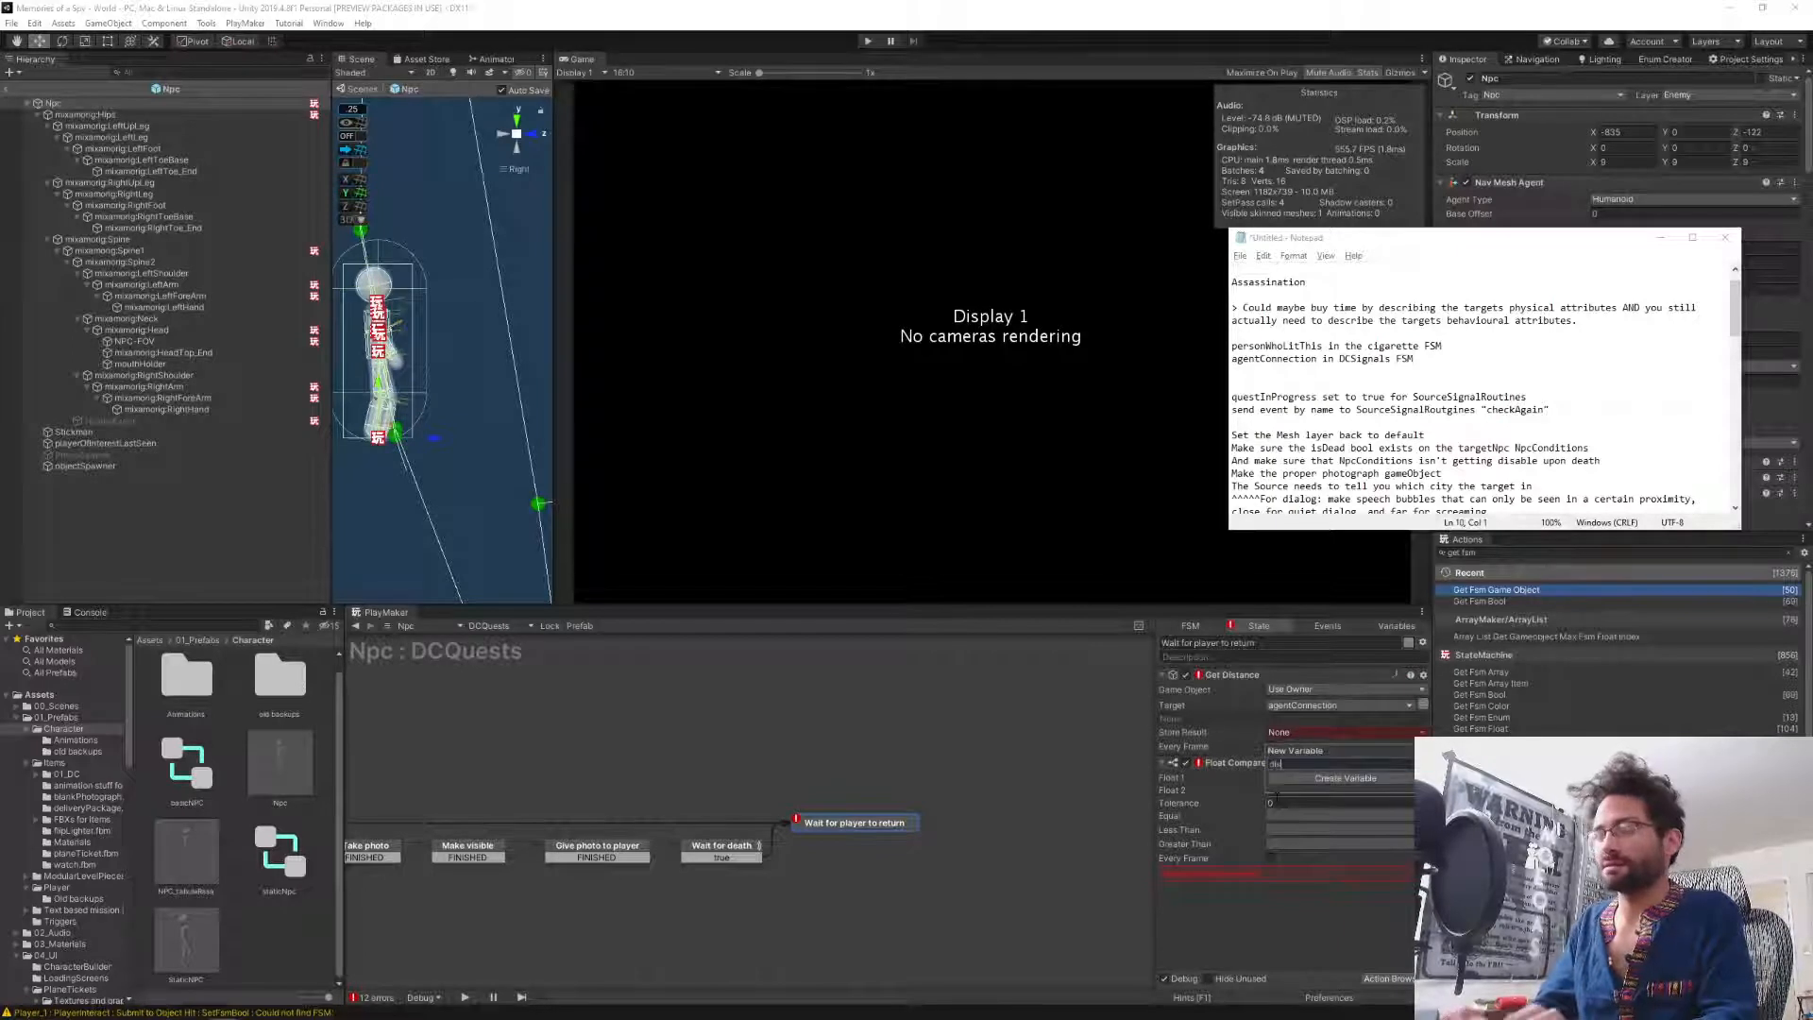
text(tanceRemaining)
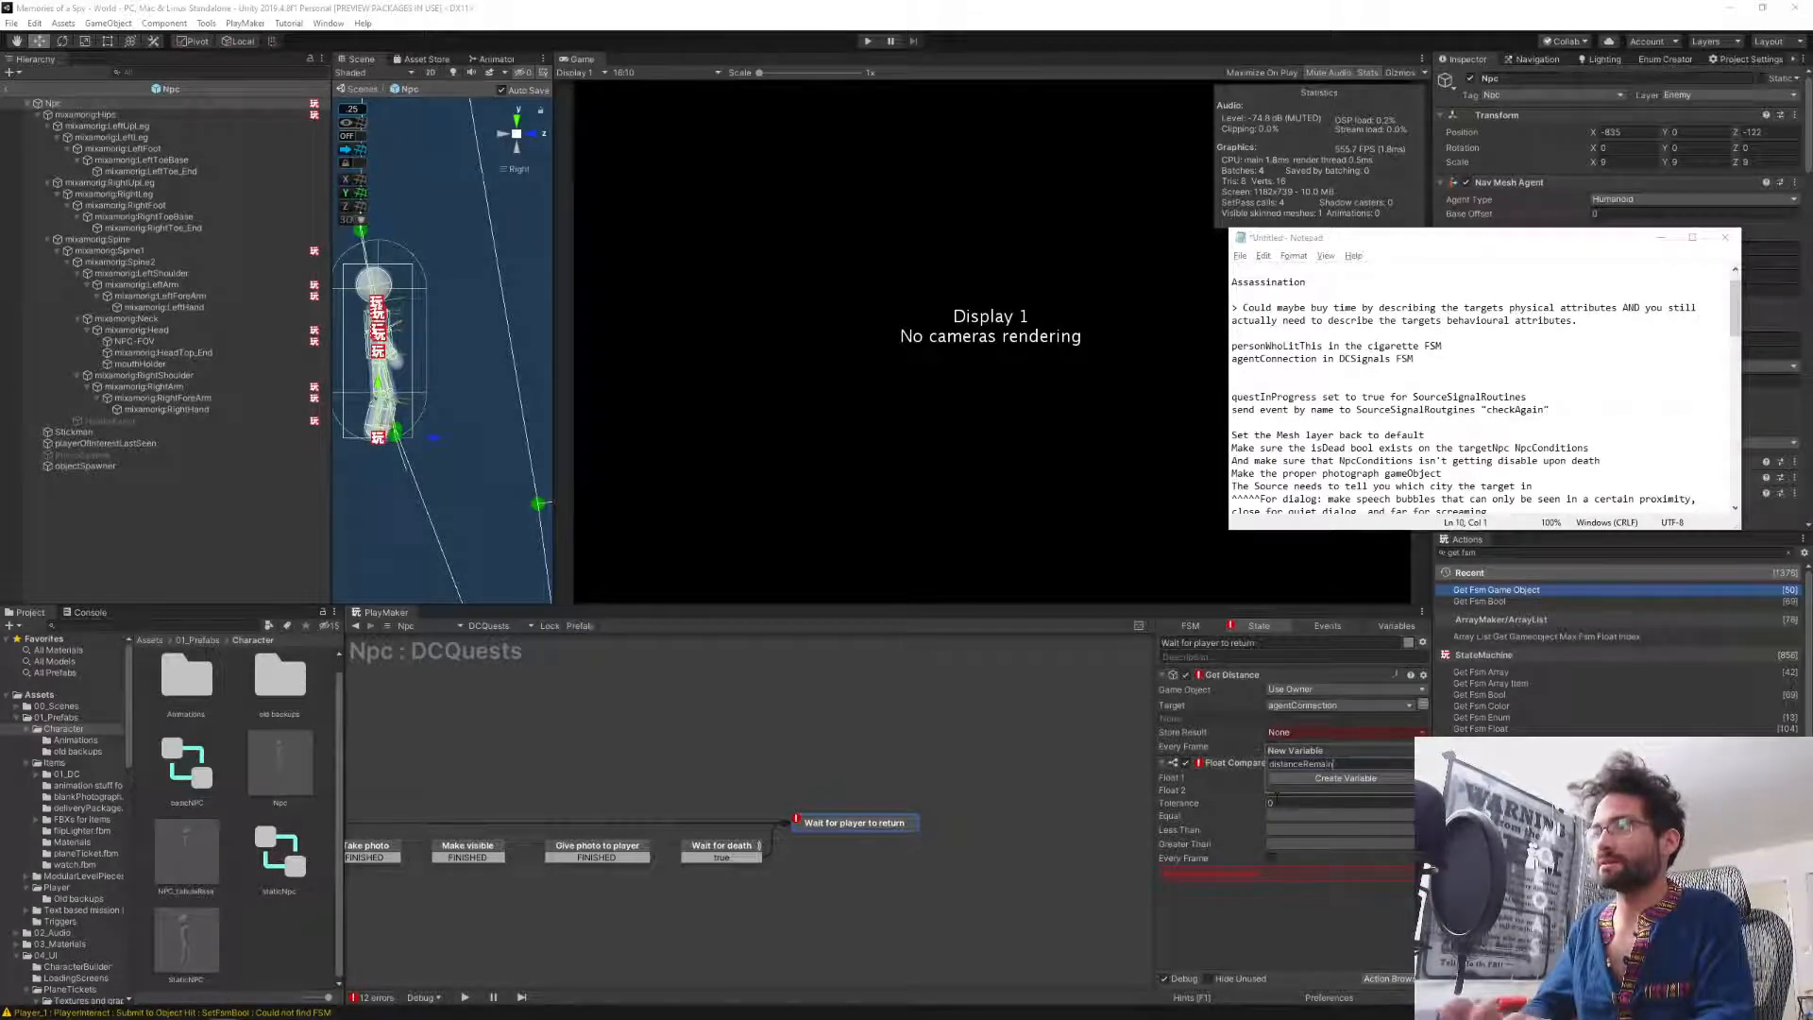
key(Return)
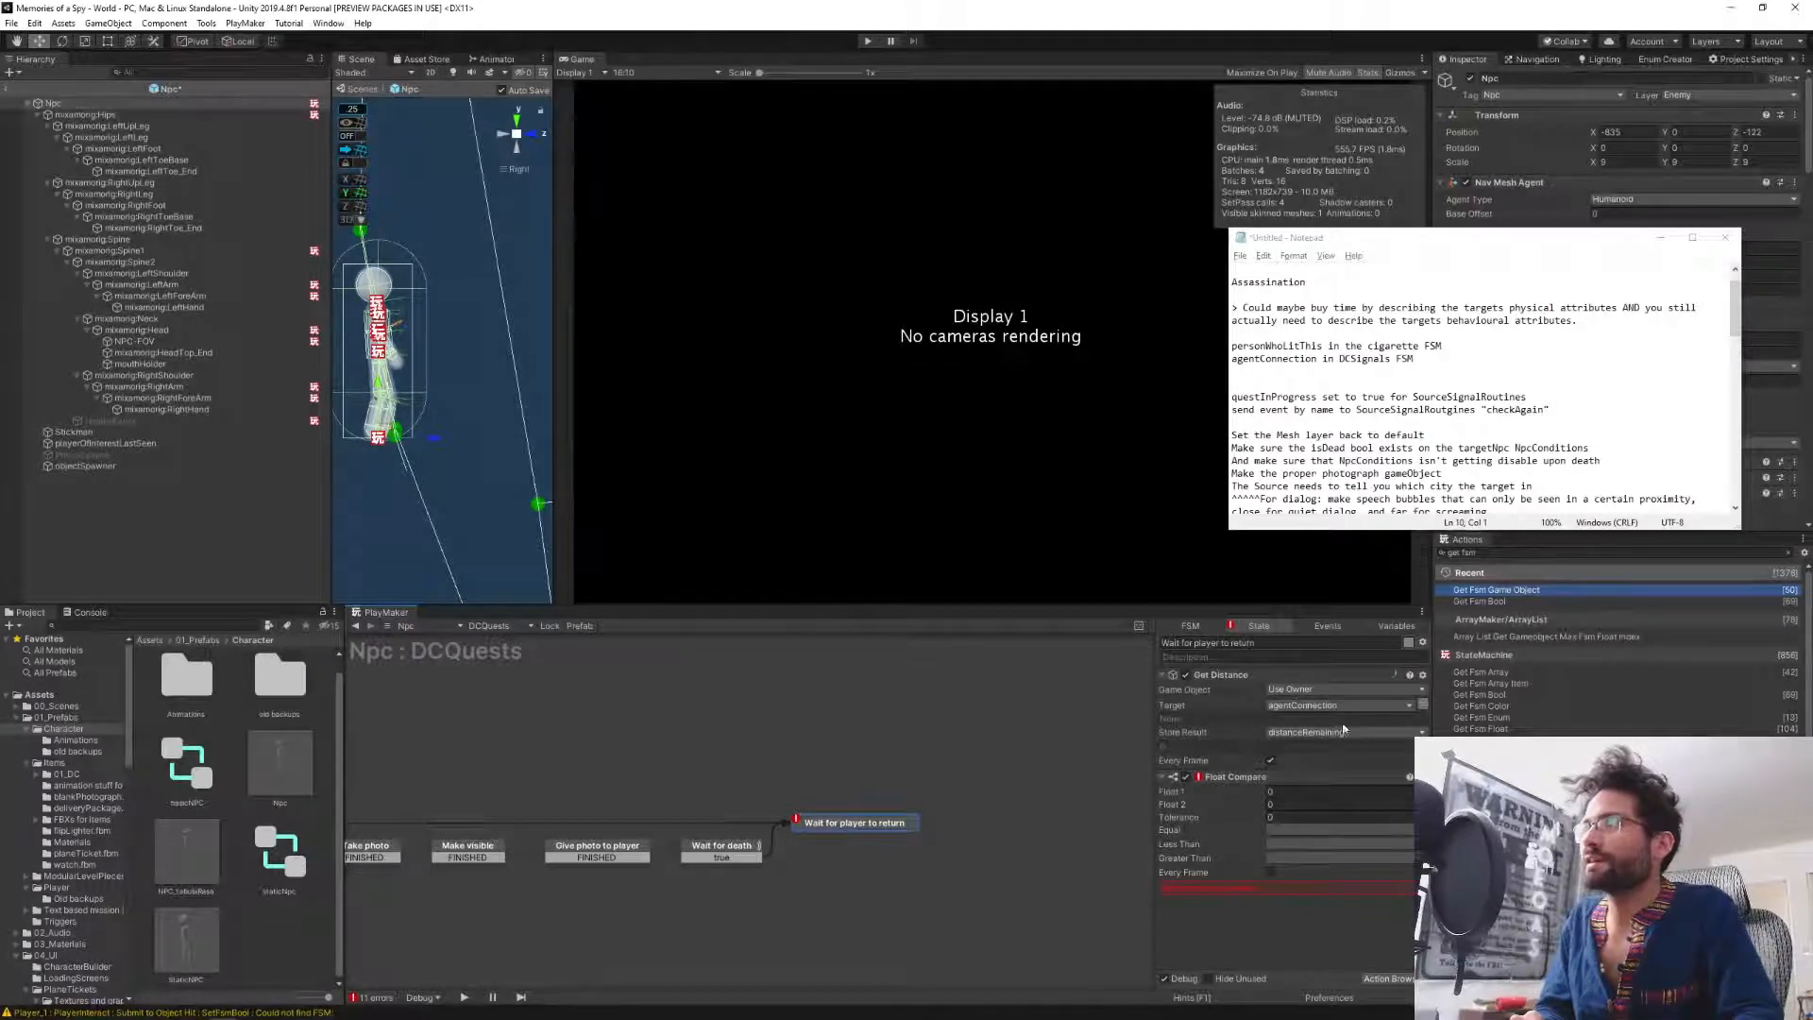
Rename the distanceRemaining variable to remainingDistance.
click(1387, 627)
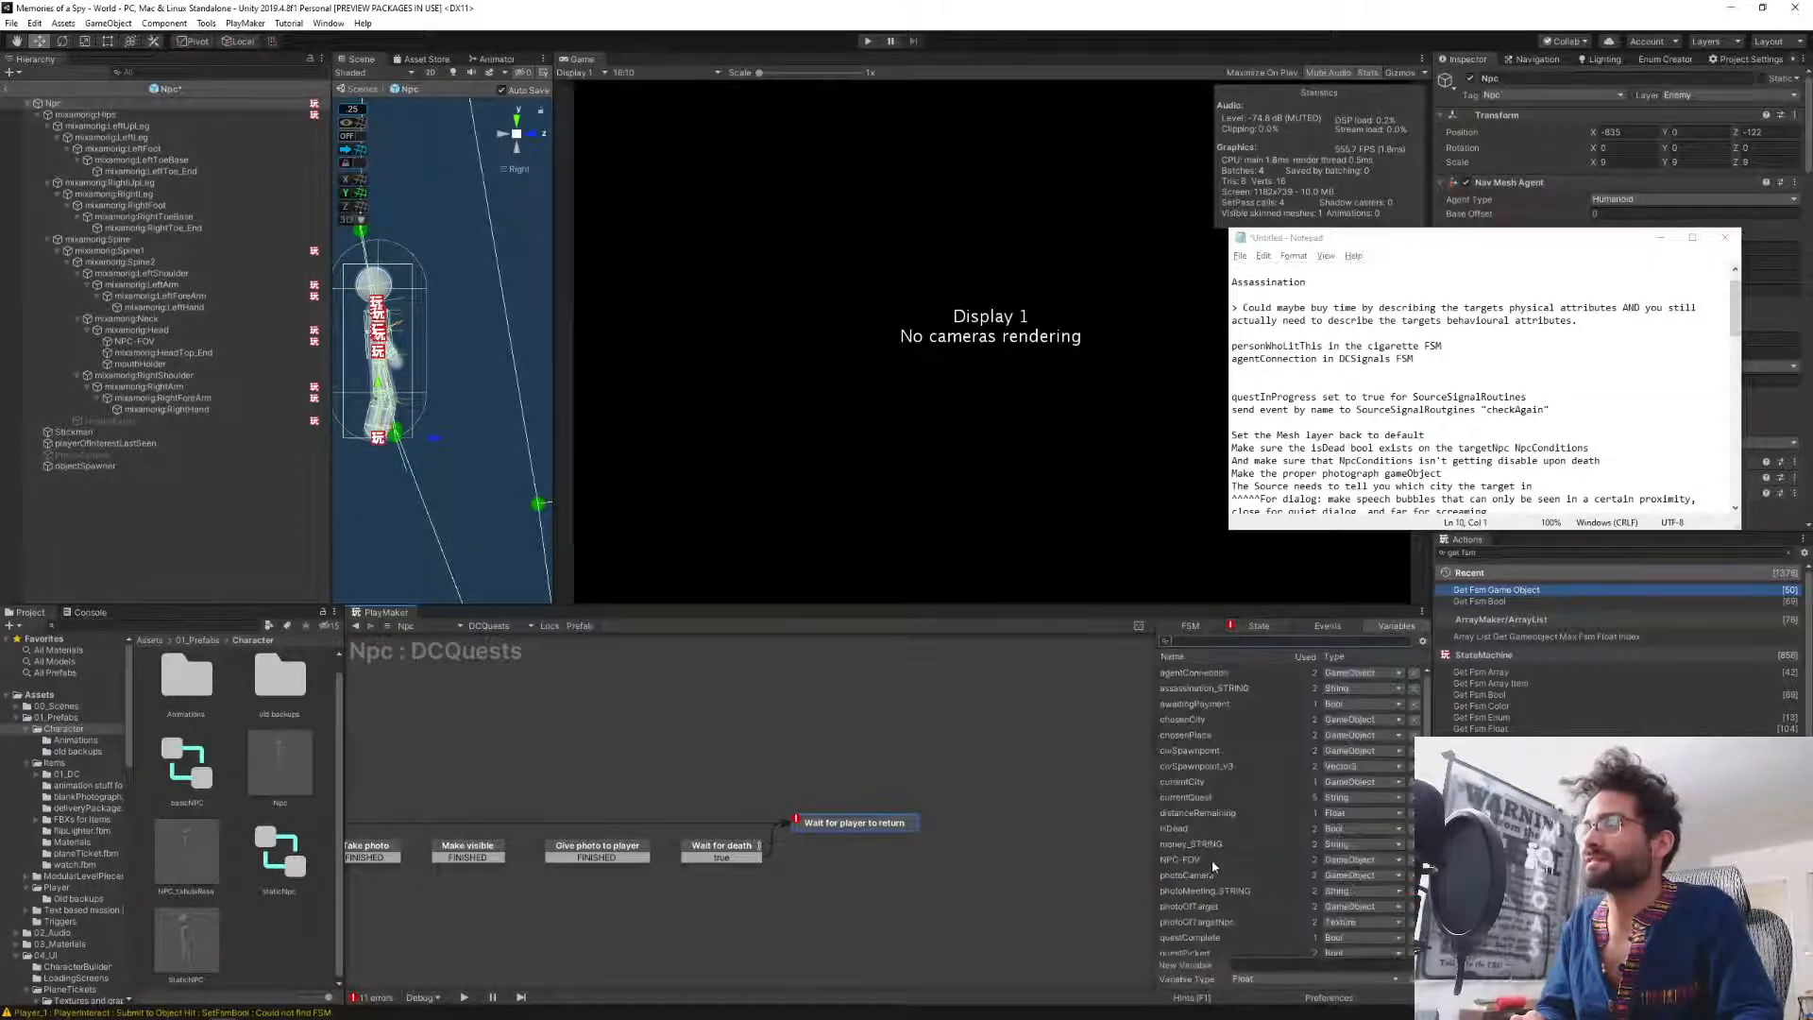
click(1195, 813)
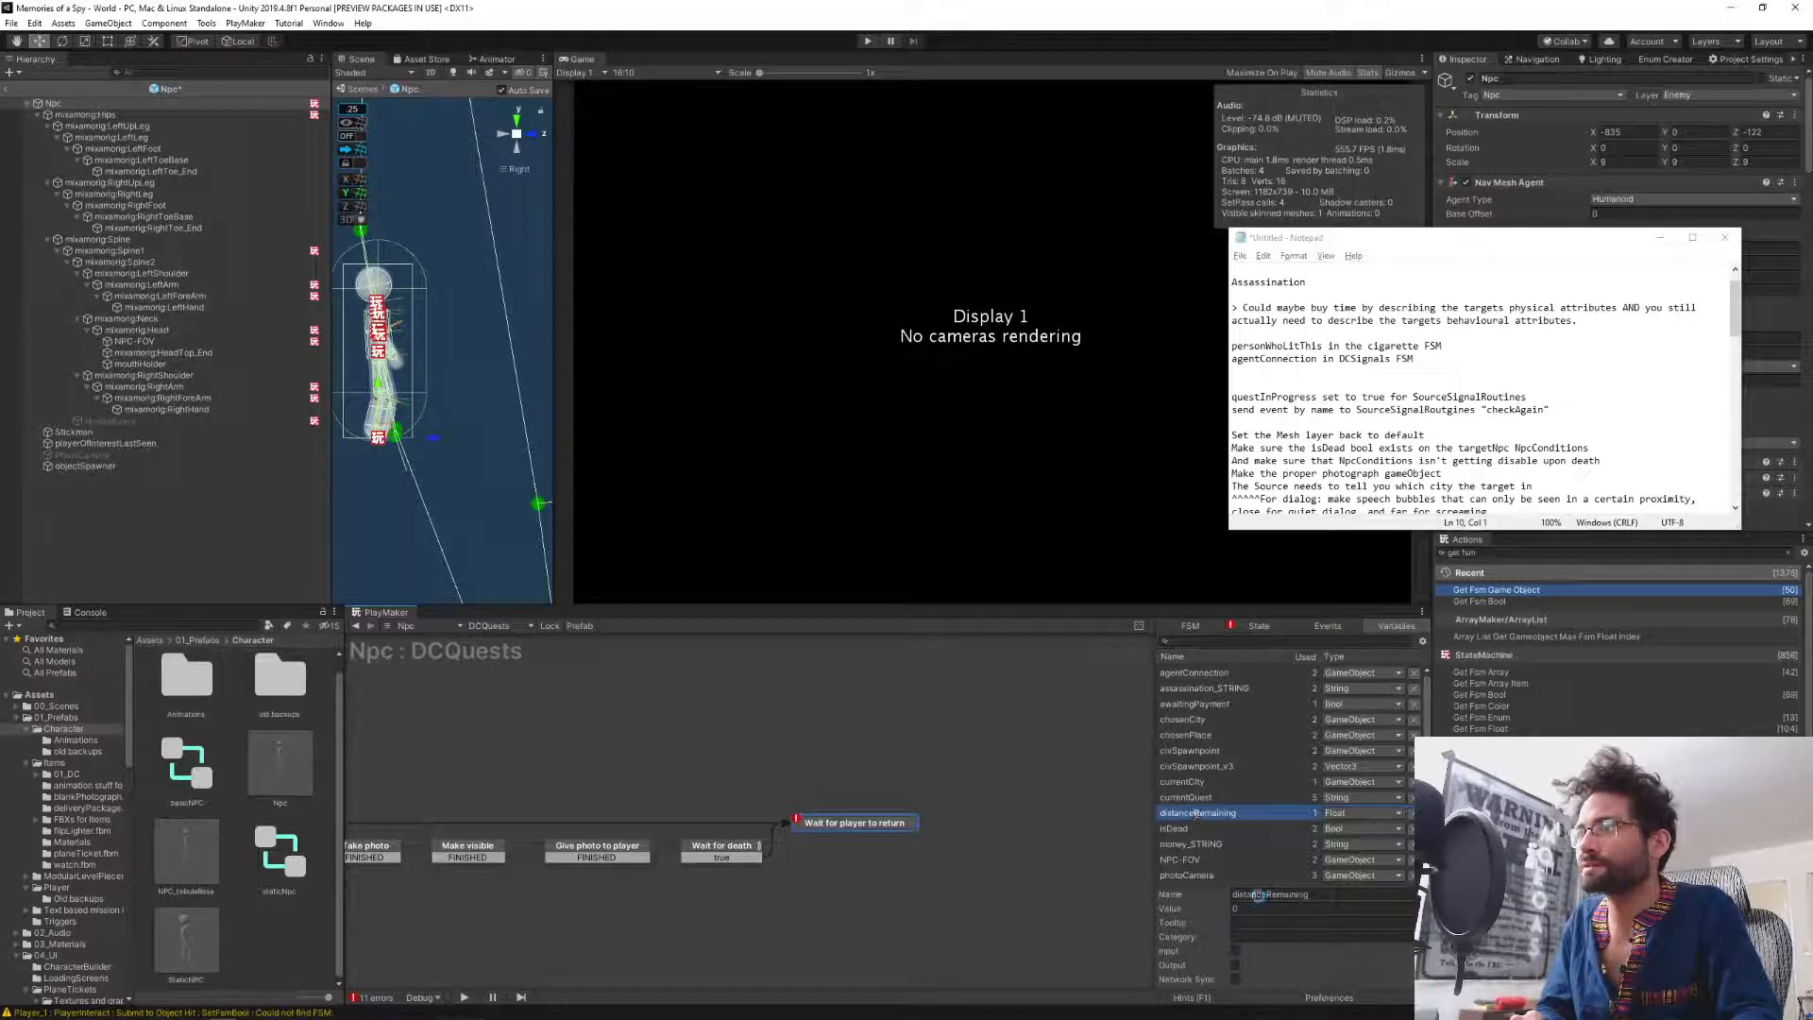
click(1259, 892)
text(remain)
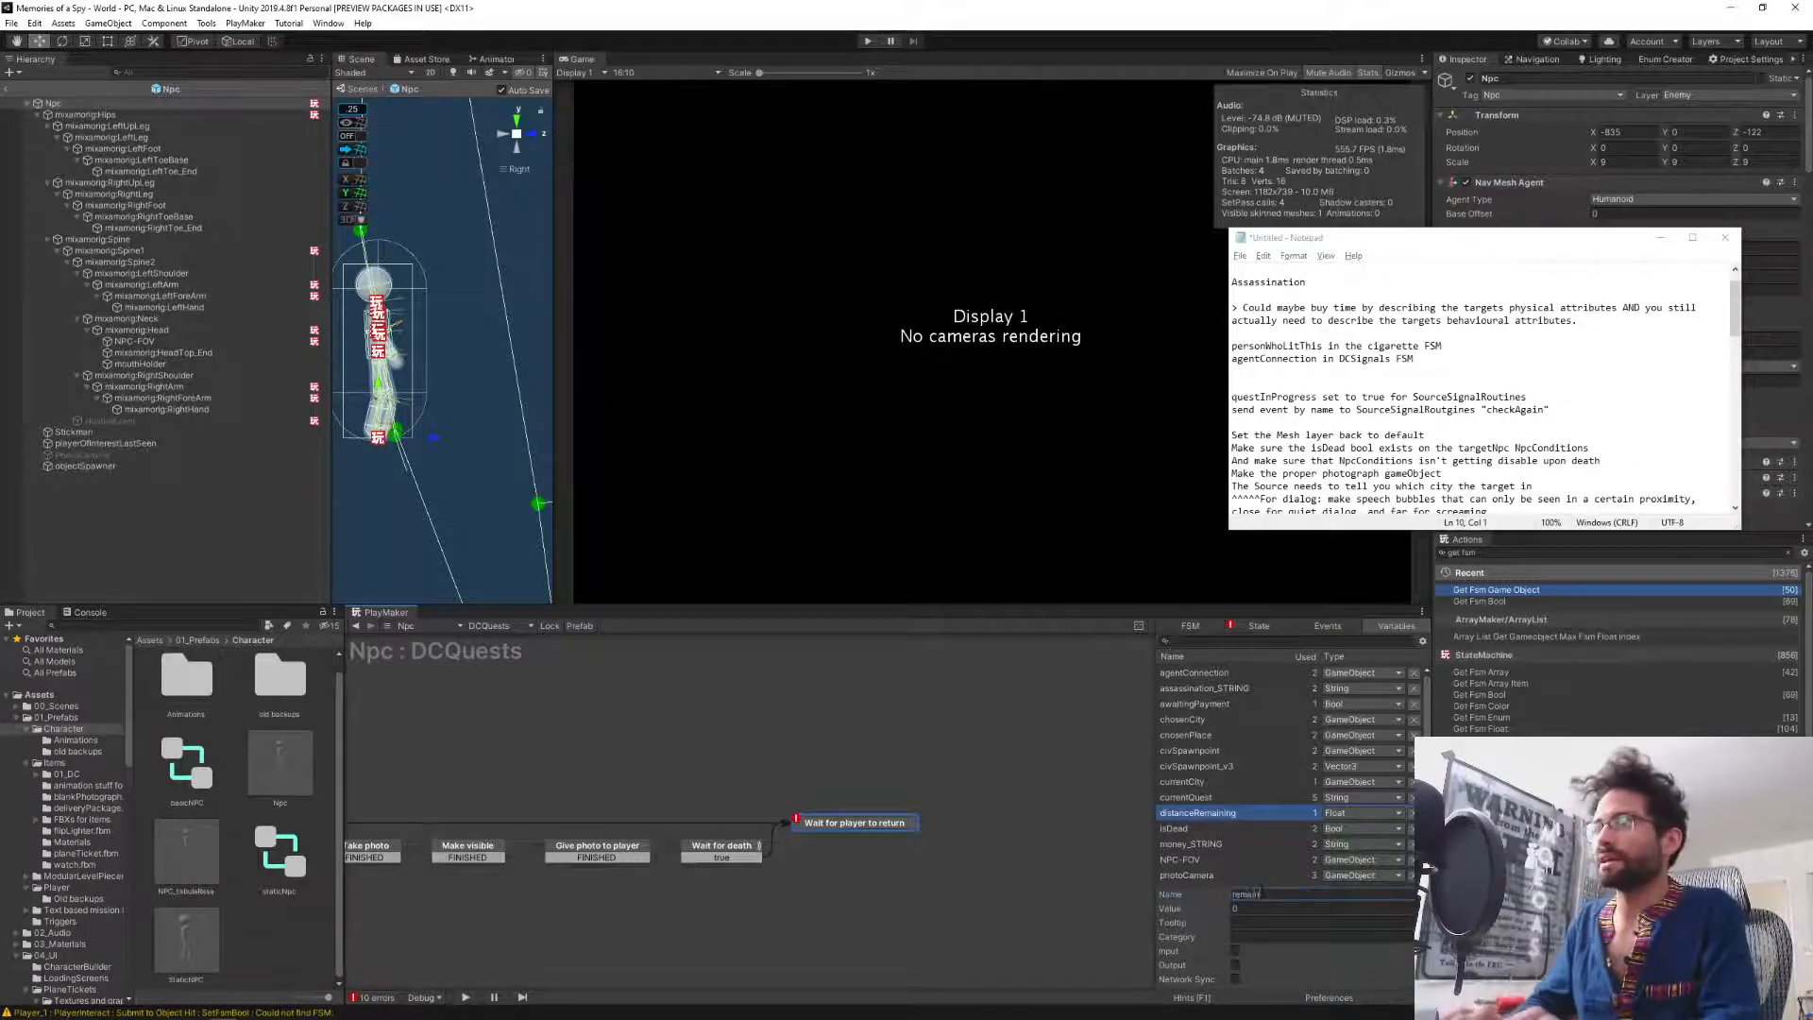
text(ingDistance)
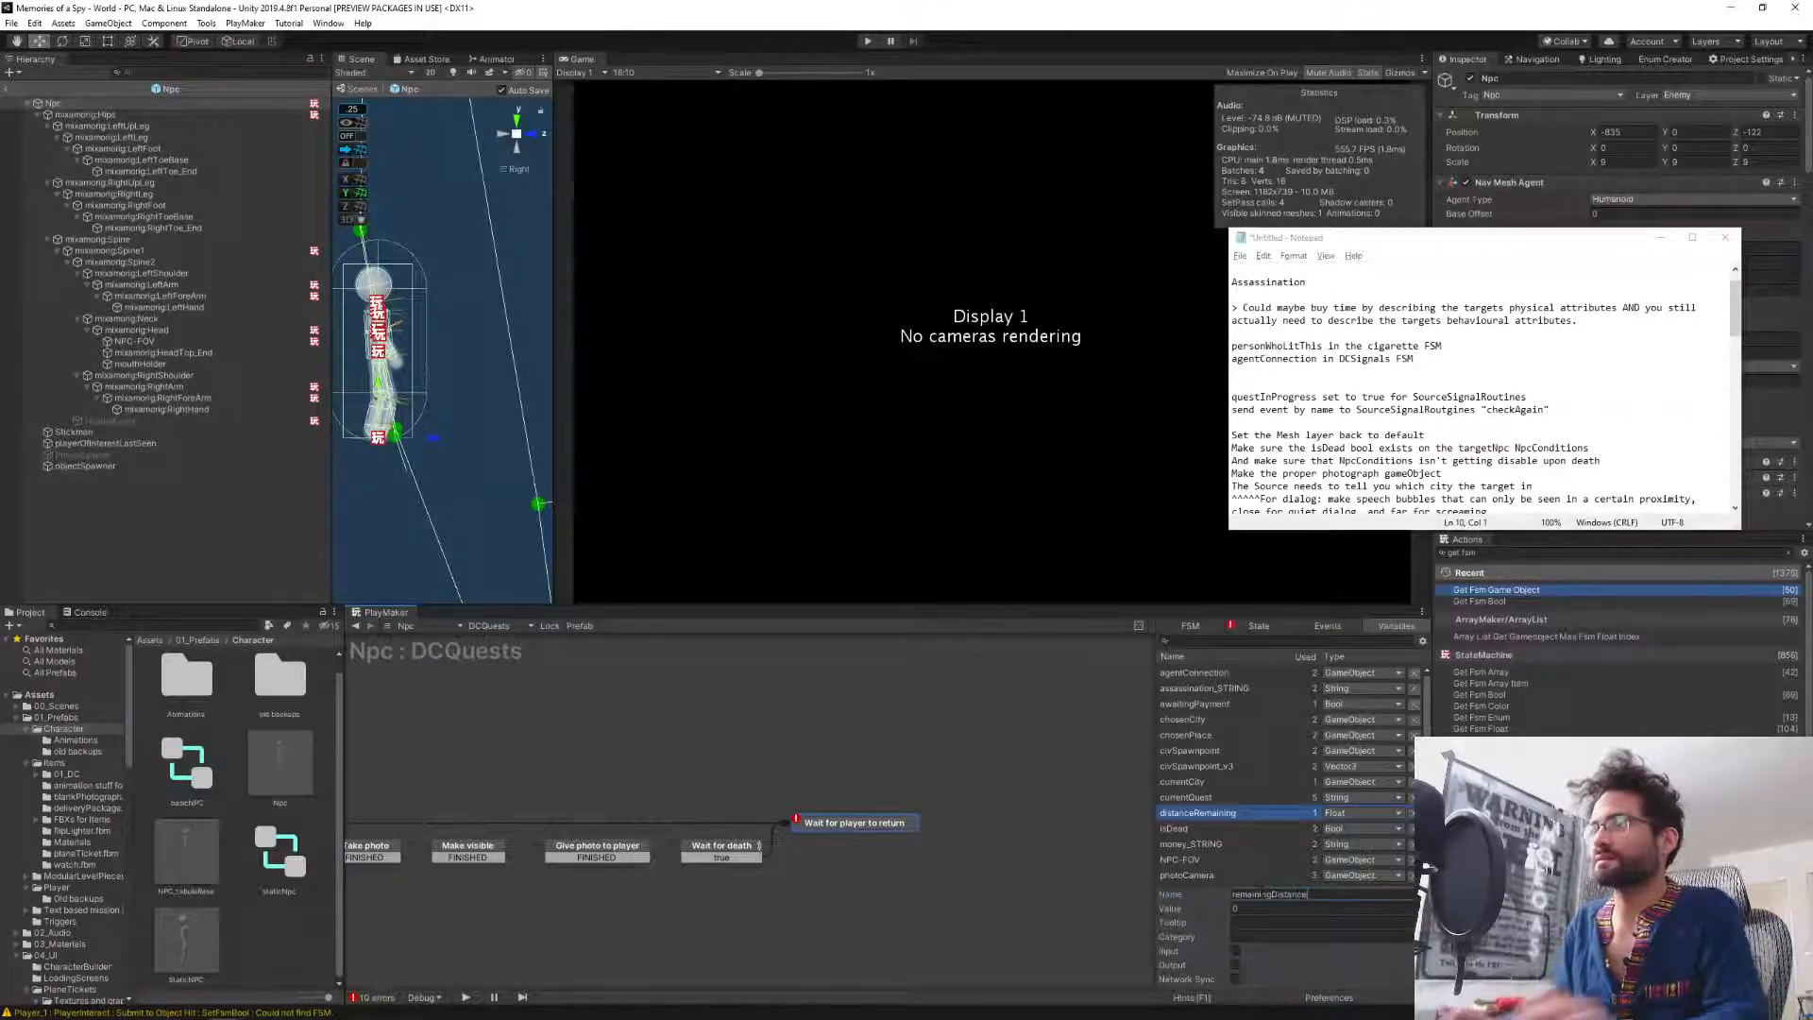
key(Return)
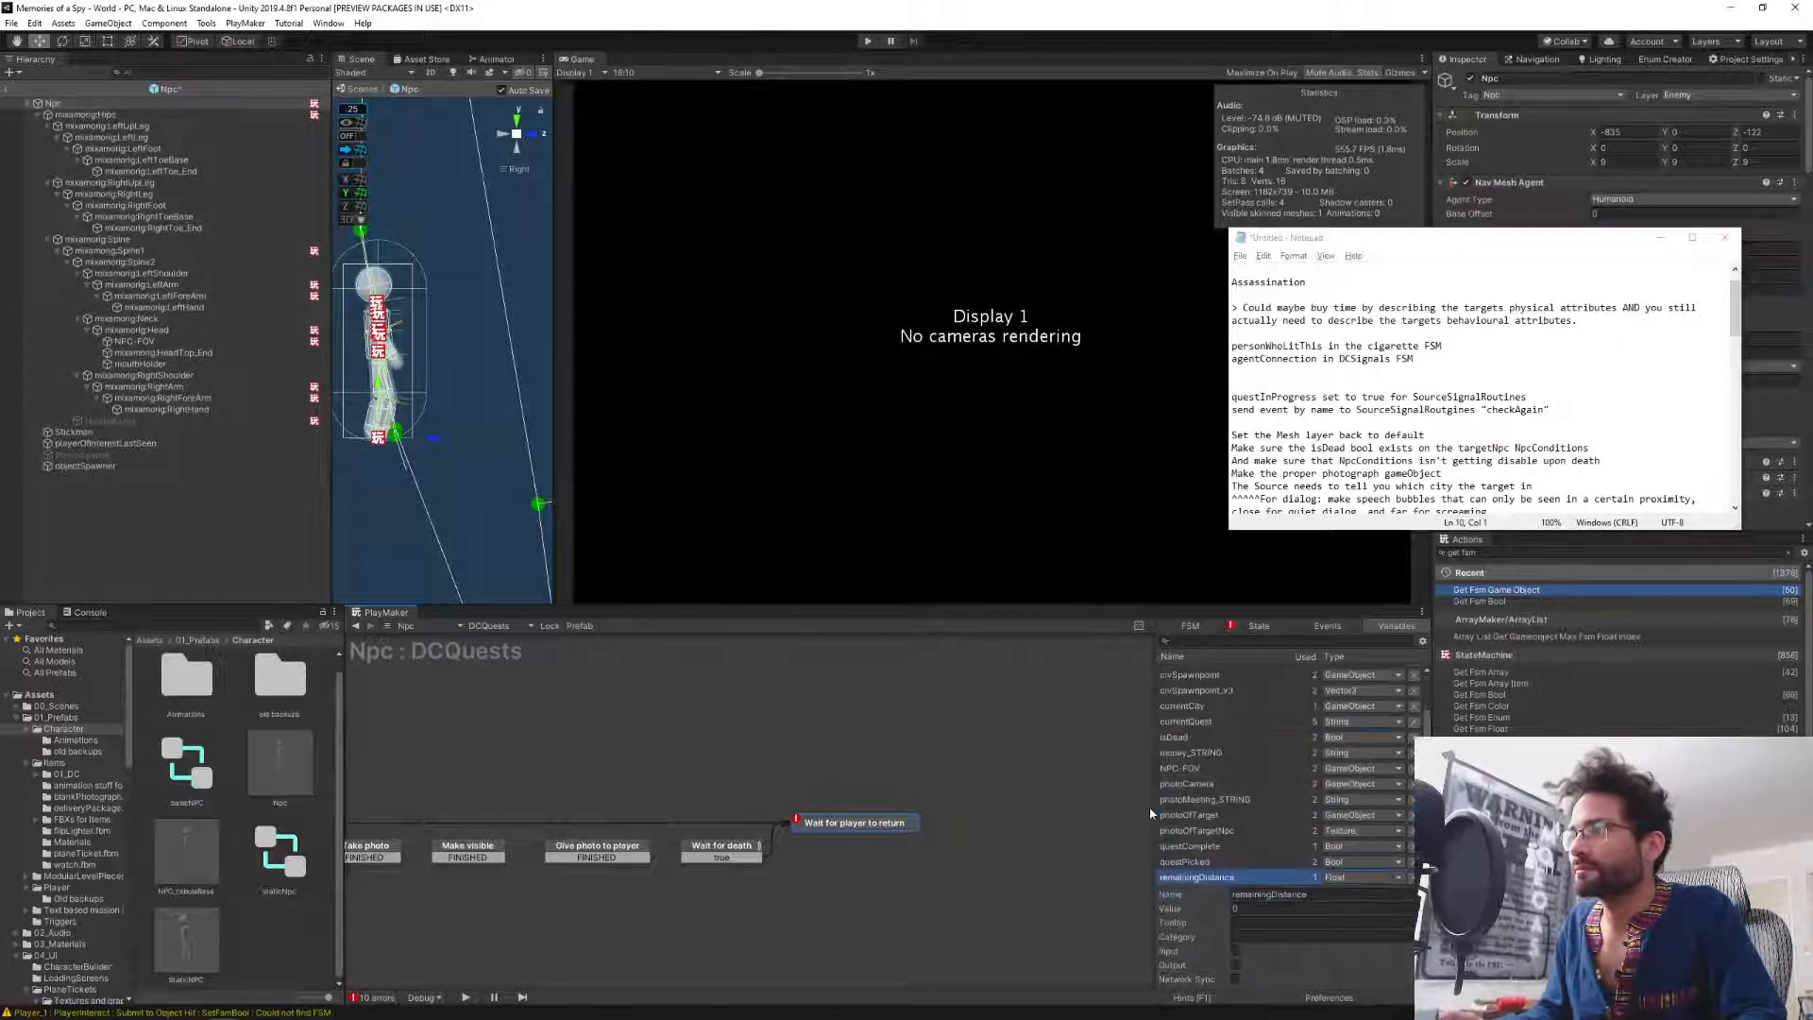
Set Float Compare in Wait for player to return to compare remainingDistance with 2.
click(1259, 626)
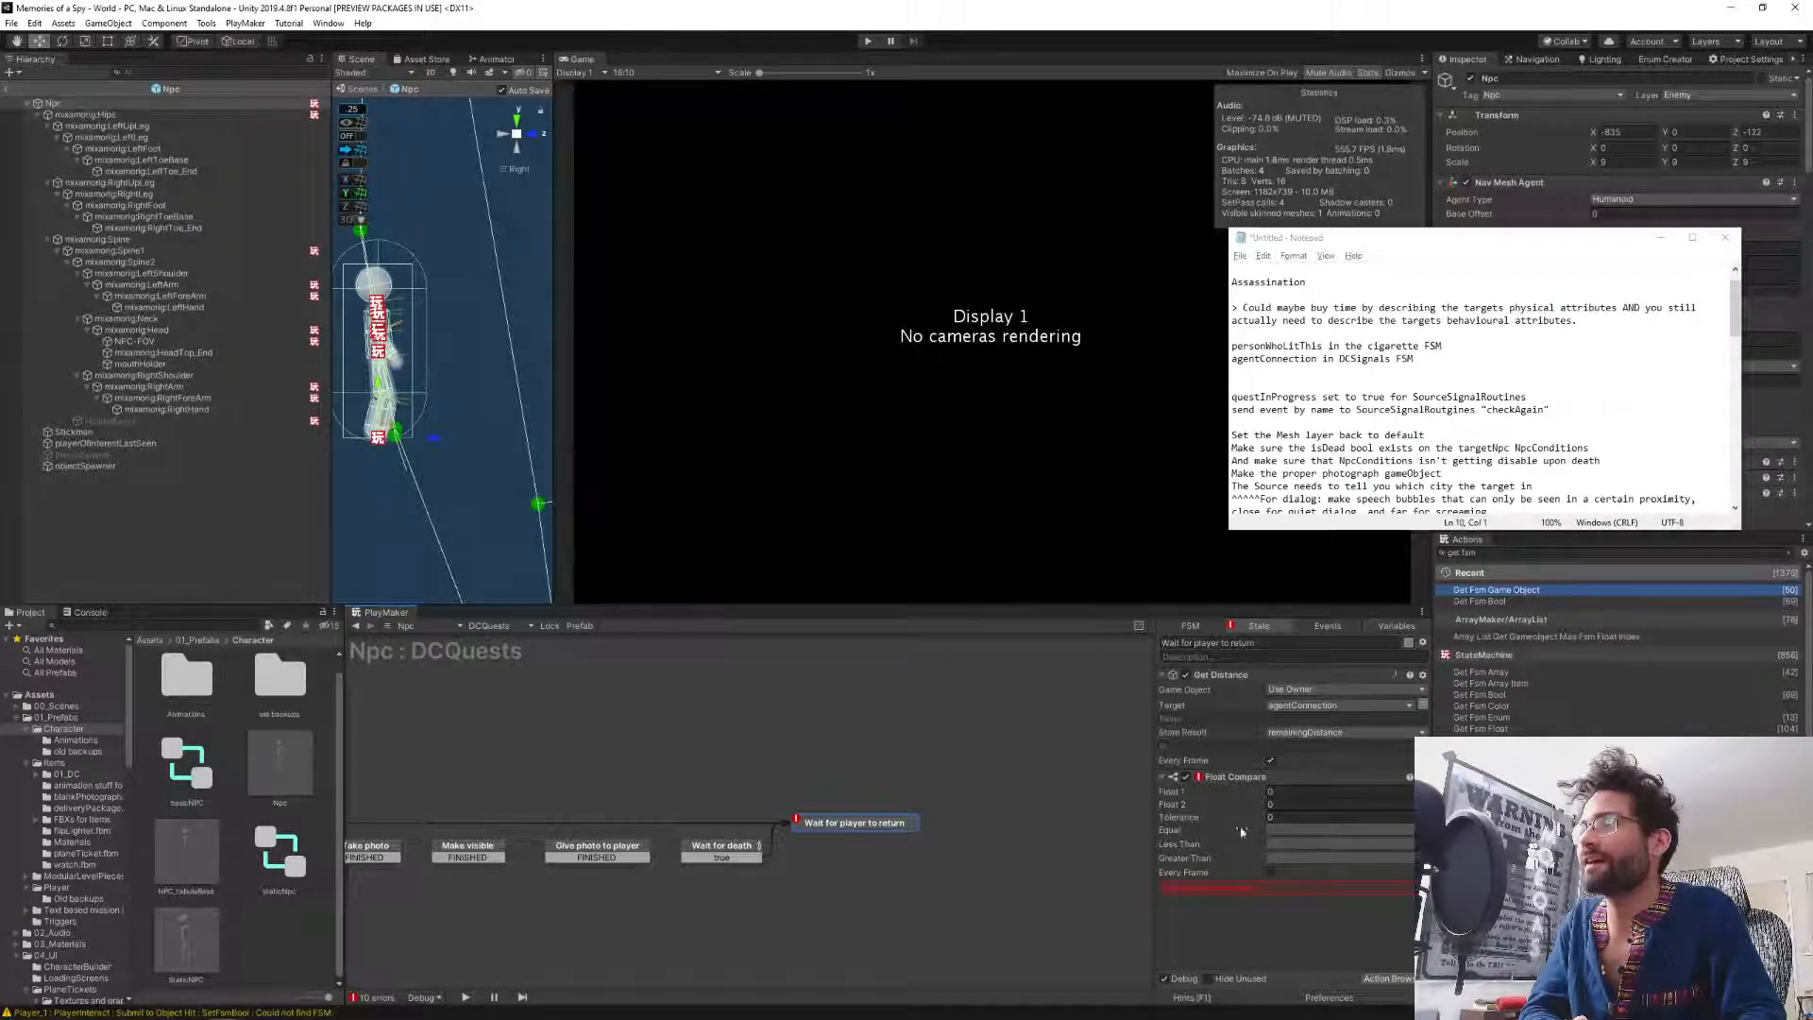
click(1397, 790)
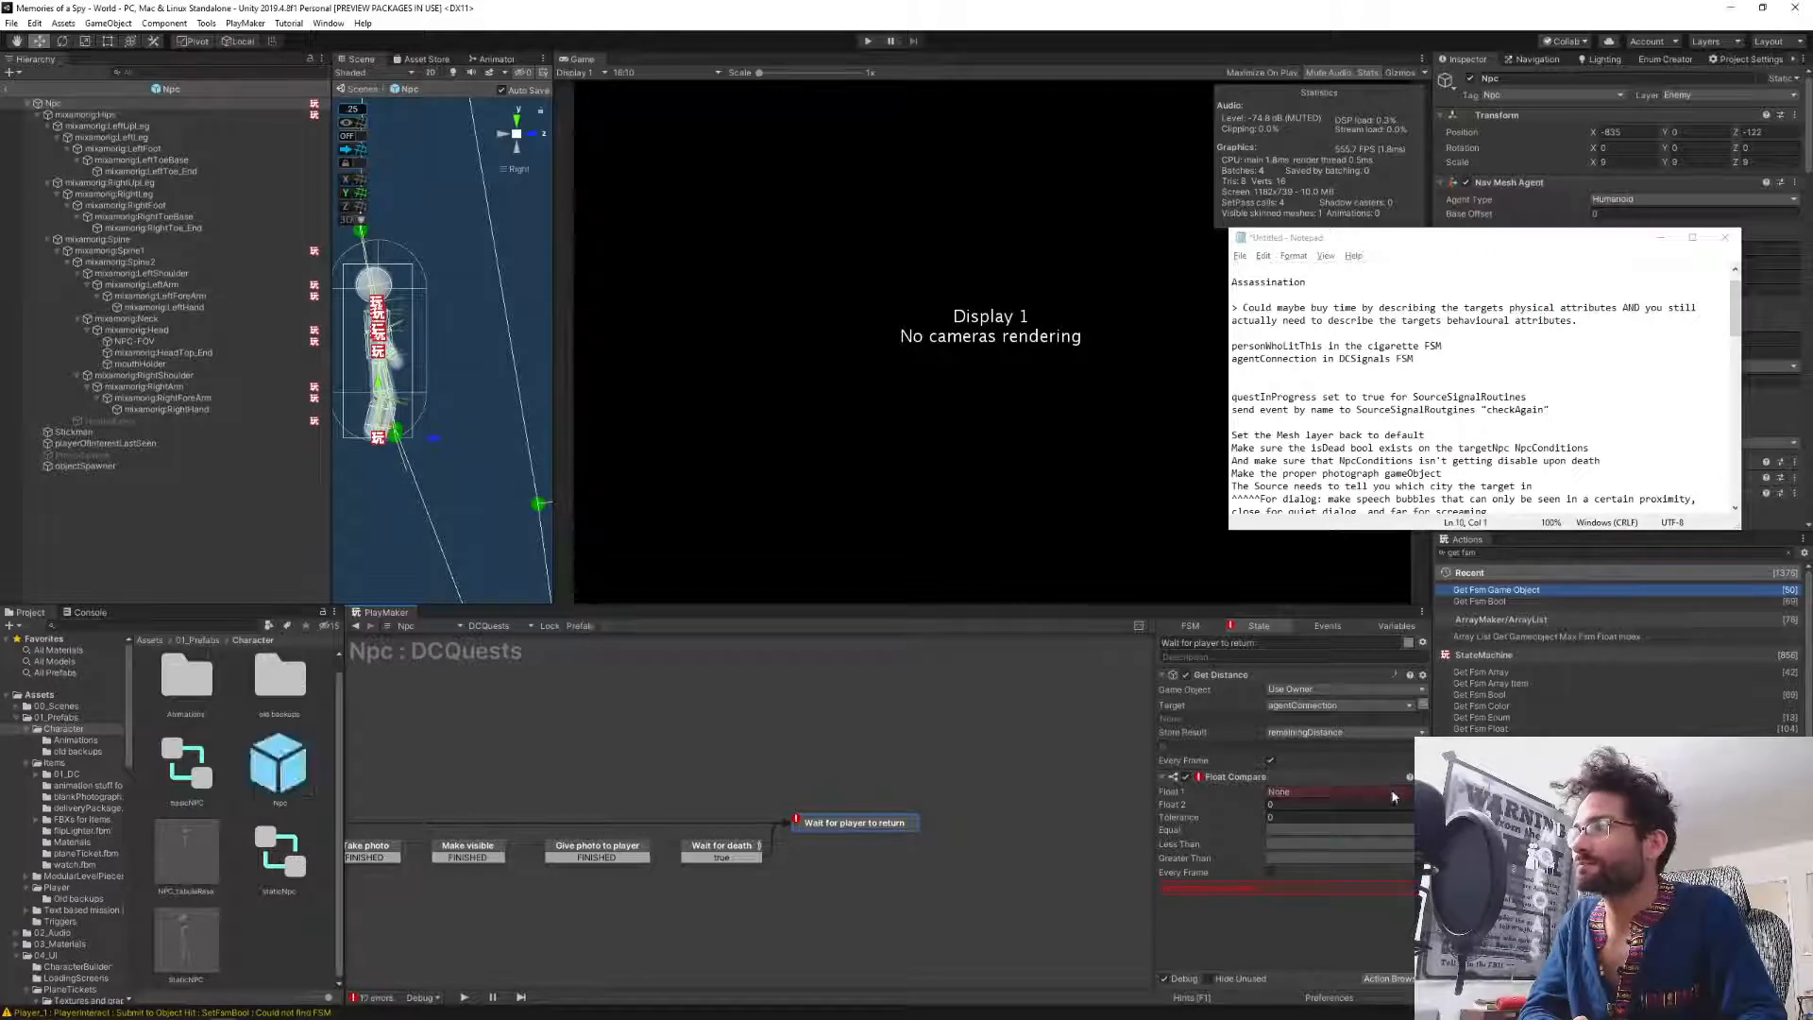
click(1396, 791)
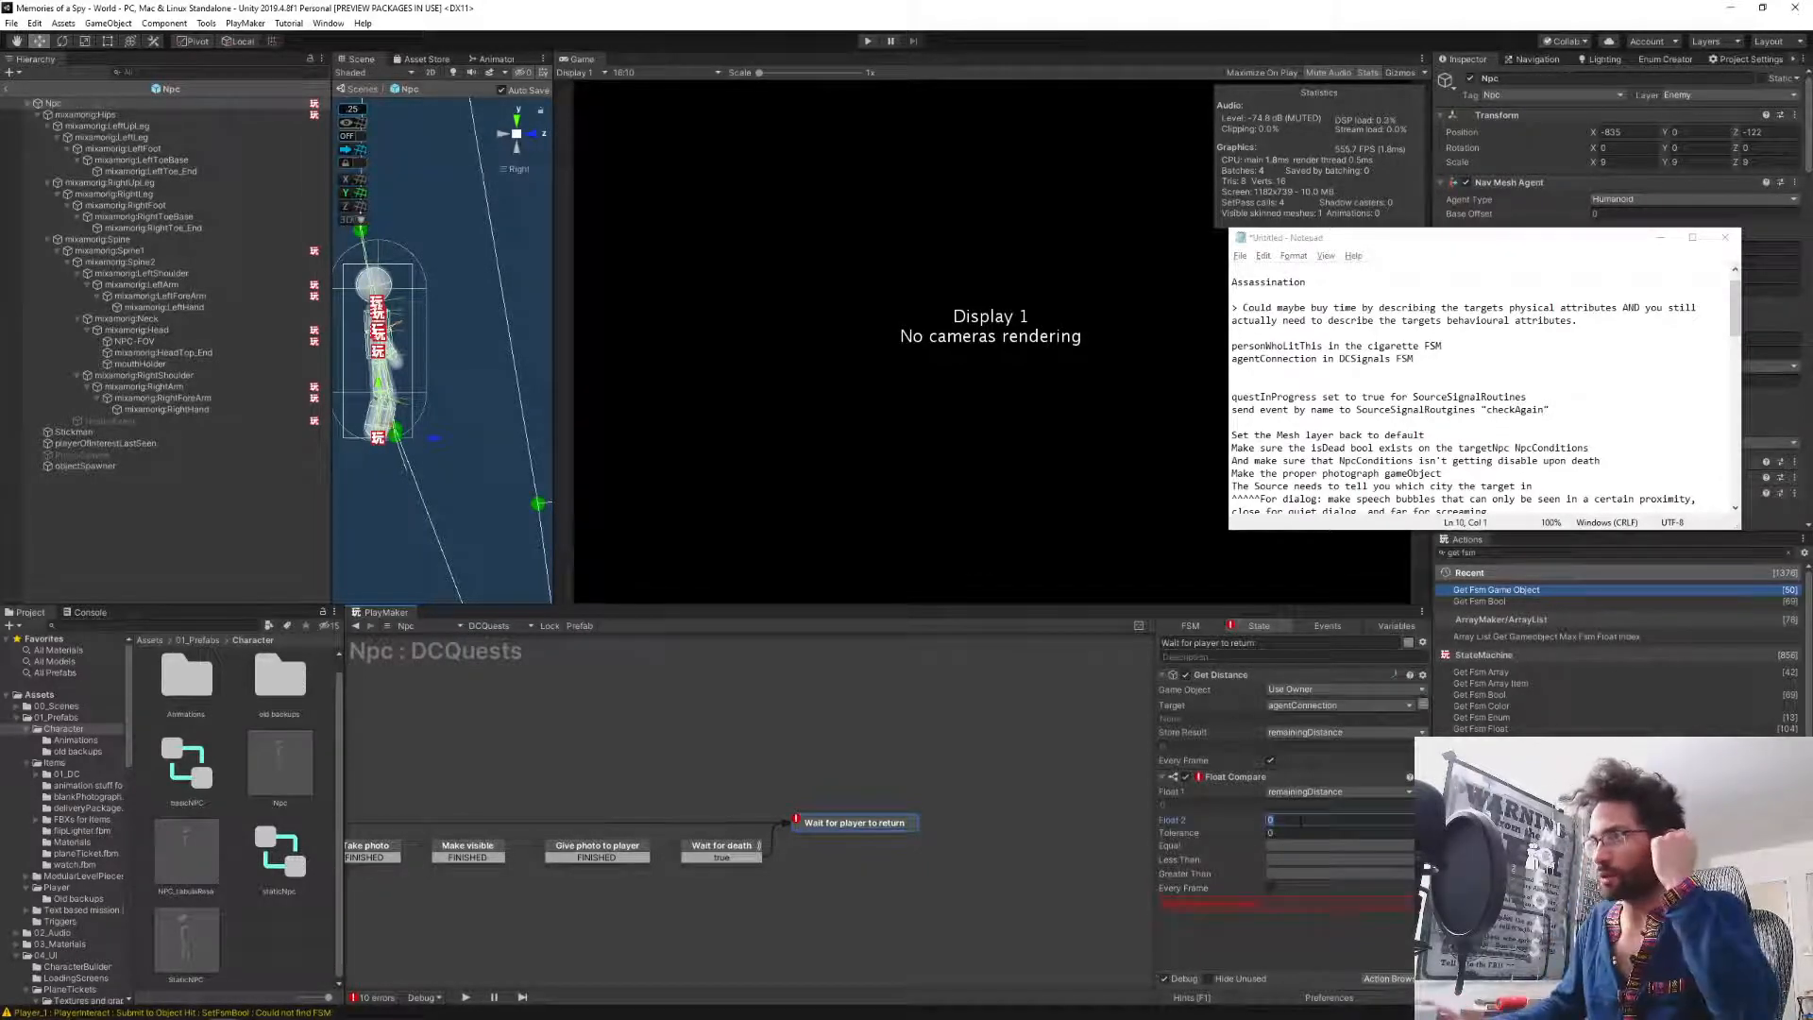
text(5)
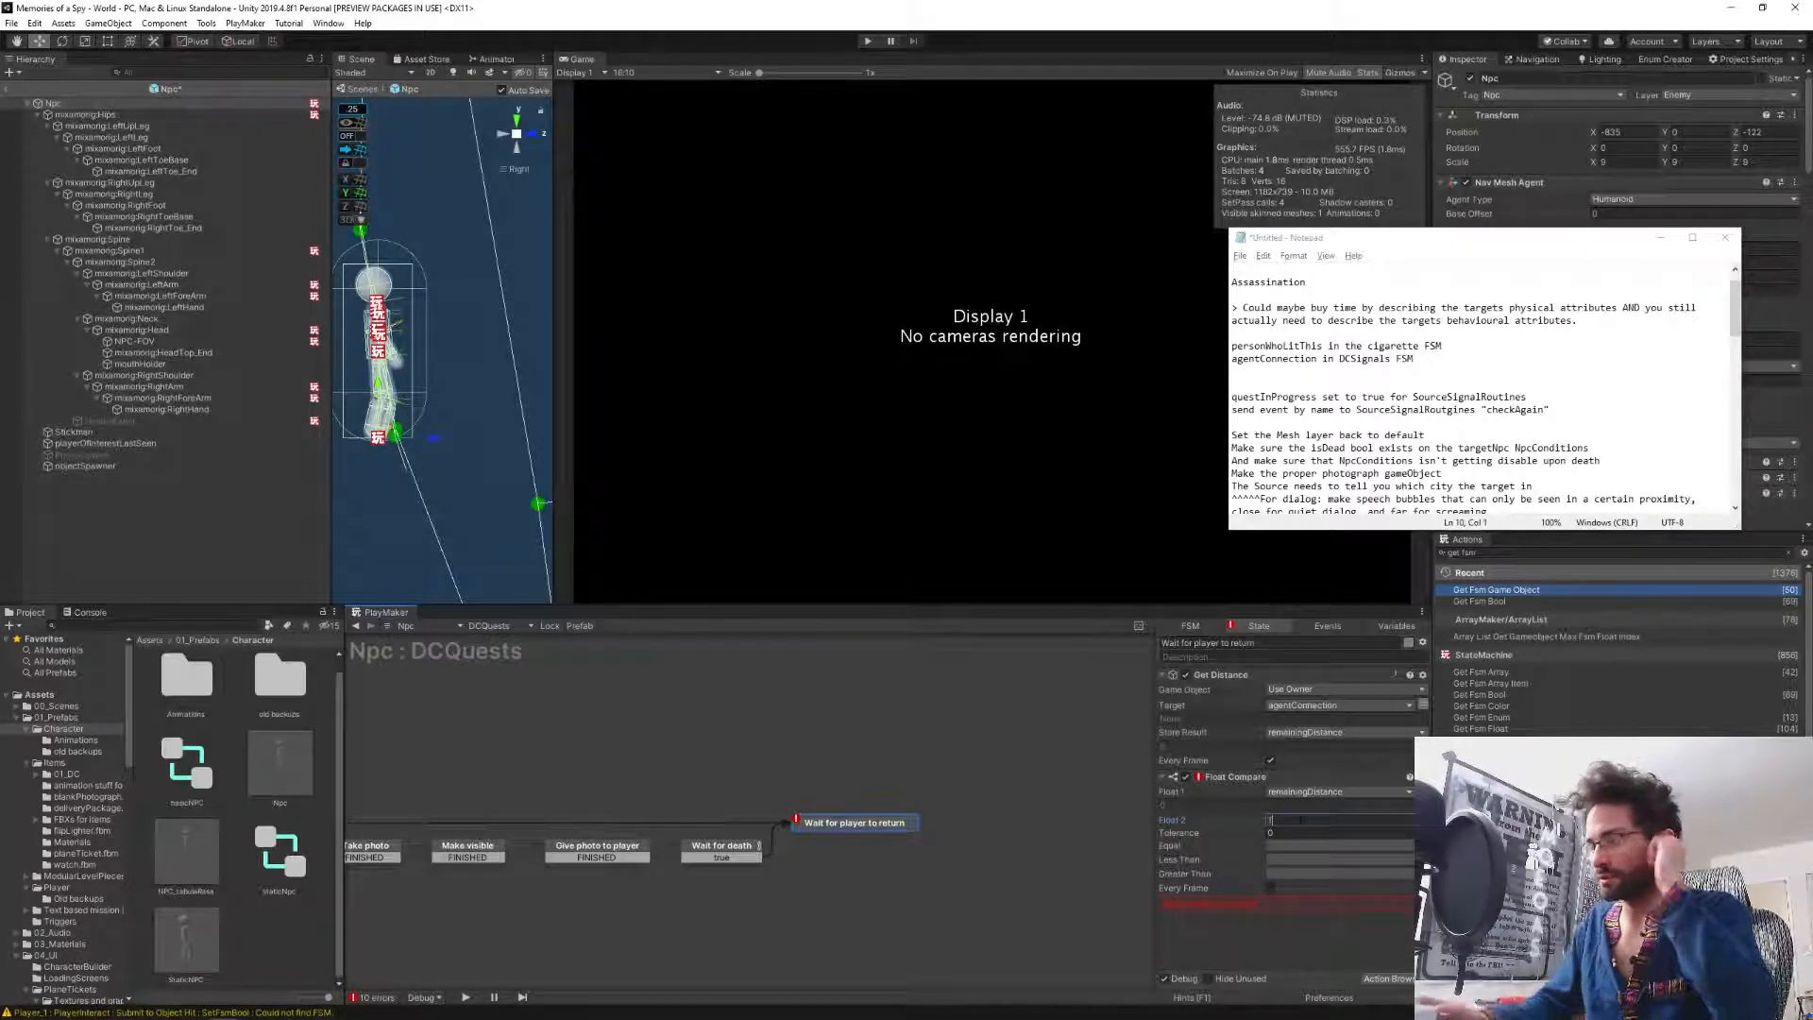
key(BackSpace)
text(2)
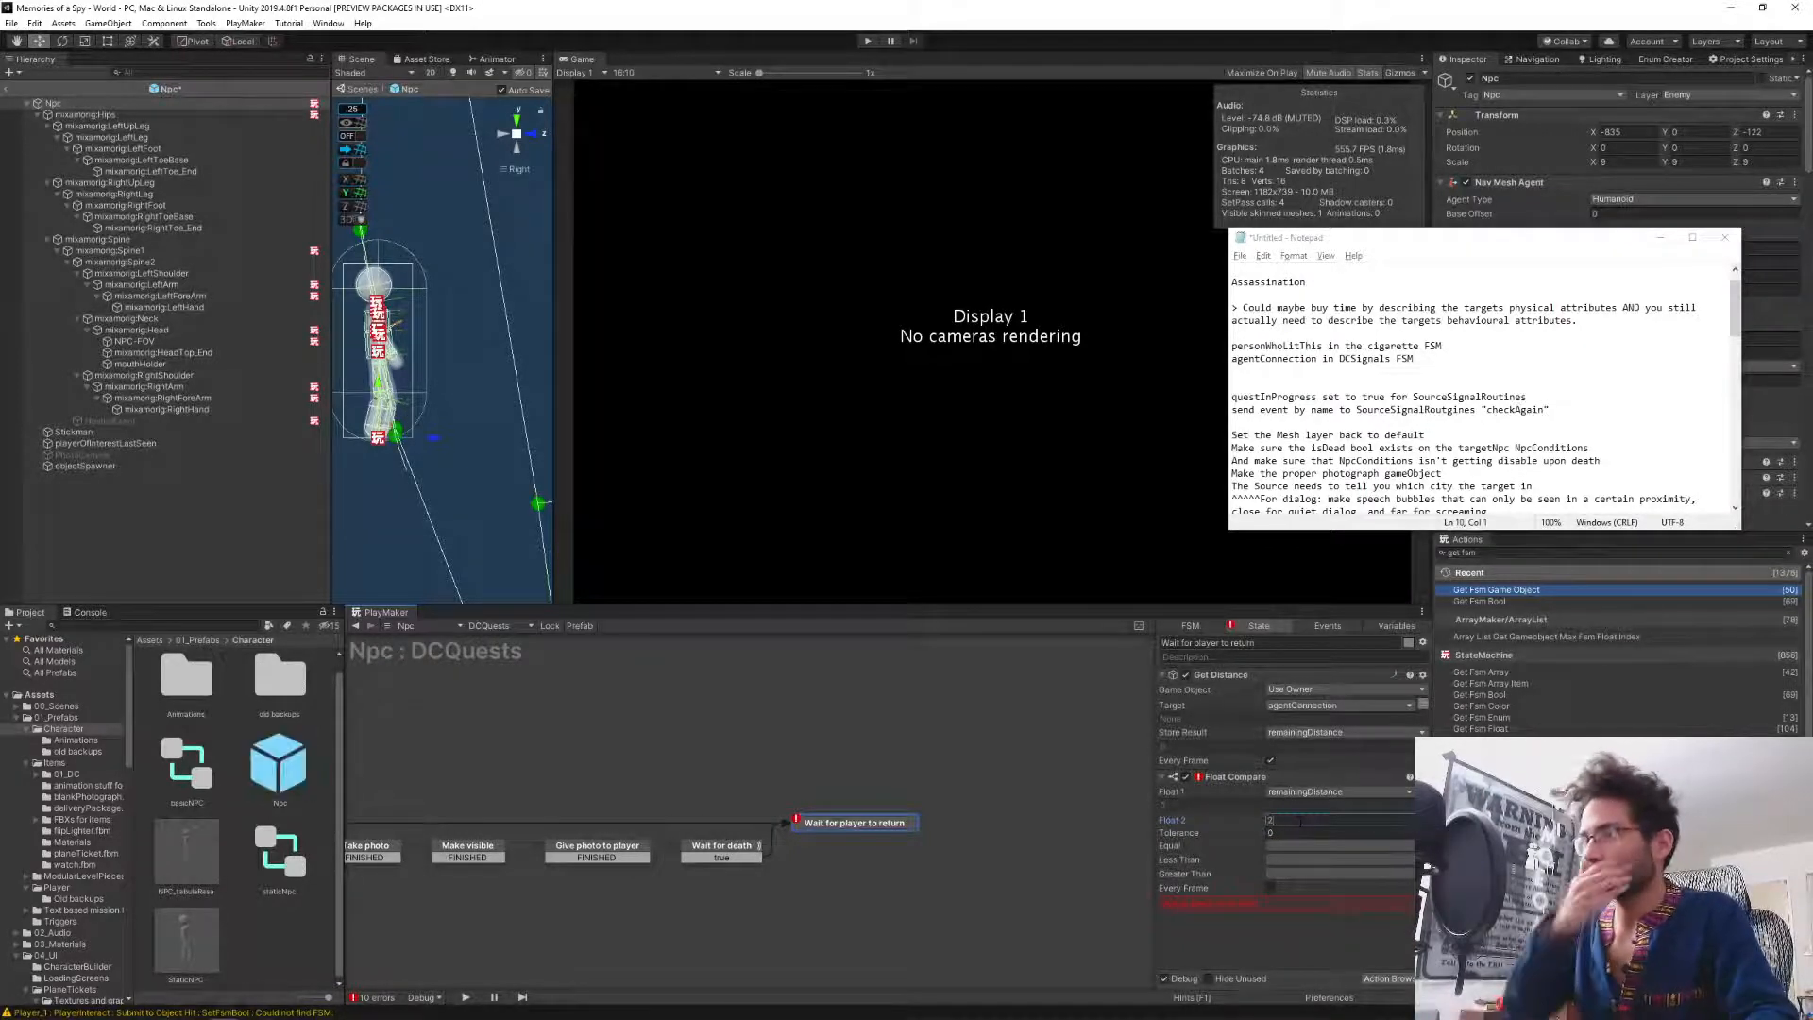
Make Float Compare send true on Equal and Less Than every frame, and link the true transition to a new state.
click(1333, 851)
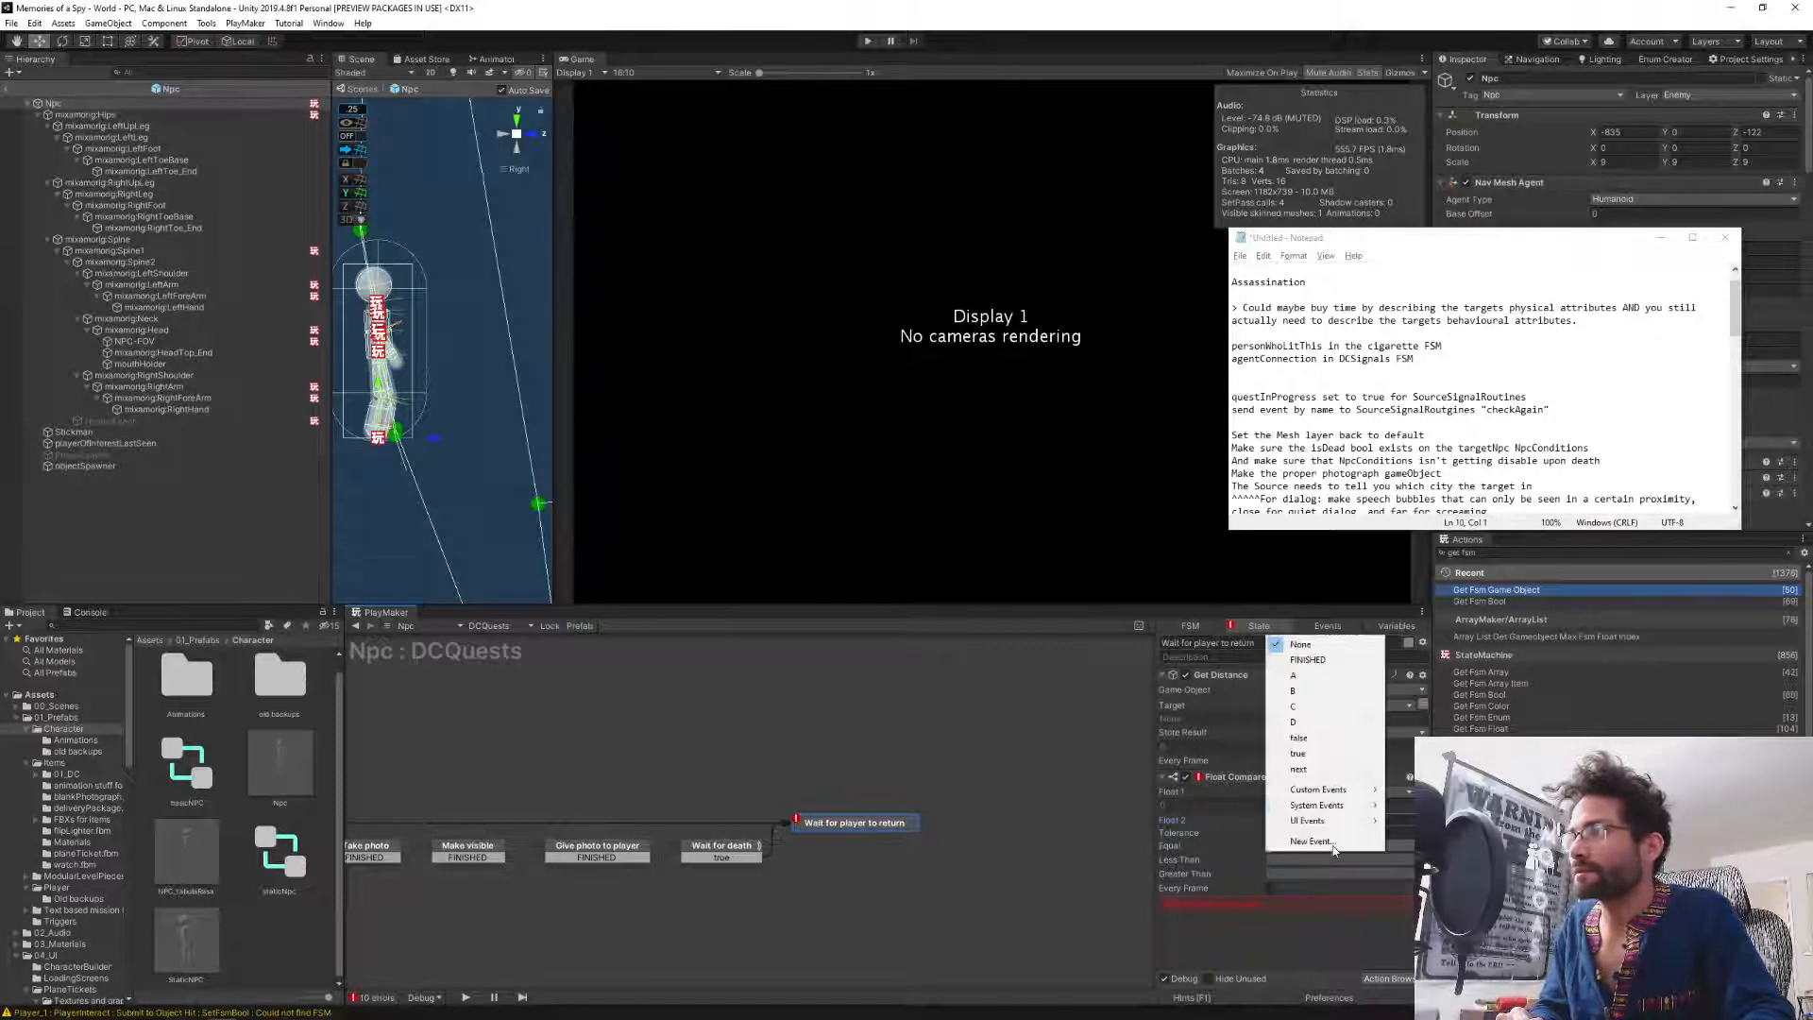
click(1334, 753)
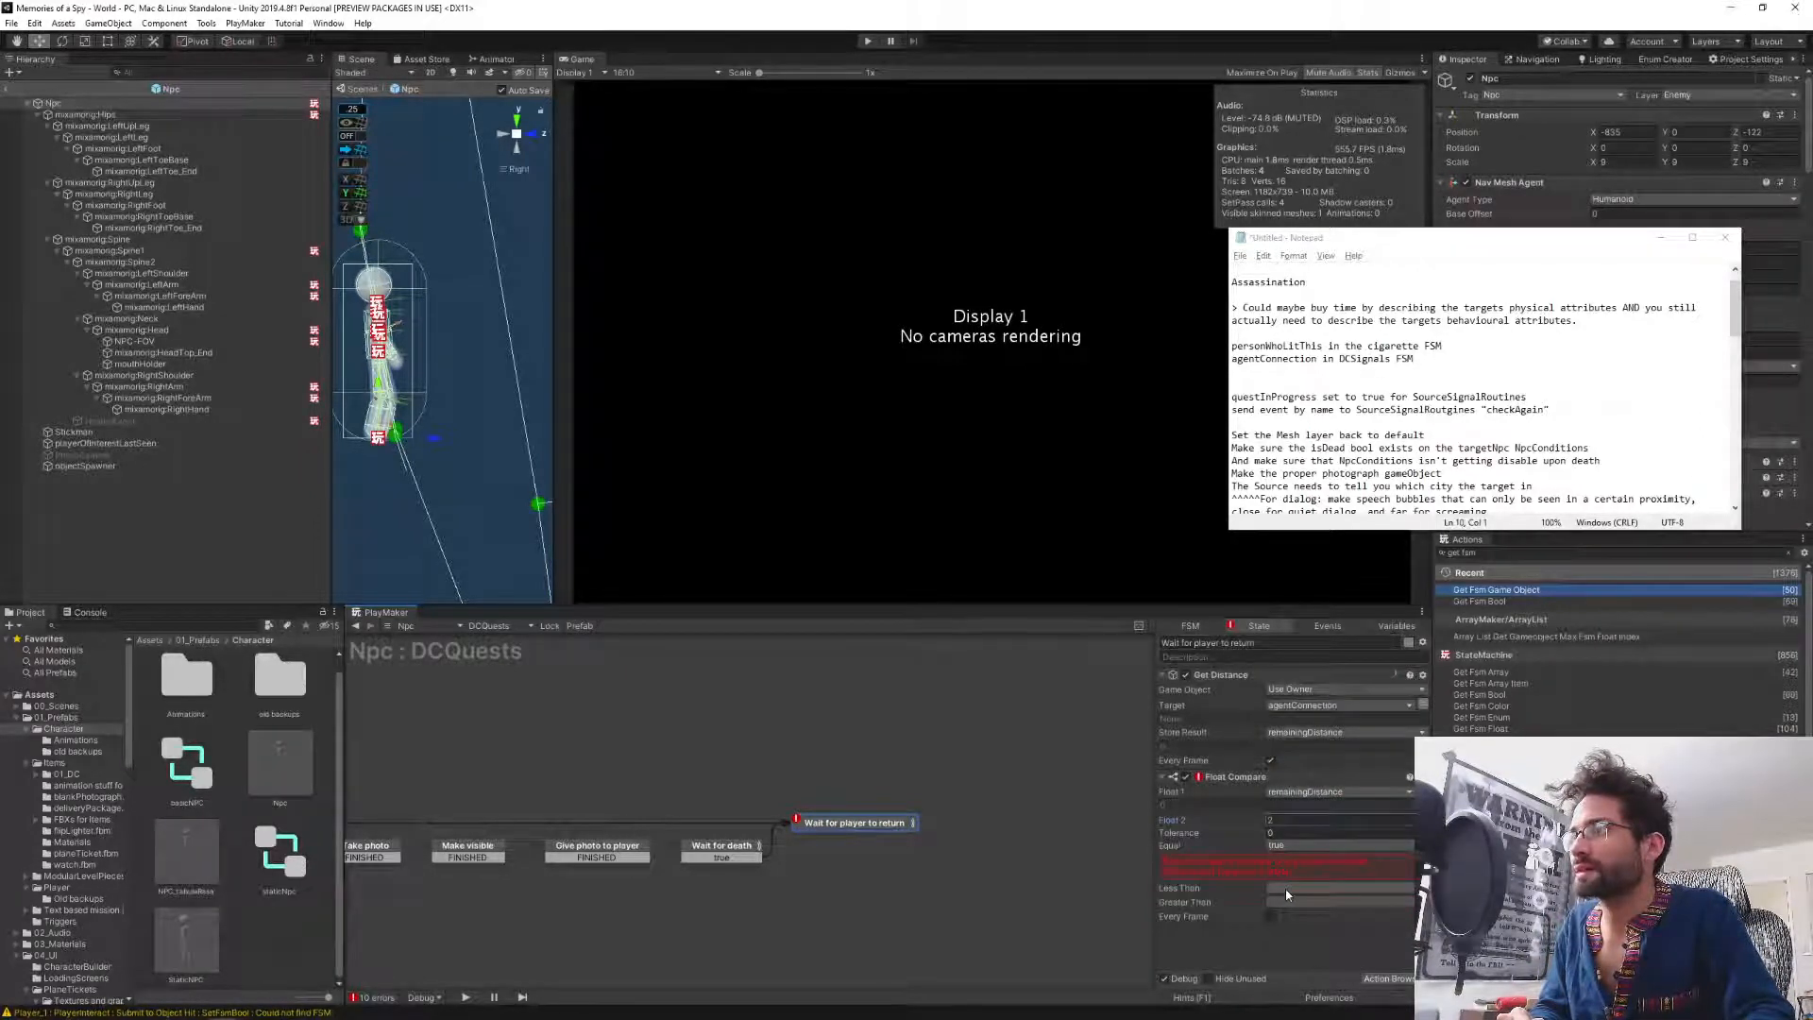
click(1289, 890)
click(1298, 796)
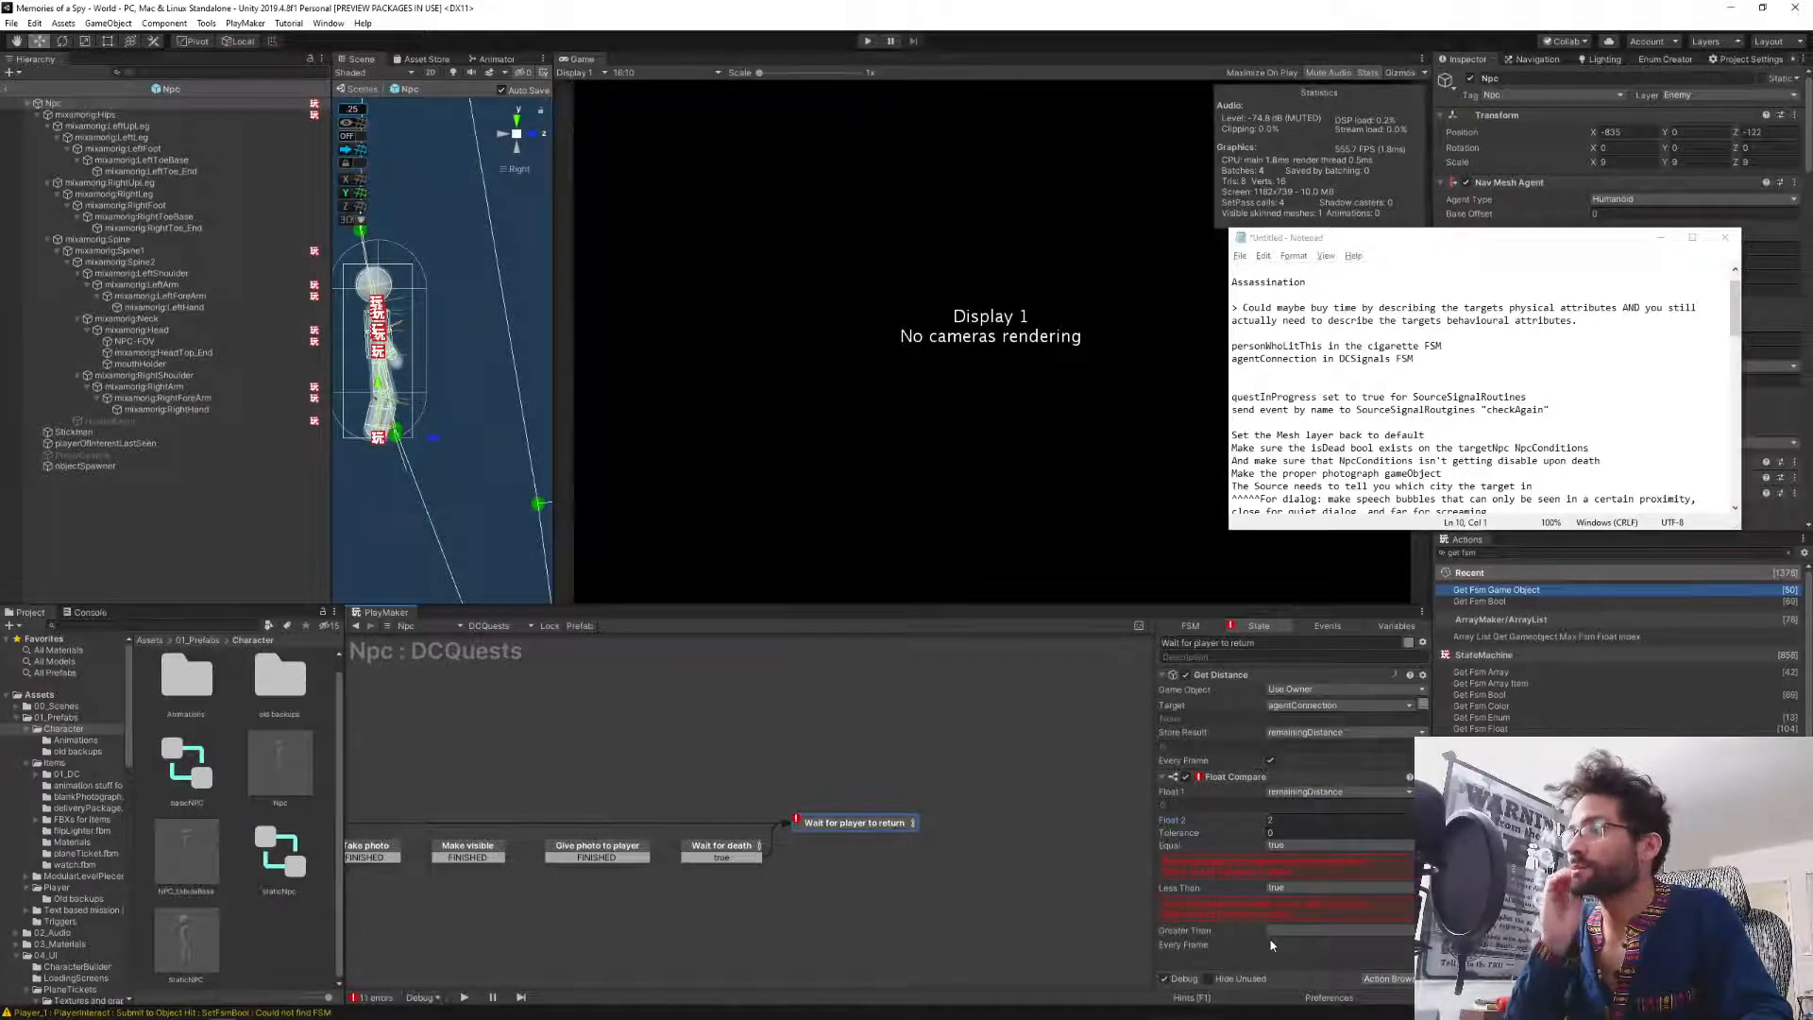
click(1270, 943)
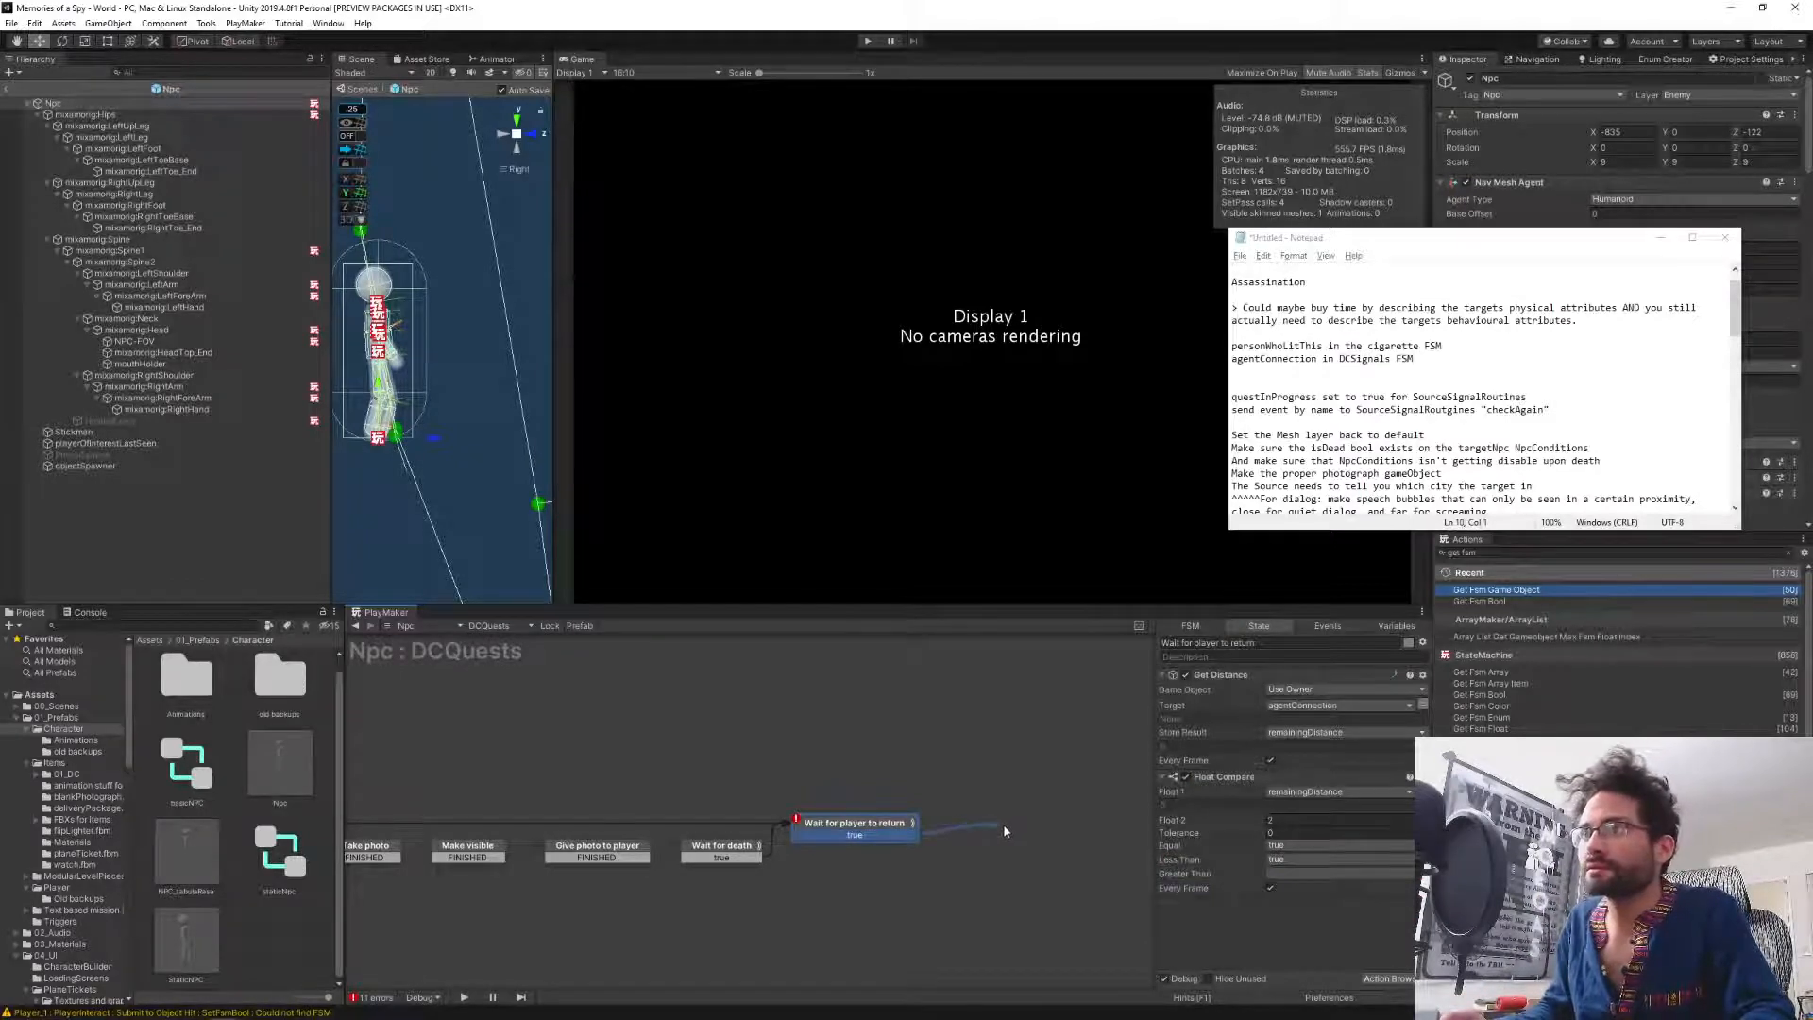
drag(1004, 827, 980, 826)
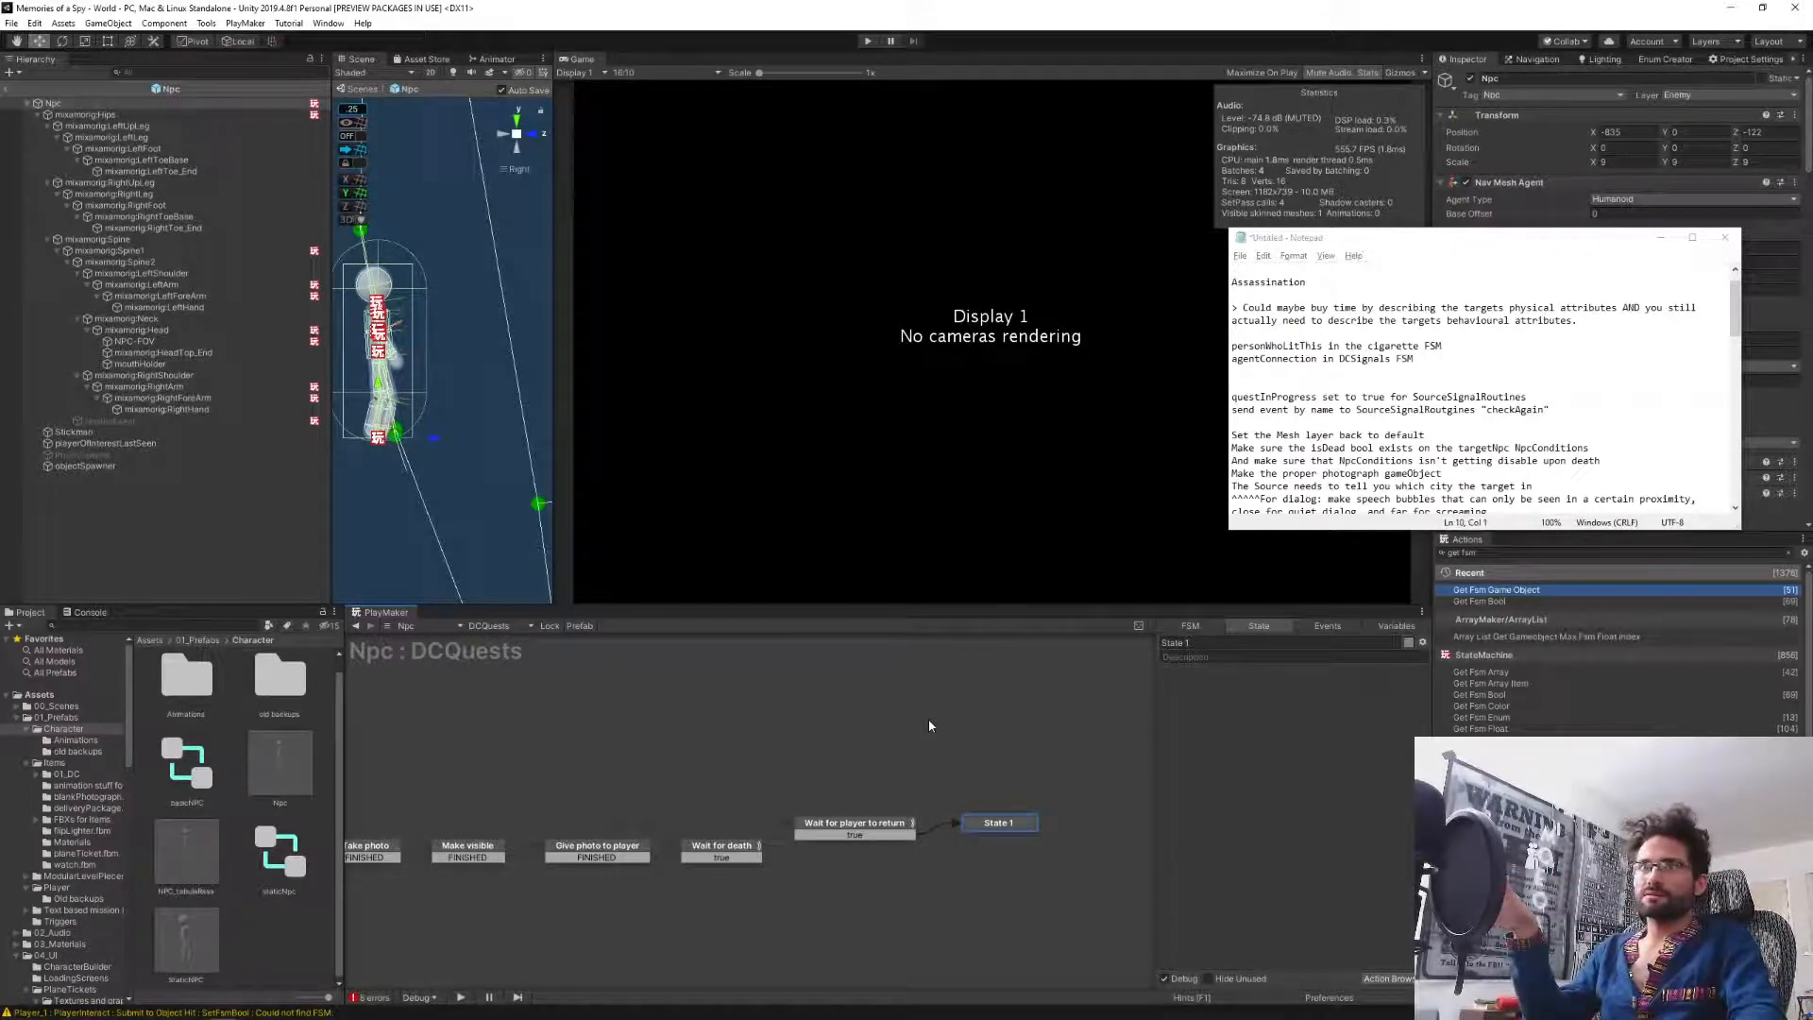
Delete the Begin relationship and Pick random paymentType states and the four yellow payment states beside them from SourceSignalRoutines.
click(485, 626)
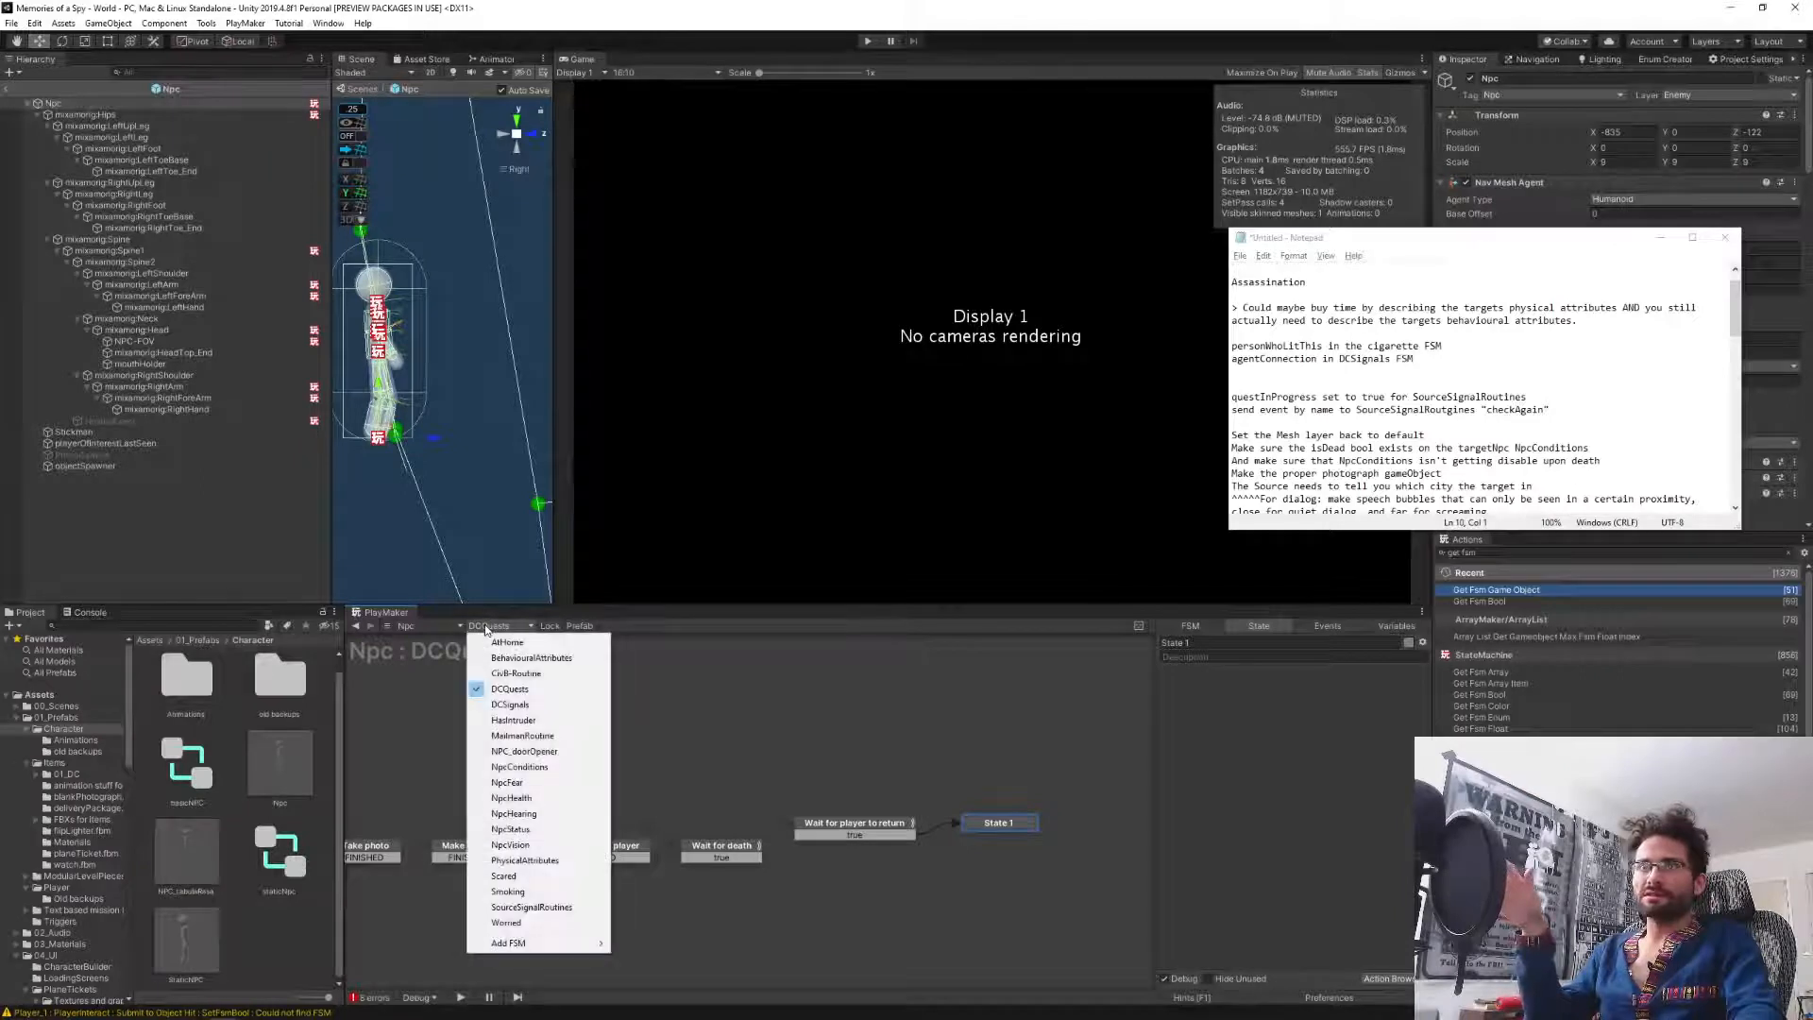
click(532, 907)
scroll(777, 883, down, 2)
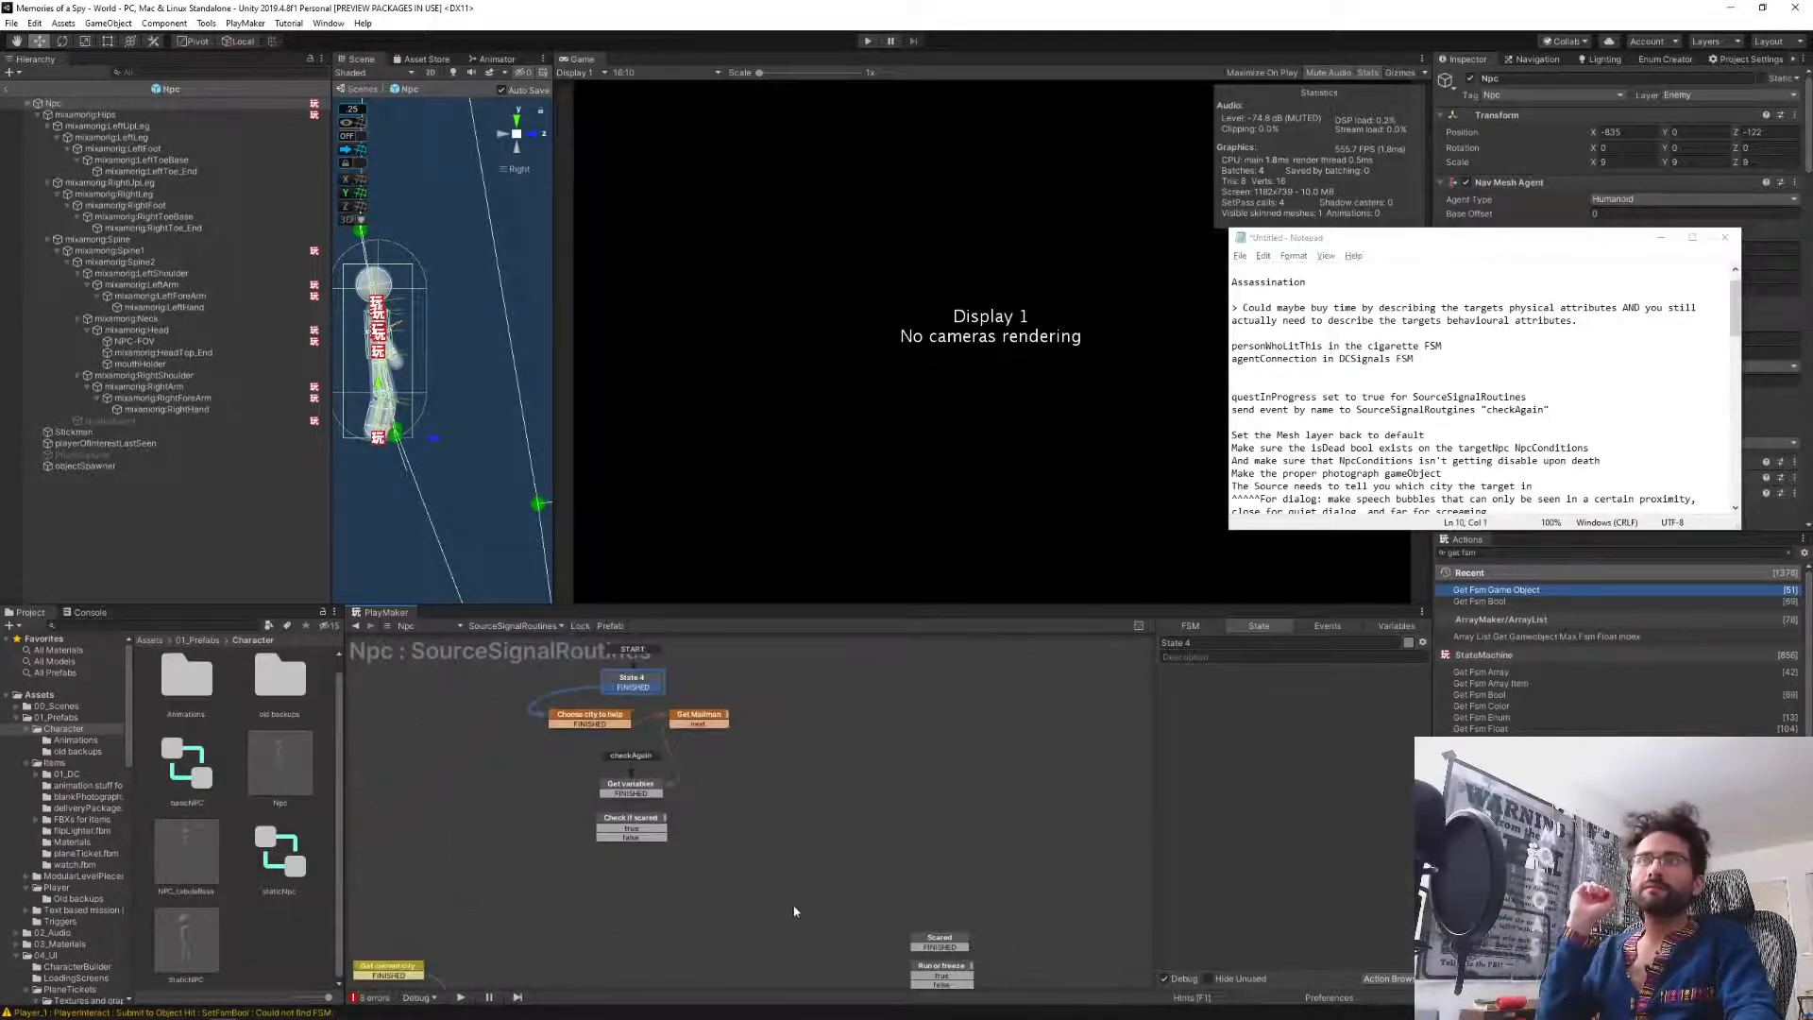
middle_drag(762, 951, 805, 761)
middle_drag(732, 903, 899, 724)
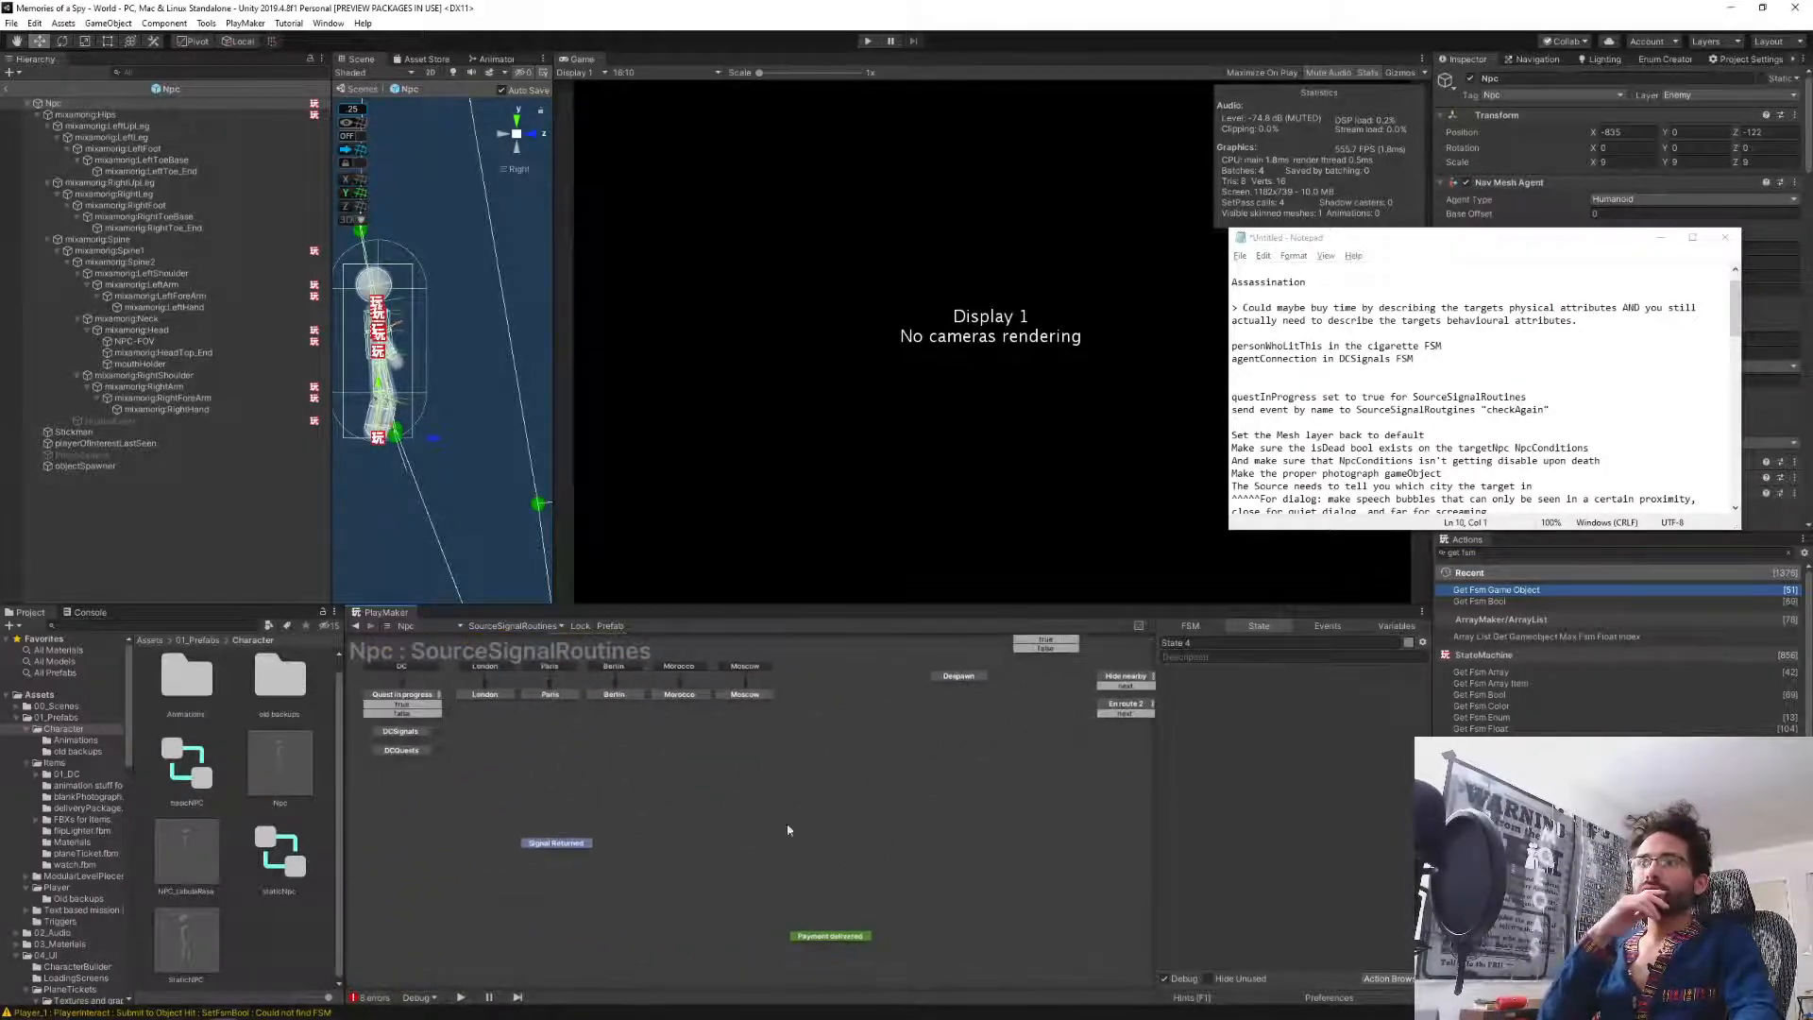
middle_drag(679, 875, 958, 780)
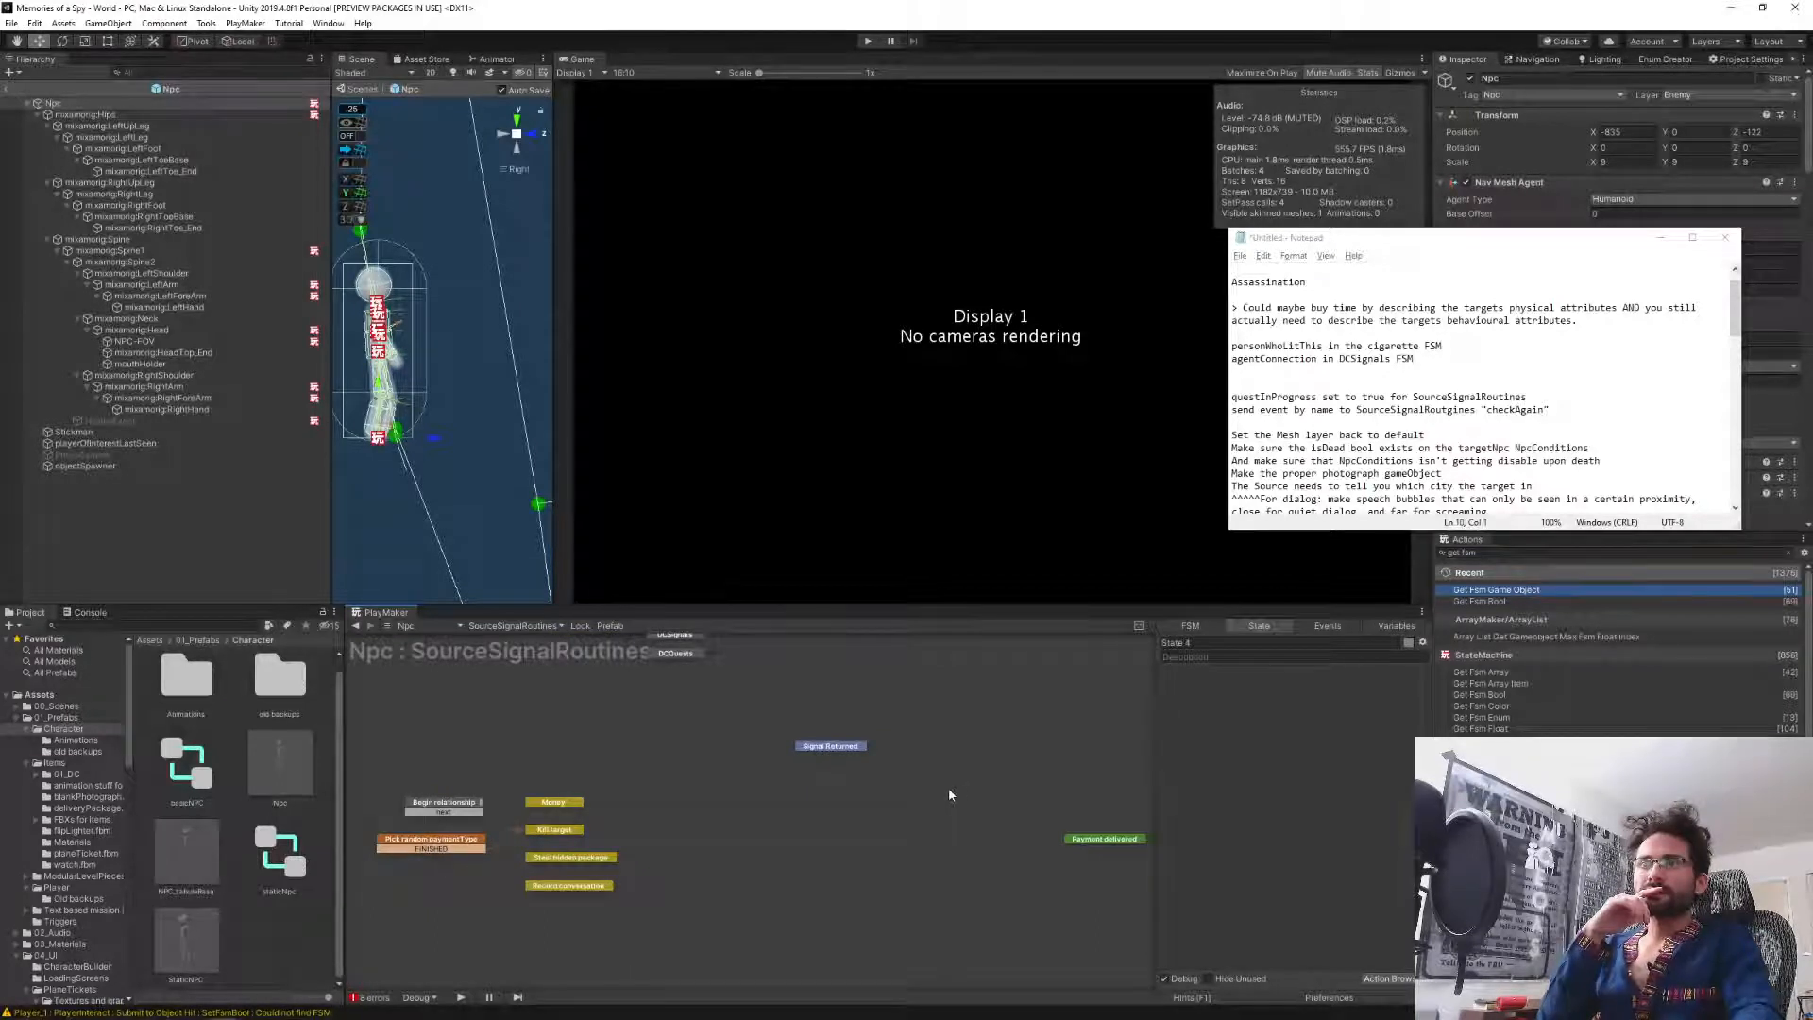
drag(686, 923, 356, 766)
key(Delete)
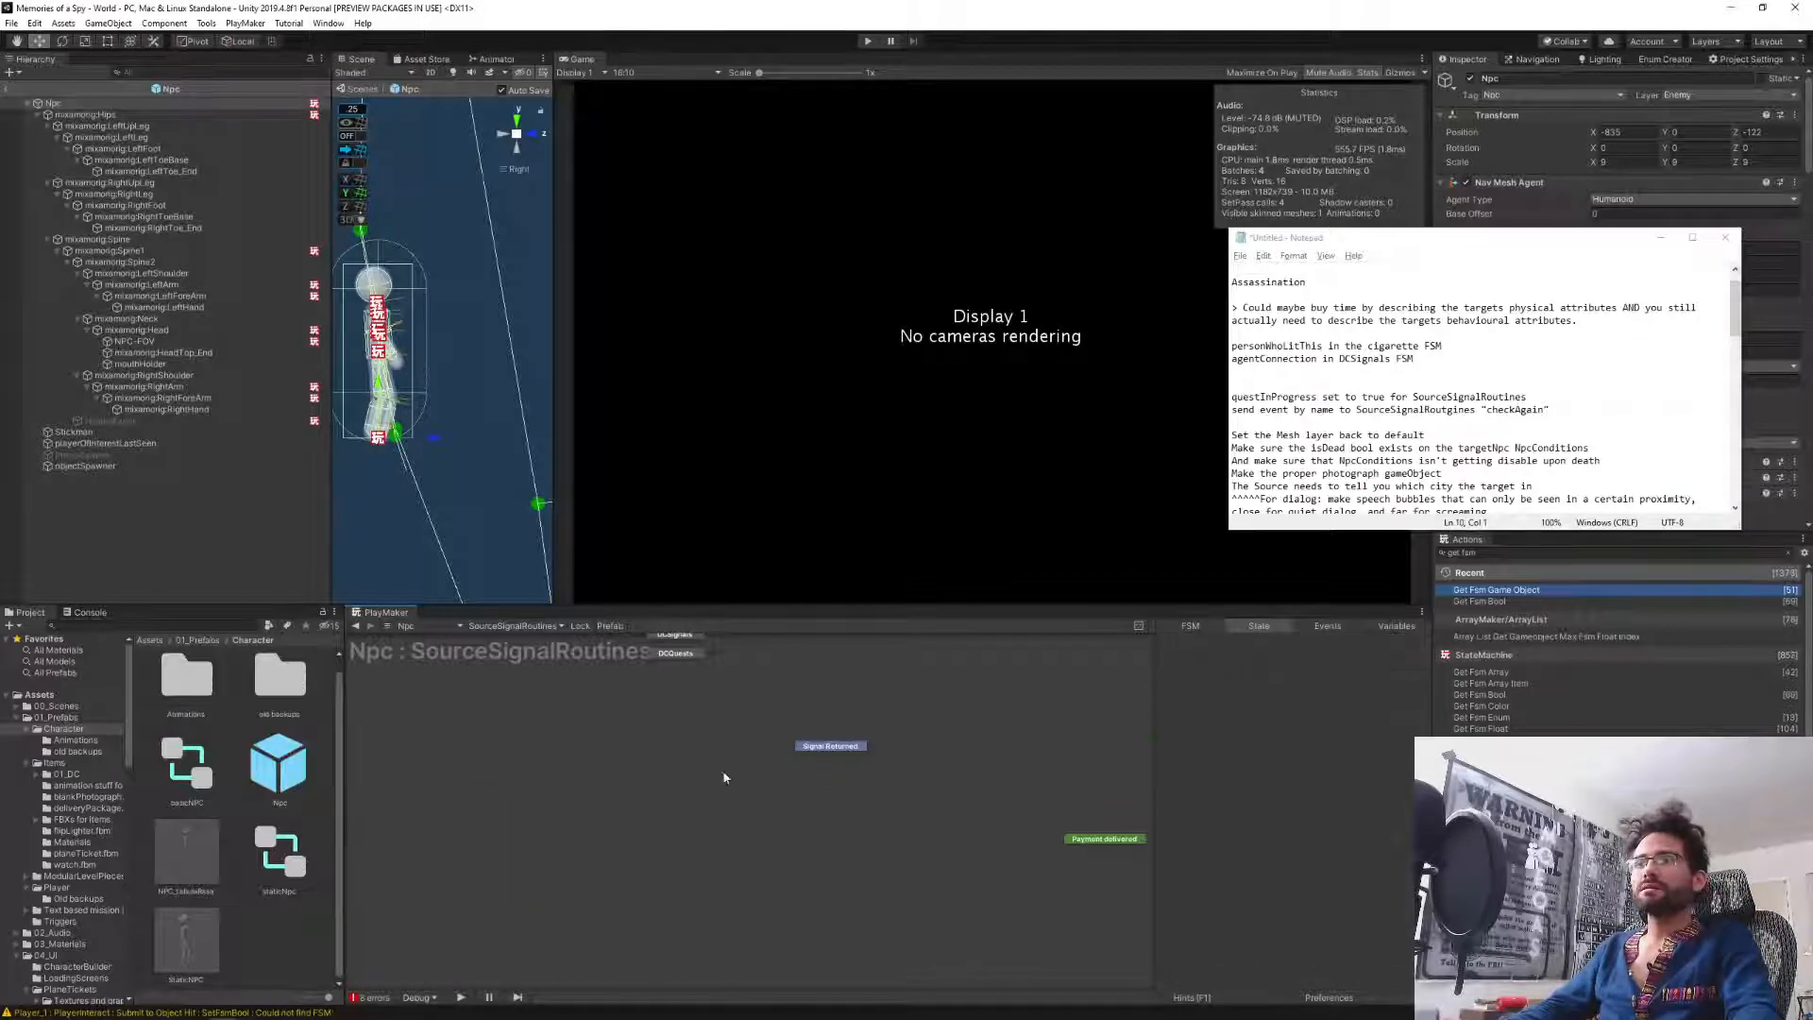
middle_drag(913, 818, 739, 809)
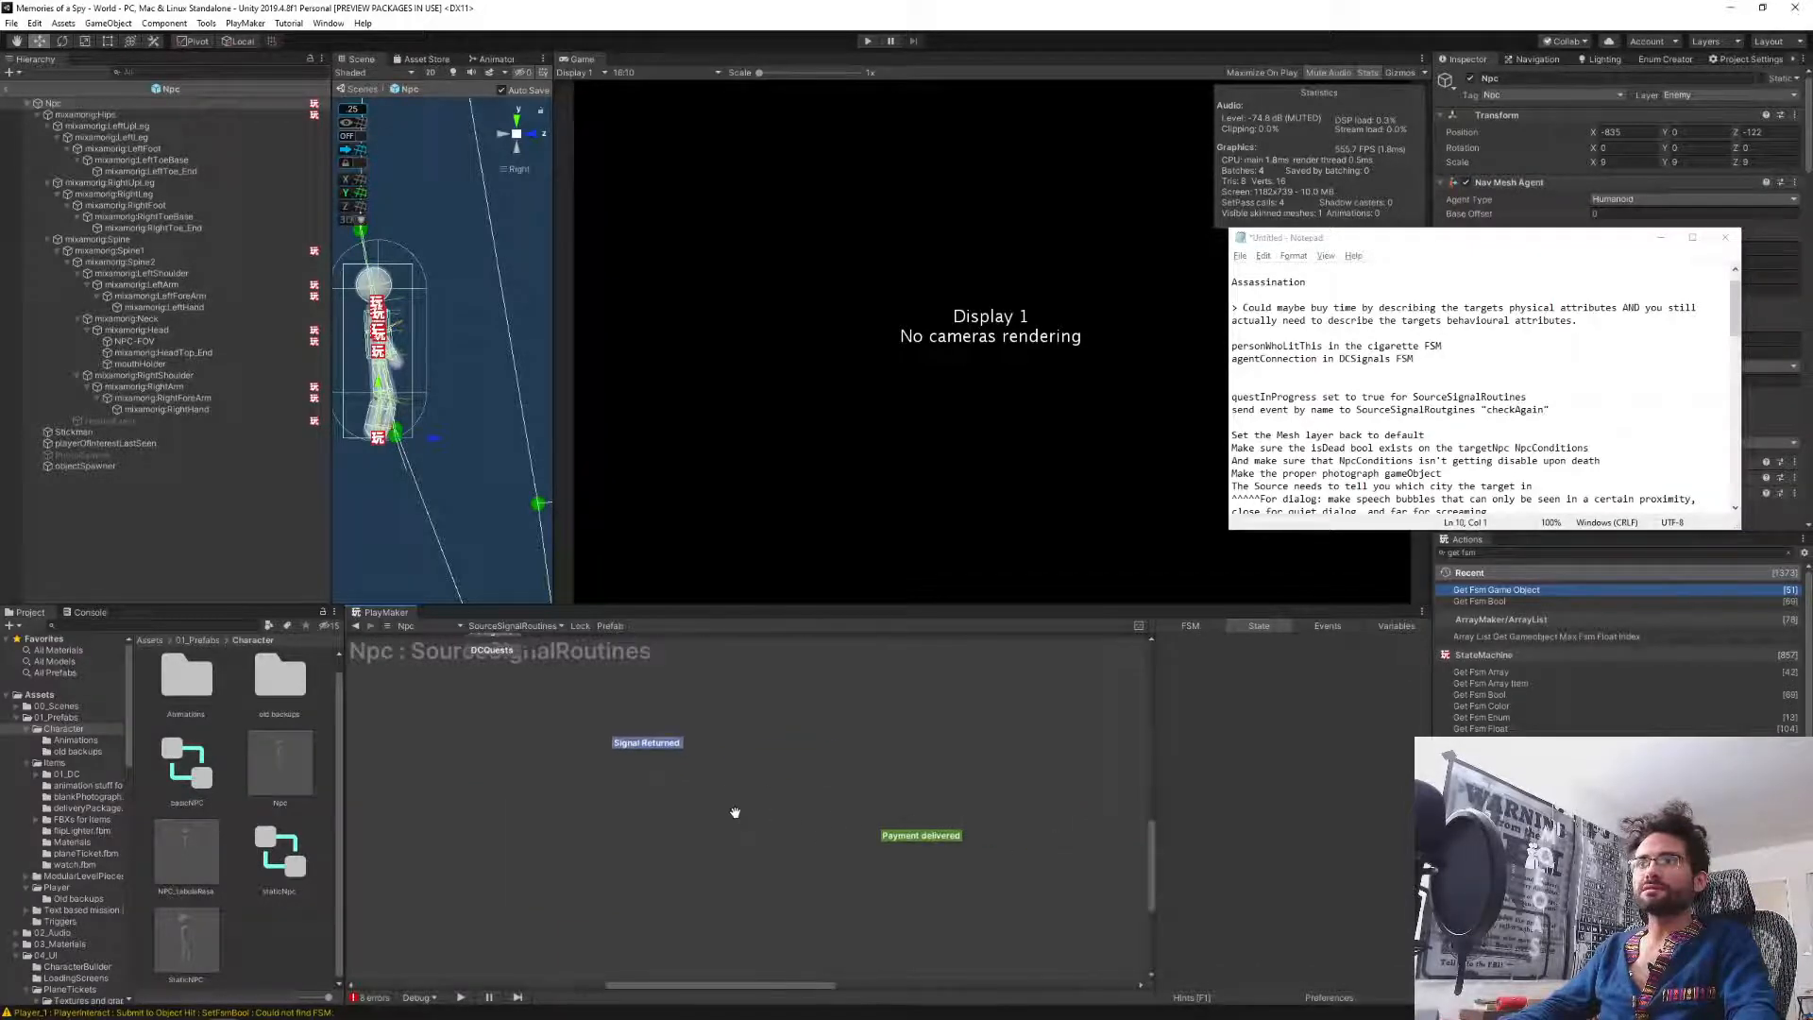
scroll(740, 809, down, 2)
scroll(740, 808, up, 3)
scroll(758, 801, up, 1)
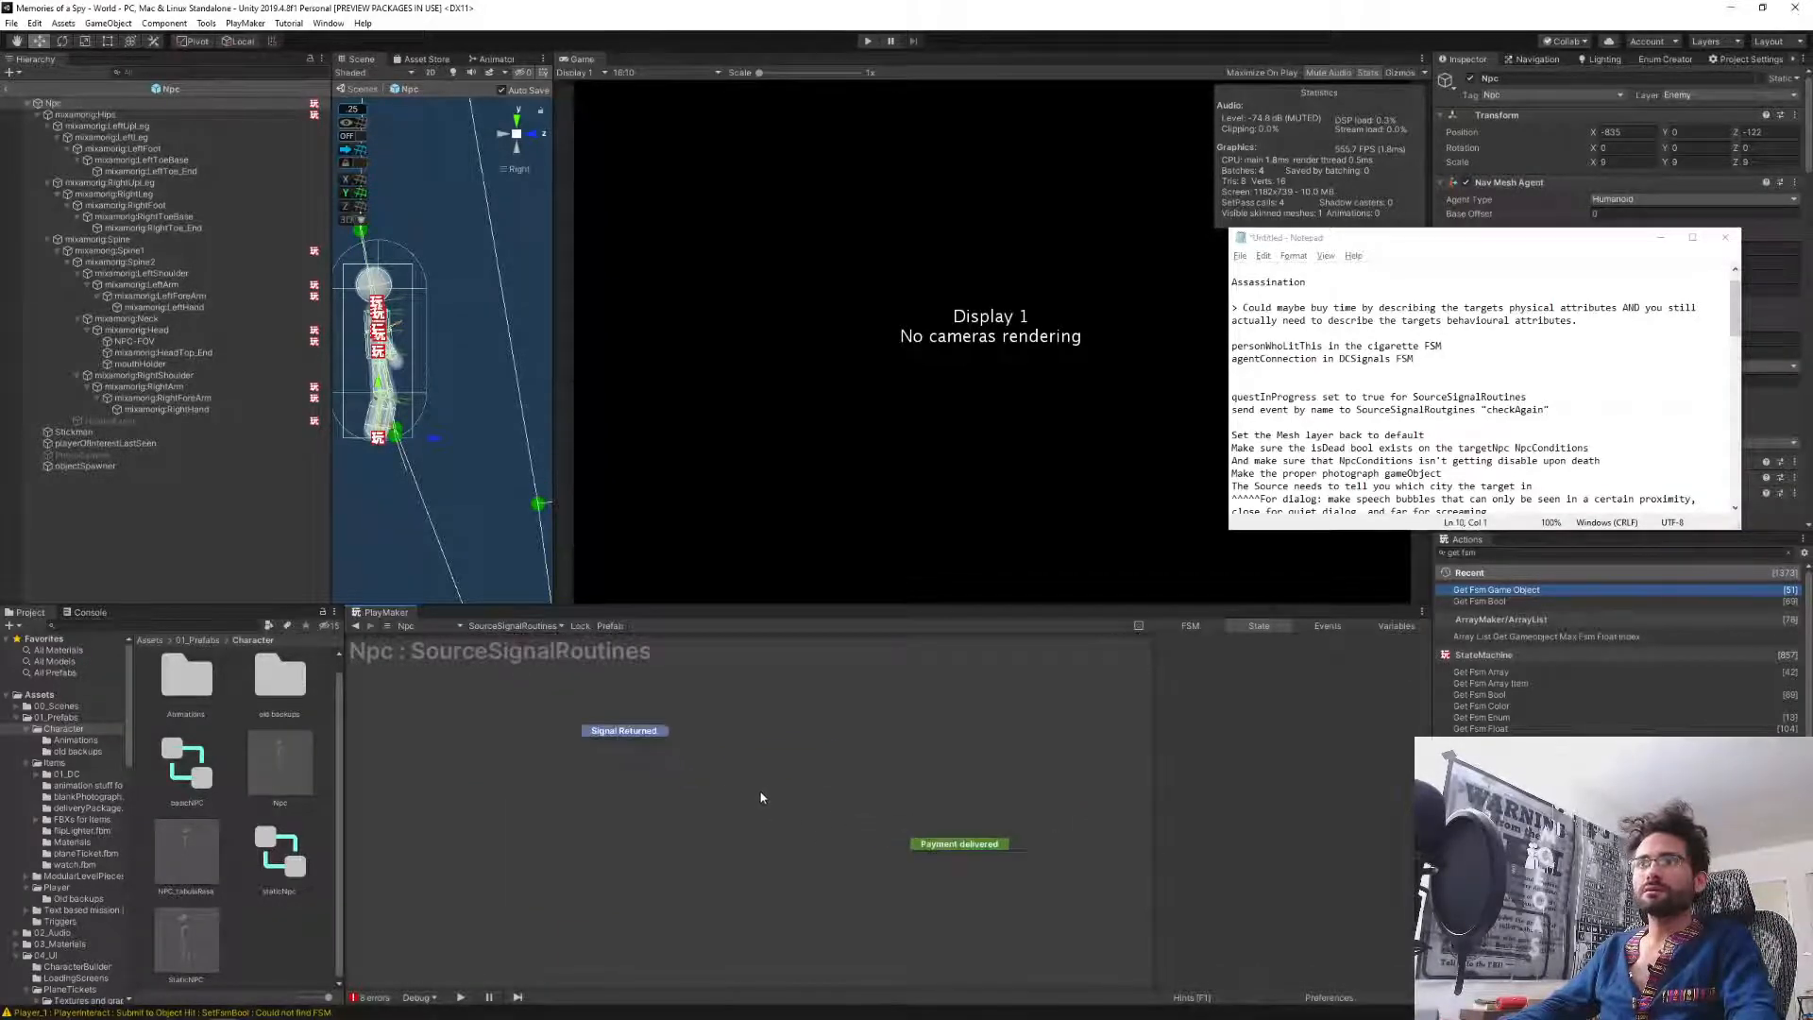
Delete the blue Signal Returned state from the SourceSignalRoutines FSM.
mouse_move(748, 763)
middle_down()
mouse_move(740, 786)
mouse_move(736, 745)
mouse_move(753, 784)
mouse_move(743, 772)
mouse_move(894, 909)
mouse_move(755, 737)
middle_up()
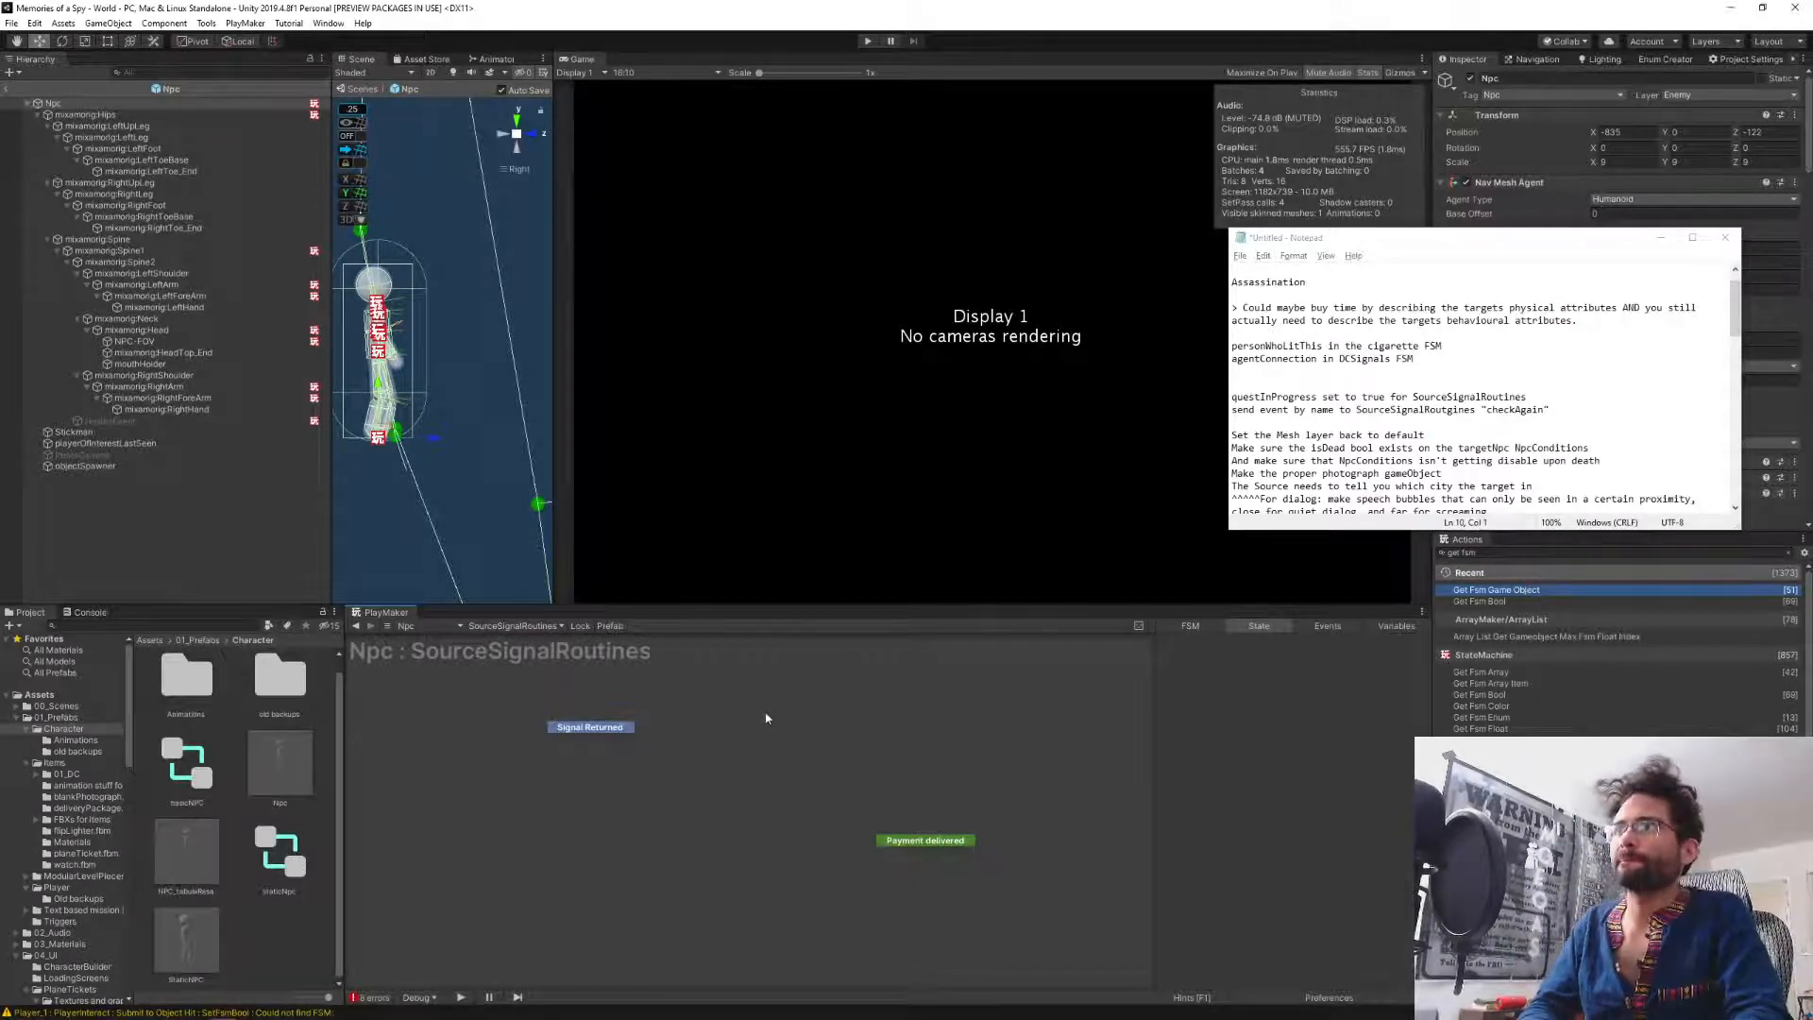
middle_drag(767, 718, 789, 797)
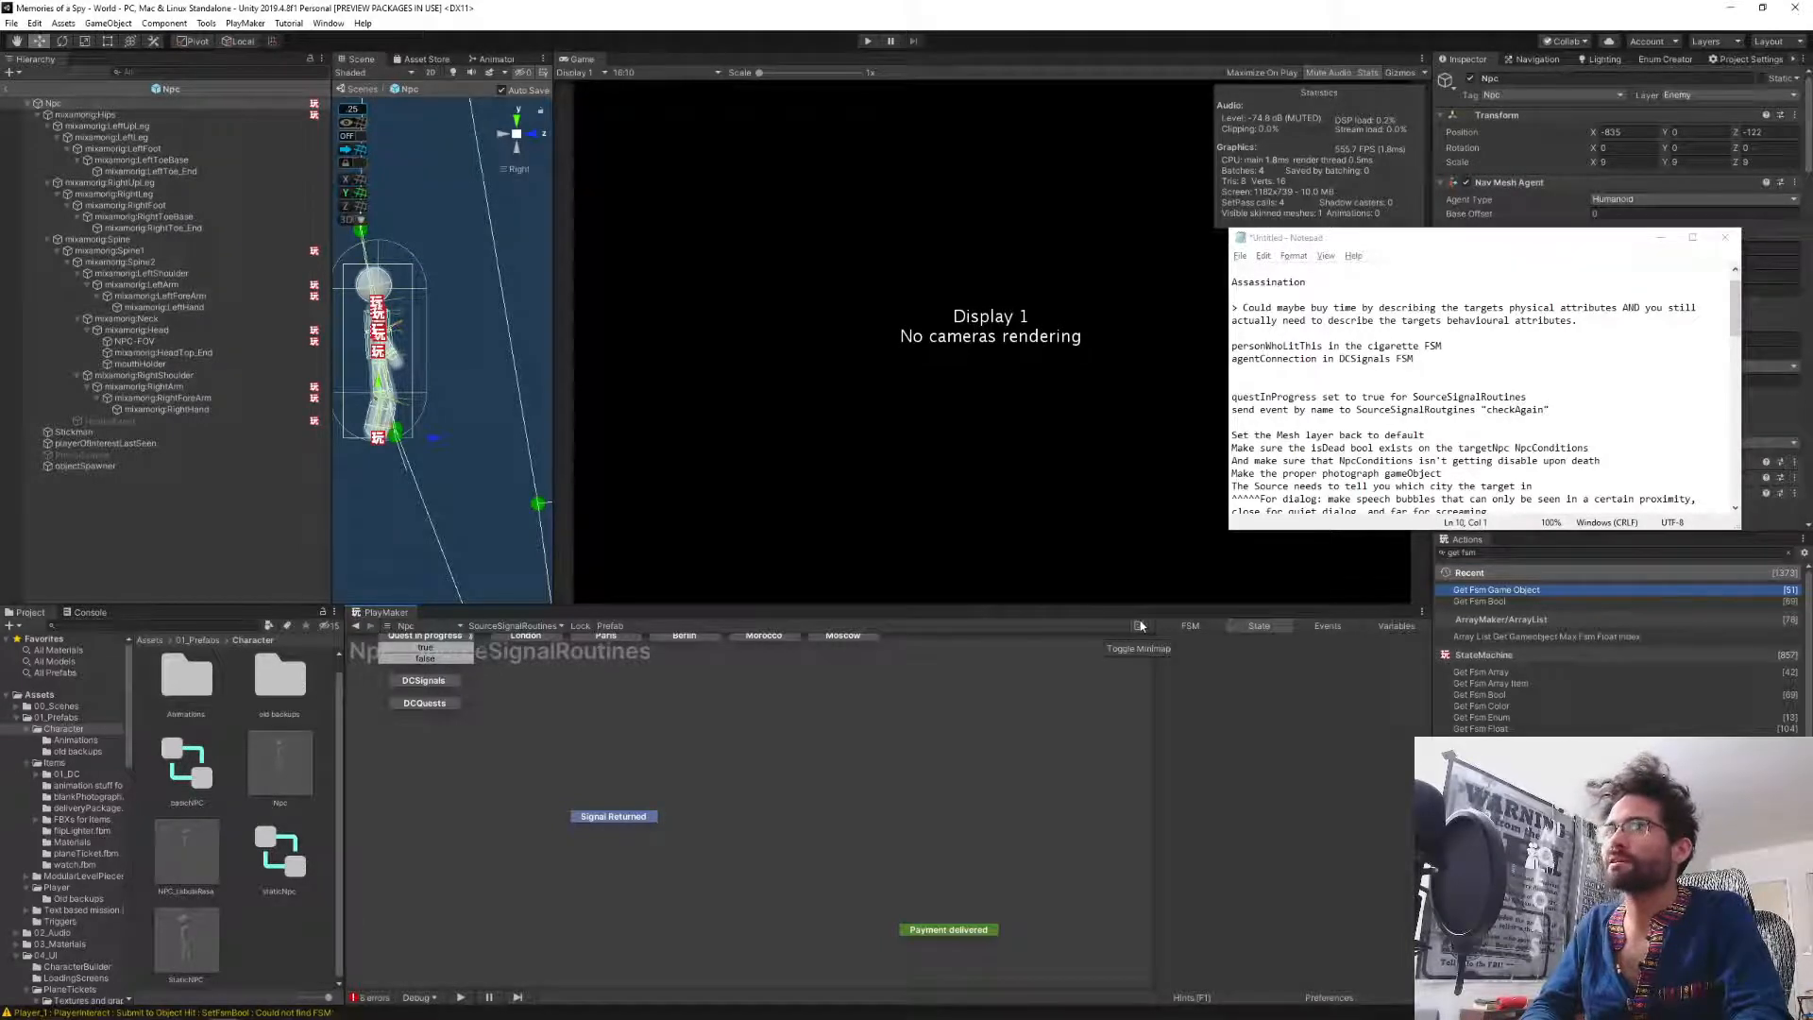
click(1140, 627)
middle_drag(738, 734, 907, 883)
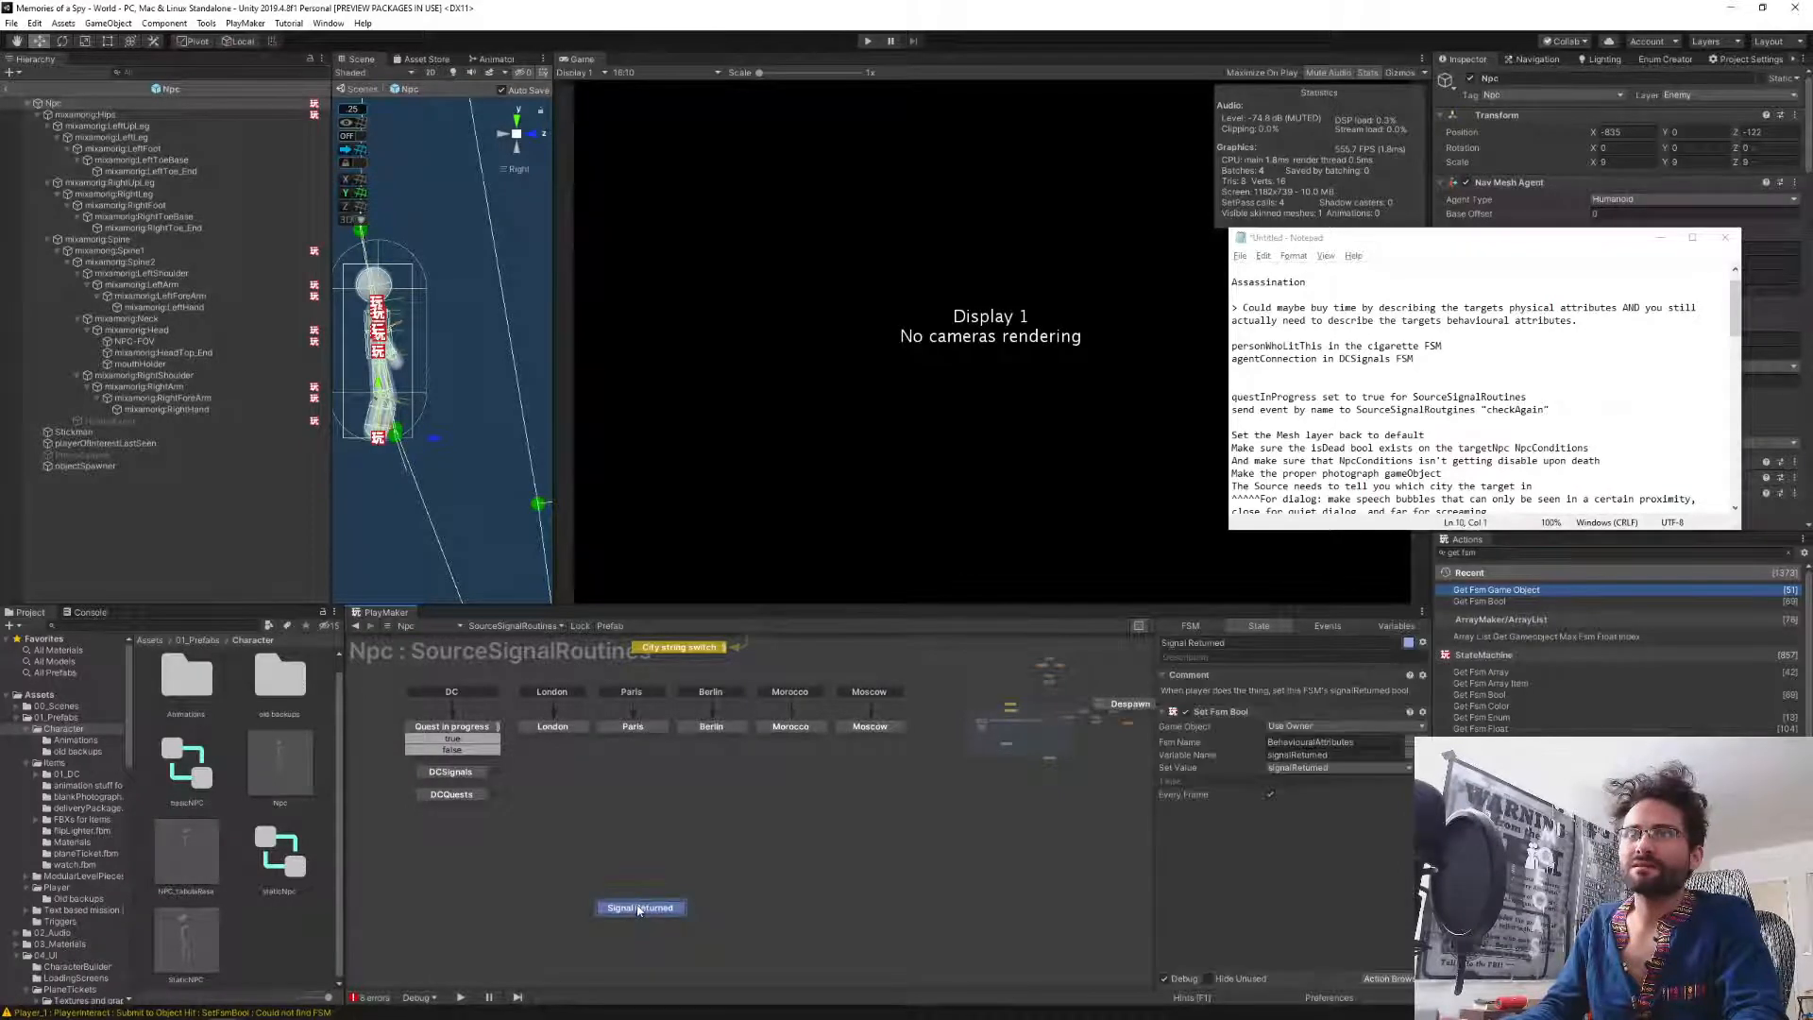
key(Delete)
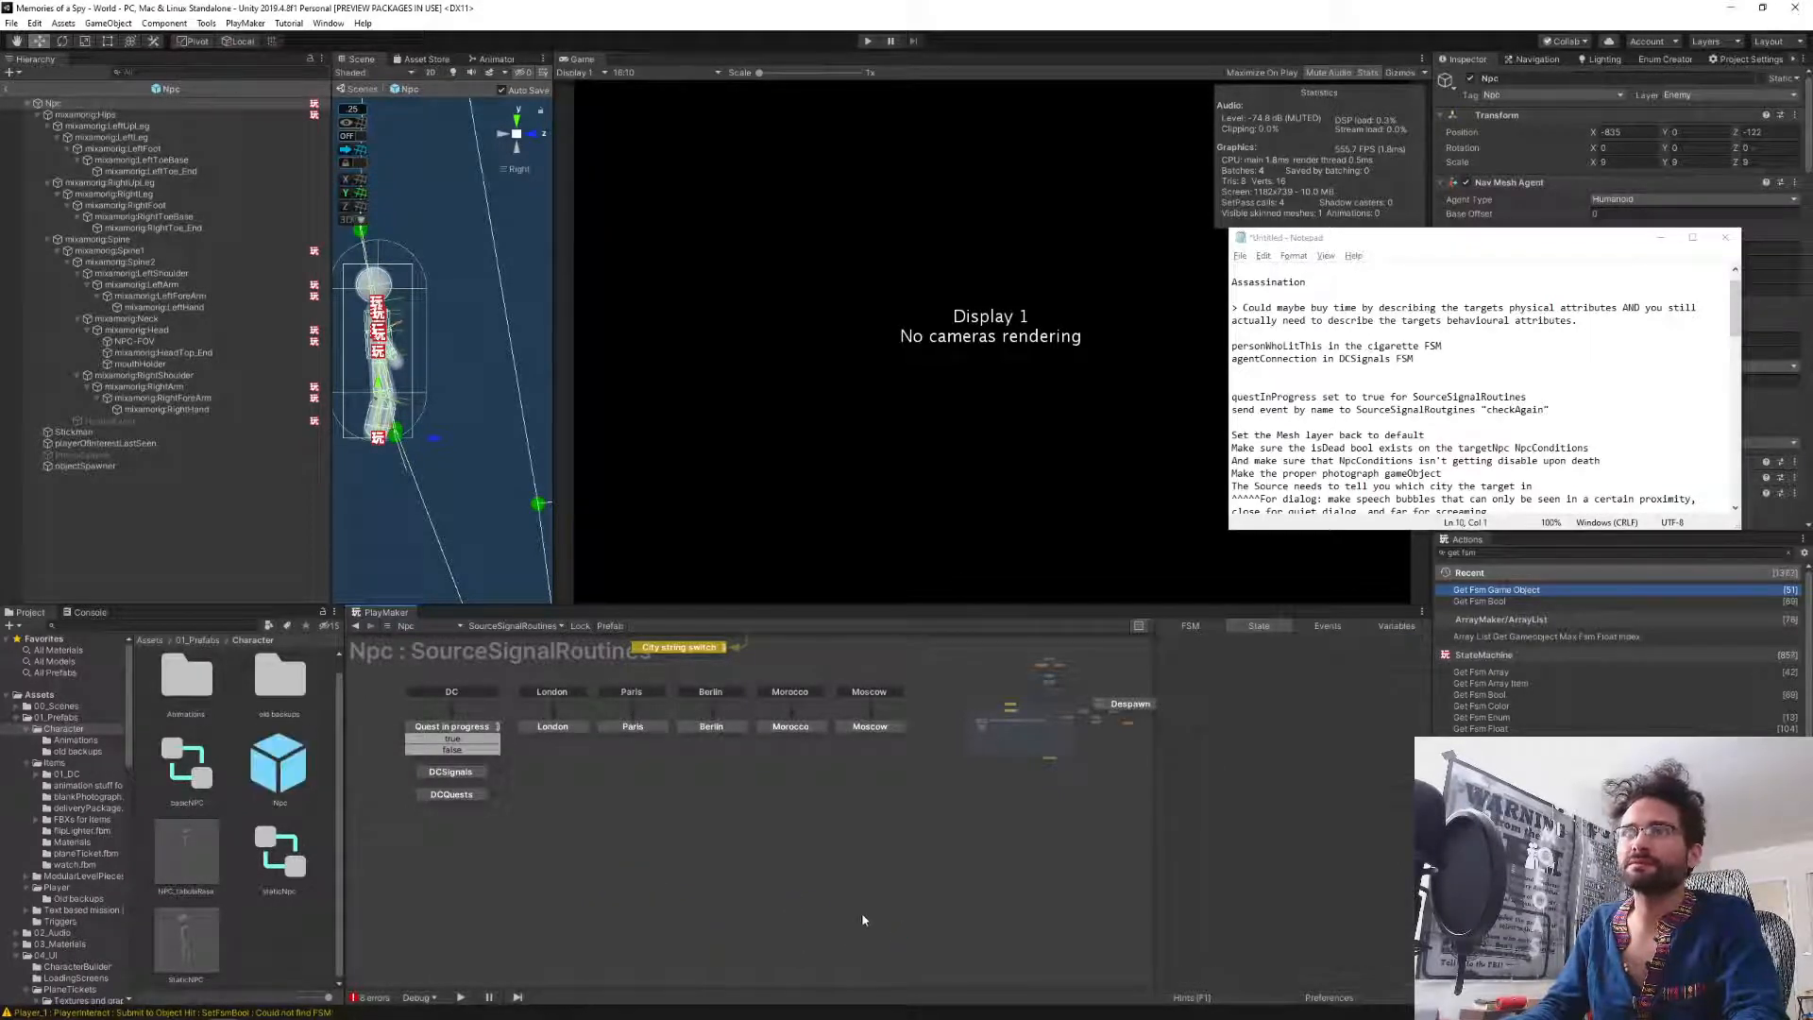
Move the Payment delivered state below the city states and remove its Set Fsm Bool action.
middle_drag(861, 914, 663, 766)
drag(781, 901, 455, 806)
middle_drag(570, 799, 799, 922)
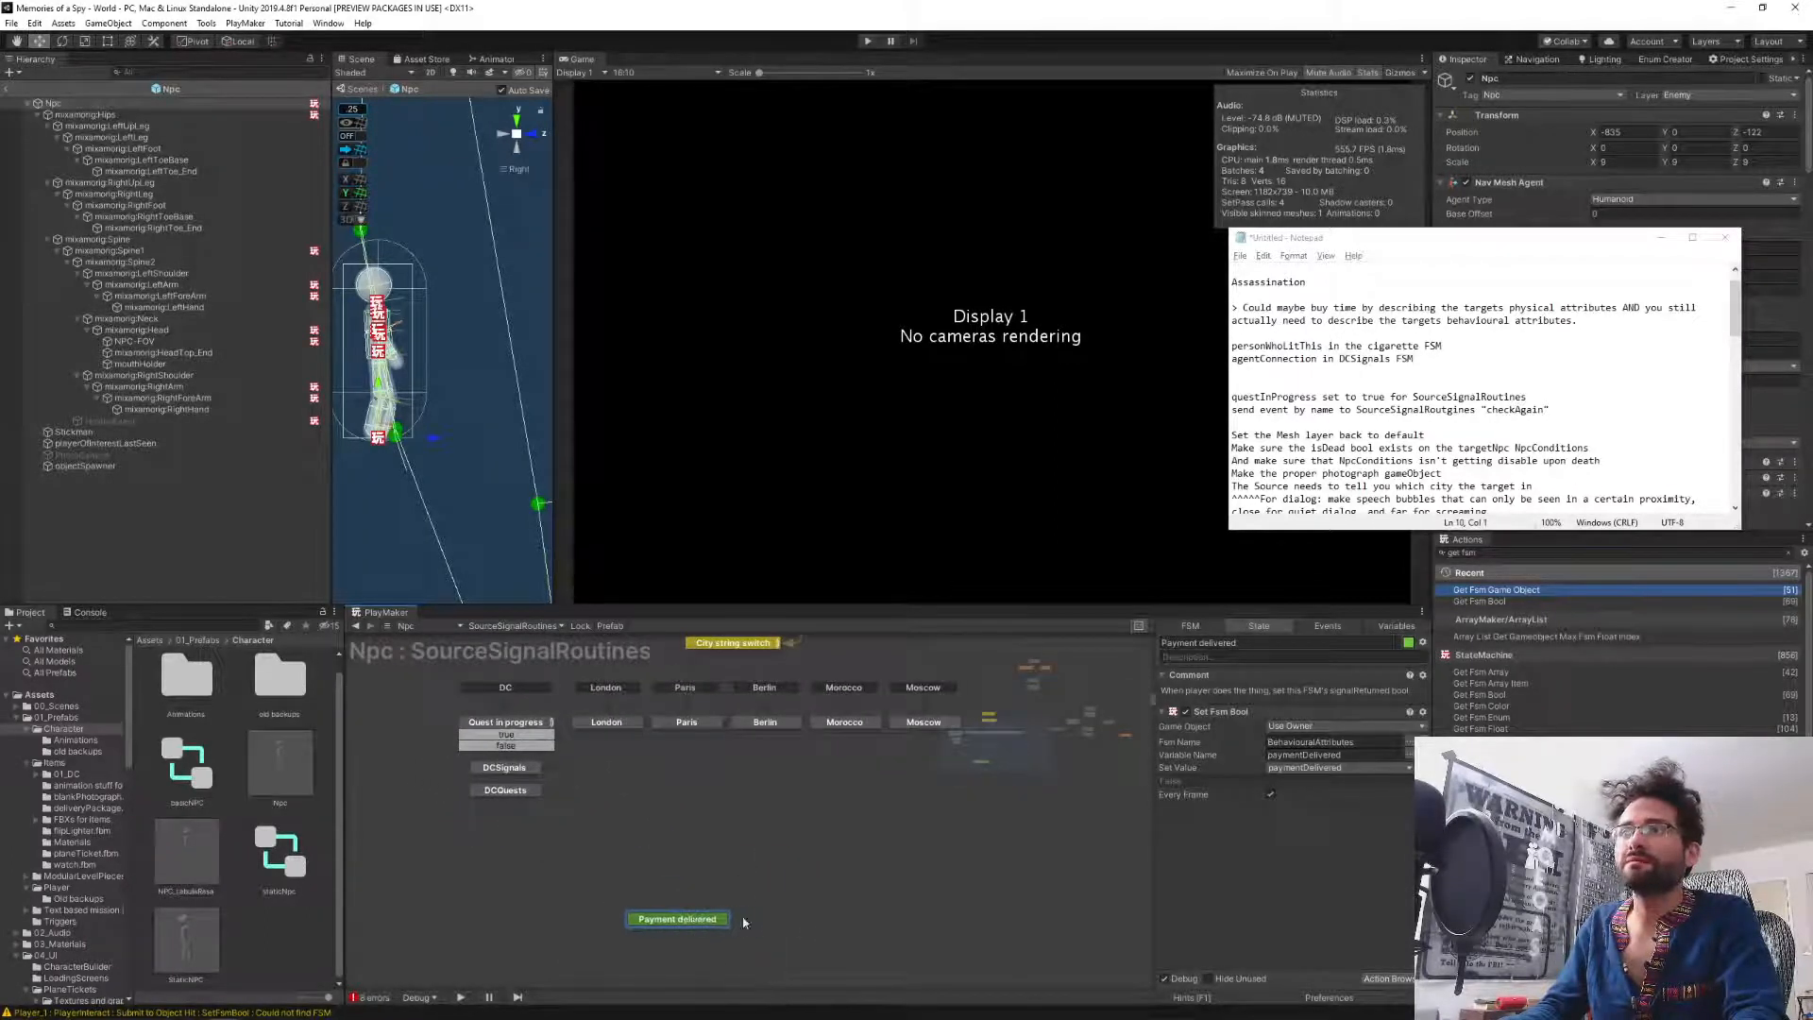
drag(719, 924, 771, 926)
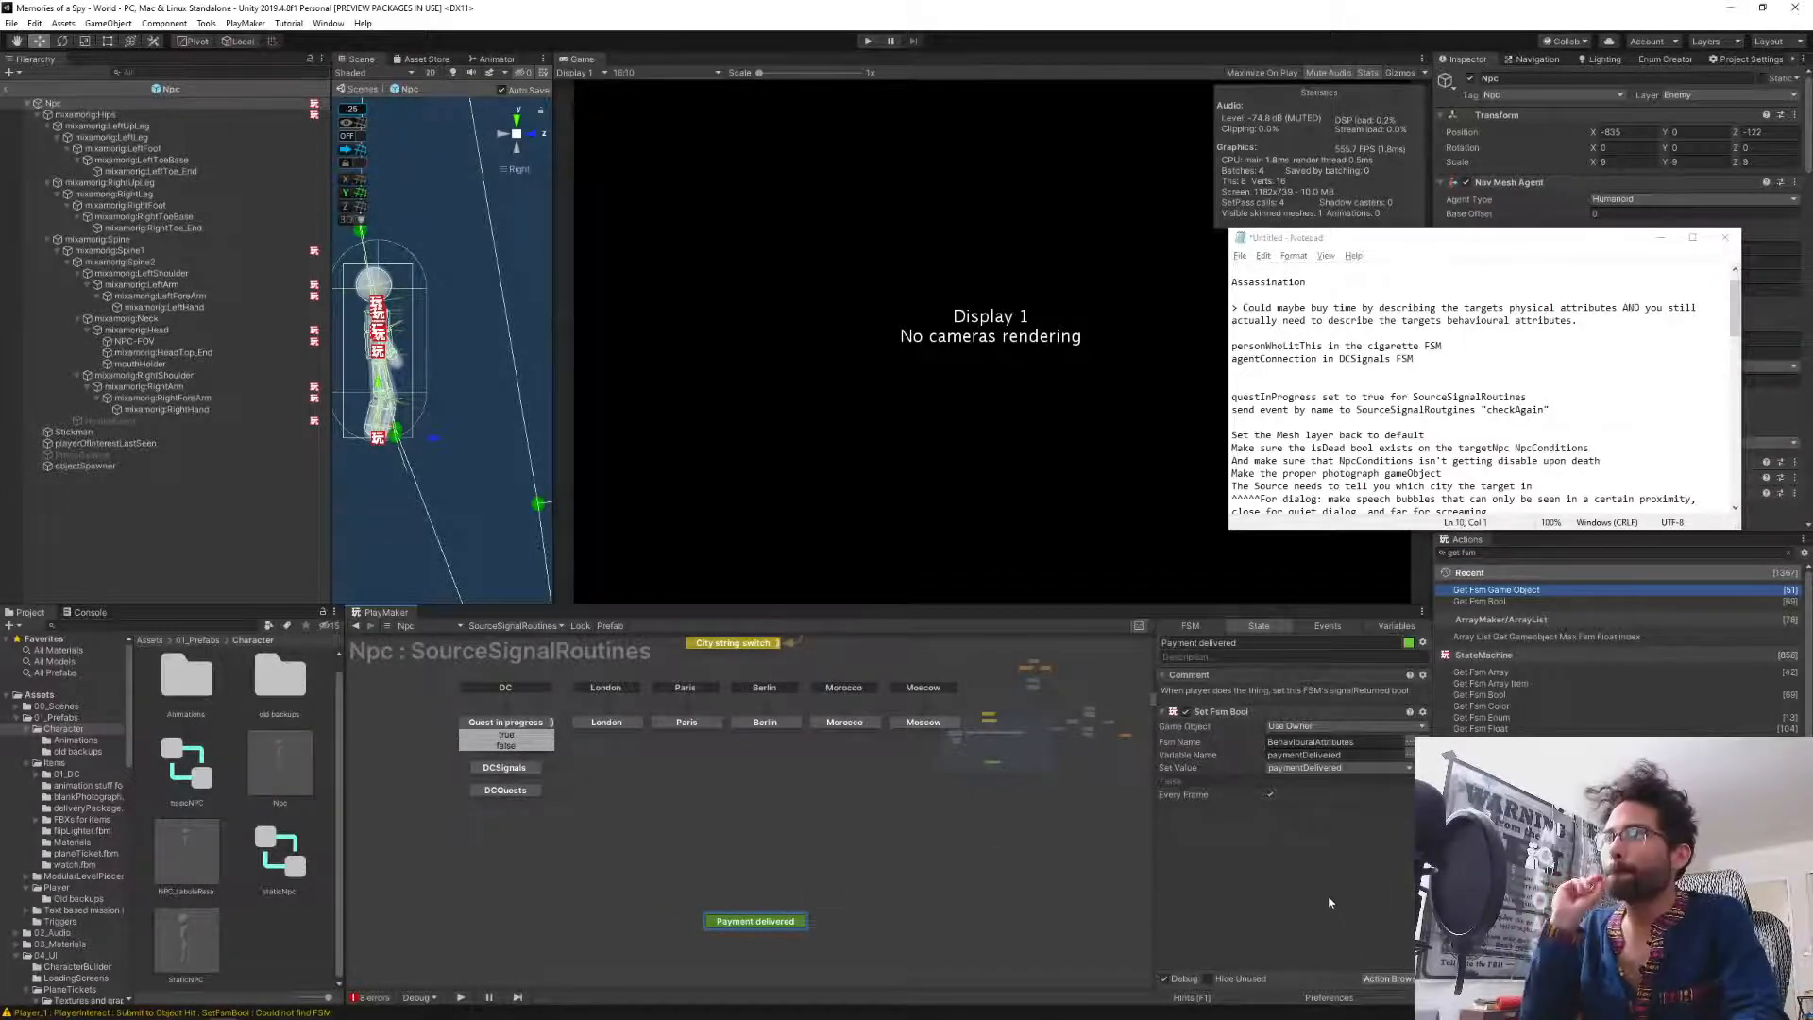
click(1259, 712)
key(Delete)
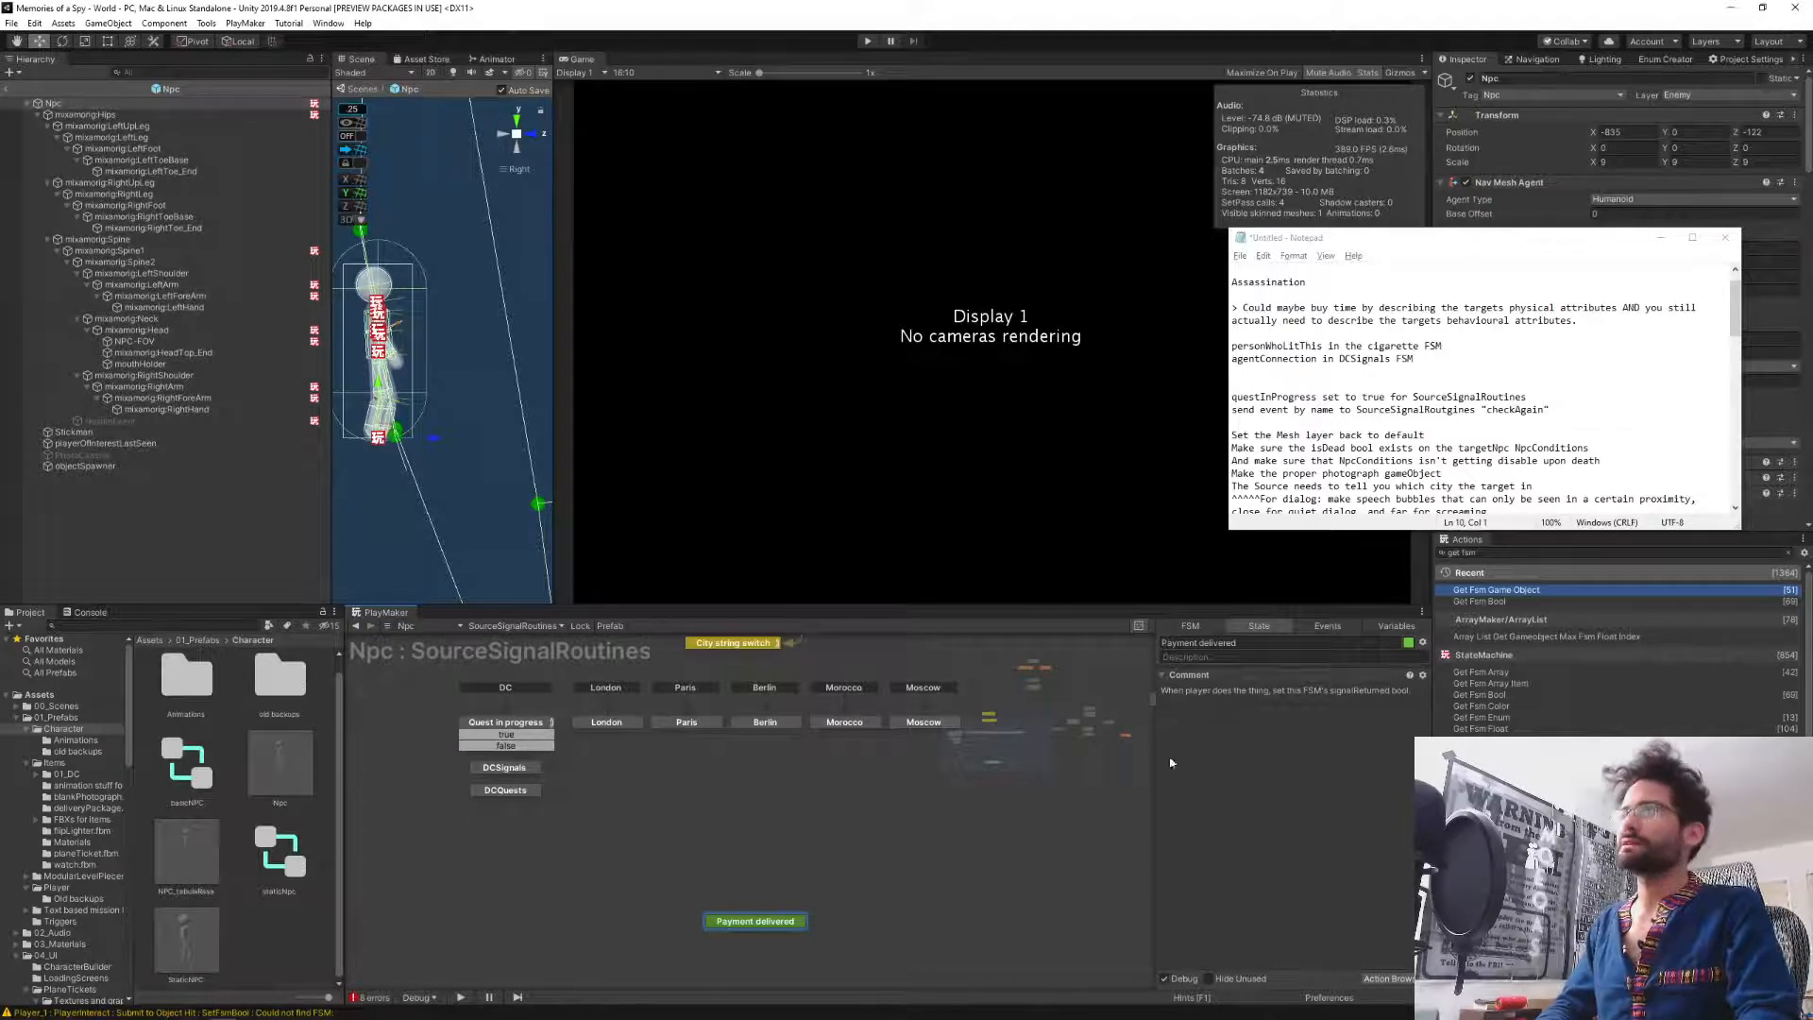
Add a new event named PaymentDelivered to the SourceSignalRoutines FSM.
click(1327, 626)
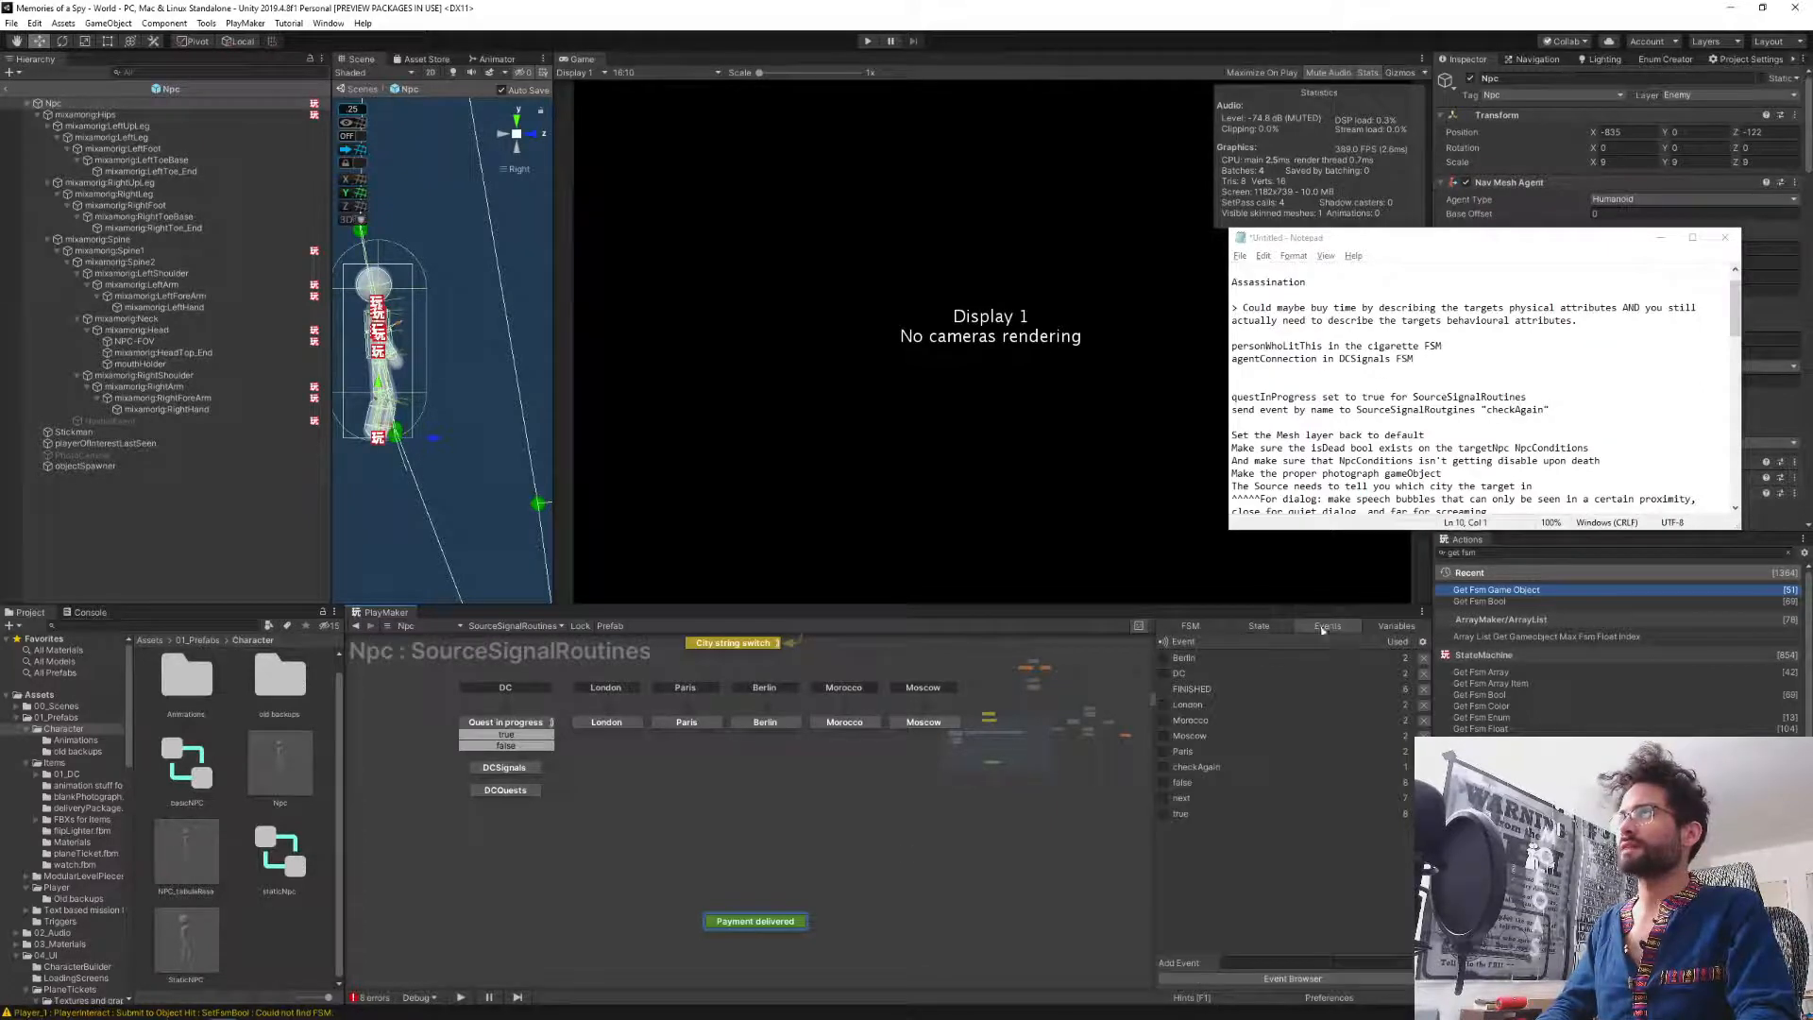
click(1251, 962)
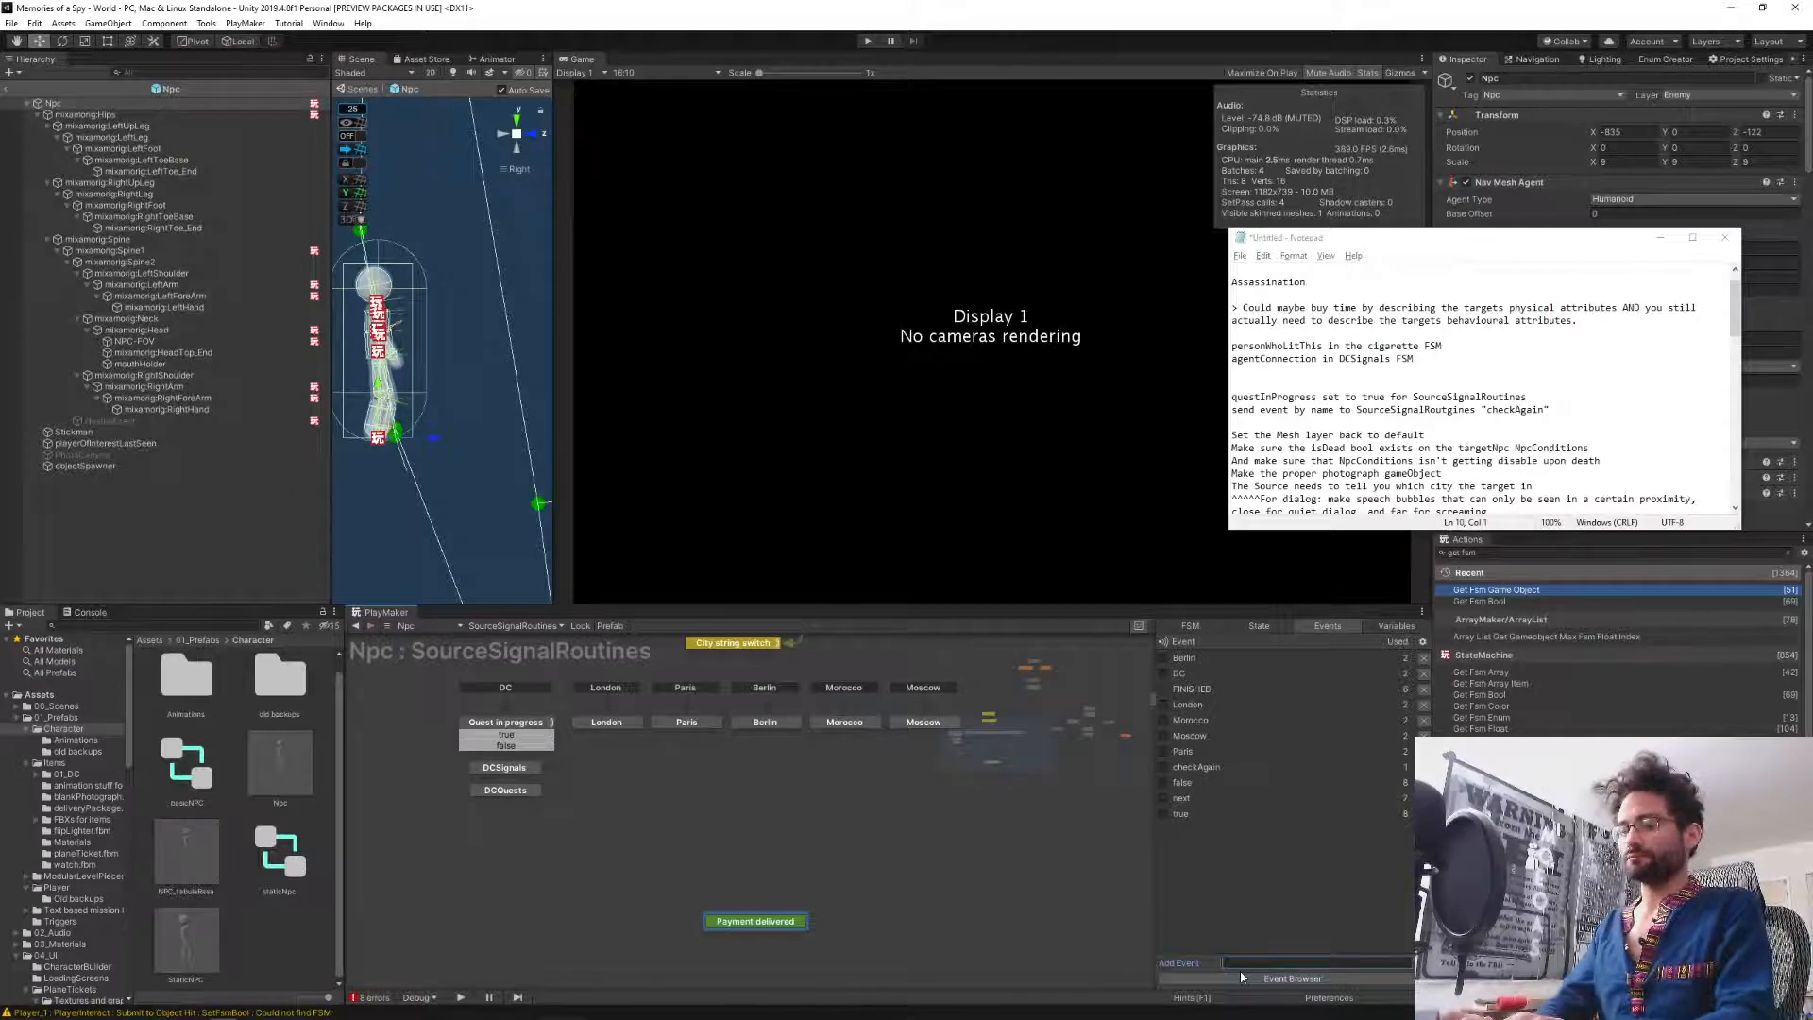
text(Payment)
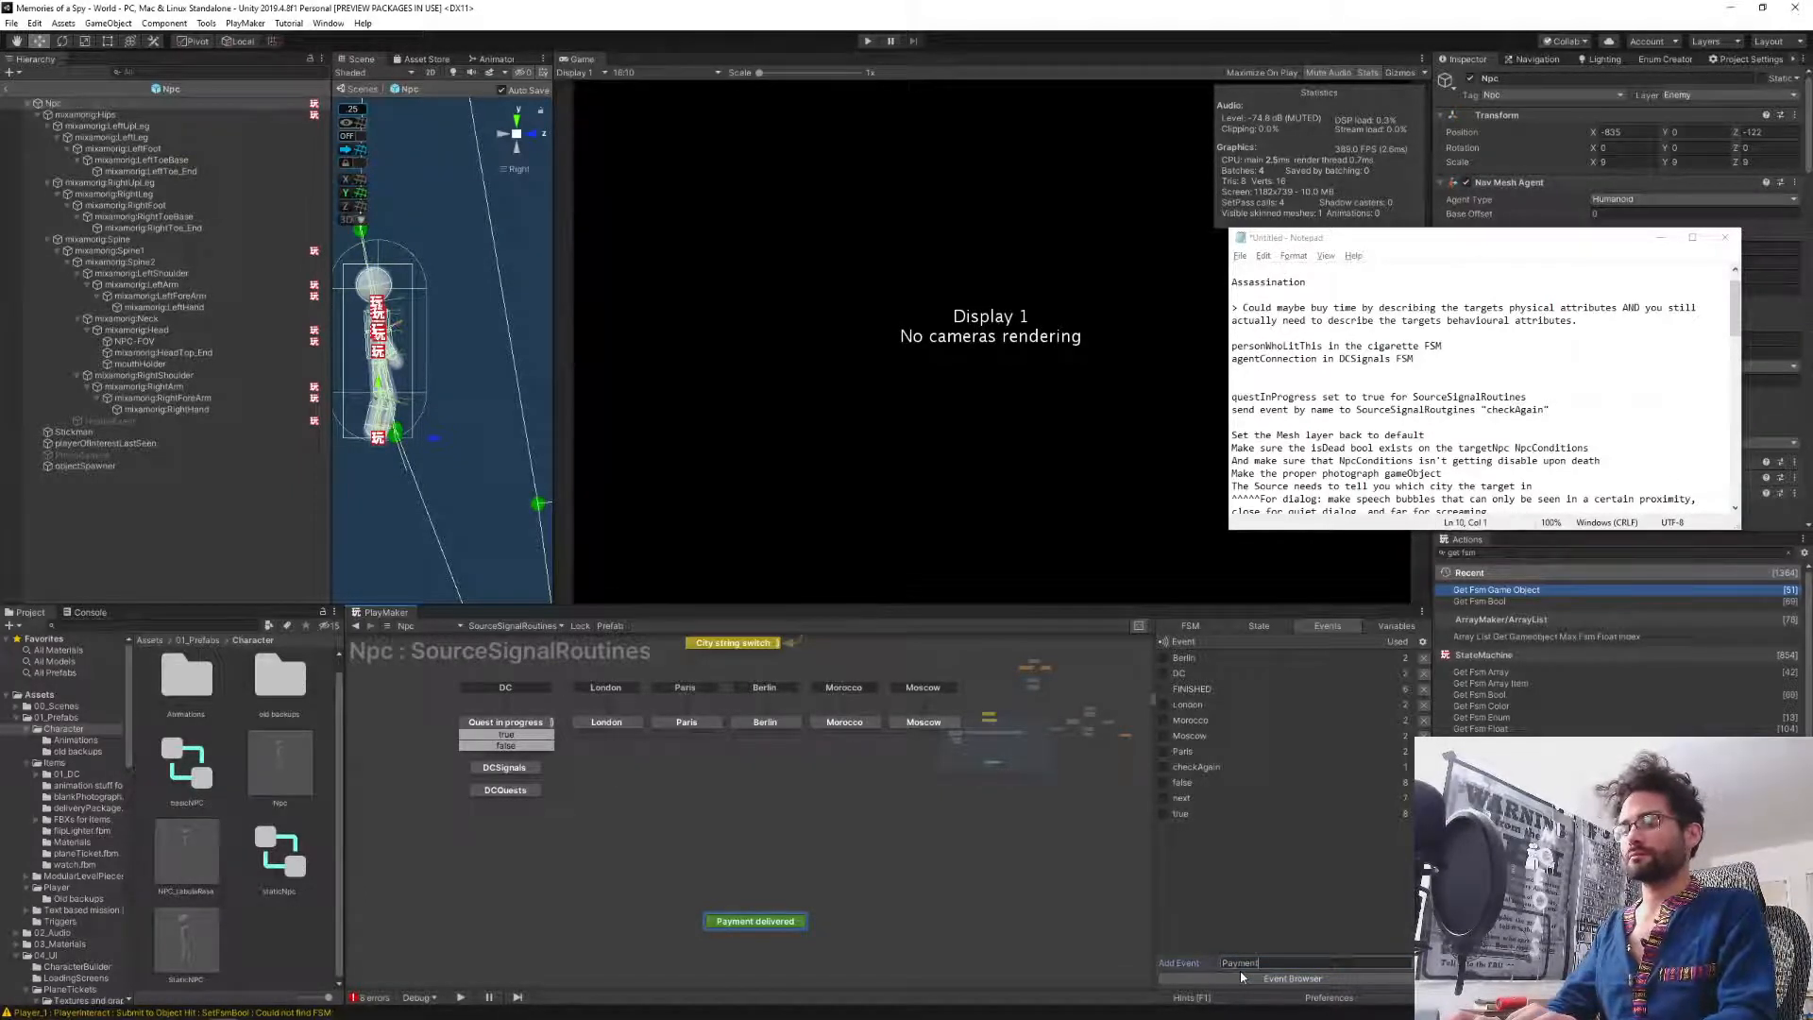
text(Delivered)
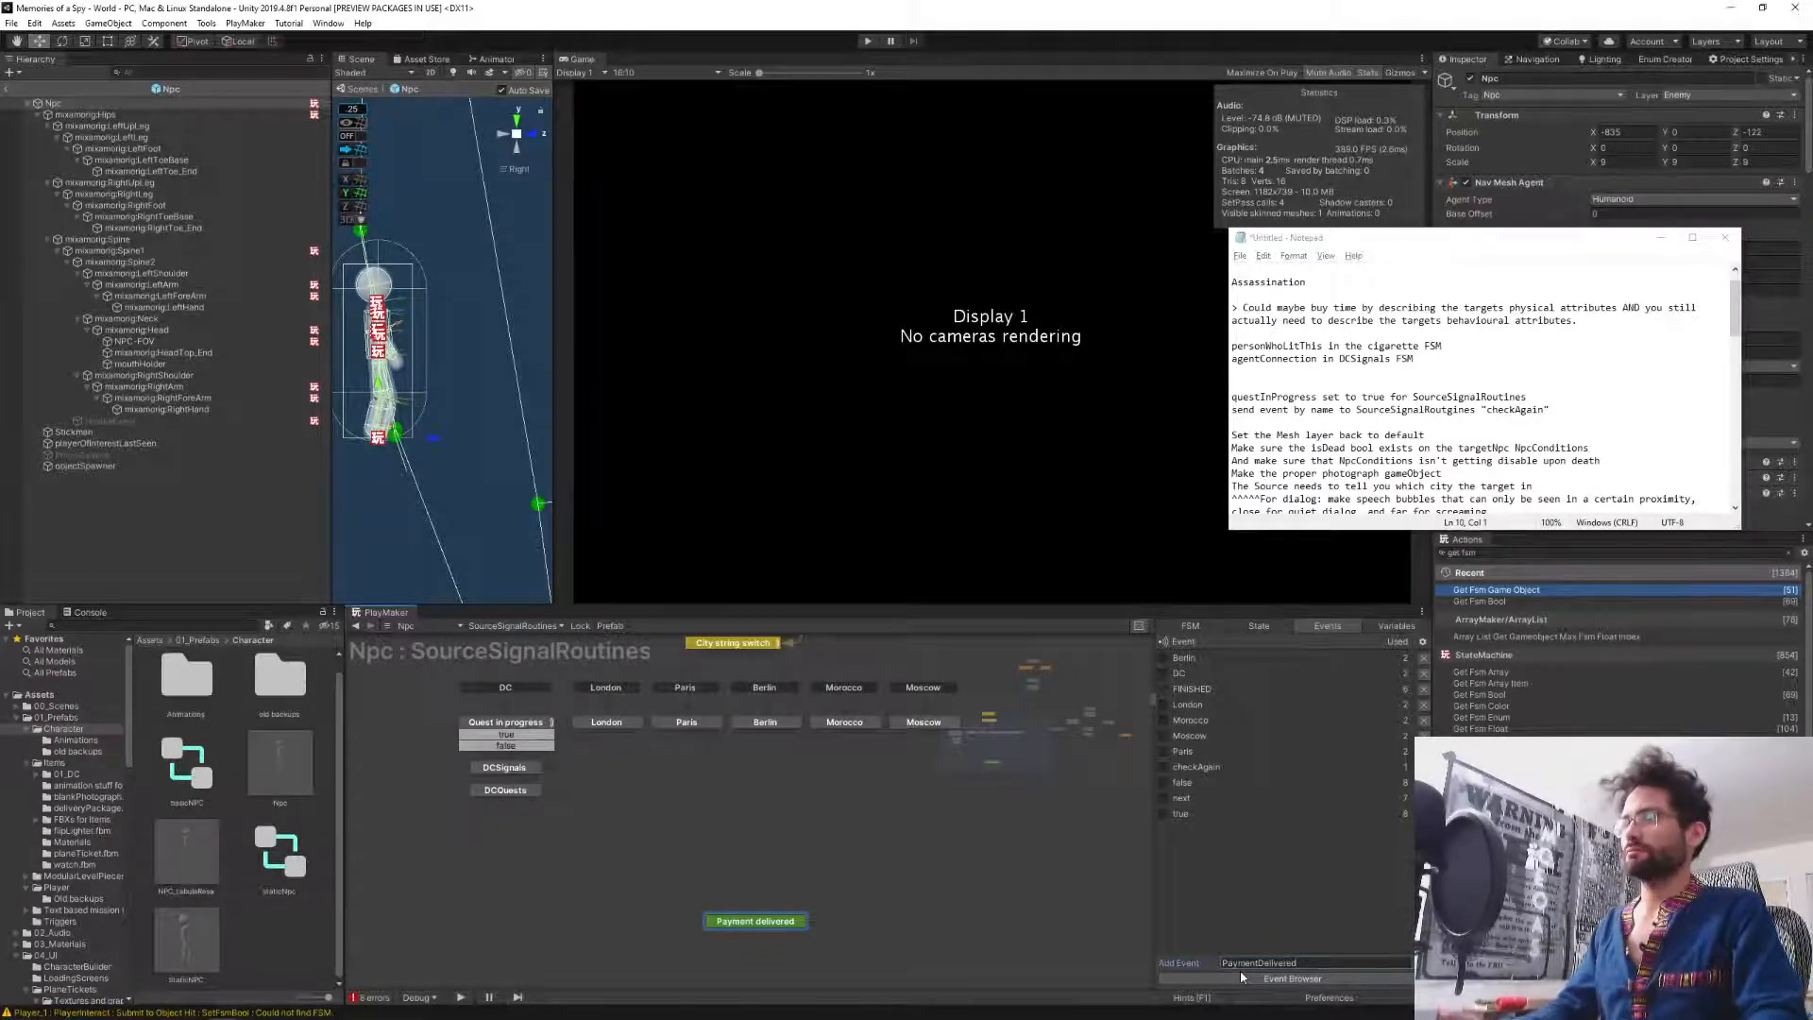
key(Return)
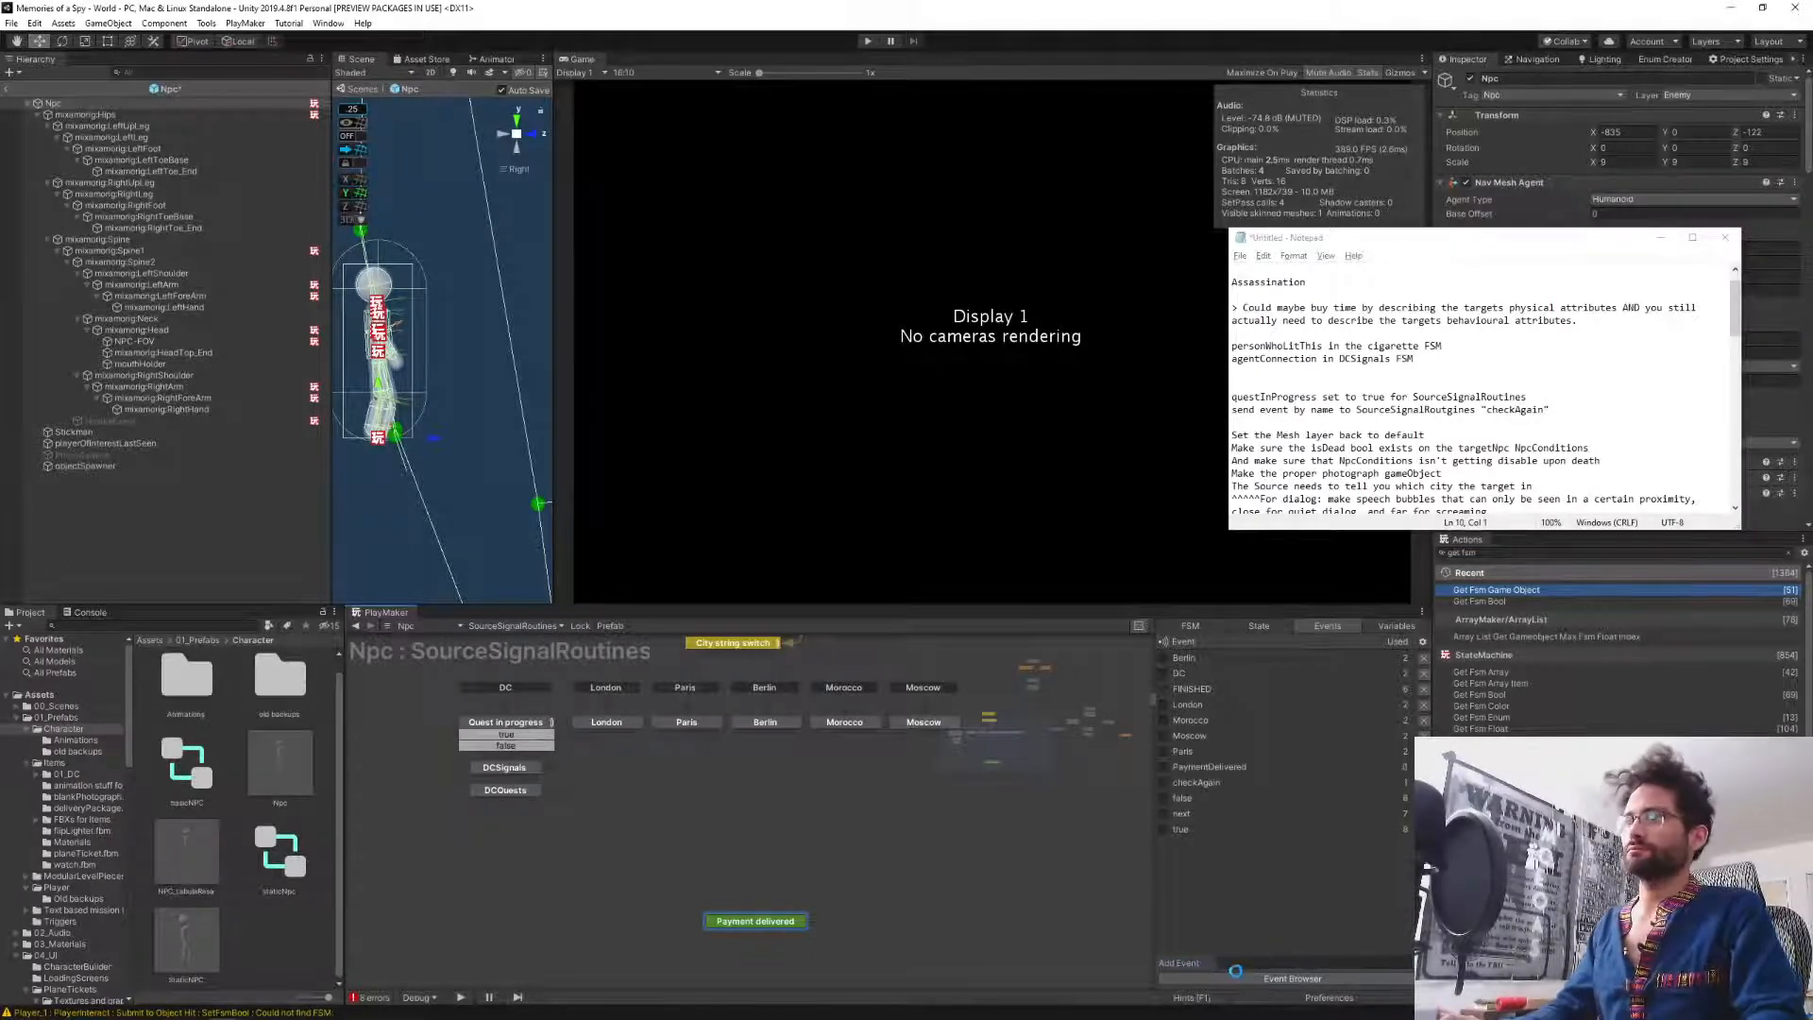
Give the Payment delivered state a global transition triggered by the PaymentDelivered event.
right_click(741, 929)
mouse_move(825, 804)
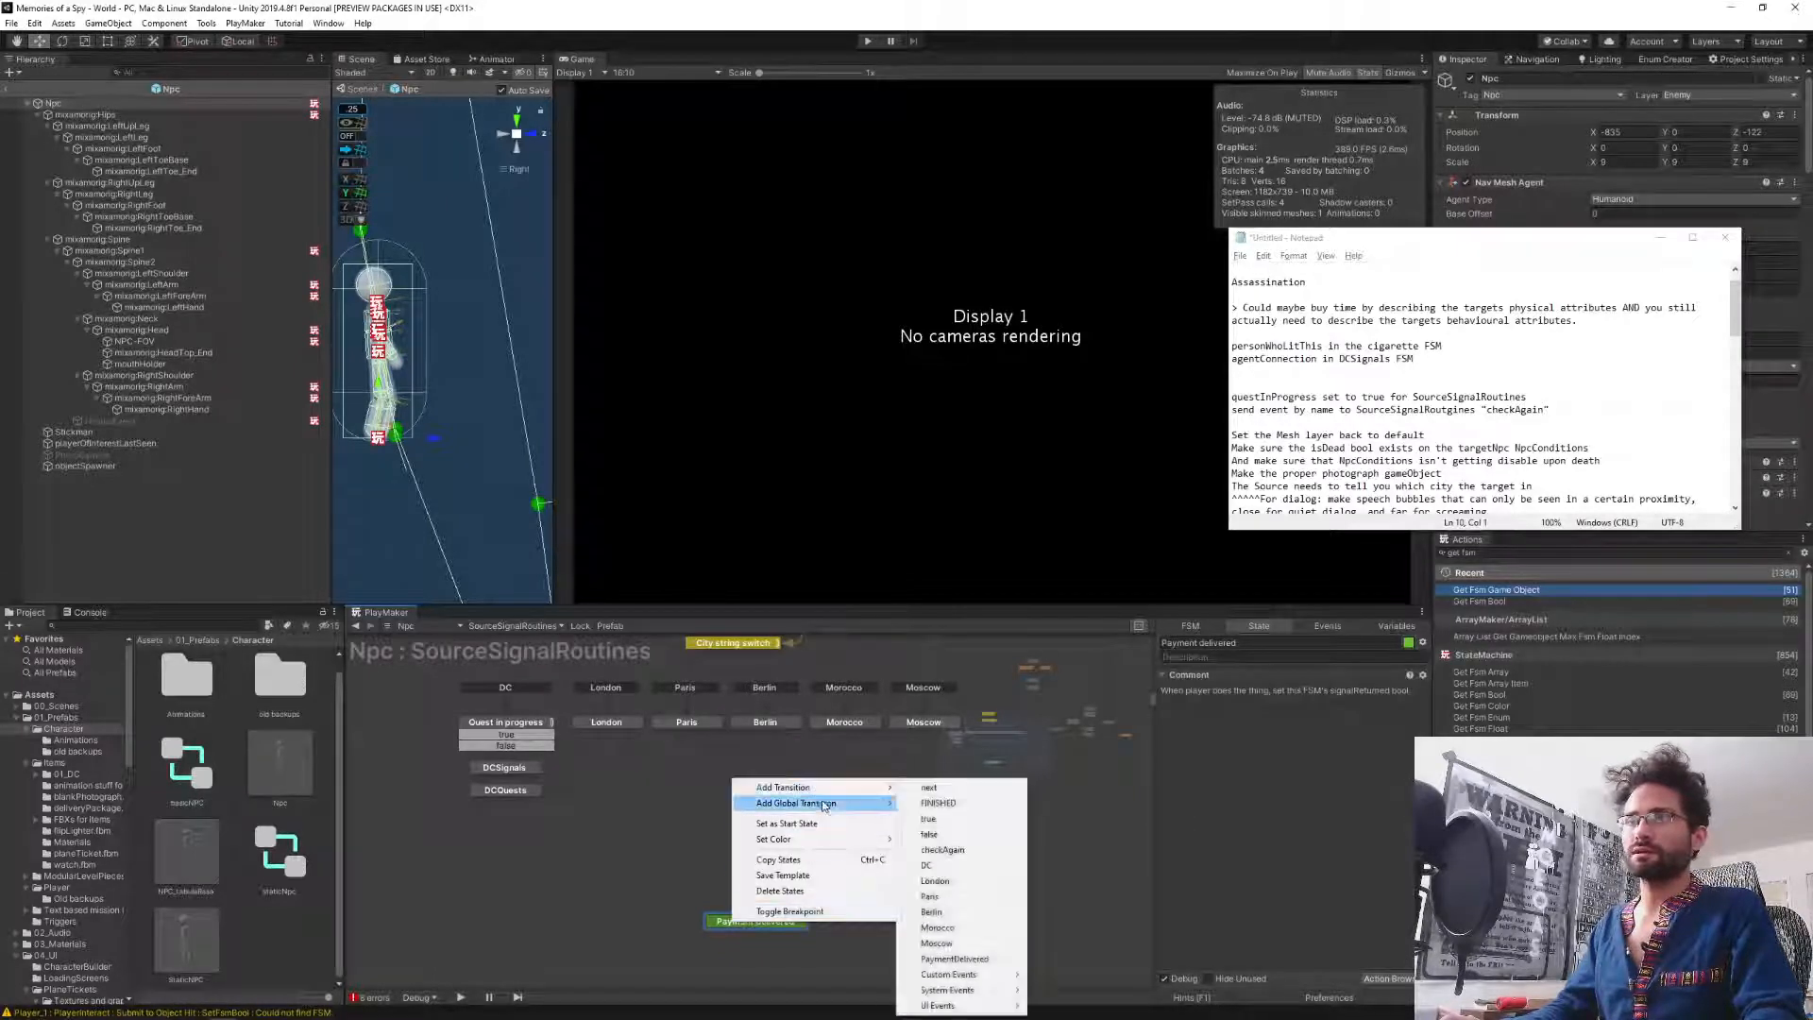
click(950, 759)
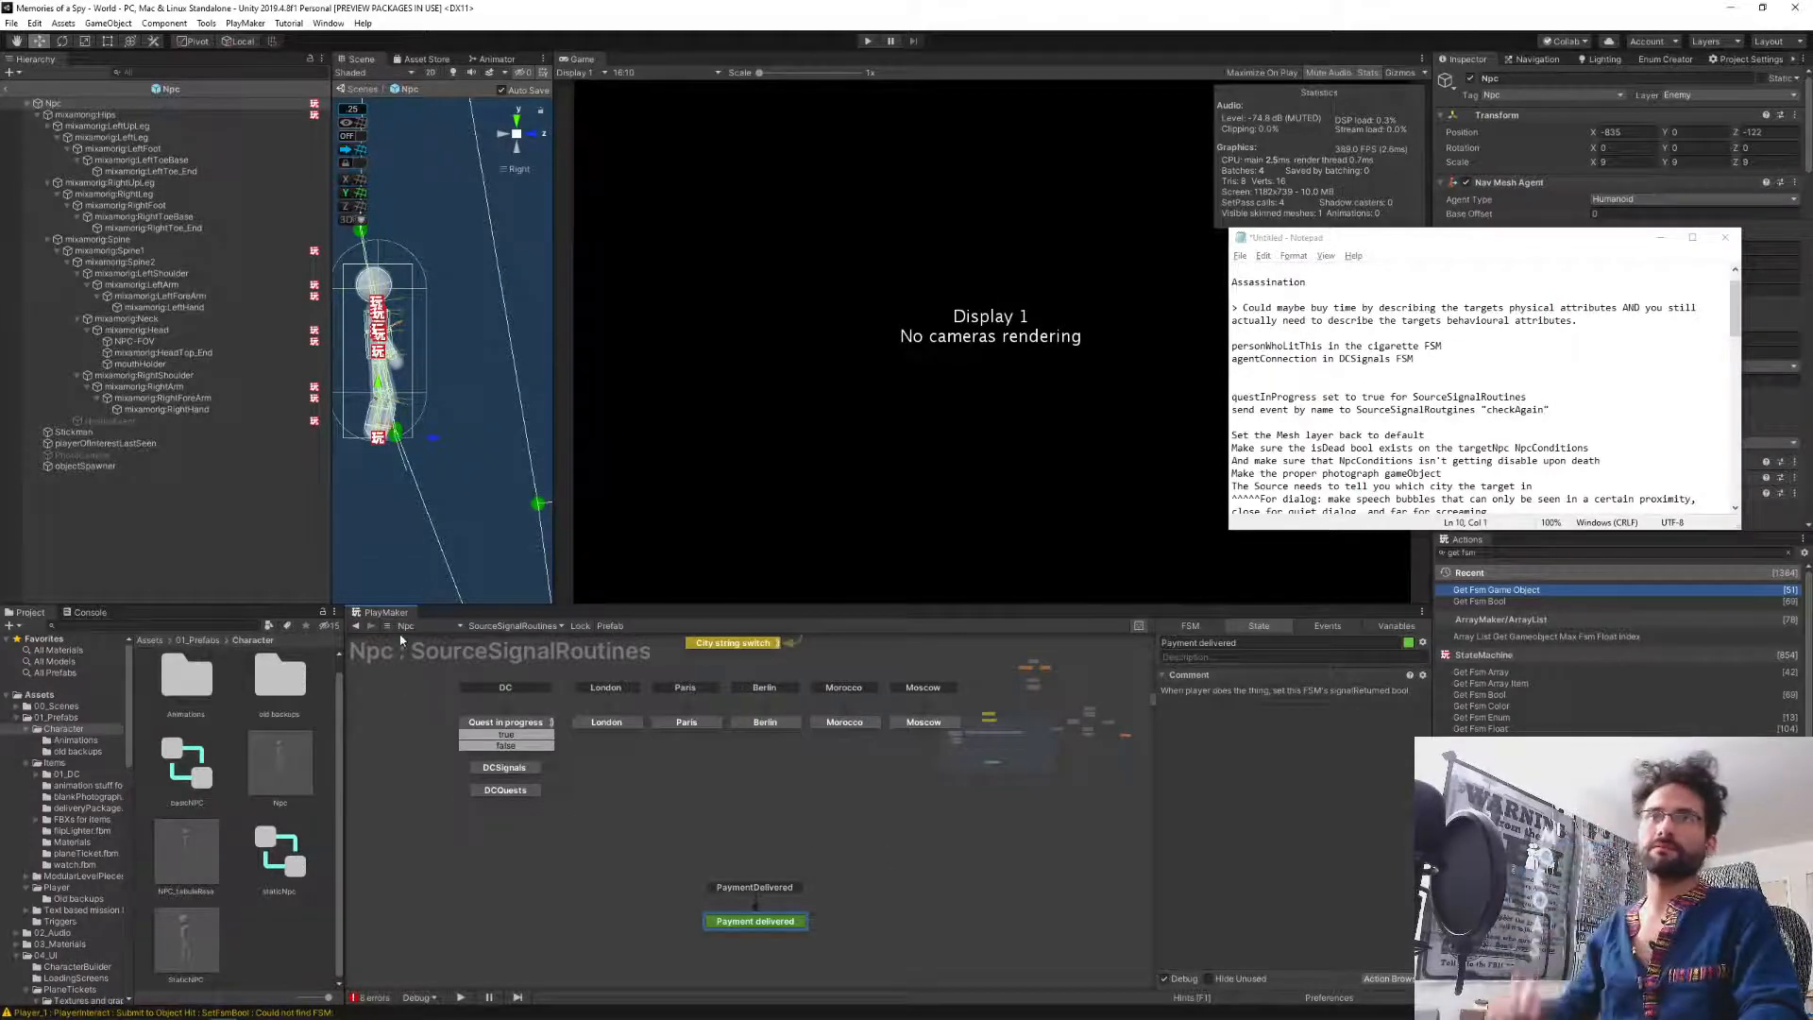
In the DCQuests FSM, add a Send Event By Name action to State 1 with Game Object FSM as its event target.
click(503, 627)
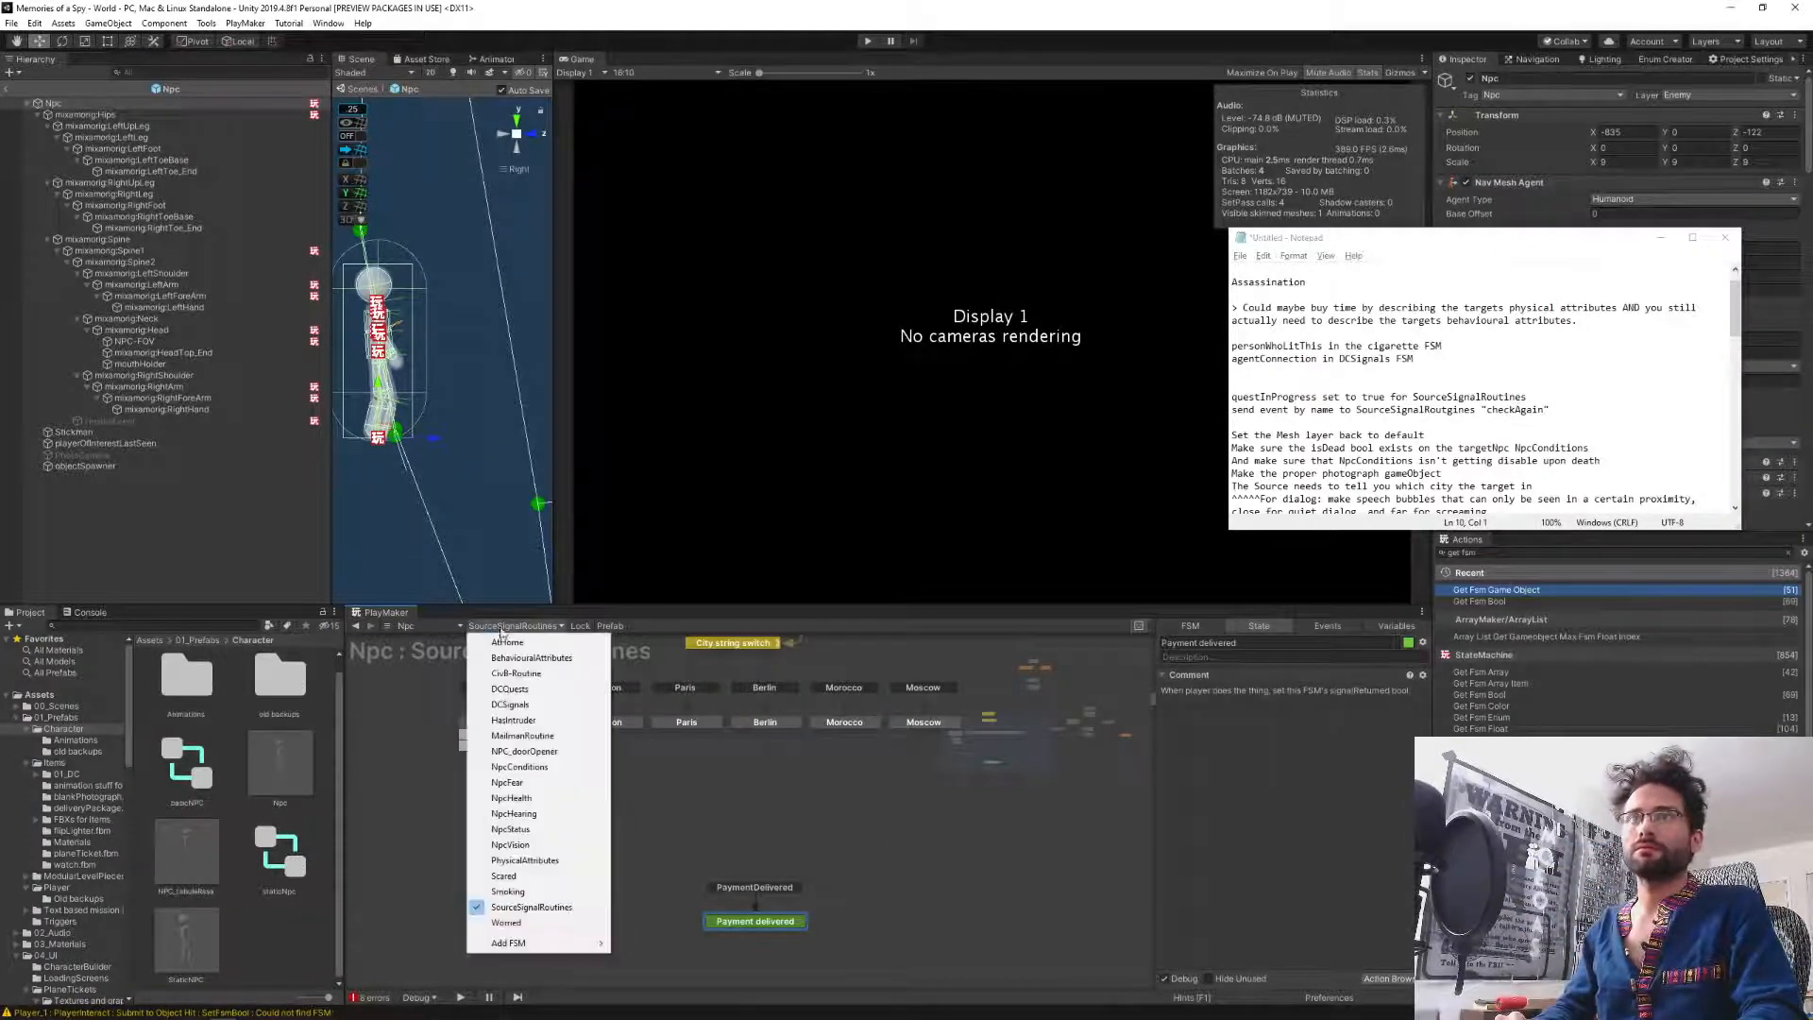
click(529, 688)
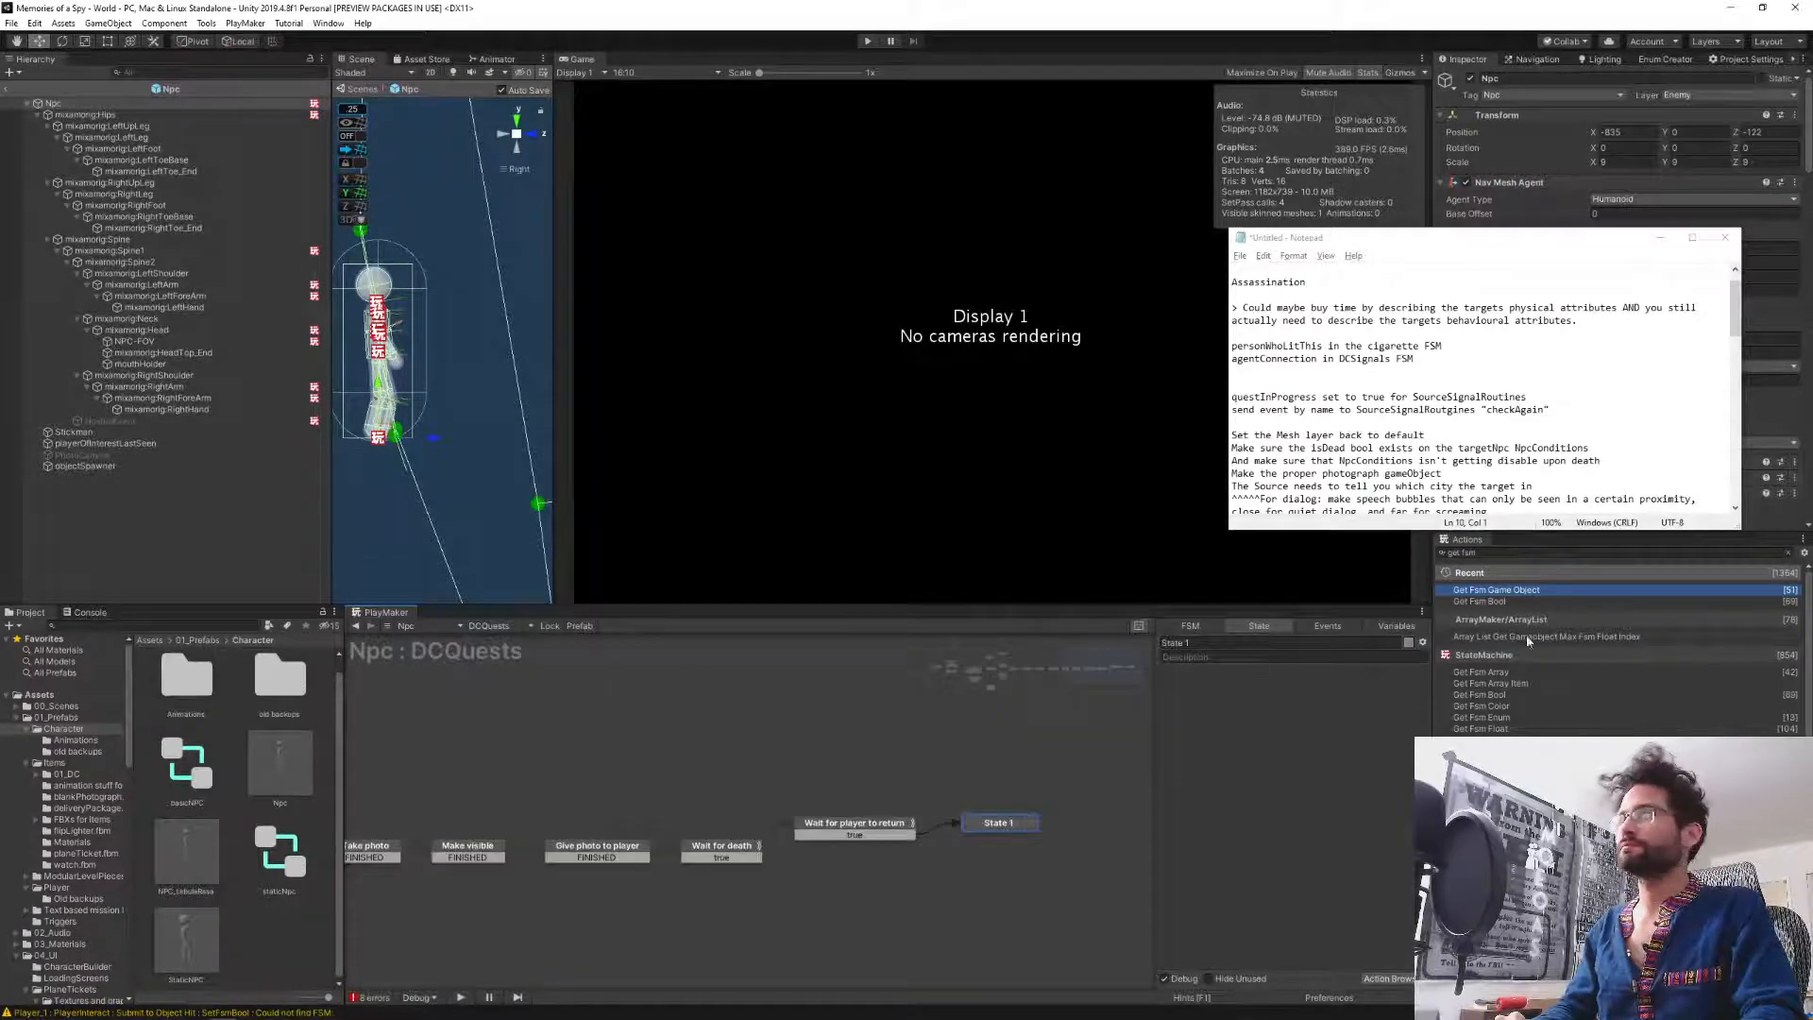
click(1479, 554)
text(send)
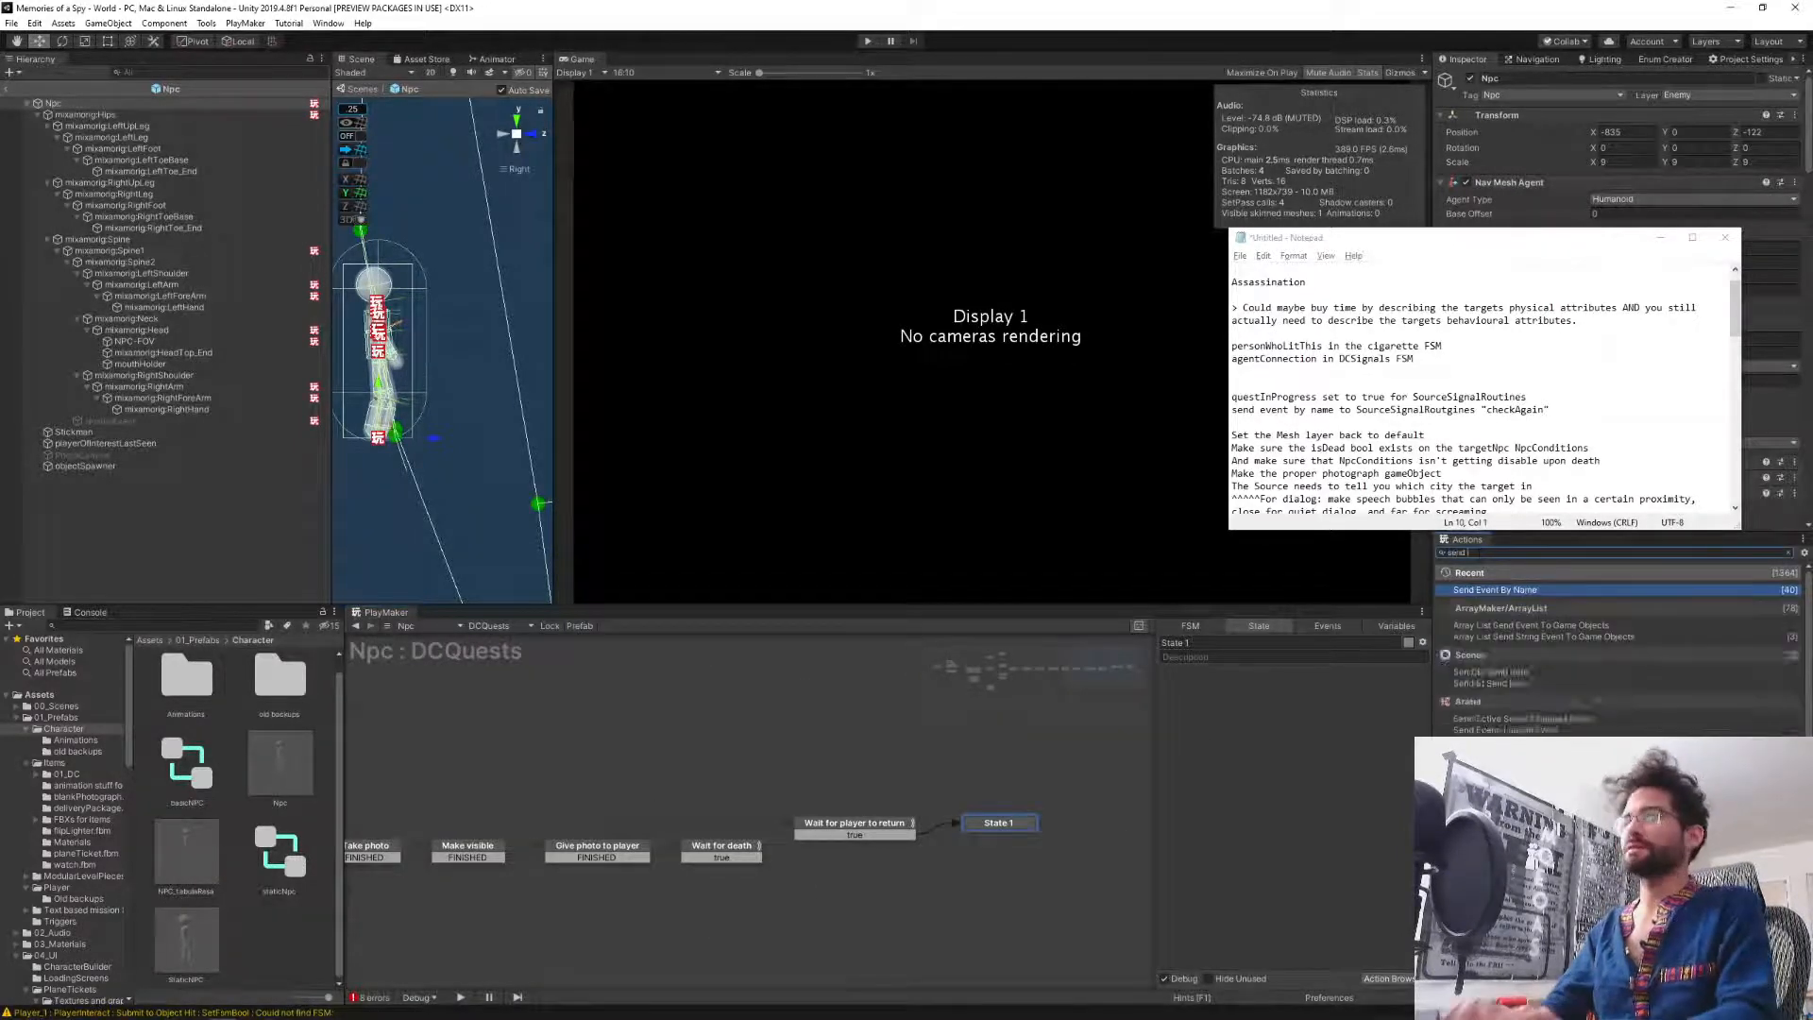
text( eventby b)
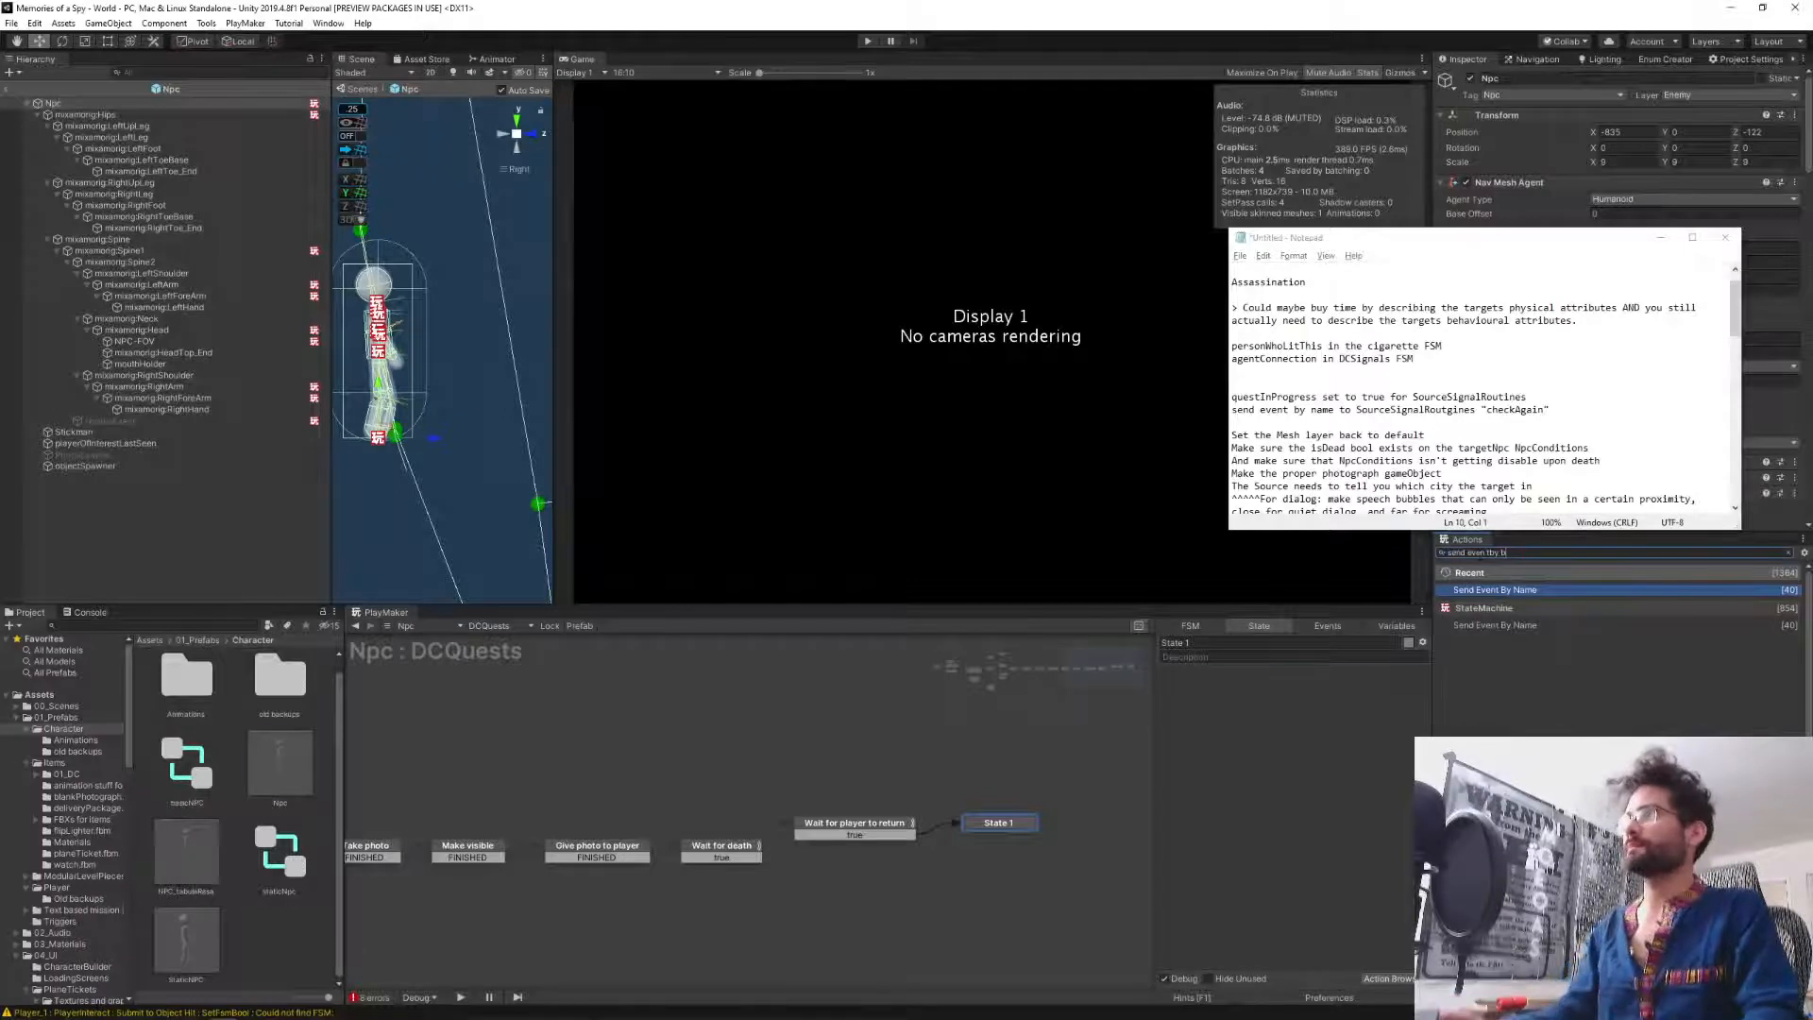
key(Return)
click(1285, 690)
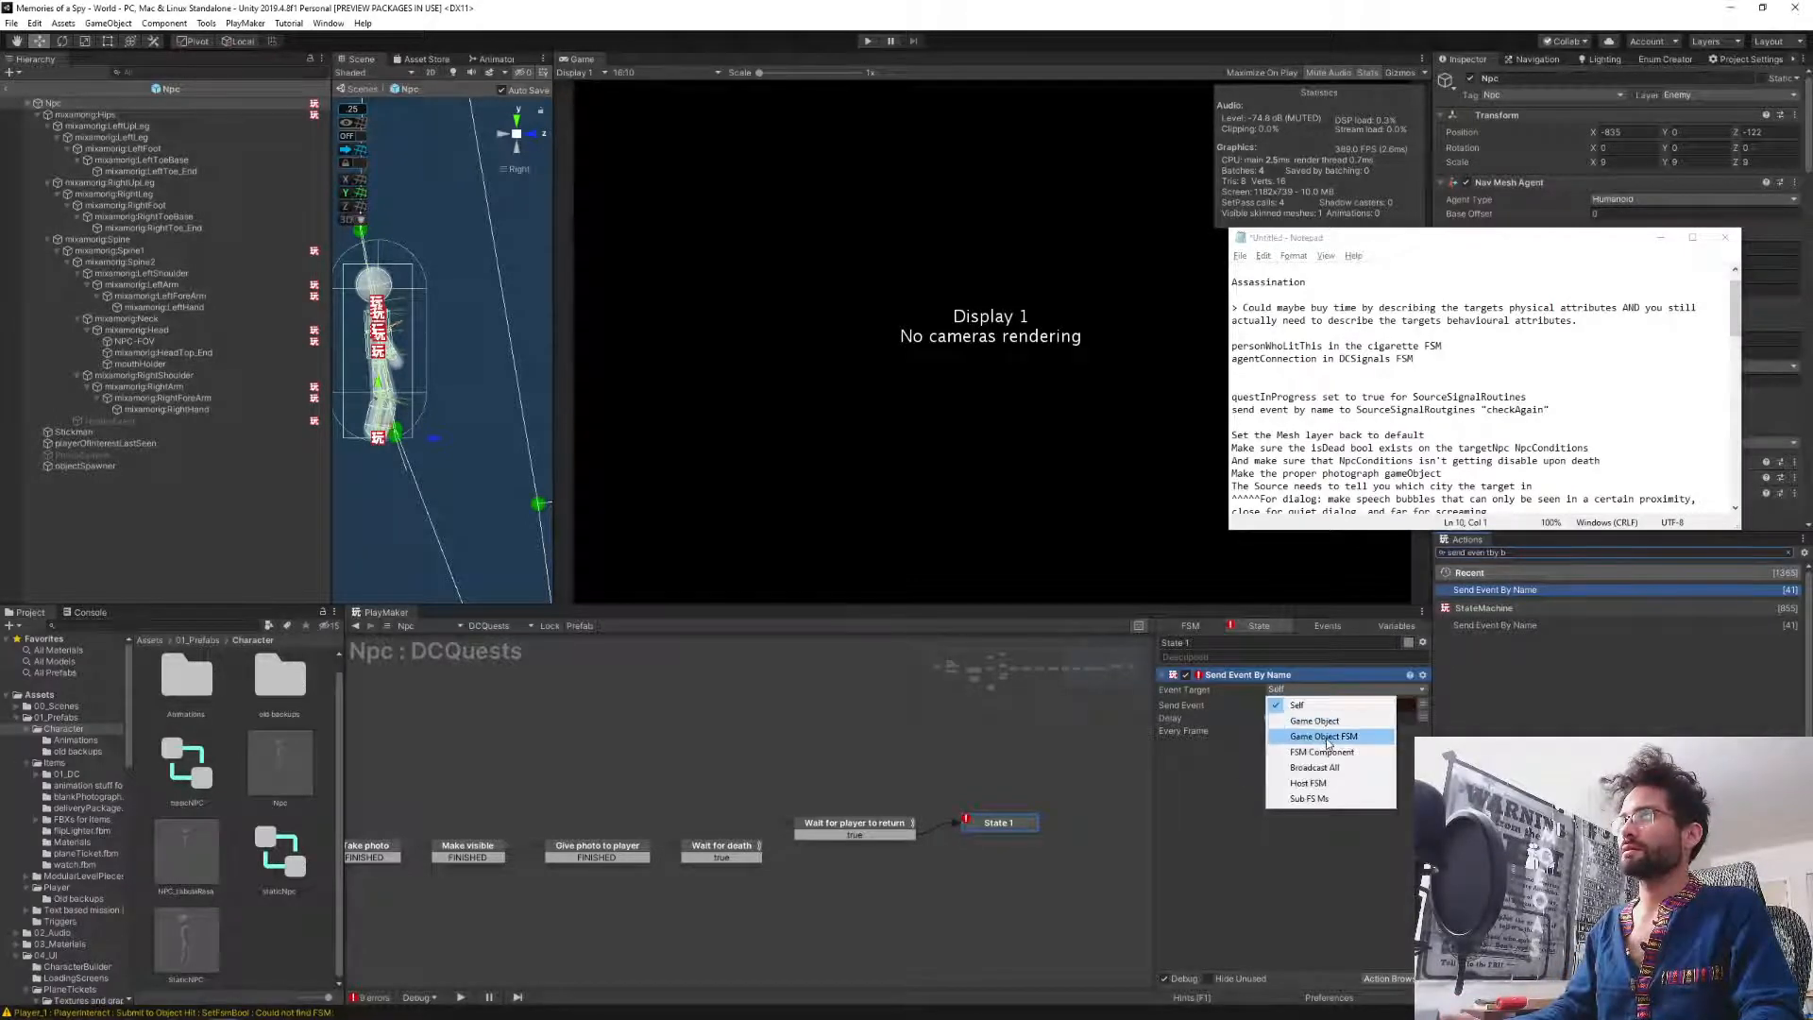
click(1326, 738)
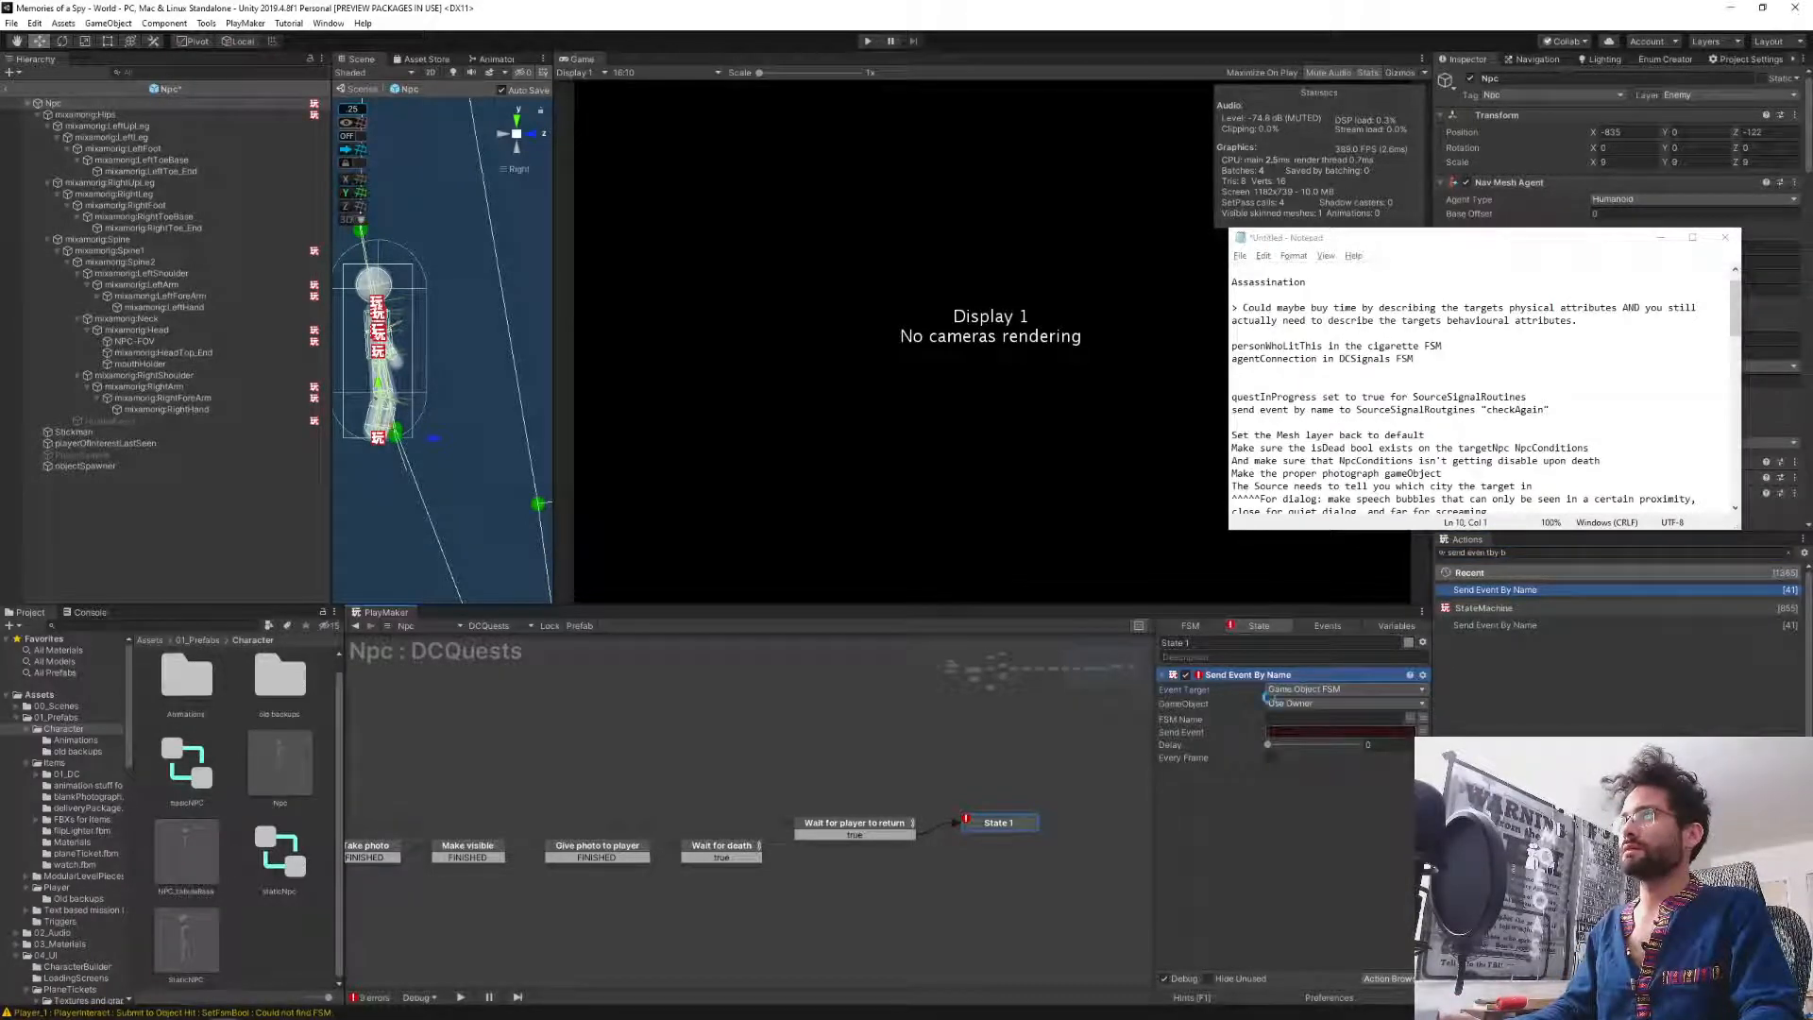
click(1411, 719)
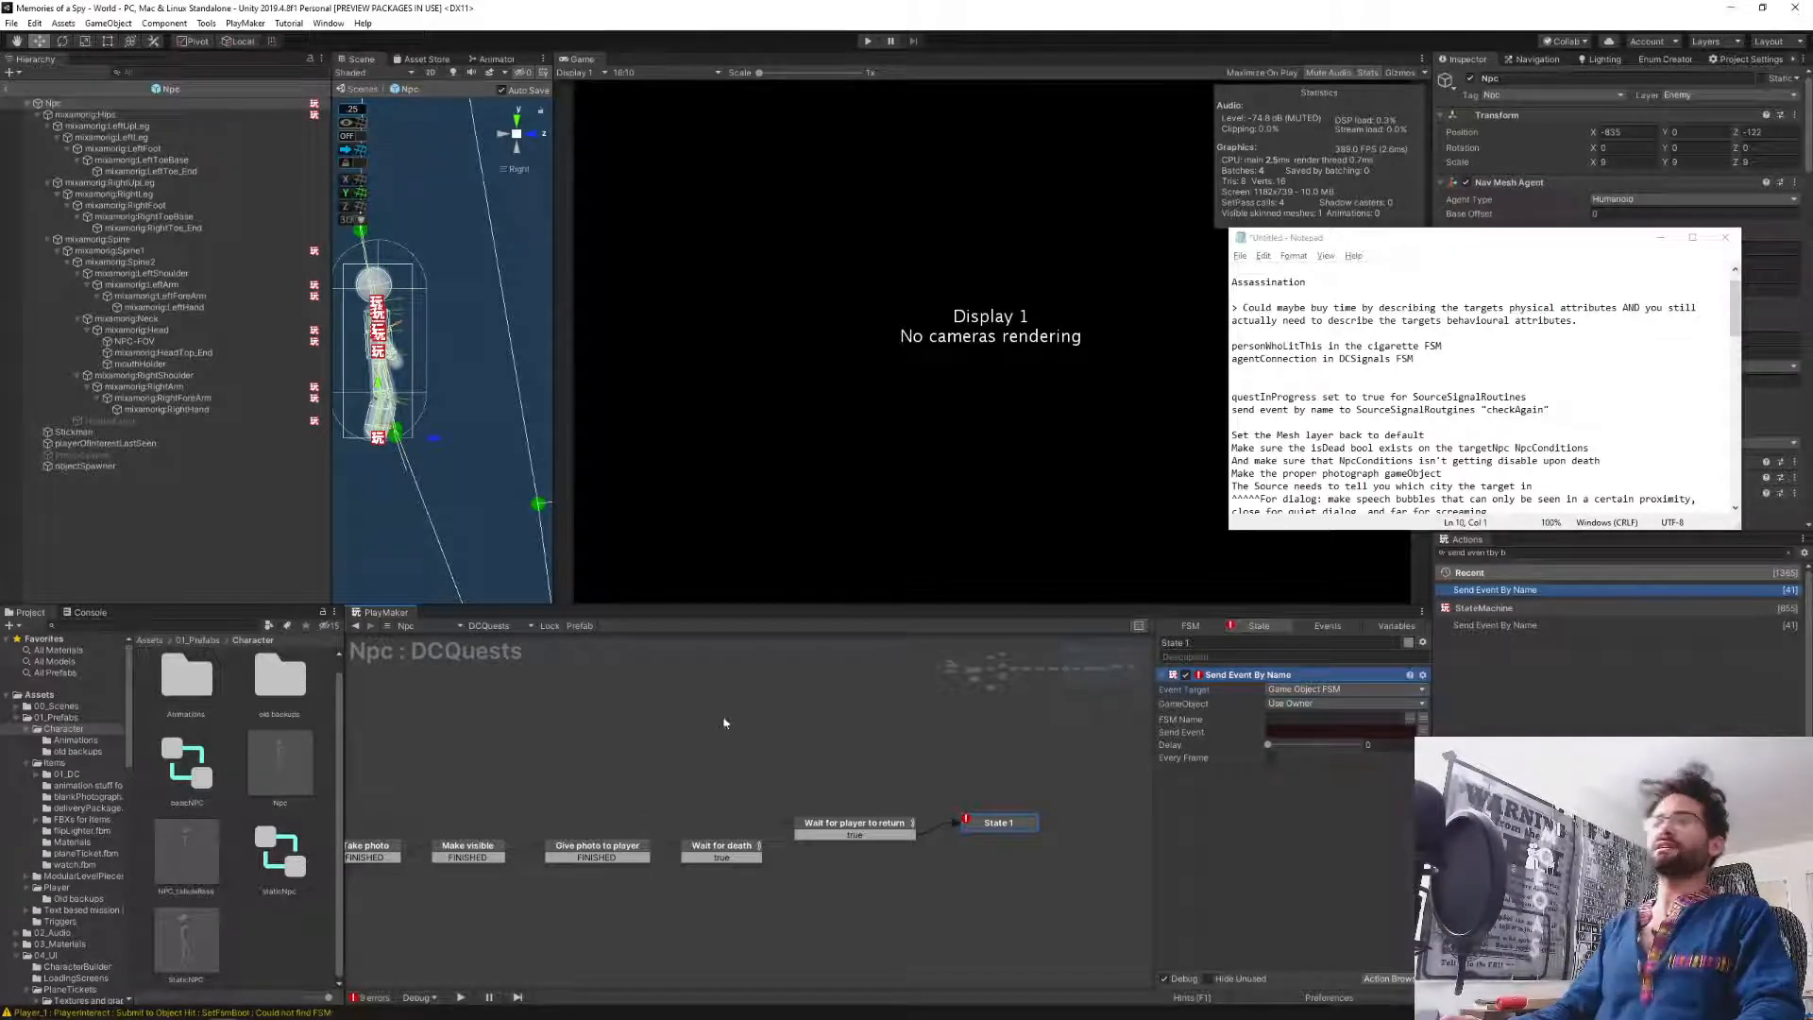
Examine the Wait for player to return state and the quest check states near the start of DCQuests.
click(809, 825)
middle_drag(619, 755, 945, 771)
middle_drag(623, 748, 948, 740)
mouse_move(580, 740)
middle_down()
mouse_move(830, 733)
mouse_move(1001, 662)
middle_up()
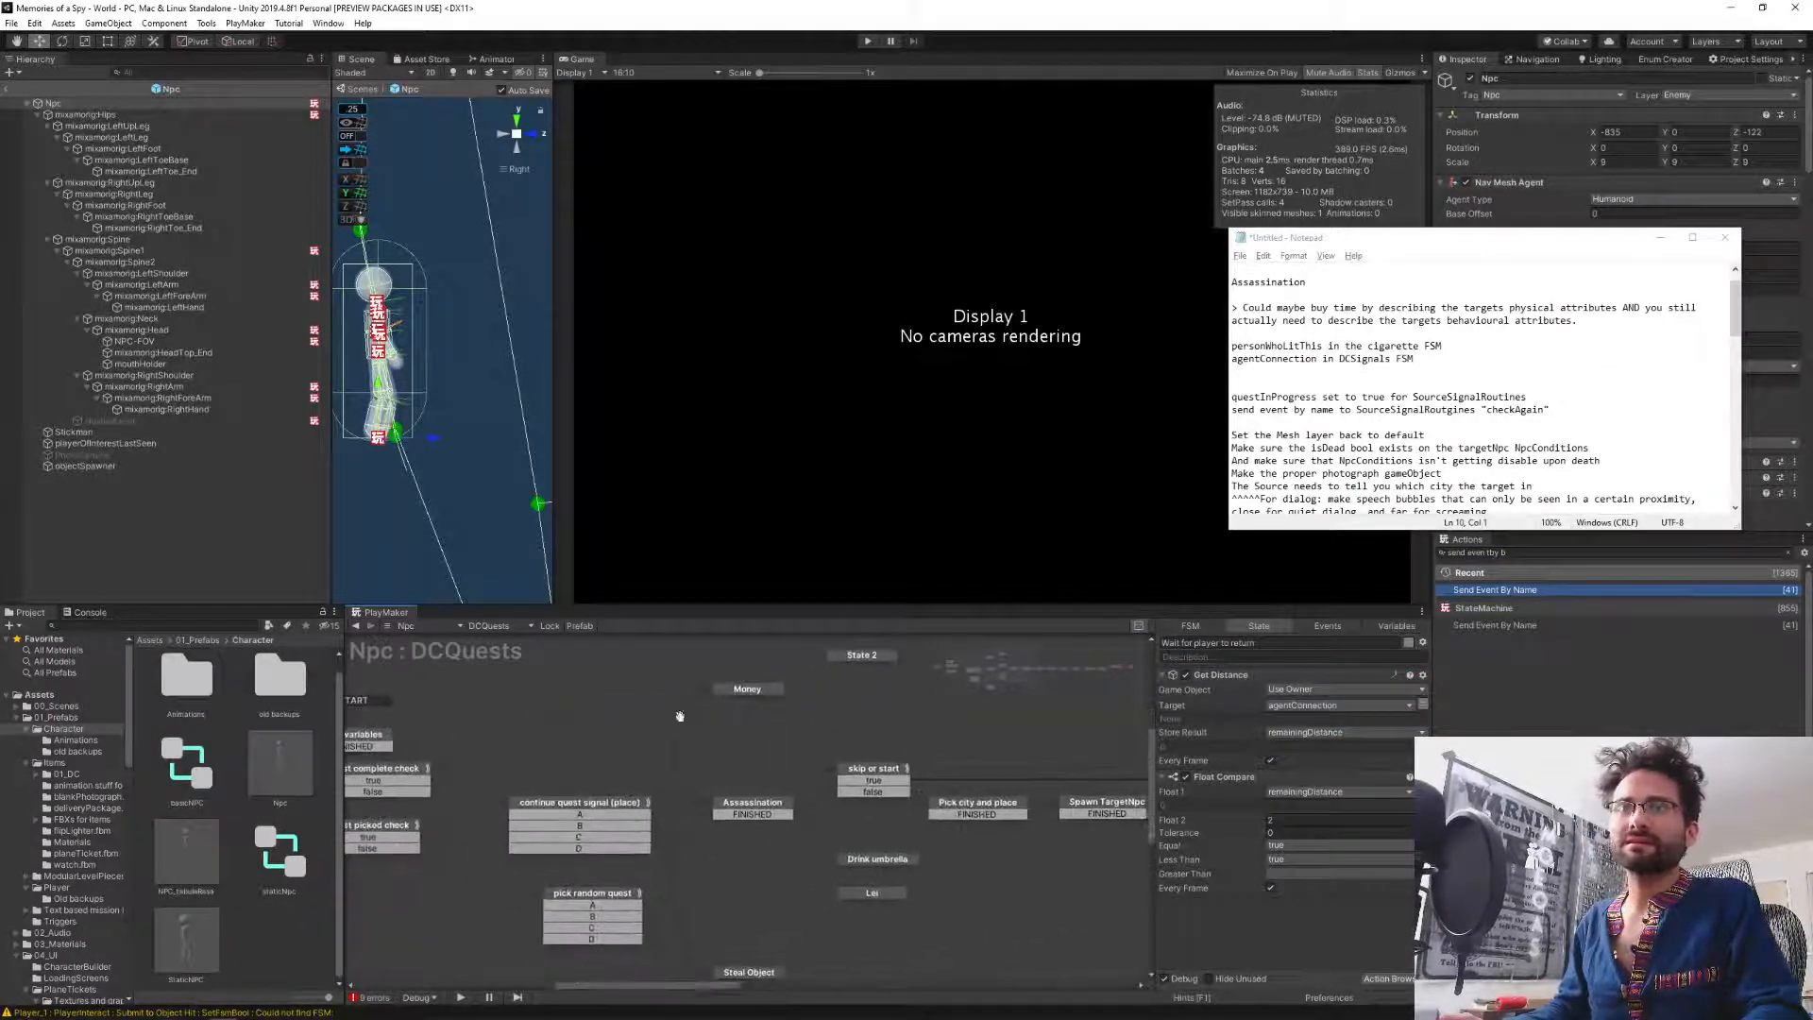
middle_drag(680, 717, 894, 745)
click(581, 773)
click(586, 800)
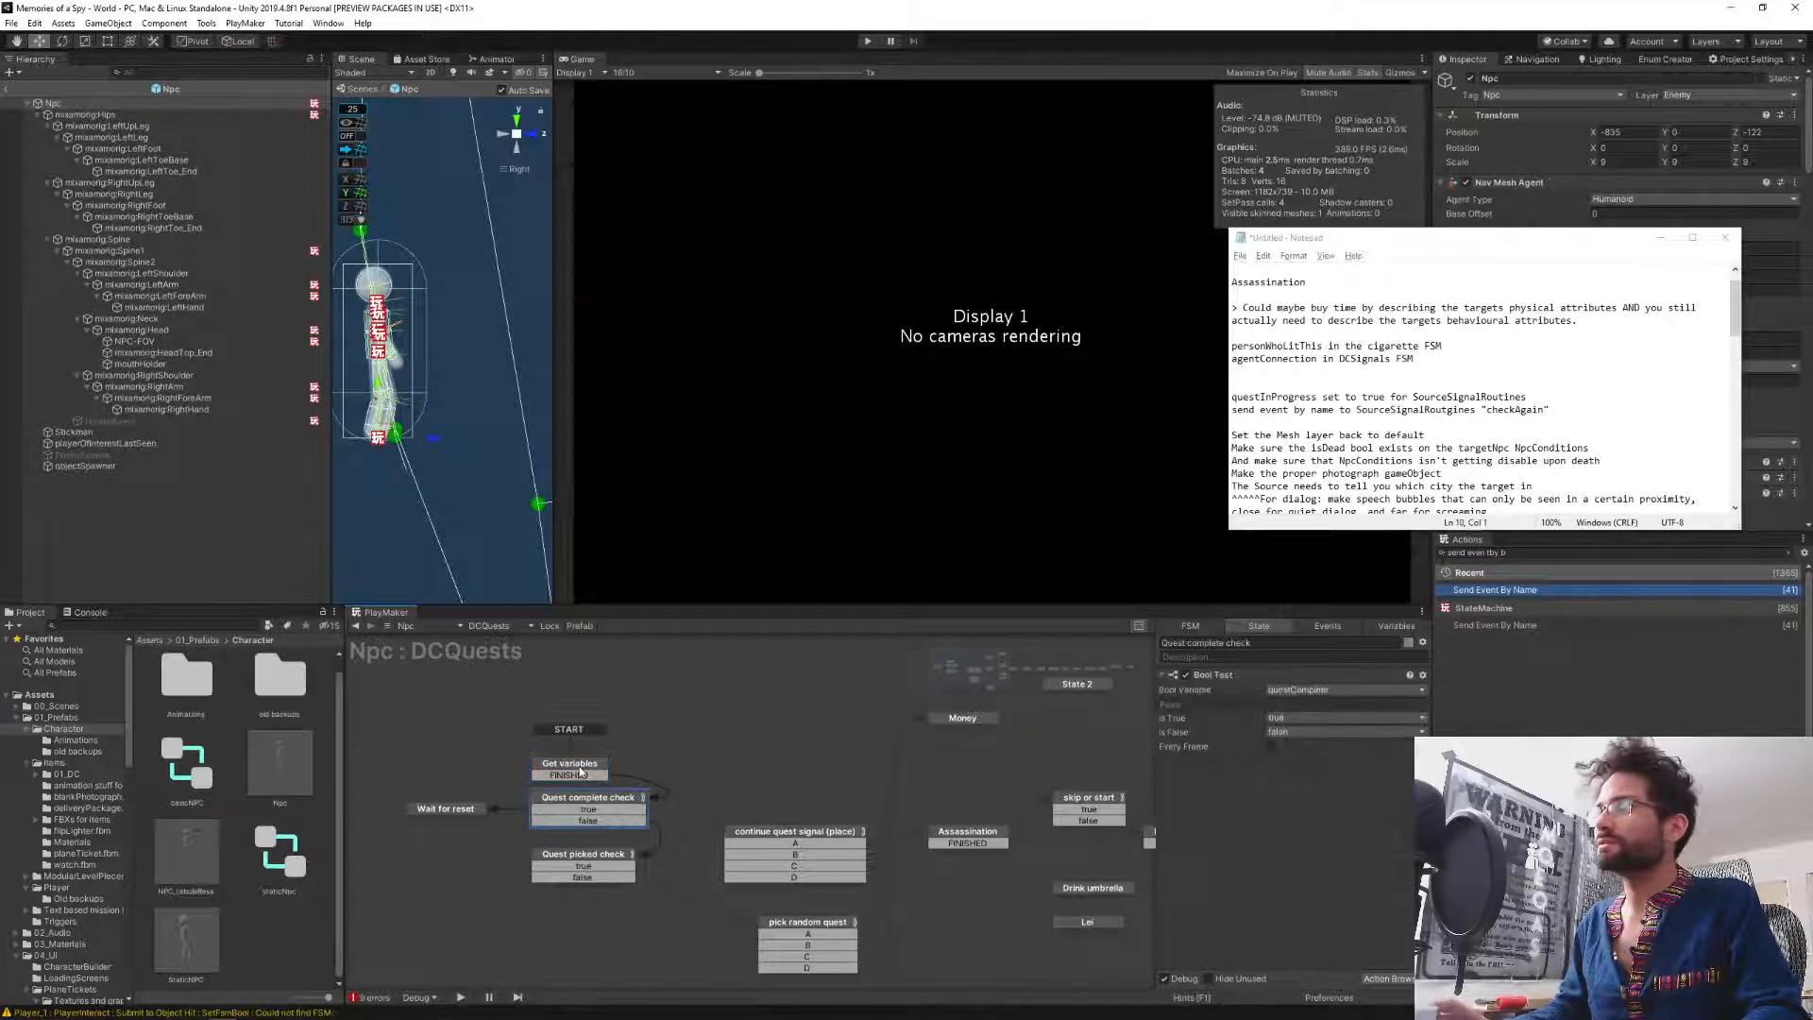
click(447, 809)
click(586, 799)
click(583, 854)
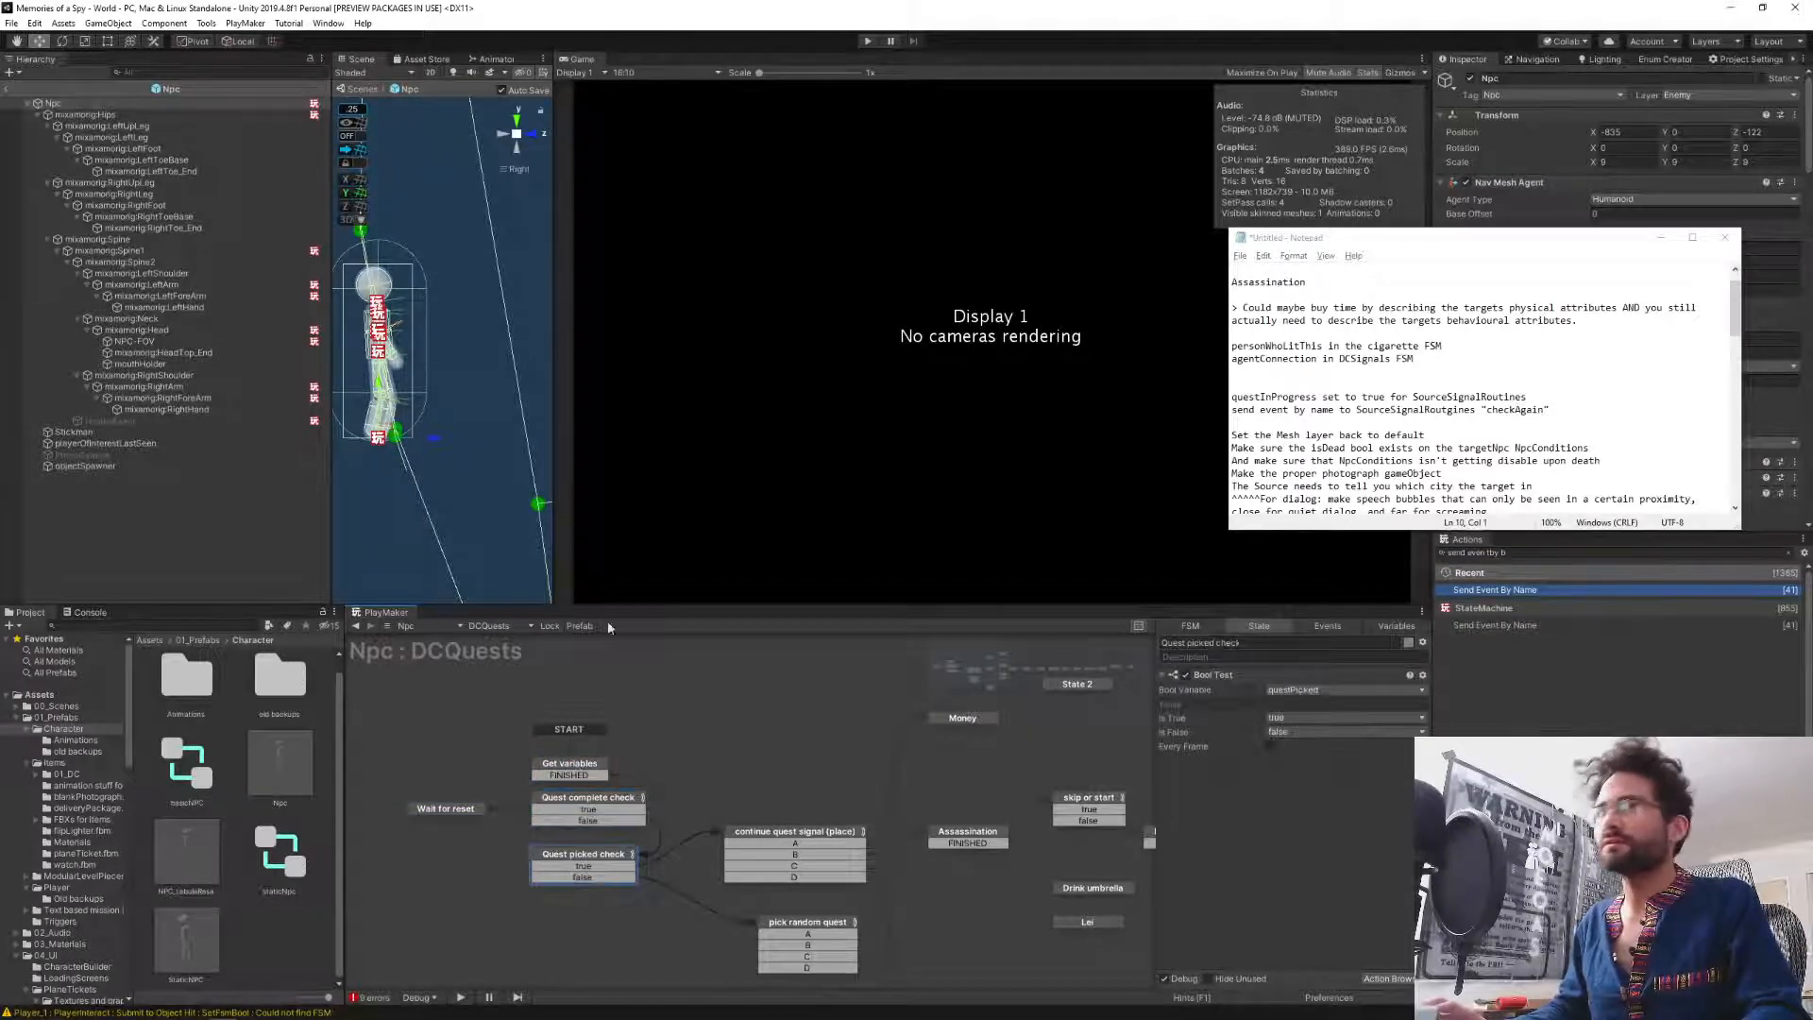
Check the actions of State 1 in the NpcFear FSM.
click(491, 625)
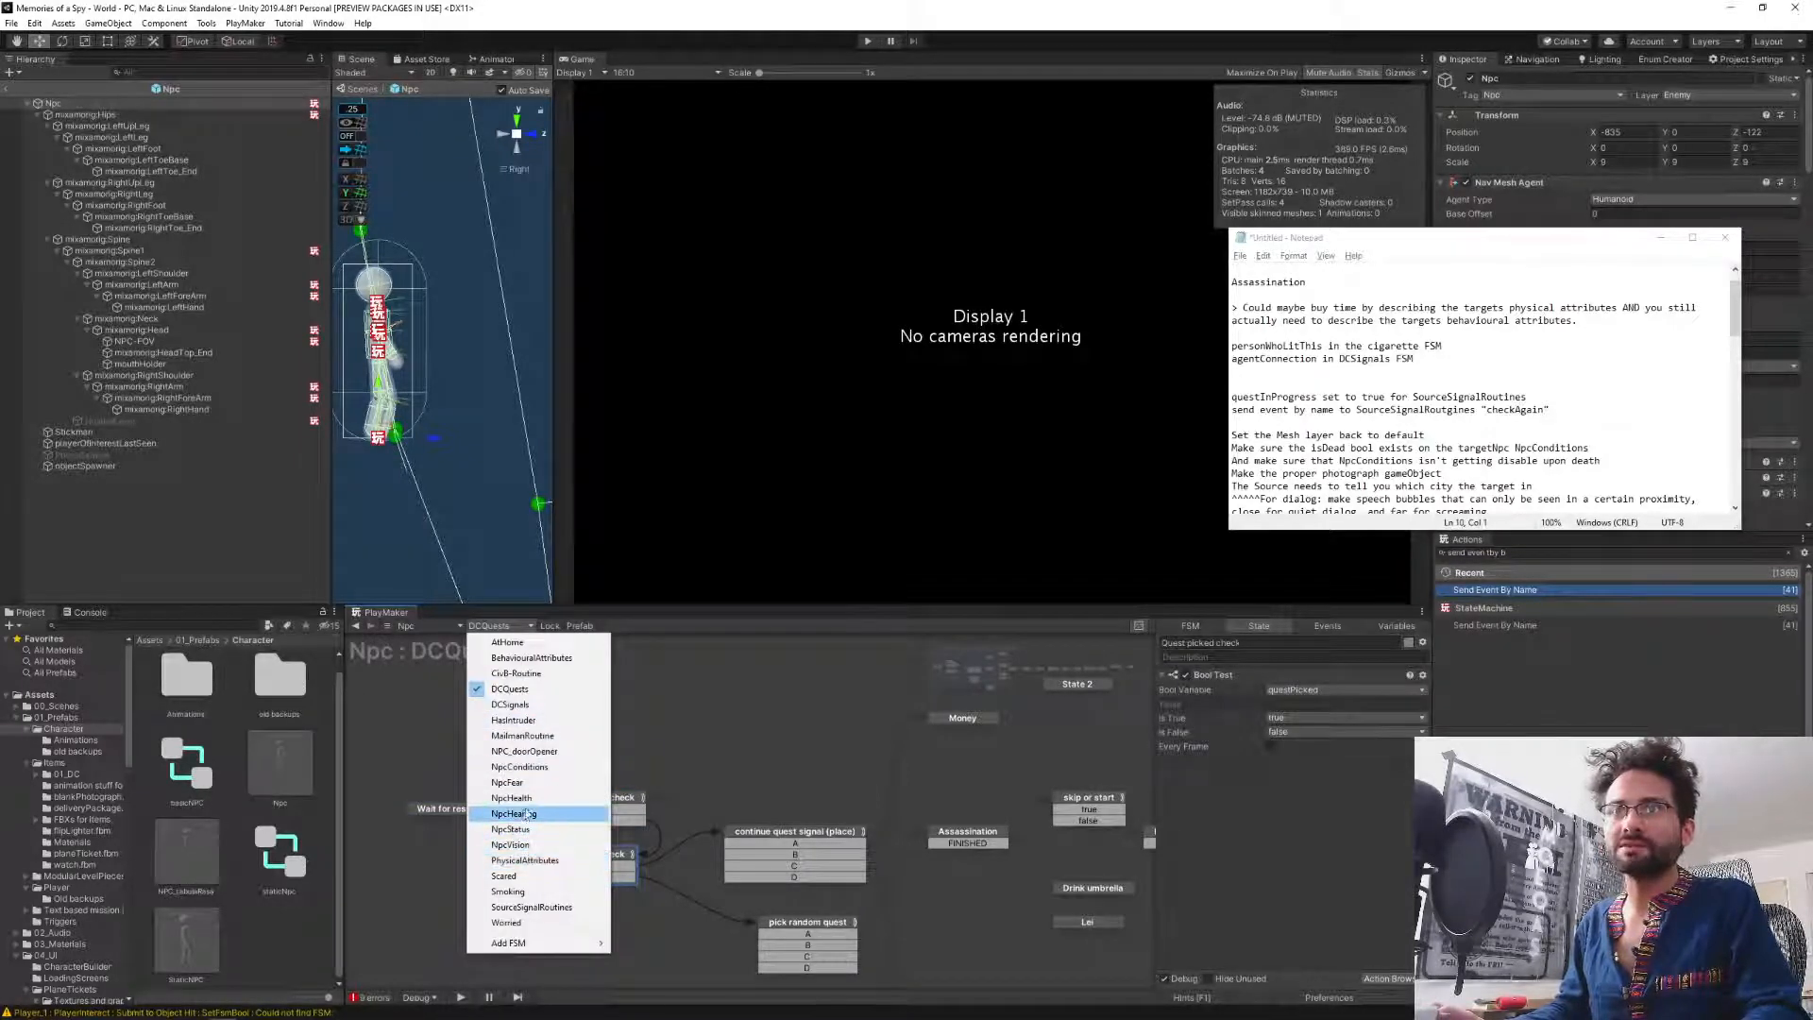
click(593, 782)
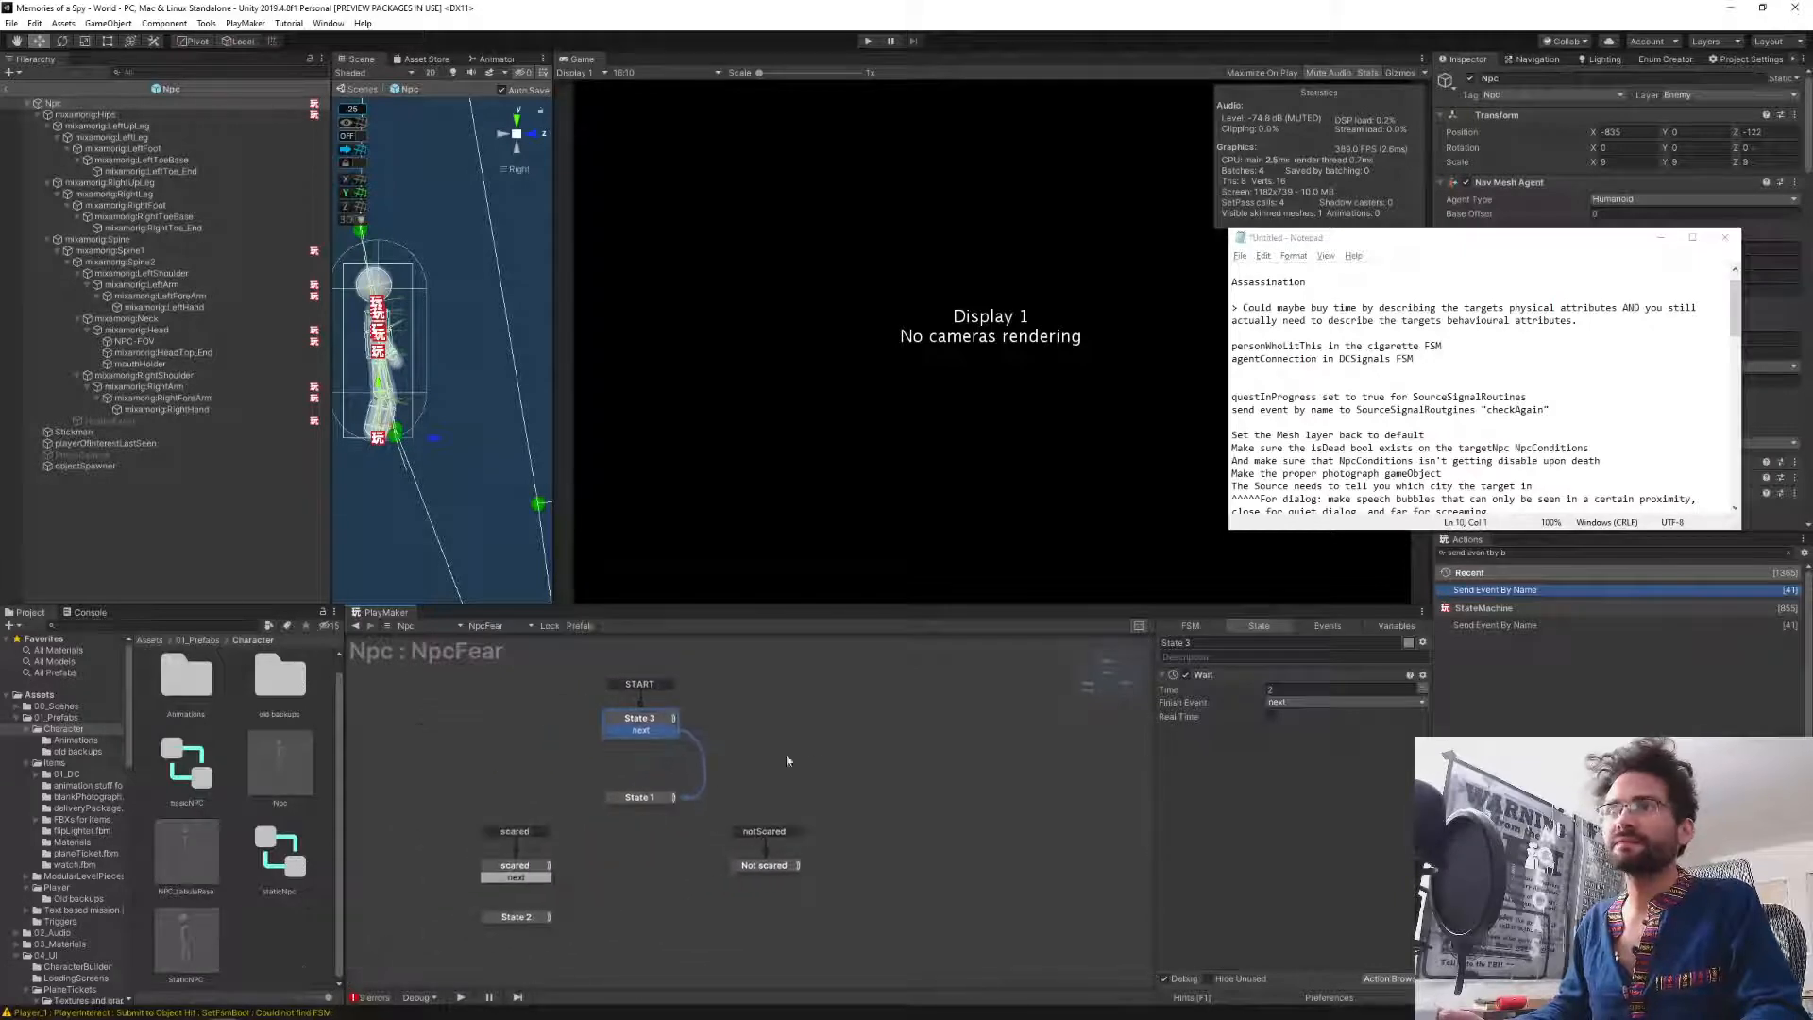
click(649, 798)
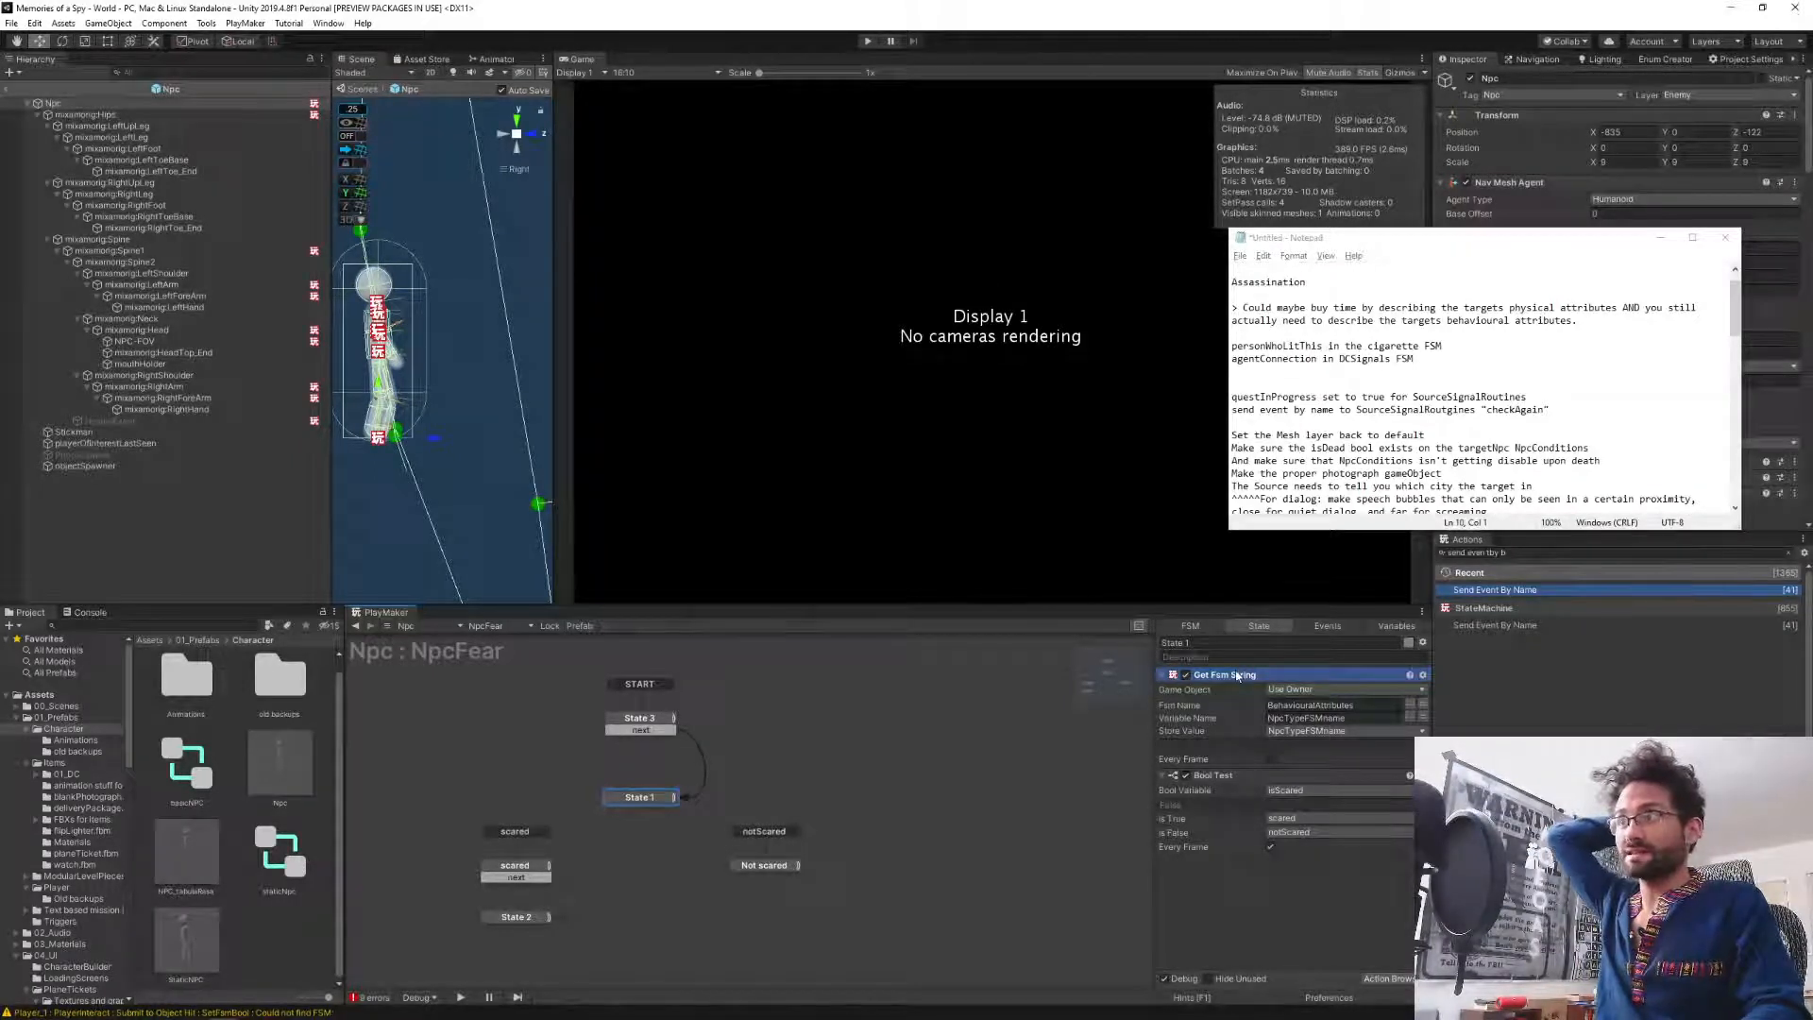
click(514, 627)
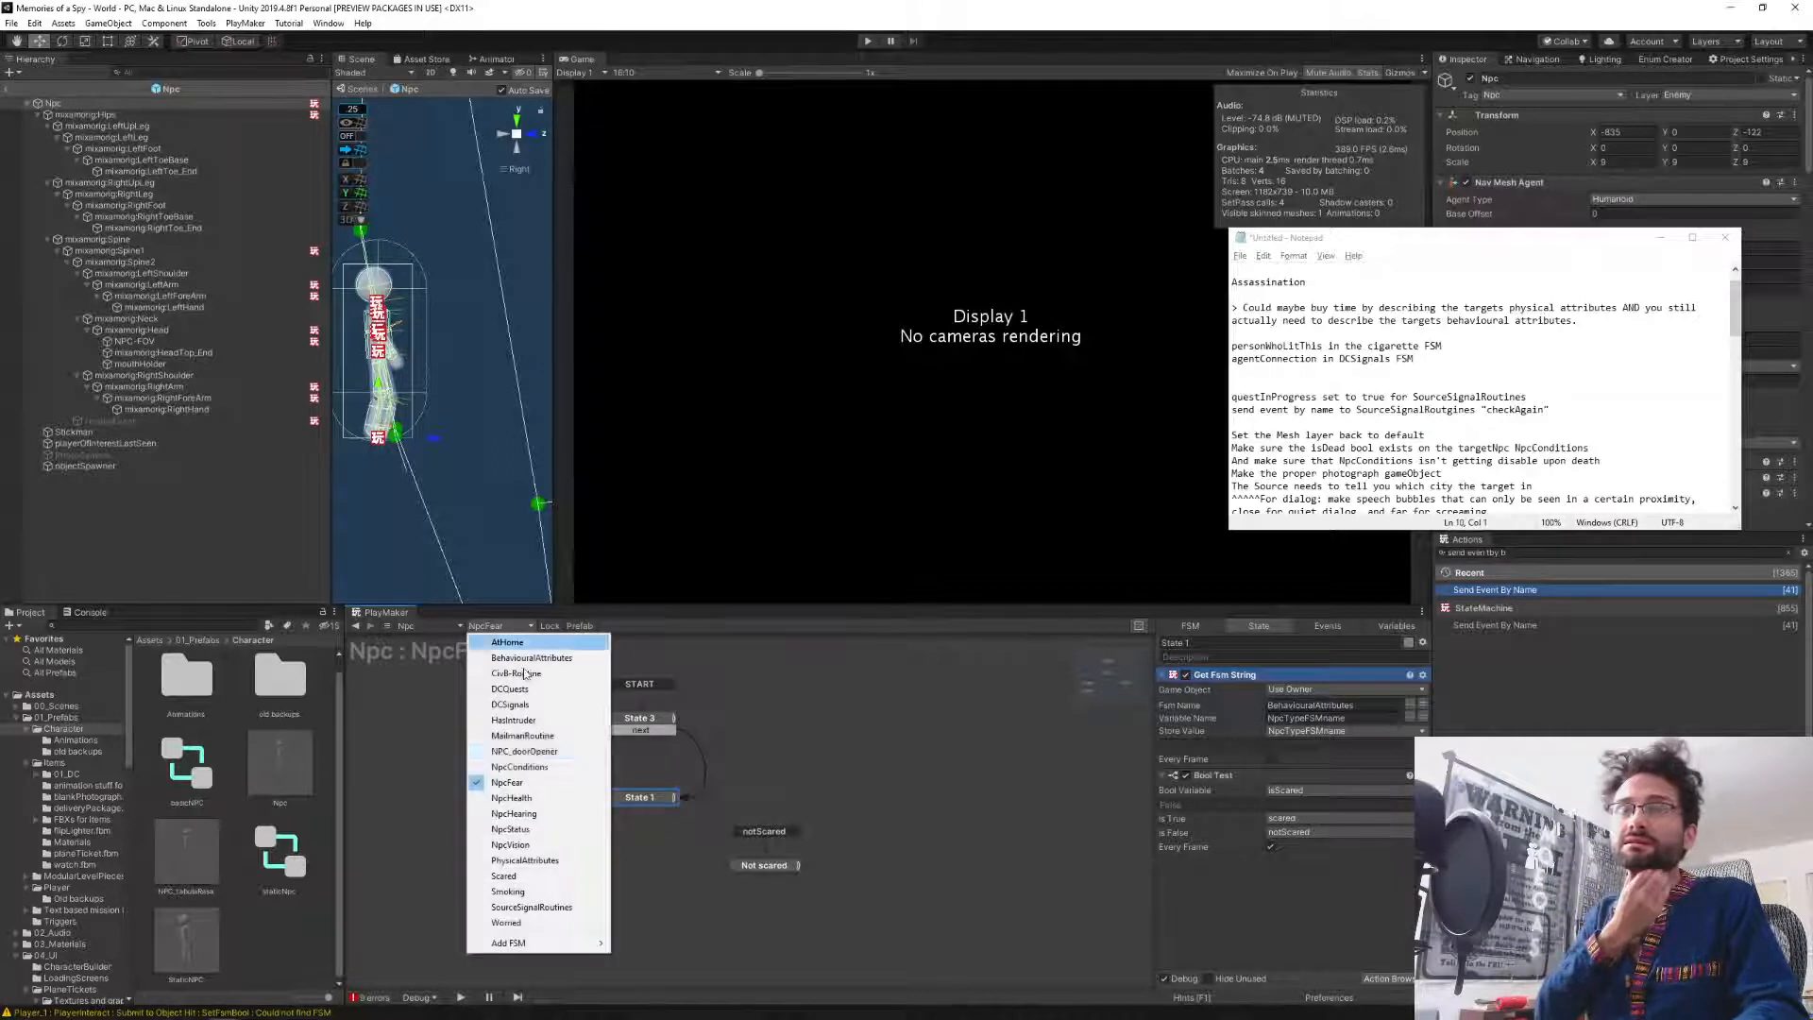
Return to the DCQuests FSM and select State 1 after Wait for player to return.
click(546, 688)
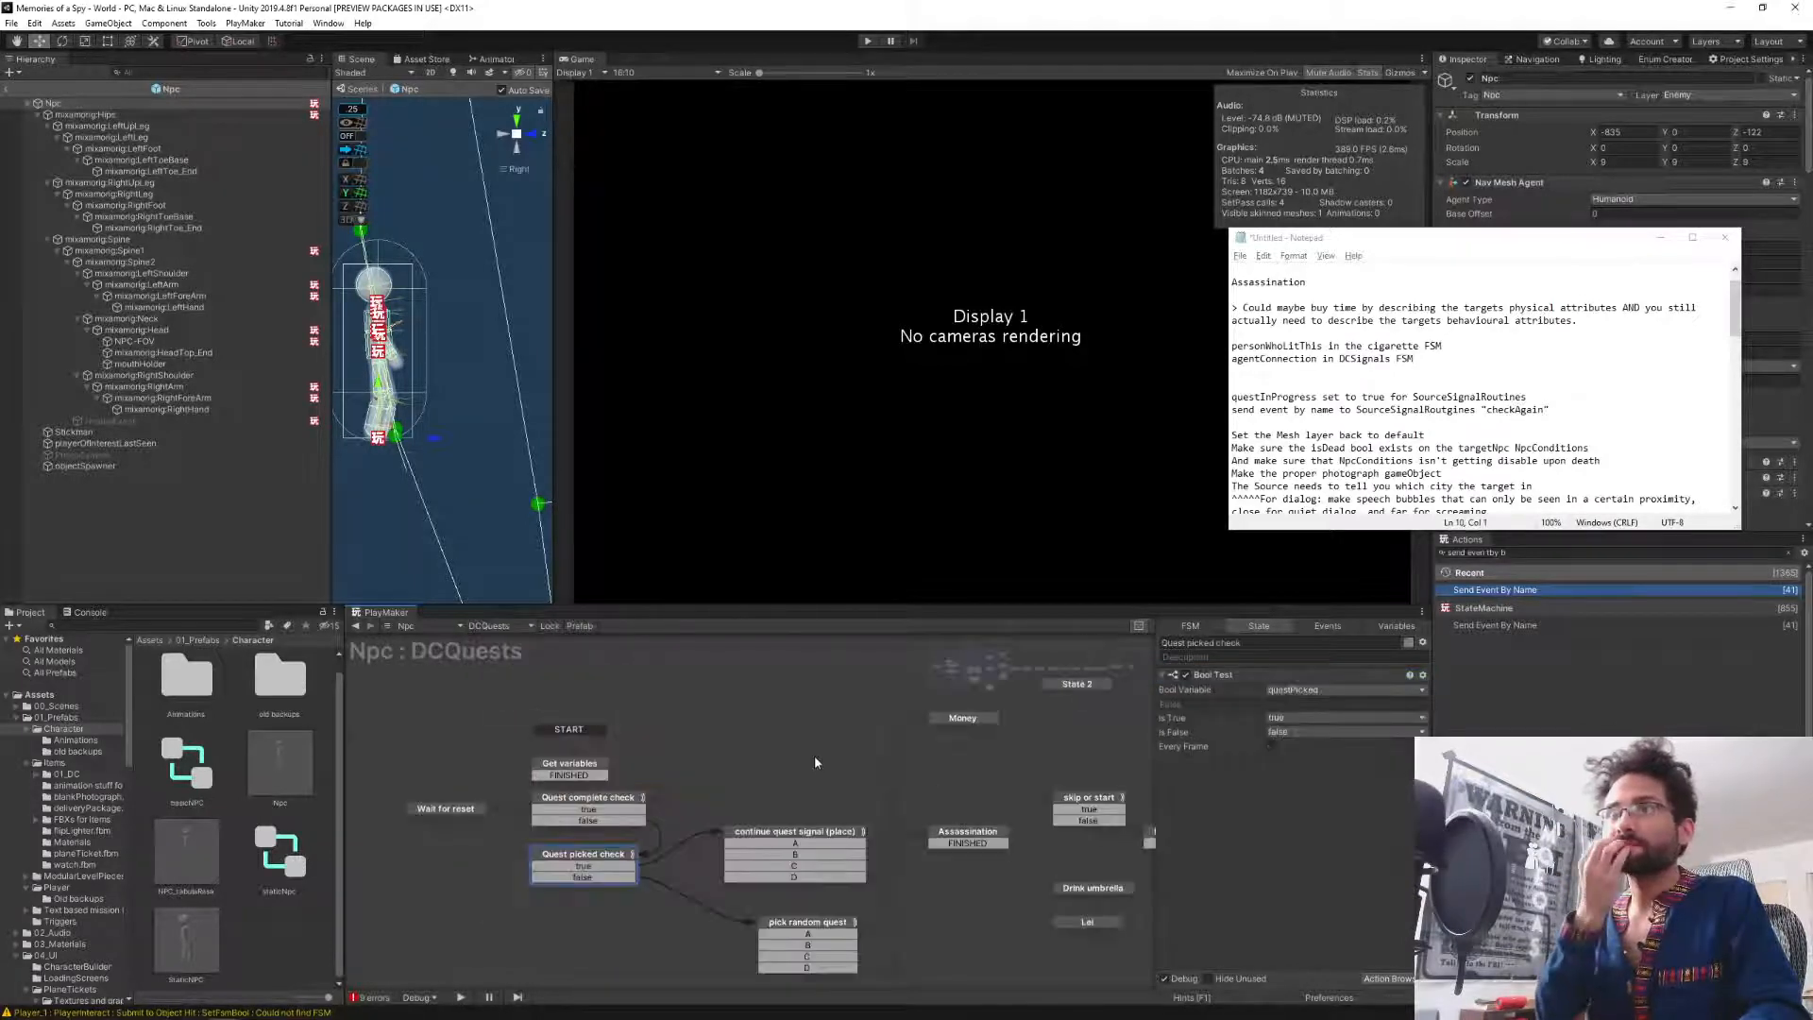
middle_drag(815, 761, 532, 786)
click(1056, 668)
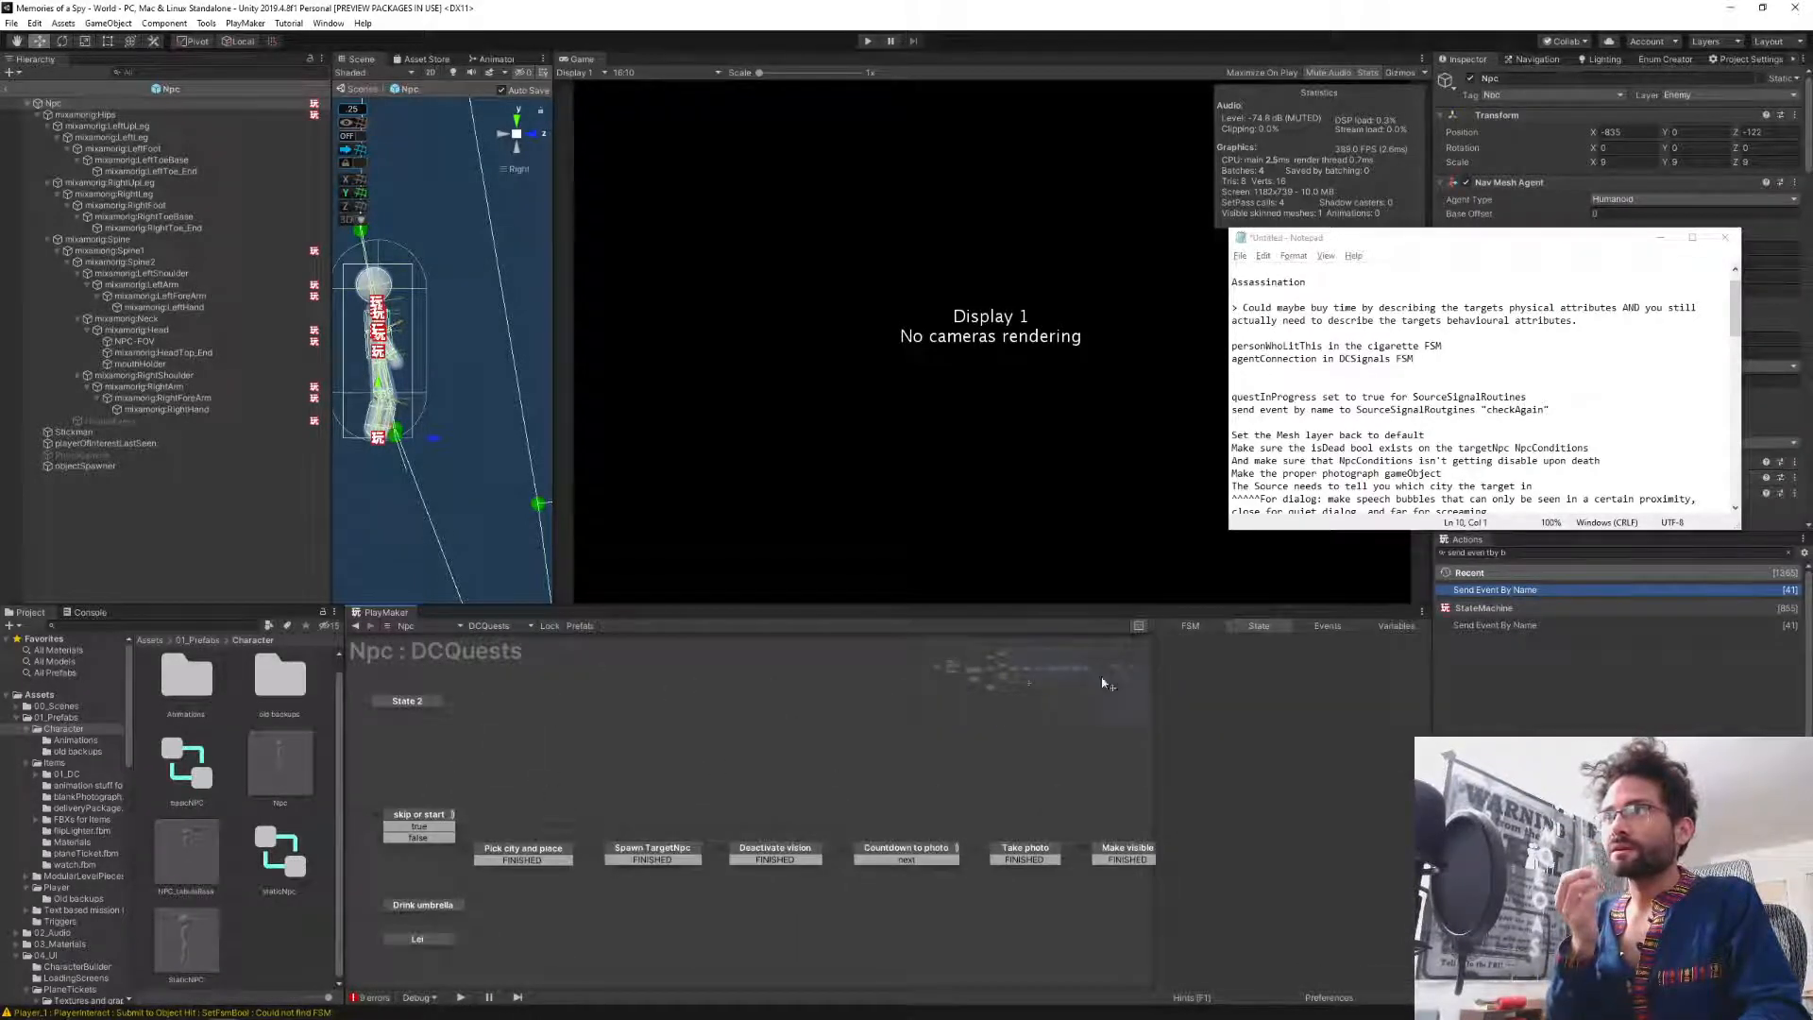
drag(1023, 673, 1052, 675)
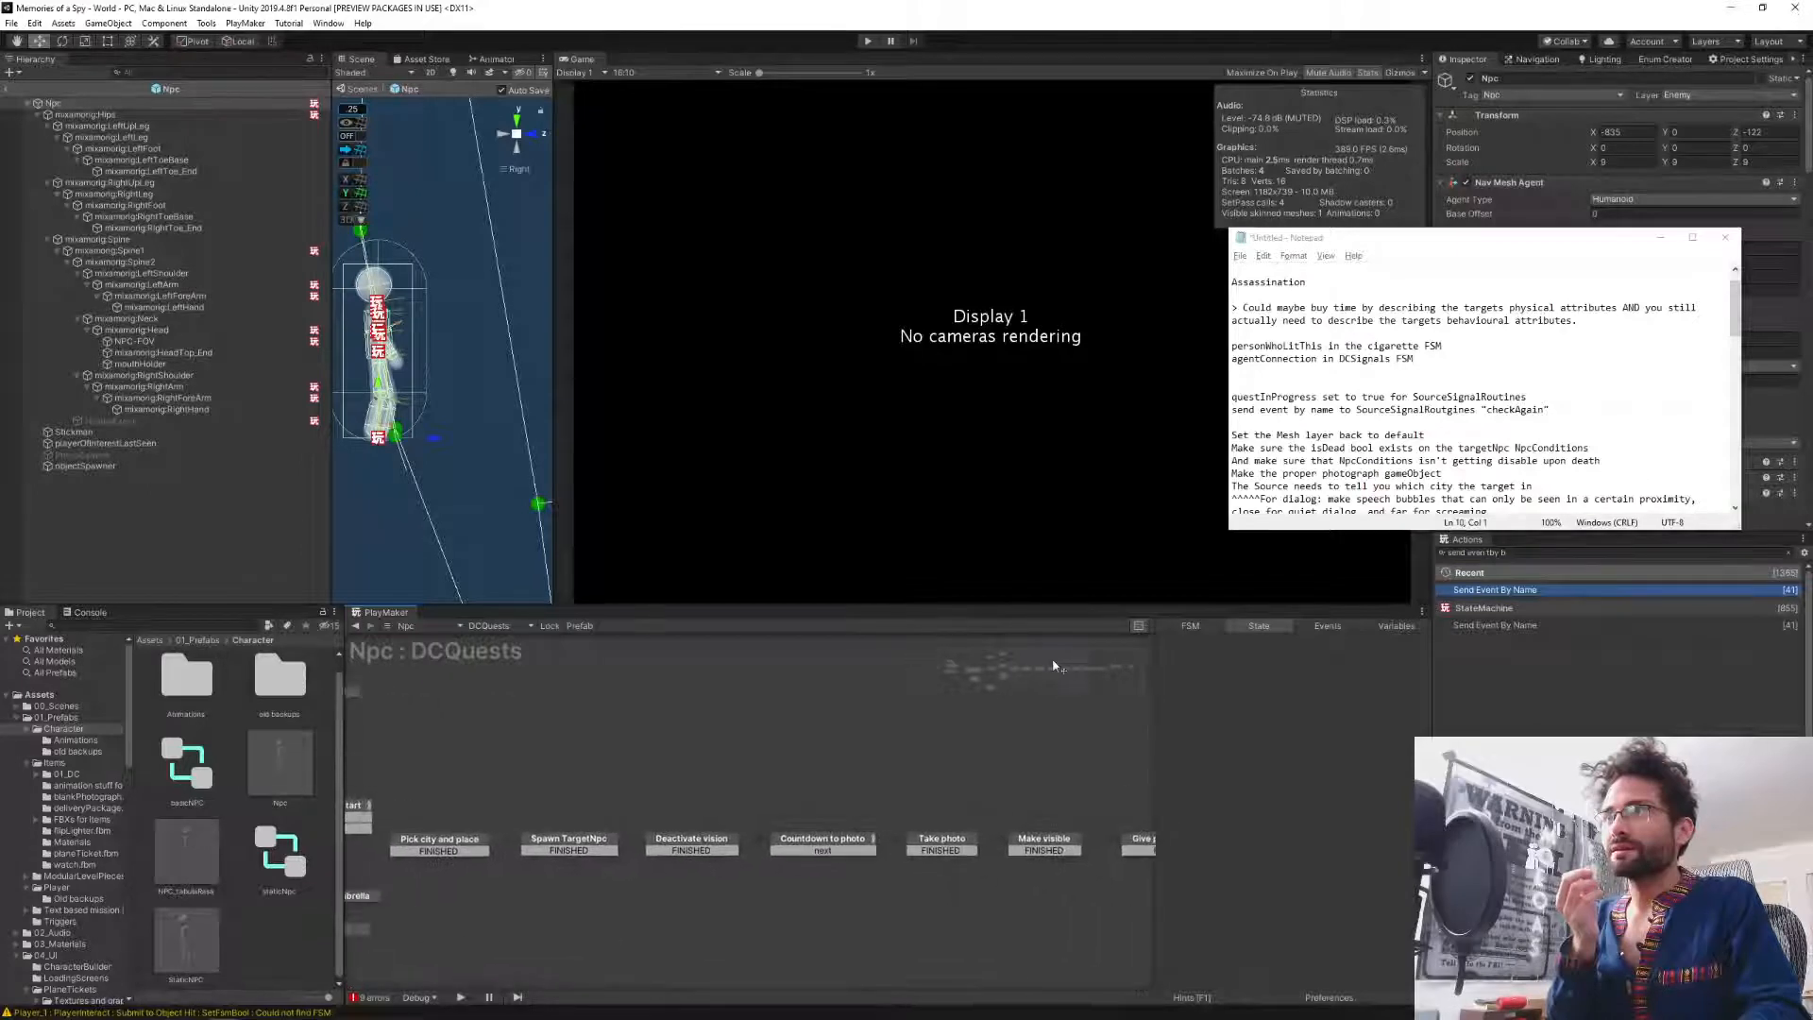
right_click(1010, 671)
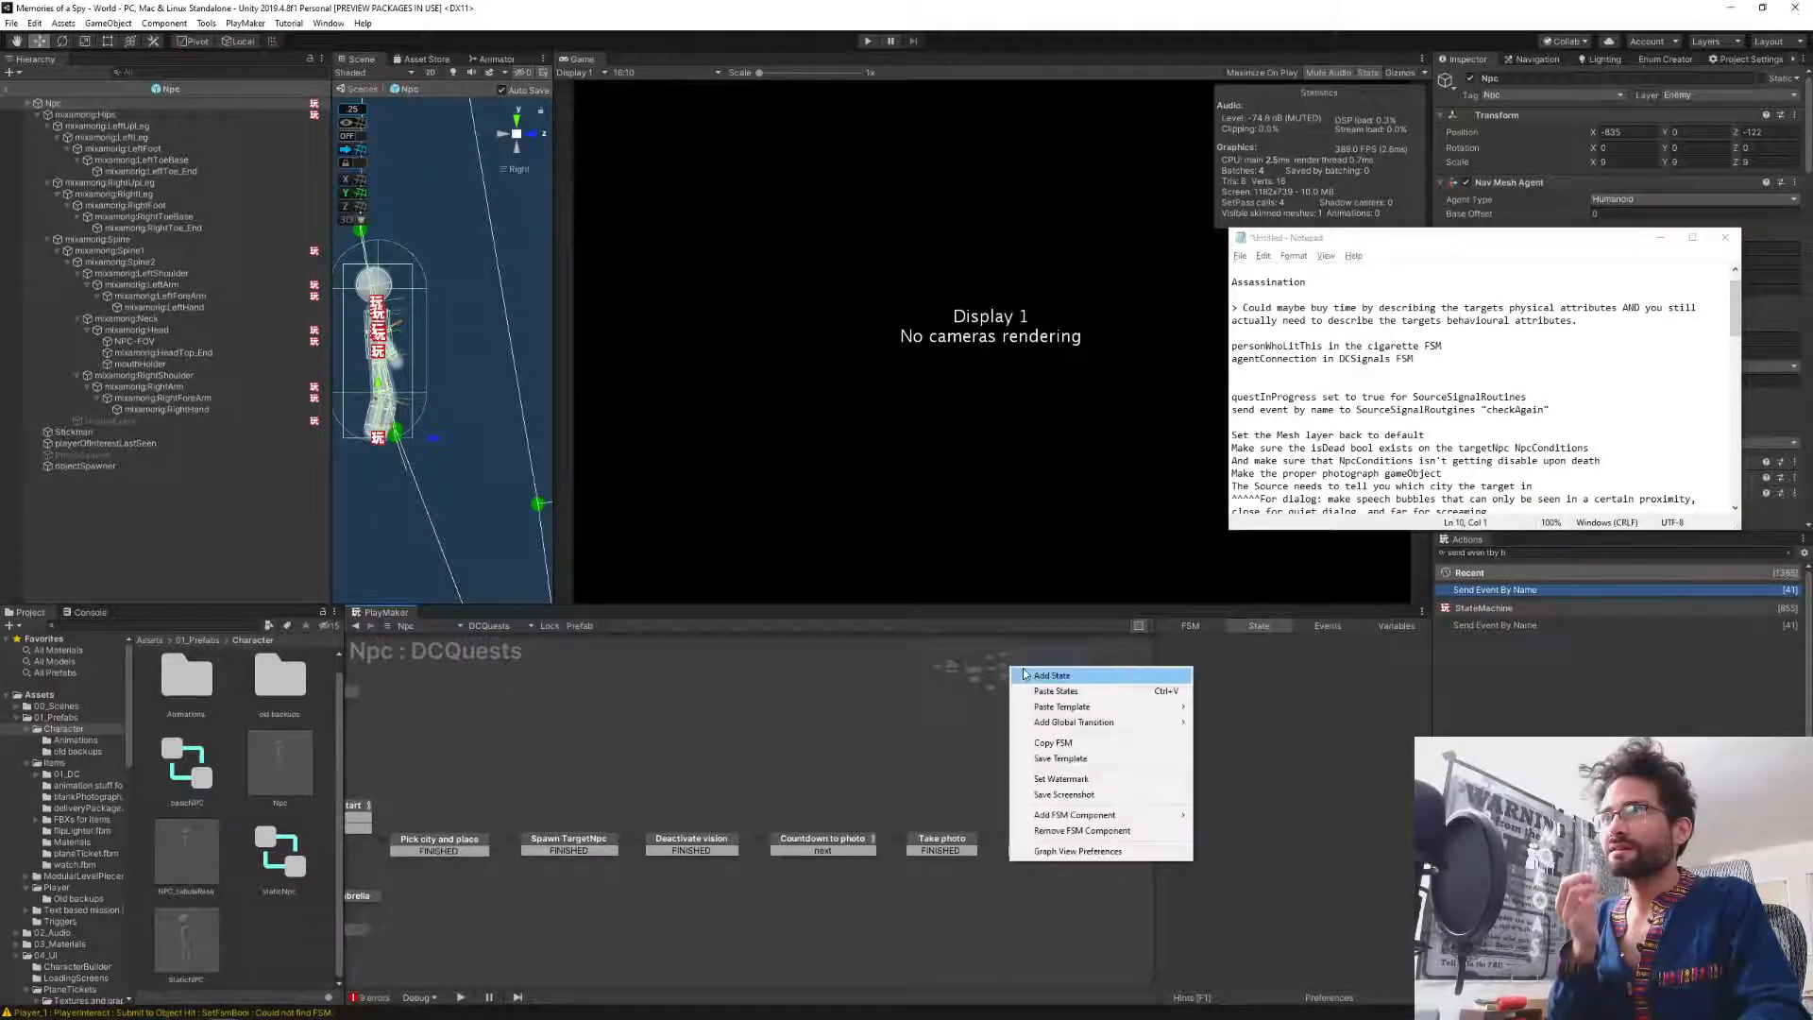
click(1016, 678)
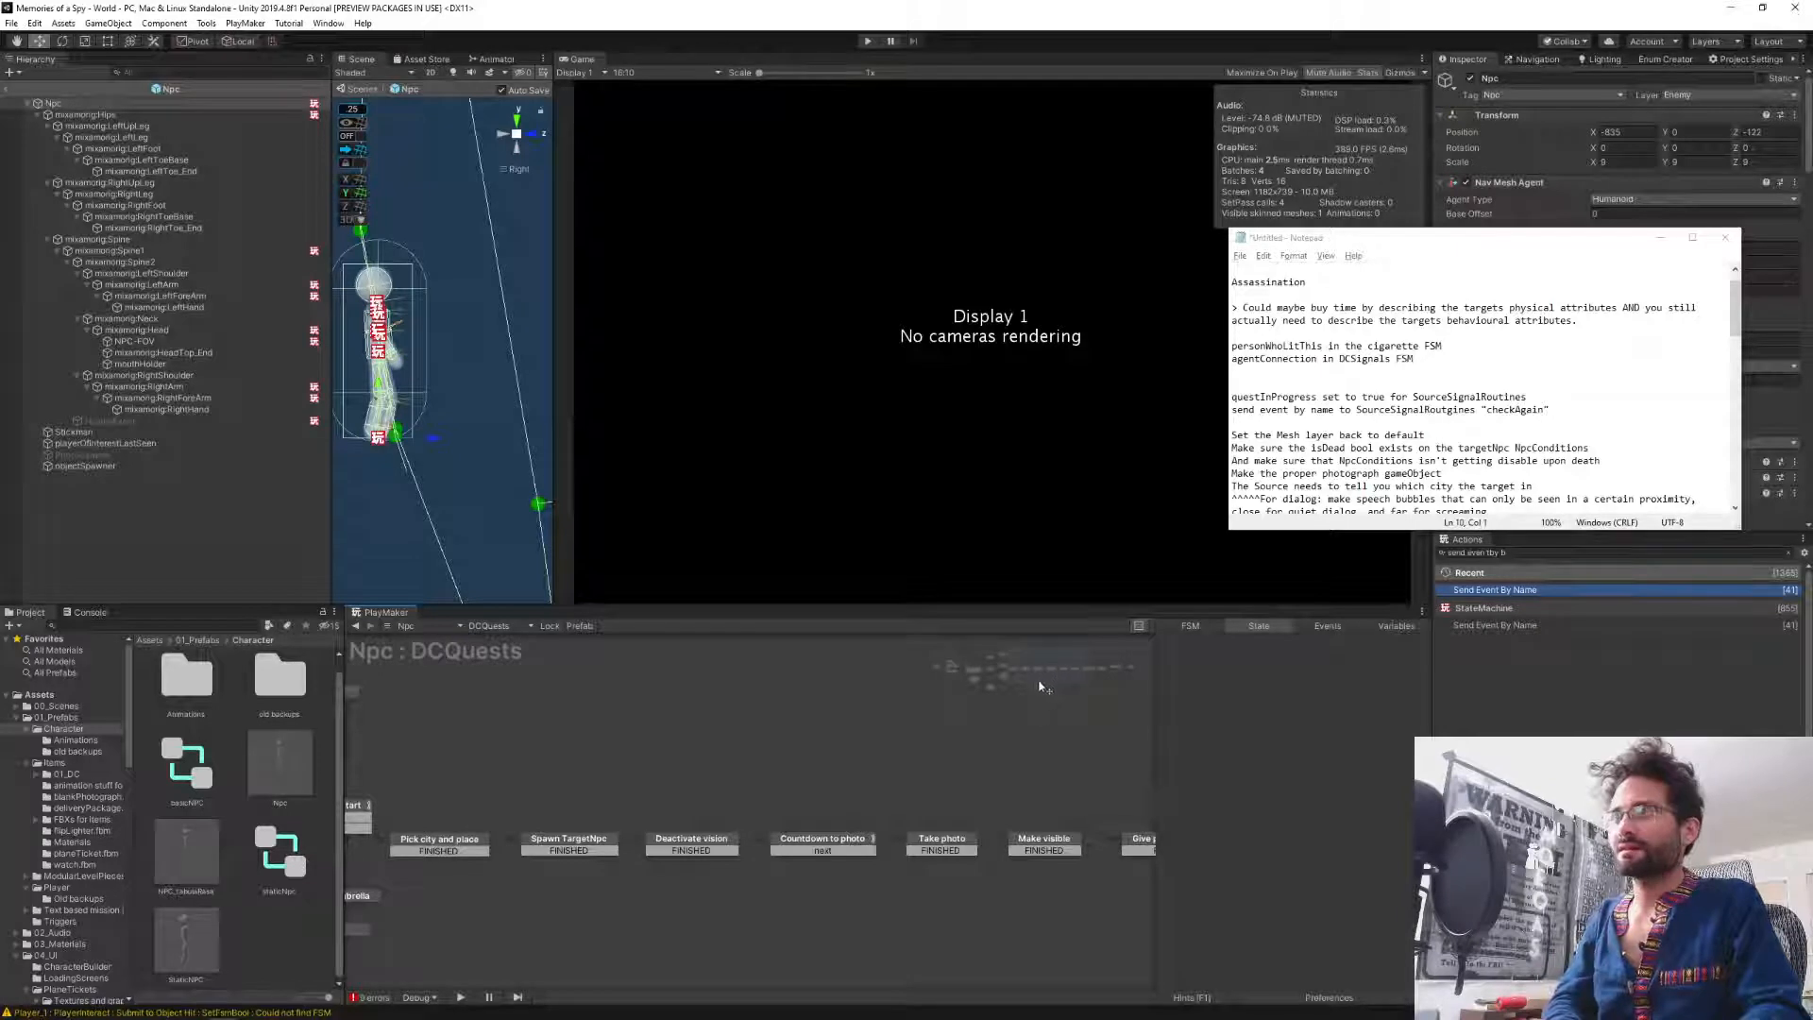
drag(1039, 686, 1110, 668)
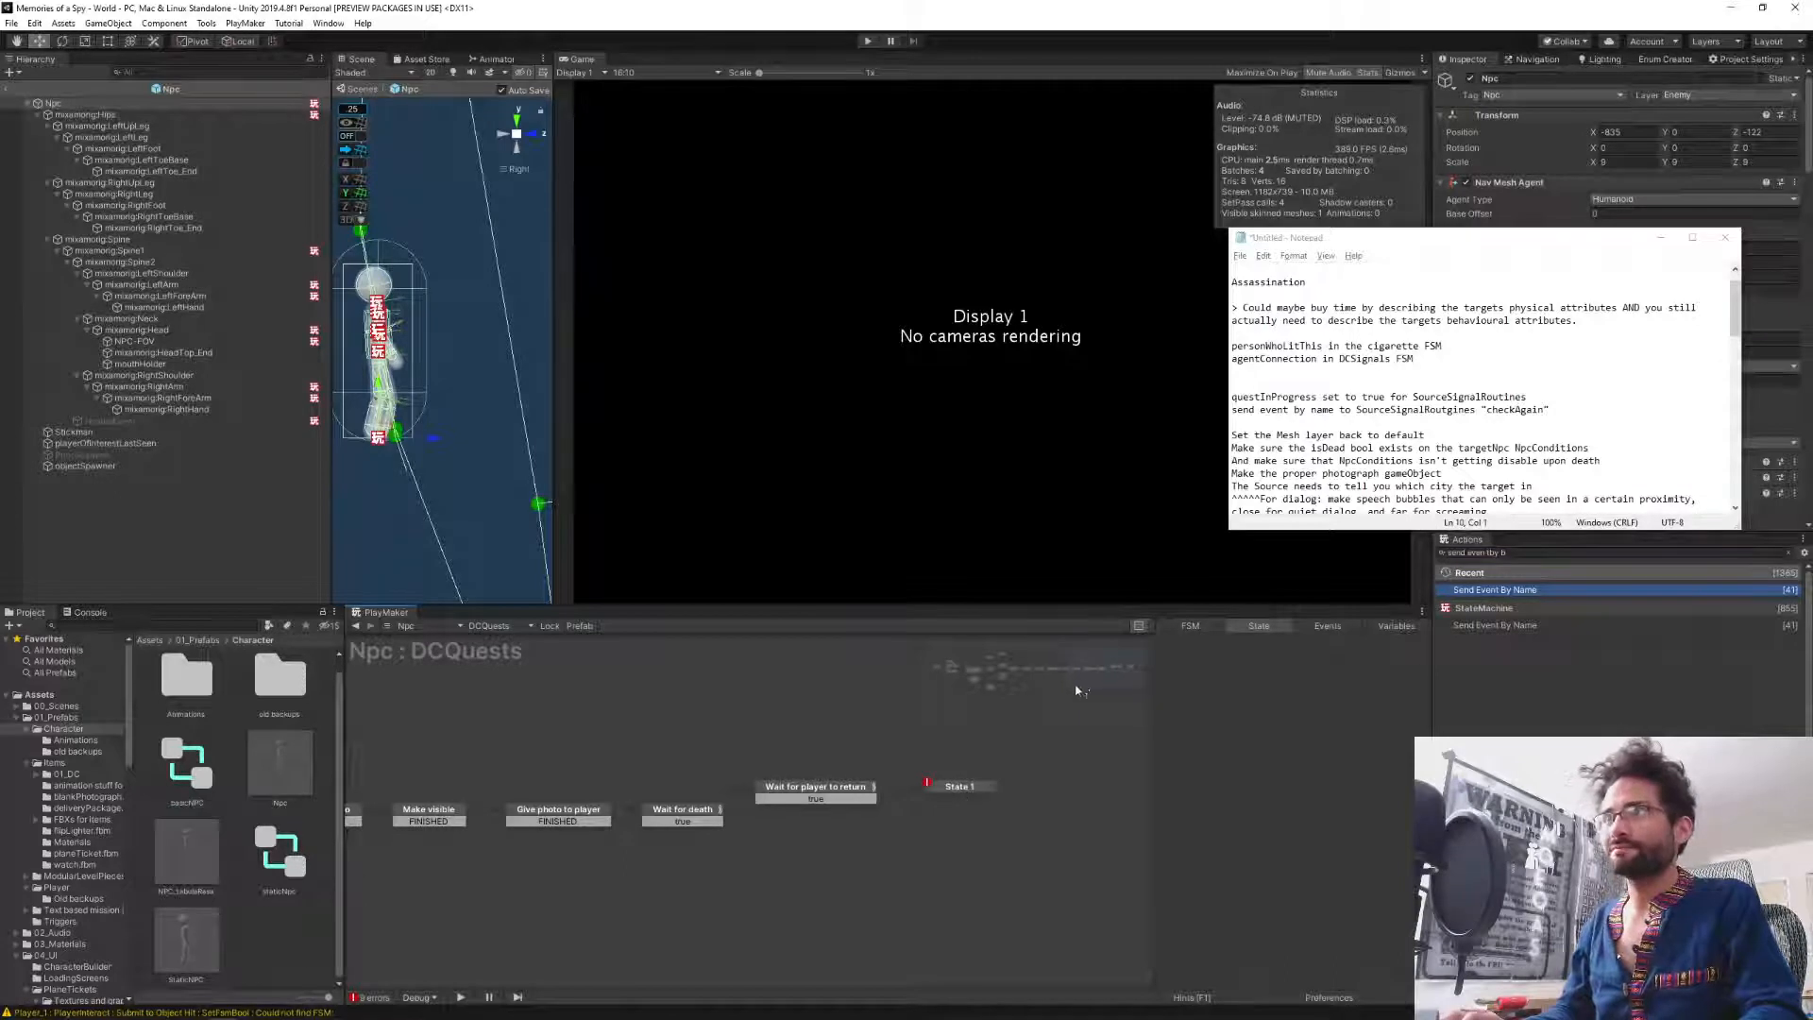
drag(1080, 687, 1107, 671)
click(937, 780)
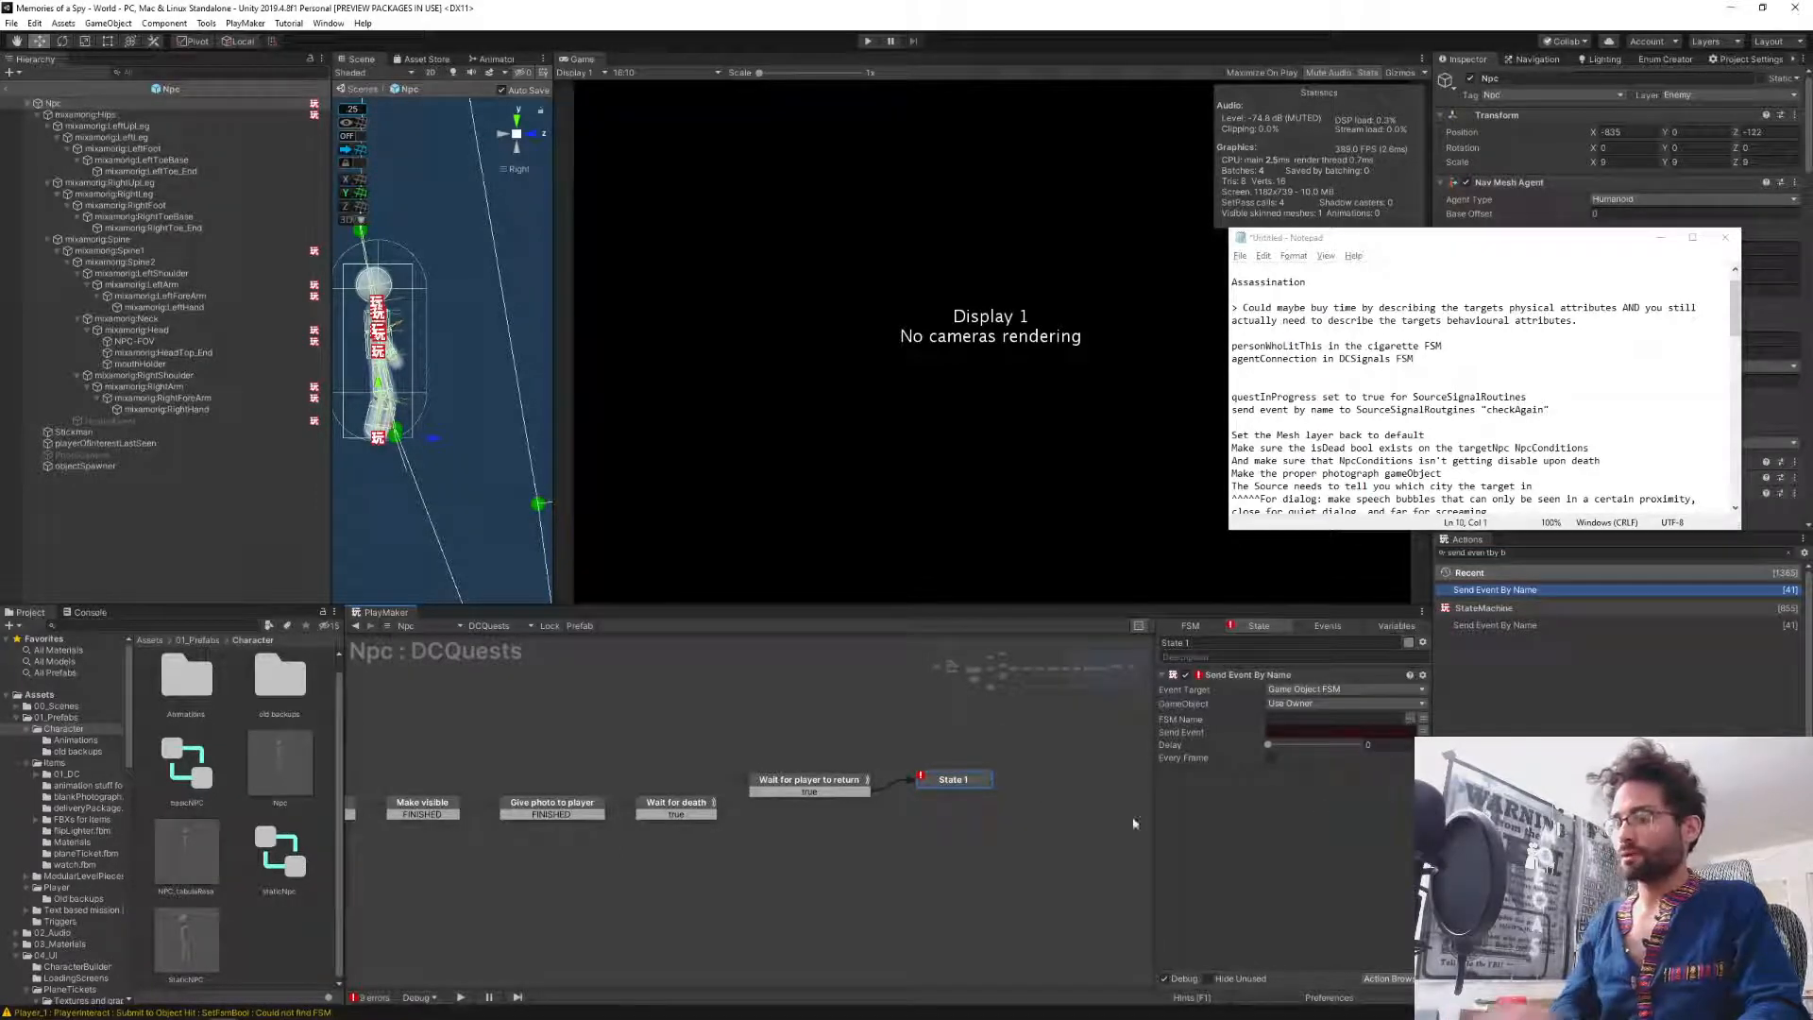
Paste the copied Get Fsm String action into the Get variables state and move it to the top of its actions.
alt+drag(1089, 688, 1014, 665)
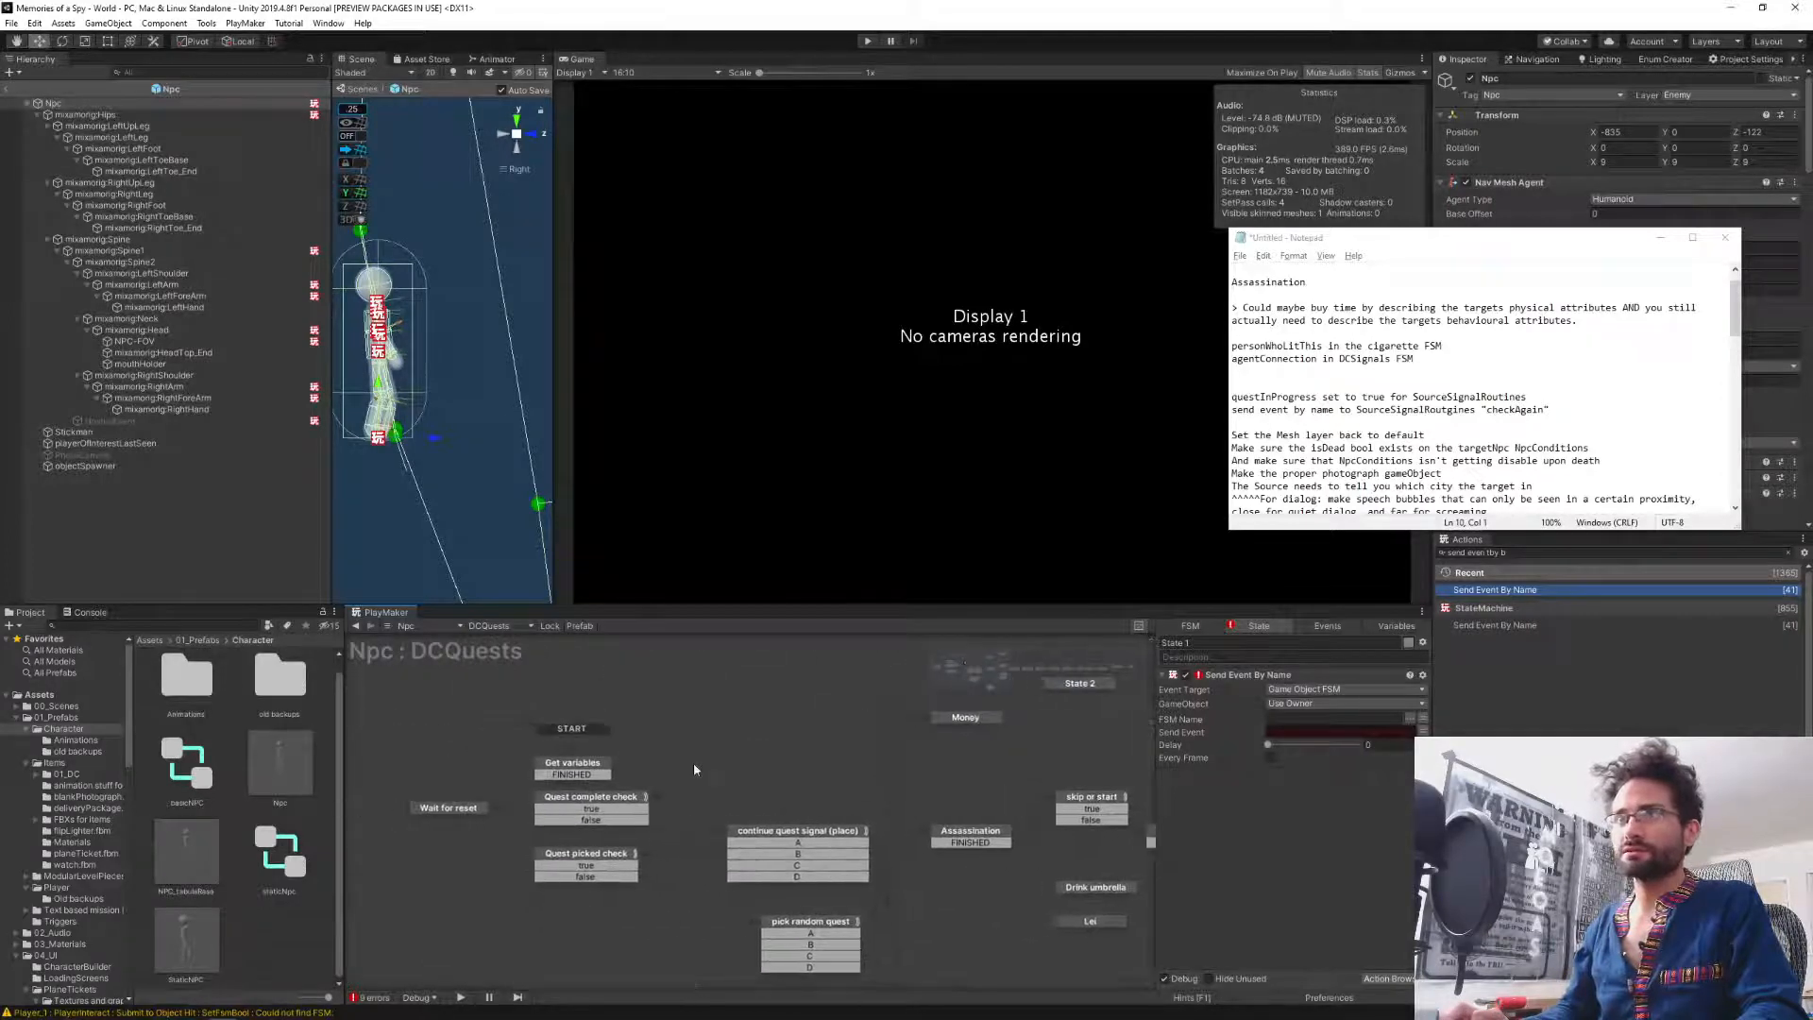
click(573, 765)
key(ctrl+v)
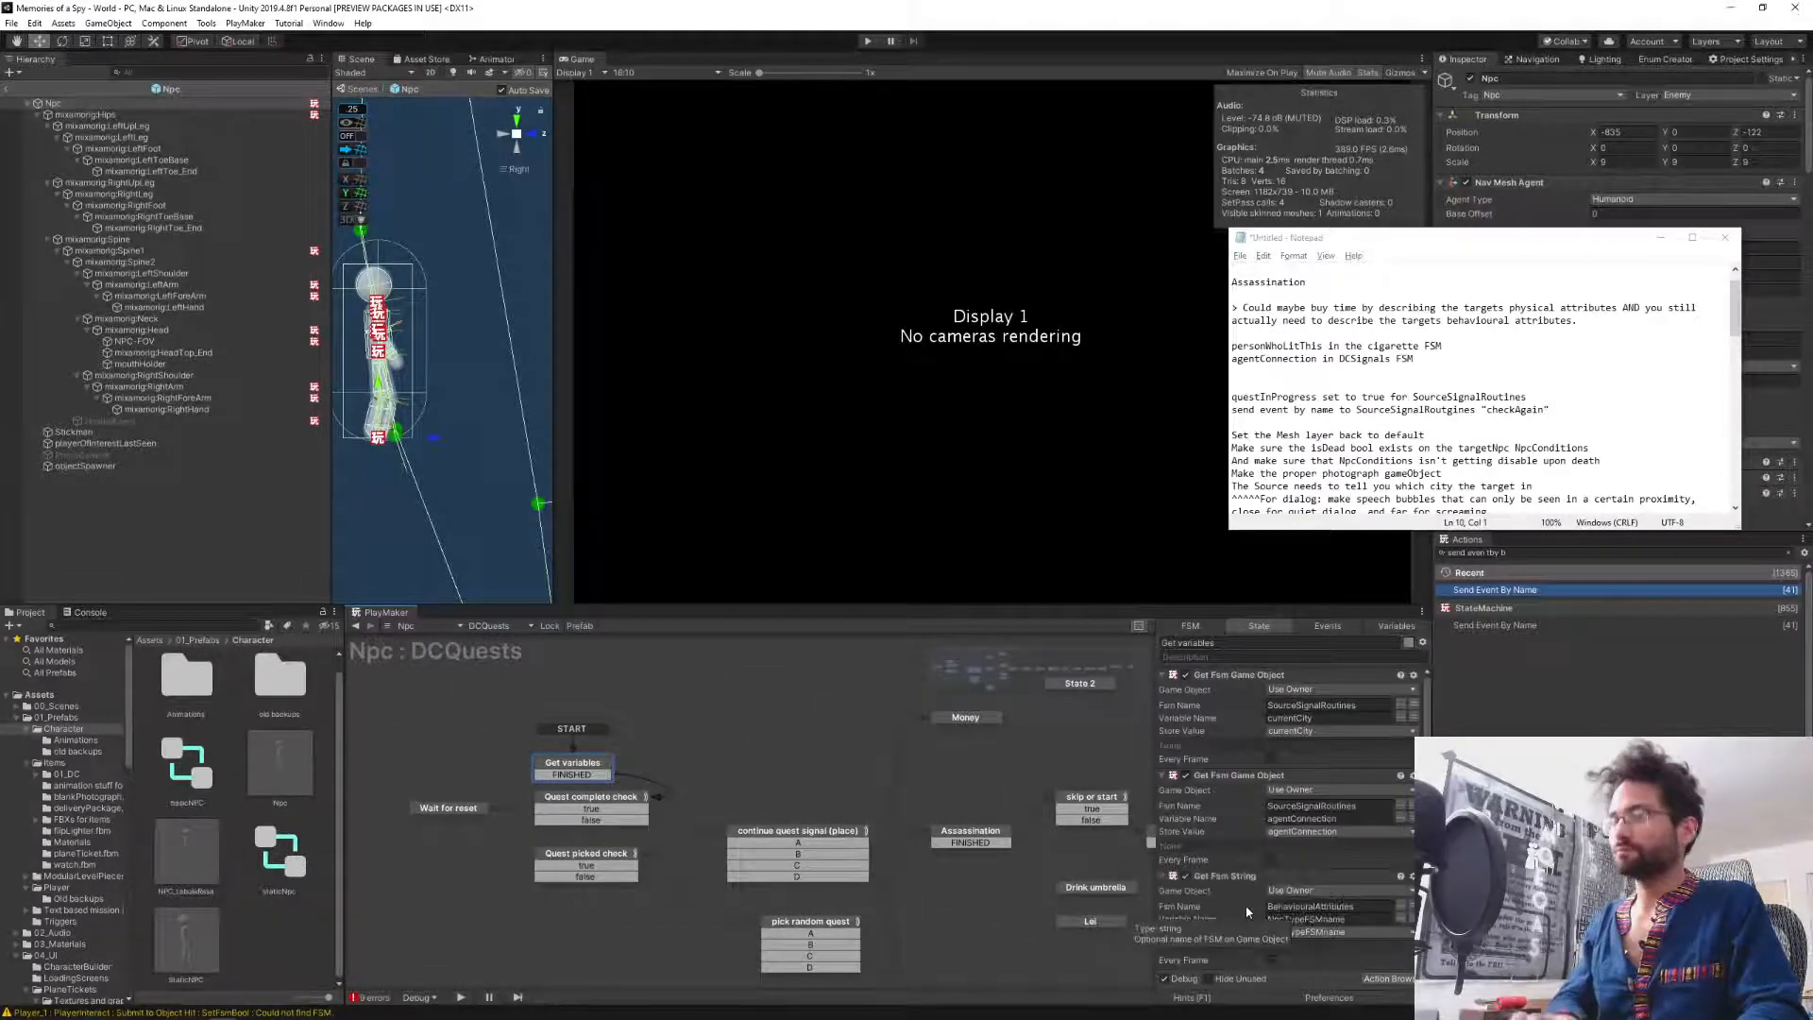
click(1222, 880)
key(ctrl+Up)
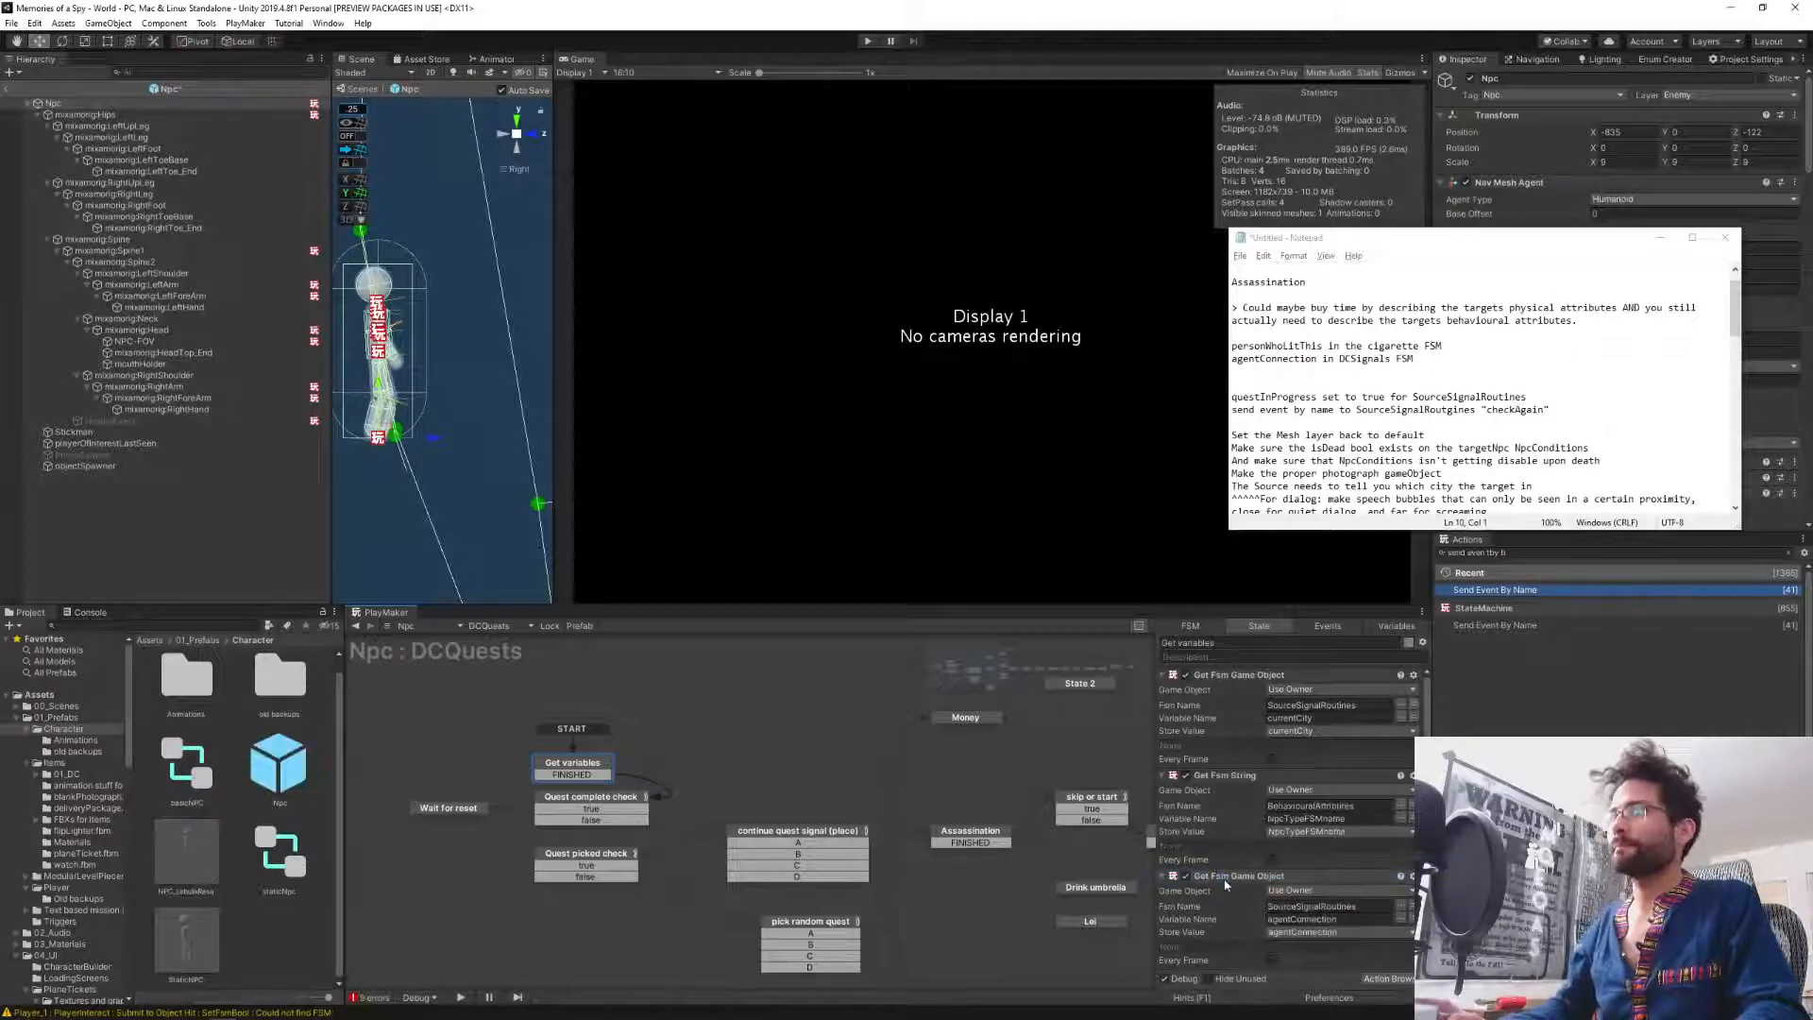
click(1210, 775)
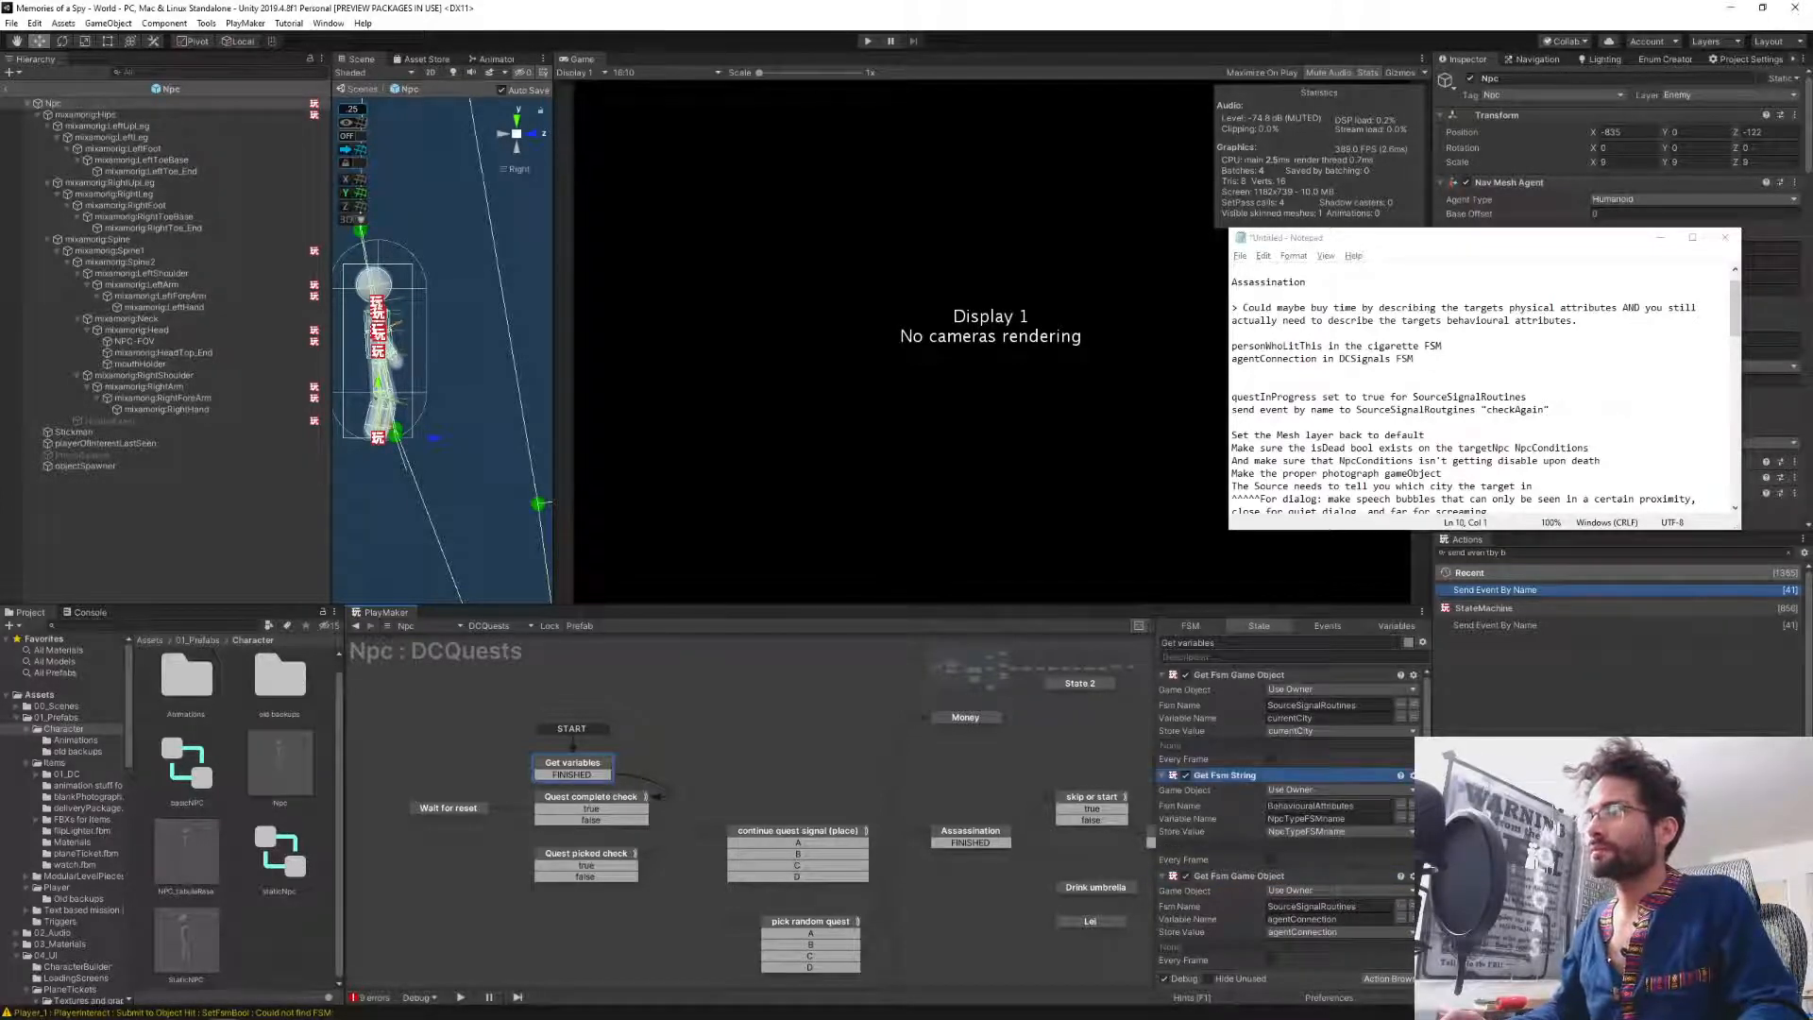
key(ctrl+Up)
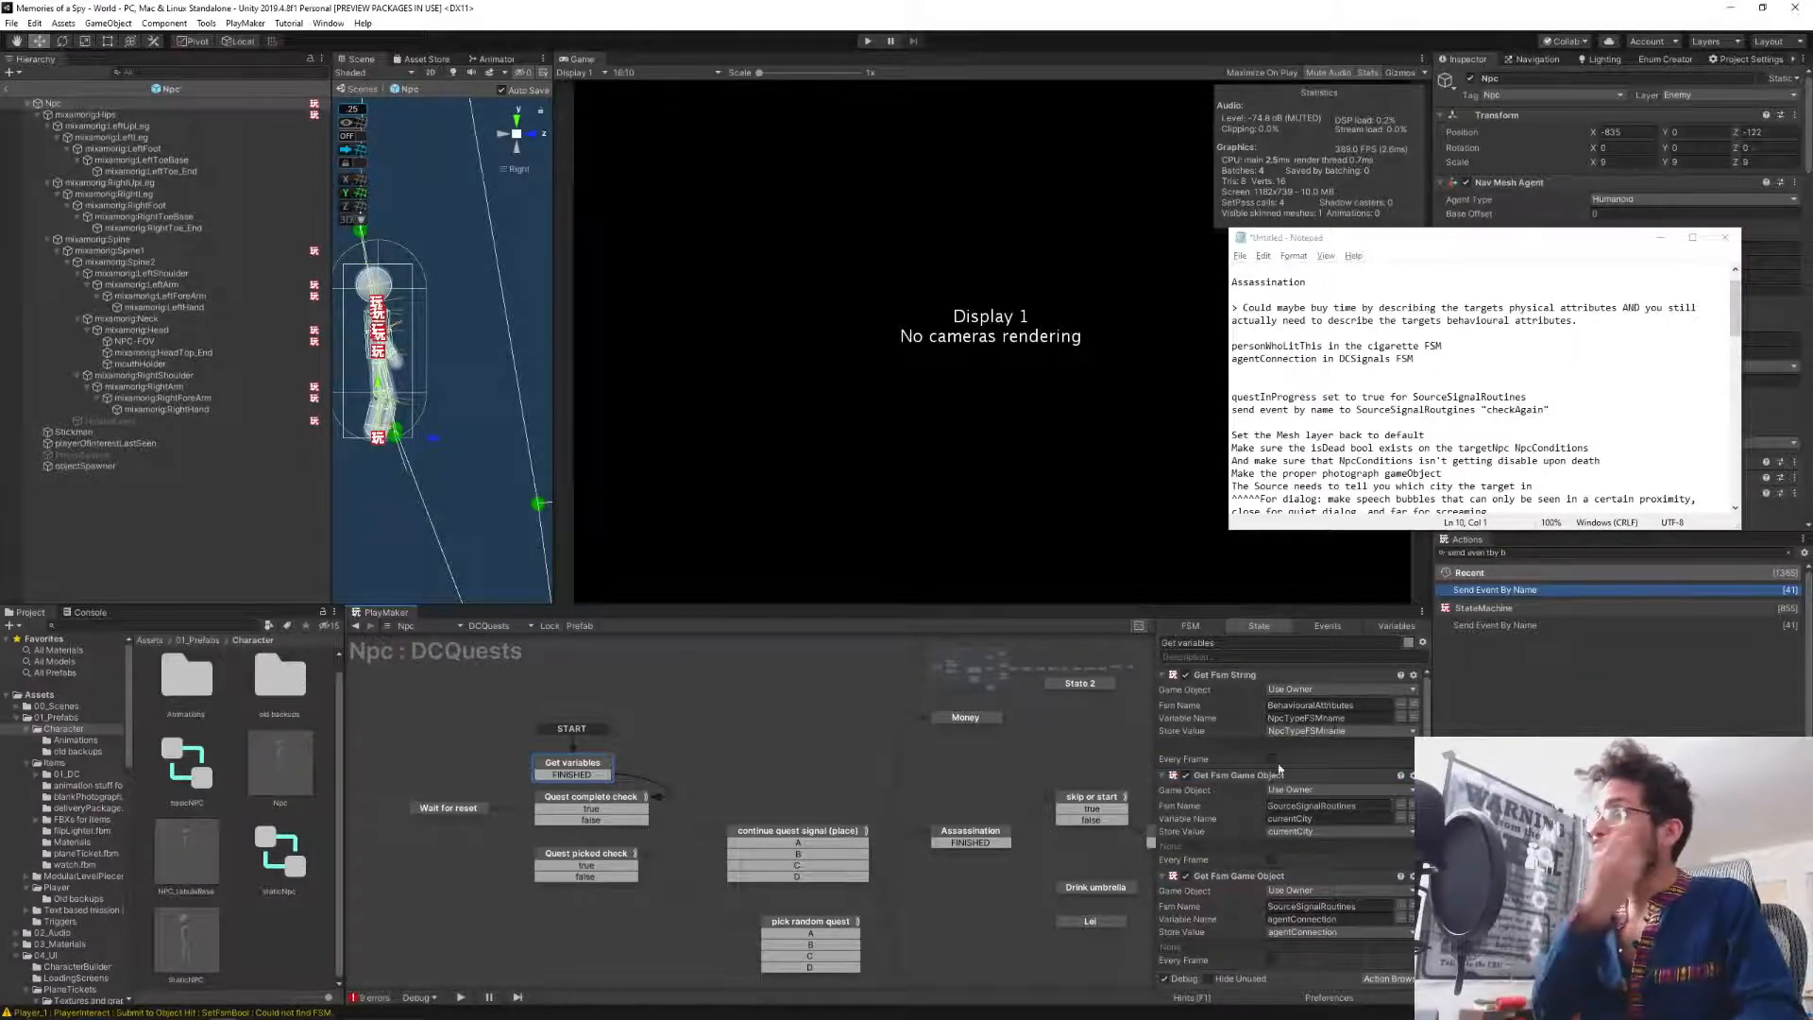
In State 1, switch the FSM Name of Send Event By Name to take a variable and check the available string variables.
alt+drag(969, 688, 1117, 663)
click(869, 750)
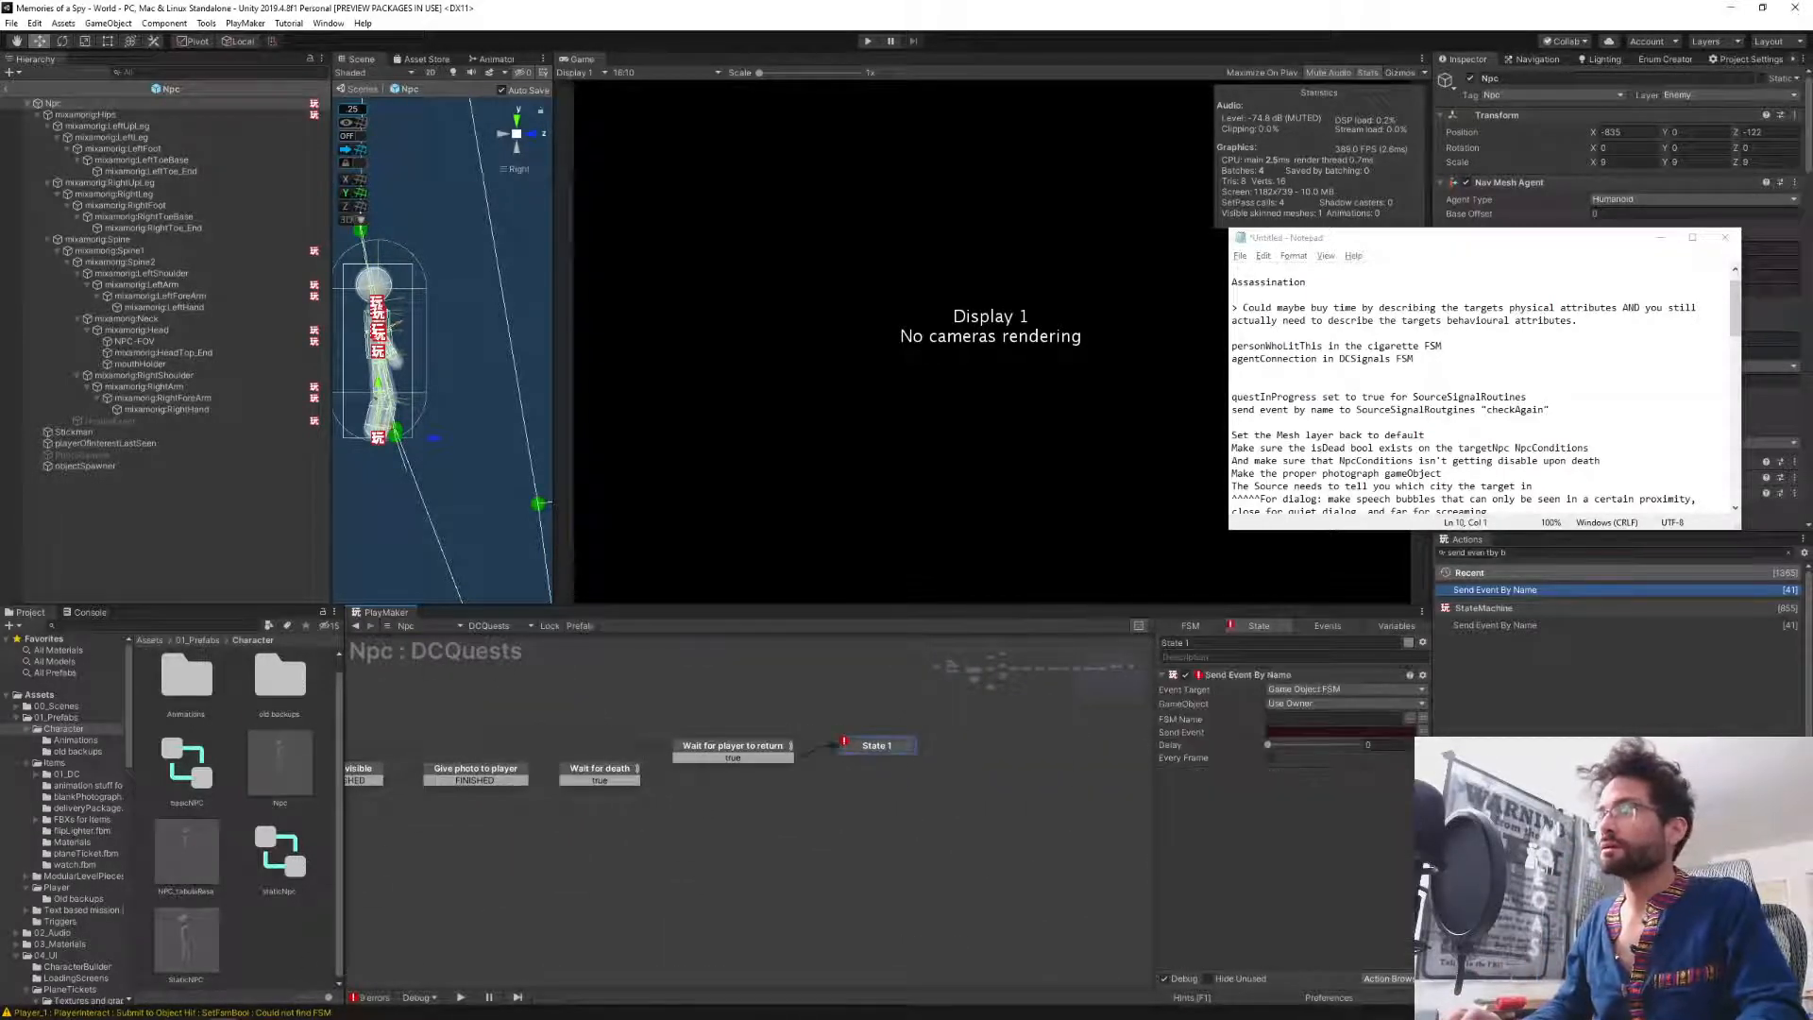
click(1424, 721)
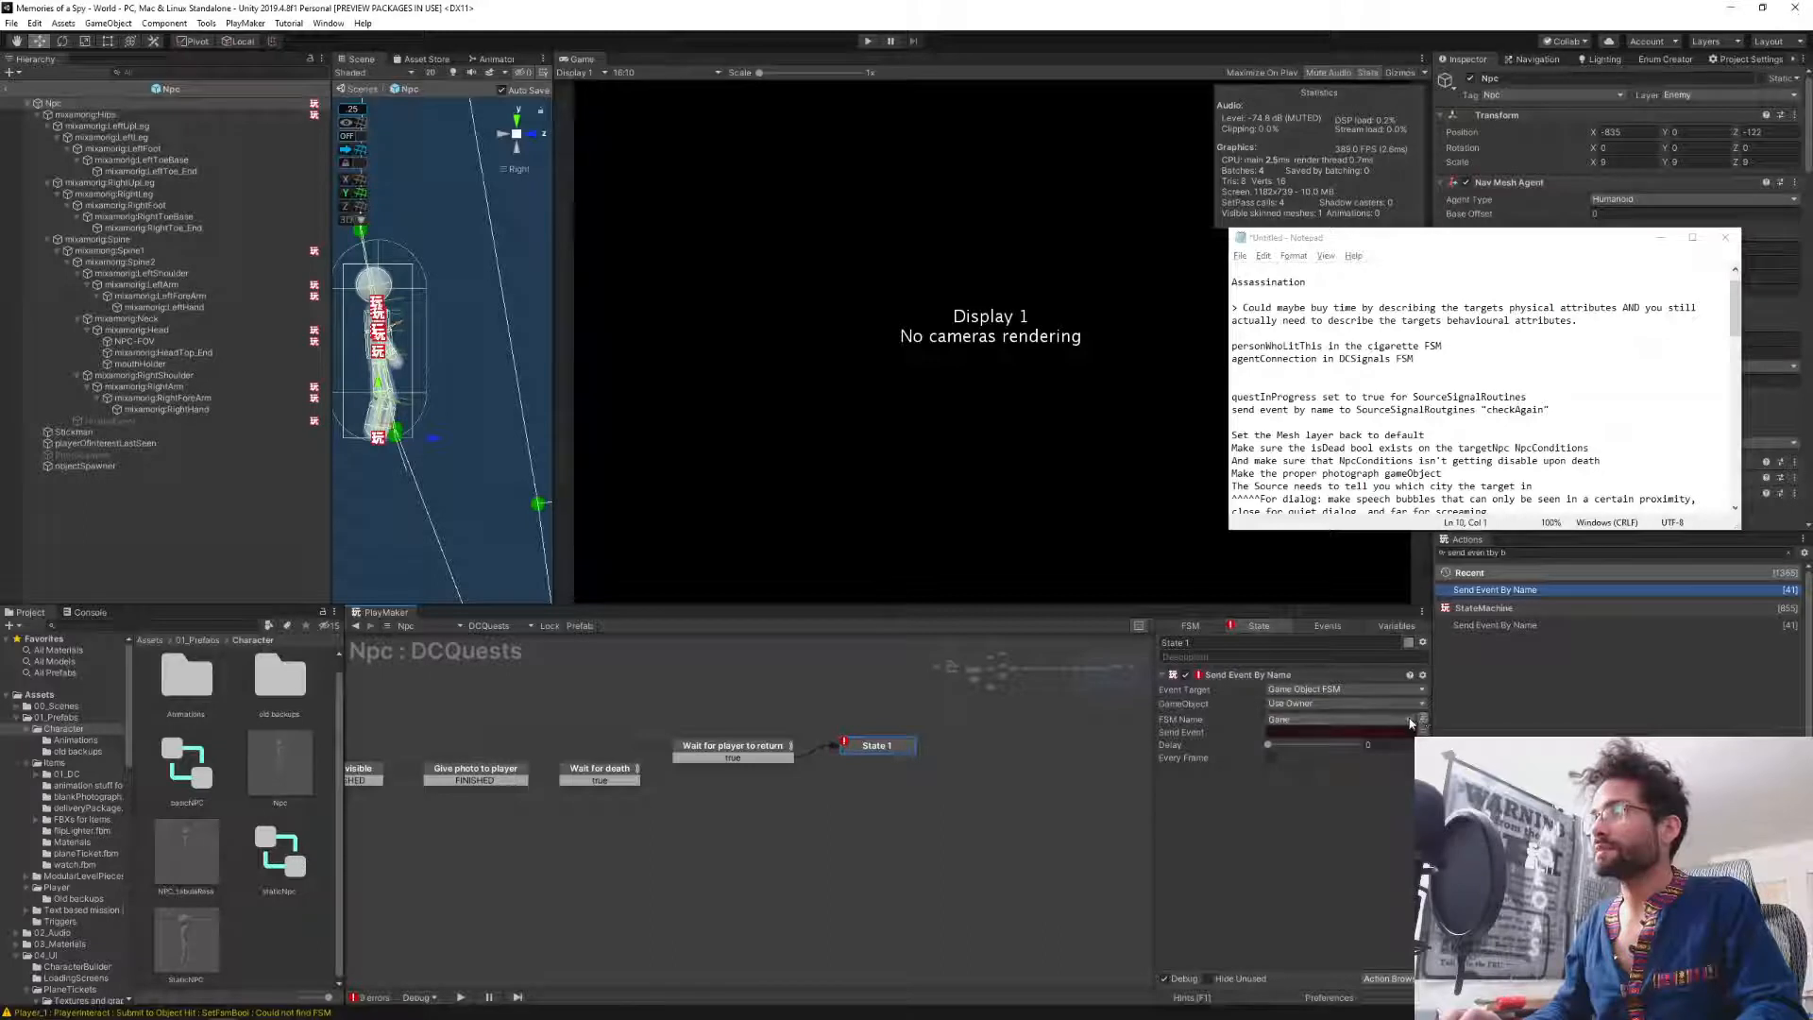
click(1407, 720)
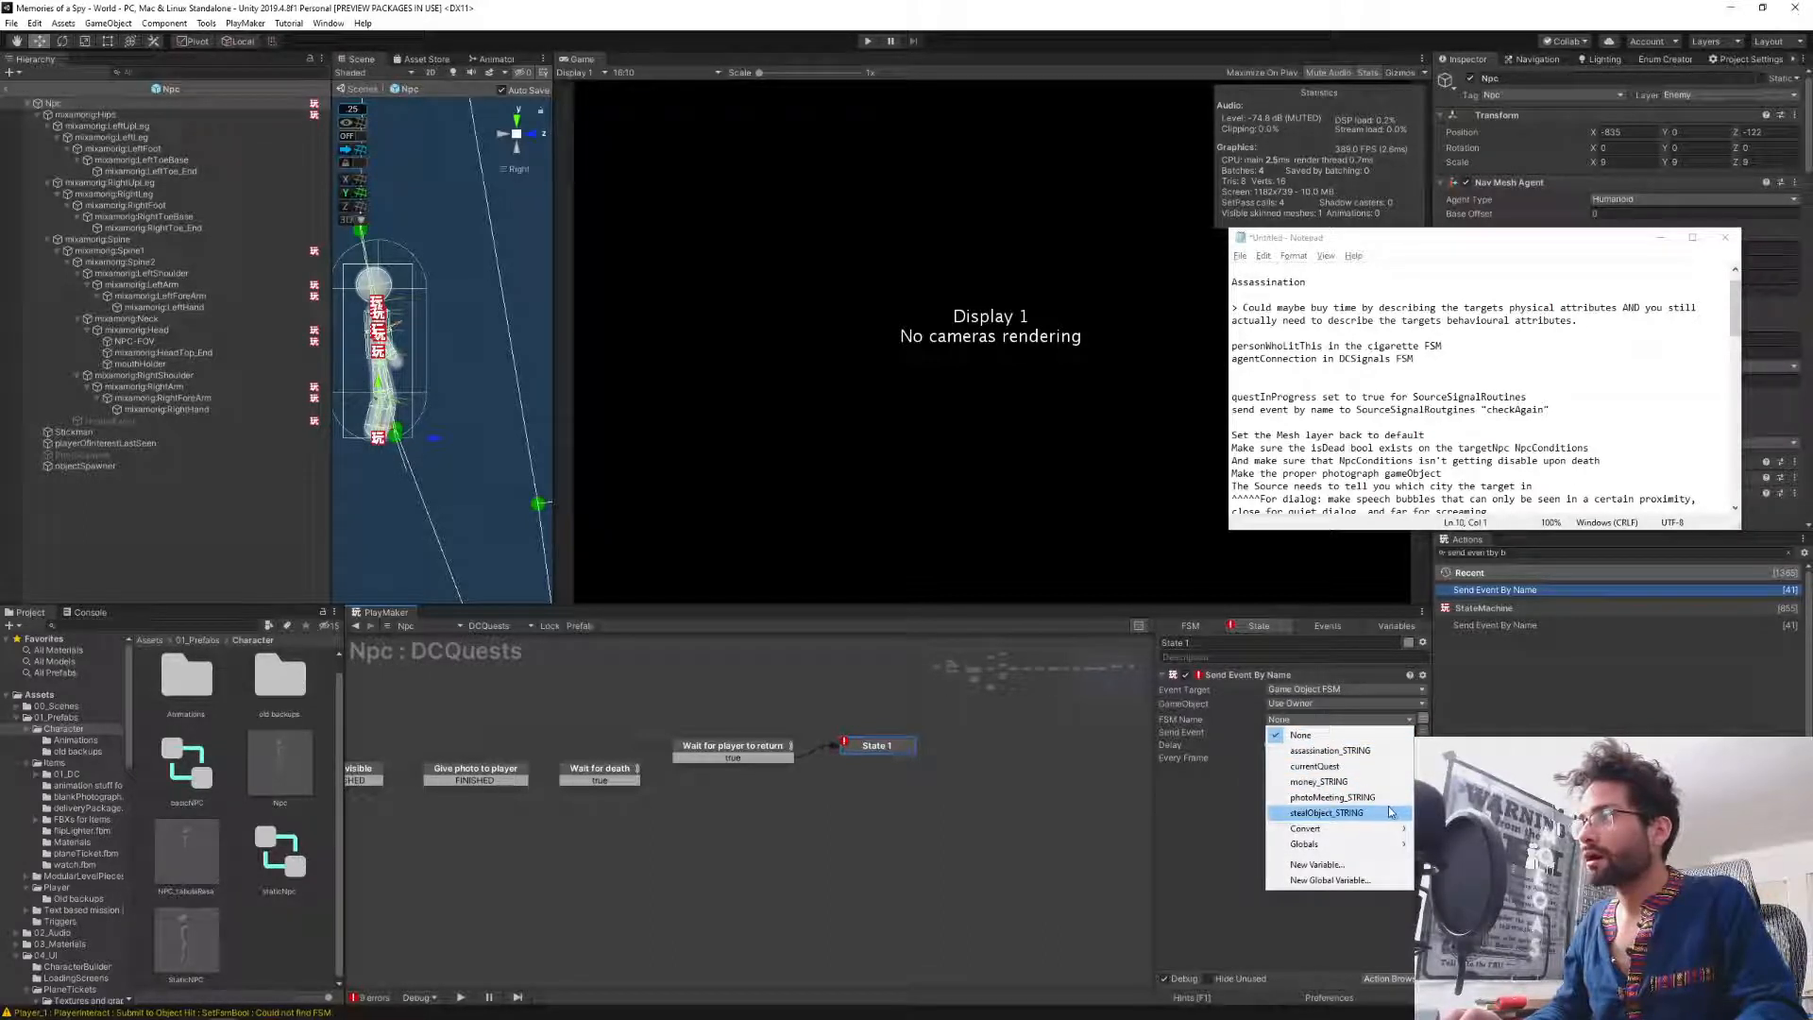
click(1228, 825)
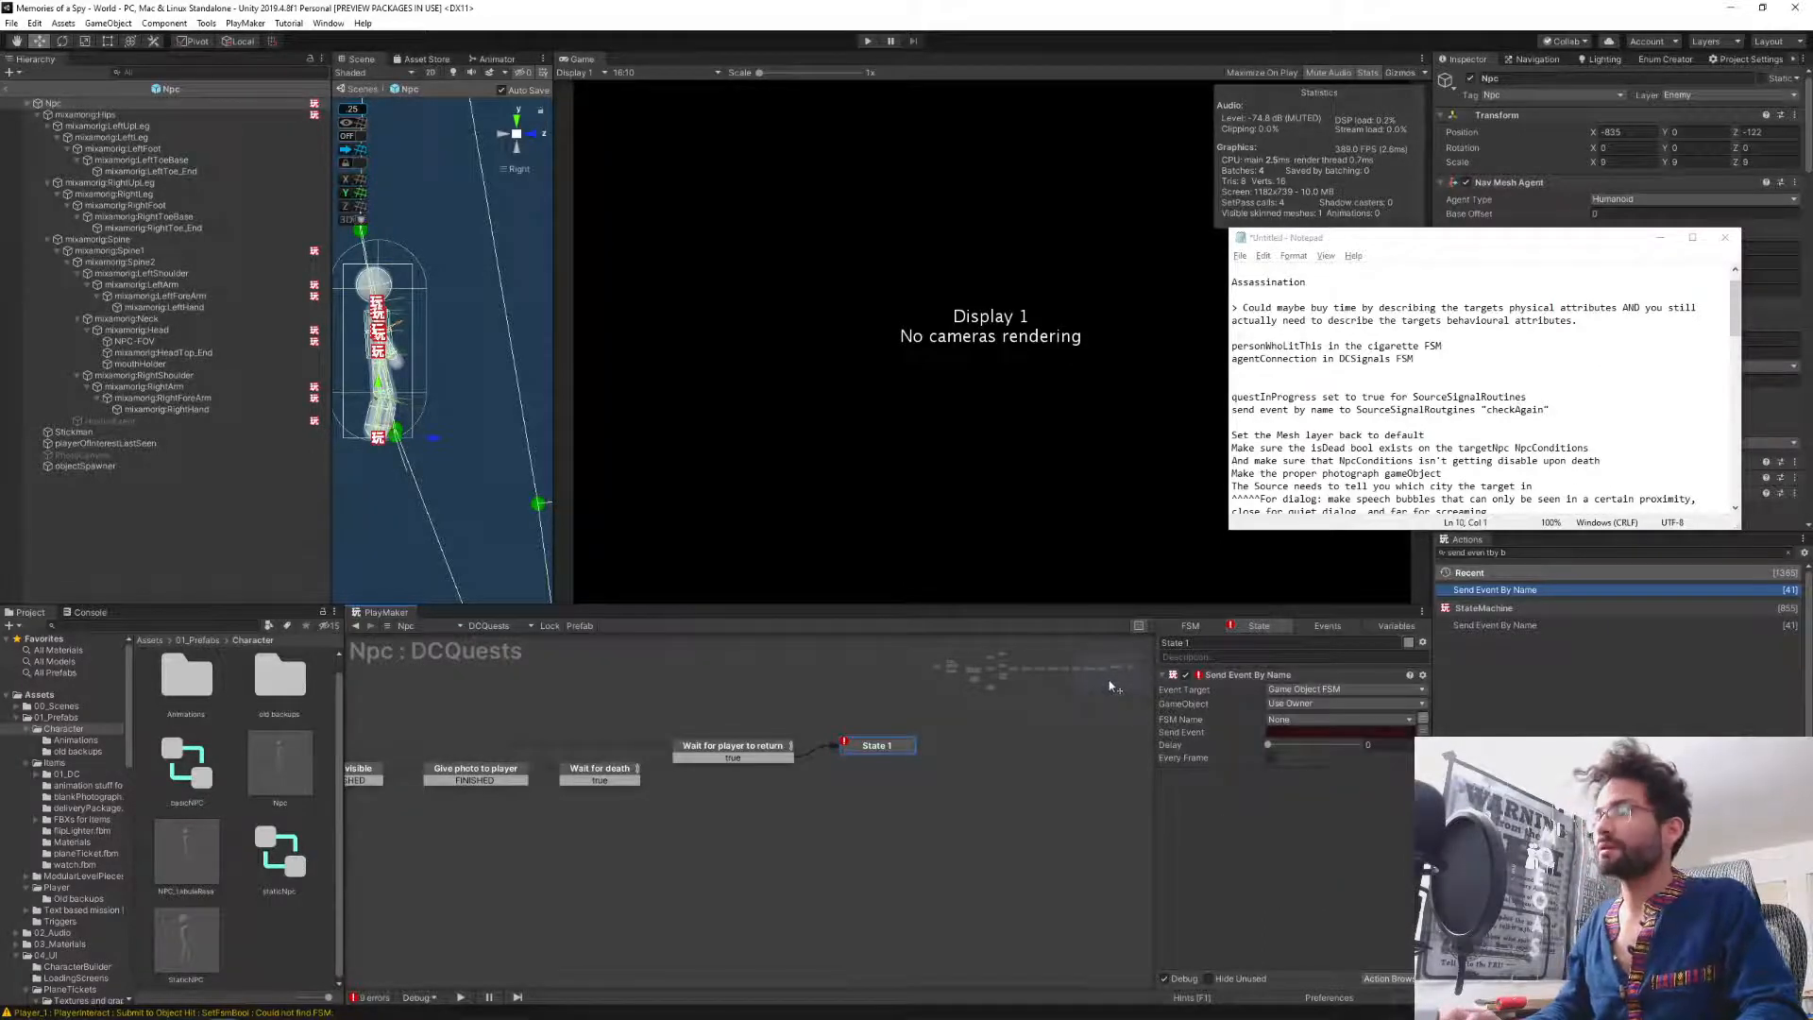
In the Get variables state, store the Get Fsm String result in a new DCQuests variable named NpcTypeFSMname.
click(953, 659)
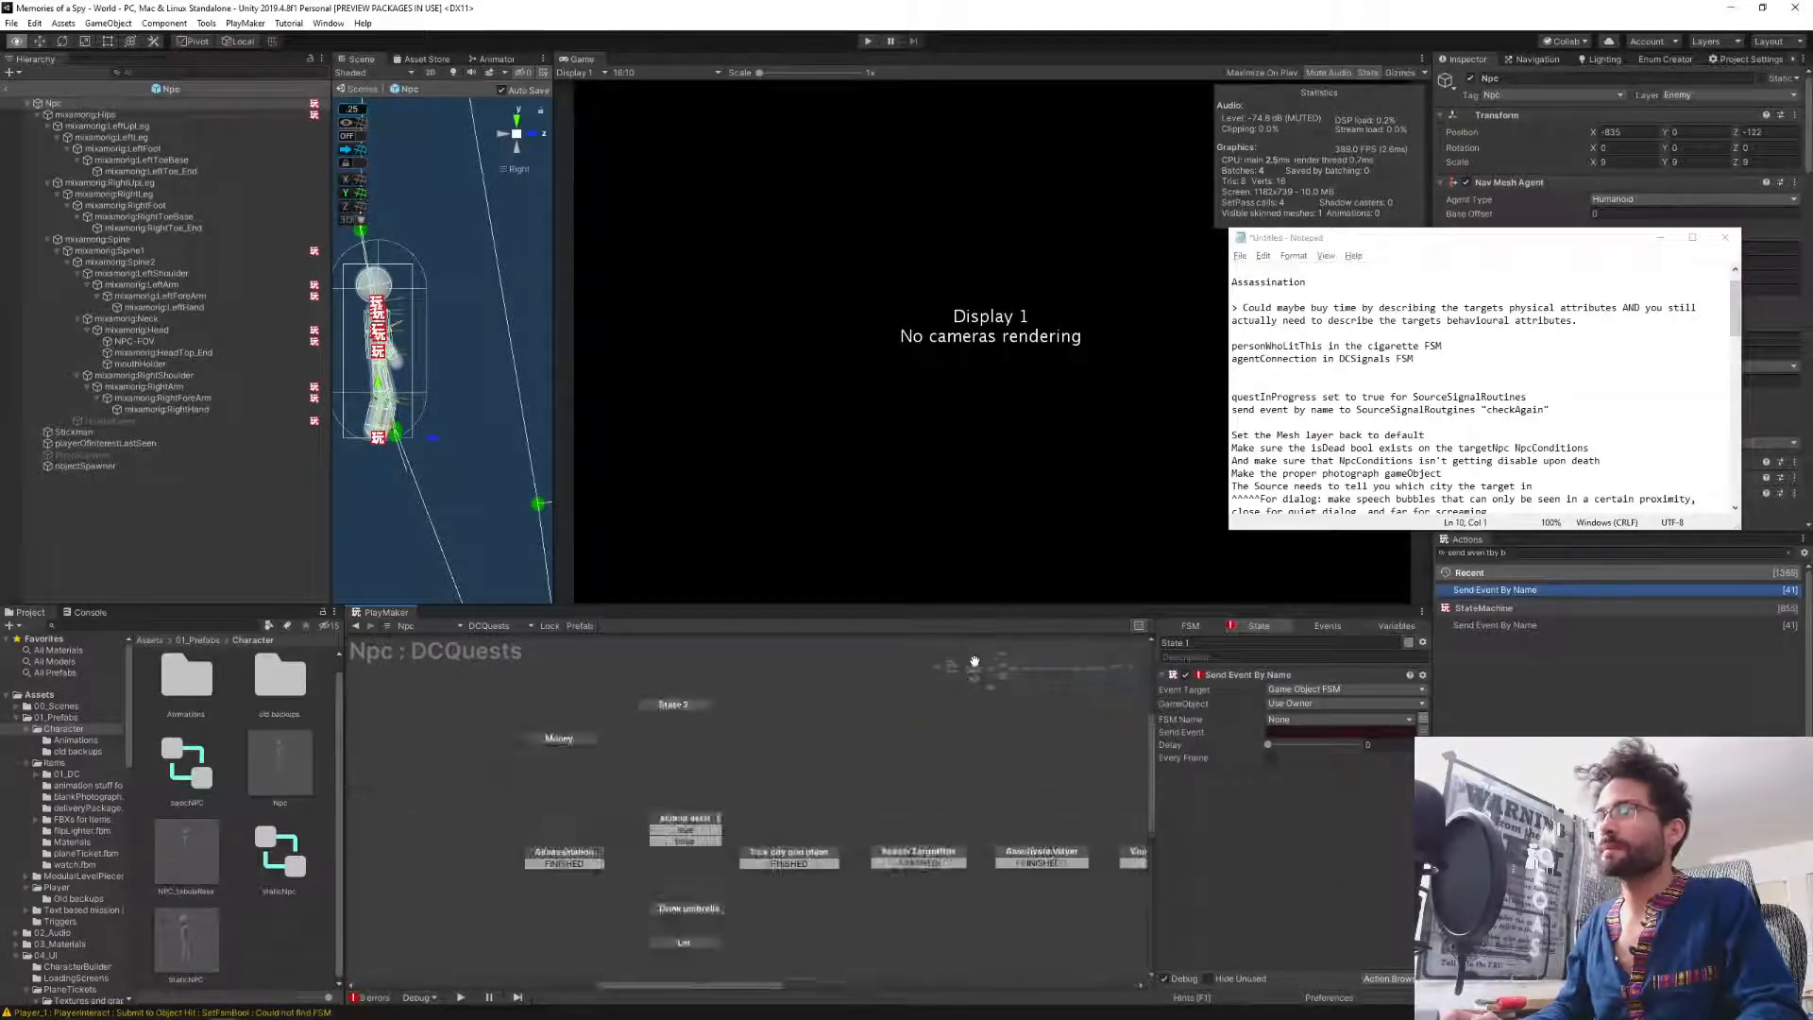
click(716, 820)
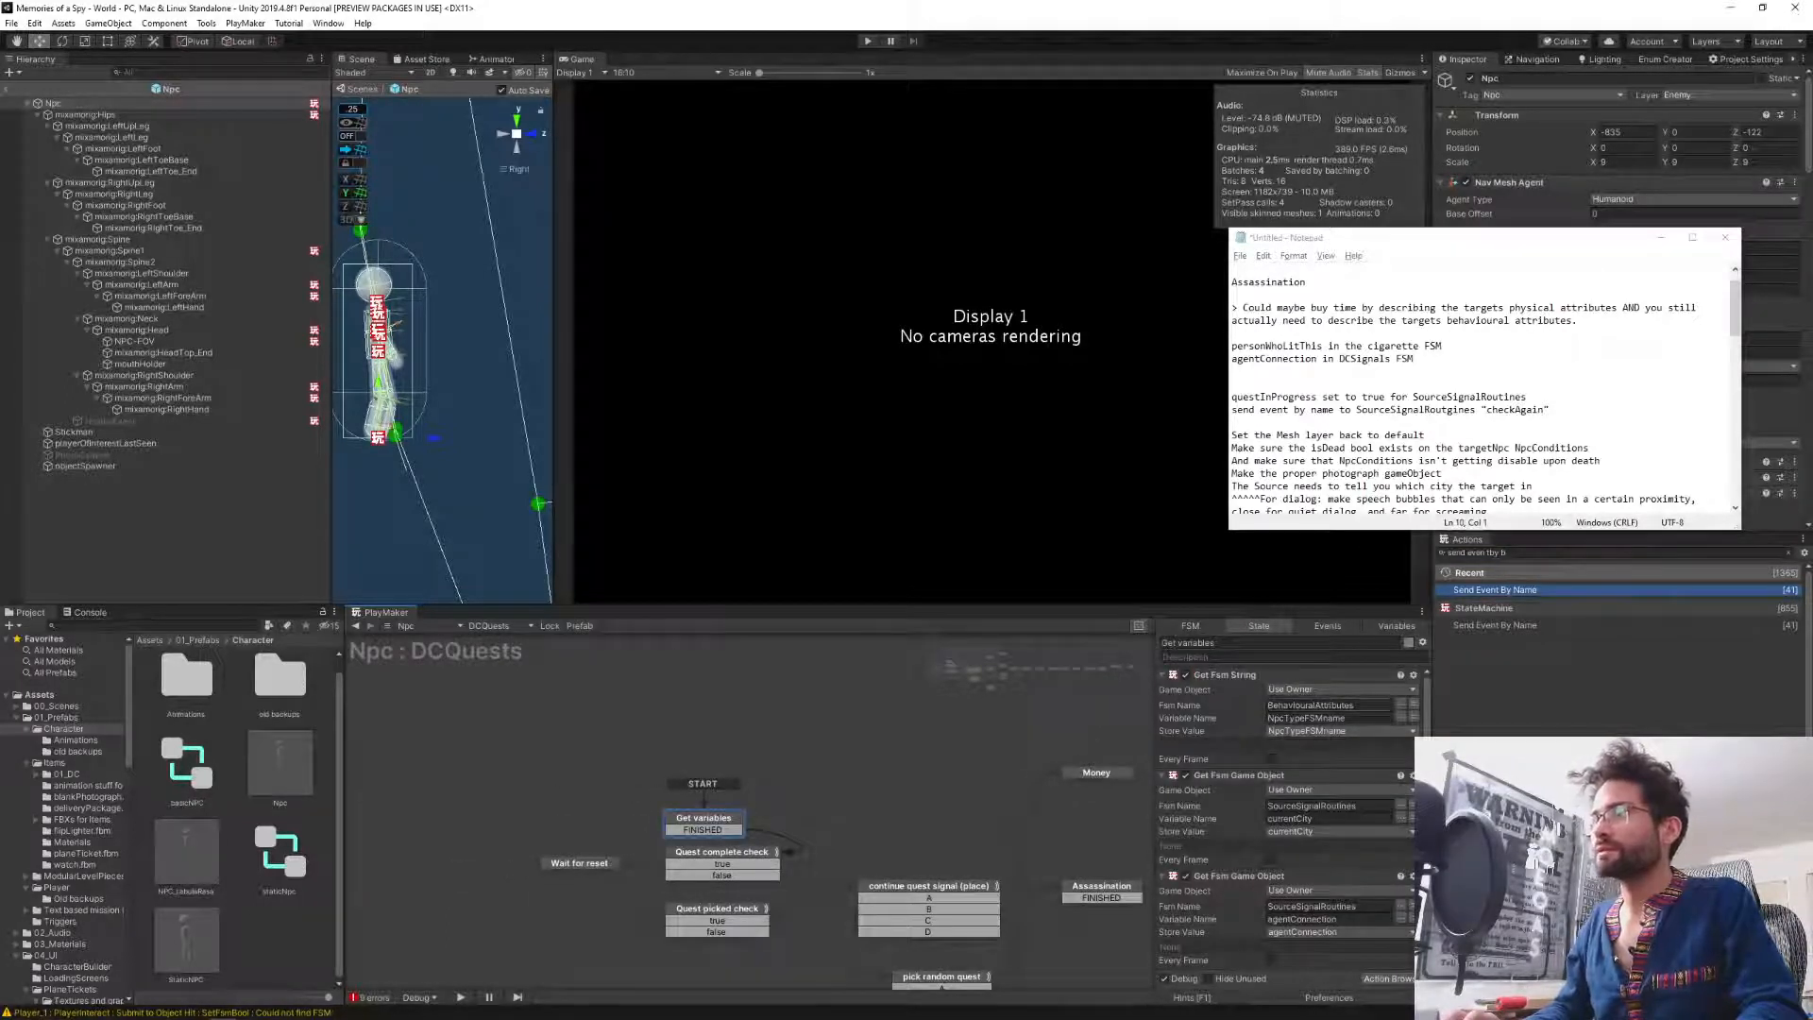
click(1394, 714)
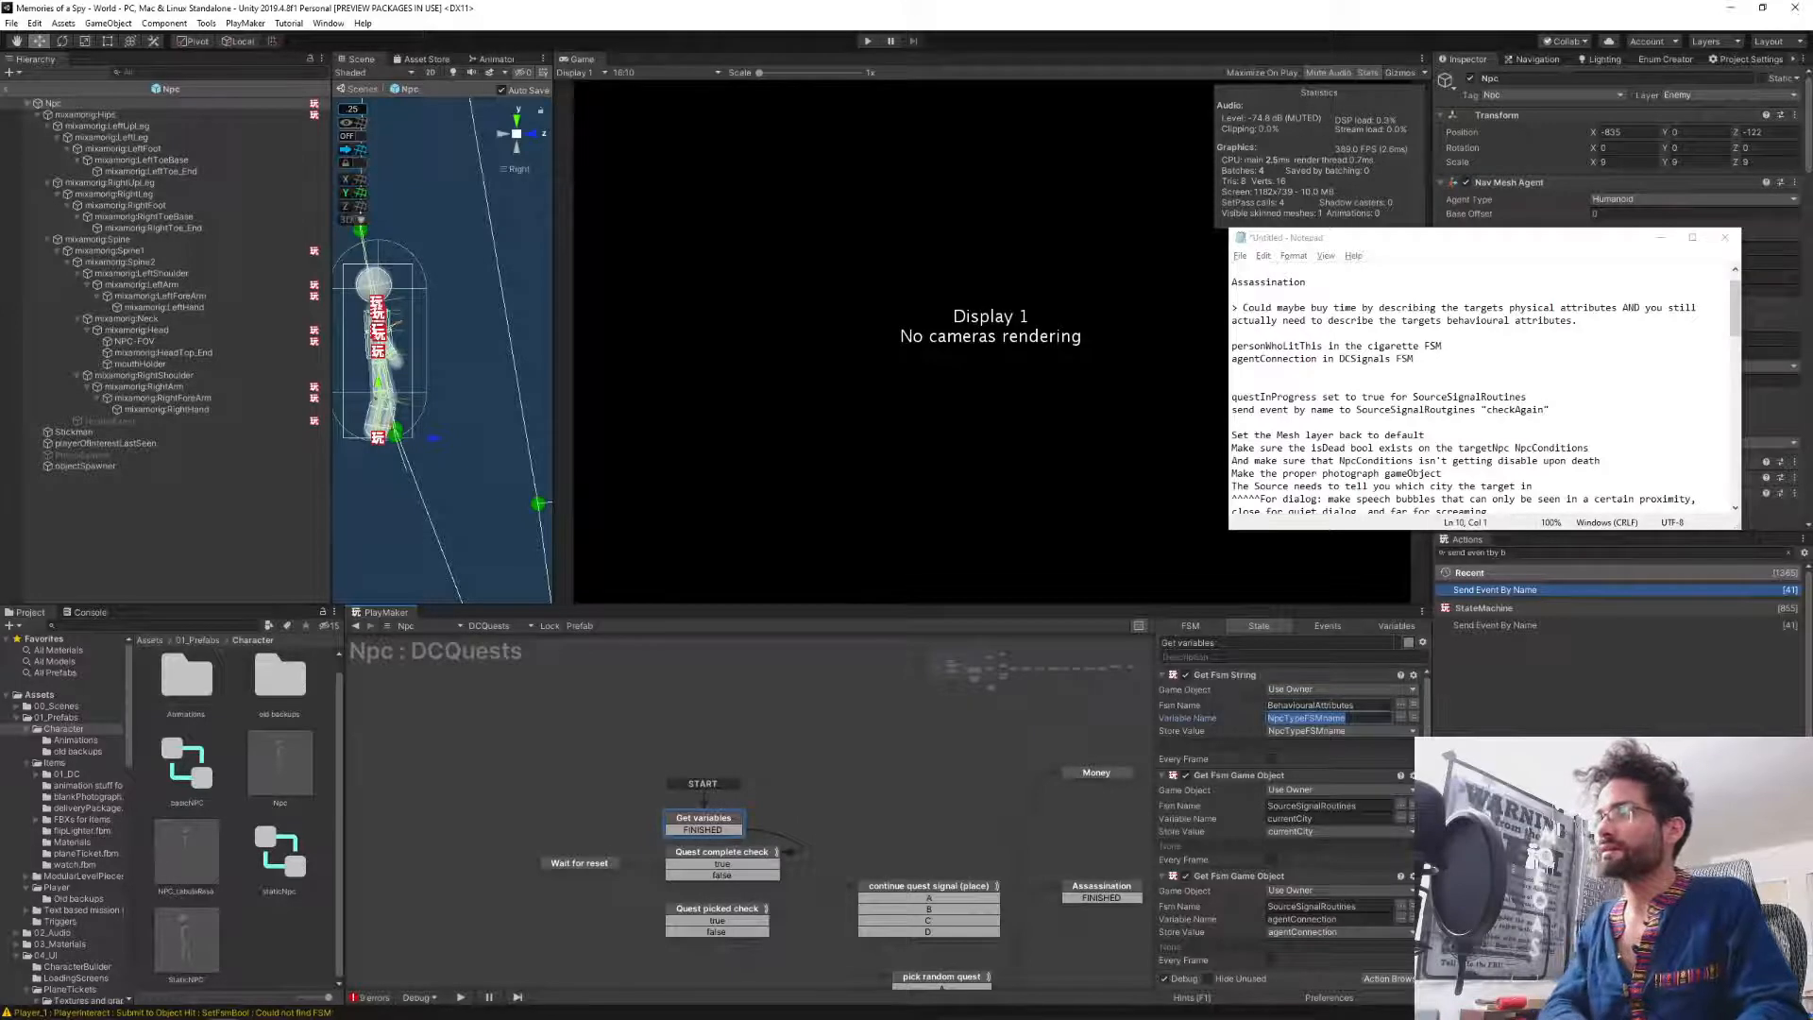
click(1395, 626)
scroll(1211, 817, up, 2)
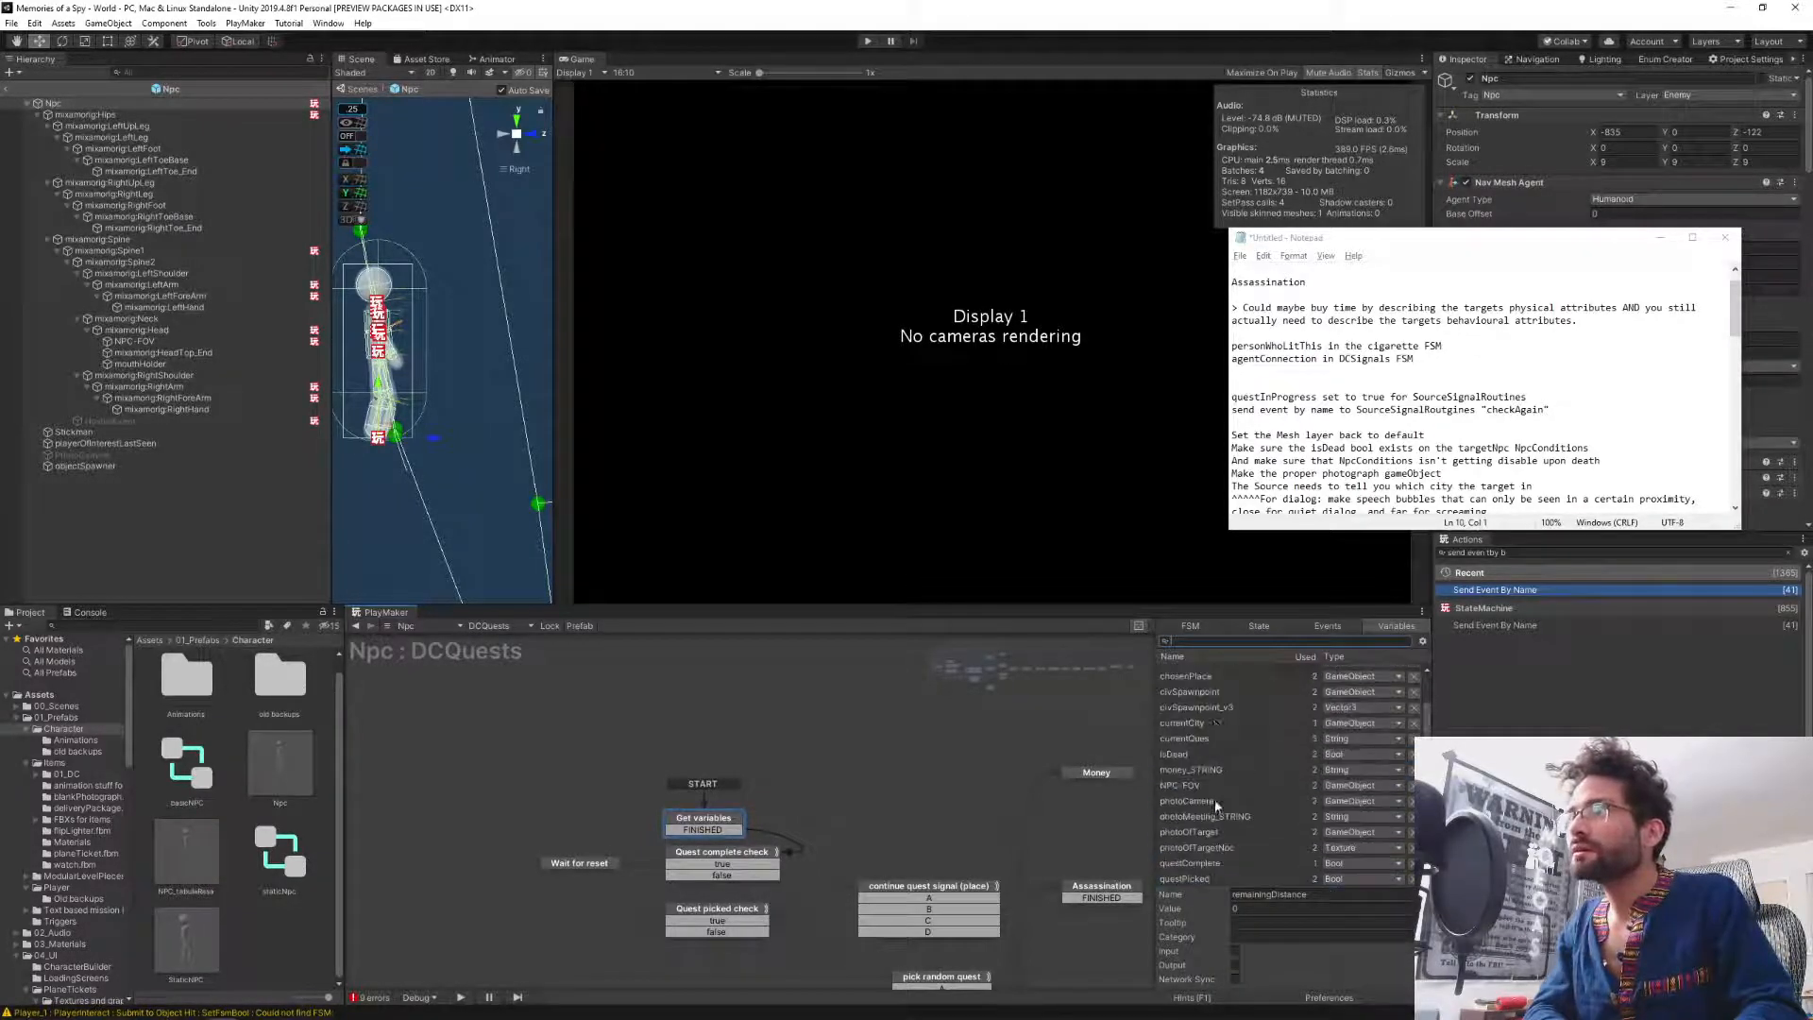
scroll(1220, 818, up, 4)
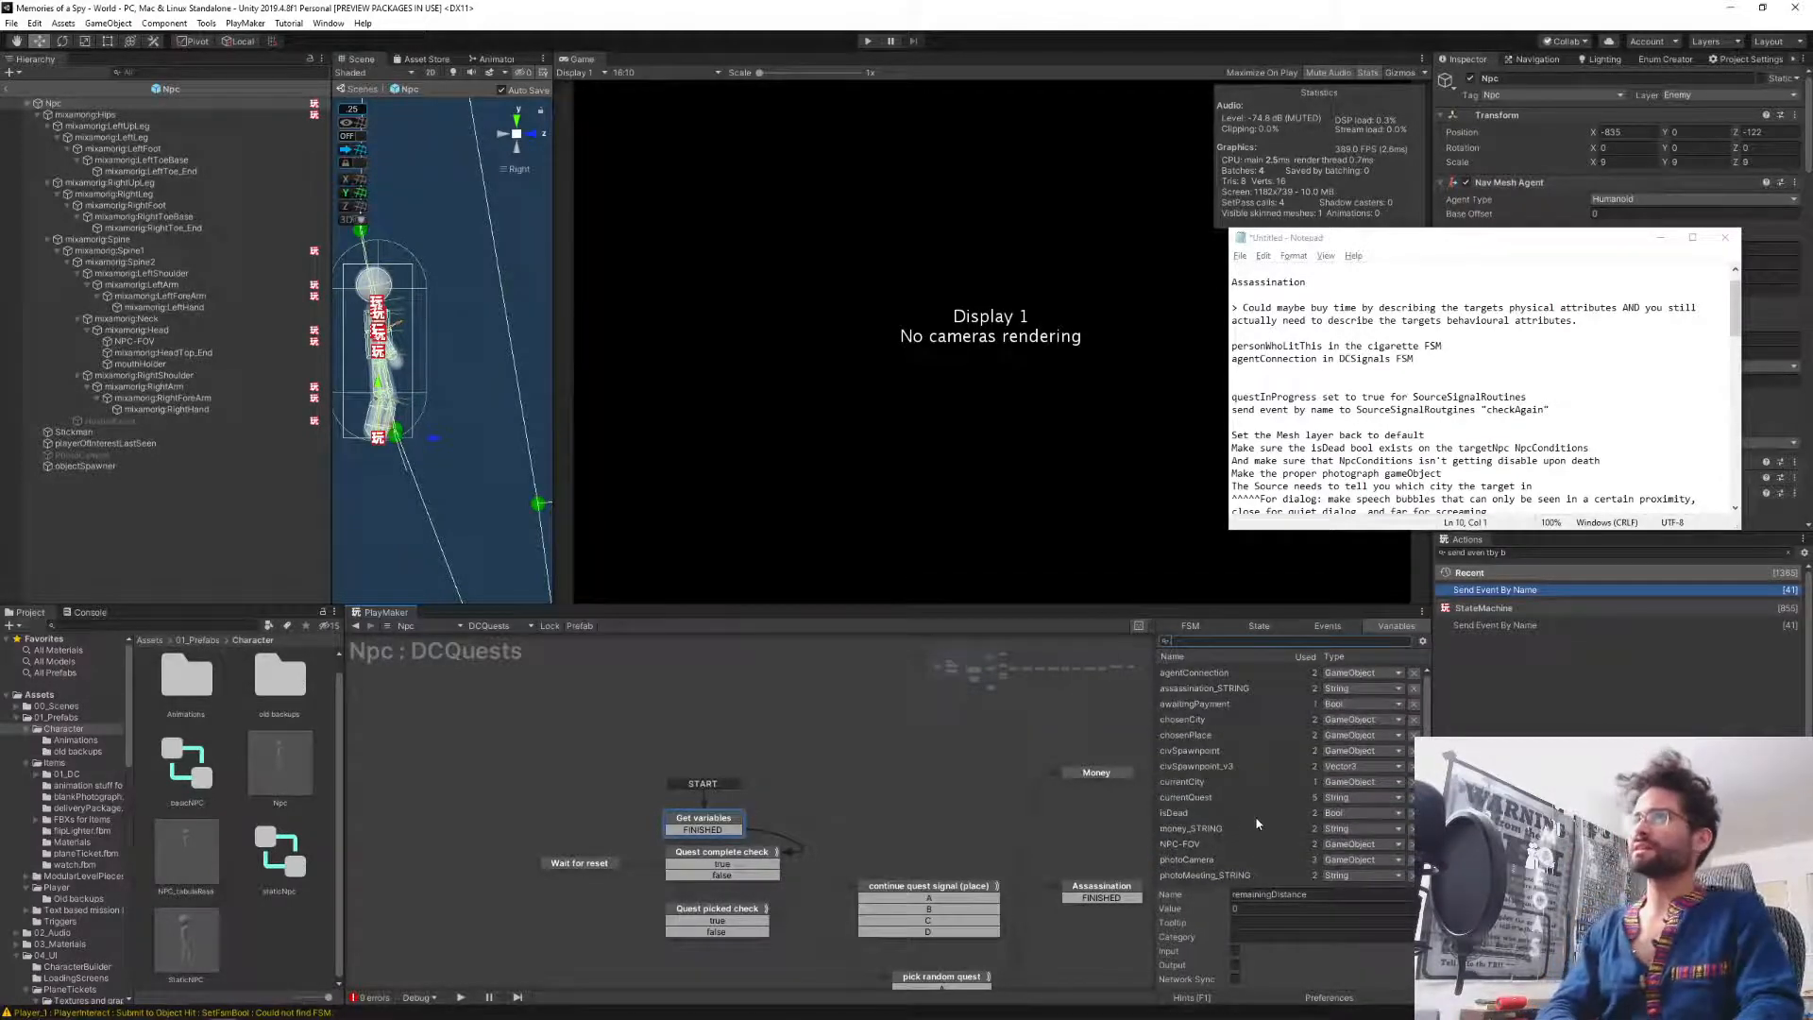
scroll(1259, 803, down, 5)
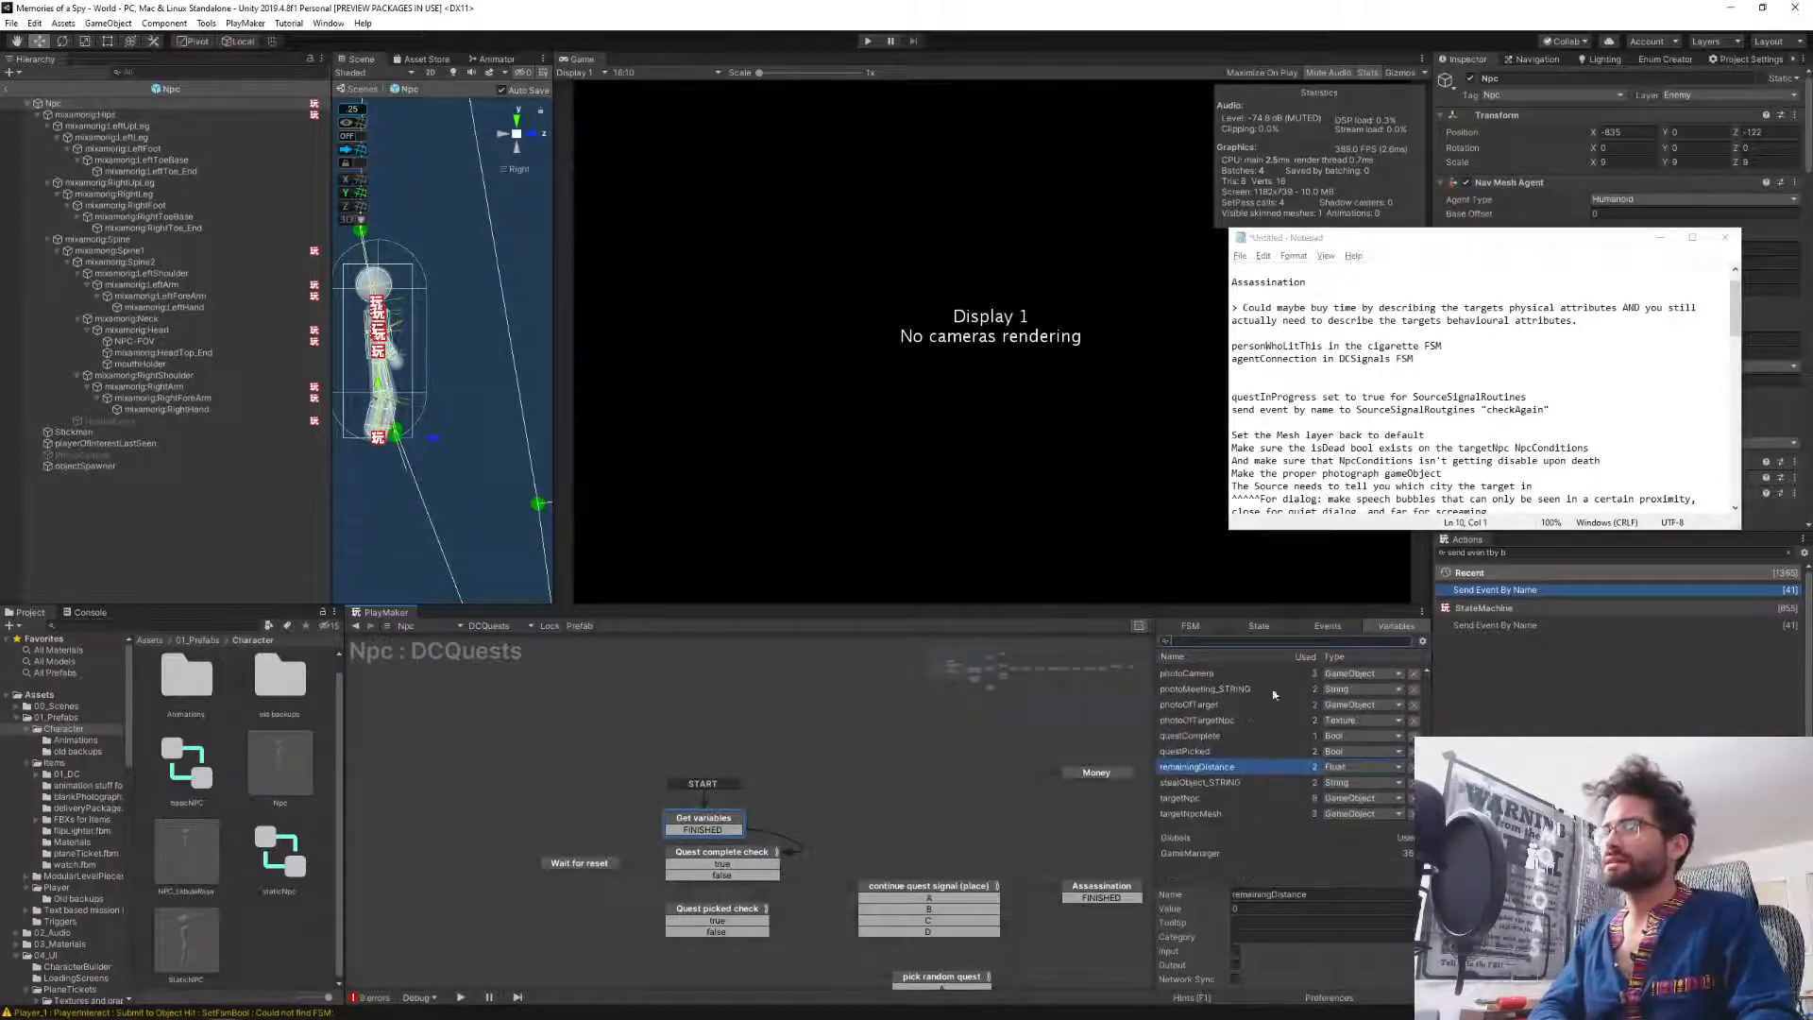
click(1248, 628)
click(1310, 732)
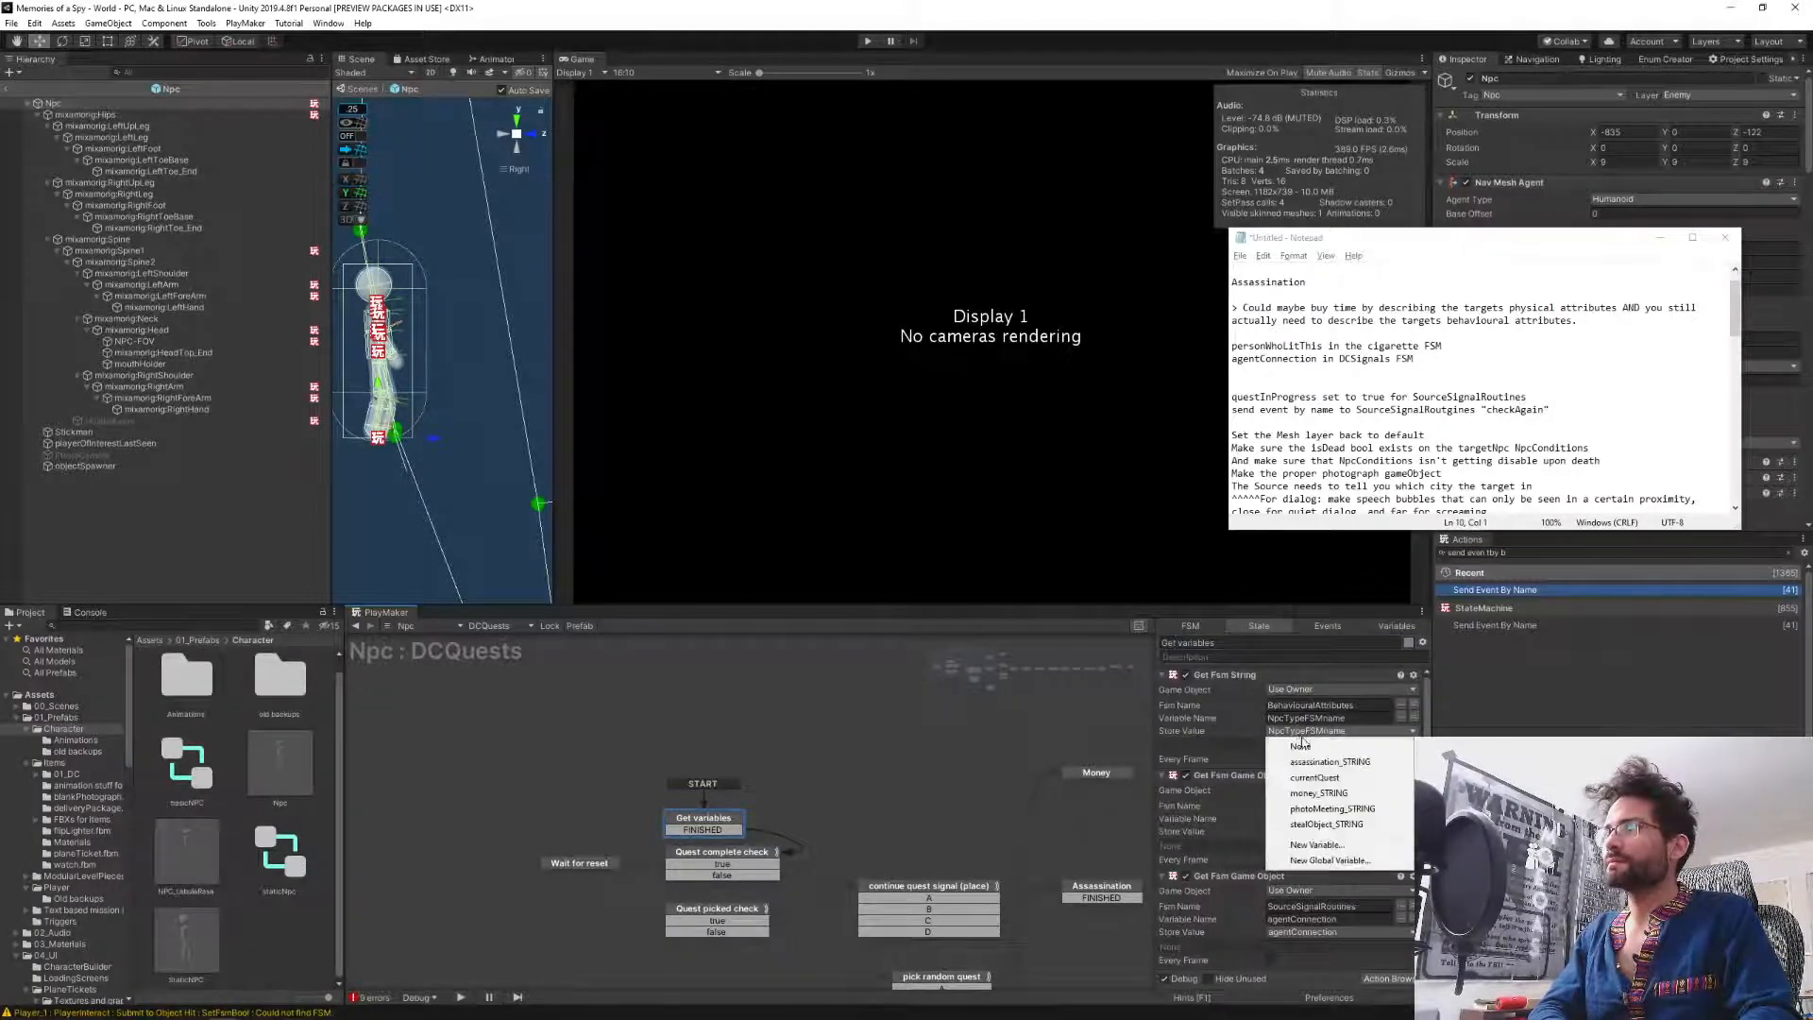
click(1311, 748)
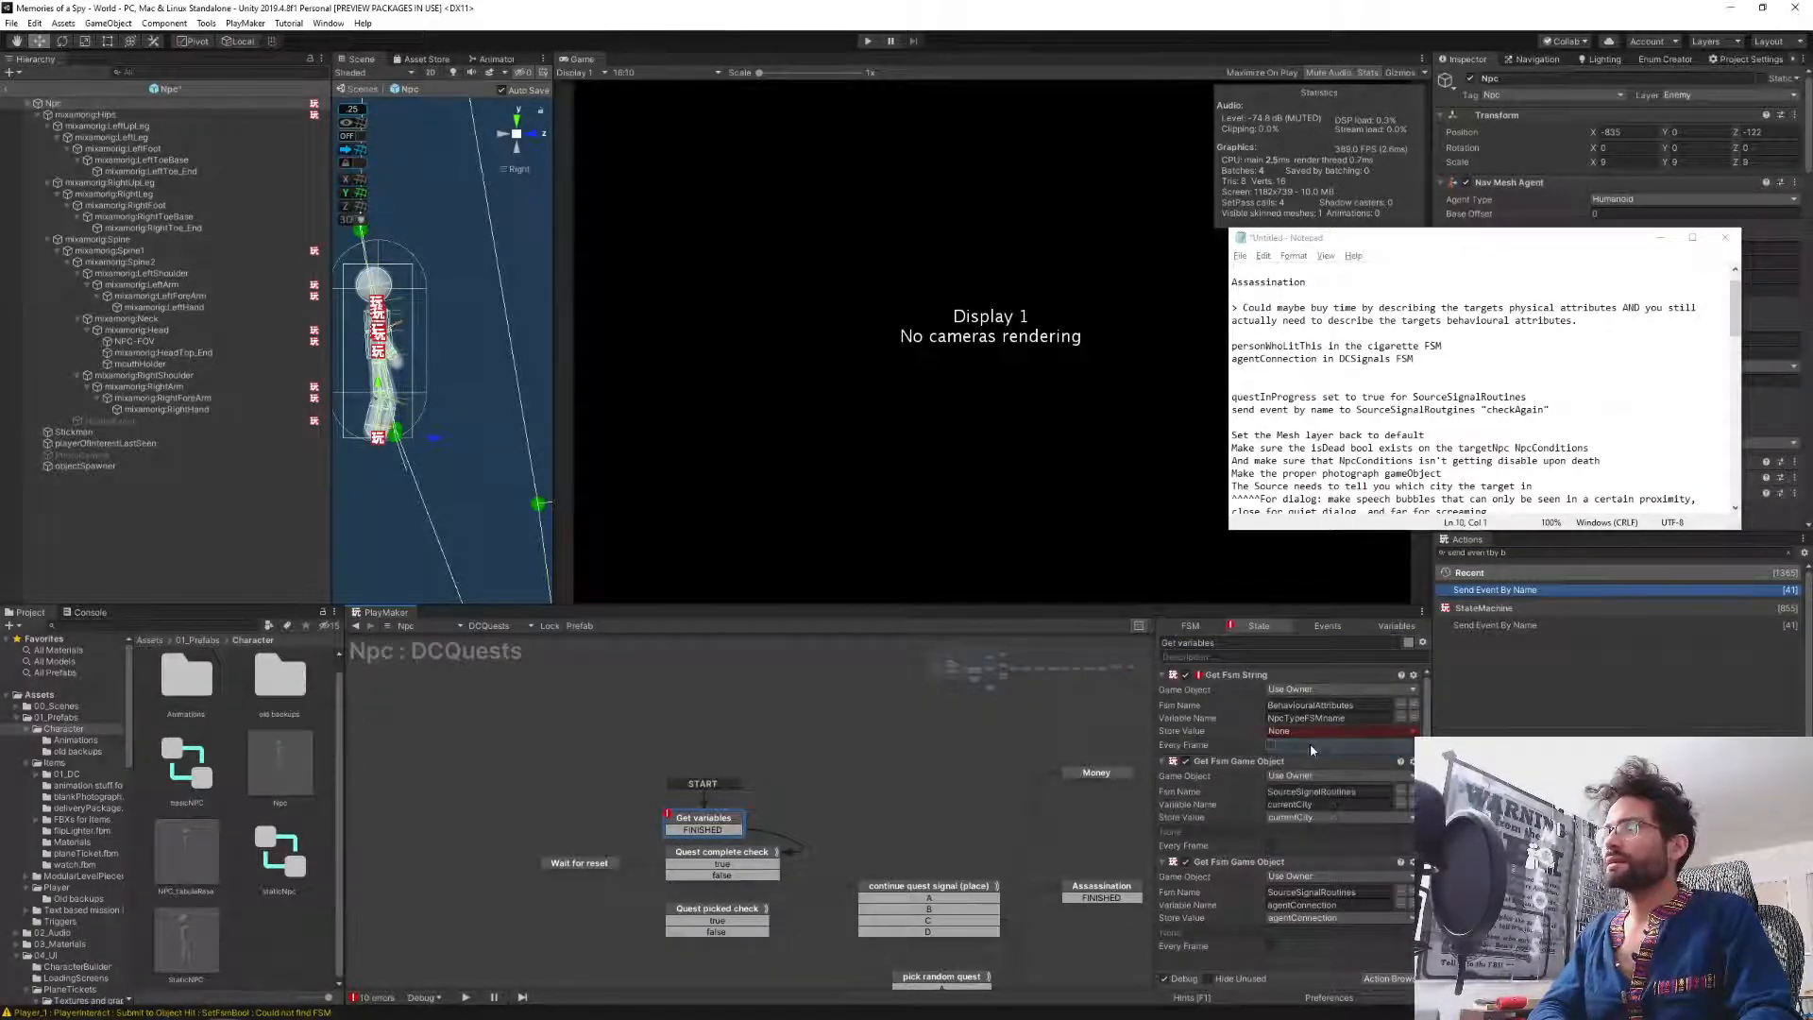
click(1312, 732)
click(1315, 844)
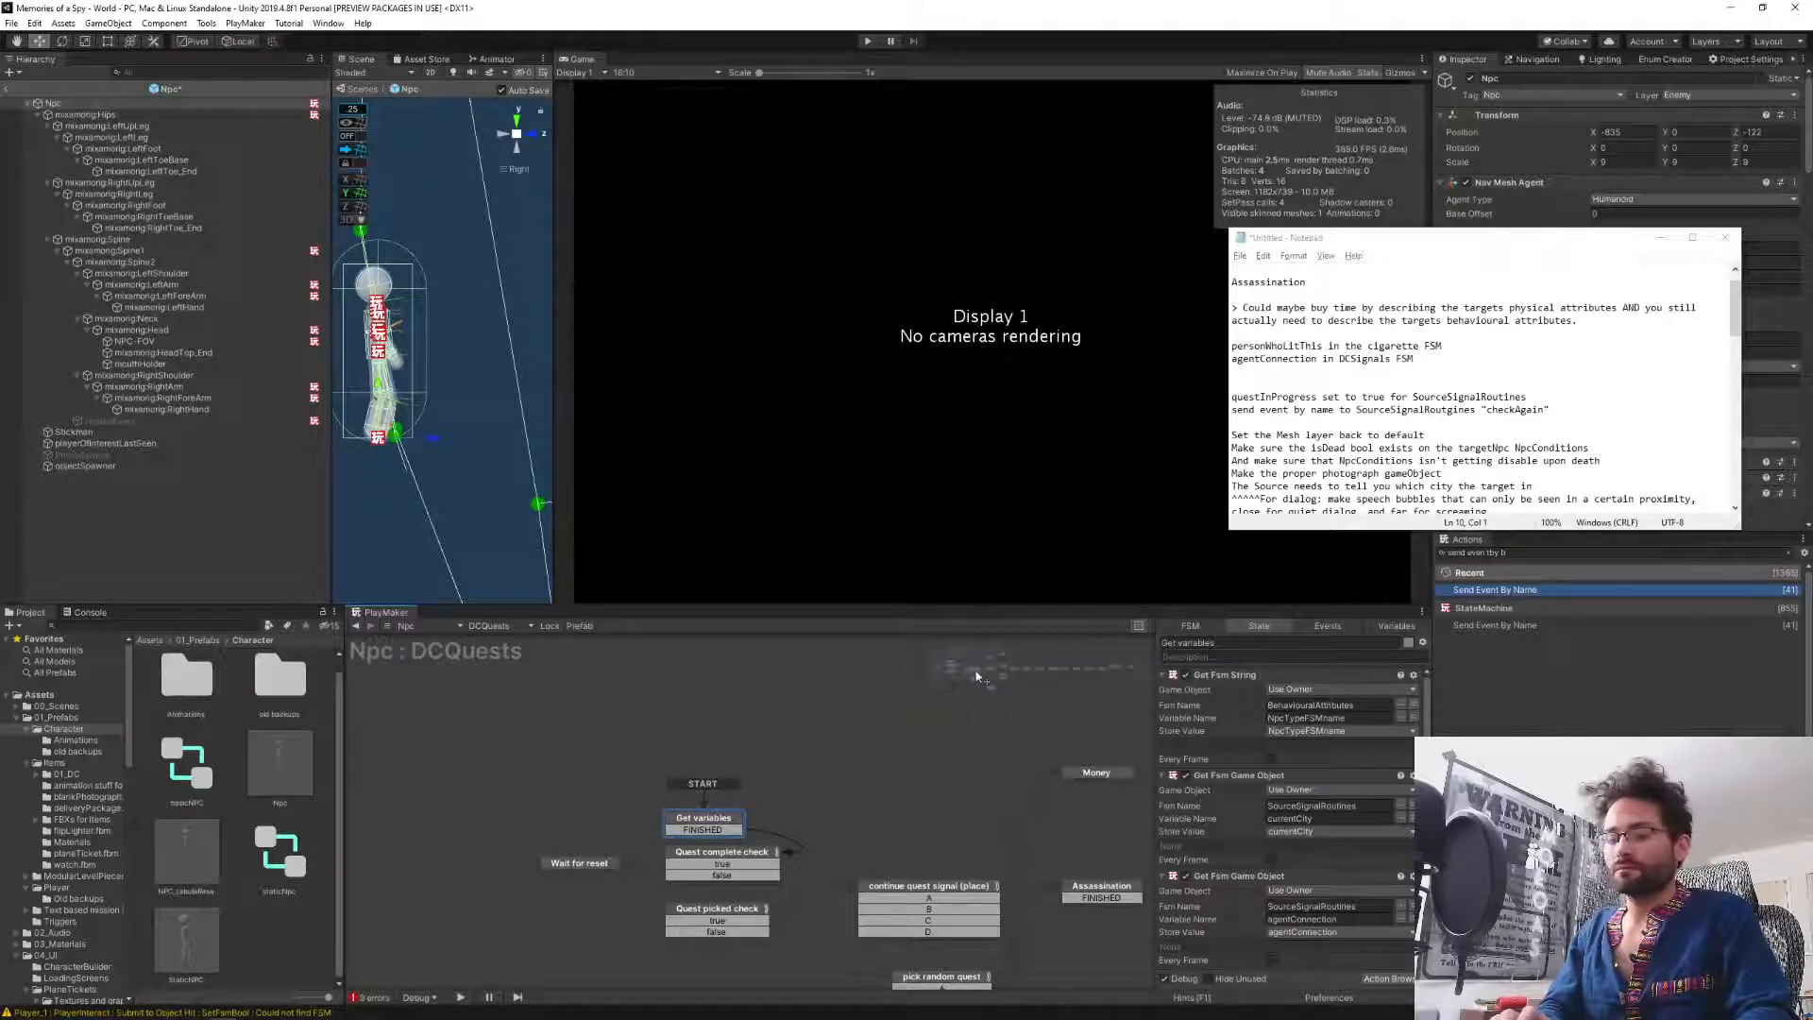
Set State 1's Send Event By Name to target the NpcTypeFSMname FSM and send the PaymentDelivered event.
drag(978, 678, 1118, 671)
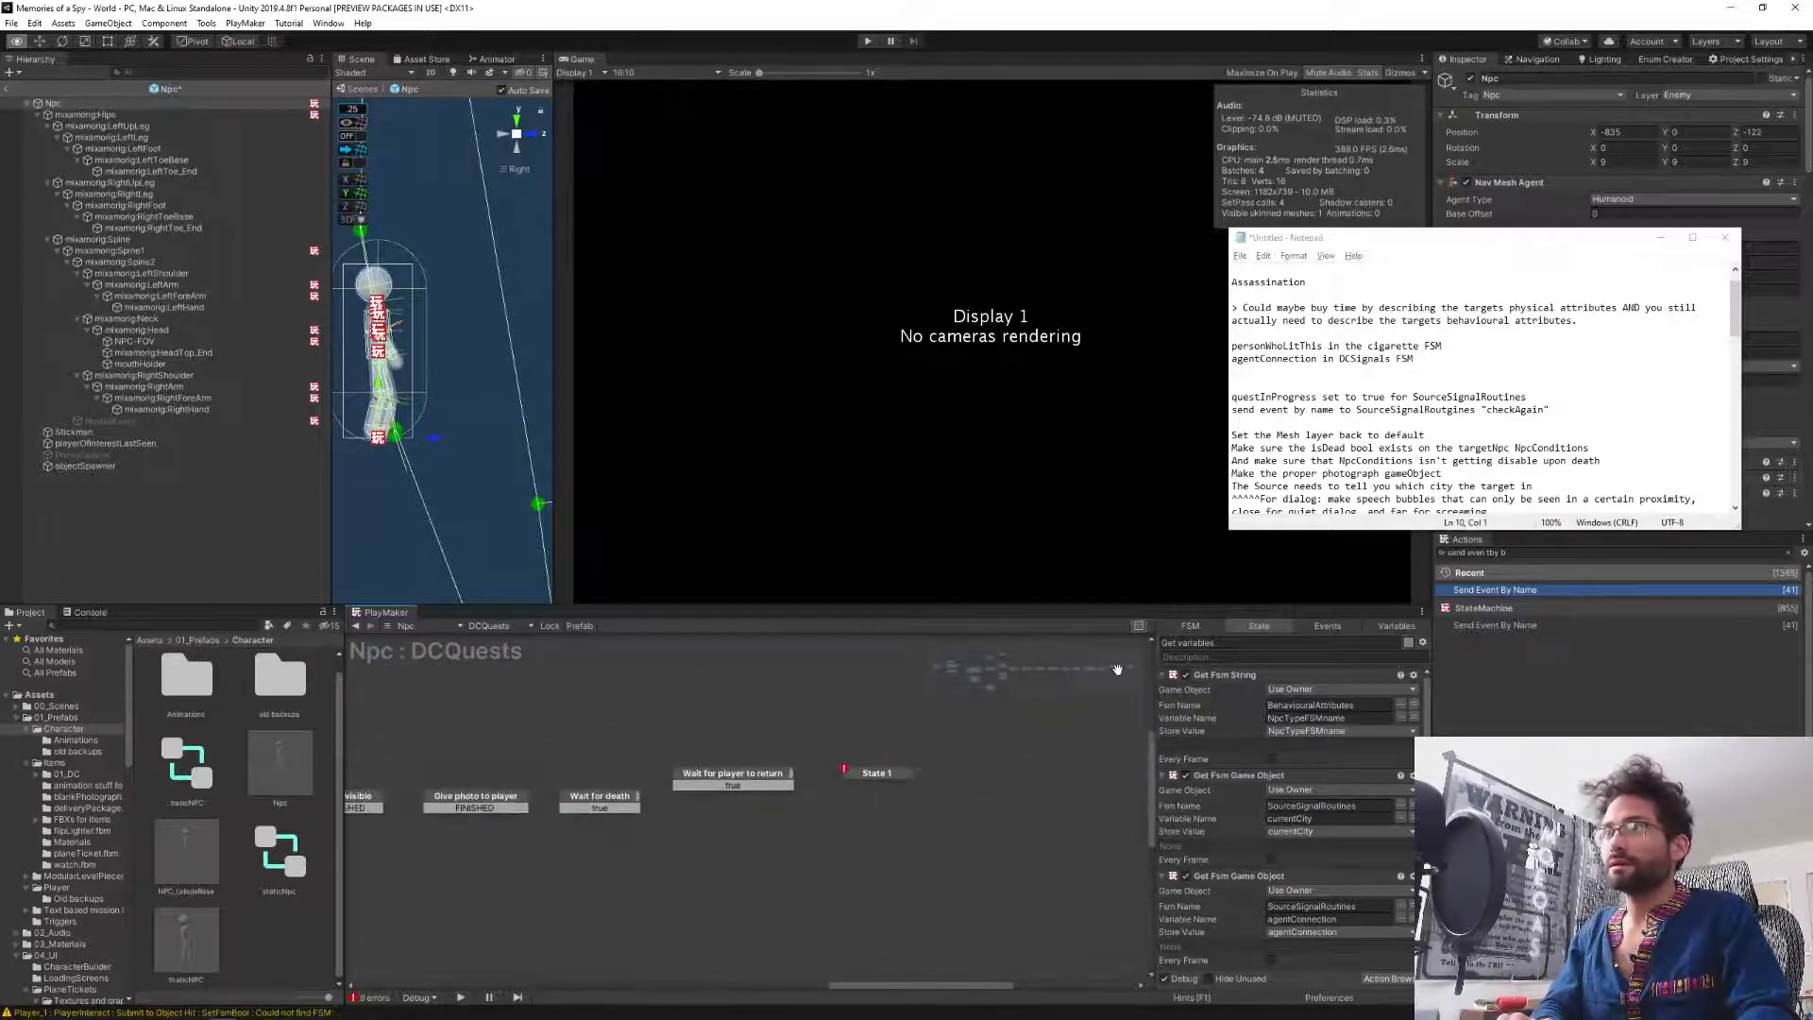
click(884, 772)
click(1341, 718)
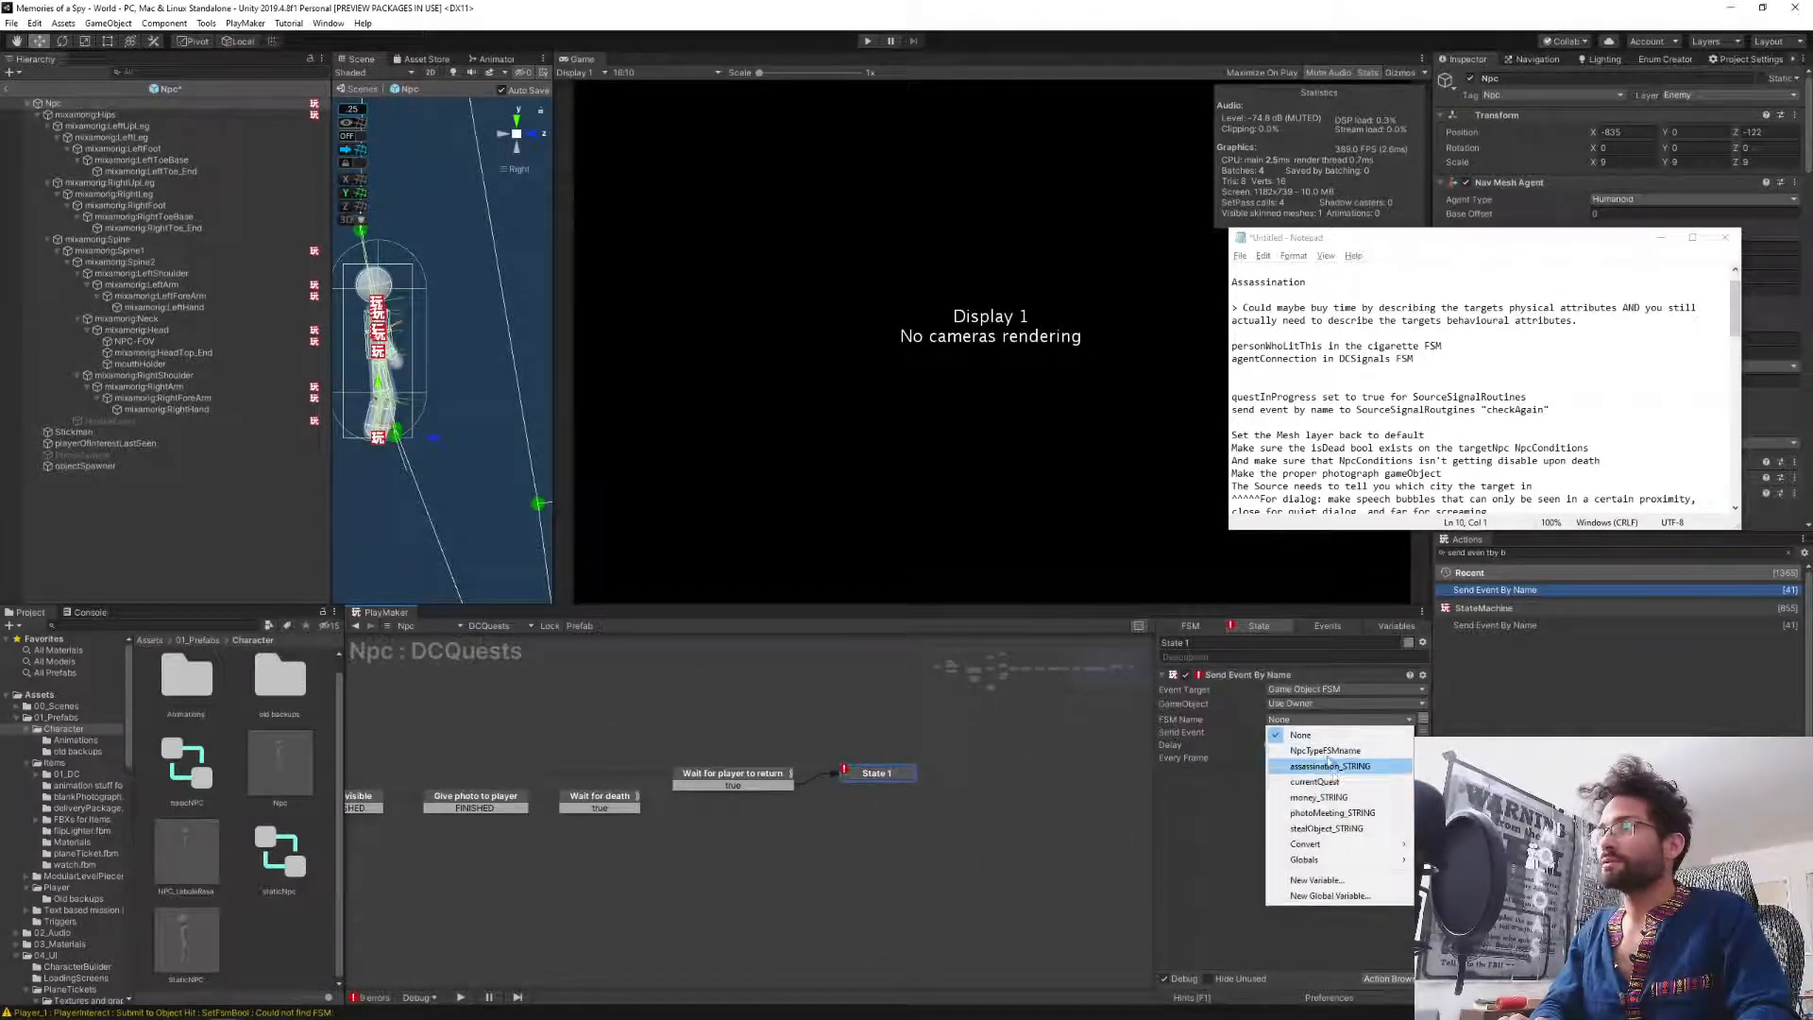
click(1326, 752)
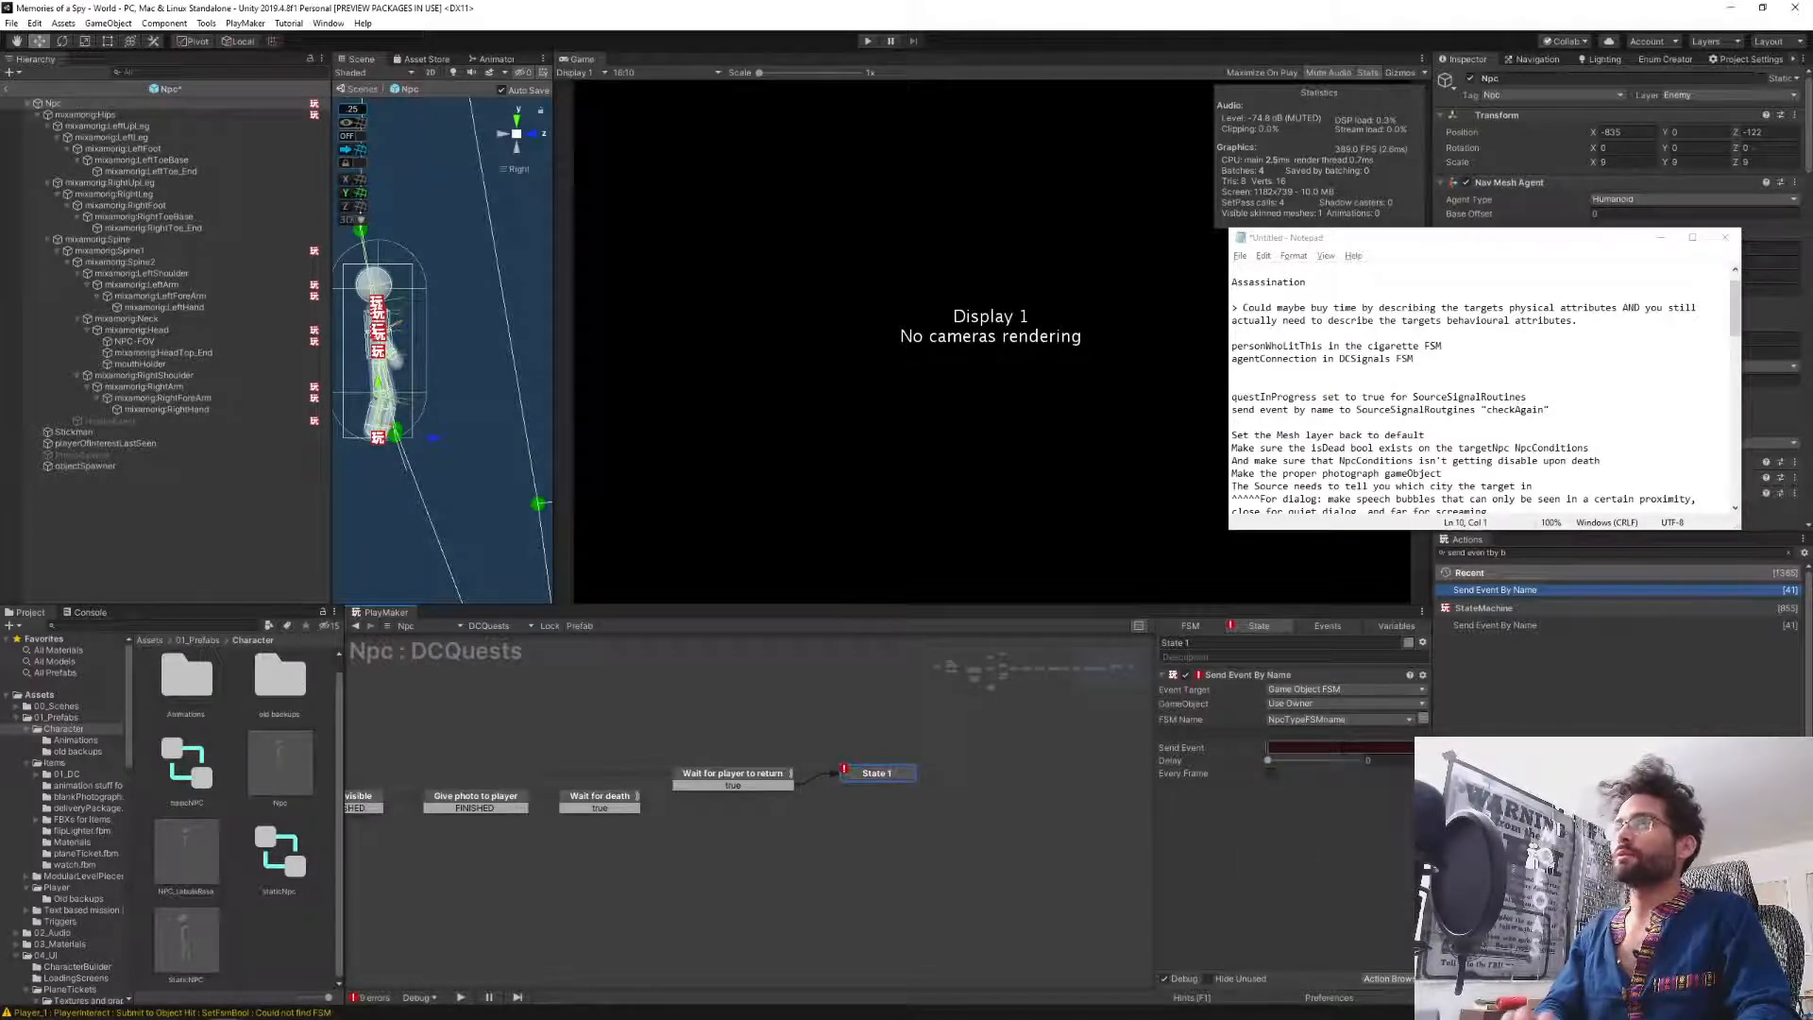
text(Paymen)
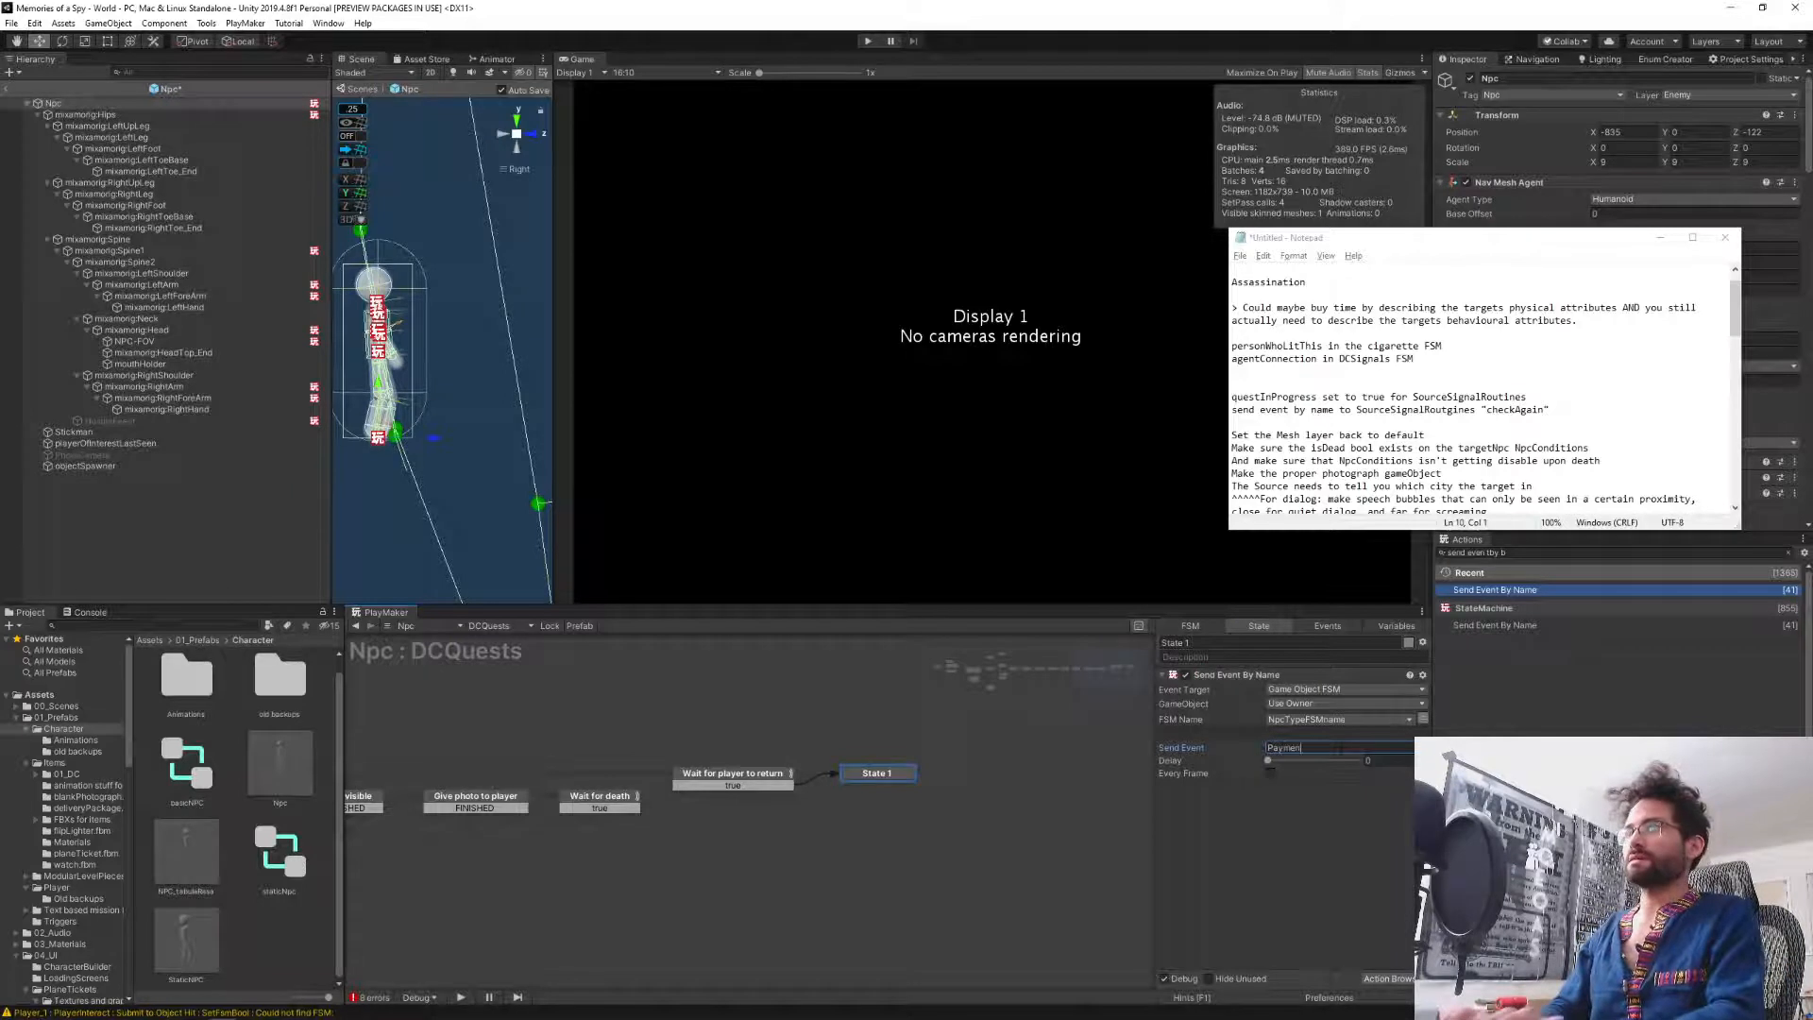
text(tDelivered)
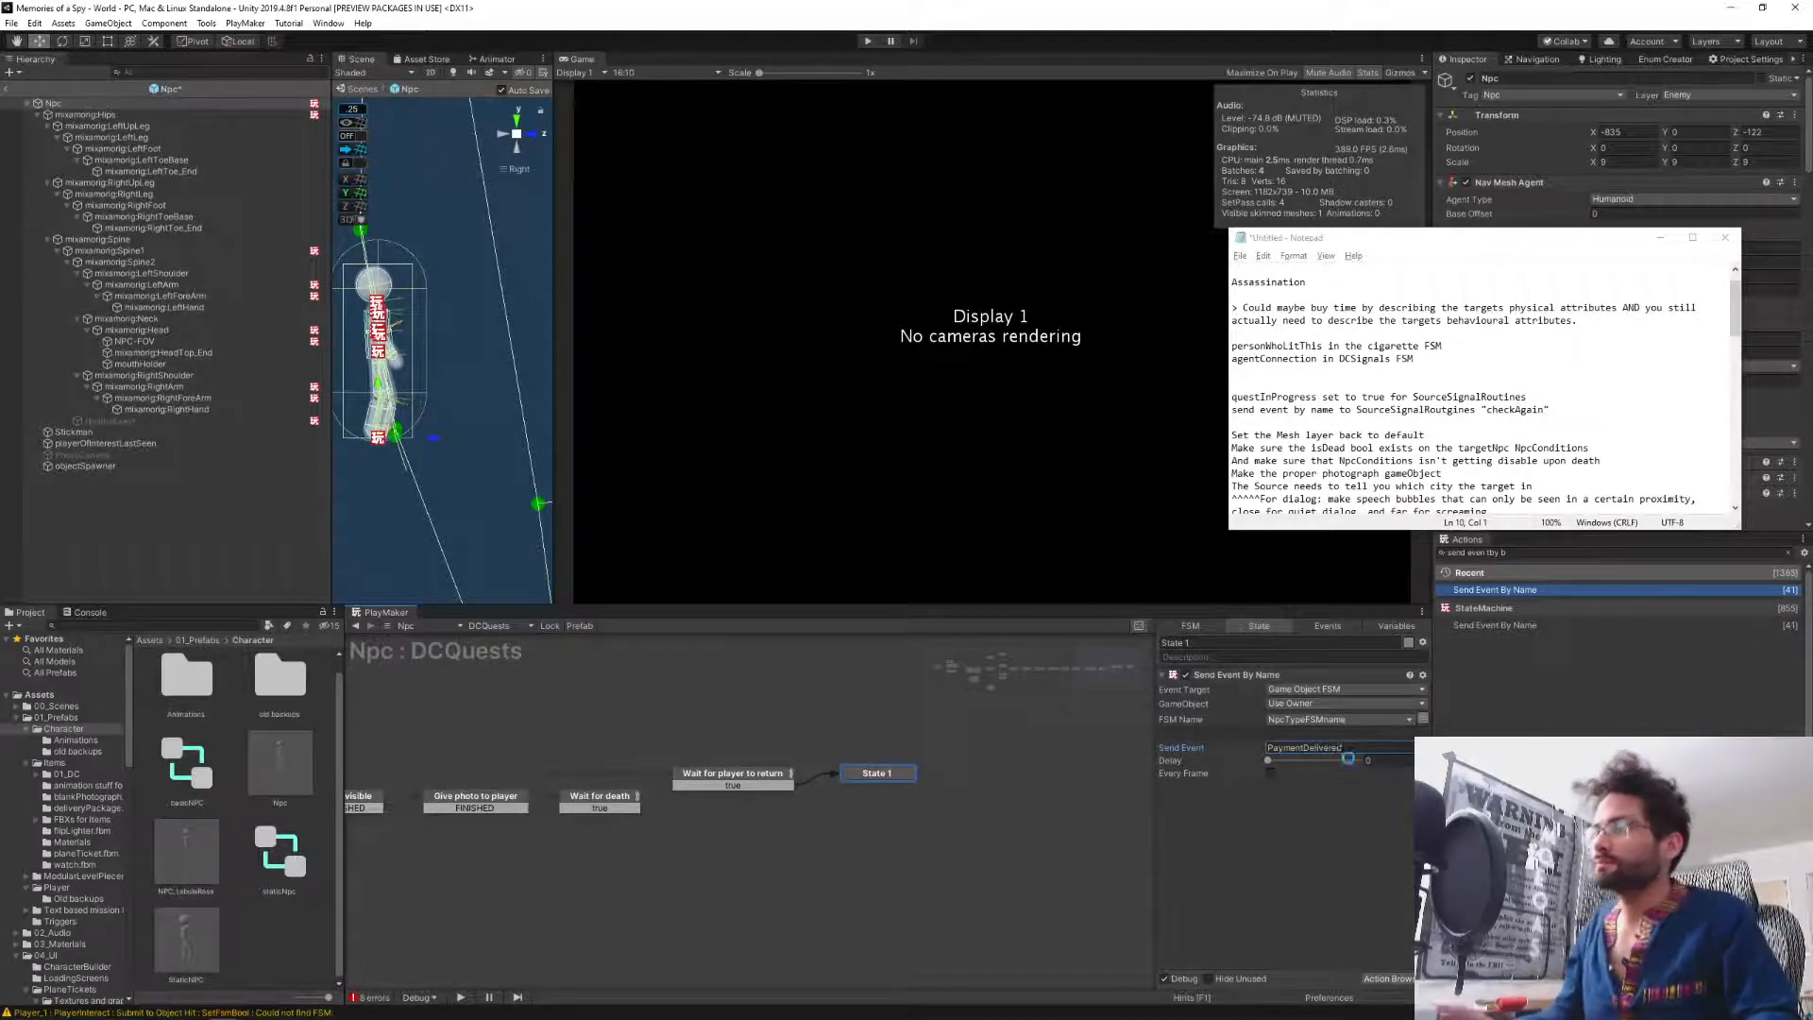
click(1309, 858)
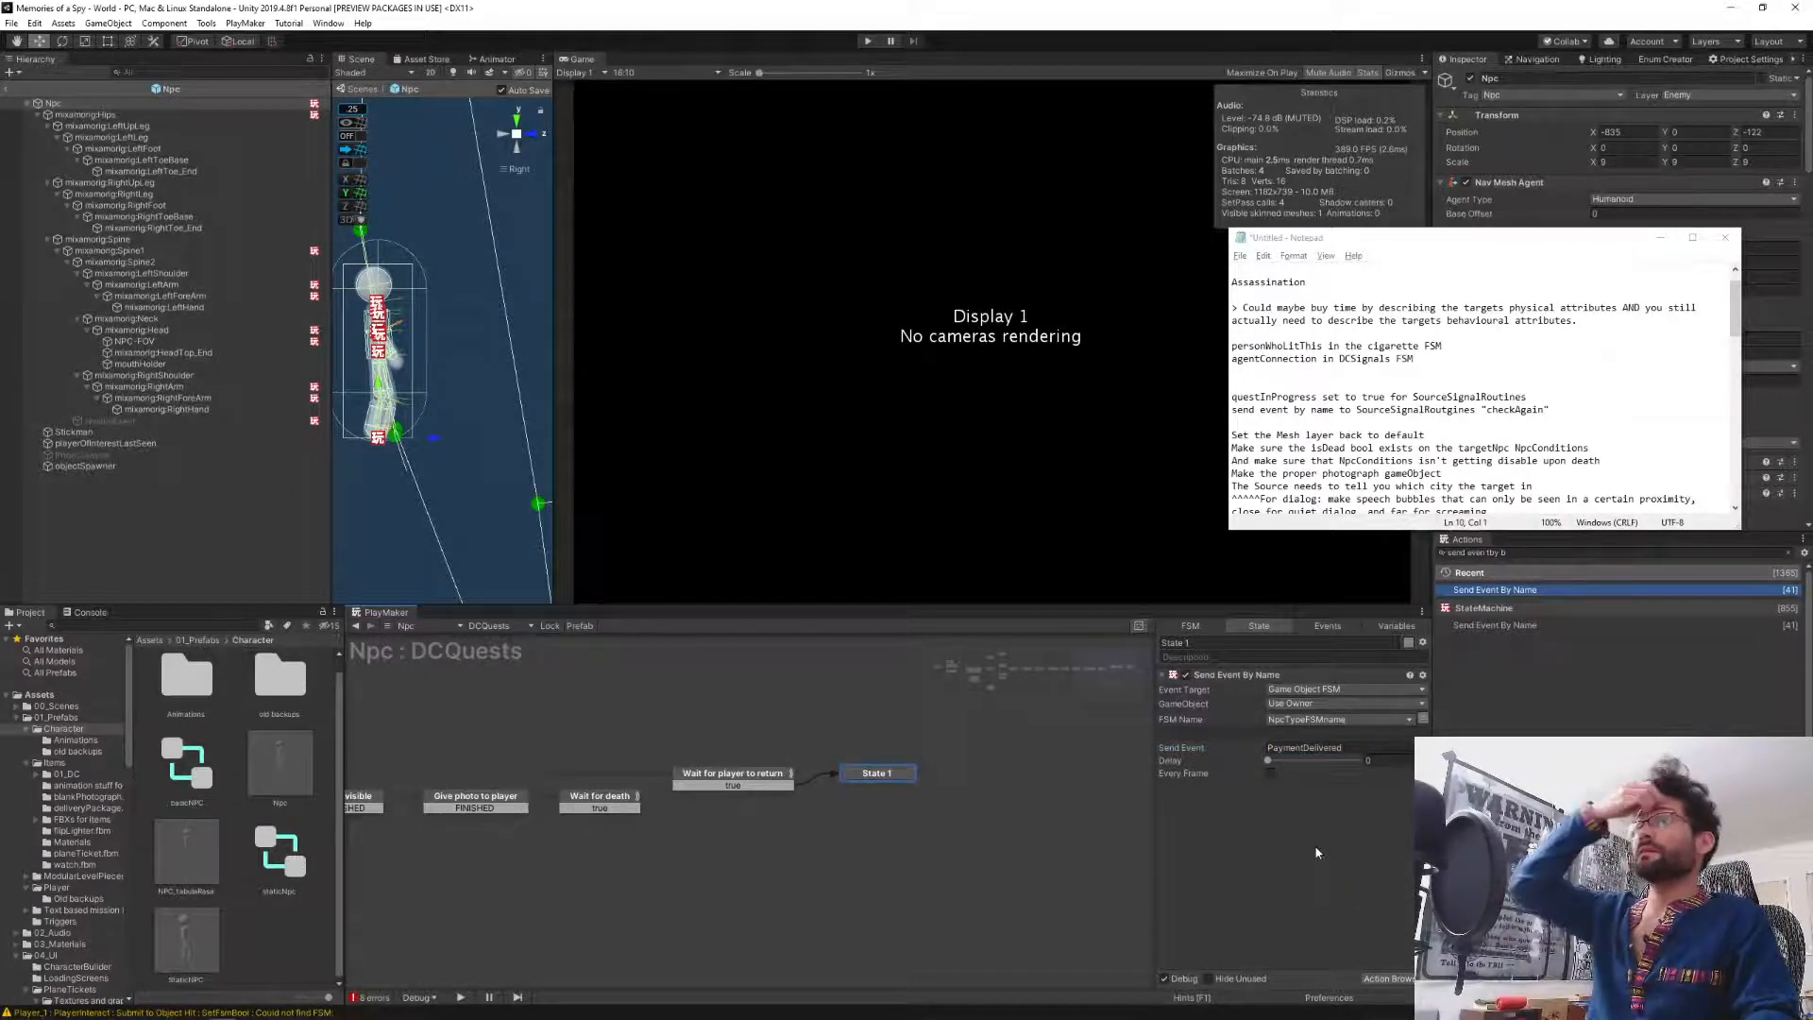
Rename State 1 as Payment Delivered, reusing the event name and adding a space.
click(1237, 643)
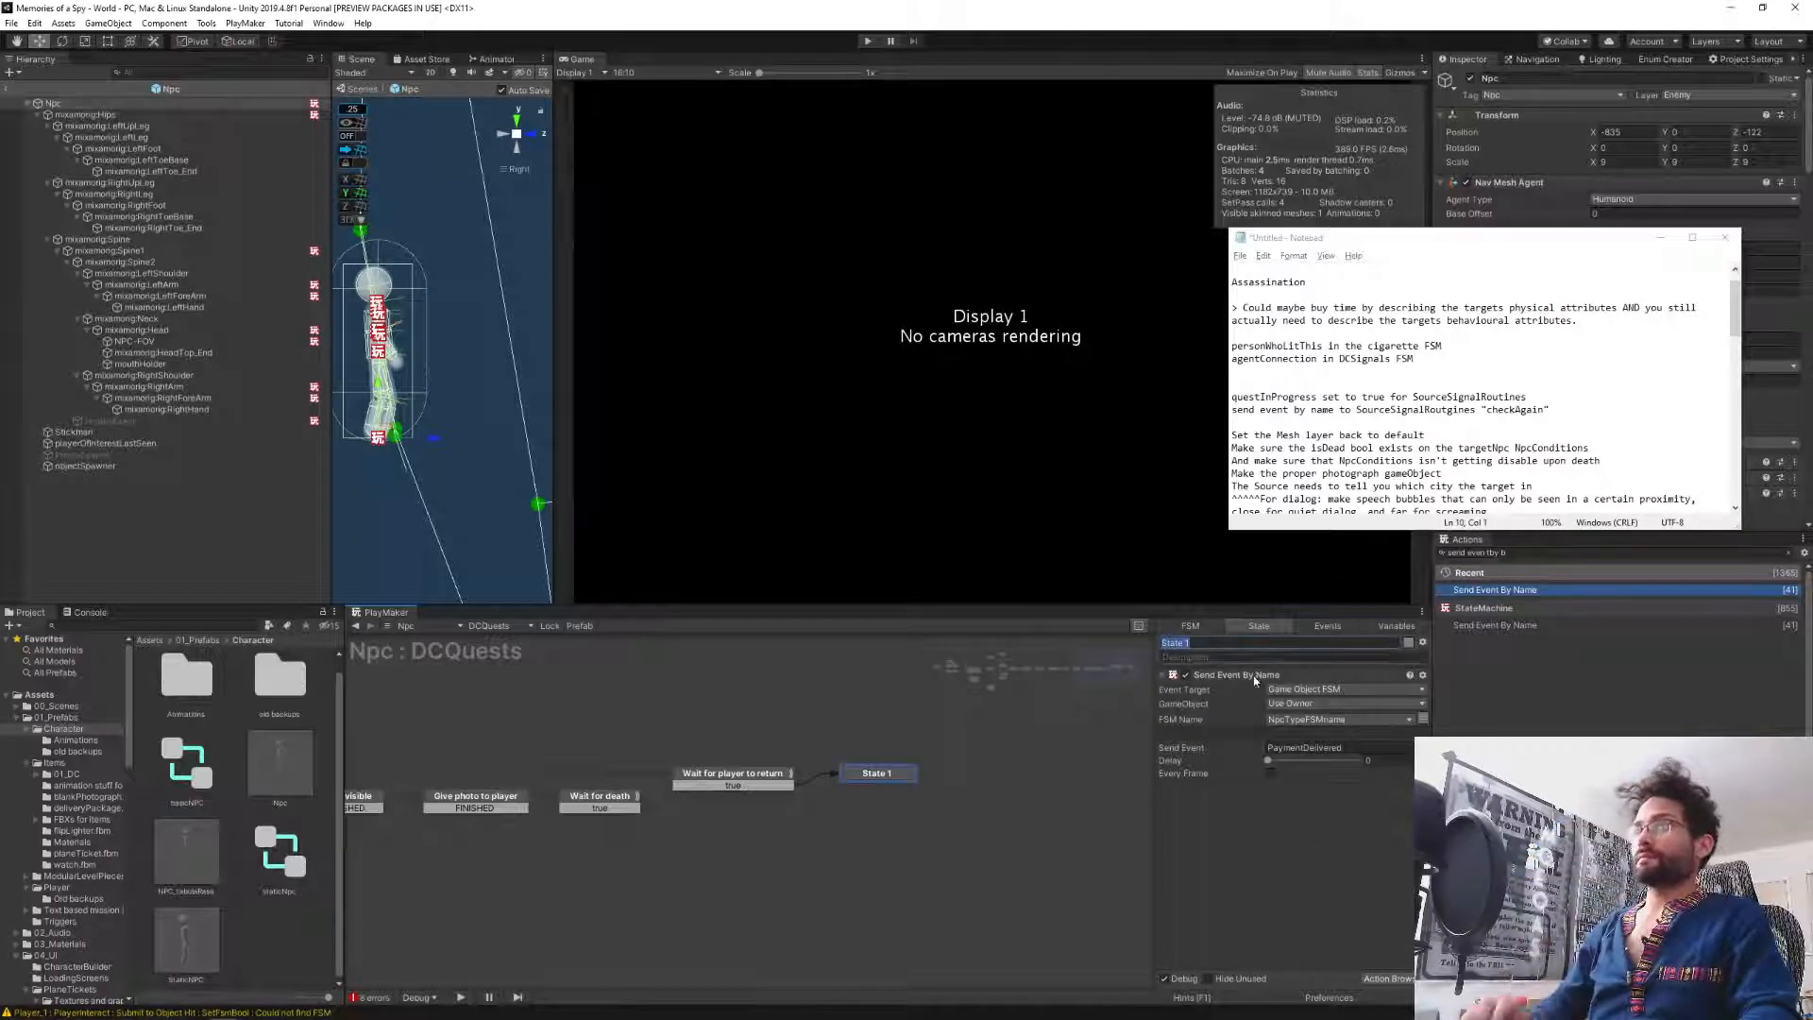
click(1310, 748)
key(ctrl+c)
click(1237, 643)
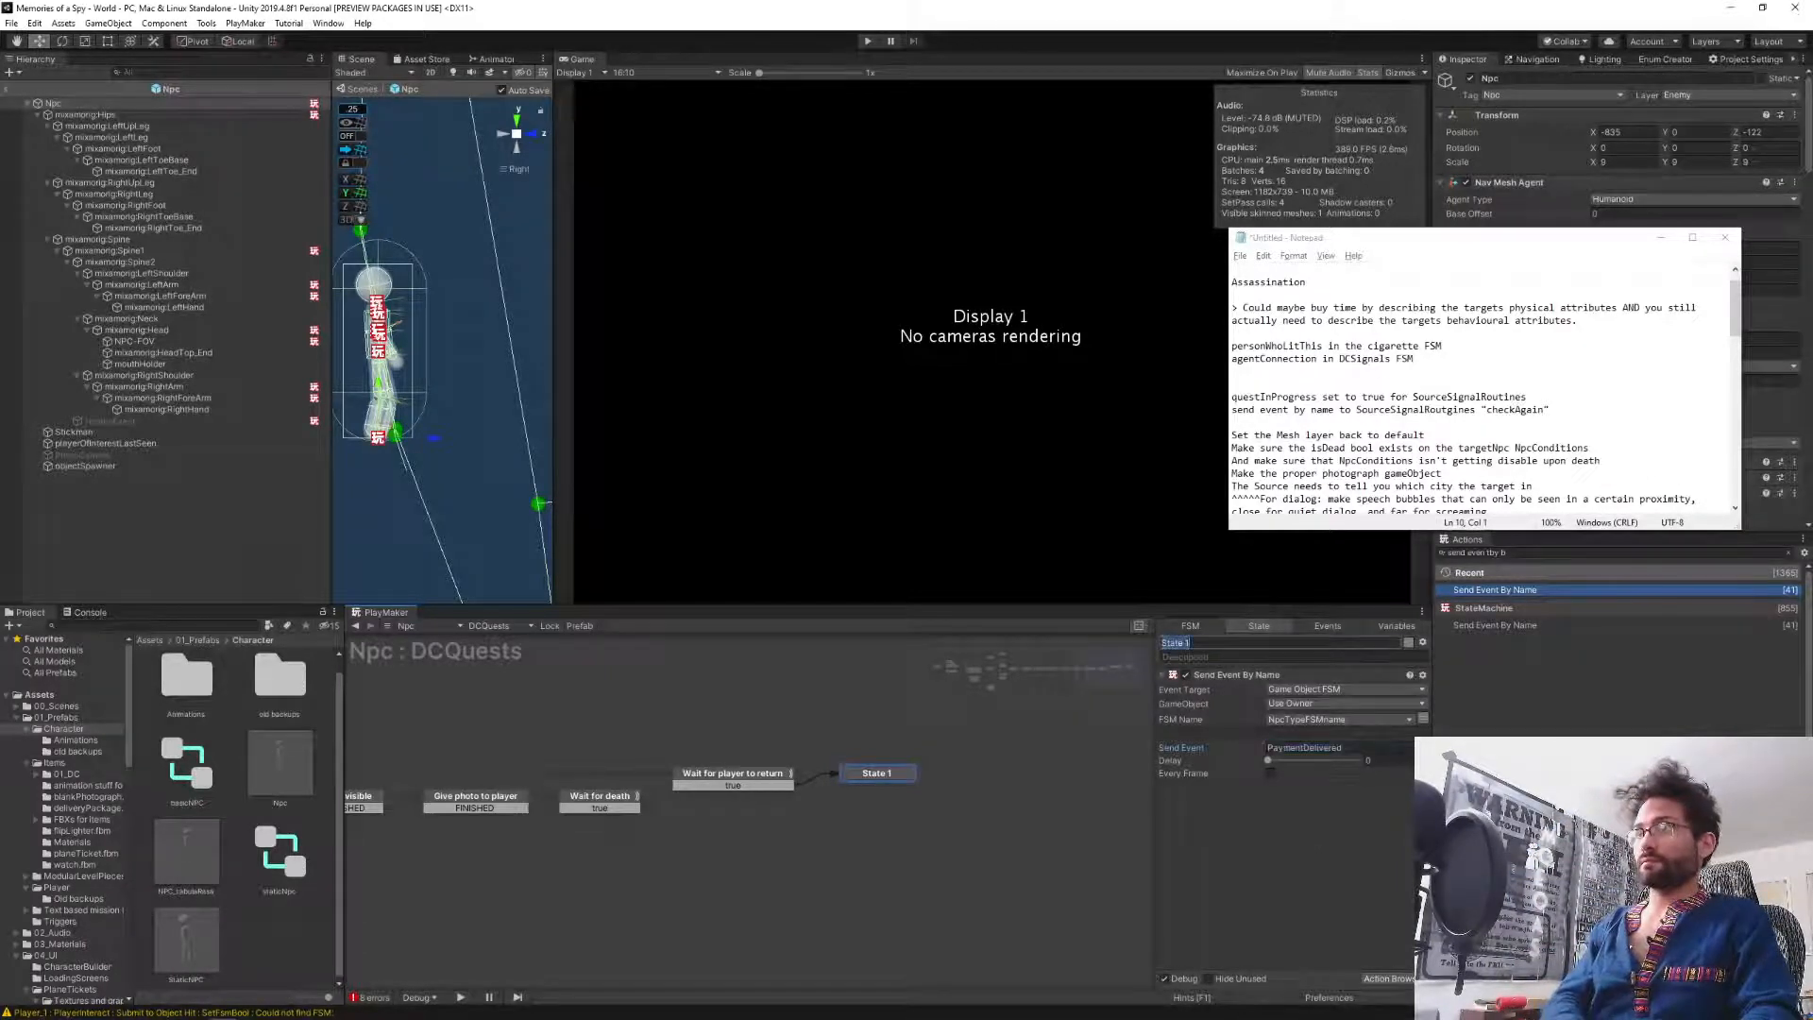
key(ctrl+v)
click(1199, 643)
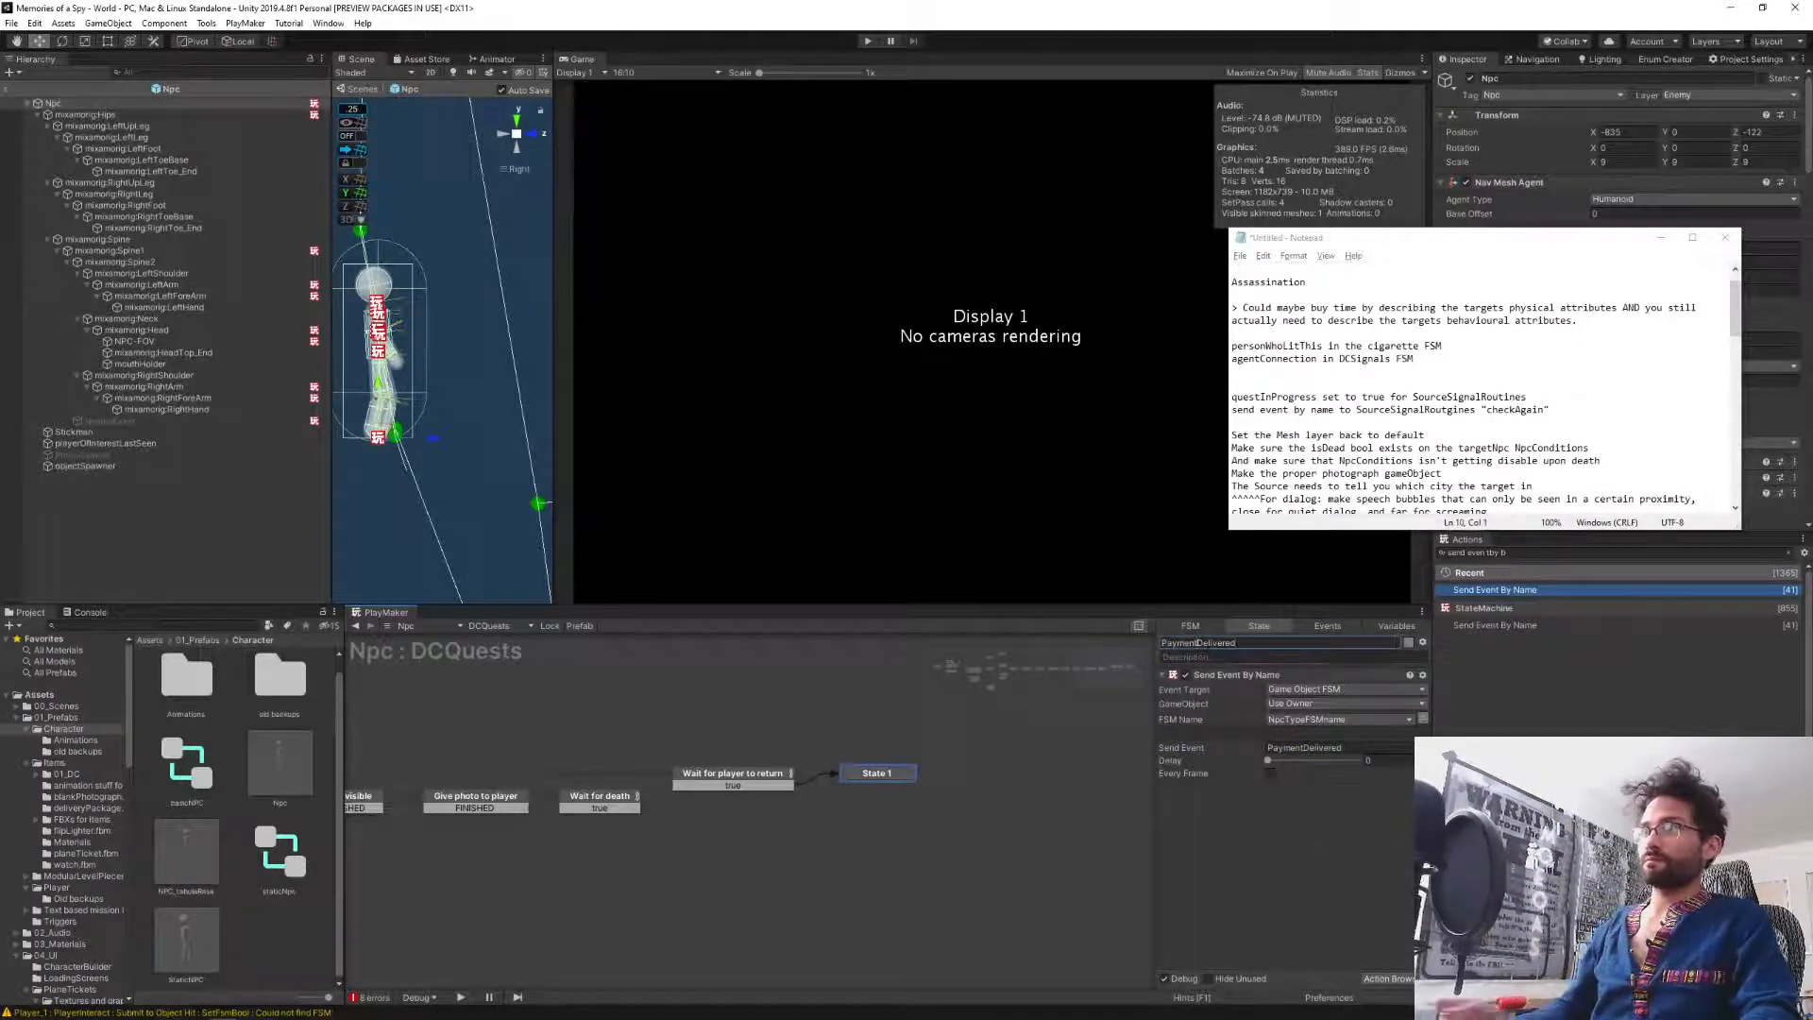
click(1307, 831)
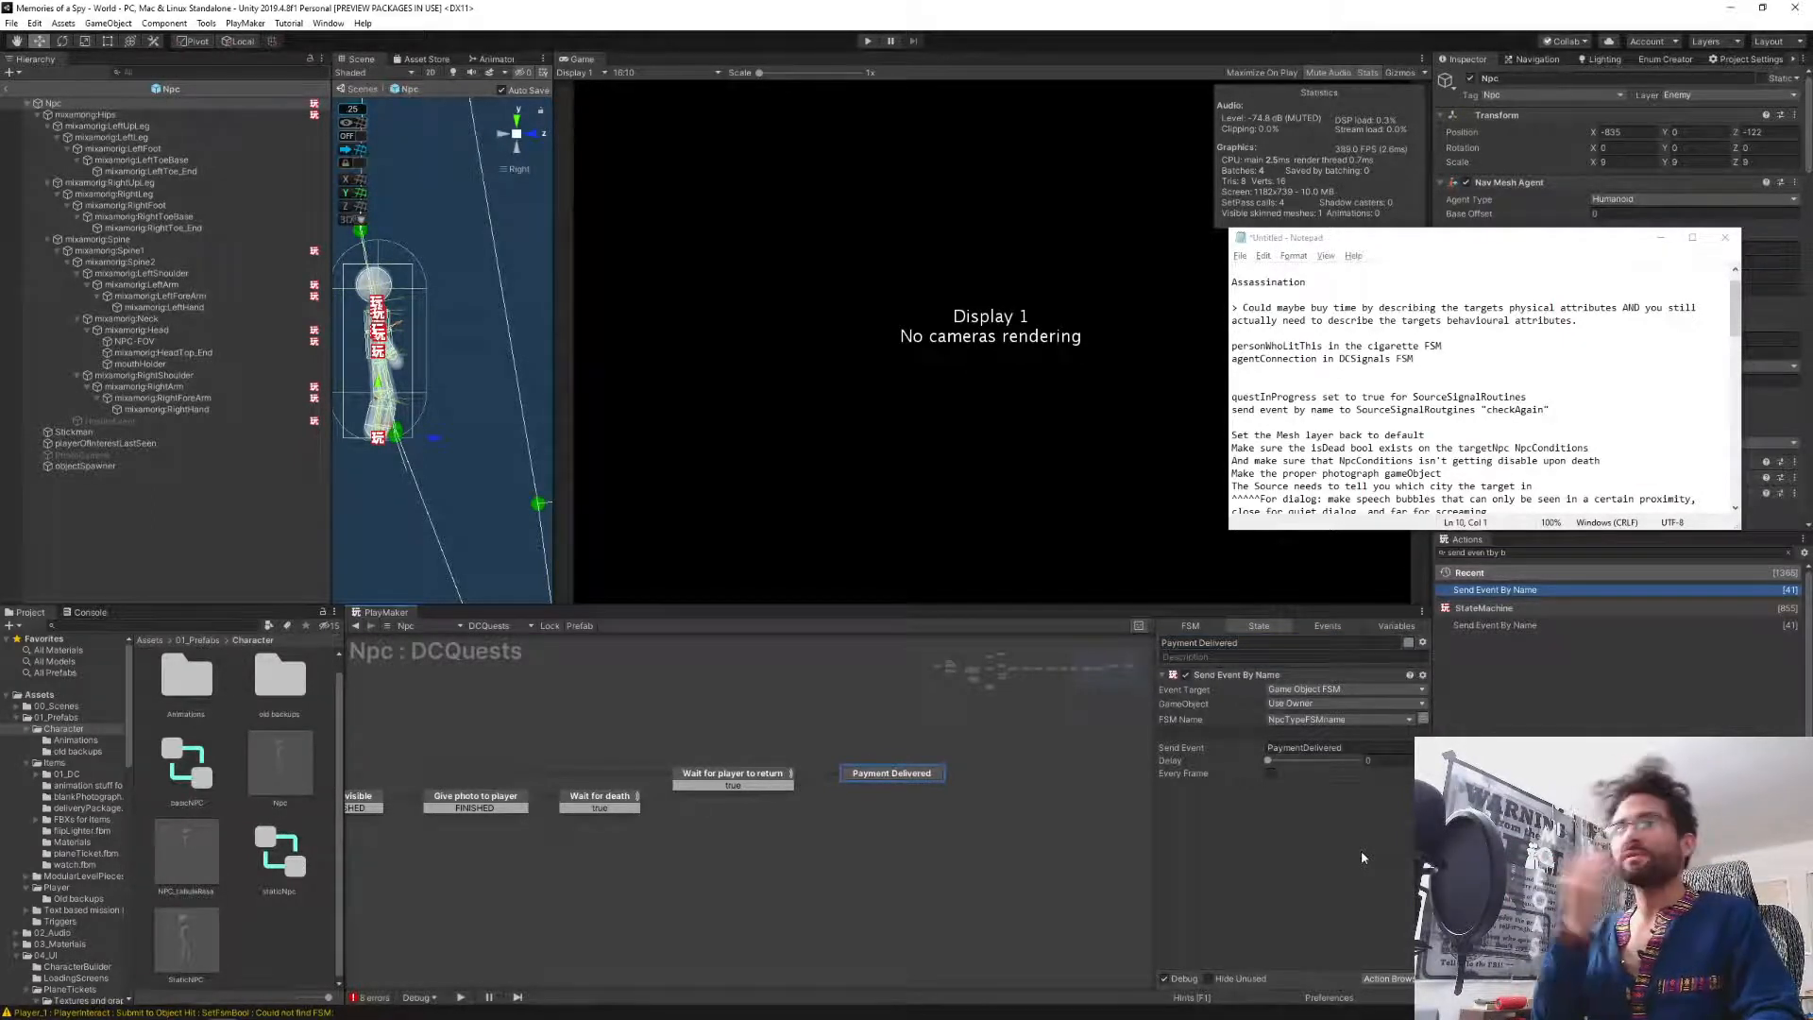
In the SourceSignalRoutines FSM, add Set Agent Destination and Set Agent Destination As Game Object actions to the Payment delivered state.
click(491, 626)
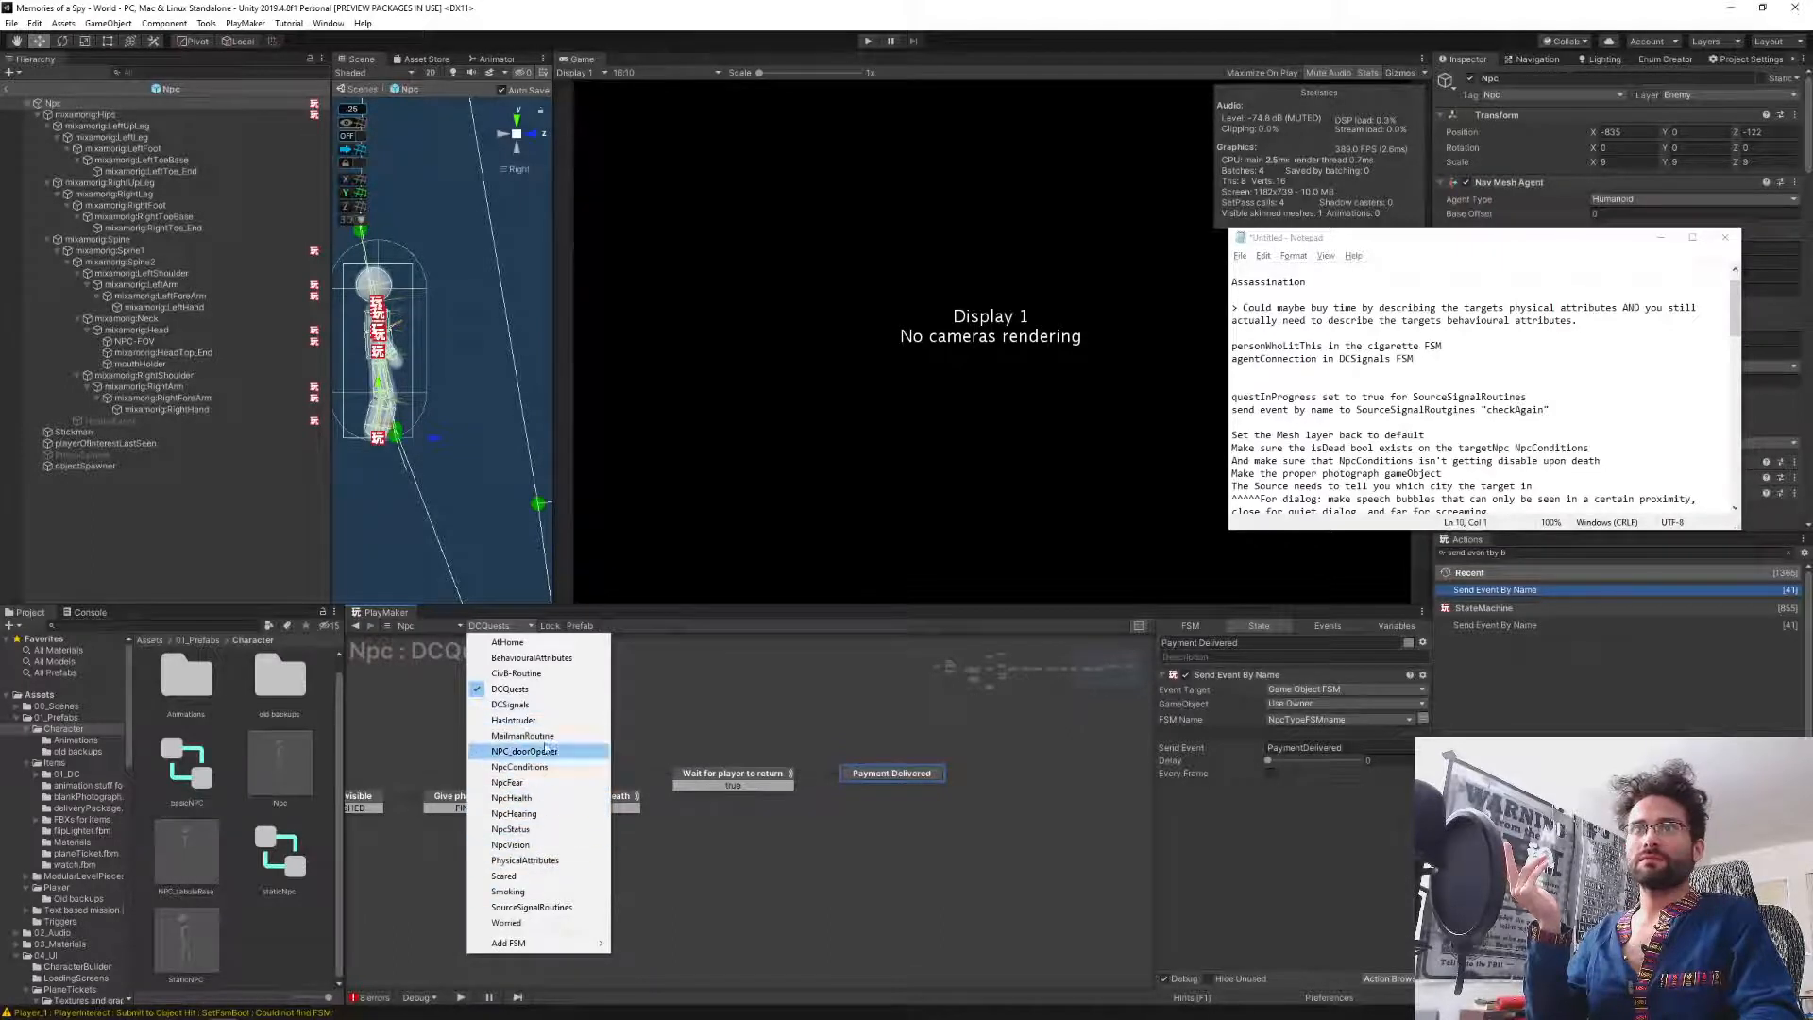
click(532, 906)
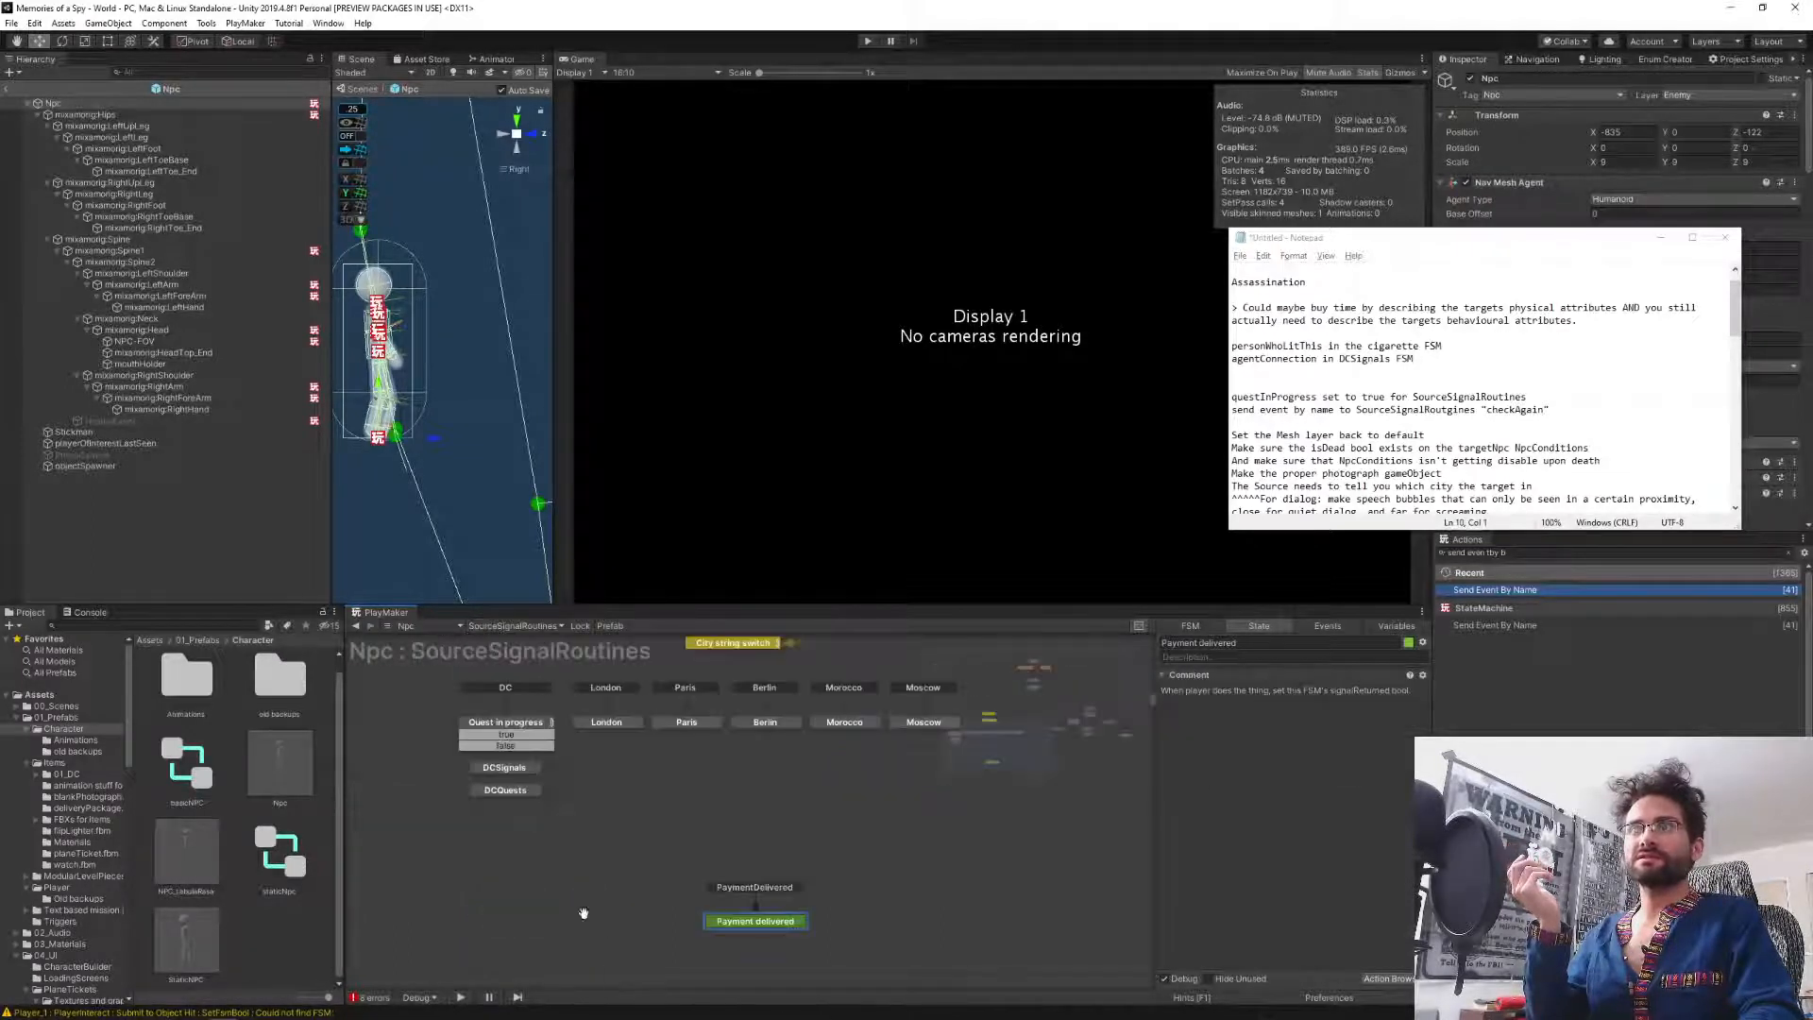
middle_drag(583, 912, 522, 814)
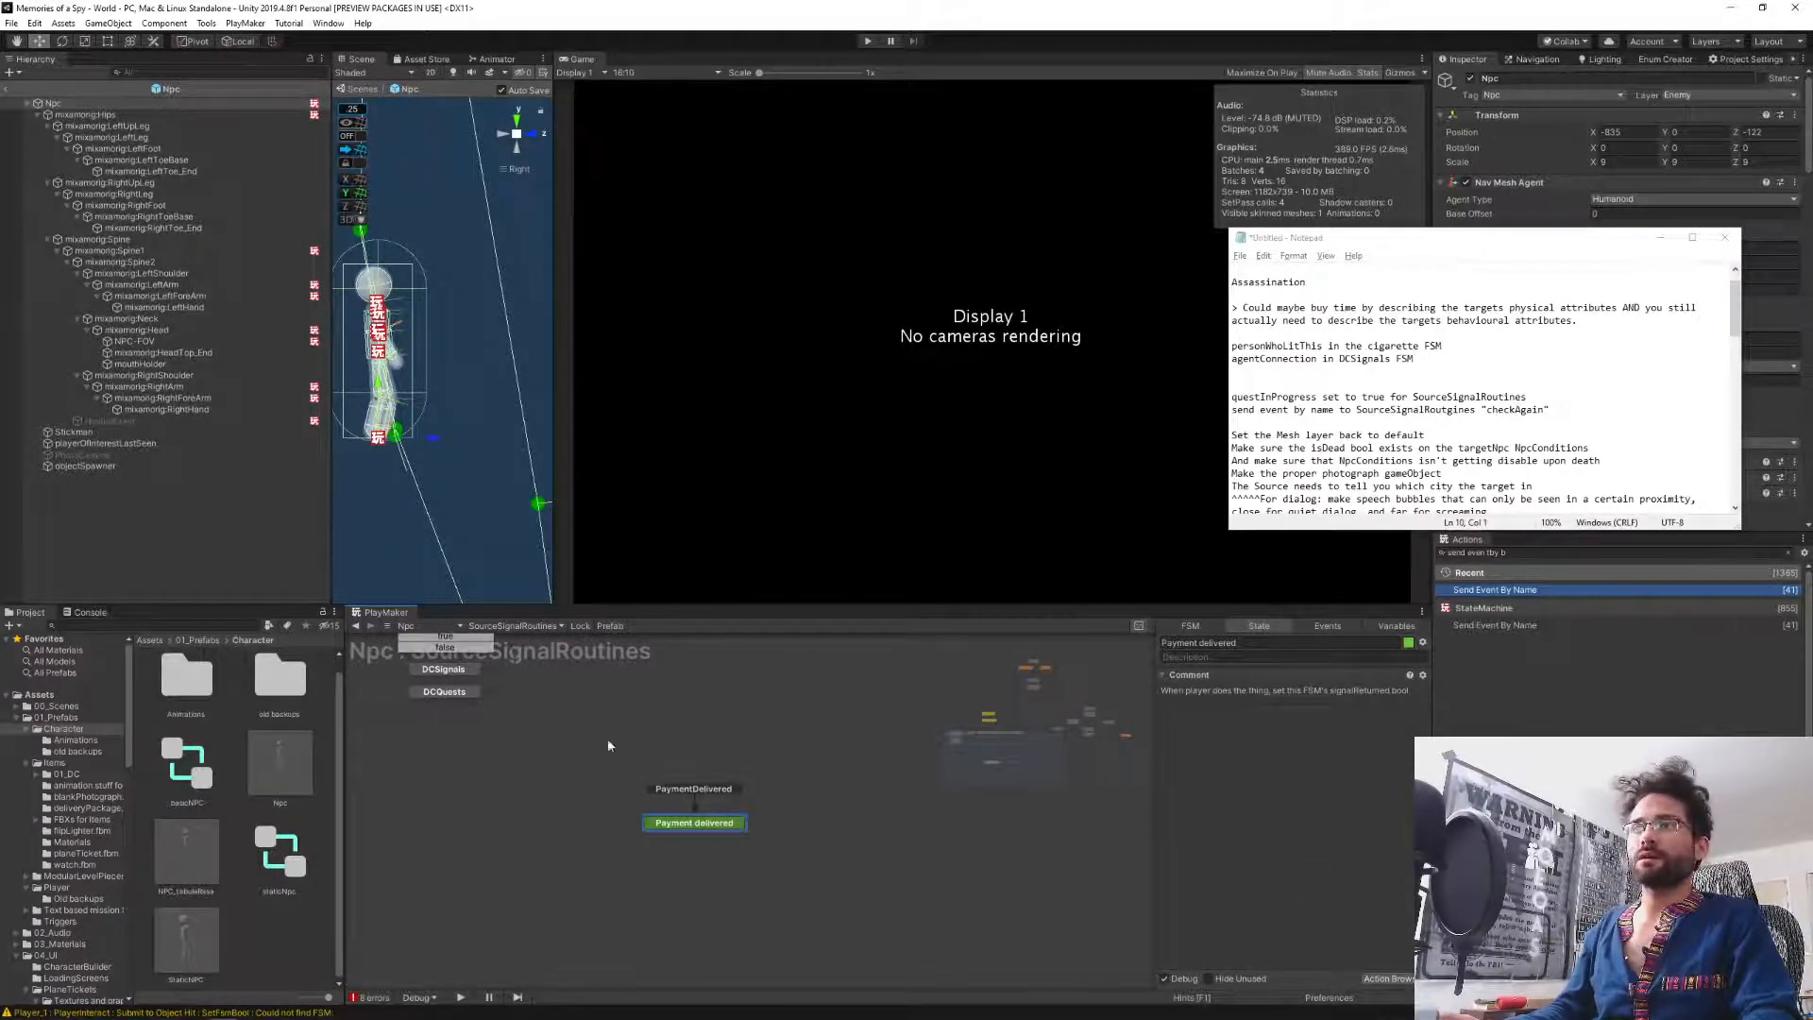
middle_drag(608, 744, 652, 803)
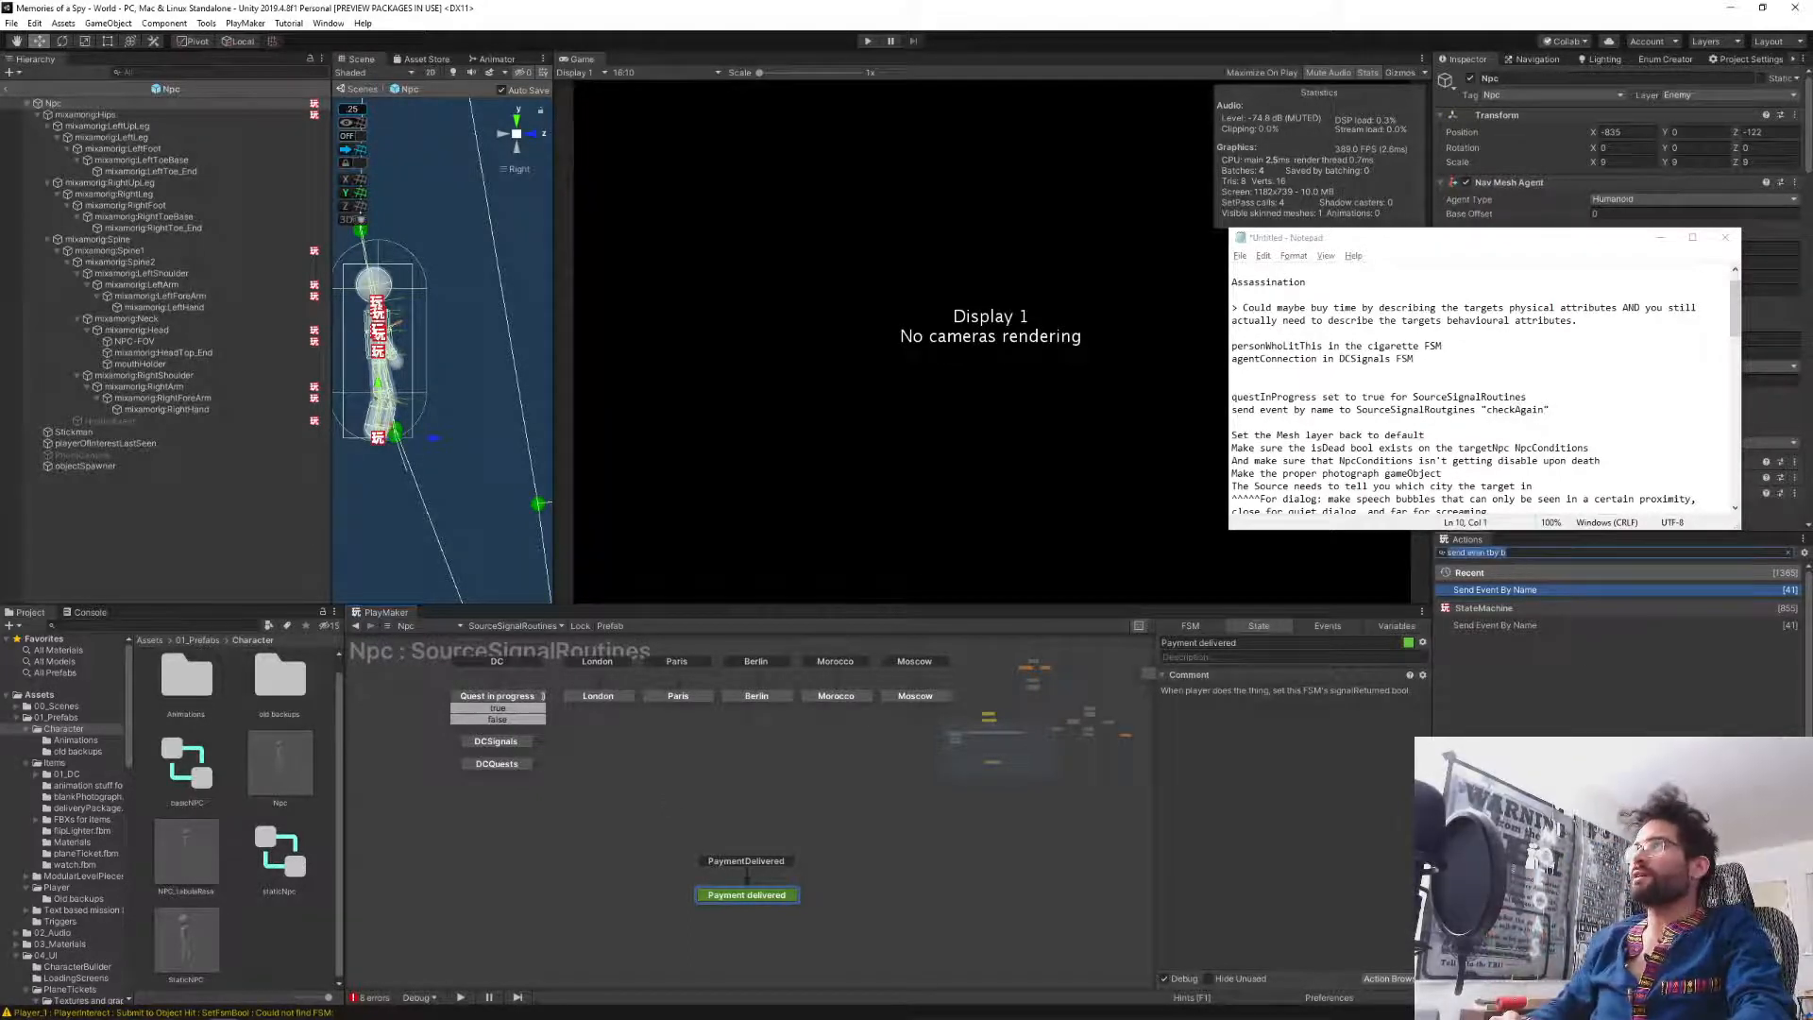
text(set agent)
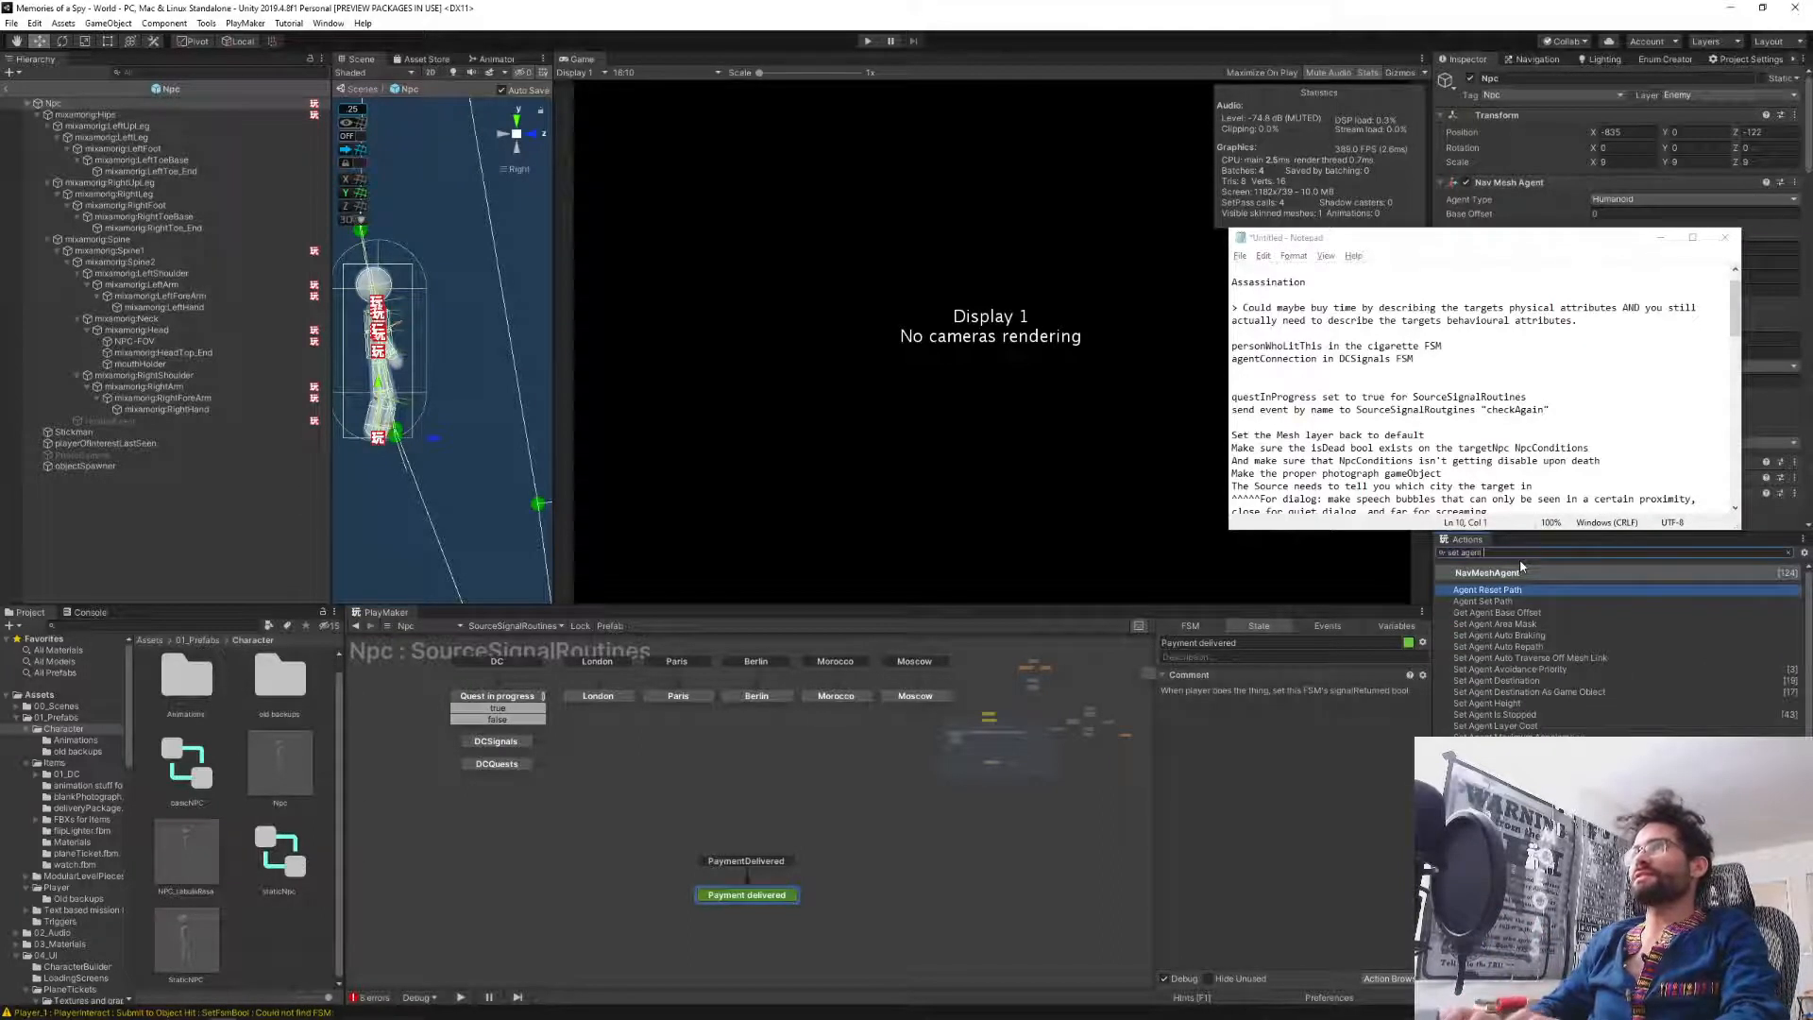
text( destin)
key(Return)
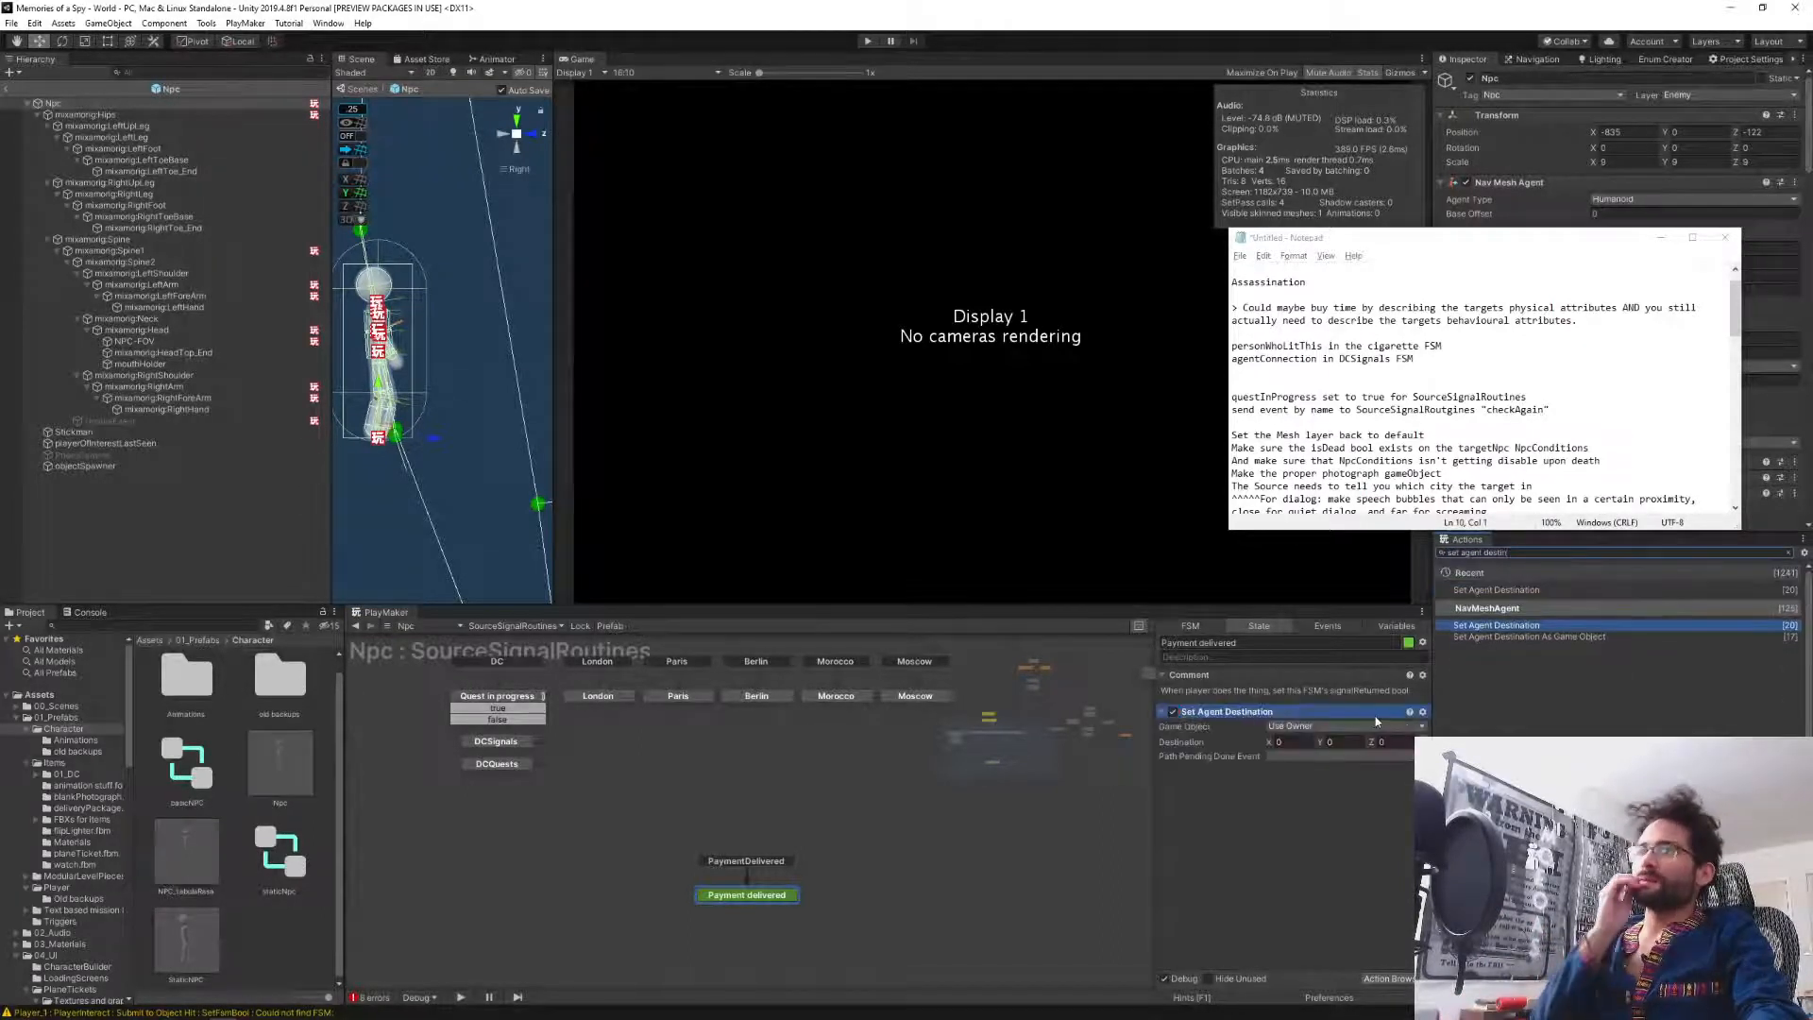
double_click(1490, 638)
click(1235, 843)
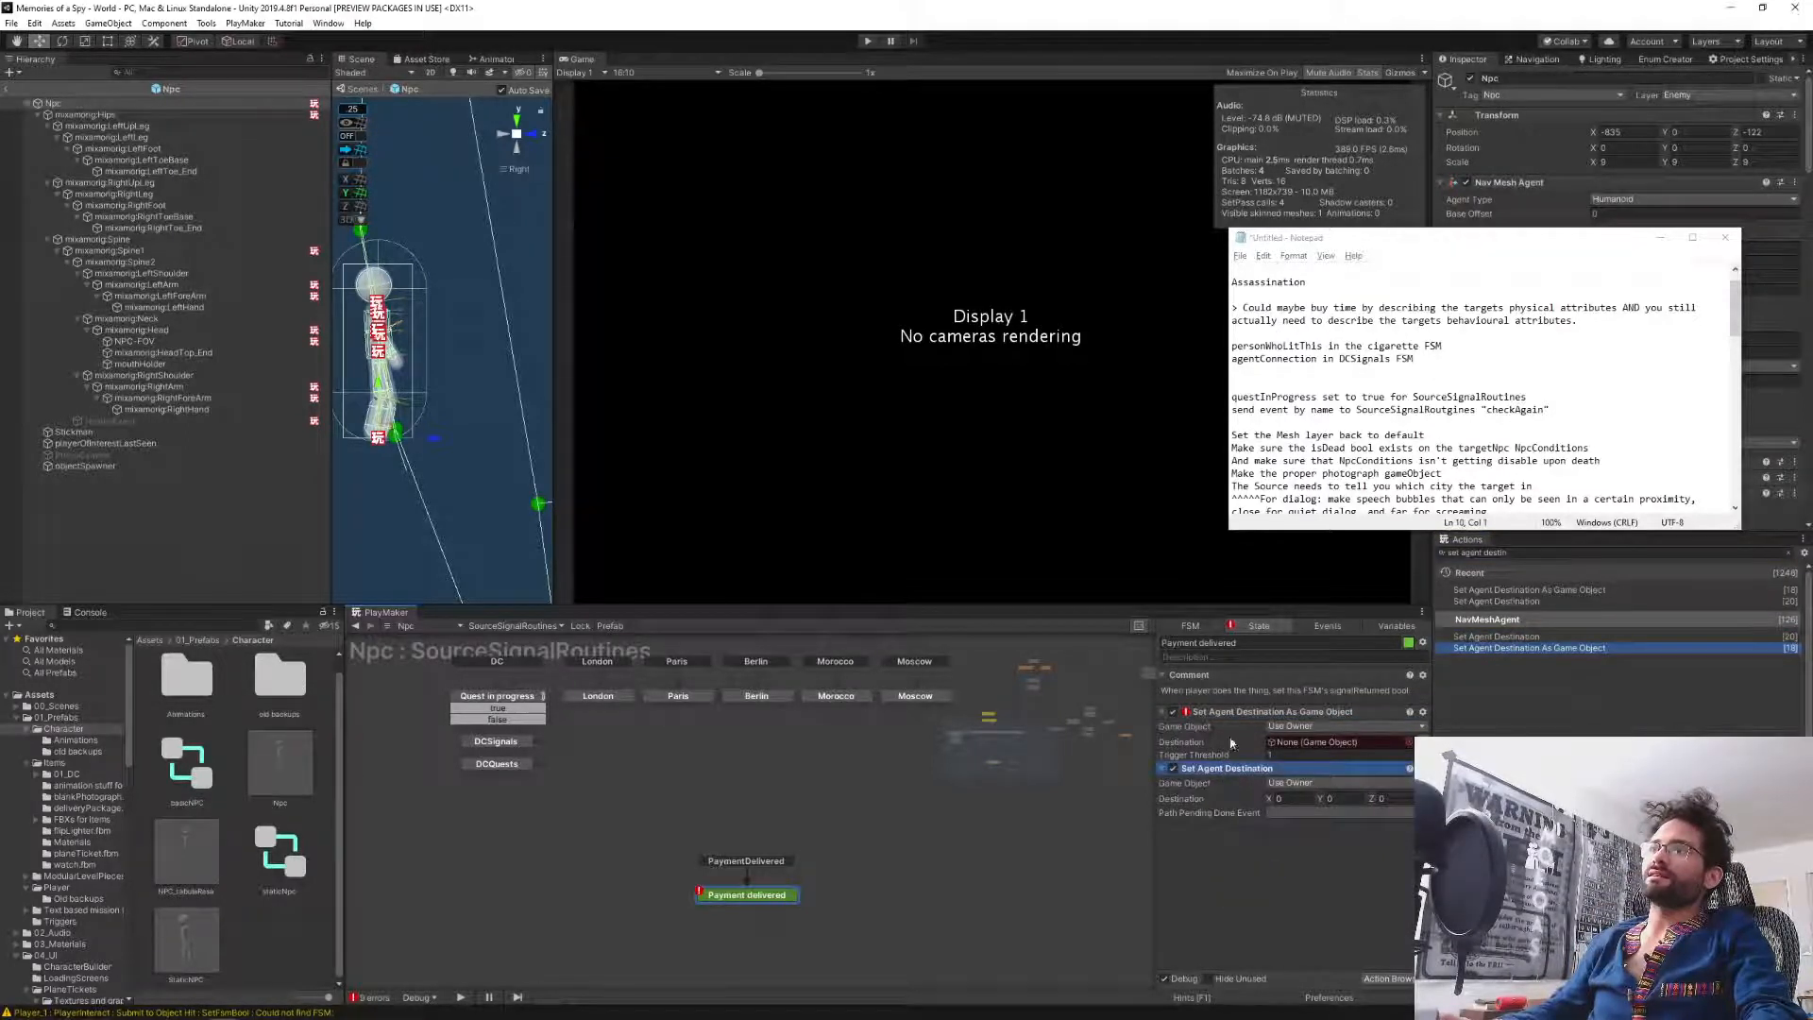
Replace the Set Agent Destination action in the Payment delivered state with Find Closest, placed above Set Agent Destination As Game Object.
key(Delete)
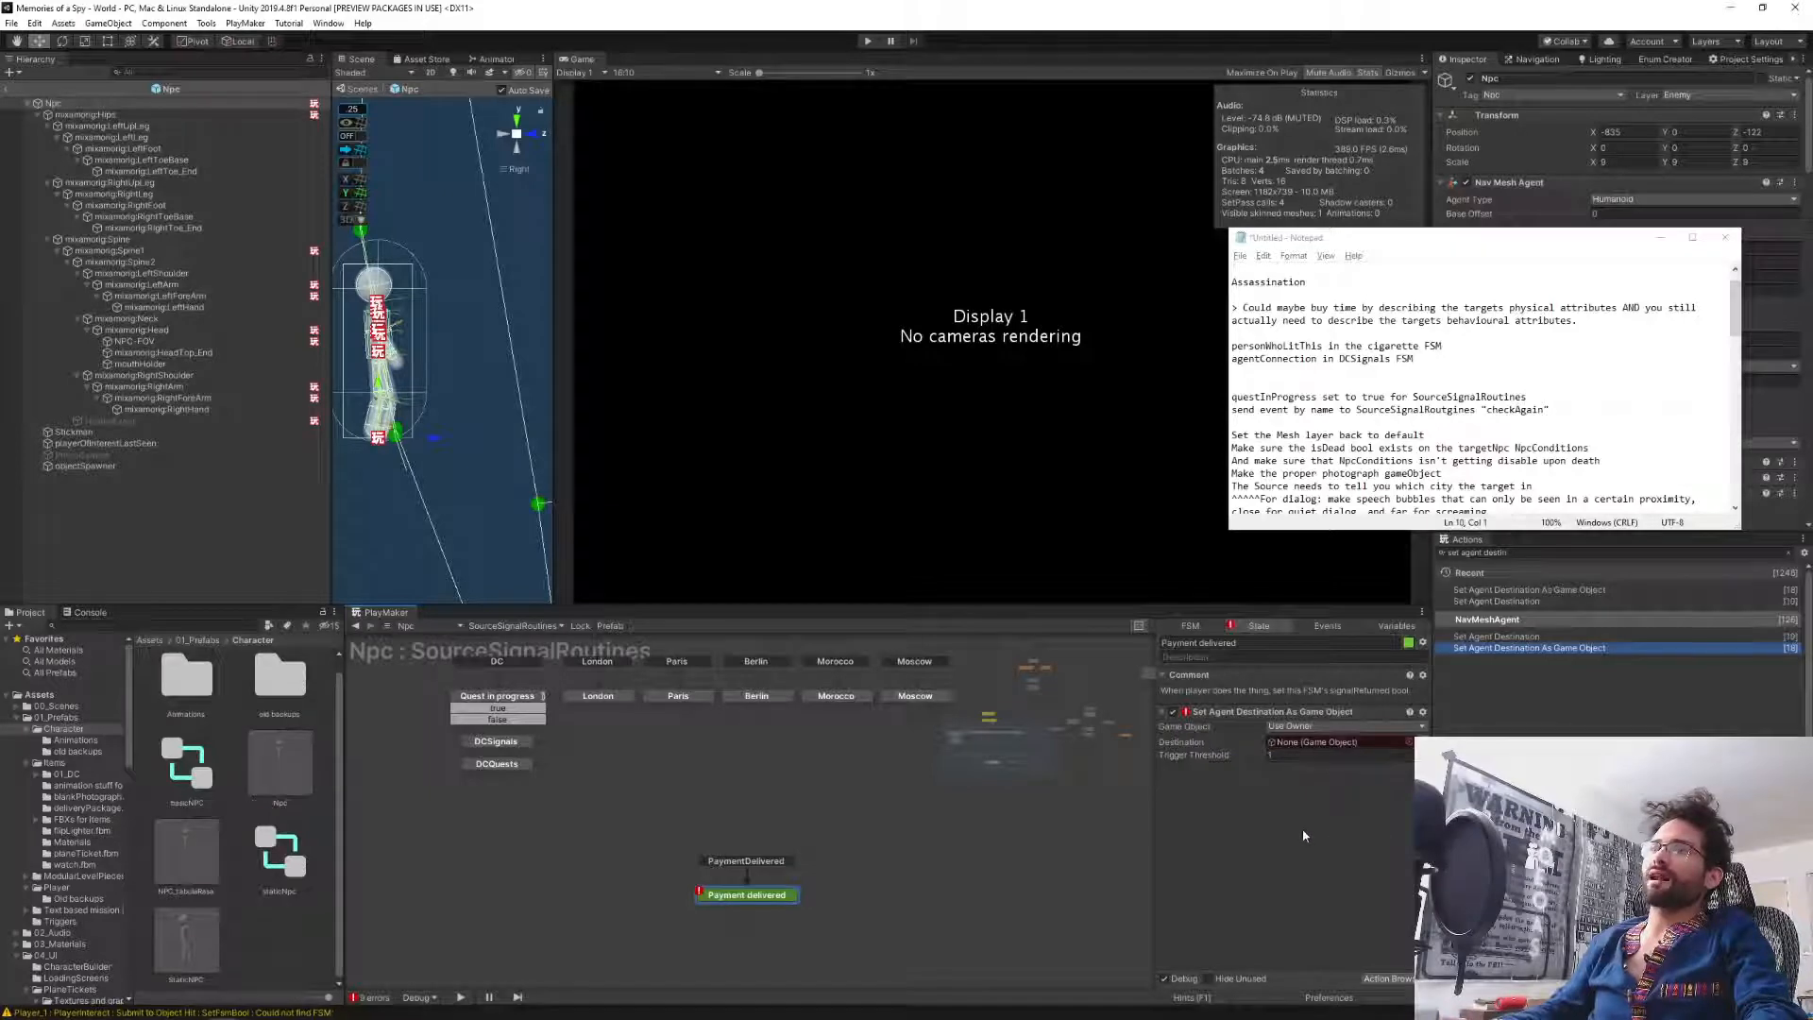
middle_drag(721, 780, 820, 911)
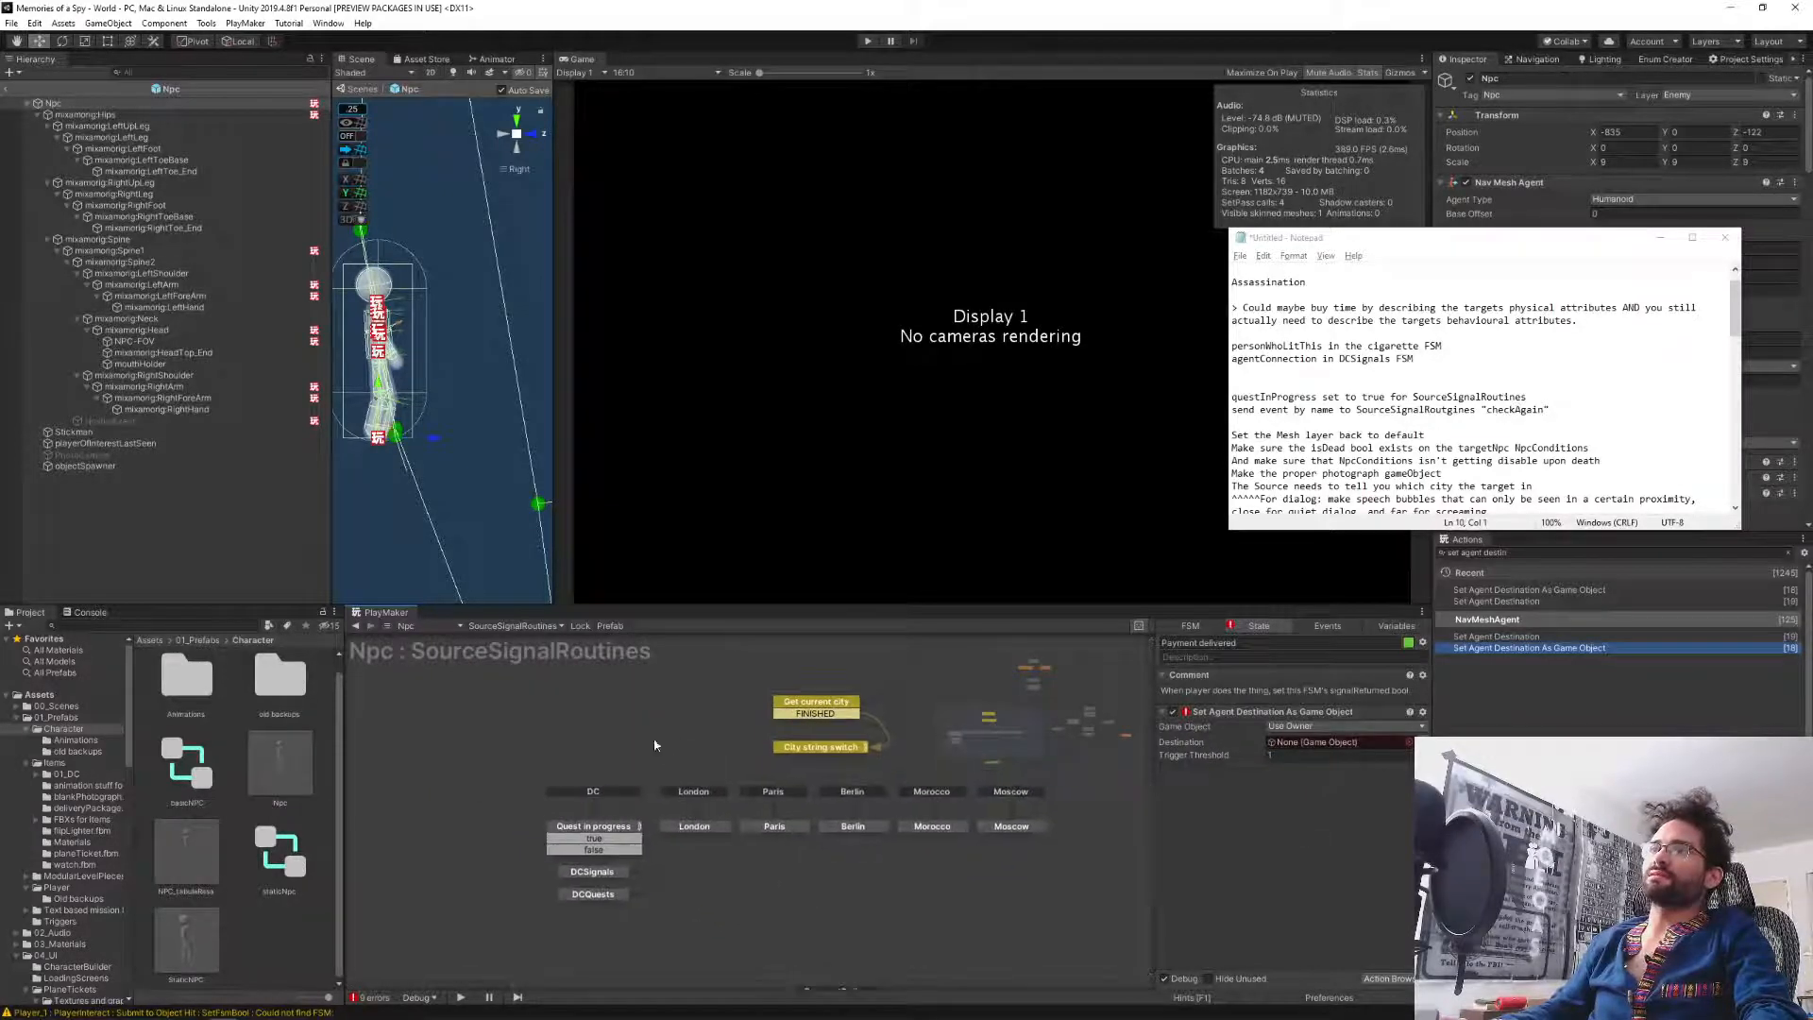
middle_drag(683, 728, 514, 830)
middle_drag(842, 782, 890, 685)
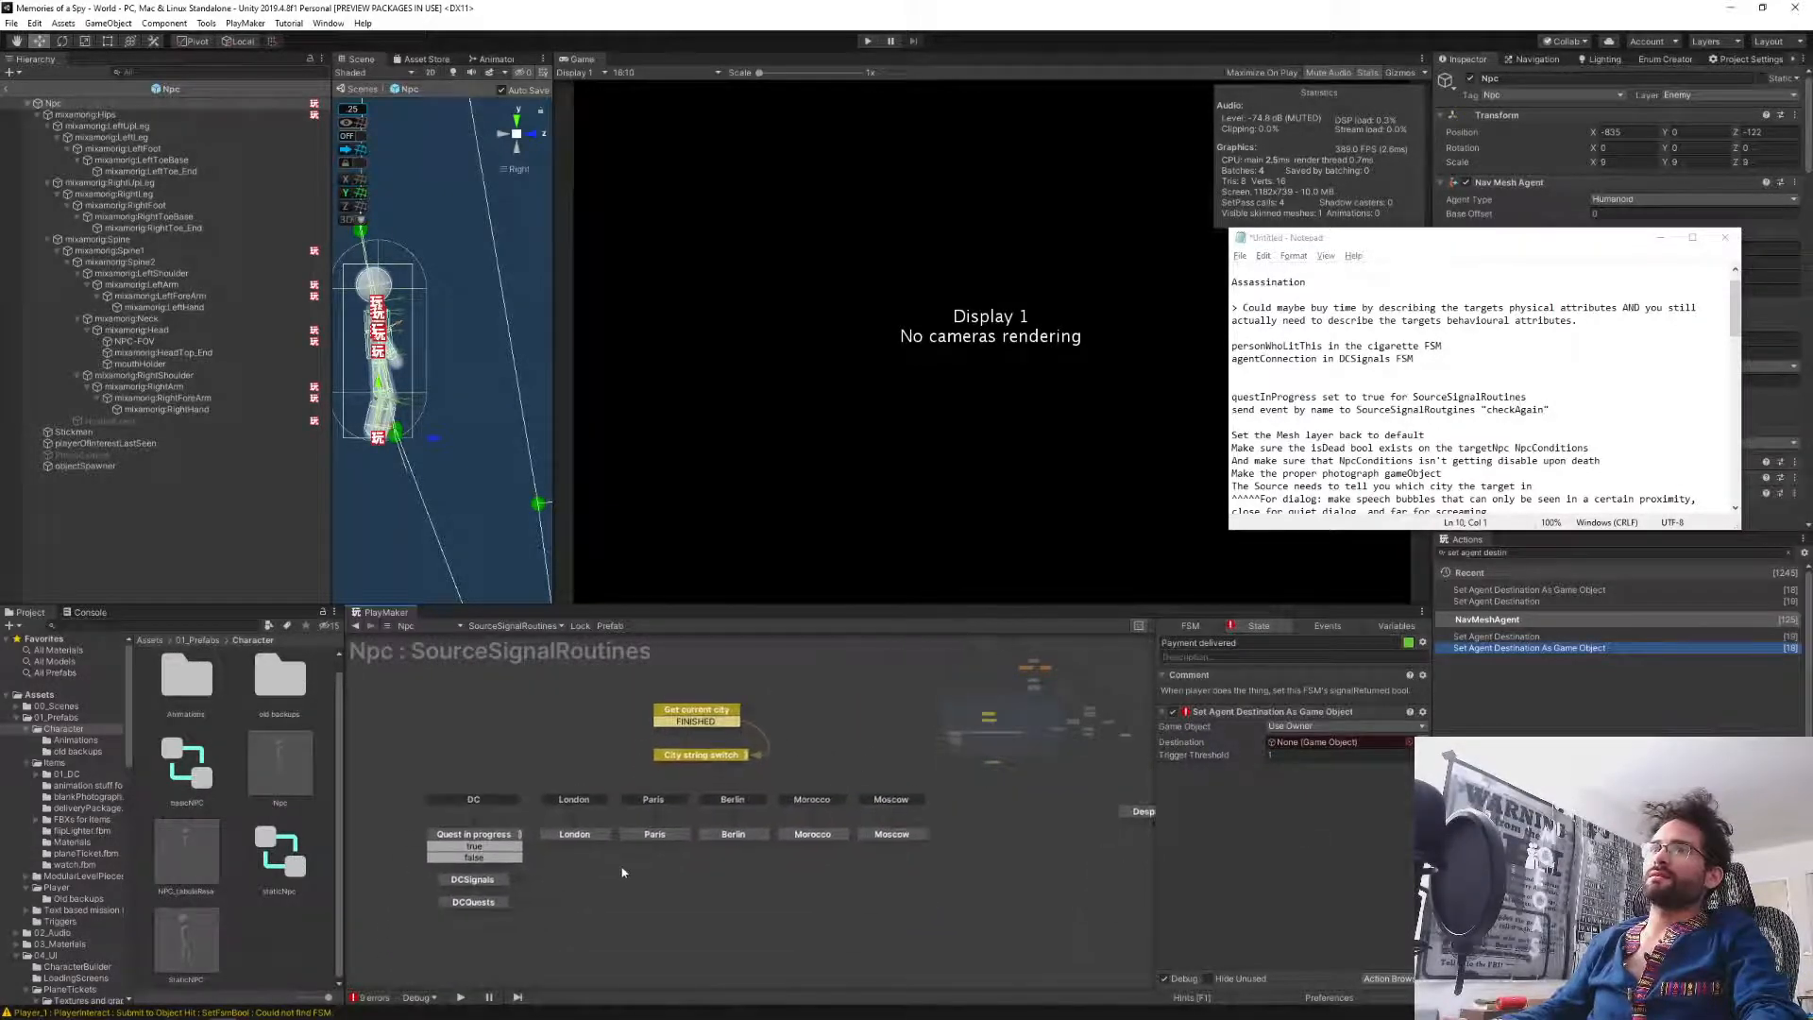
middle_drag(660, 895, 673, 764)
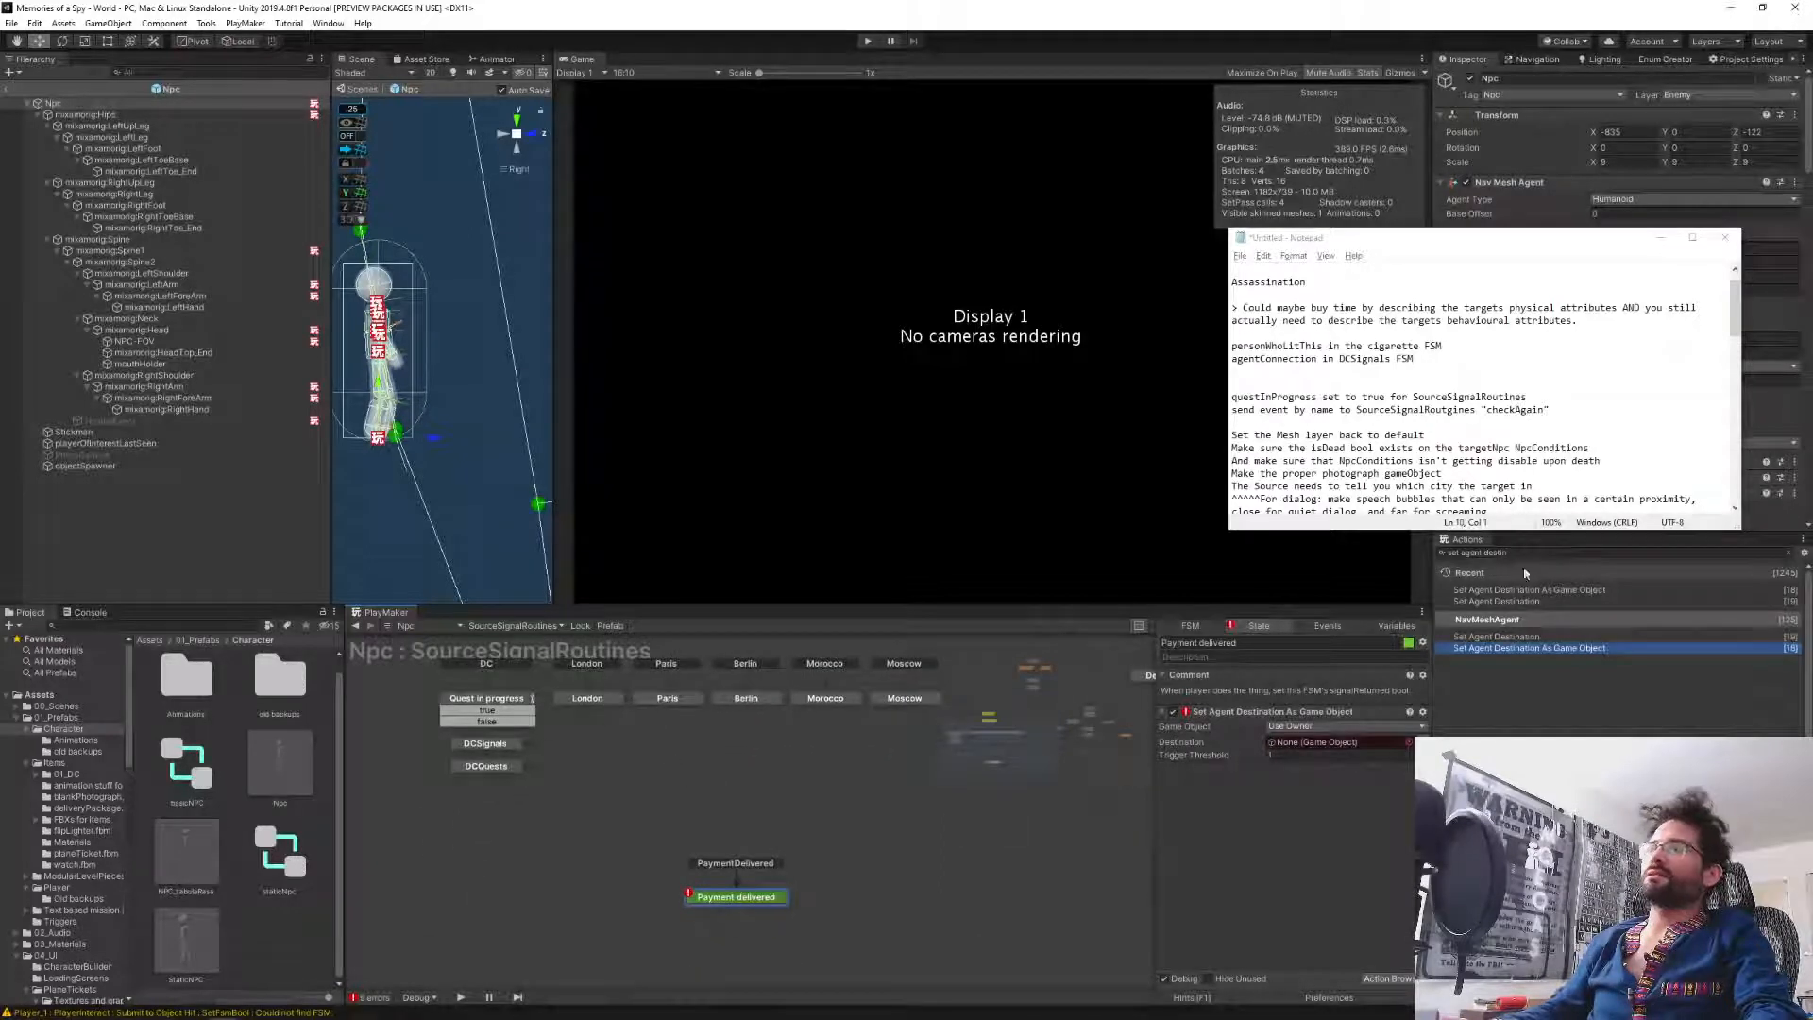
text(find c)
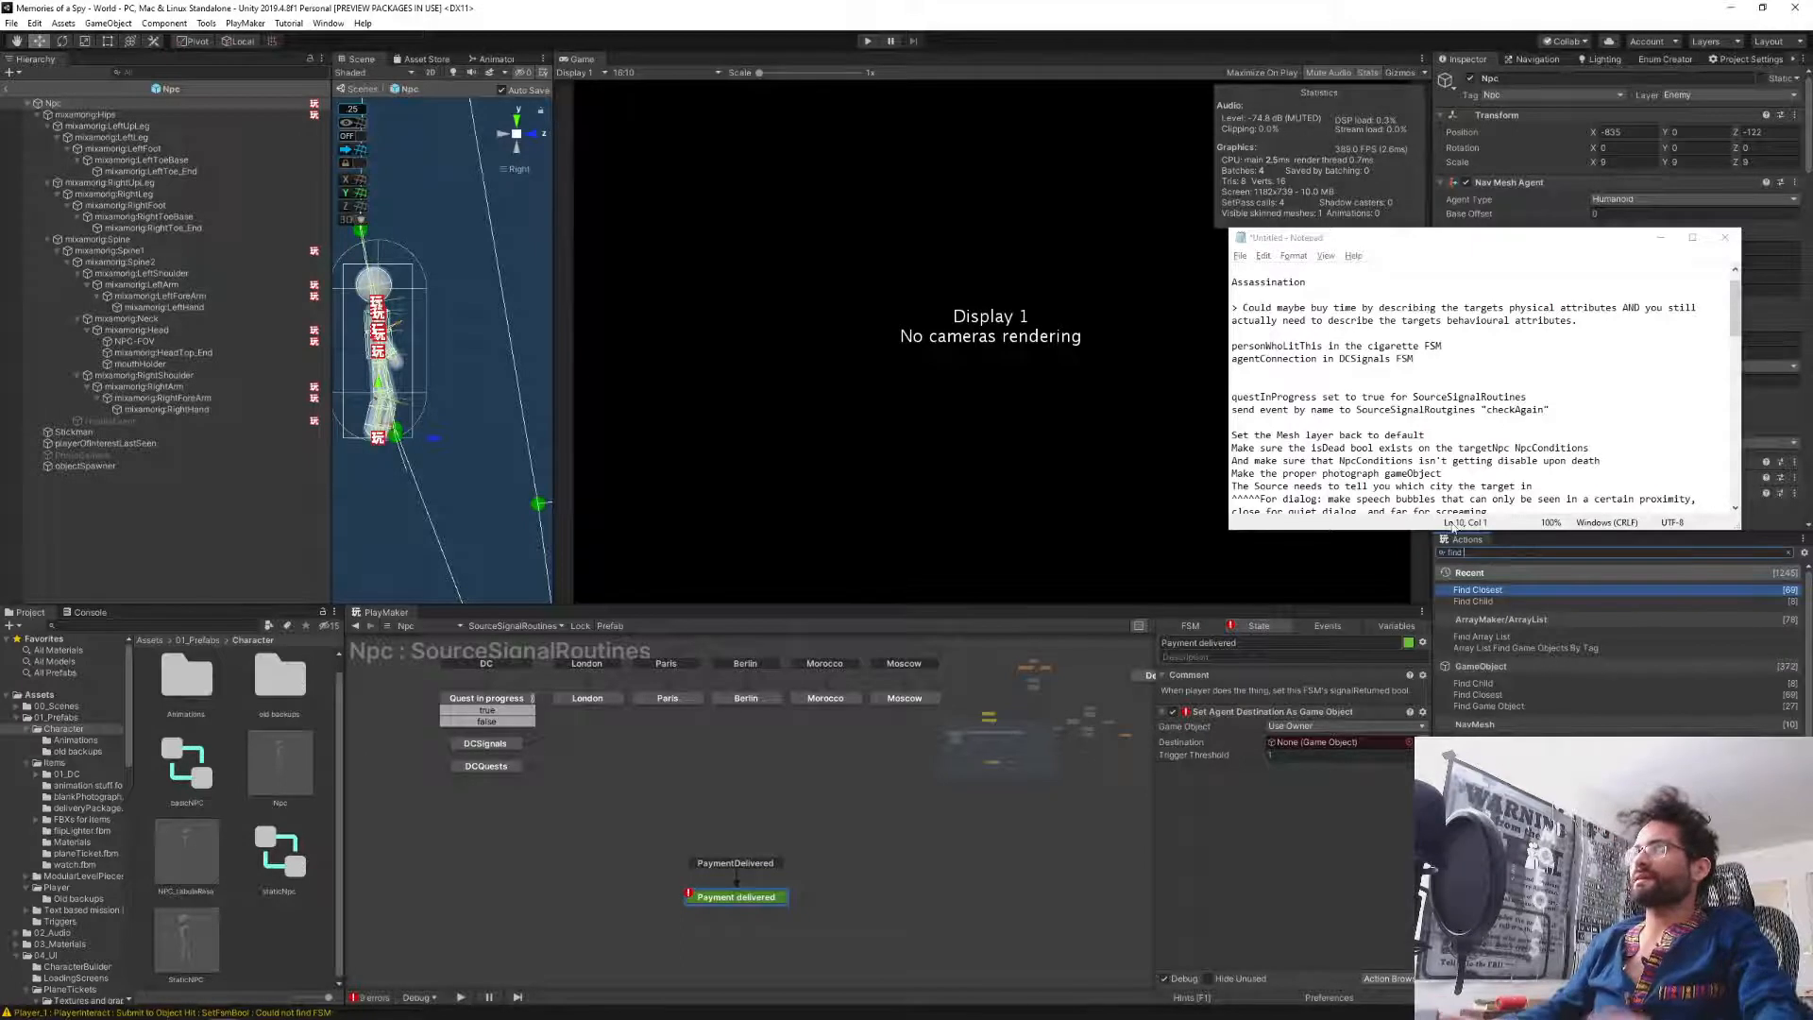
key(Return)
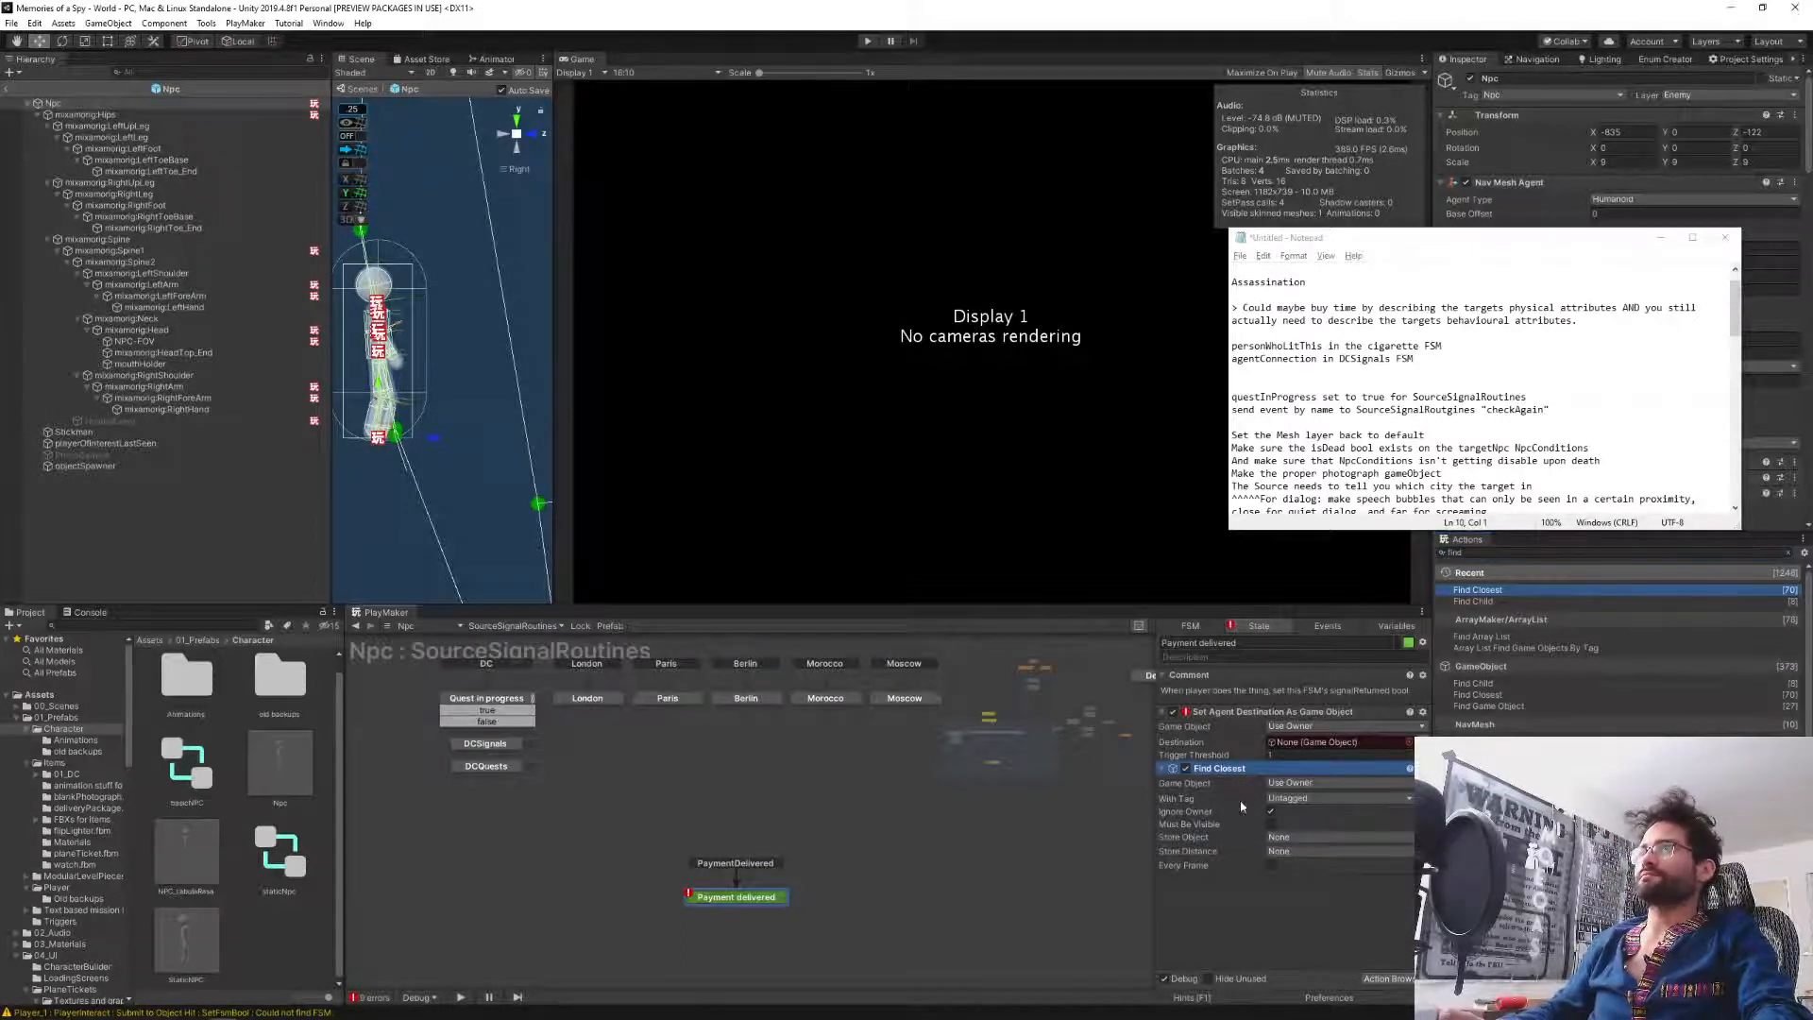
drag(1238, 769, 1235, 715)
click(1230, 924)
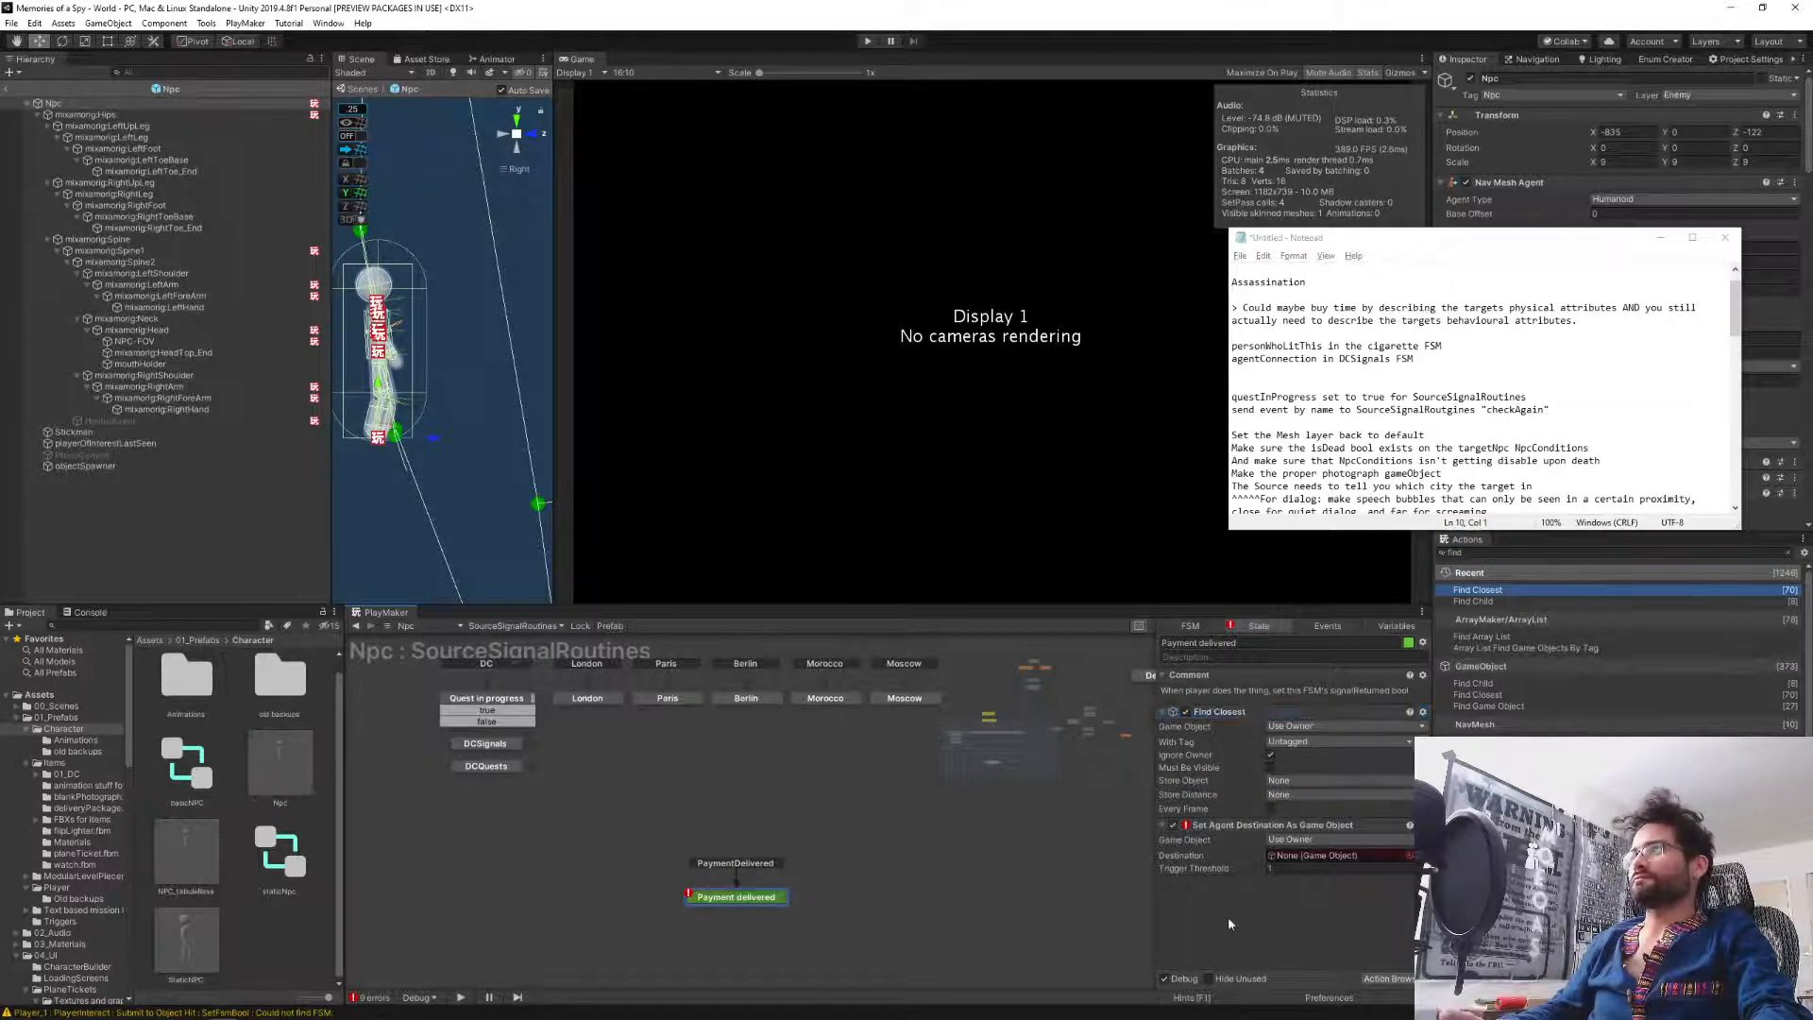
Make Find Closest look for the civSpawnpoint tag, store the result in civSpawnpoint, and use that variable as the agent's destination.
click(1289, 742)
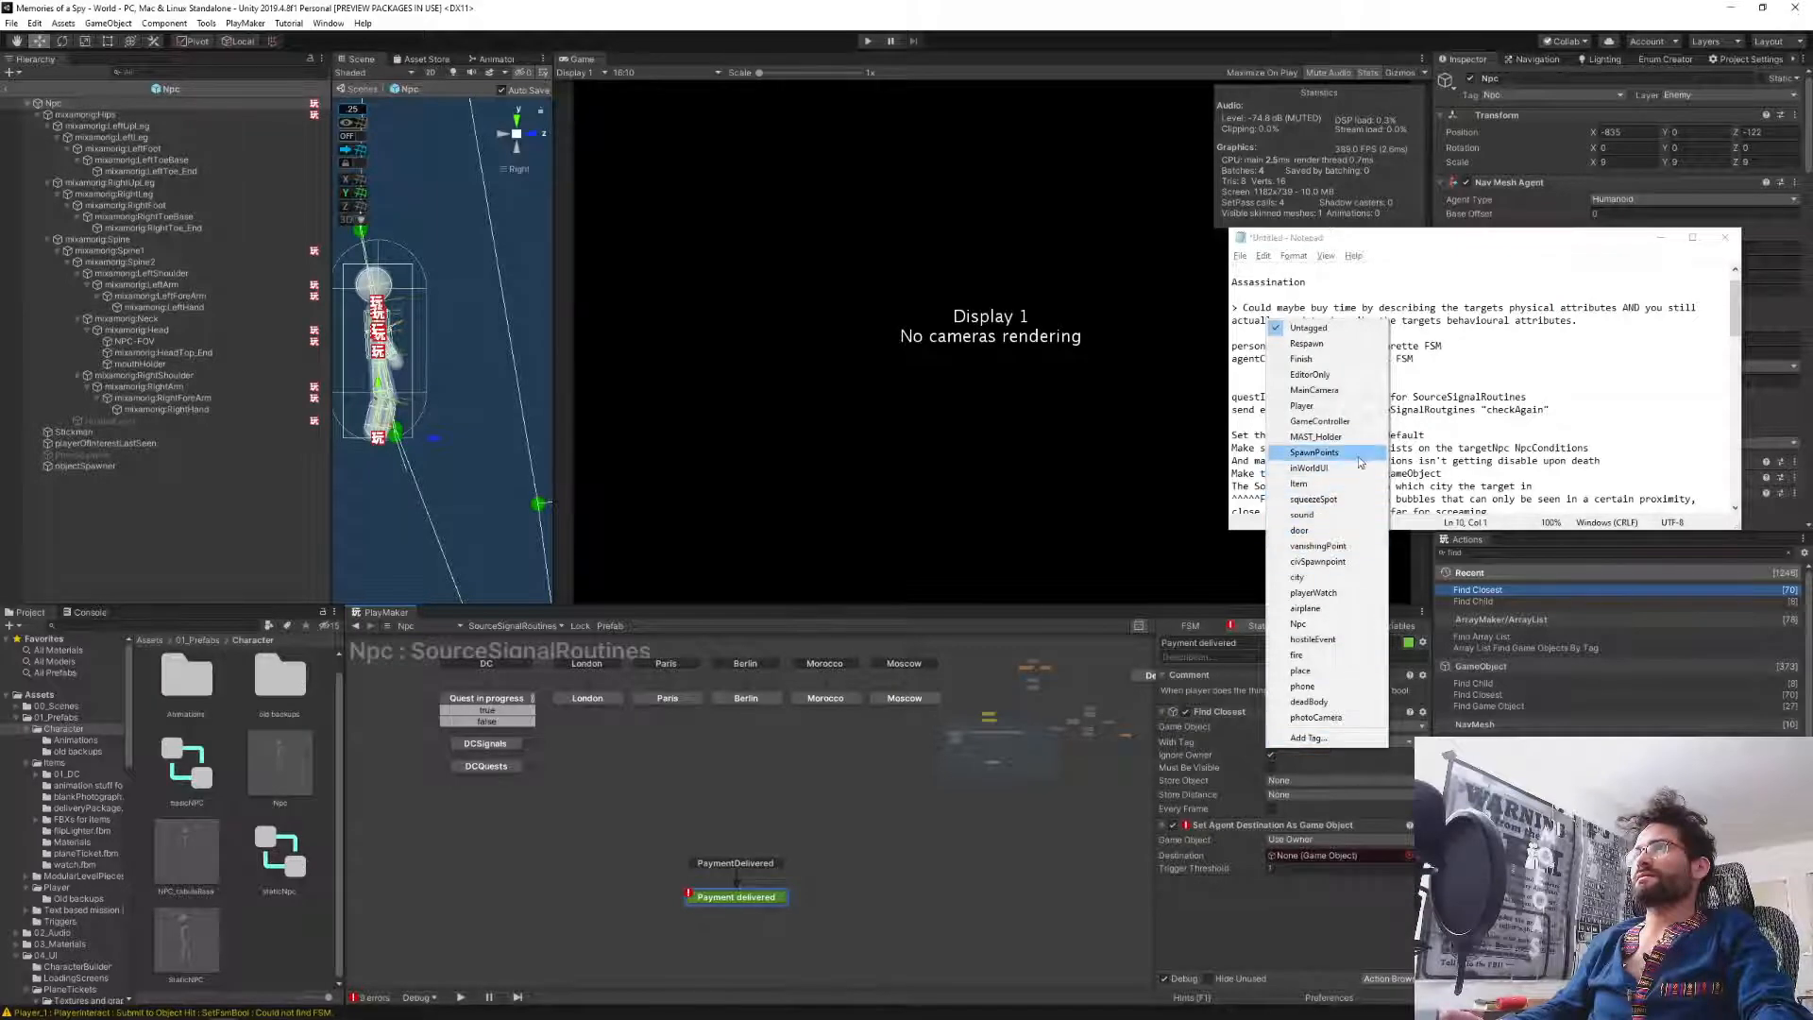
click(1313, 563)
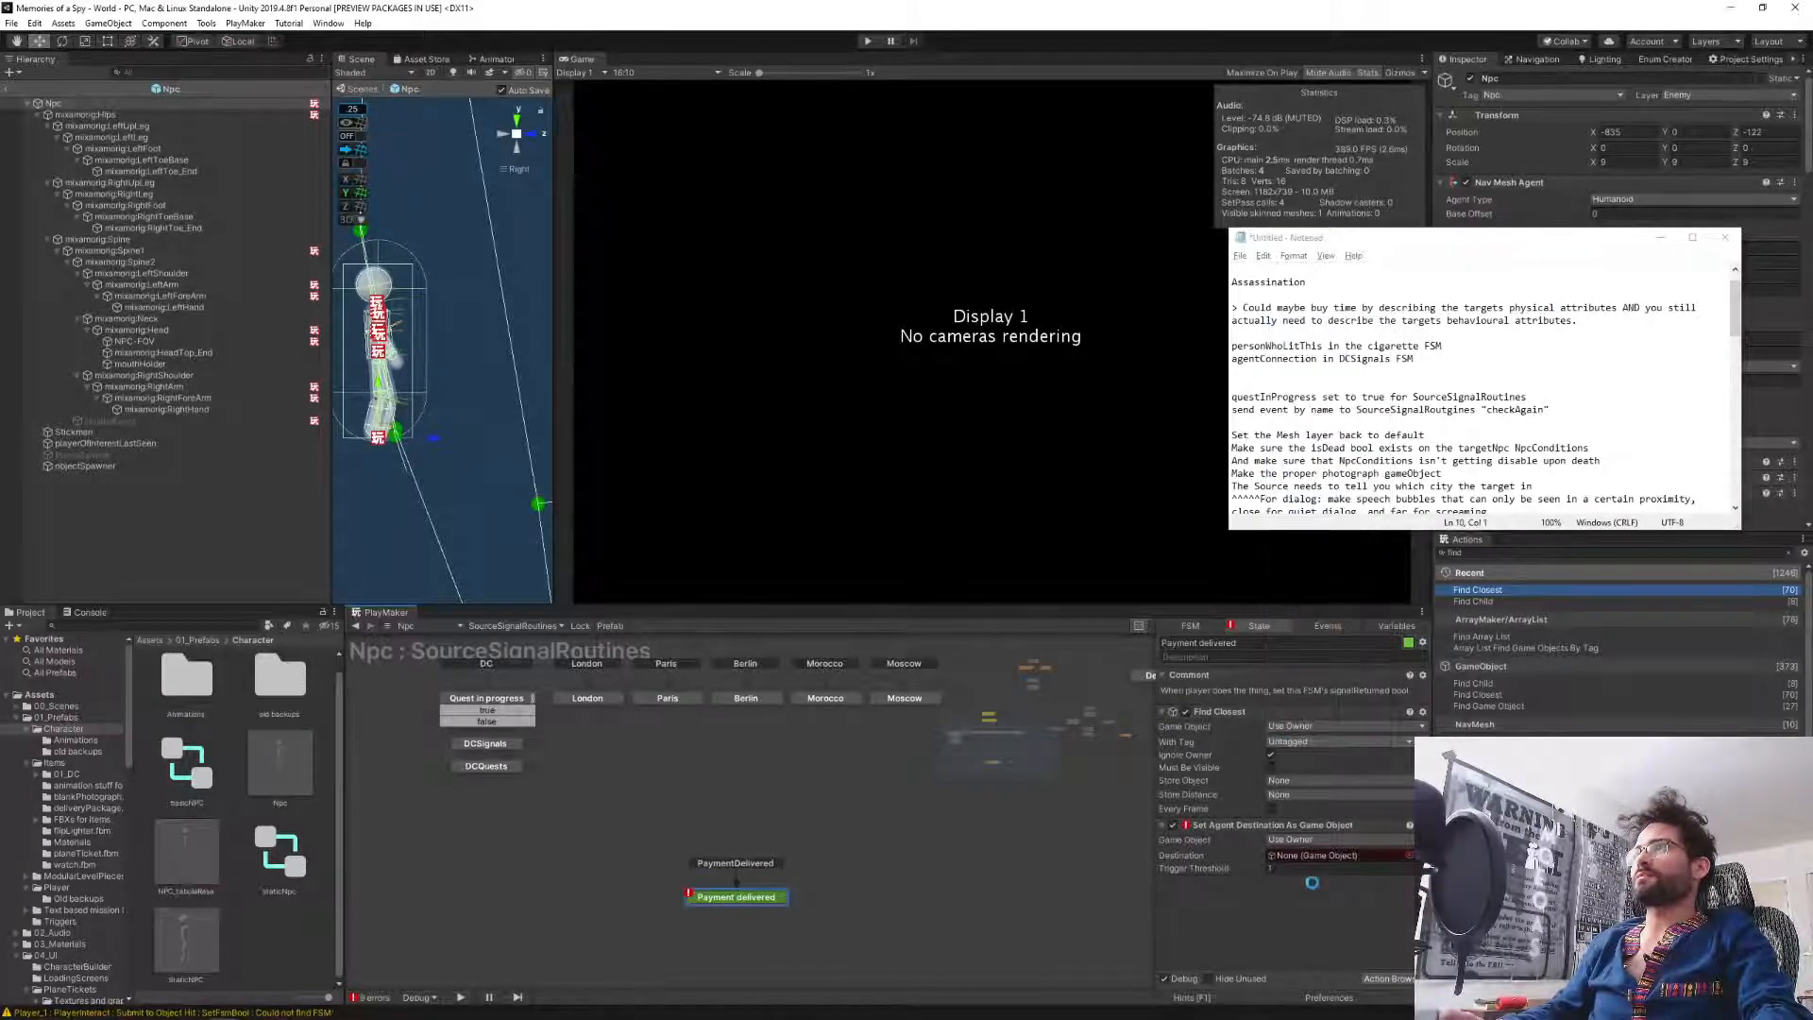
click(1284, 782)
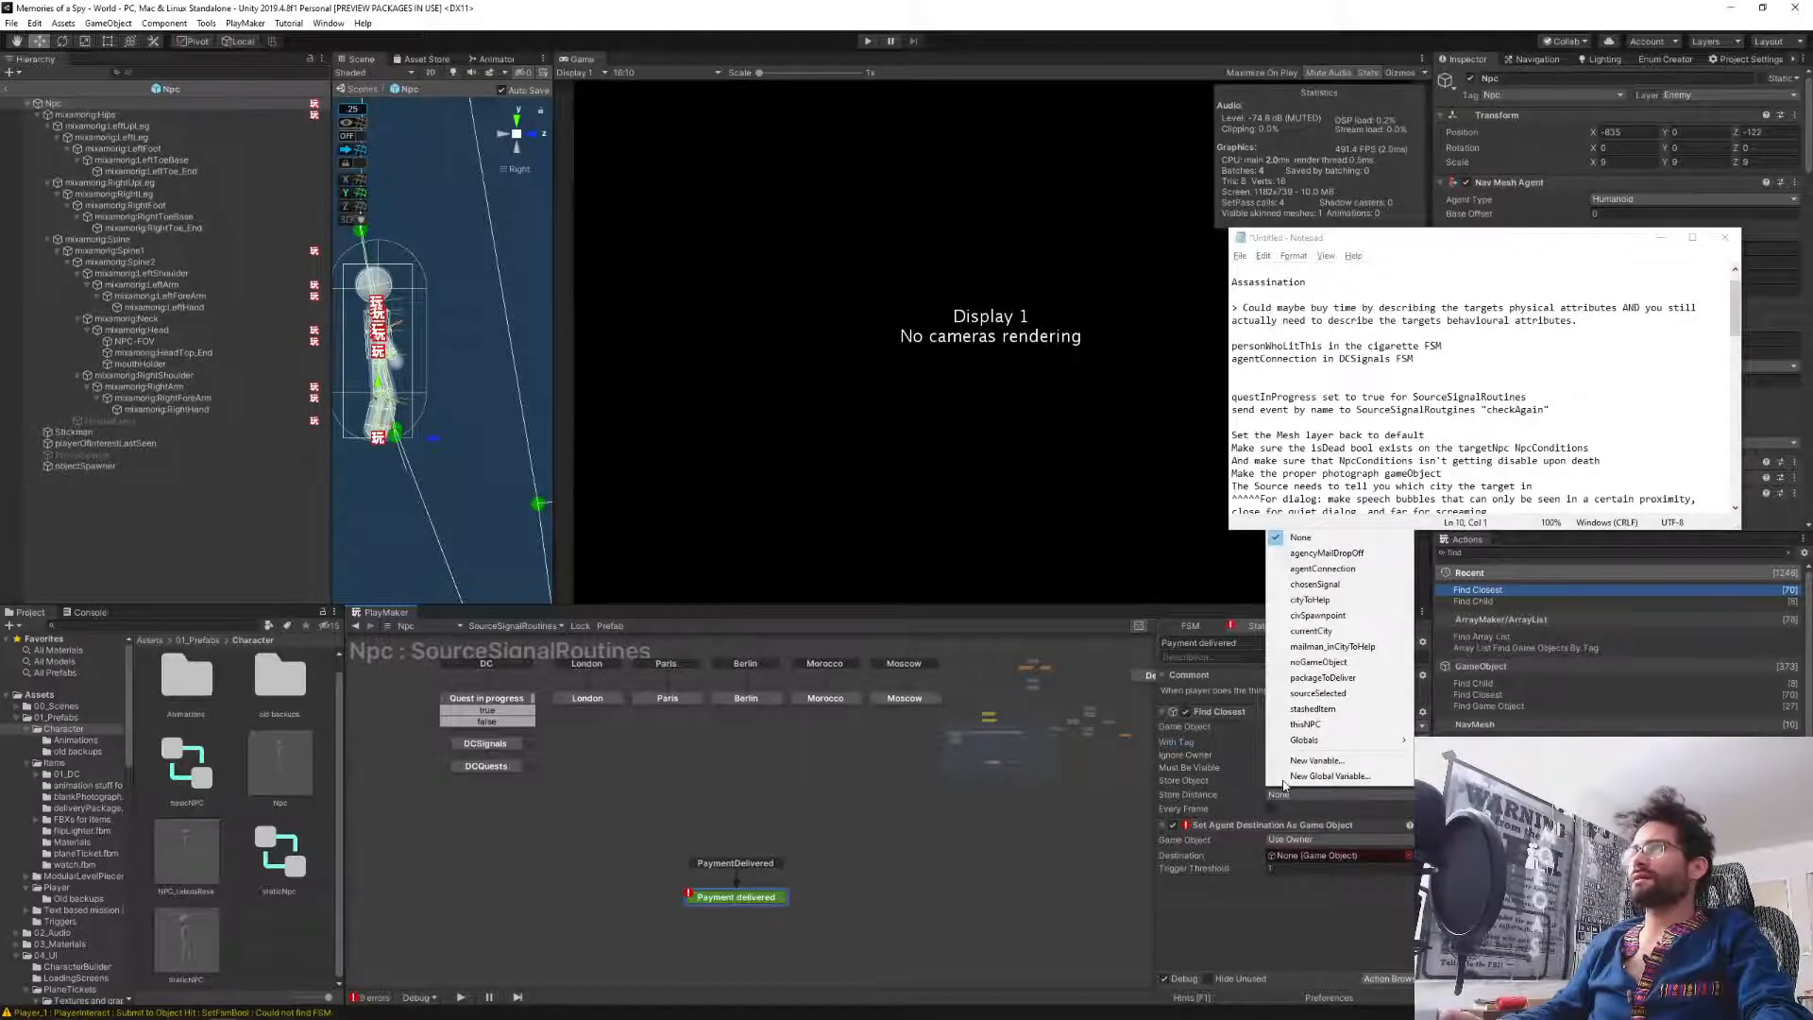
click(1319, 615)
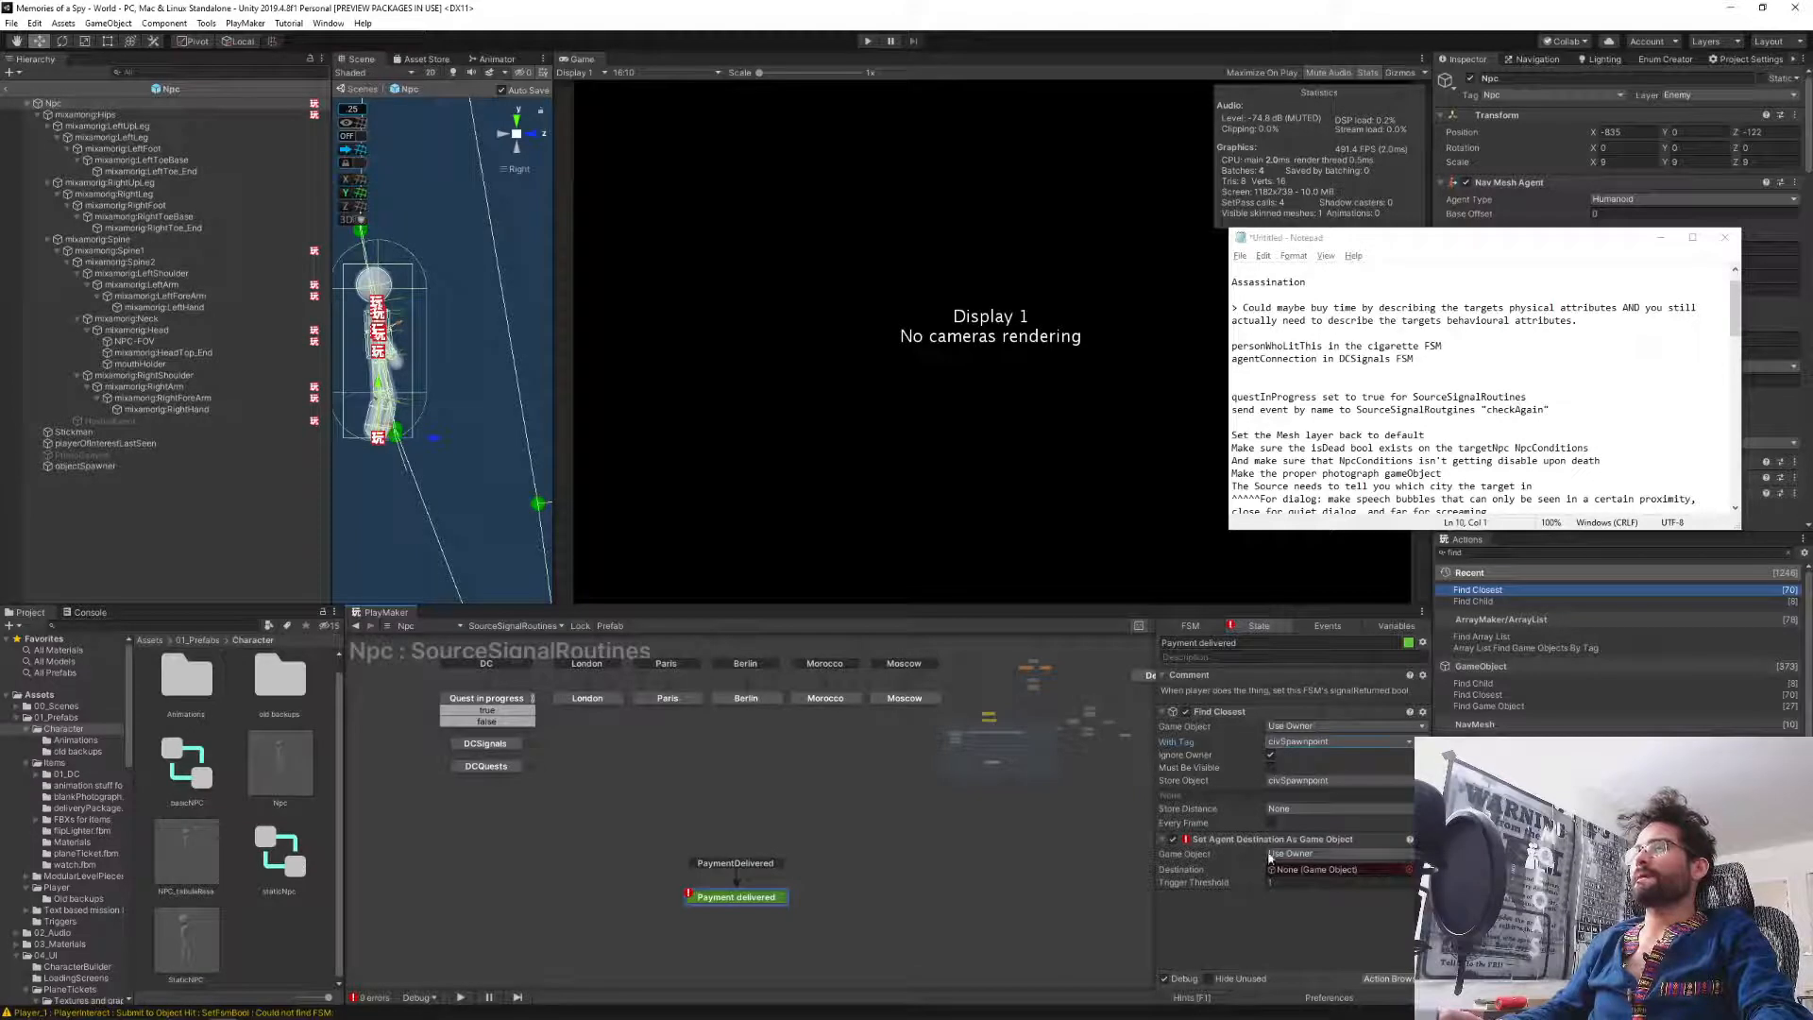
click(1399, 870)
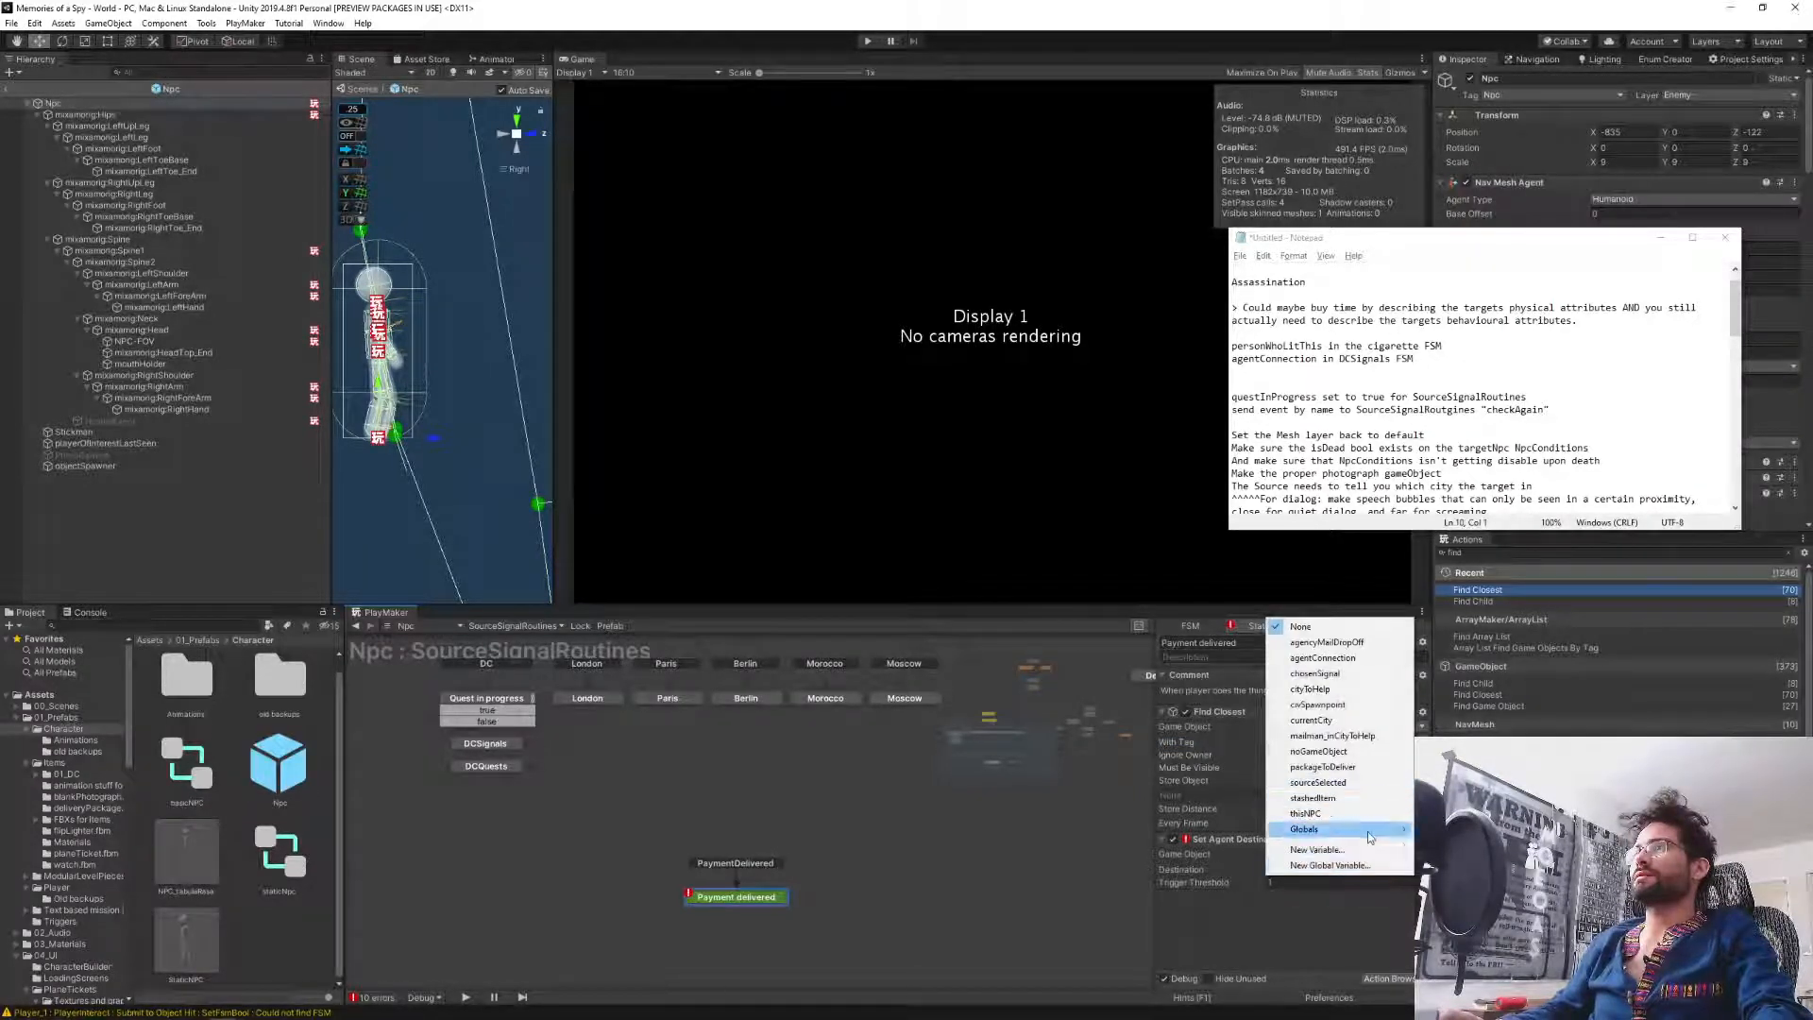
click(1374, 708)
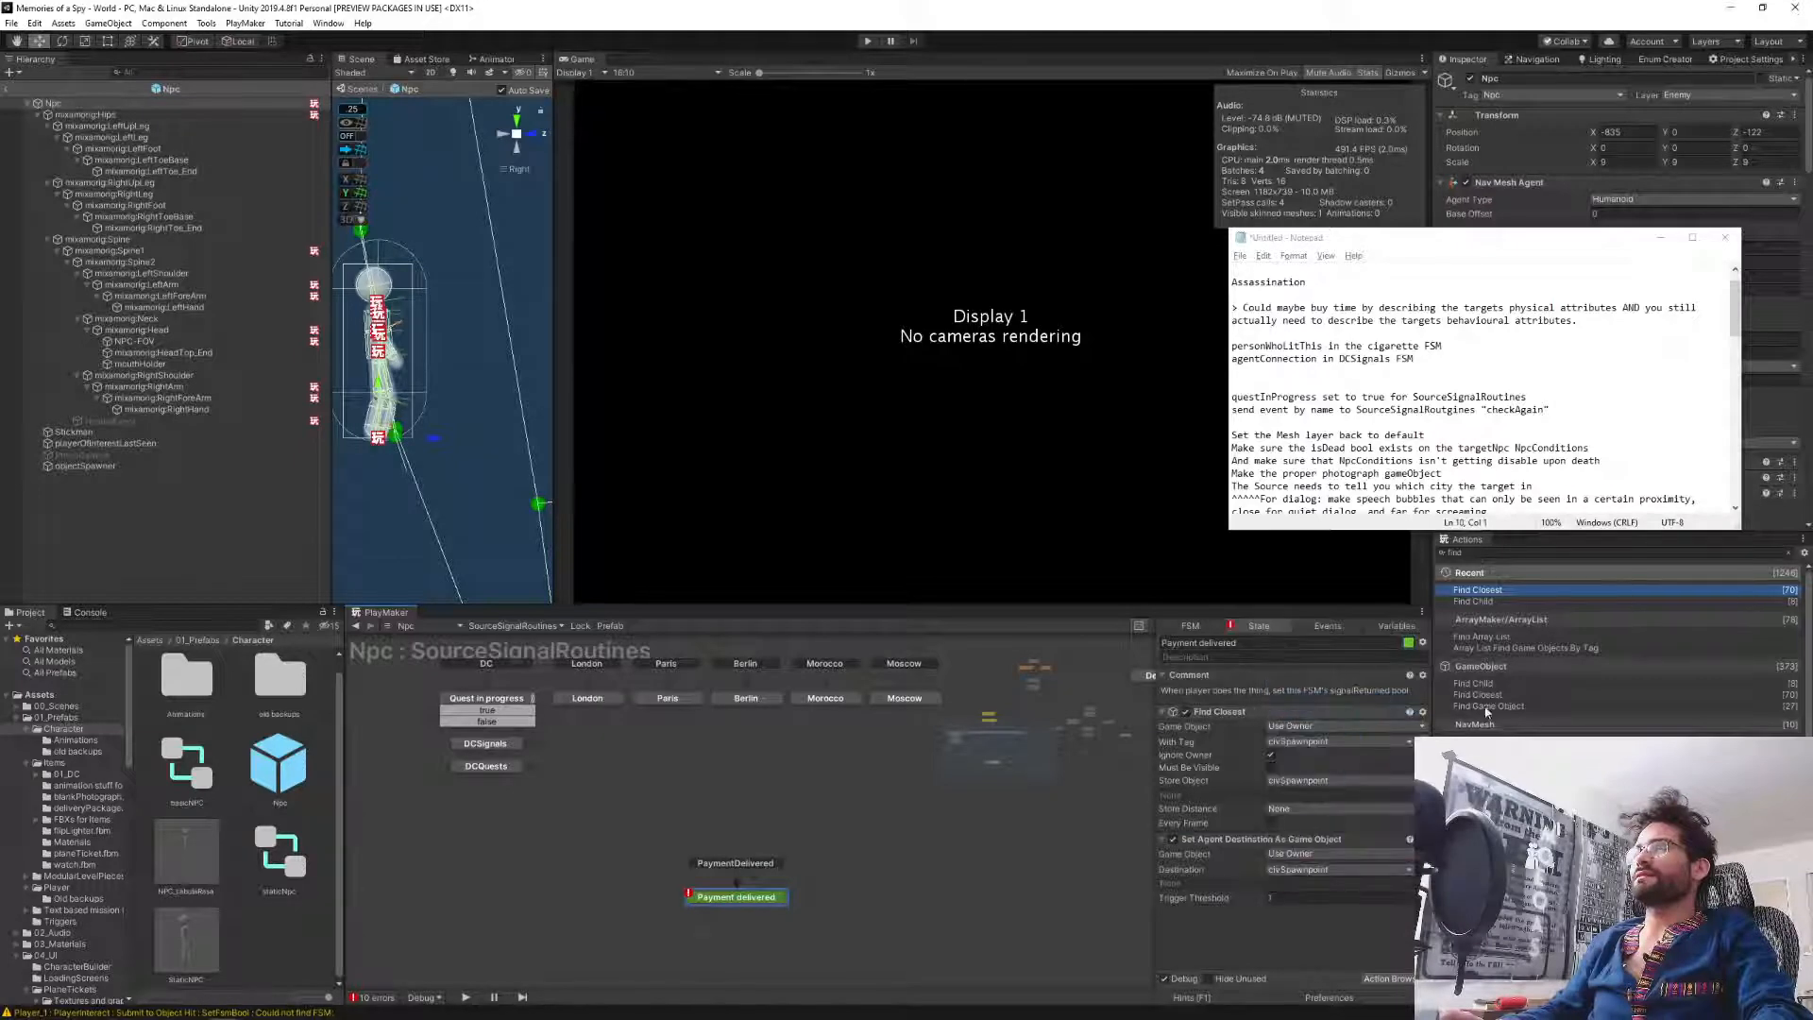
Add a Set Agent Is Stopped action after the destination action in the Payment delivered state, leaving Is Stopped off.
key(BackSpace)
key(BackSpace)
key(BackSpace)
key(BackSpace)
text(set agent st)
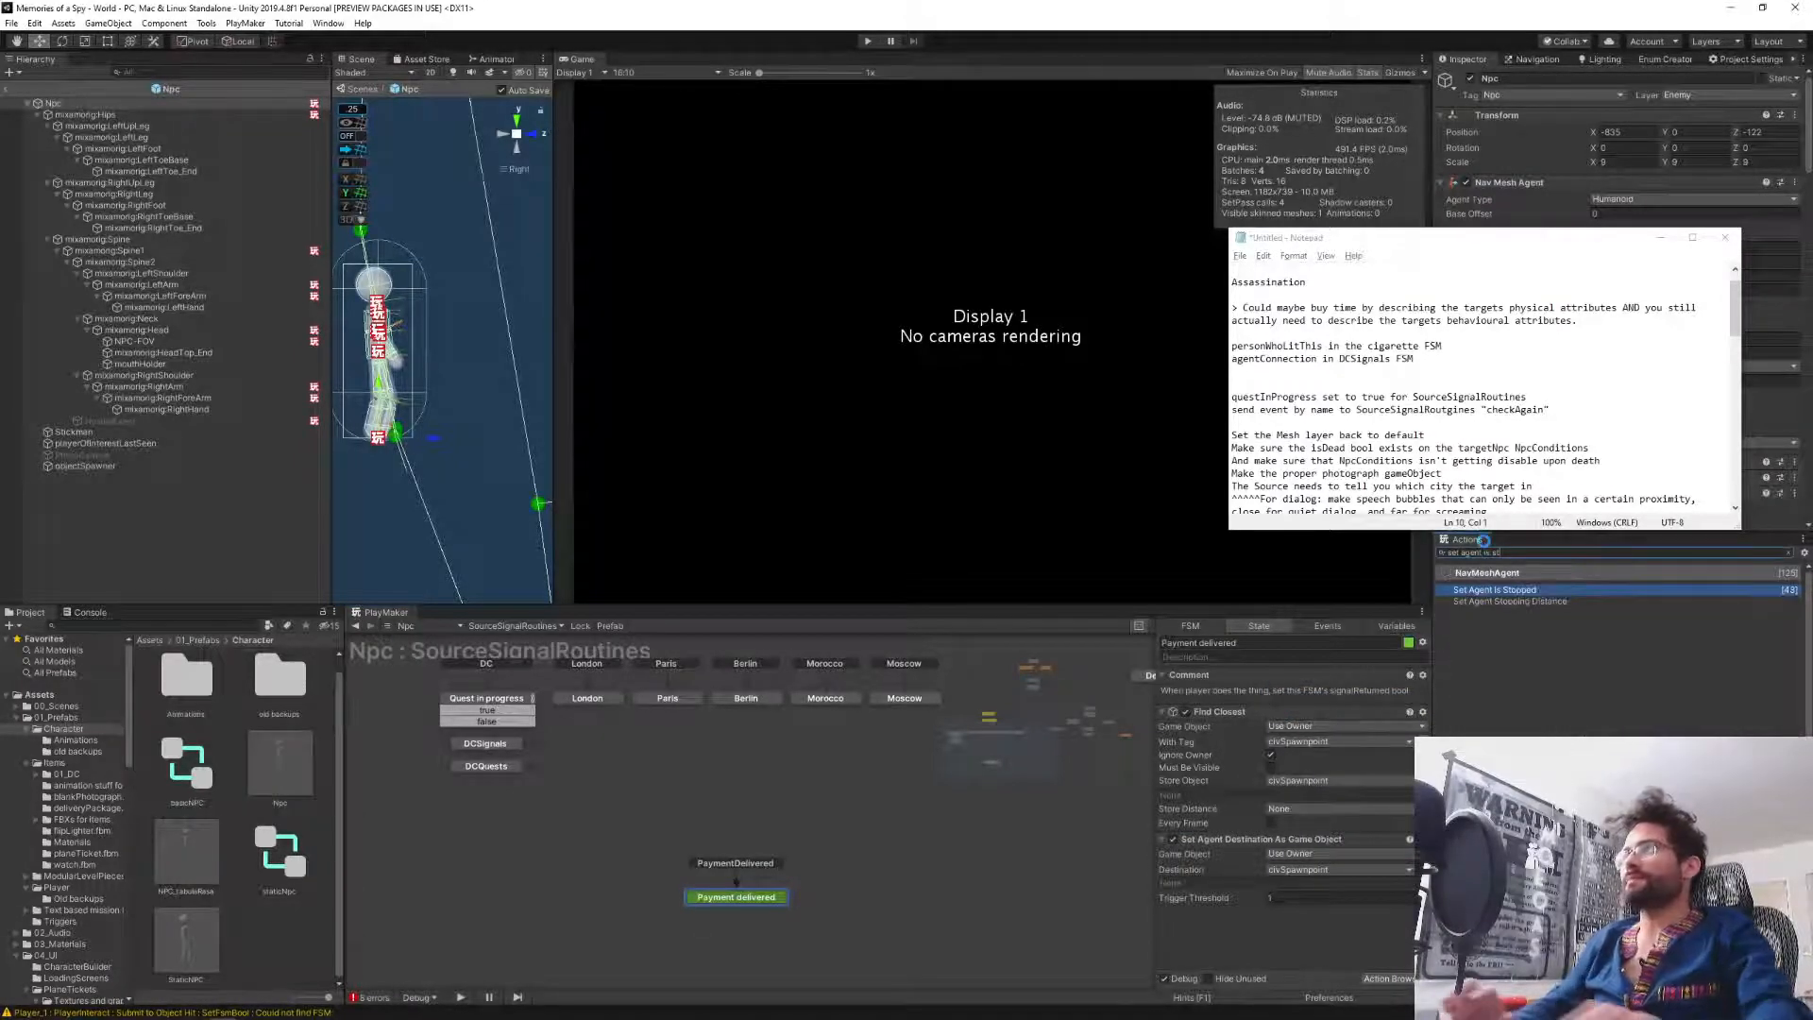
key(Return)
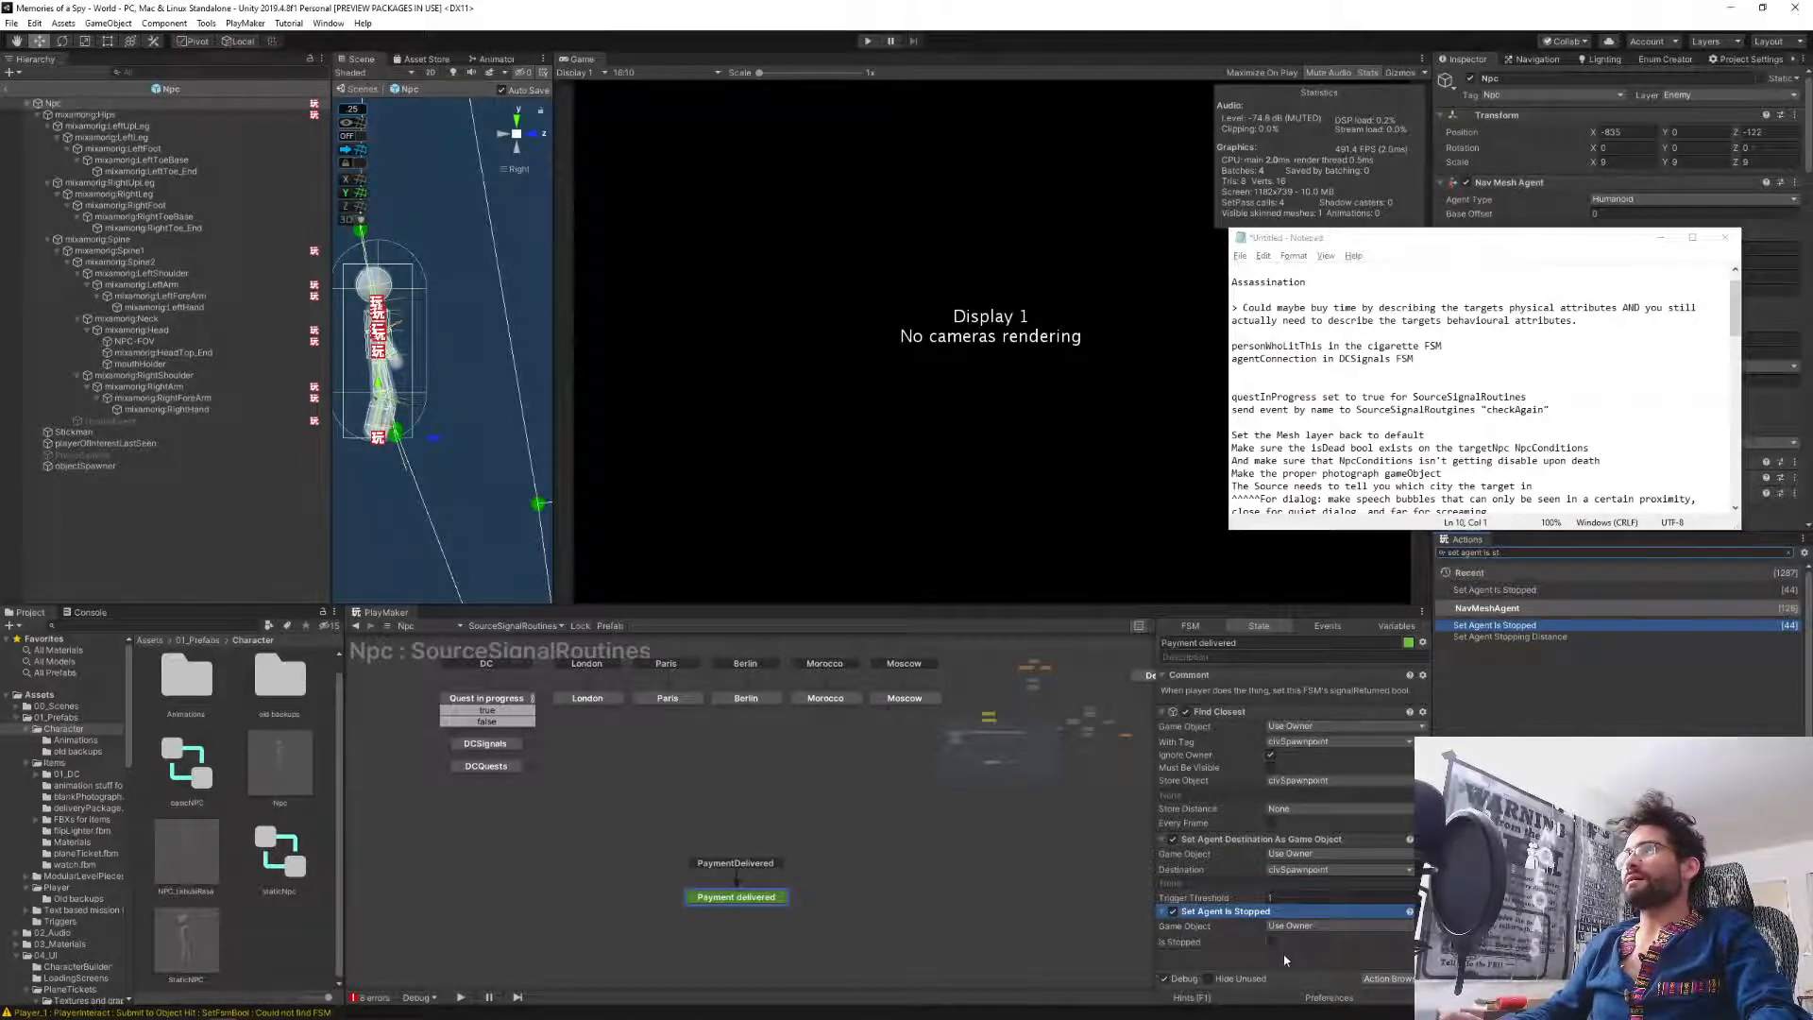
click(1277, 958)
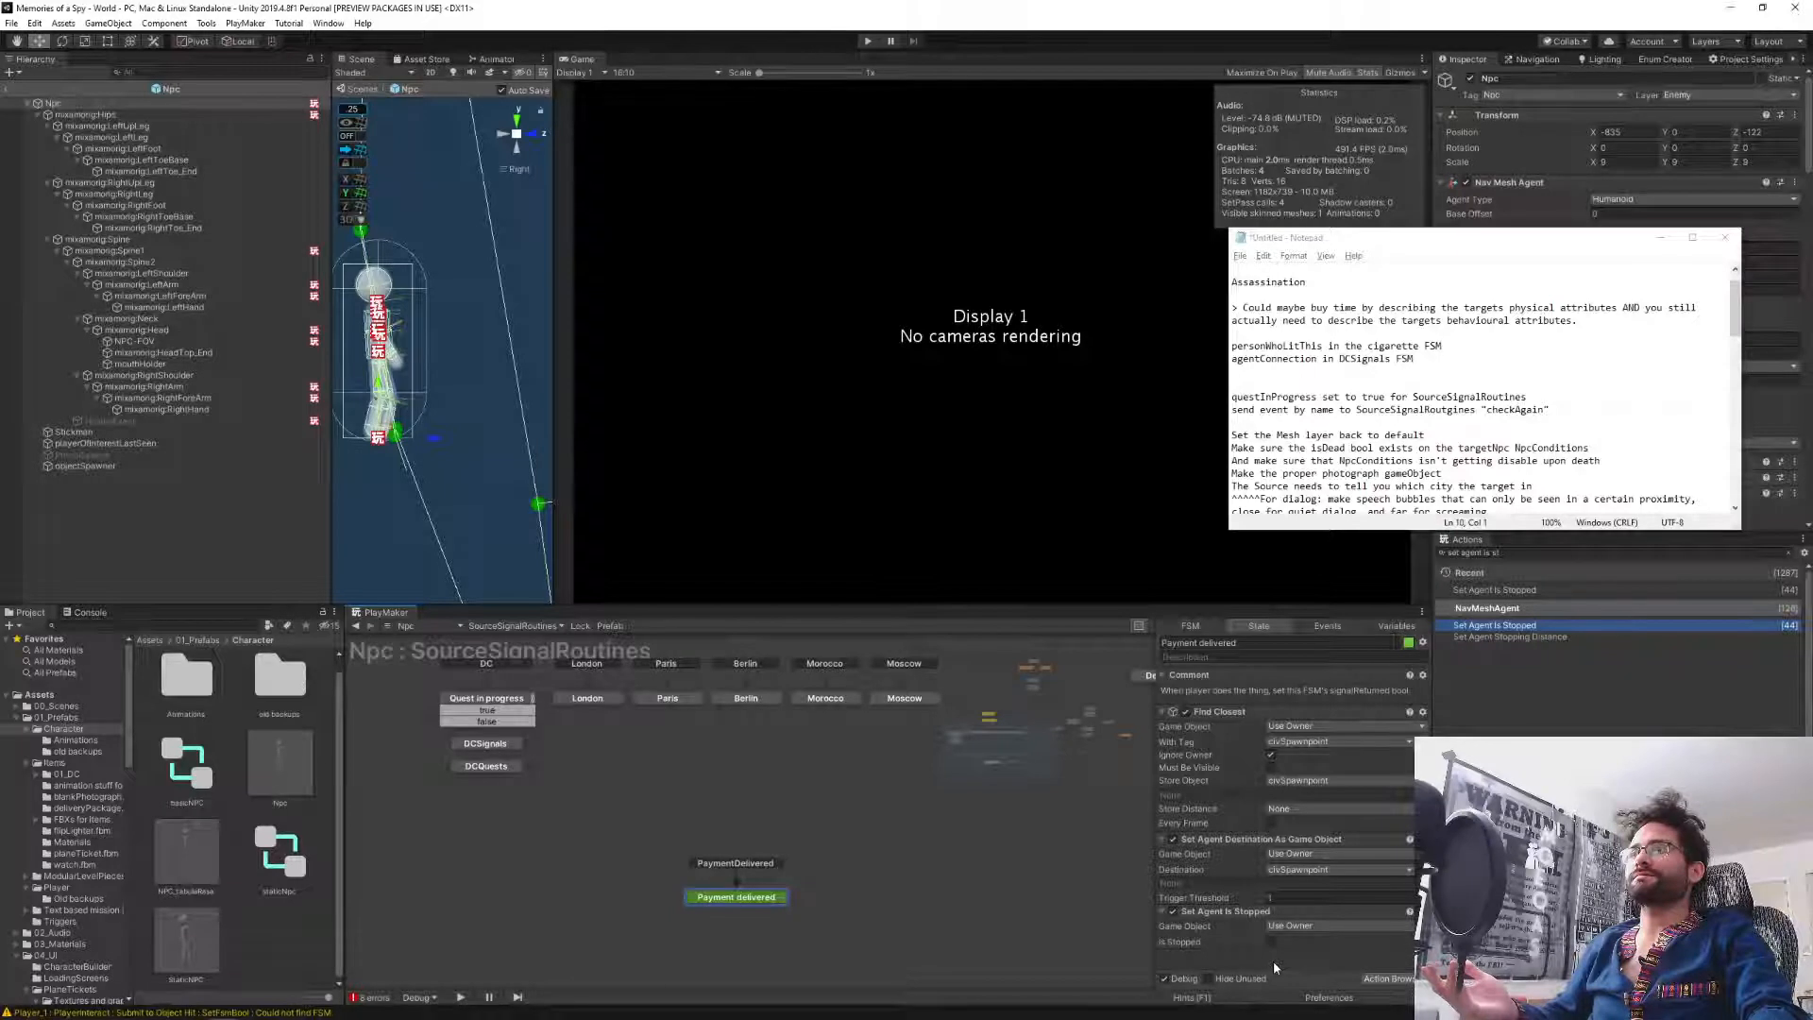
Add an Animator Play action to the Payment delivered state with walk1 as its state name.
click(1502, 553)
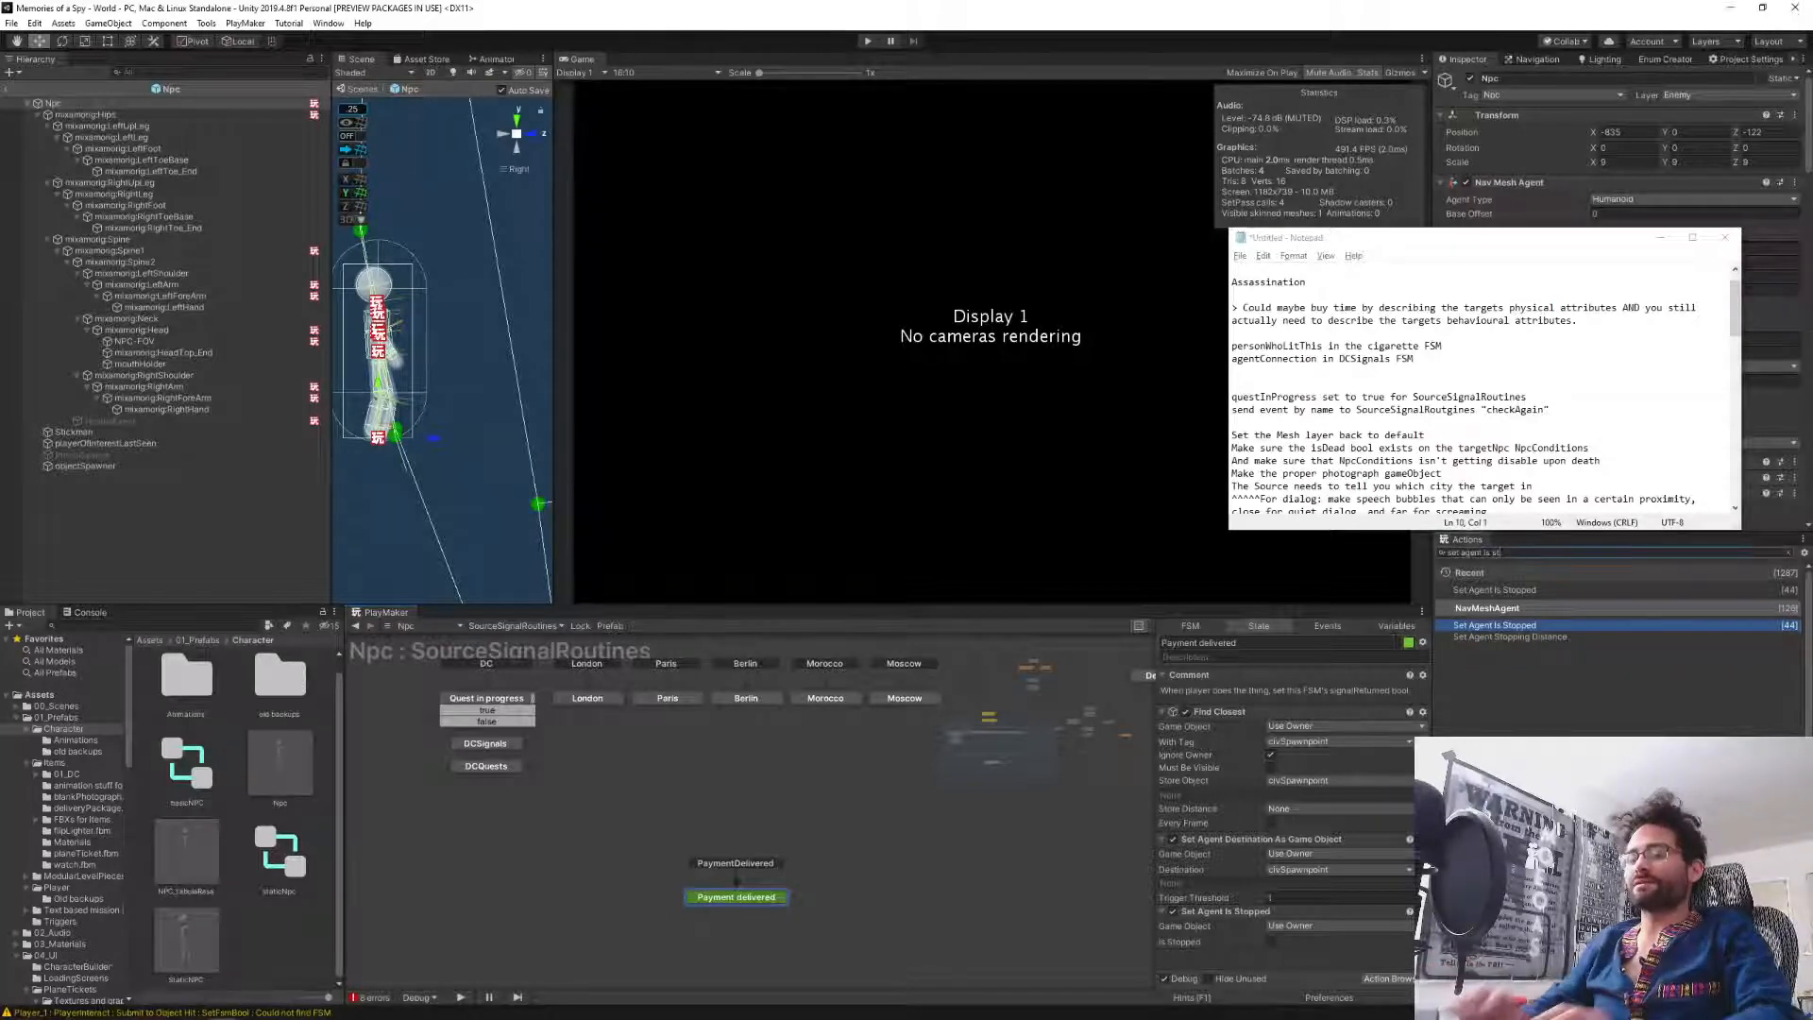
key(ctrl+a)
text(animator pl)
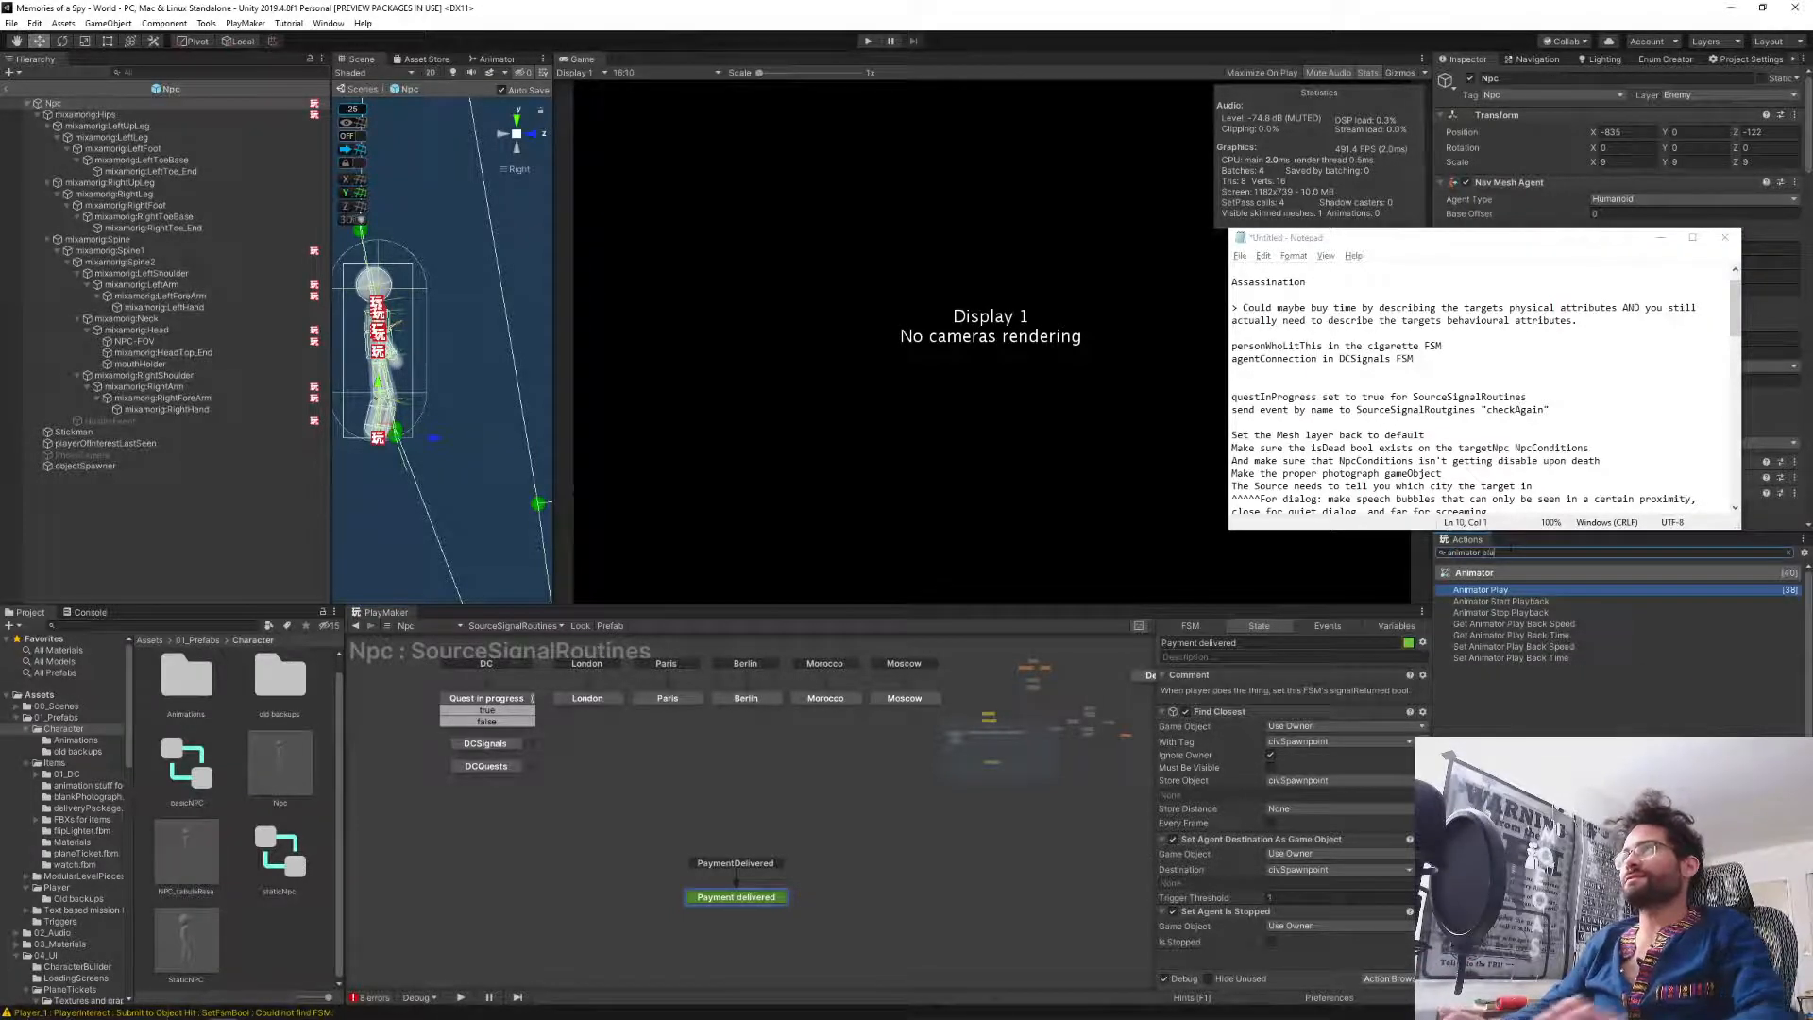
key(Return)
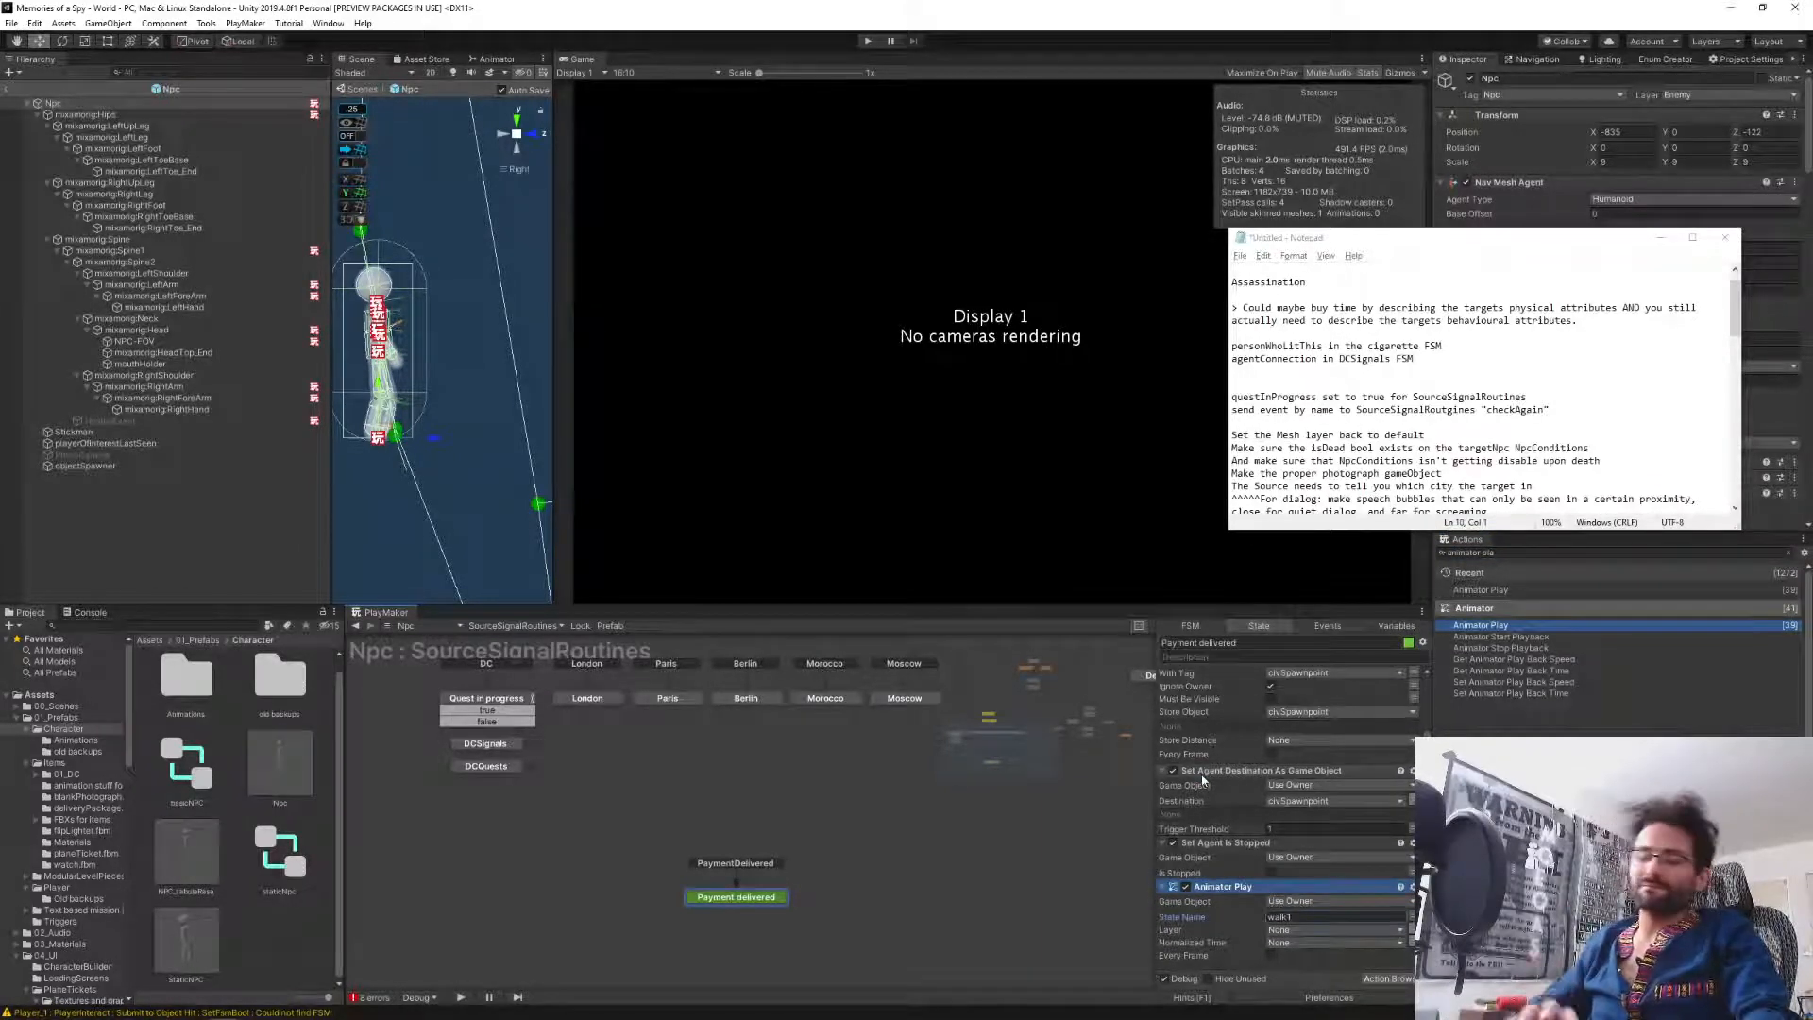
Minimize the notes, leave the Npc prefab for the World scene, and start the game in play mode.
click(1659, 240)
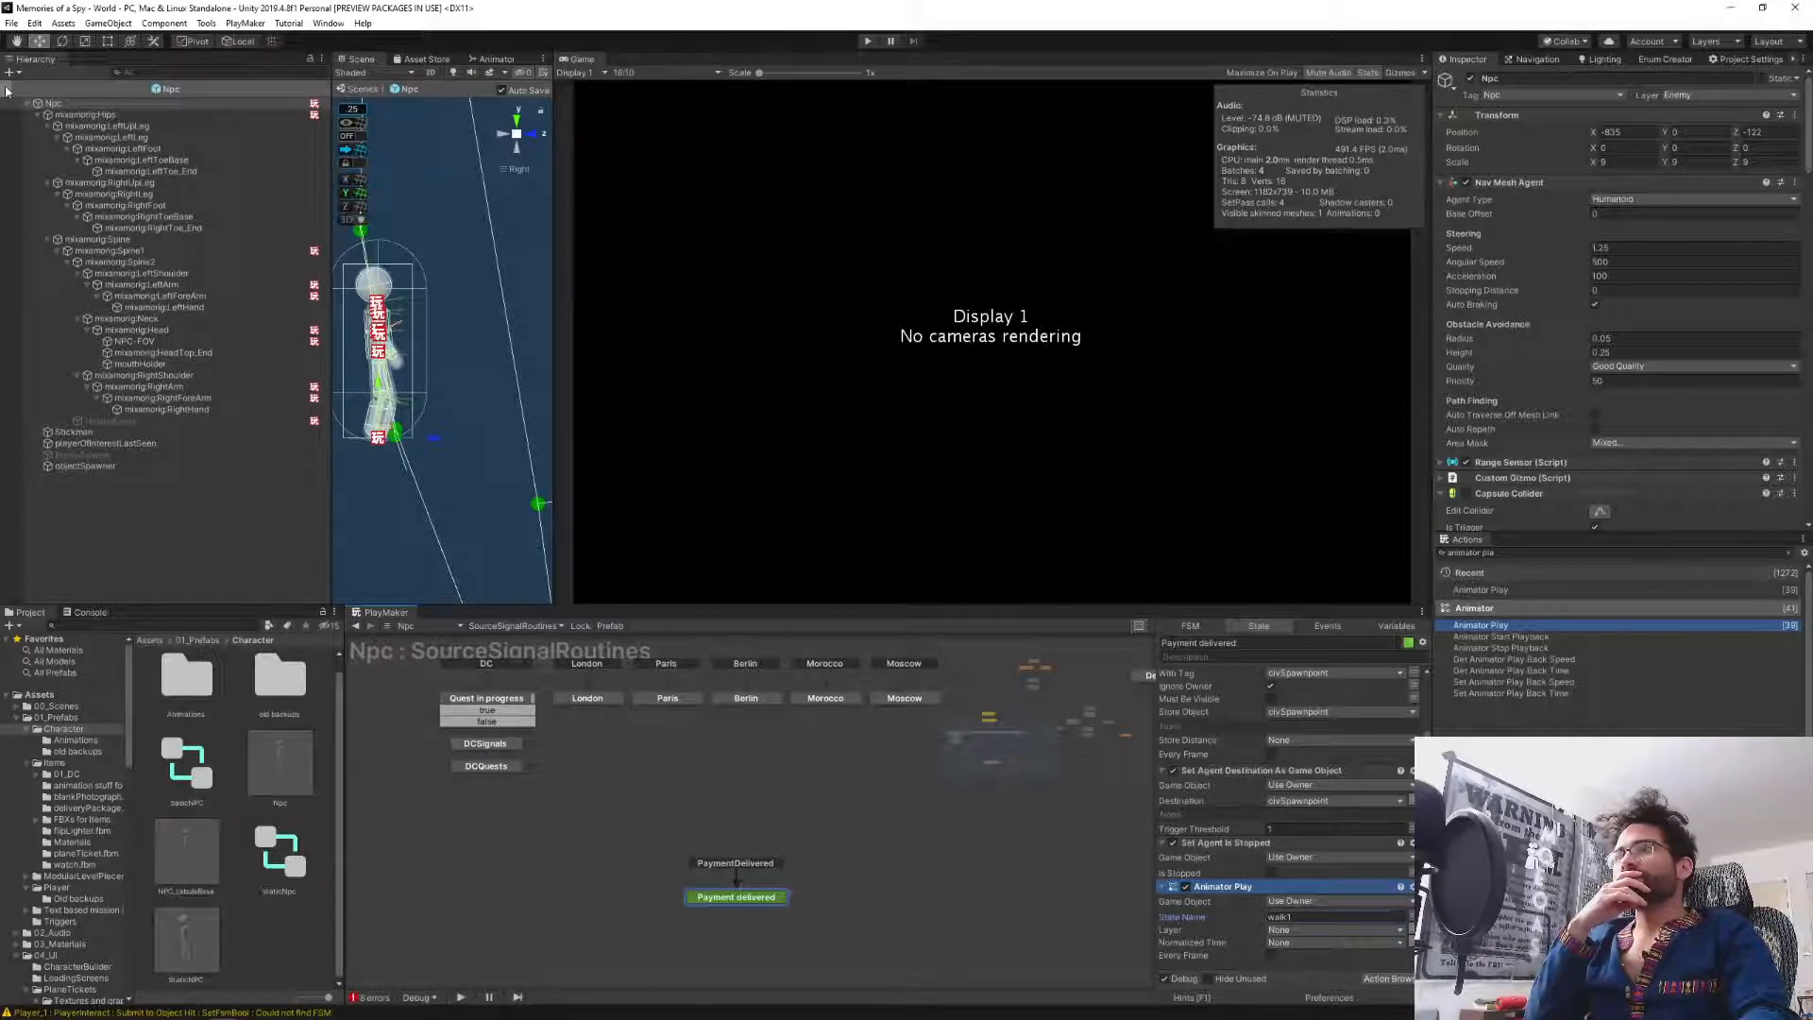
click(7, 89)
click(869, 41)
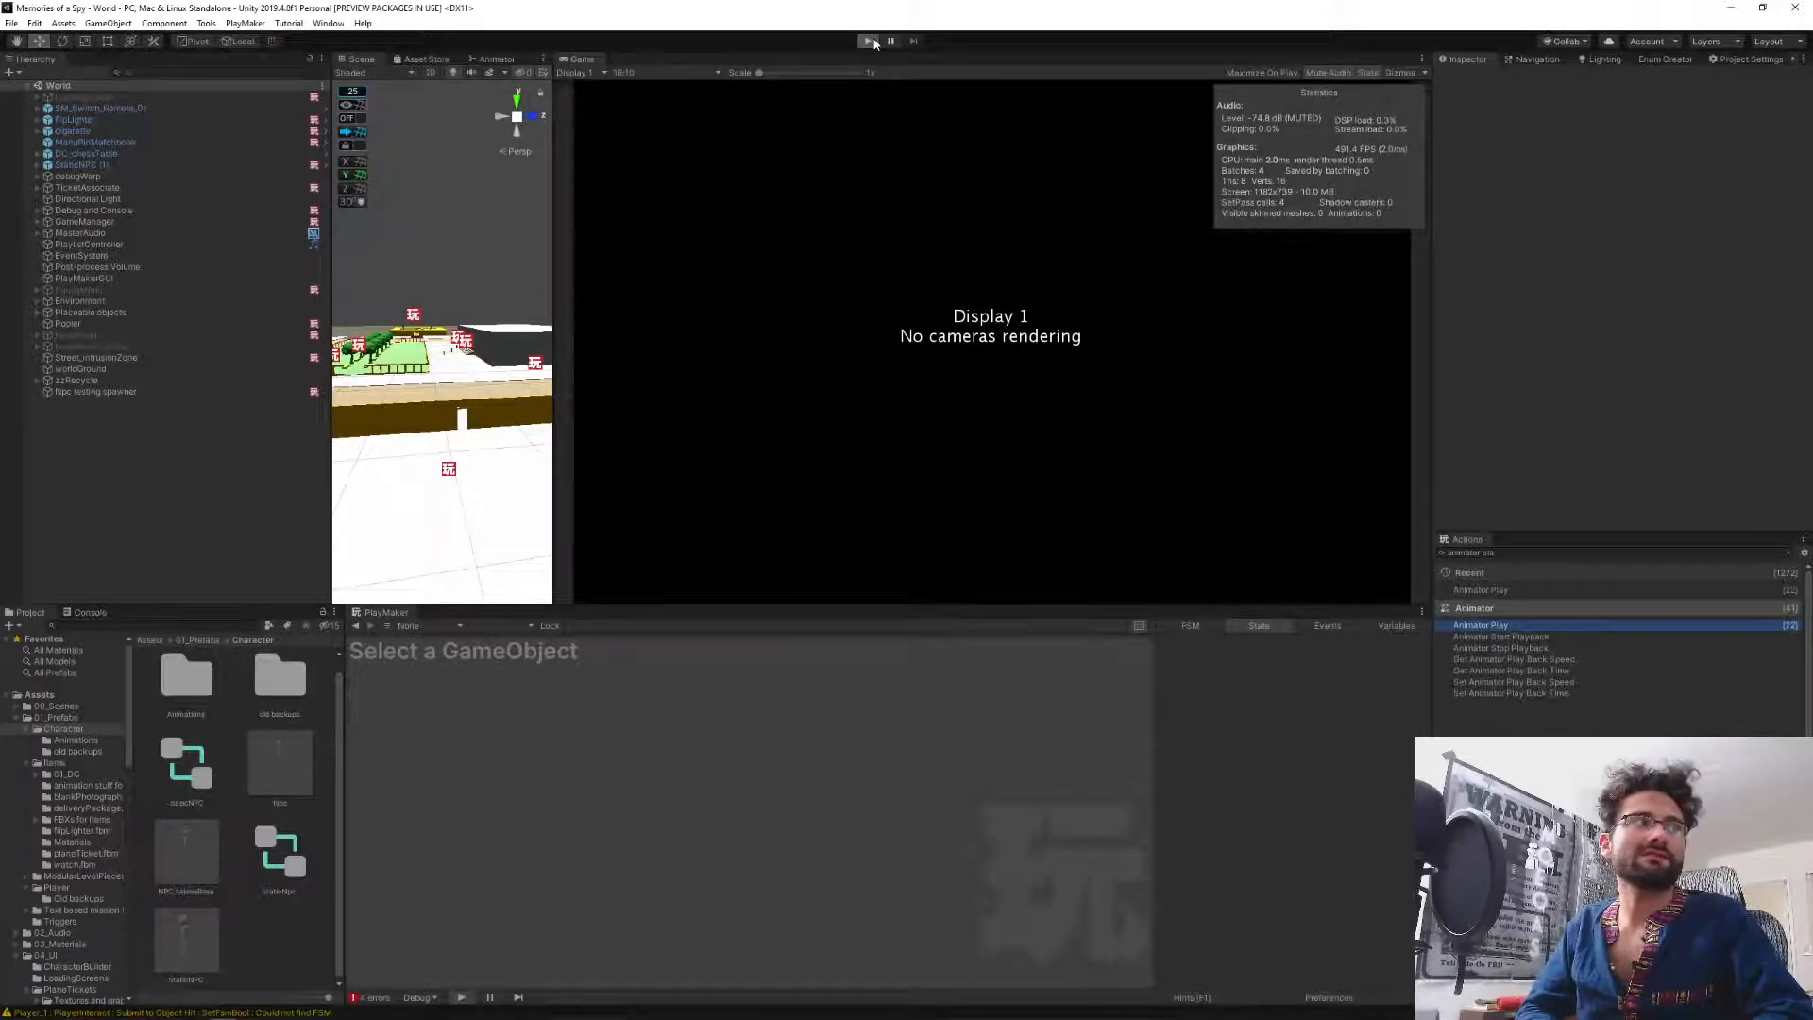
click(869, 41)
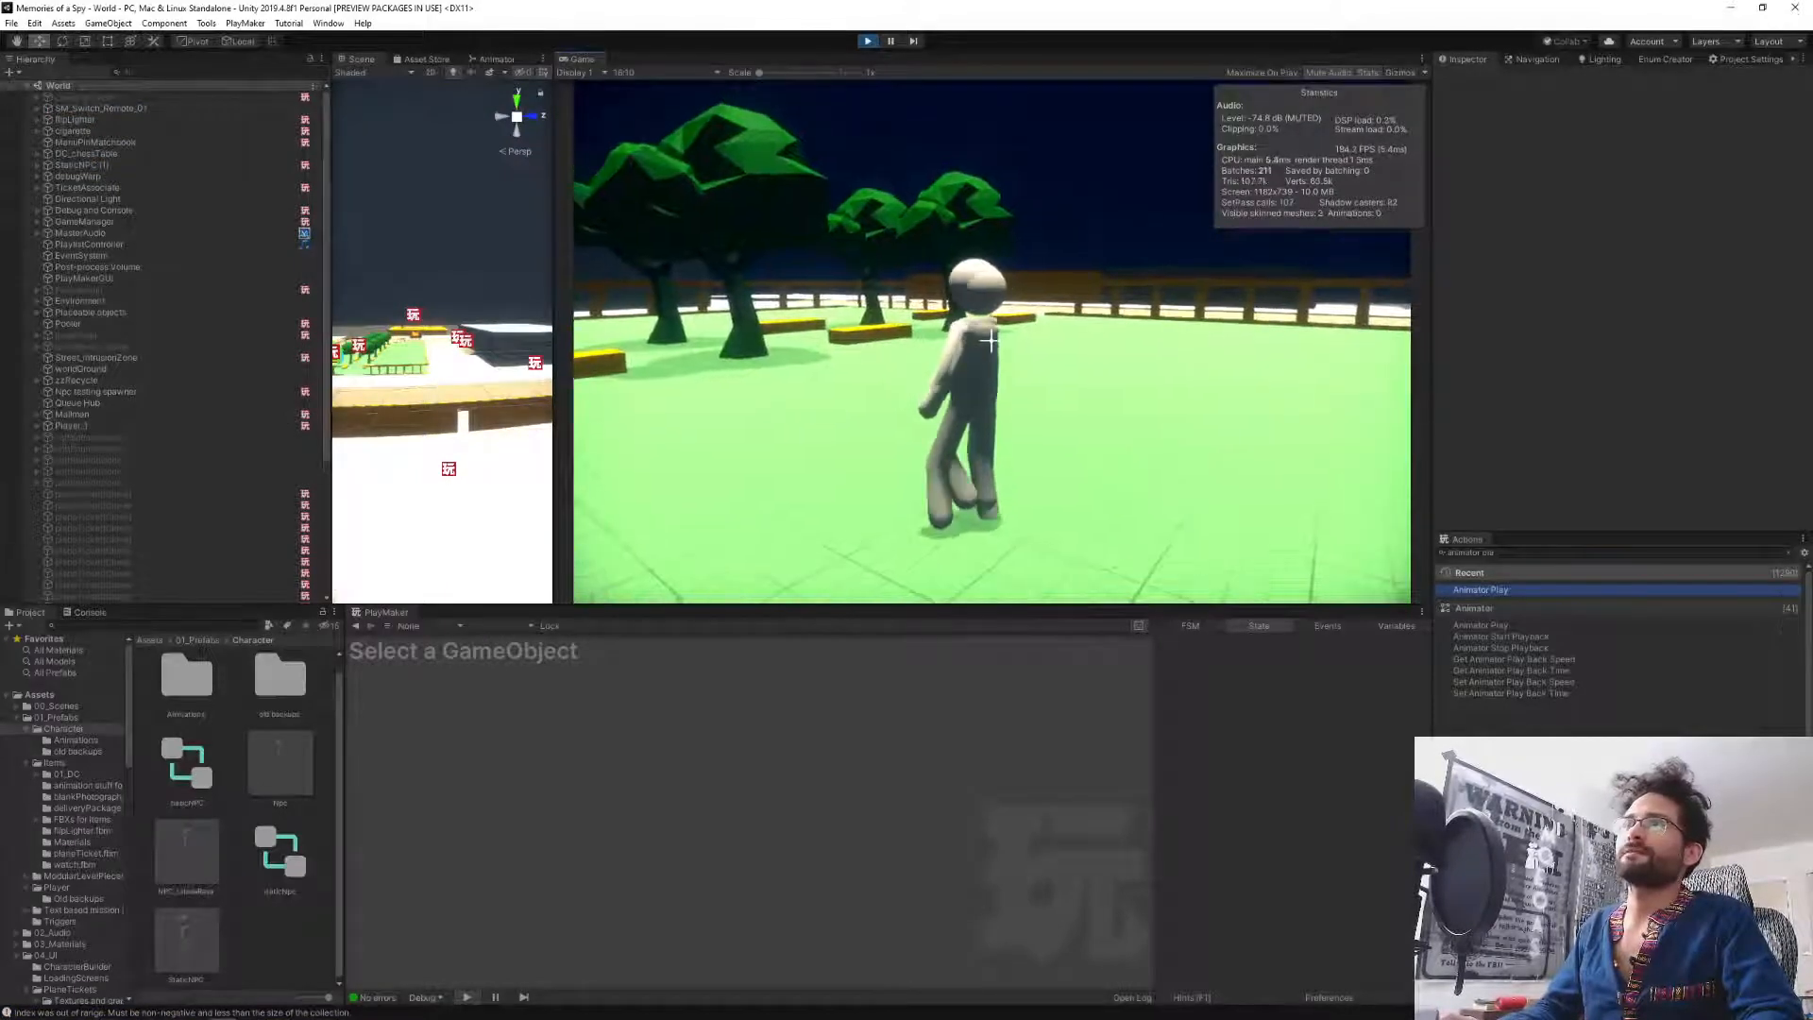
Run the scaleTime command in the in-game console, pick up the lighter from the grass and walk out of the park.
key(grave)
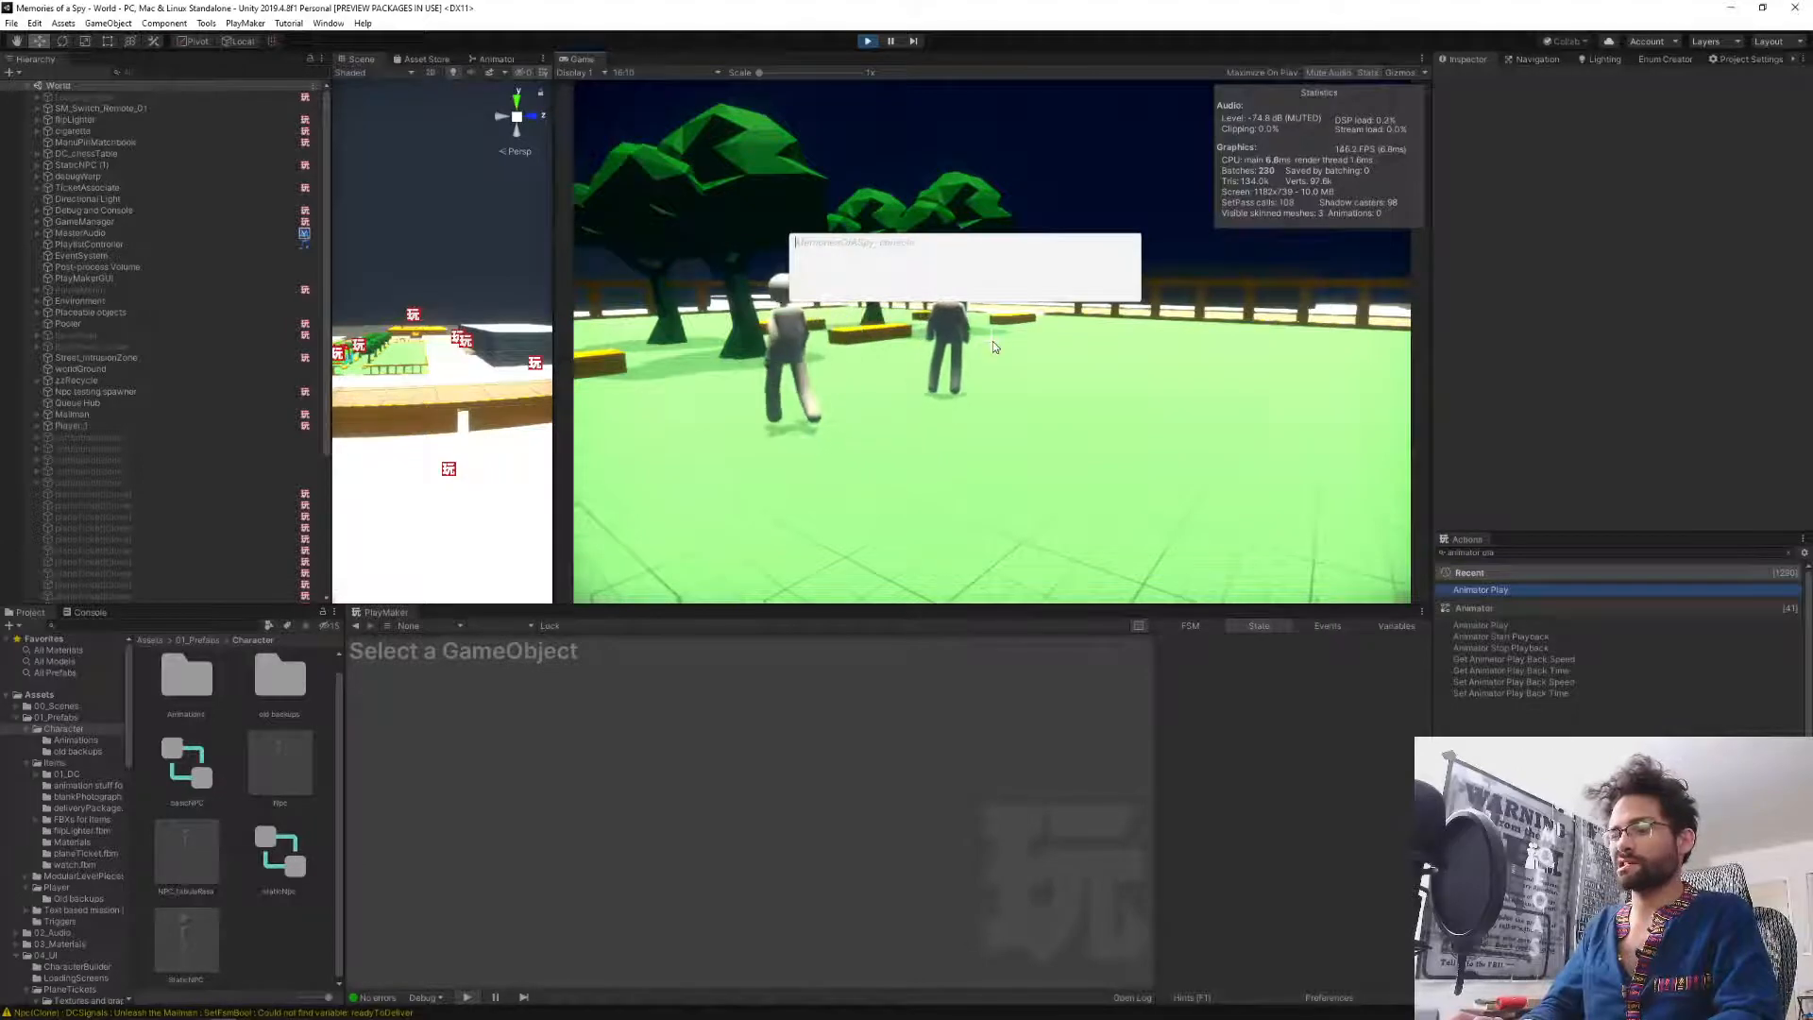
text(scale time)
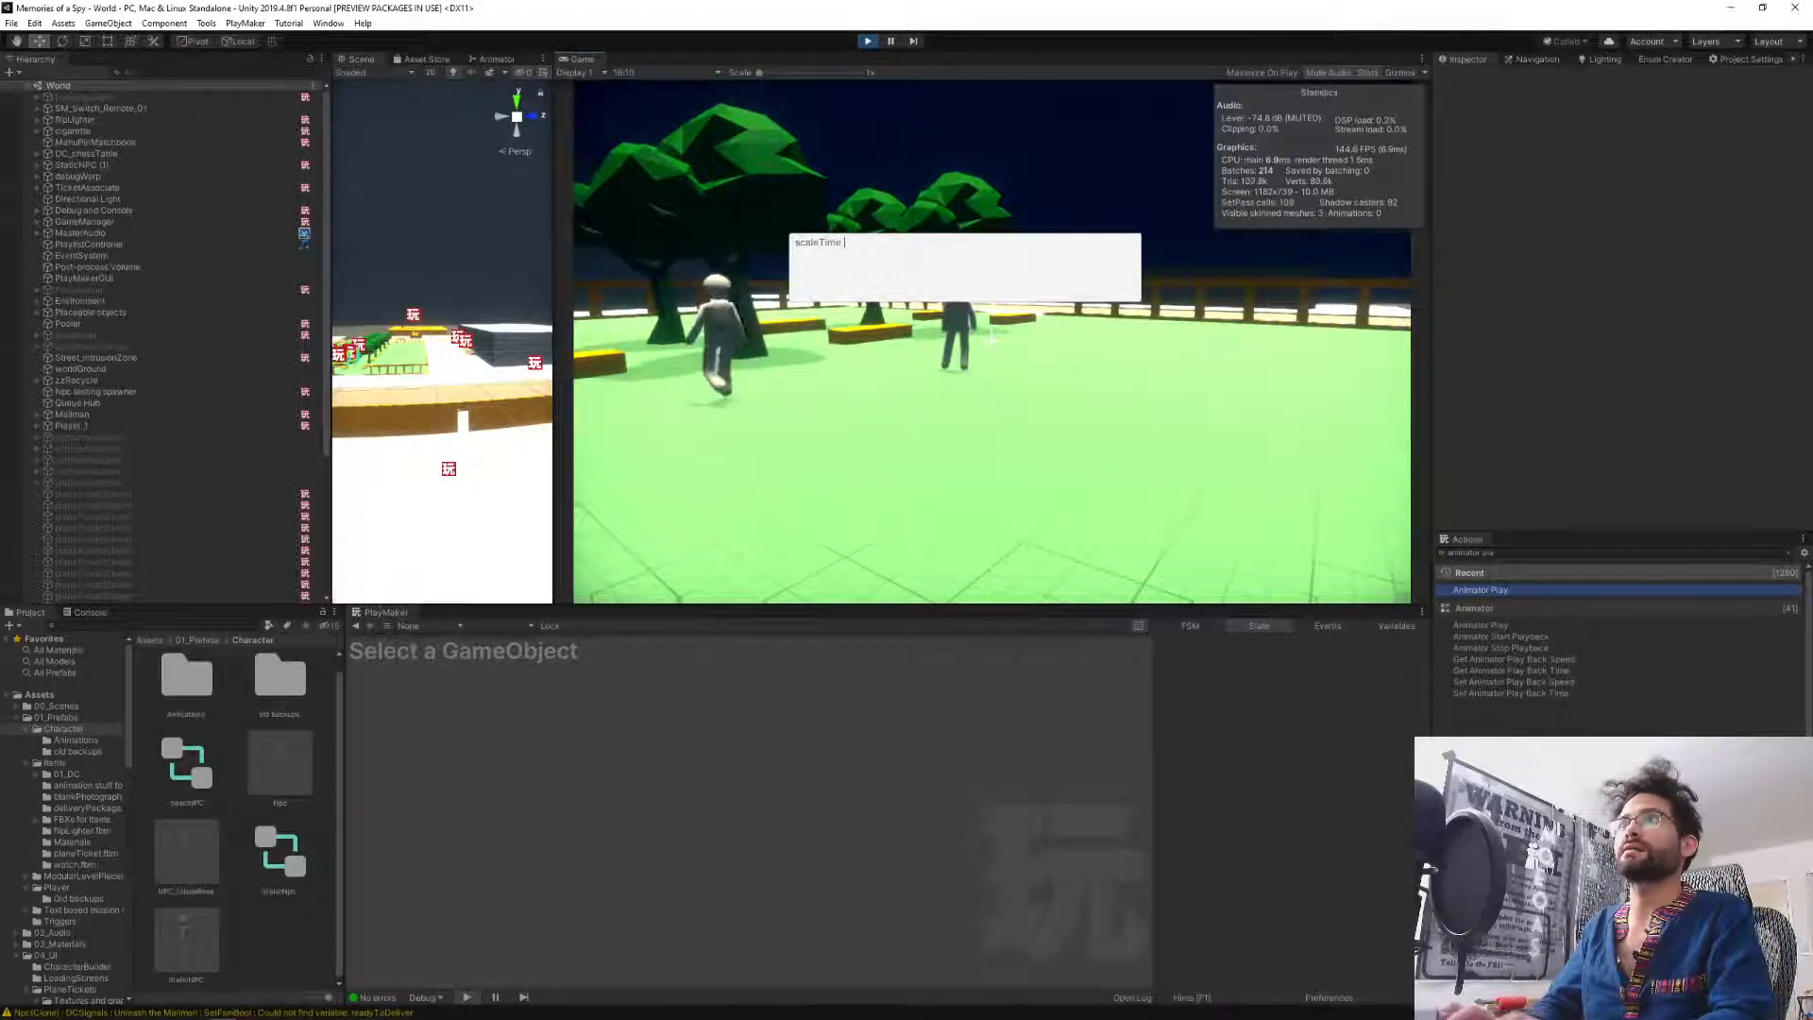
key(Return)
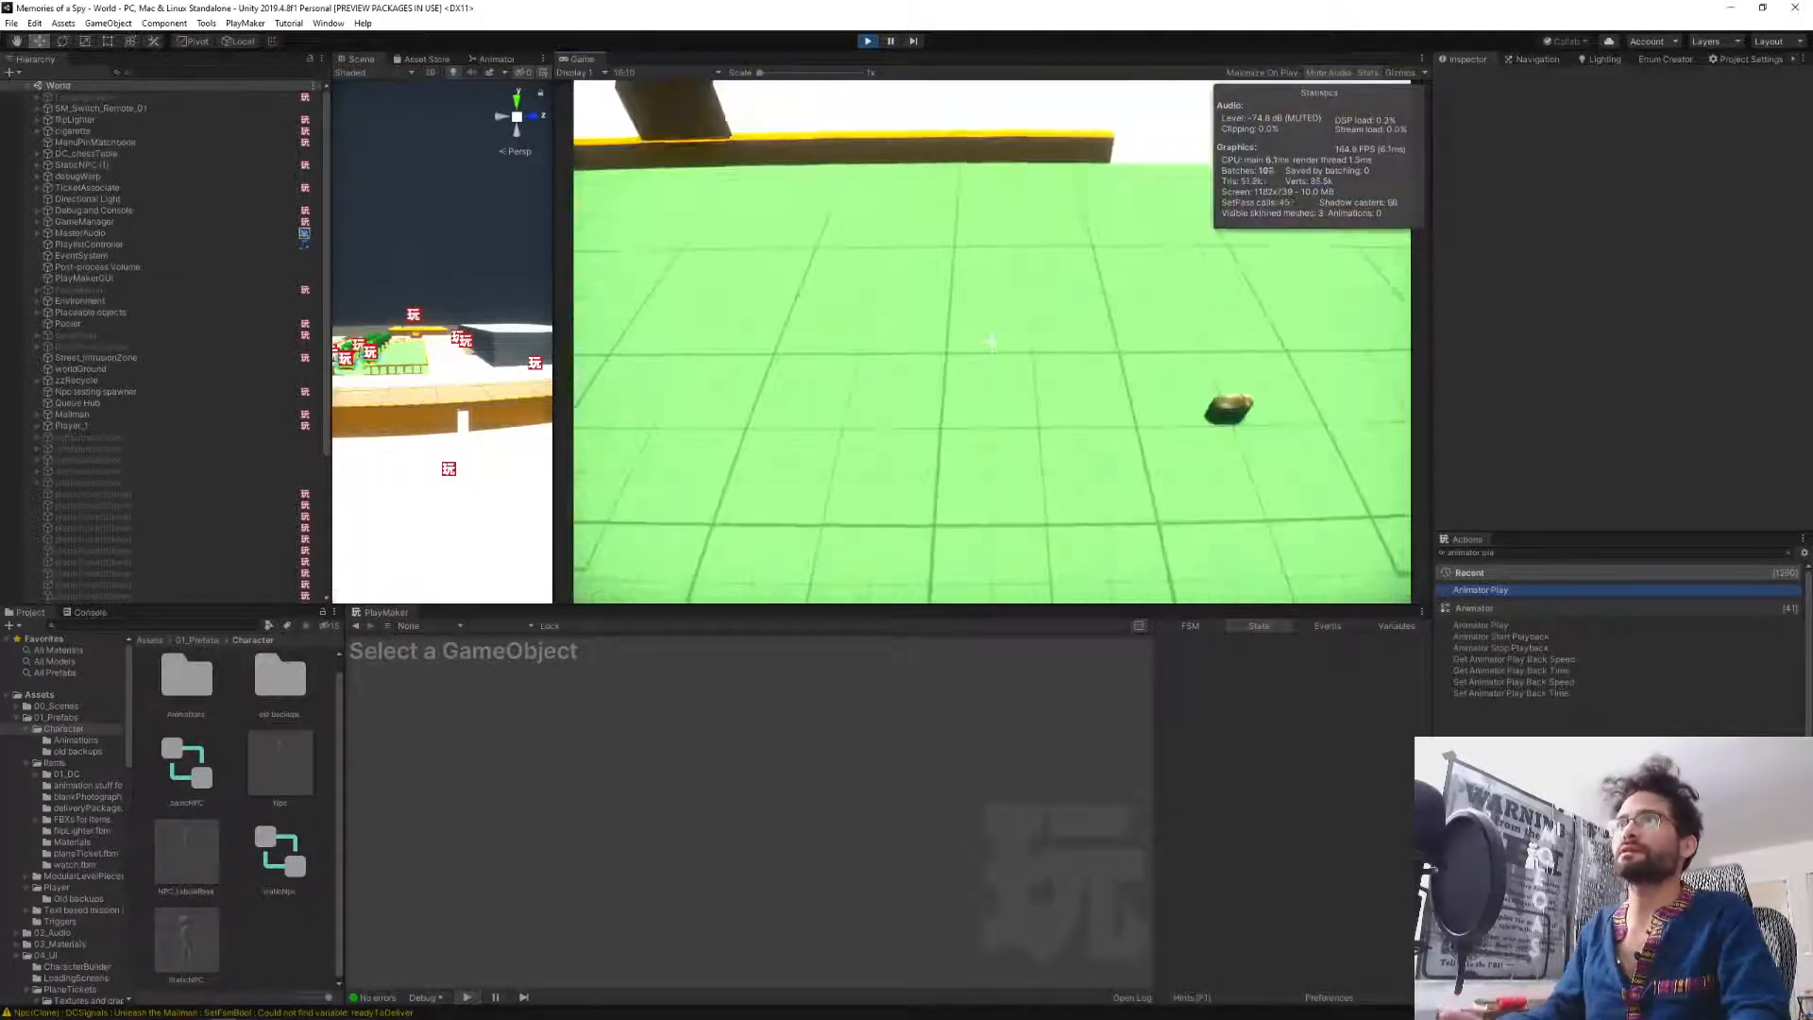
click(992, 340)
key(w)
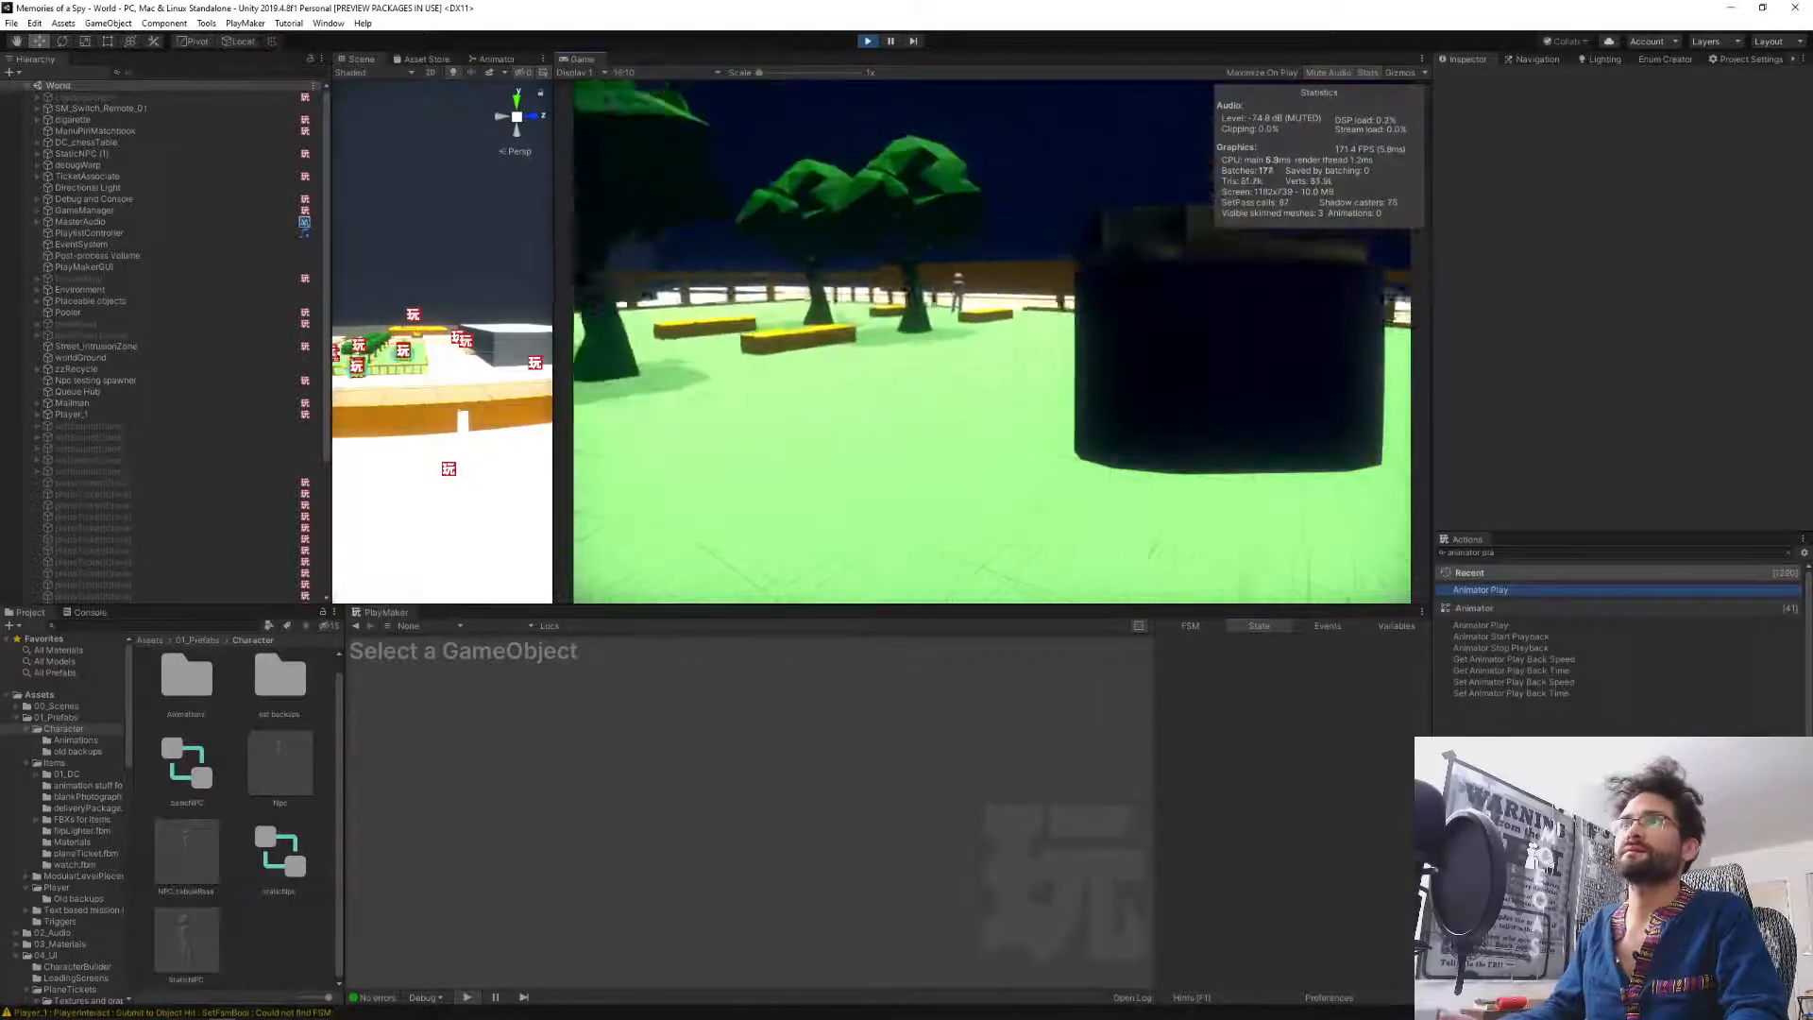
key(w)
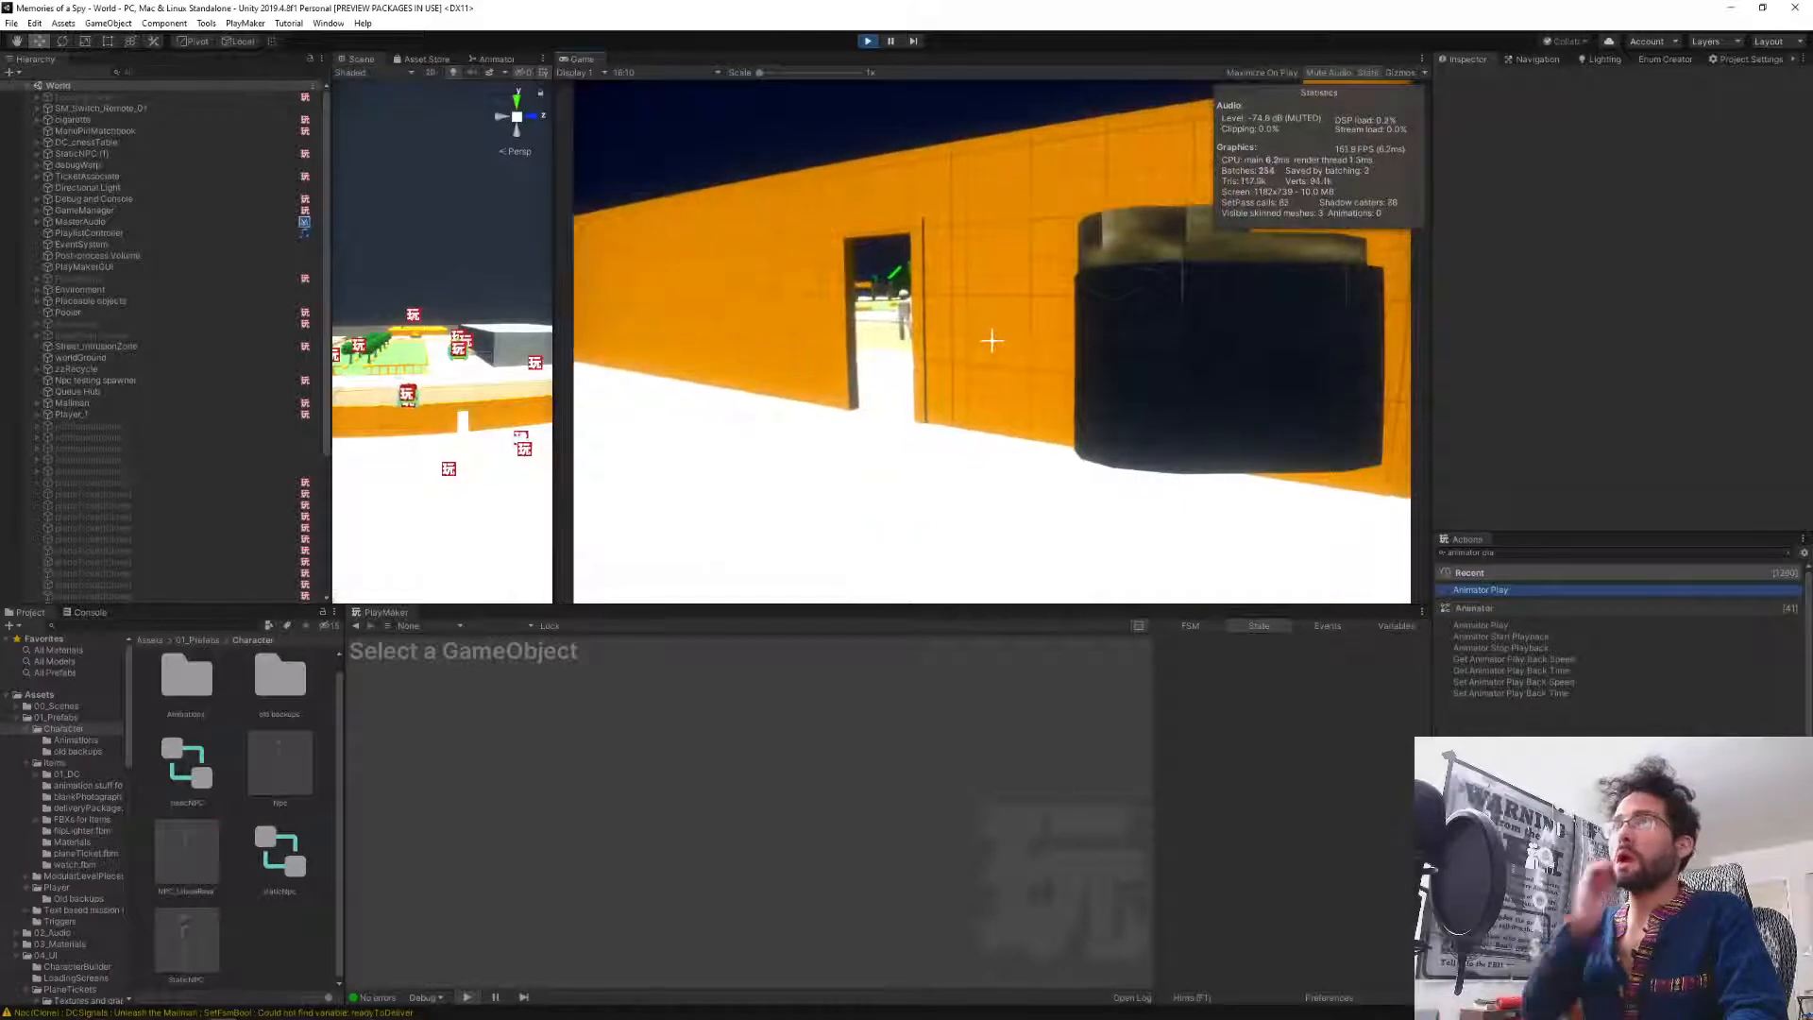
Run the scaleTime console command again and follow the NPC along the building to the far wall.
key(grave)
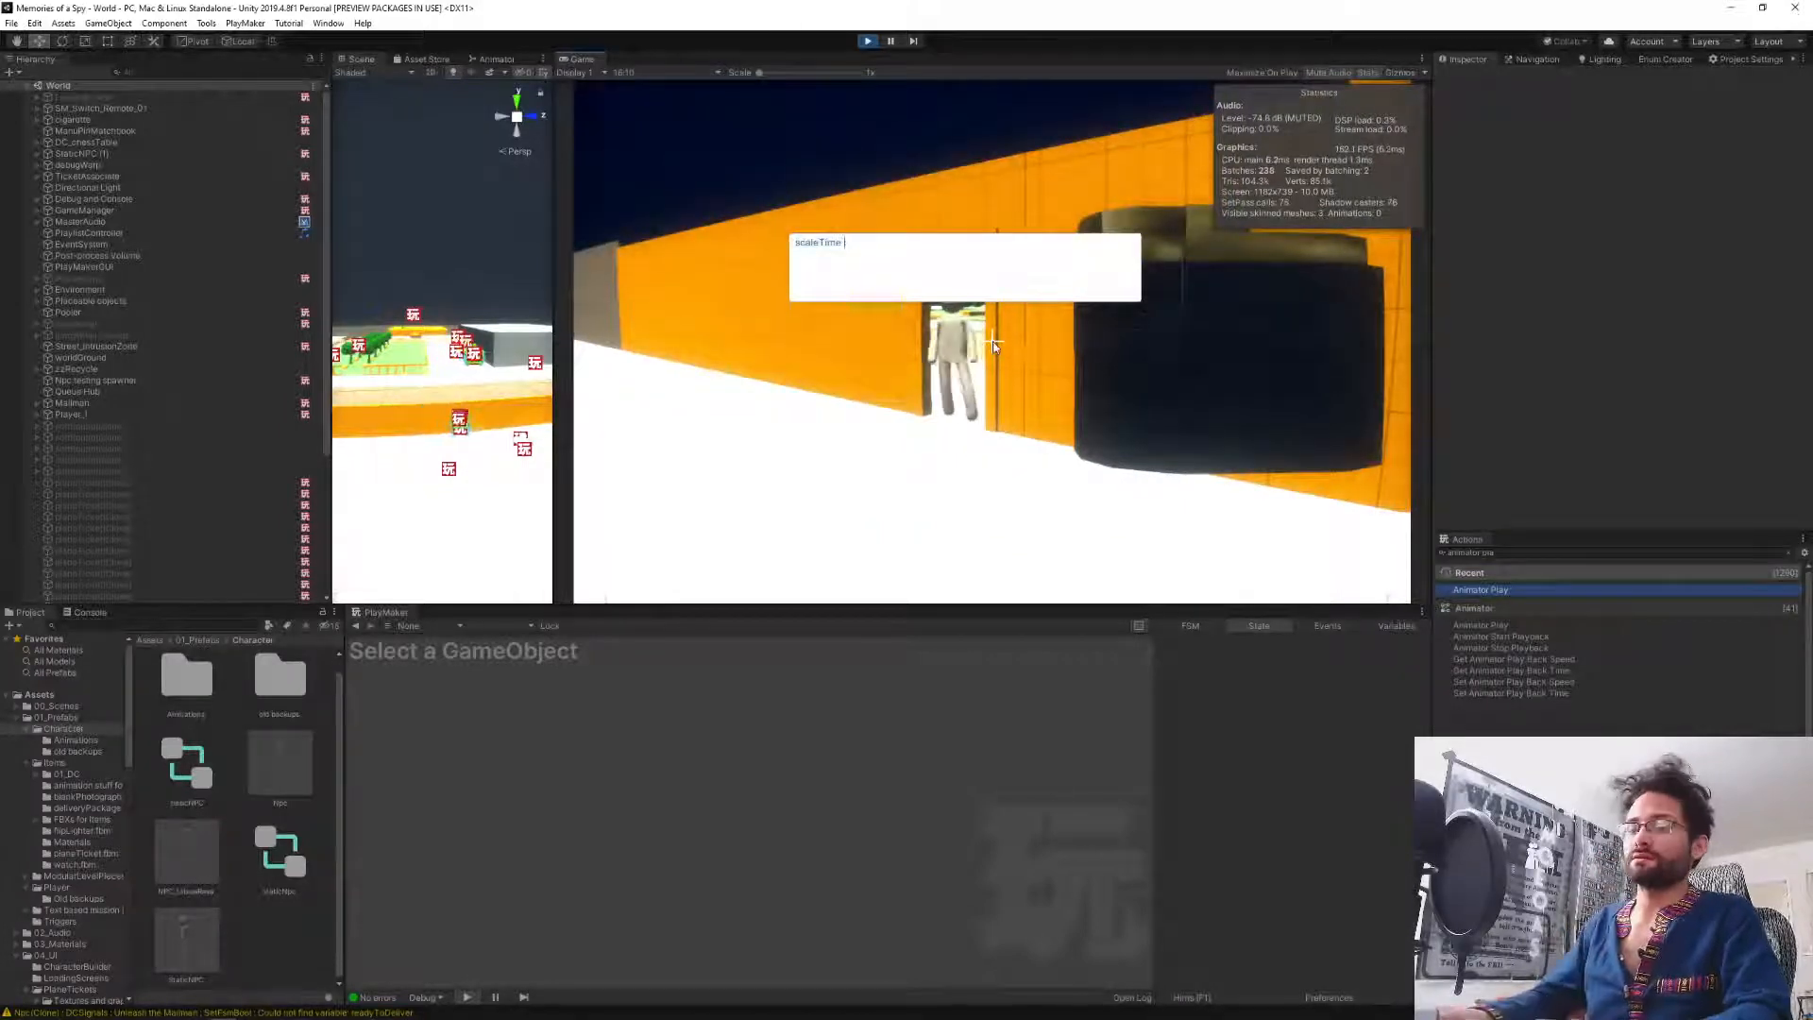
key(Return)
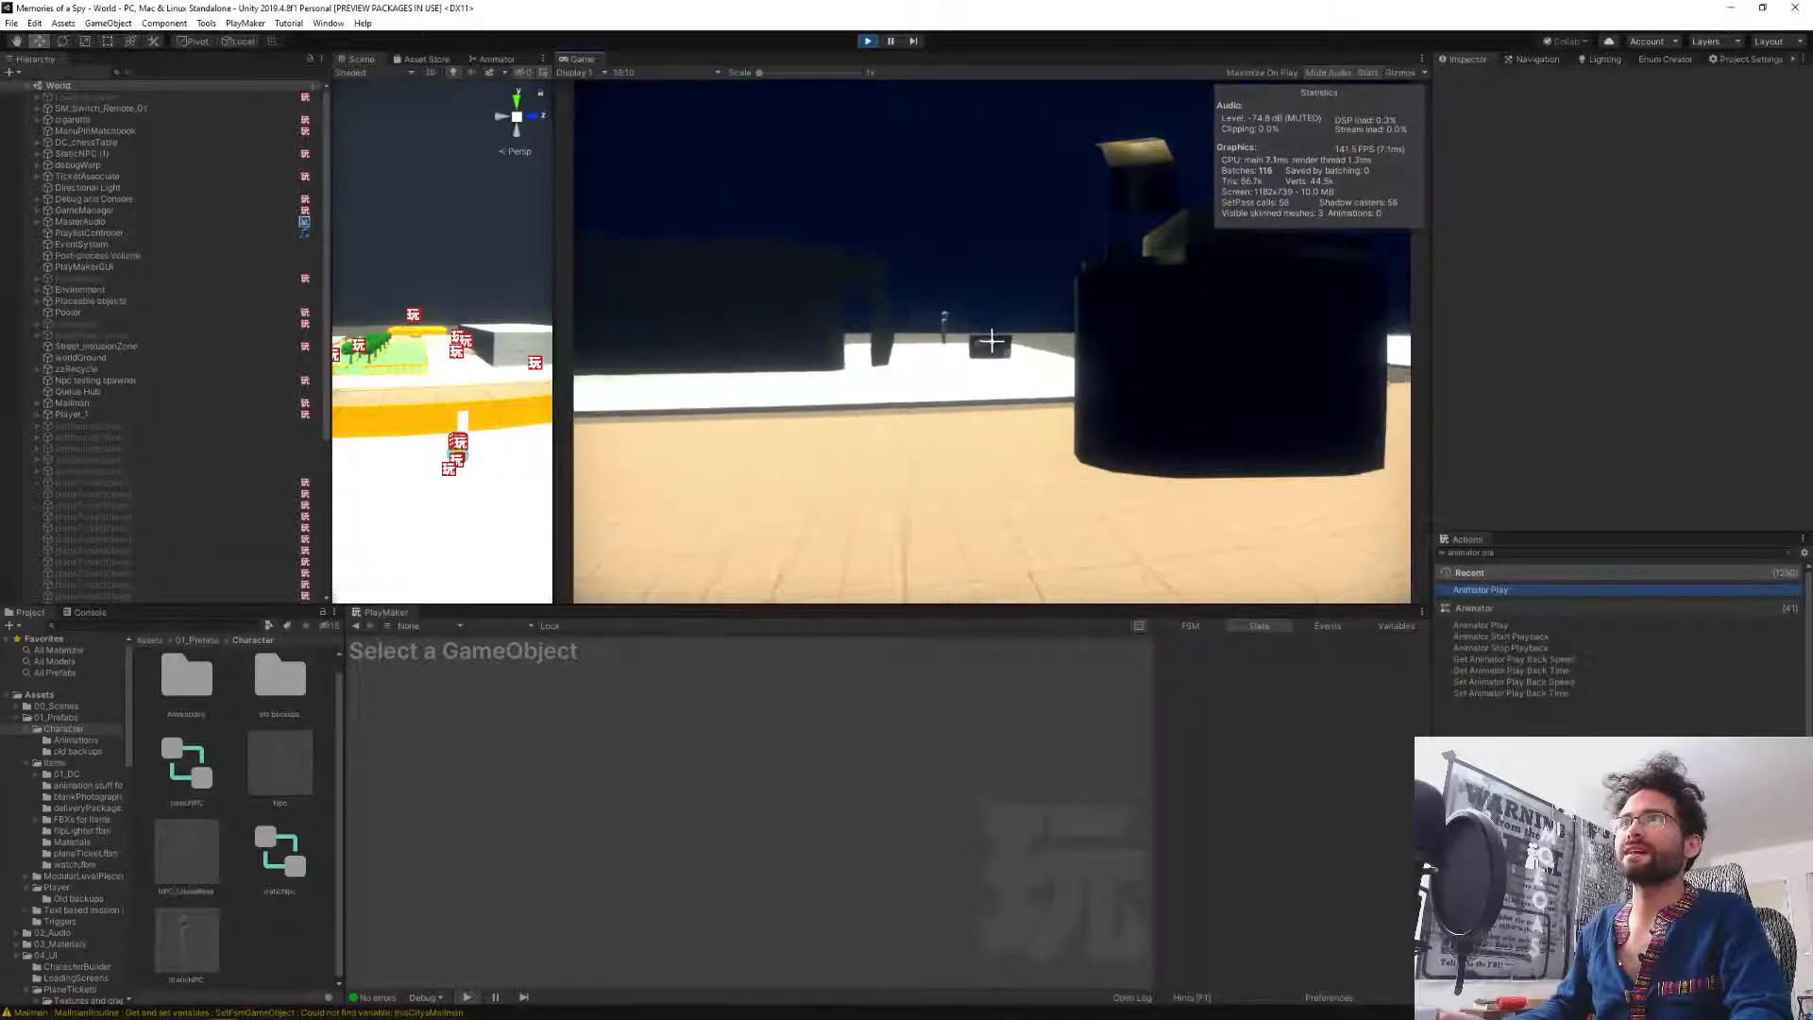
key(w)
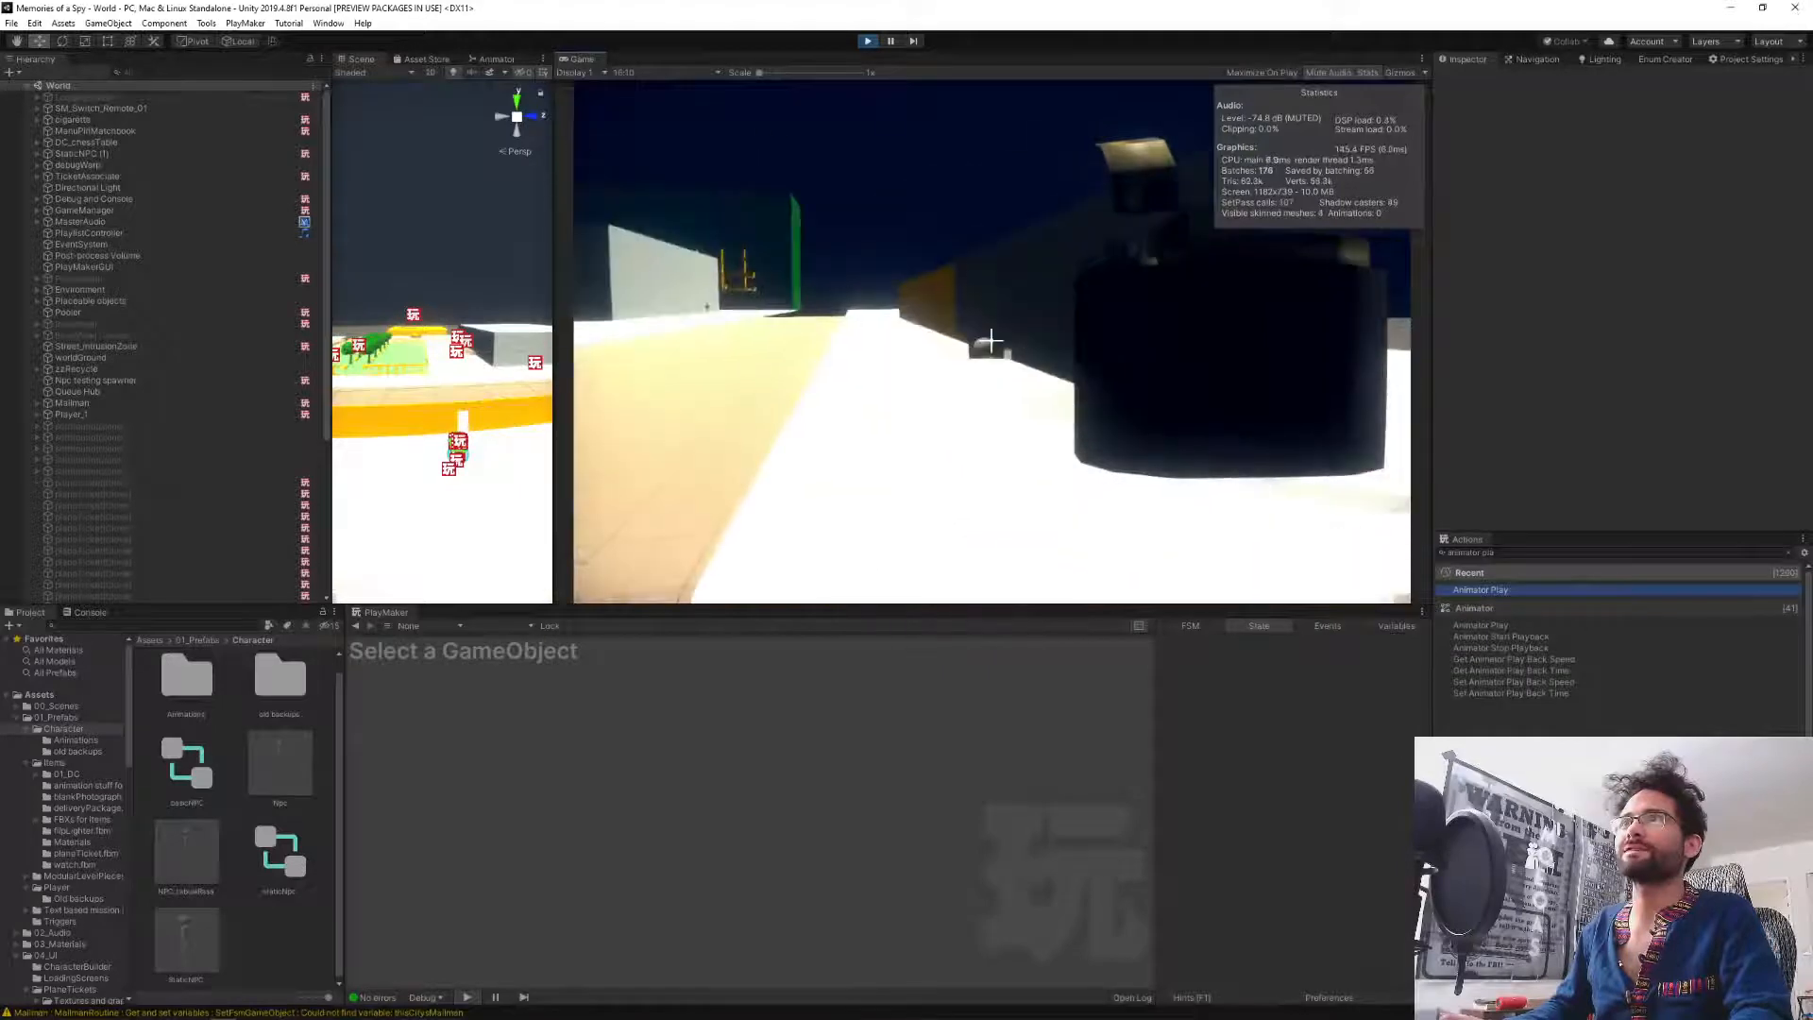
key(w)
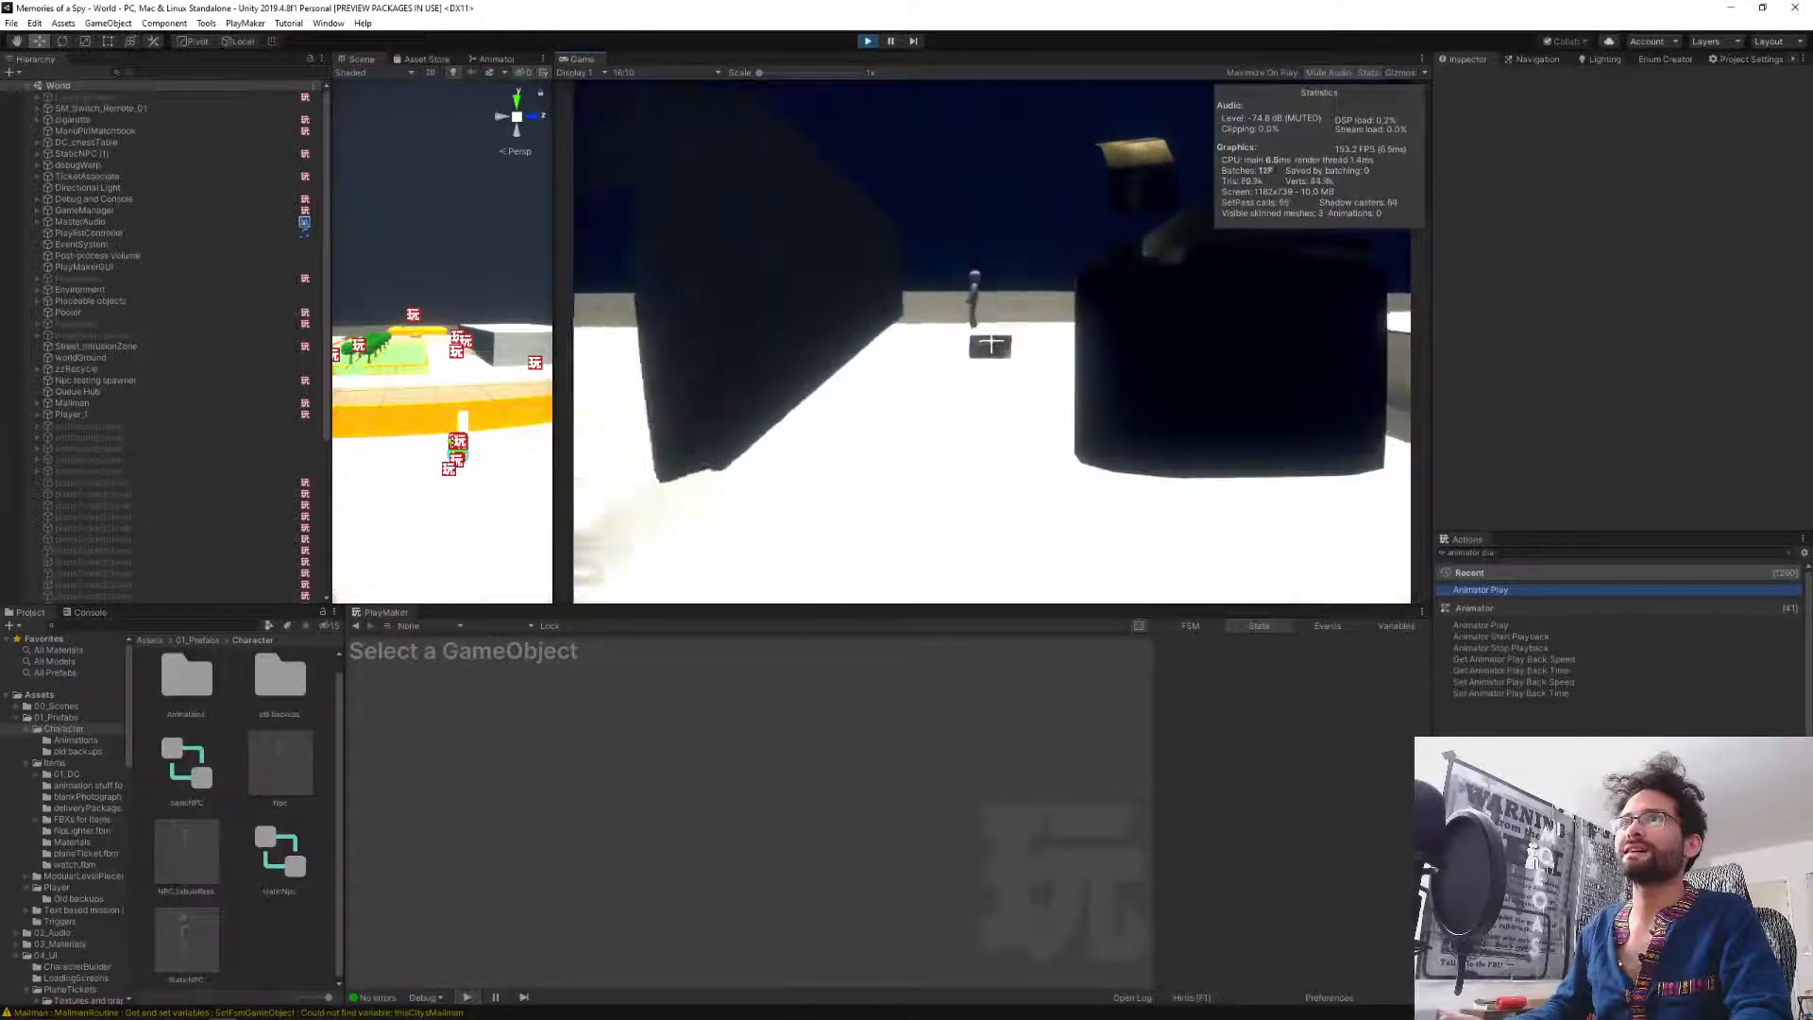
click(990, 344)
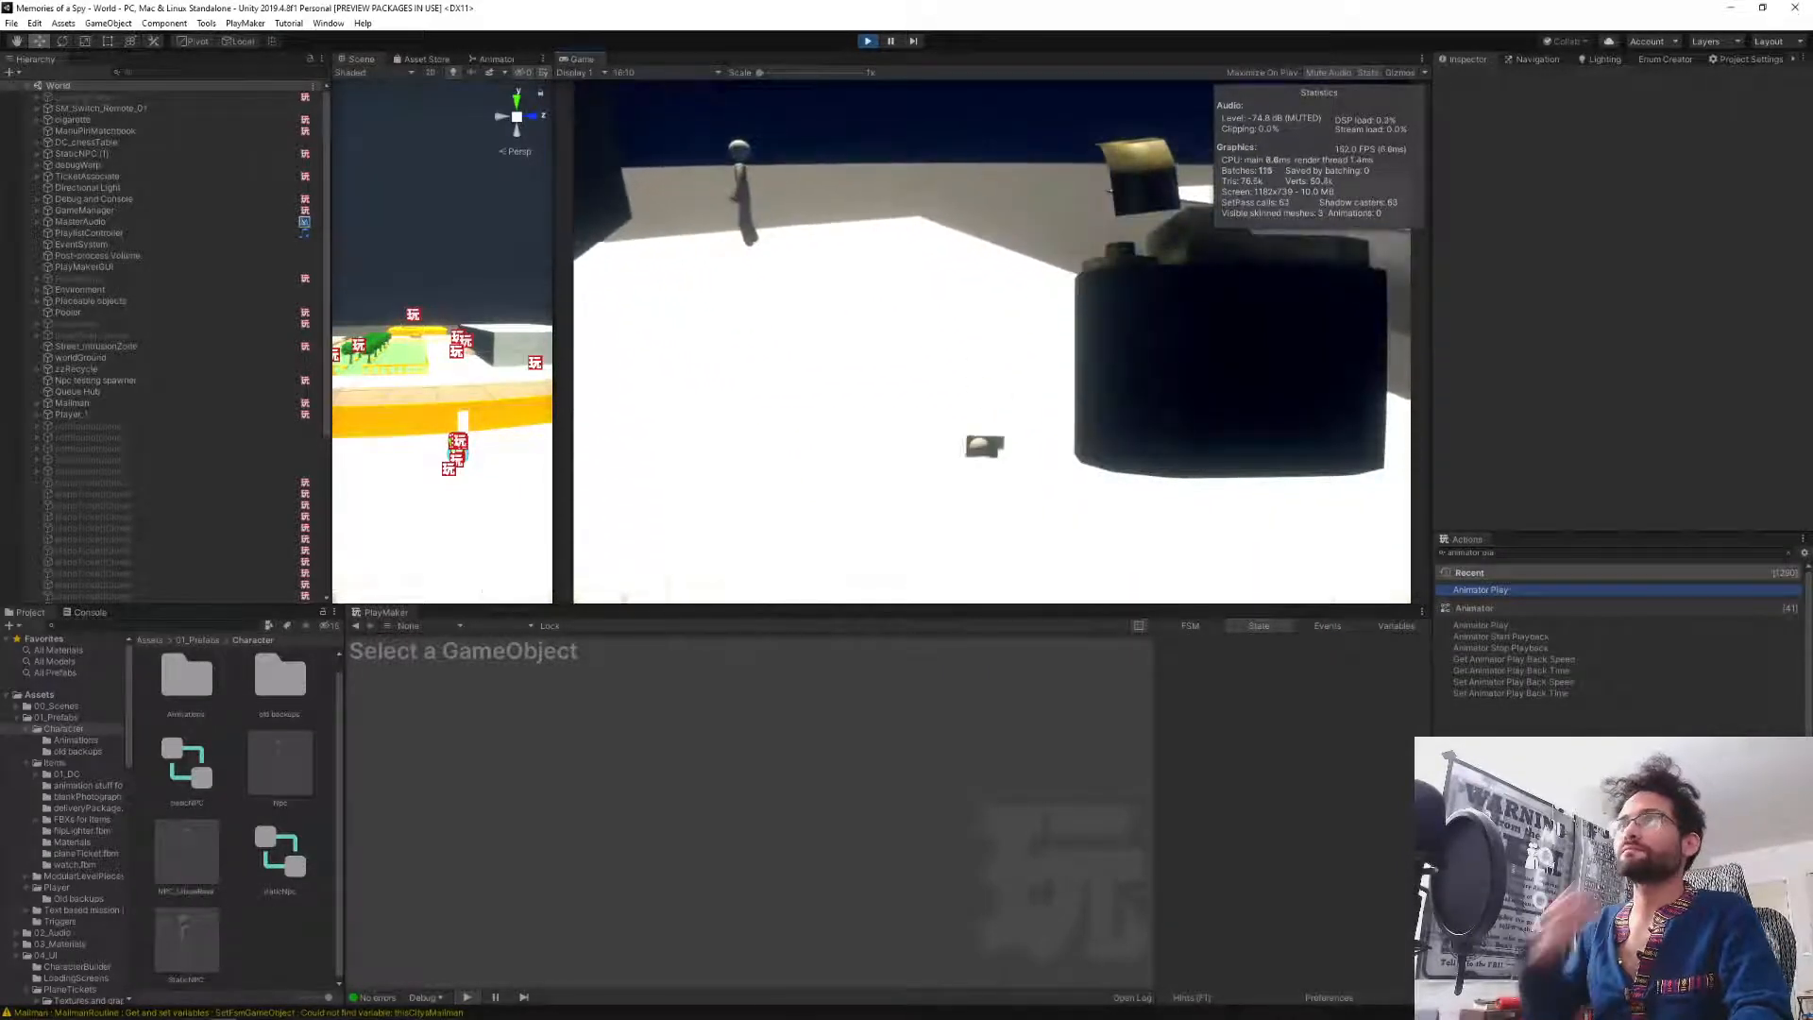
Spawn a gun through the in-game console and pick it up while facing the NPC.
key(grave)
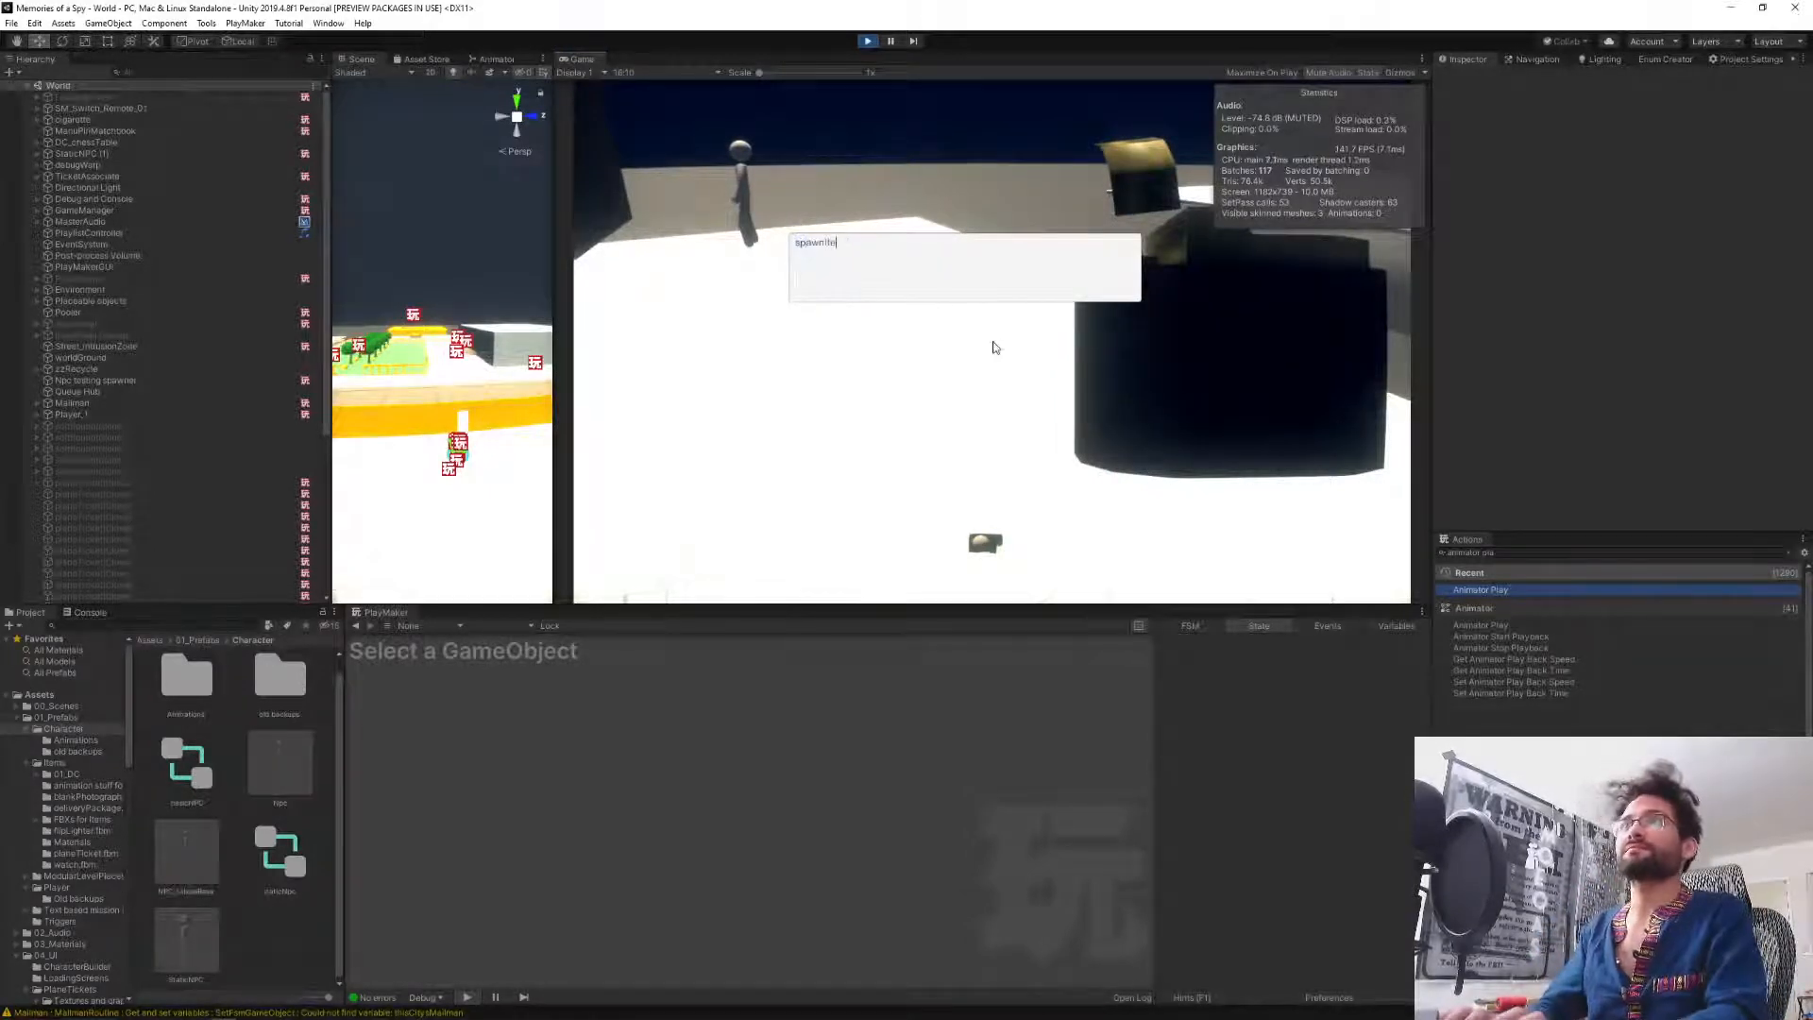
key(Return)
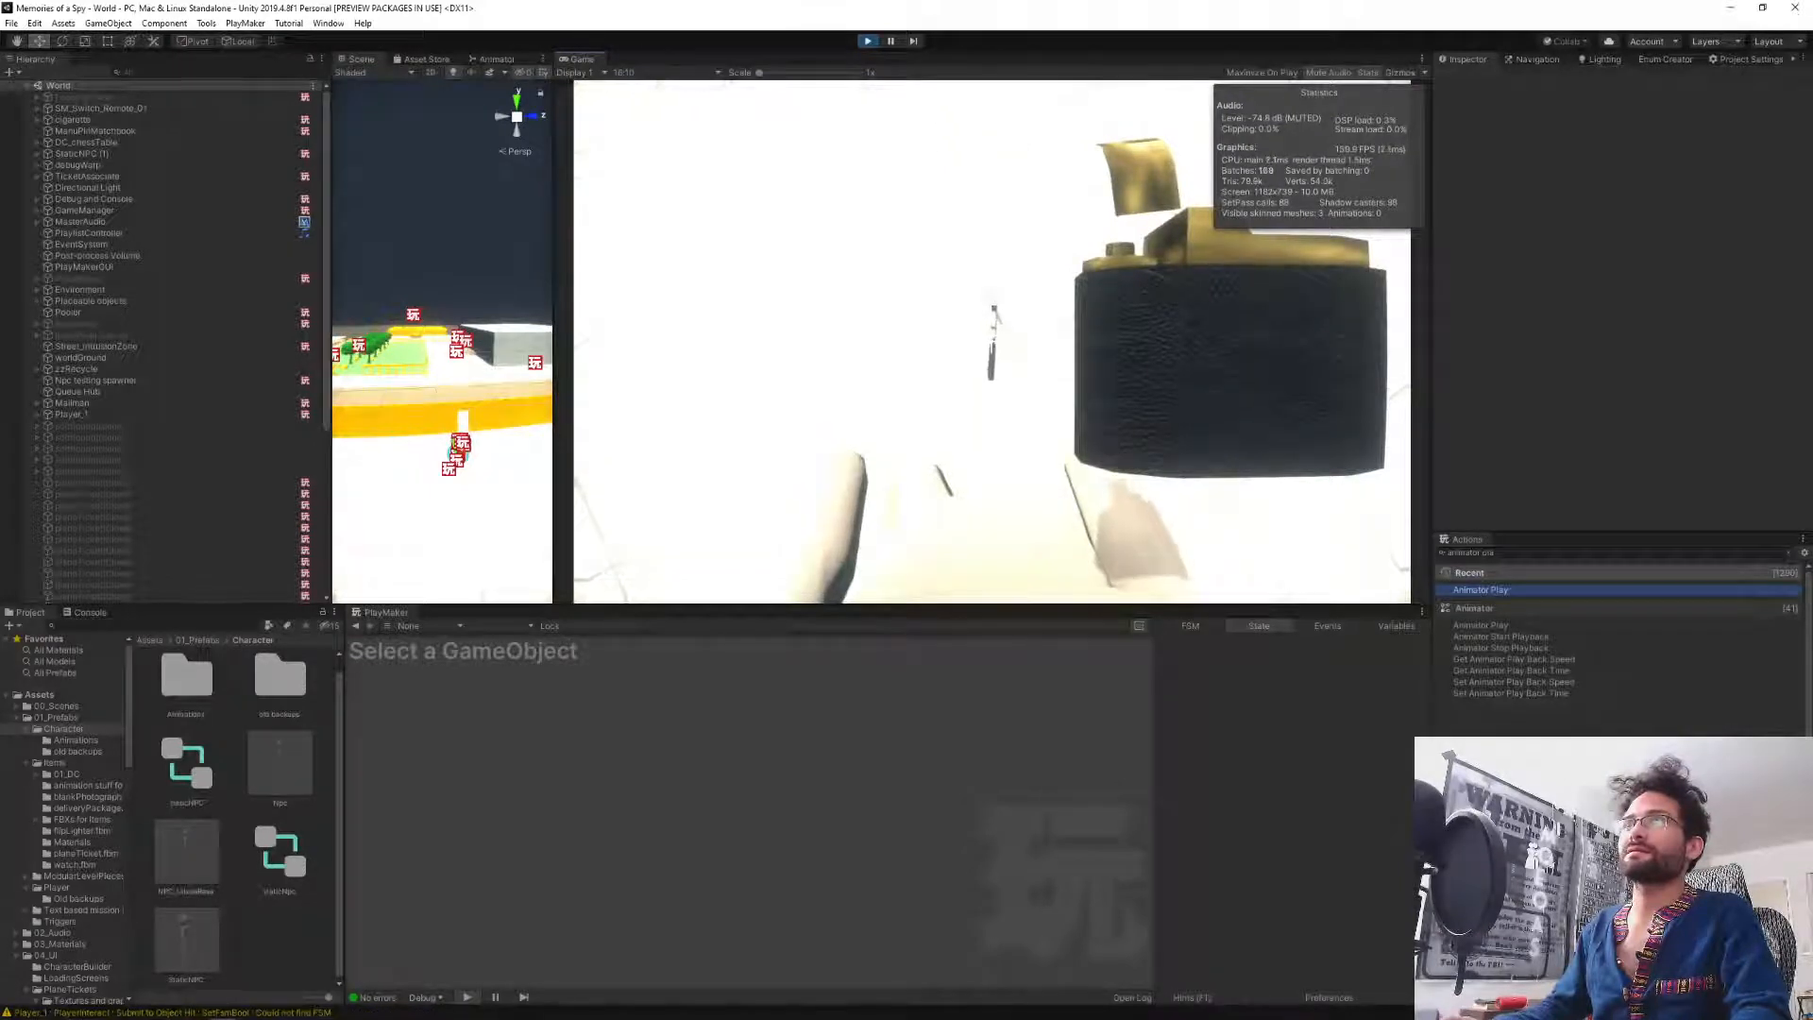
key(e)
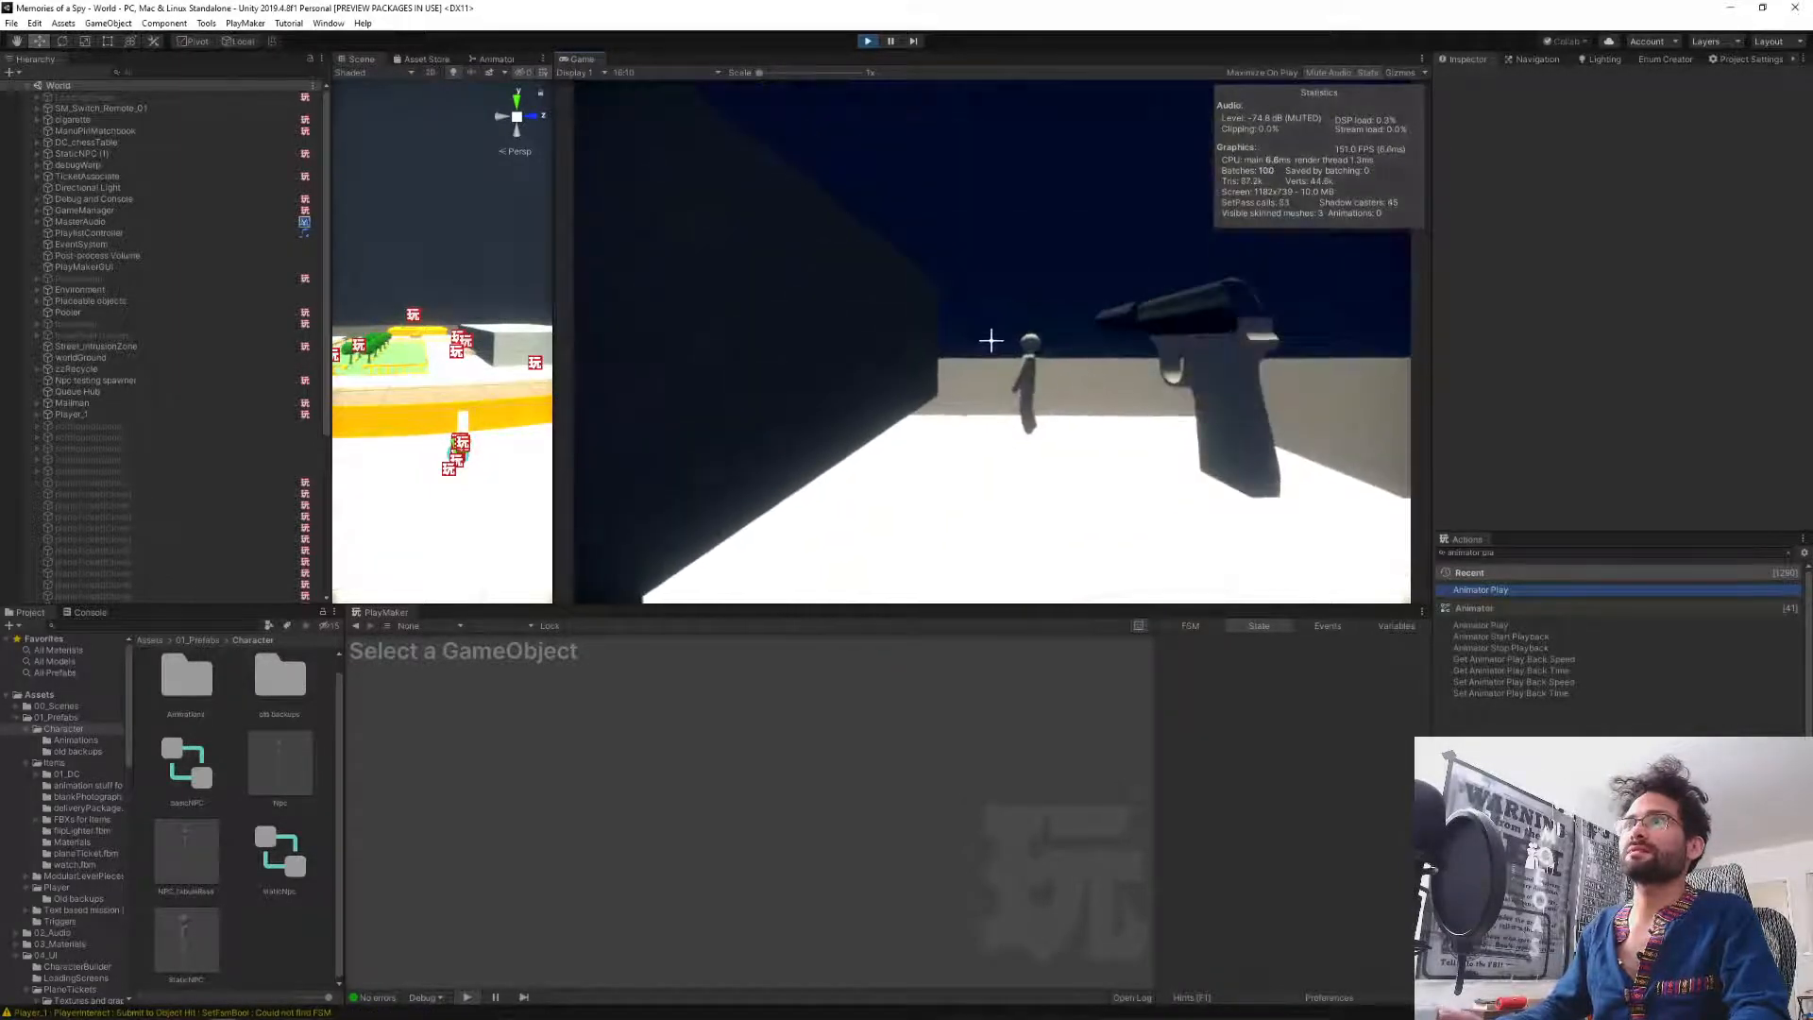
Fire the gun once and walk along the yellow building up to the NPC near the doorway.
click(991, 341)
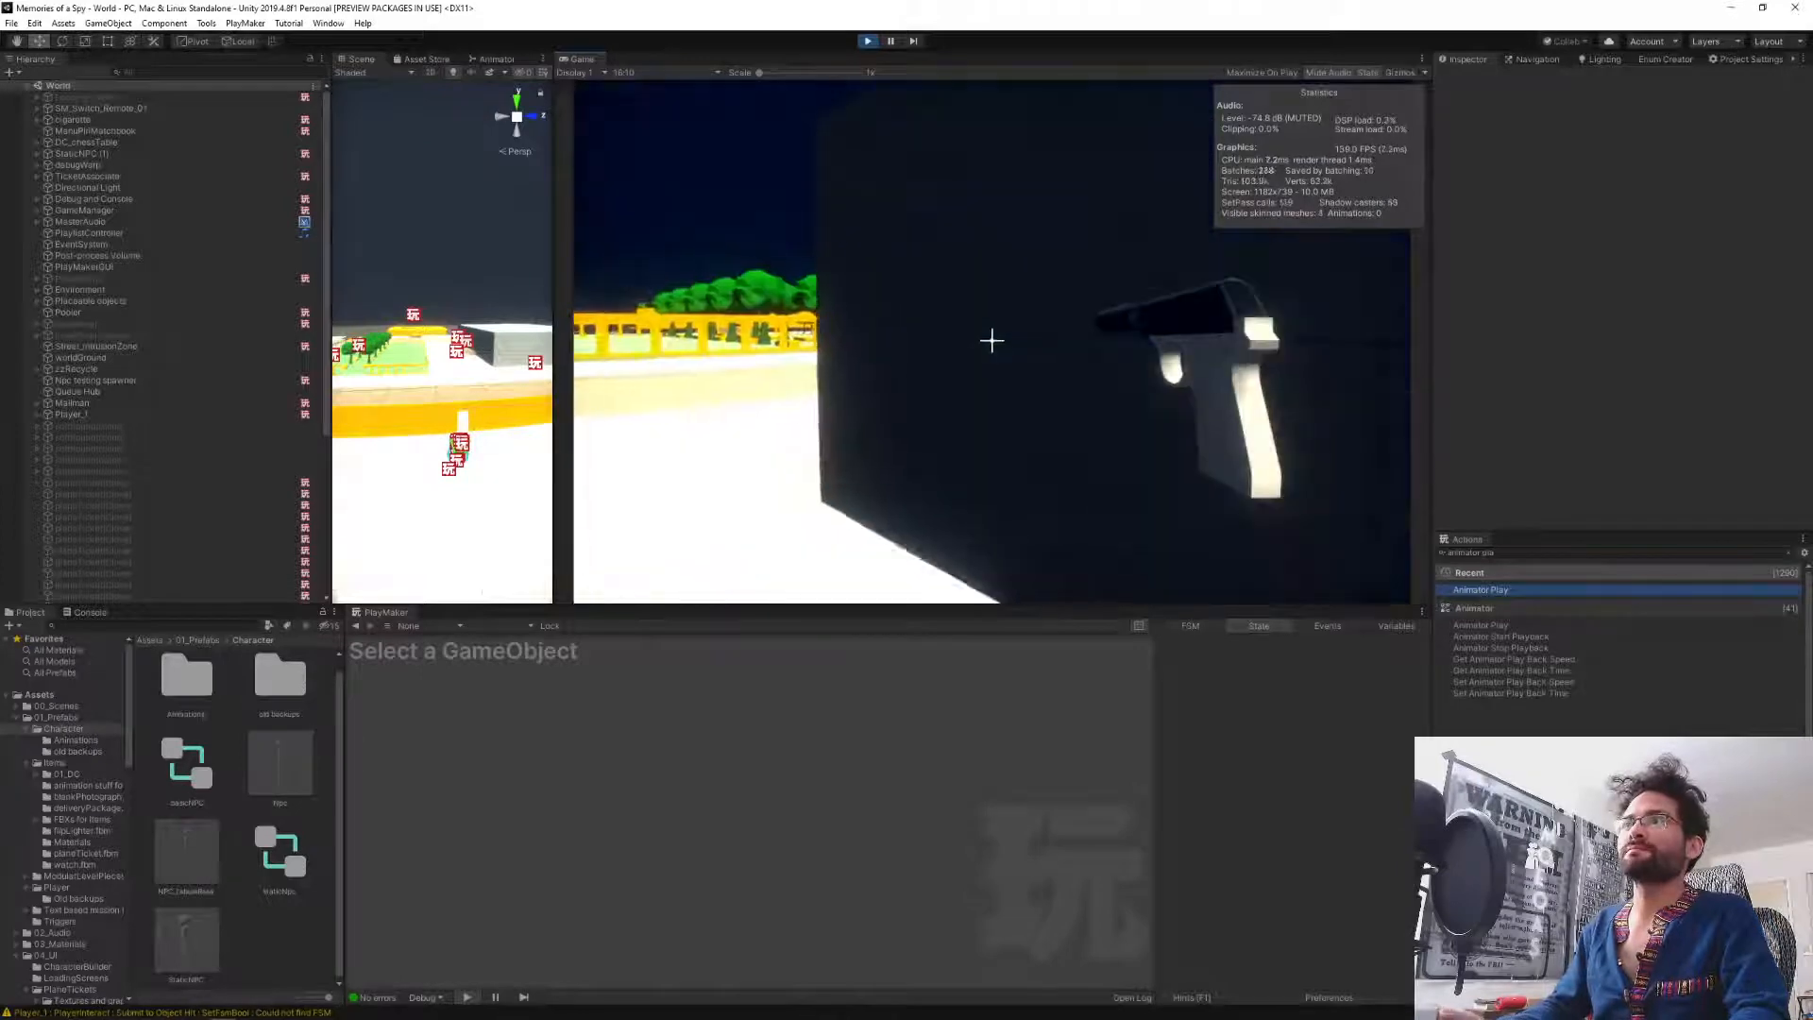
key(w)
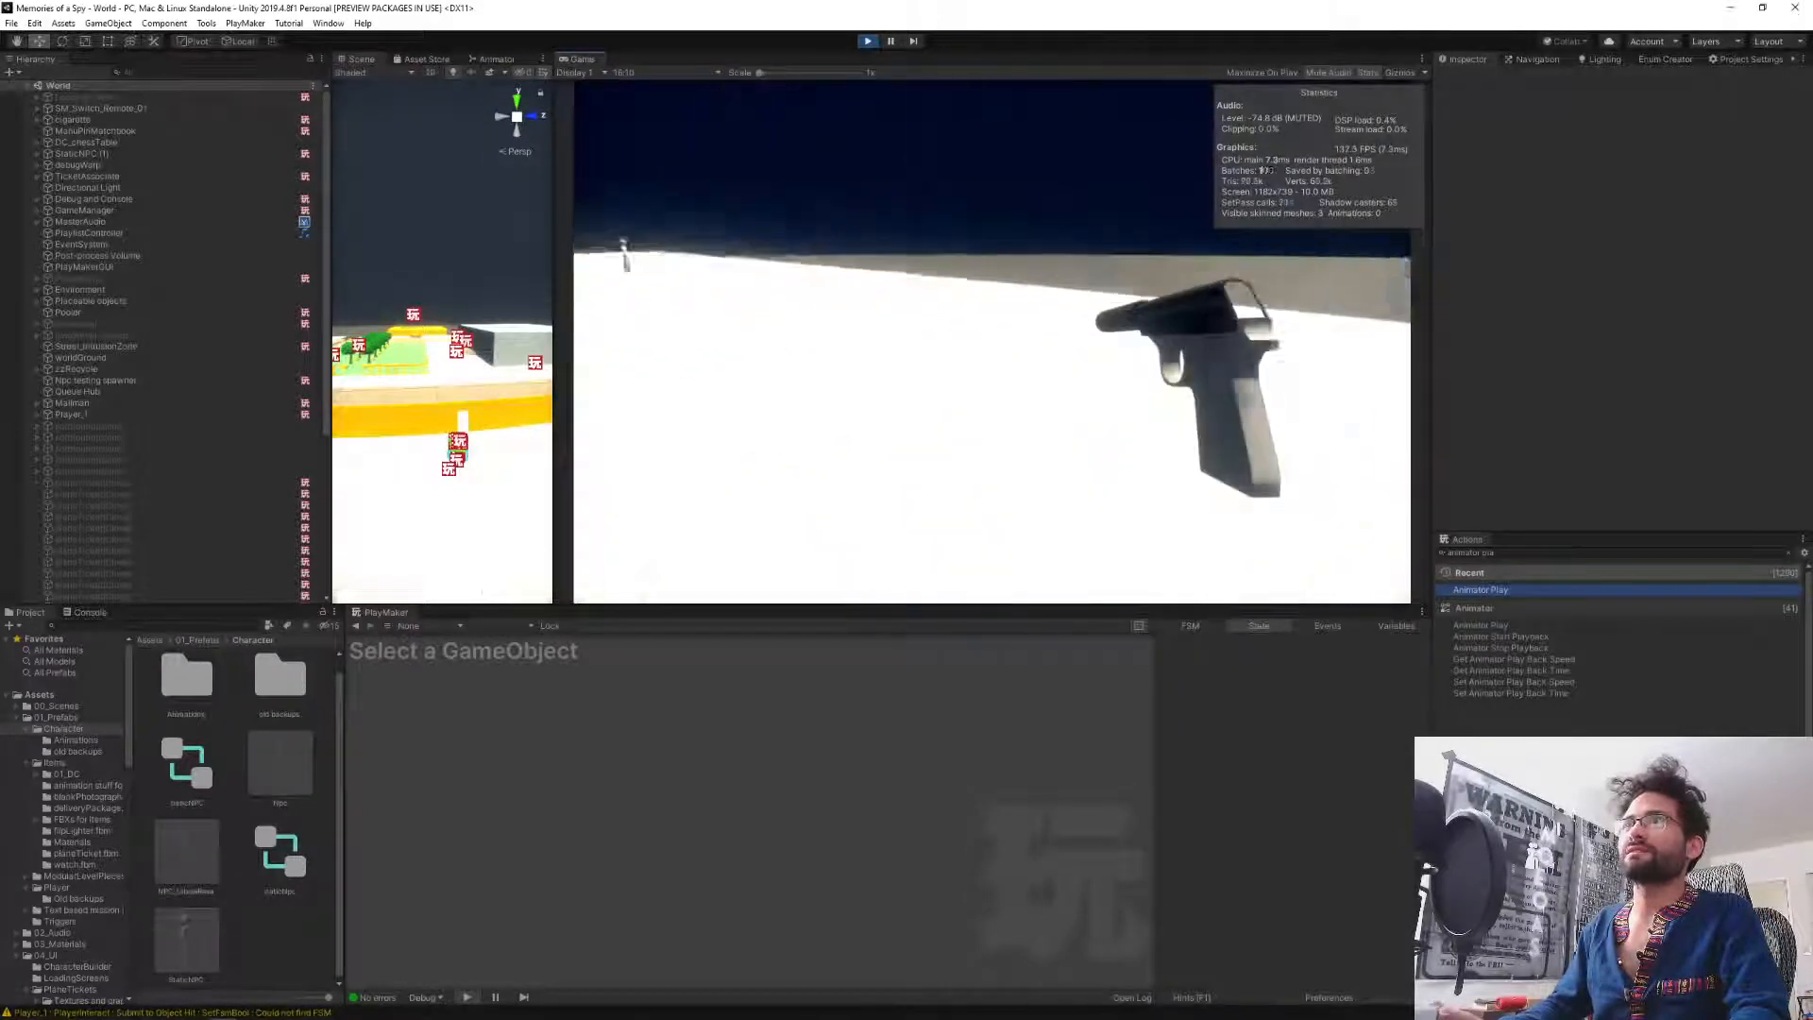
key(w)
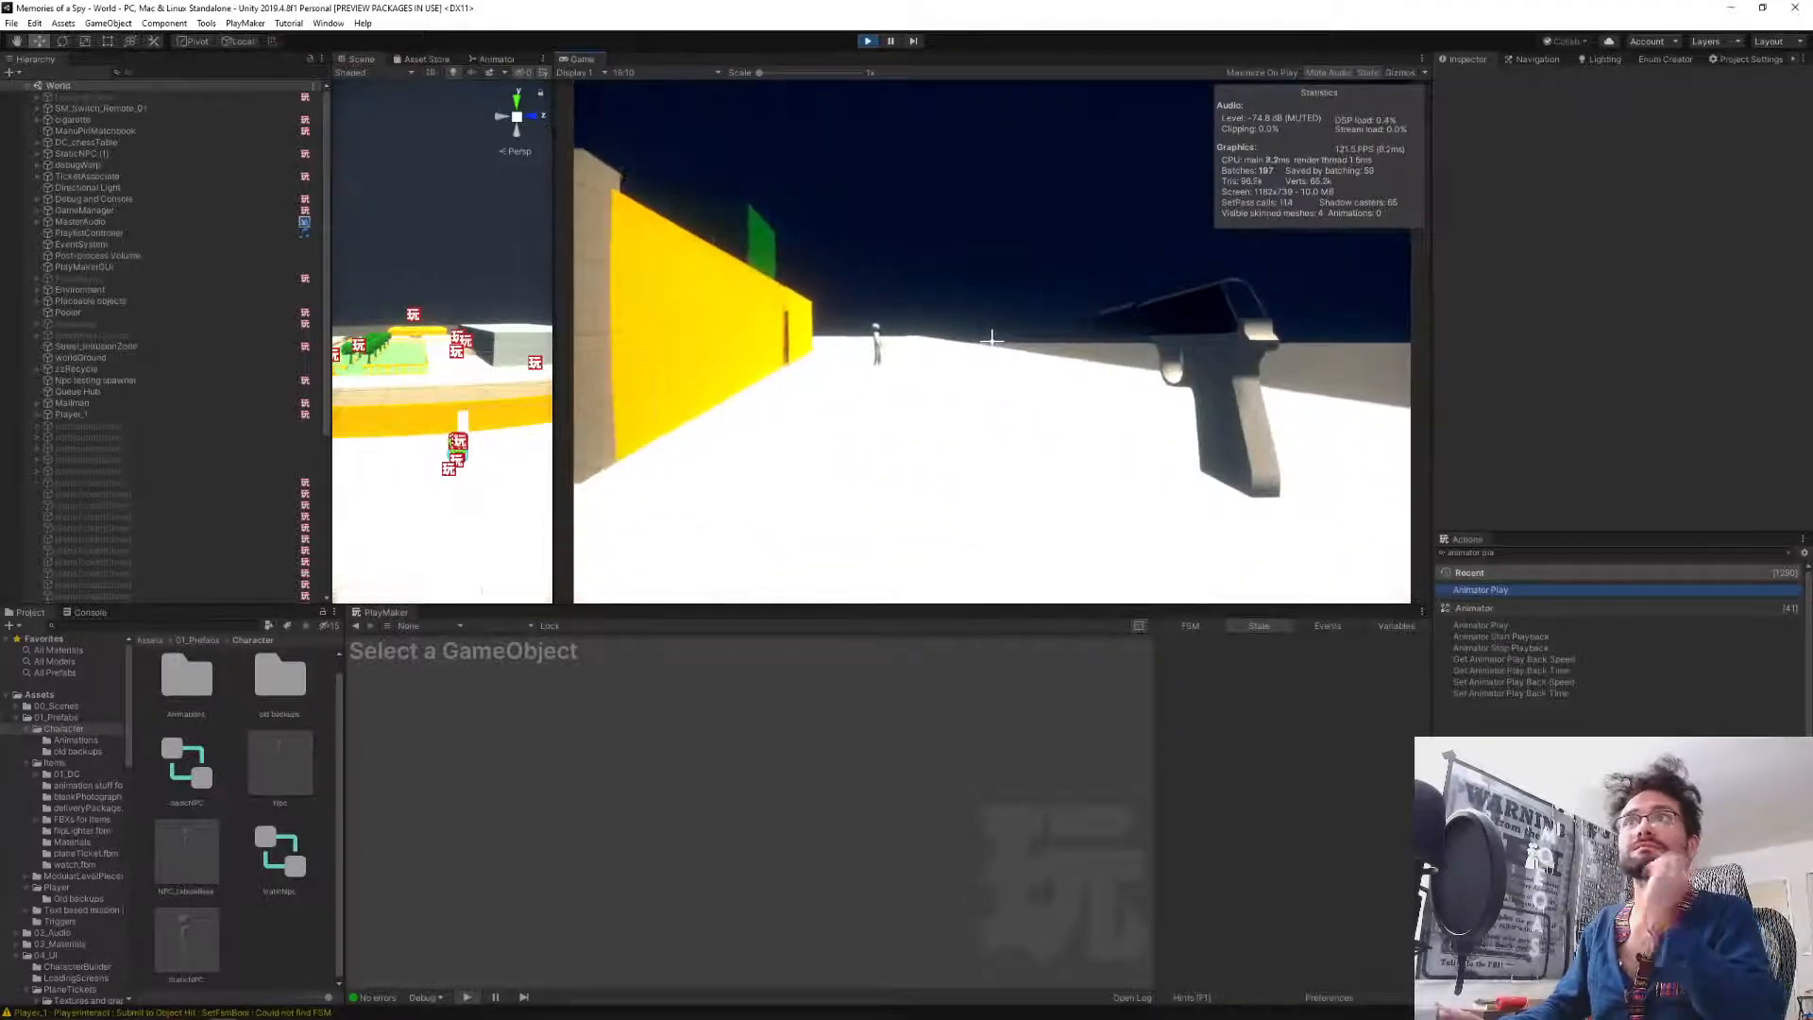
key(w)
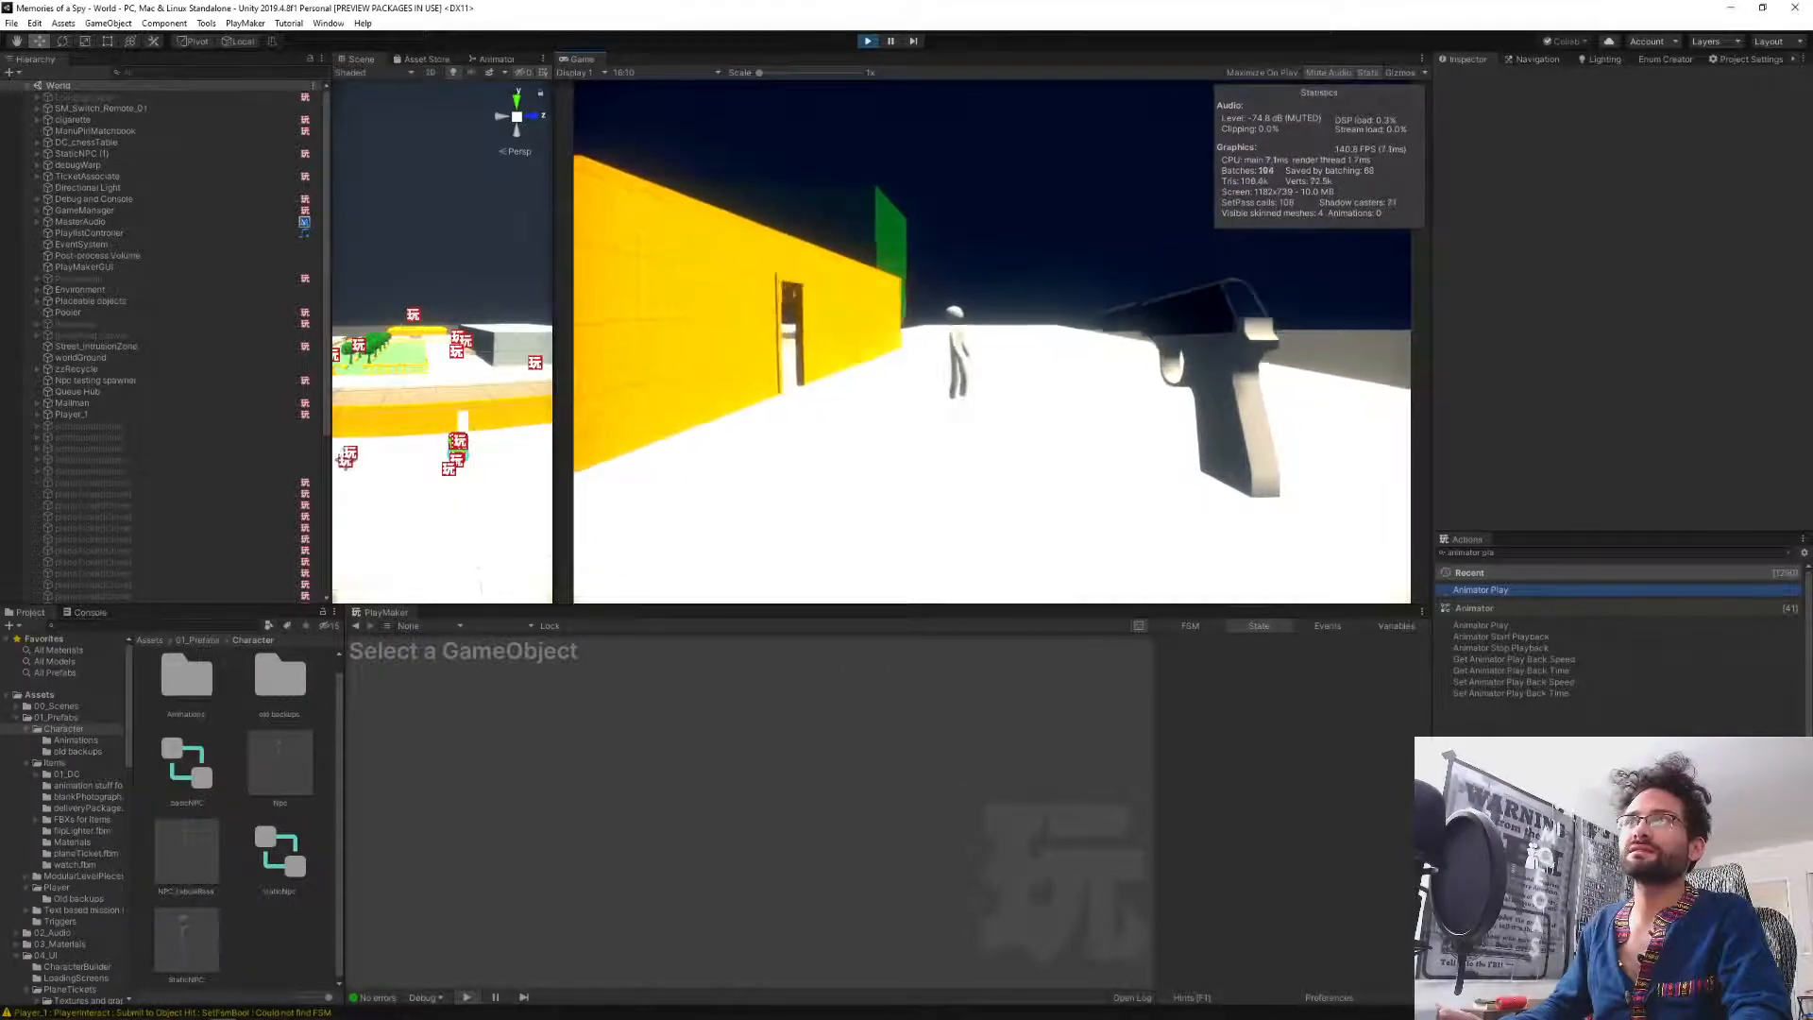
key(w)
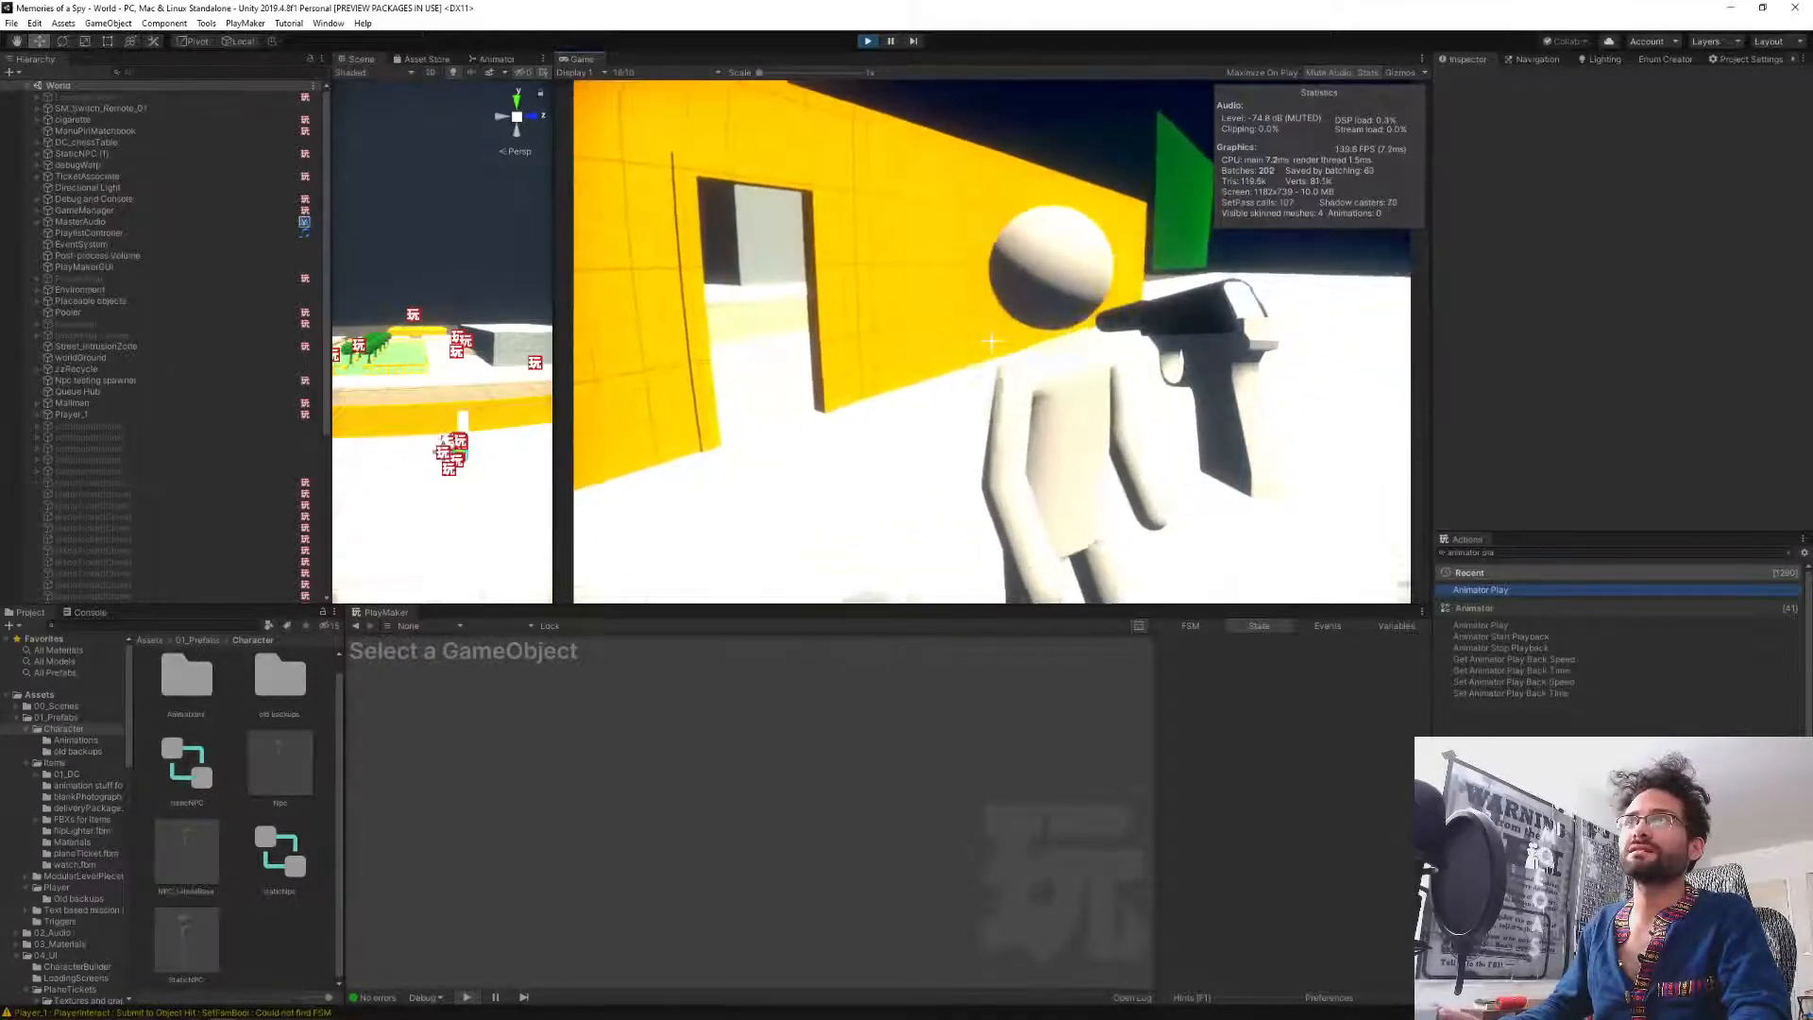
Circle around the NPC in front of the yellow building and watch how it behaves.
key(d)
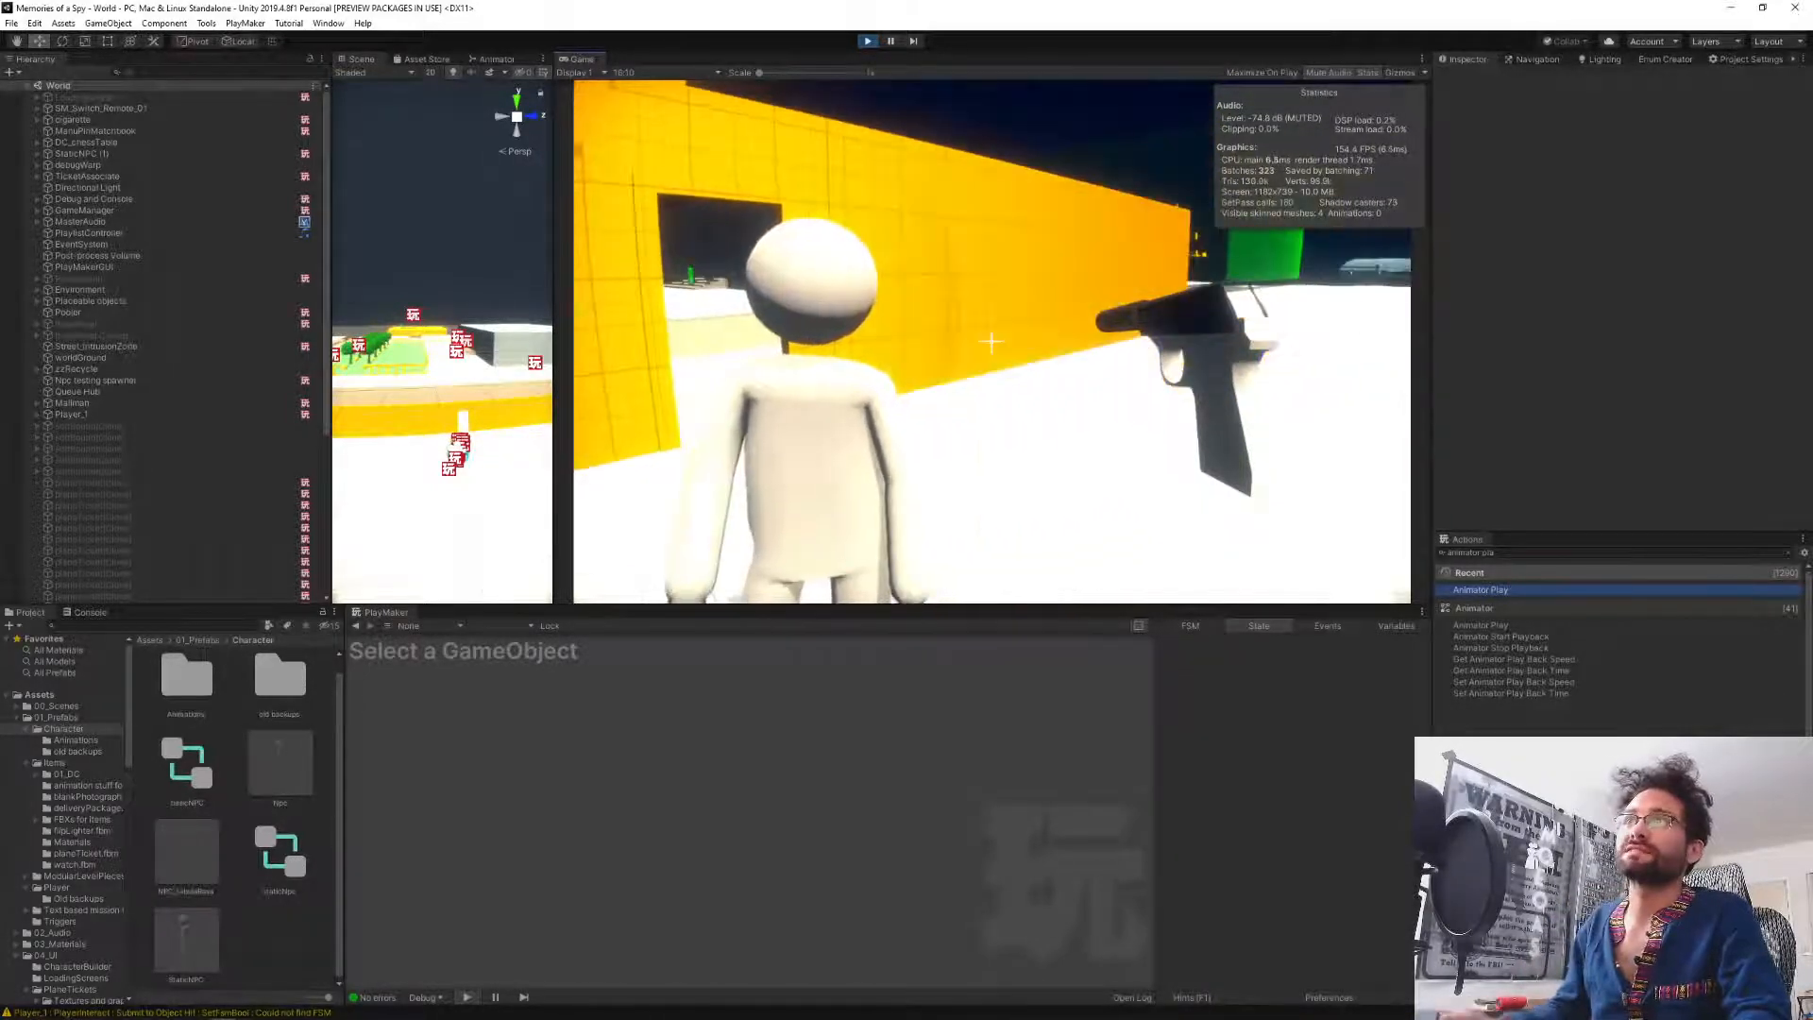
key(d)
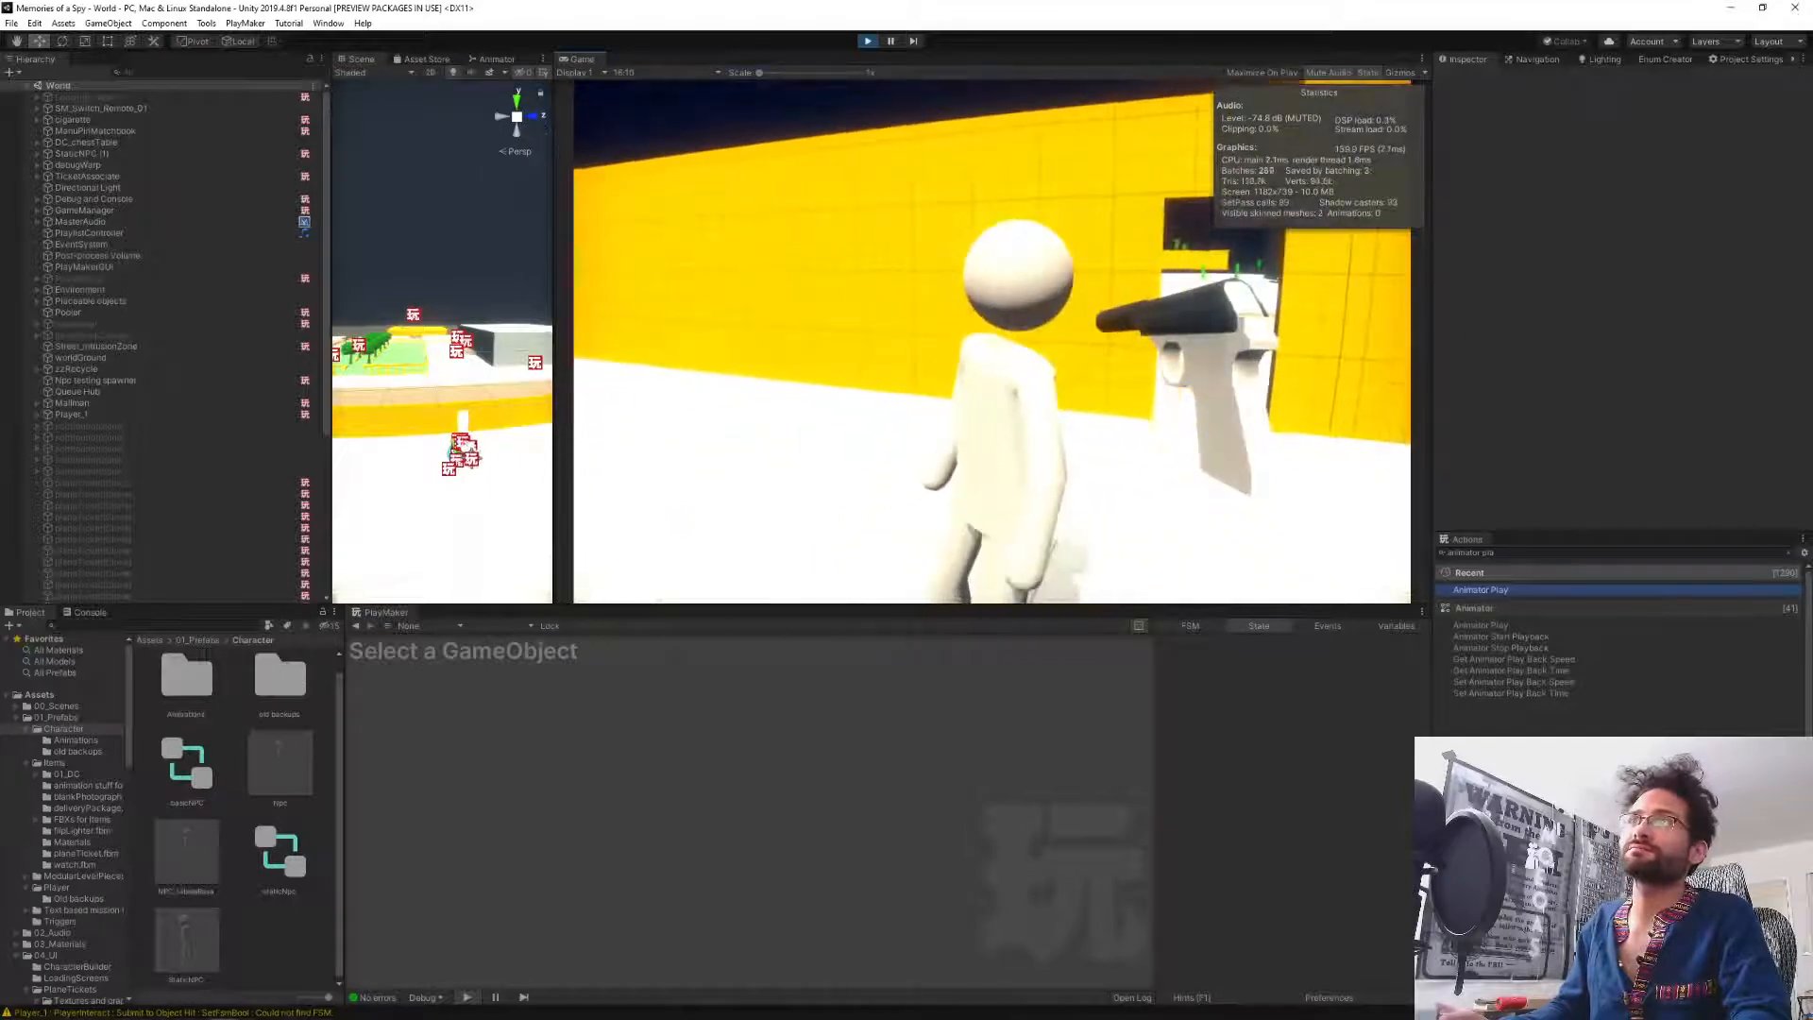
key(a)
key(w)
key(s)
key(a)
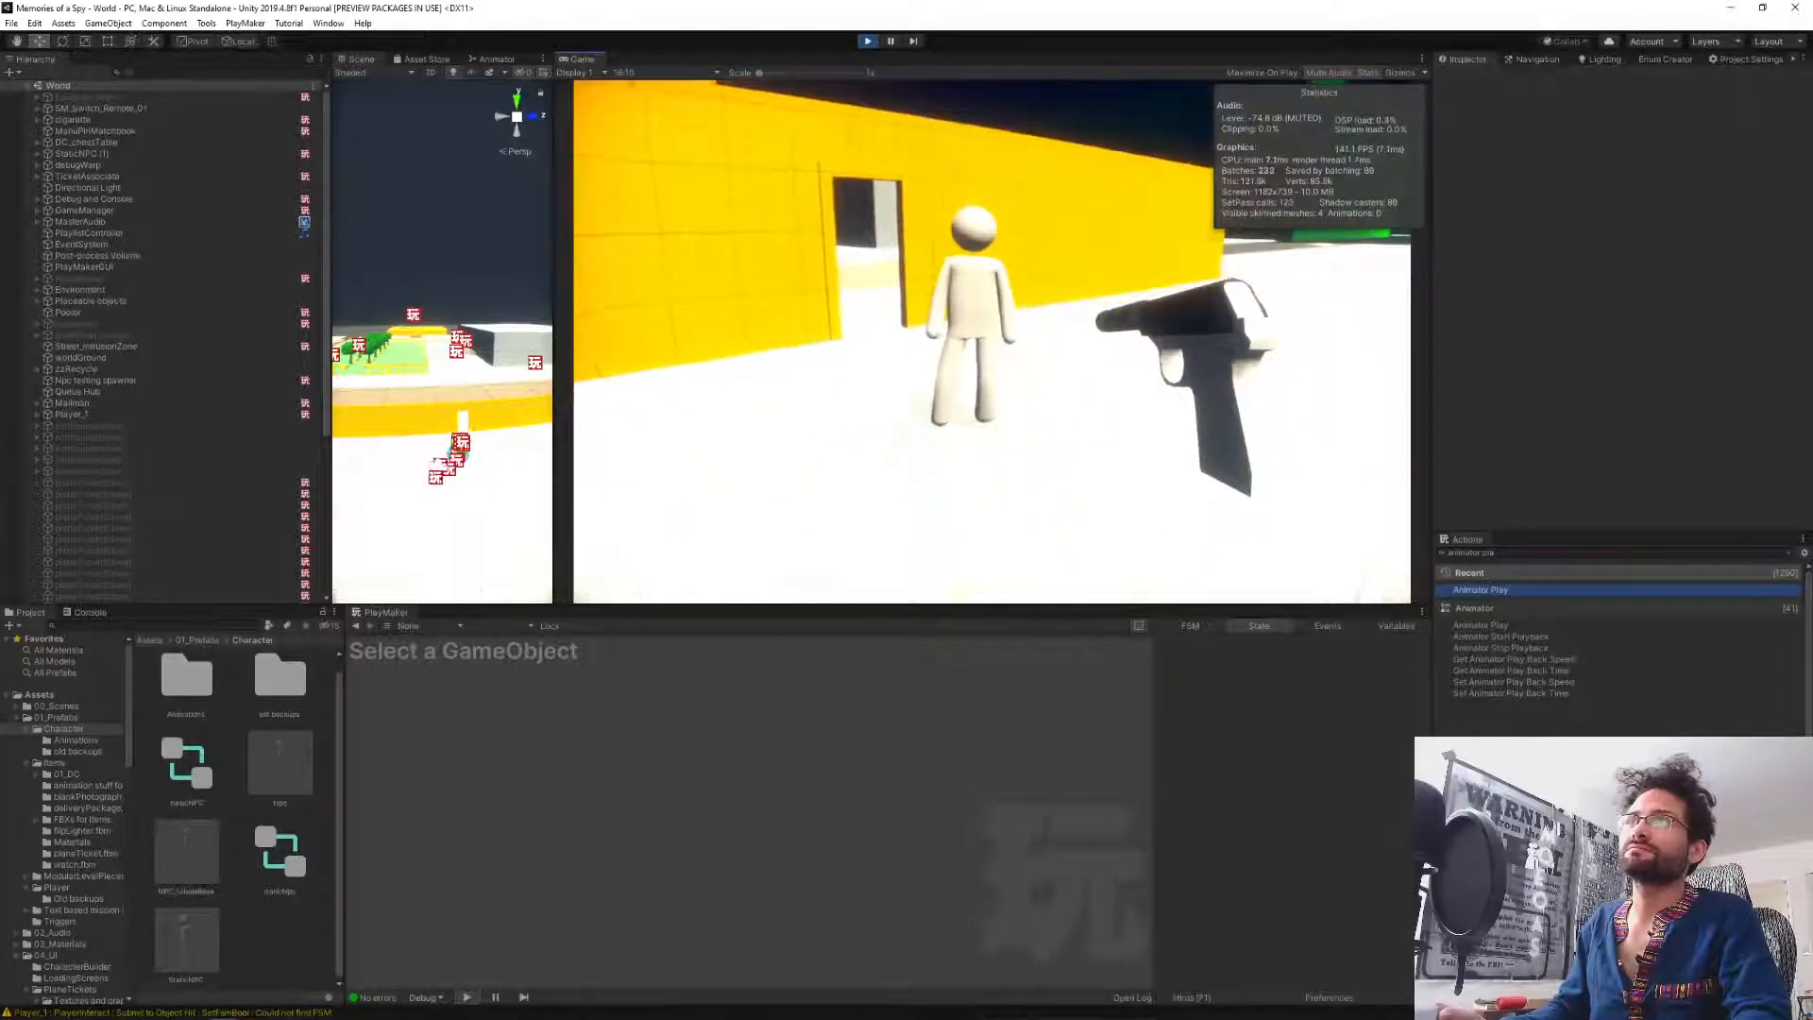
key(w)
key(w)
key(d)
key(s)
Release the cursor from the game and examine the DCQuests FSM of Npc(Clone) during play.
key(Escape)
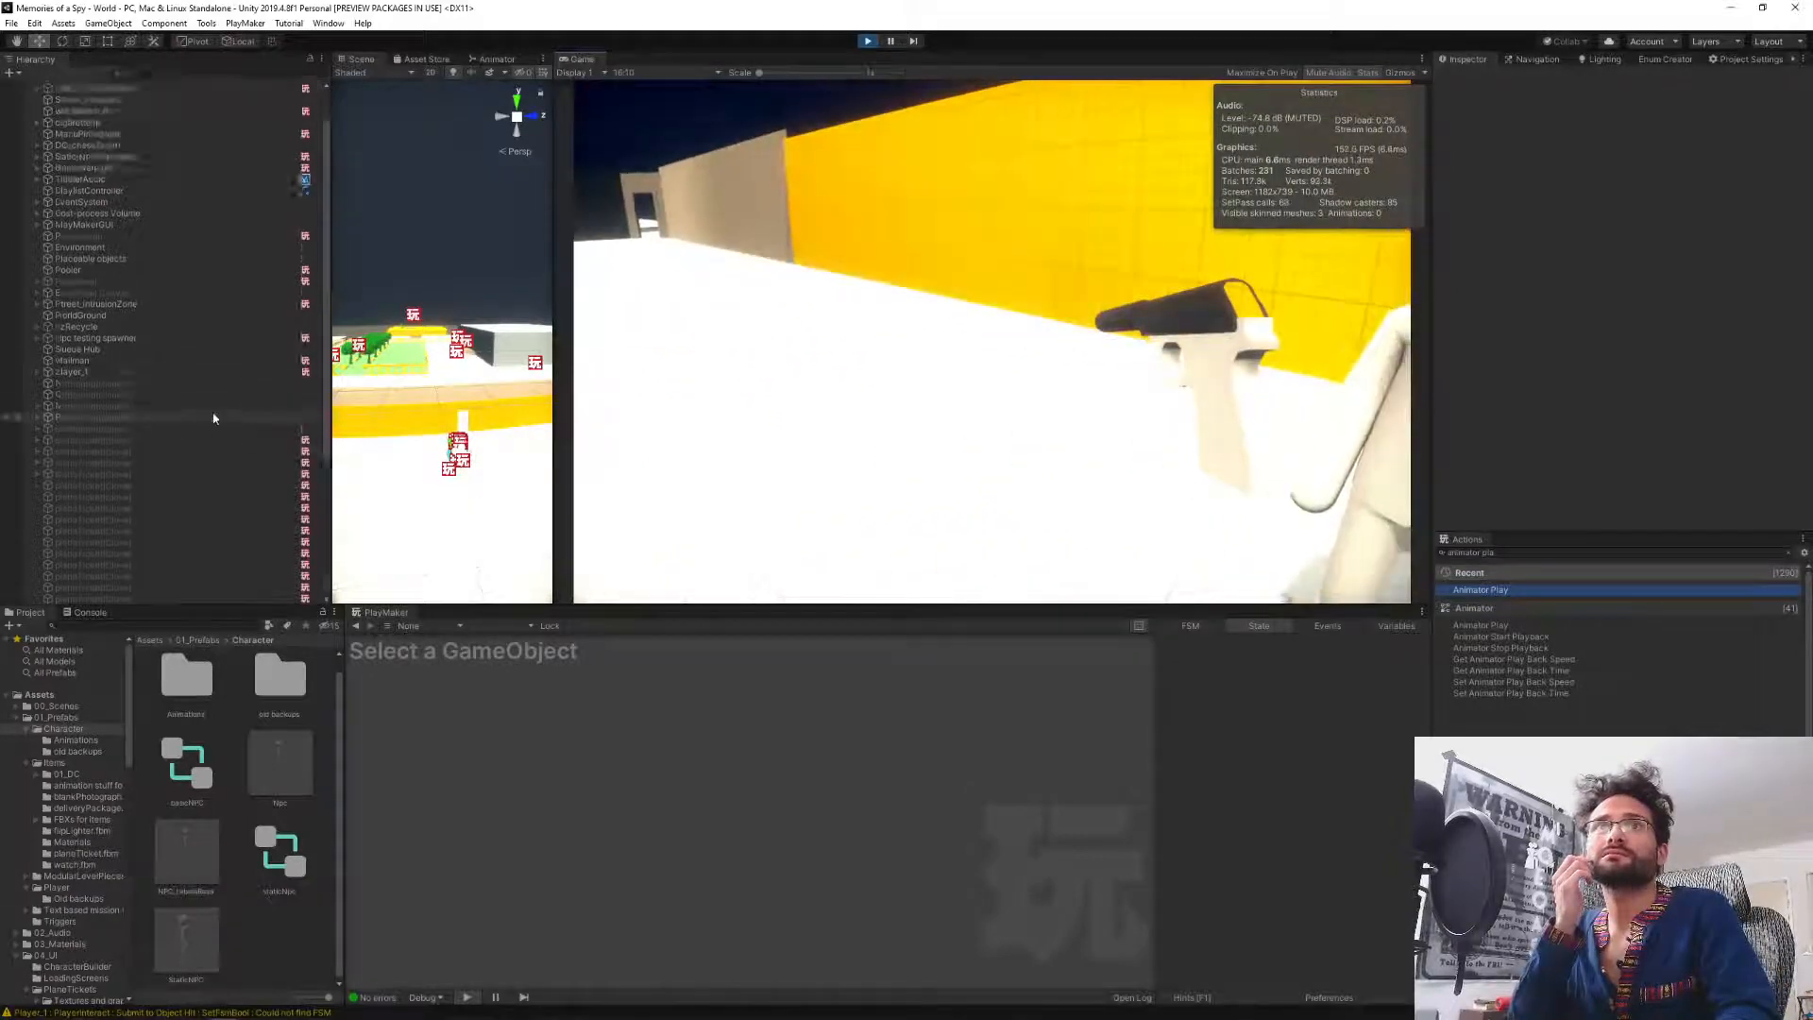
scroll(194, 520, down, 5)
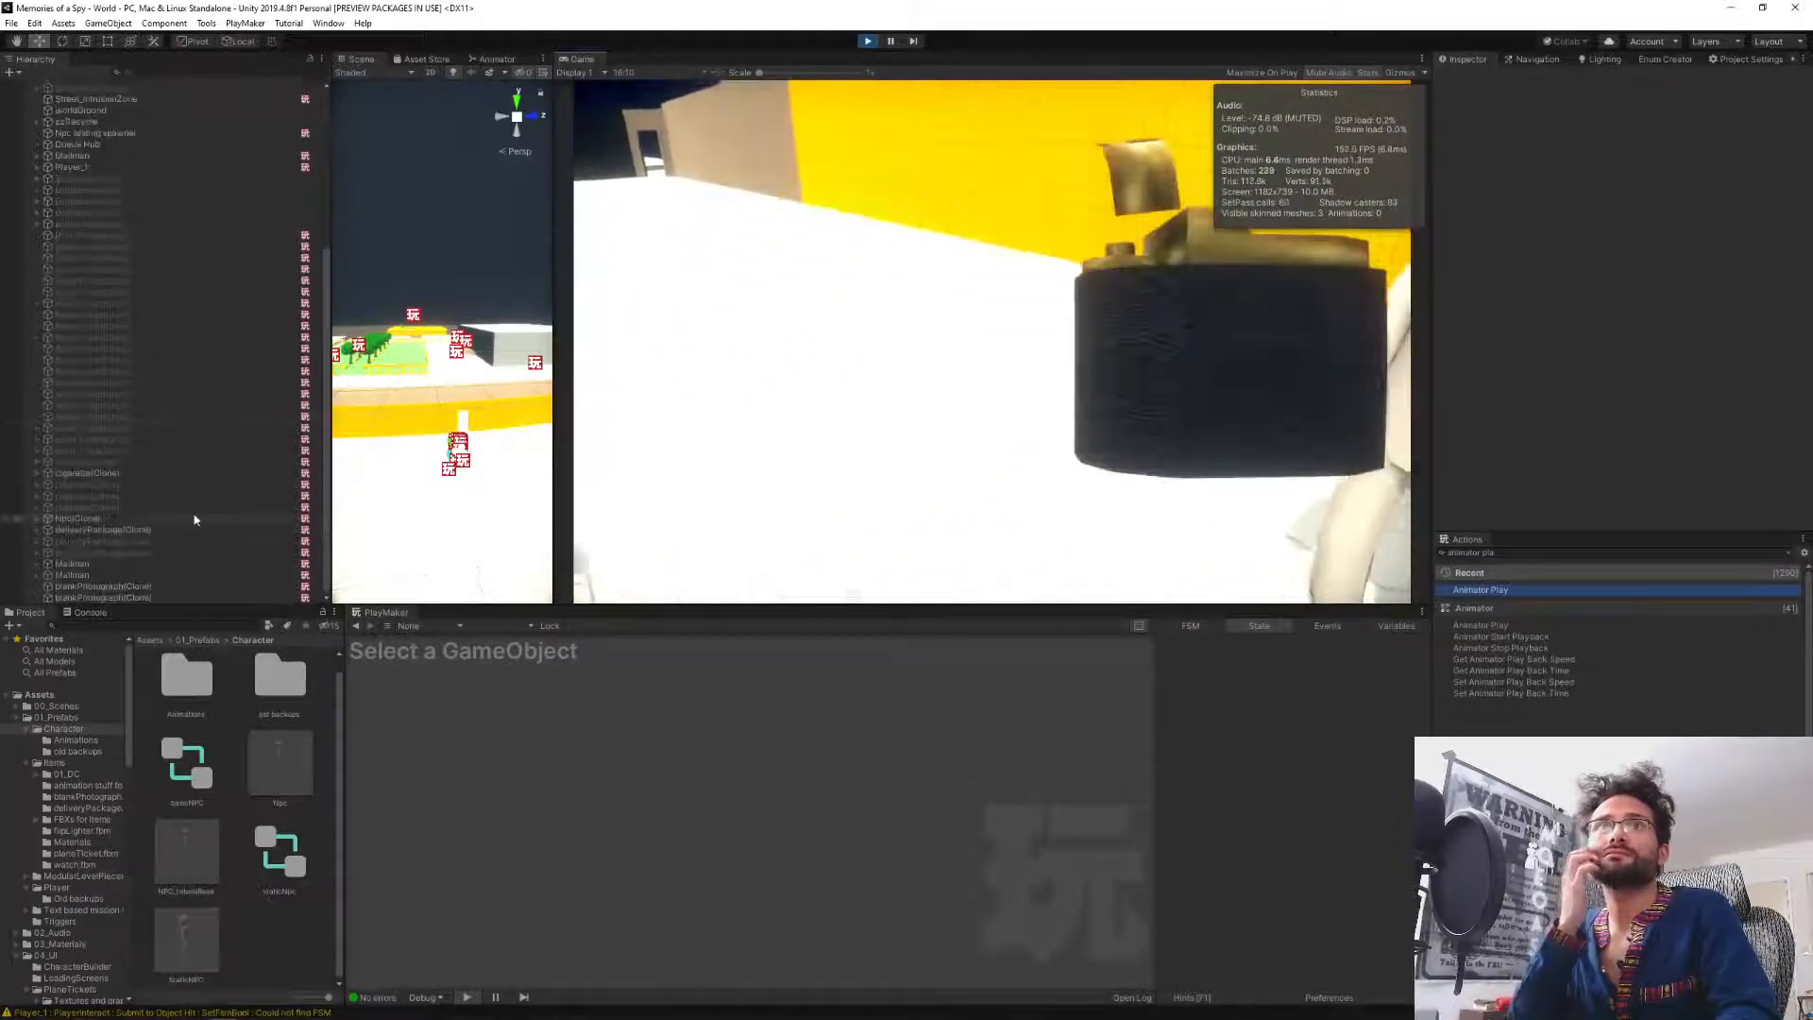
click(139, 519)
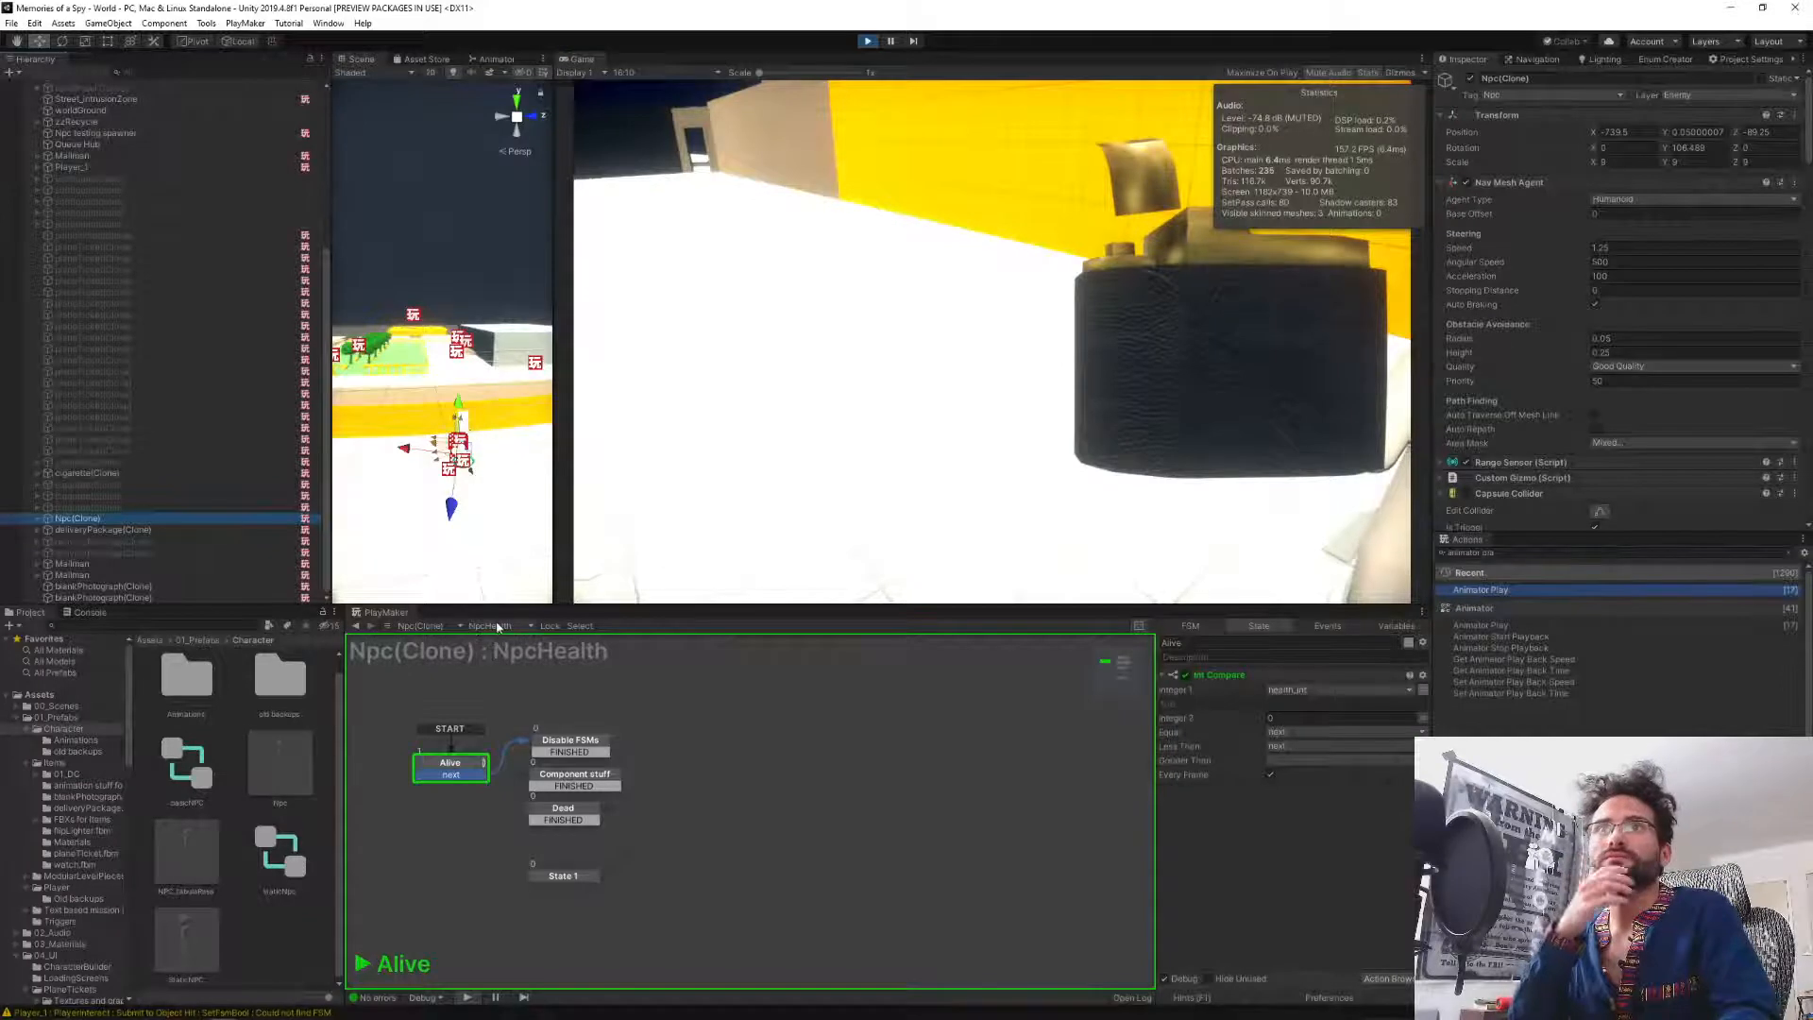
click(491, 626)
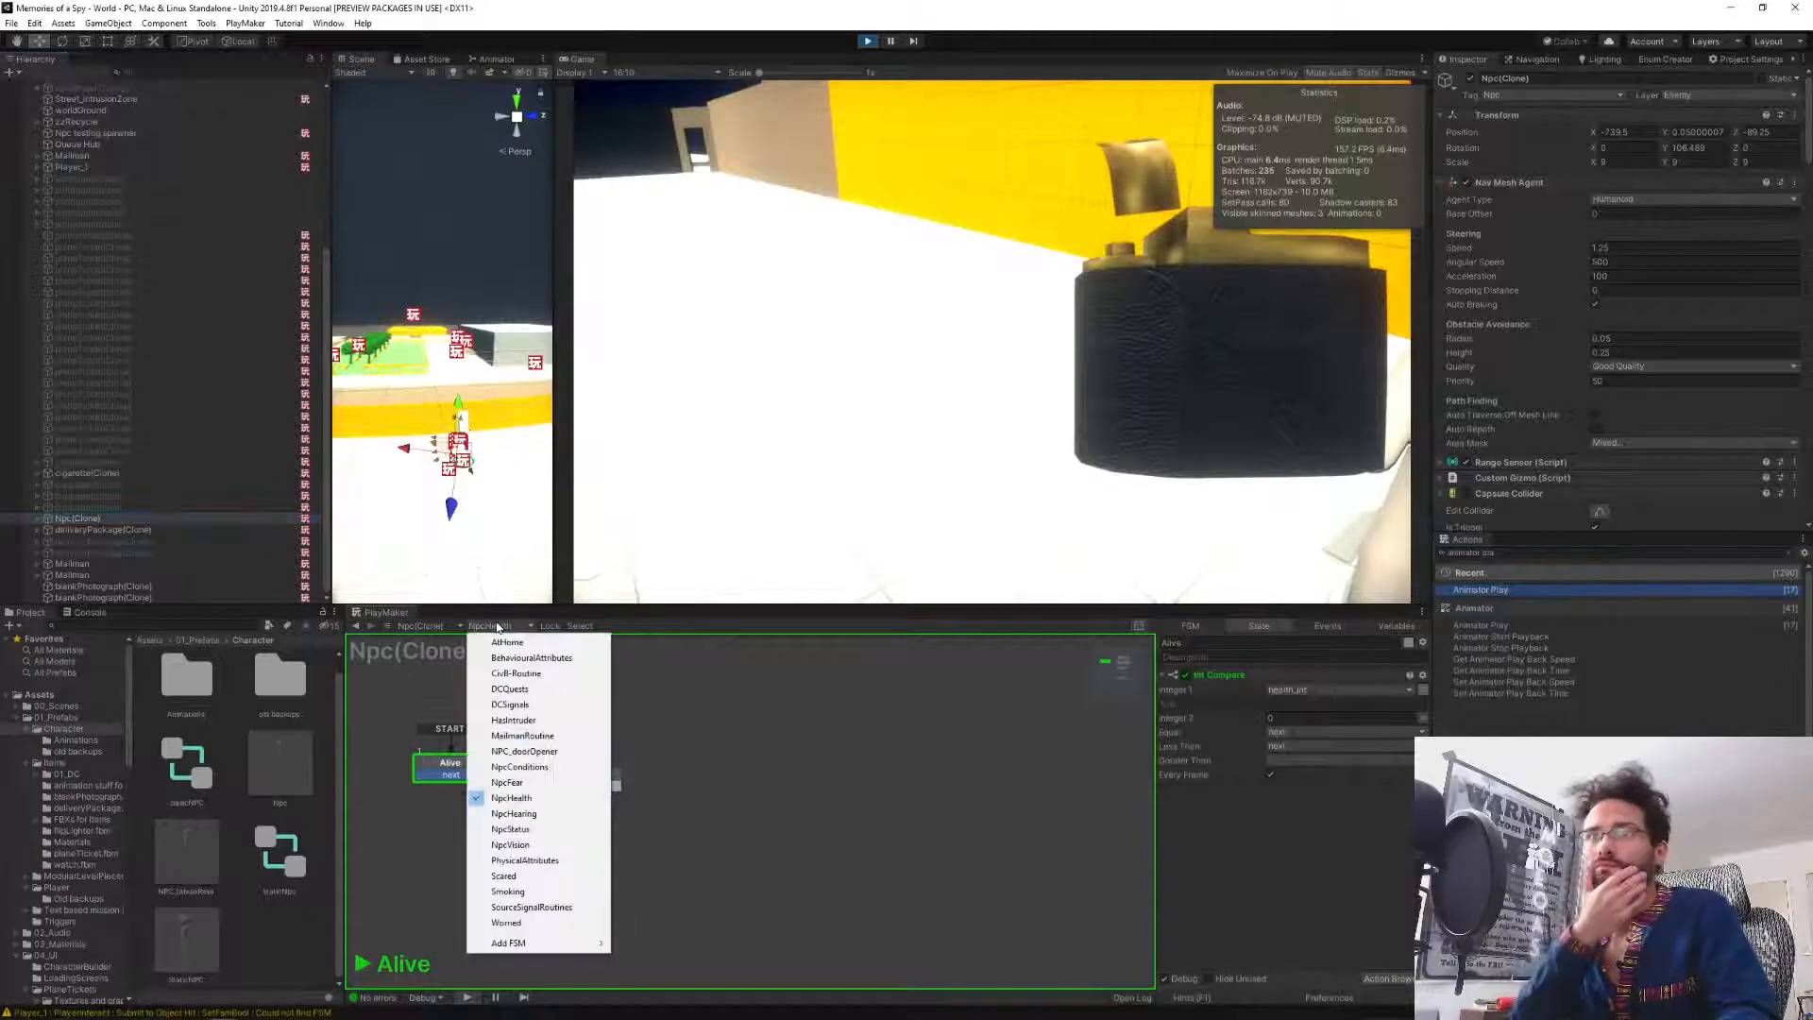
click(536, 690)
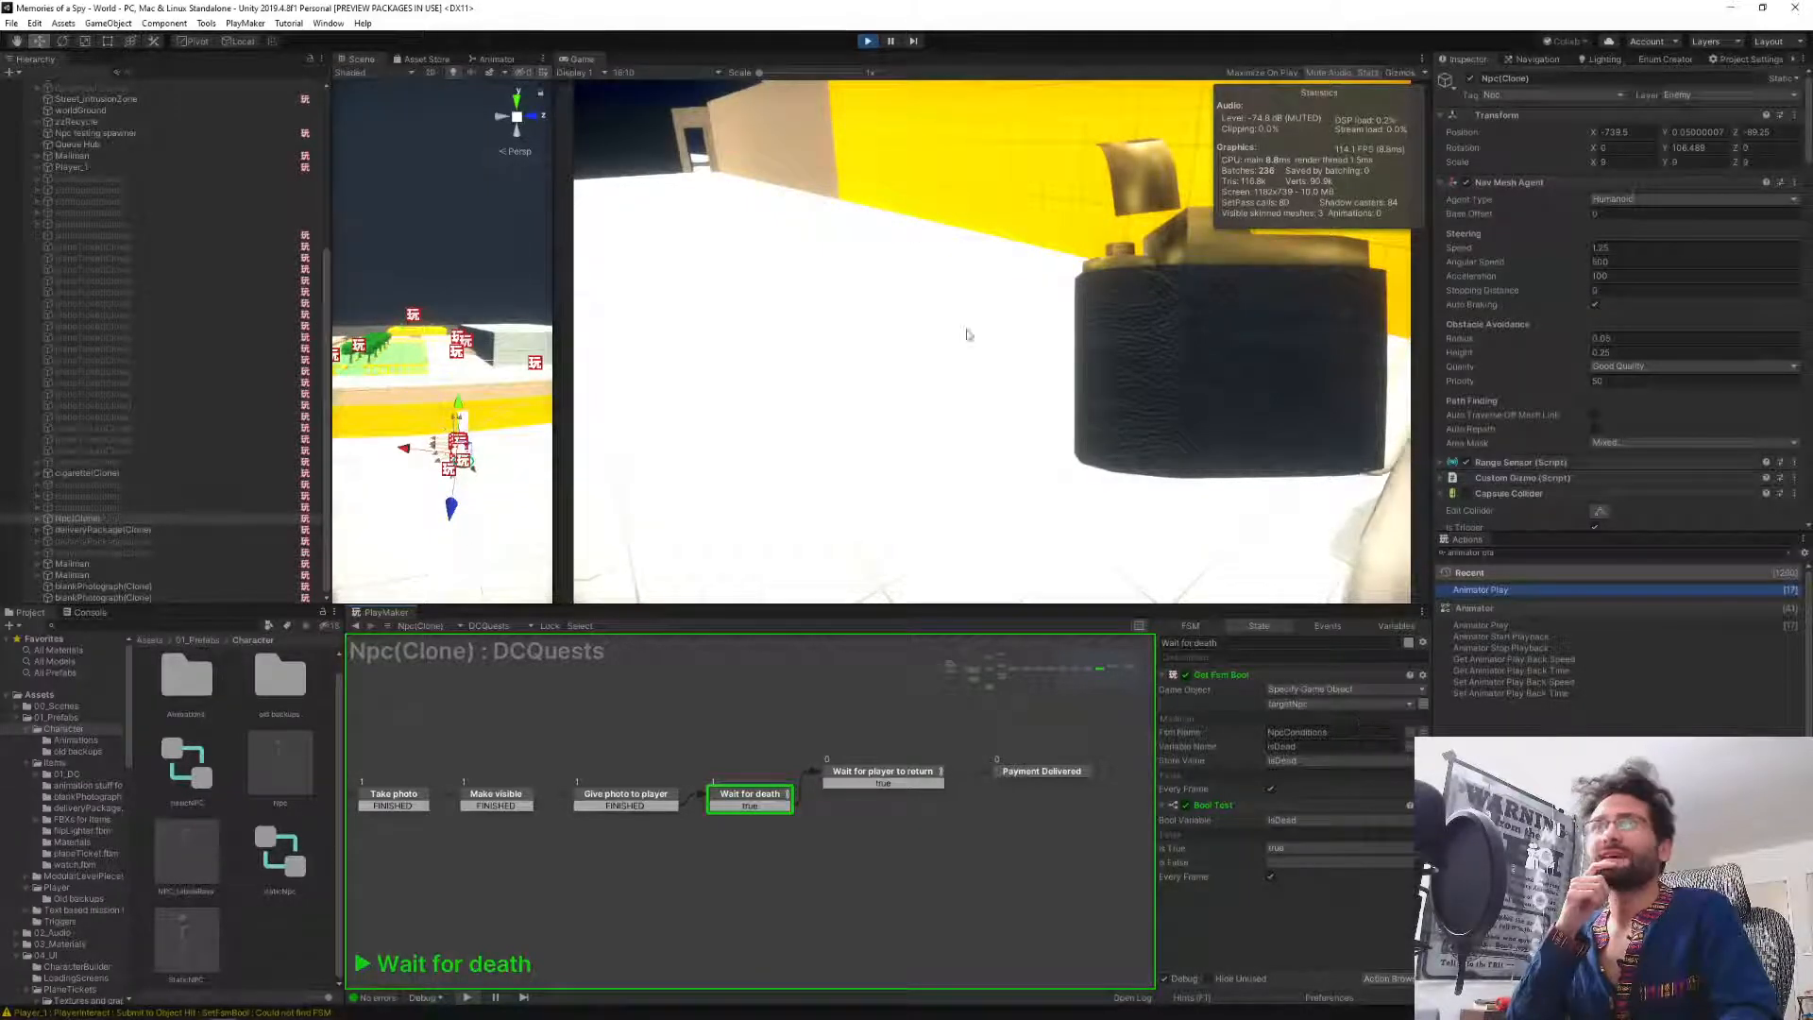
Stop play mode, reopen the Memories of a Spy project from Unity Hub and return to the editor.
click(870, 42)
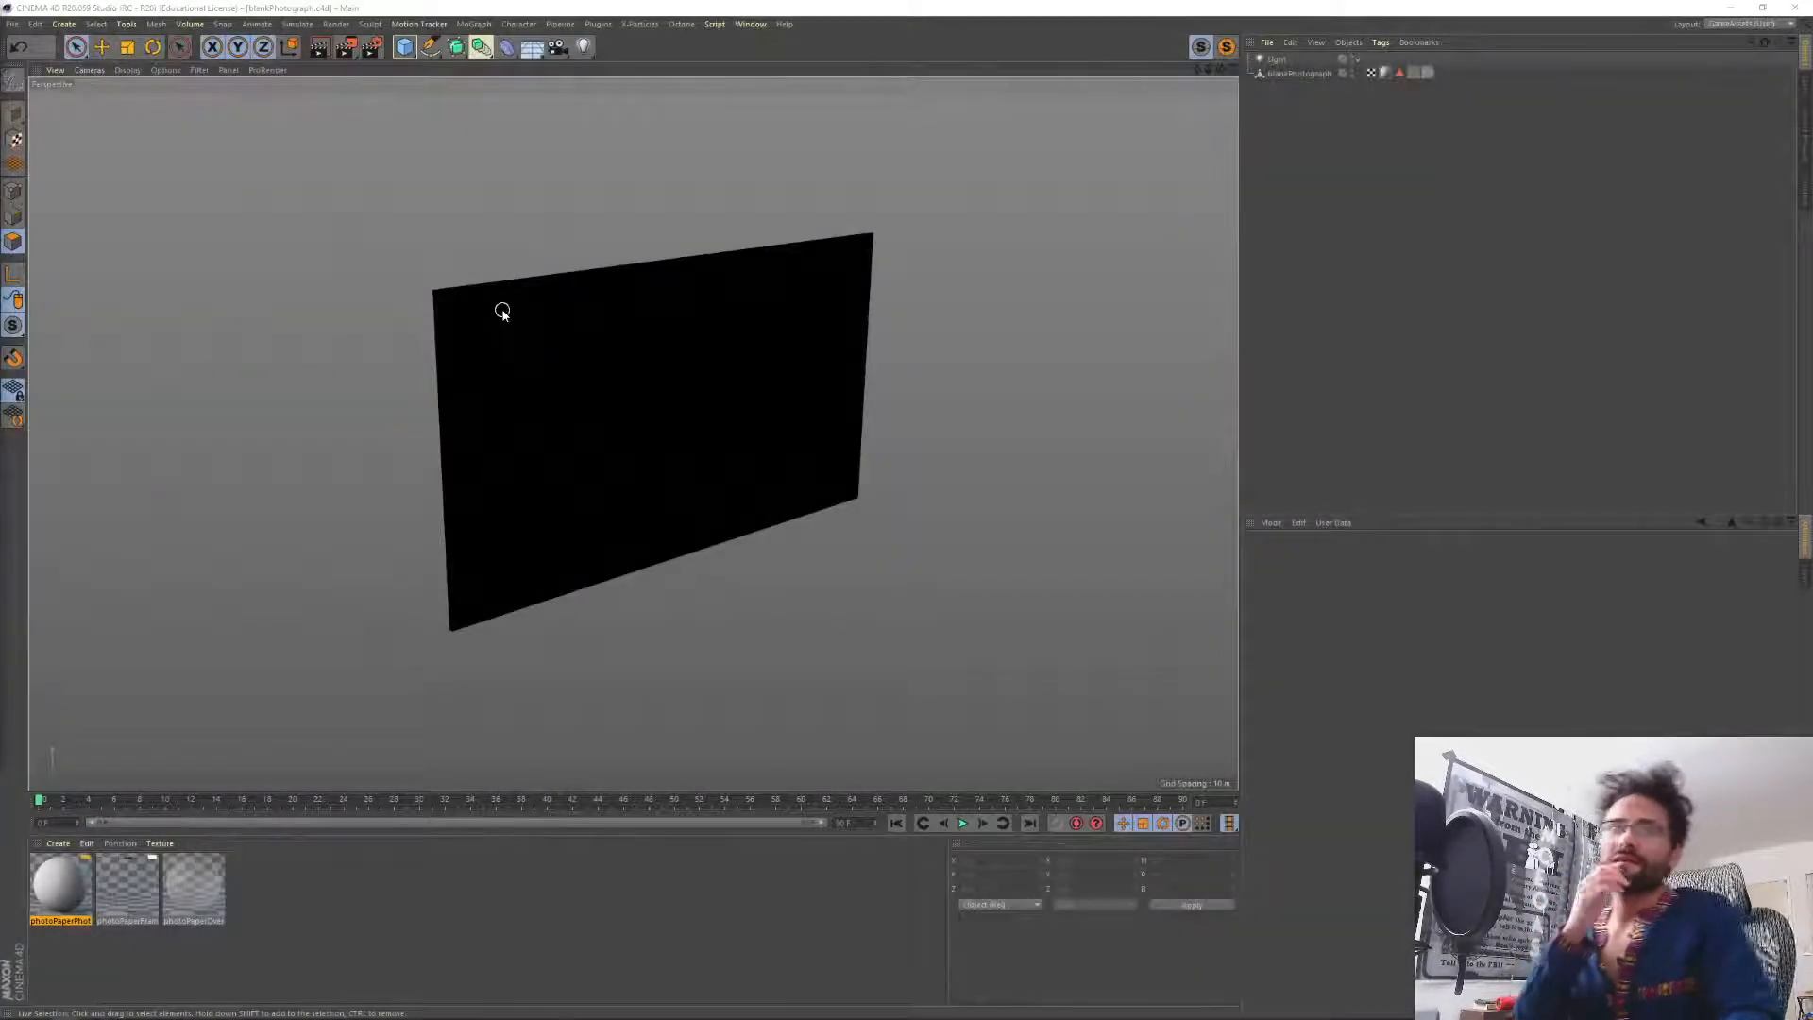
click(12, 1008)
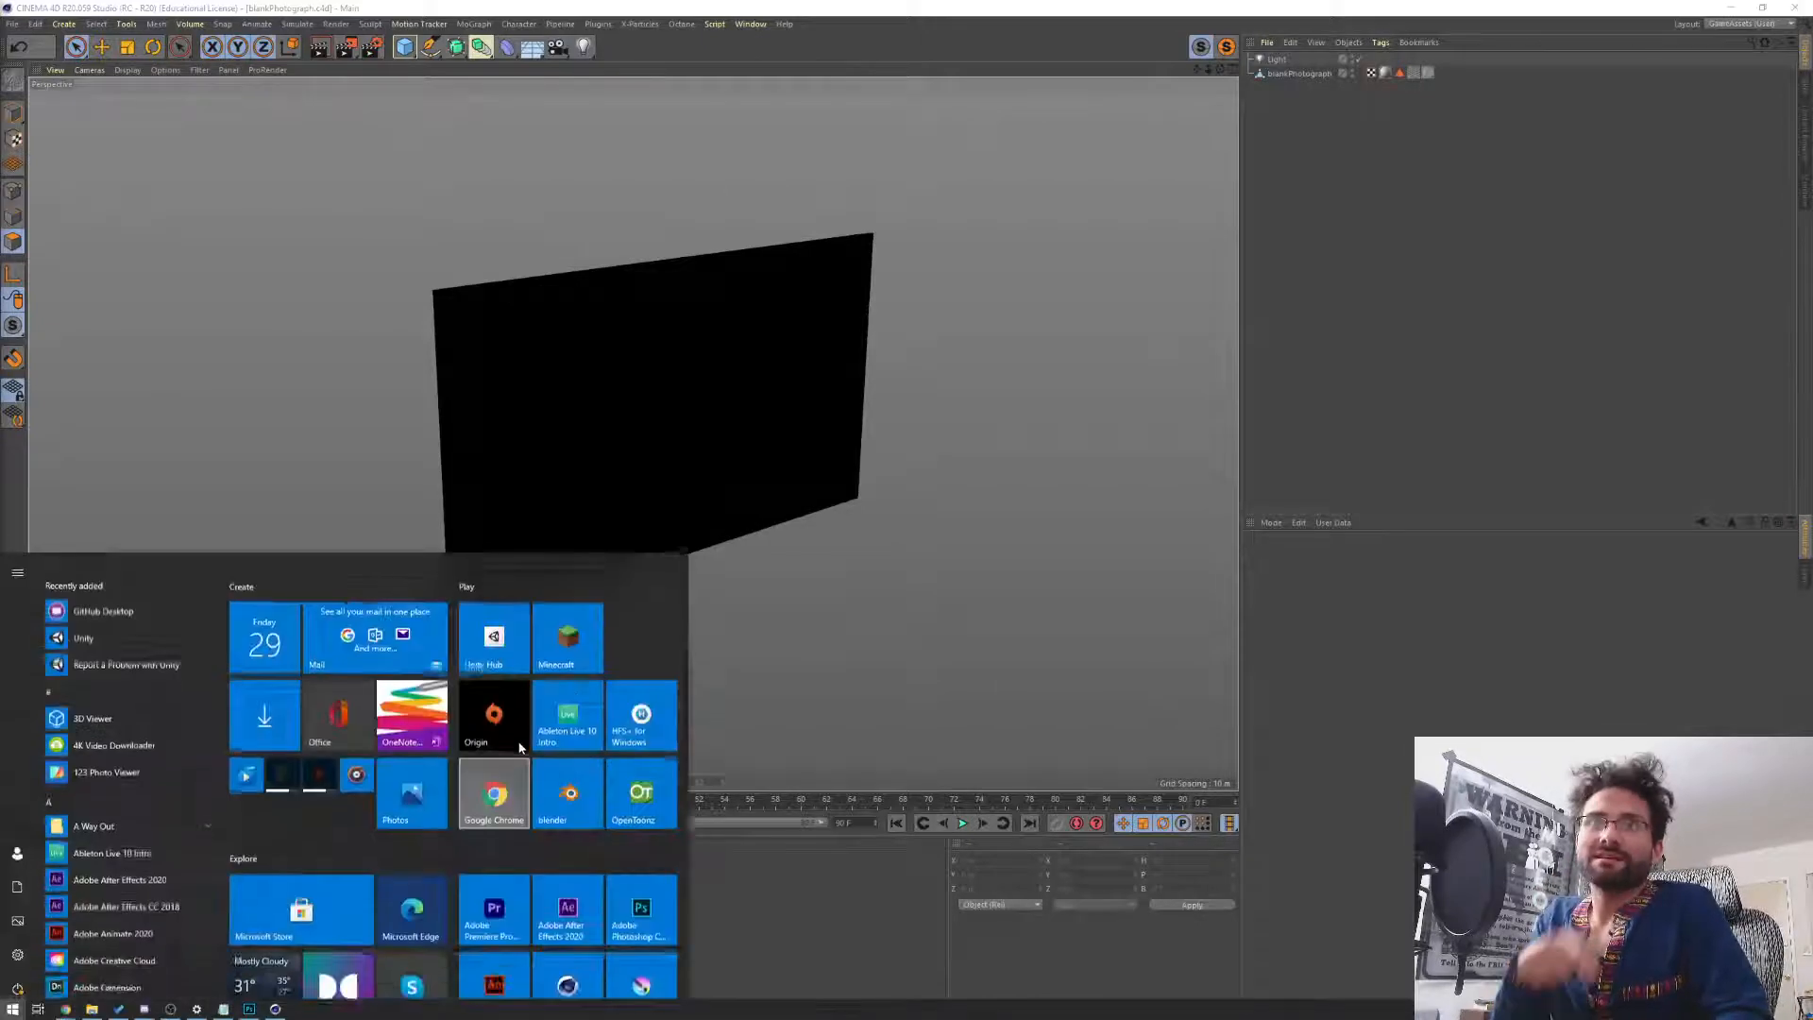
click(491, 618)
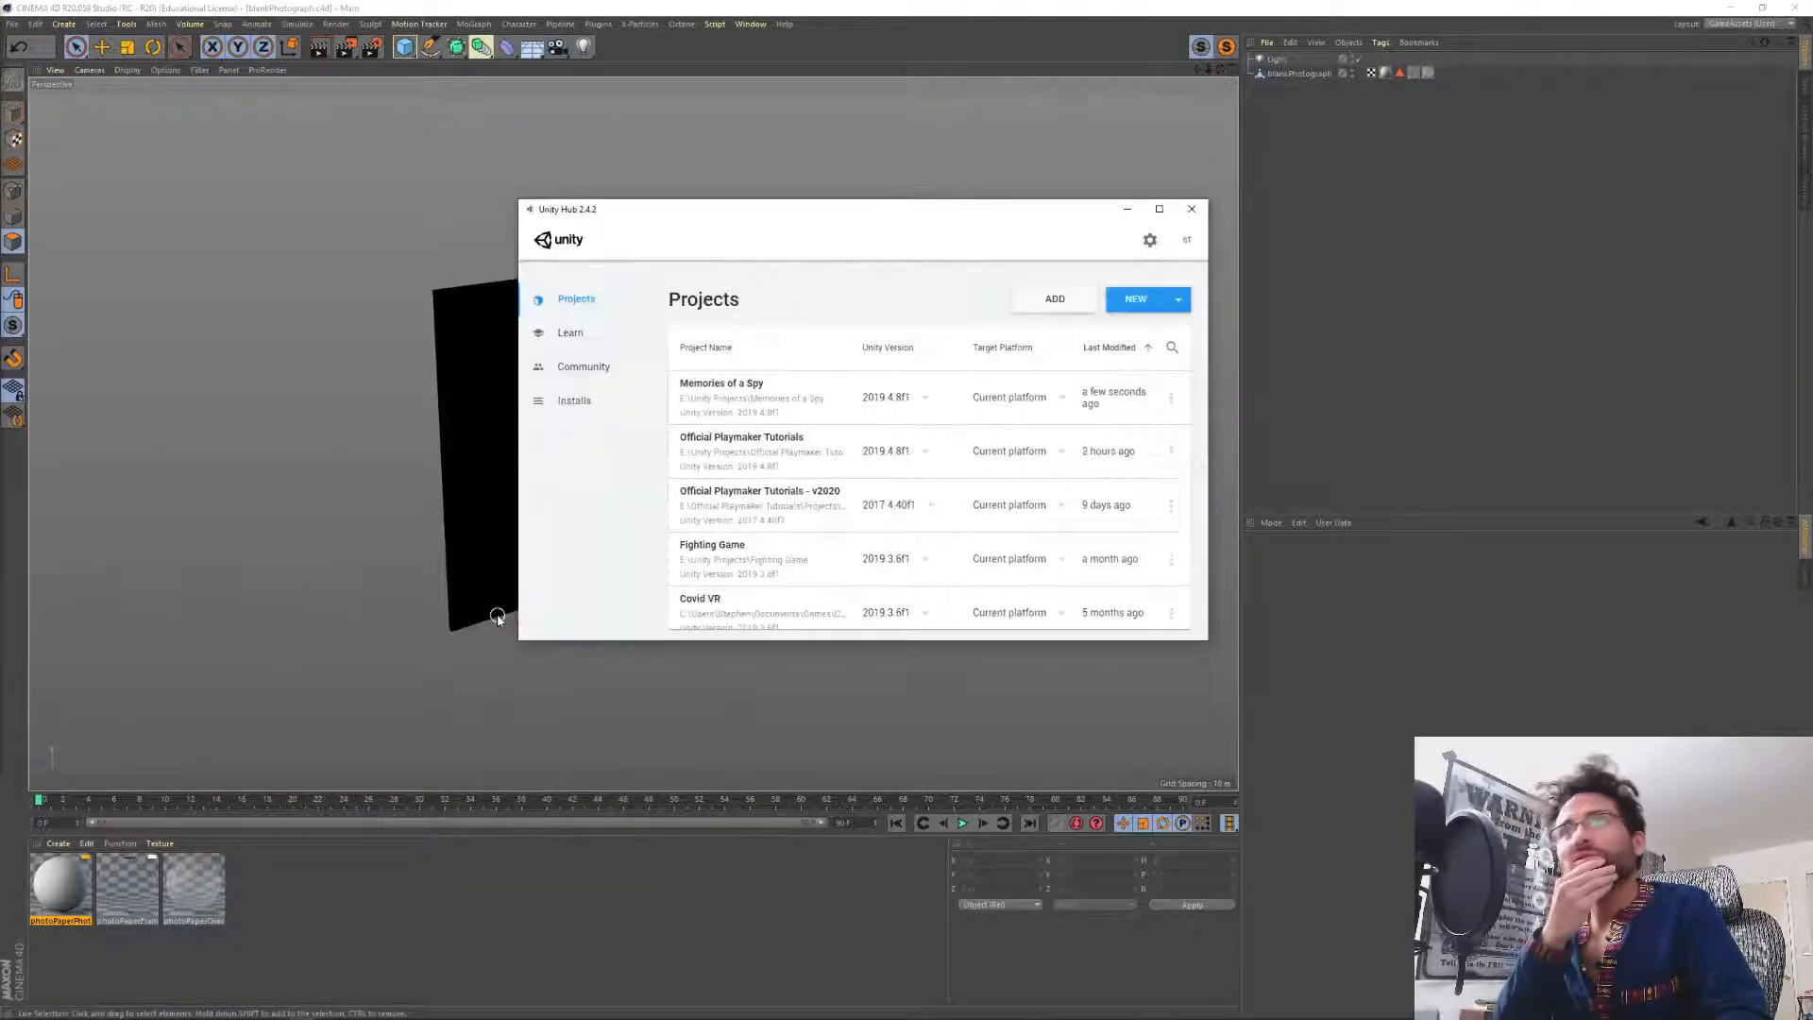
click(746, 396)
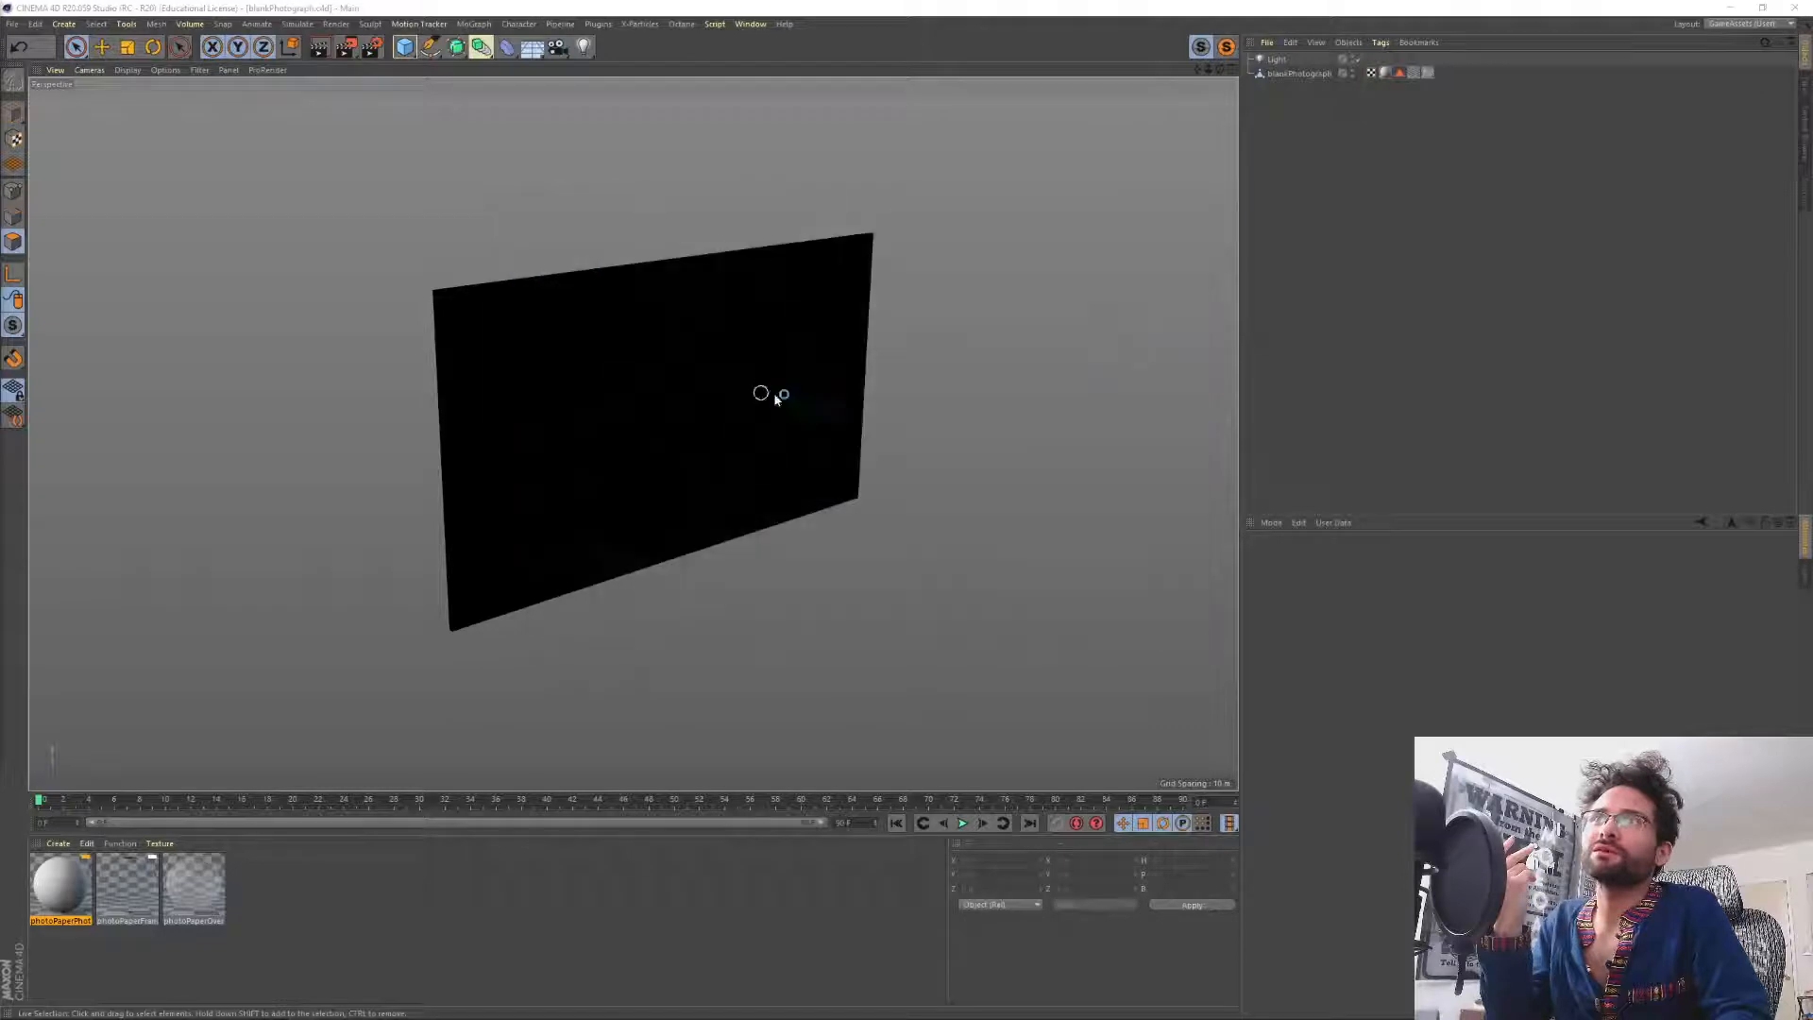
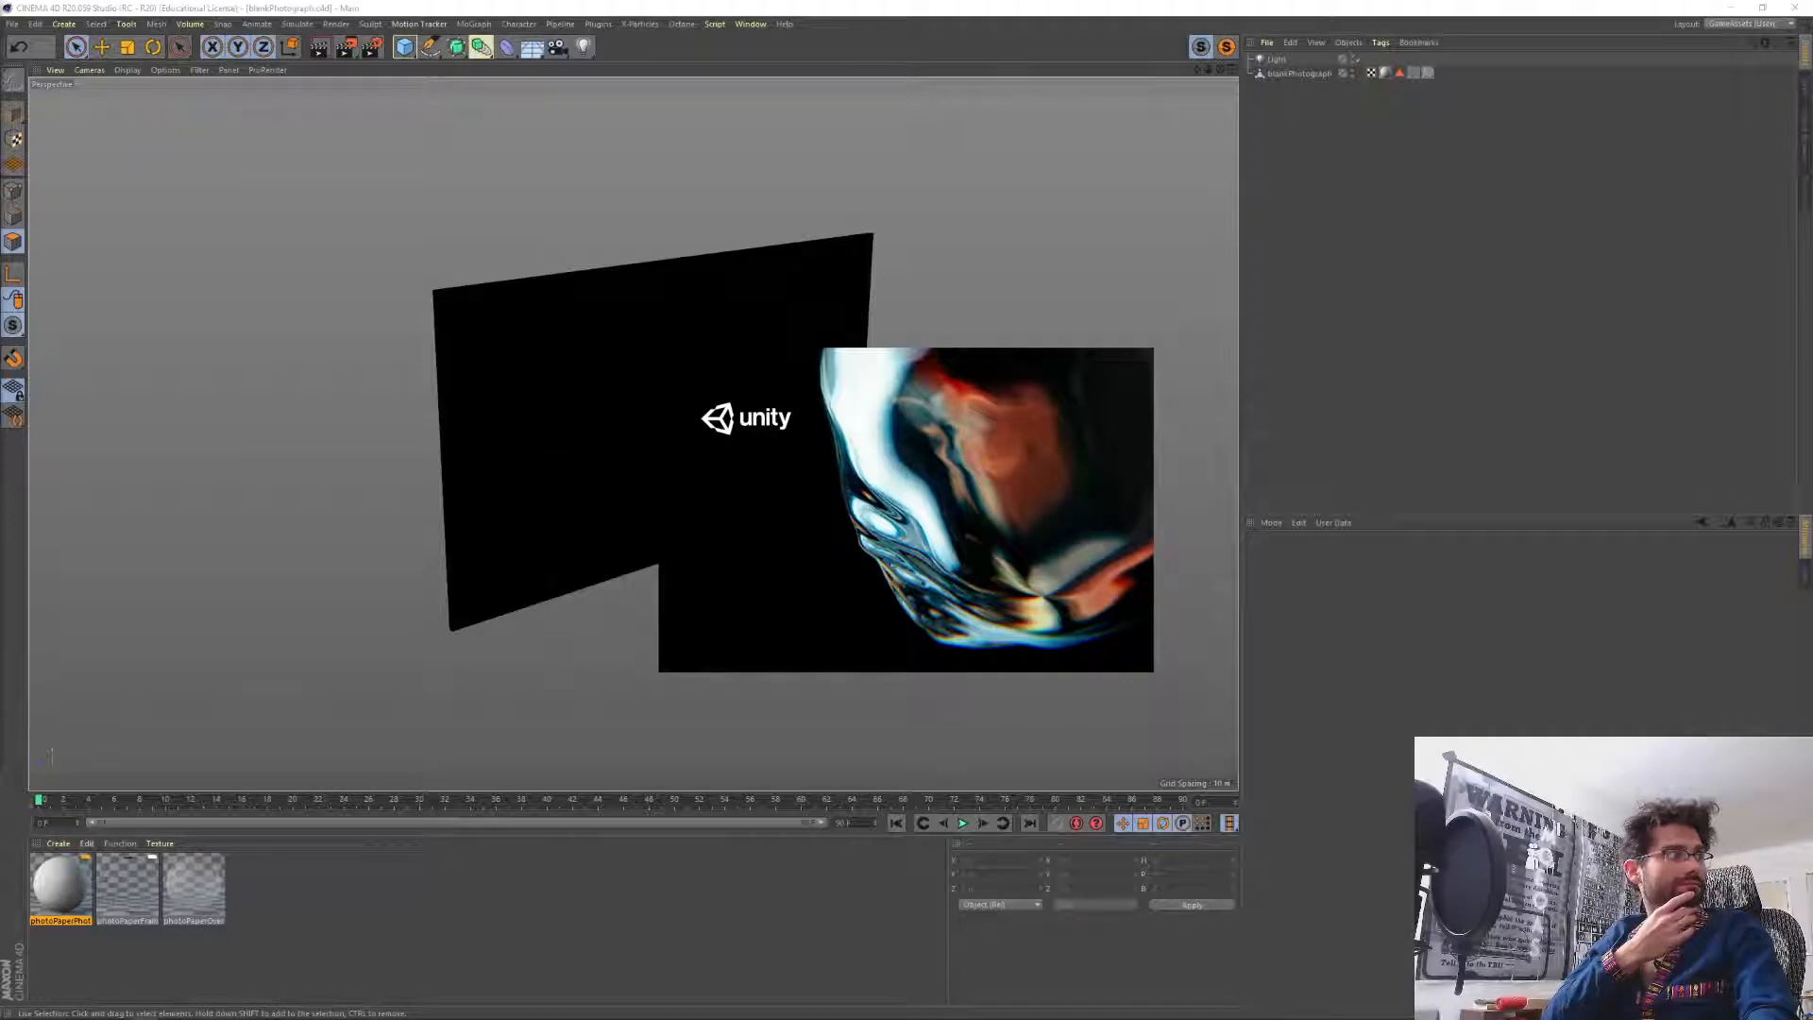
key(alt+Tab)
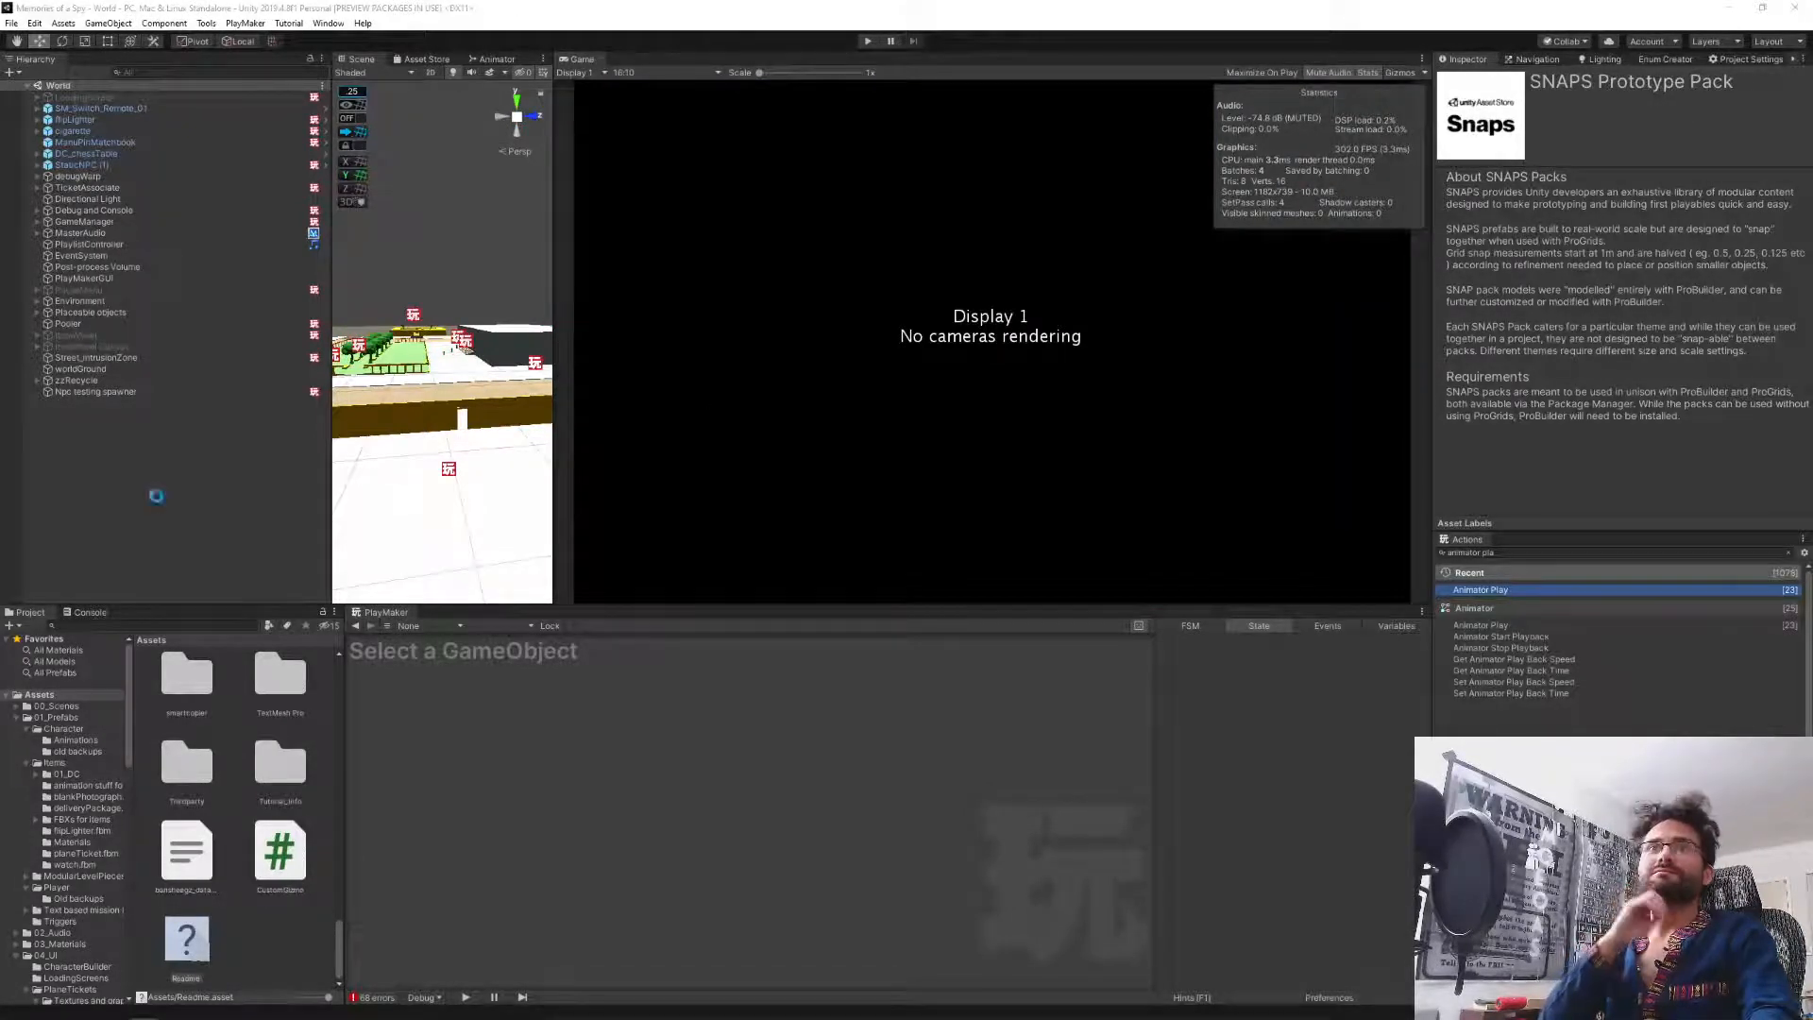
Start play mode, run scaleTime 2 in the in-game console and pick up the lighter from the grass.
click(870, 43)
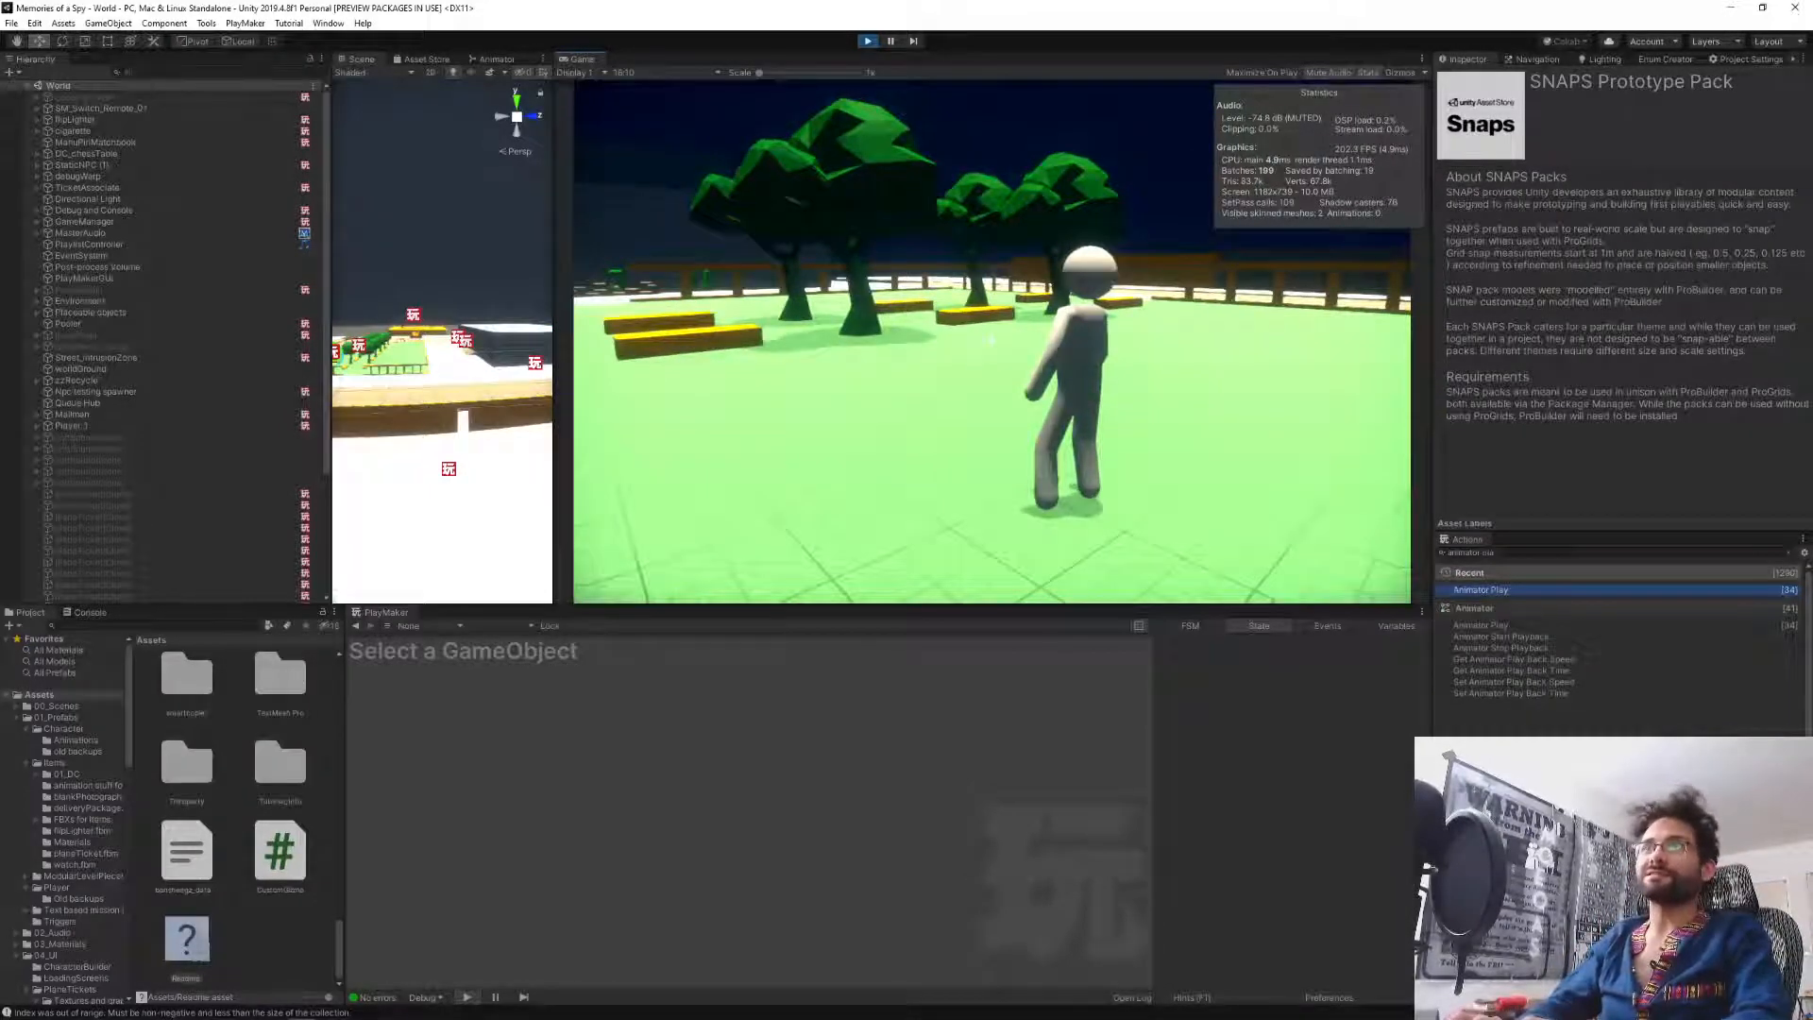
key(grave)
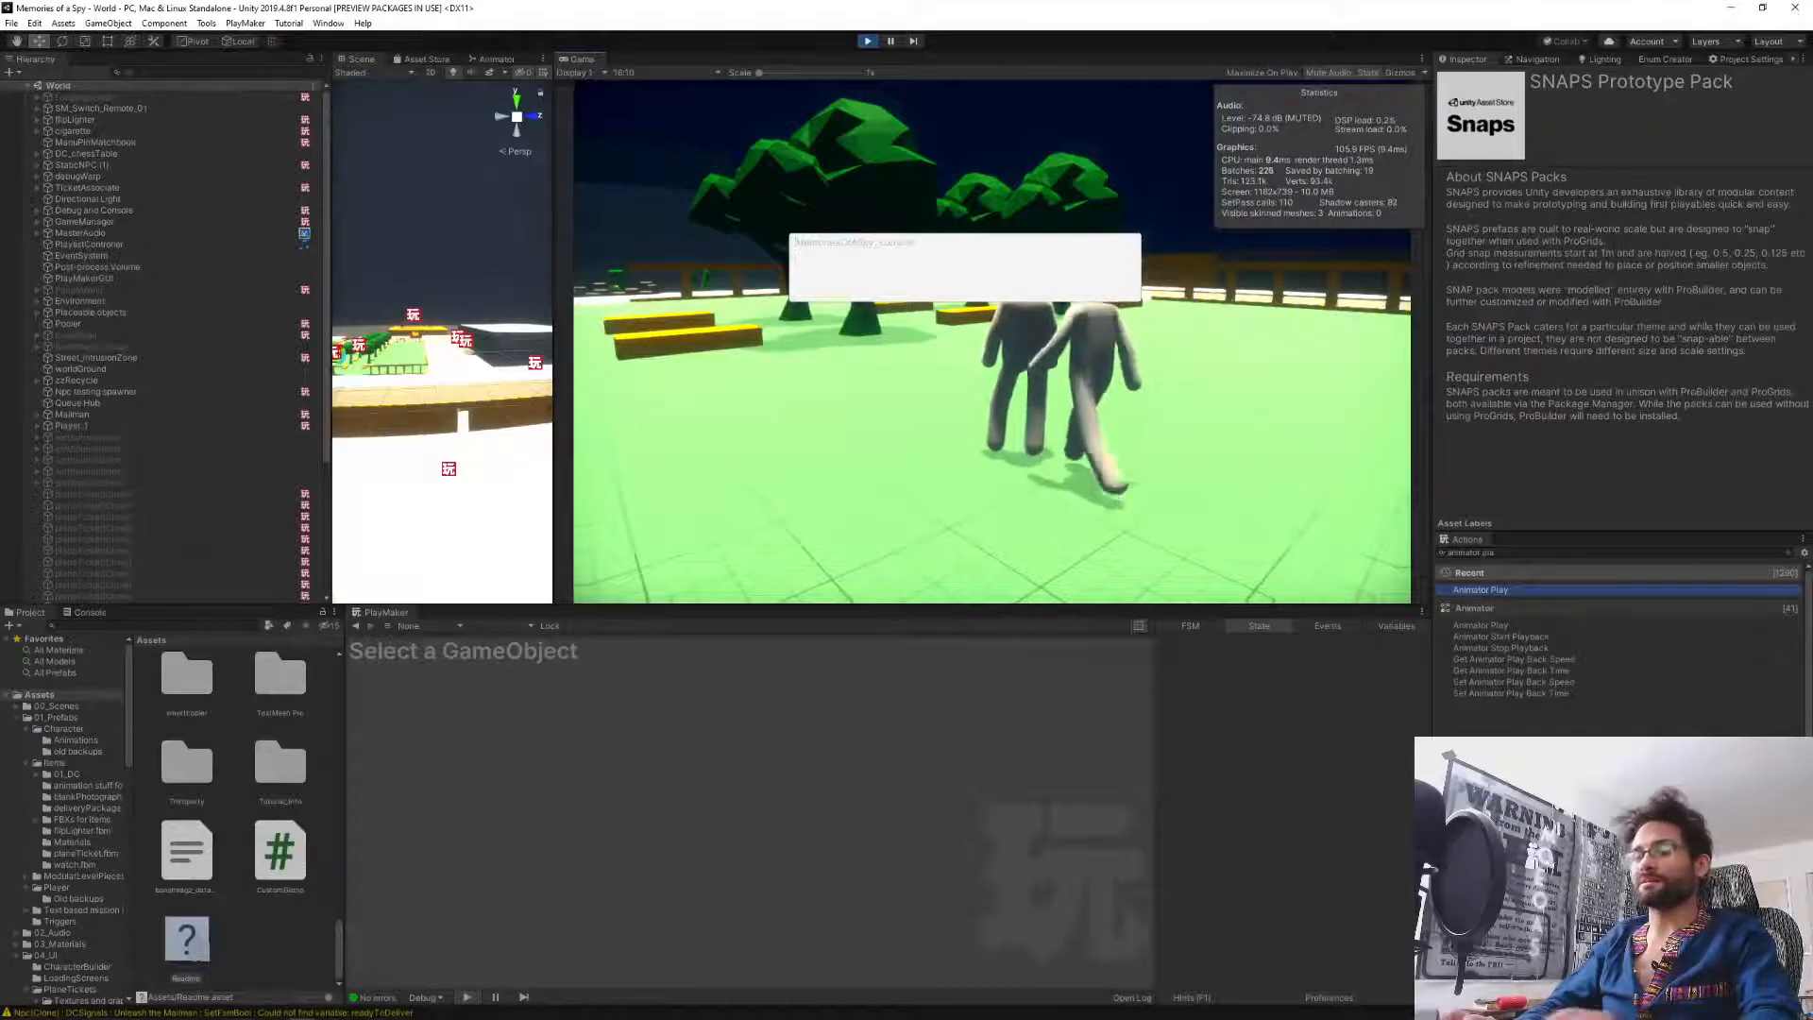
text(scal)
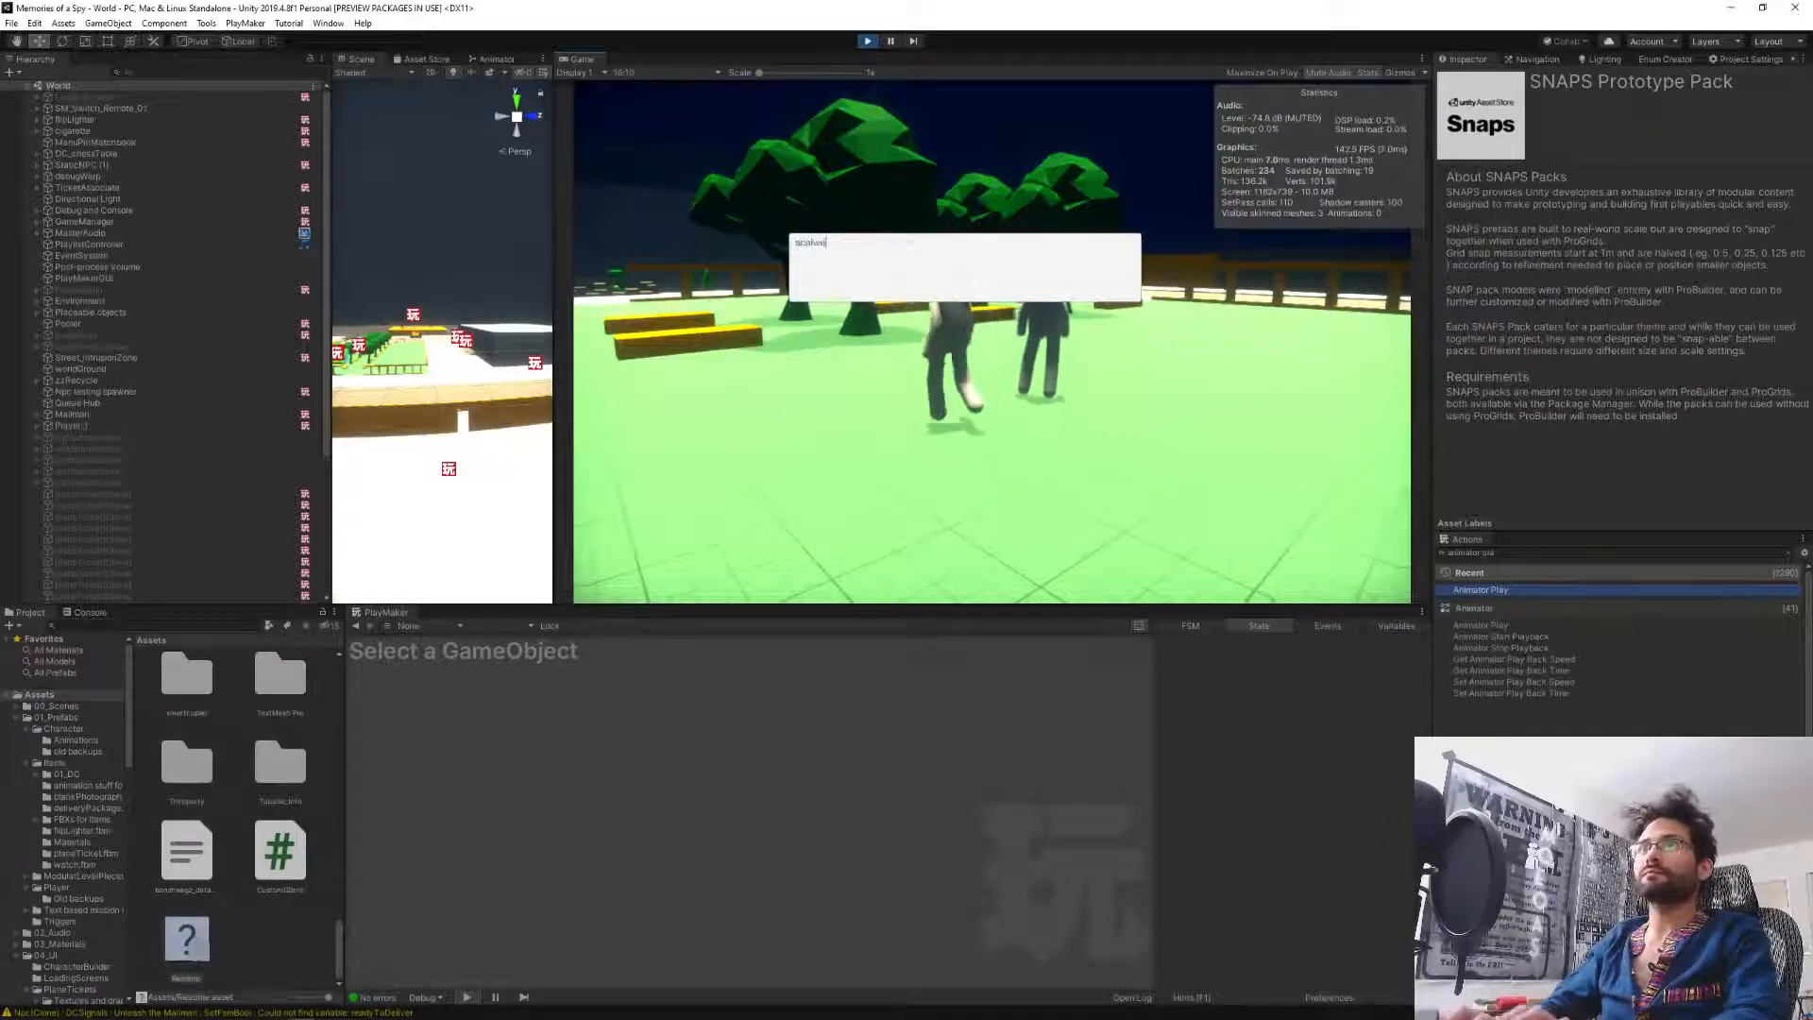
text(eTime)
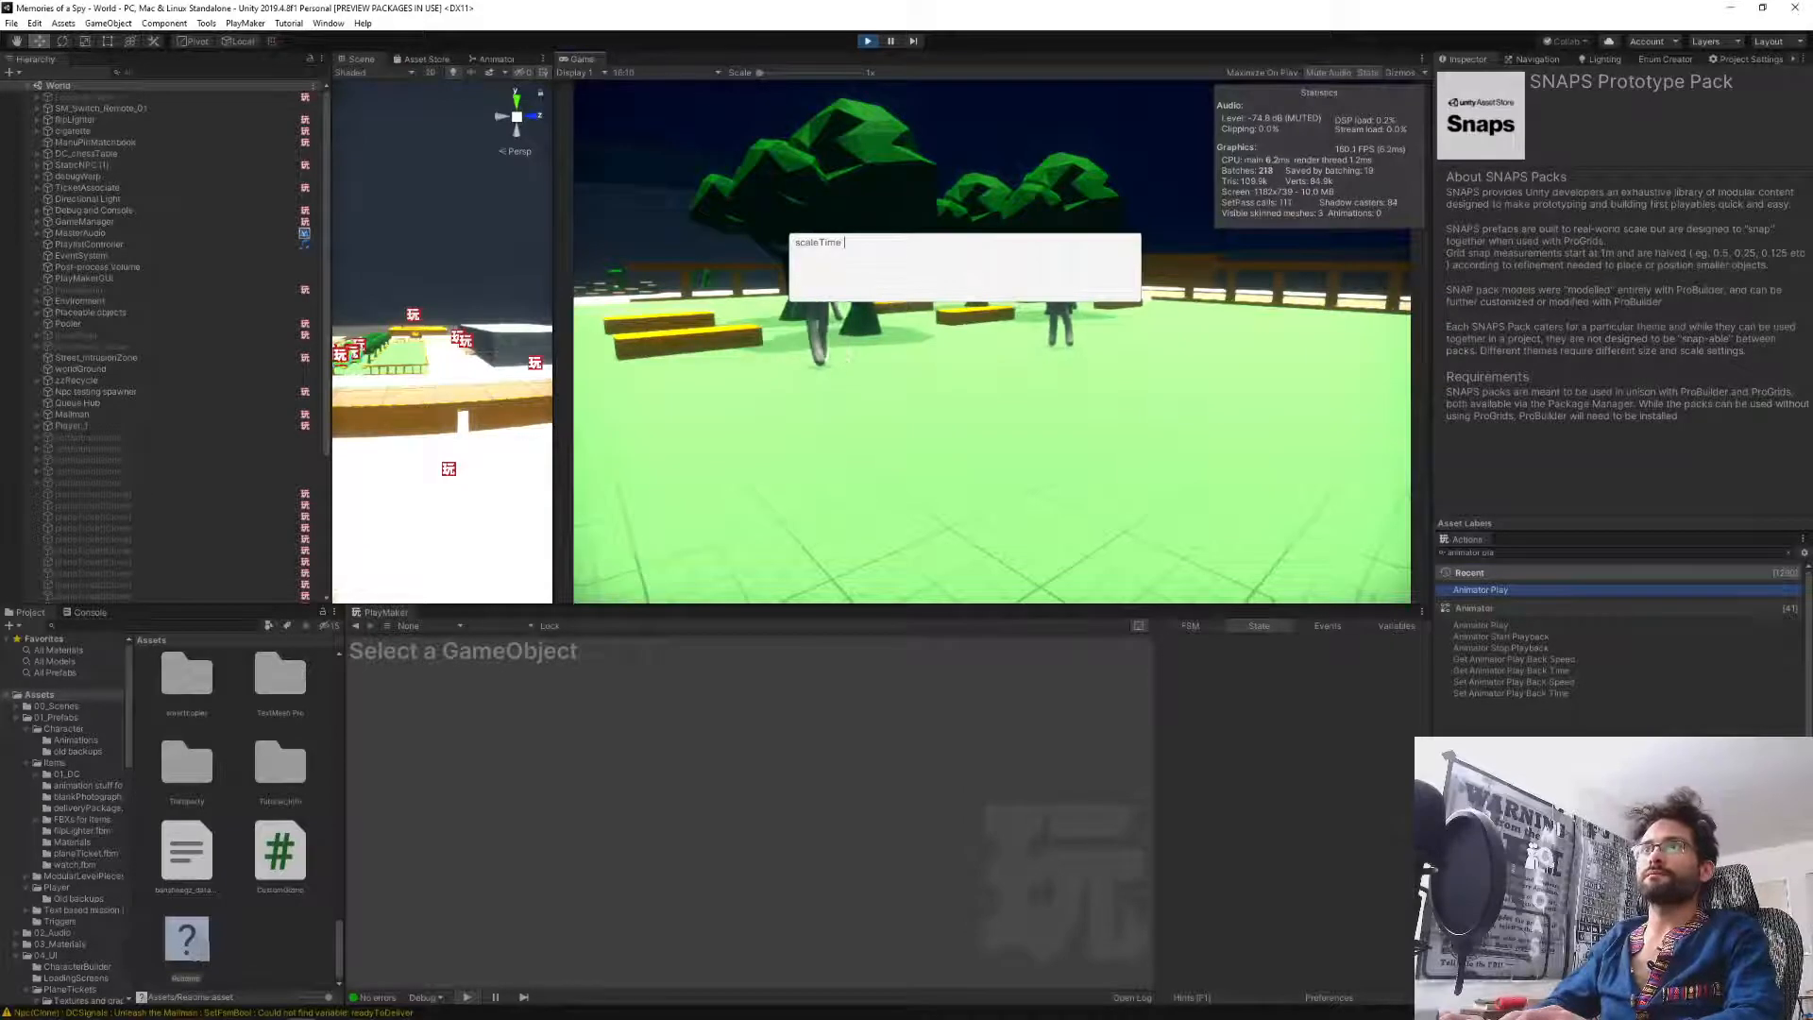
key(Return)
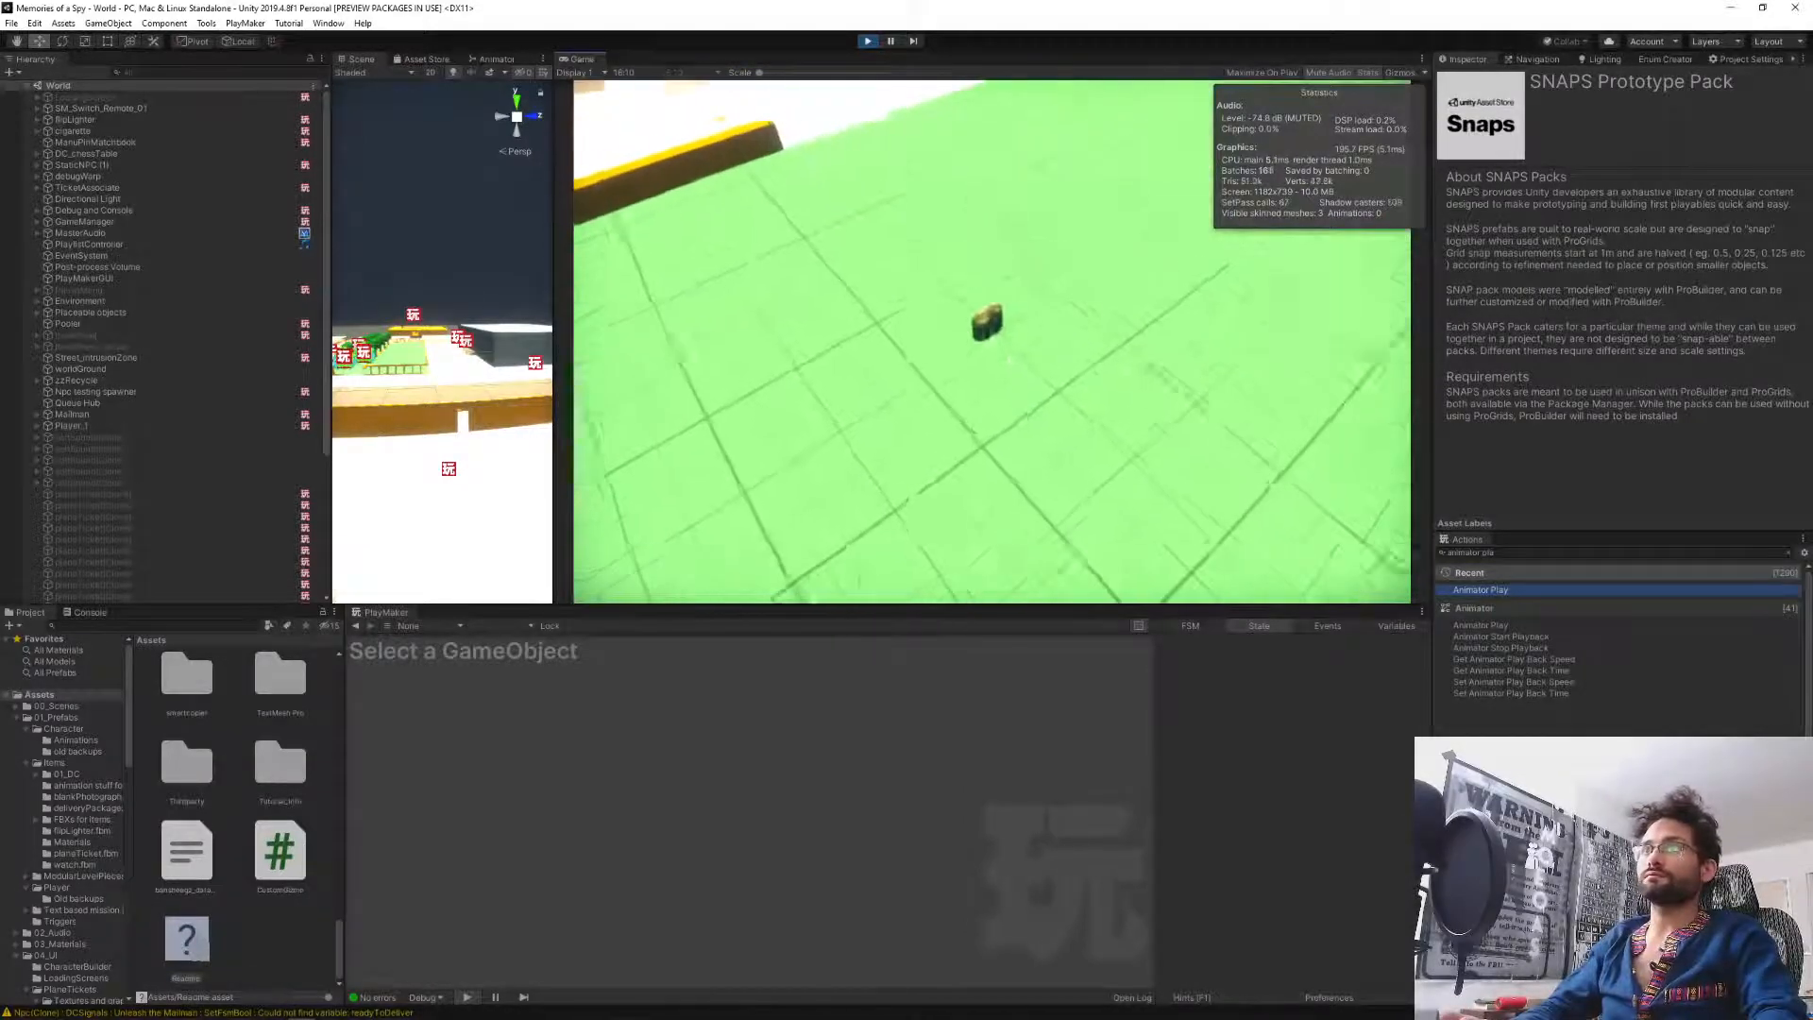
click(993, 342)
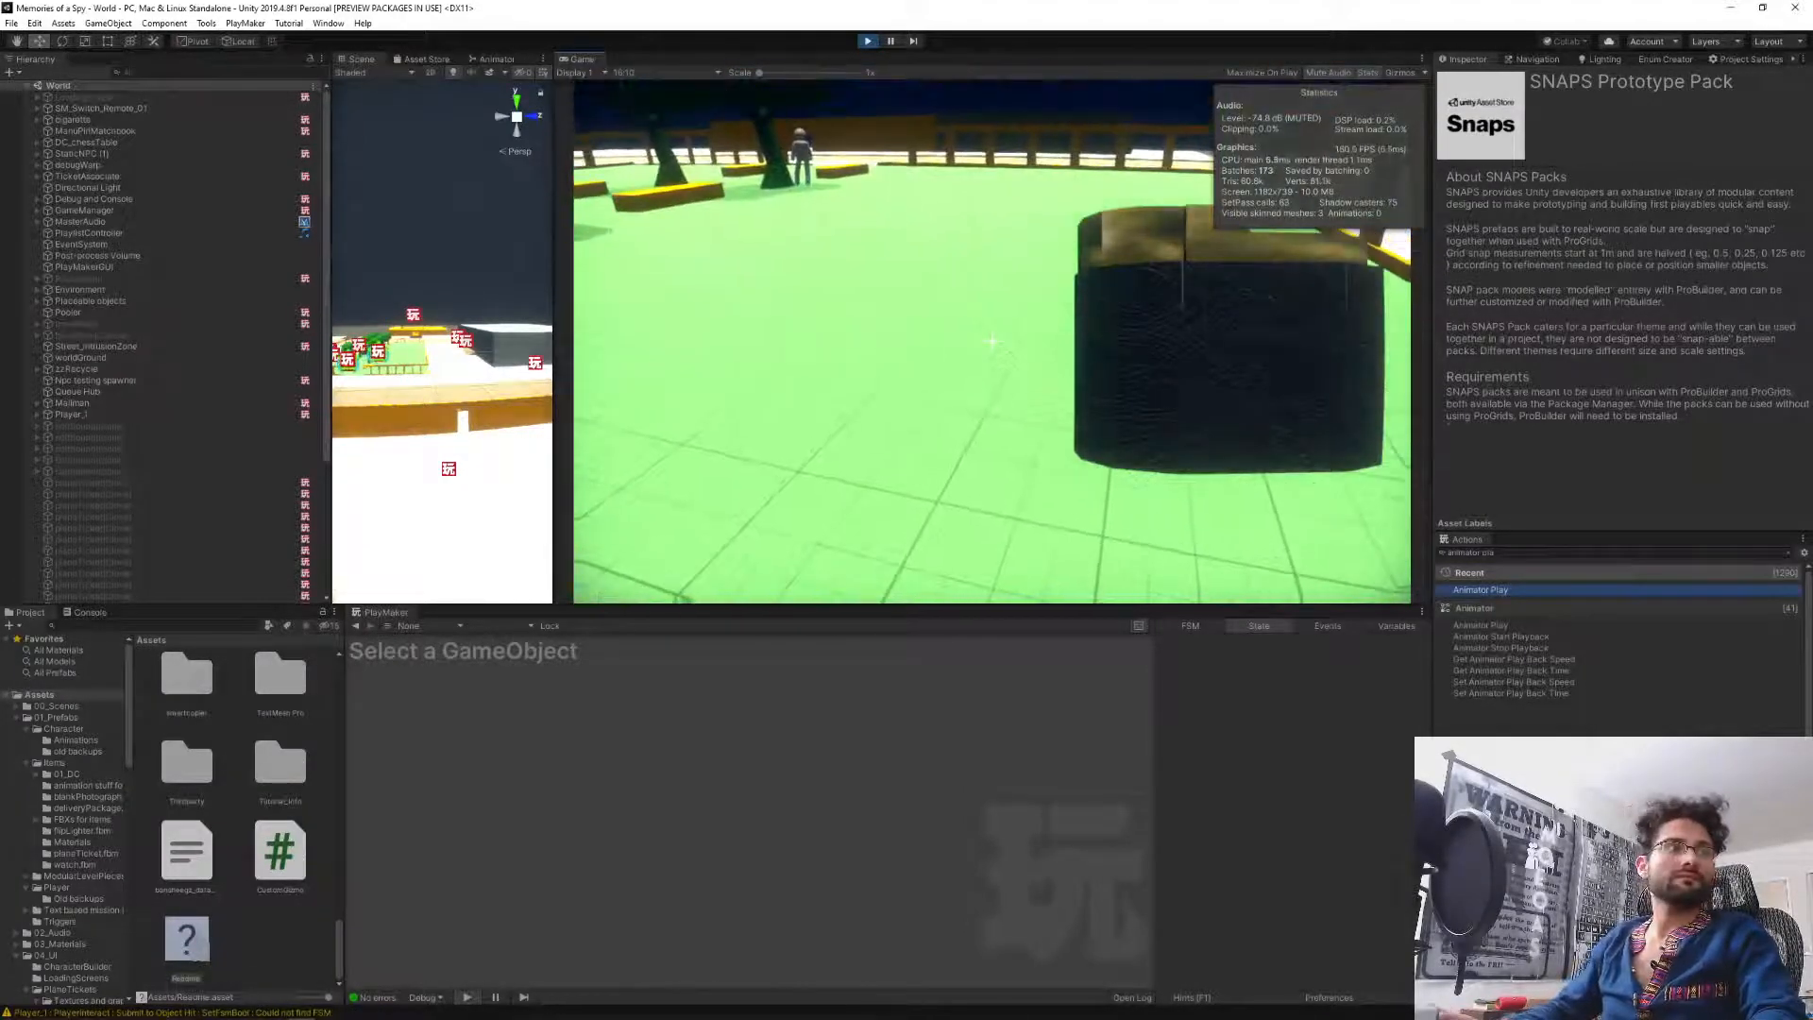
Walk past the NPC, out of the park and across the street to the outer side of the orange building.
key(w)
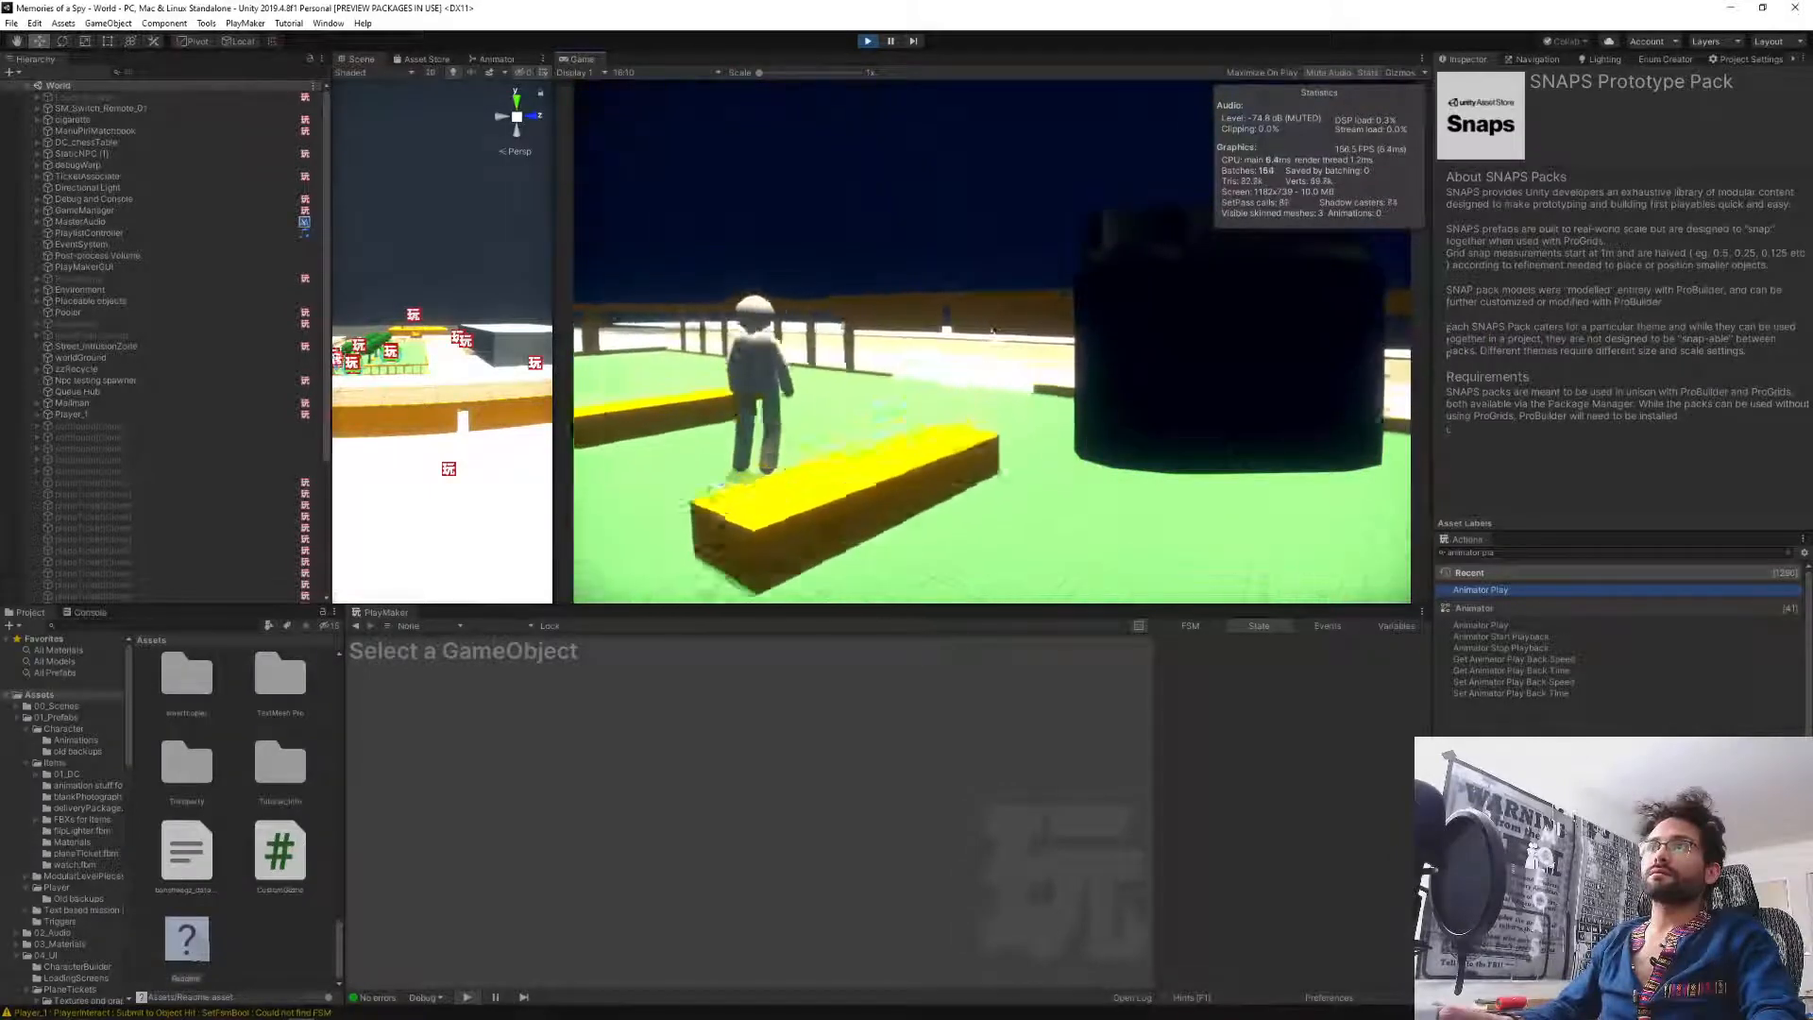
key(w)
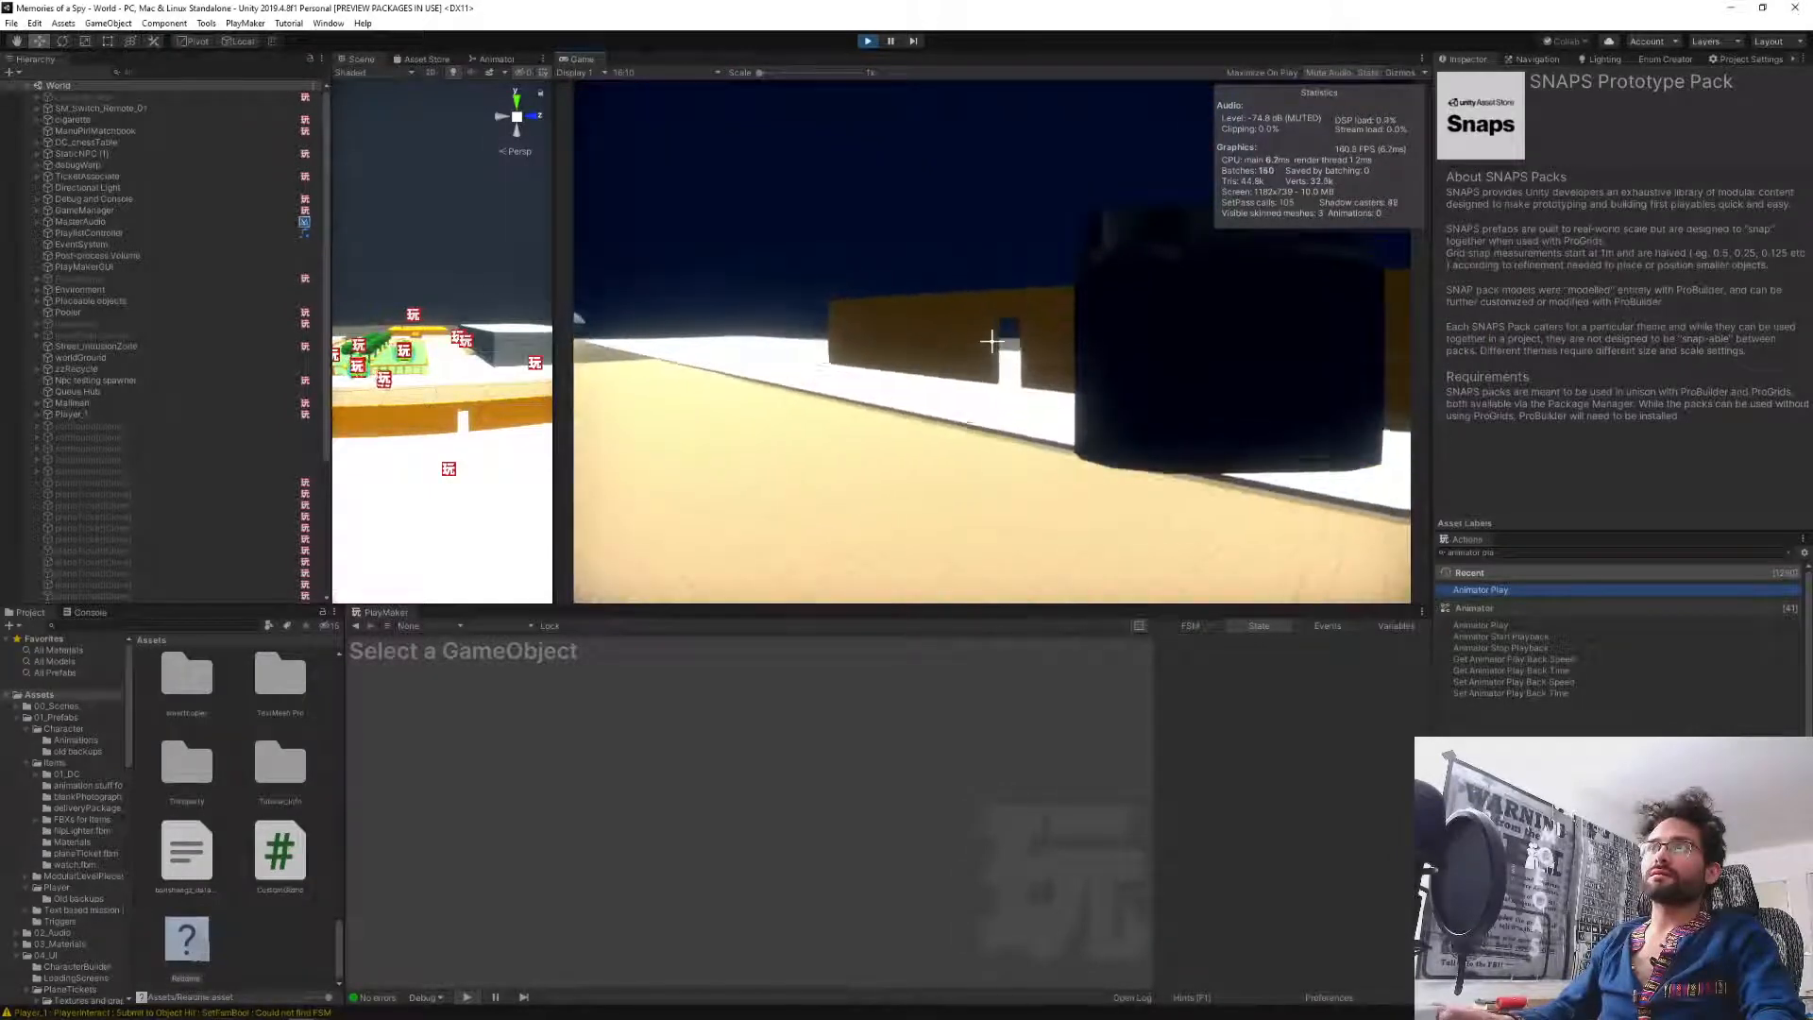
key(w)
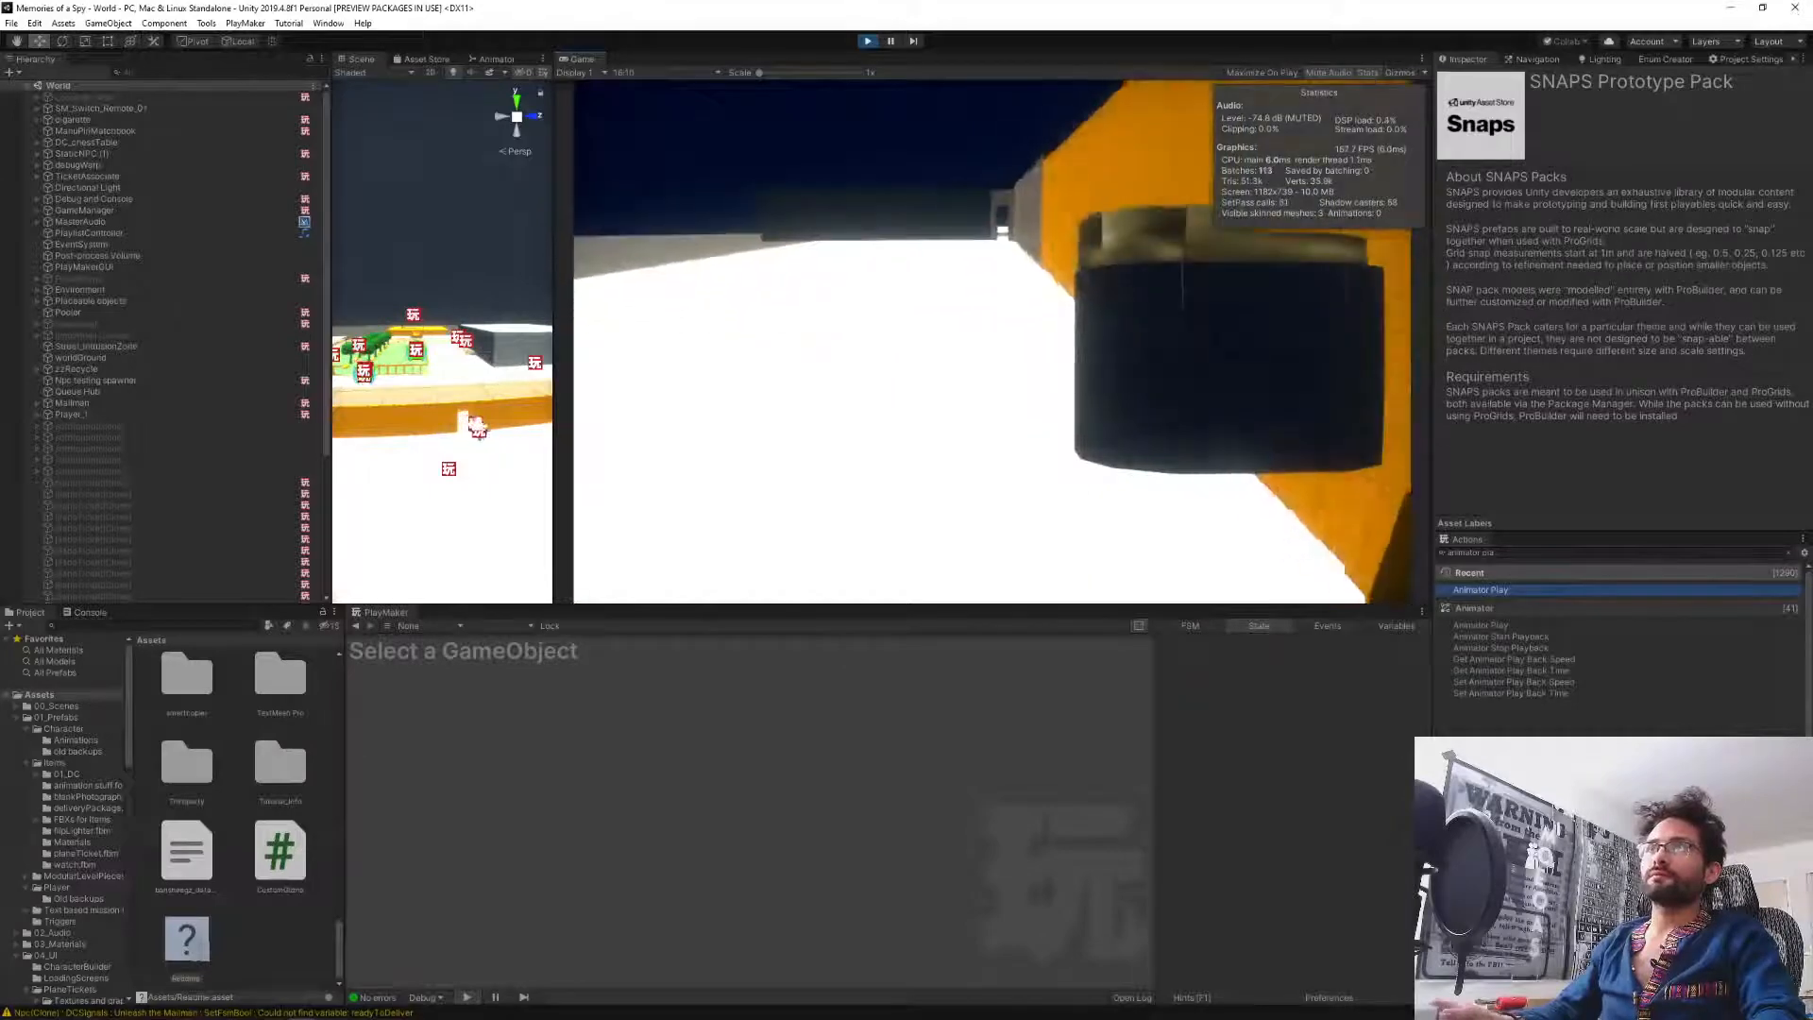
key(w)
Run spawnItem 0 in the in-game console, pick up the gun and switch between it and the lighter.
key(grave)
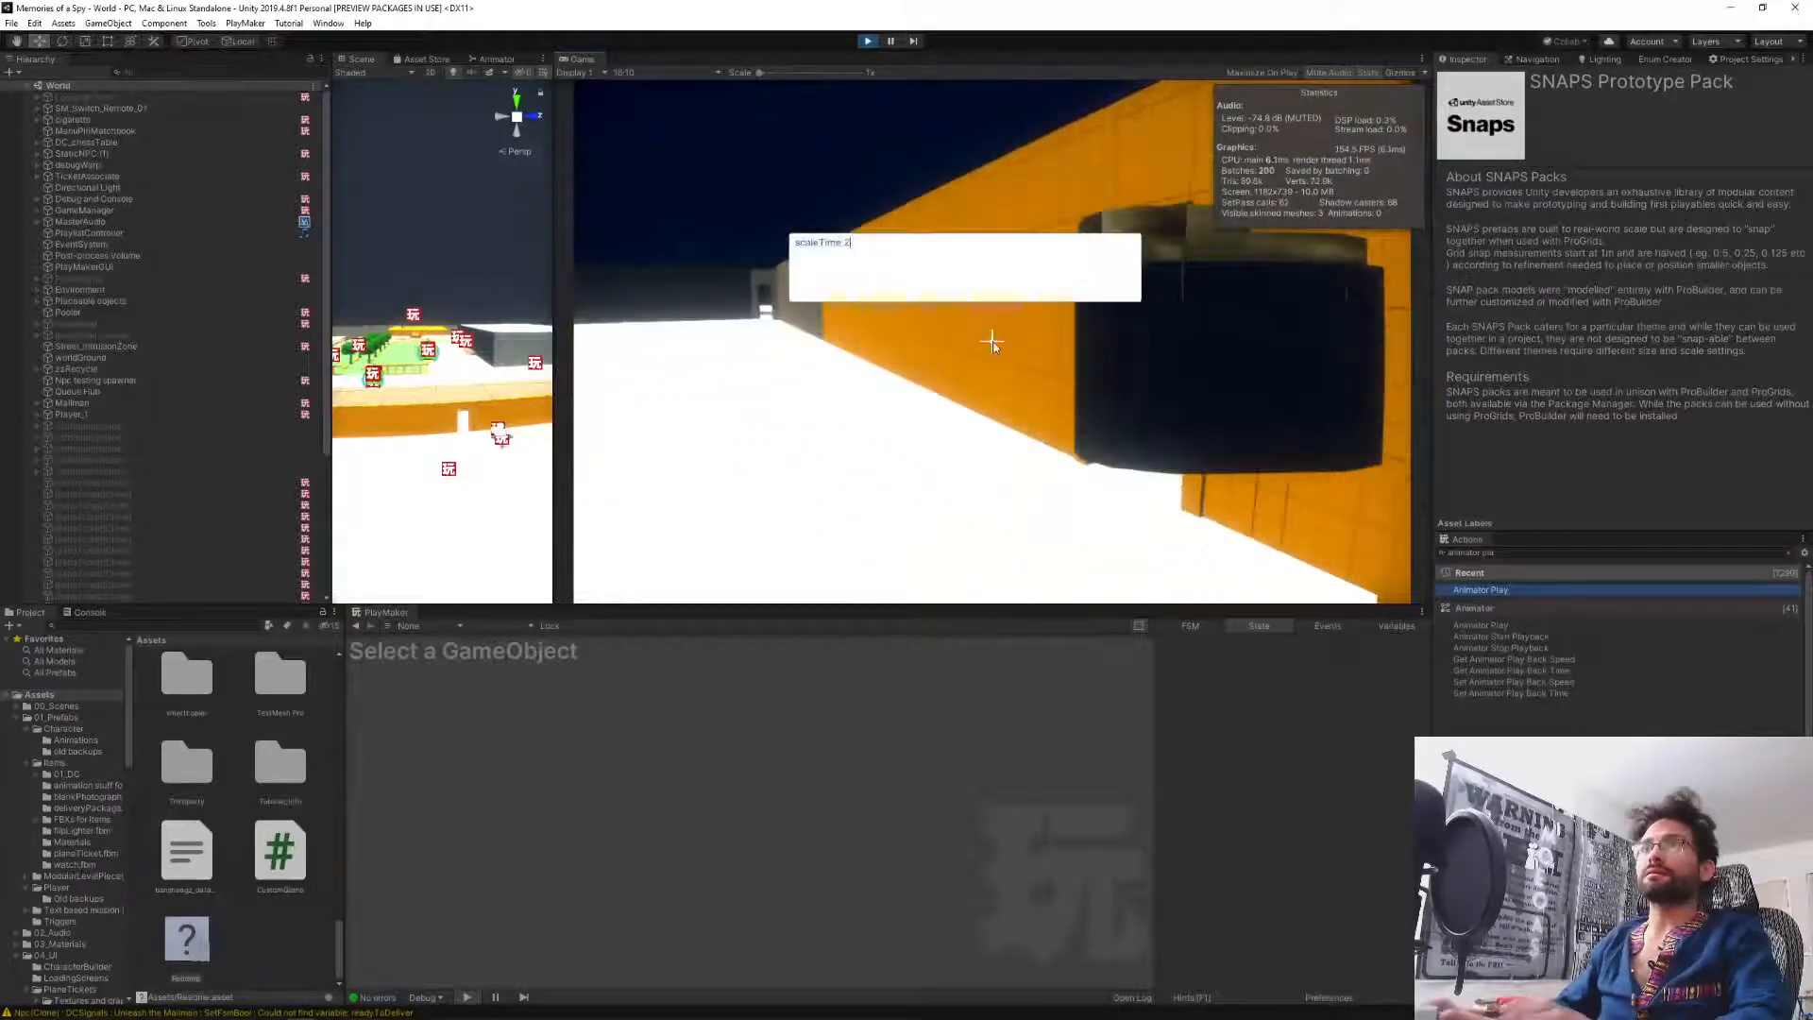
key(BackSpace)
key(BackSpace)
key(BackSpace)
key(BackSpace)
key(BackSpace)
key(BackSpace)
key(BackSpace)
key(BackSpace)
key(BackSpace)
key(BackSpace)
key(BackSpace)
text(spawnItem 0)
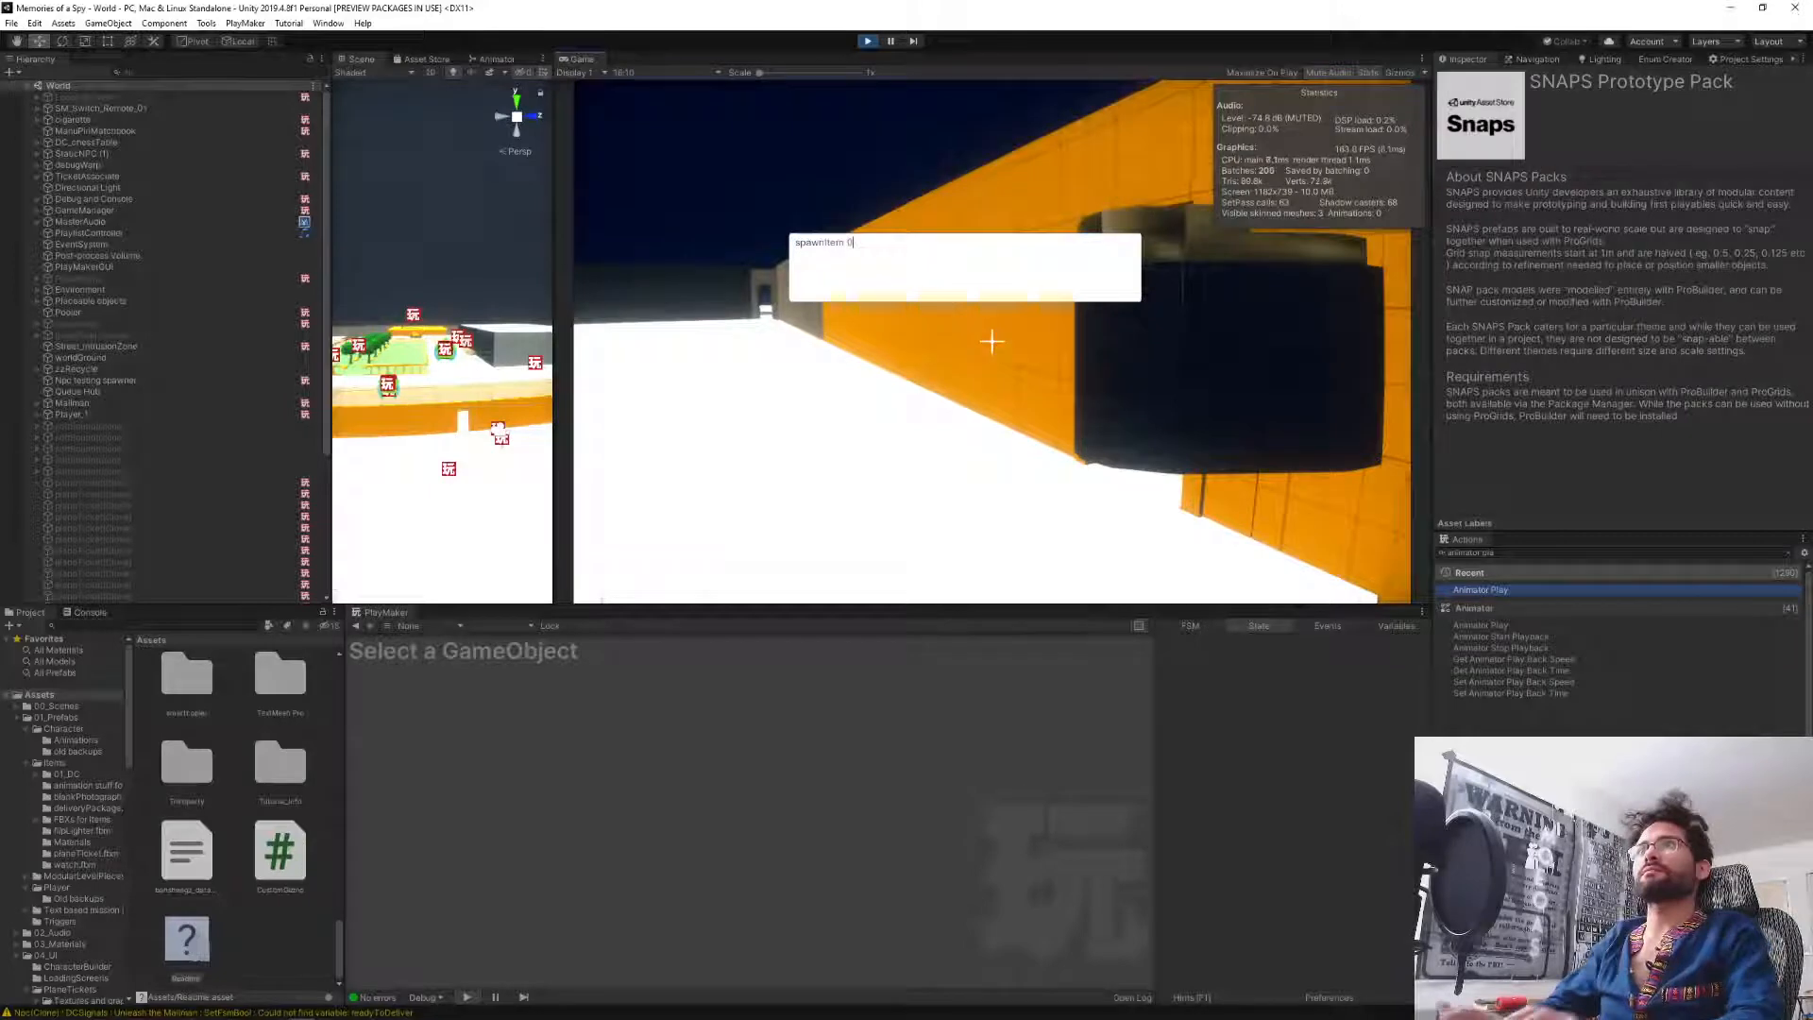
key(Return)
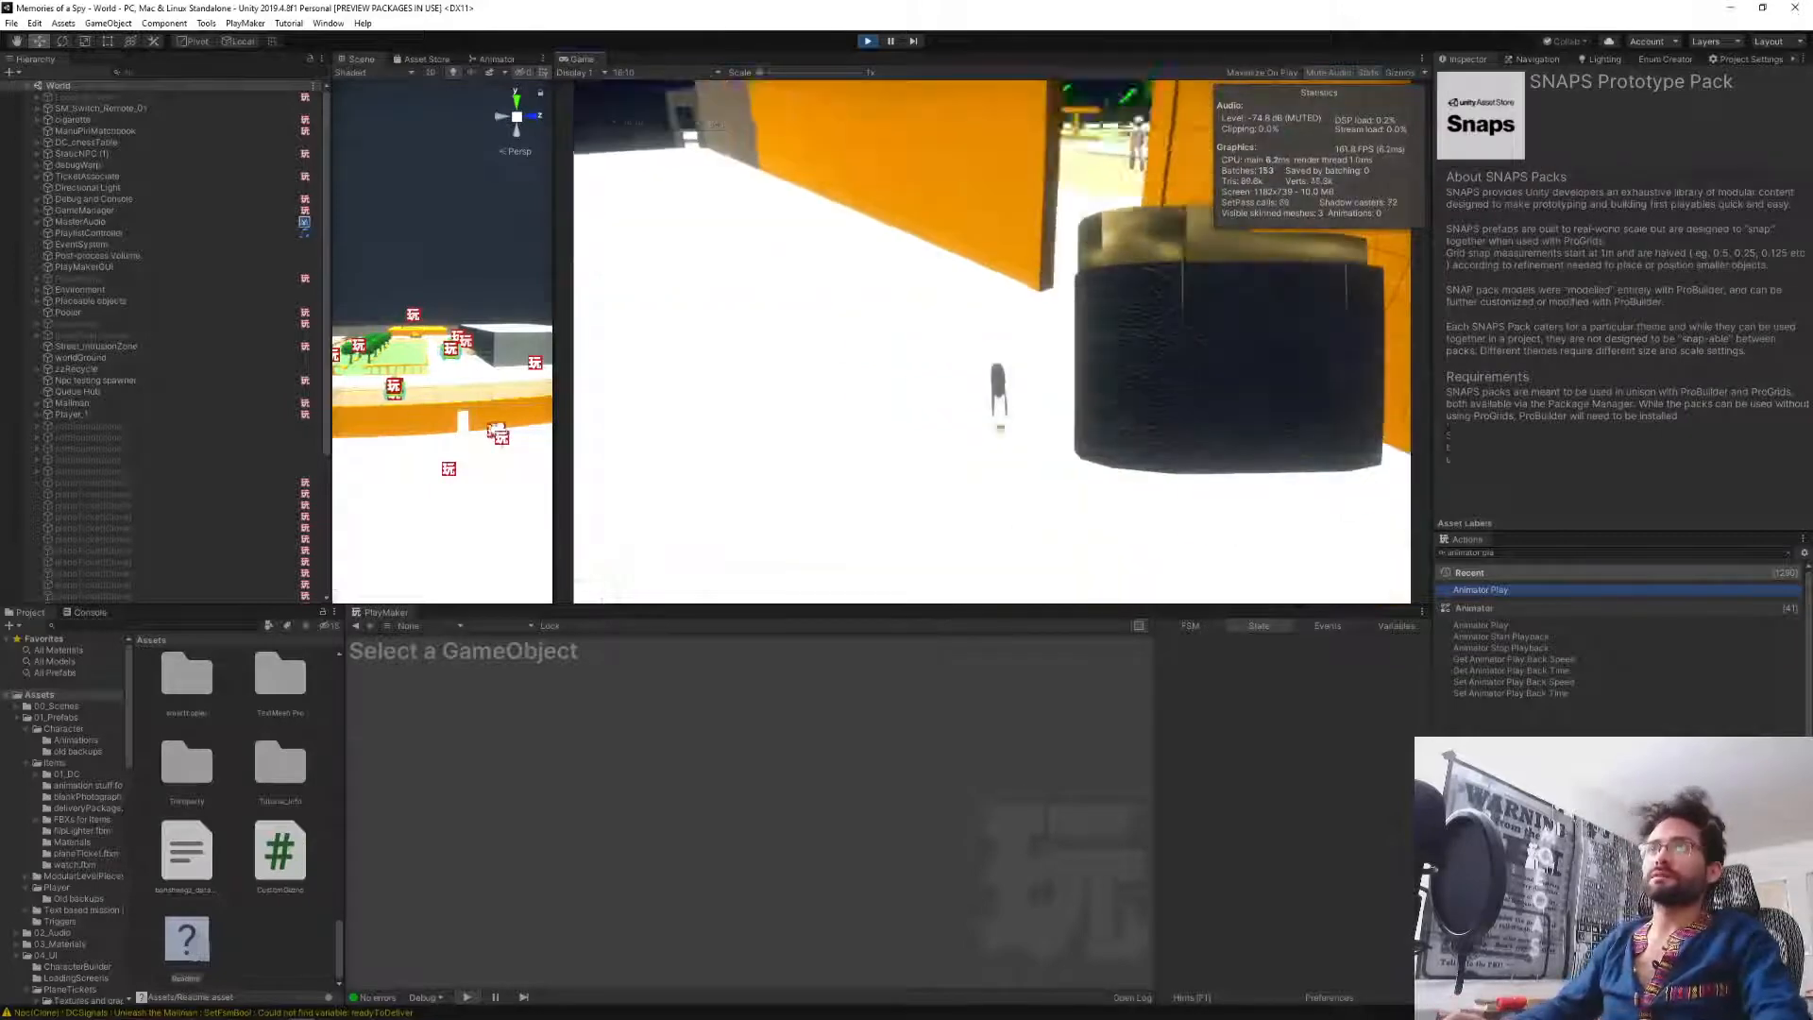
scroll(991, 341, down, 1)
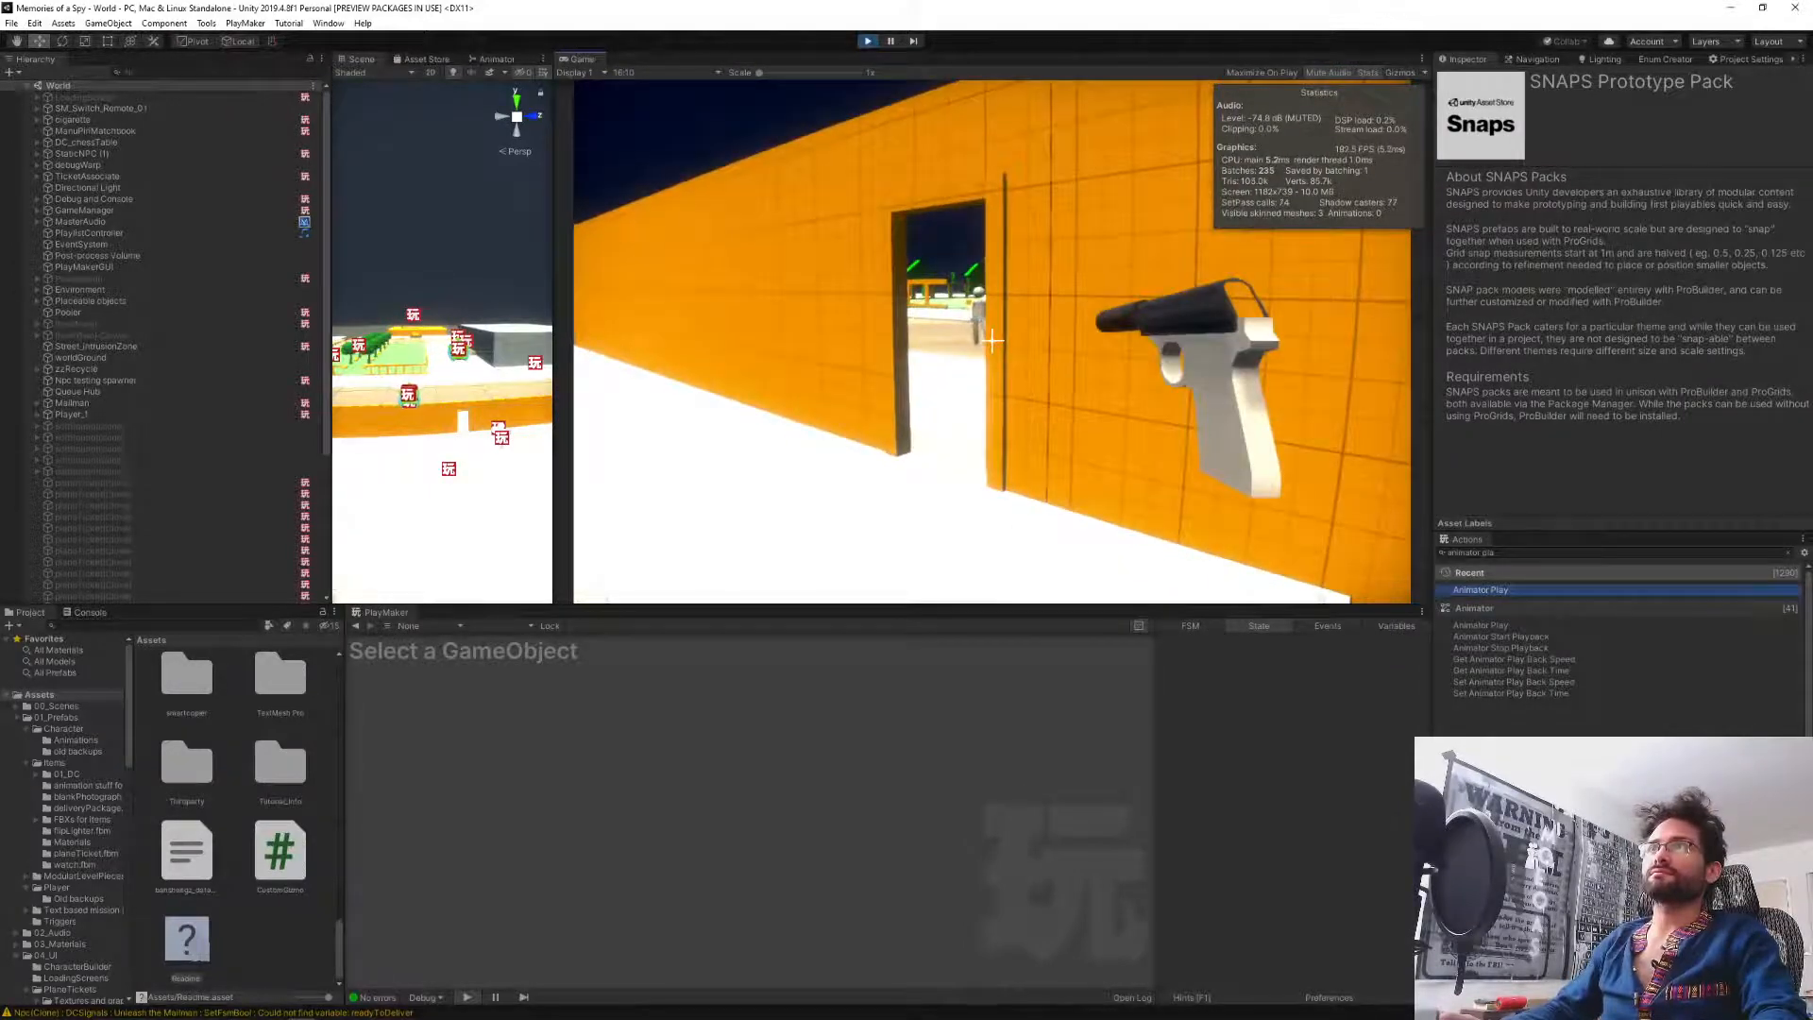
scroll(992, 341, up, 1)
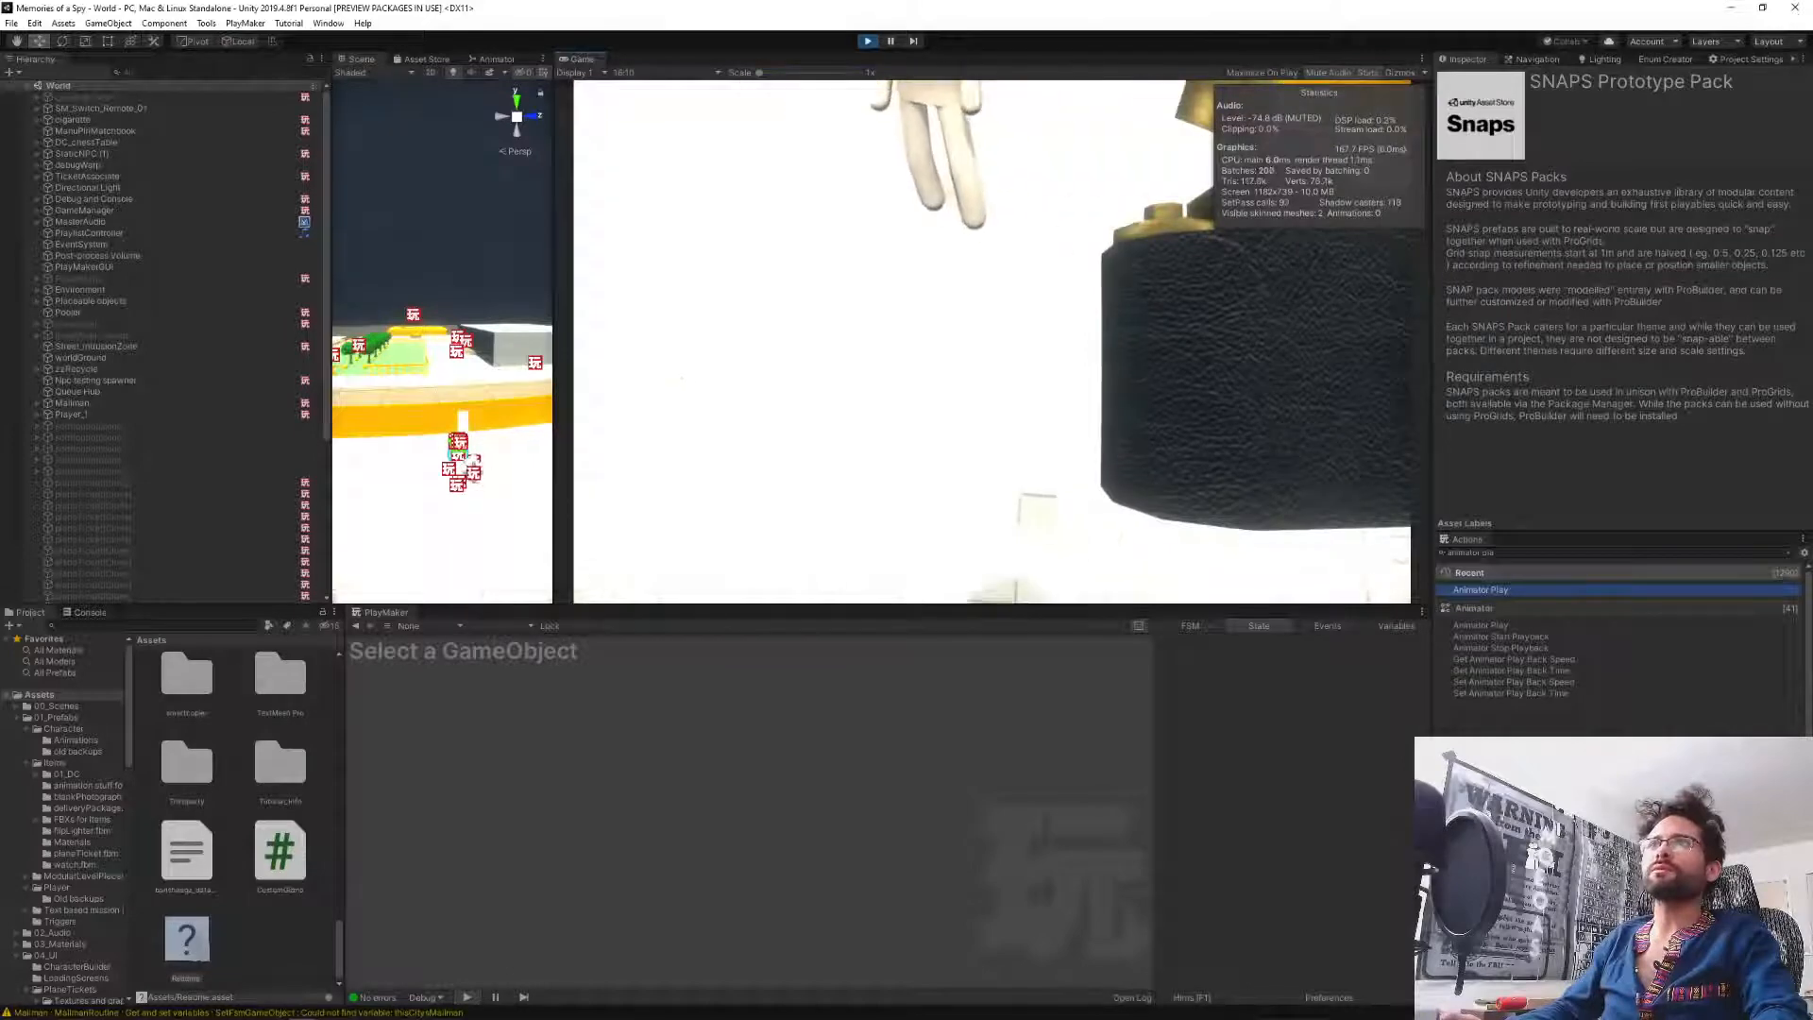
key(grave)
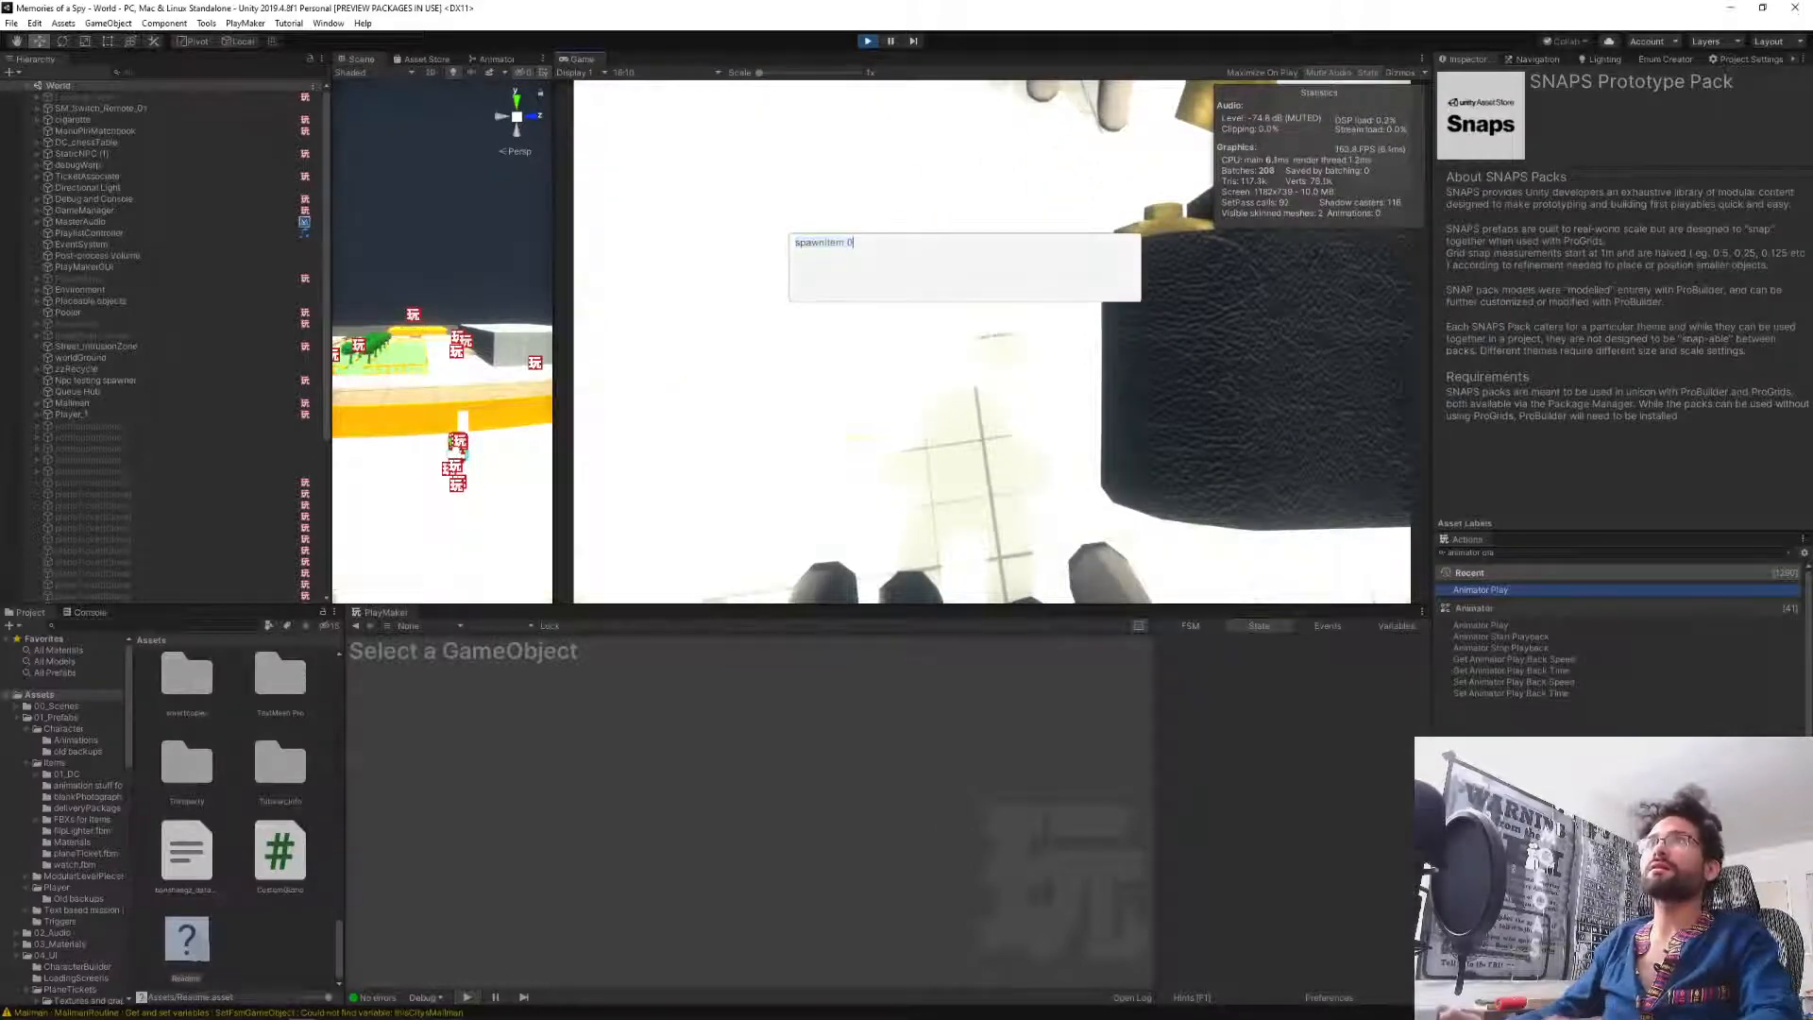
key(ctrl+a)
key(BackSpace)
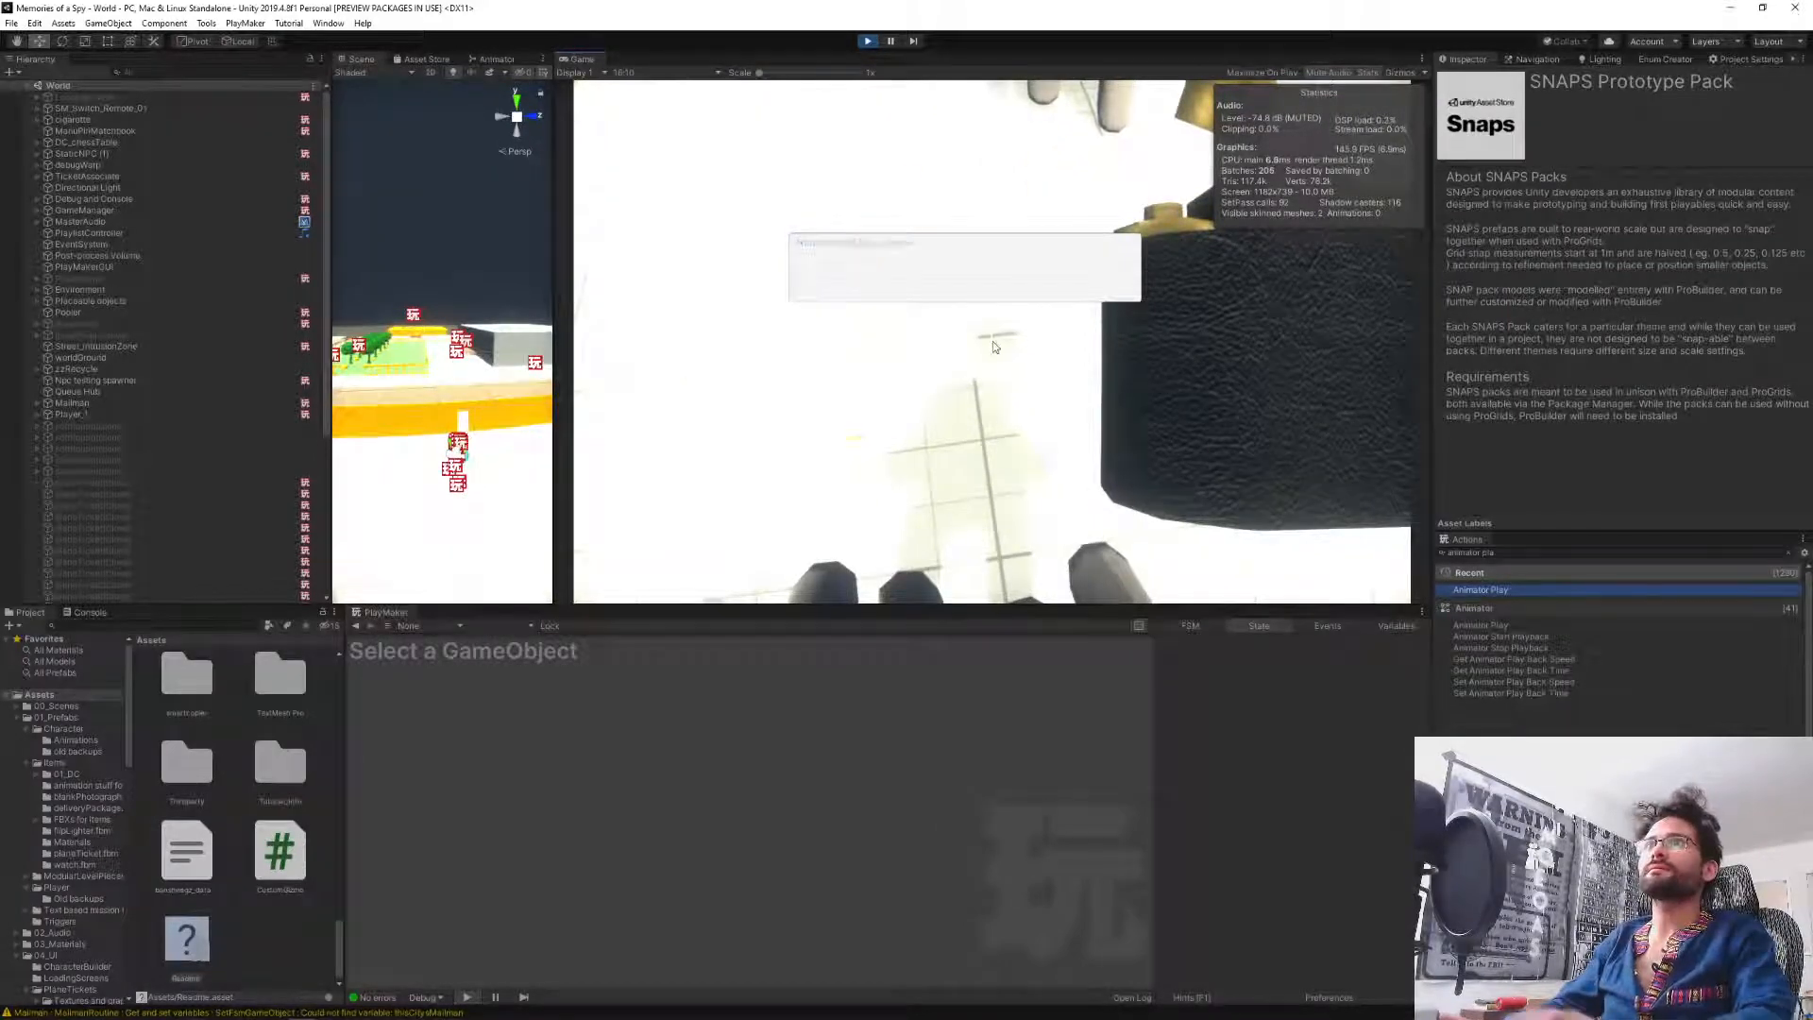
key(grave)
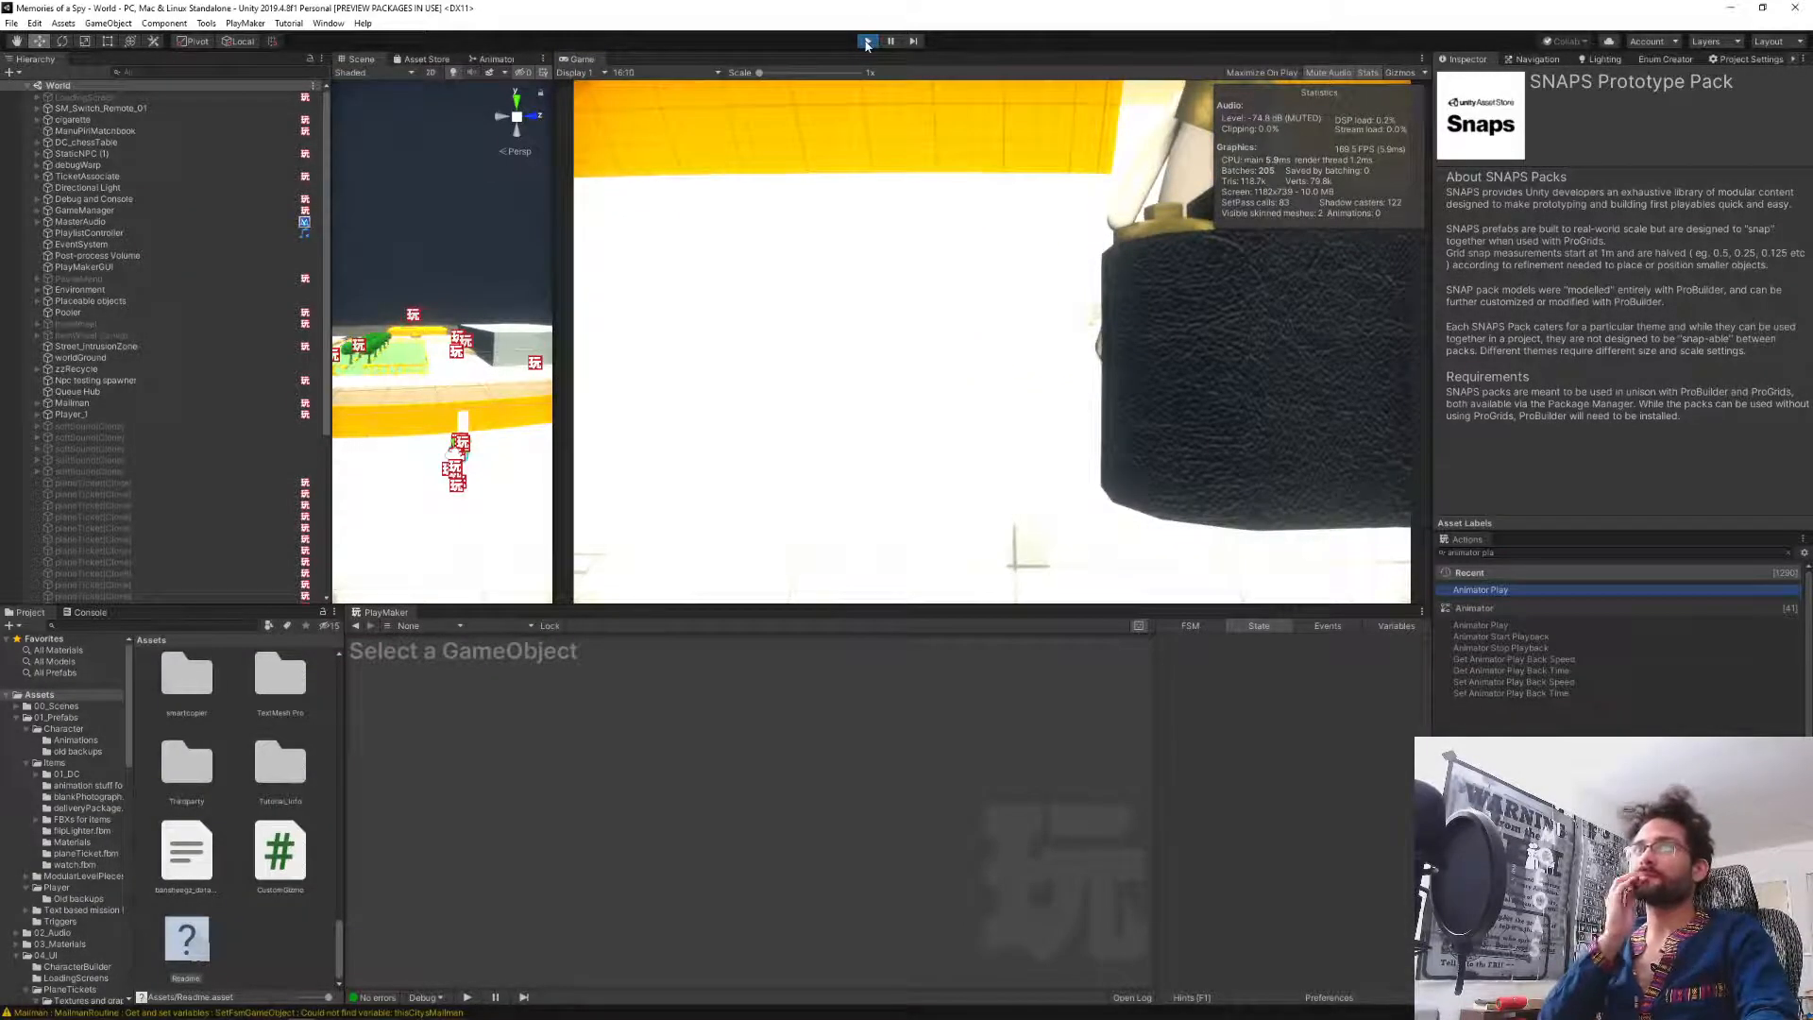
Restart Play mode and pick up the lighter lying on the park grass.
click(866, 42)
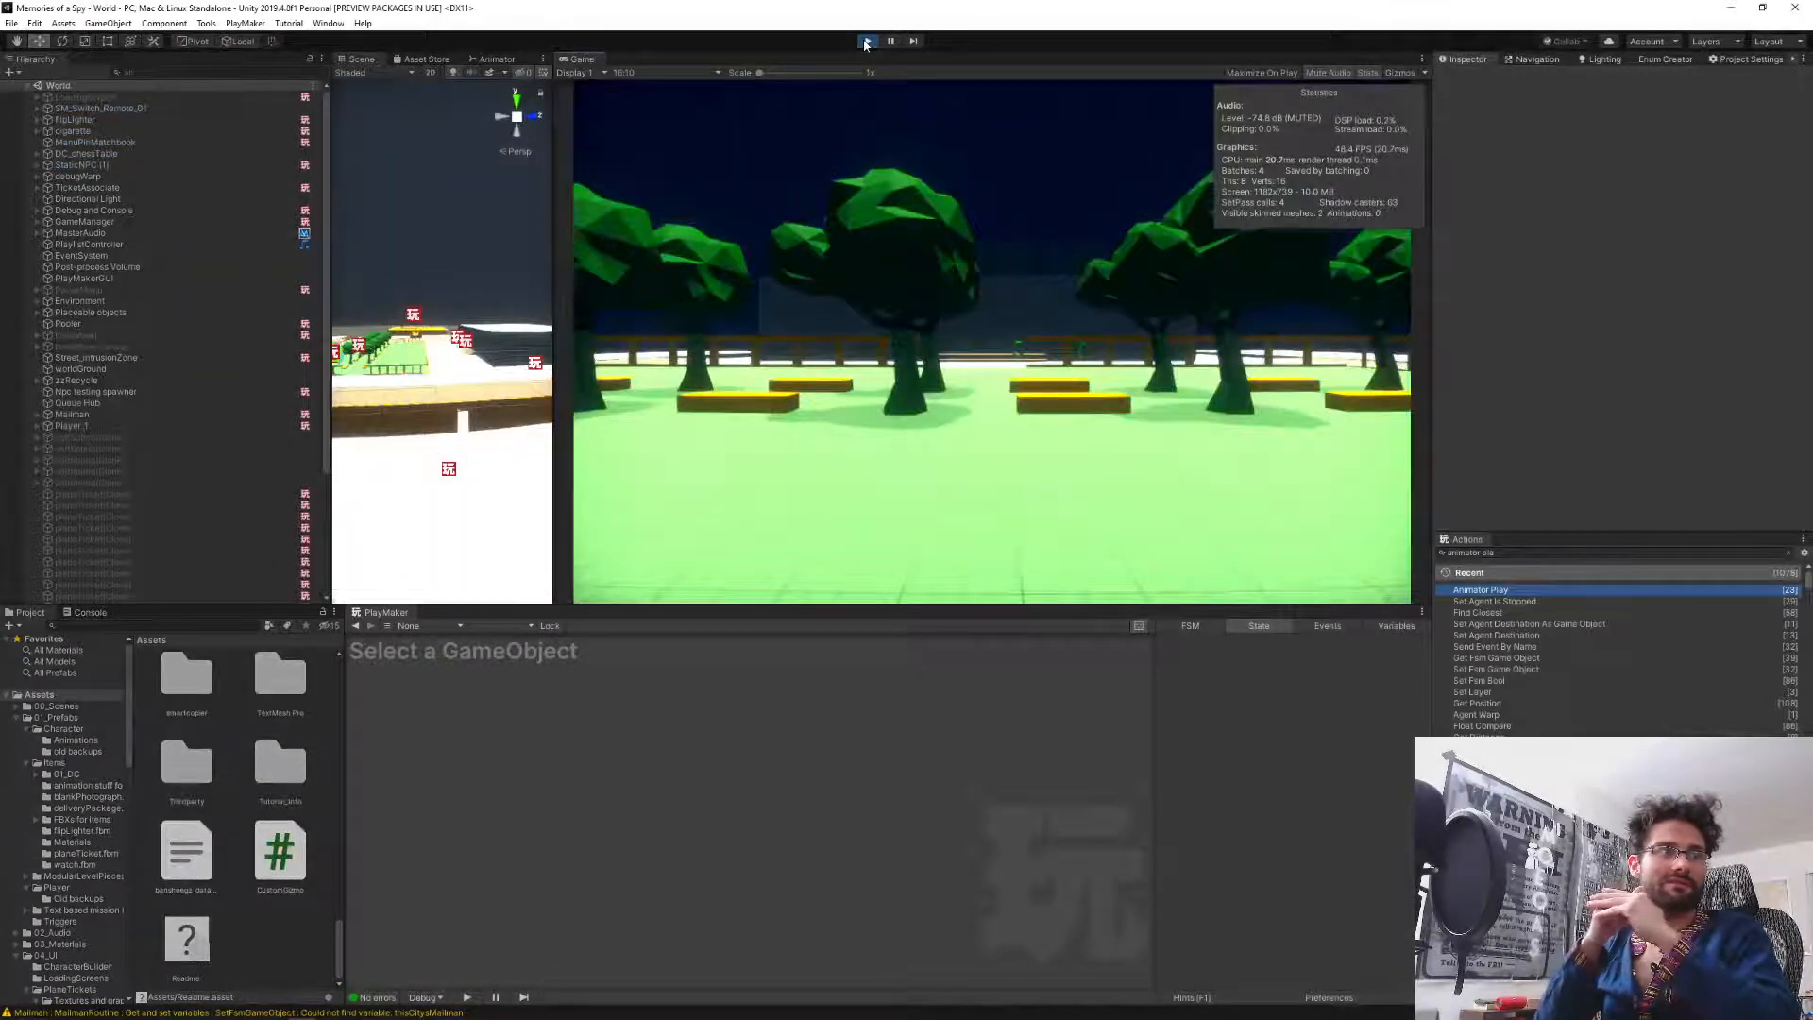
click(866, 41)
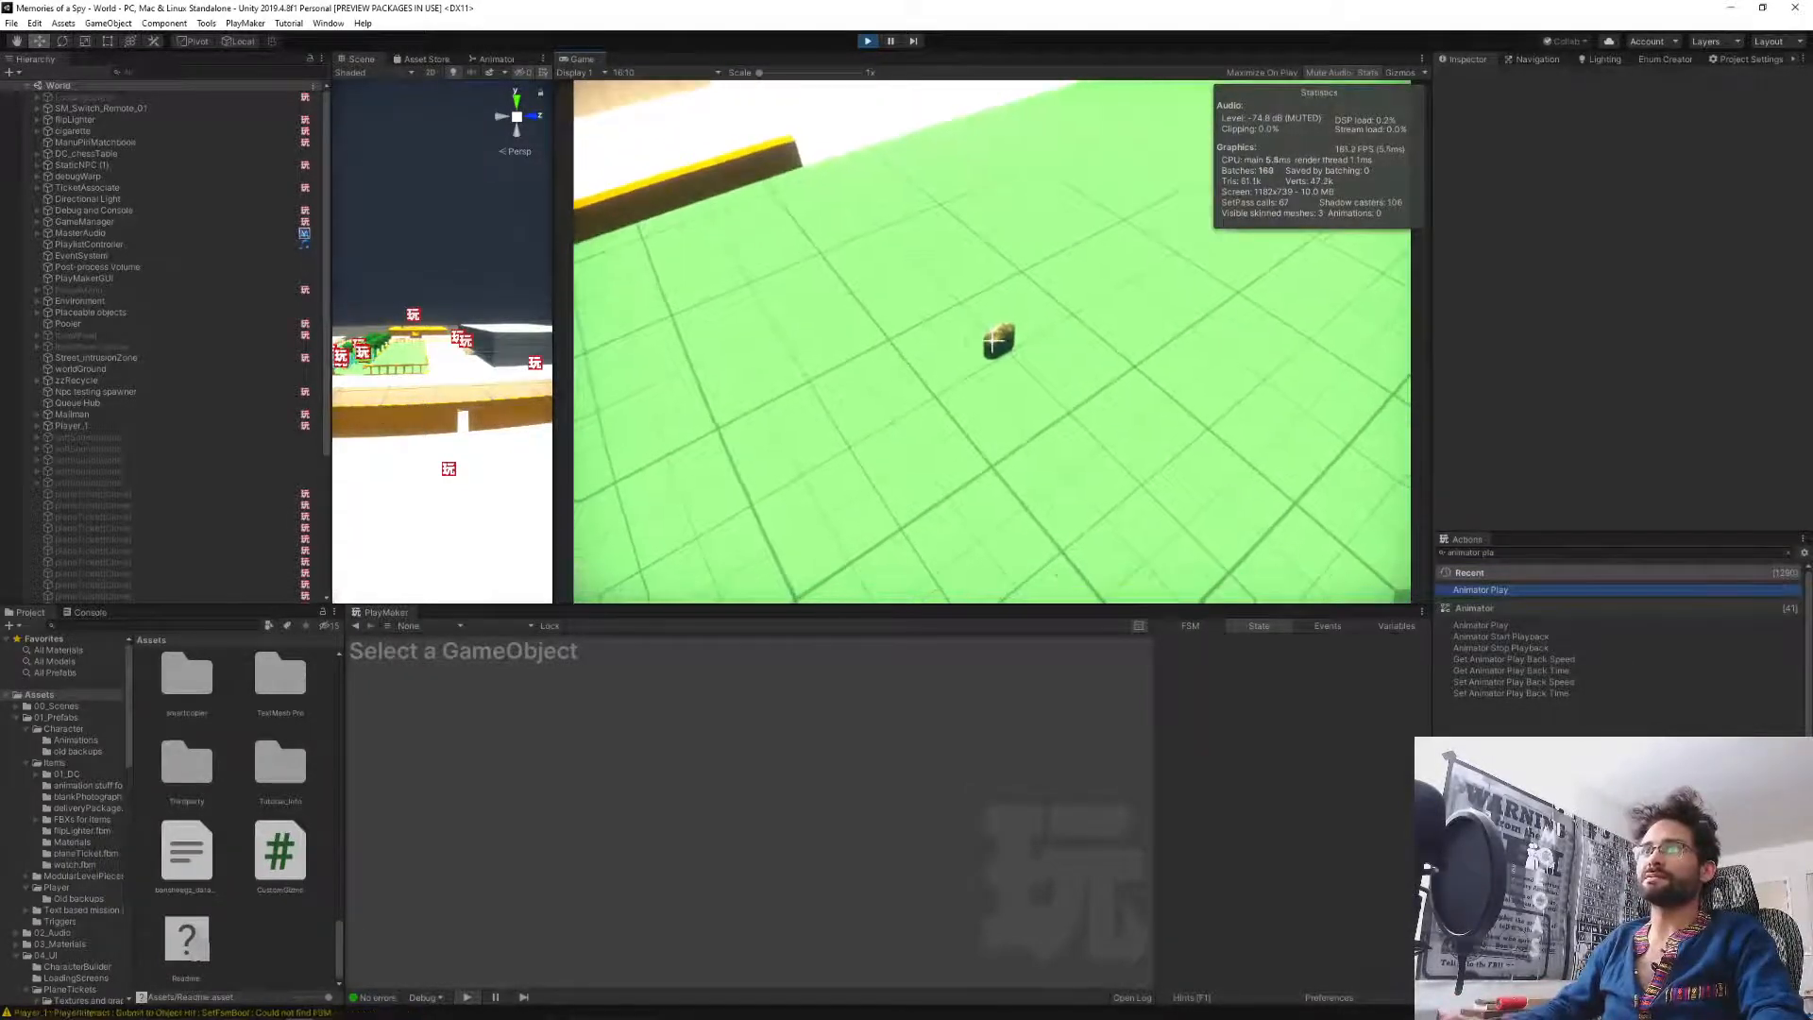
click(992, 341)
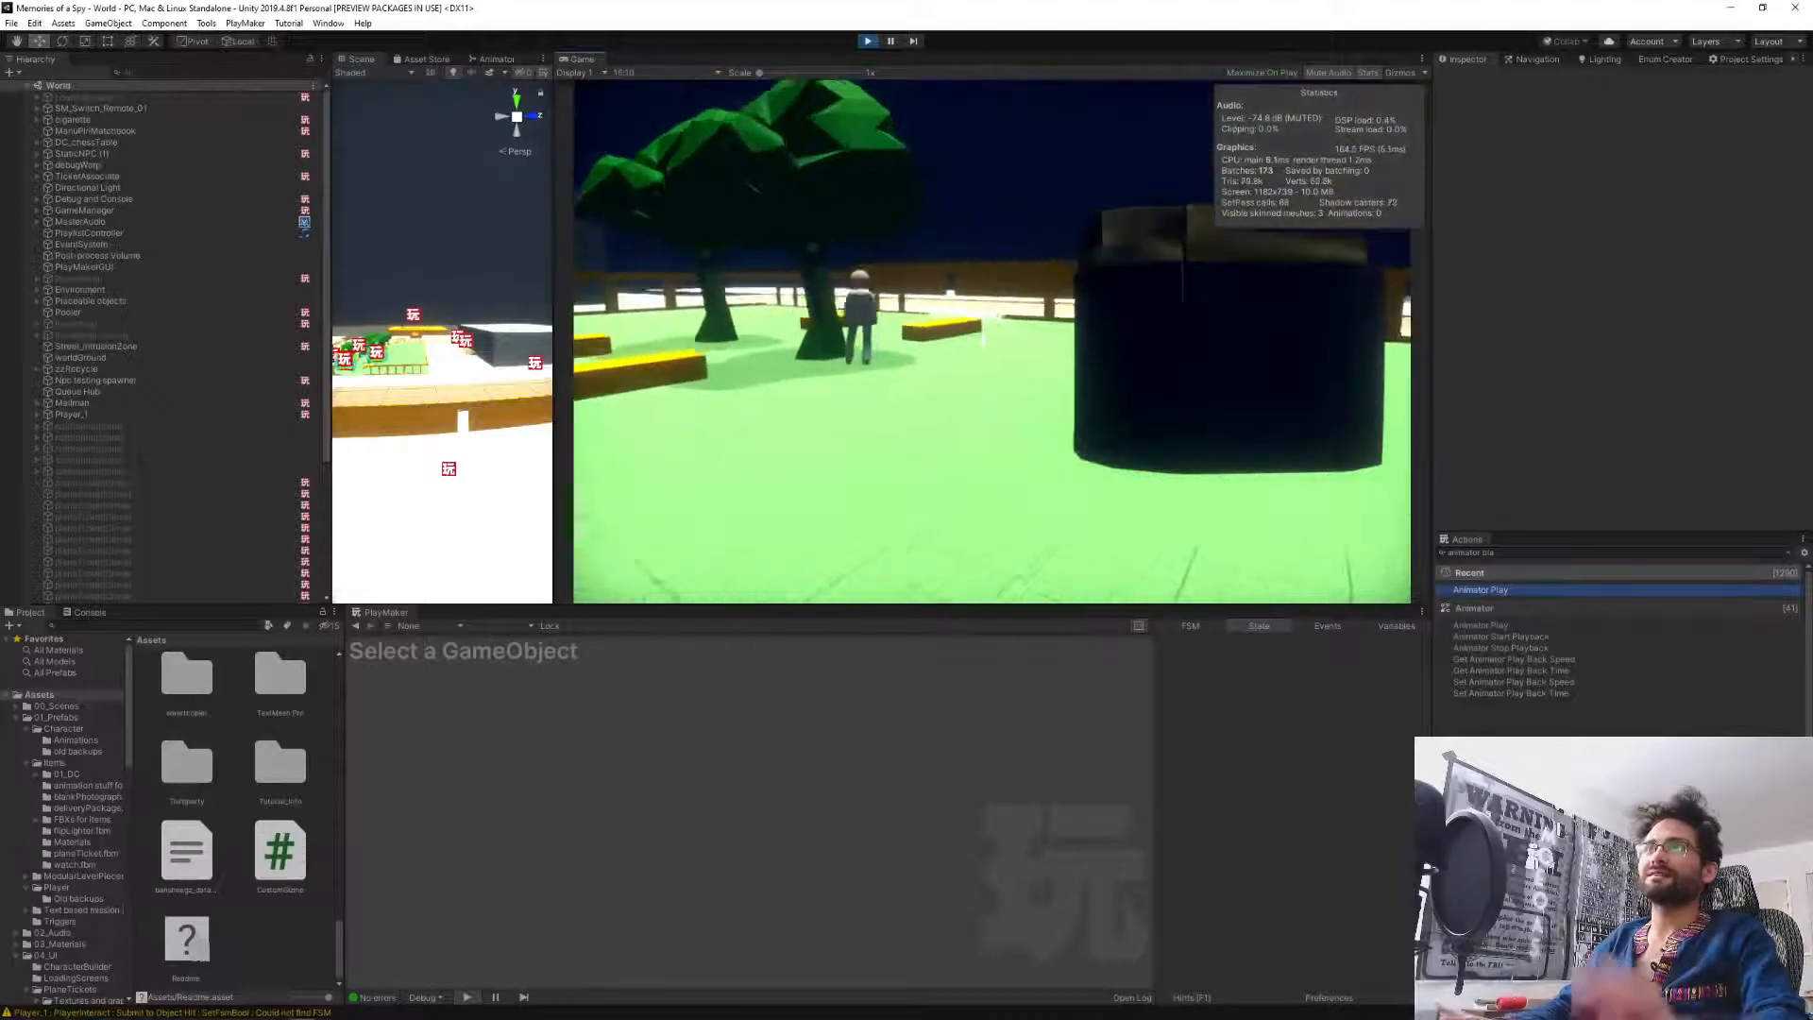
Walk the player out of the park and through the doorway in the orange wall.
key(w)
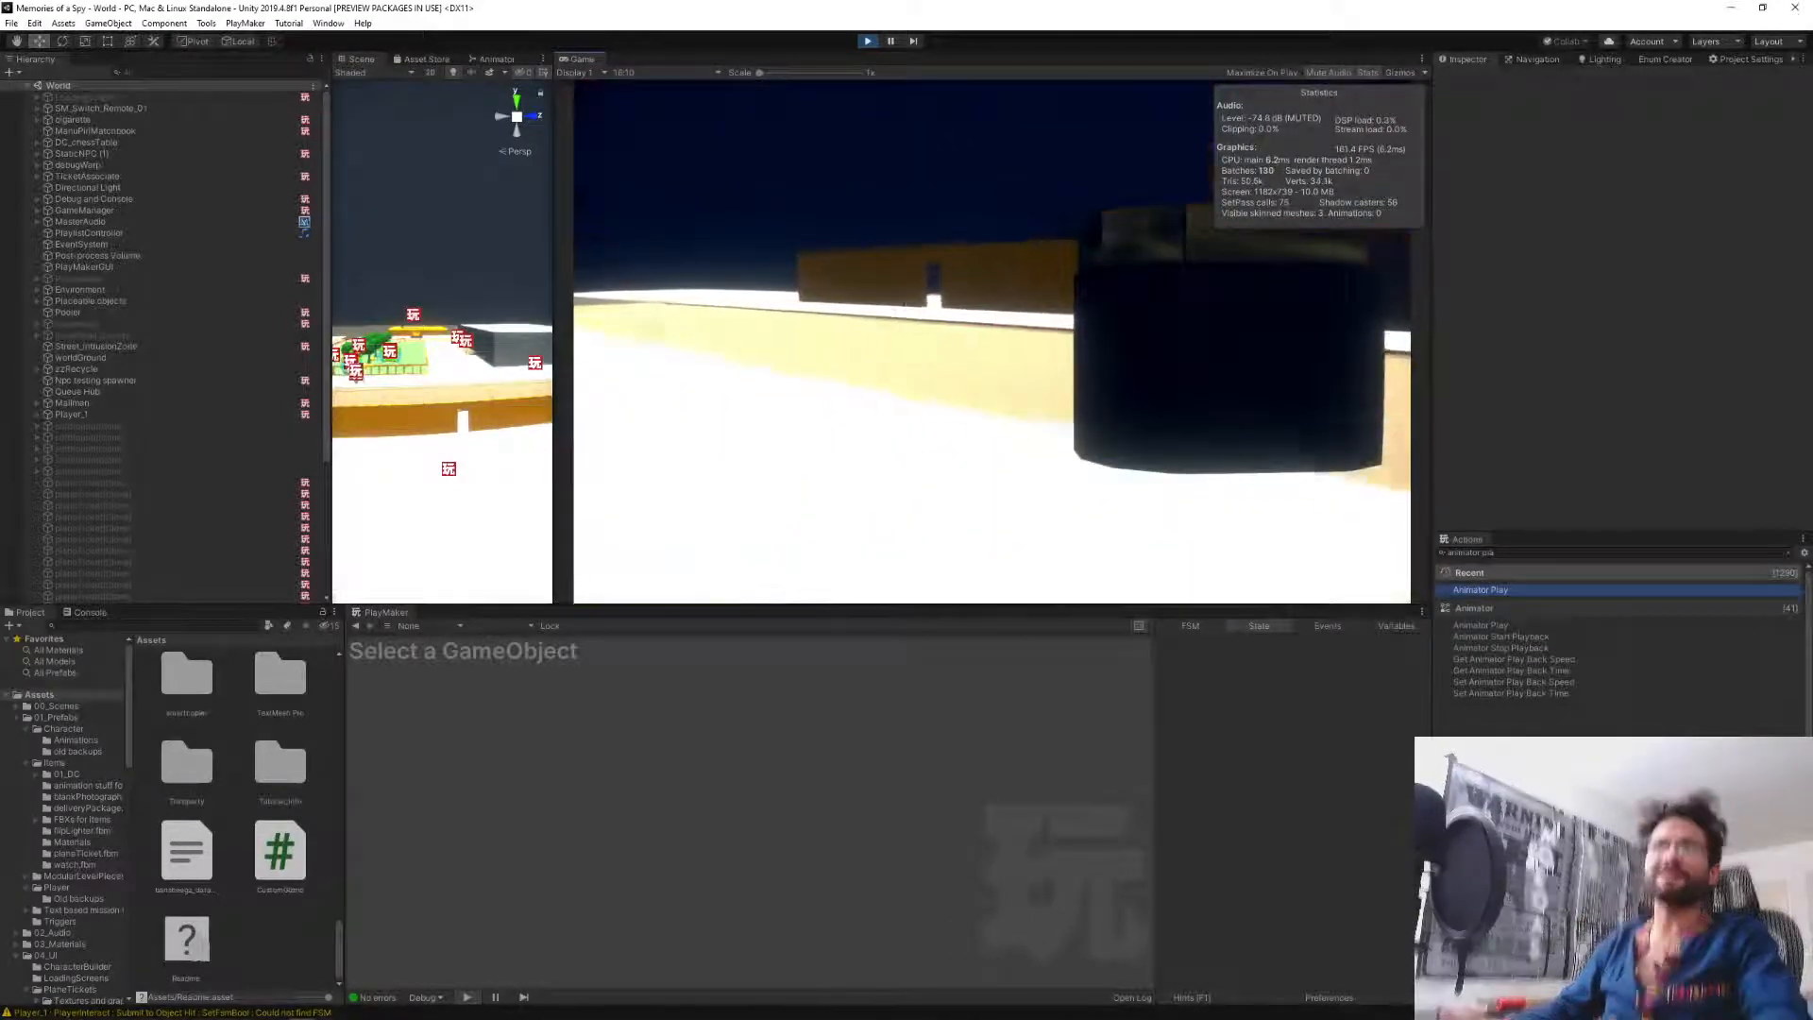
key(w)
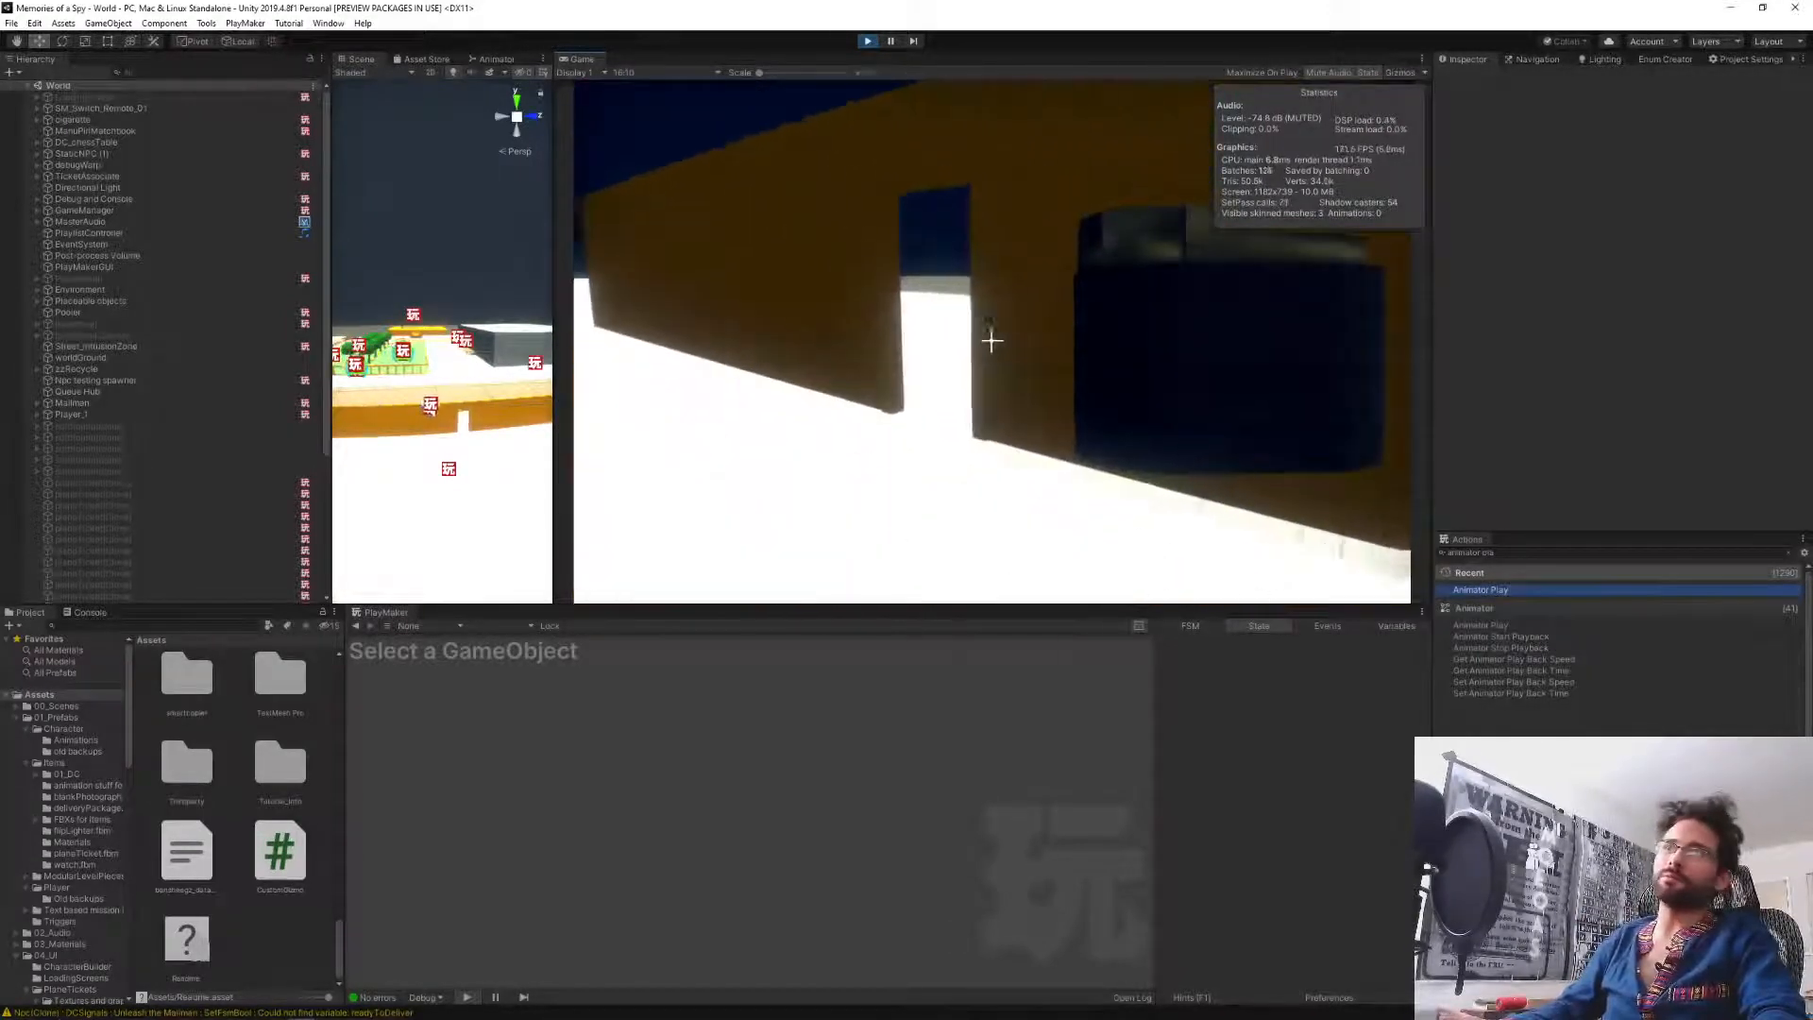
key(w)
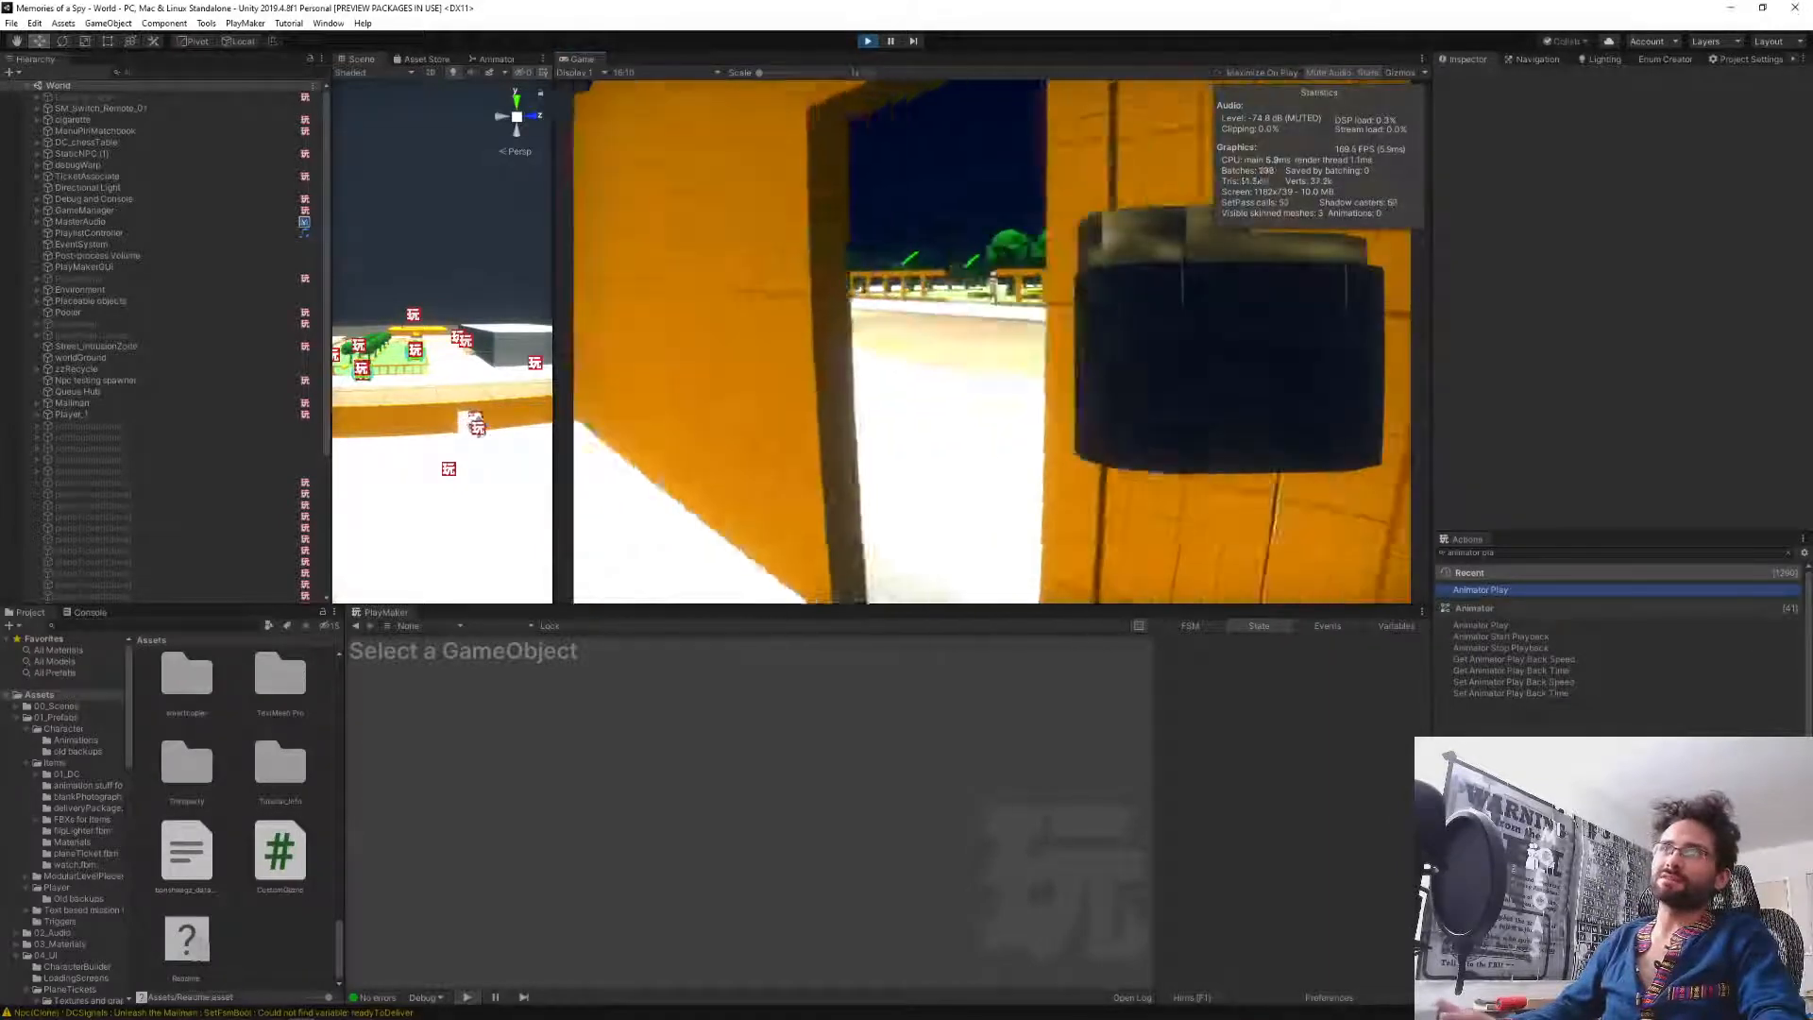
key(s)
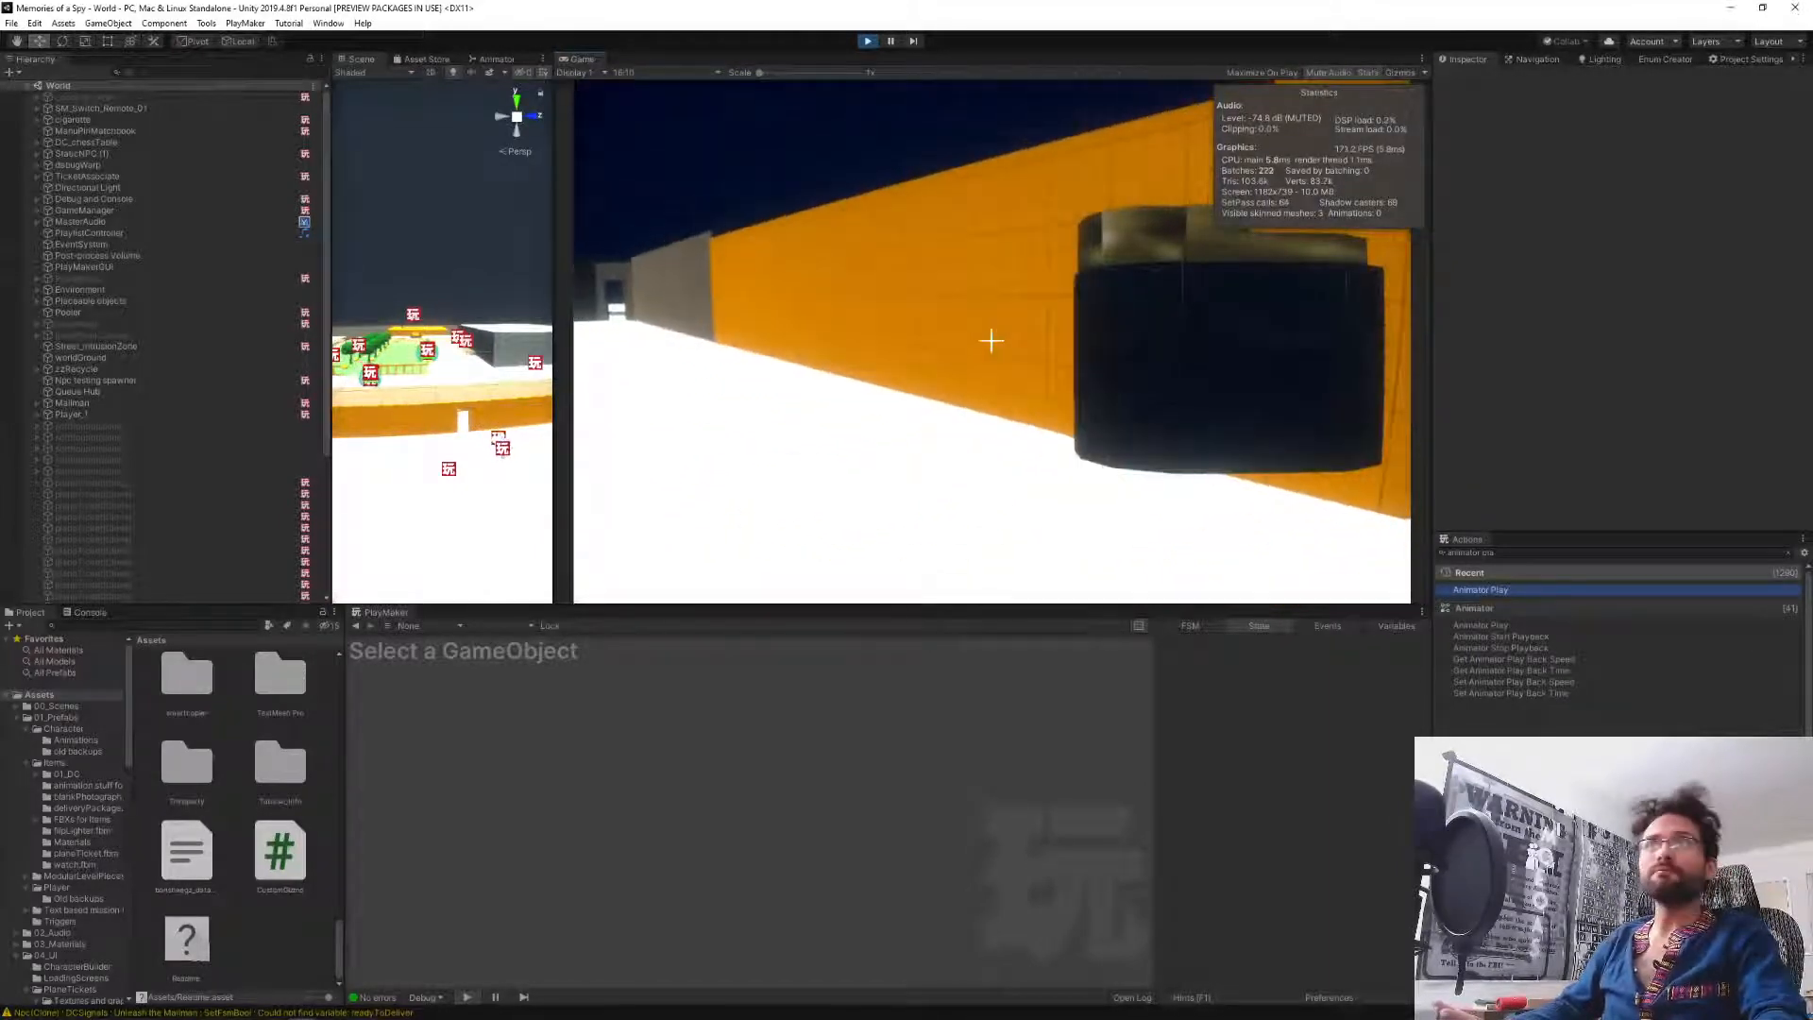
Run a scaleTime command and a spawn command in the in-game debug console.
key(grave)
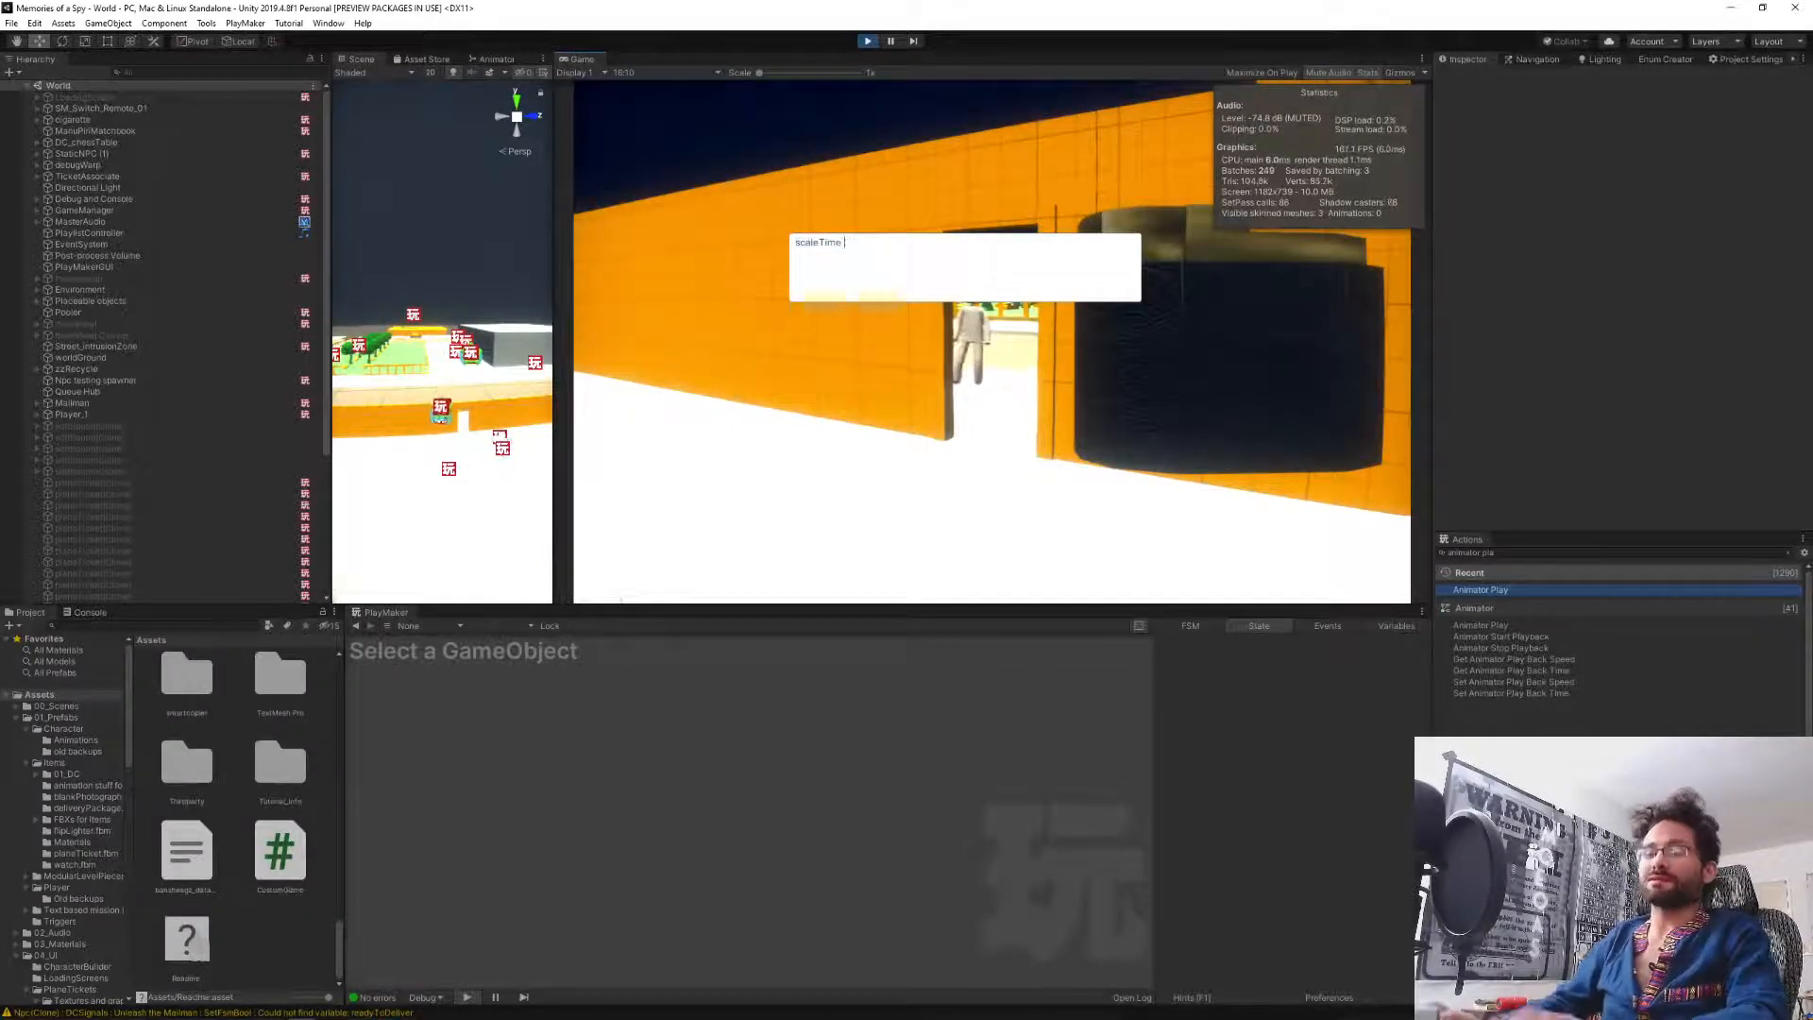
key(Return)
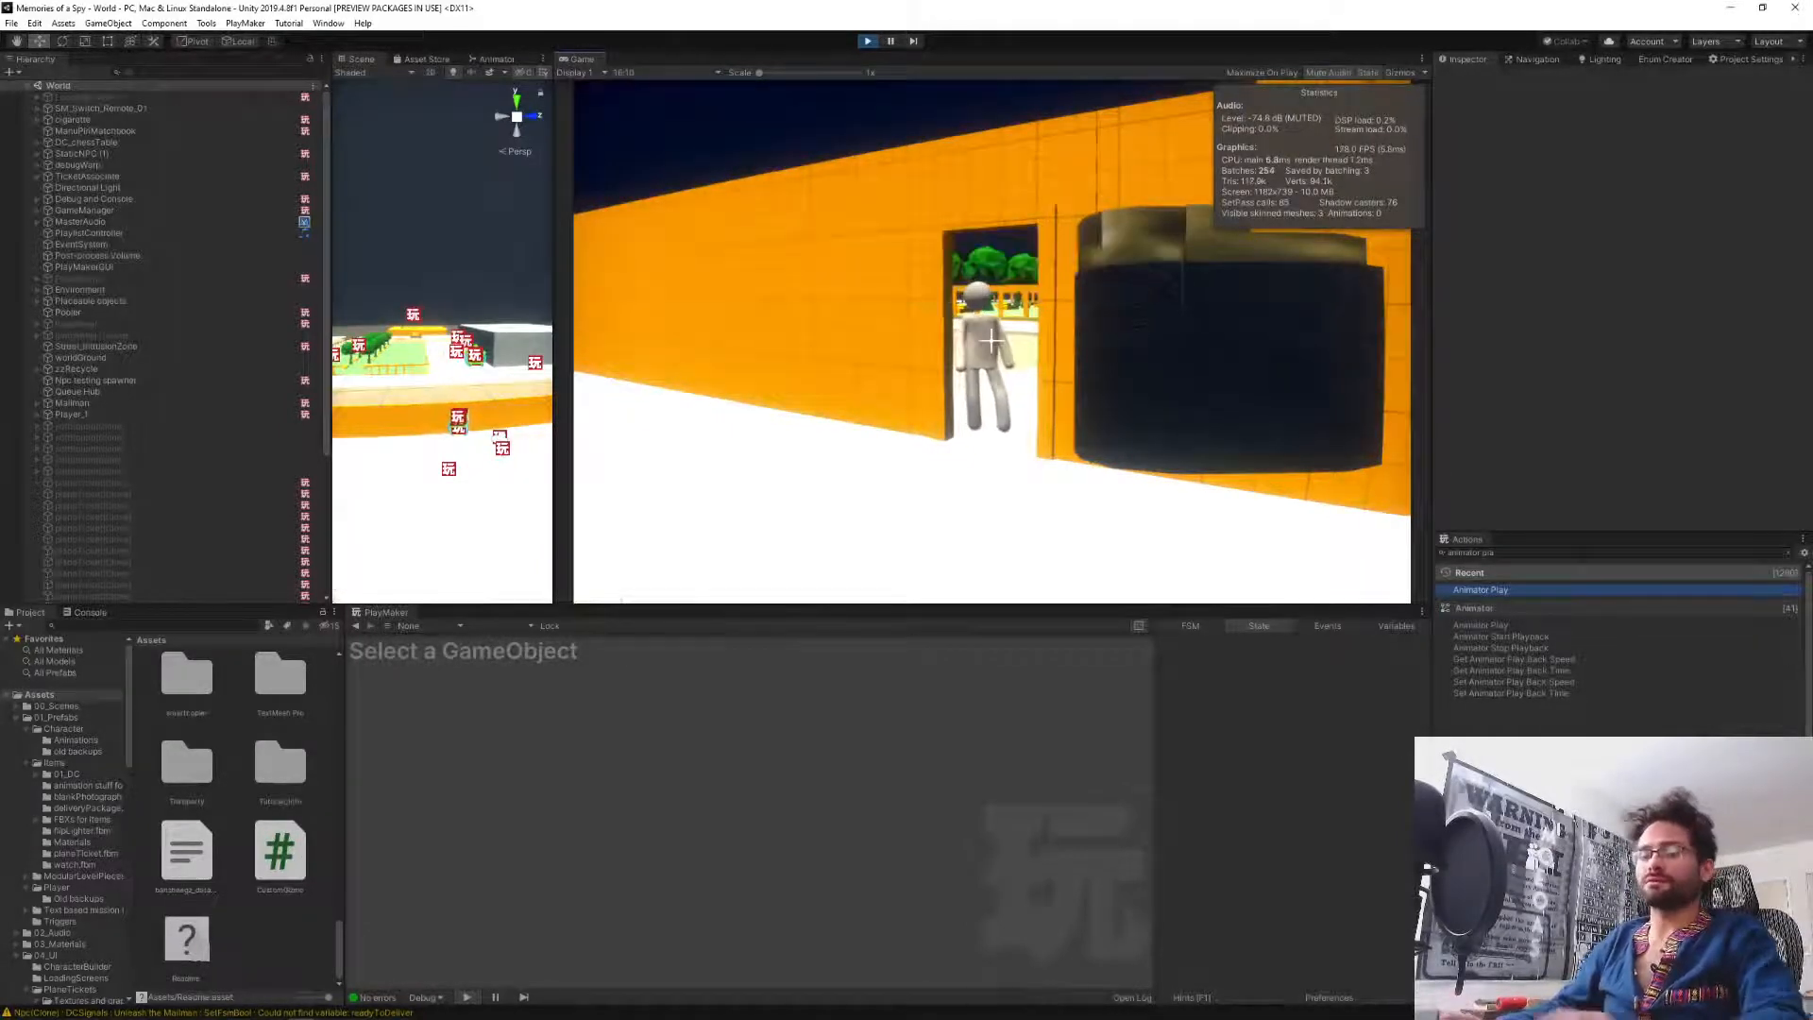
key(grave)
key(ctrl+a)
text(spawn)
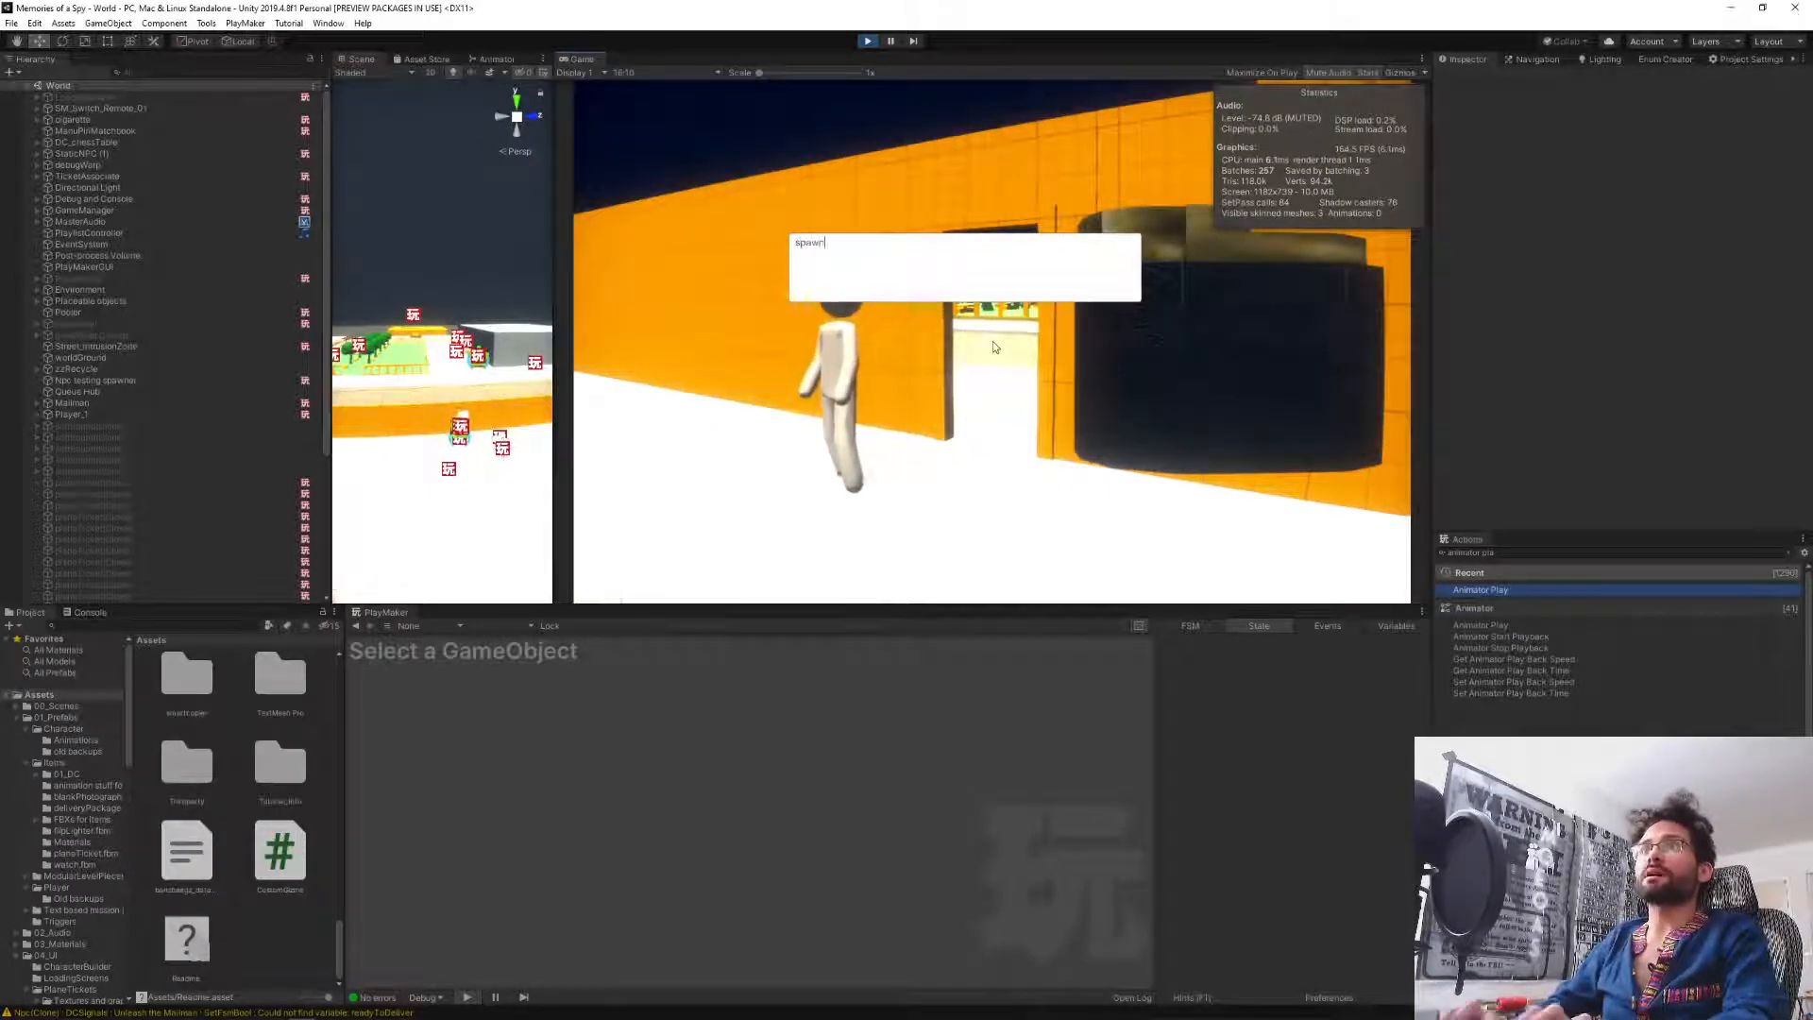
key(Return)
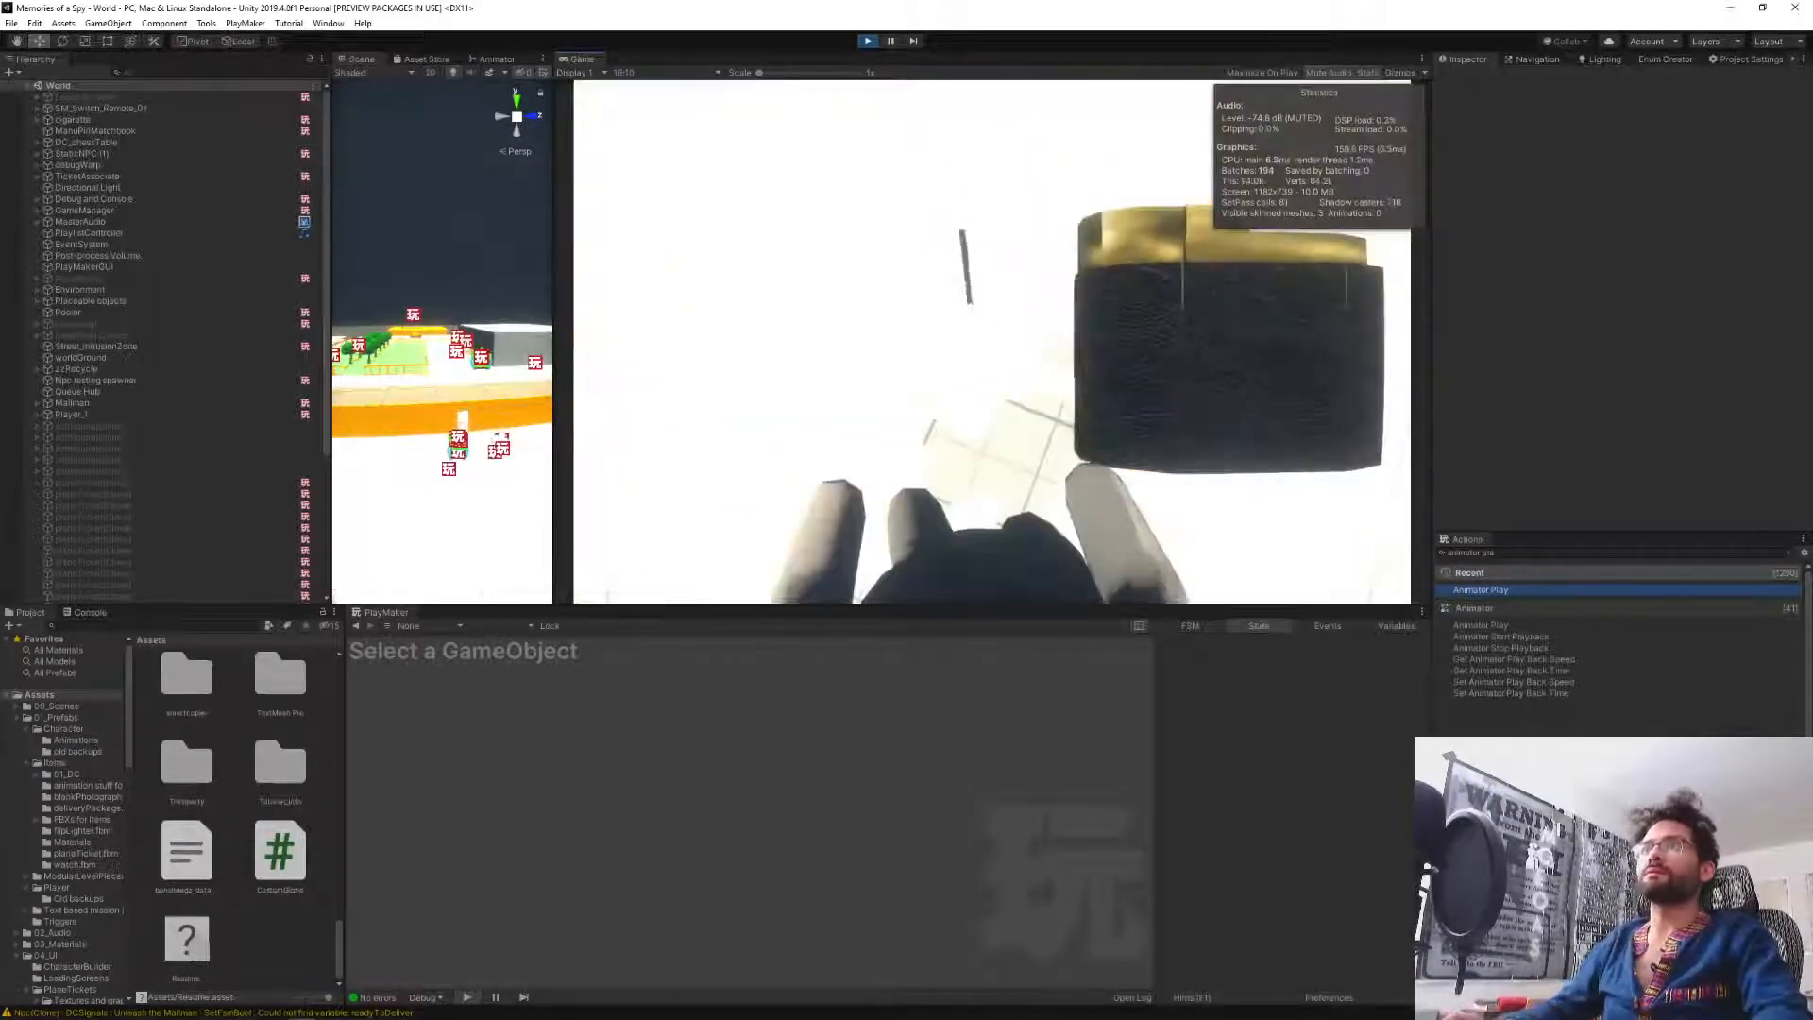
Interact with the quest NPC near the doorway and inspect the target photograph.
key(e)
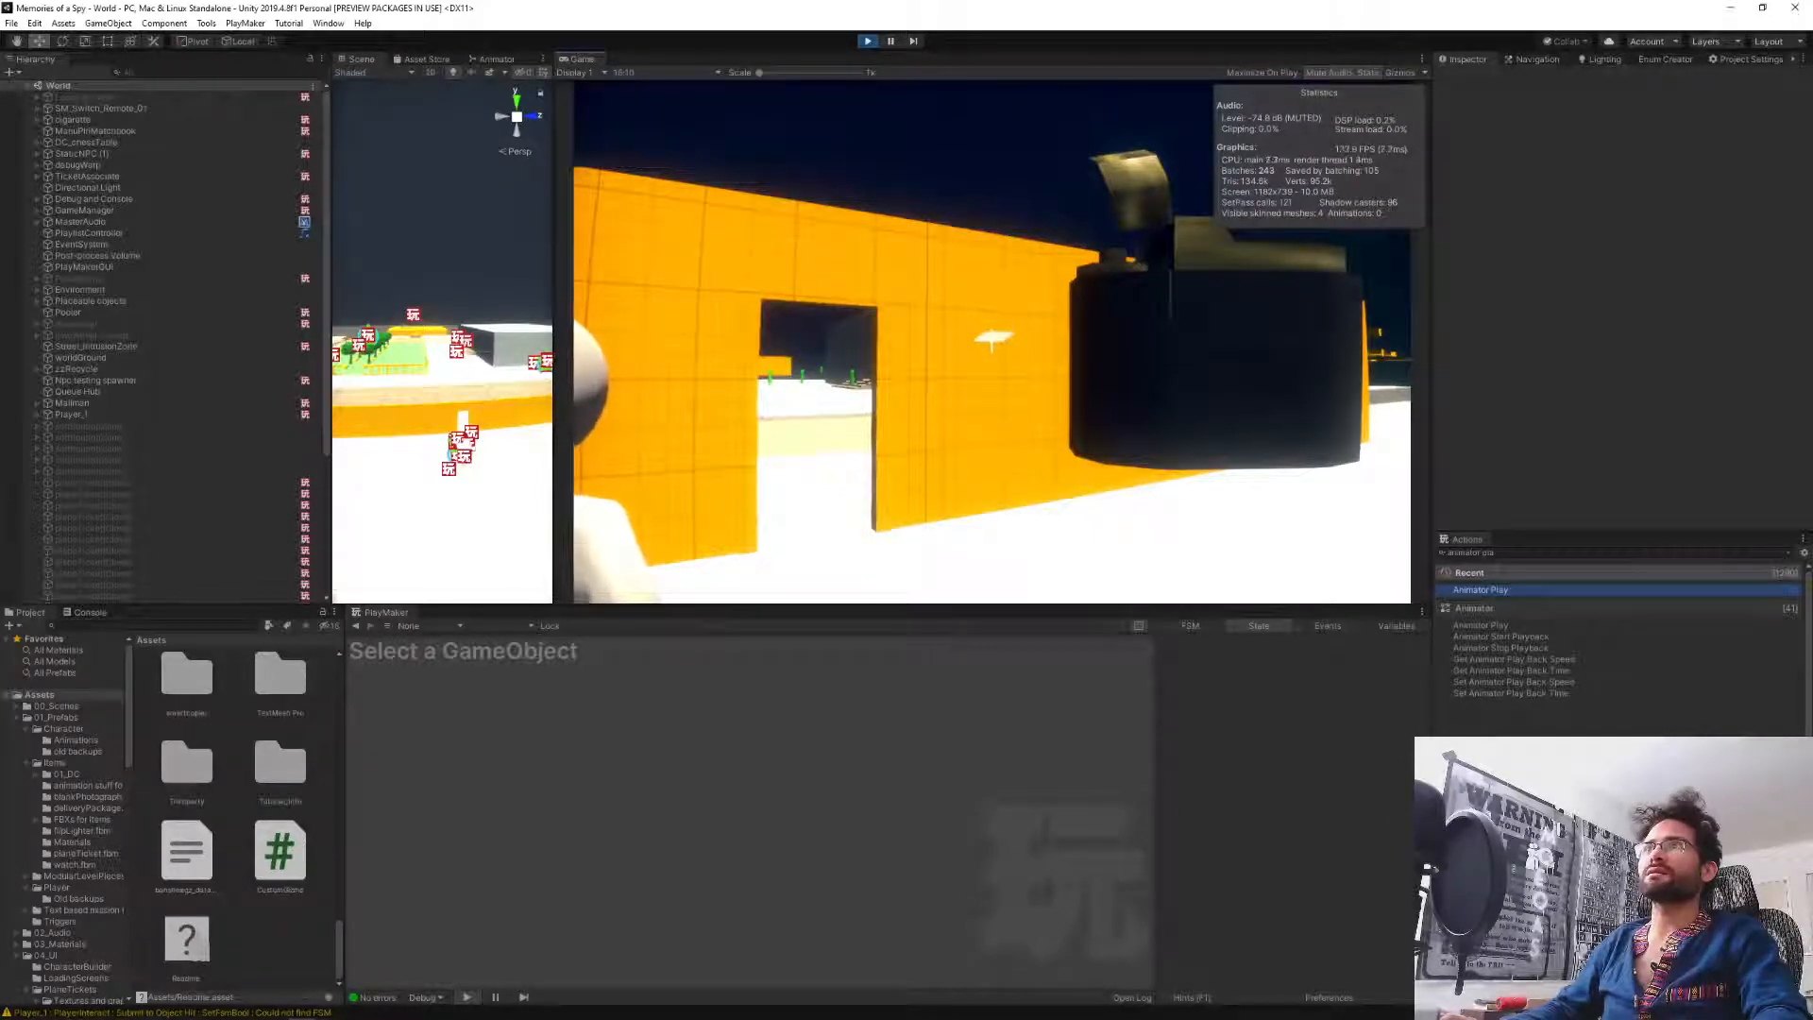
right_click(992, 340)
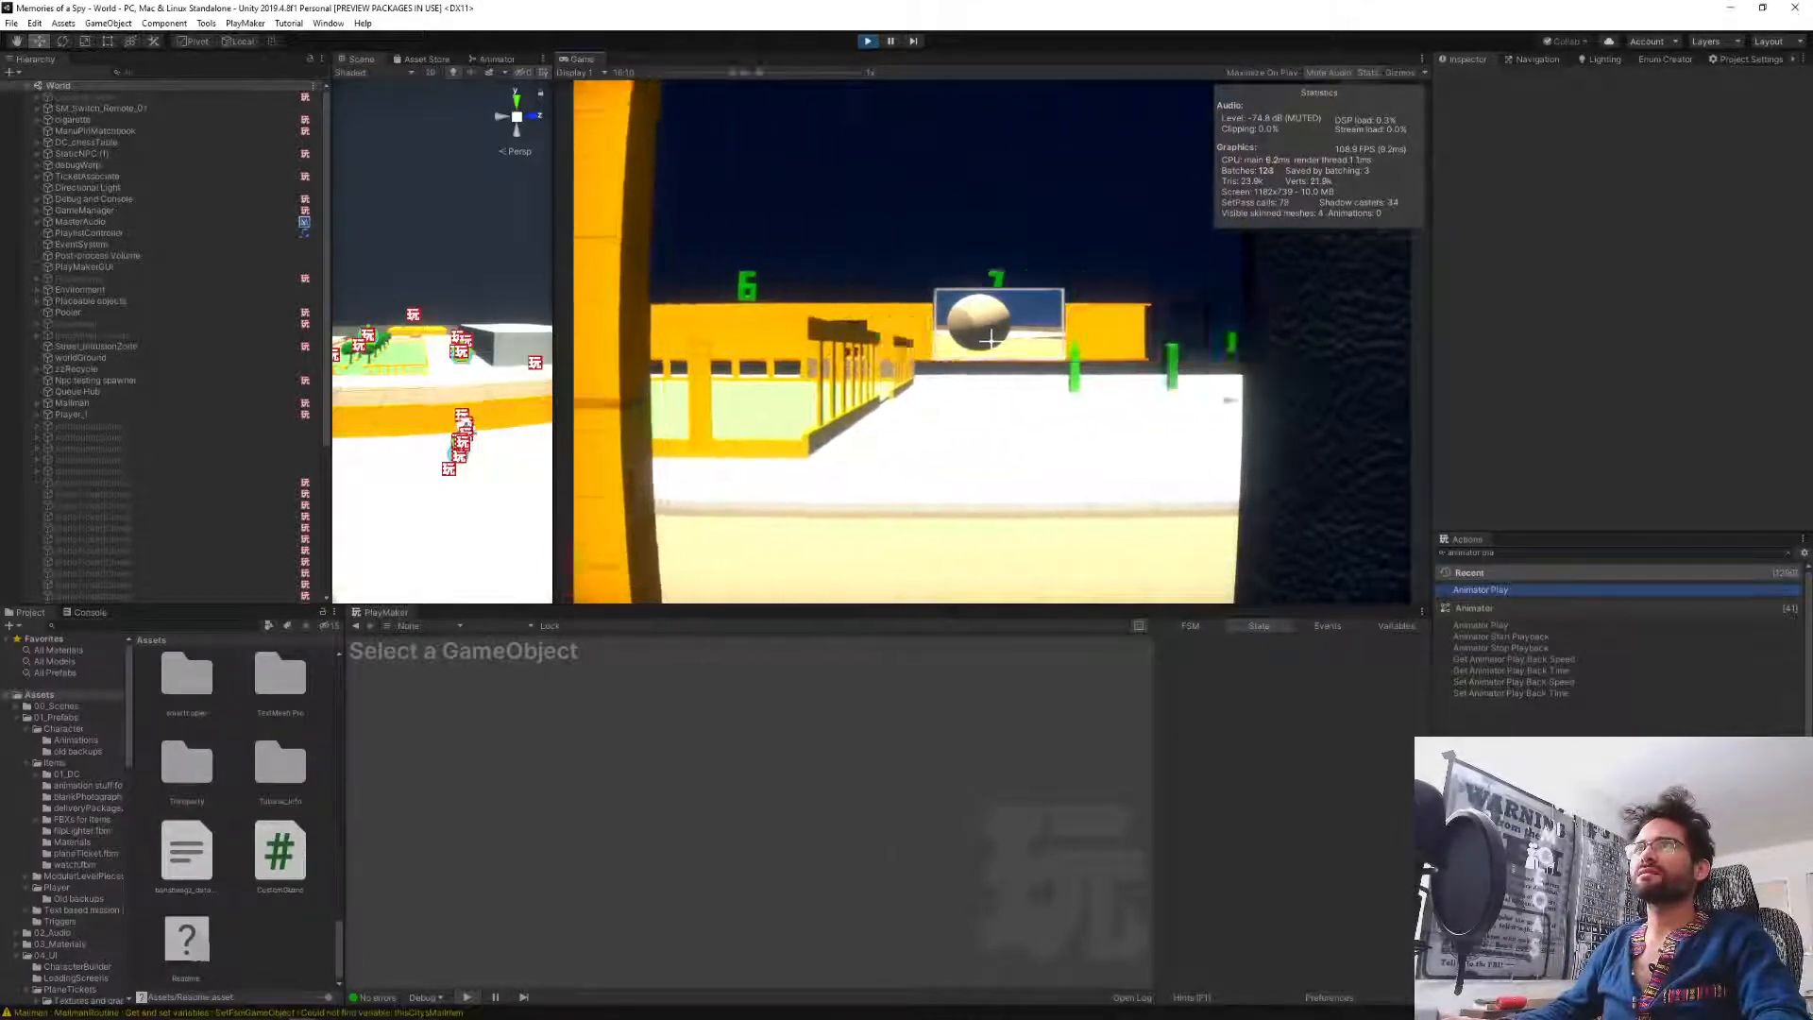
key(w)
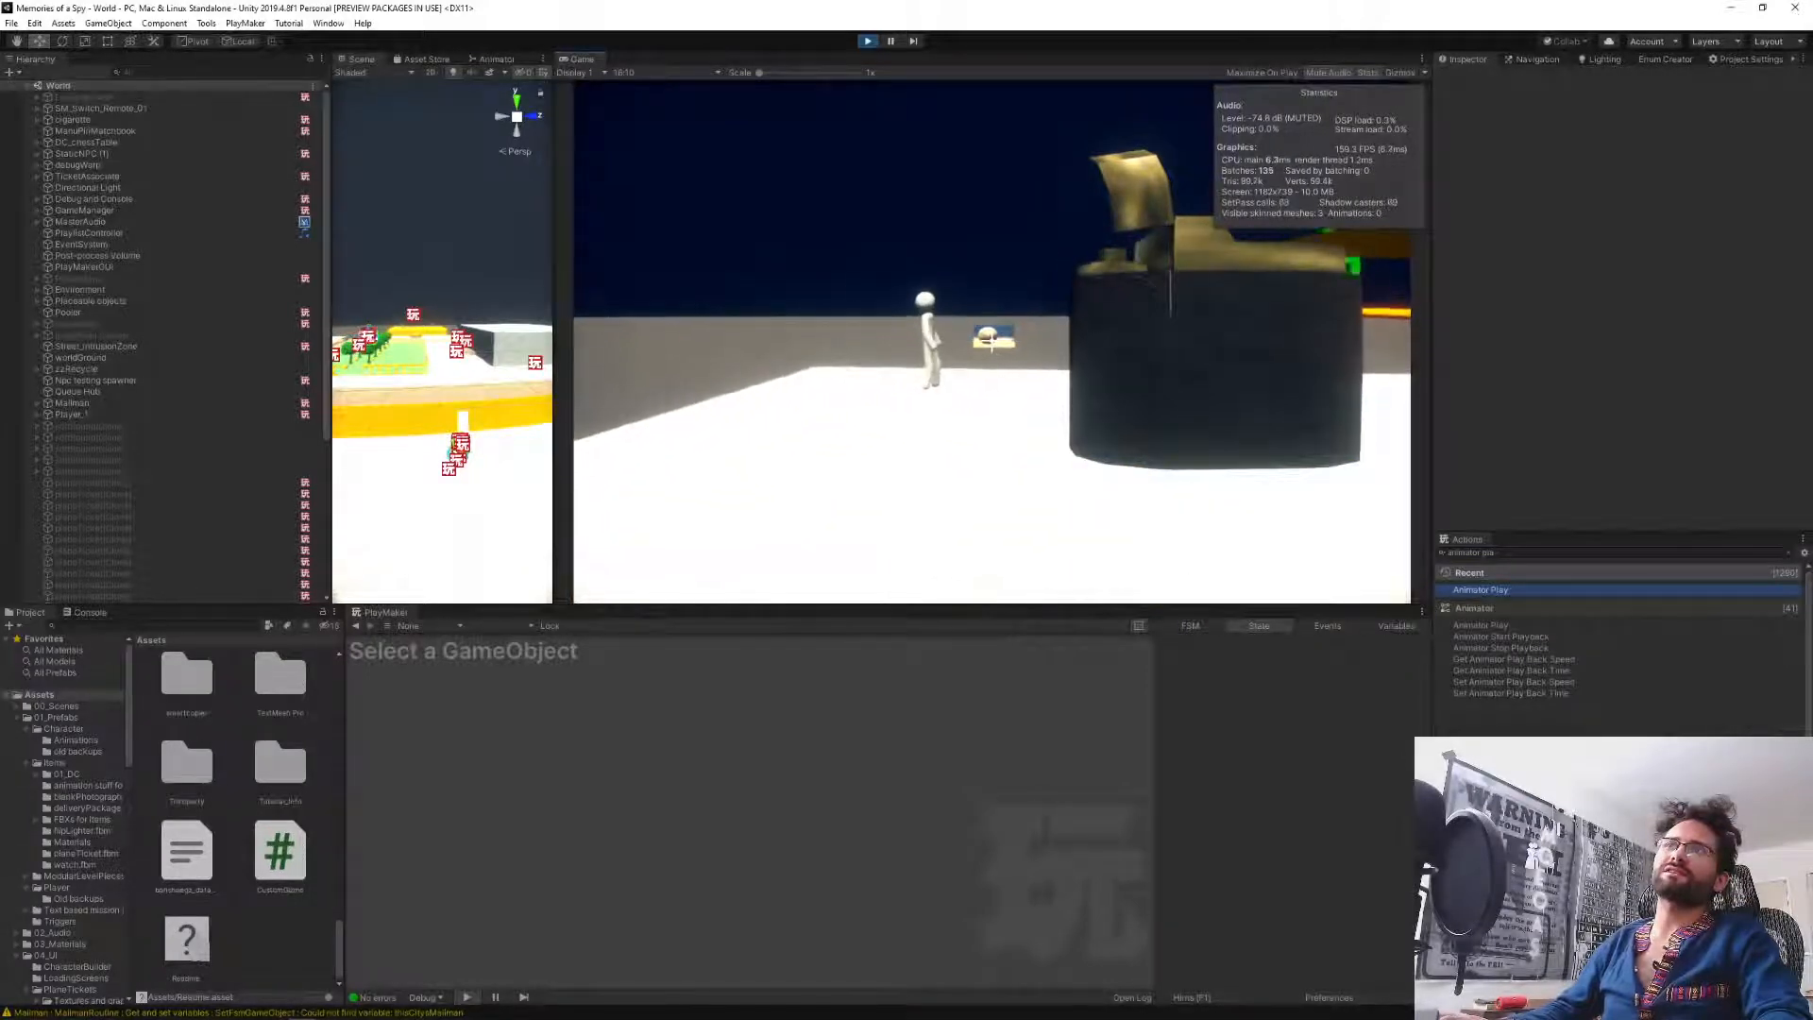
Walk up to the NPC near the grey wall, switch from the lighter to the pistol and fire it.
key(w)
scroll(992, 342, down, 1)
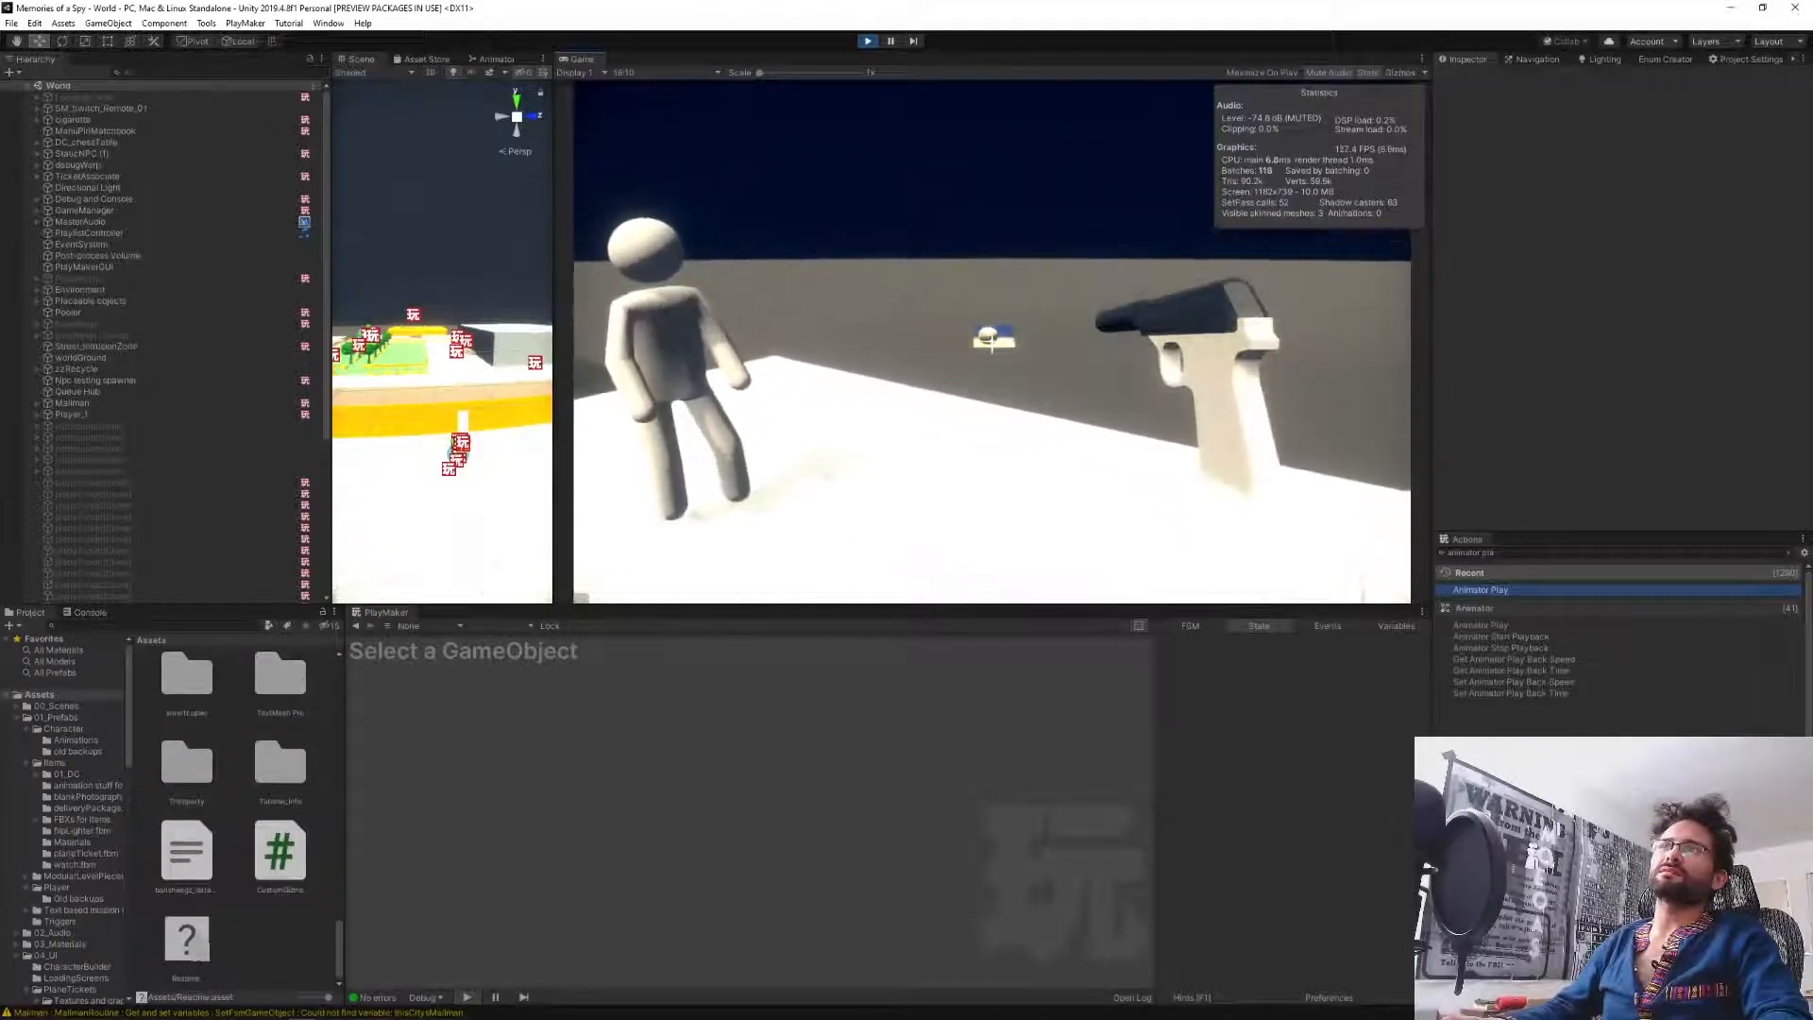
click(991, 340)
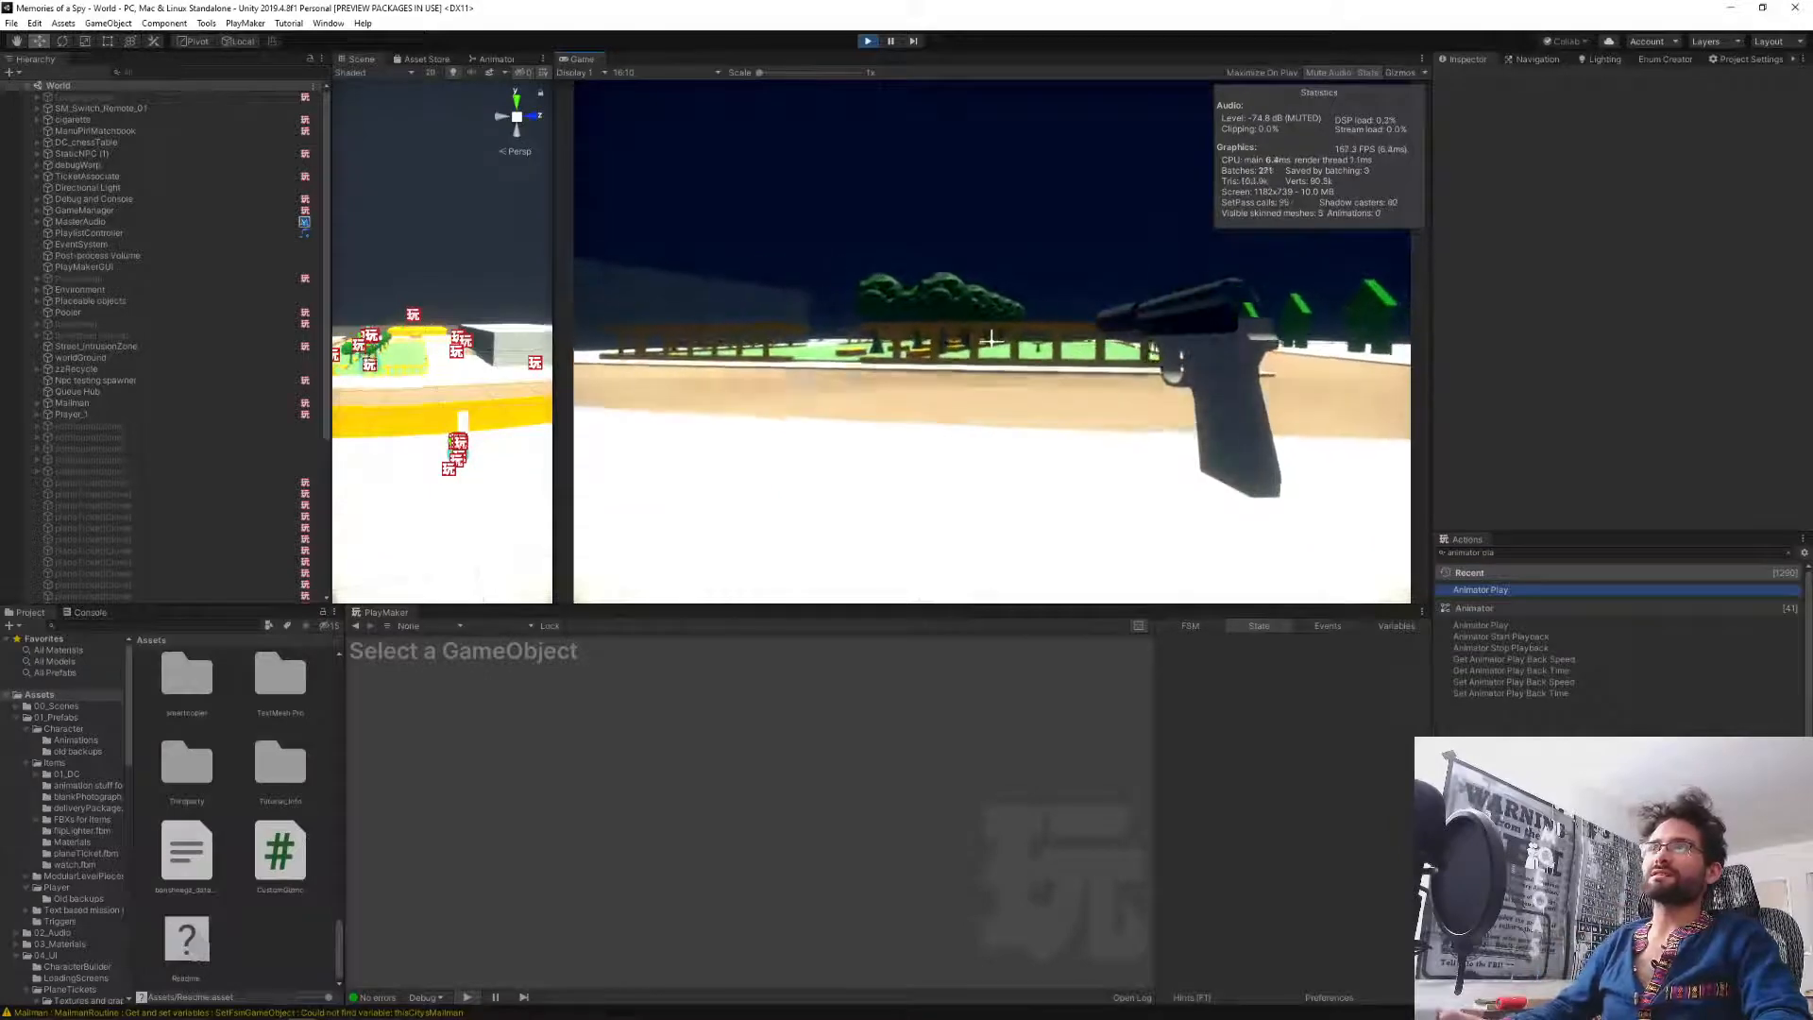
Walk the armed player across the park, back through the orange wall's doorway and up to the NPC standing inside.
key(w)
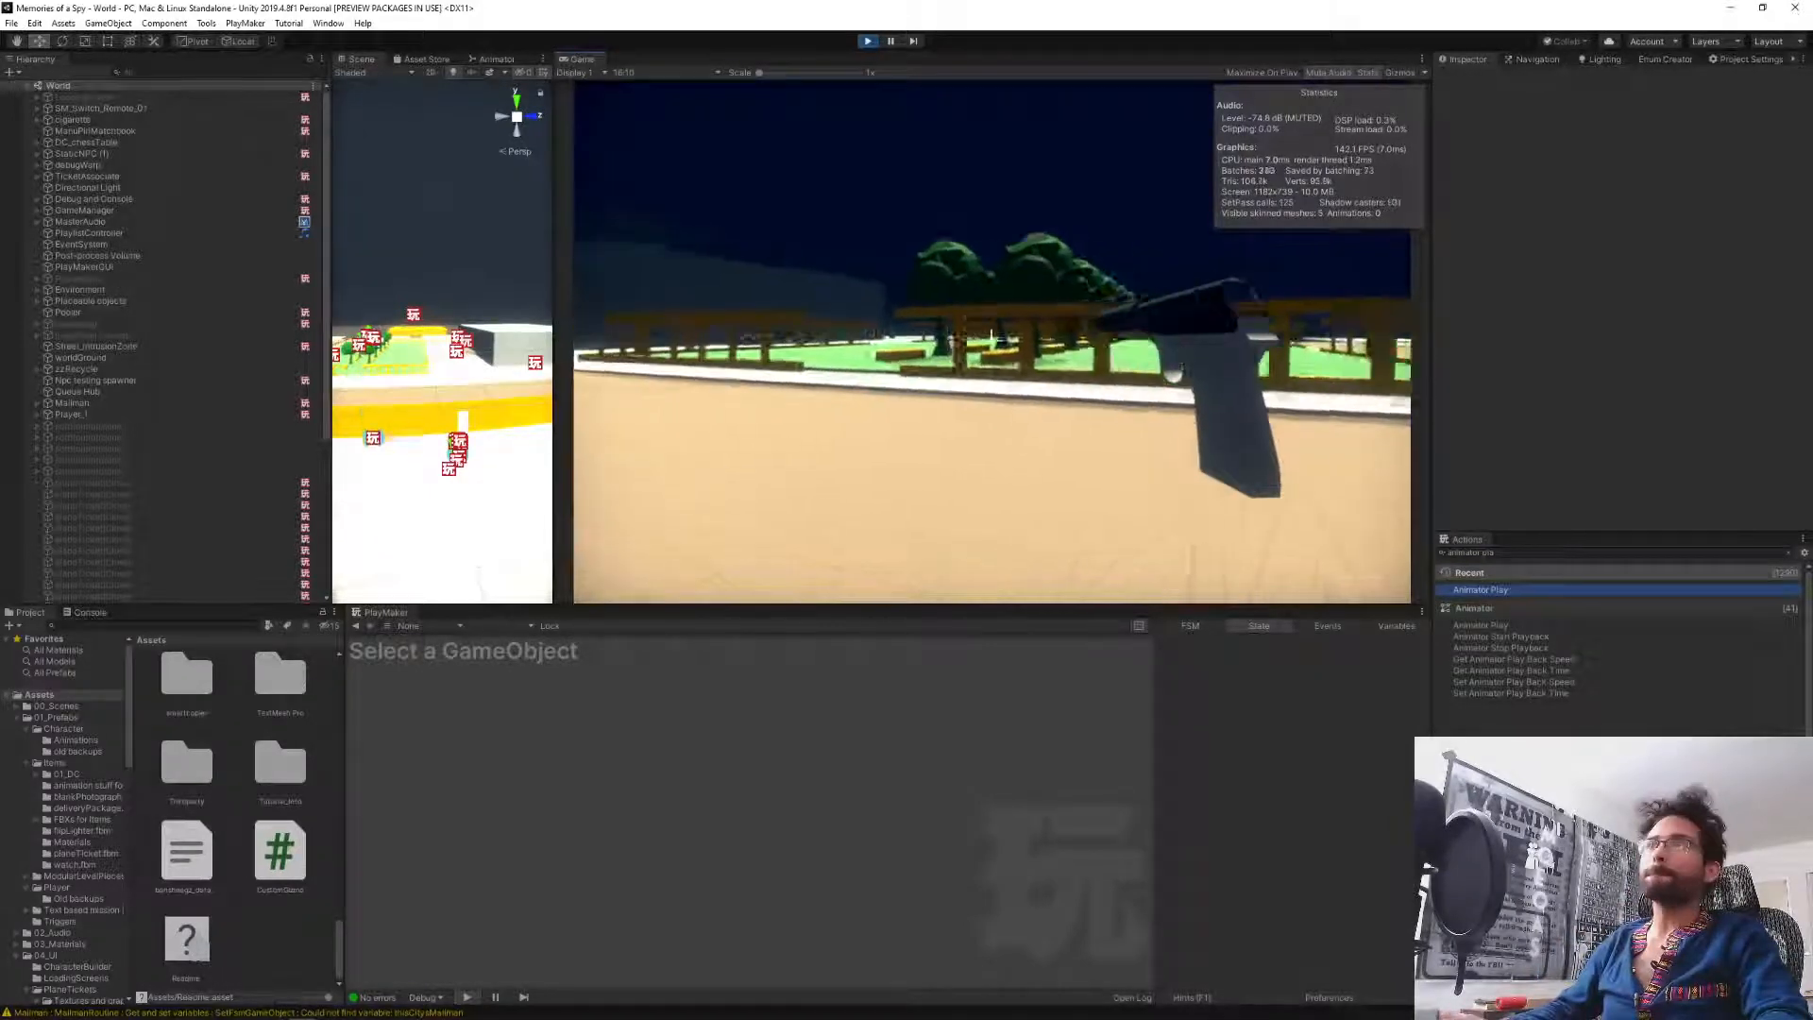
key(w)
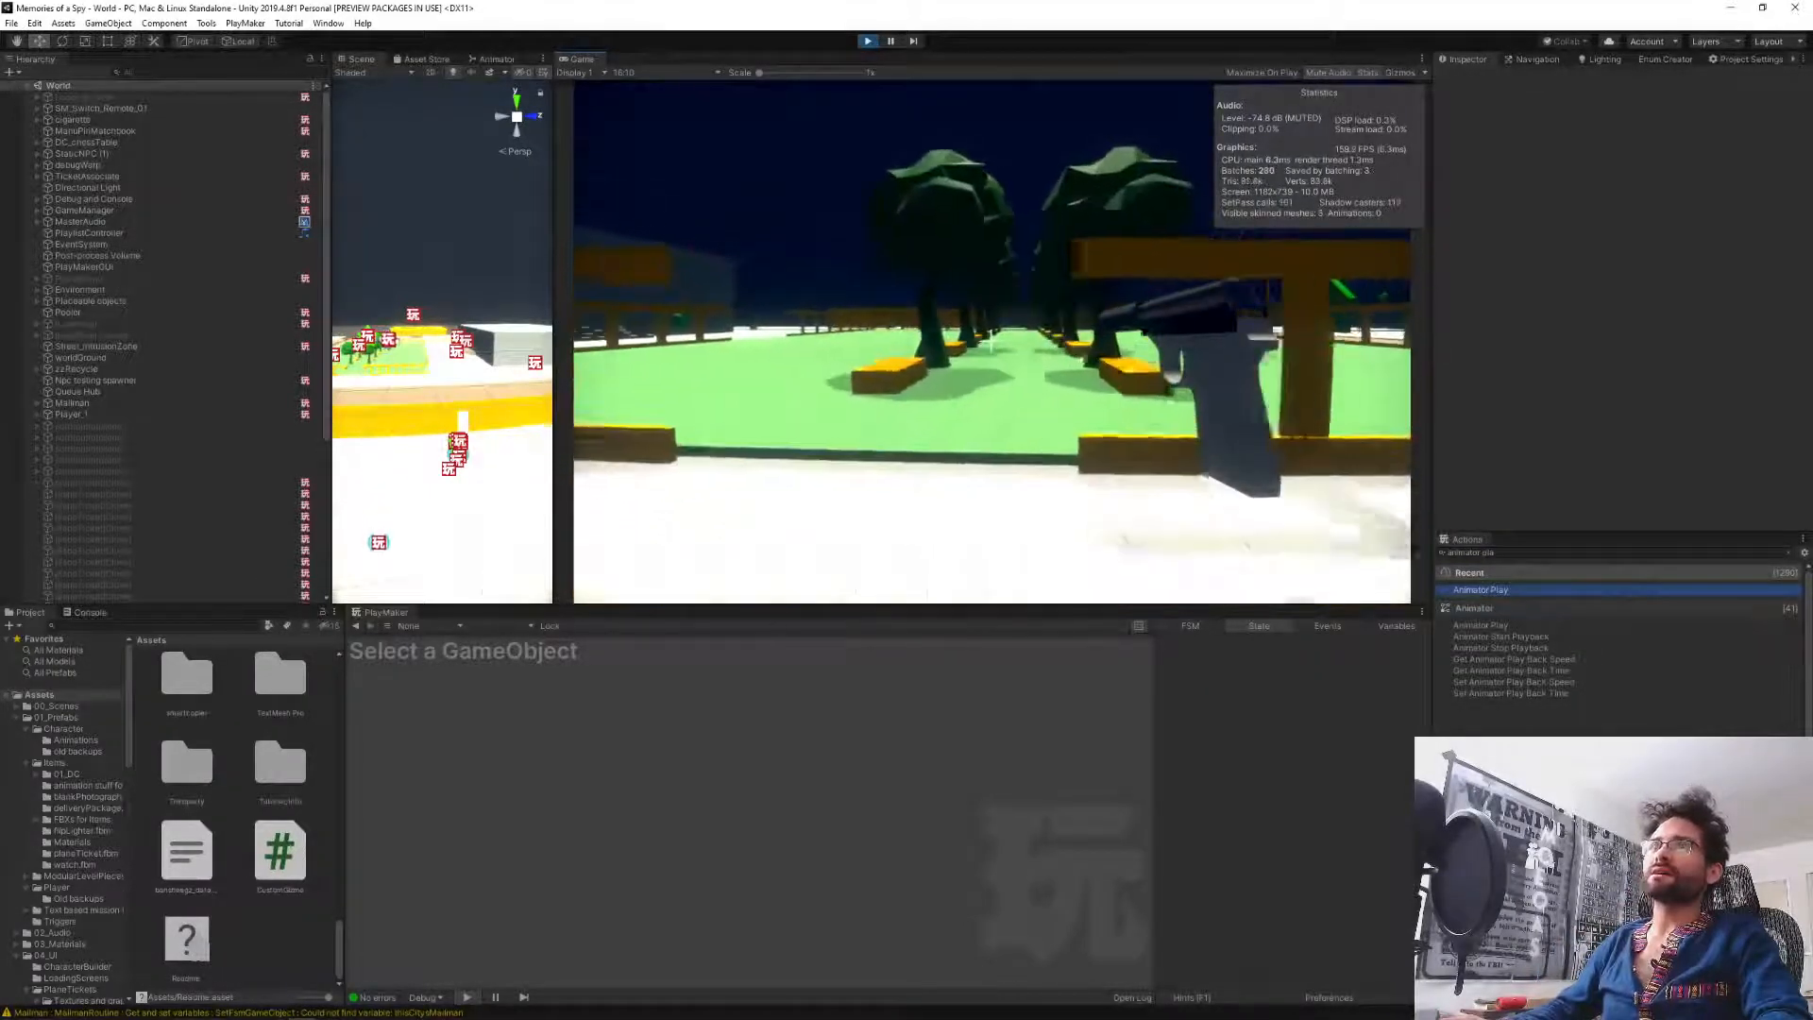
key(w)
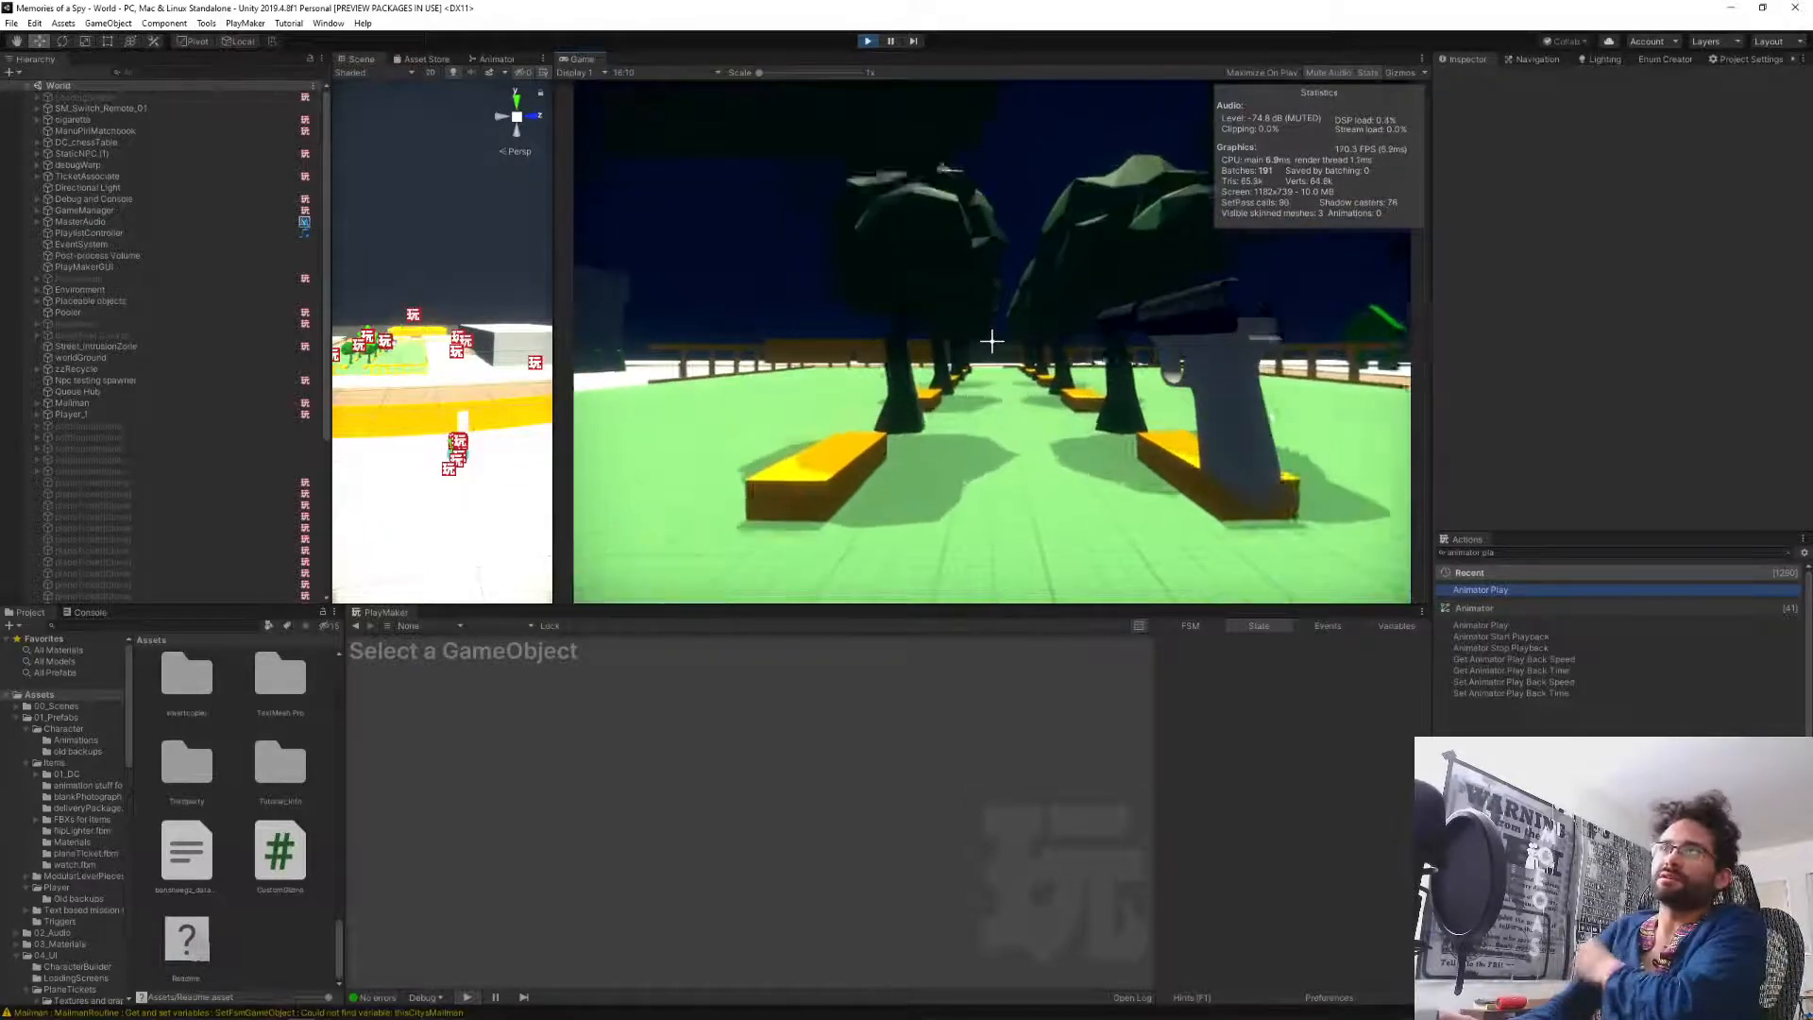
key(w)
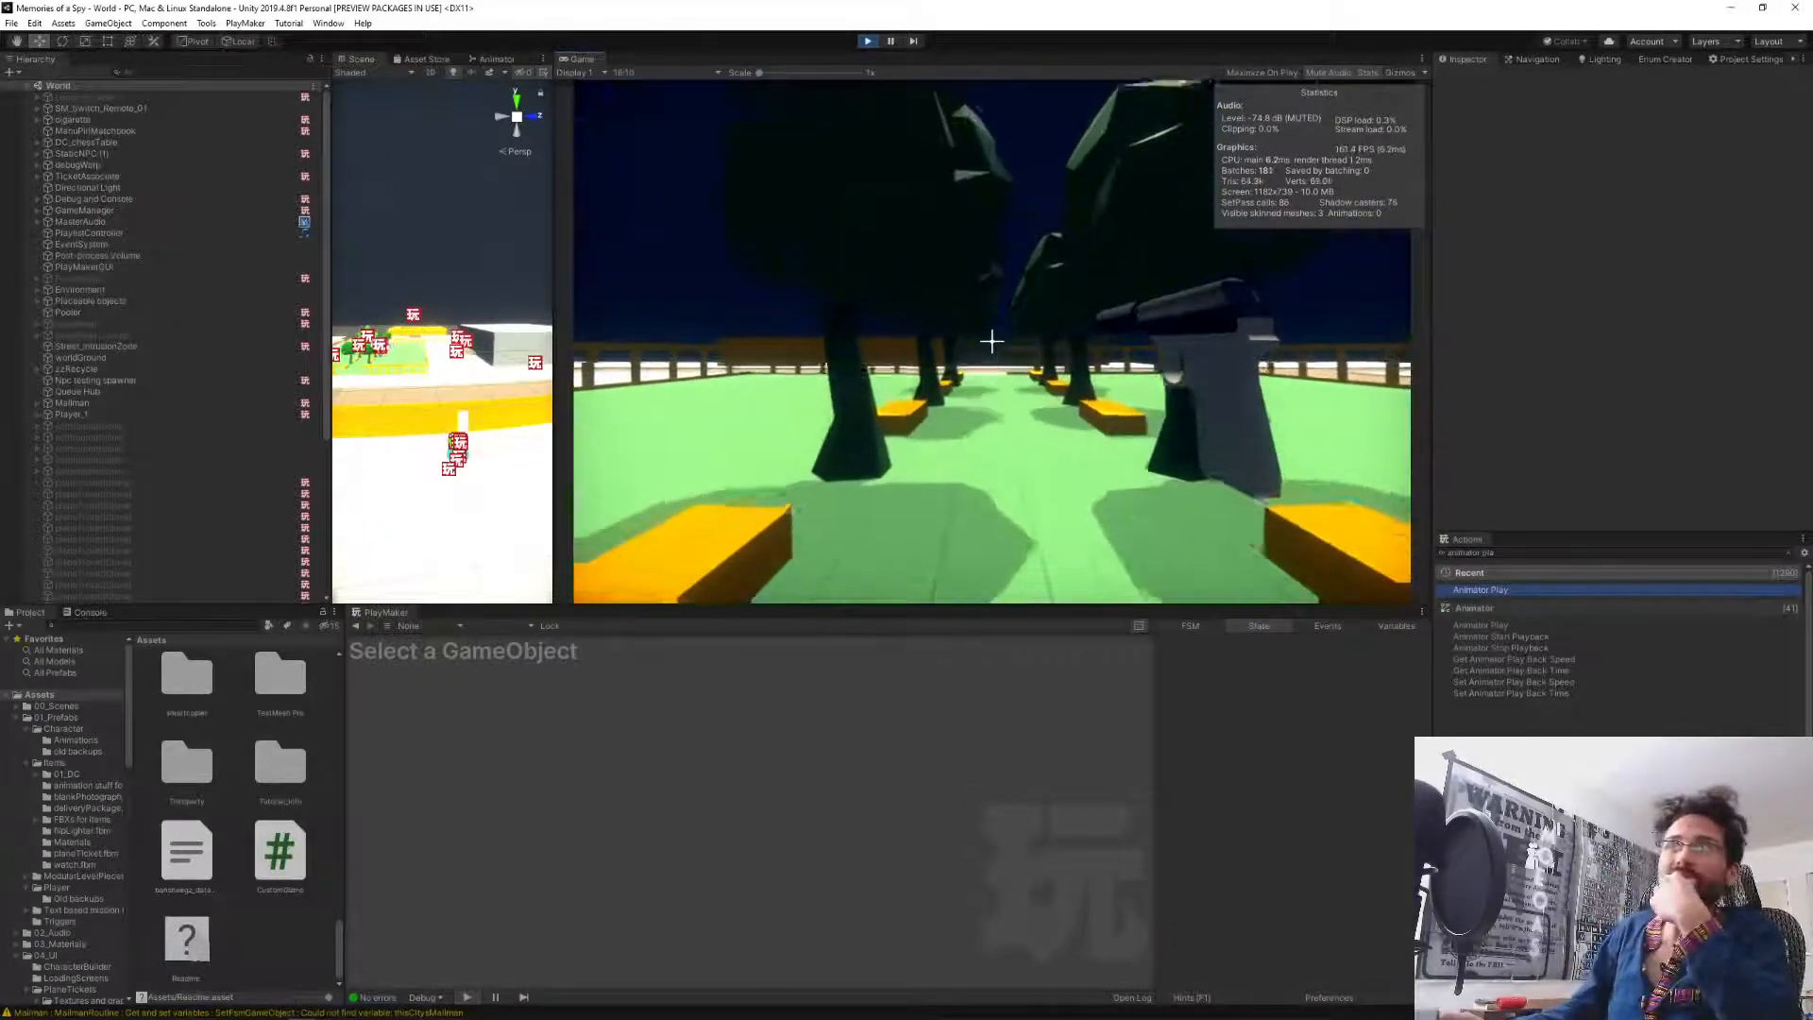
key(w)
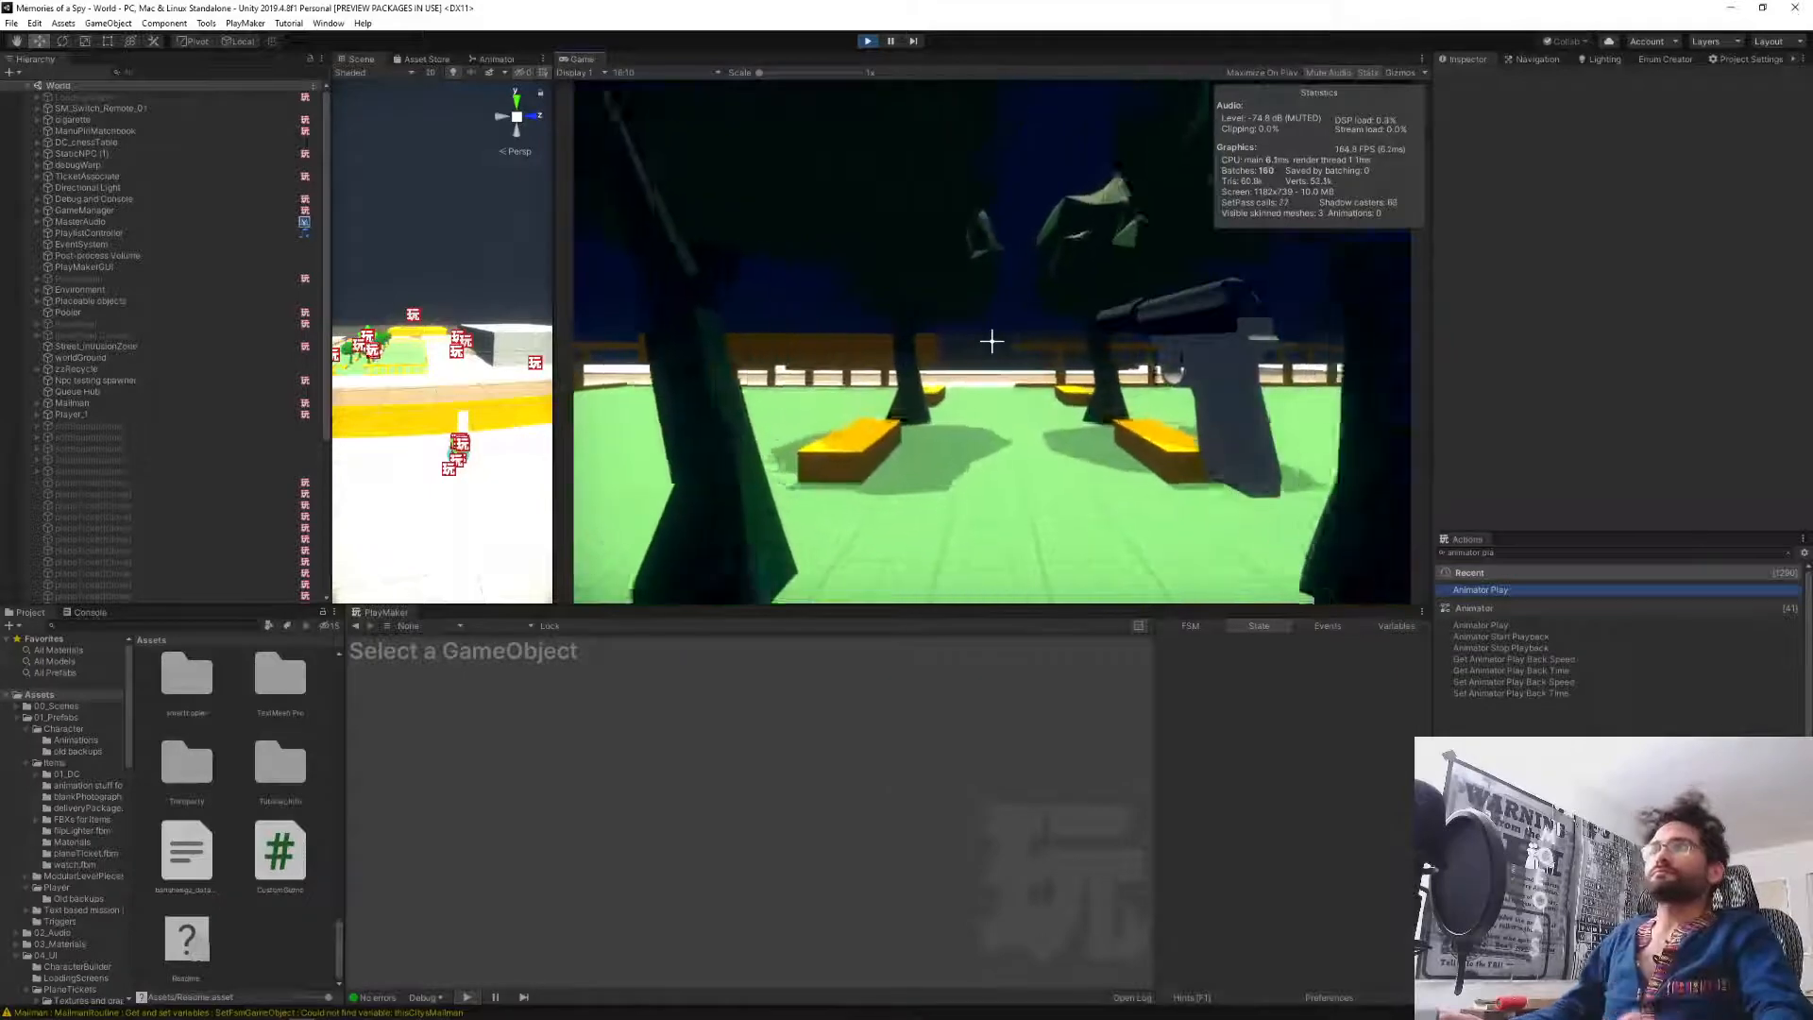
key(w)
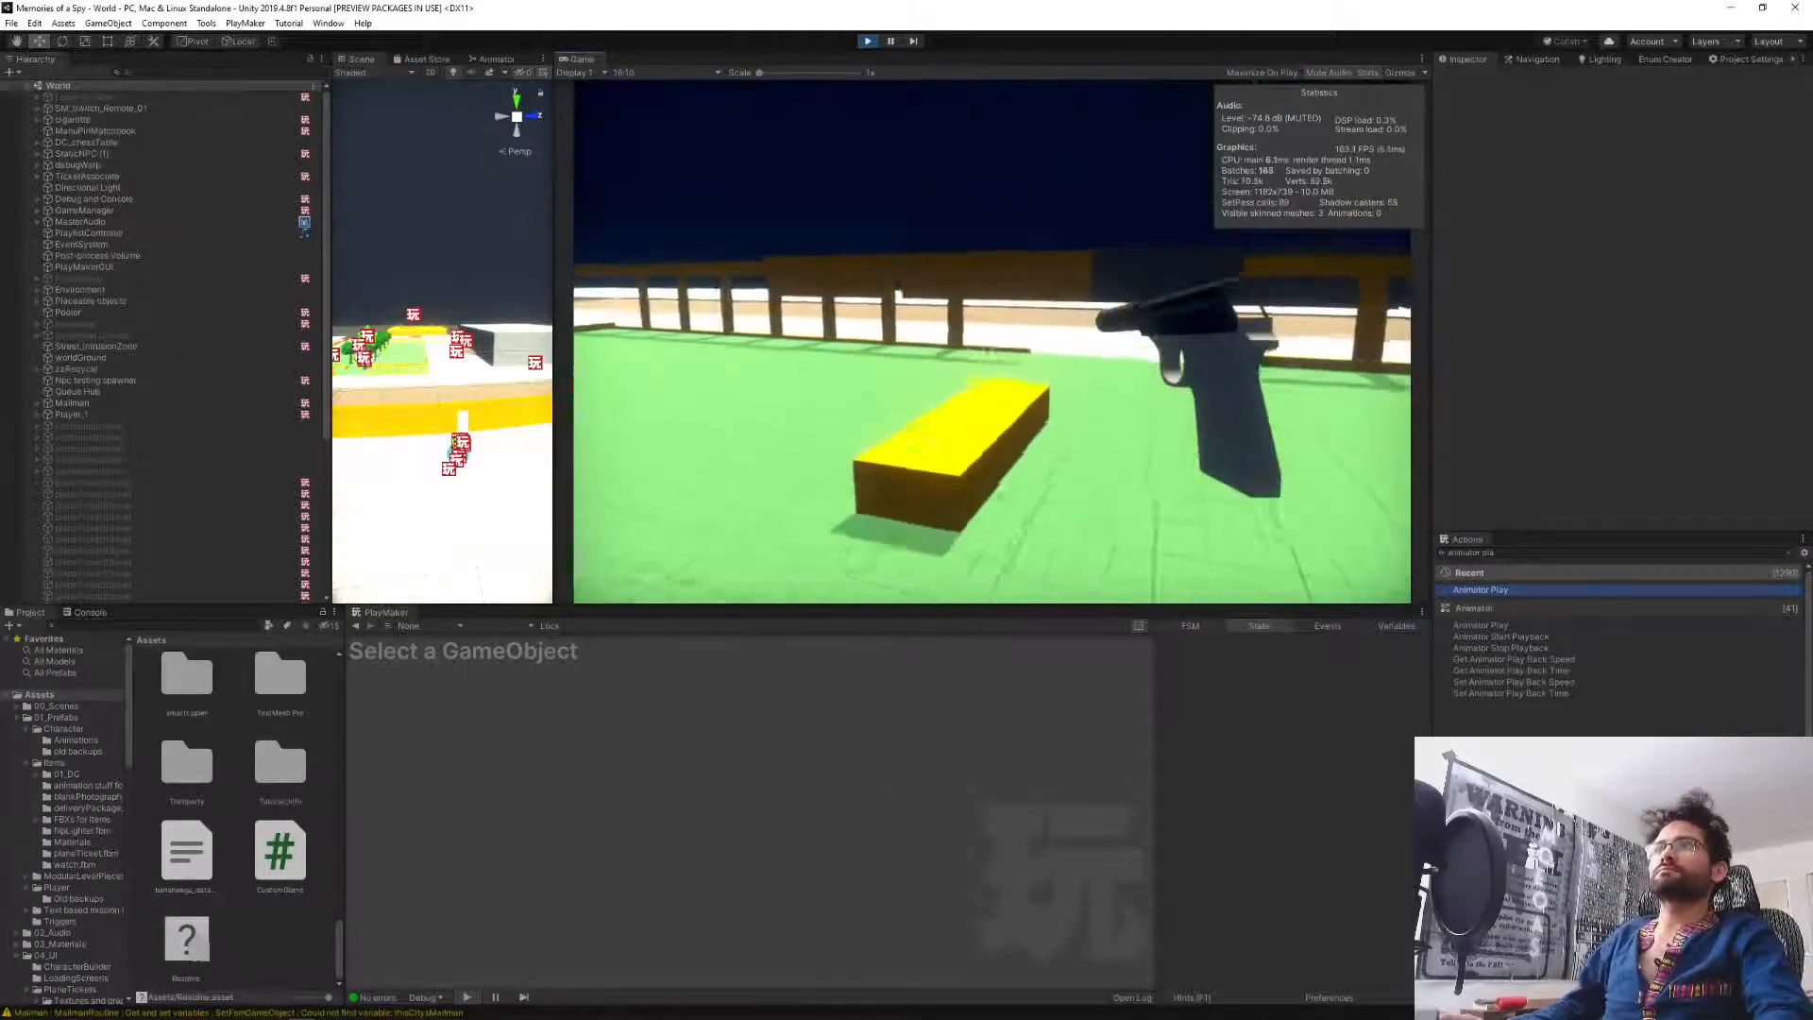
key(w)
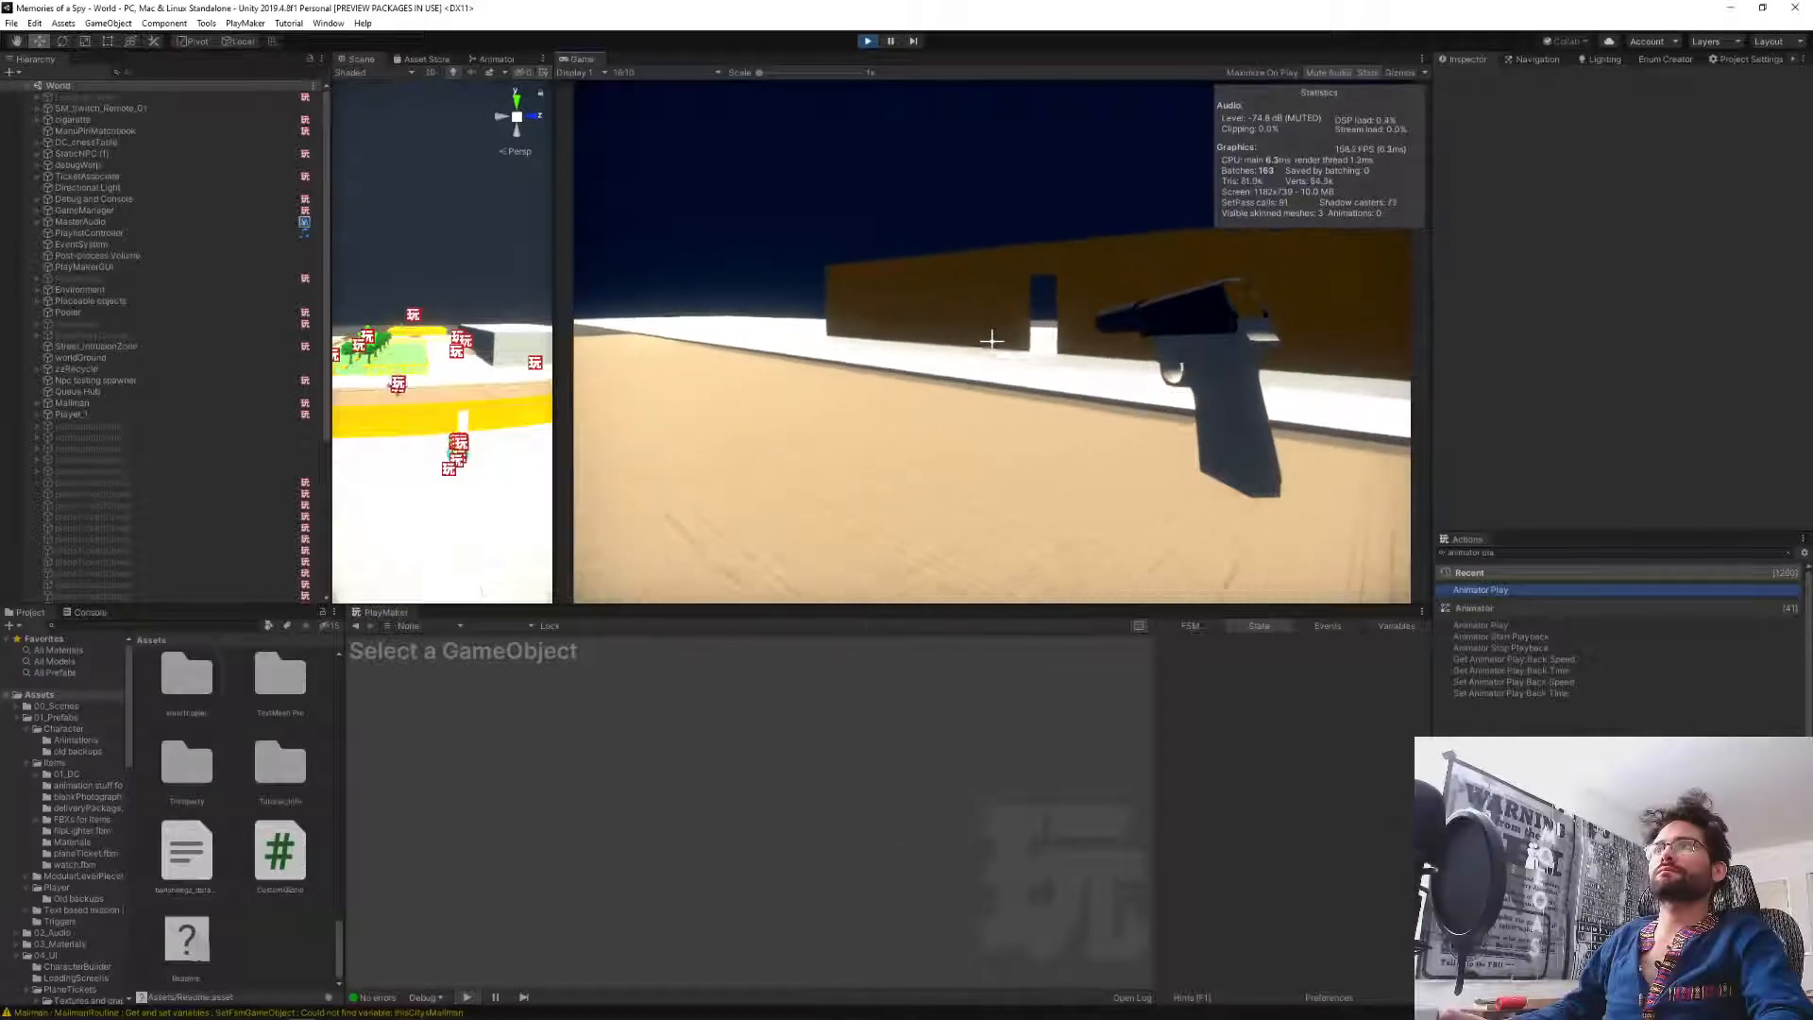
key(w)
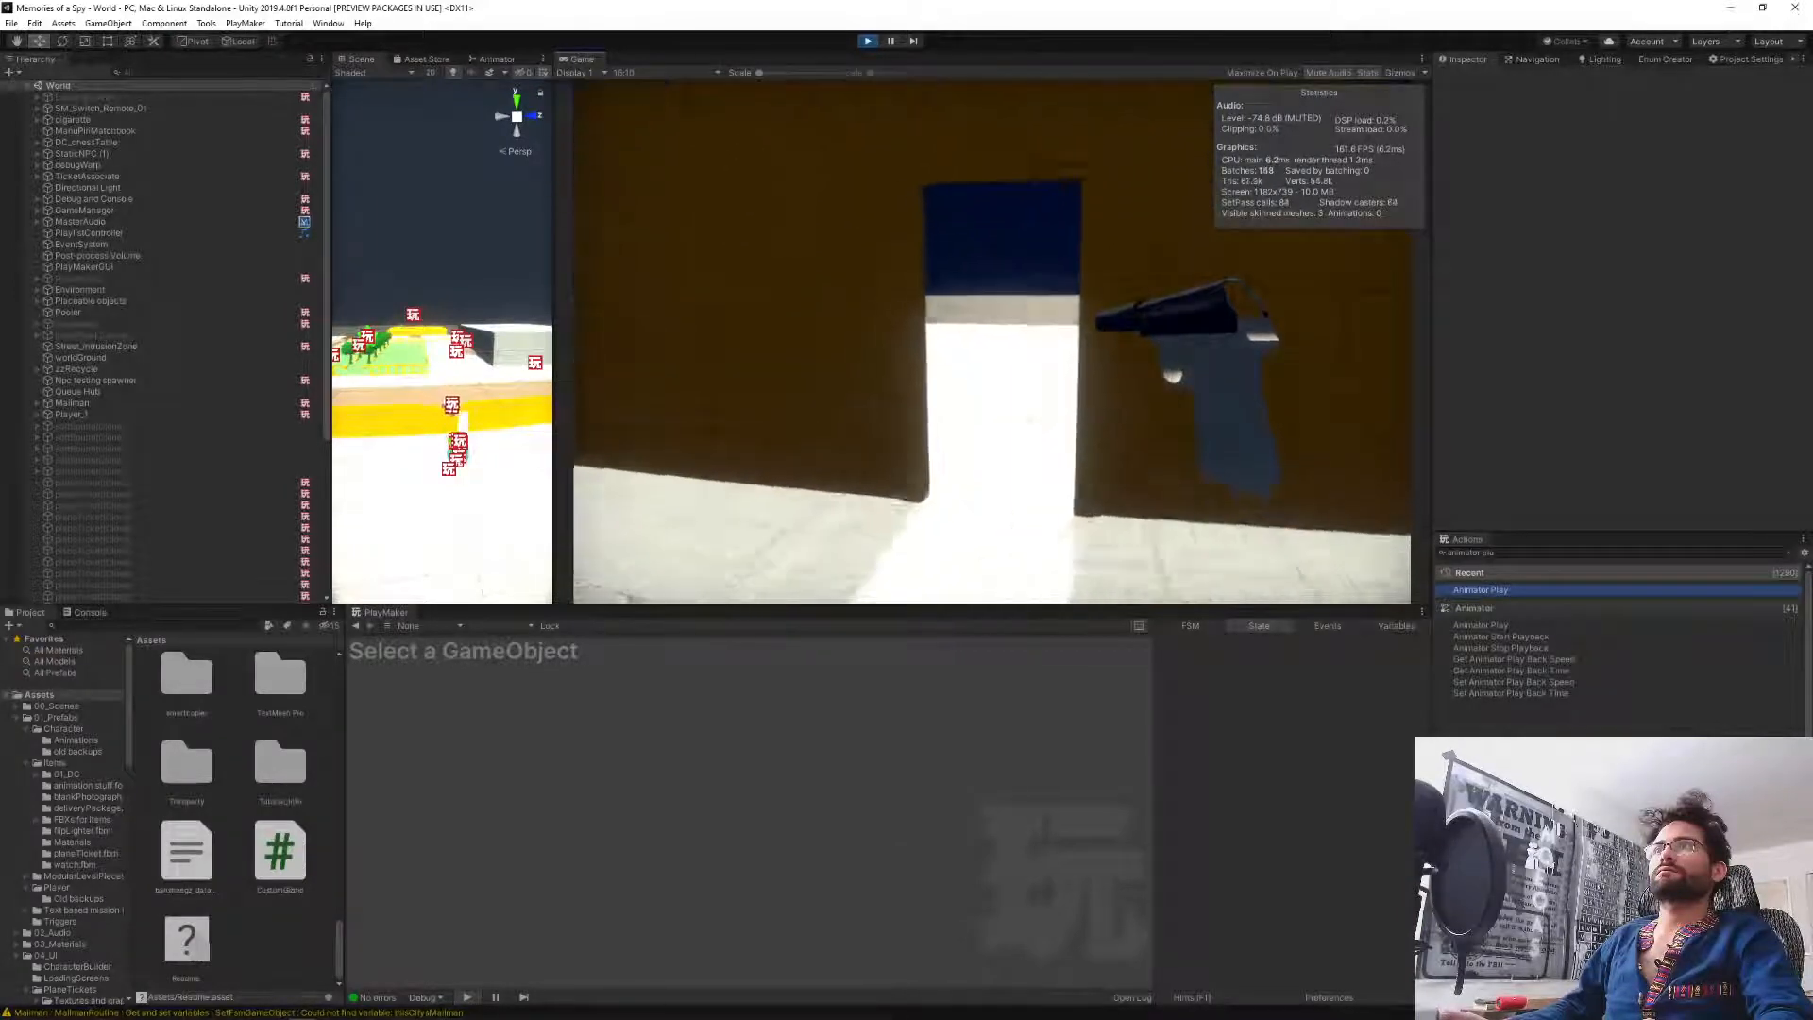
key(w)
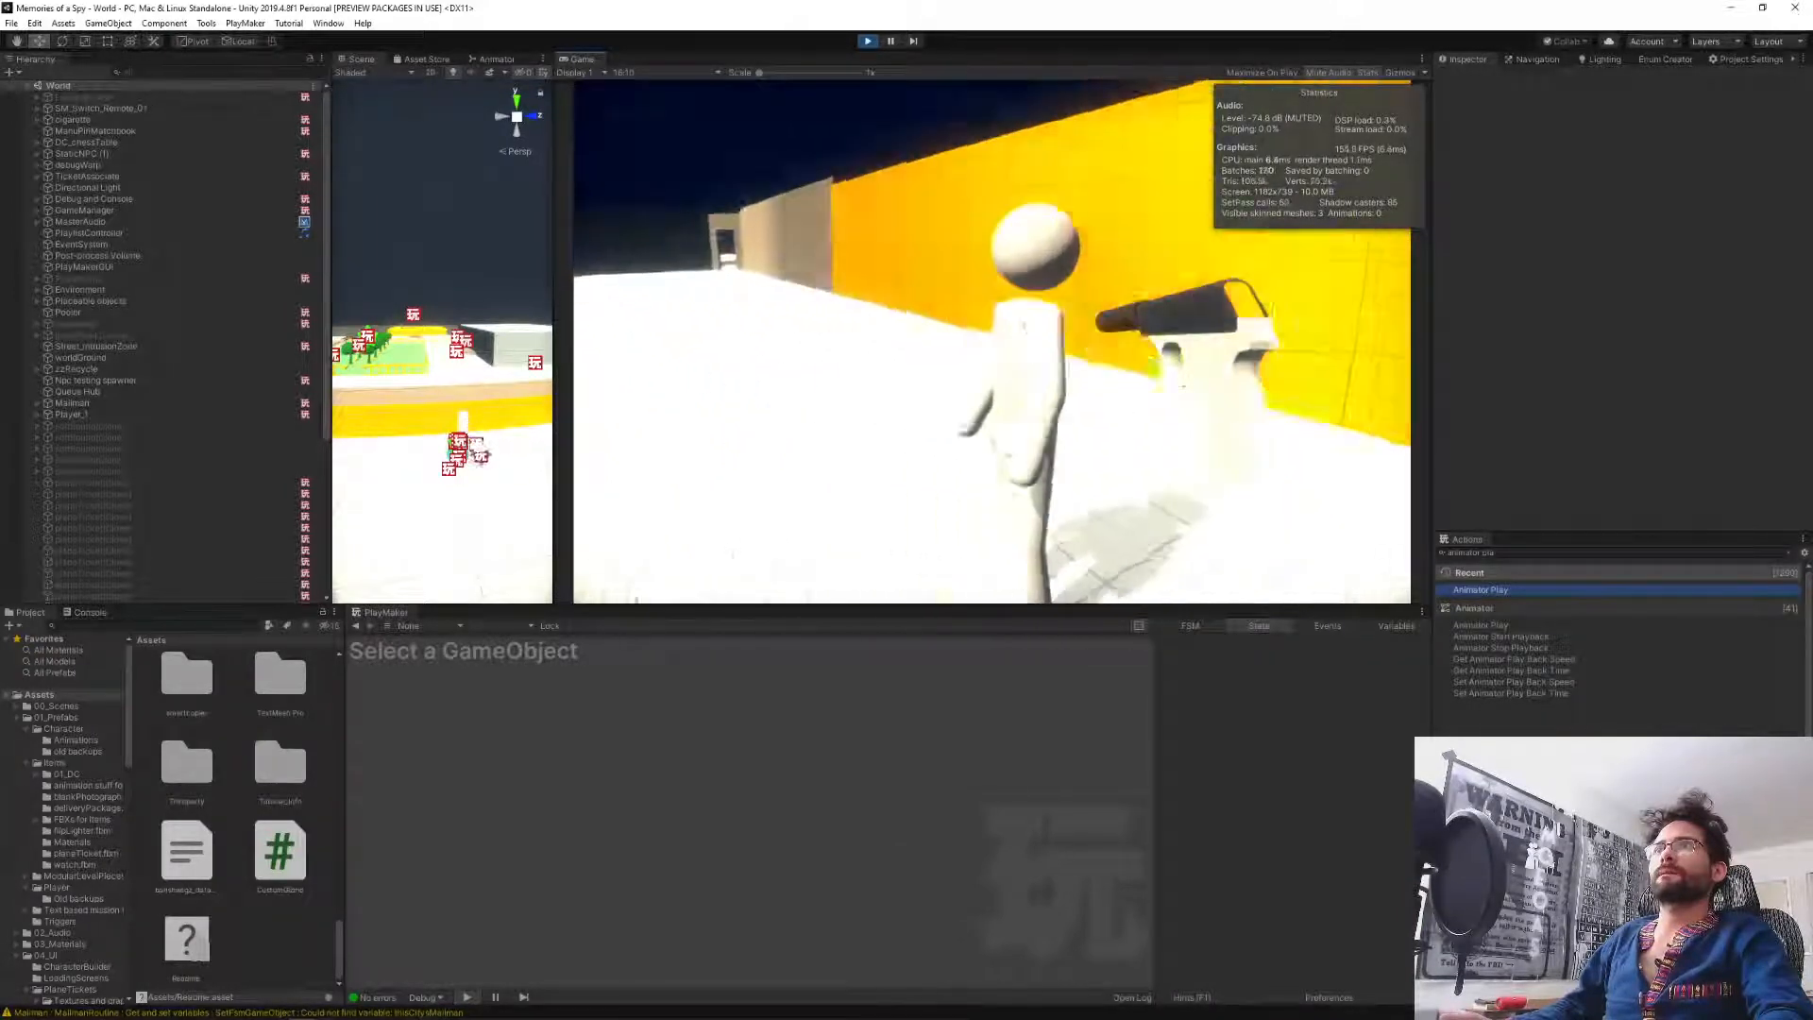
key(a)
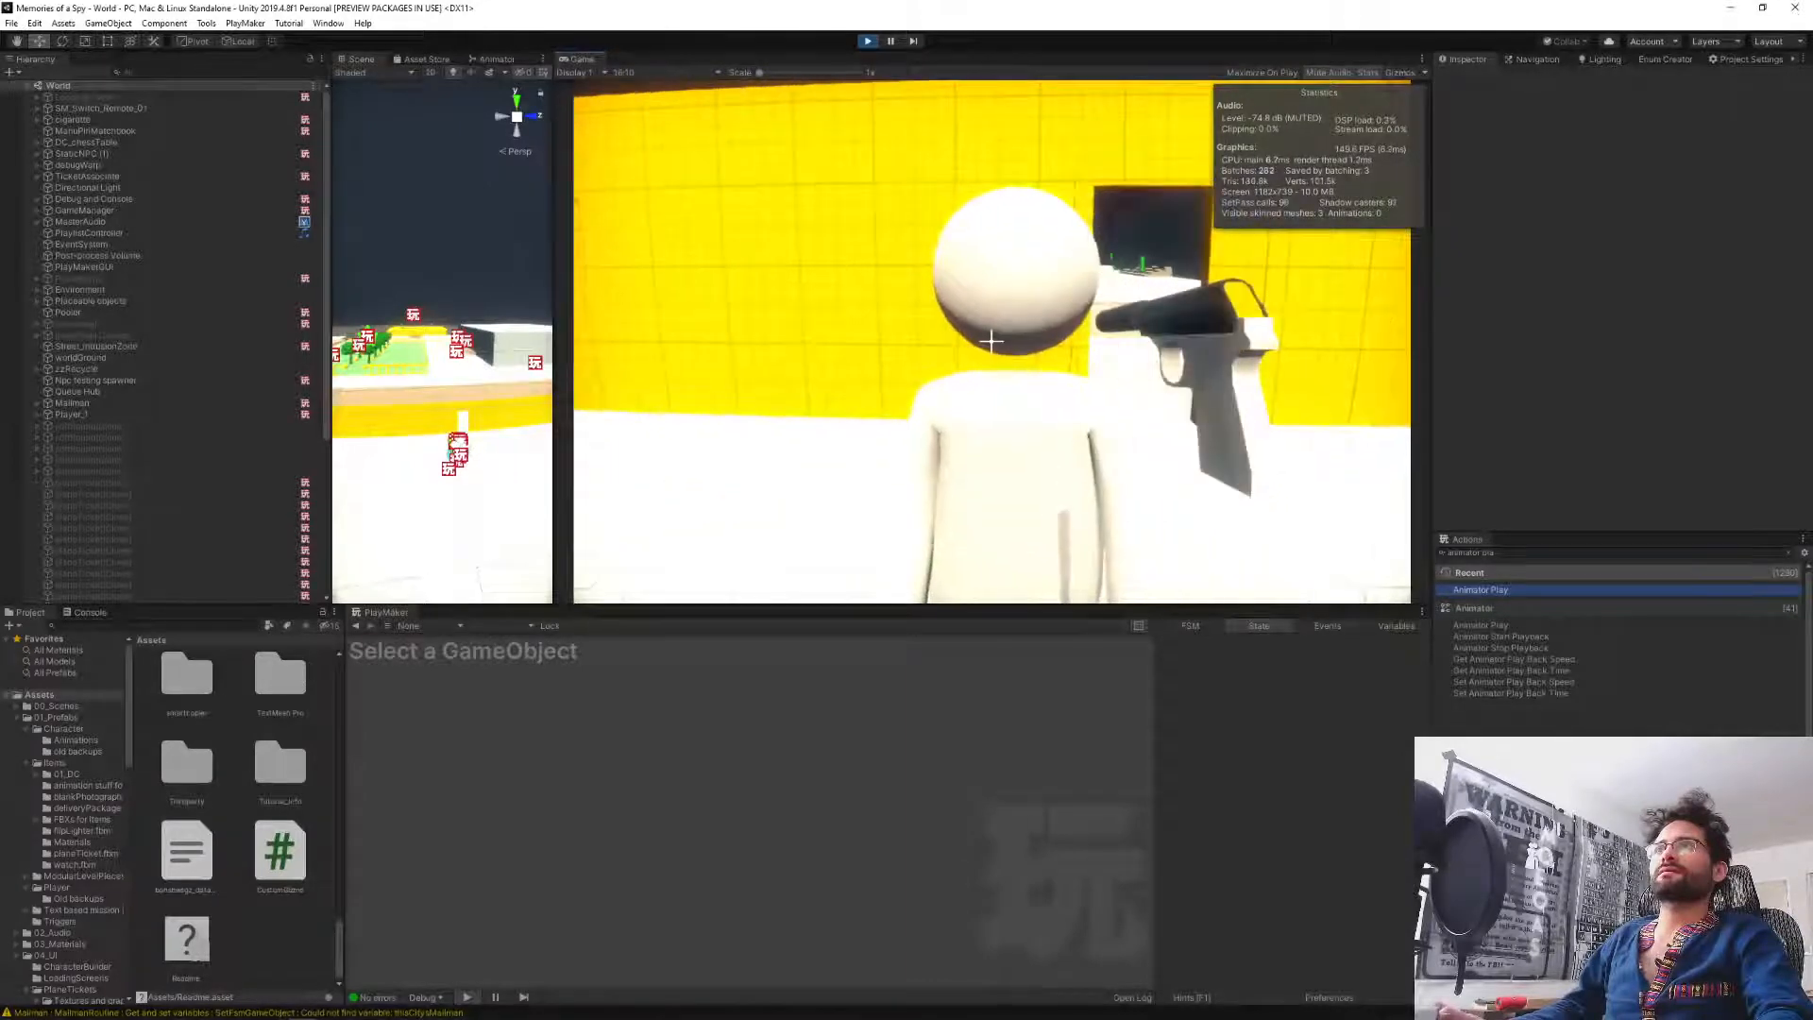
key(w)
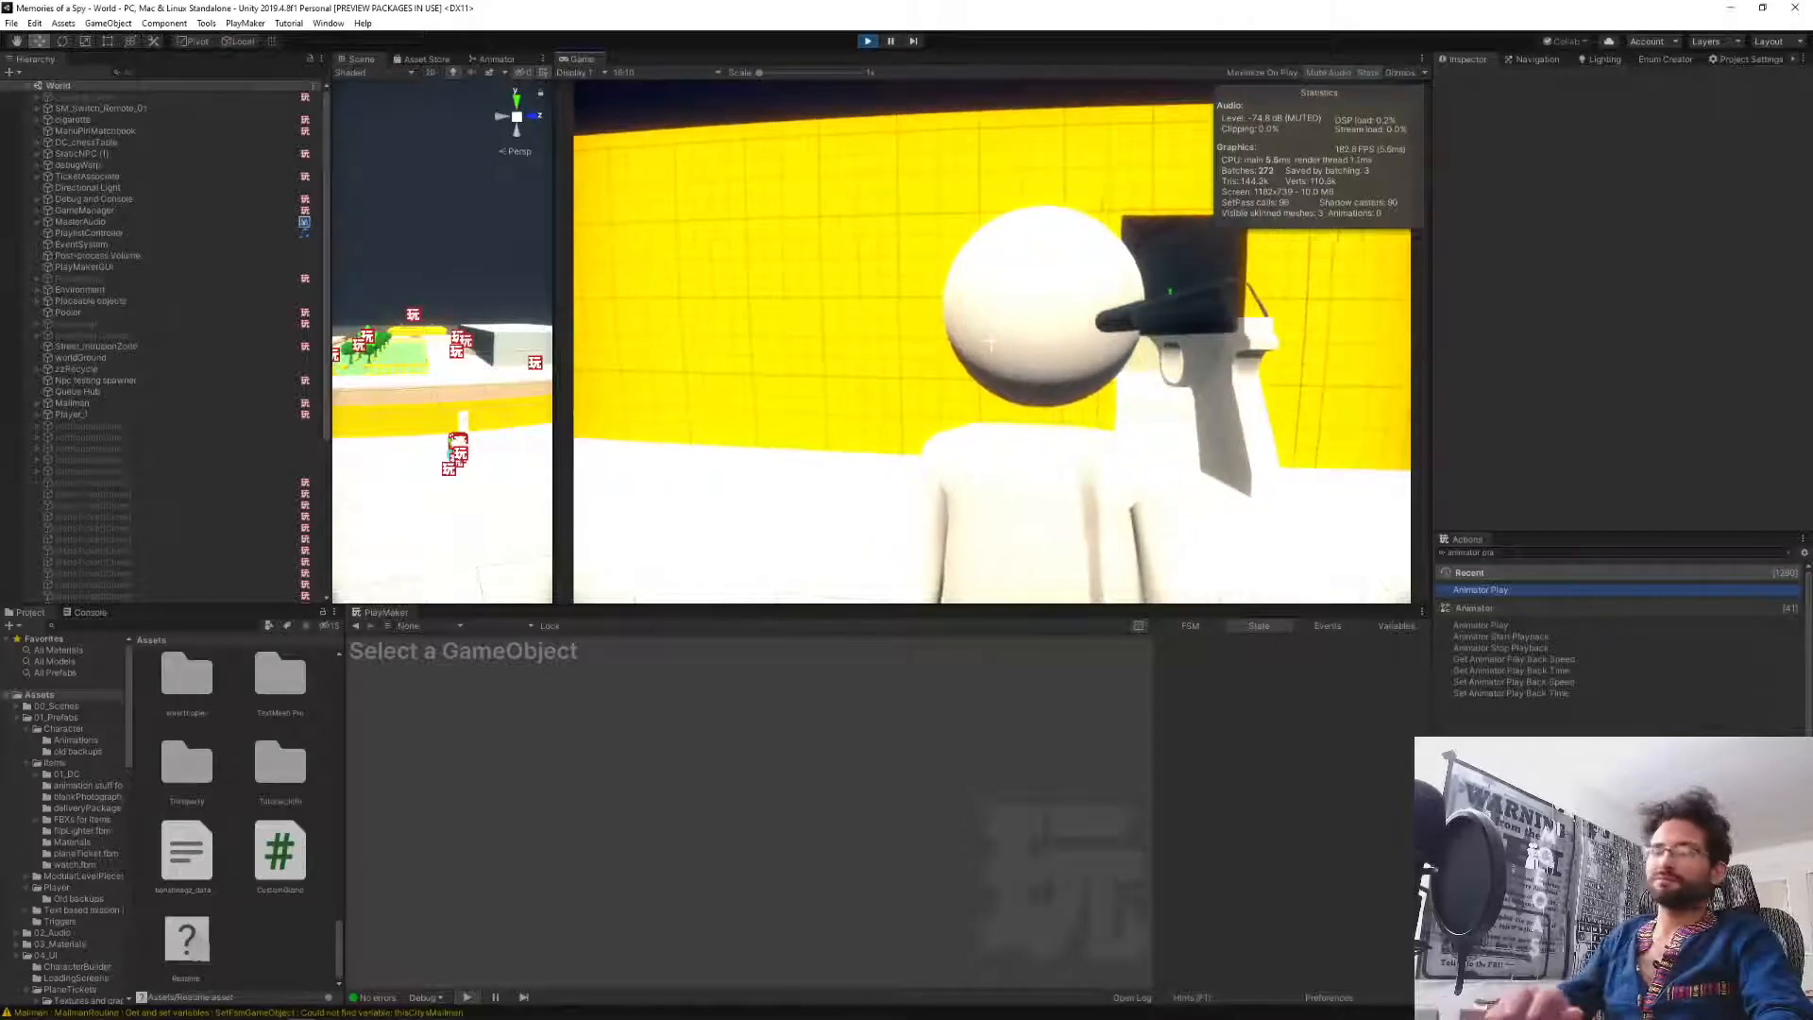
Inspect the variables of the DCQuests FSM on the Npc(Clone) object while the game keeps running.
key(Escape)
scroll(156, 480, down, 5)
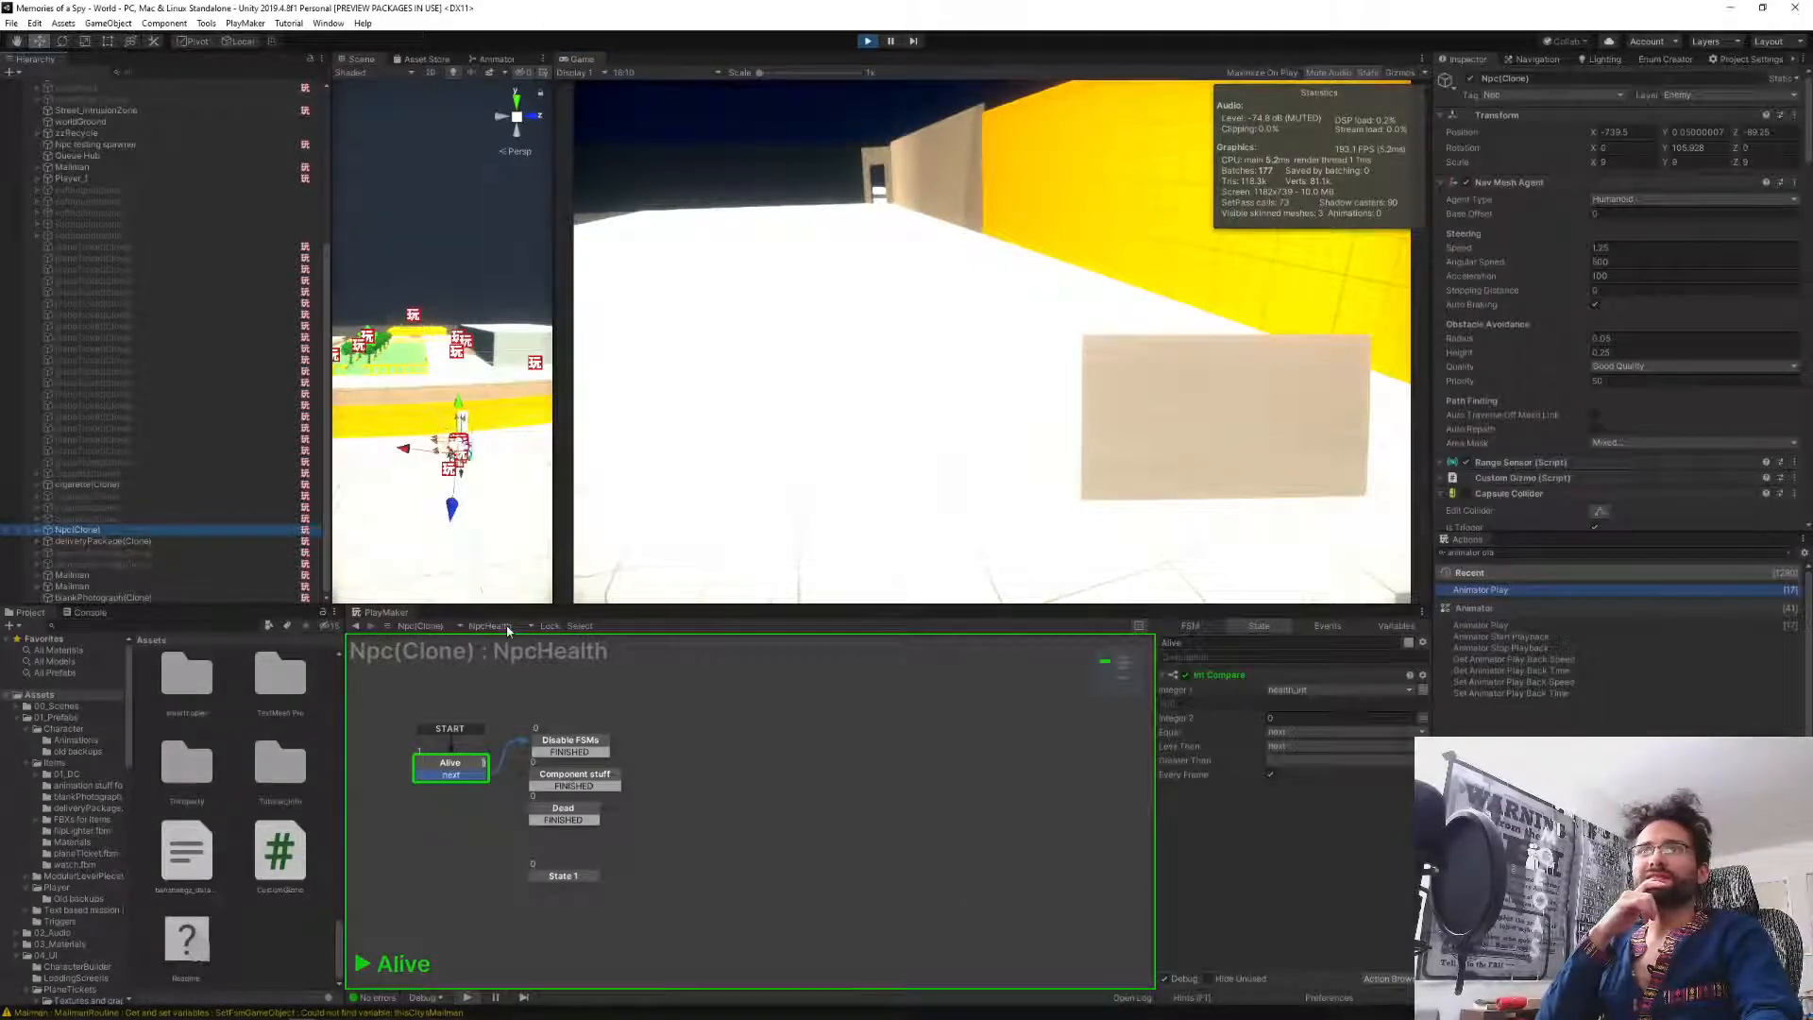
click(491, 626)
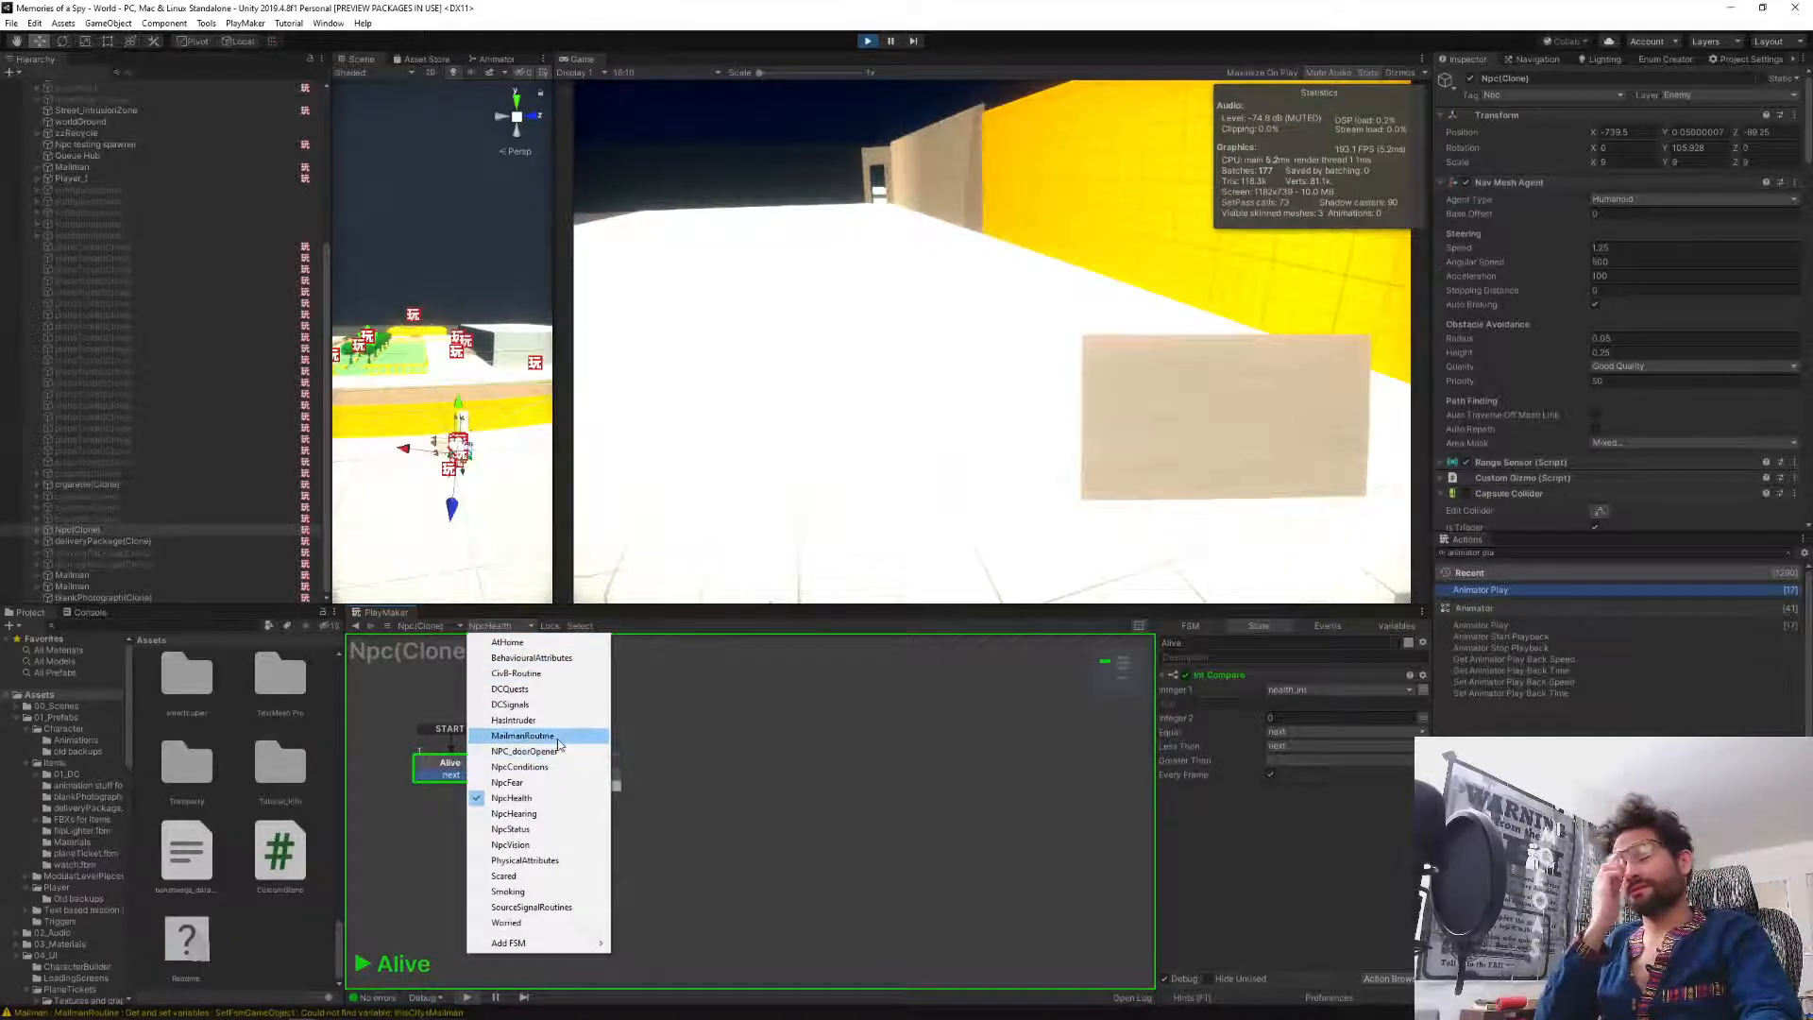
click(511, 689)
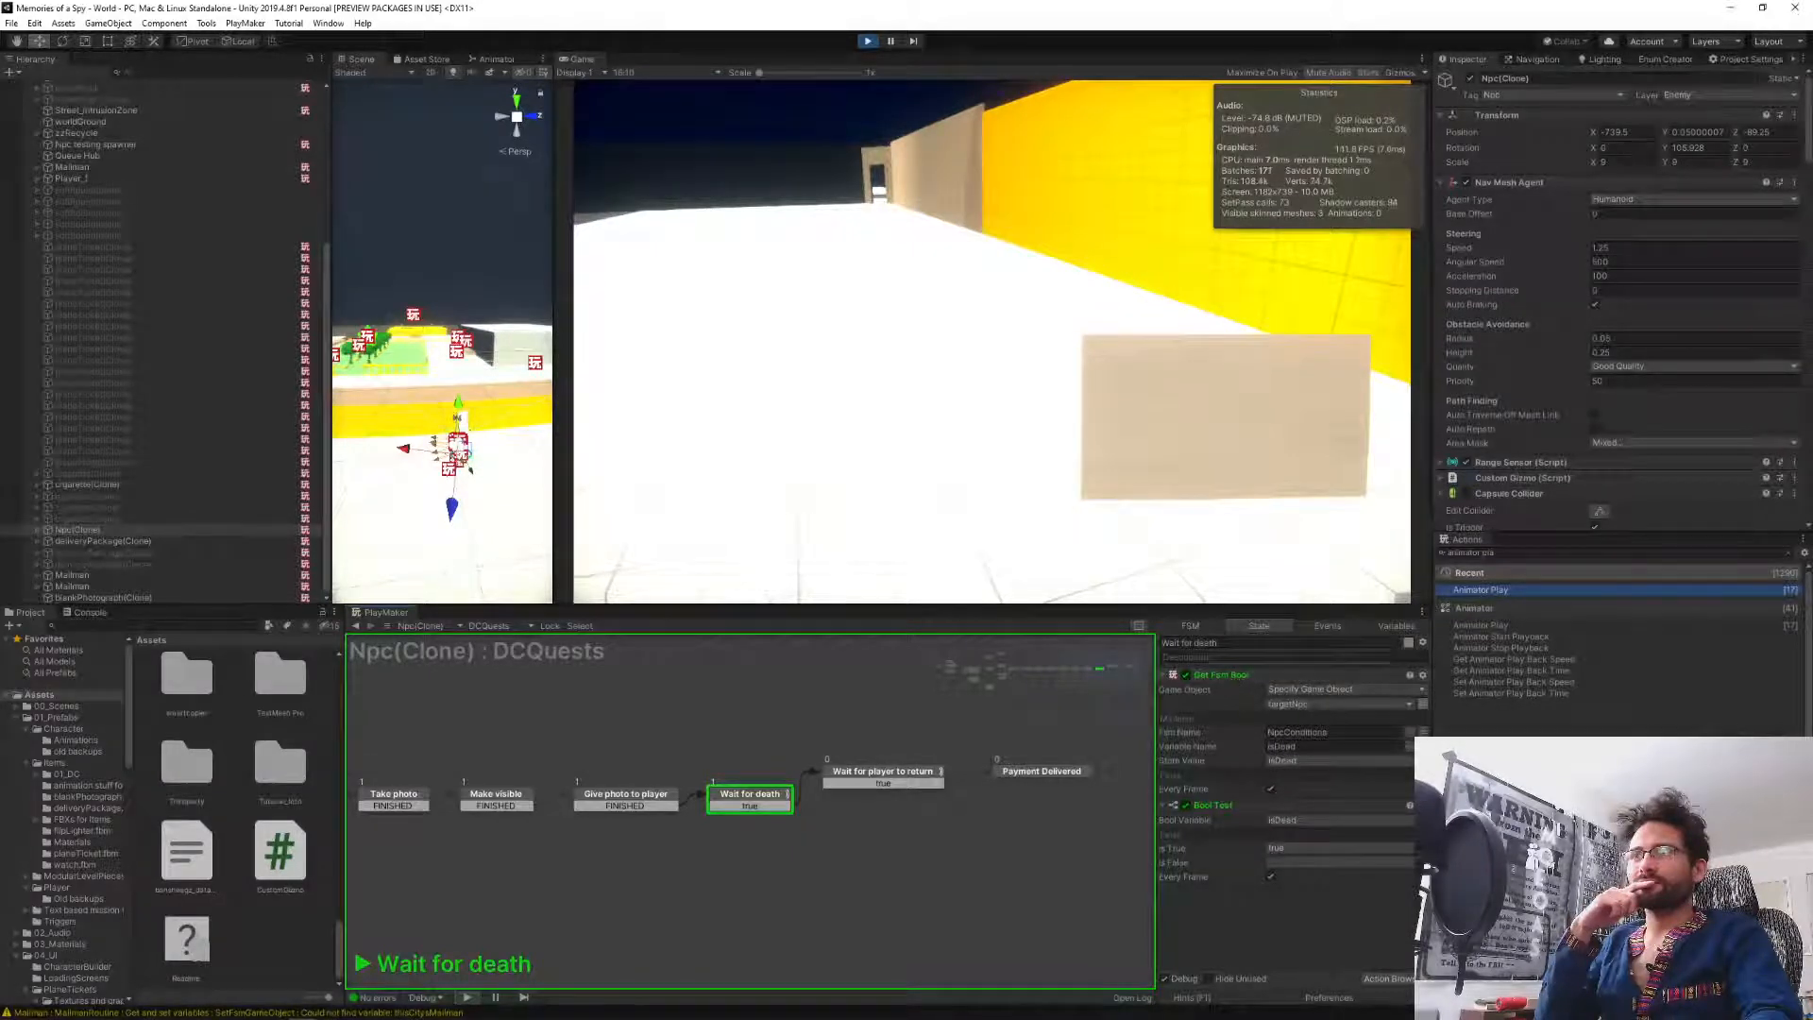
click(1395, 627)
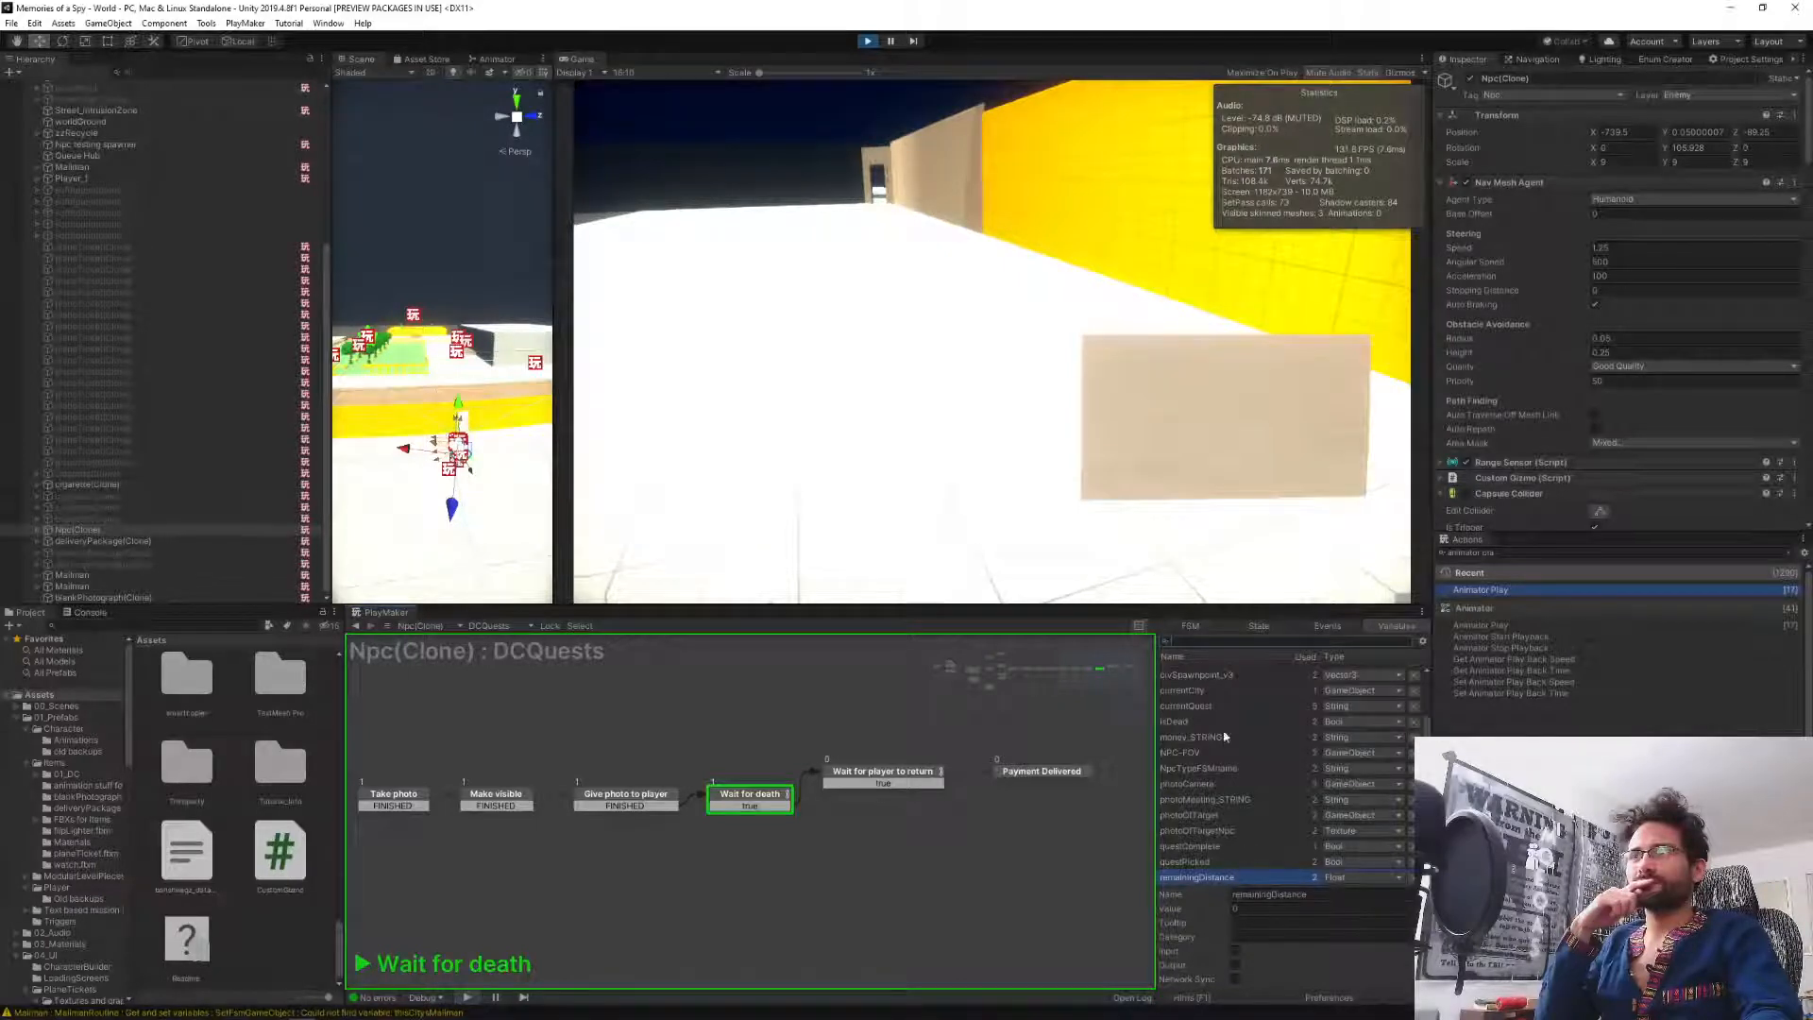
scroll(1223, 805, down, 3)
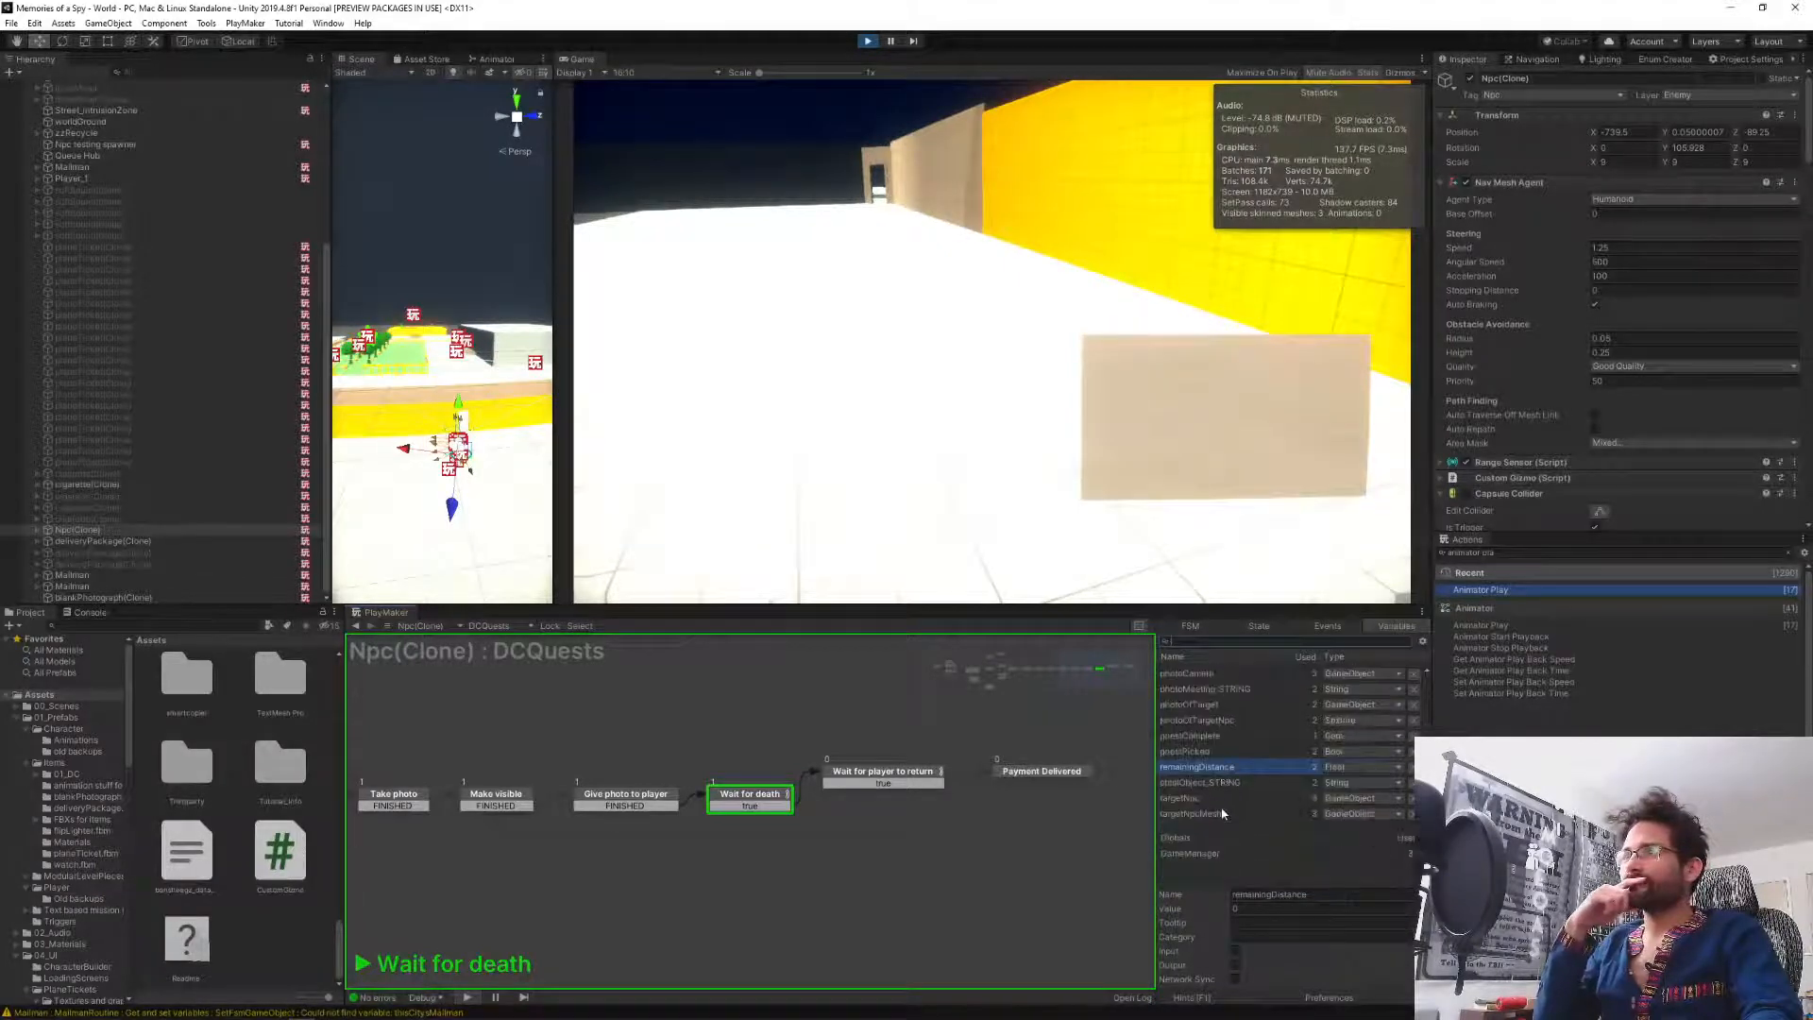
Locate the Mailman object referenced by the targetNpc variable, frame it in the scene view, and clear the selection.
click(1214, 799)
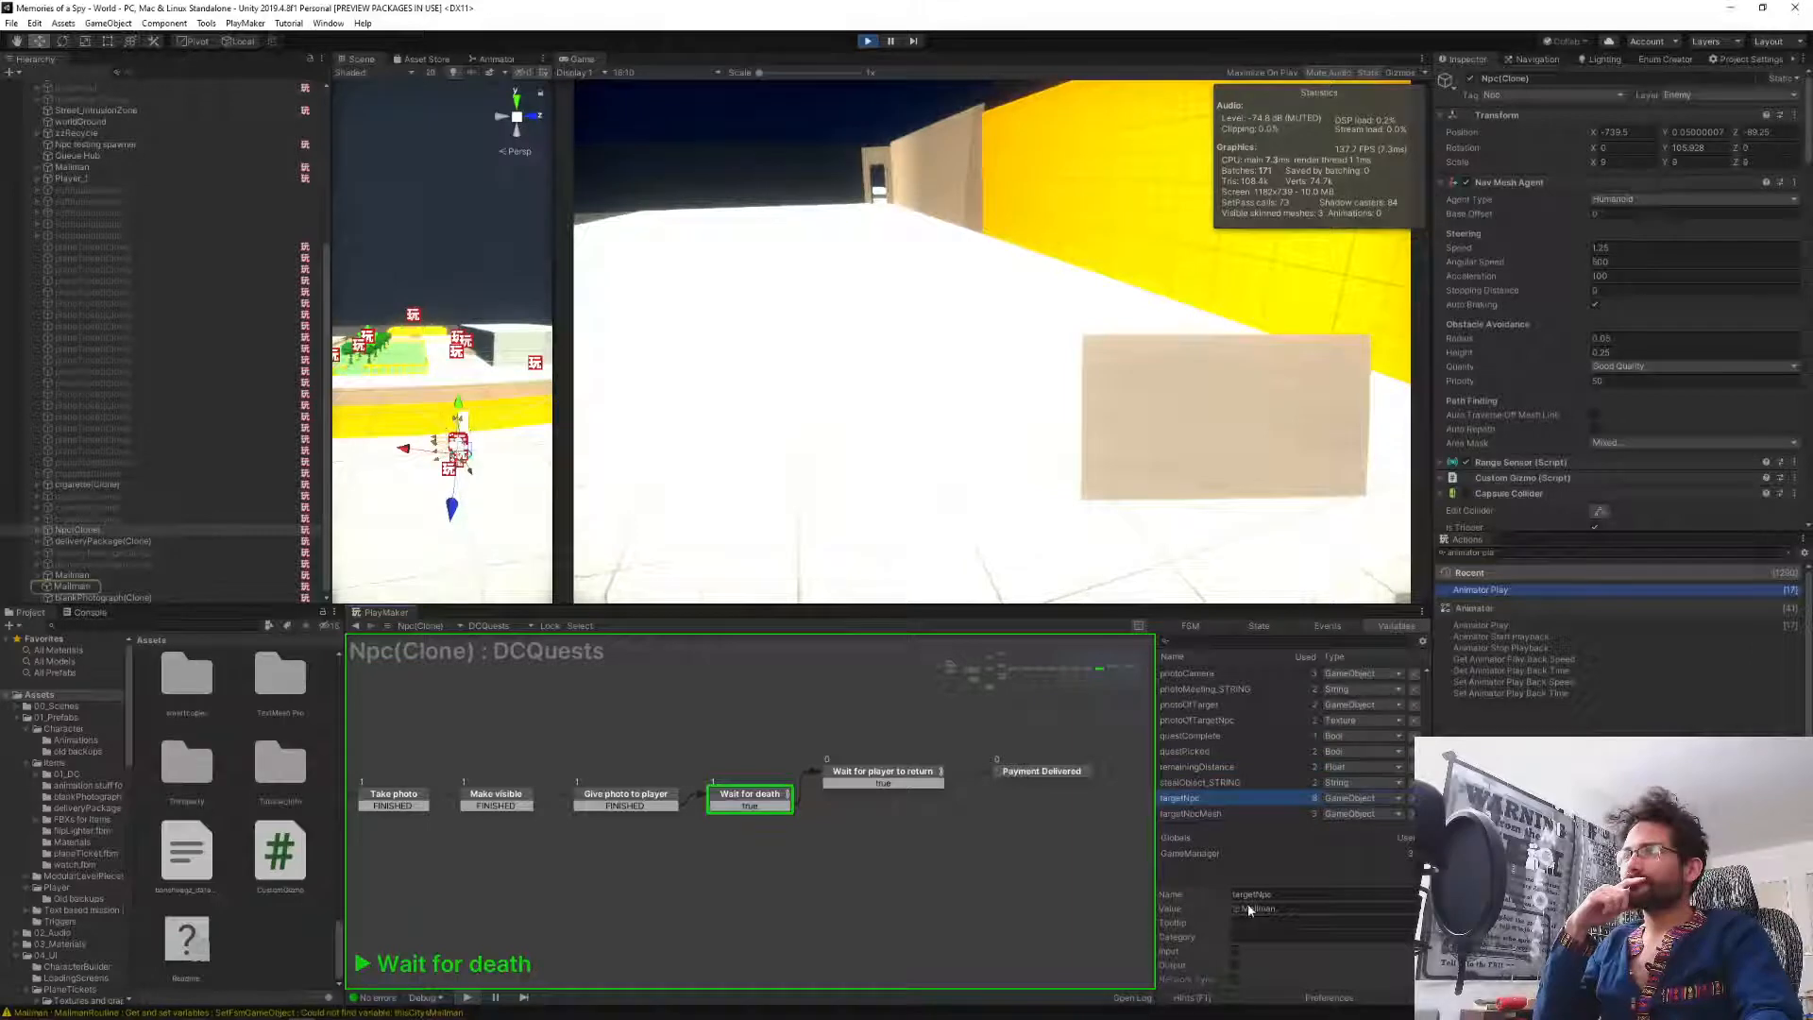
click(71, 587)
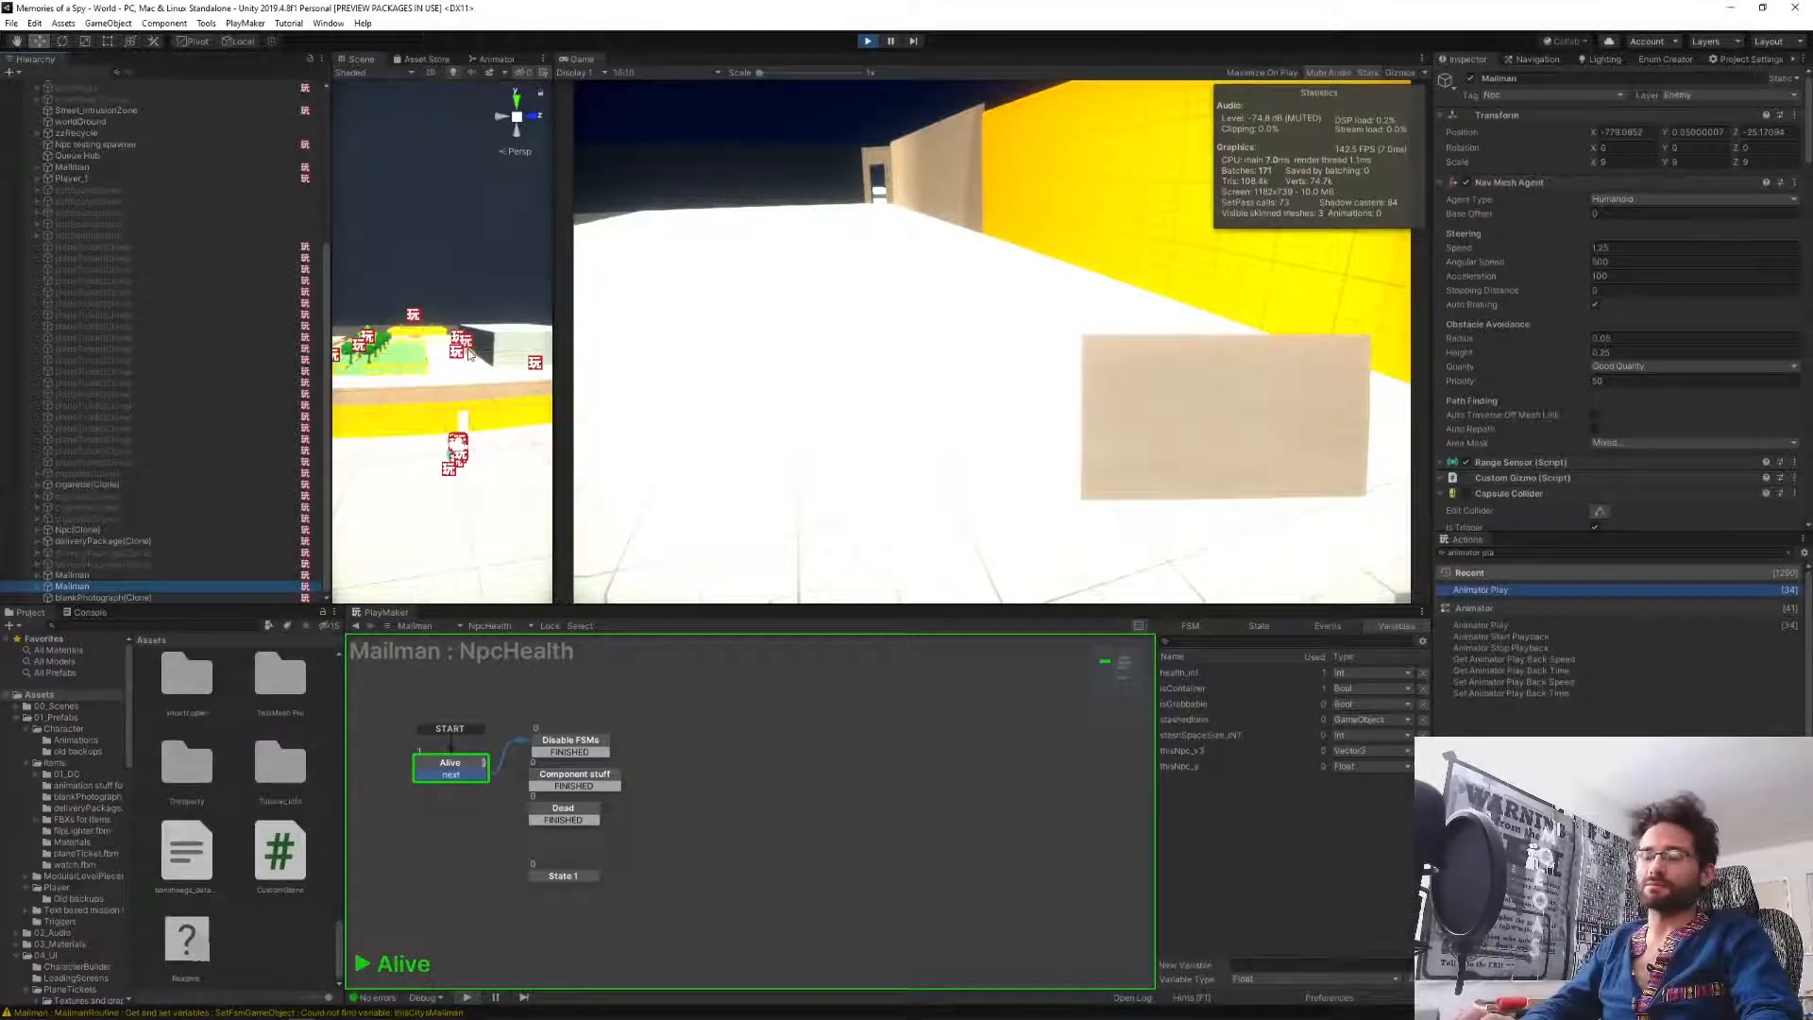
key(f)
right_drag(470, 354, 376, 326)
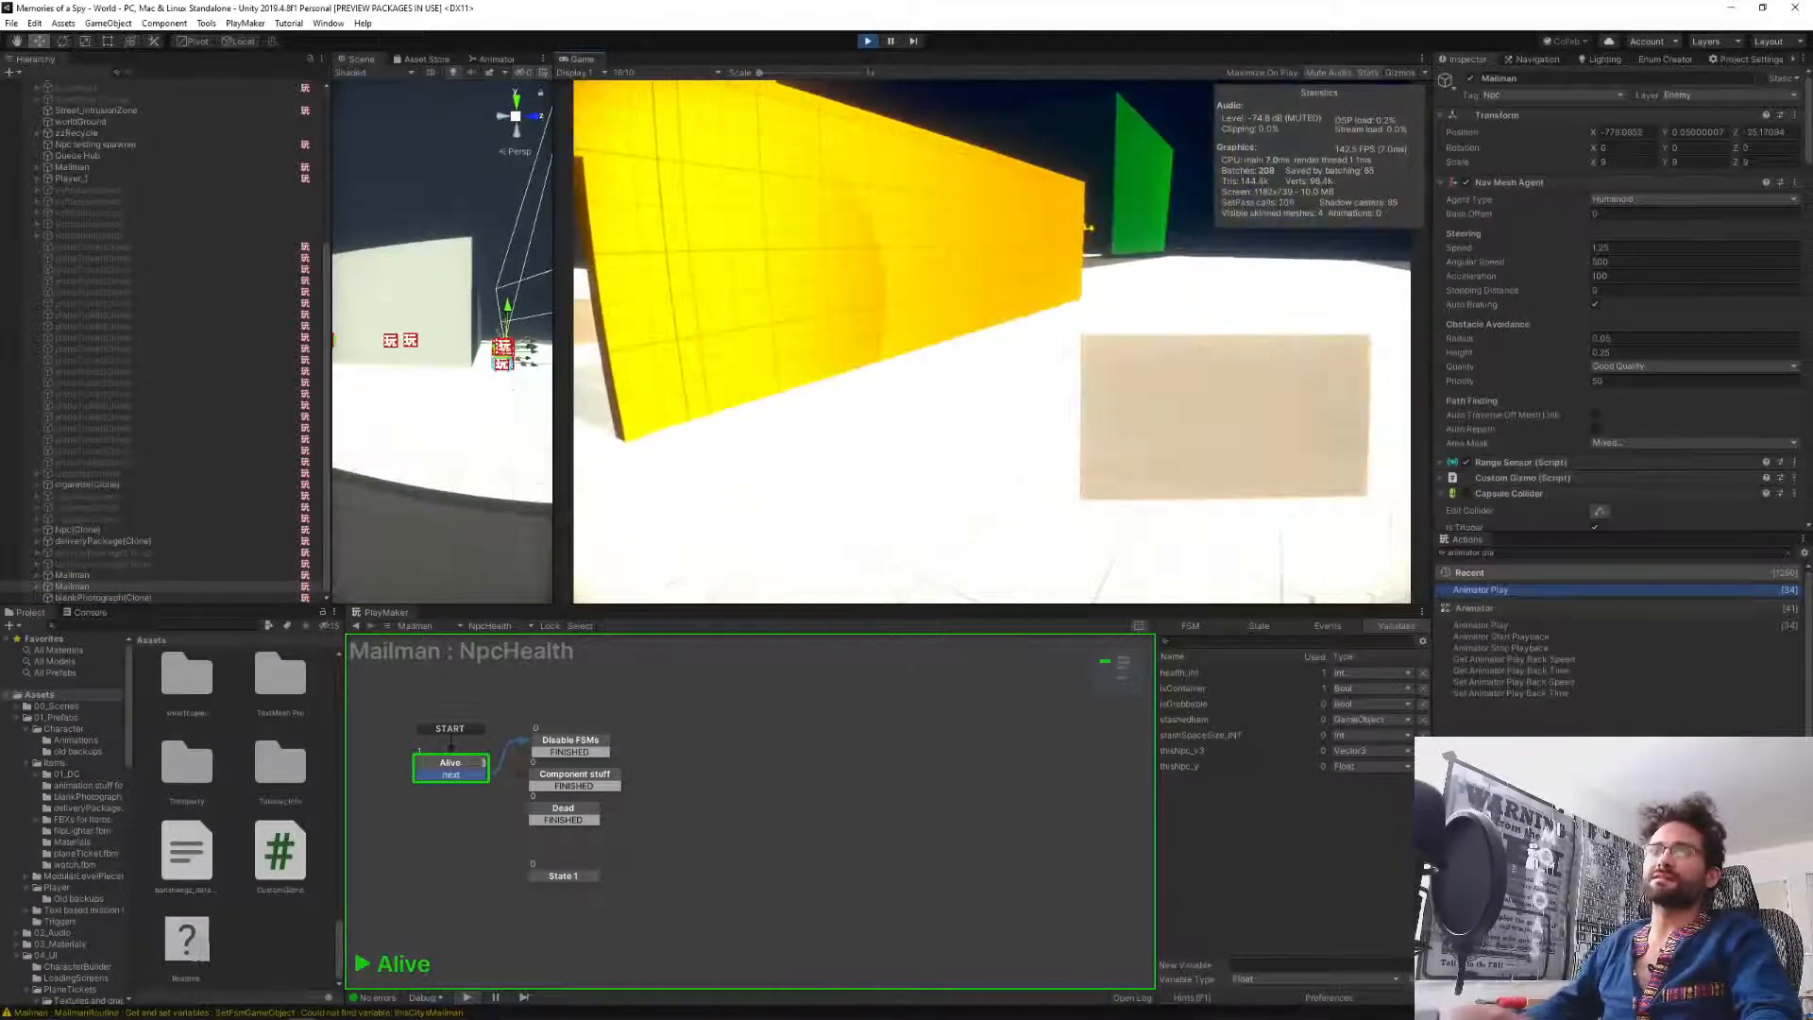
key(Escape)
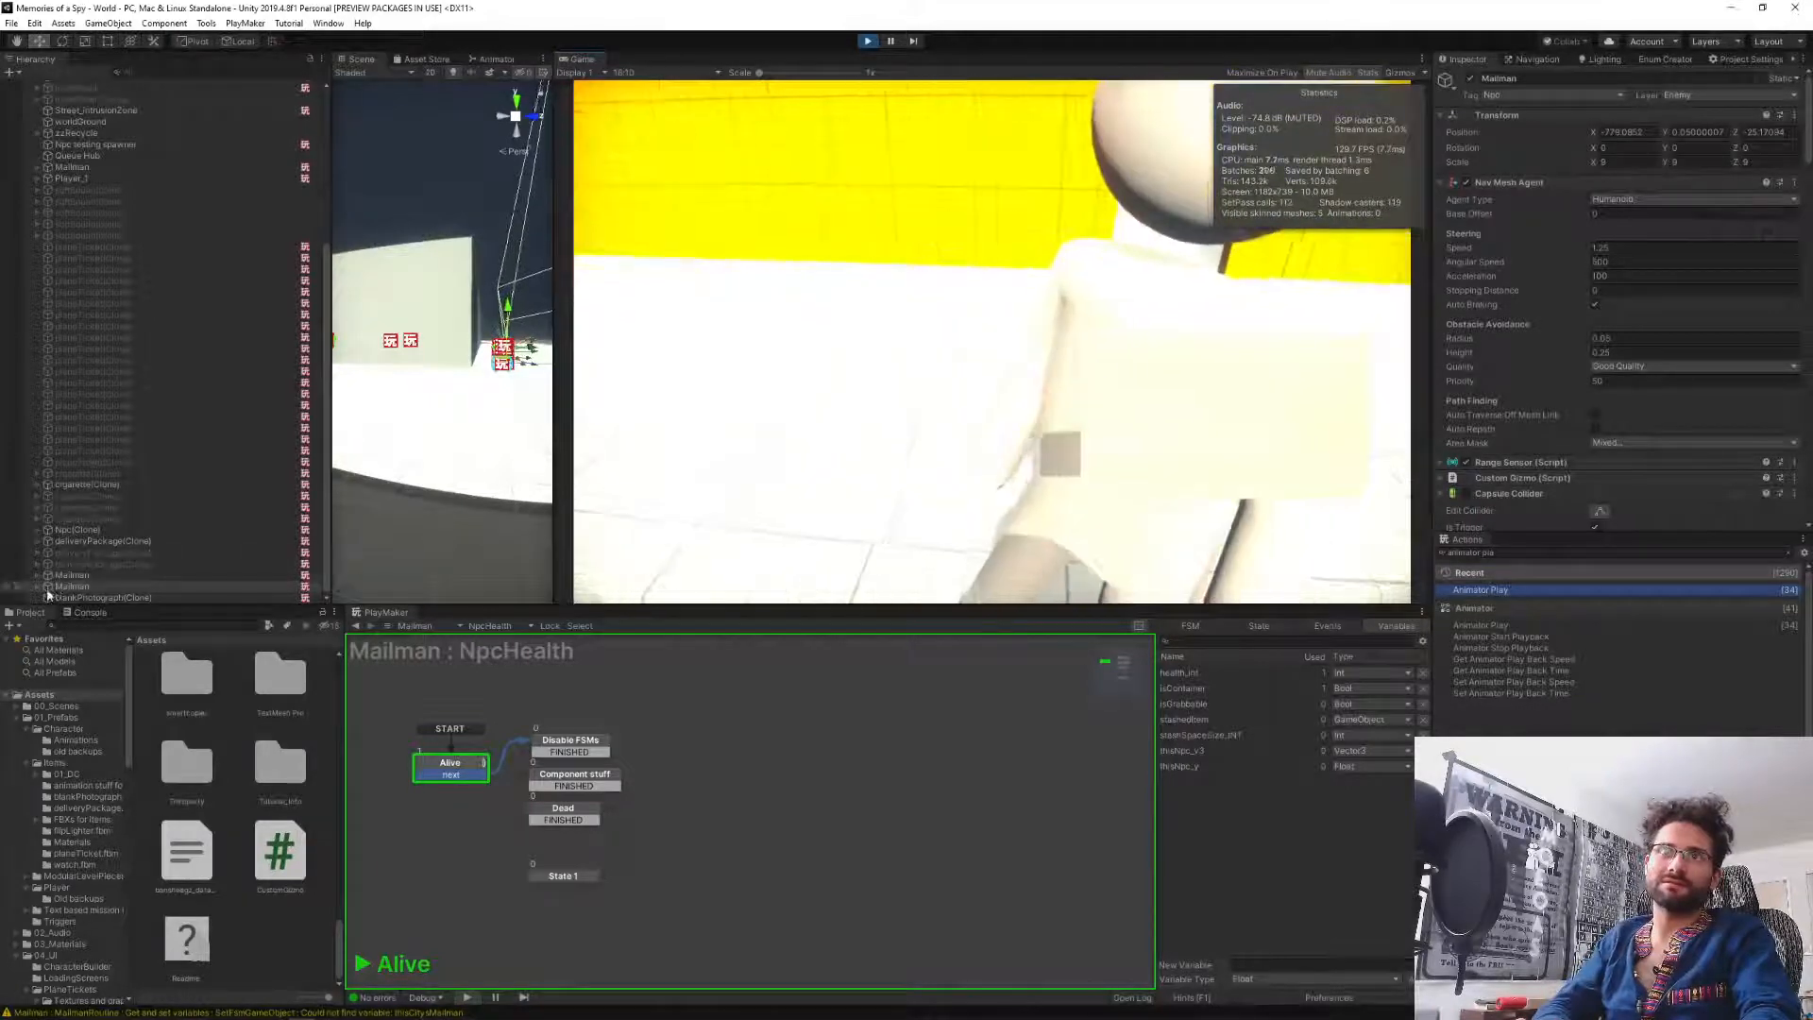
click(48, 590)
ctrl+click(48, 590)
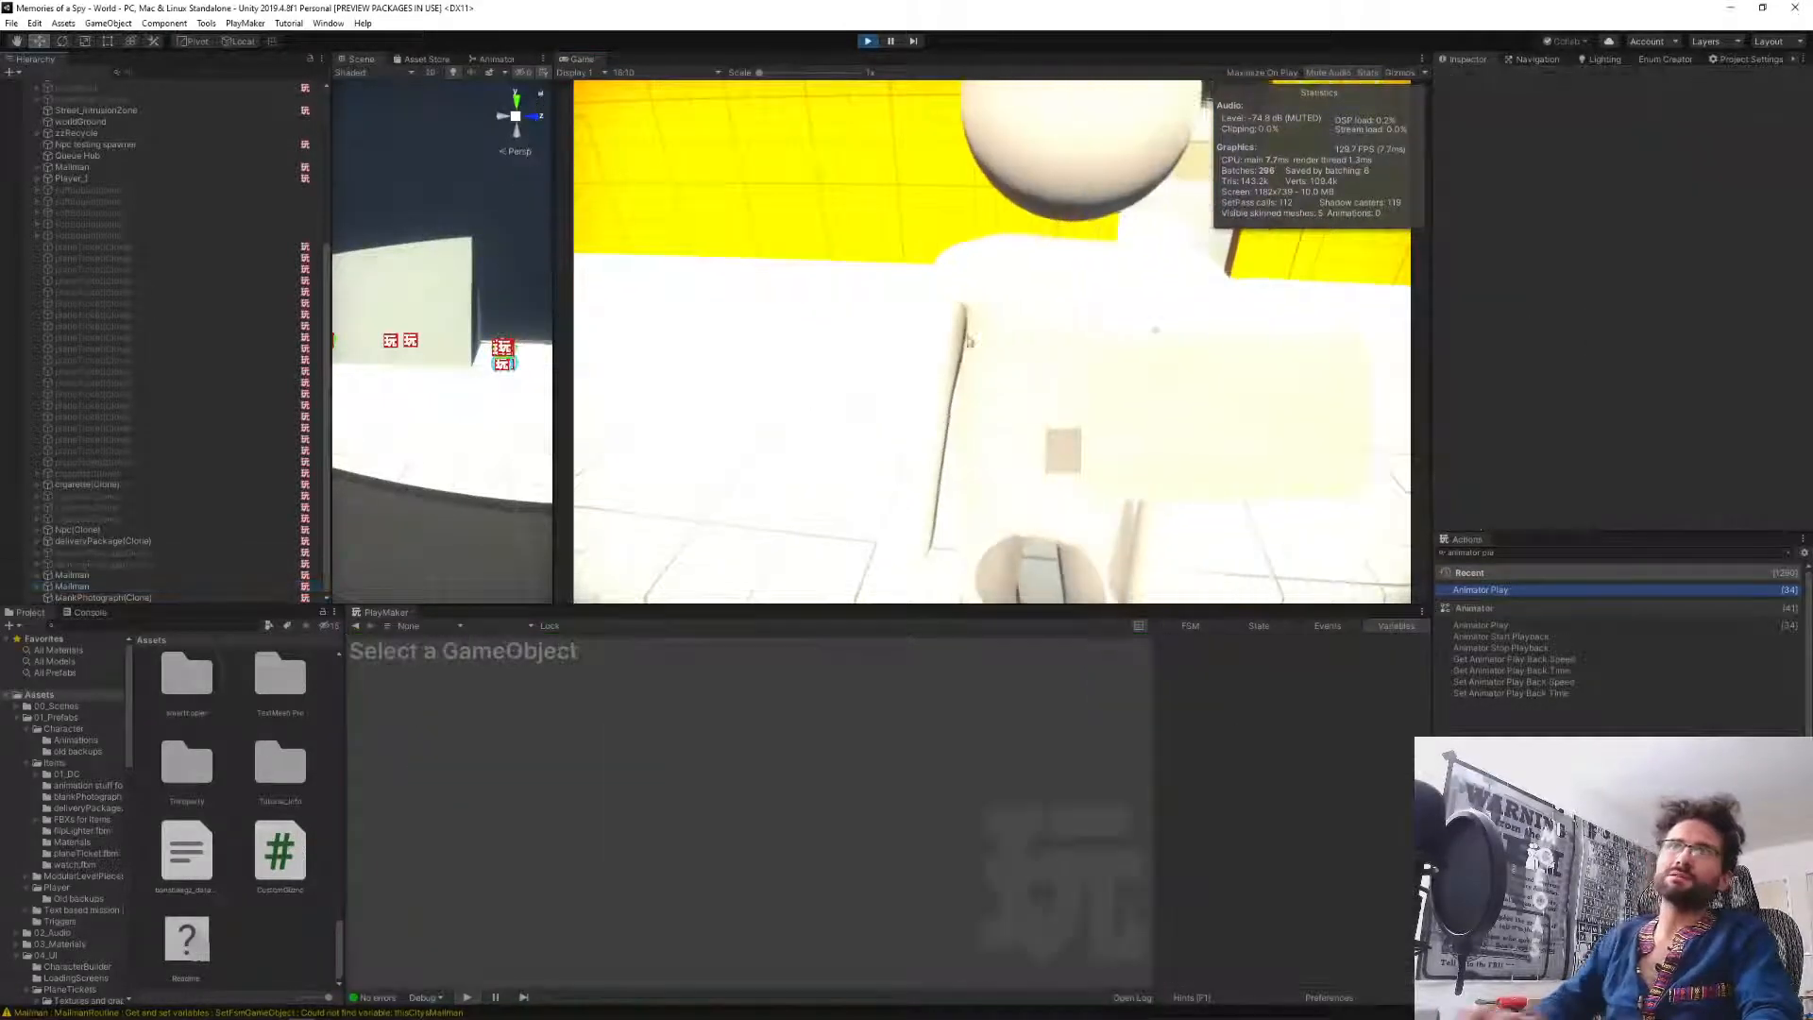
Resume control of the player, switch from the photograph to the lighter and walk across the street along the pale wall.
click(850, 396)
key(w)
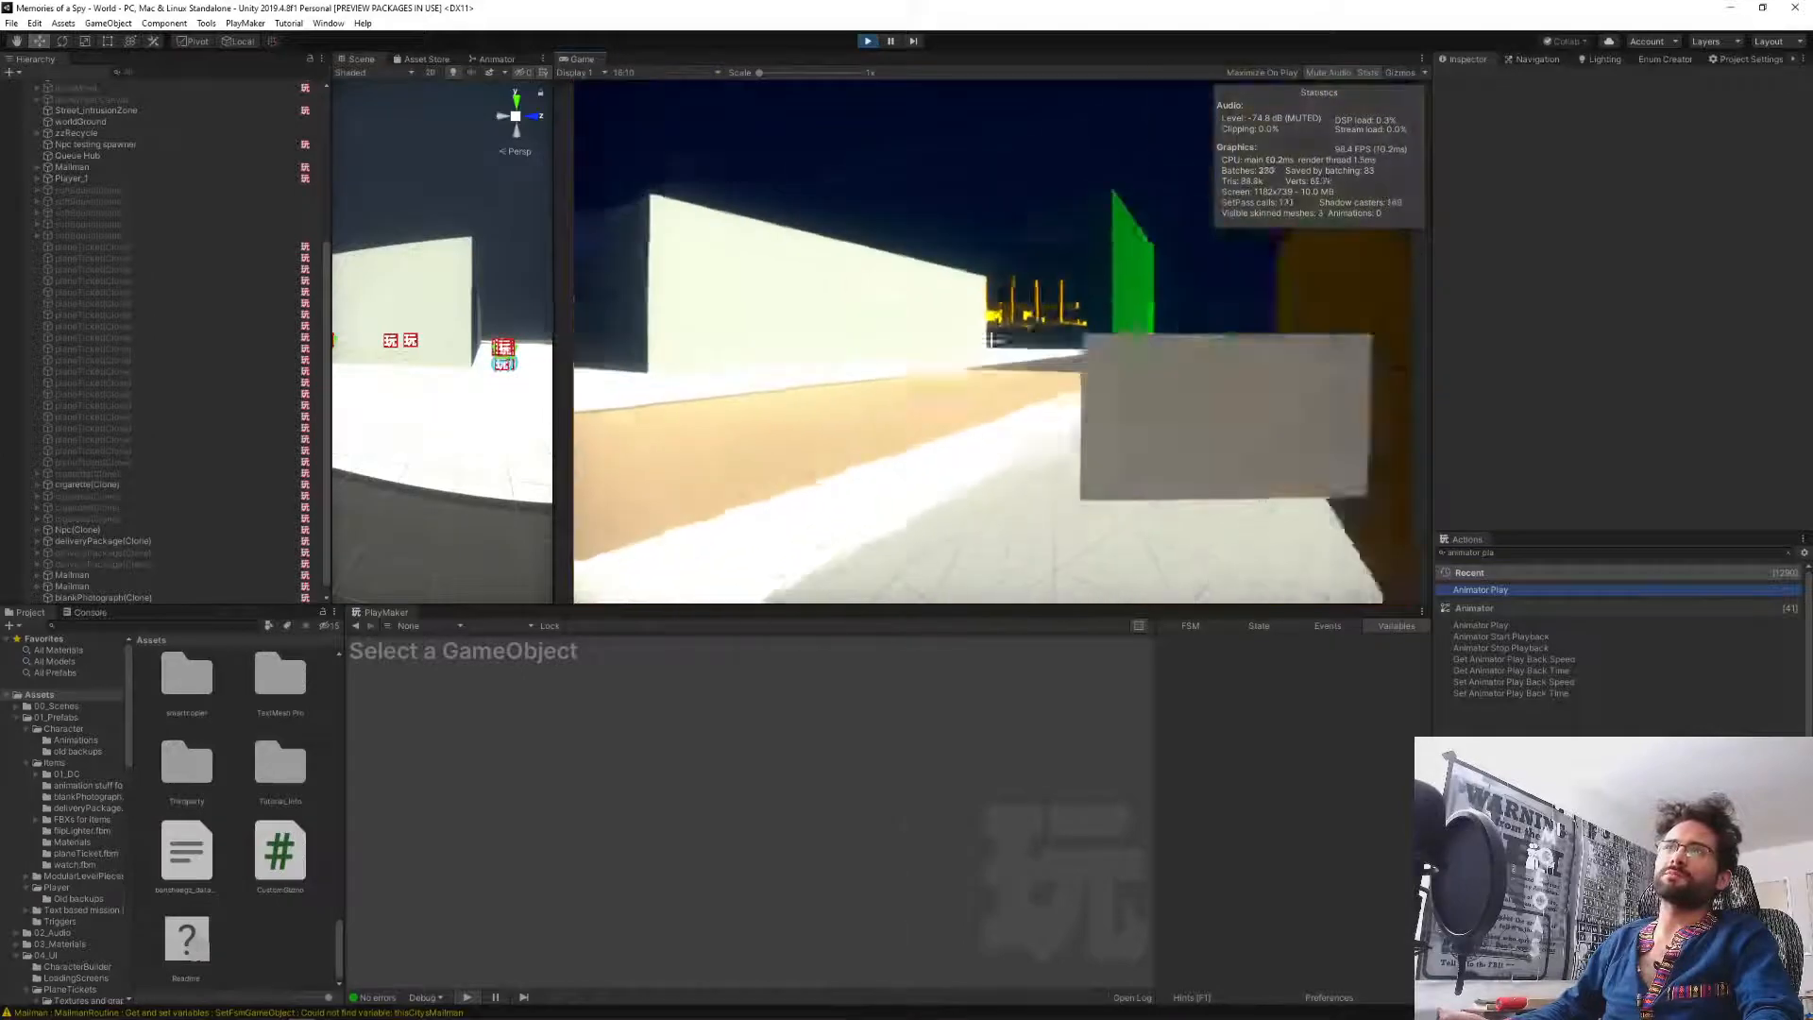
scroll(992, 341, down, 1)
key(w)
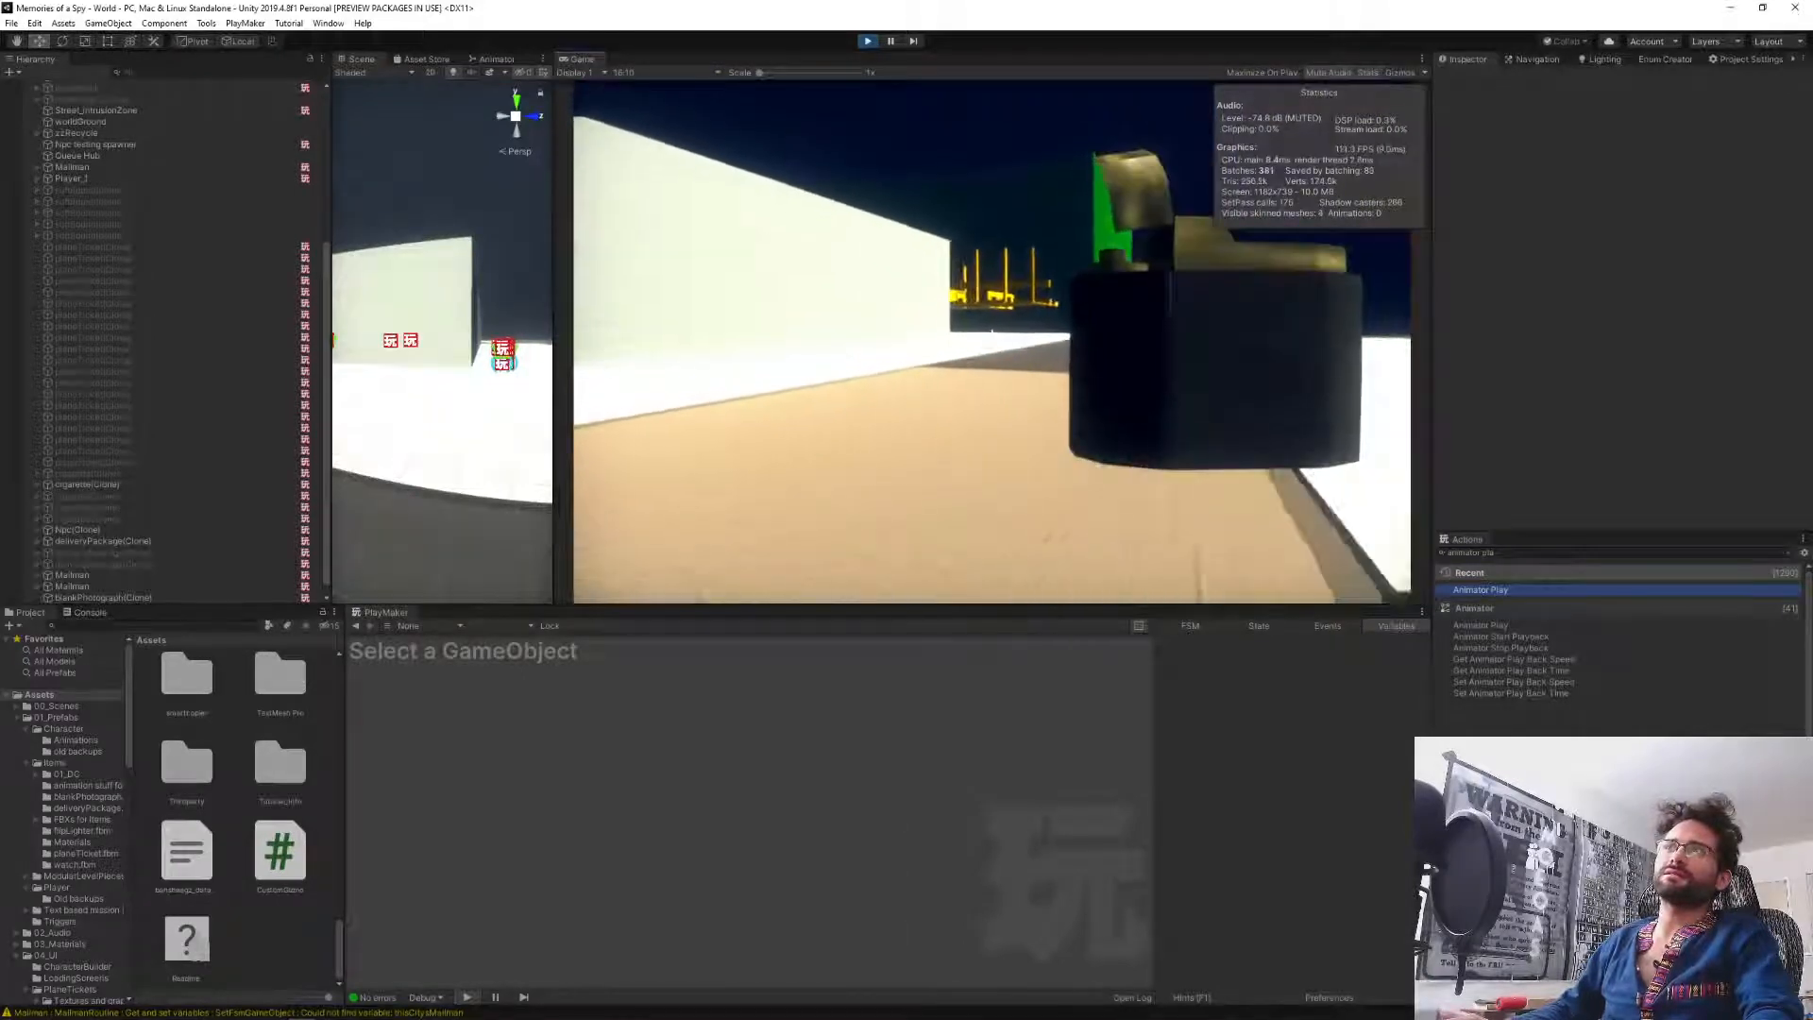
key(w)
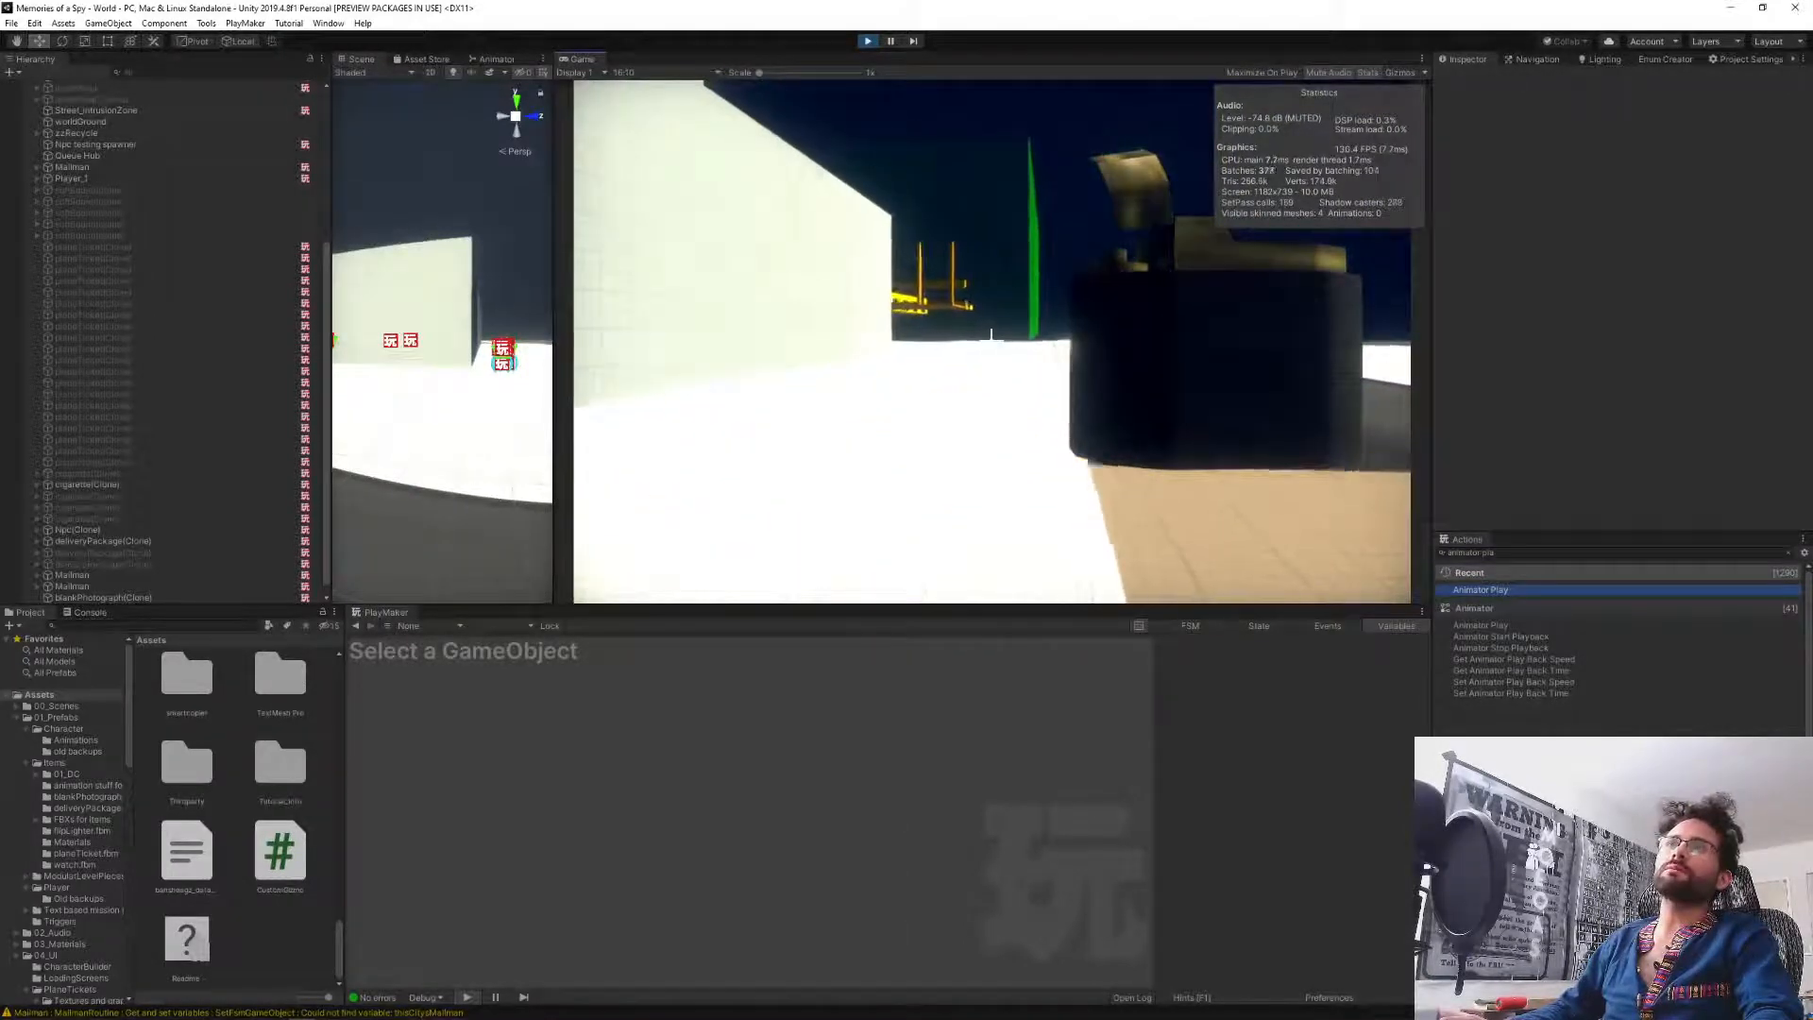
key(w)
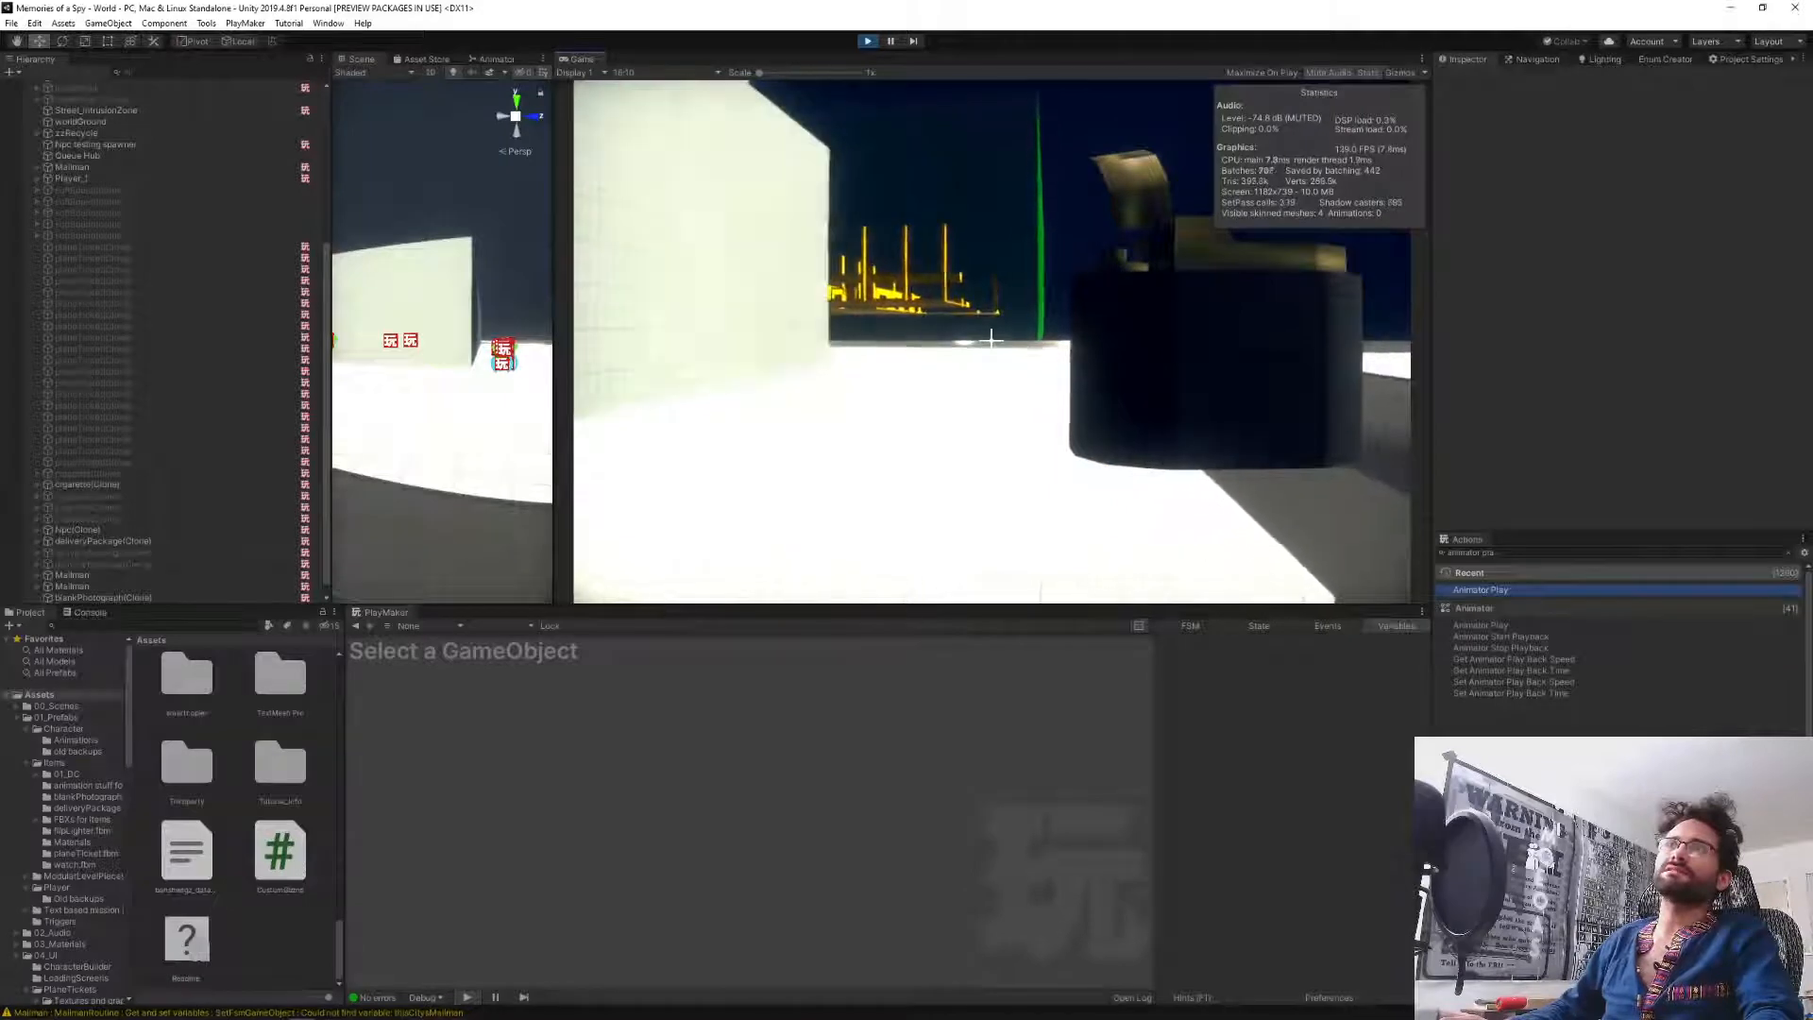
key(w)
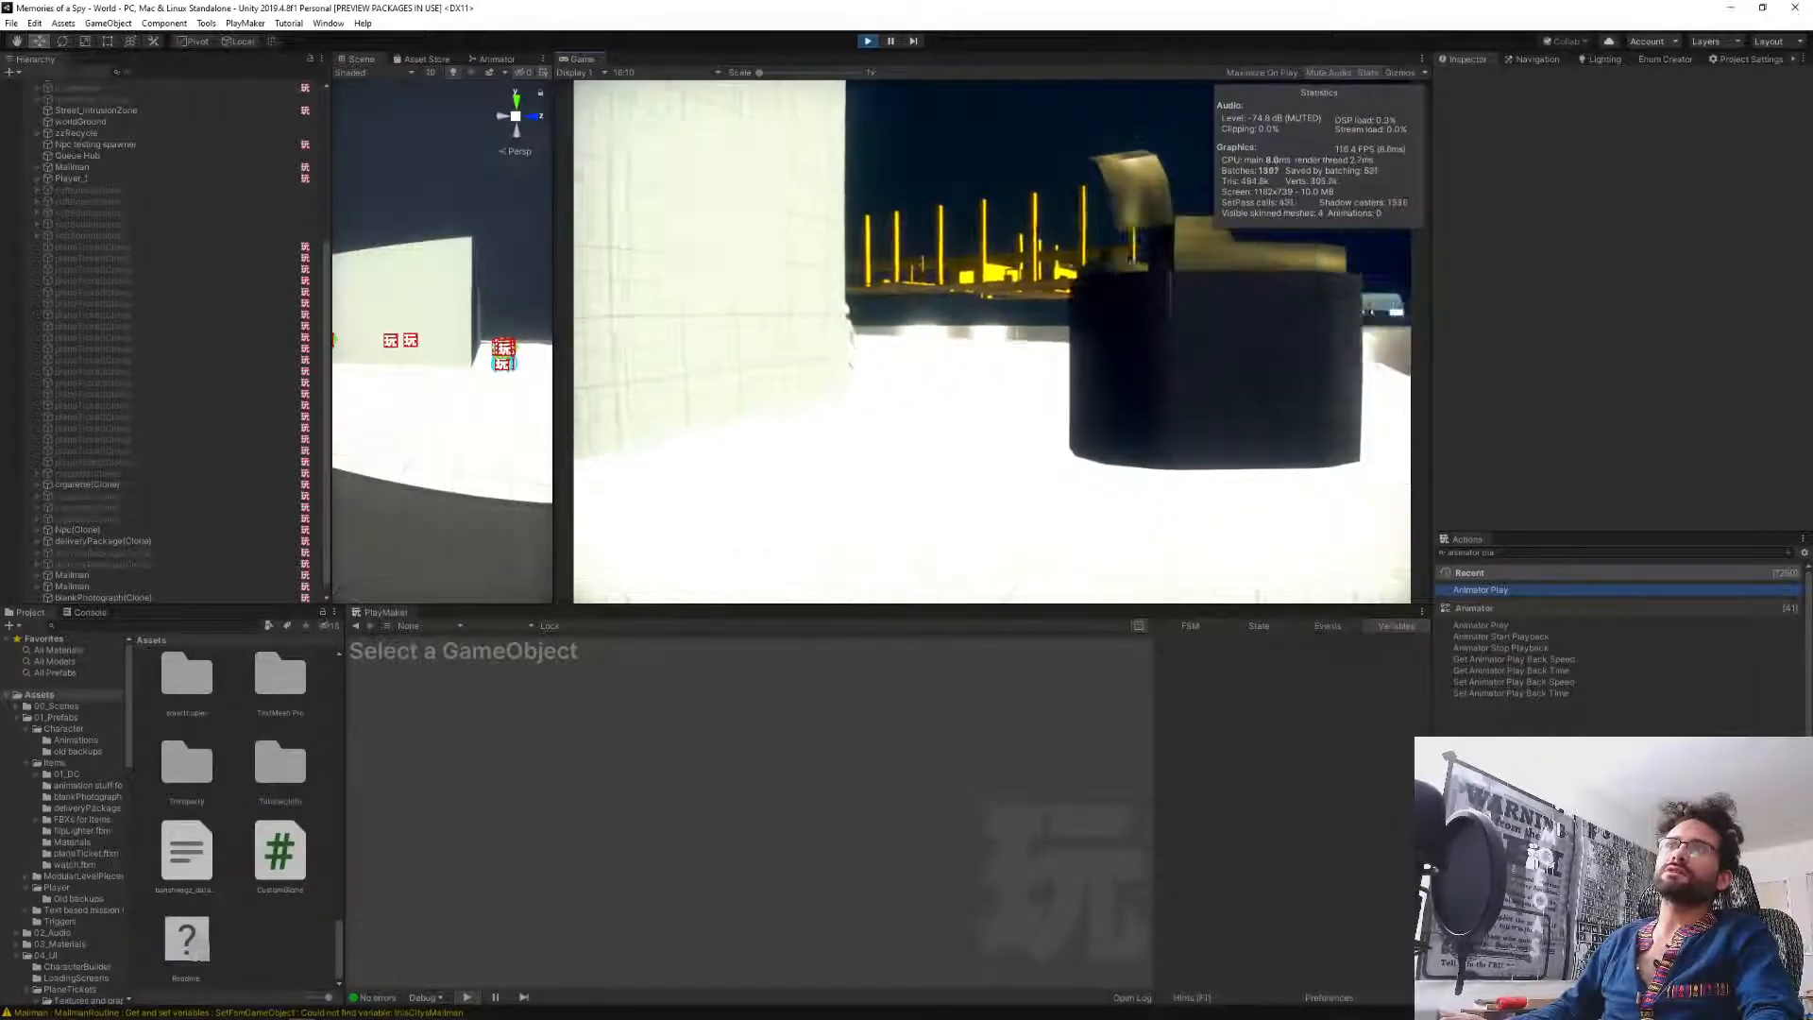
Equip the pistol and shoot the two NPCs standing beyond the end of the pale wall.
scroll(991, 341, down, 1)
key(w)
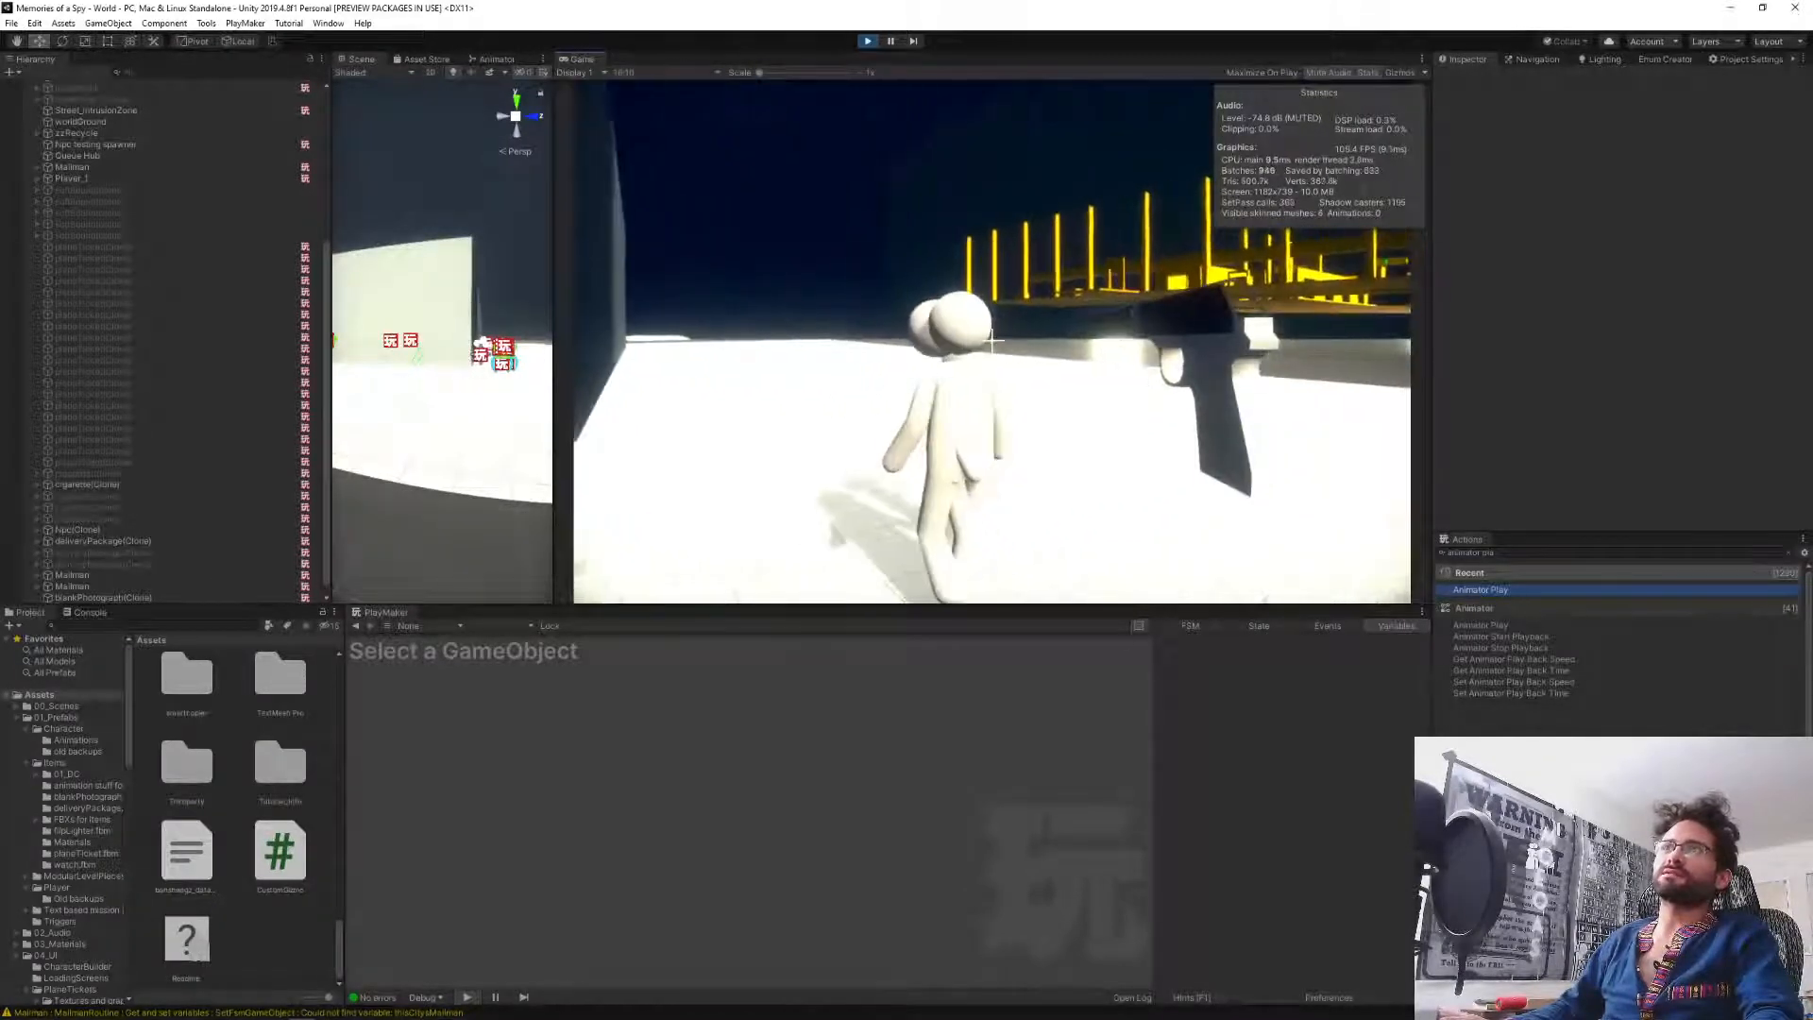
click(992, 341)
key(s)
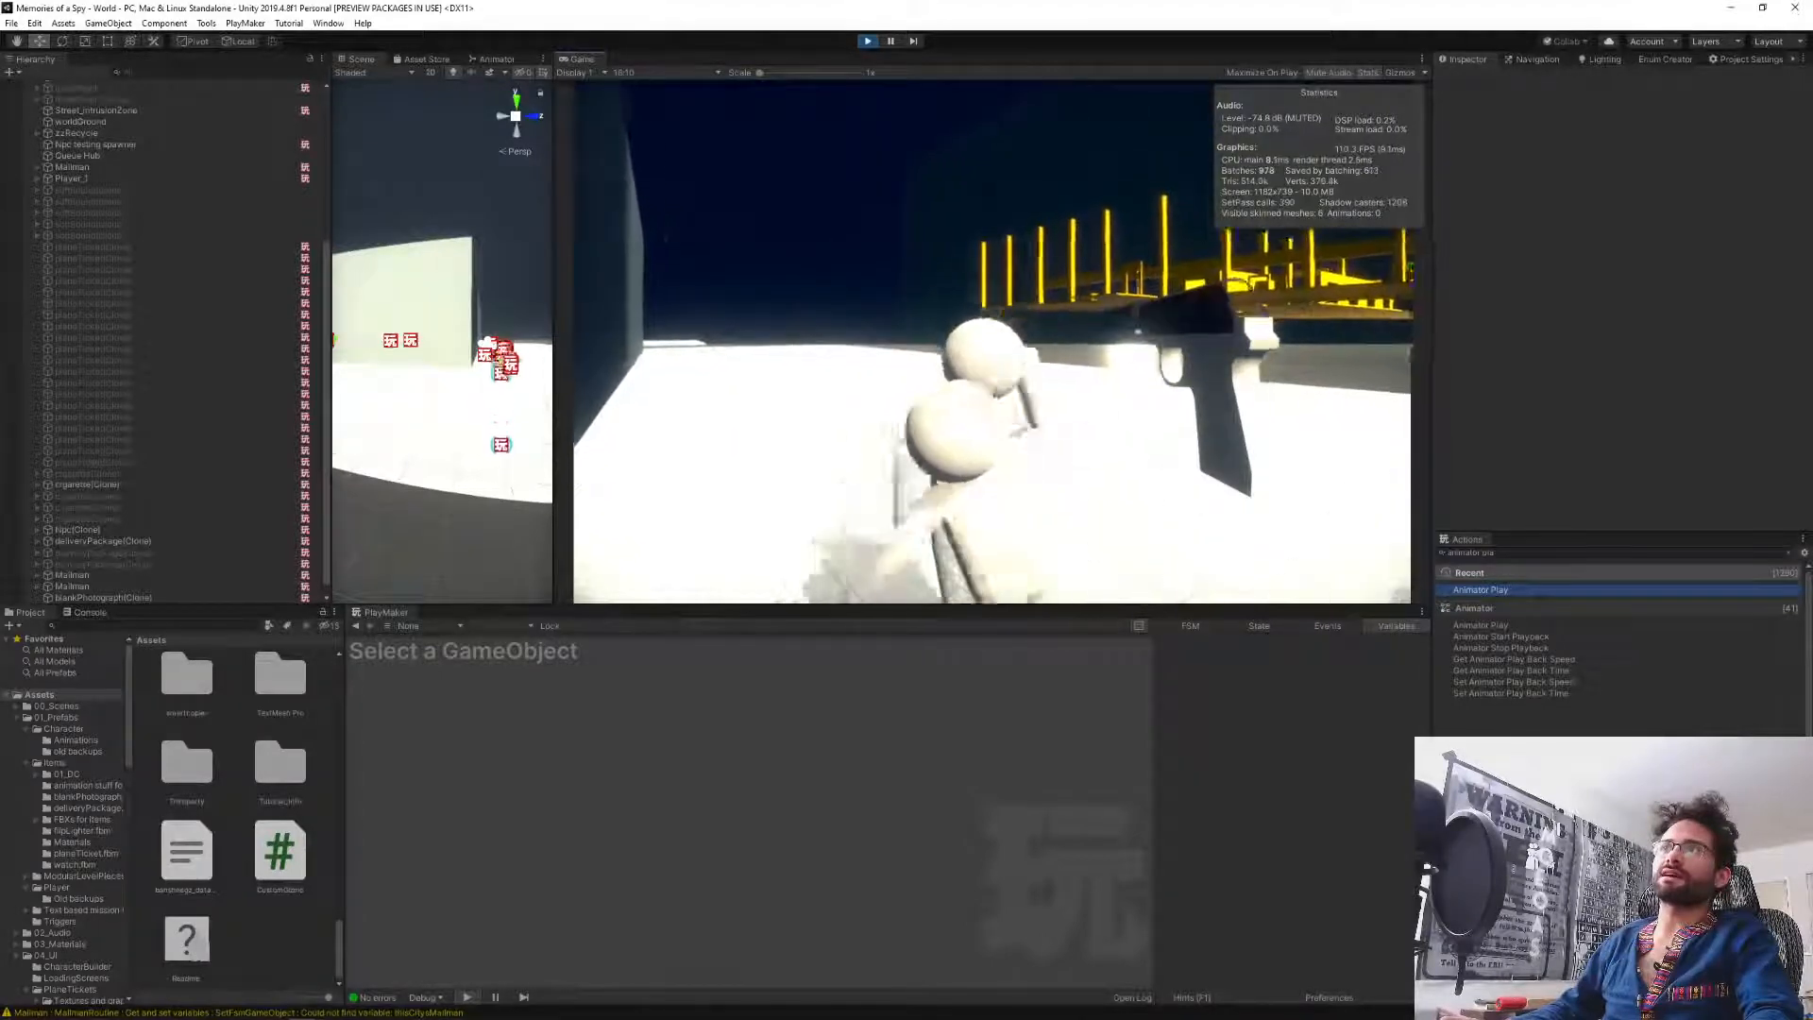
click(991, 340)
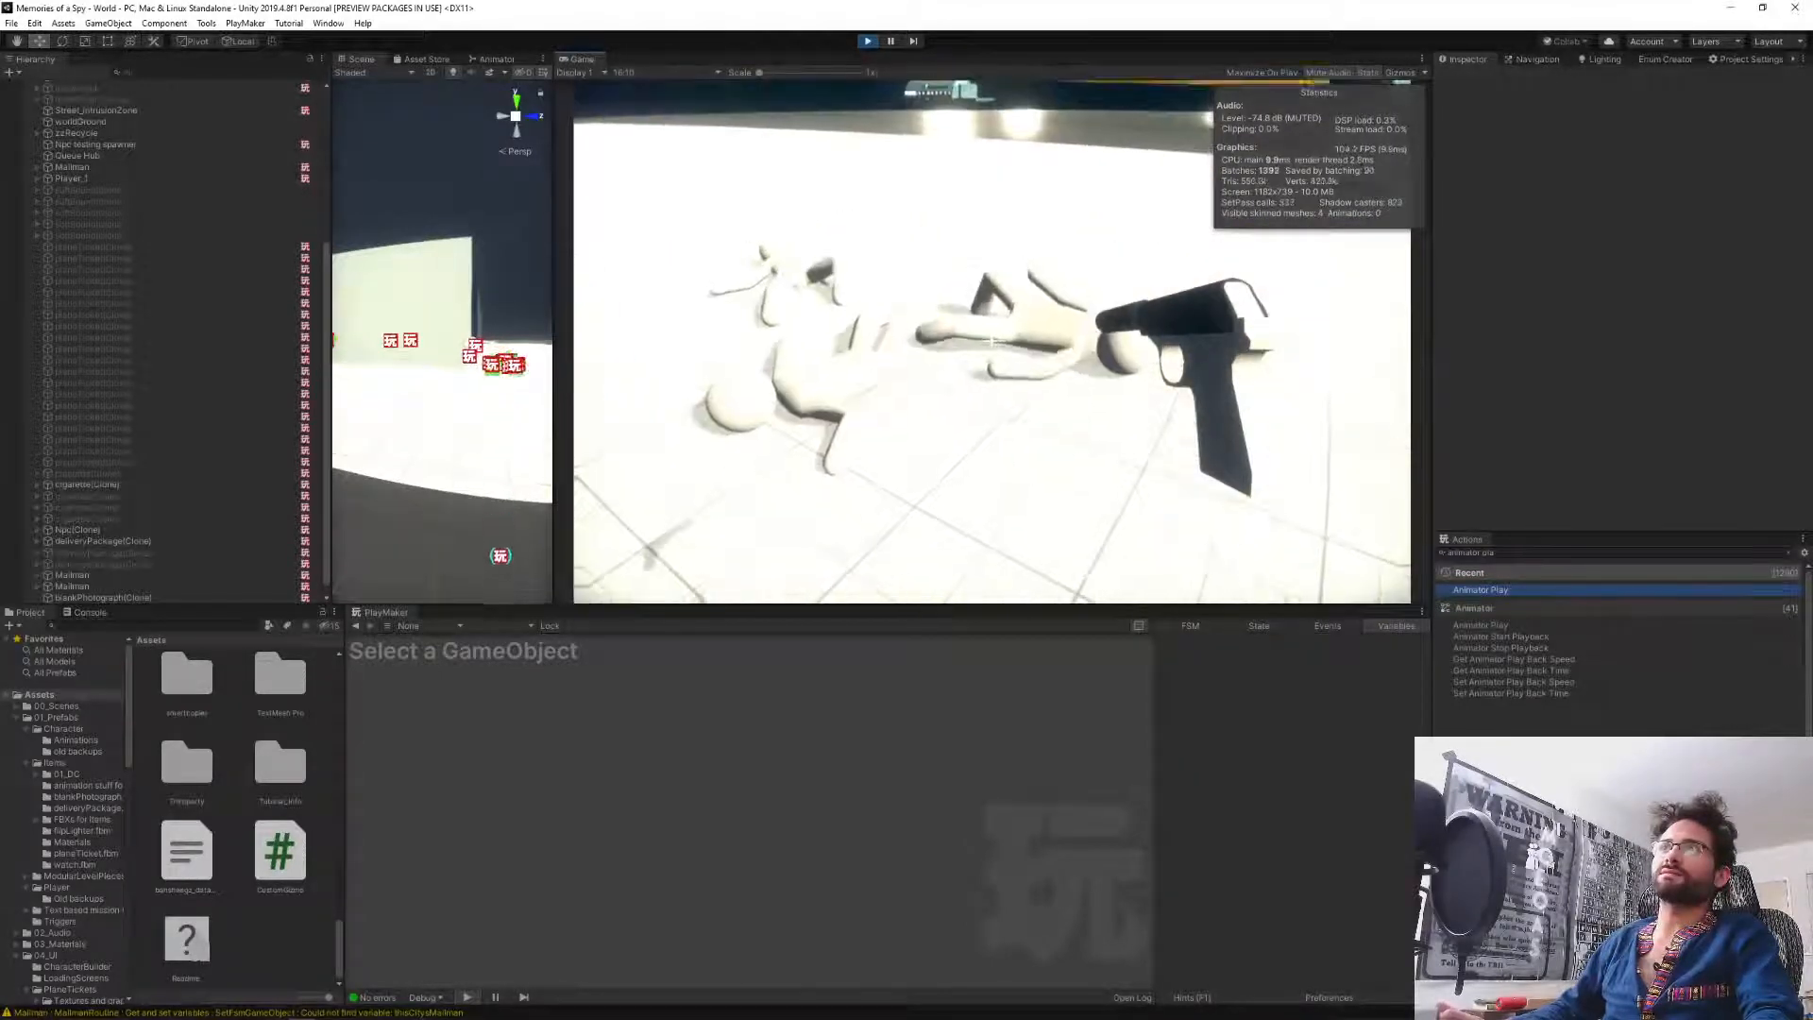
Walk the armed player back across the street and through the orange wall's doorway to where the quest NPC was standing.
key(w)
key(w)
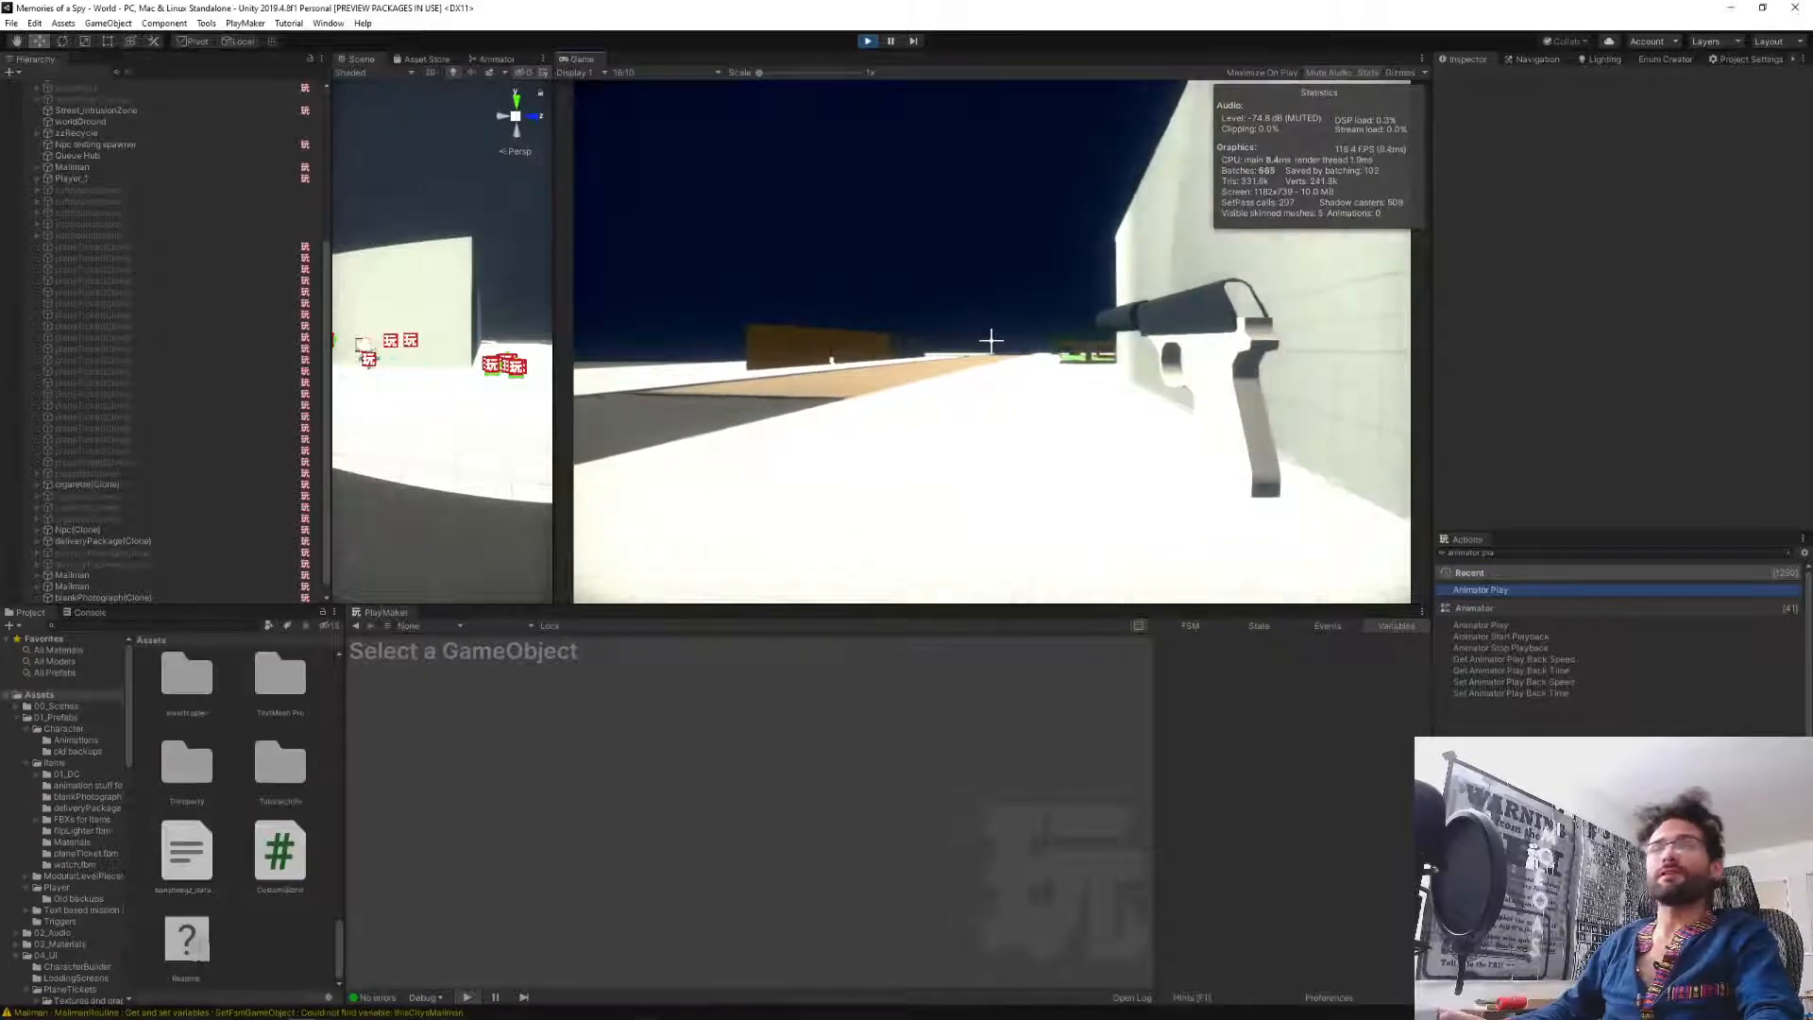
key(w)
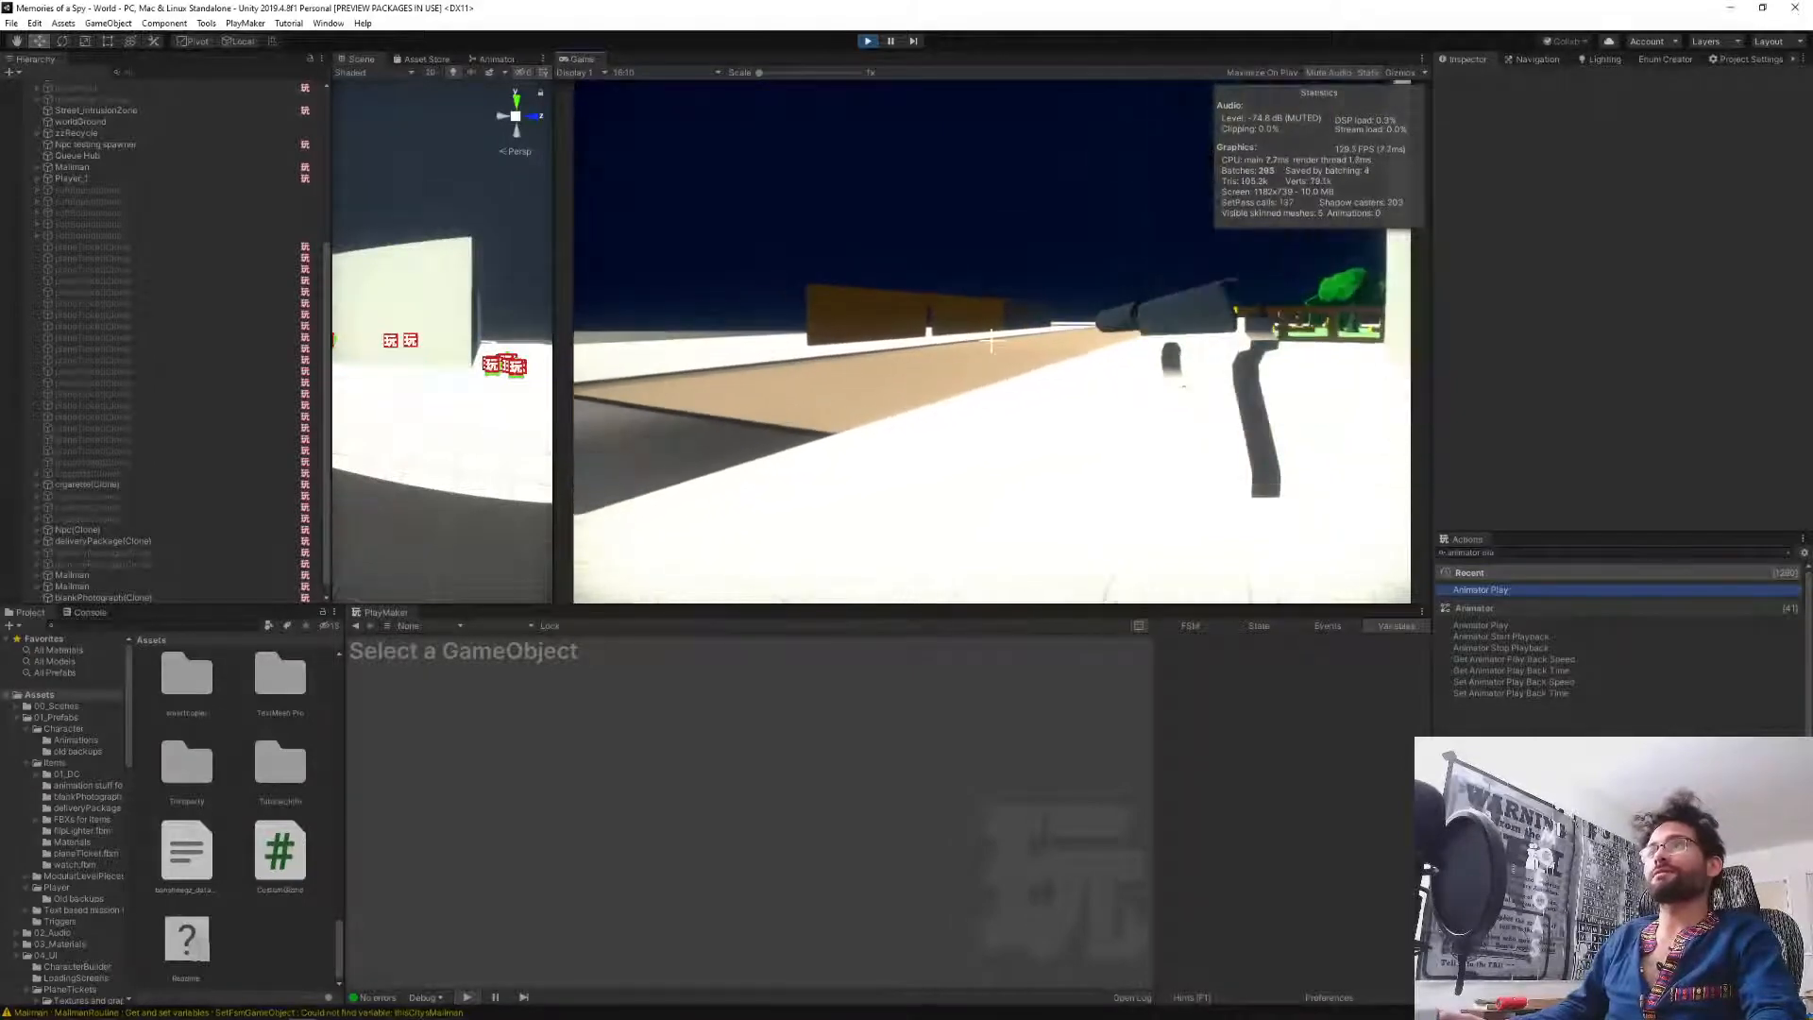
key(w)
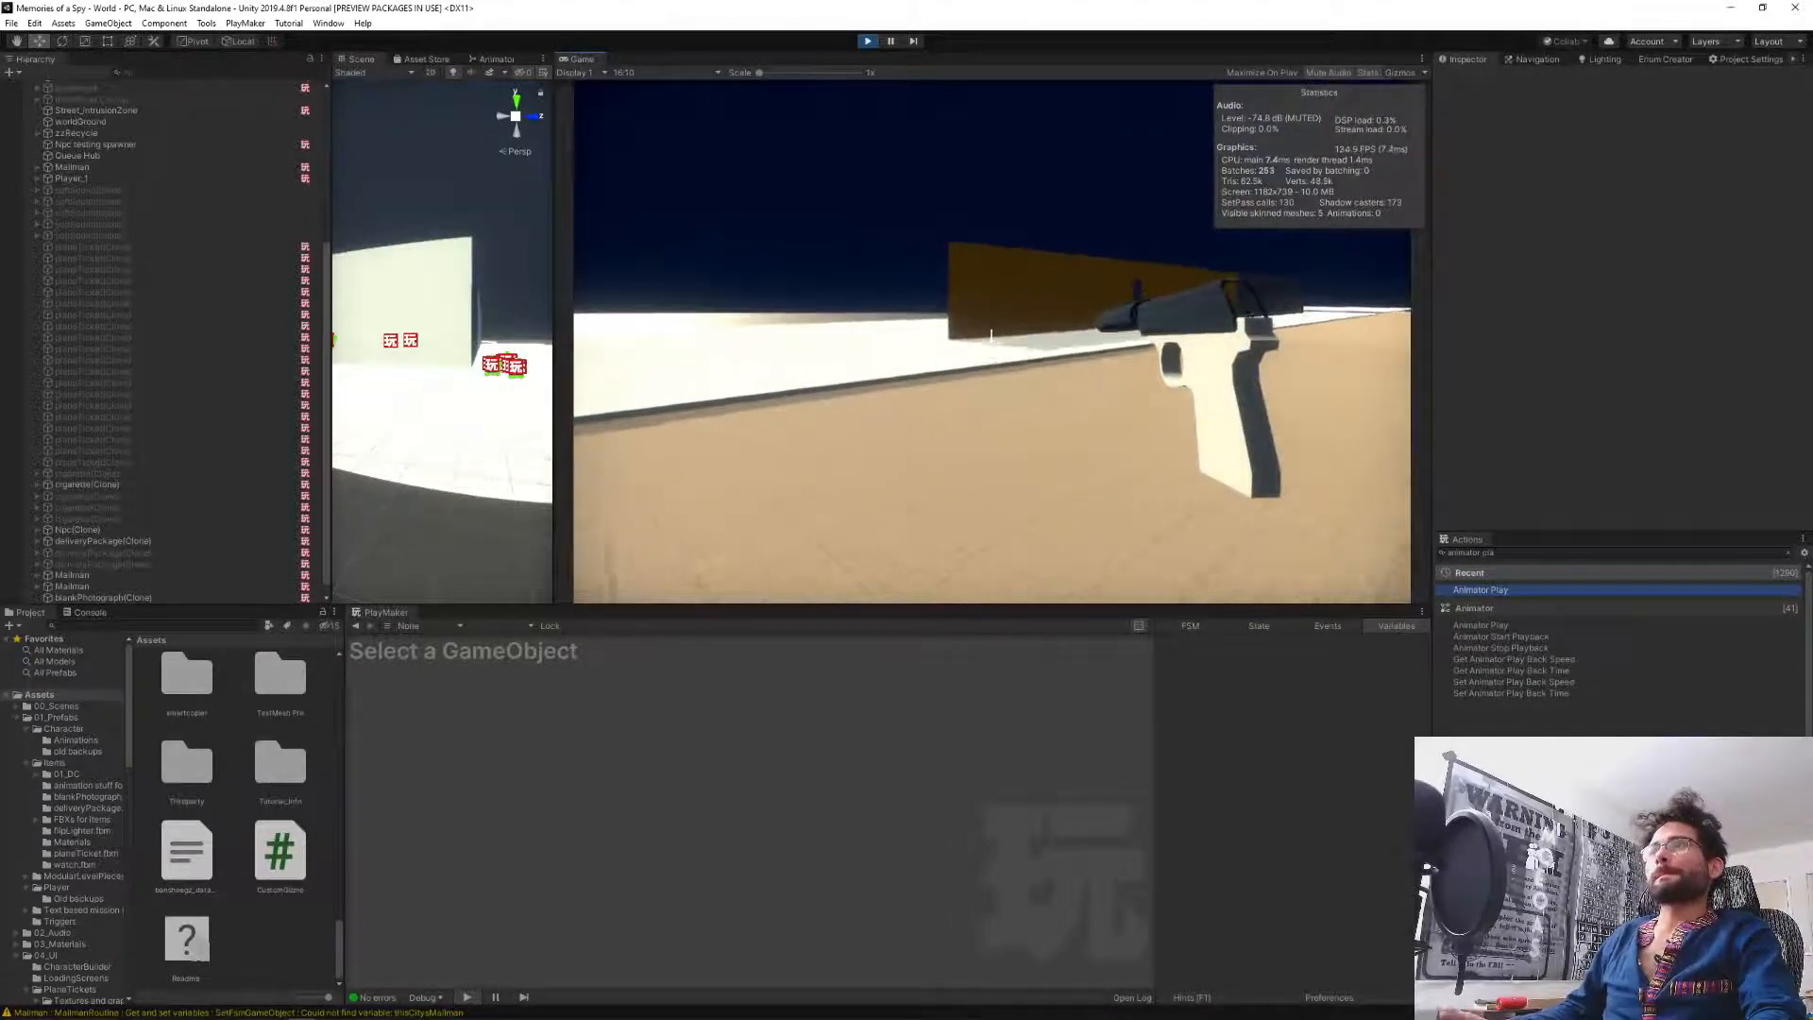
key(w)
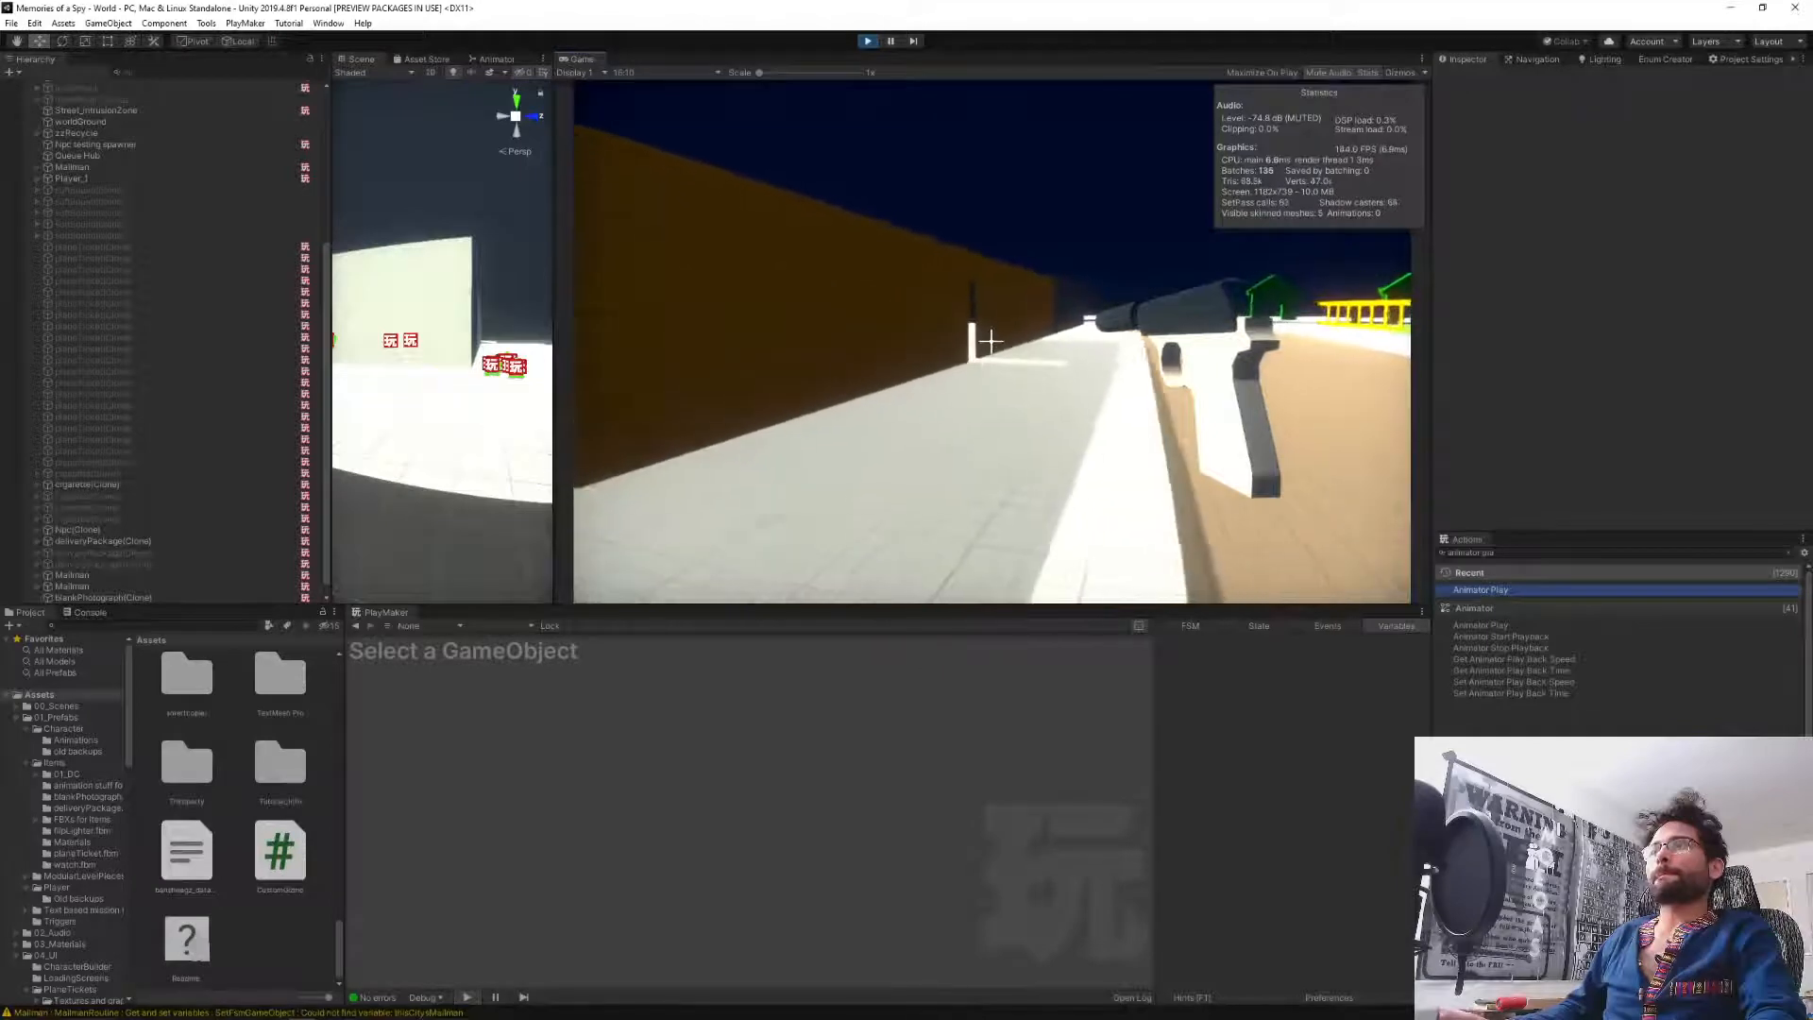
key(w)
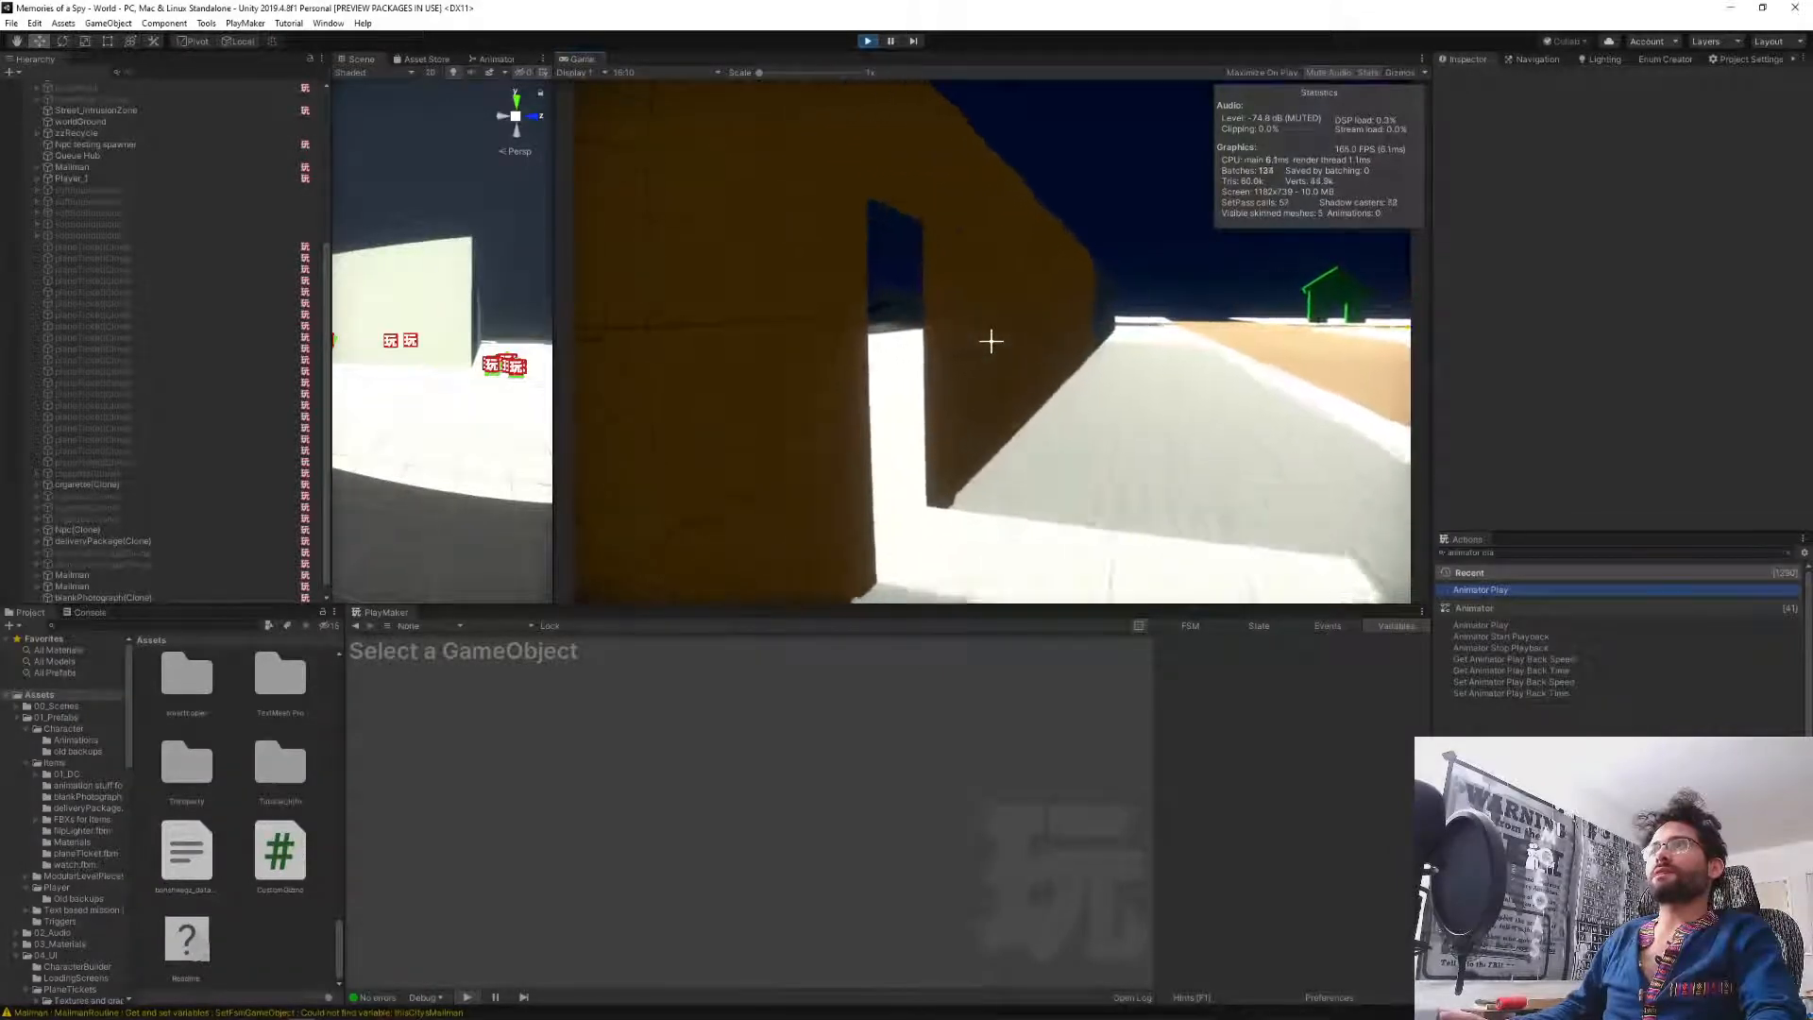
key(w)
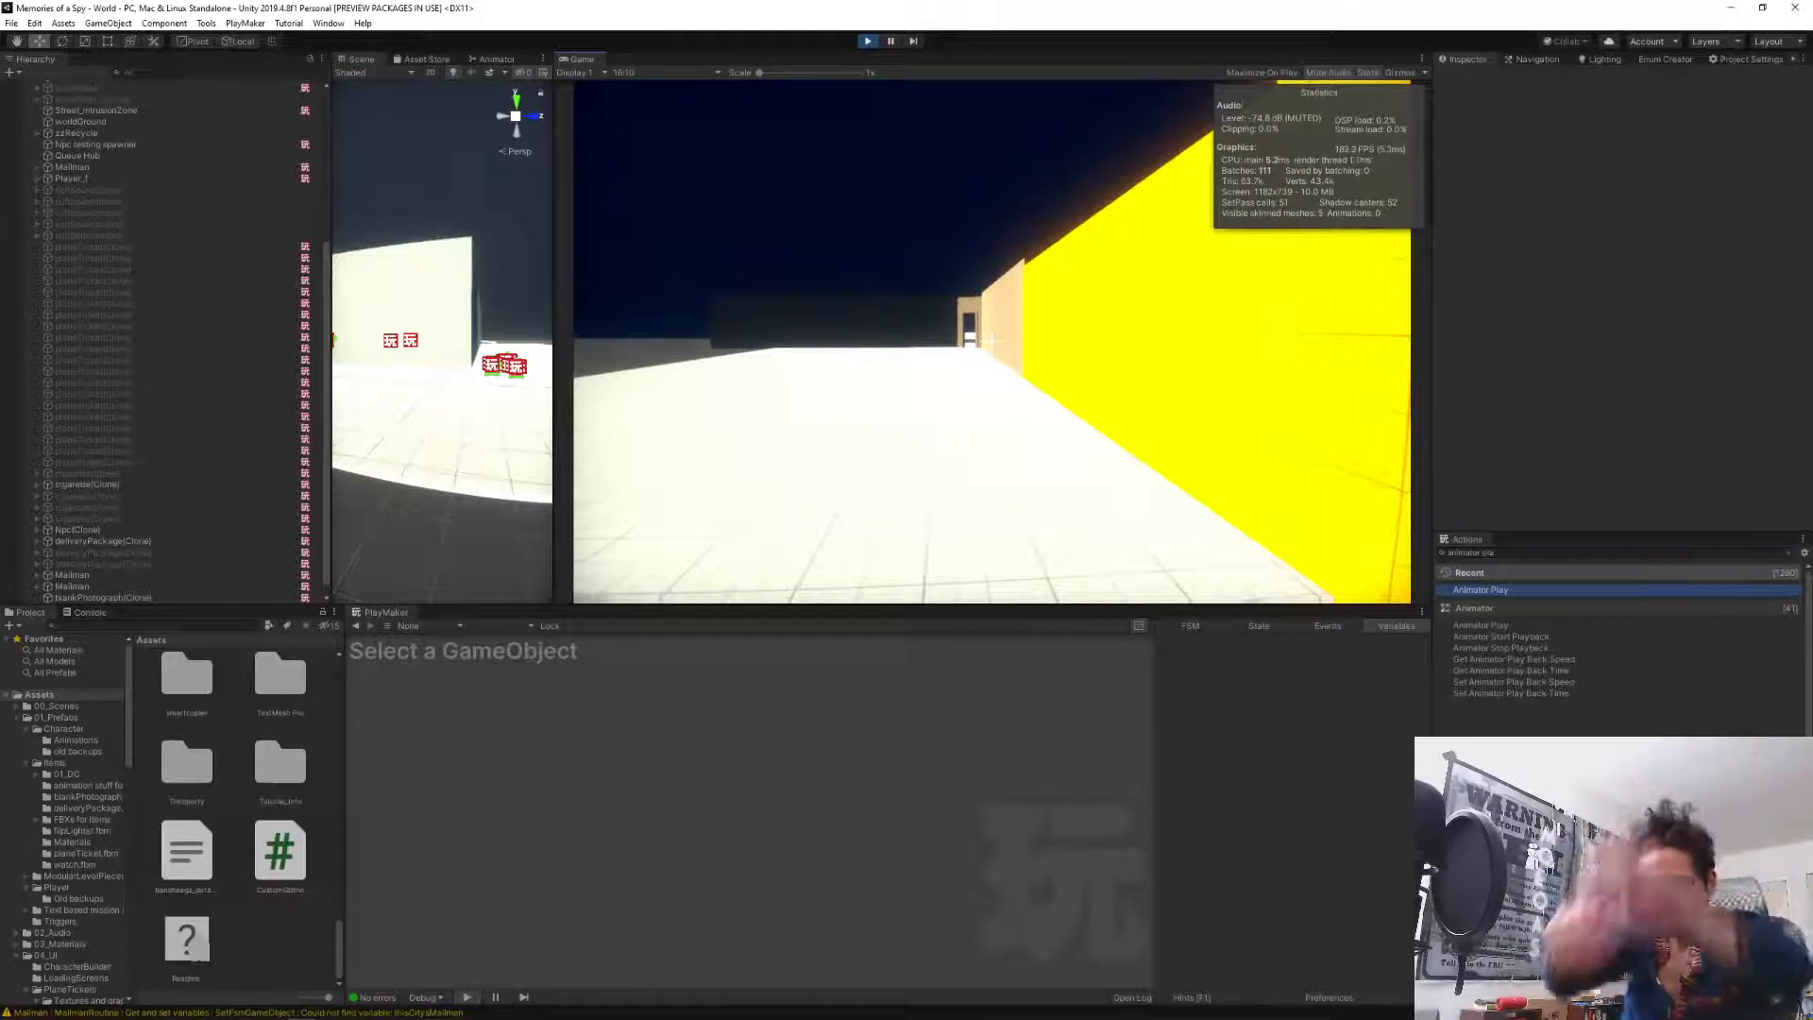
Stop the playtest and open the DCQuests FSM of the Npc prefab from the Character folder.
key(Escape)
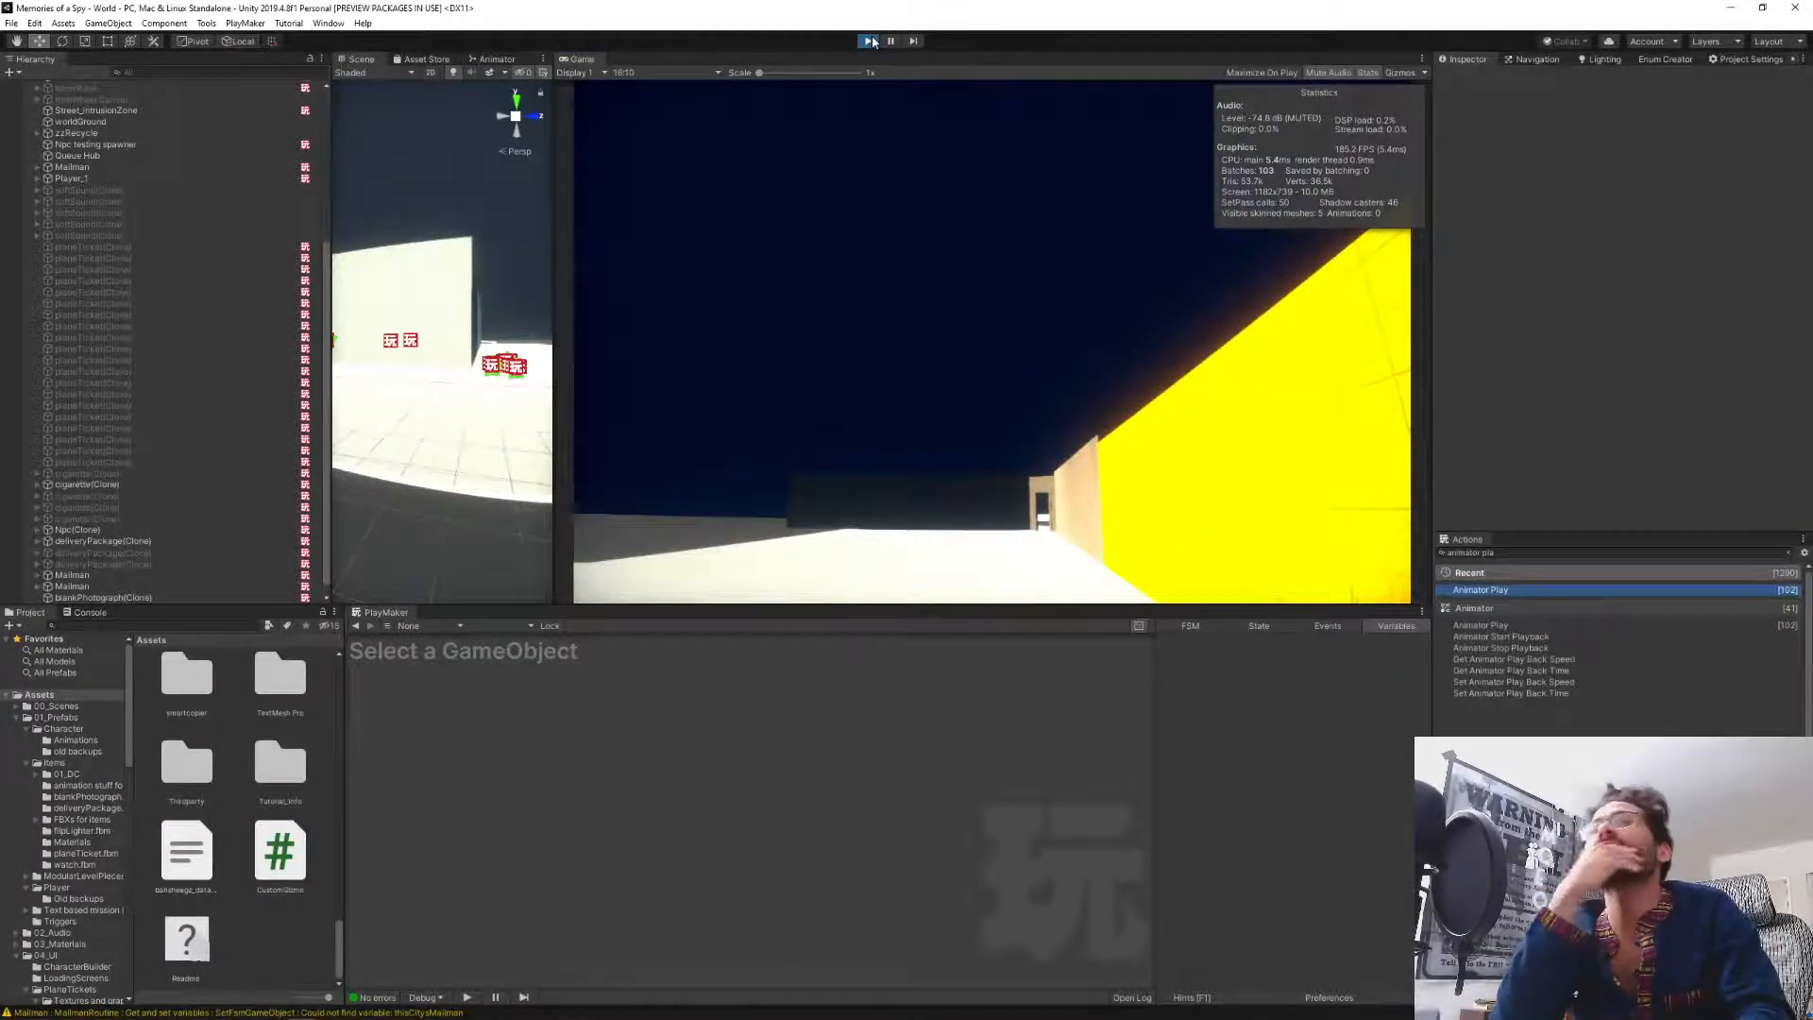
click(869, 41)
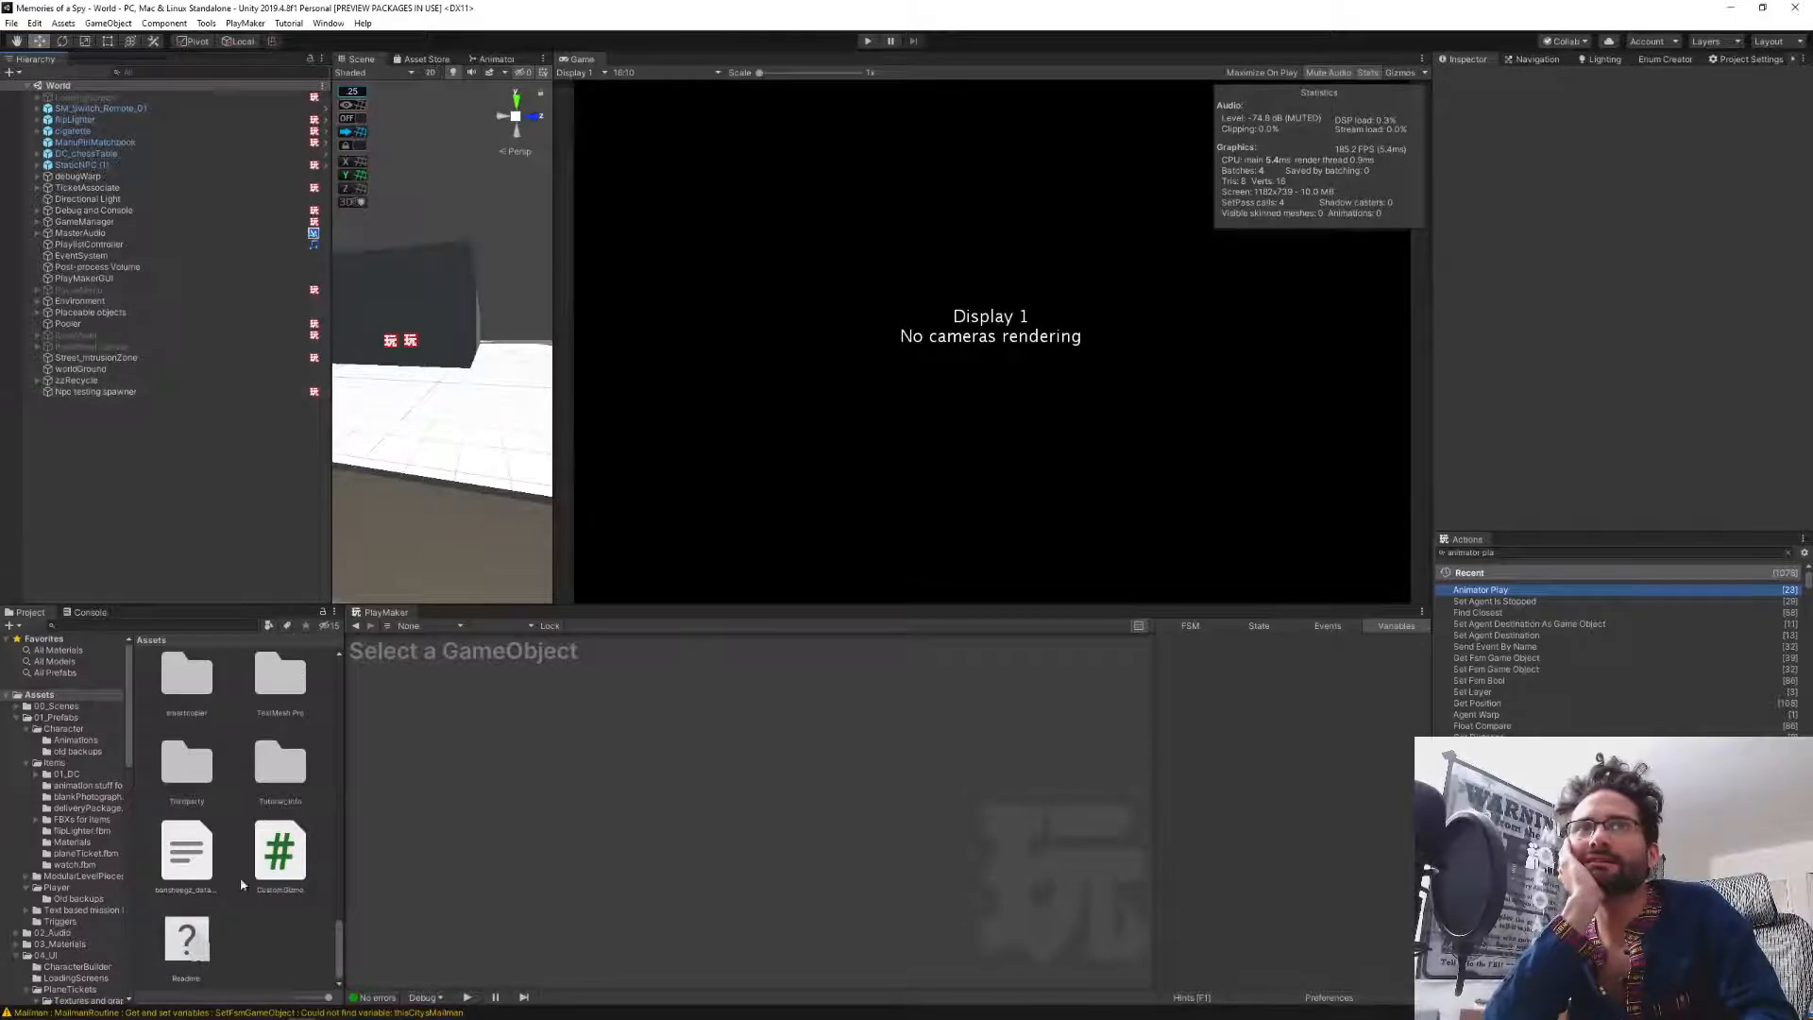
click(59, 729)
double_click(270, 771)
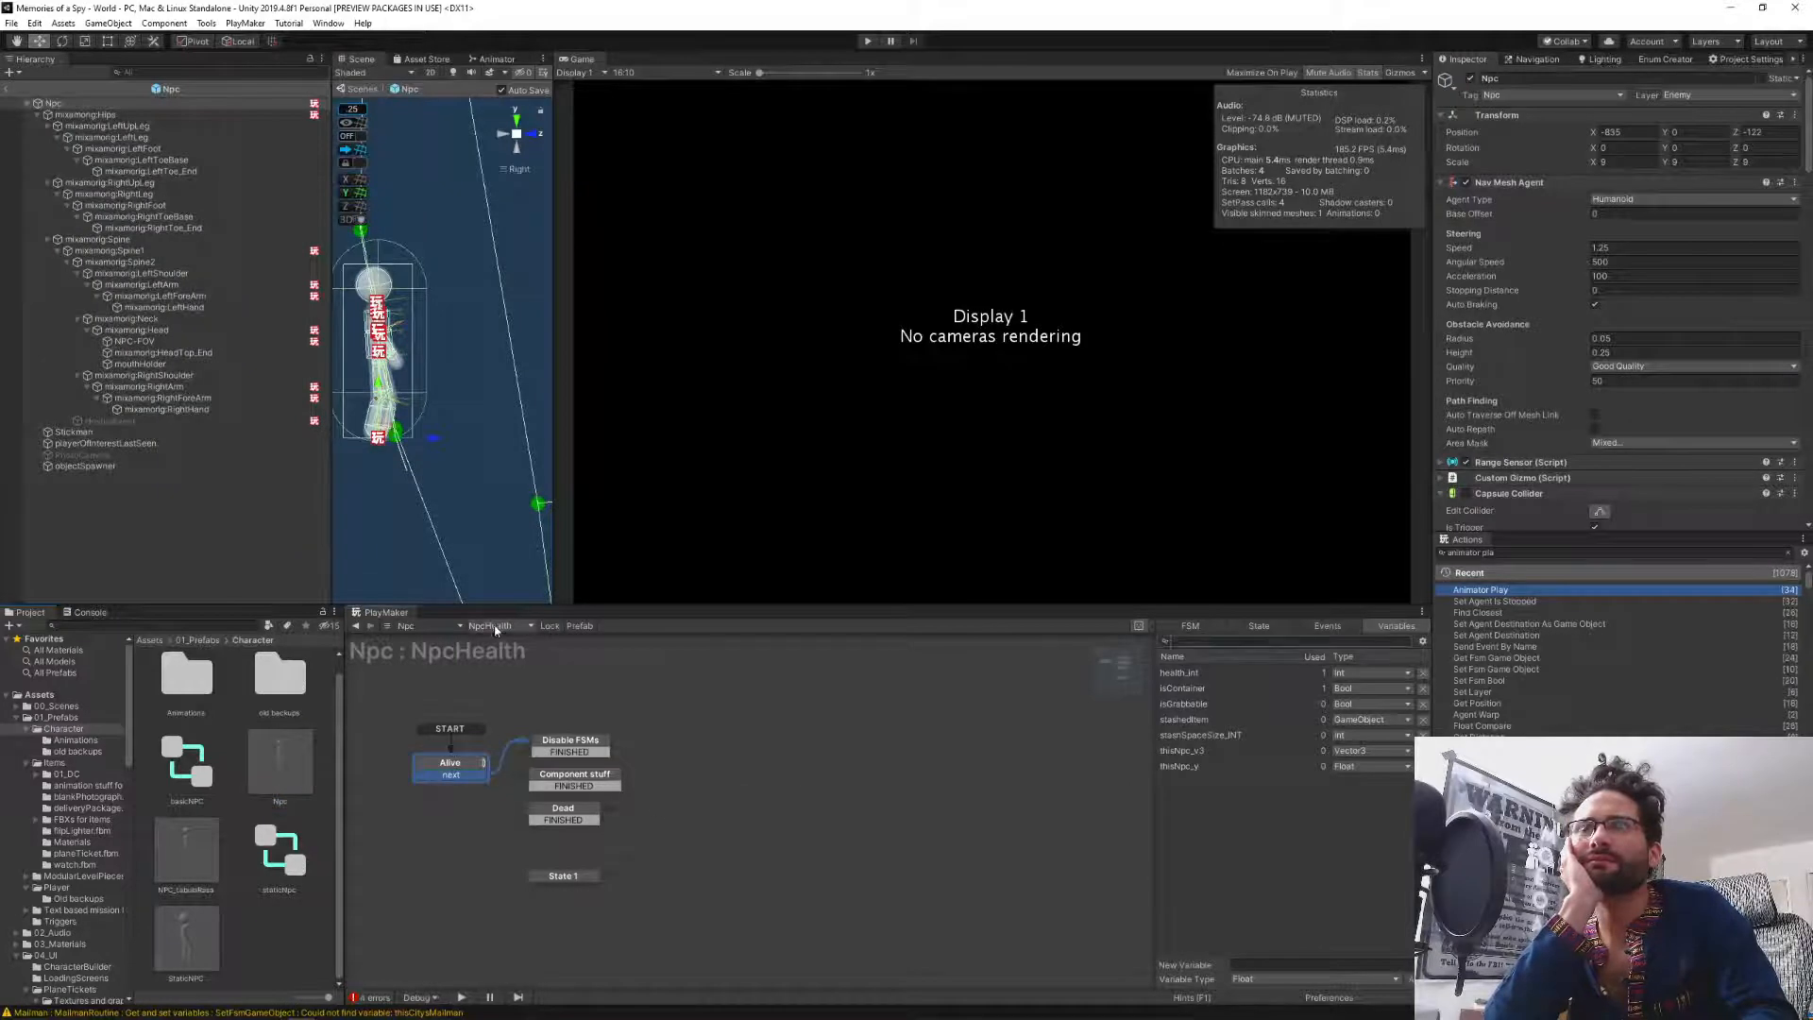
click(490, 625)
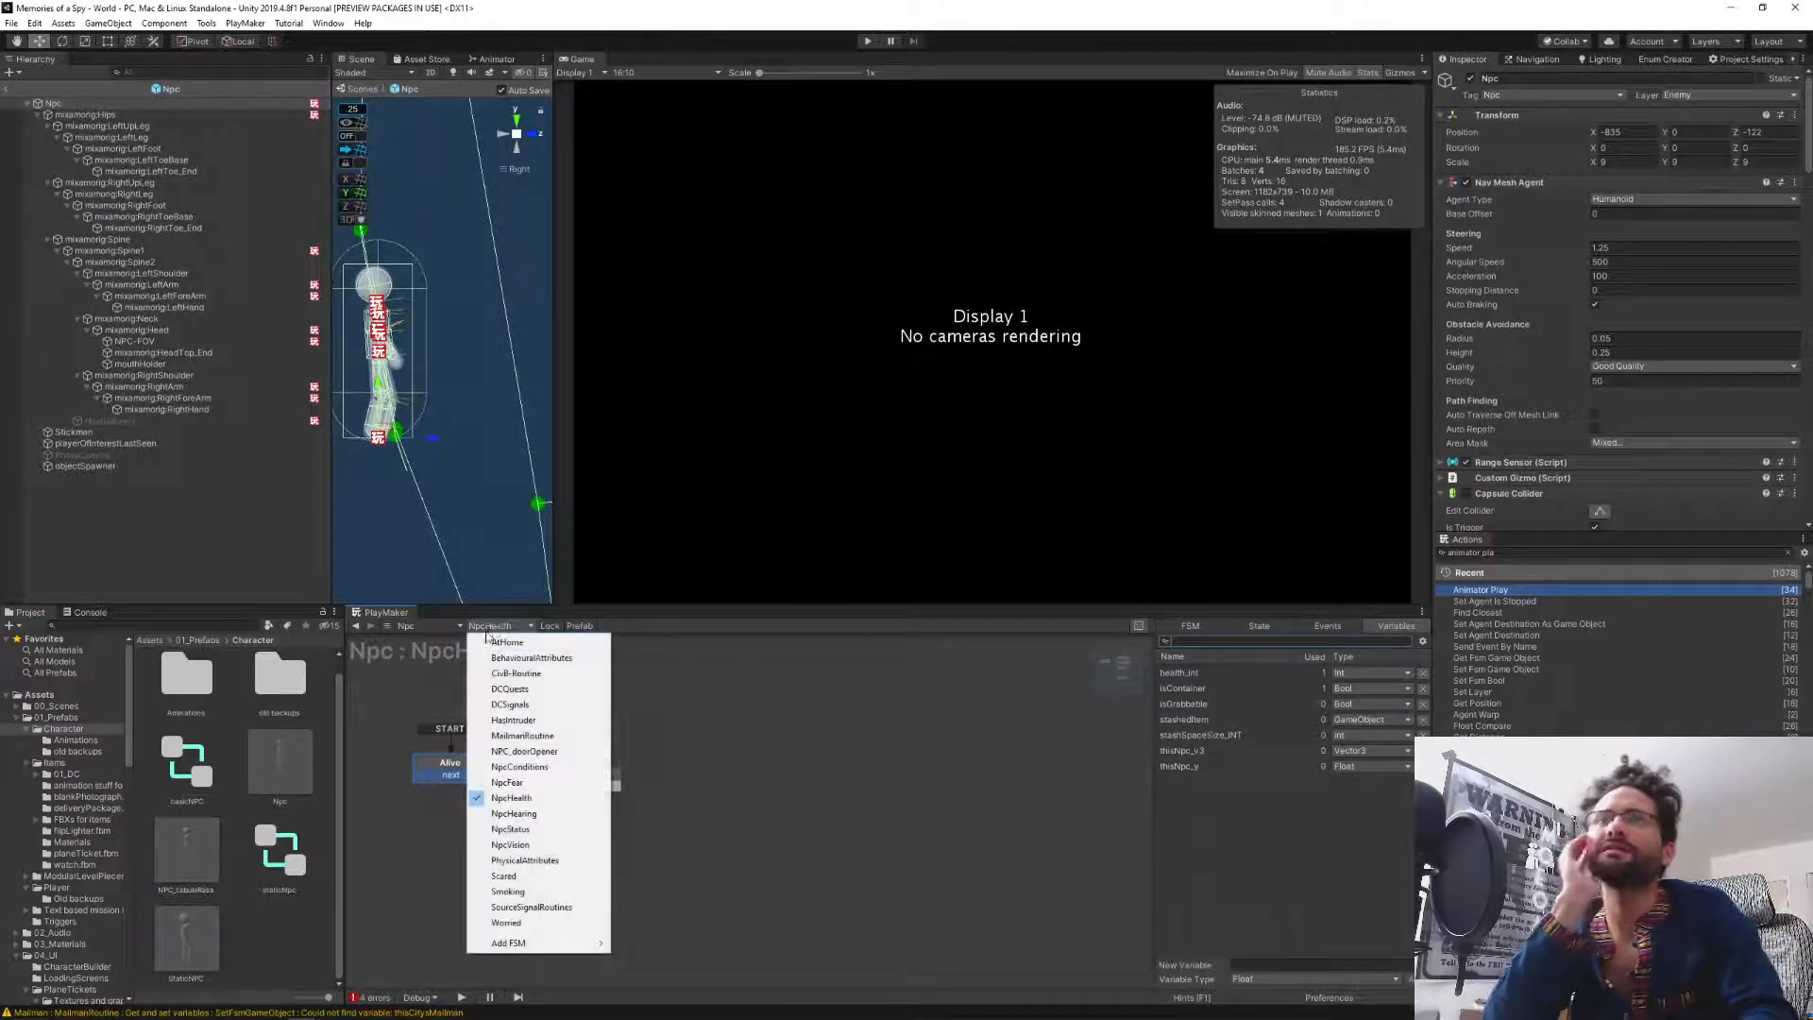
click(529, 695)
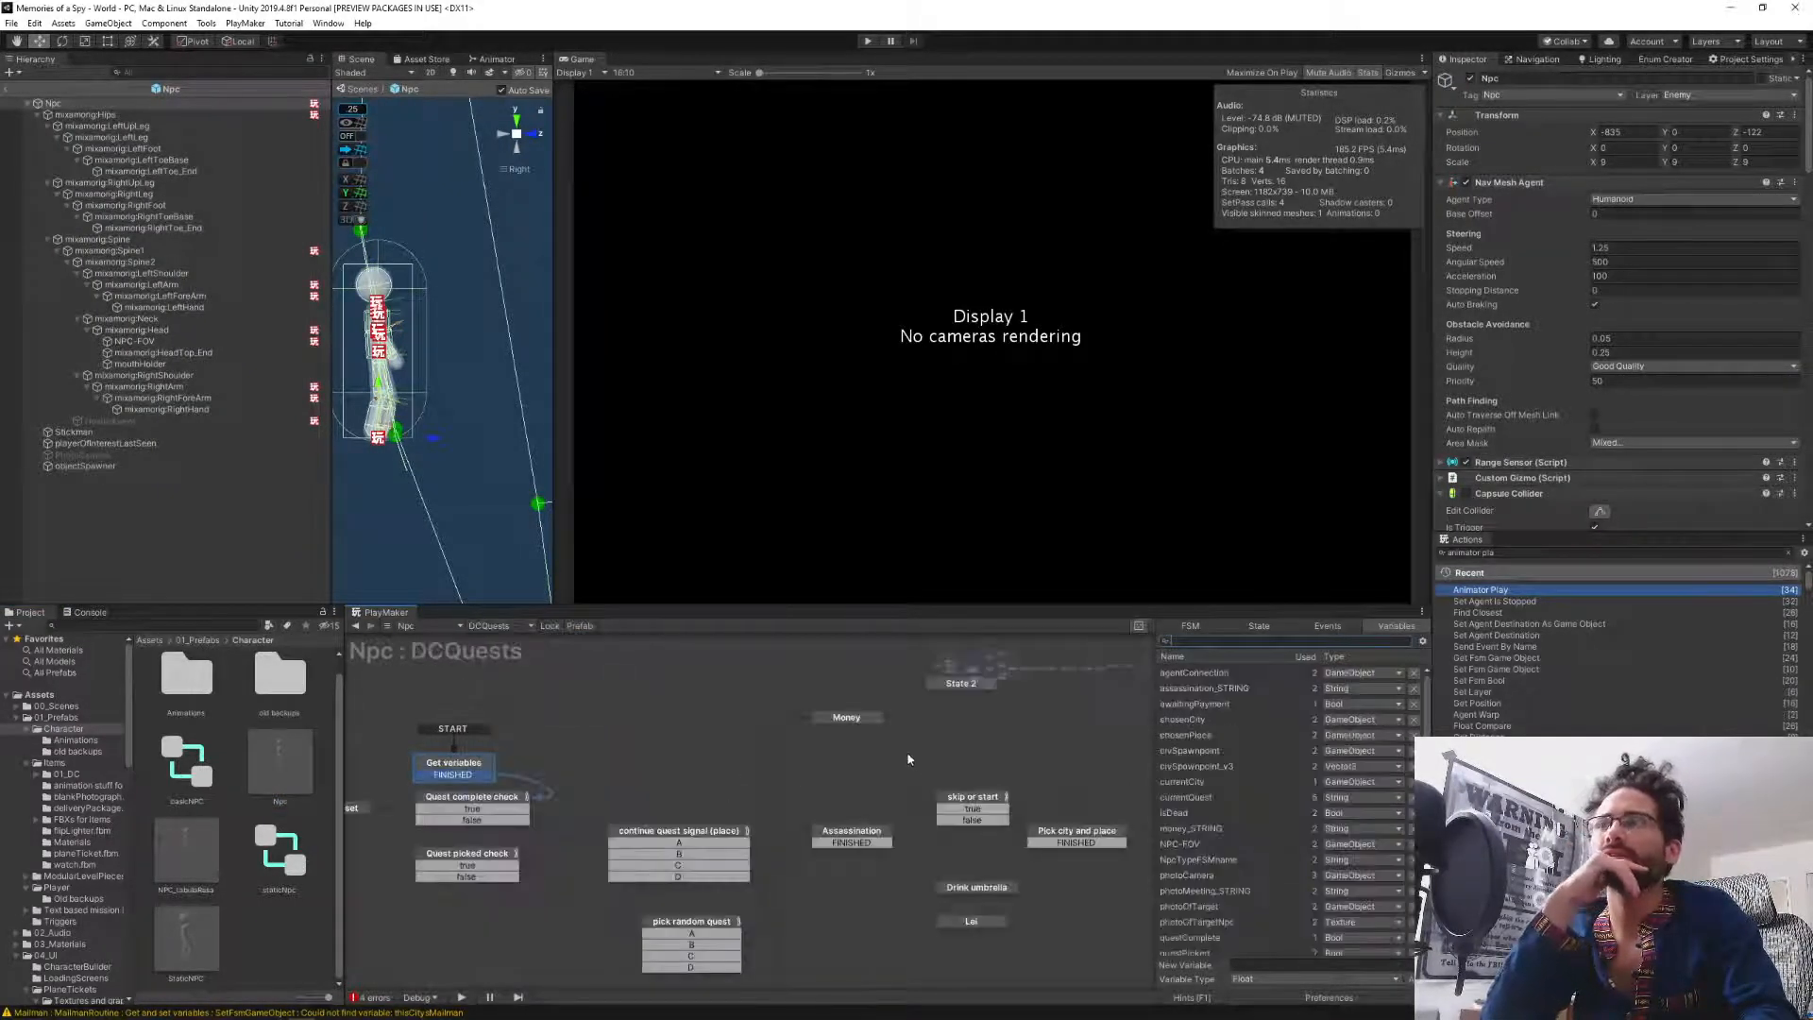
Examine the actions of the Spawn TargetNpc state in the DCQuests FSM.
middle_drag(908, 759, 623, 717)
middle_drag(898, 757, 700, 735)
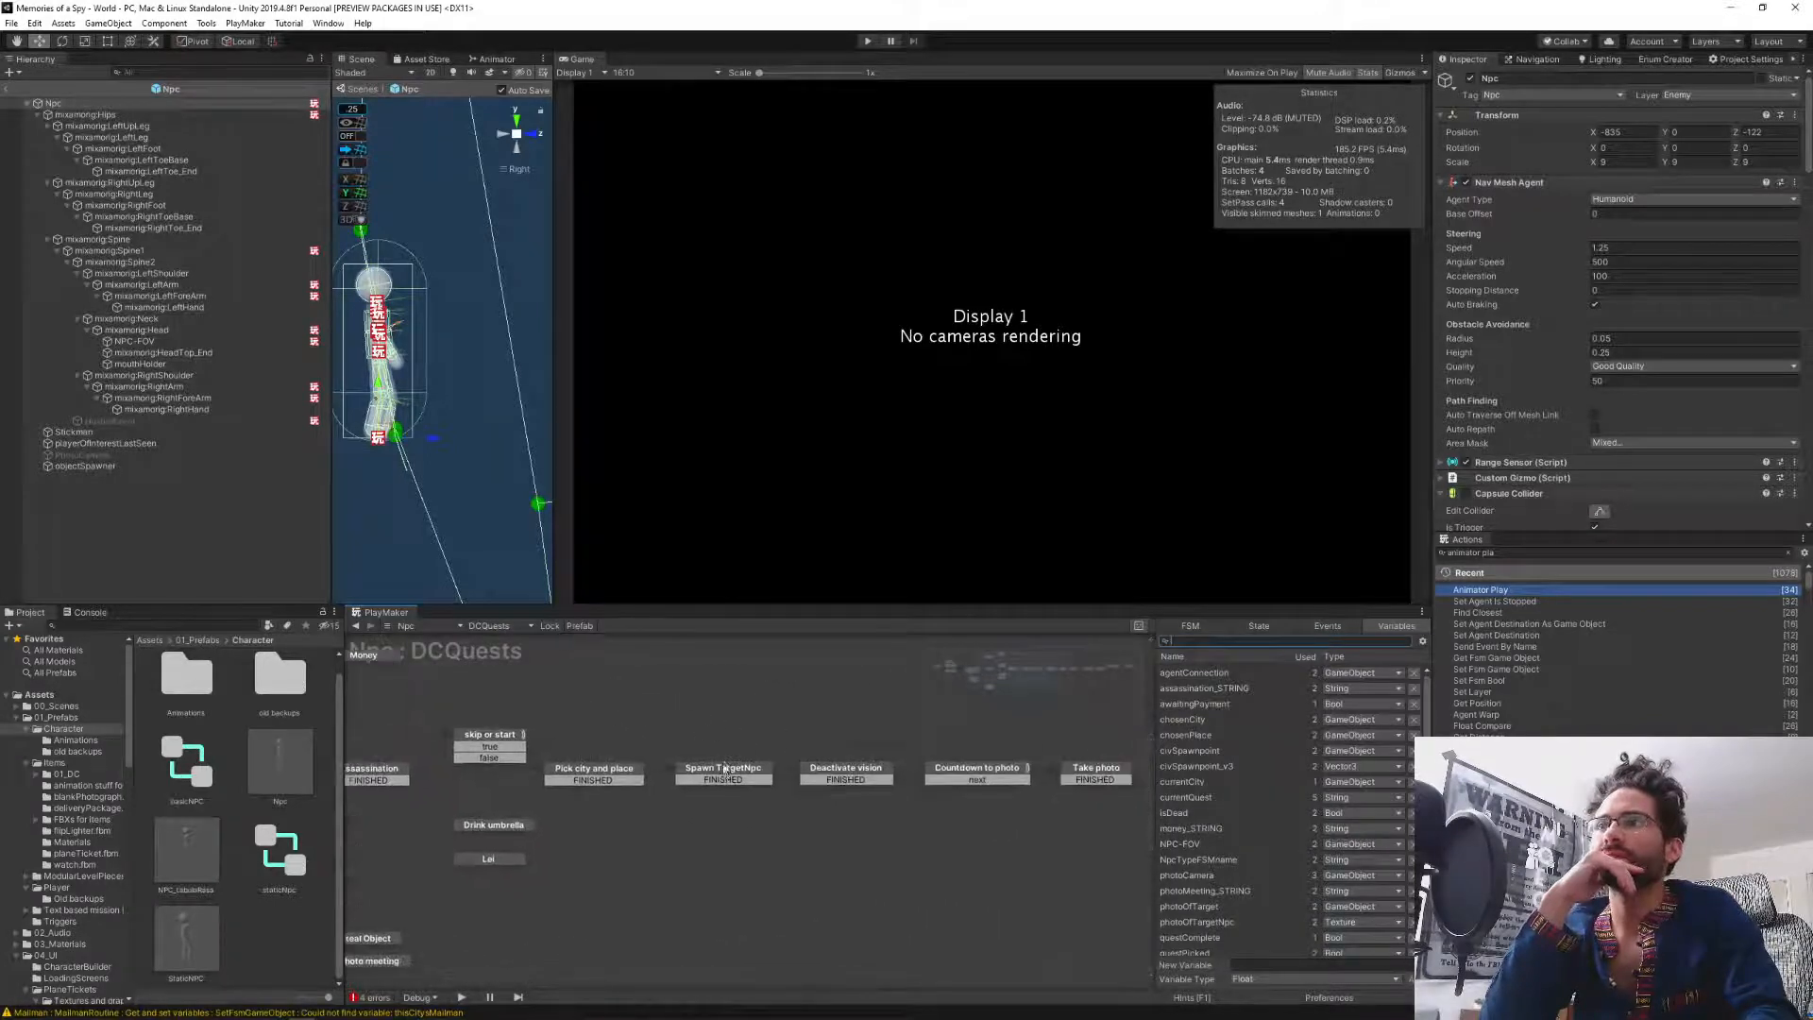
click(723, 768)
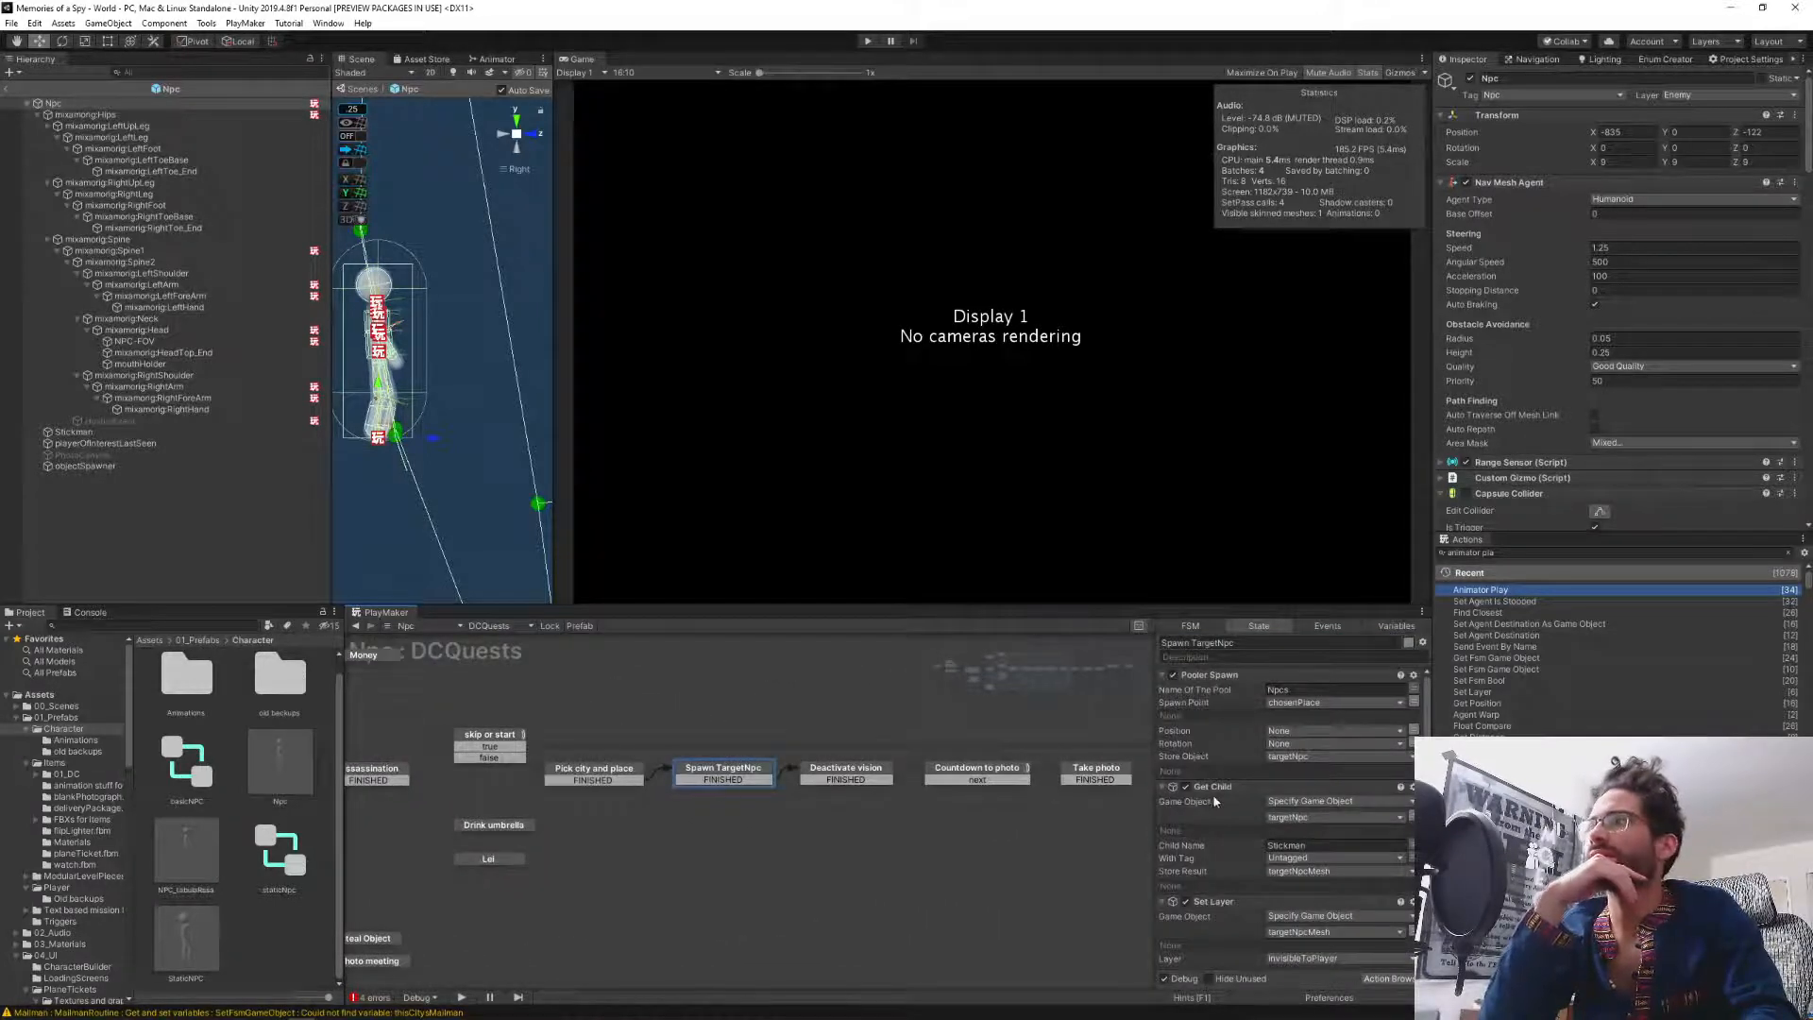
scroll(1216, 802, down, 3)
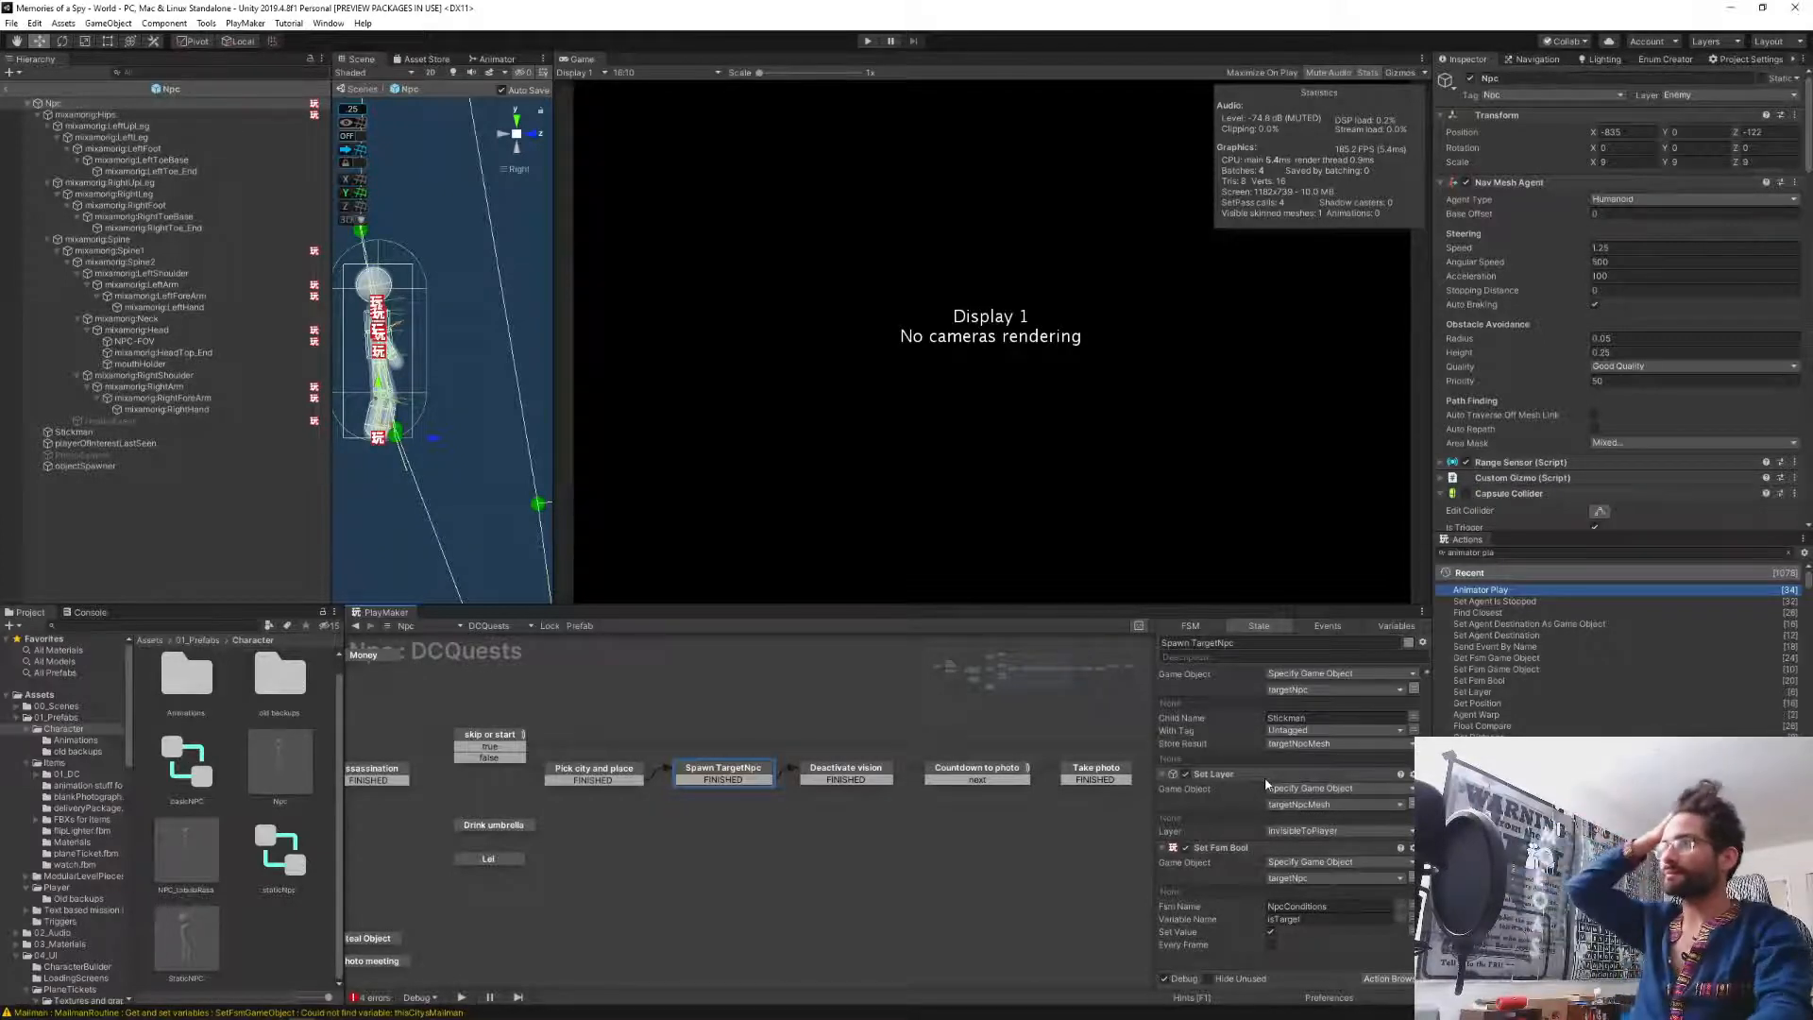
scroll(1234, 877, up, 3)
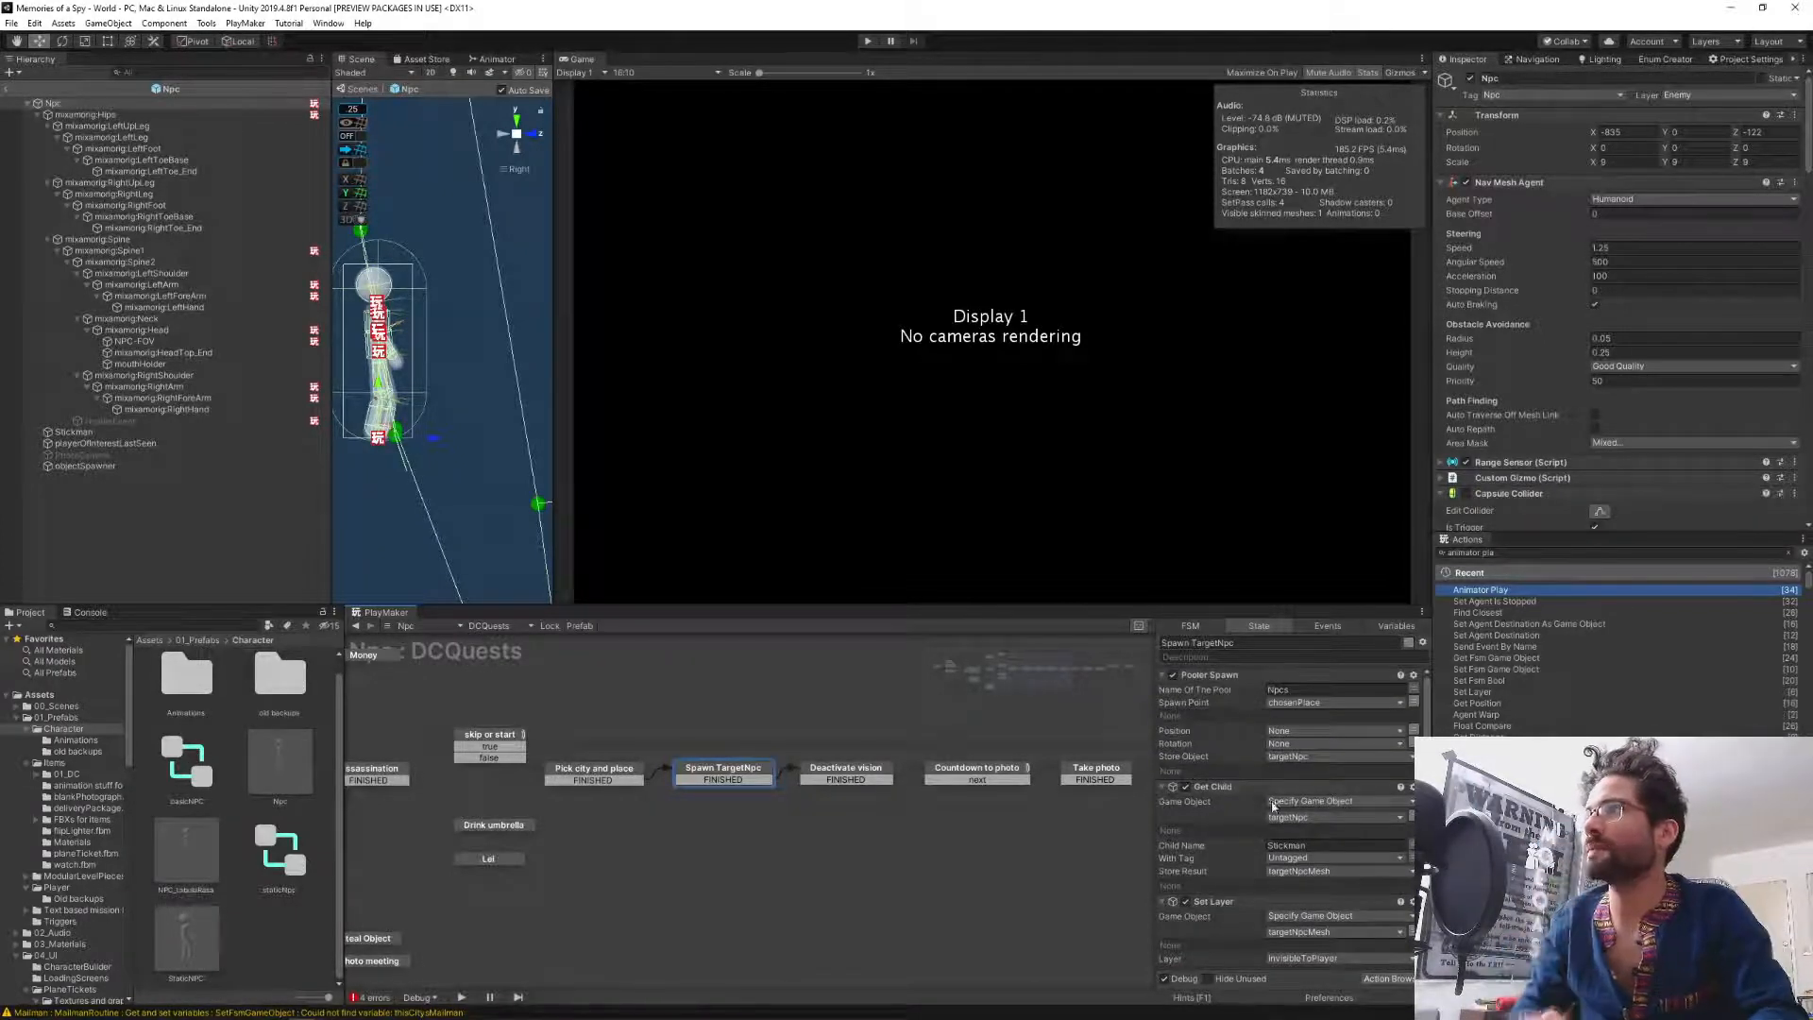
Search the PlayMaker actions for "set fsm enu" to find the Set Fsm Enum action.
click(1505, 553)
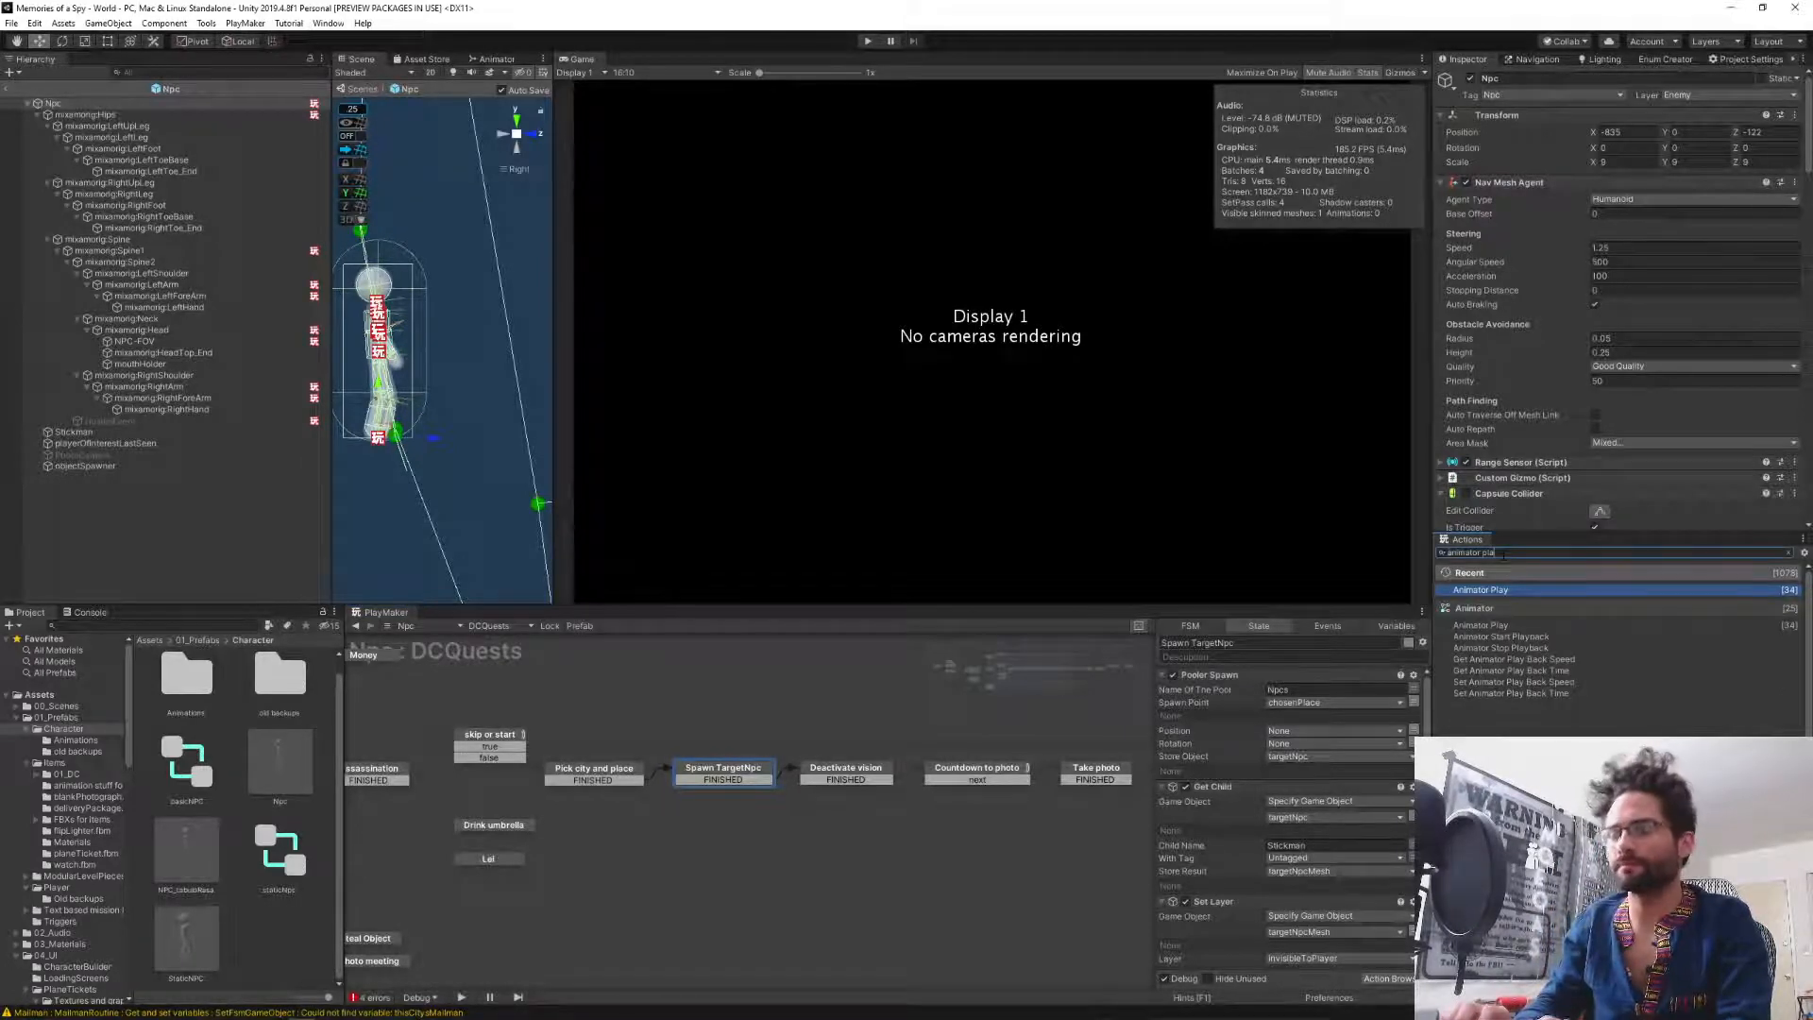
key(ctrl+a)
text(set)
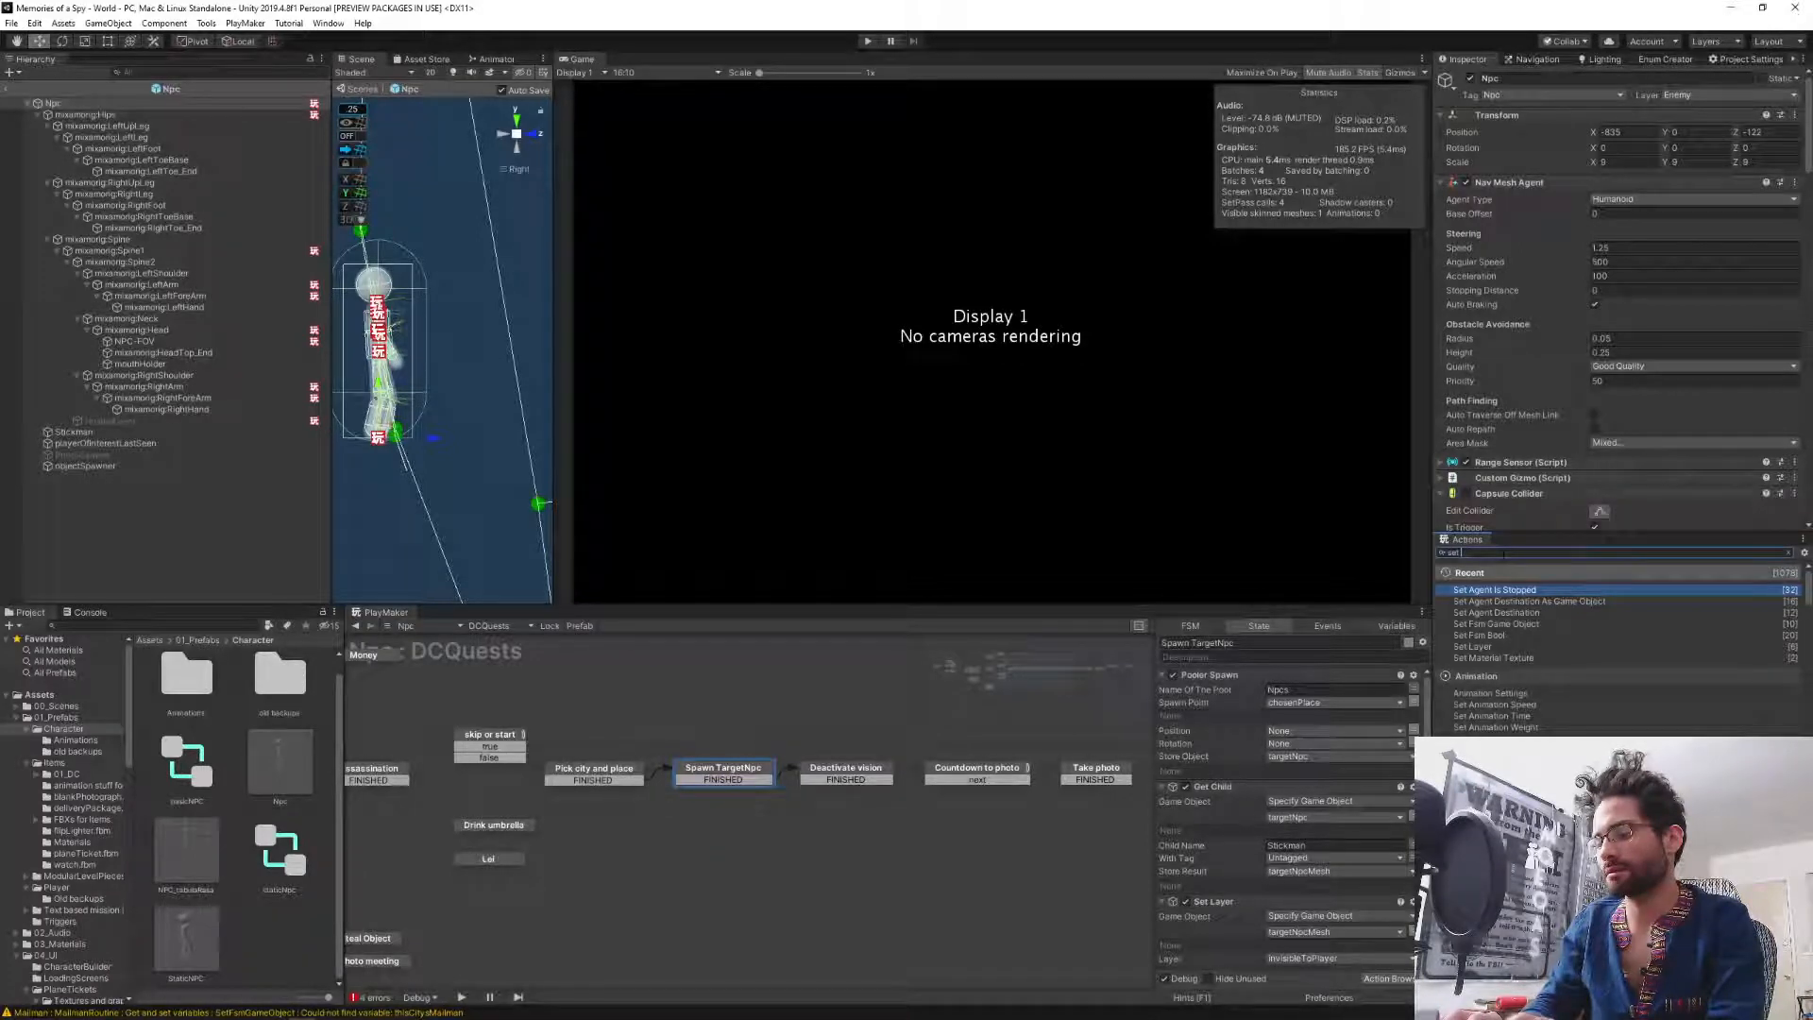
text(fsm enu)
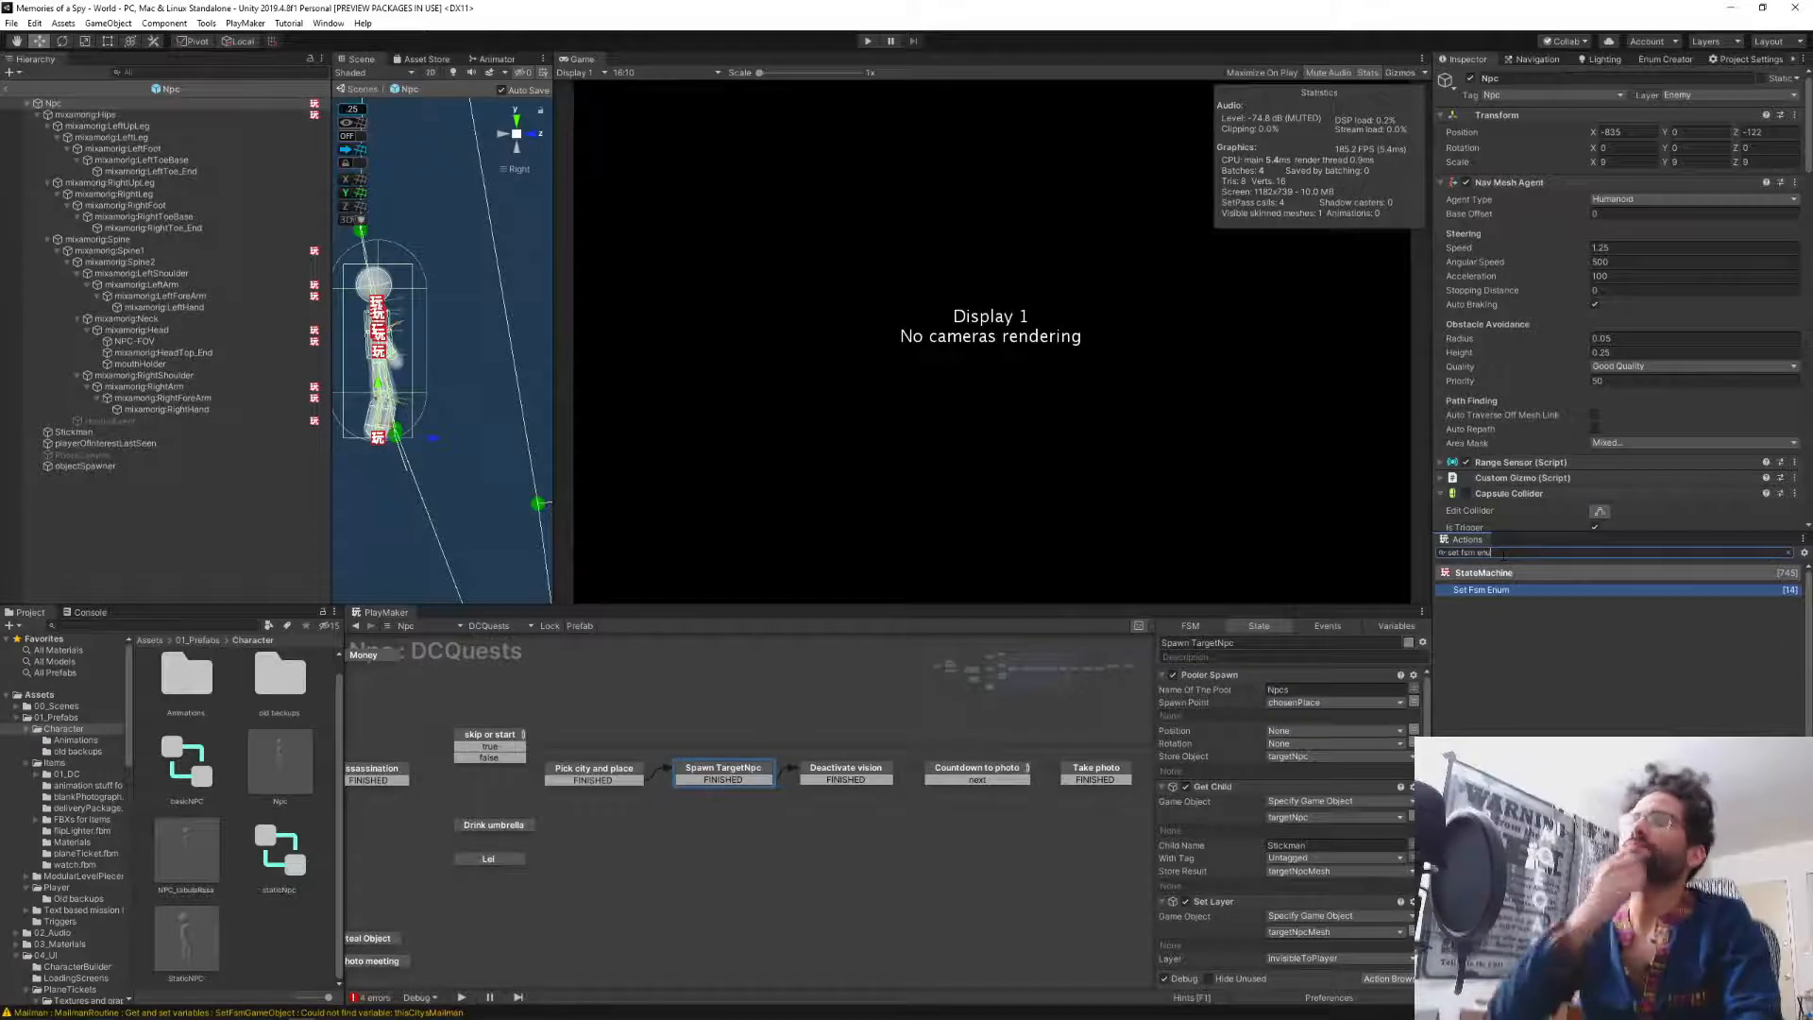
Examine the Check NPC type and Enable habit FSMs states in the Npc prefab's BehaviouralAttributes FSM.
click(489, 628)
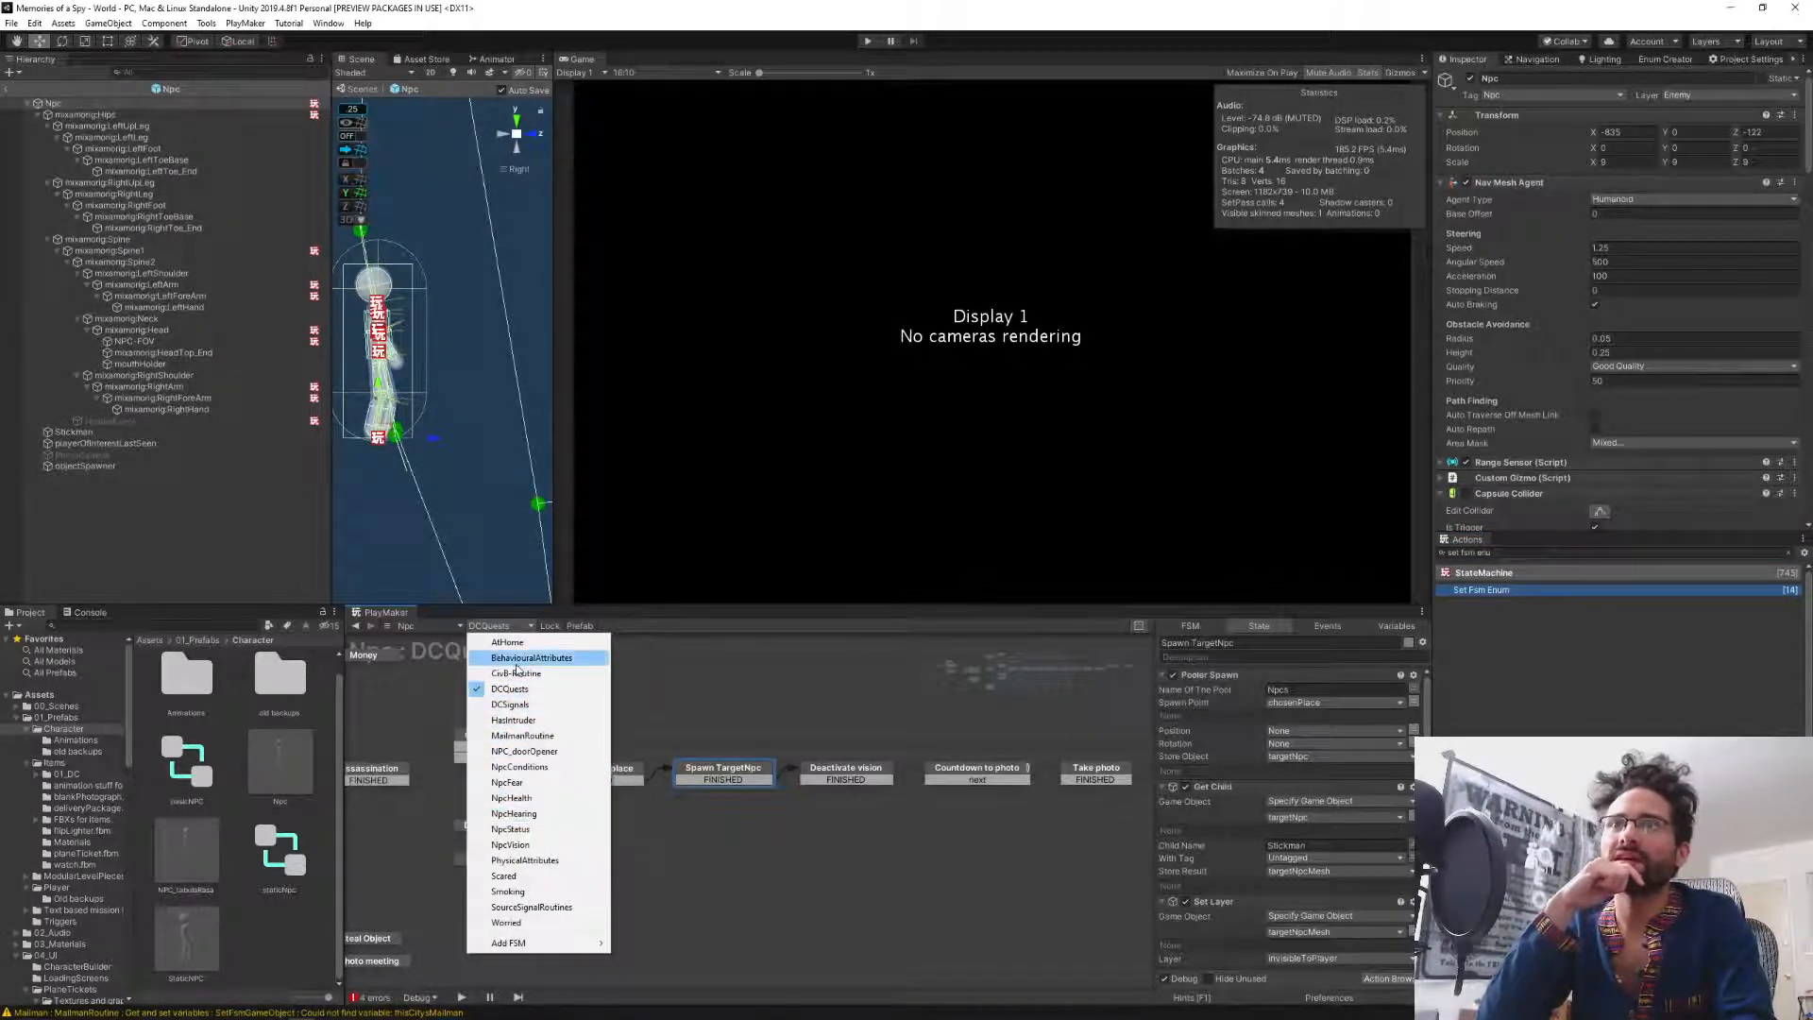
click(517, 661)
middle_drag(937, 783, 967, 800)
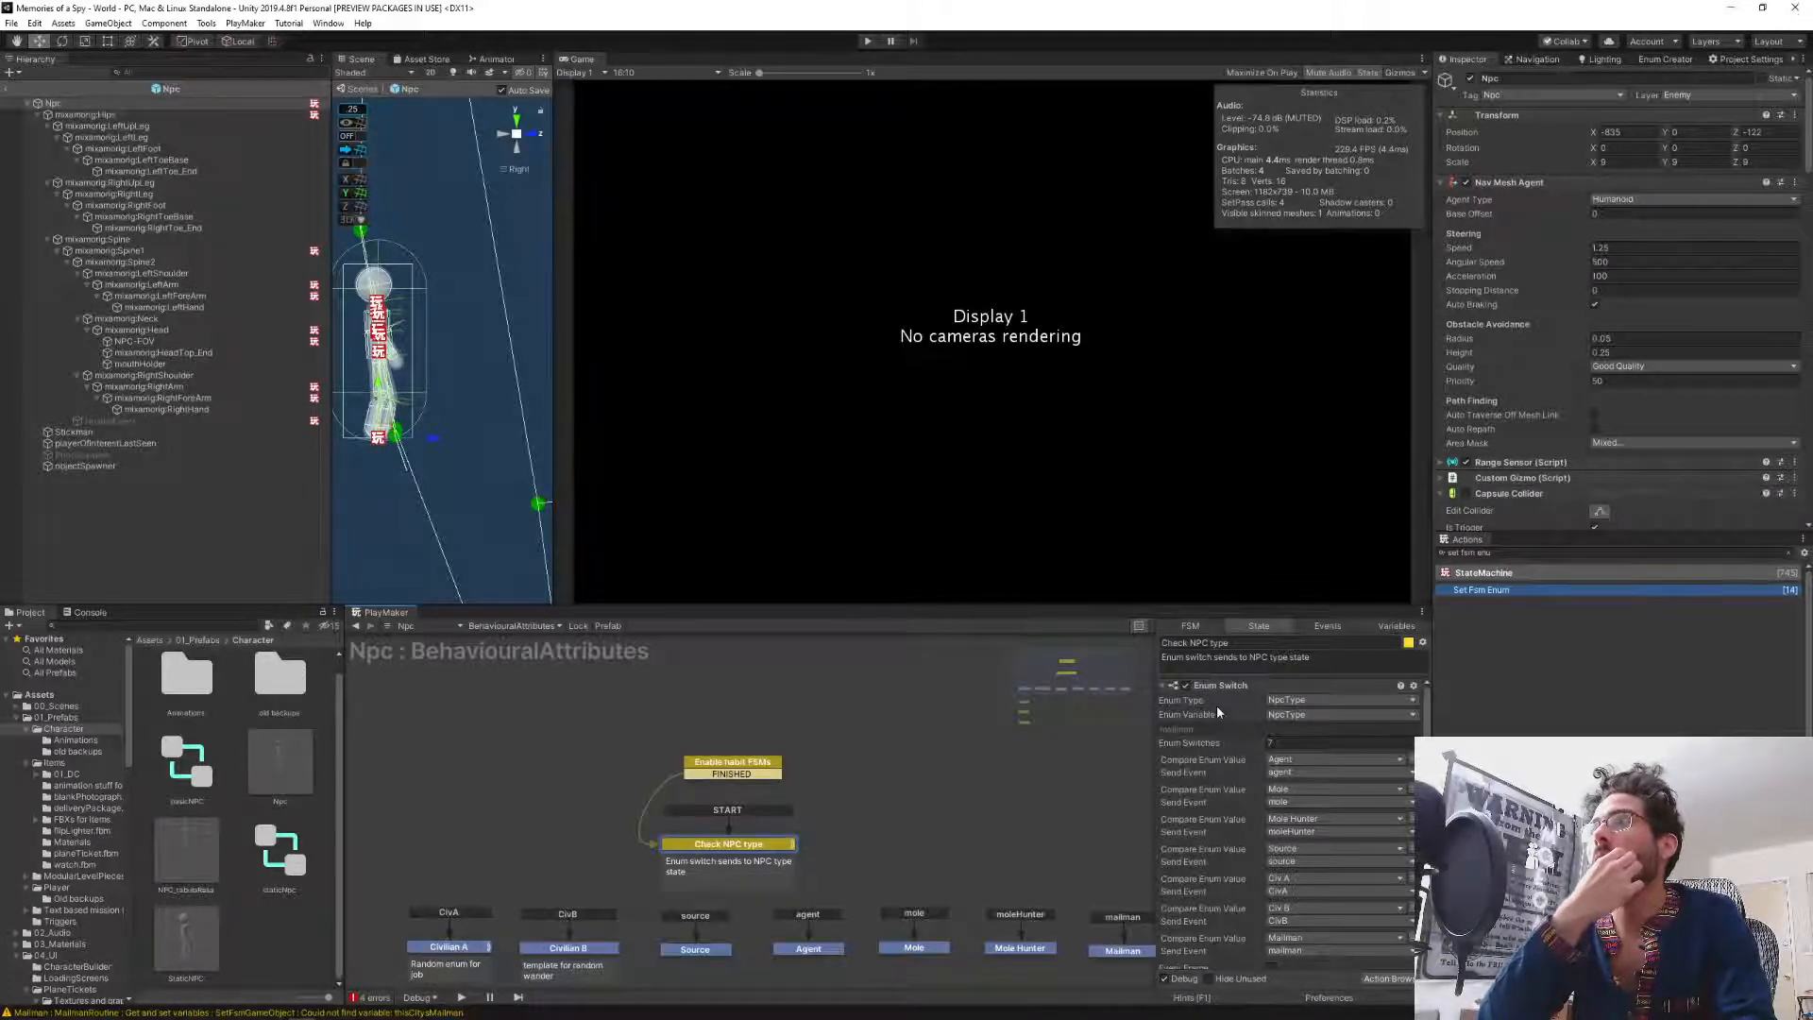
click(729, 761)
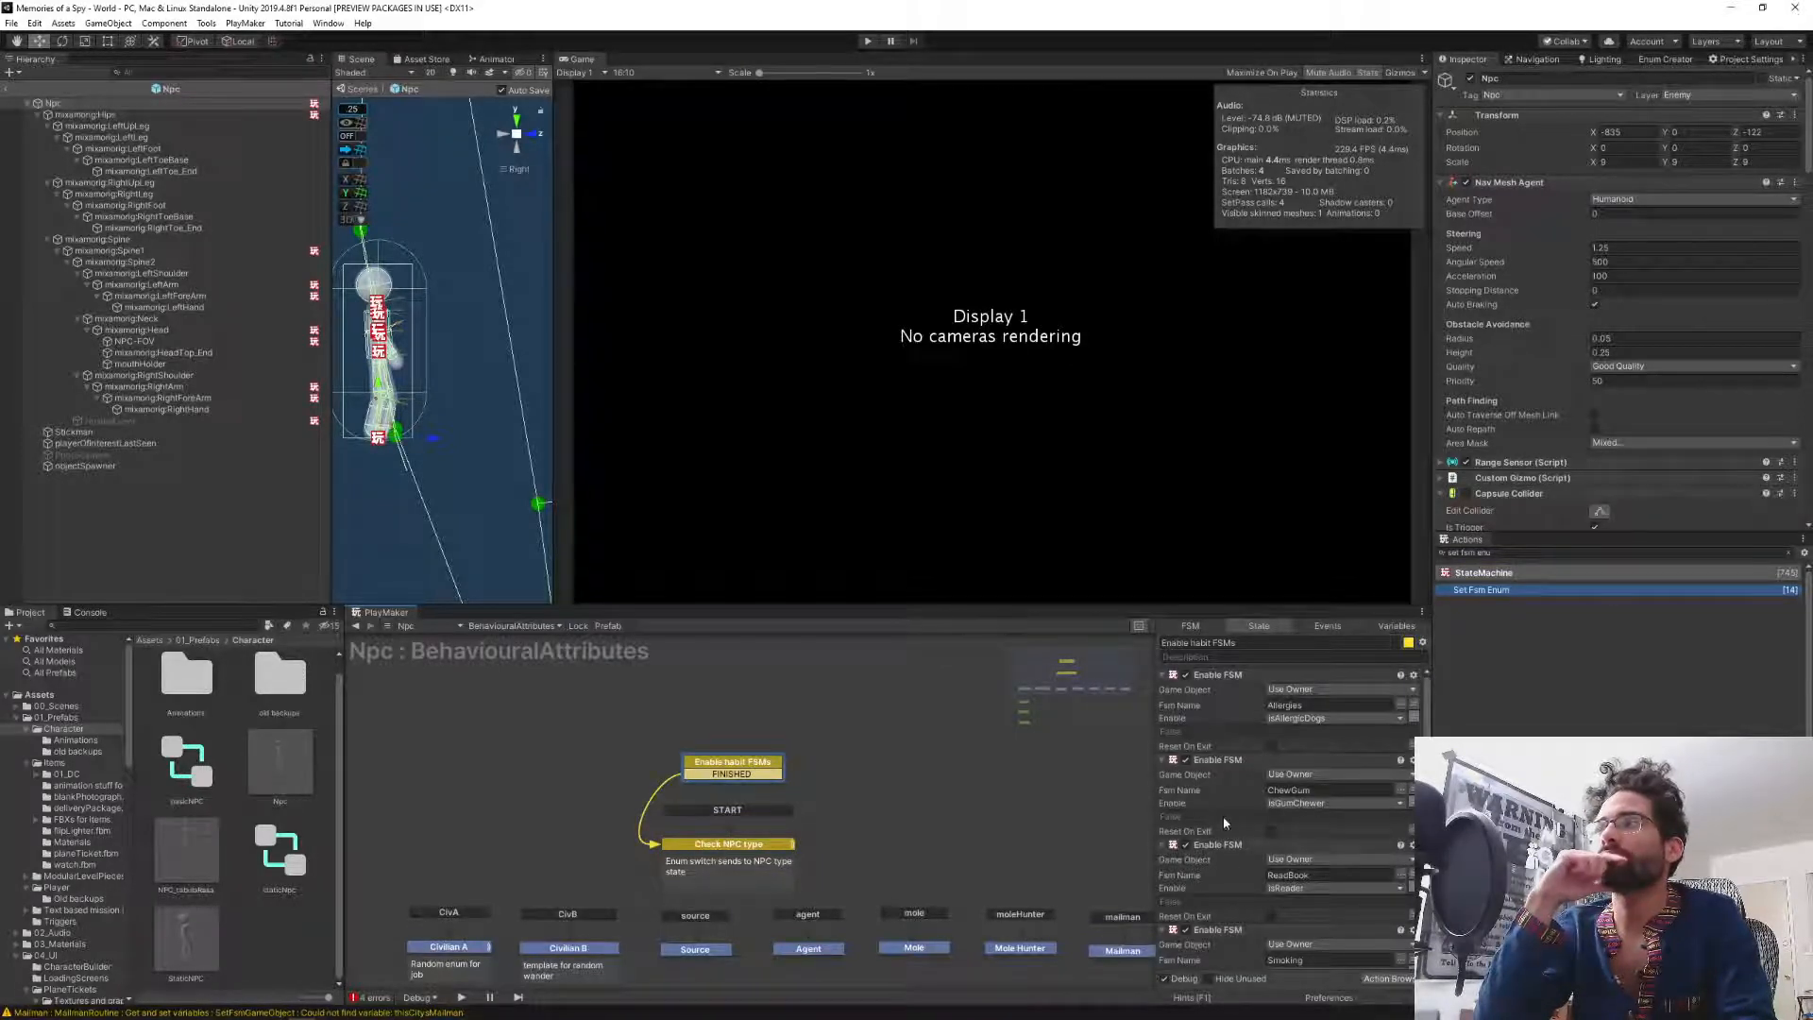
scroll(1225, 823, down, 1)
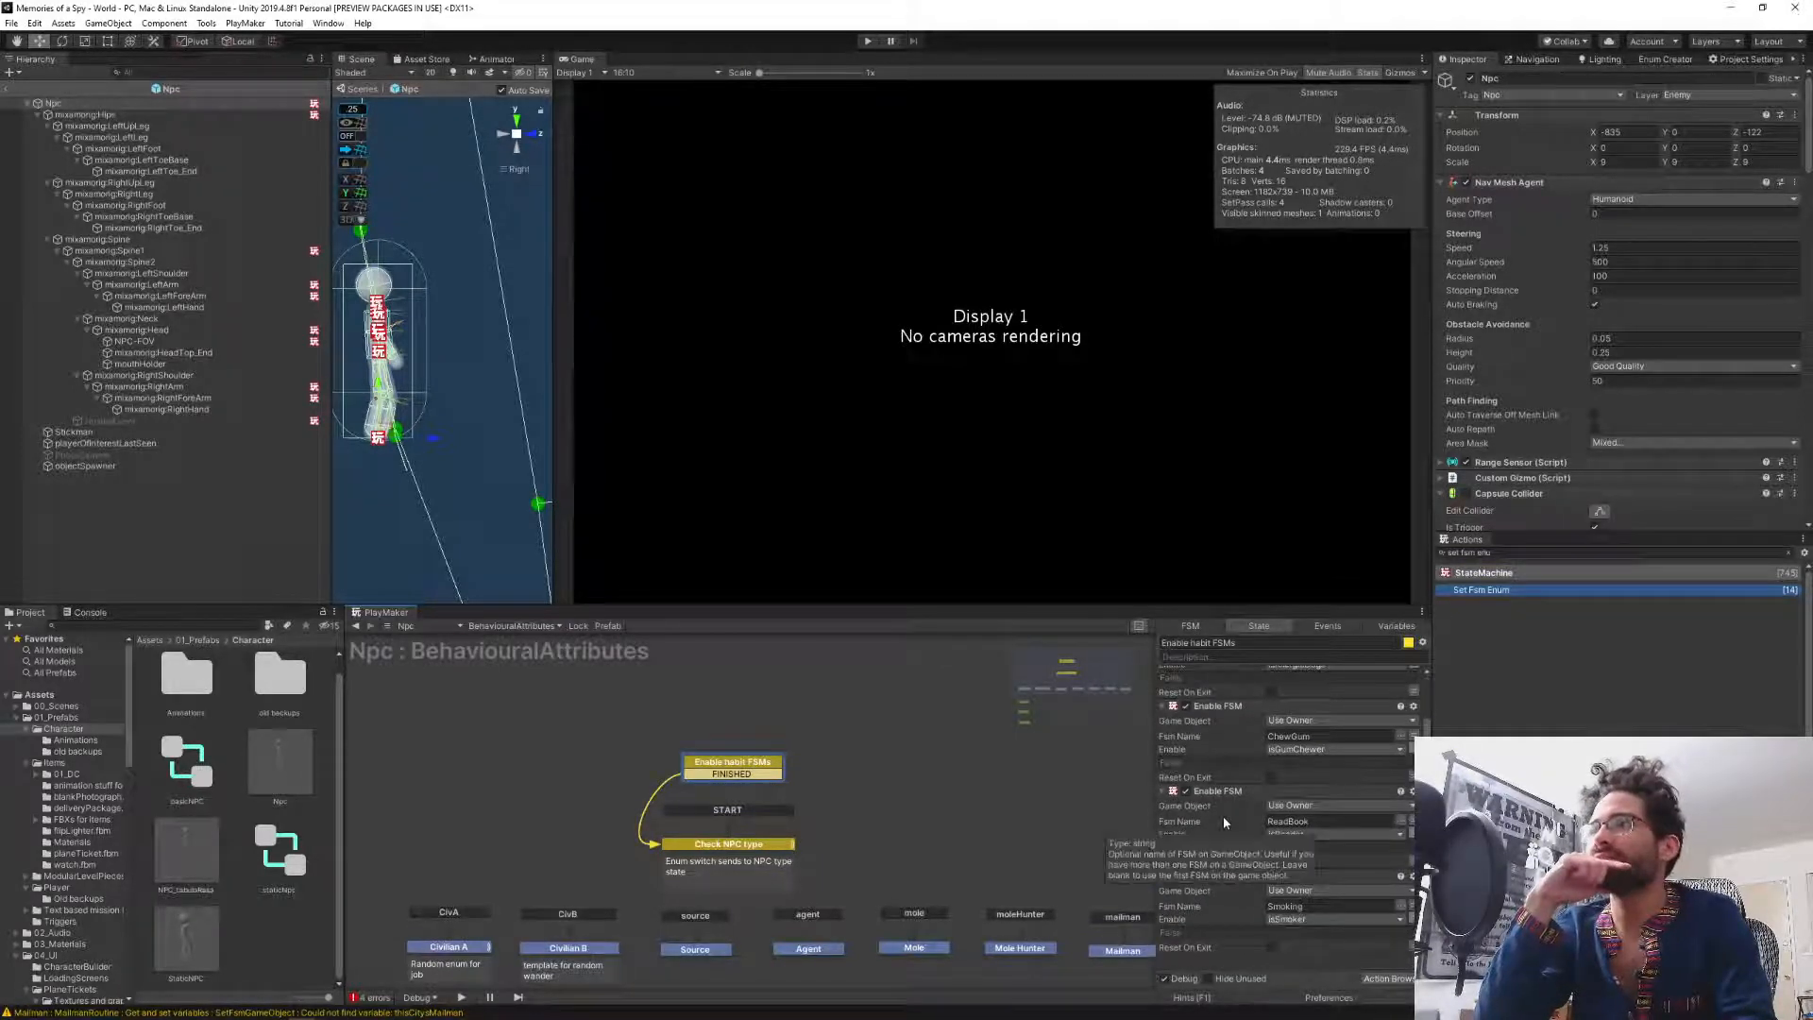
Delete the FINISHED transition of the Enable habit FSMs state and move that state aside from the start of the BehaviouralAttributes graph.
right_click(703, 776)
click(766, 975)
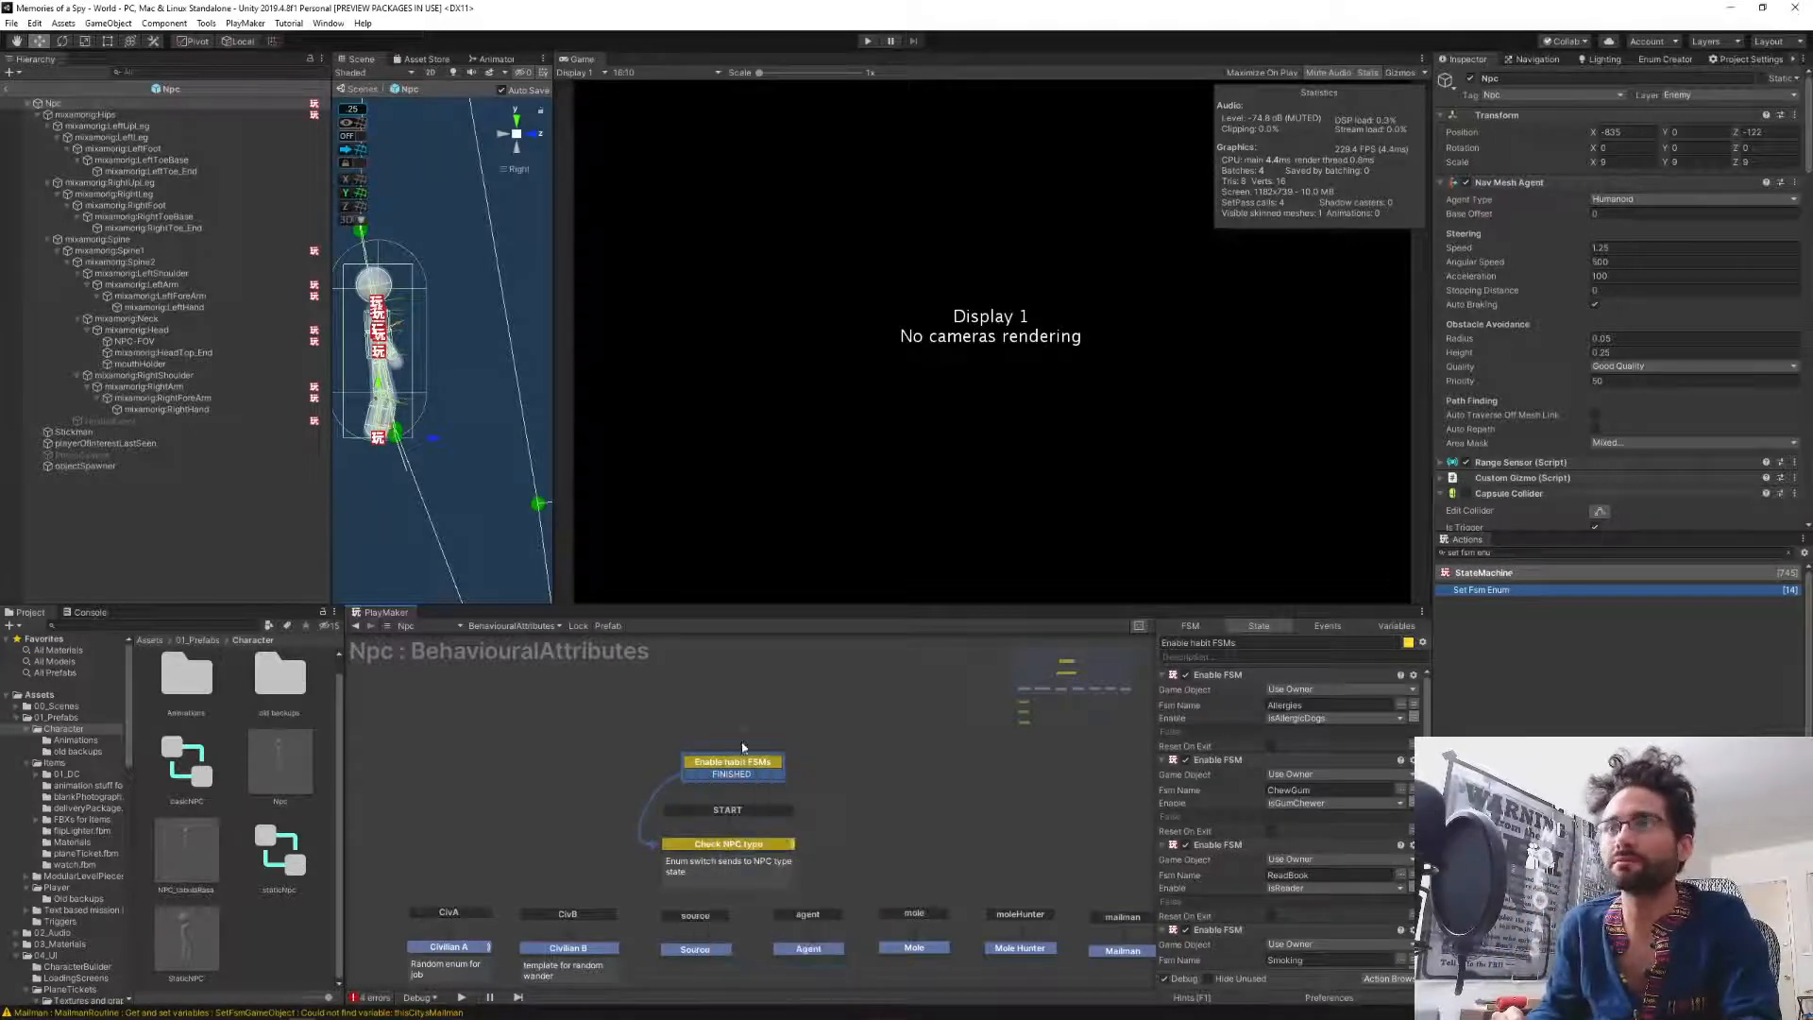
drag(745, 767, 585, 766)
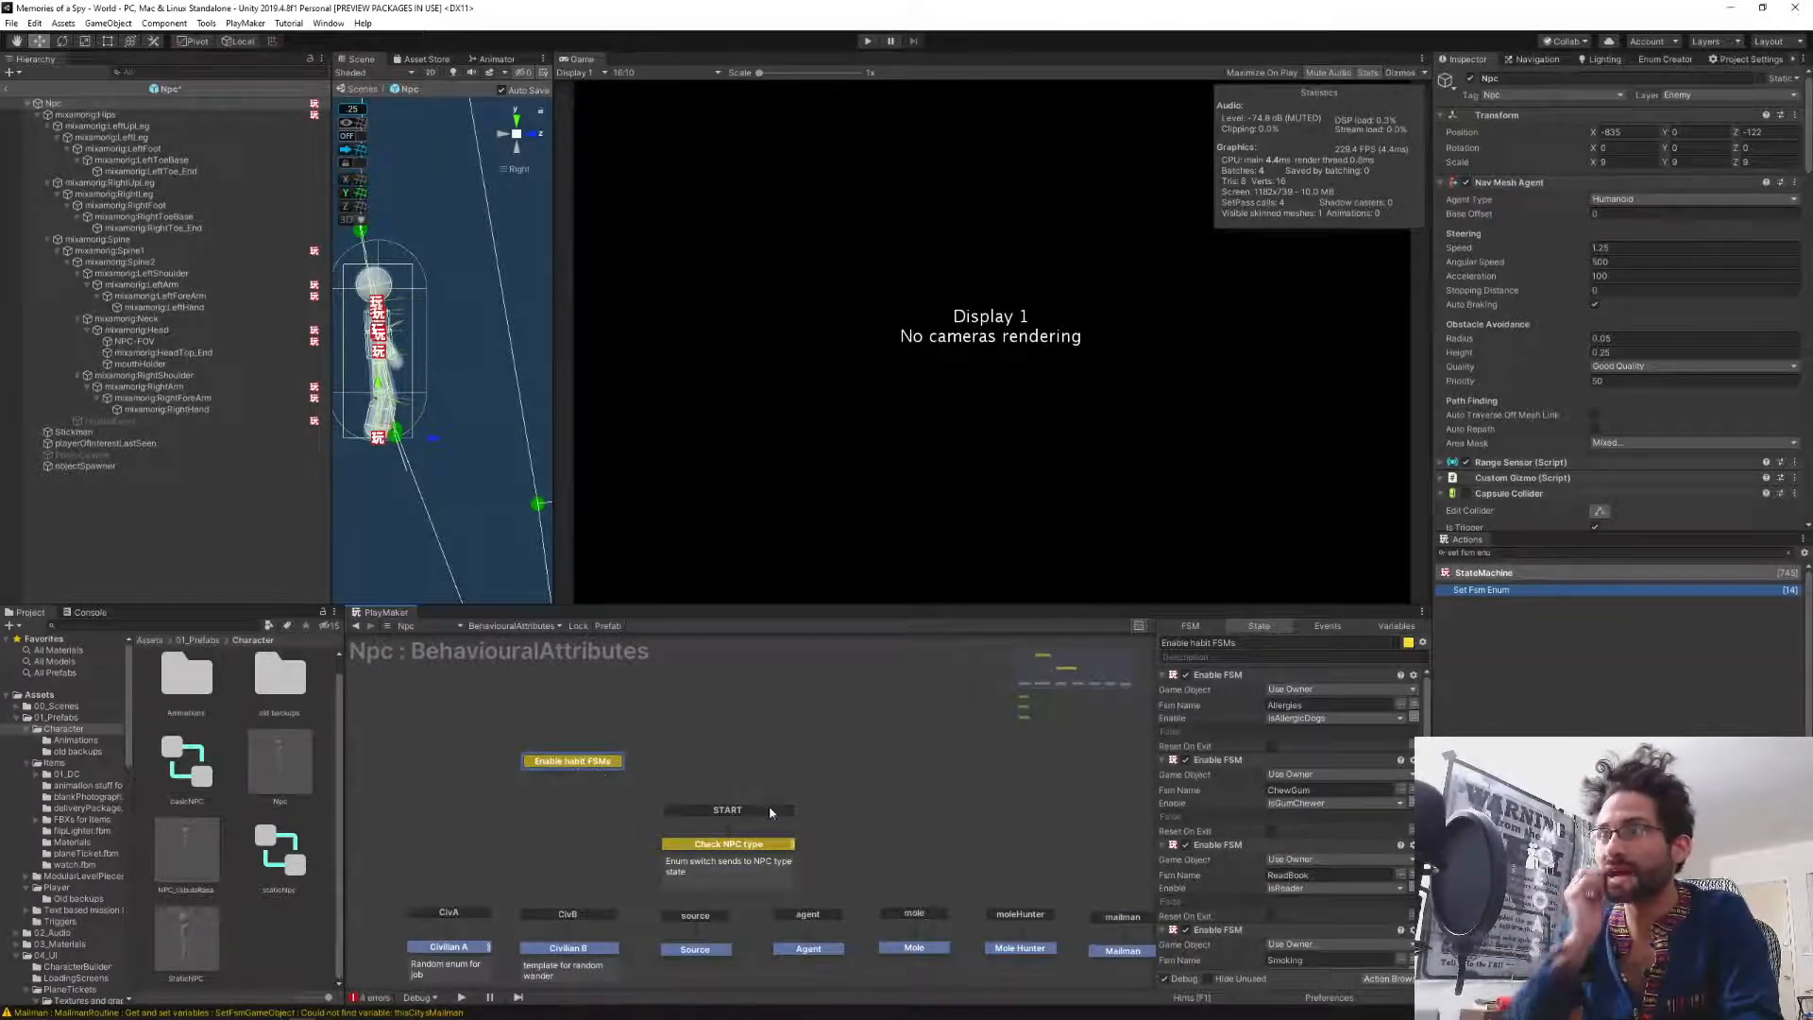
Add a state named NpcType Gate above Check NPC type and make it the start state.
ctrl+click(717, 733)
drag(721, 732, 700, 742)
click(1209, 643)
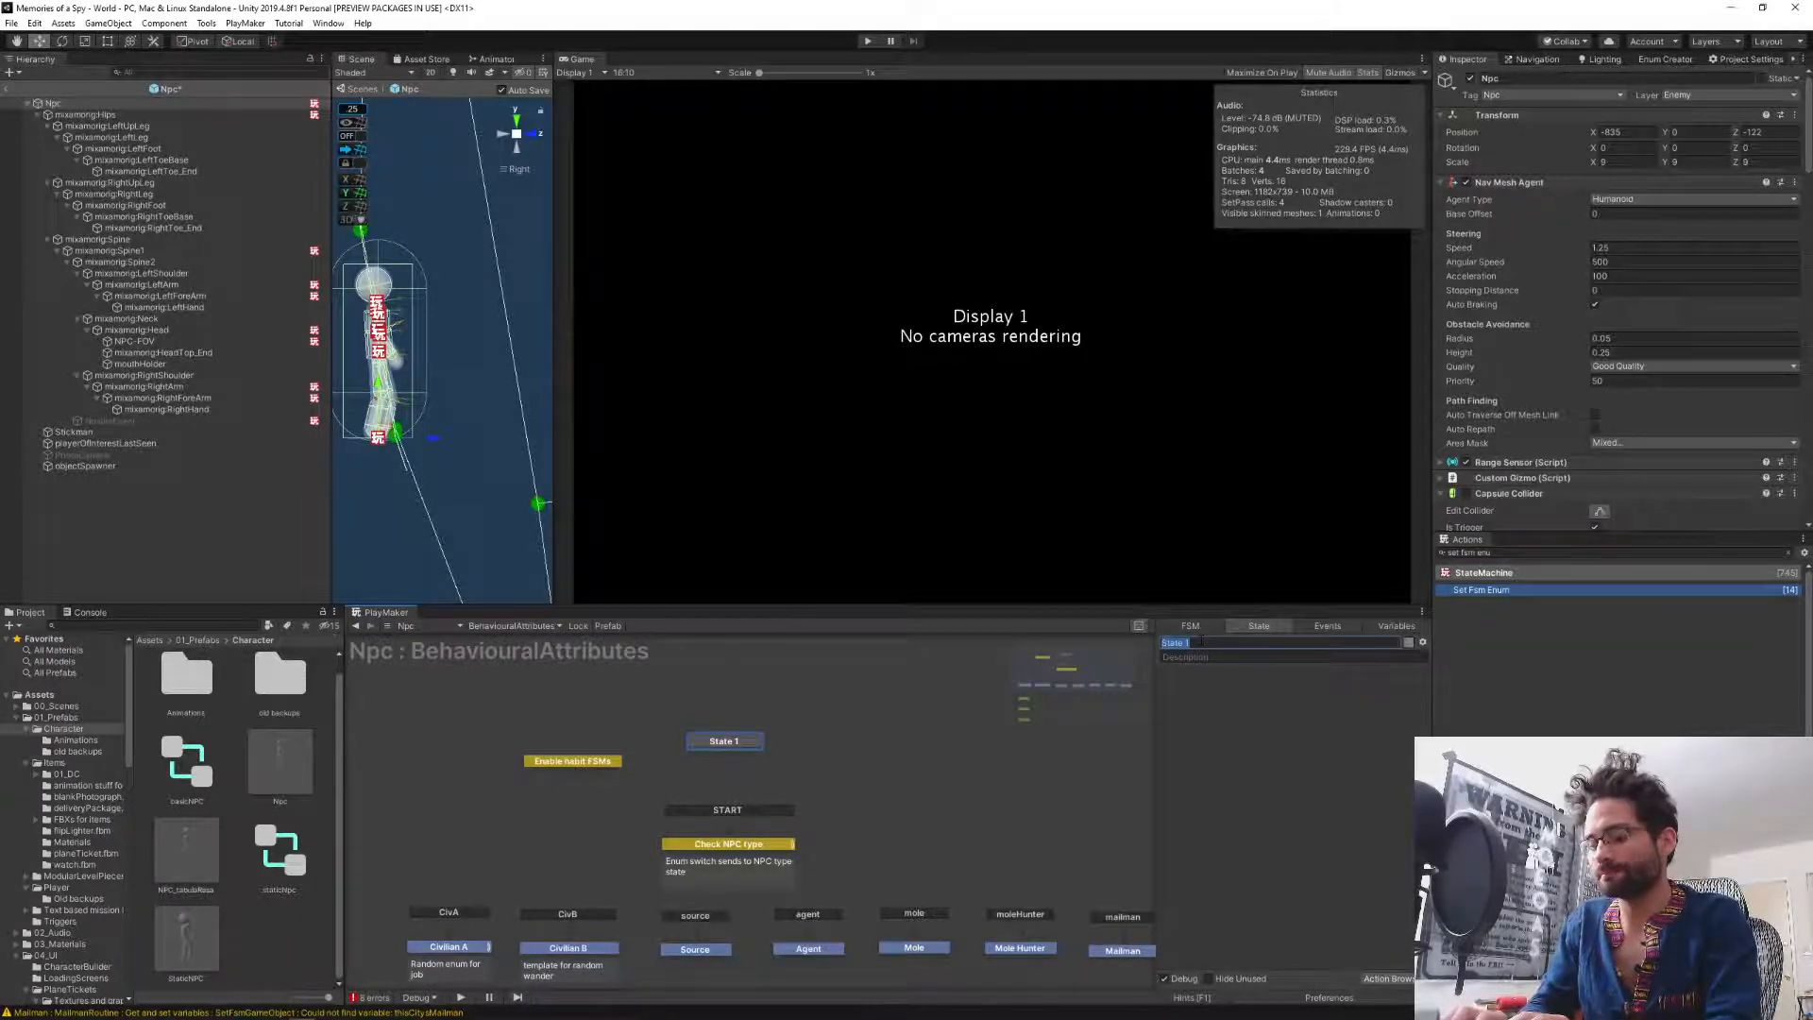
text(NpcT)
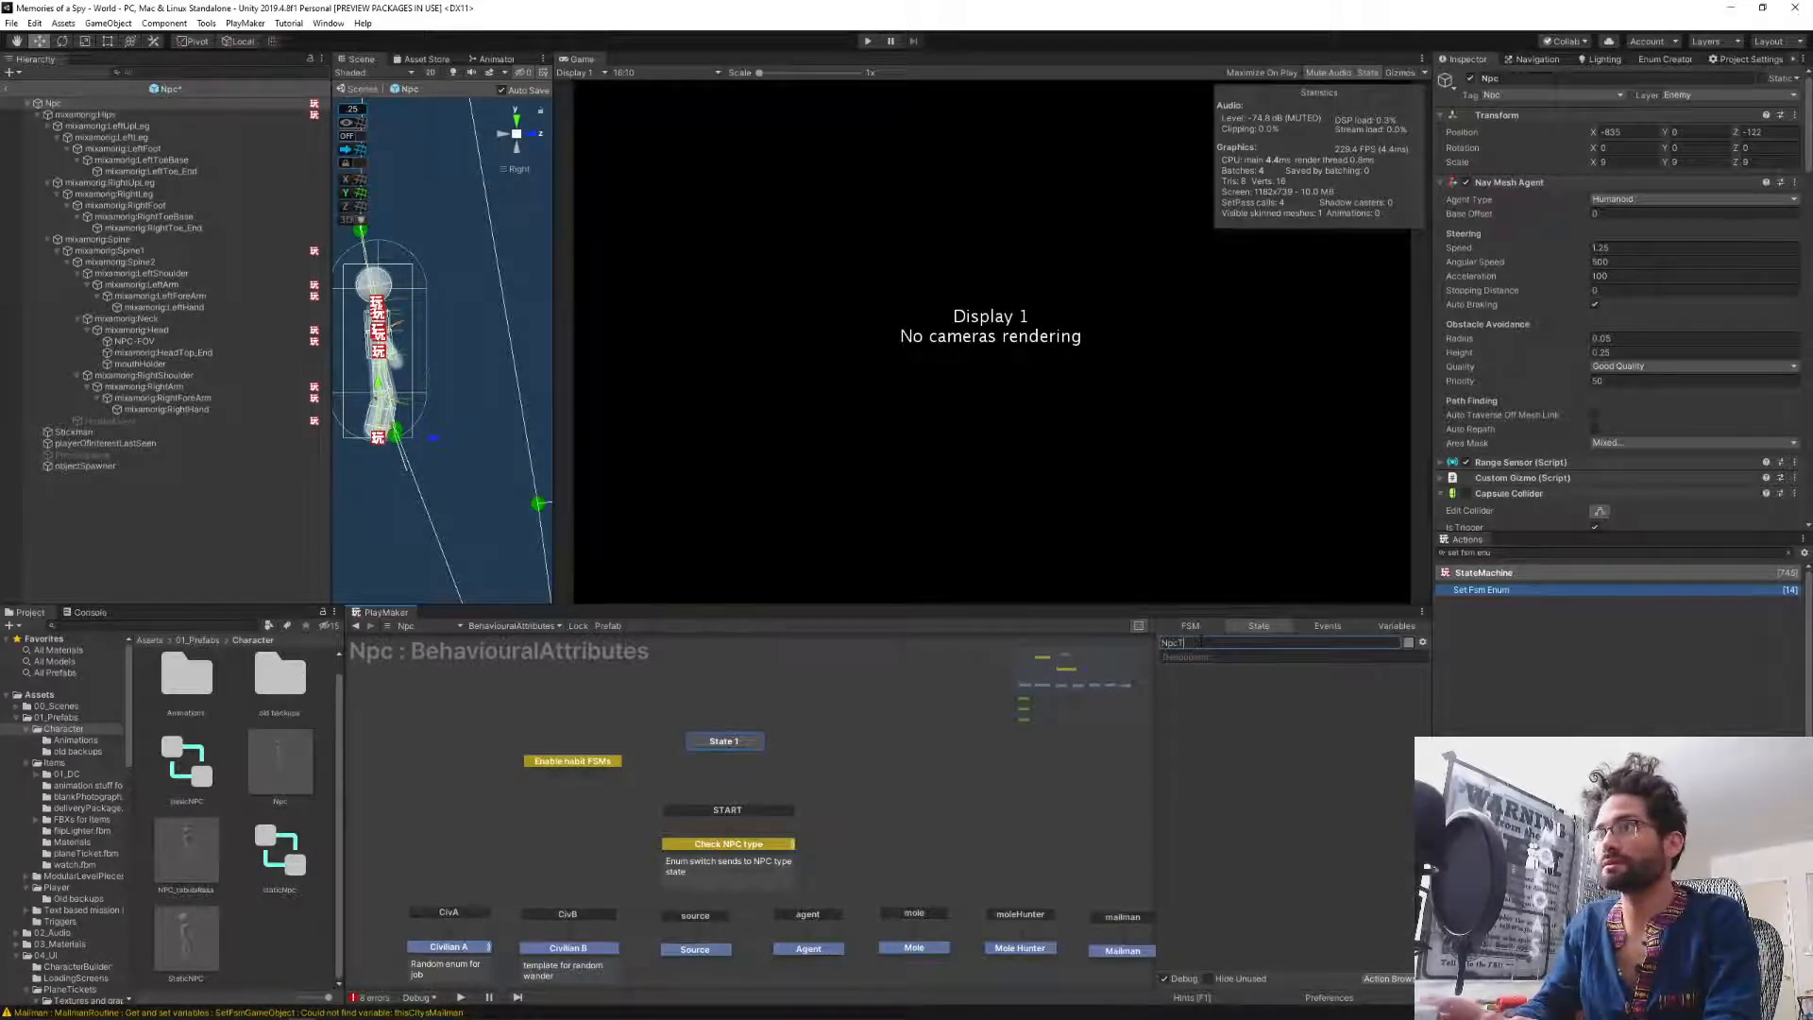
text(ype Gate)
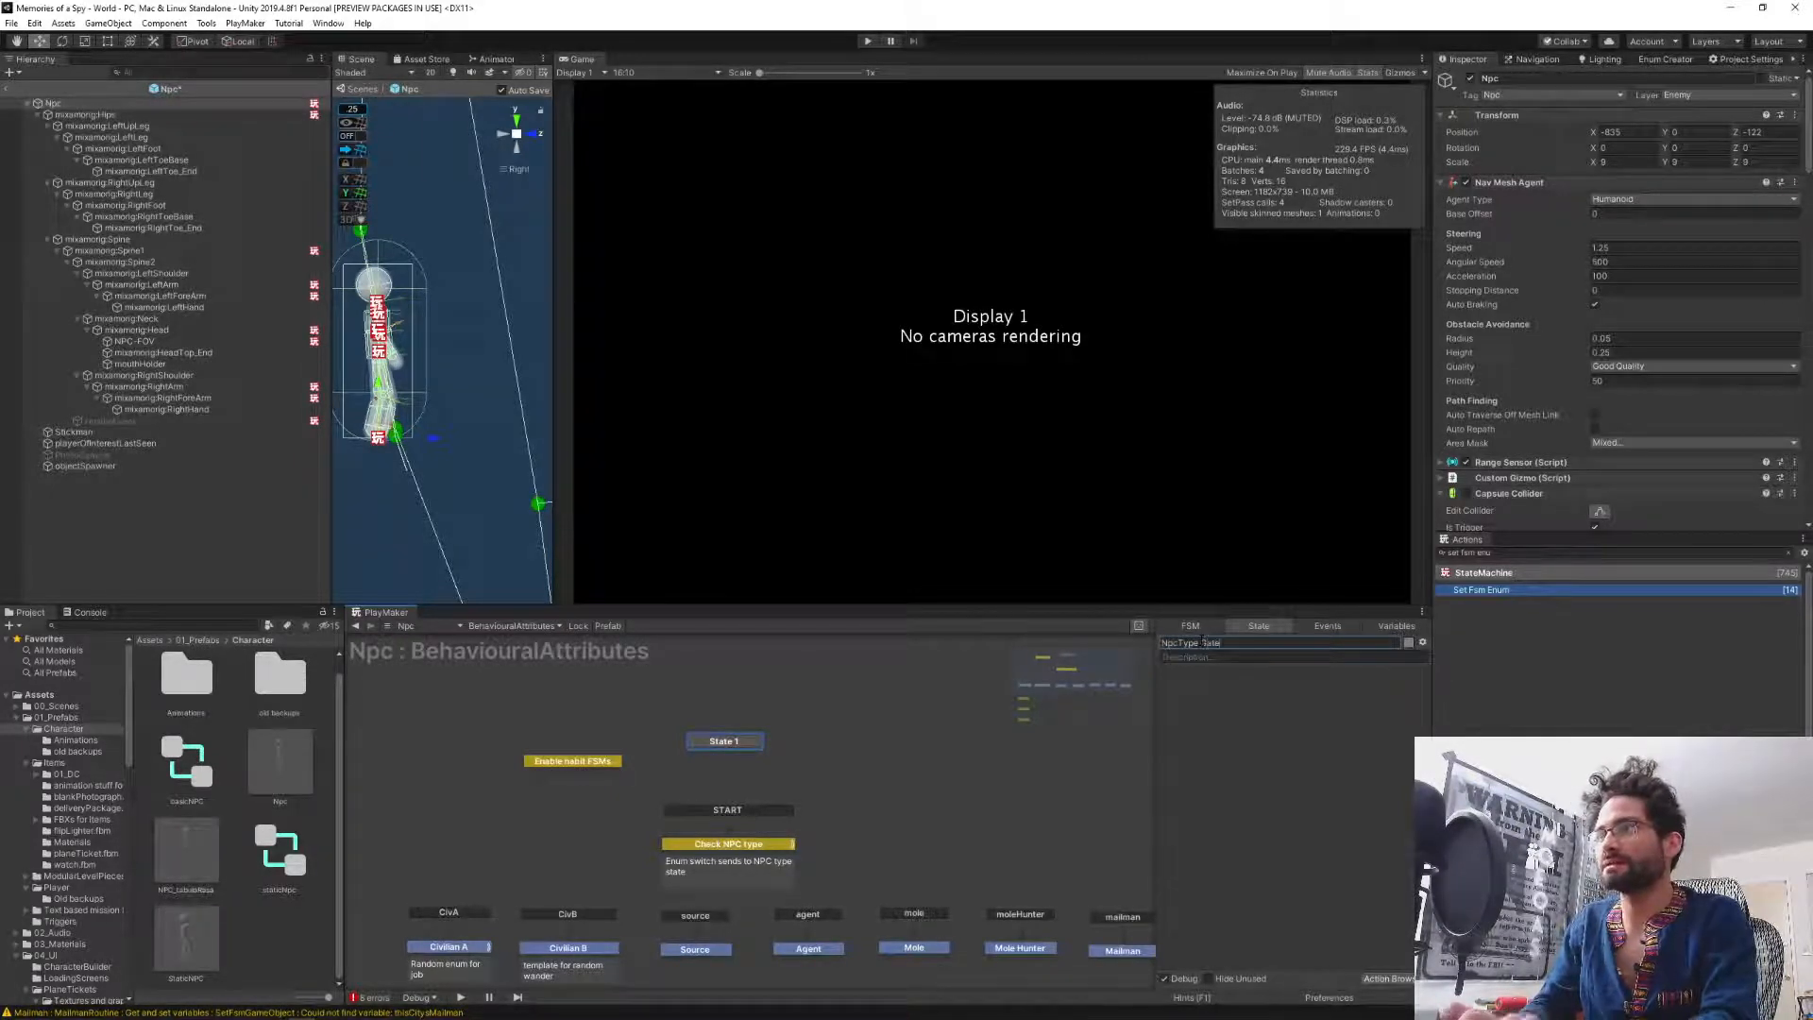
right_click(742, 743)
click(771, 790)
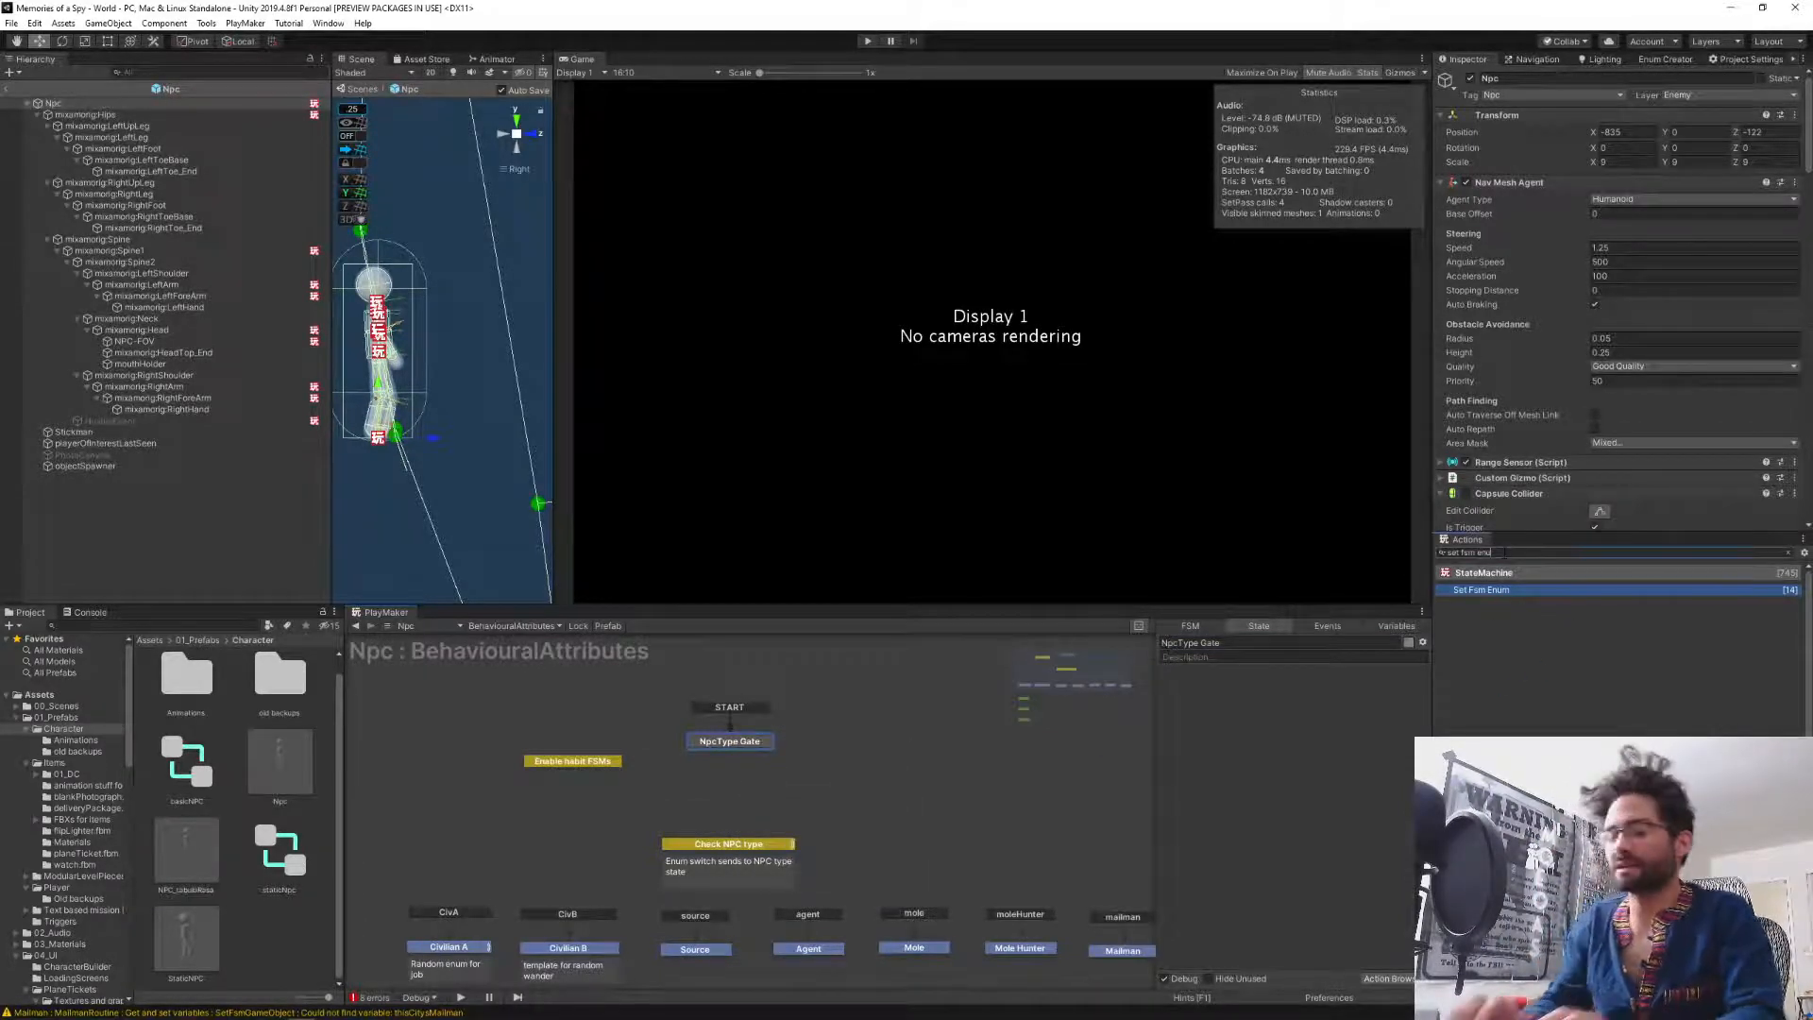
Add a Bool Test action to the NpcType Gate state and set its bool variable to NPC_enumSet.
key(ctrl+a)
text(bool test)
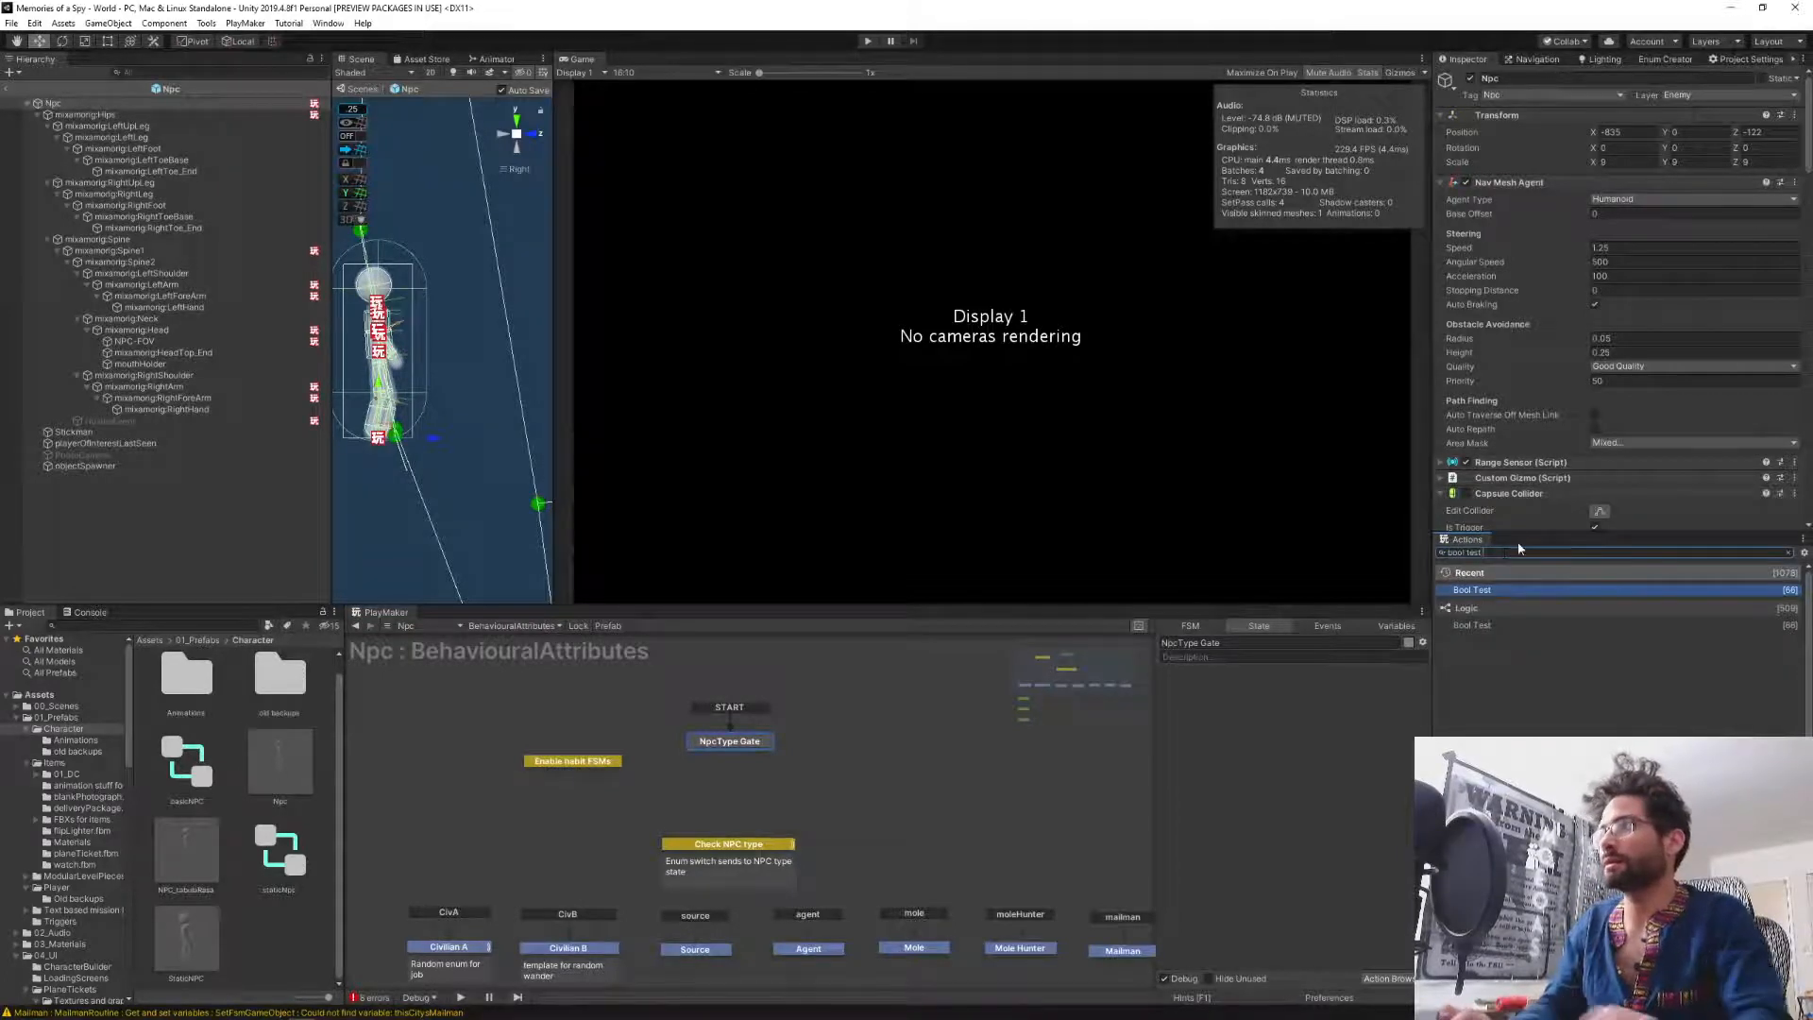
key(Return)
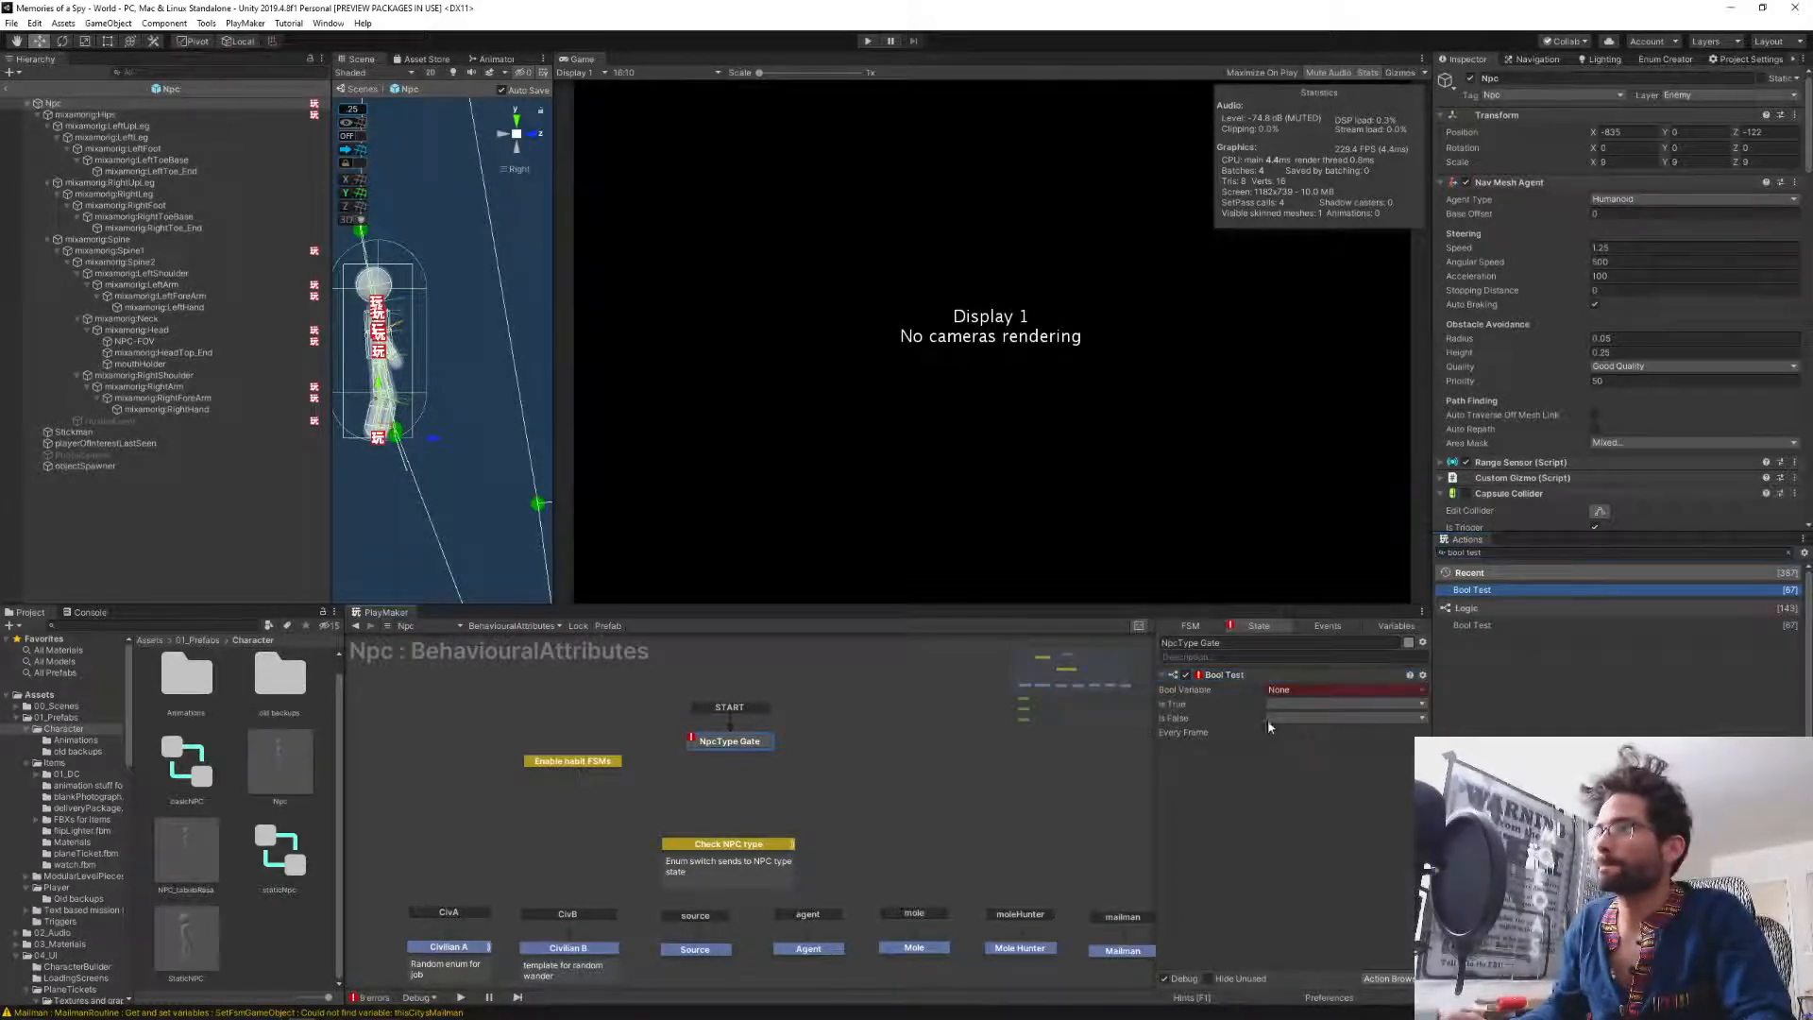
click(1301, 691)
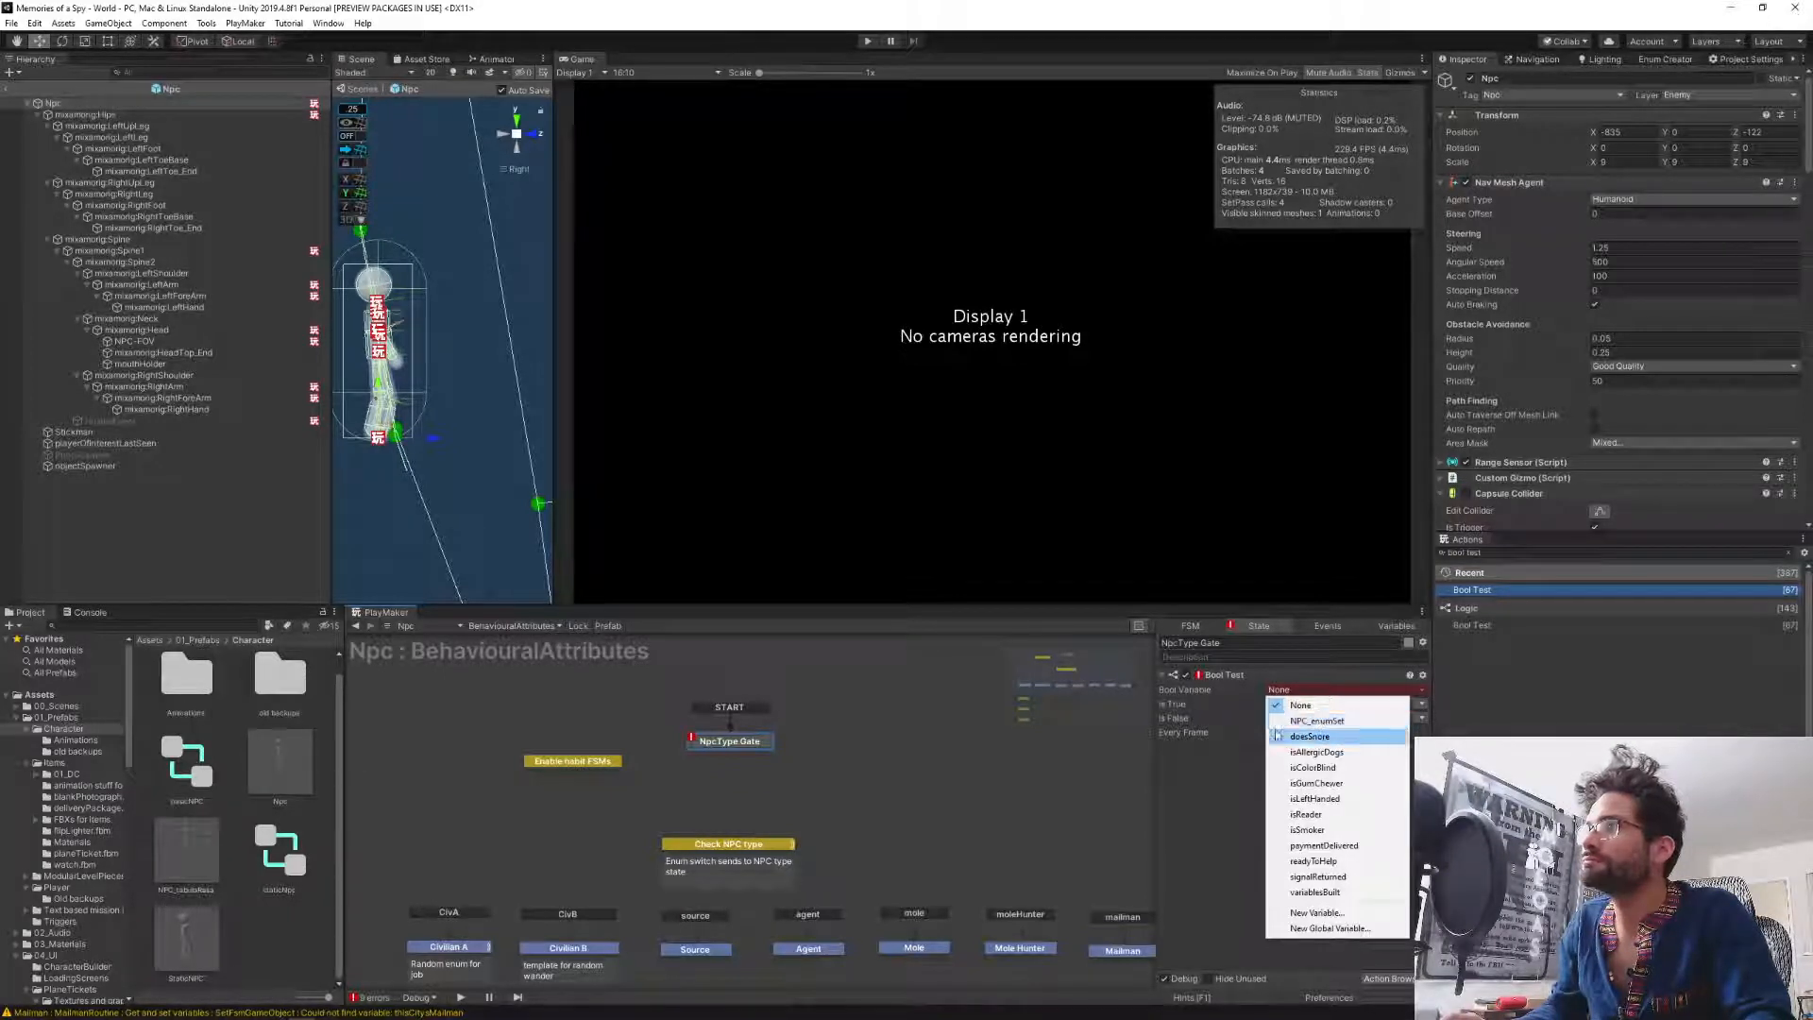
click(1318, 722)
click(1395, 625)
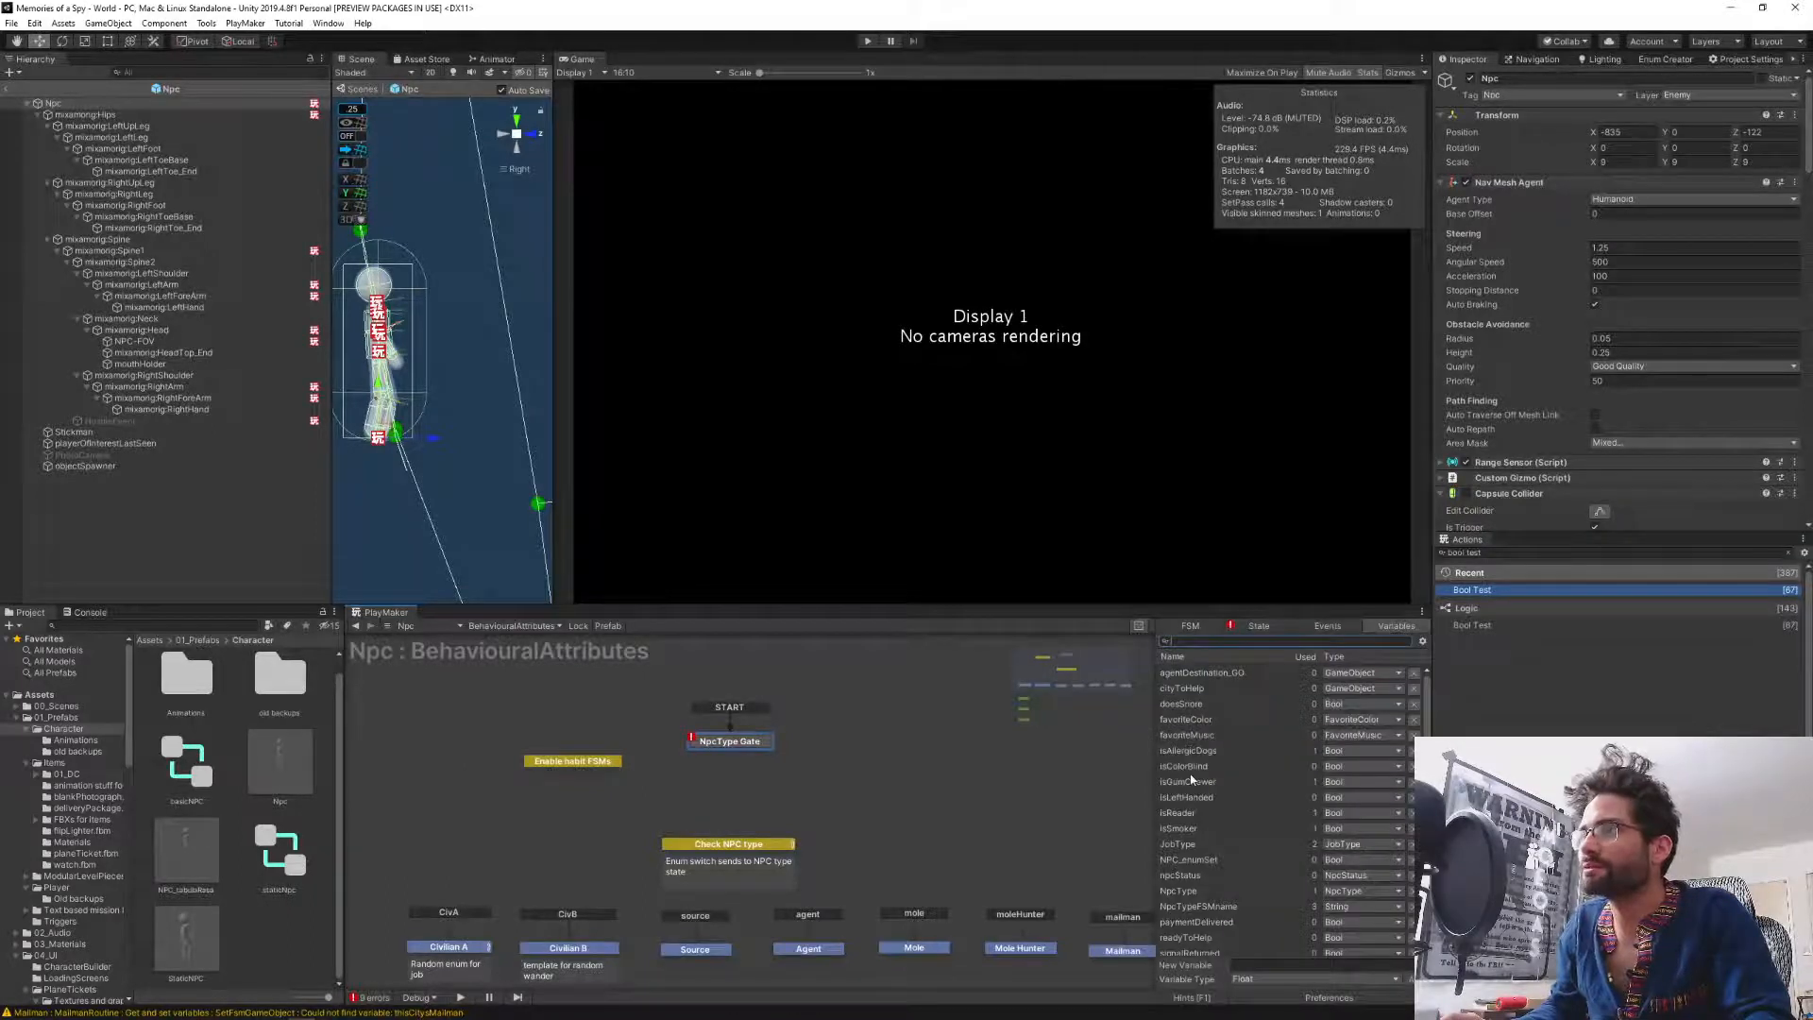
click(1191, 859)
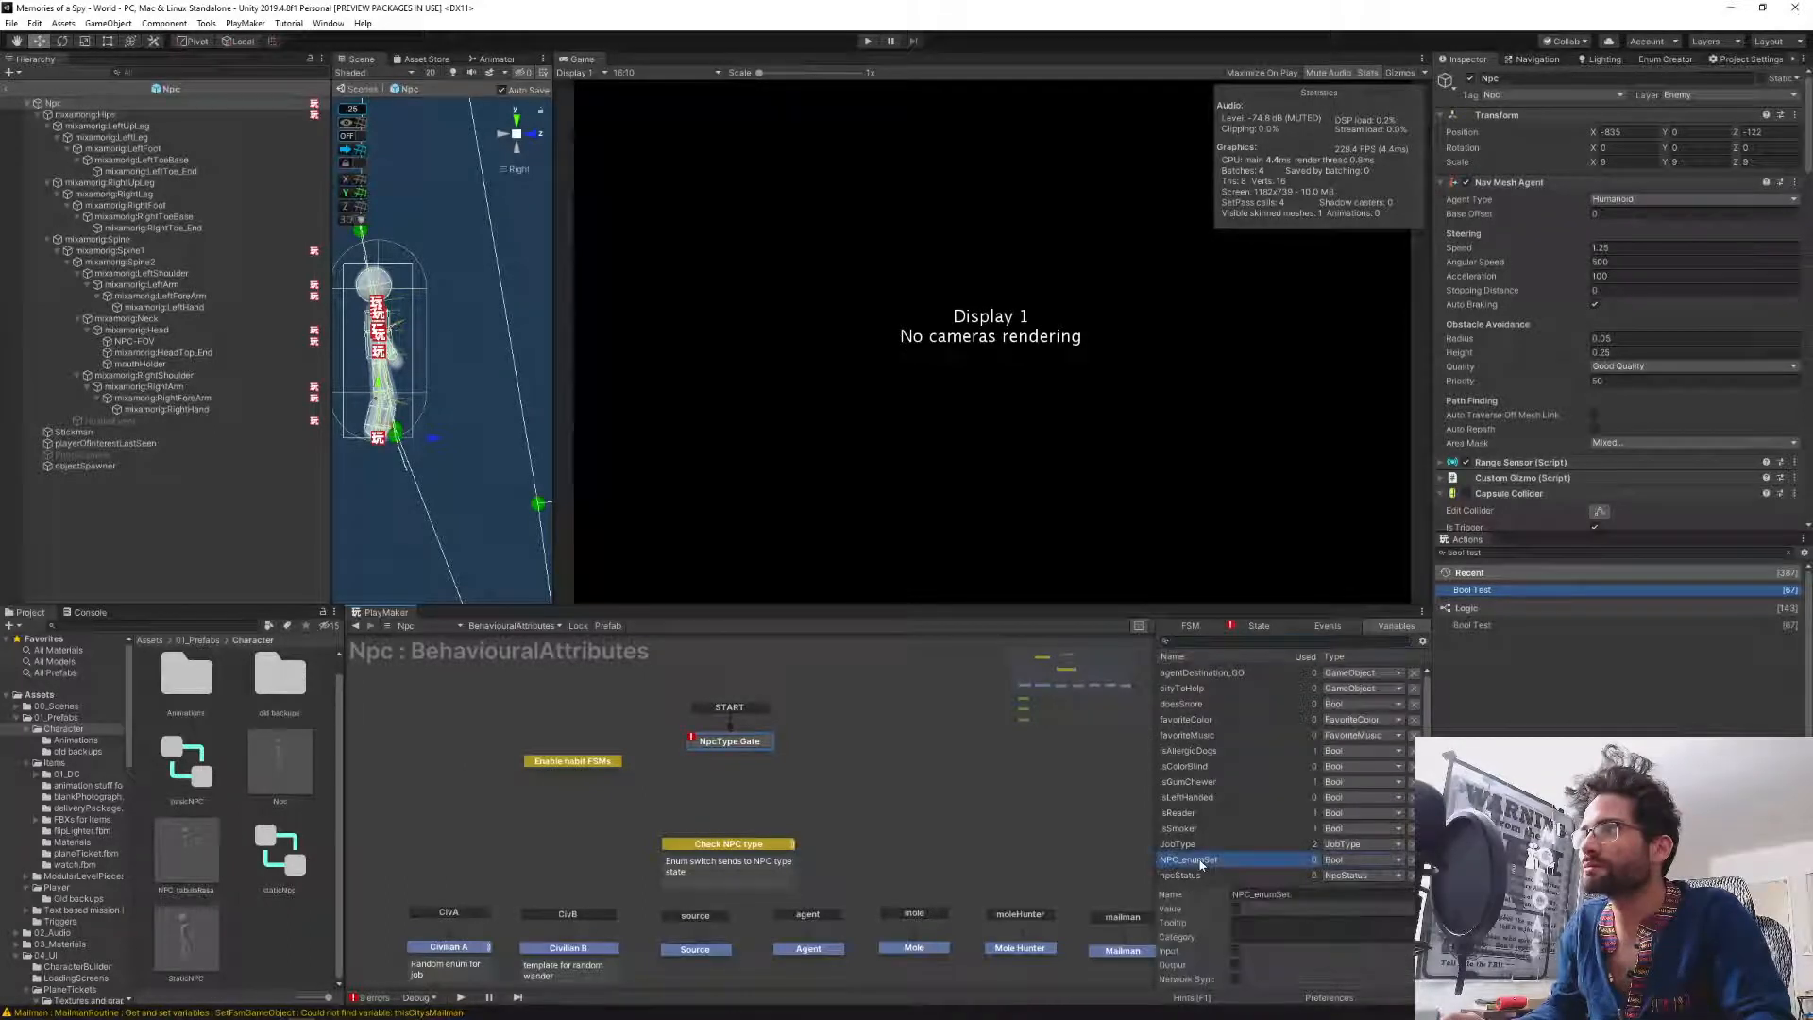
click(1260, 625)
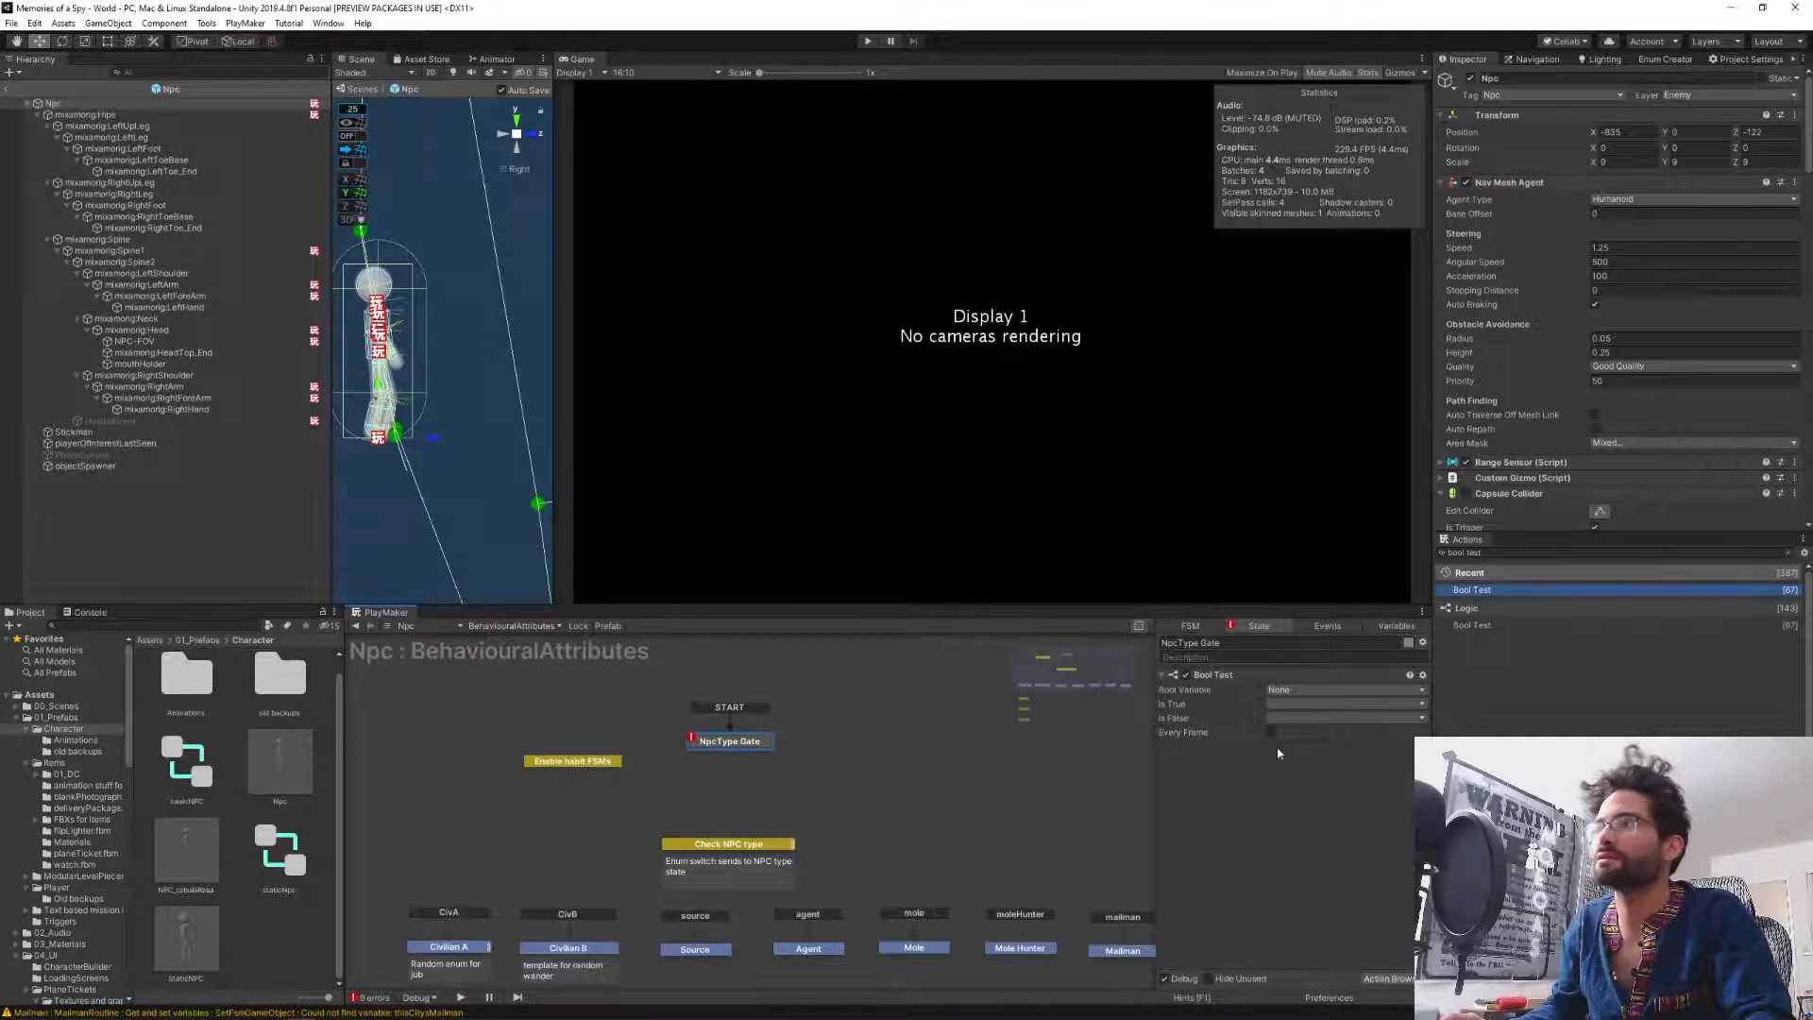
click(1279, 701)
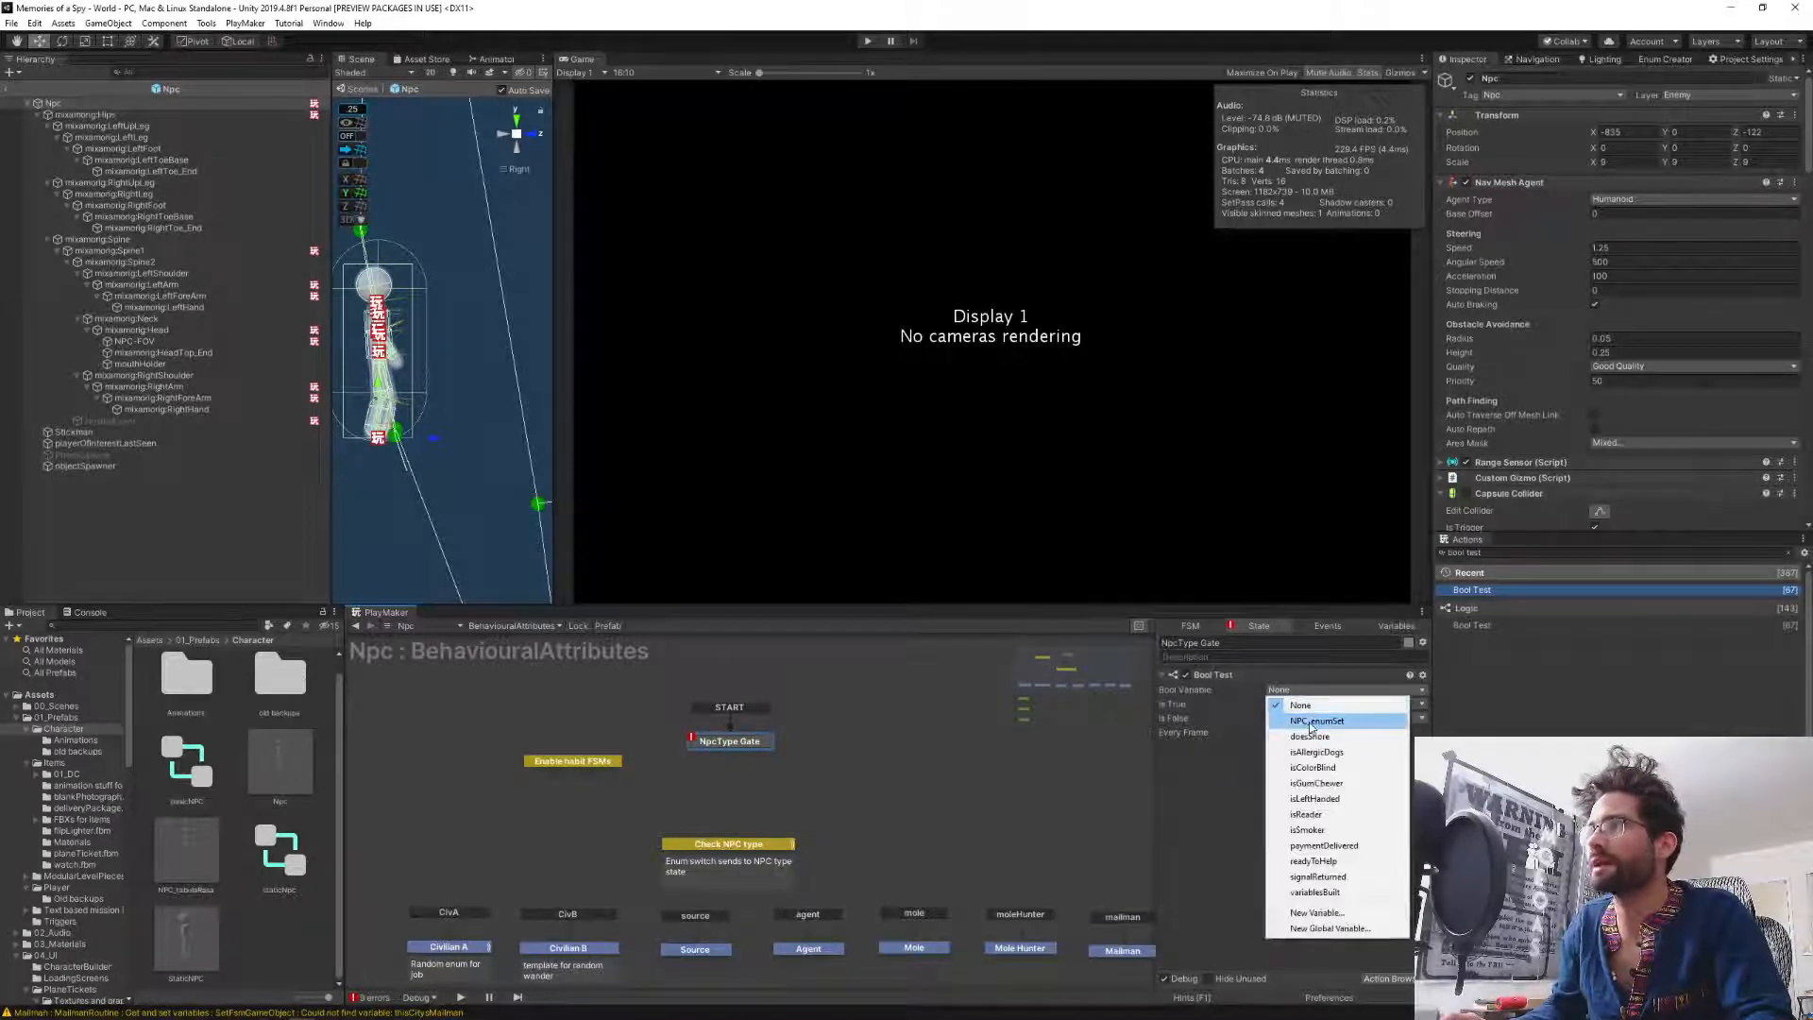
click(1290, 818)
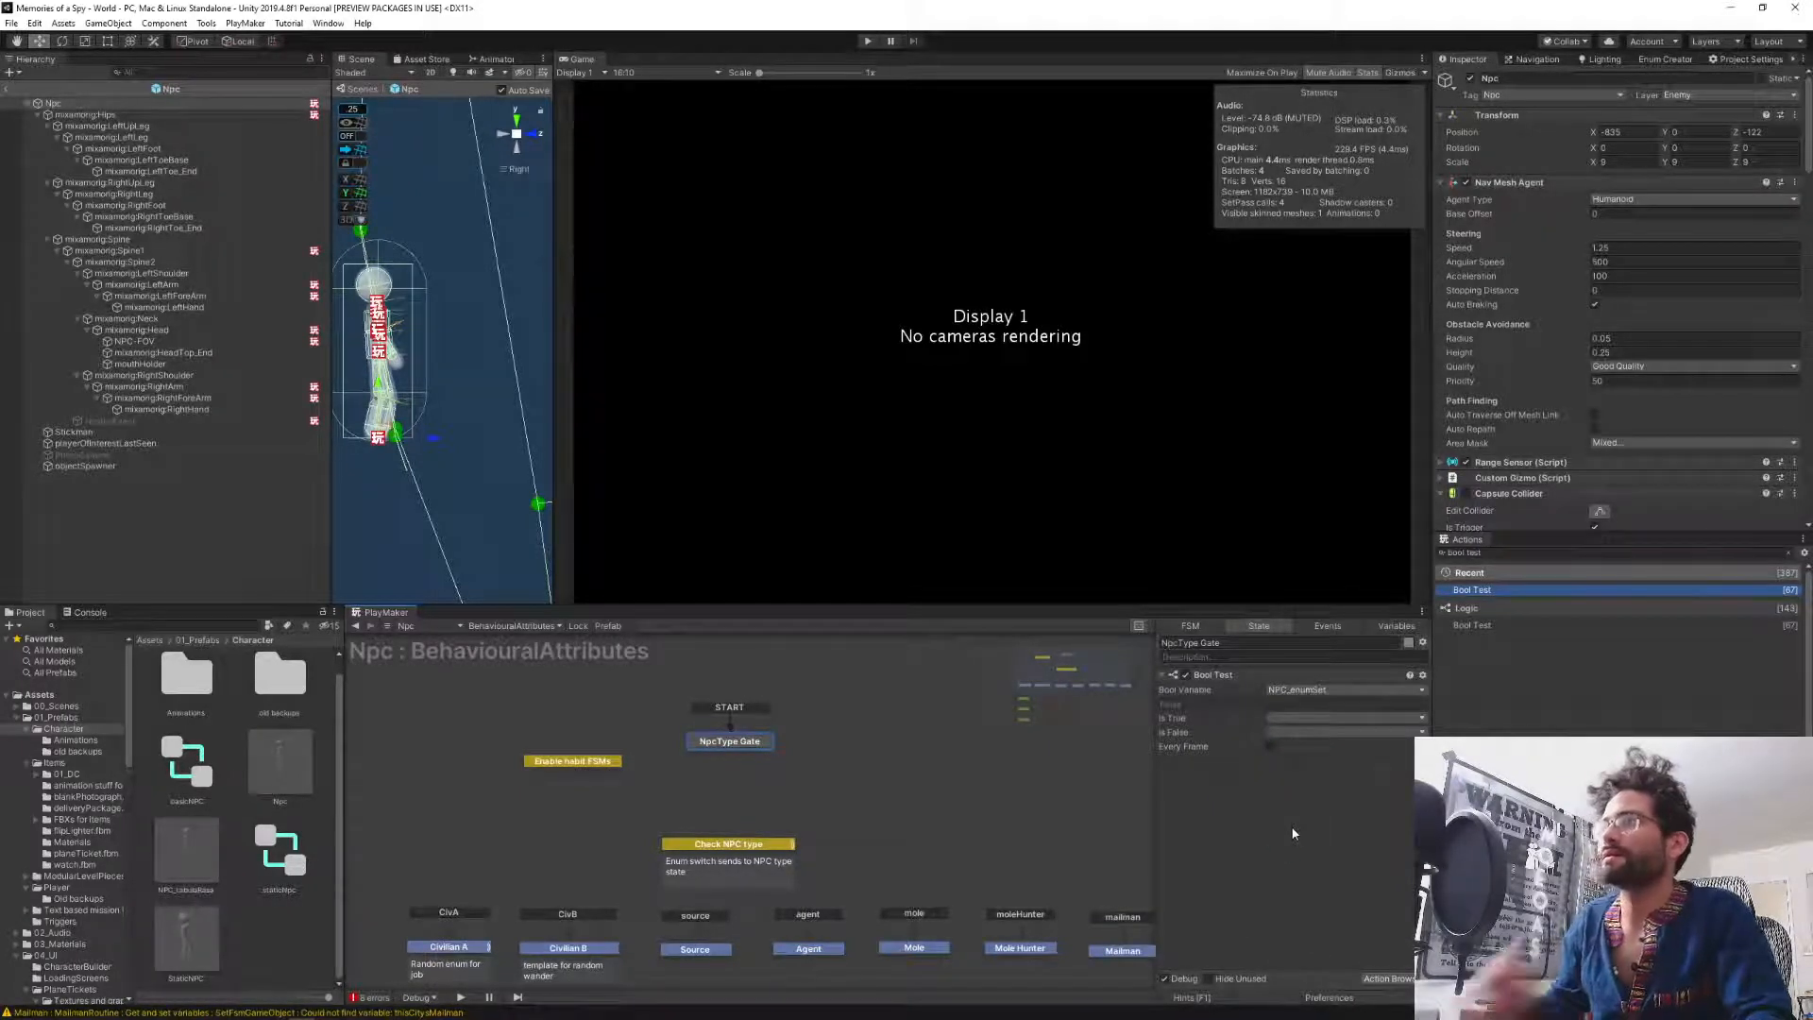
Make the Bool Test send the true event, checked every frame, and link that transition from NpcType Gate to Check NPC type.
click(1286, 719)
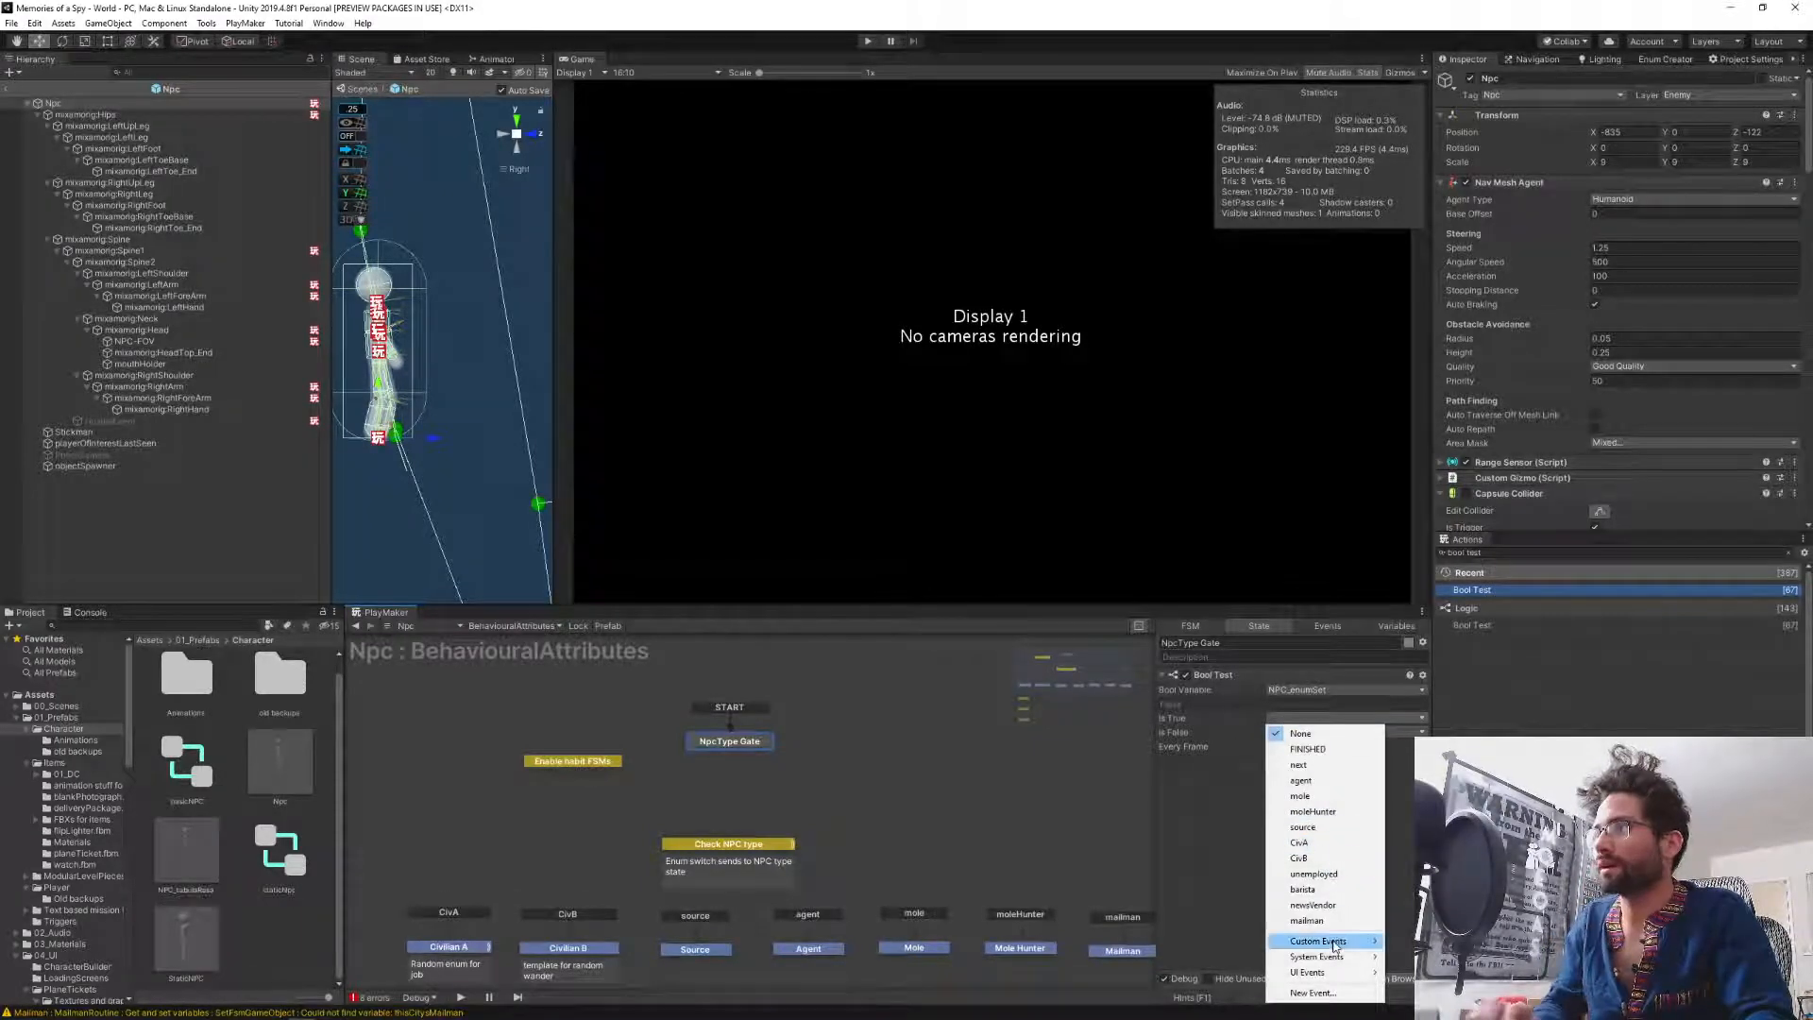
mouse_move(1335, 940)
click(1417, 941)
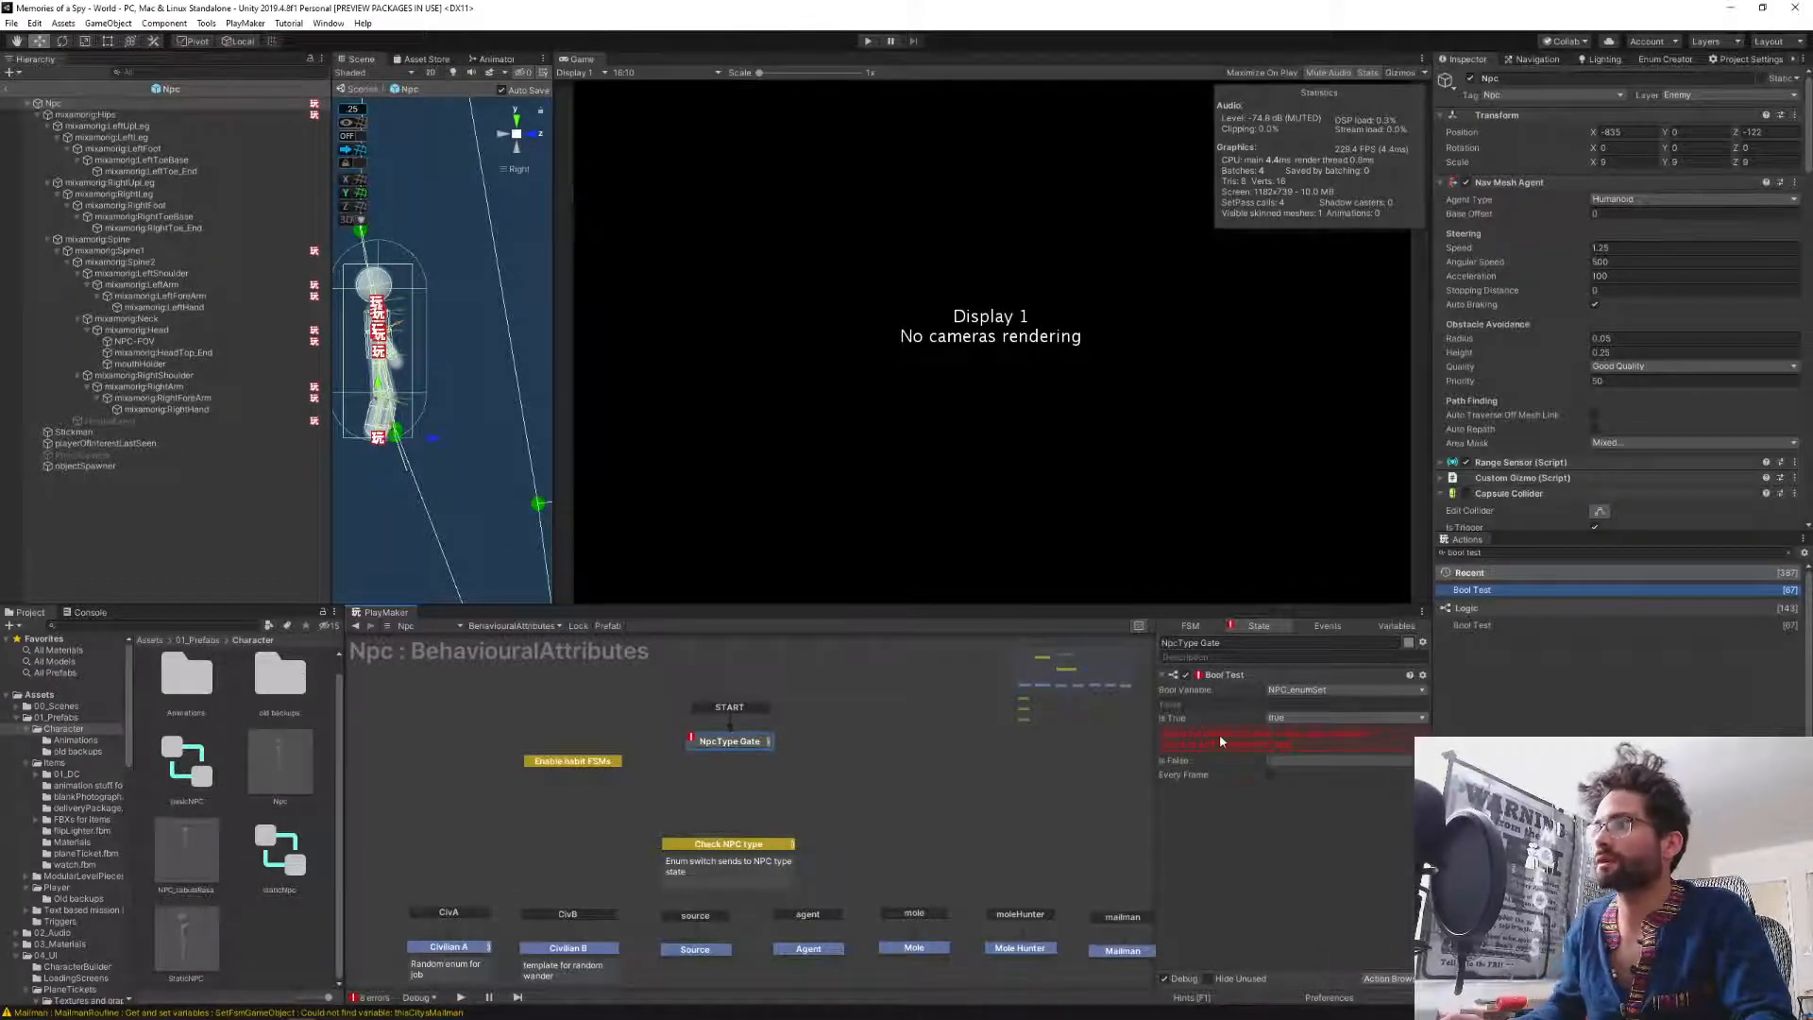
click(1227, 740)
drag(728, 755, 753, 850)
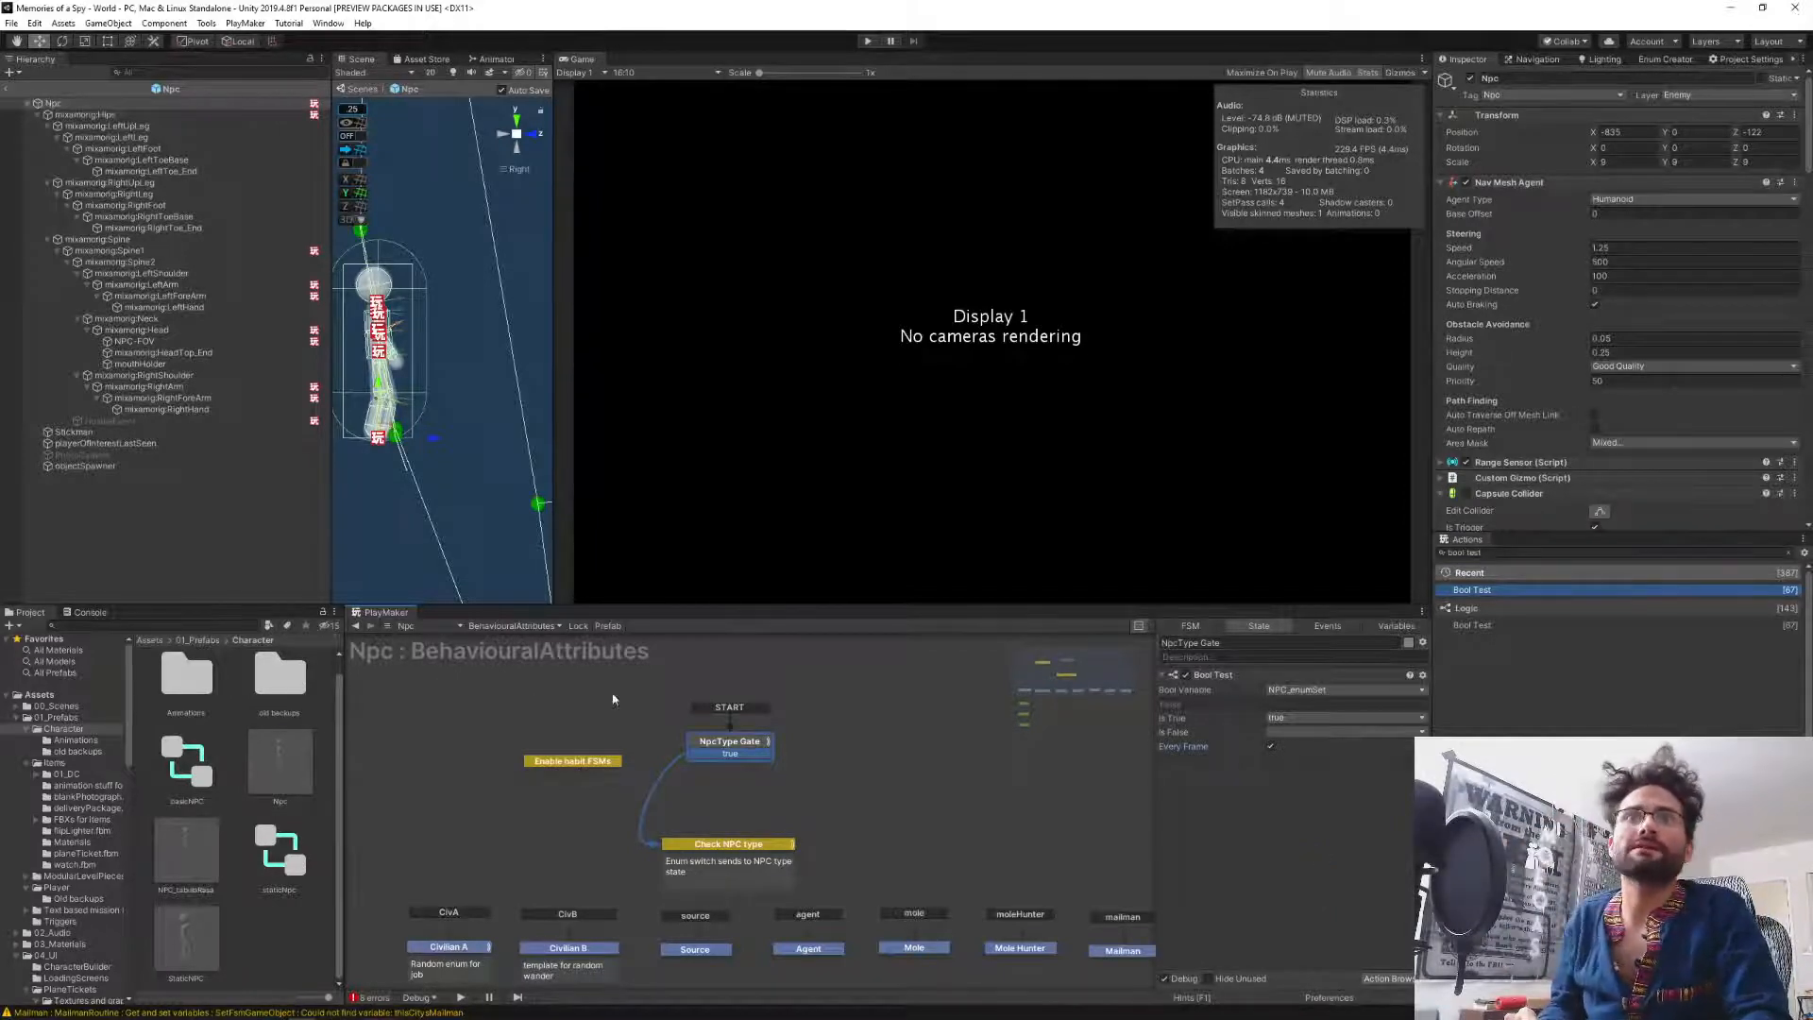
Add a Set Fsm Enum action to the Spawn TargetNpc state of the DCQuests FSM.
click(513, 625)
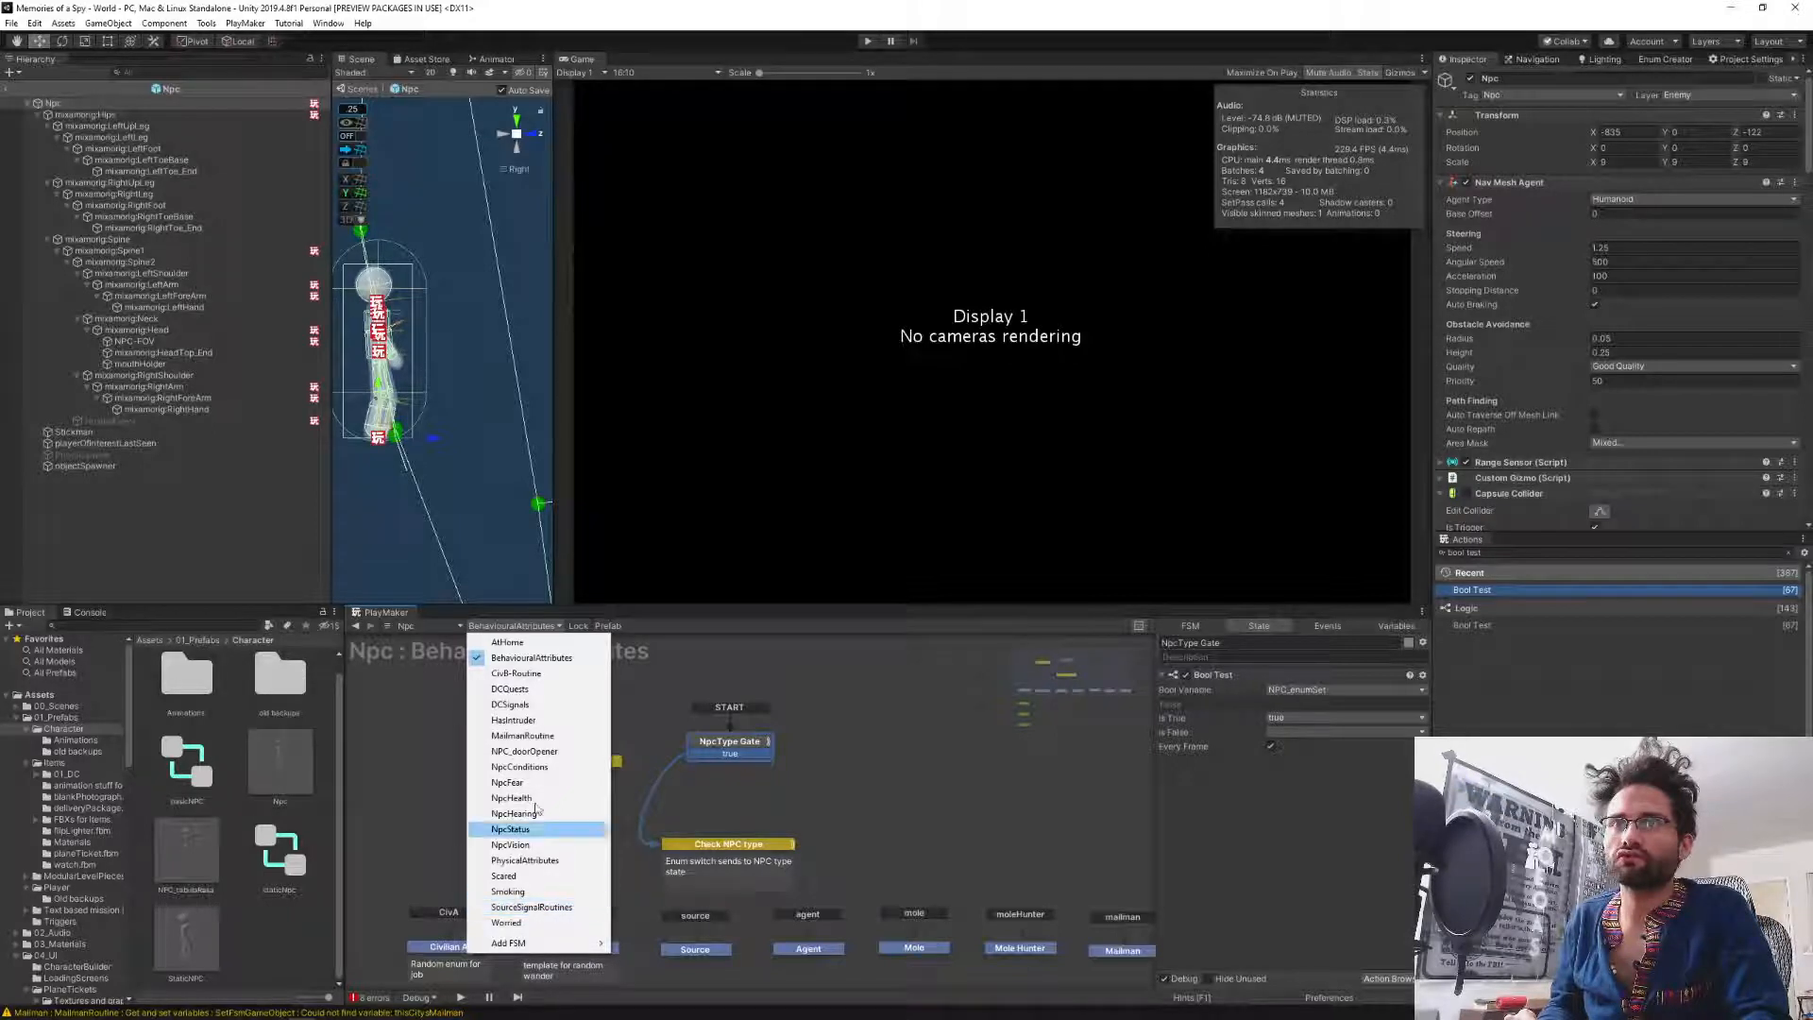
click(517, 689)
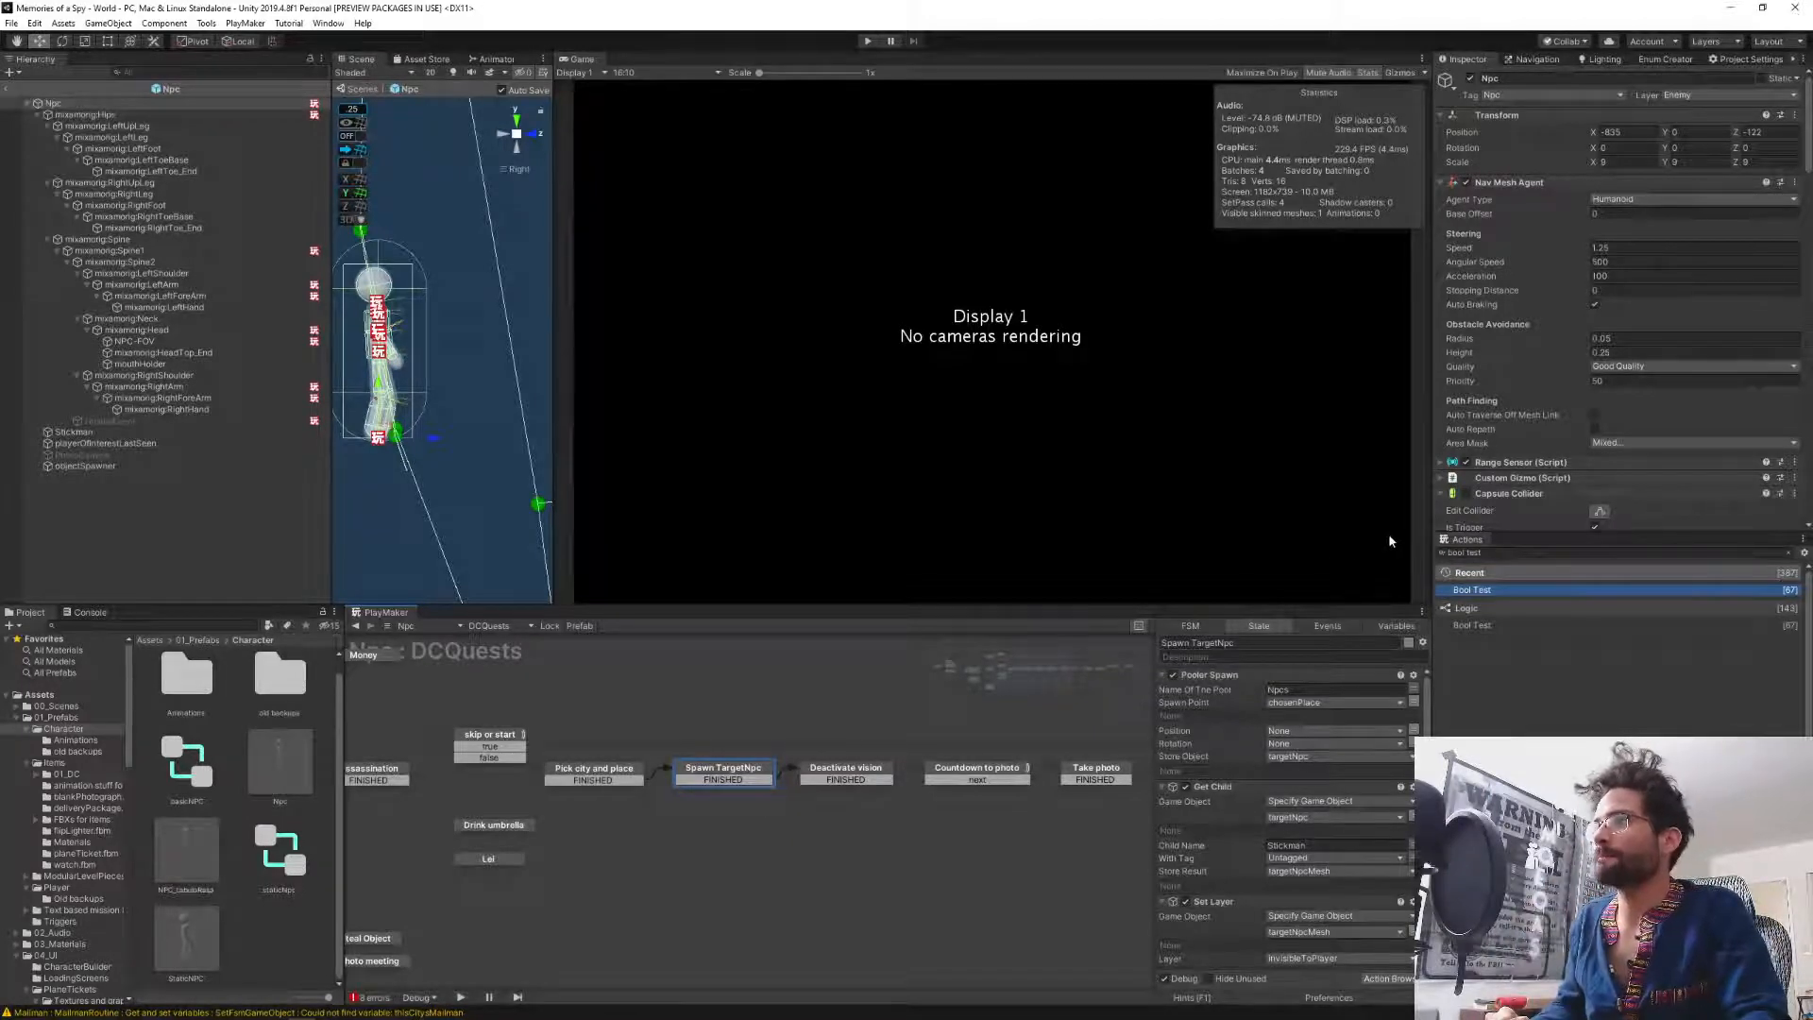
click(1507, 552)
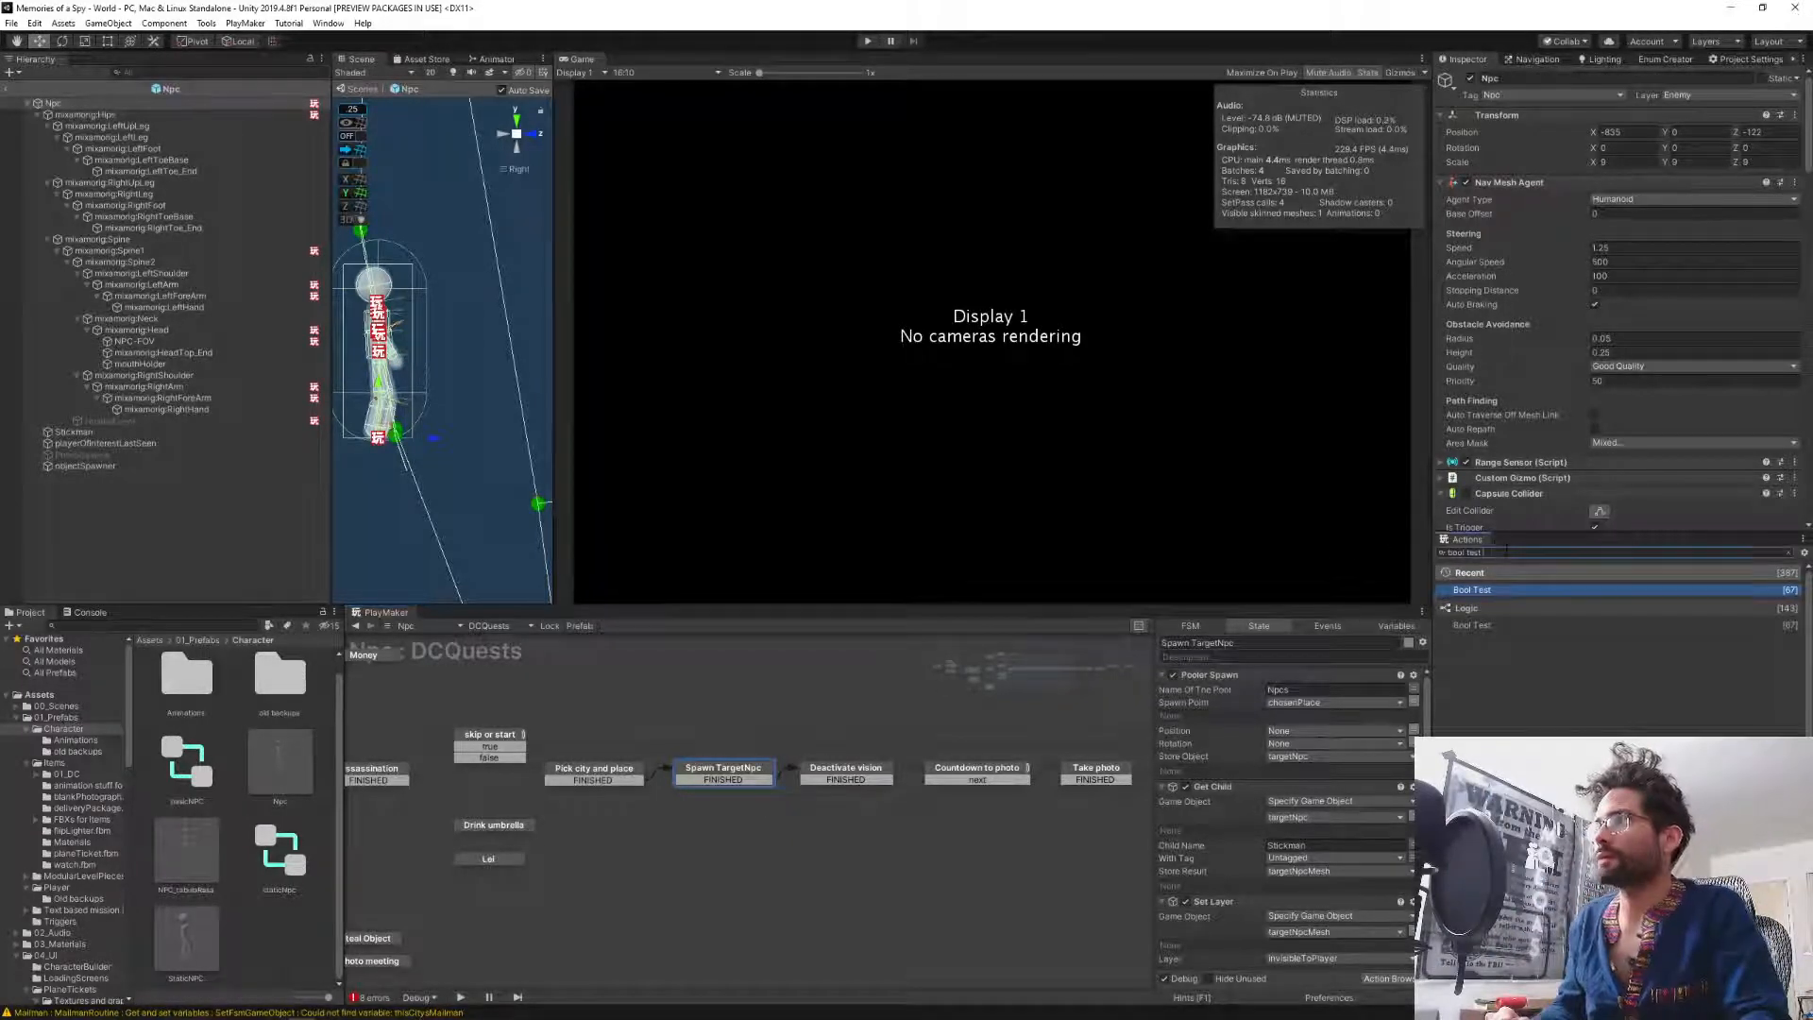
text(set fsm enu)
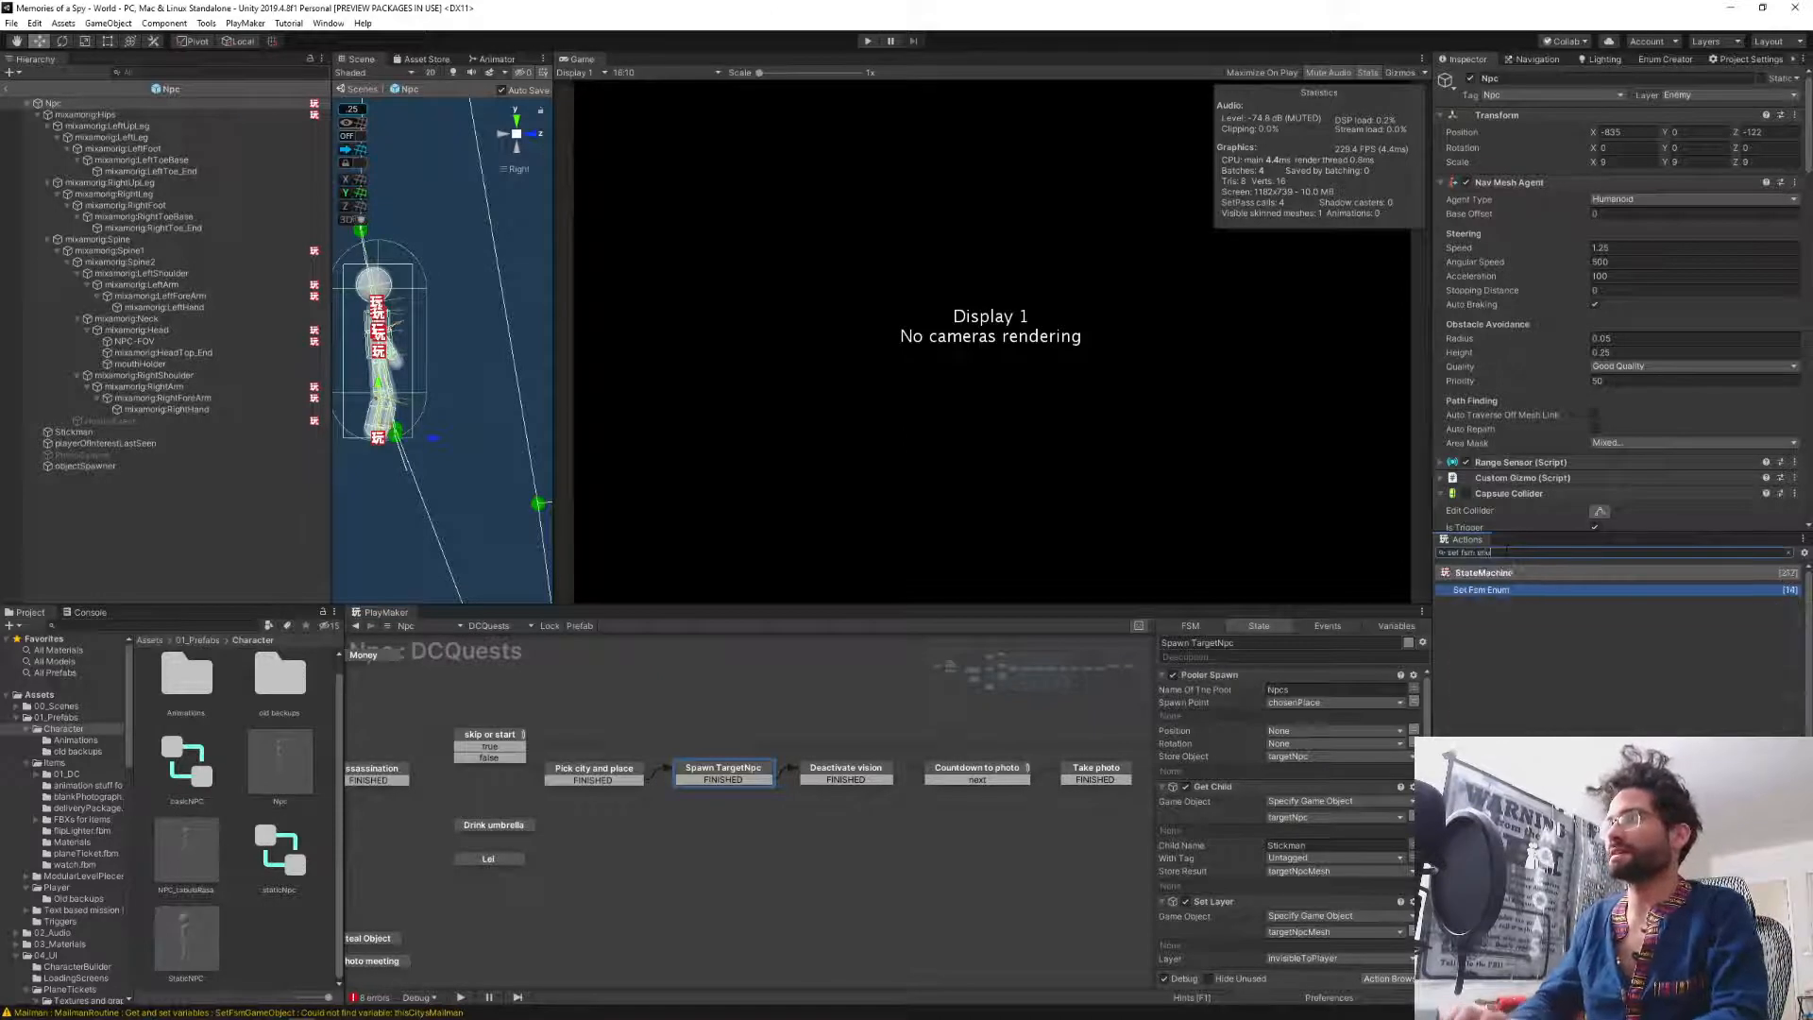
text(m)
key(Return)
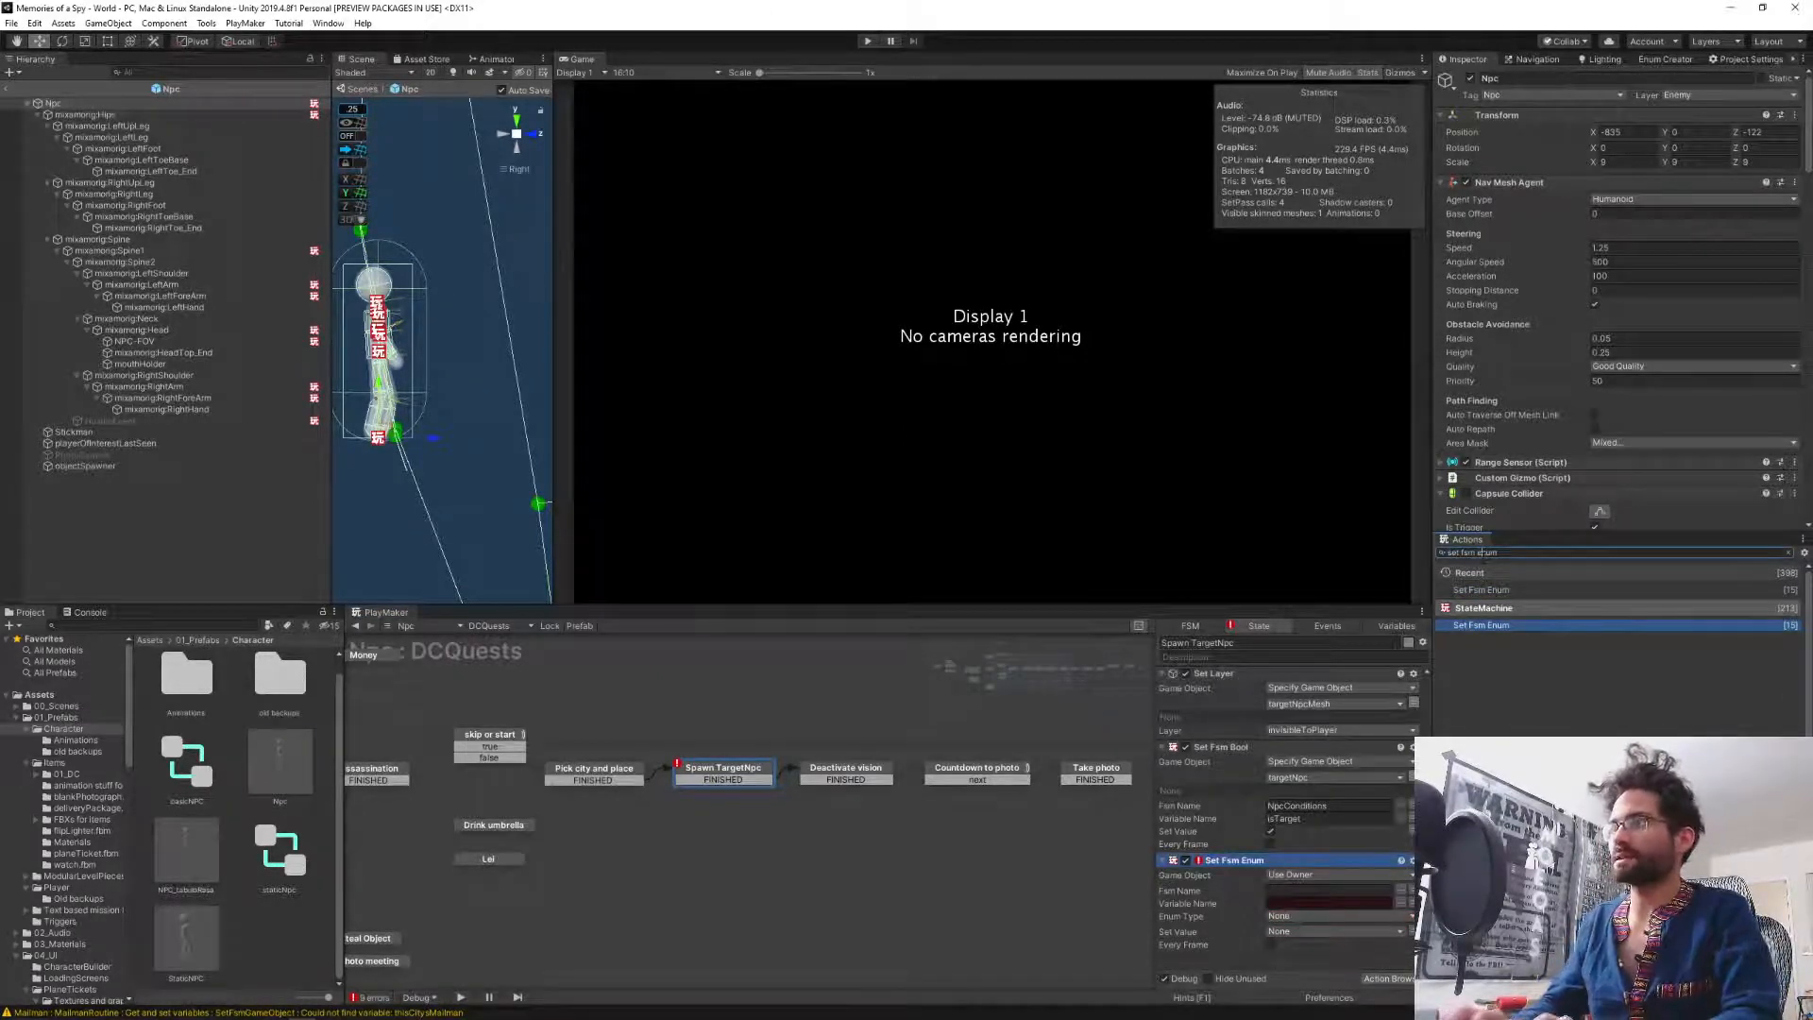
Add a Set Fsm Bool action to the Spawn TargetNpc state.
key(BackSpace)
key(BackSpace)
key(BackSpace)
key(BackSpace)
text(b)
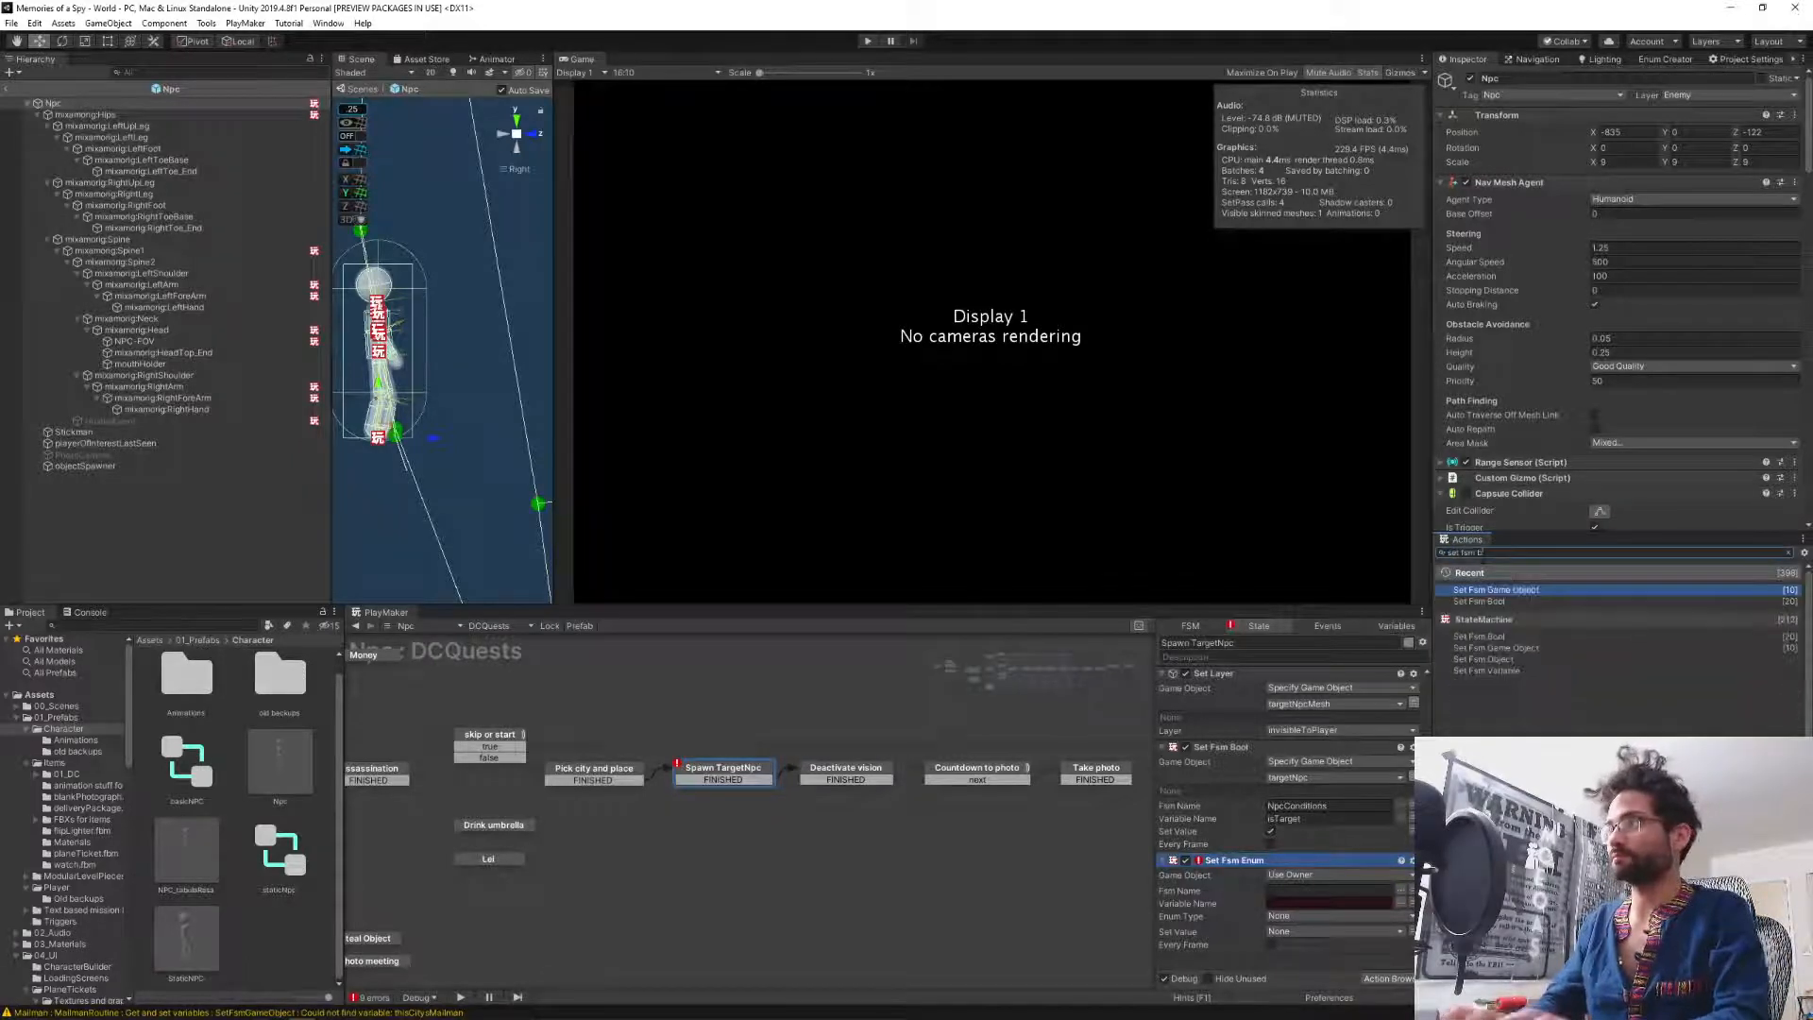
text(ool)
key(Return)
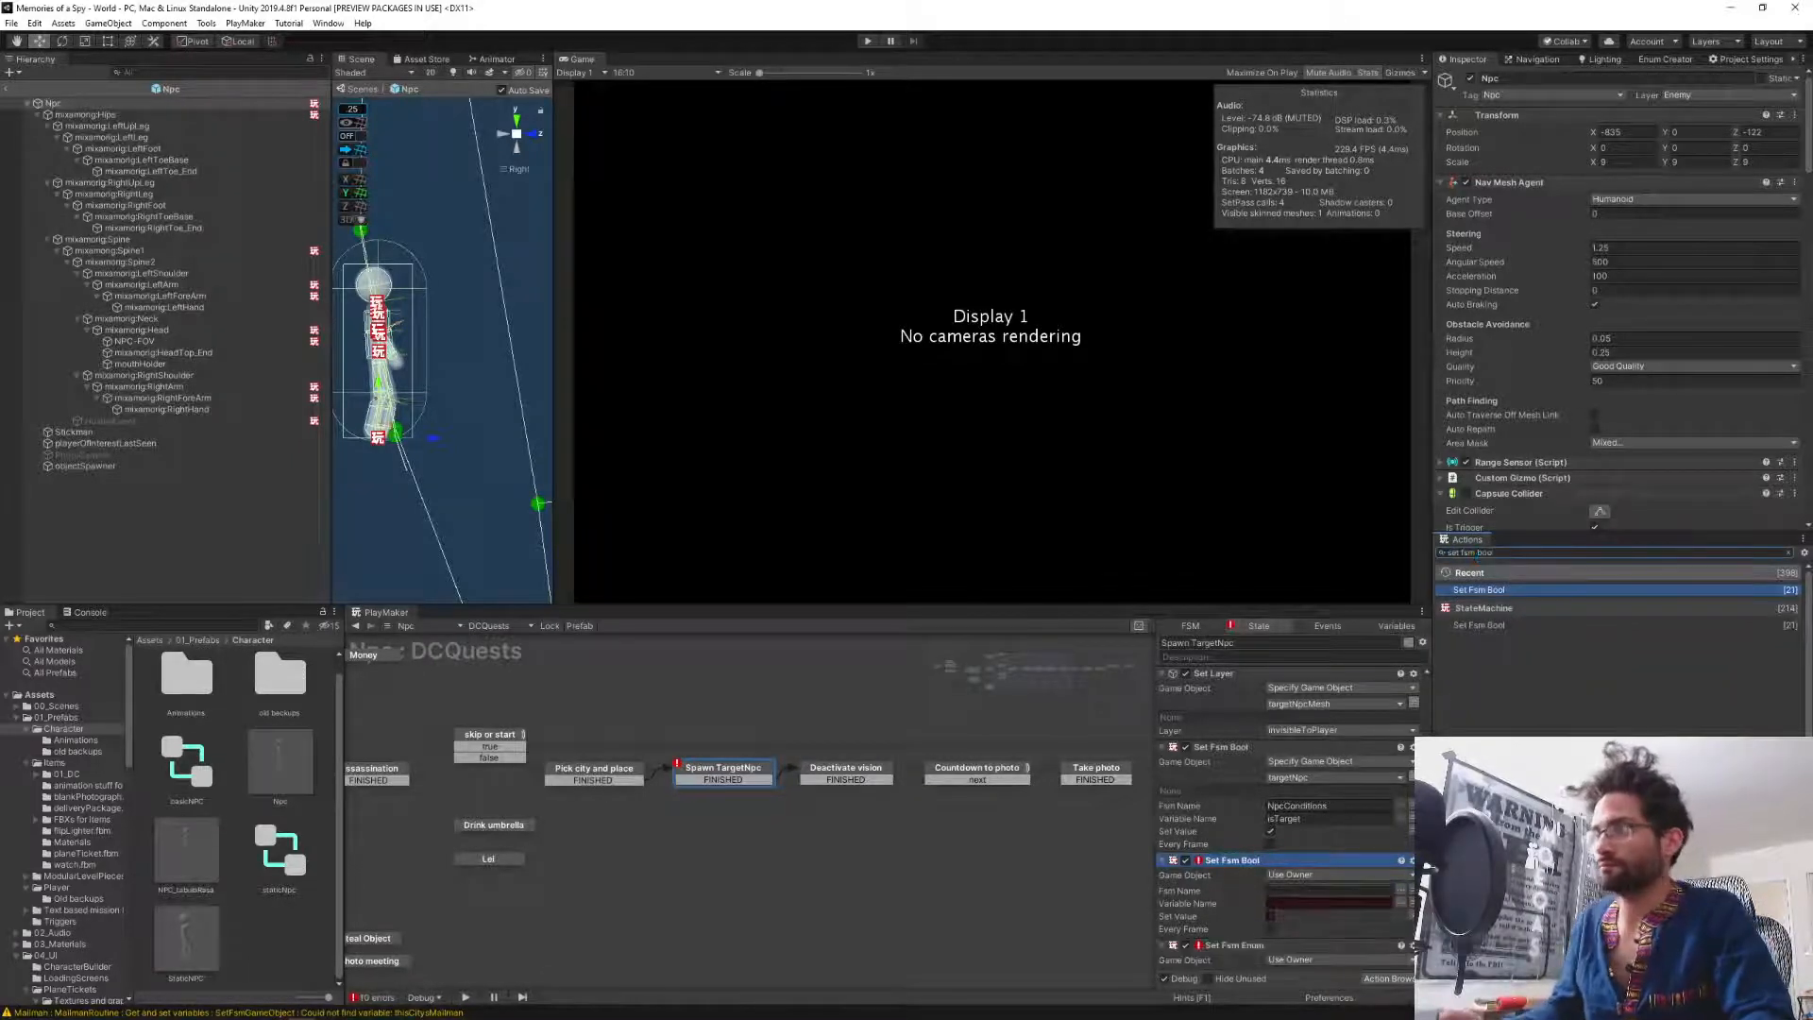
Move the new Set Fsm Enum and Set Fsm Bool actions directly after Pooler Spawn, with Set Fsm Enum first.
ctrl+click(1223, 948)
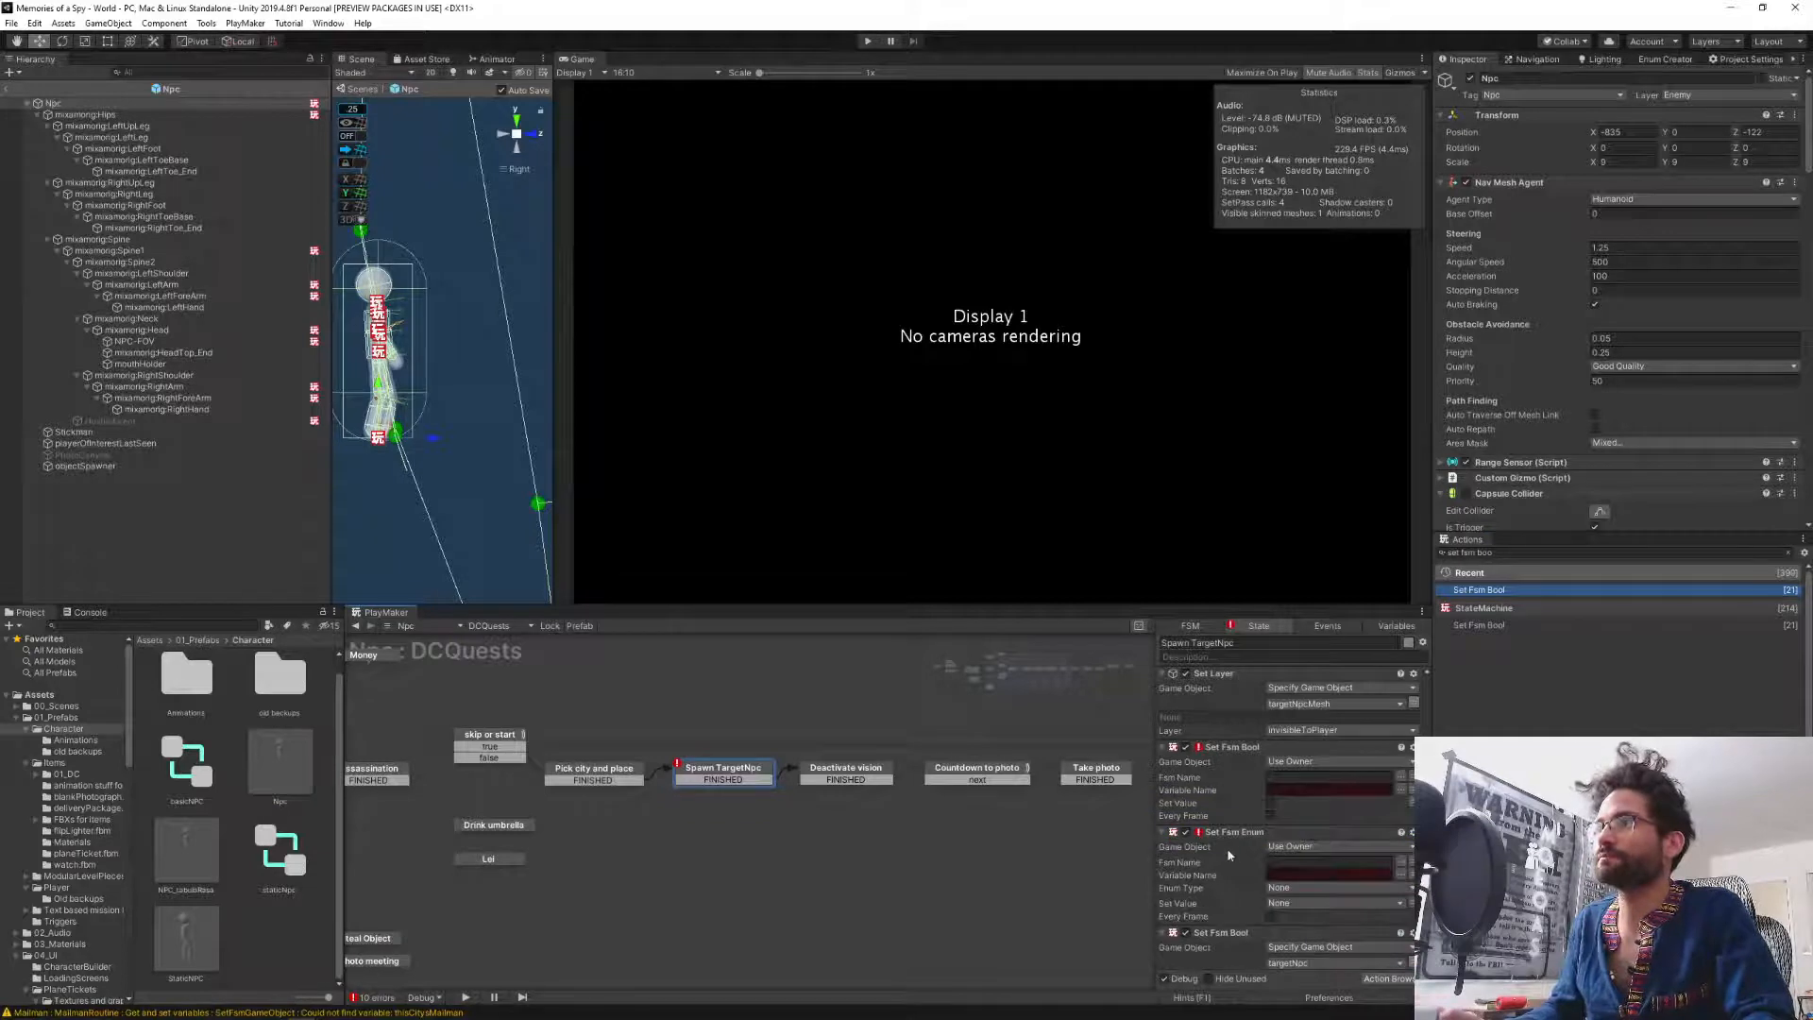
scroll(1220, 837, up, 3)
click(1228, 875)
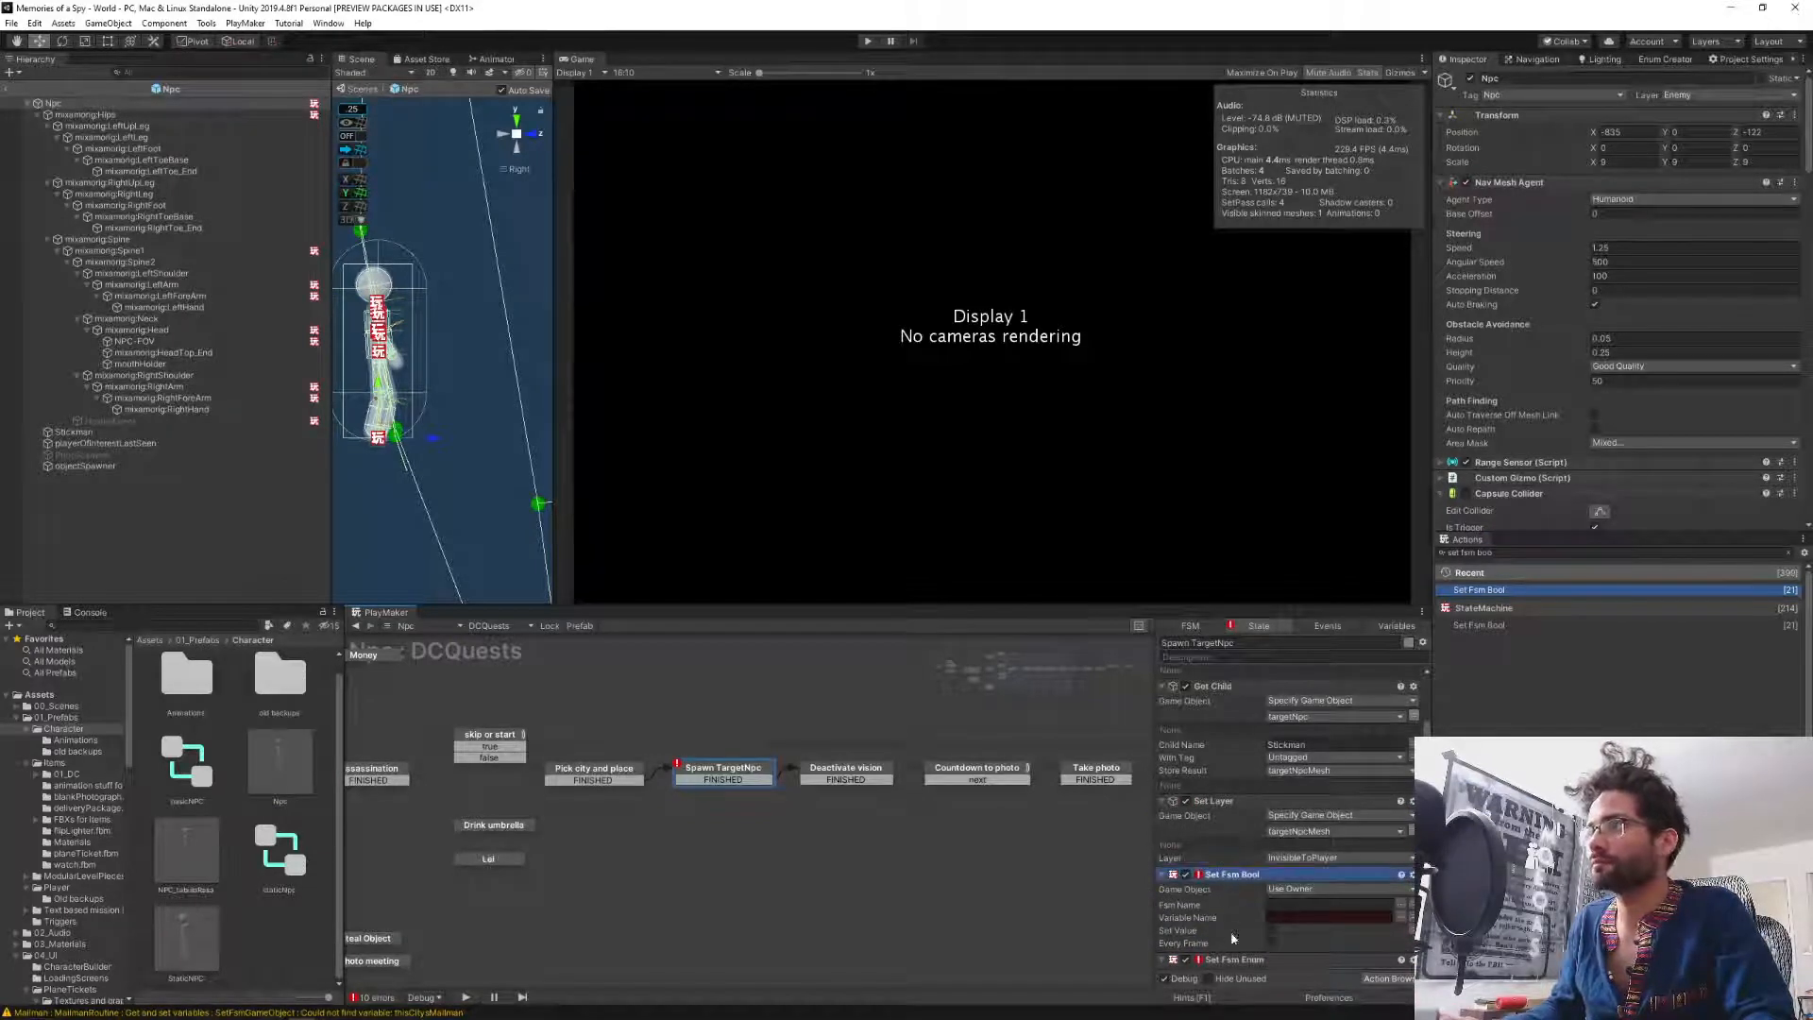
ctrl+click(1228, 959)
drag(1228, 959, 1225, 806)
drag(1231, 887, 1222, 814)
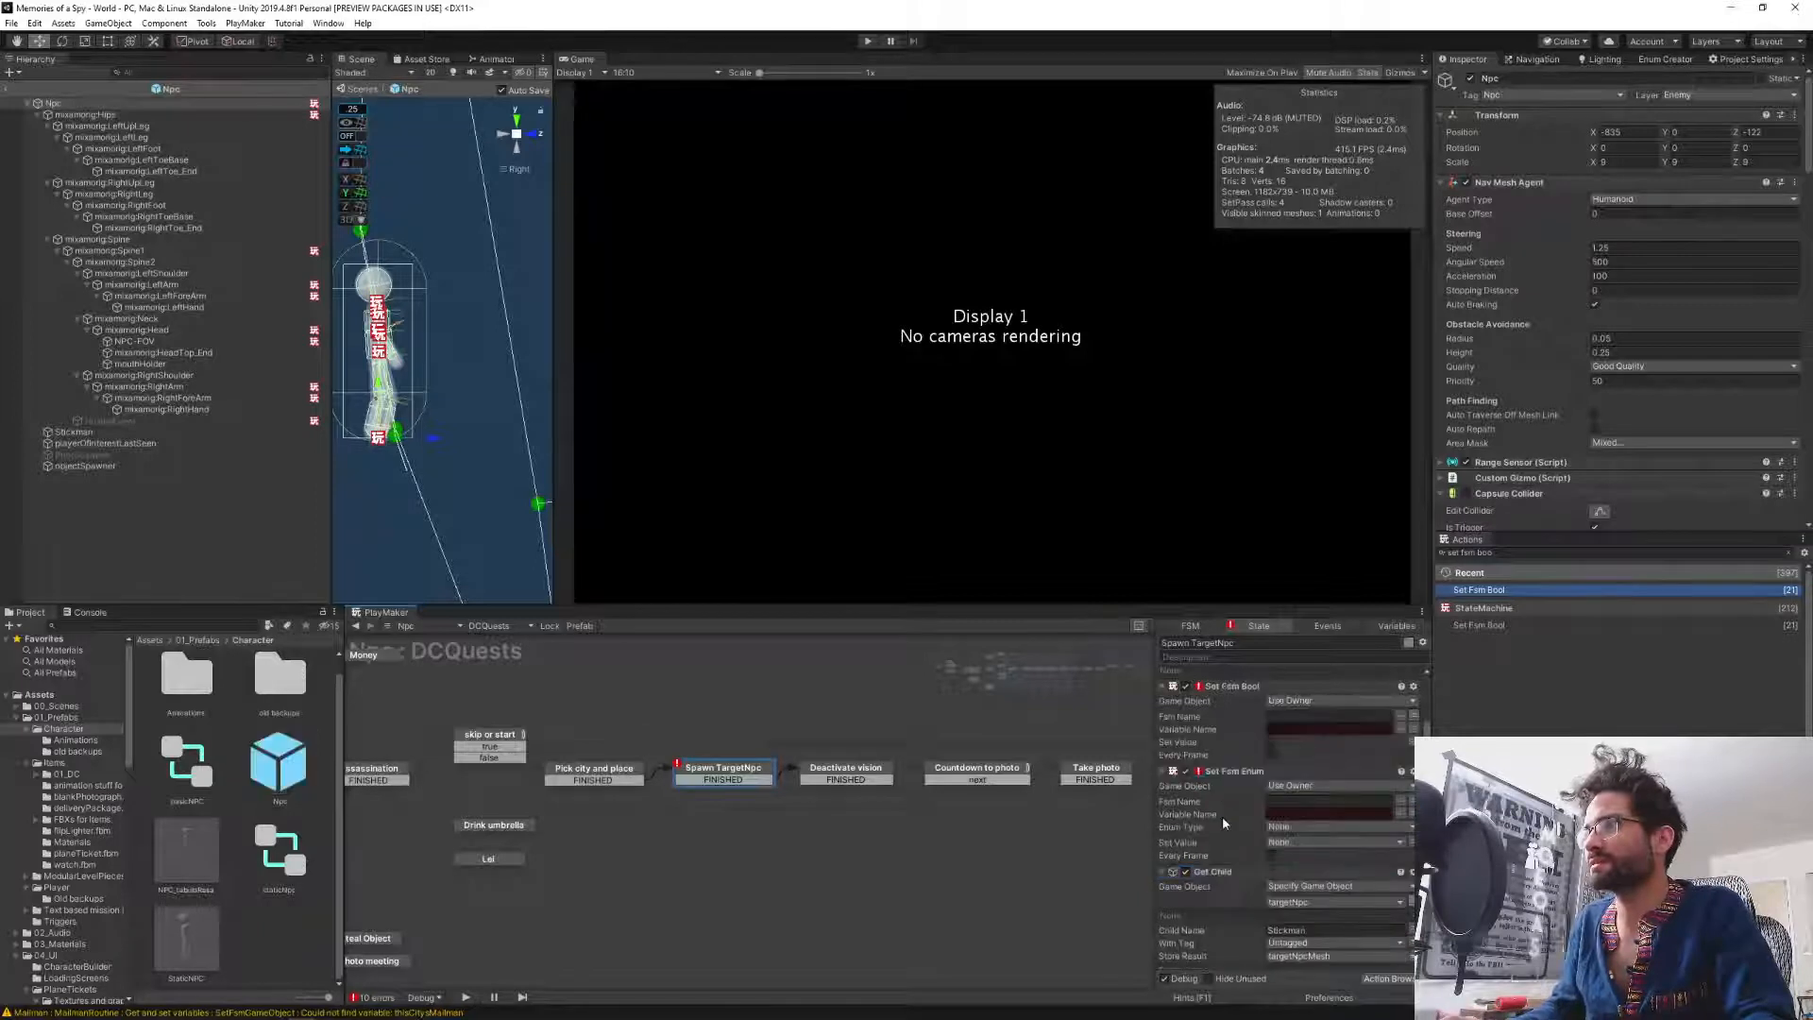
scroll(1225, 814, up, 3)
click(1226, 793)
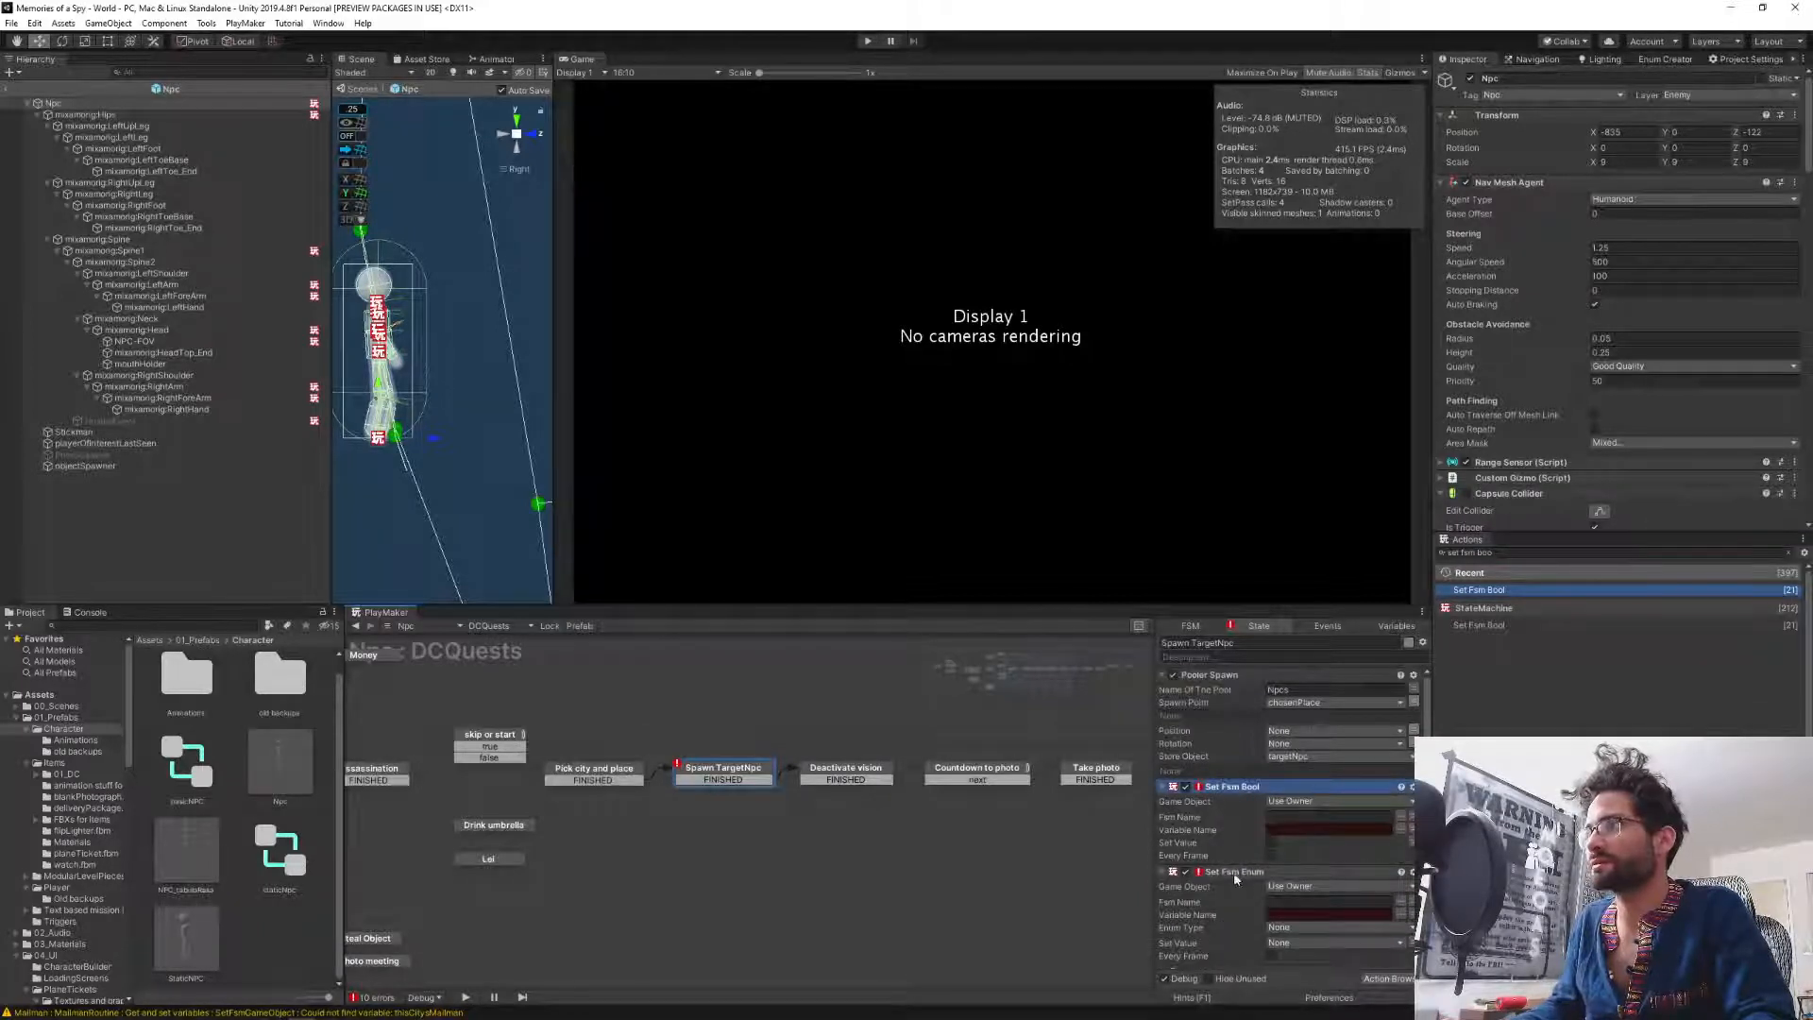
scroll(1251, 861, down, 1)
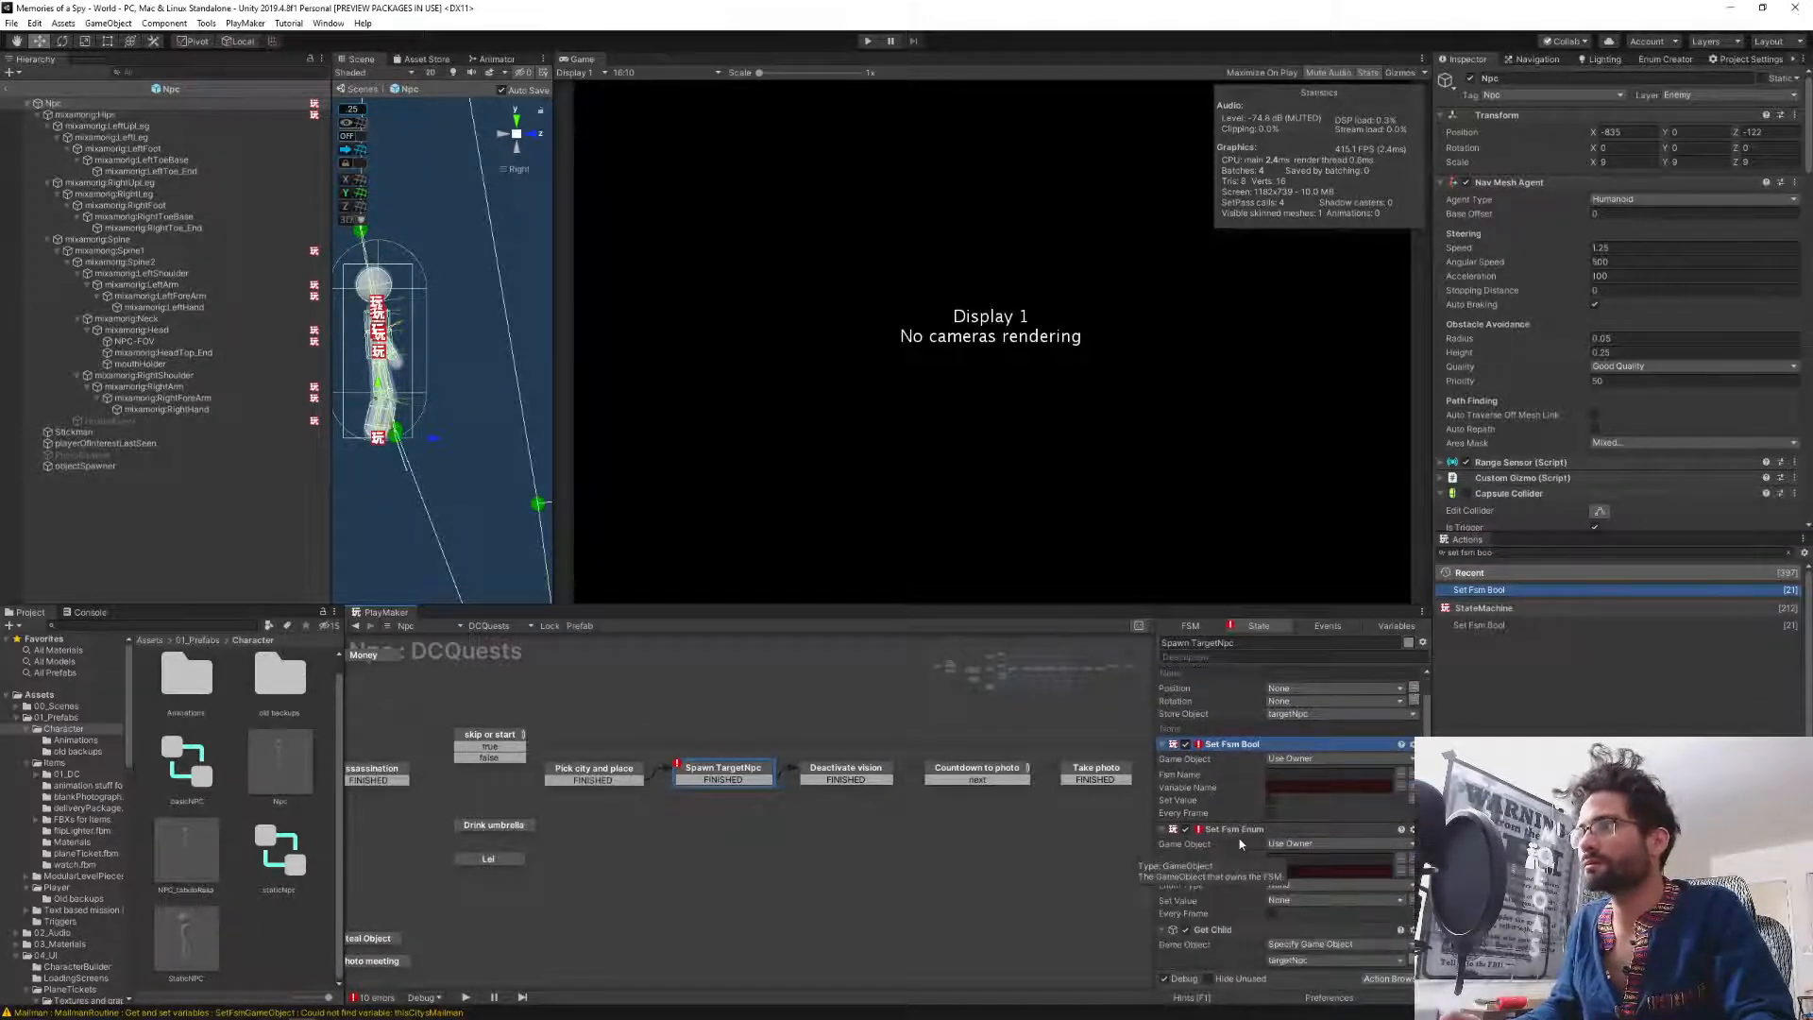
click(1230, 829)
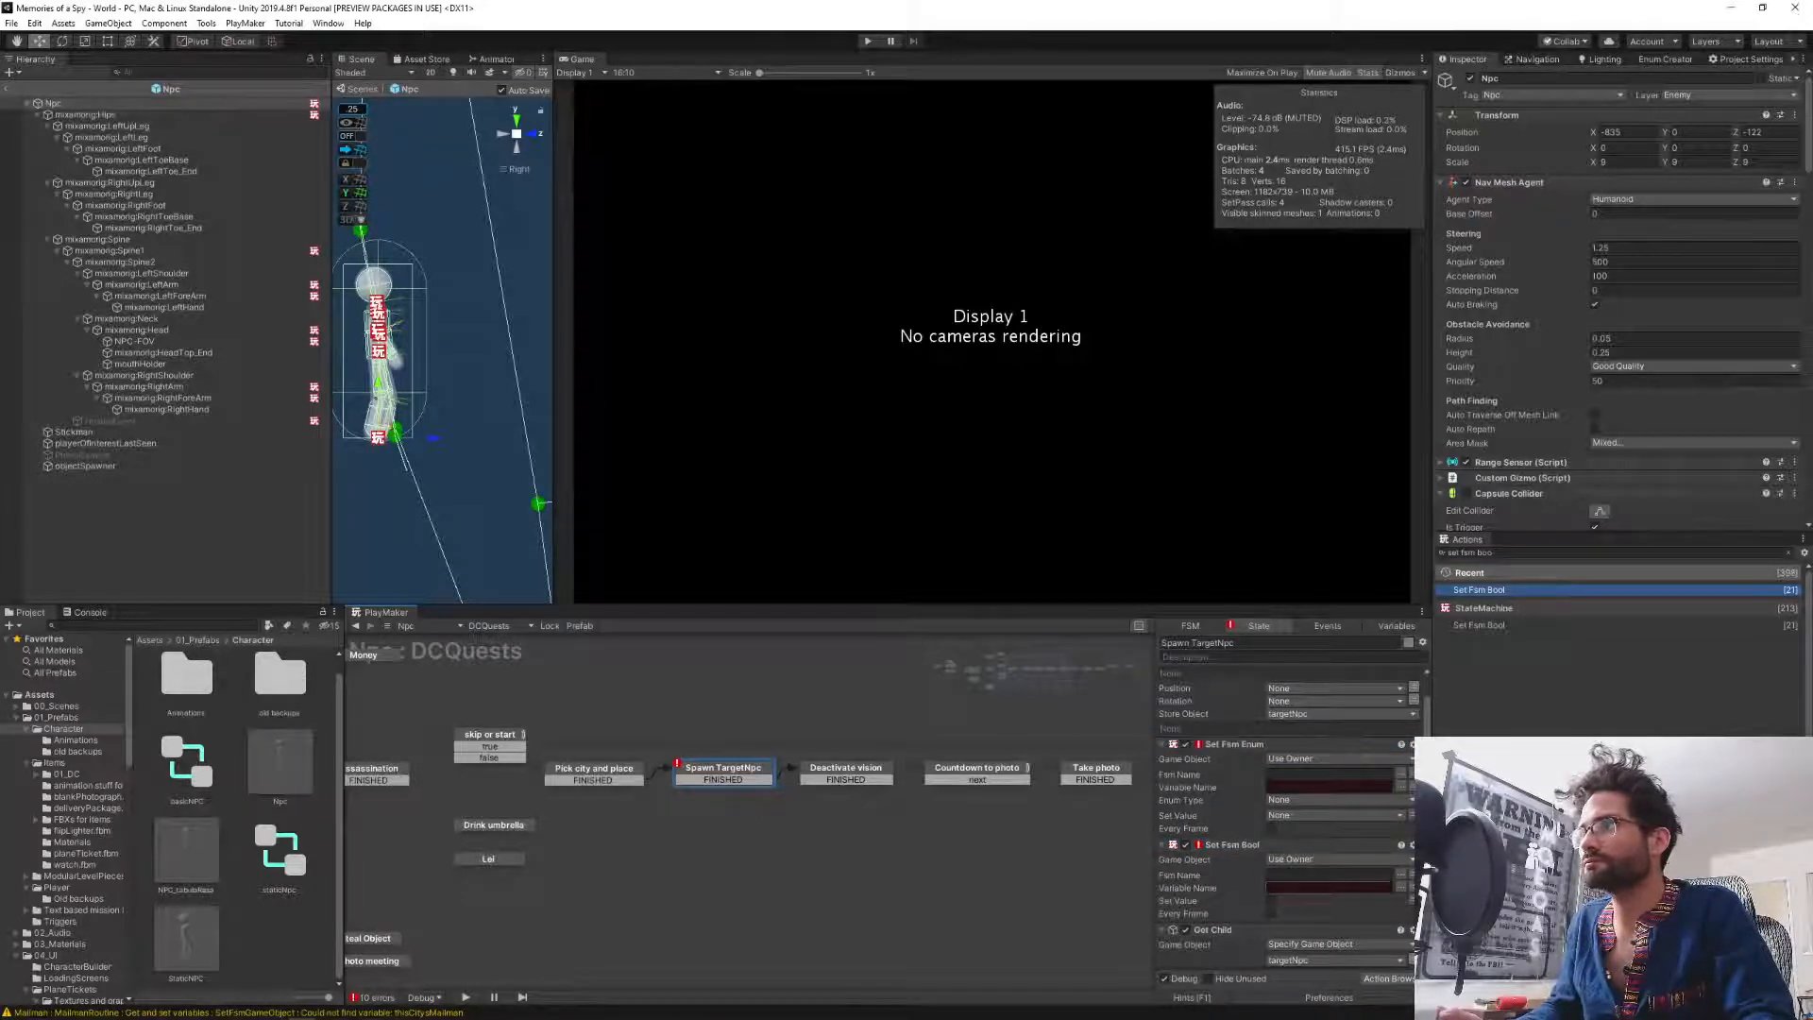
scroll(1243, 848, down, 1)
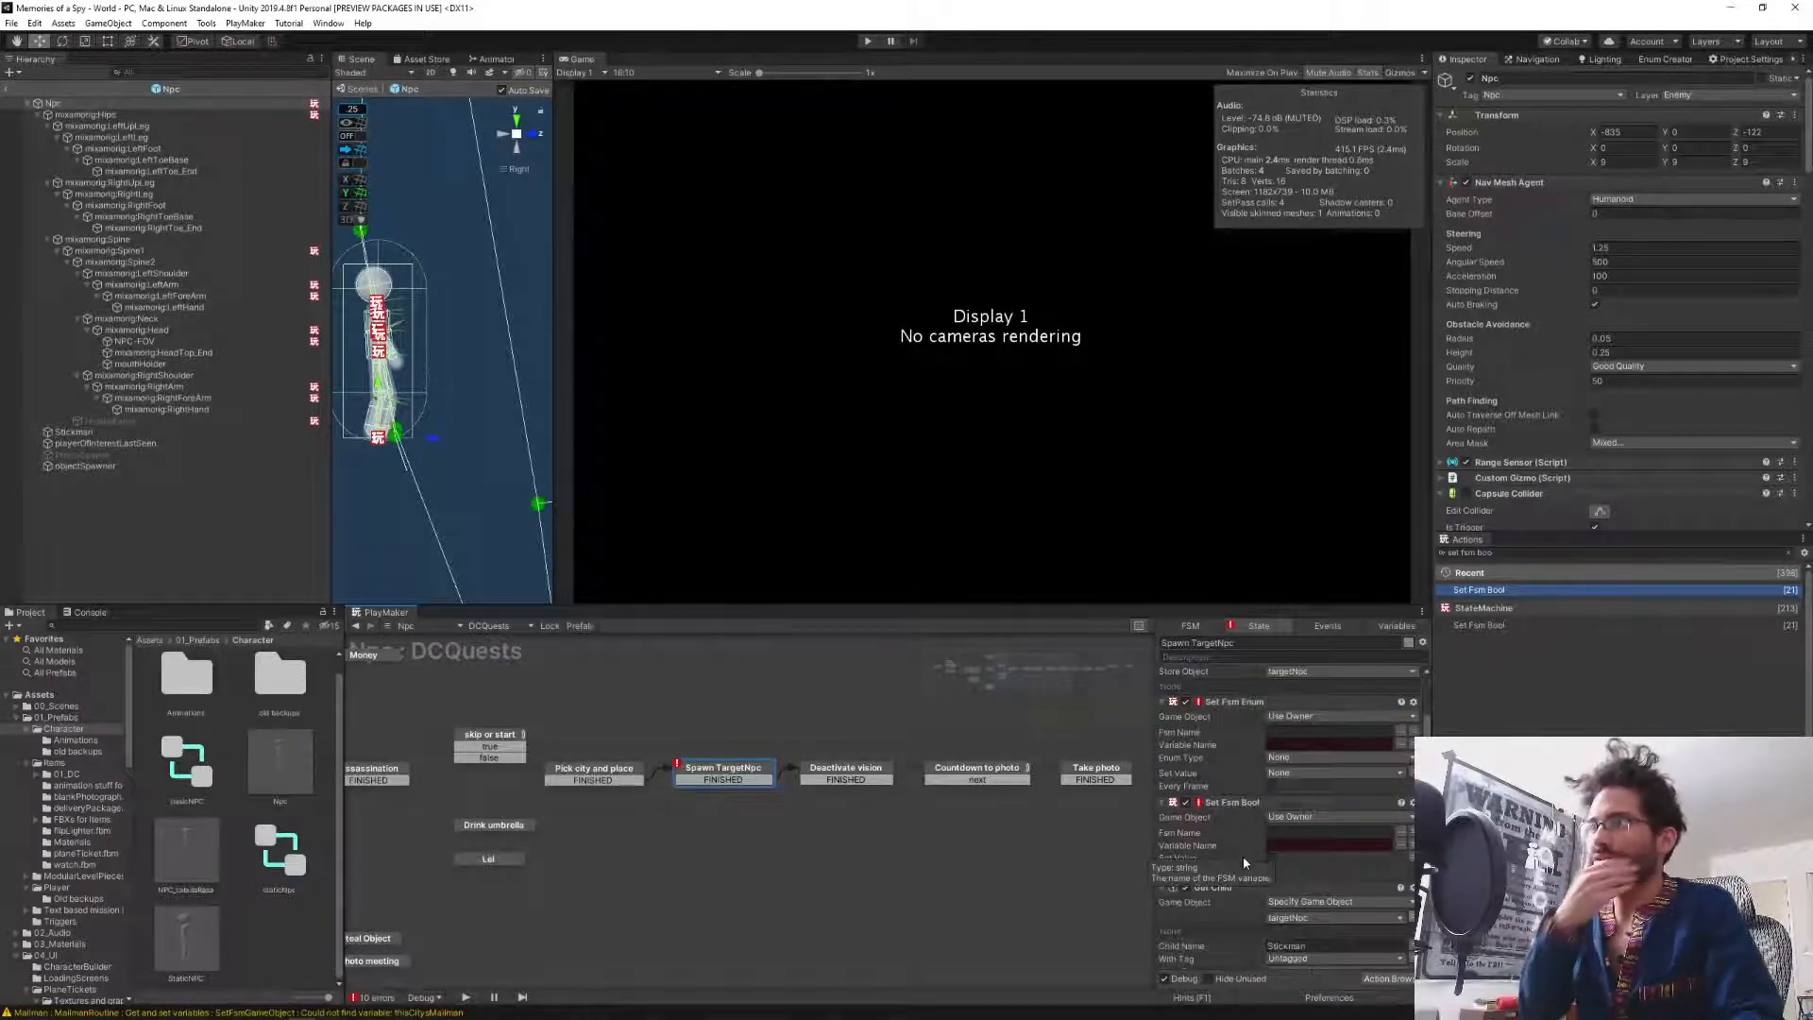
Make the Set Fsm Enum action in Spawn TargetNpc target a specified game object, using the targetNpc variable.
click(1300, 724)
click(1304, 753)
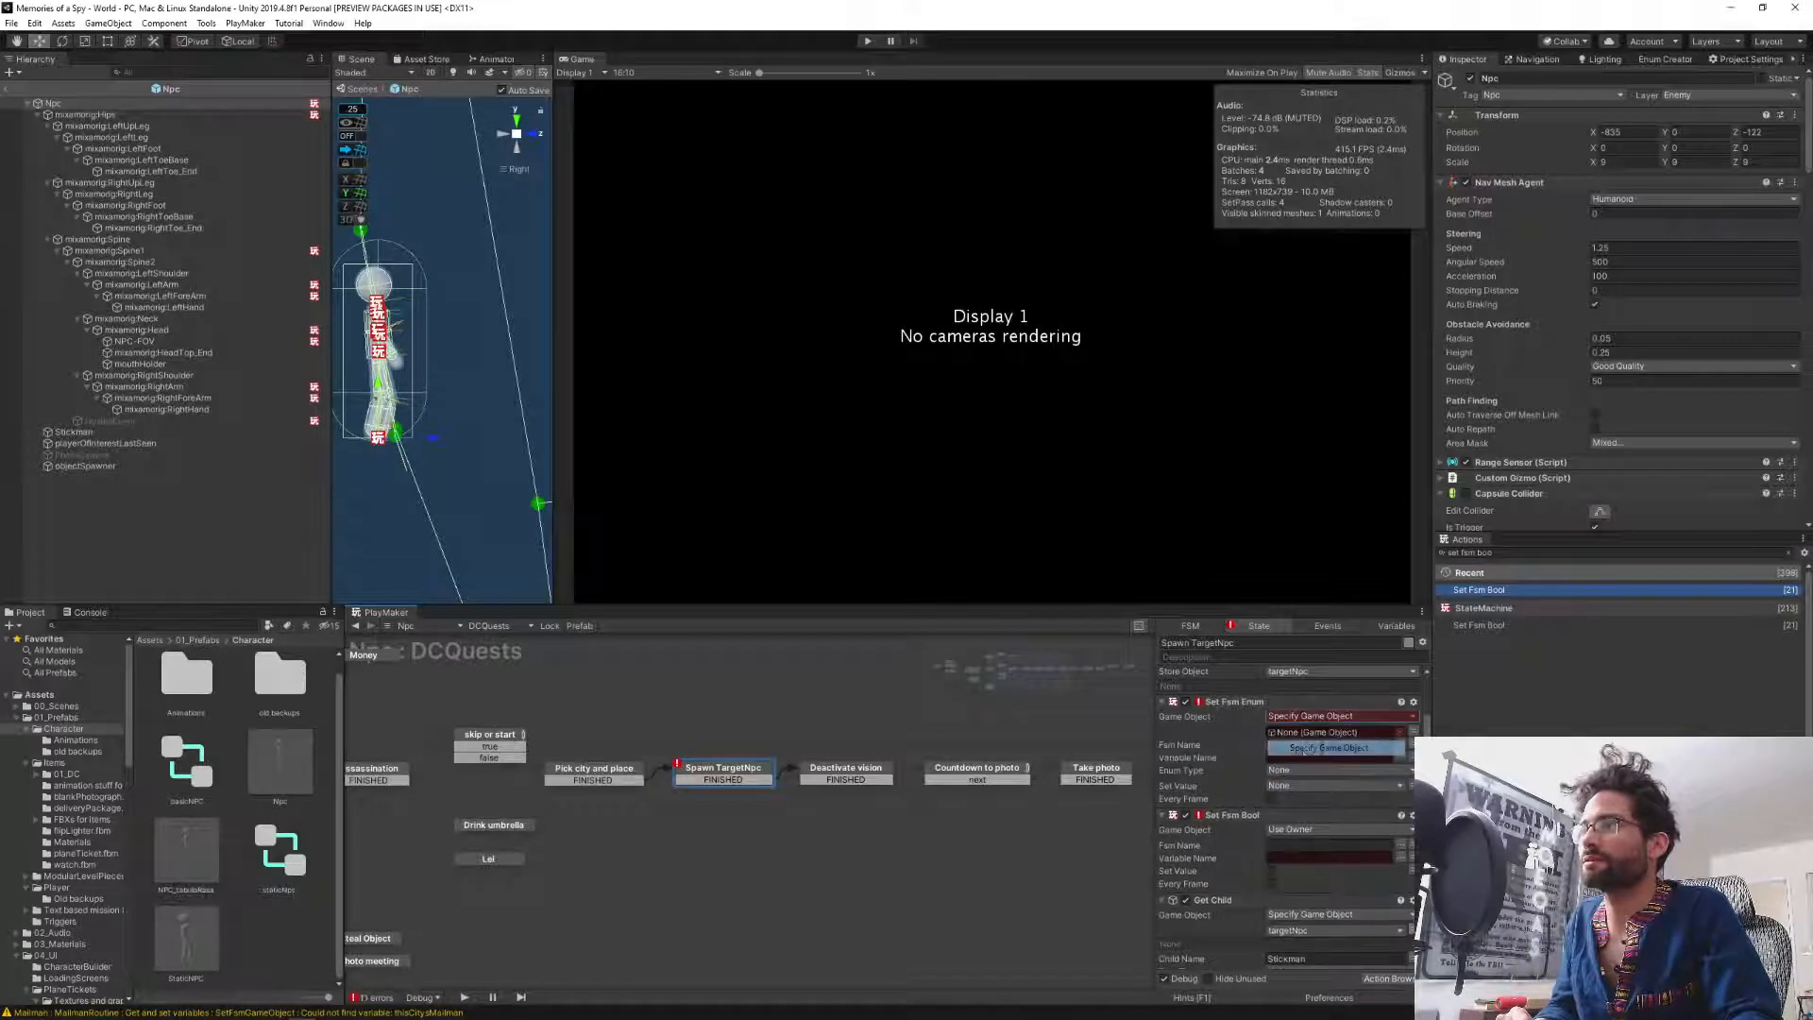
click(1399, 737)
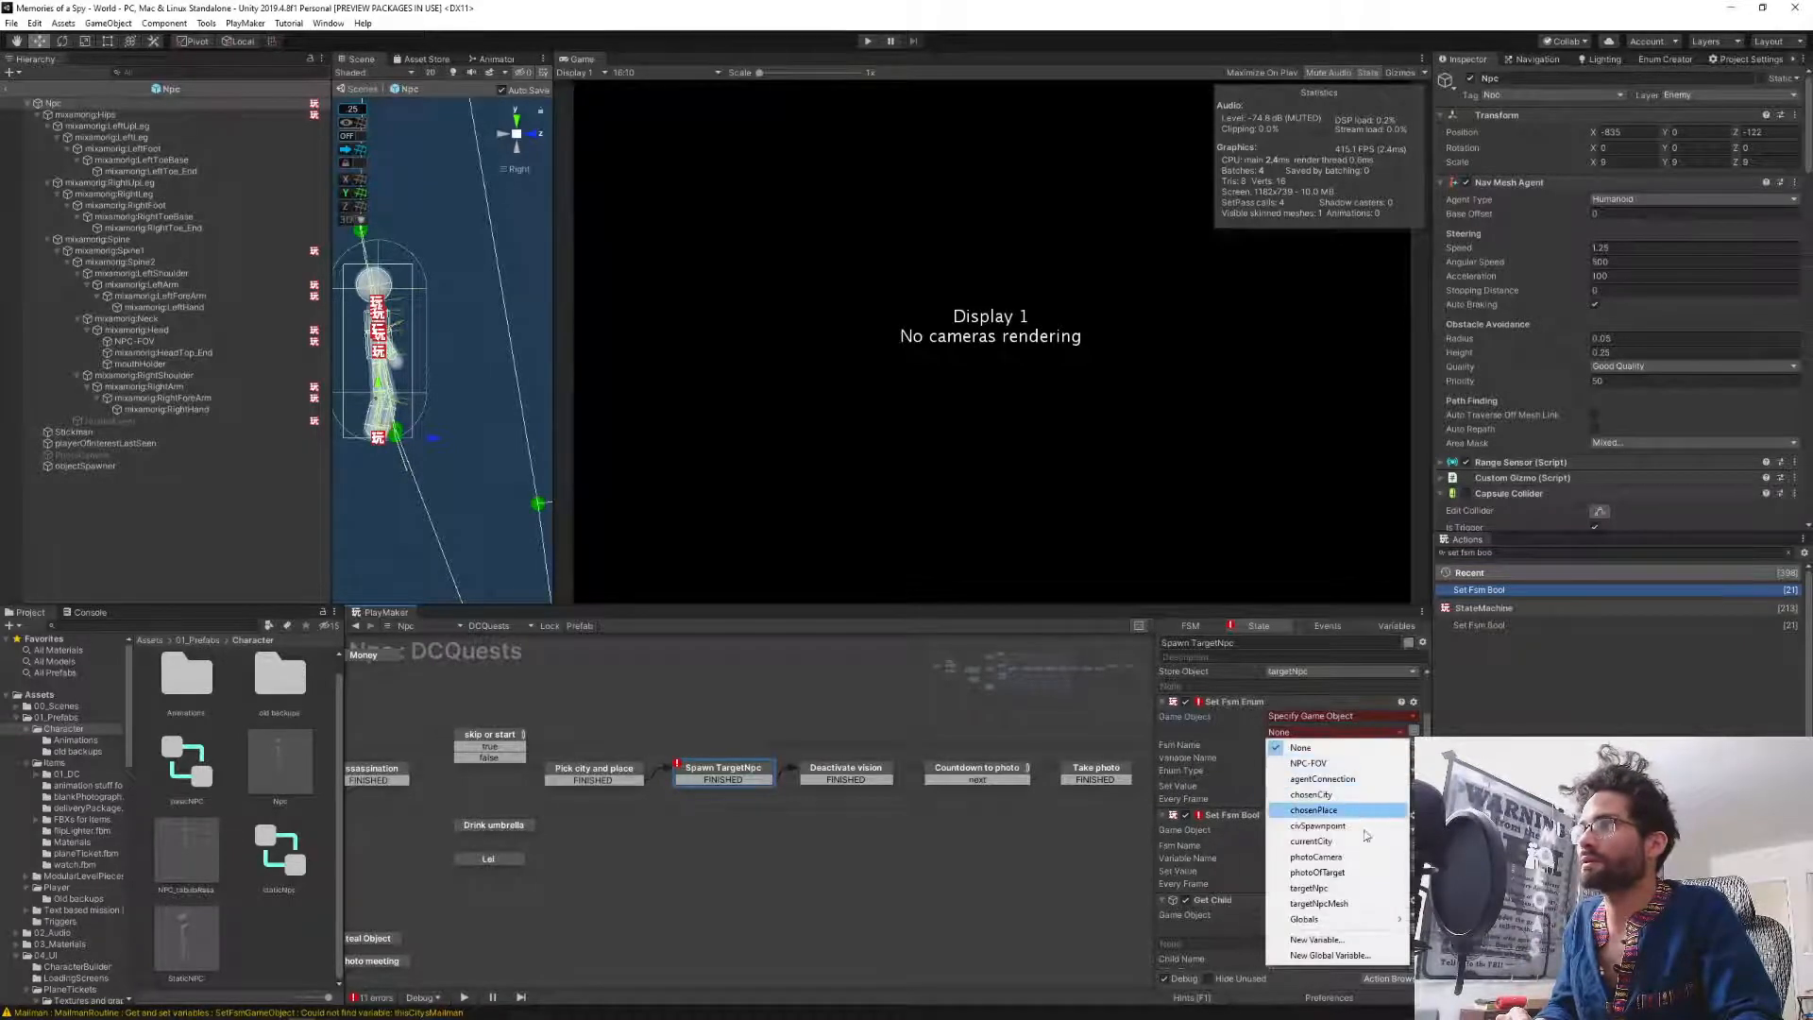
click(1318, 888)
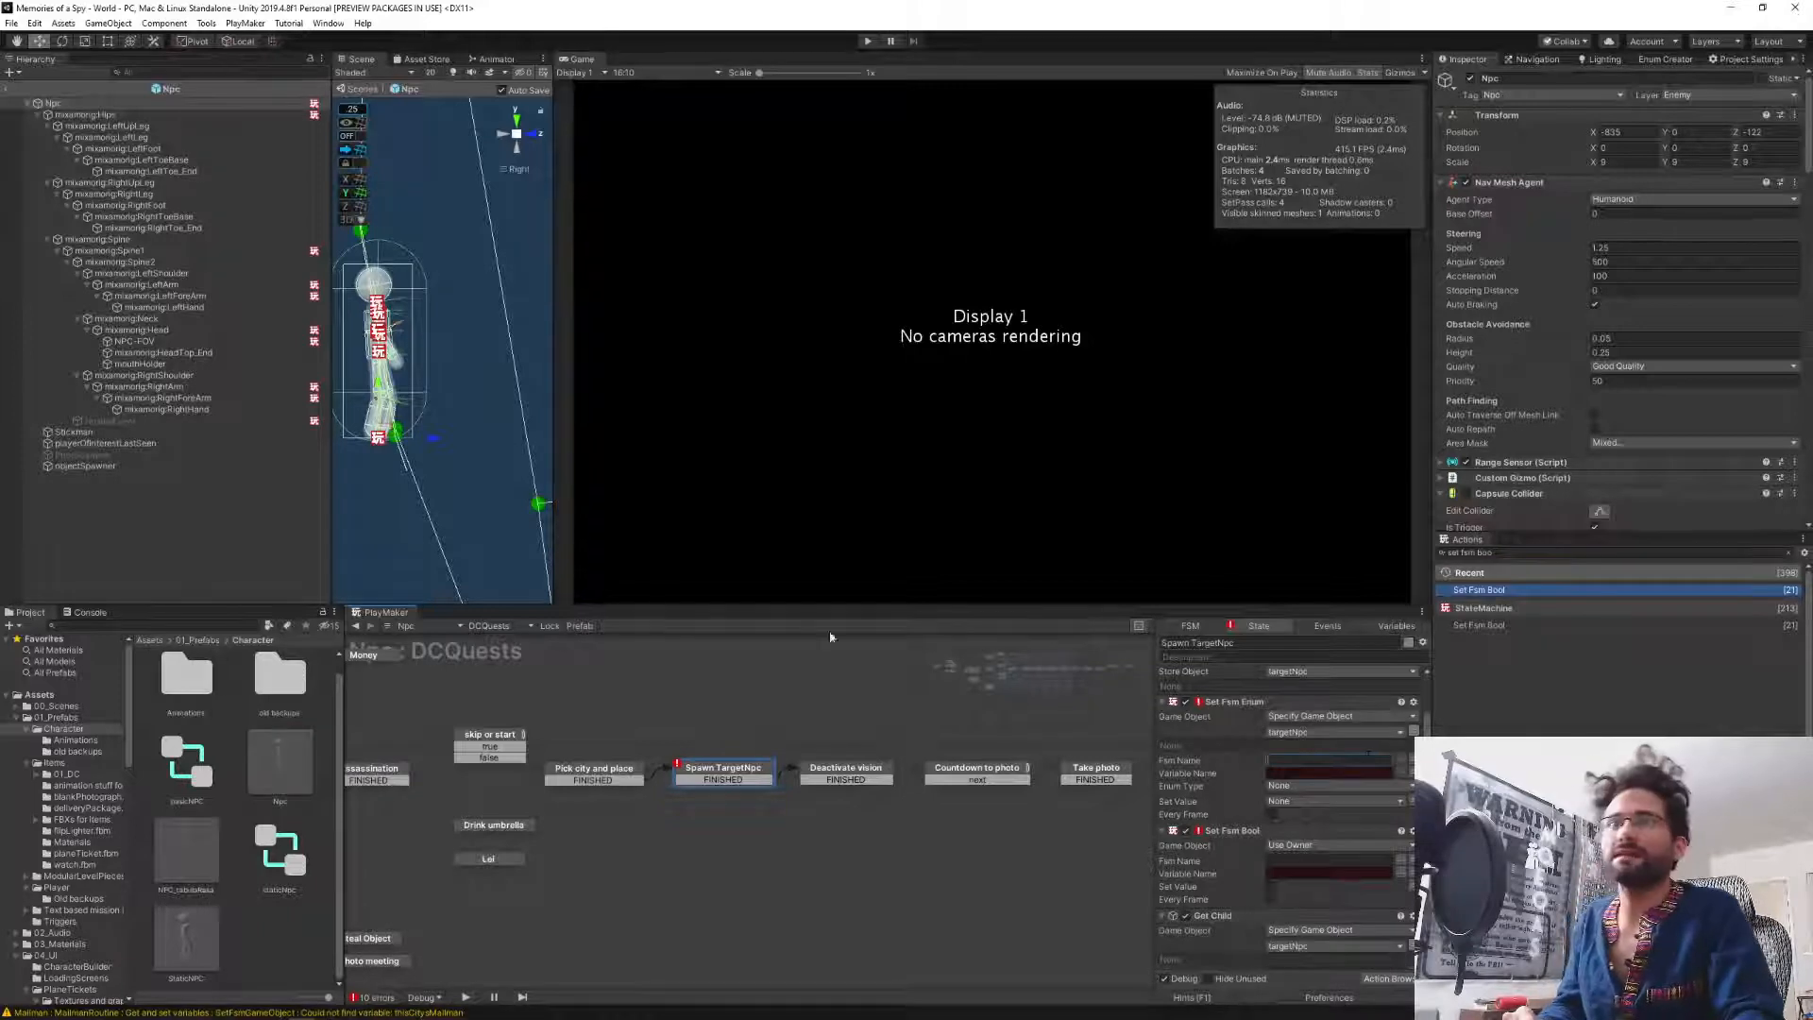
Set the Set Fsm Enum action's FSM name to BehaviouralAttributes, copied from the Npc's matching PlayMakerFSM component.
click(480, 627)
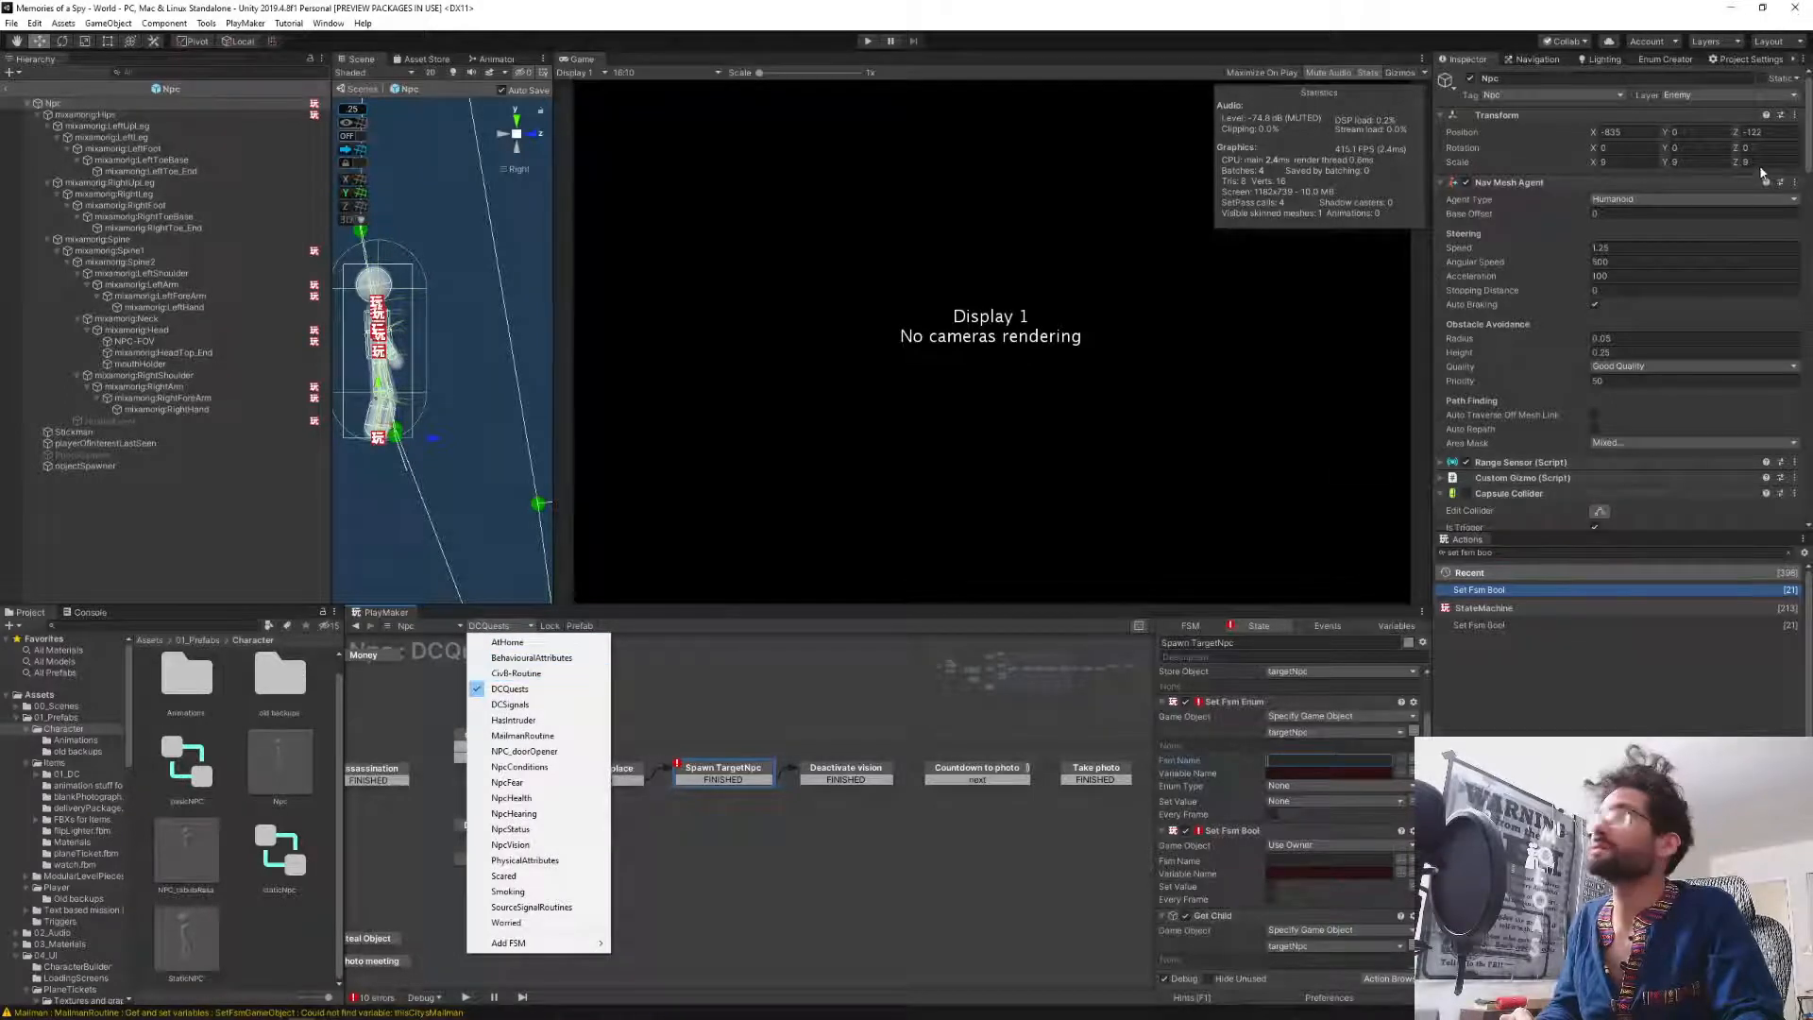
click(1809, 146)
drag(1808, 164, 1811, 358)
click(1490, 438)
key(ctrl+c)
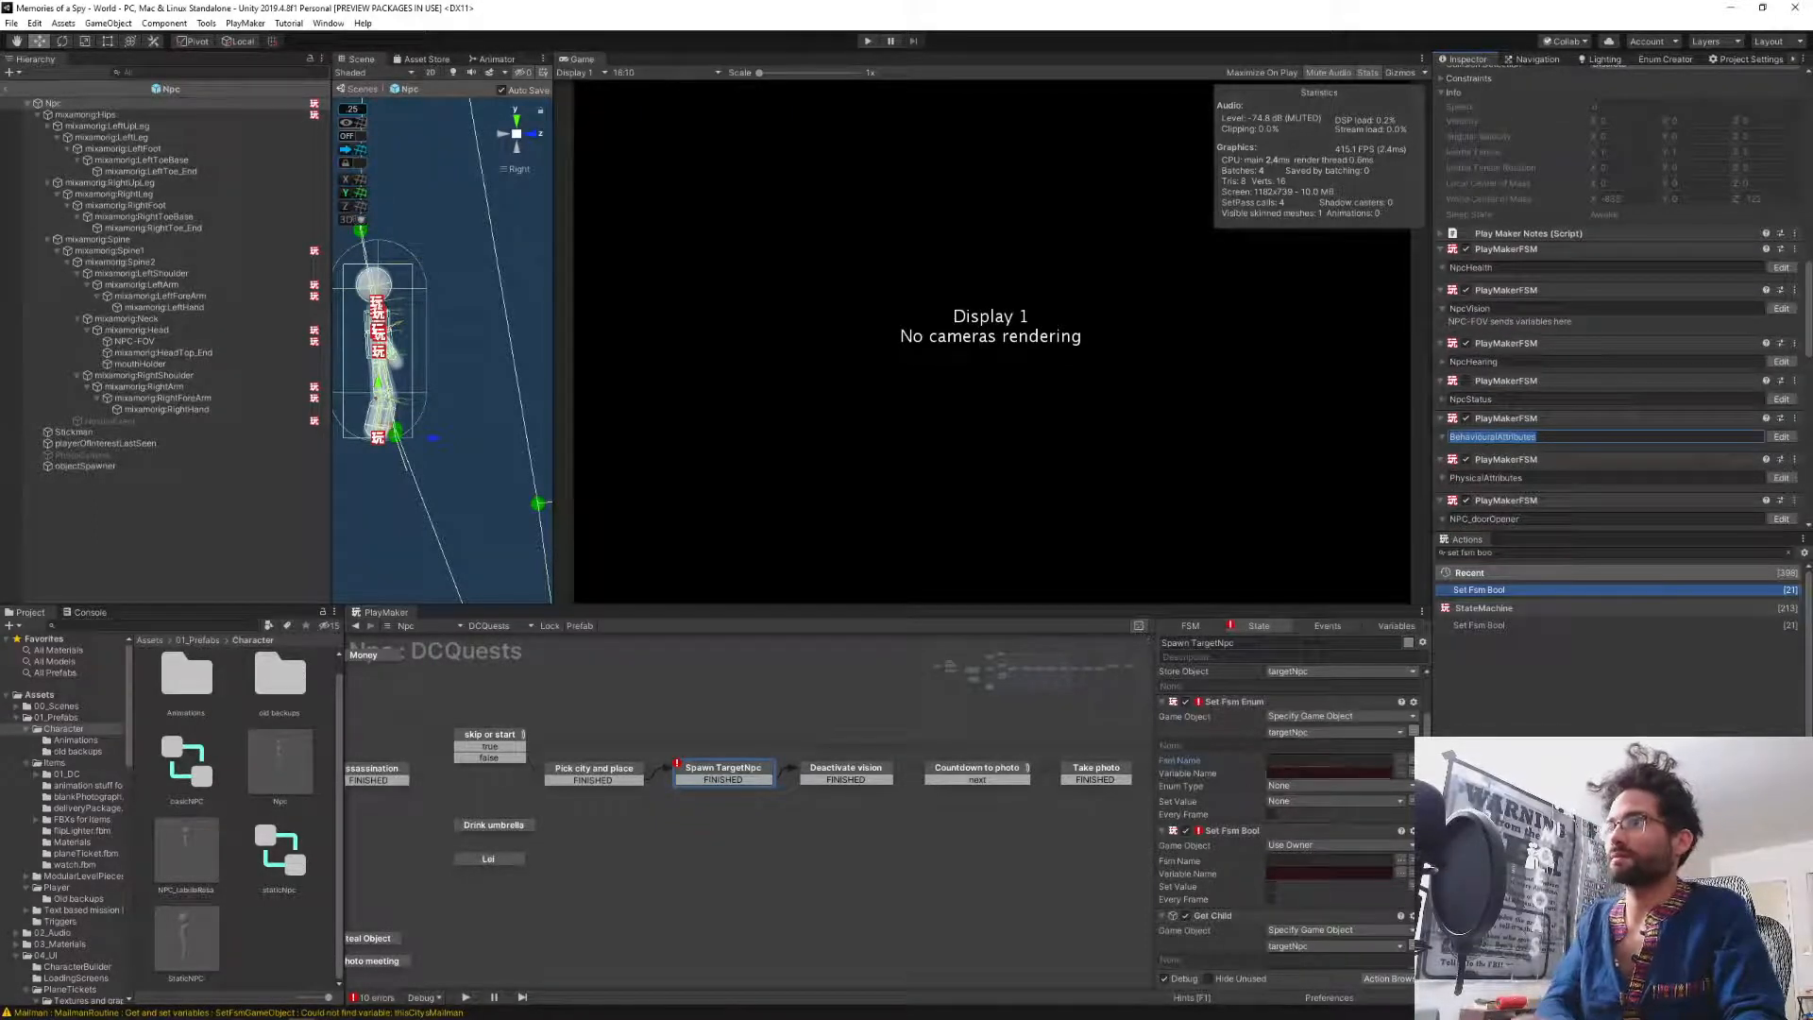
click(1306, 760)
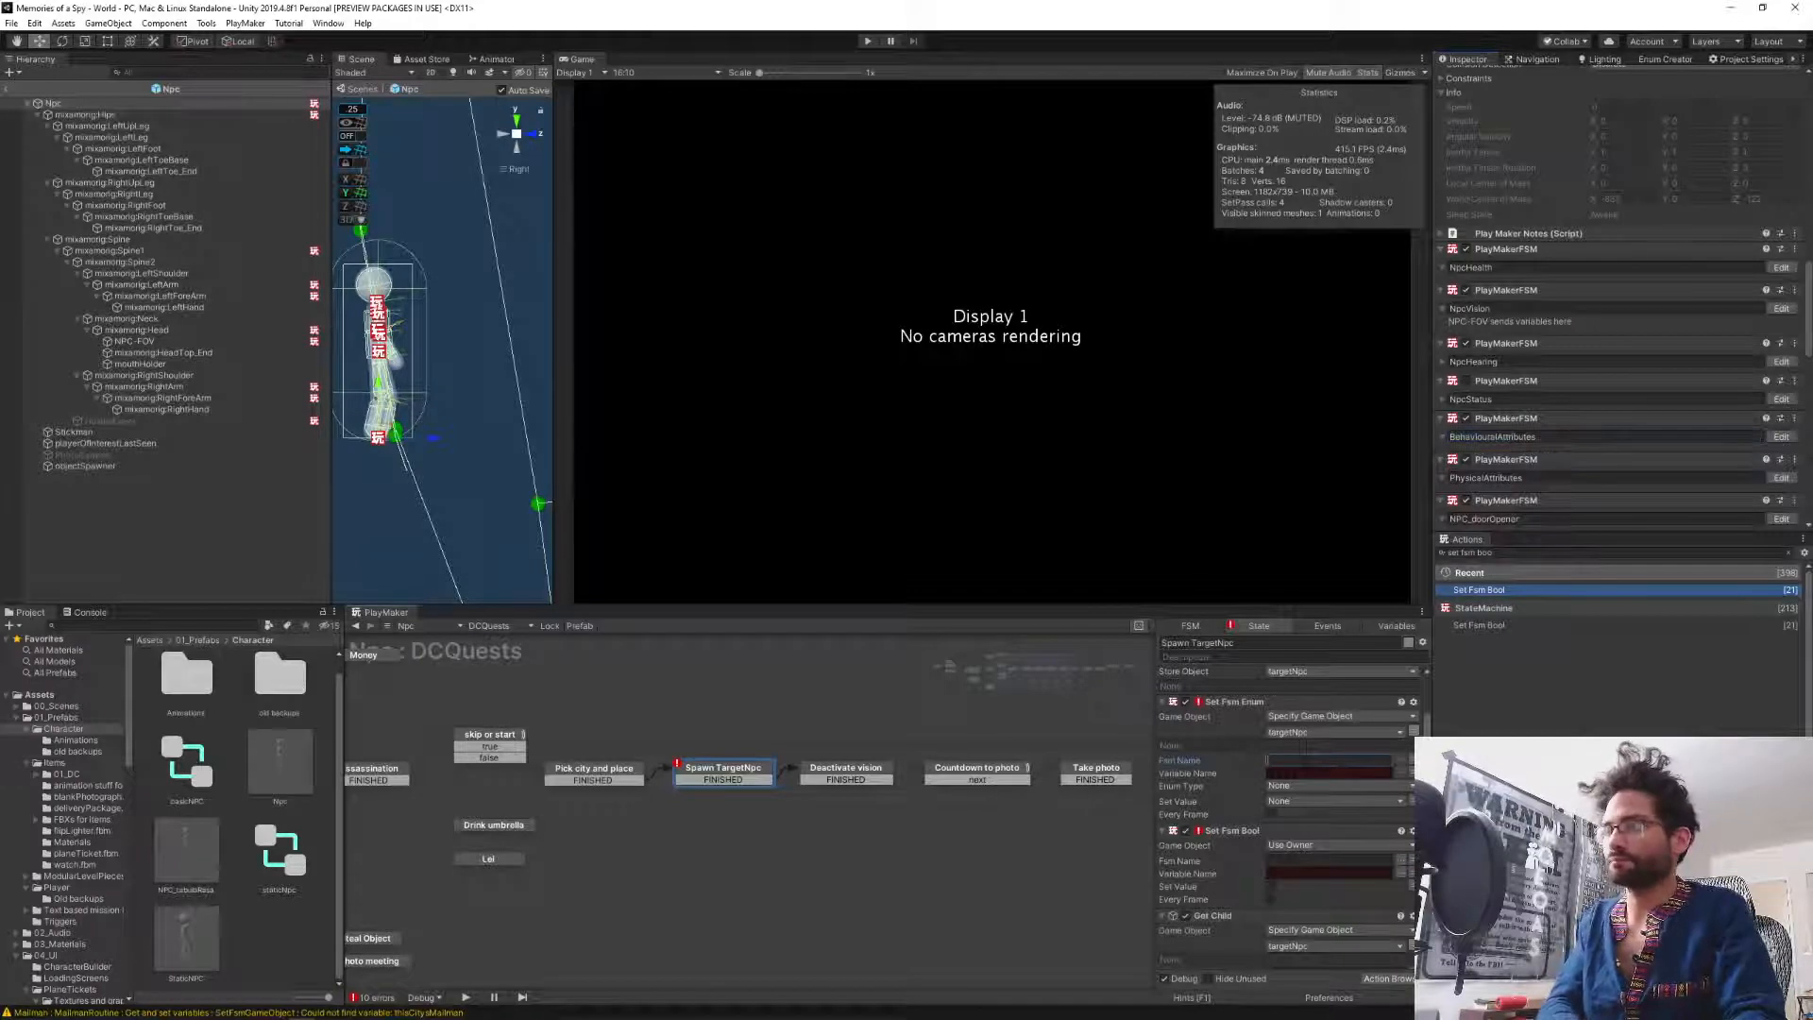
key(ctrl+v)
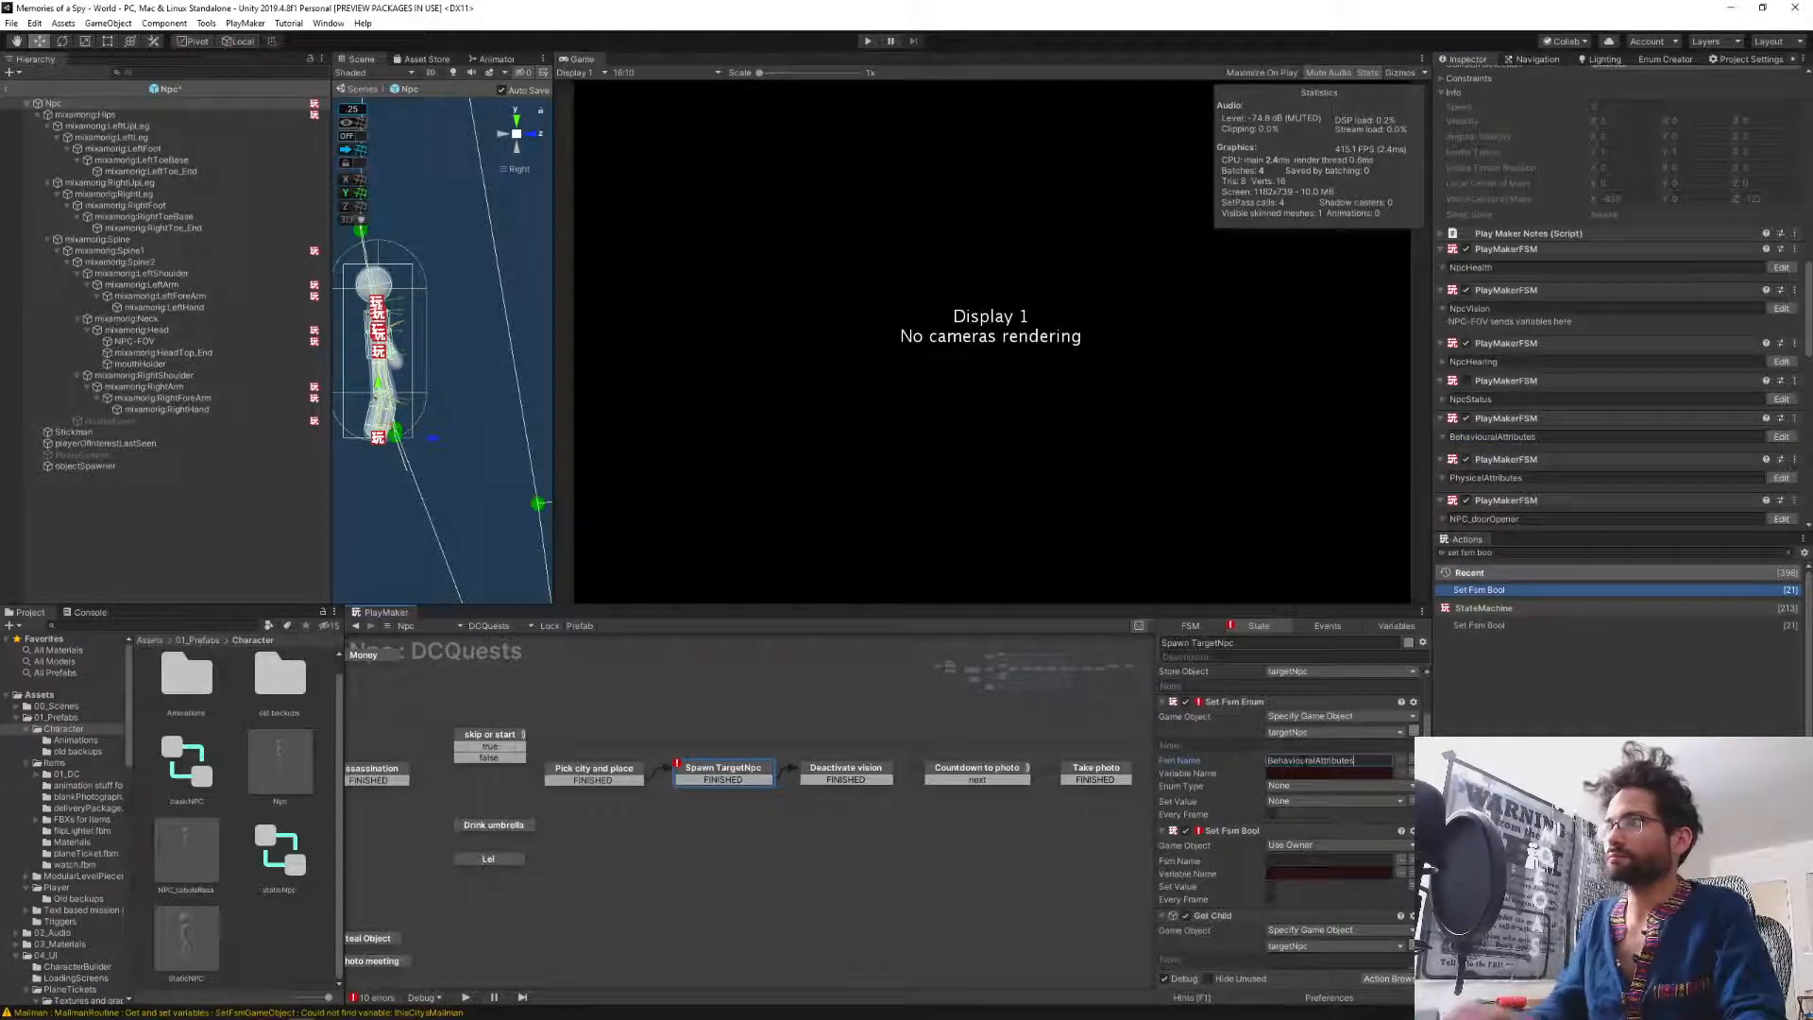
Check the enum variable used by Check NPC type in BehaviouralAttributes and enter NpcType as the Set Fsm Enum variable name in DCQuests.
click(1284, 774)
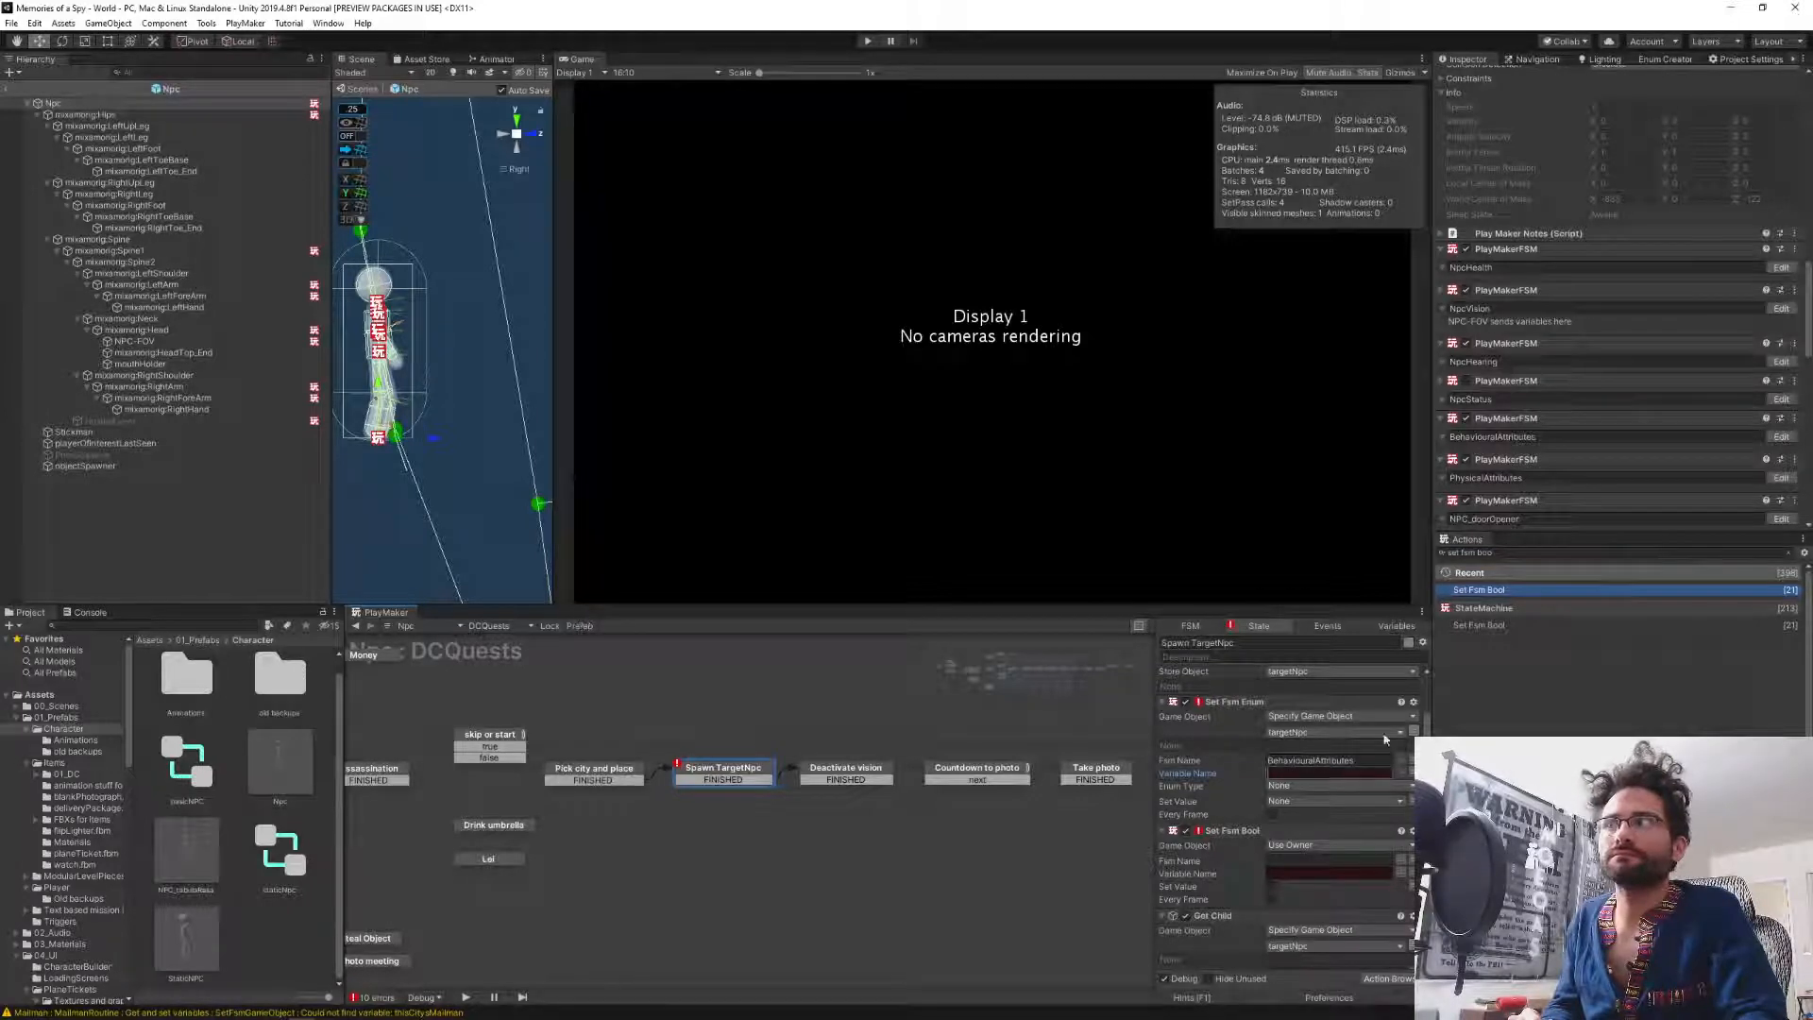
click(509, 626)
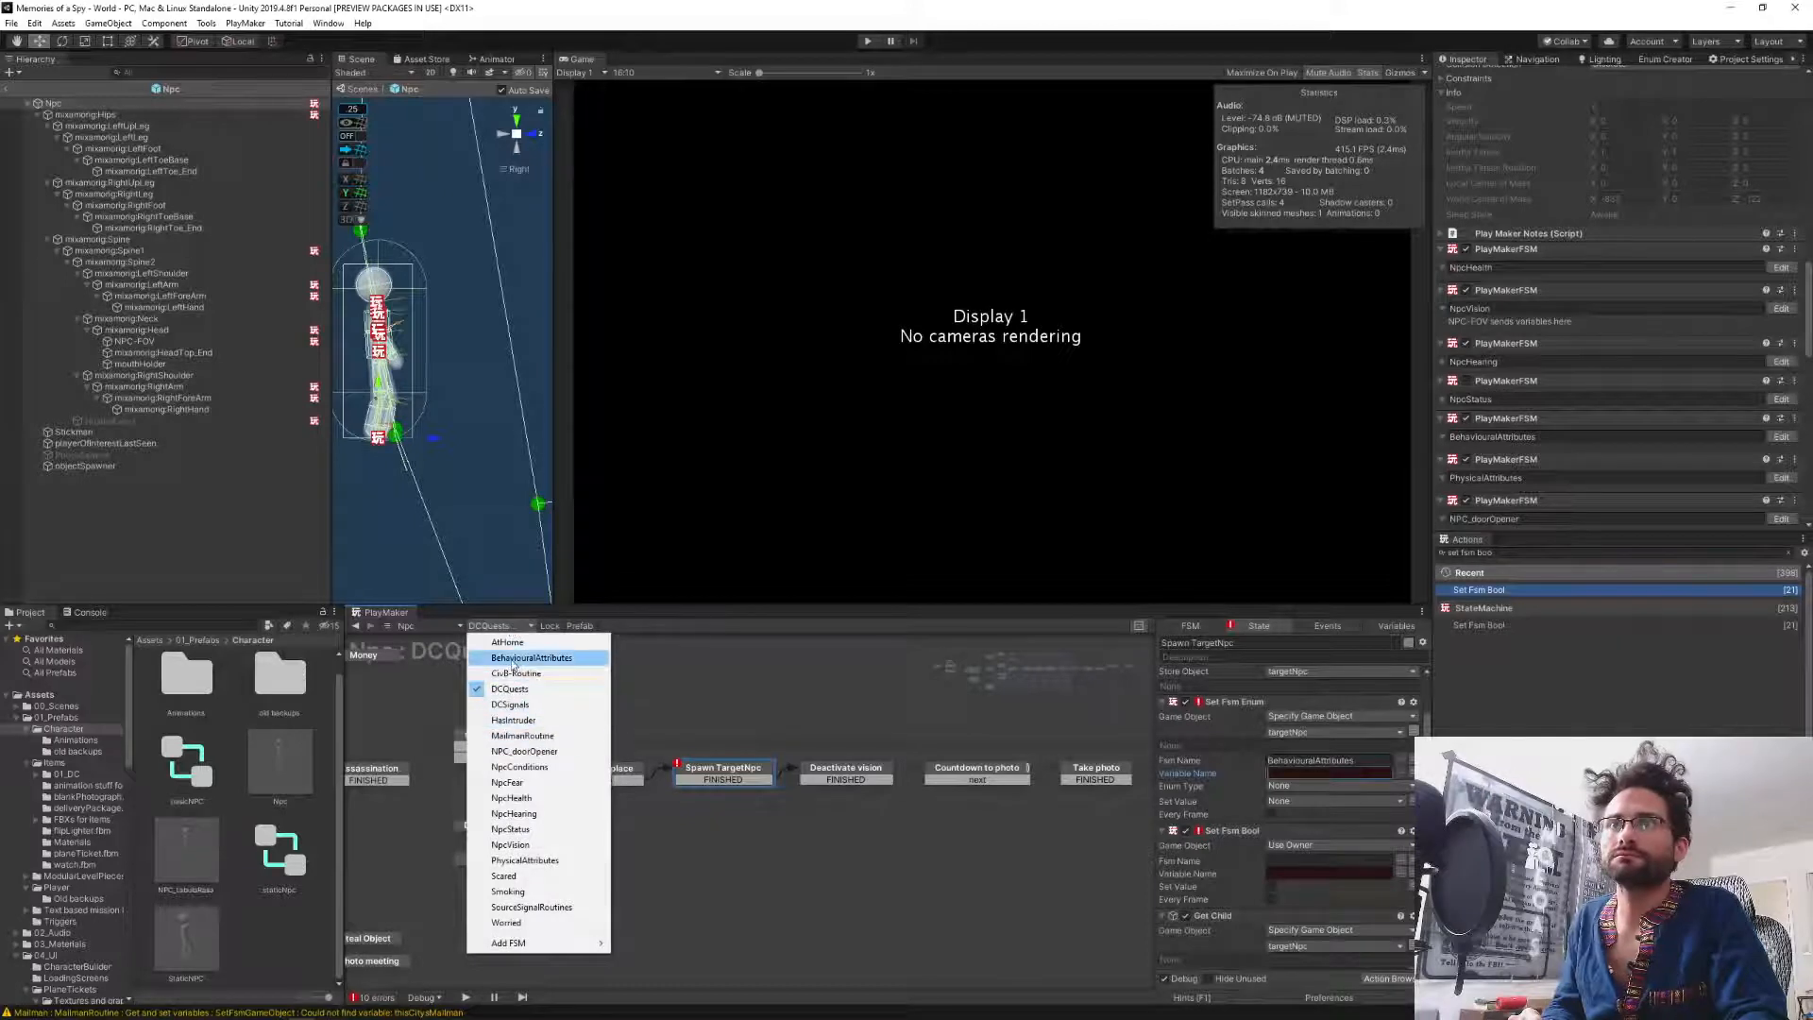
click(531, 658)
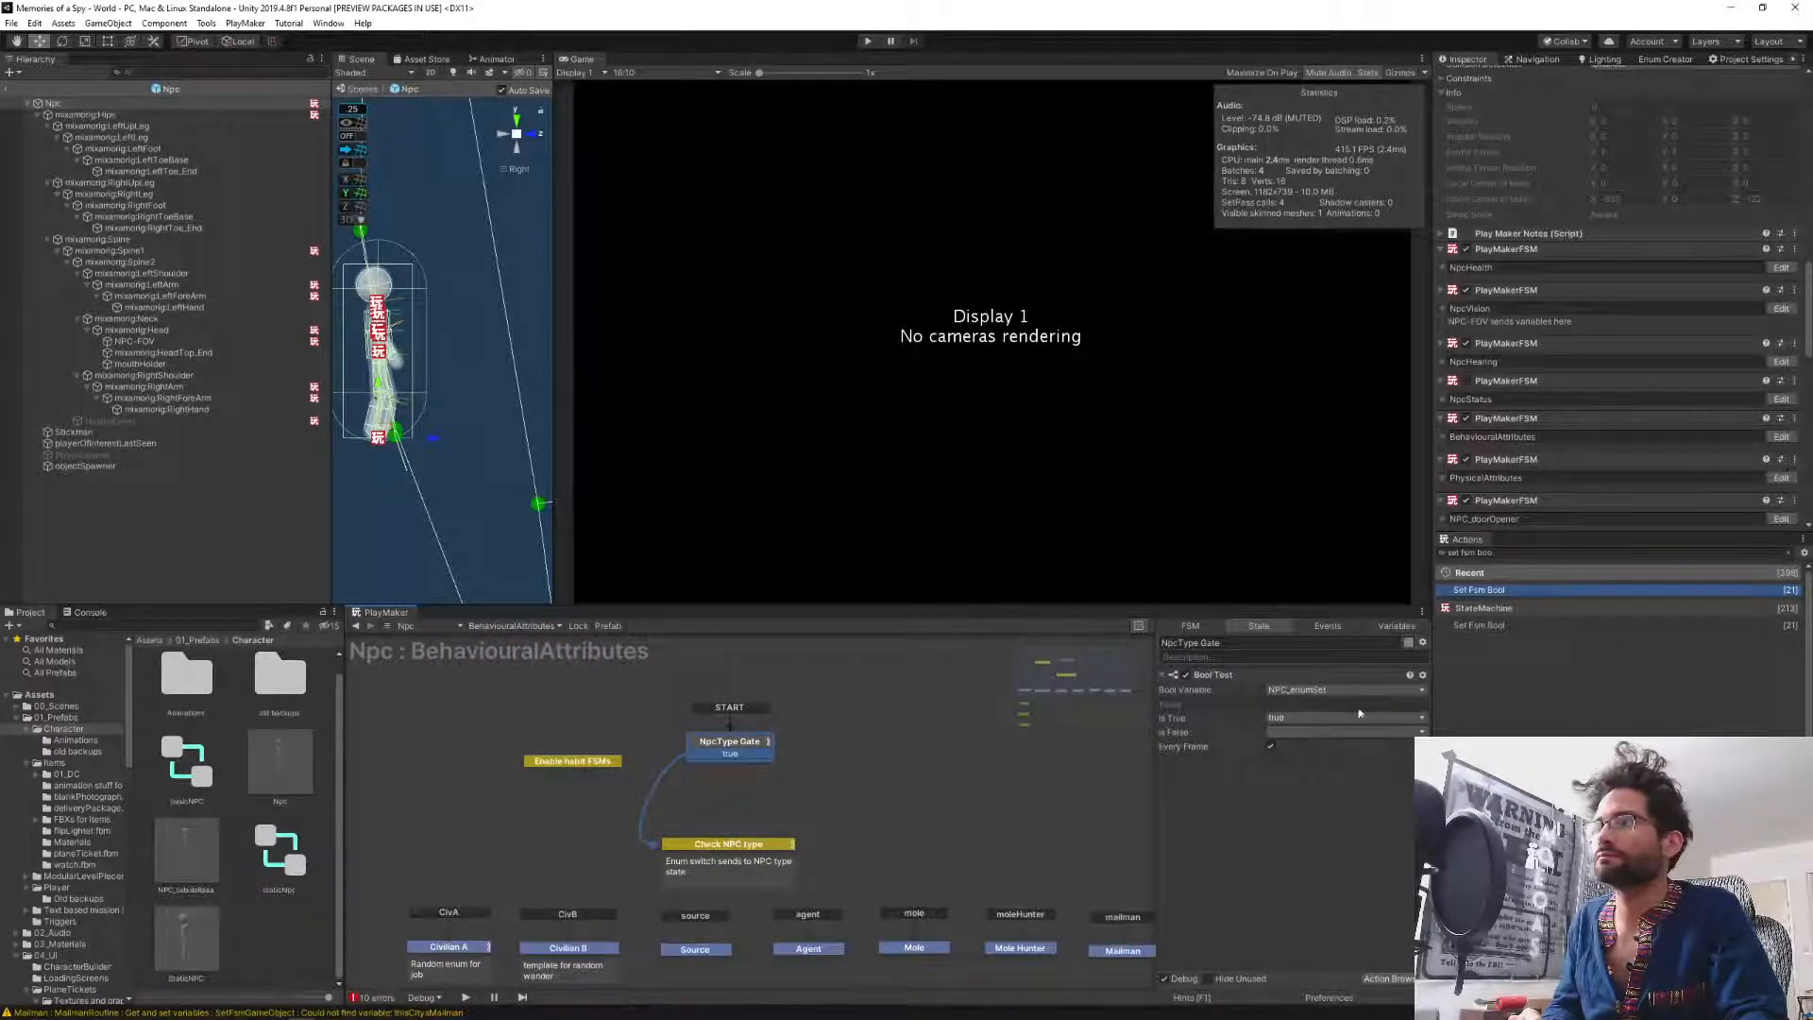
click(1397, 626)
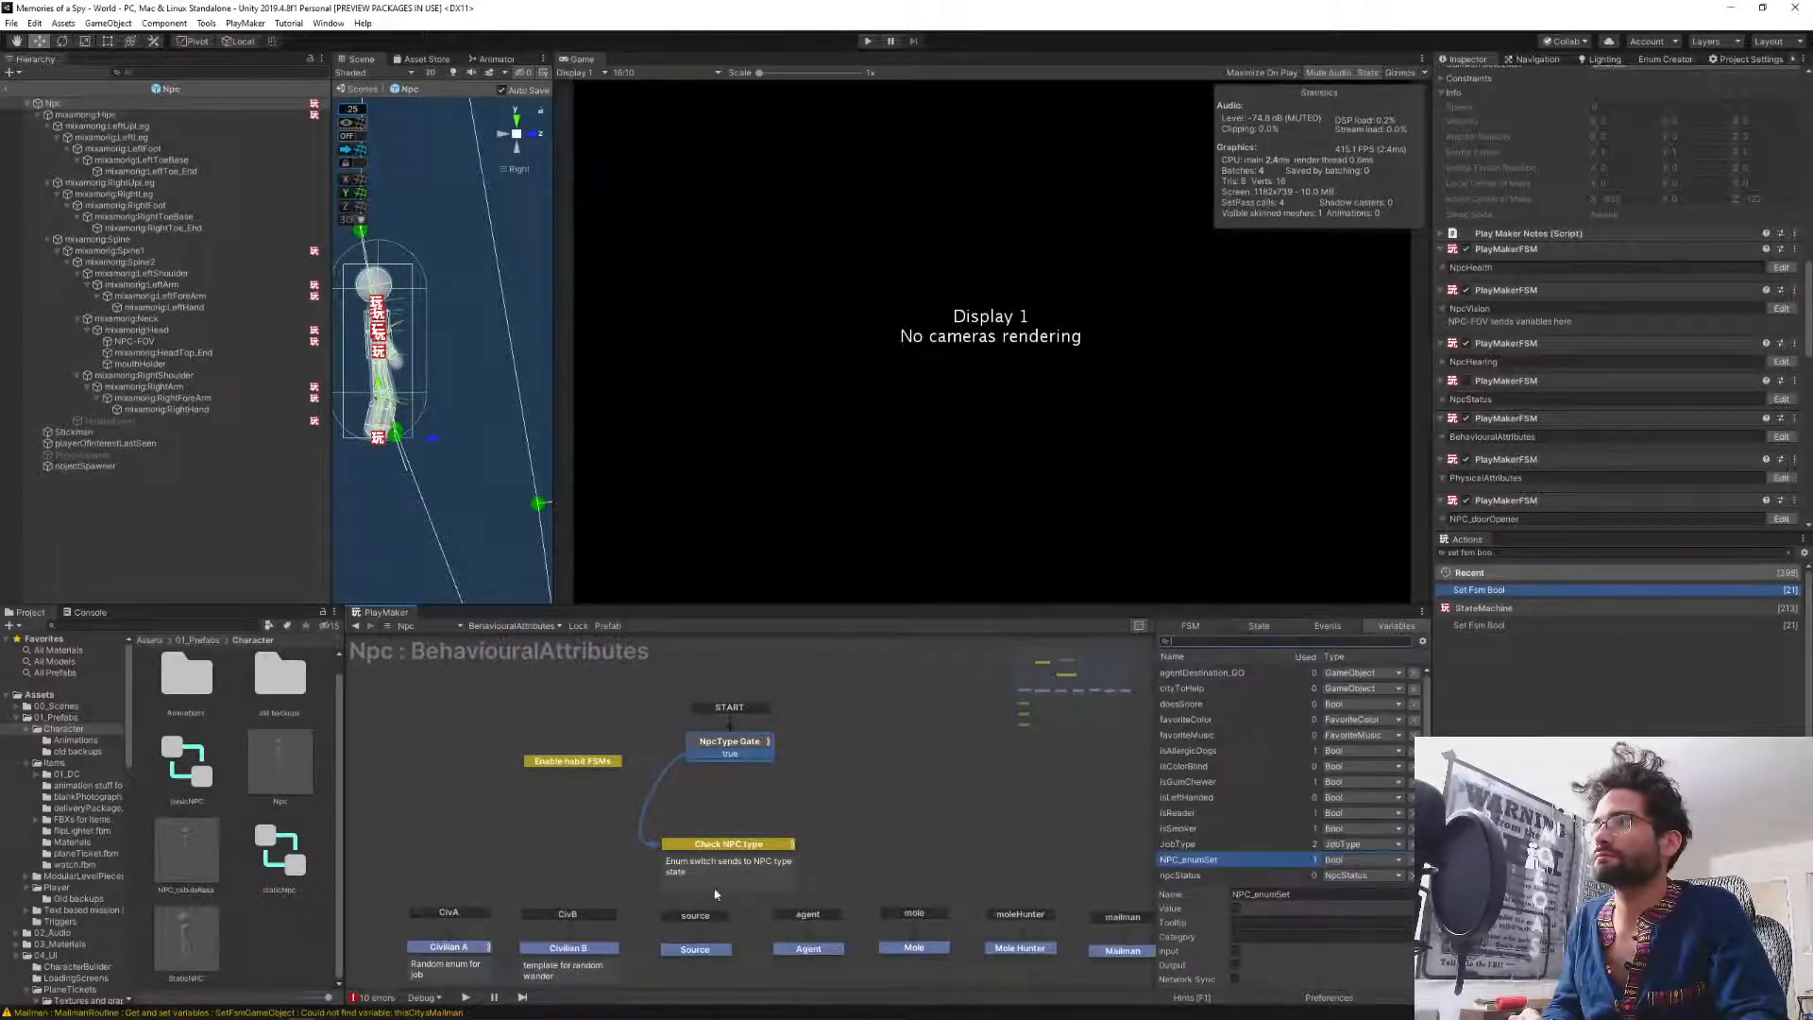
click(720, 844)
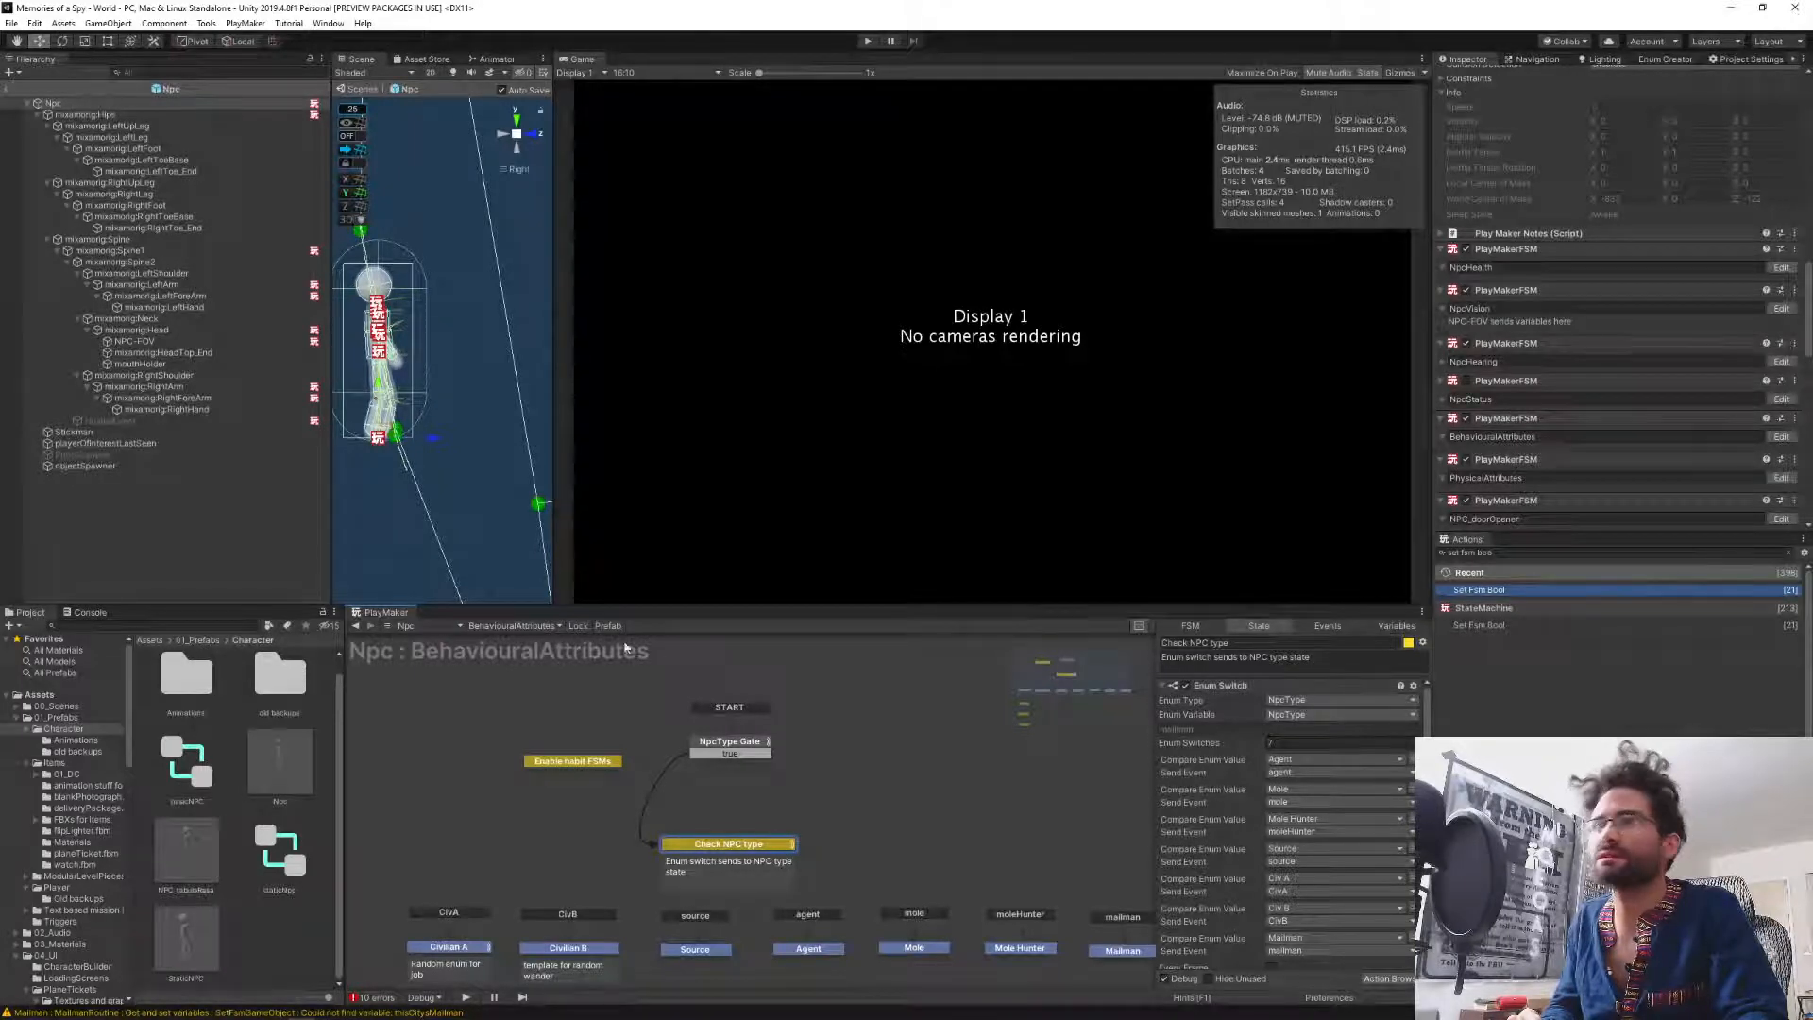
click(547, 626)
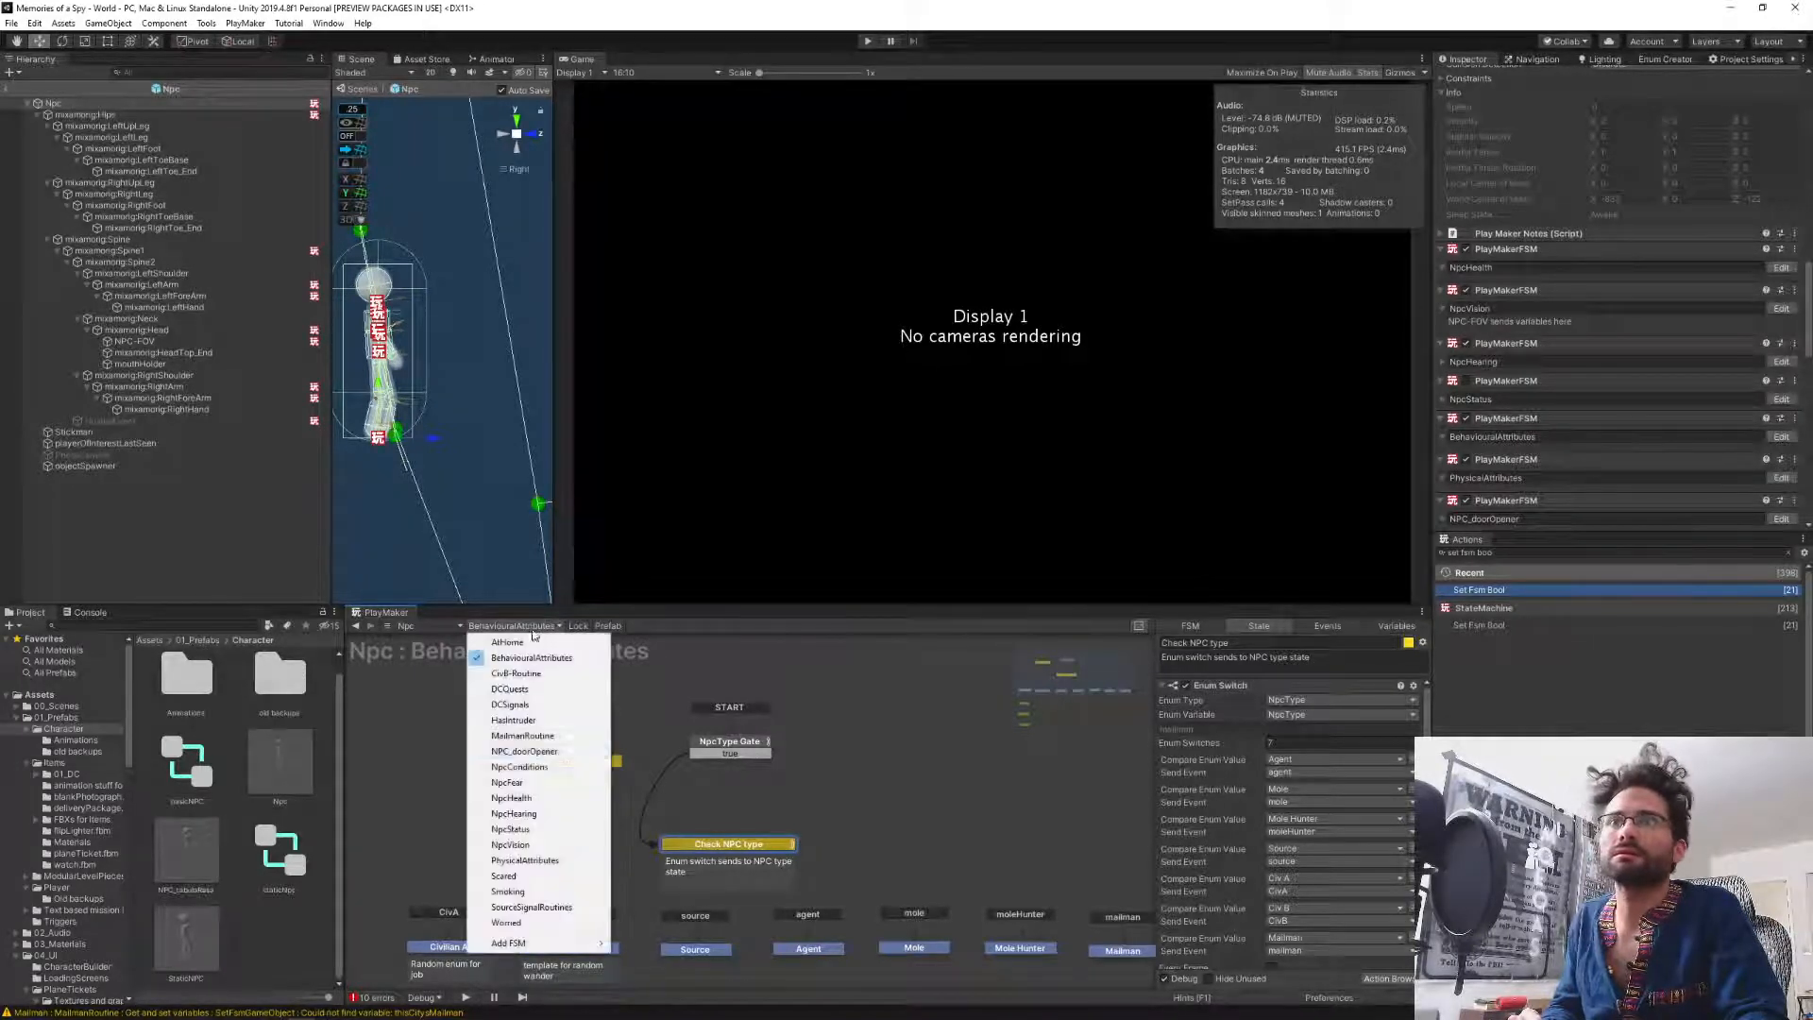
click(547, 688)
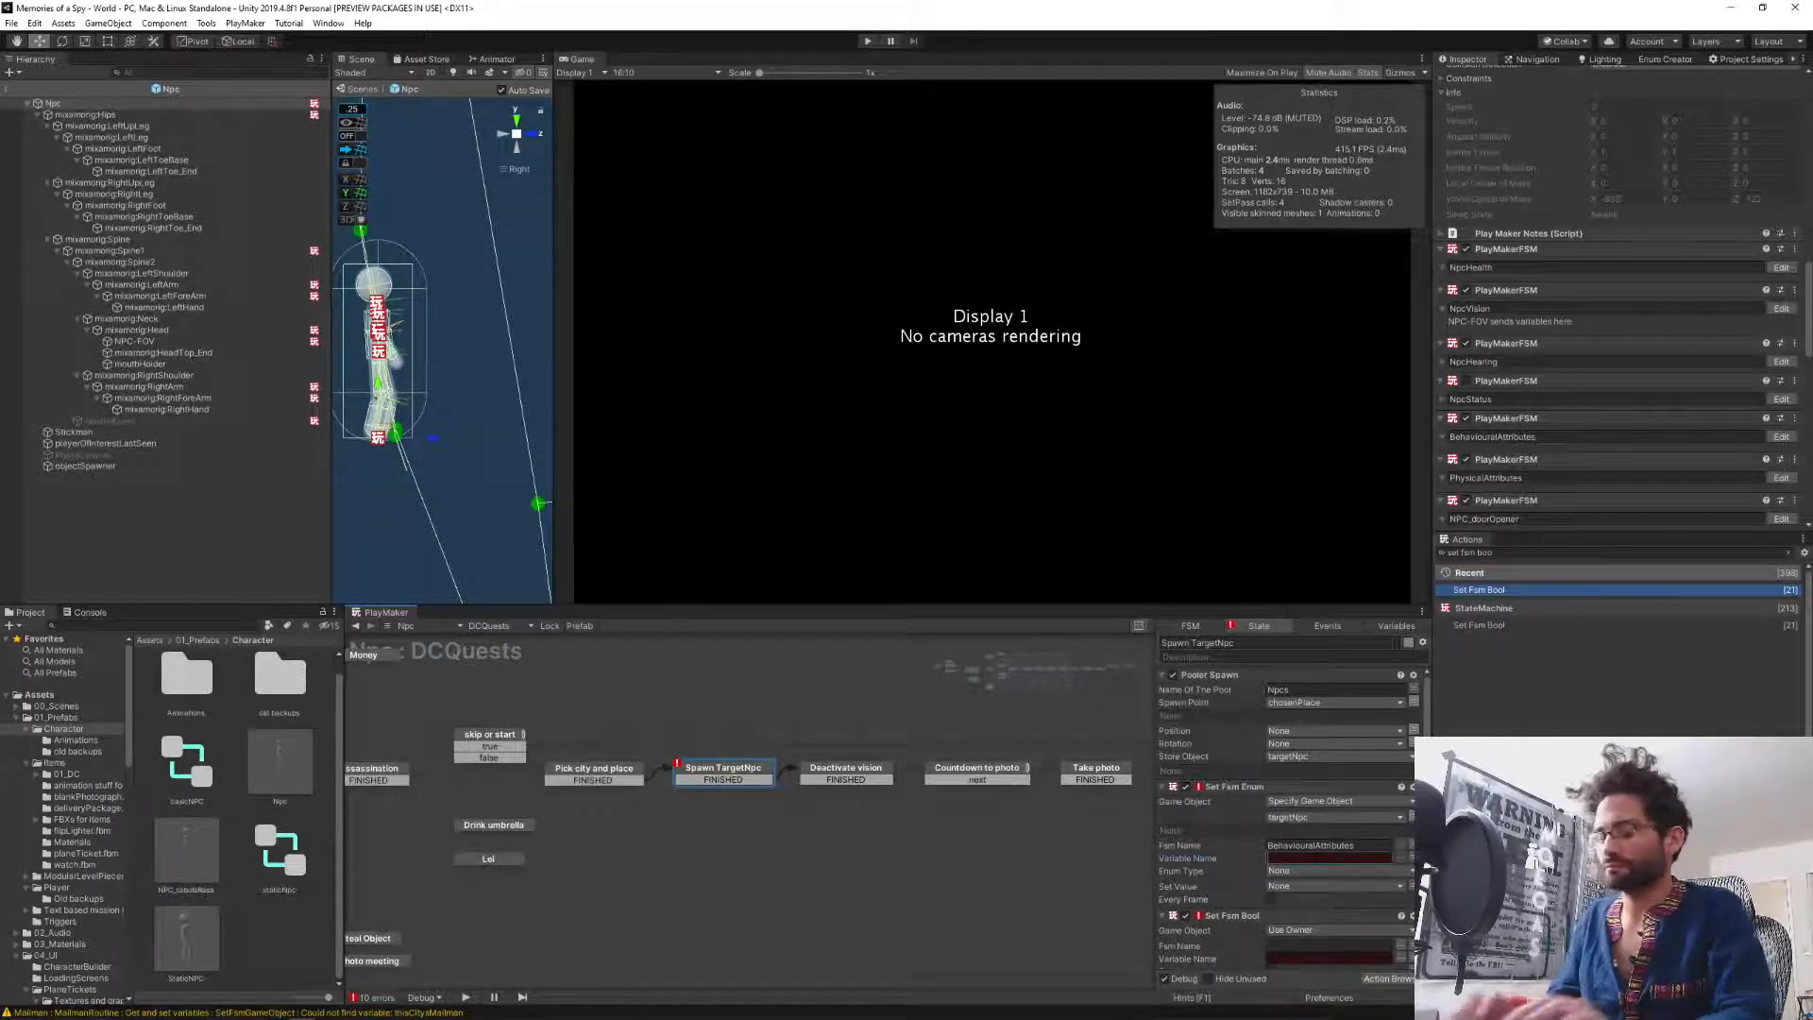
text(NpcTiype)
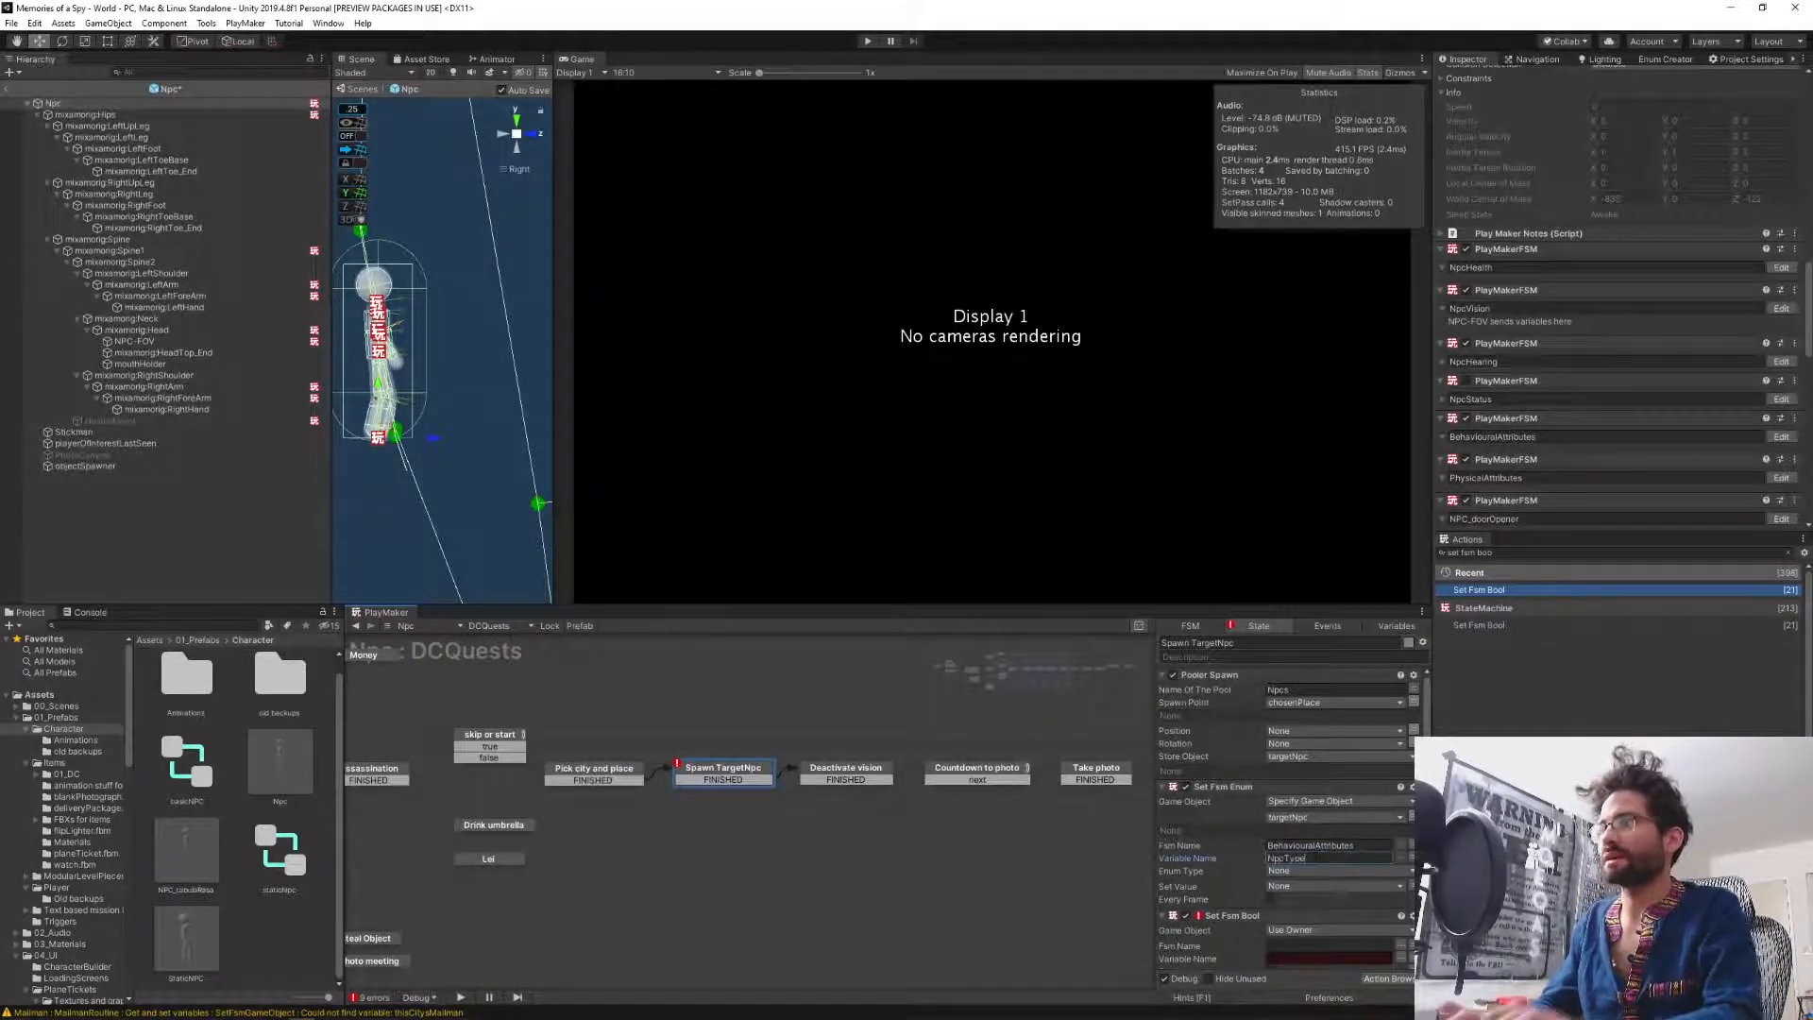
Set the Set Fsm Enum action's enum type to Com.MyGame NpcType and its value to Civ B.
scroll(1205, 849, down, 2)
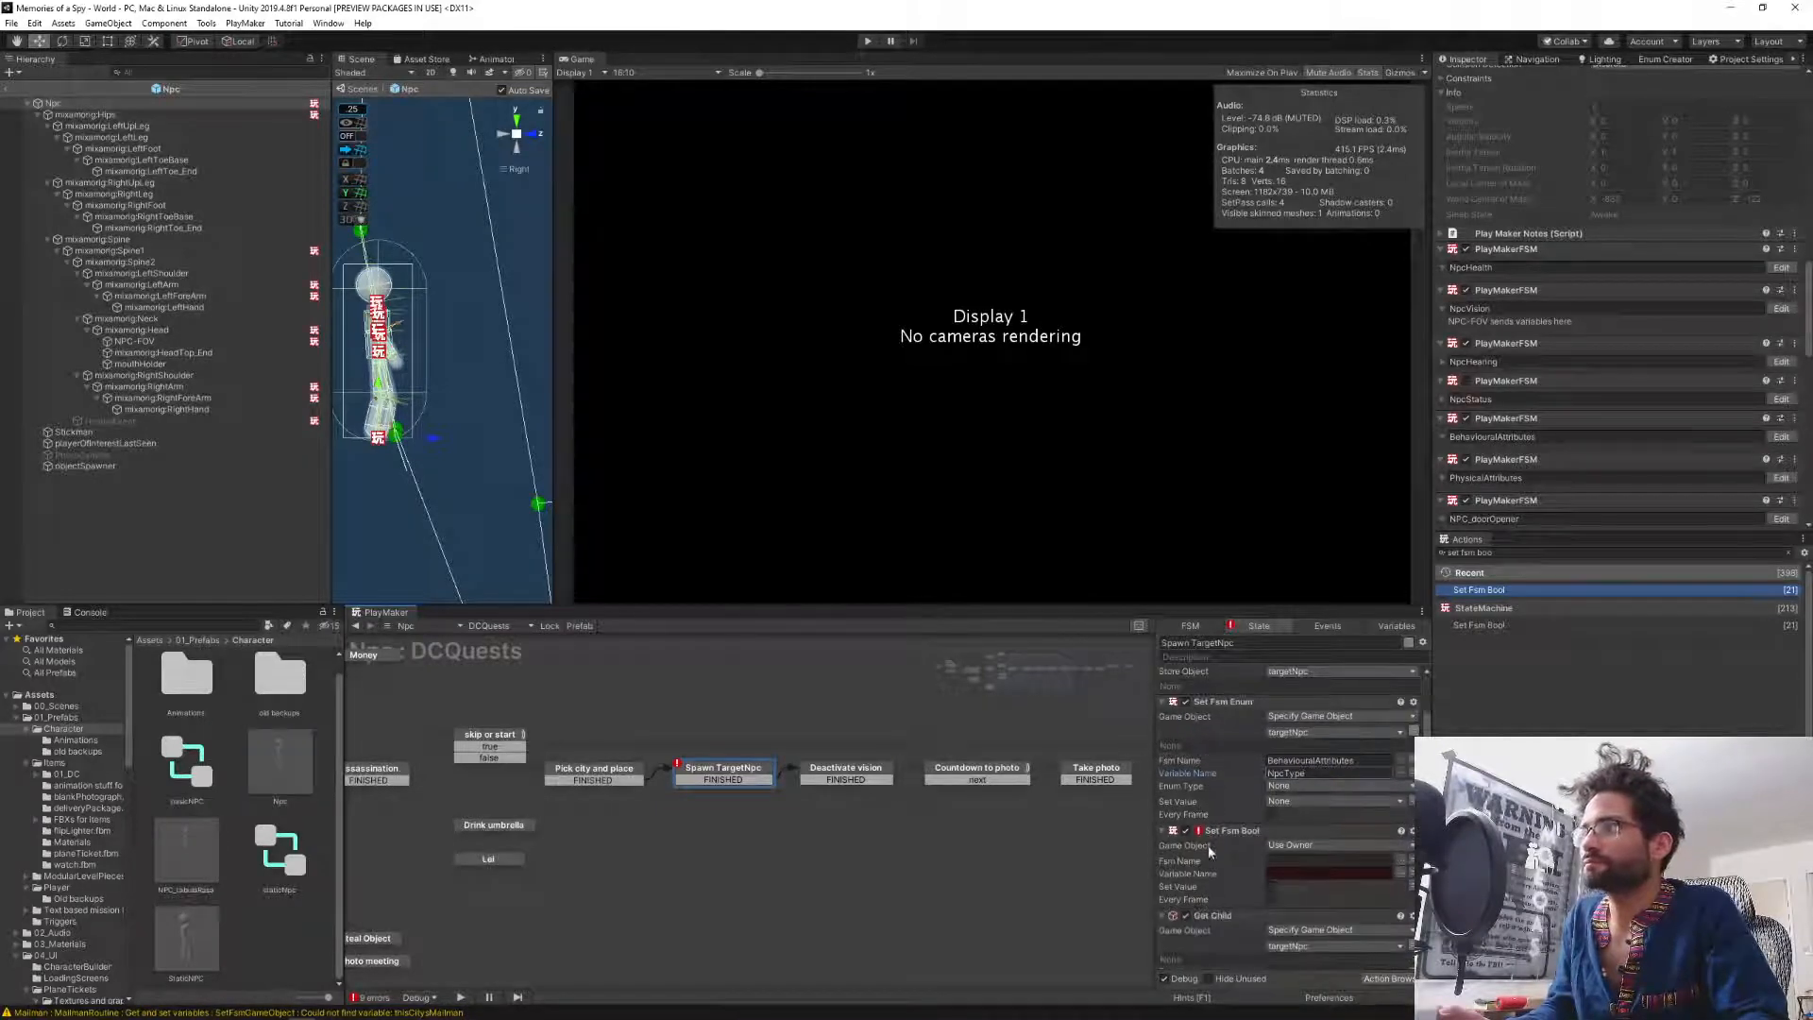
click(1288, 788)
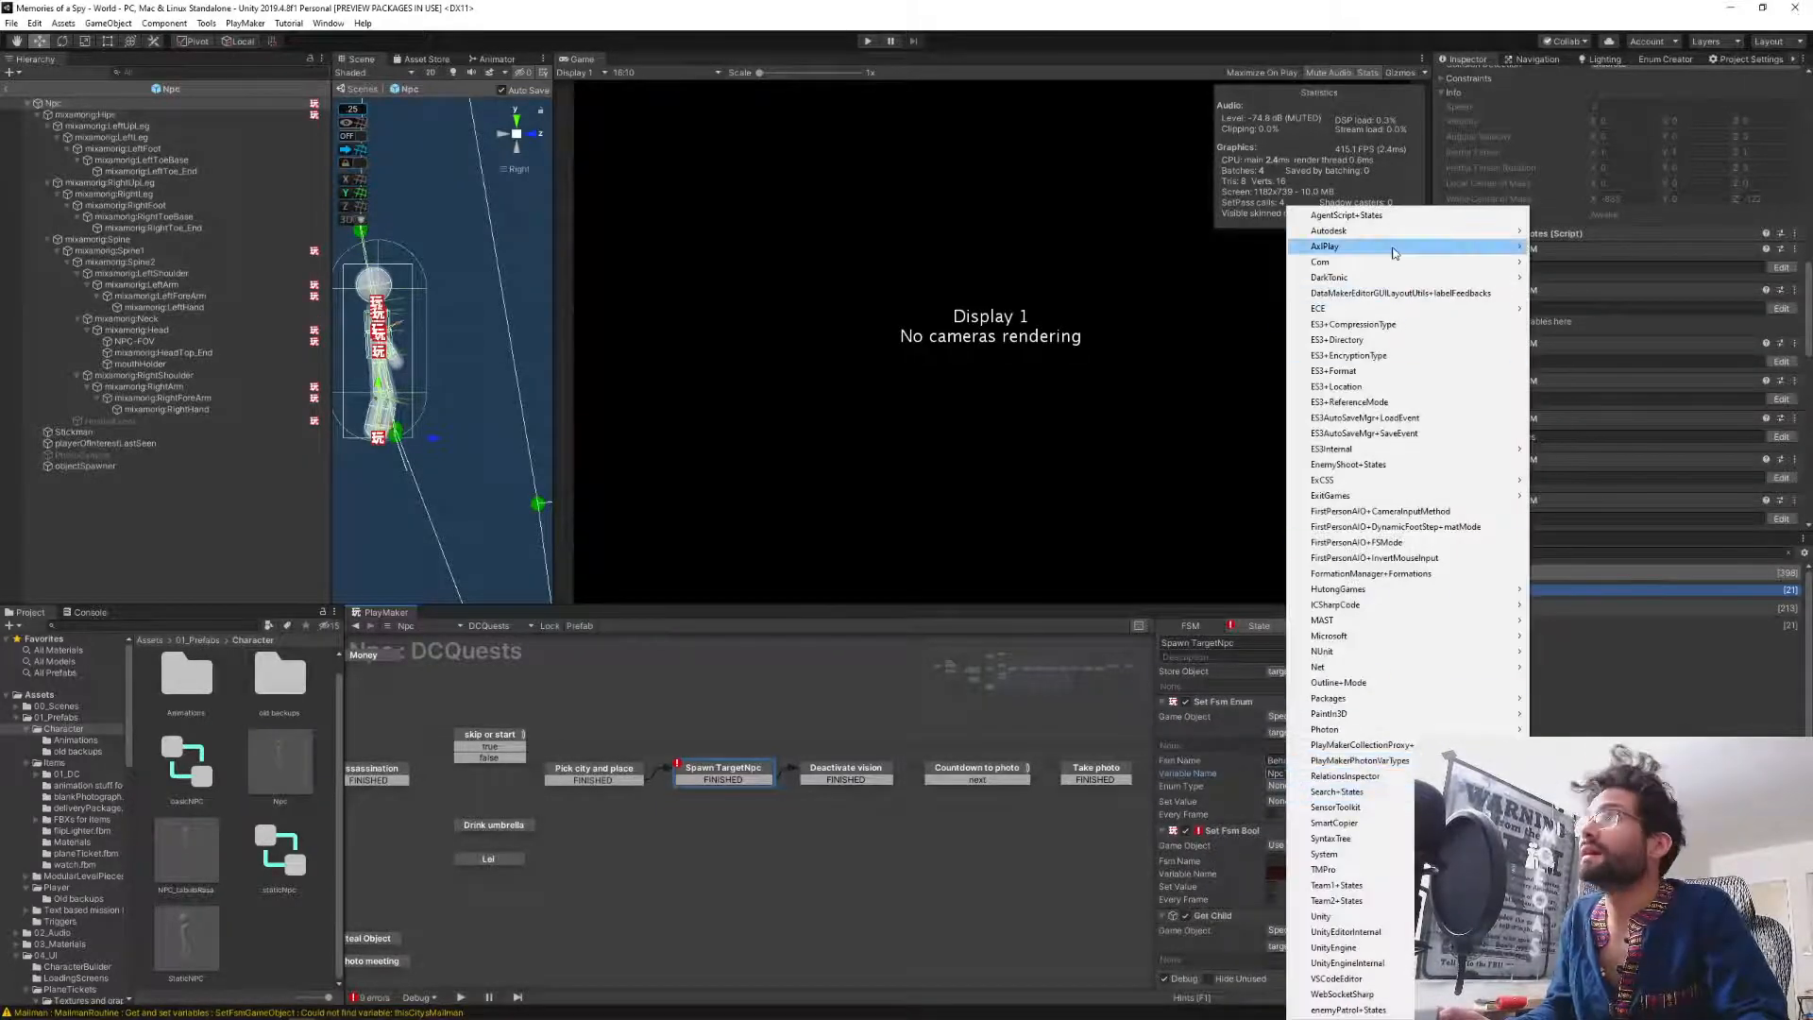
mouse_move(1396, 263)
mouse_move(1575, 263)
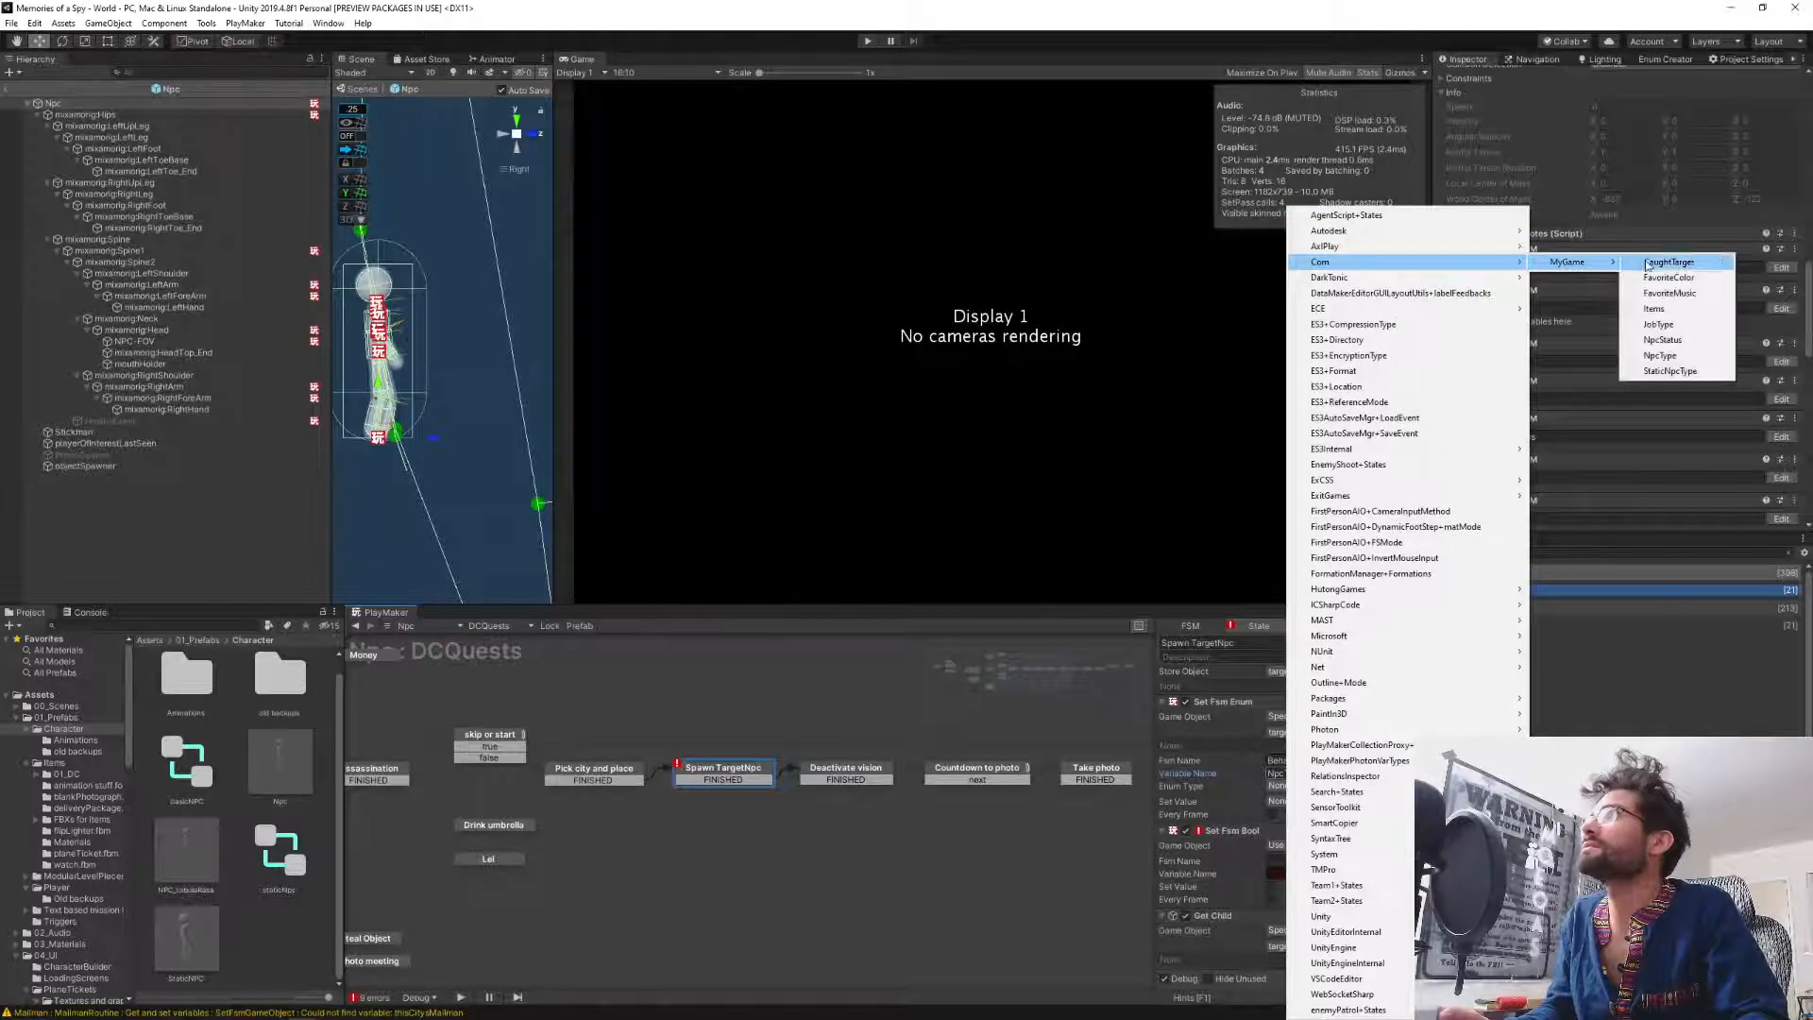
click(1671, 356)
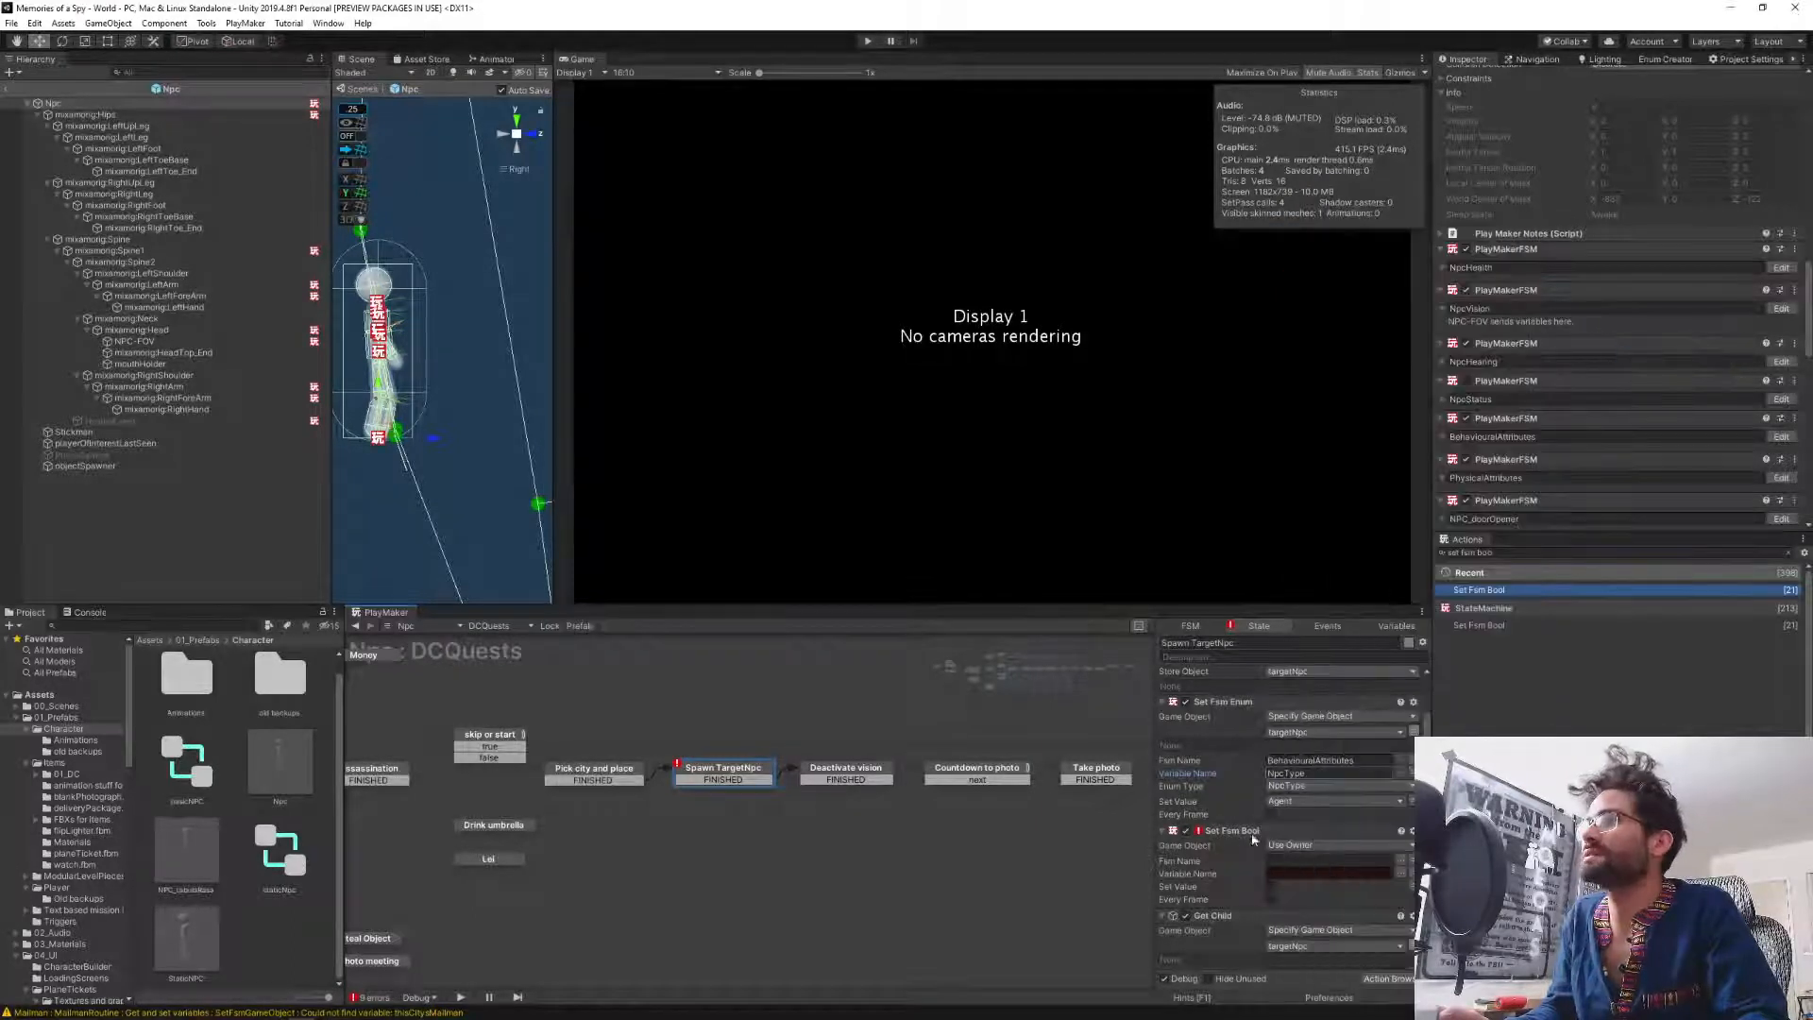
click(1297, 802)
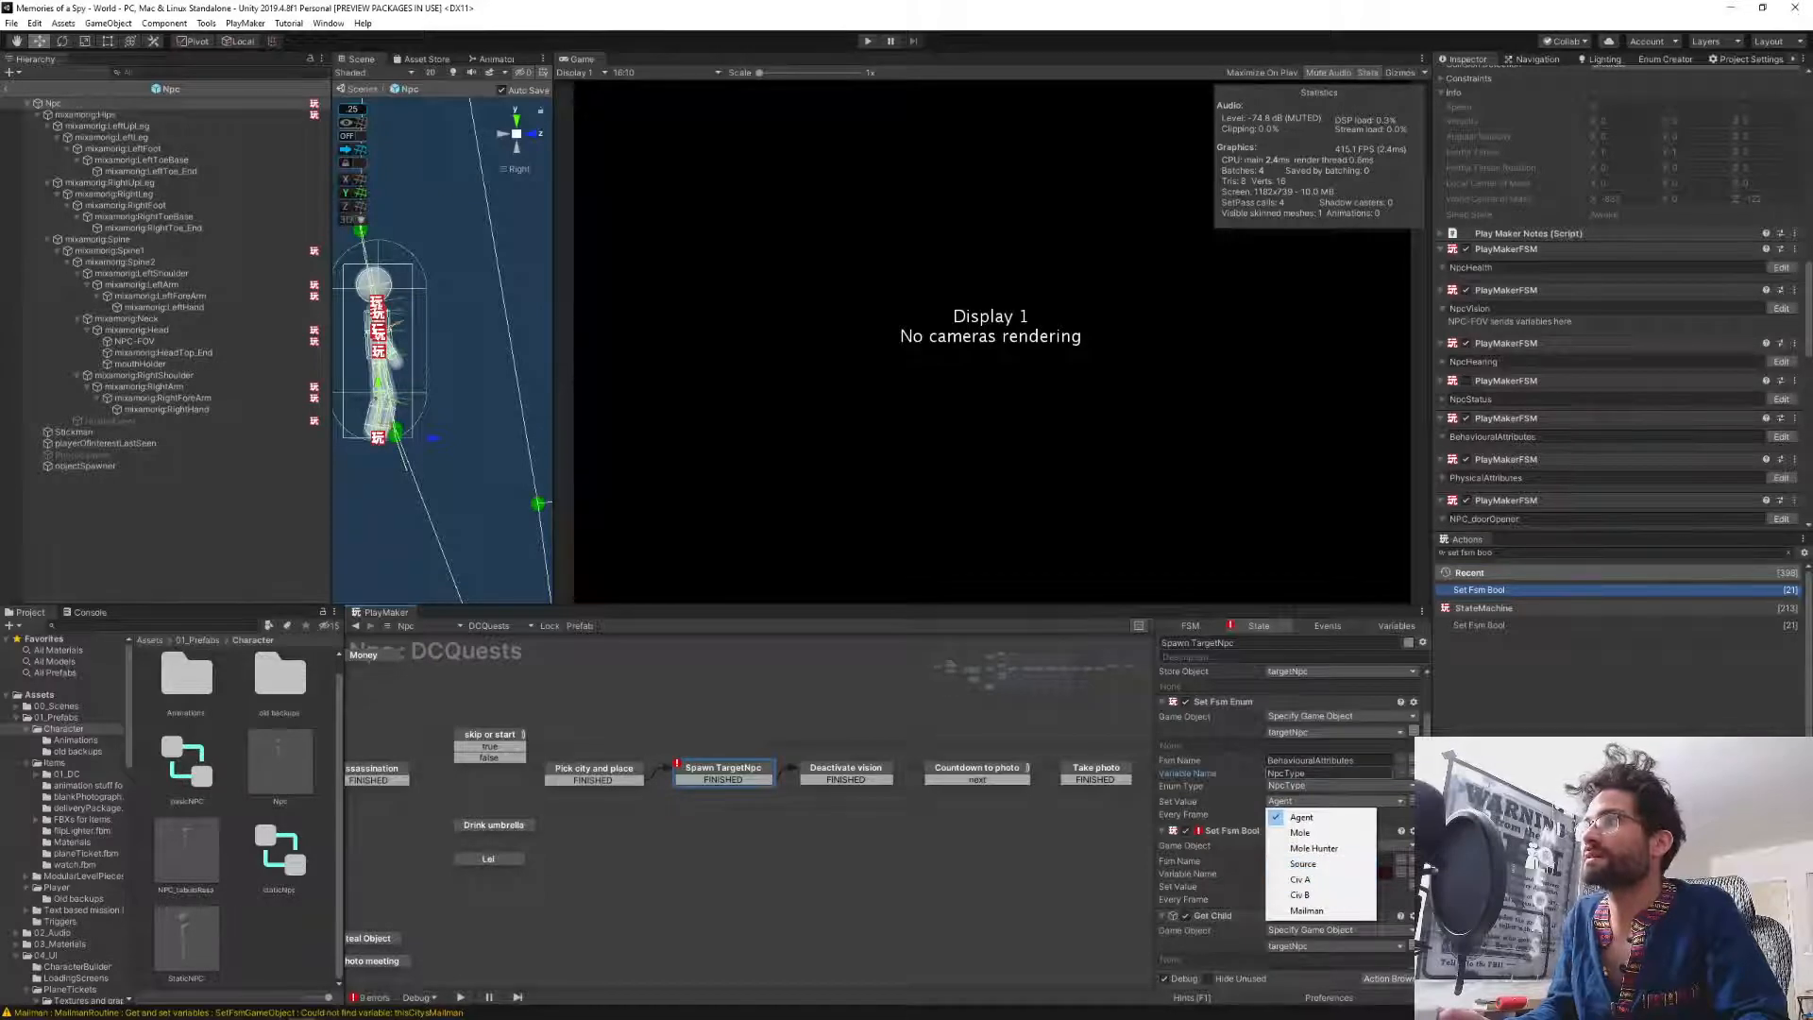
key(Escape)
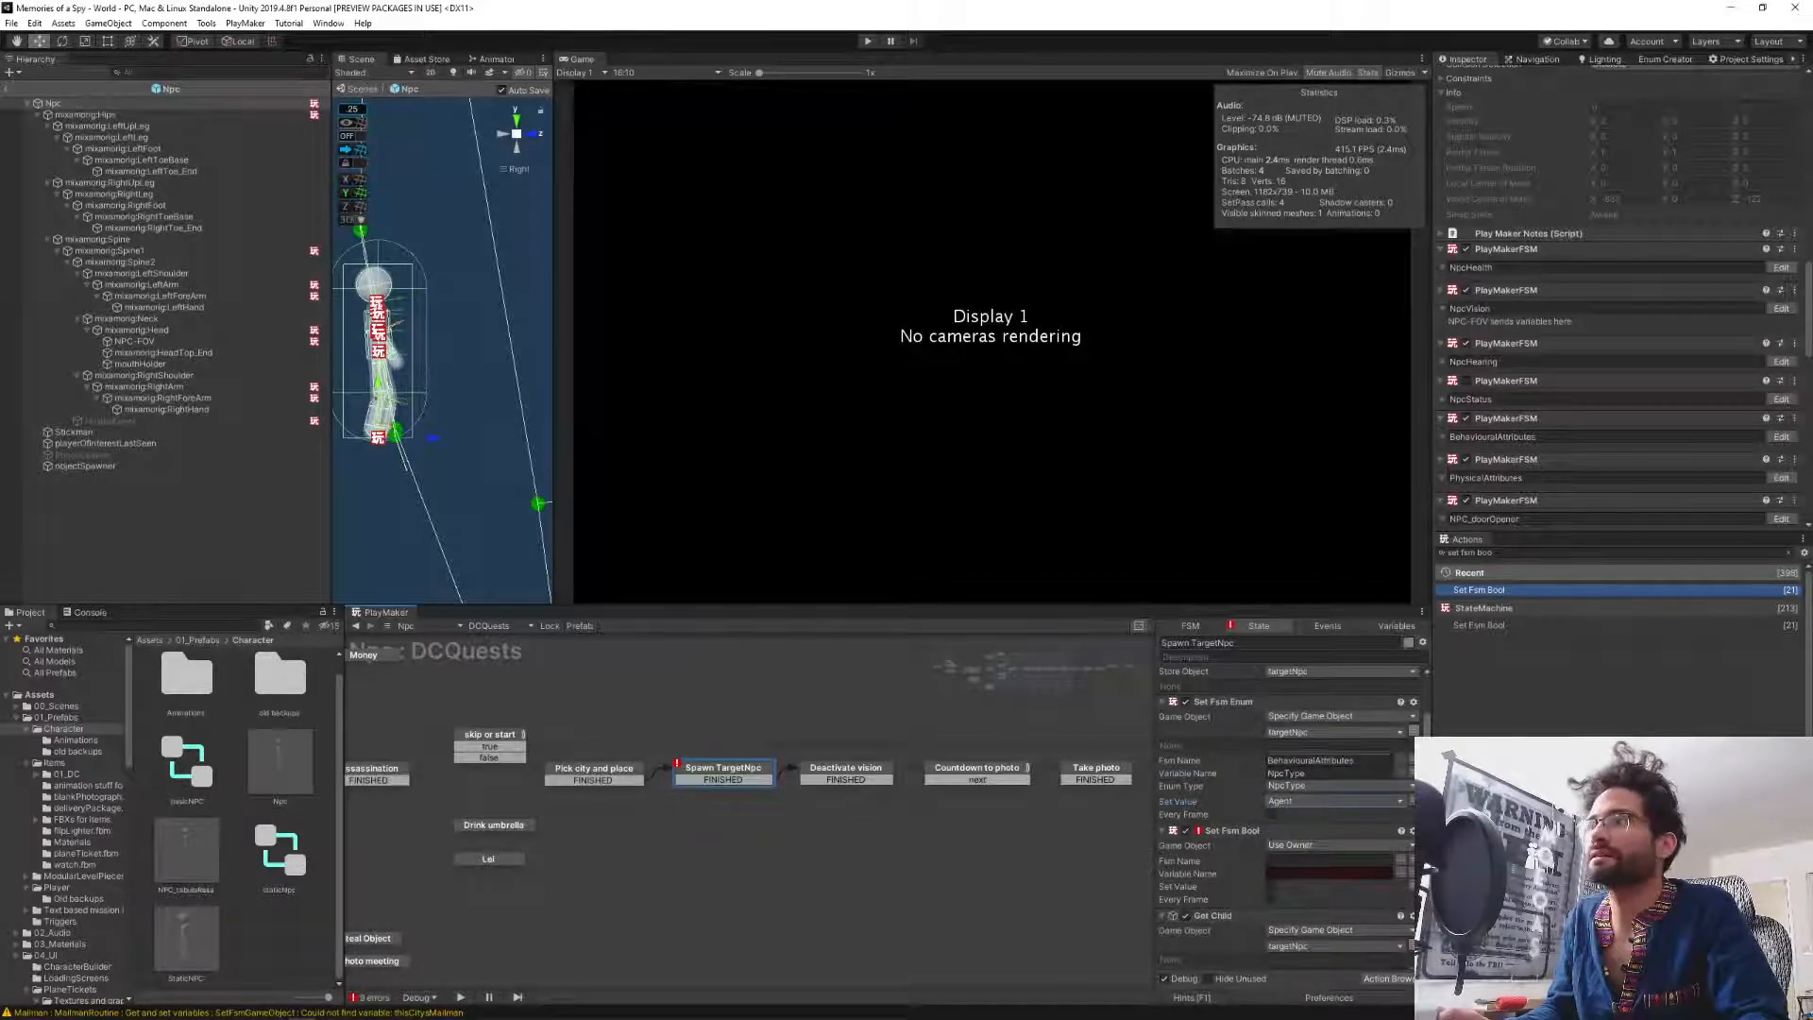
click(1303, 804)
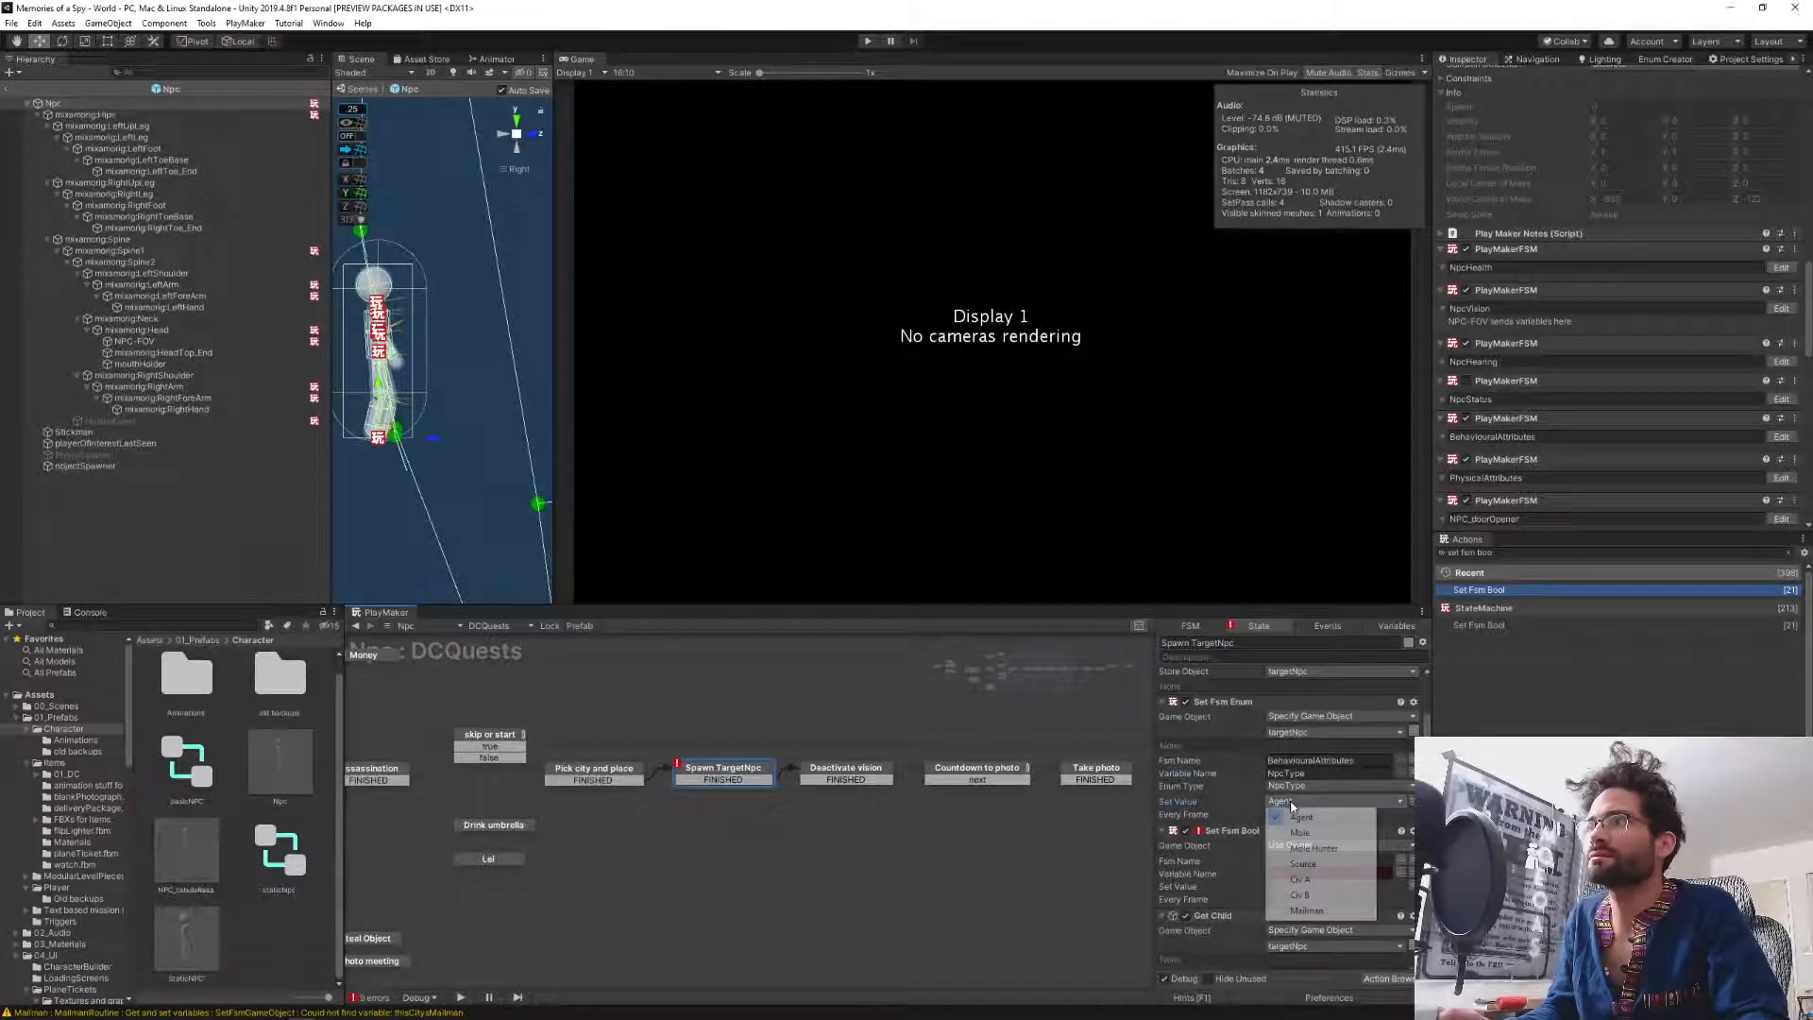
click(1313, 895)
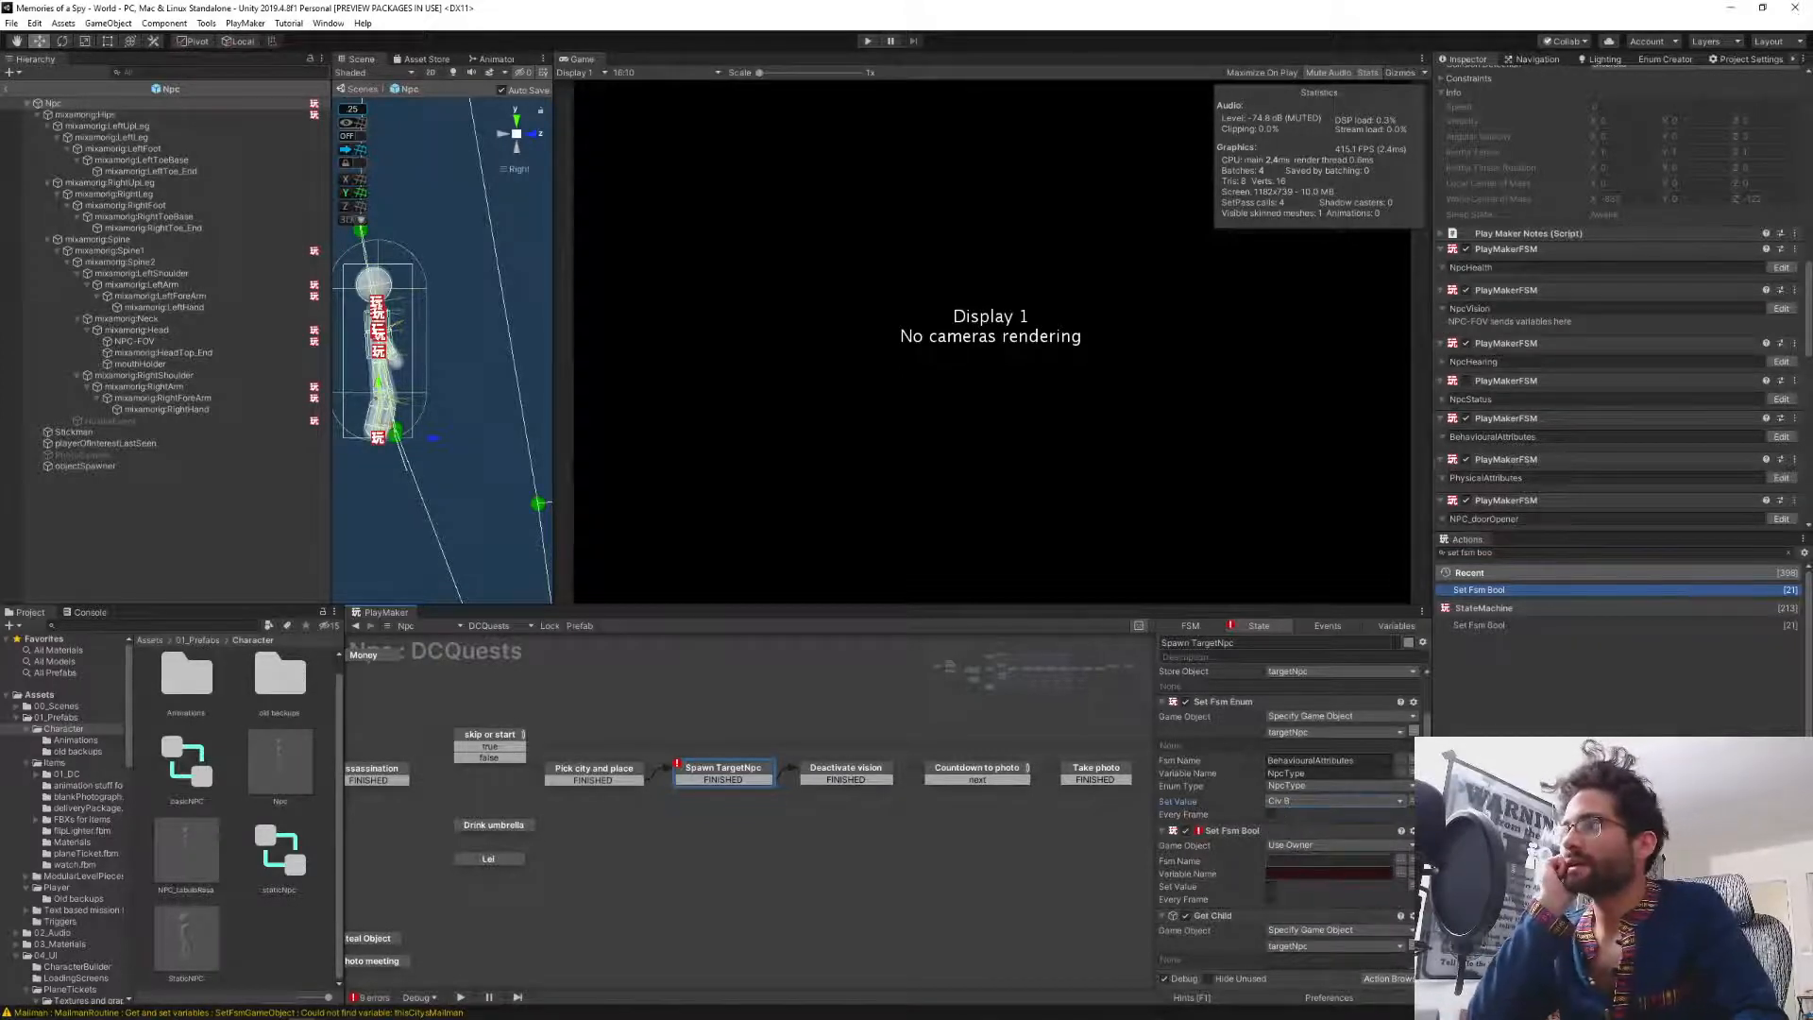
Point the Set Fsm Bool action at the targetNpc variable and give it the FSM name BehaviouralAttributes.
click(1301, 845)
click(1322, 877)
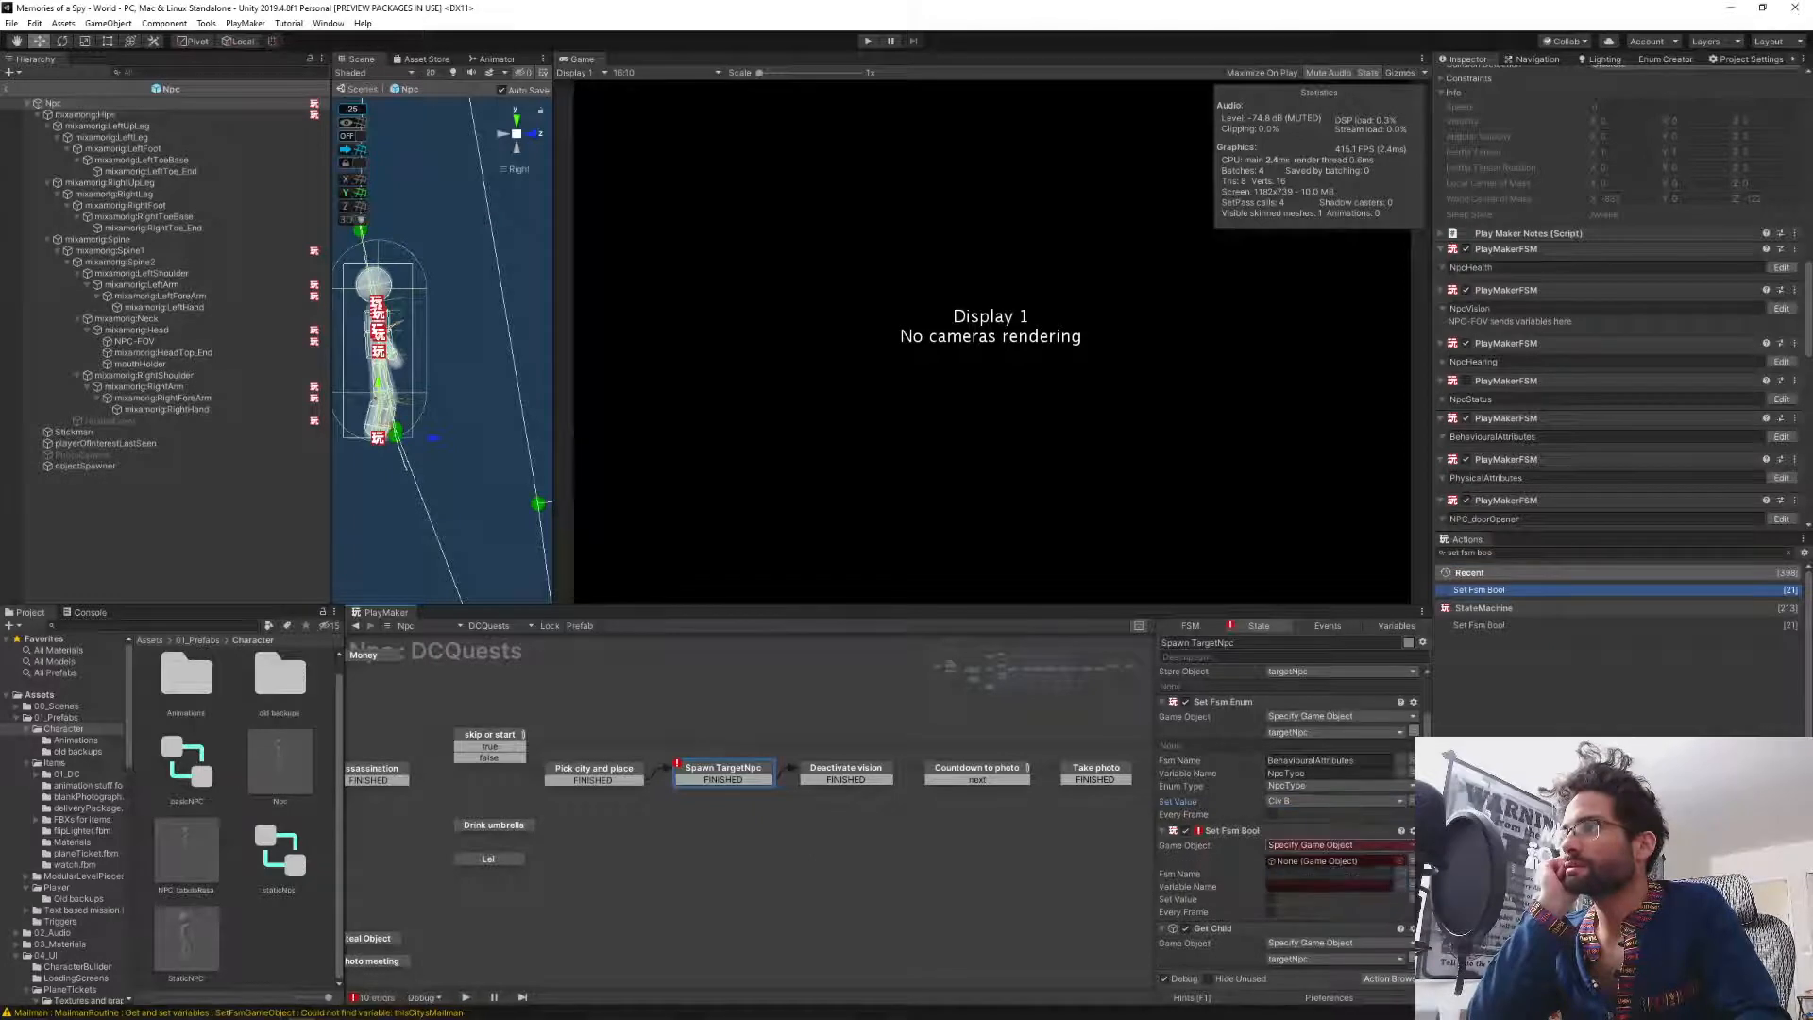
click(1386, 866)
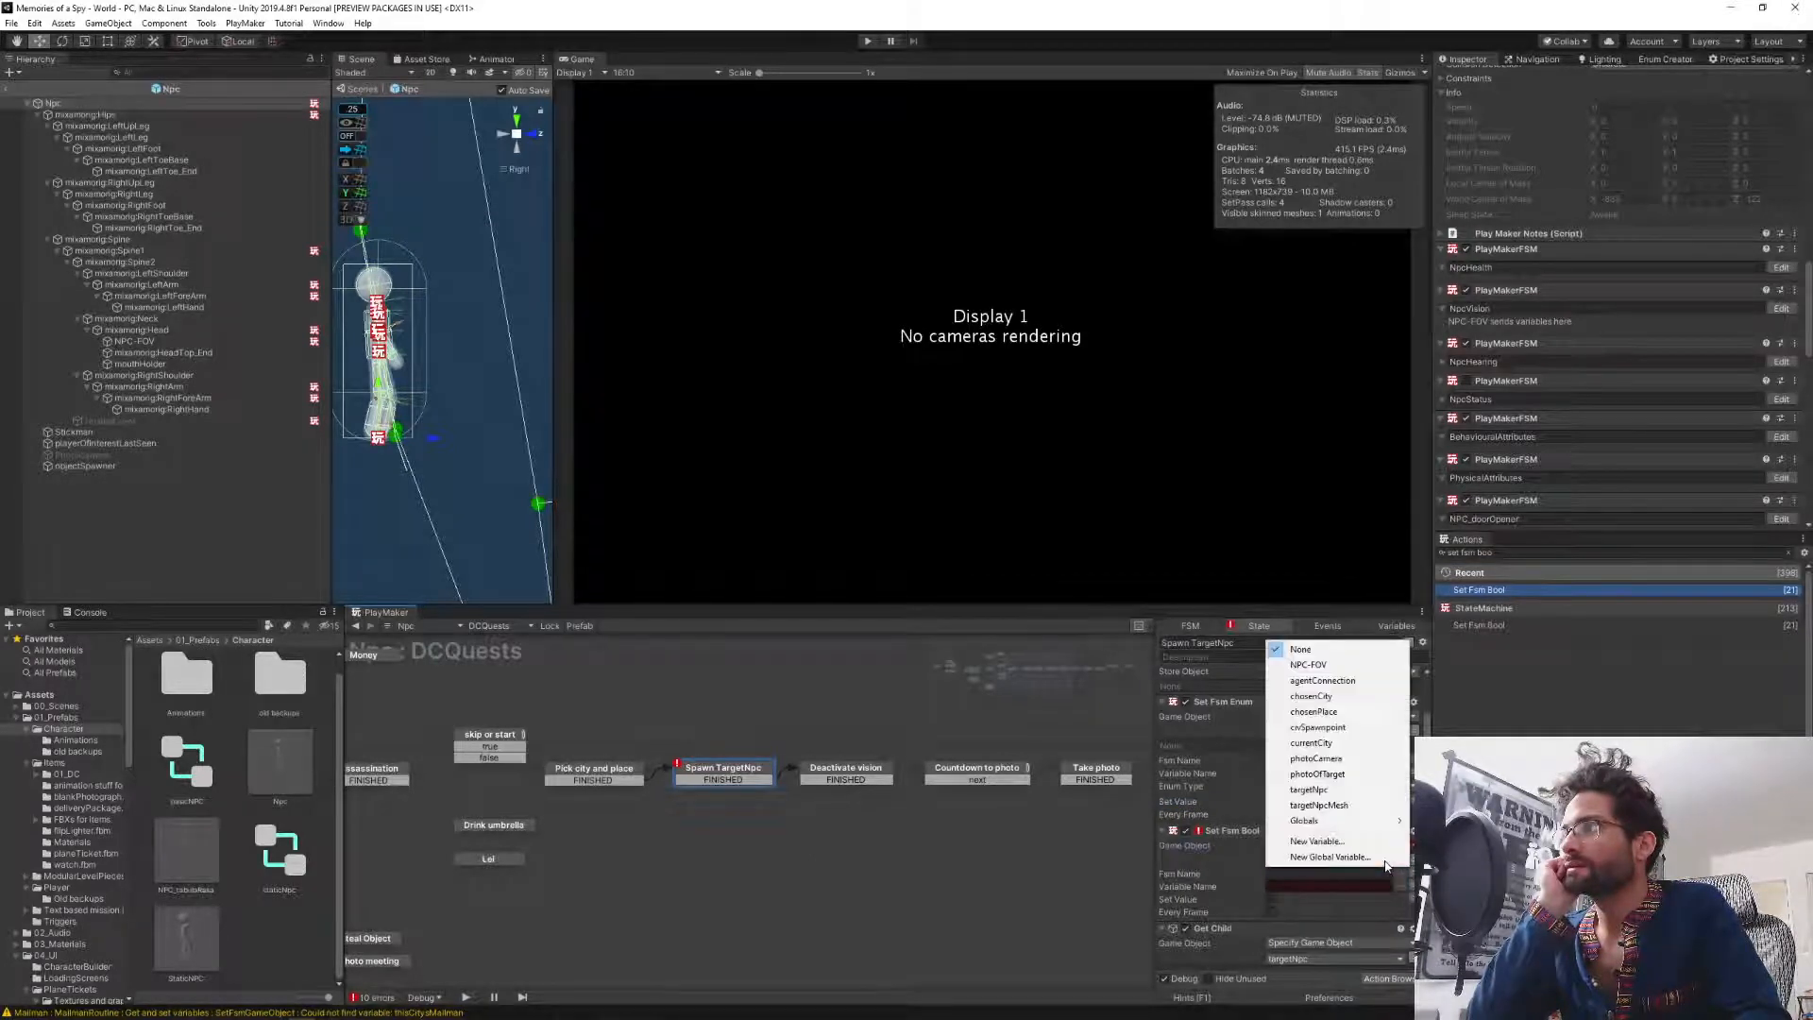
click(1341, 790)
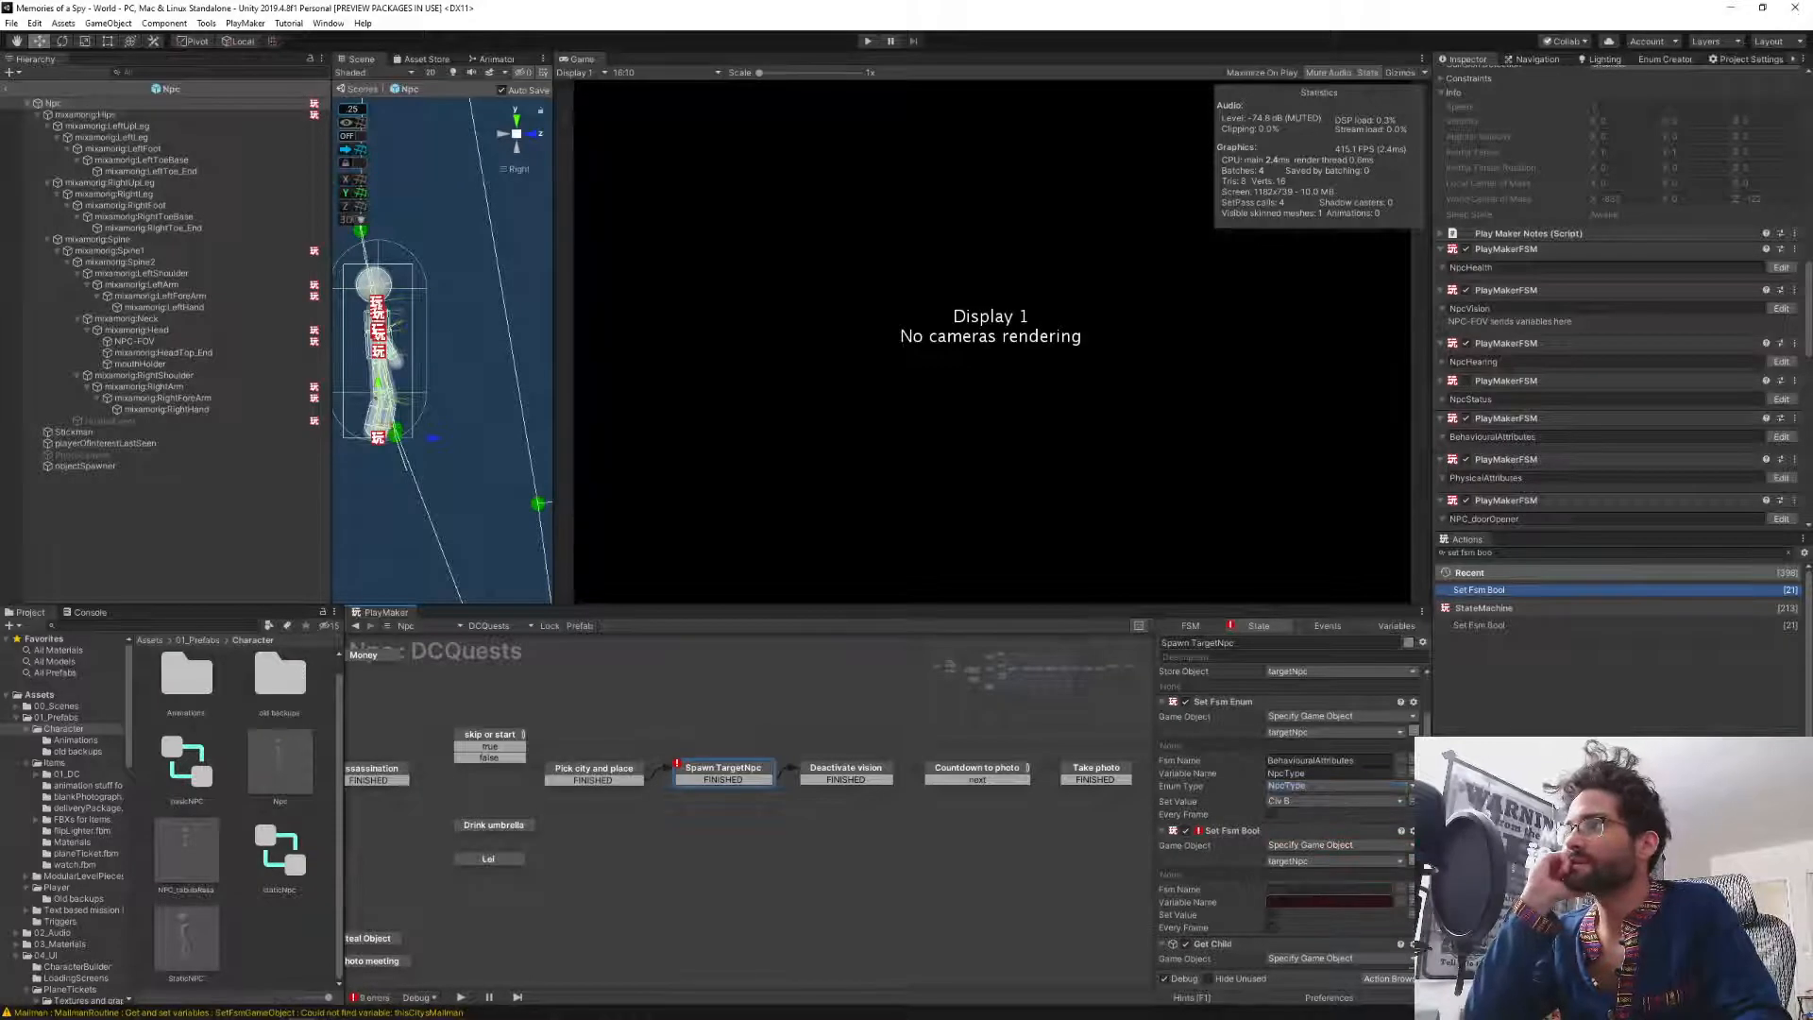
click(1286, 761)
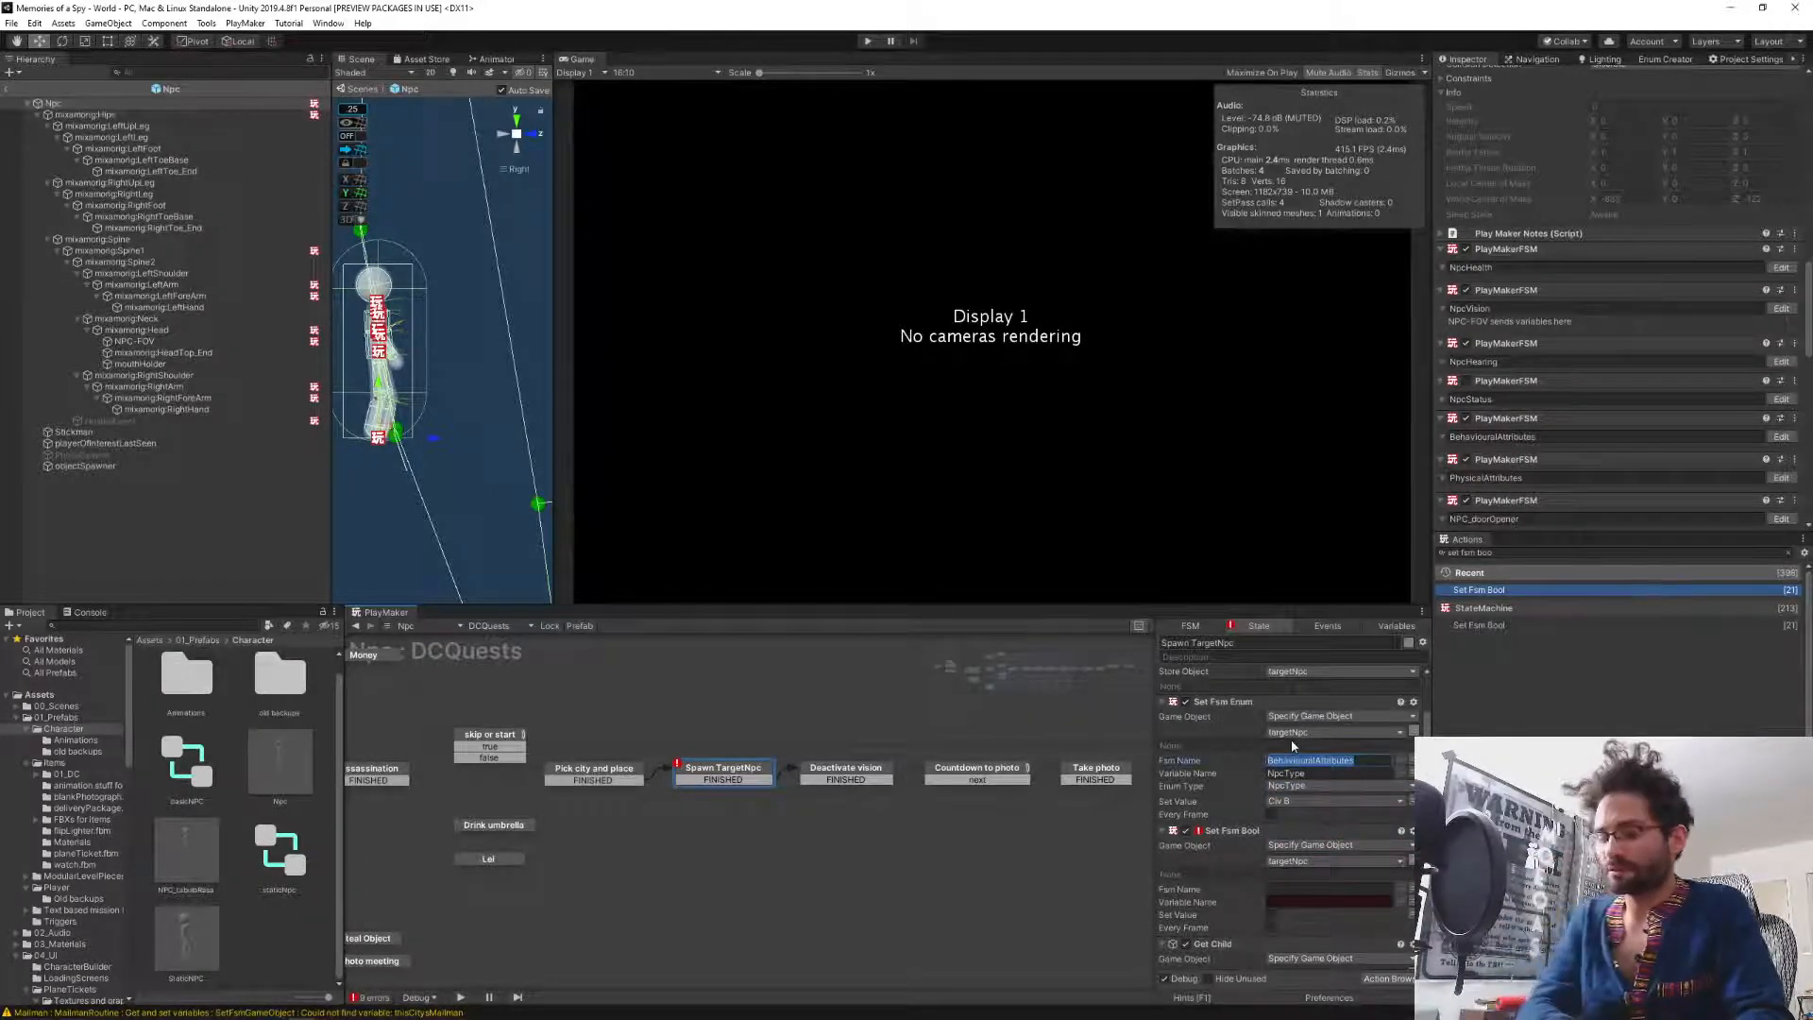
key(ctrl+c)
click(1327, 889)
key(ctrl+v)
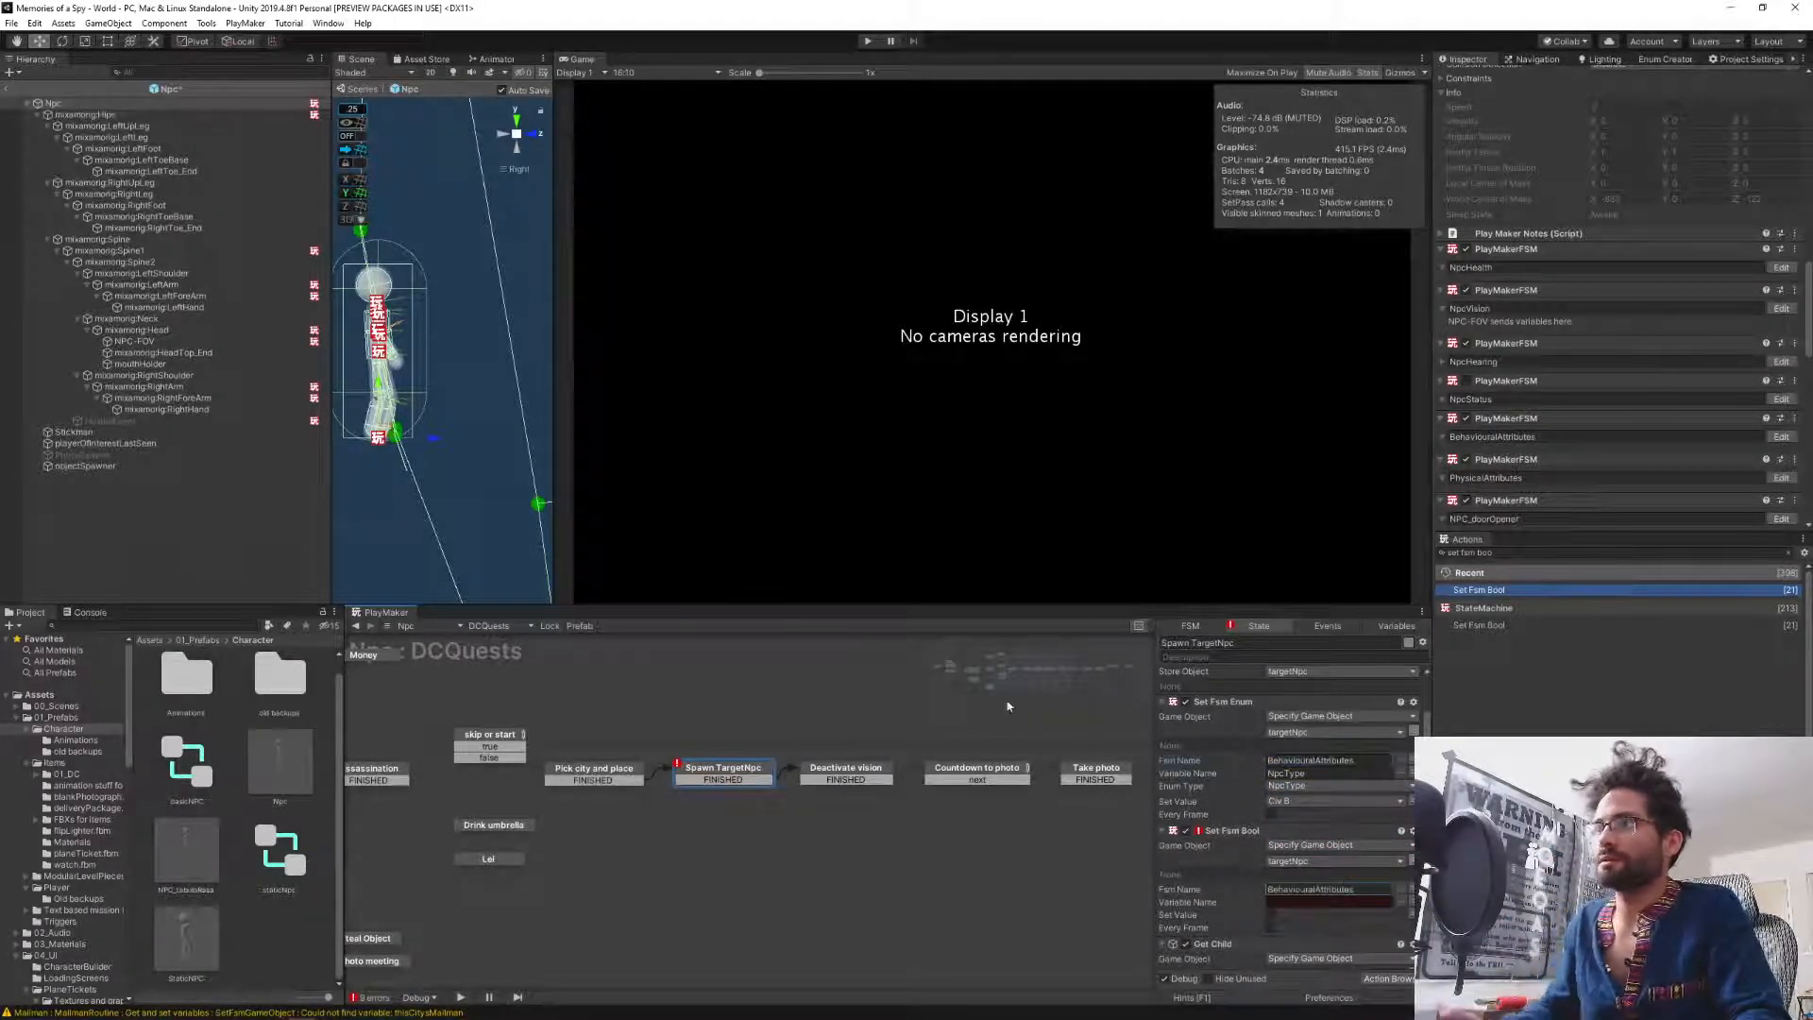
Copy the NPC_enumSet variable name from BehaviouralAttributes into the Set Fsm Bool action in Spawn TargetNpc and set its value to true.
click(523, 626)
click(531, 658)
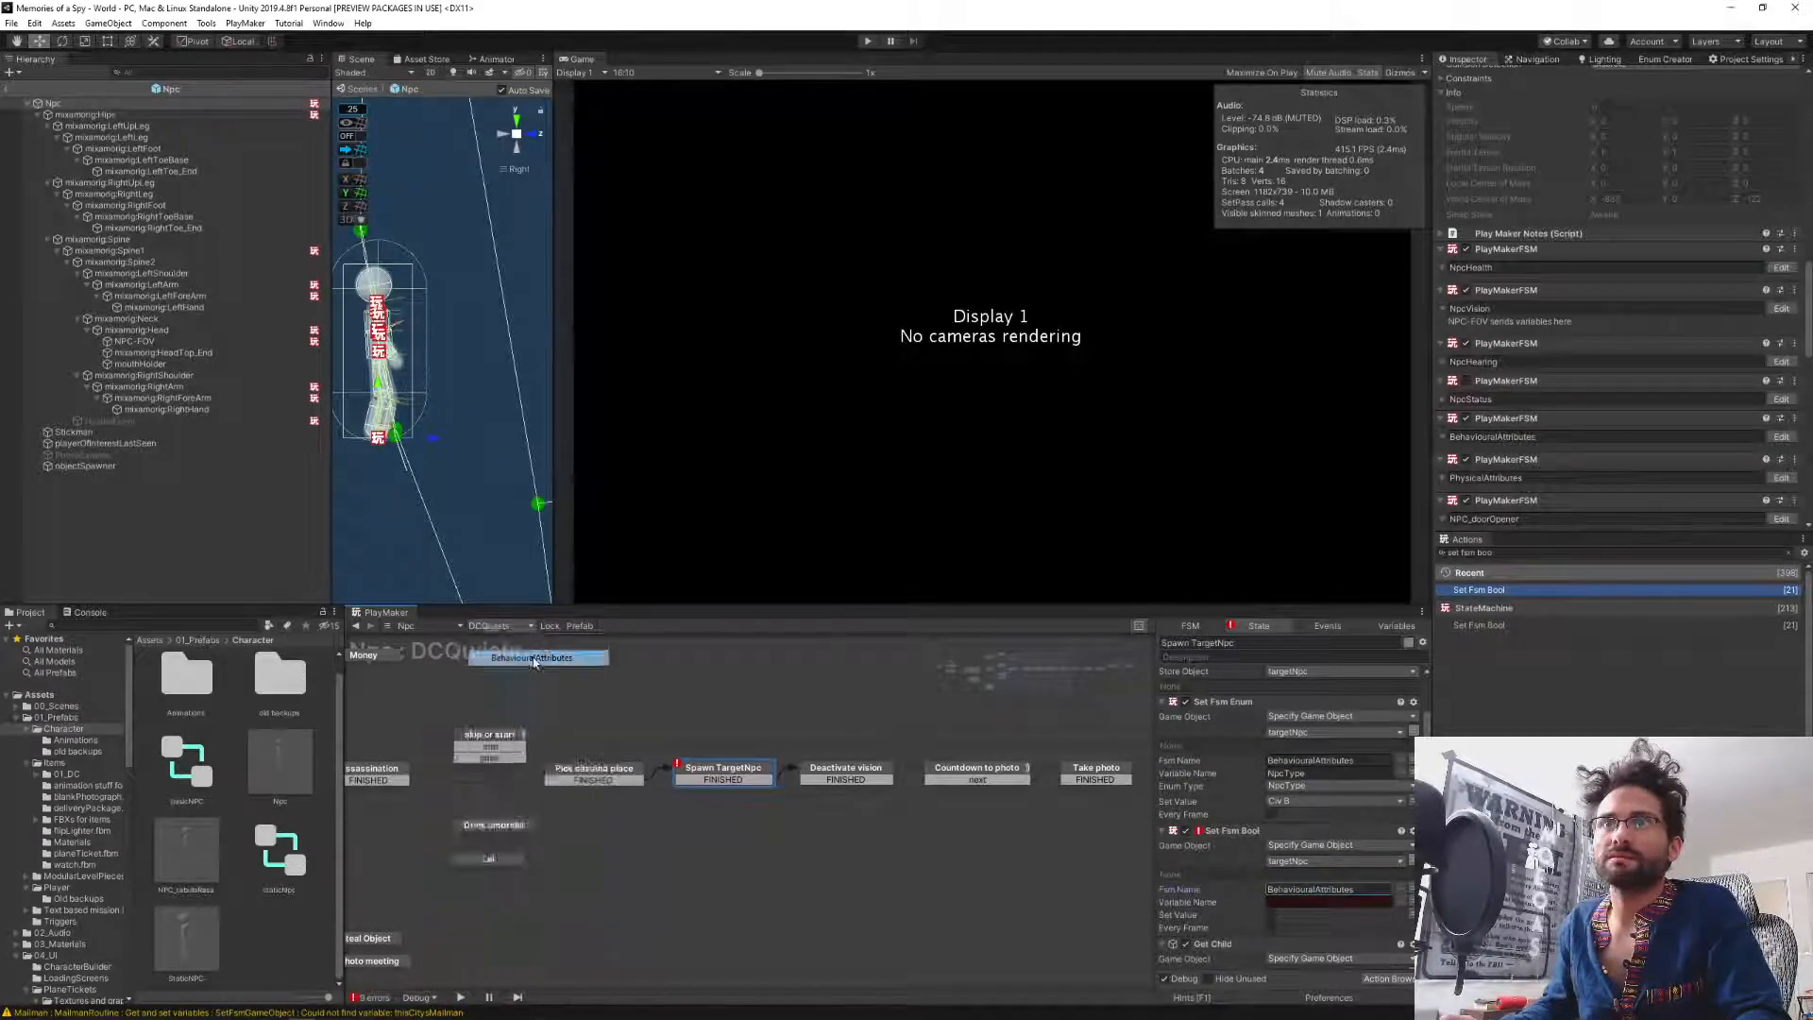
click(729, 743)
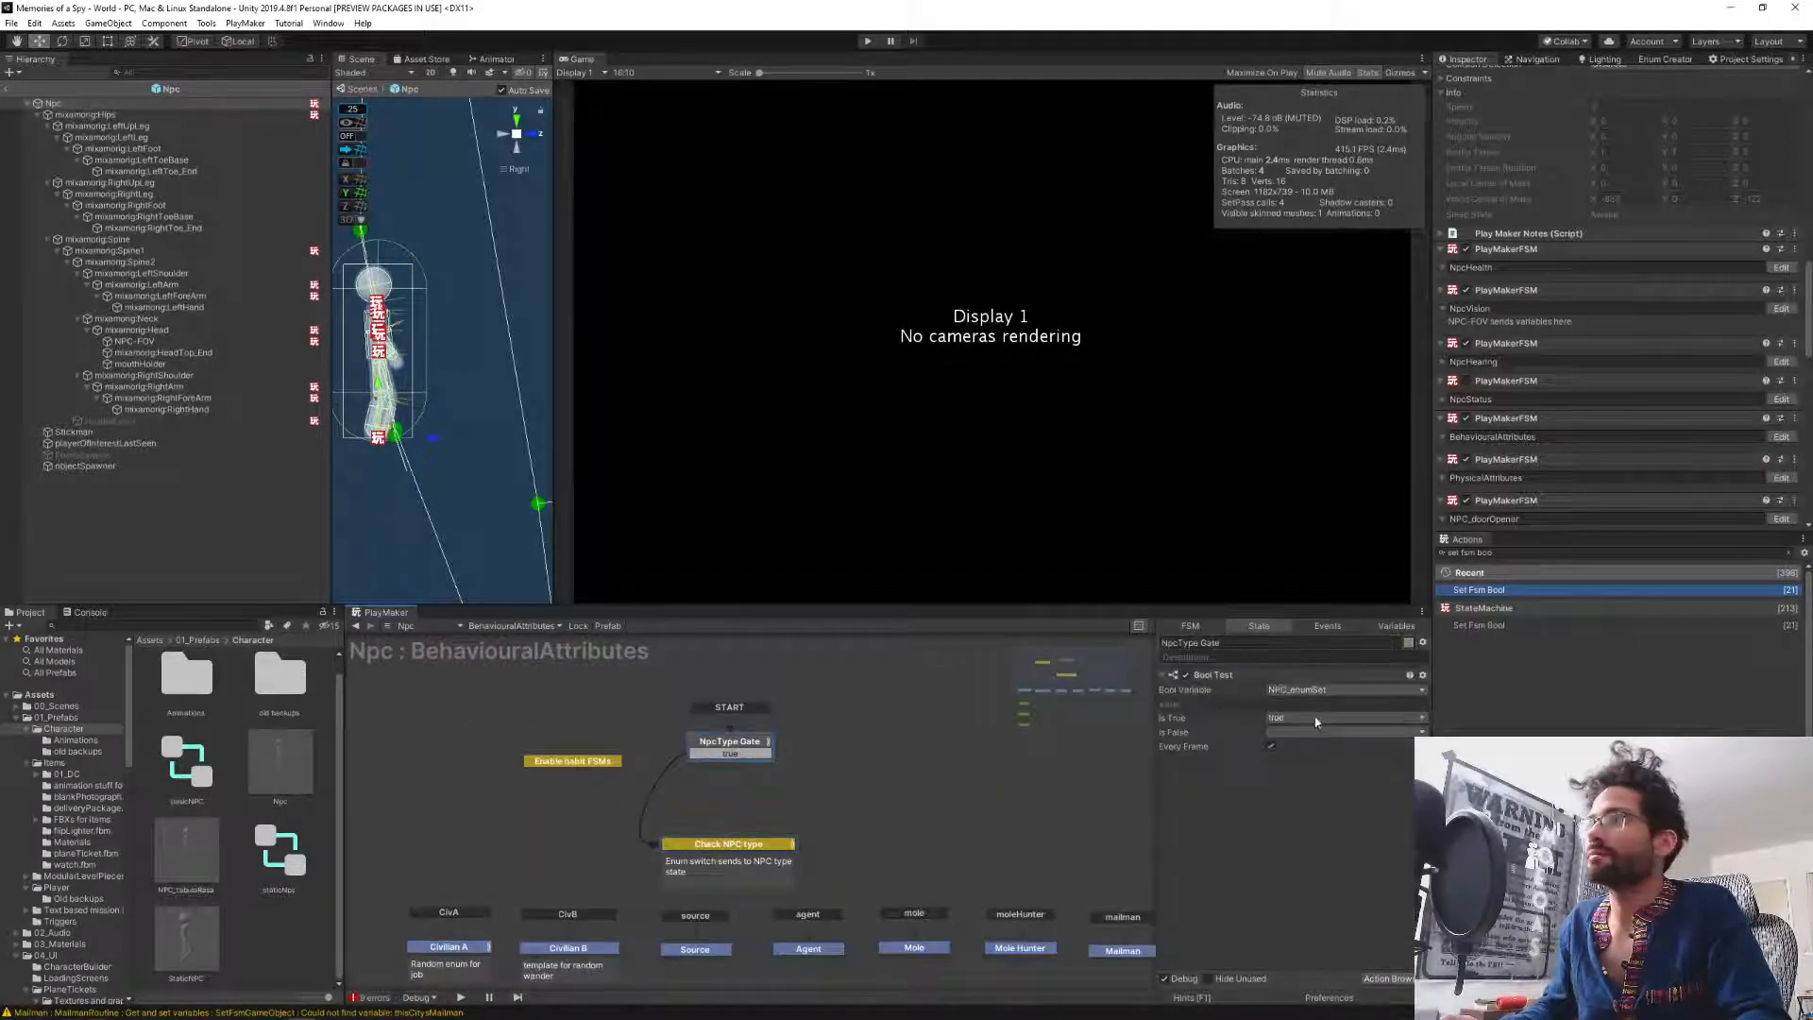
click(1396, 626)
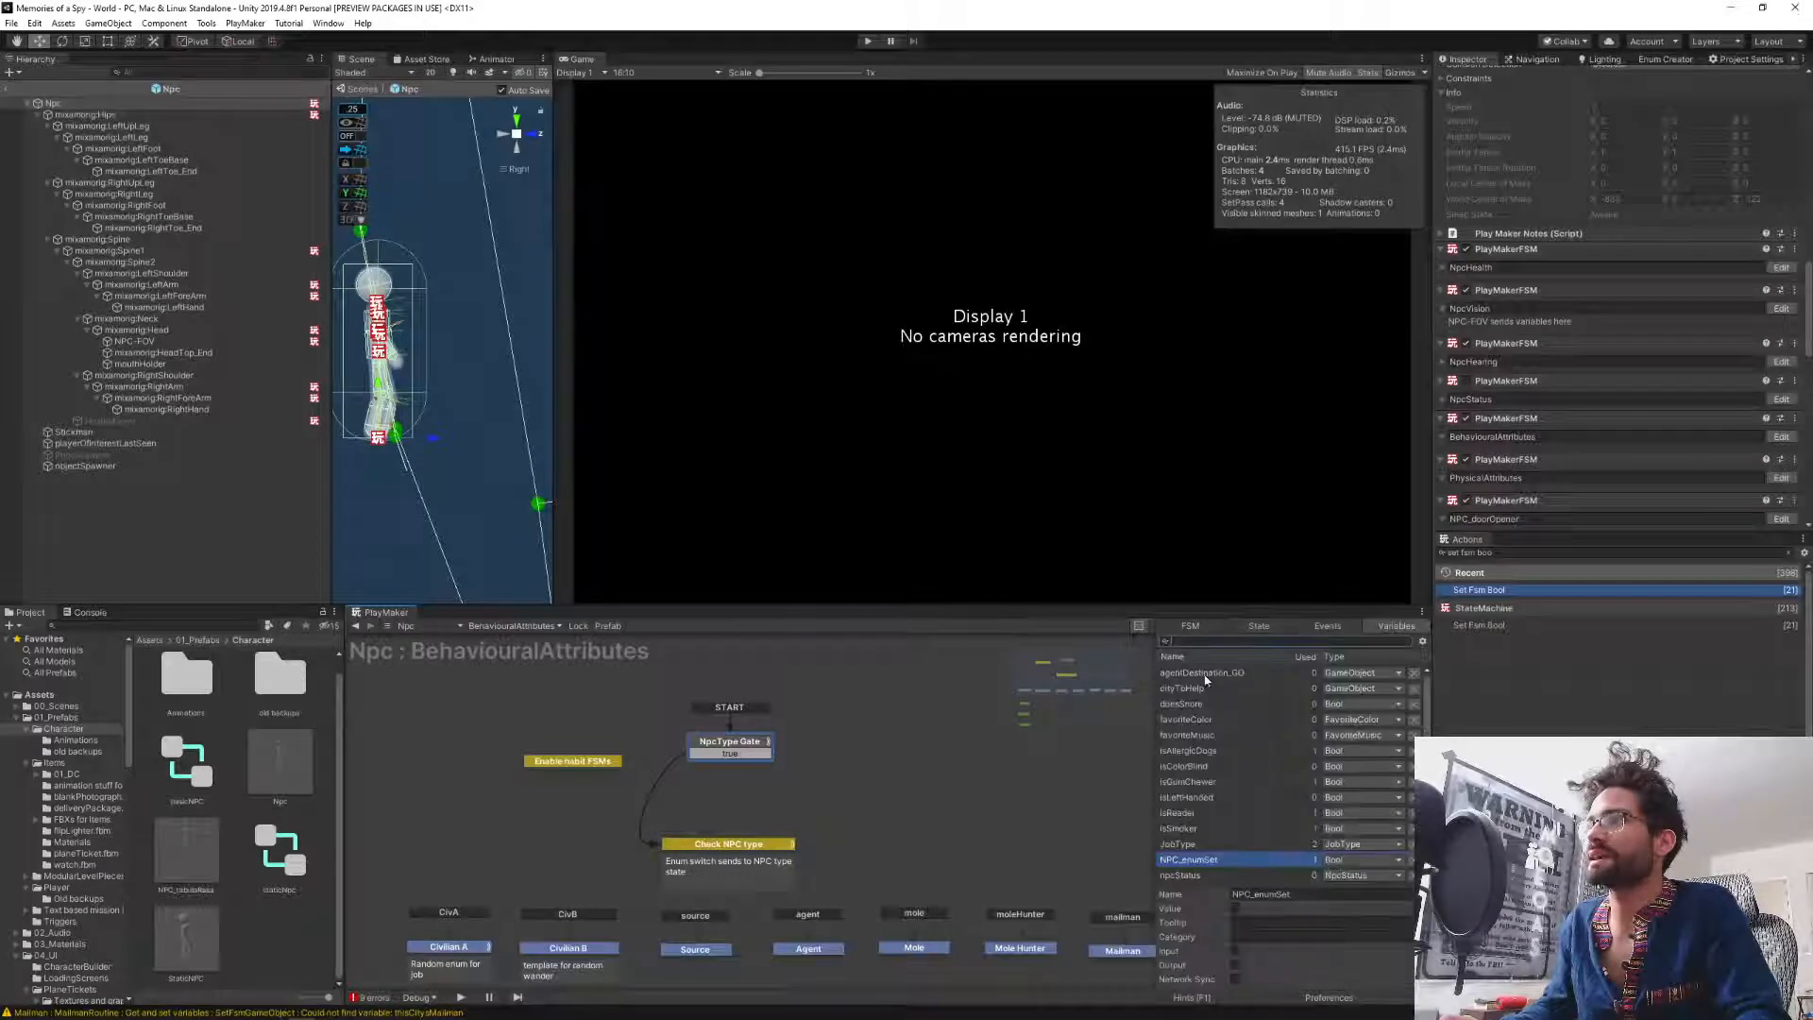
click(1275, 895)
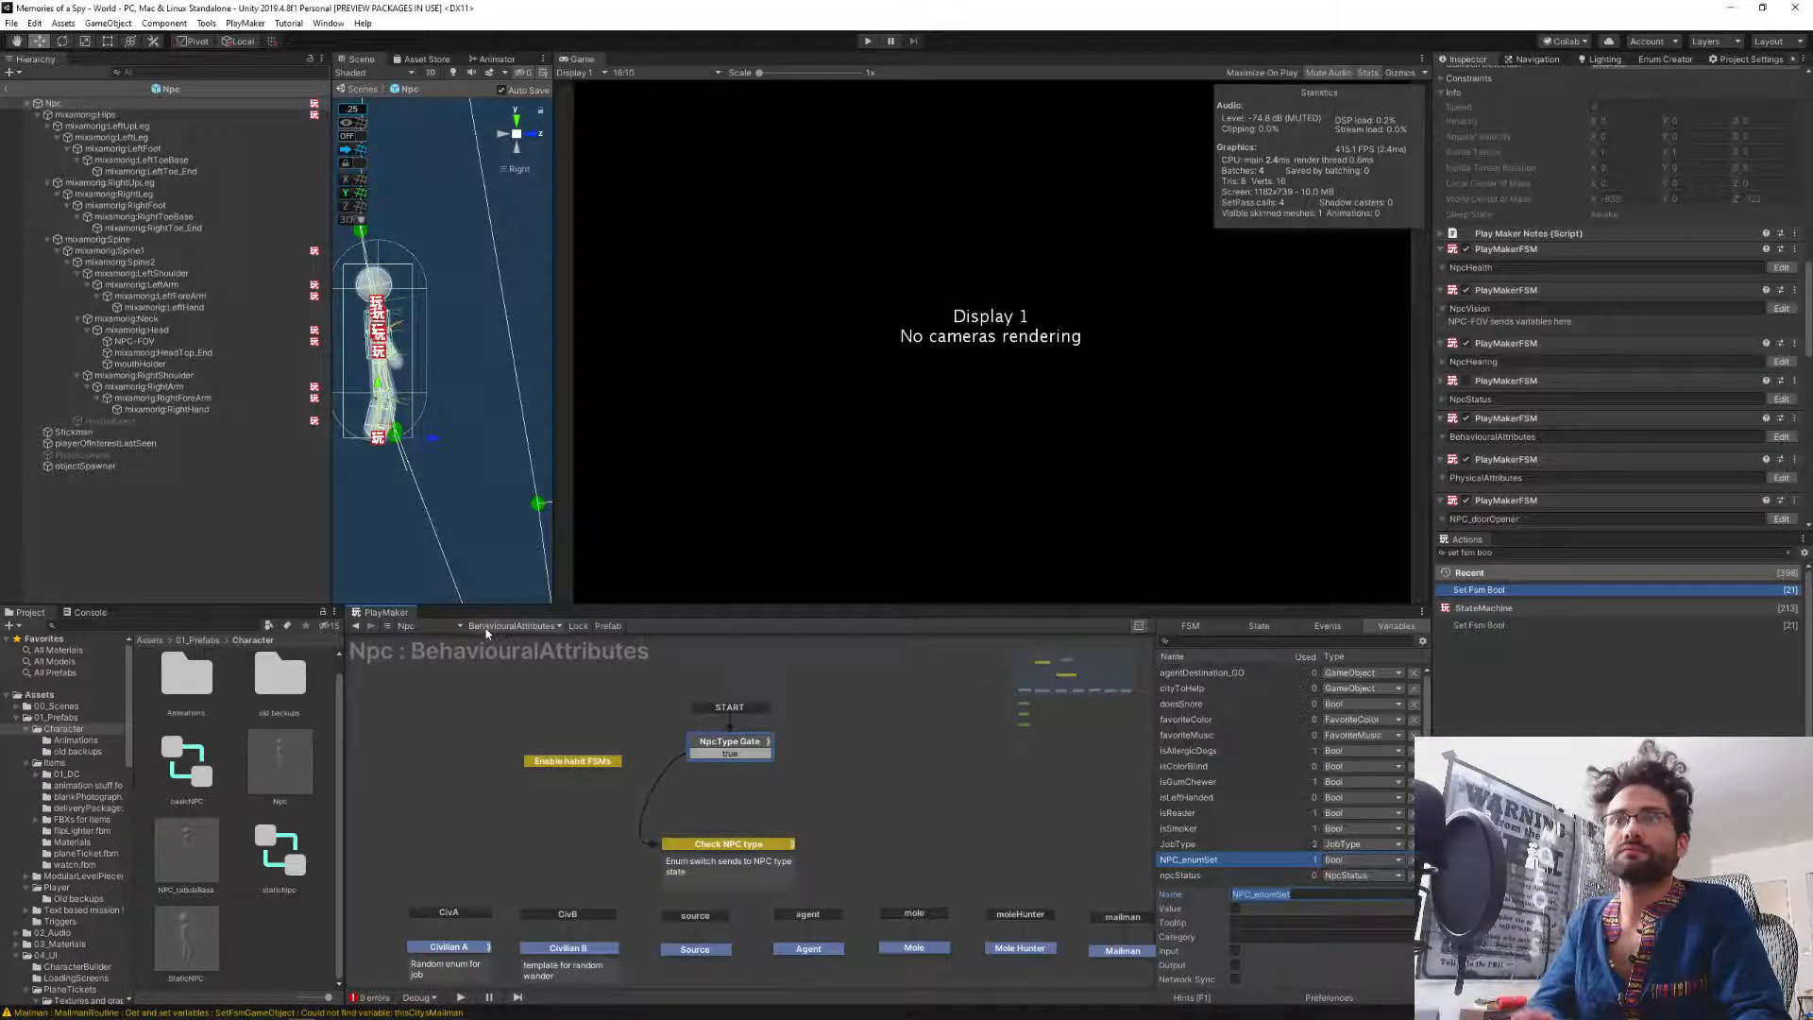
click(510, 626)
click(538, 692)
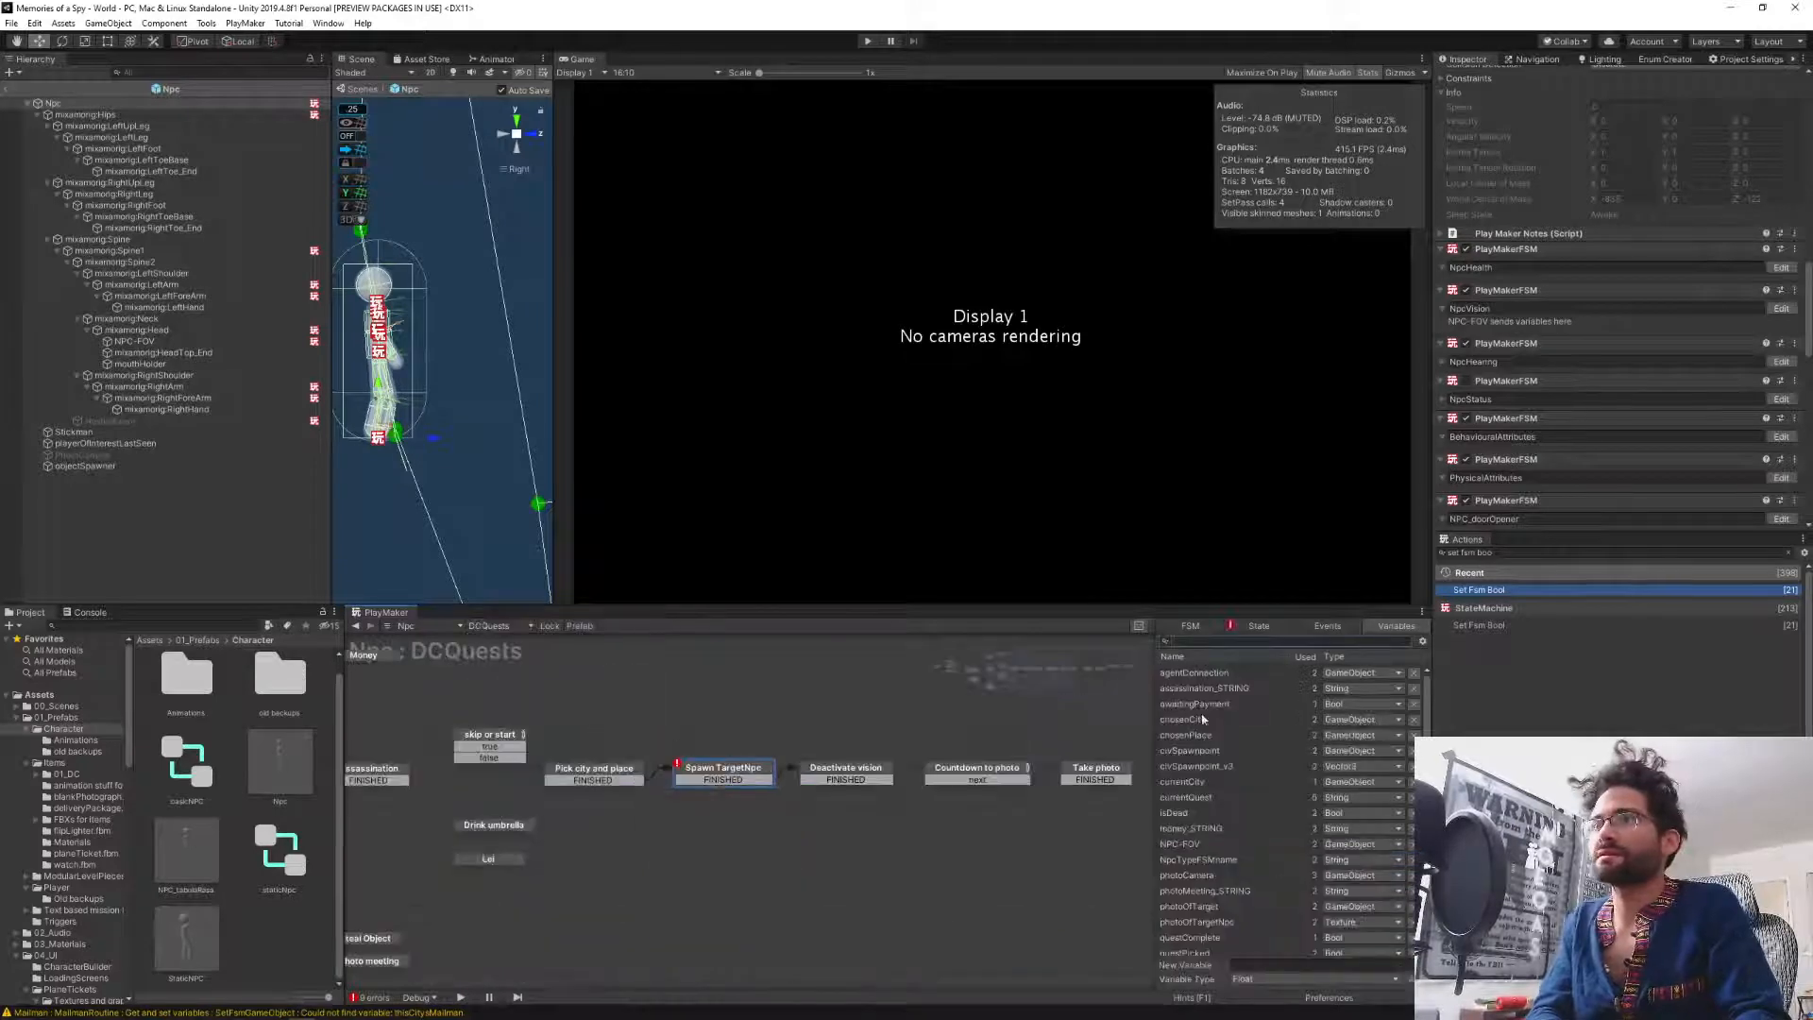
click(1259, 626)
scroll(1284, 816, down, 3)
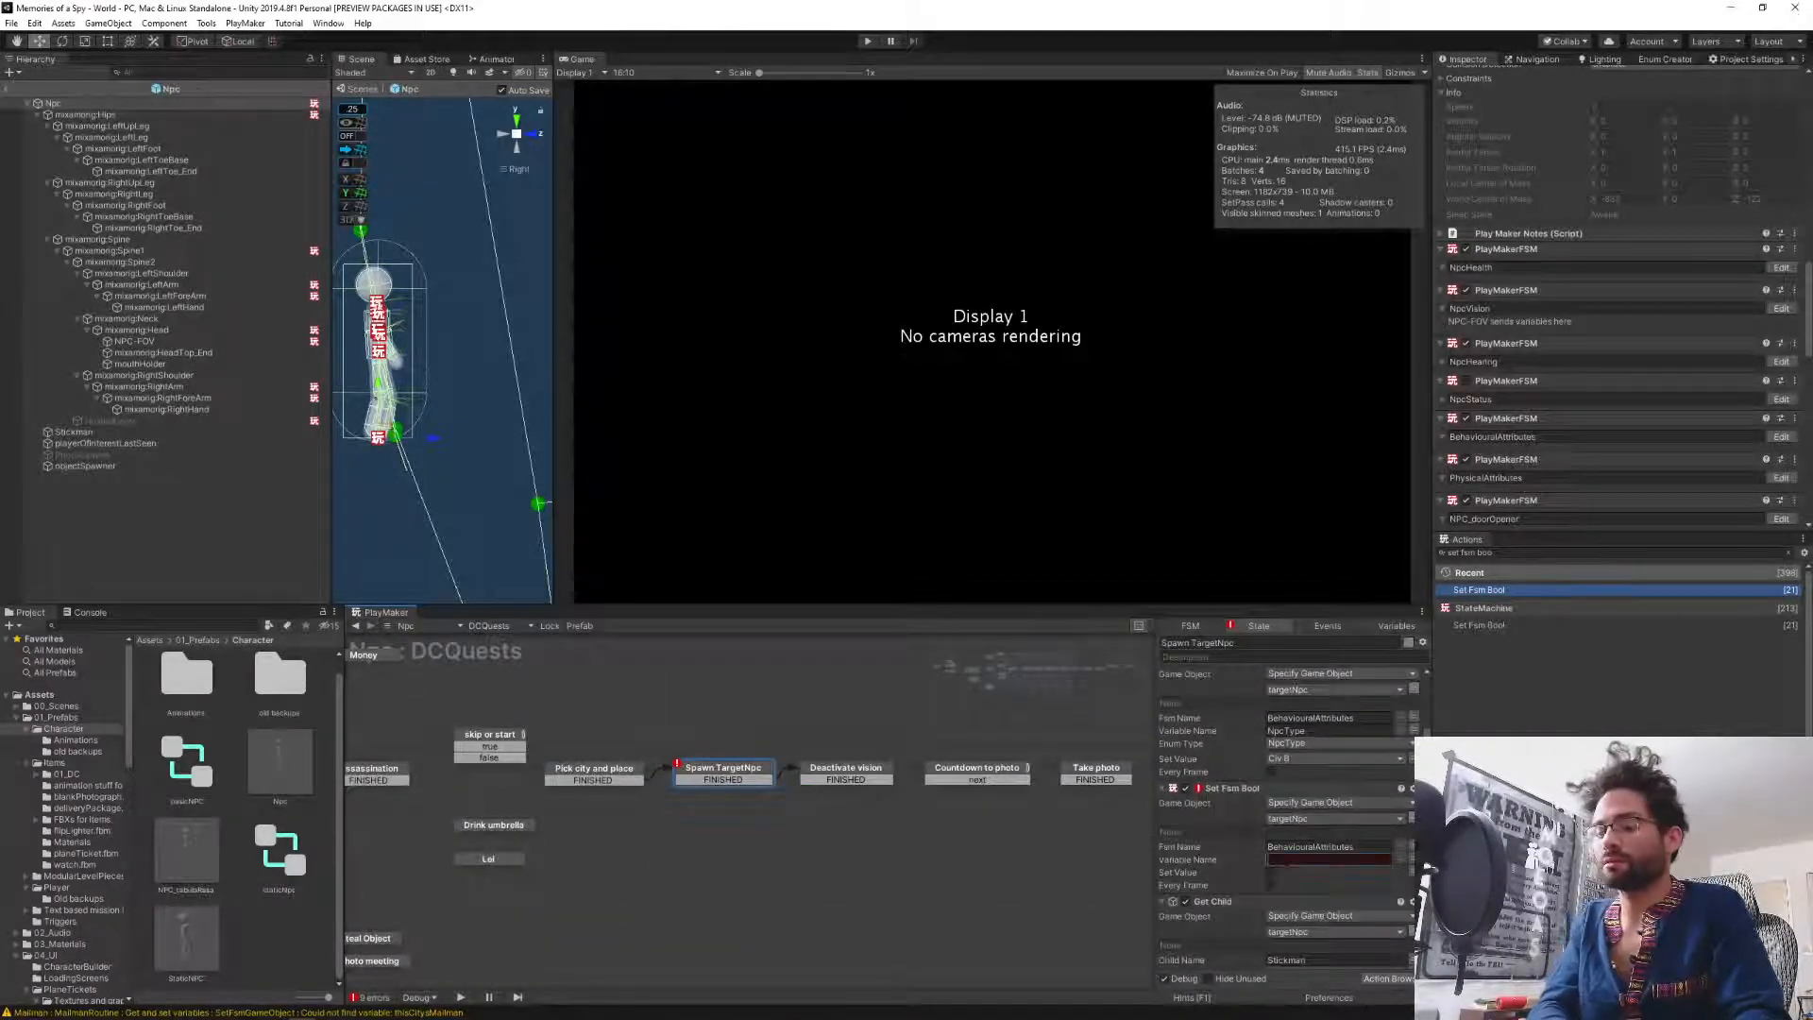
key(ctrl+v)
click(1271, 874)
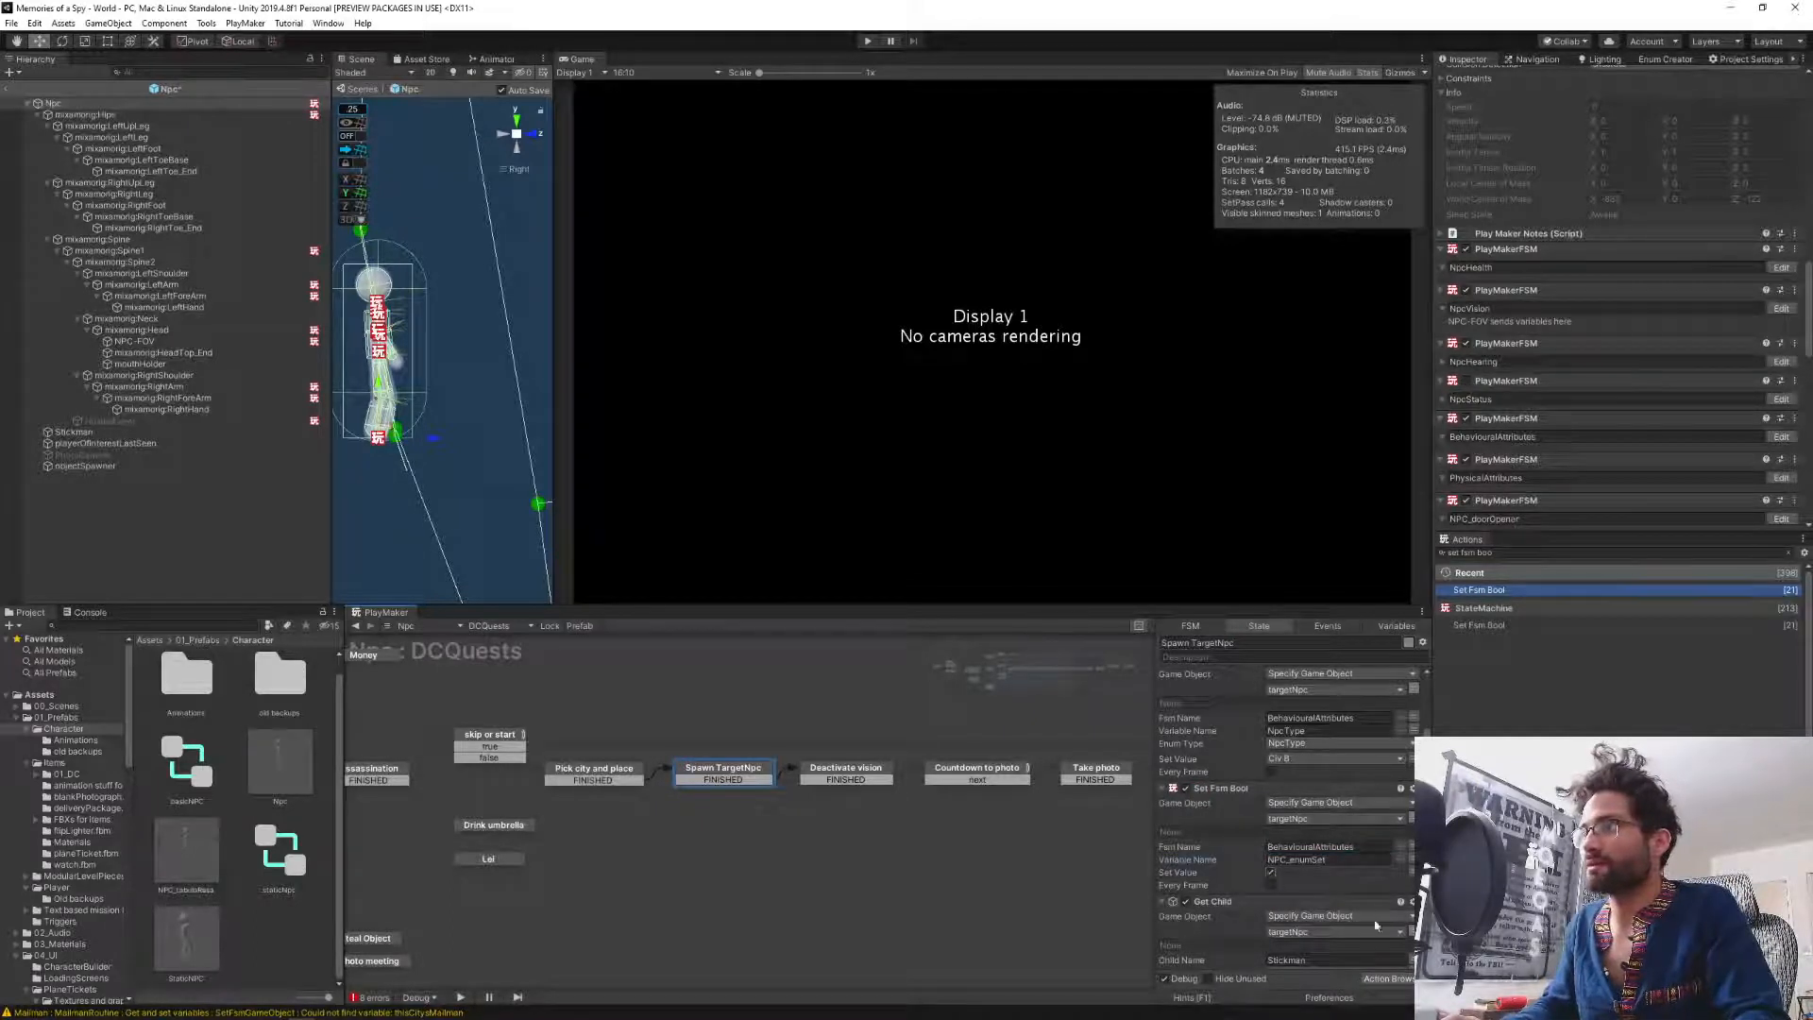
Review the Set Fsm Enum and Set Fsm Bool actions in the Spawn TargetNpc state and select both.
scroll(1227, 882, down, 2)
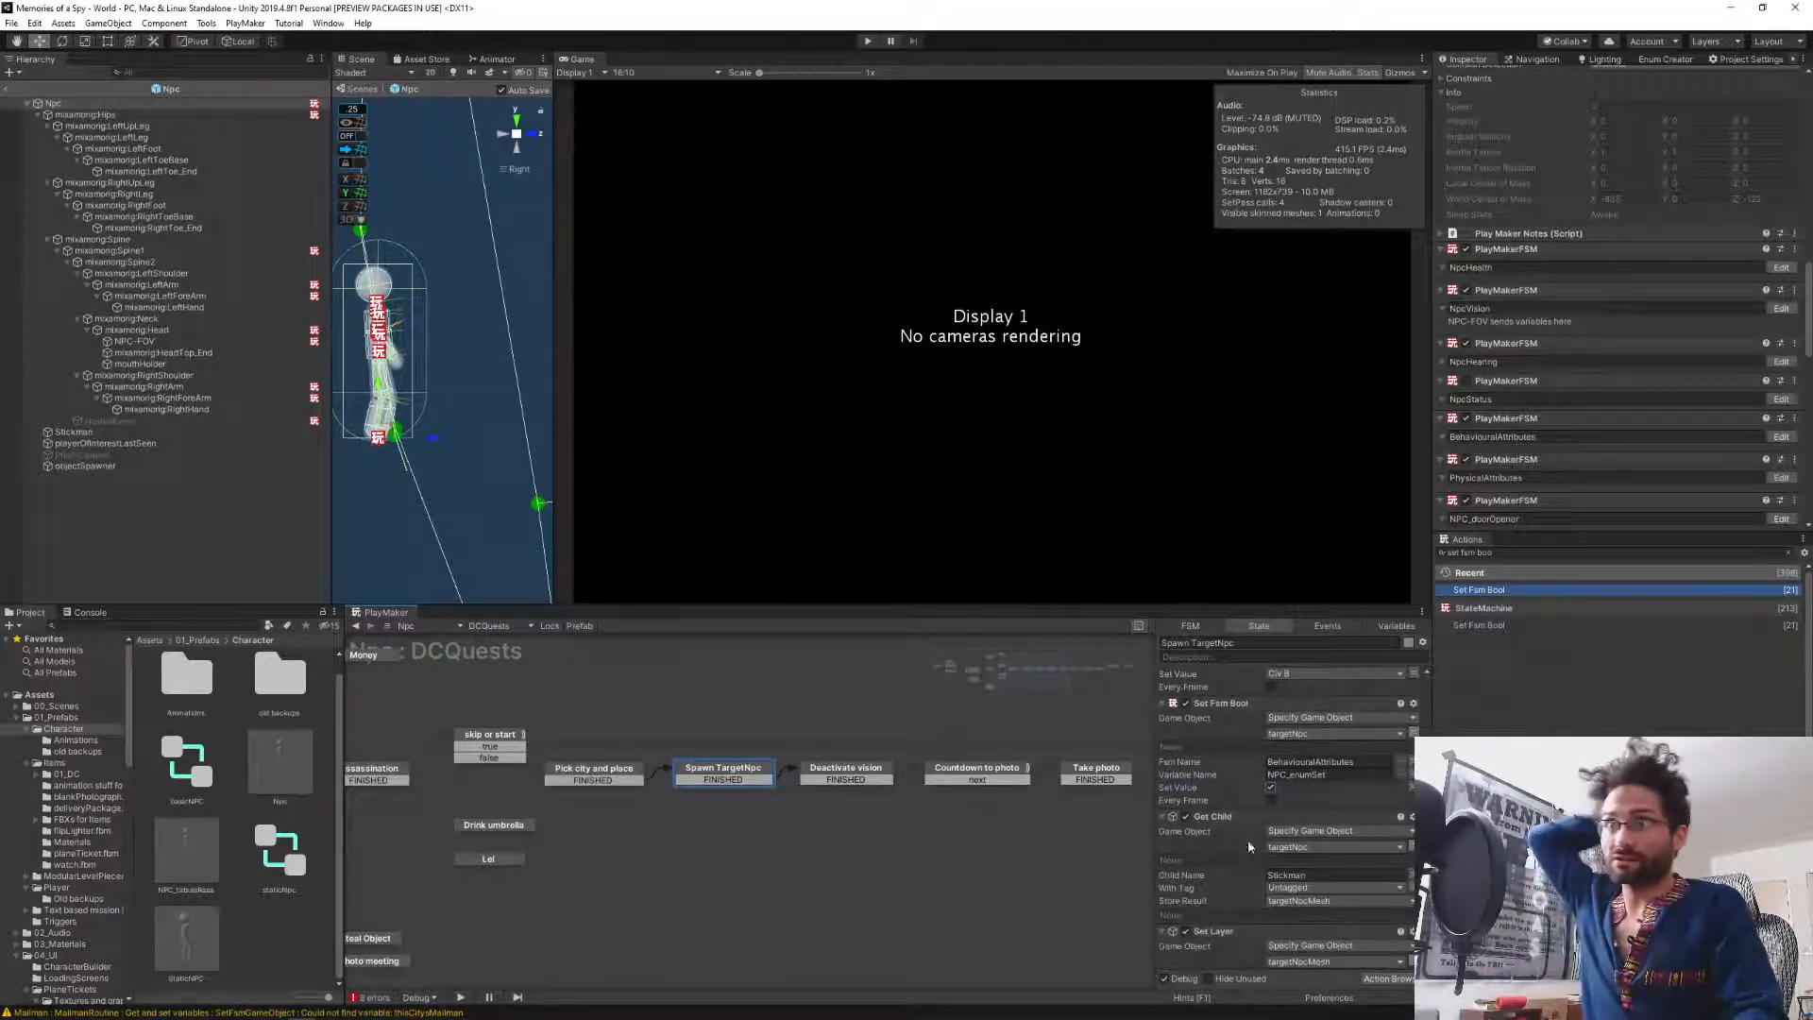
scroll(1256, 826, up, 3)
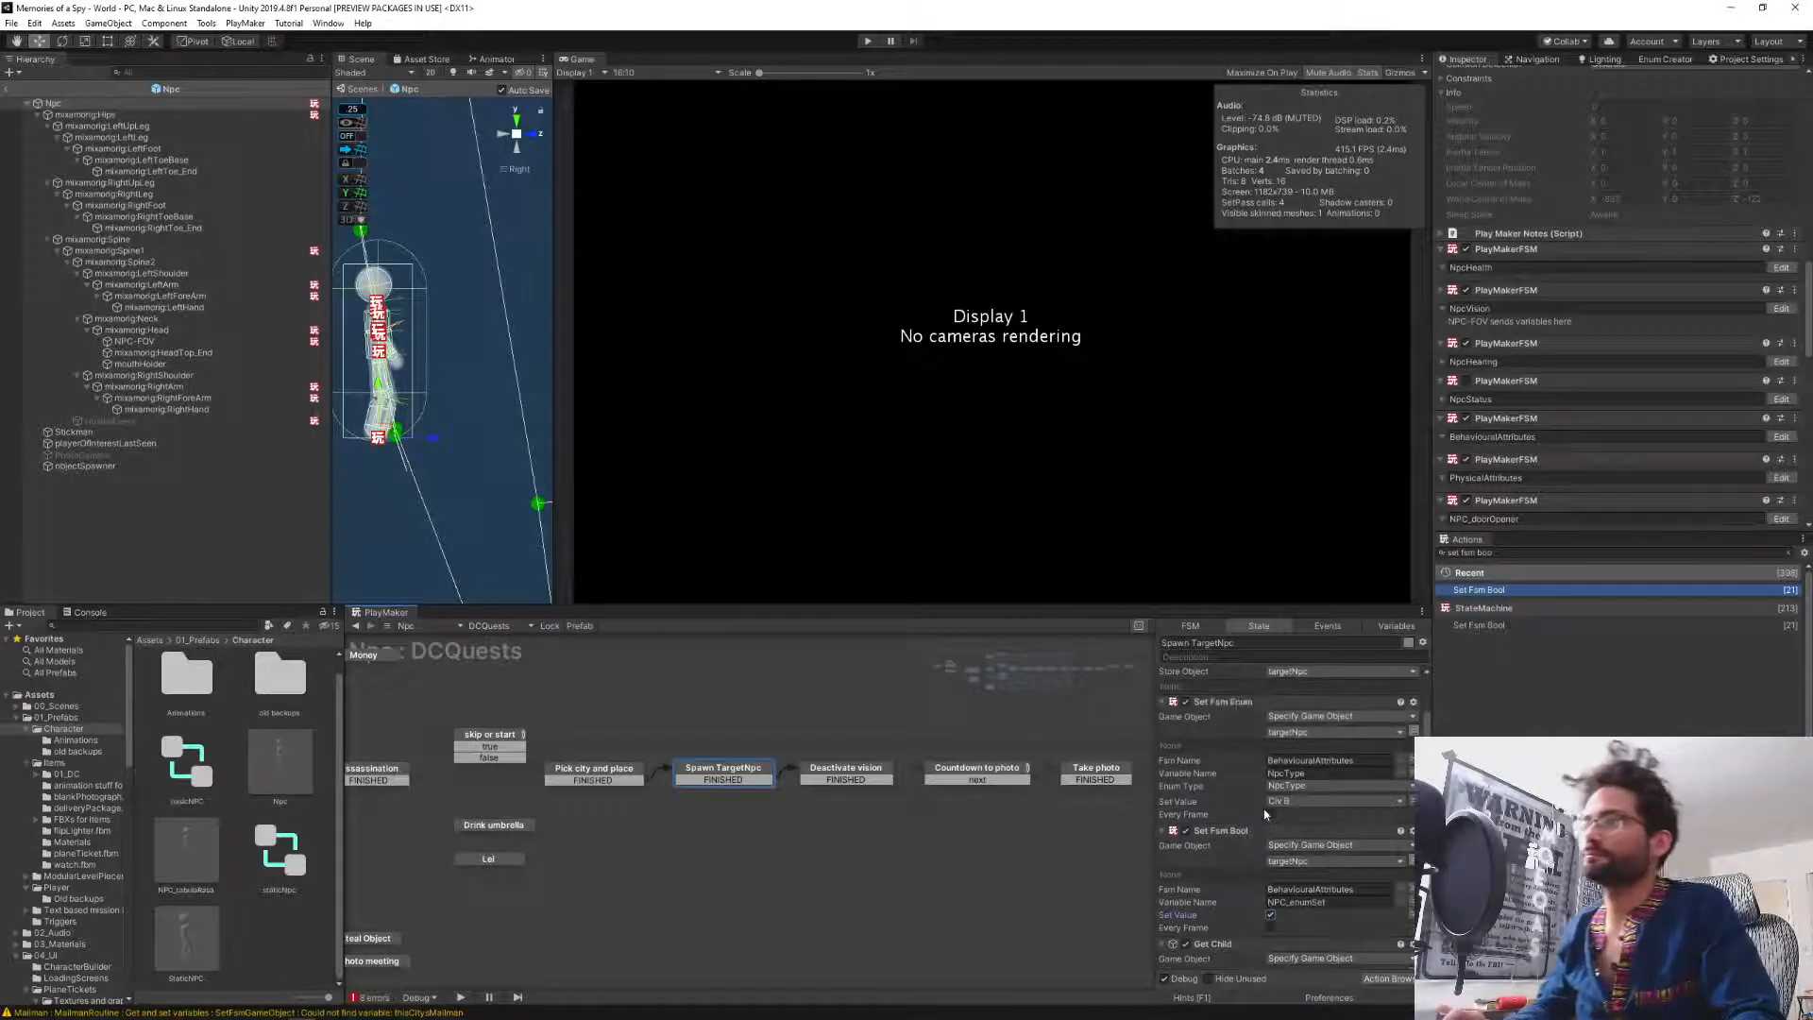
click(1226, 704)
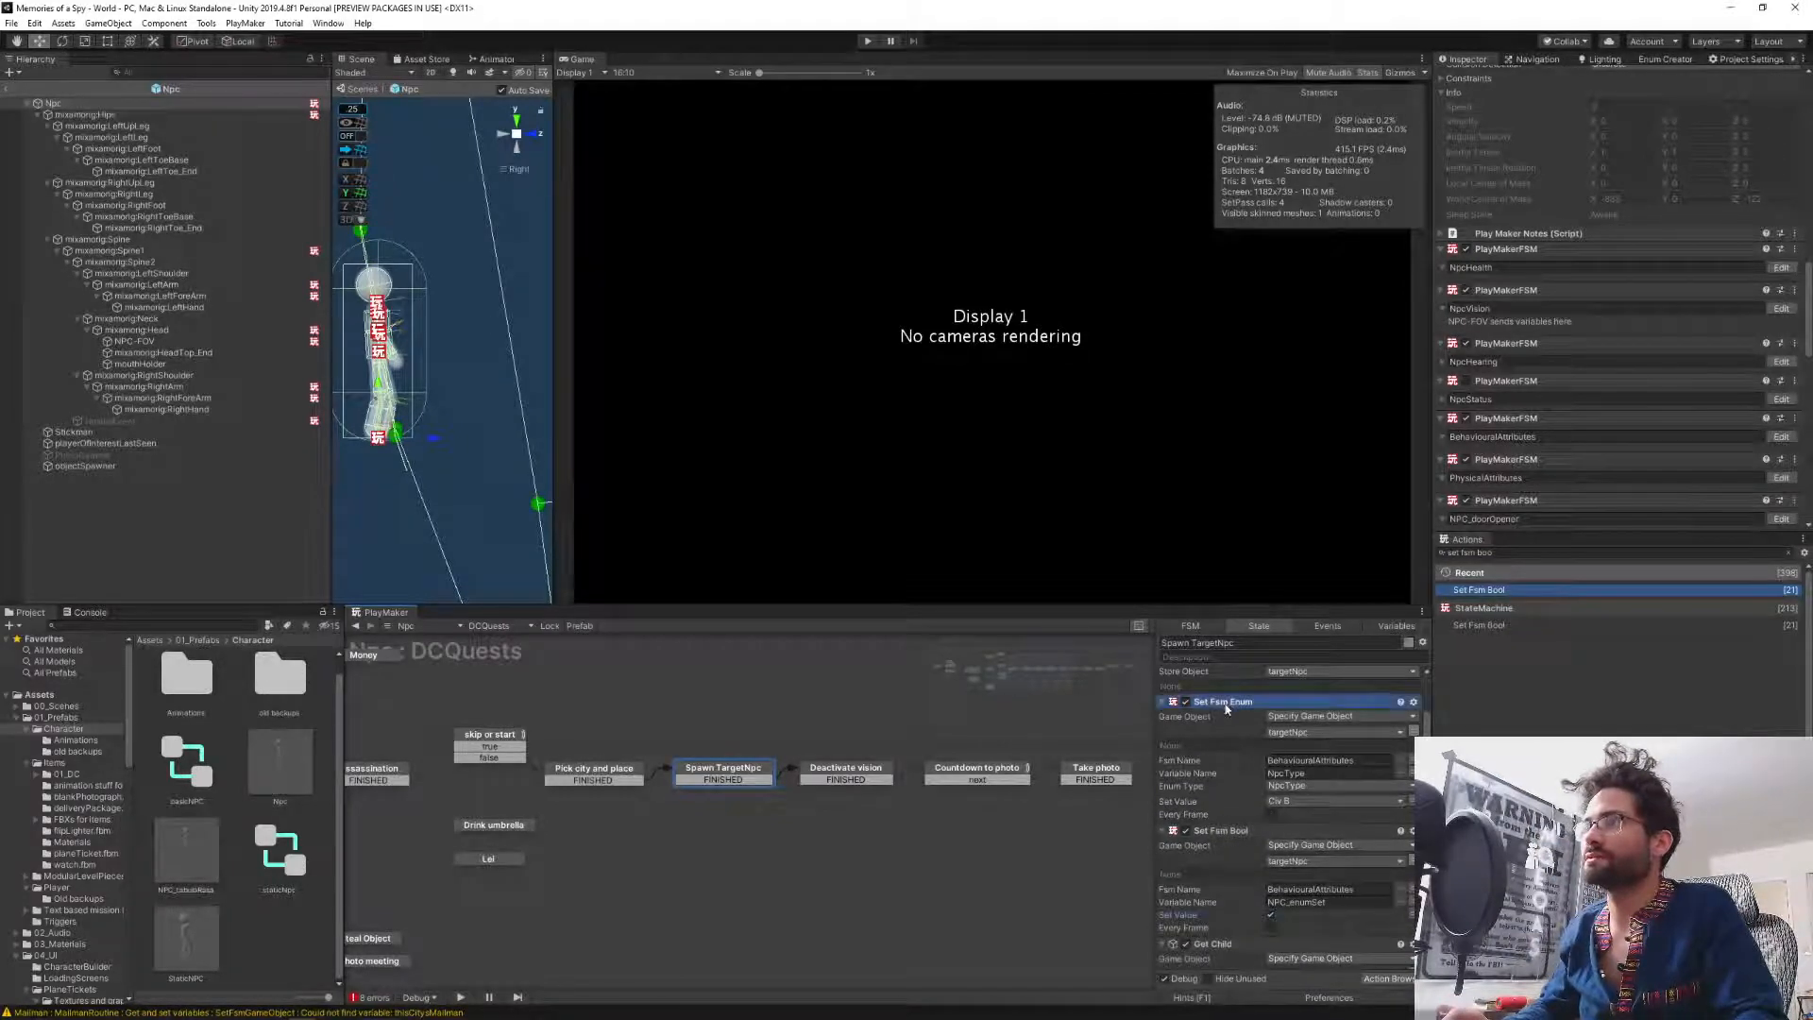
ctrl+click(1220, 831)
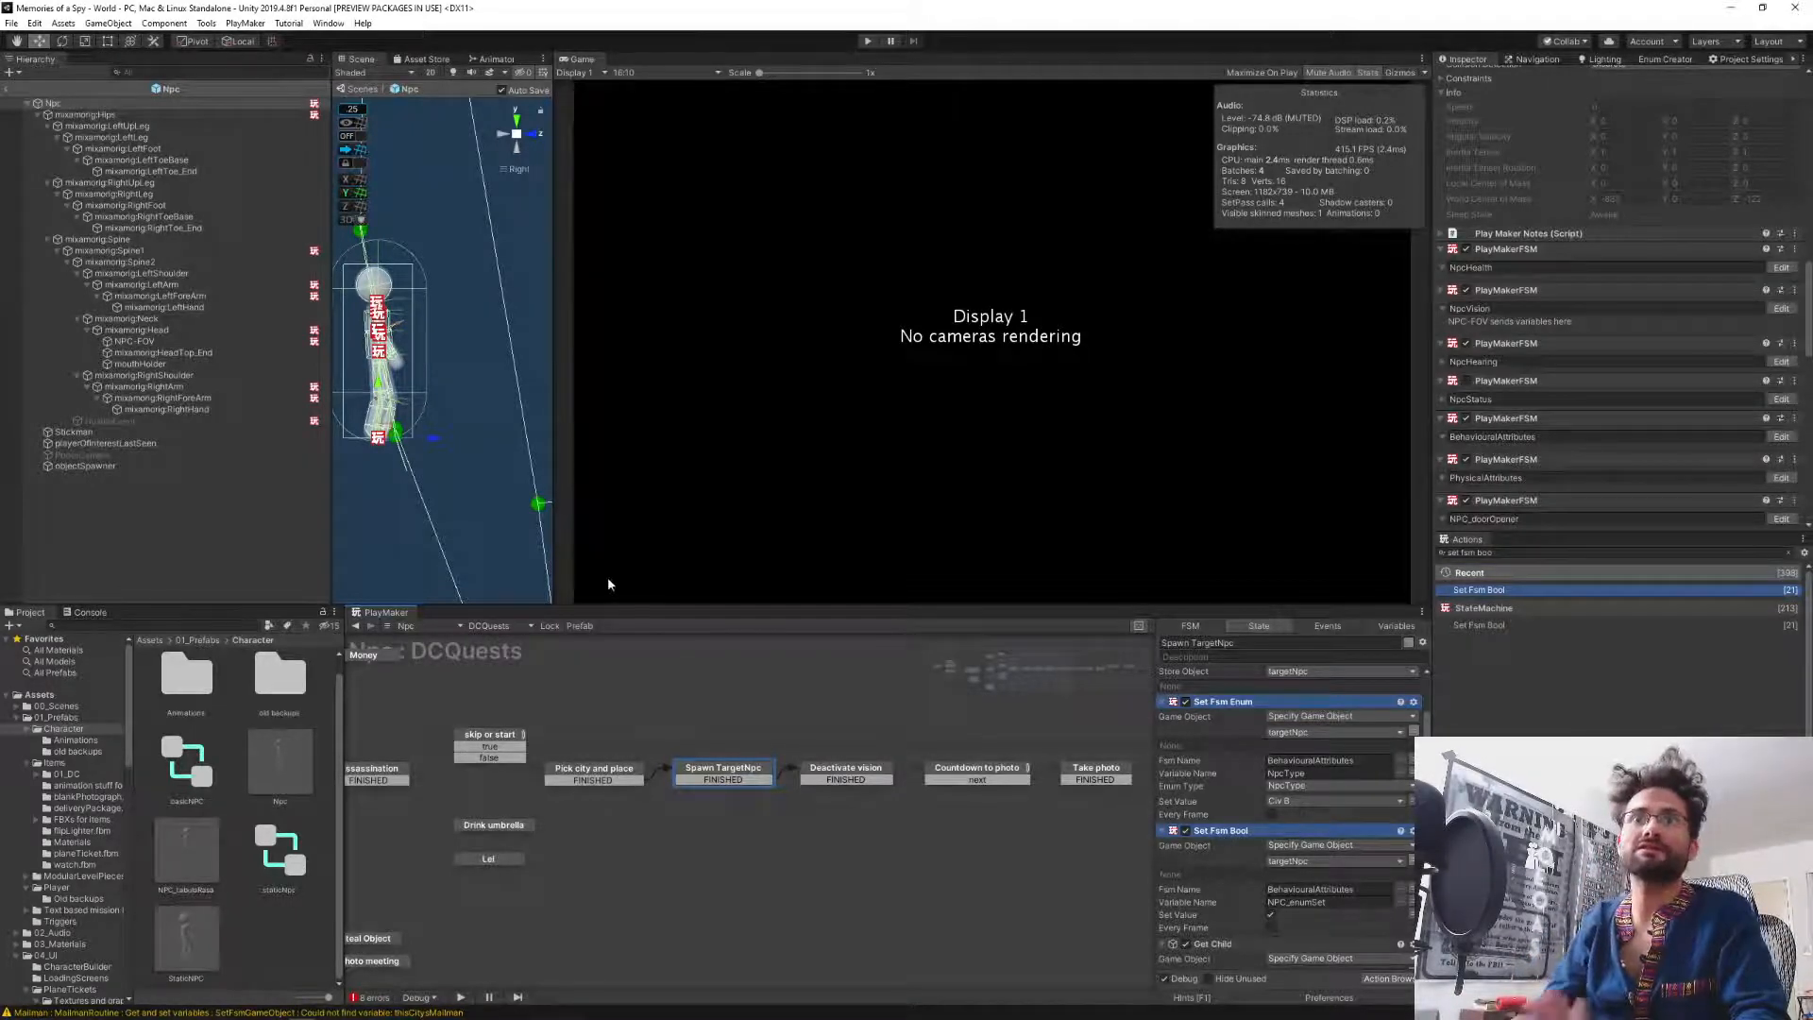
Return to the World scene and inspect State 1 and State 2 of the Npc testing spawner's FSM.
click(7, 90)
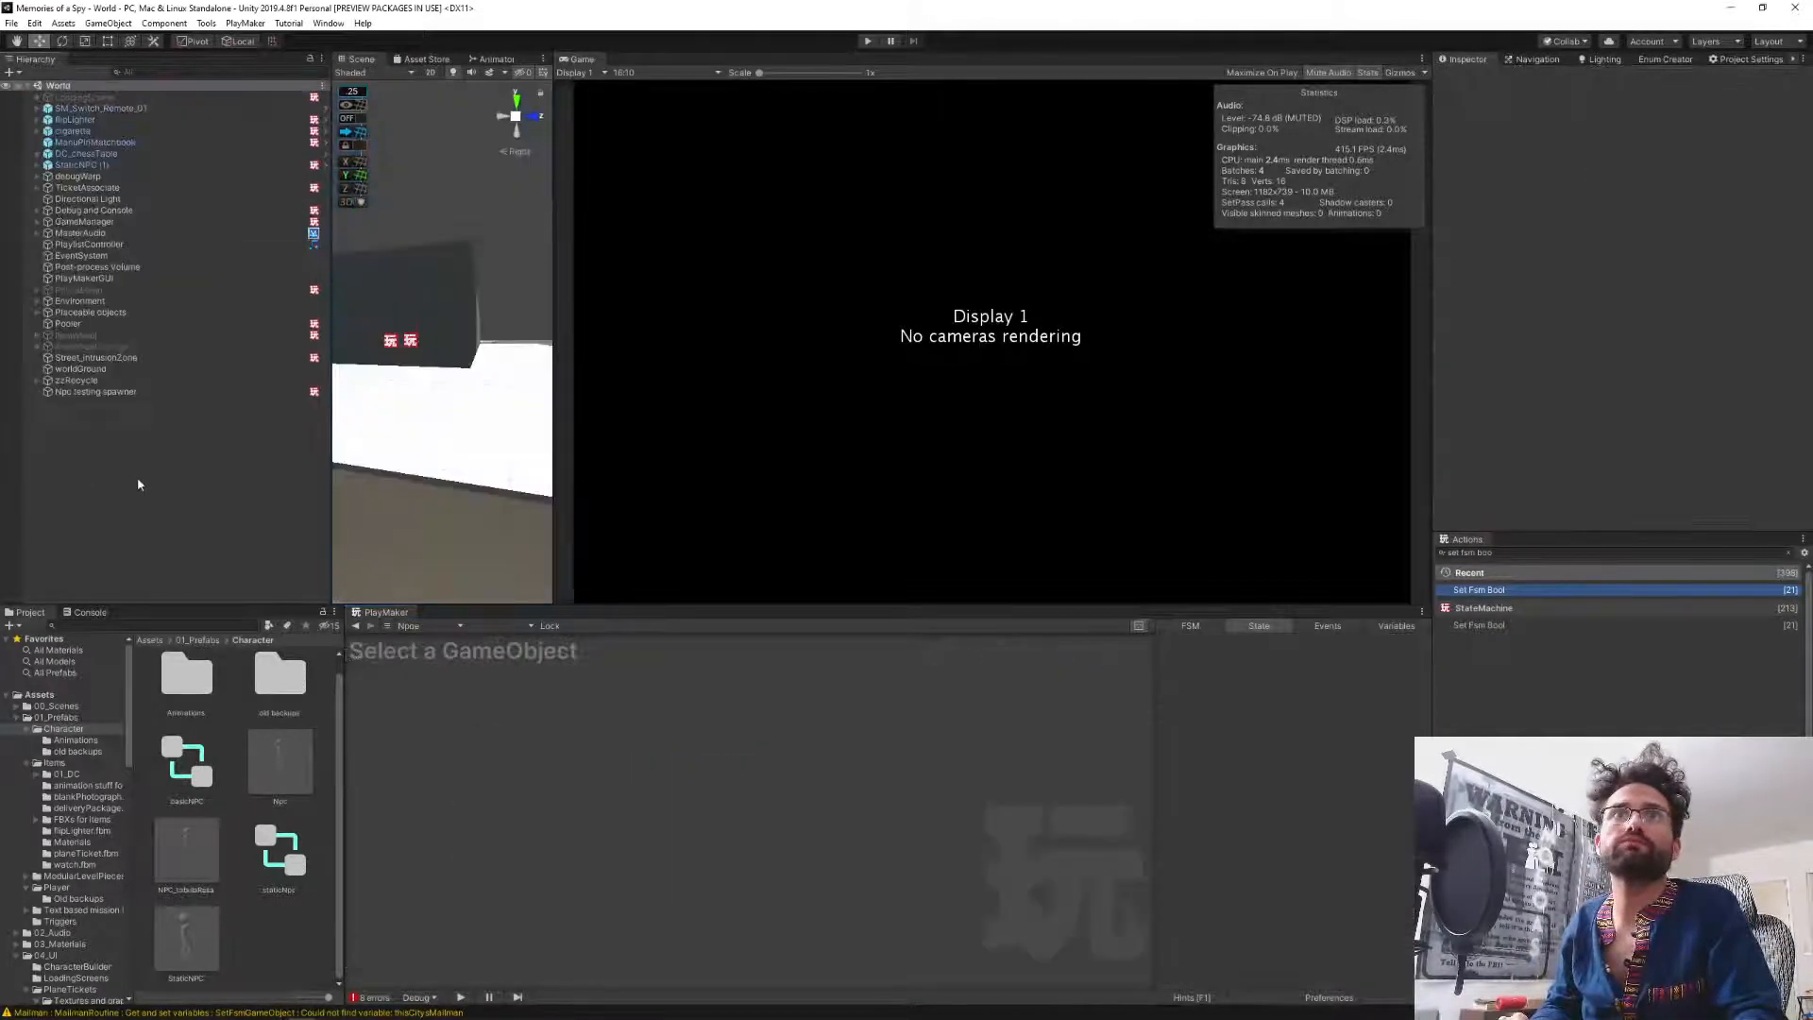
click(96, 392)
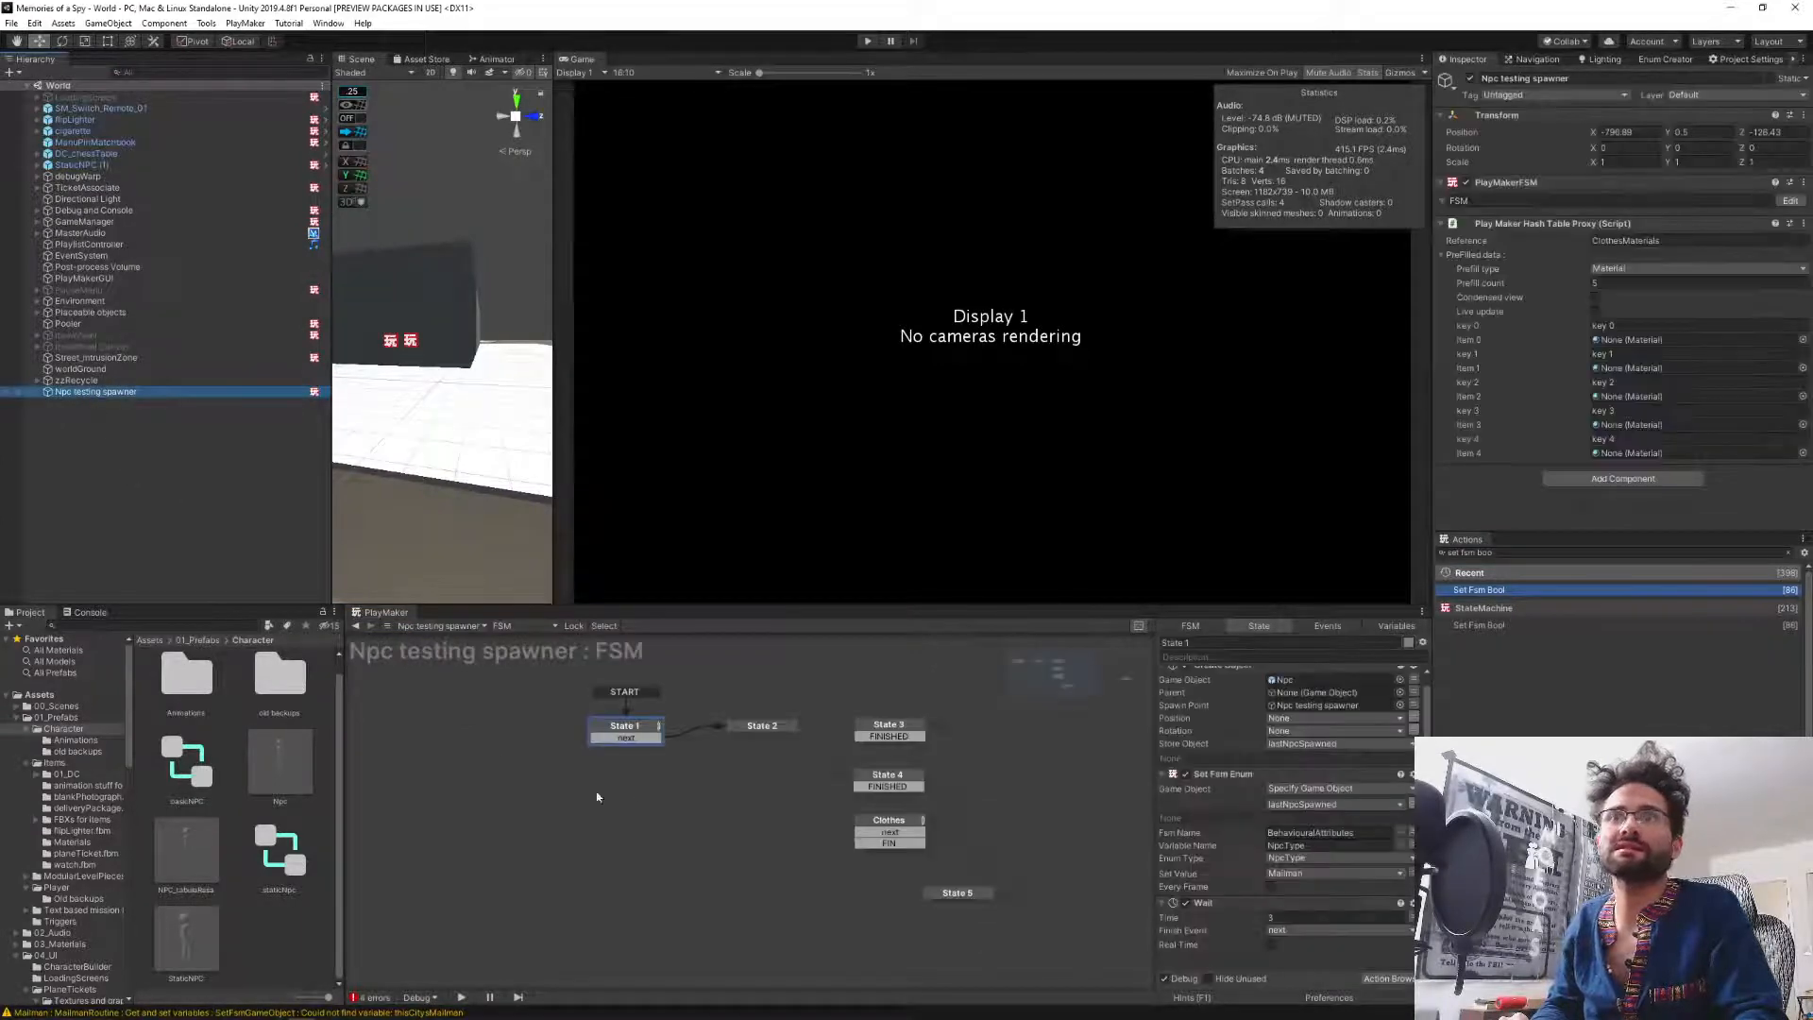
drag(1048, 600, 1015, 427)
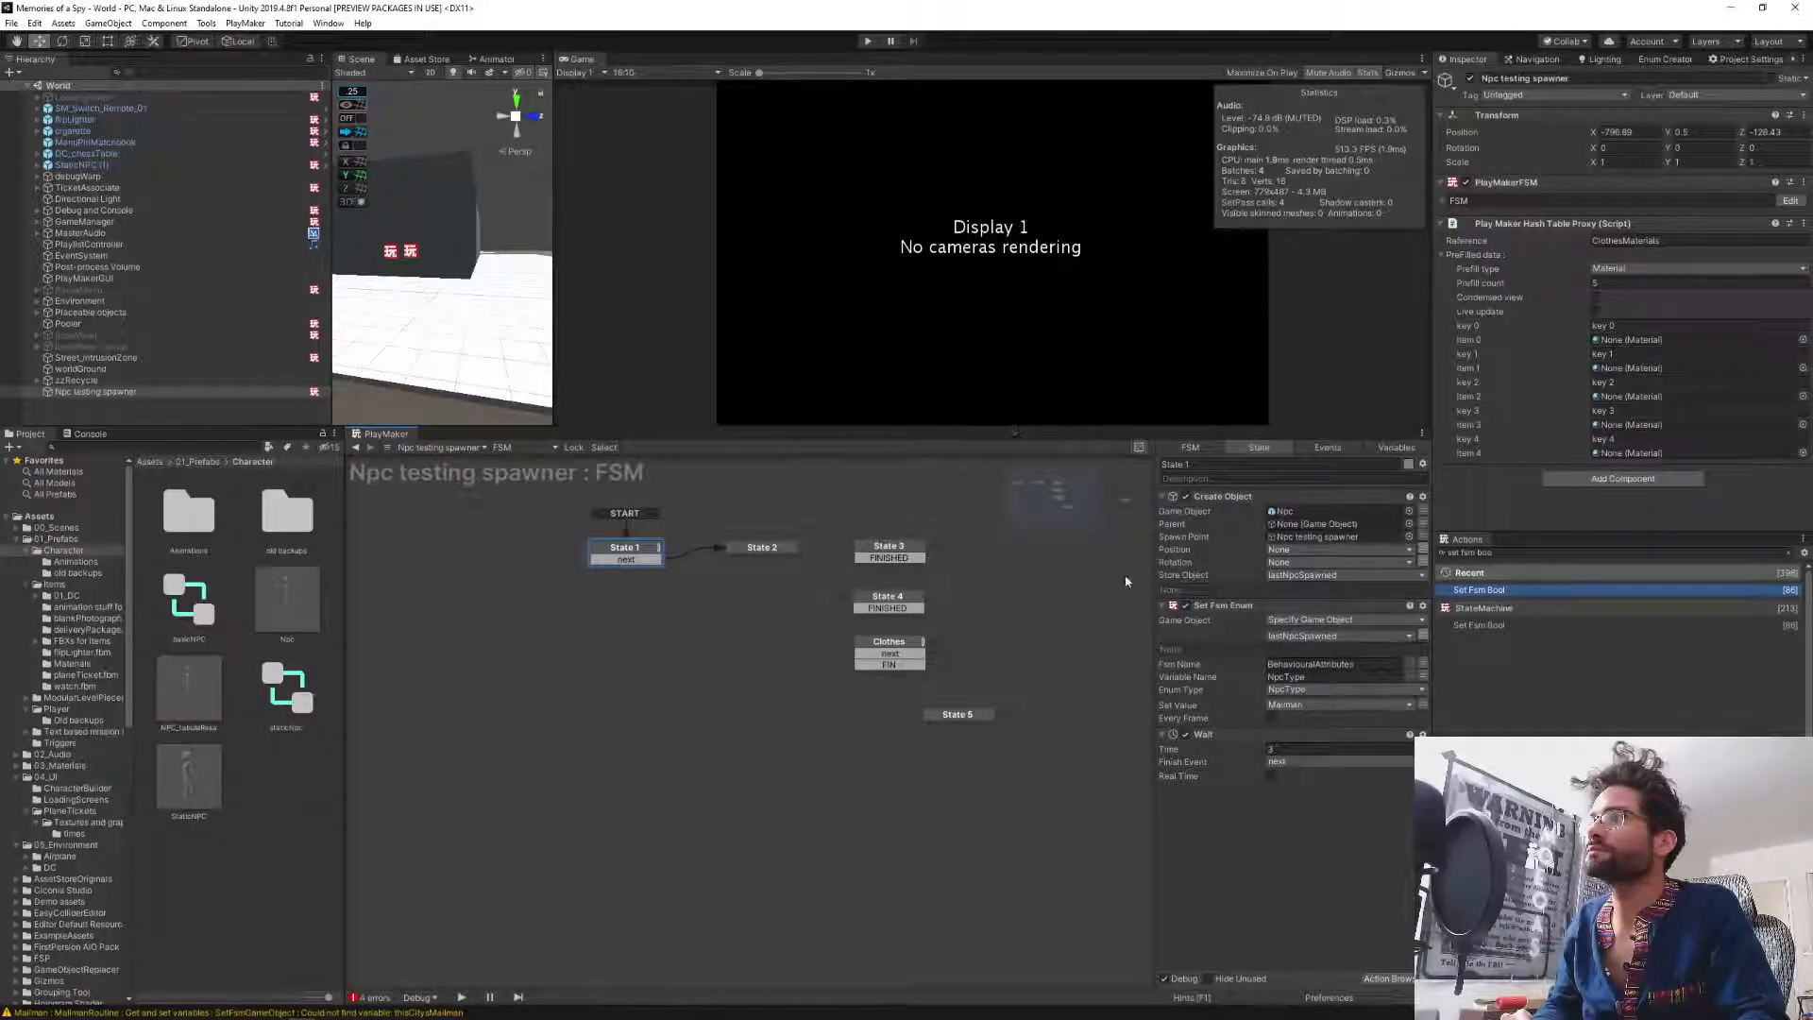
click(766, 549)
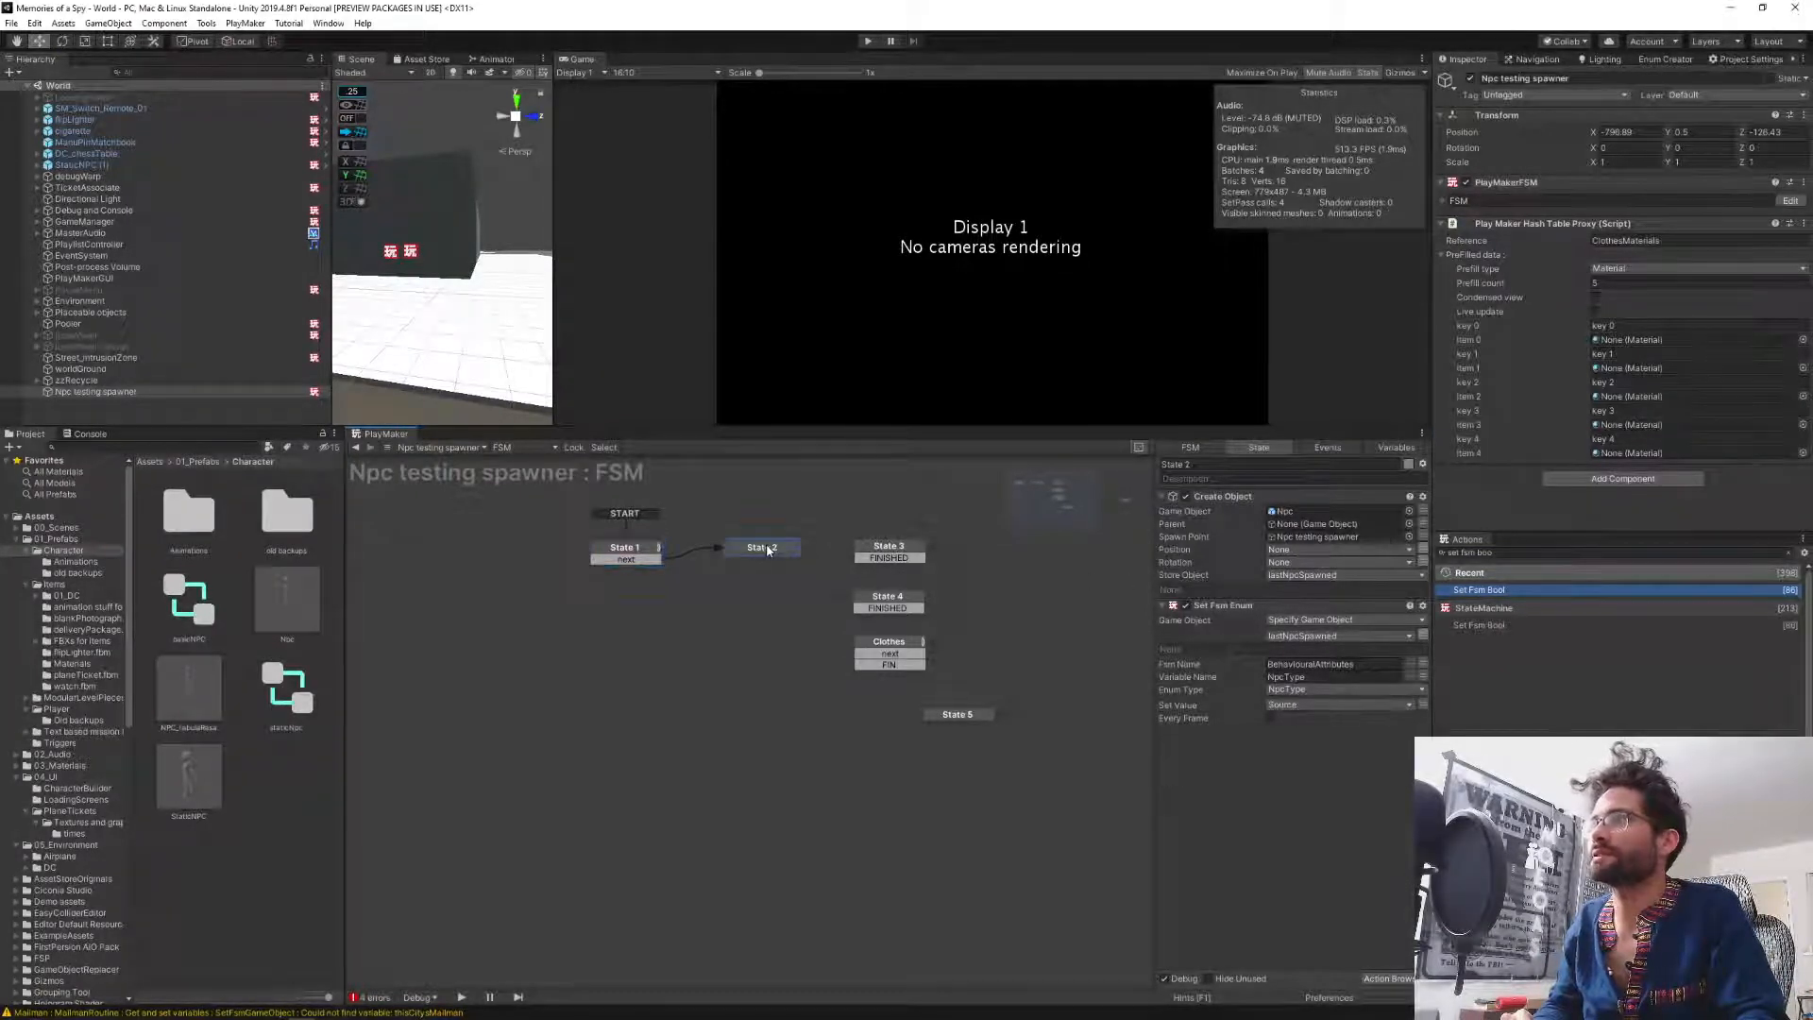
click(135, 413)
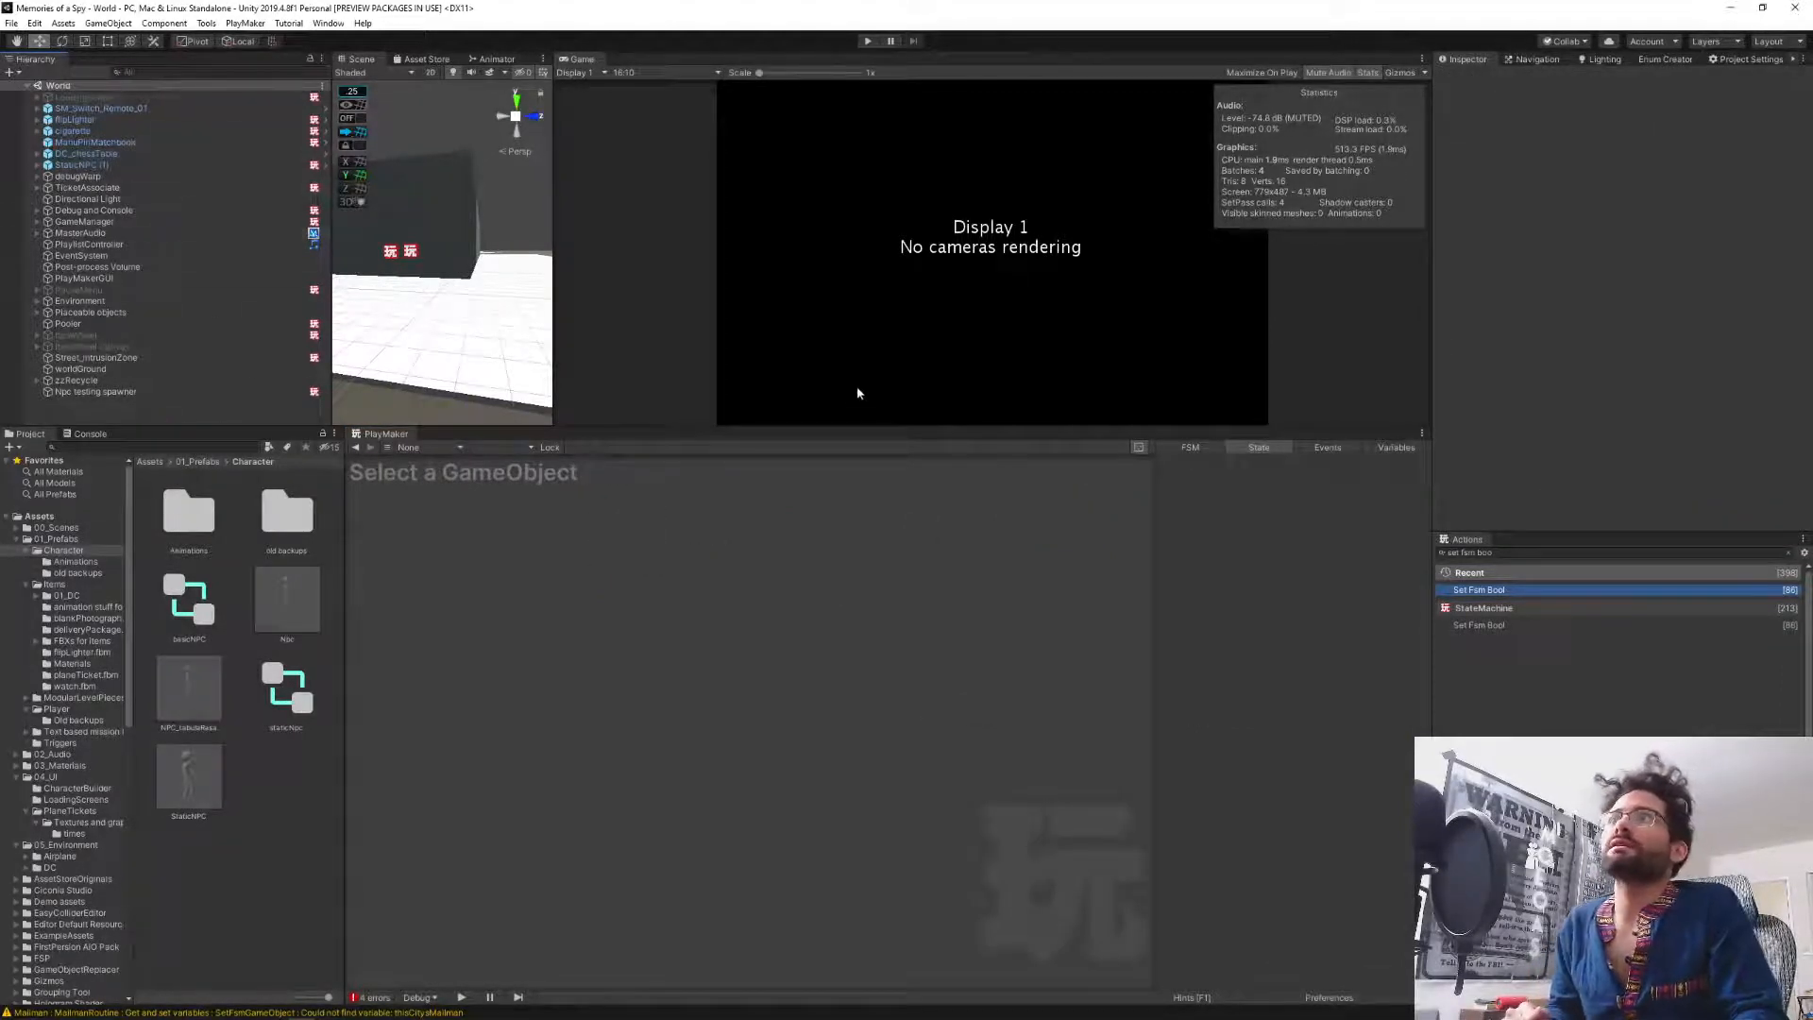
drag(864, 424, 886, 466)
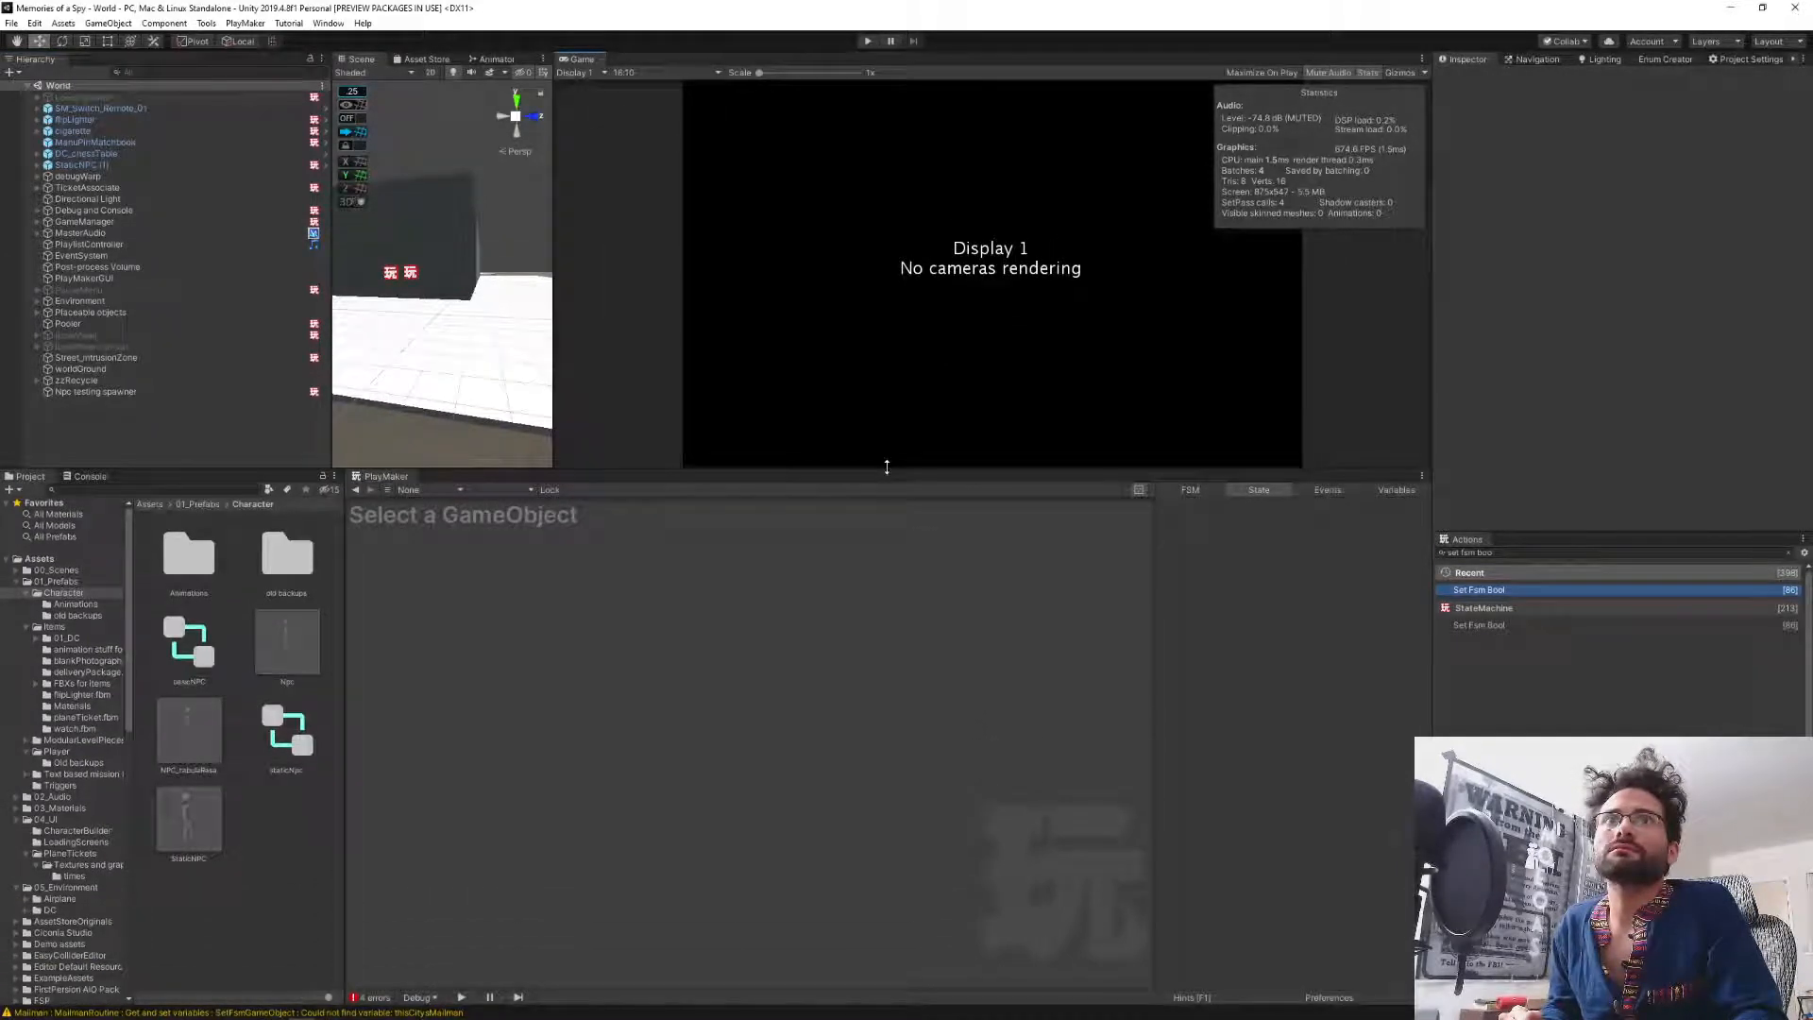
In the Npc prefab's DCQuests FSM, set Float 2 of the Float Compare action in Wait for player to return to 1.
double_click(301, 633)
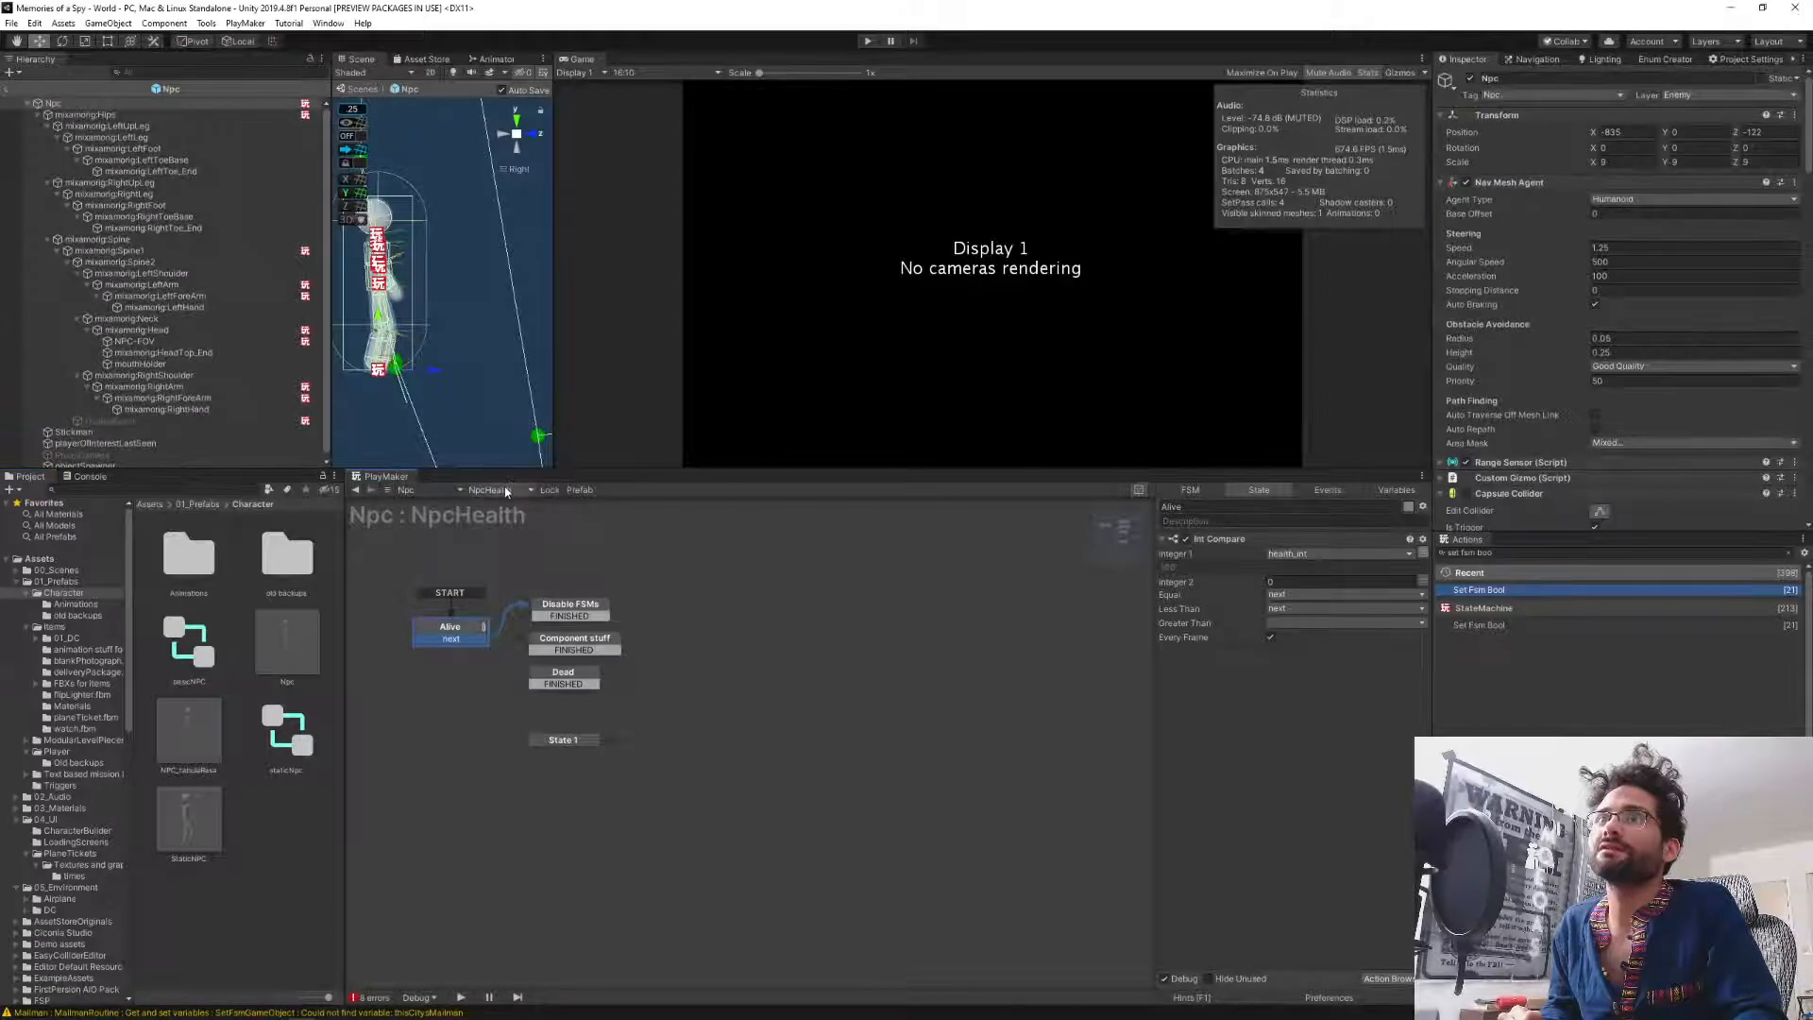
click(507, 492)
click(544, 555)
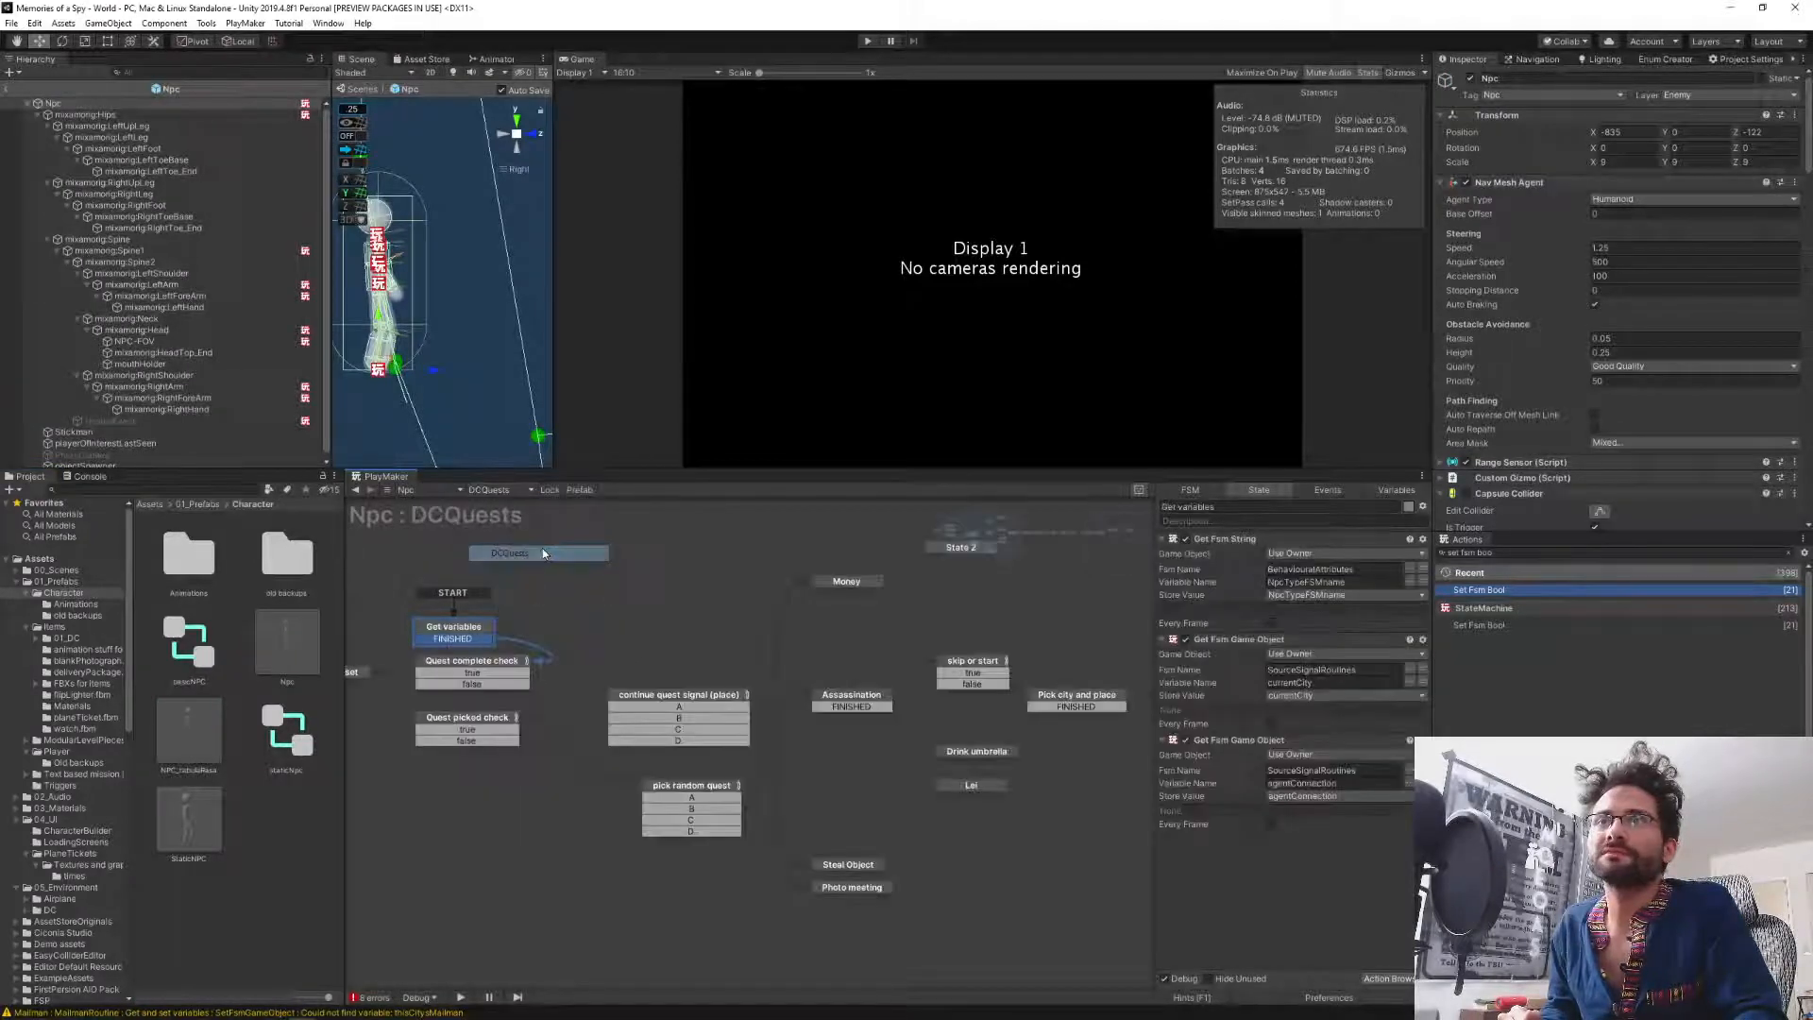
alt+drag(1061, 579, 678, 635)
alt+drag(1060, 542, 1155, 556)
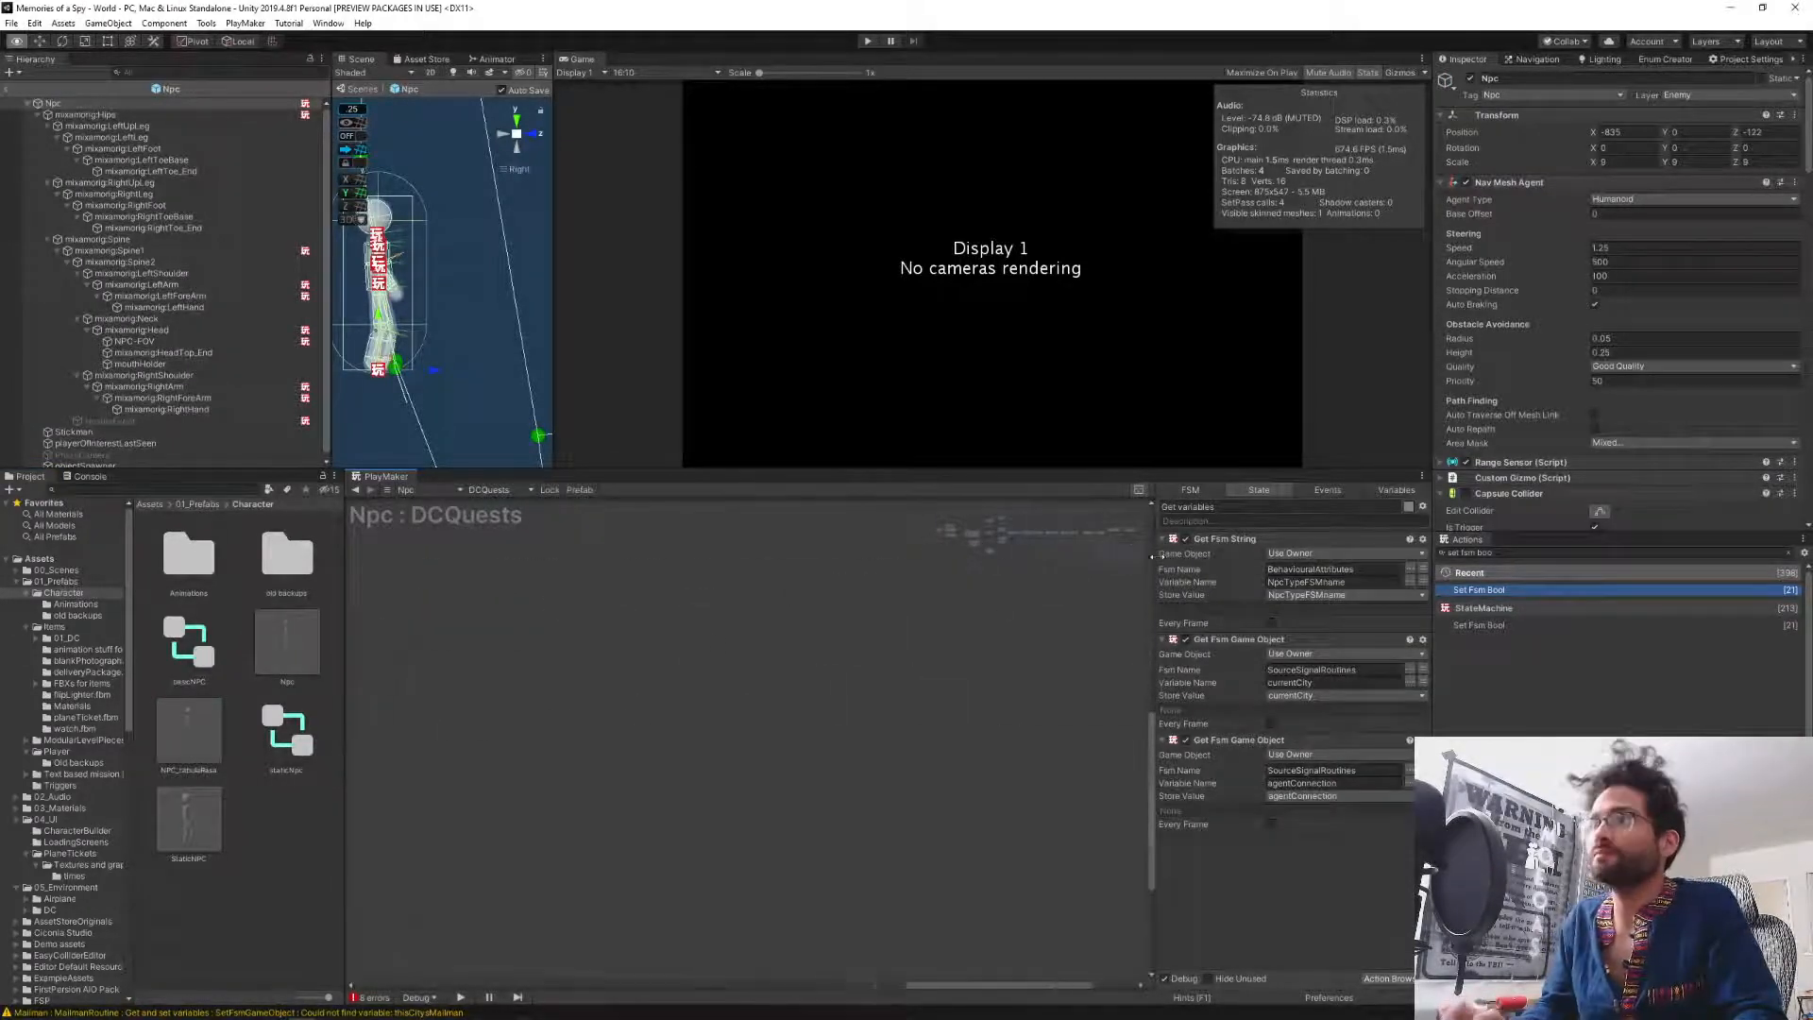
click(687, 660)
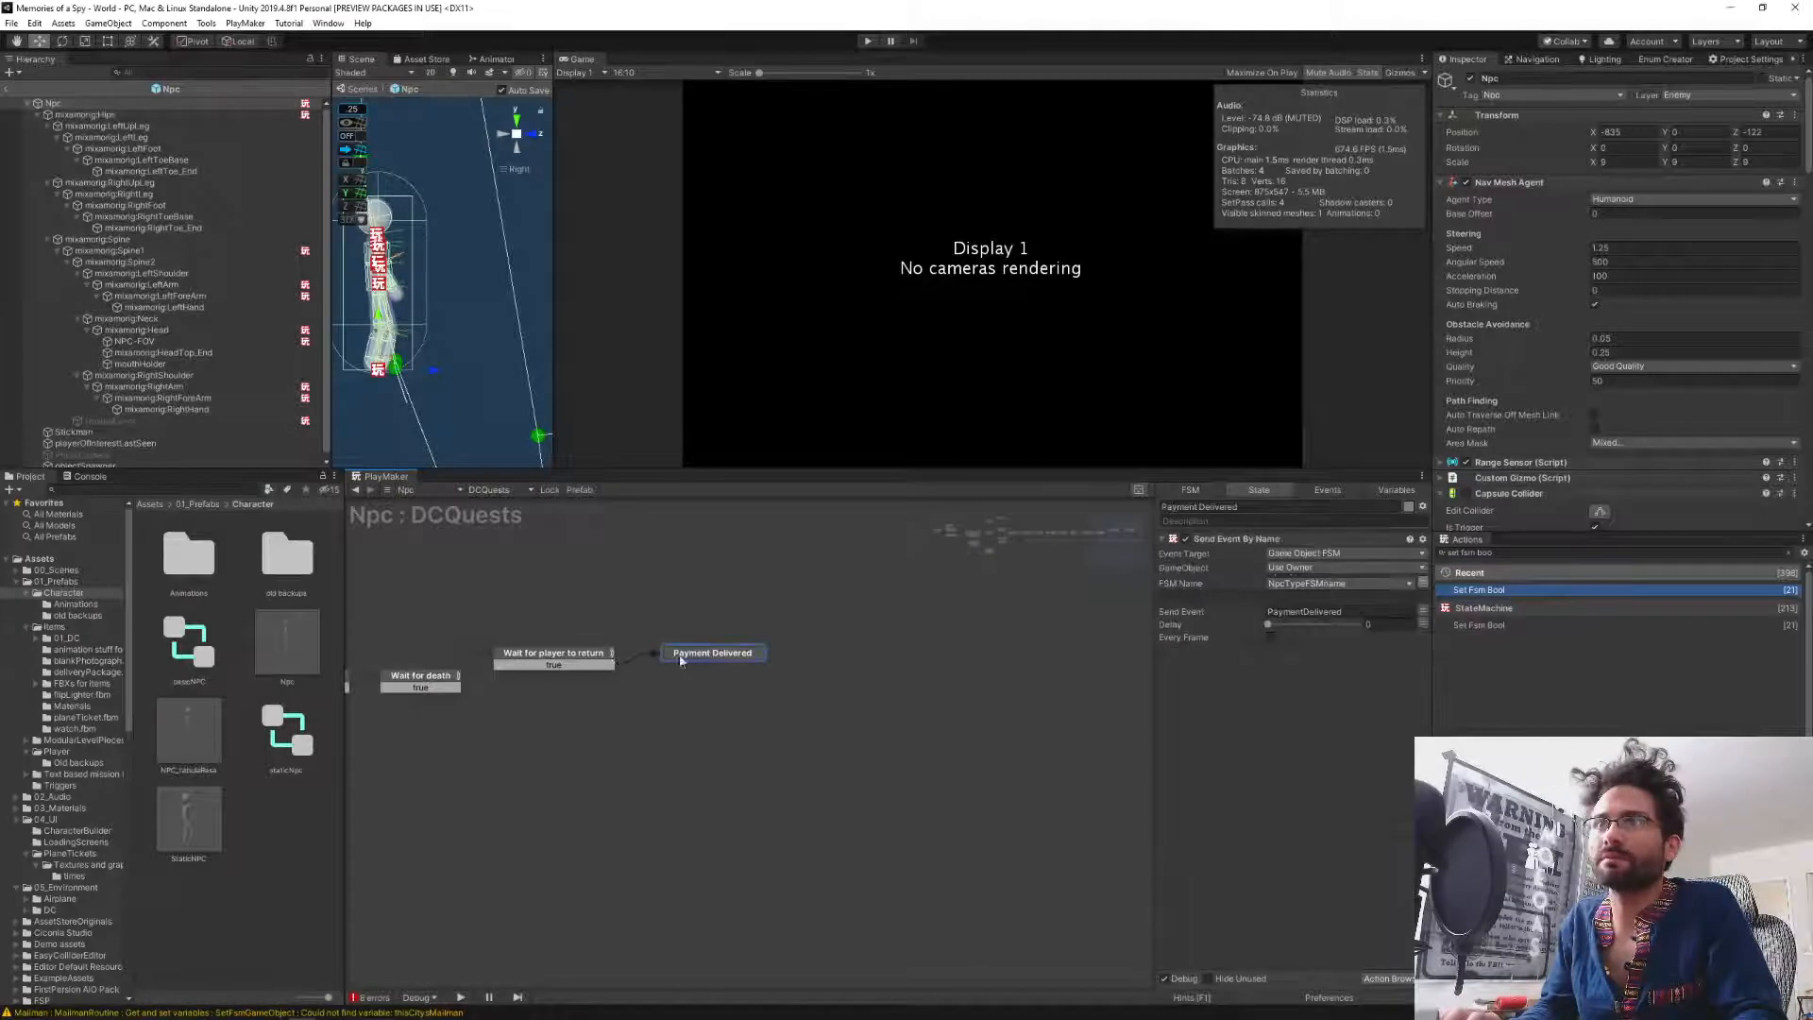
click(571, 662)
click(1271, 683)
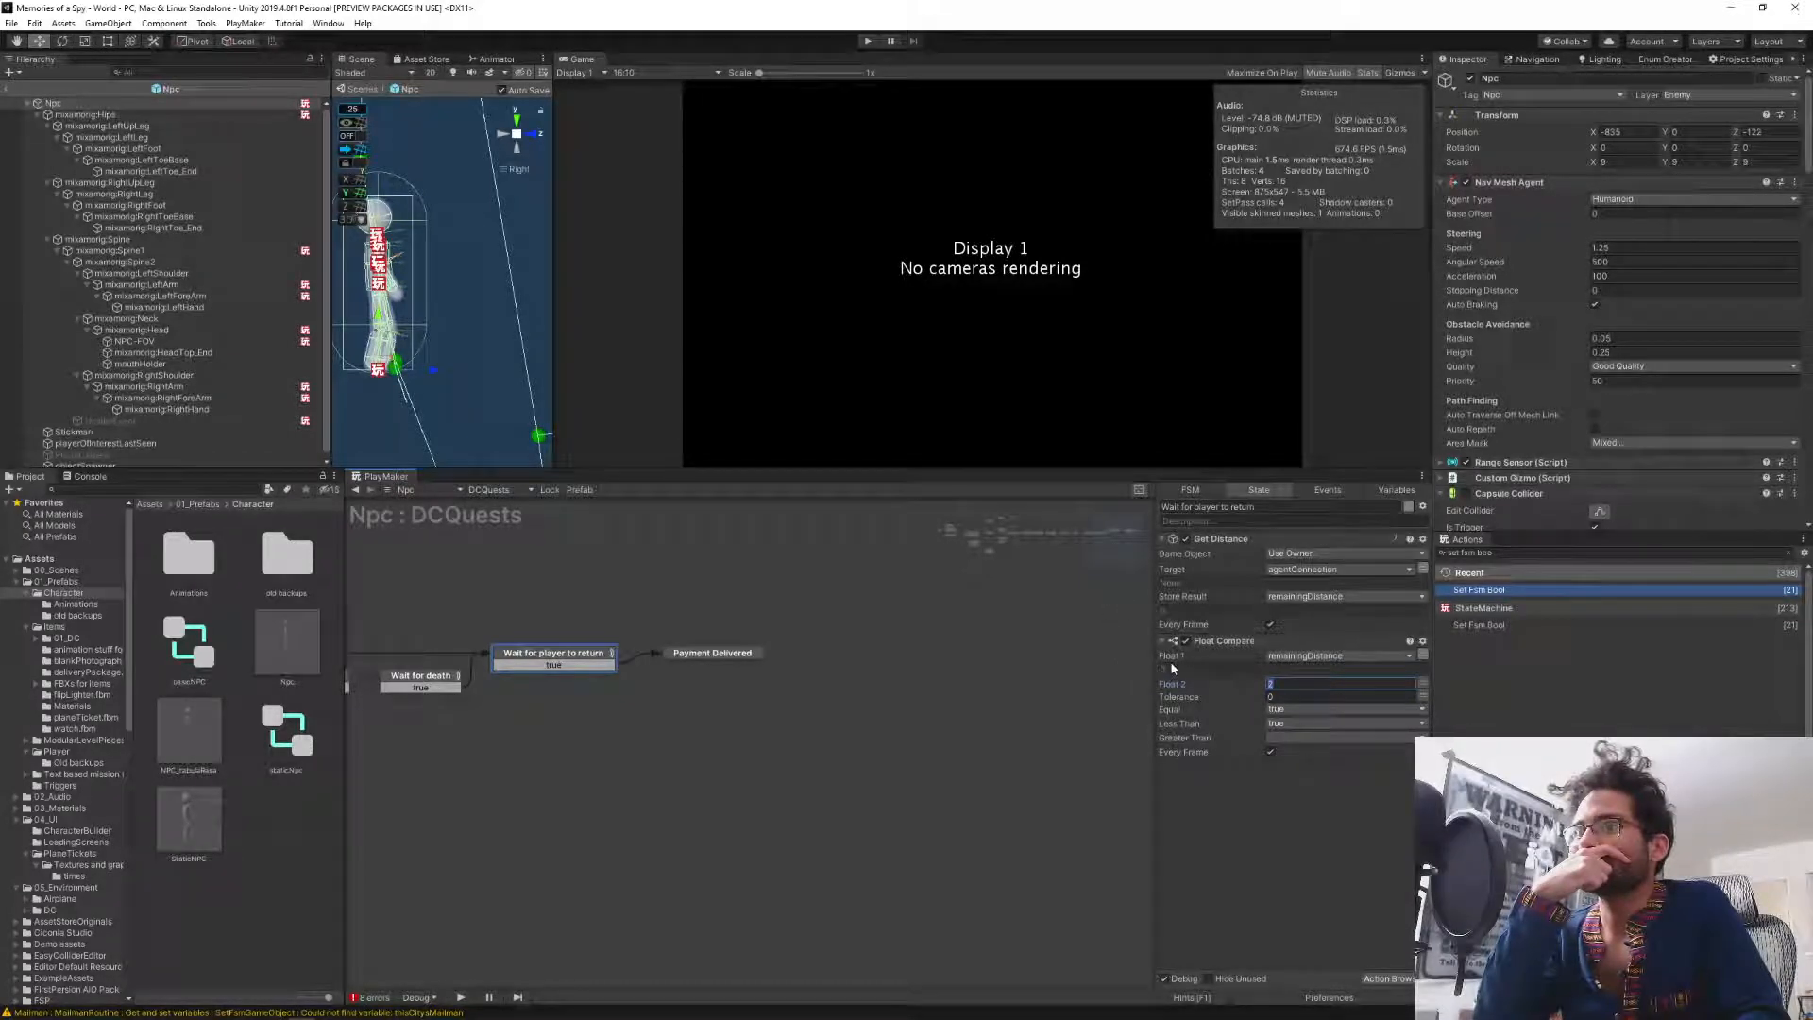
scroll(1501, 397, down, 15)
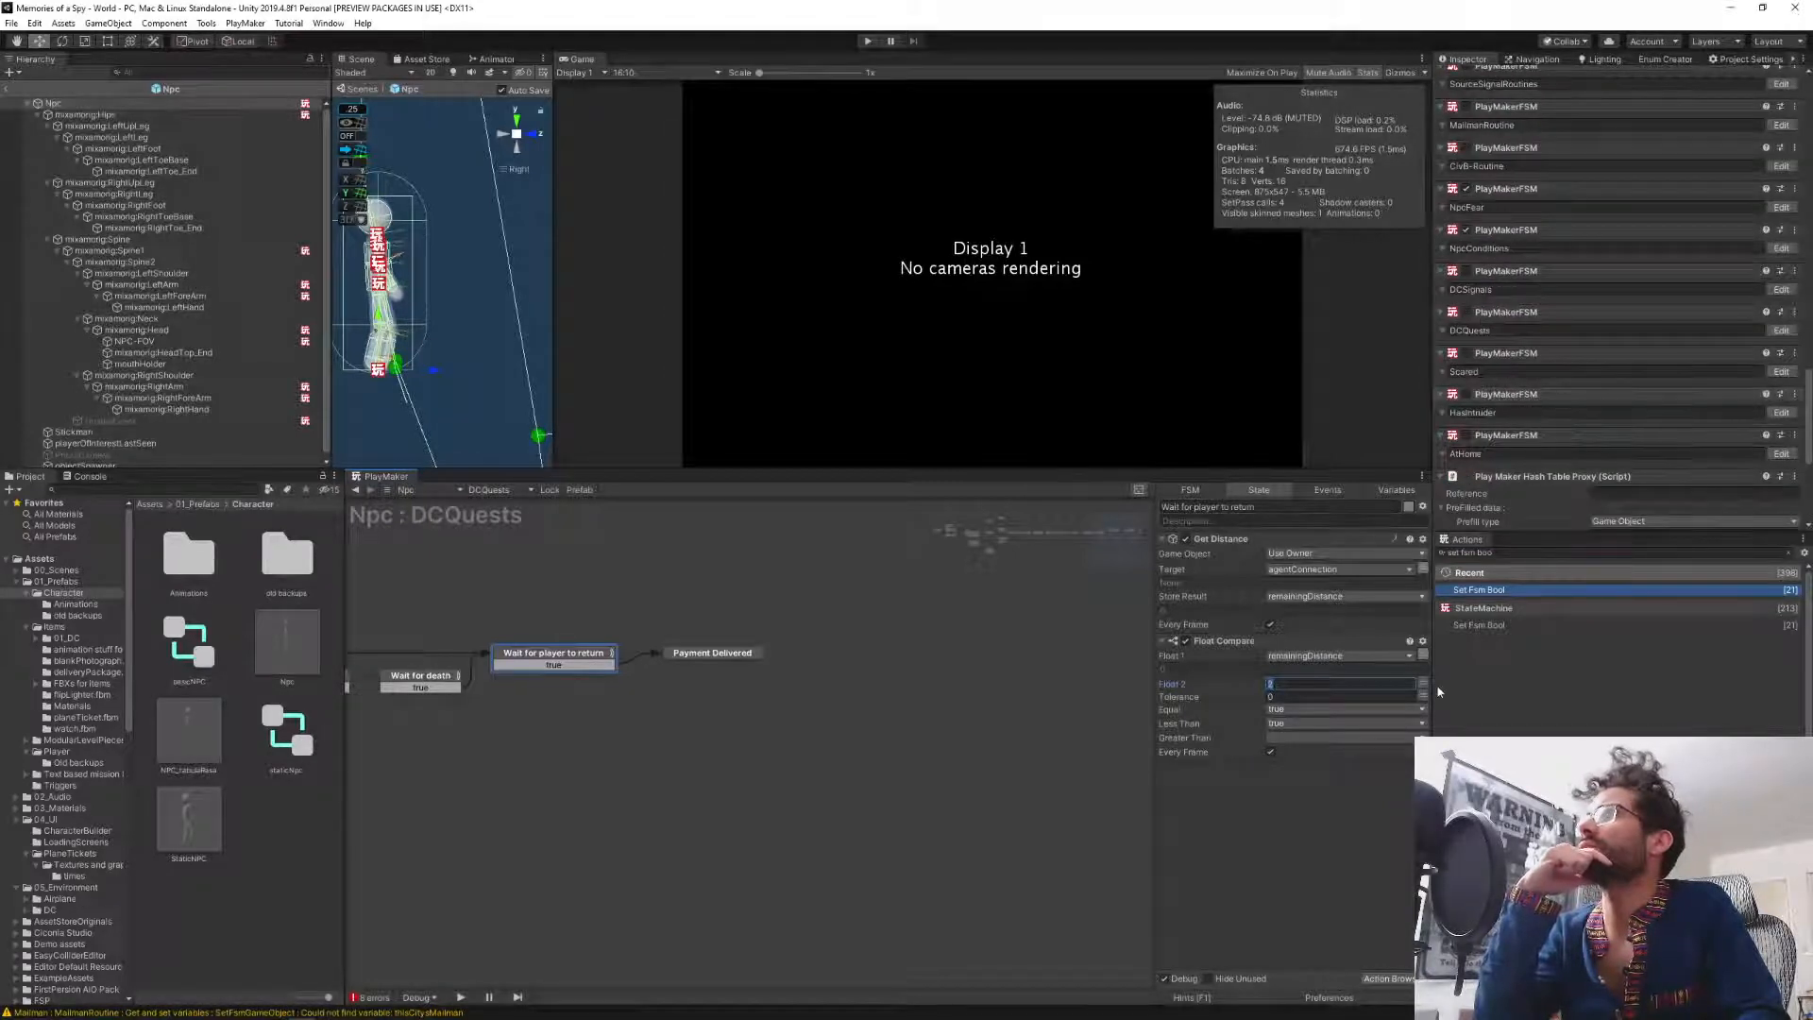
click(1350, 863)
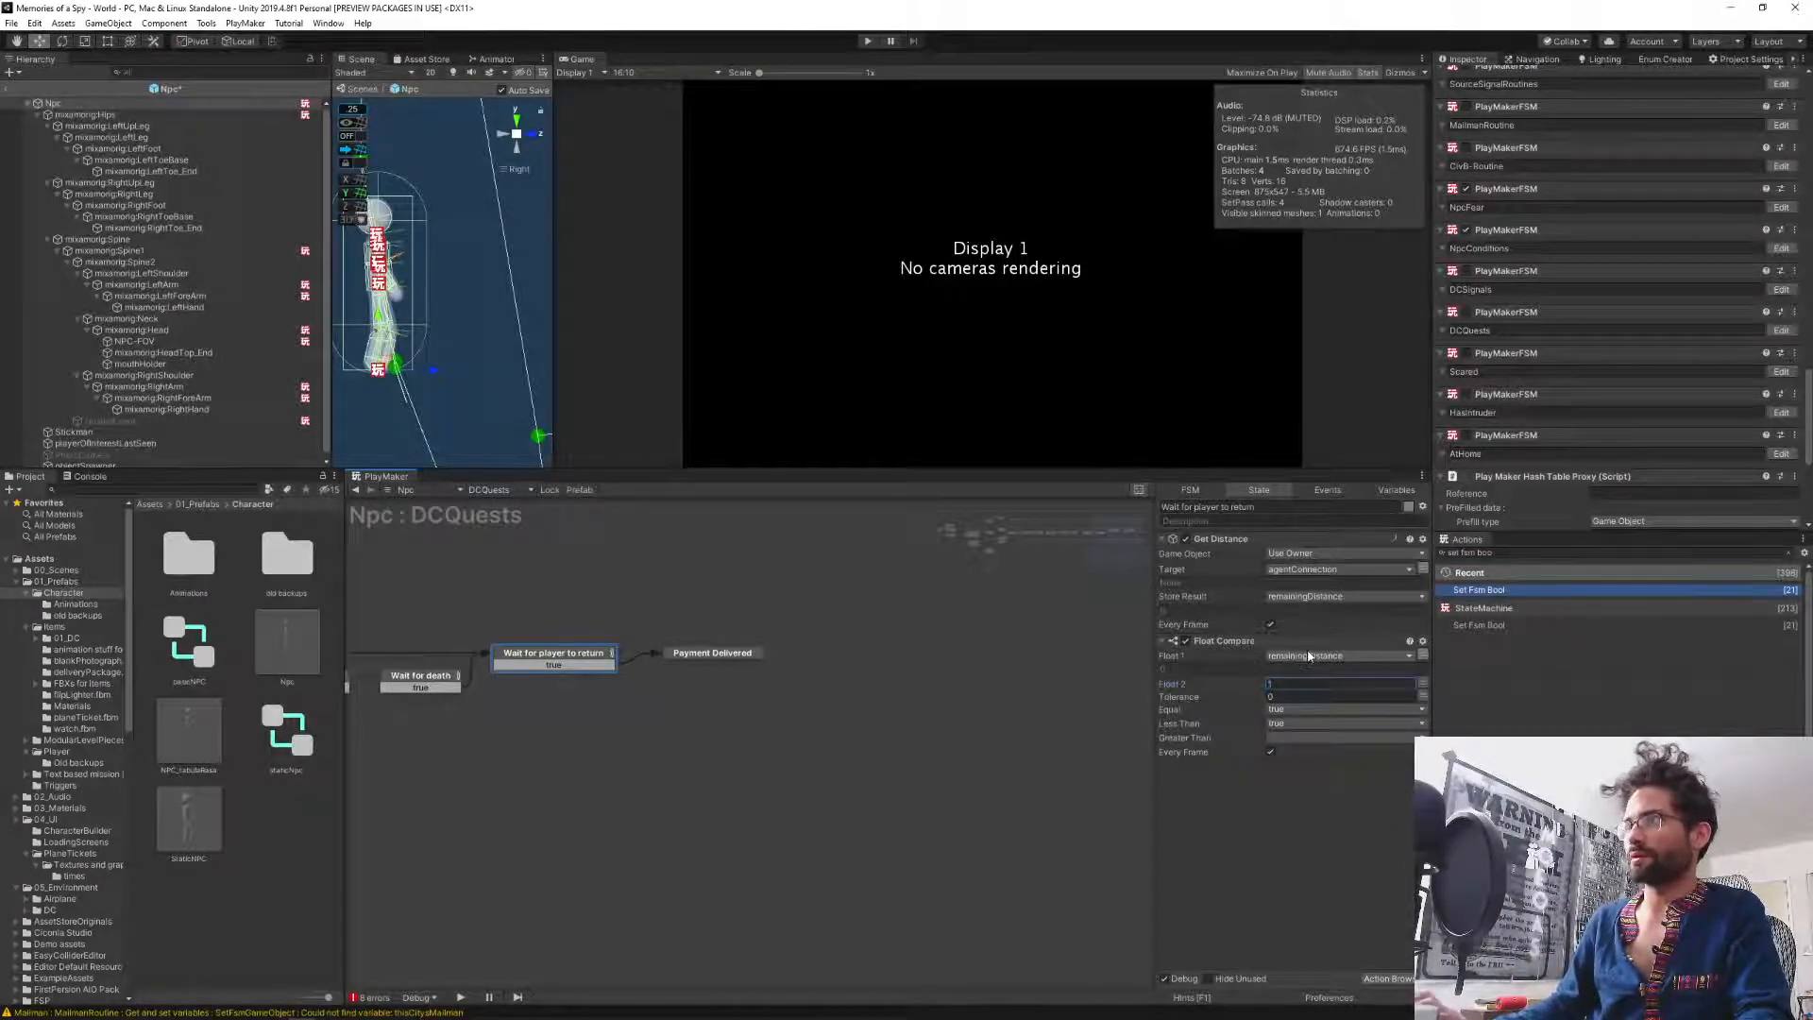
text(1)
click(1295, 852)
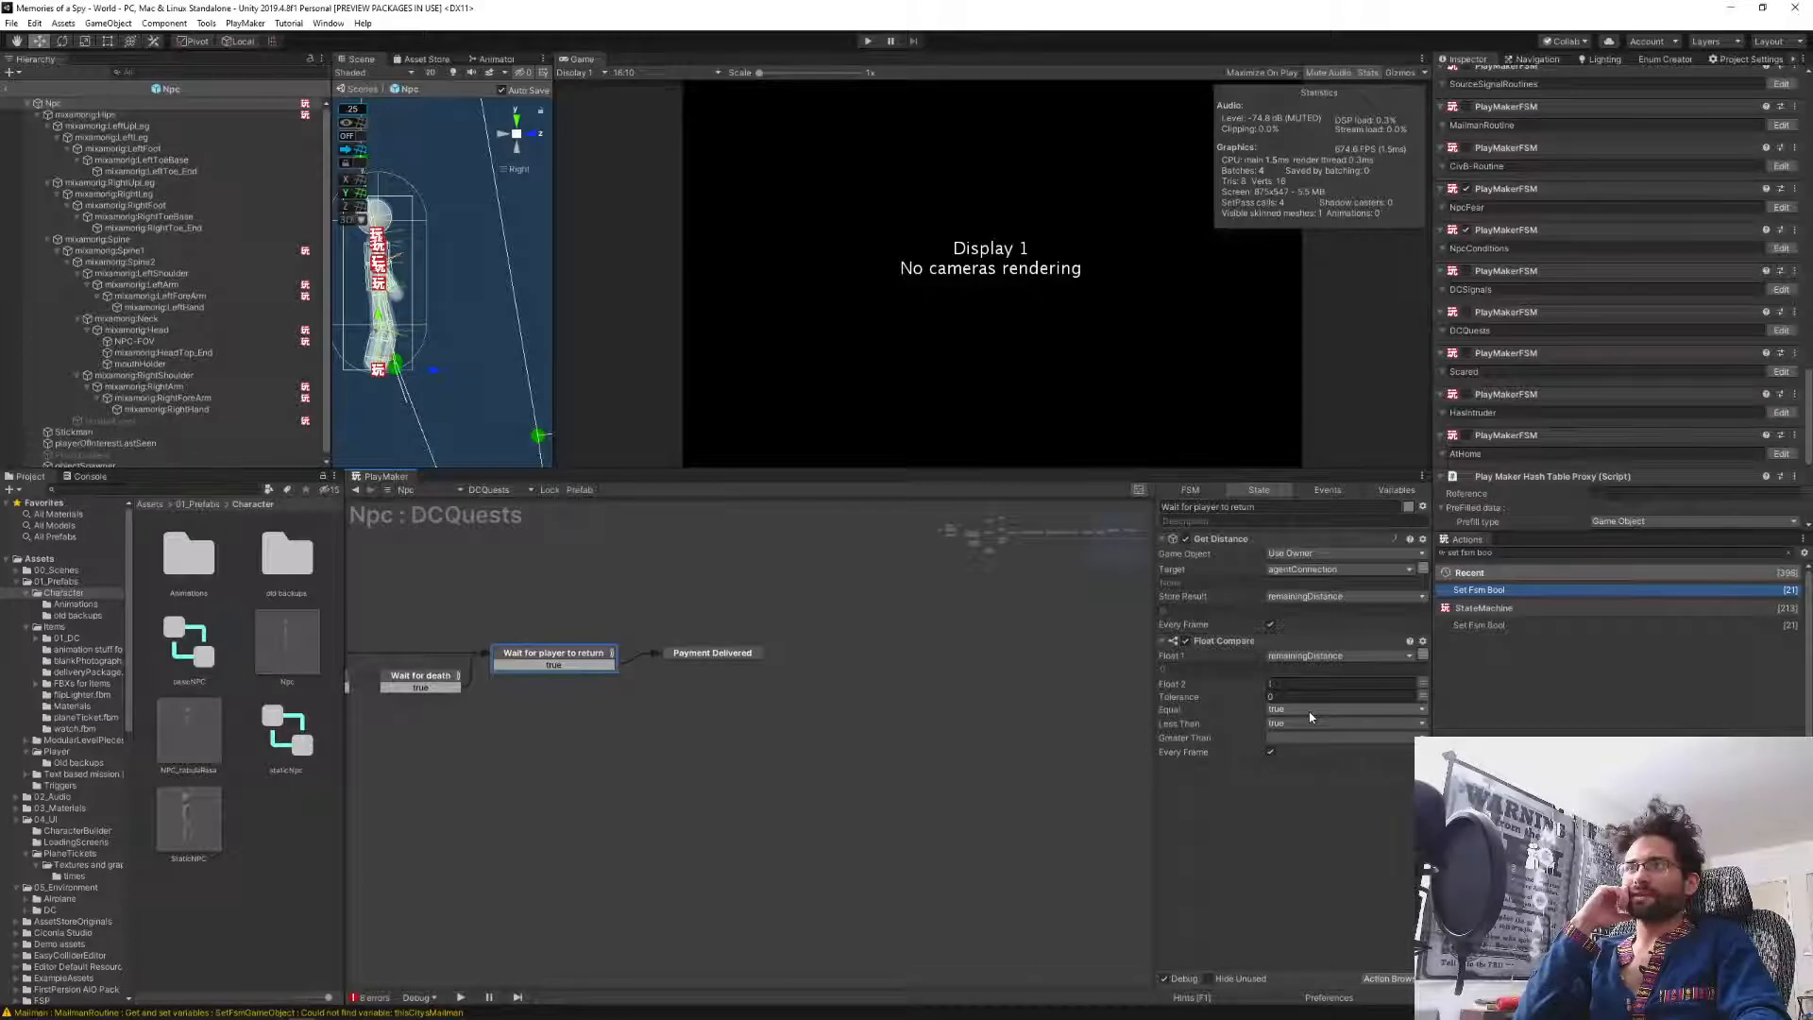
Return to the World scene, run the game to test it, and stop play mode.
click(5, 88)
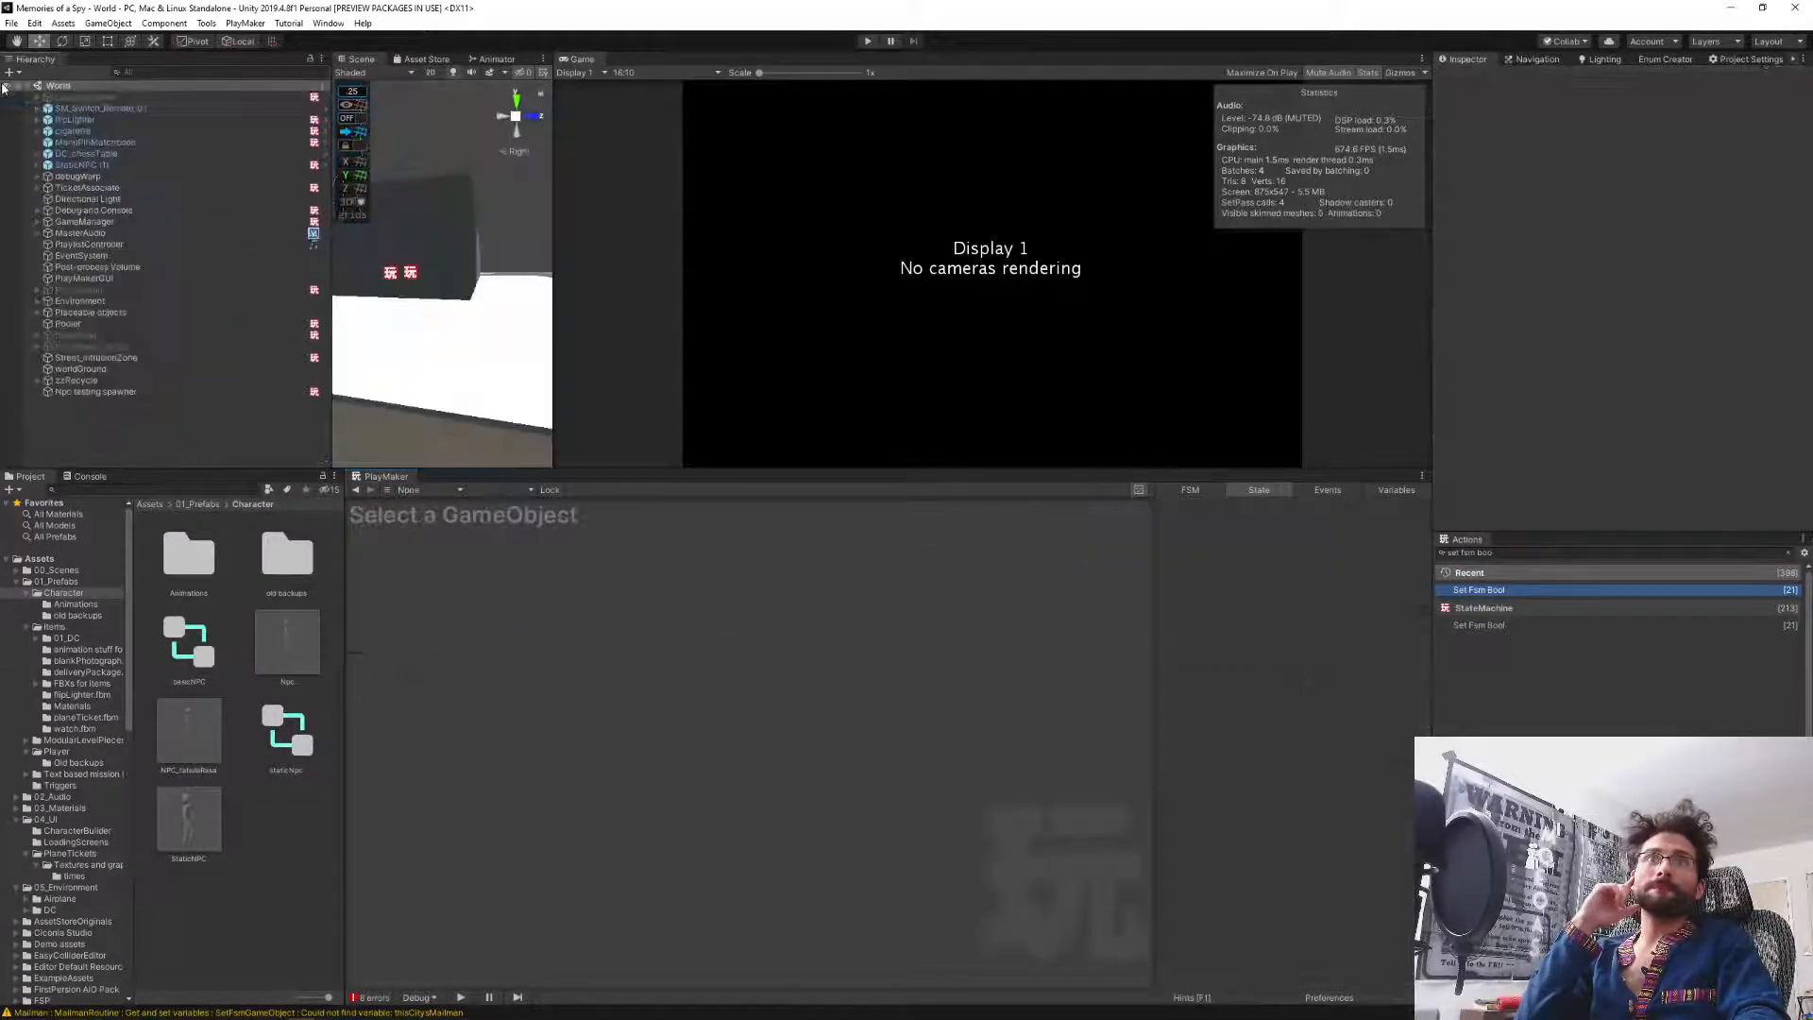
click(868, 41)
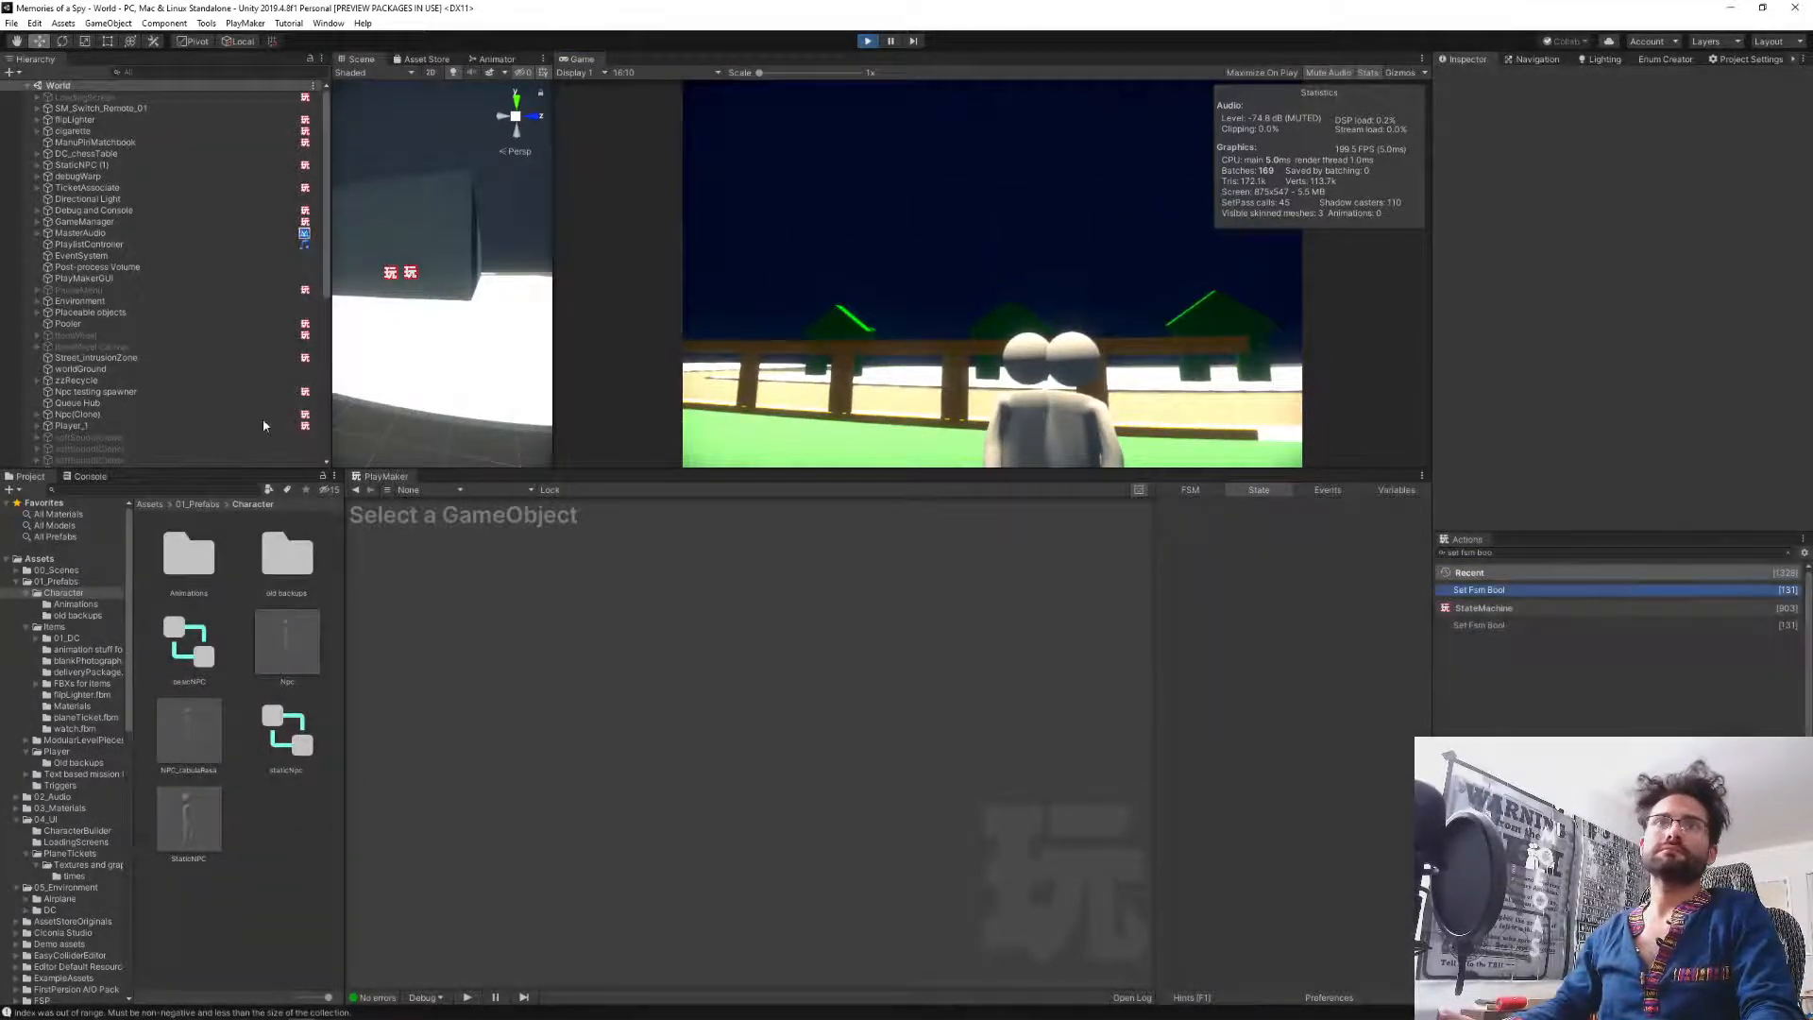
key(ctrl+p)
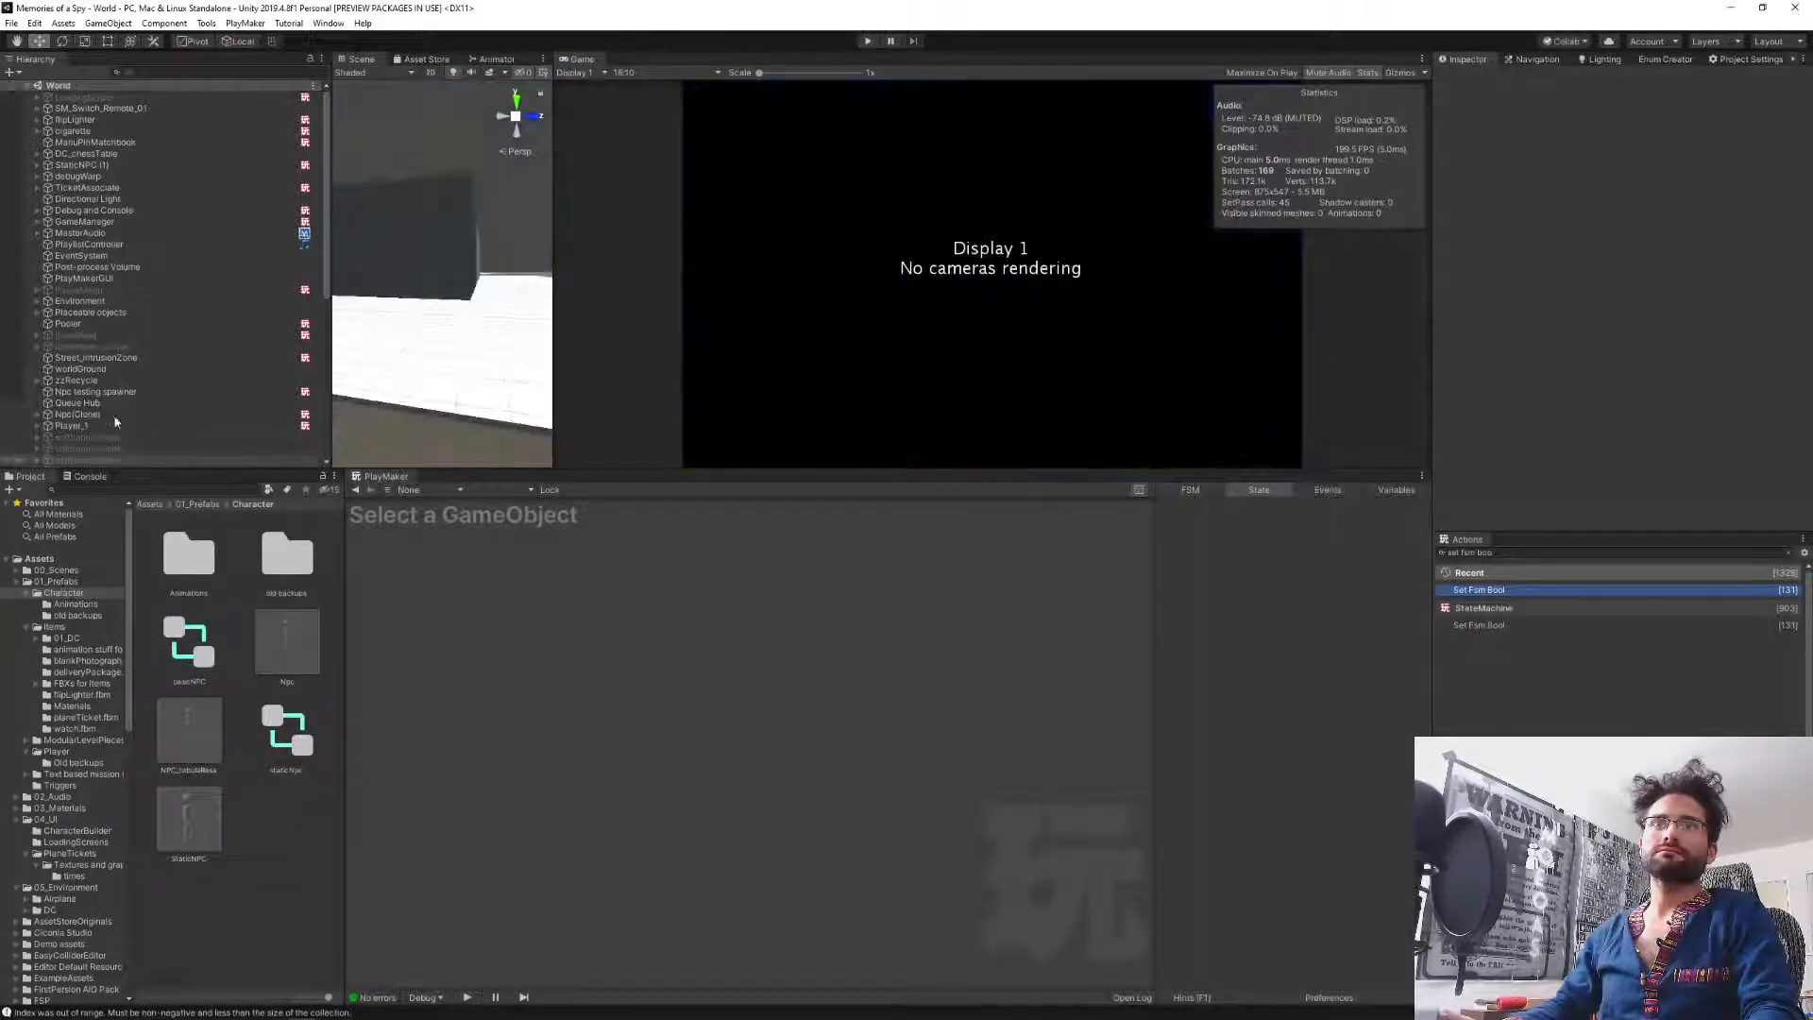
Add a Set Fsm Bool action to State 1 of the Npc testing spawner and place it before the Wait action.
click(151, 391)
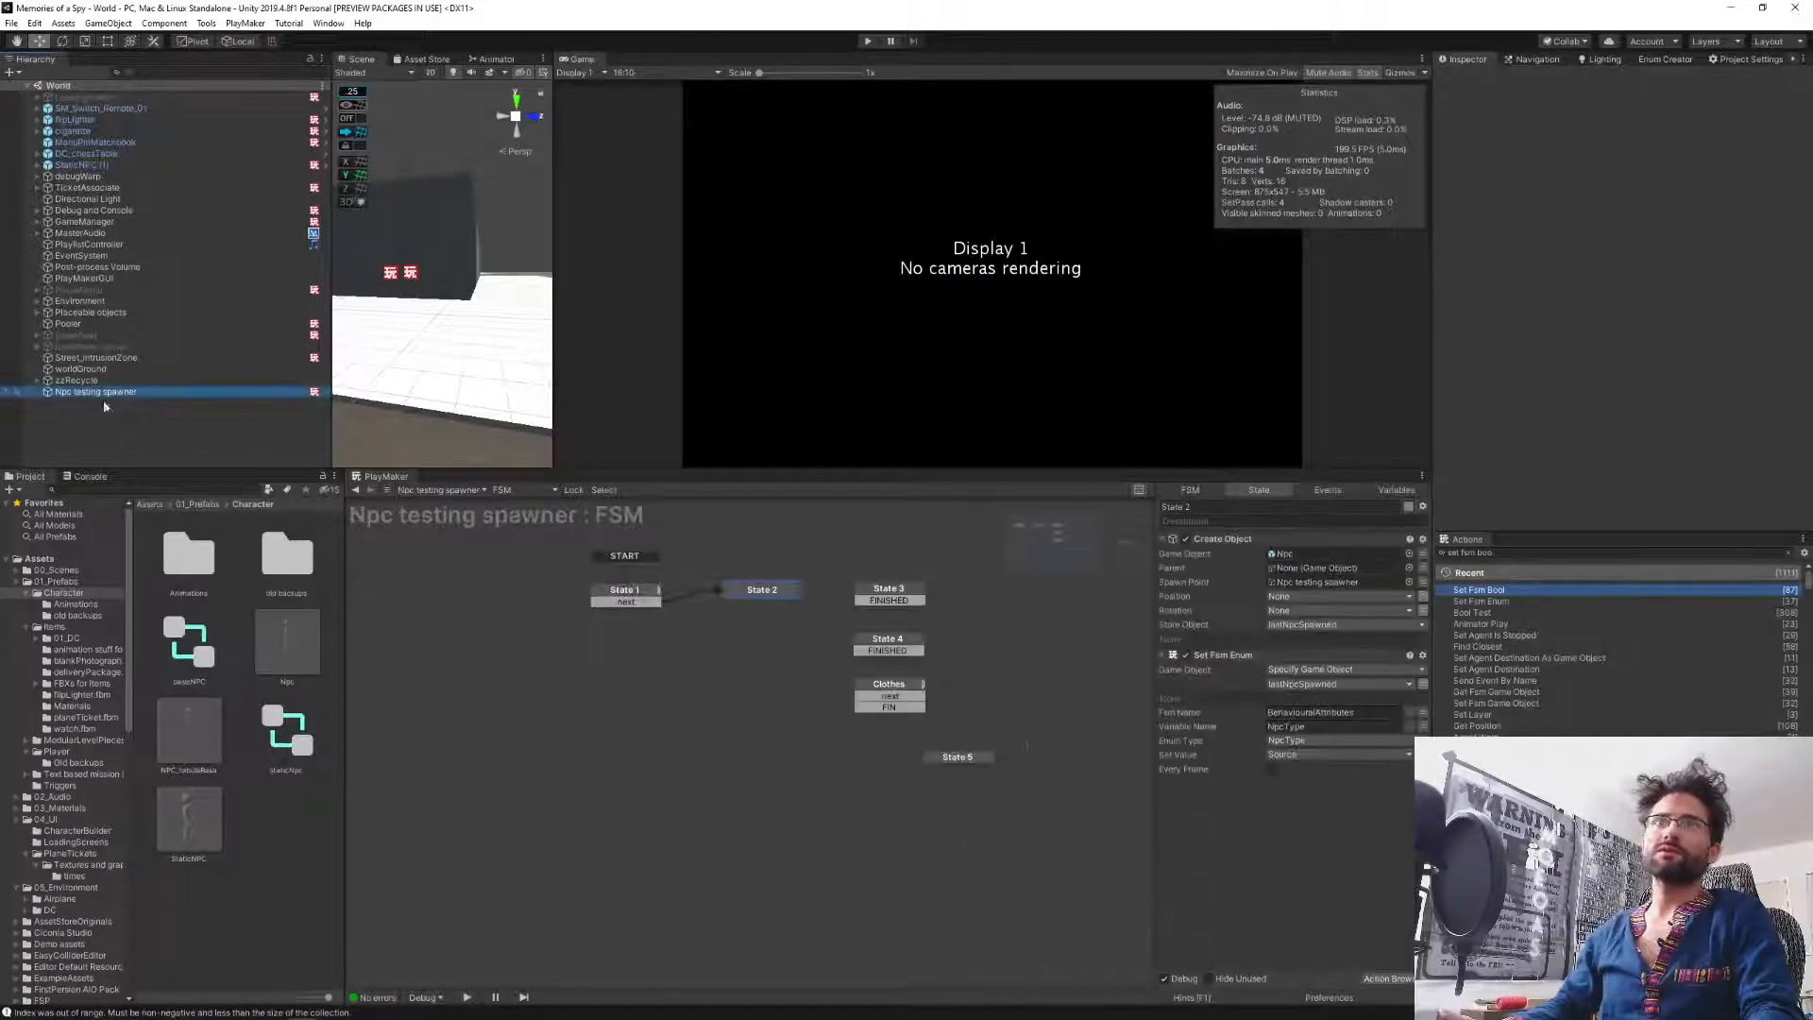
click(1227, 845)
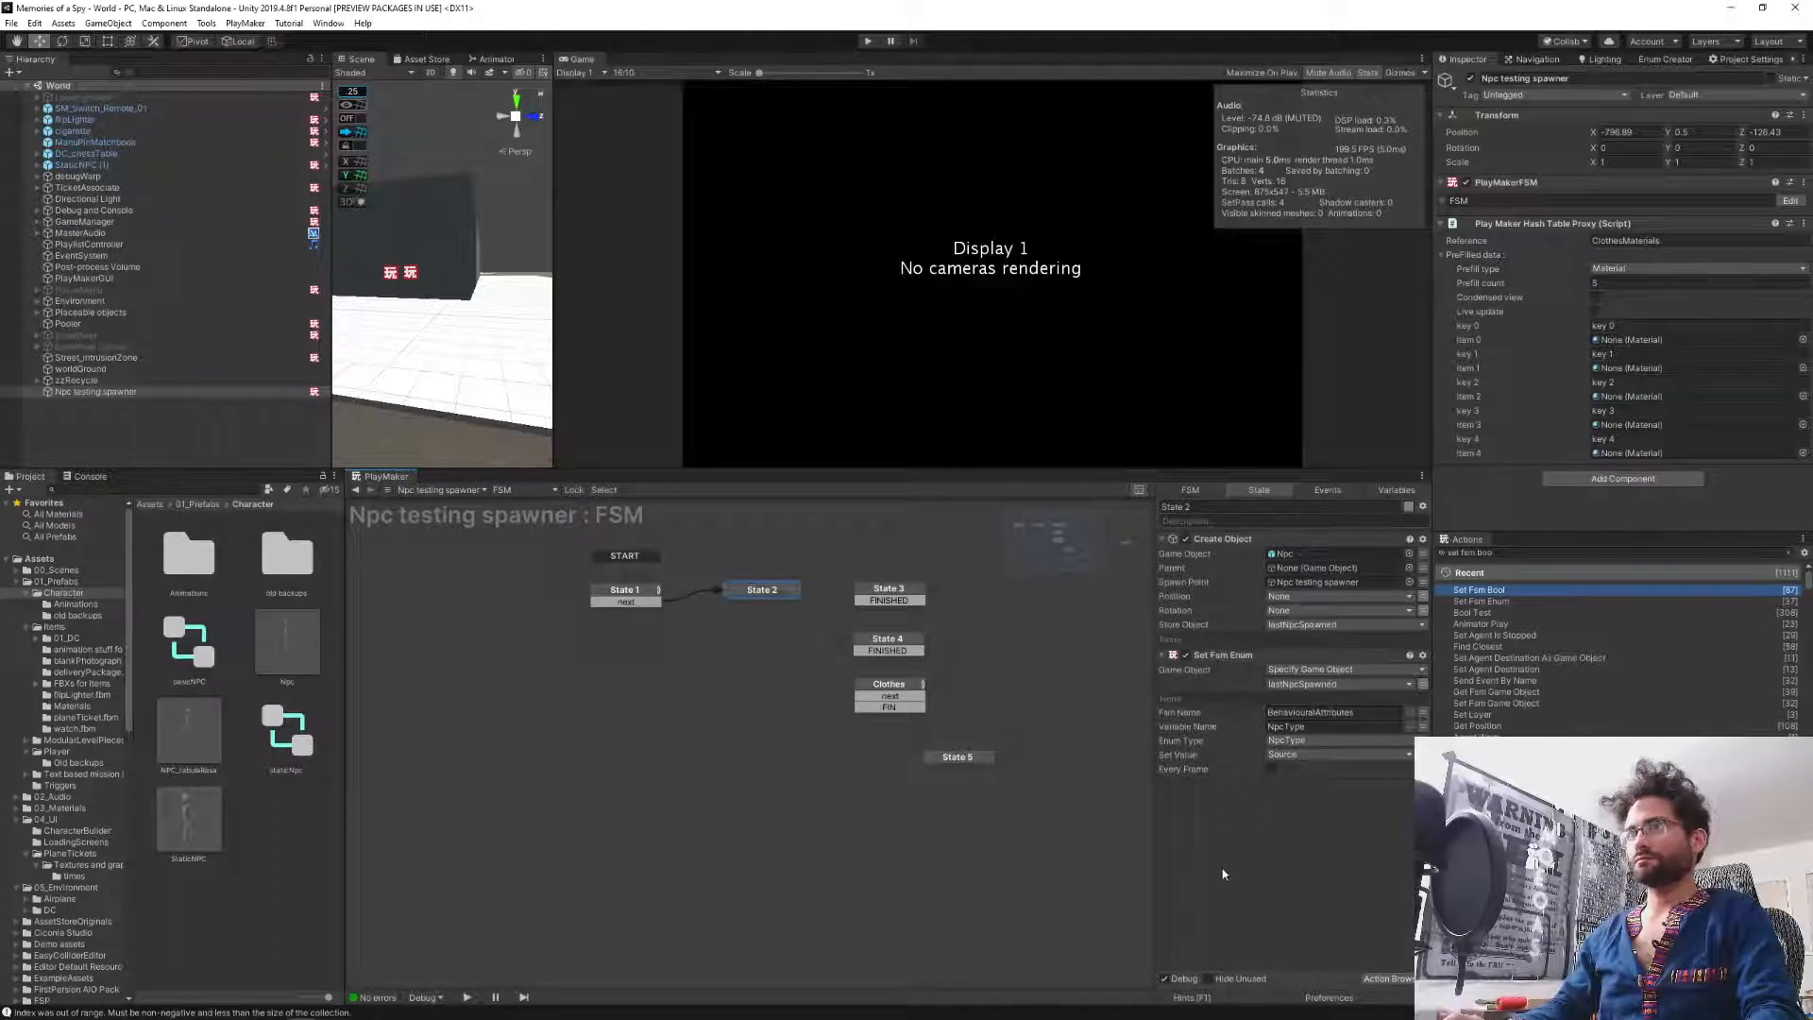
click(607, 600)
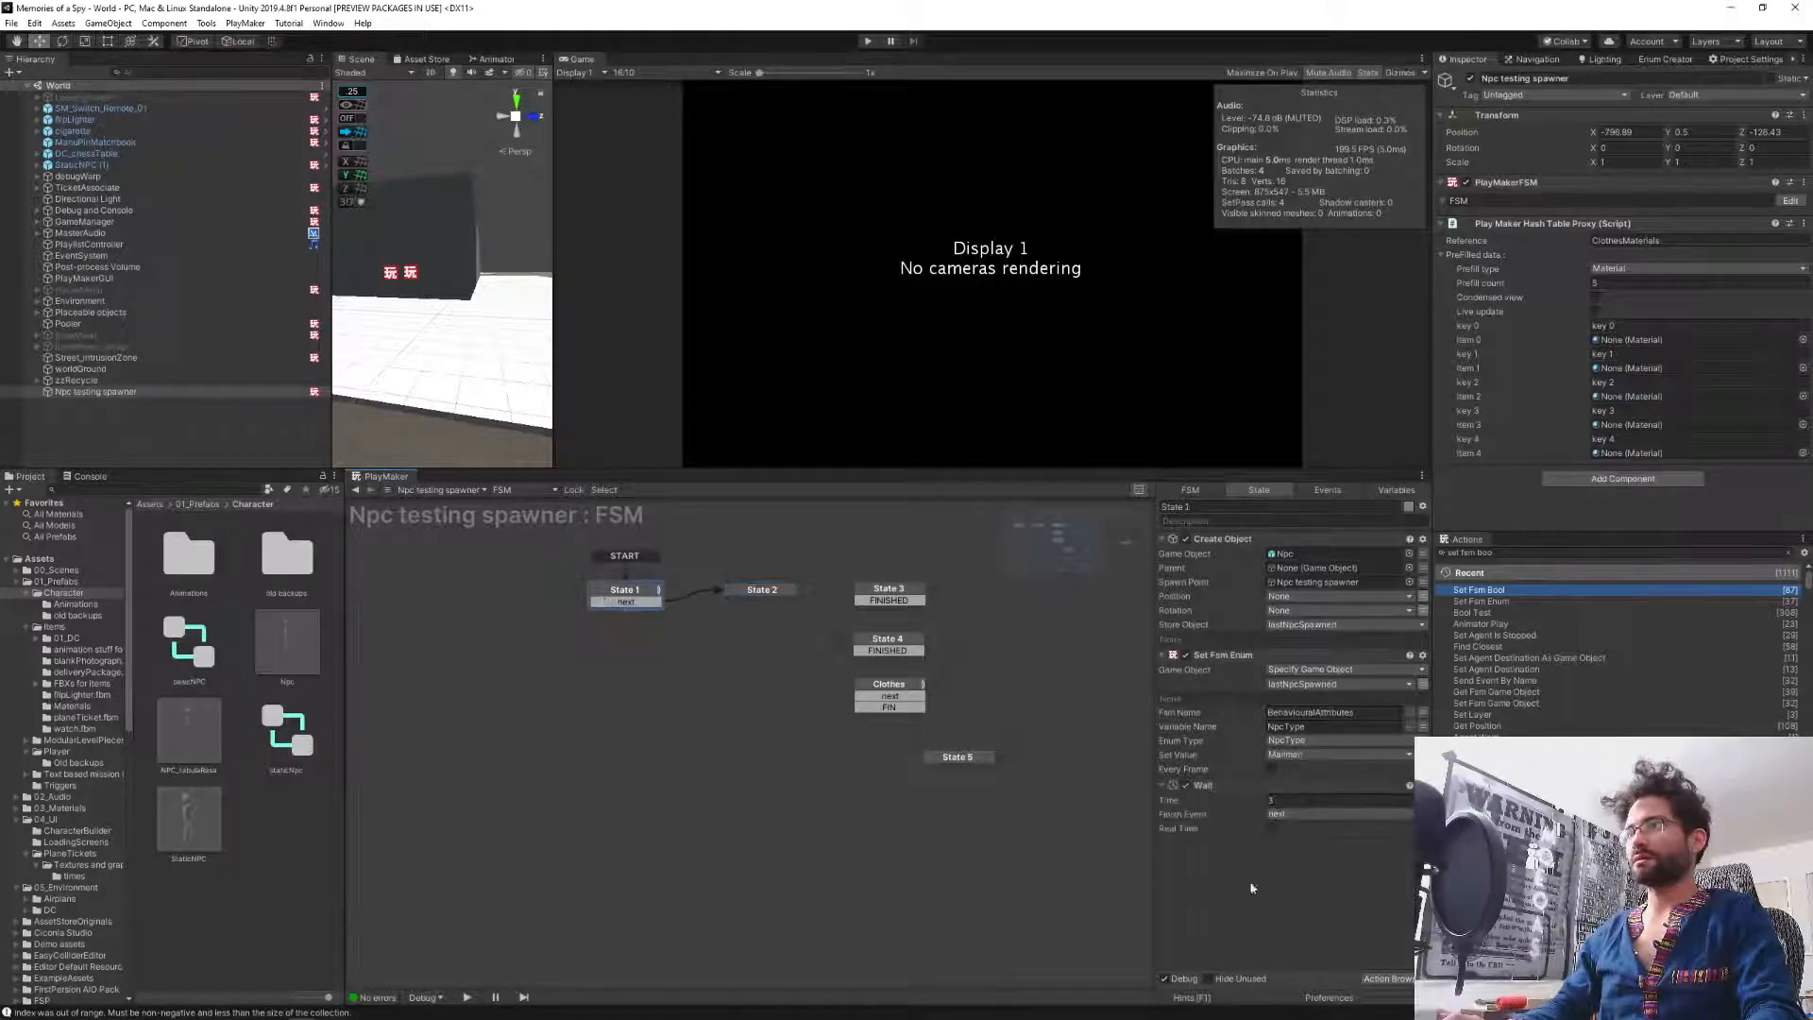
text(l)
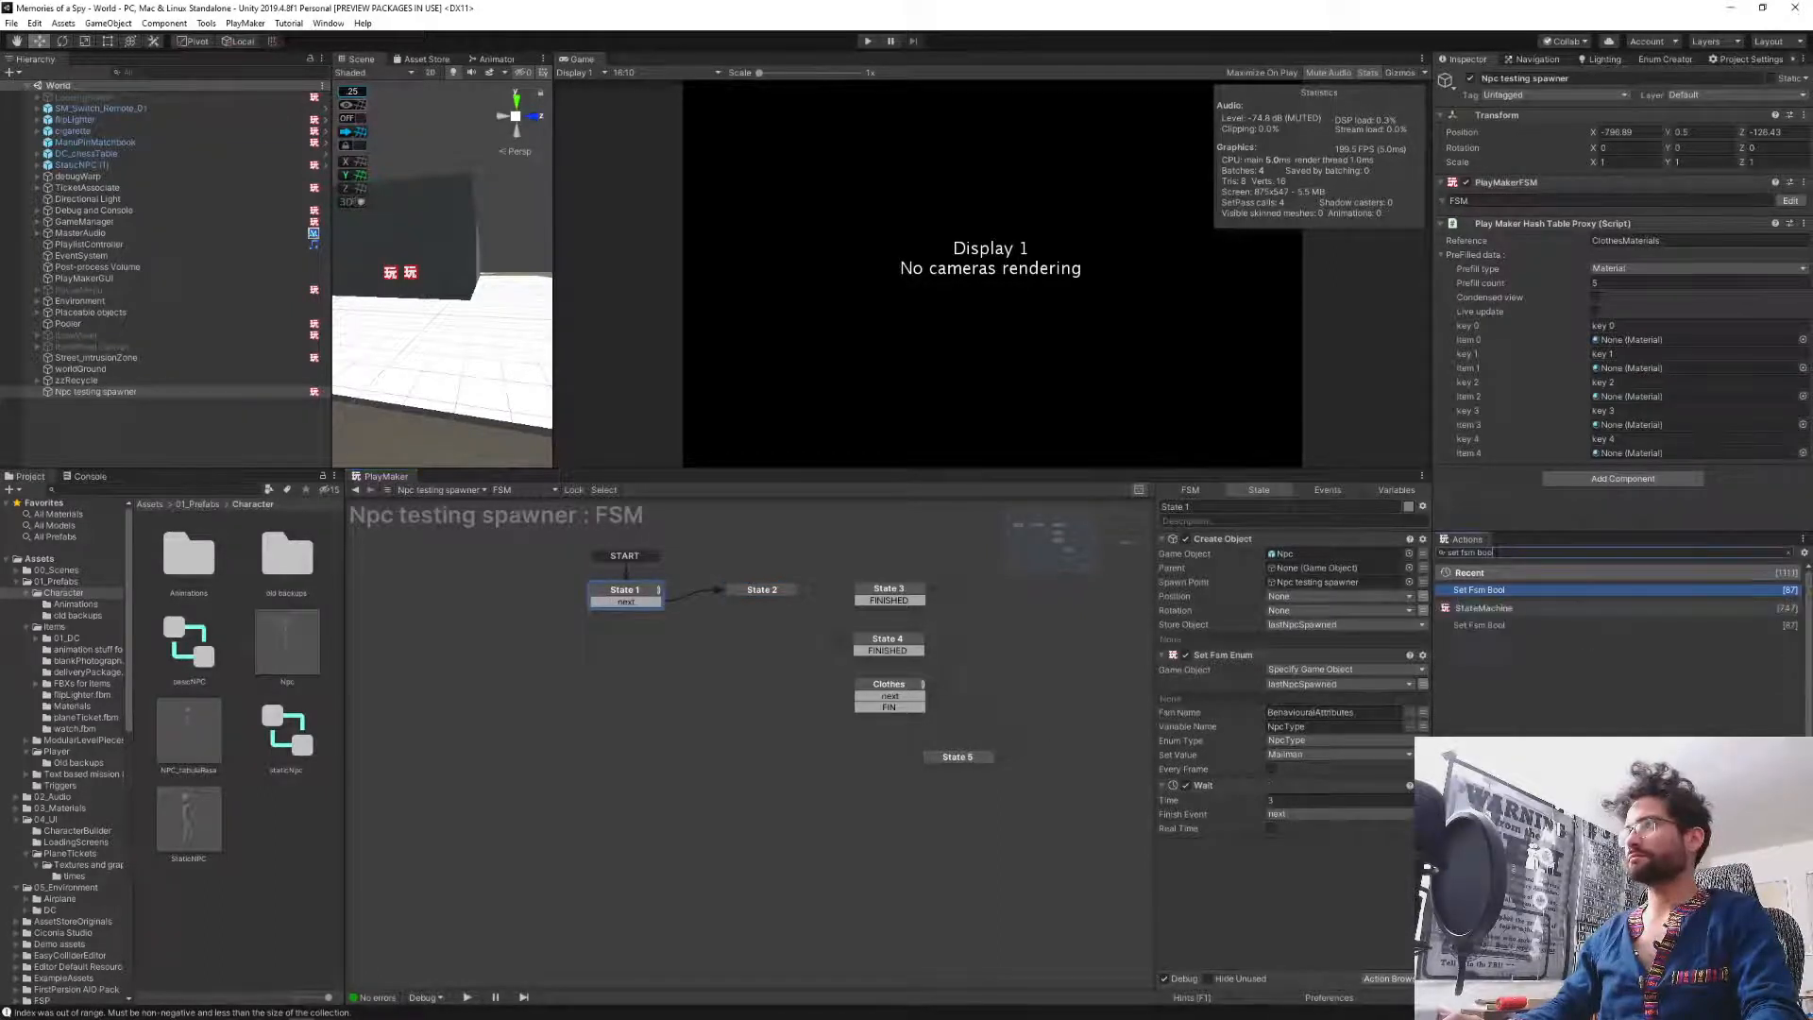
double_click(1488, 597)
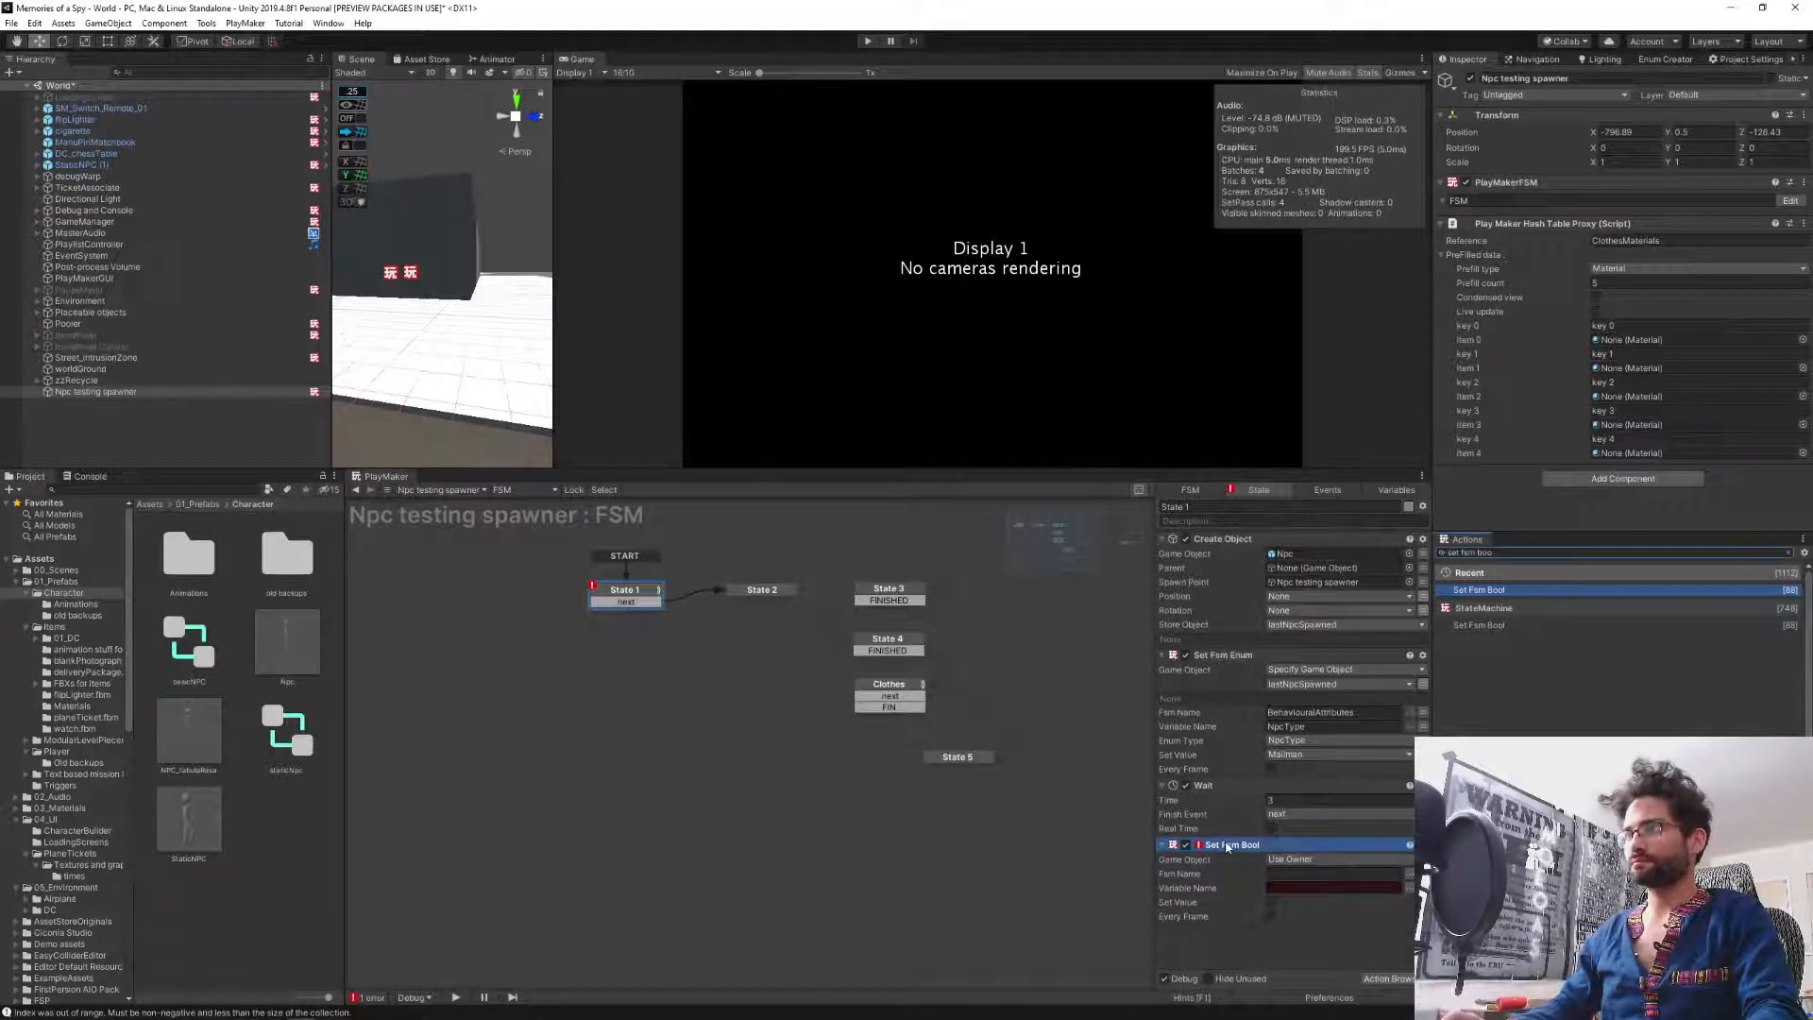
drag(1227, 847, 1227, 784)
Point the Set Fsm Bool action at the lastNpcSpawned variable and copy the FSM name BehaviouralAttributes into it from Set Fsm Enum.
click(1300, 800)
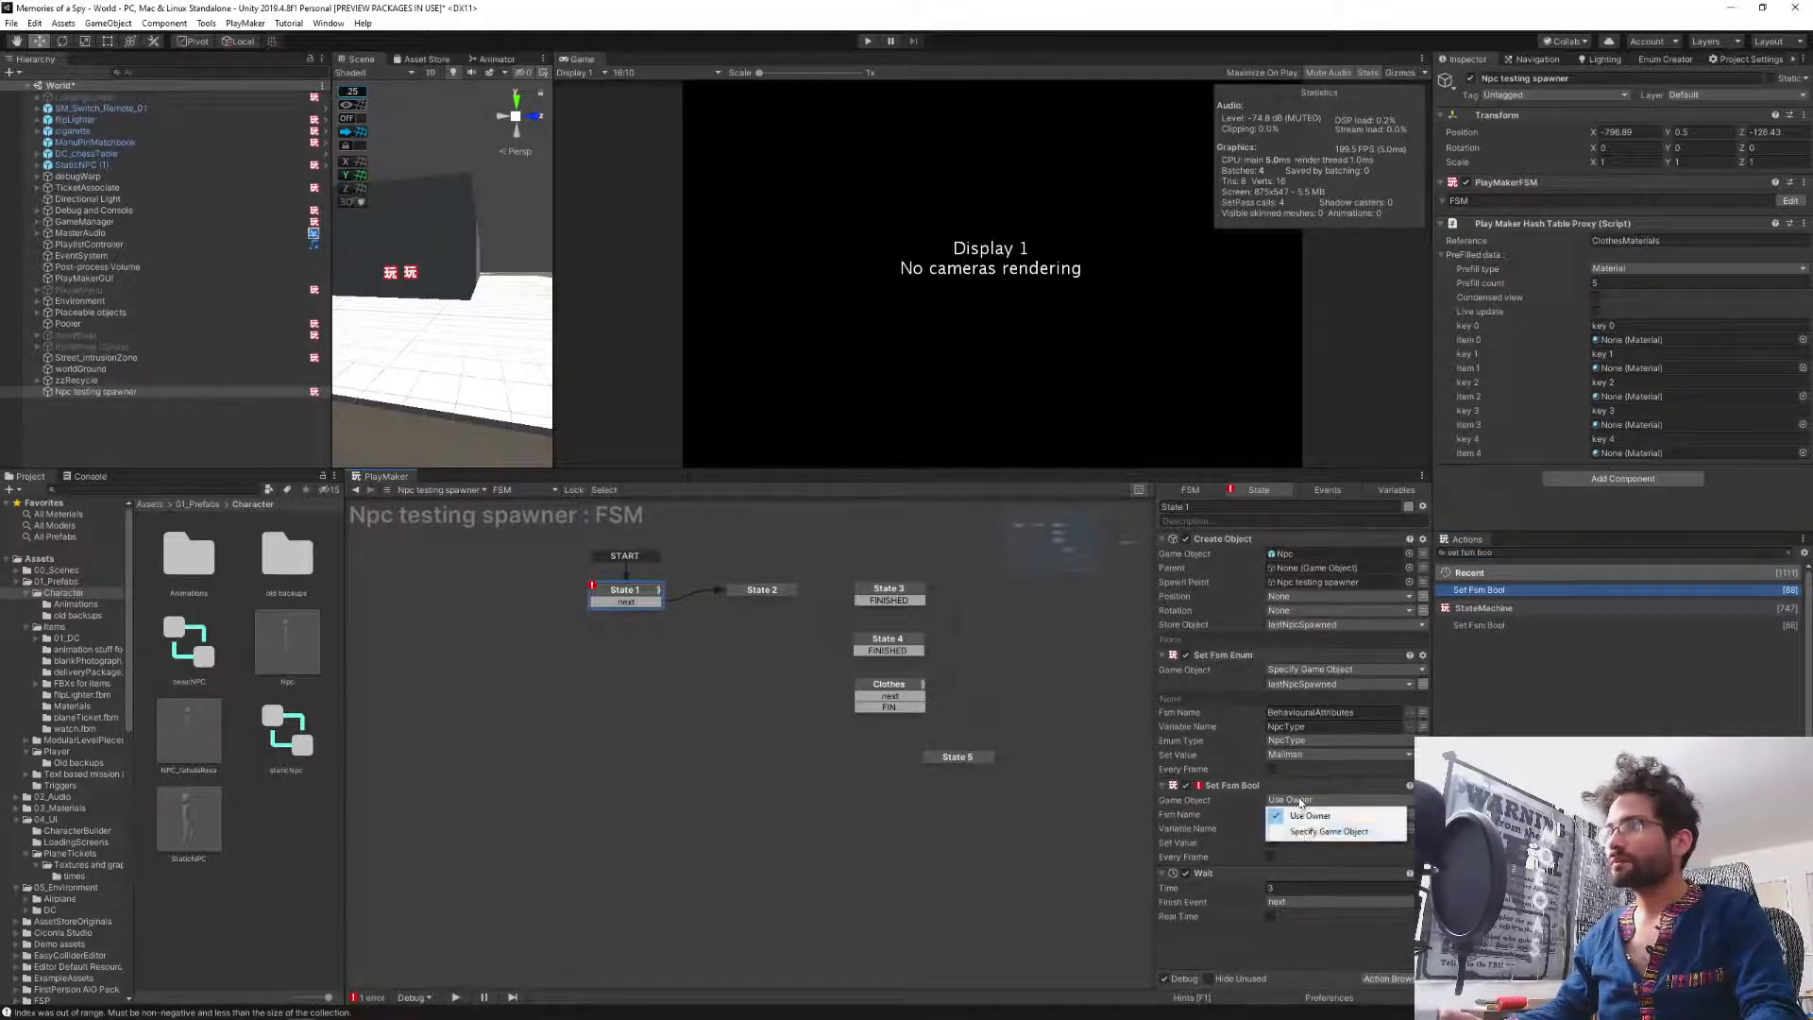
click(1329, 831)
click(1341, 814)
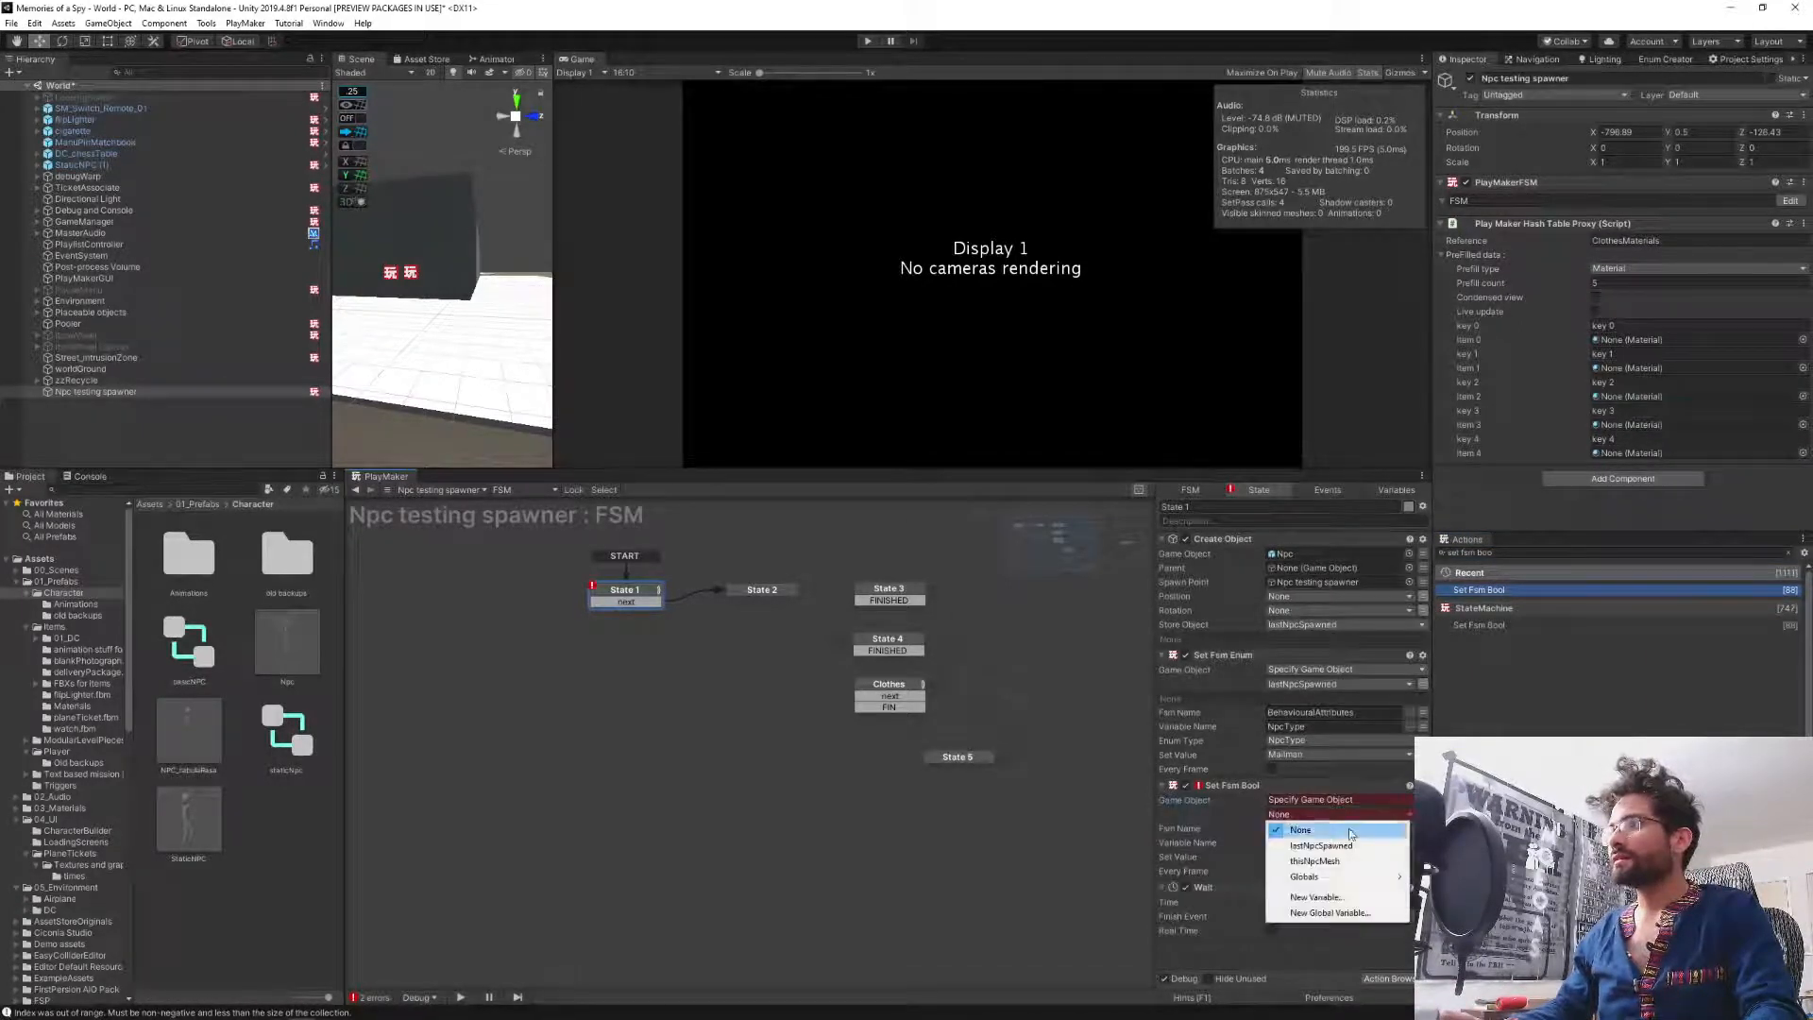
click(1321, 846)
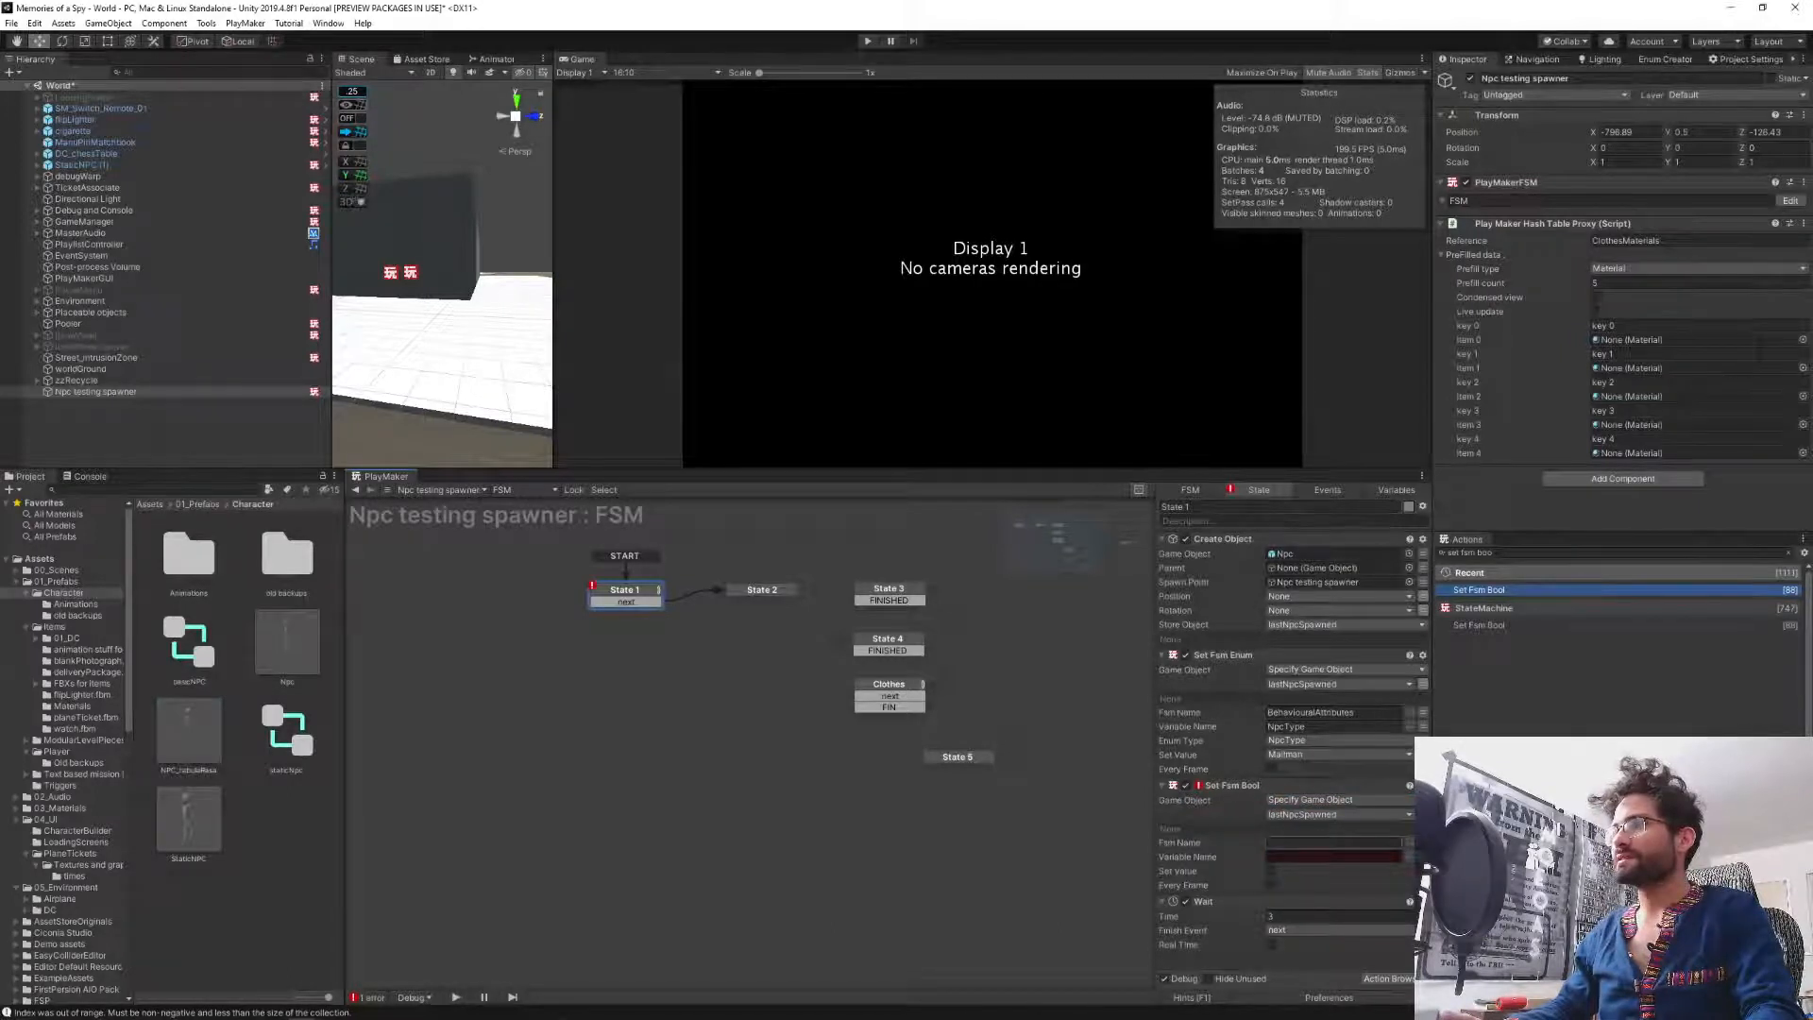
click(1294, 715)
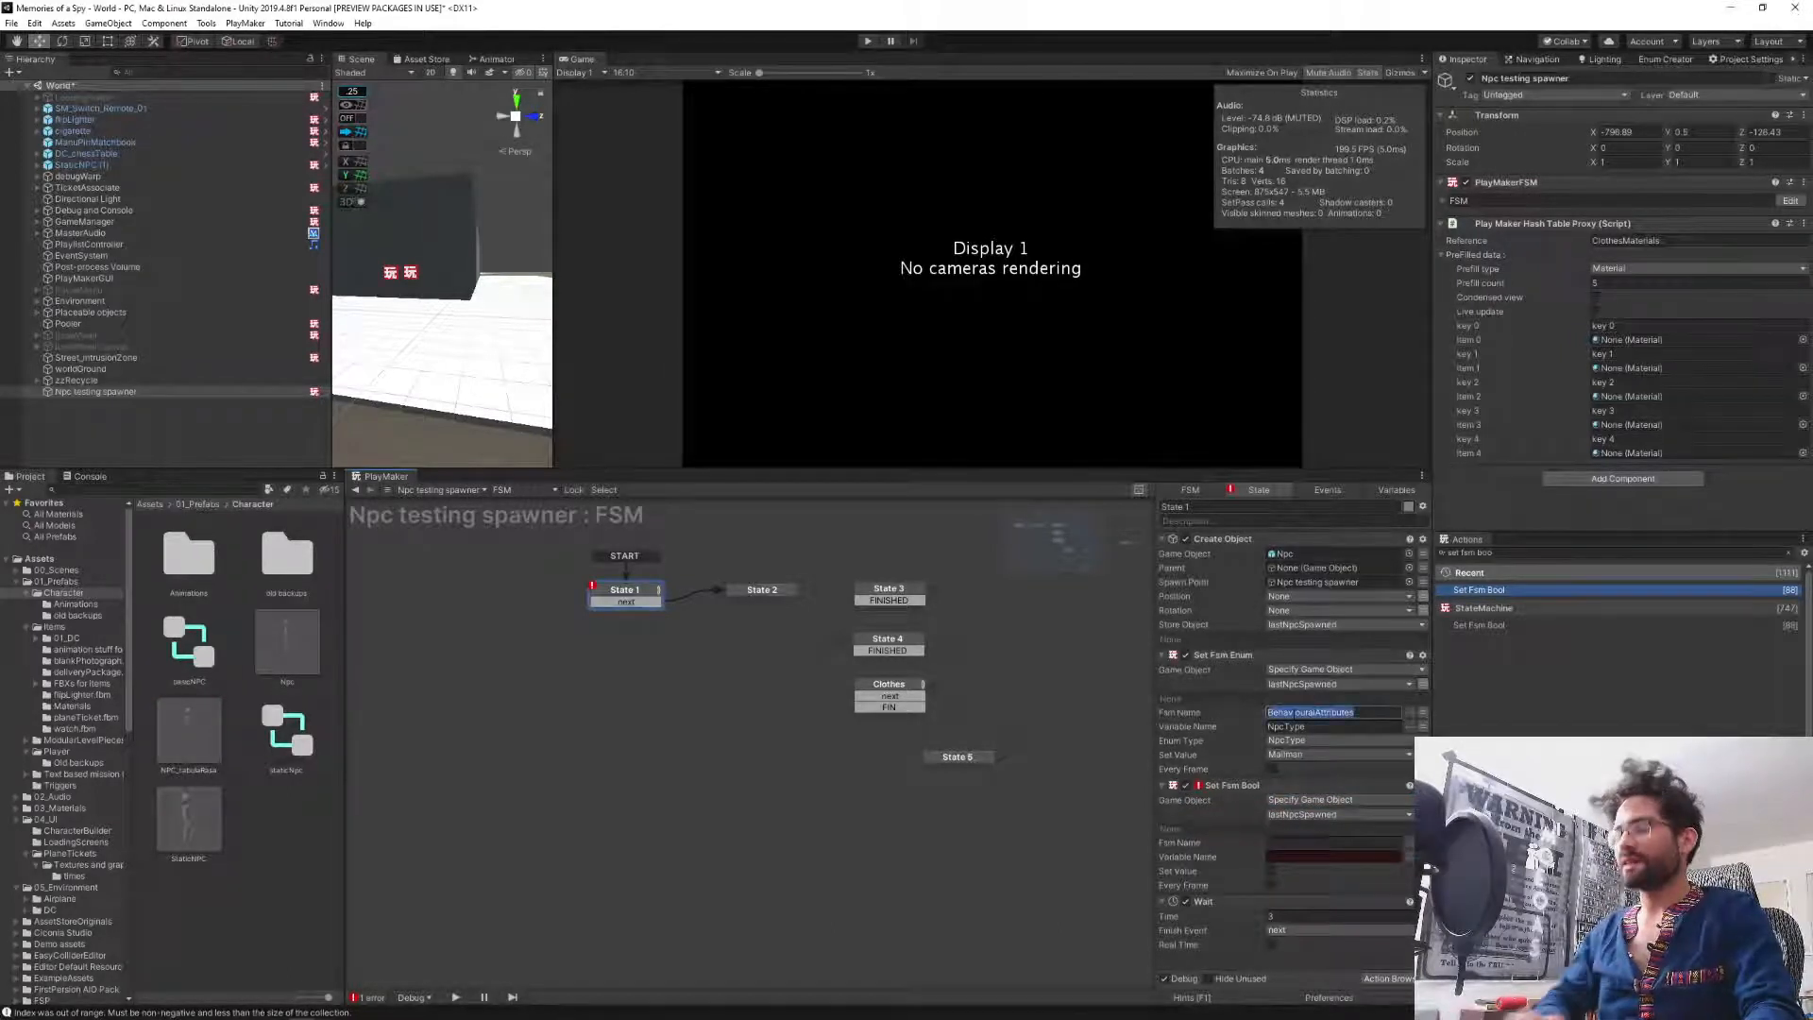
key(ctrl+c)
click(1305, 843)
key(ctrl+v)
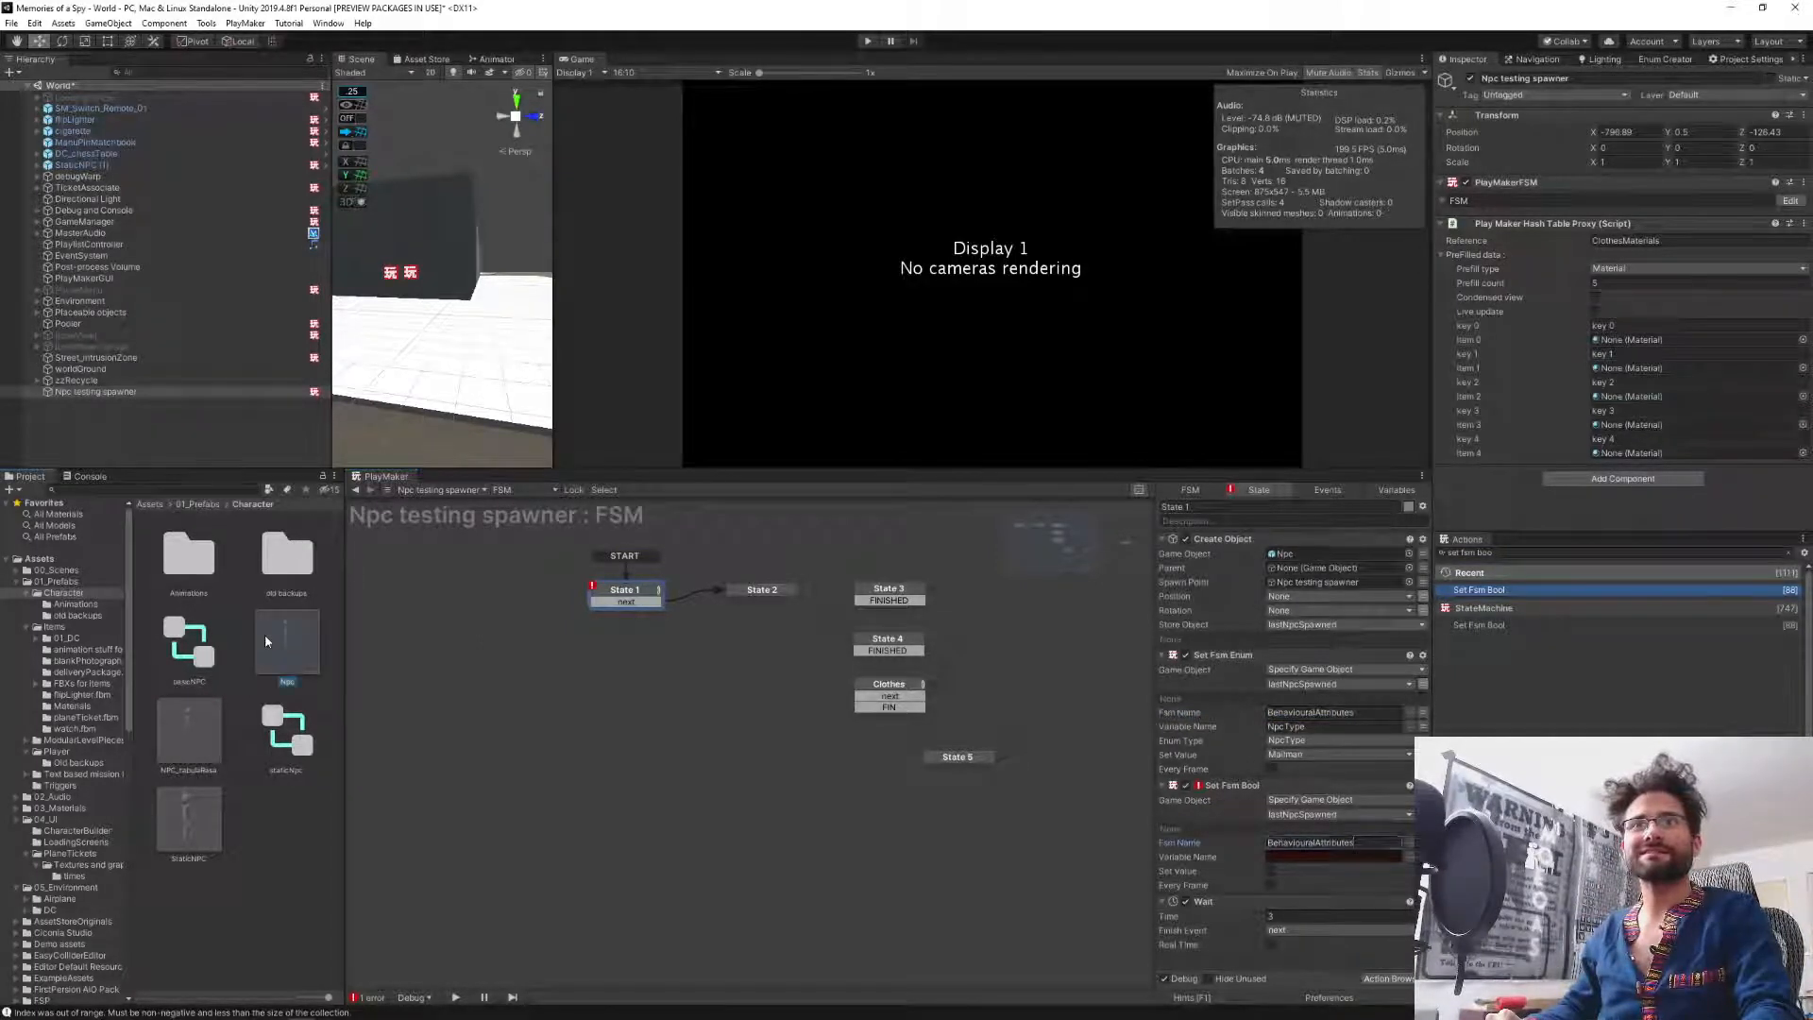
Open the BehaviouralAttributes FSM of the Npc prefab and copy the name of its NPC_enumSet variable.
double_click(289, 642)
click(505, 491)
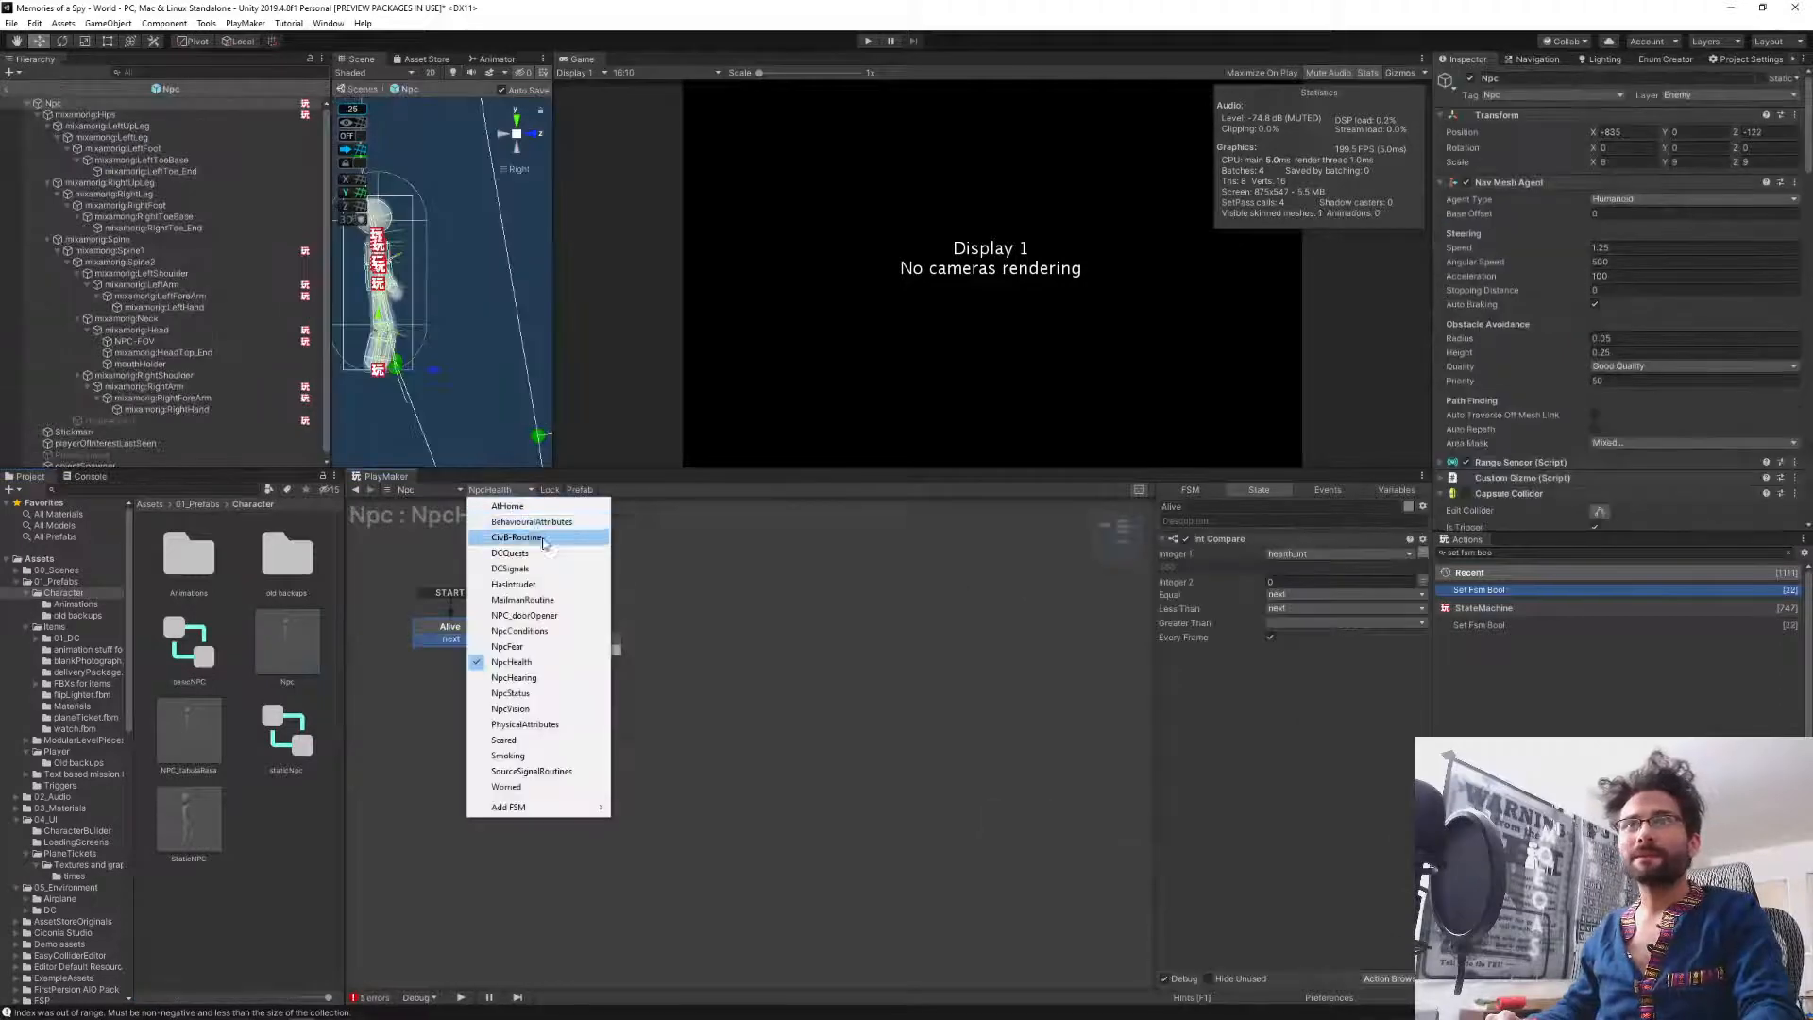
click(528, 533)
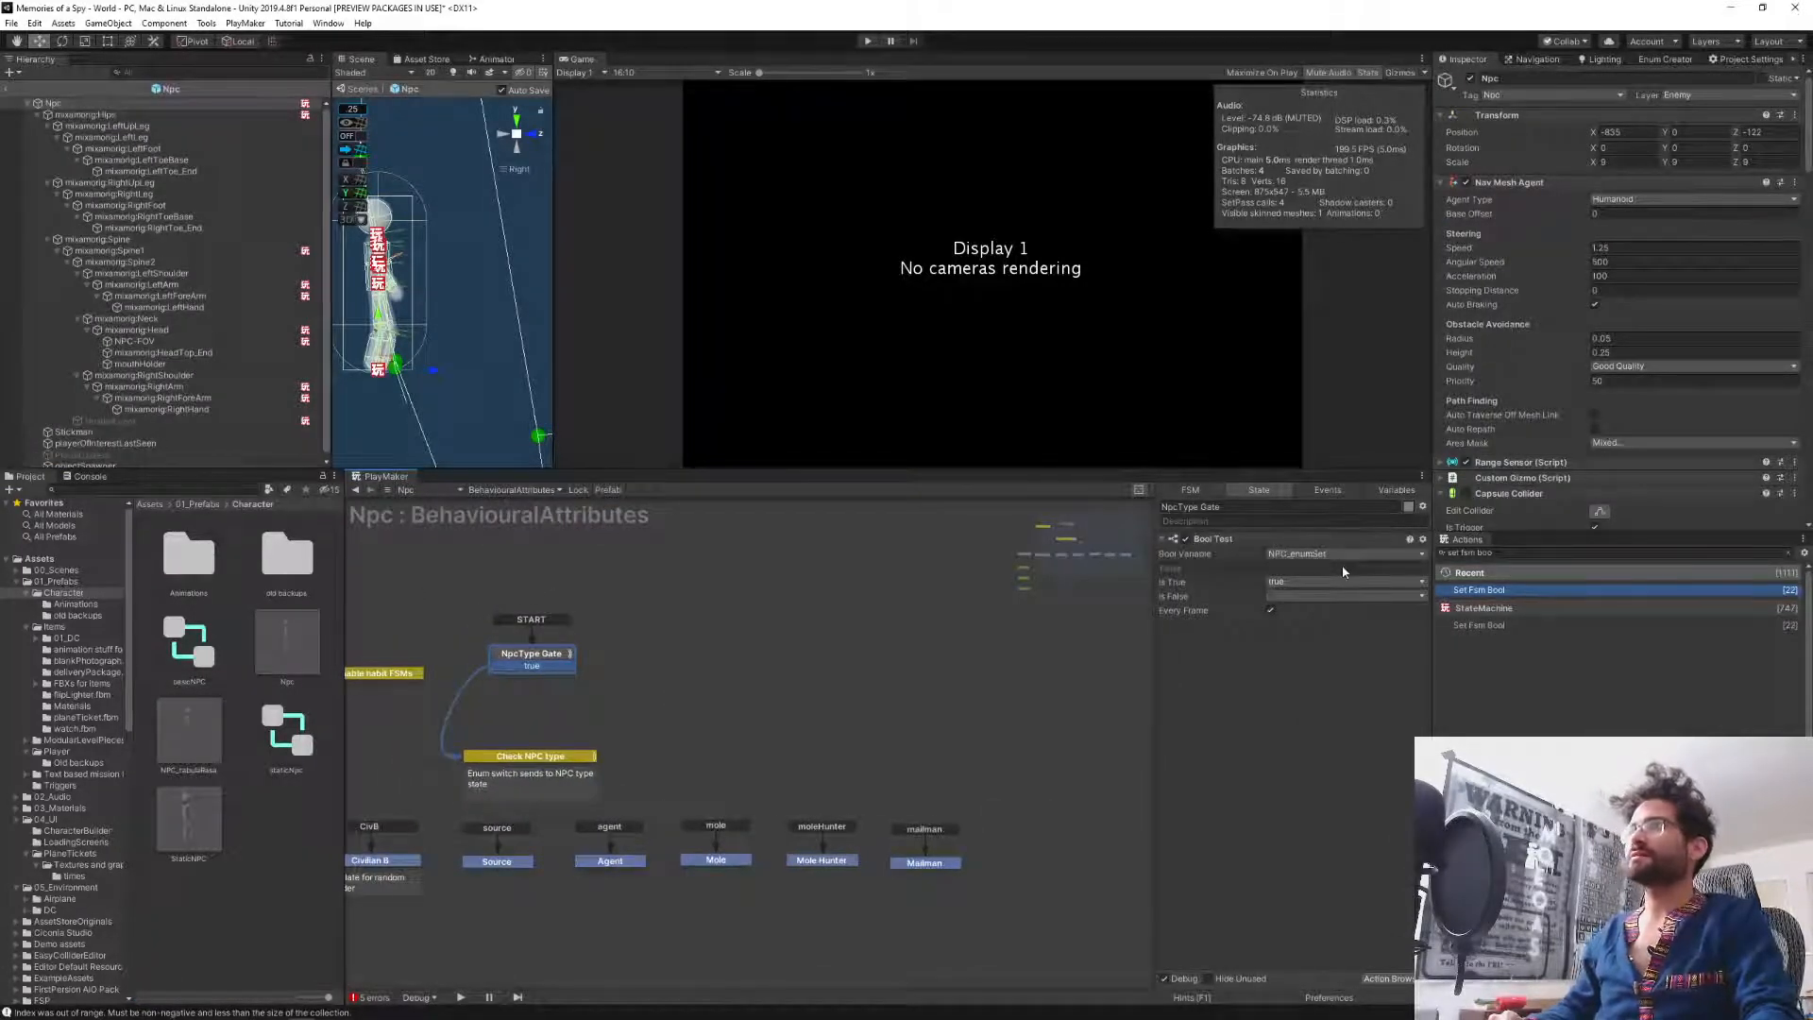
click(1388, 490)
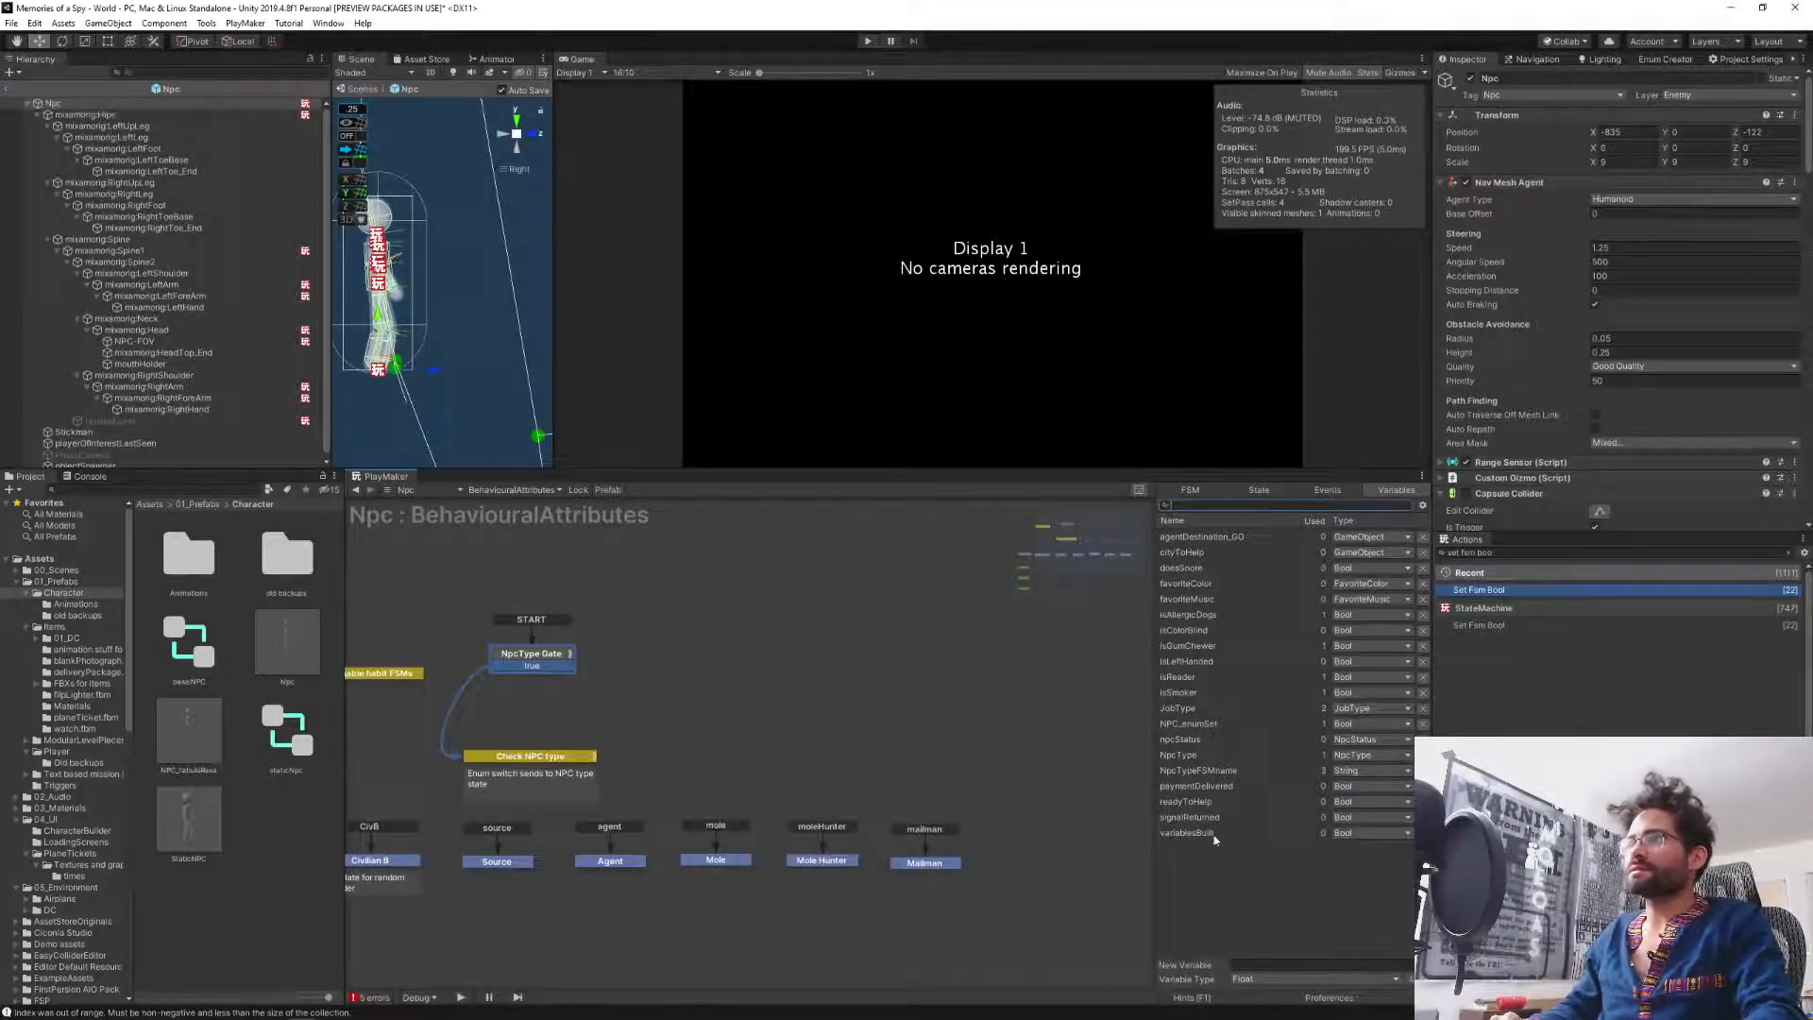
click(1186, 725)
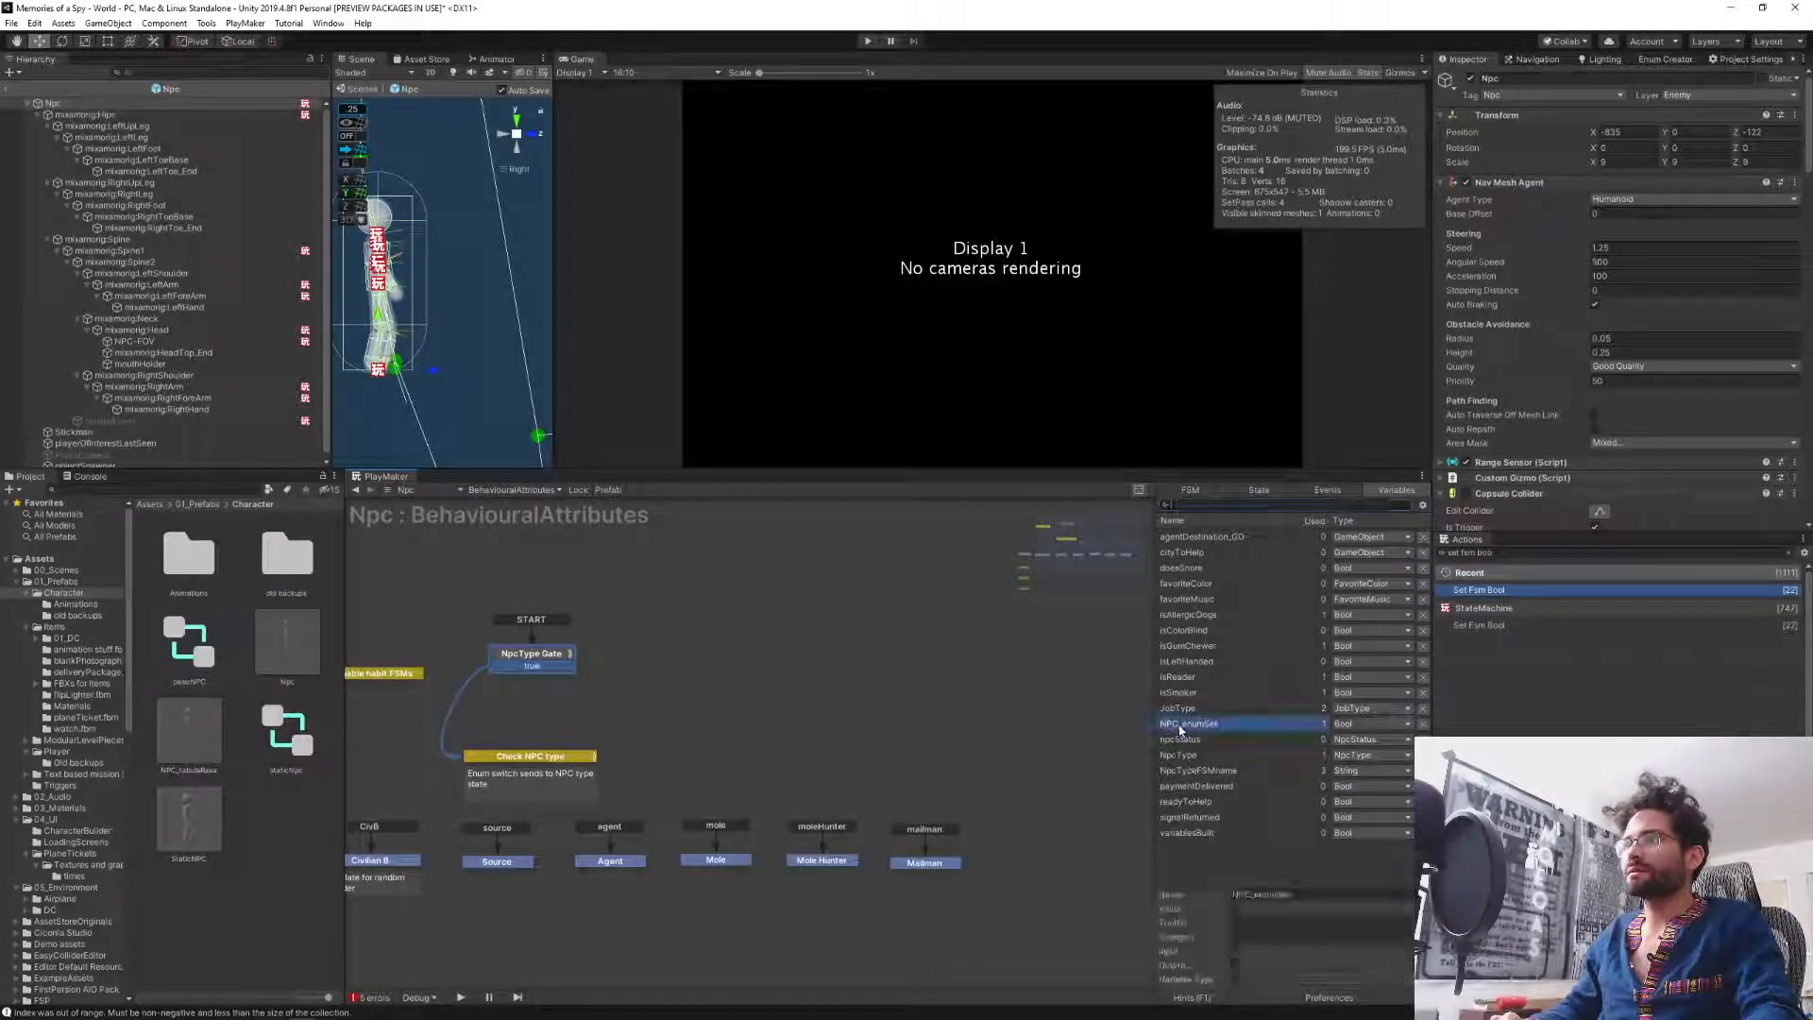
click(1259, 896)
key(ctrl+c)
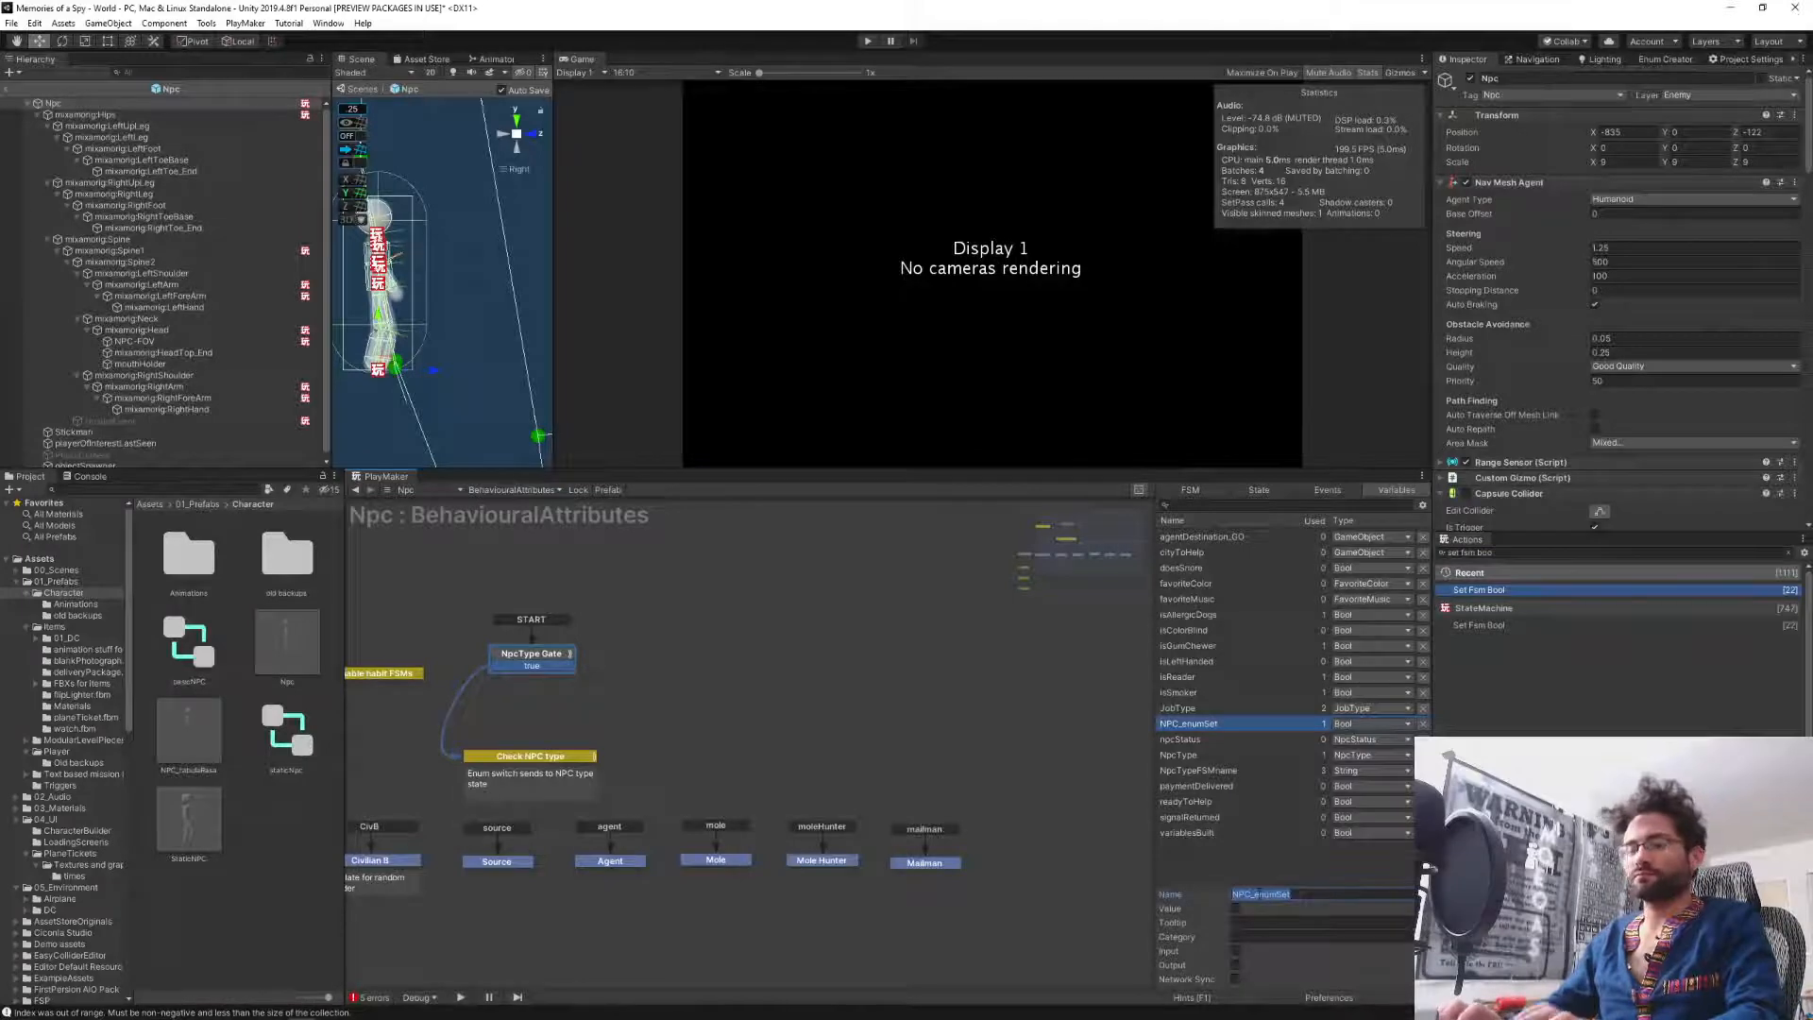
Switch to the Notepad notes and add the line "NPC_enumSet in BehaviouralAttributes" below the agentConnection note.
key(alt+Tab)
key(alt+Tab)
key(alt+Tab)
key(alt+Tab)
key(alt+Tab)
key(alt+Tab)
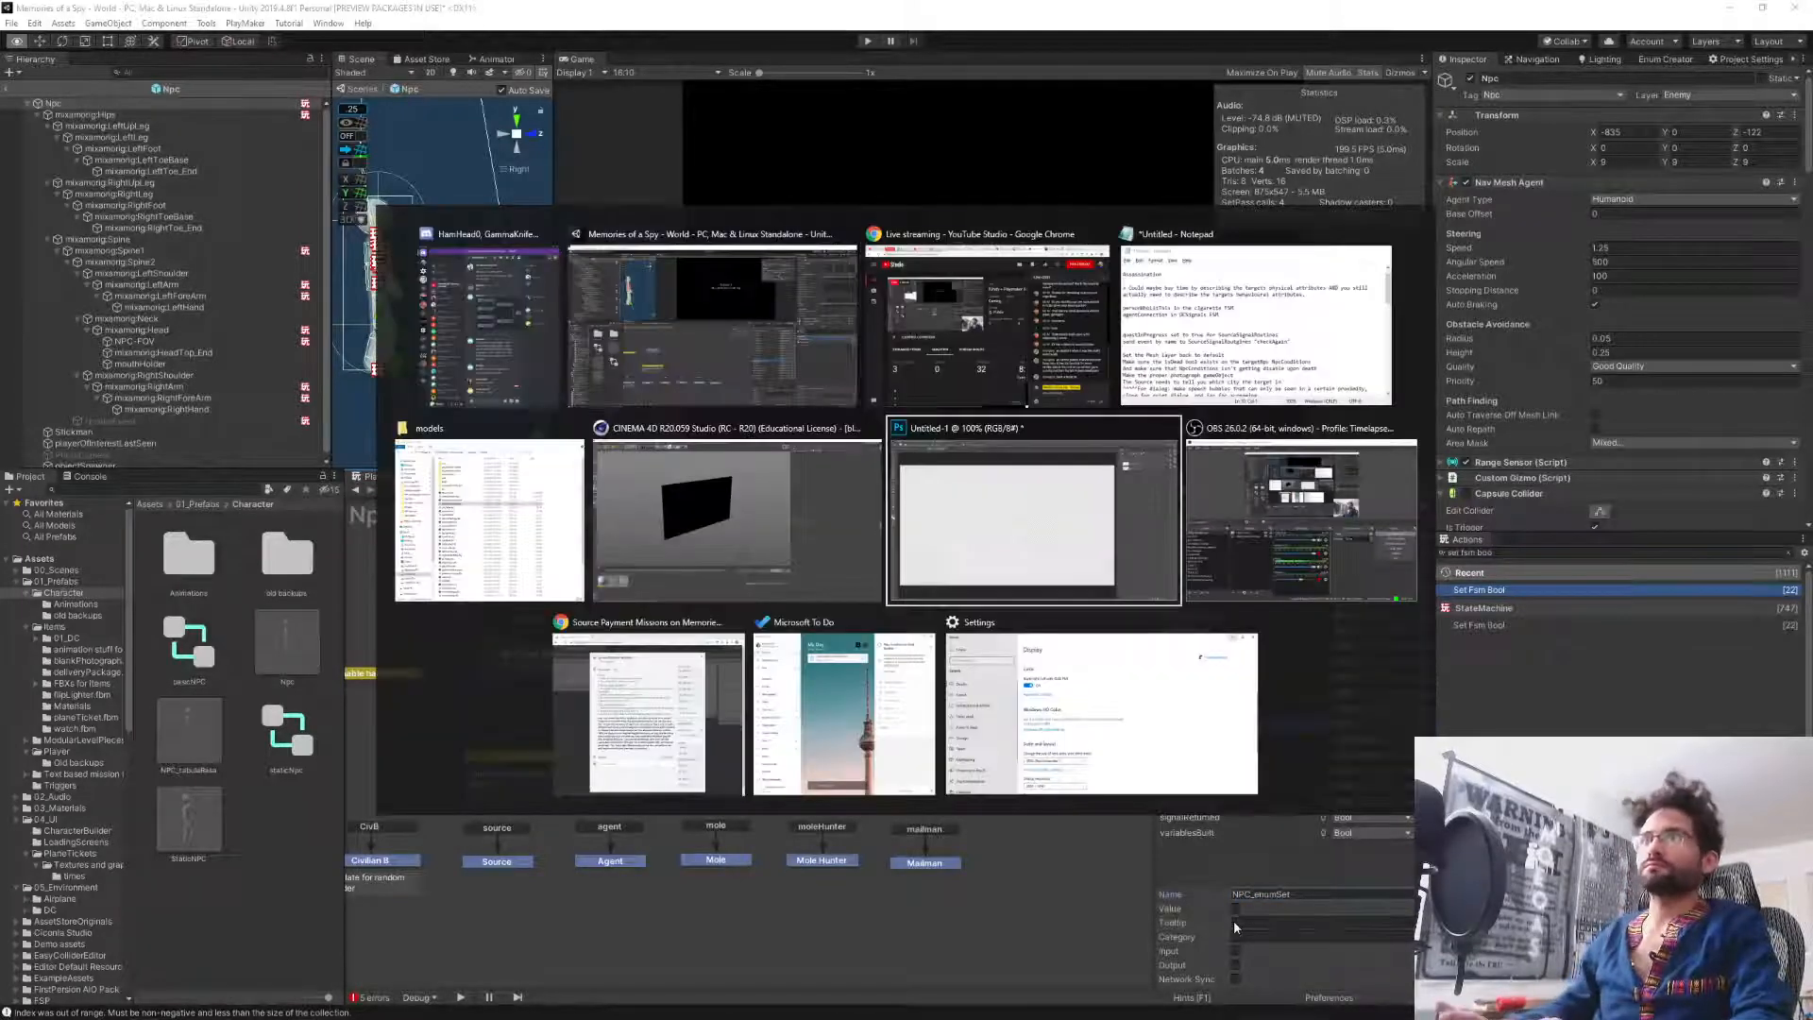
key(alt+shift+Tab)
key(alt+shift+Tab)
key(alt+shift+Tab)
key(alt+shift+Tab)
key(alt+Tab)
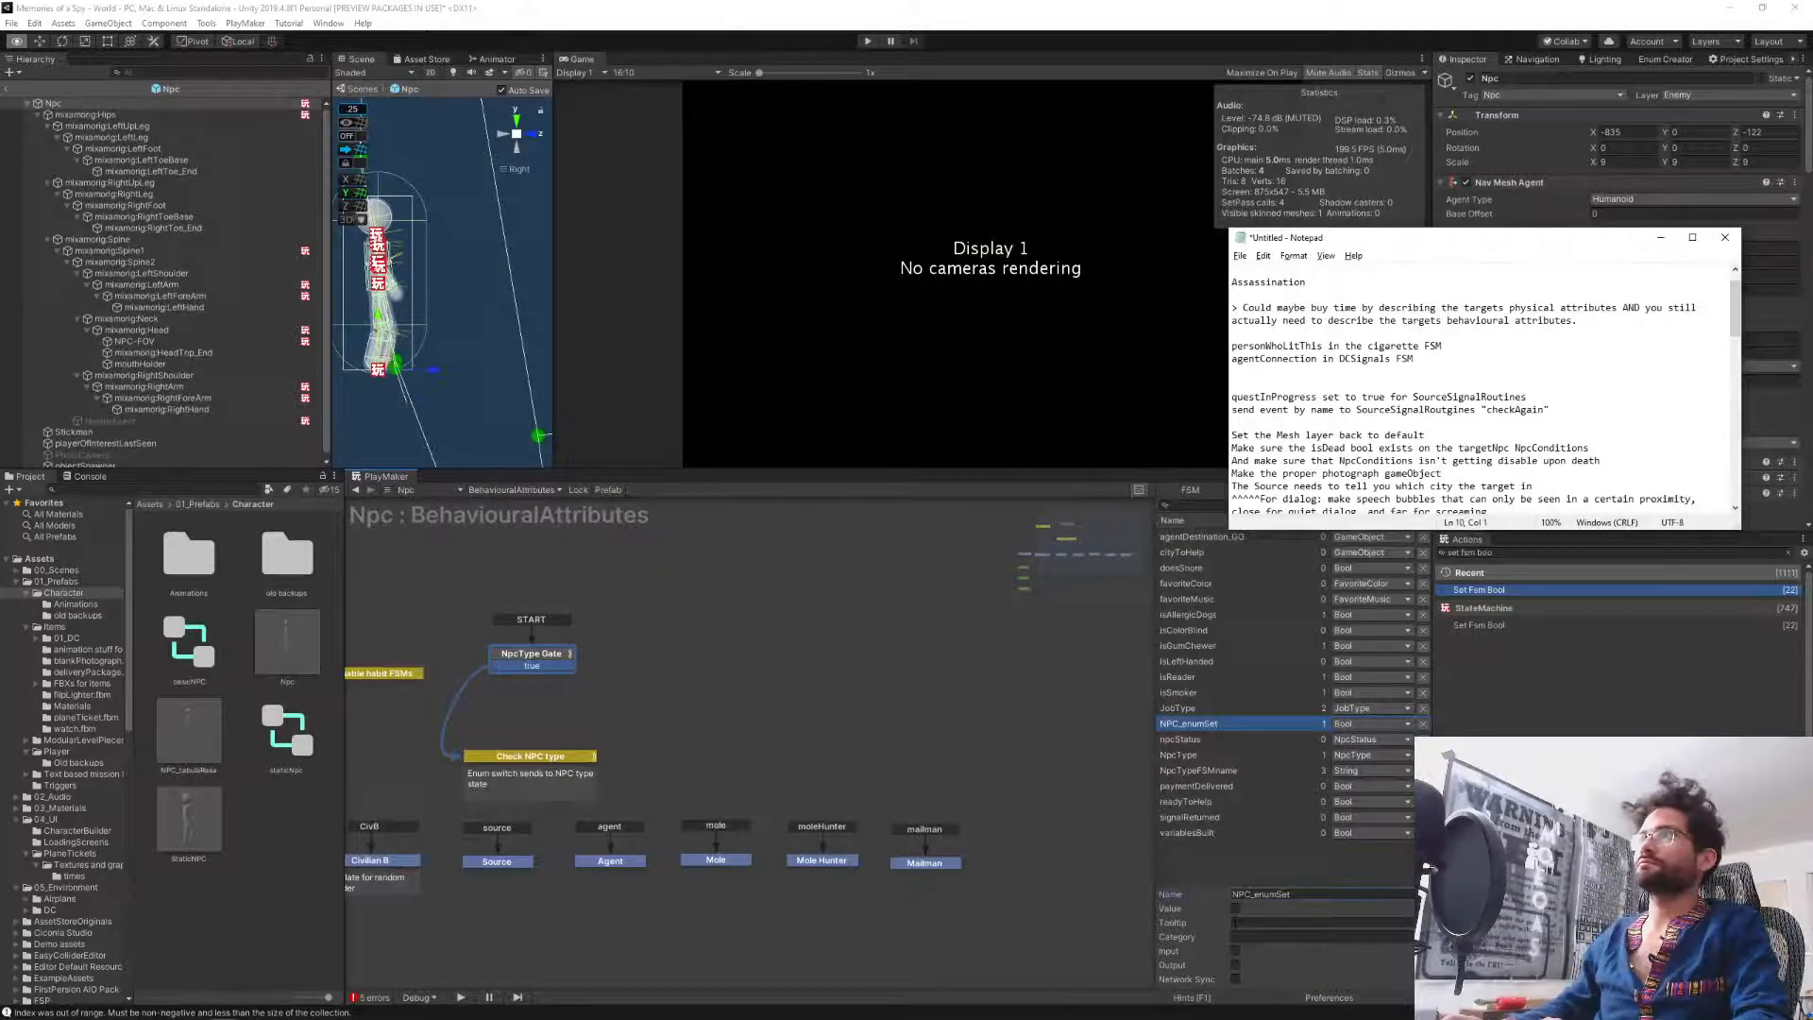
key(Return)
key(ctrl+v)
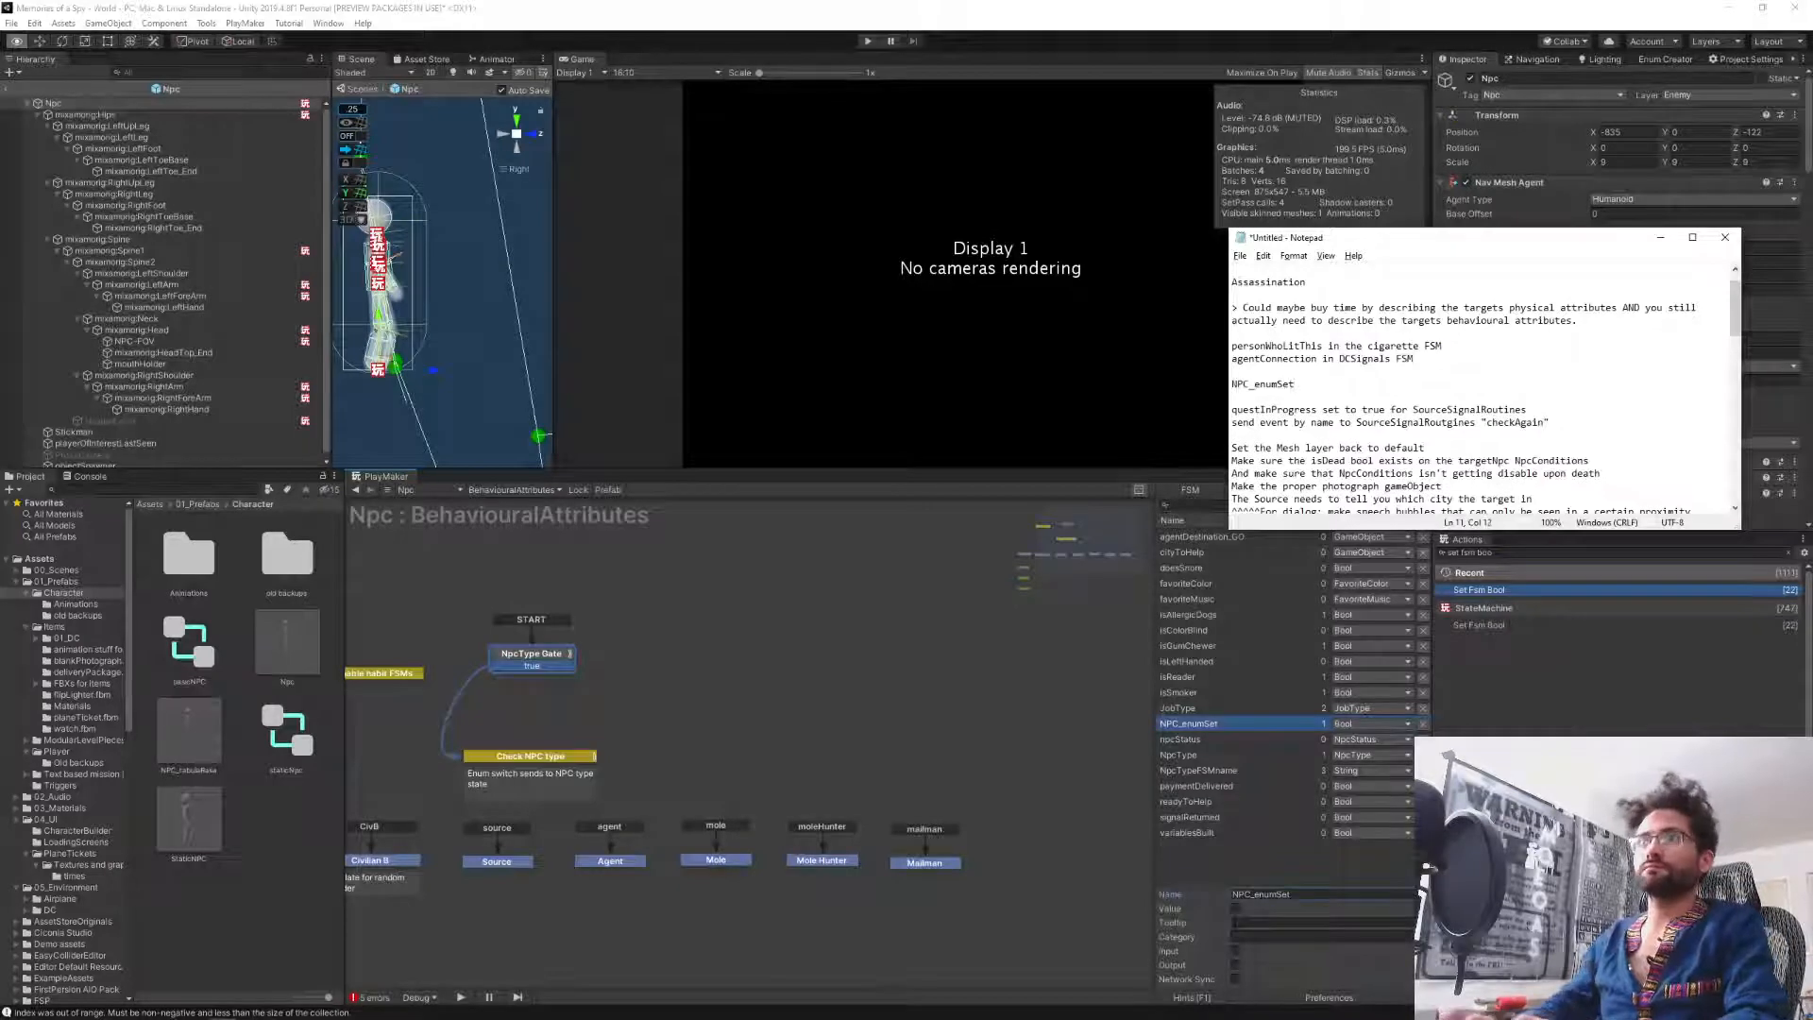
text(in Beha)
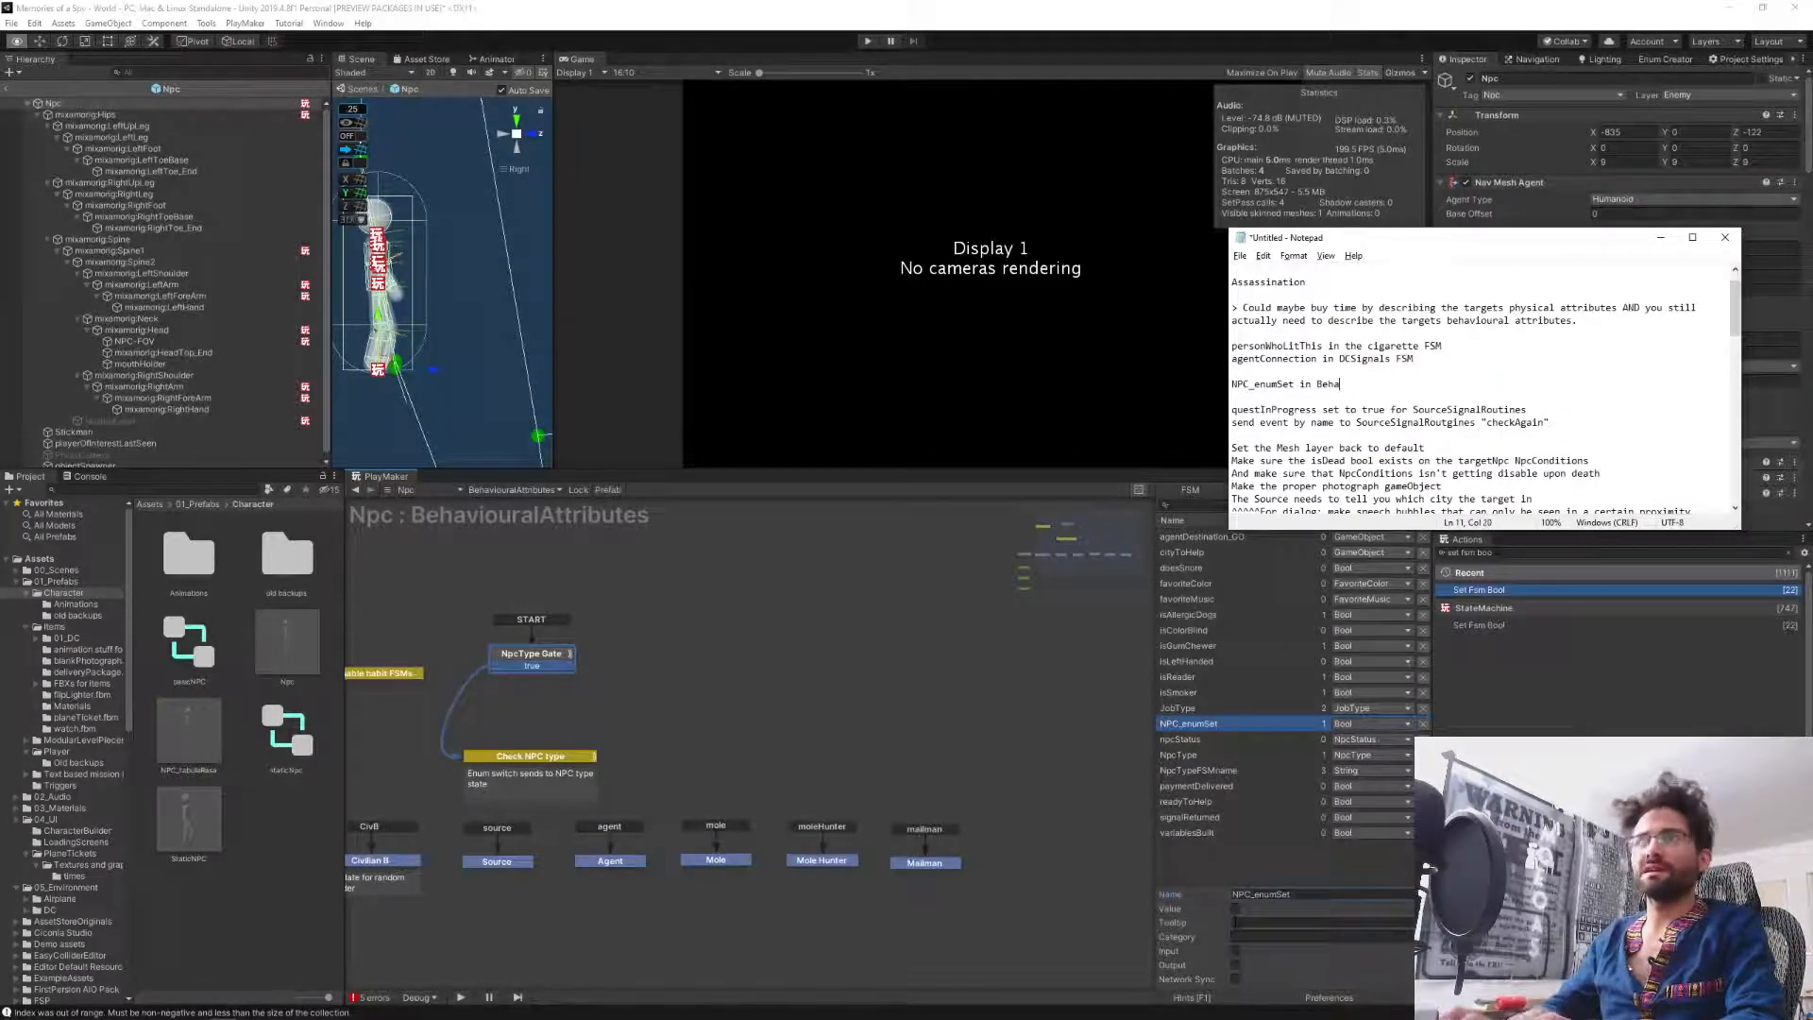
text(viouralAttri)
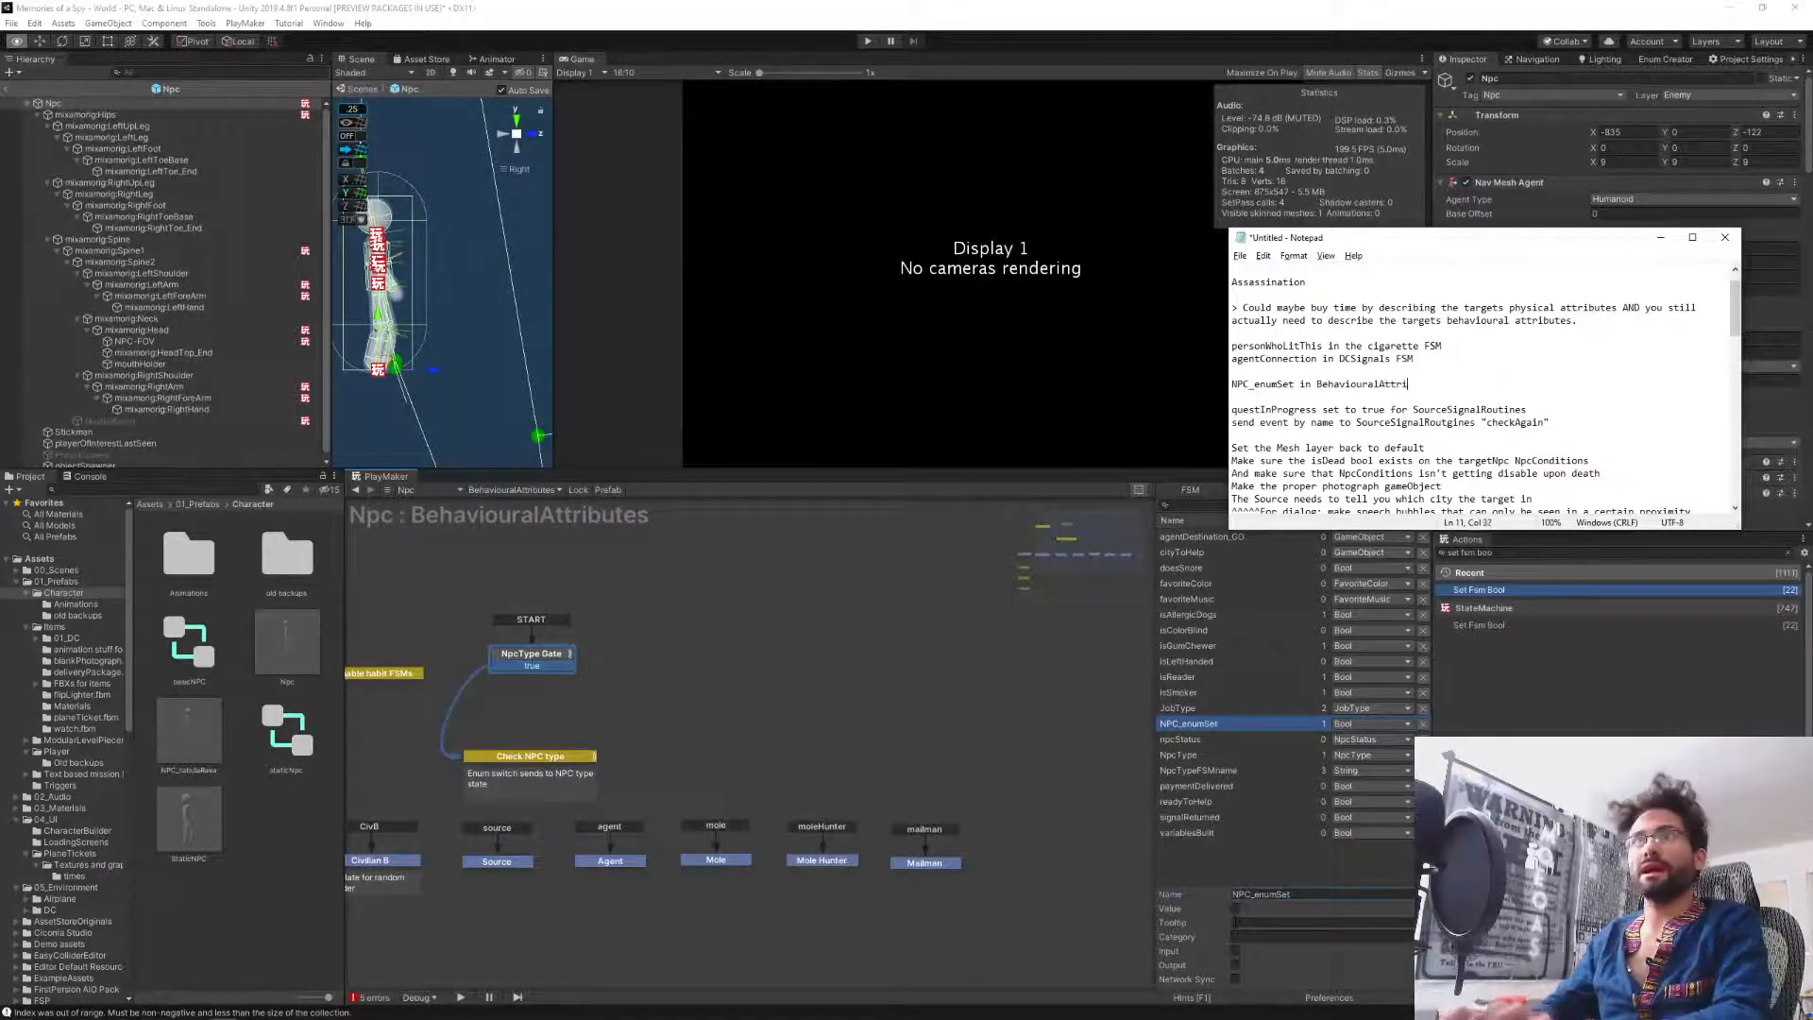
key(BackSpace)
key(BackSpace)
key(BackSpace)
key(BackSpace)
key(BackSpace)
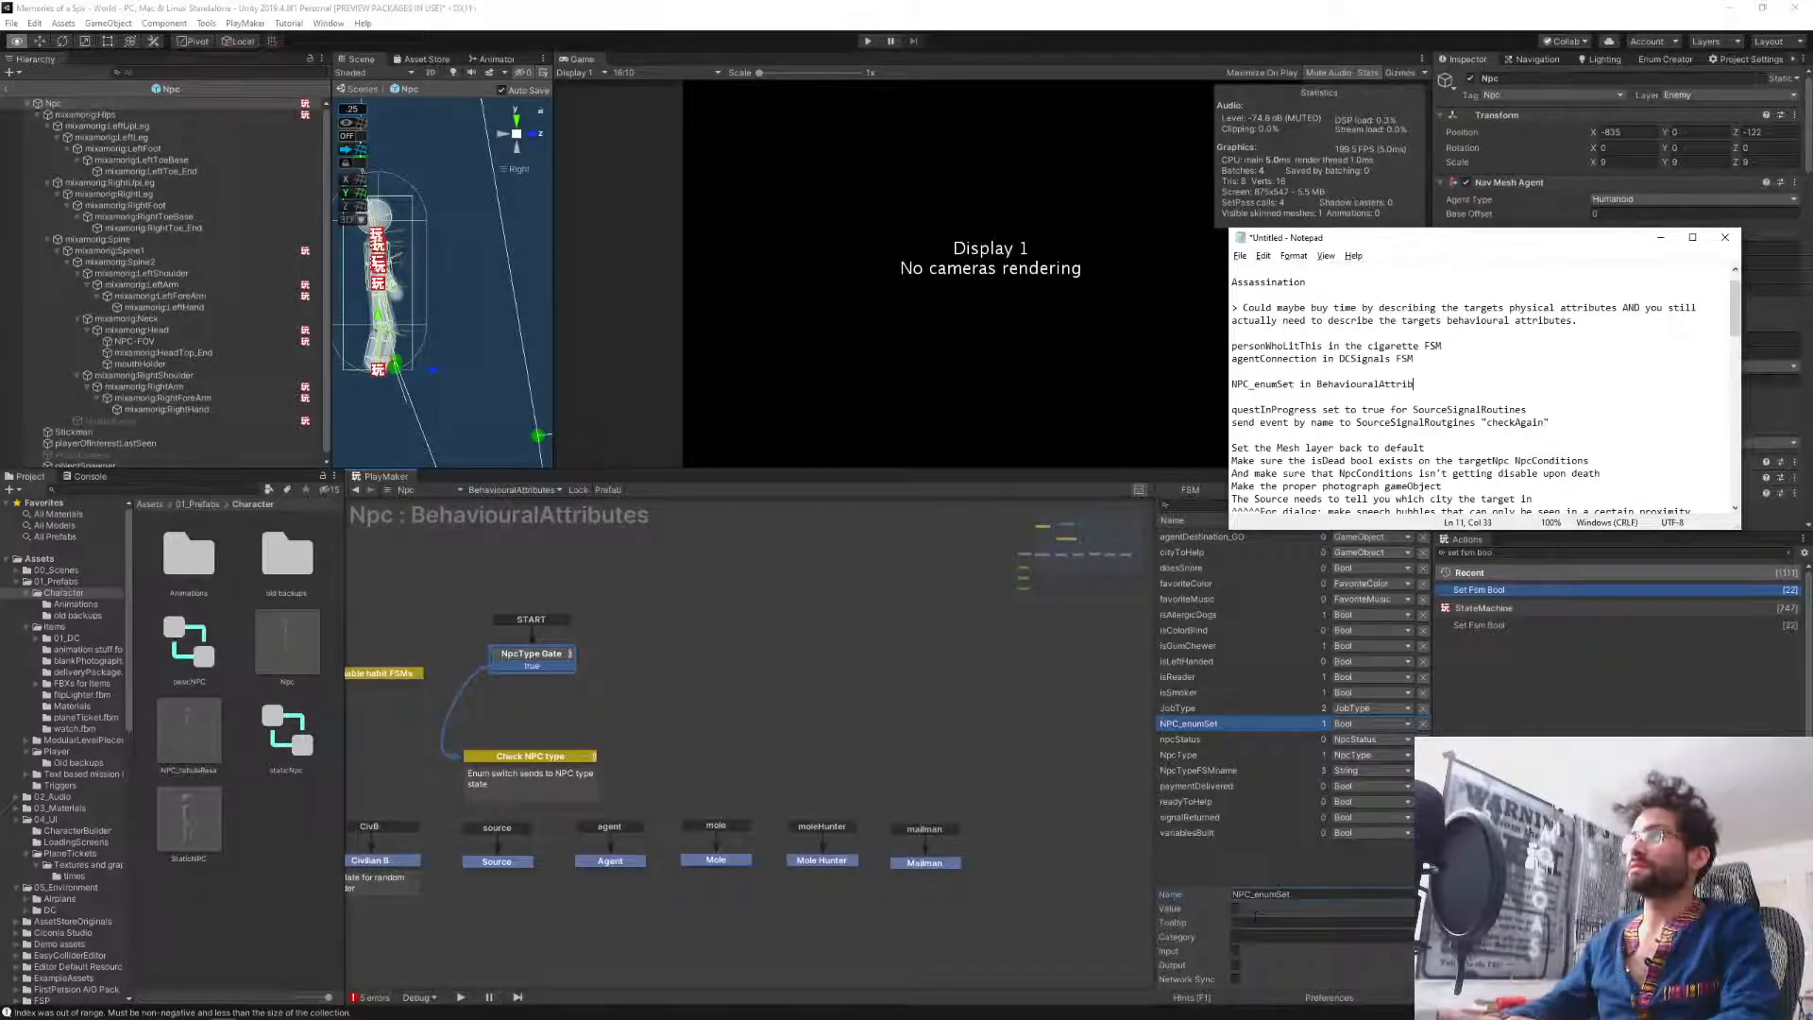
text(utes)
key(Return)
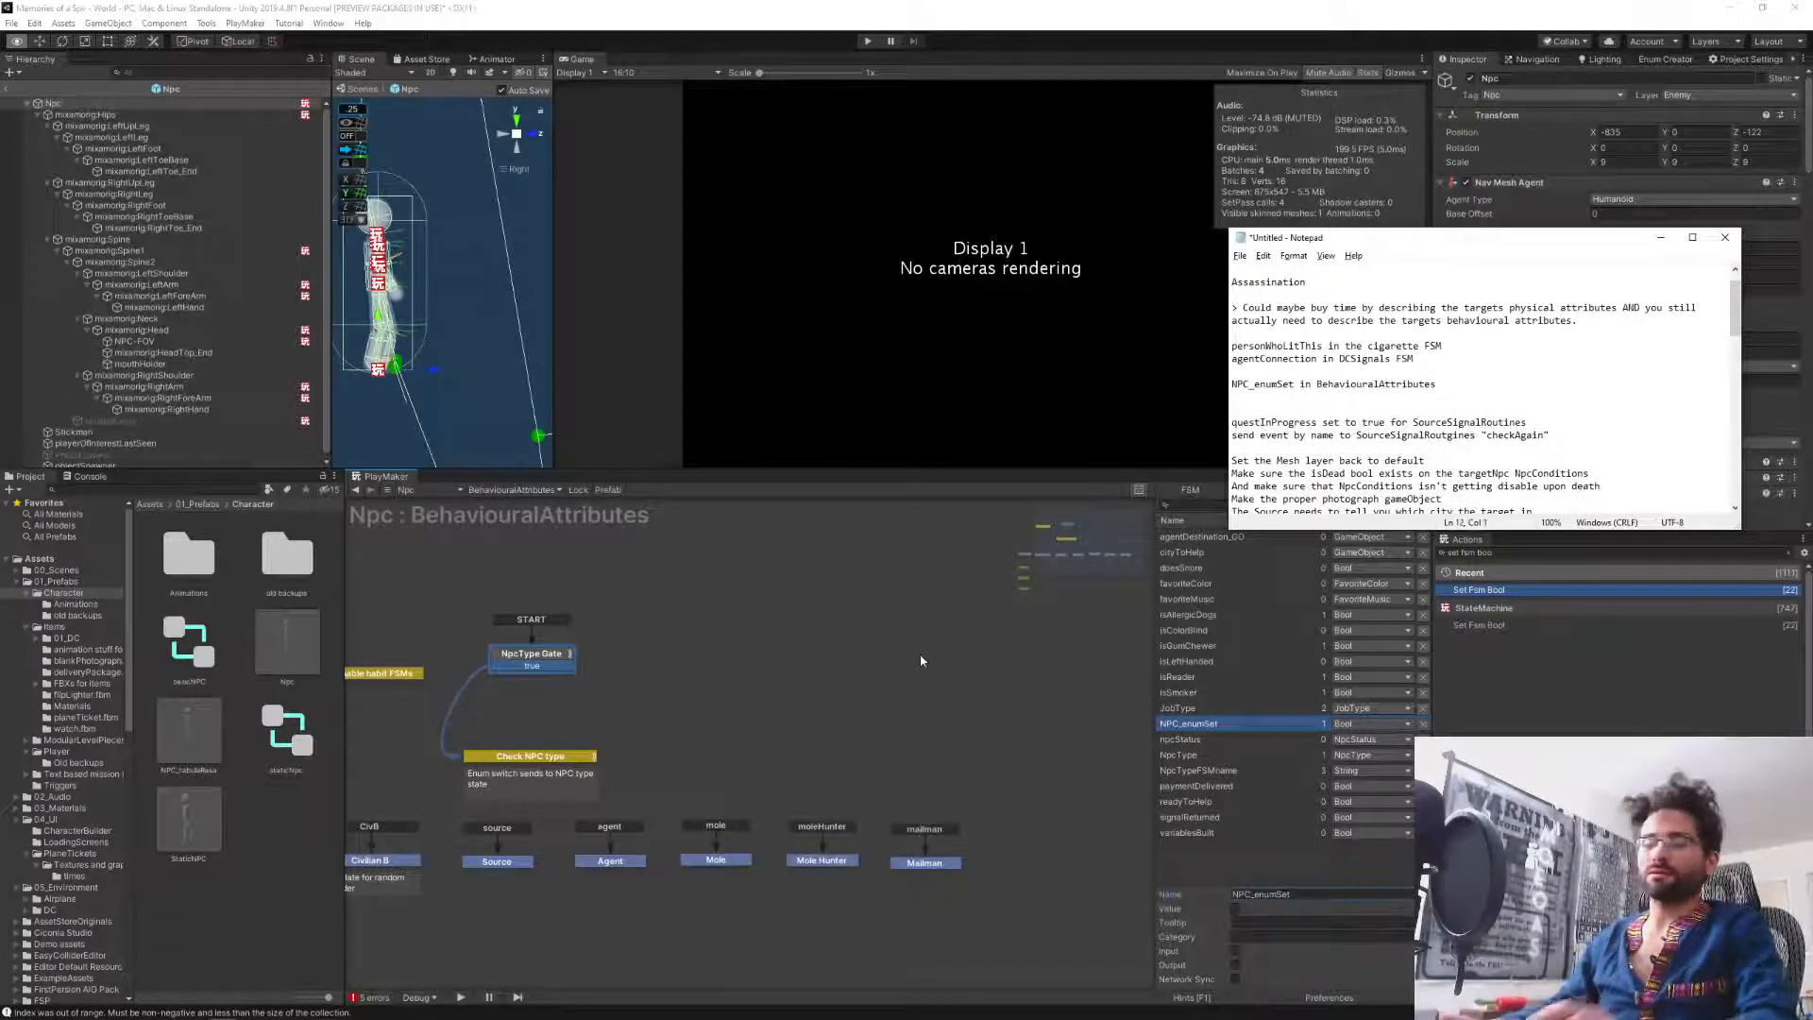
key(alt+Tab)
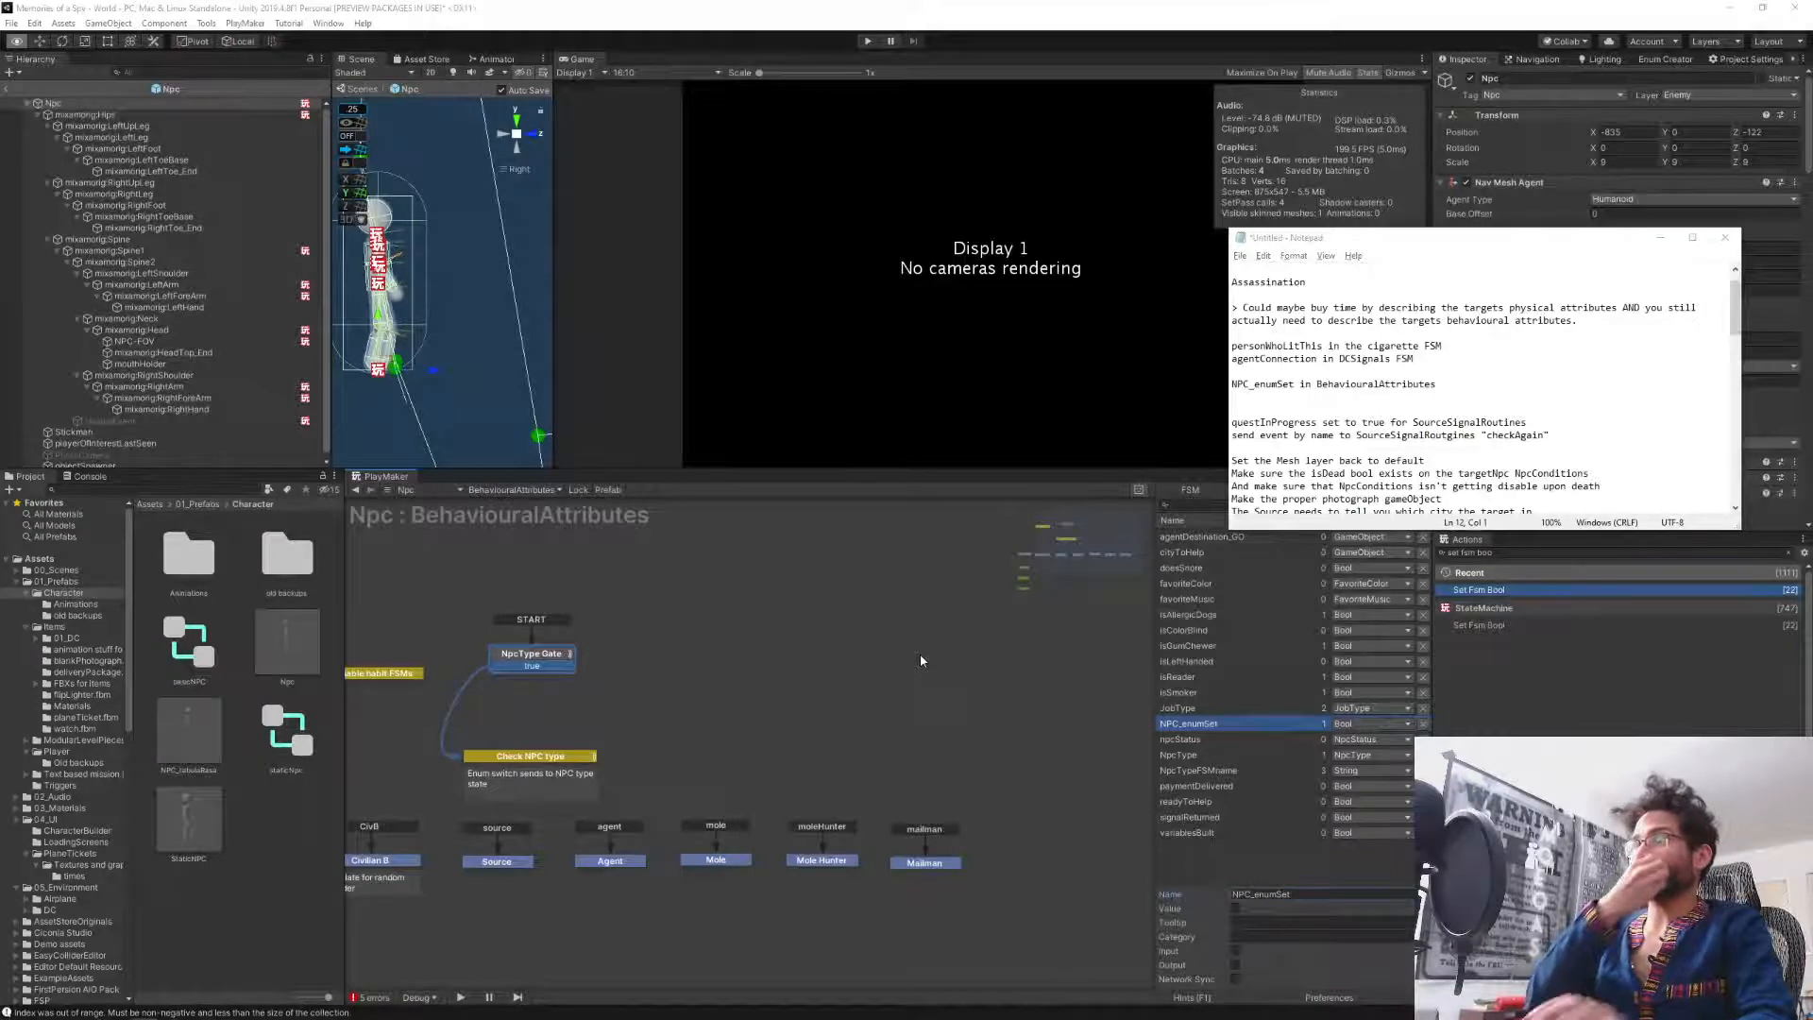
Back in the World scene, set the Npc testing spawner's State 1 Set Fsm Bool variable name to NPC_enumSet and enable Set Value.
click(6, 89)
click(6, 90)
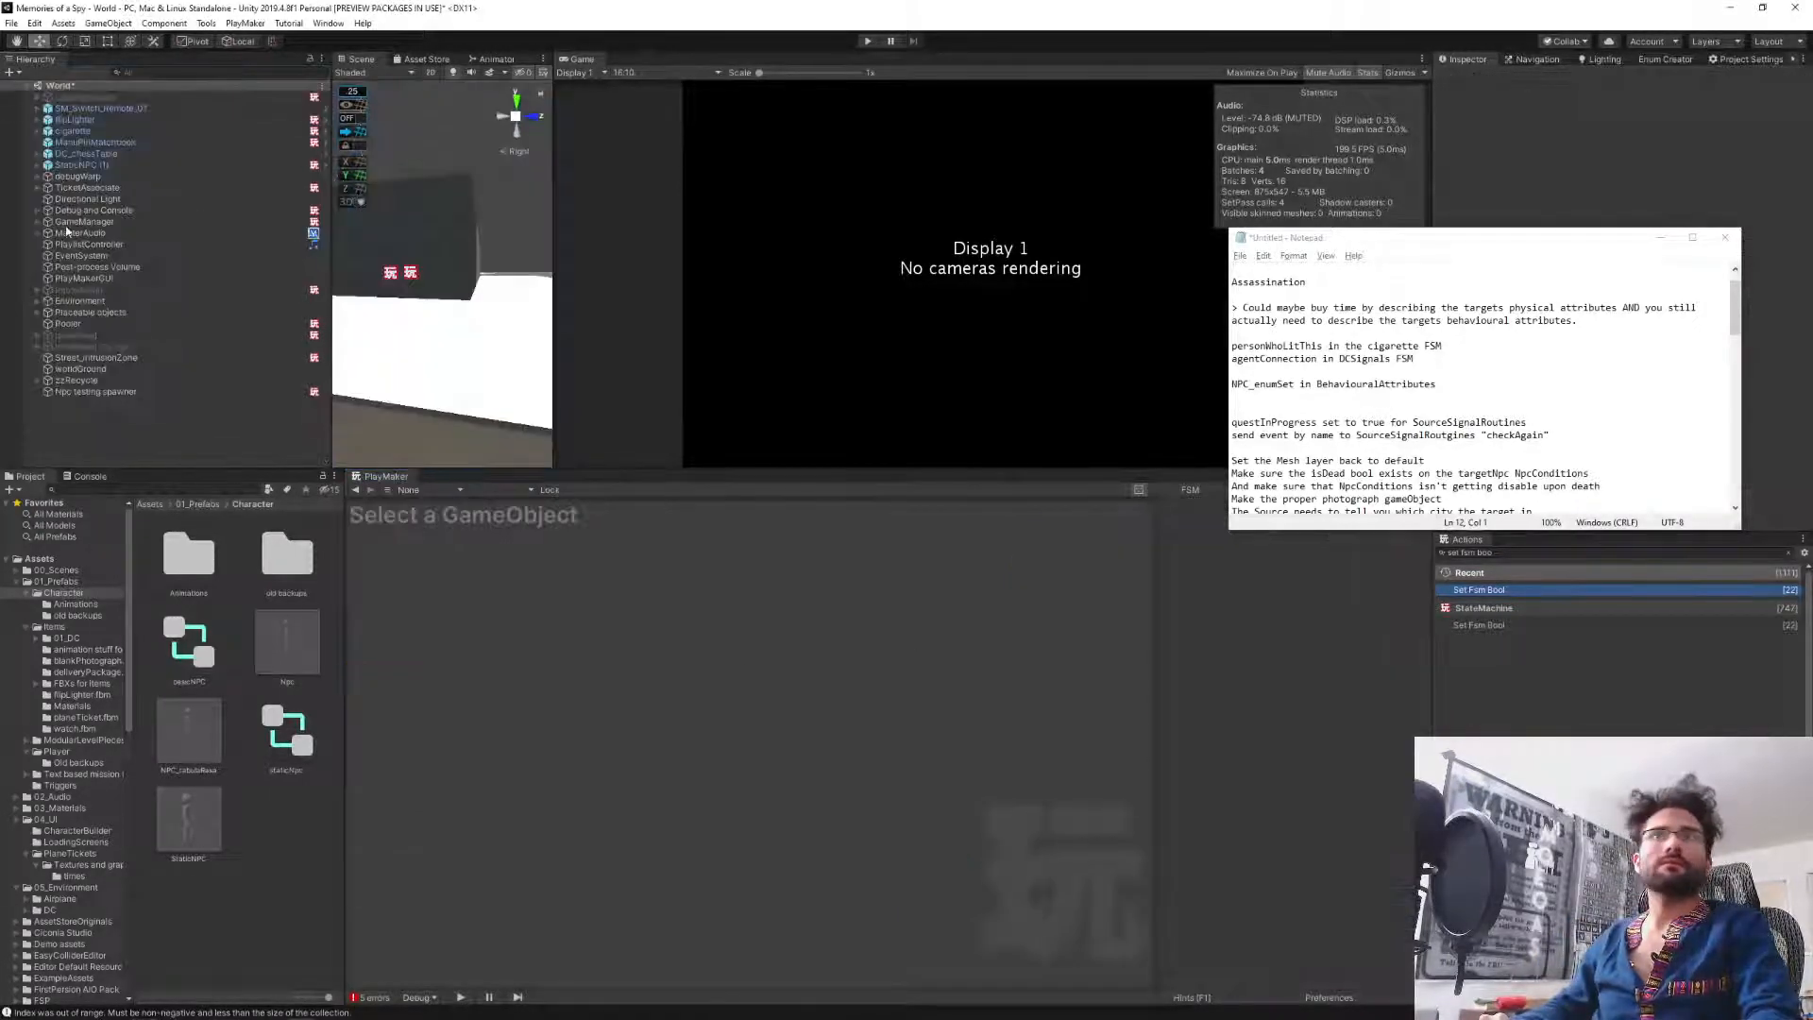
click(82, 392)
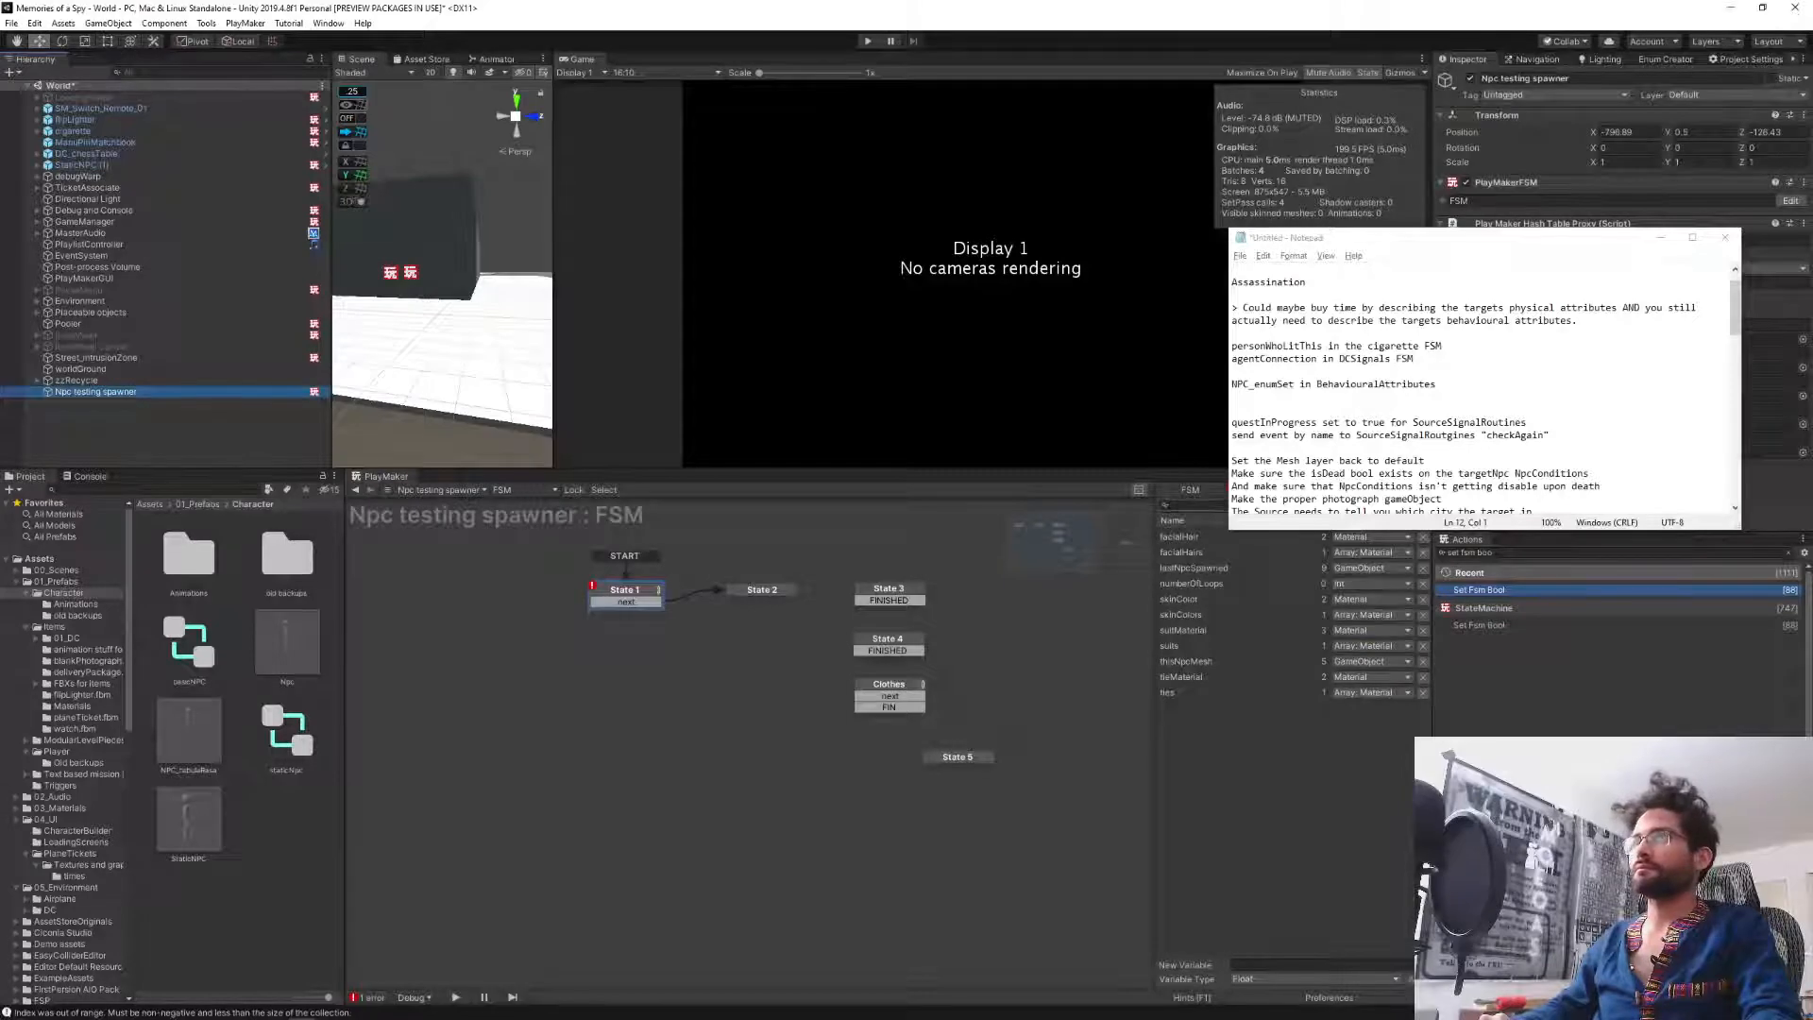
drag(1381, 242, 1224, 128)
click(1259, 490)
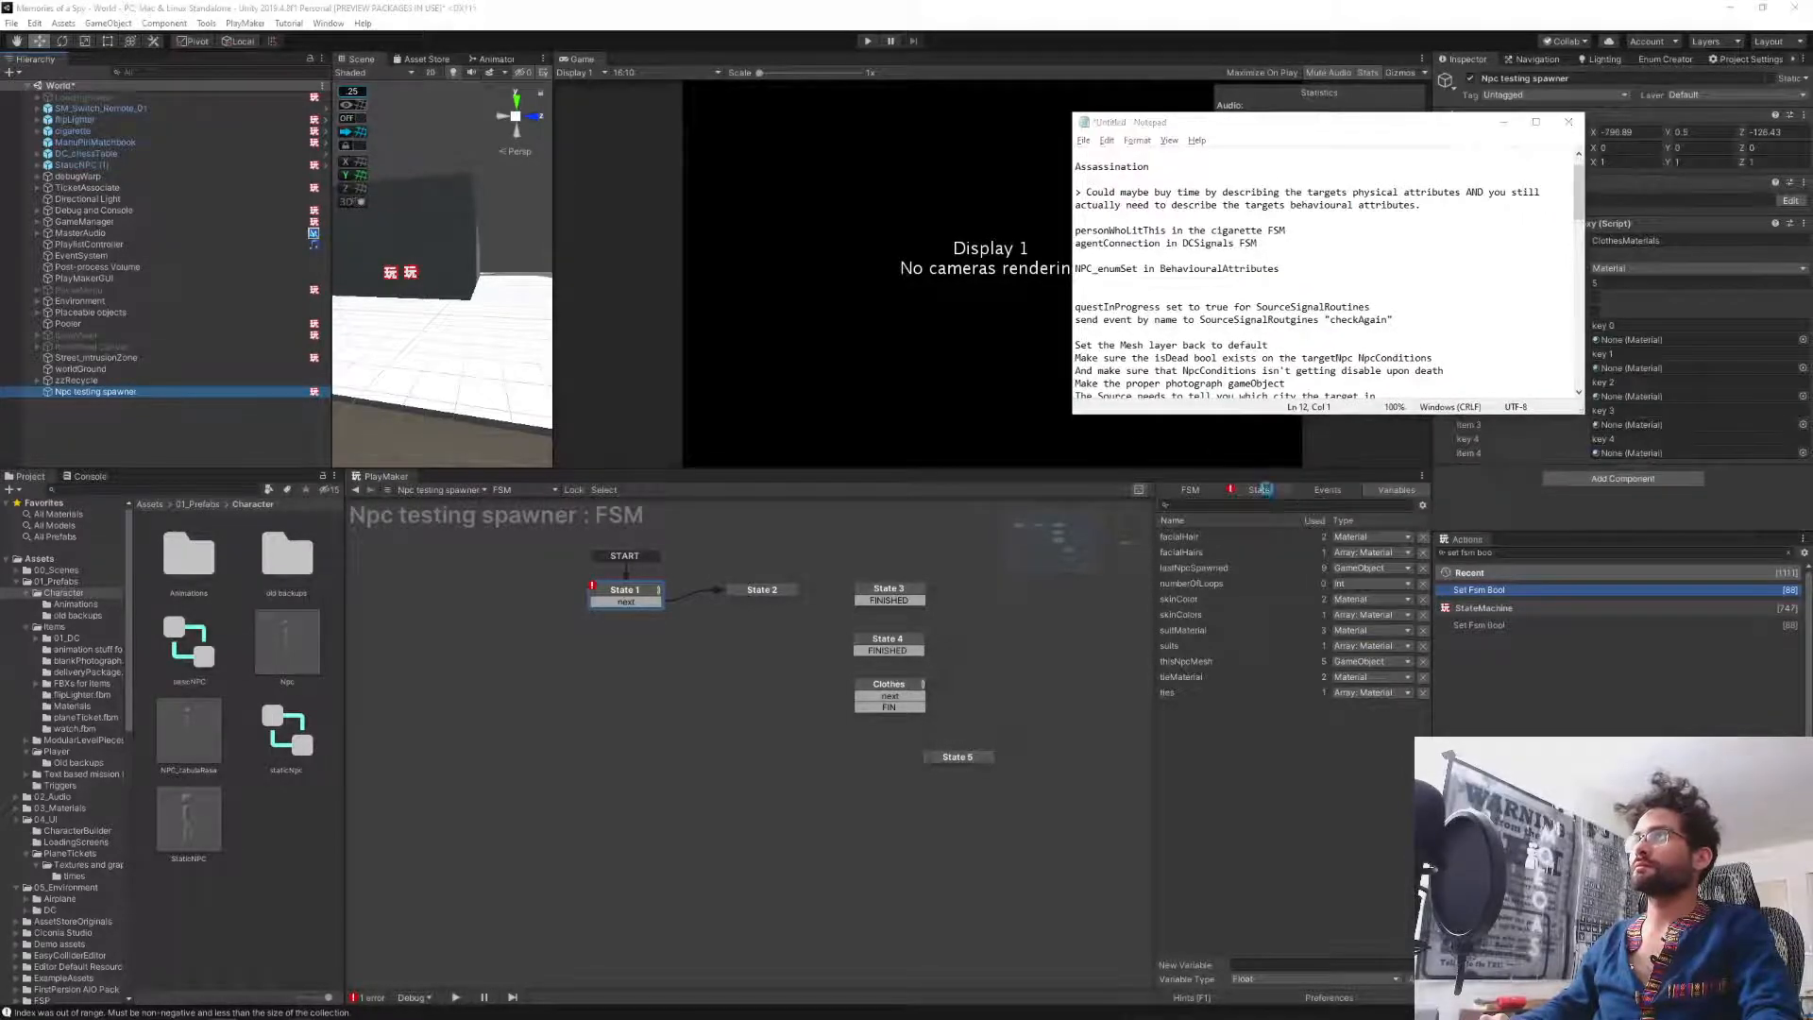
click(1334, 848)
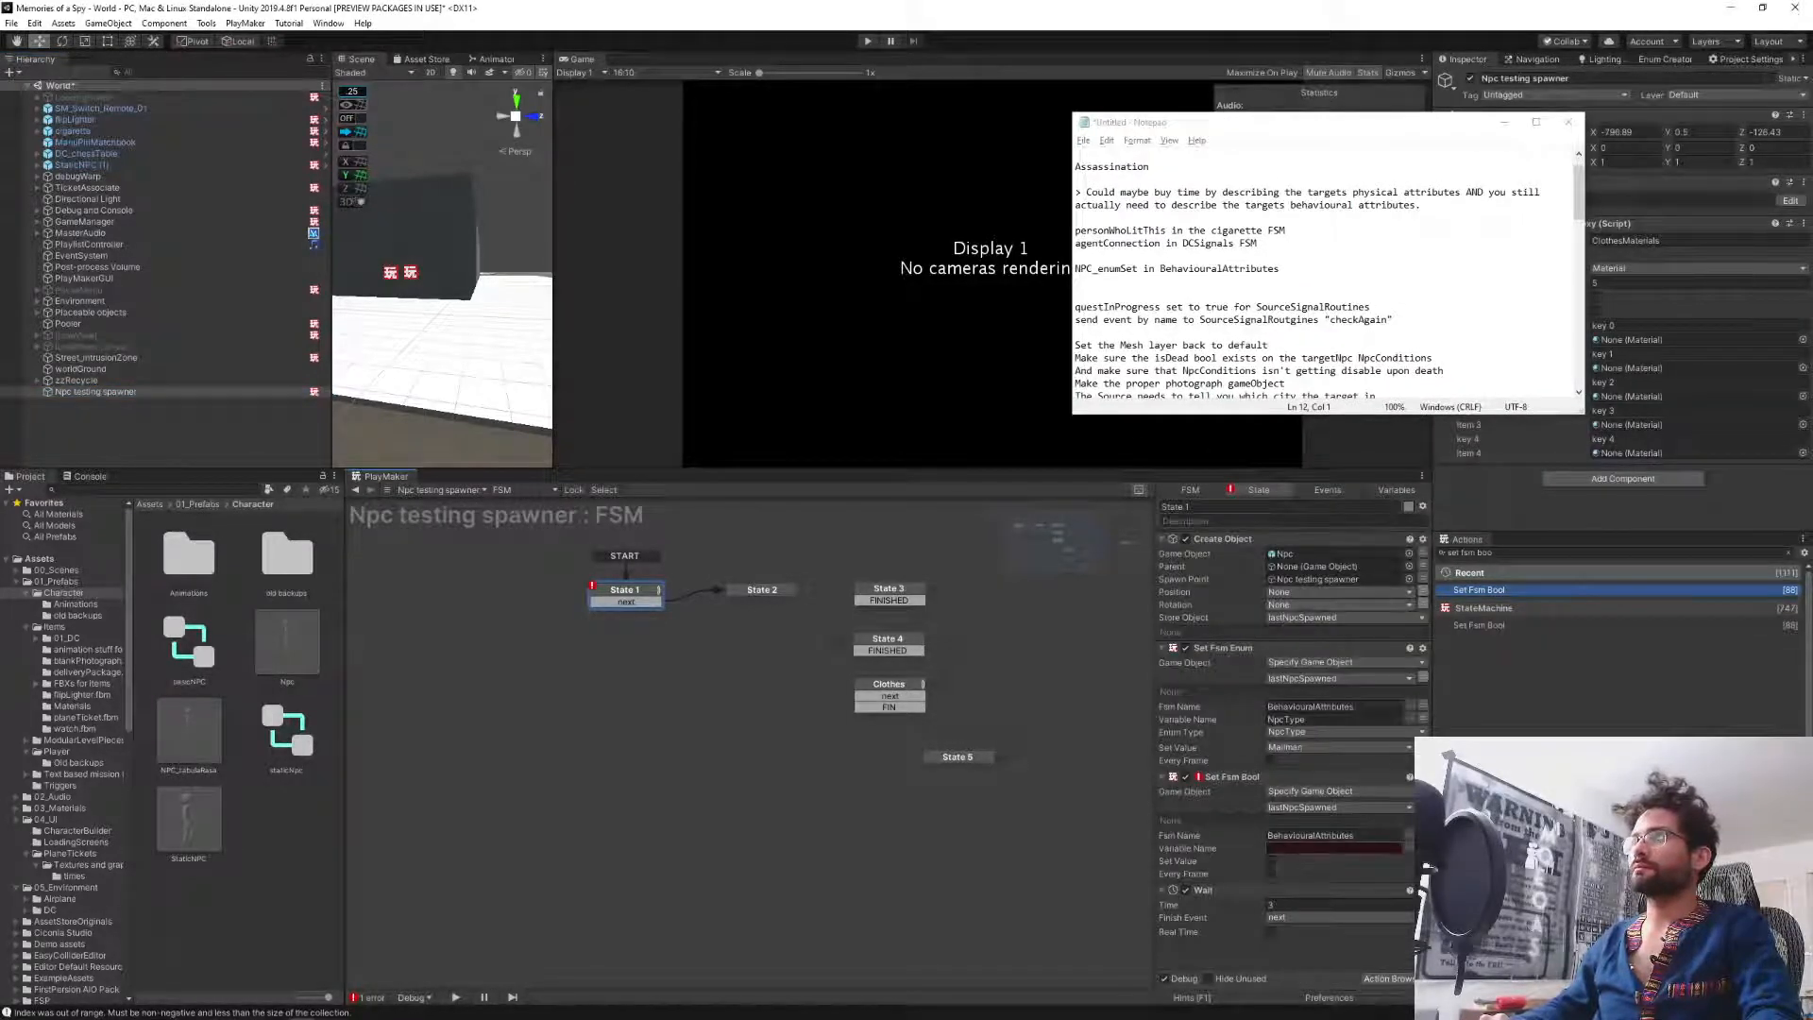
key(ctrl+v)
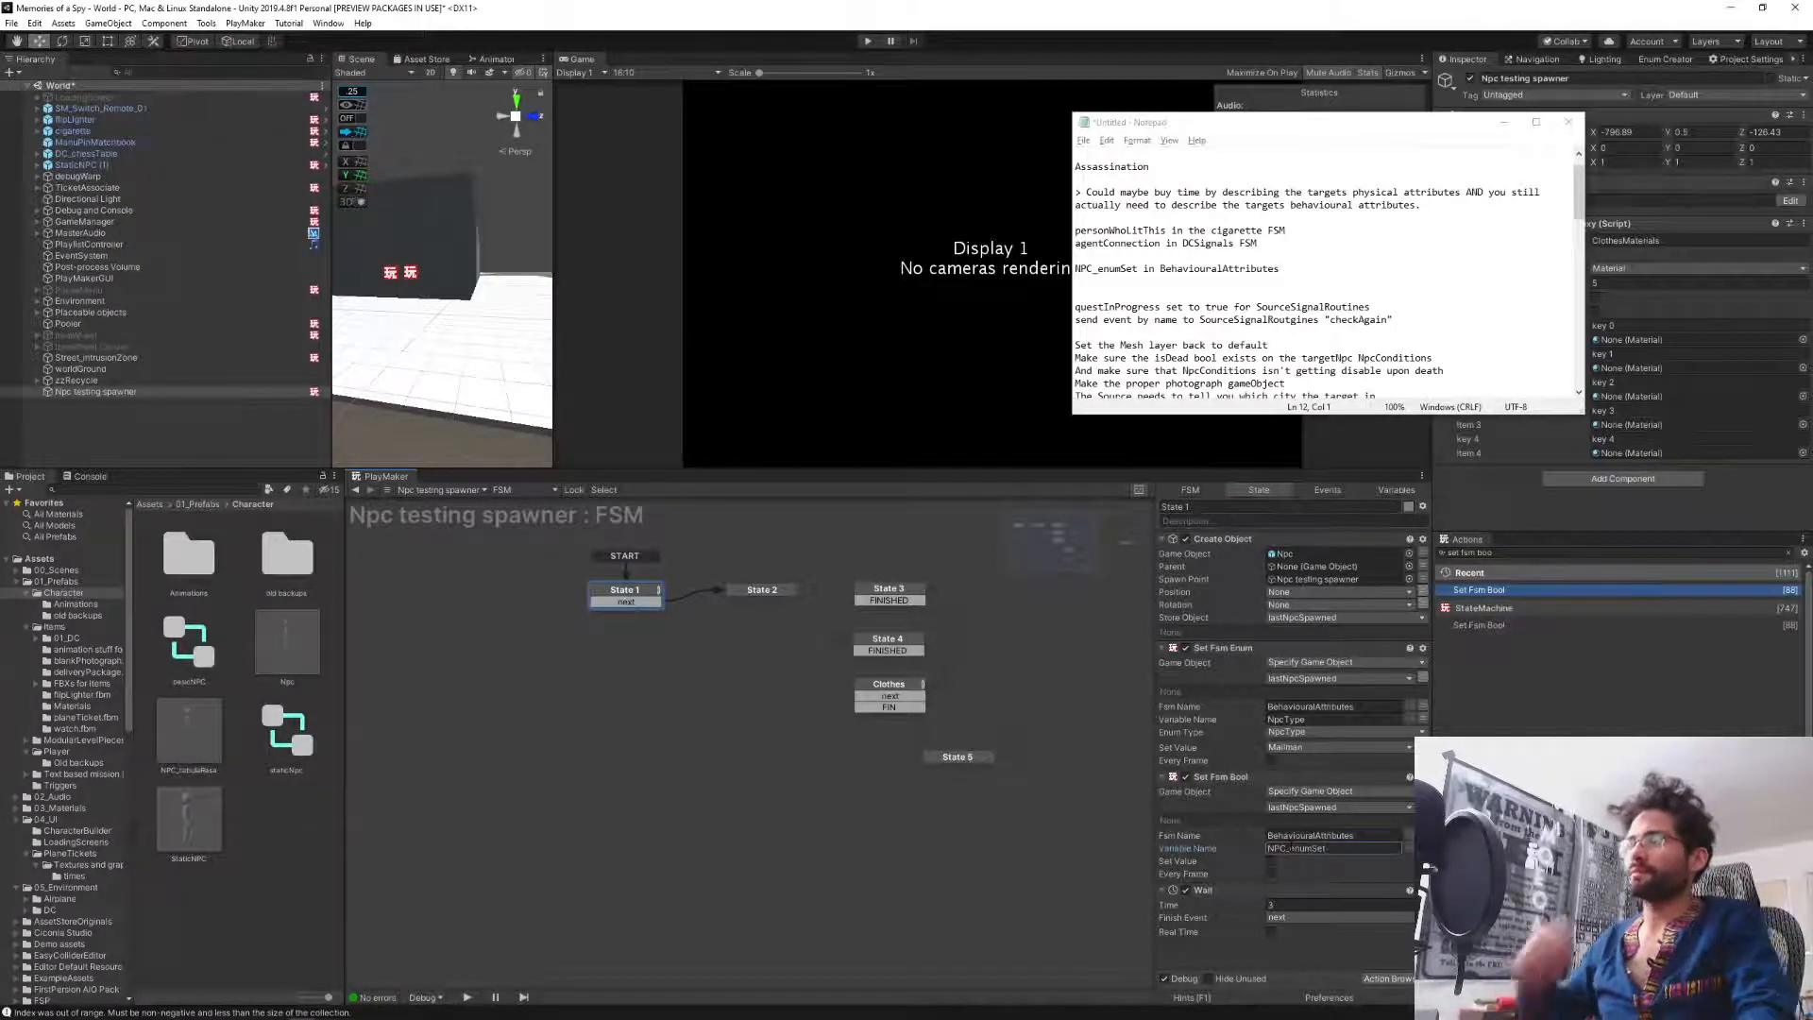
click(1270, 861)
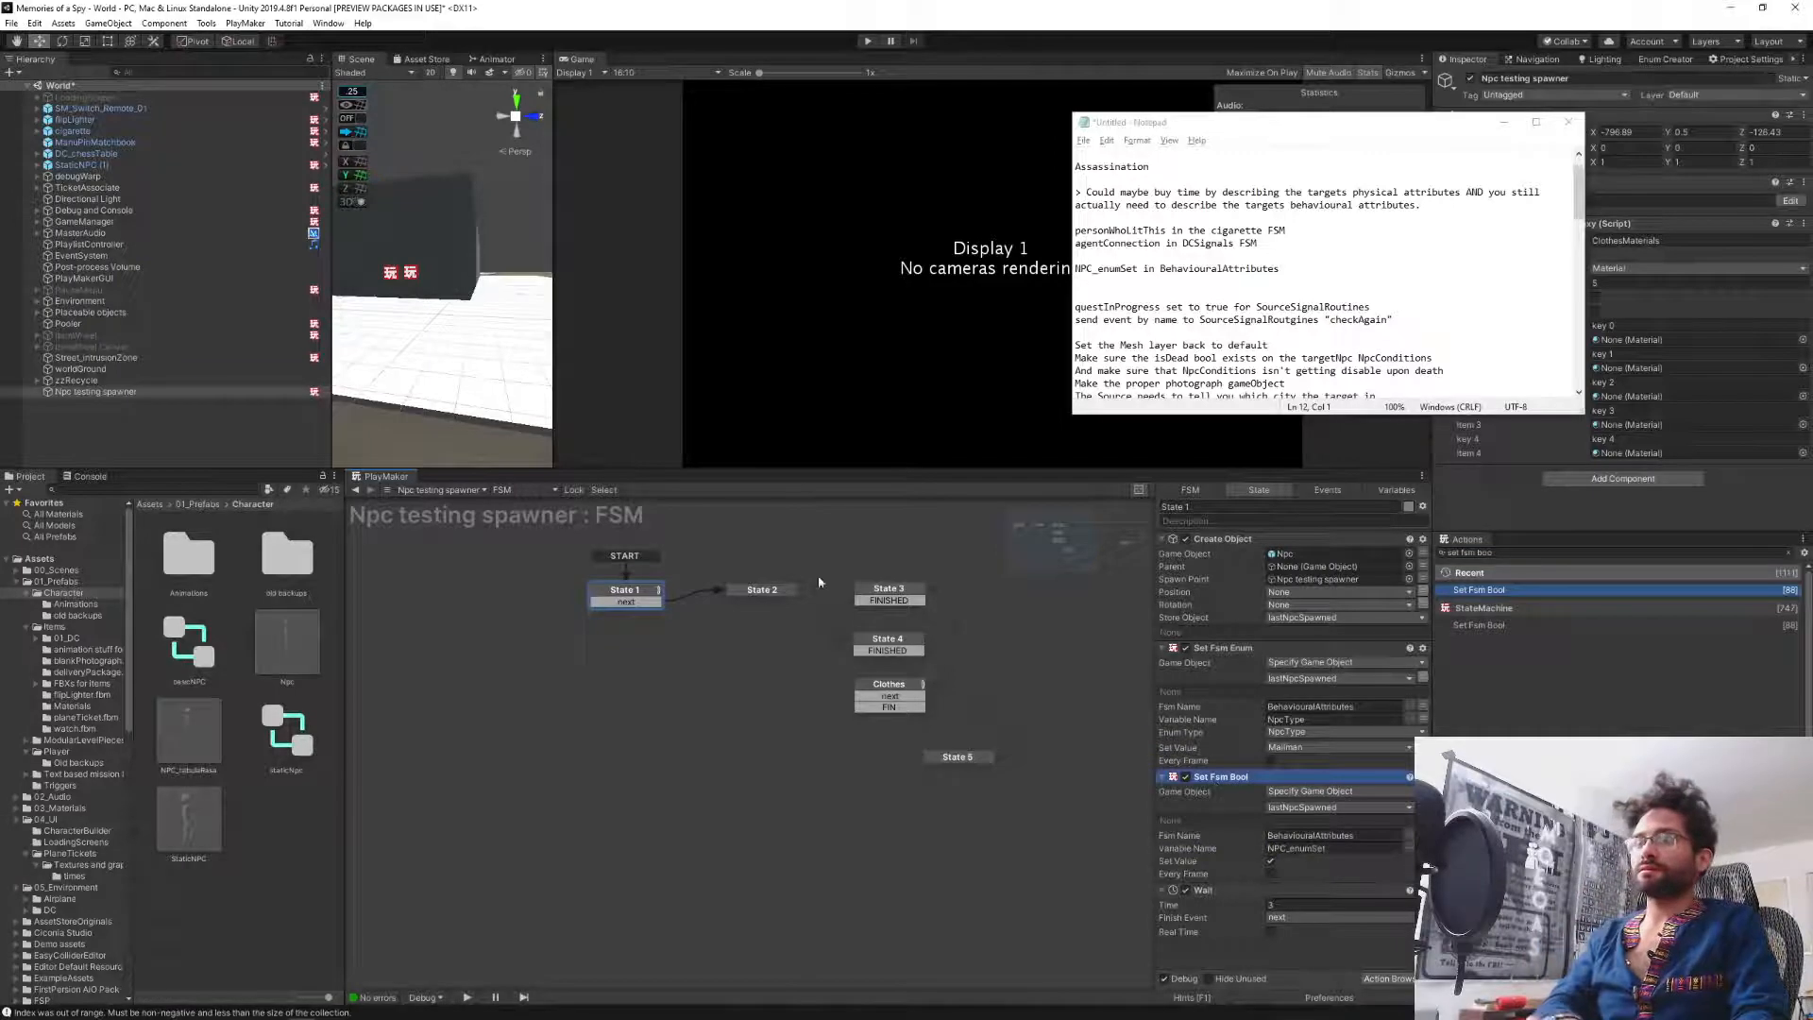
Copy the configured Set Fsm Bool action into State 2 of the spawner and save the World scene.
click(758, 589)
key(ctrl+v)
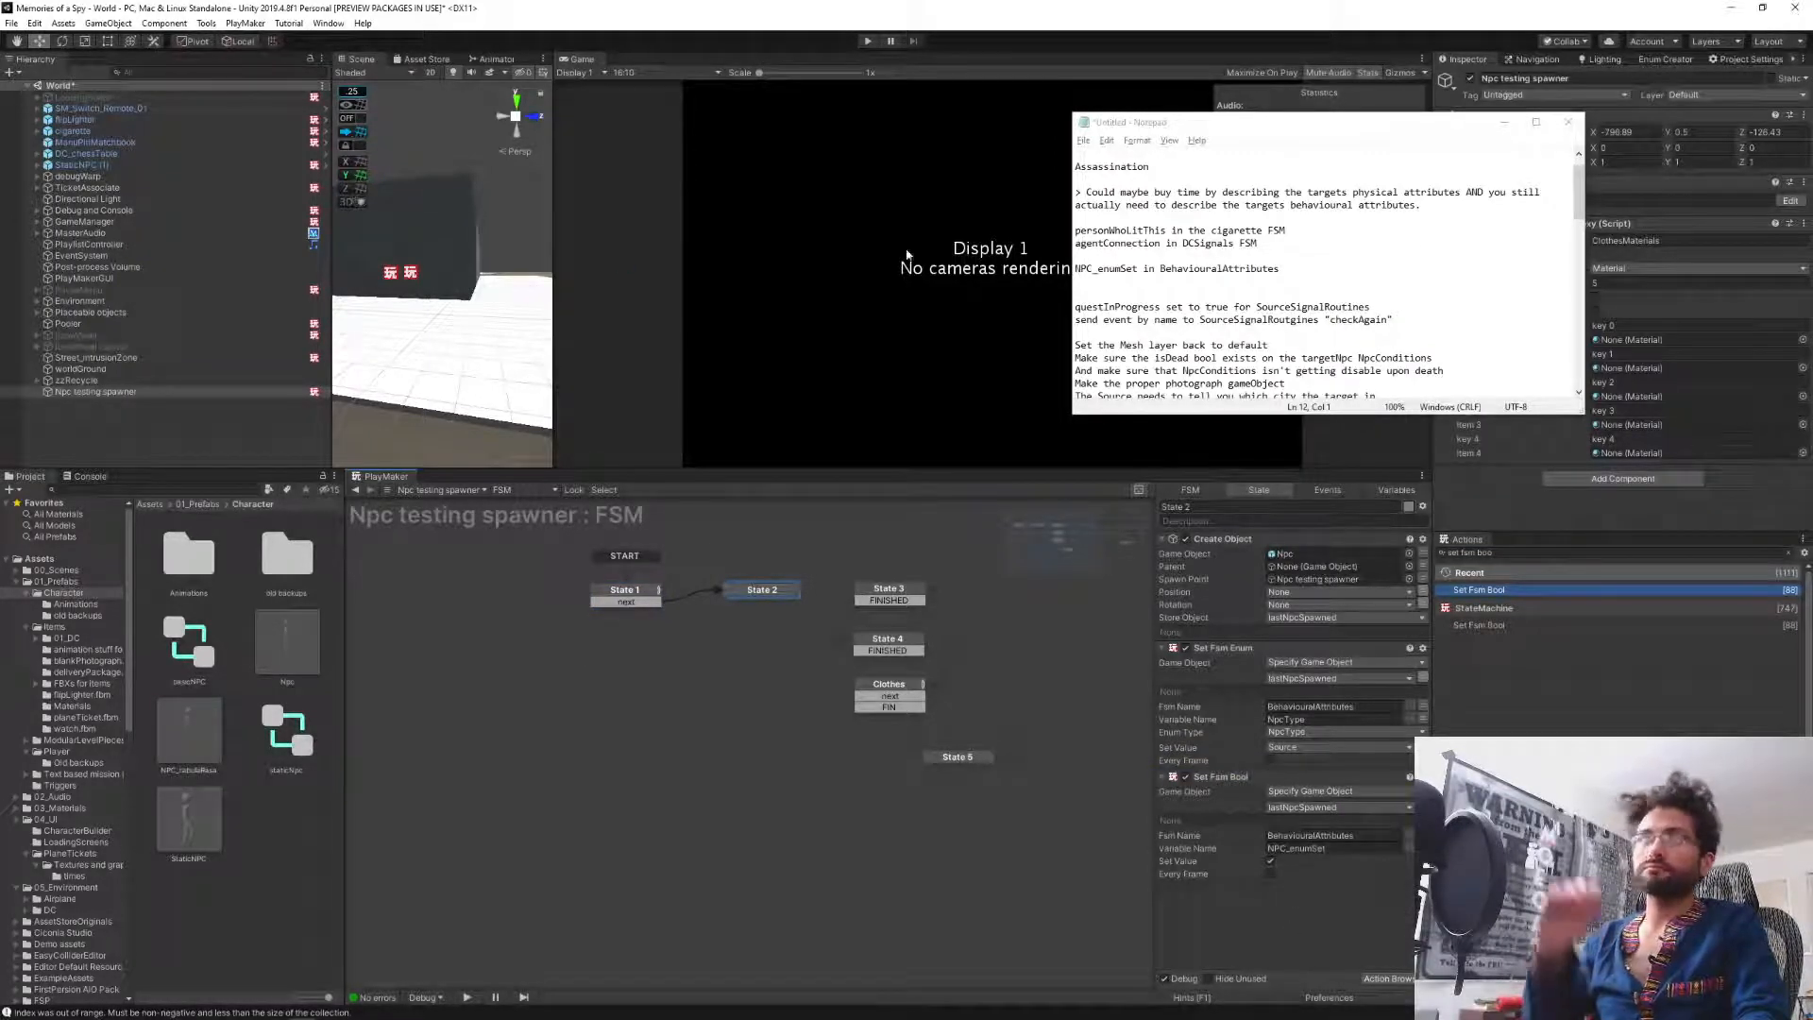
click(1505, 122)
key(ctrl+s)
click(83, 408)
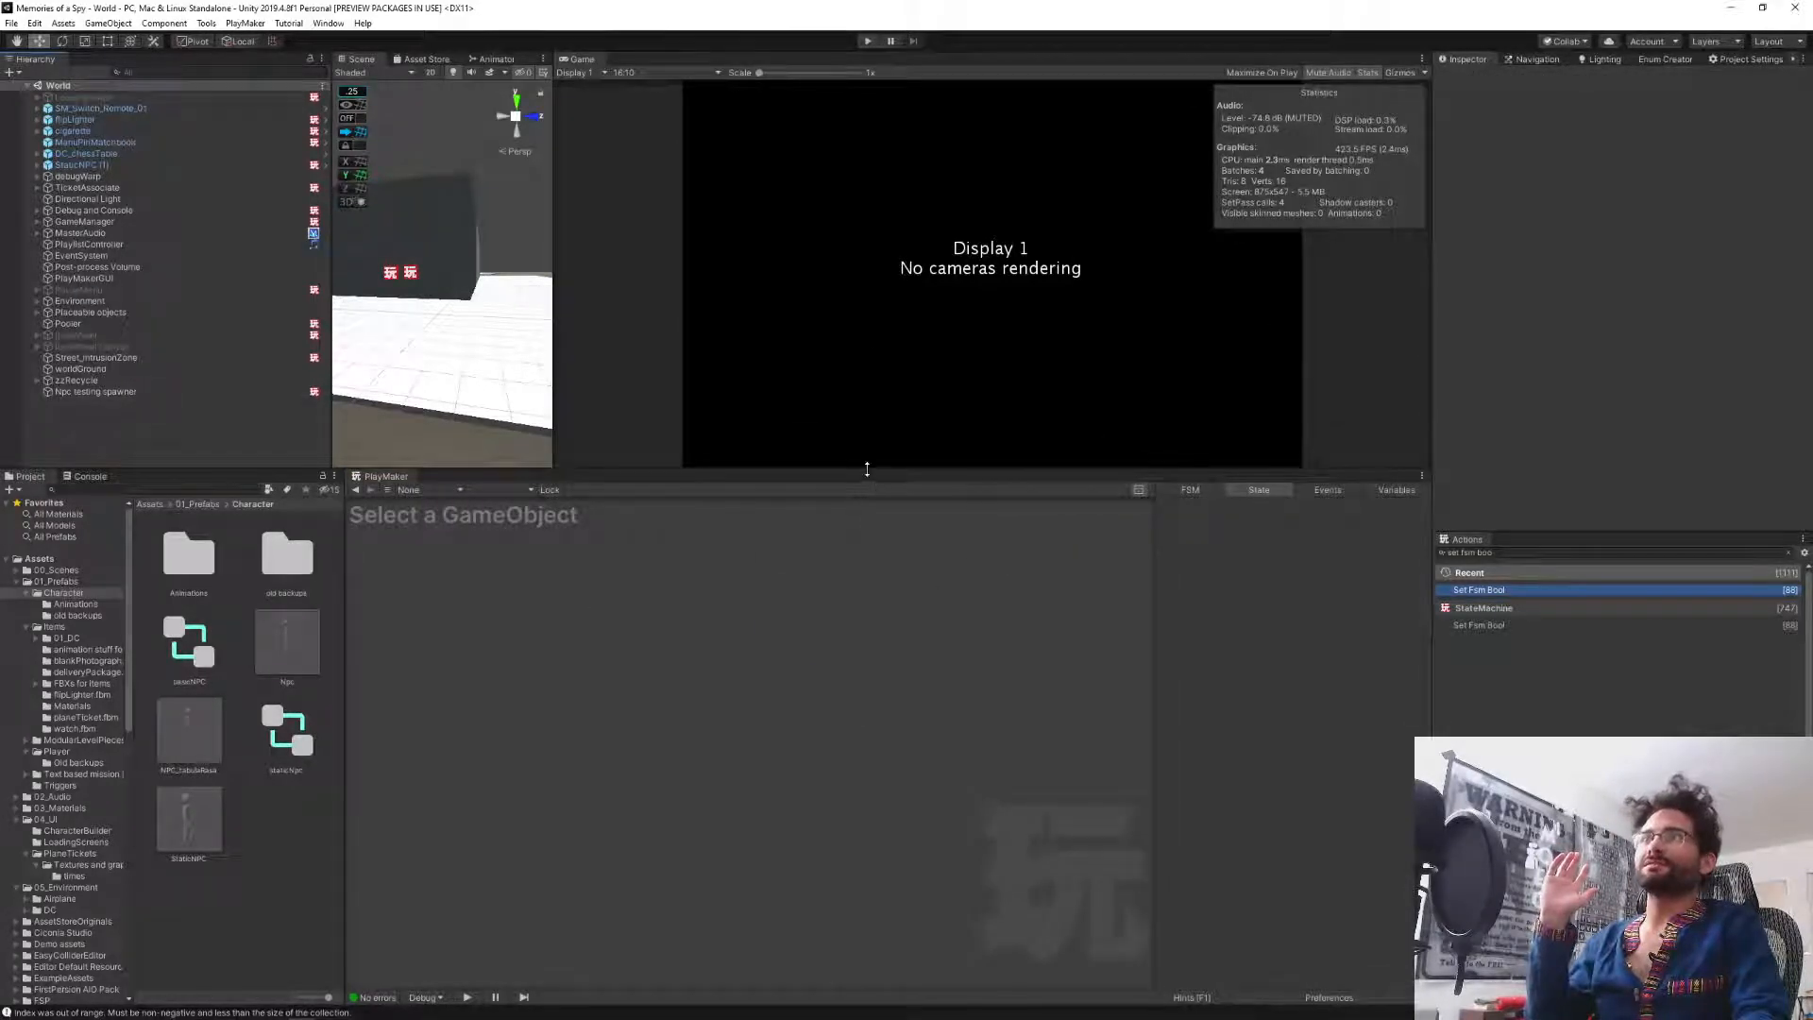
Run the game in an enlarged Game view, spawn items with the console command spawni, and pick up the pistol and lighter.
drag(869, 470, 851, 598)
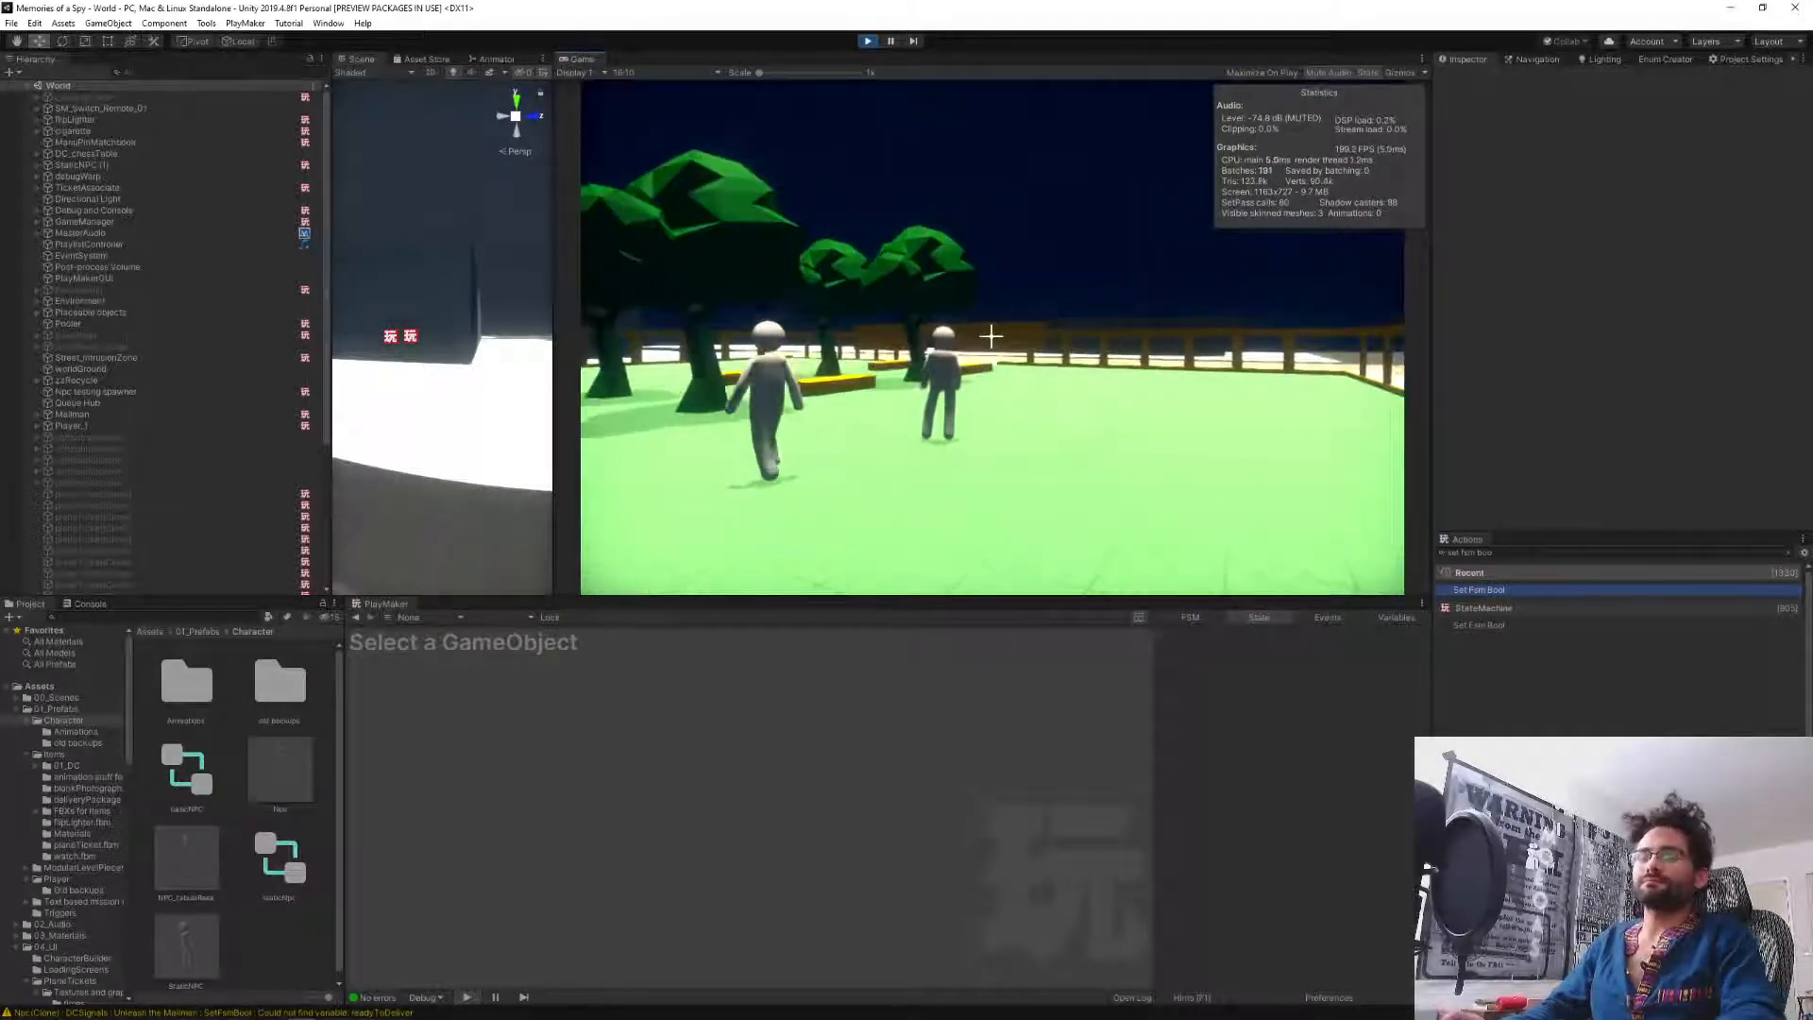
key(grave)
text(spawni)
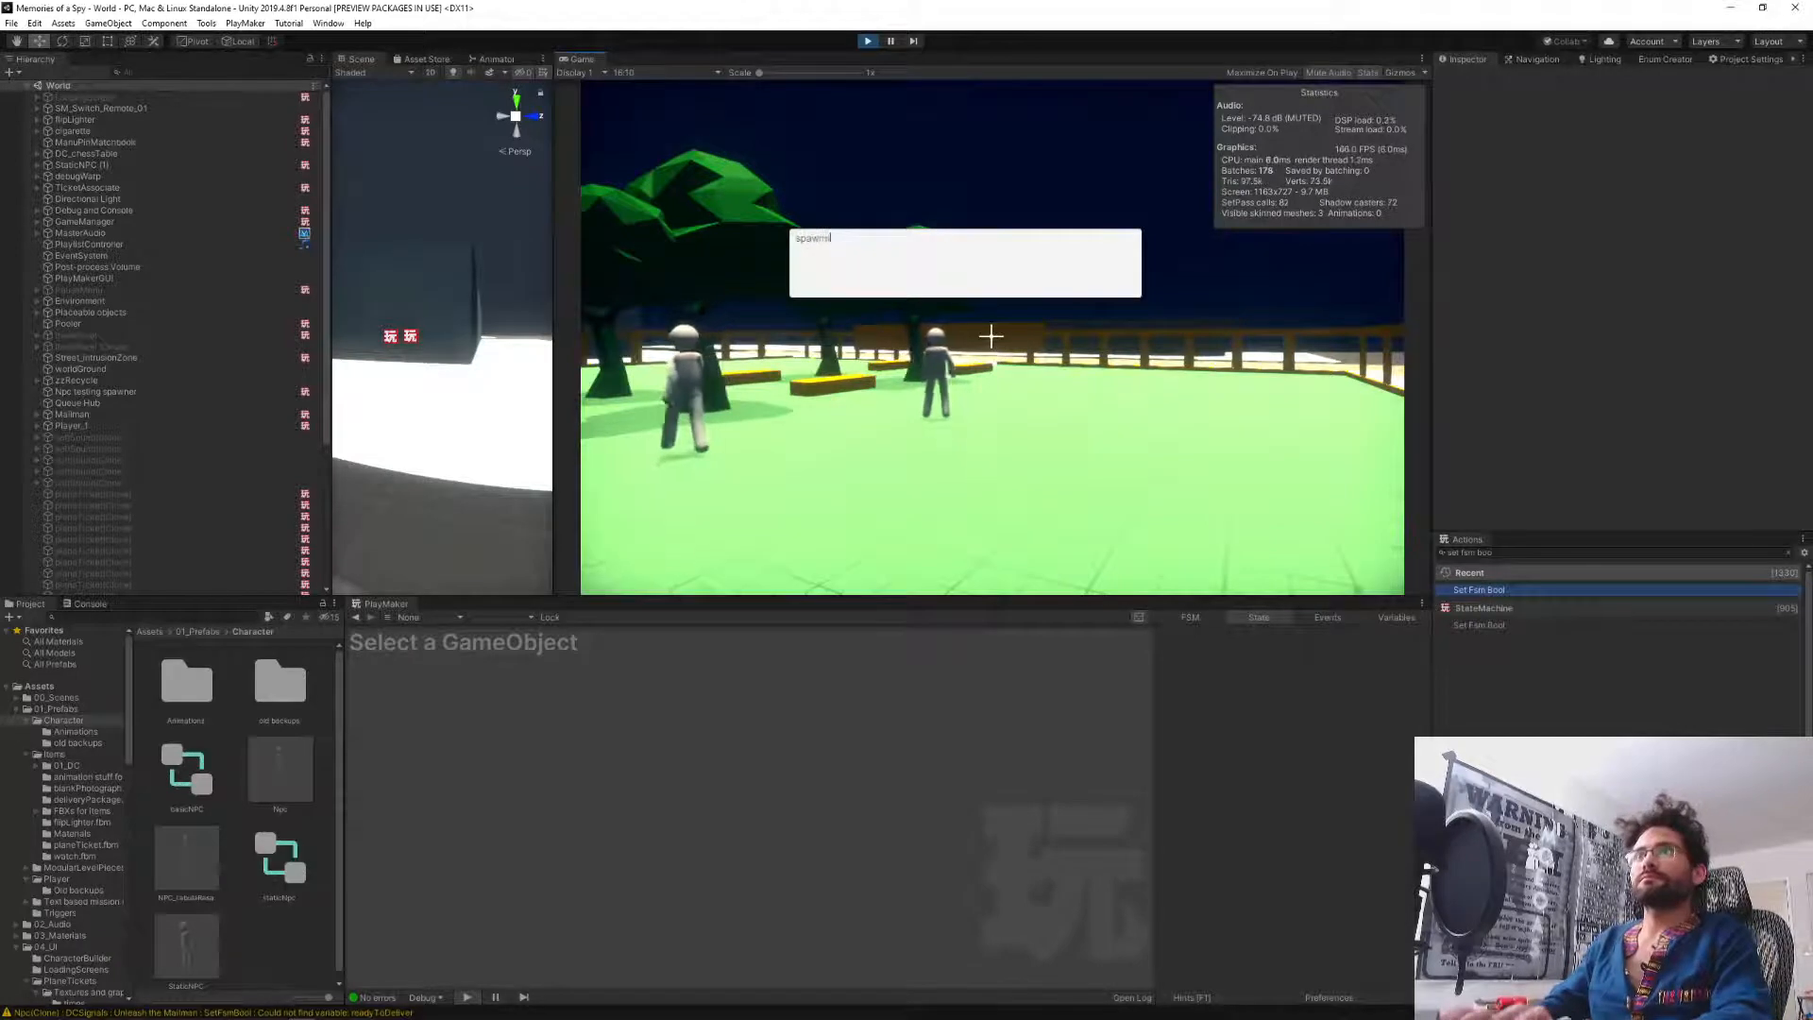
key(Return)
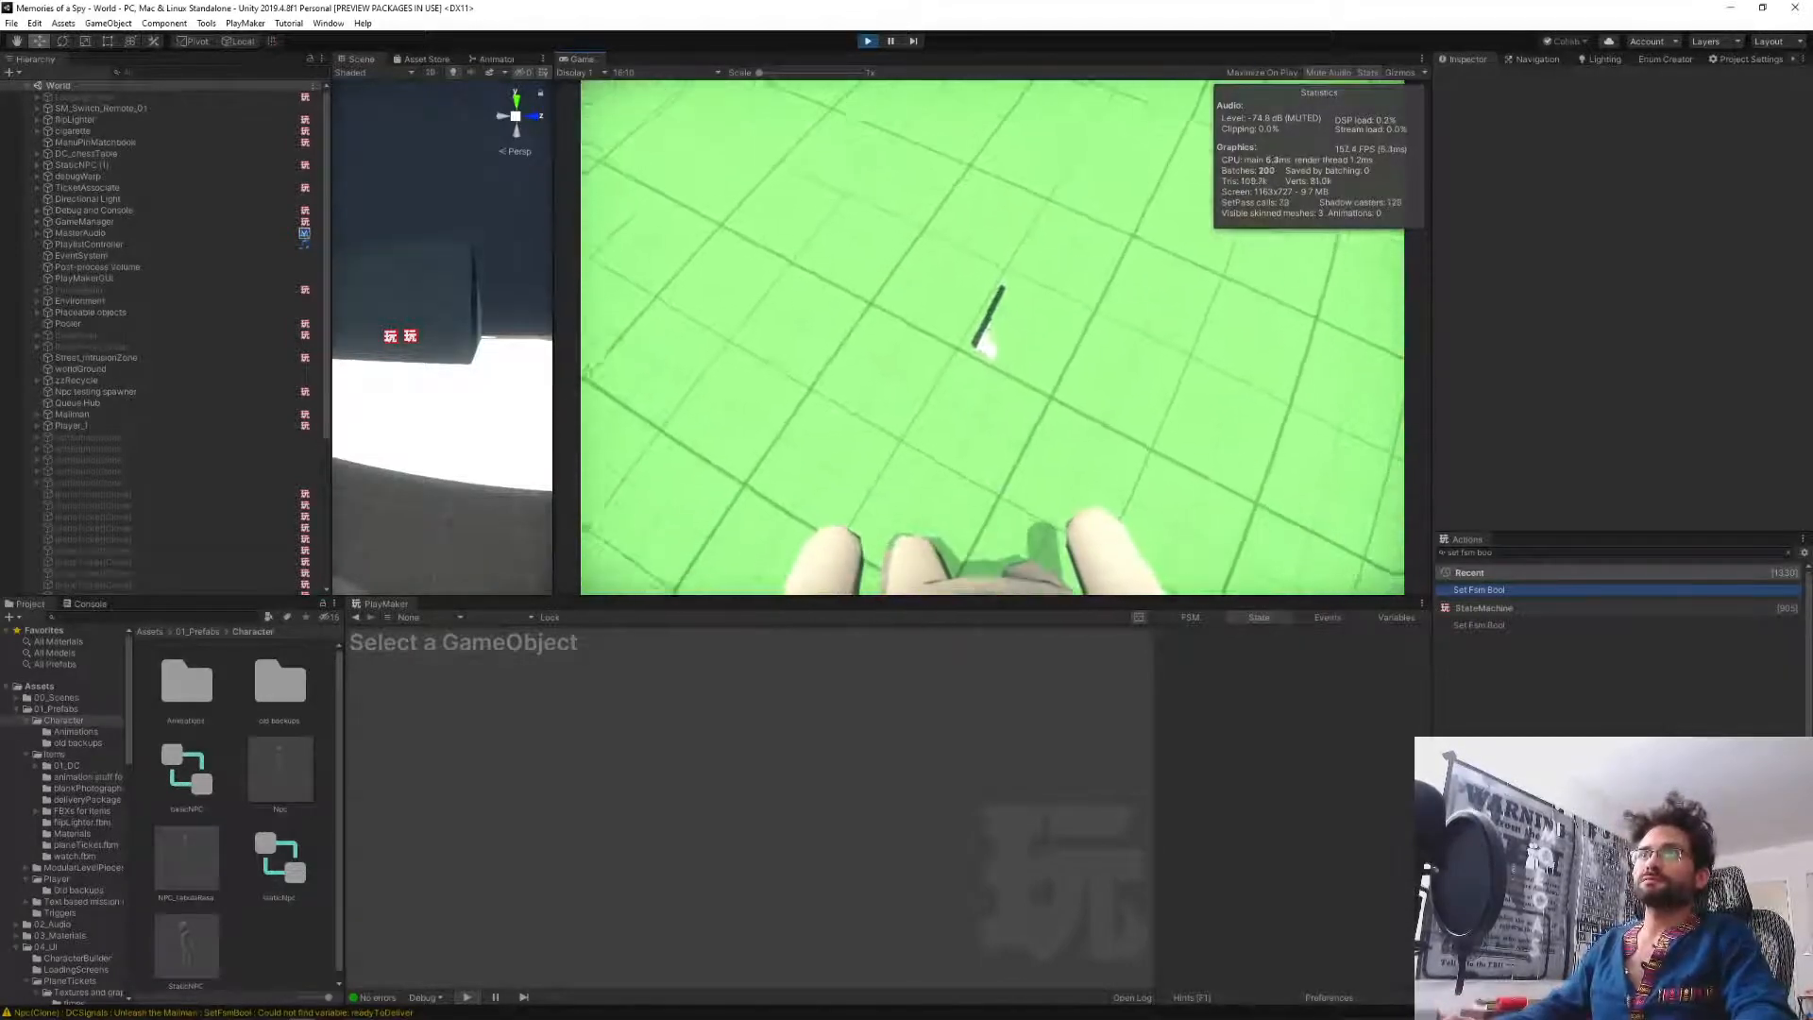
key(e)
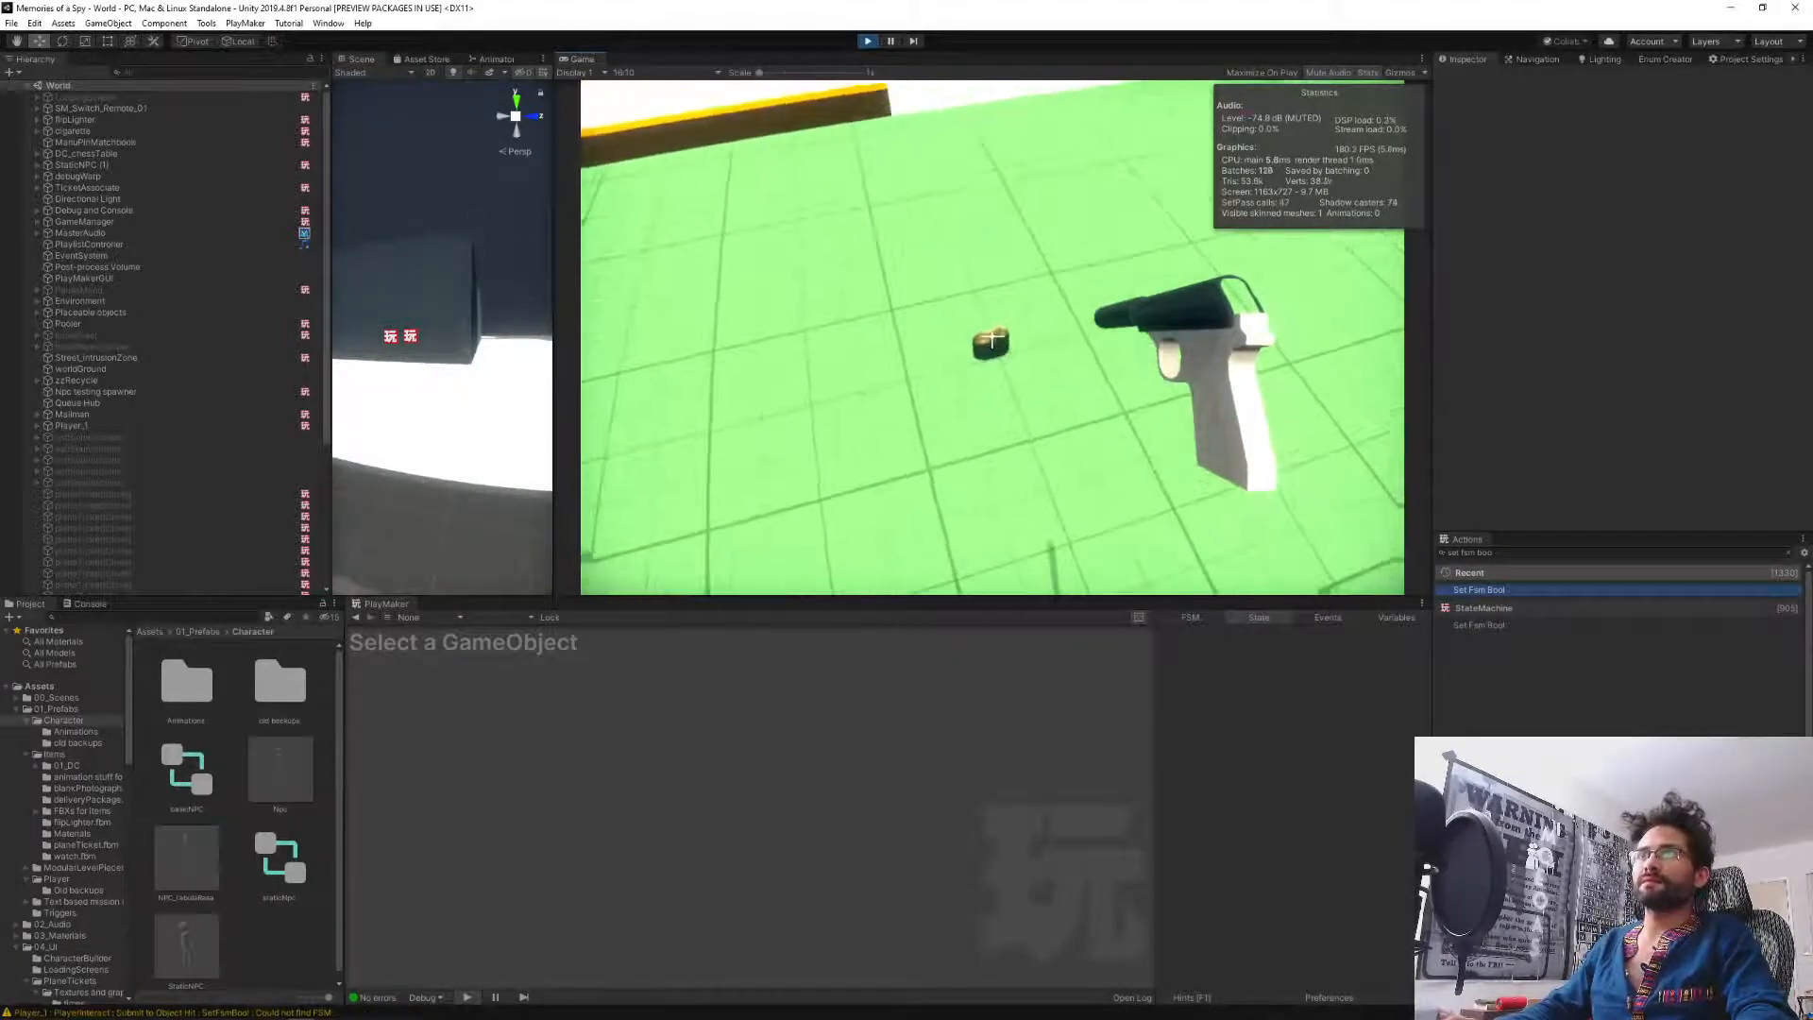
key(e)
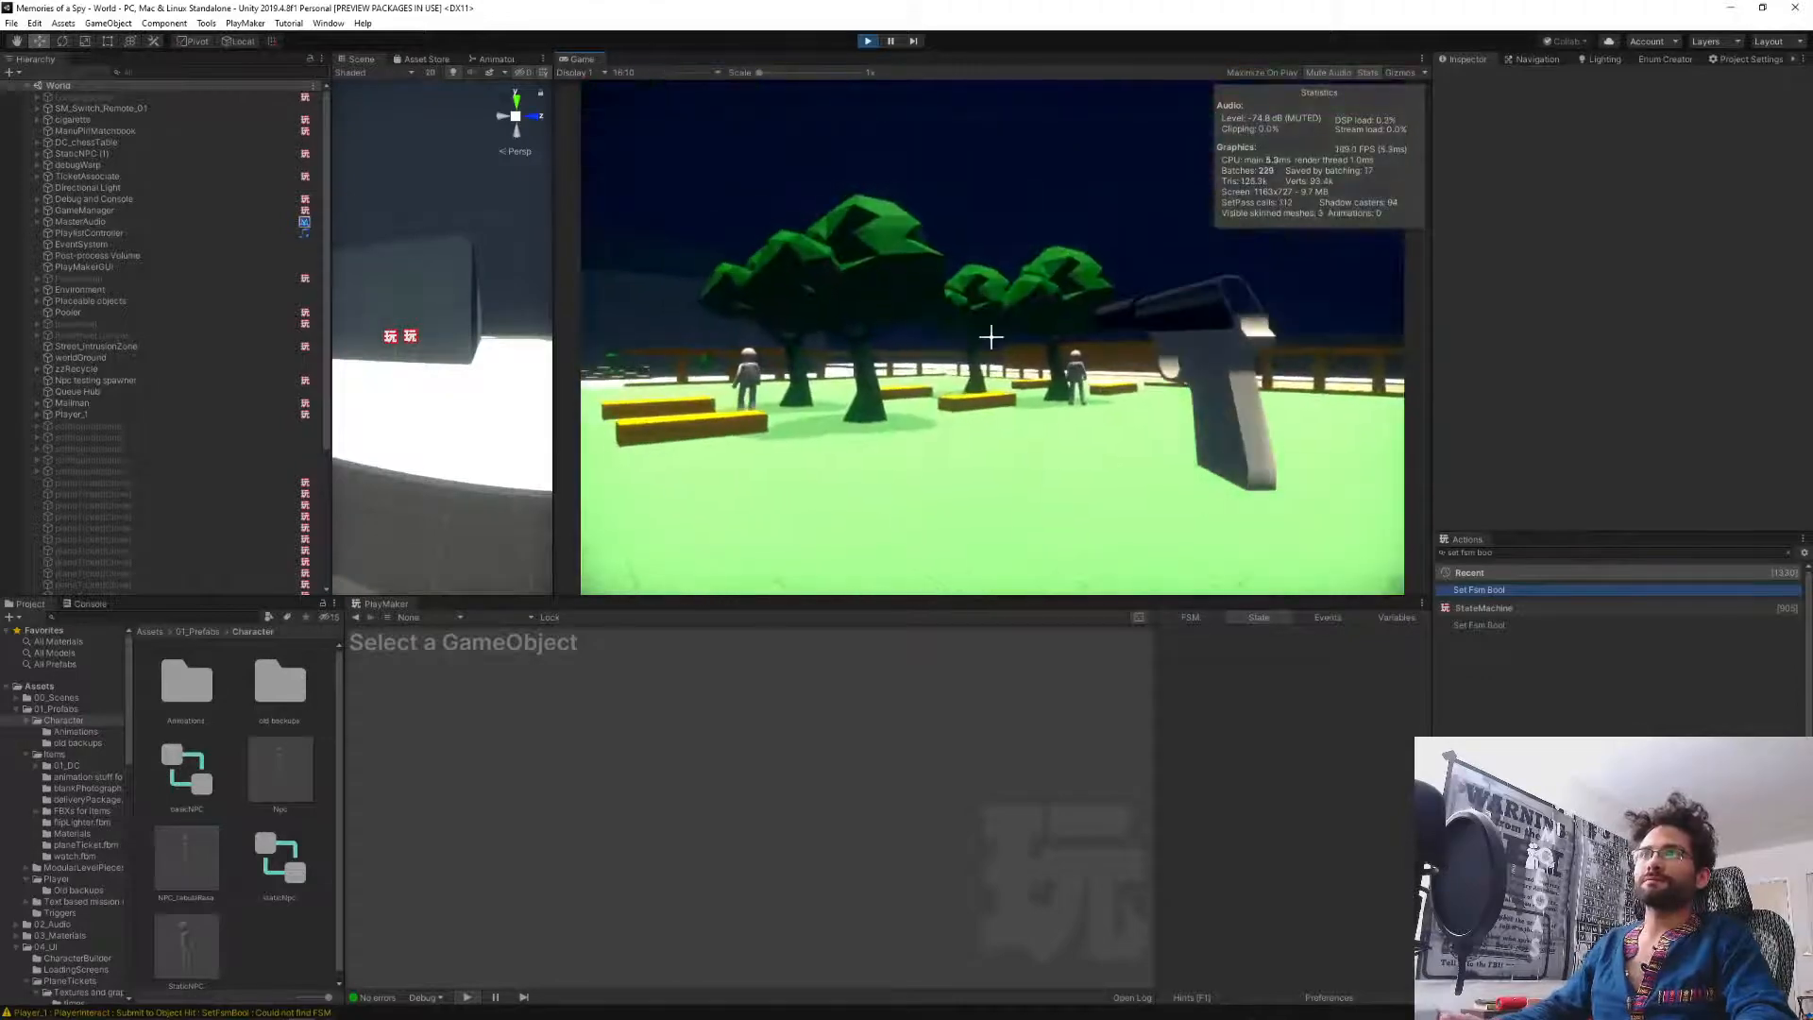
Walk with the pistol through the park, past the NPCs and out through the doorway in the orange wall.
key(w)
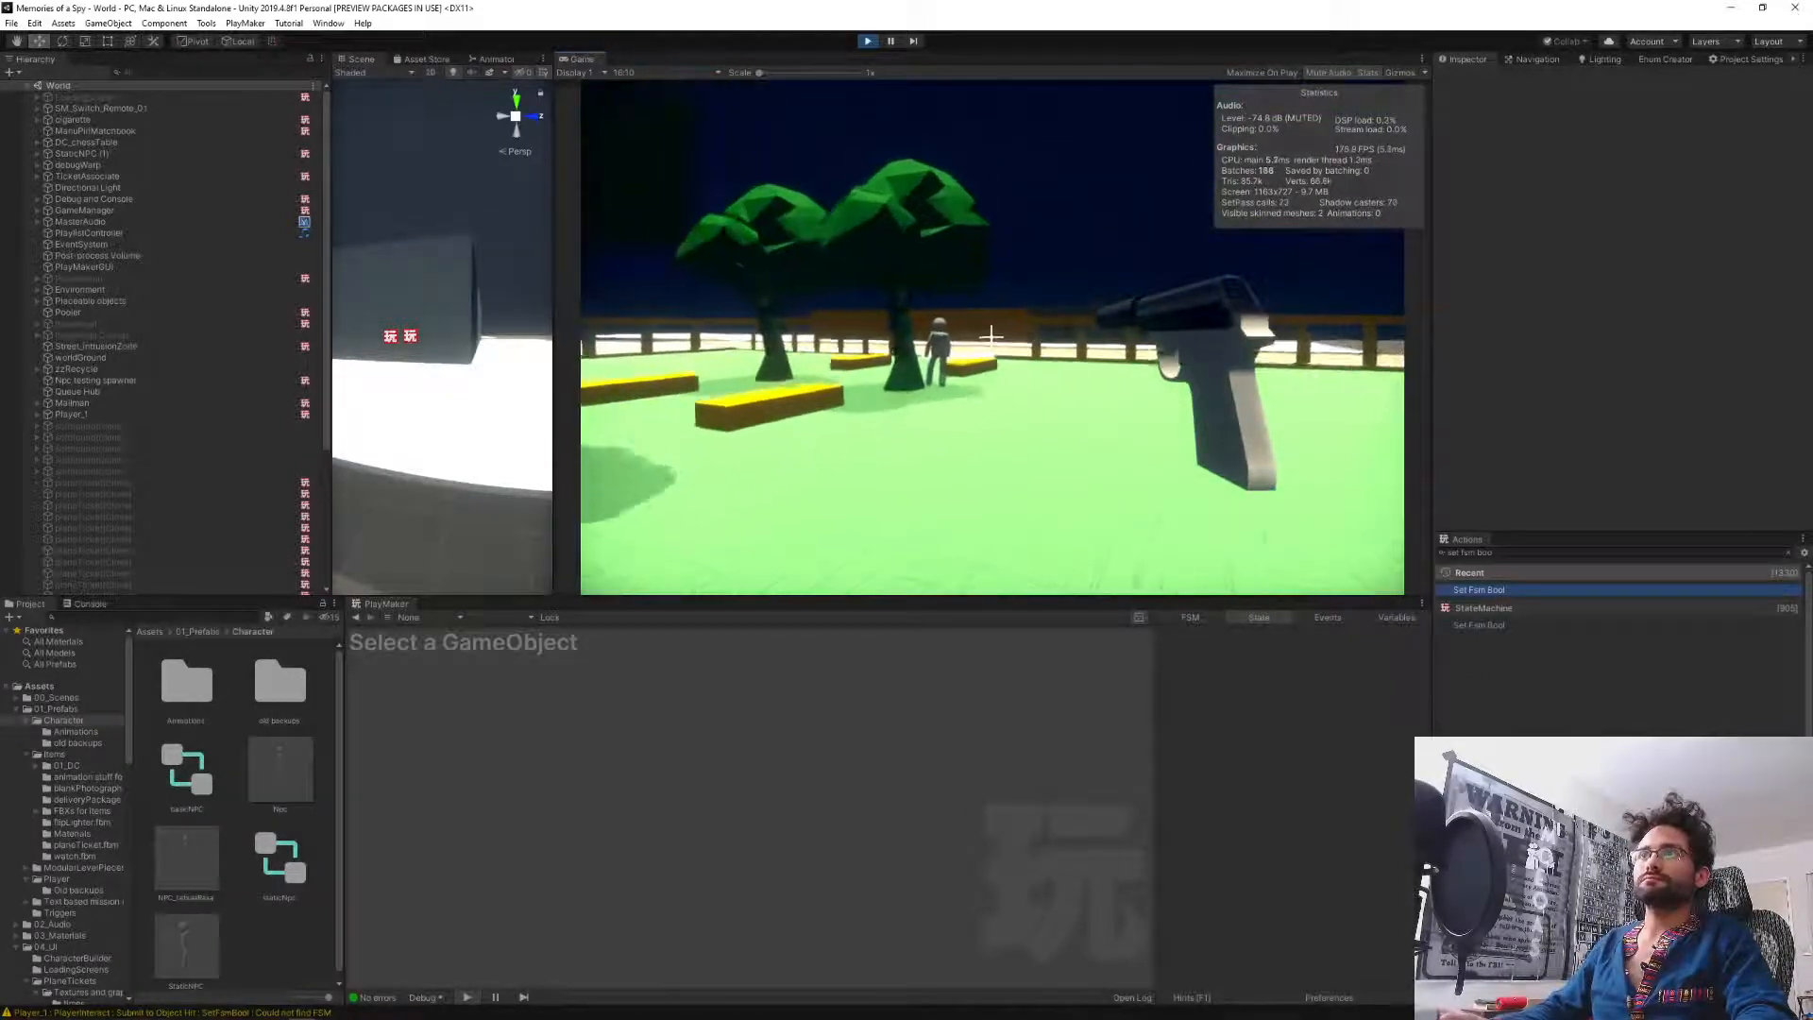
key(w)
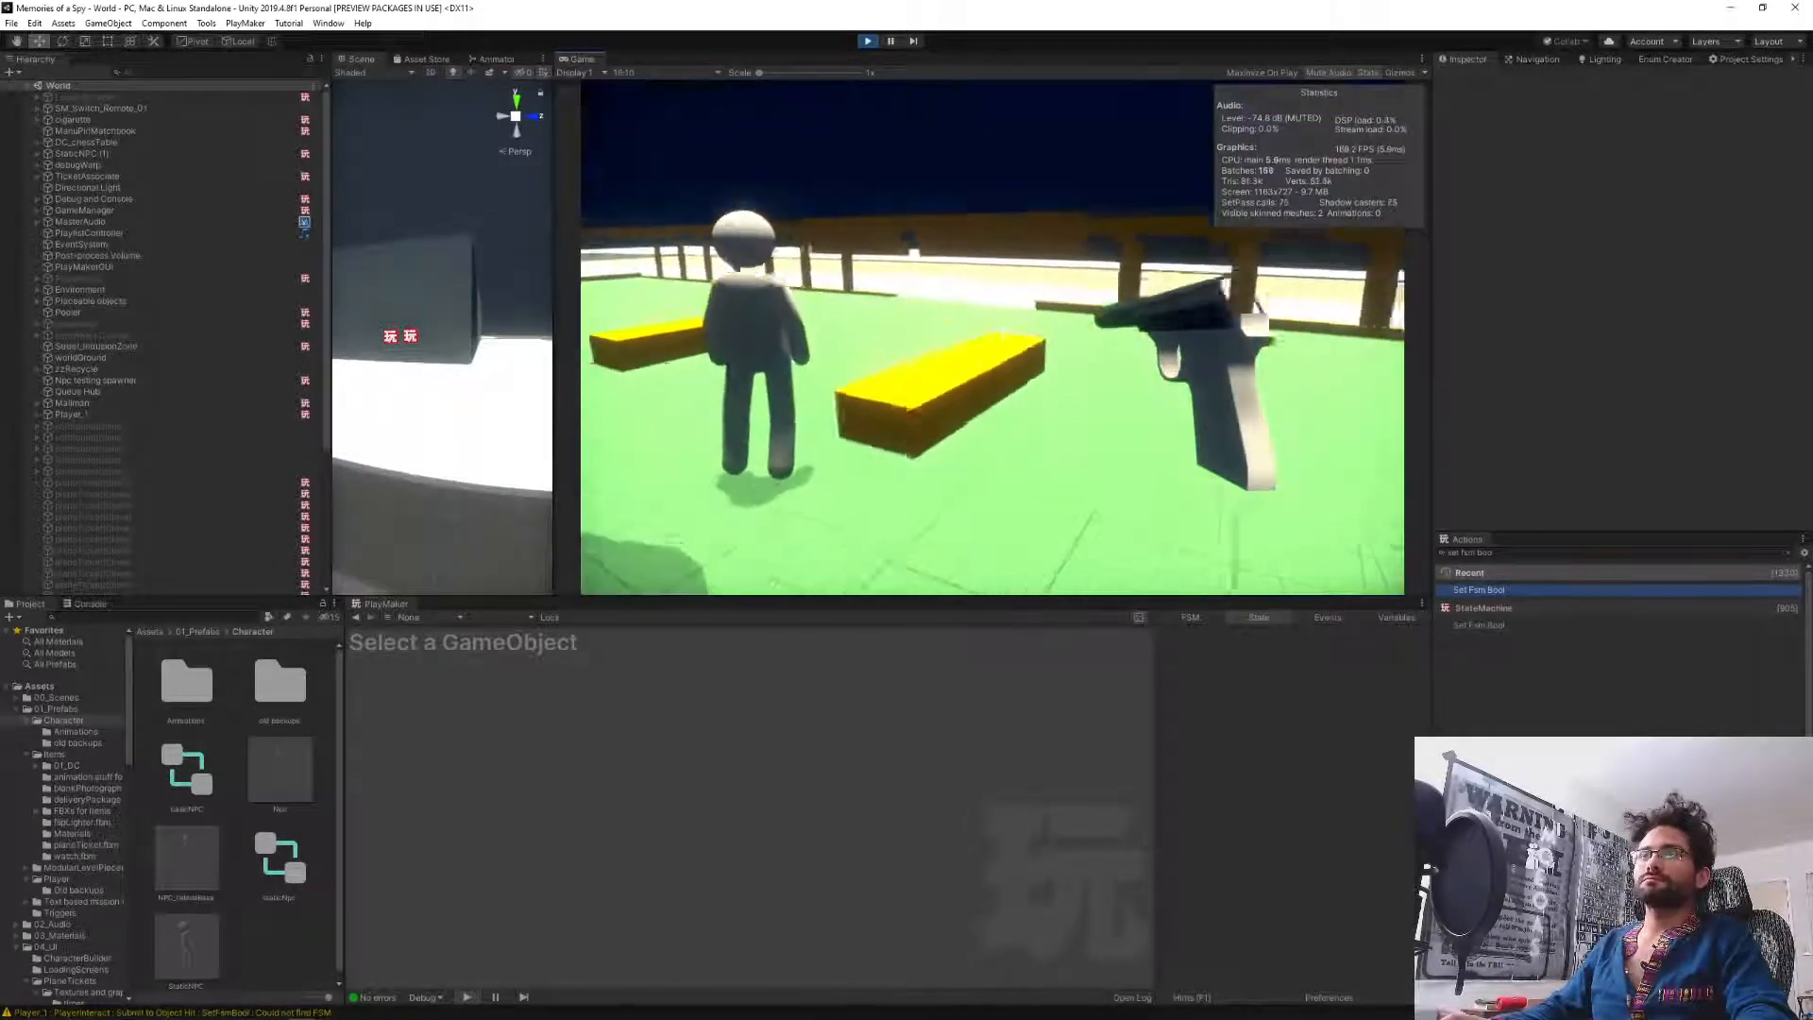
key(w)
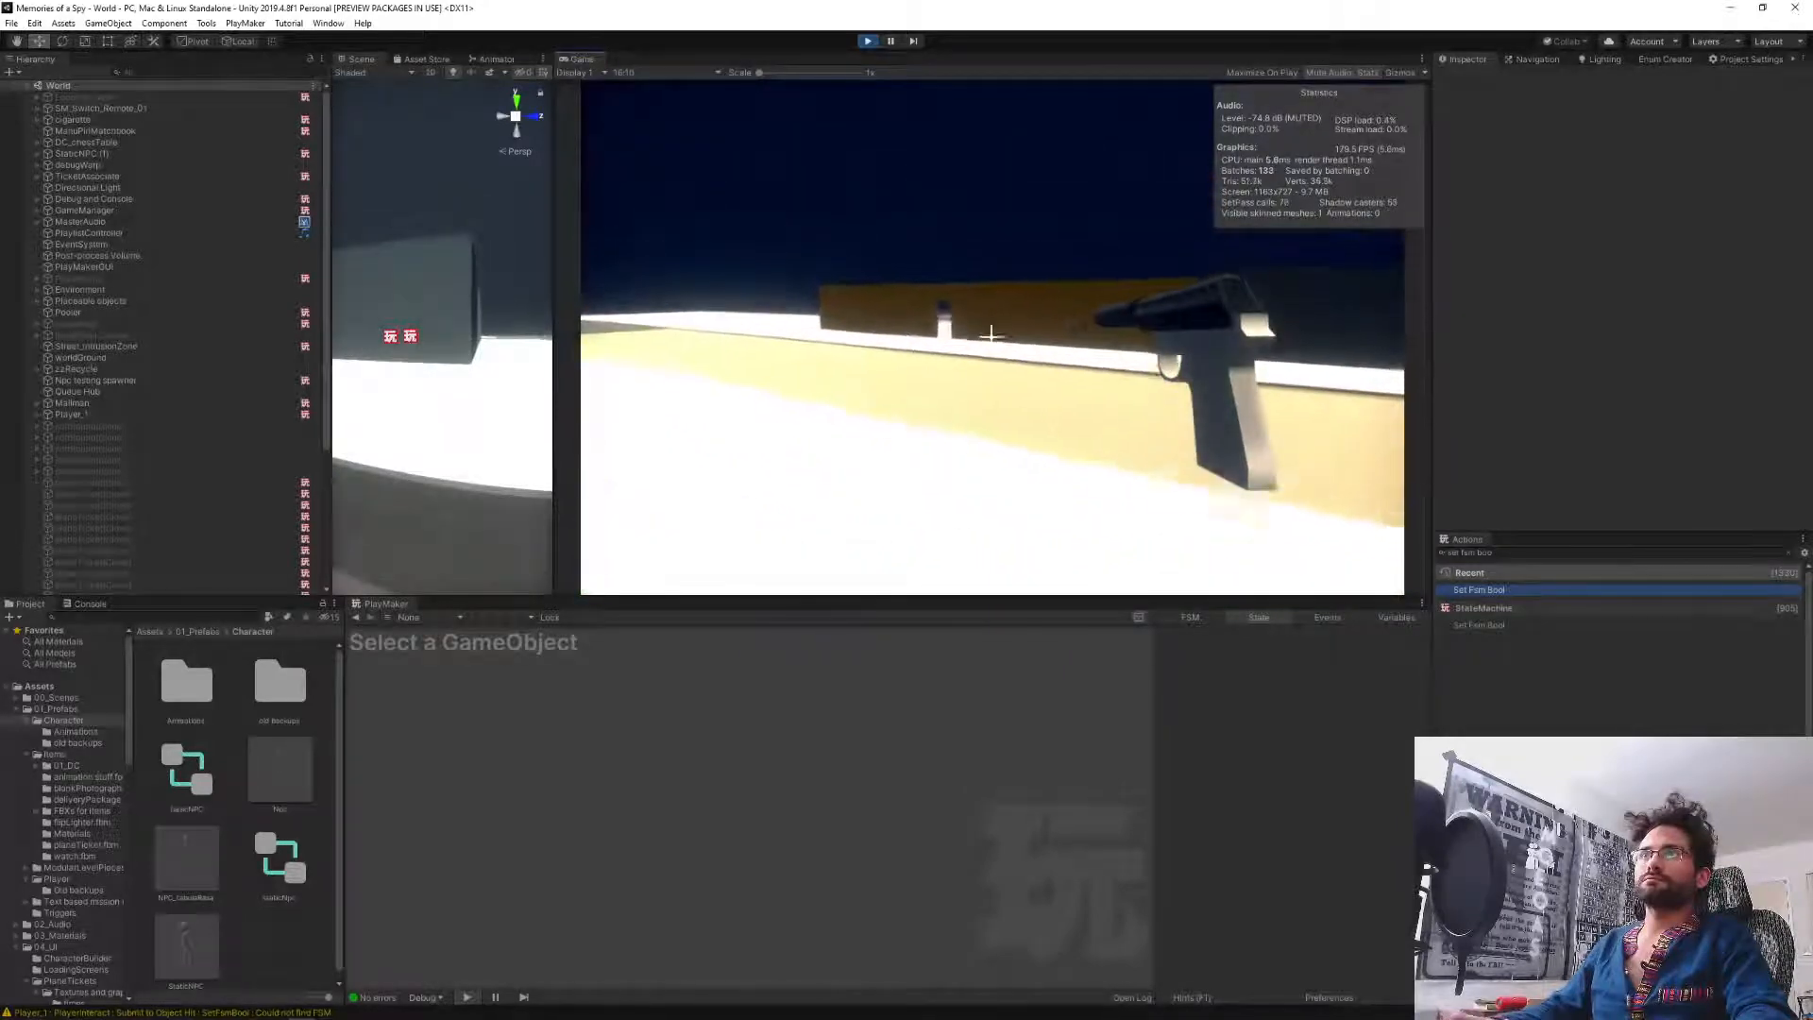
key(w)
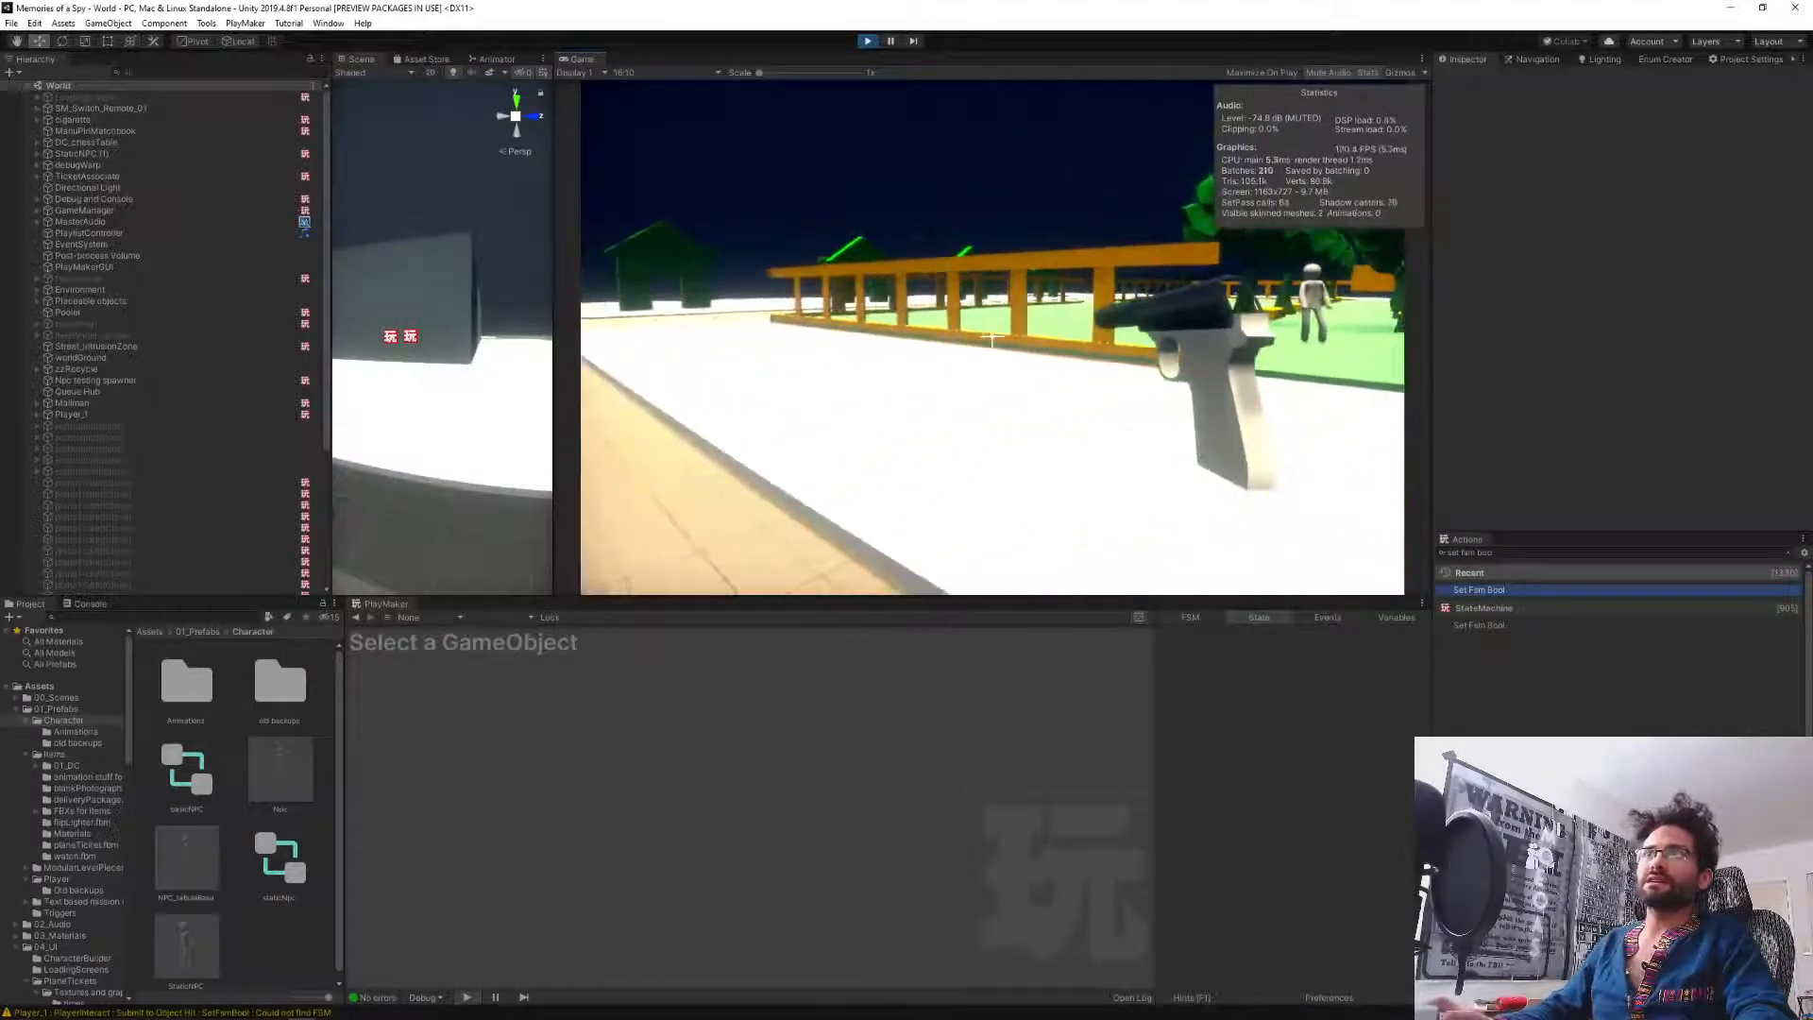
key(w)
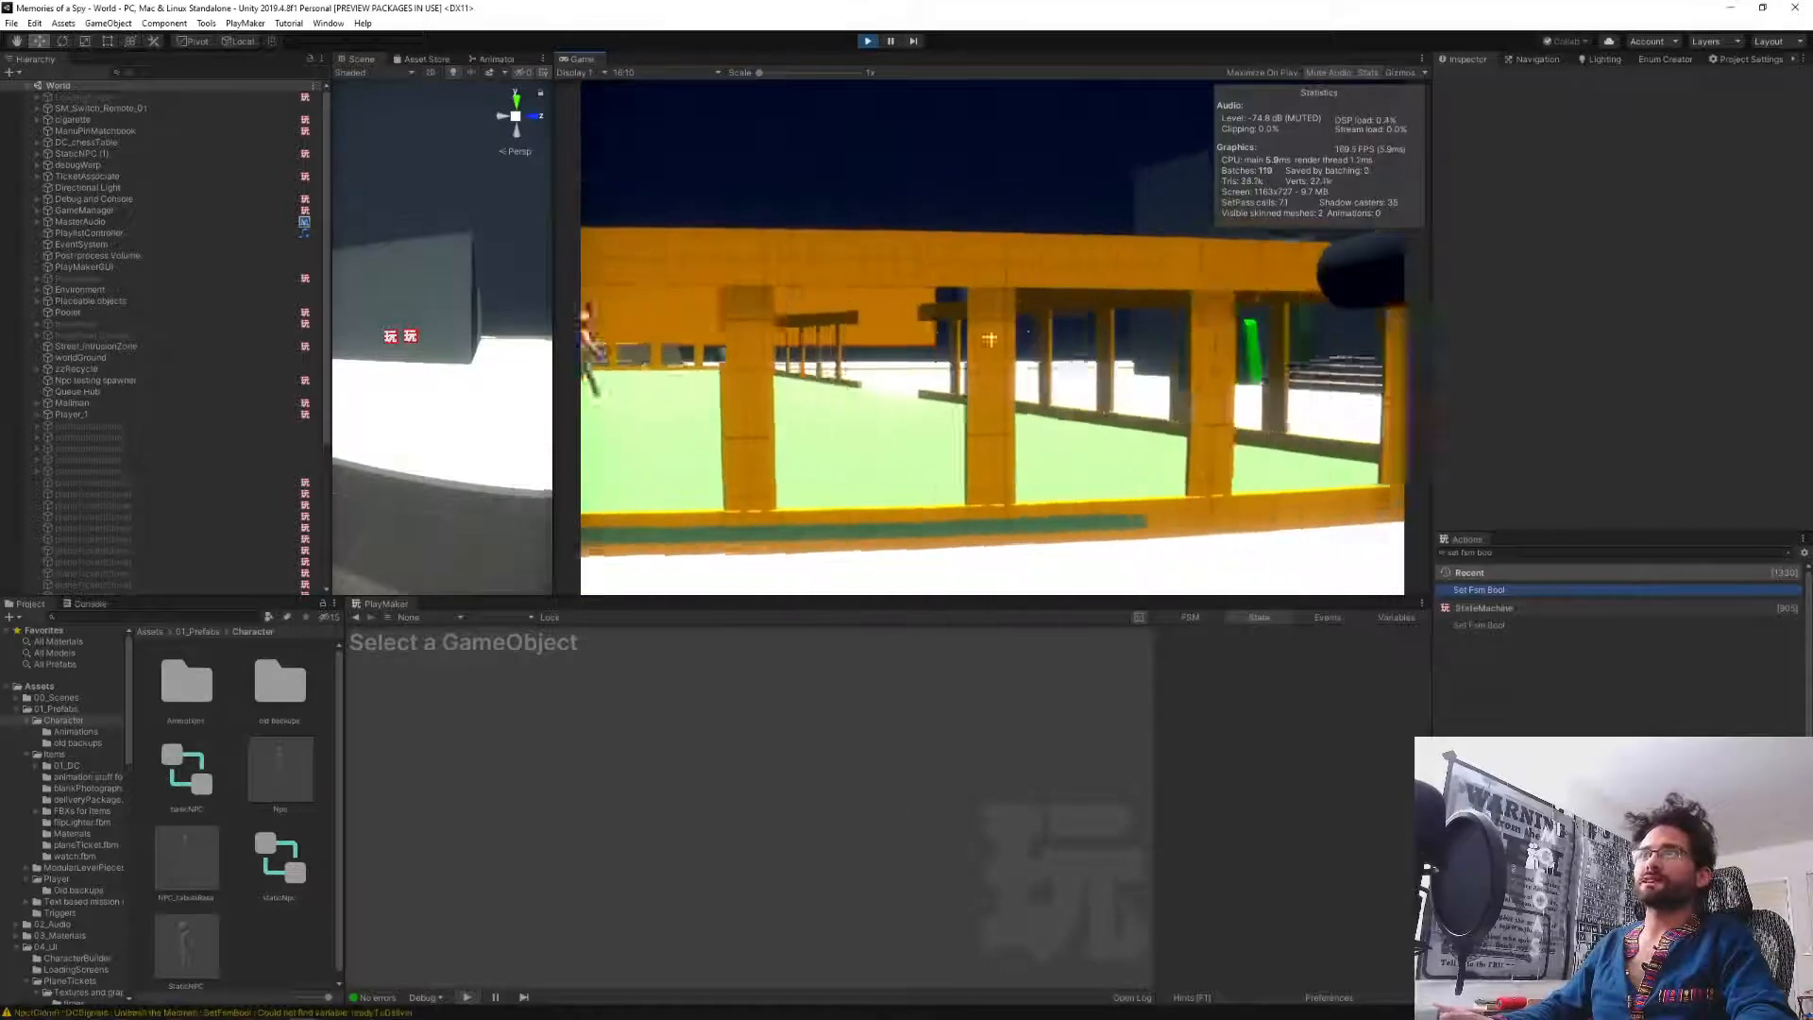
key(w)
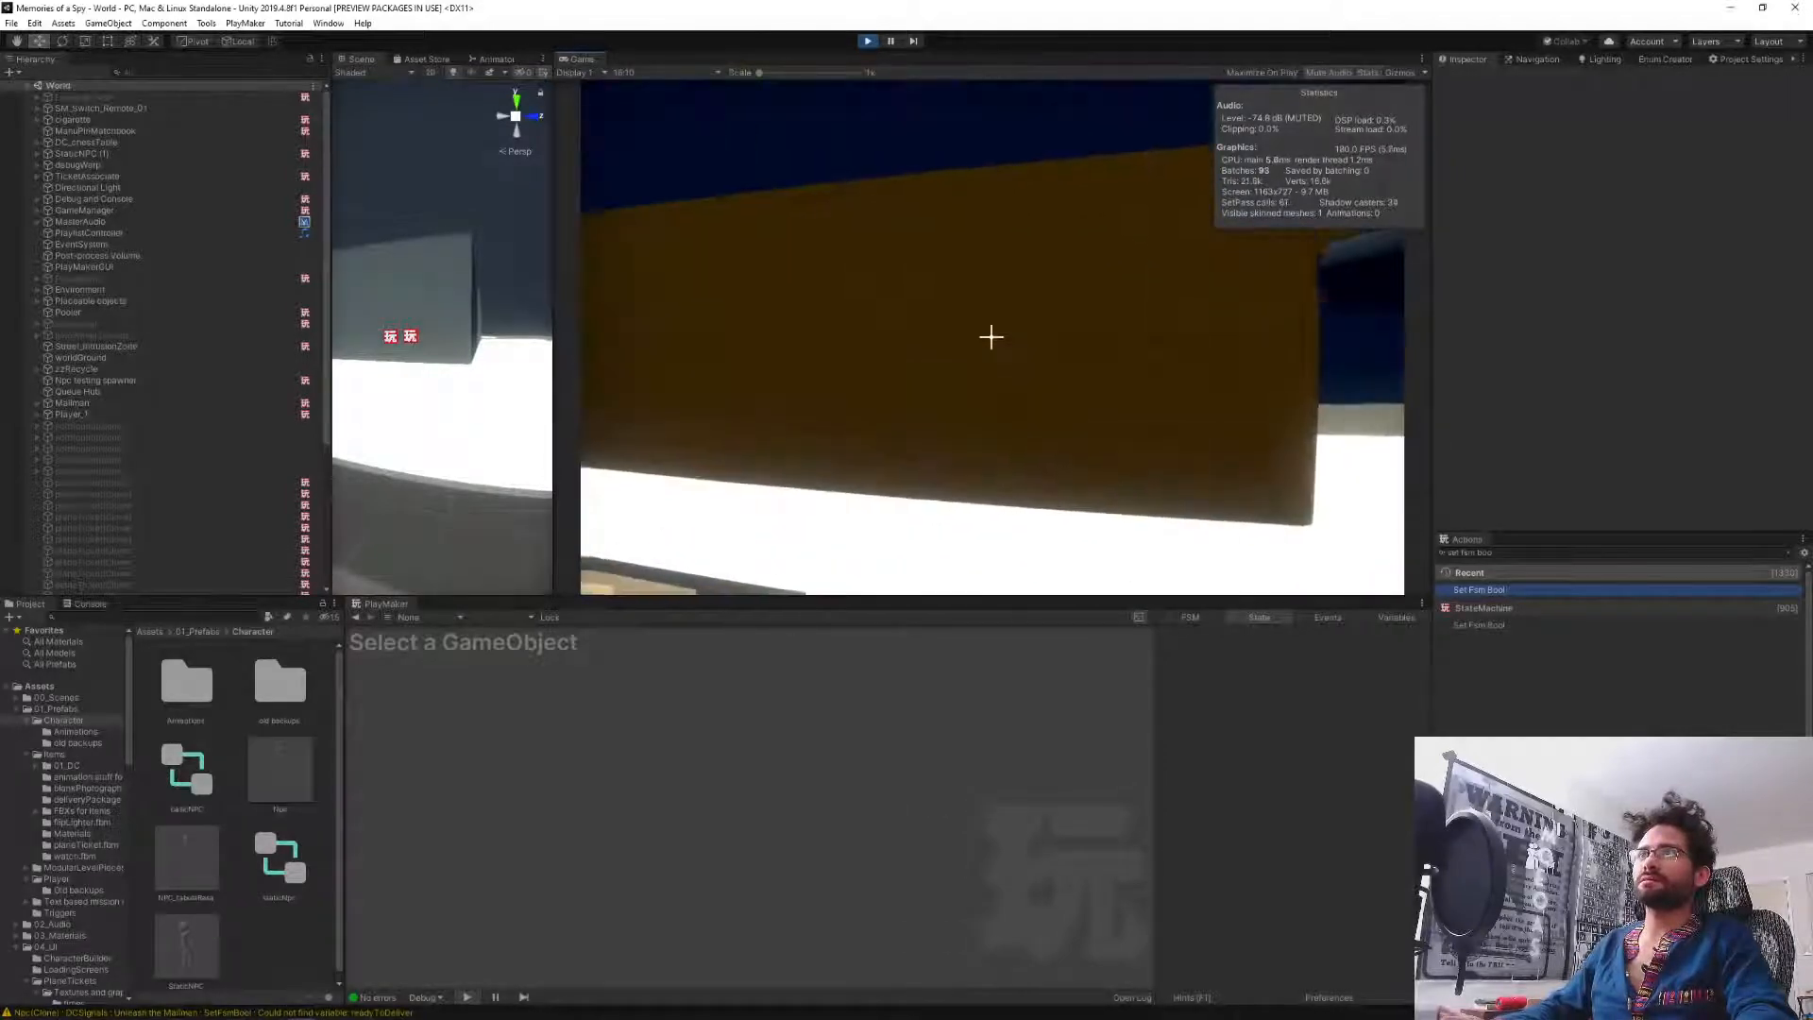
key(w)
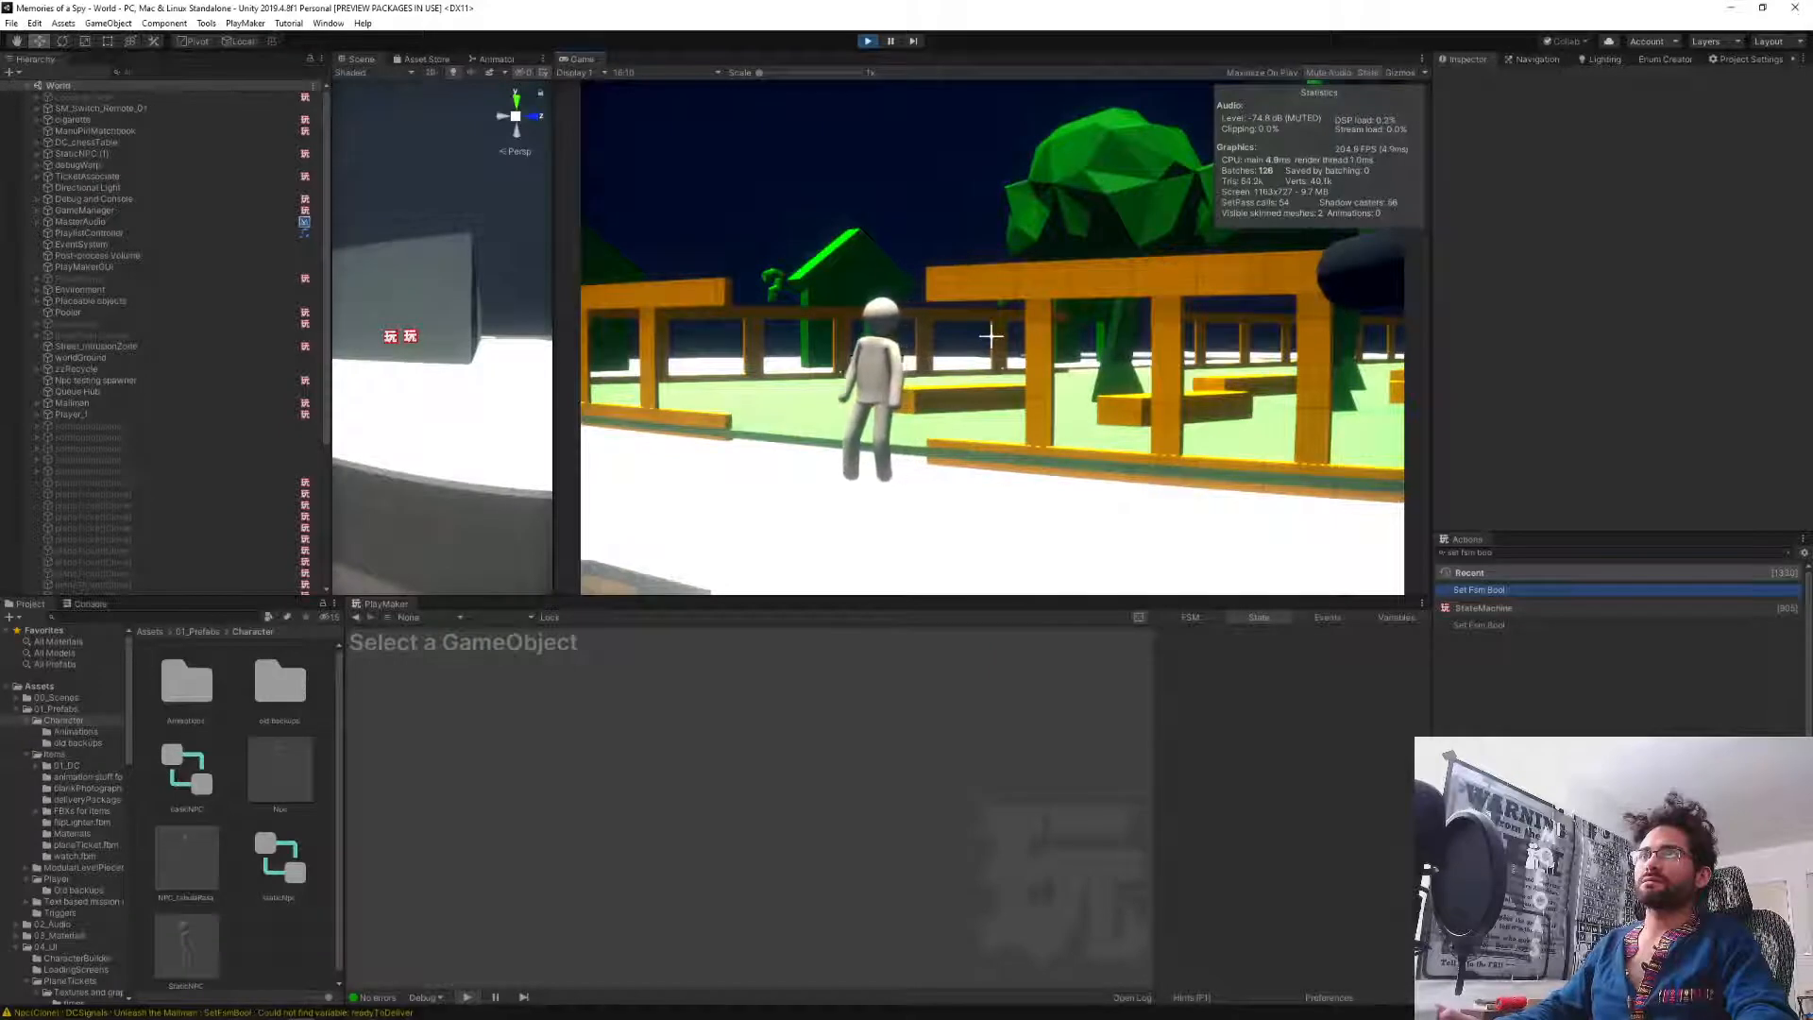
right_click(991, 336)
key(w)
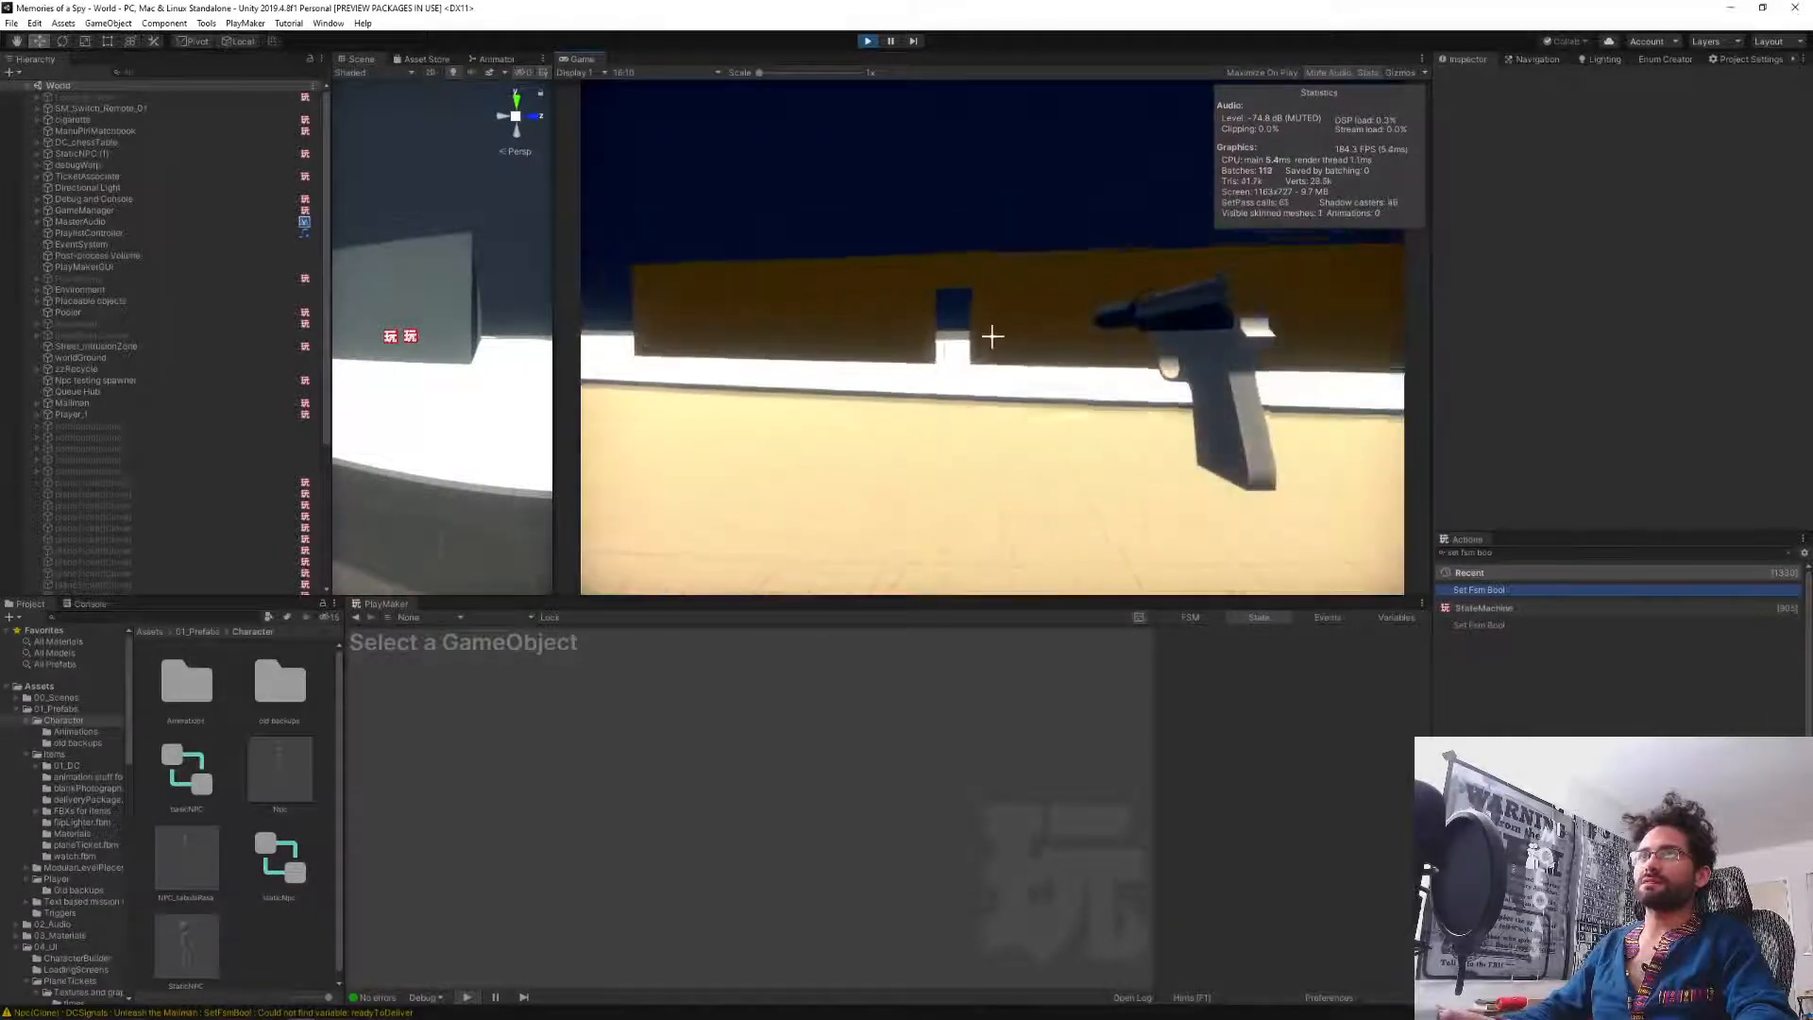
key(w)
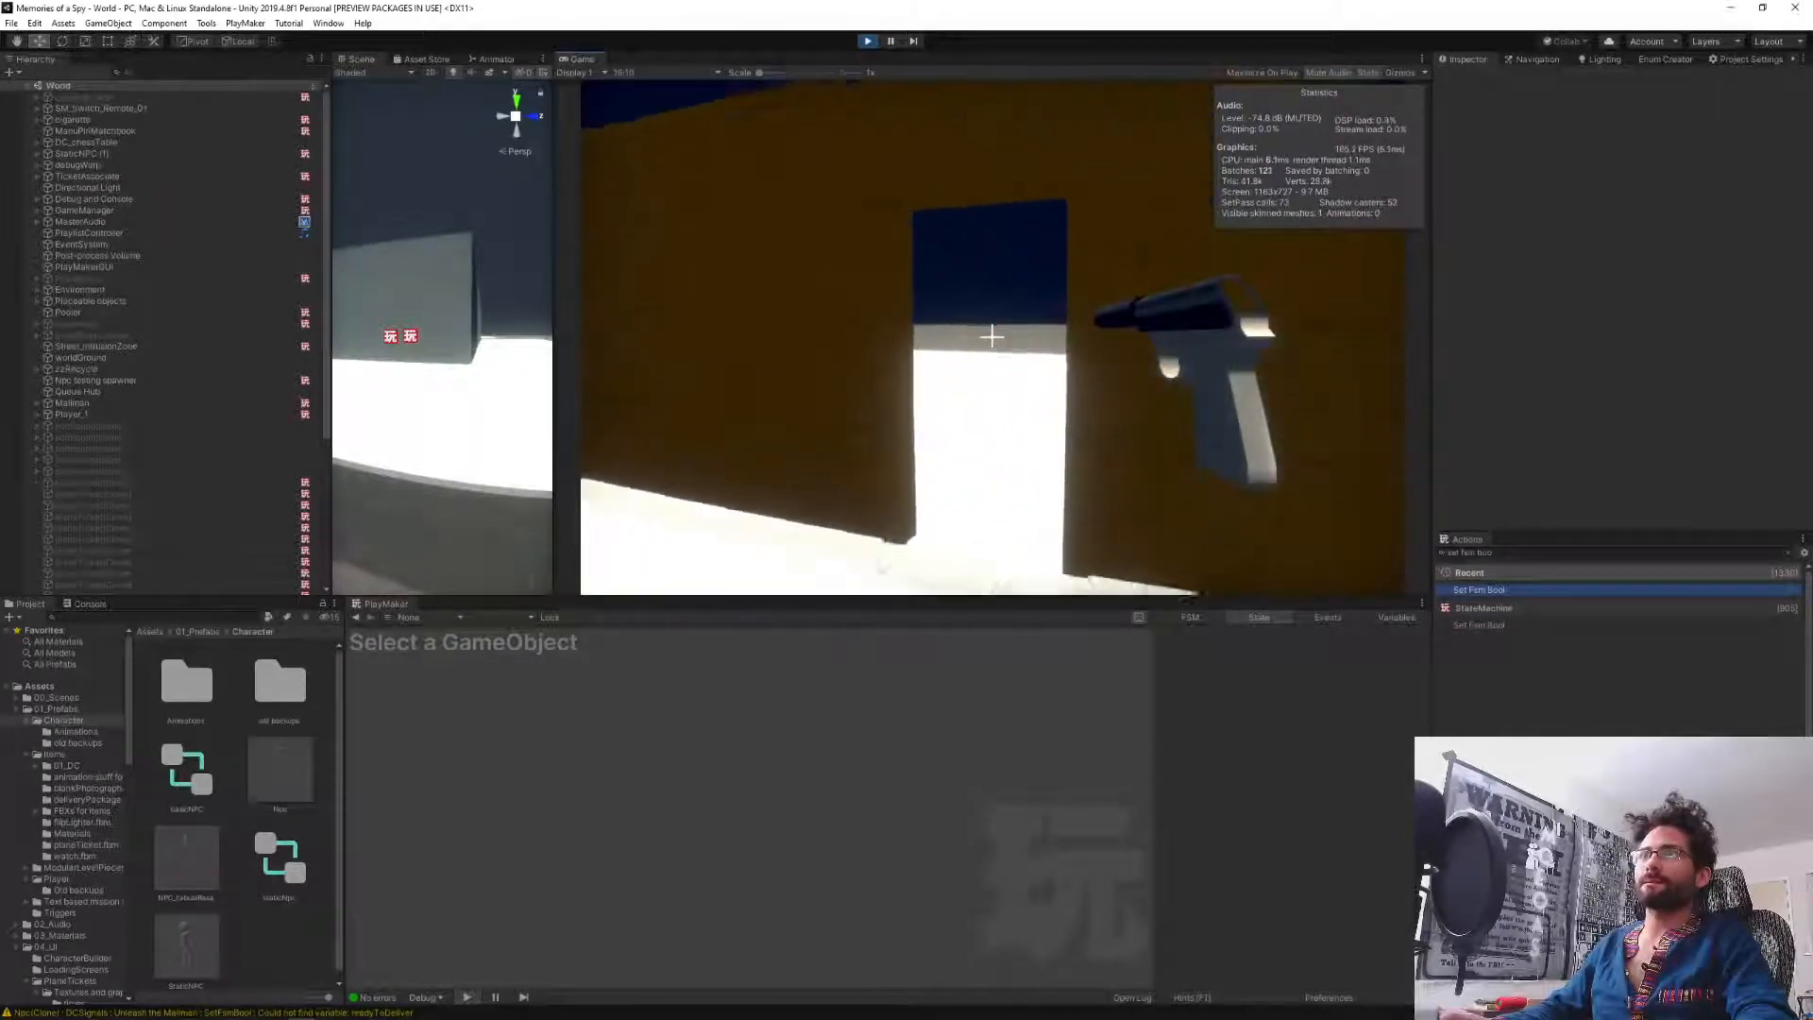
key(s)
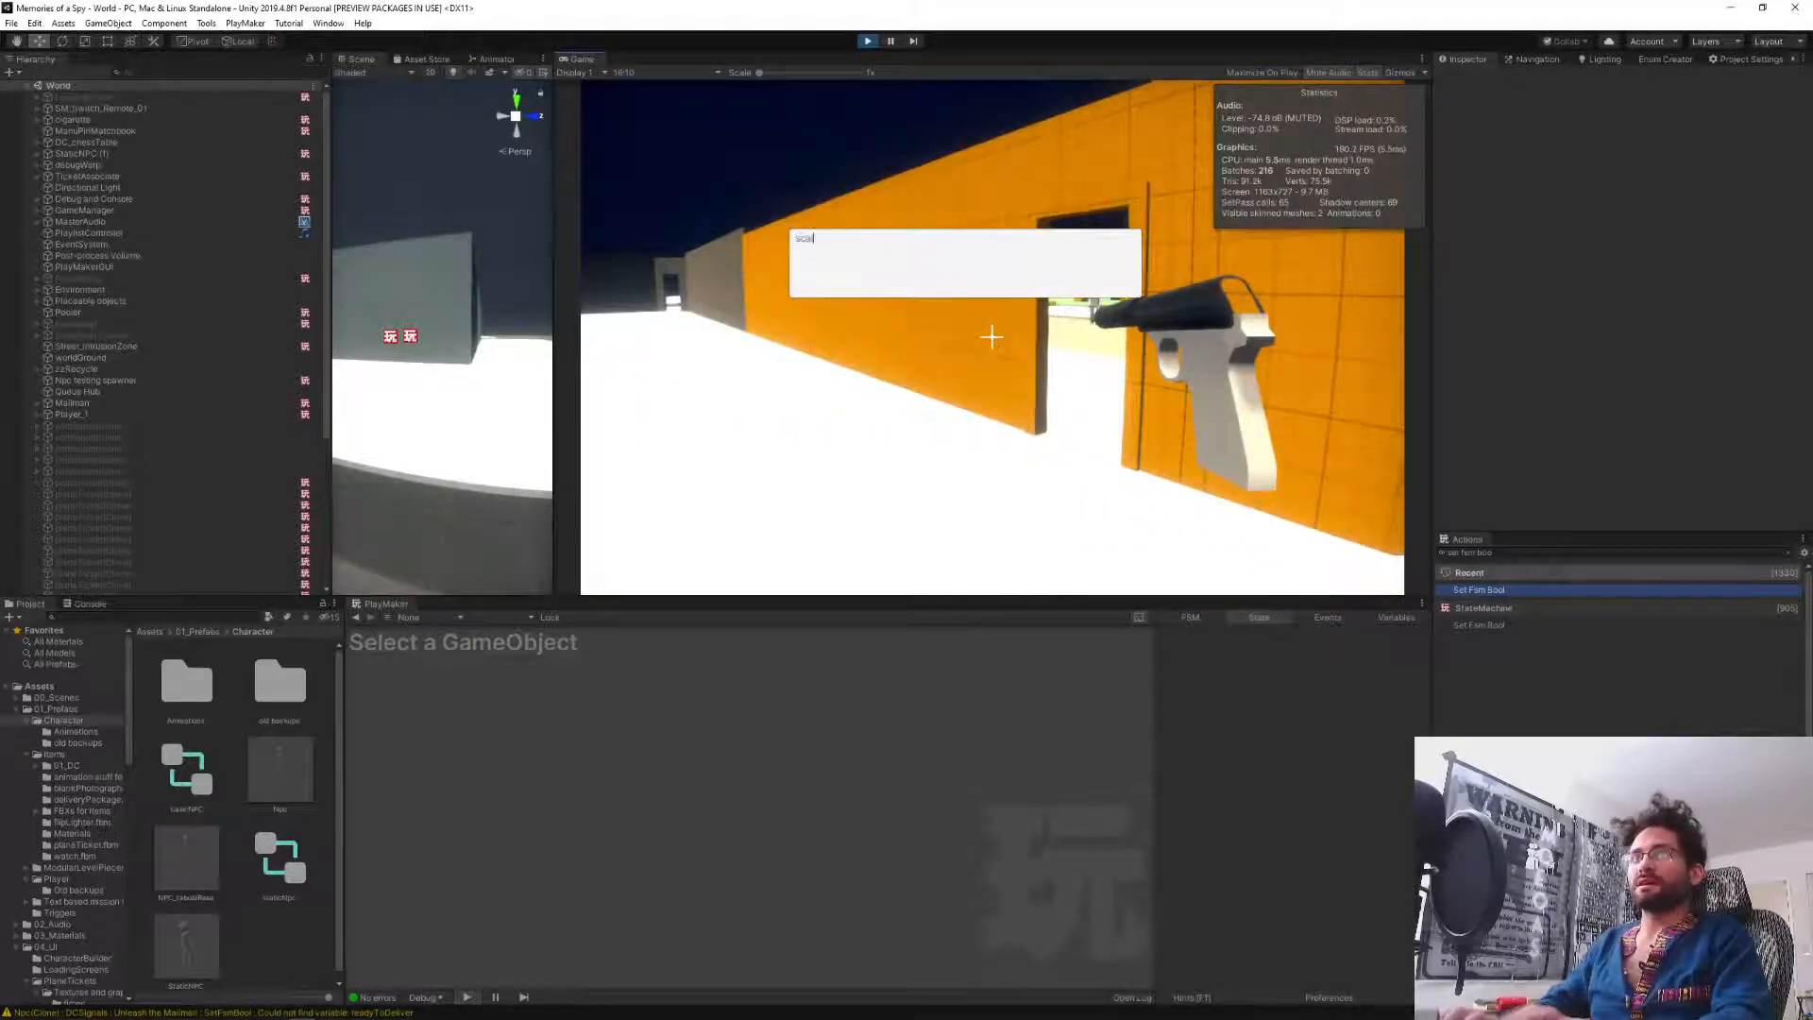
Change the running game's speed with the scaleTime console command, including a run with the value 3.
key(Return)
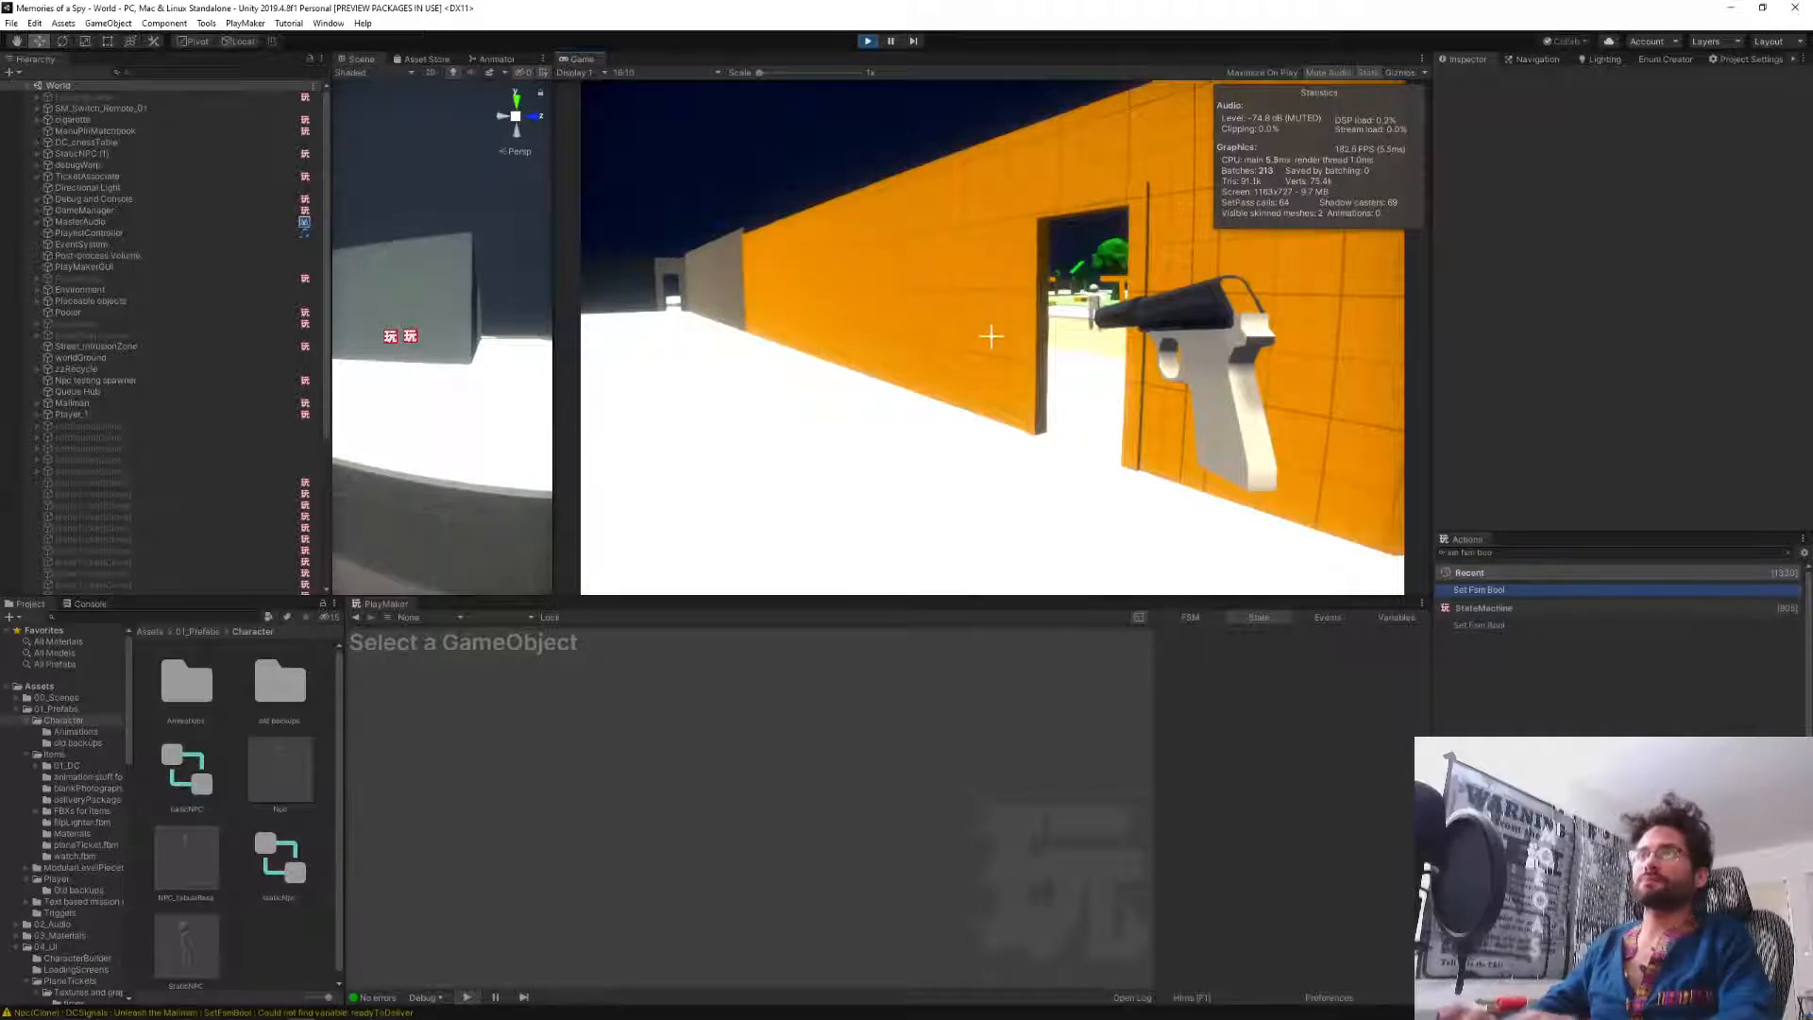
key(grave)
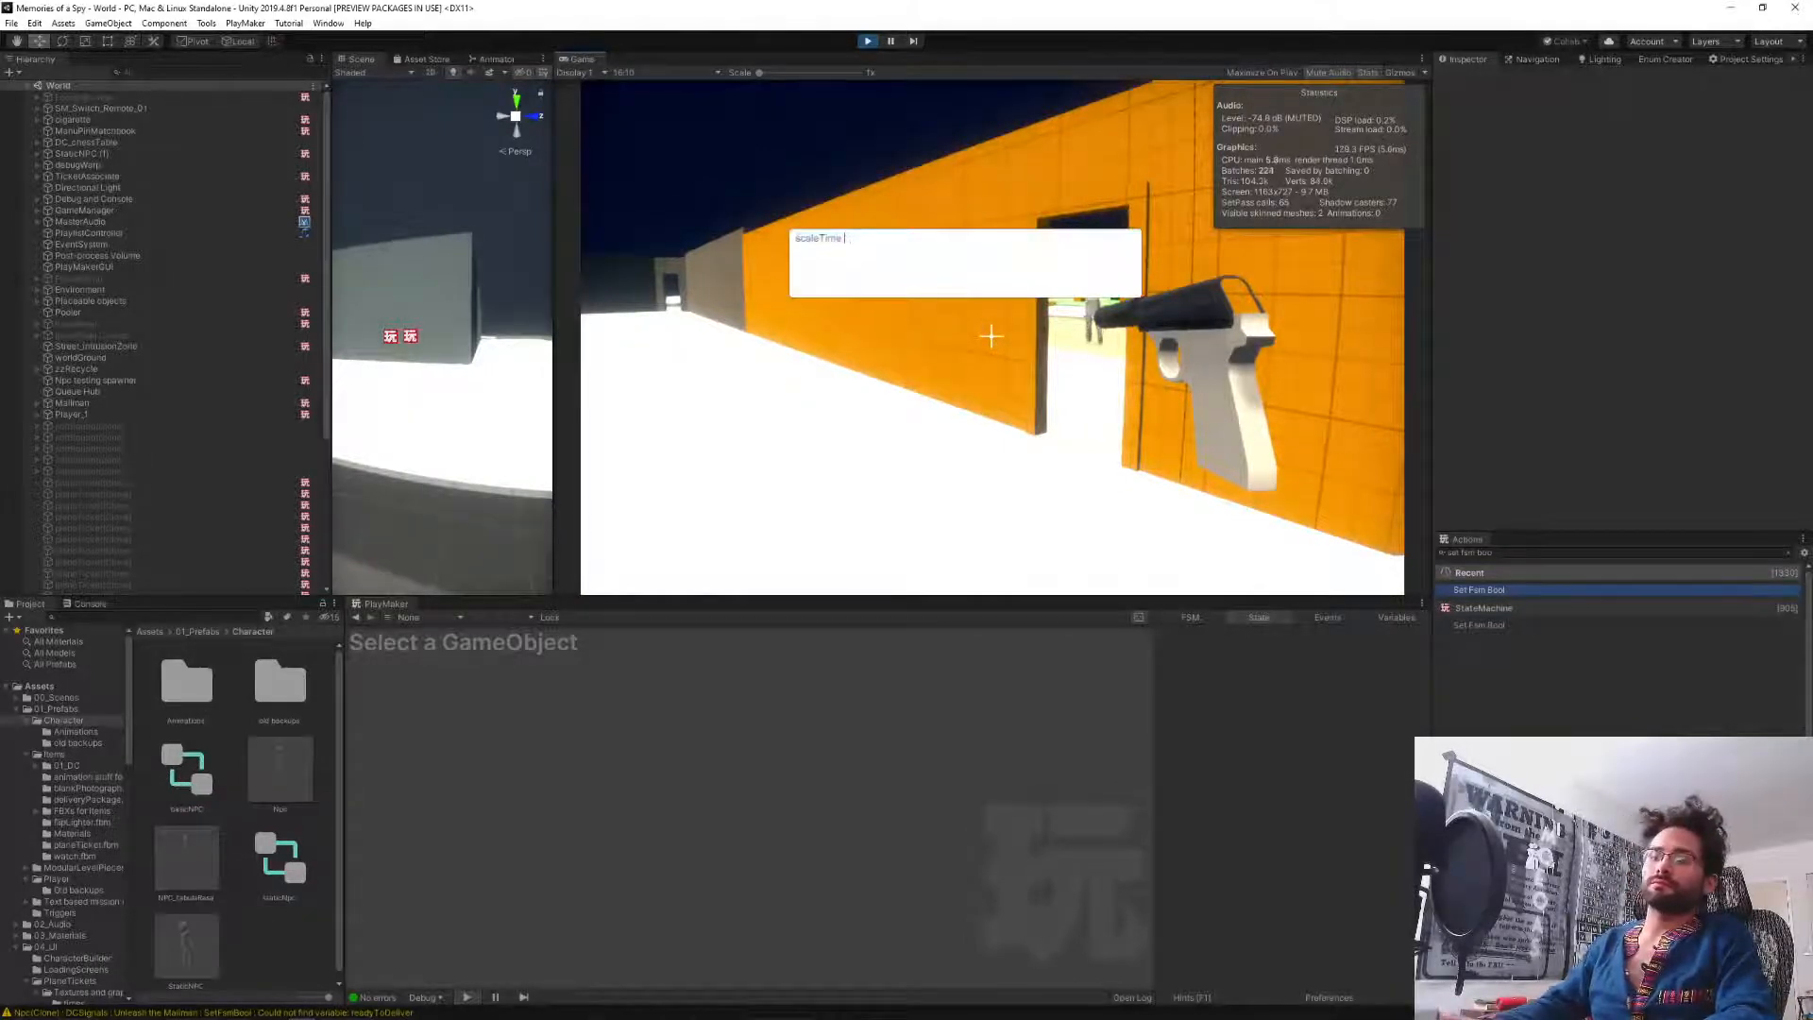
text(3)
key(Return)
key(grave)
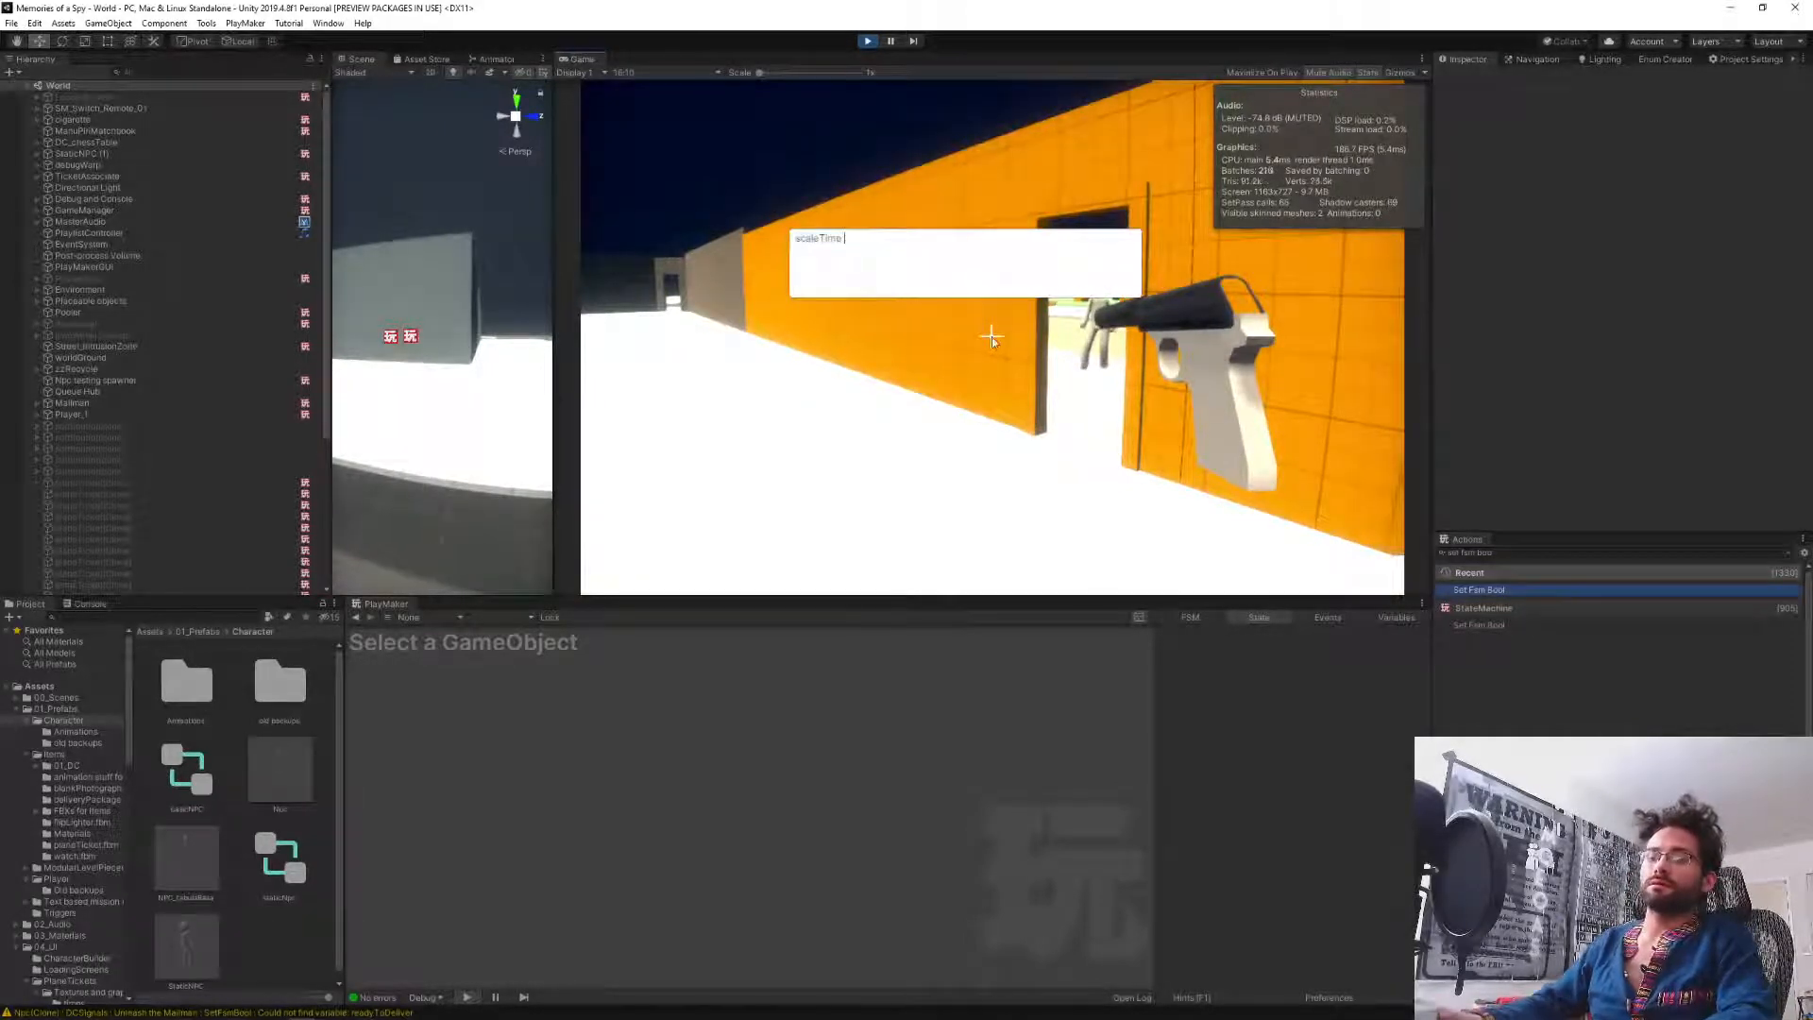
key(Return)
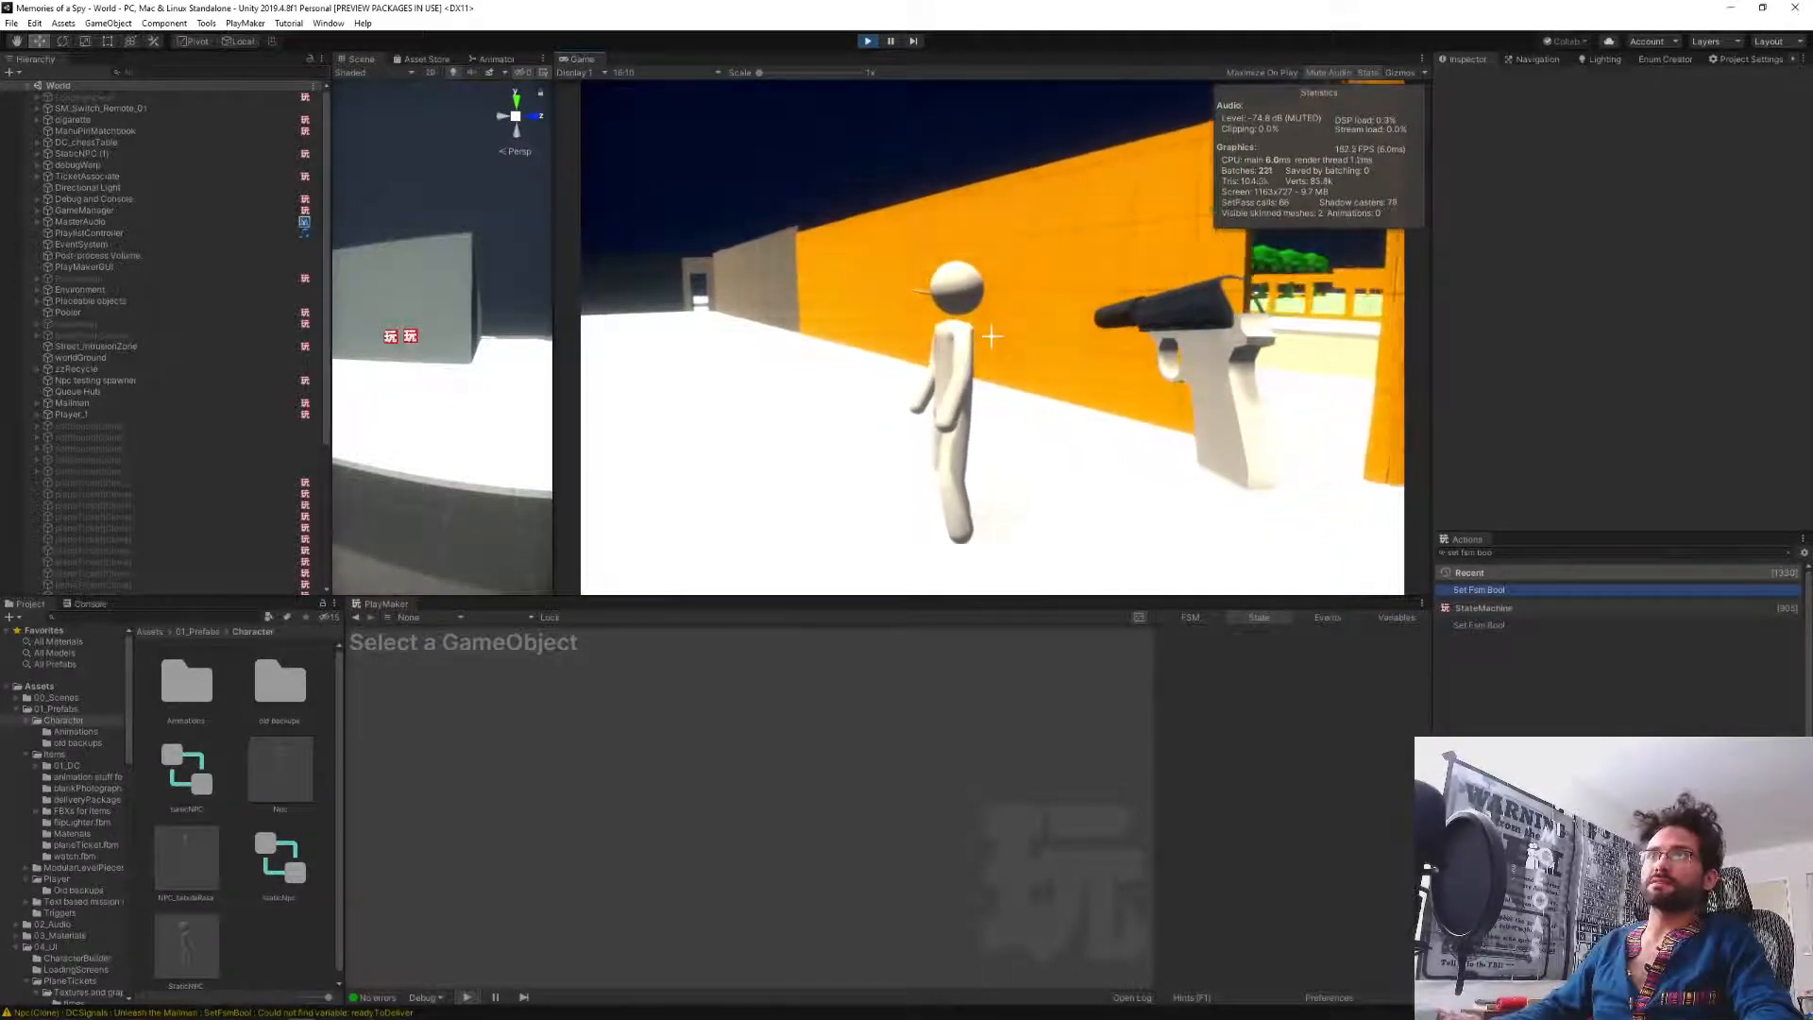
Use the held item on the NPC beside the orange wall and continue the play-test along the street.
scroll(991, 336, down, 1)
click(991, 336)
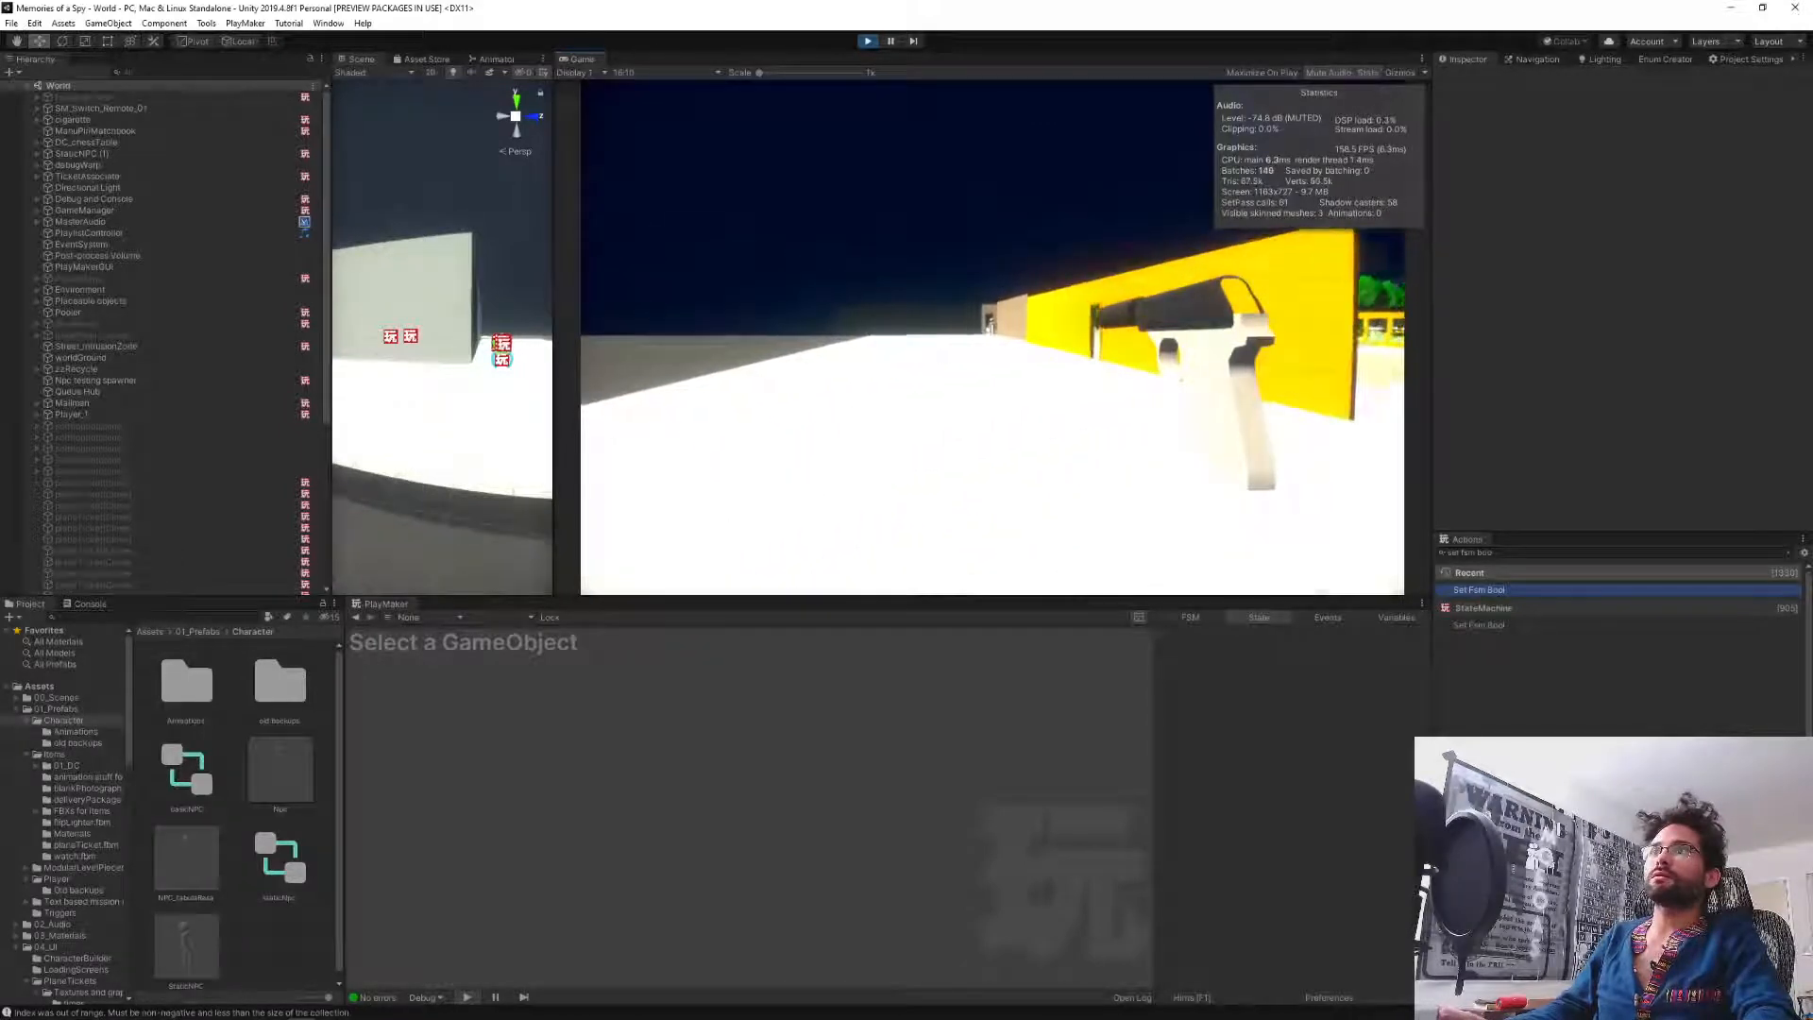
key(w)
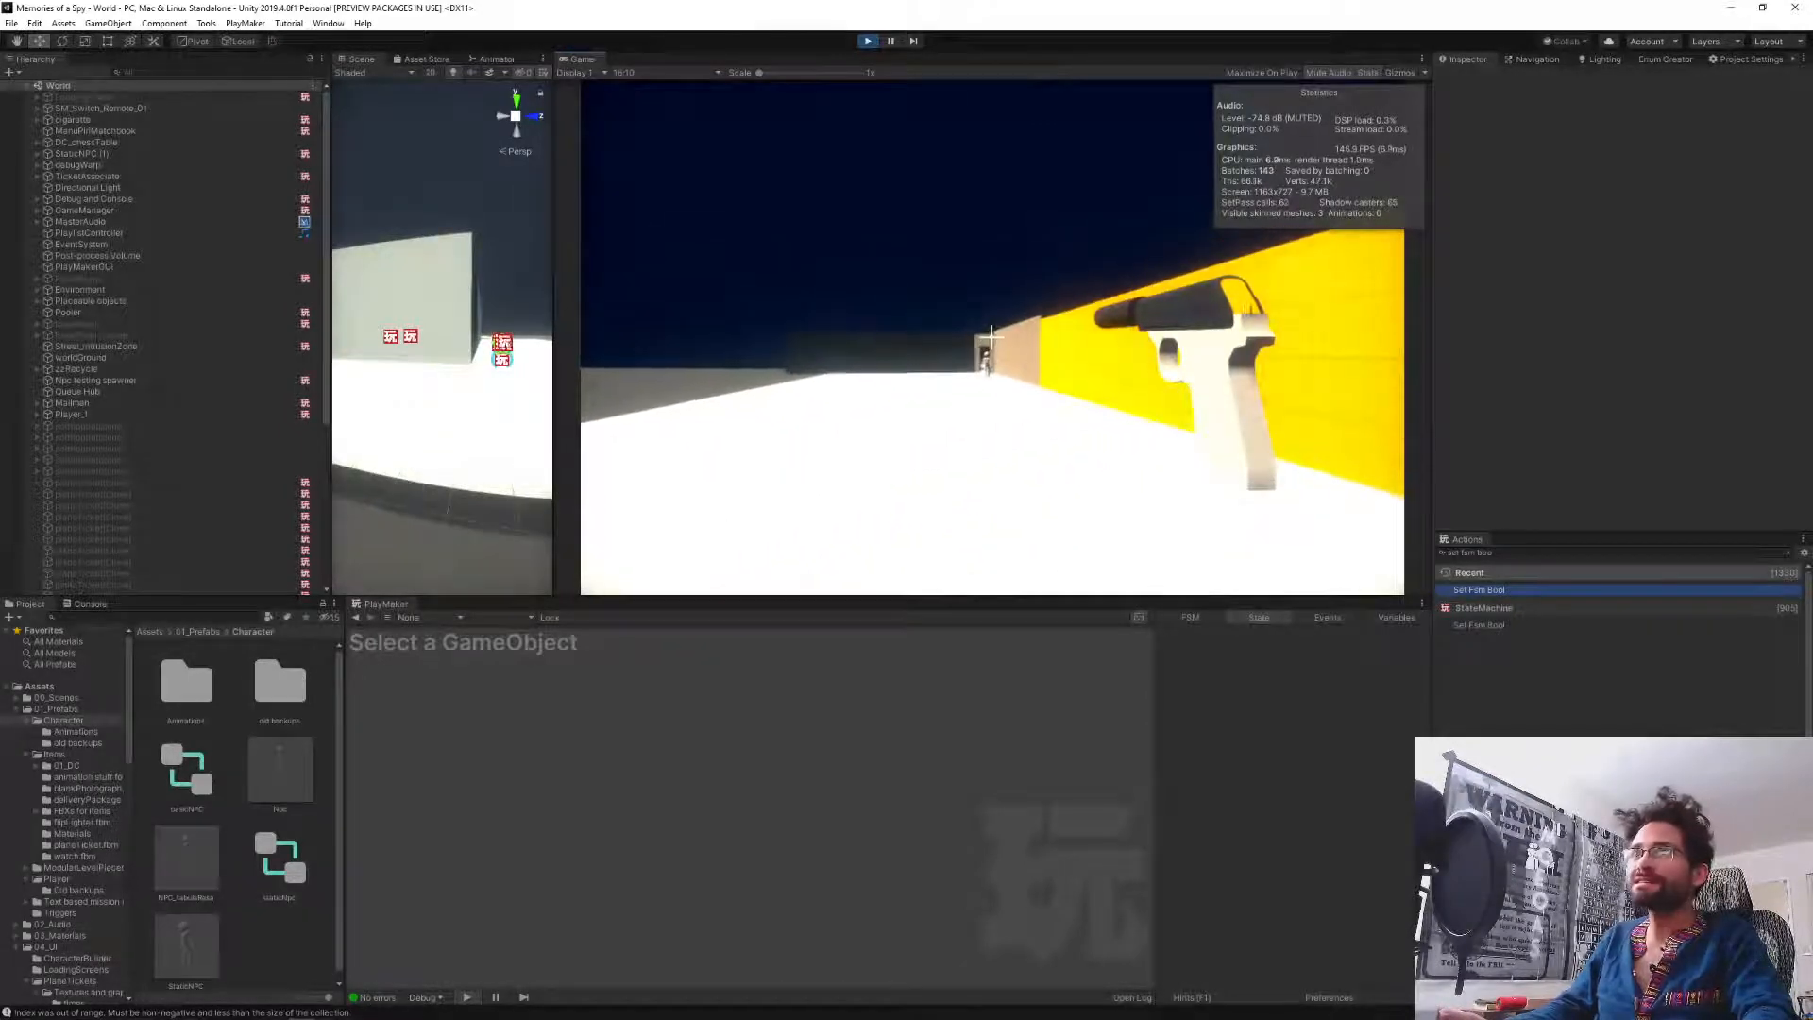
right_click(991, 336)
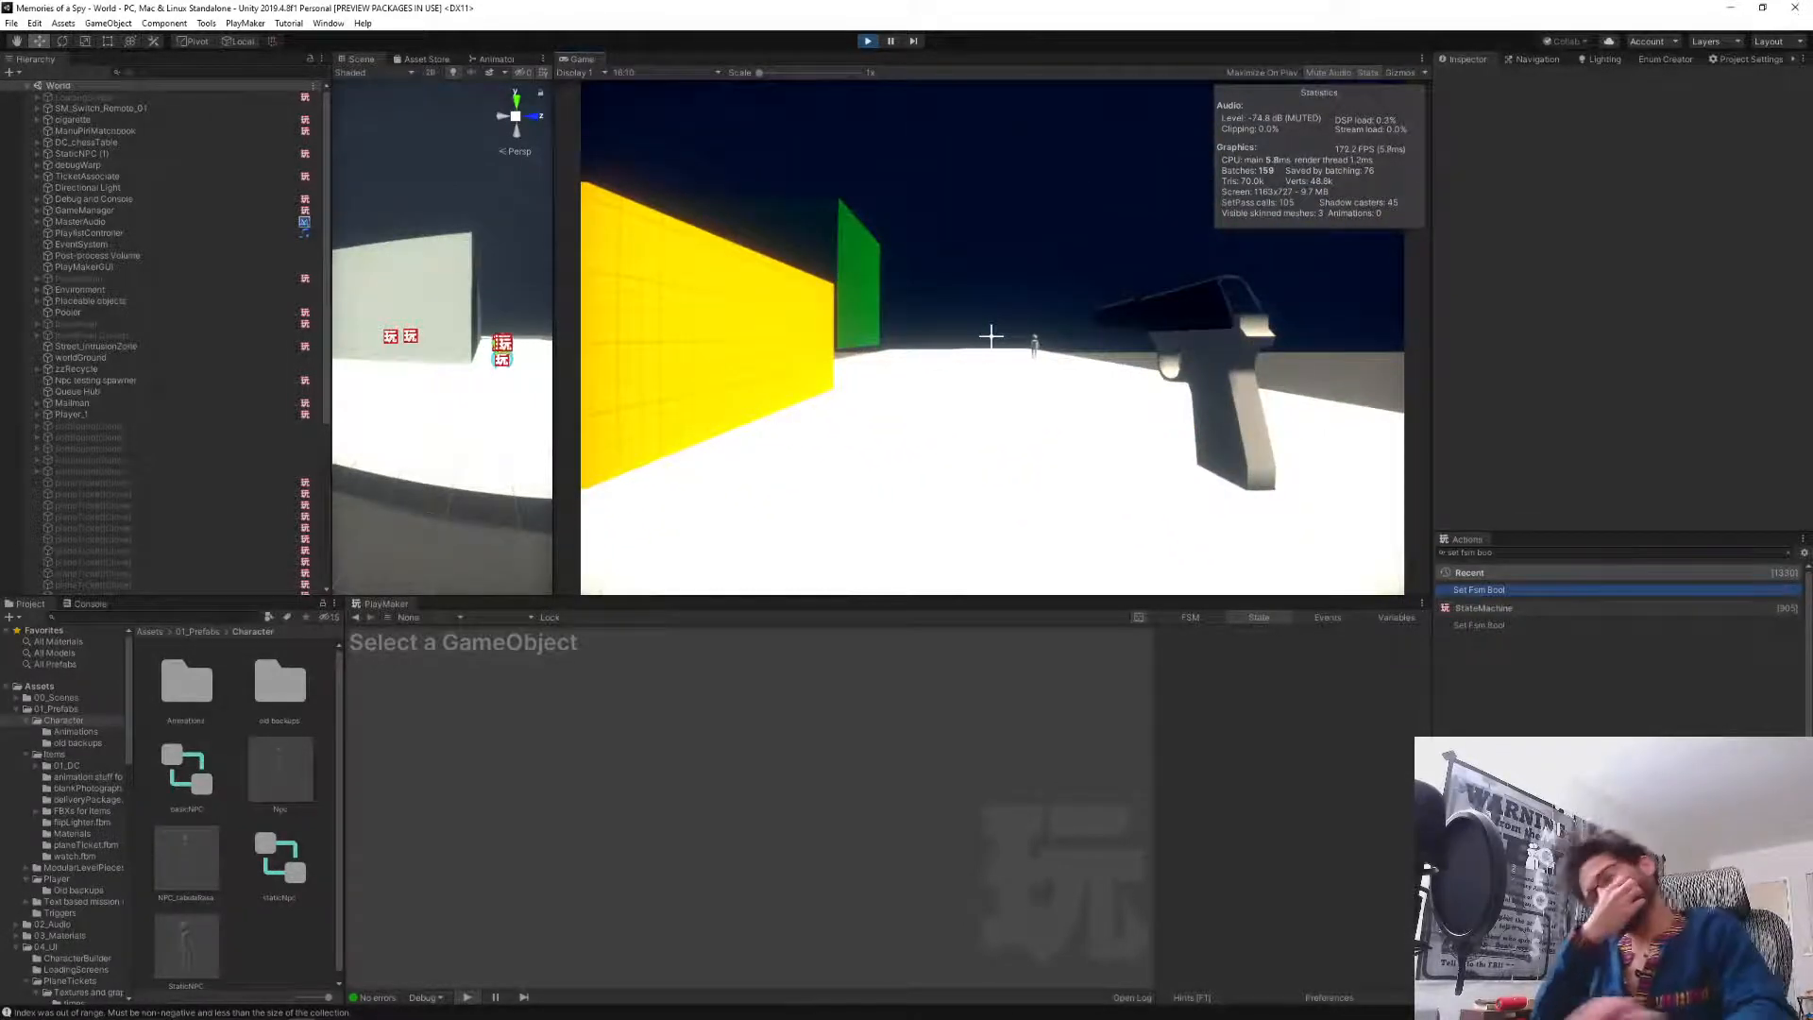
Inspect a spawned Npc(Clone) and its NpcHealth state machine while the game runs, and return control to the game.
key(Escape)
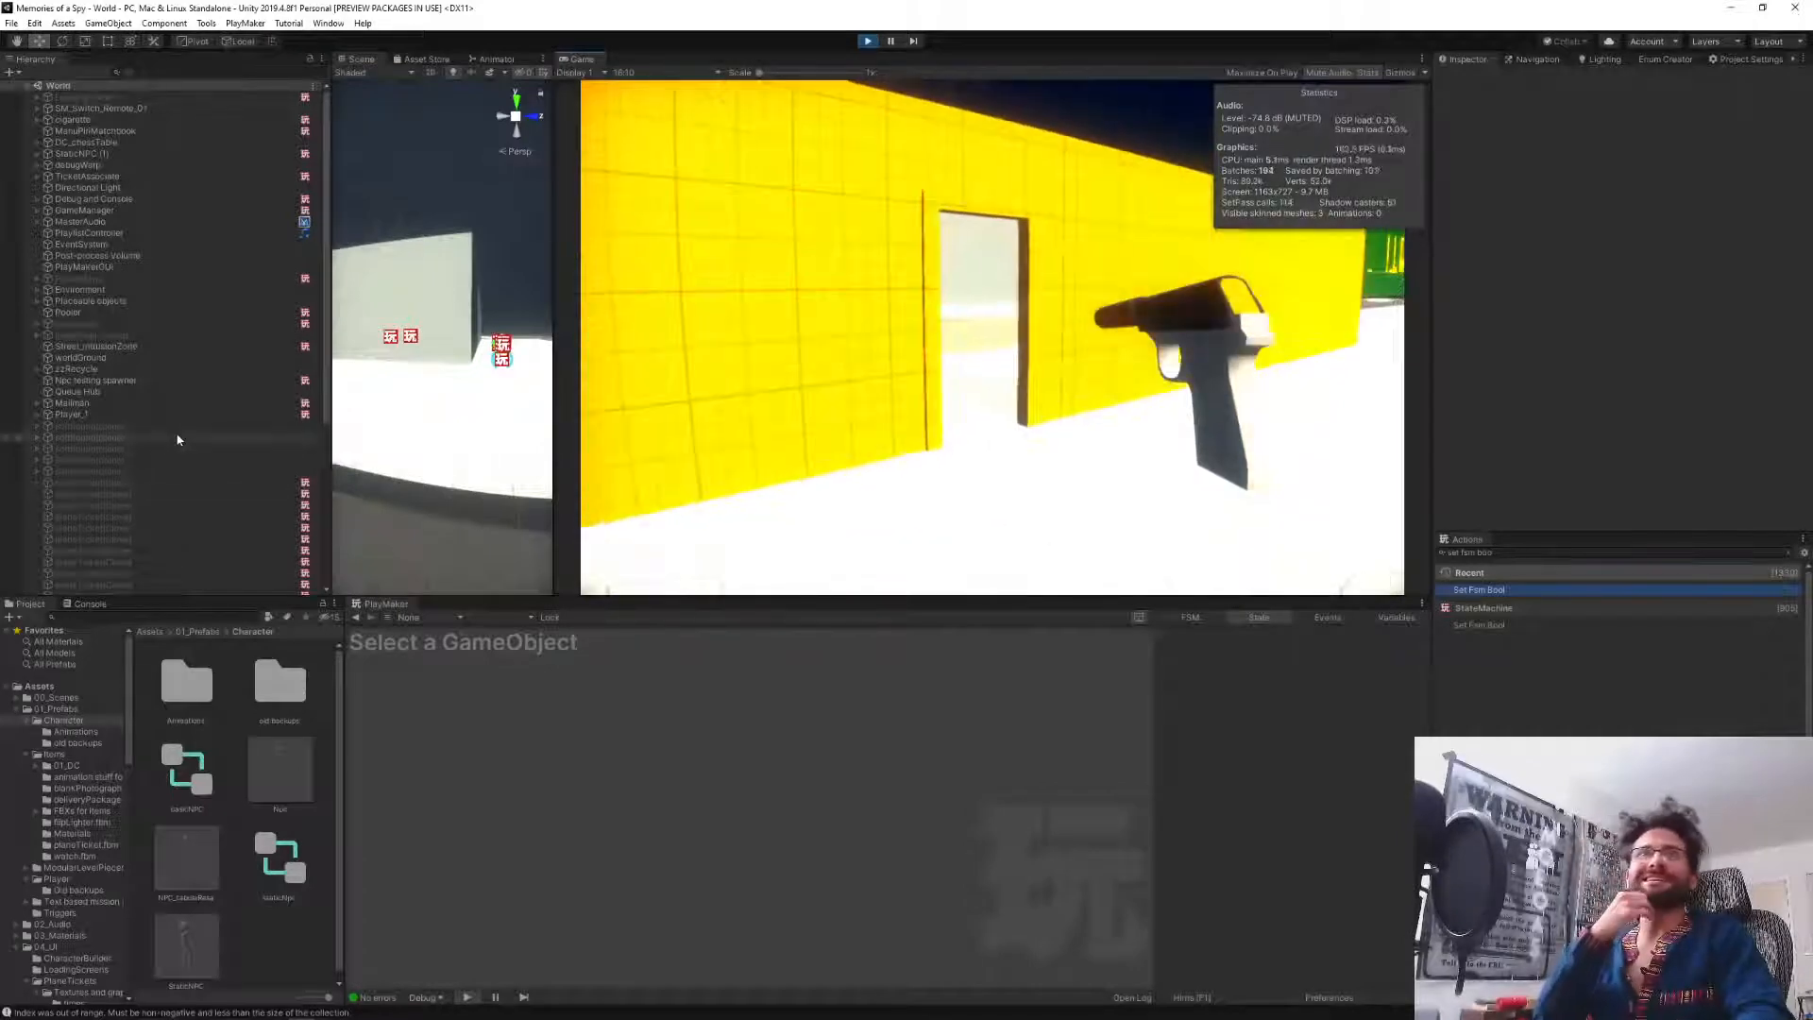
scroll(180, 434, down, 8)
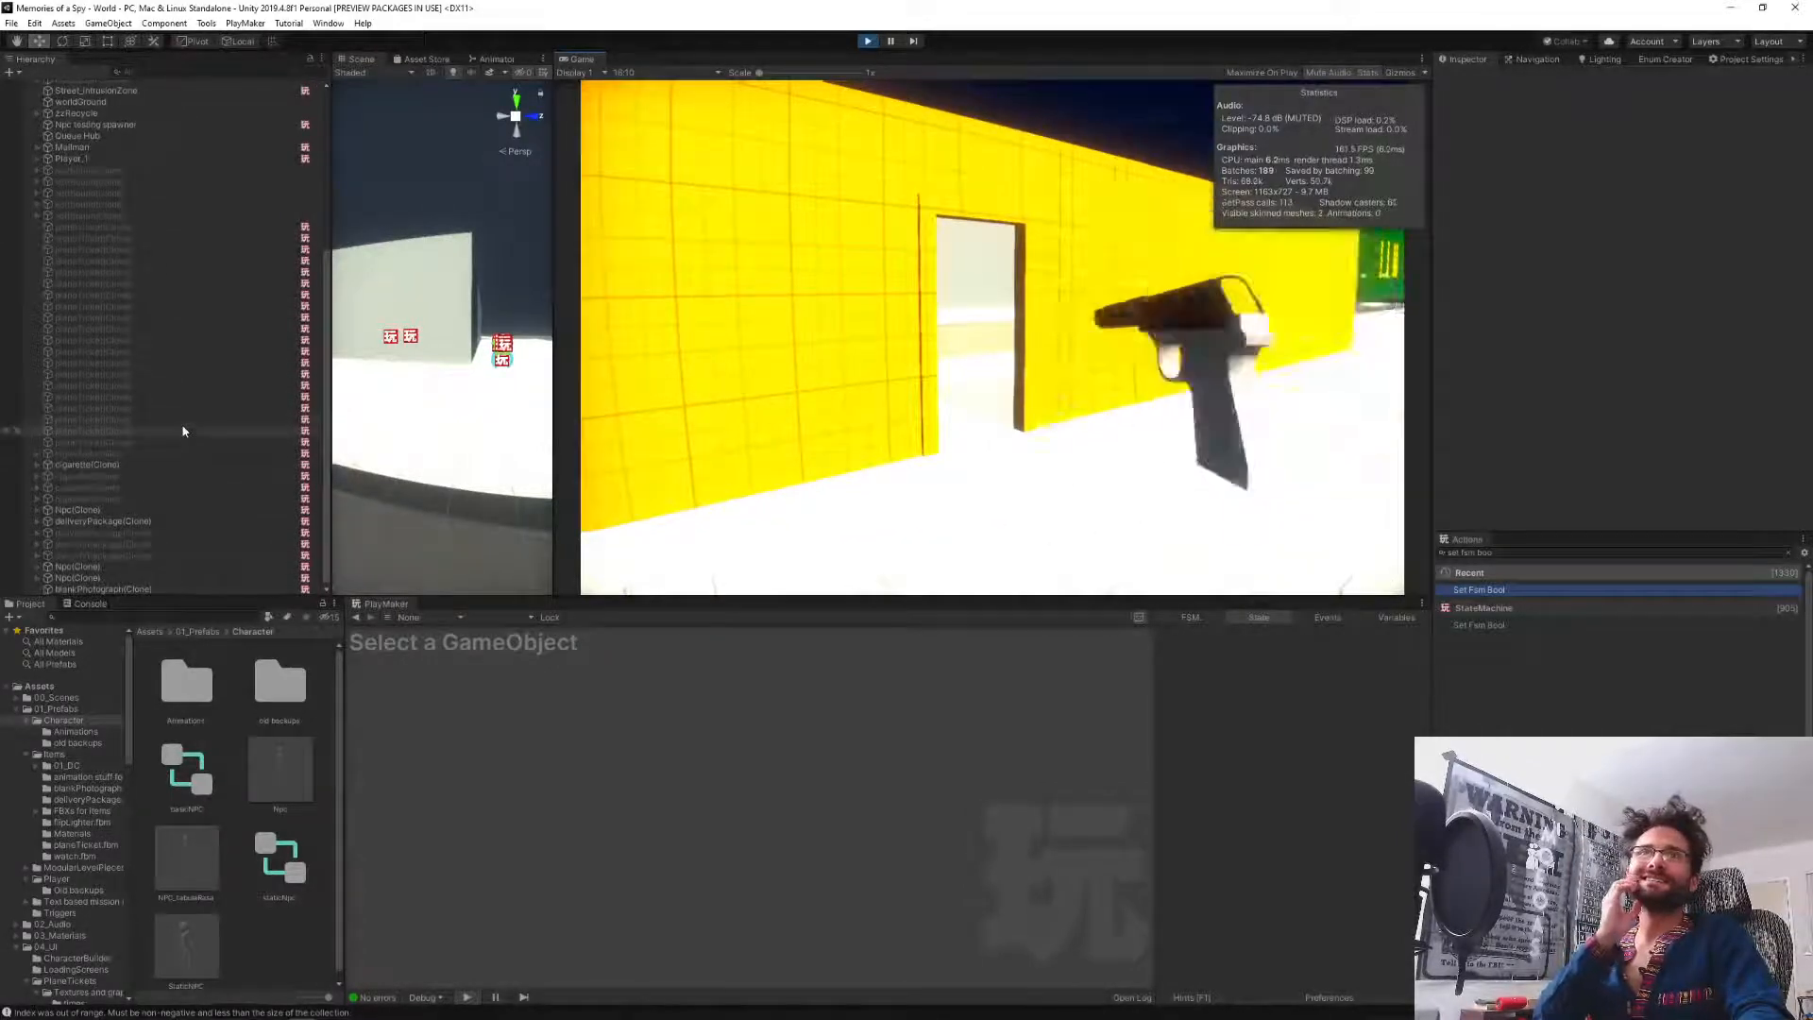
scroll(183, 431, down, 1)
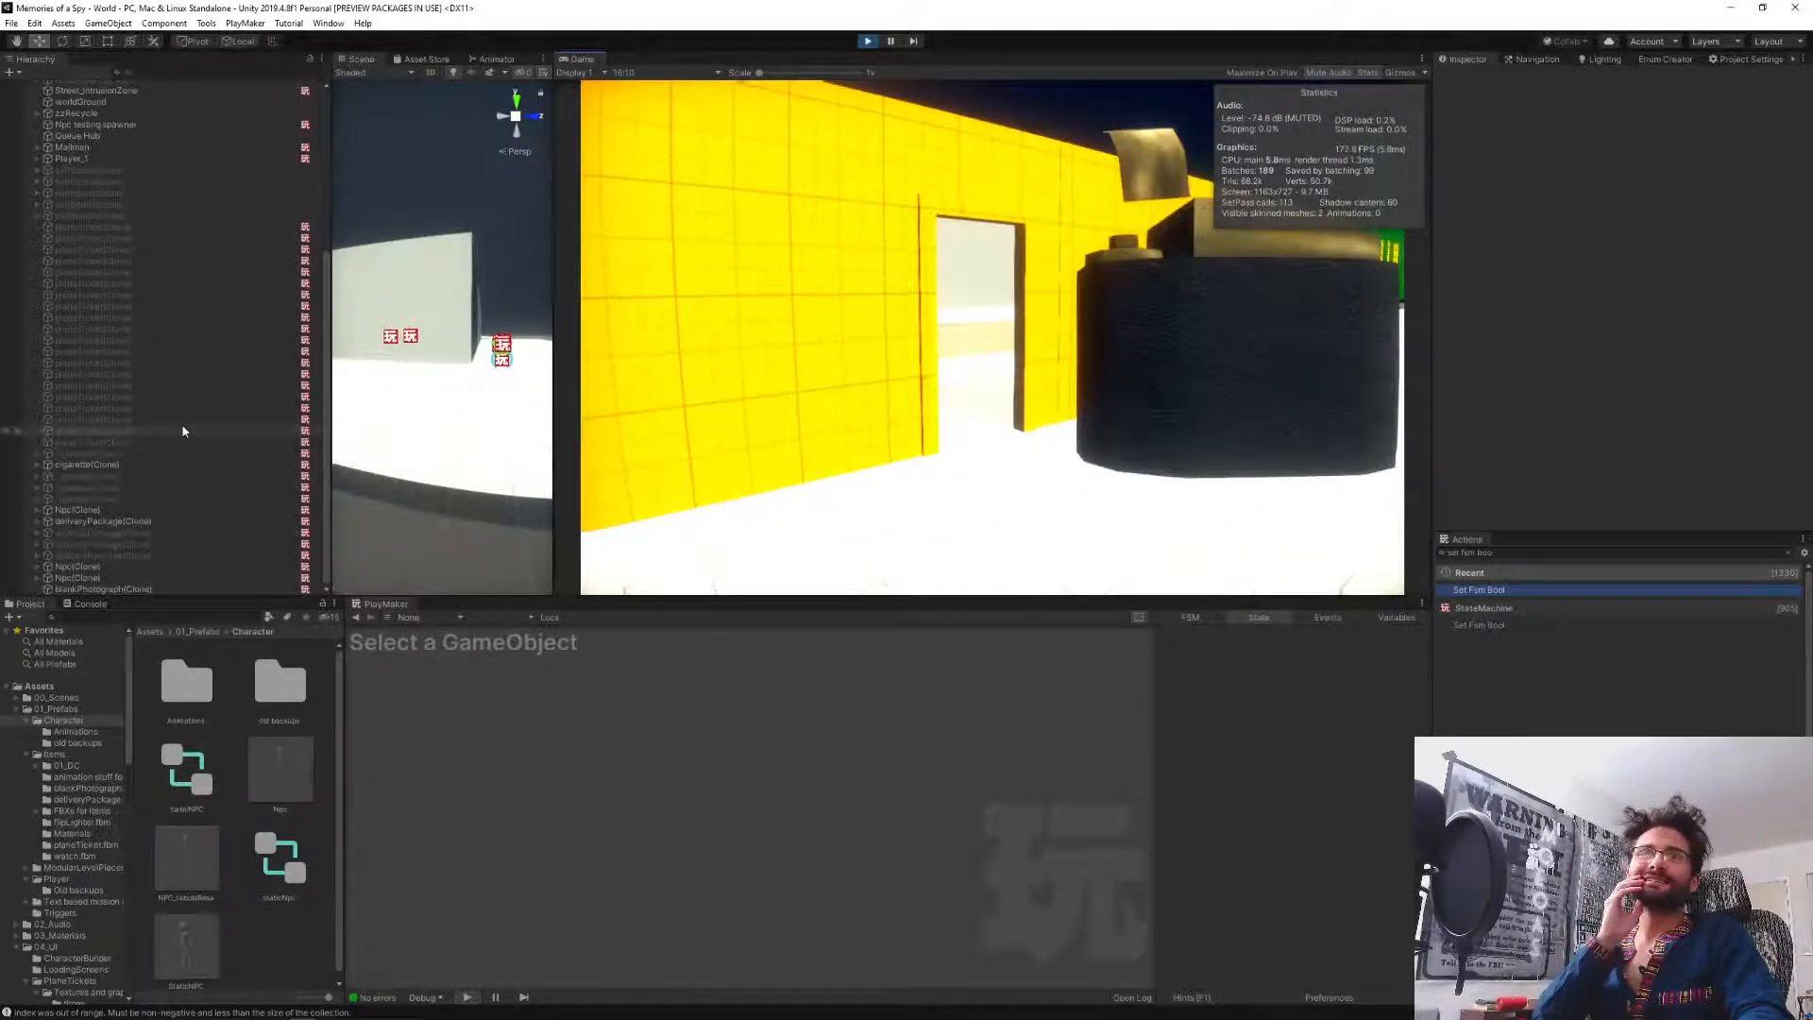
click(122, 567)
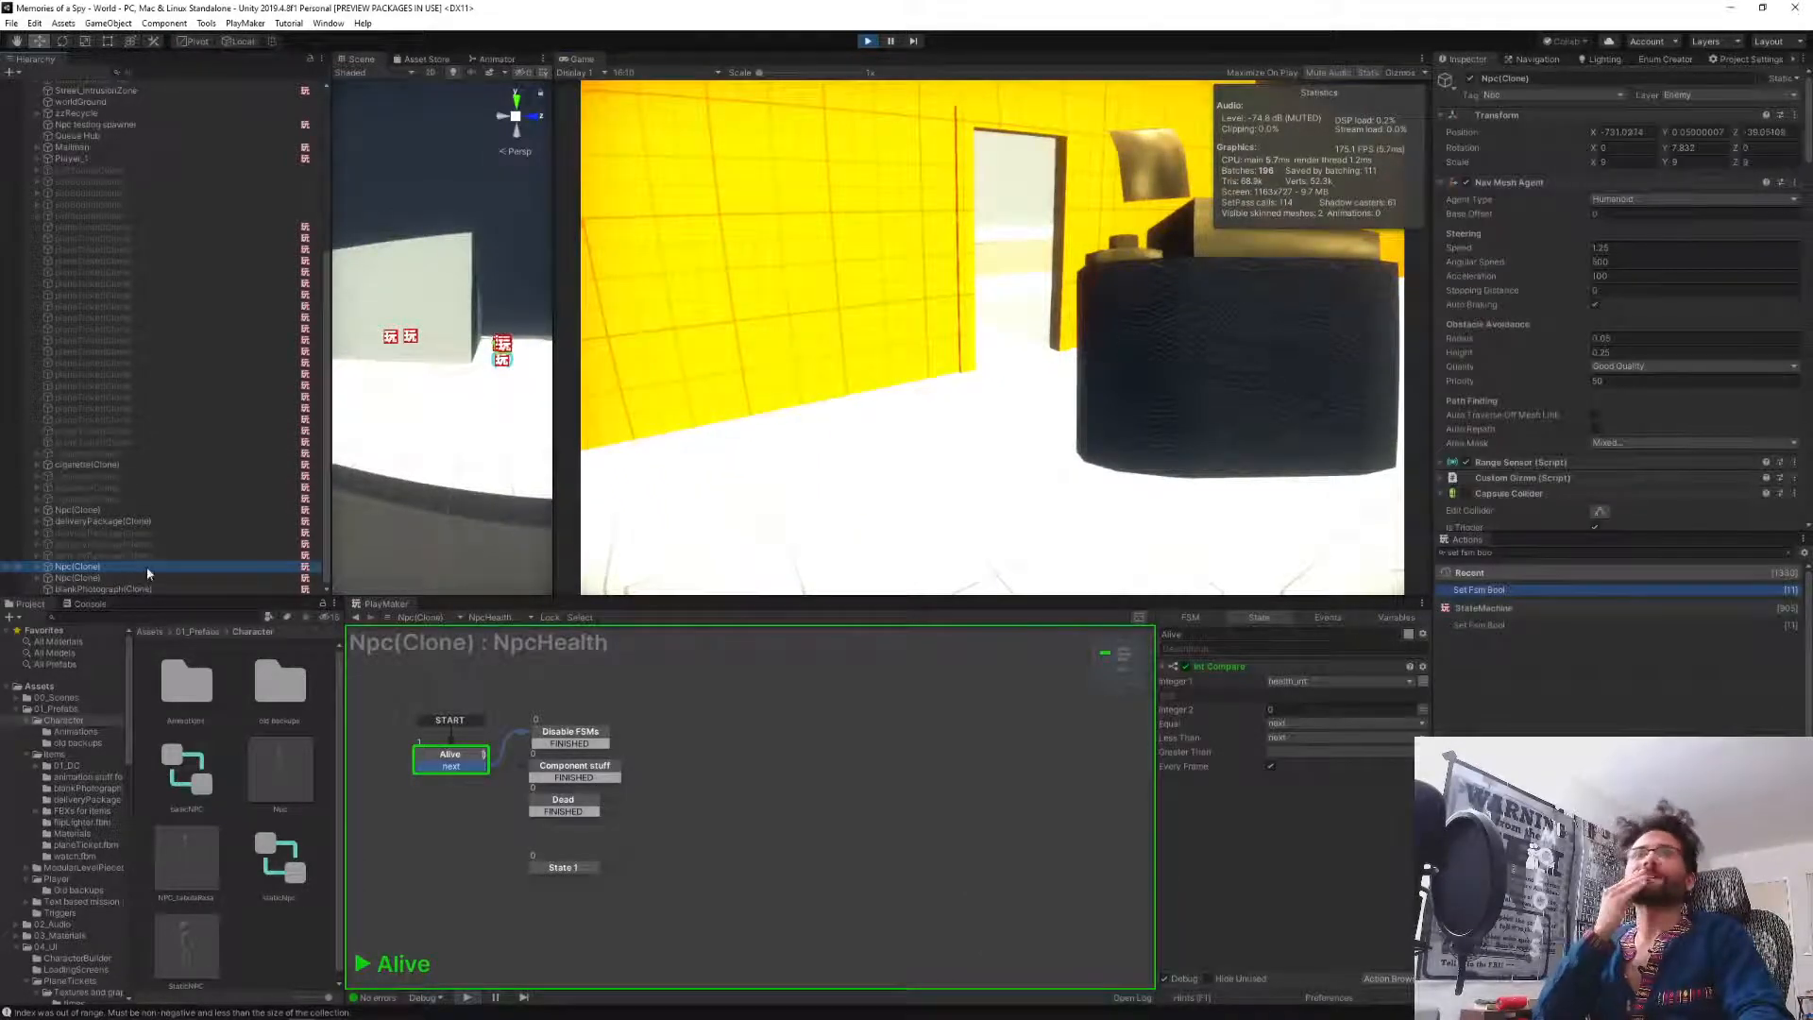
click(1000, 354)
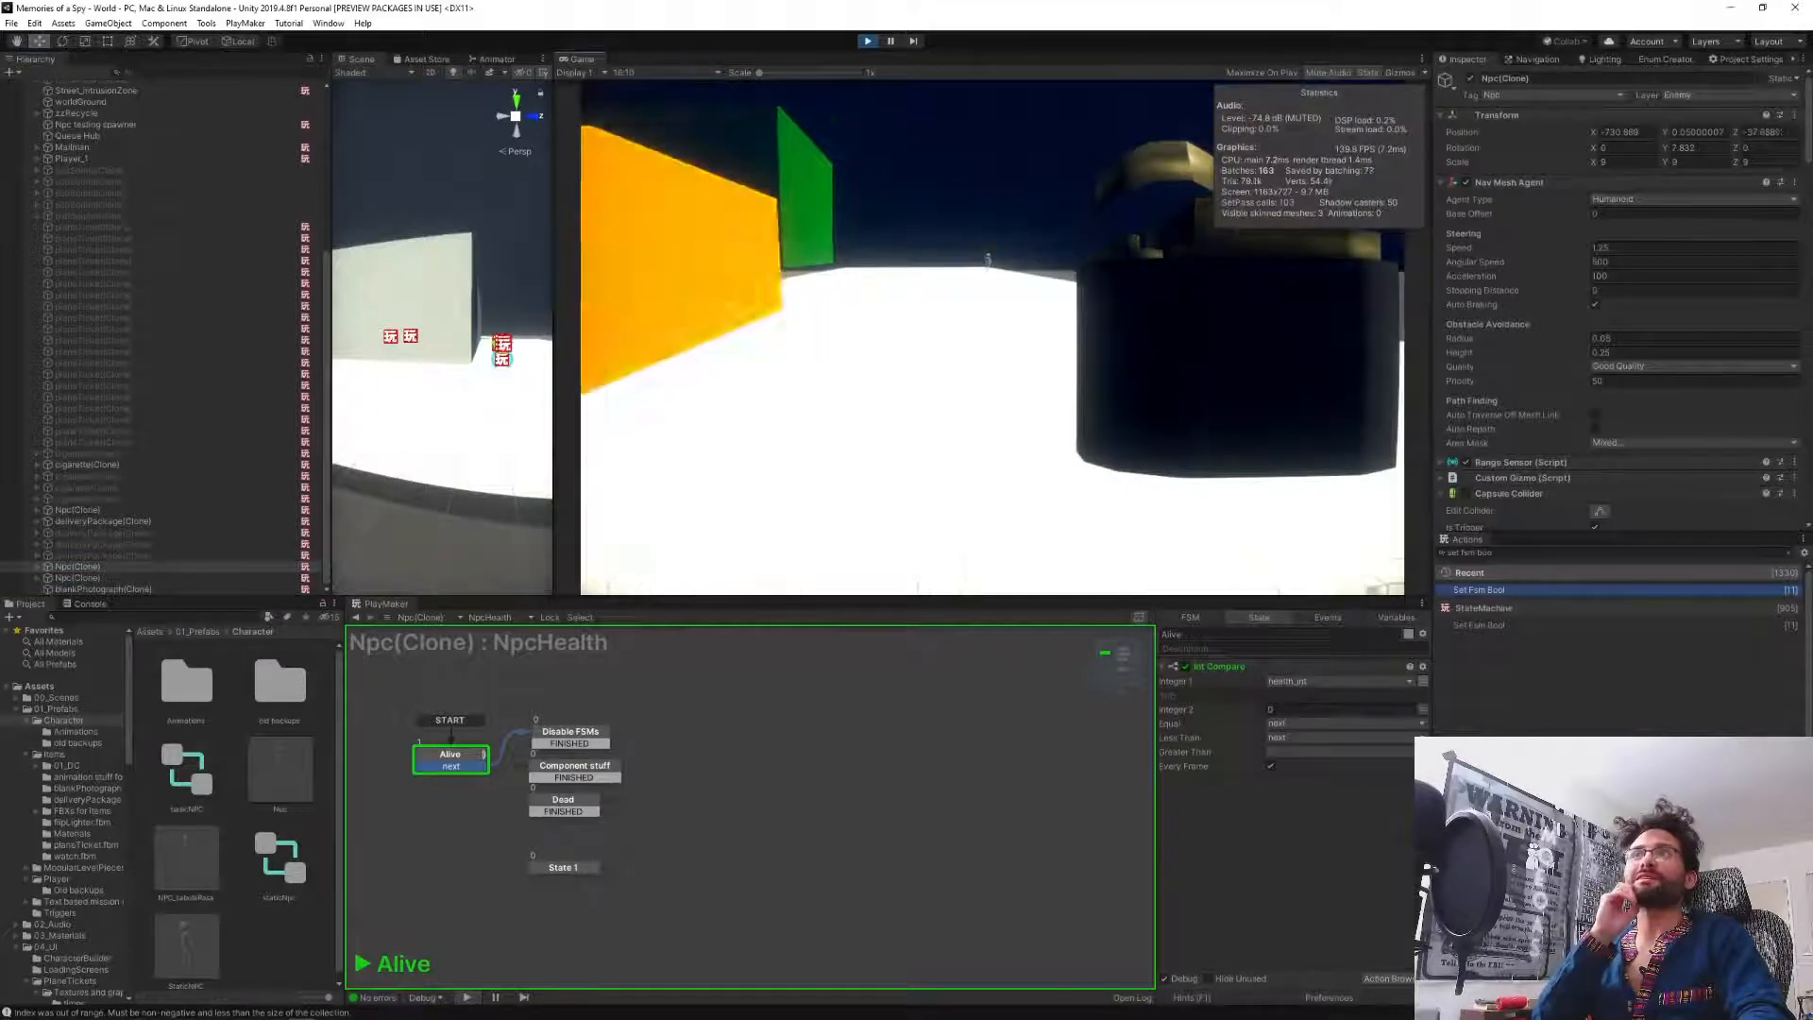
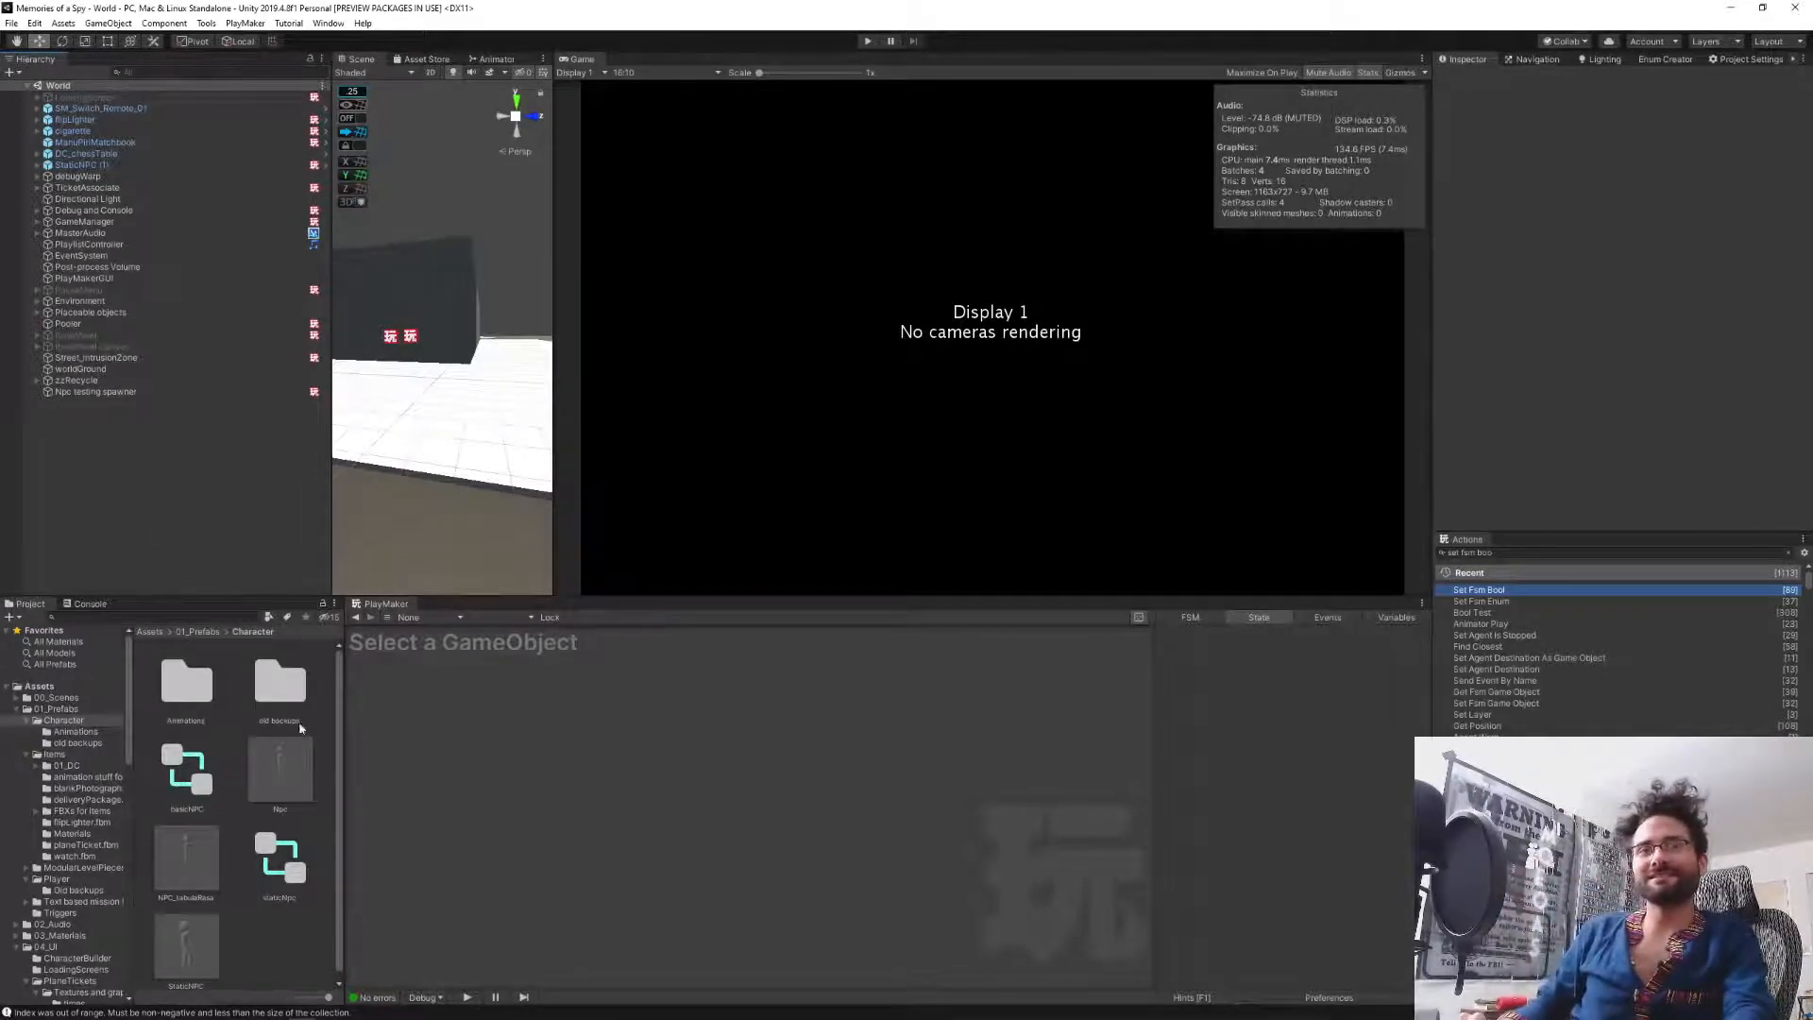
Open the Npc prefab's DCQuests state machine and review all actions of the Spawn TargetNpc state.
double_click(292, 762)
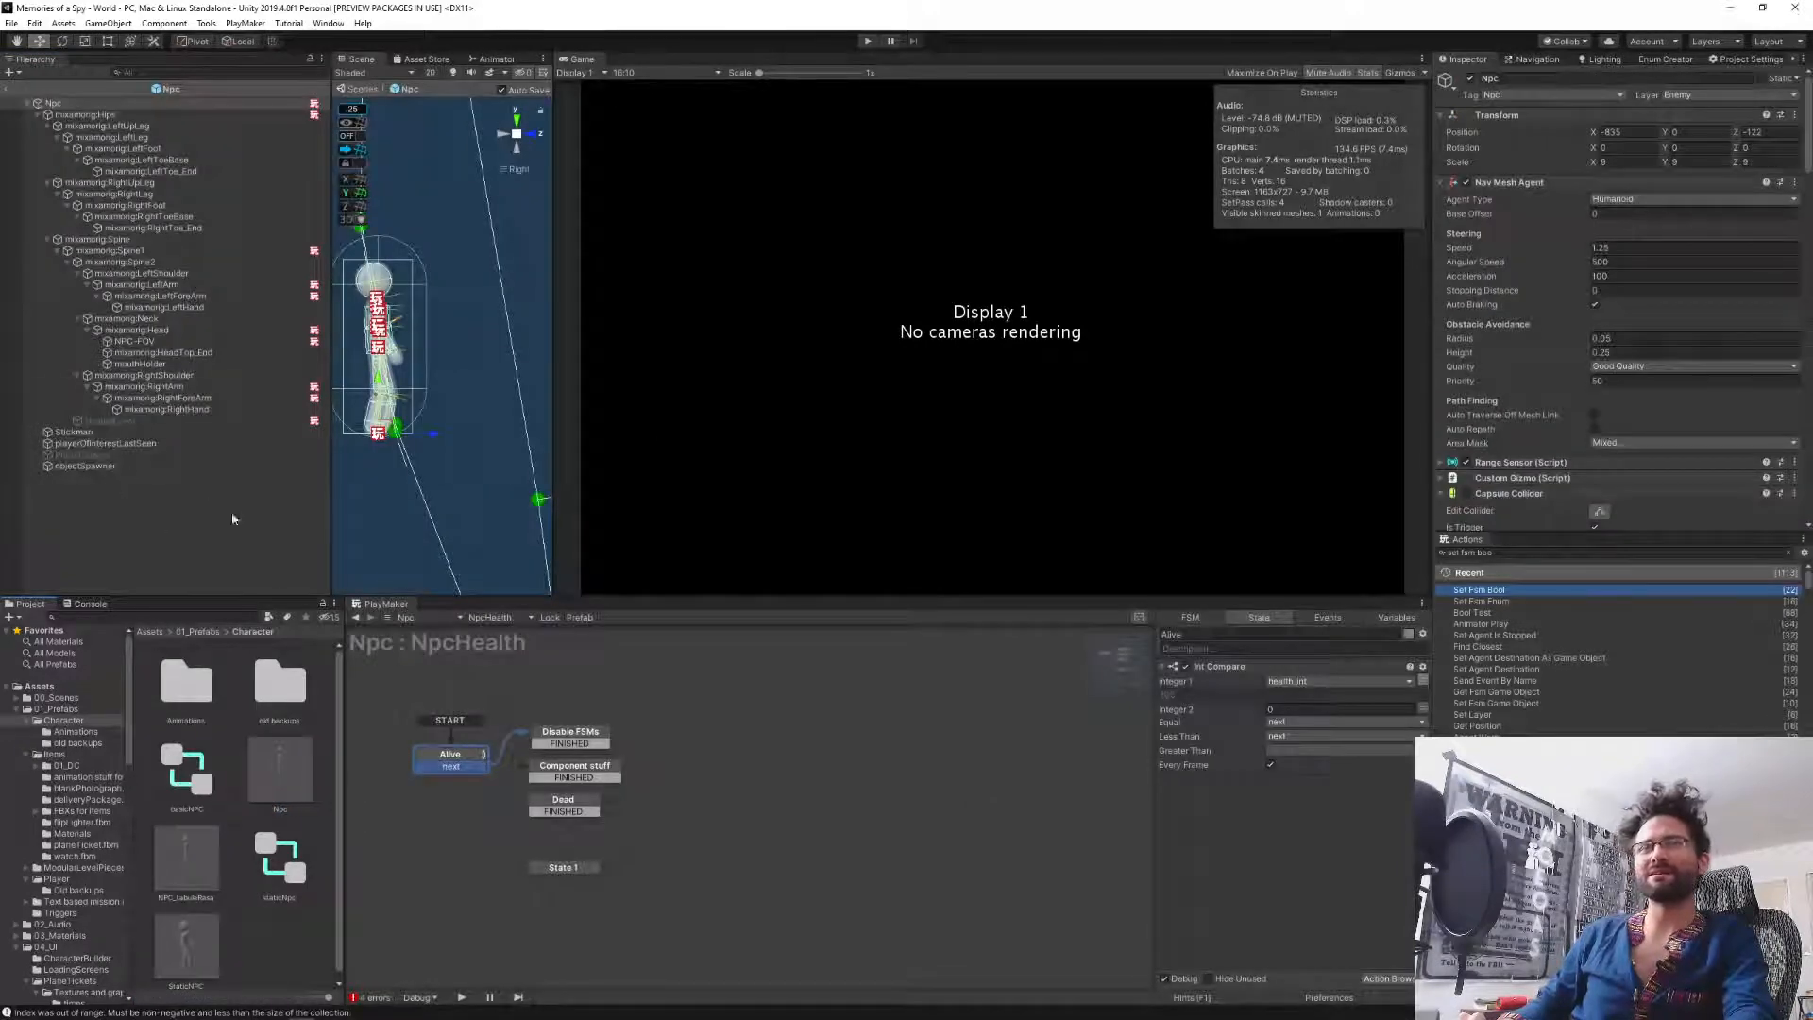
click(490, 618)
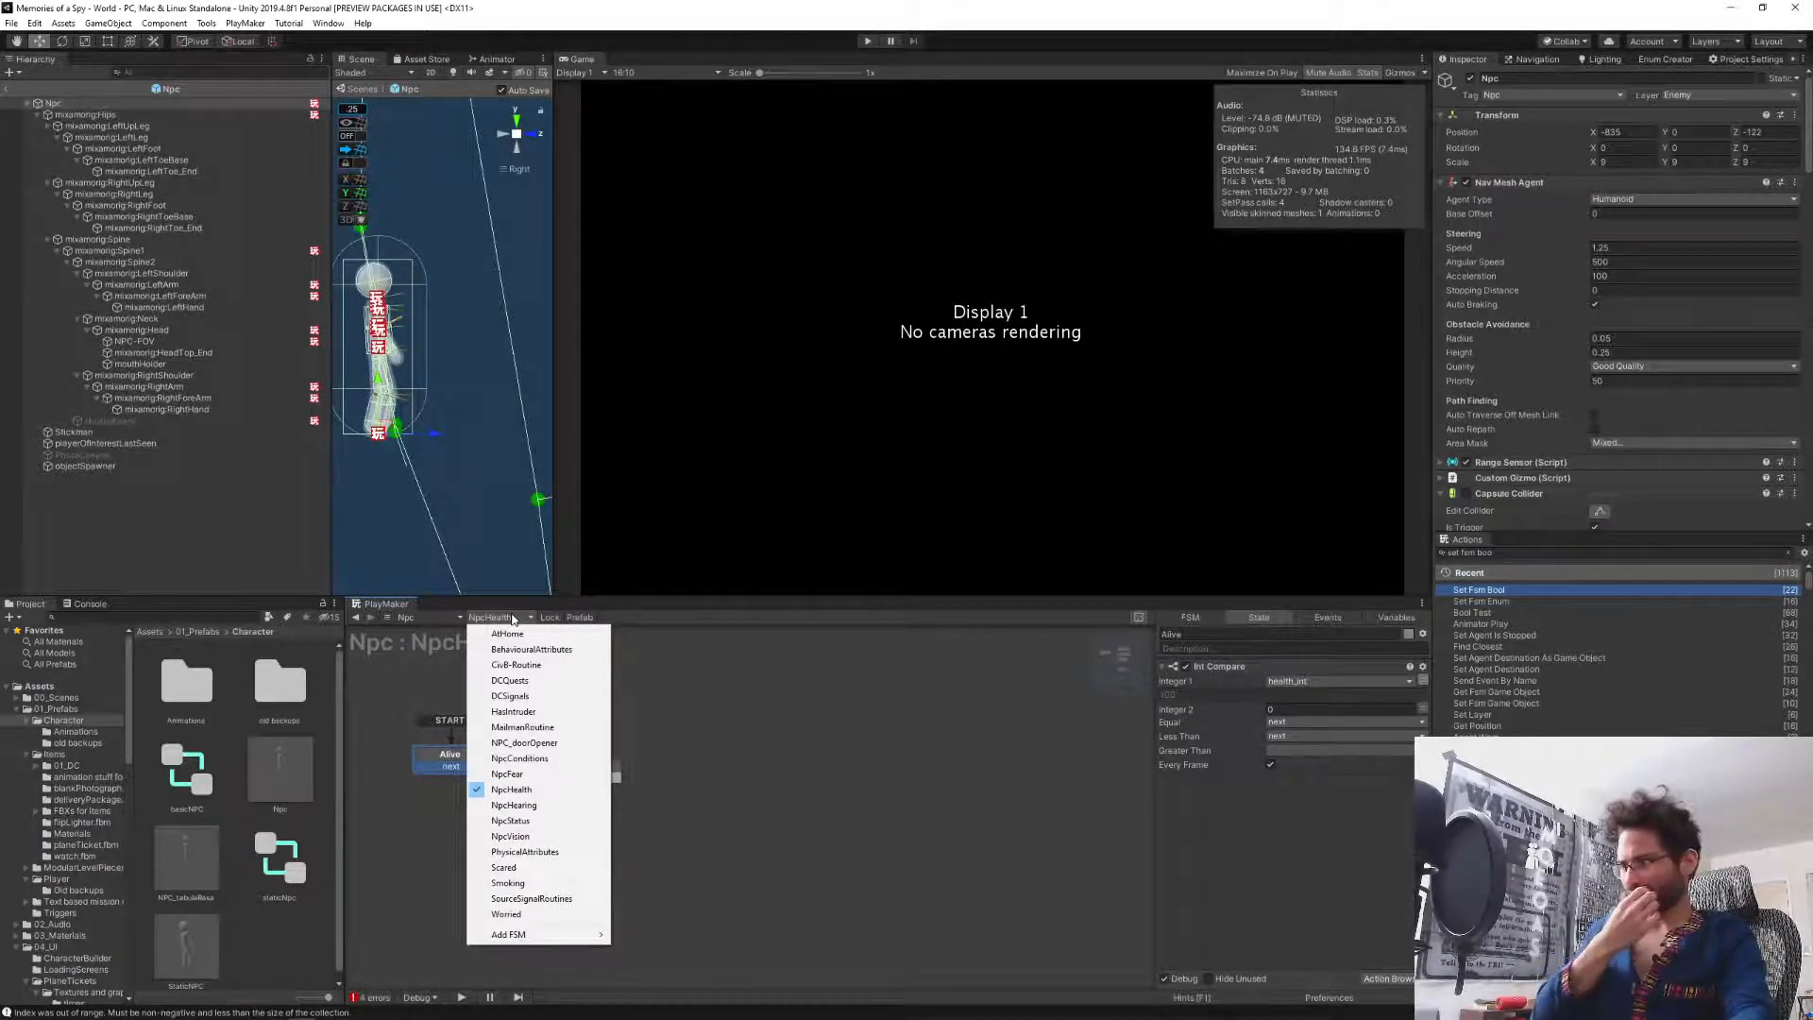
click(519, 680)
middle_drag(996, 746, 747, 754)
middle_drag(914, 850, 725, 793)
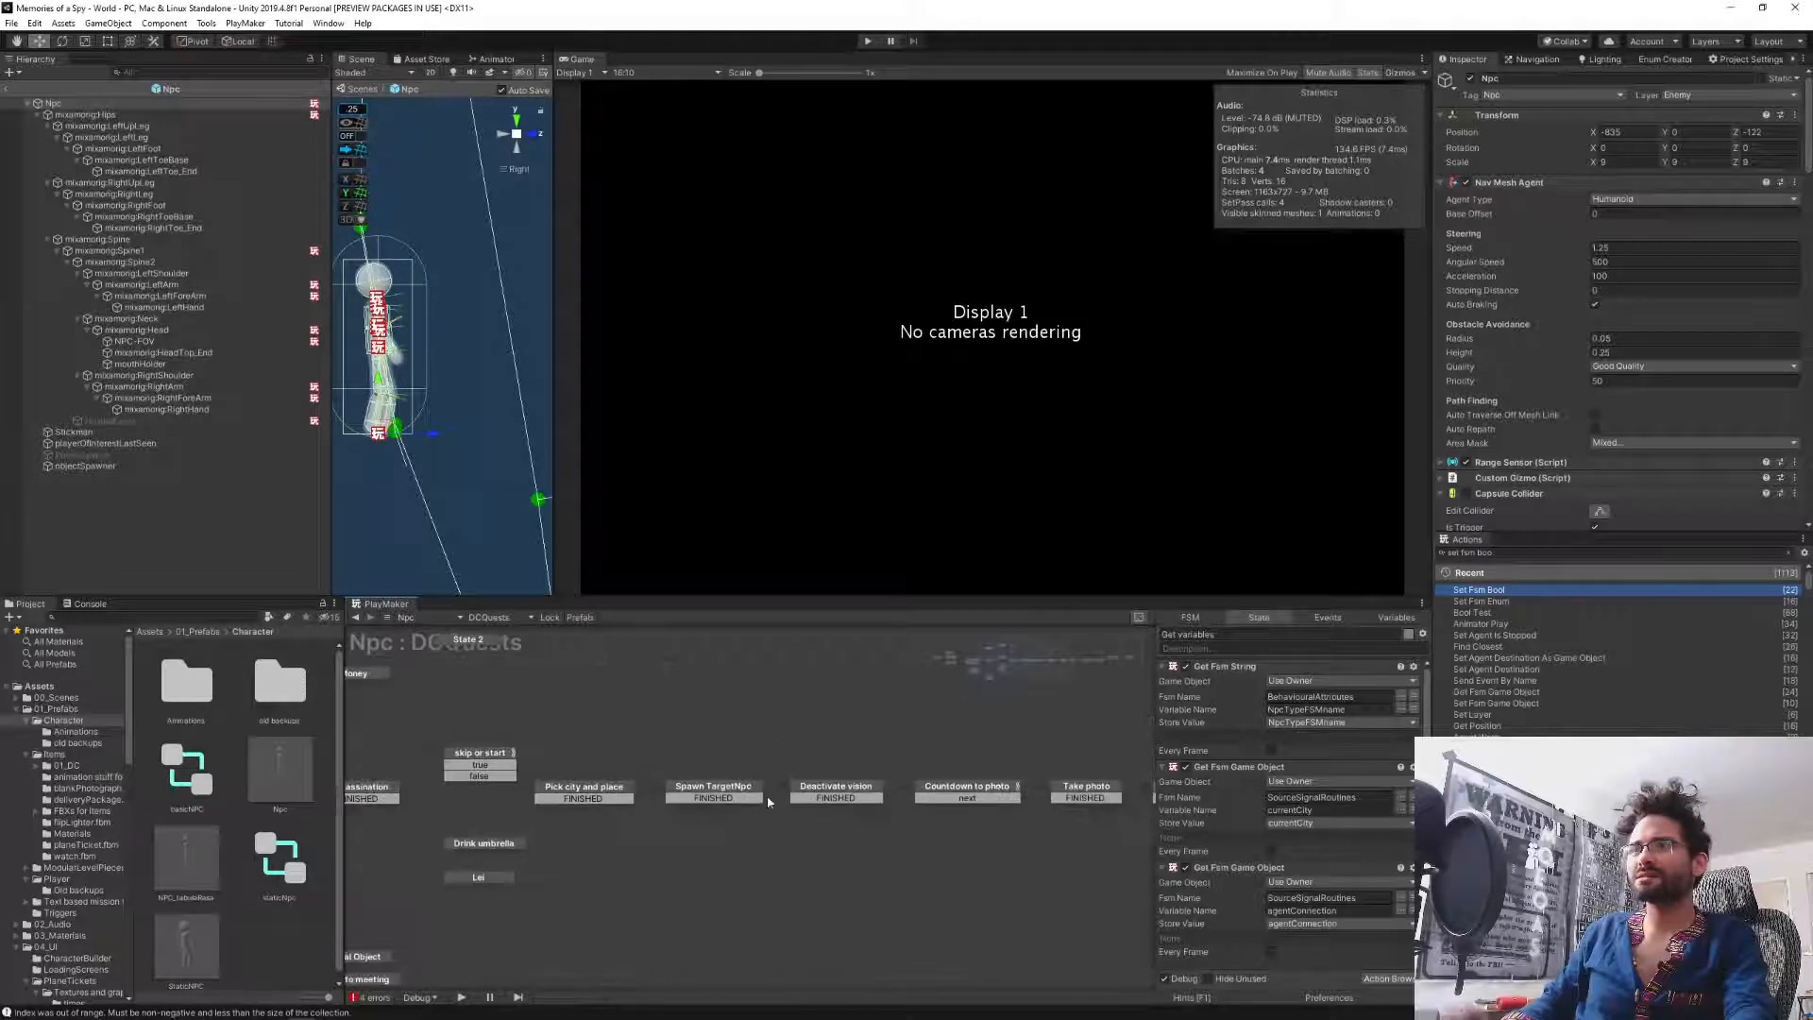
click(725, 793)
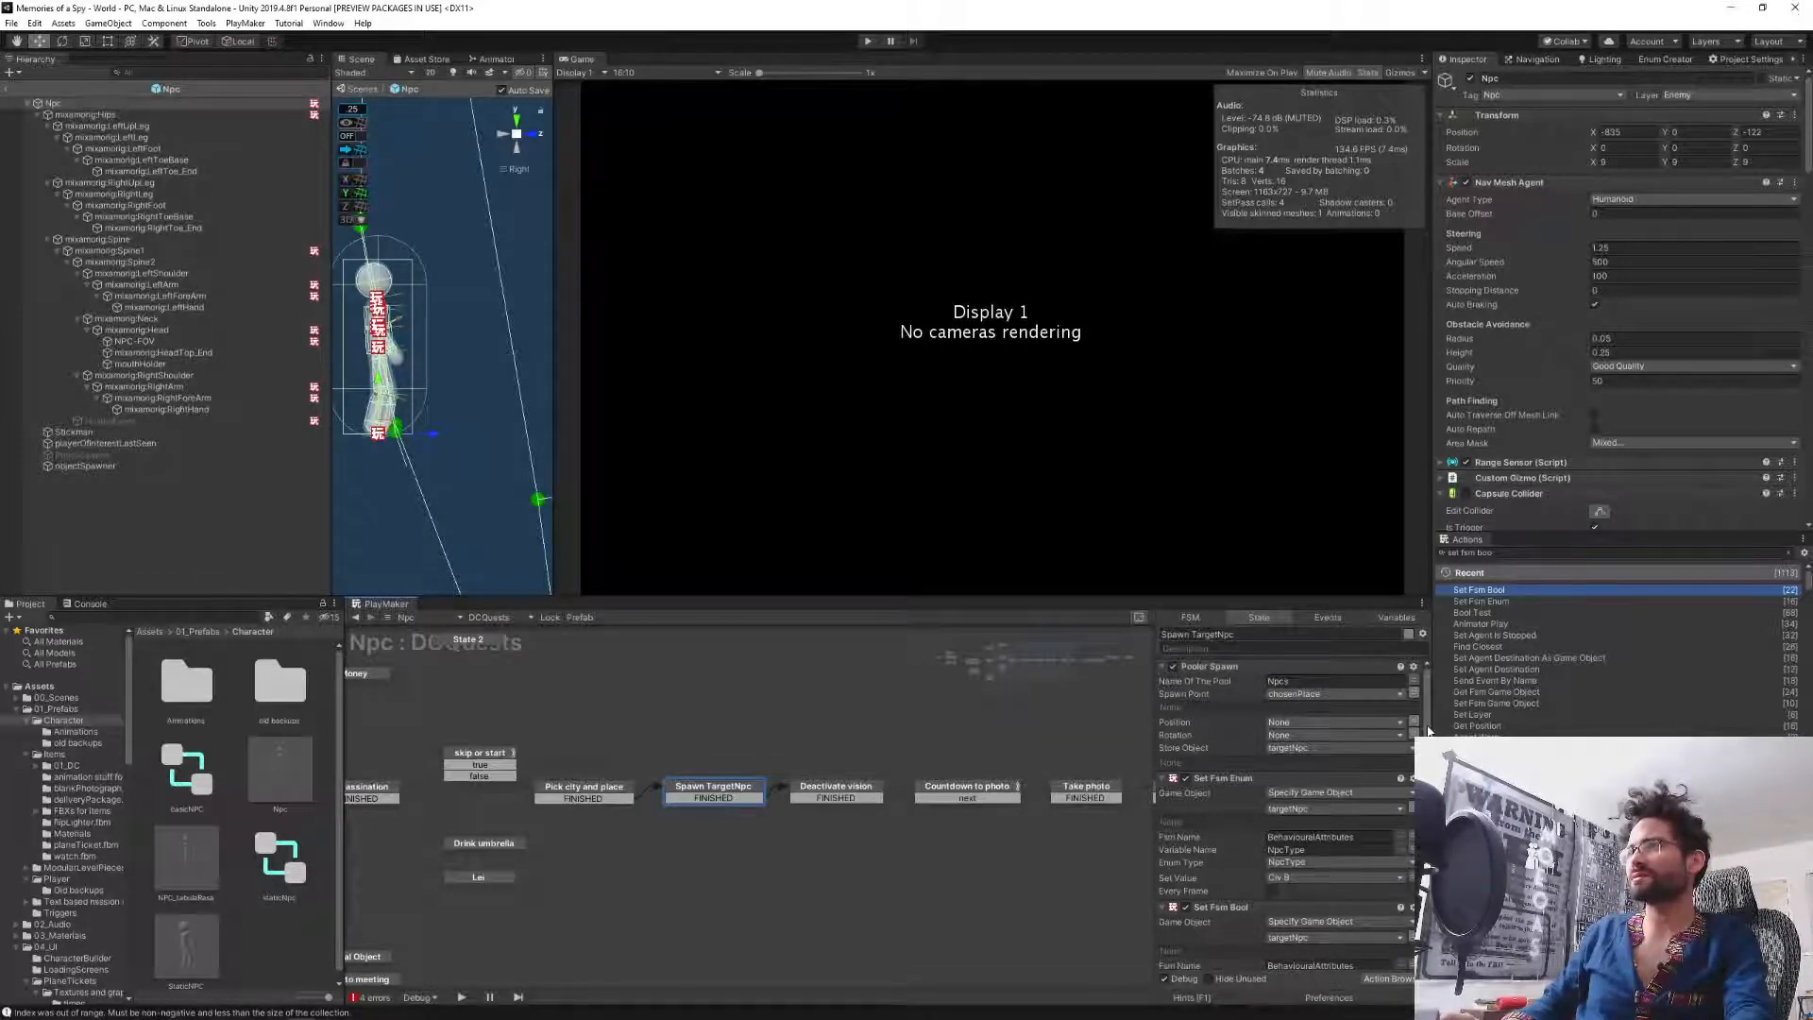
scroll(1421, 732, down, 1)
scroll(1426, 733, down, 6)
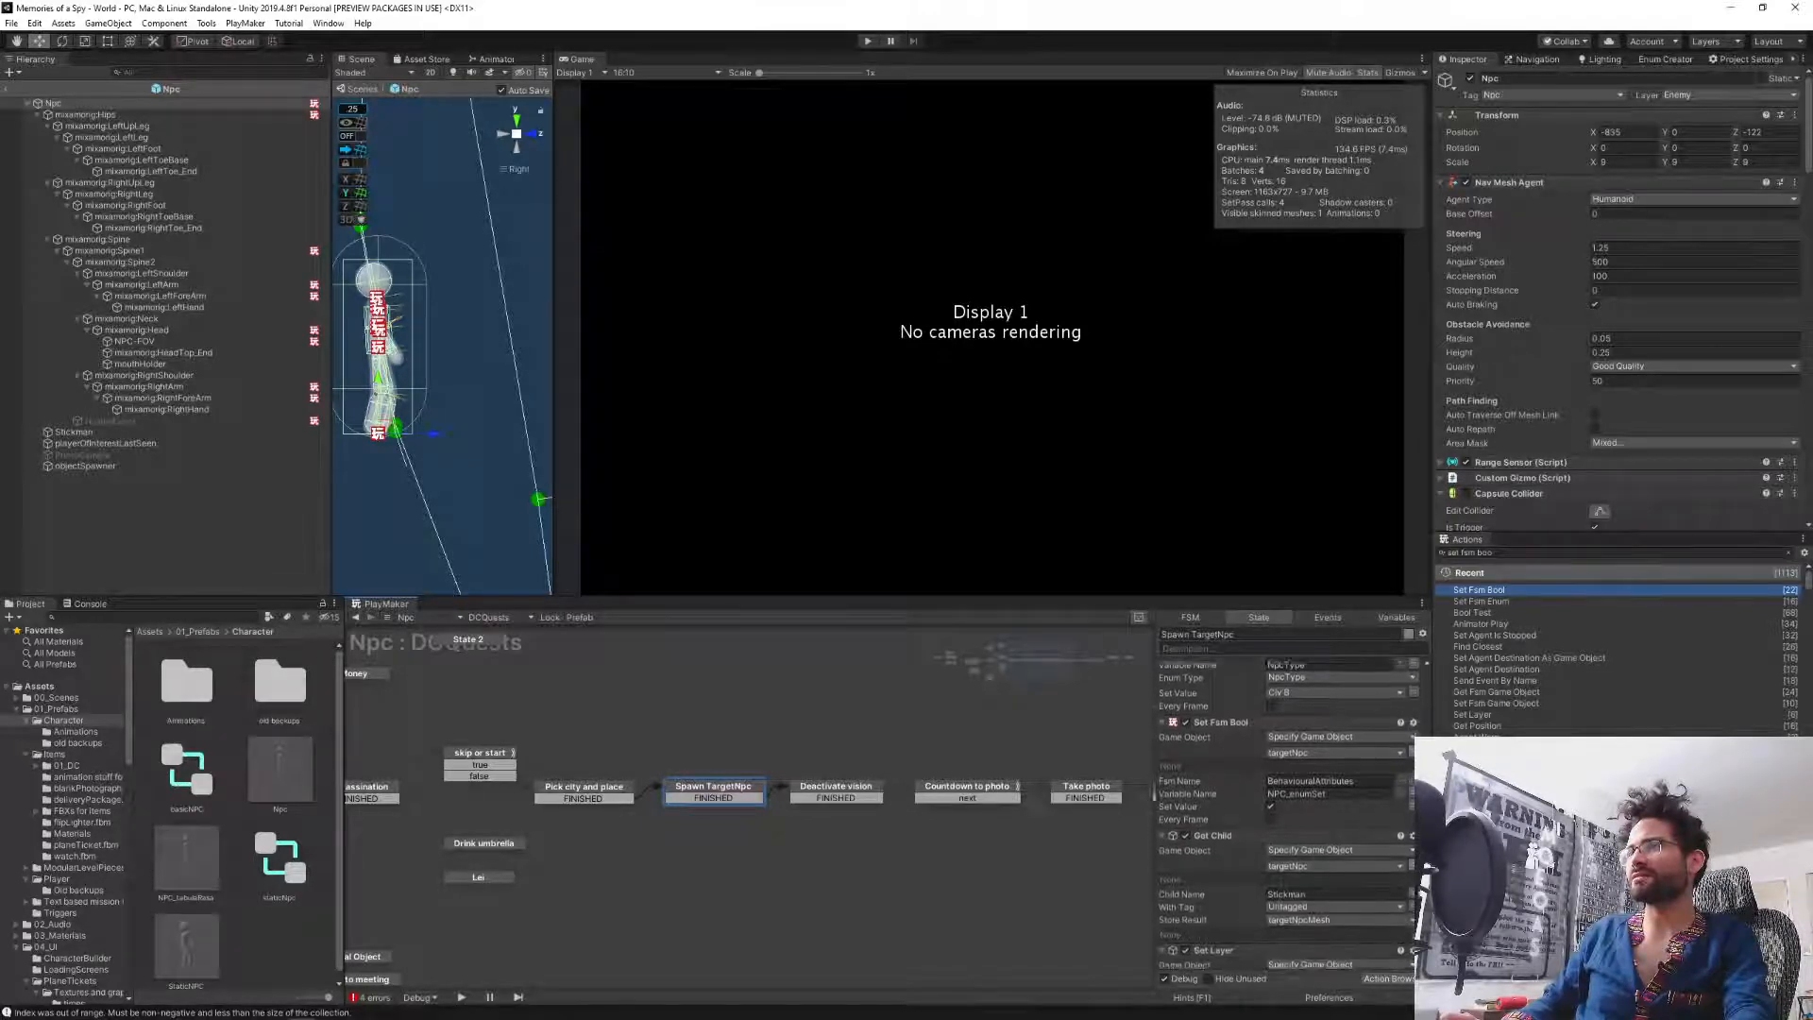
scroll(1287, 813, down, 3)
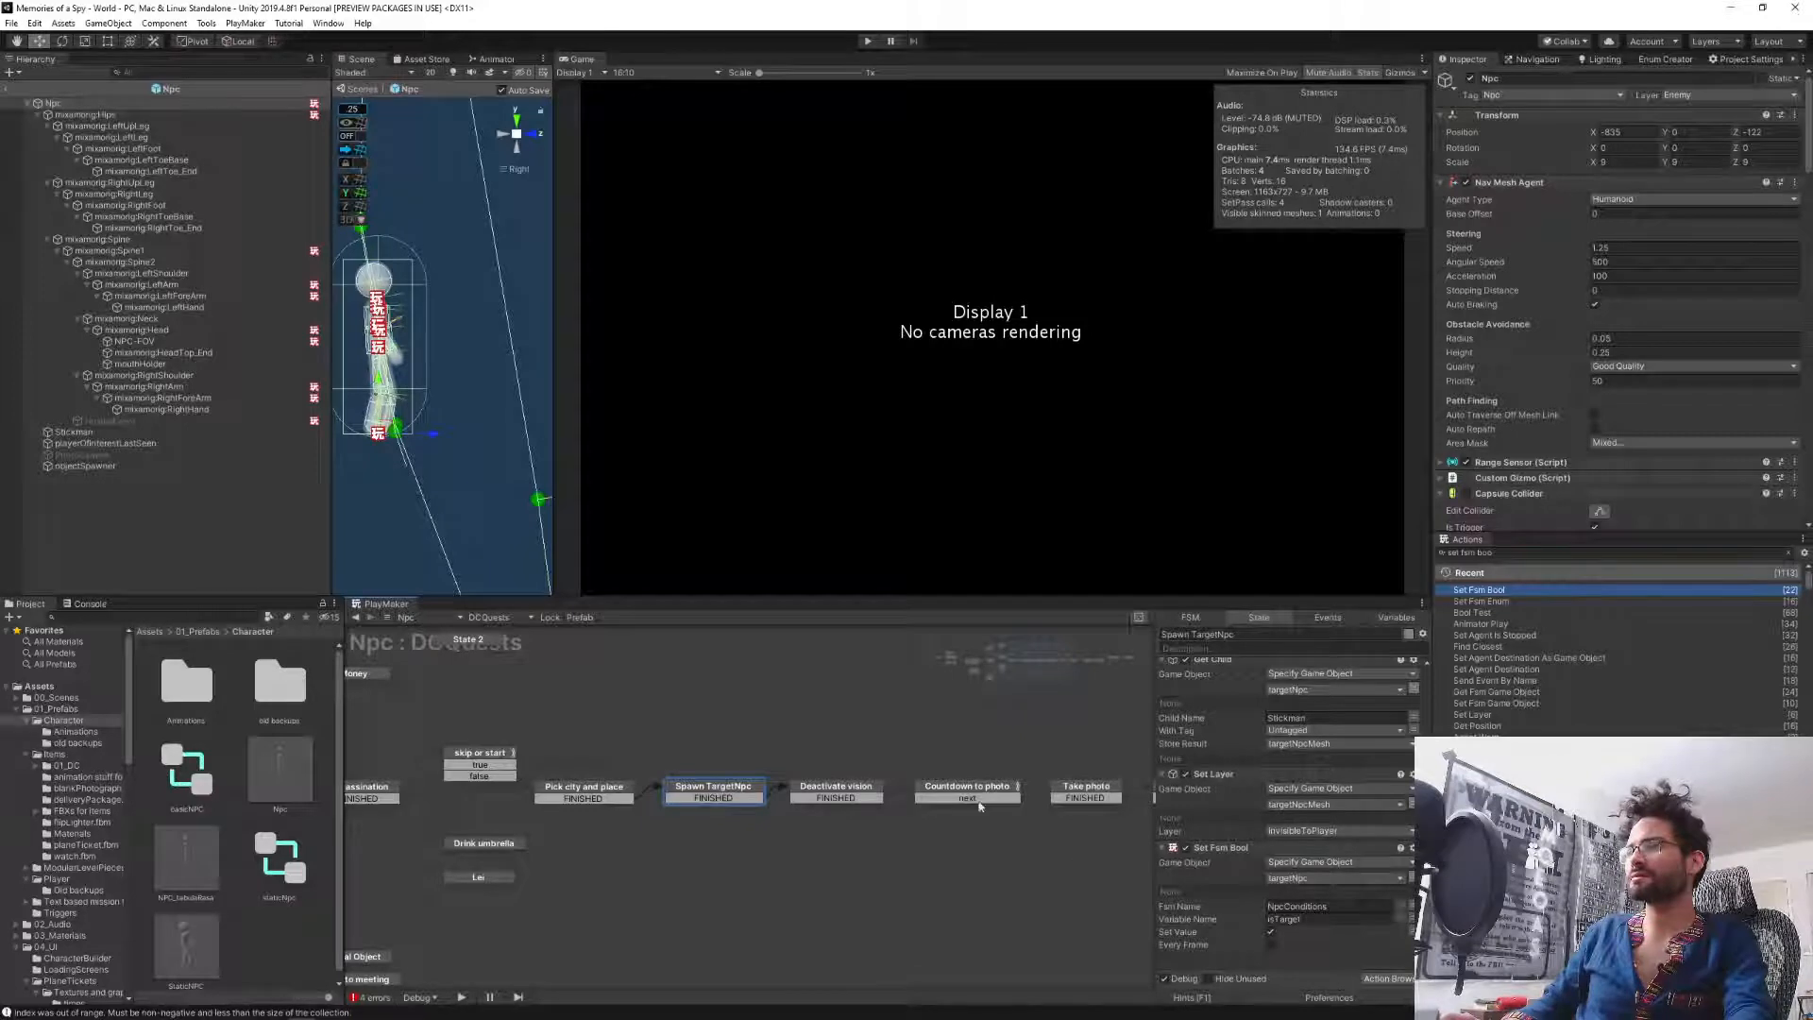
Review the DCQuests states from Deactivate vision through Take photo and Make visible to Payment Delivered.
click(820, 796)
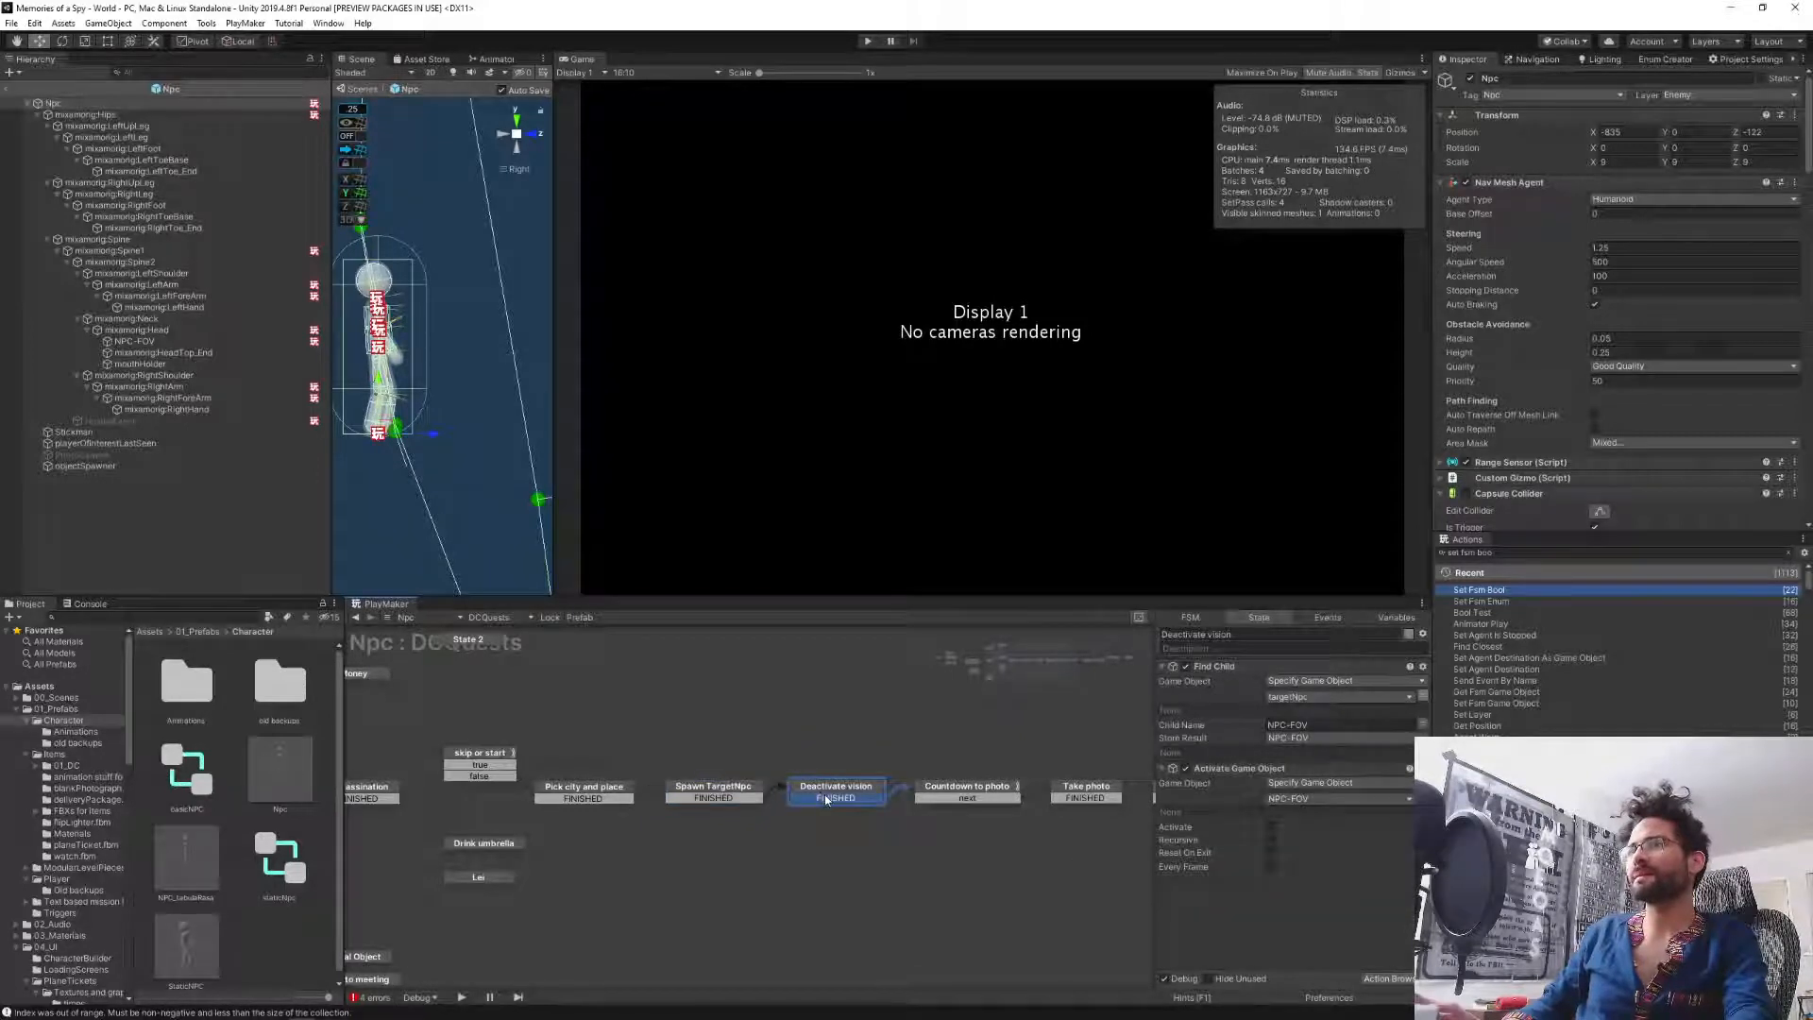
key(Right)
key(Right)
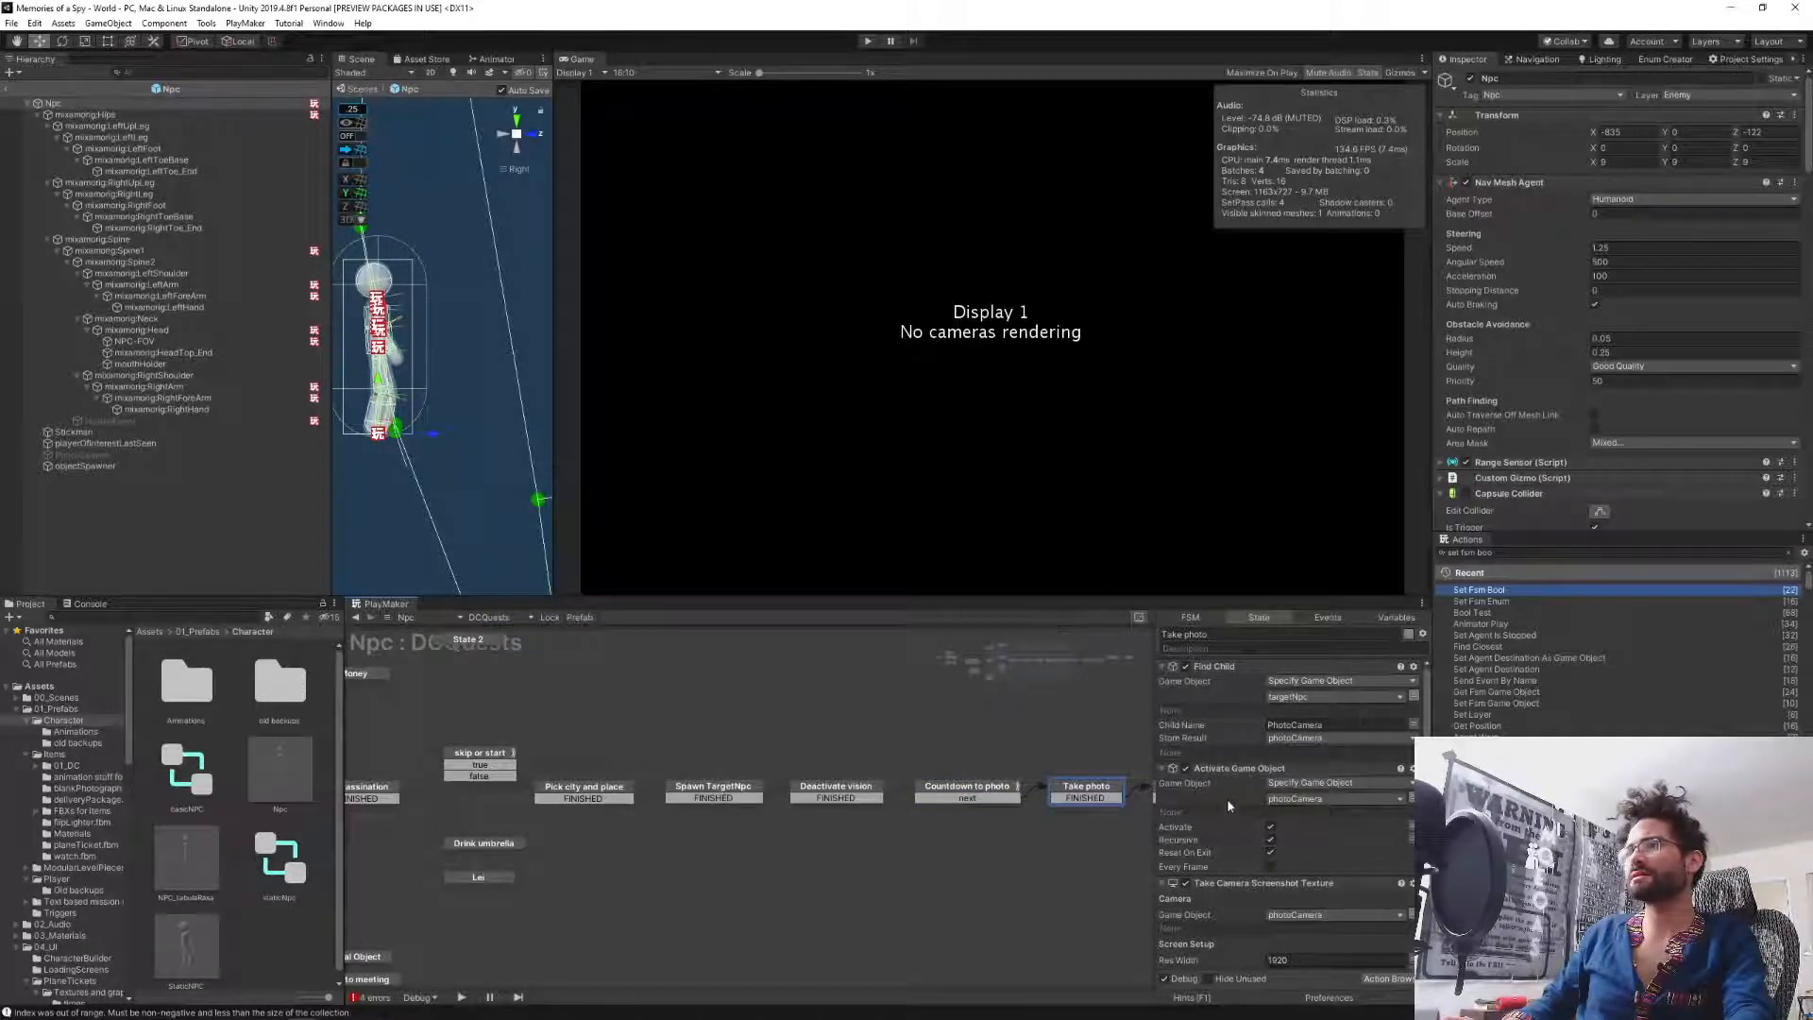
scroll(1227, 797, down, 3)
click(1150, 799)
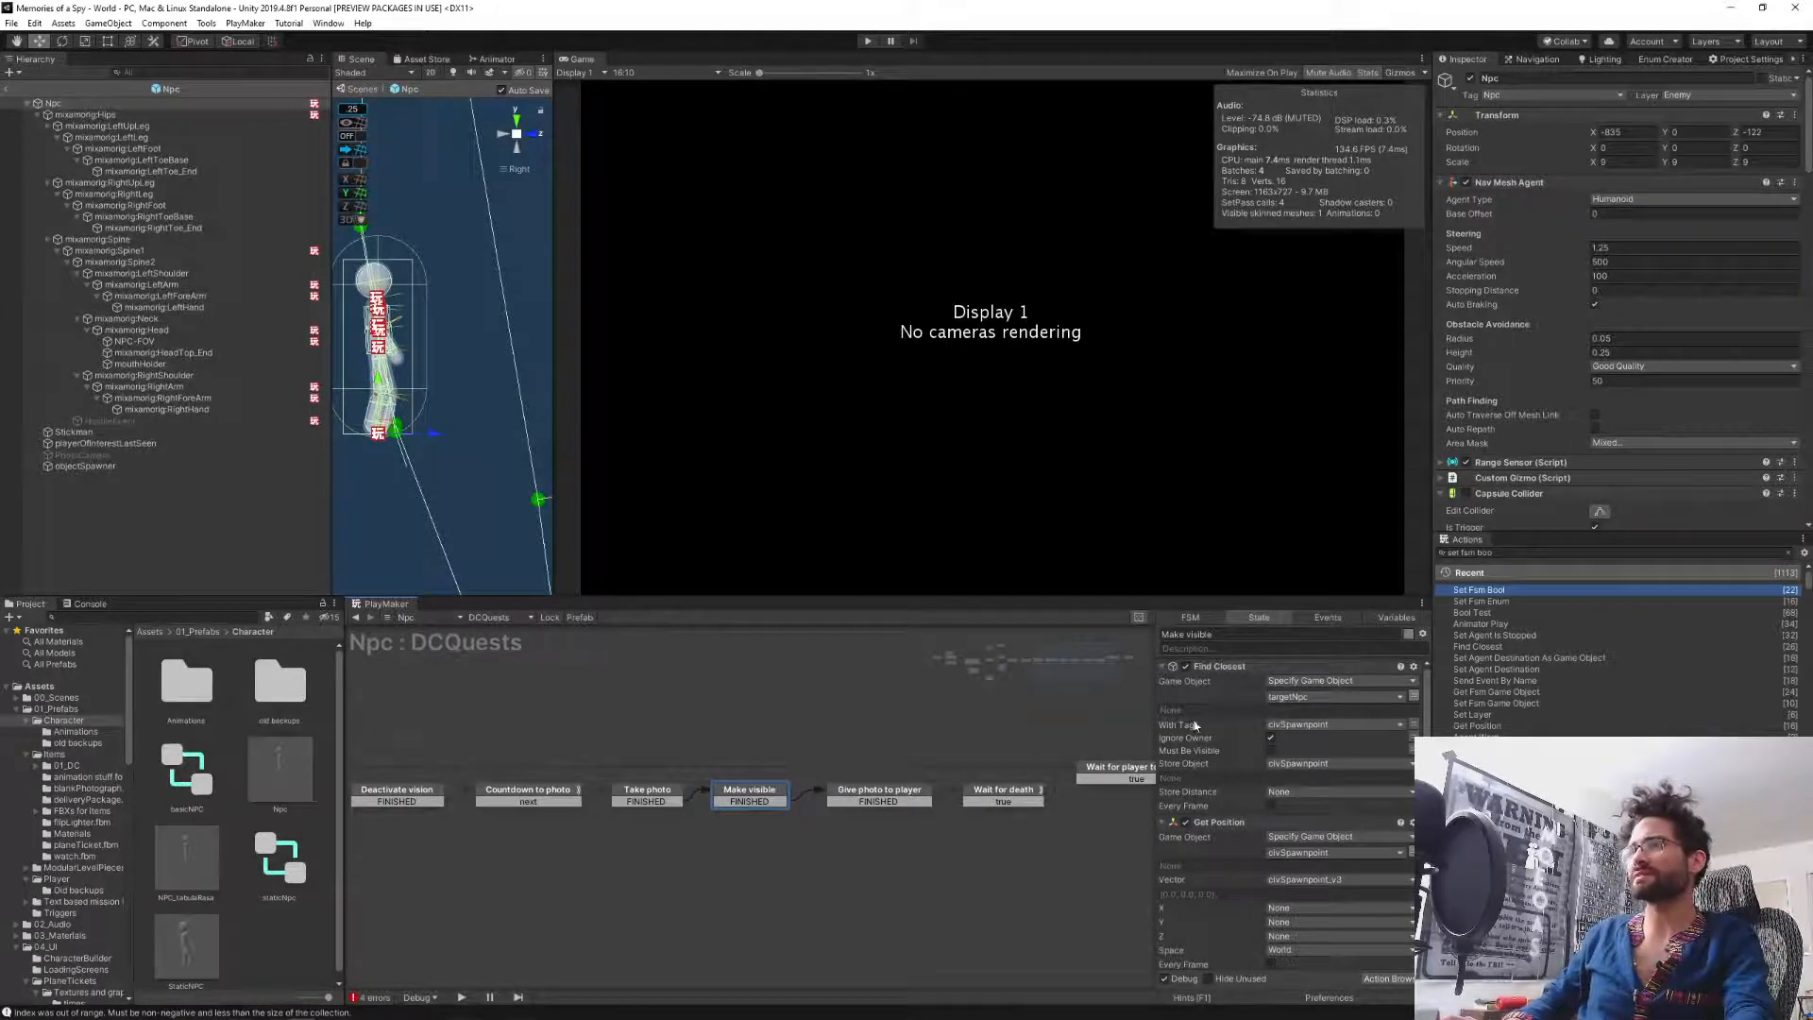
scroll(1196, 768, down, 5)
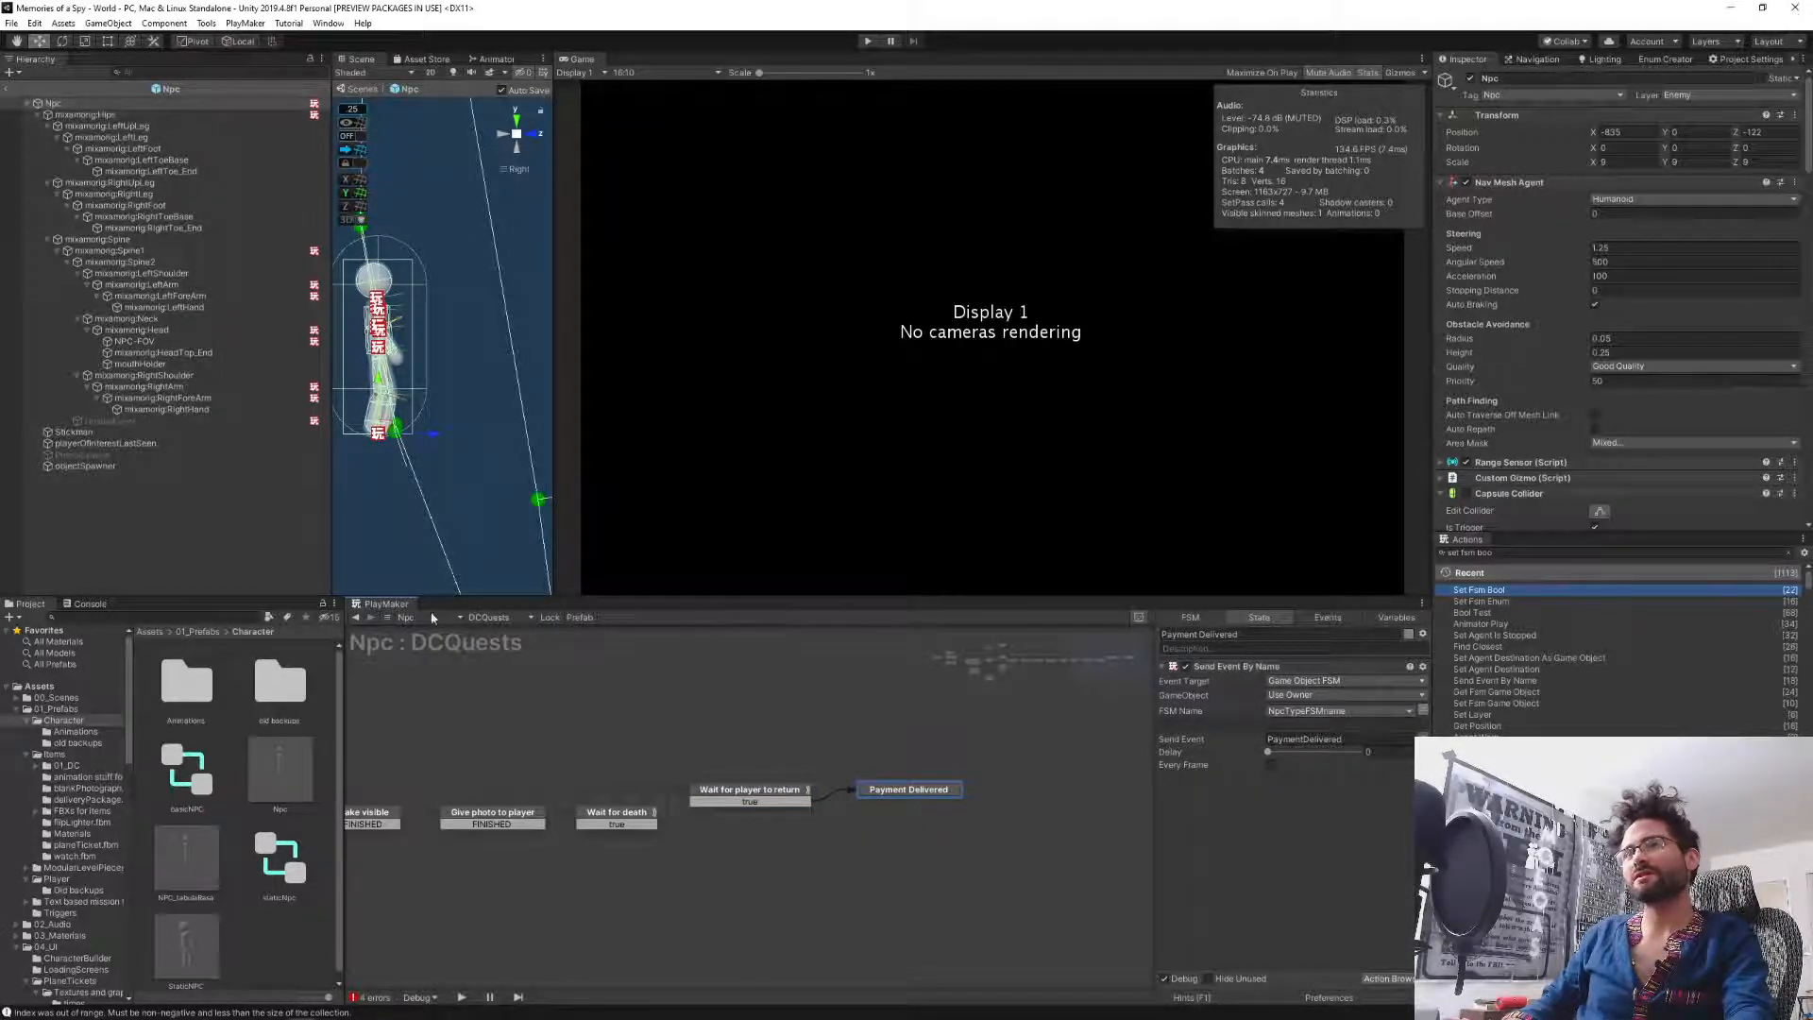
Open the Npc prefab's SourceSignalRoutines state machine and review the Payment delivered state's actions and the surrounding states.
click(491, 618)
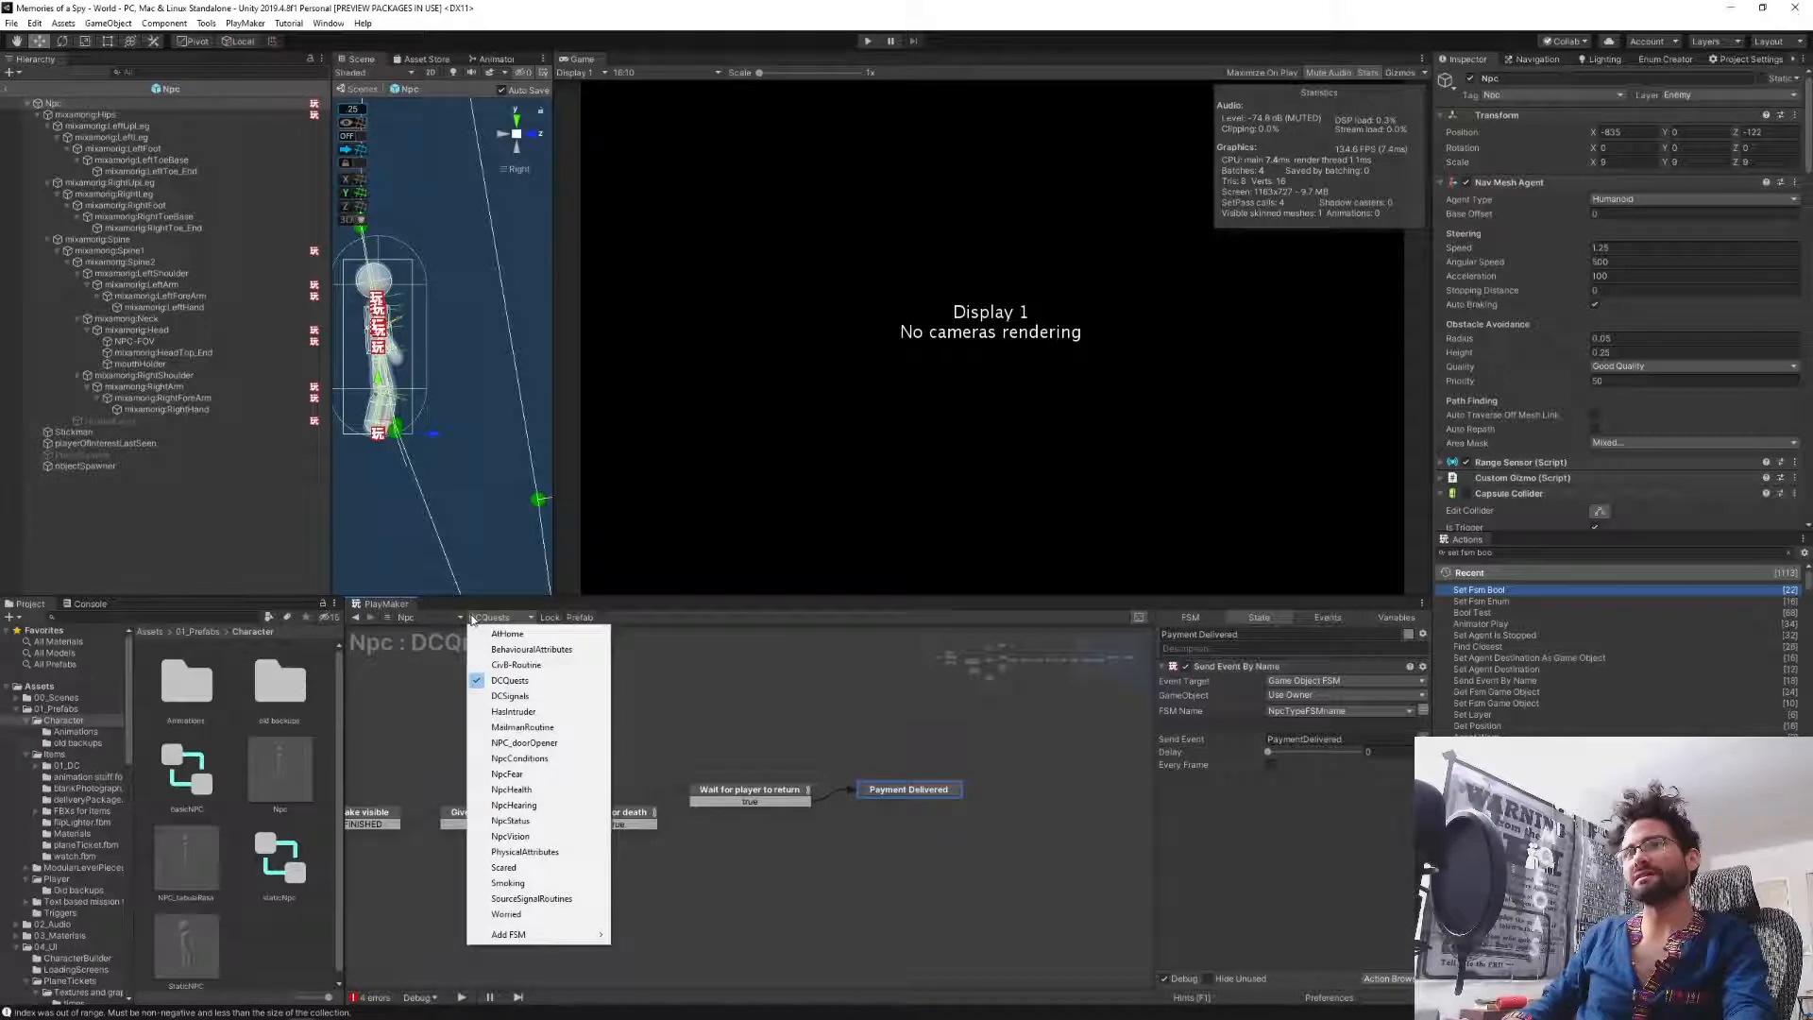
click(531, 898)
middle_drag(870, 668, 976, 652)
middle_drag(666, 920, 765, 802)
middle_drag(586, 881, 605, 801)
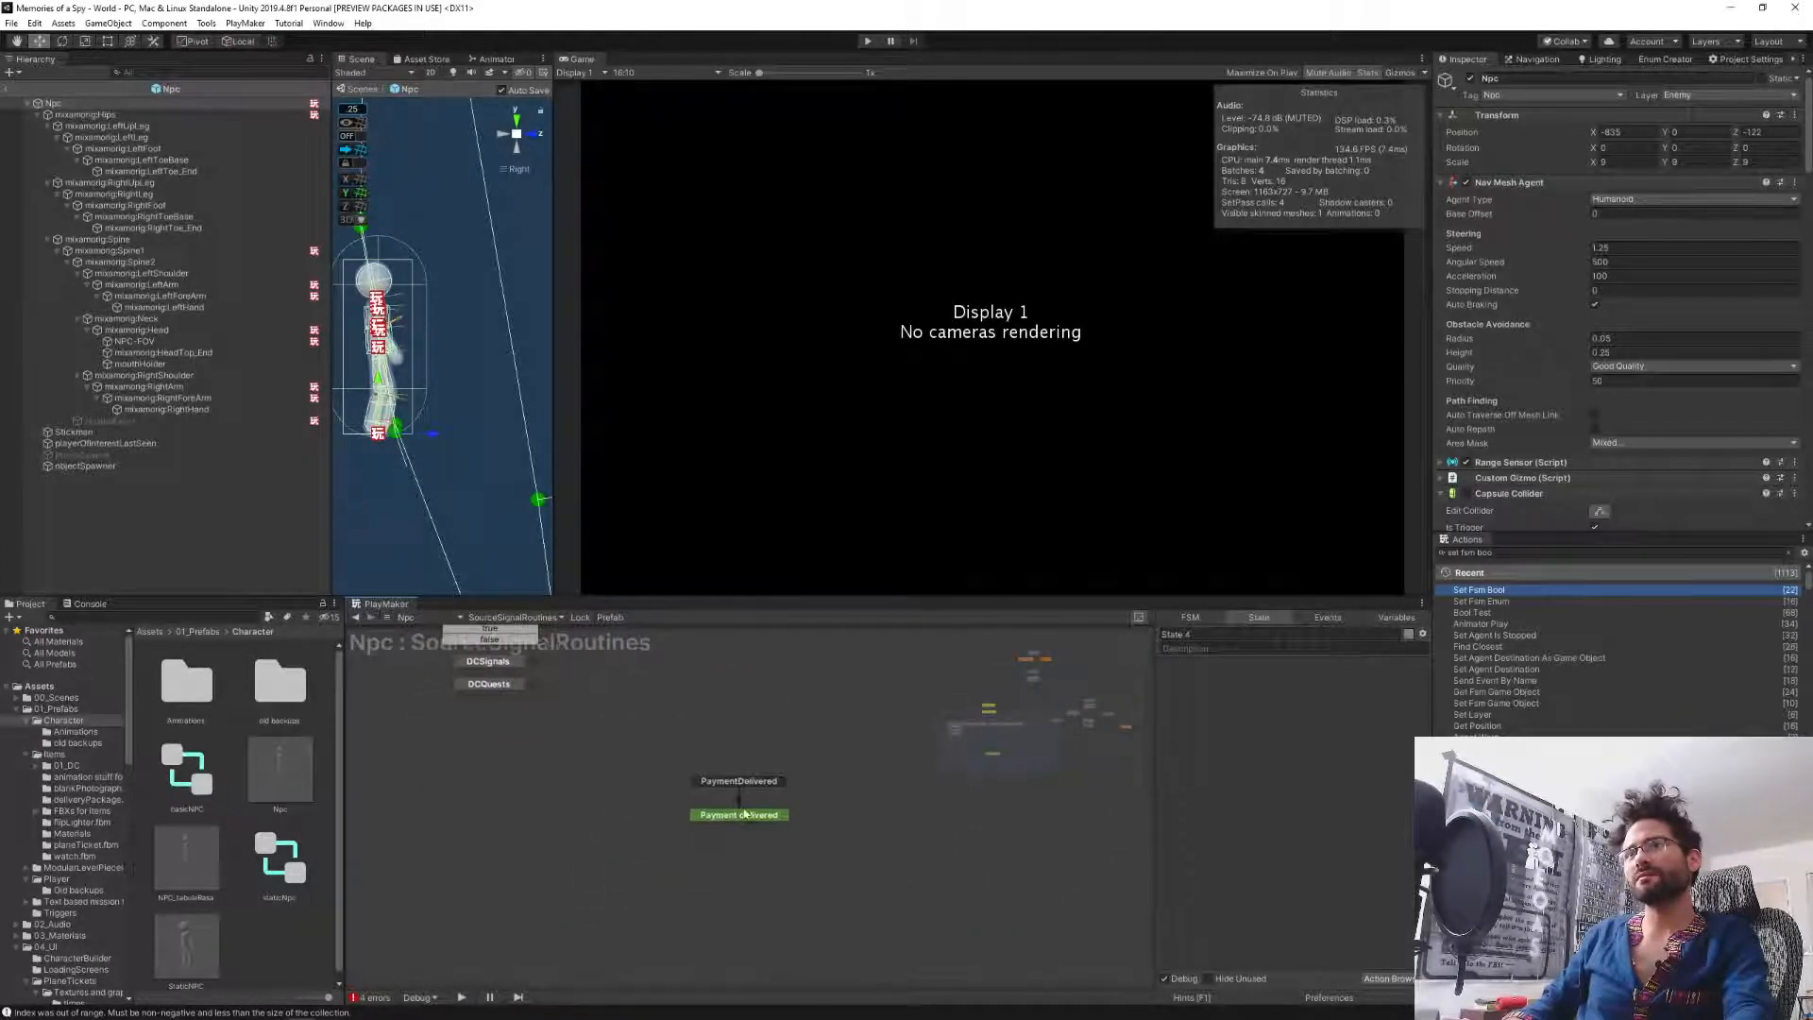
click(743, 815)
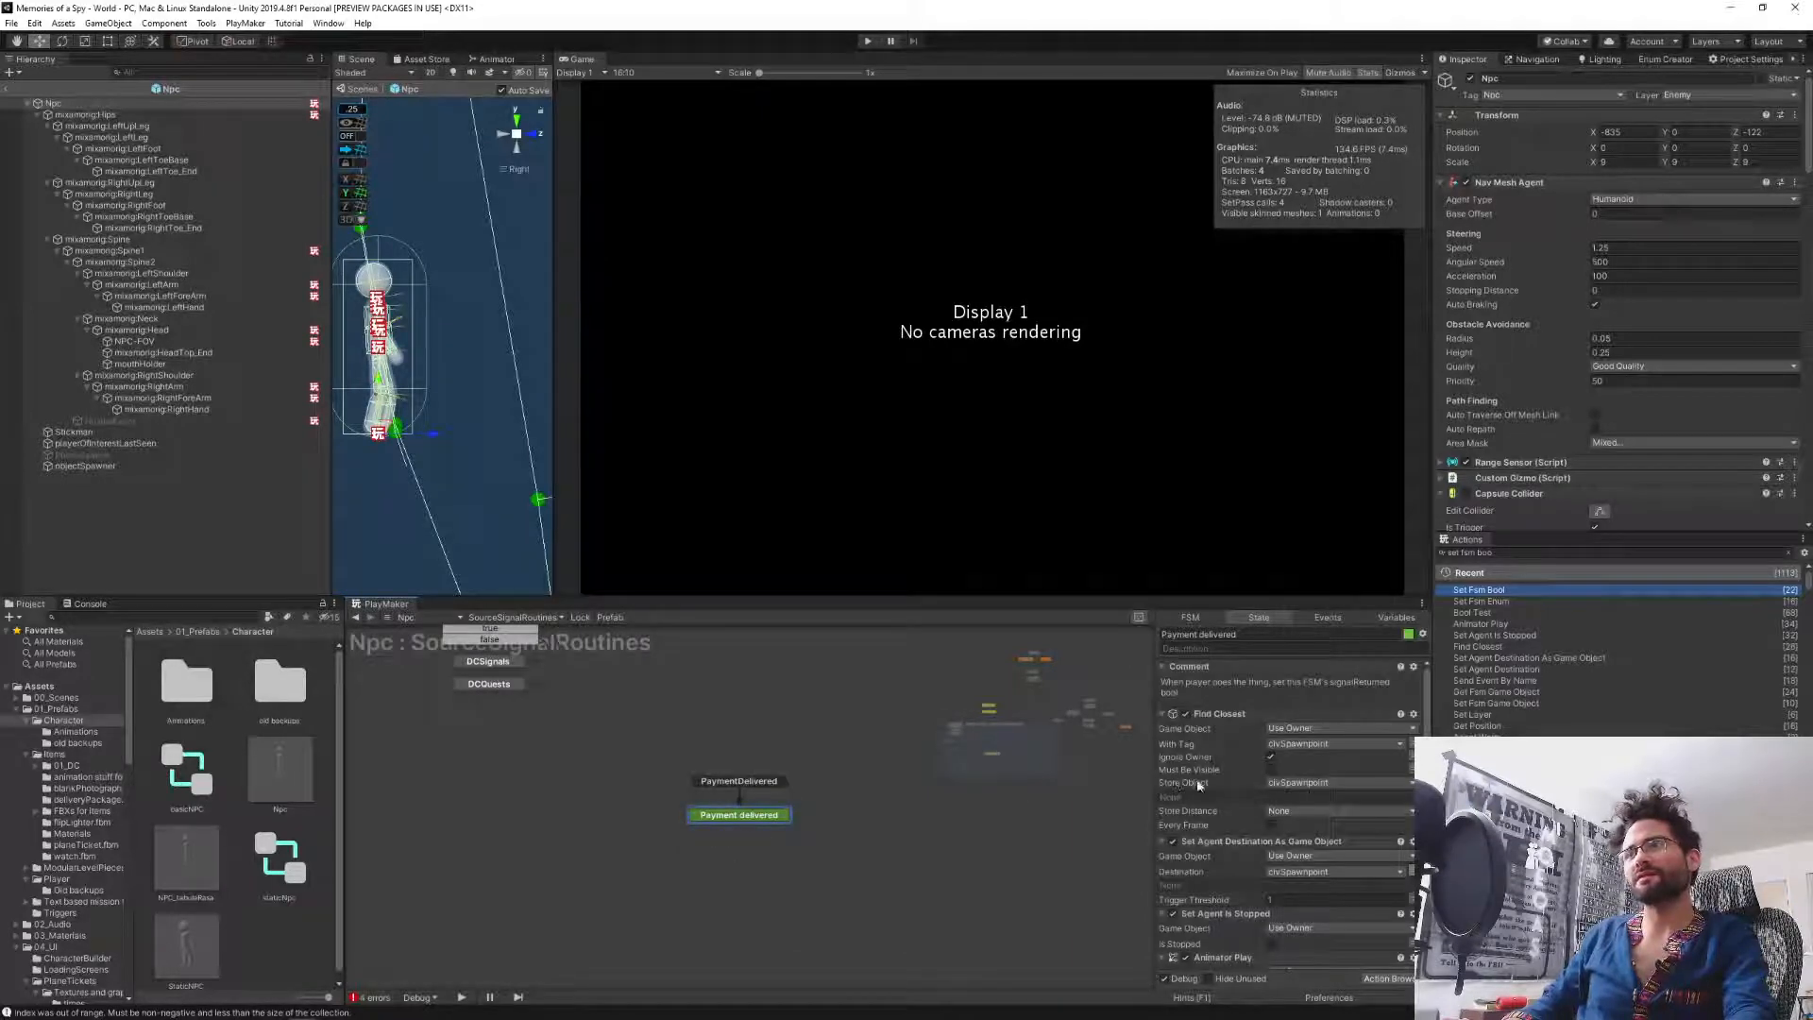
scroll(1206, 818, down, 3)
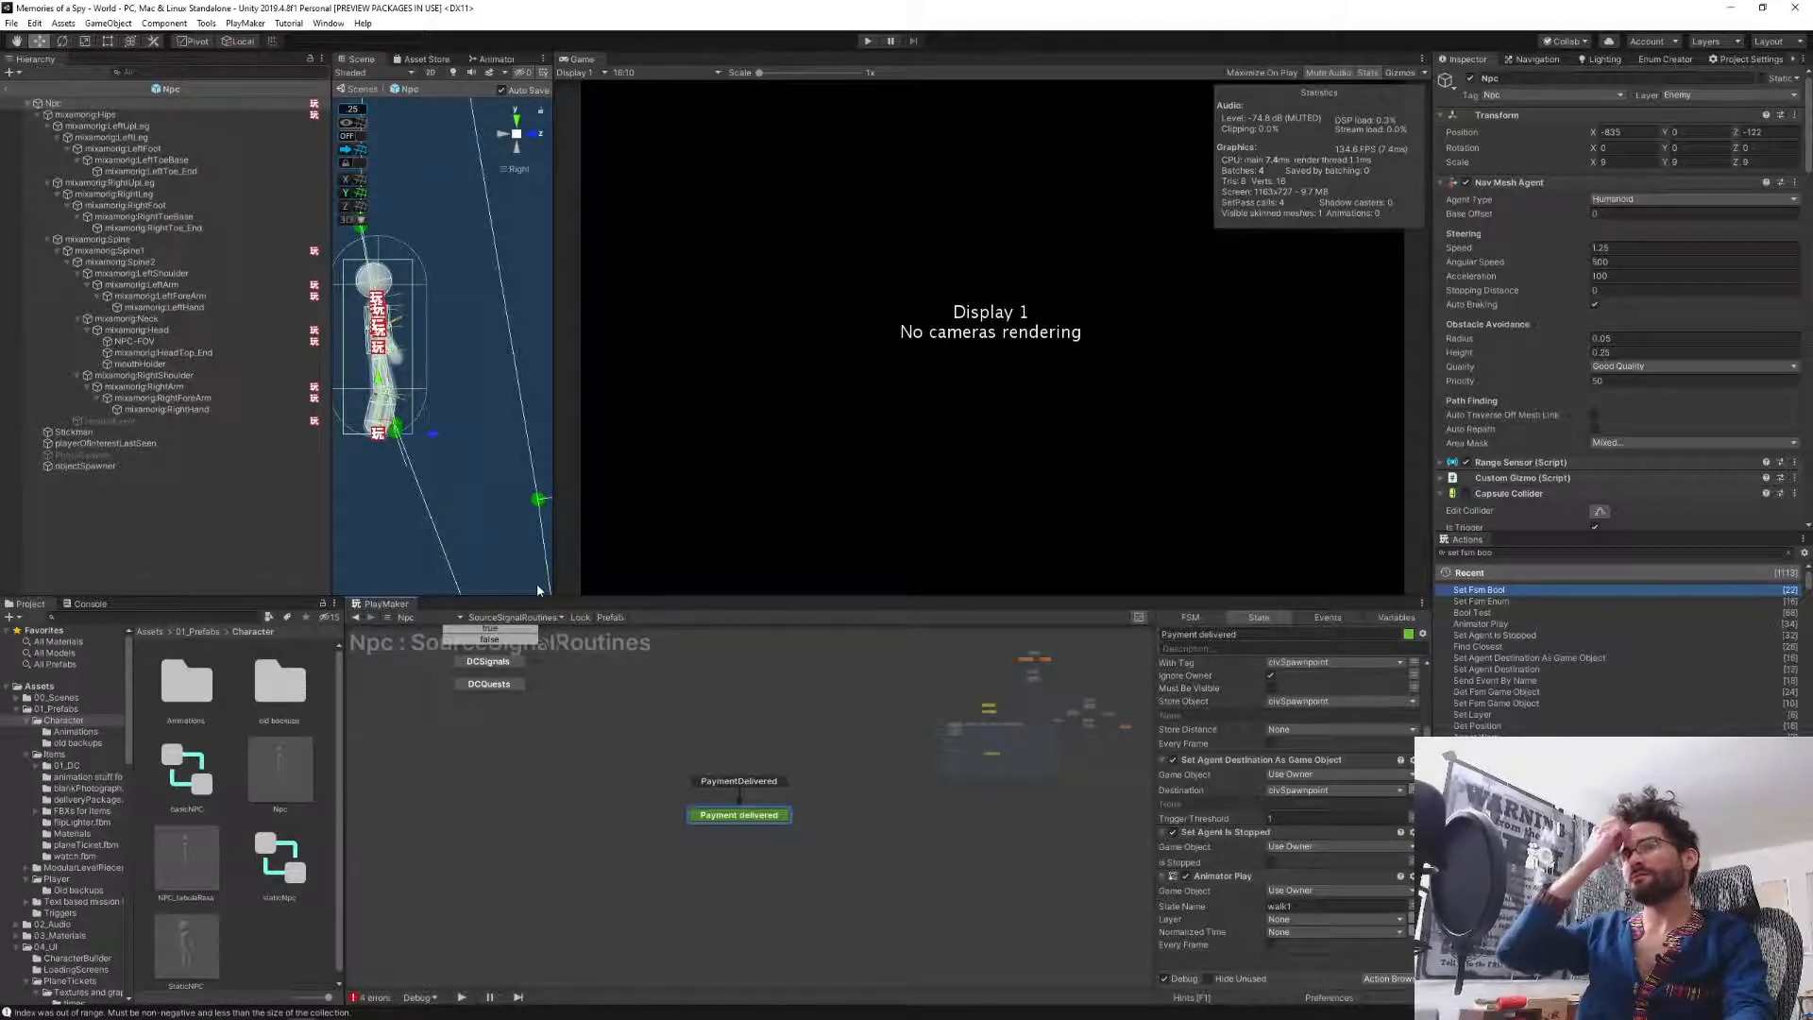
middle_drag(645, 663, 712, 915)
middle_drag(689, 772, 574, 807)
middle_drag(775, 689, 653, 851)
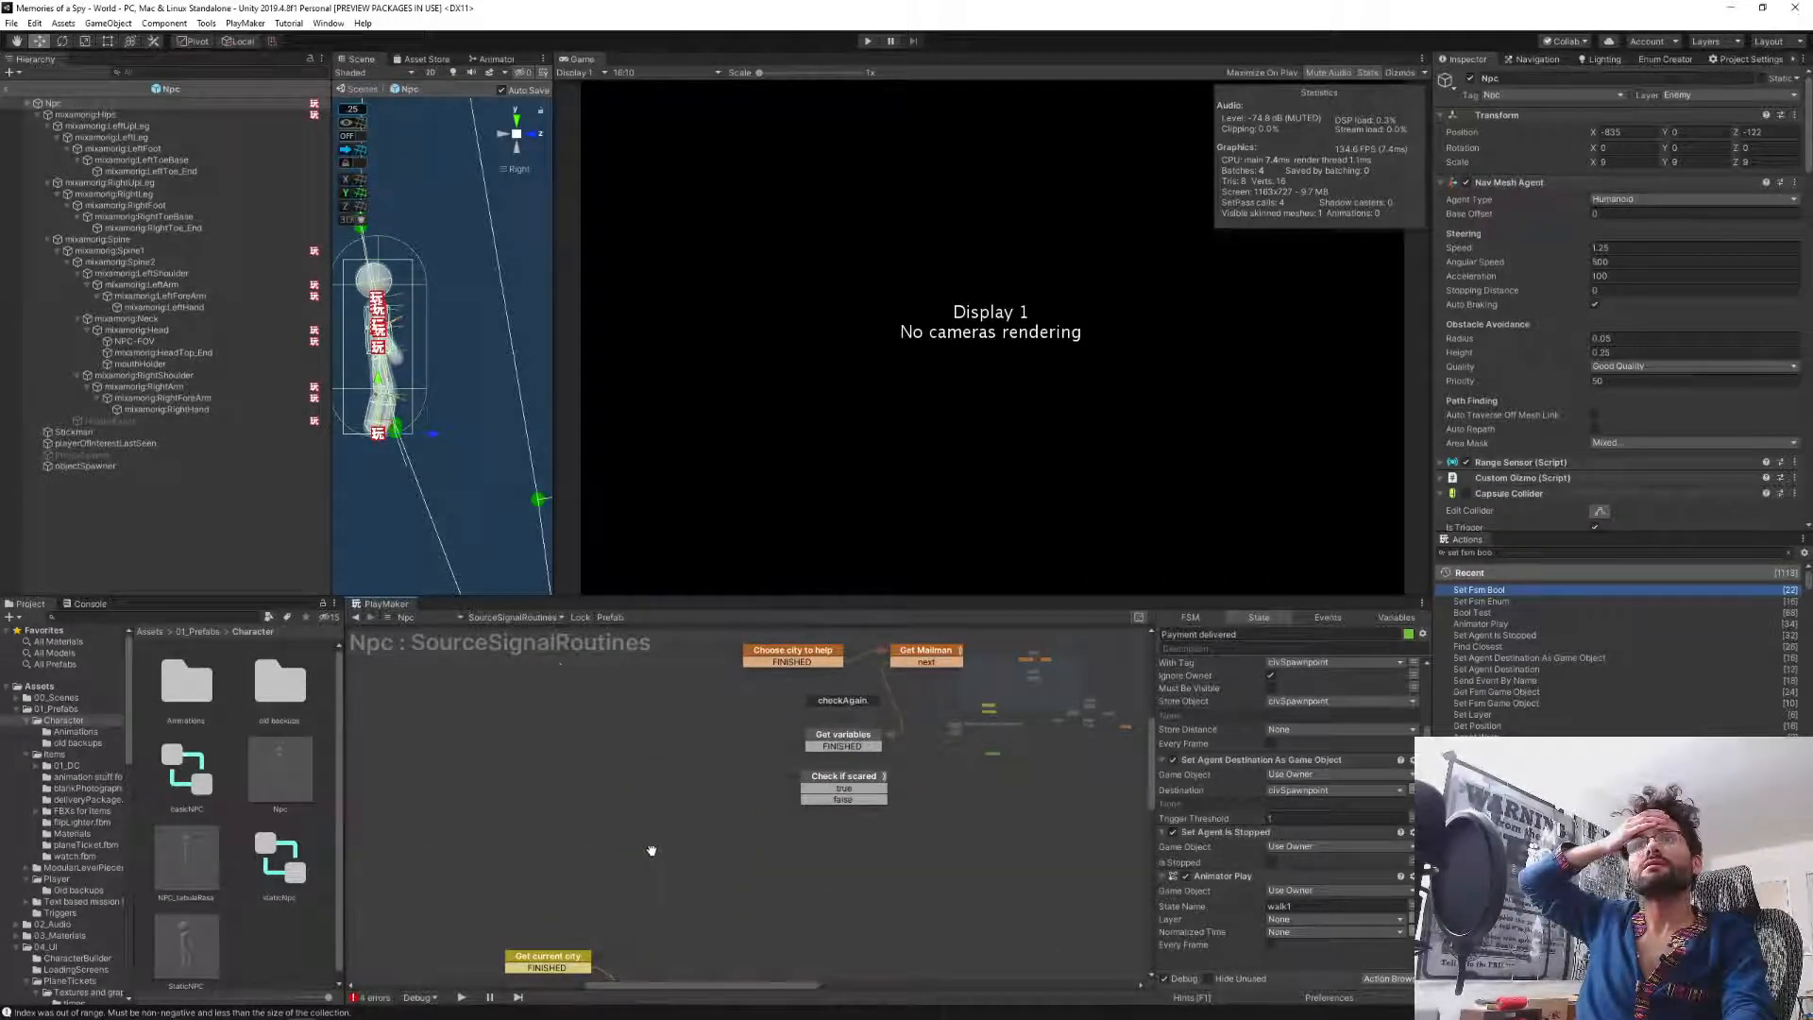
In the BehaviouralAttributes state machine, add a Set Name action to the Civilian B state with the name CivB.
click(534, 618)
click(531, 649)
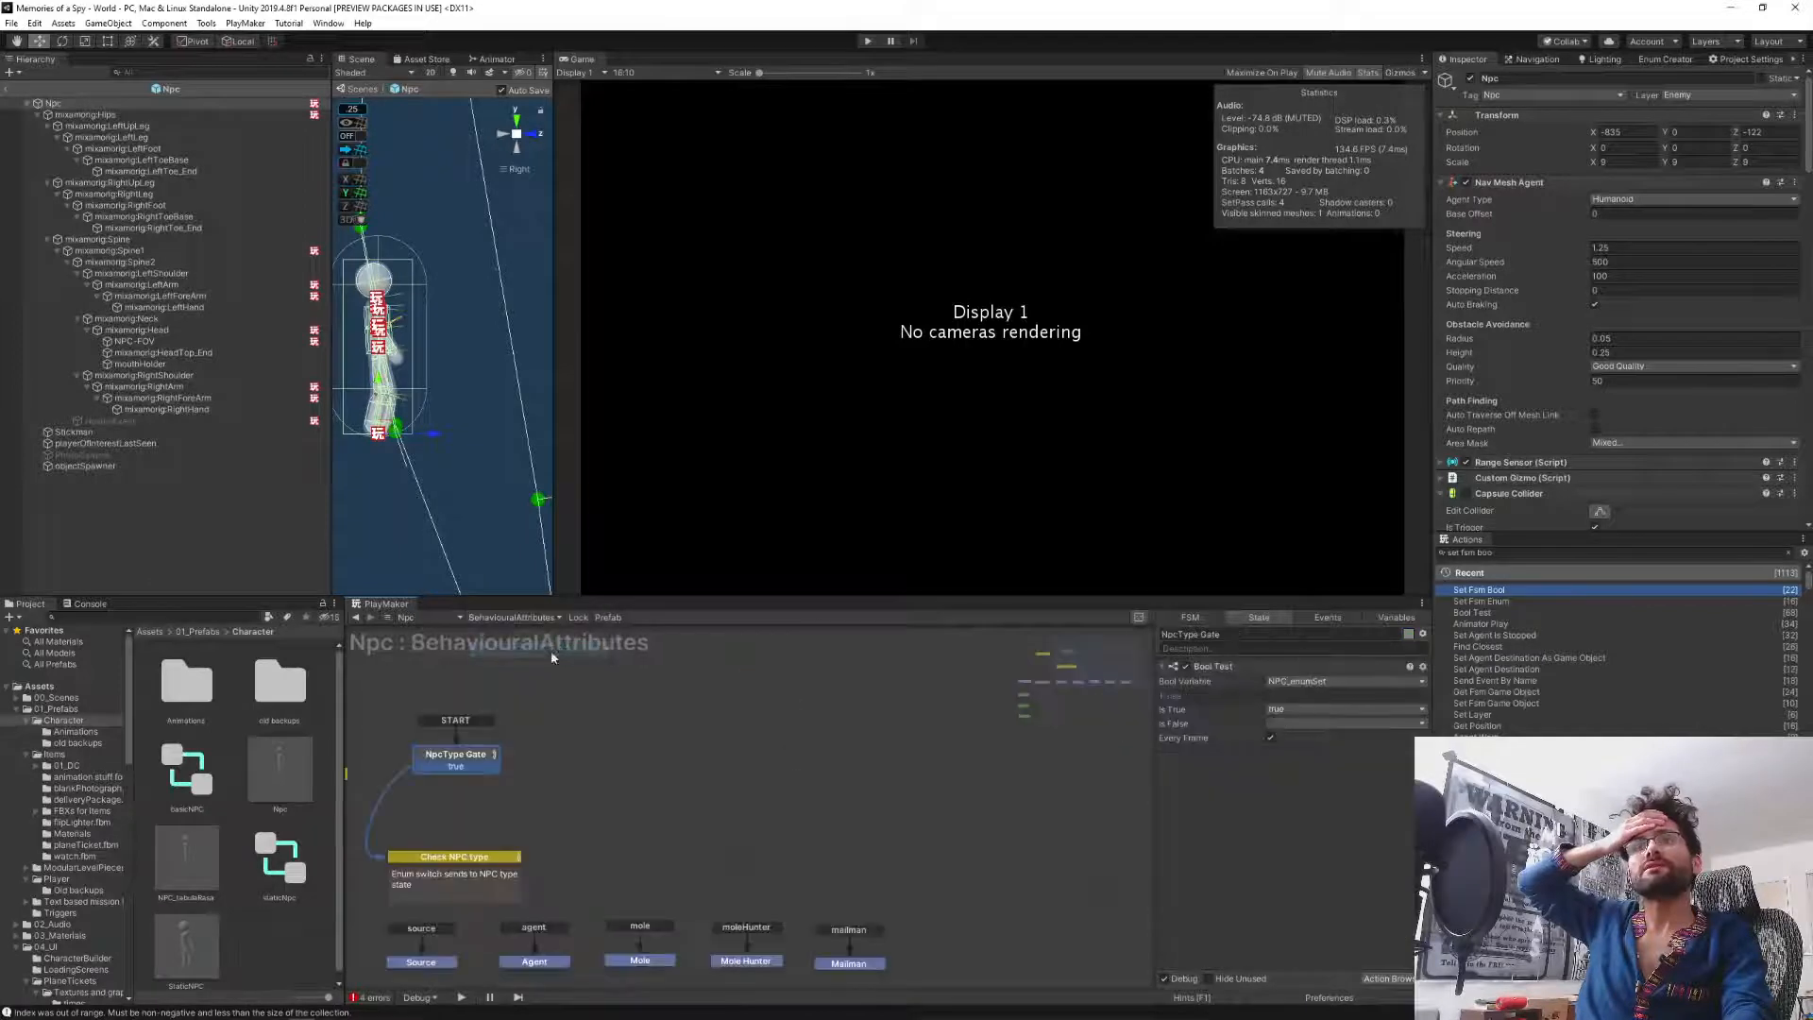
middle_drag(621, 888, 664, 812)
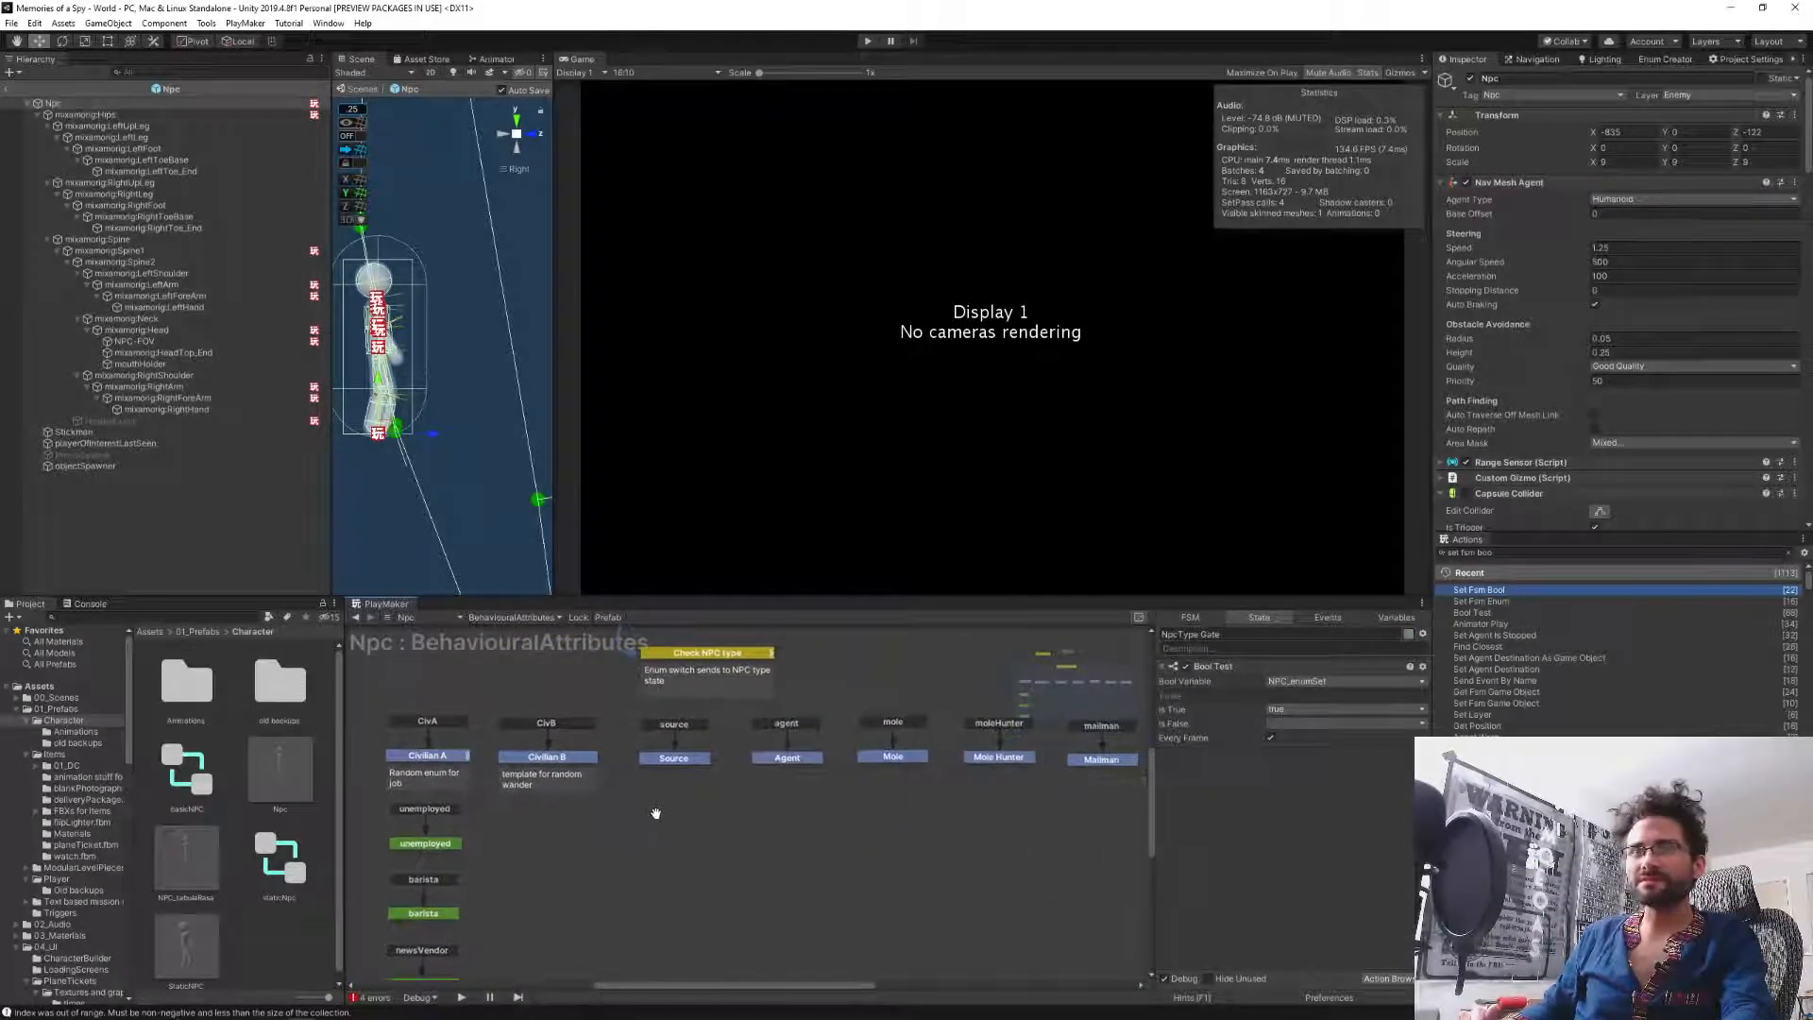
click(547, 757)
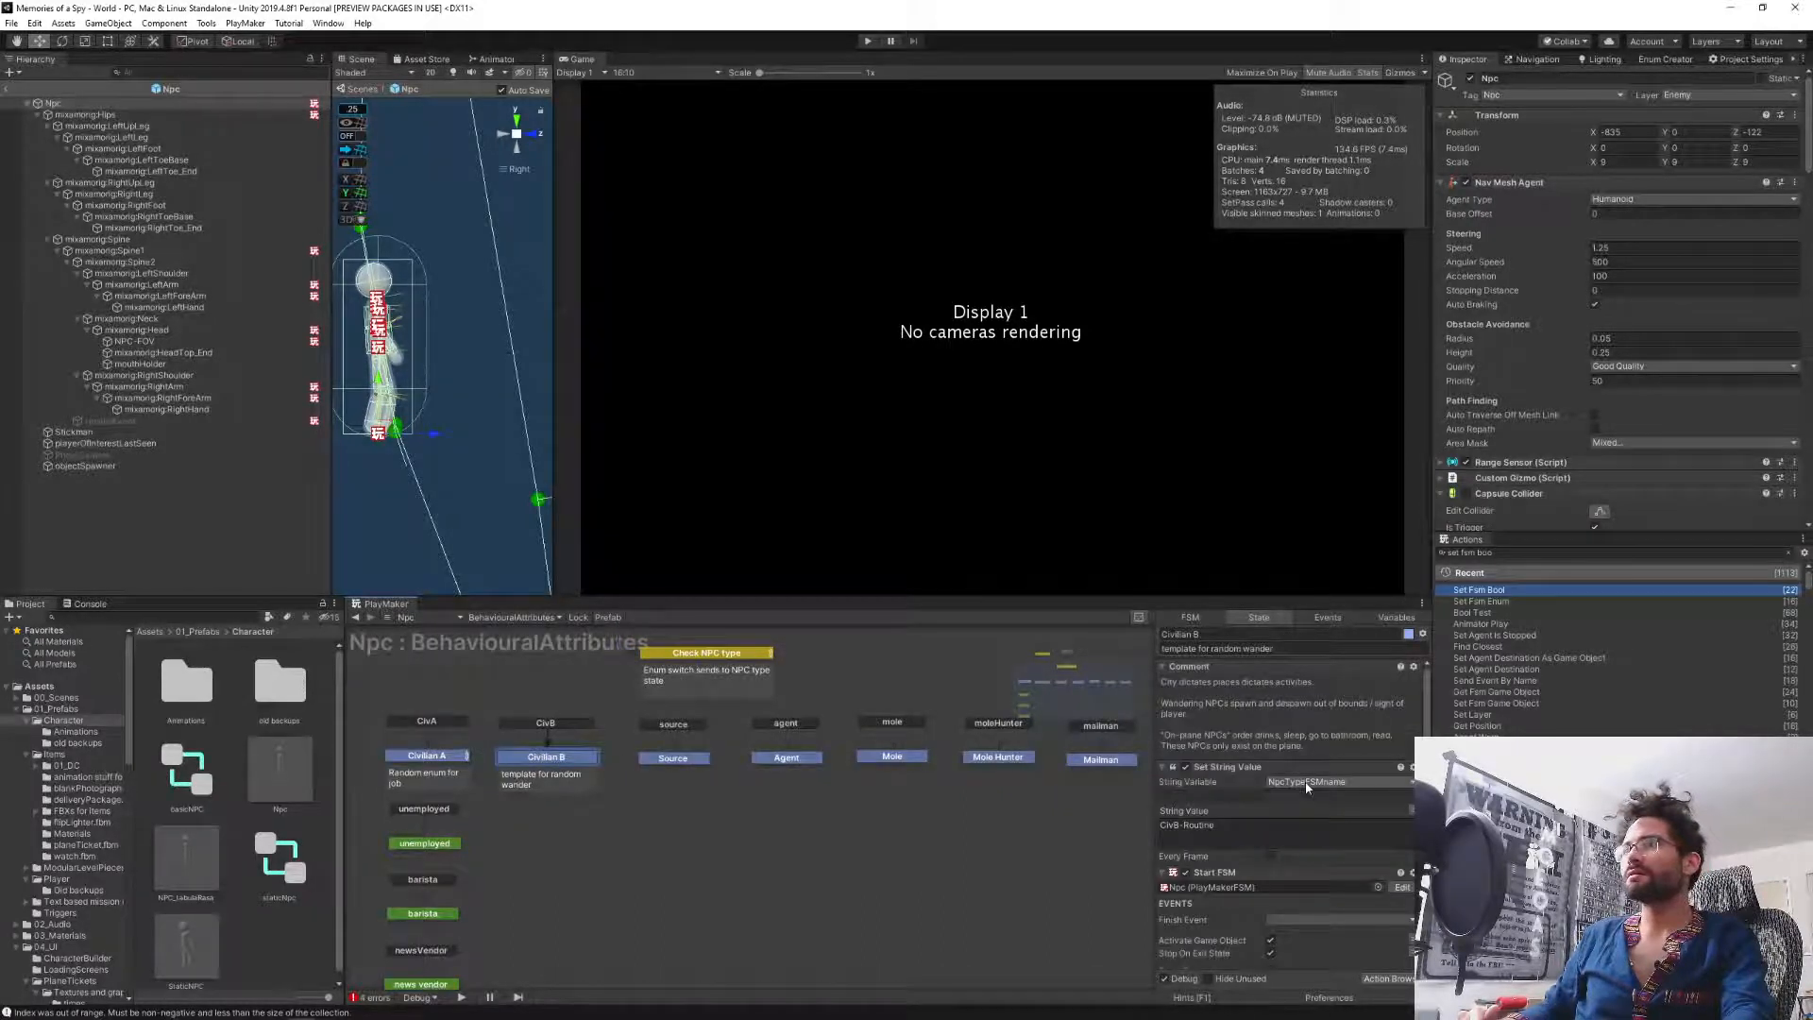
scroll(1310, 786, down, 1)
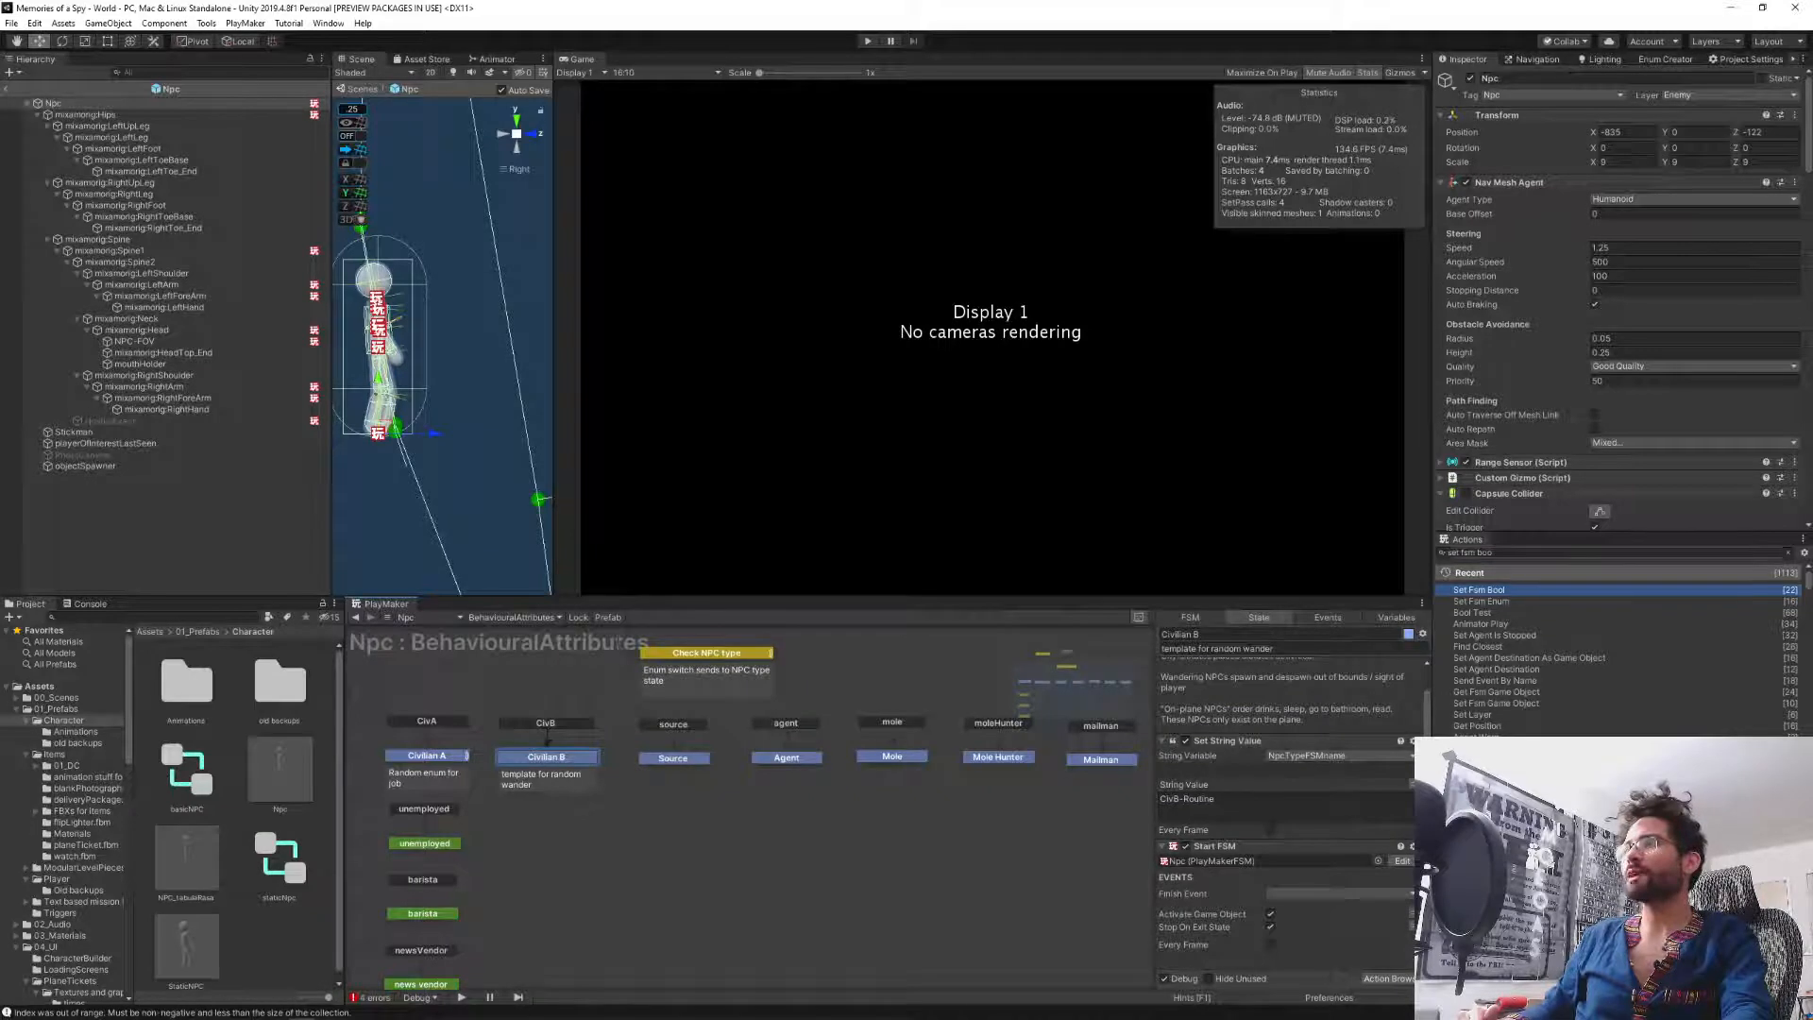
click(1489, 553)
text(s)
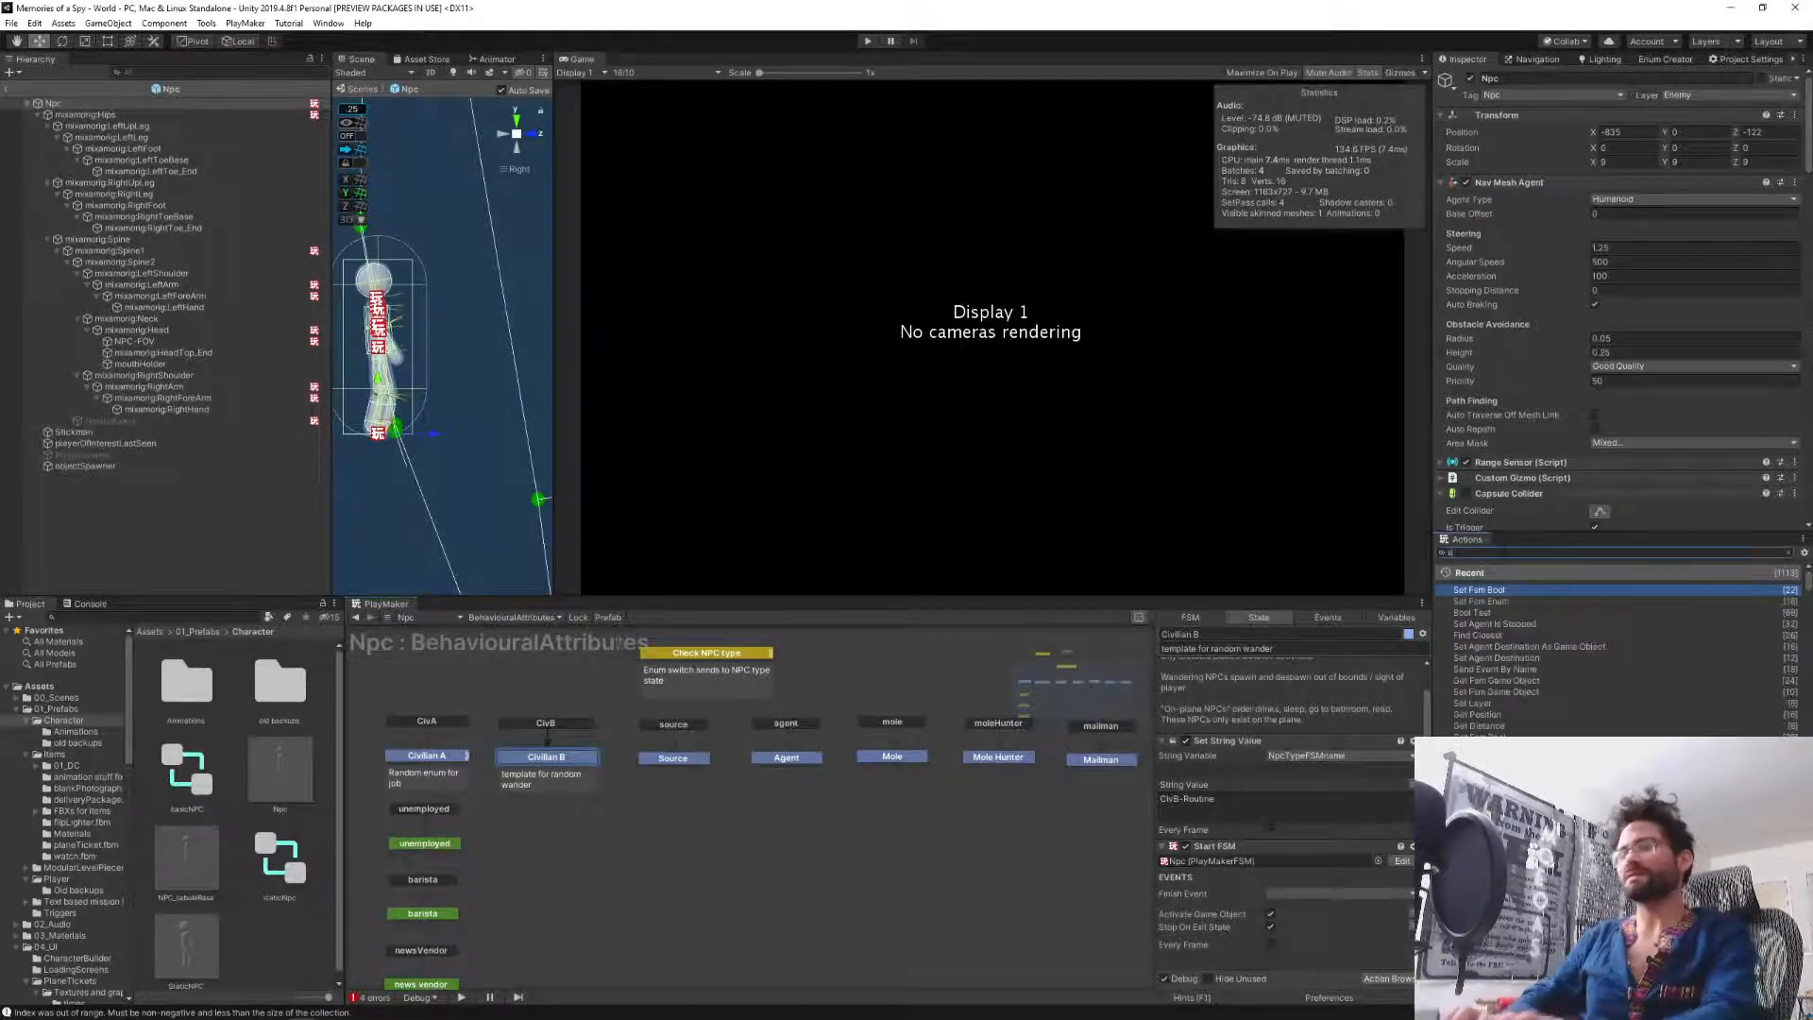
text(et name)
key(Return)
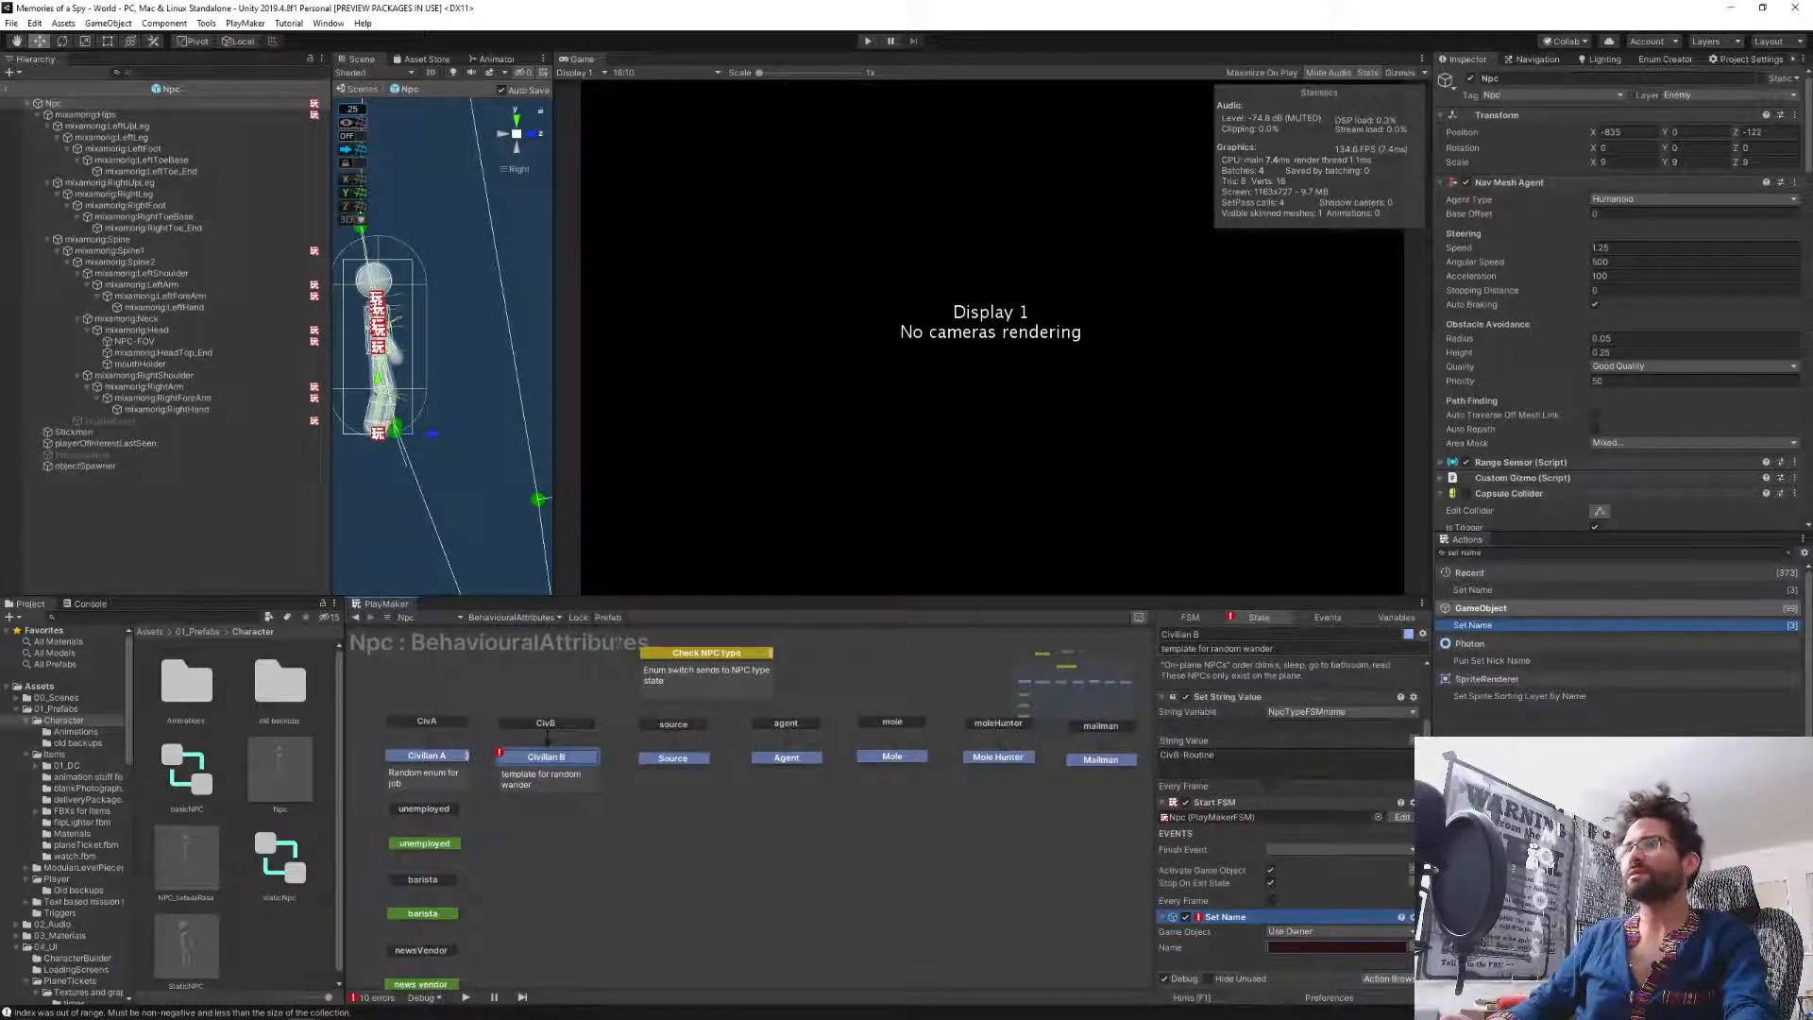
text(CivB)
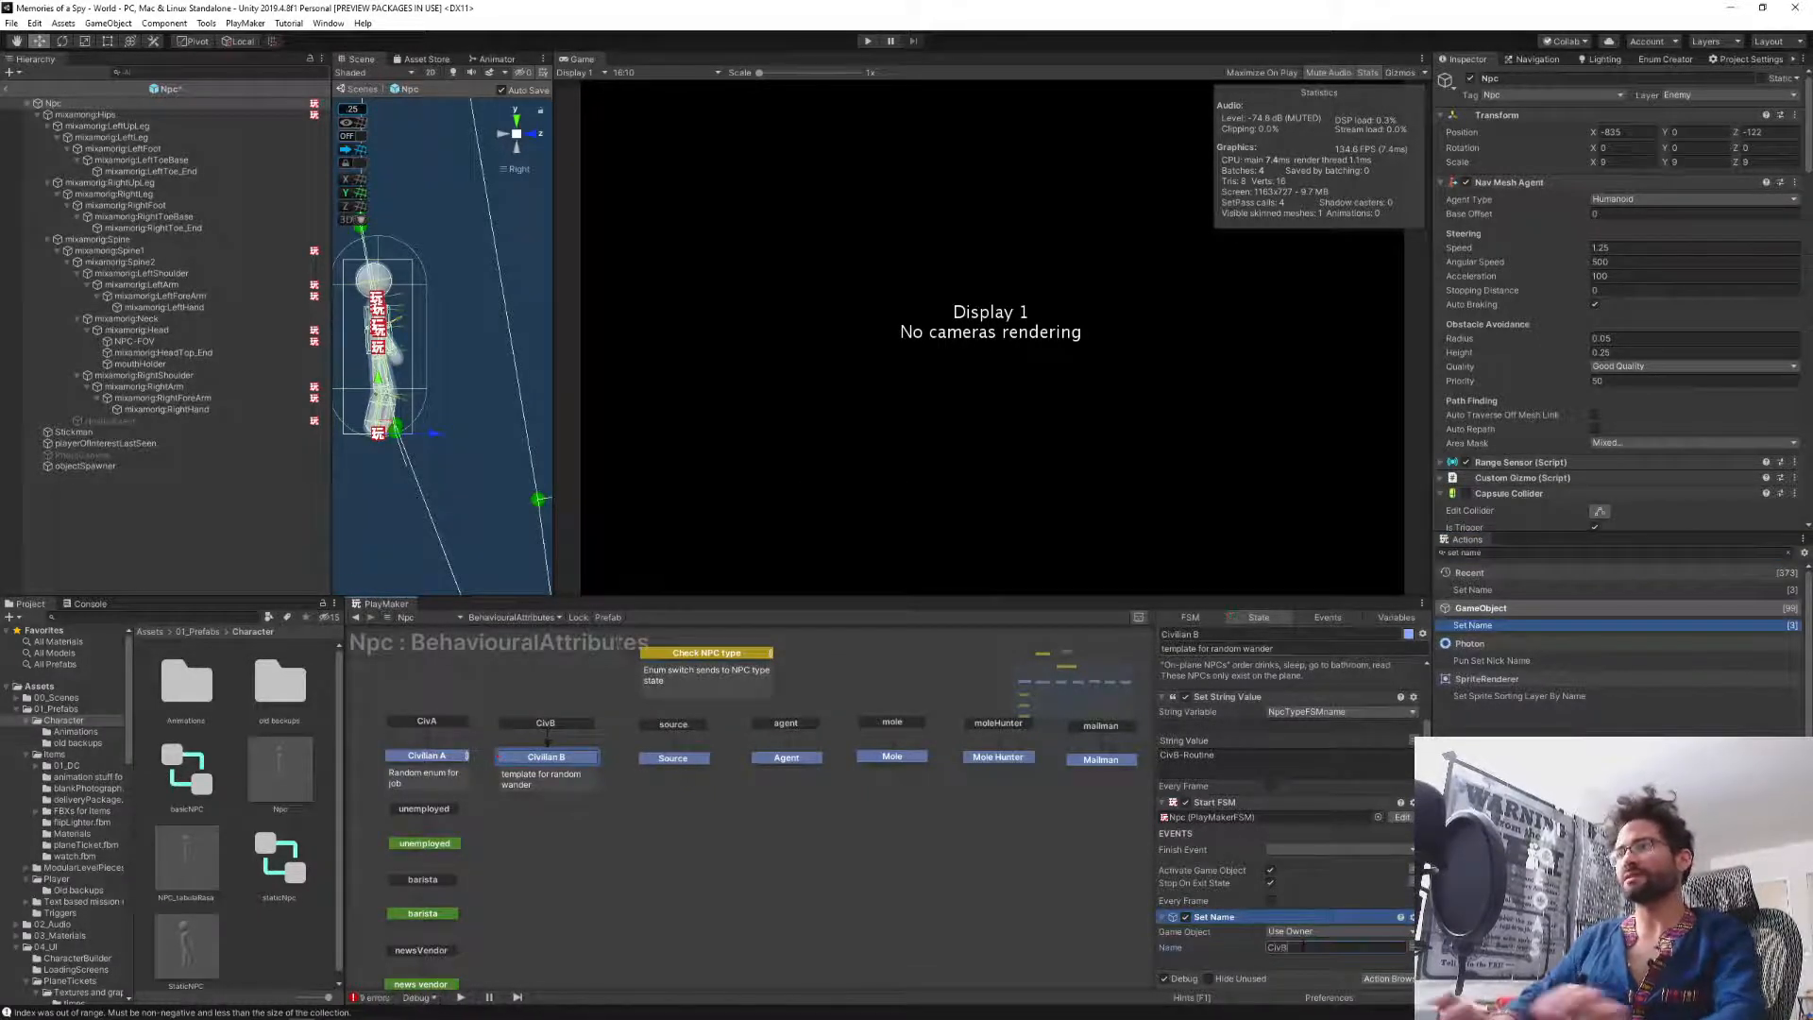
click(1248, 923)
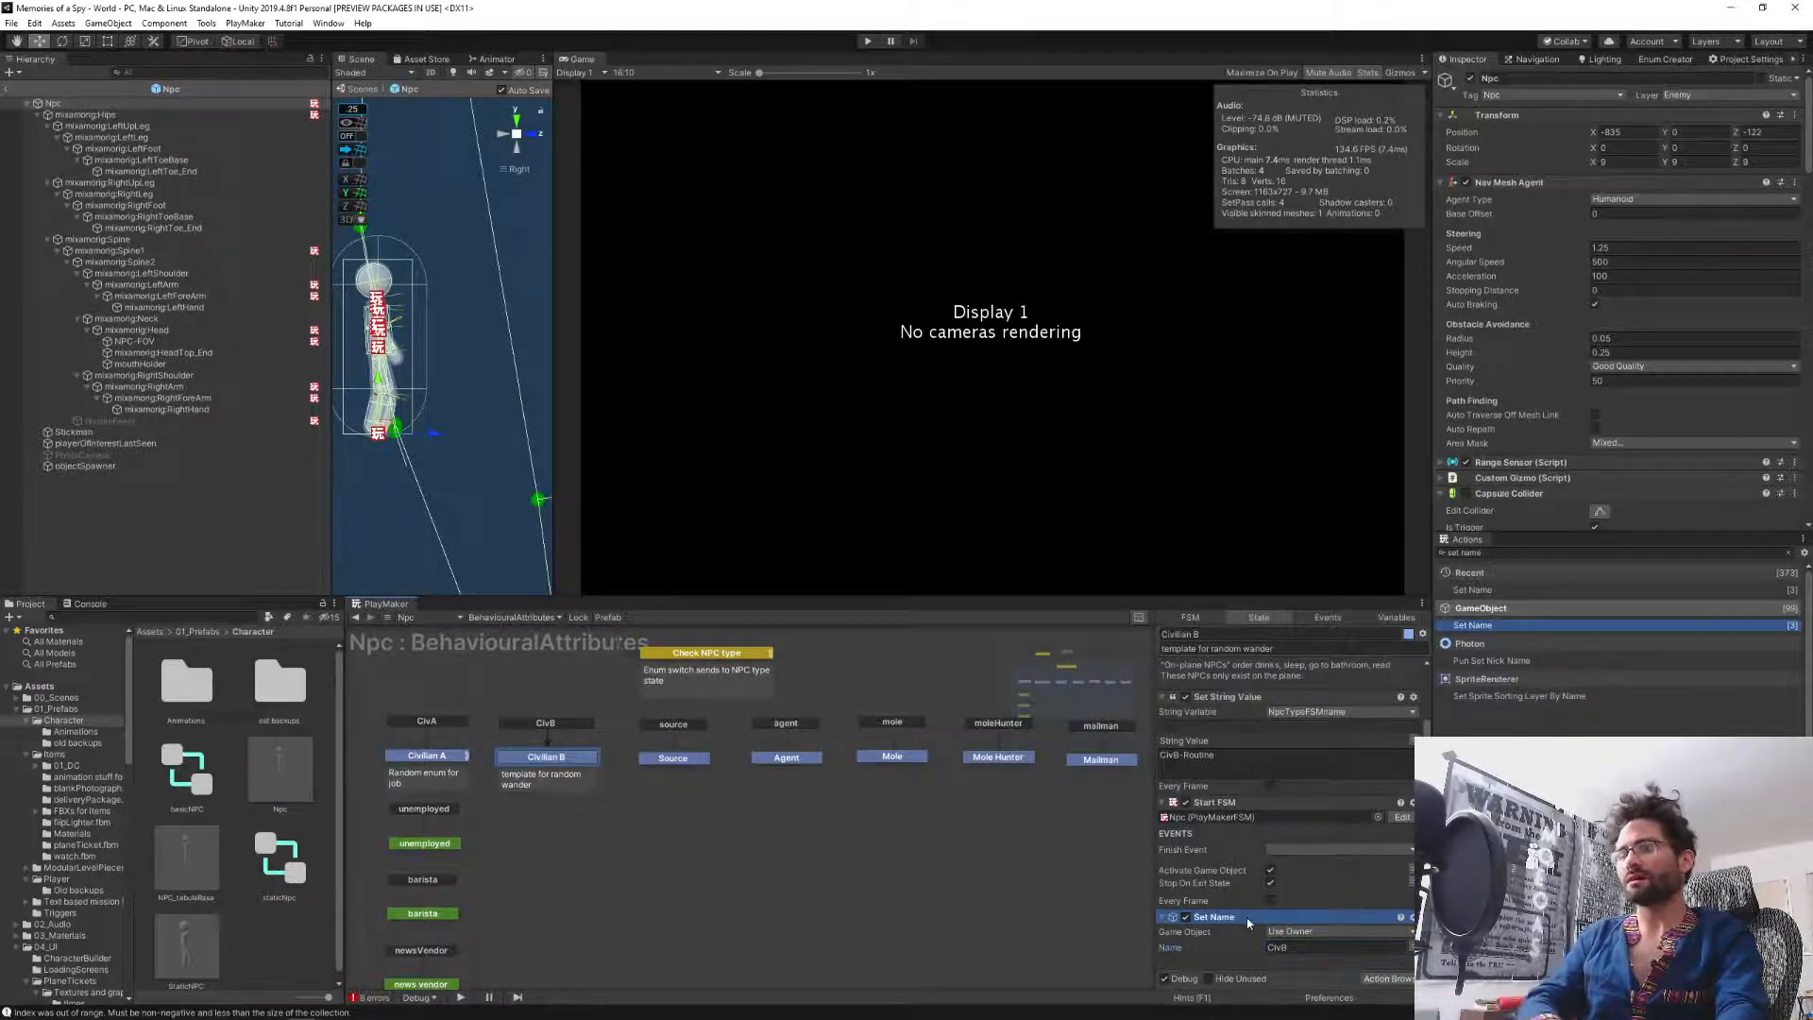
Add a Set Name action with the name Source to the Source state, check the Mailman state, and leave the Npc prefab.
click(682, 758)
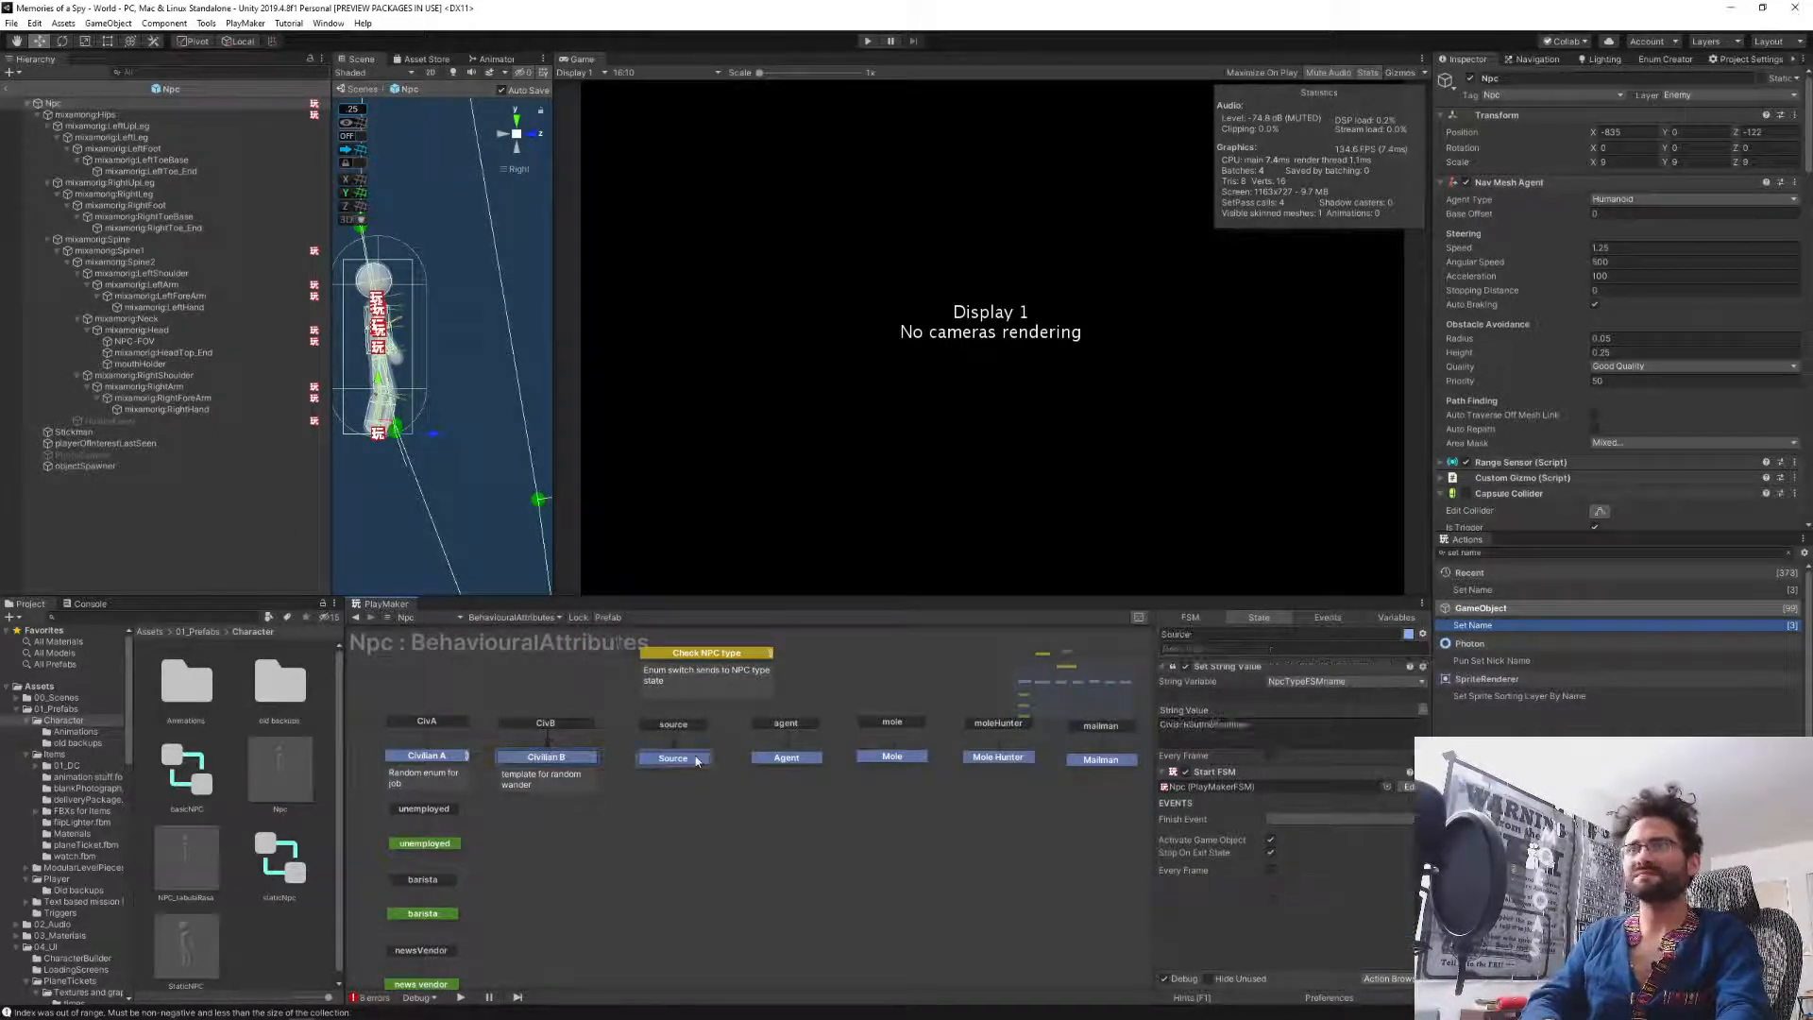
double_click(1490, 625)
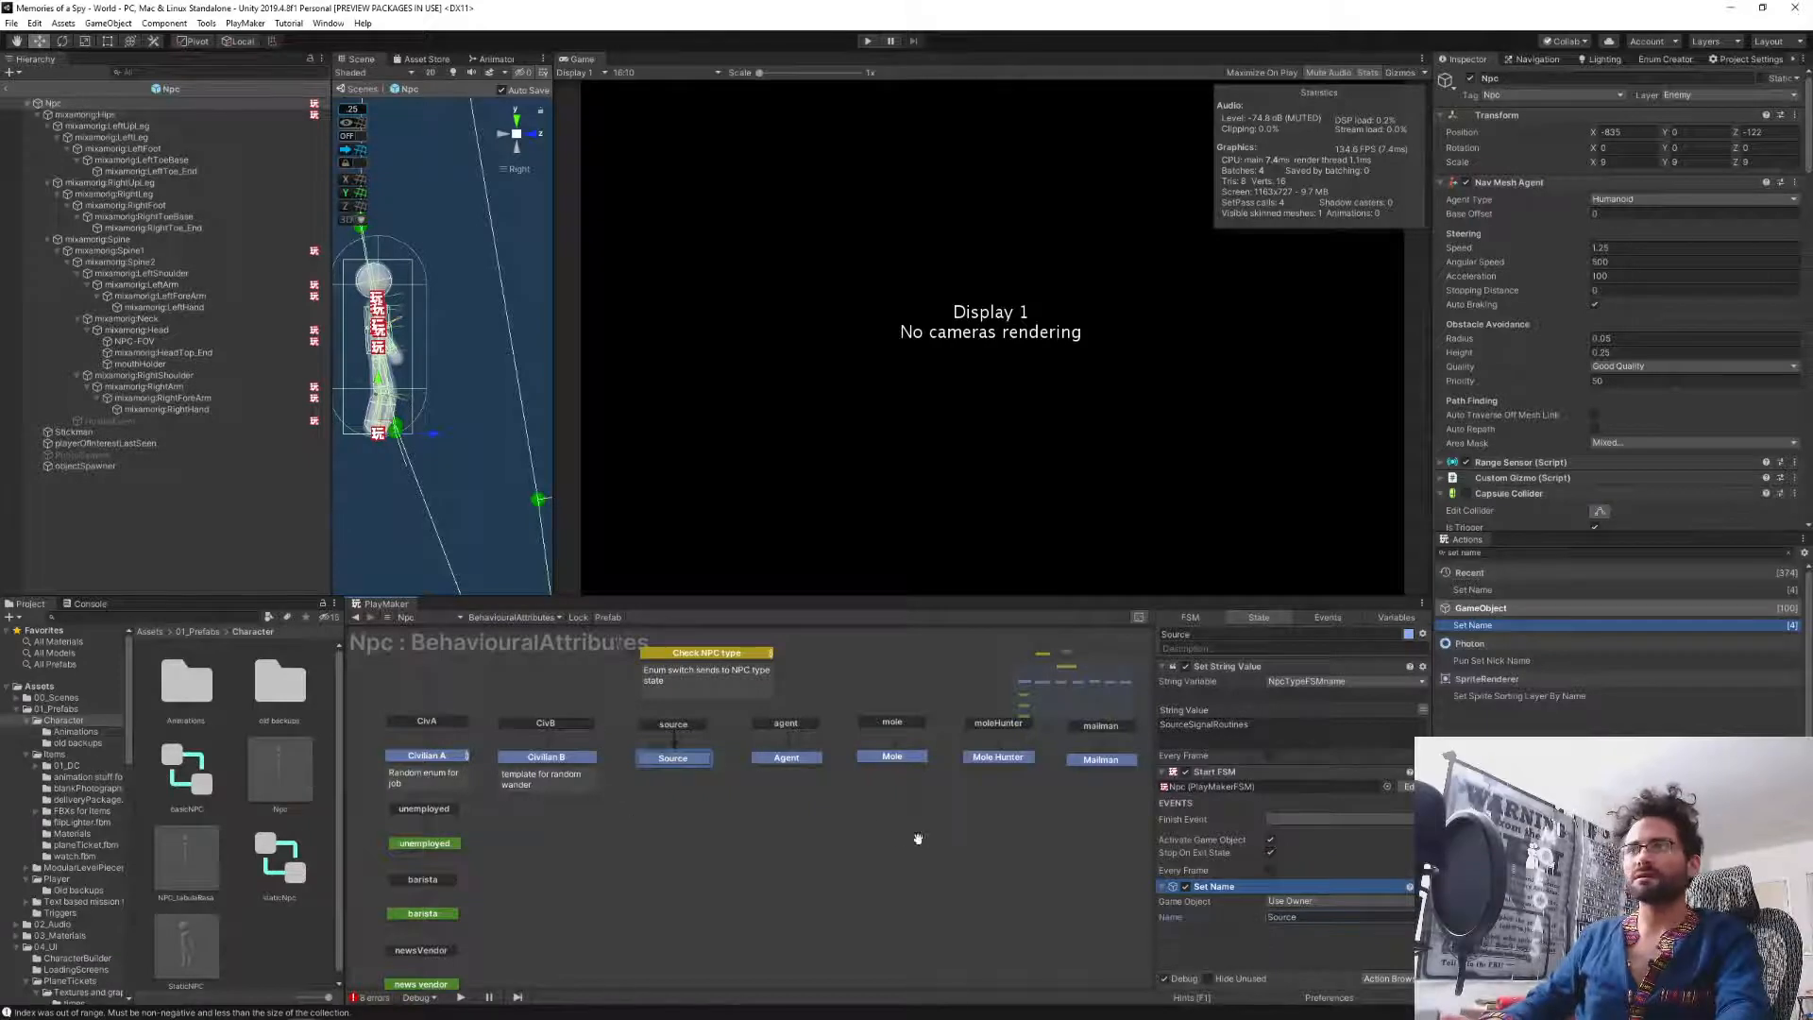
middle_drag(918, 839, 769, 861)
click(944, 783)
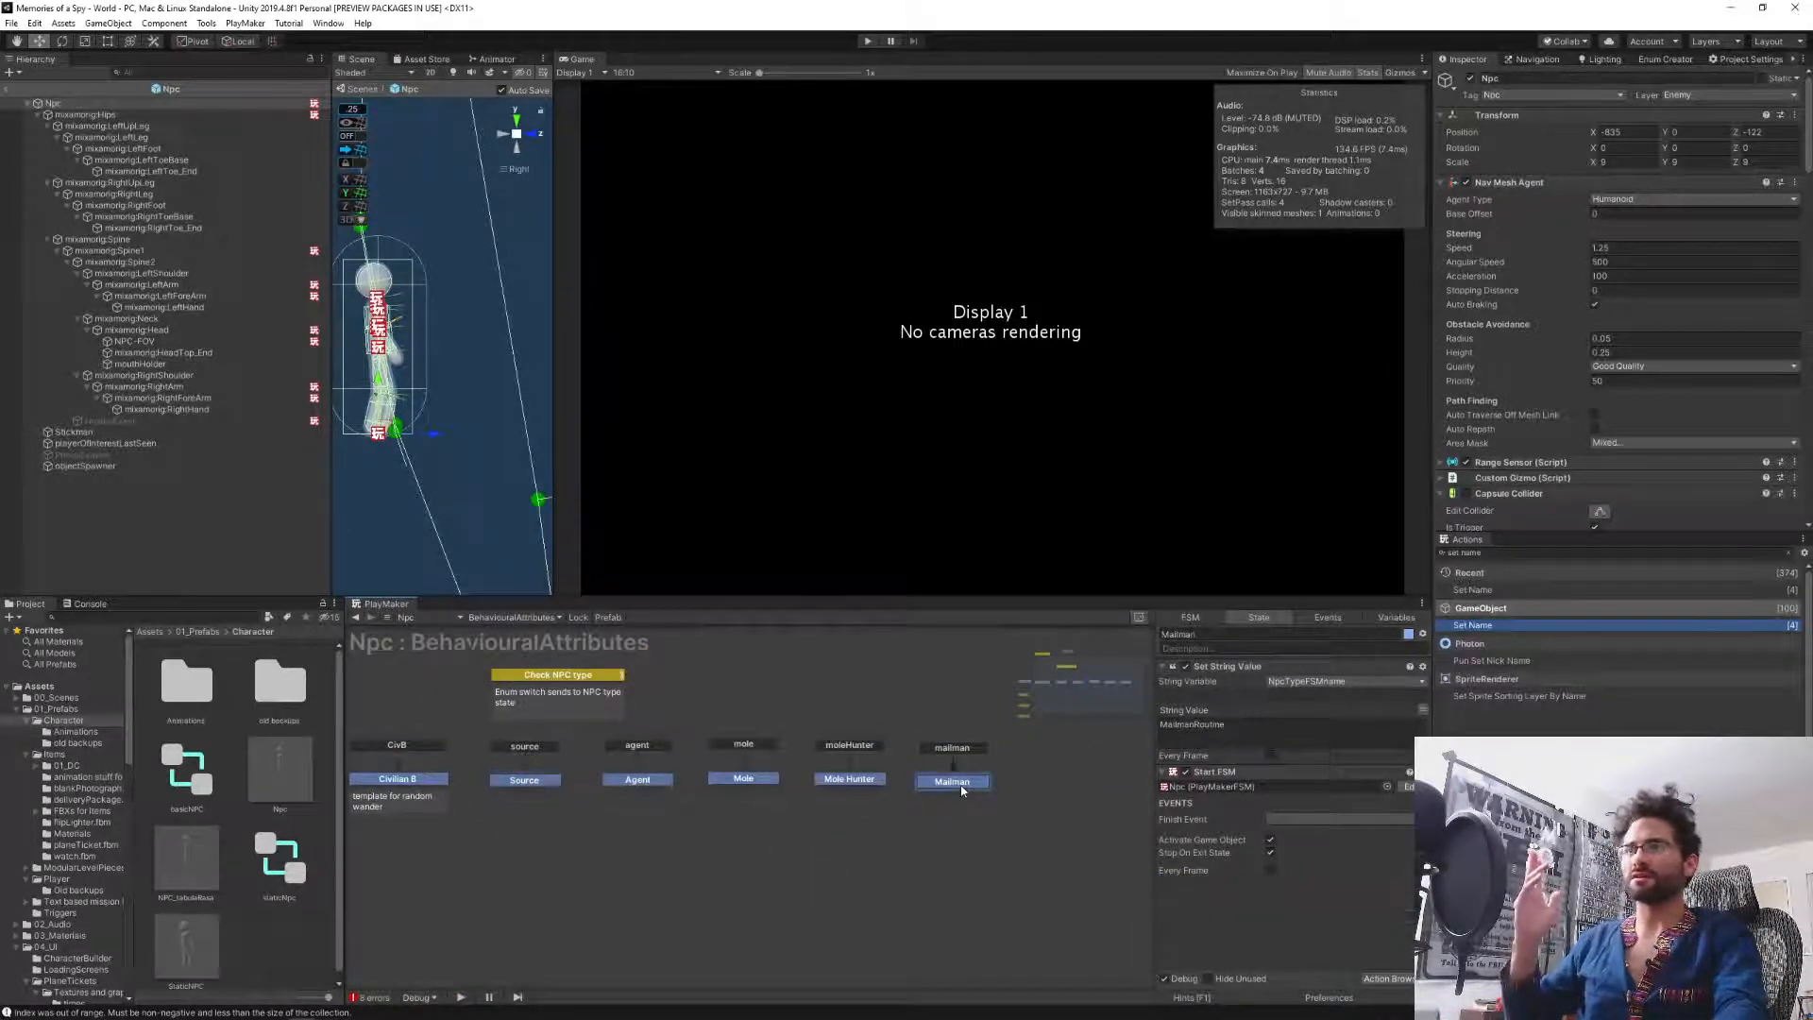
middle_drag(668, 886, 796, 877)
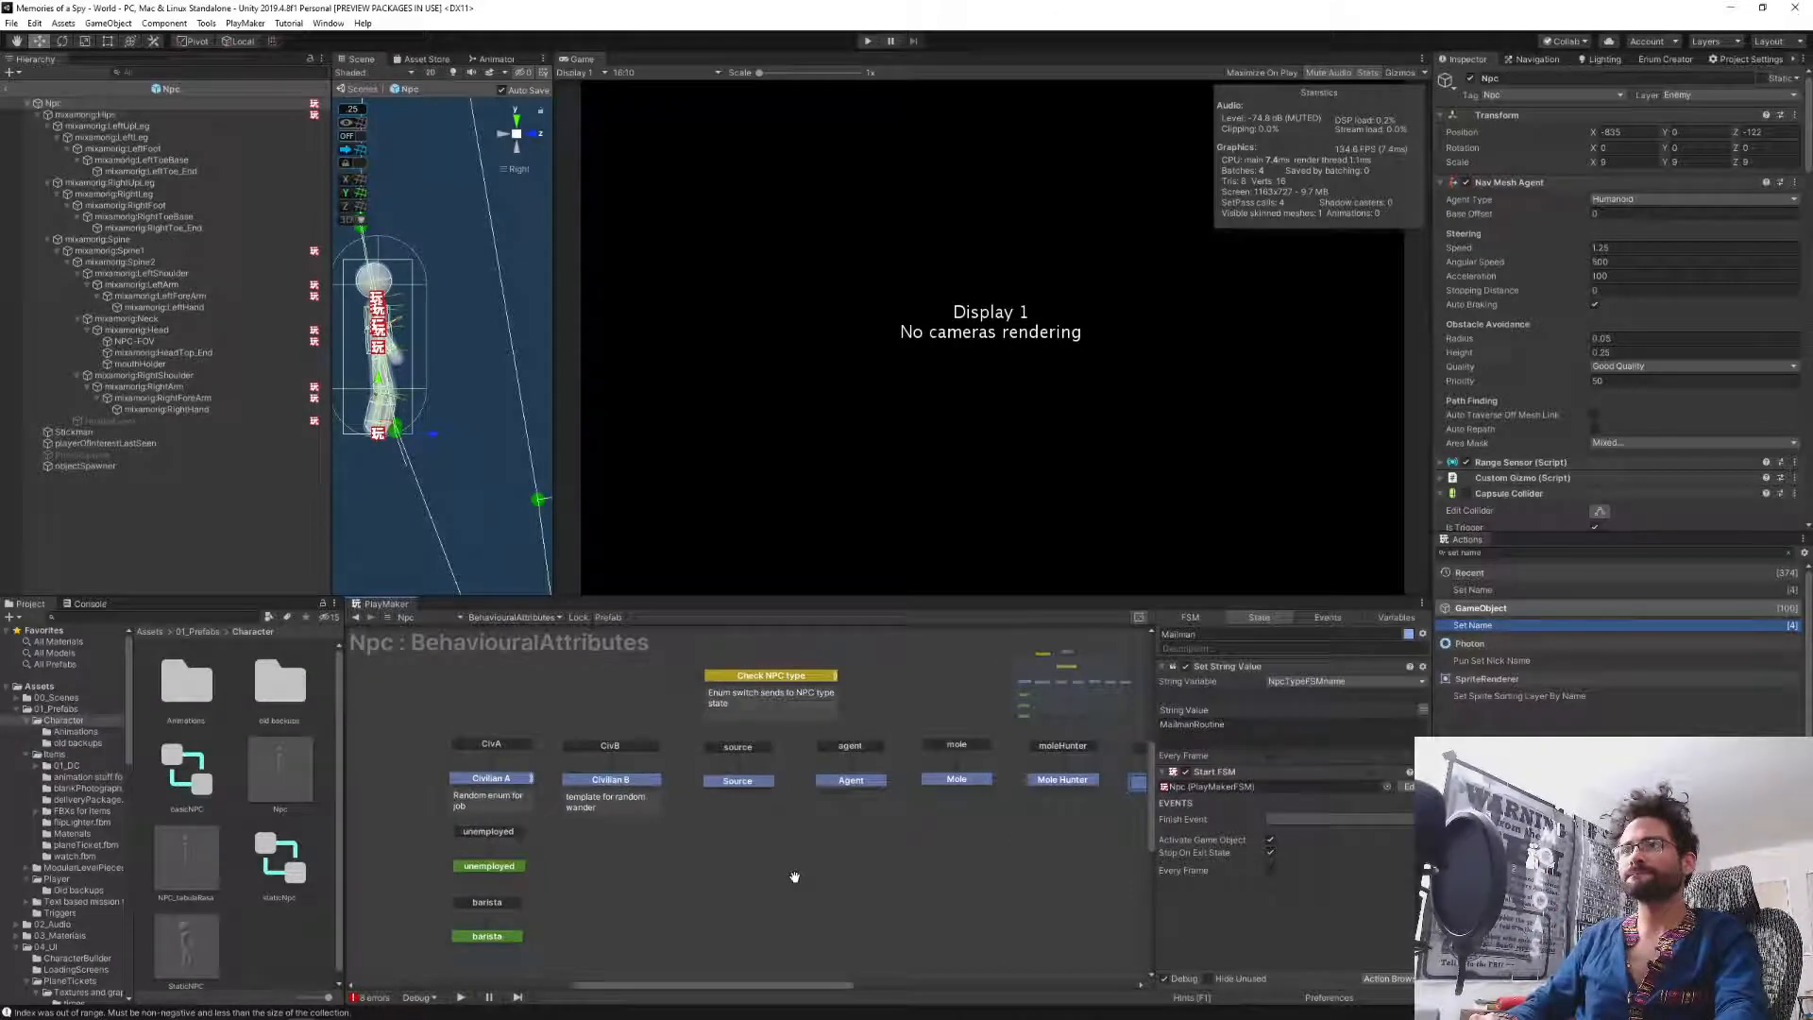
click(6, 91)
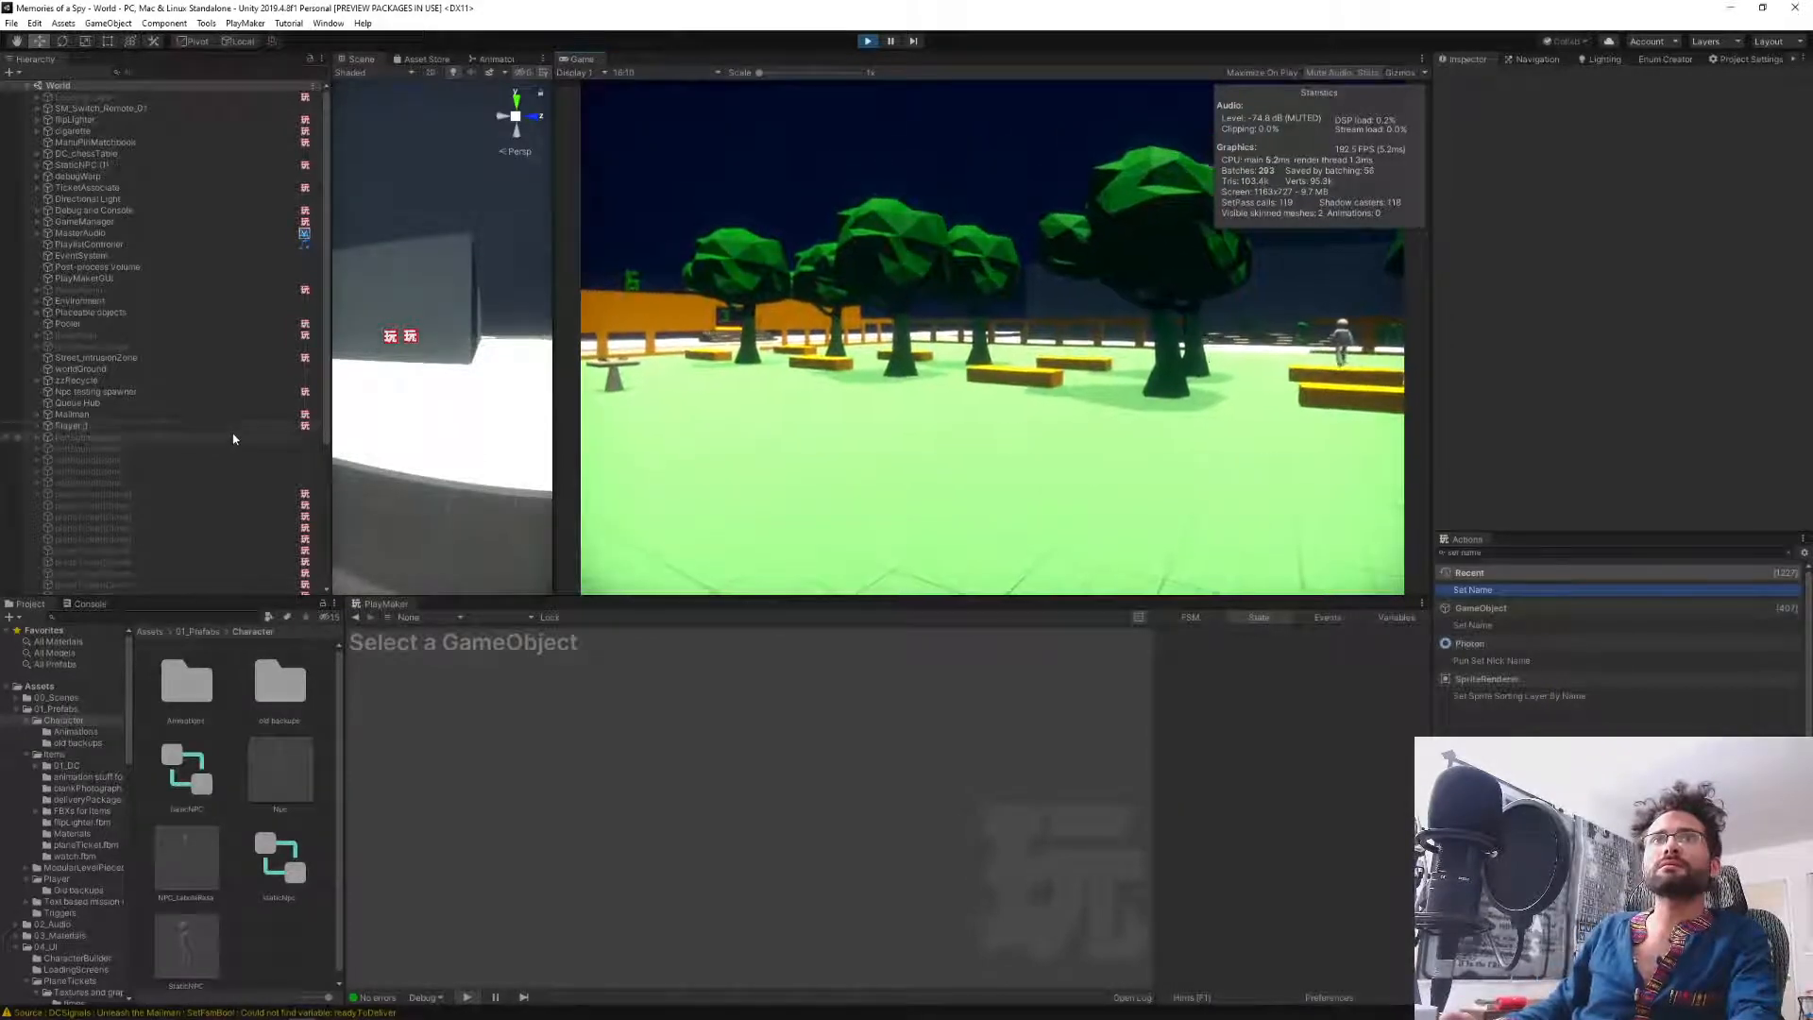
Check the running scene's object list, return to the game, pick up the small item on the grass and walk towards the NPC.
scroll(233, 438, down, 5)
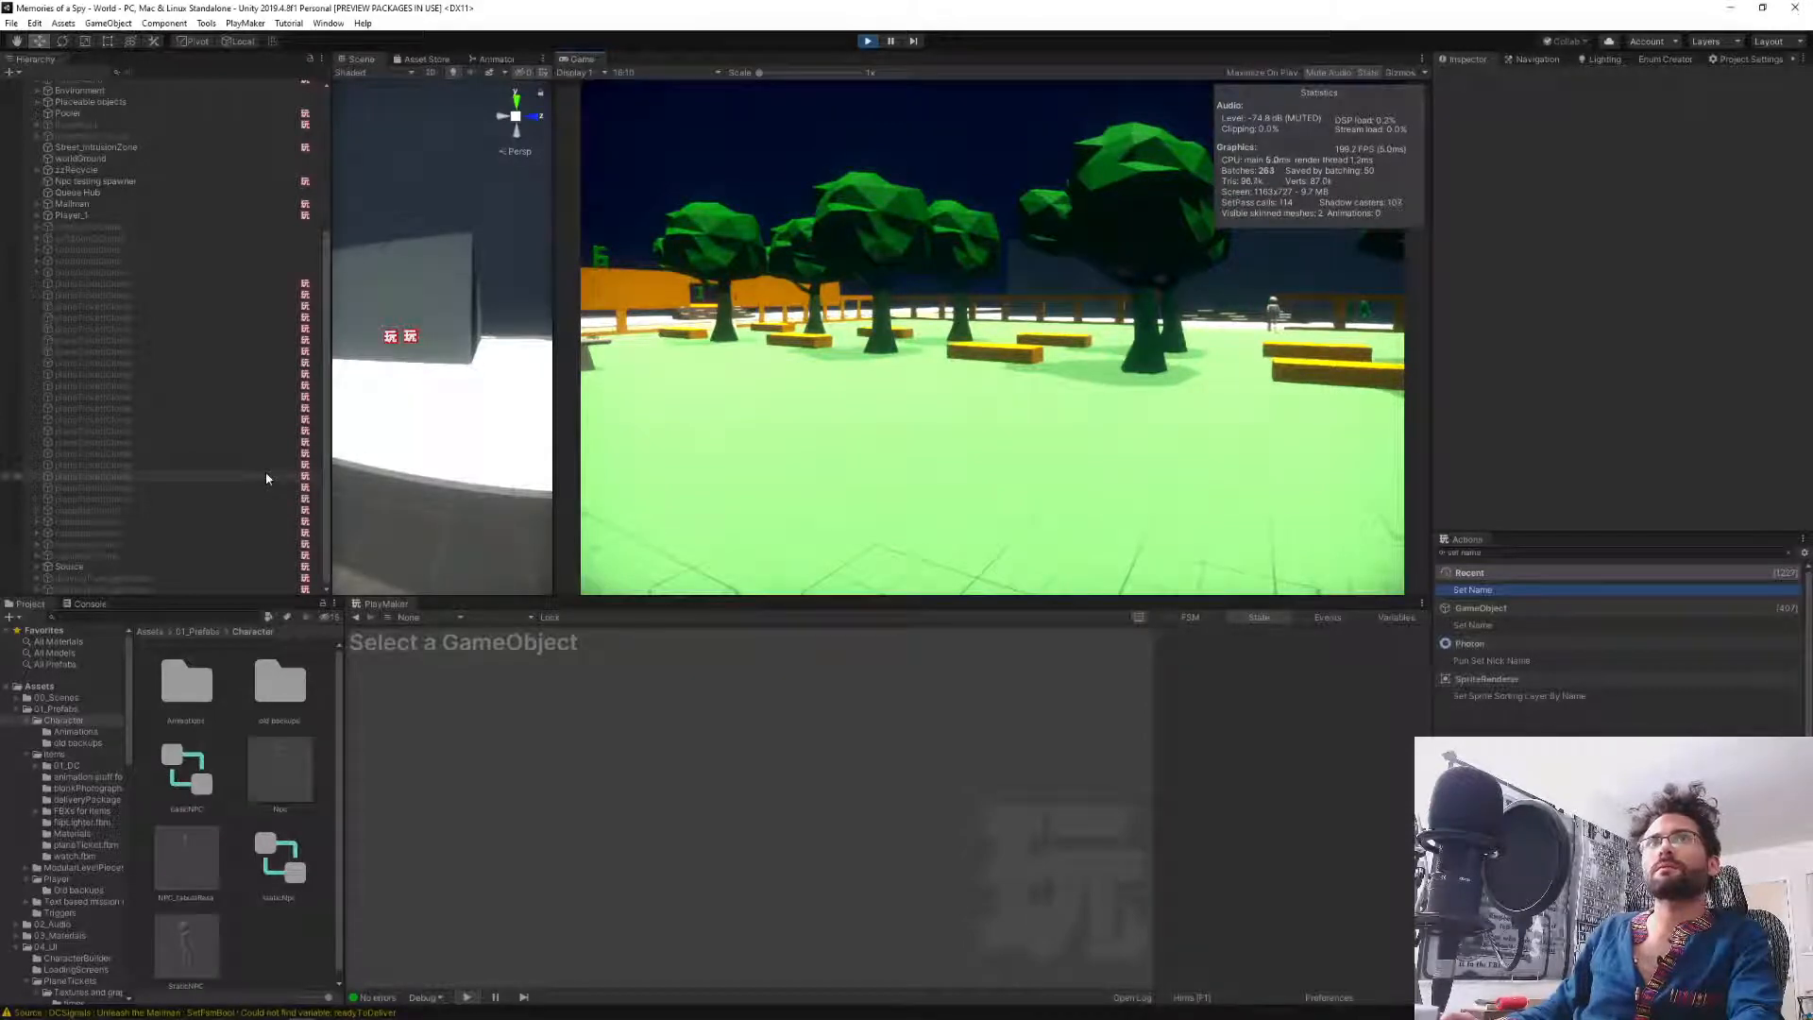
click(861, 455)
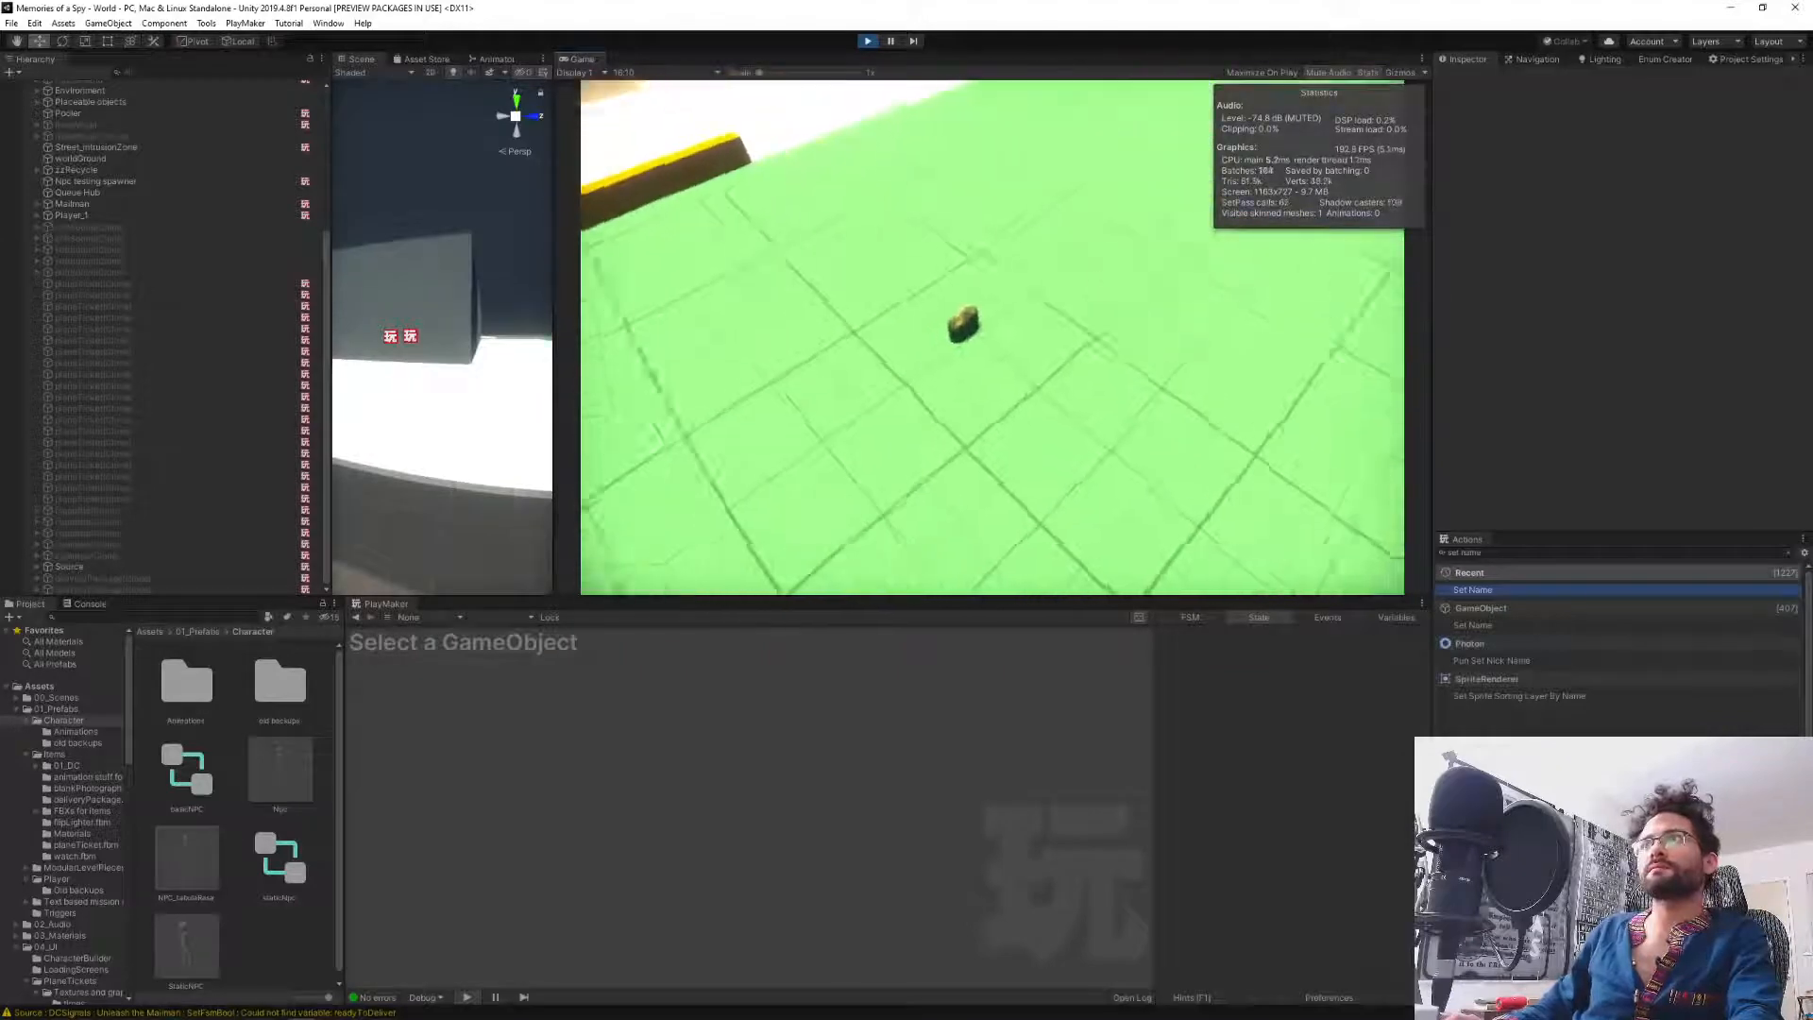
key(e)
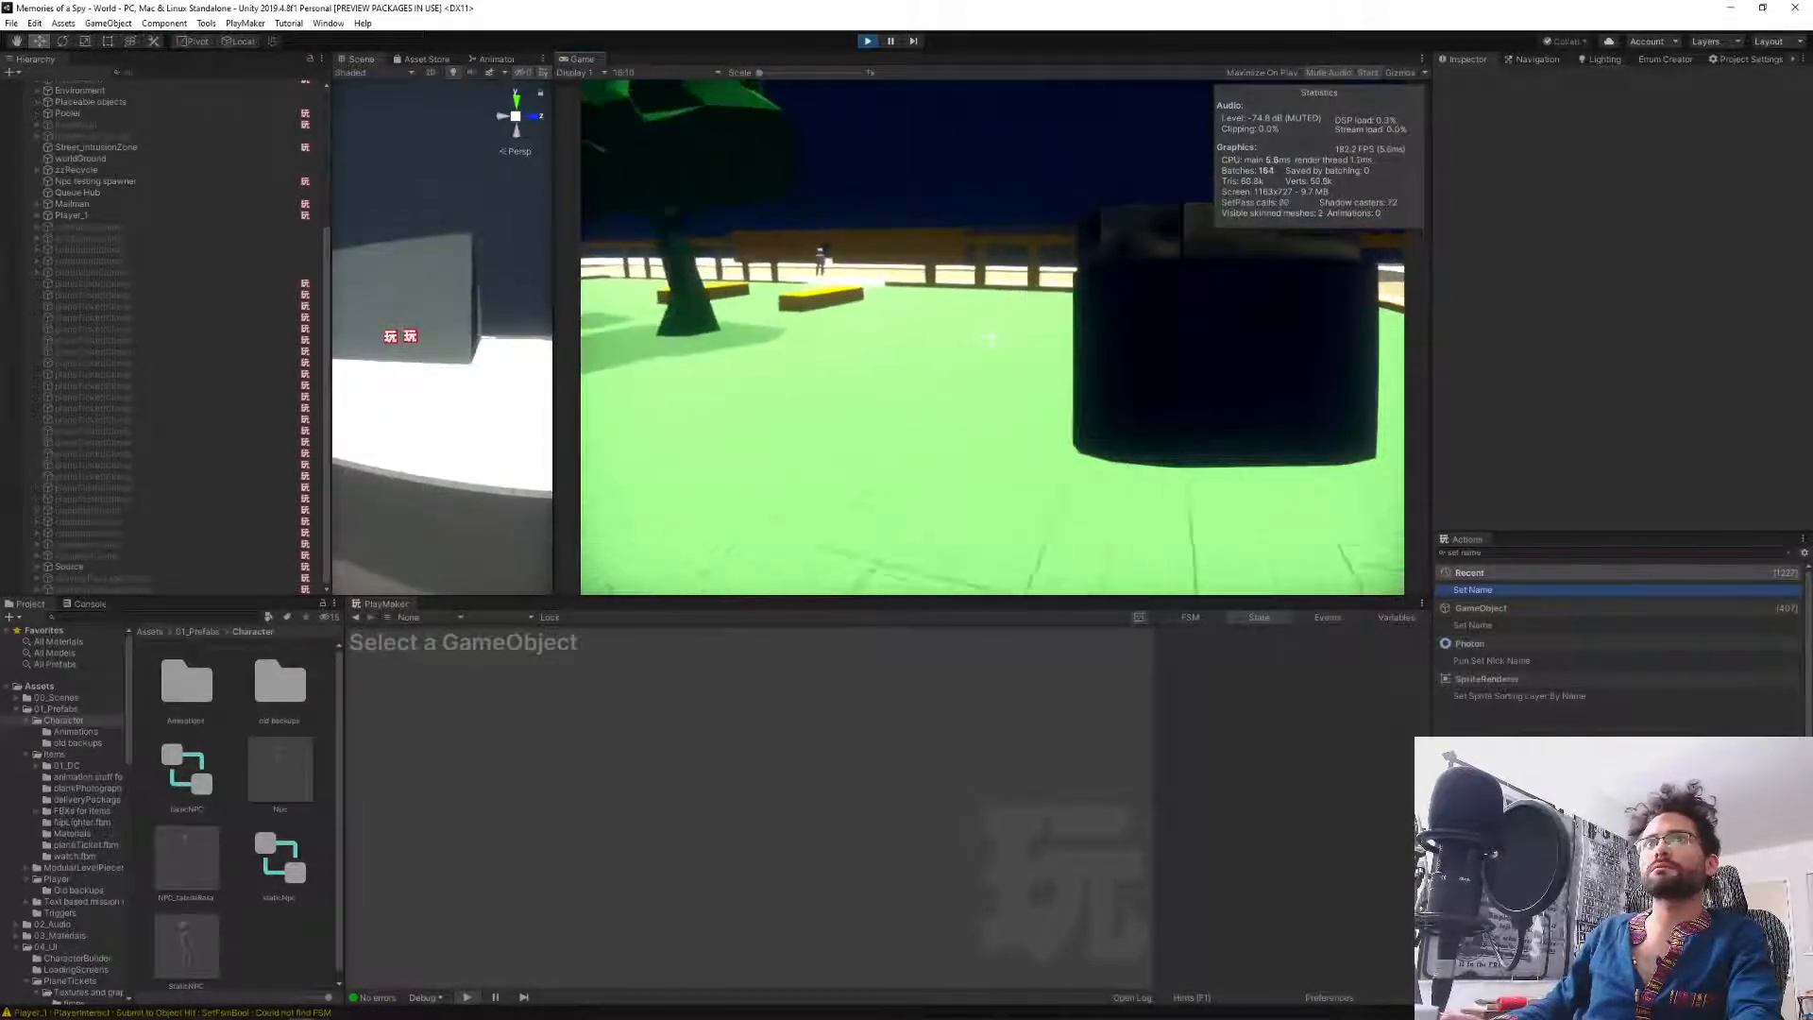
key(w)
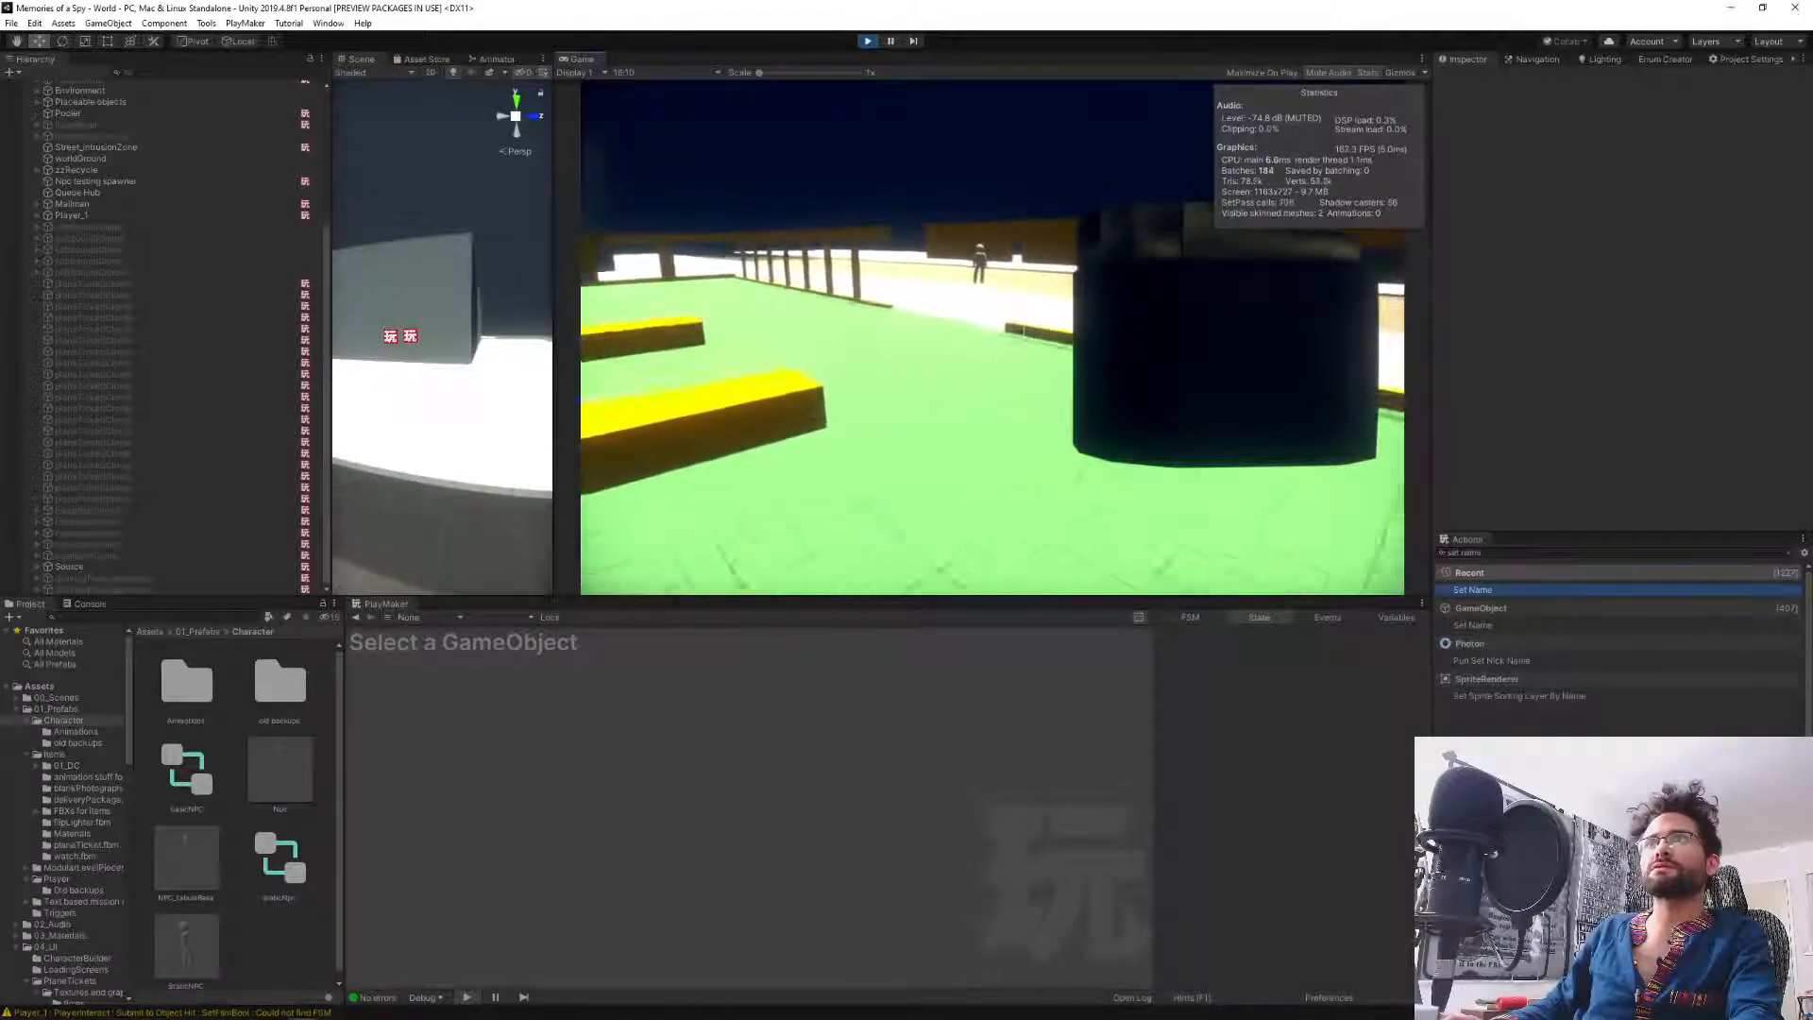
key(w)
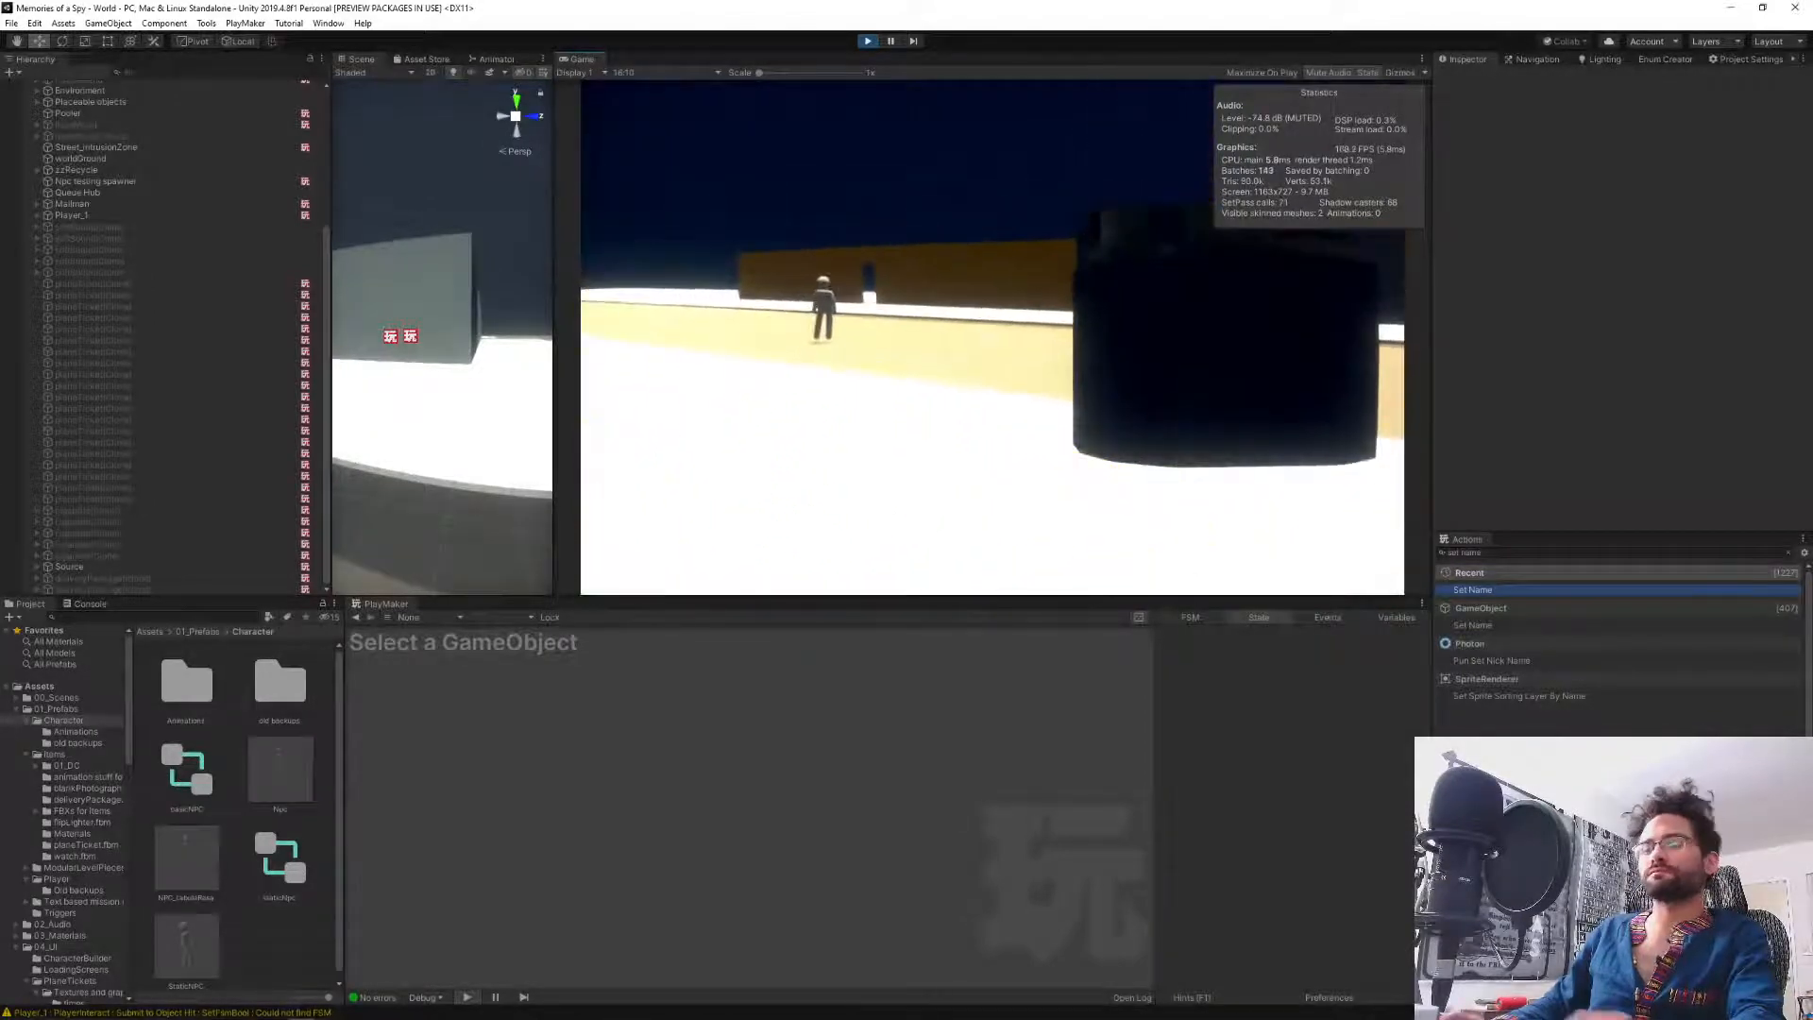
Spawn a pistol with the in-game spawnItem command, pick it up and approach the NPC by the orange wall.
key(grave)
text(spawnItem)
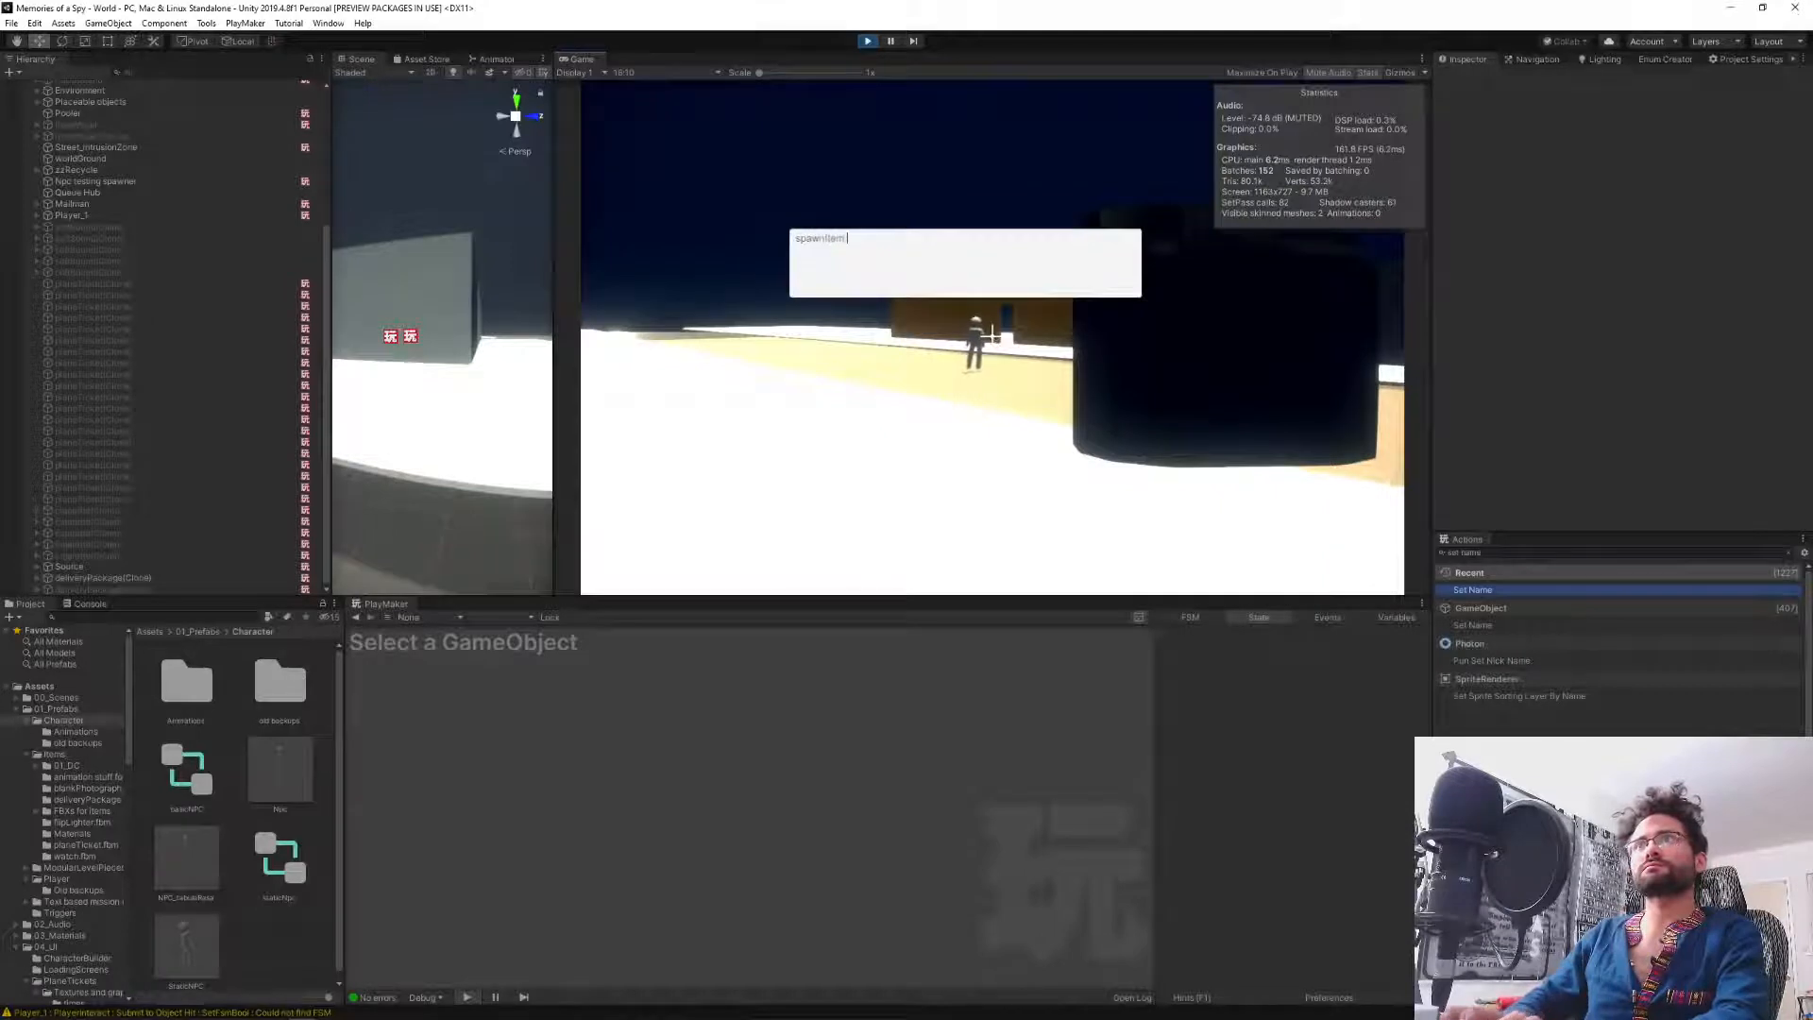
key(Return)
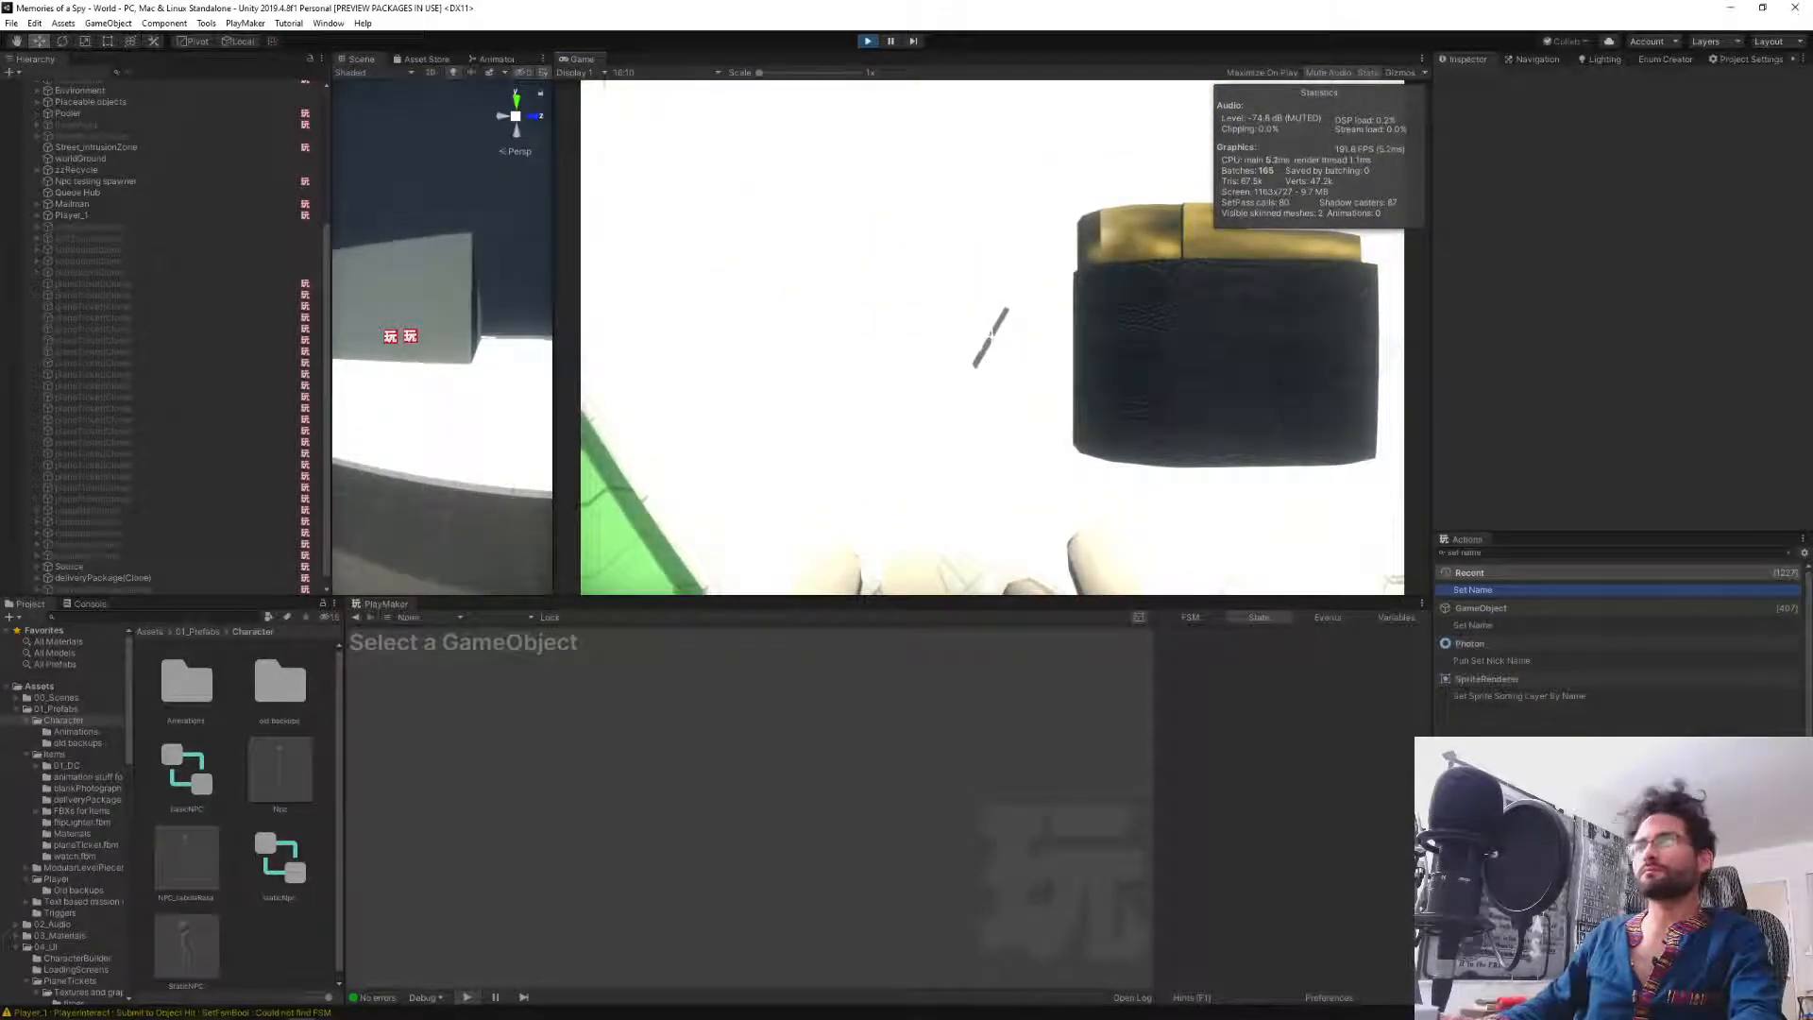
key(e)
scroll(991, 336, down, 1)
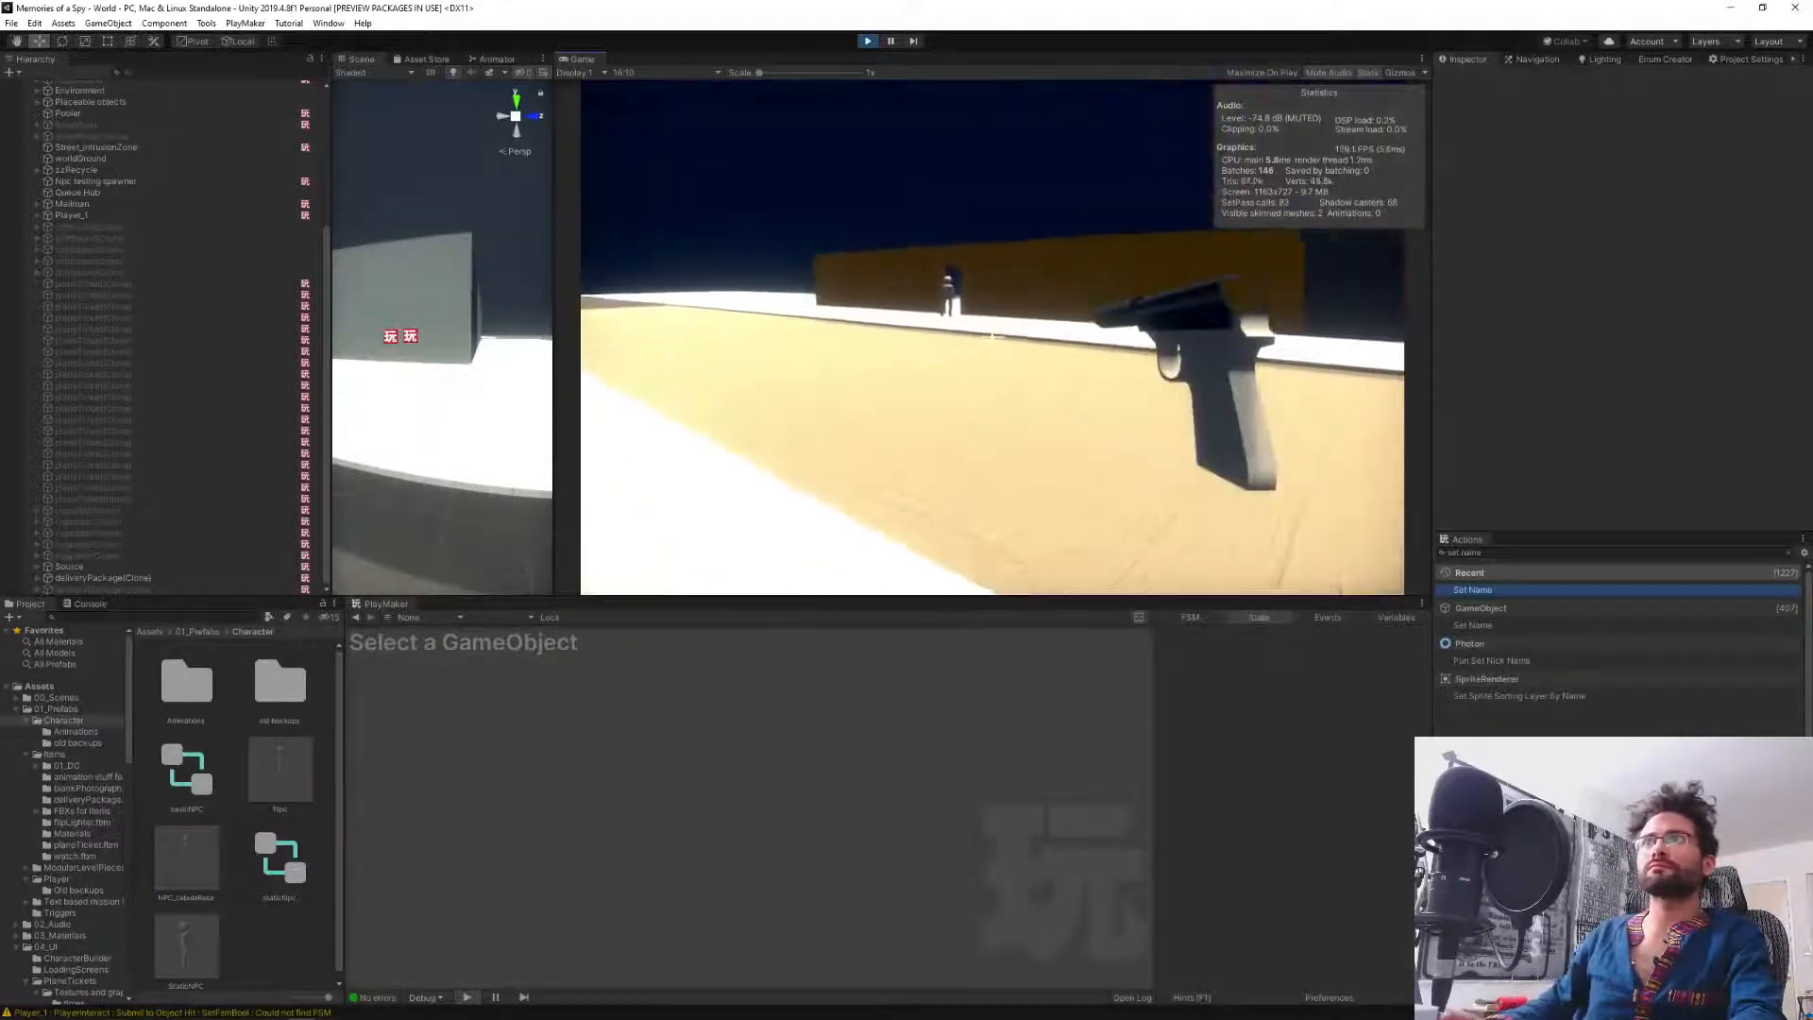
key(w)
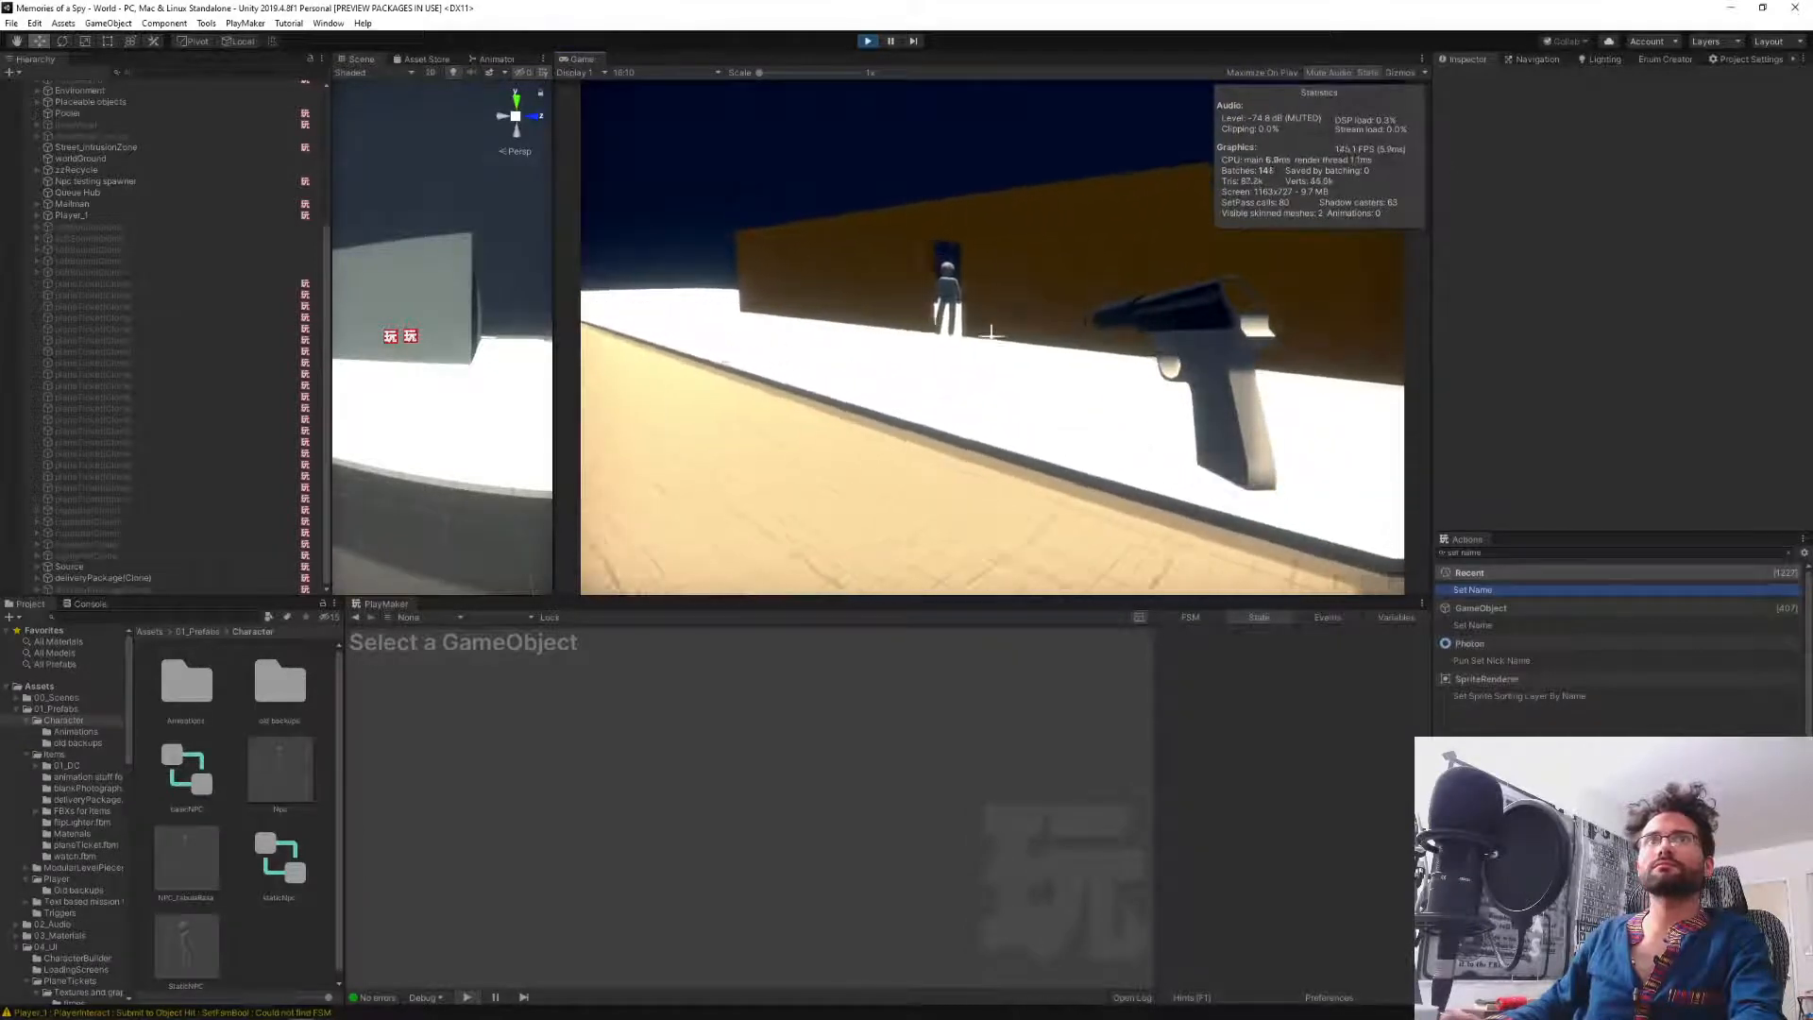
key(w)
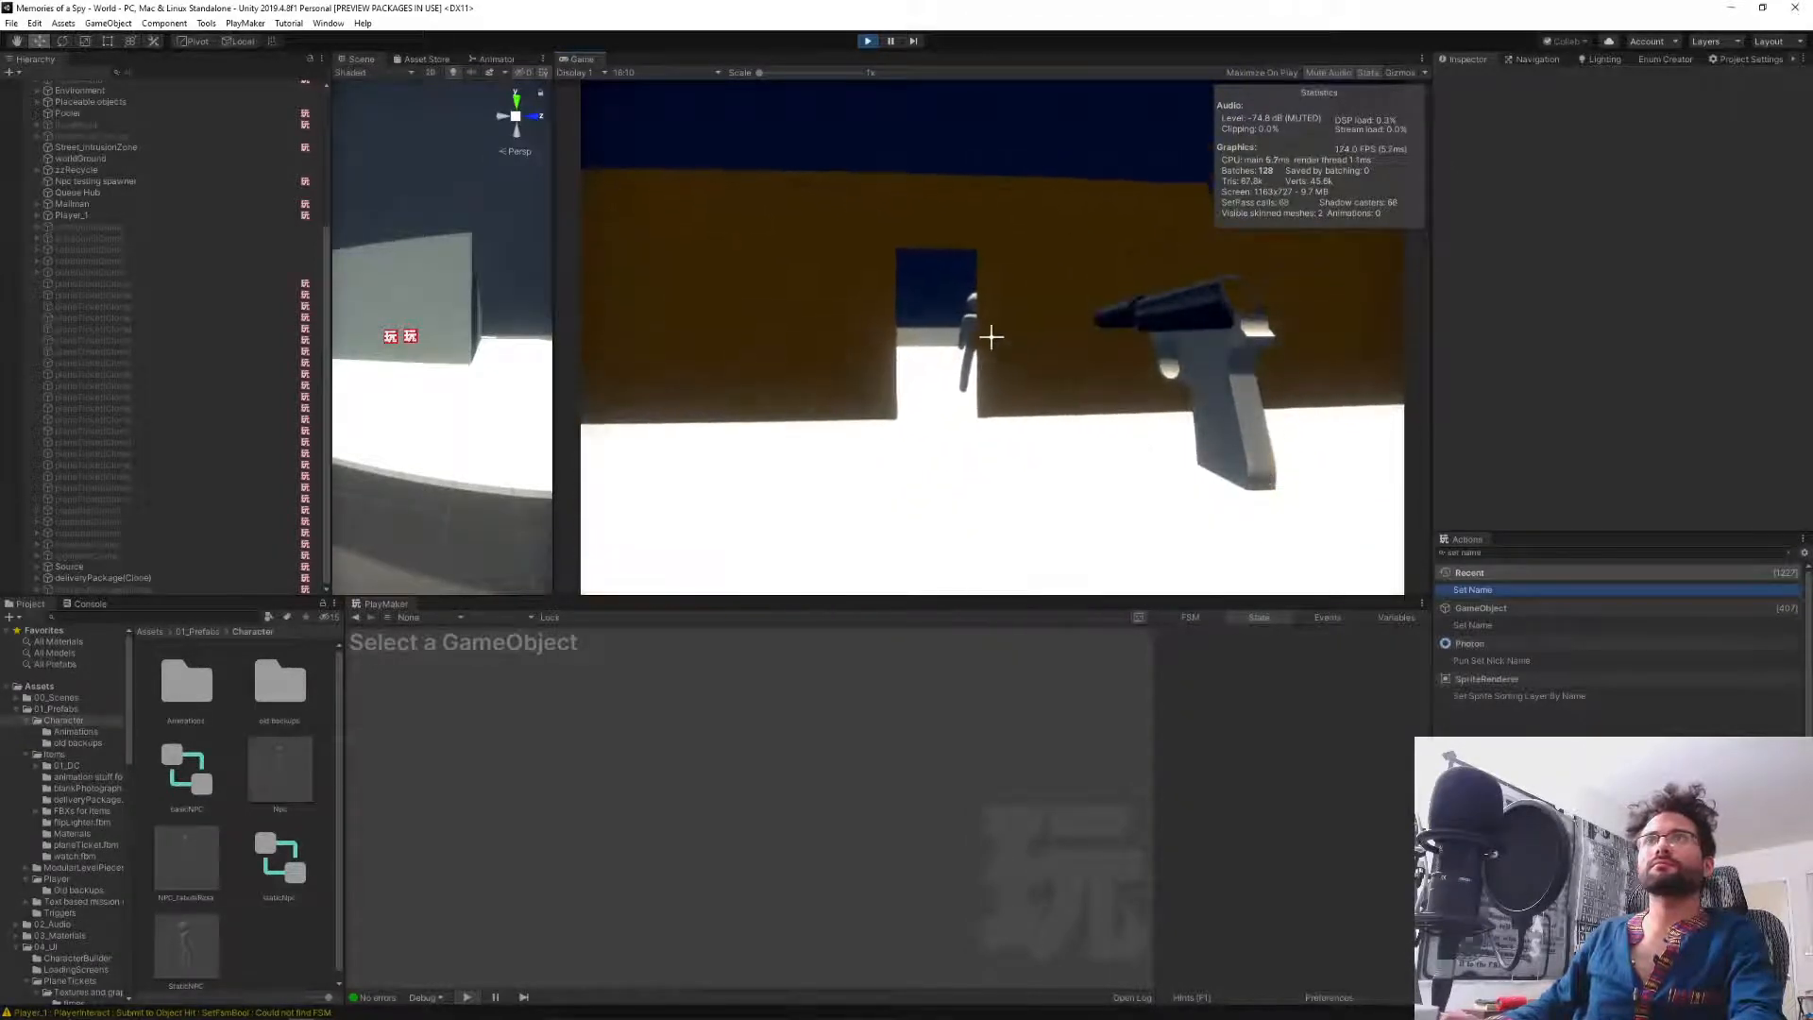
Swap the pistol for the other carried item, follow the NPC through the doorway and use the item facing the street.
scroll(991, 336, up, 1)
key(w)
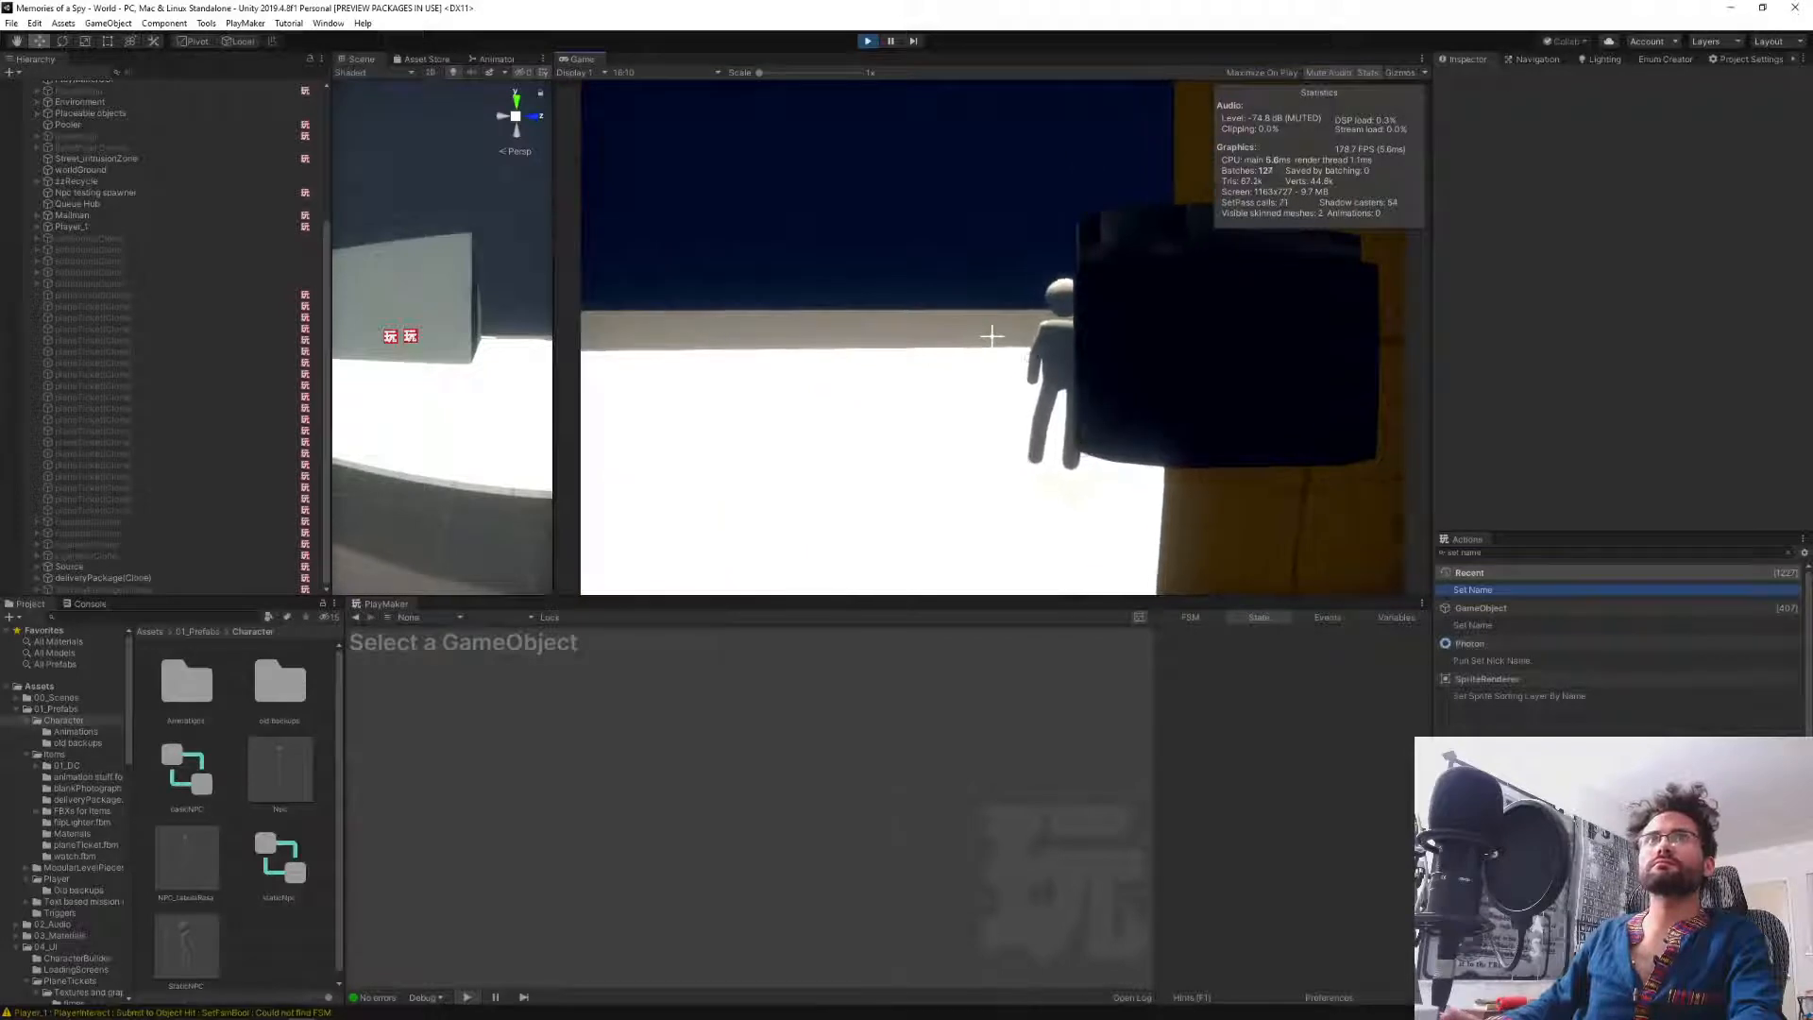
key(w)
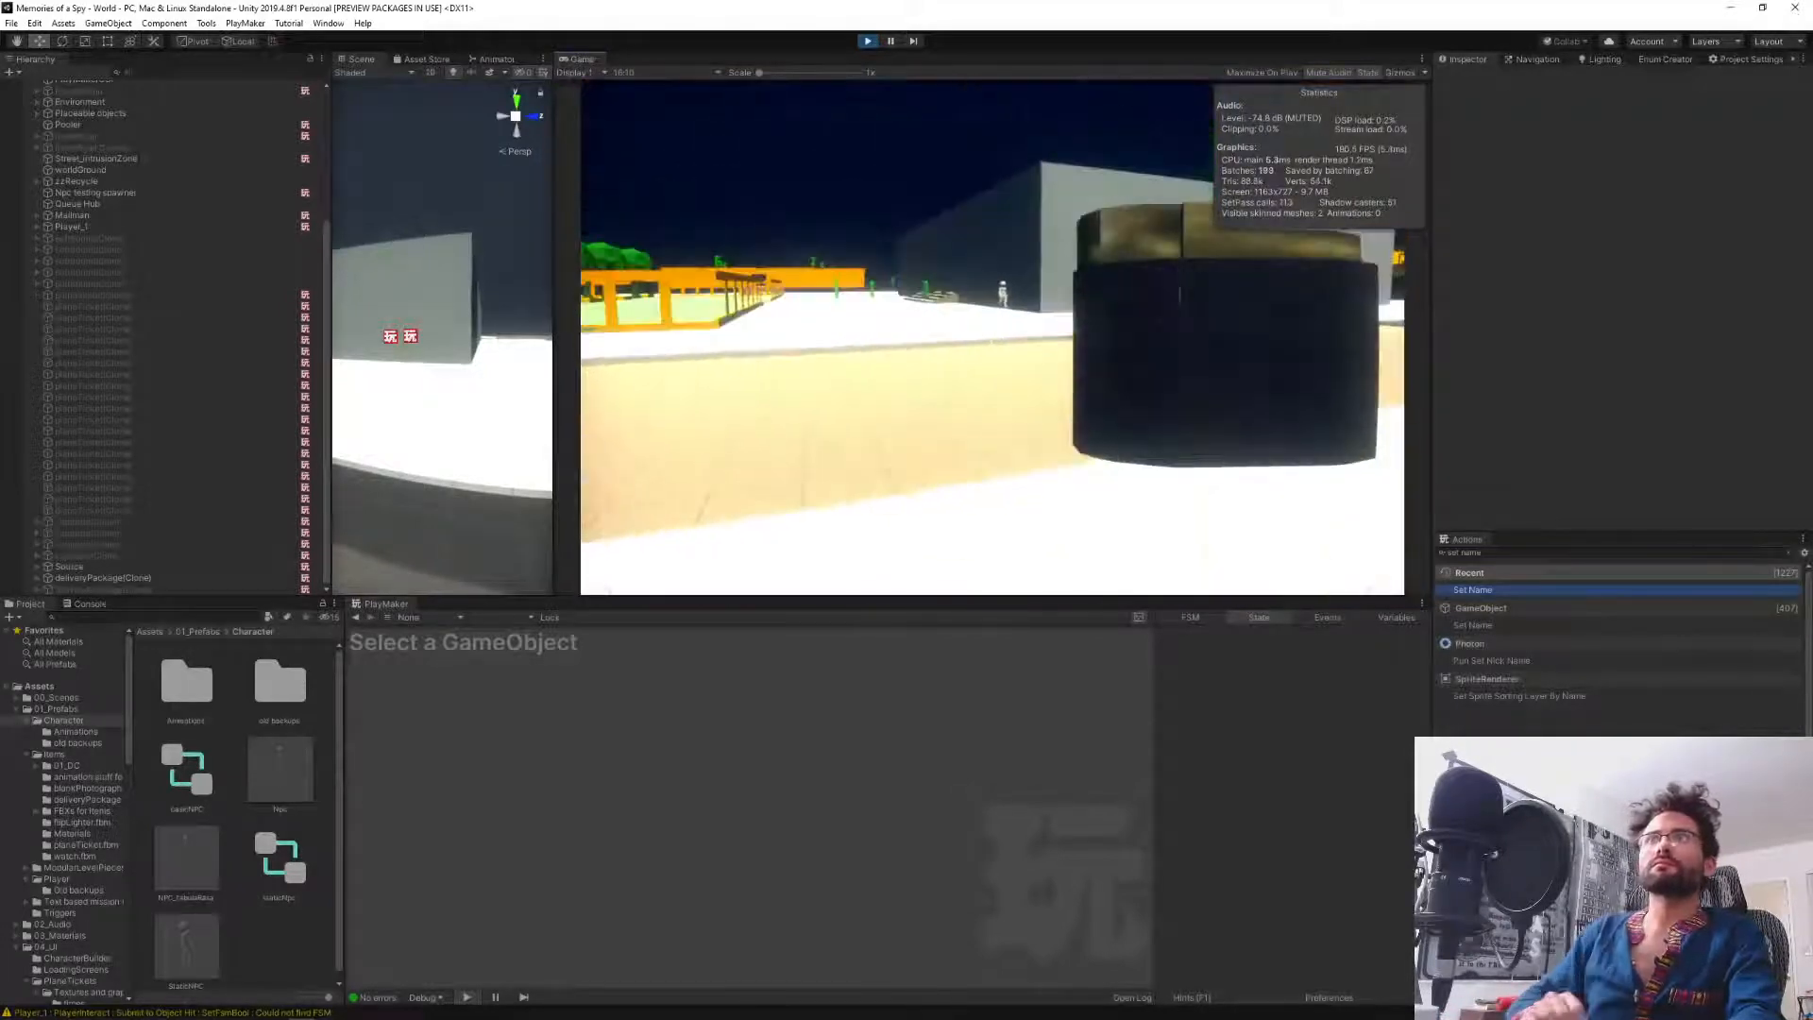
right_click(992, 336)
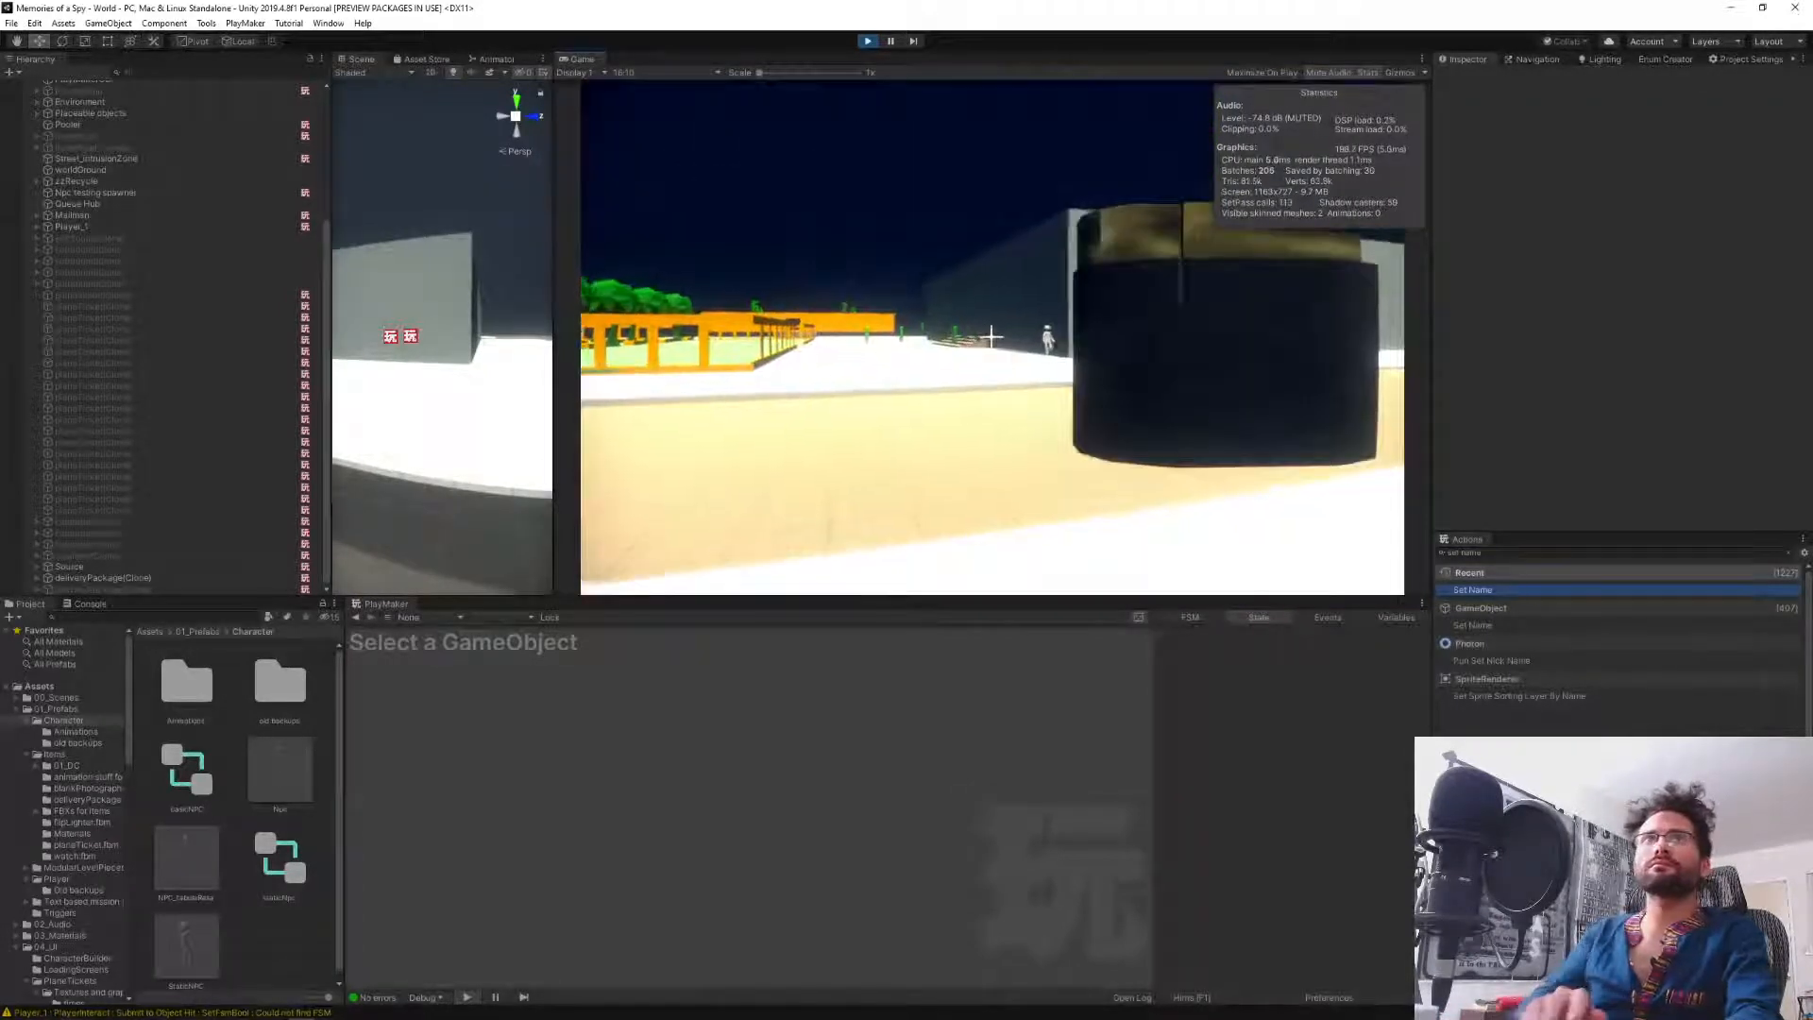
Release game control to check the full list of scene objects, and resume the play-test with the pistol towards the doorway NPC.
key(Escape)
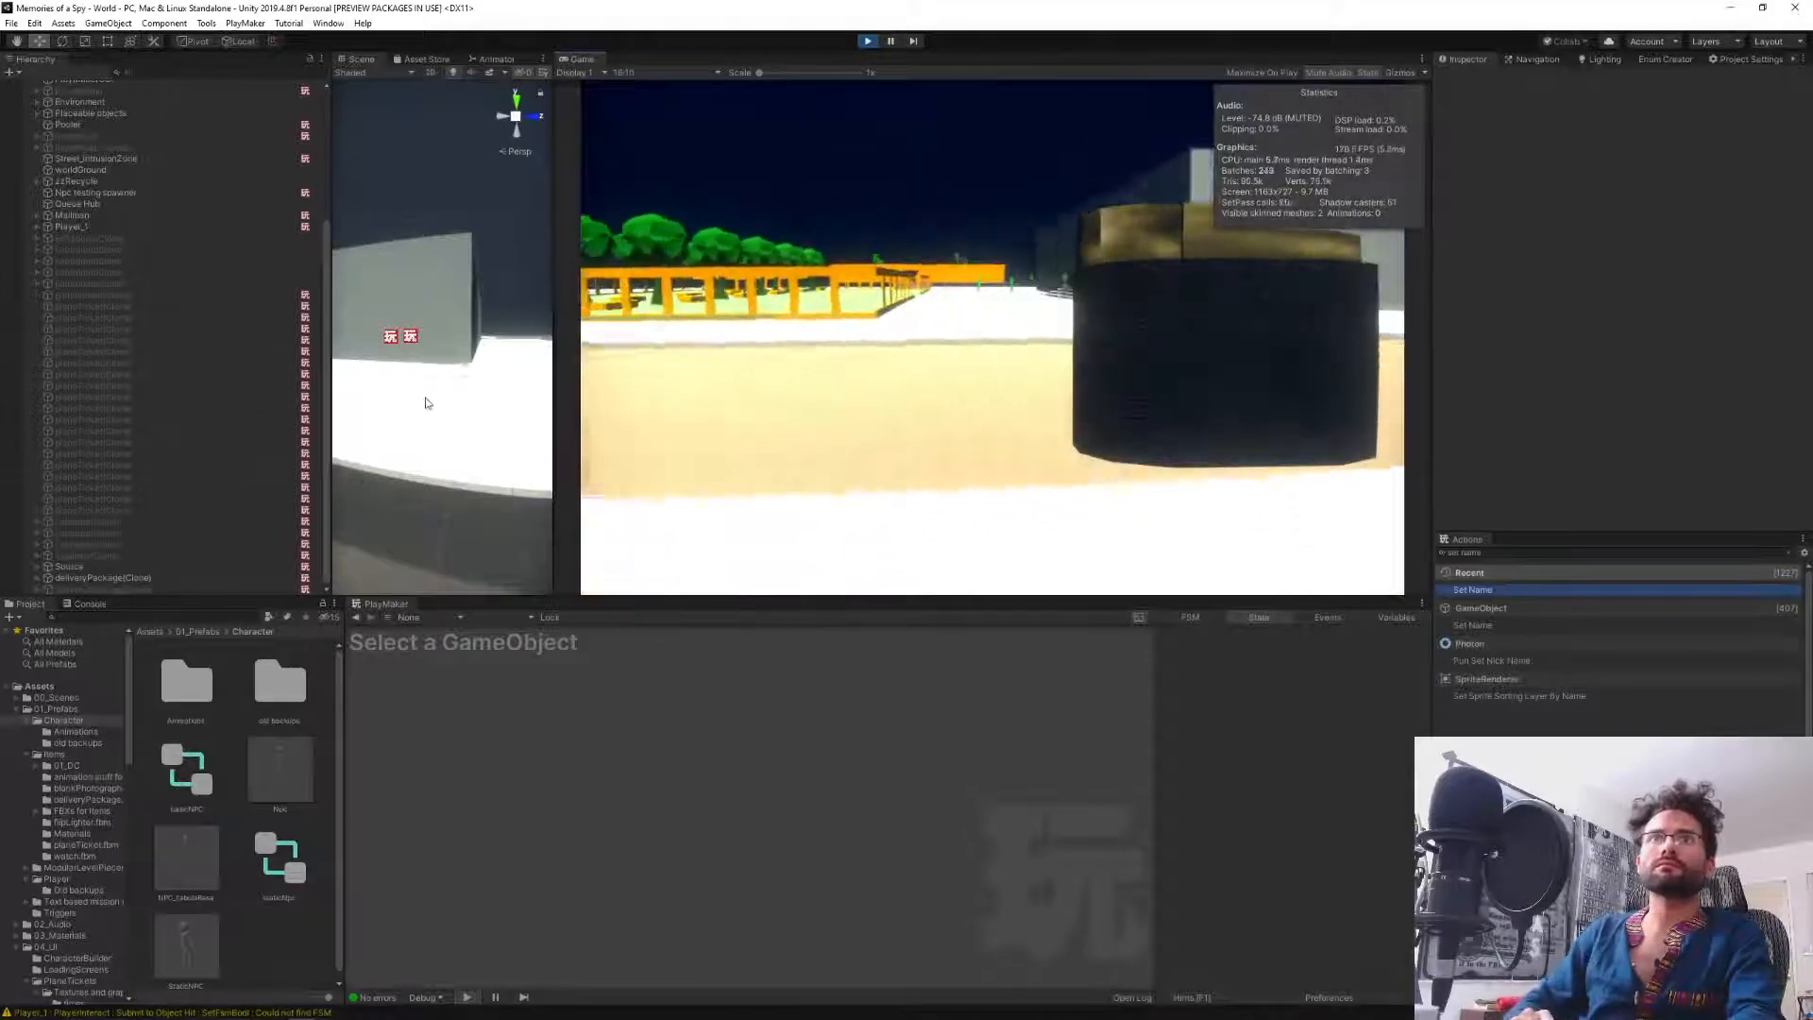
scroll(223, 439, up, 5)
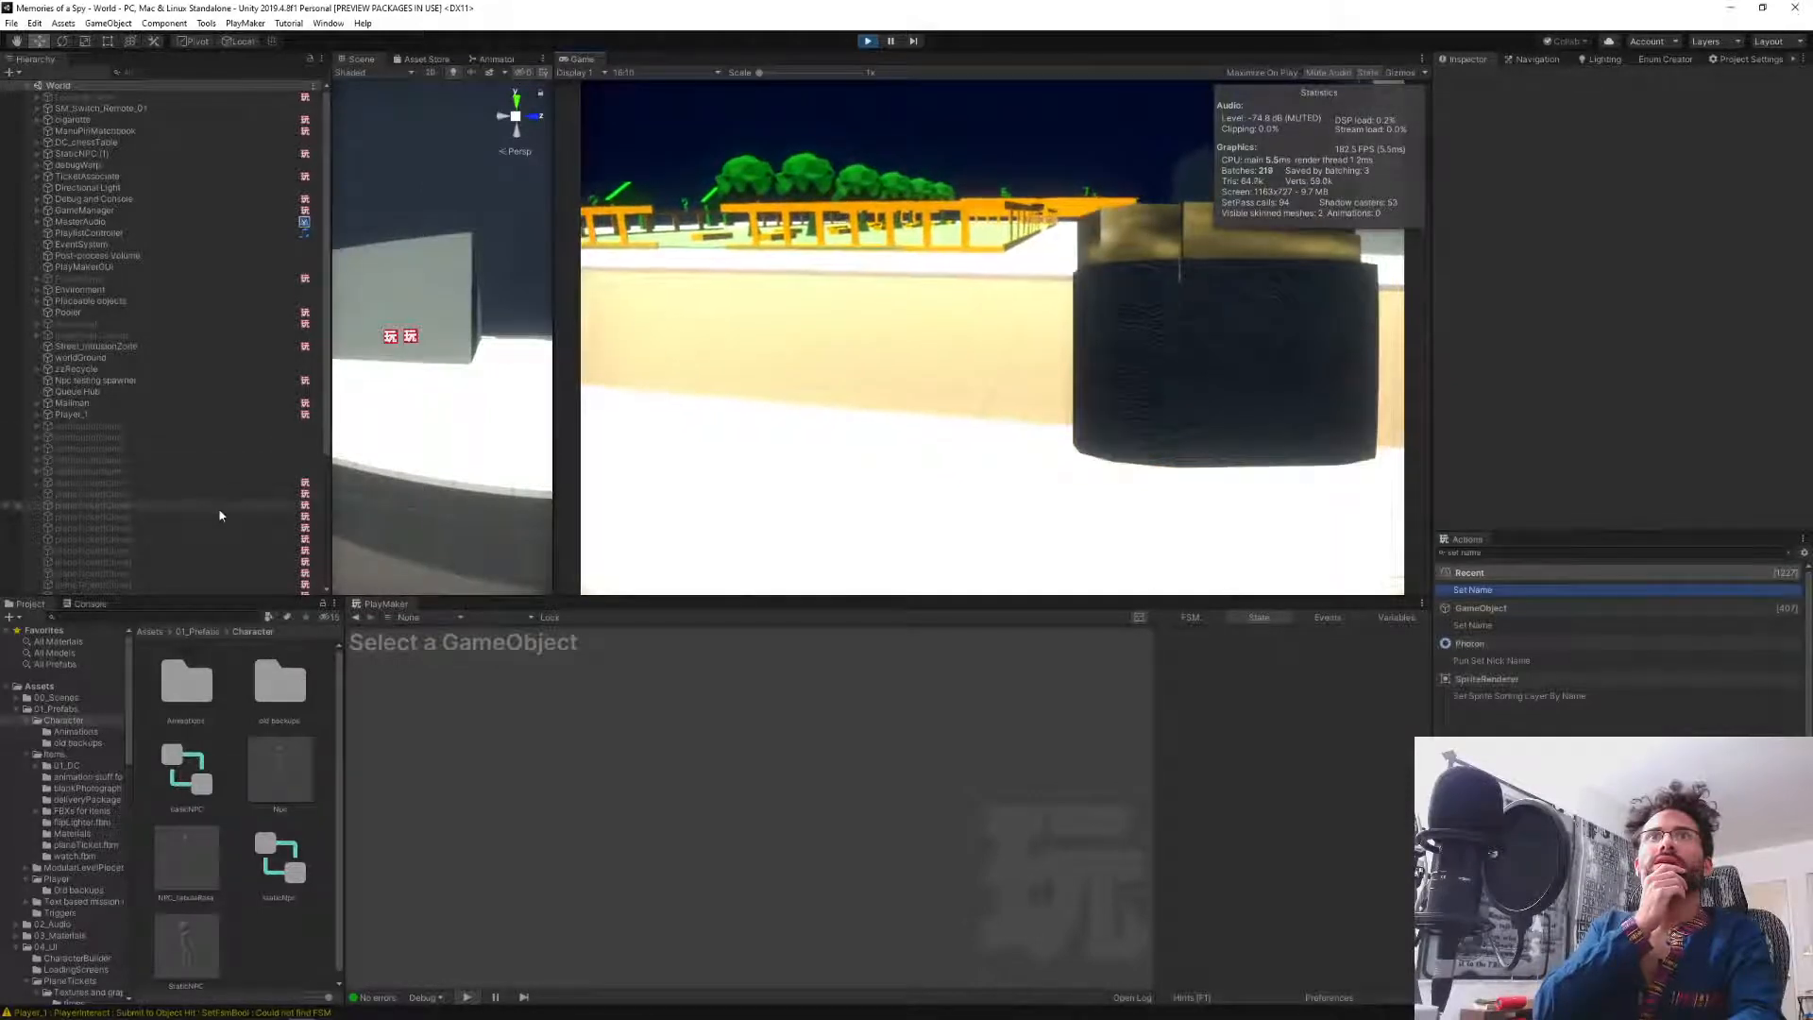
scroll(229, 525, down, 5)
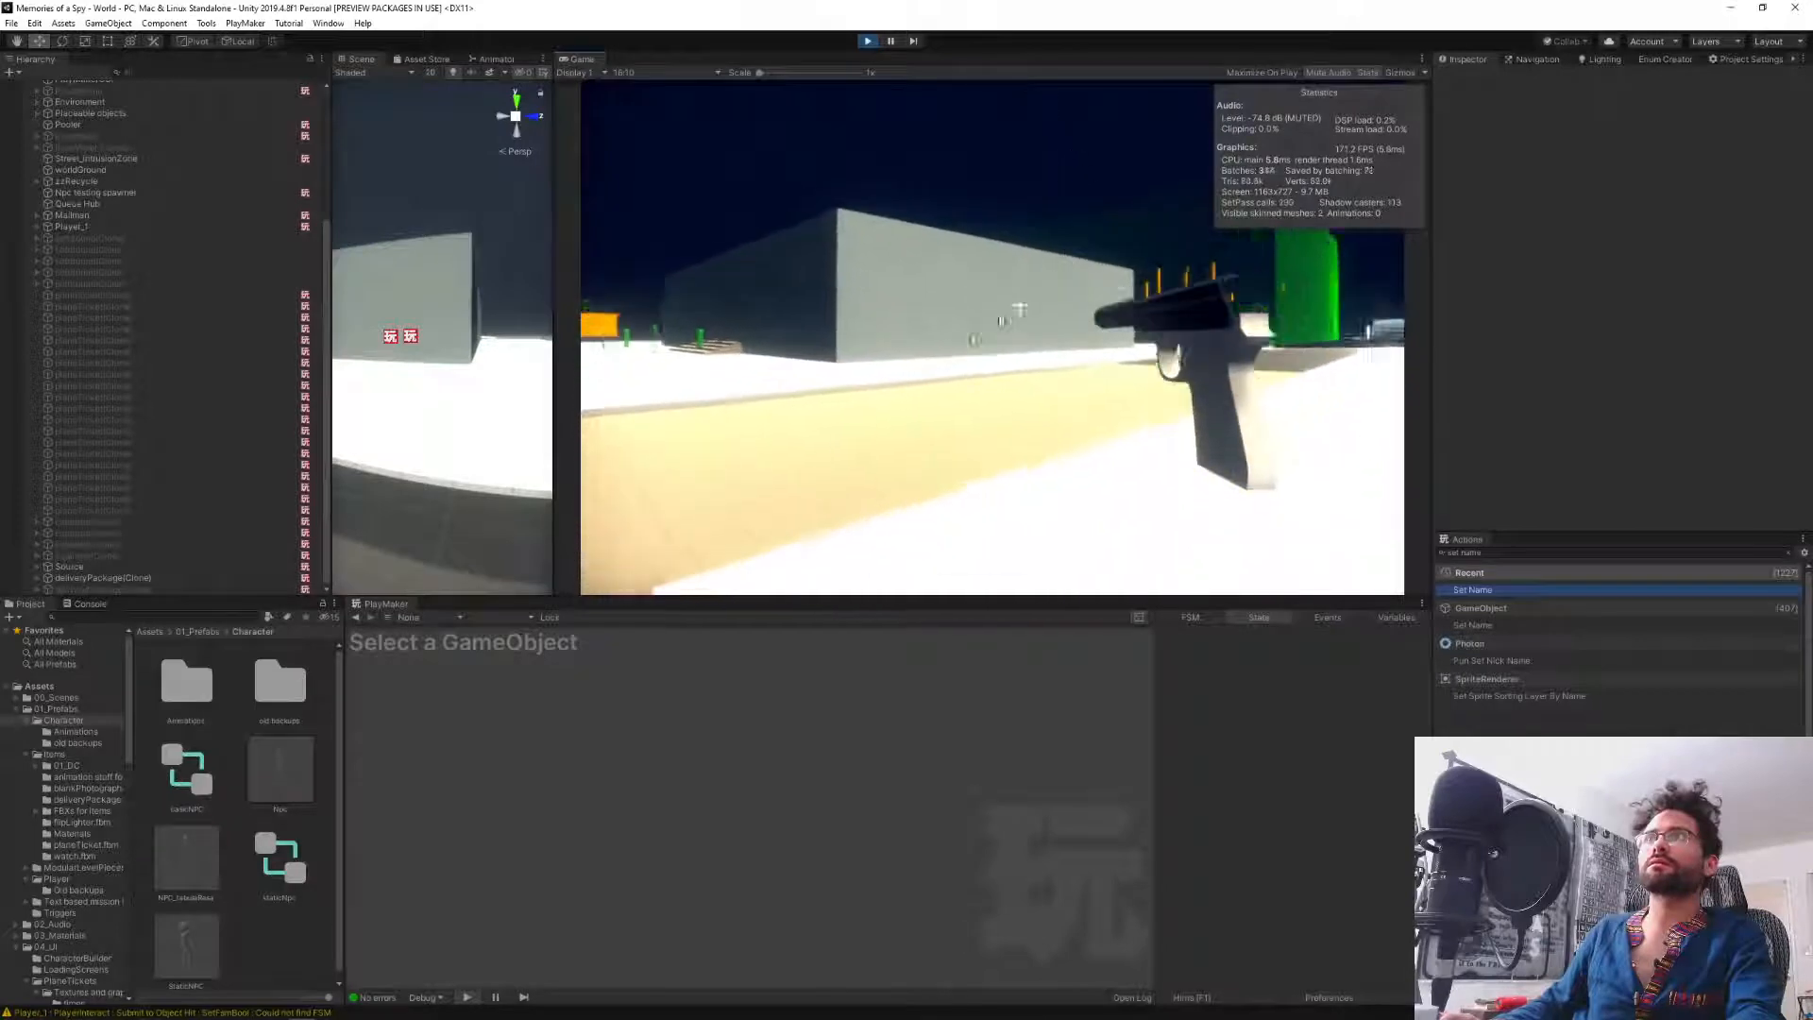
right_click(1016, 309)
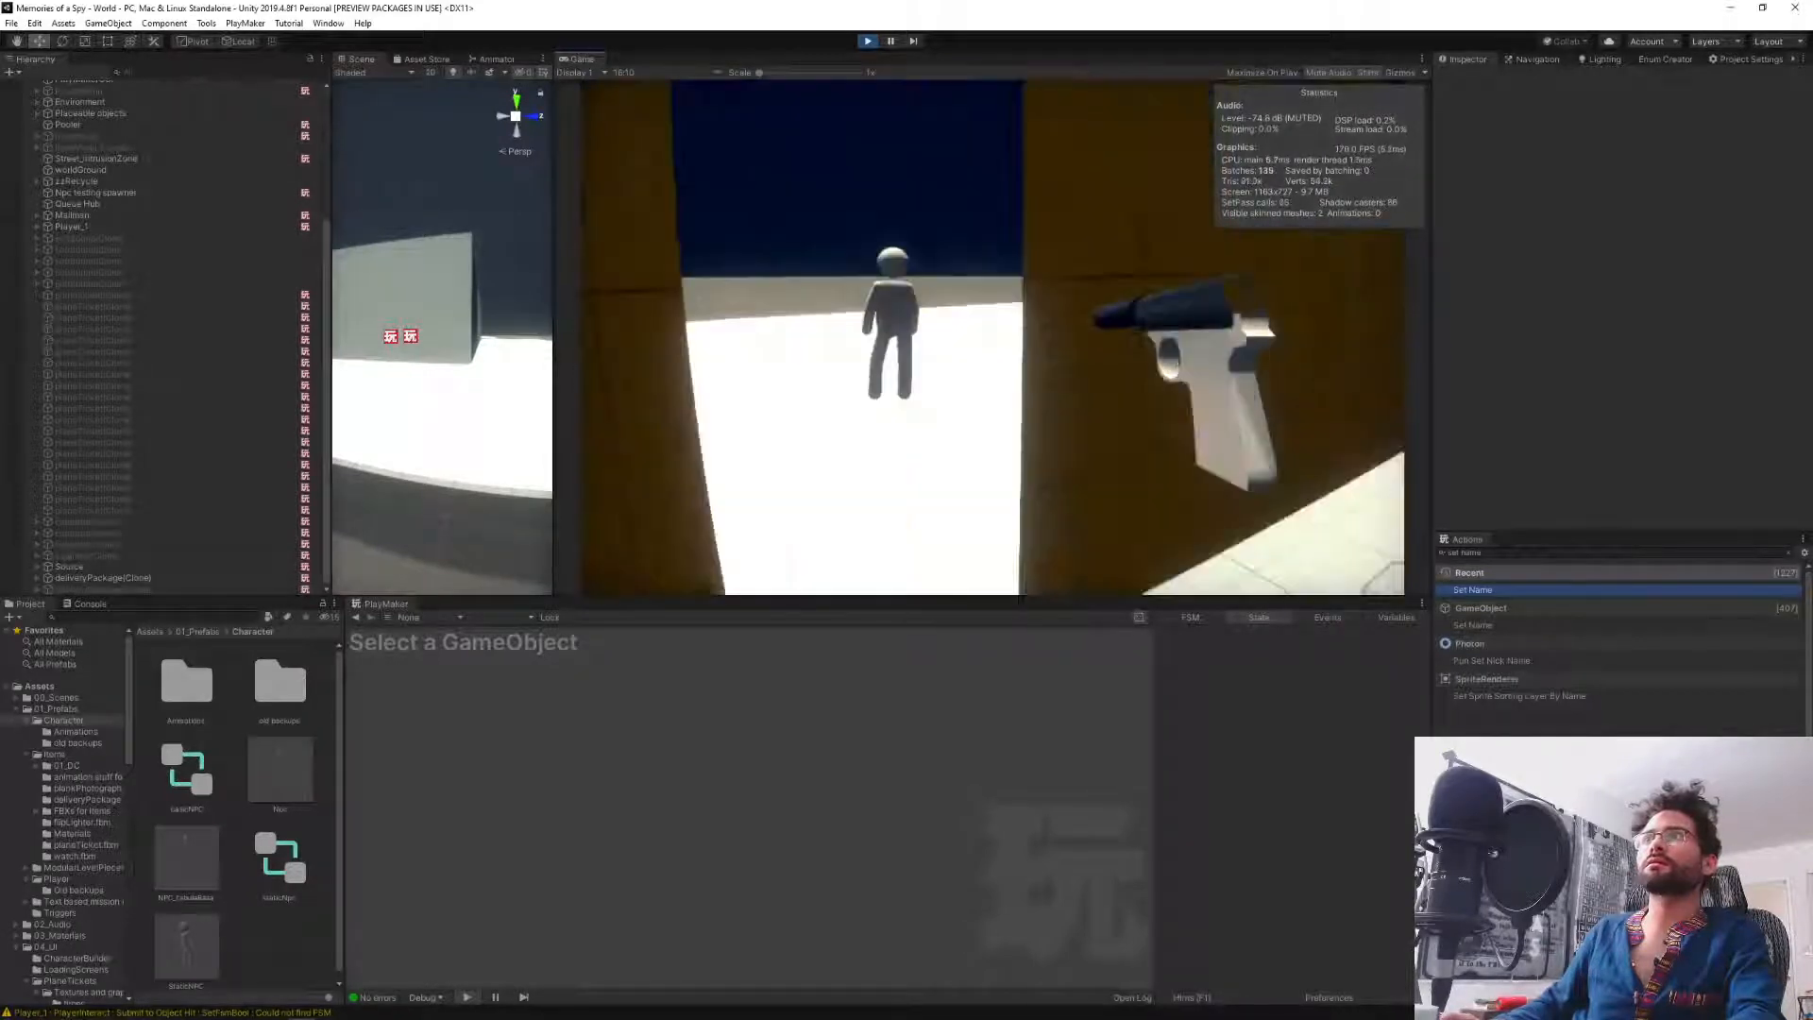
Walk through the doorway onto the street and follow the NPC along the orange wall while cycling through the carried items.
key(w)
key(w)
scroll(992, 338, down, 1)
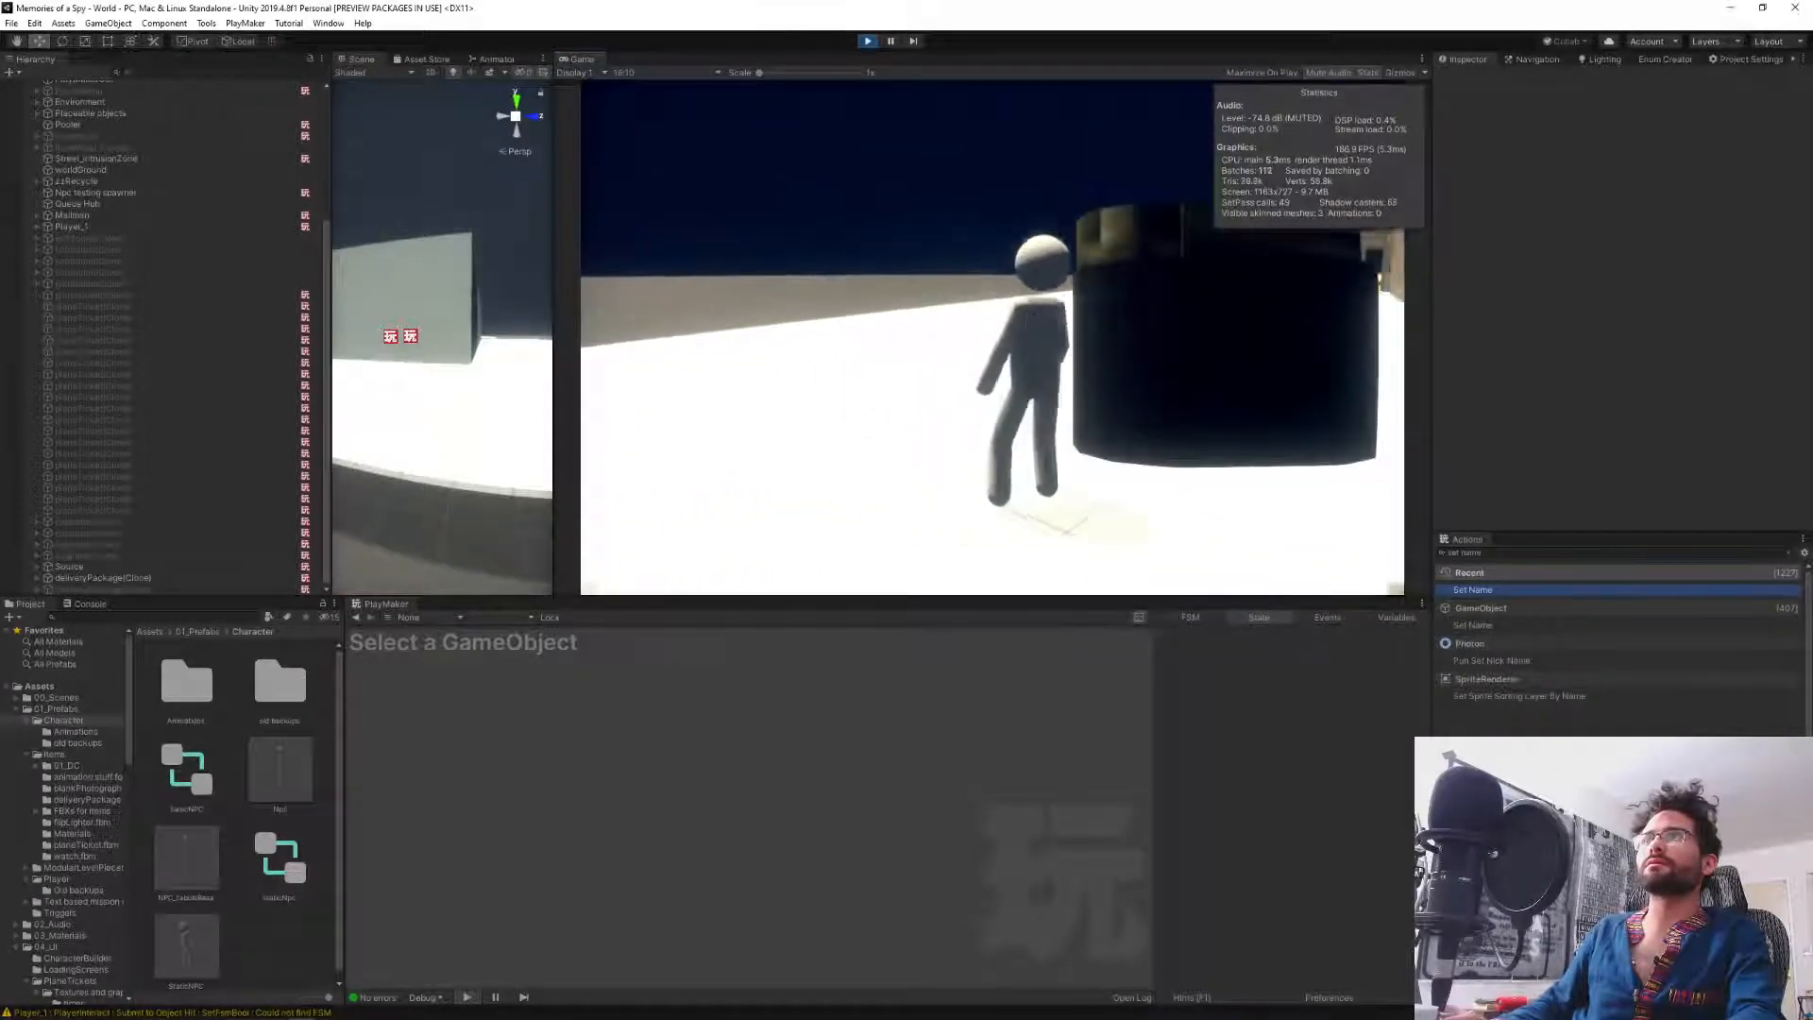
key(w)
scroll(991, 338, down, 1)
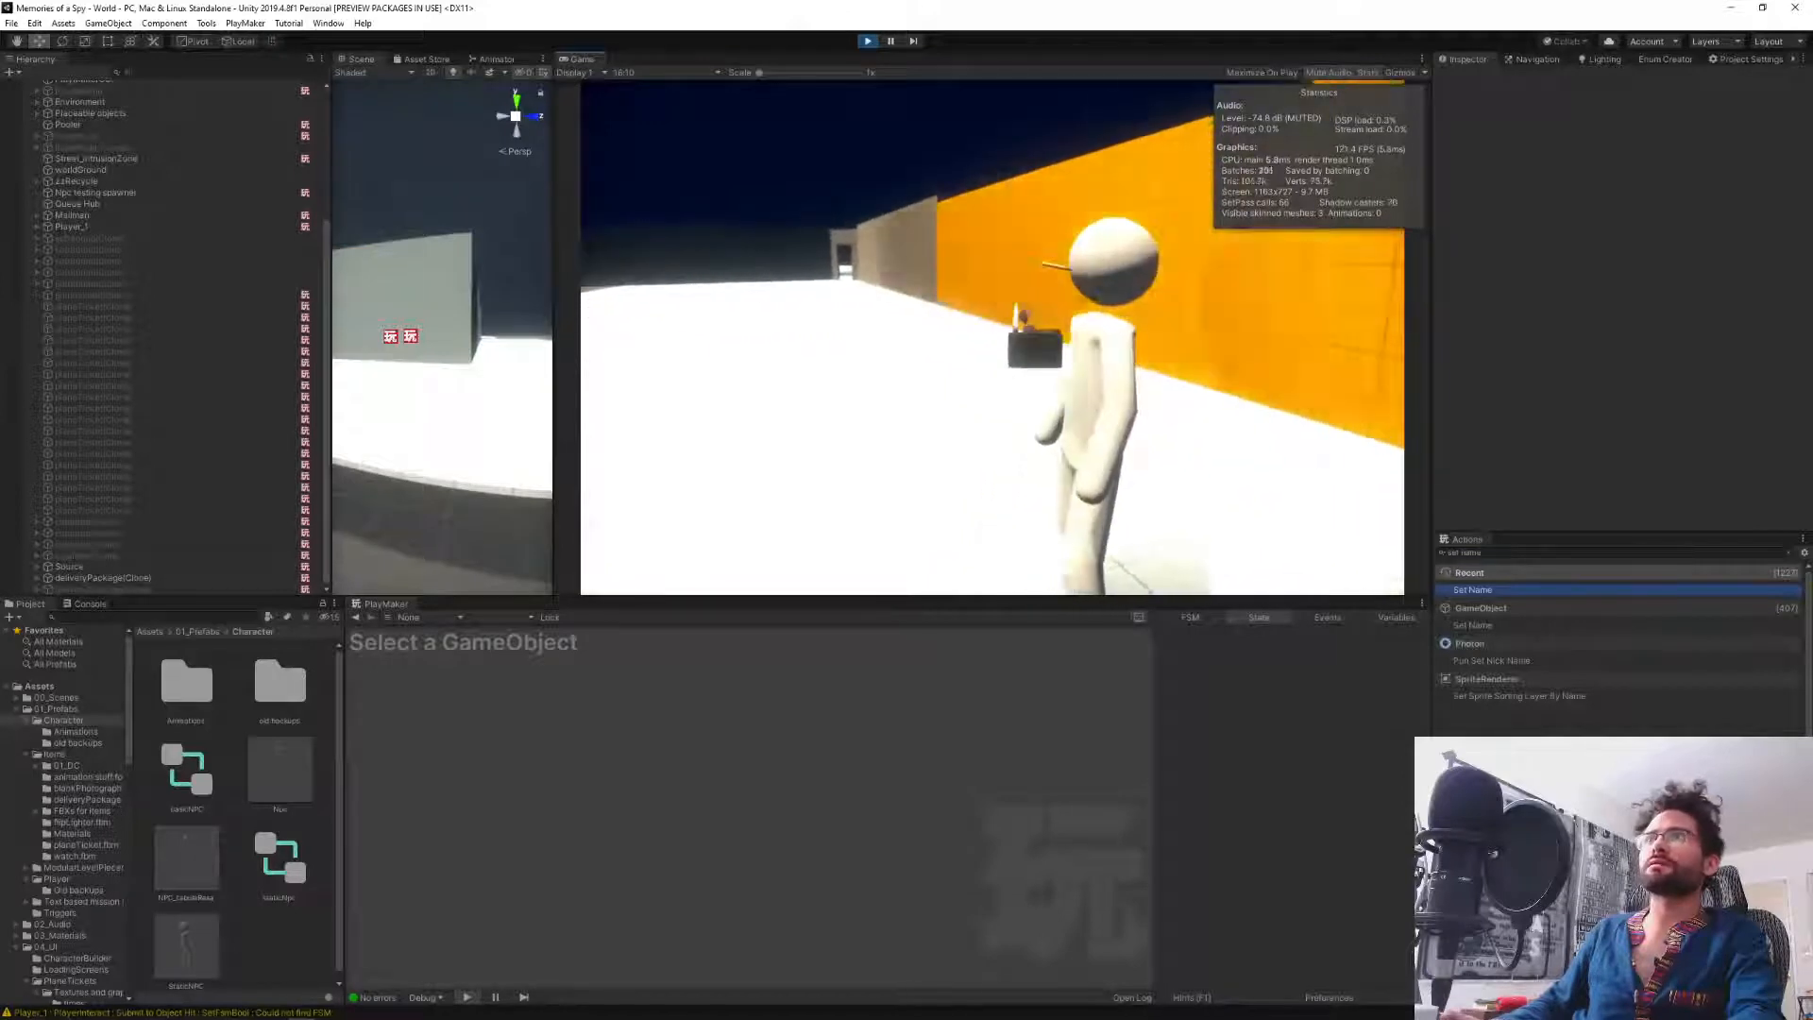
key(w)
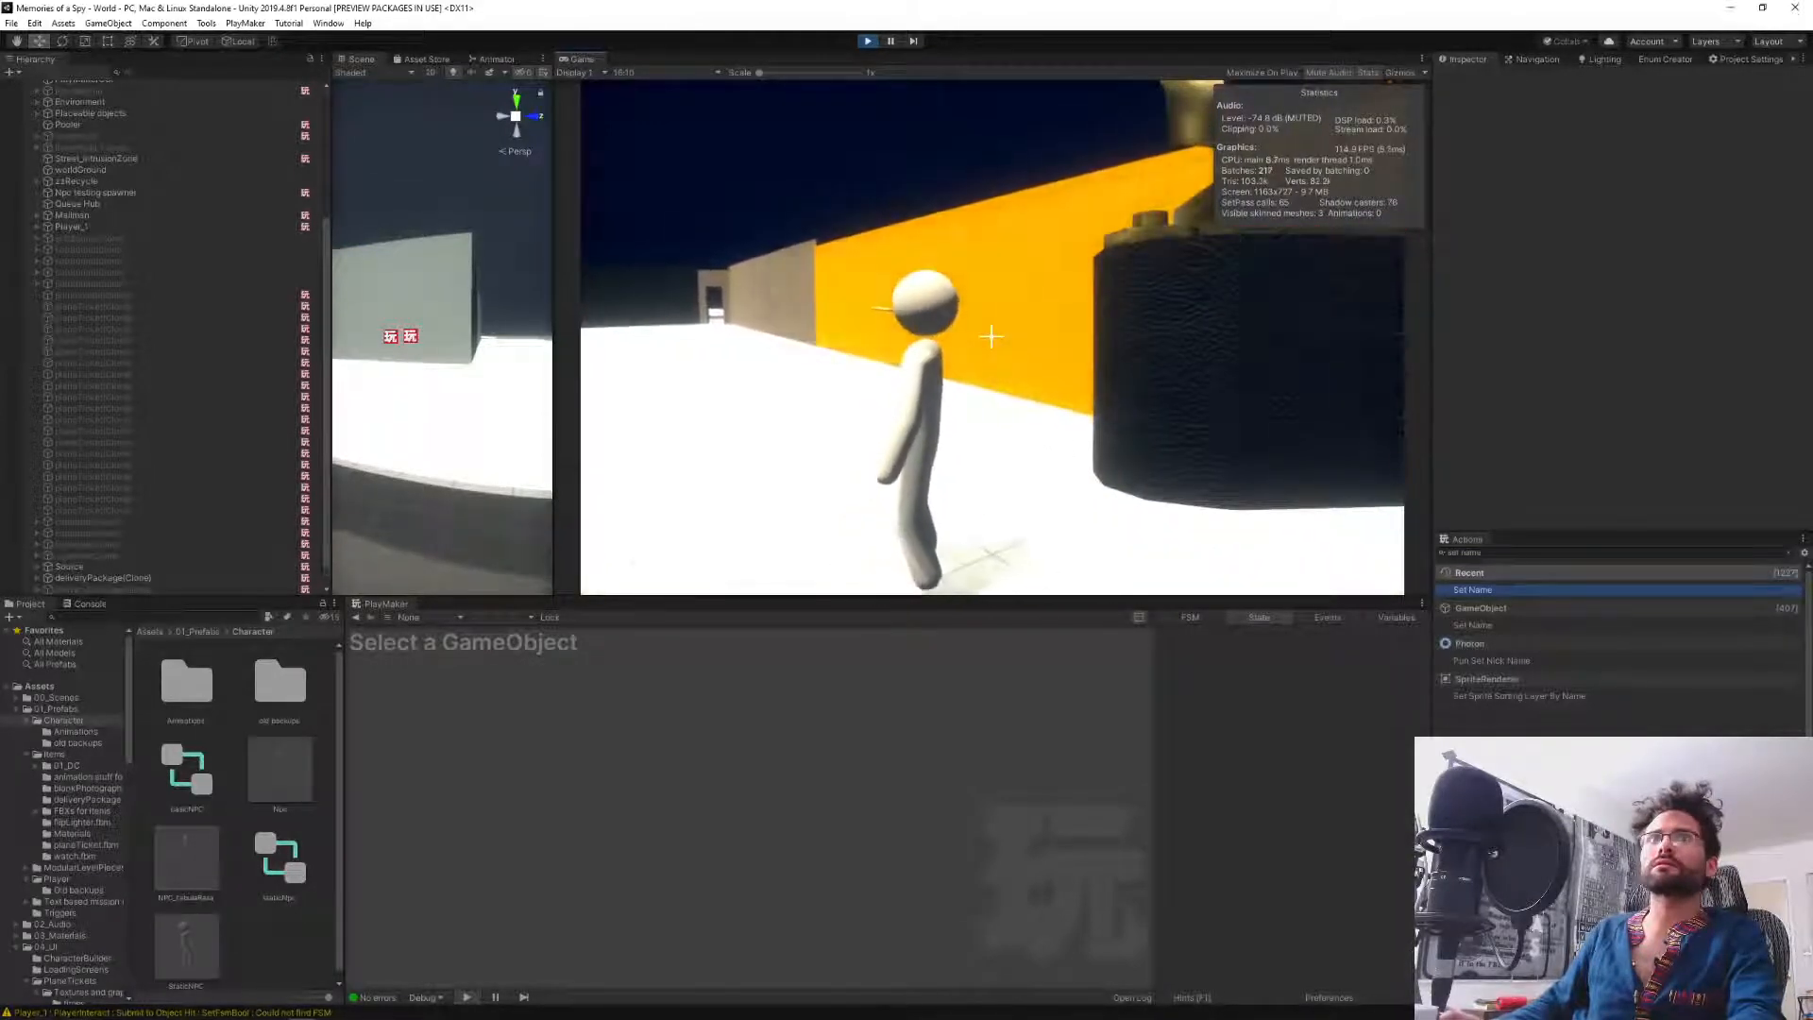
Release game control, check the end of the scene object list and pause the running game beside the NPC.
key(Escape)
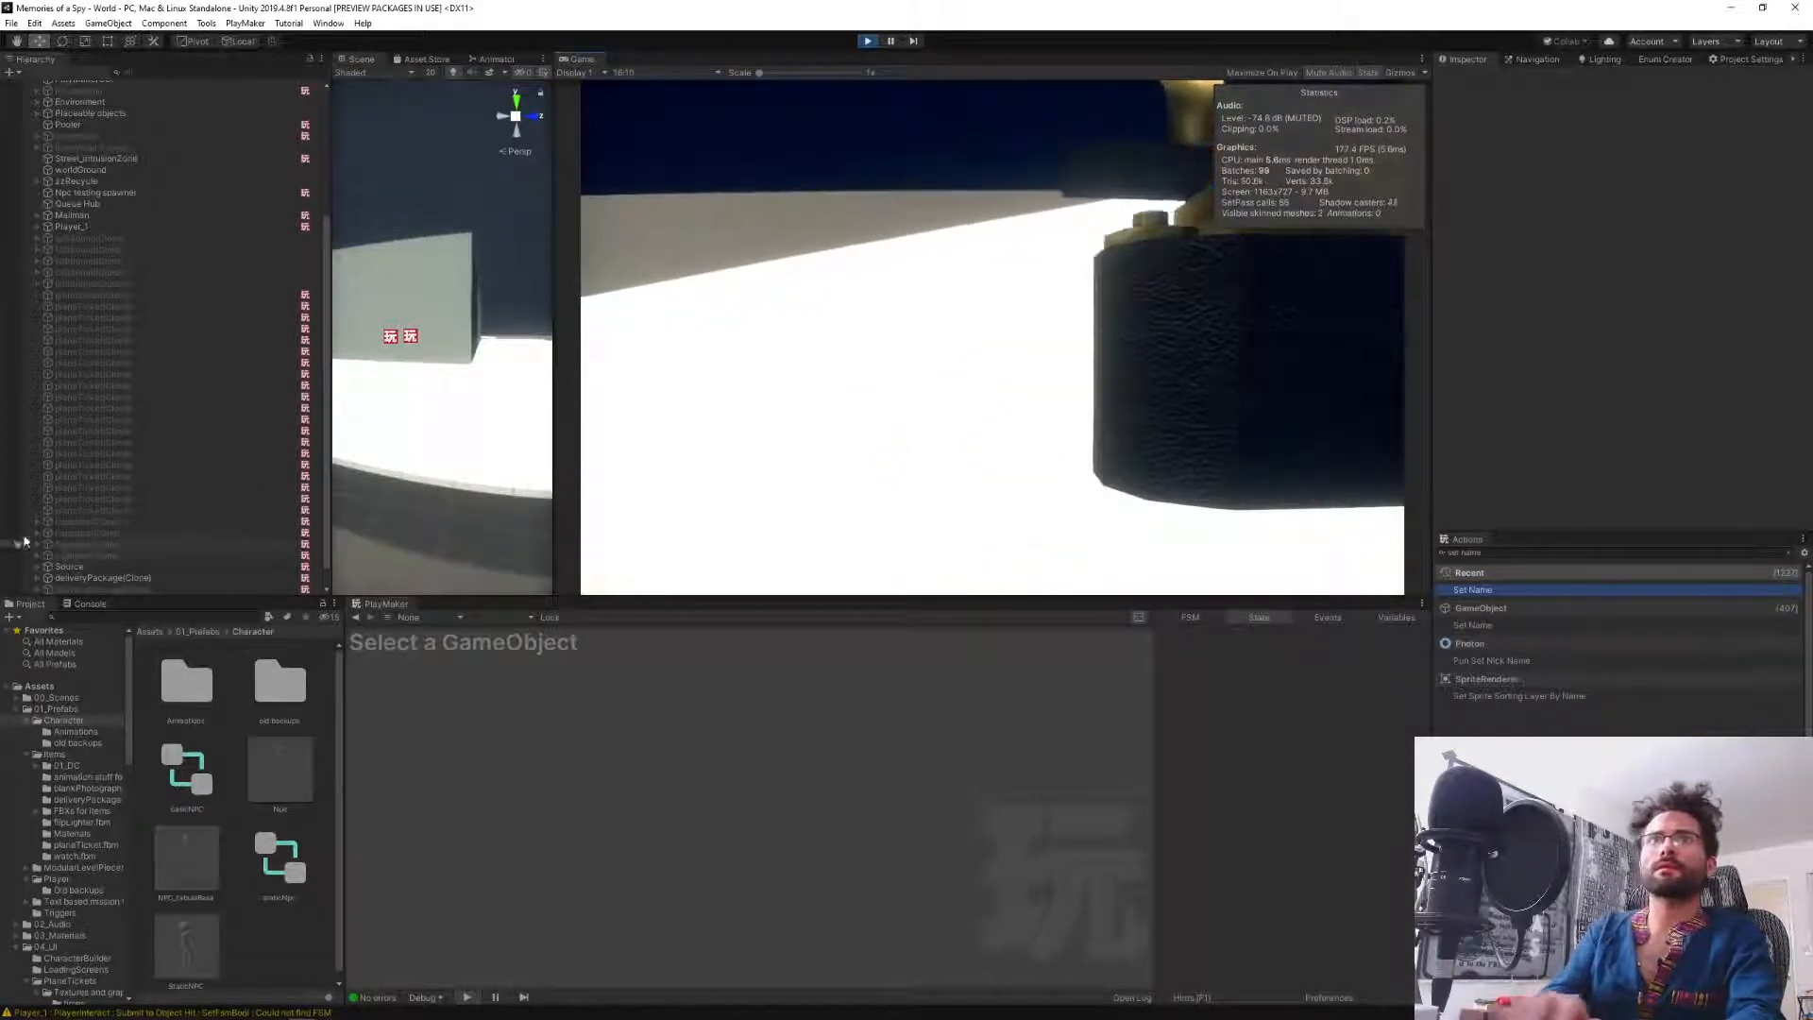
scroll(142, 507, down, 3)
scroll(142, 507, down, 1)
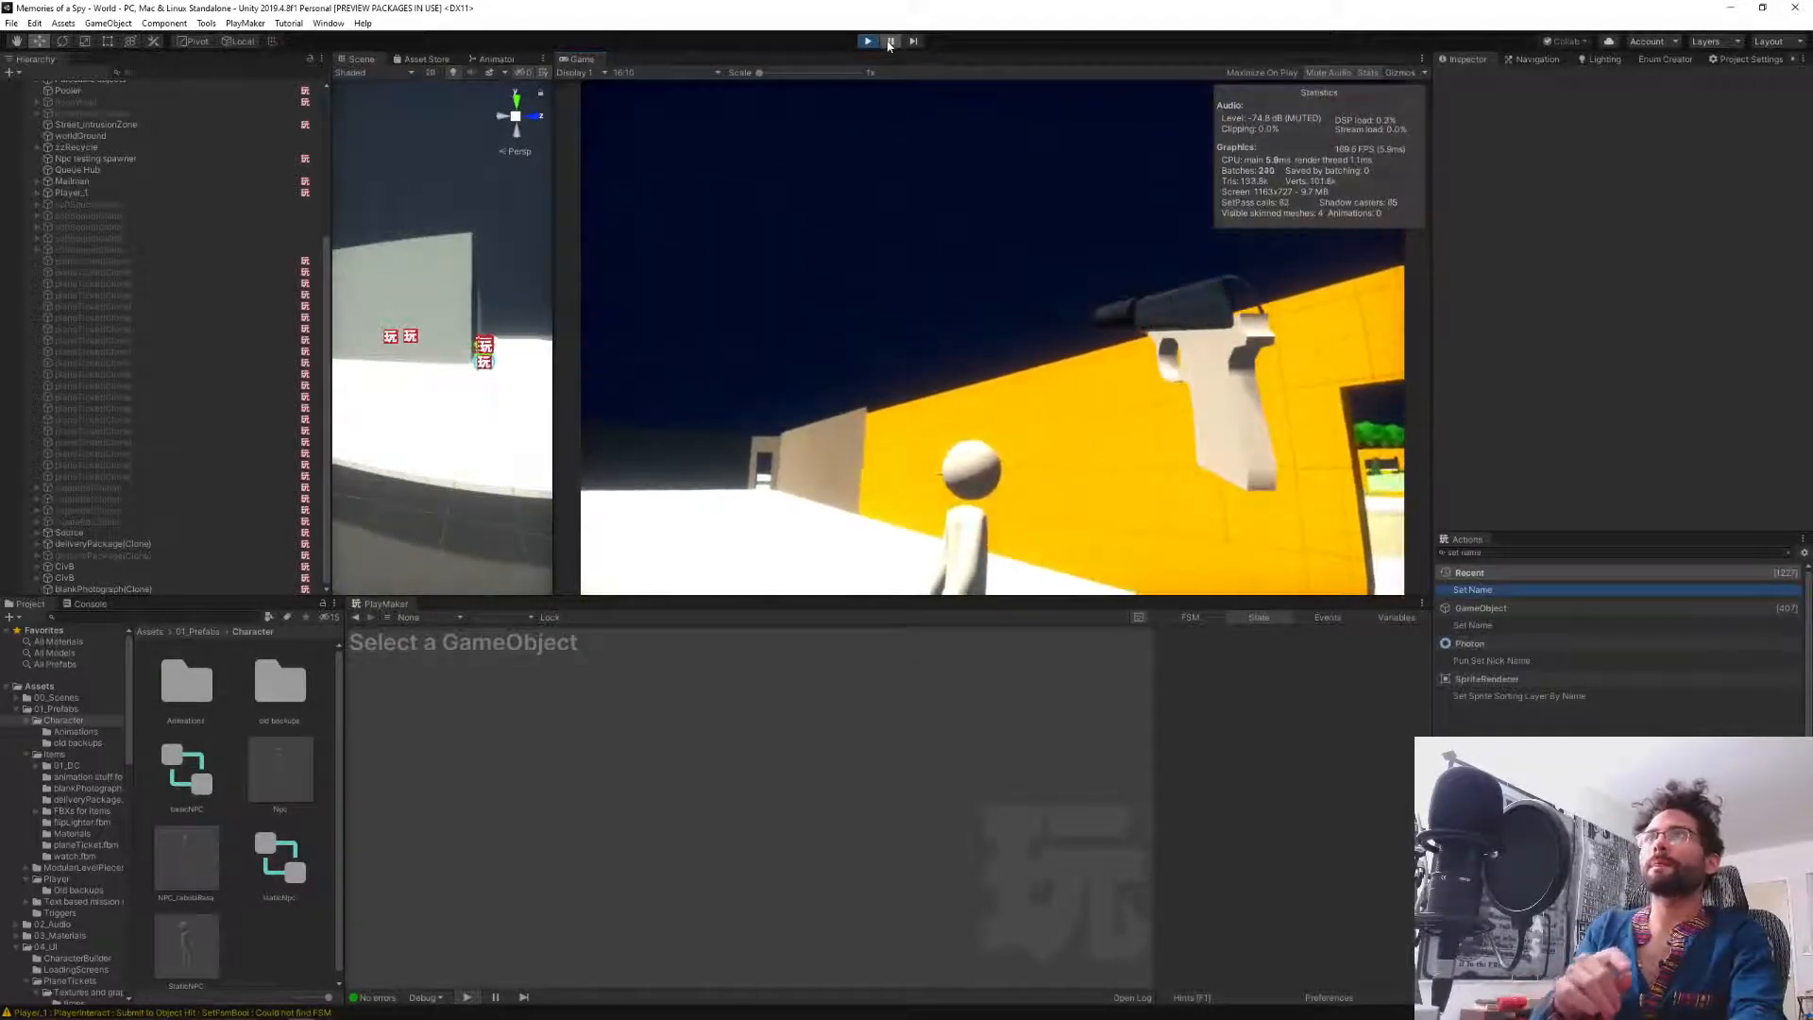
key(ctrl+shift+p)
Inspect the first CivB's BehaviouralAttributes variables and the isTarget variable in its NpcConditions state machine.
click(106, 566)
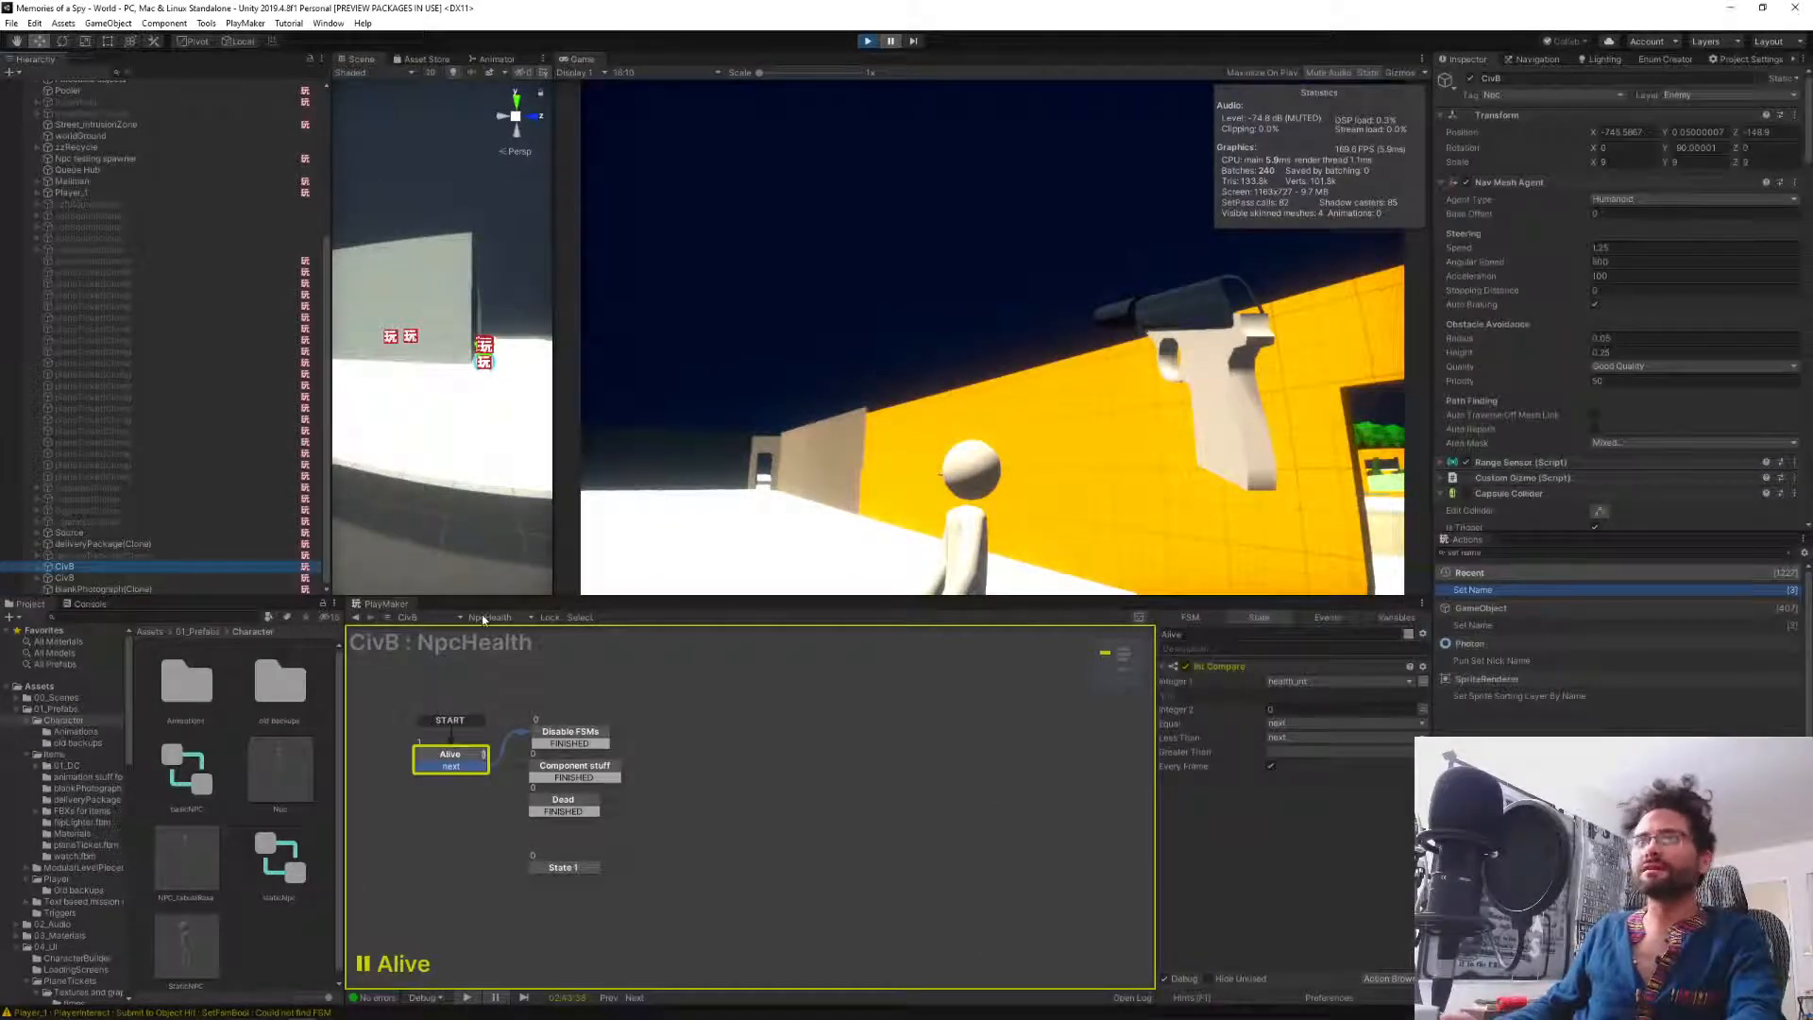
click(483, 618)
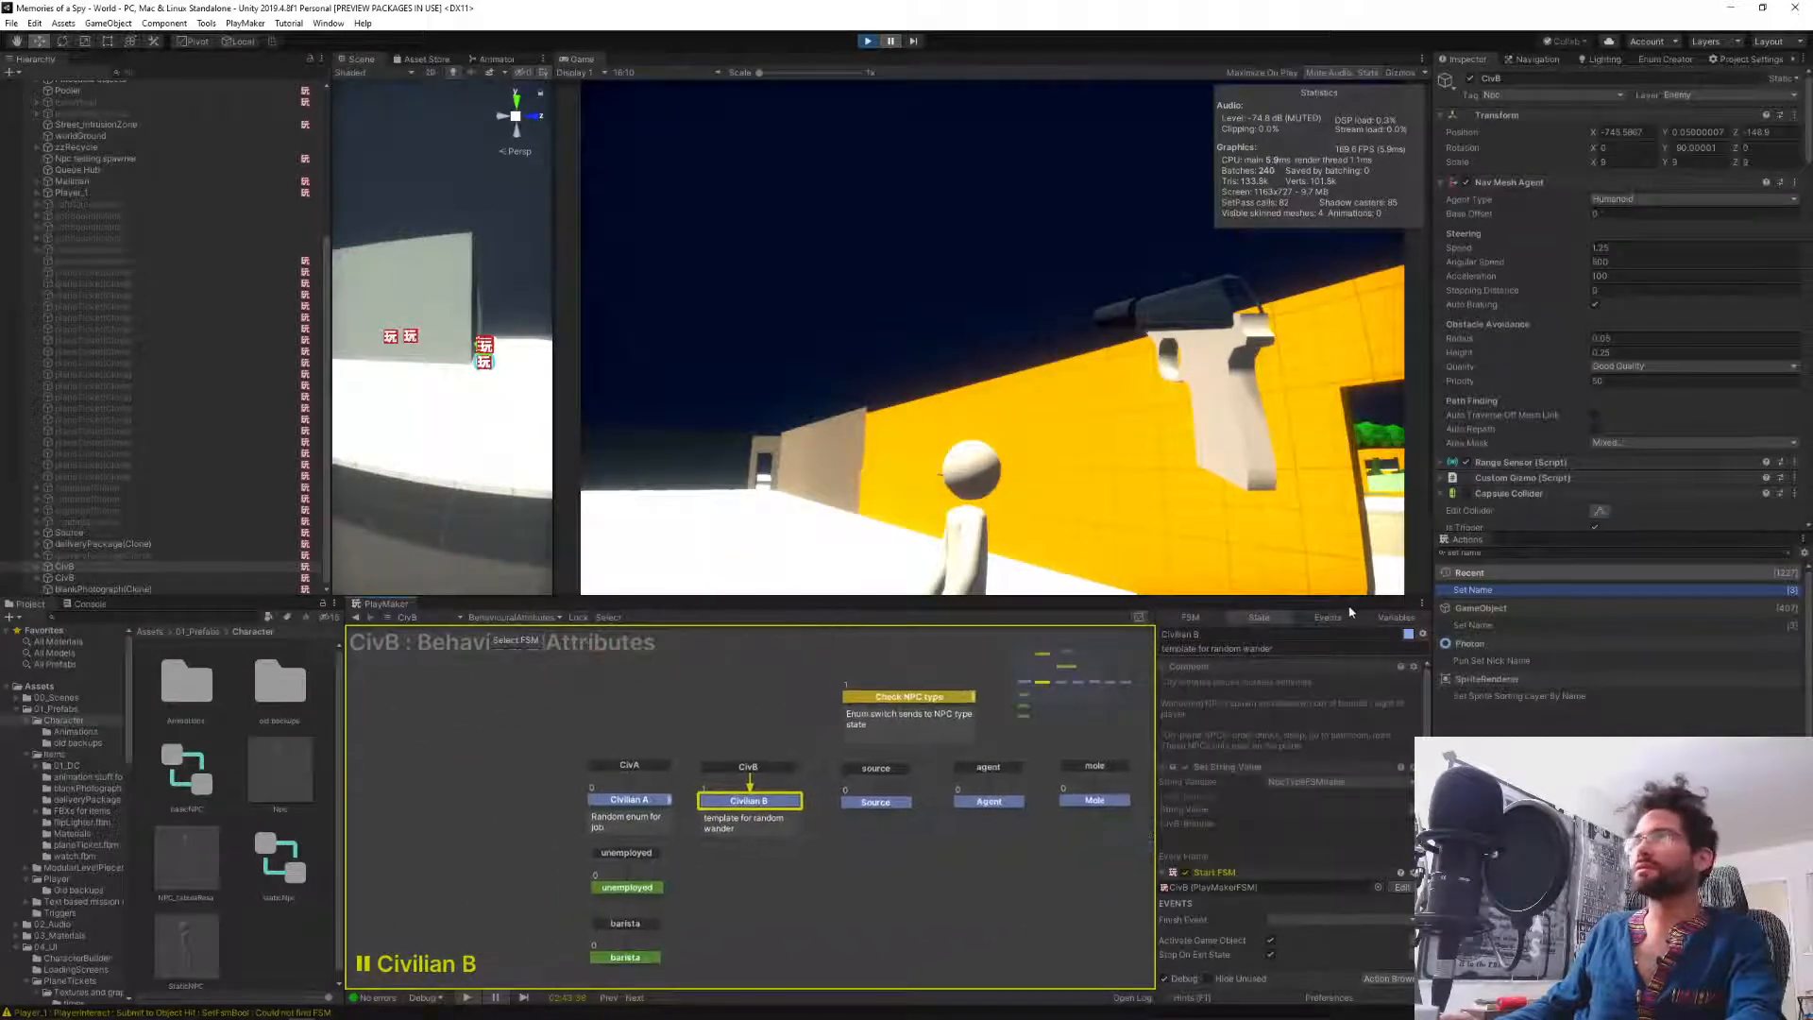
click(1383, 619)
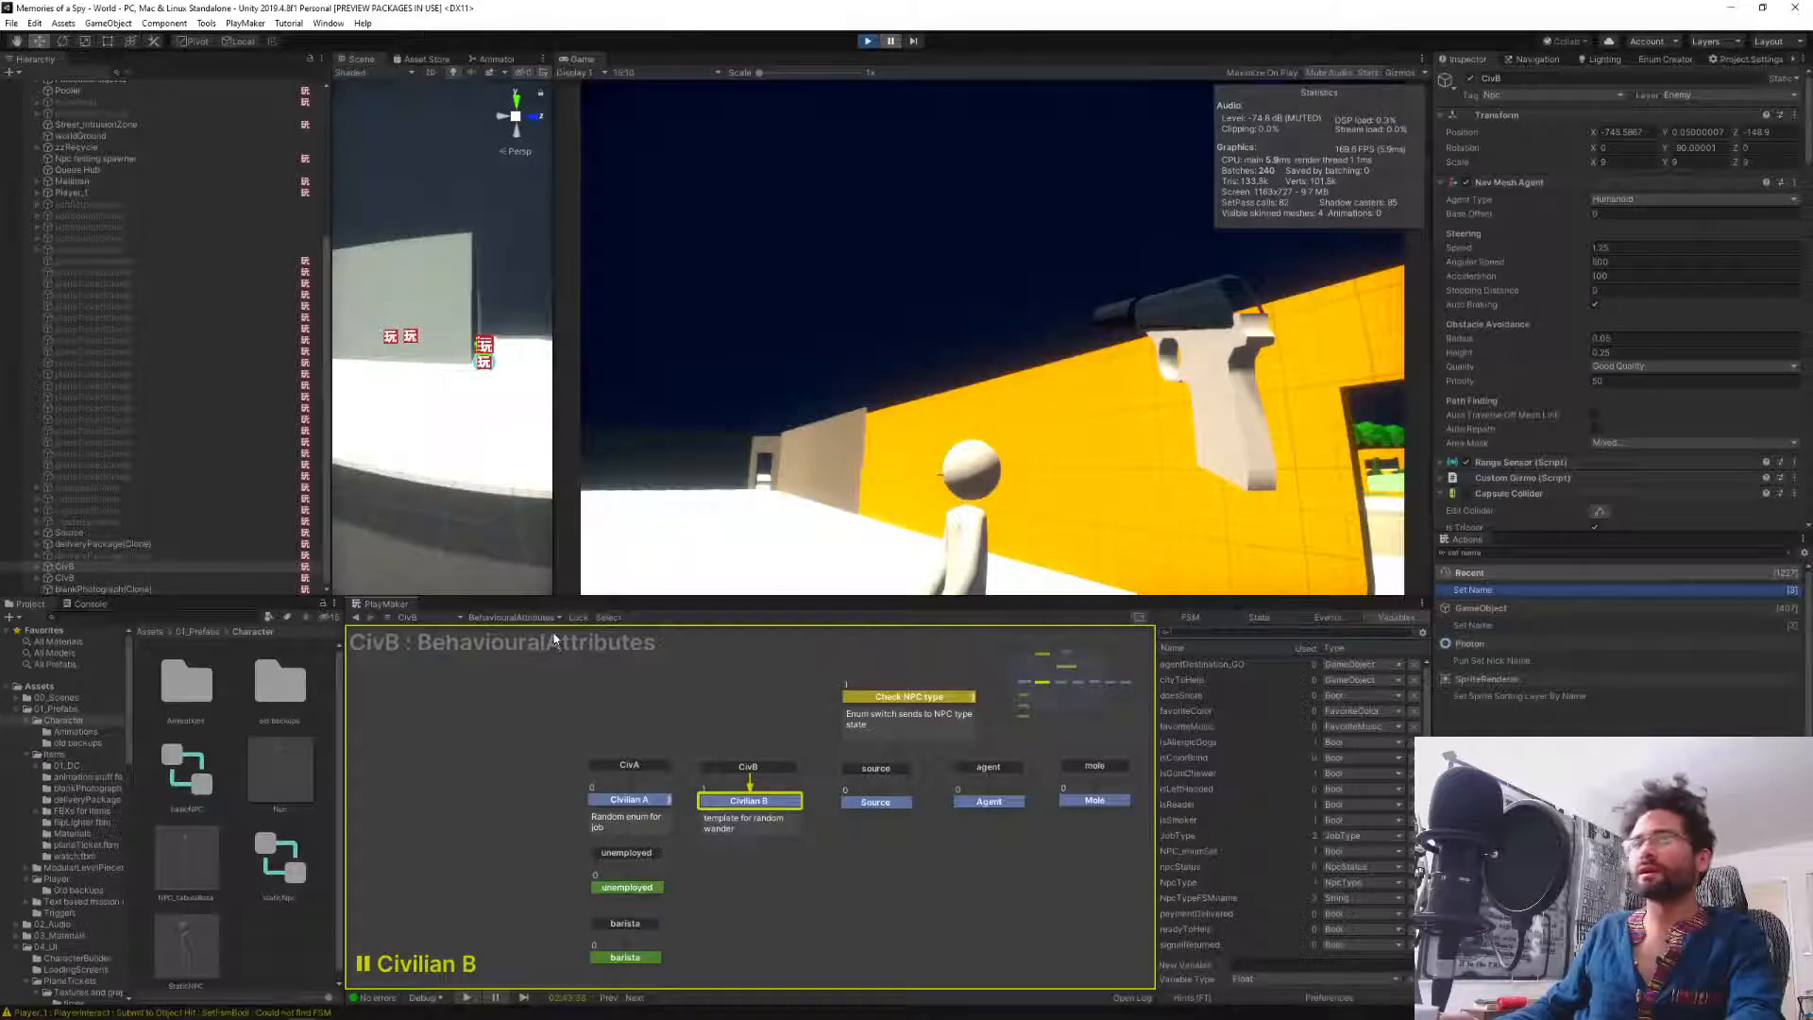
click(515, 618)
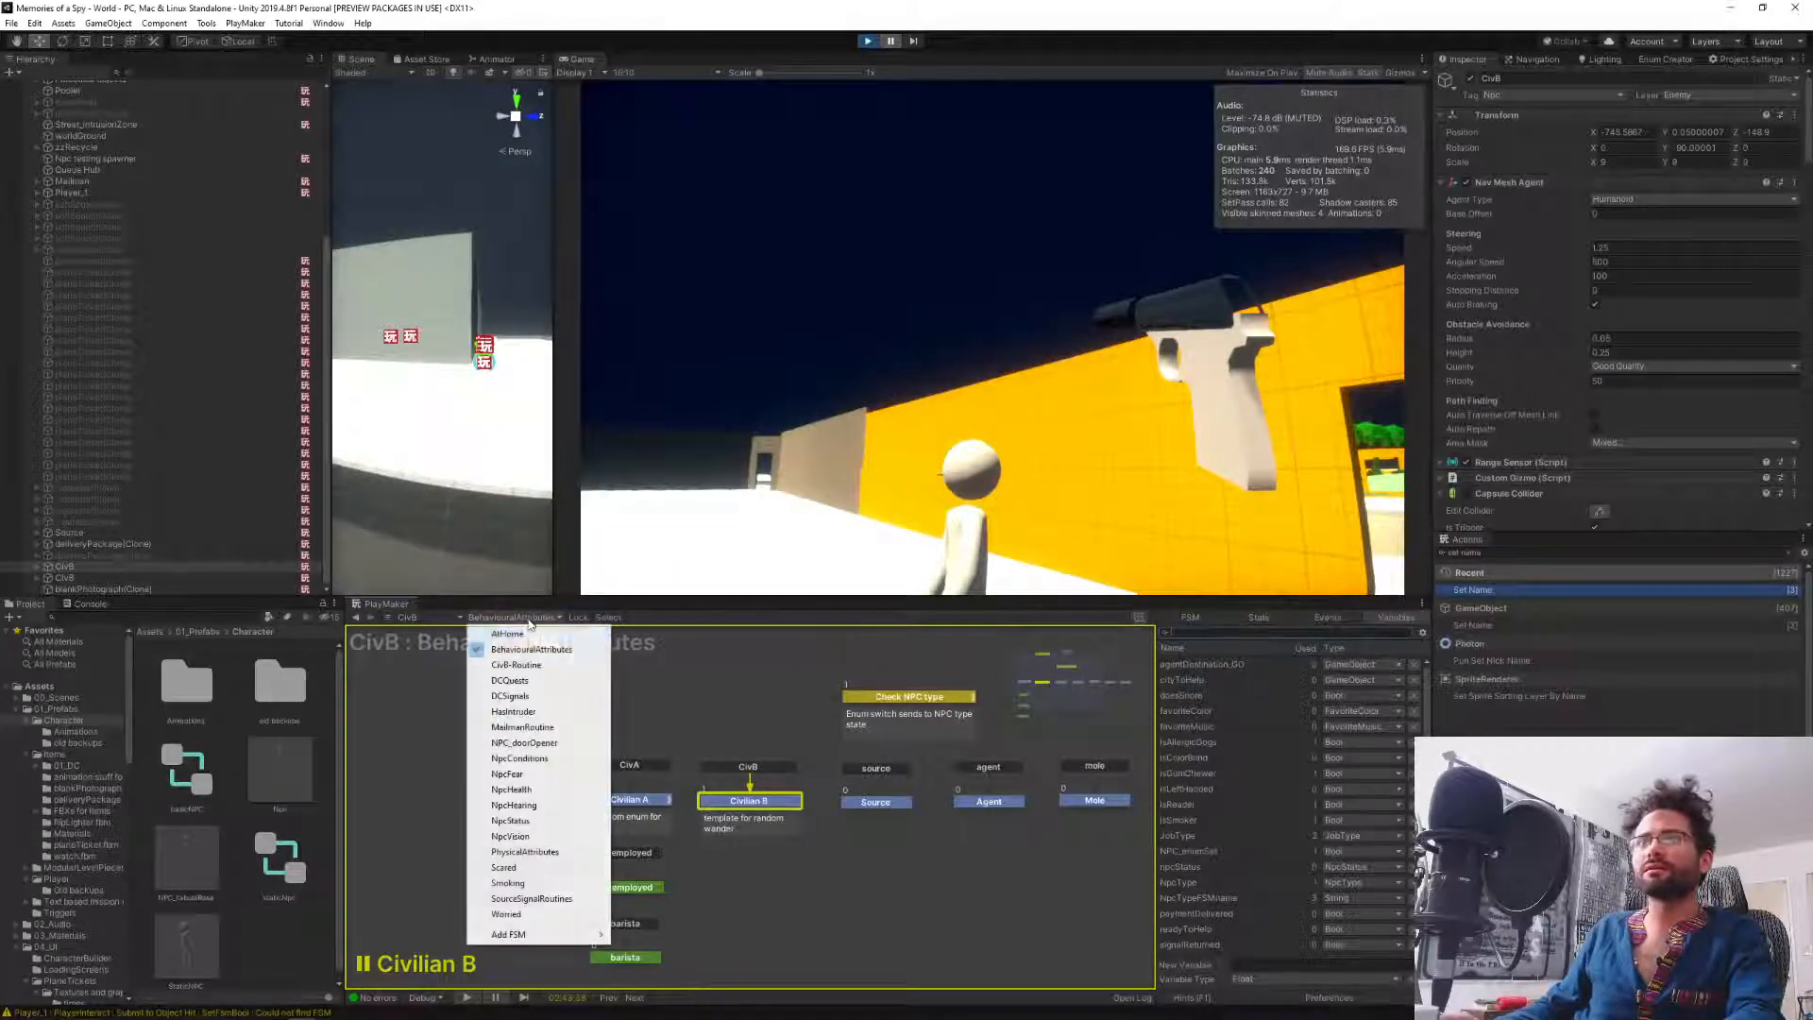
click(520, 758)
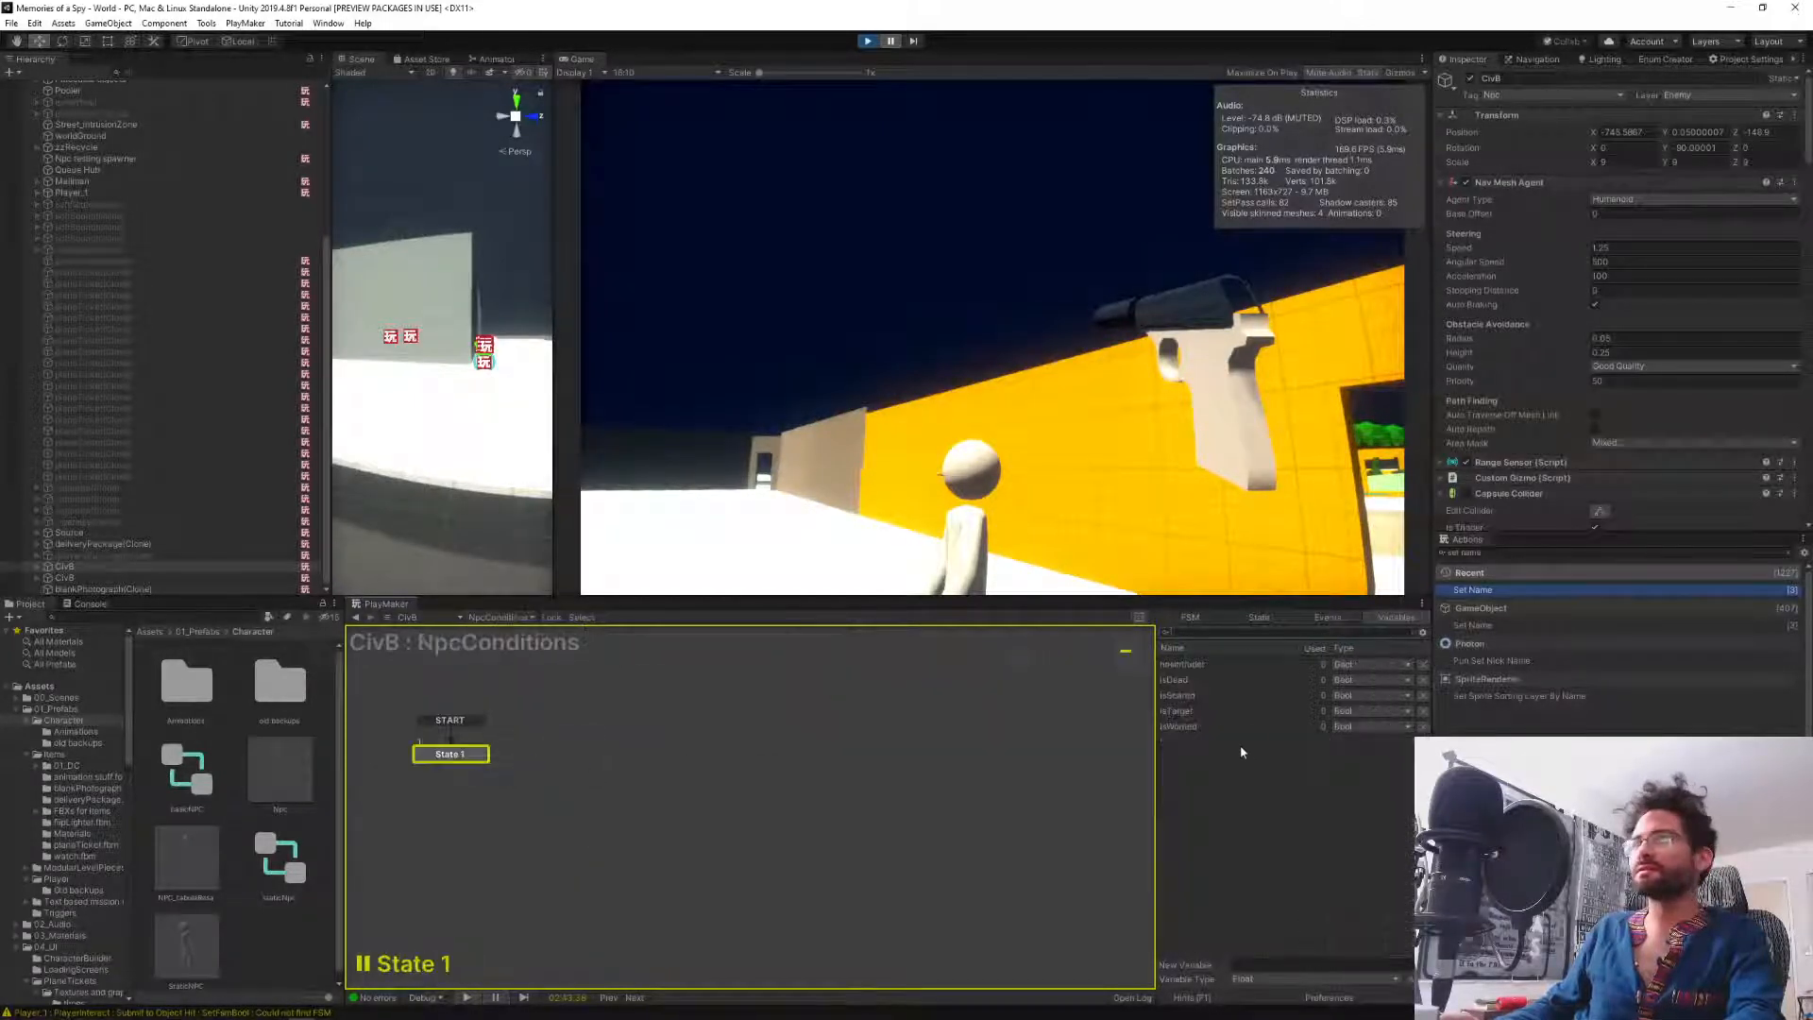
click(1173, 712)
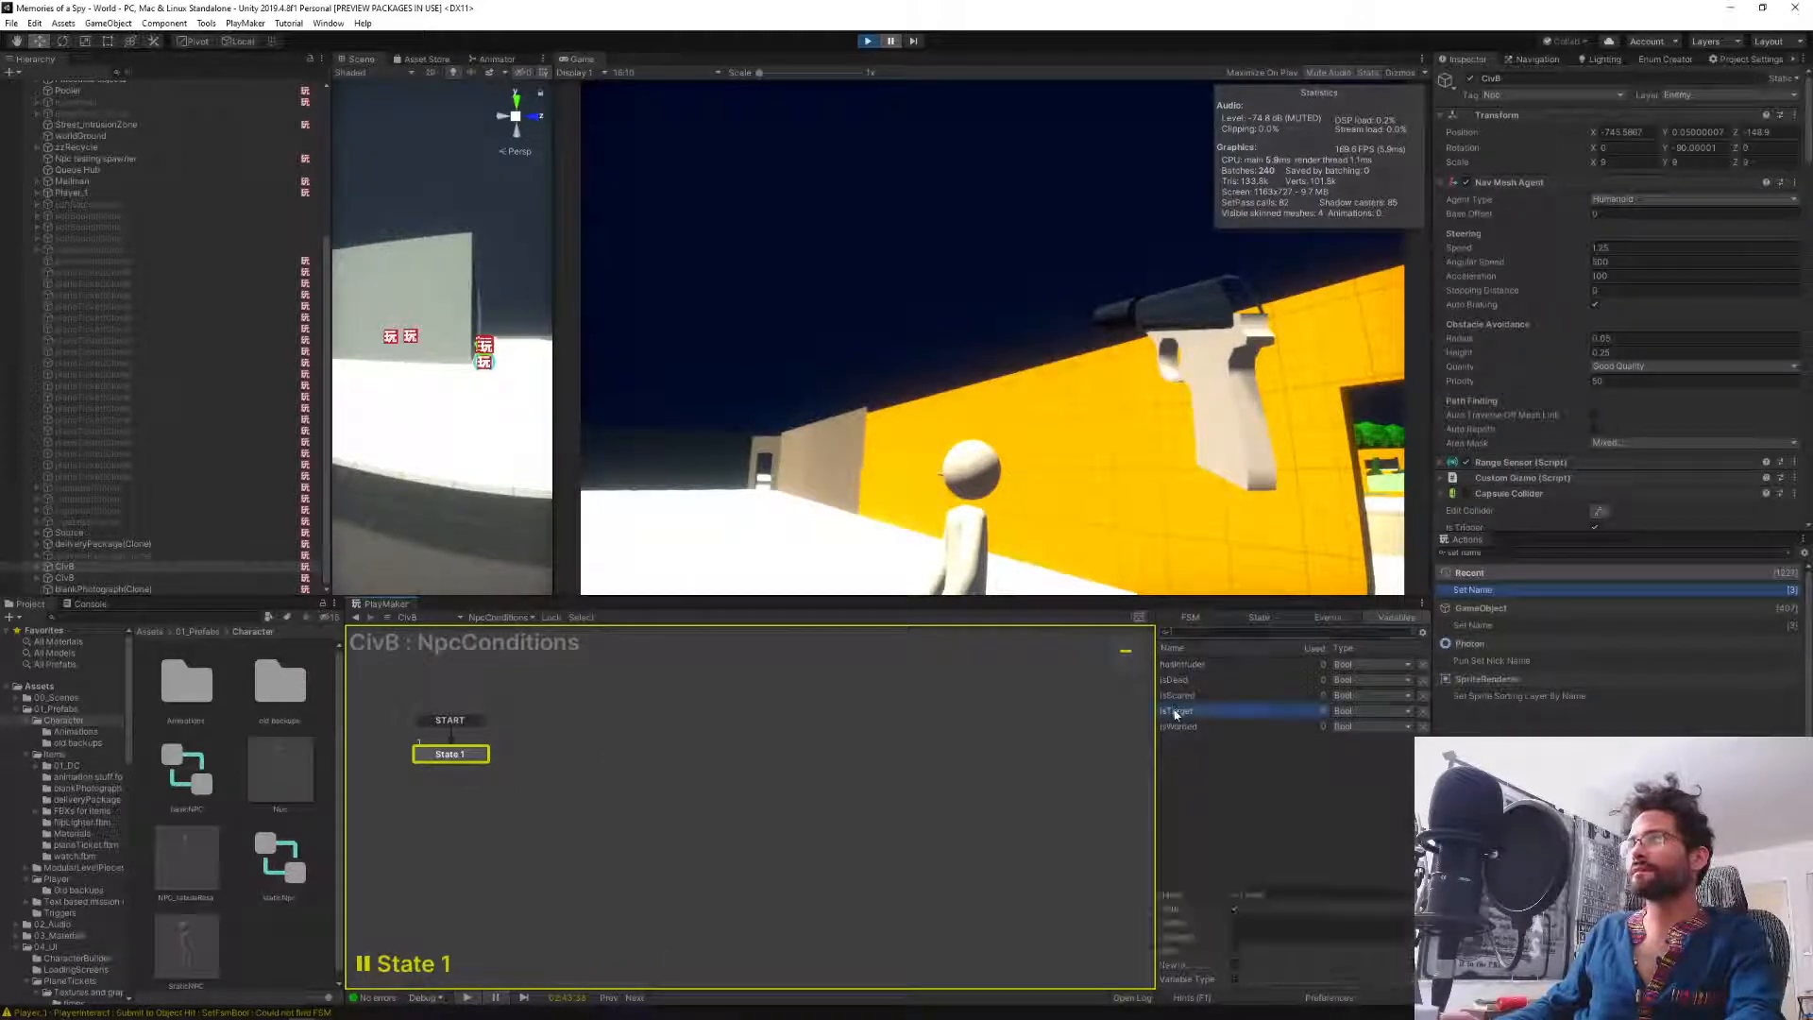
Inspect the isTarget variable in the second CivB's NpcConditions state machine.
click(64, 578)
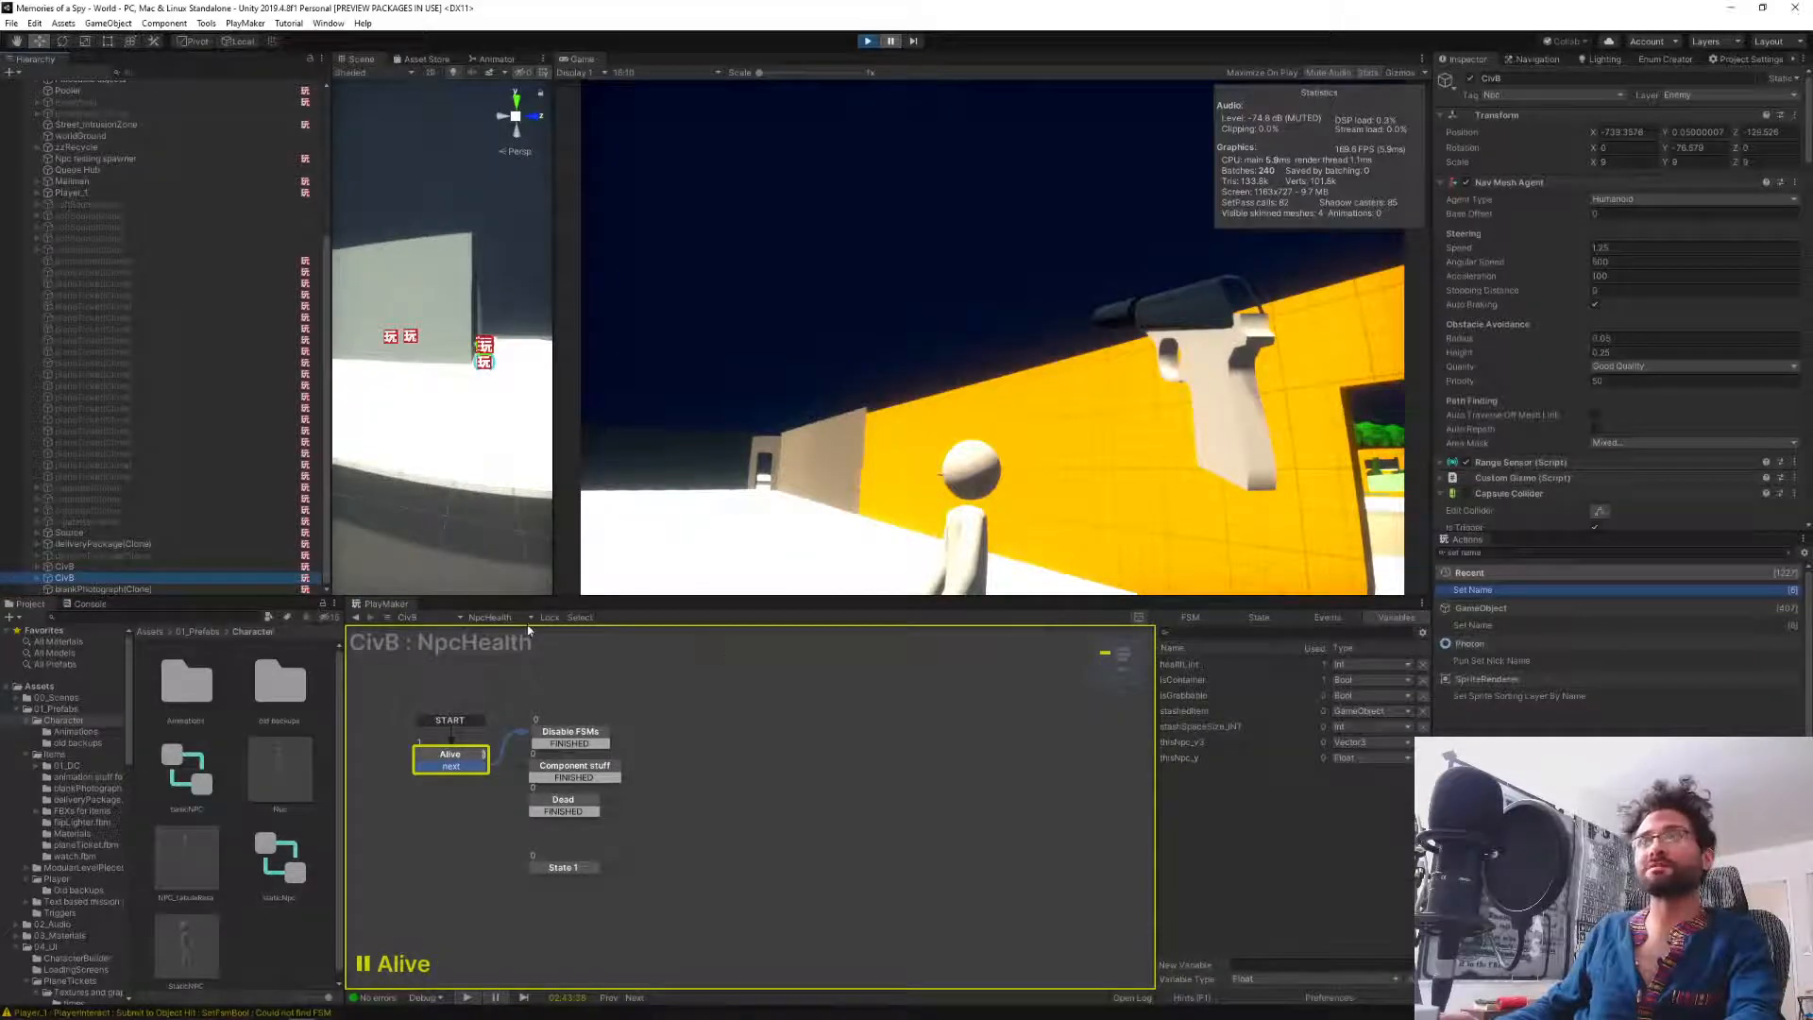
click(505, 617)
click(524, 765)
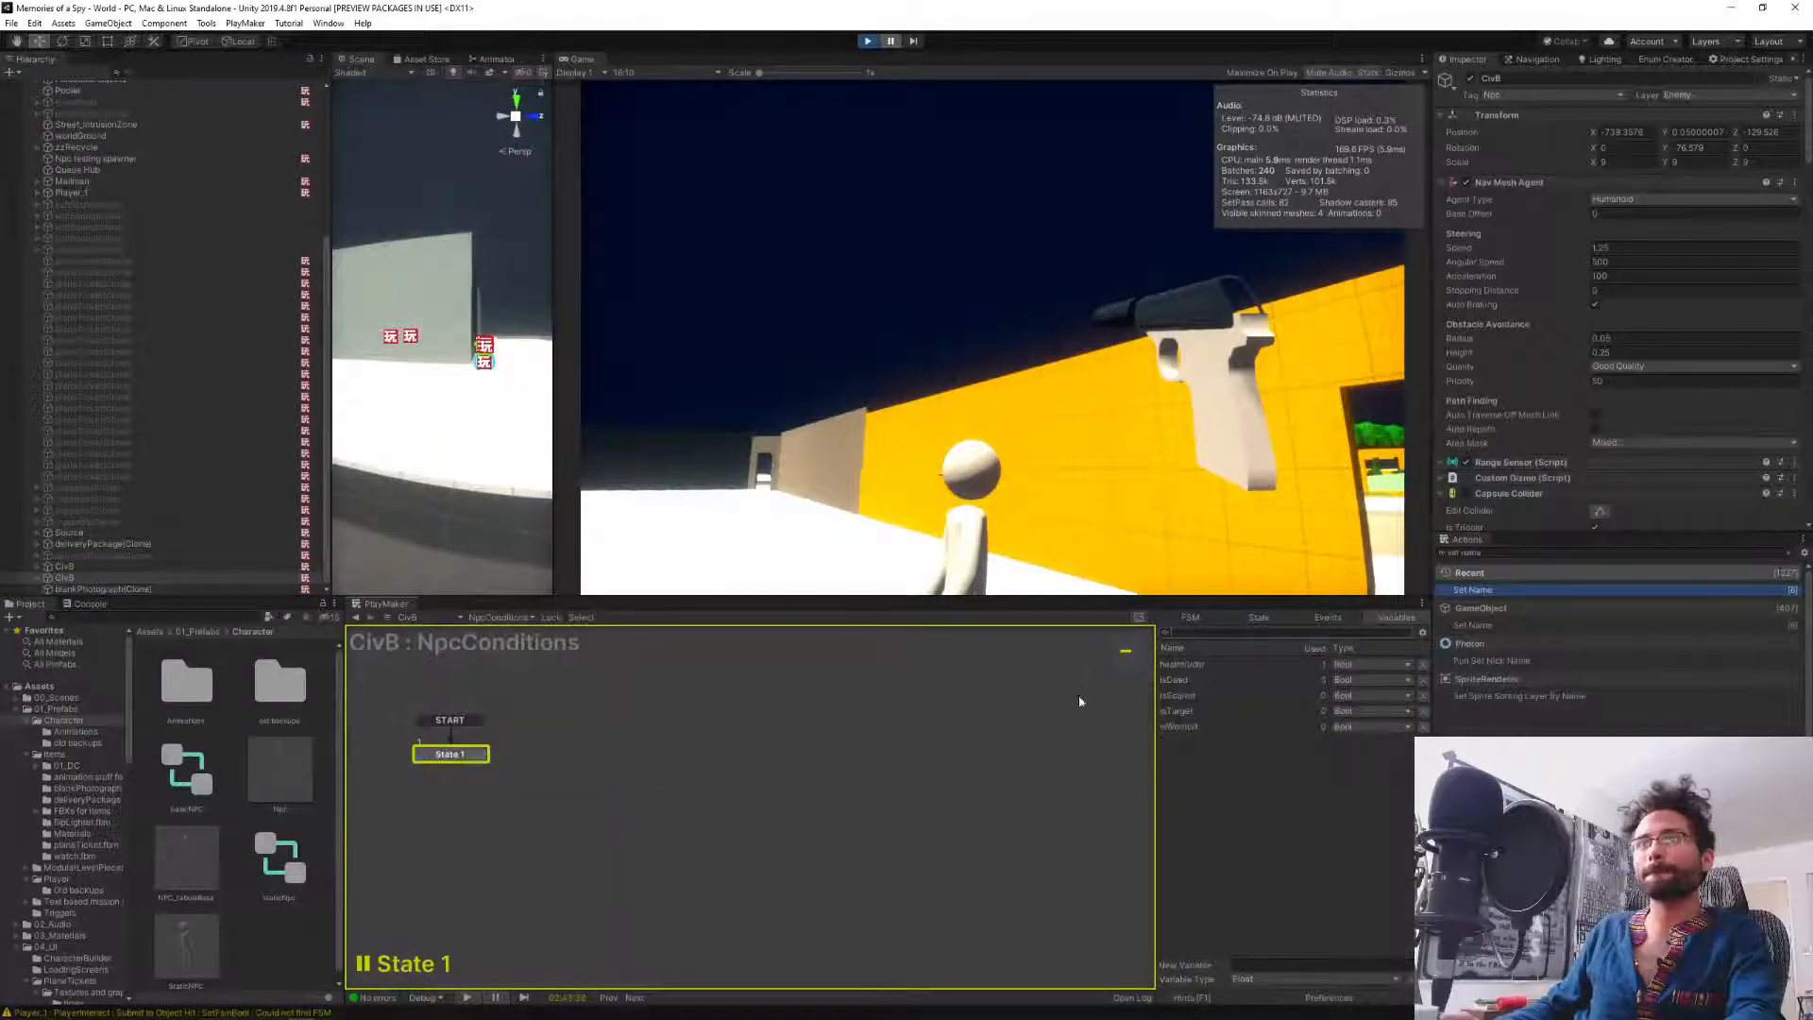
click(1179, 713)
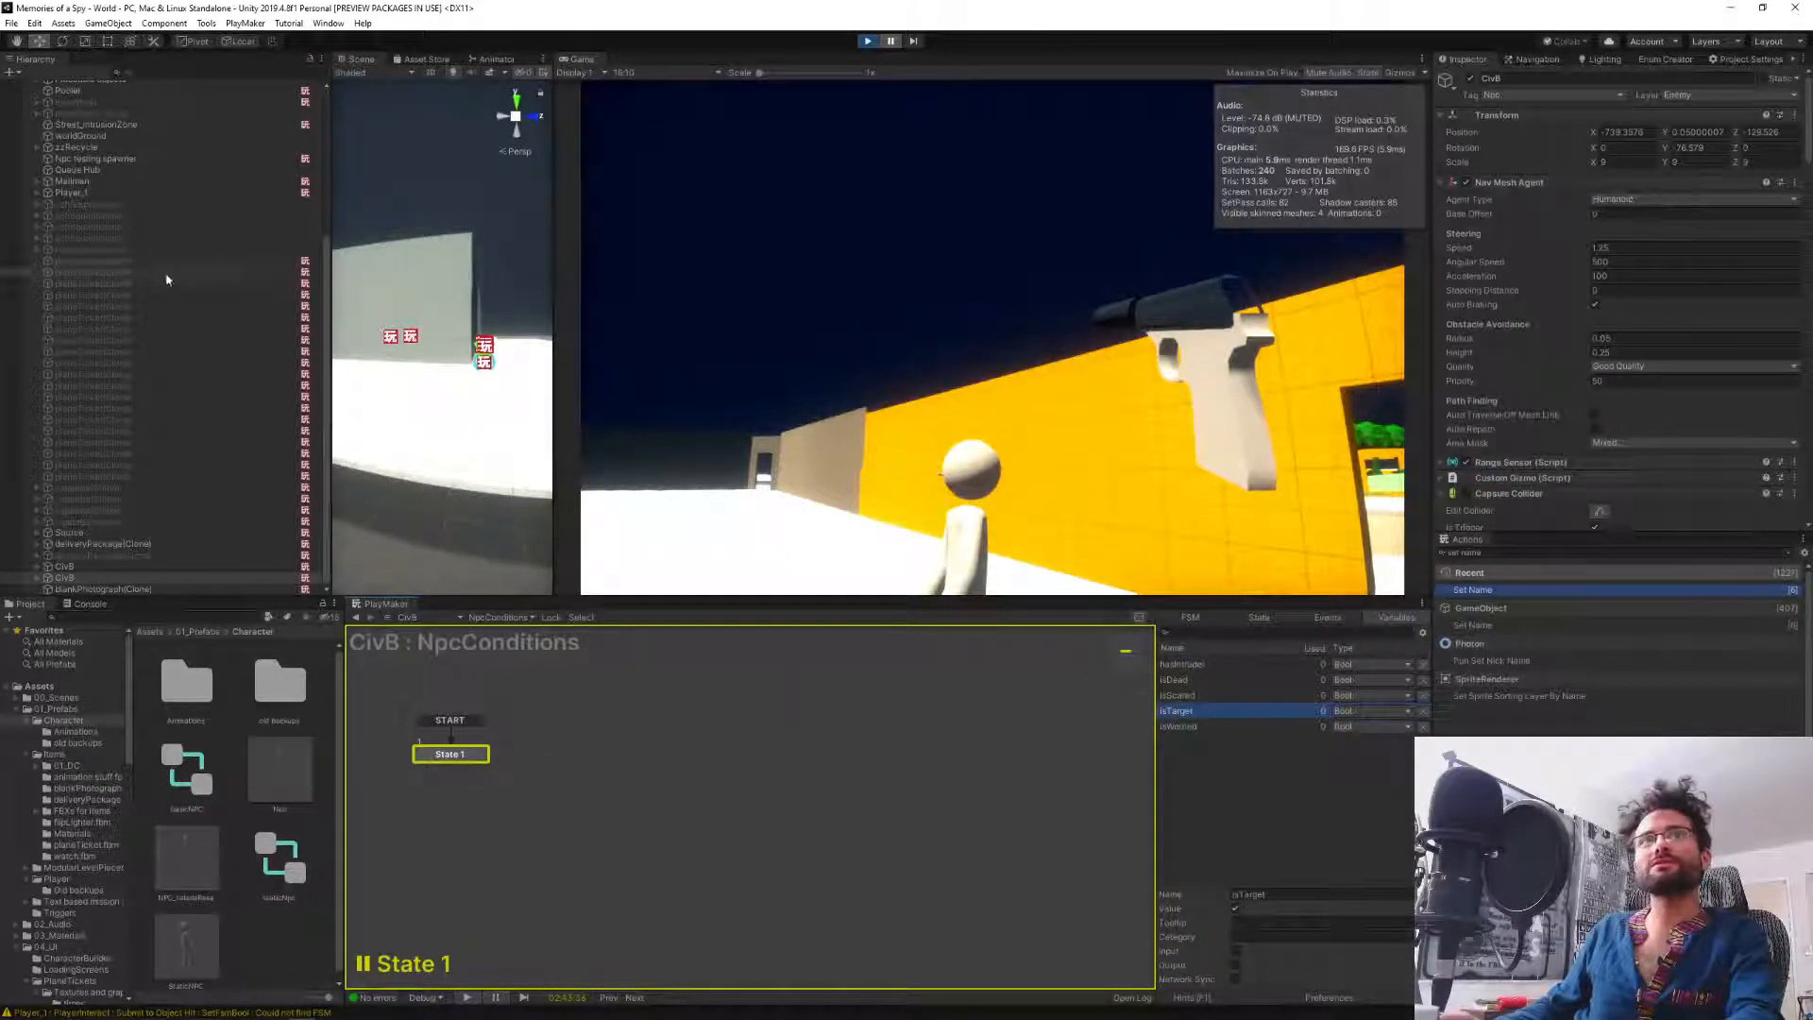
Open the Source NPC's DCQuests state machine and examine the actions of its Give photo to player and Wait for death states.
click(60, 535)
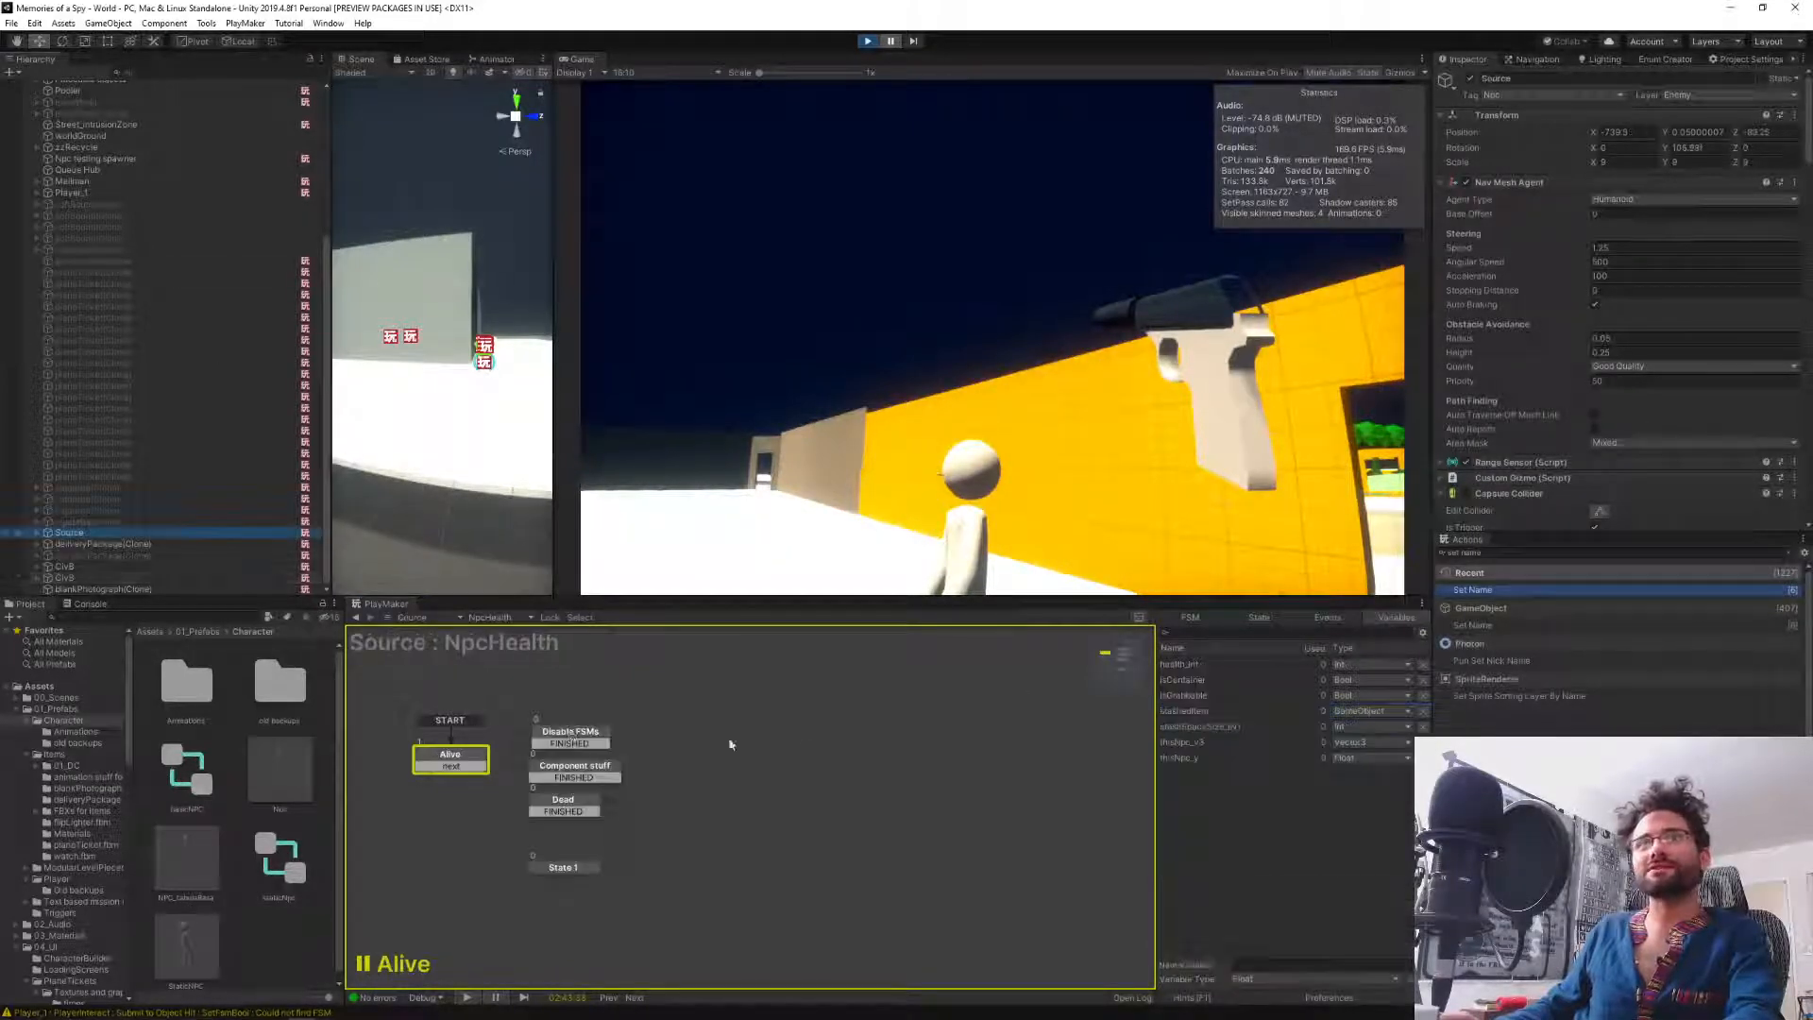
click(493, 618)
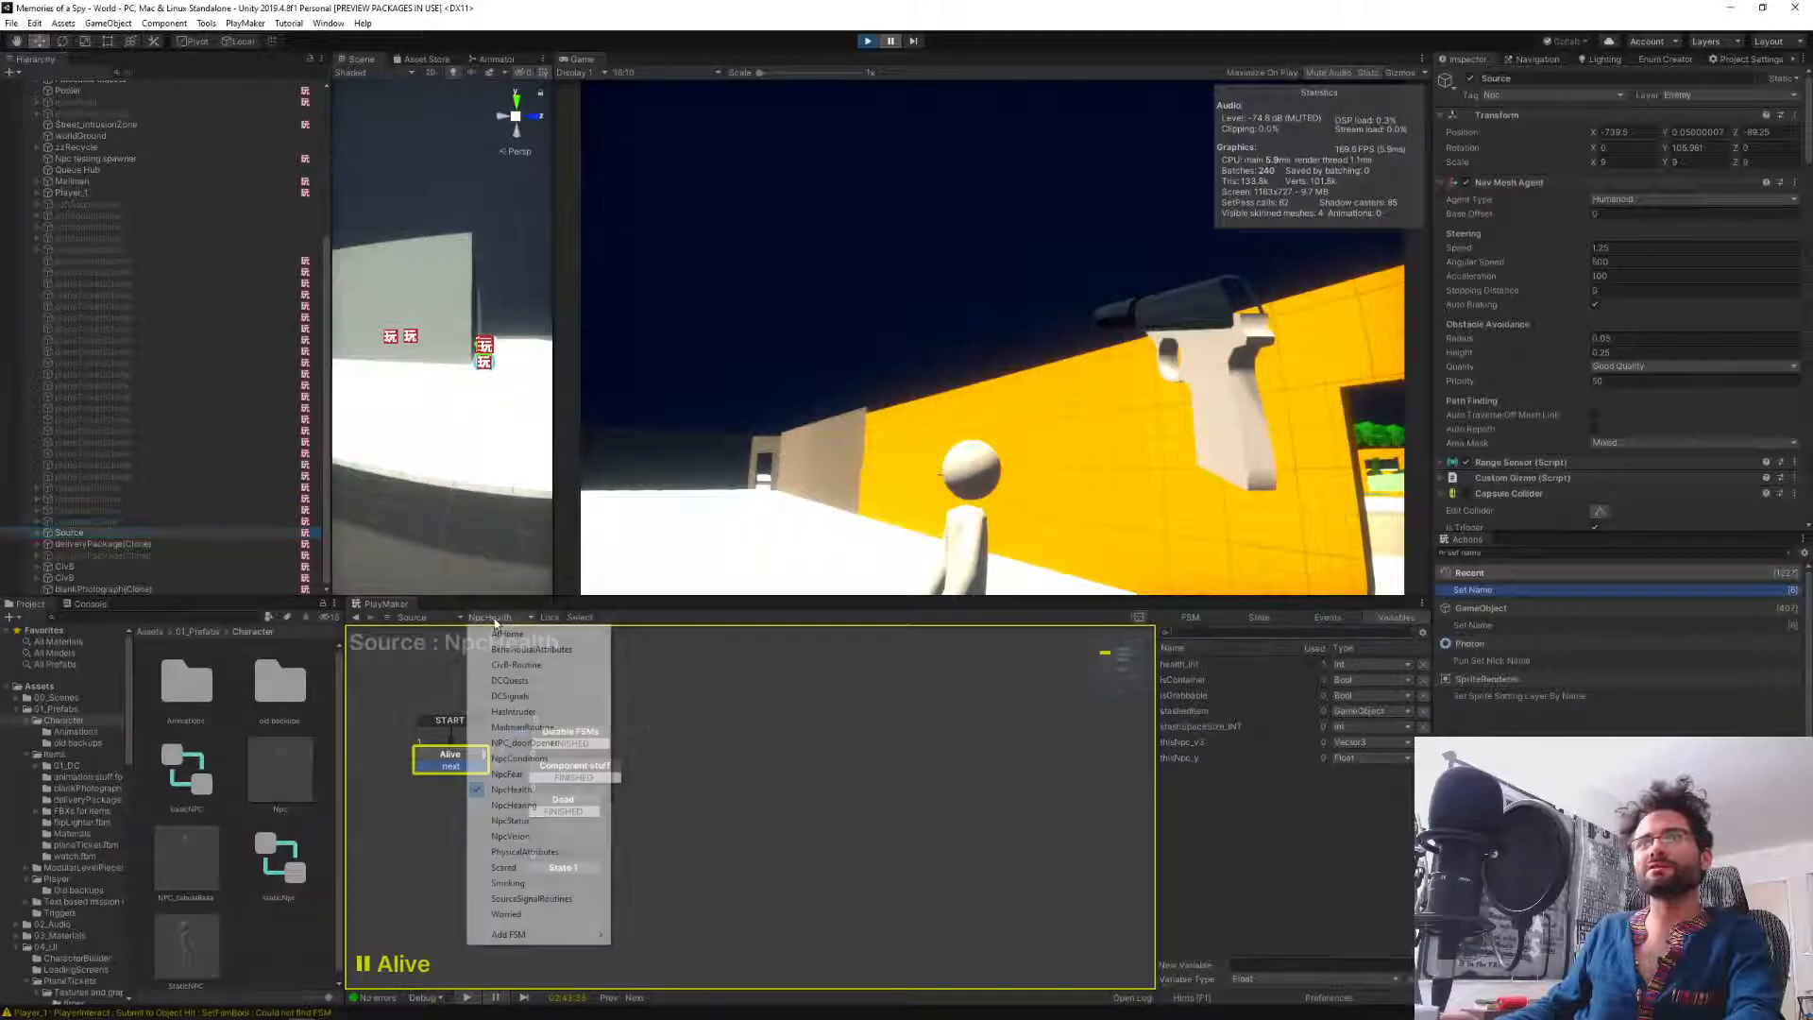
click(530, 681)
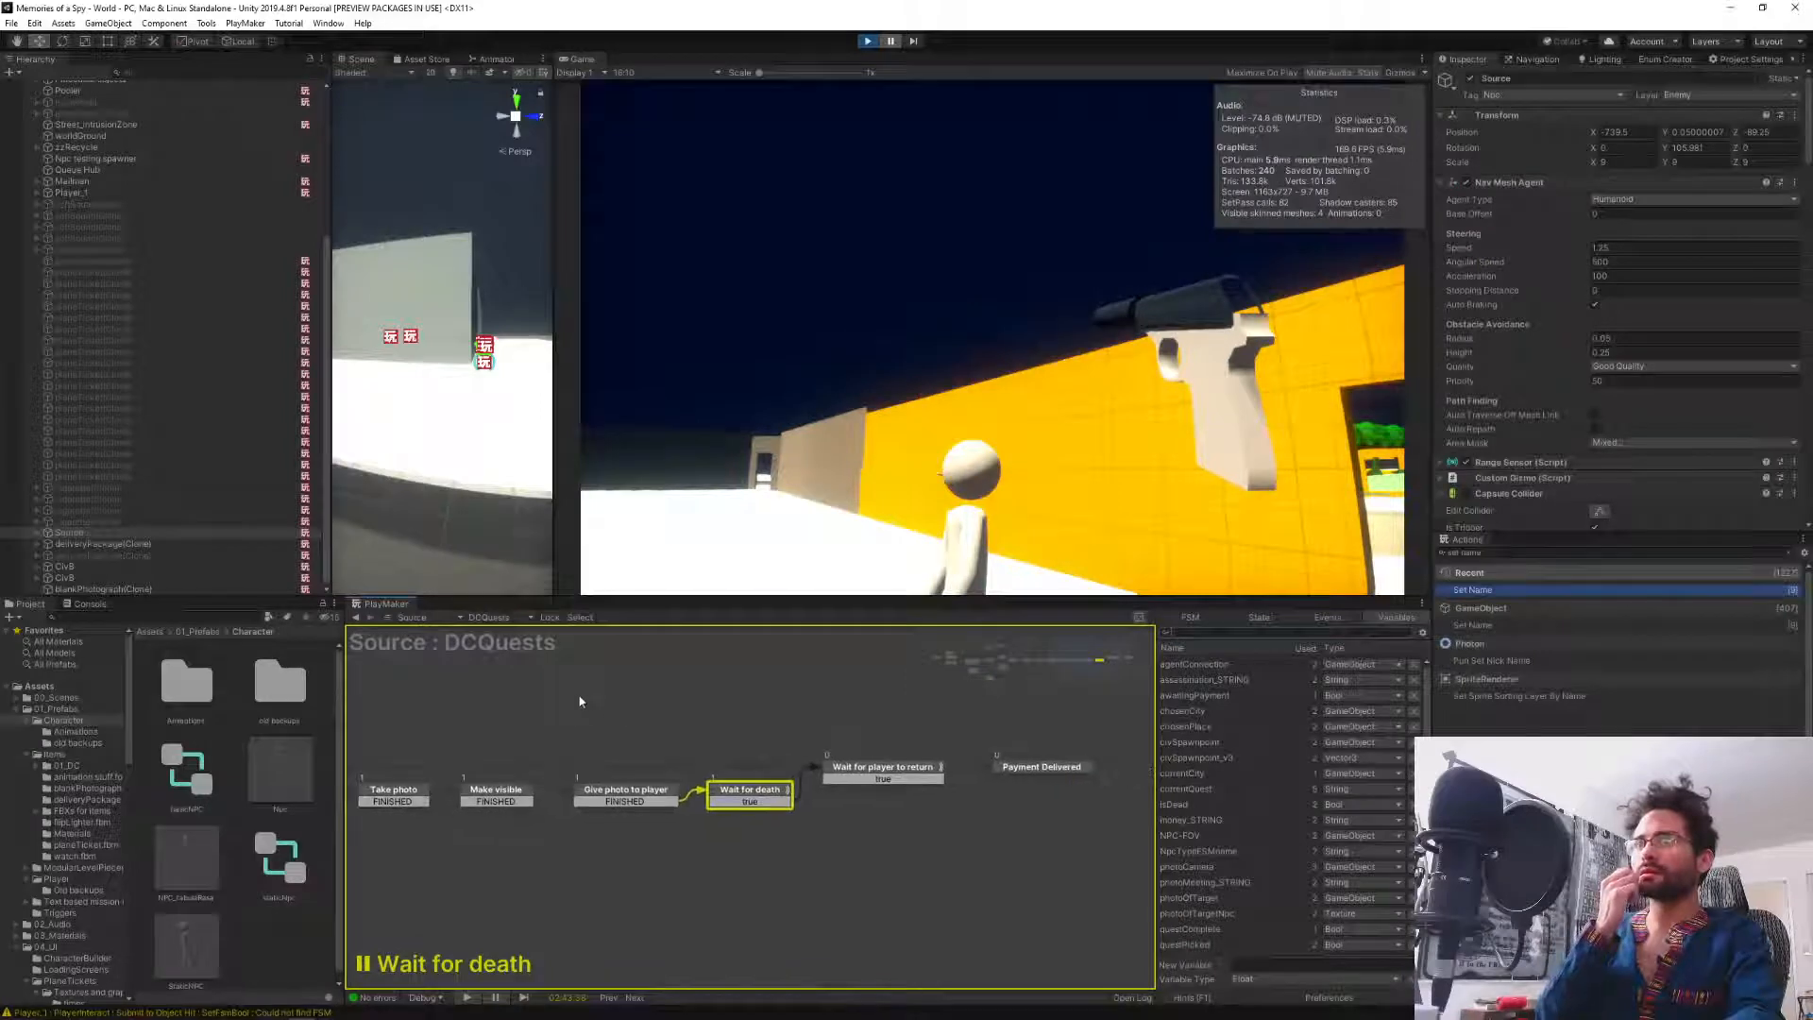
middle_drag(577, 694, 714, 682)
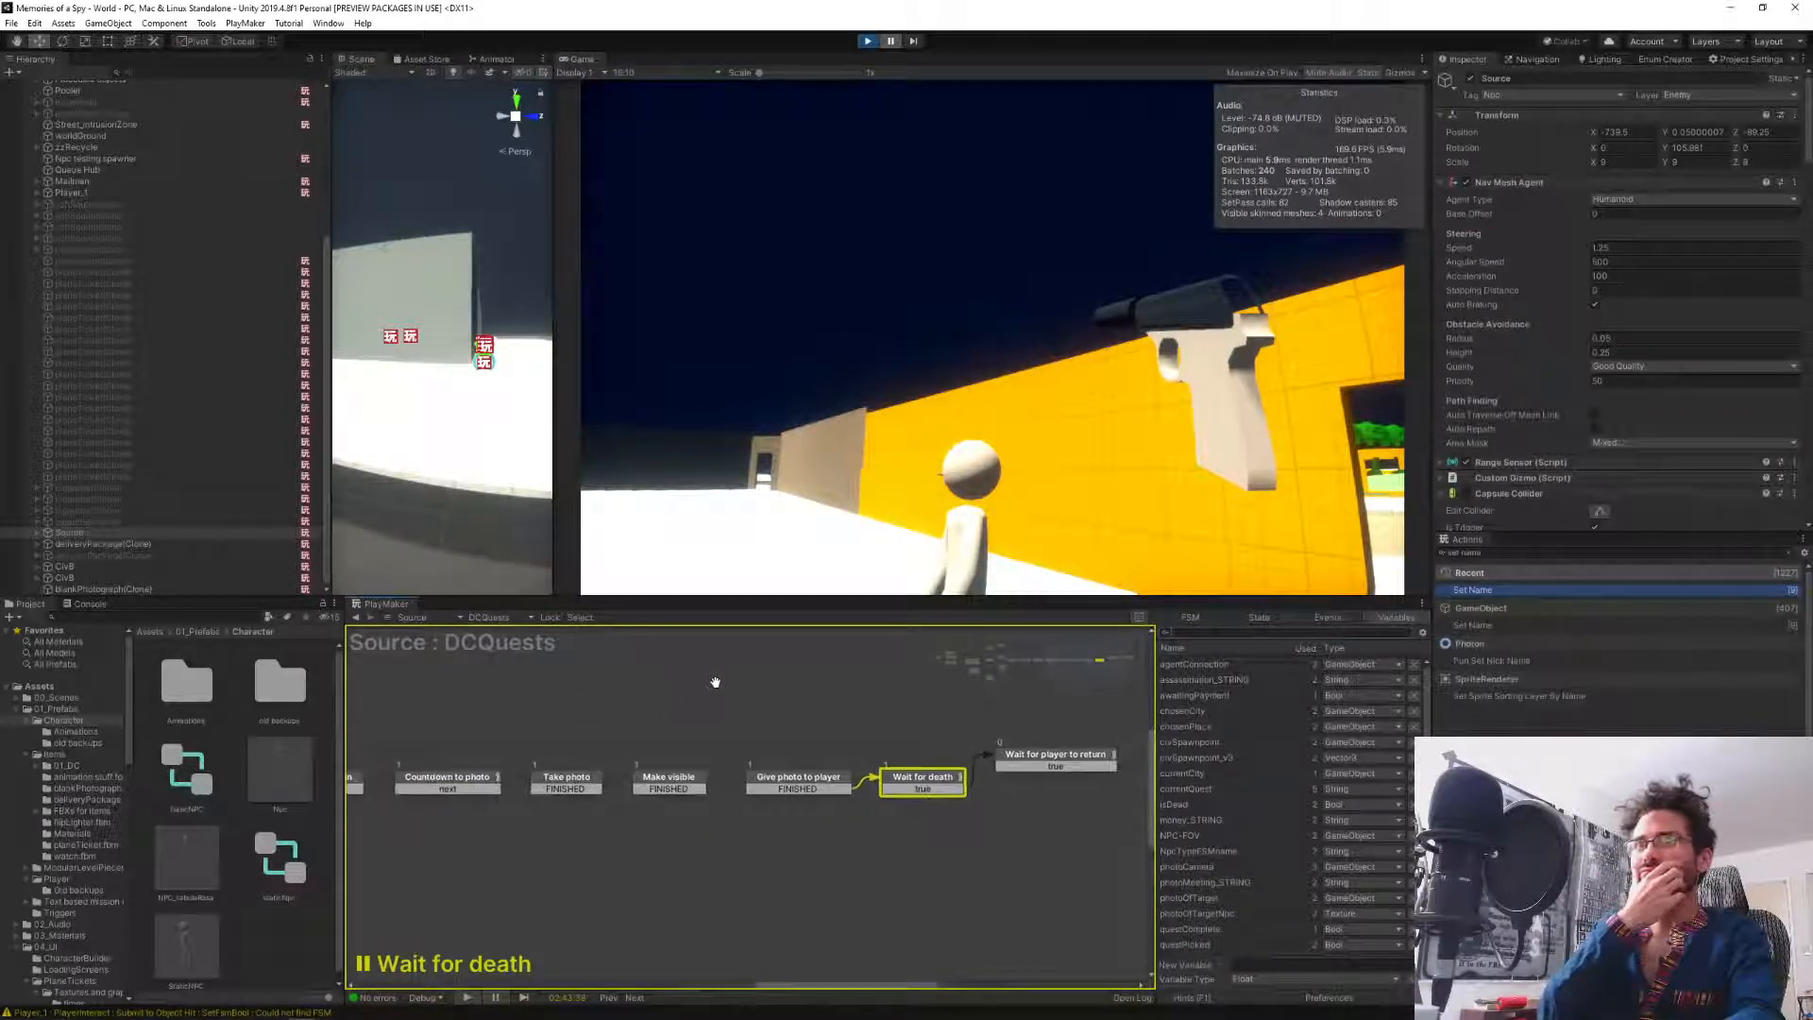
click(783, 777)
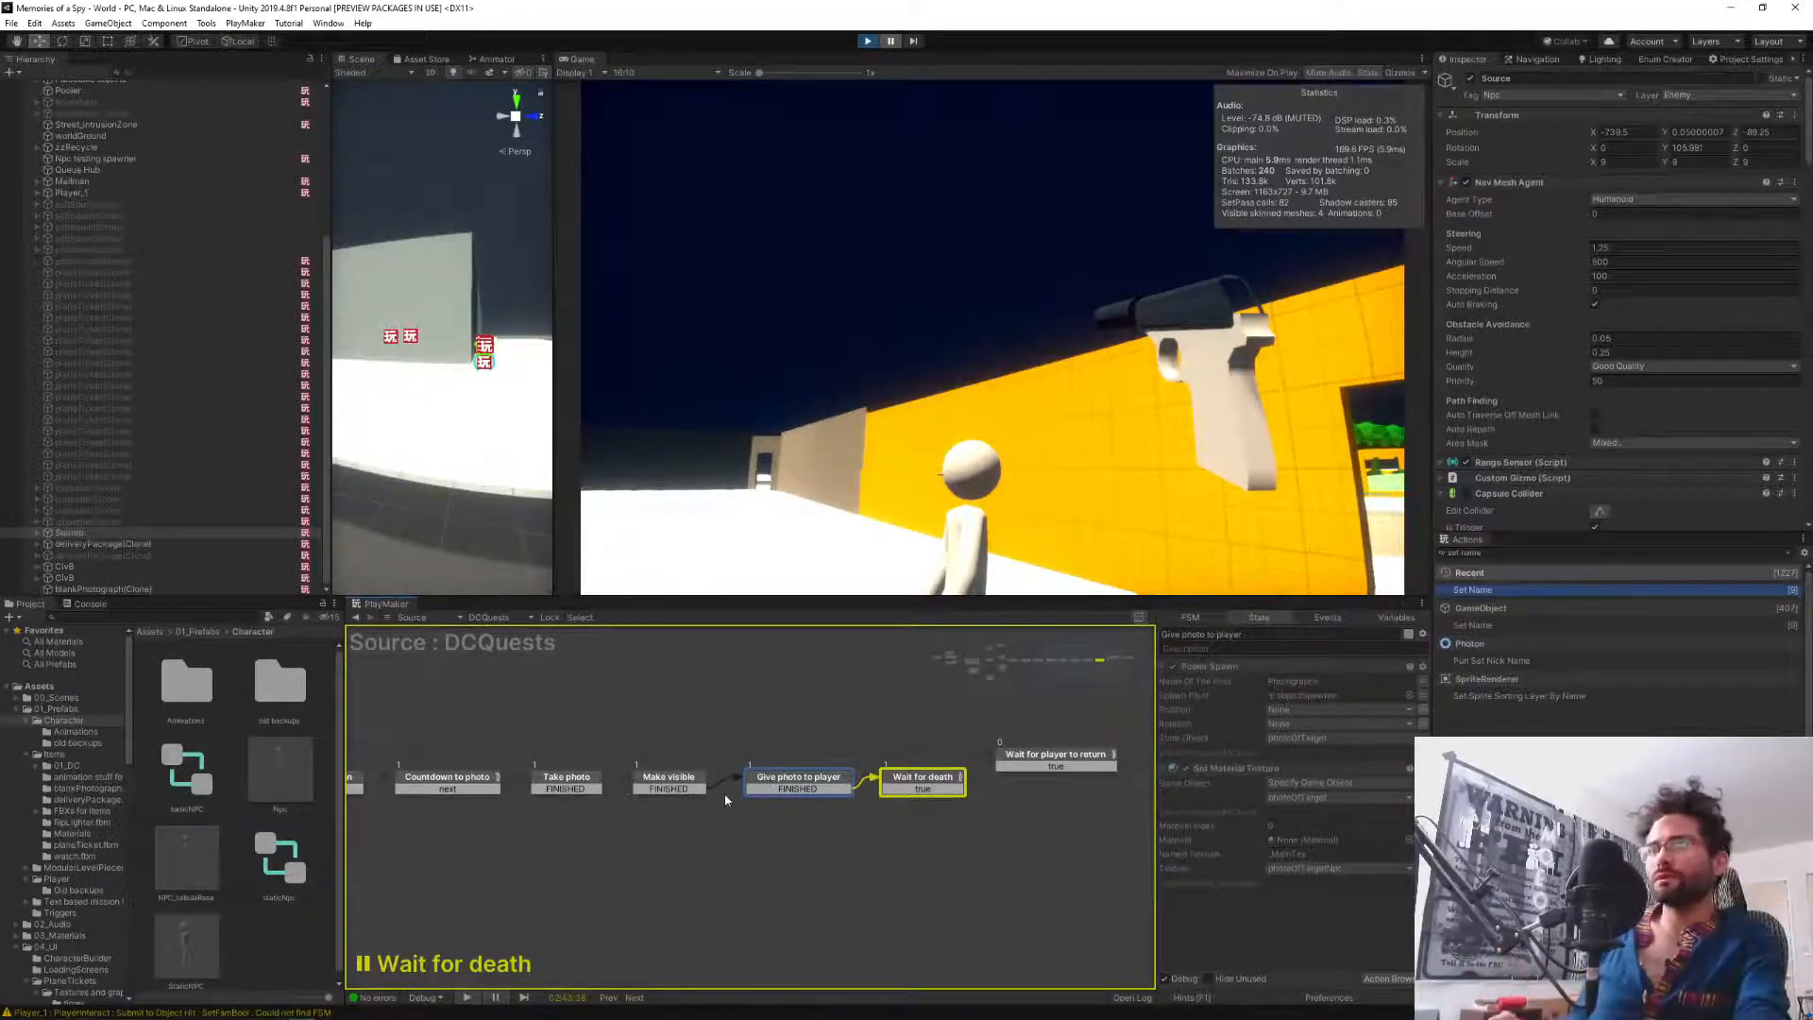
click(938, 780)
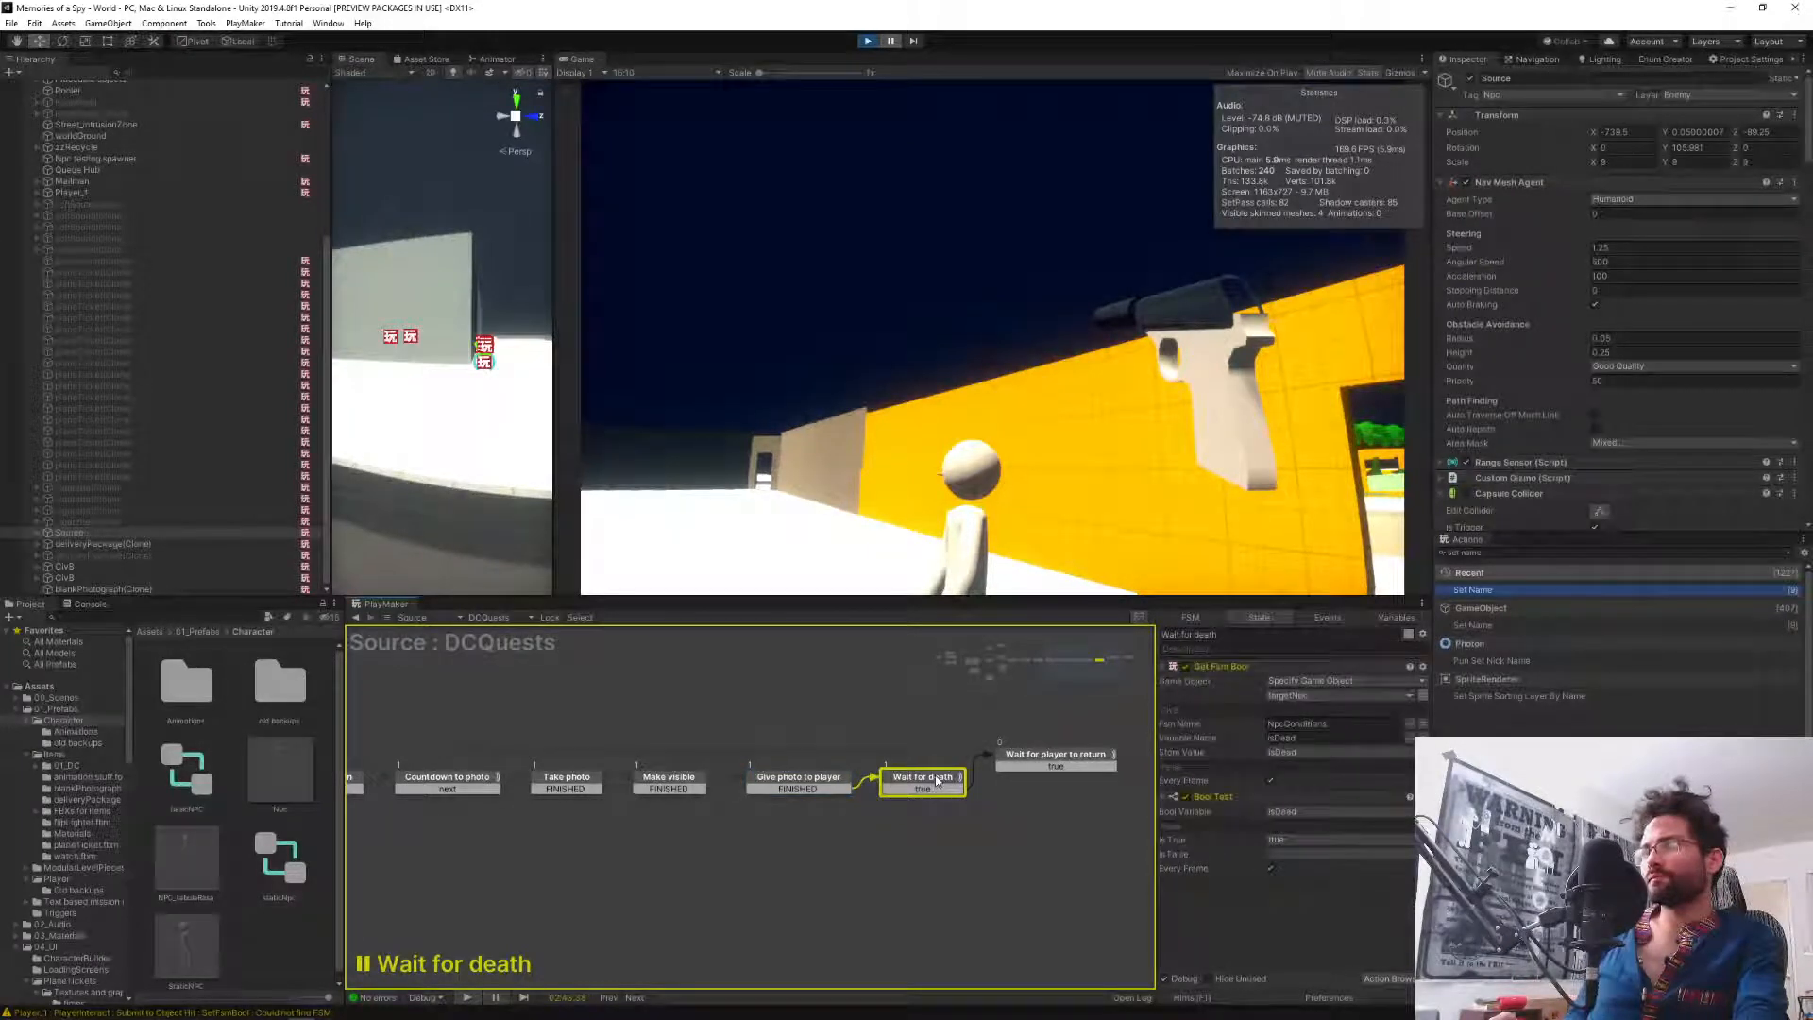
Trace the quest chain backwards through the actions of the Give photo to player, Make visible, Take photo and Countdown to photo states.
click(802, 782)
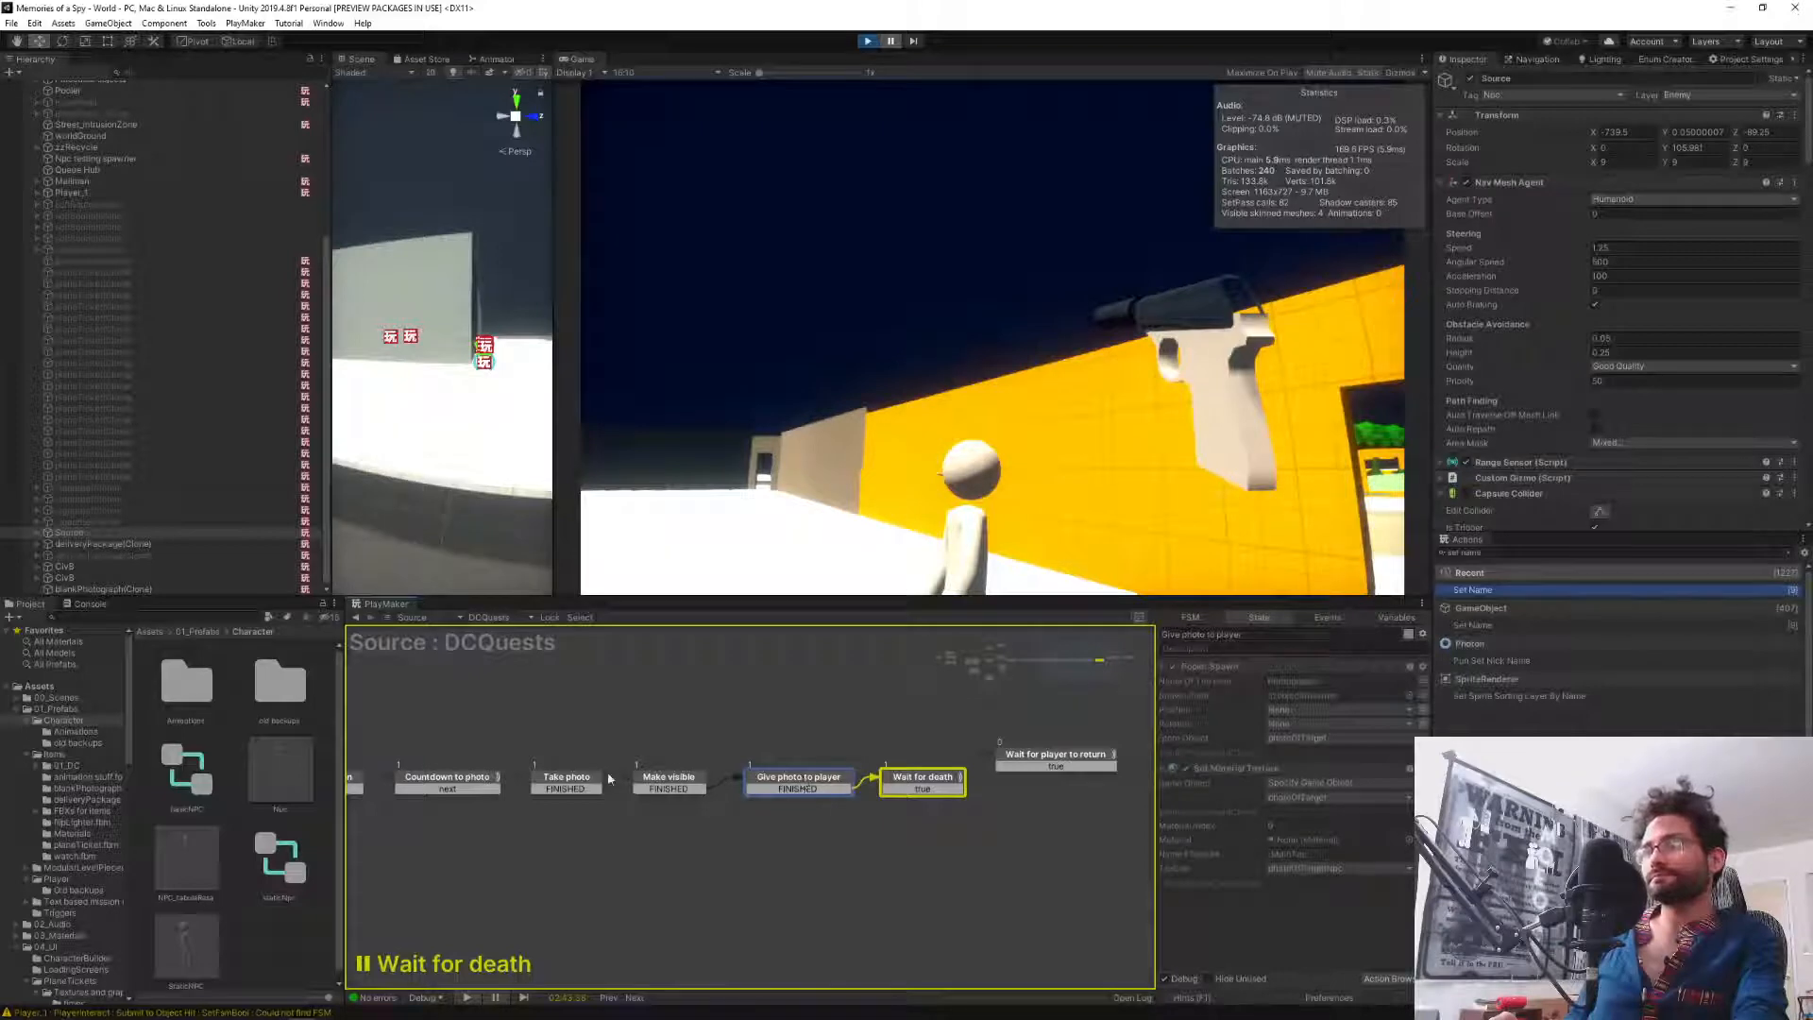
click(653, 786)
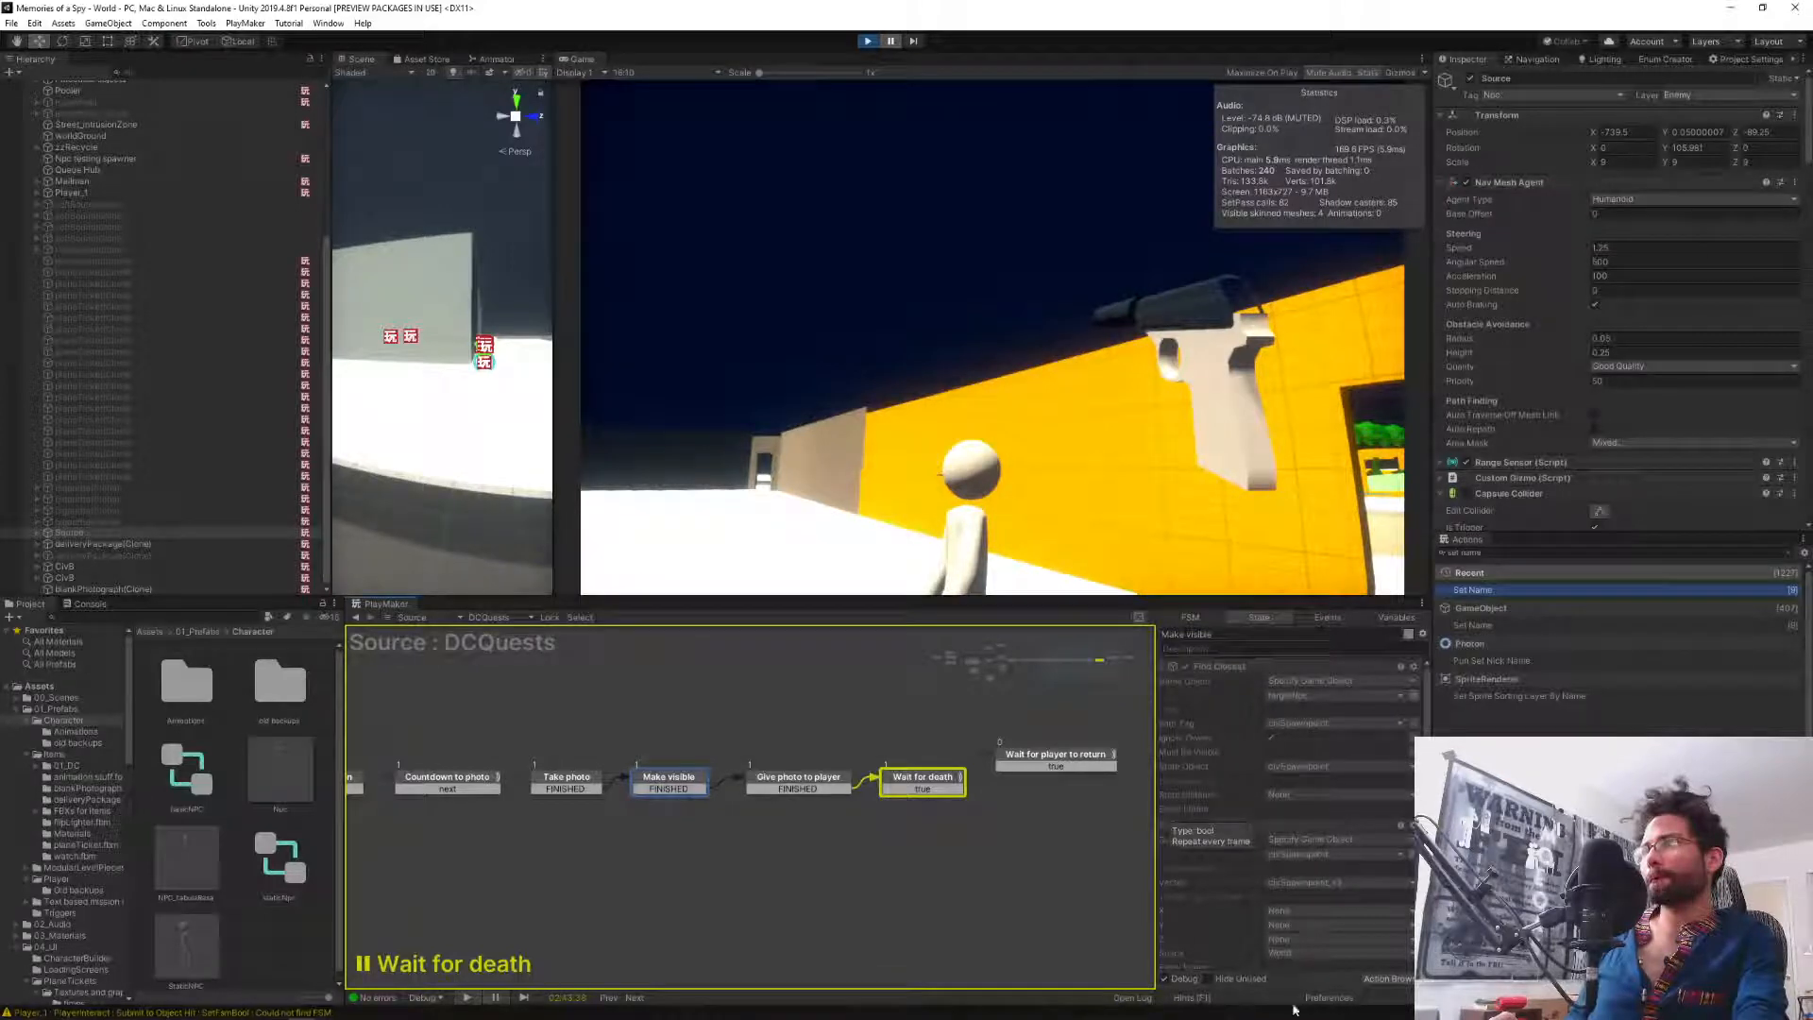
scroll(1322, 888, down, 5)
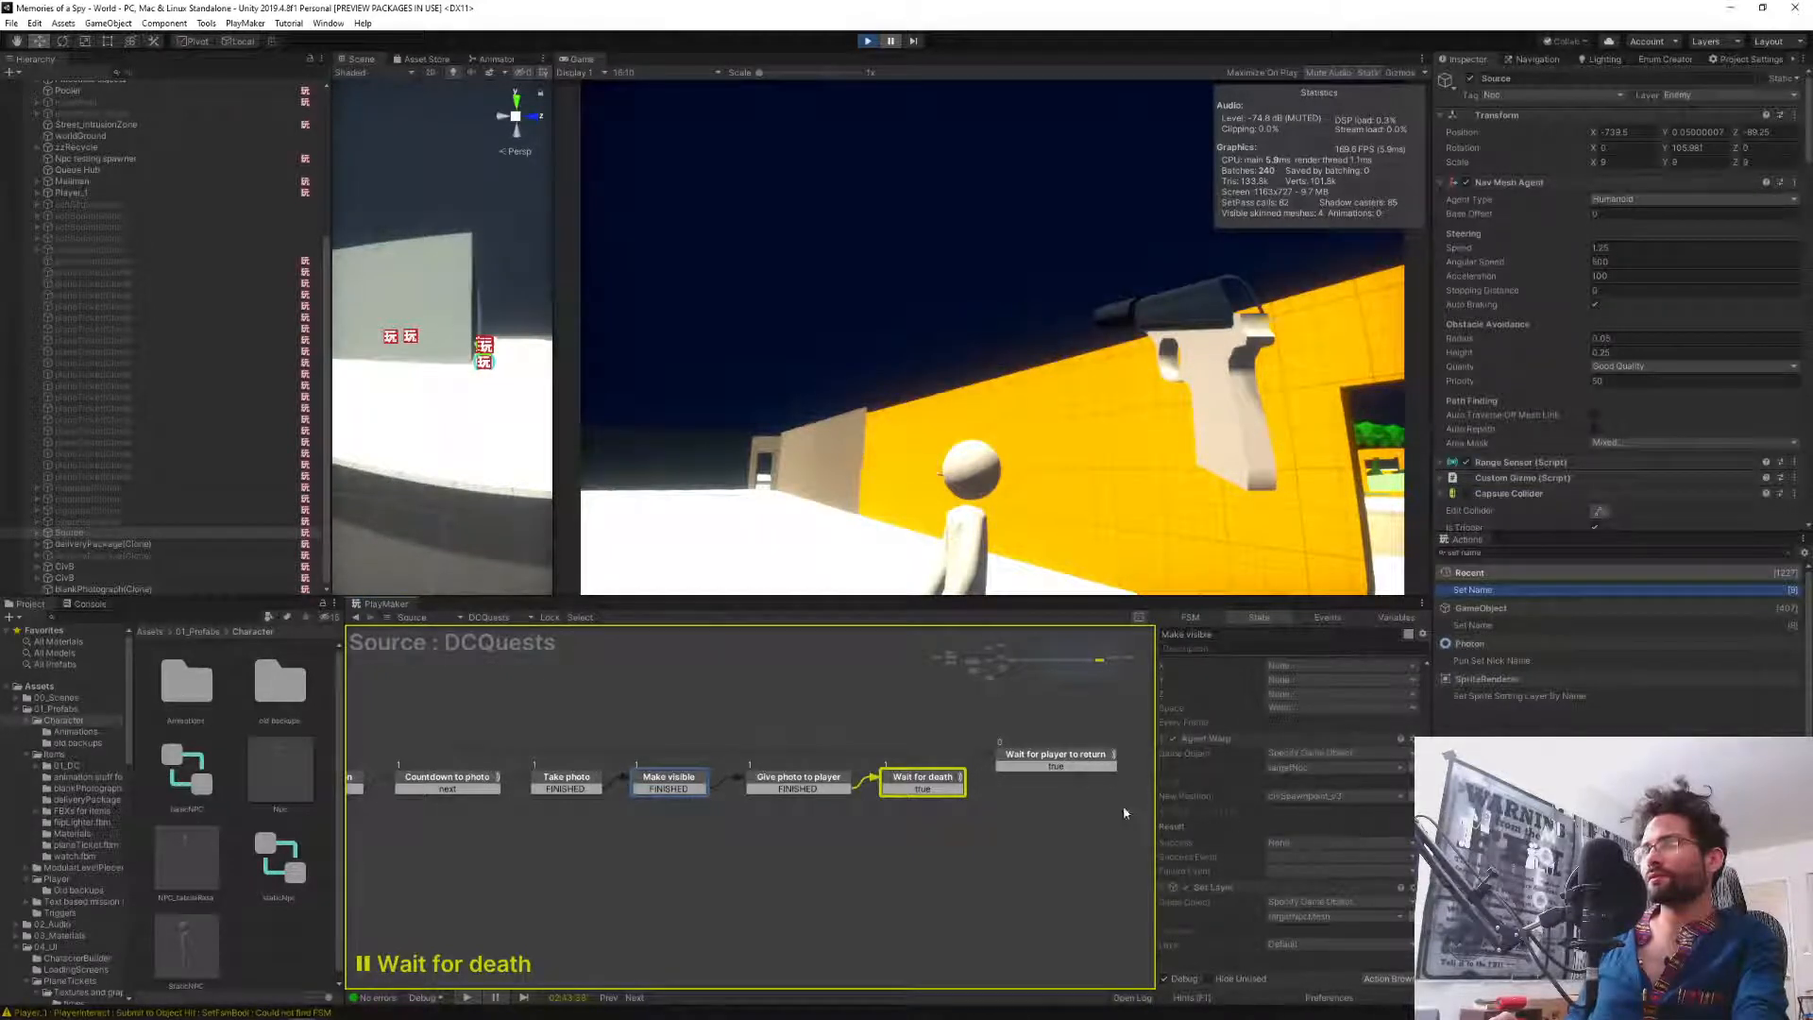
click(769, 781)
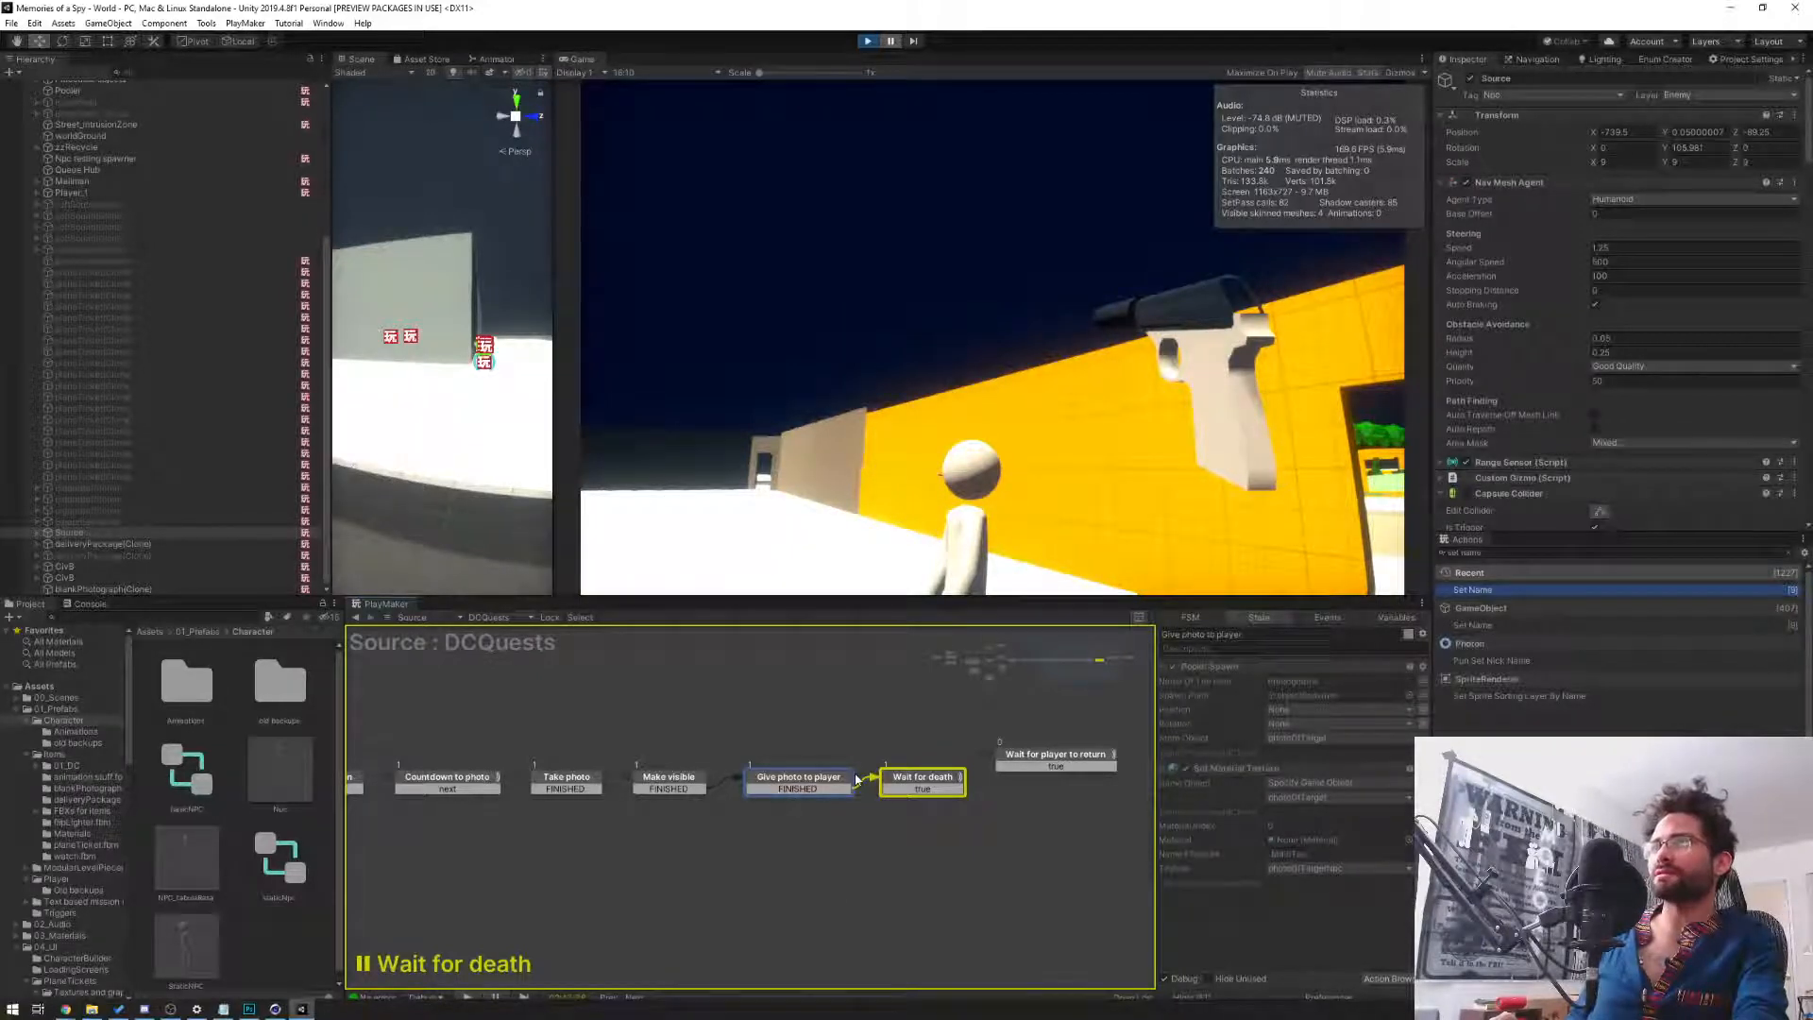
click(592, 777)
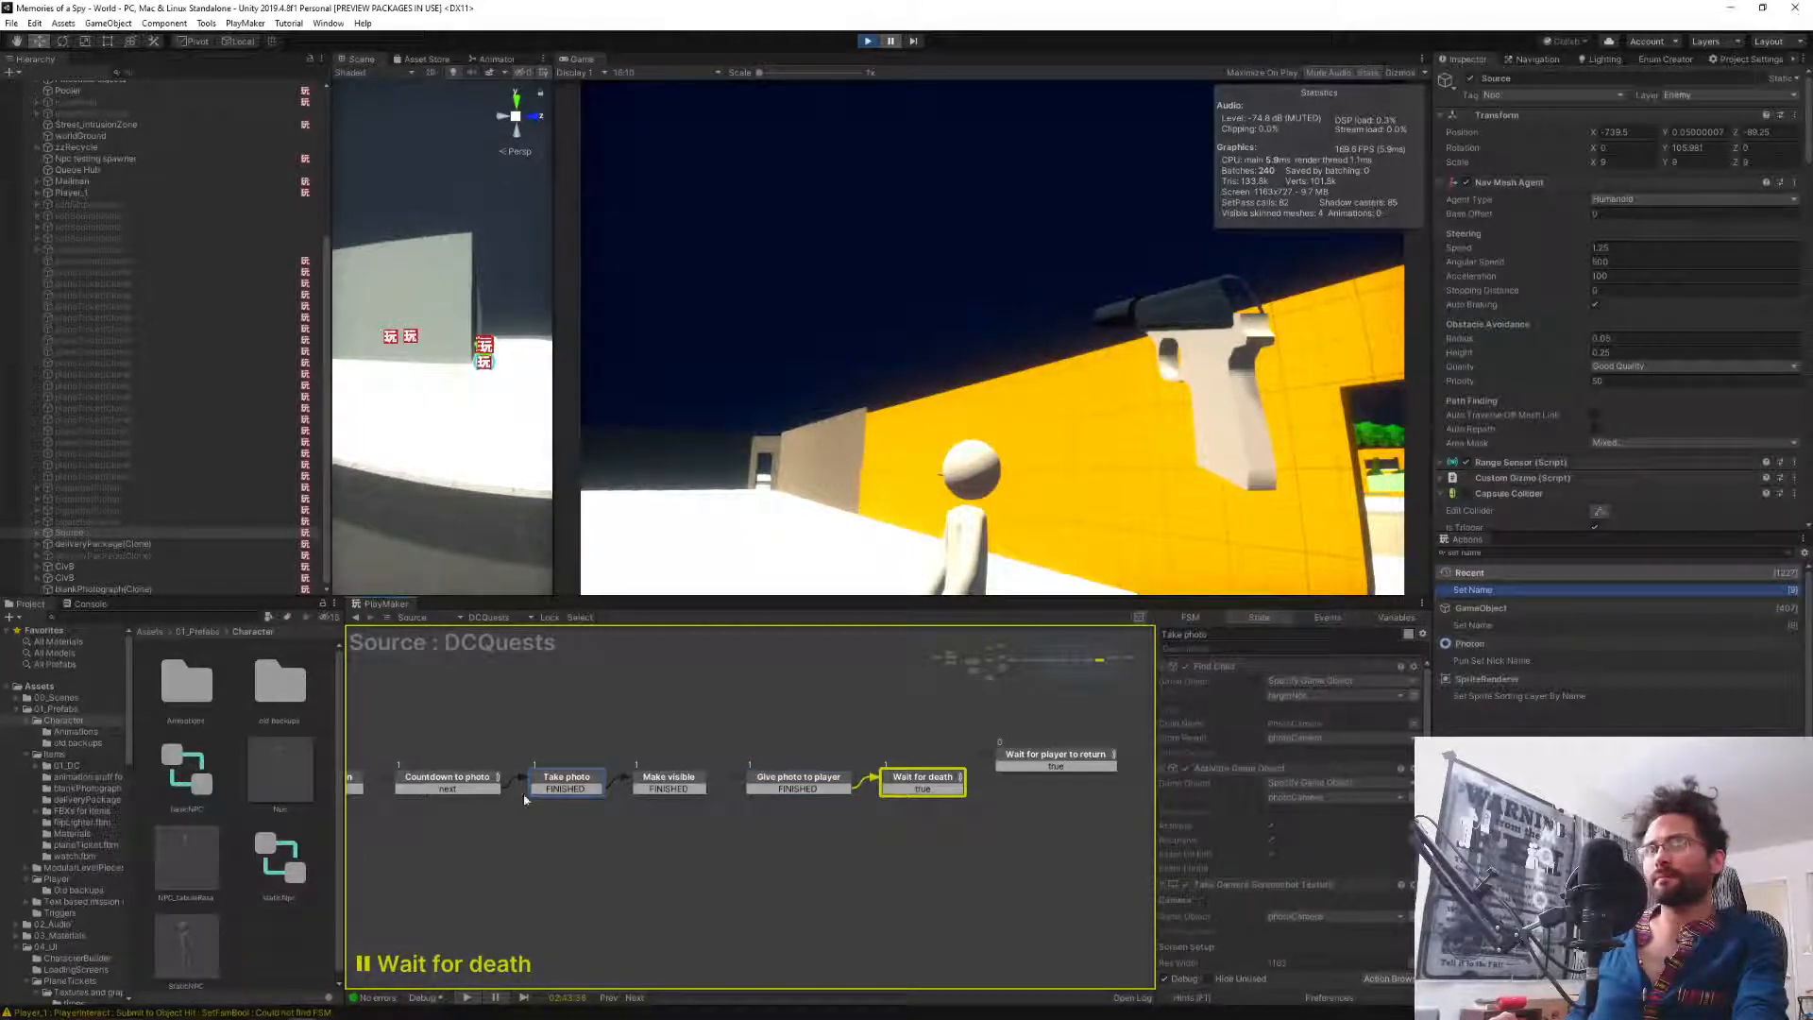
click(453, 785)
Examine the actions of the Deactivate vision and Spawn TargetNpc states earlier in the DCQuests chain.
middle_drag(517, 867, 886, 870)
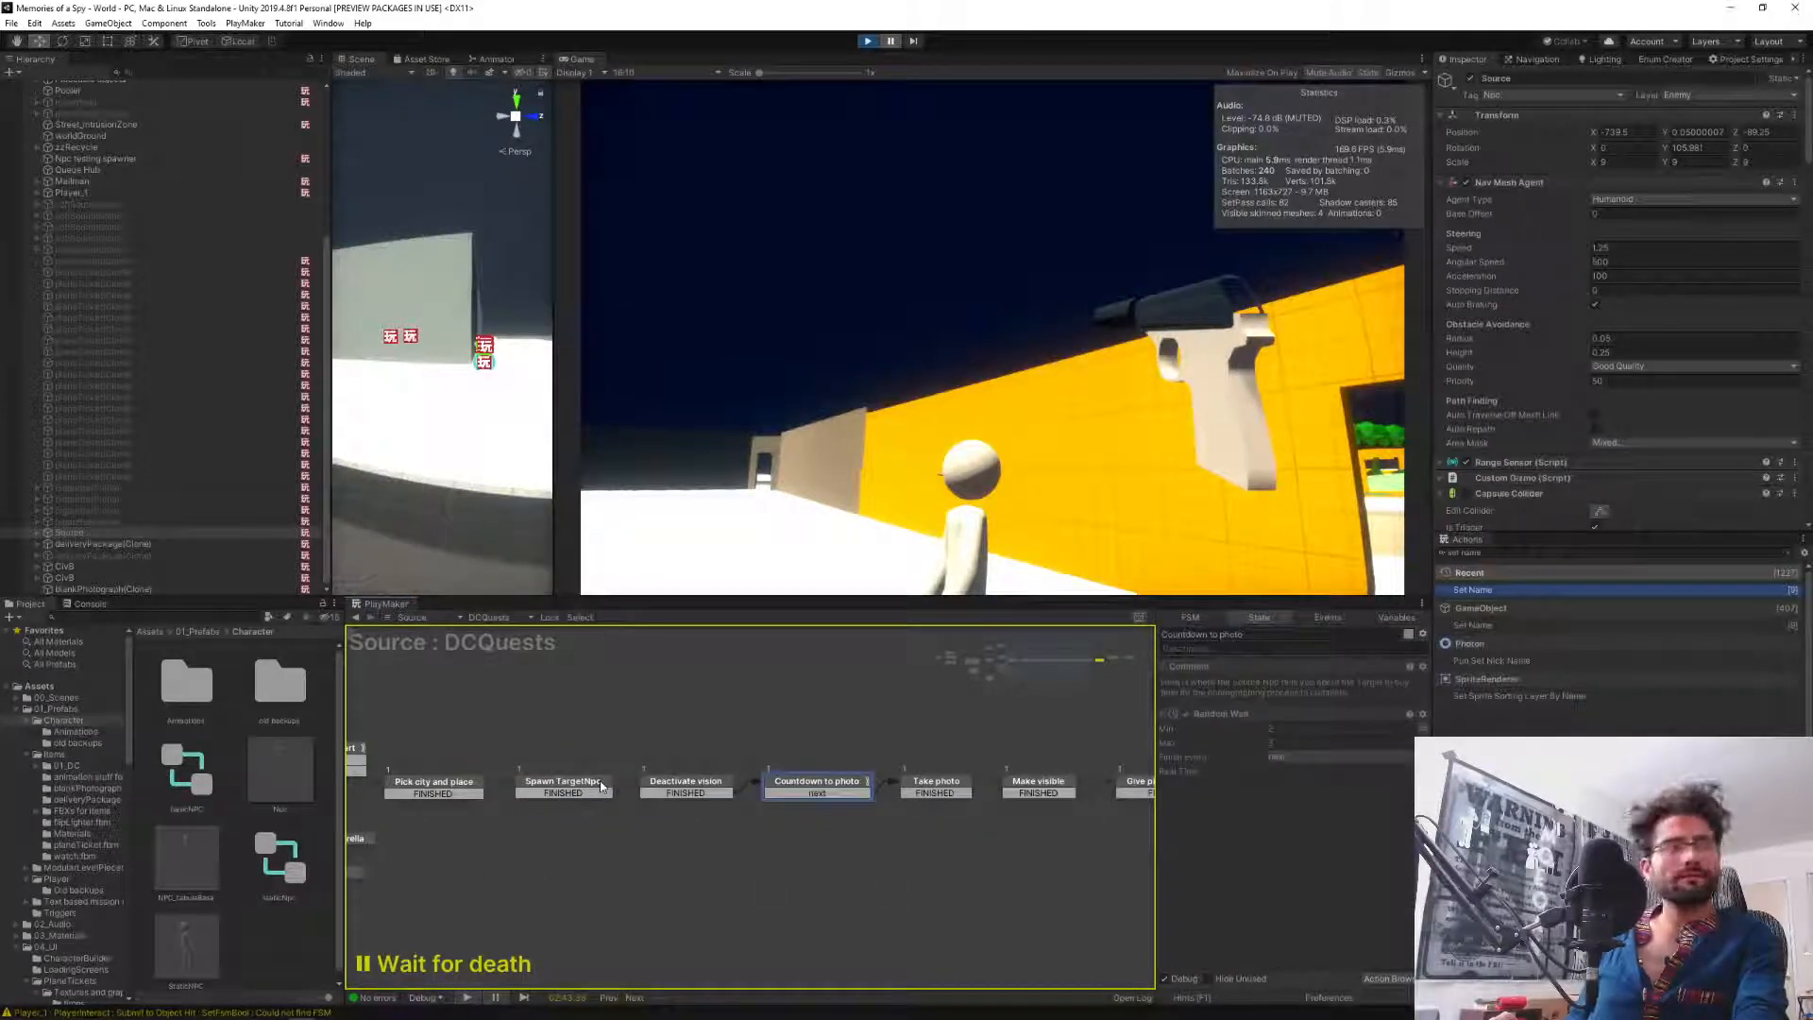
click(680, 785)
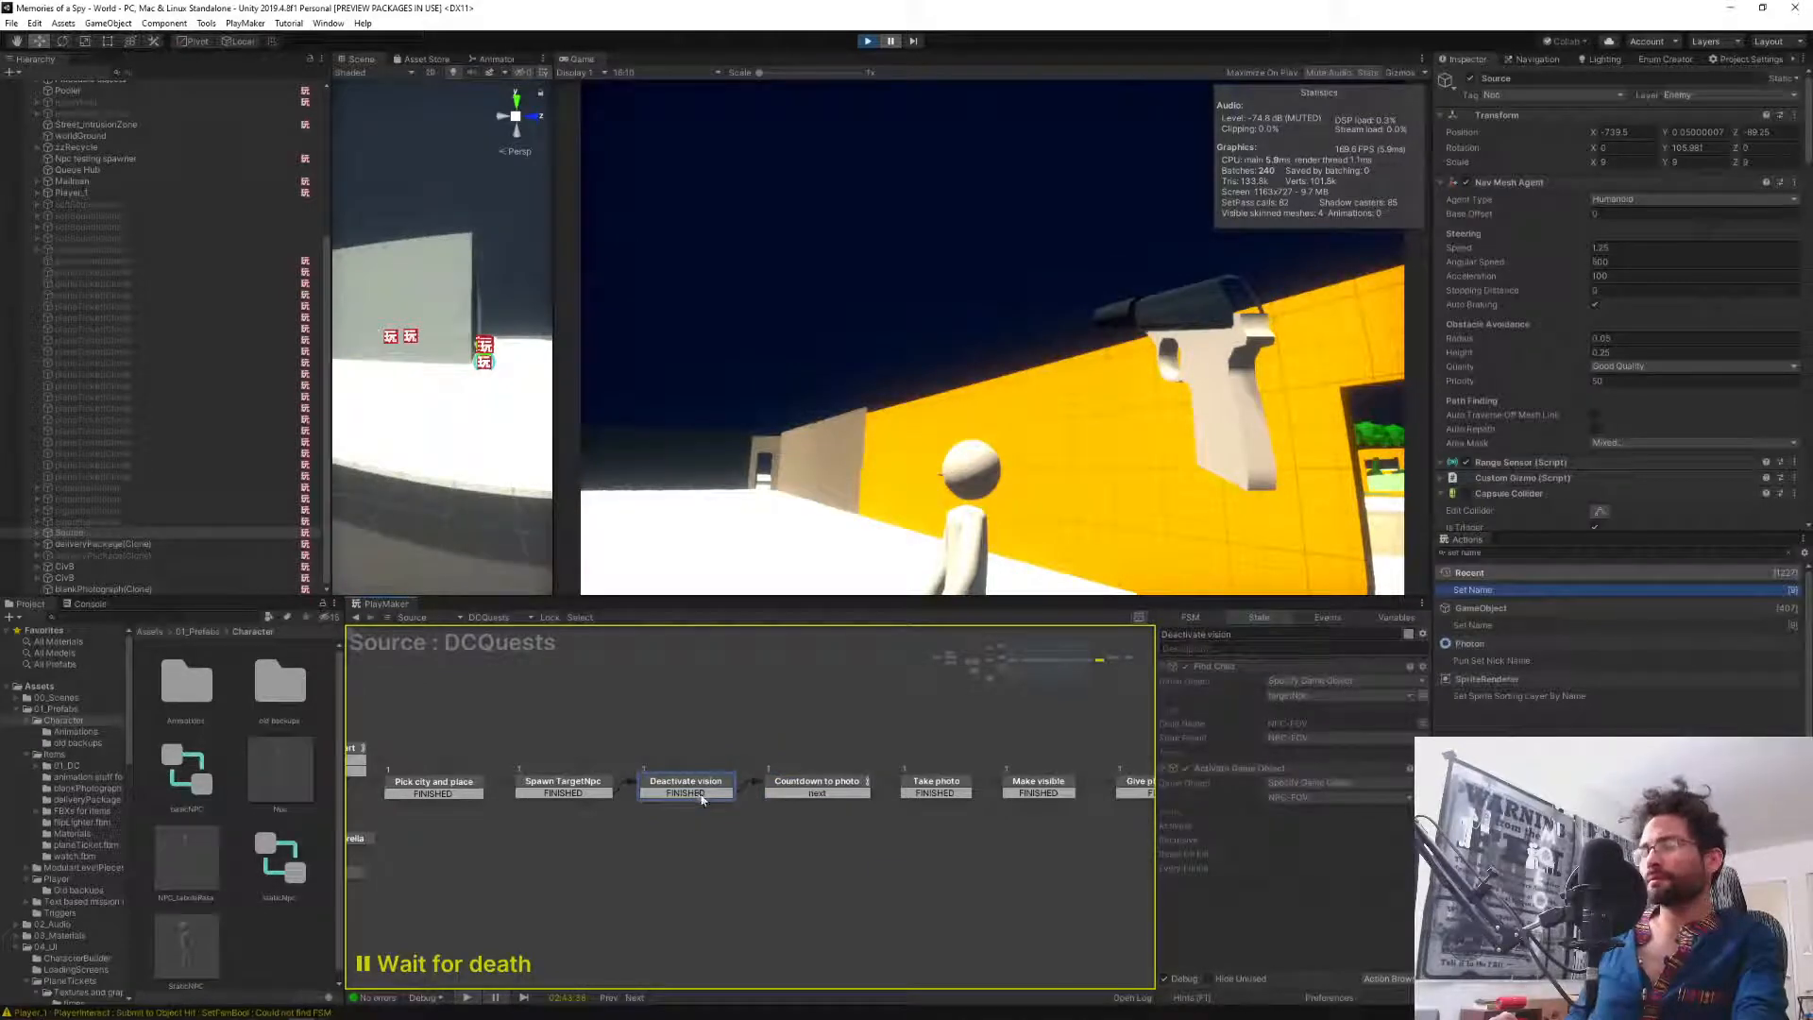
click(574, 787)
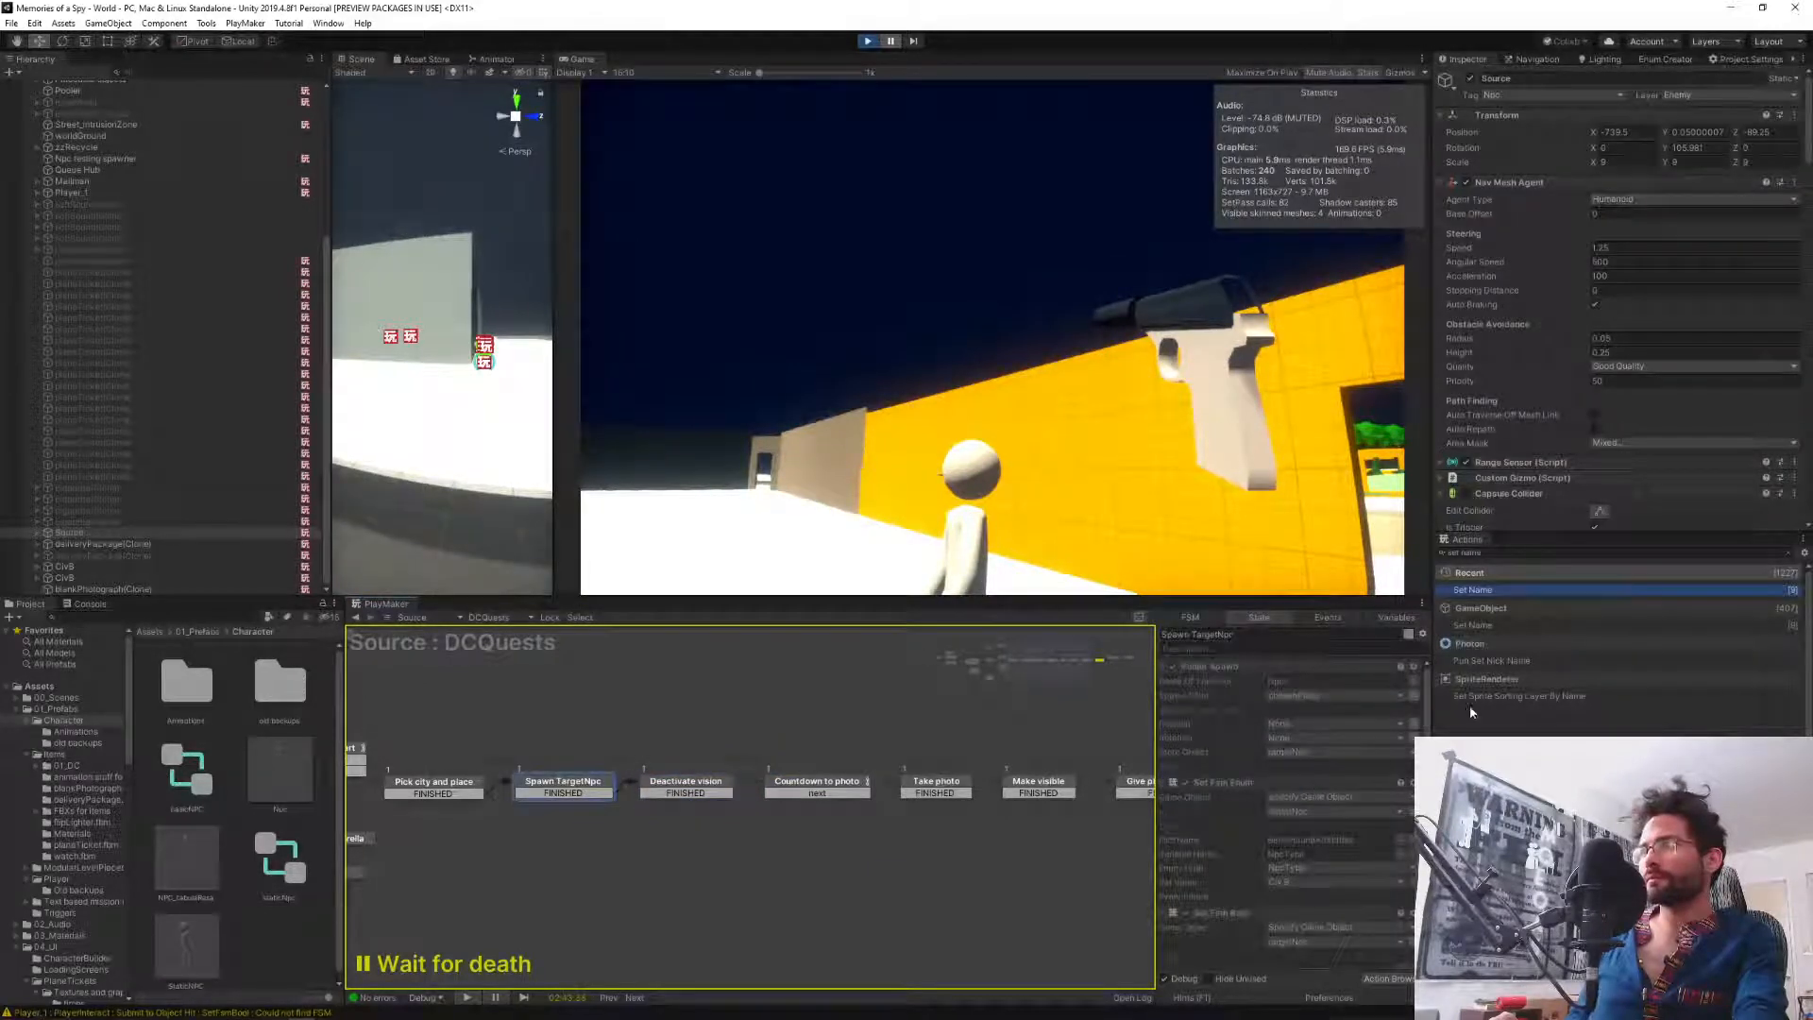
scroll(1289, 812, down, 3)
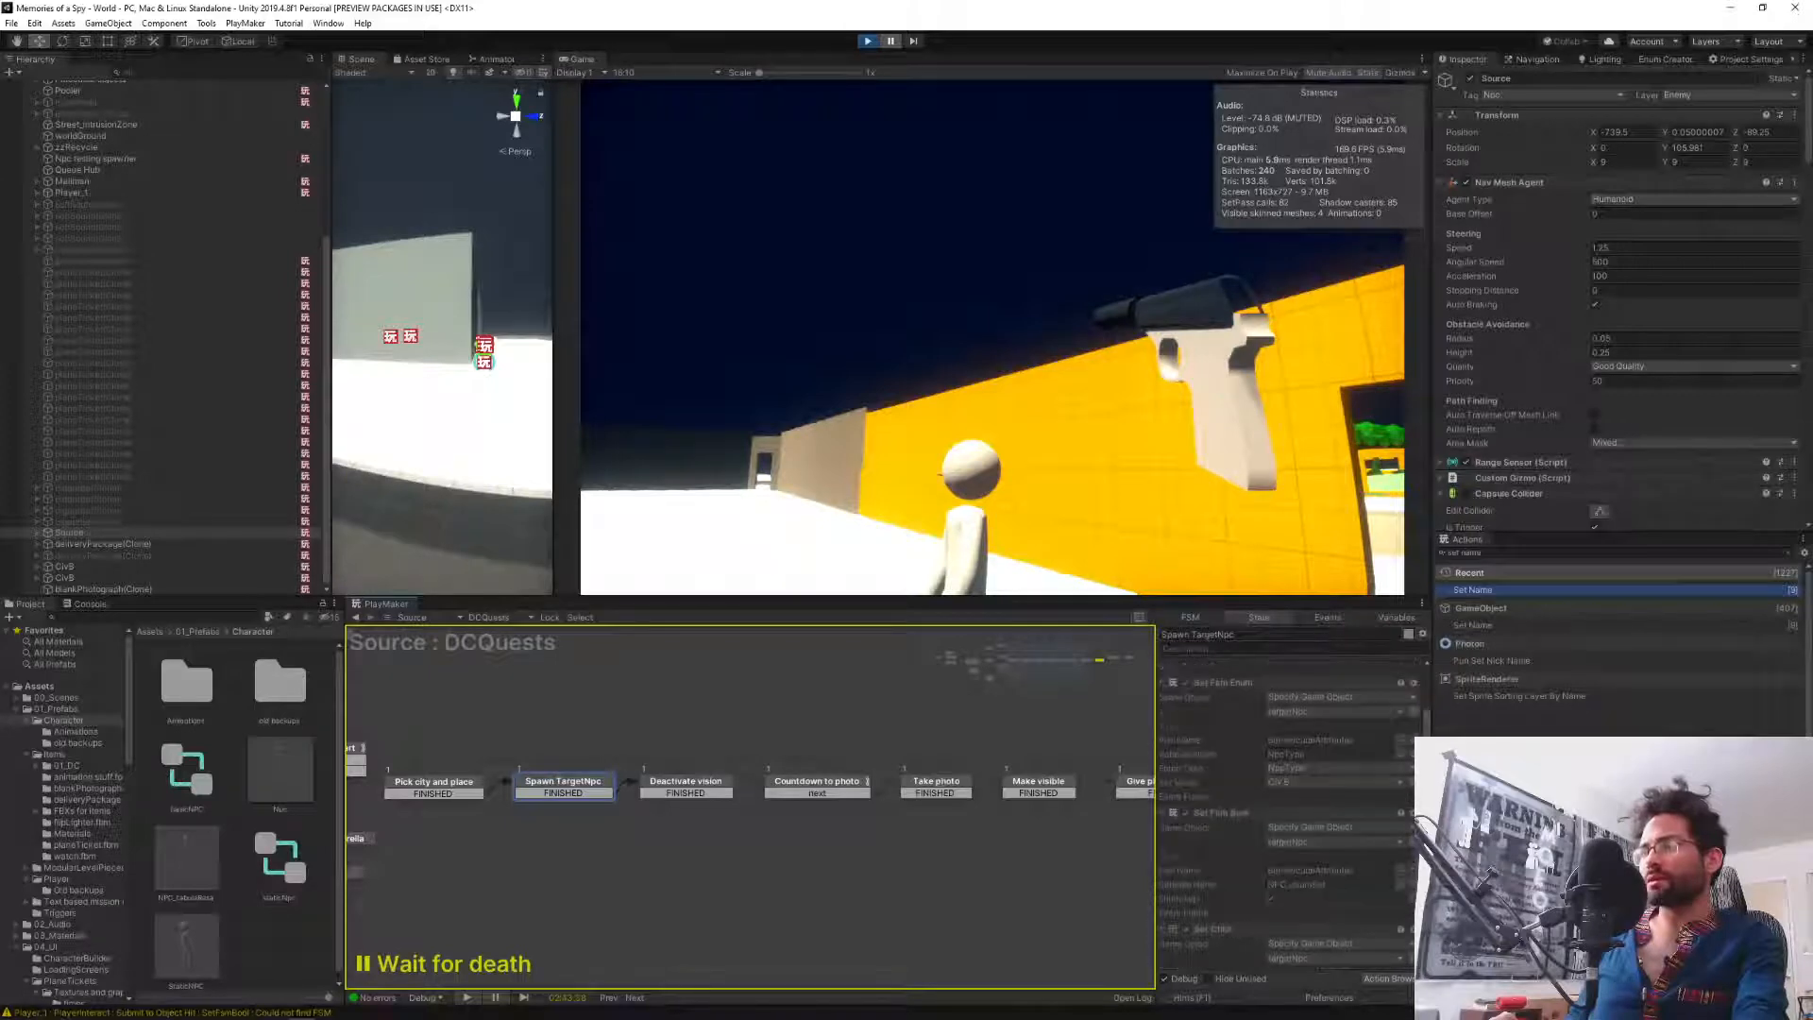
scroll(1289, 812, down, 6)
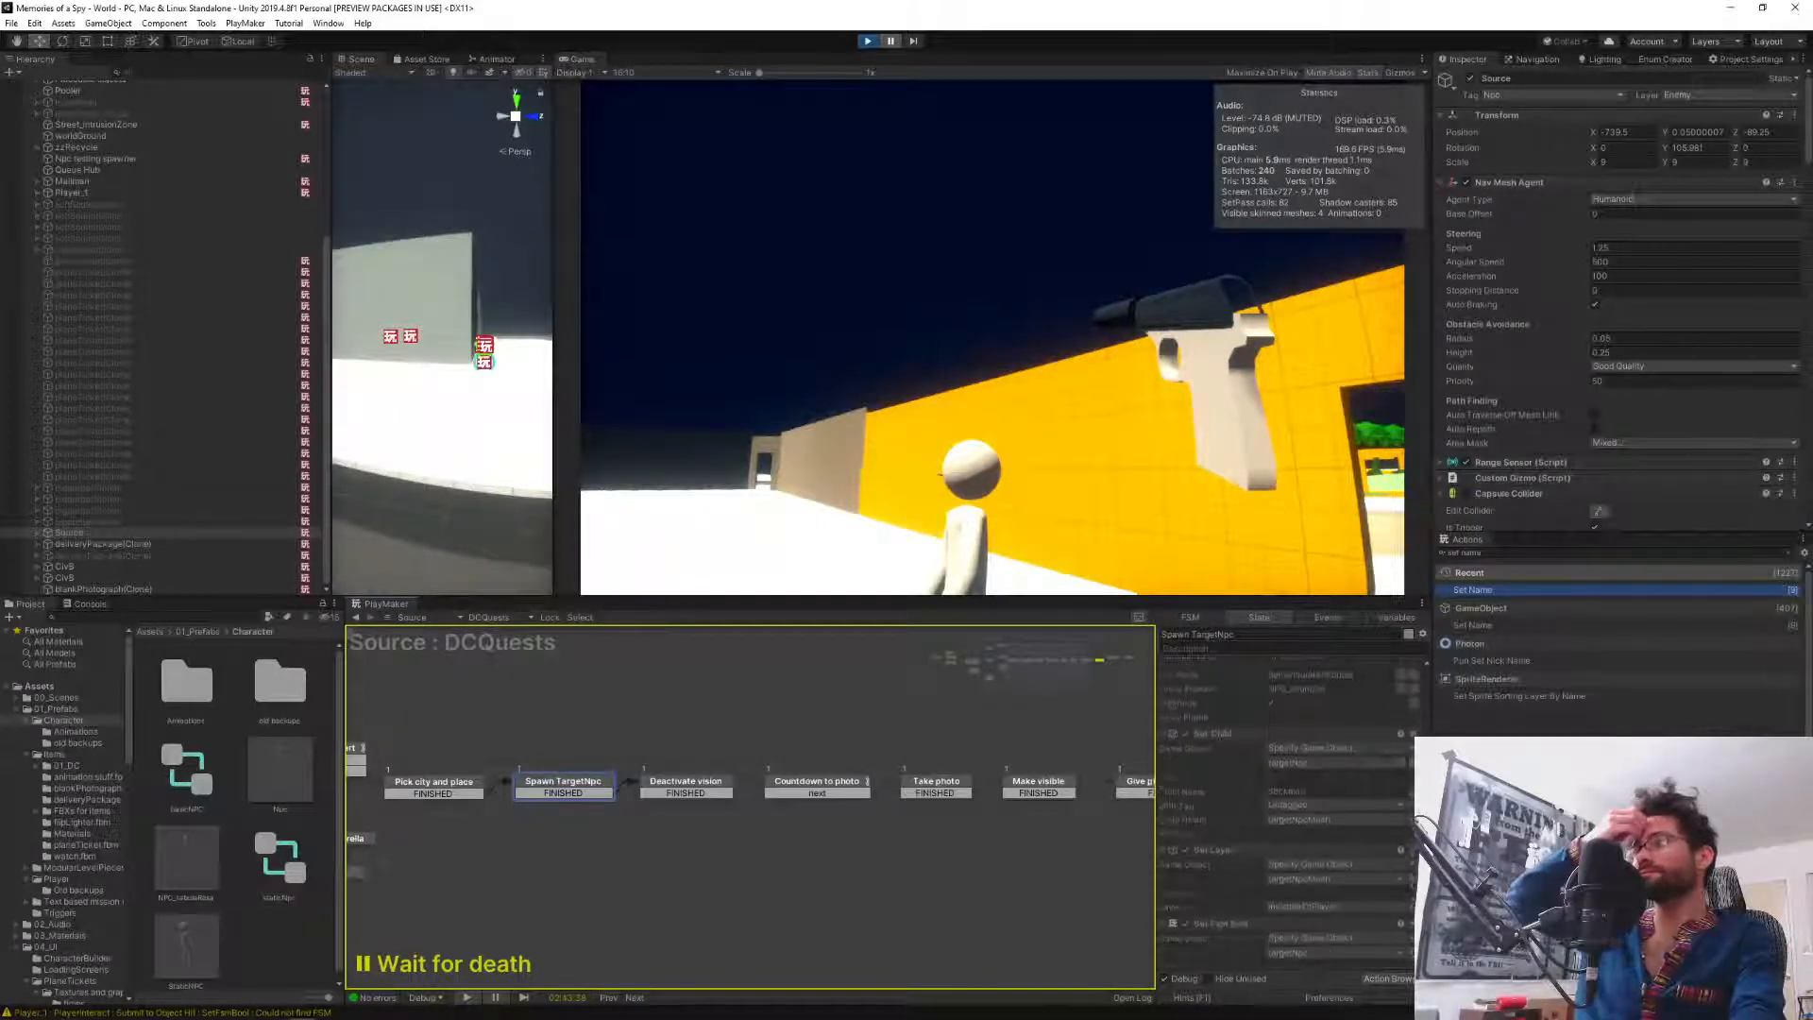
scroll(1322, 812, up, 8)
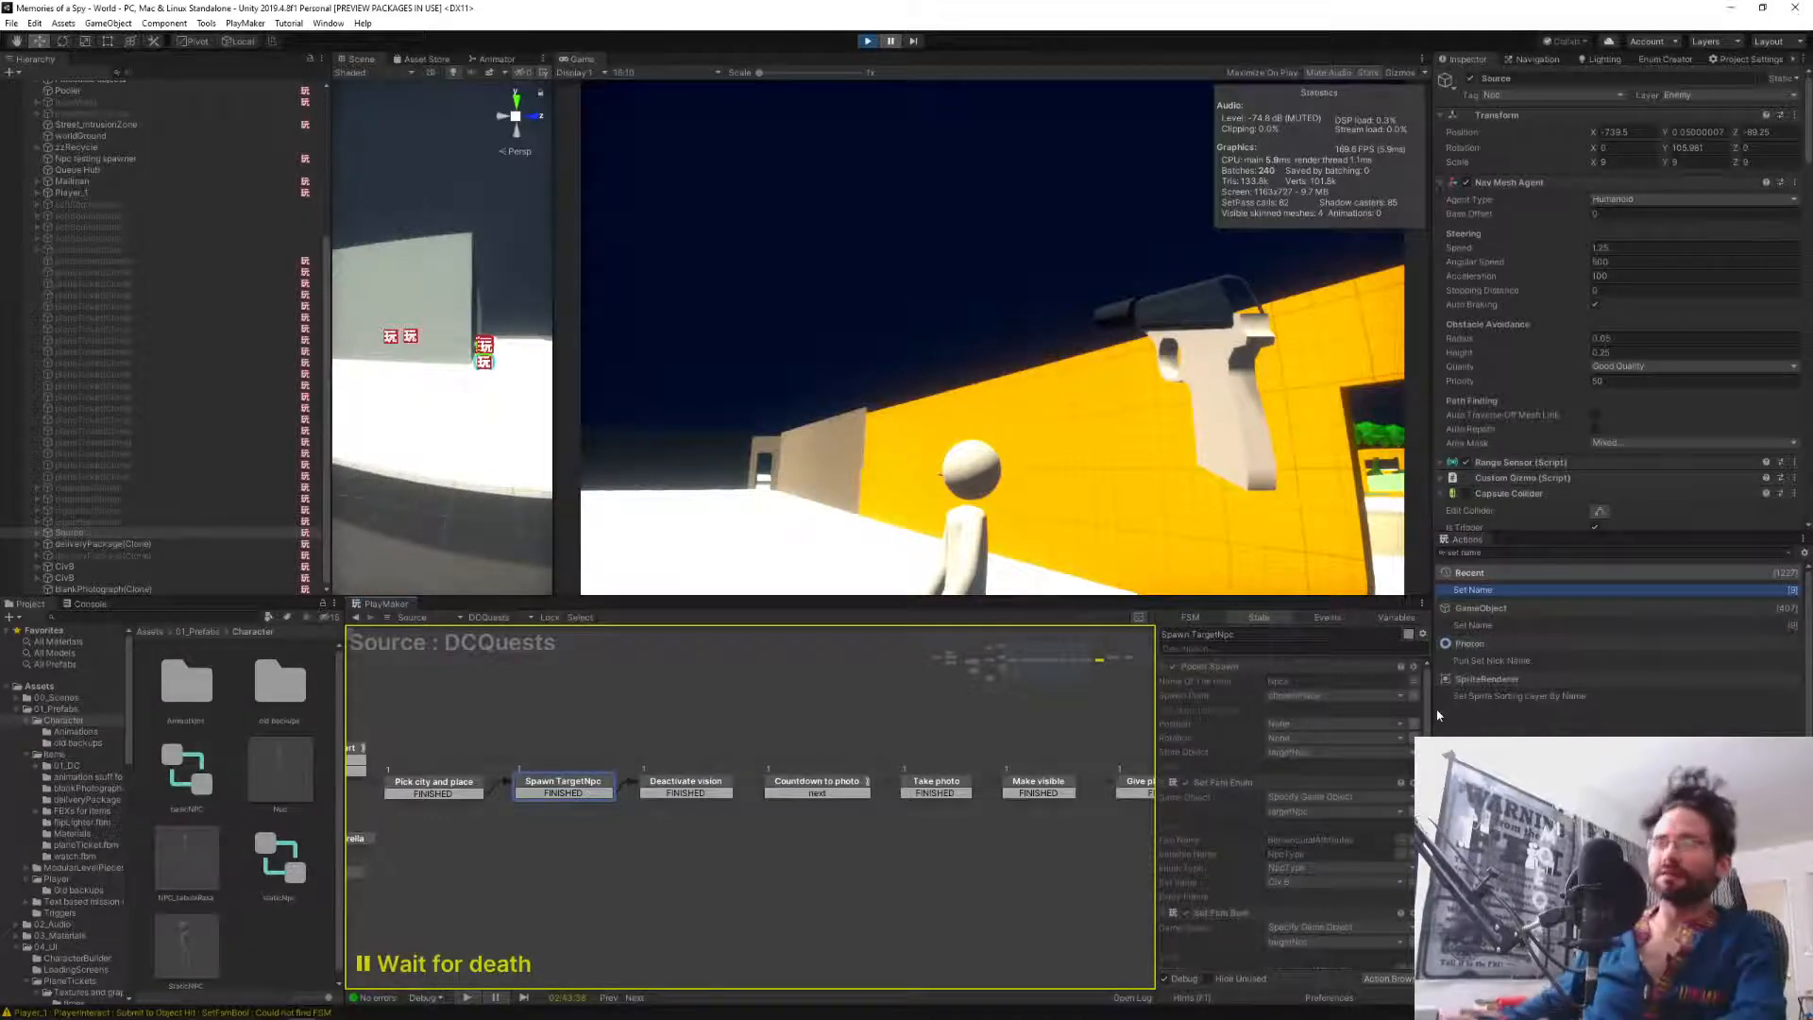
Switch to the Playmaker Forum in the browser and search it for "pooler actions".
key(alt+Tab)
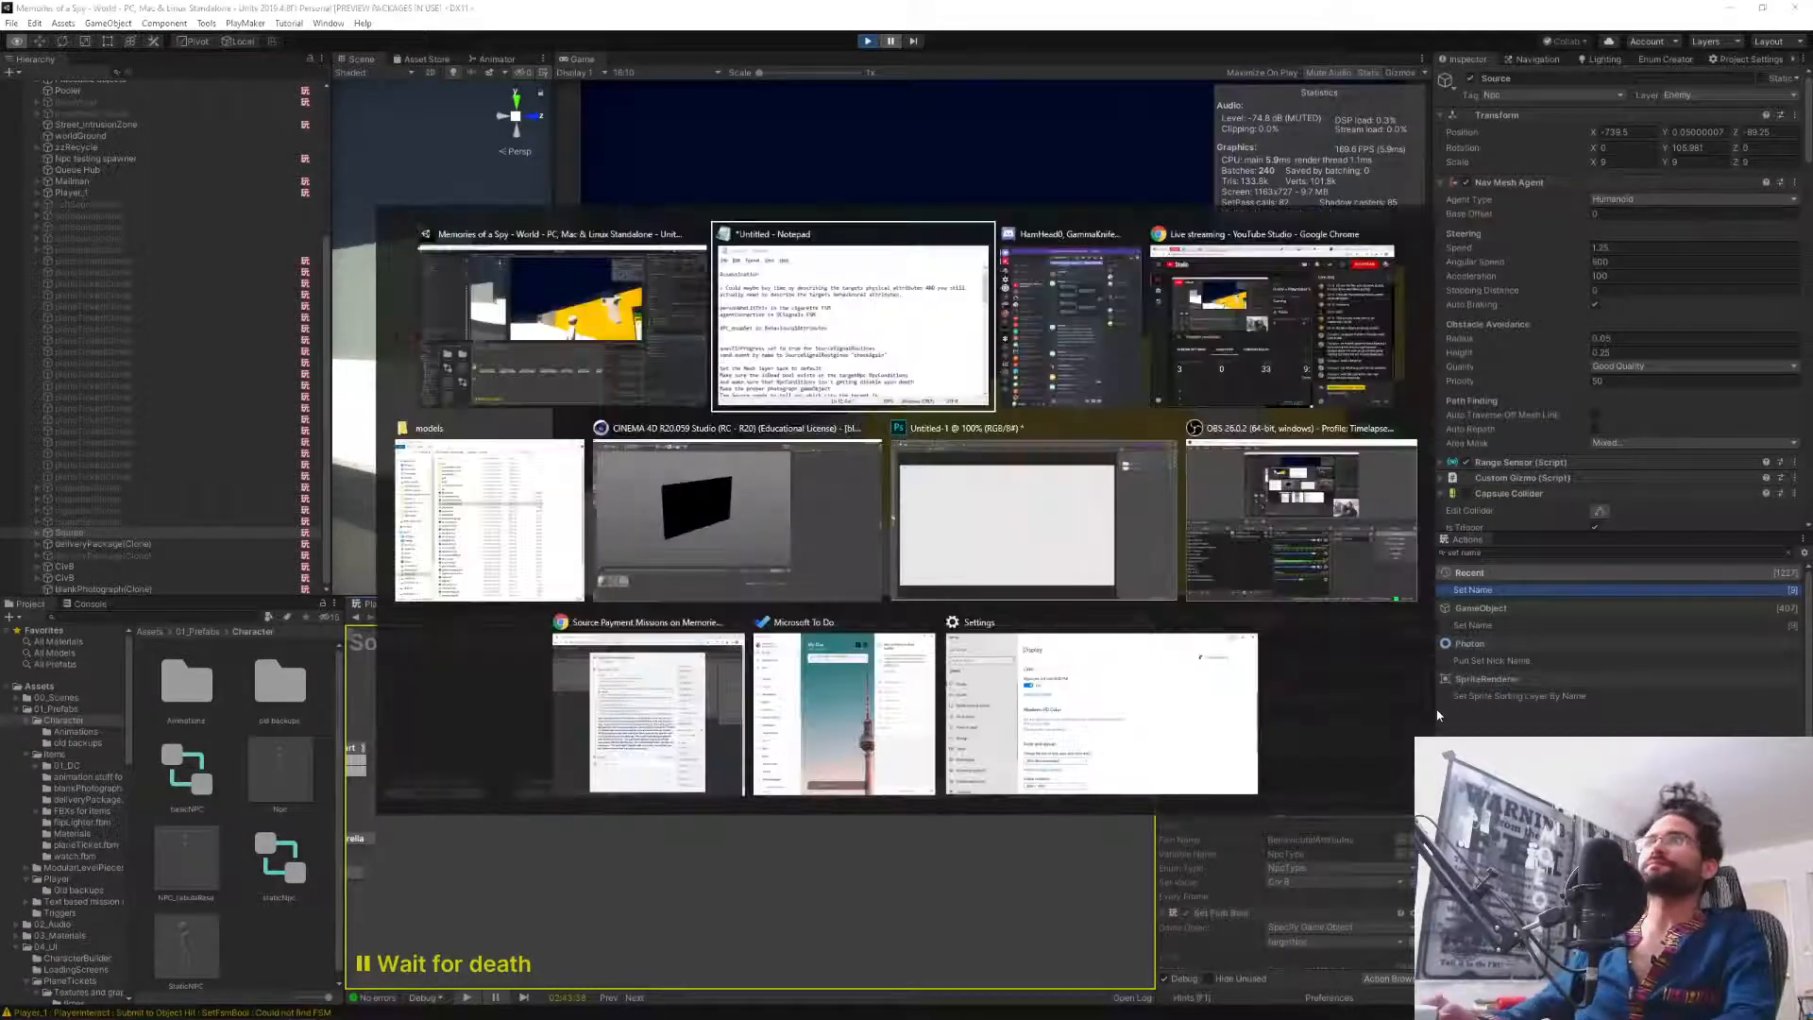
key(alt+Tab)
key(alt+Tab)
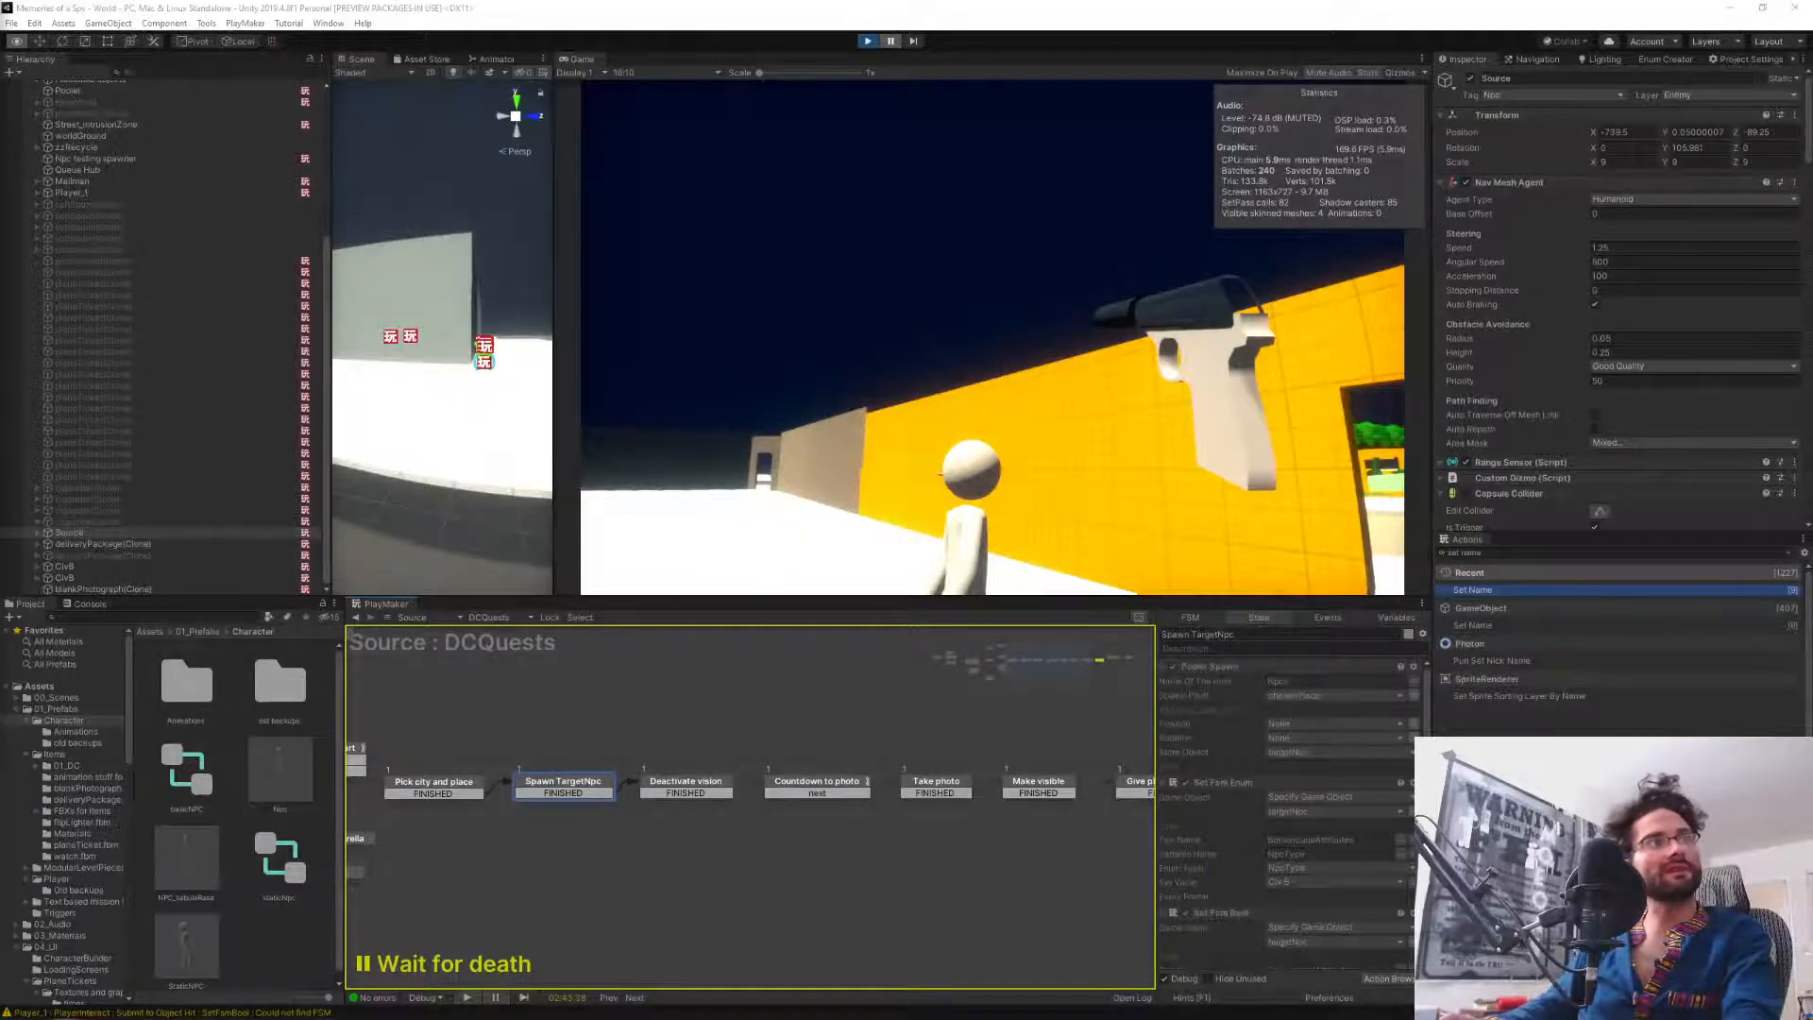
key(alt+Tab)
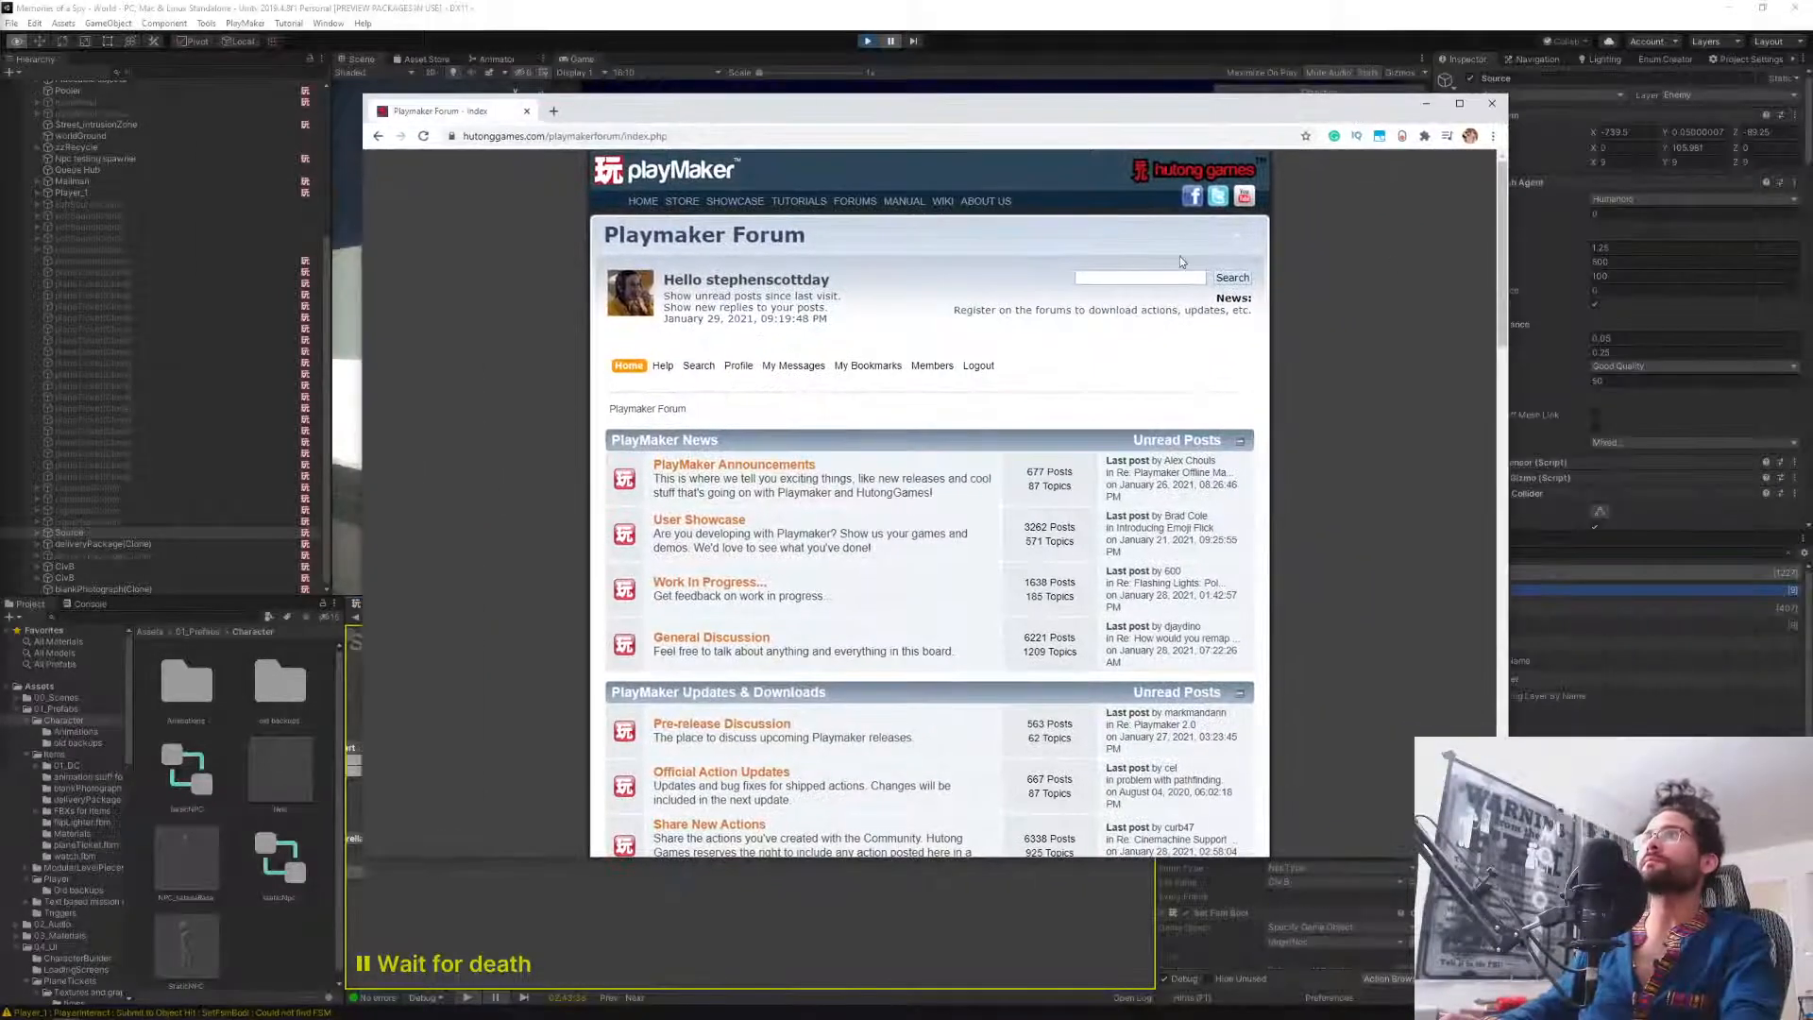
click(1167, 276)
text(po)
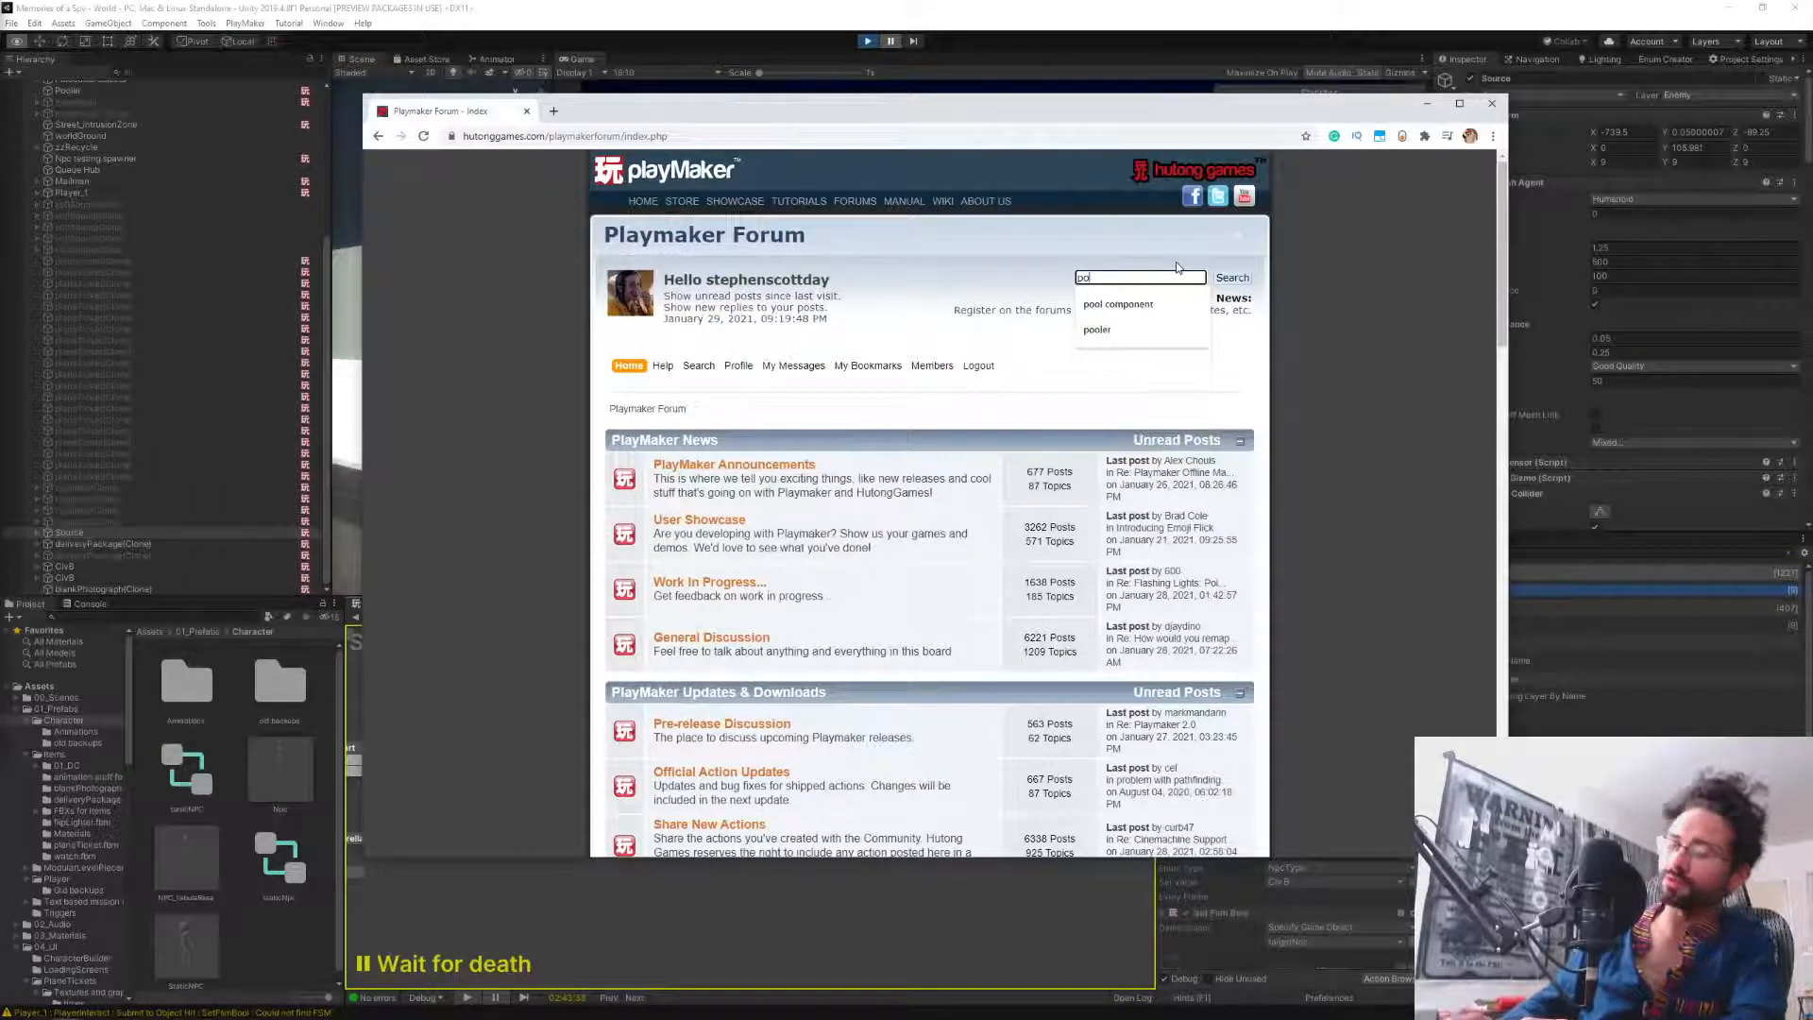
text(oler actions)
key(Return)
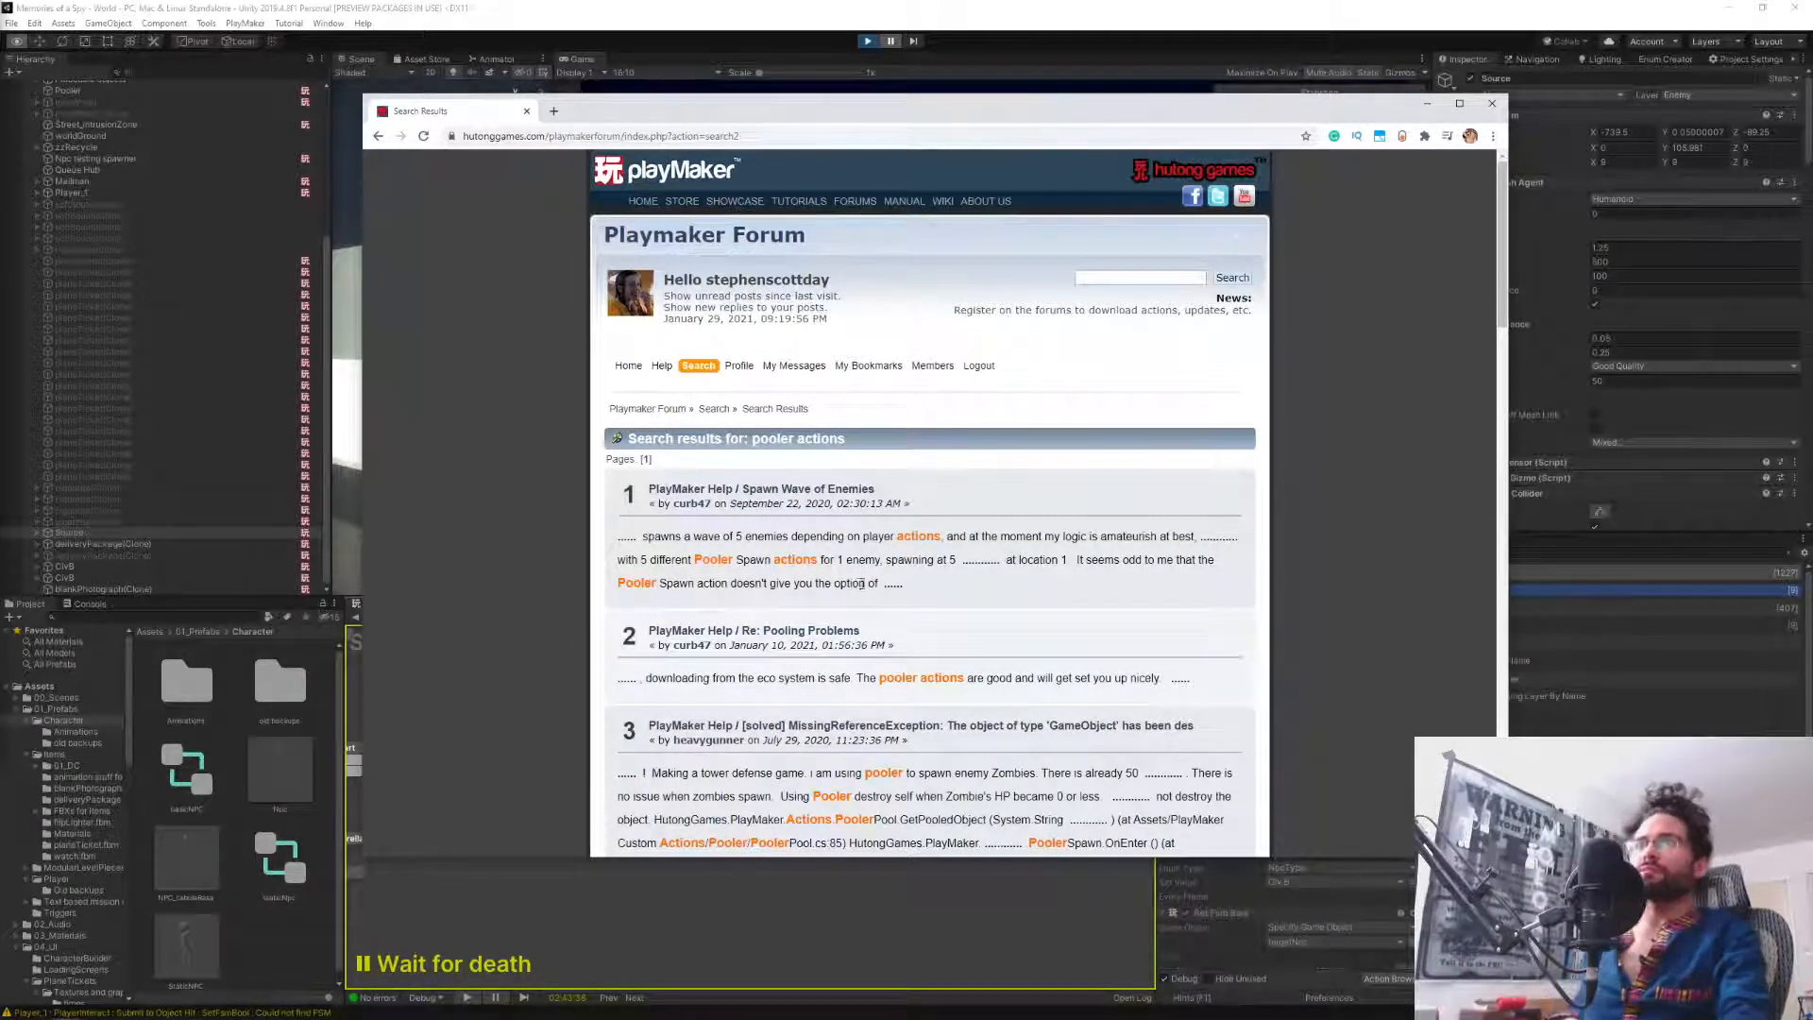
Open the Pooling Problems thread from the results, read its replies about Pooler and Pool Manager, and close it.
middle_click(770, 632)
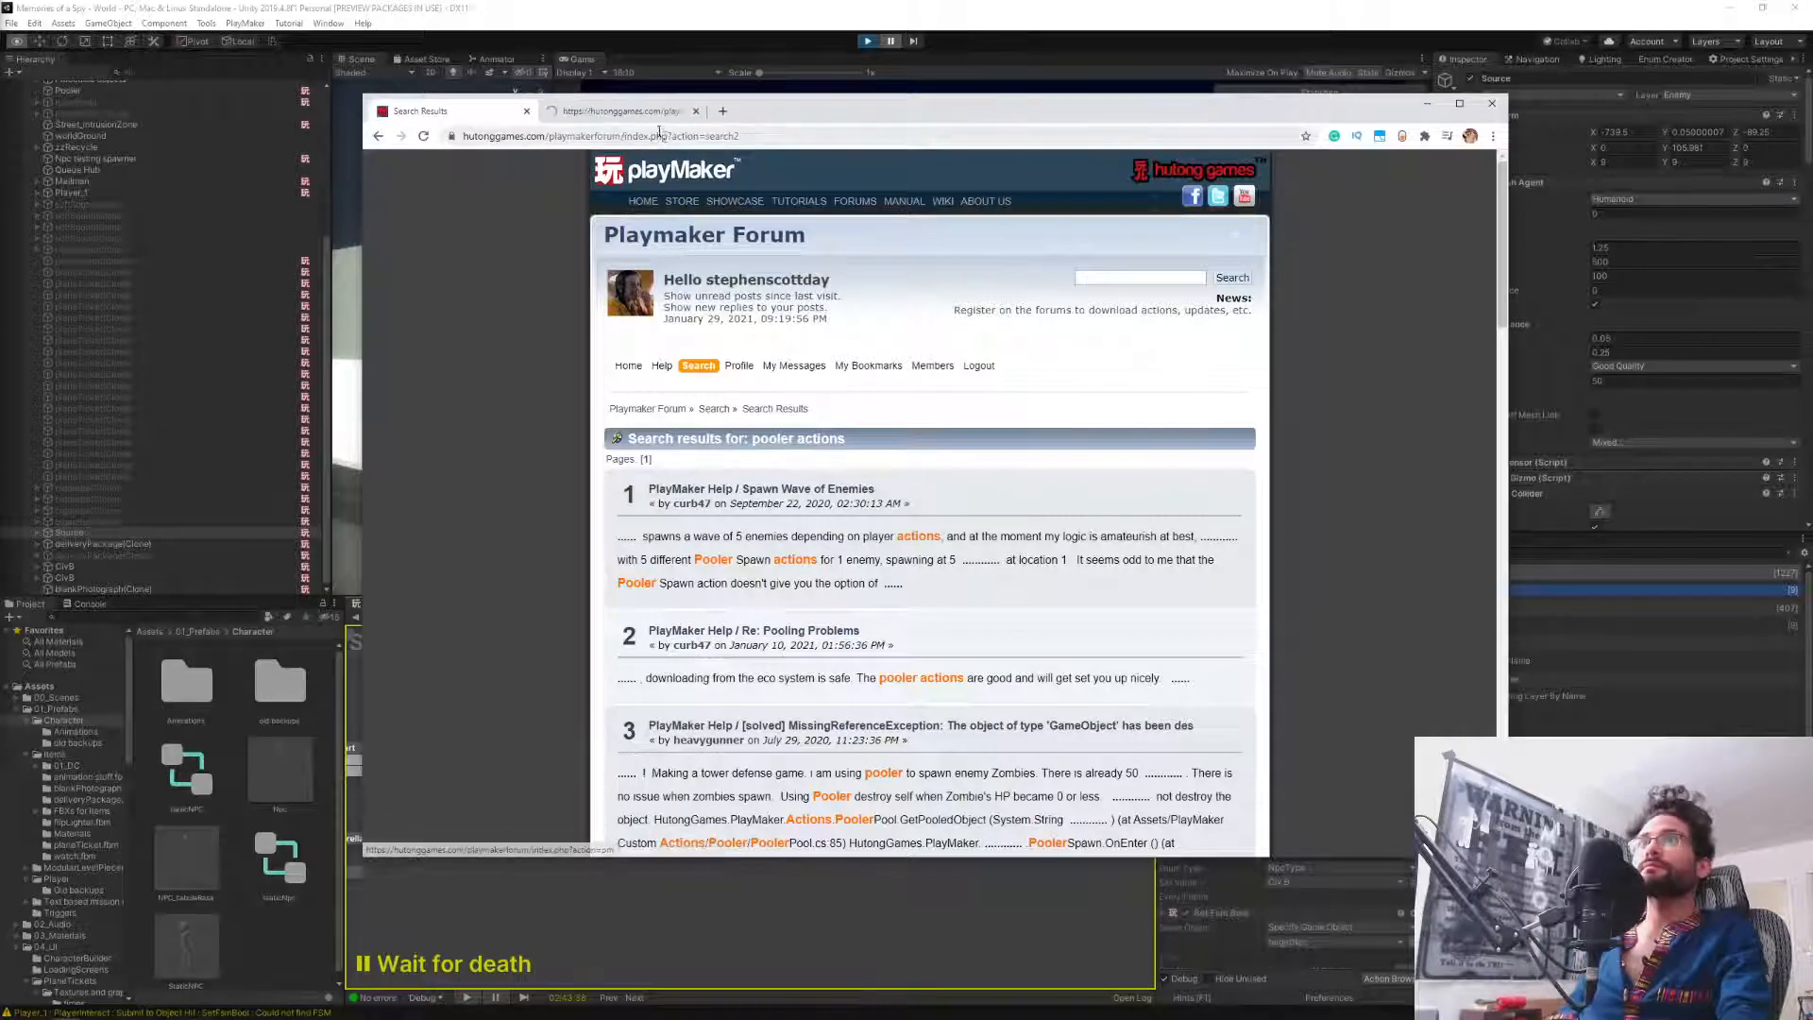
click(651, 111)
scroll(483, 543, up, 6)
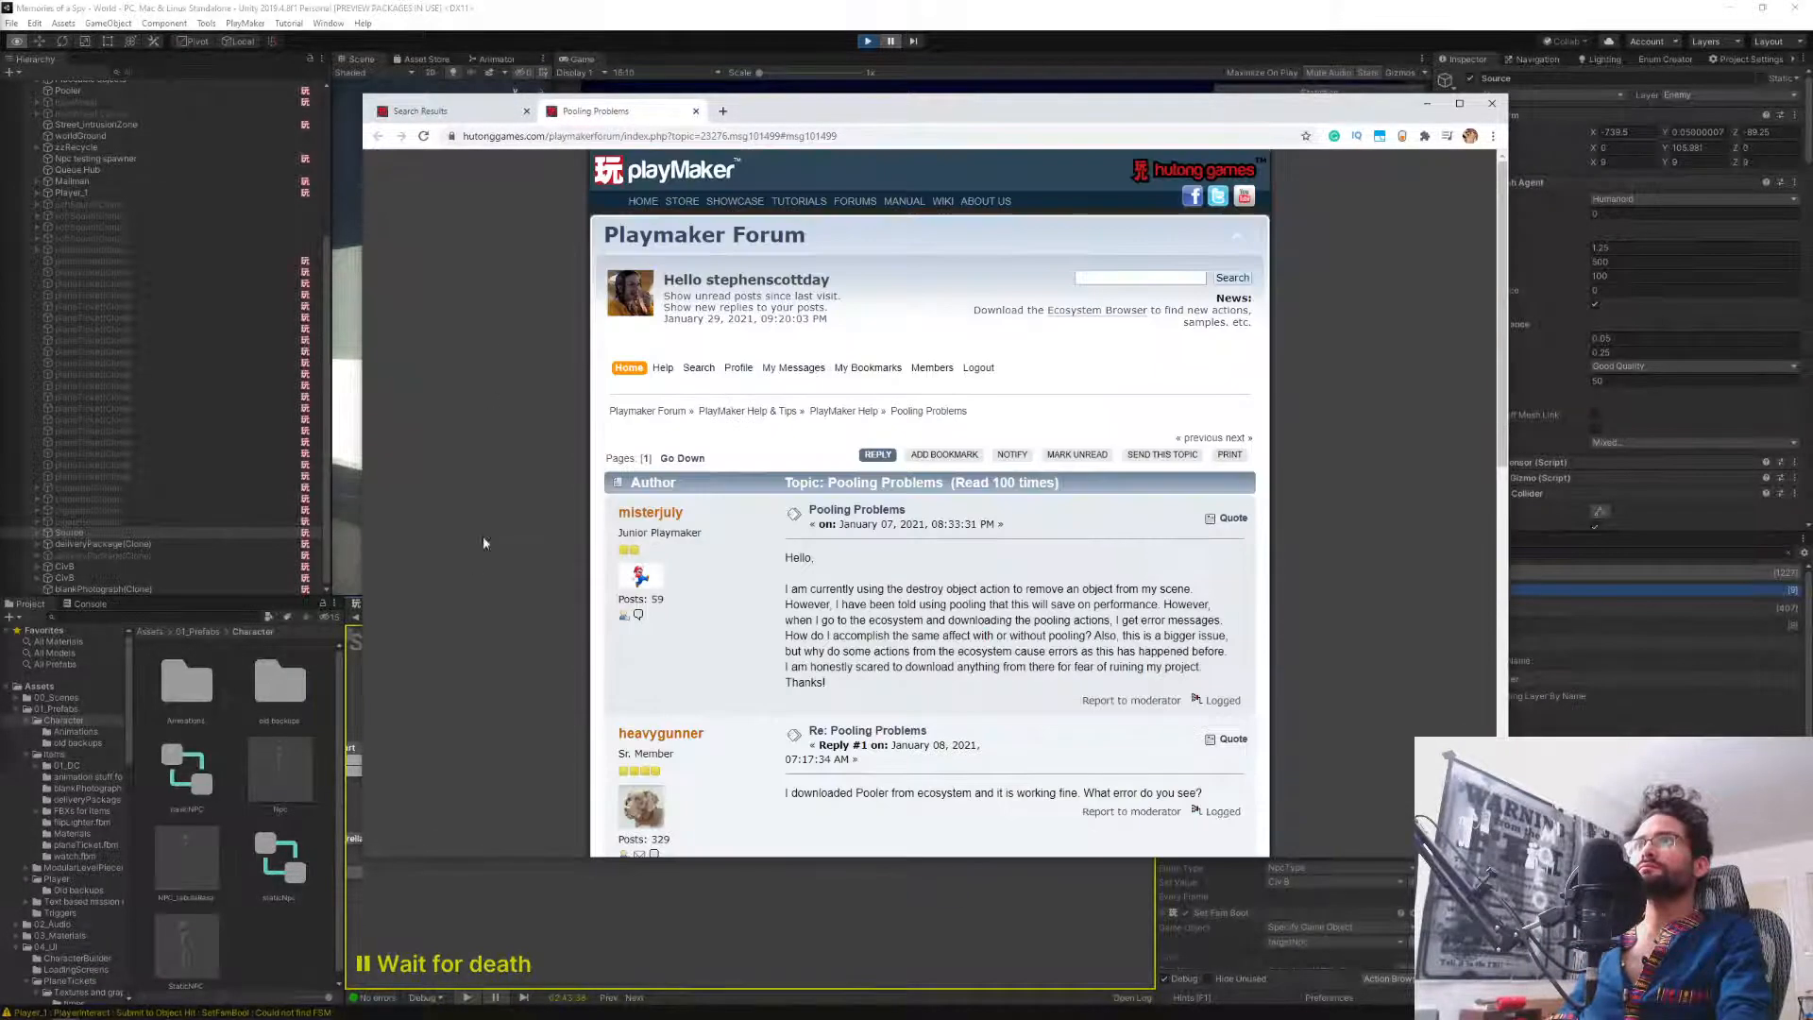
scroll(517, 422, down, 2)
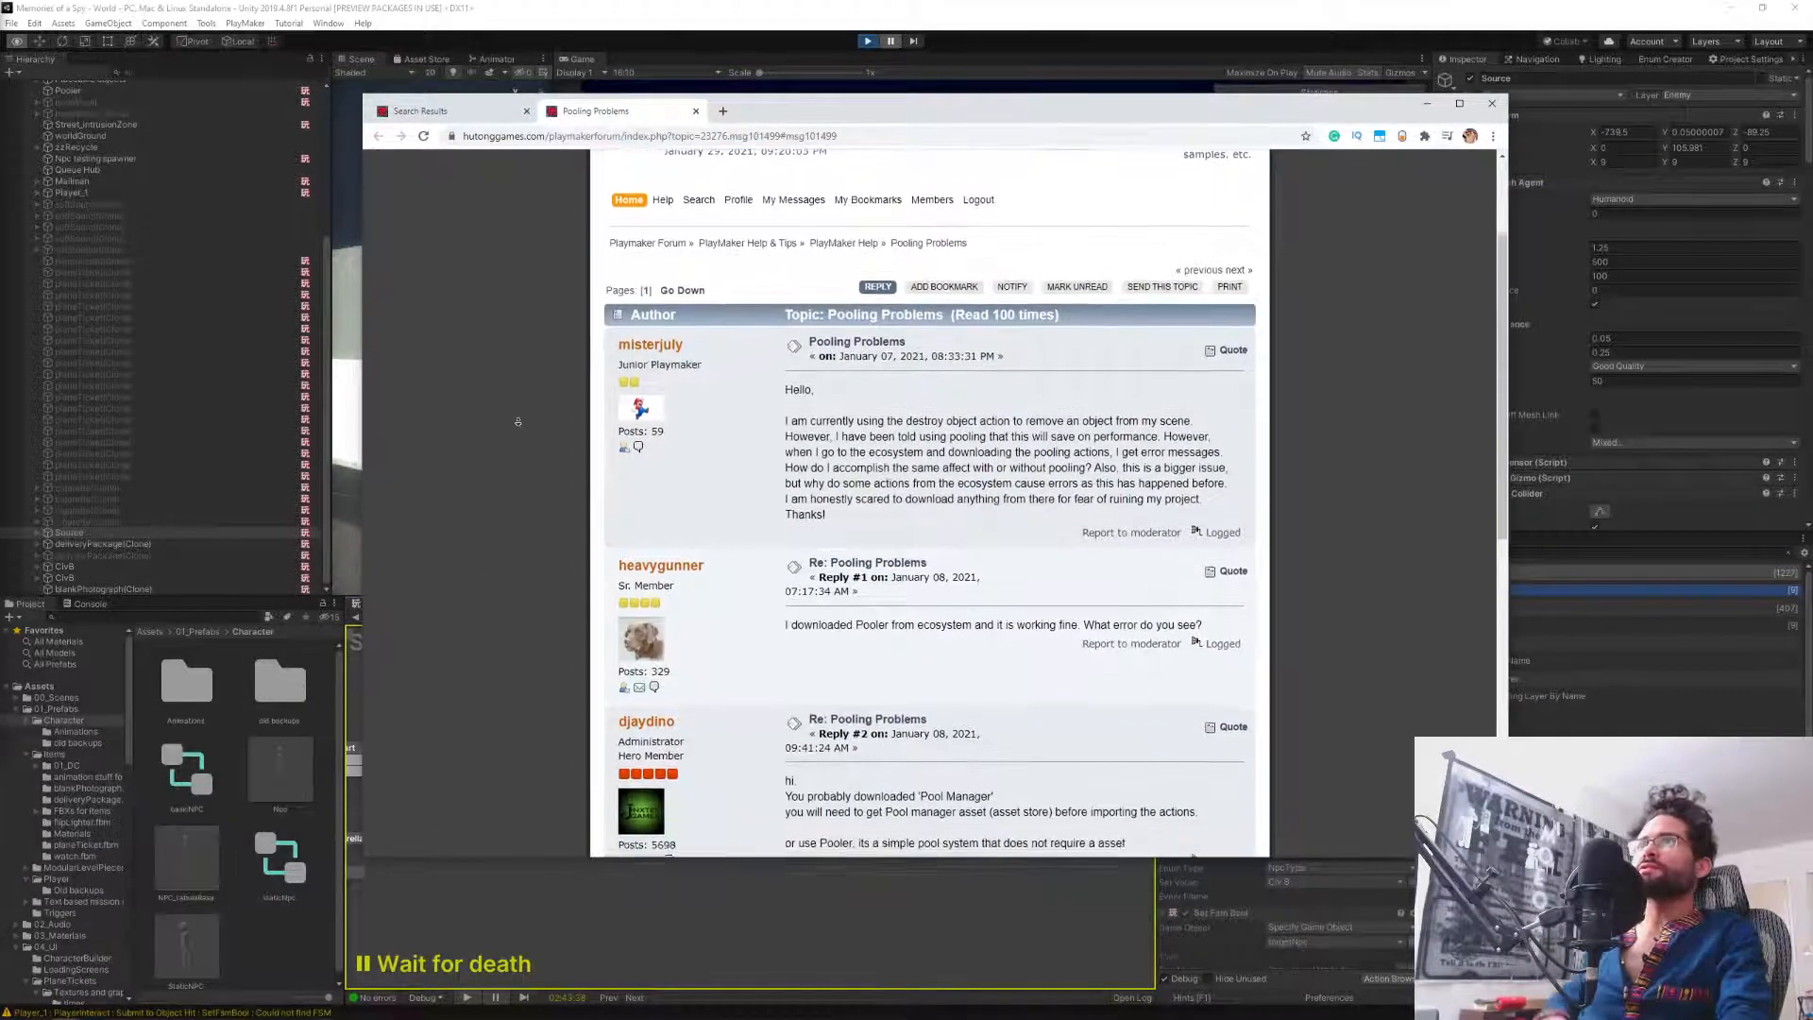
scroll(517, 422, down, 1)
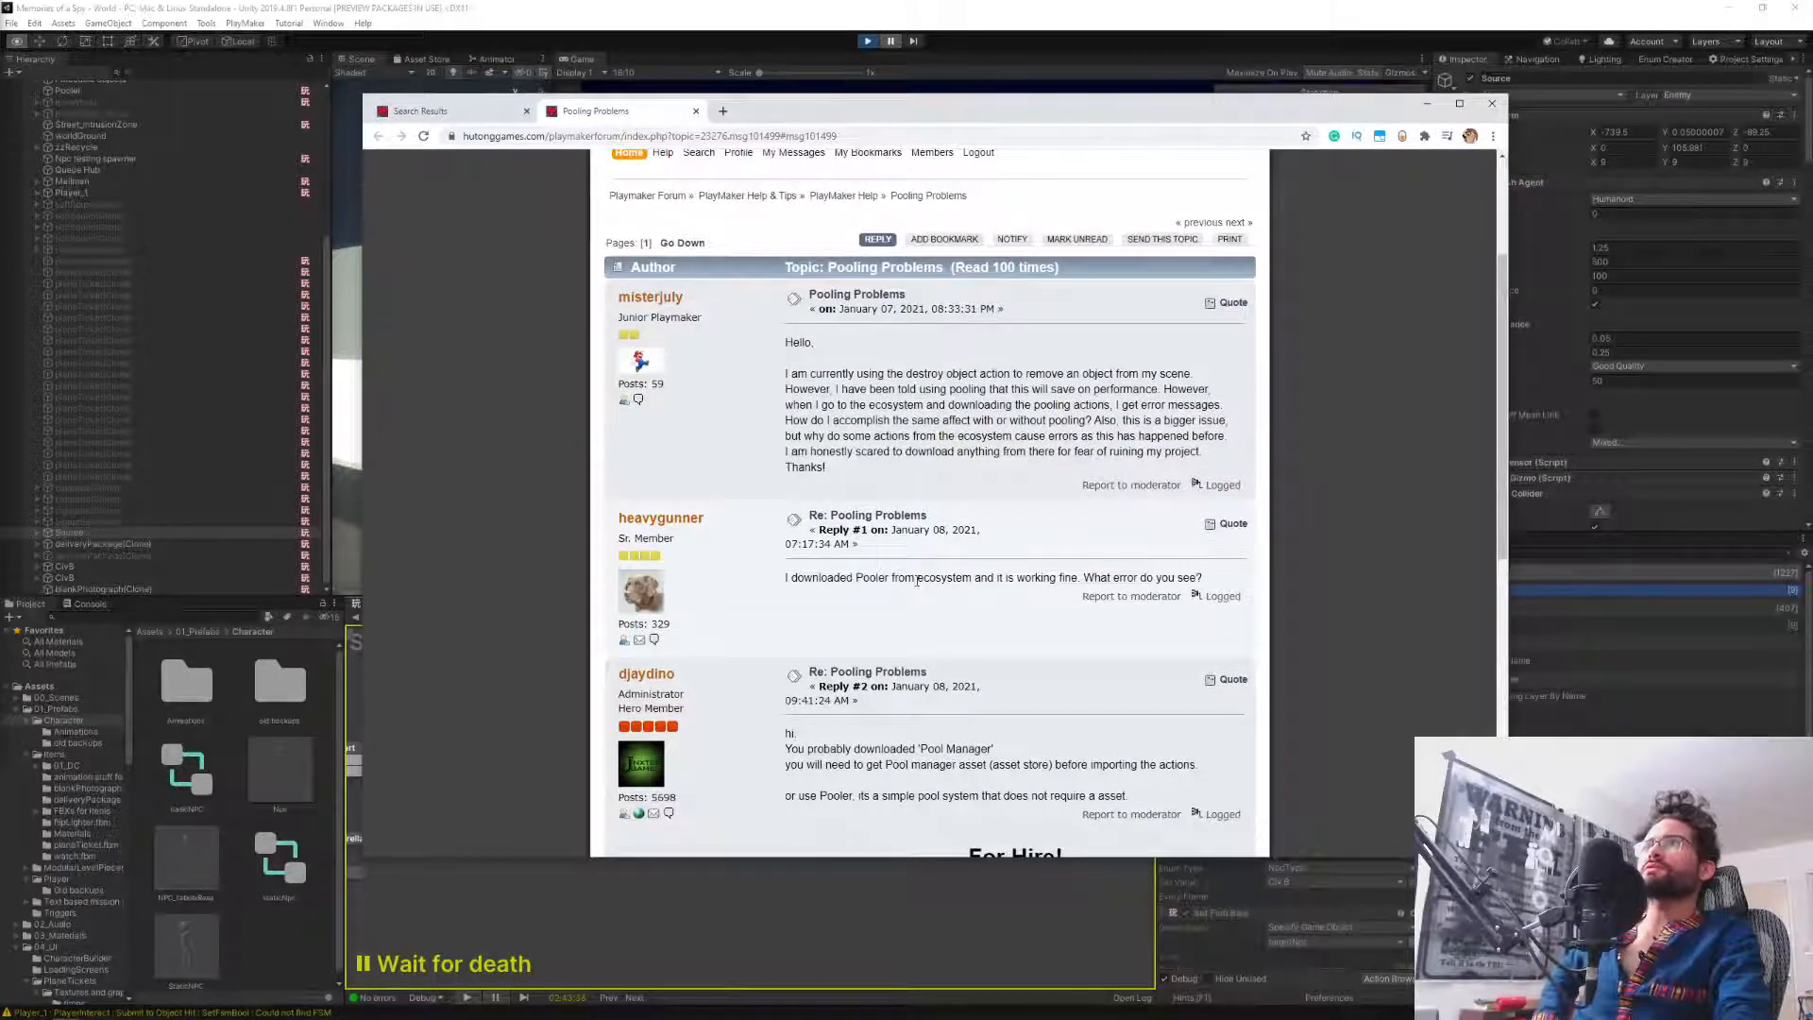
scroll(814, 630, down, 3)
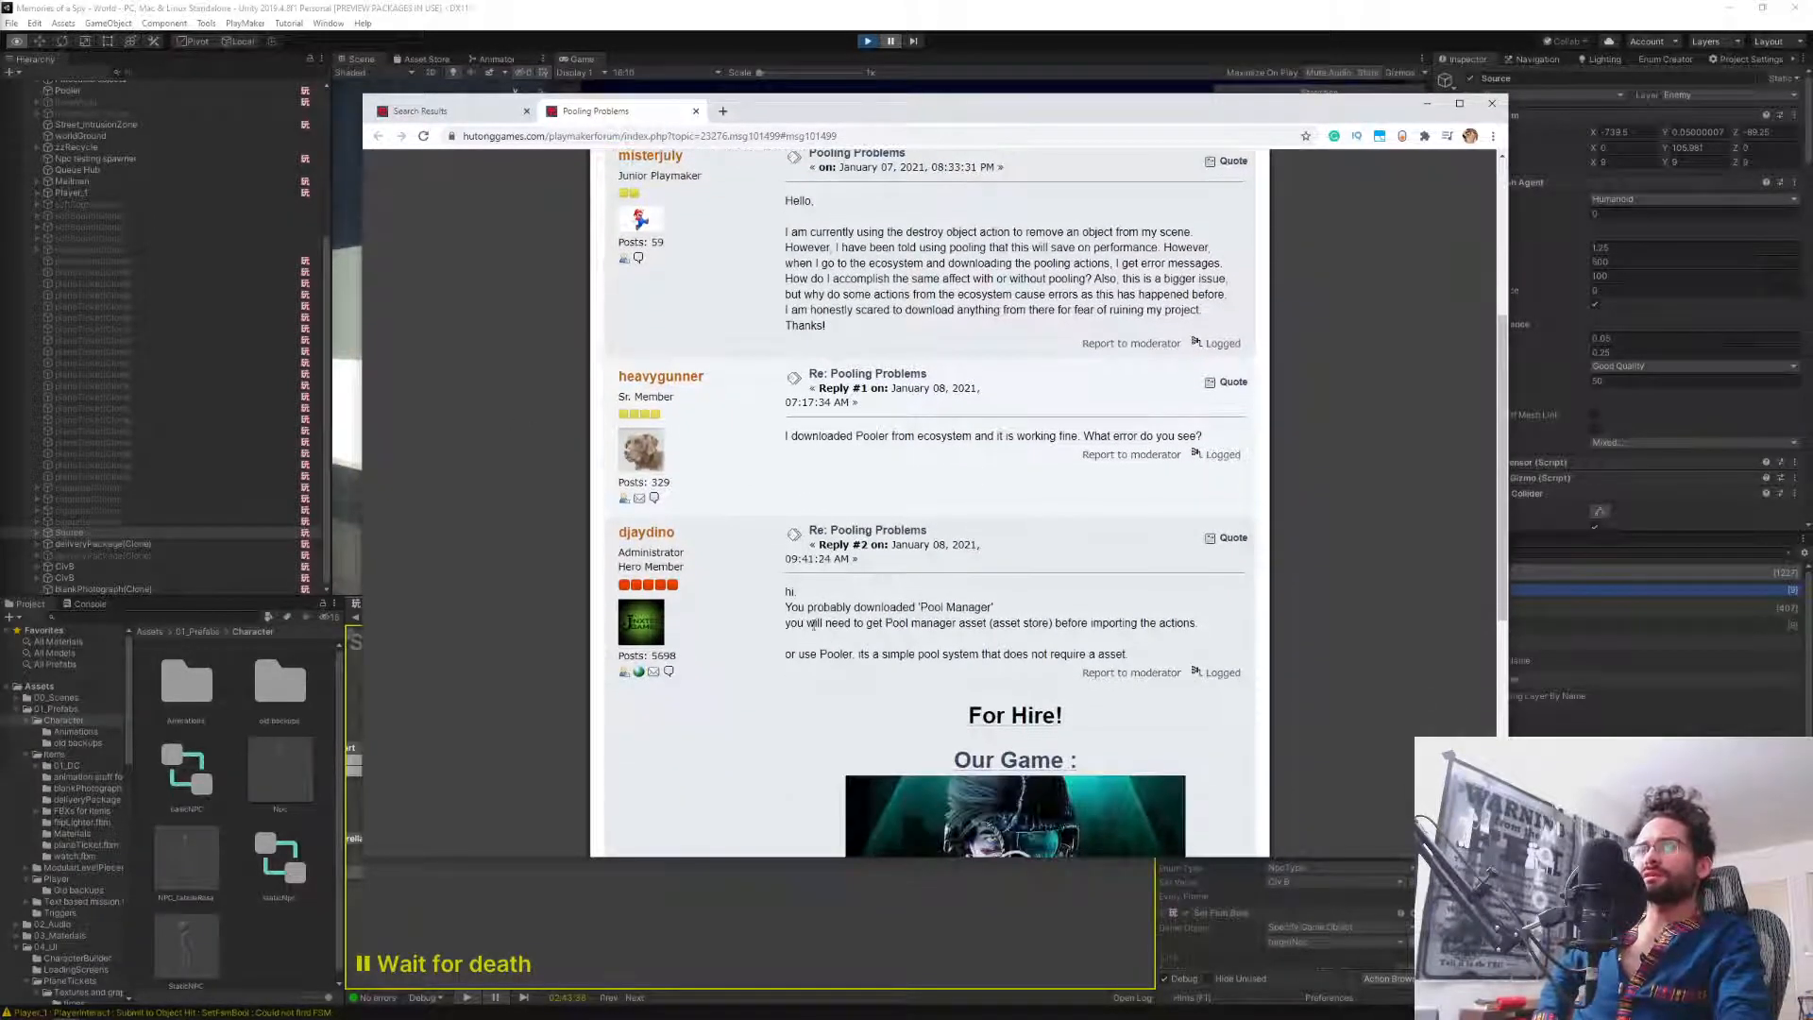
drag(822, 606, 1197, 631)
click(1003, 647)
scroll(750, 638, down, 4)
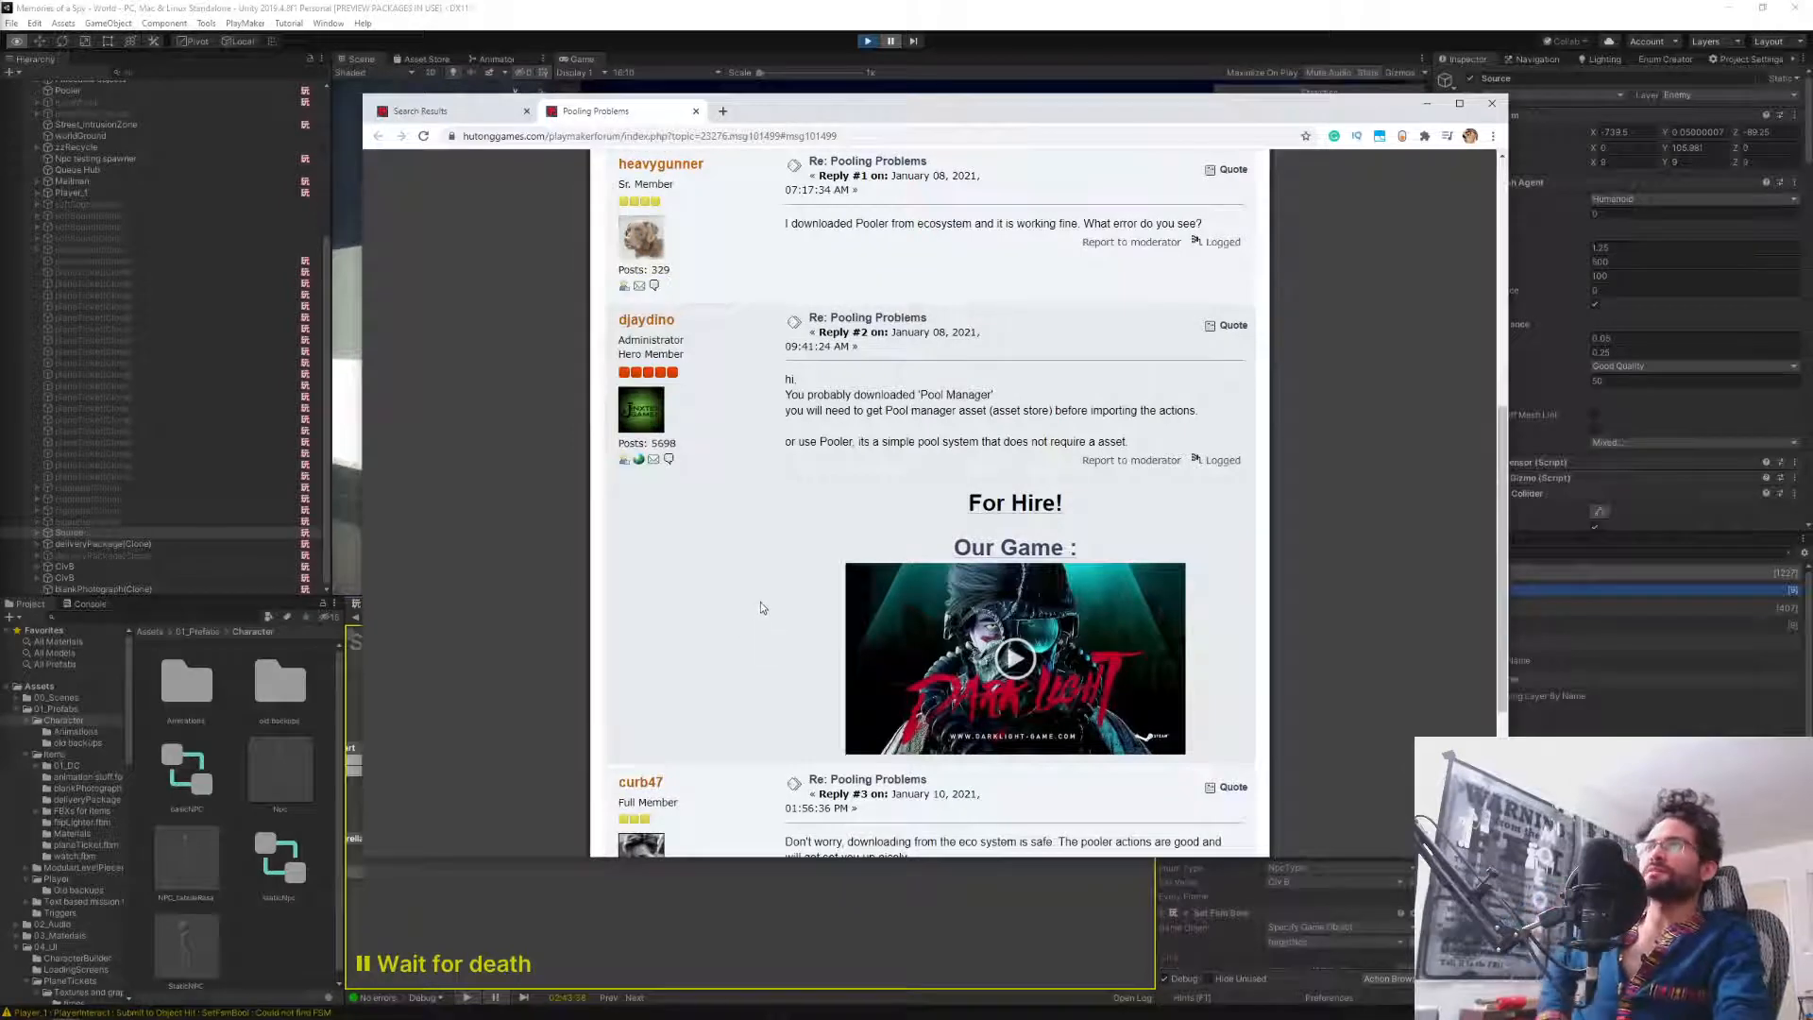
scroll(761, 604, down, 3)
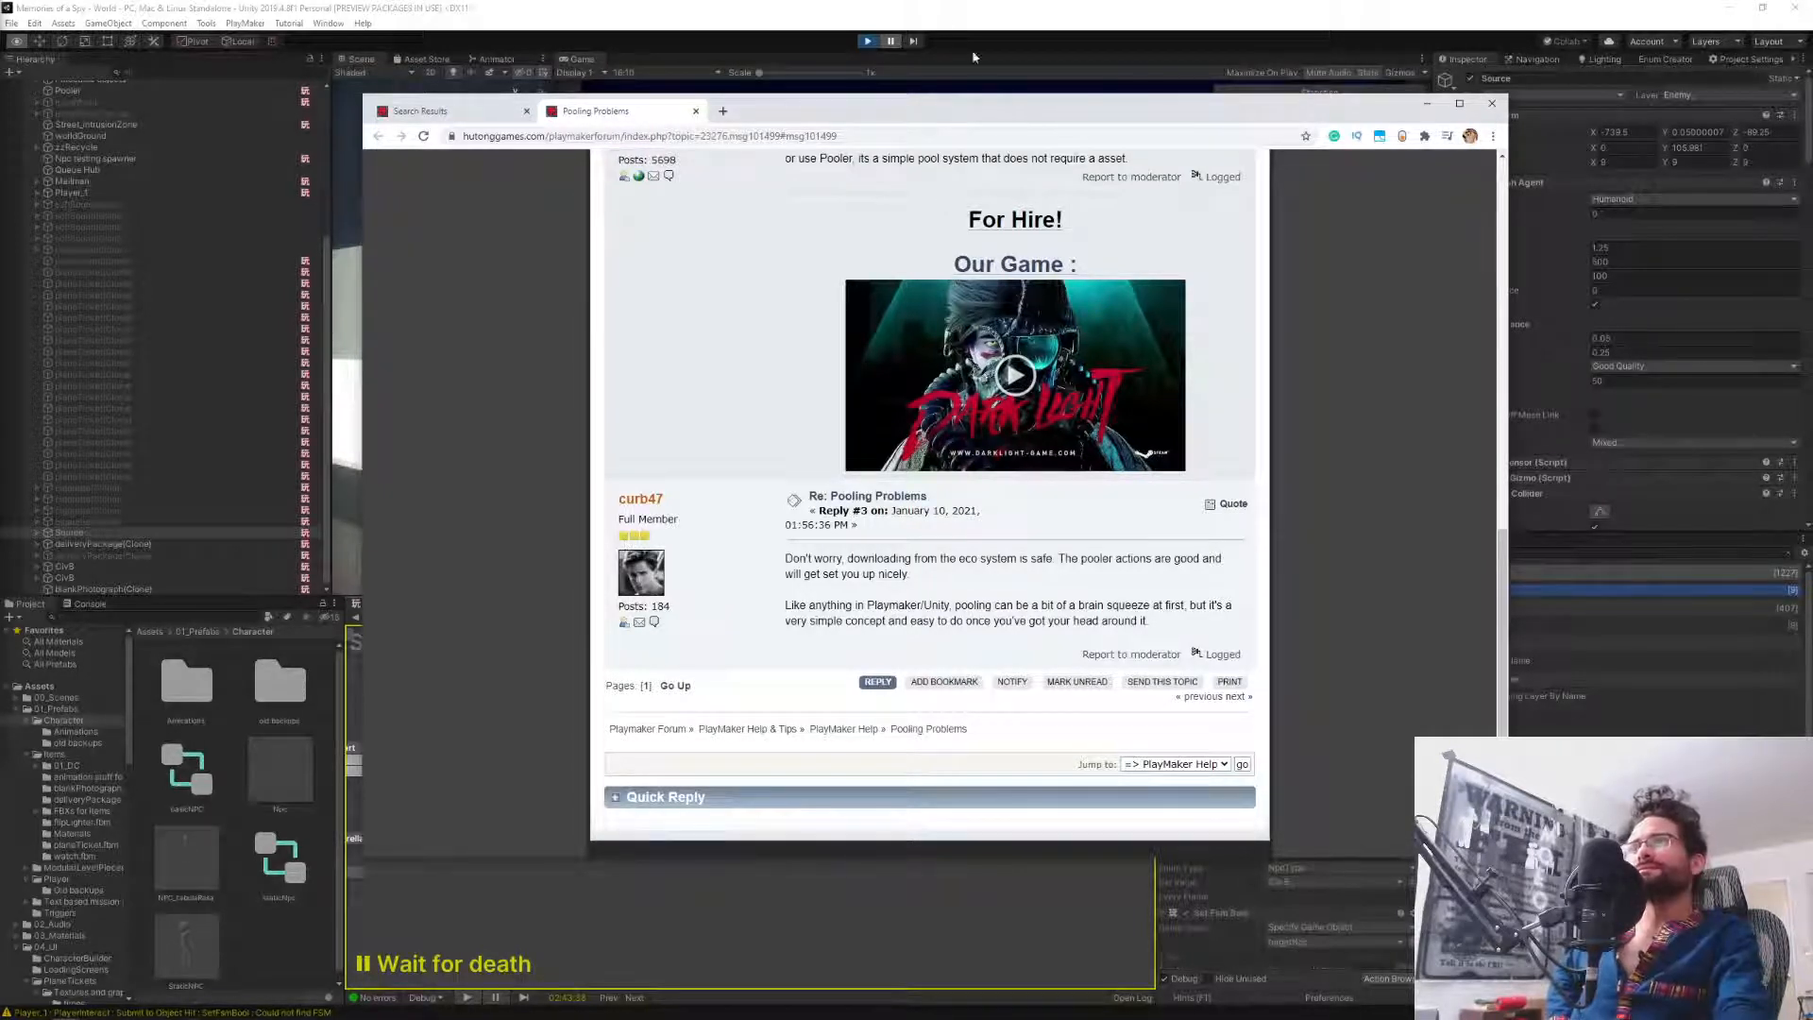
click(695, 112)
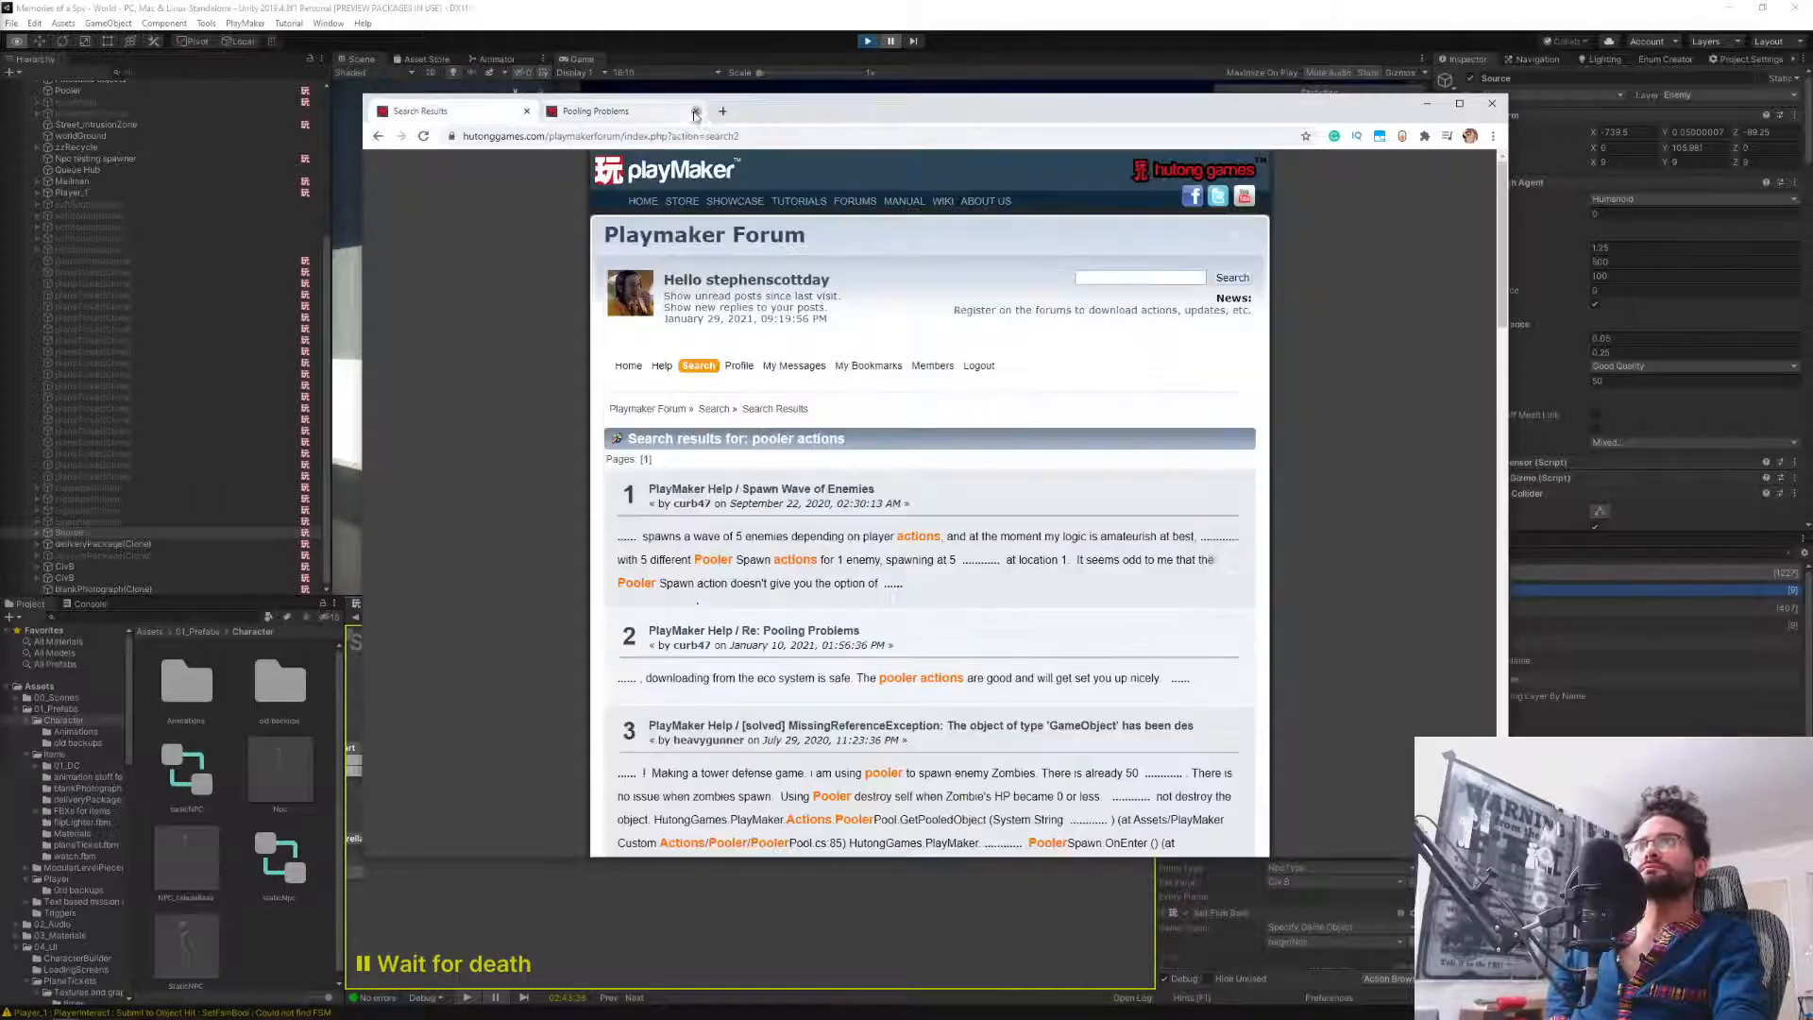
Open the "Pooler - Simple Pooling System" thread from the search results and read its replies about pool and spawner errors.
middle_click(539, 509)
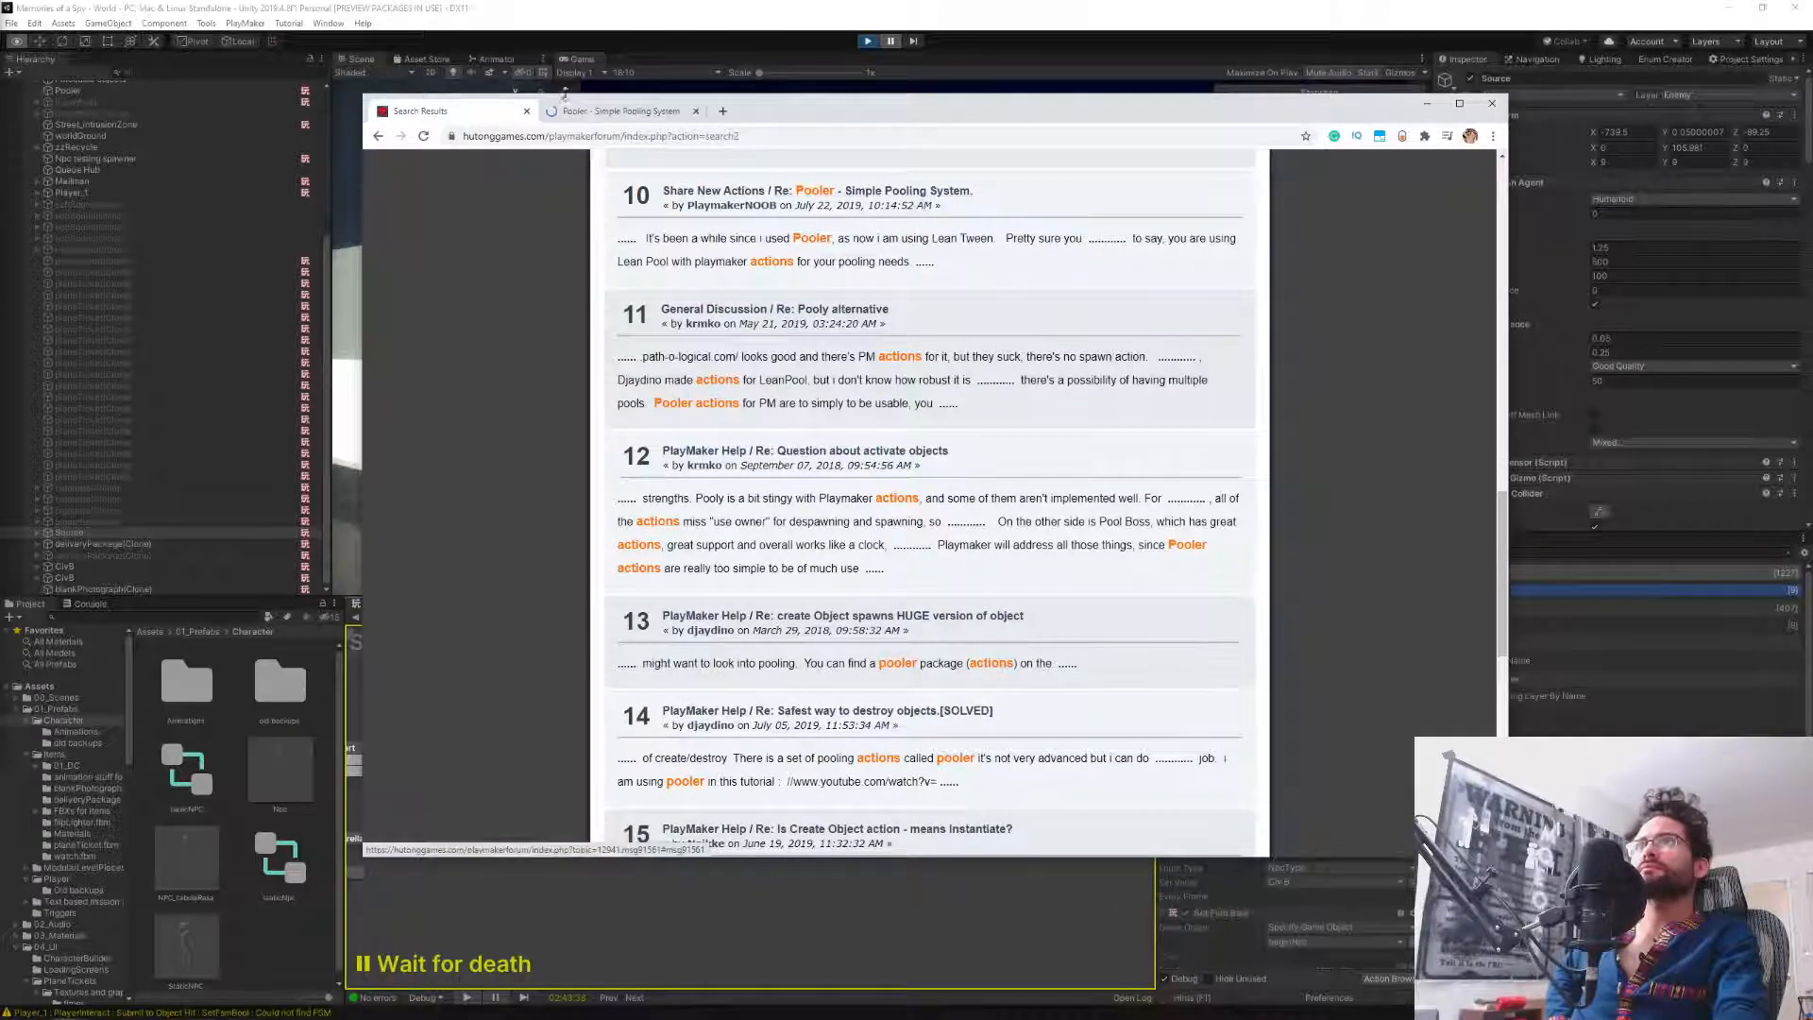
click(567, 110)
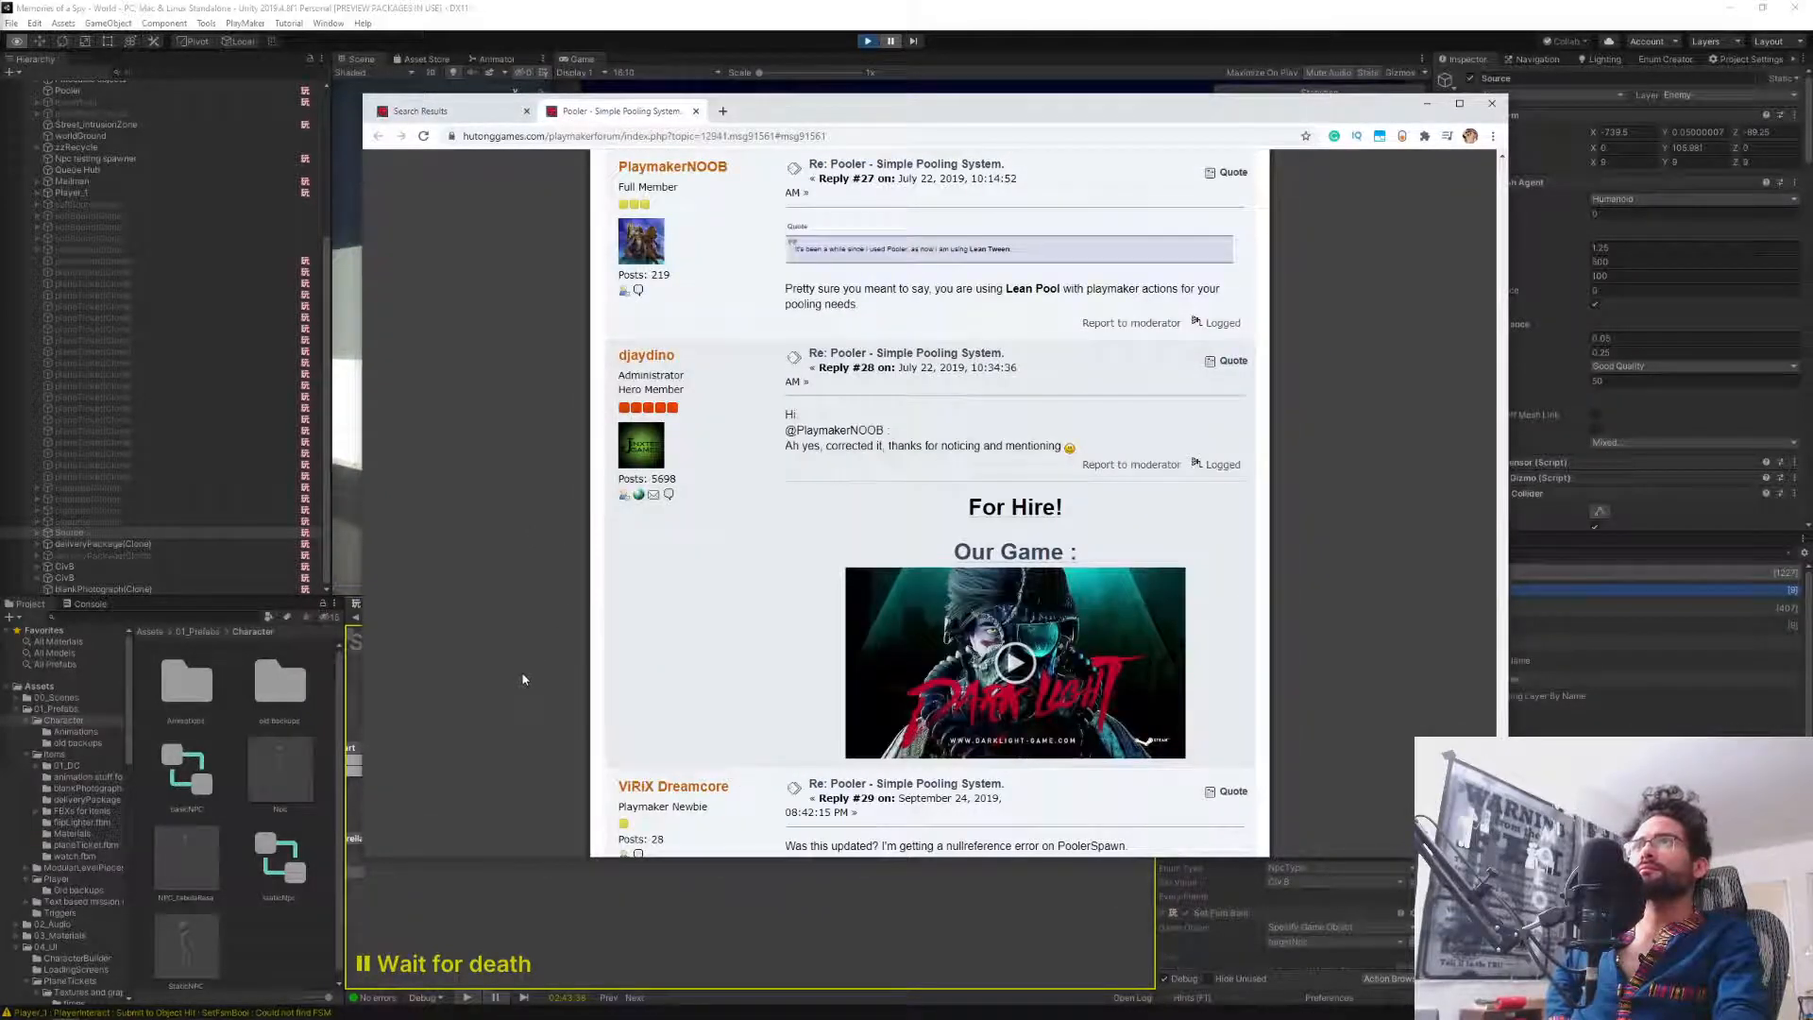
scroll(525, 679, down, 3)
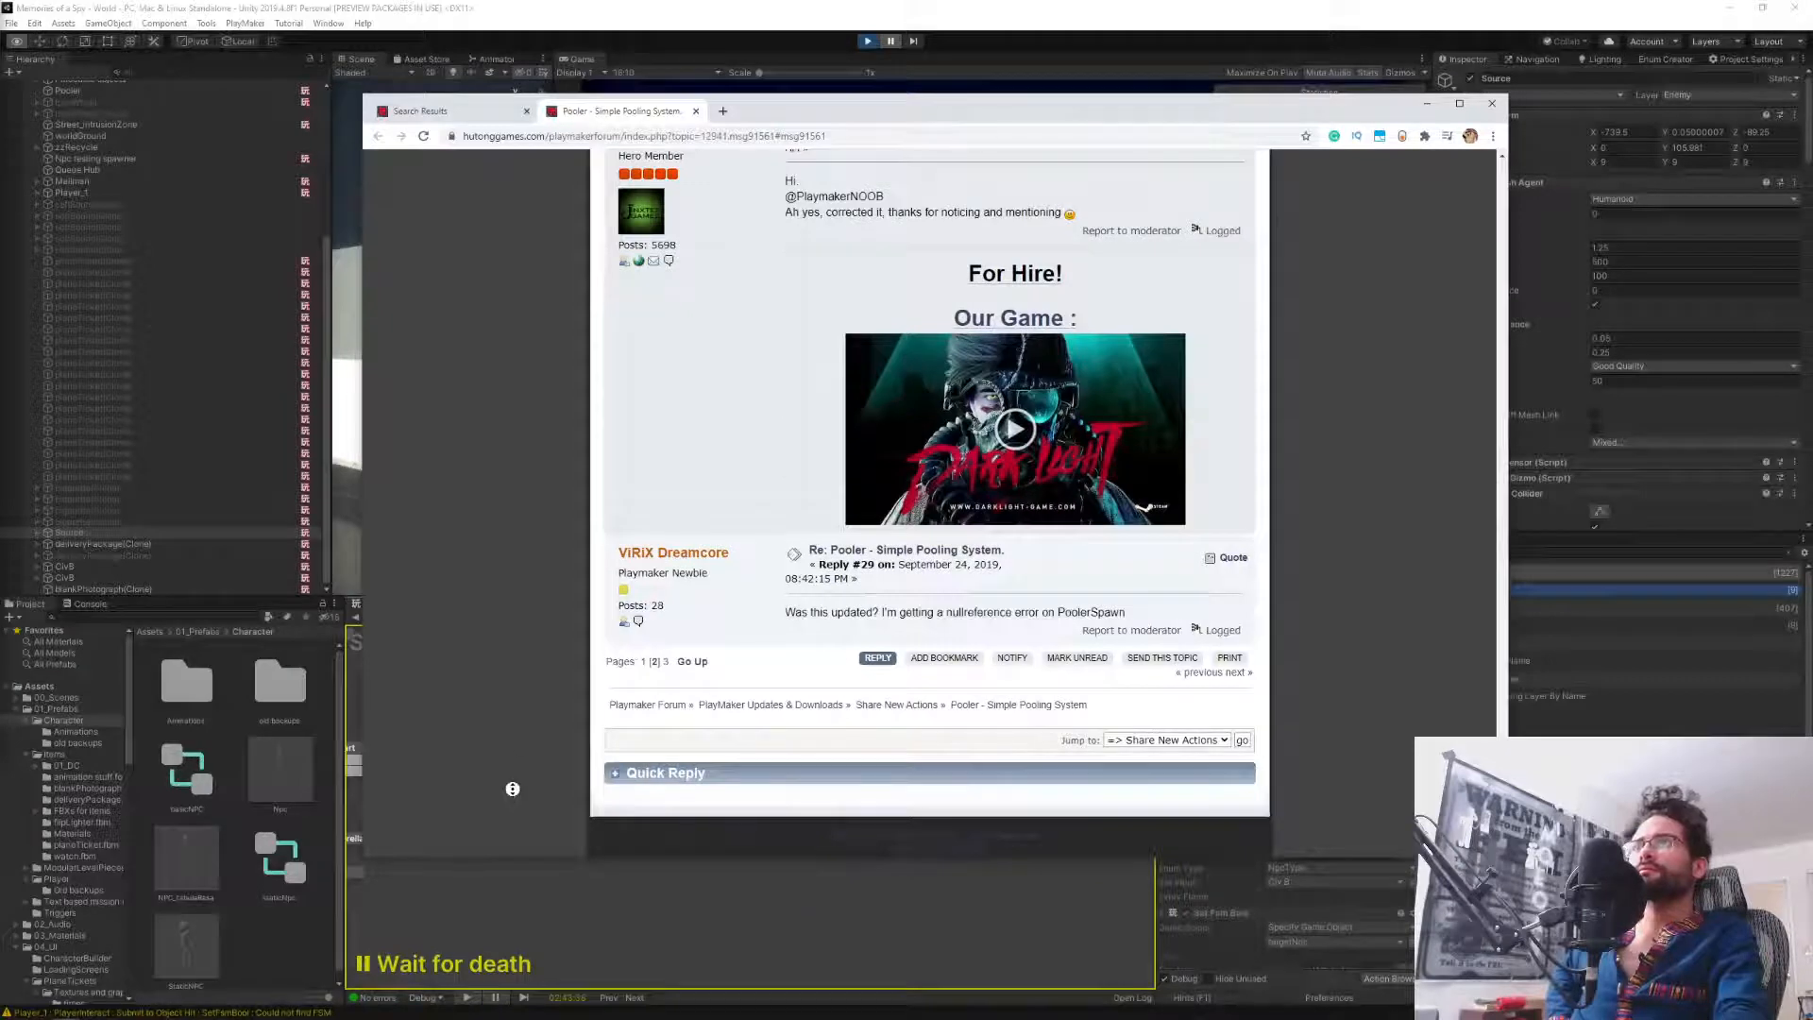
scroll(512, 779, up, 1)
scroll(512, 777, up, 5)
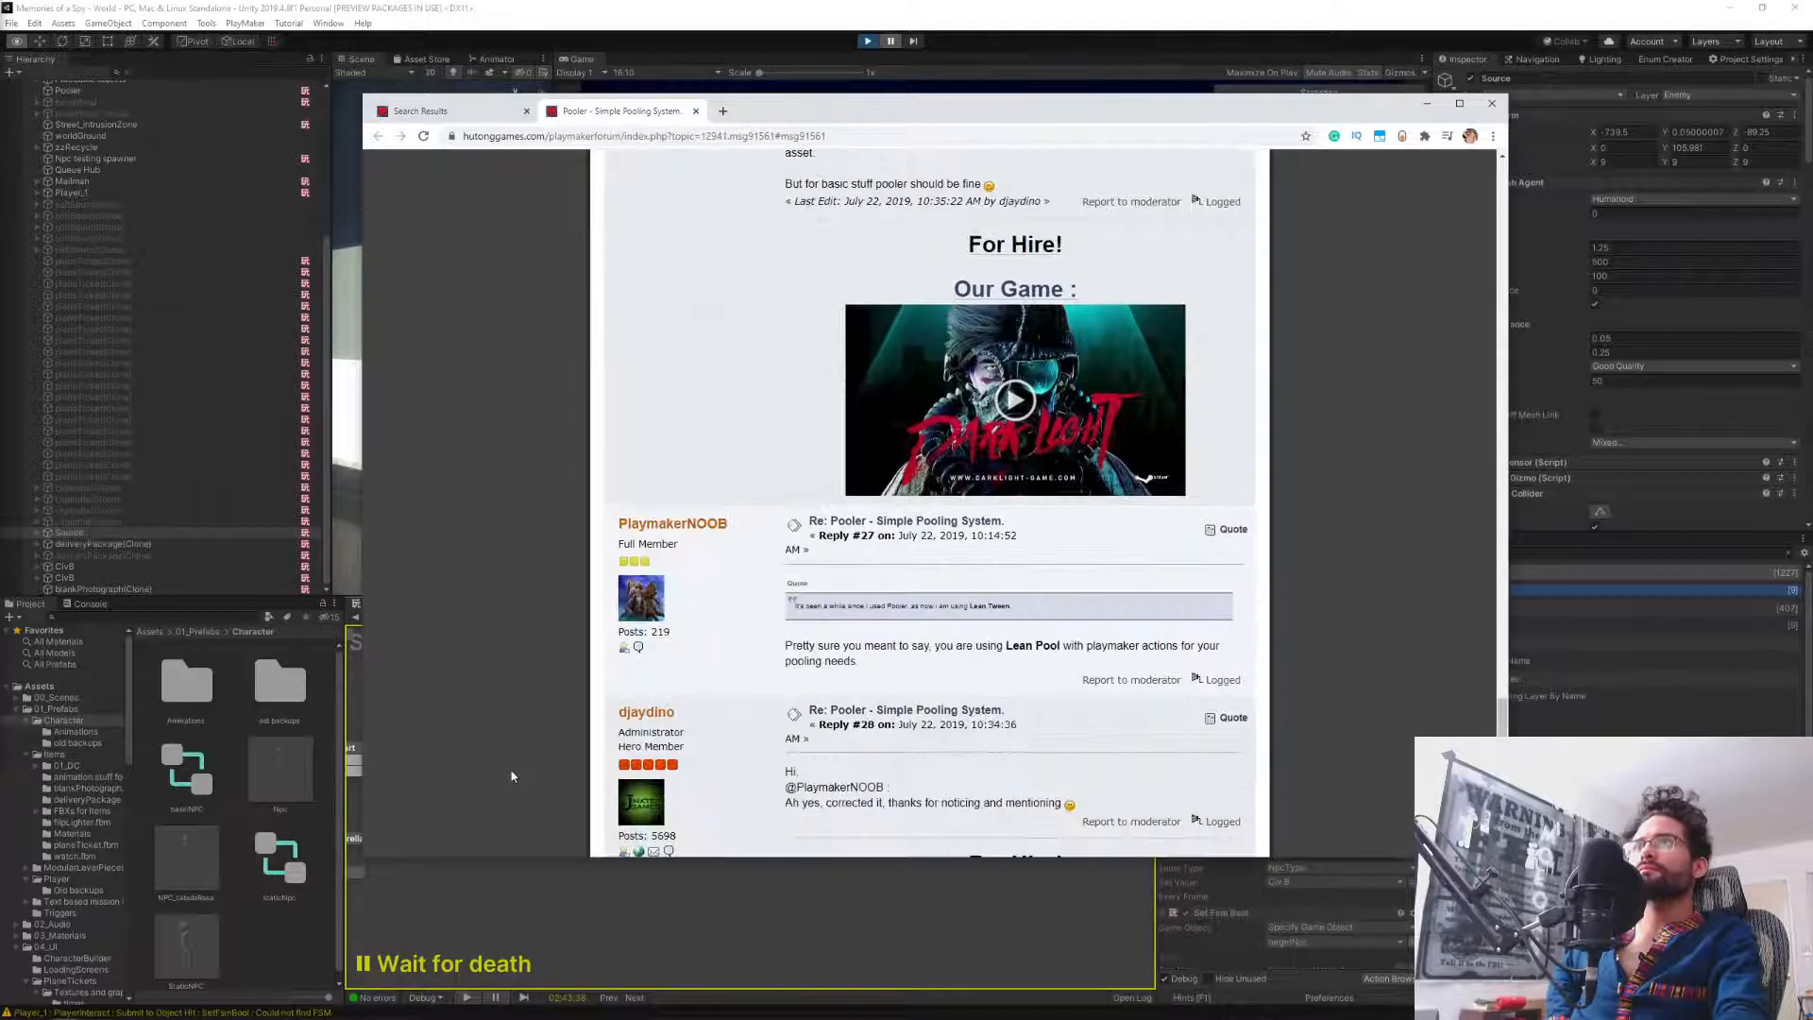
scroll(512, 776, up, 2)
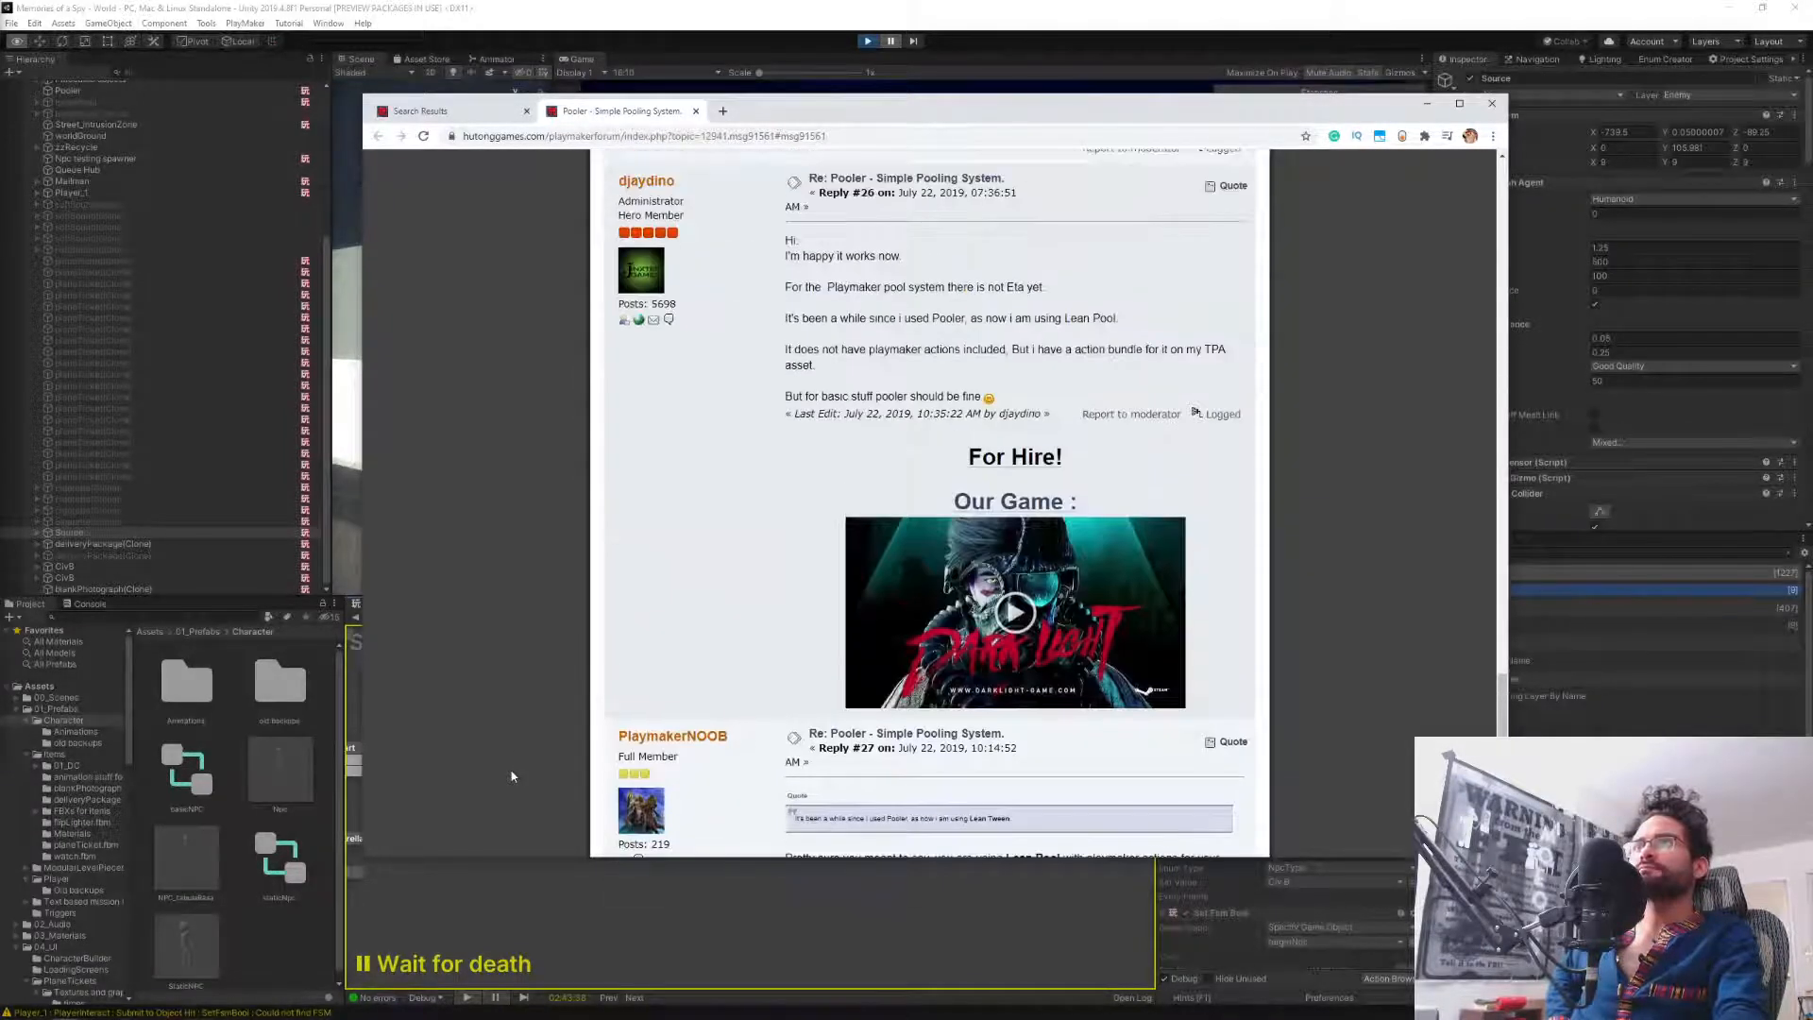
scroll(510, 771, up, 5)
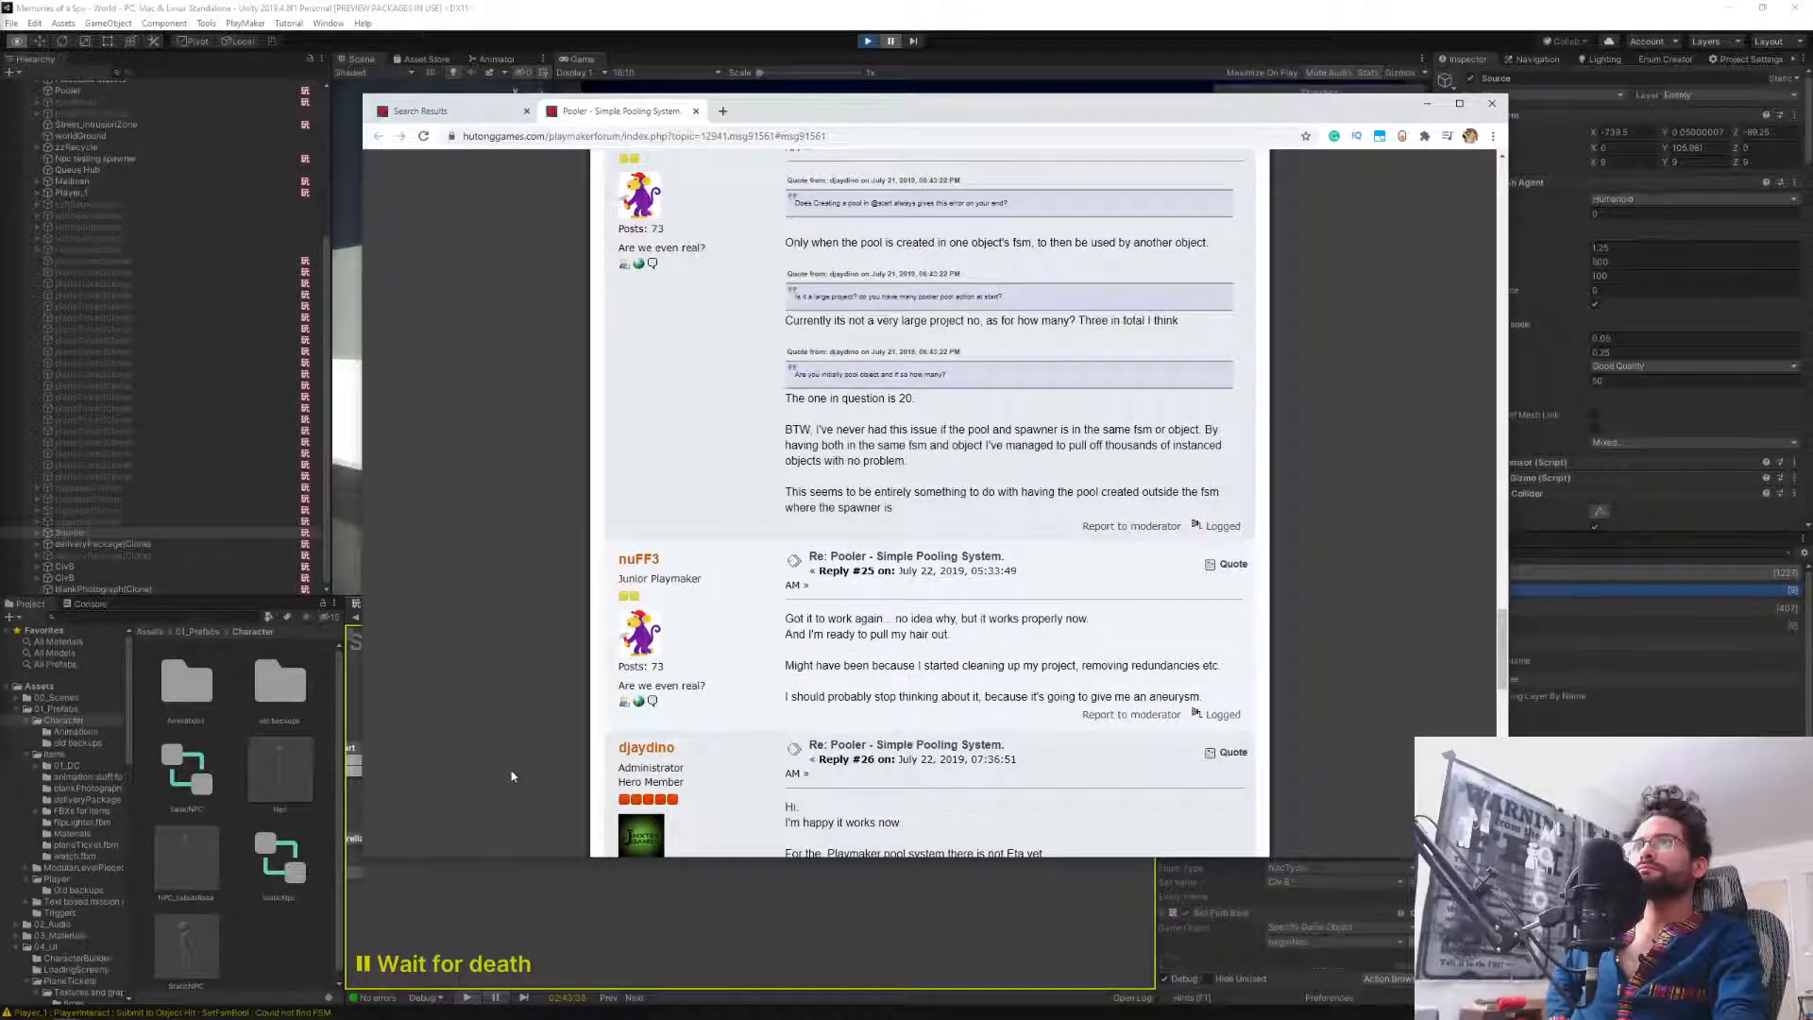
scroll(511, 776, up, 2)
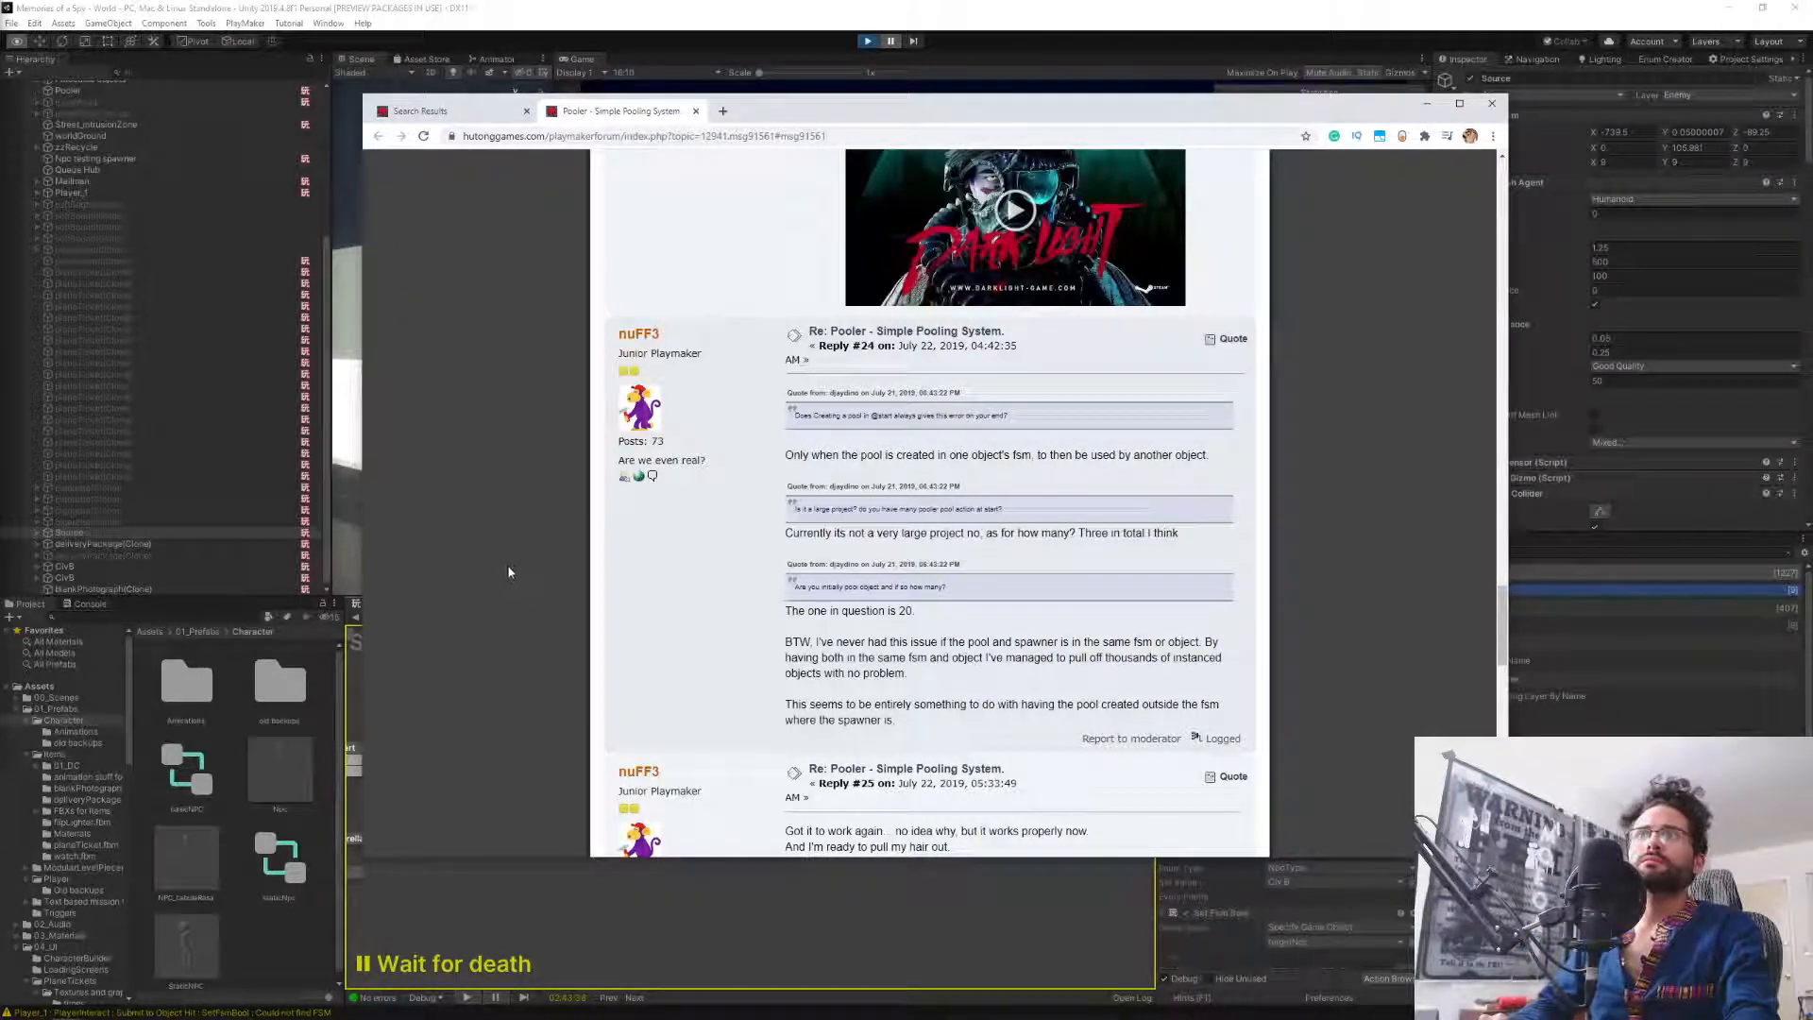
Switch back to Unity, stop the play test and filter the PlayMaker actions by "pooler sp".
click(905, 20)
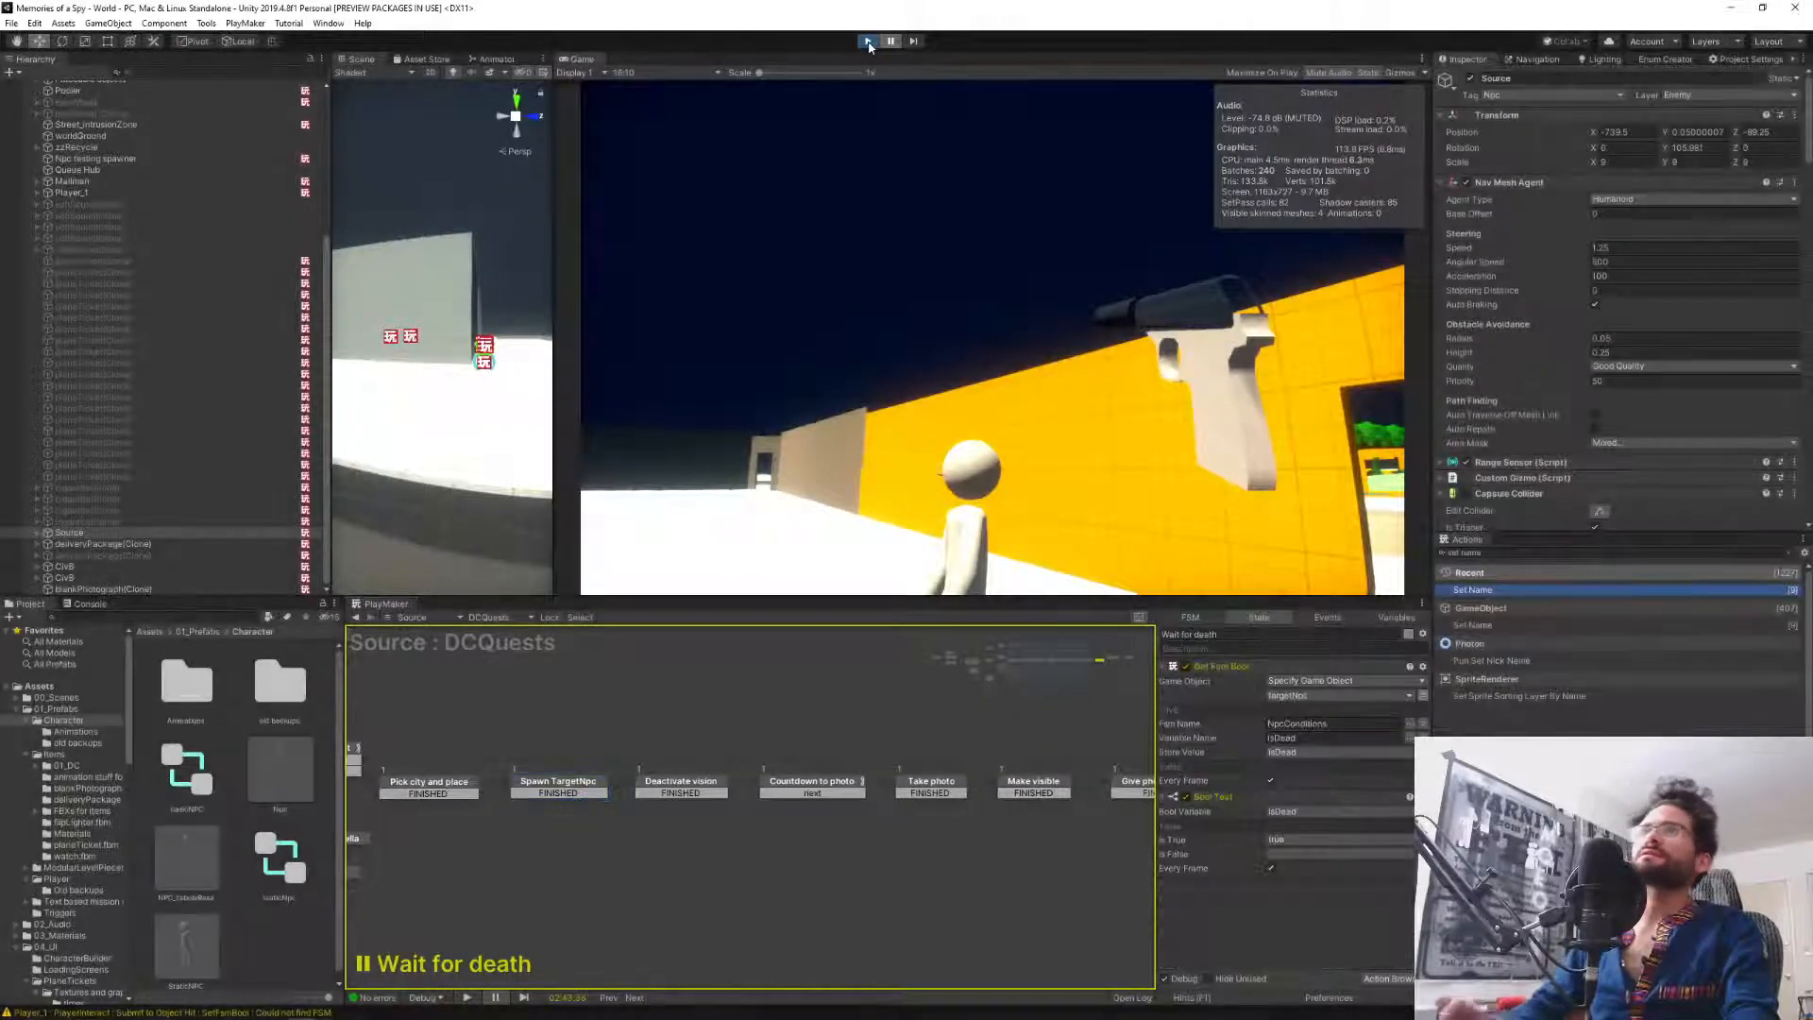
click(868, 42)
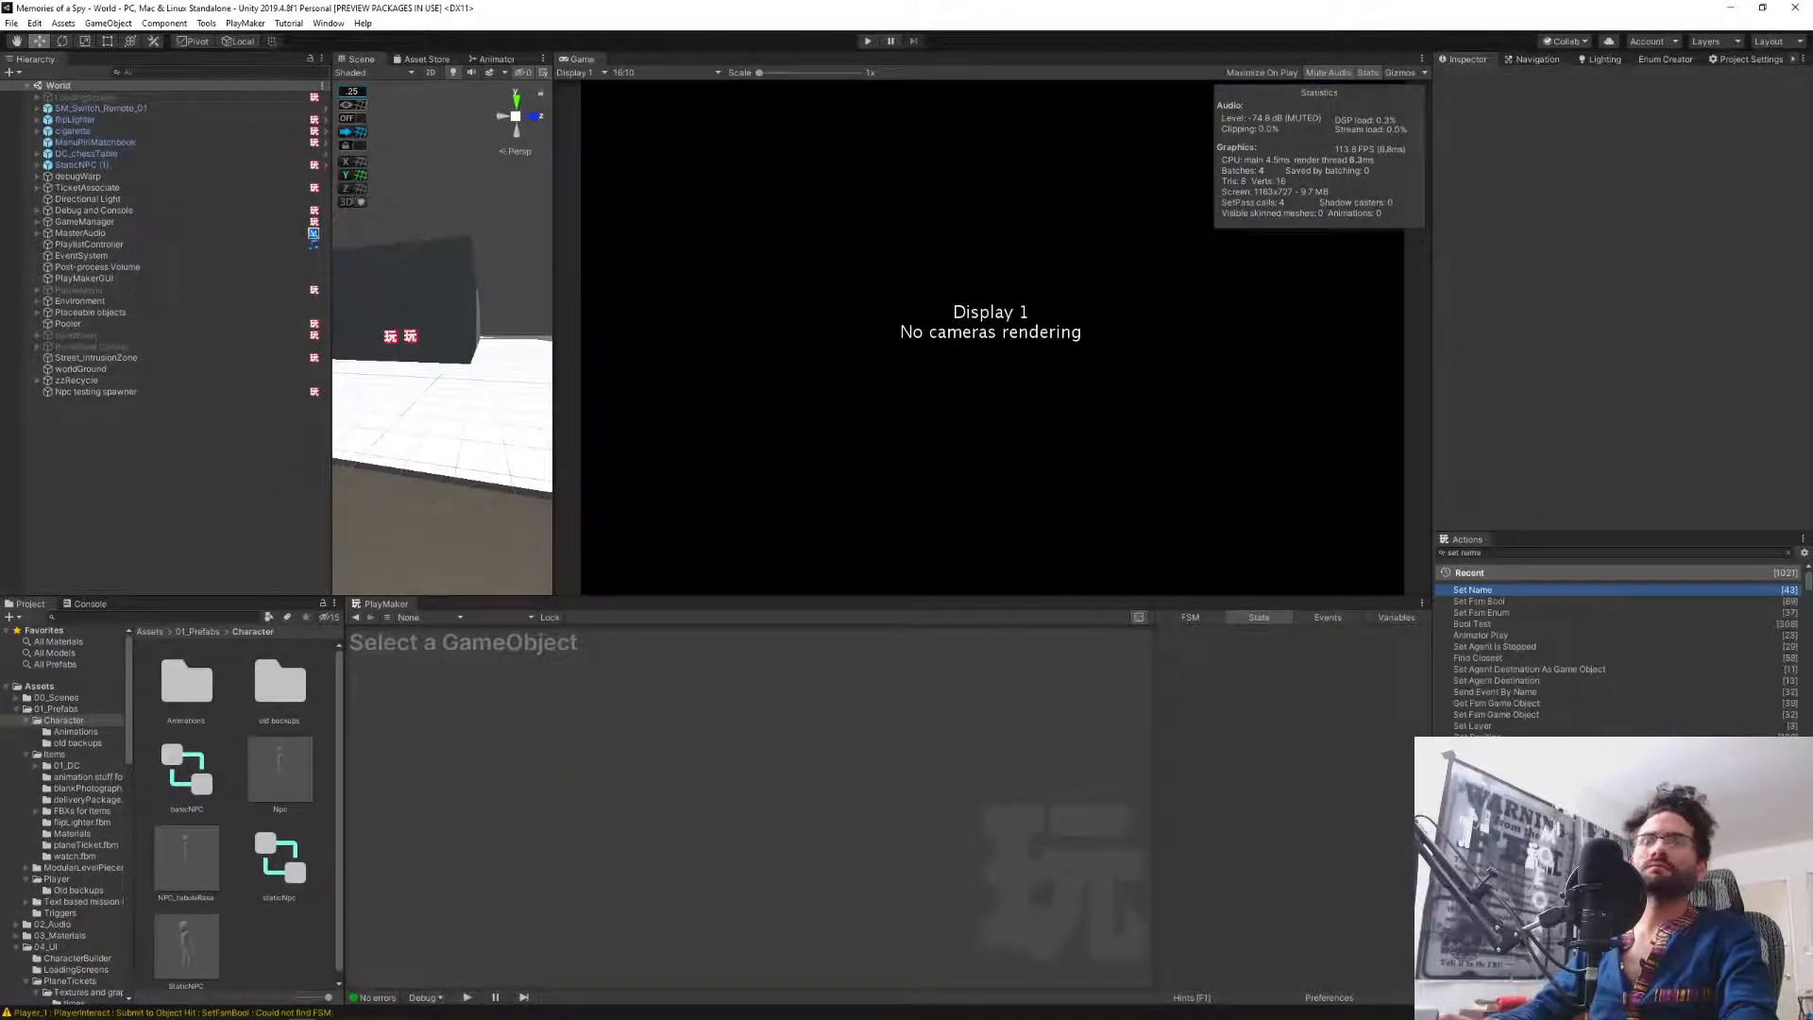
click(1508, 553)
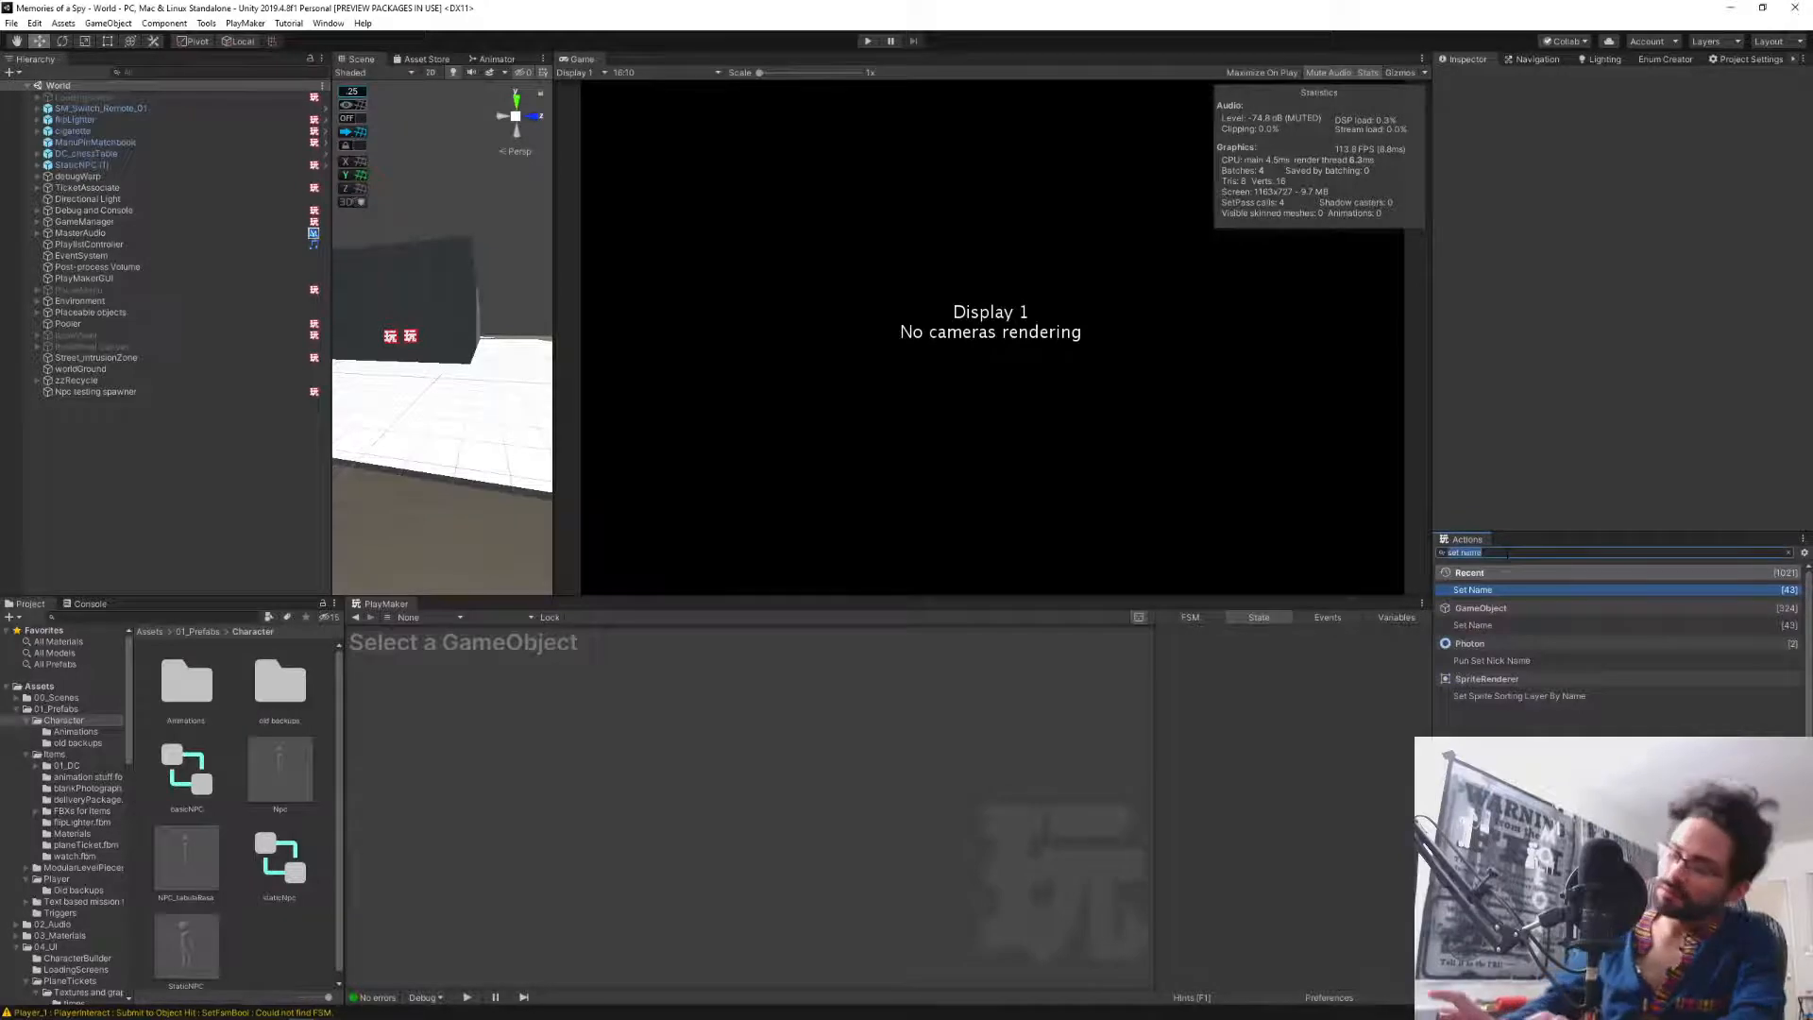
text(pooler sp)
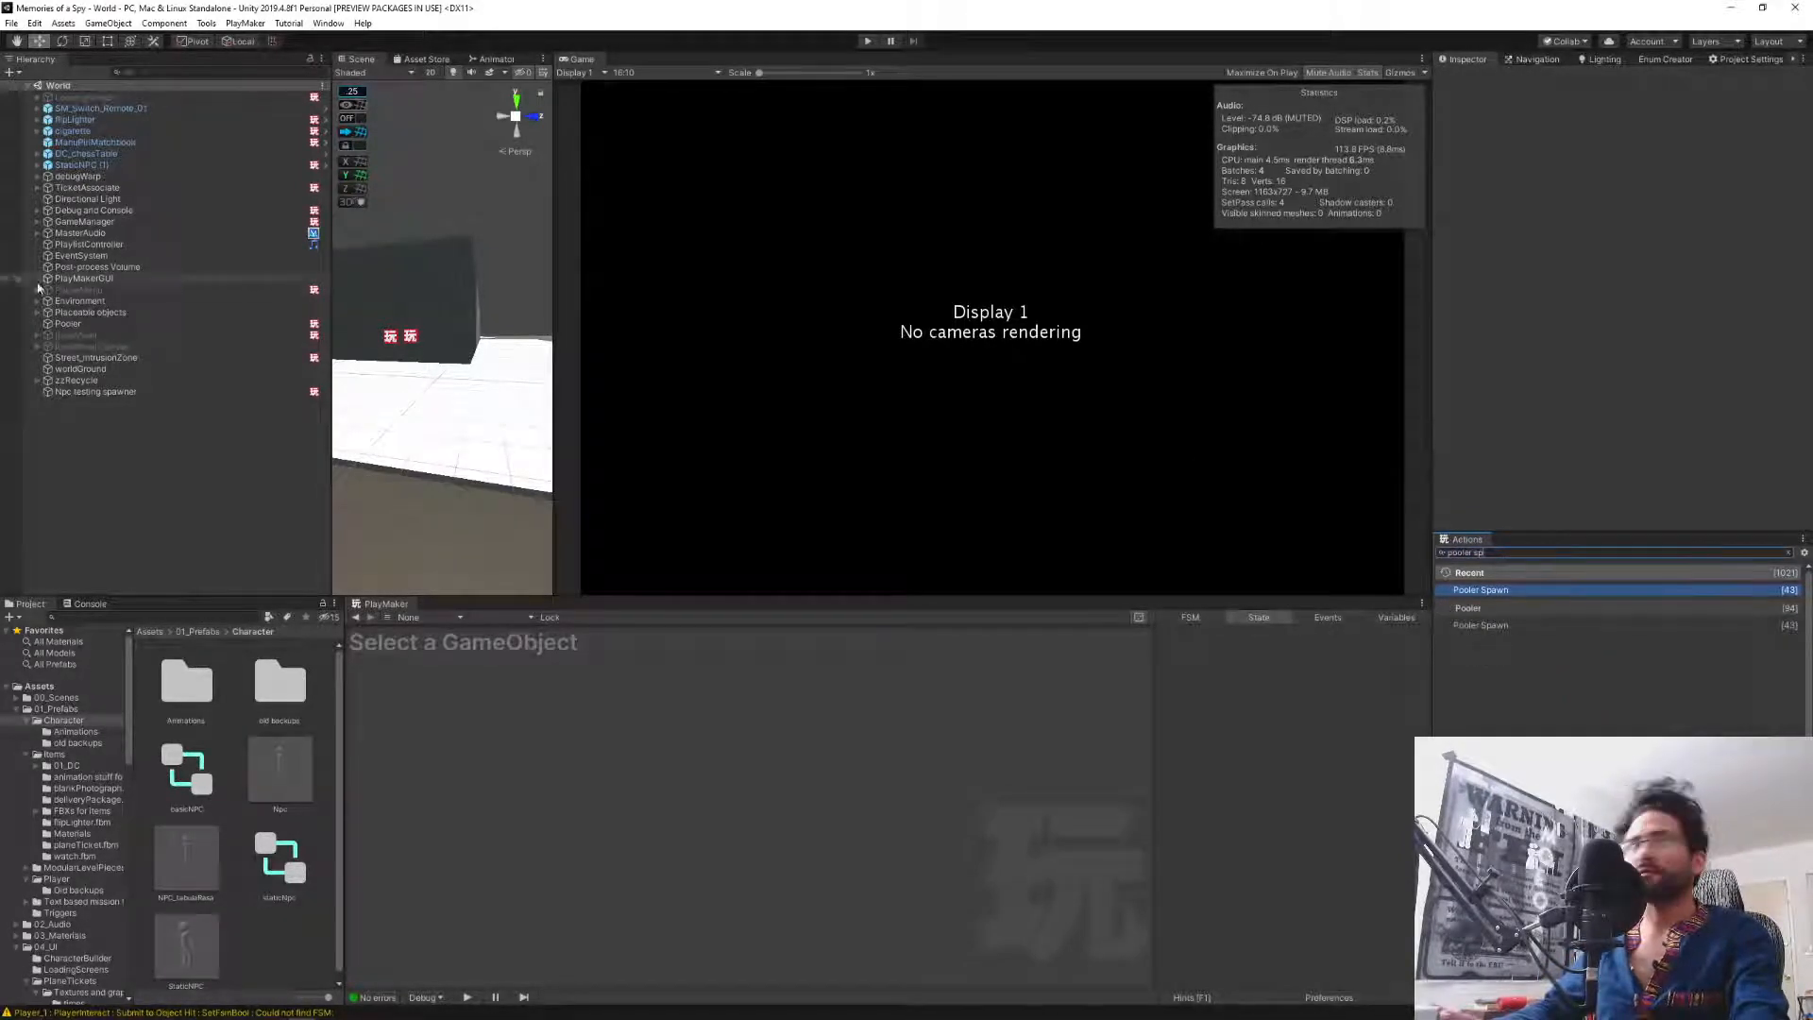
In the Pooler's FSM, set the Photographs and Npcs pools to 3 initial and 10 maximum objects, and edit the softSound pool's maximum.
click(104, 324)
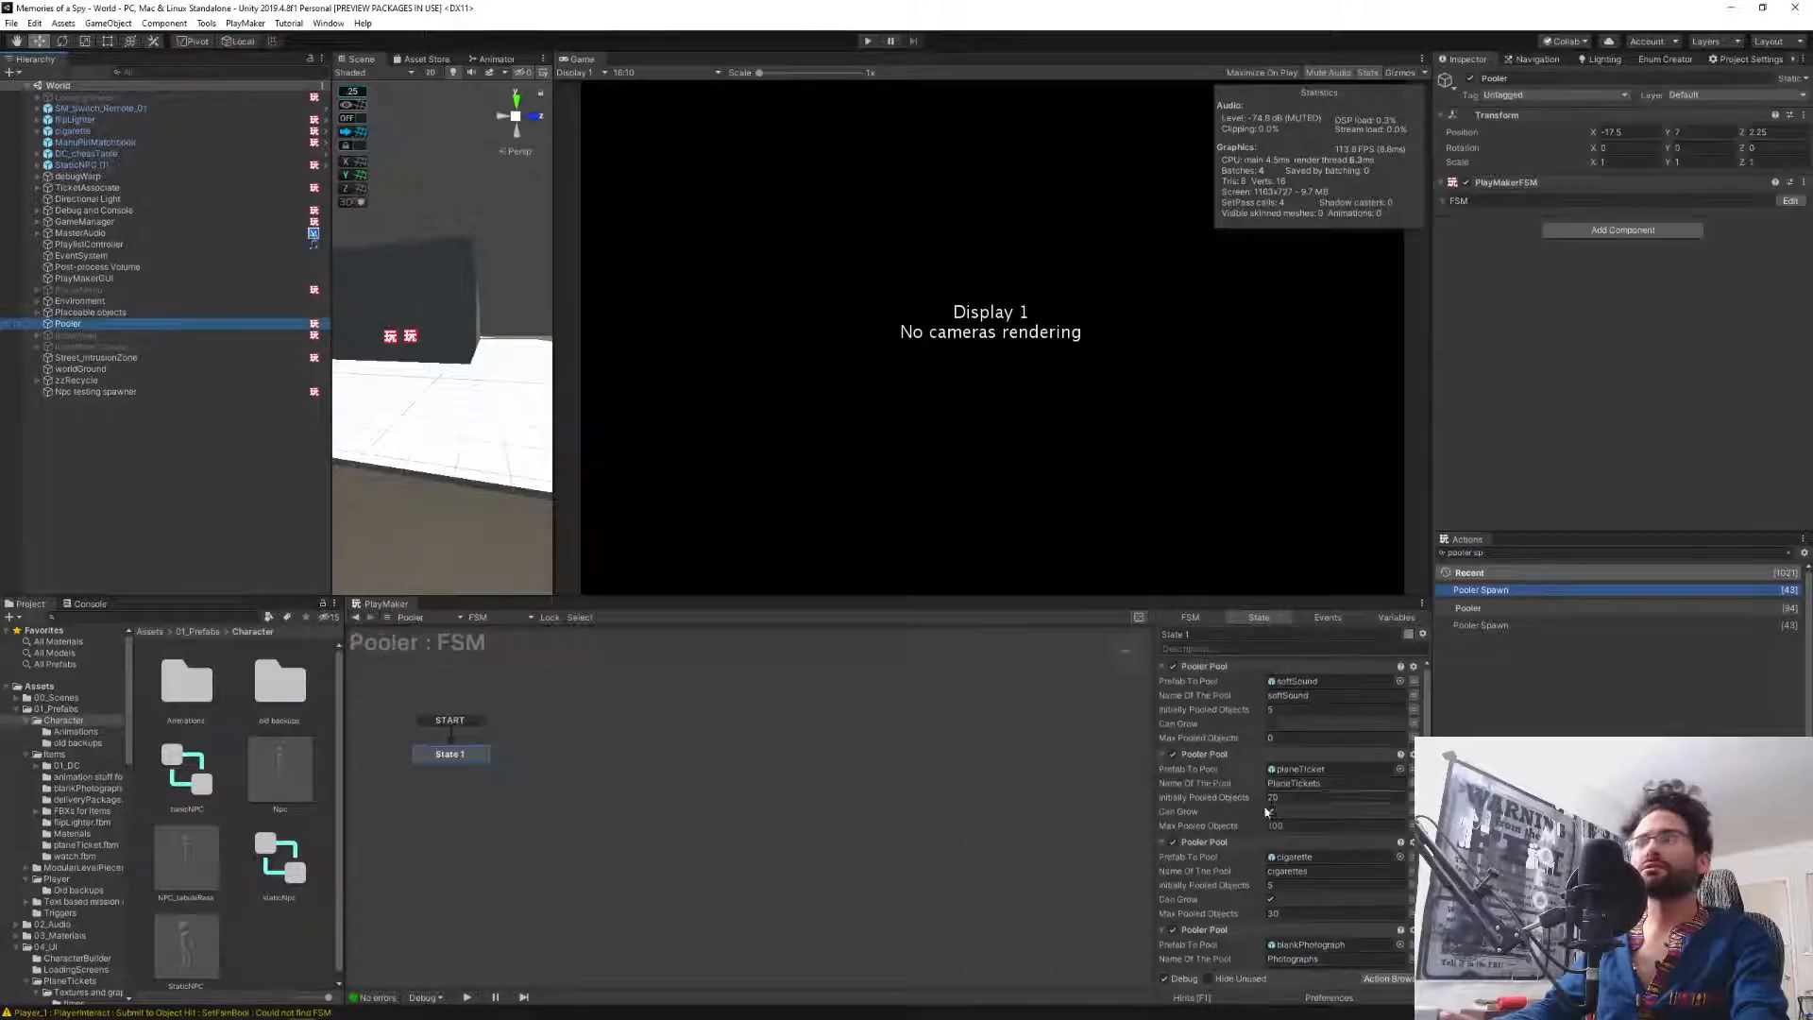
scroll(1191, 919, down, 3)
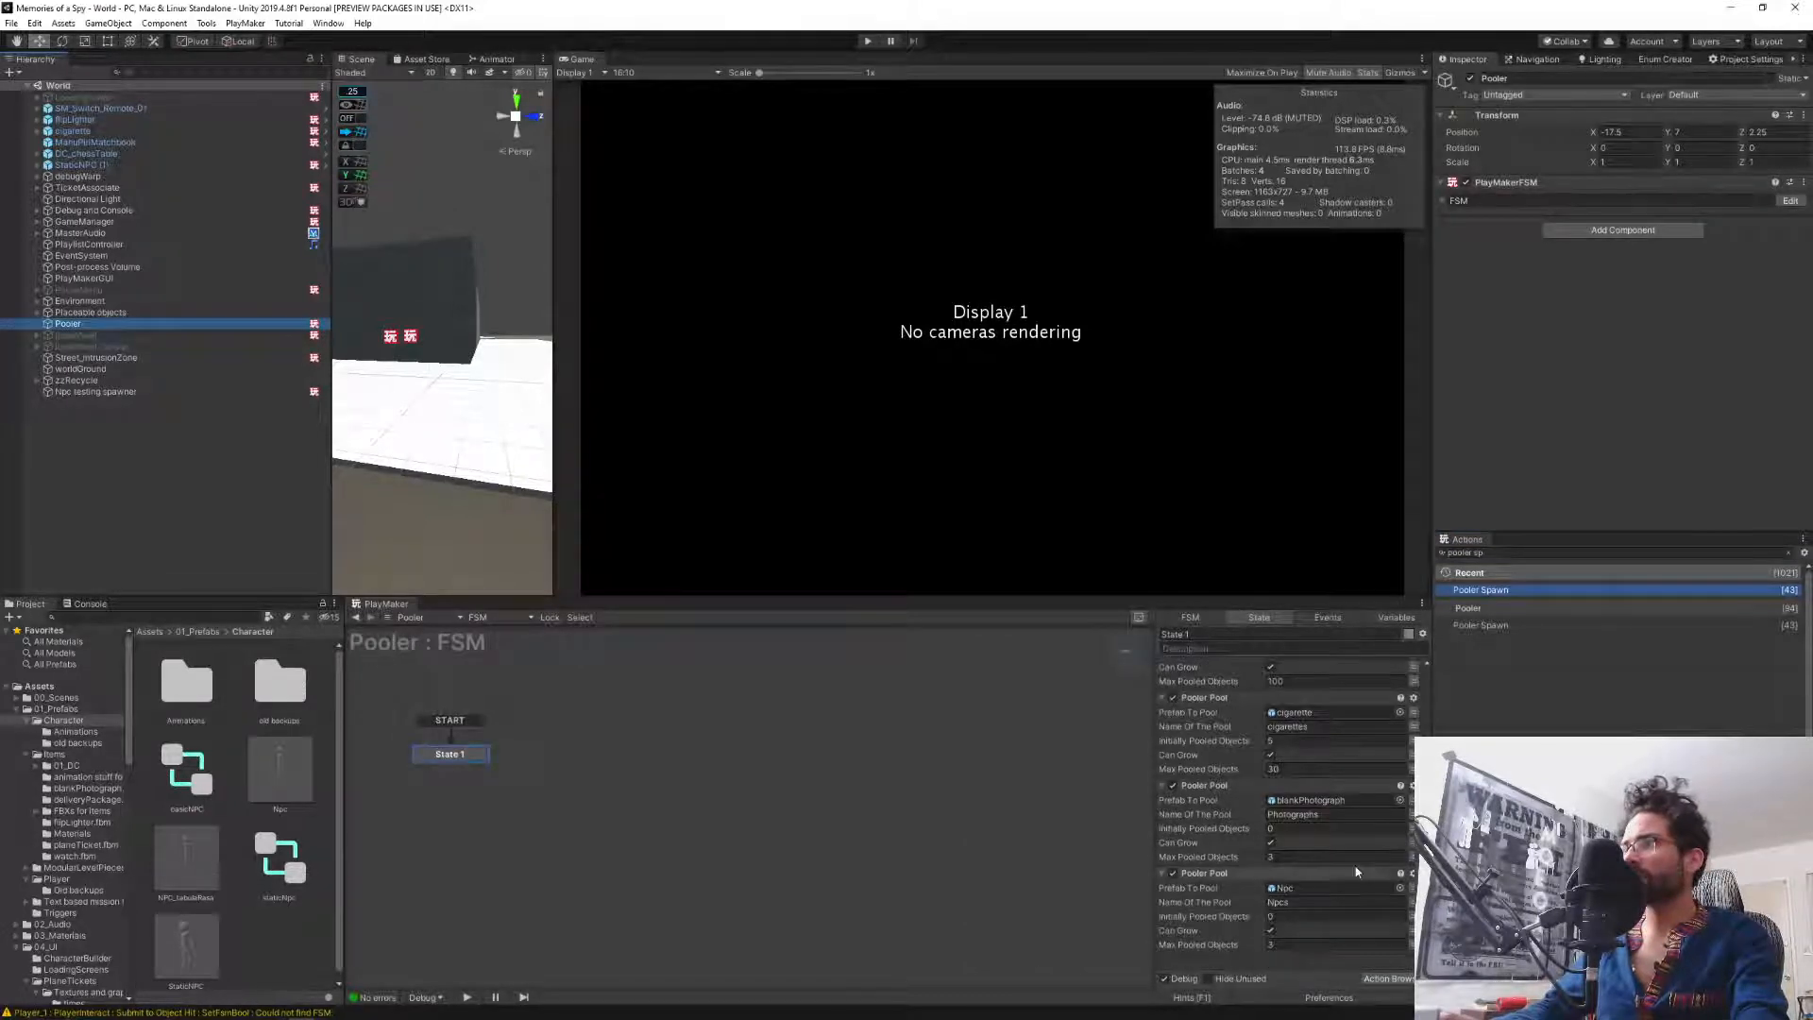
click(1315, 828)
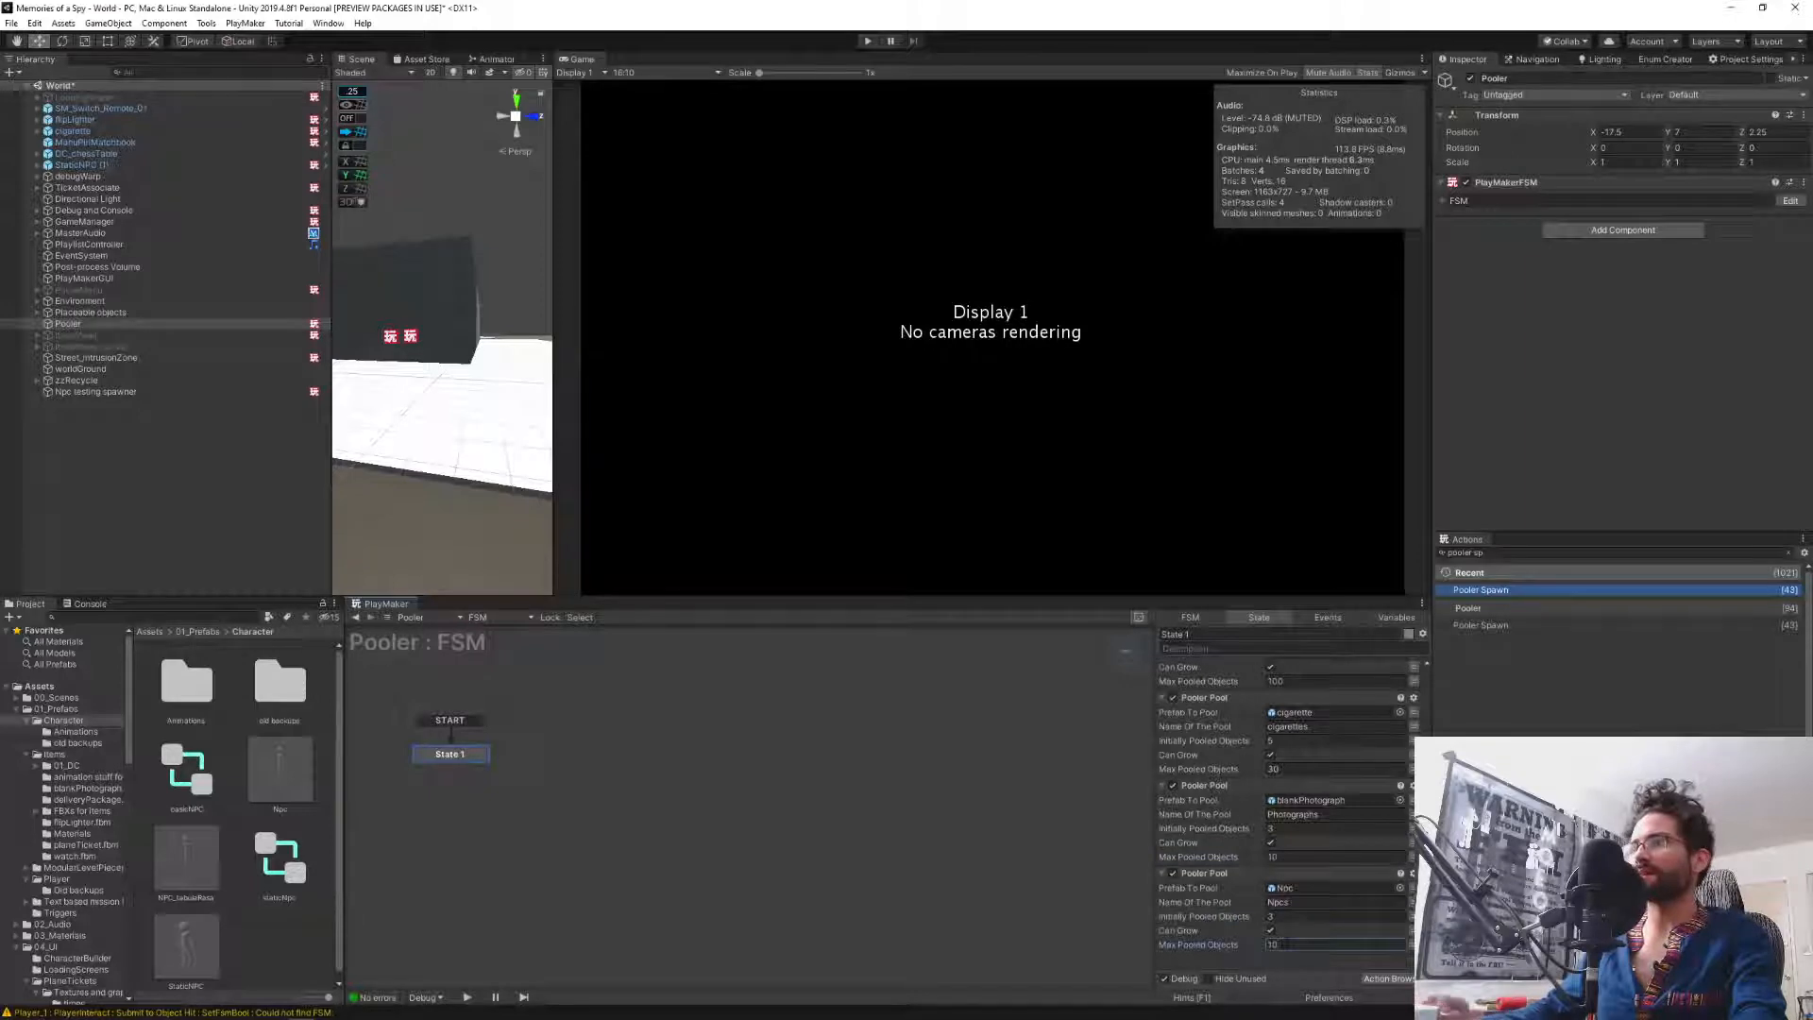
scroll(1260, 856, up, 5)
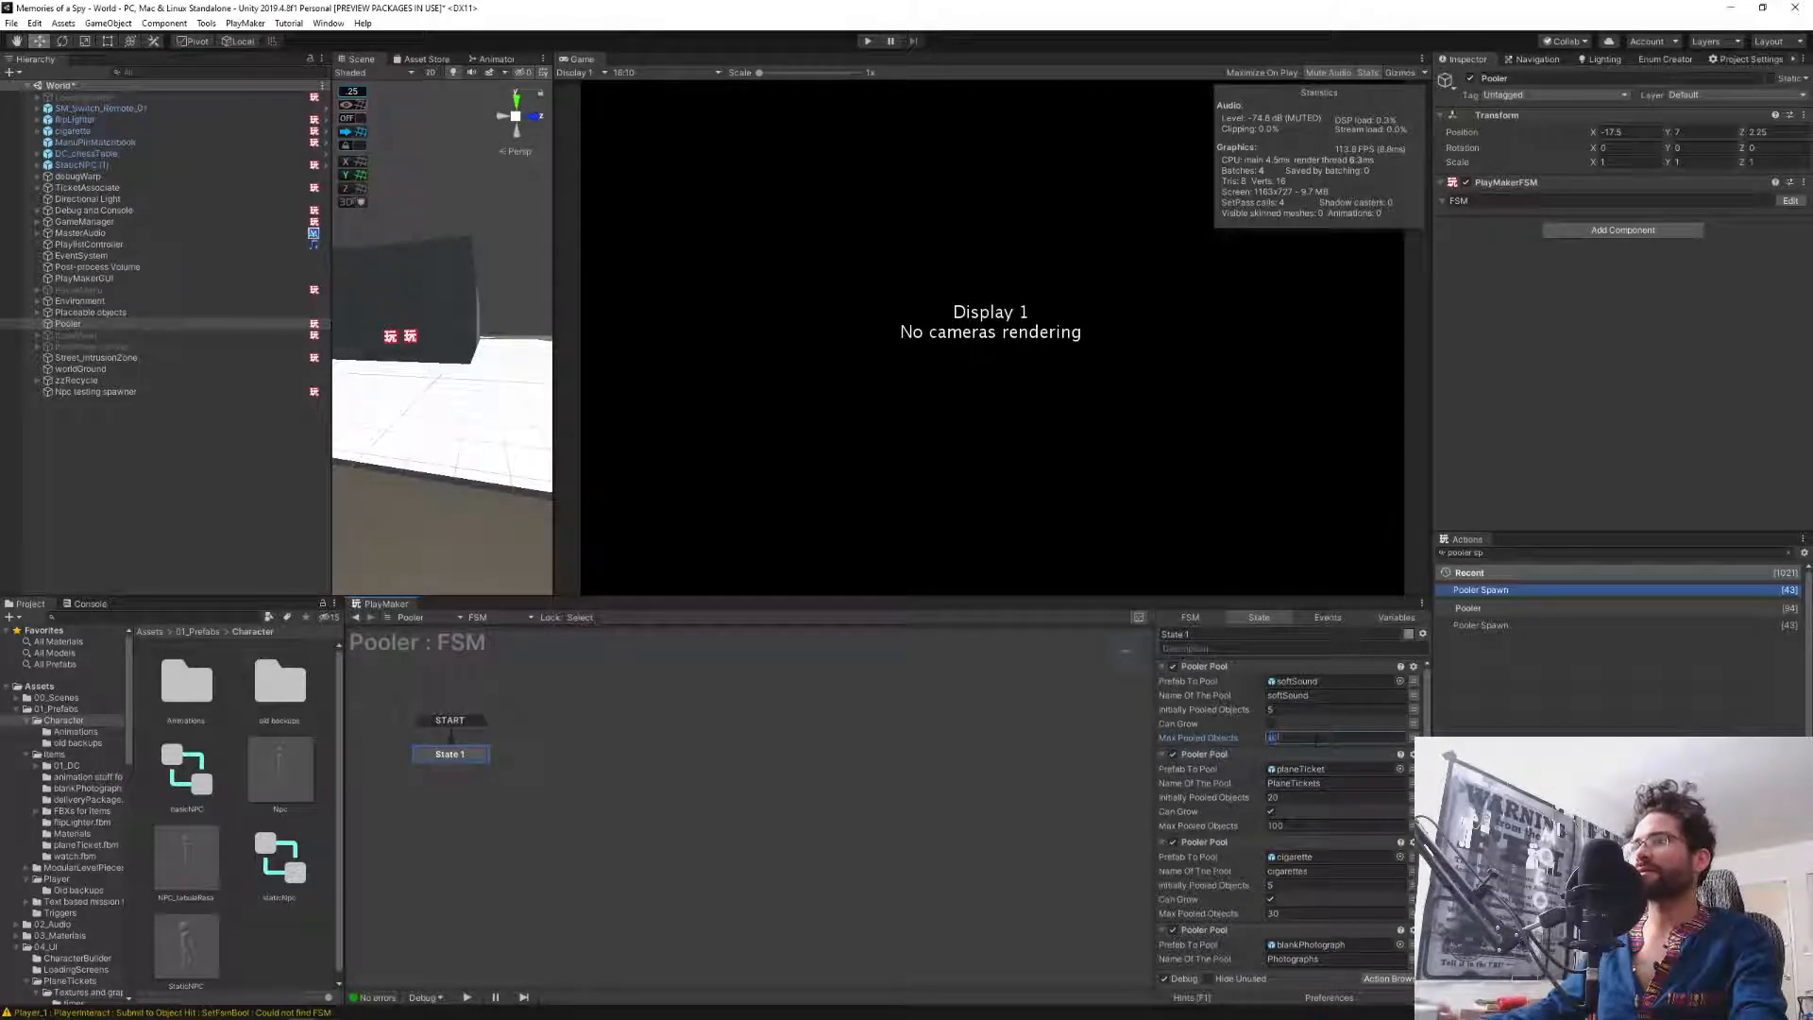
scroll(1256, 804, down, 2)
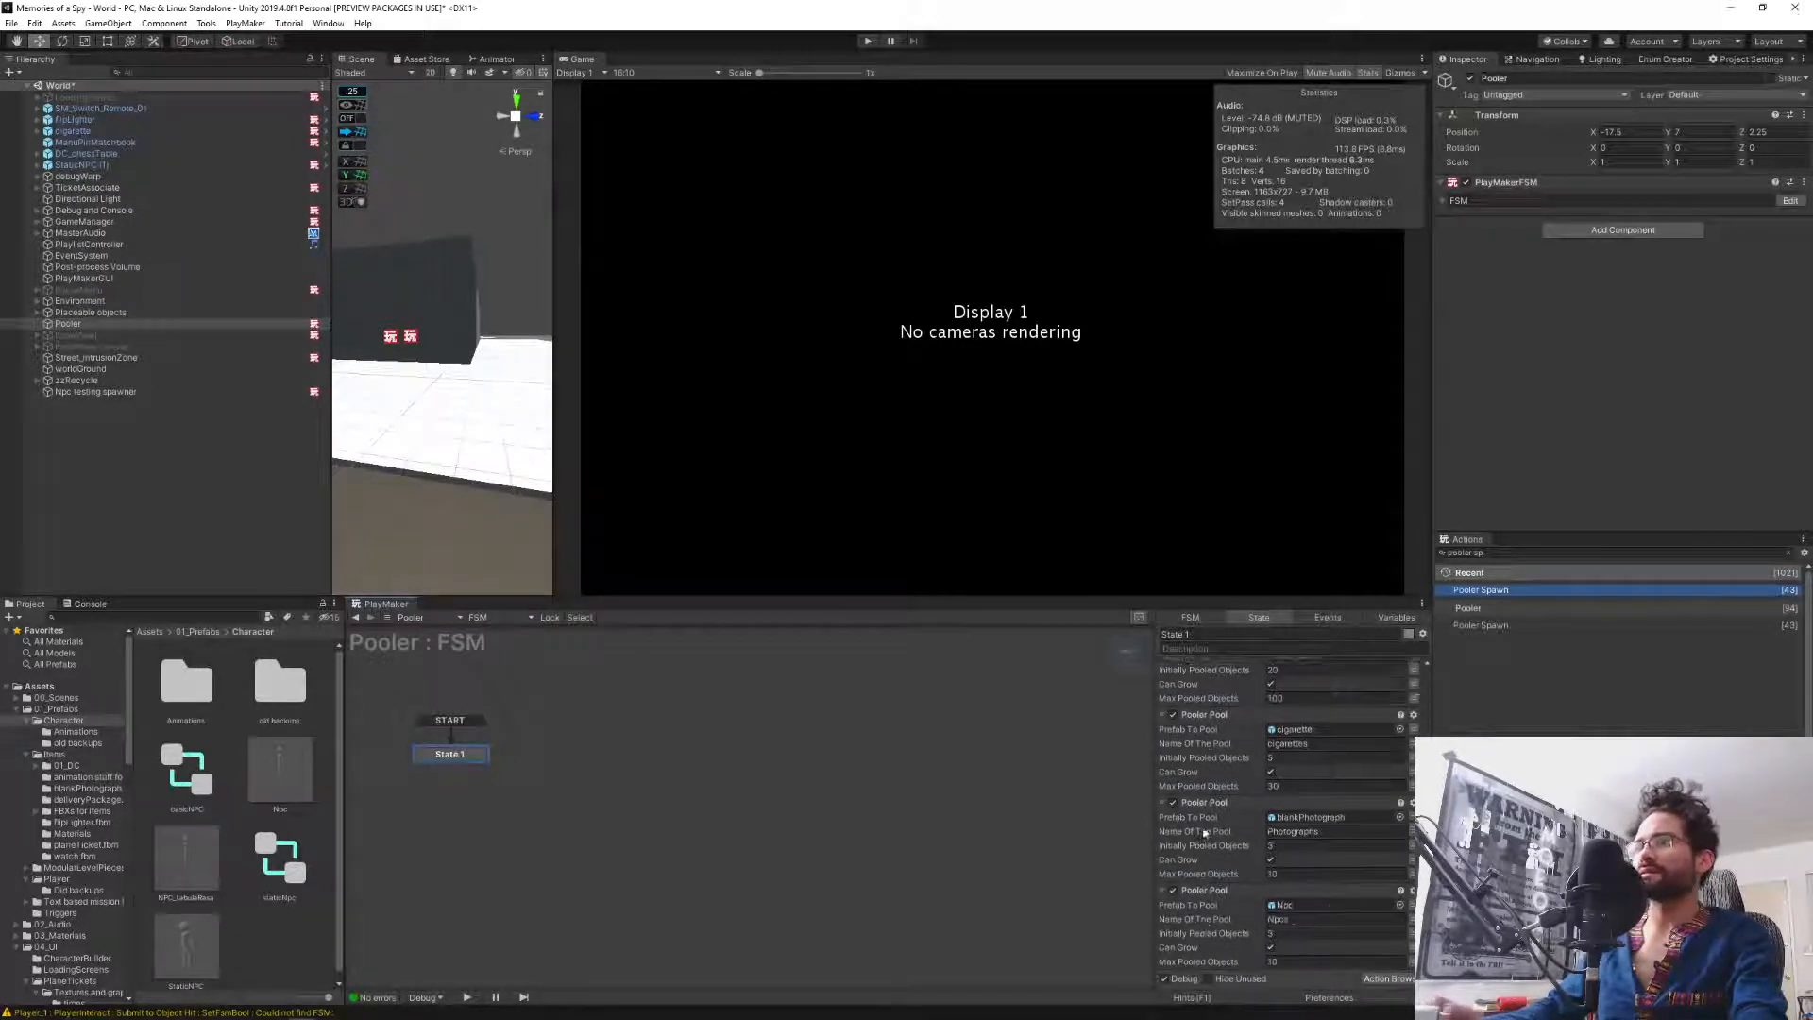
click(109, 480)
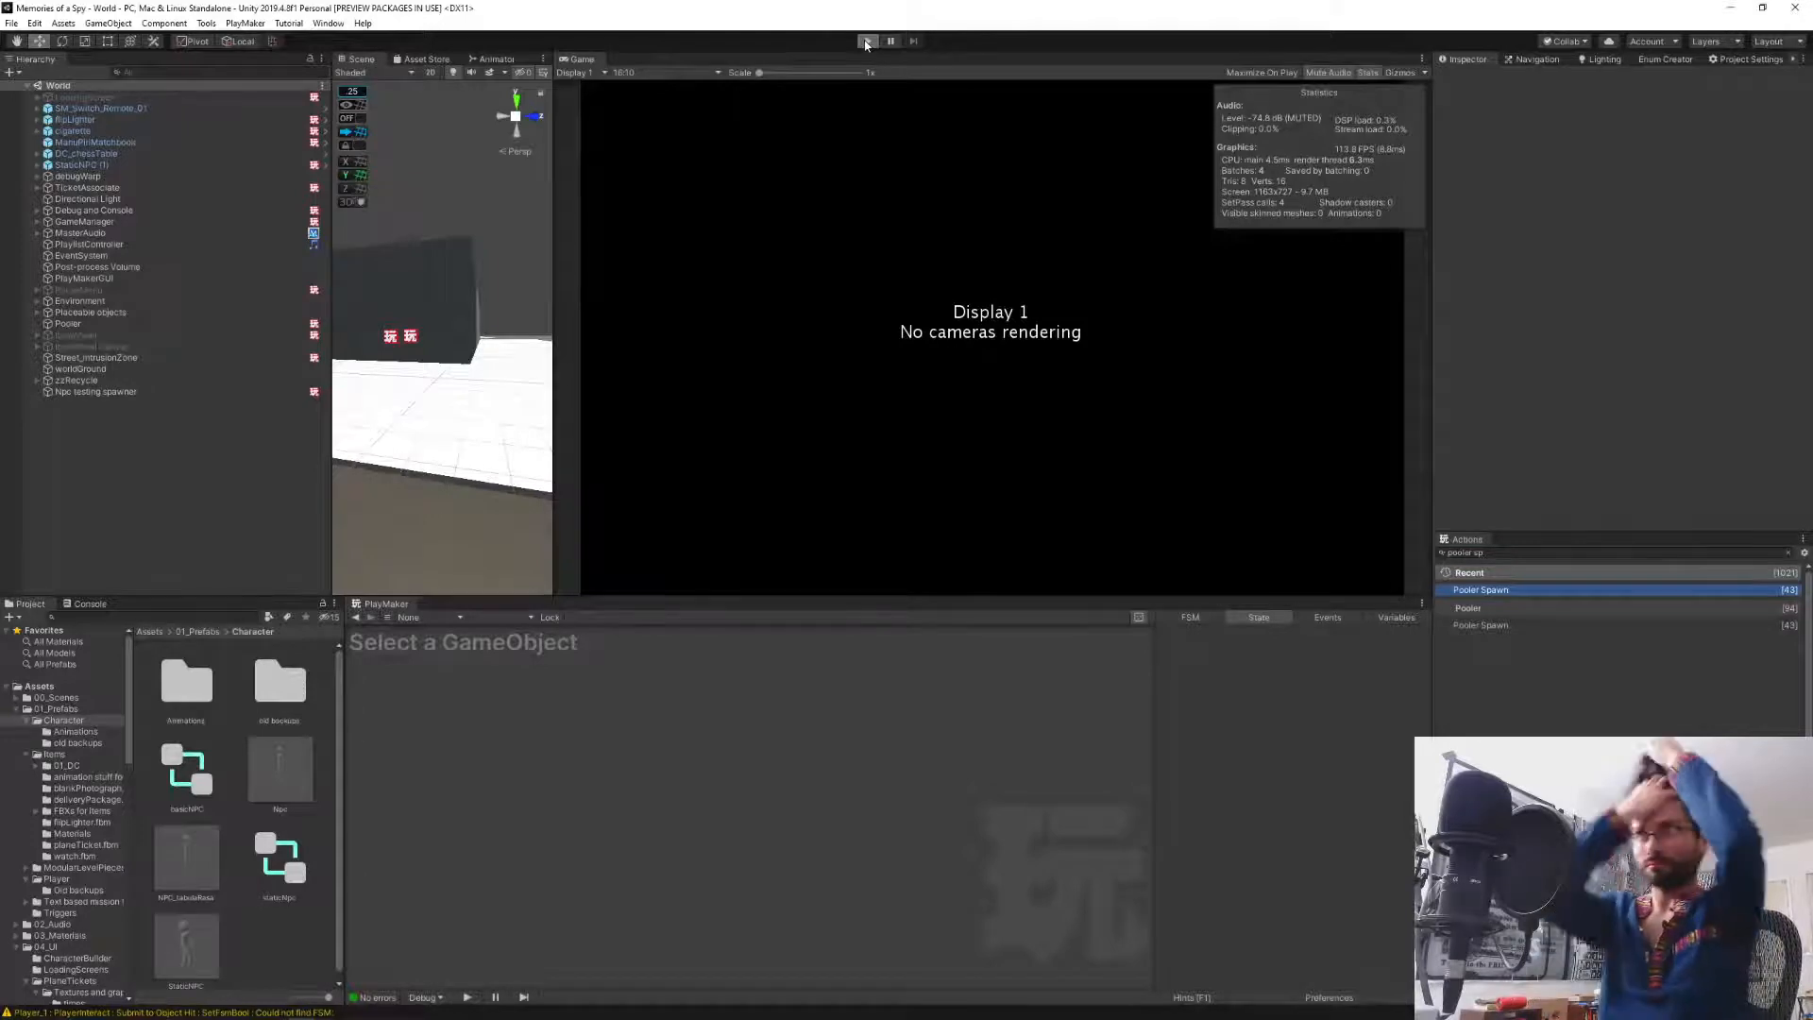
Start a new play test, spawn an item with the debug console's spawnItem command and pick it up.
click(866, 41)
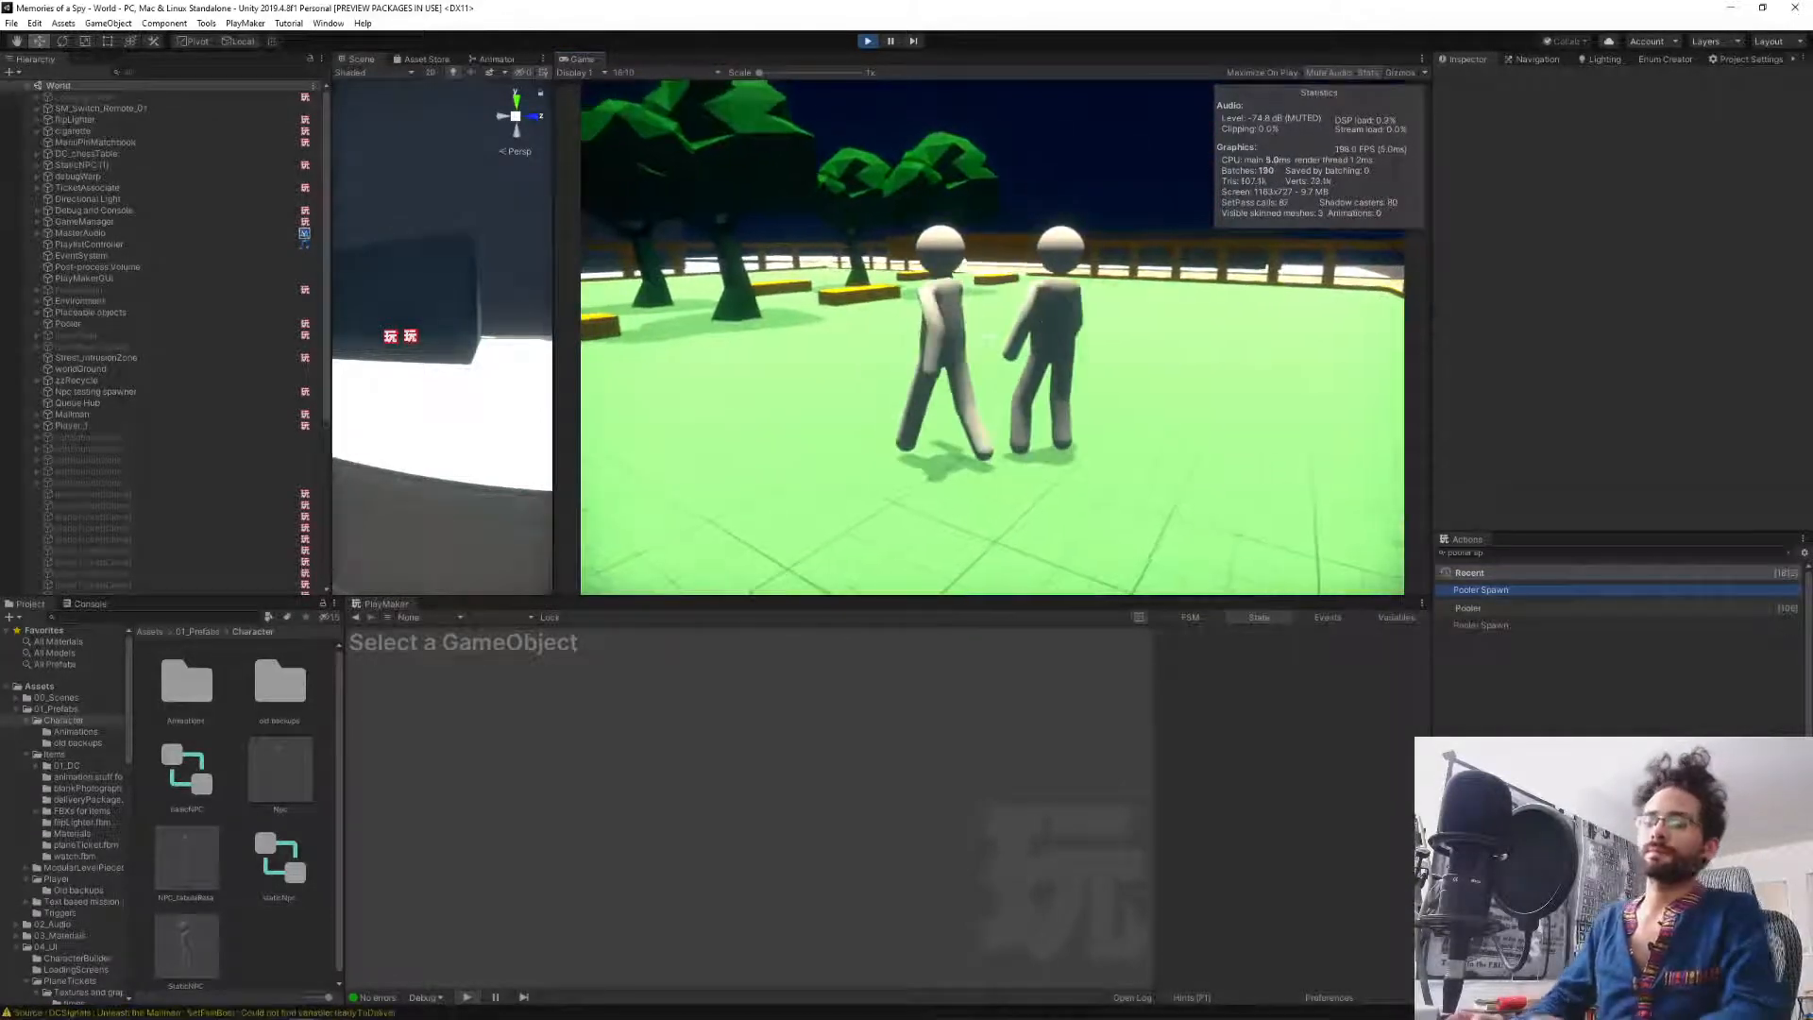
key(grave)
text(gpawnItem)
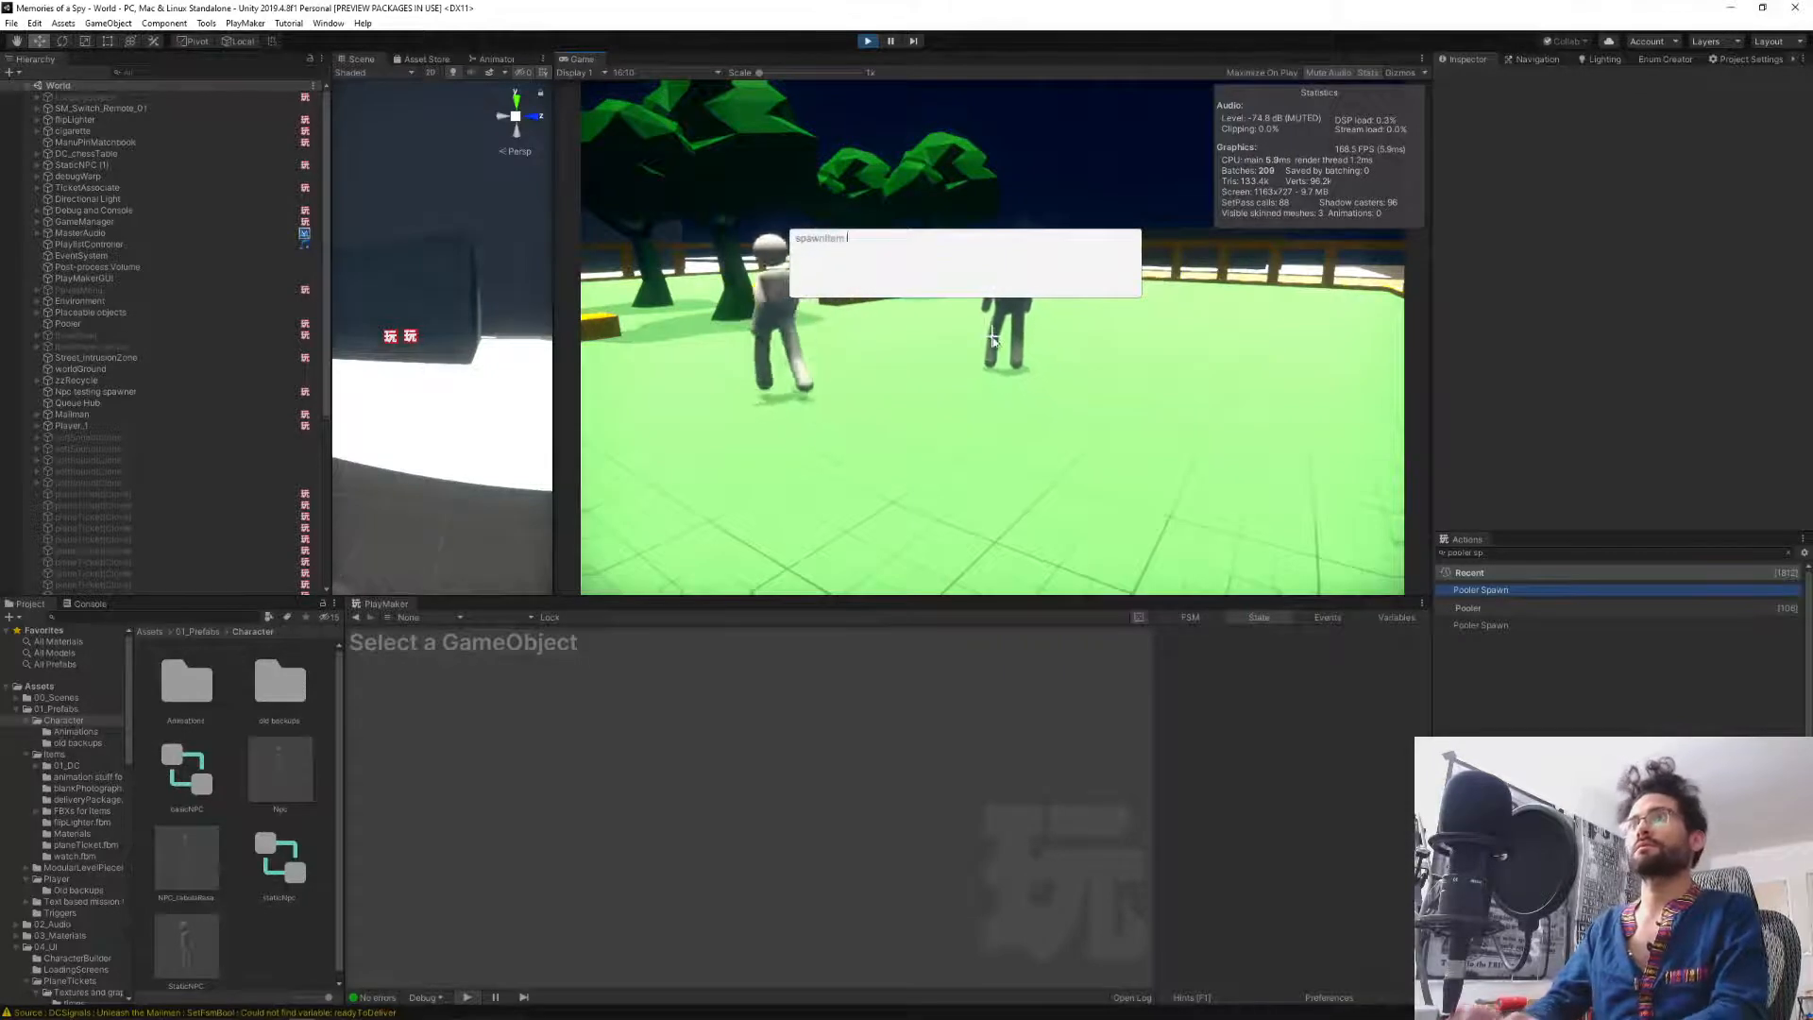
key(Return)
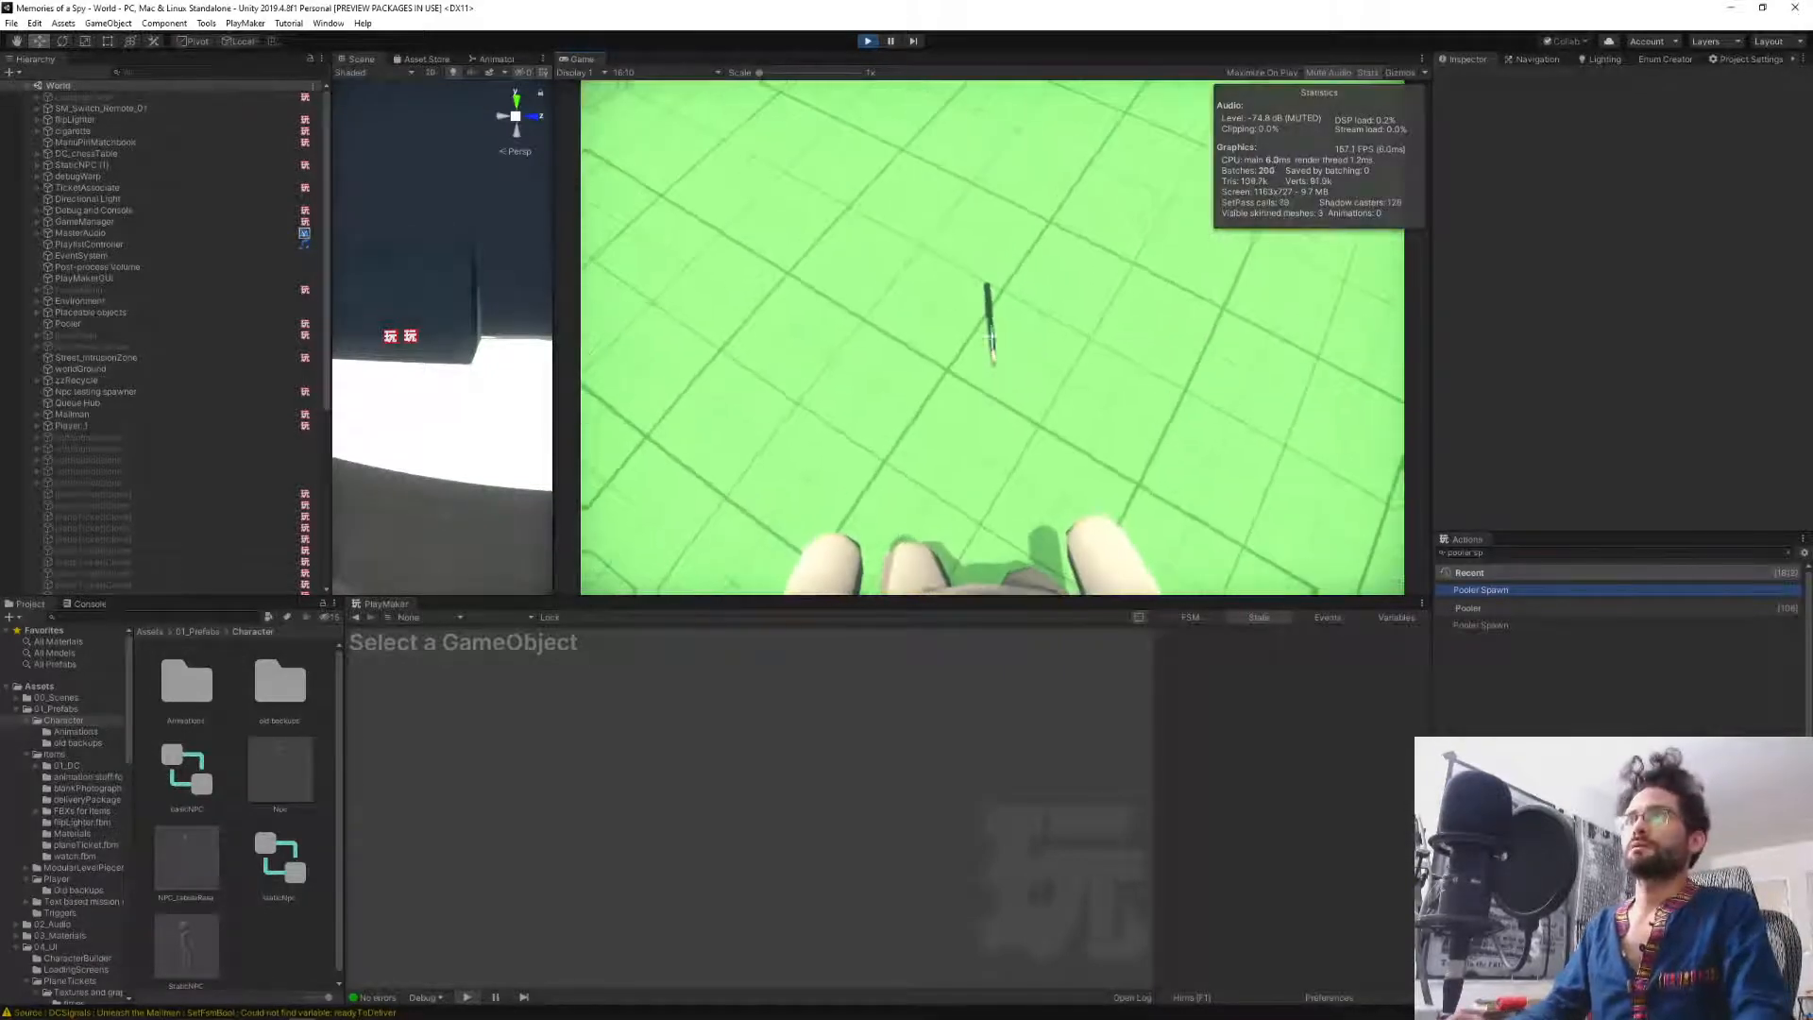
click(991, 336)
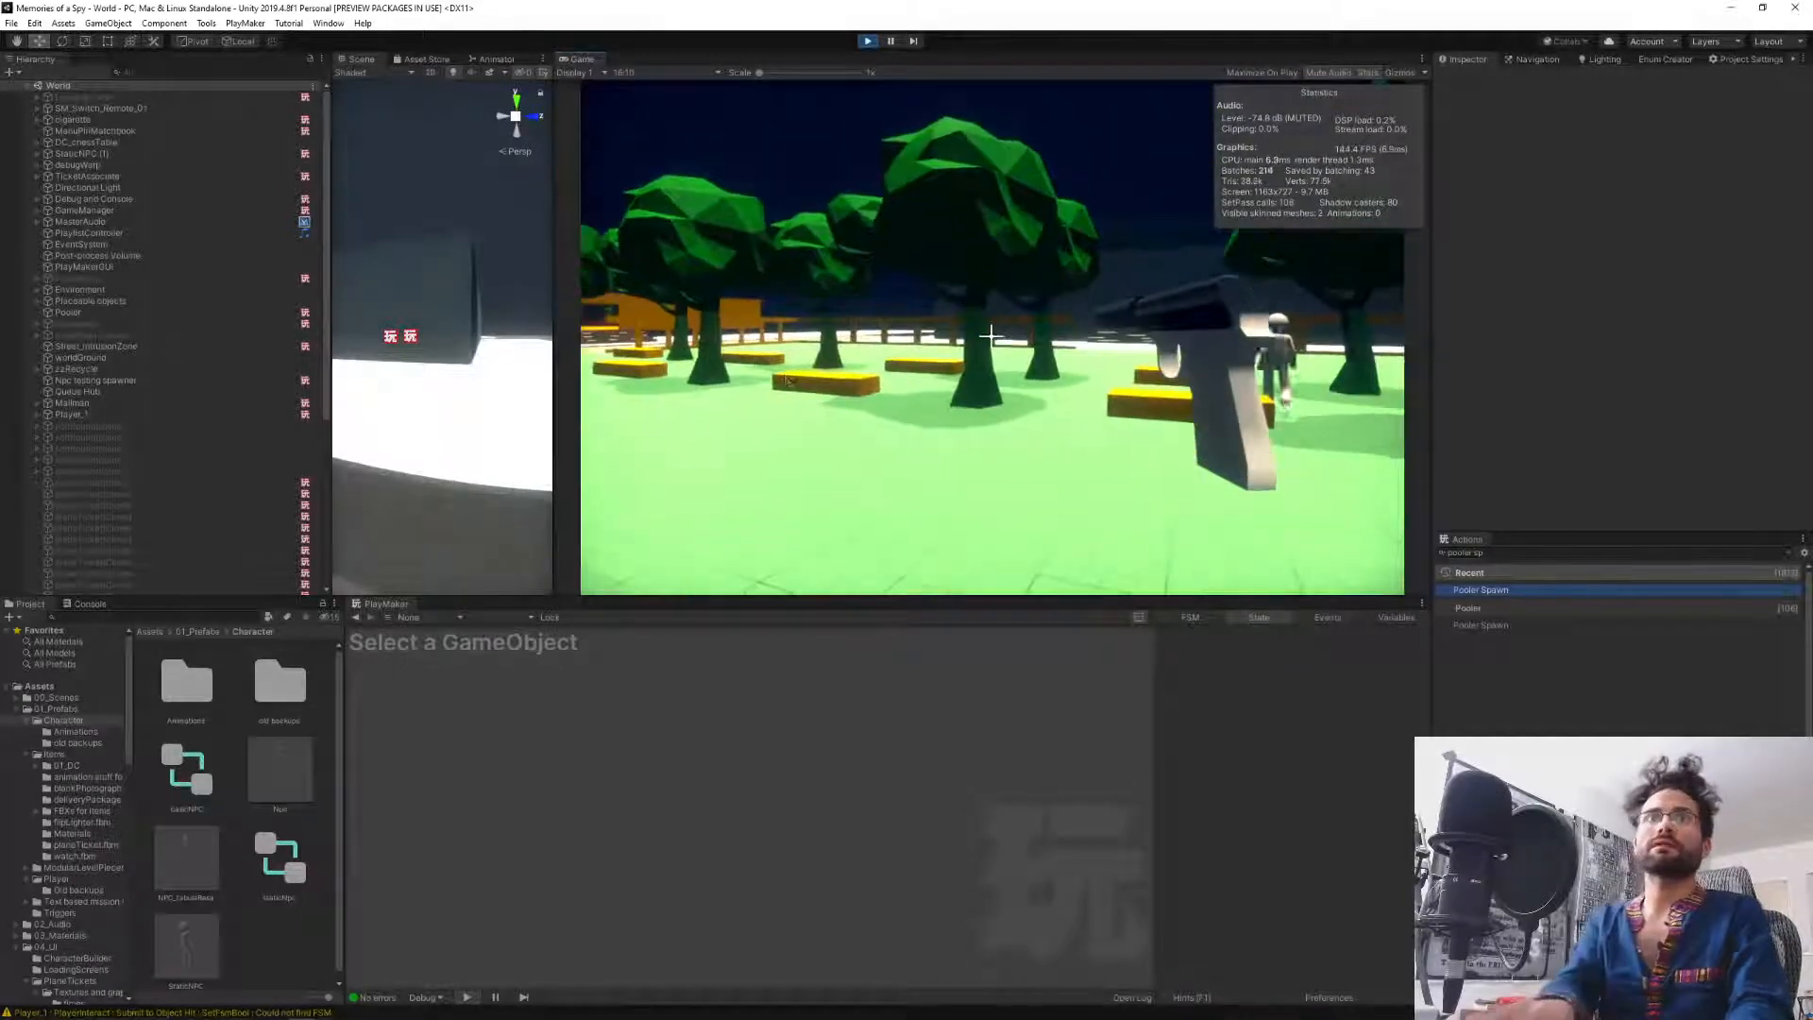
Examine the pooled clones at the end of the Hierarchy during the play test, and return control to the game.
key(Escape)
scroll(263, 392, down, 6)
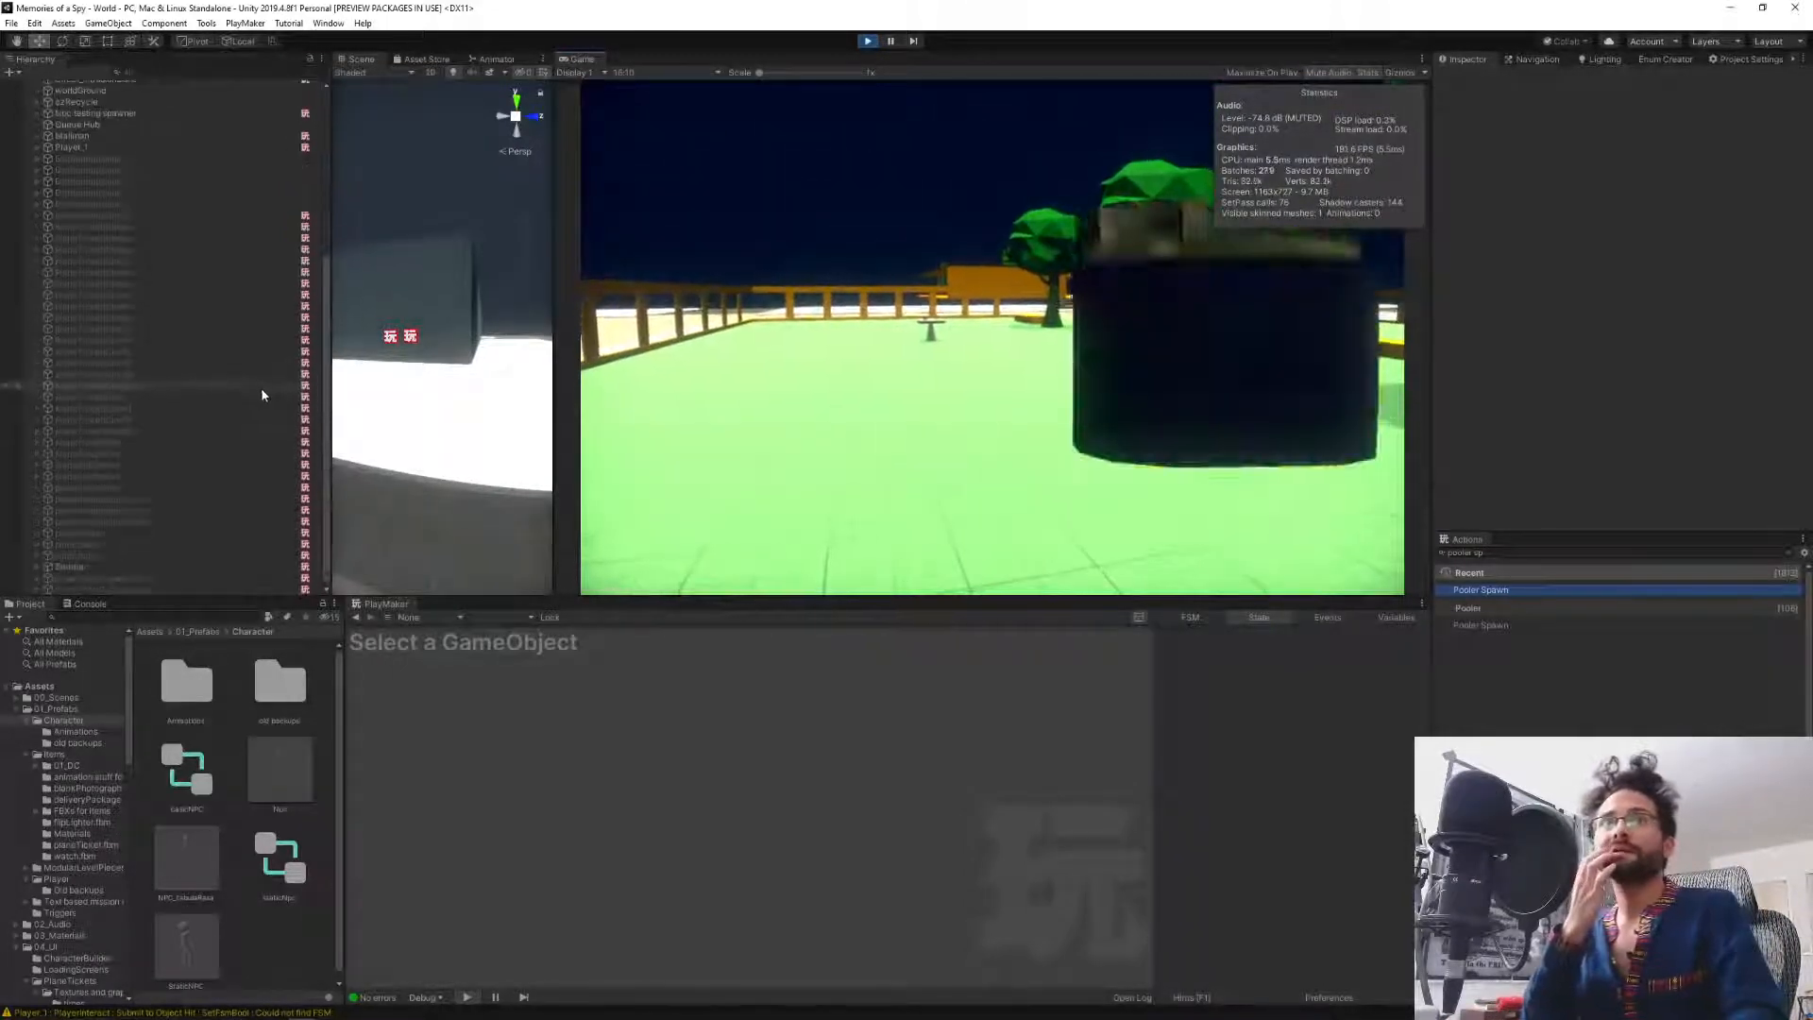
click(991, 338)
right_click(992, 337)
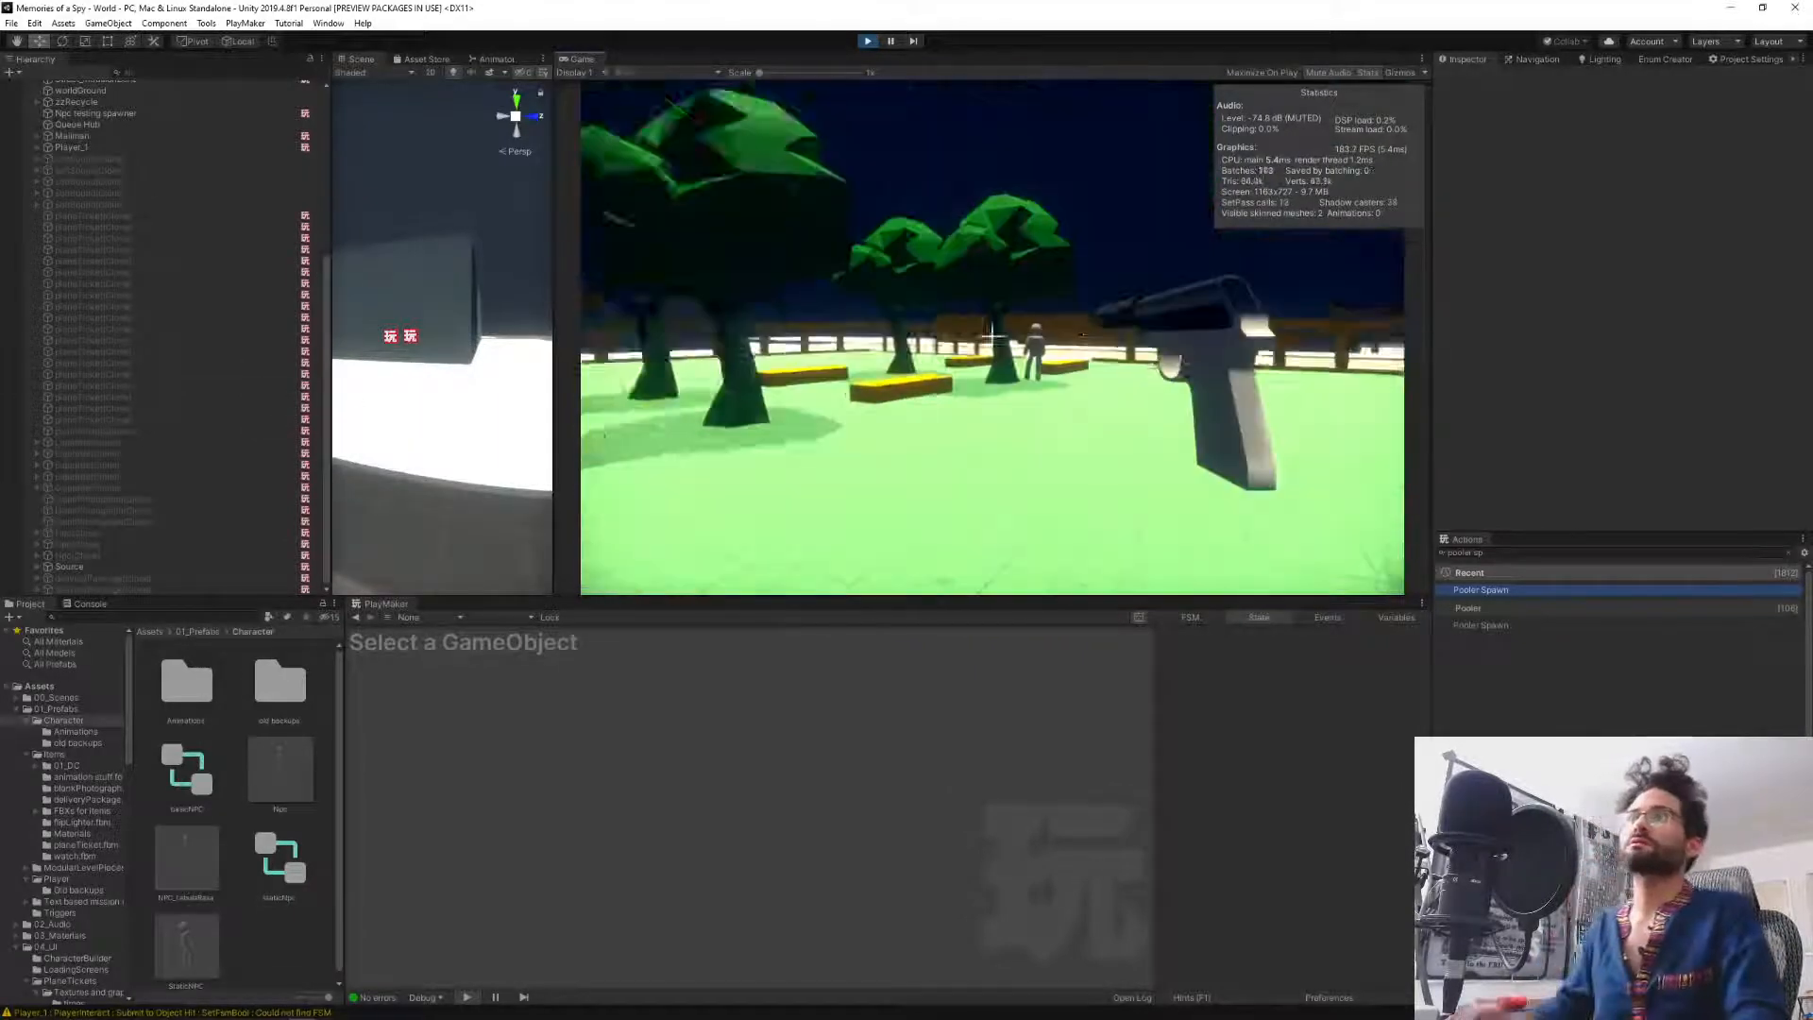
Walk the player with the pistol out of the park, across the road and into the orange building's doorway to watch the street.
key(w)
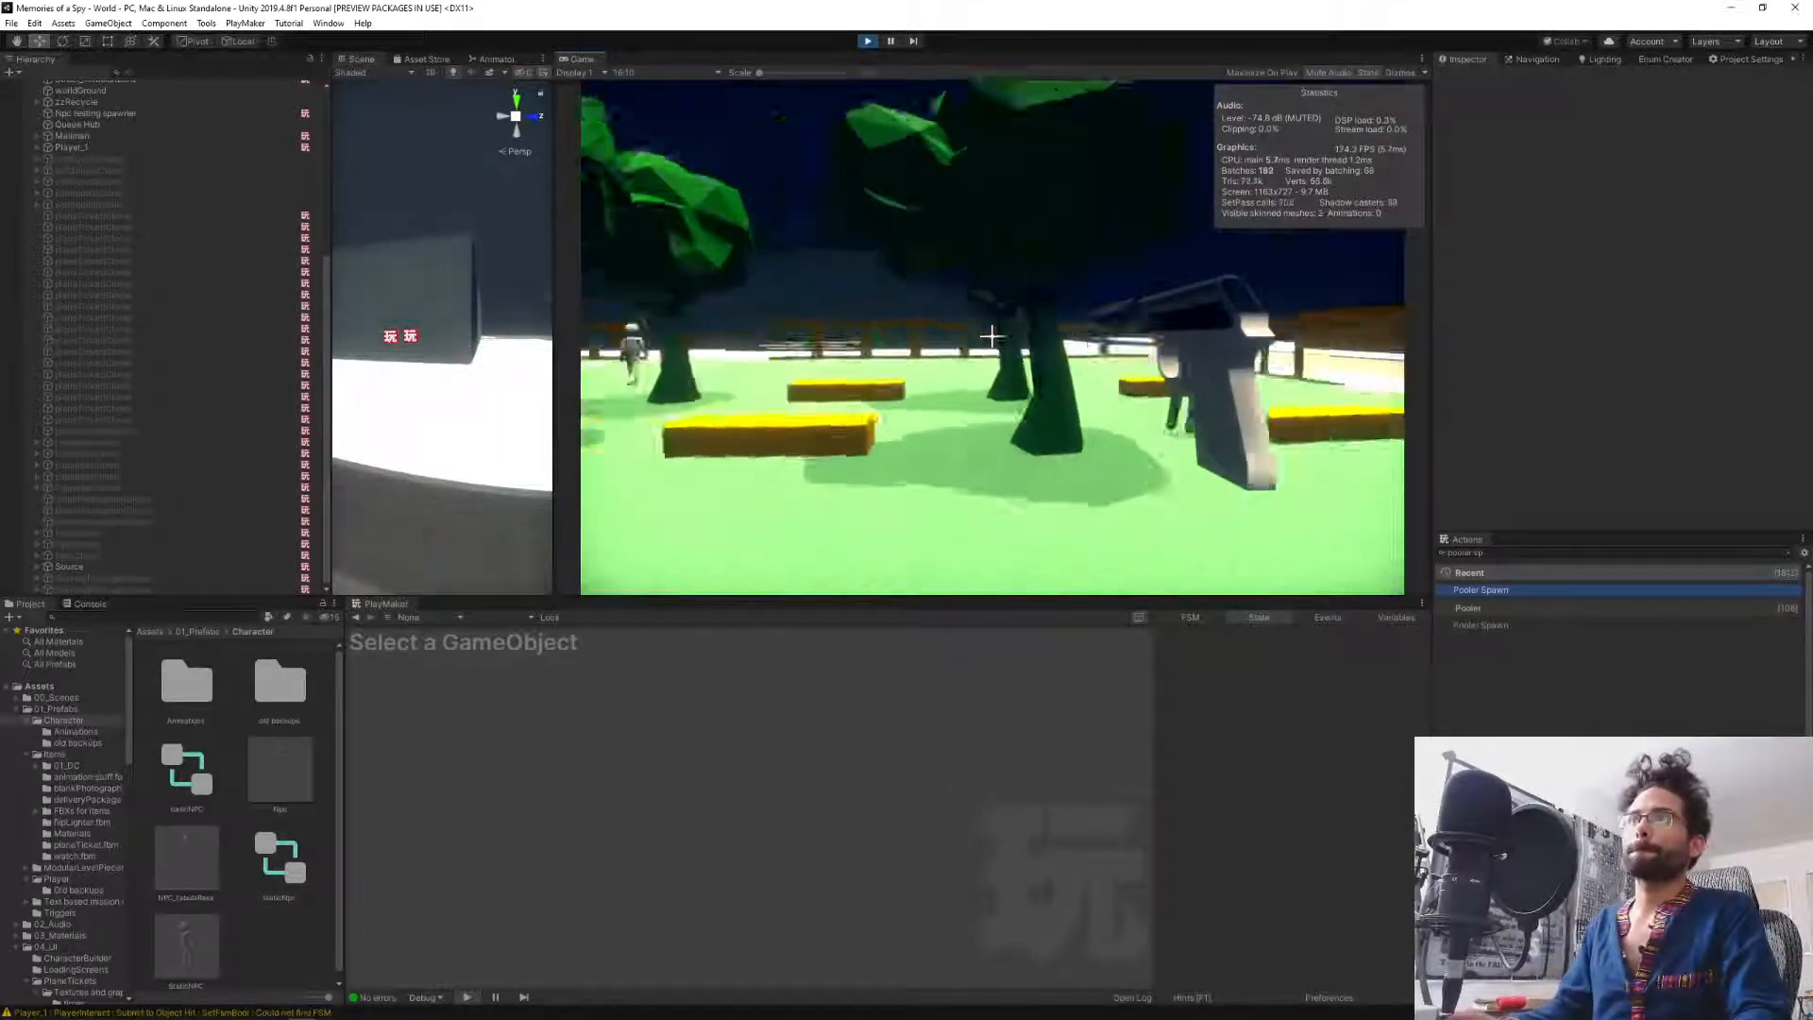
key(w)
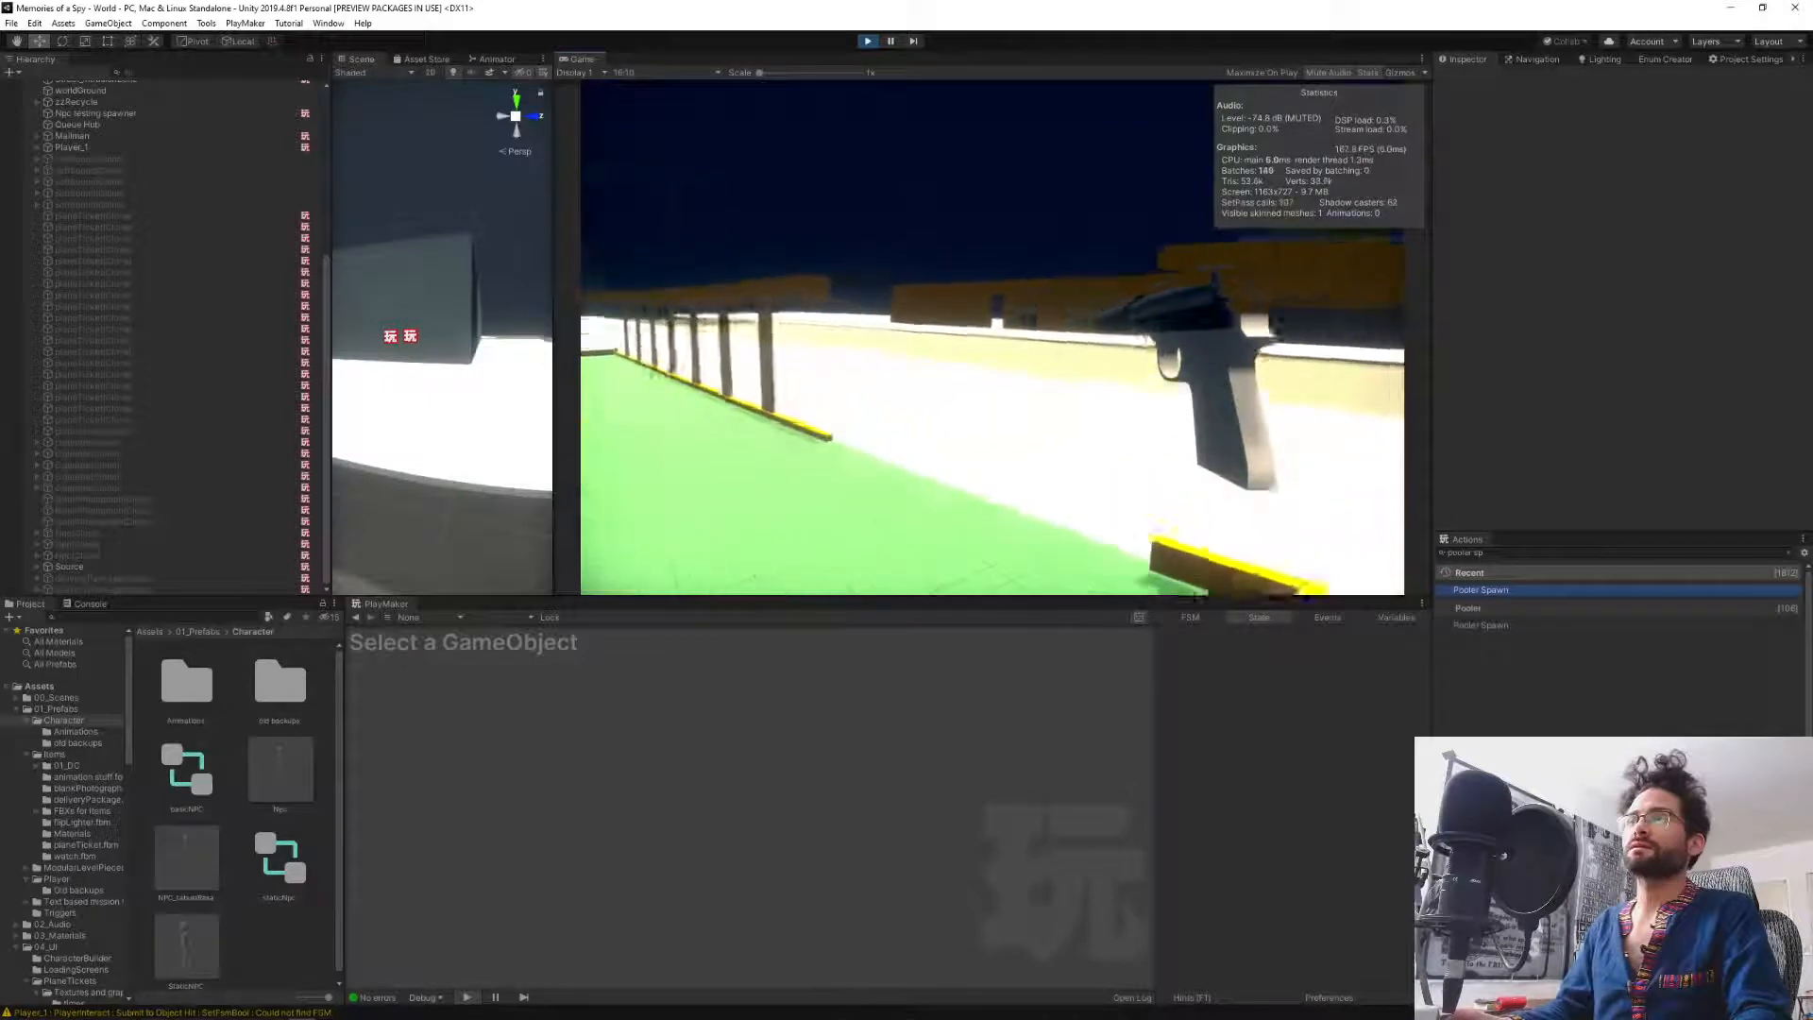
key(w)
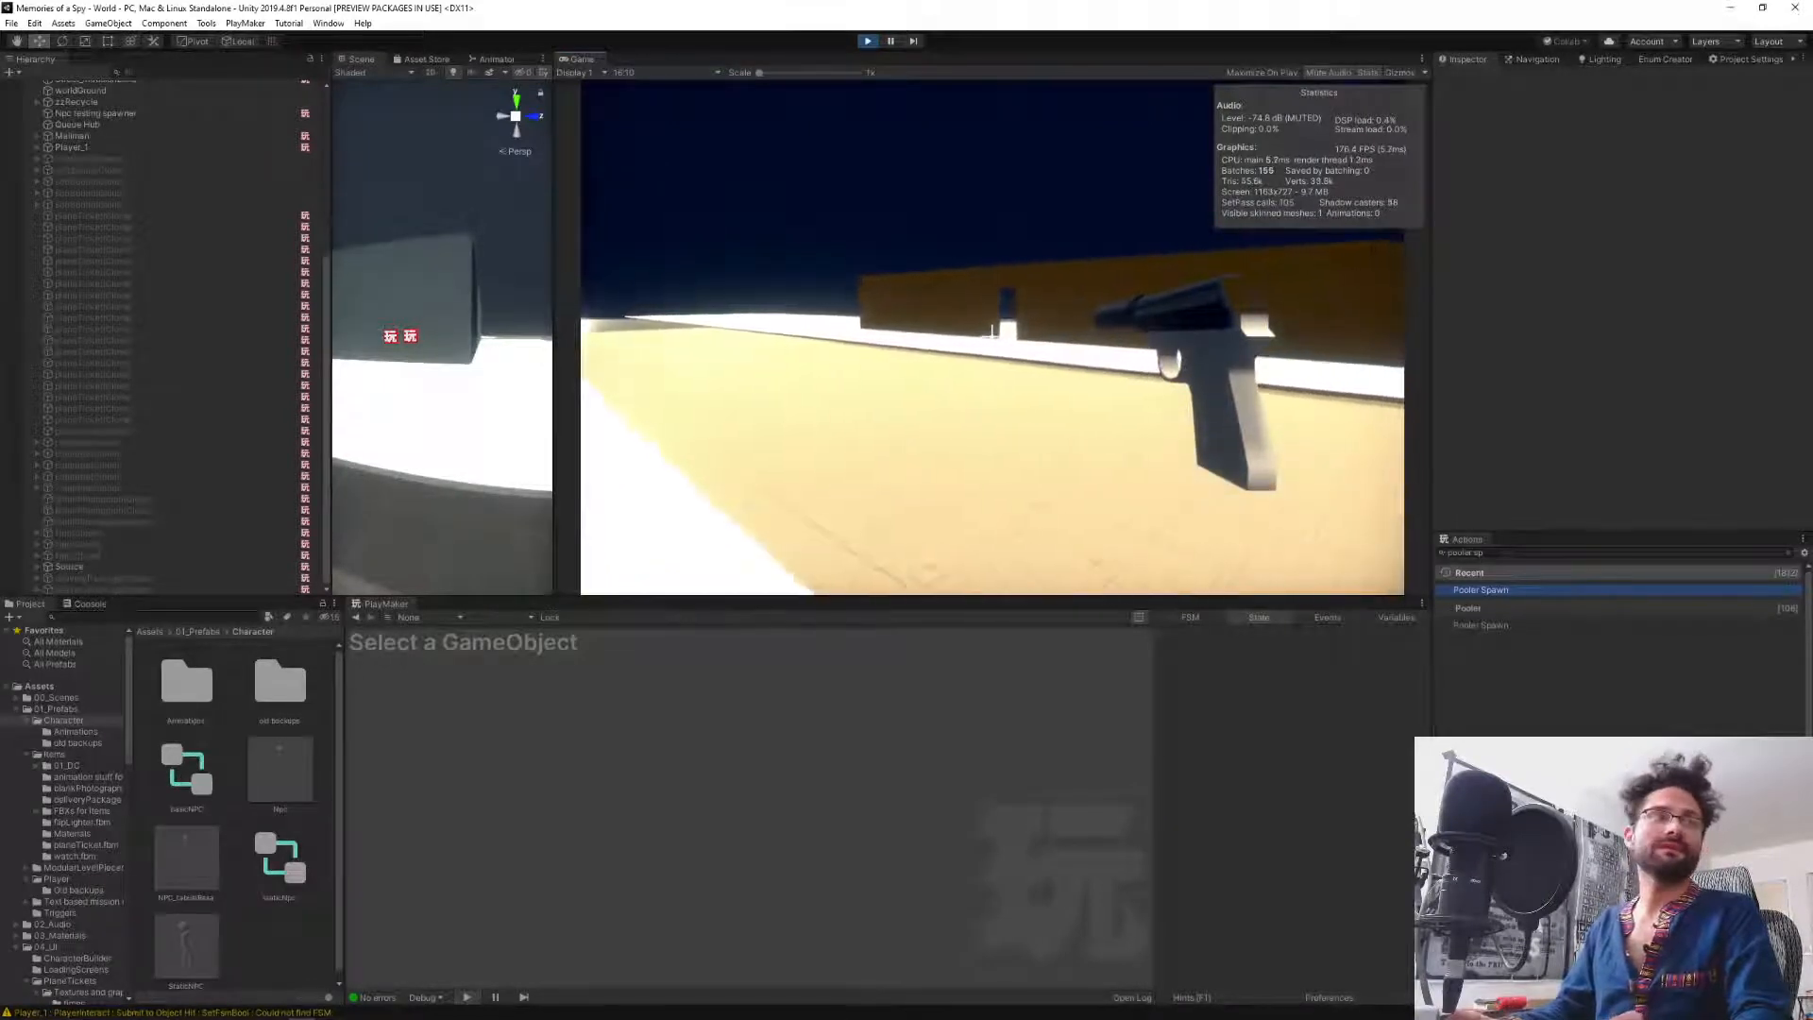
key(w)
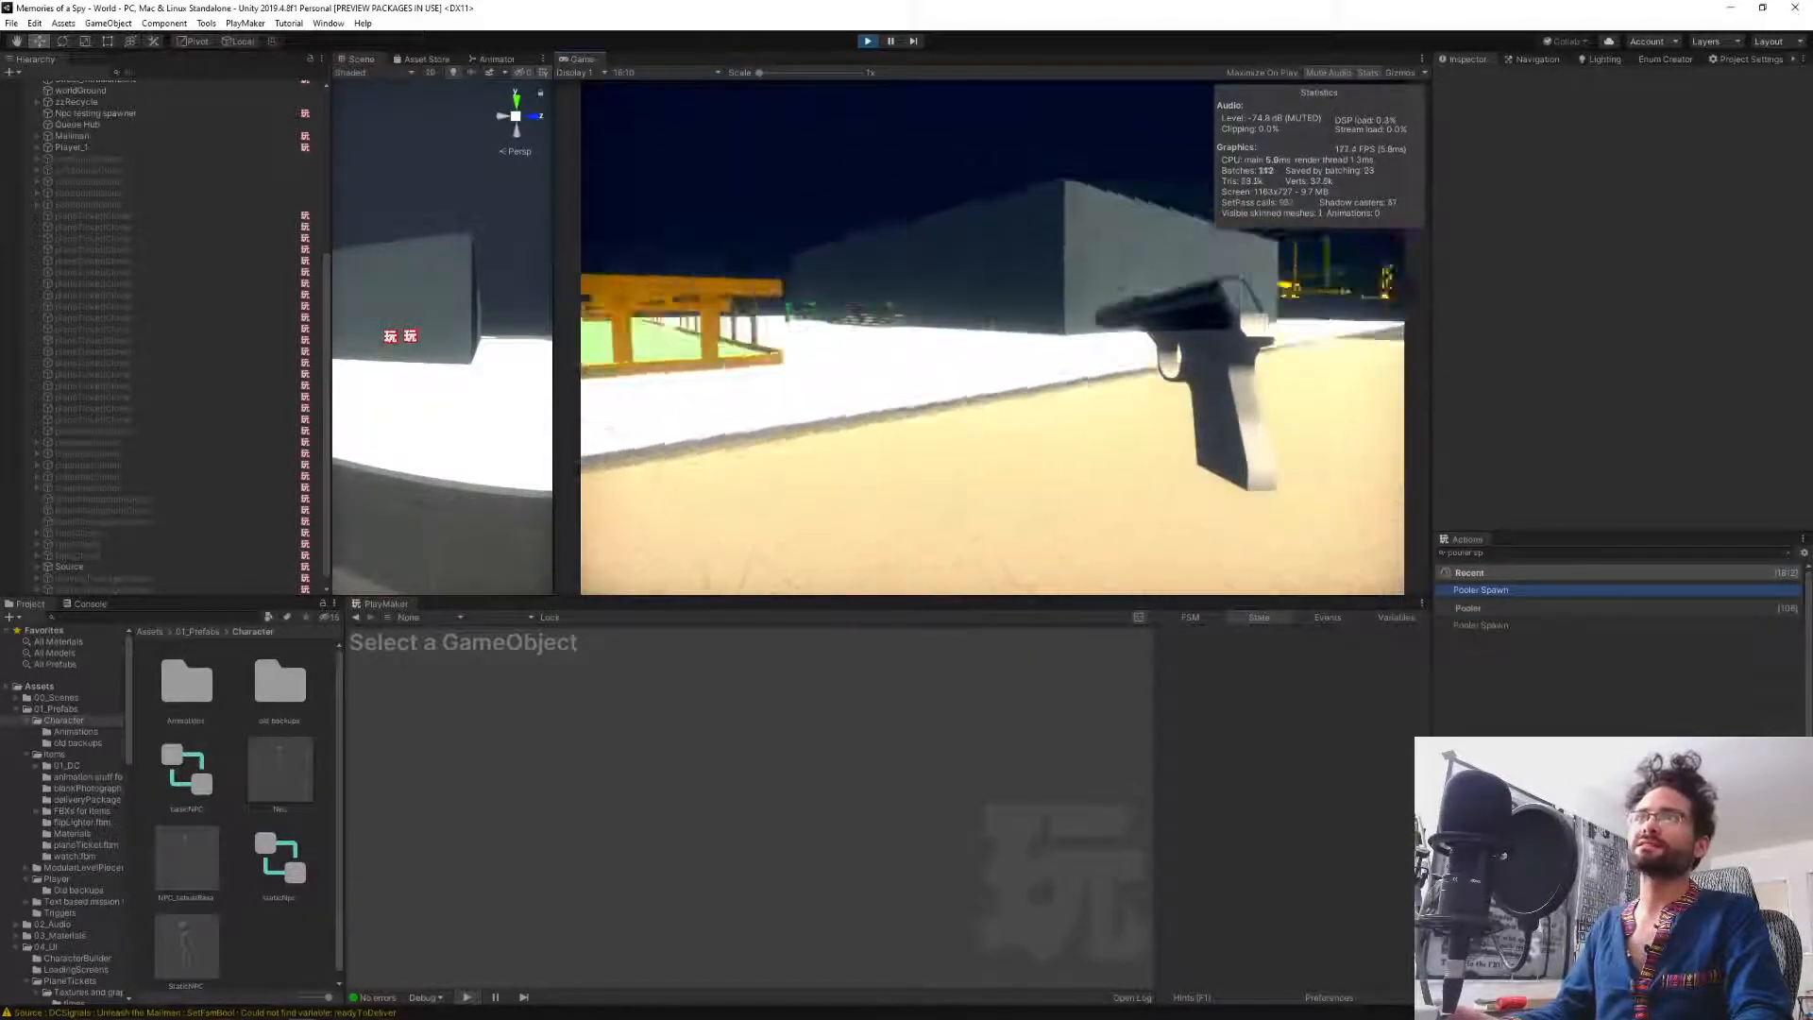
key(w)
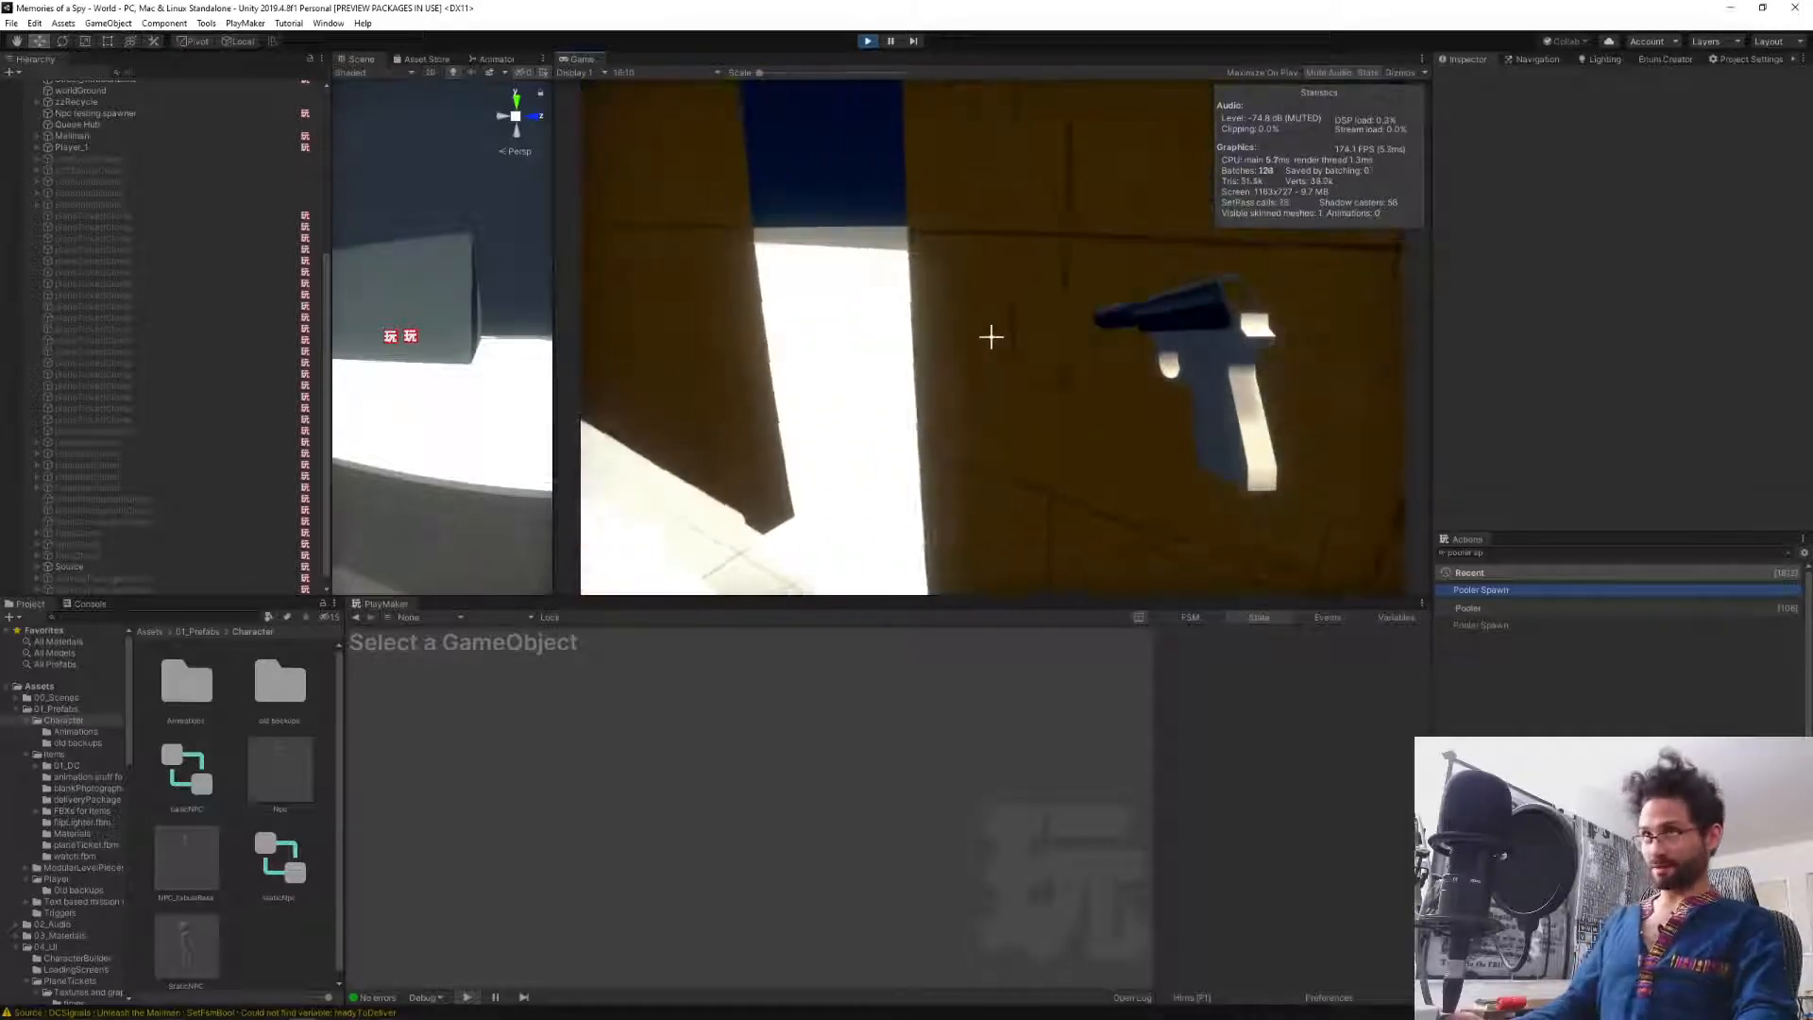
key(w)
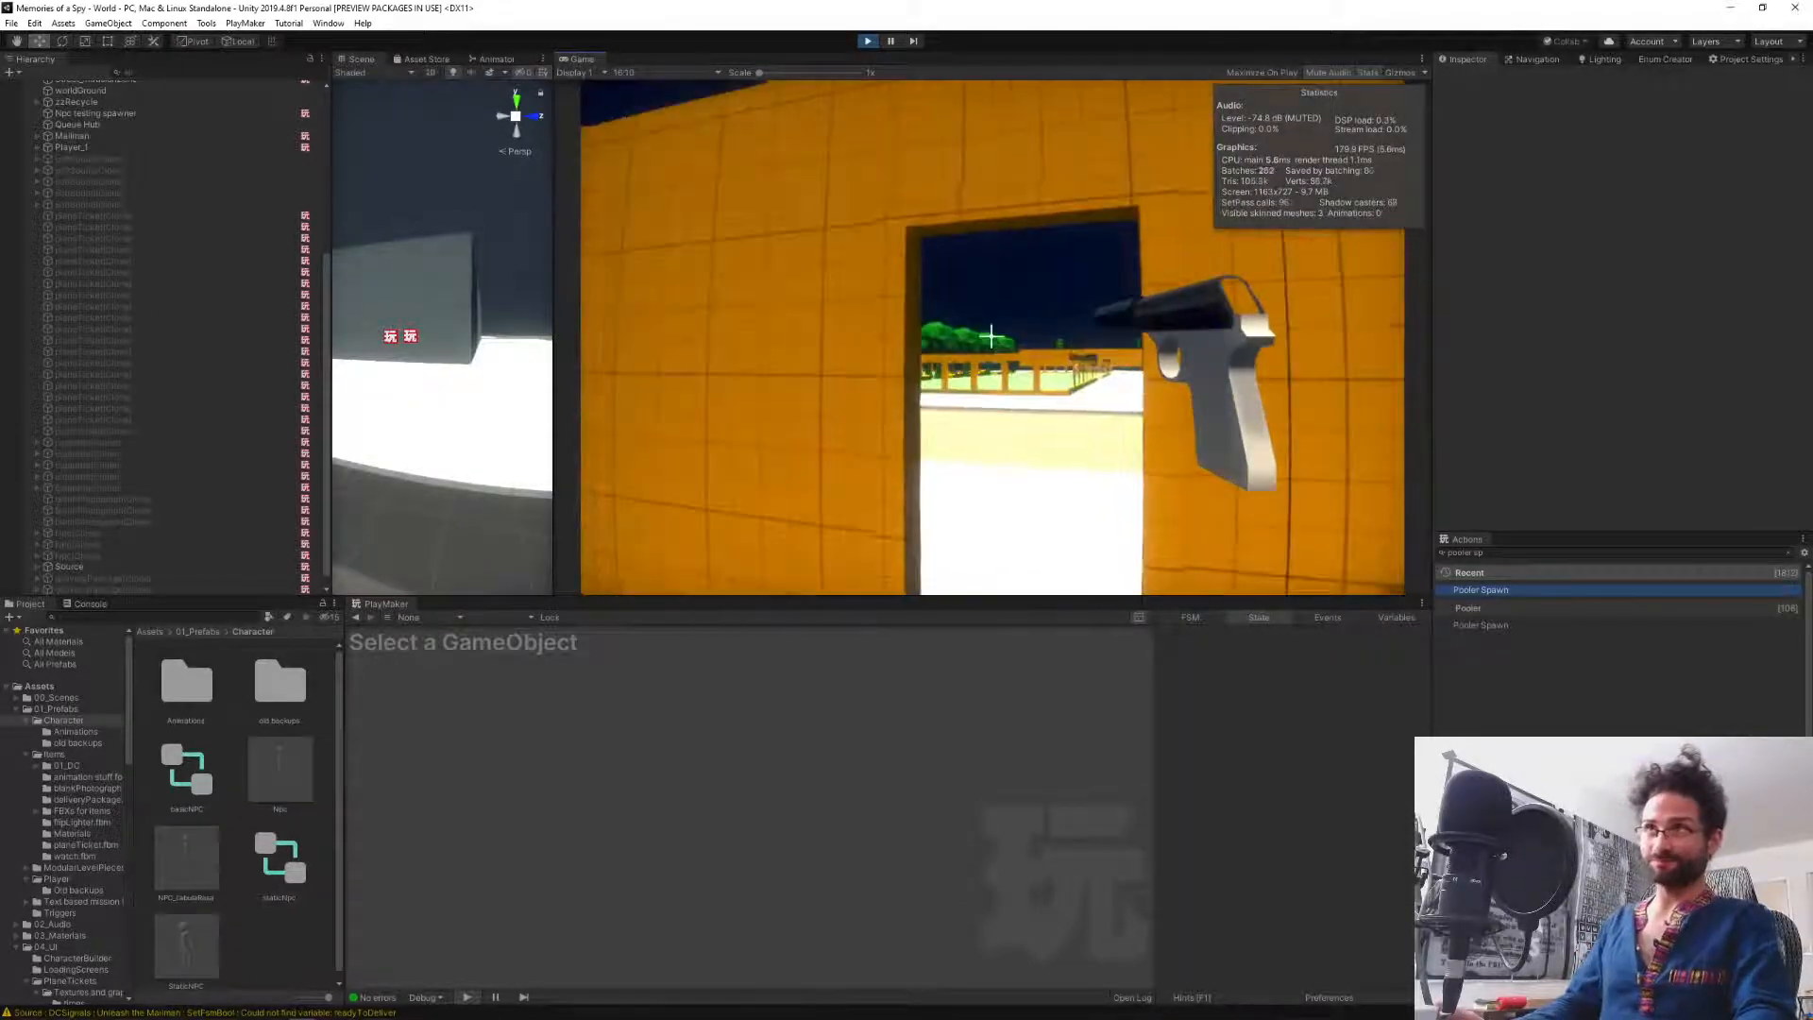
key(w)
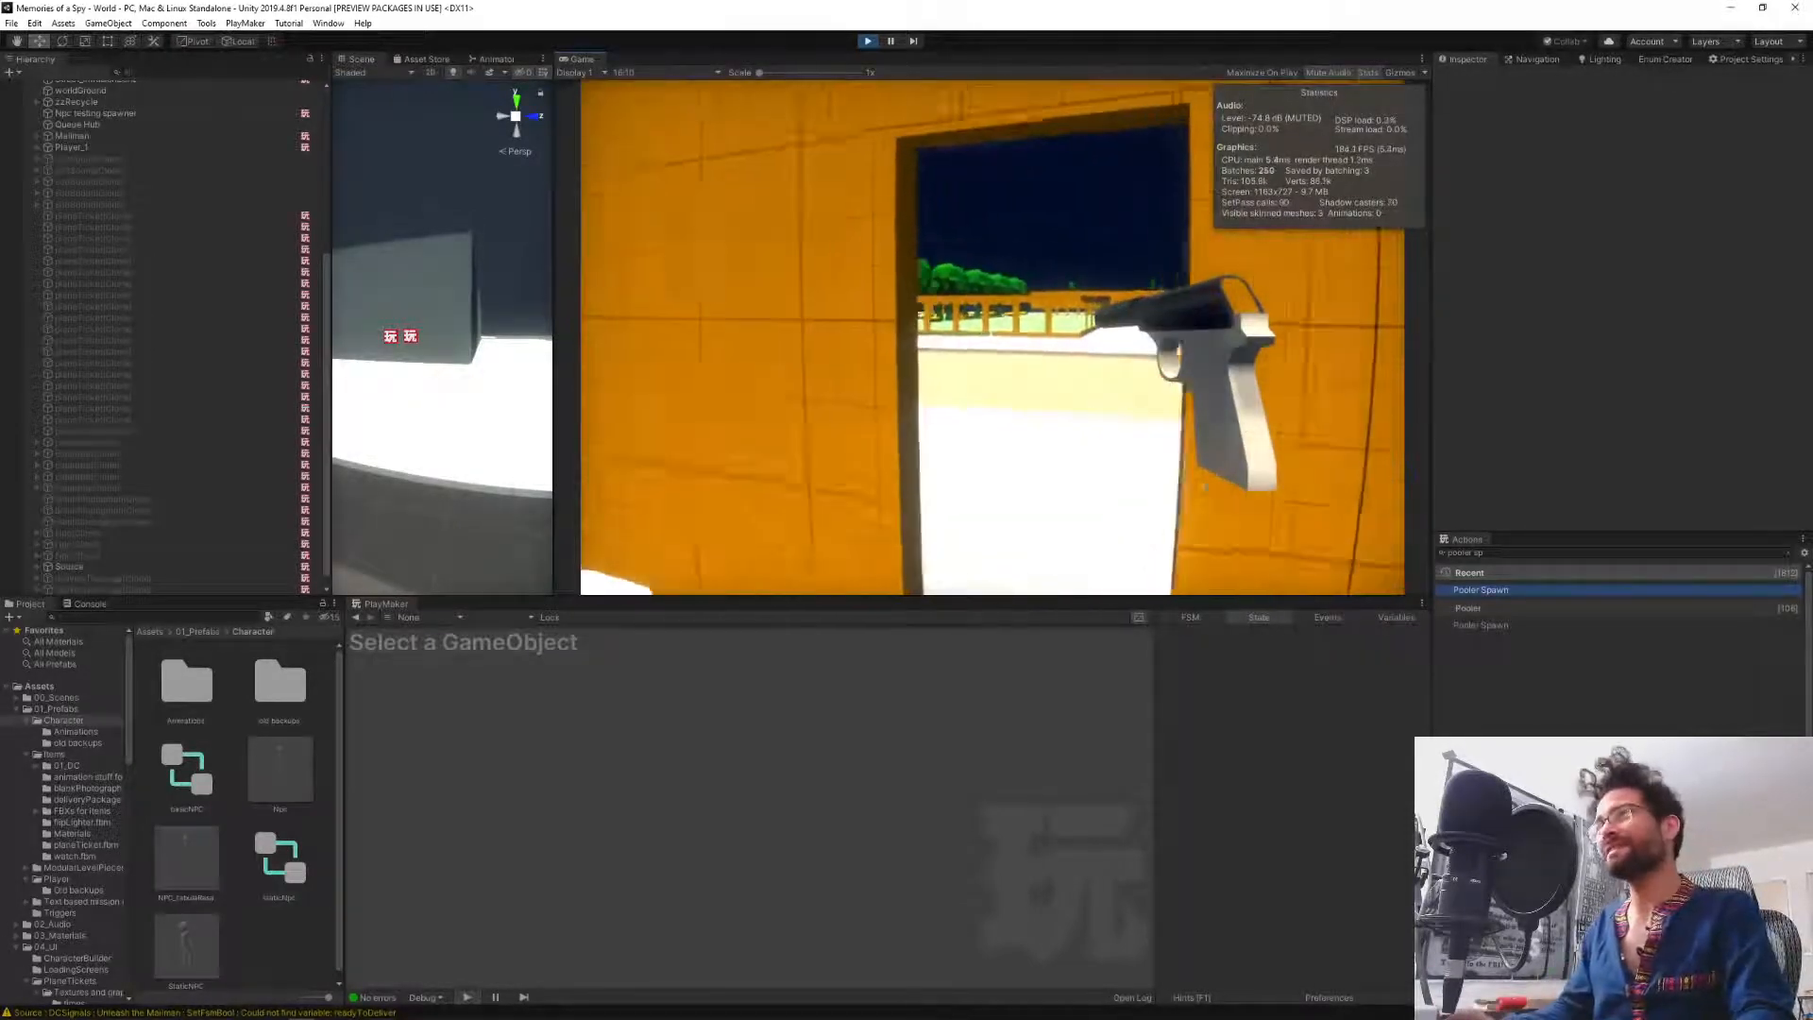
key(w)
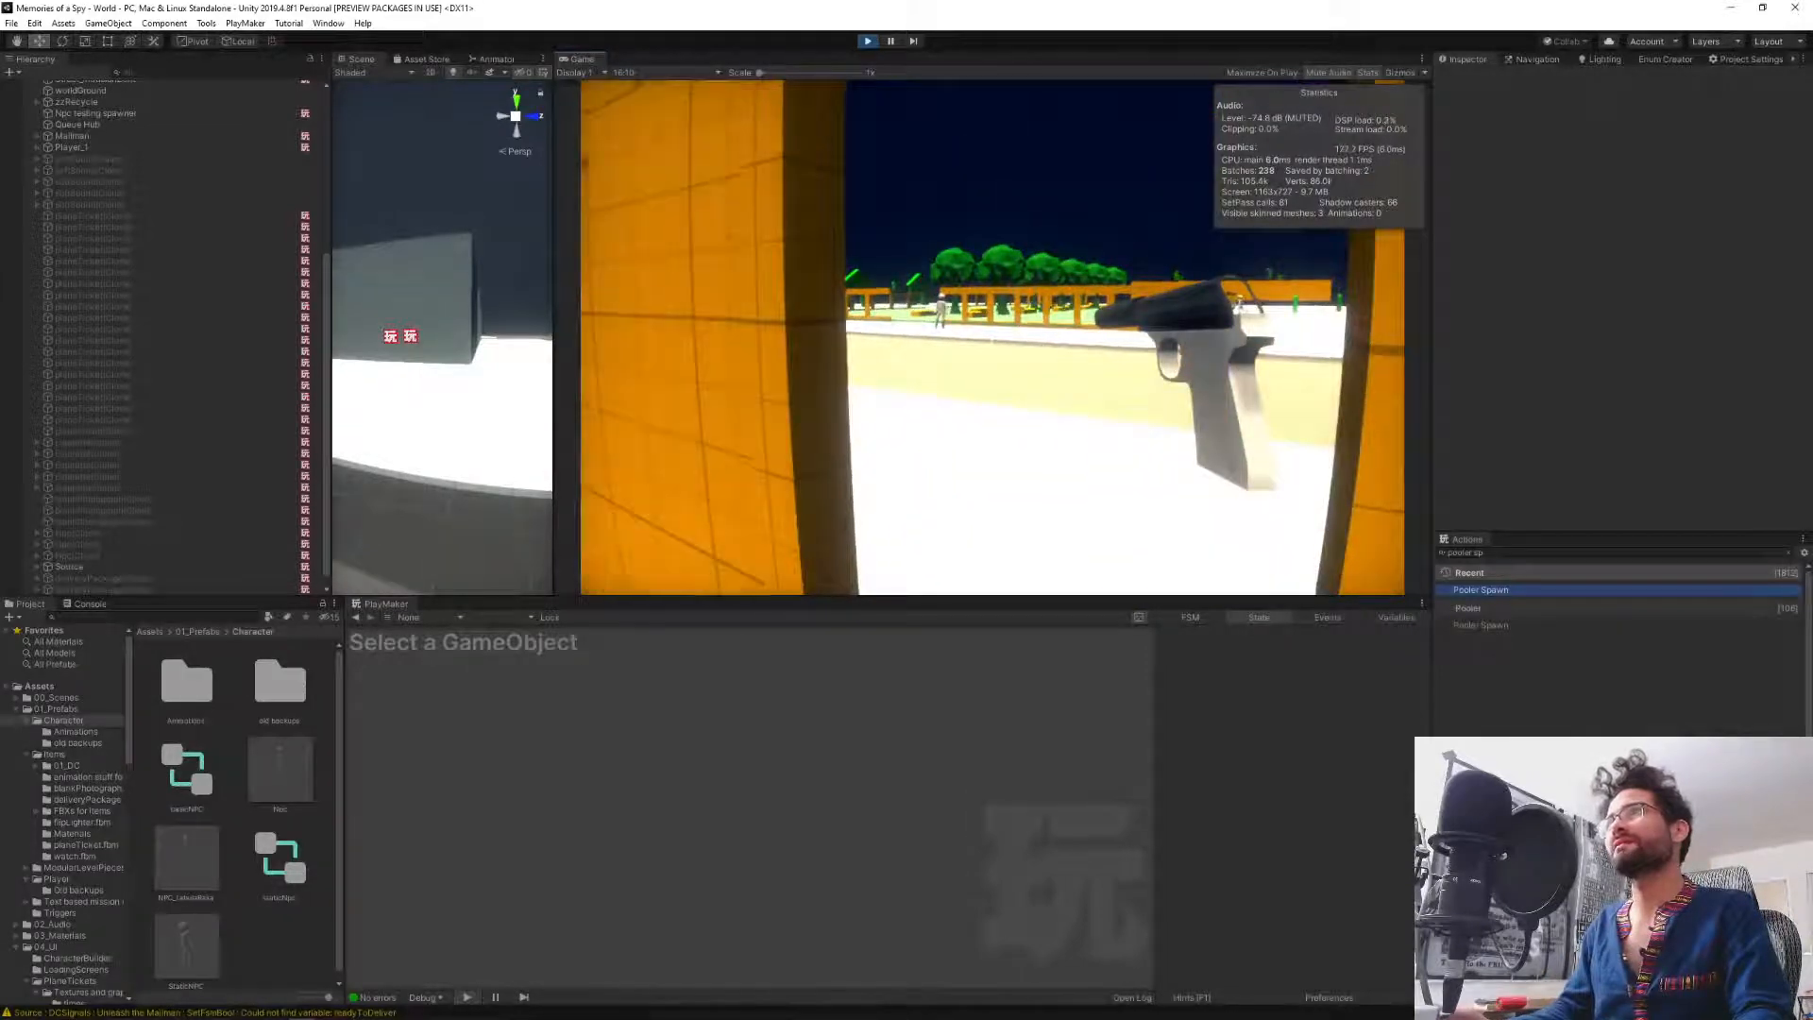
key(w)
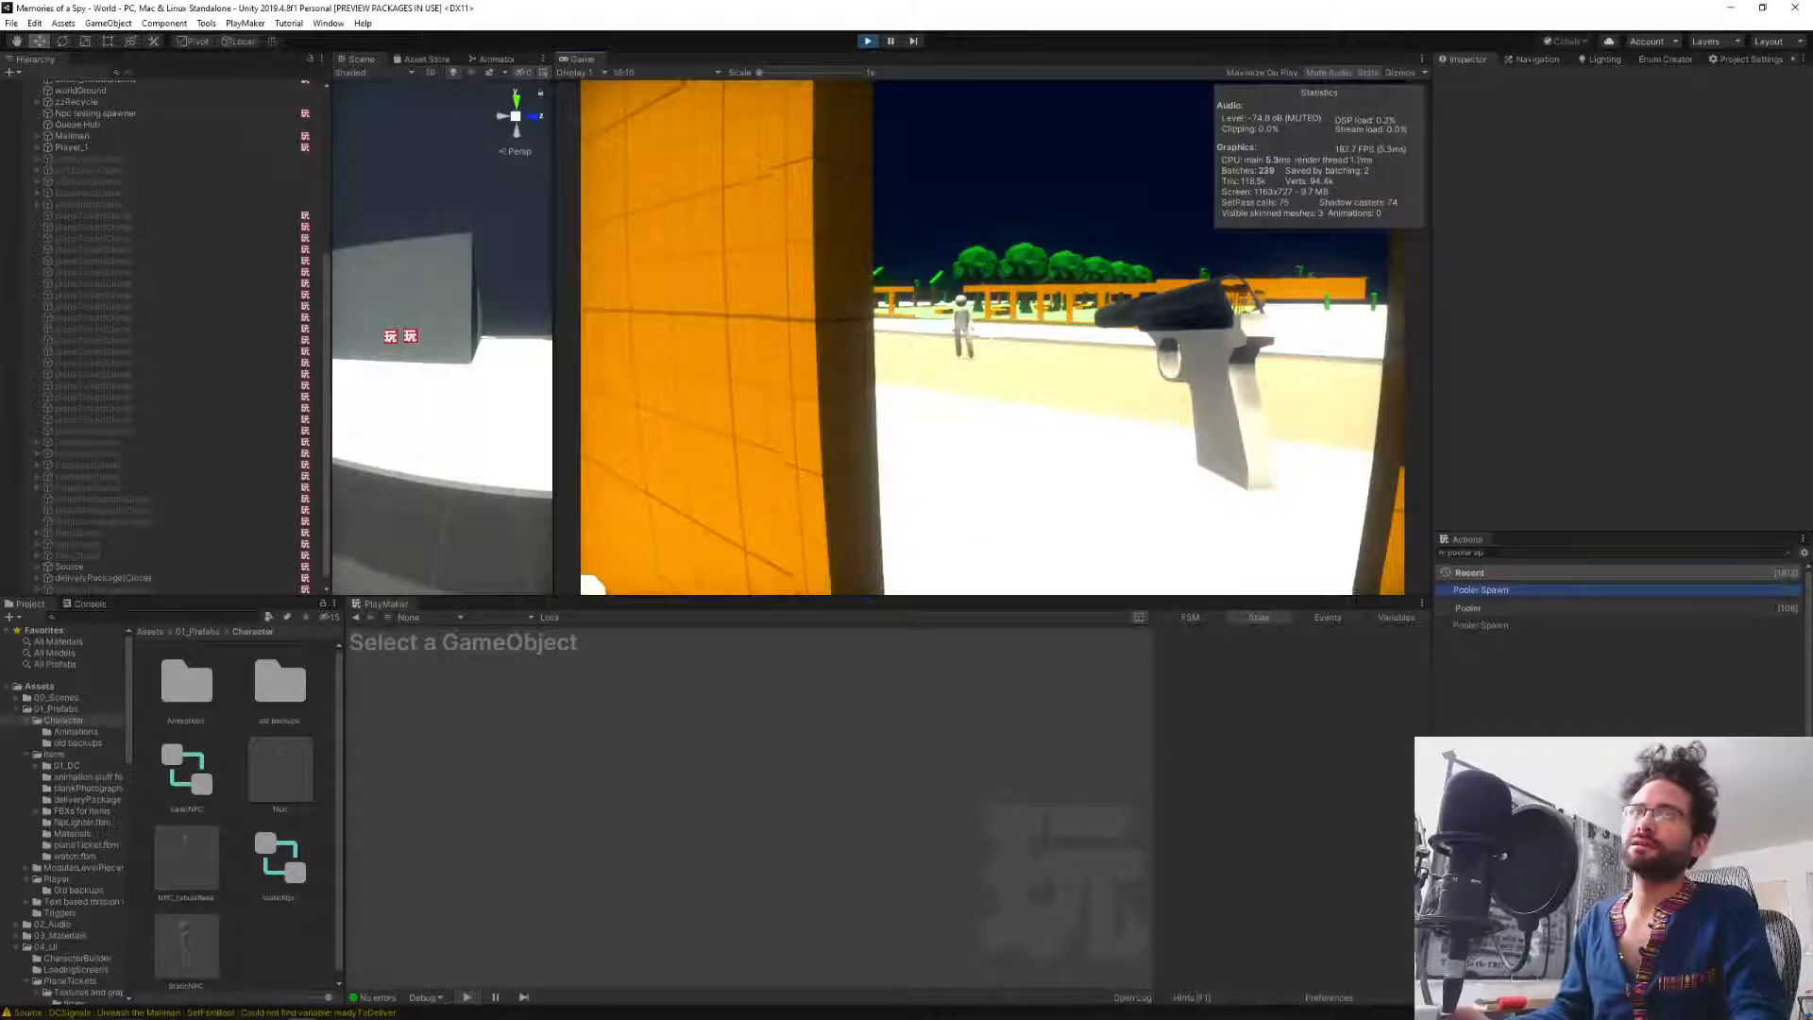
Watch the NPC from the doorway, leave the orange building and continue along the street by the large grey building.
key(d)
key(a)
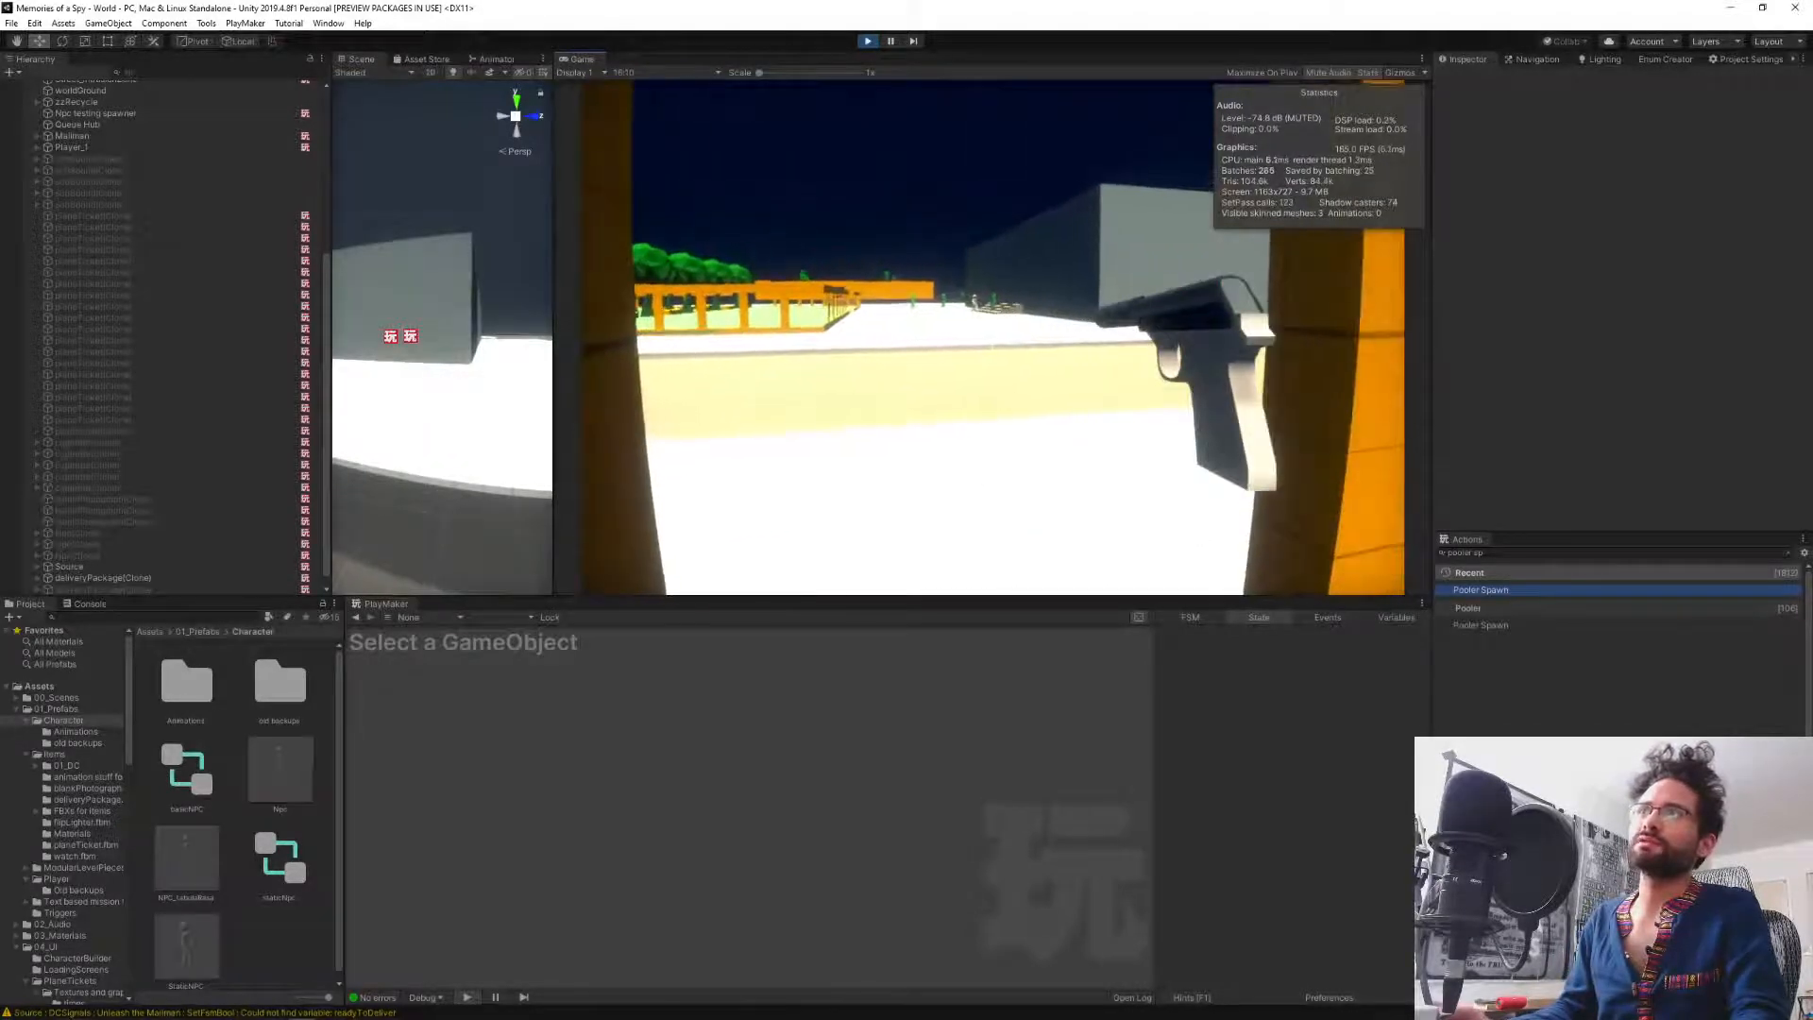
key(s)
key(d)
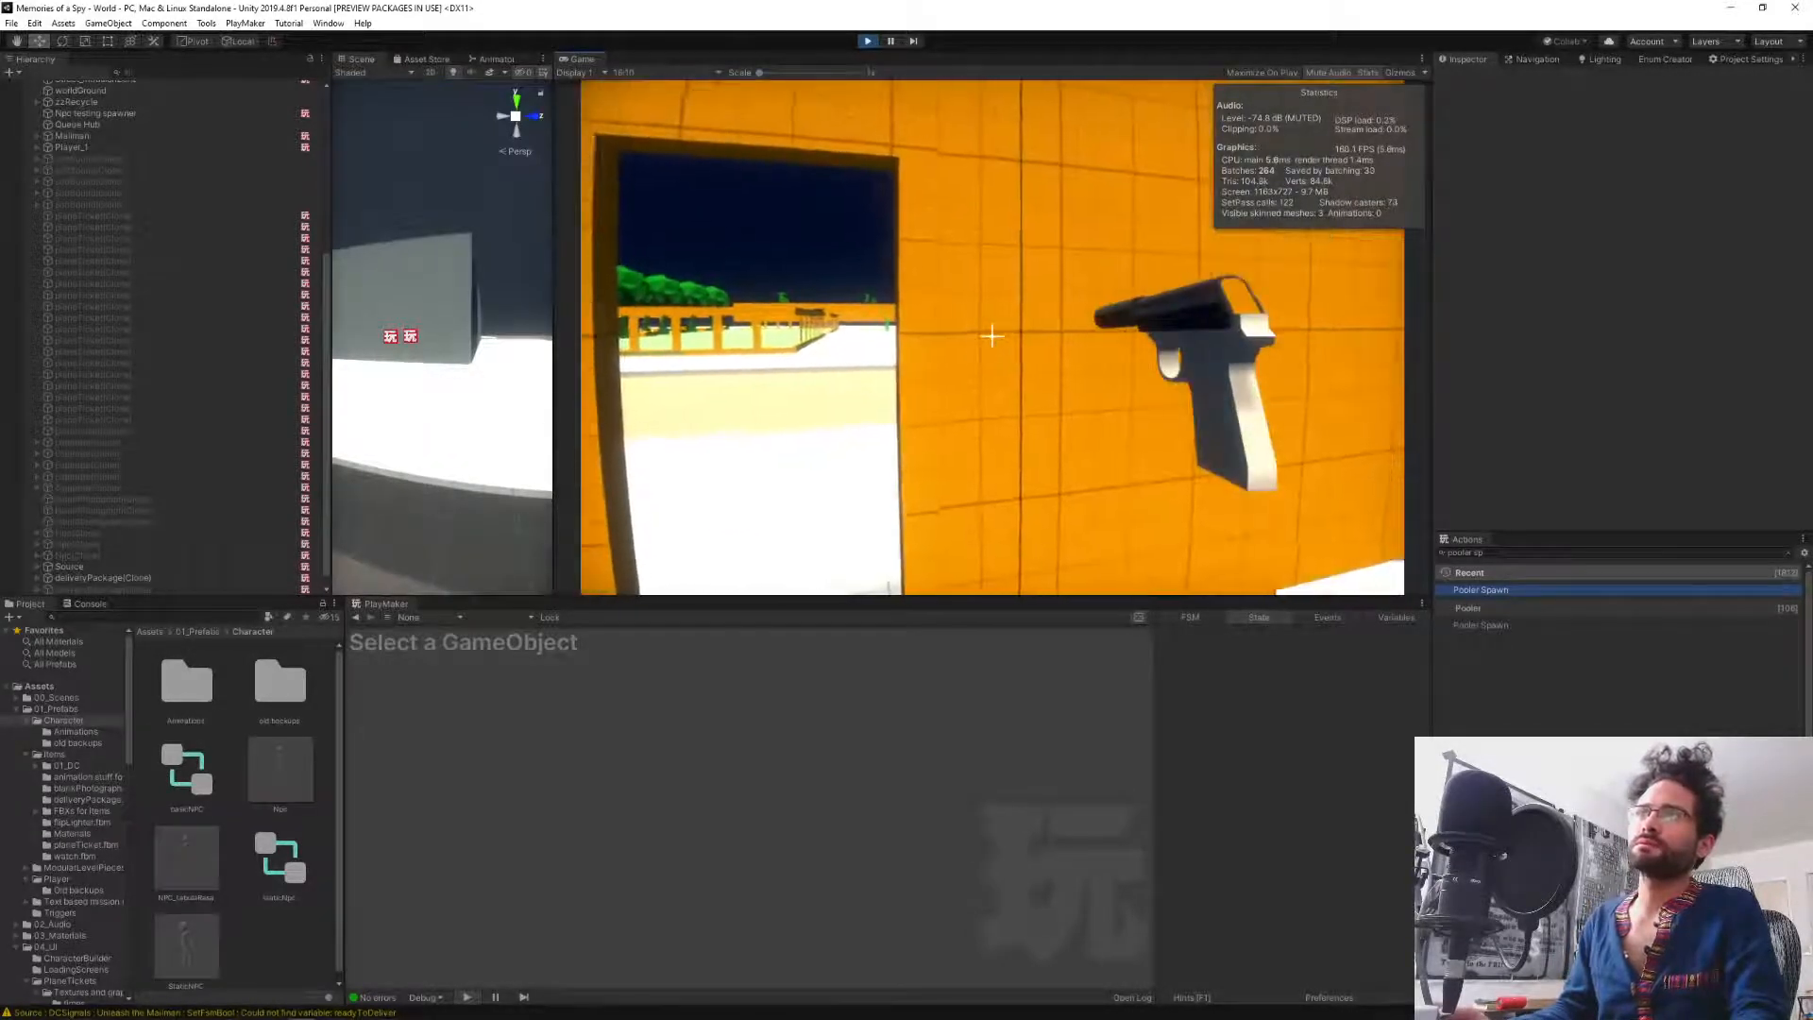
key(w)
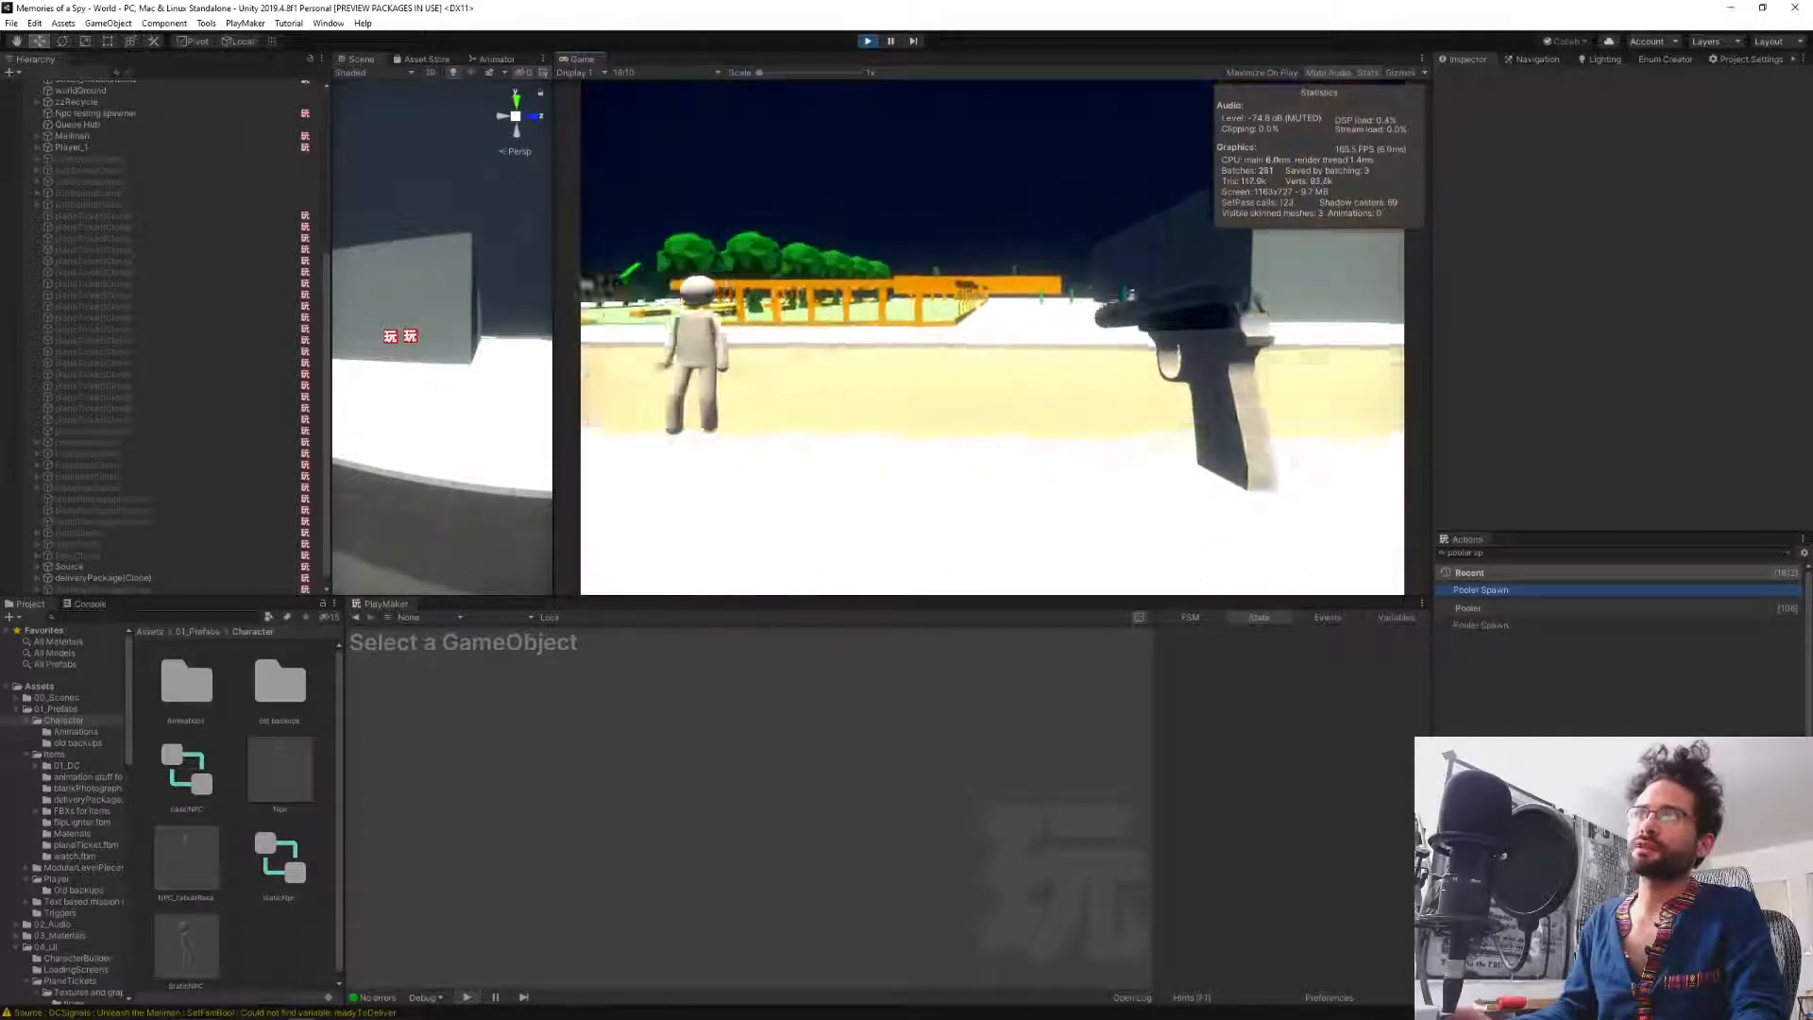
key(w)
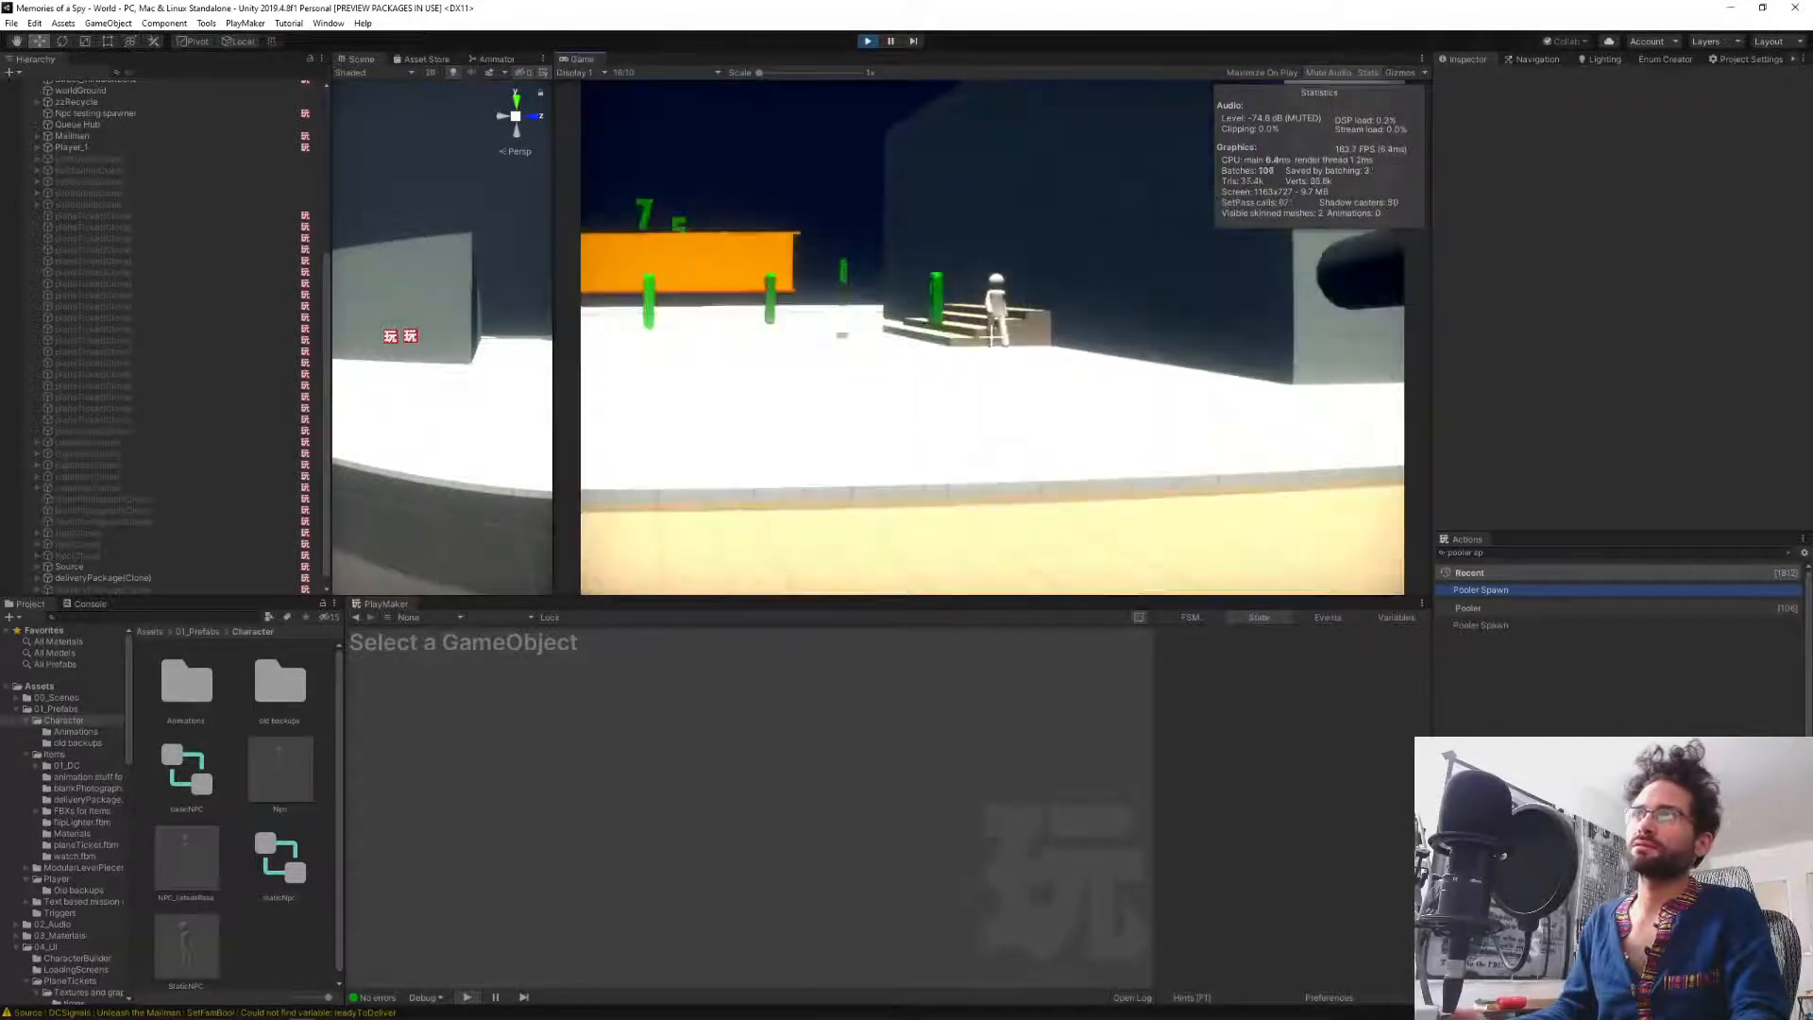
key(w)
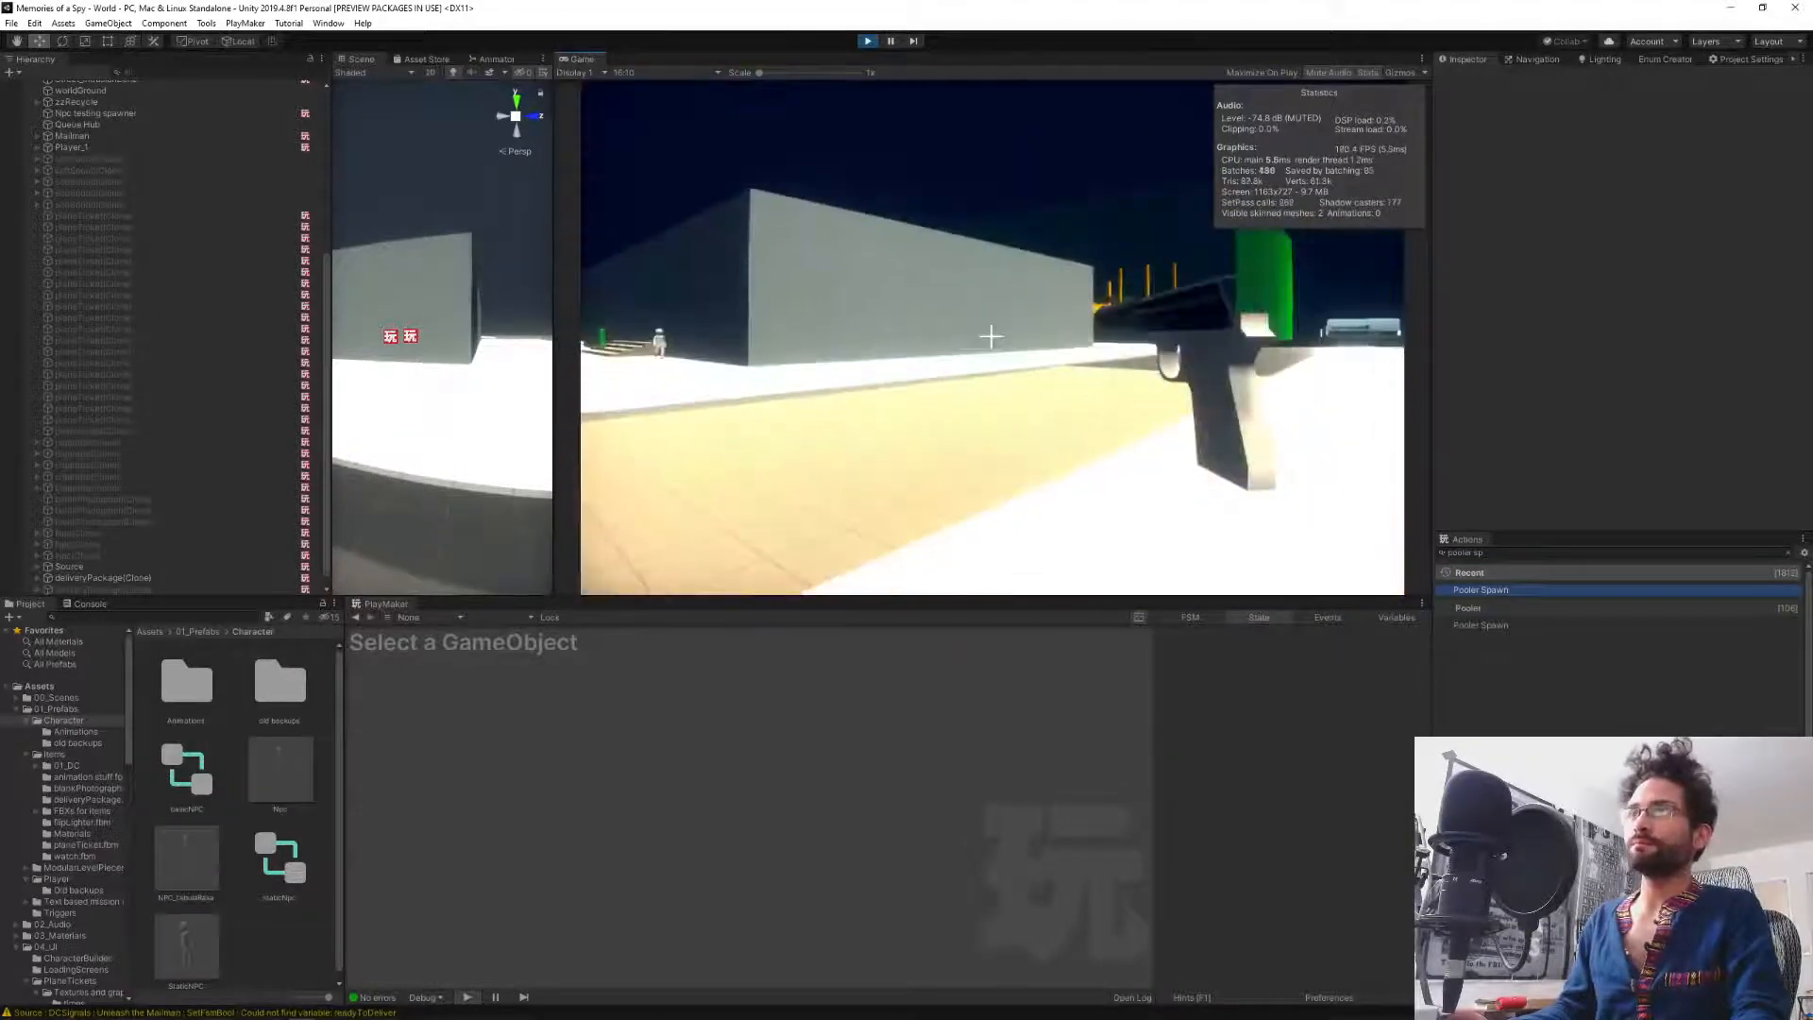
Walk the armed player through the orange building's doorway and up to the mannequin character outside, and test interacting there.
key(w)
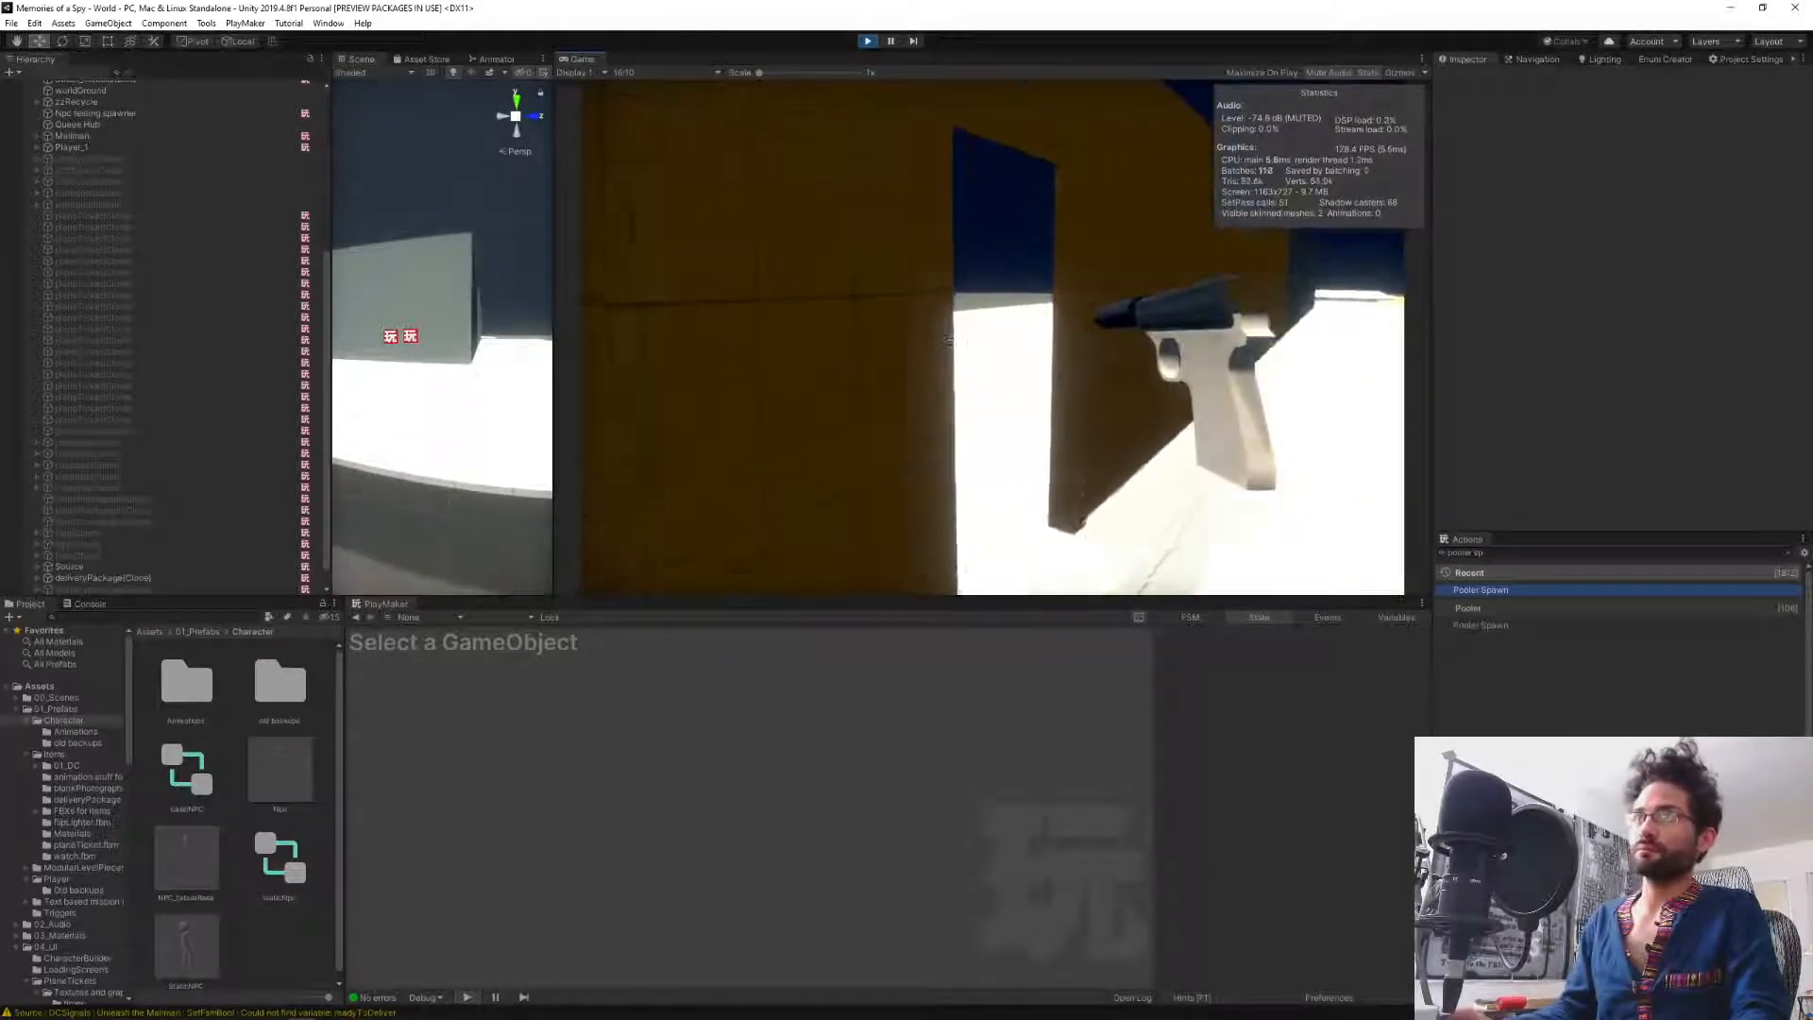
key(s)
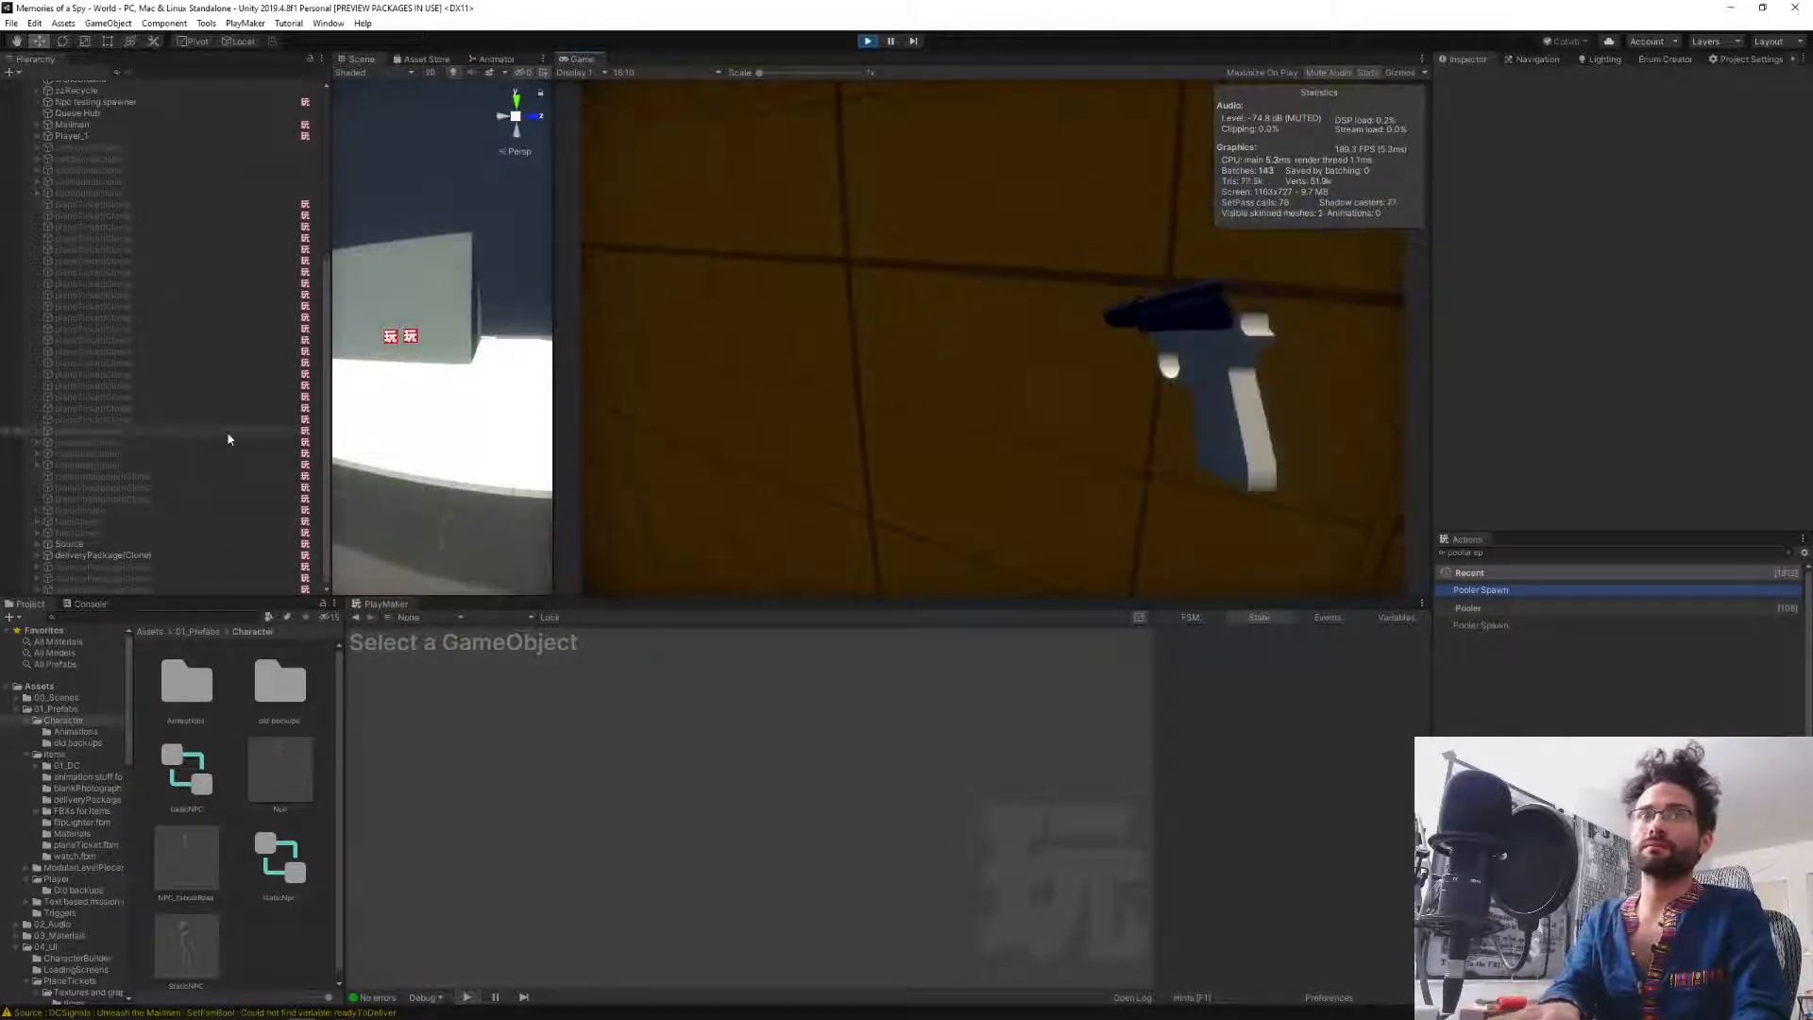
key(w)
key(s)
key(w)
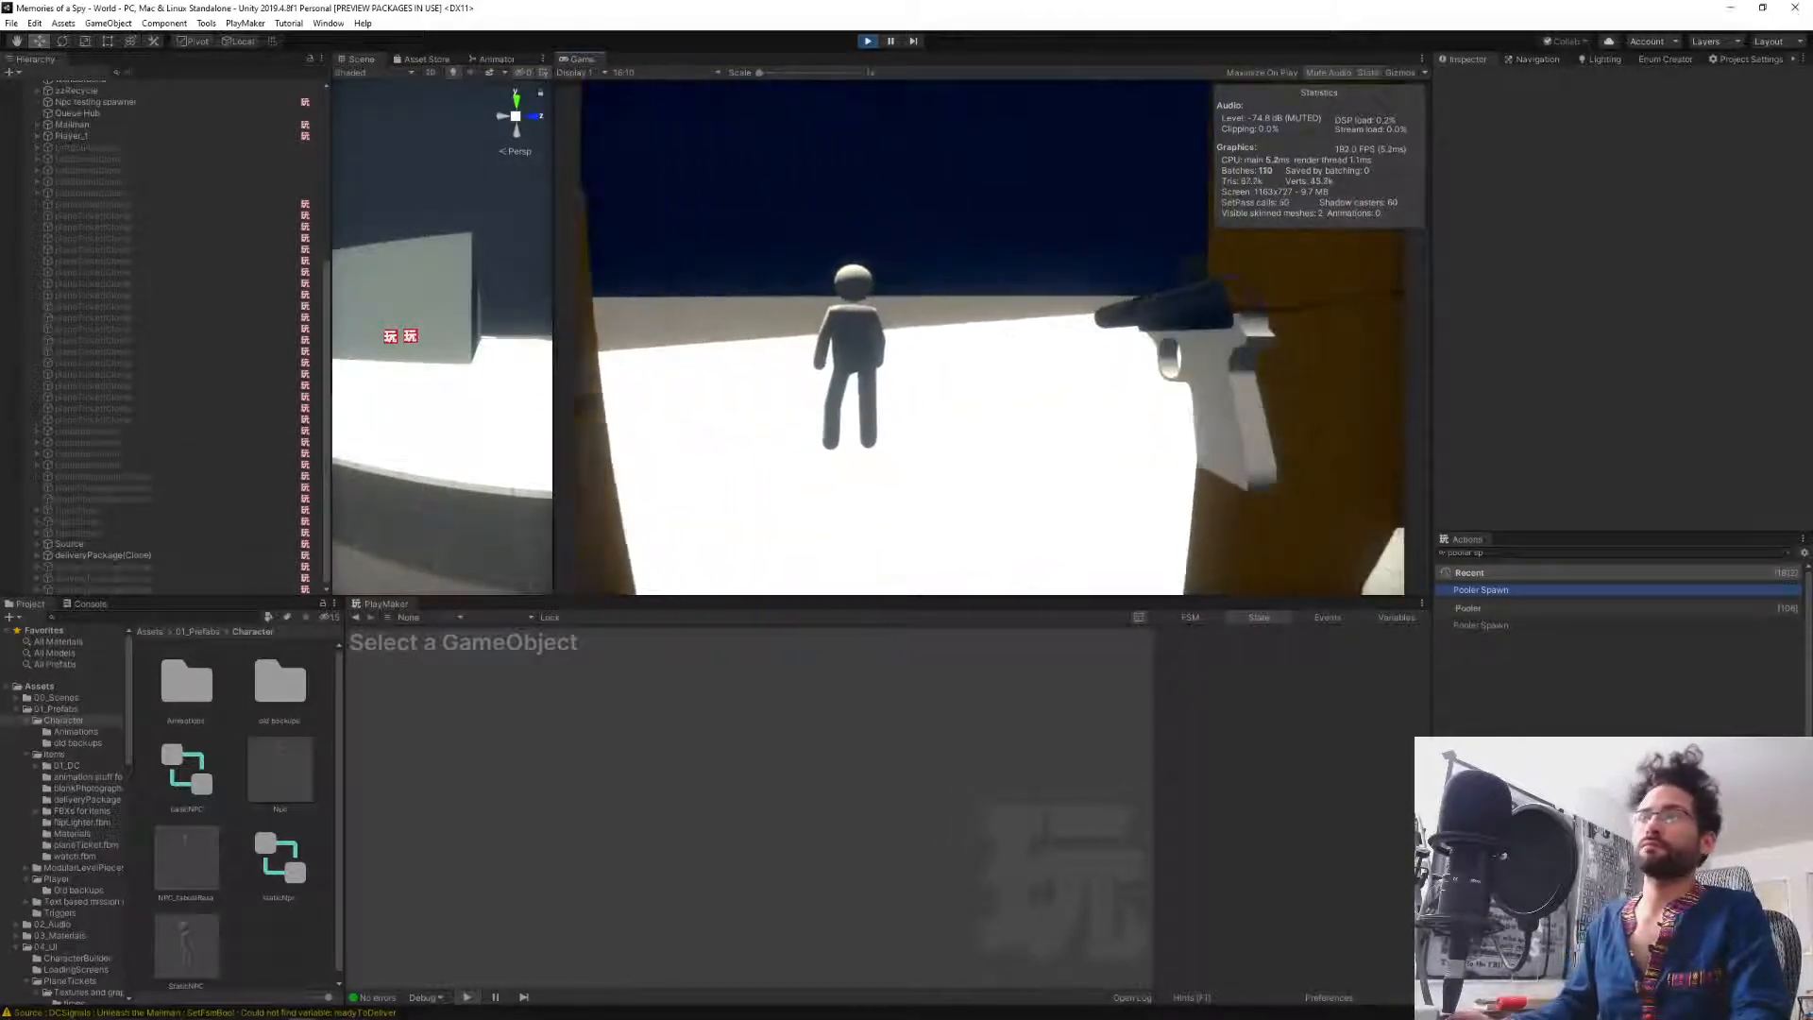
key(w)
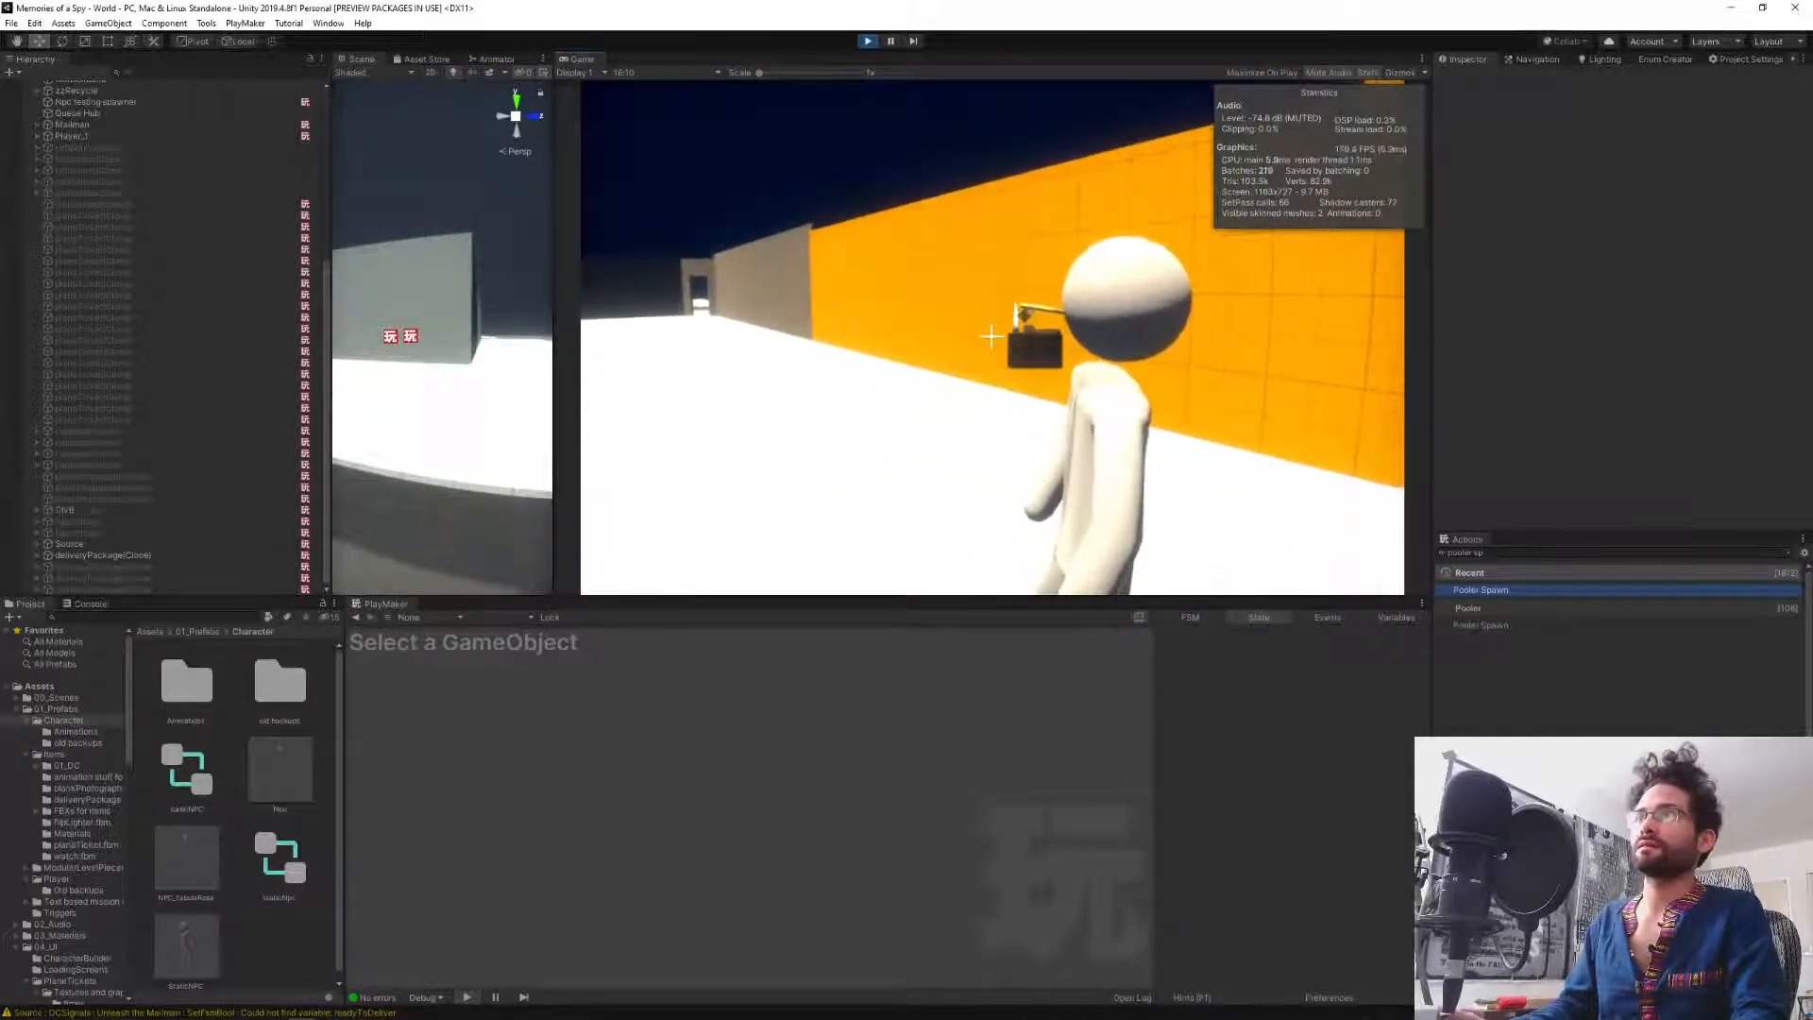
click(990, 336)
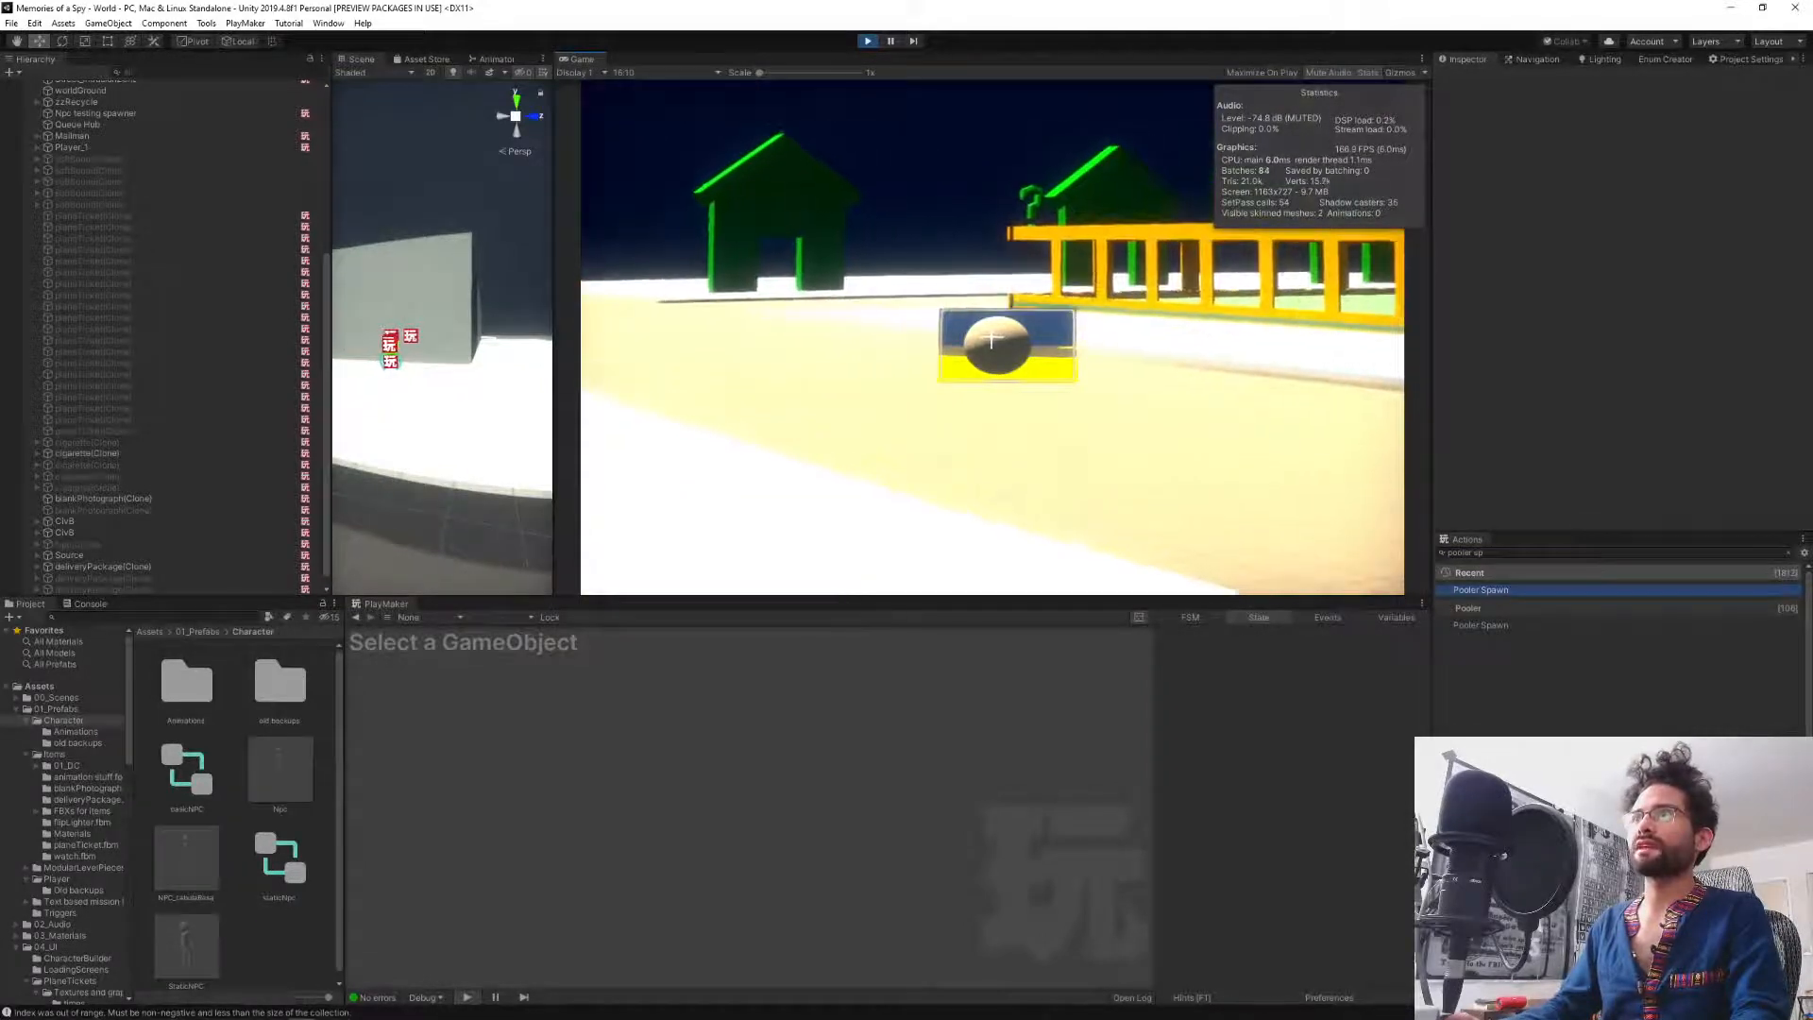
Walk the player across the plaza past the fenced park to check the photograph floating in front of the view.
key(w)
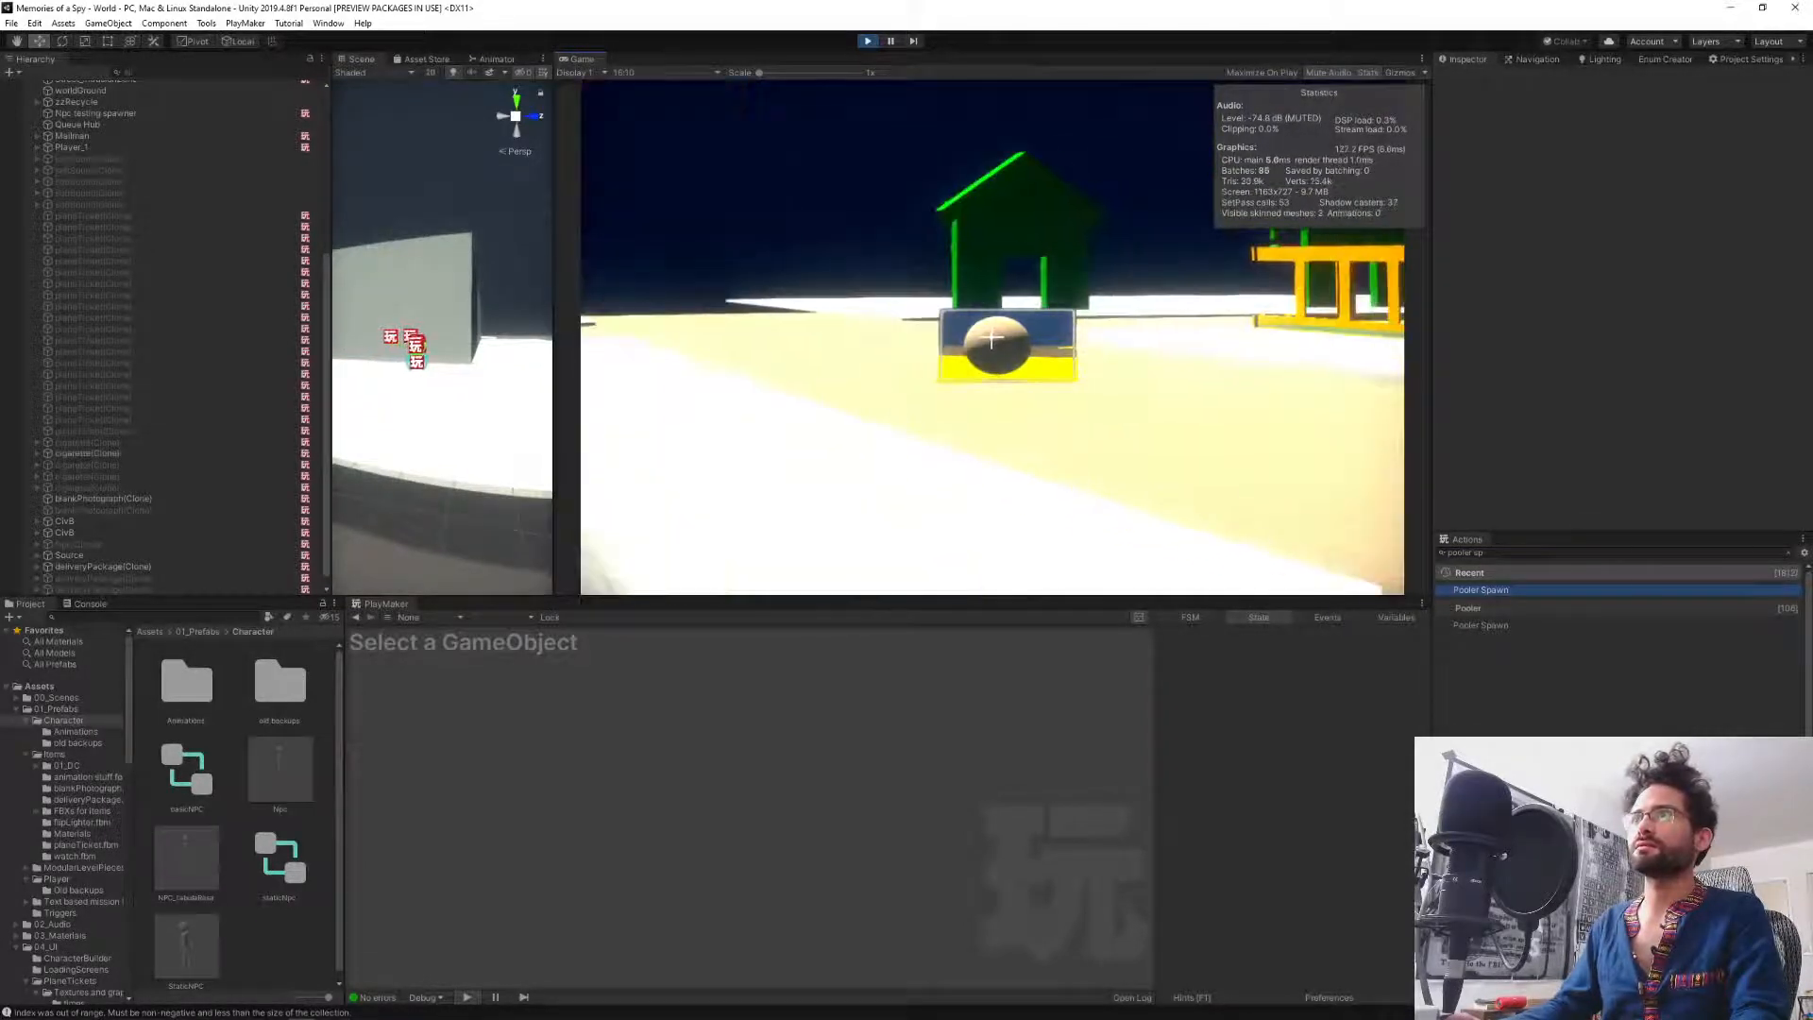
key(w)
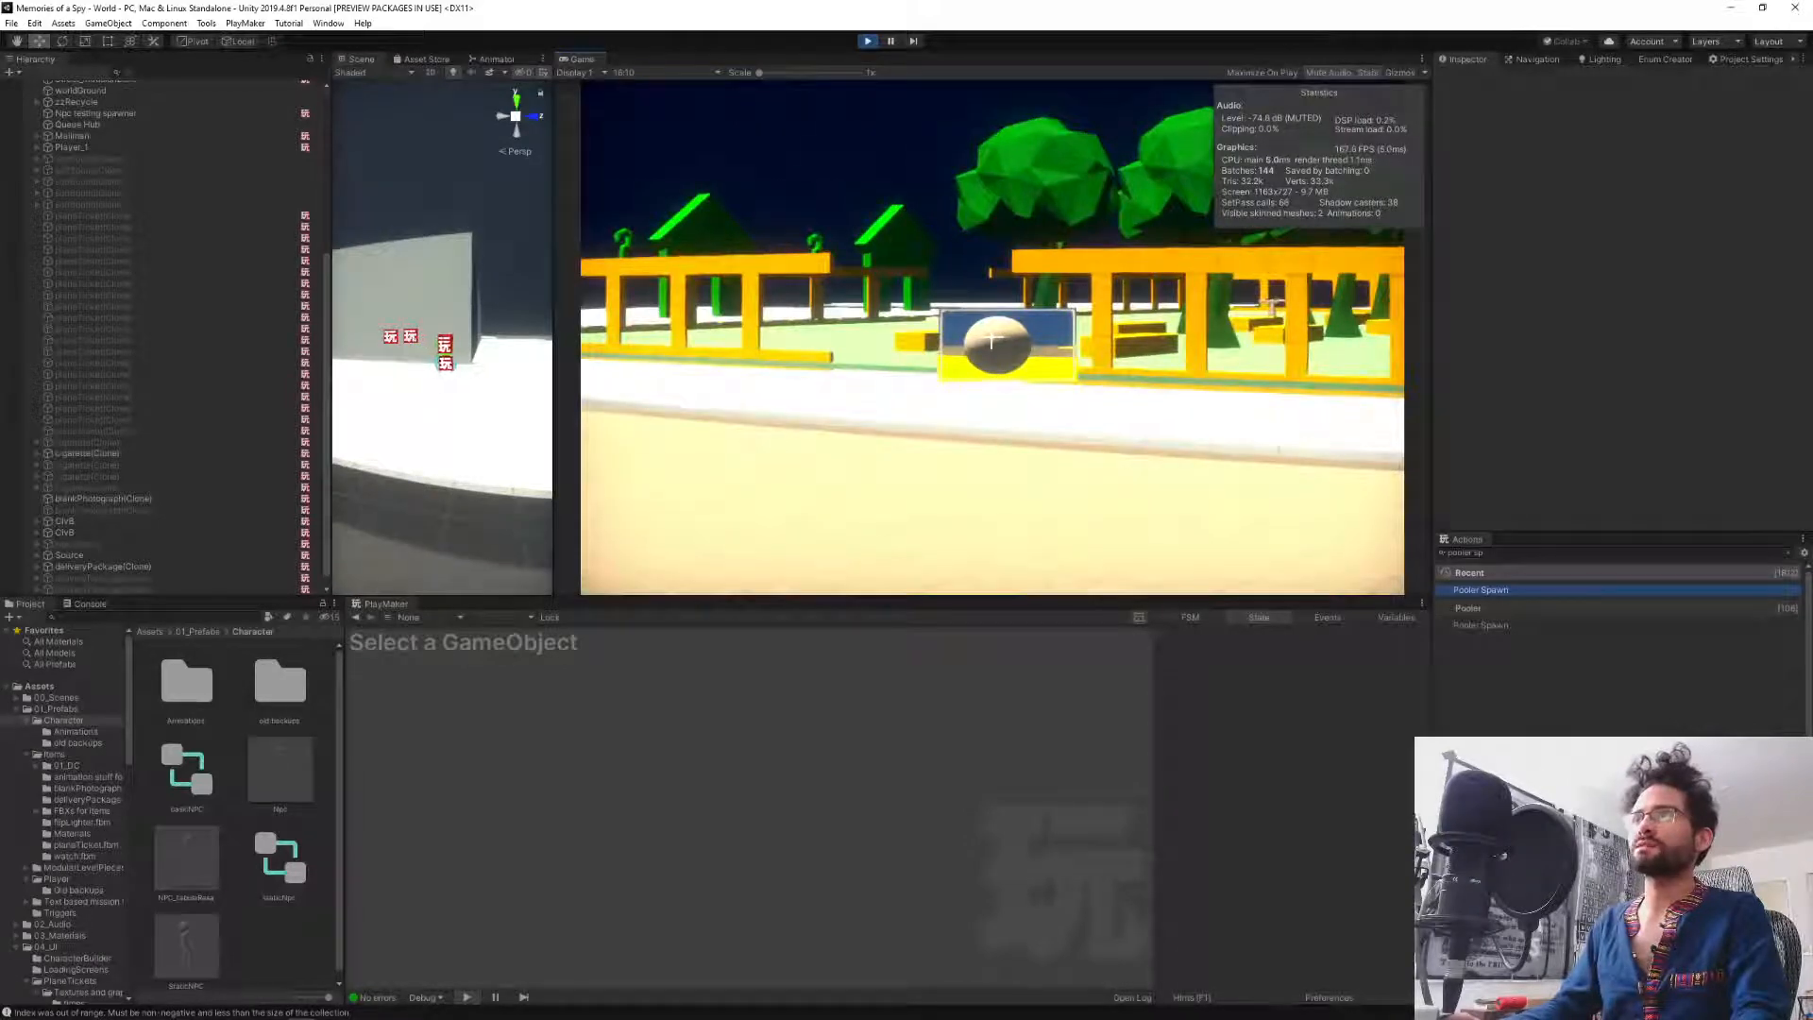
key(w)
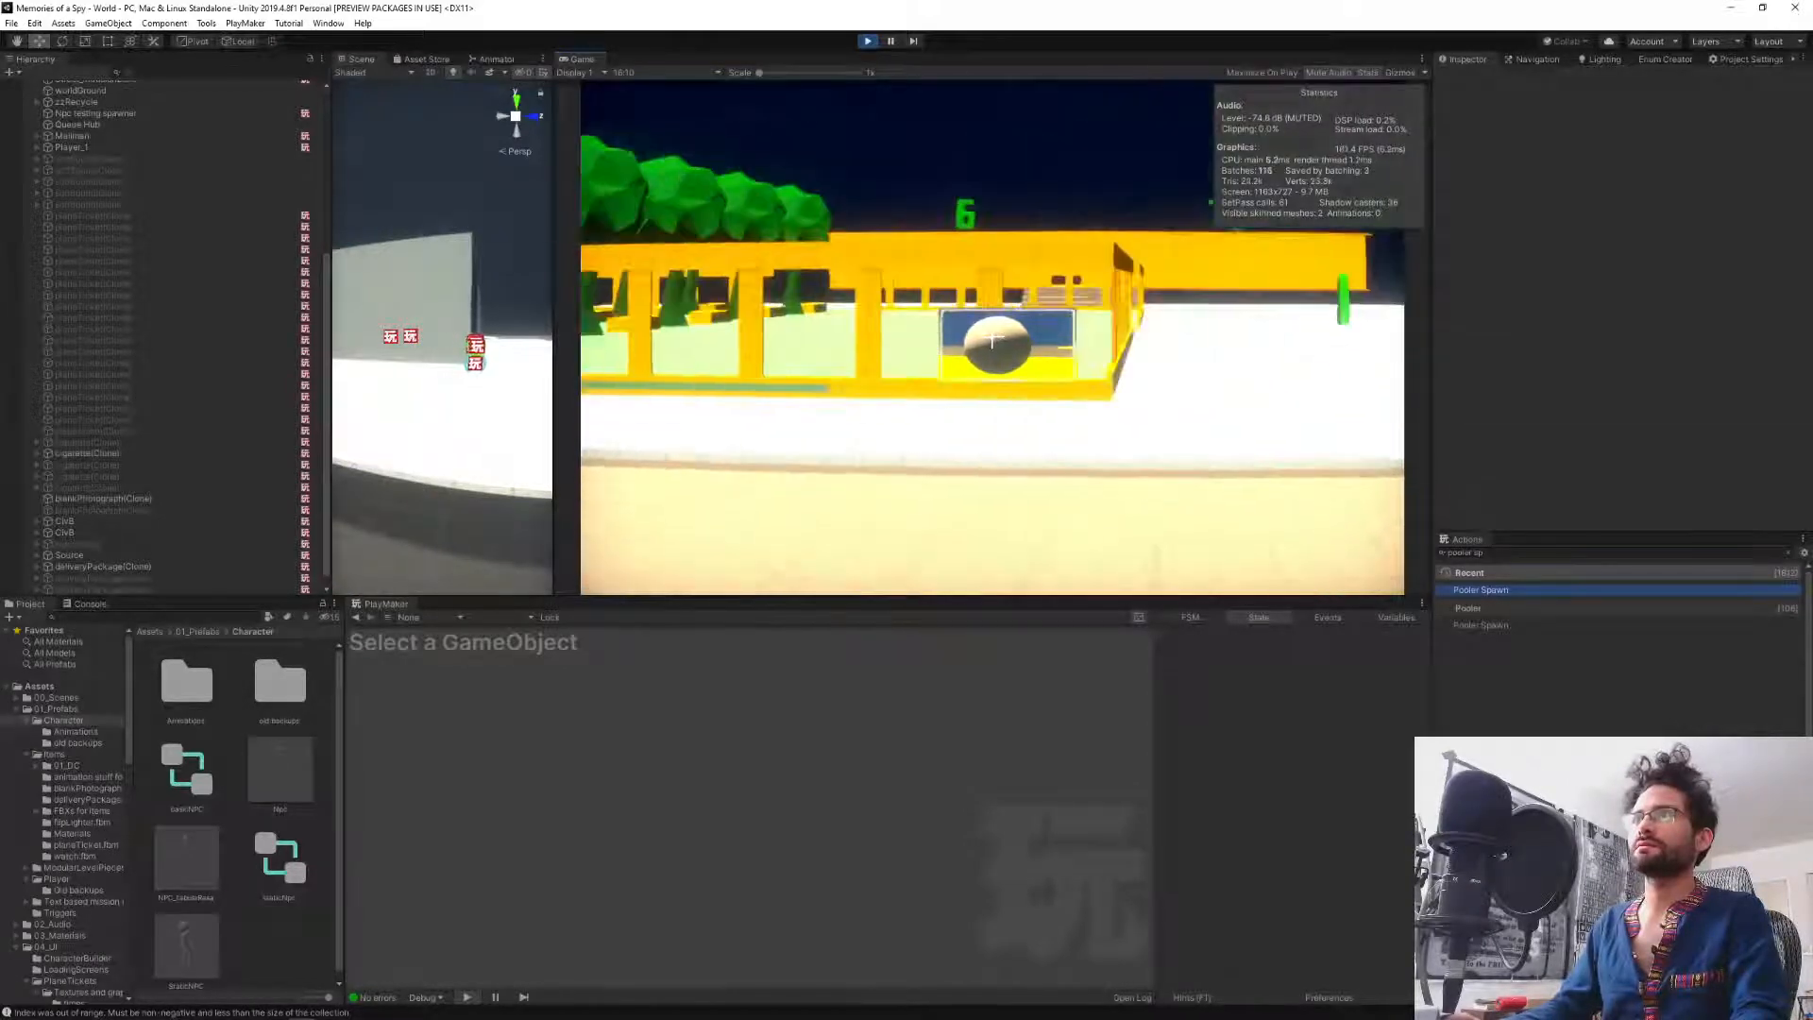
key(w)
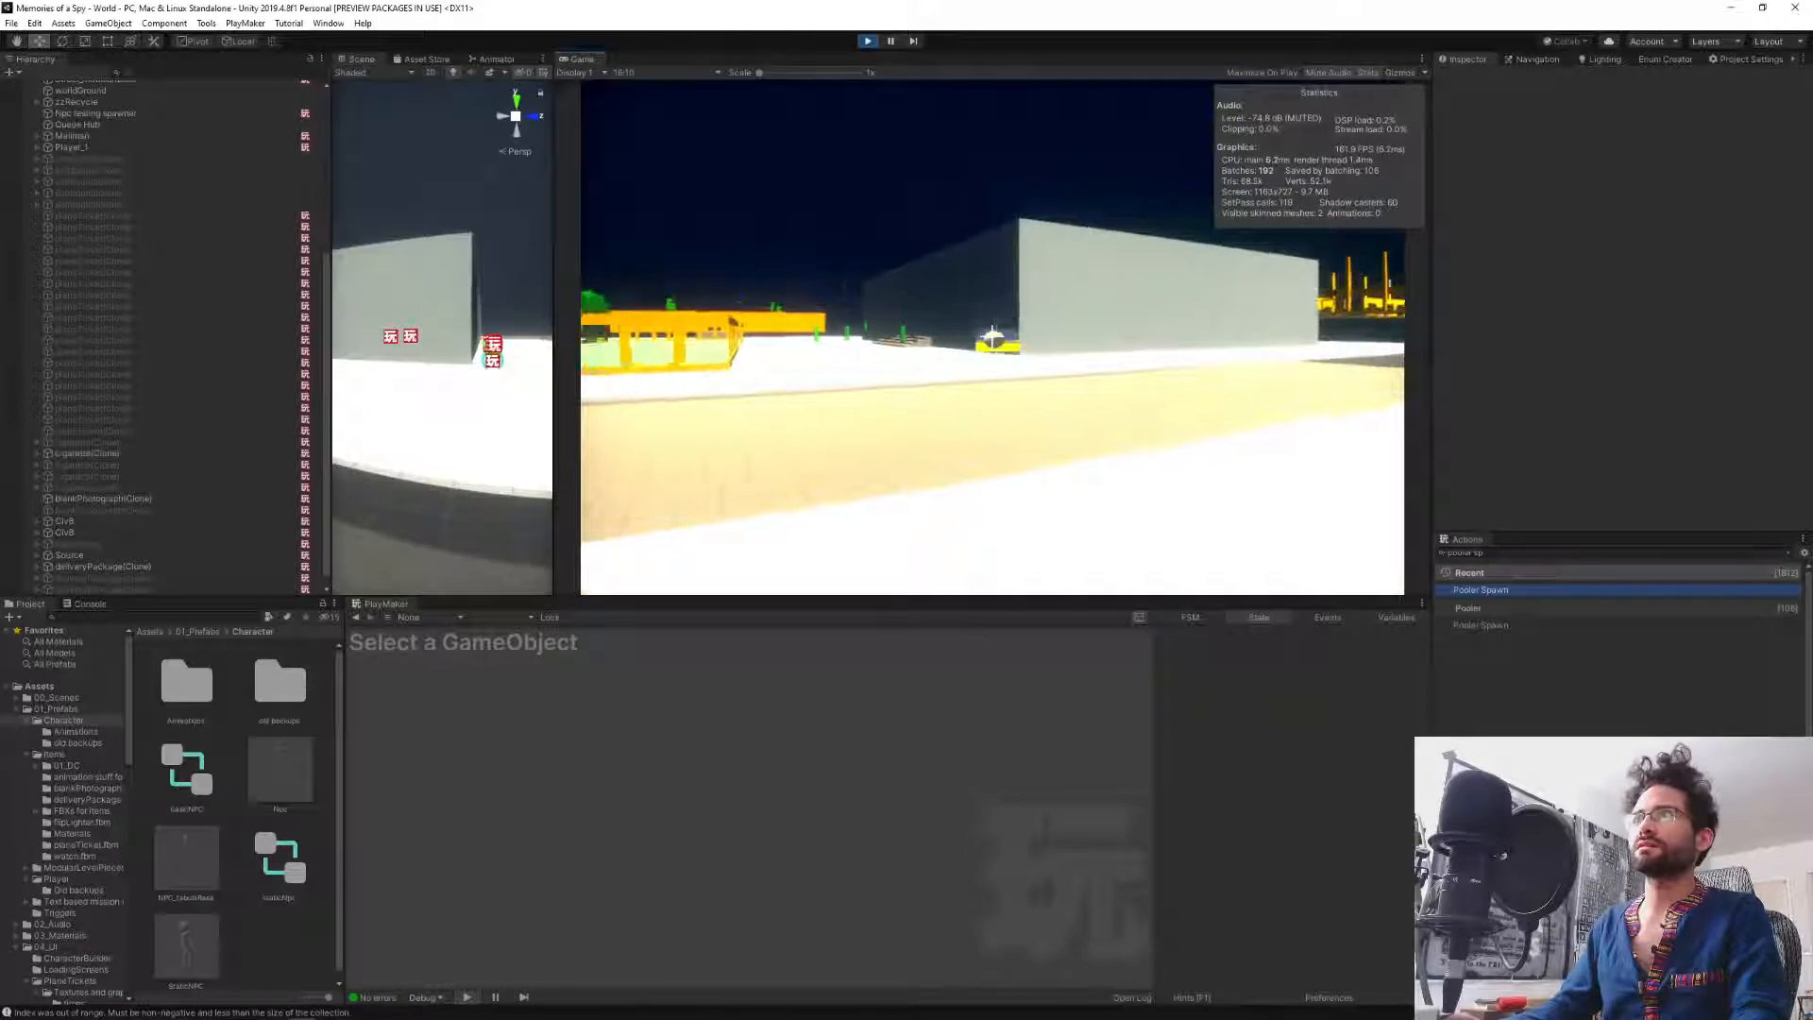
Run the playerWarp command in the running game's console.
key(grave)
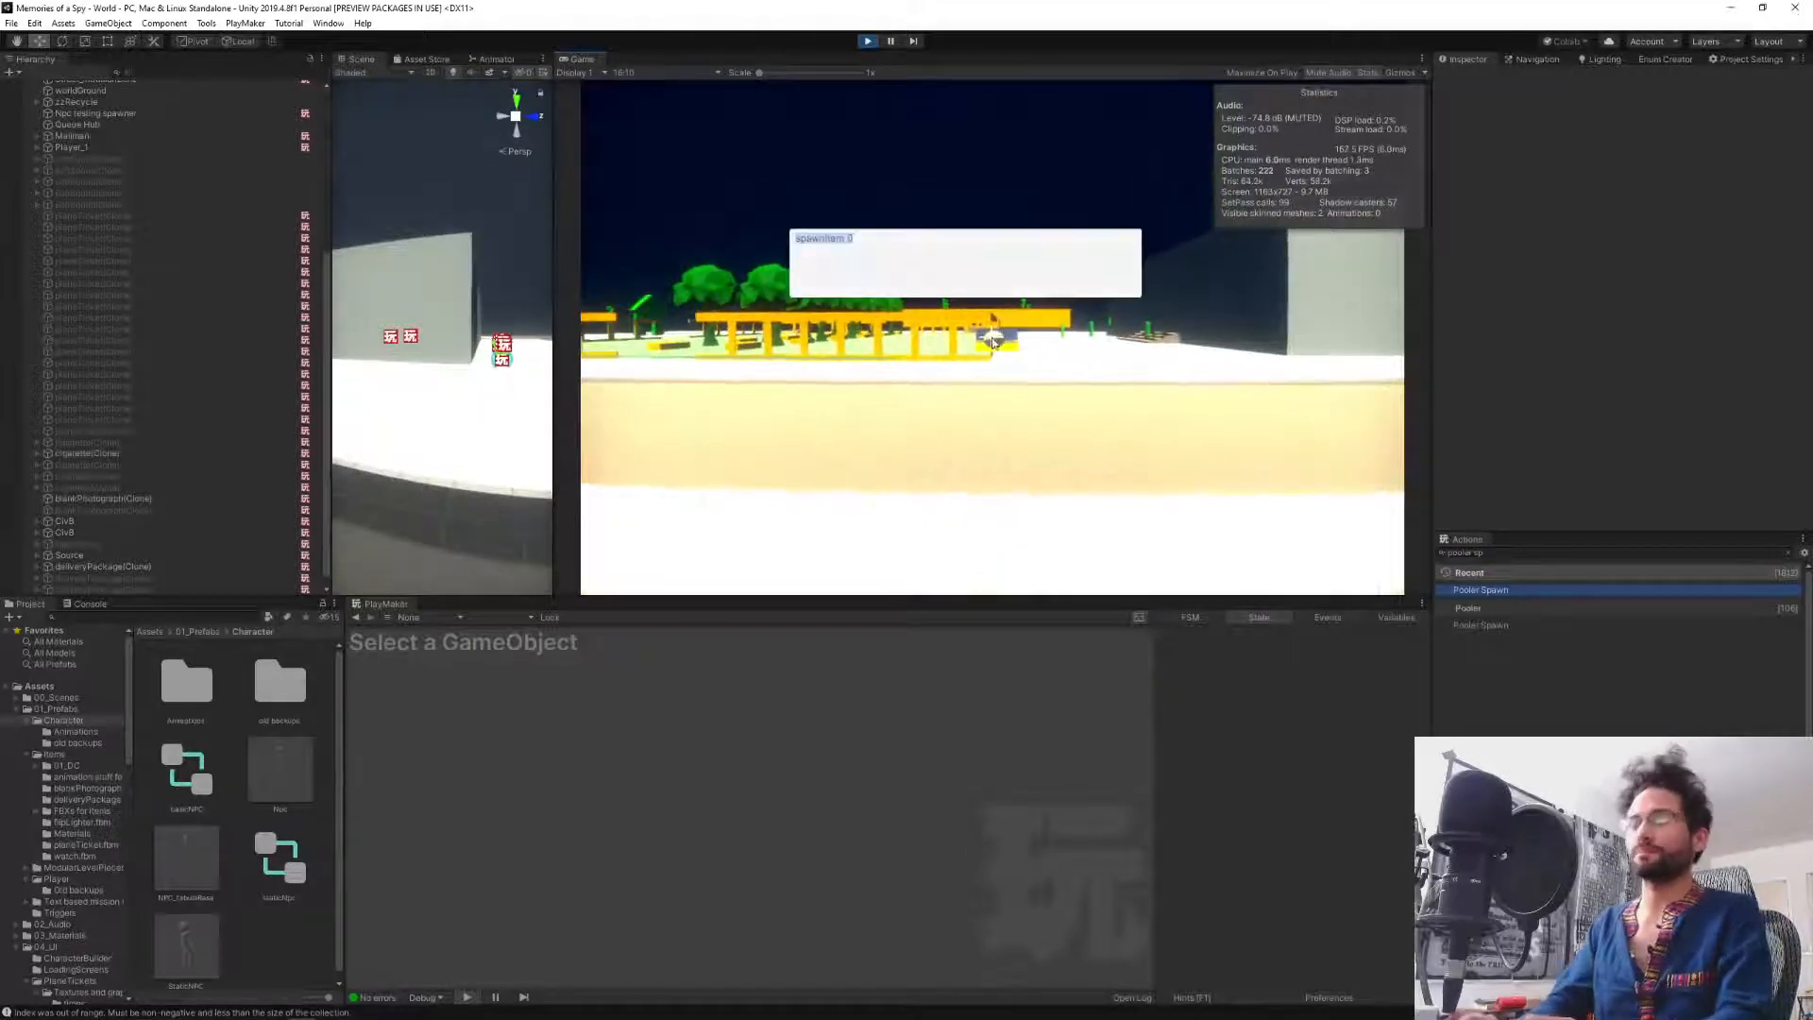
text(playerWa)
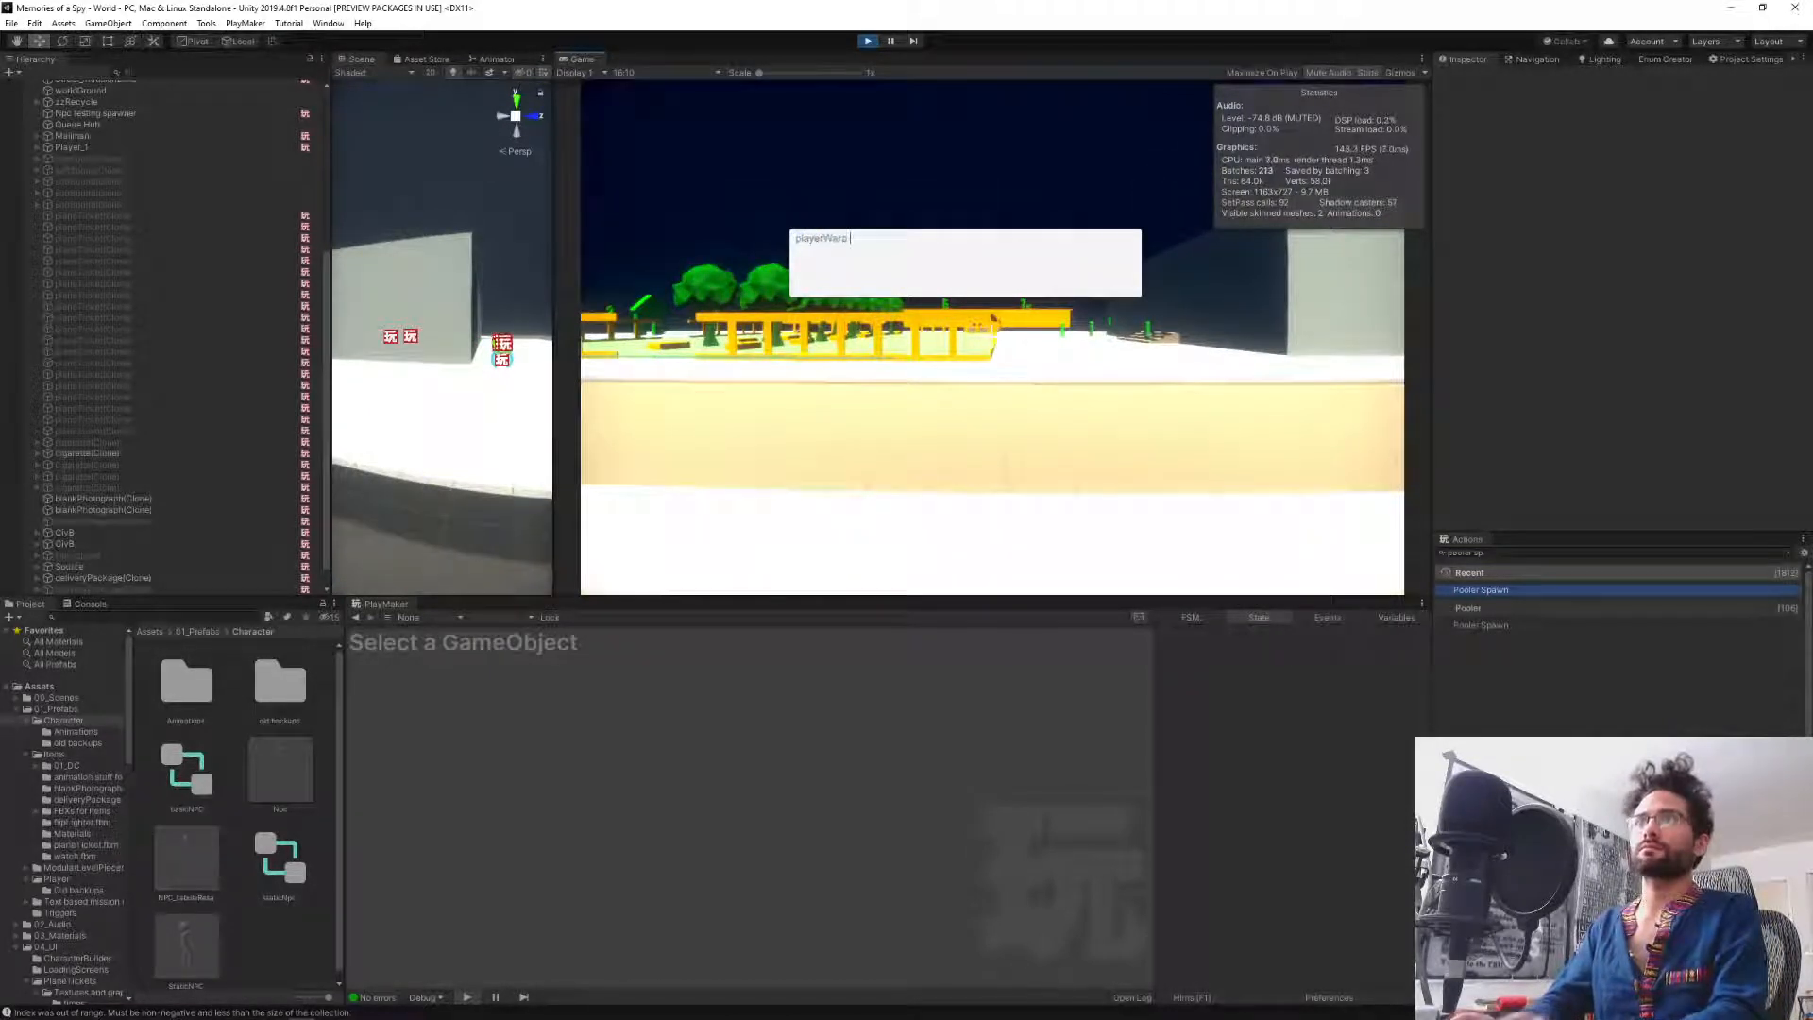
text(rp)
key(Return)
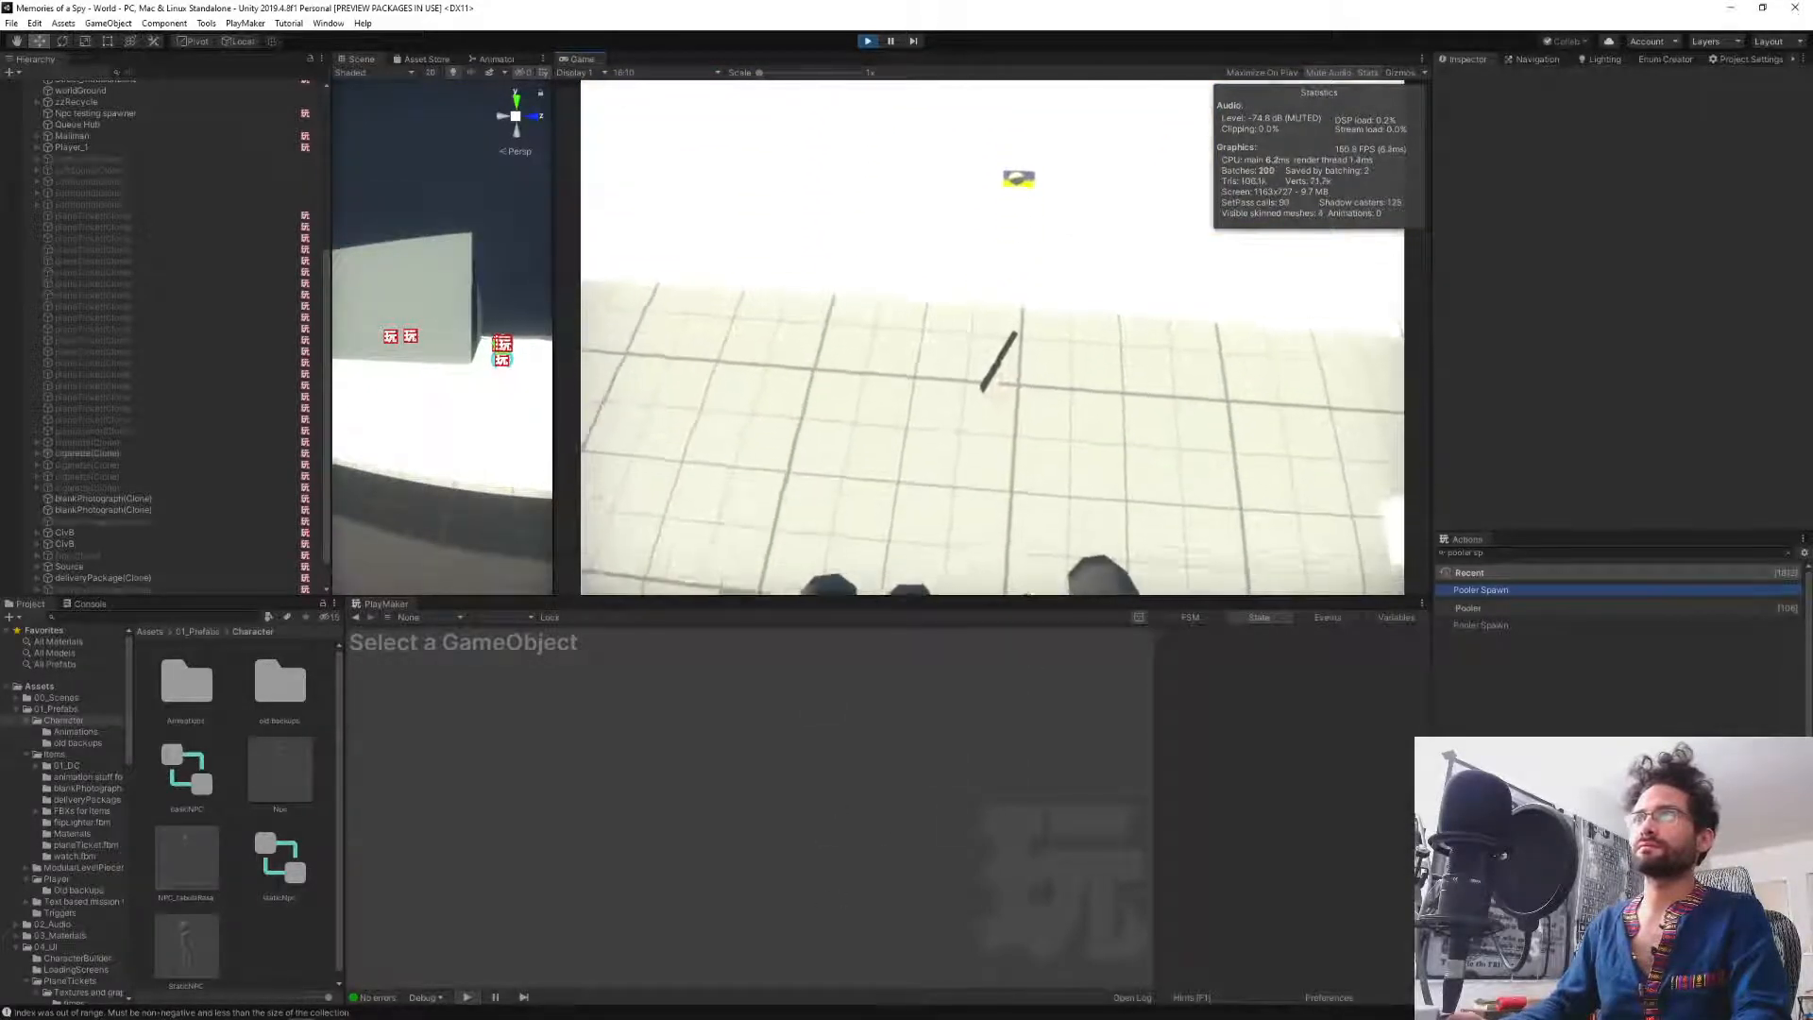
Pick up the blank photograph in front of the player and switch the held item from the pistol to it.
key(e)
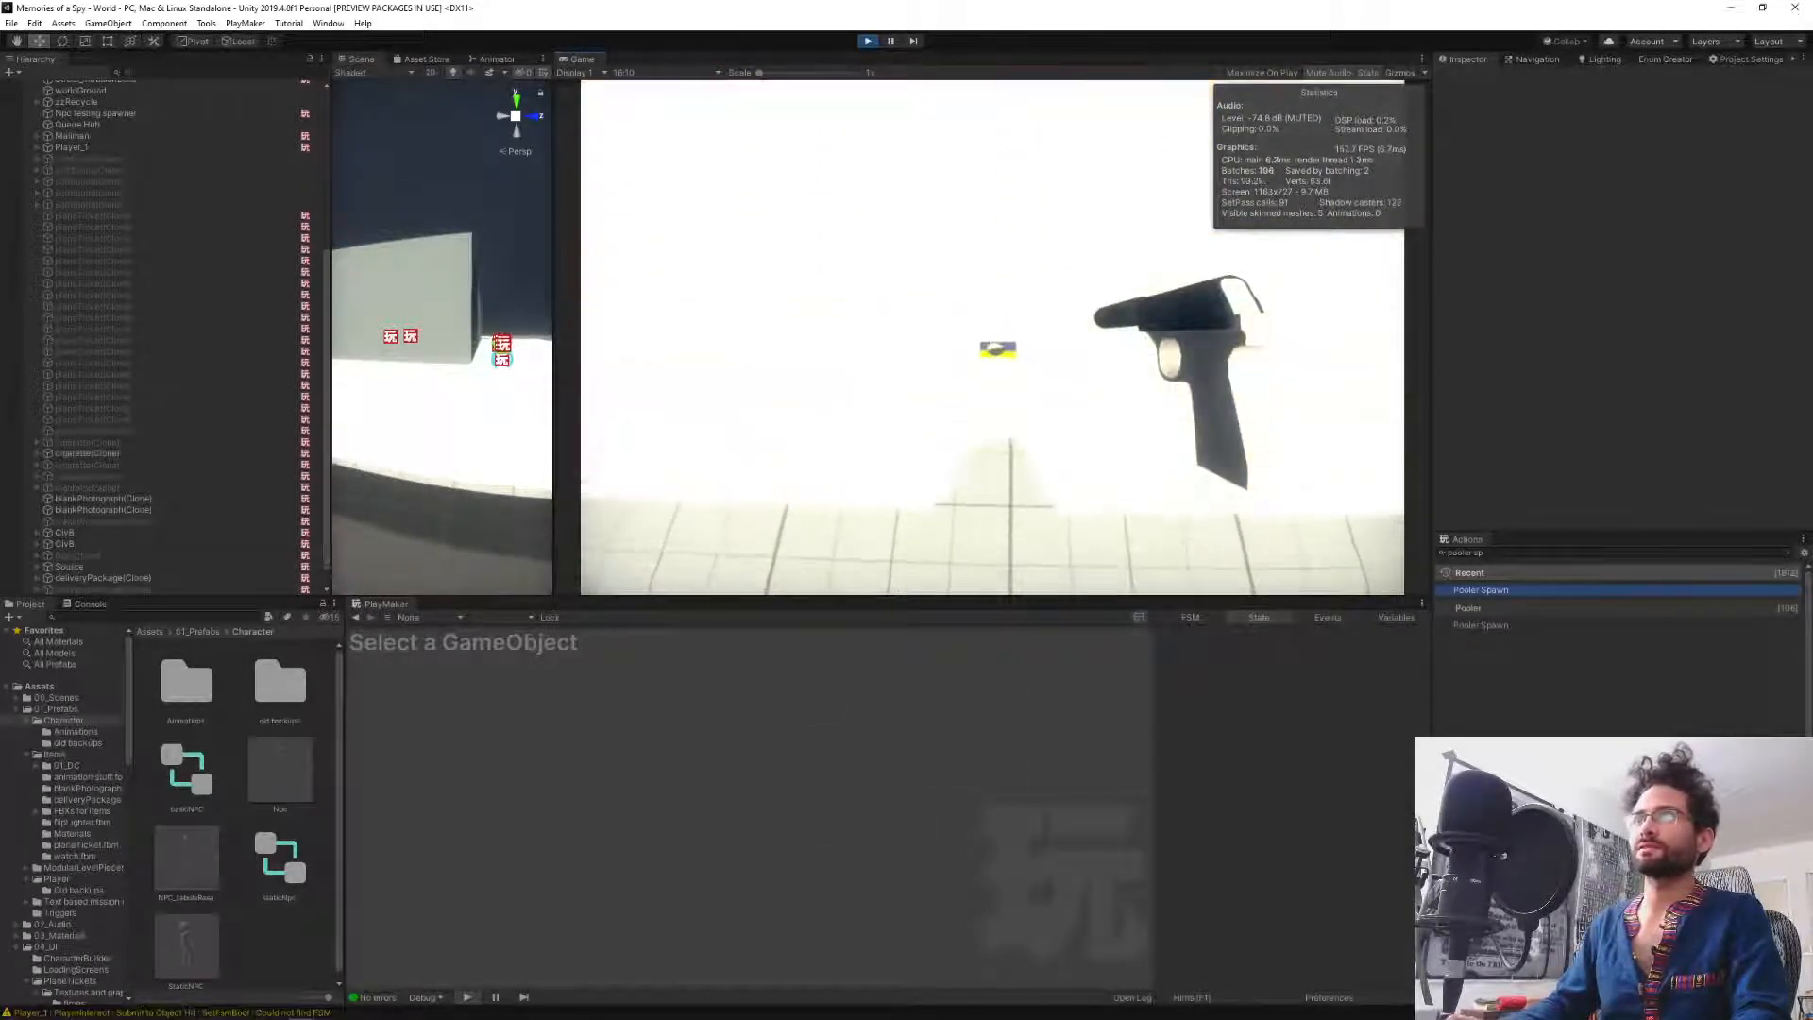
key(e)
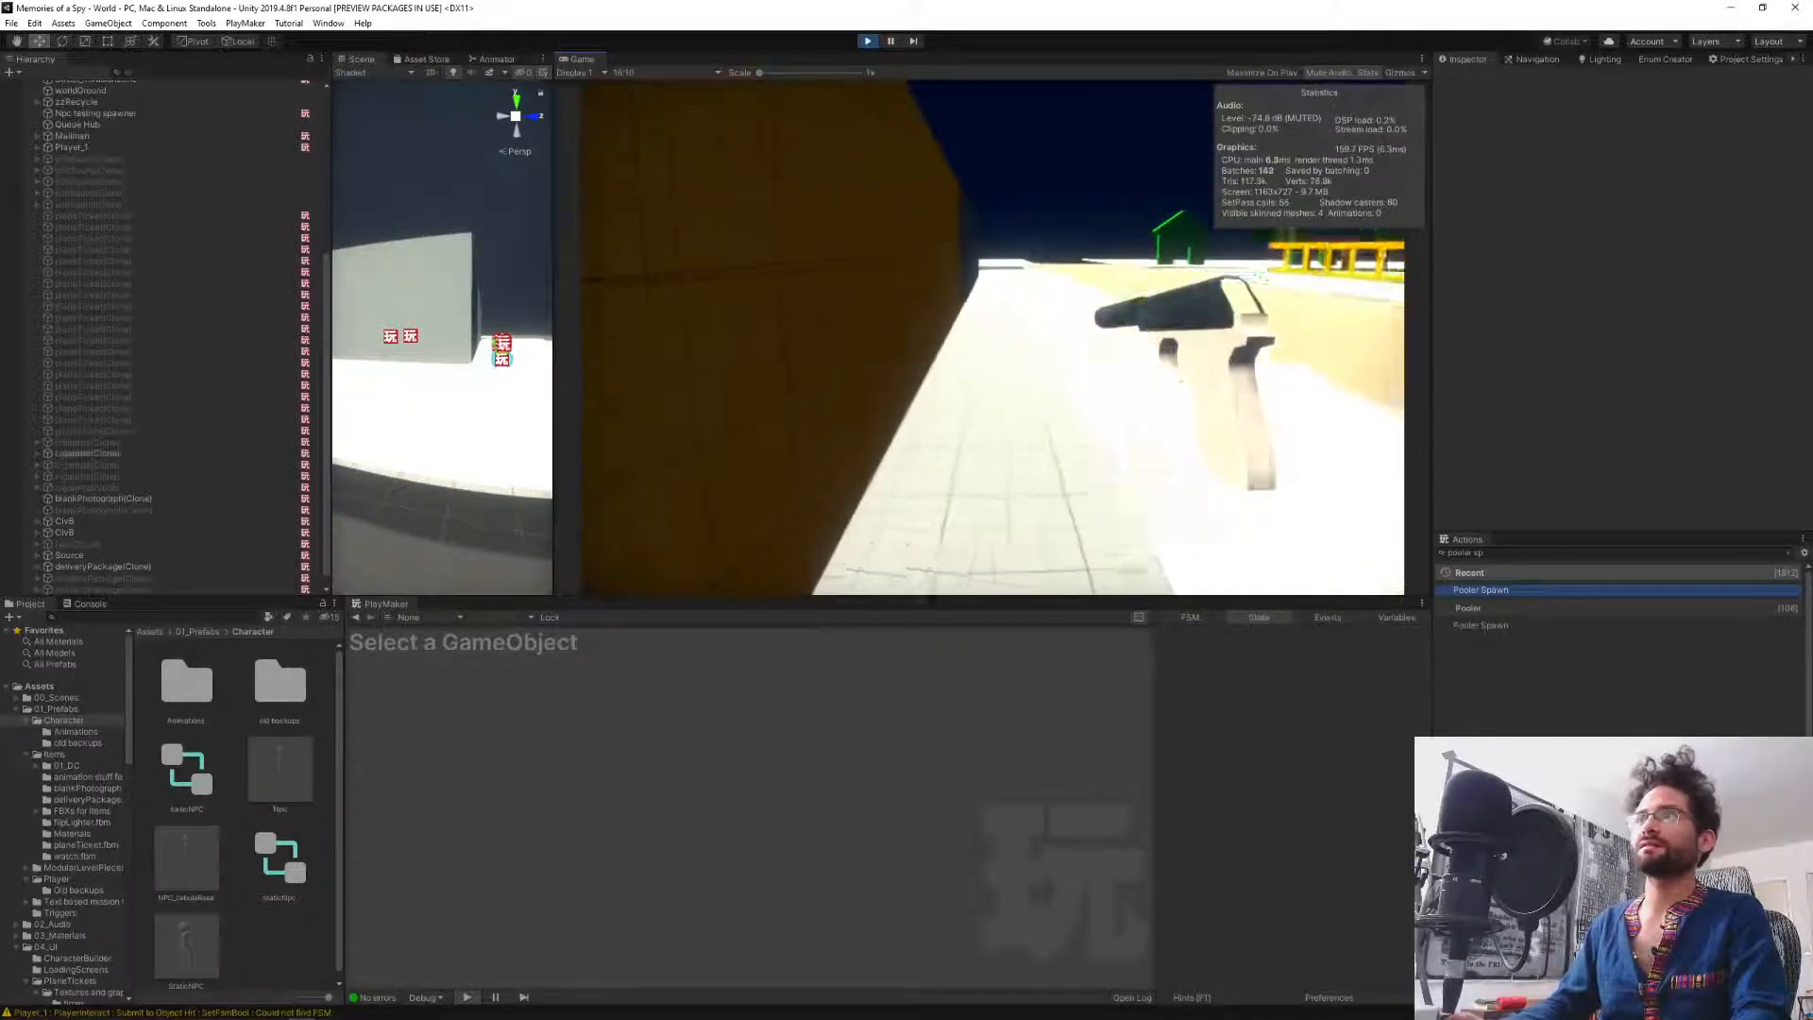
scroll(994, 338, down, 1)
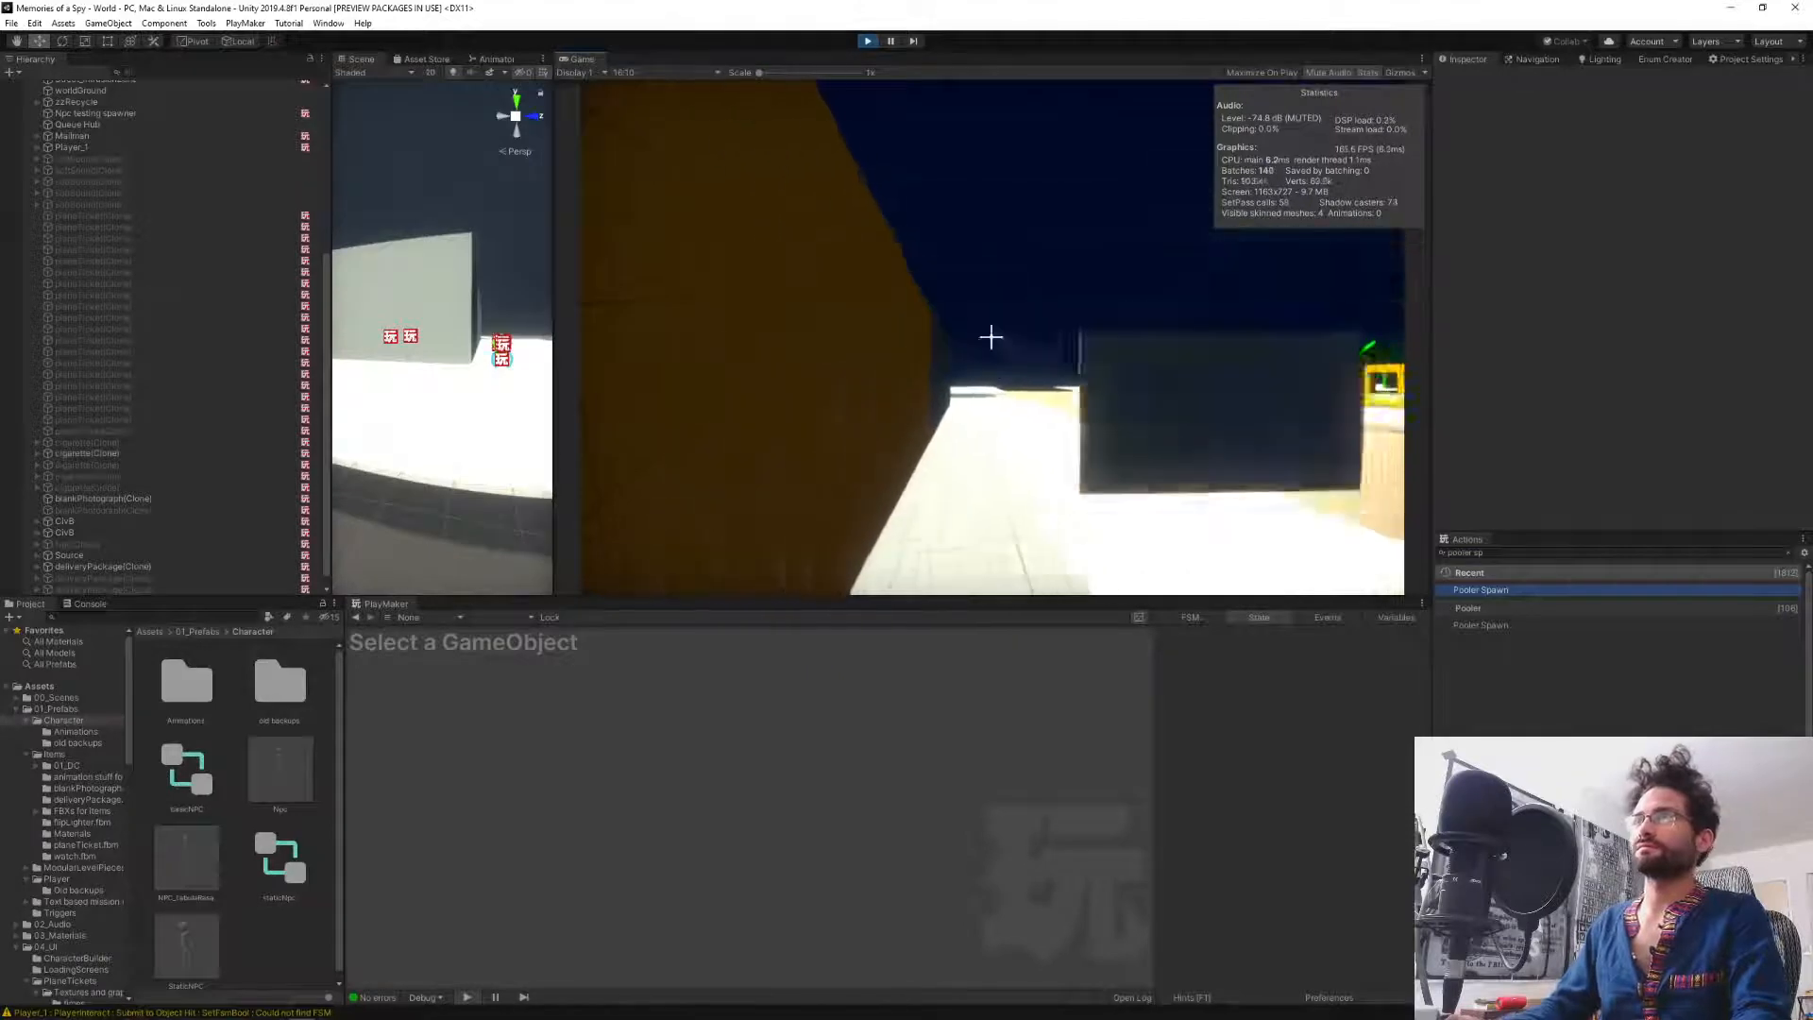
Warp the player to the fenced park with the console command playerWarp 0.
key(grave)
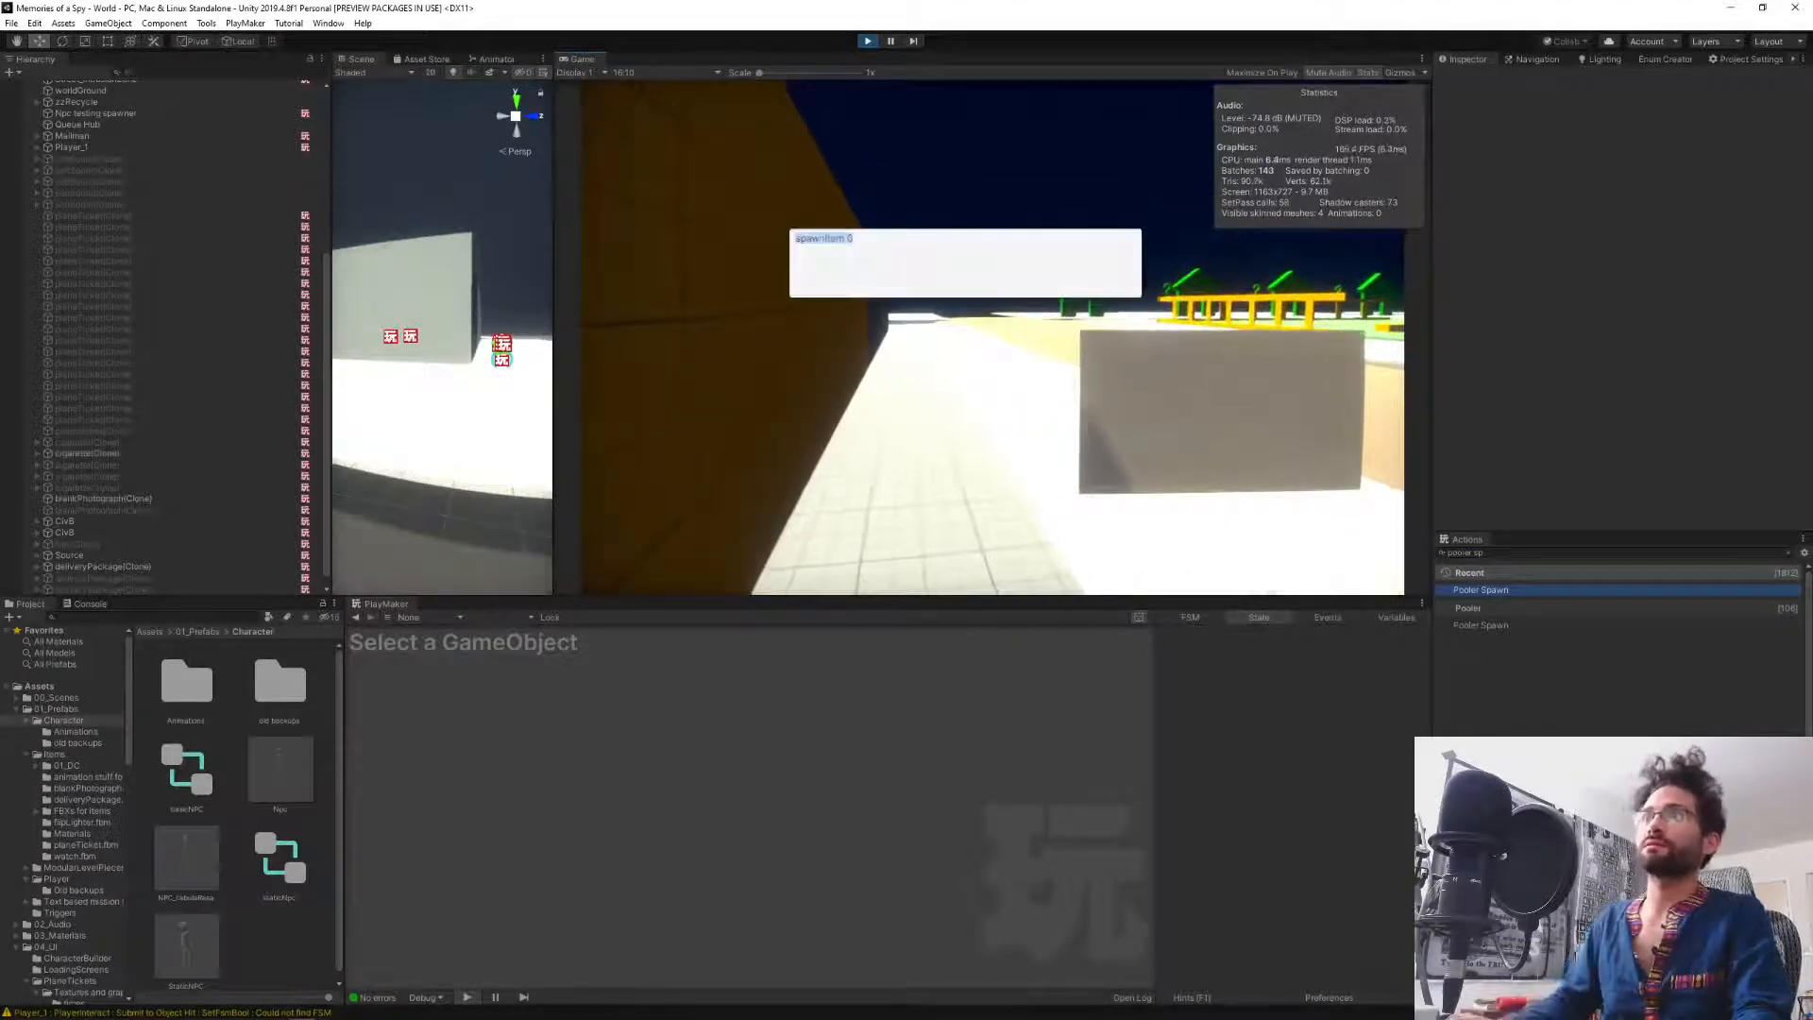
text(playerWarp 0)
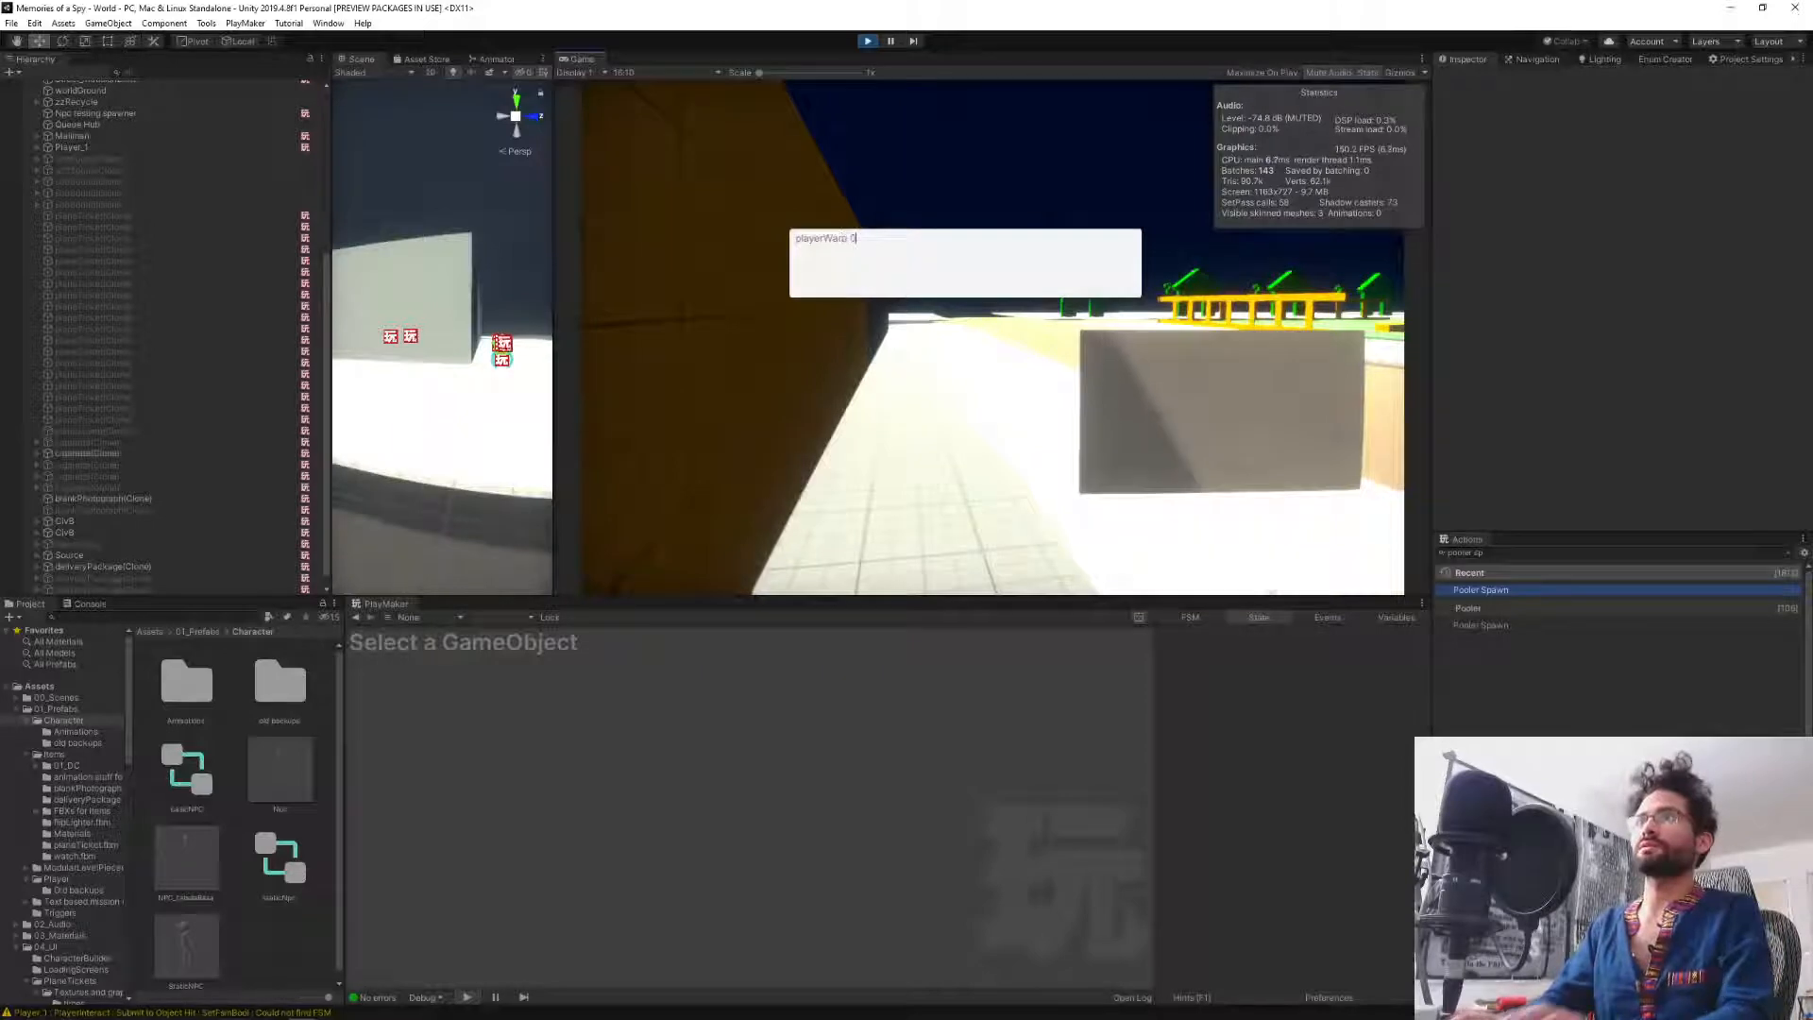
key(Return)
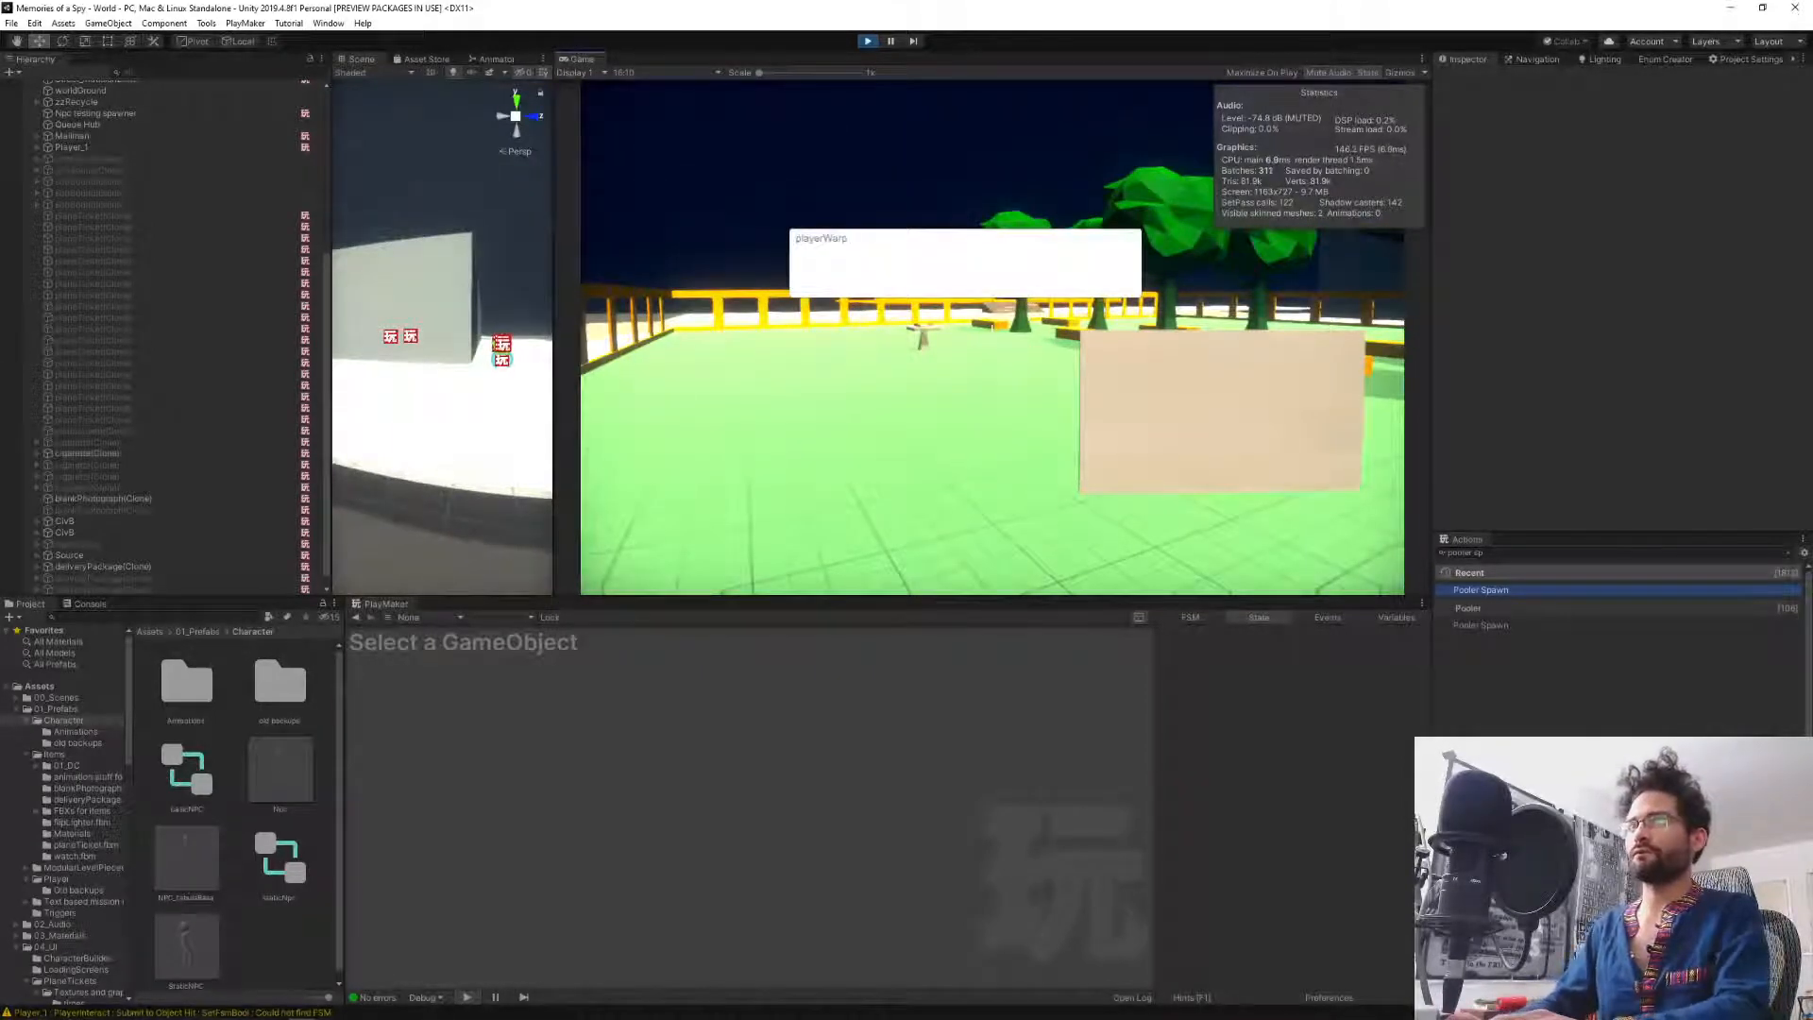
Test further warp points up to playerWarp 4 and walk through the orange buildings and courtyard there.
key(Return)
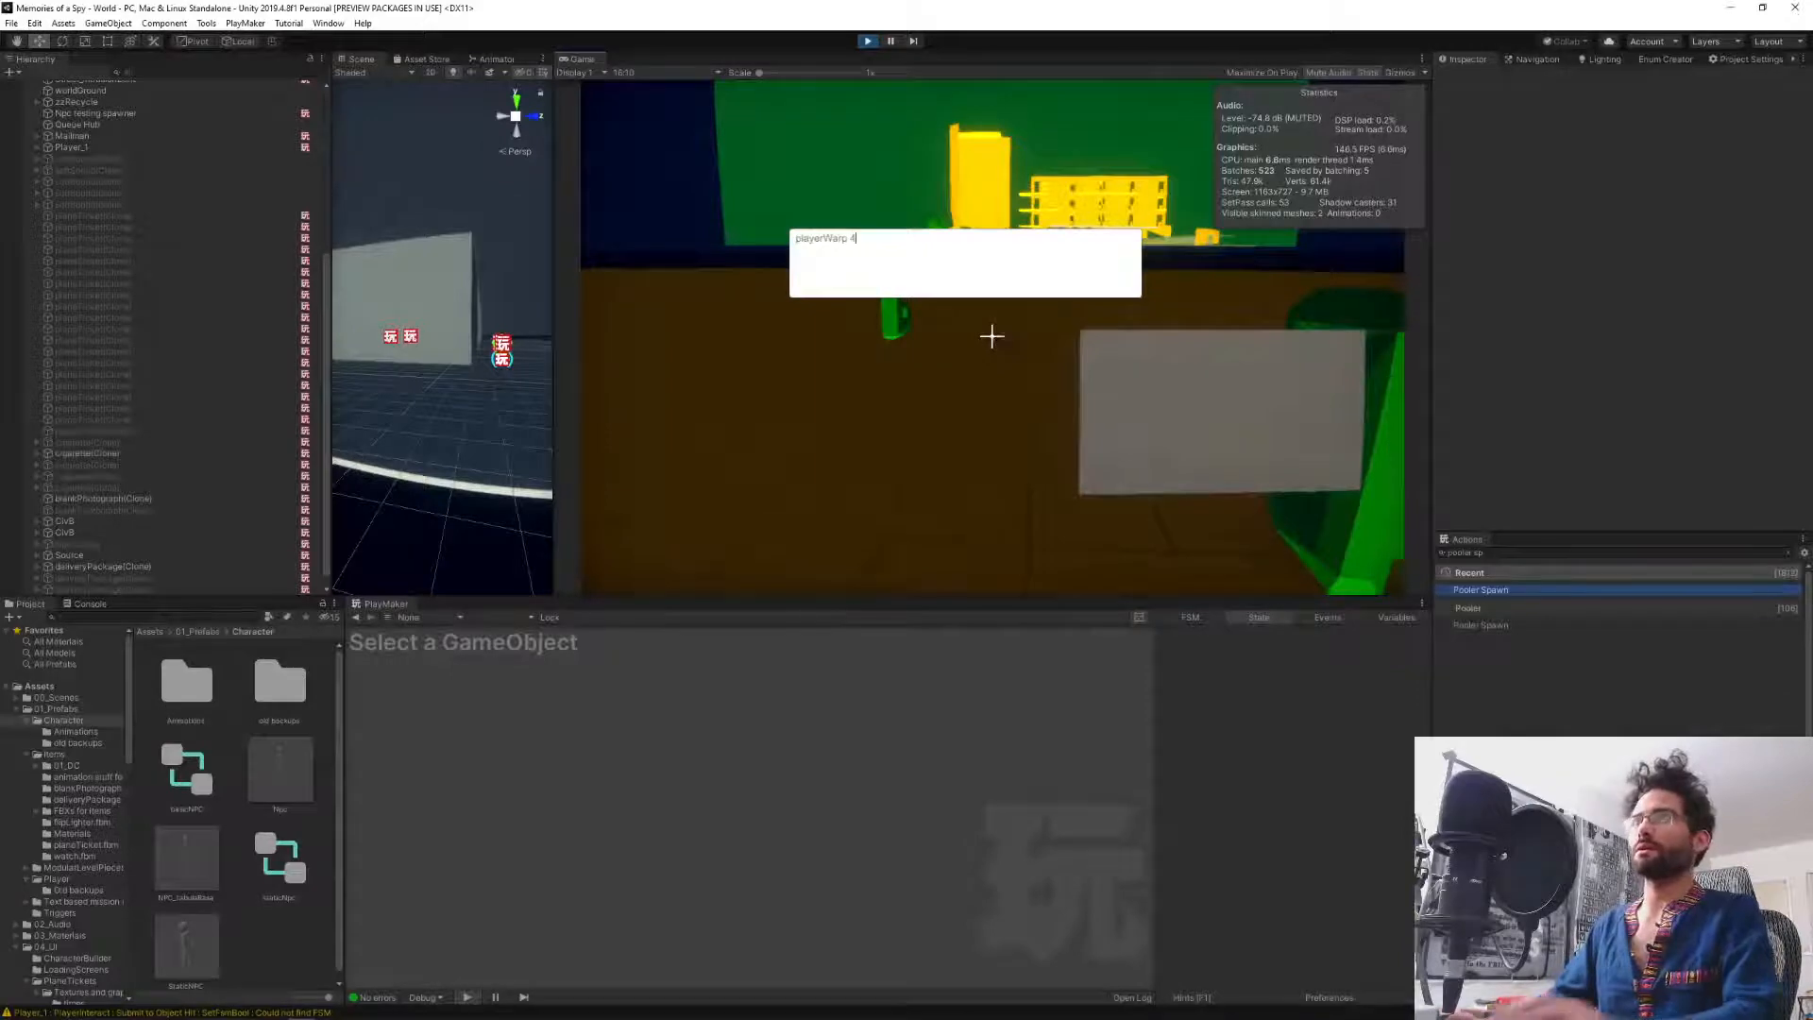
key(Return)
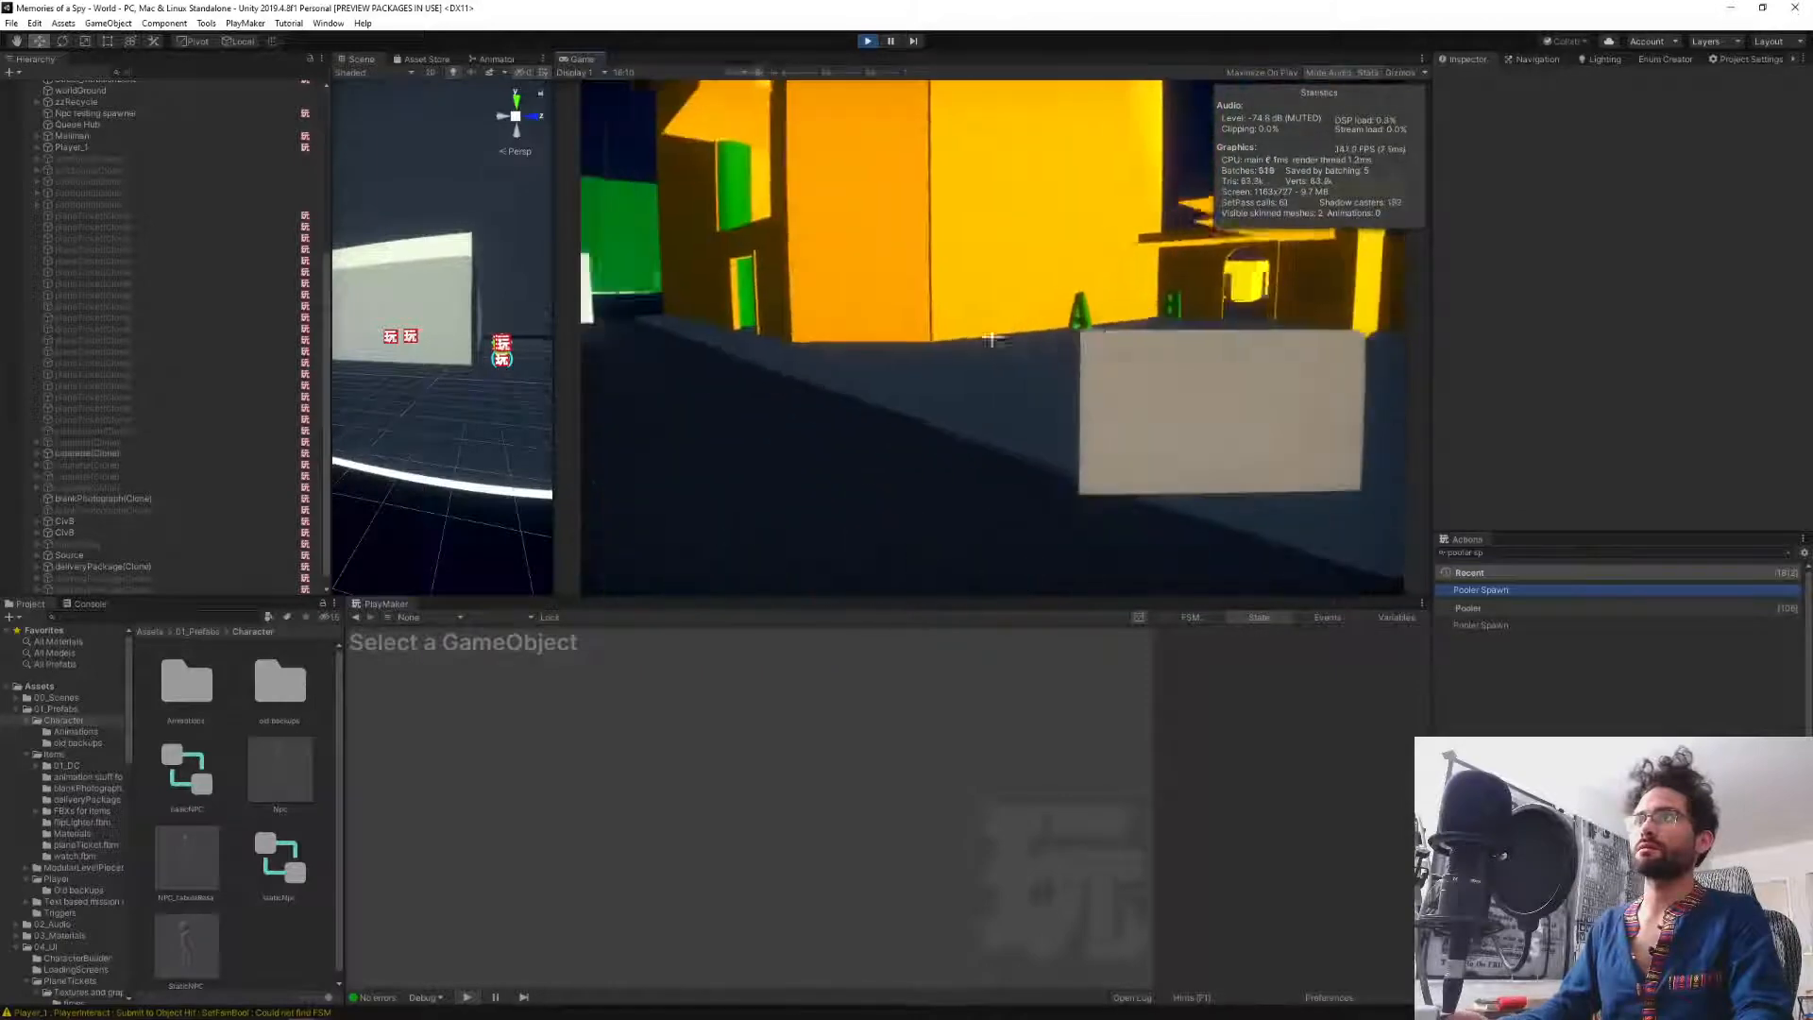
key(w)
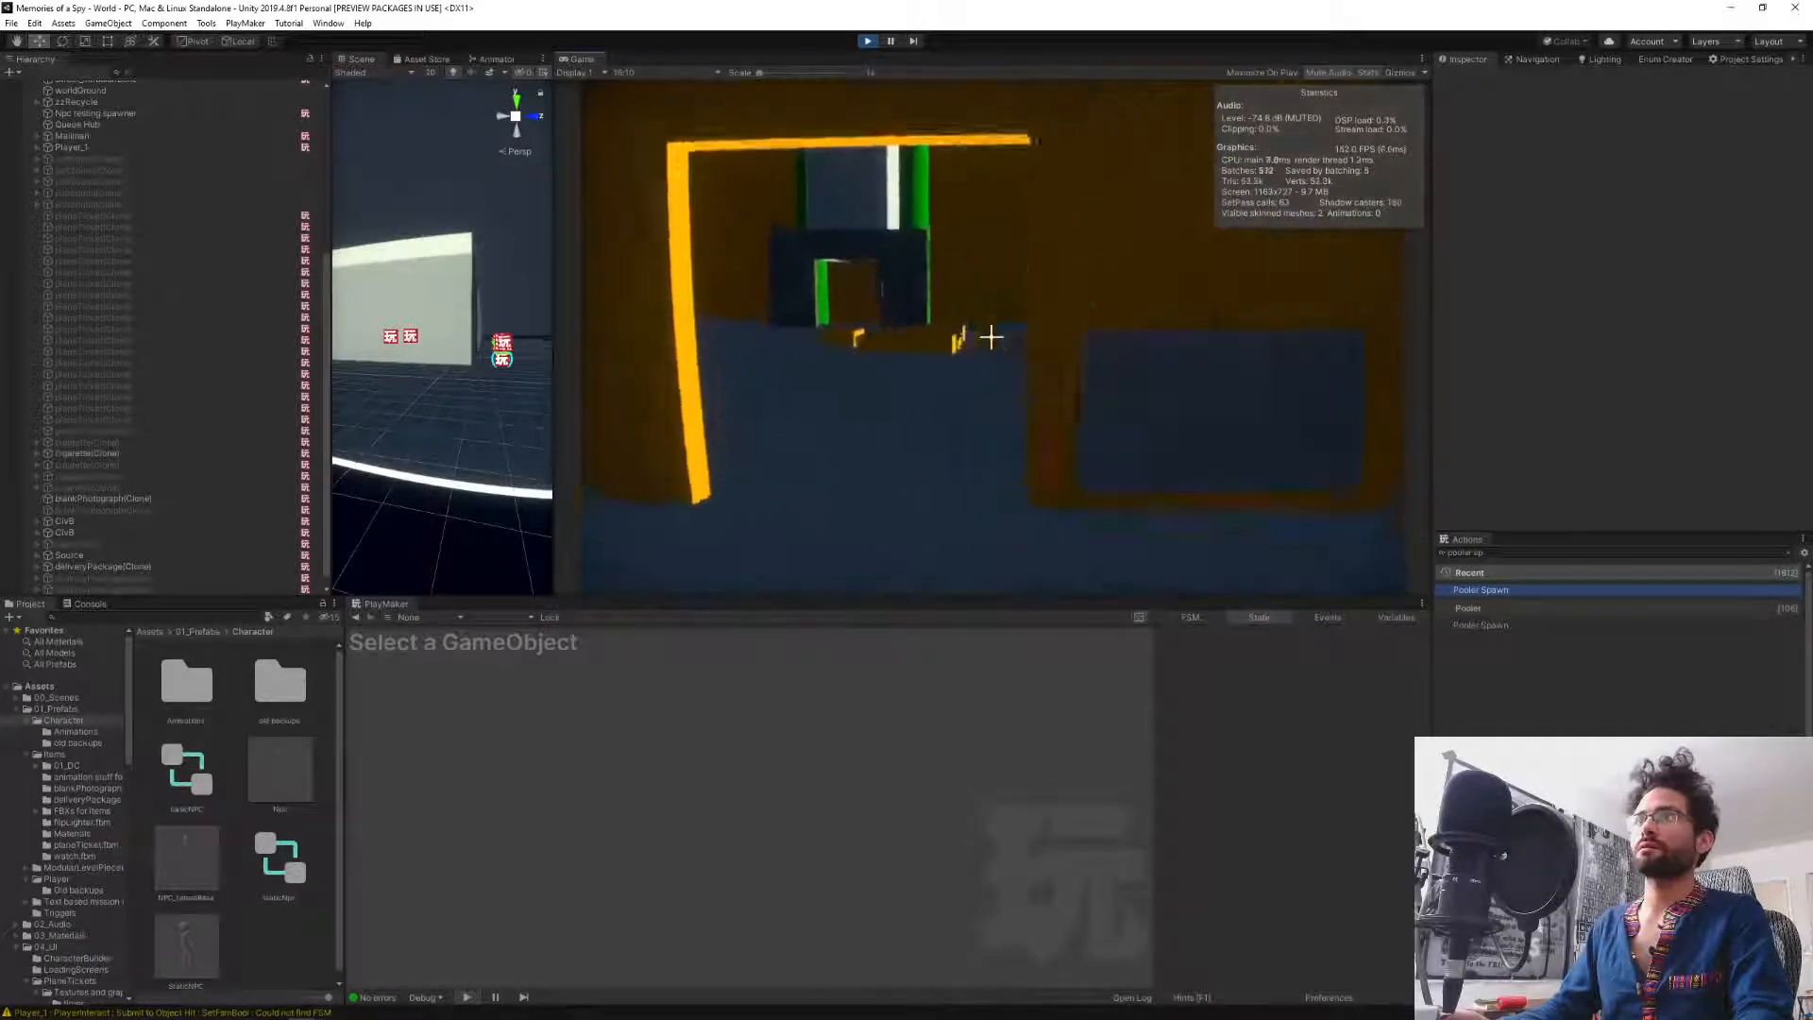
key(w)
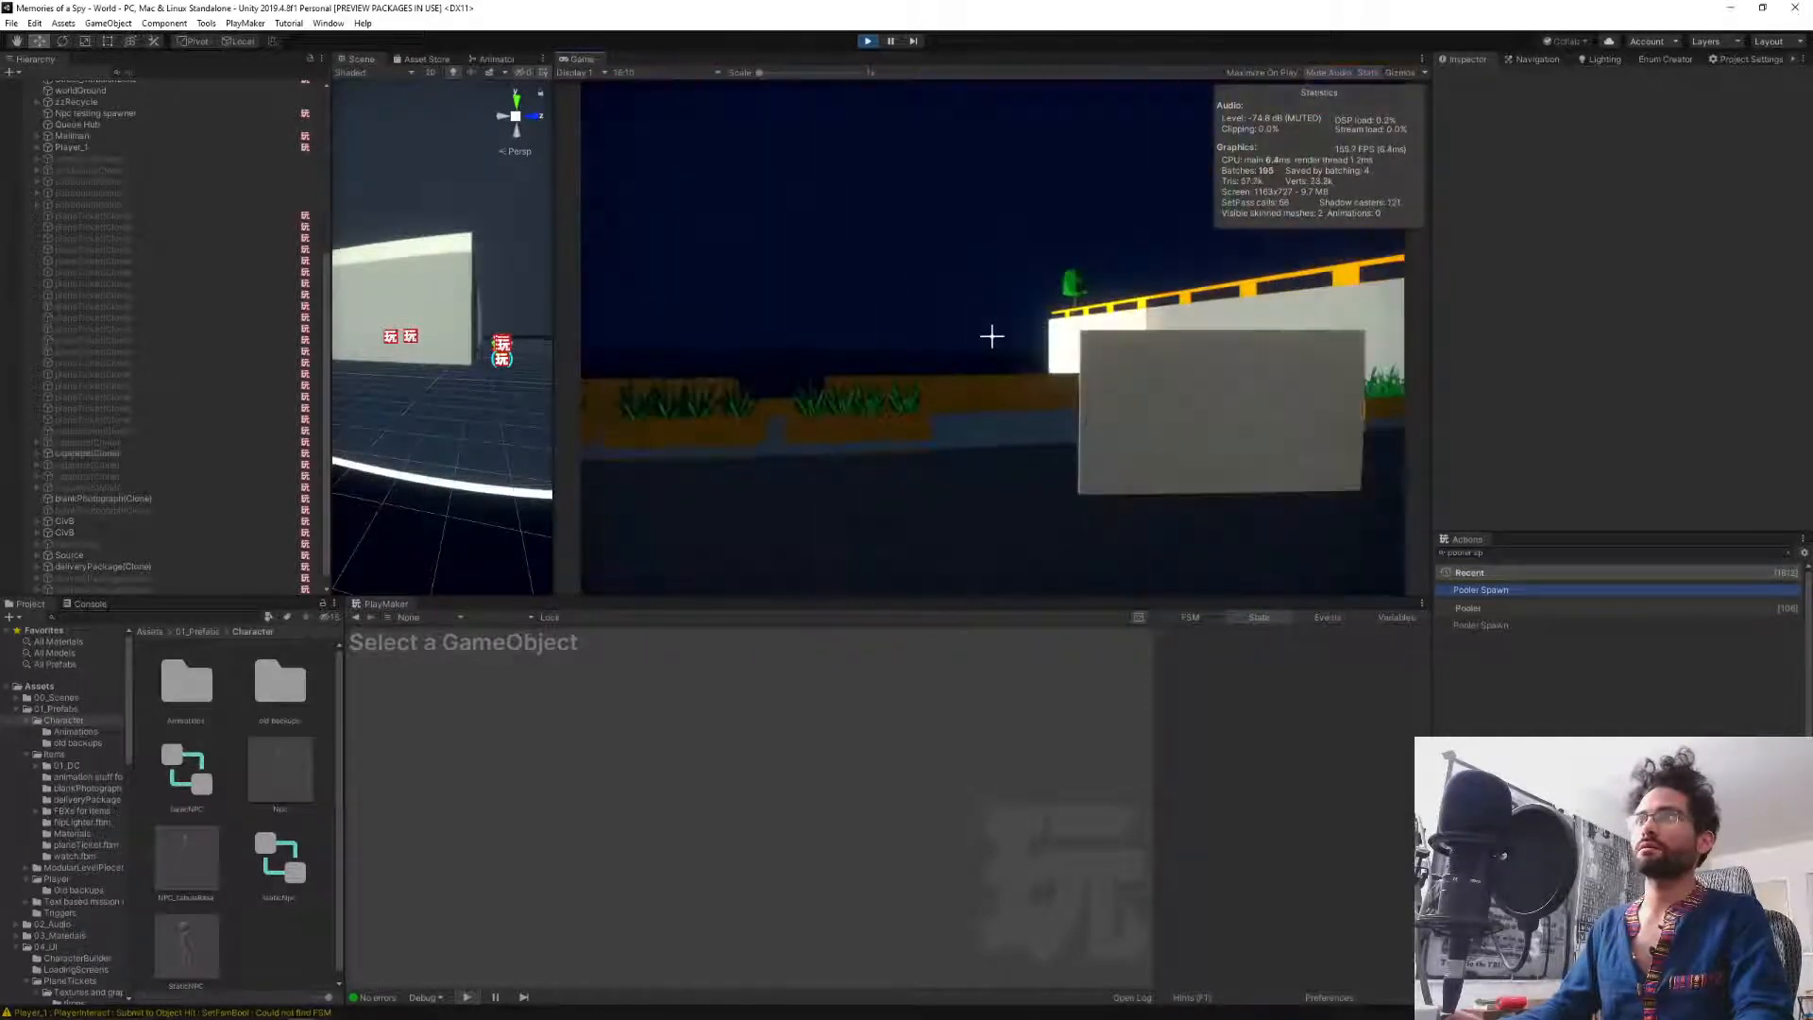
key(w)
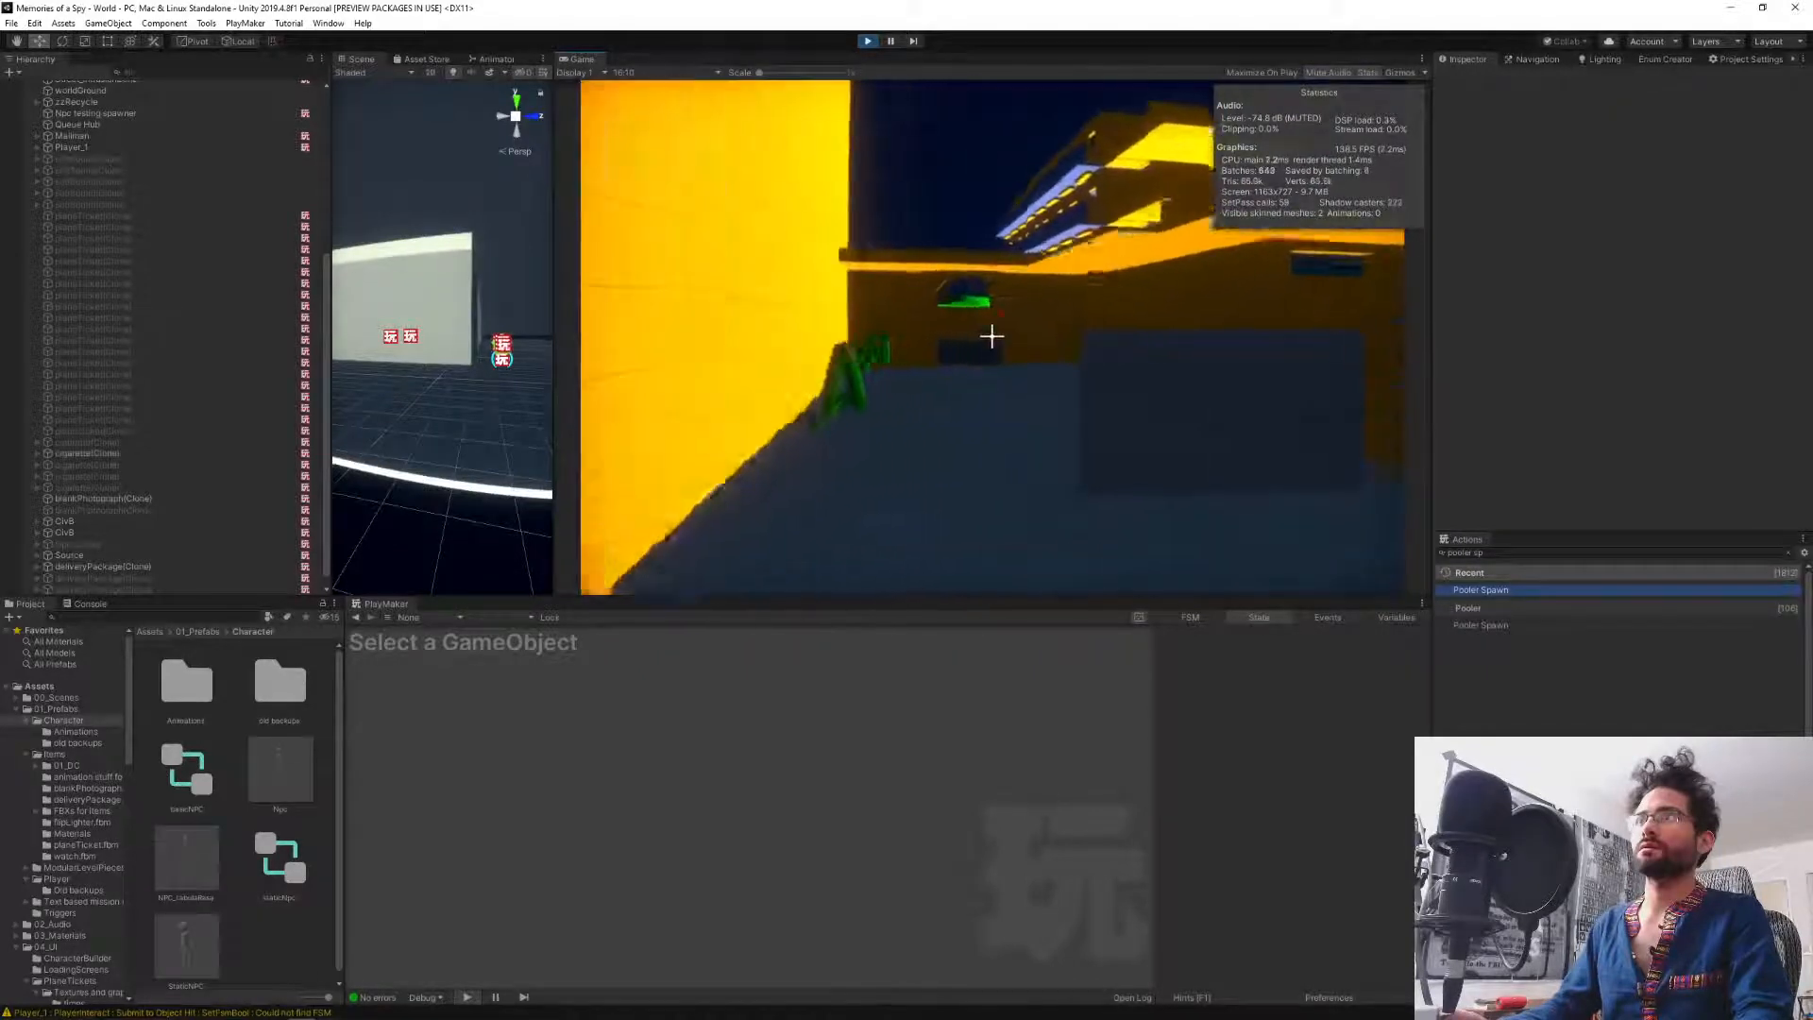
key(w)
Run playerWarp with another location number to move the player to the roadside near the yellow car.
key(grave)
key(Right)
key(BackSpace)
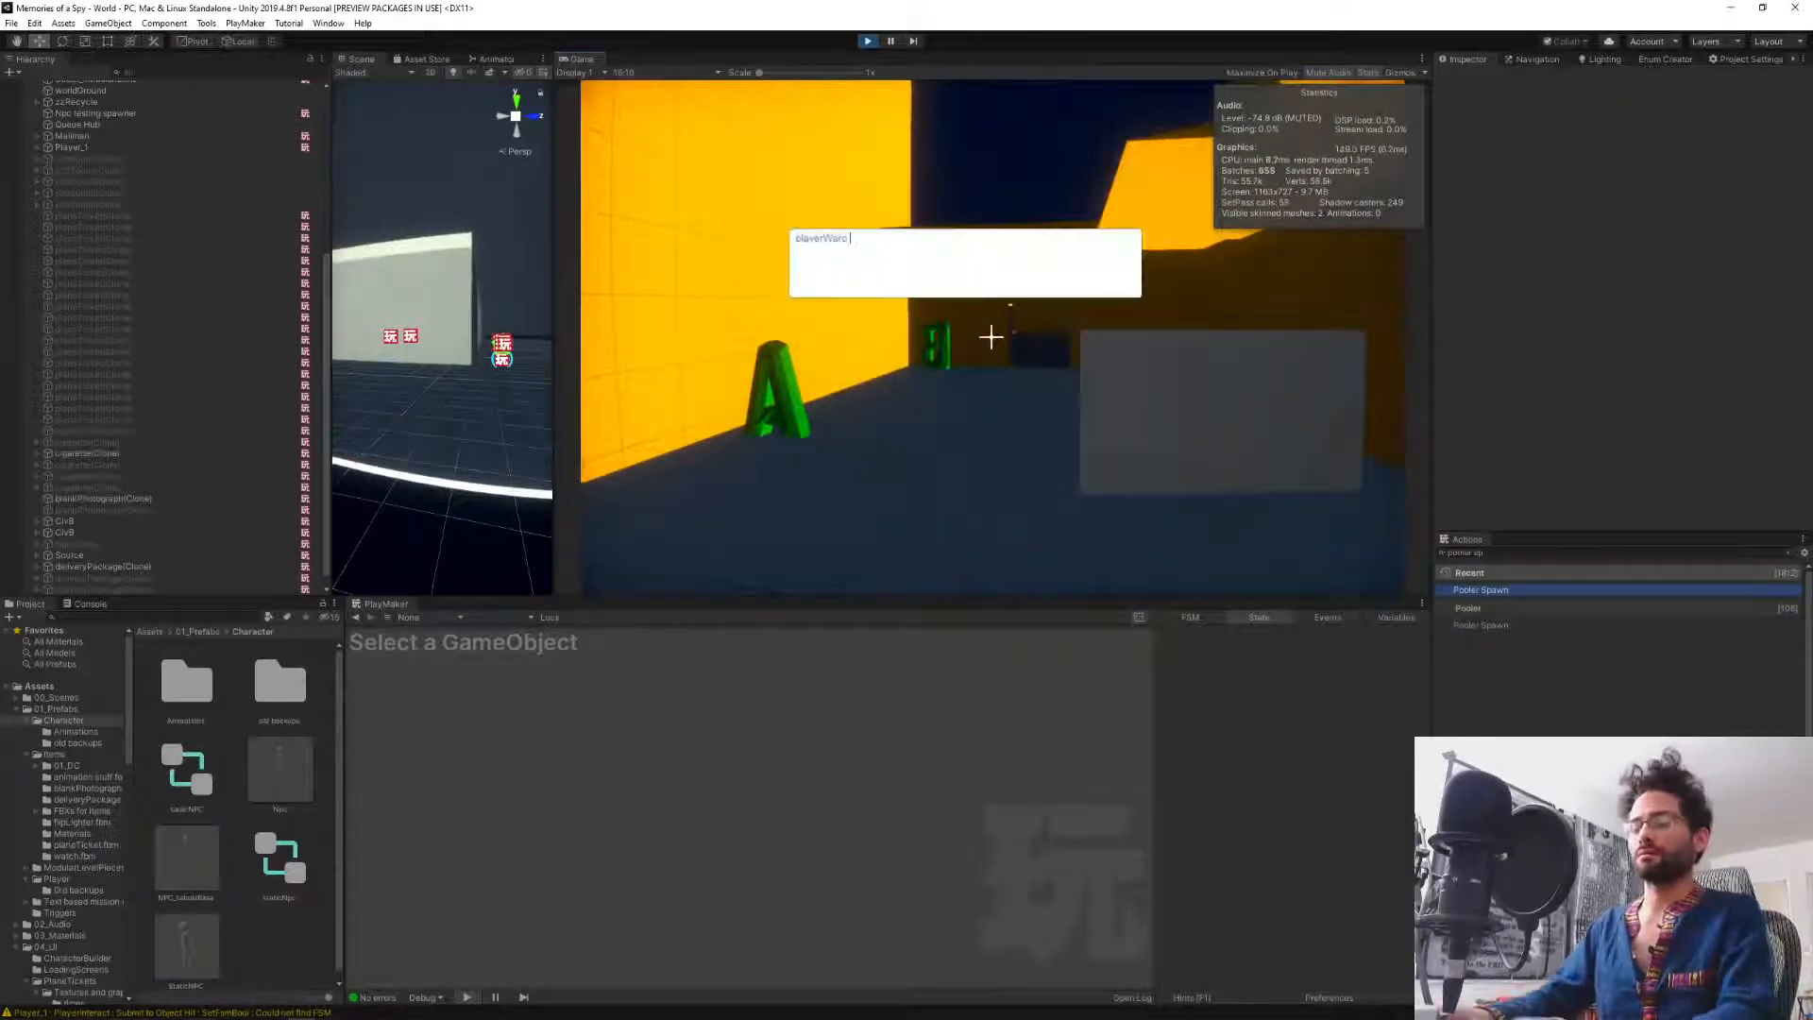
key(Return)
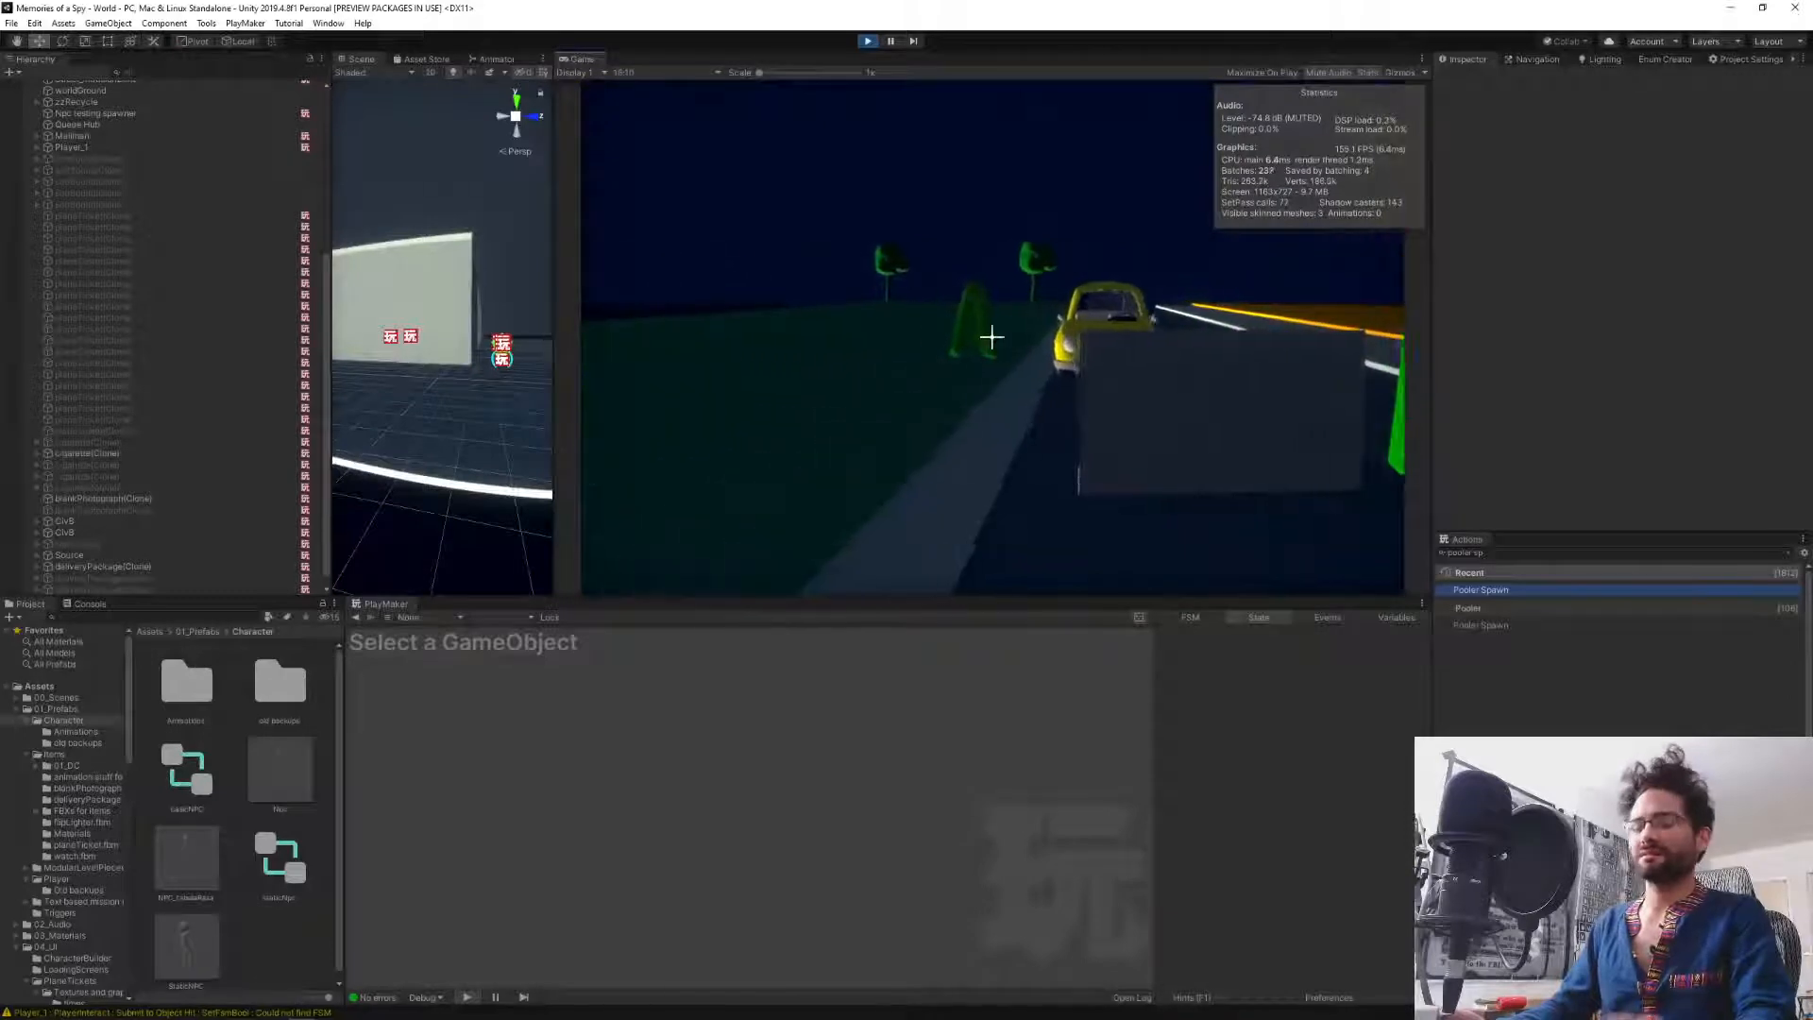
Change the location number in the playerWarp command and warp the player back to the fenced park.
key(grave)
key(Right)
key(BackSpace)
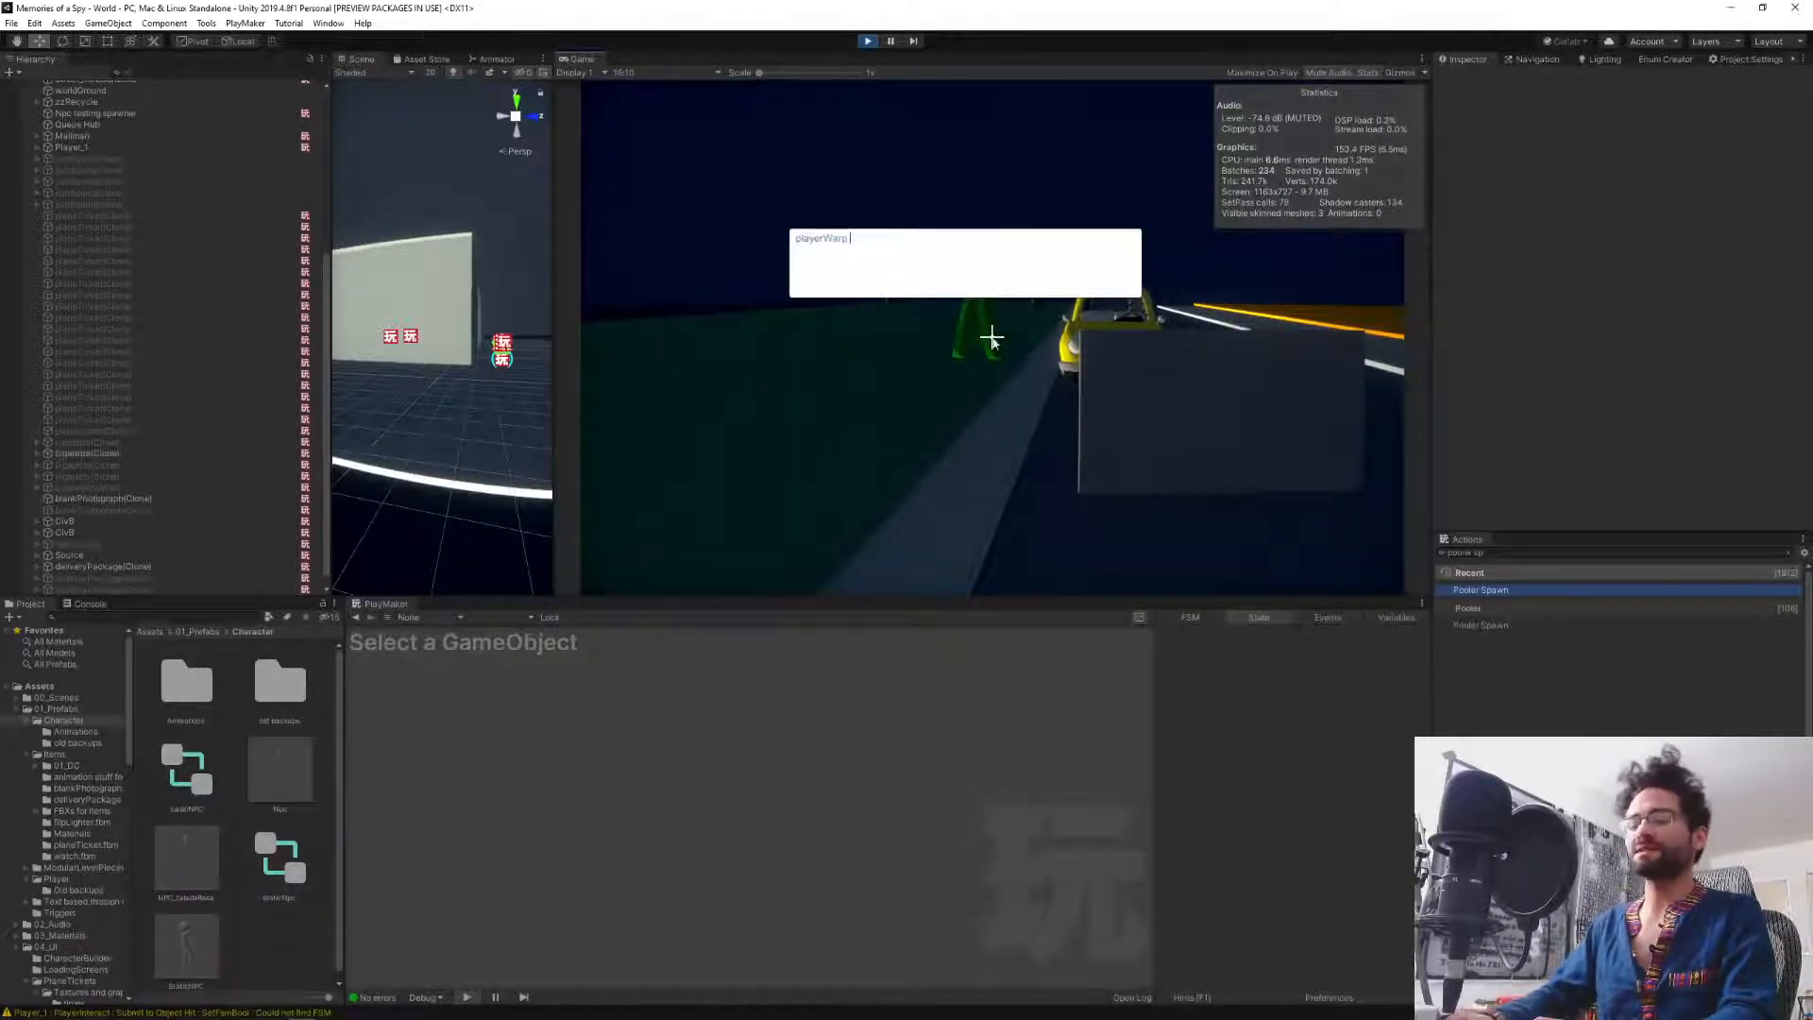
key(Return)
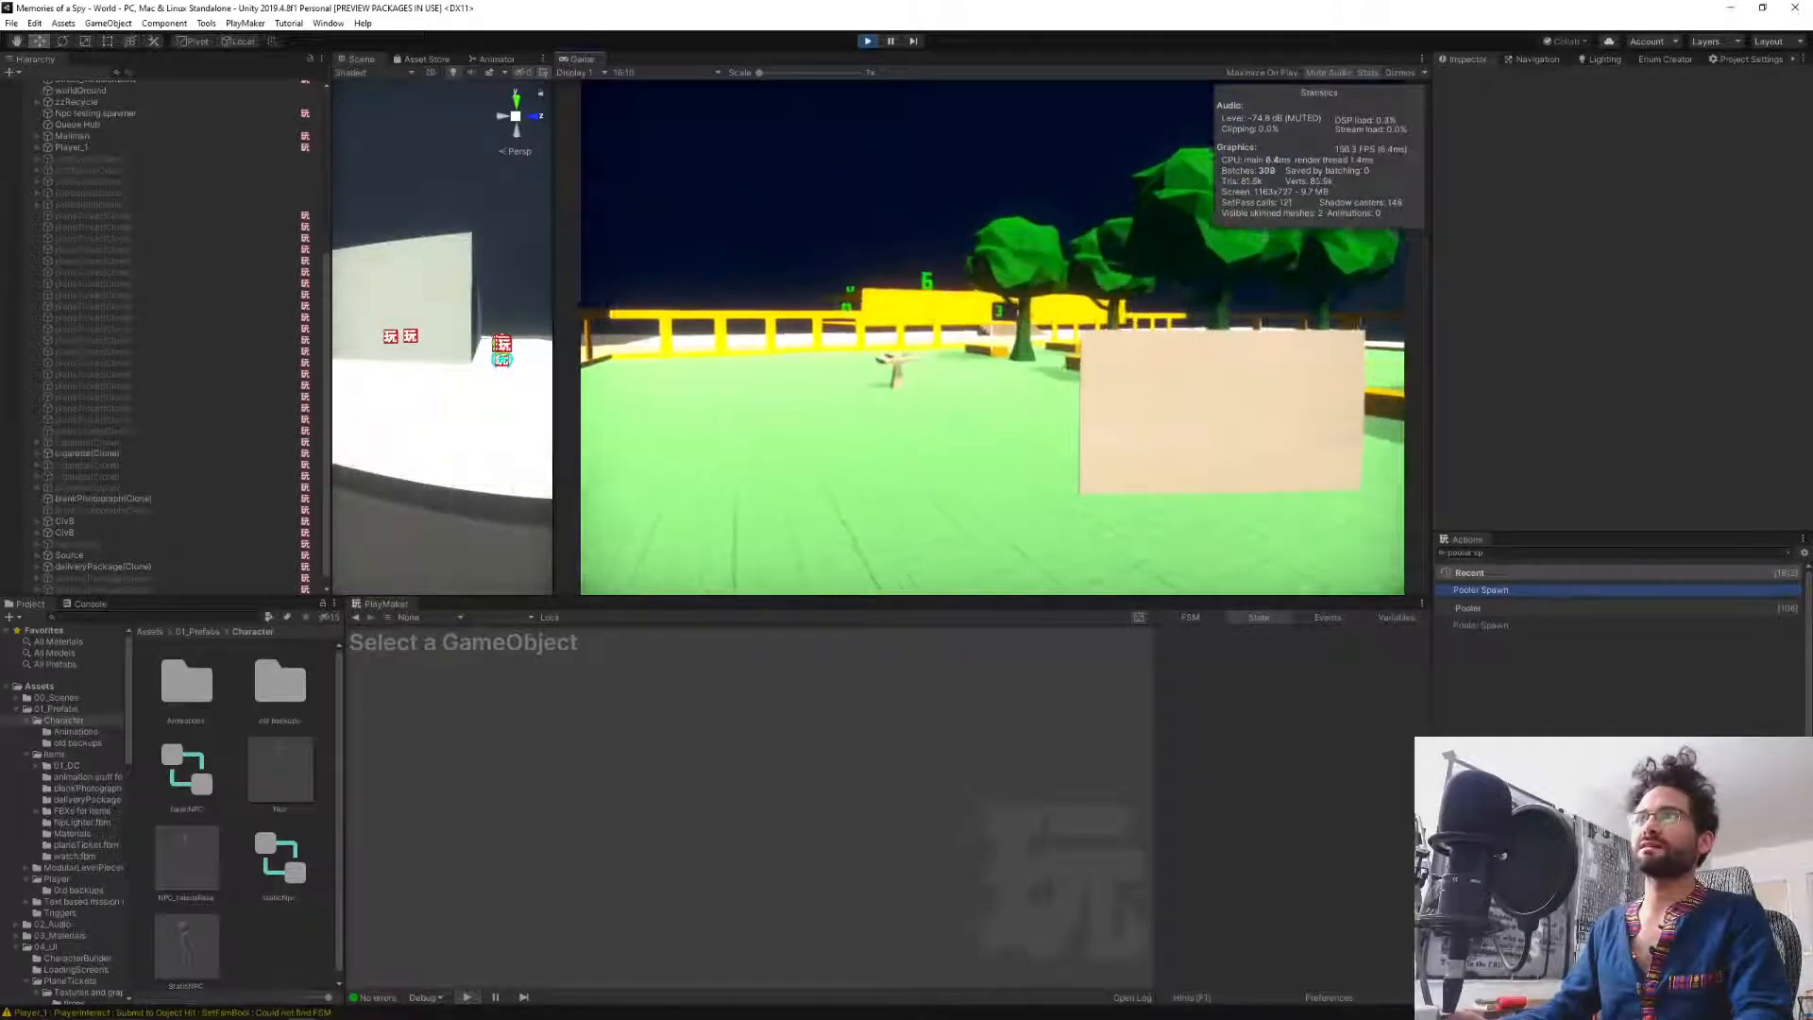
Walk the player out of the park and across the street to the doorway in the long orange wall, holding the photograph.
key(w)
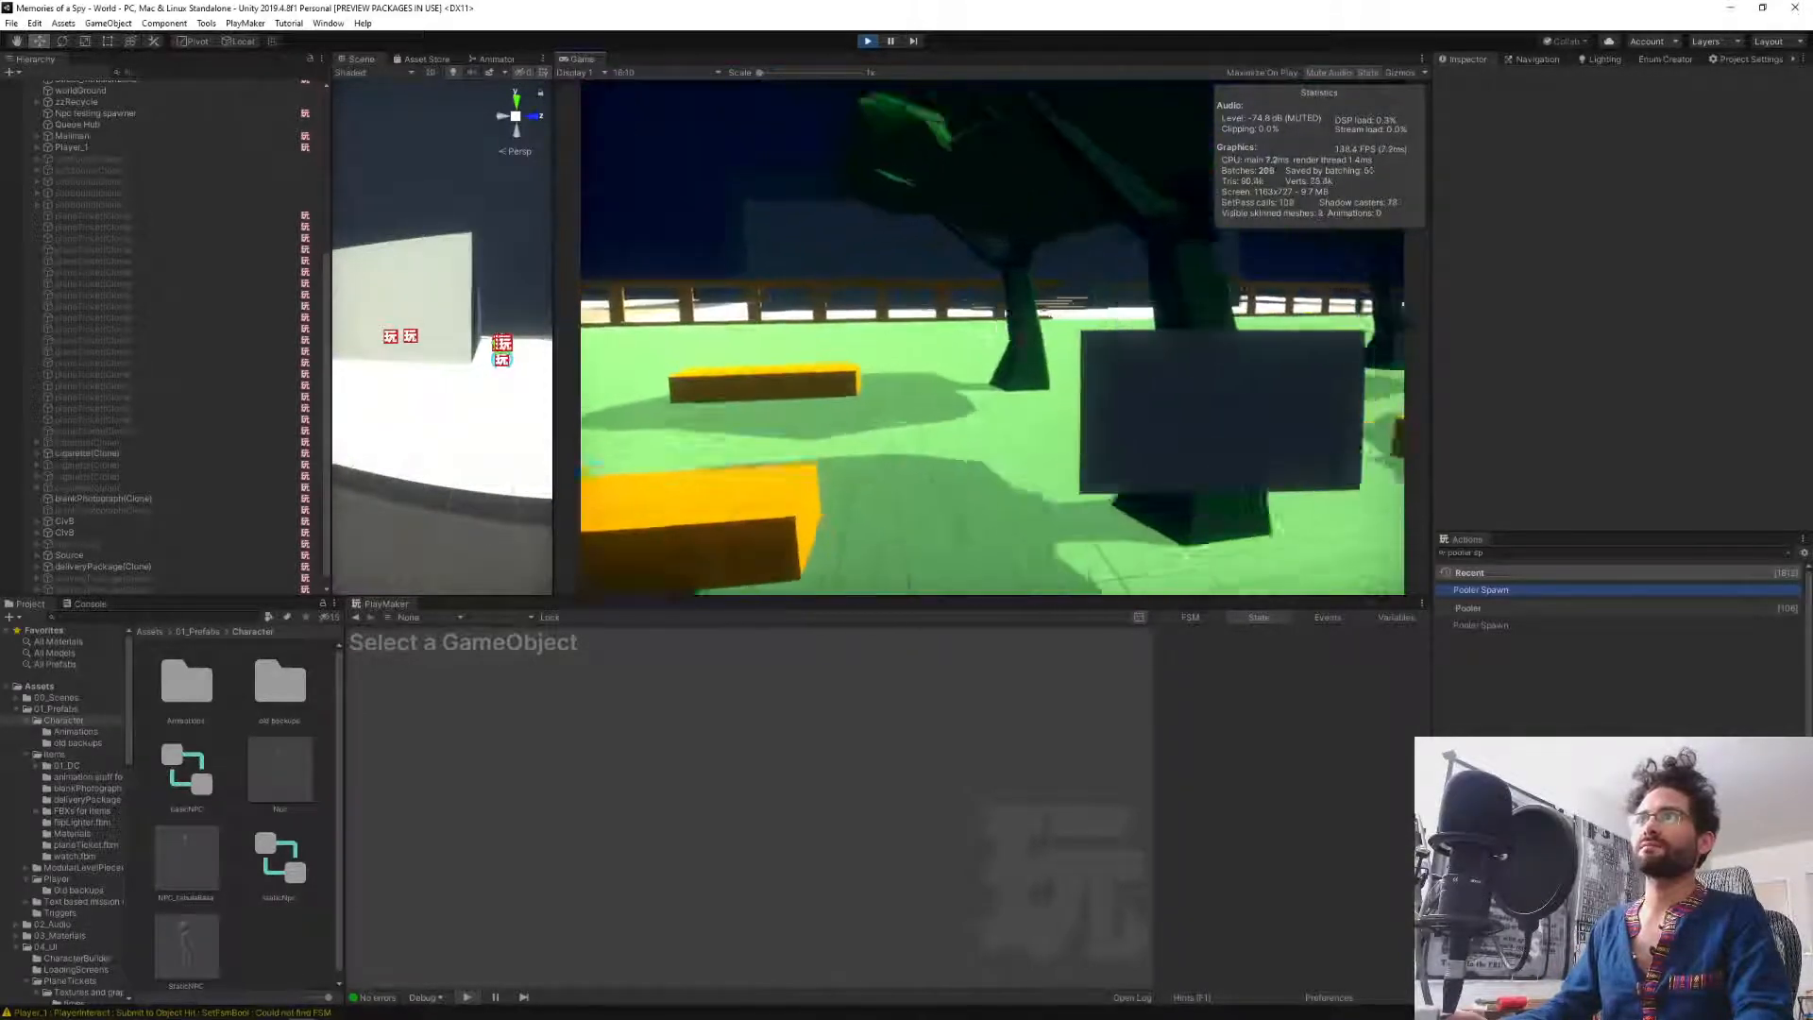
key(w)
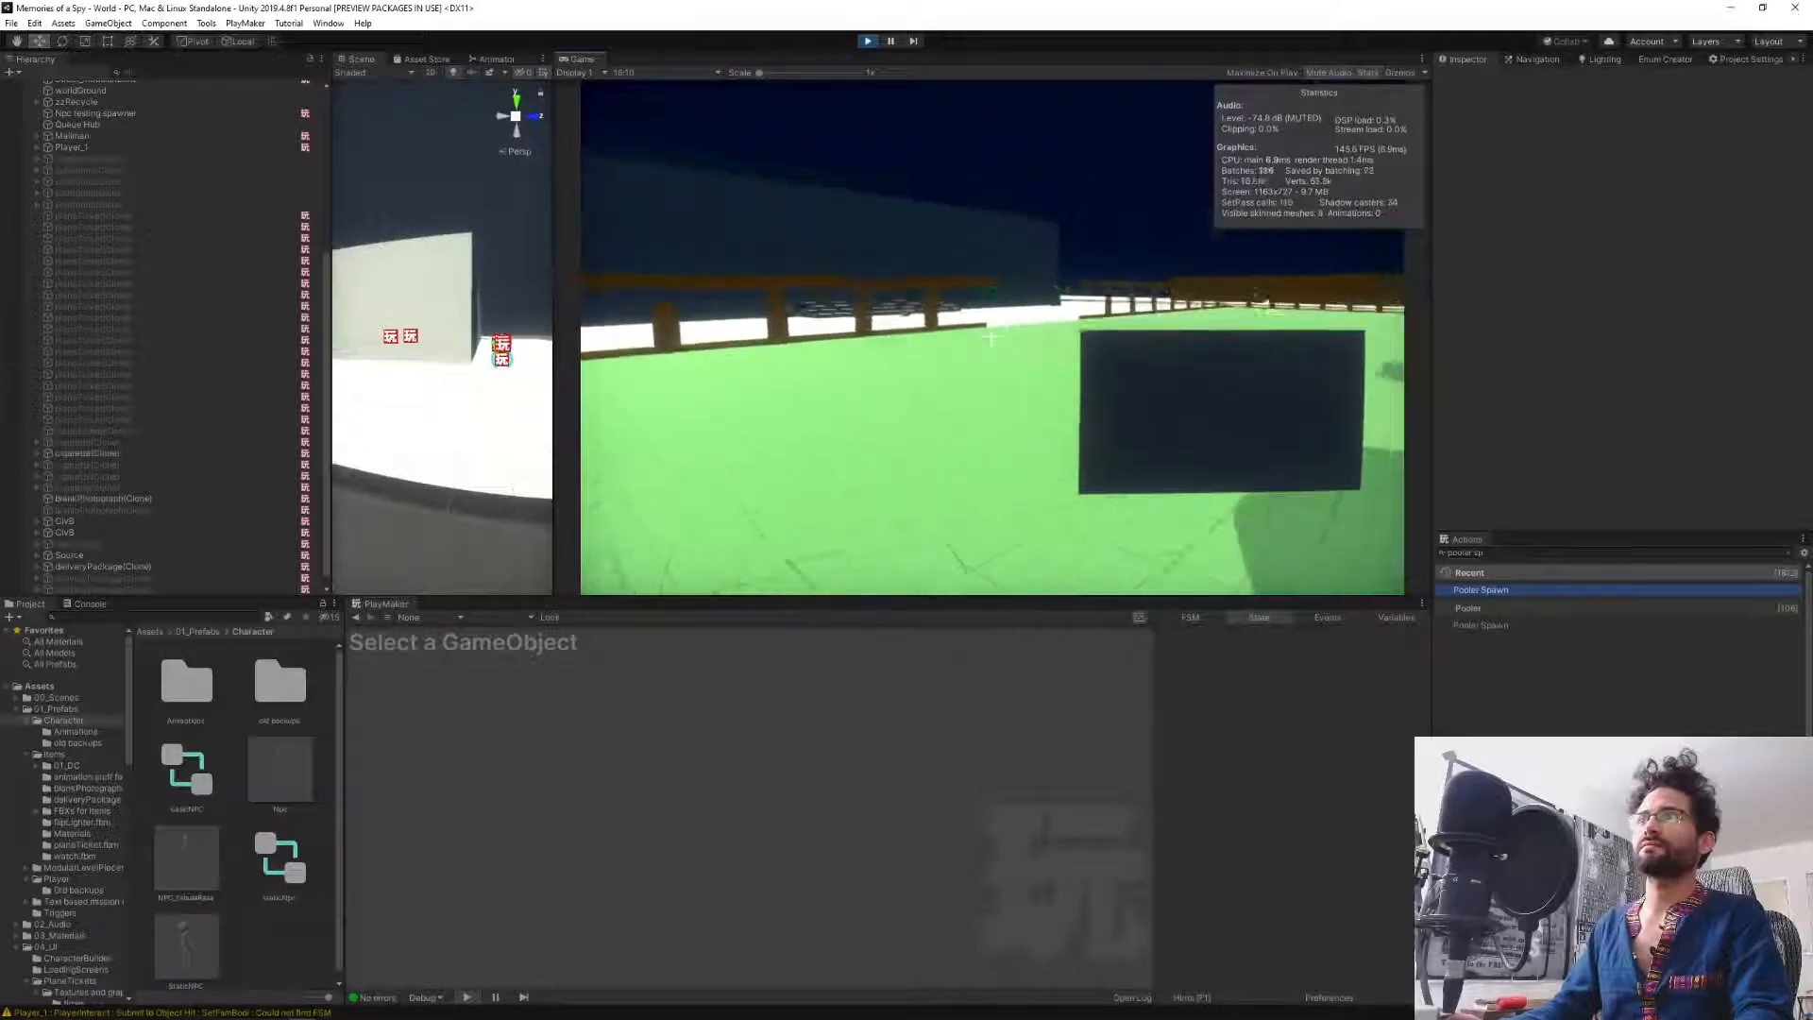
key(w)
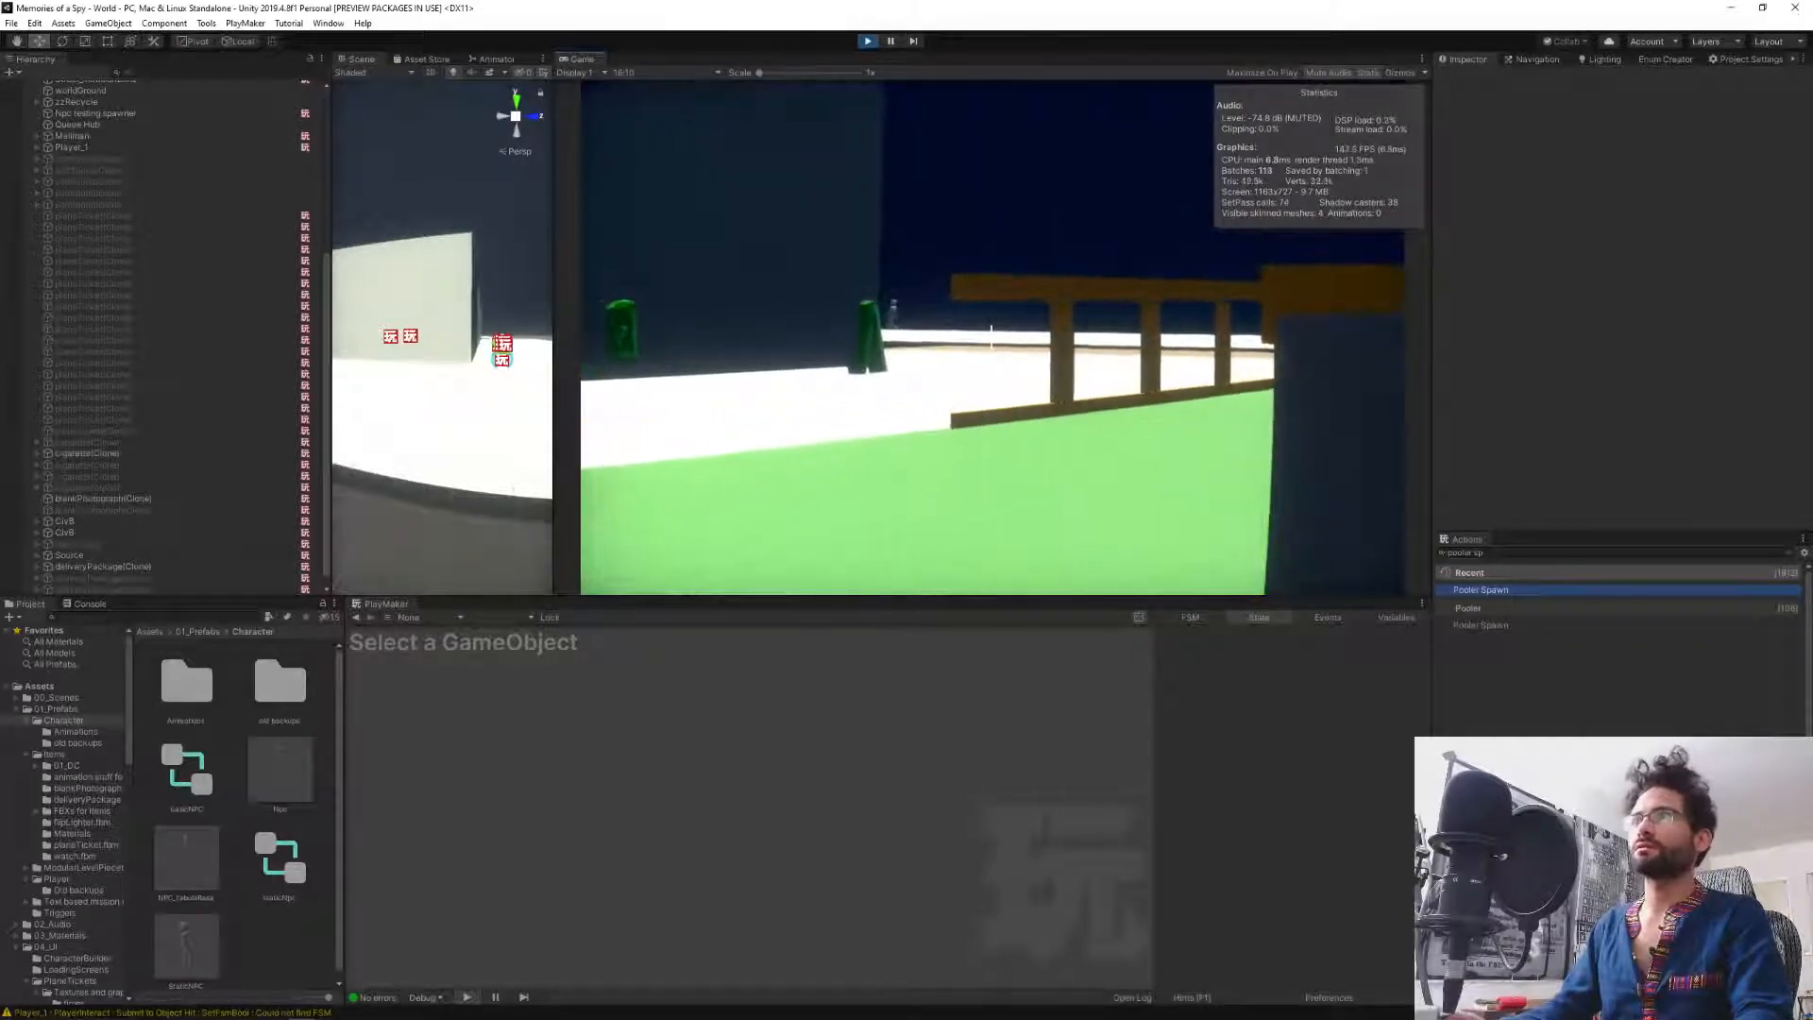
key(w)
key(s)
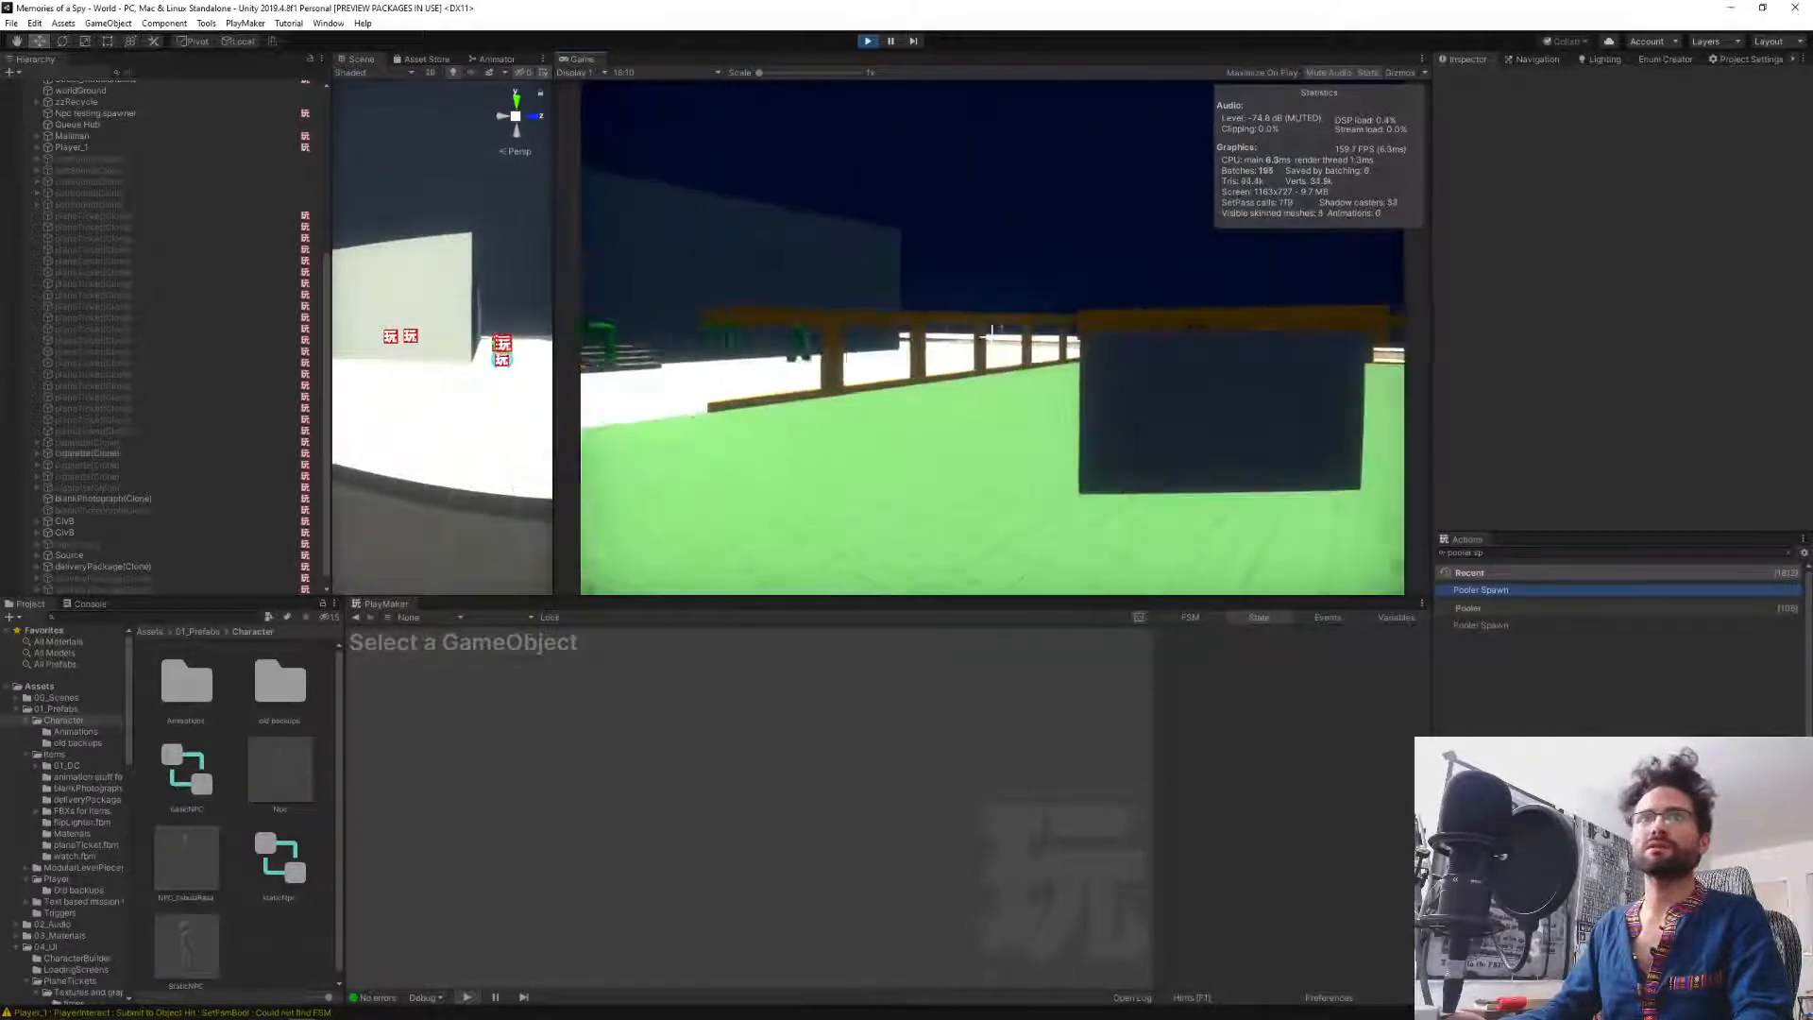
key(w)
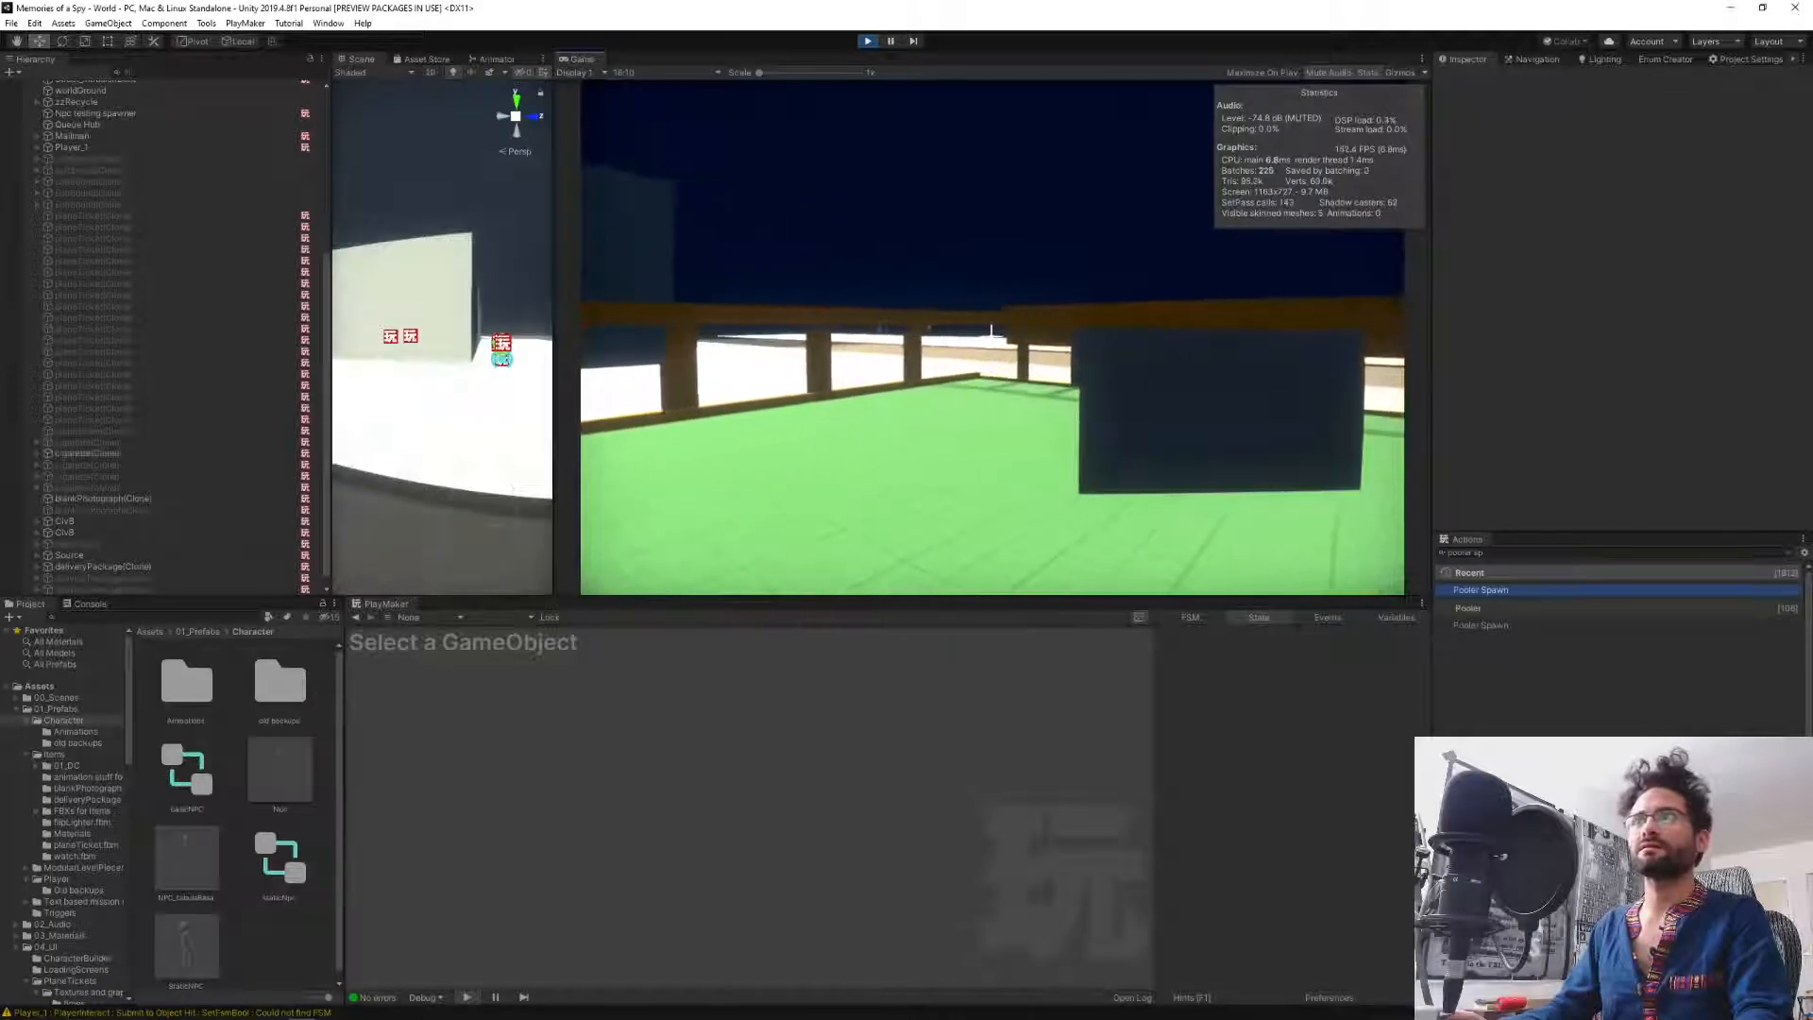
key(w)
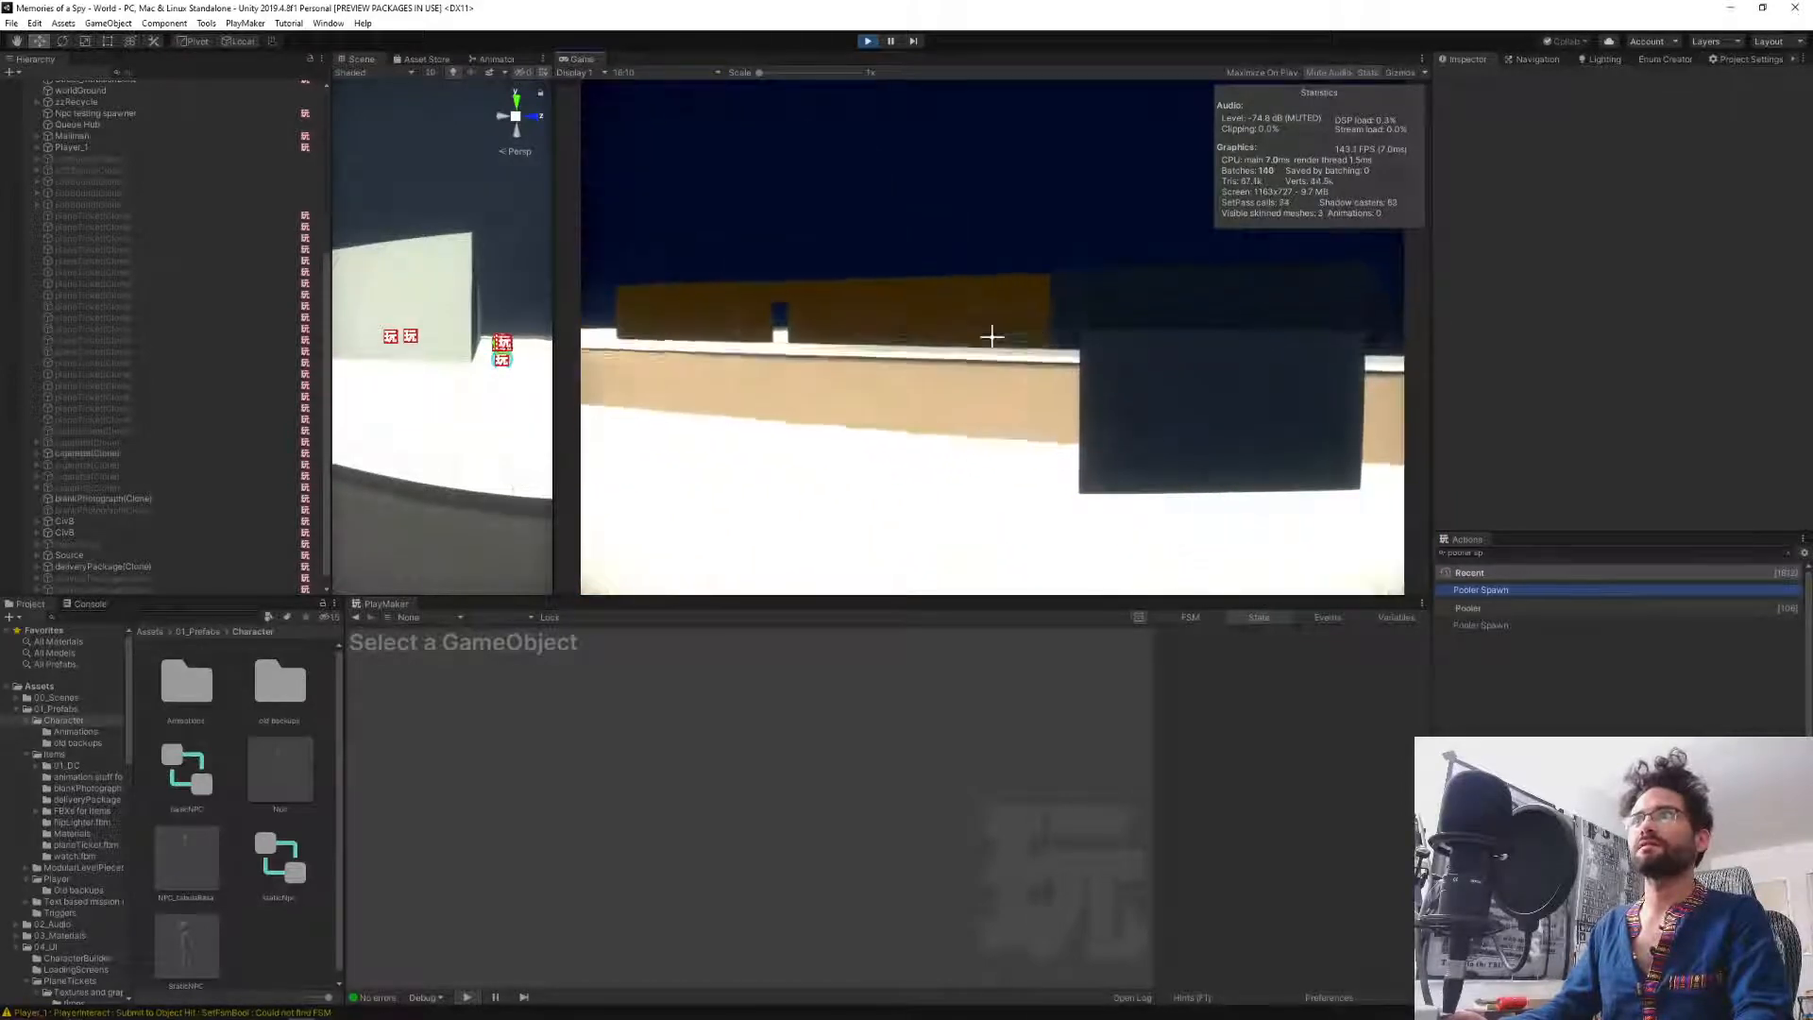
key(w)
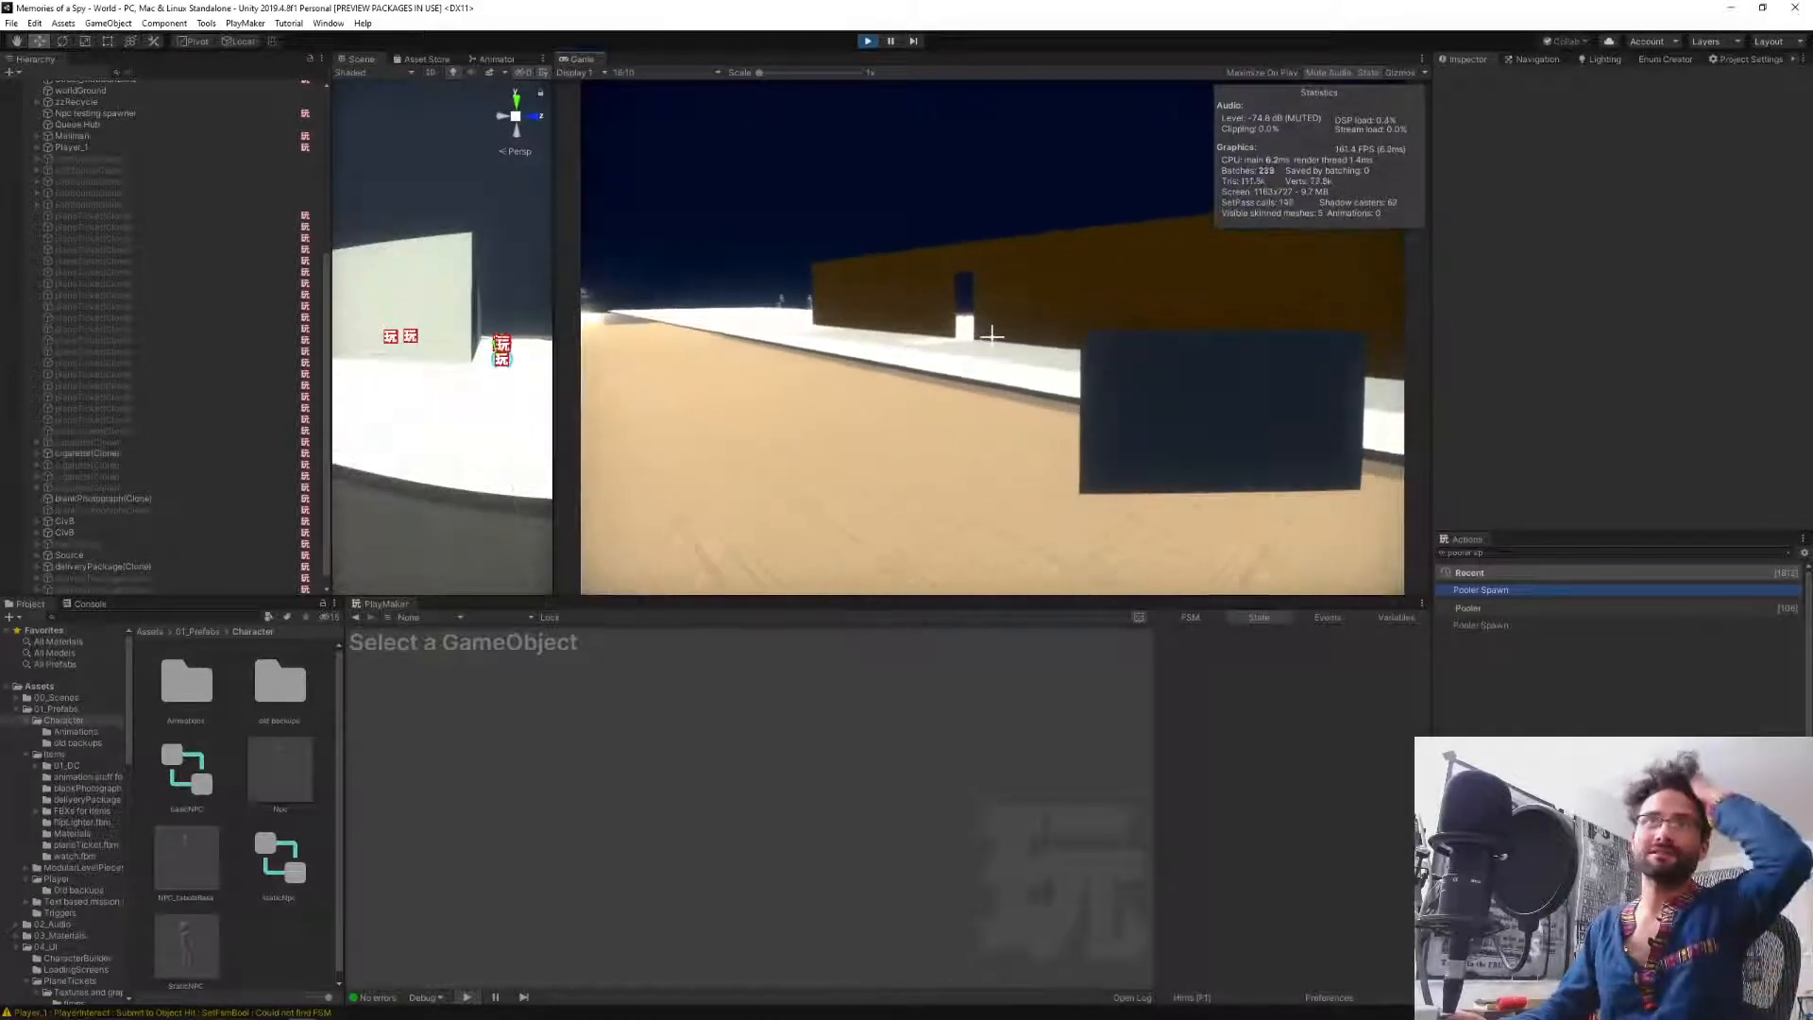
key(w)
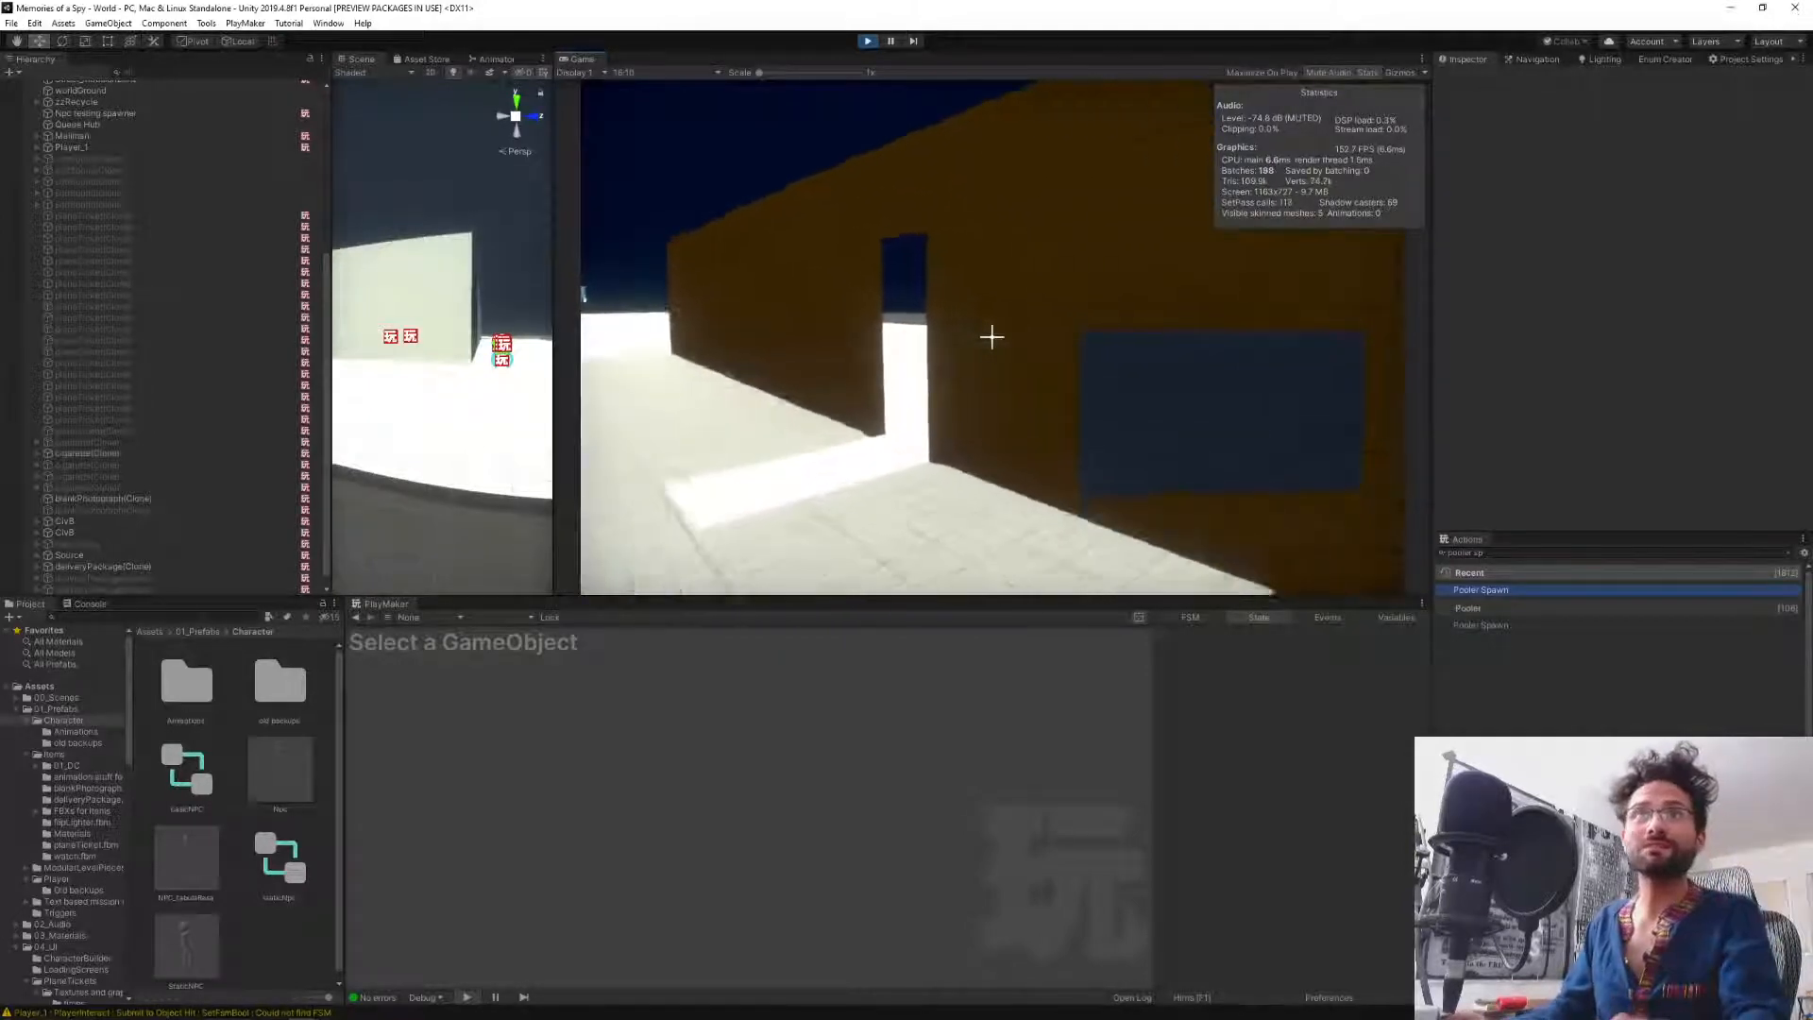
Walk the player through the orange wall's doorway and past the NPC beside the yellow building, carrying the photograph.
key(w)
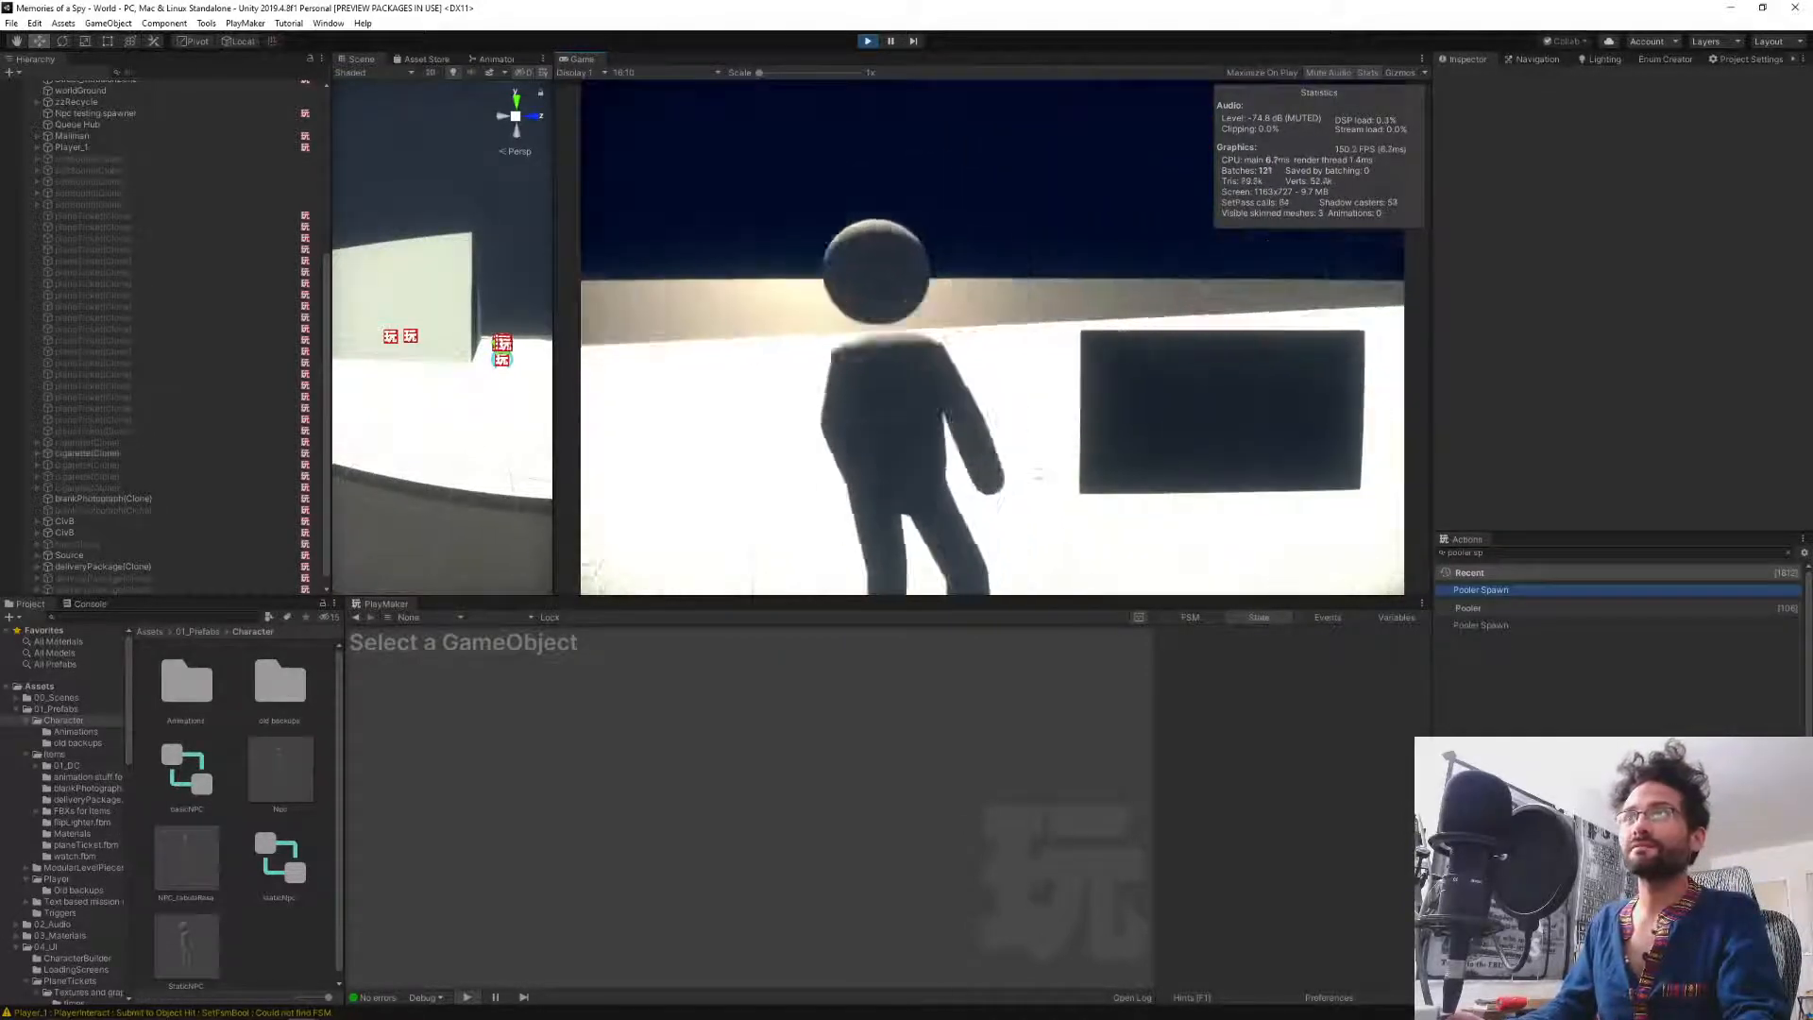
key(w)
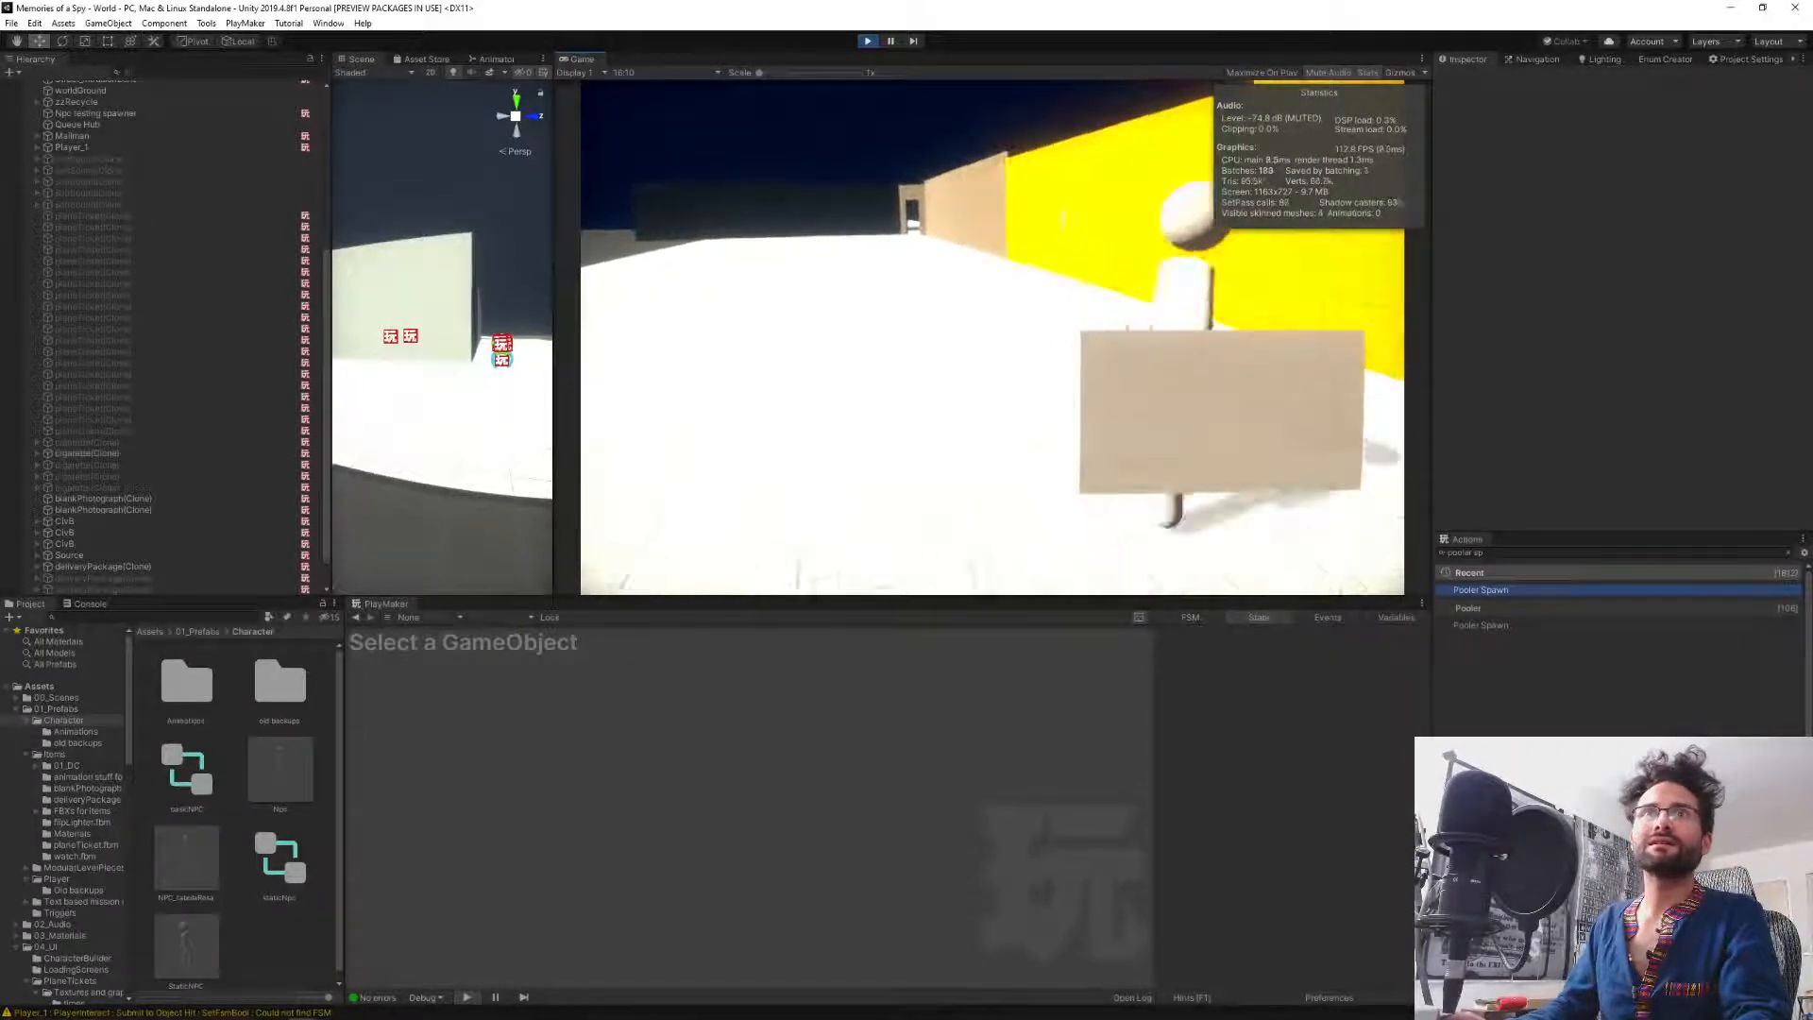
key(d)
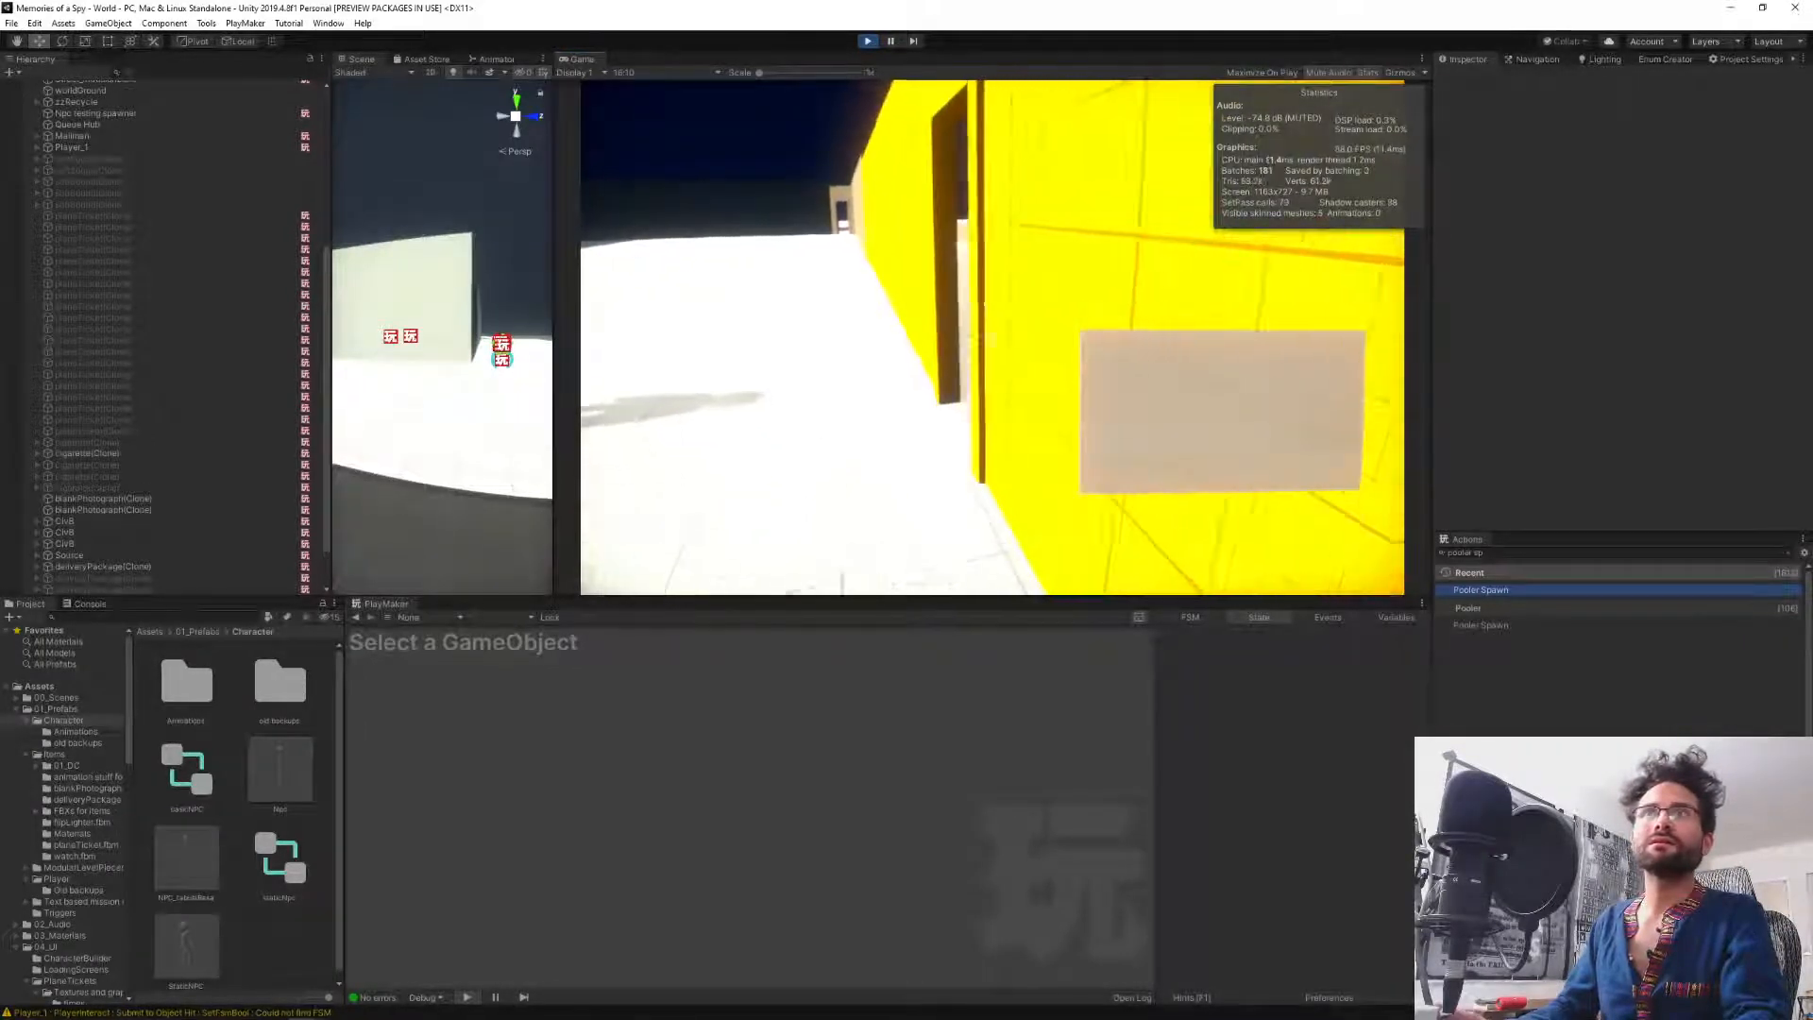
key(w)
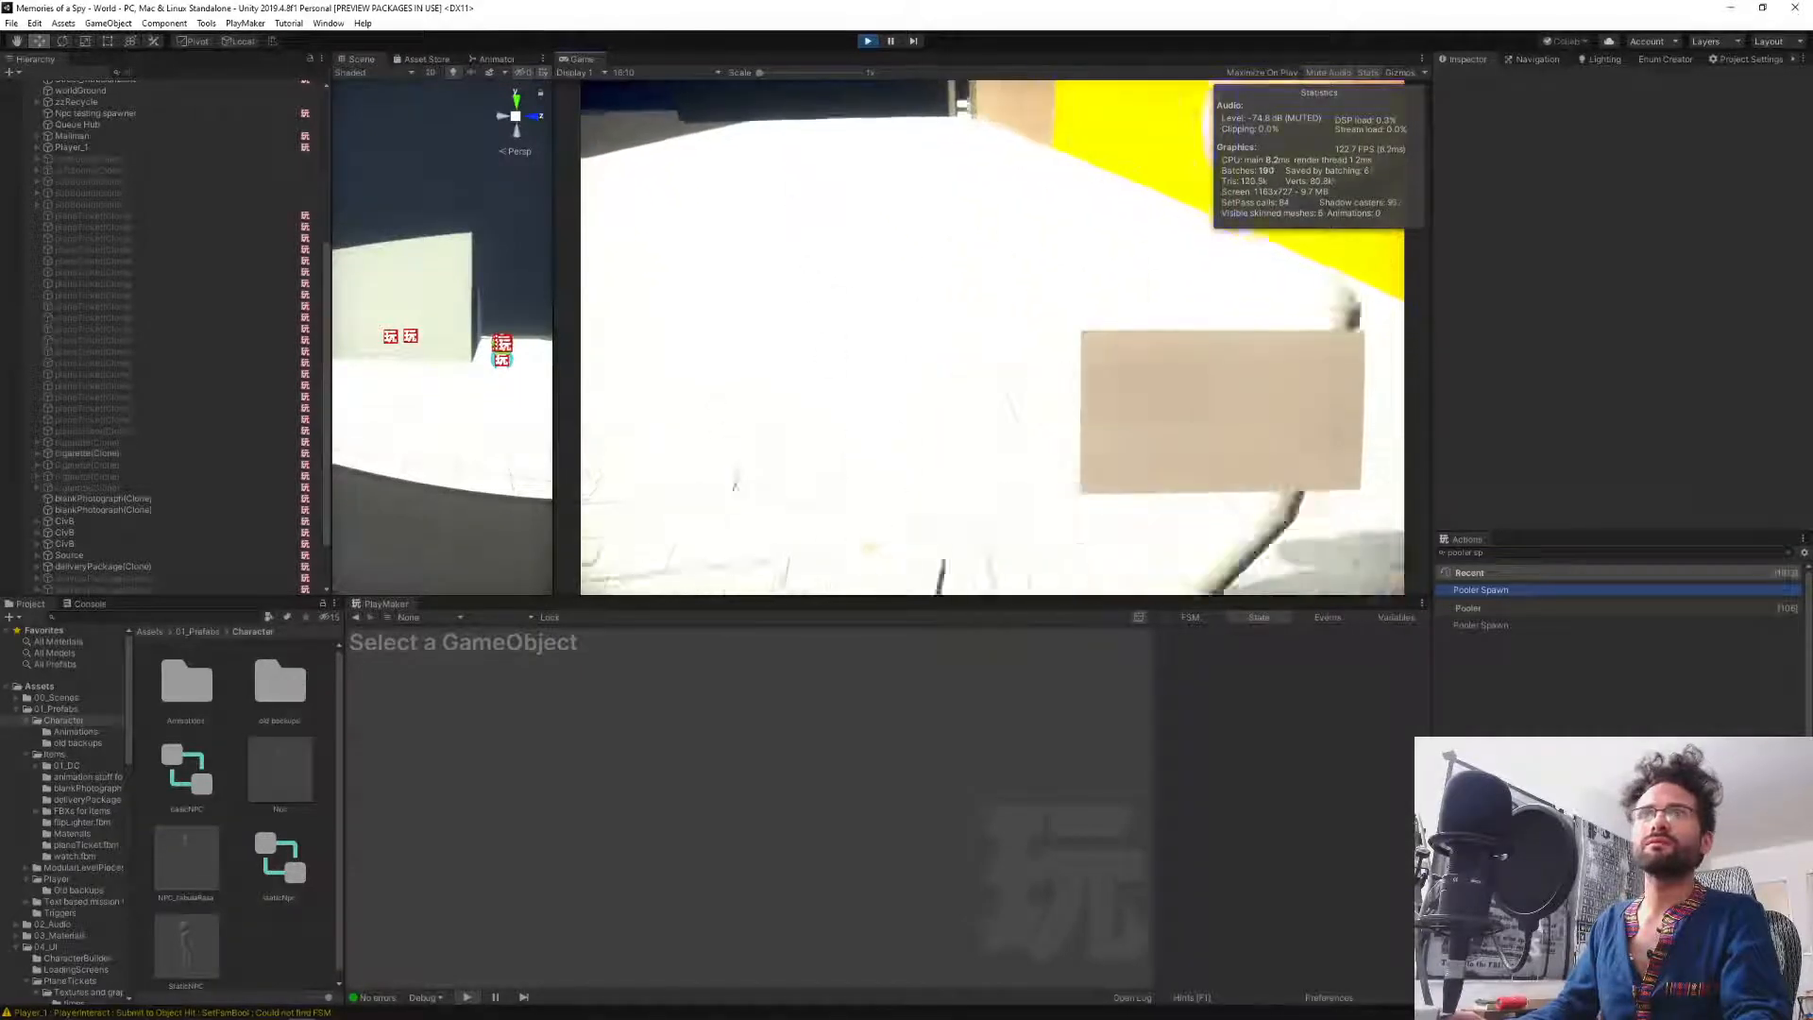
Pause the game and inspect the Source NPC's BehaviouralAttributes and DCQuests state machines.
key(Escape)
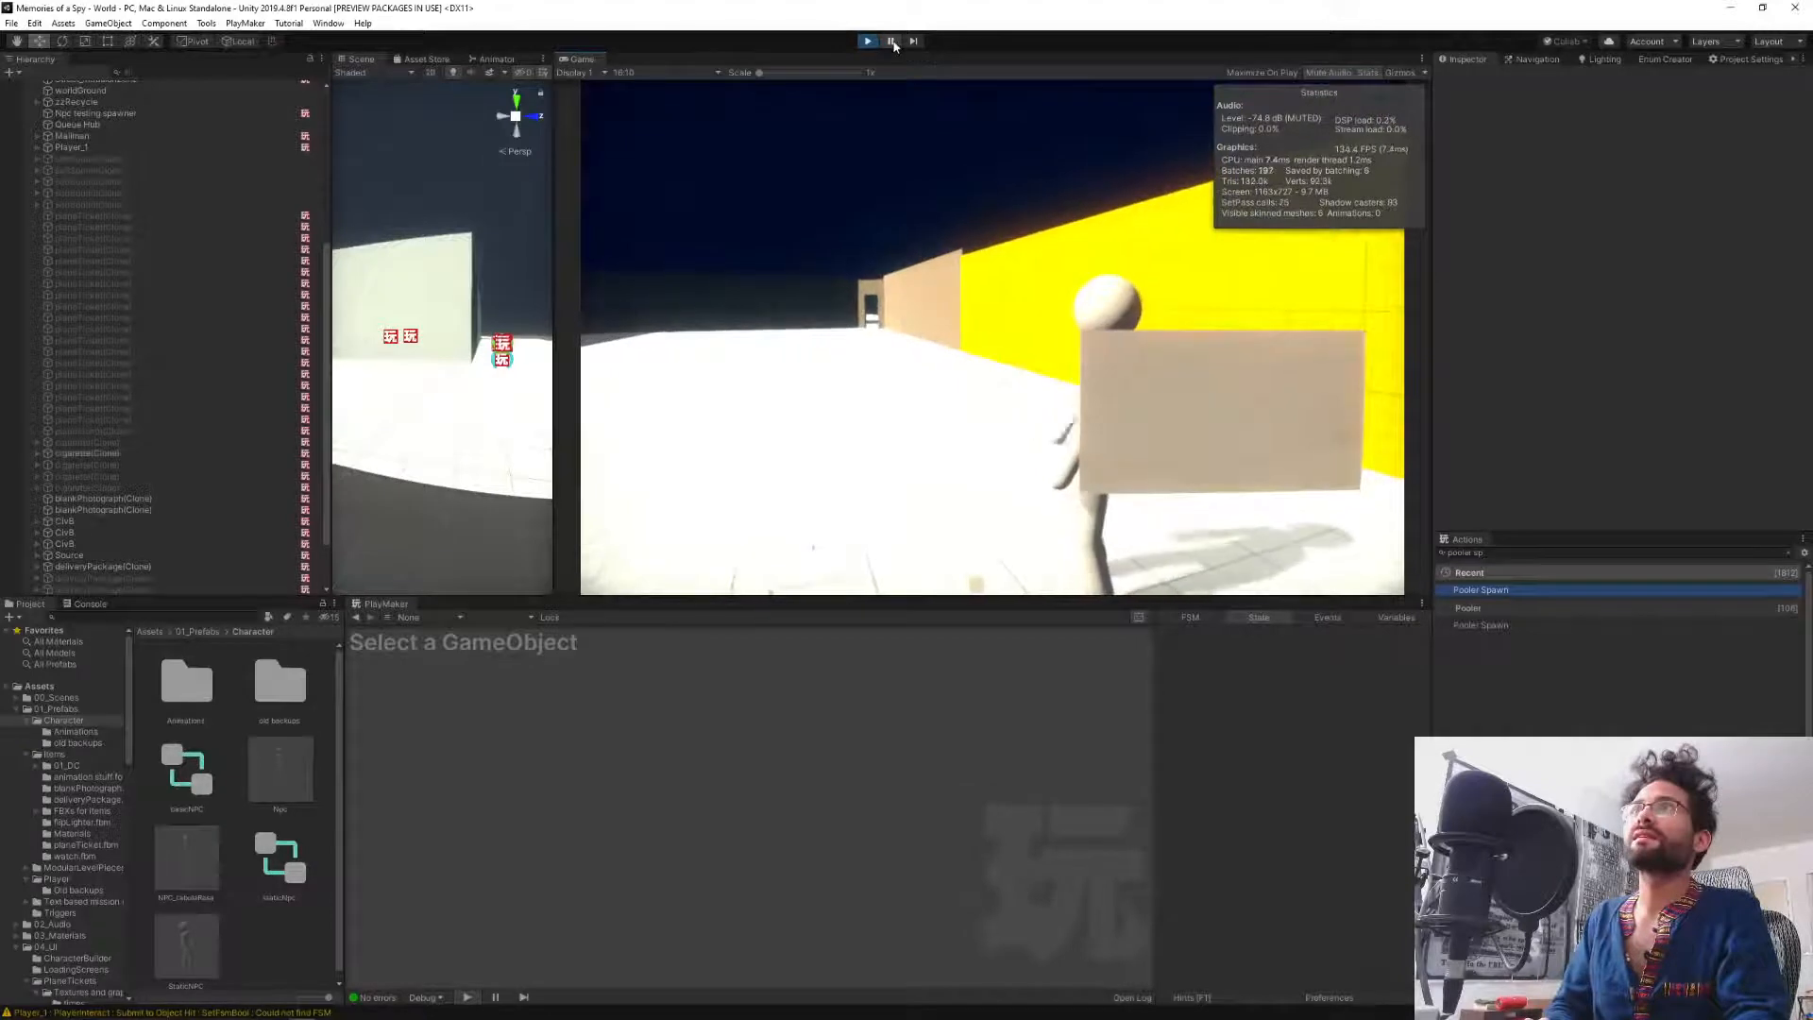
click(891, 42)
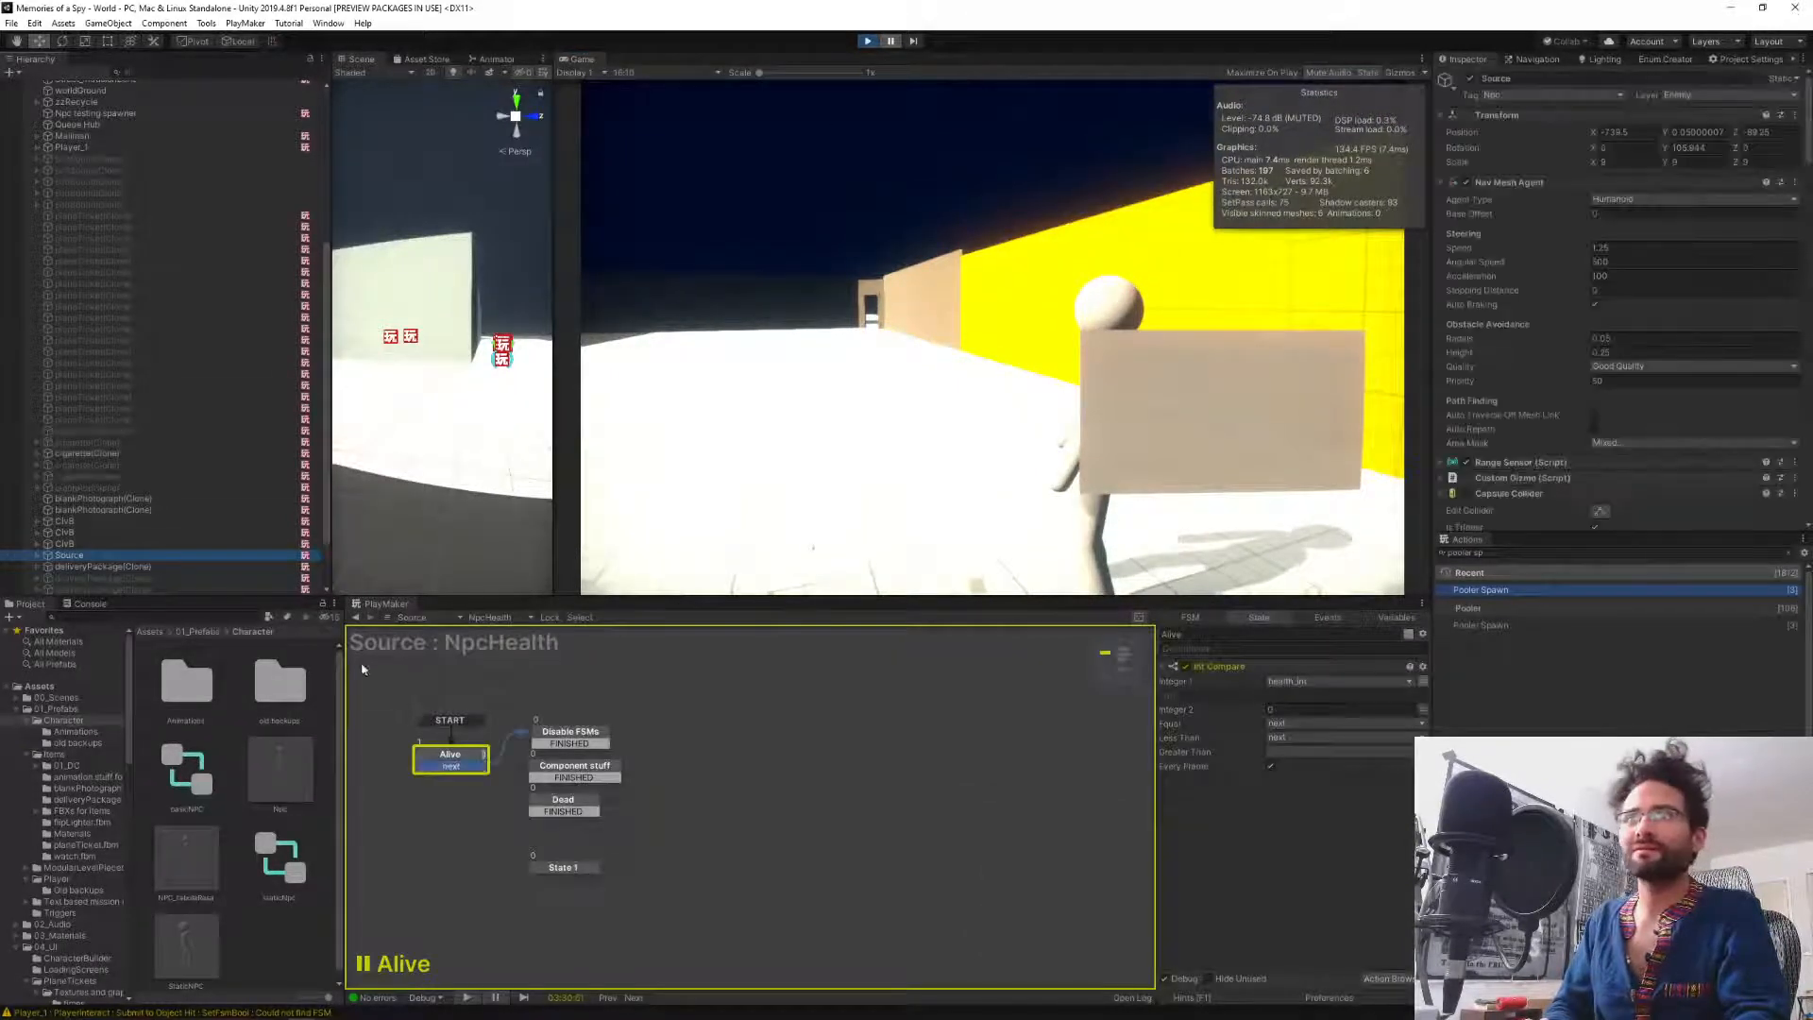
click(490, 617)
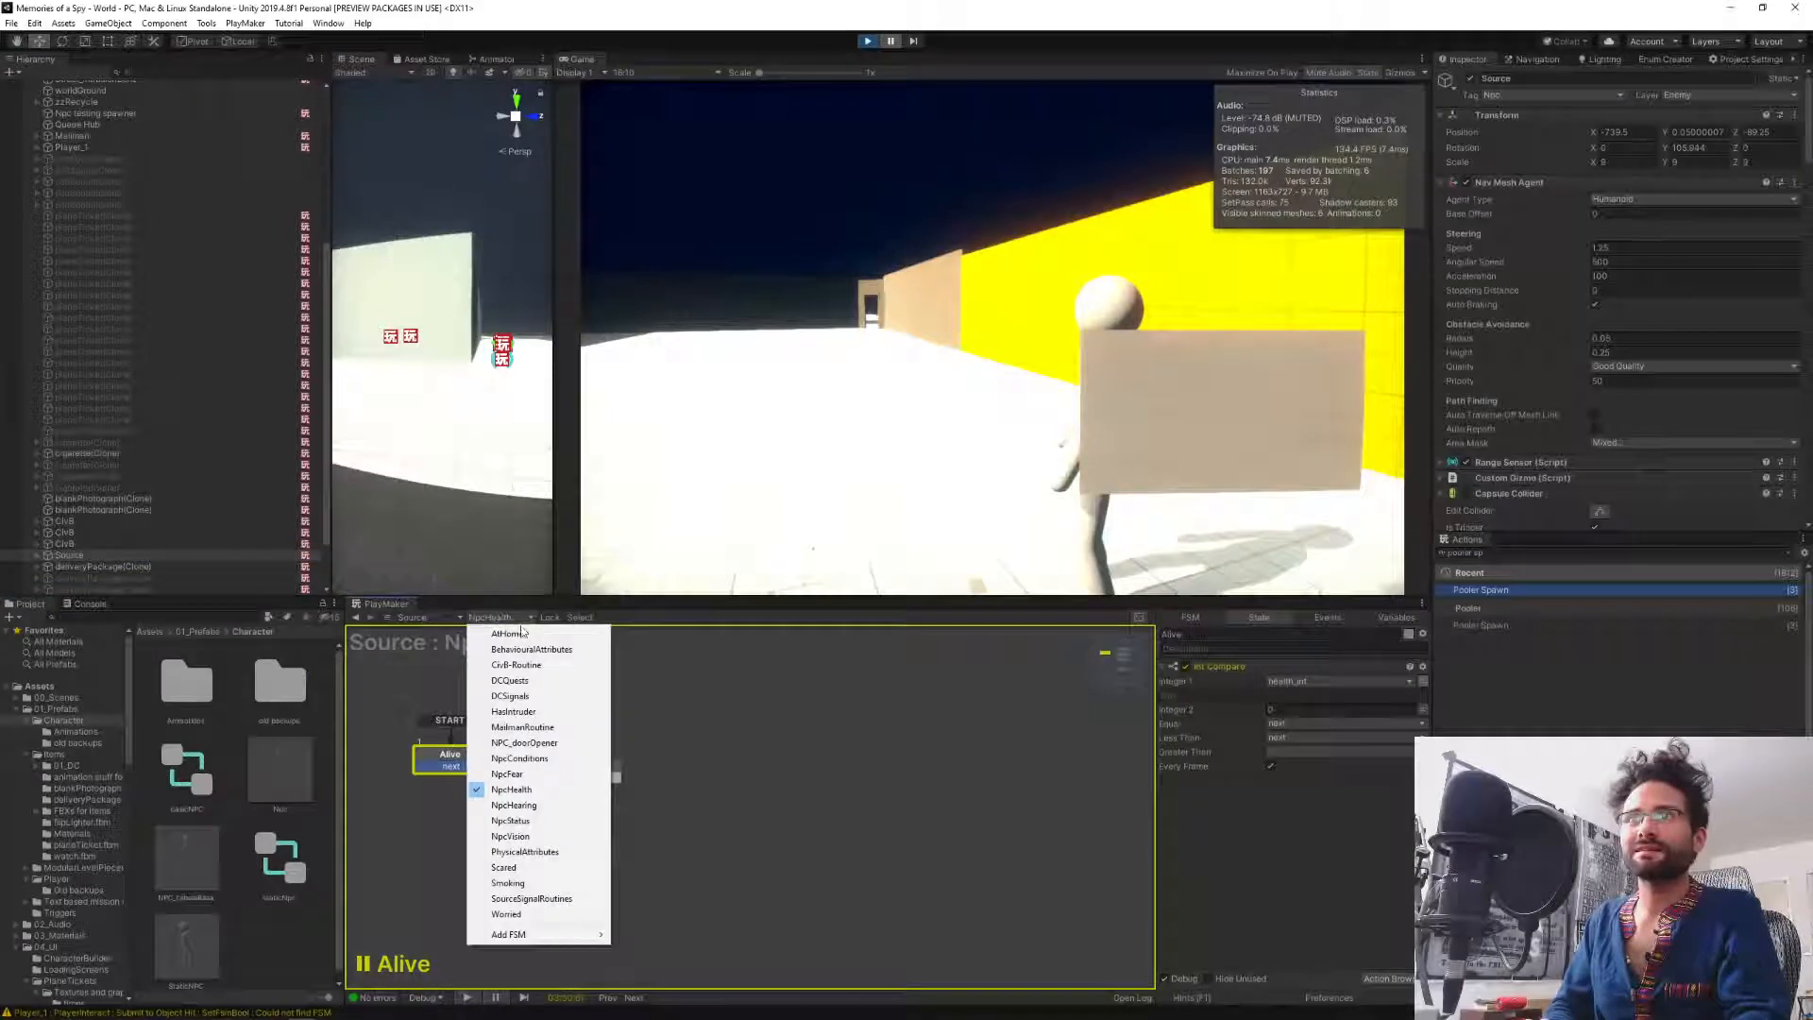
click(597, 650)
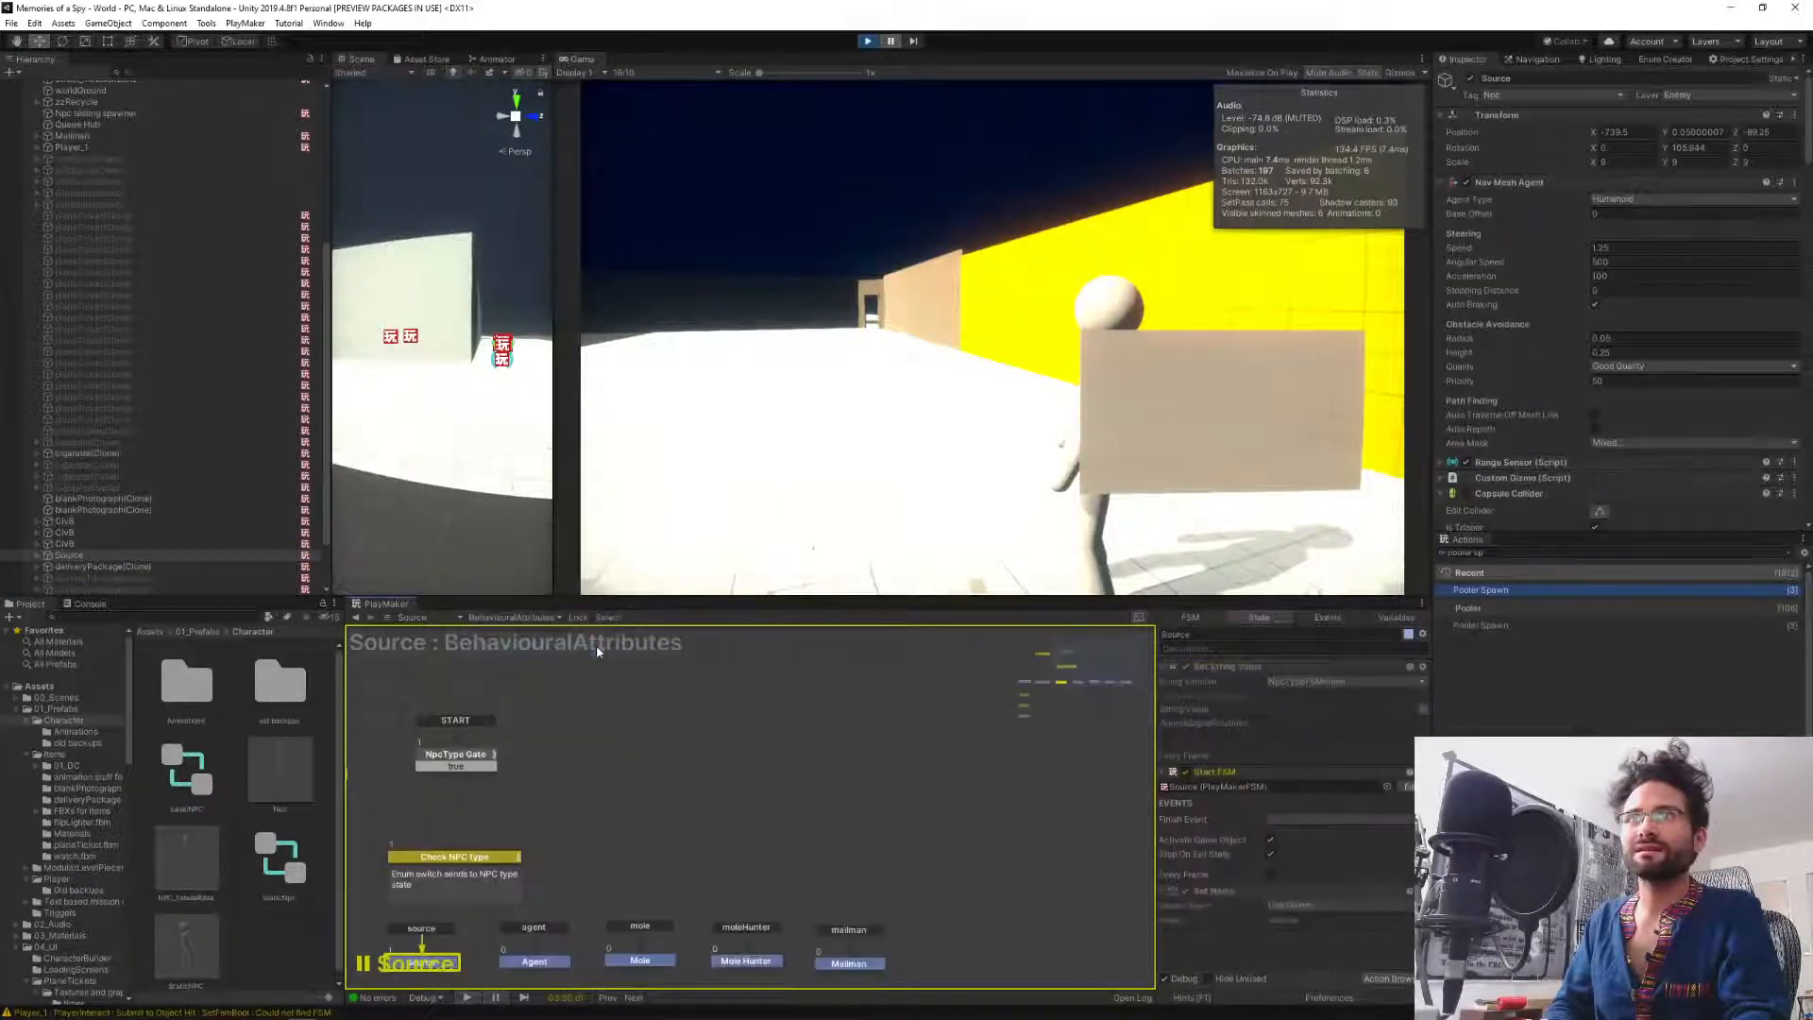
click(503, 622)
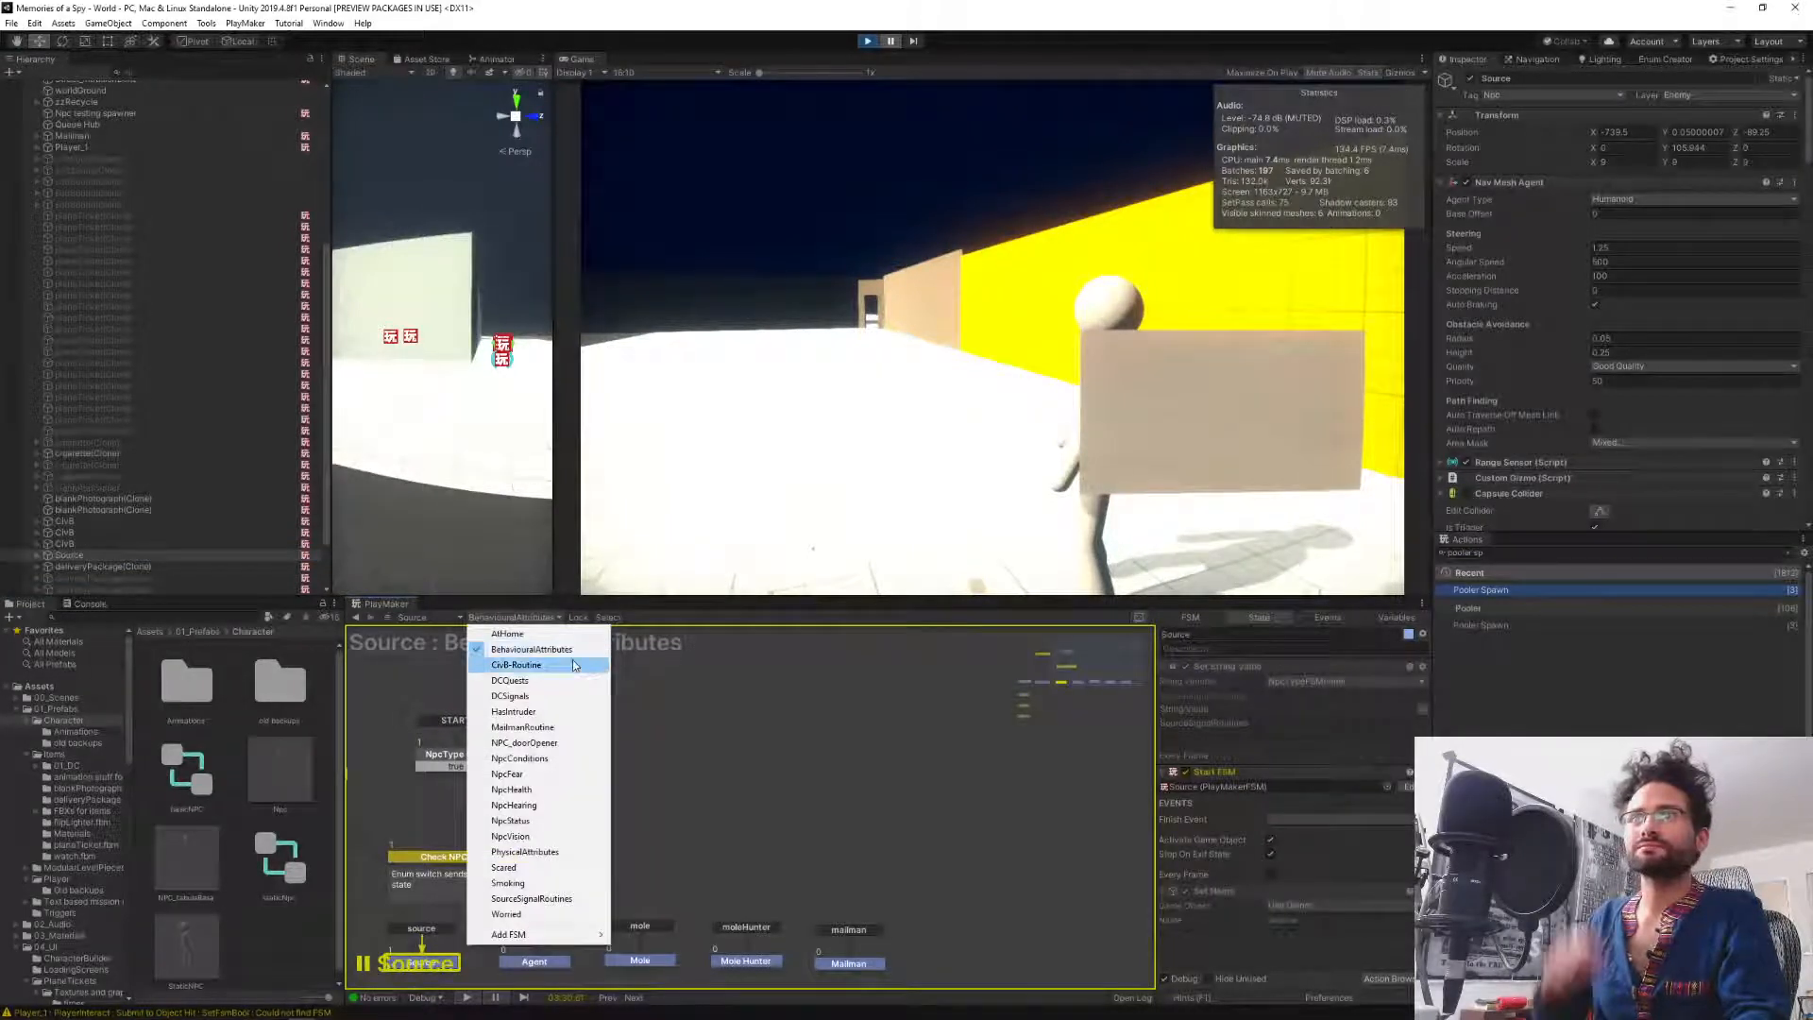
click(544, 681)
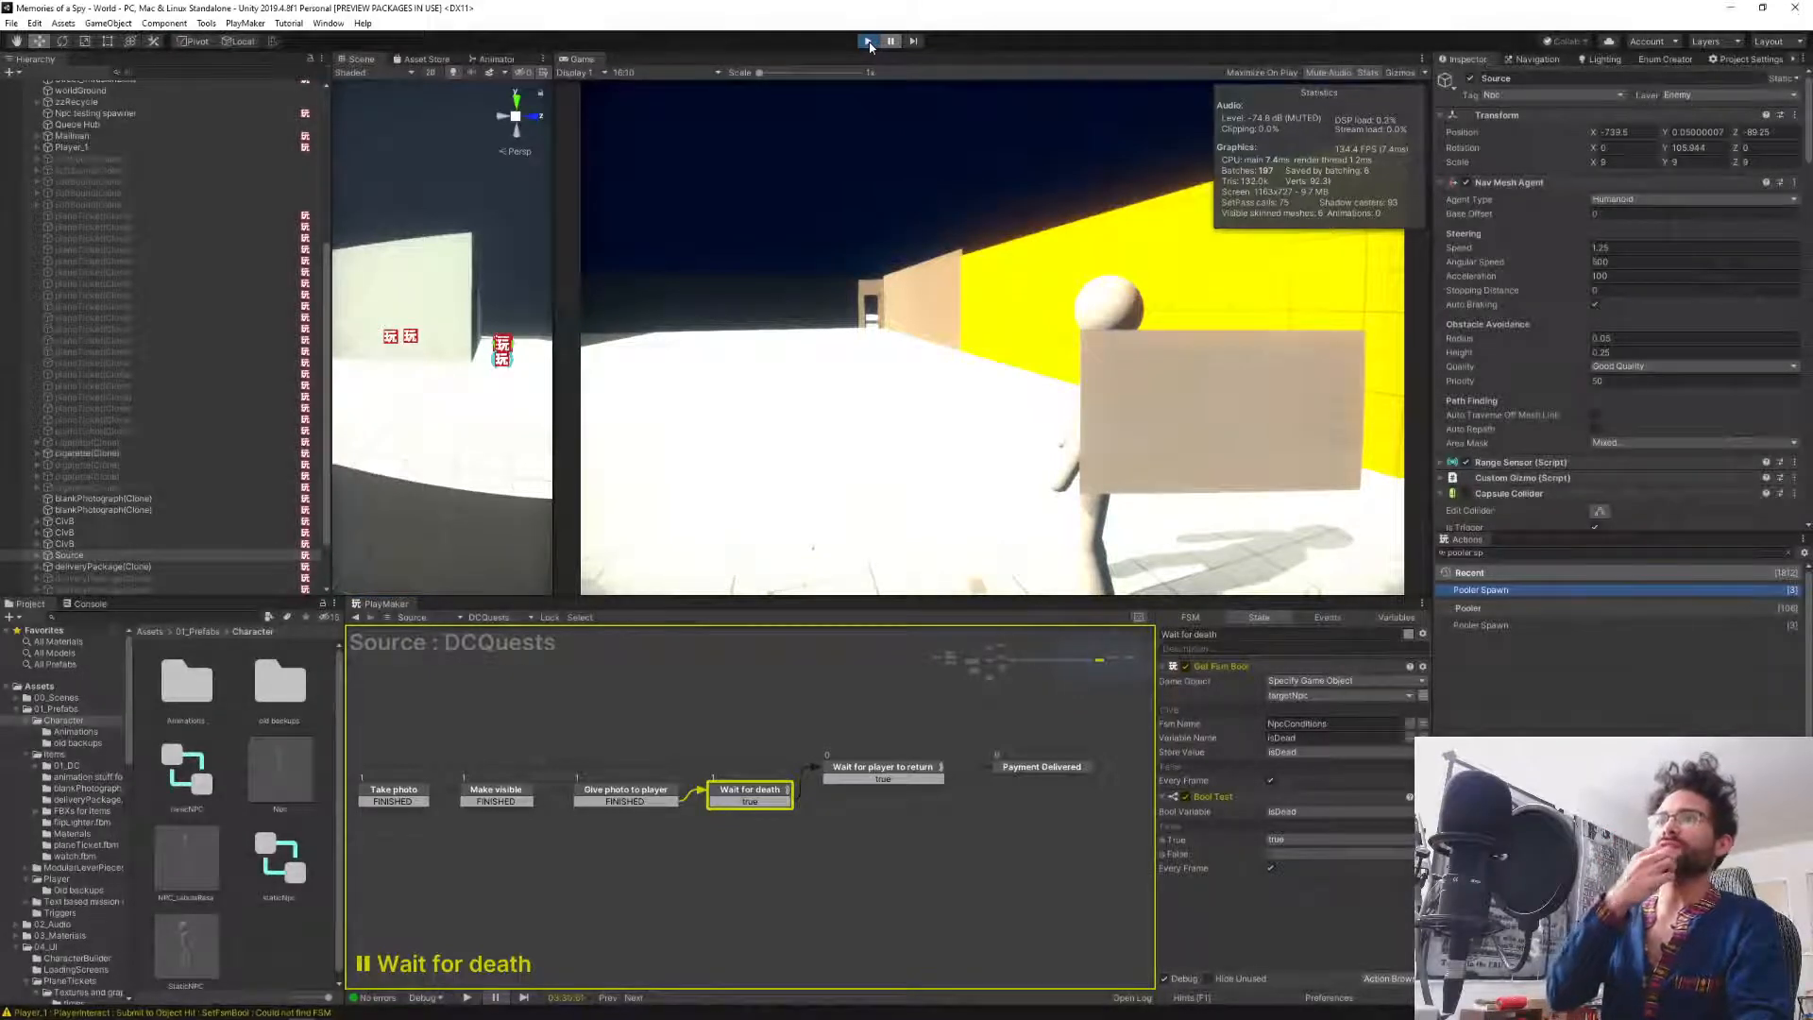
Stop play mode and open the Npc prefab's DCQuests state machine for editing.
click(867, 41)
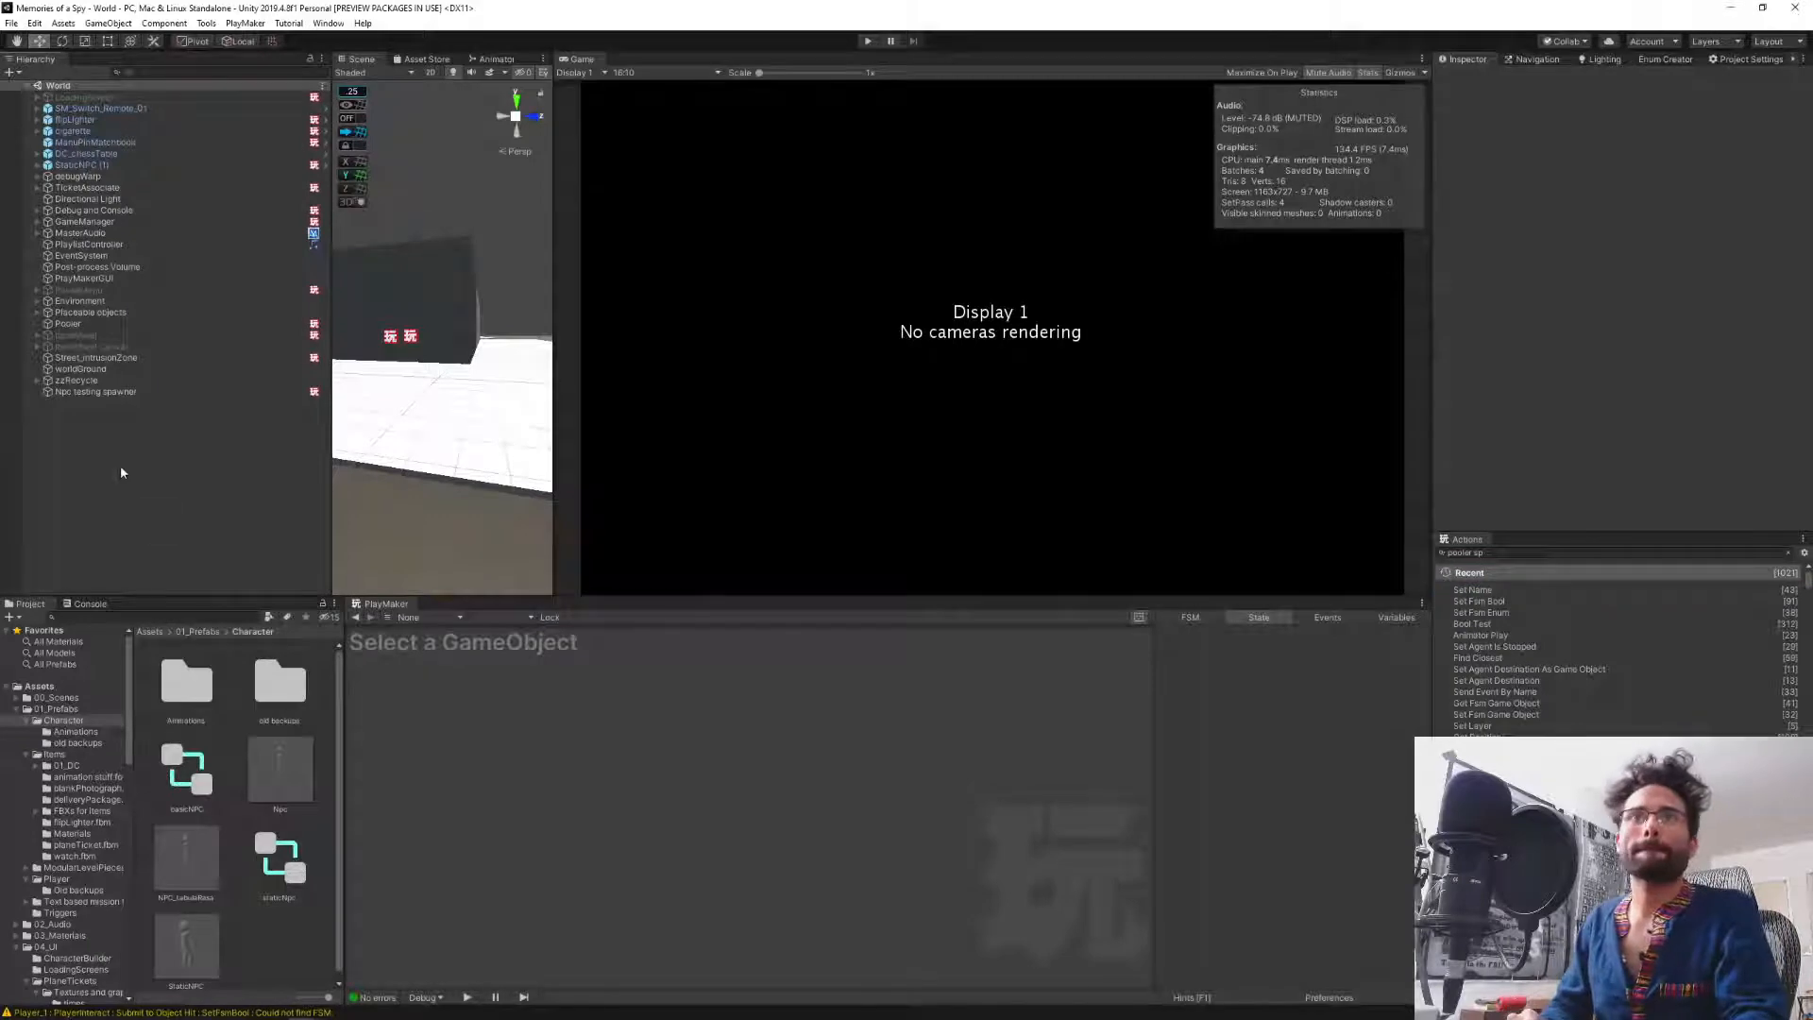
click(157, 391)
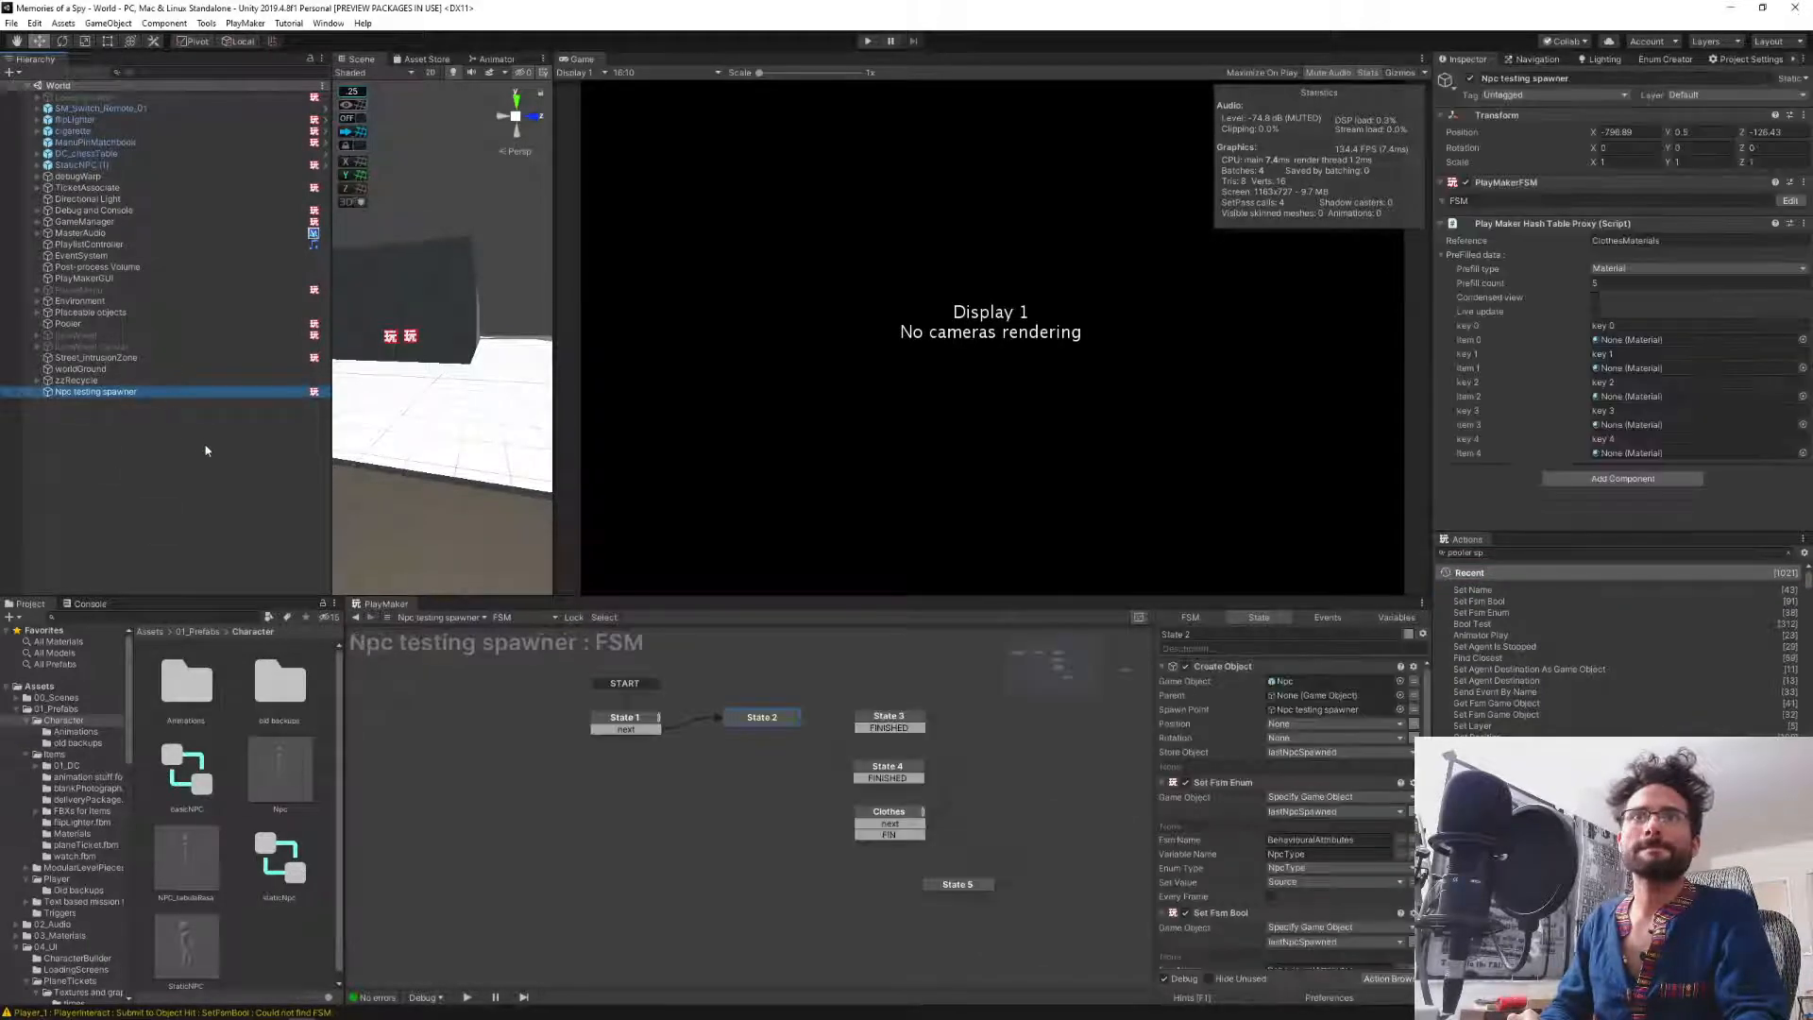
click(163, 438)
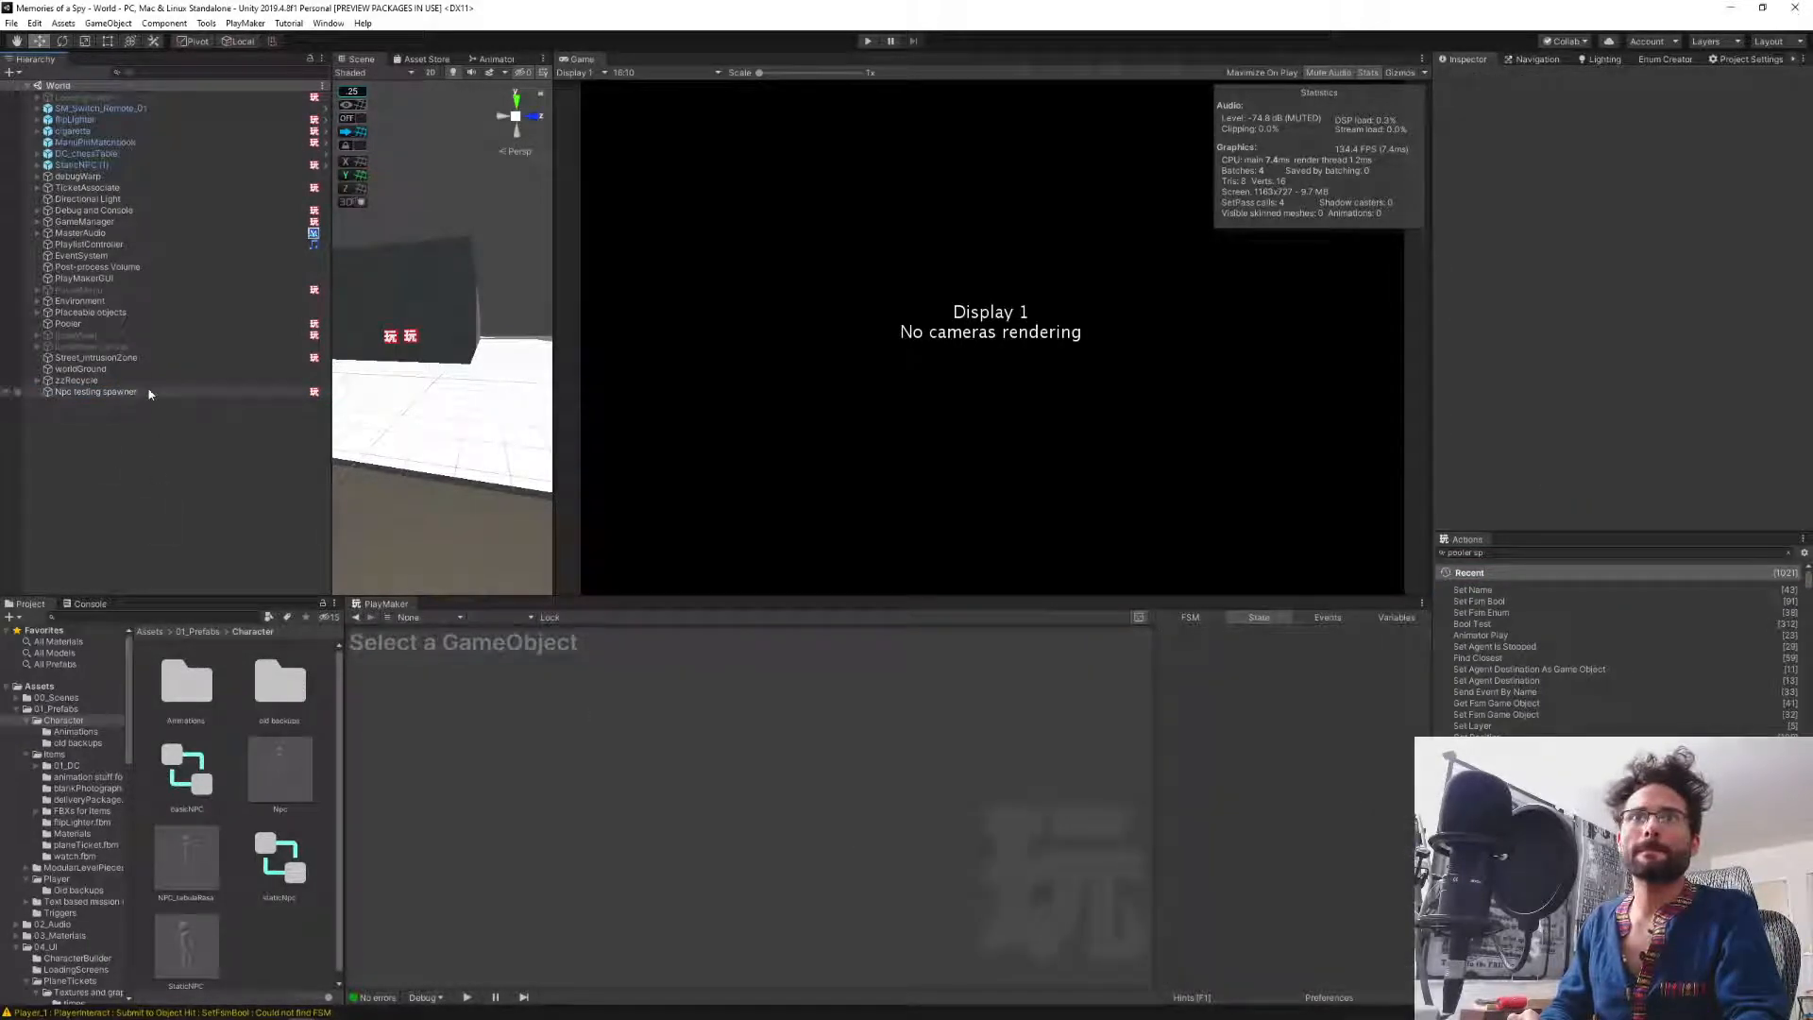
double_click(280, 763)
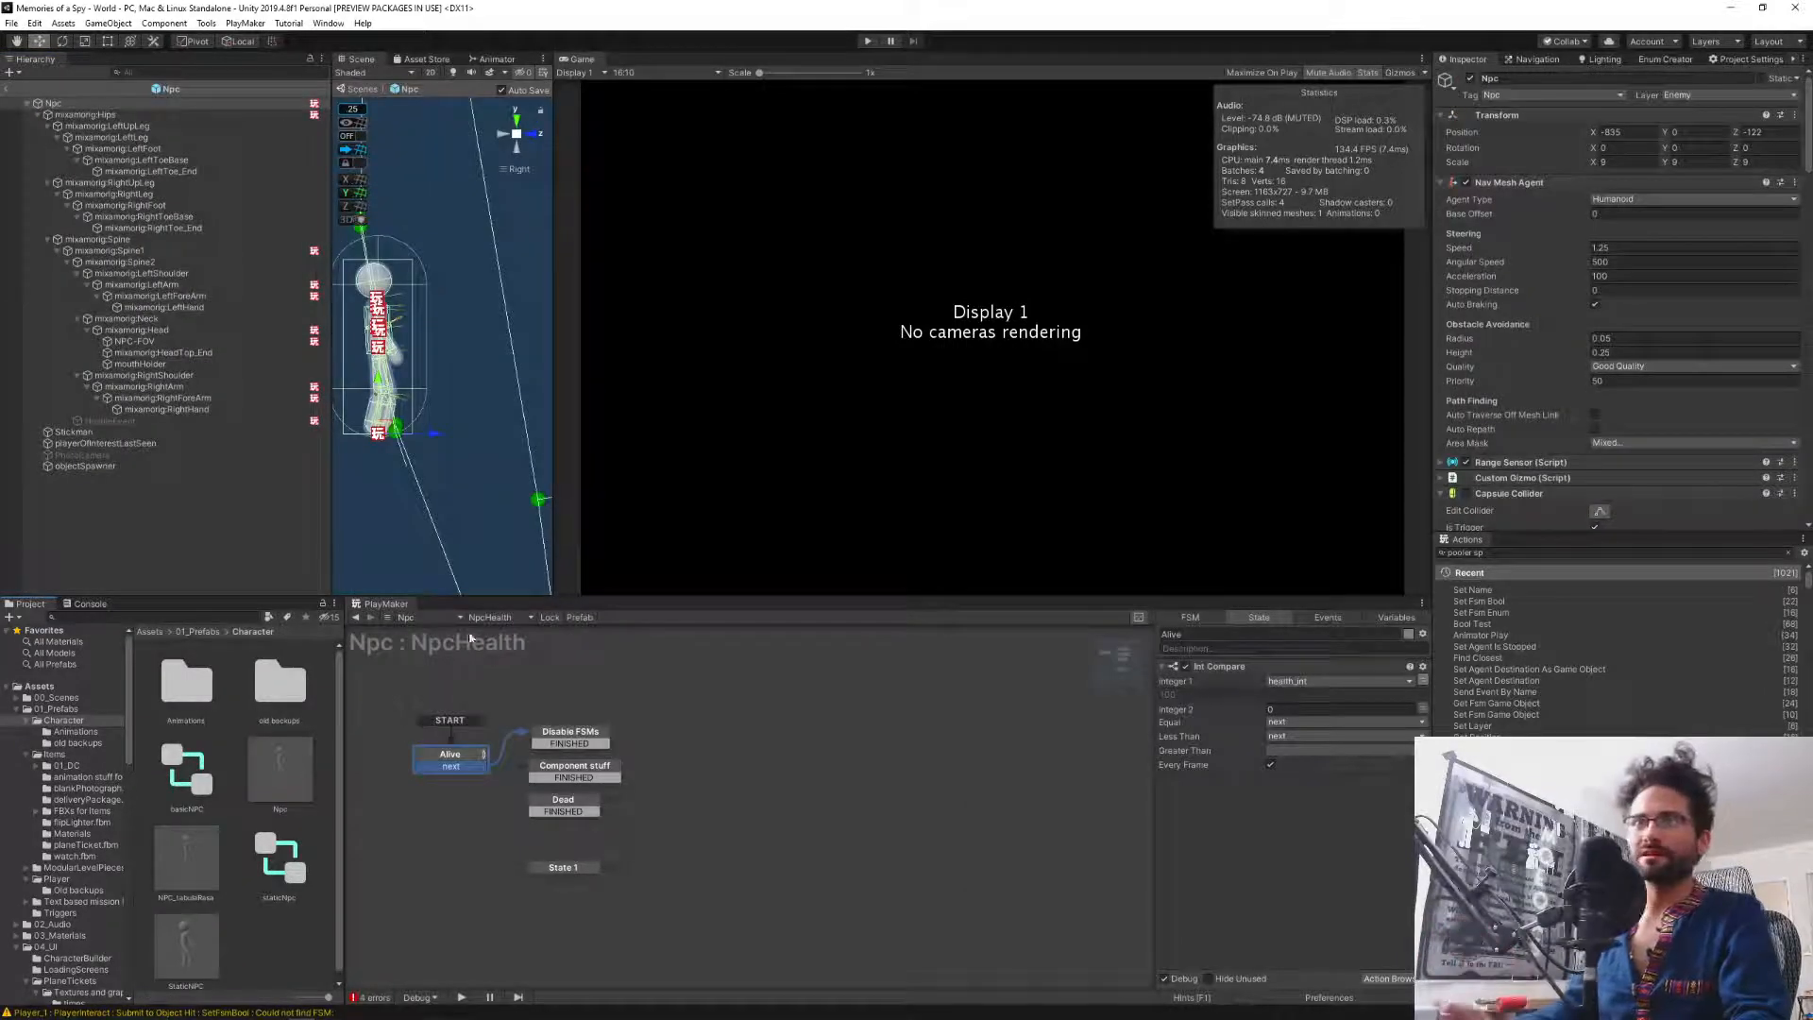
click(496, 616)
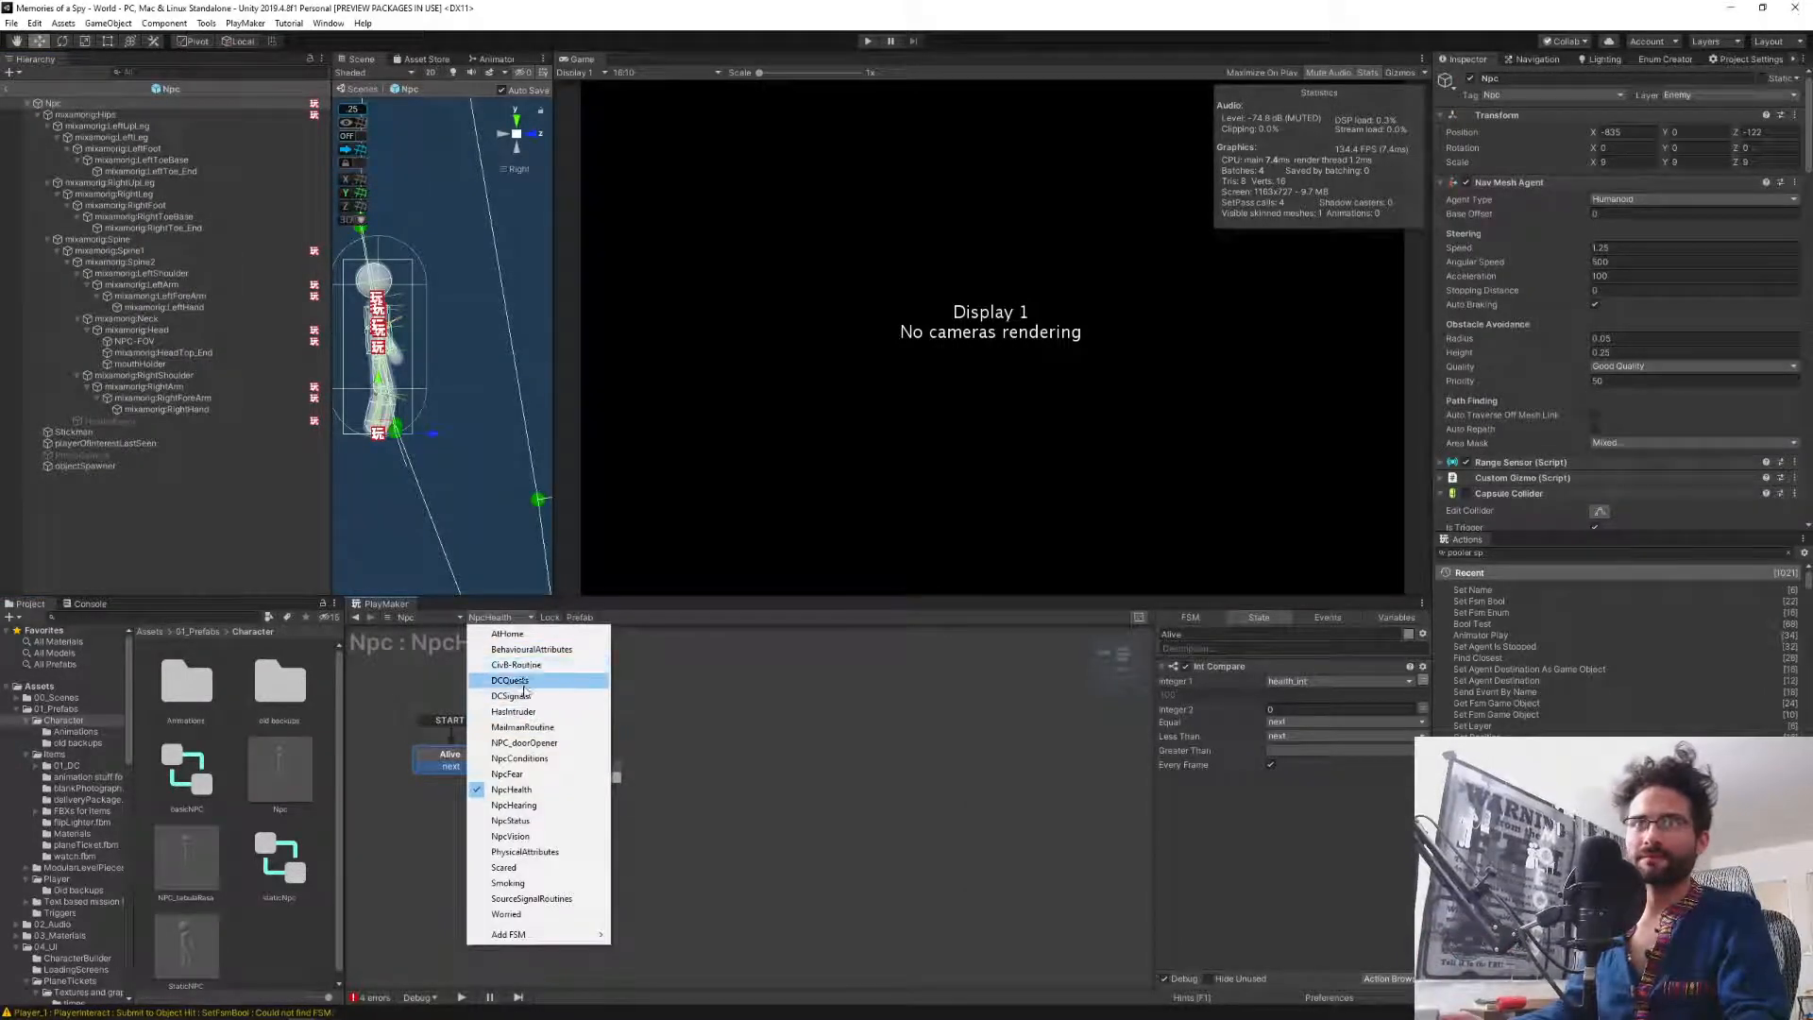
click(535, 684)
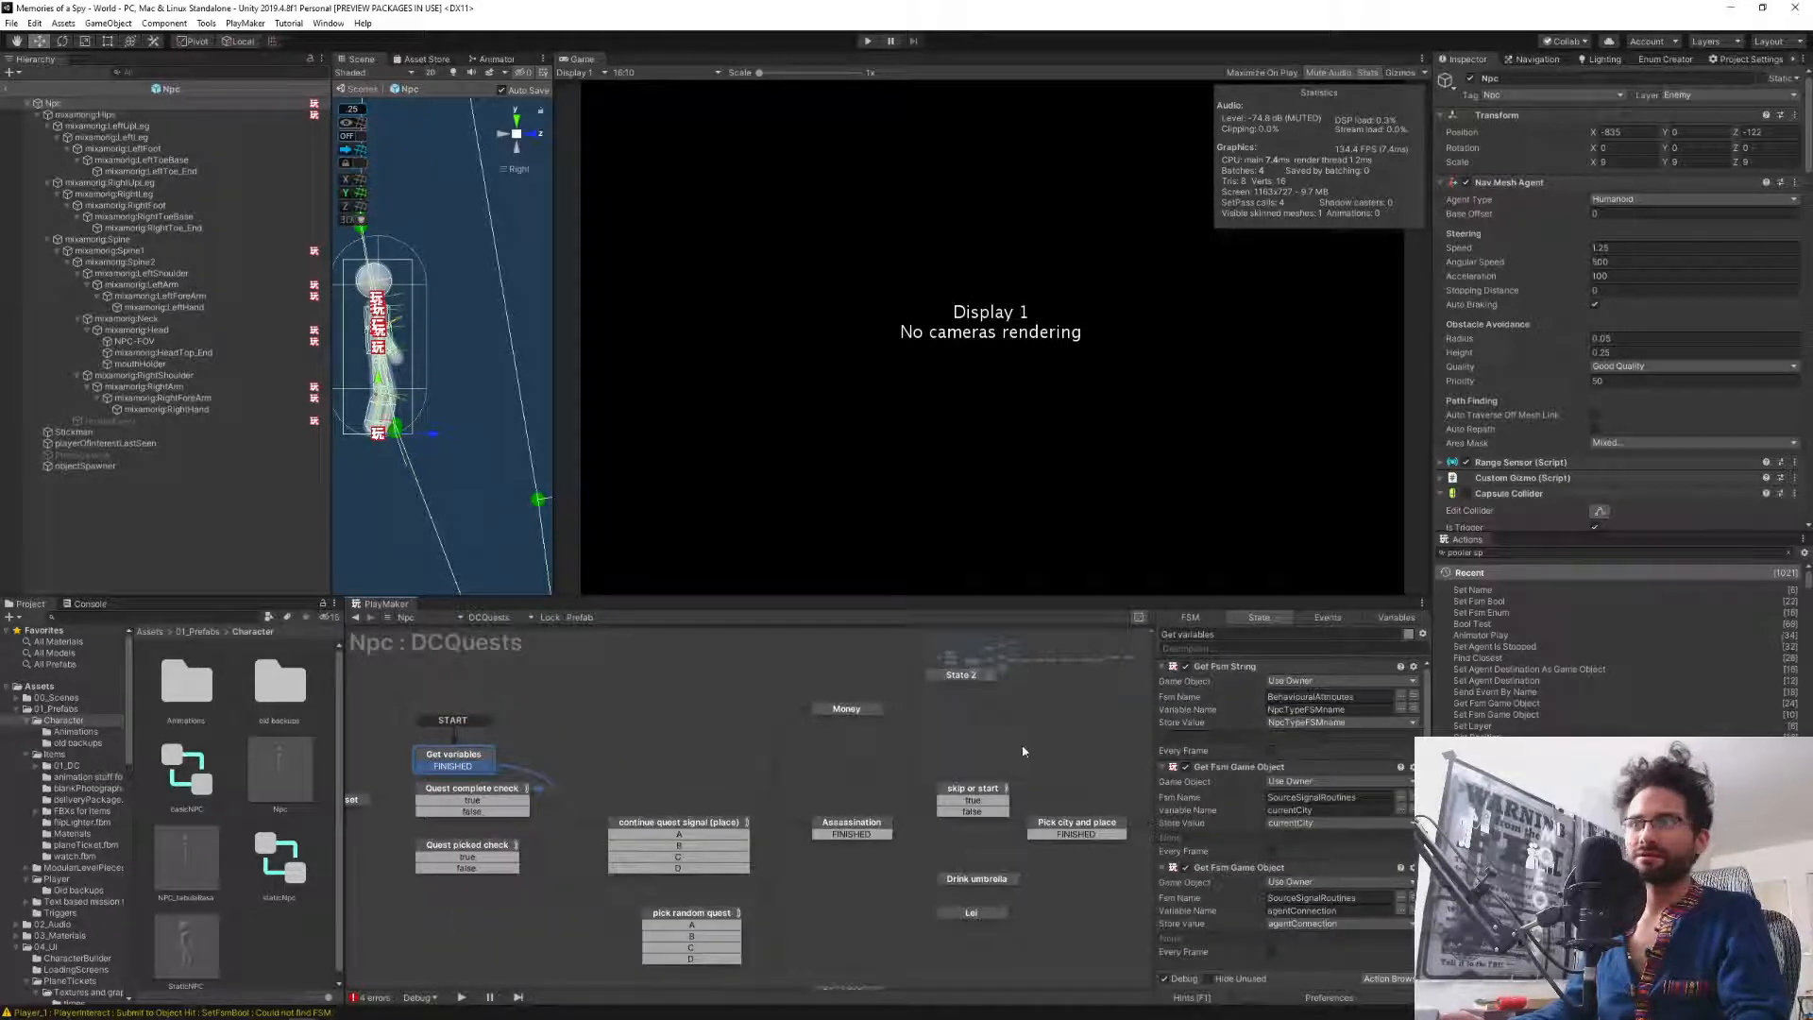
Move the Wait for death state up, level with the Wait for player to return state.
middle_drag(1022, 751, 654, 708)
mouse_move(849, 742)
middle_down()
mouse_move(495, 732)
mouse_move(803, 726)
middle_up()
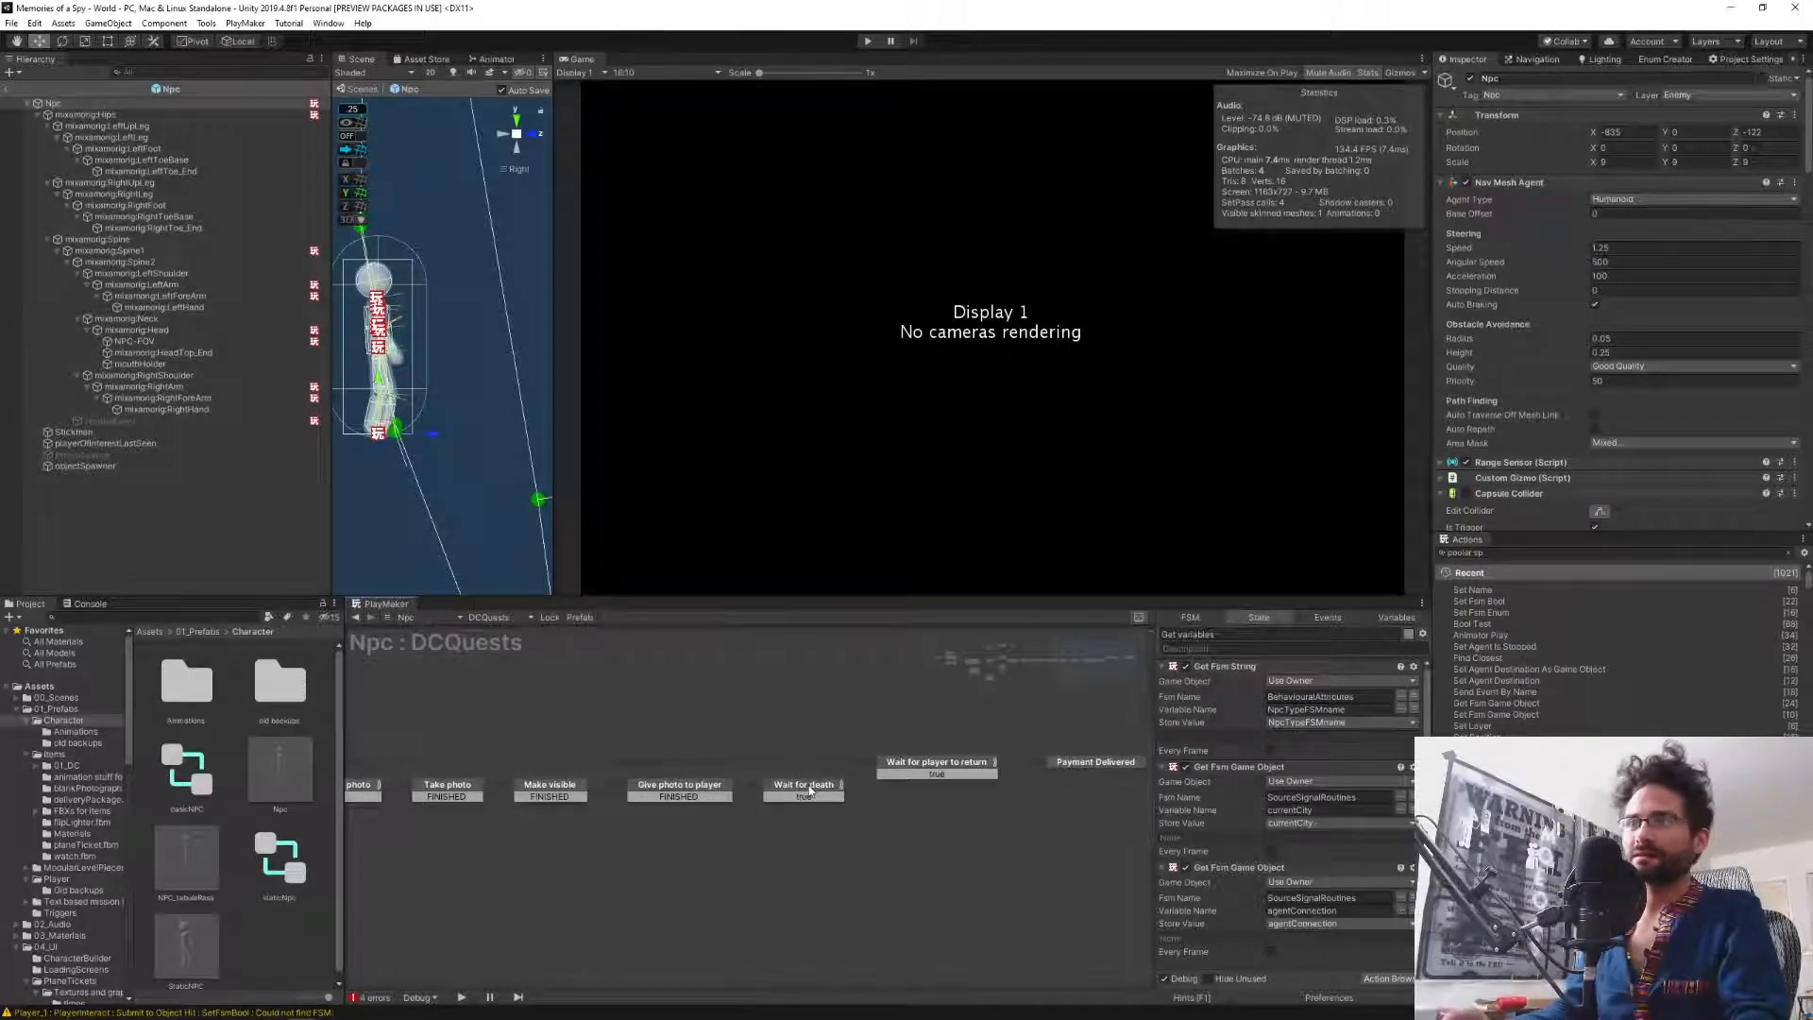
drag(809, 792, 811, 770)
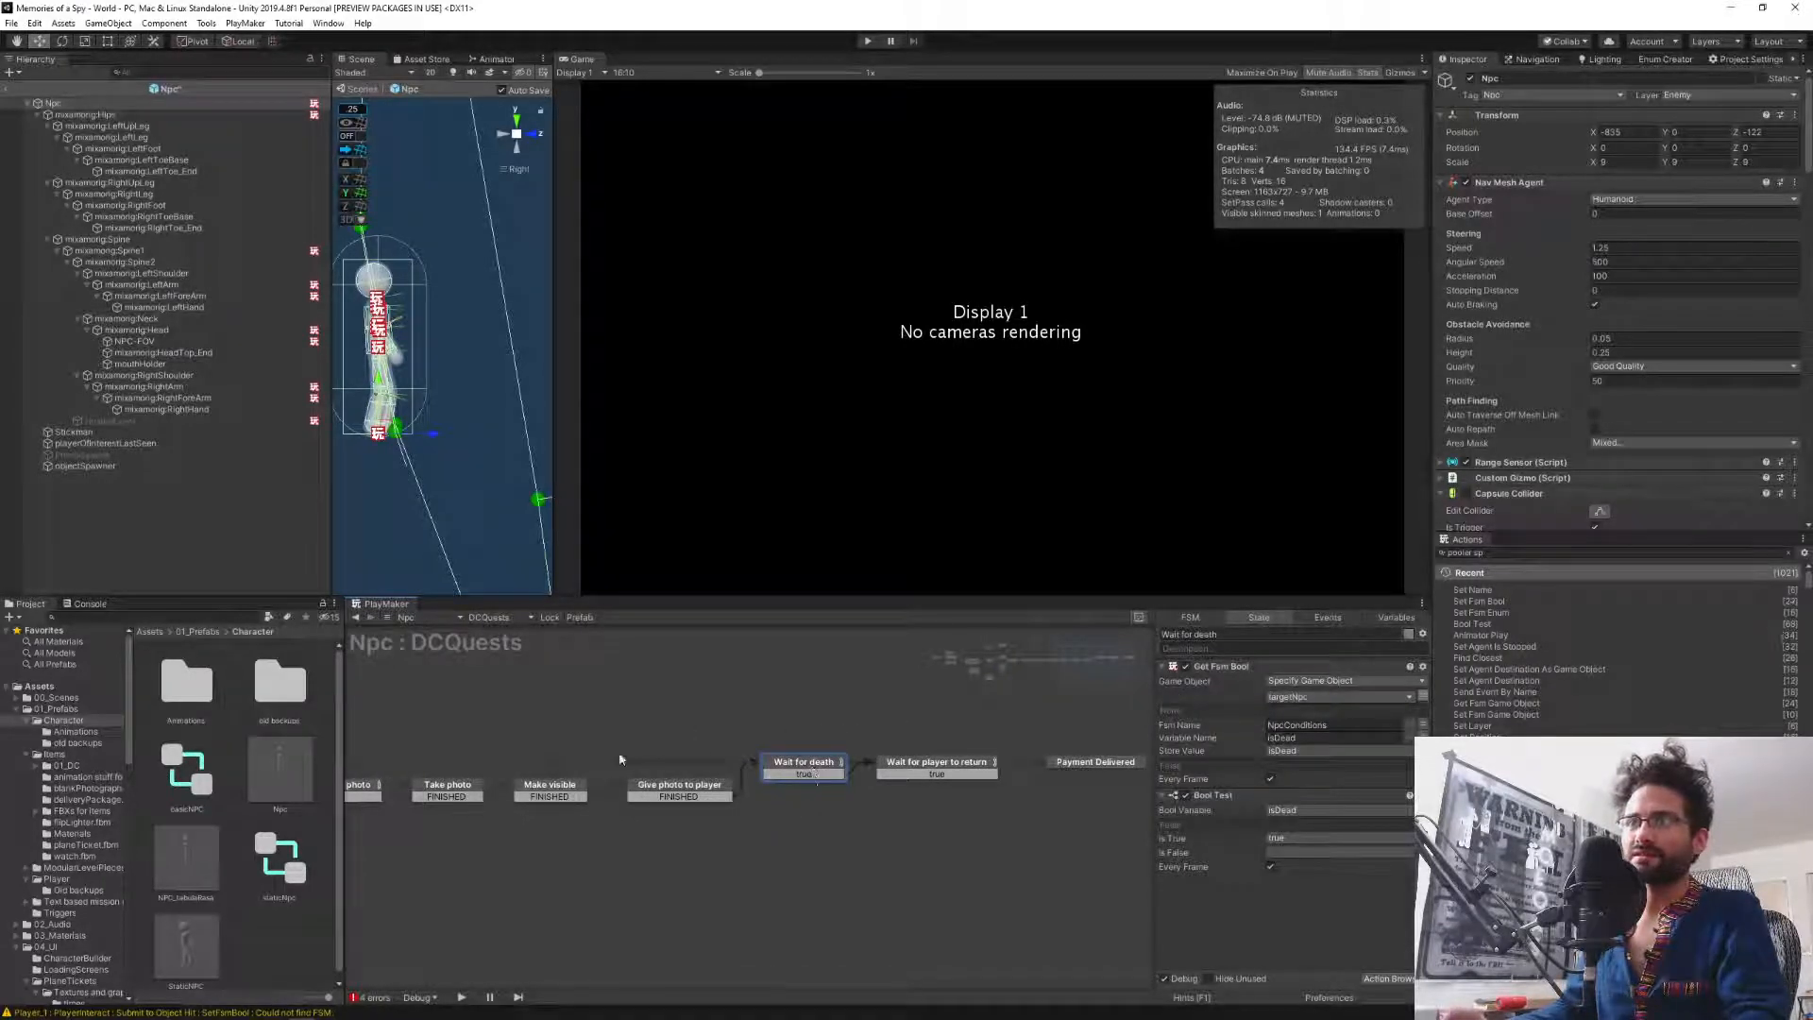
Examine the actions of the skip or start, Give photo to player, Wait for death and Wait for player to return states.
scroll(674, 753, down, 5)
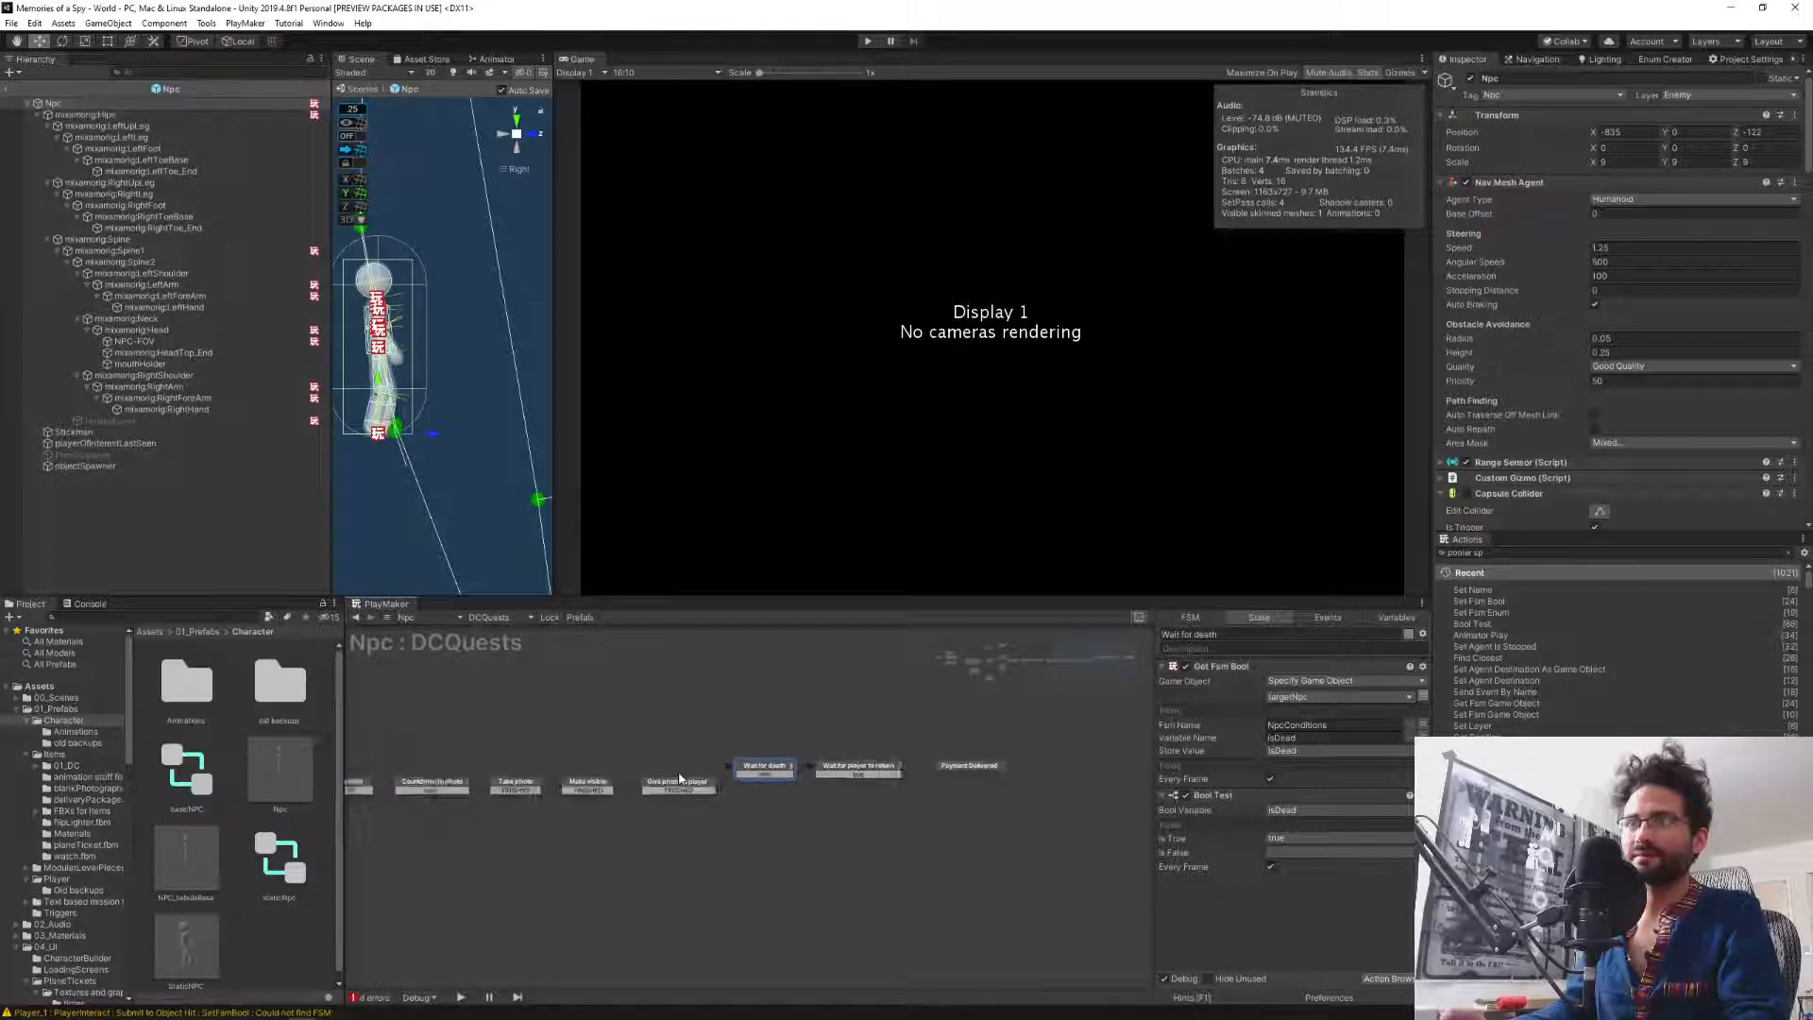
middle_drag(554, 713, 846, 745)
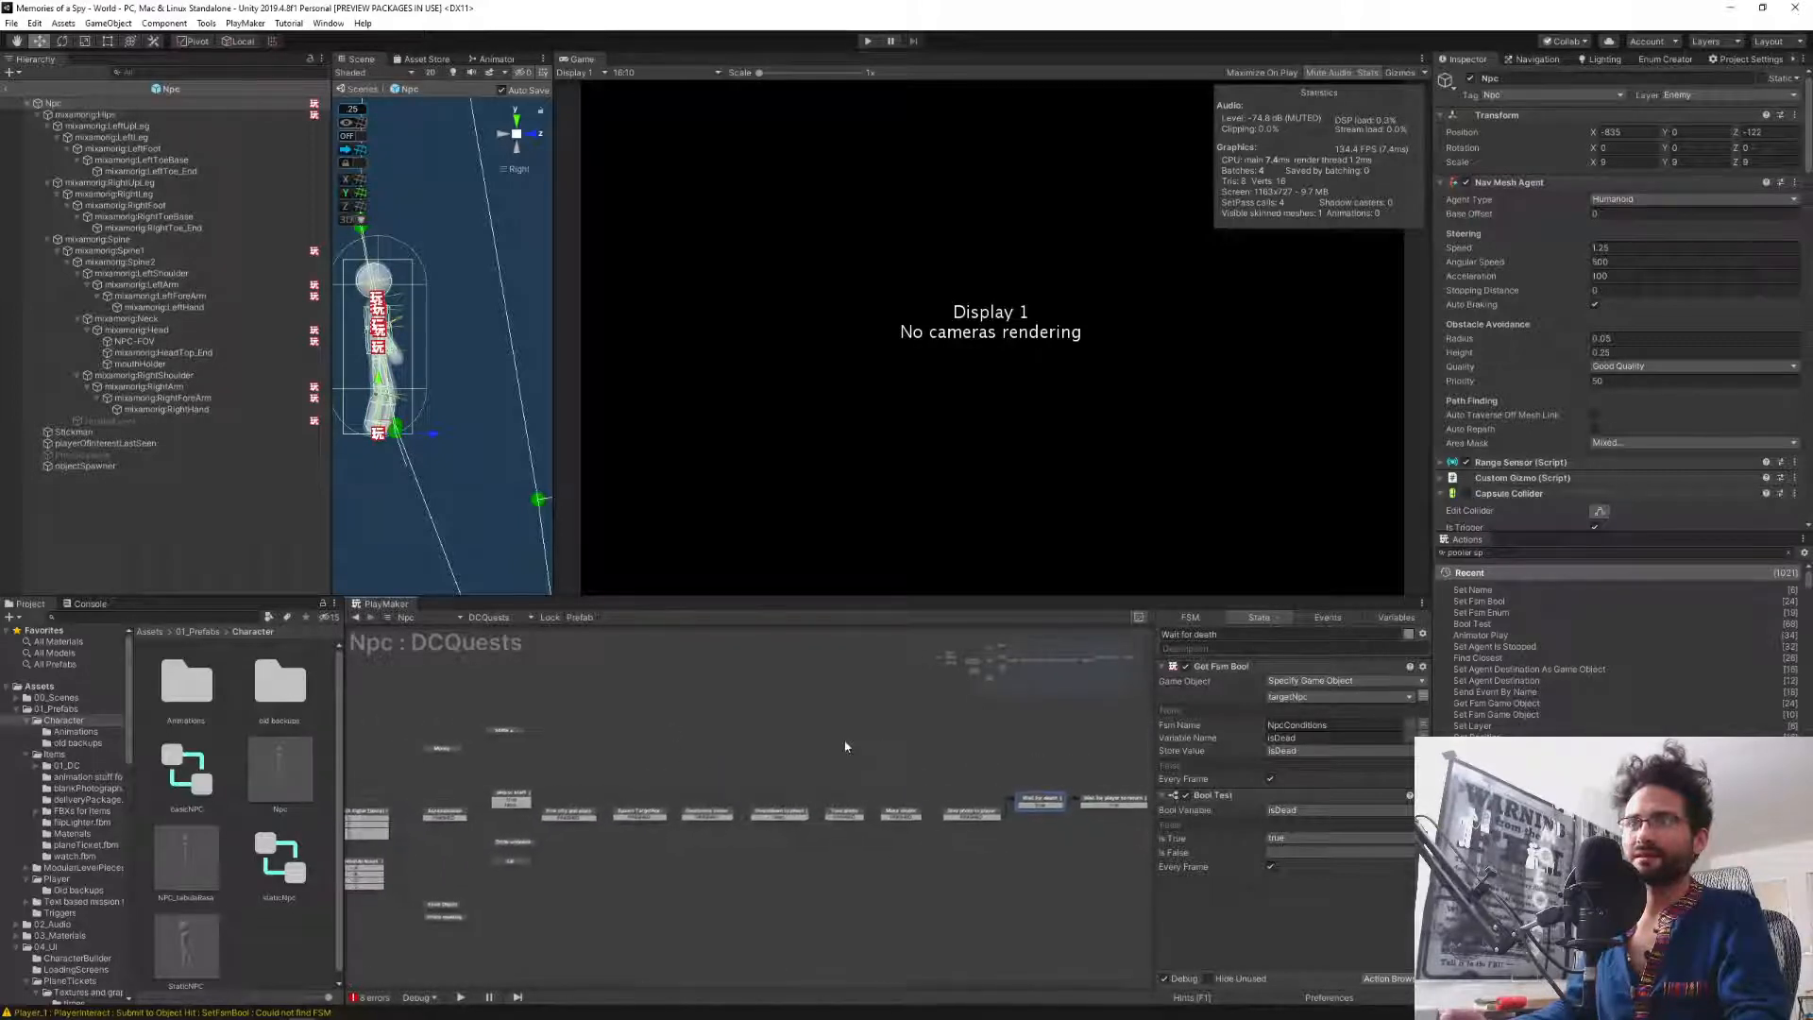
click(527, 805)
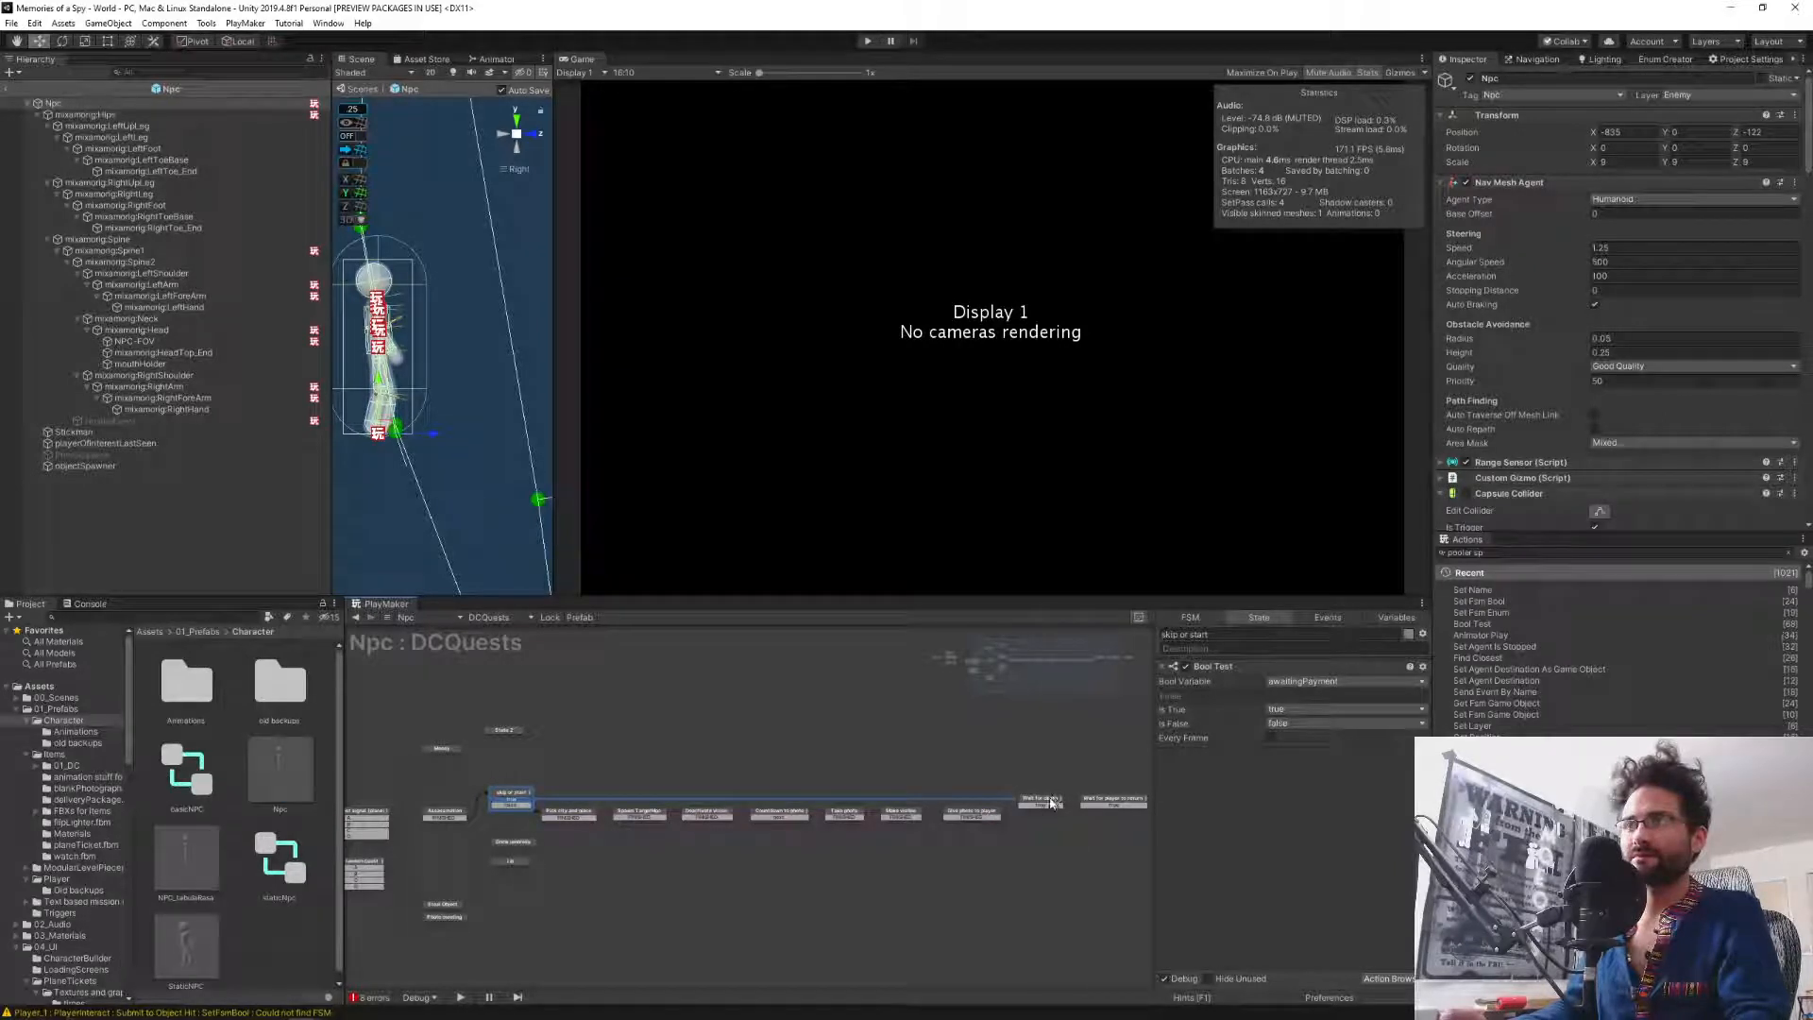
click(1051, 804)
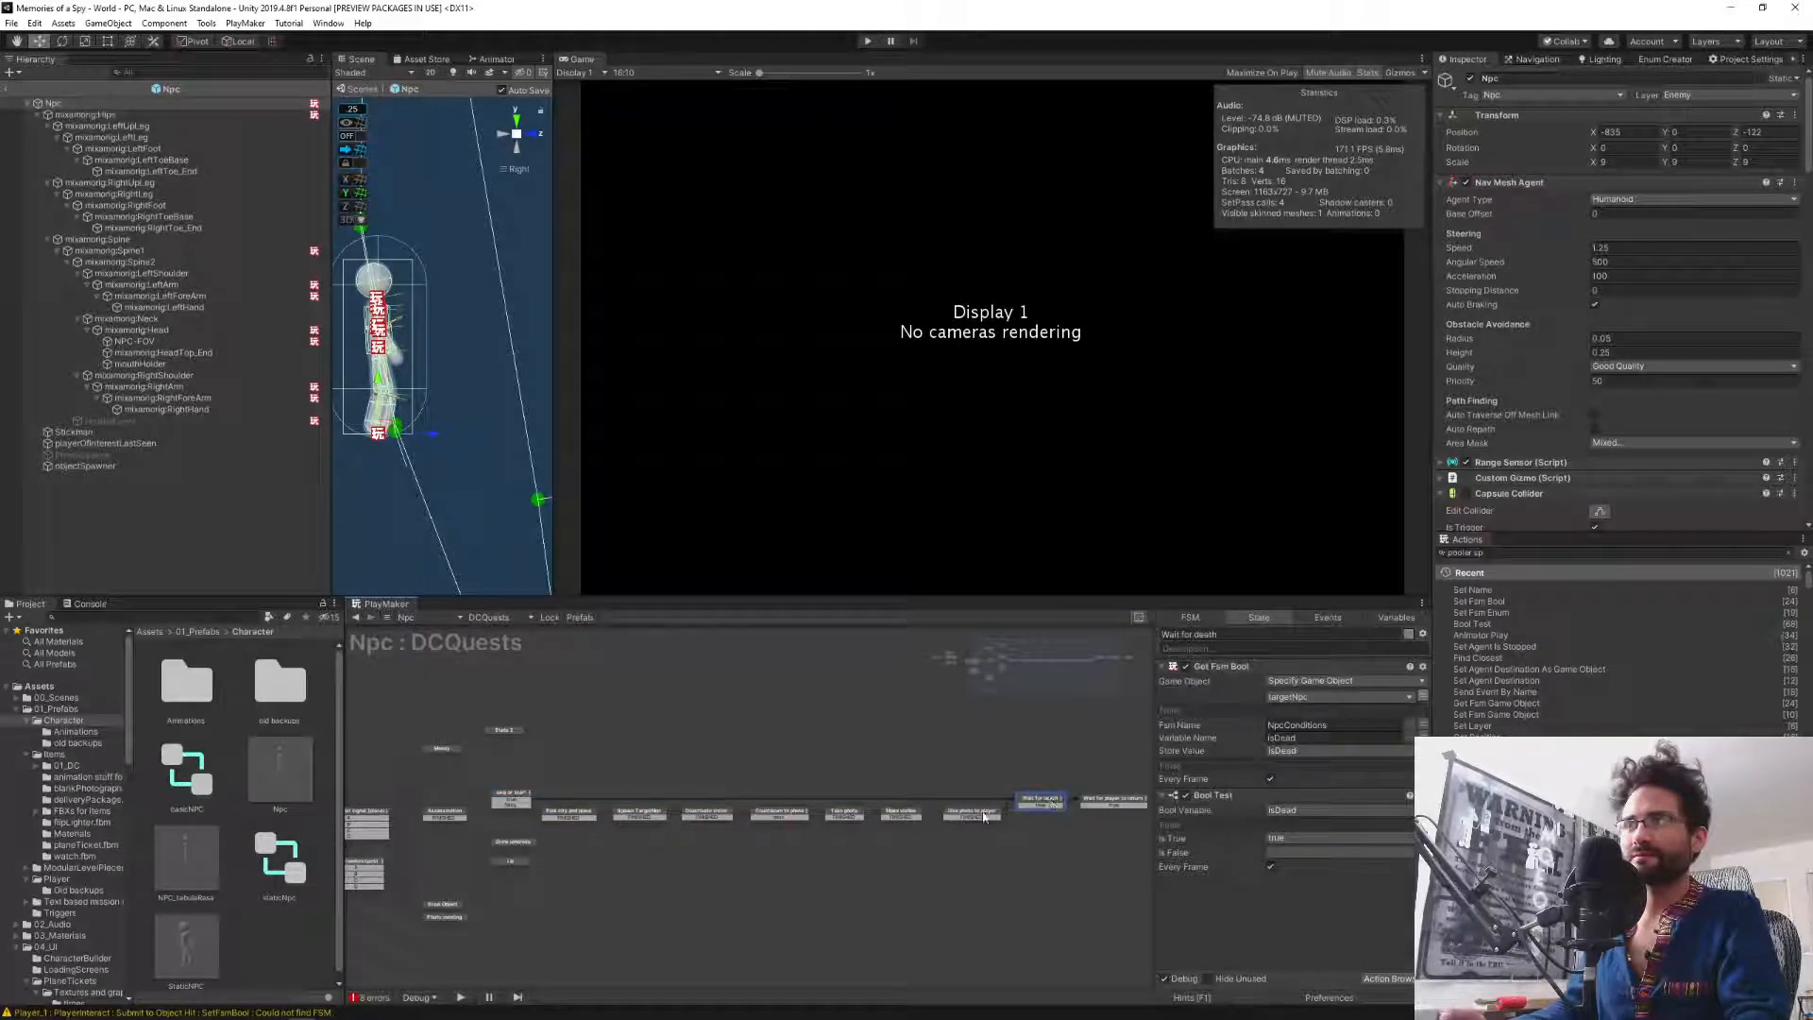
click(972, 813)
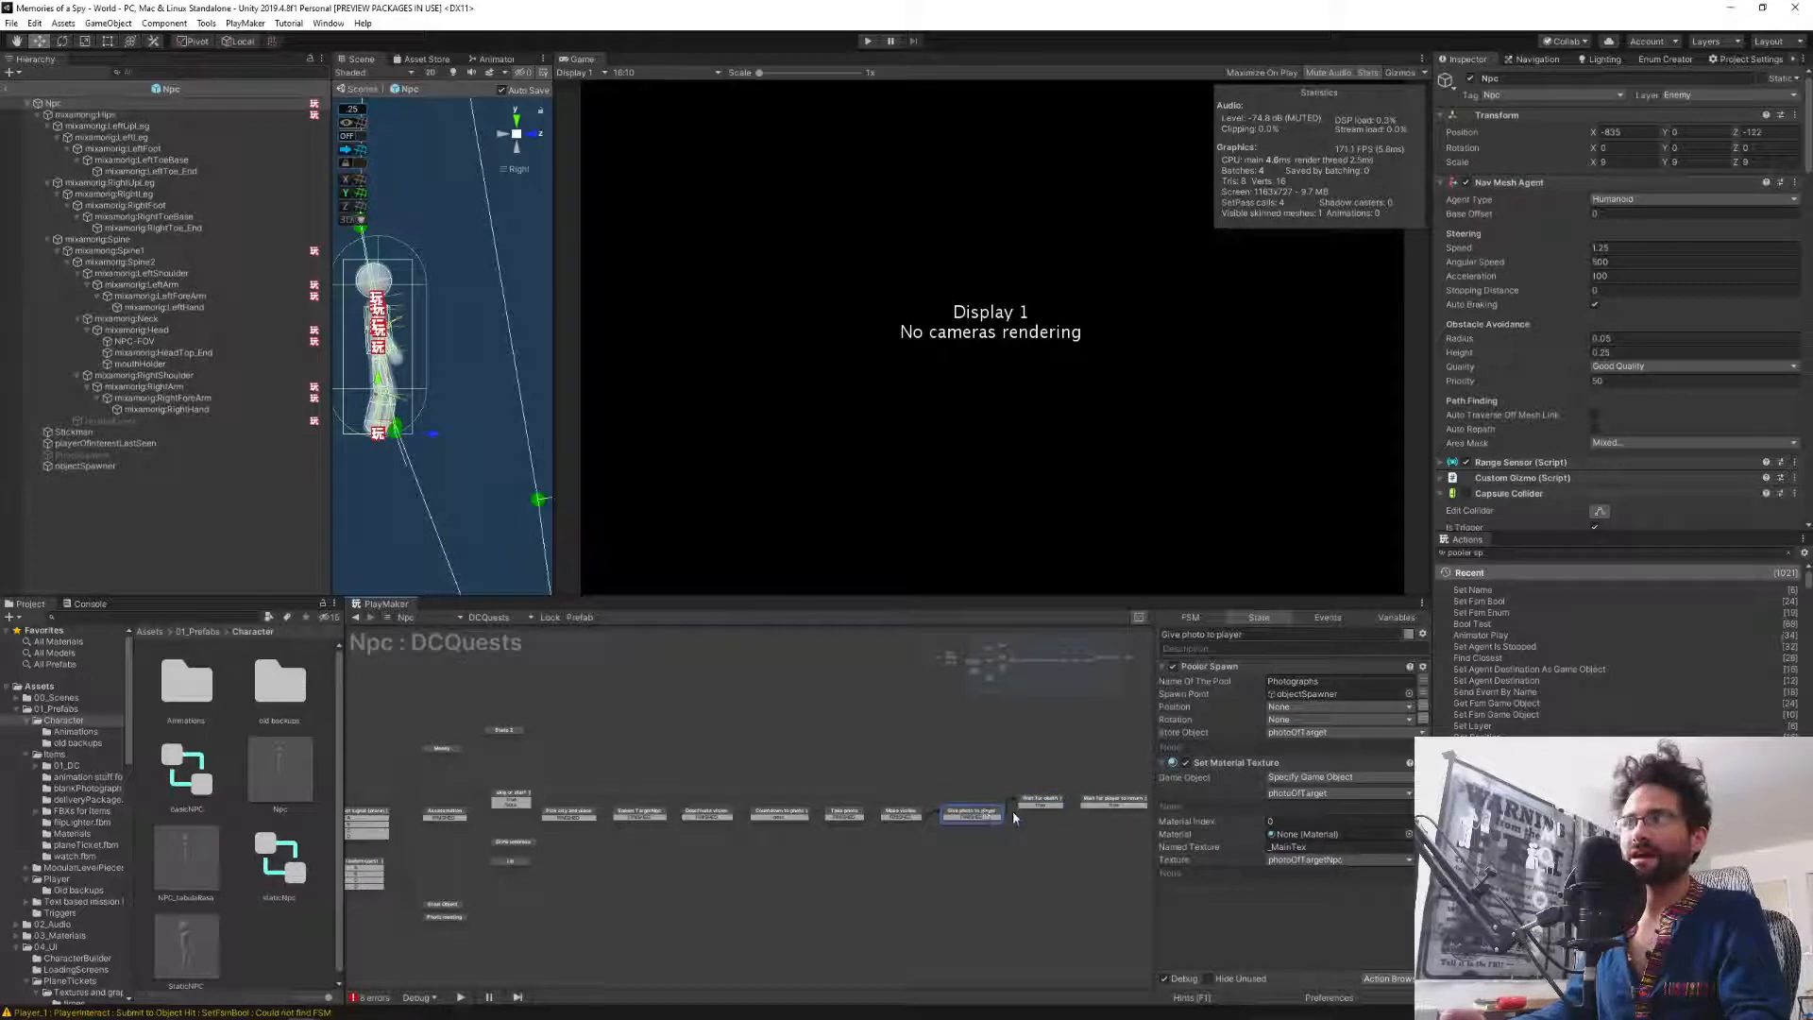
click(1043, 803)
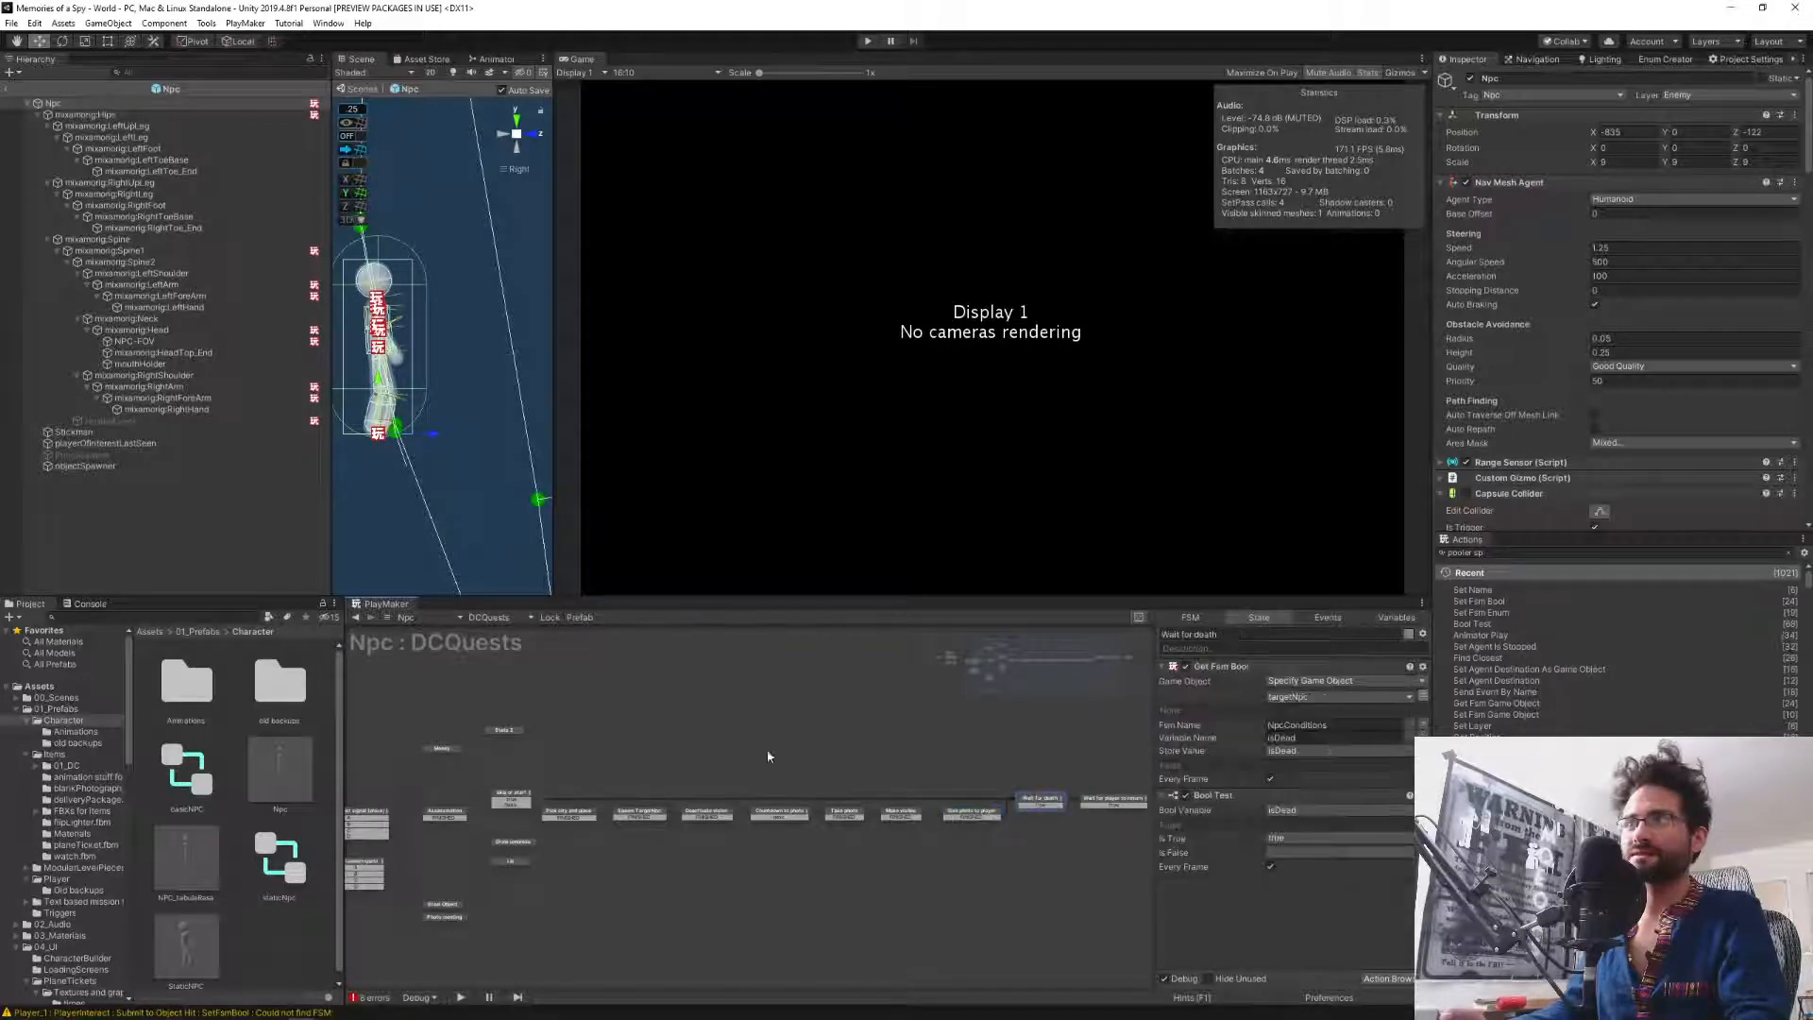
click(510, 798)
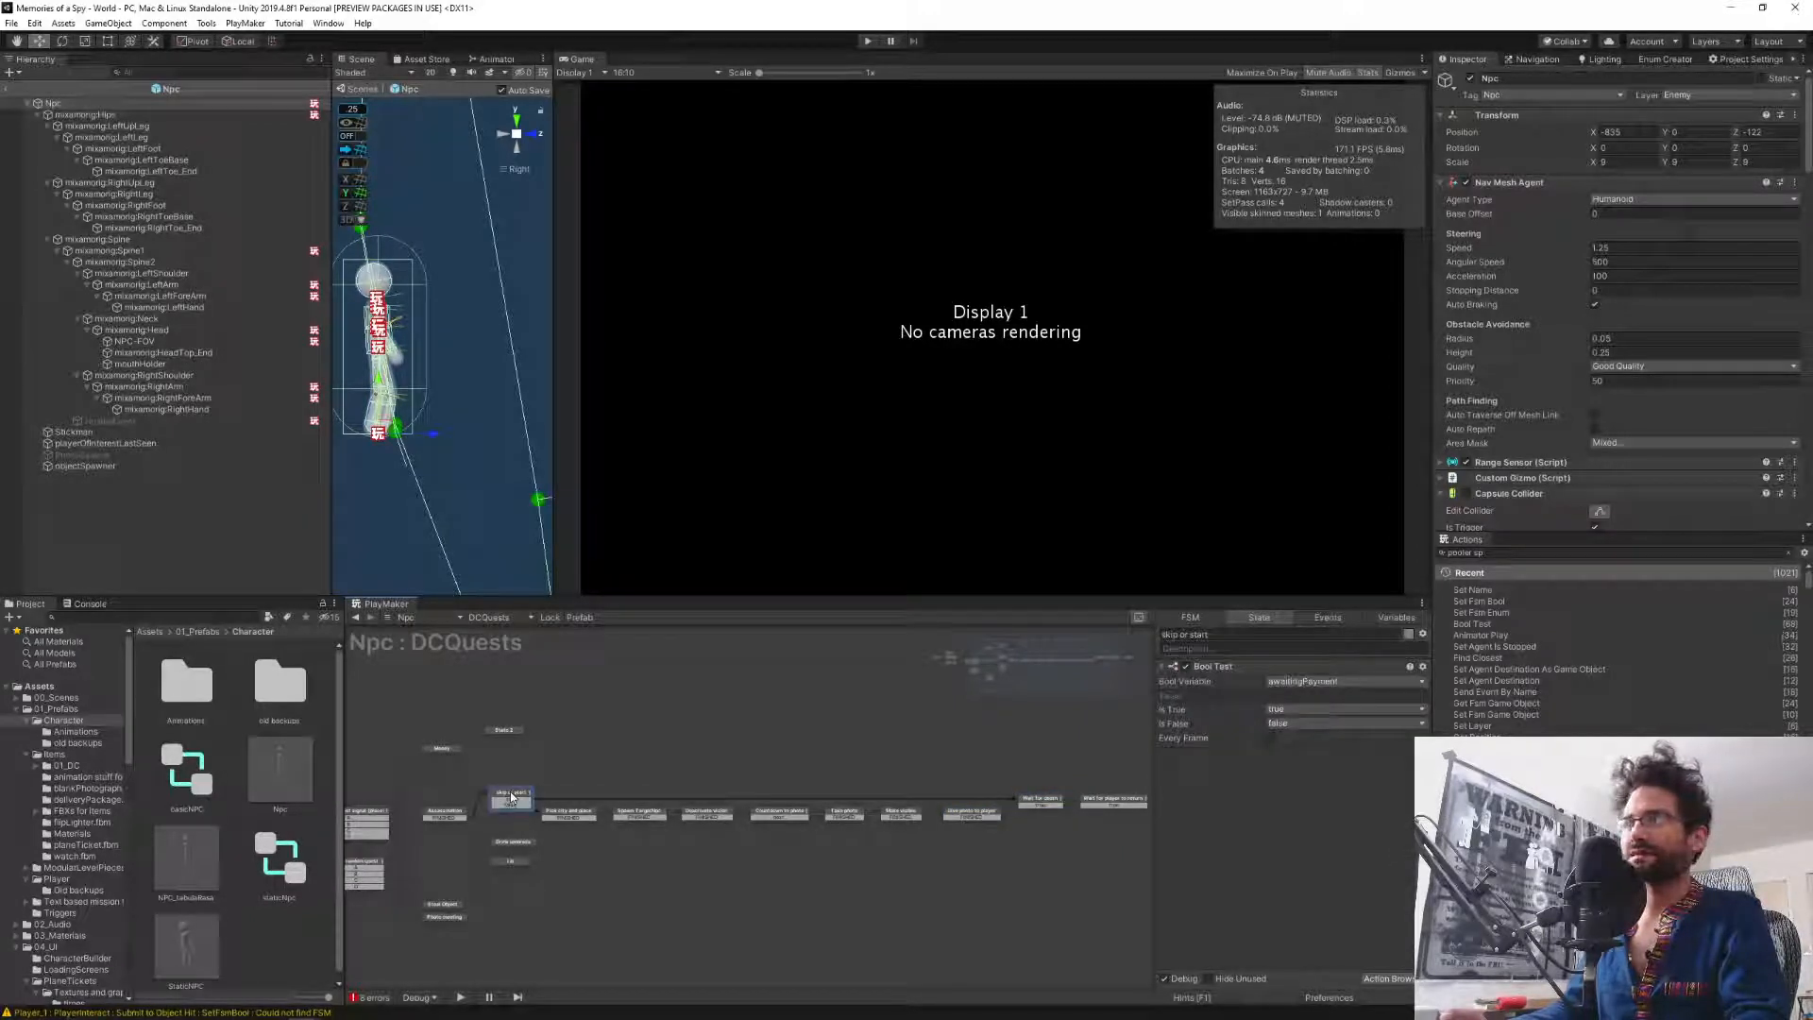
middle_drag(954, 744, 667, 749)
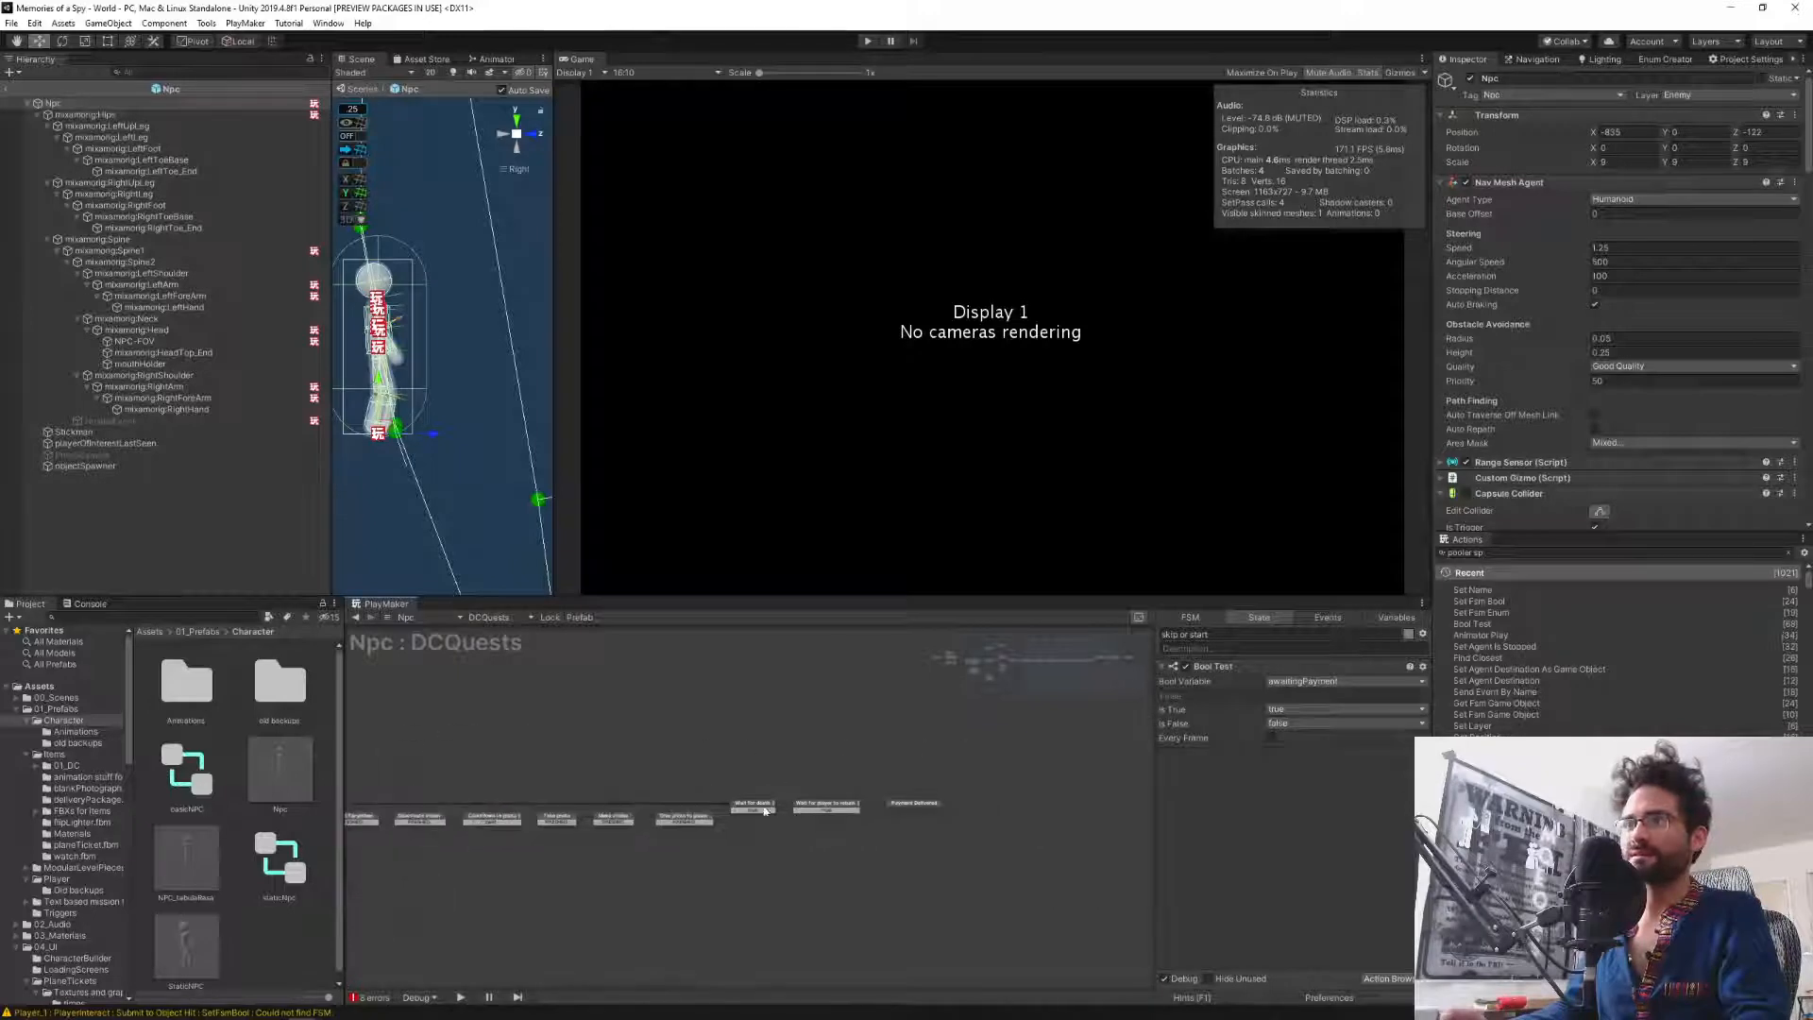
click(820, 806)
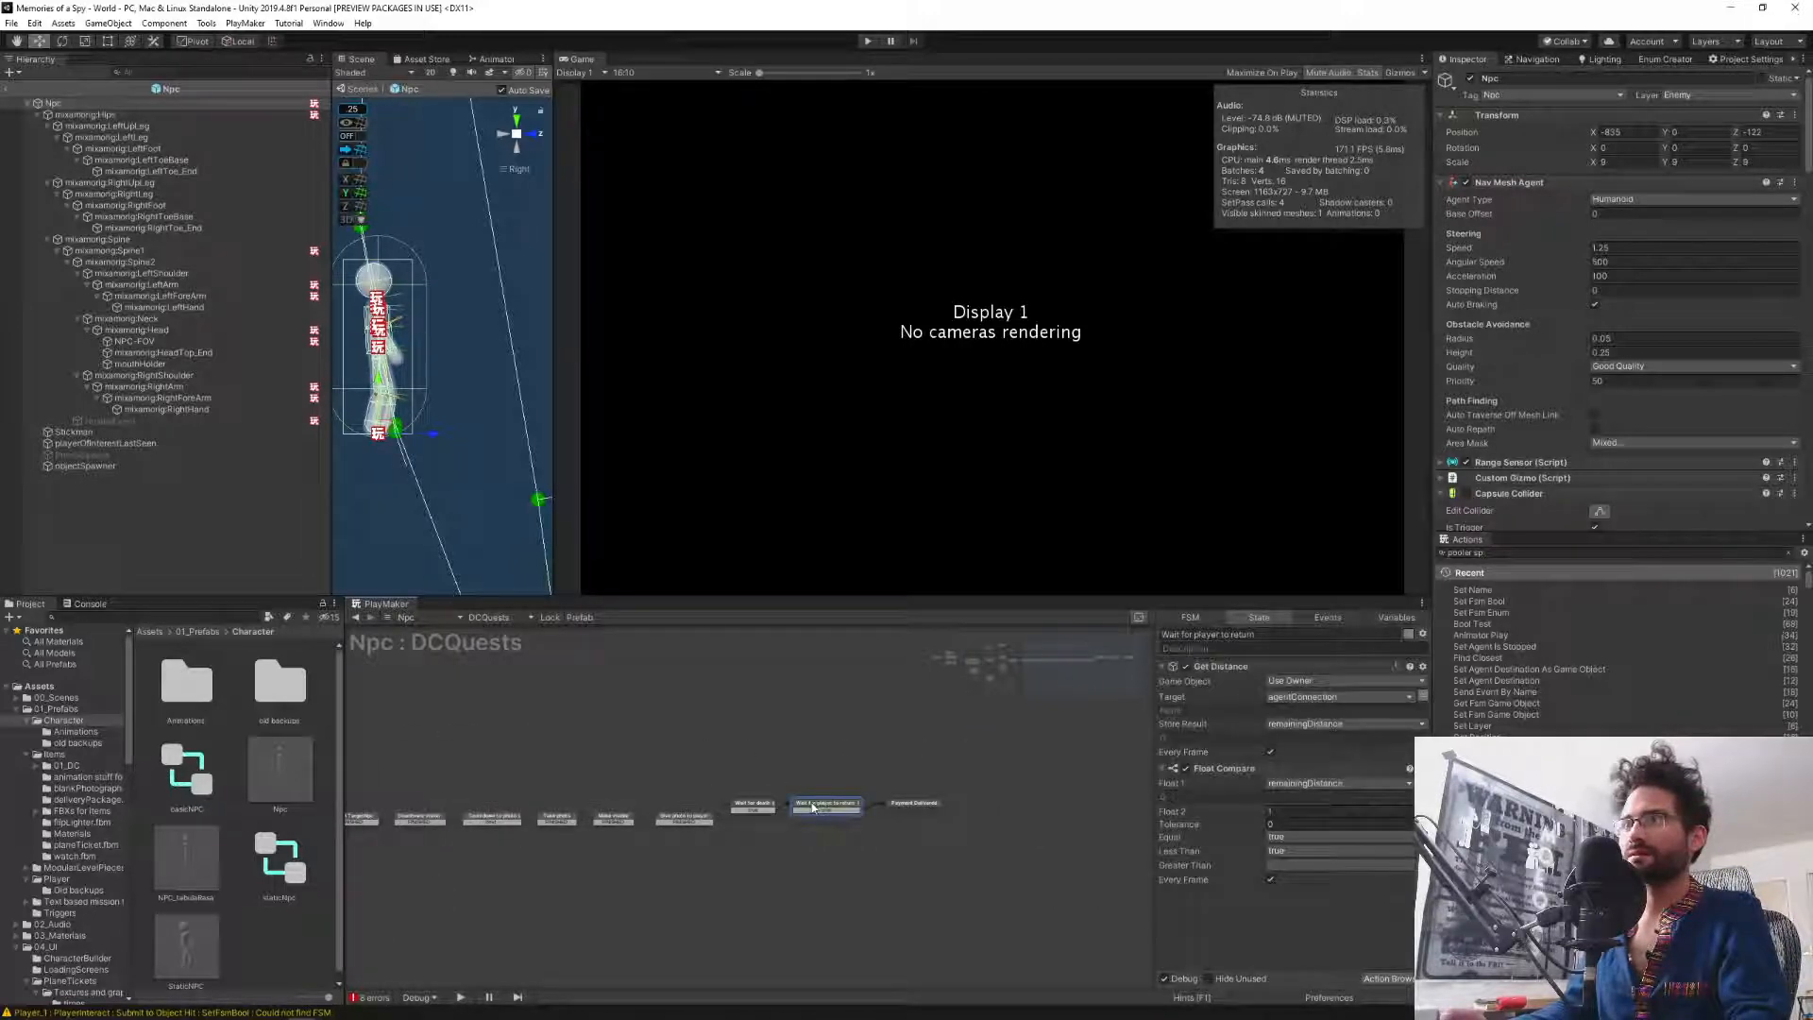
click(750, 807)
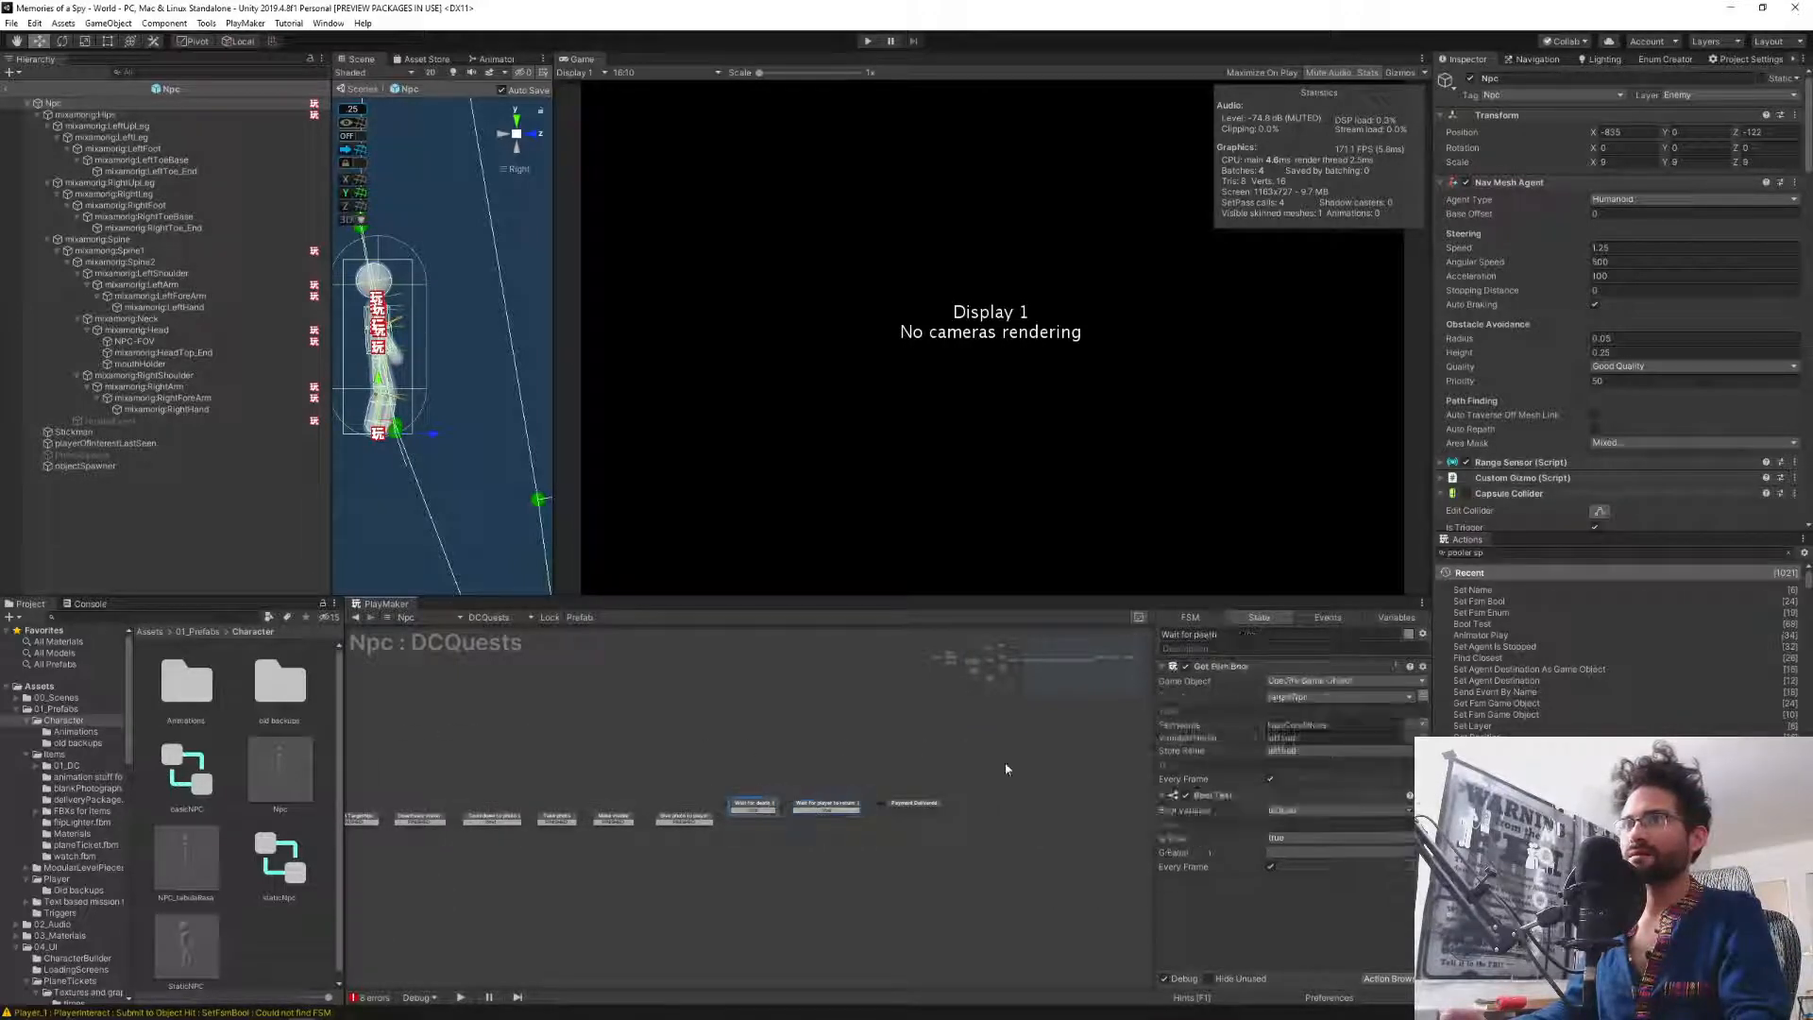
click(1497, 553)
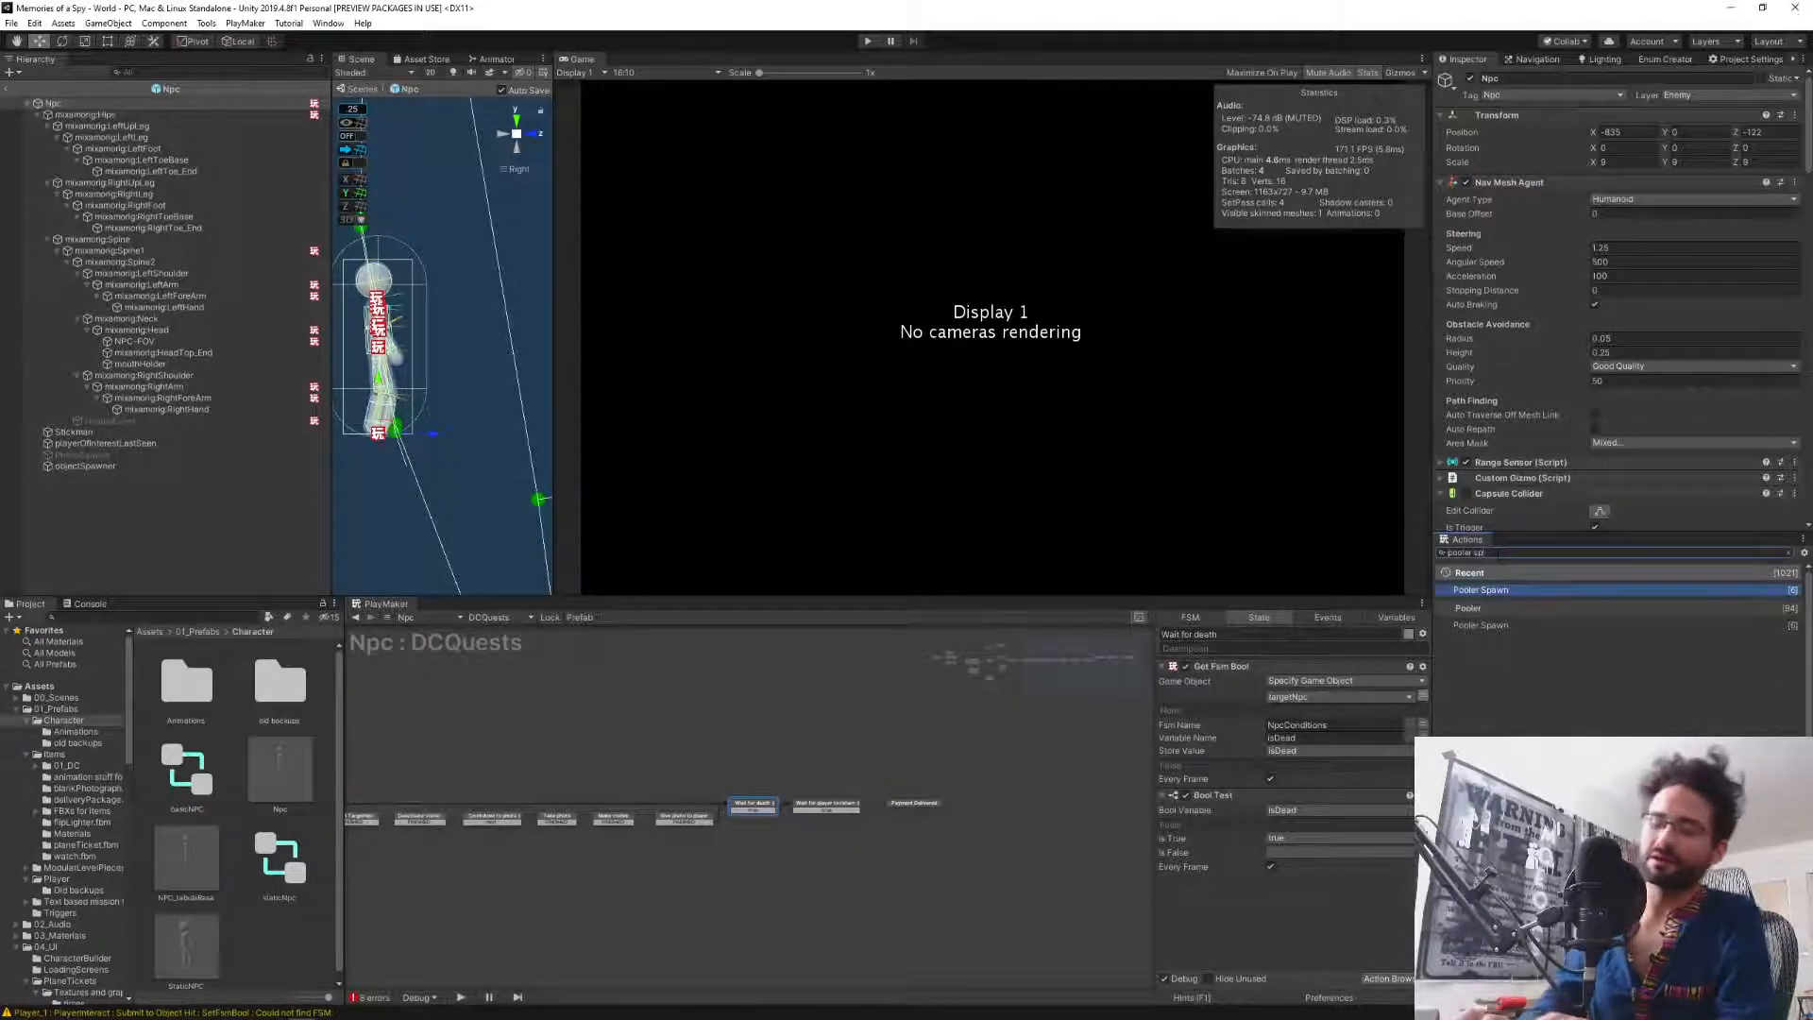
key(BackSpace)
key(BackSpace)
key(BackSpace)
key(BackSpace)
key(BackSpace)
key(BackSpace)
key(BackSpace)
key(BackSpace)
key(BackSpace)
text(set fsm bn)
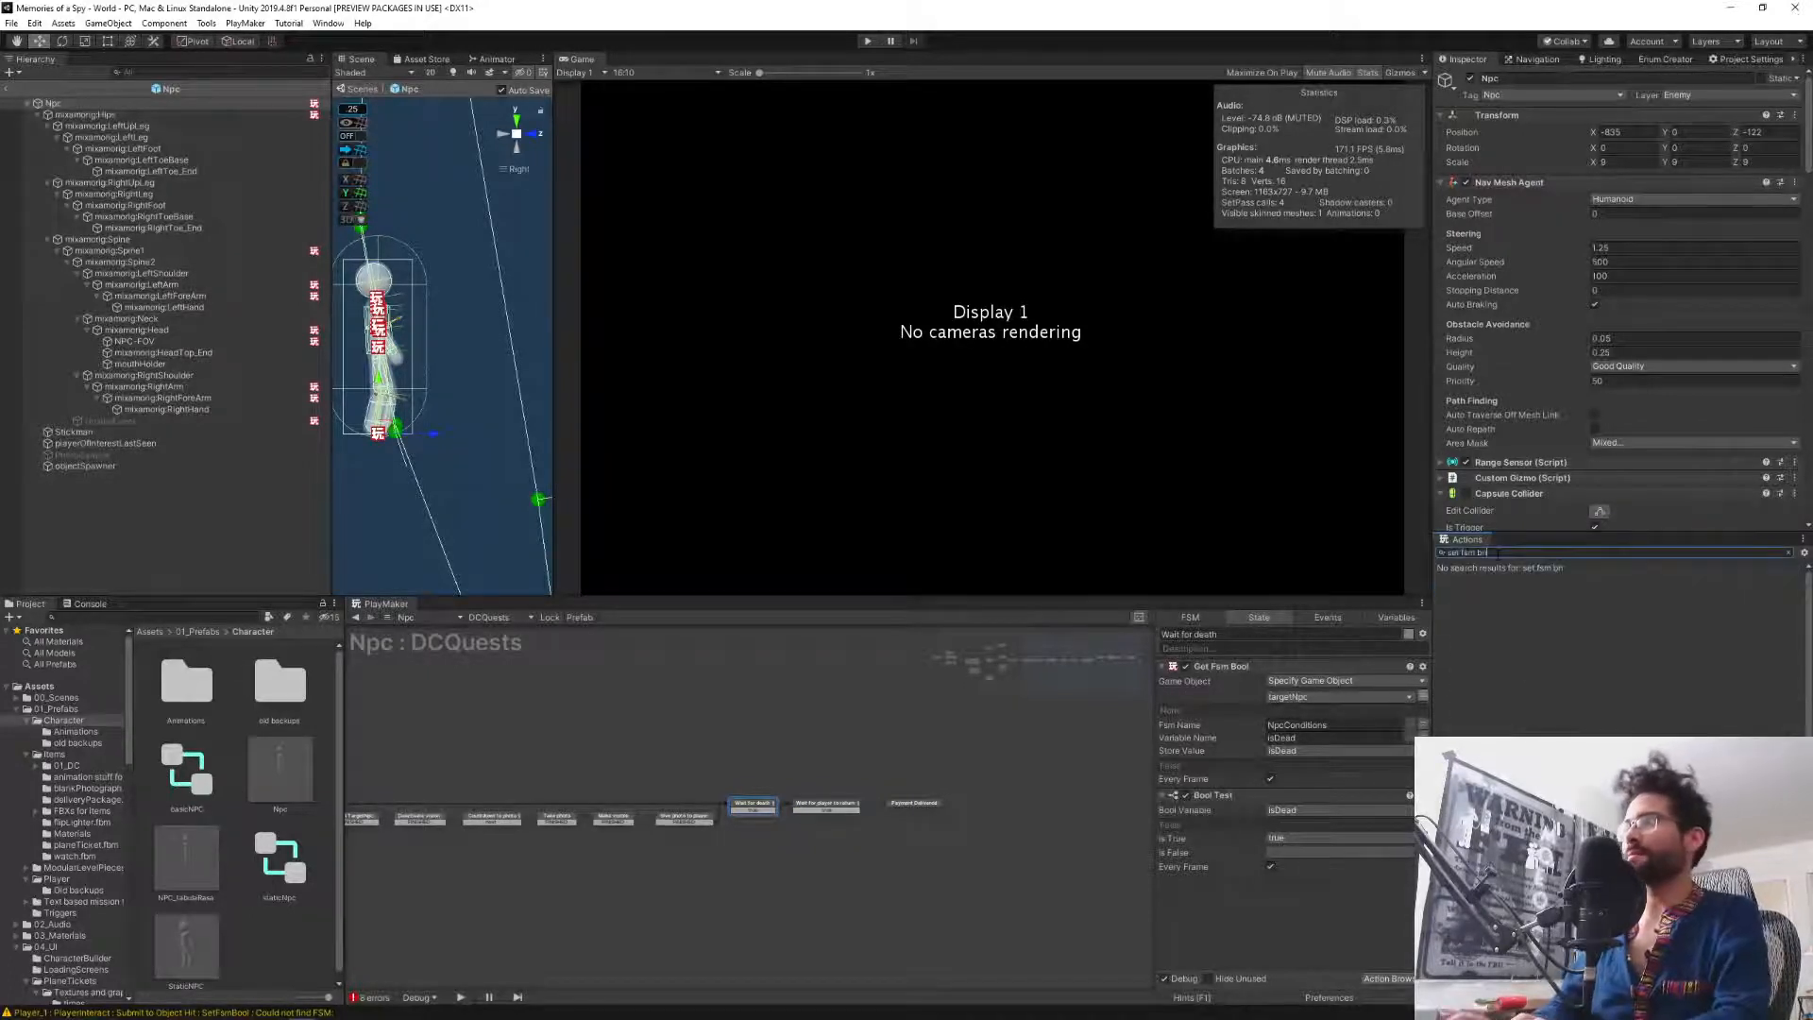
key(BackSpace)
text(oo)
key(Return)
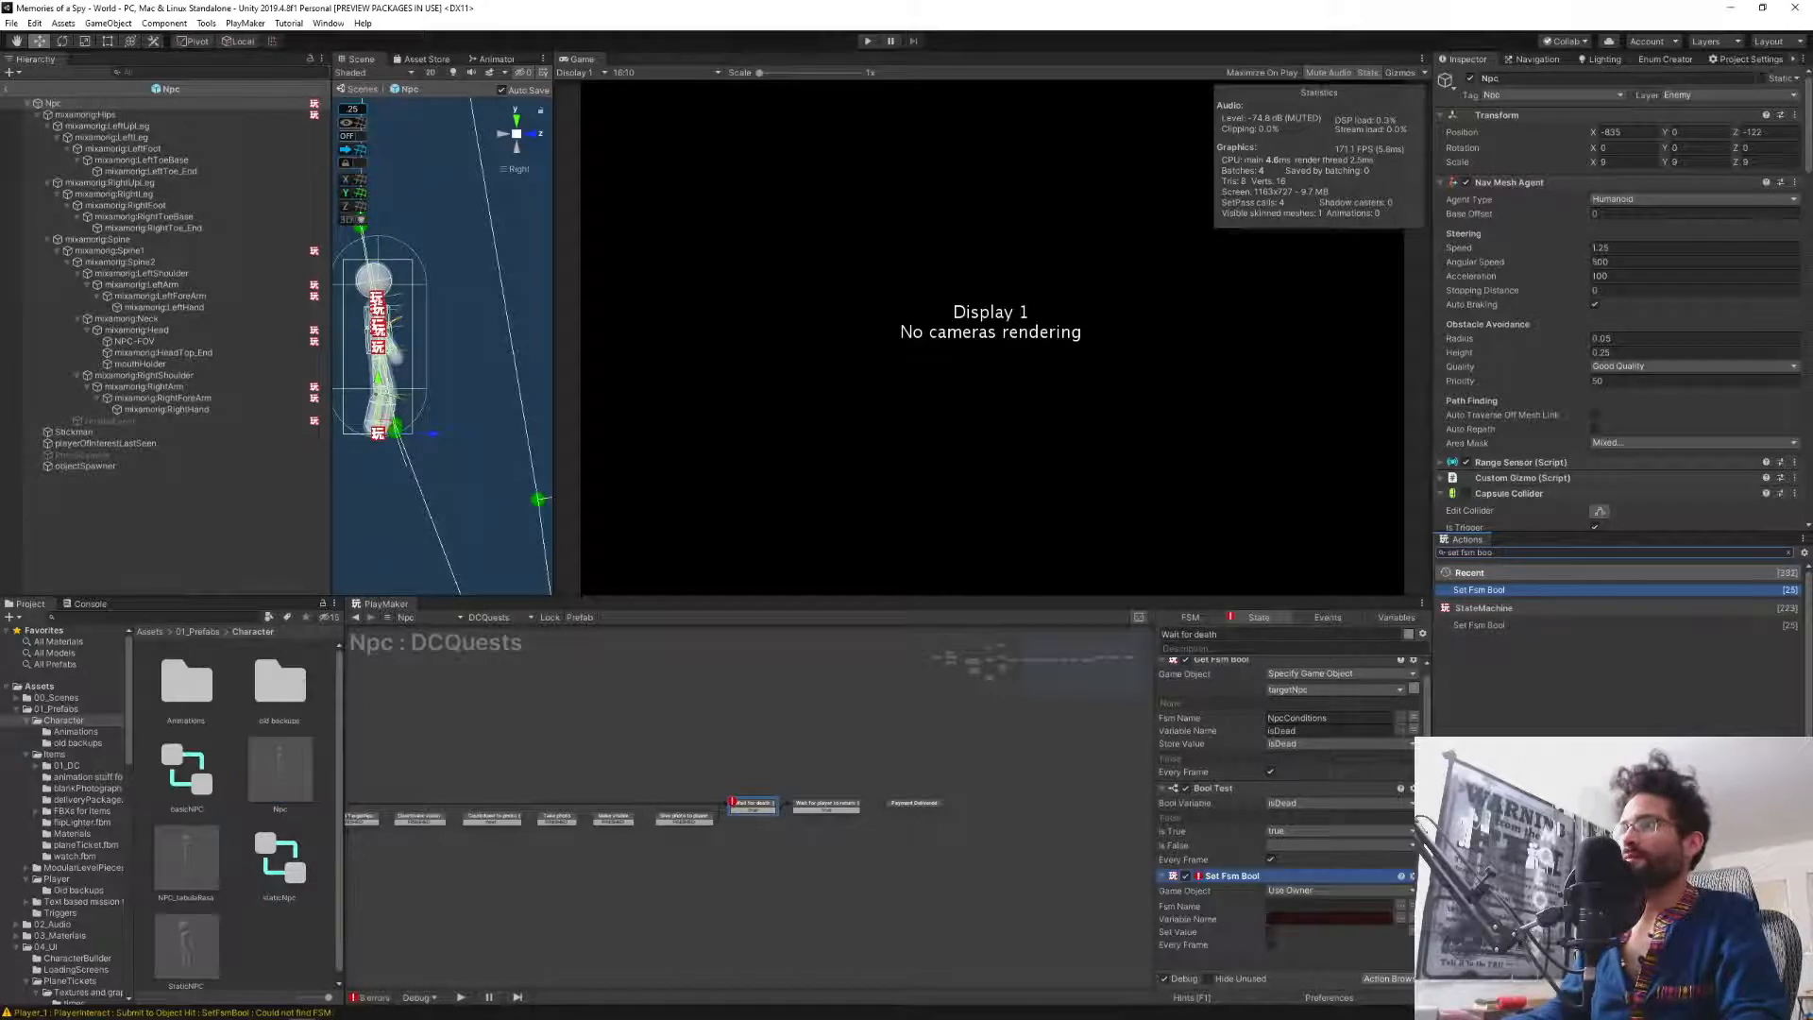
key(ctrl+z)
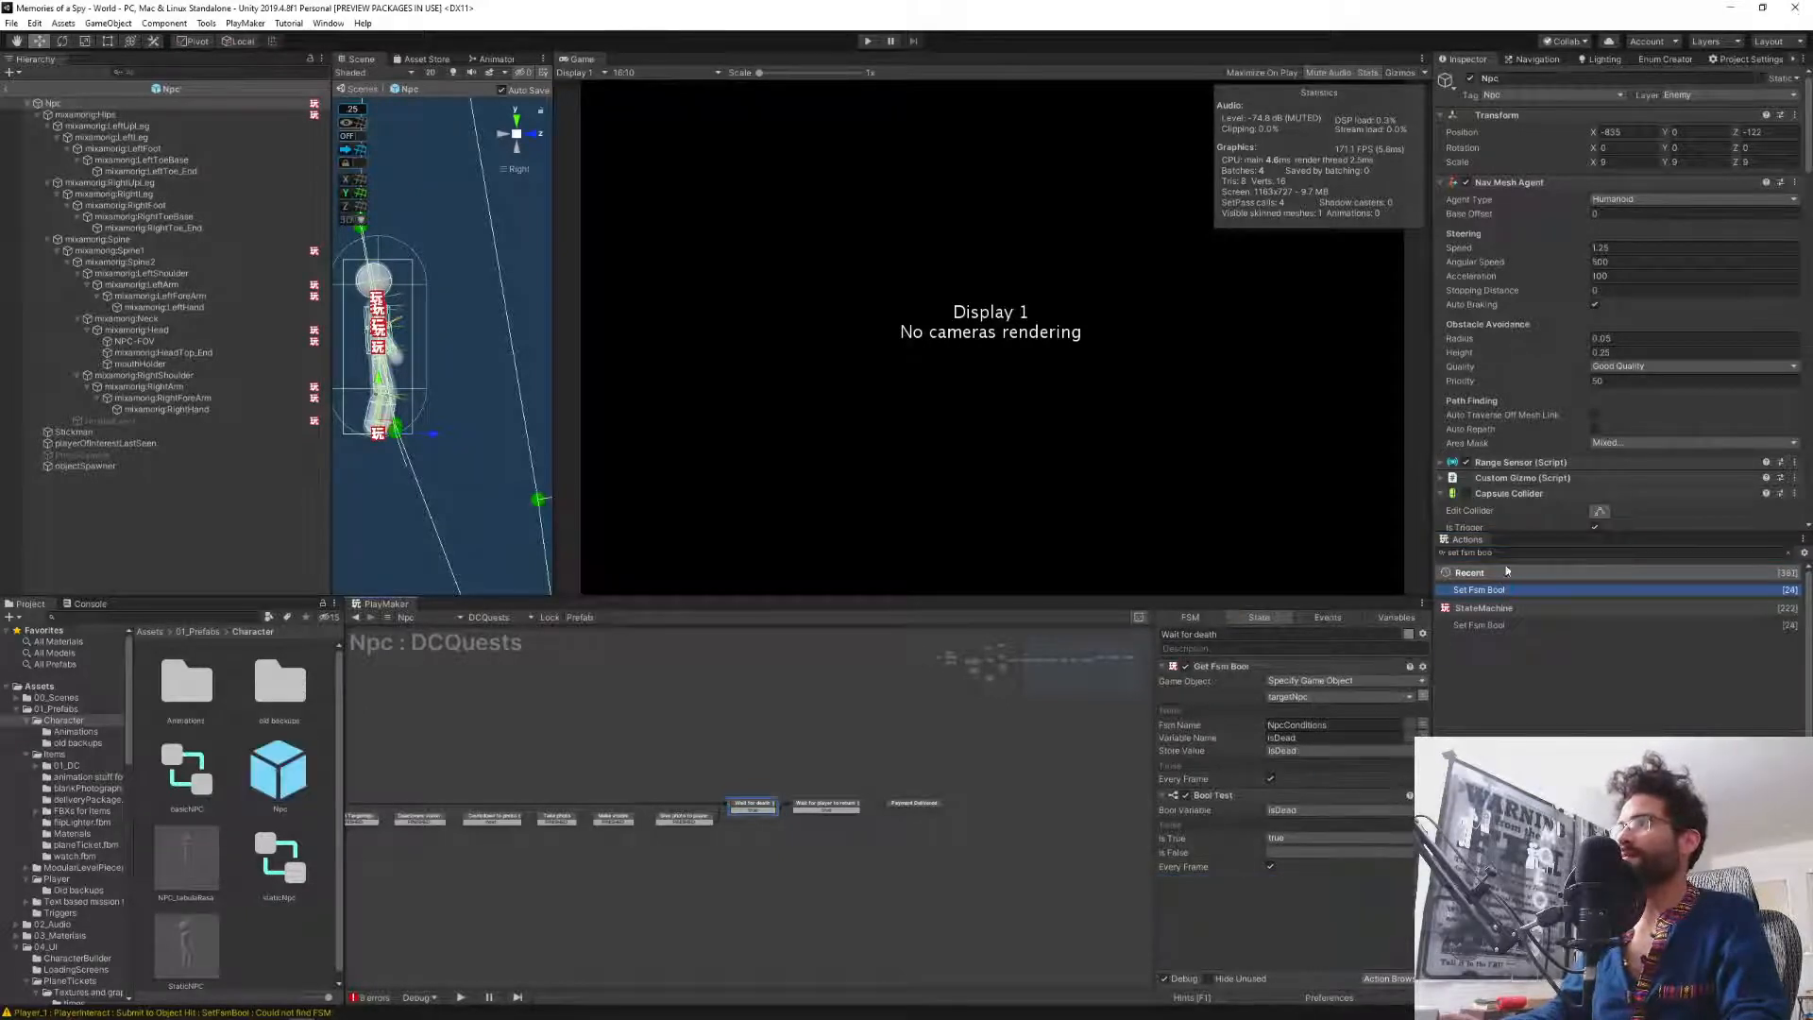
Search the actions for "set bool val" and add a Set Bool Value action to the Wait for death state.
text(set b)
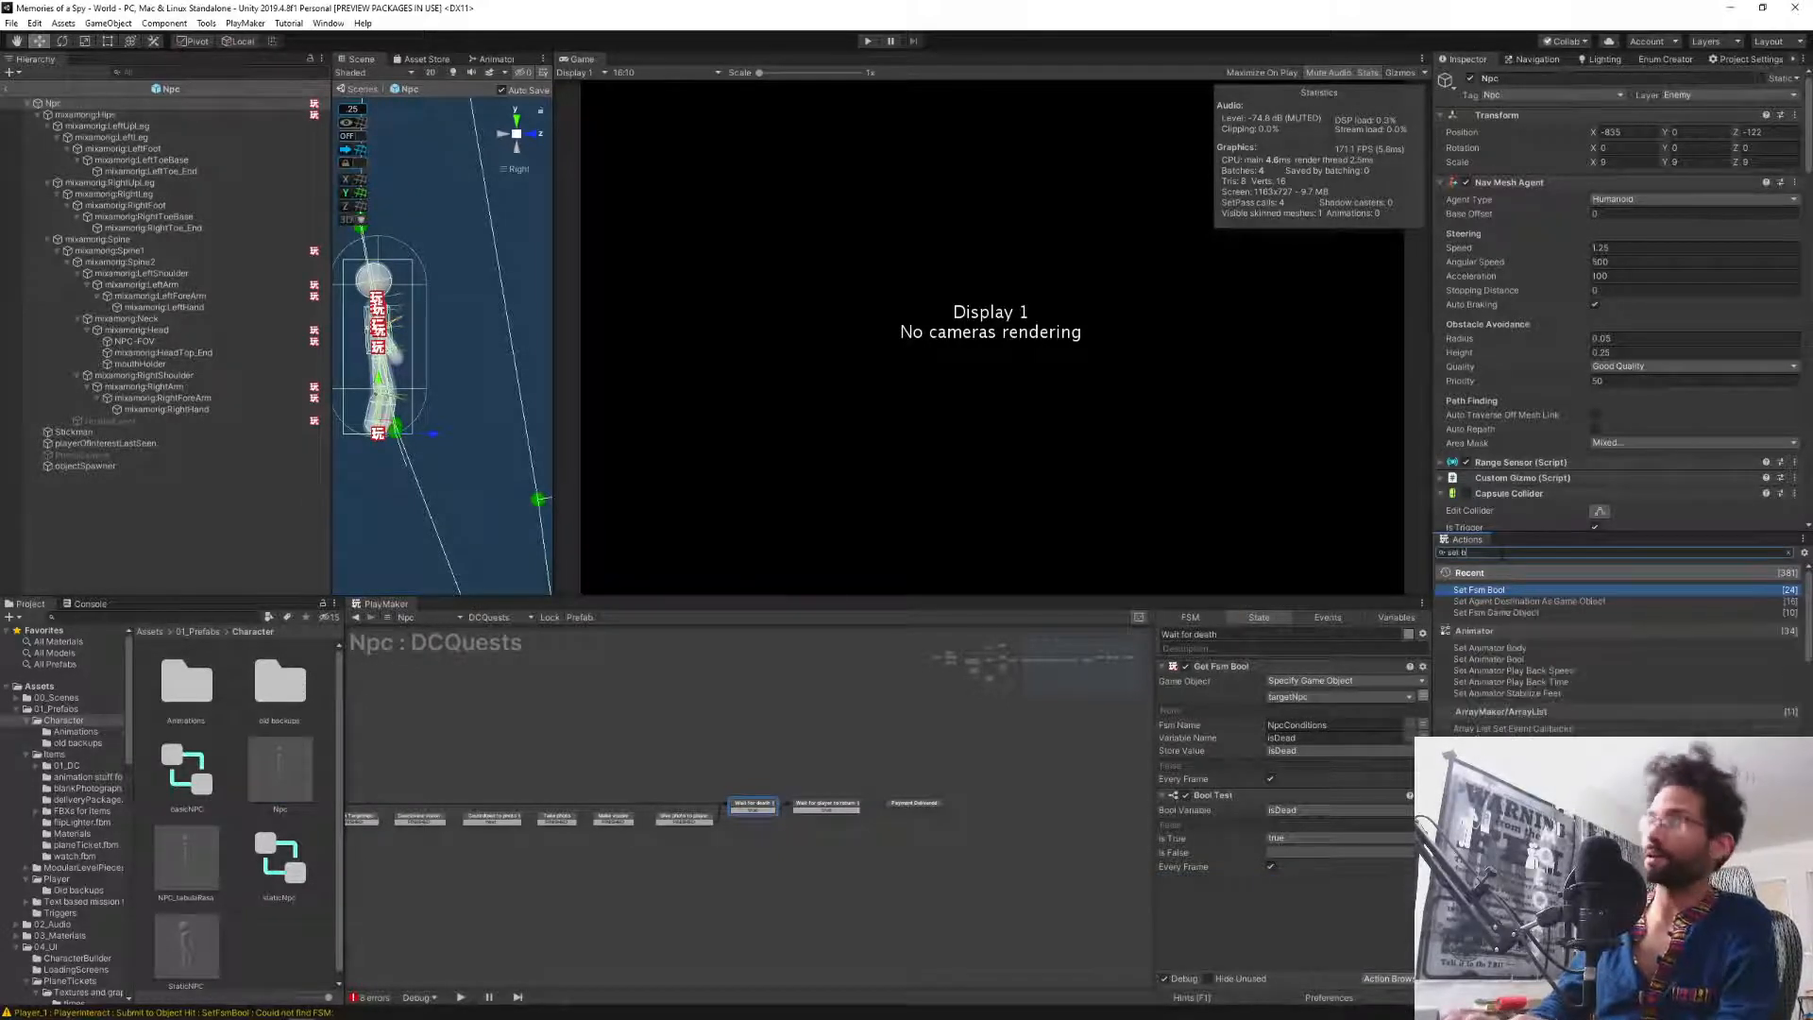
text(ool v)
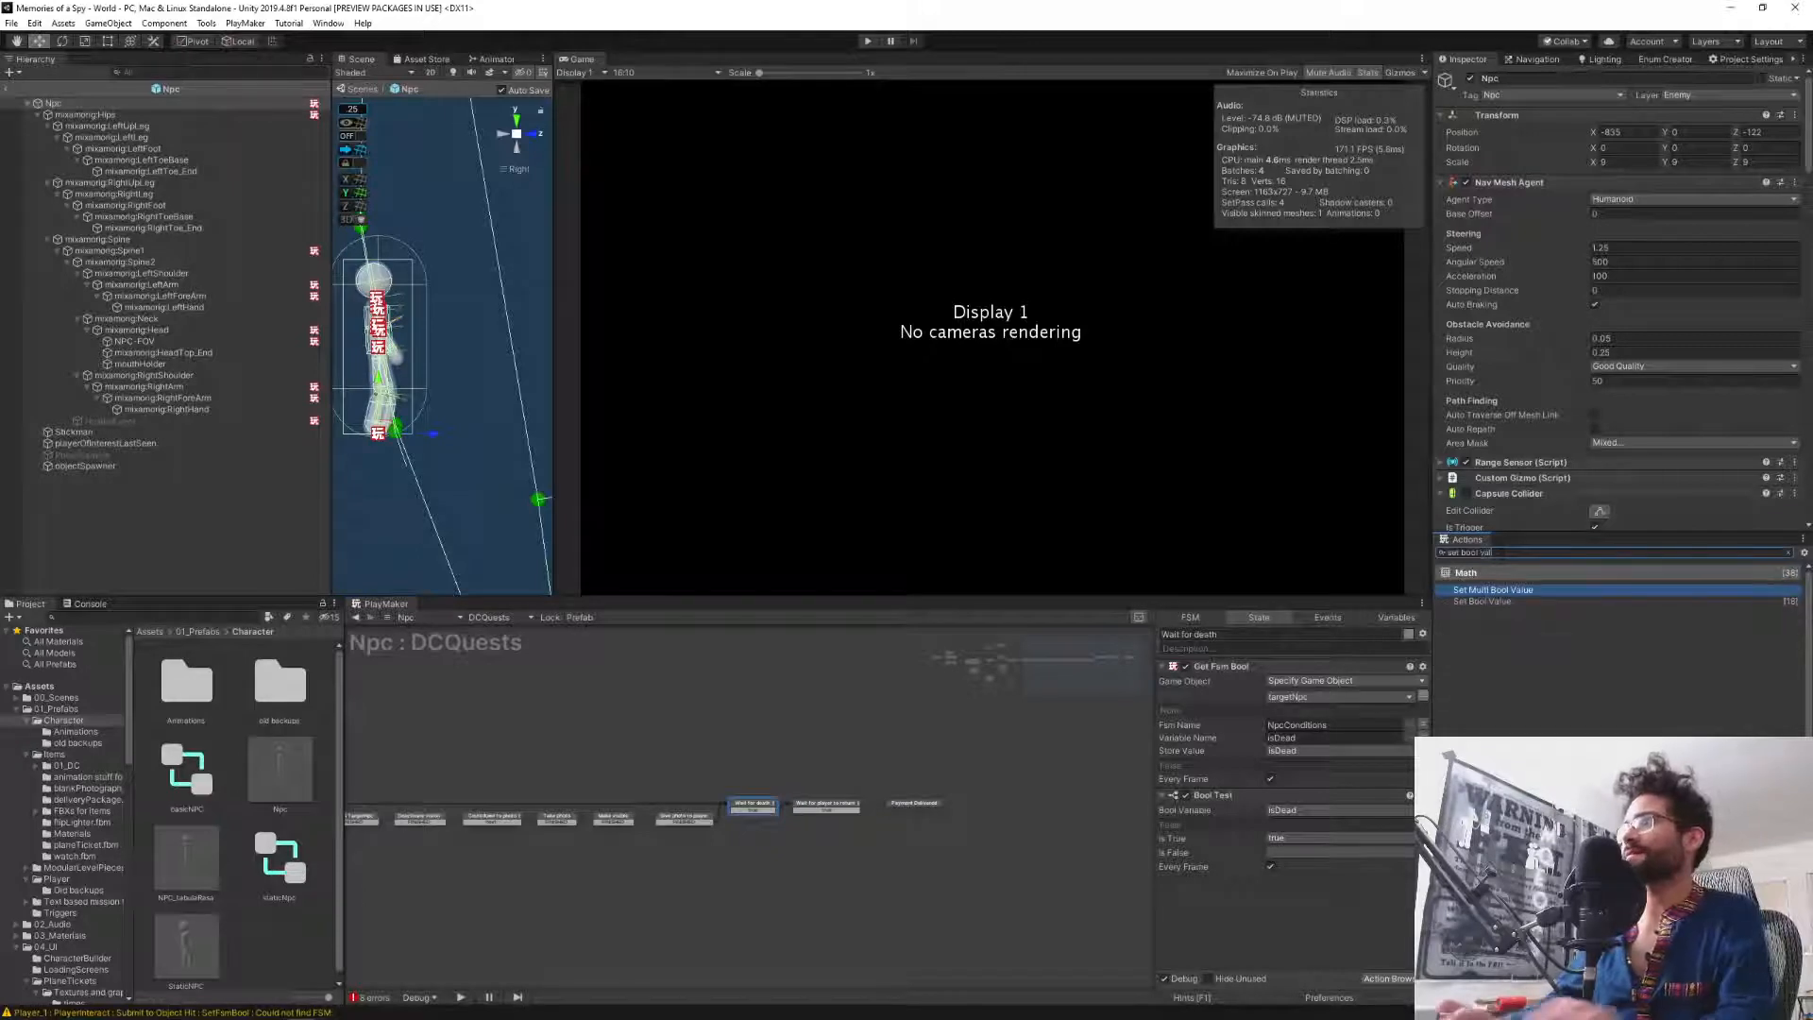
text(al)
key(Down)
key(Return)
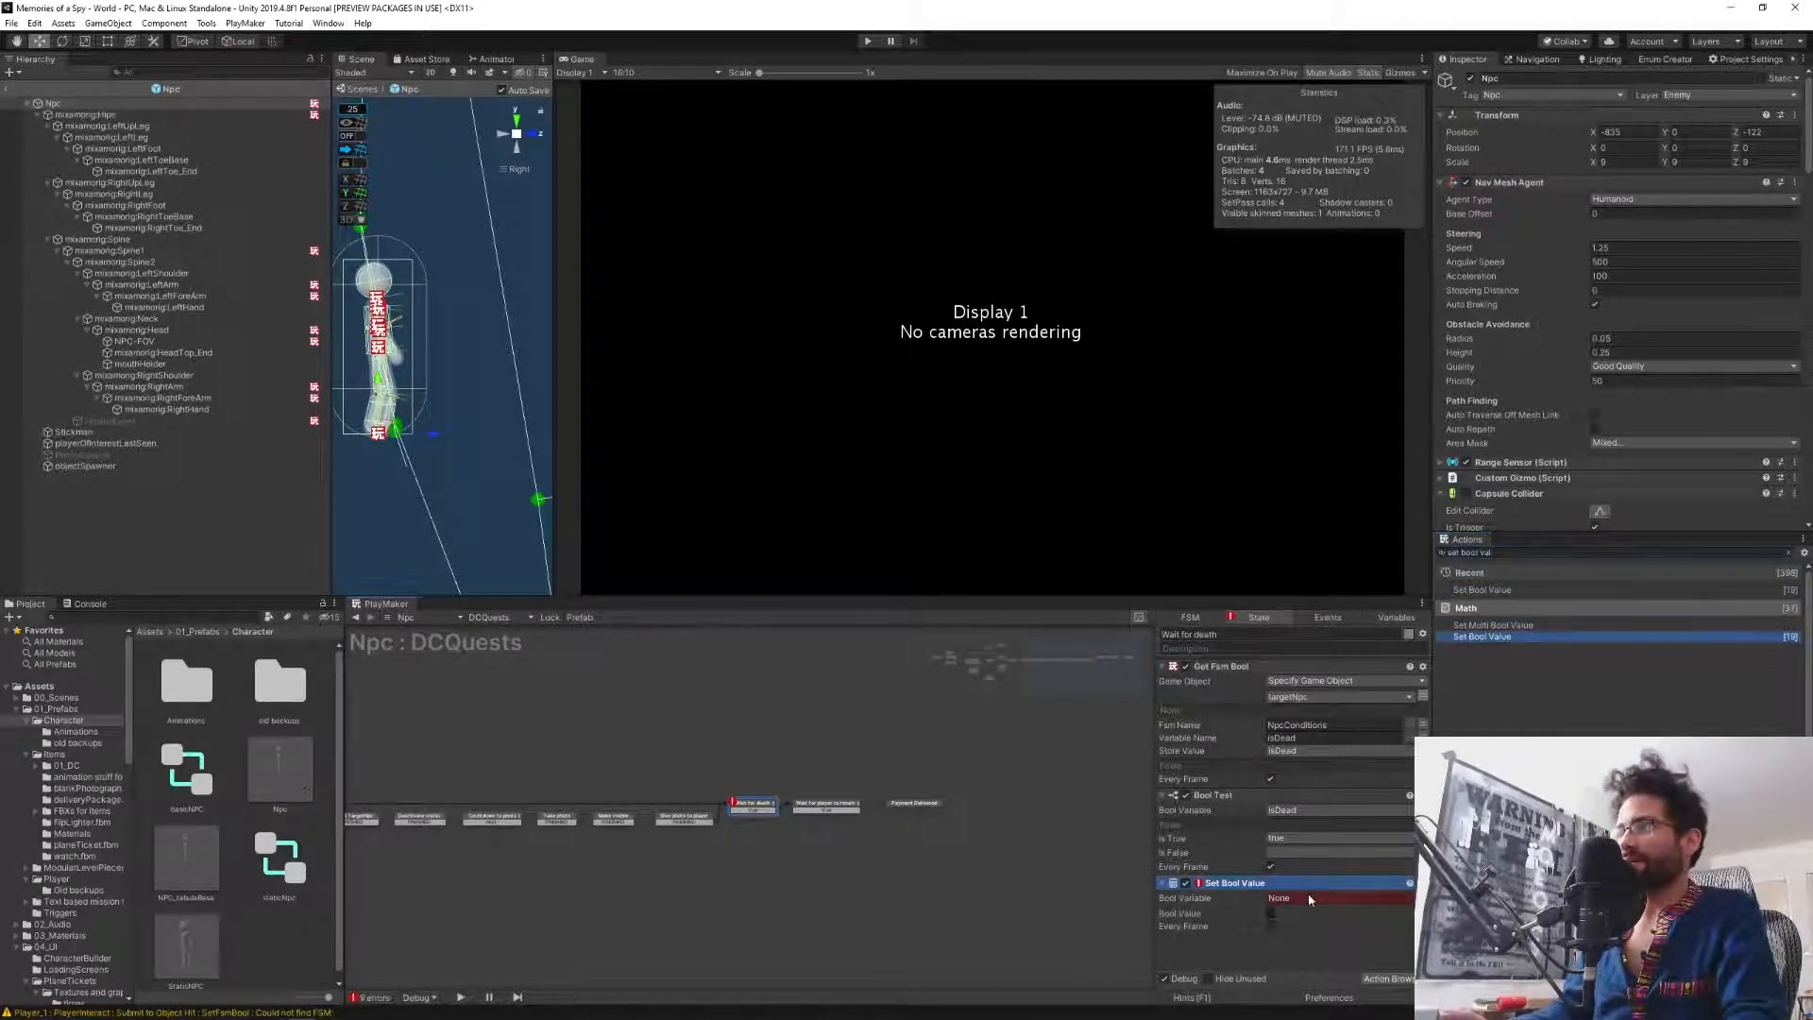
Make the Set Bool Value action set awaitingPayment to true and move it to the start of the Wait for death state's actions.
click(1309, 899)
click(1303, 809)
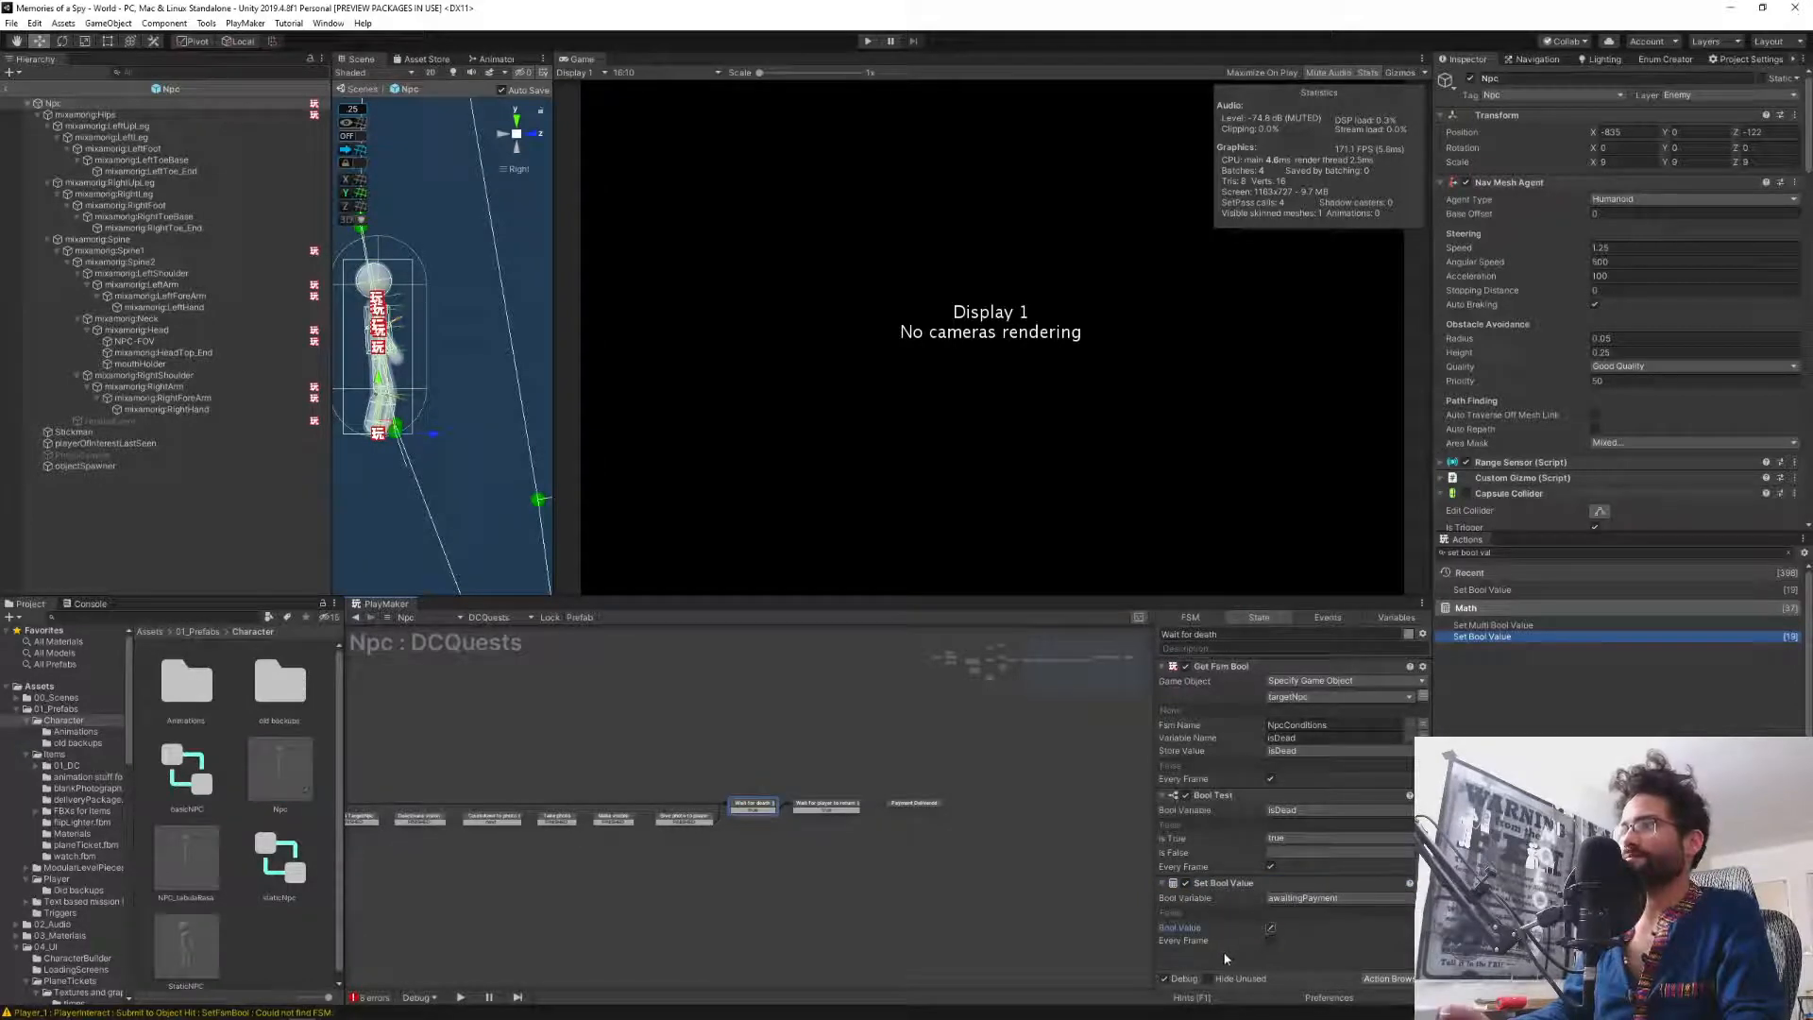
drag(1215, 895, 1220, 674)
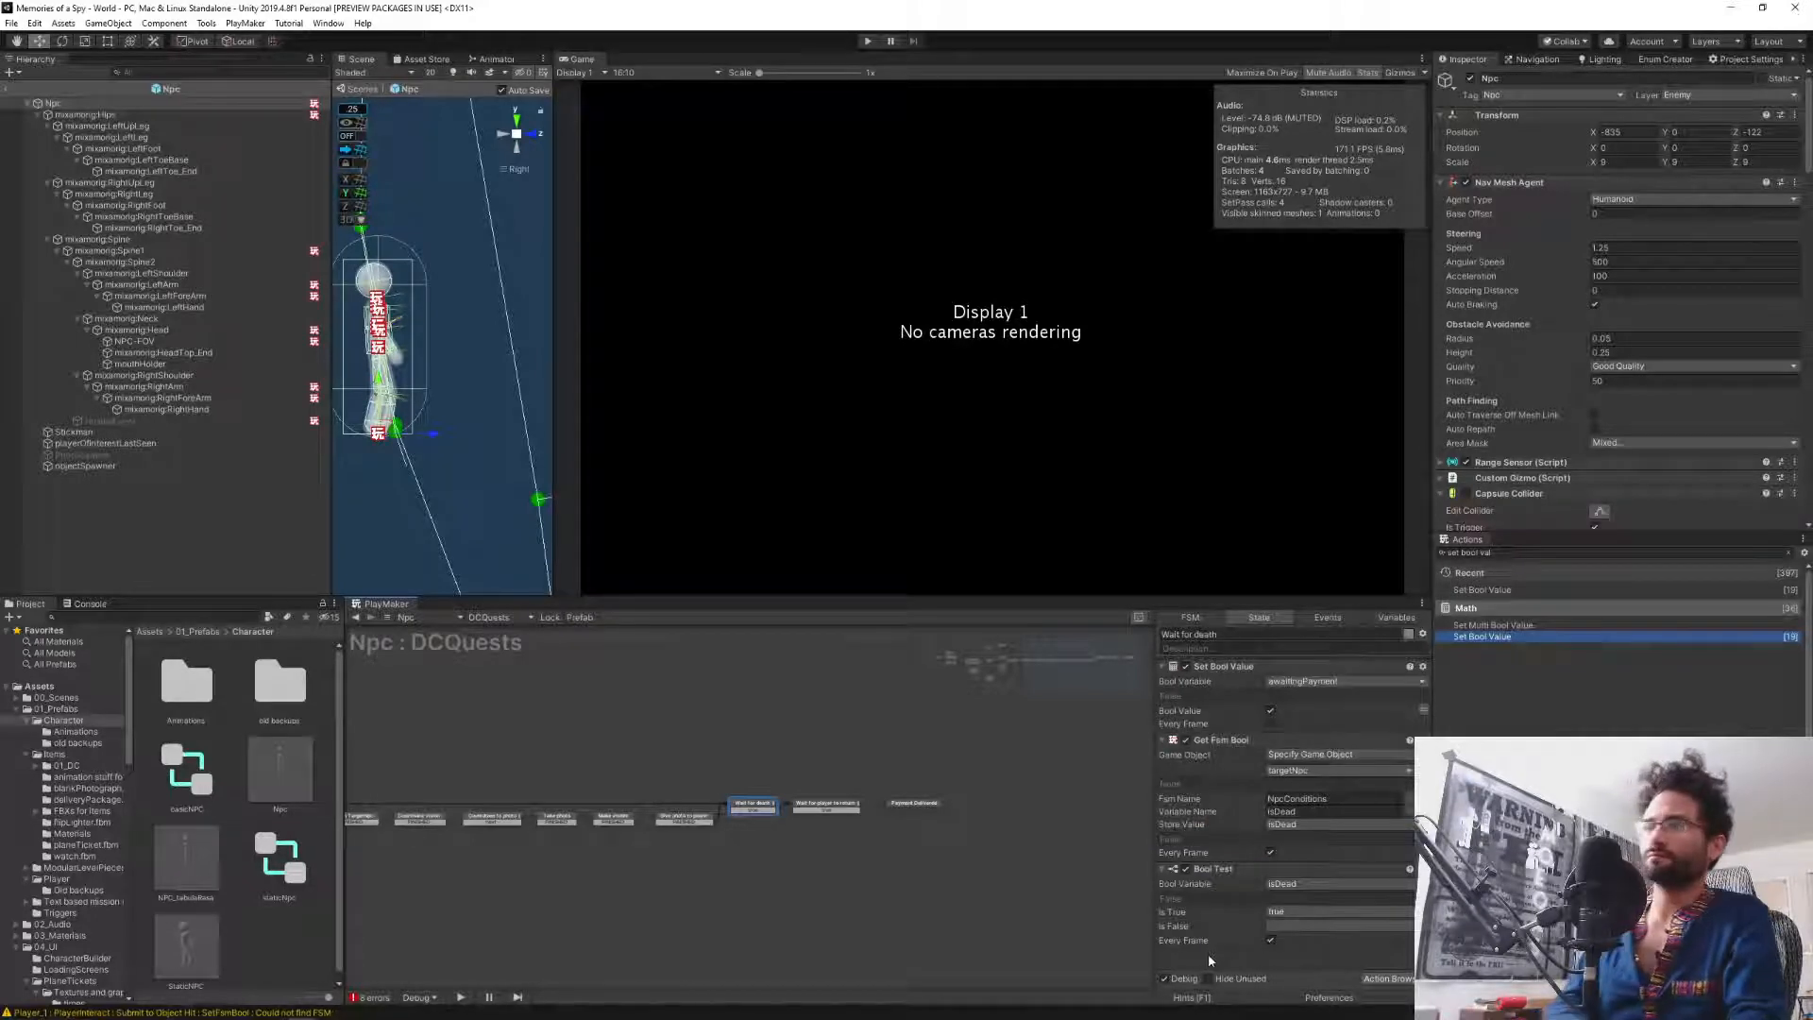
Leave the Npc prefab, run the World scene in play mode and submit a command in the in-game console.
click(6, 92)
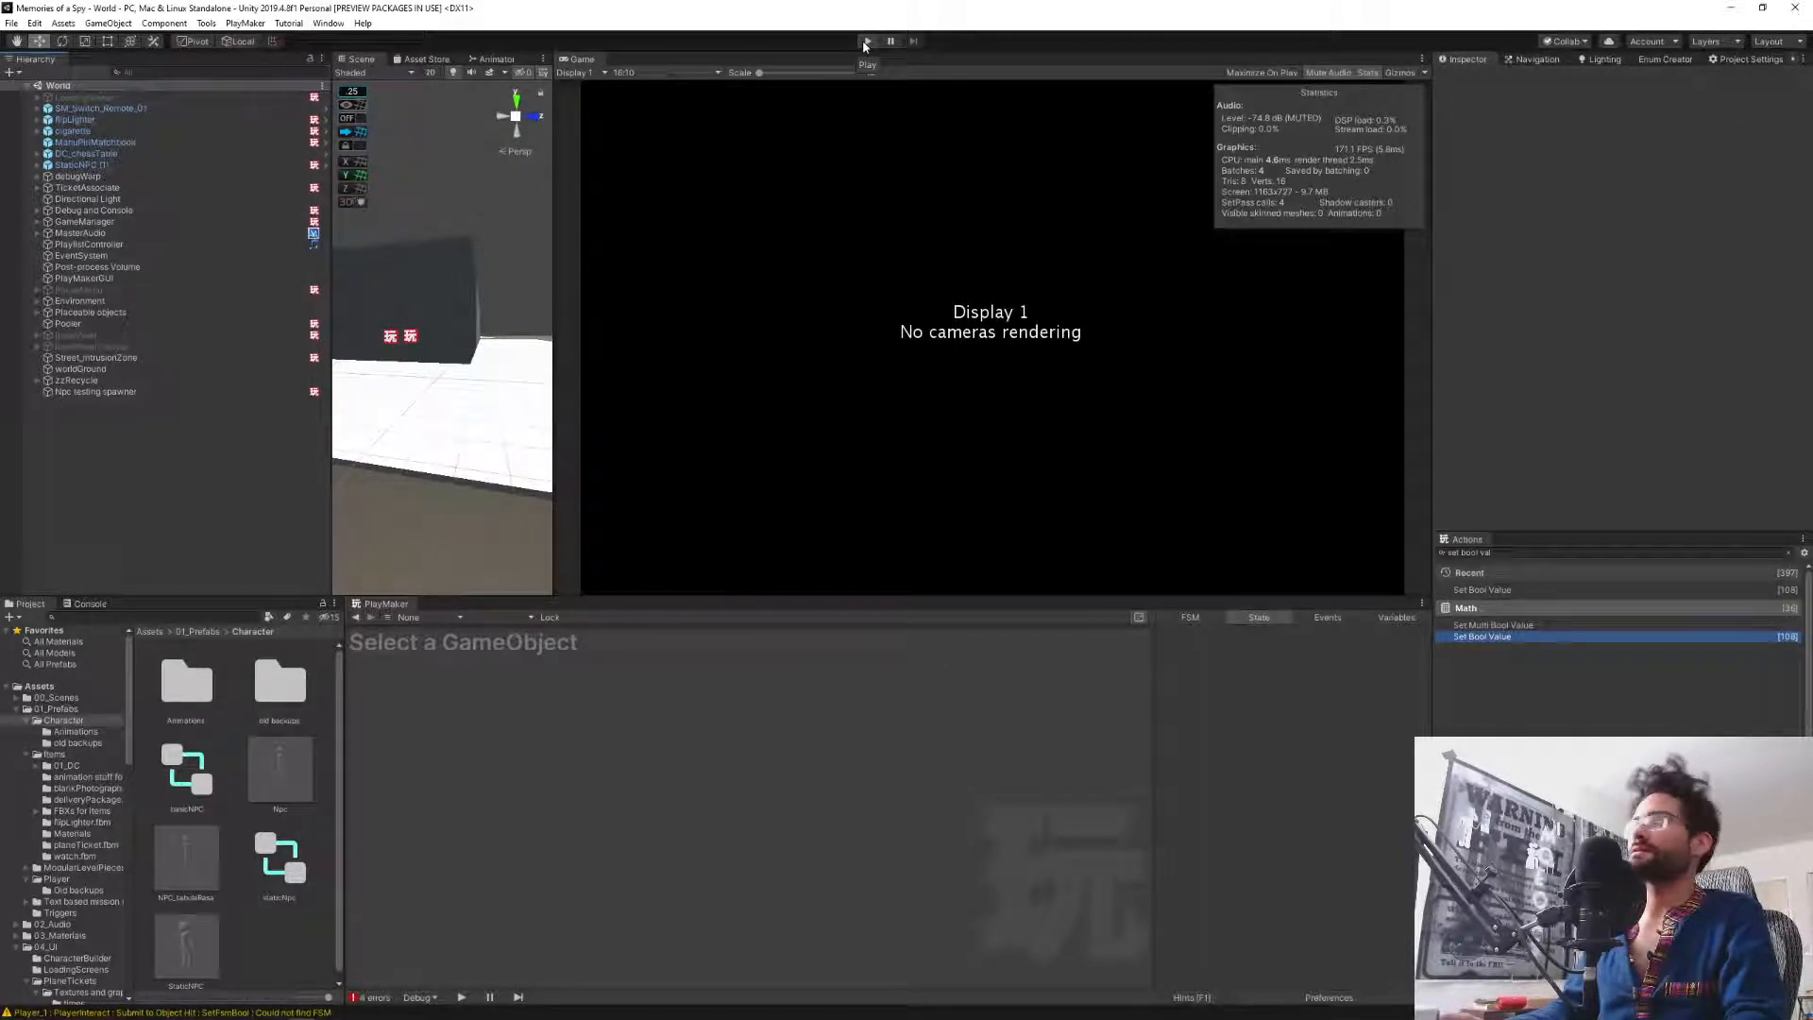
click(863, 40)
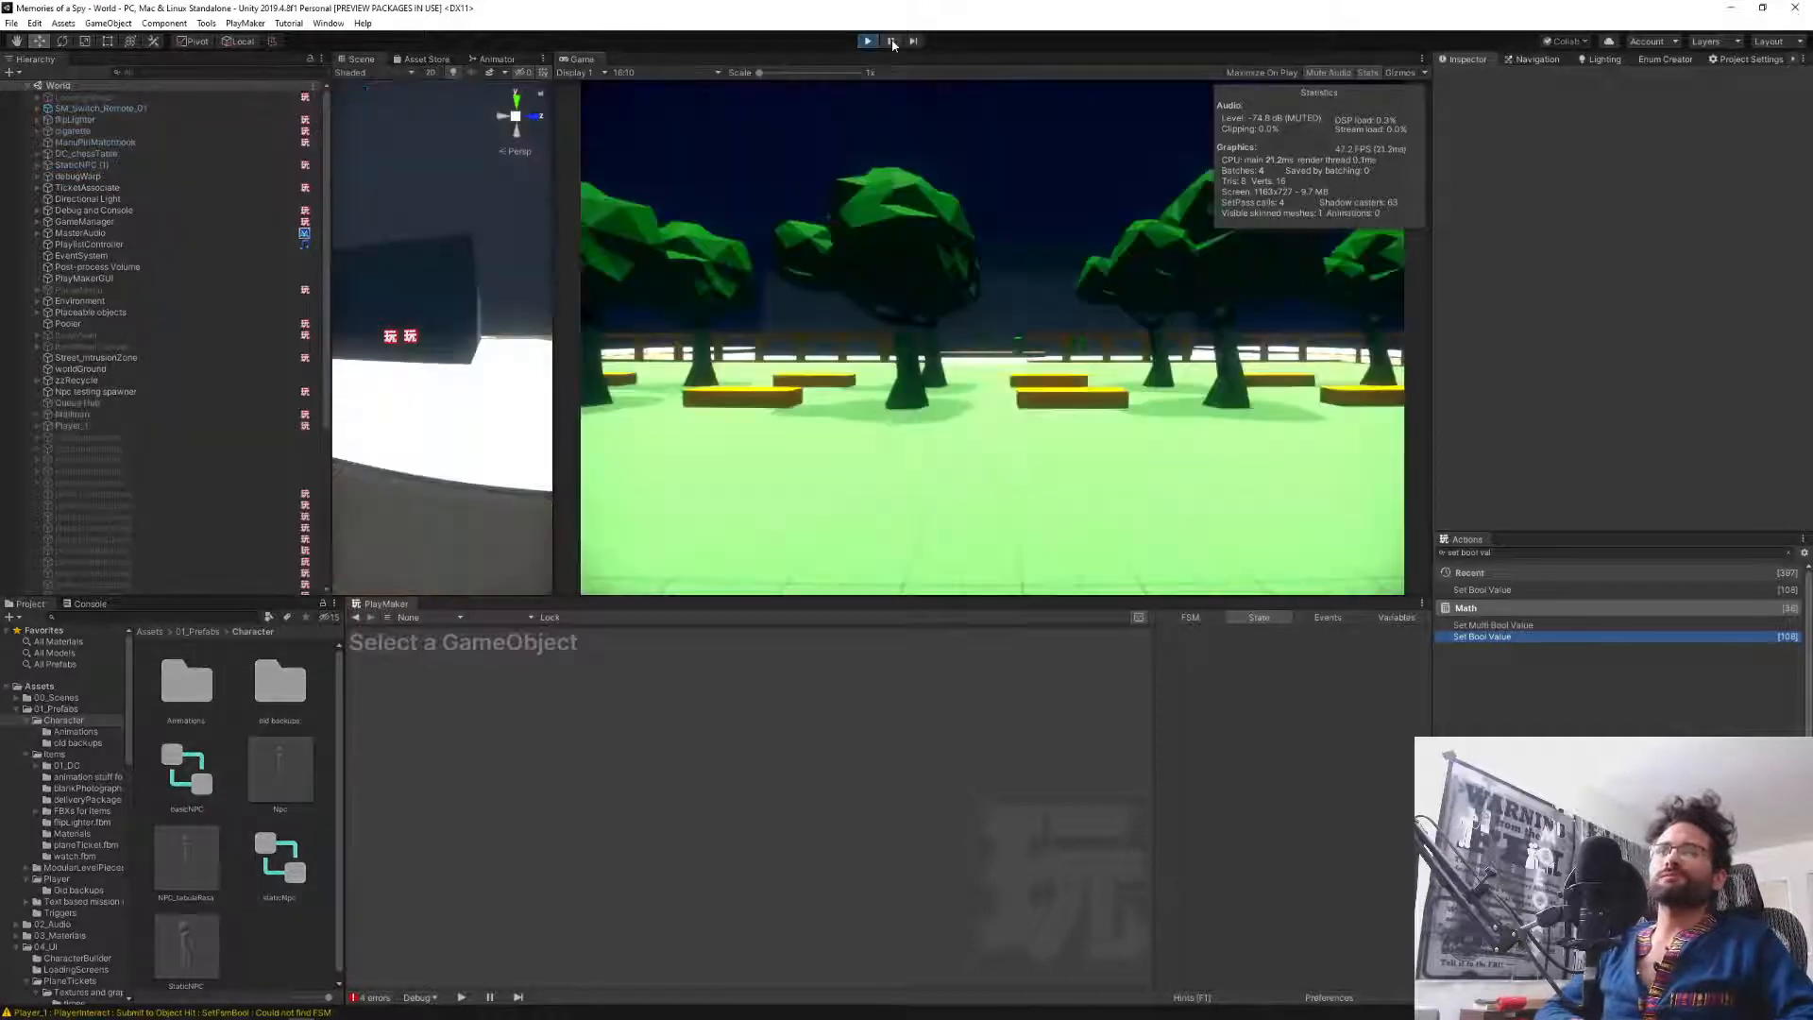
click(890, 40)
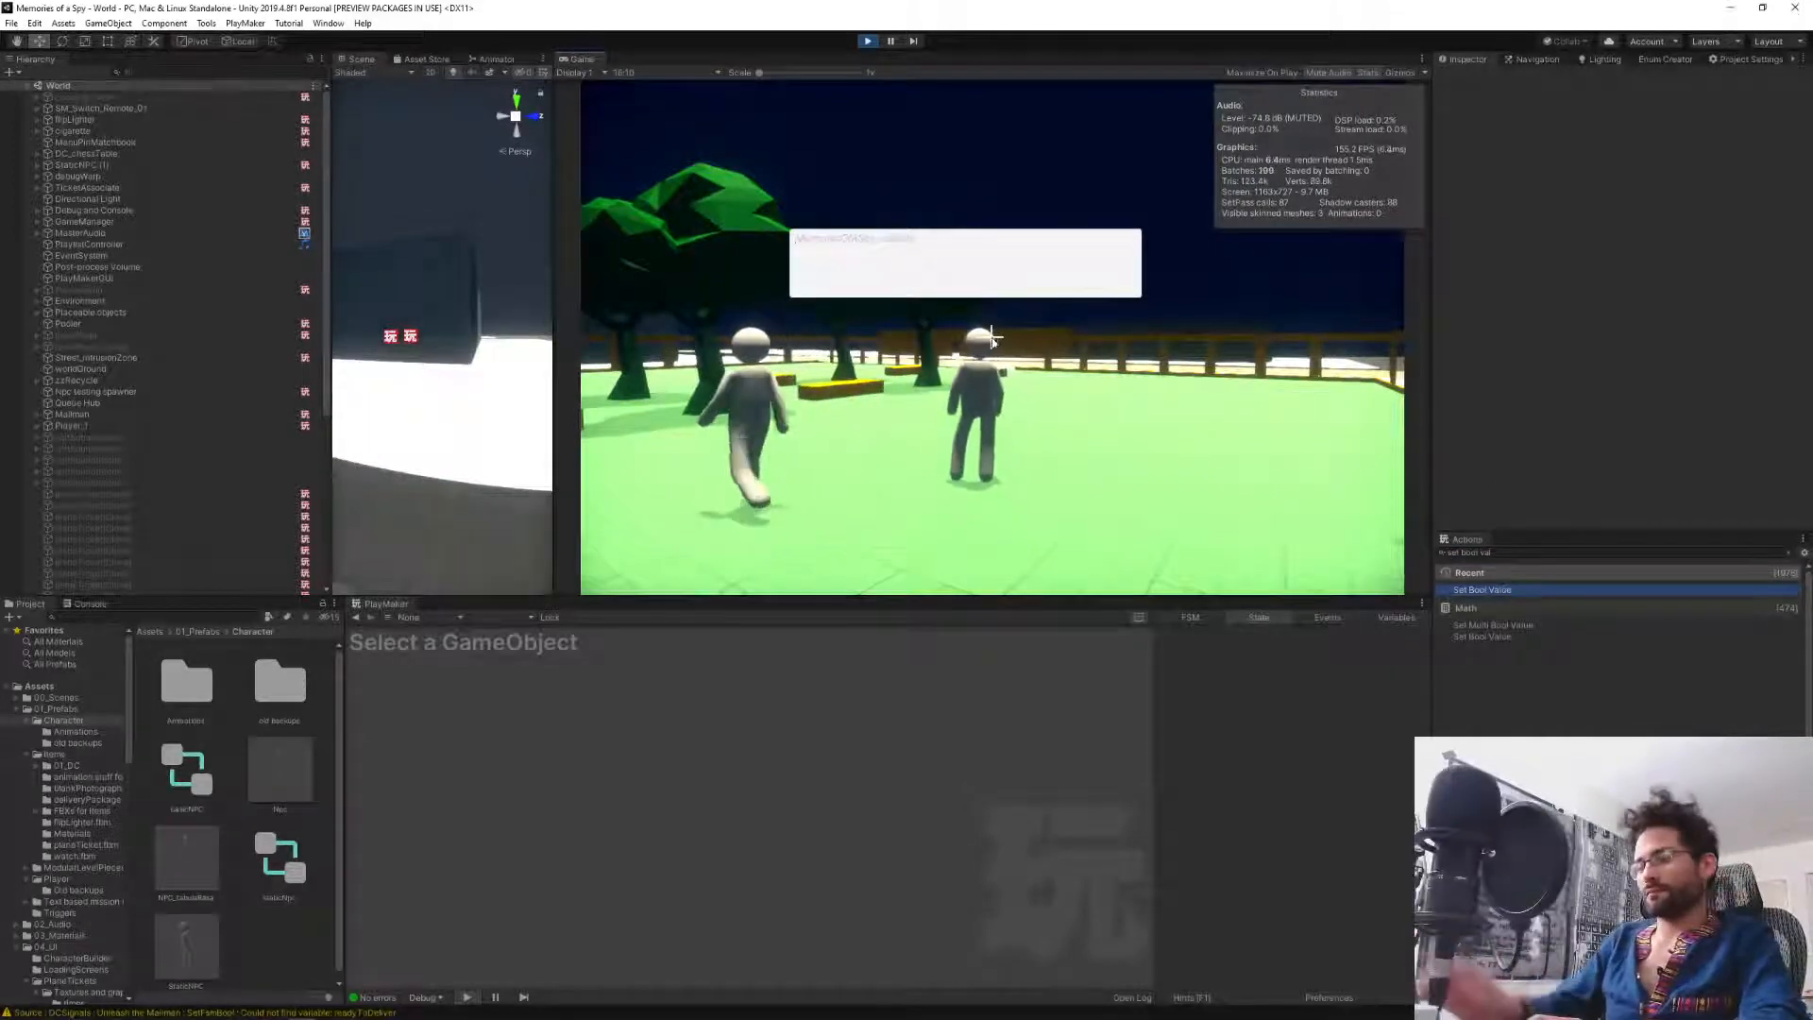
key(Return)
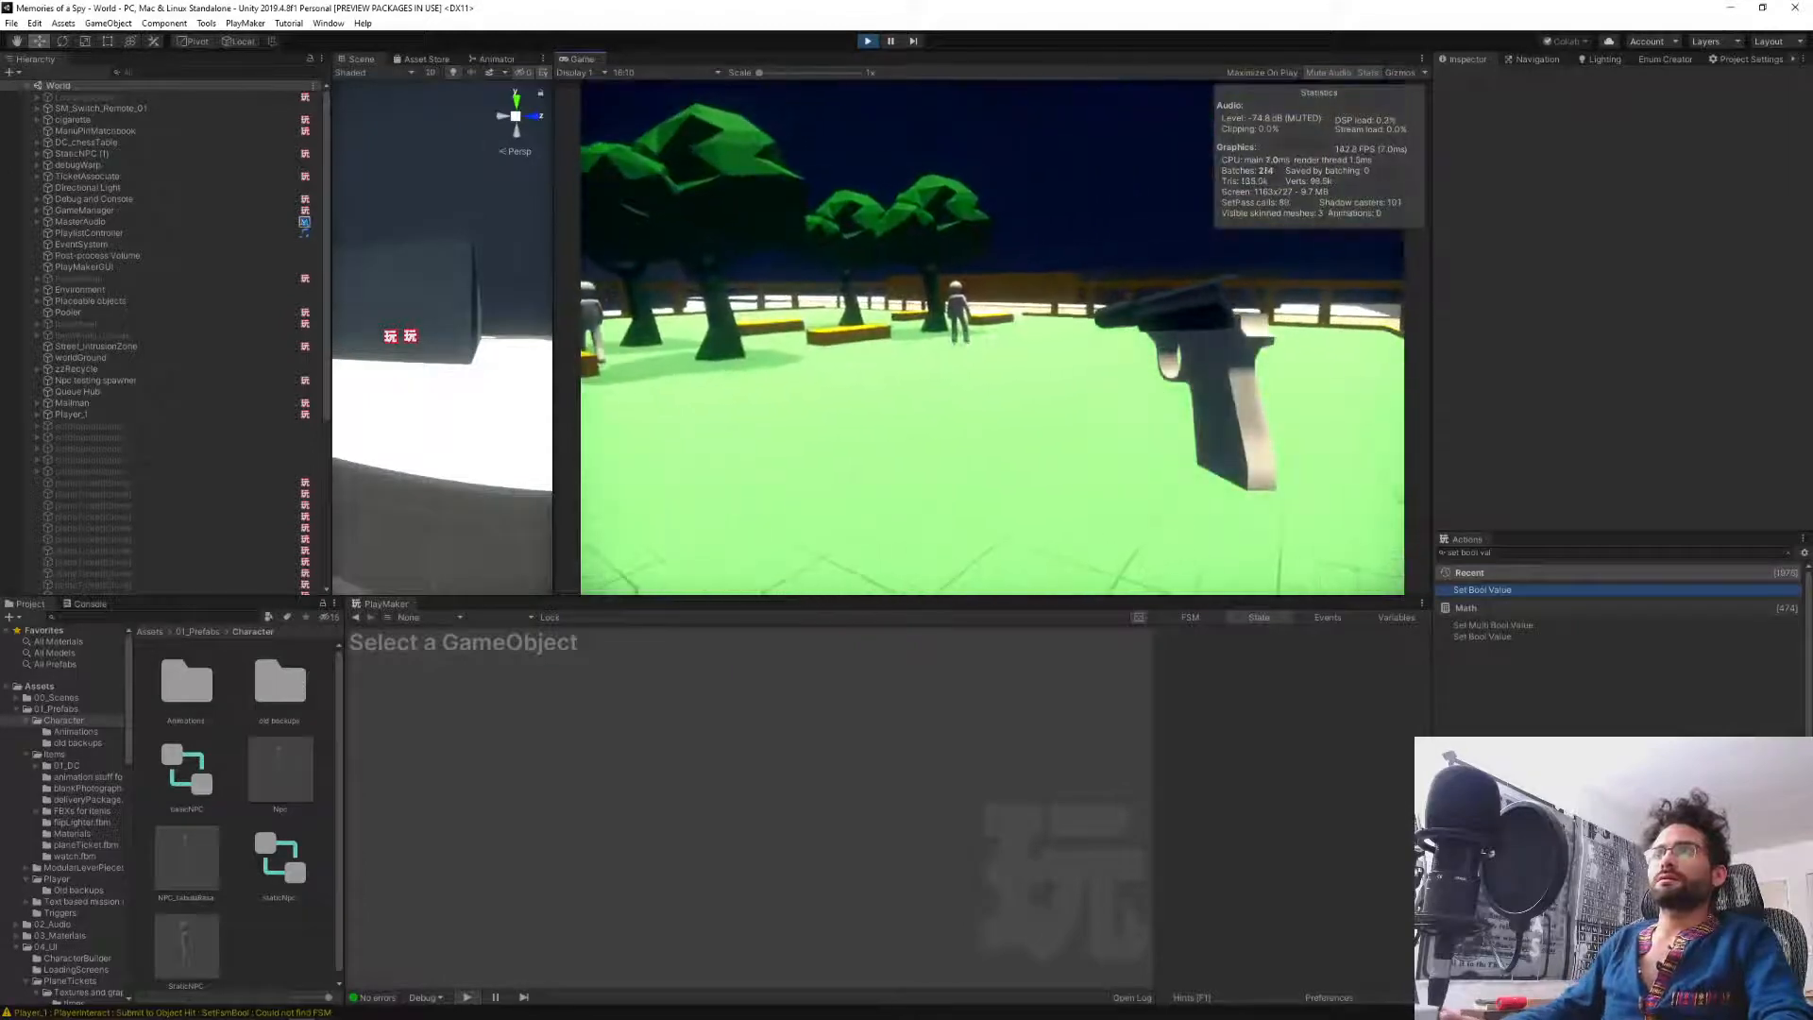
Submit a scaleTime command in the in-game console and walk through the park to the NPC by the orange wall's doorway.
key(w)
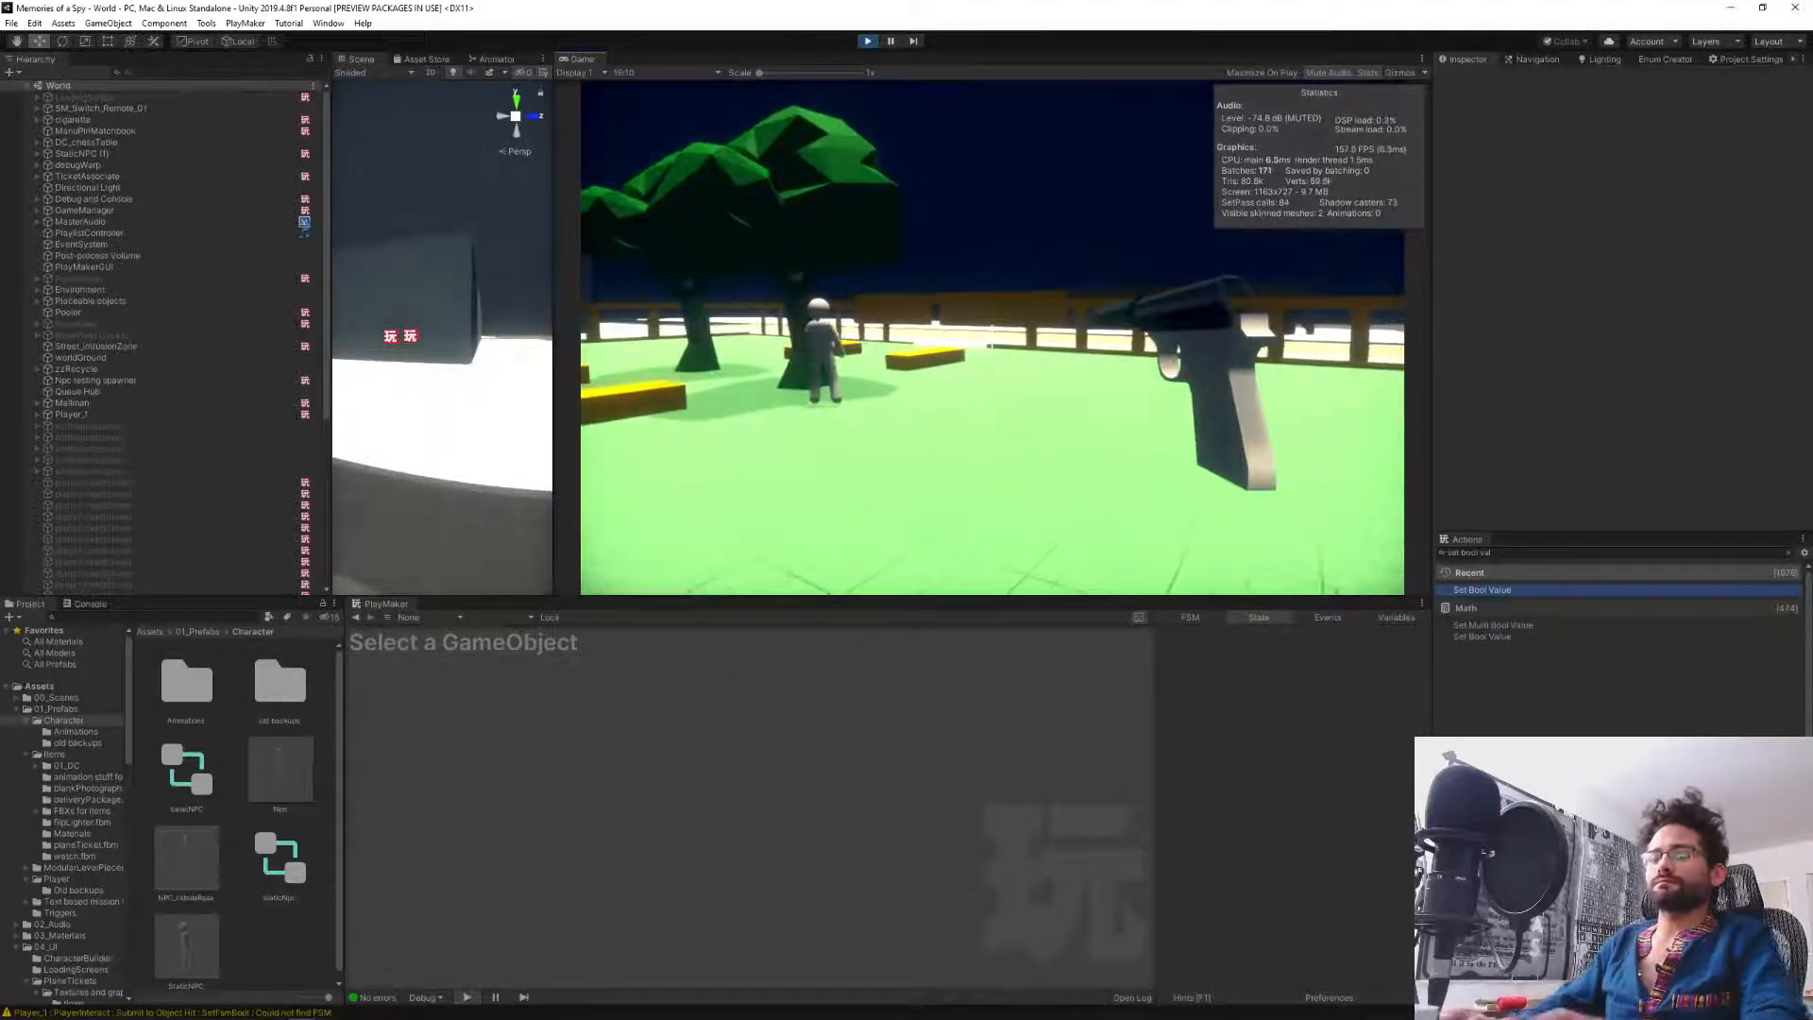
key(grave)
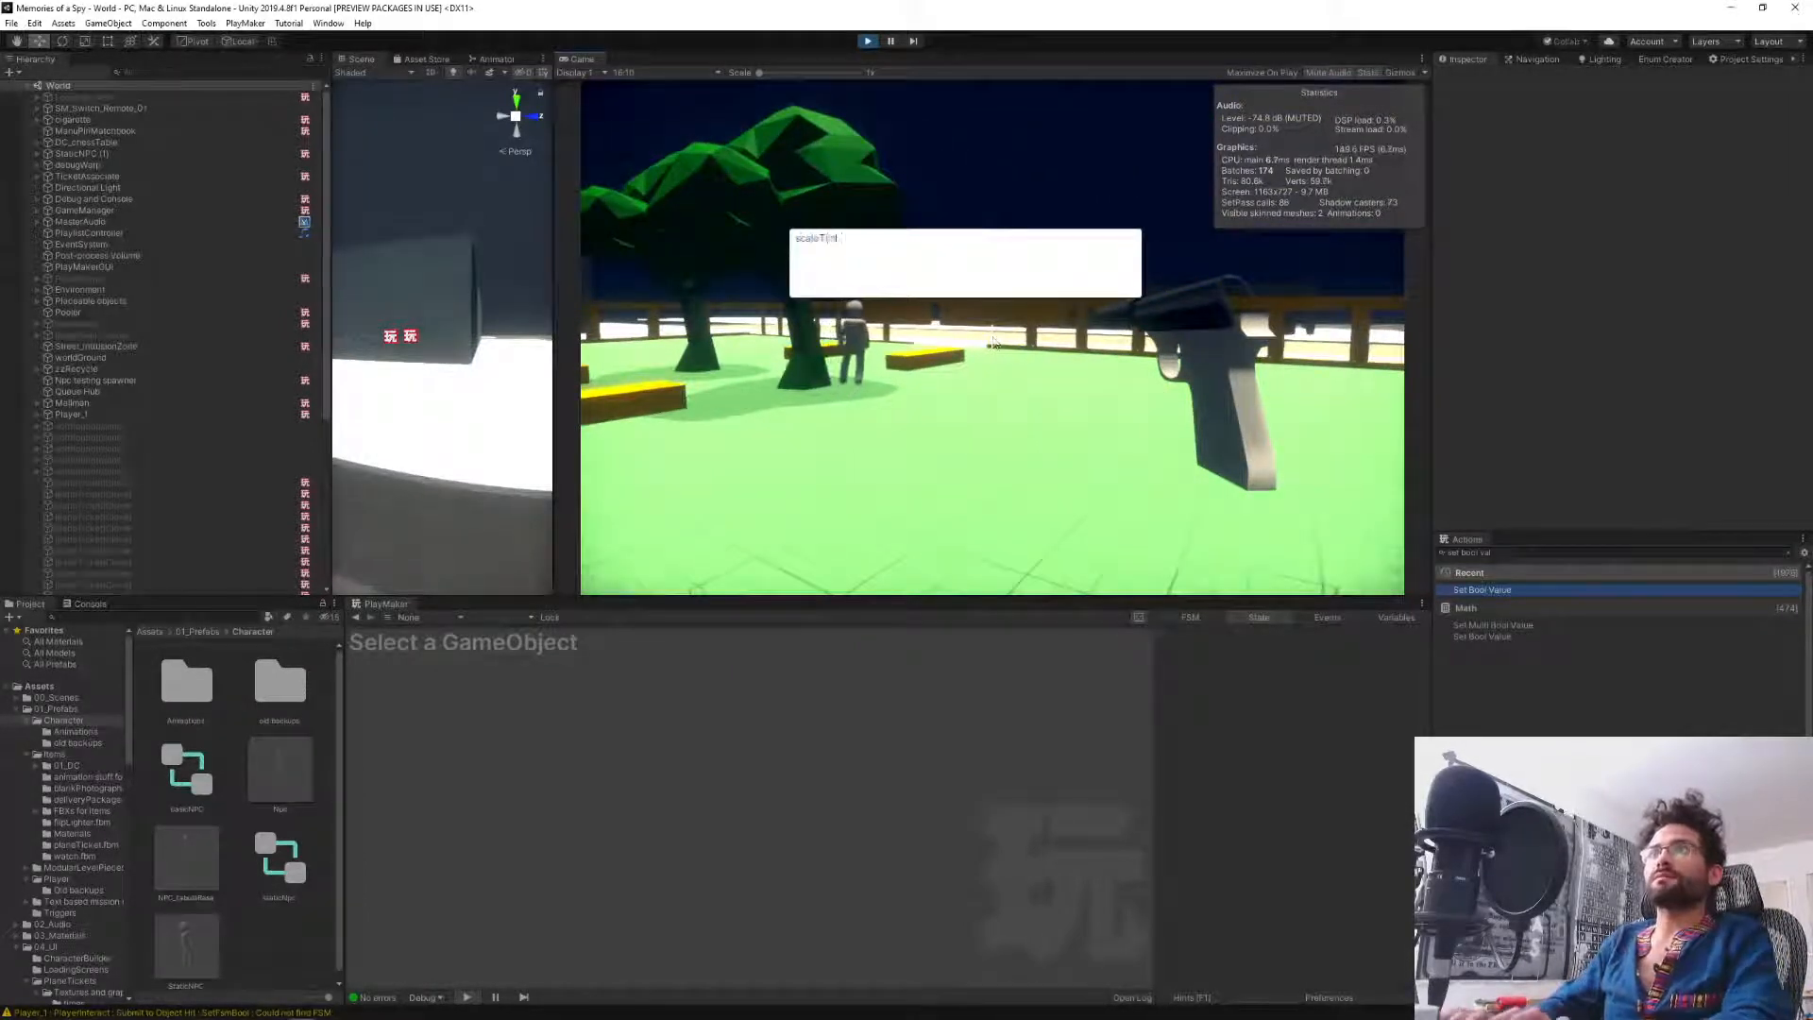
key(Return)
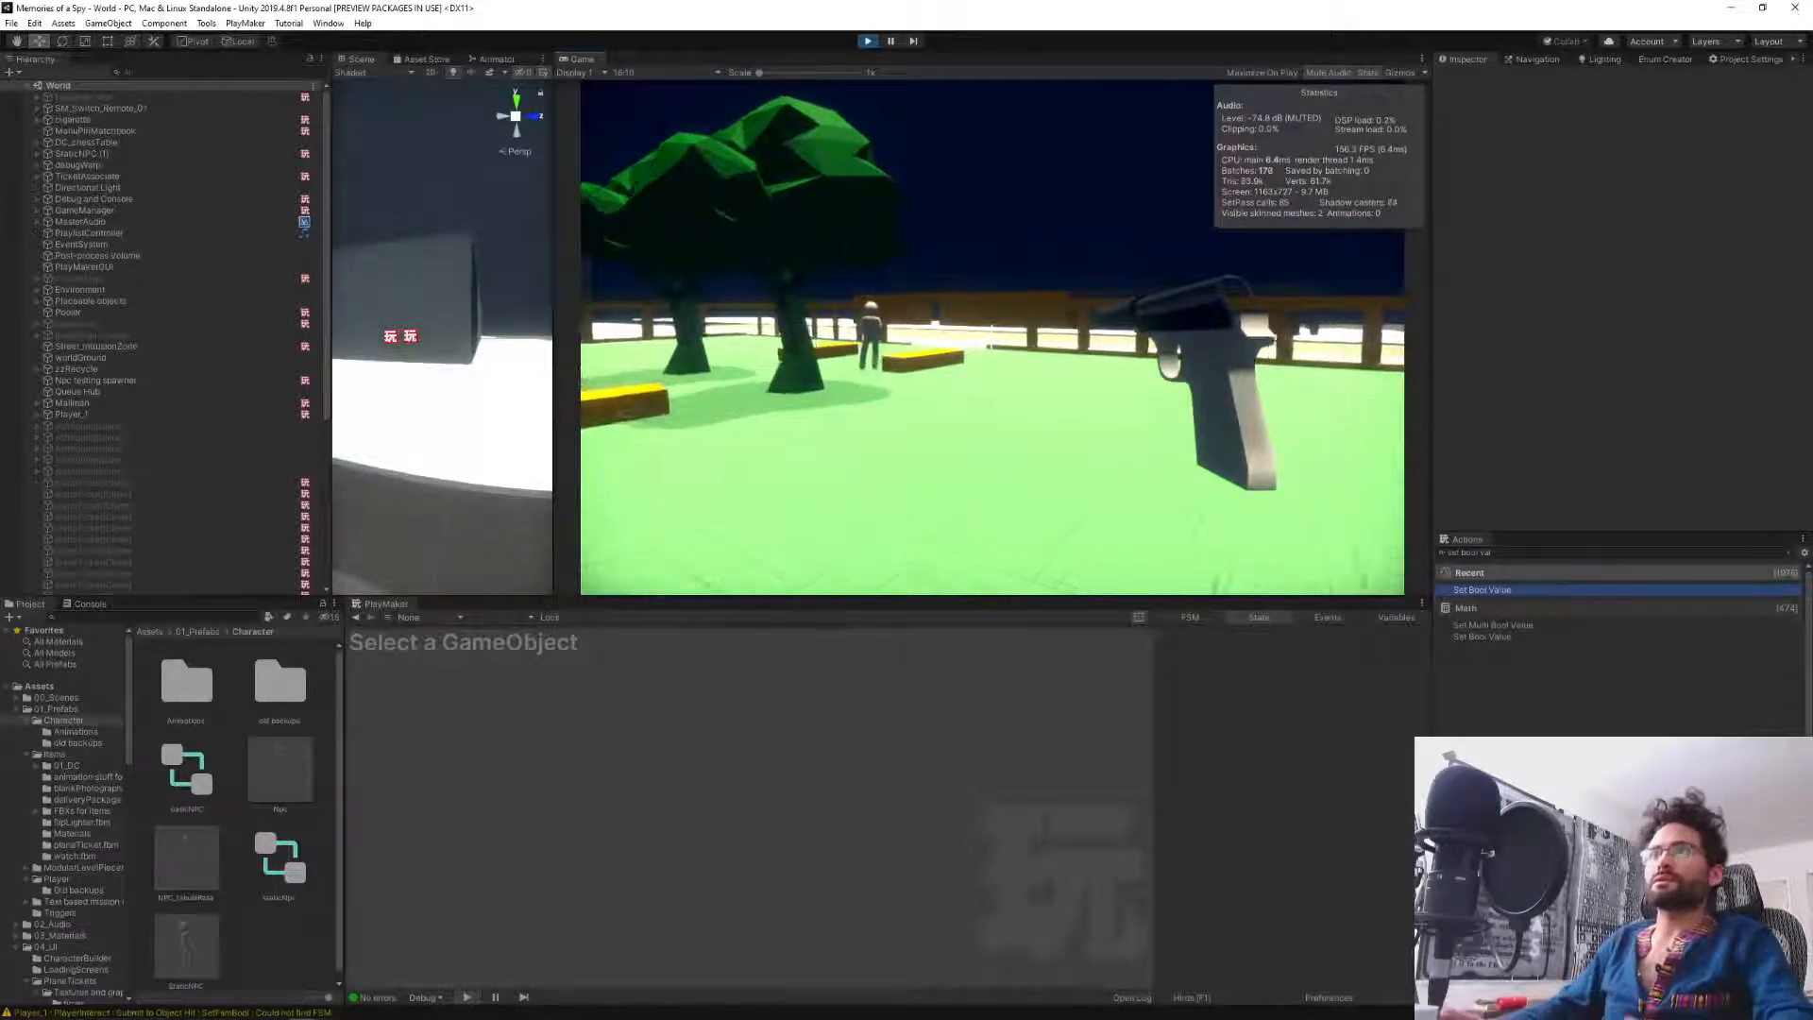
key(w)
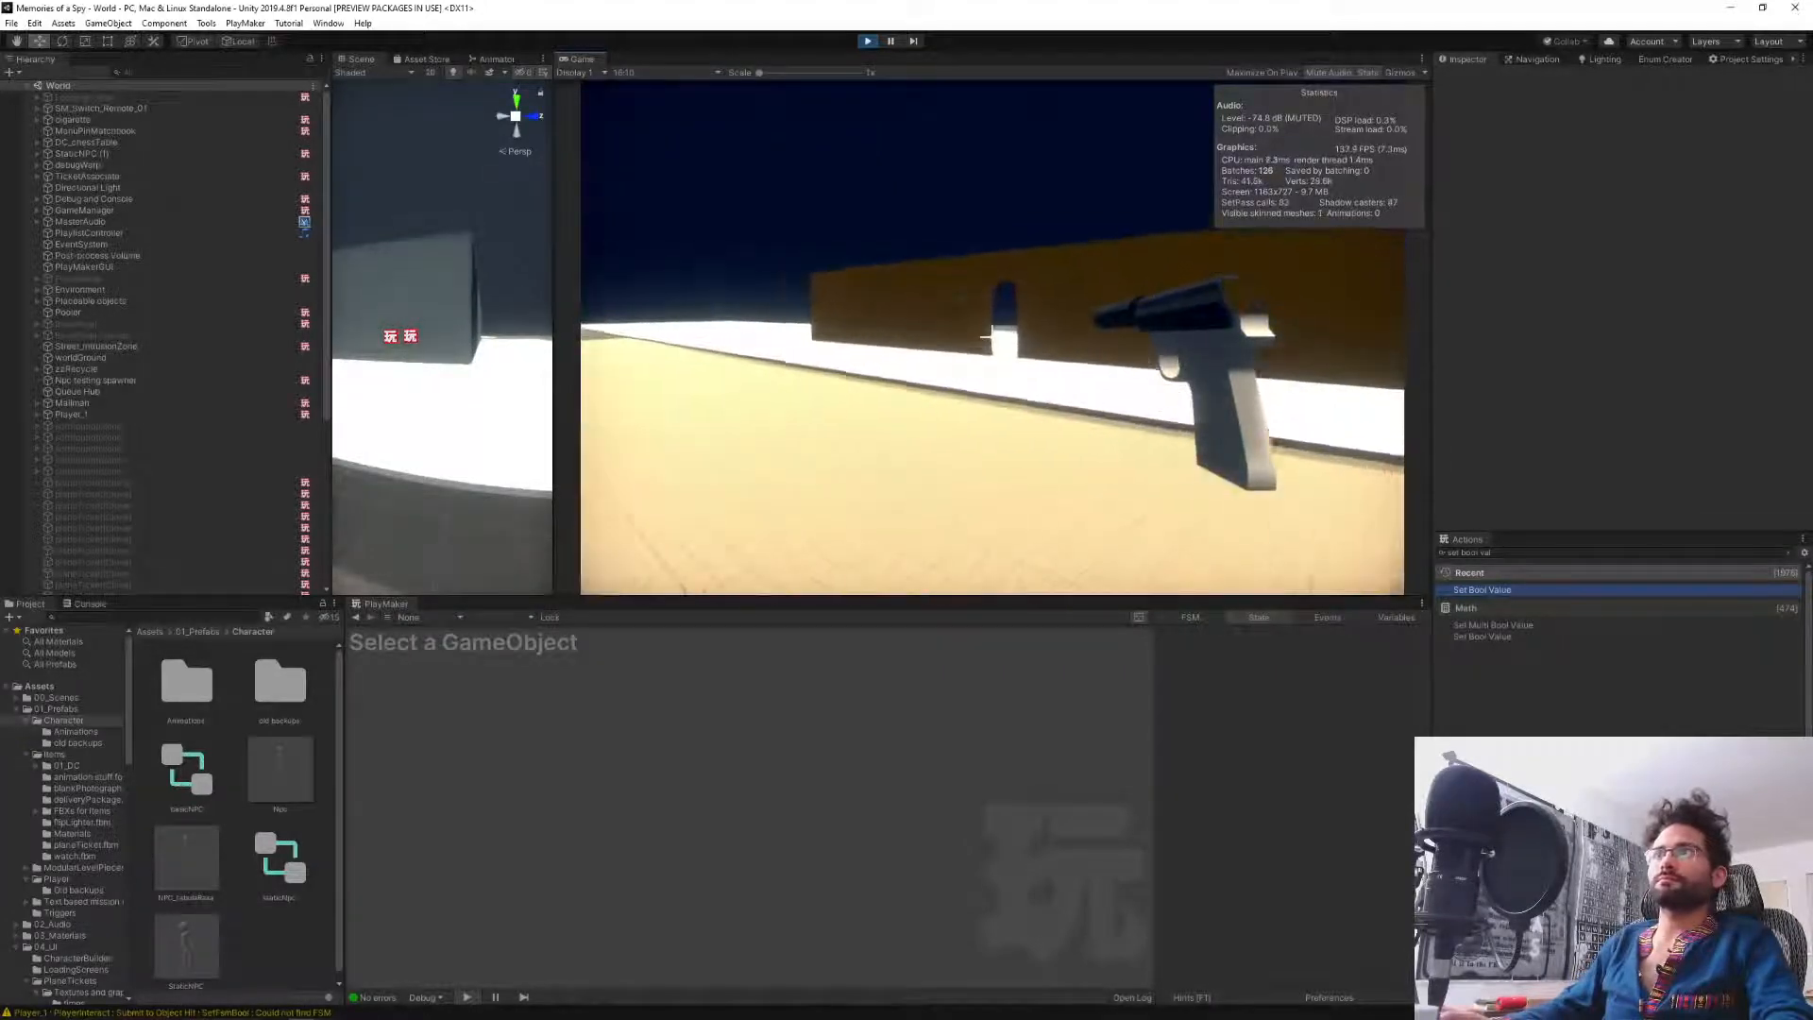
key(s)
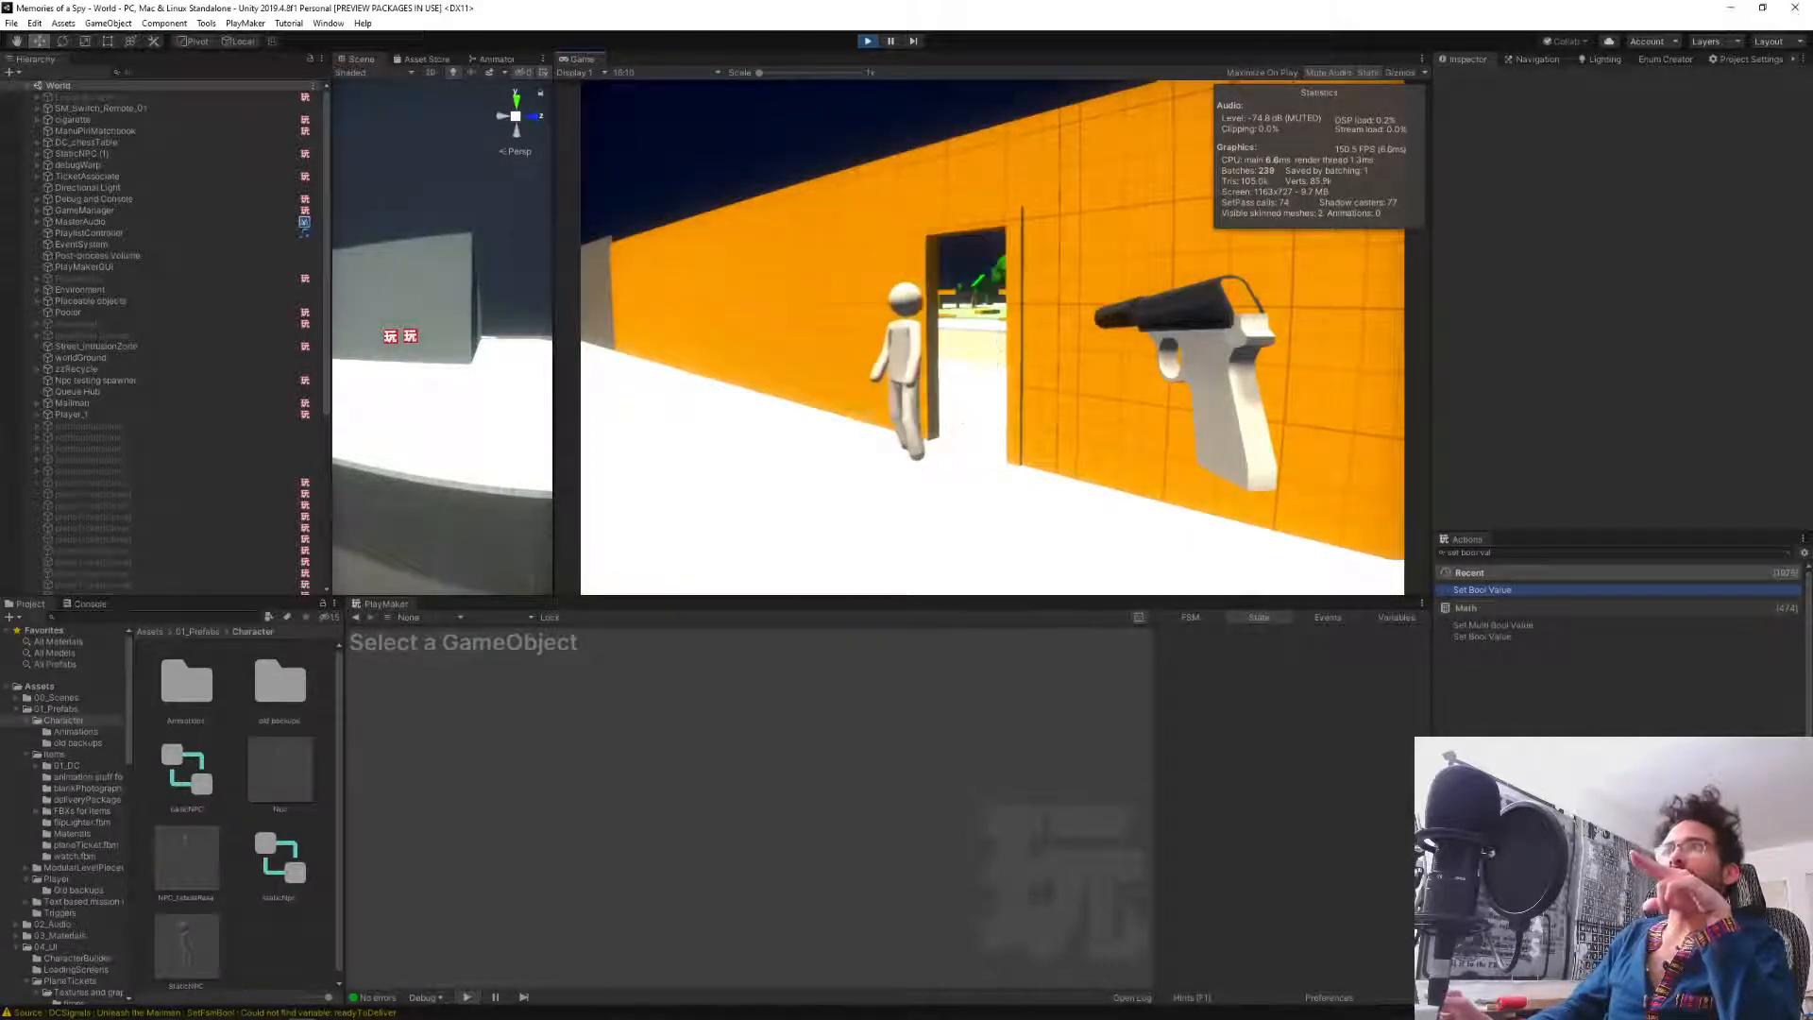
key(a)
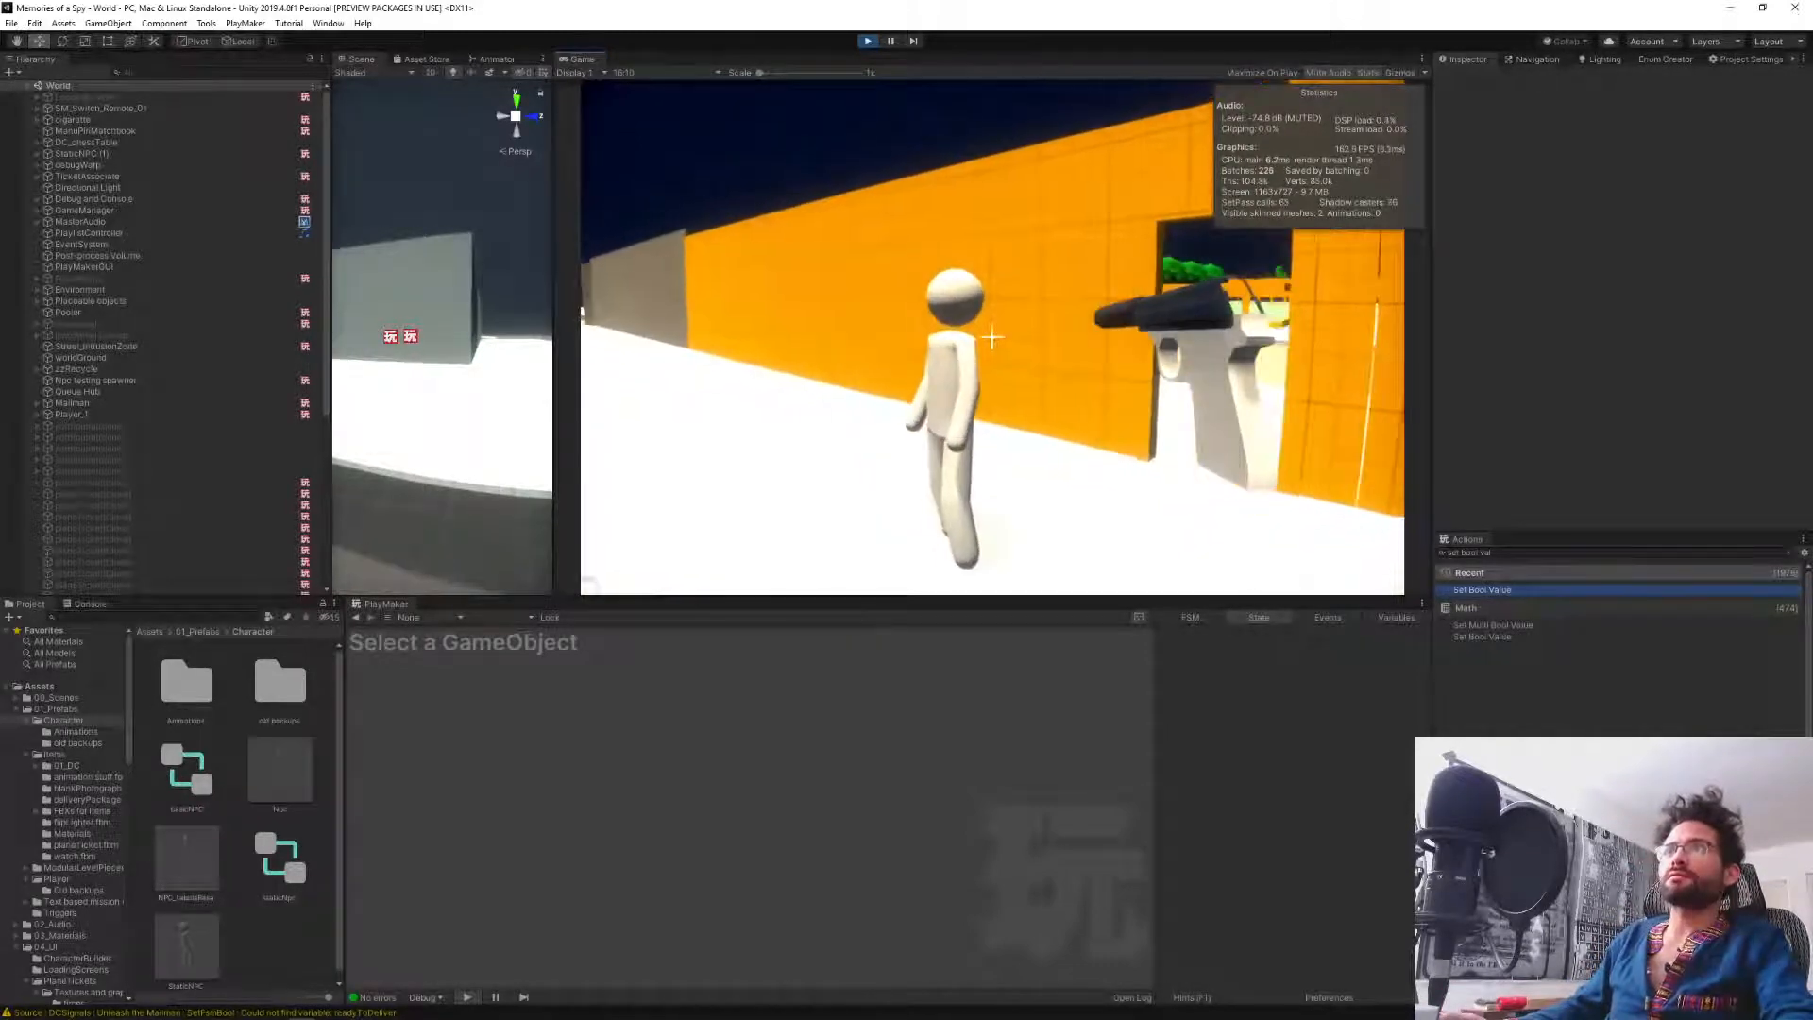
Switch from the pistol to the camera and photograph the NPC beside the orange wall at close range.
scroll(991, 337, down, 1)
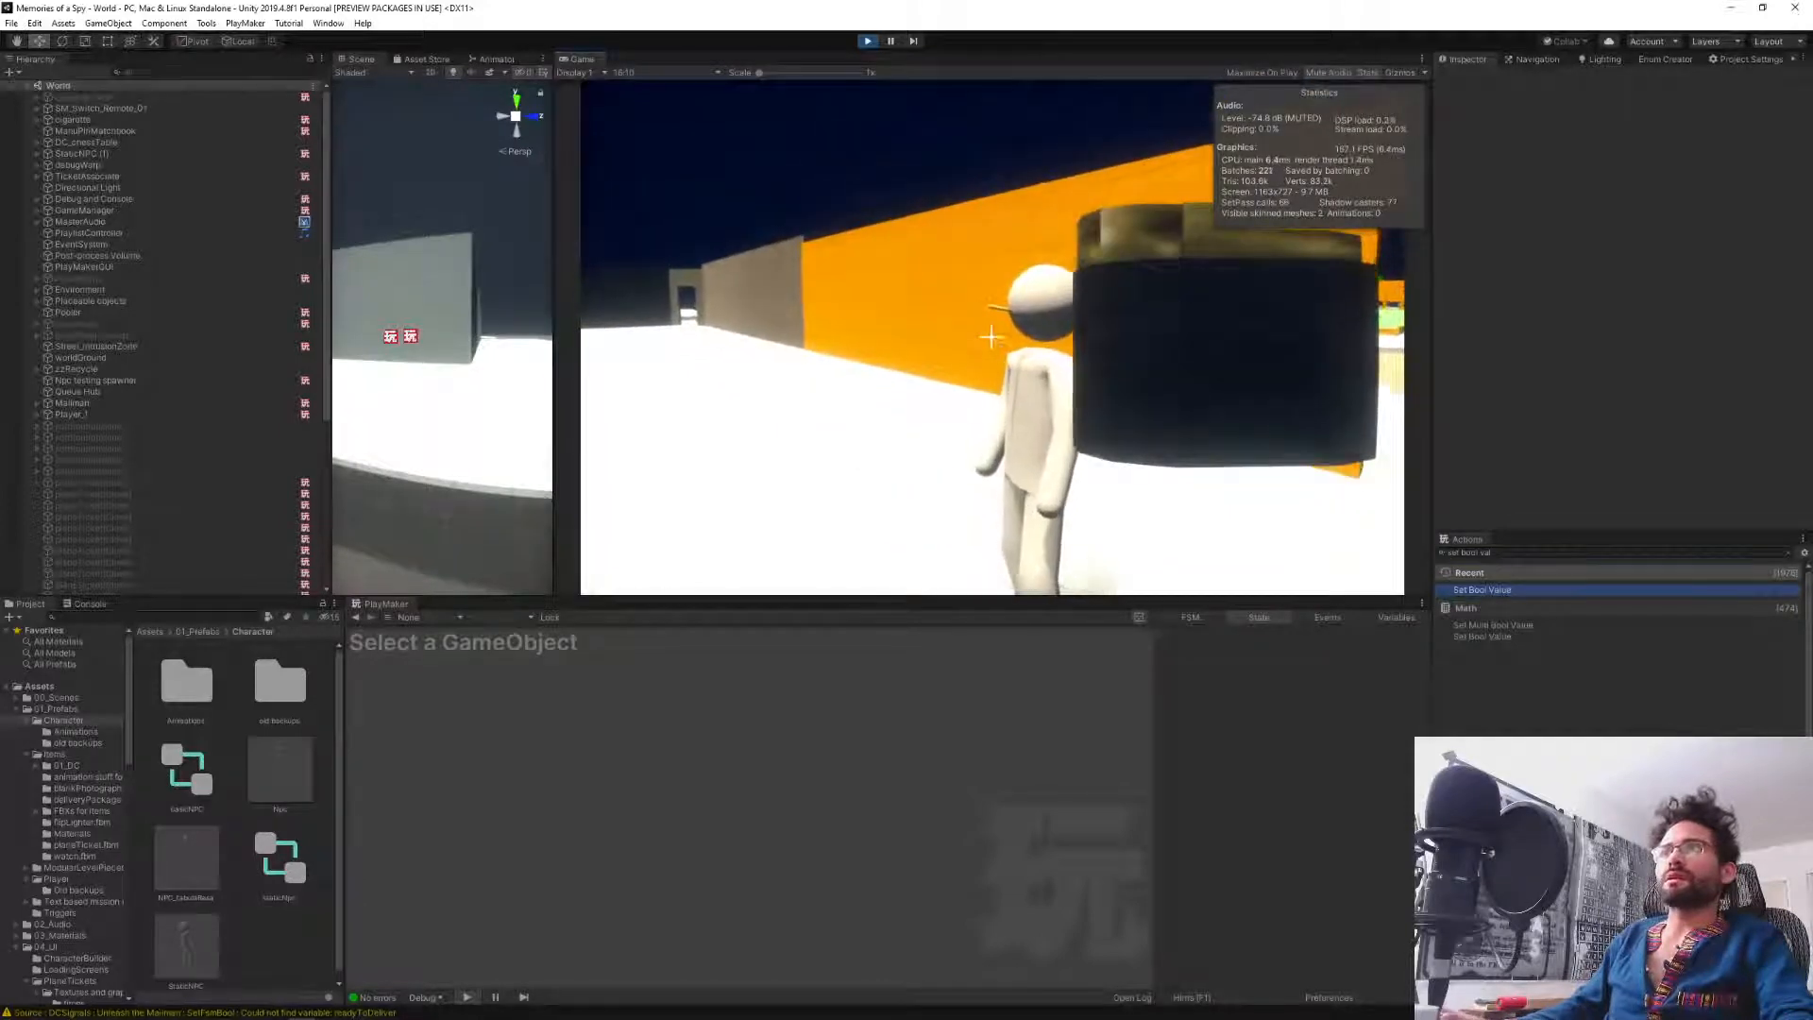
click(992, 336)
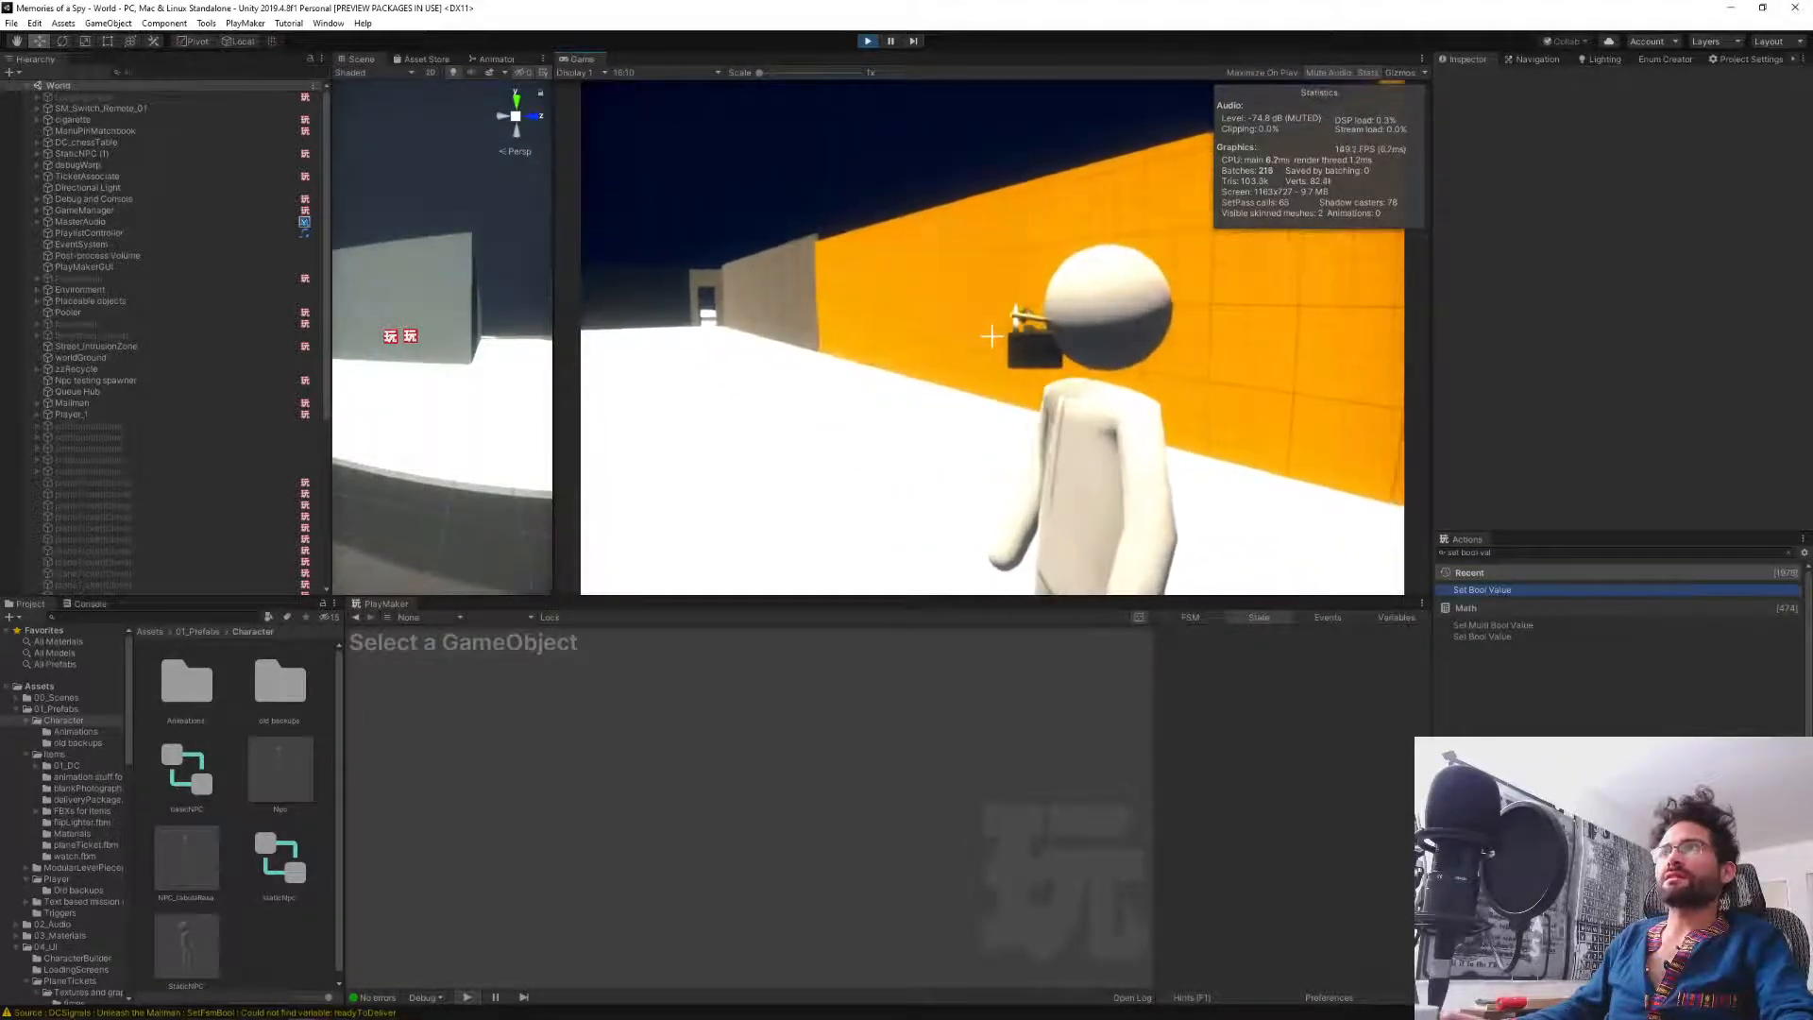
key(s)
click(992, 336)
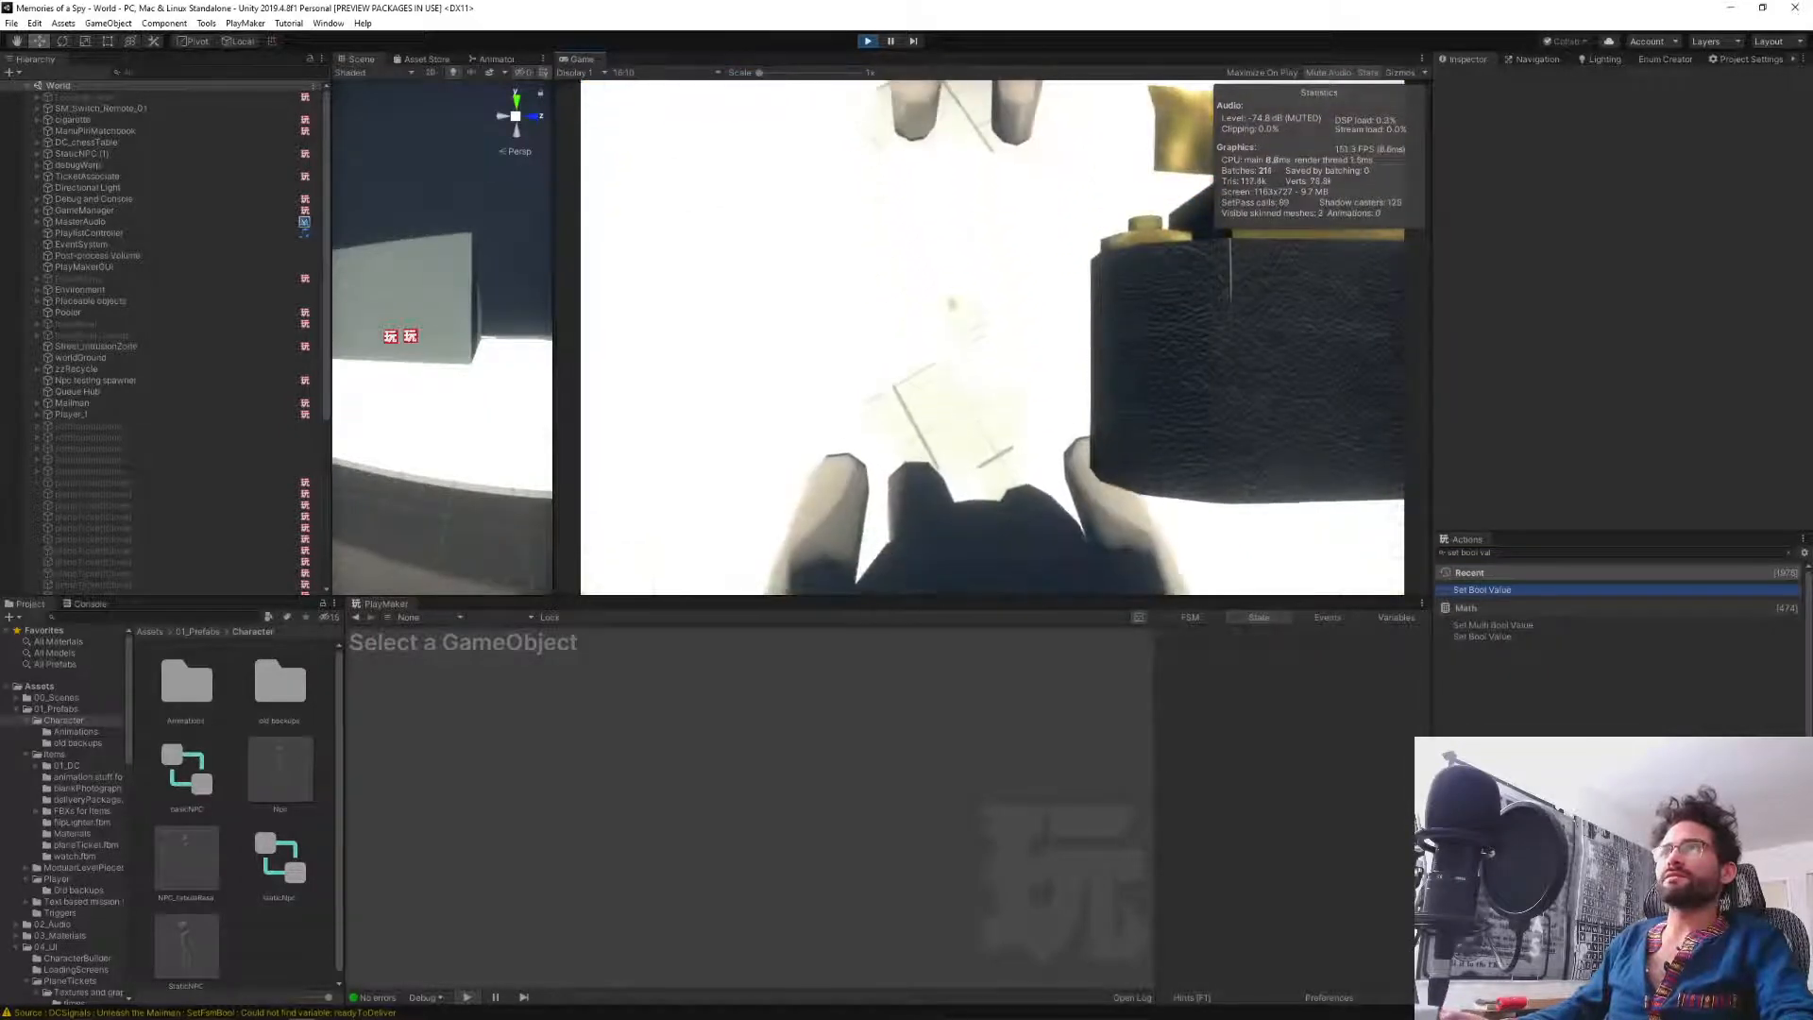
click(992, 336)
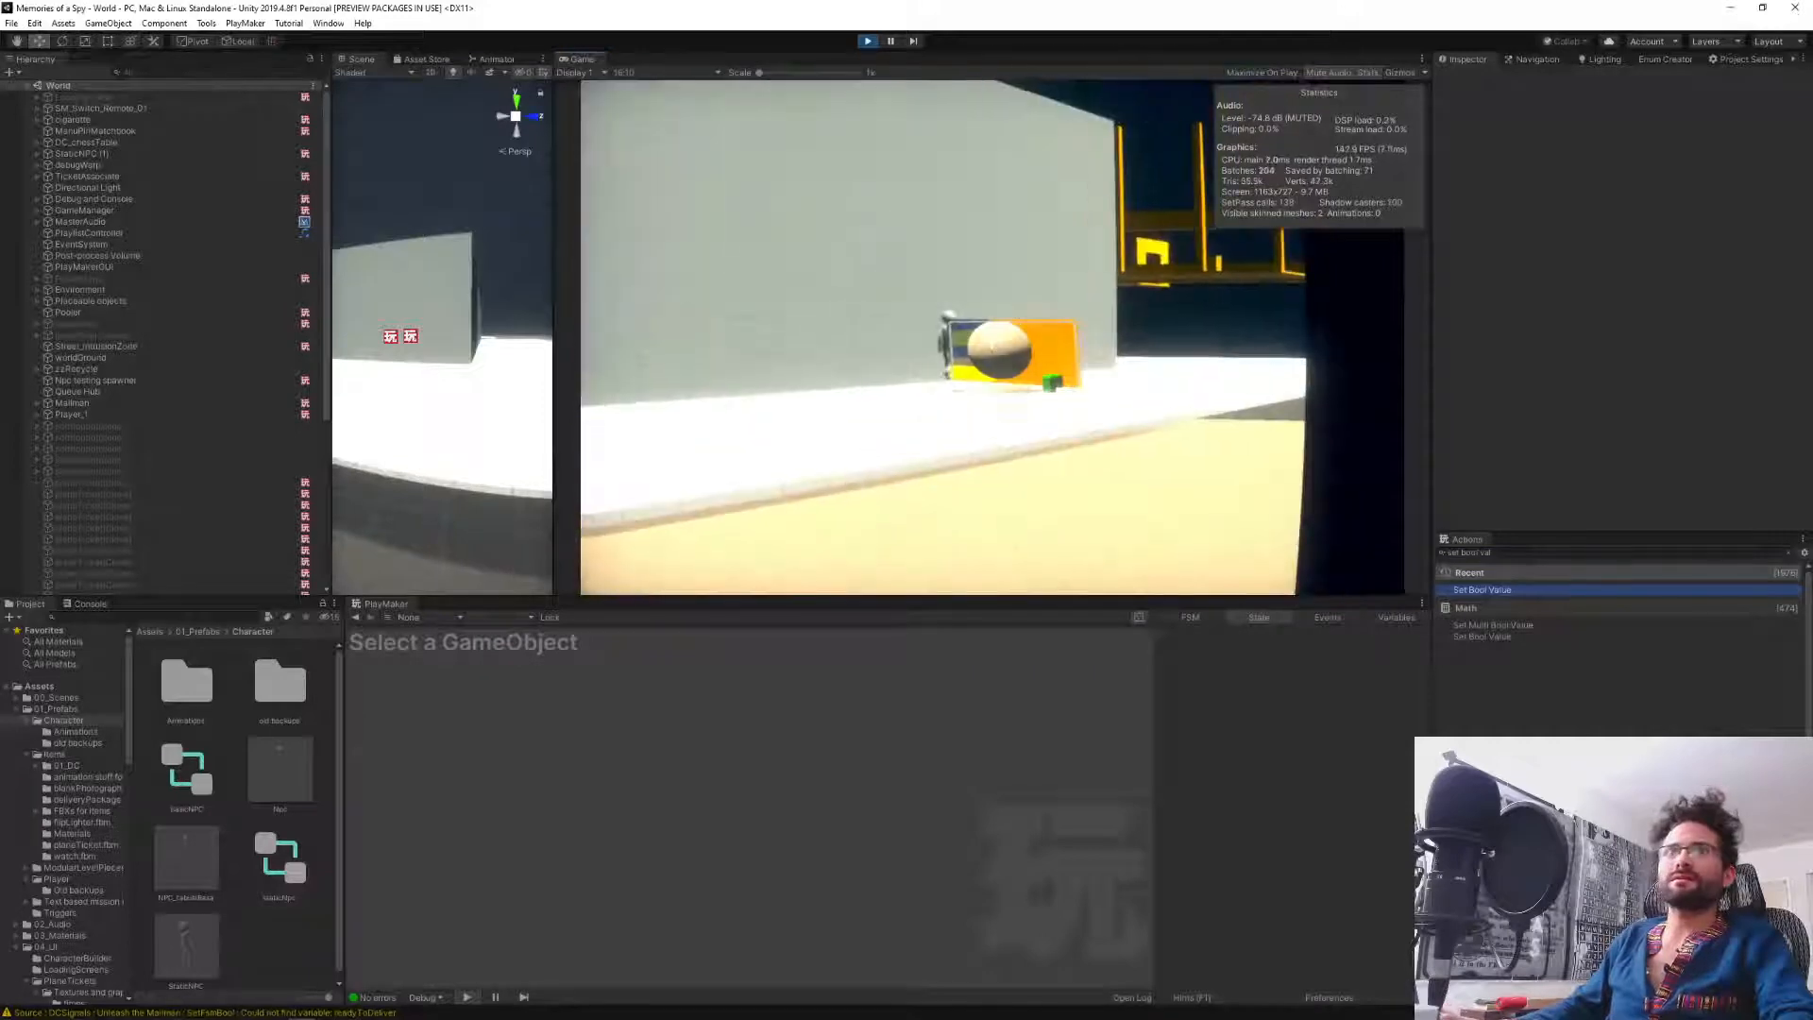
Carry the photo across the street and walk along the orange wall towards the distant NPC.
scroll(200, 451, down, 8)
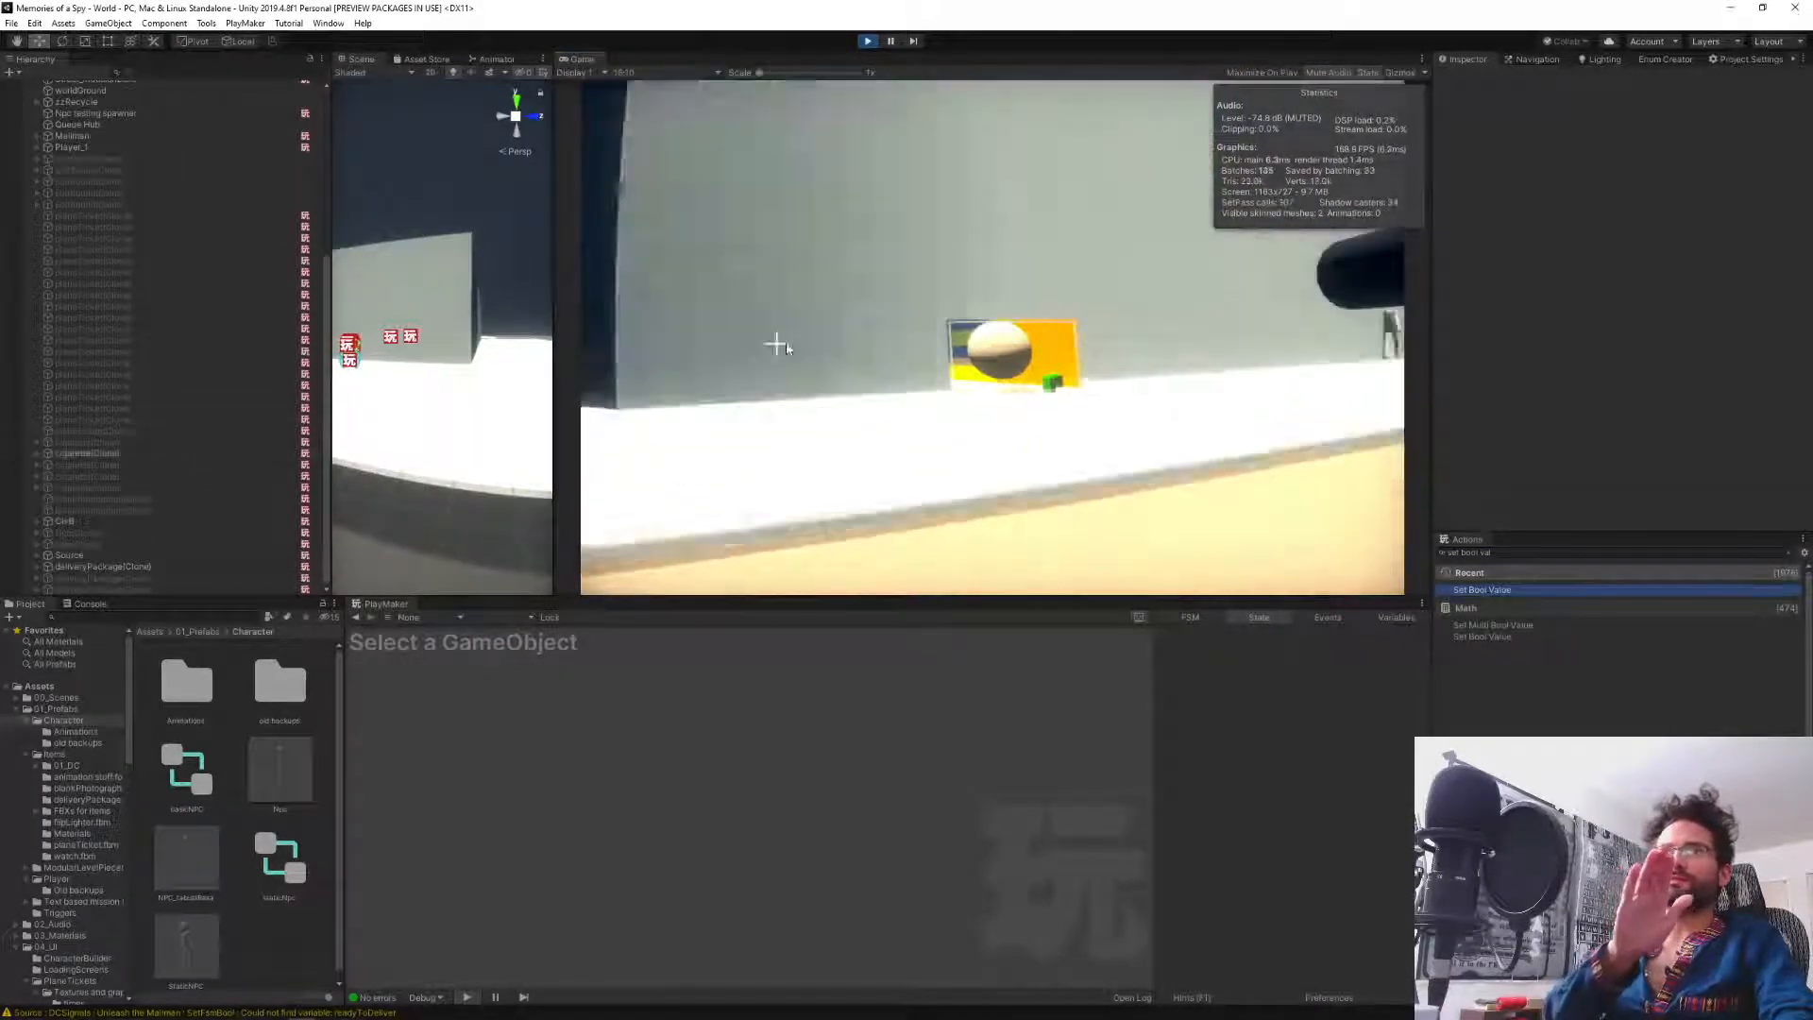
click(778, 344)
key(w)
key(w)
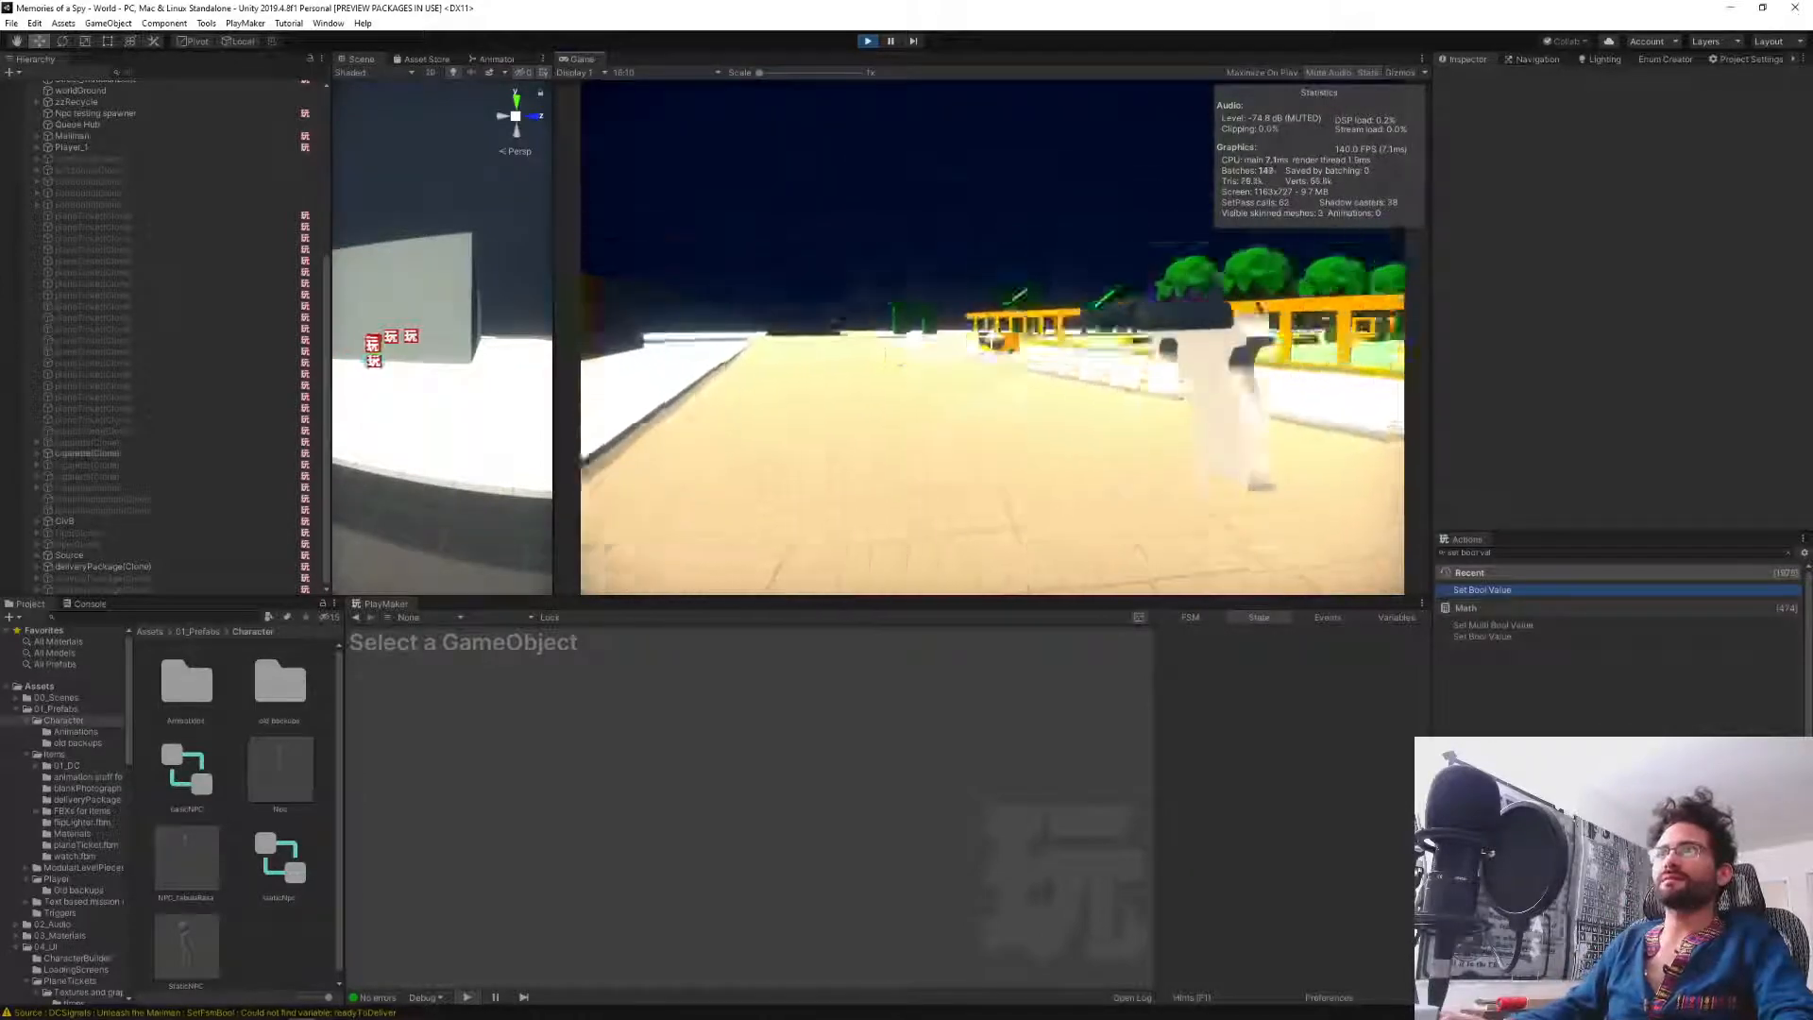
key(w)
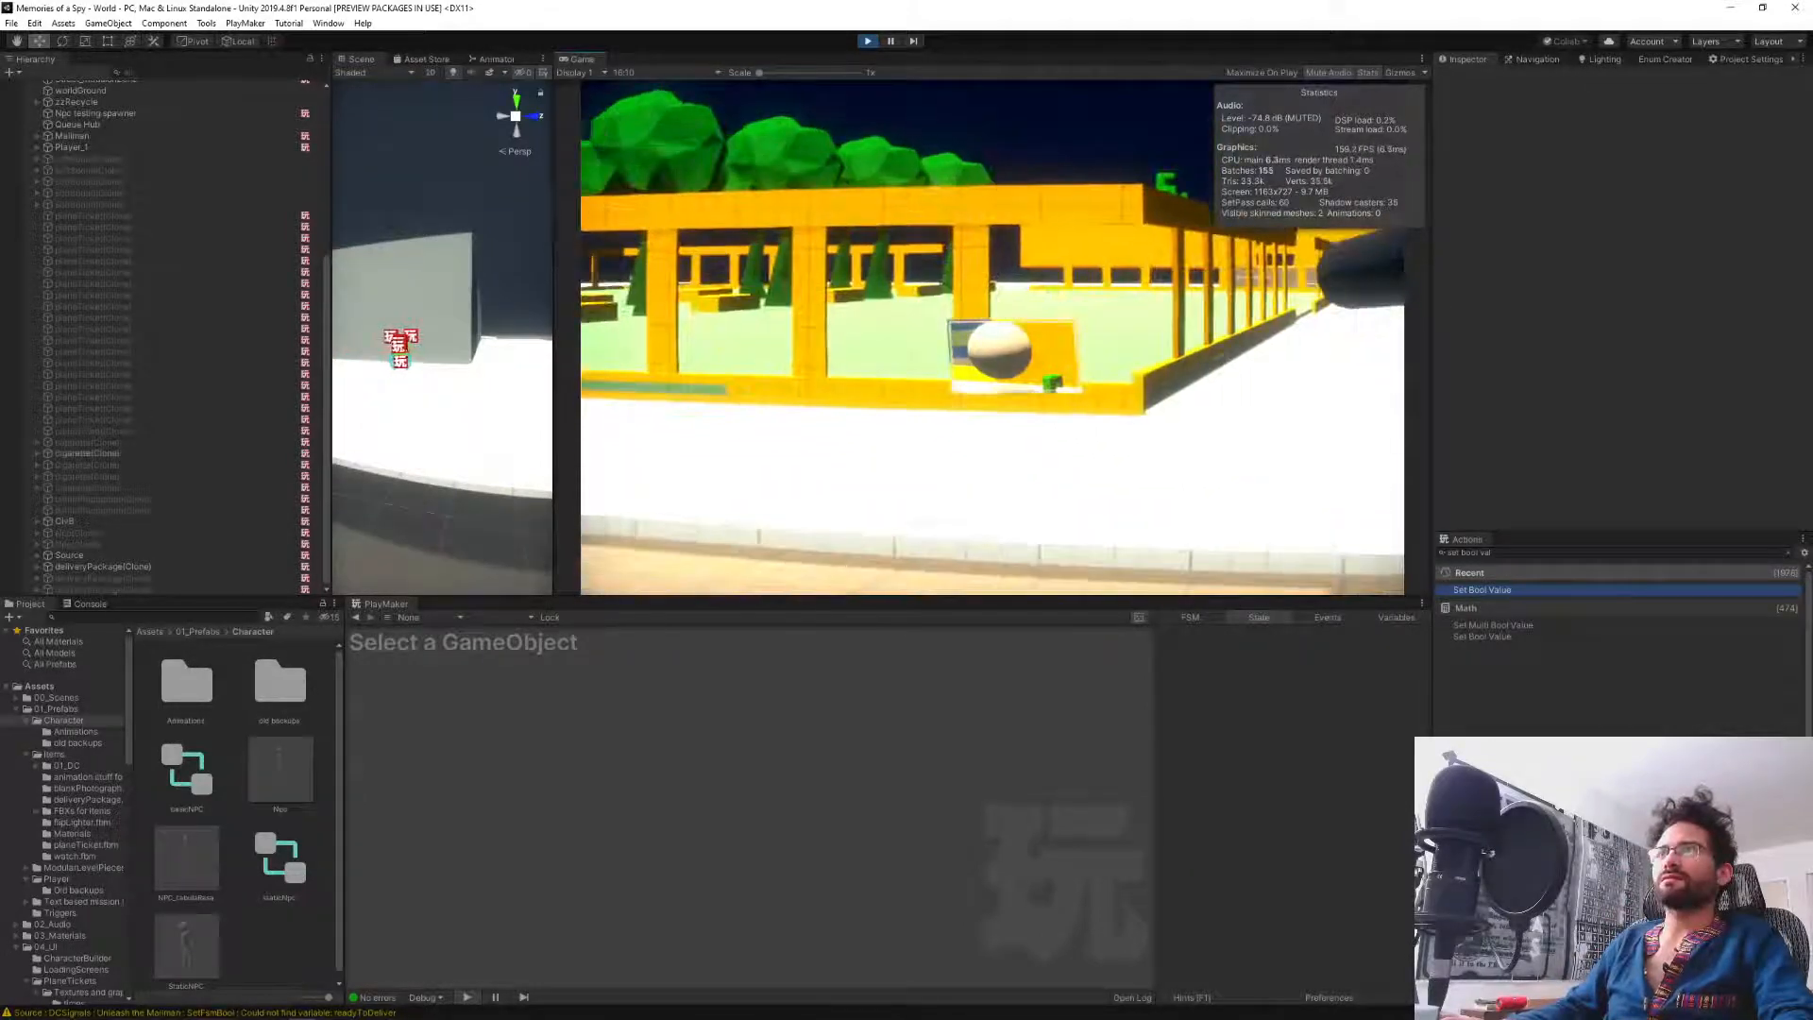
key(w)
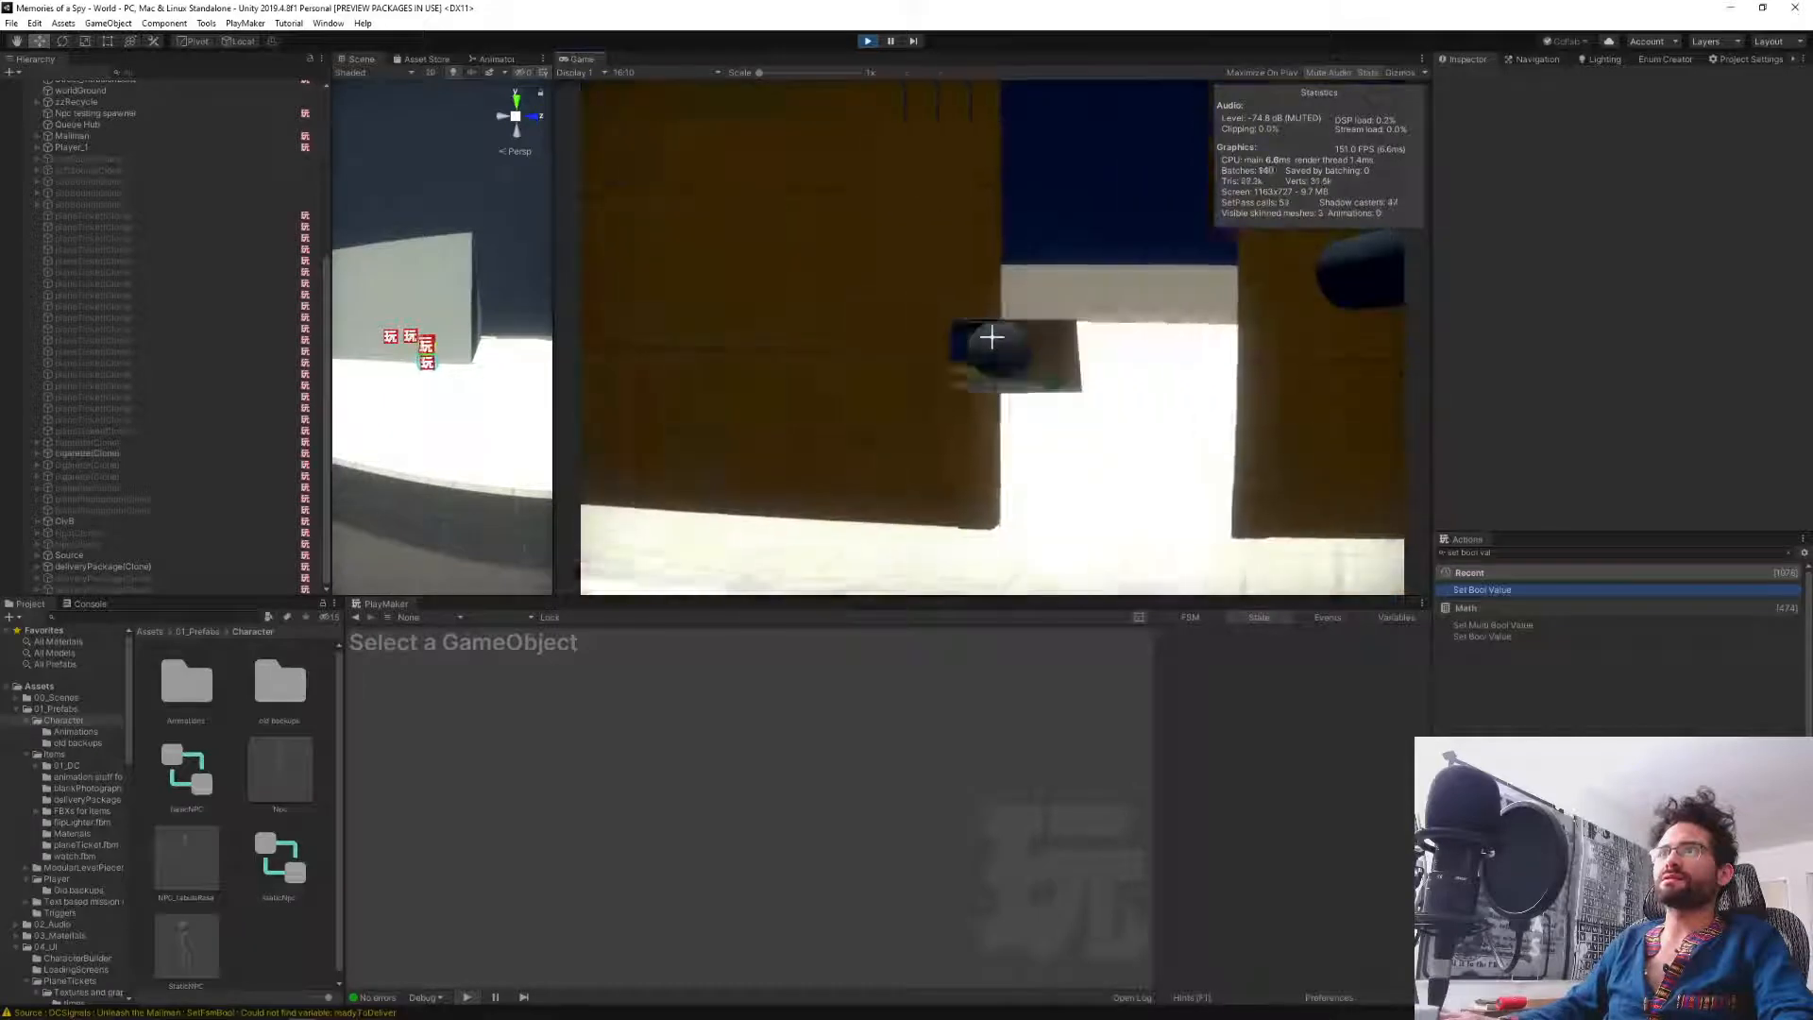
key(w)
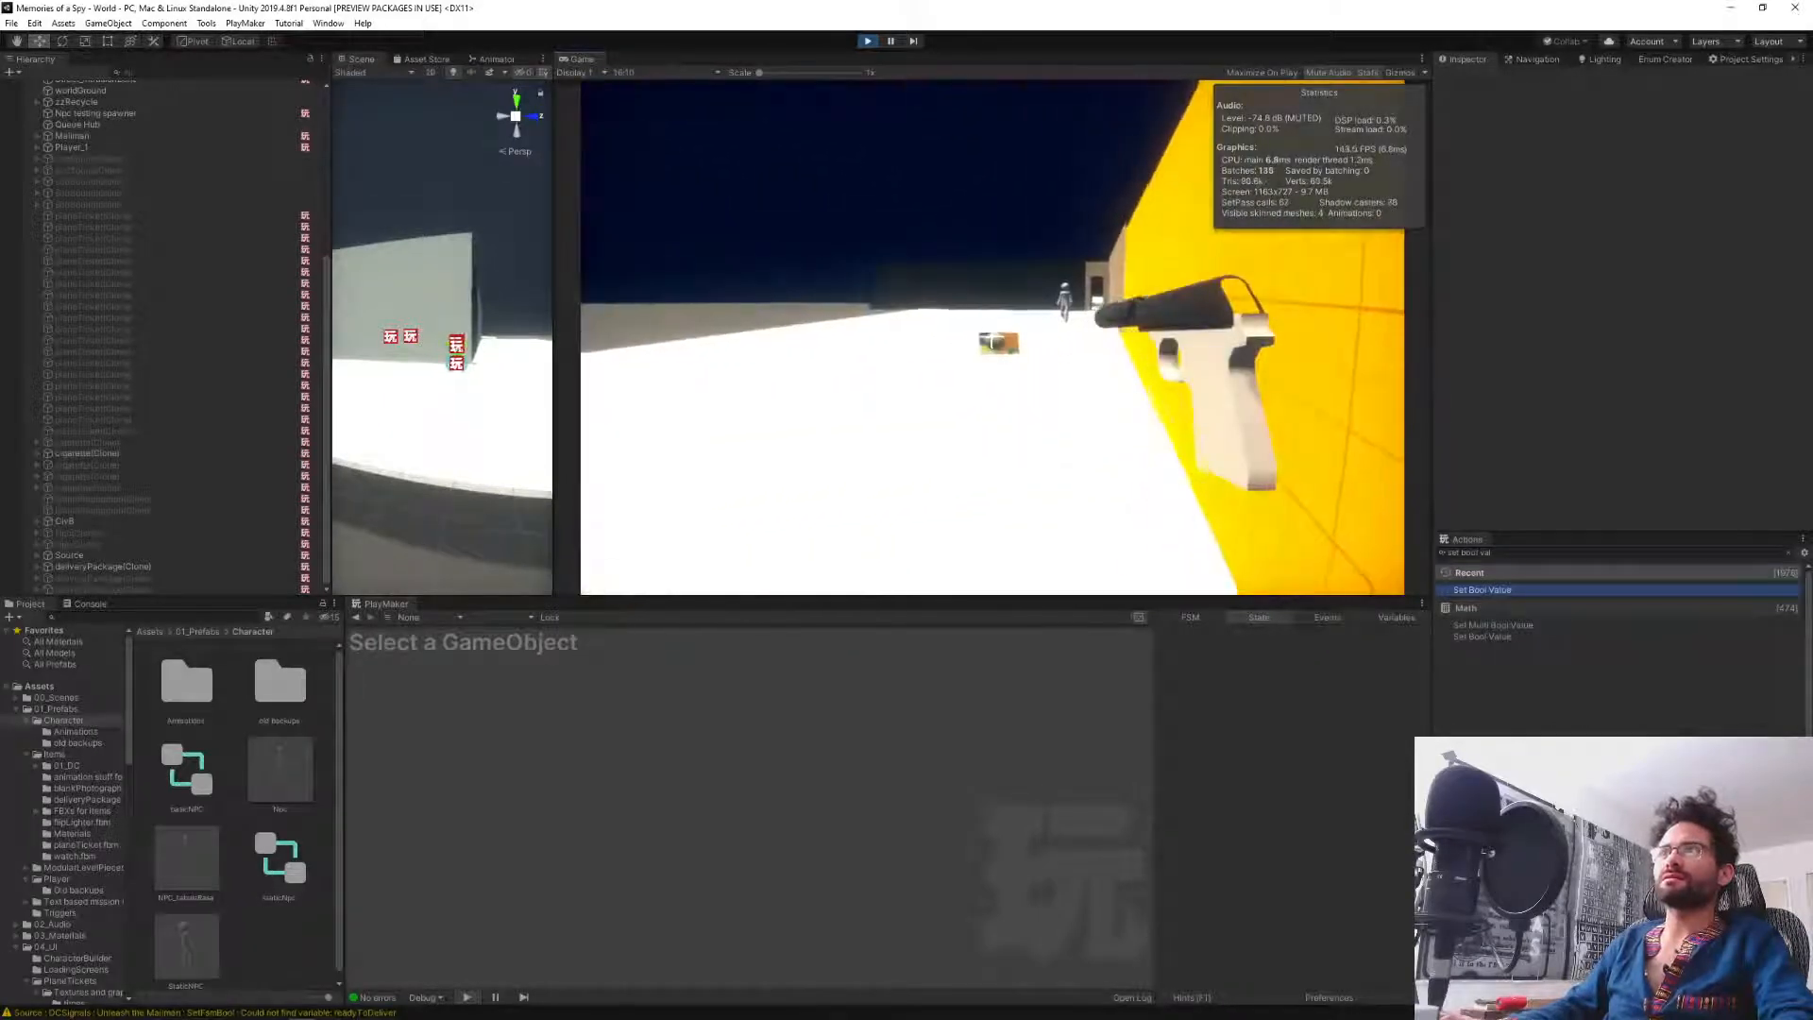
key(w)
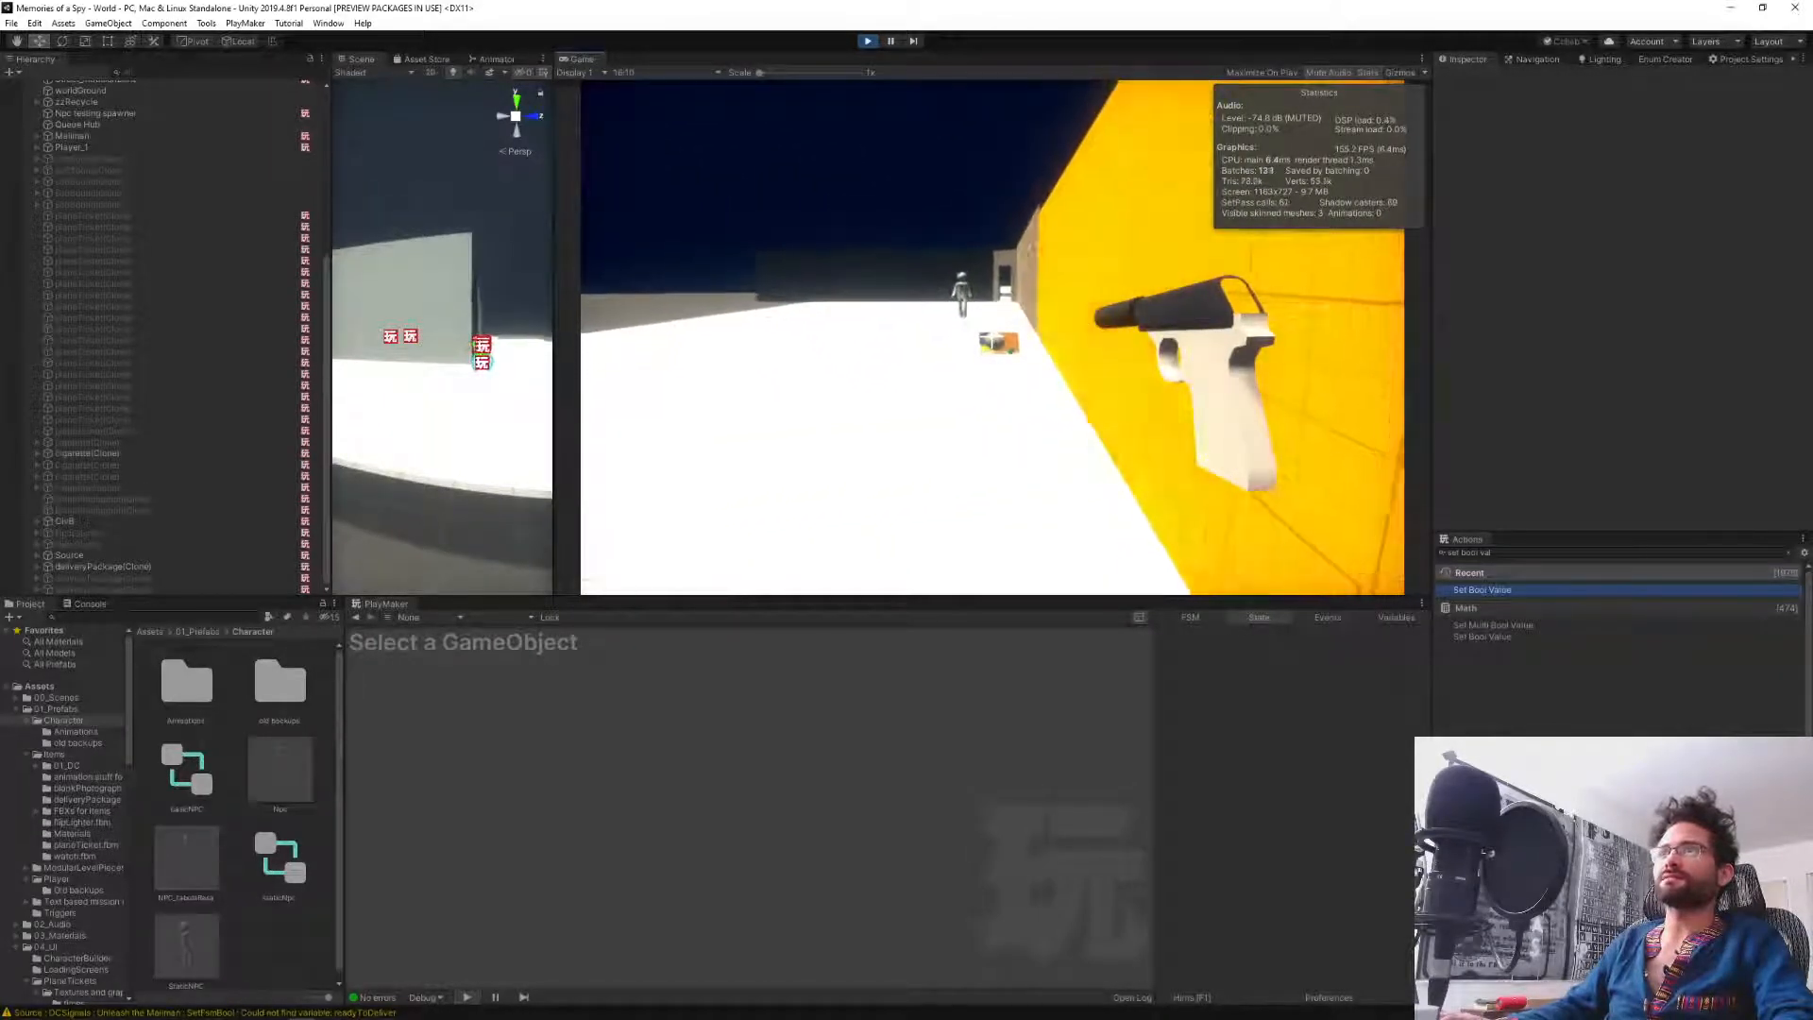
key(w)
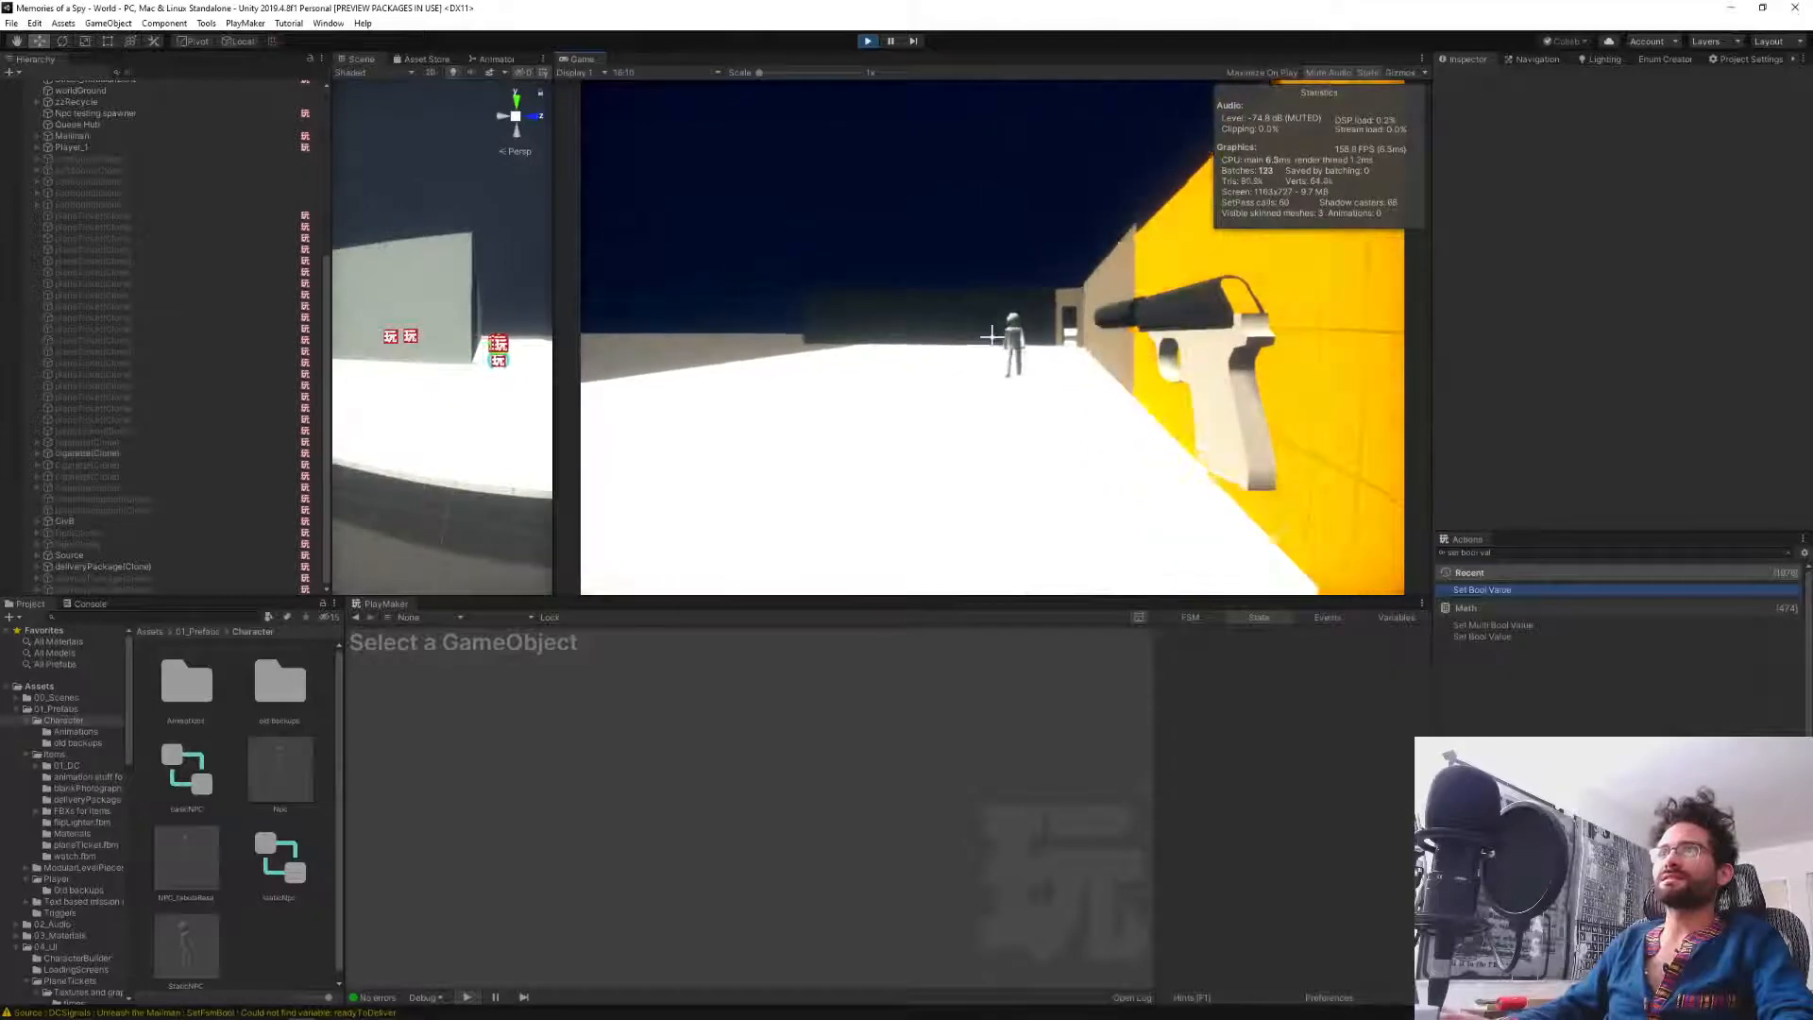
key(w)
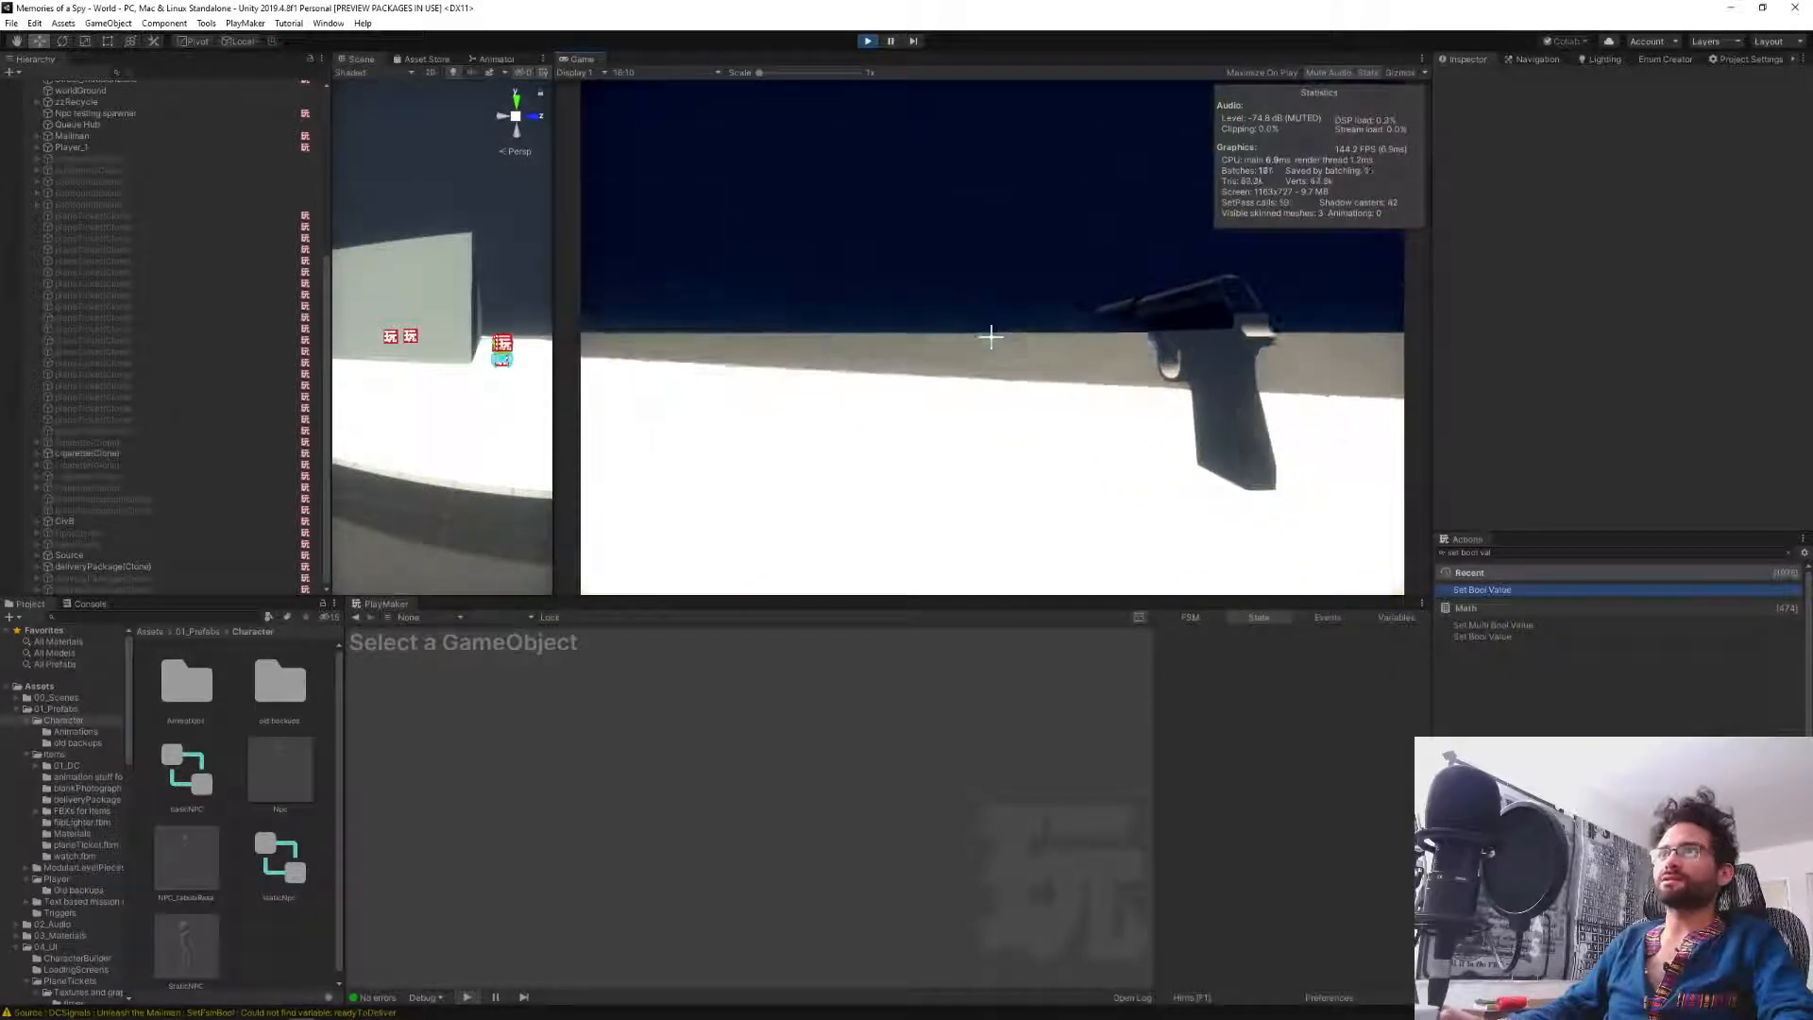
Approach the running NPC near the orange wall's doorway to check its behaviour, and stop play mode.
key(w)
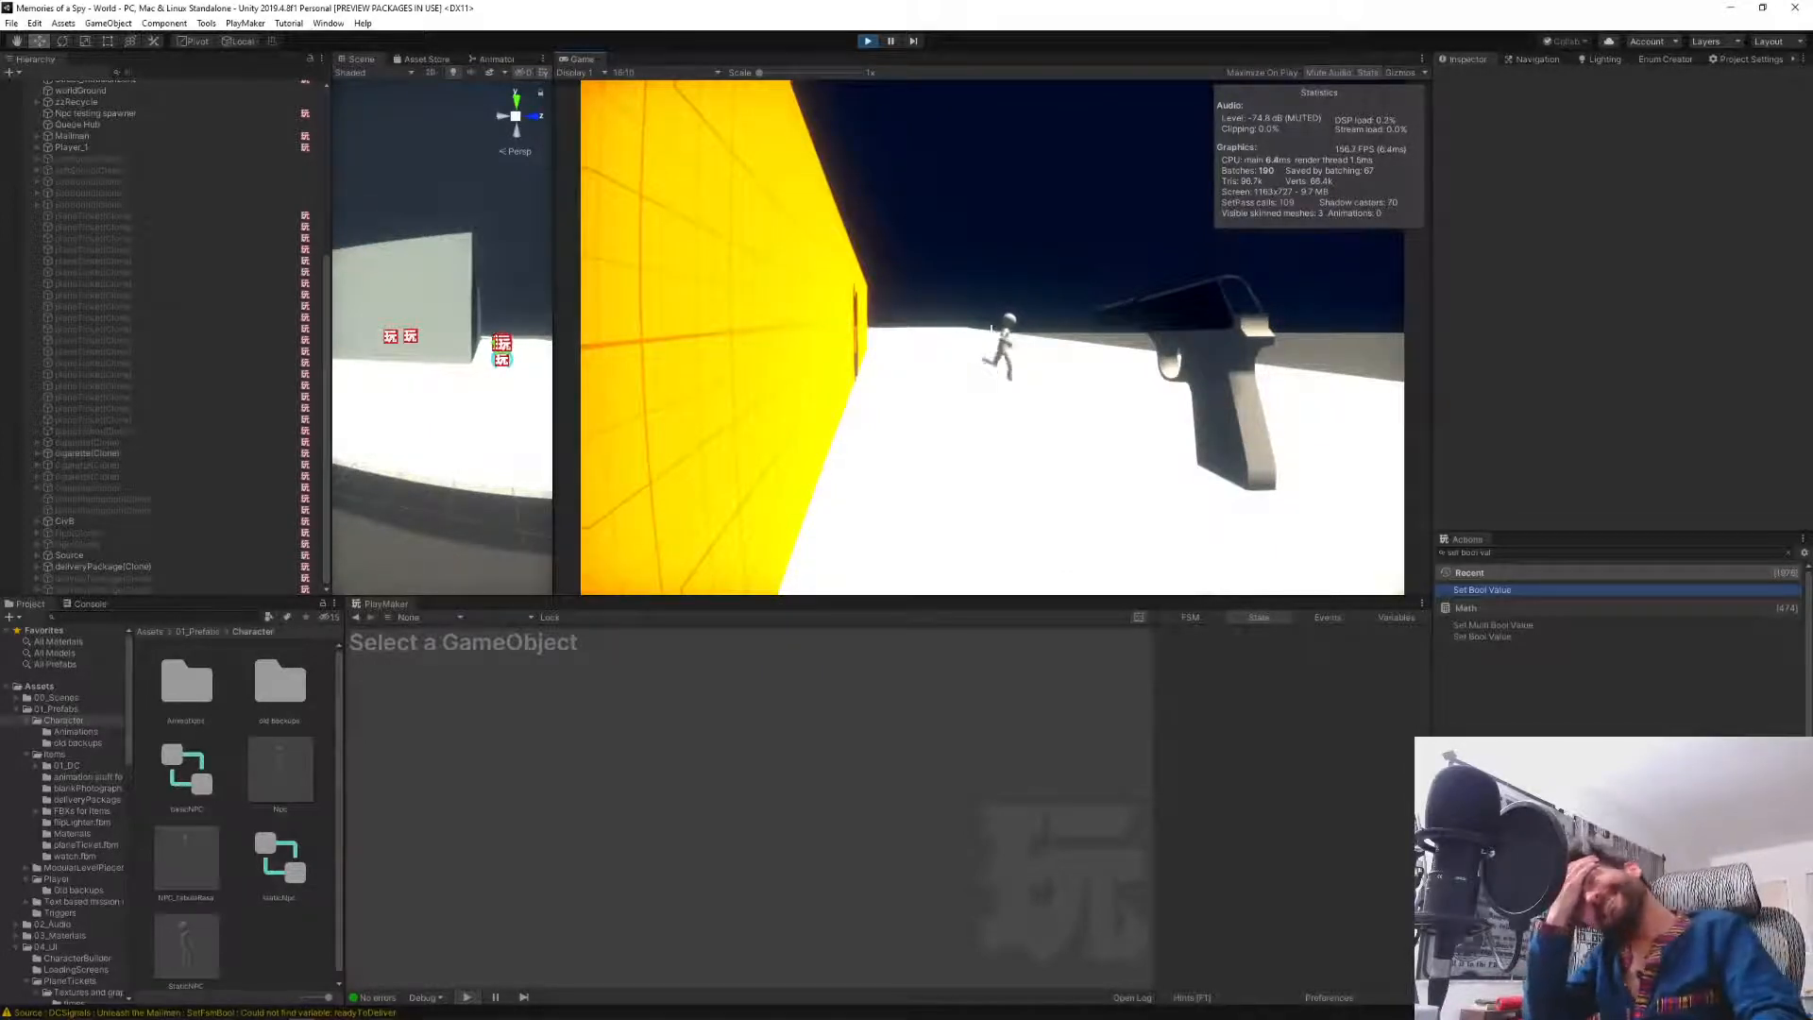
key(w)
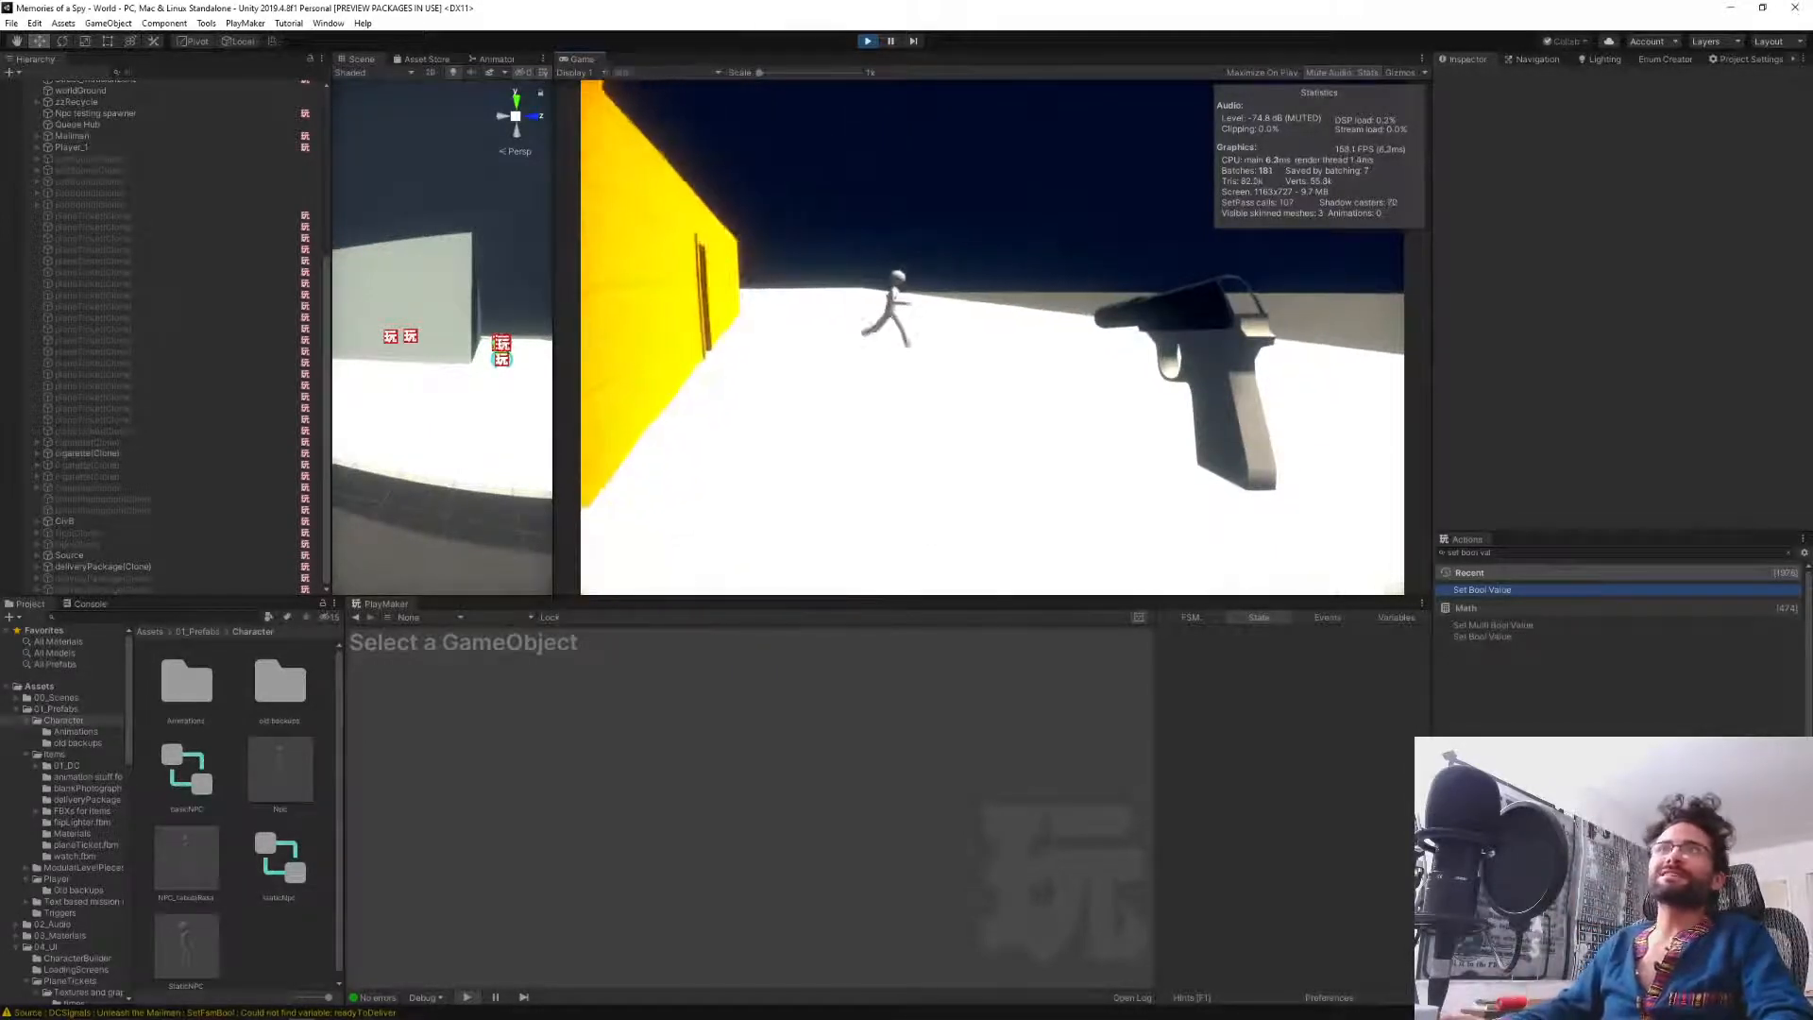
key(w)
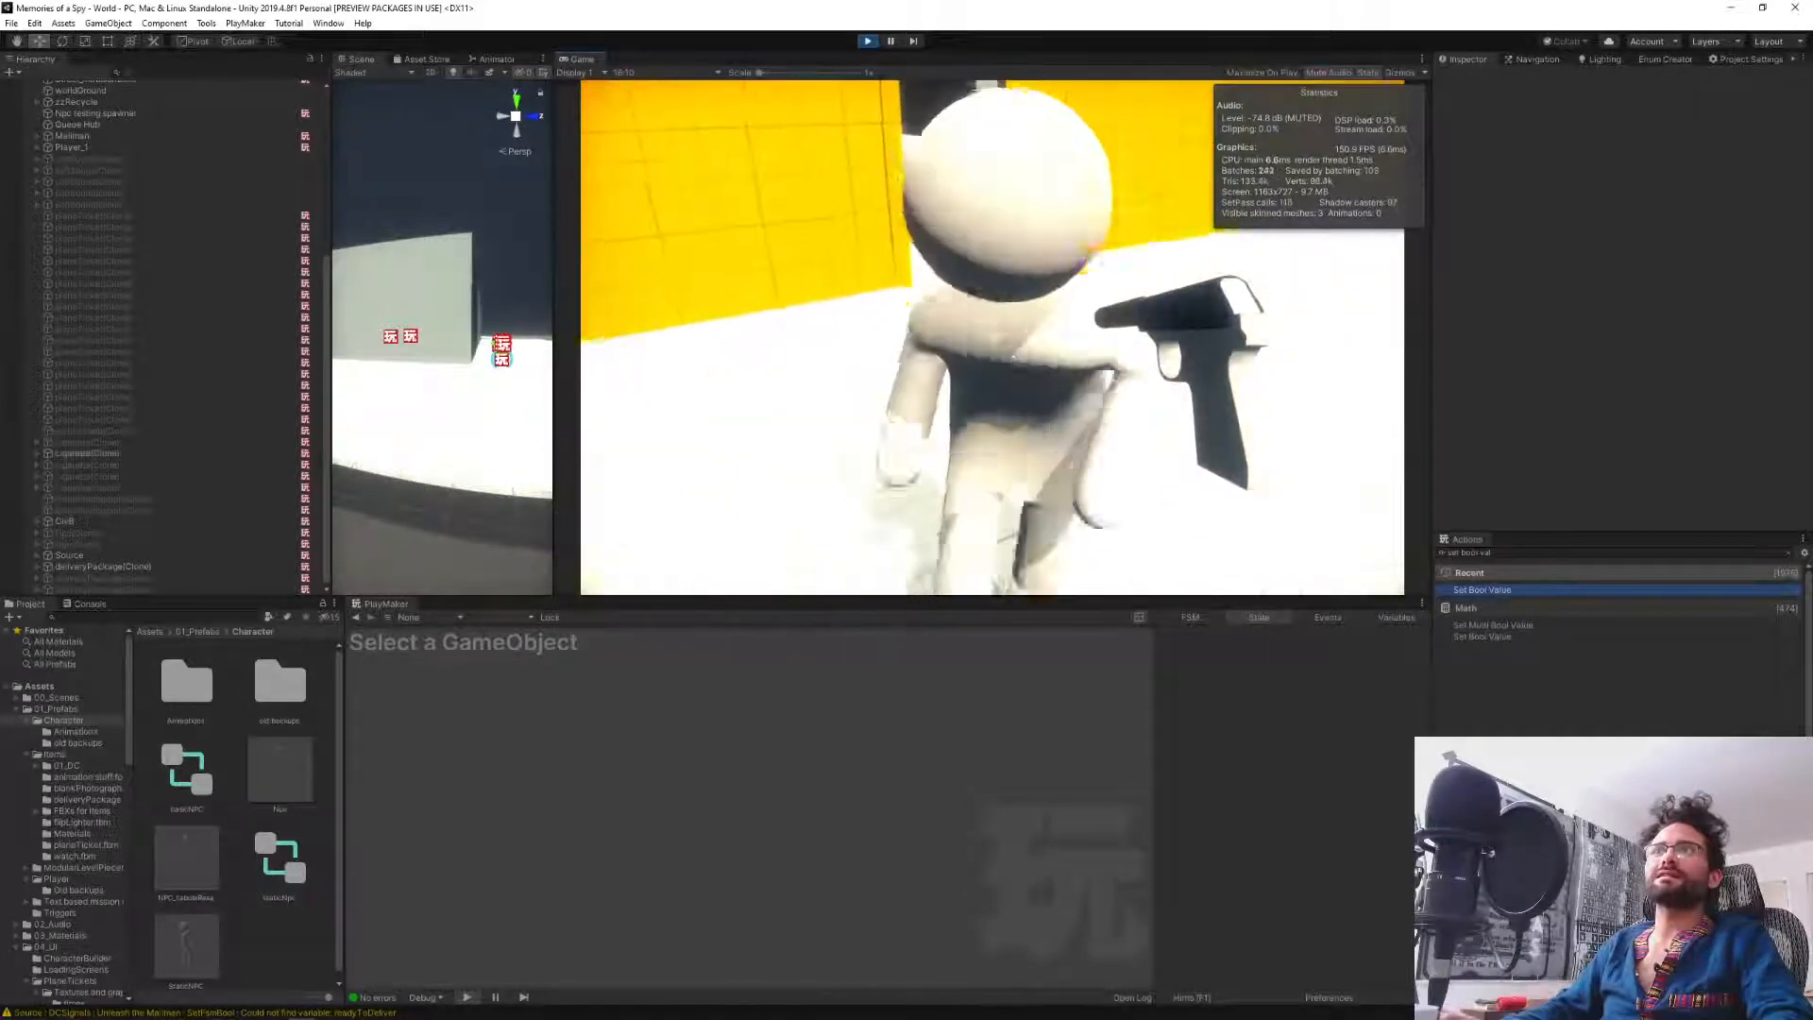
key(s)
key(s)
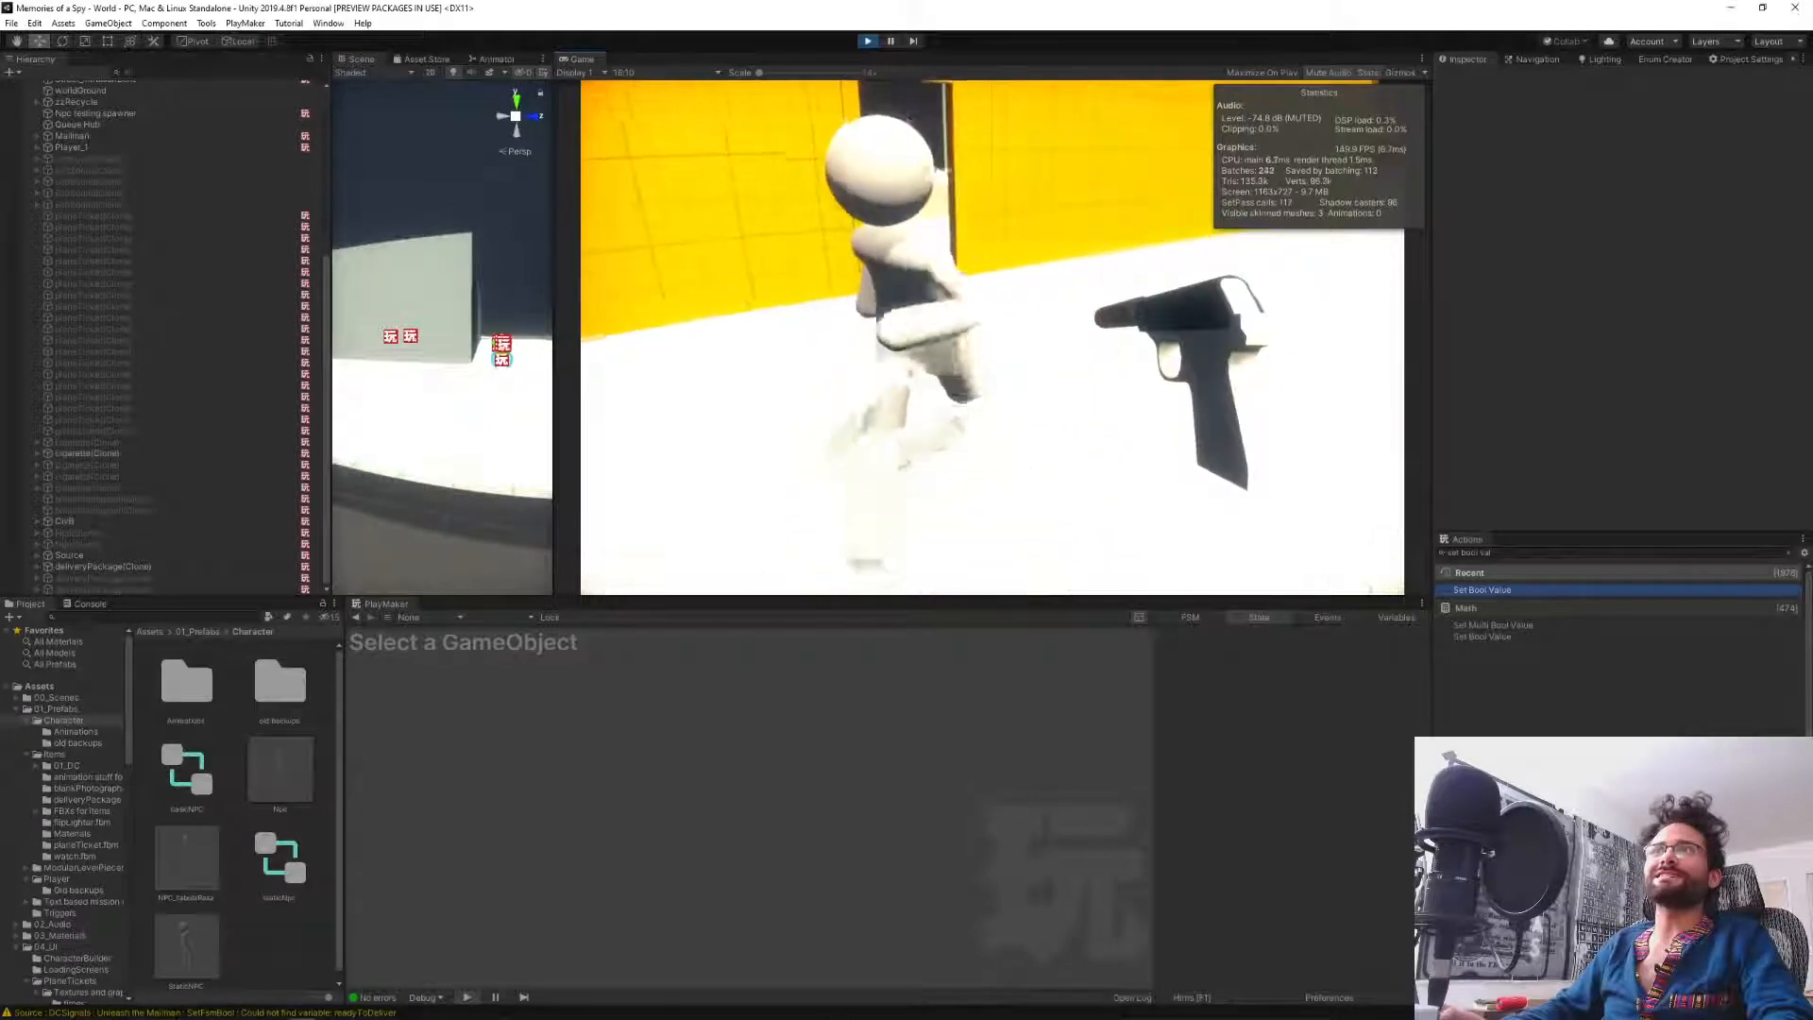
key(Escape)
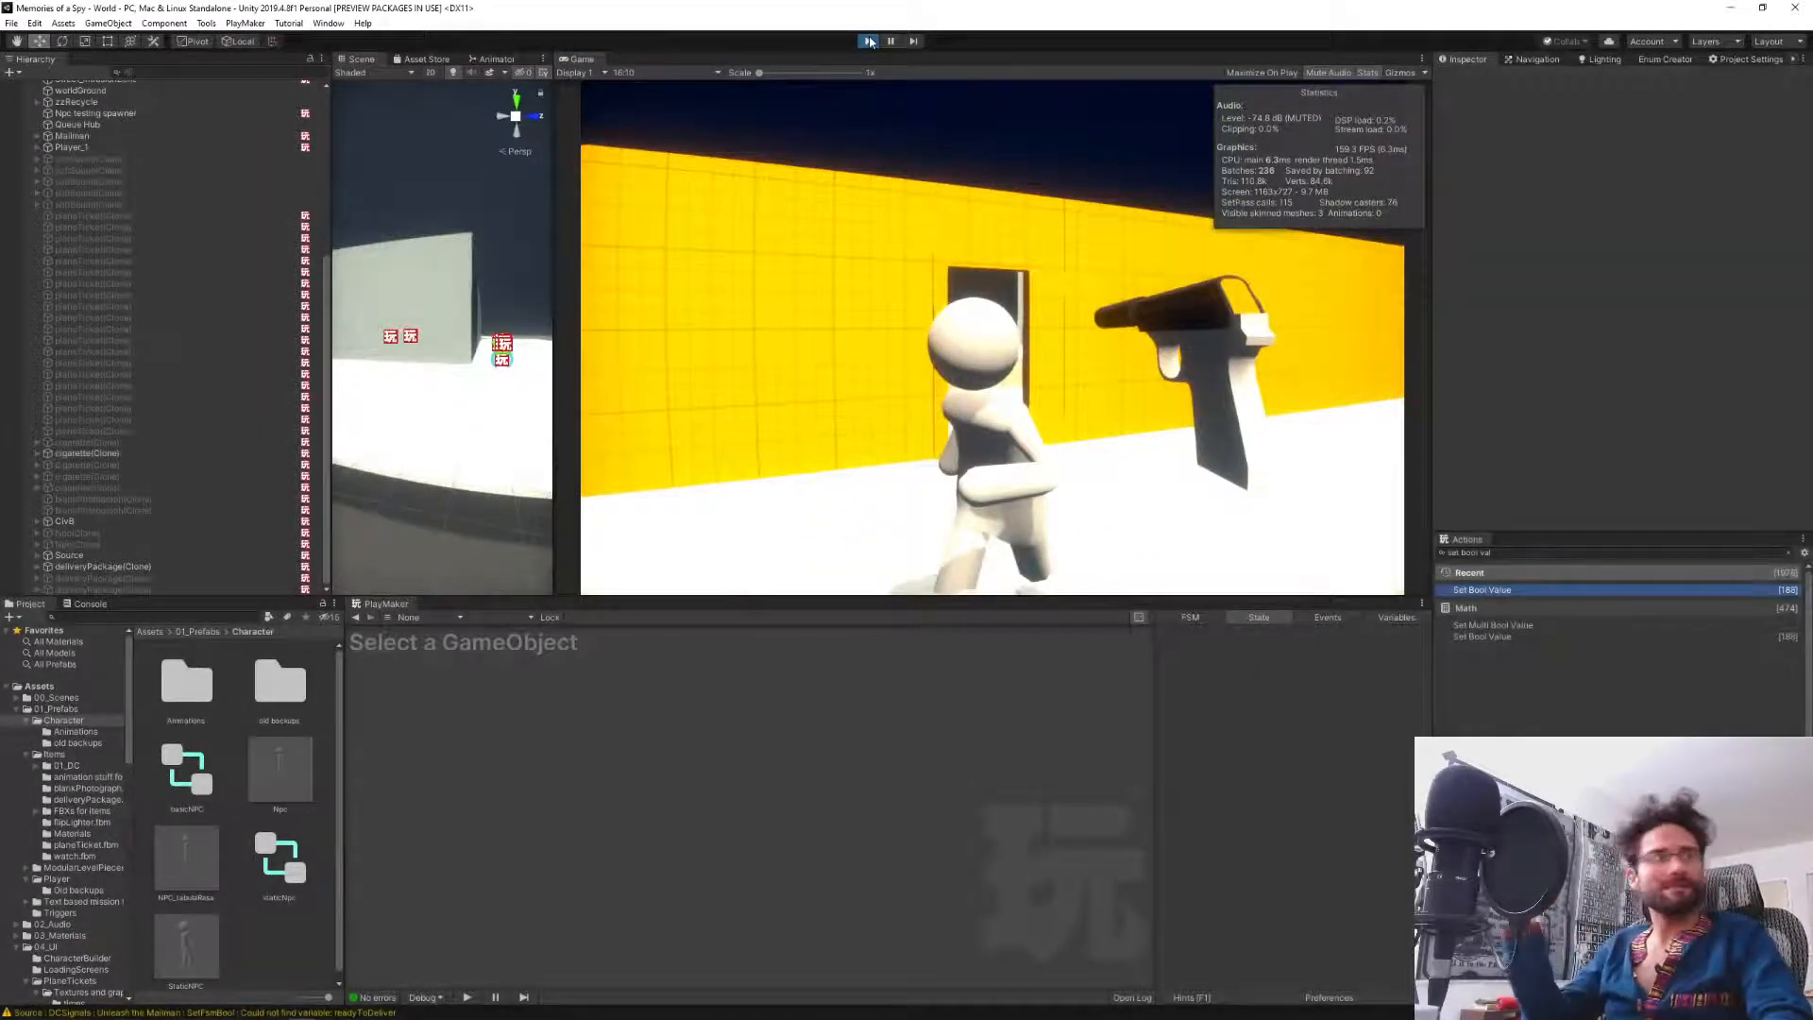
click(870, 41)
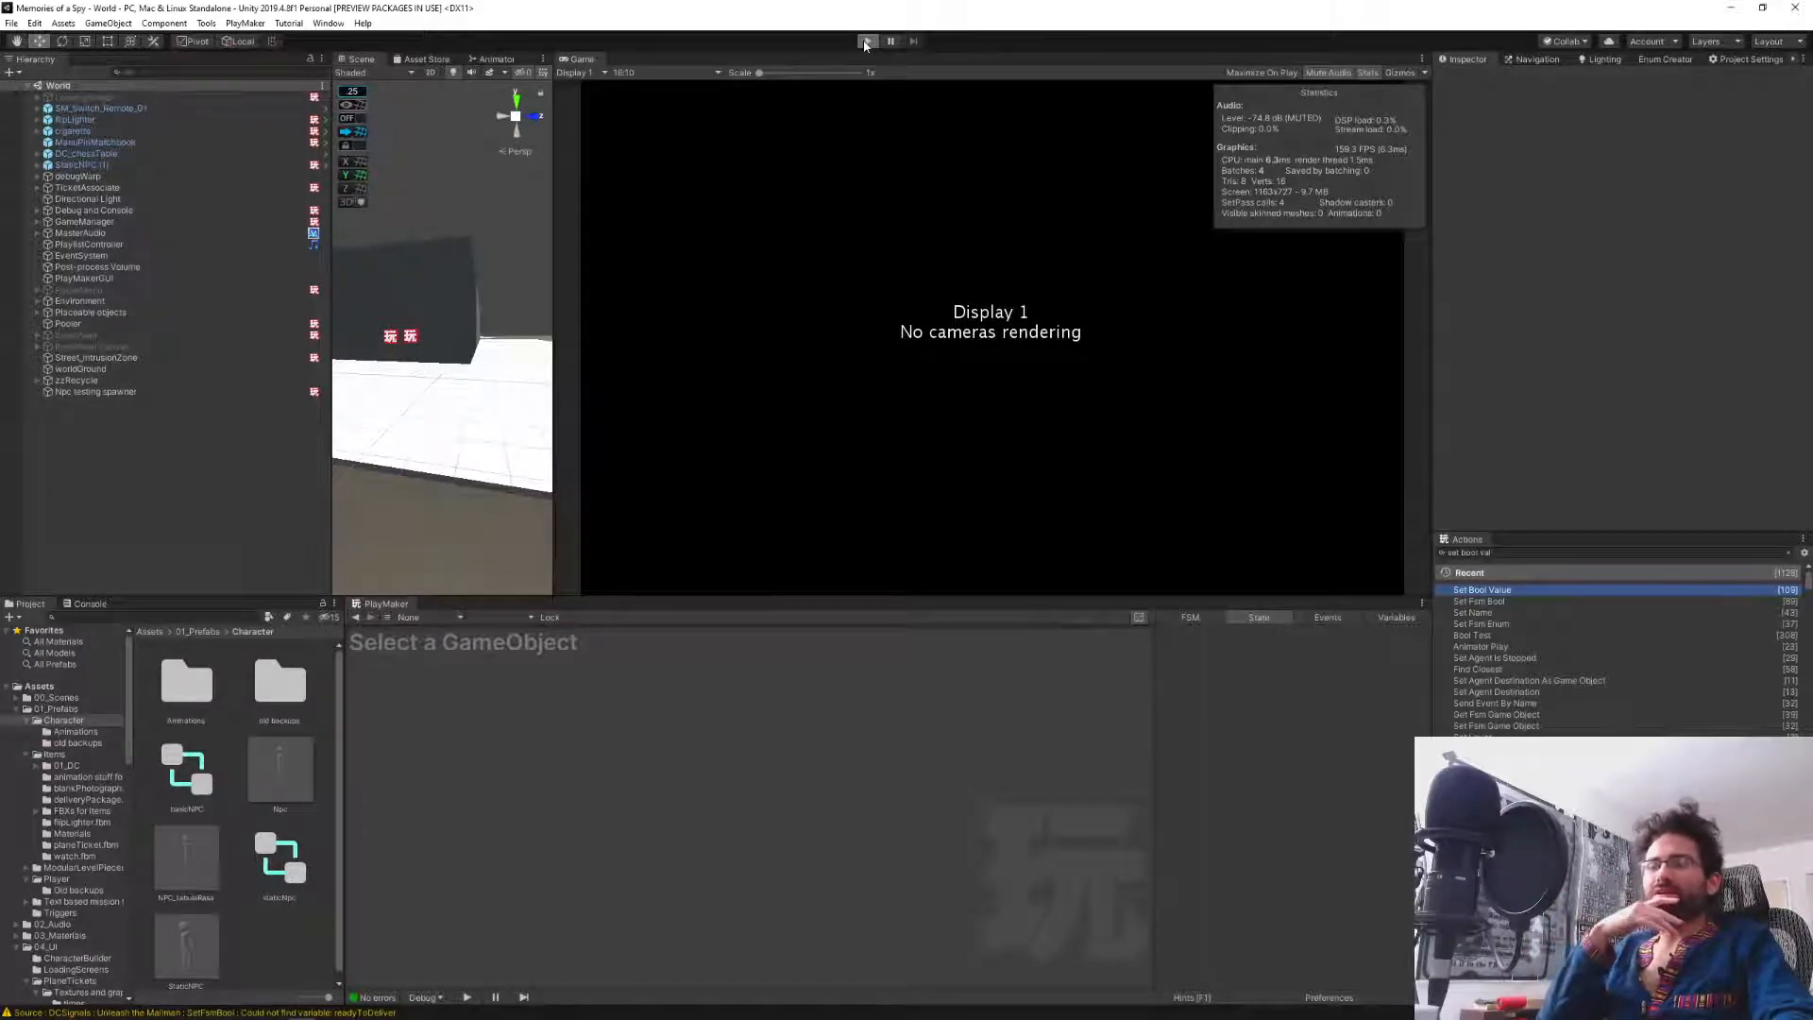
Run the World scene again and submit a scaleTime command in the in-game console.
click(865, 42)
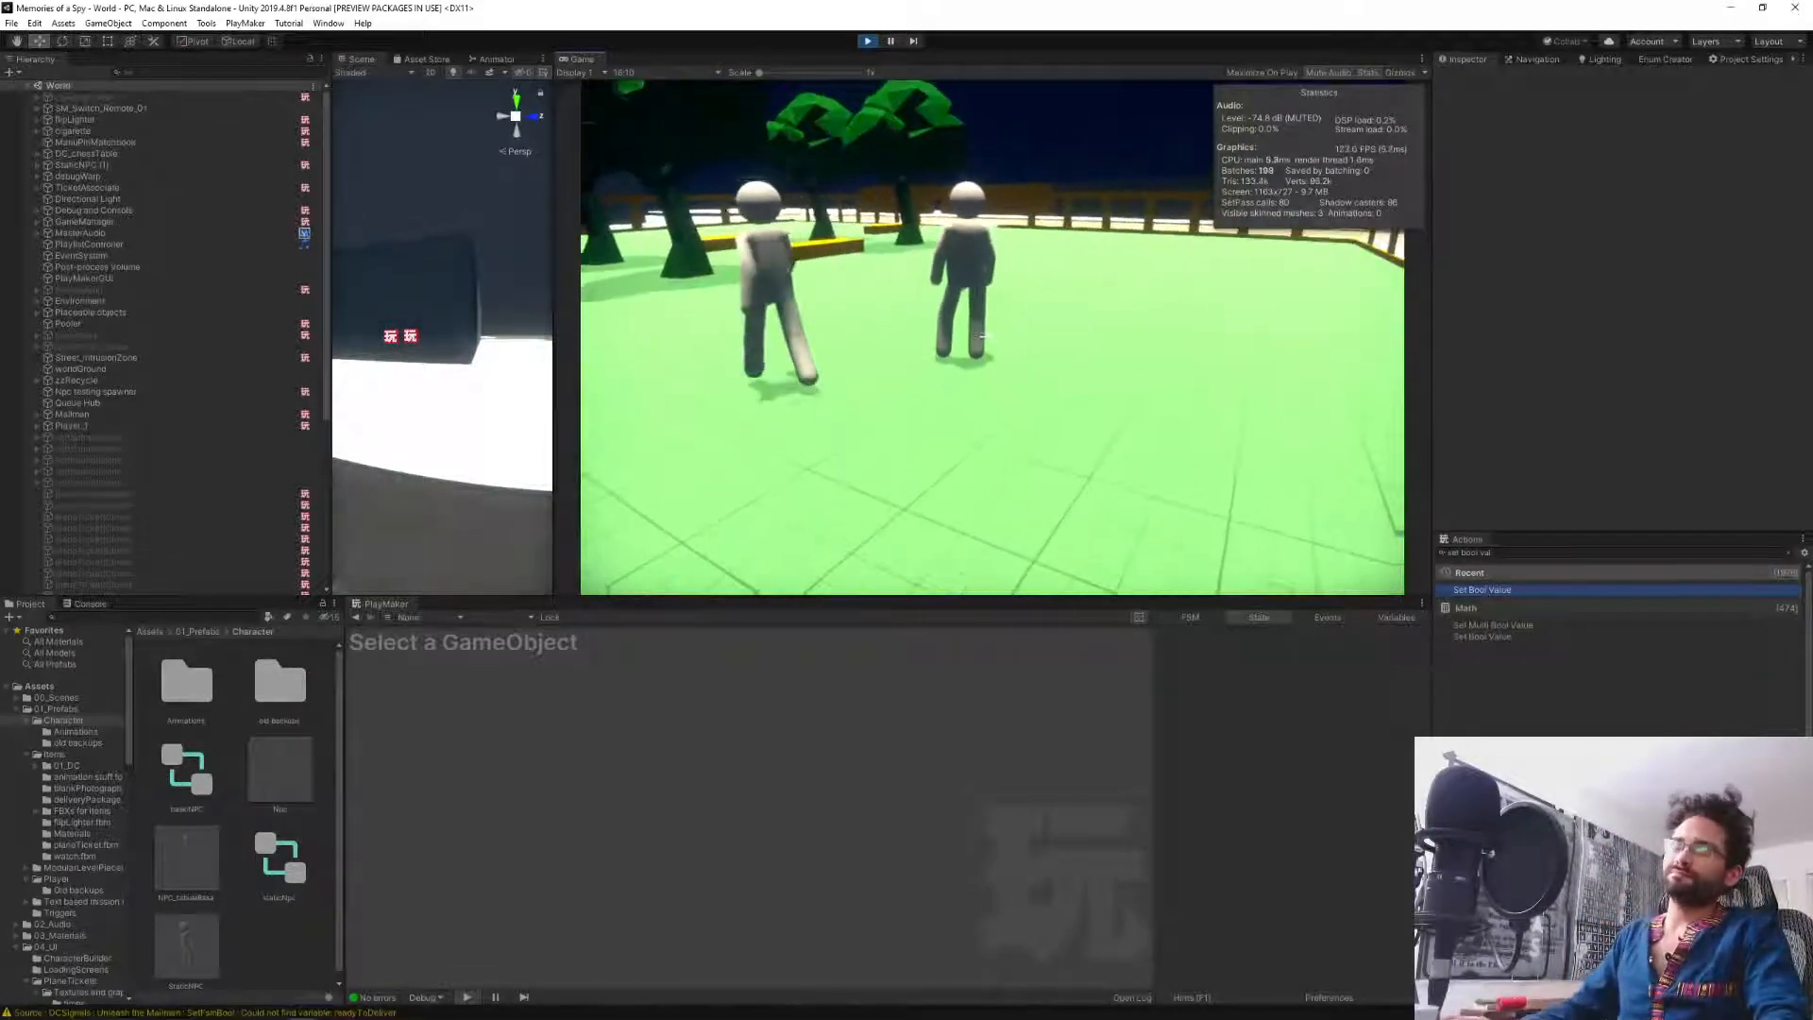
key(Escape)
key(grave)
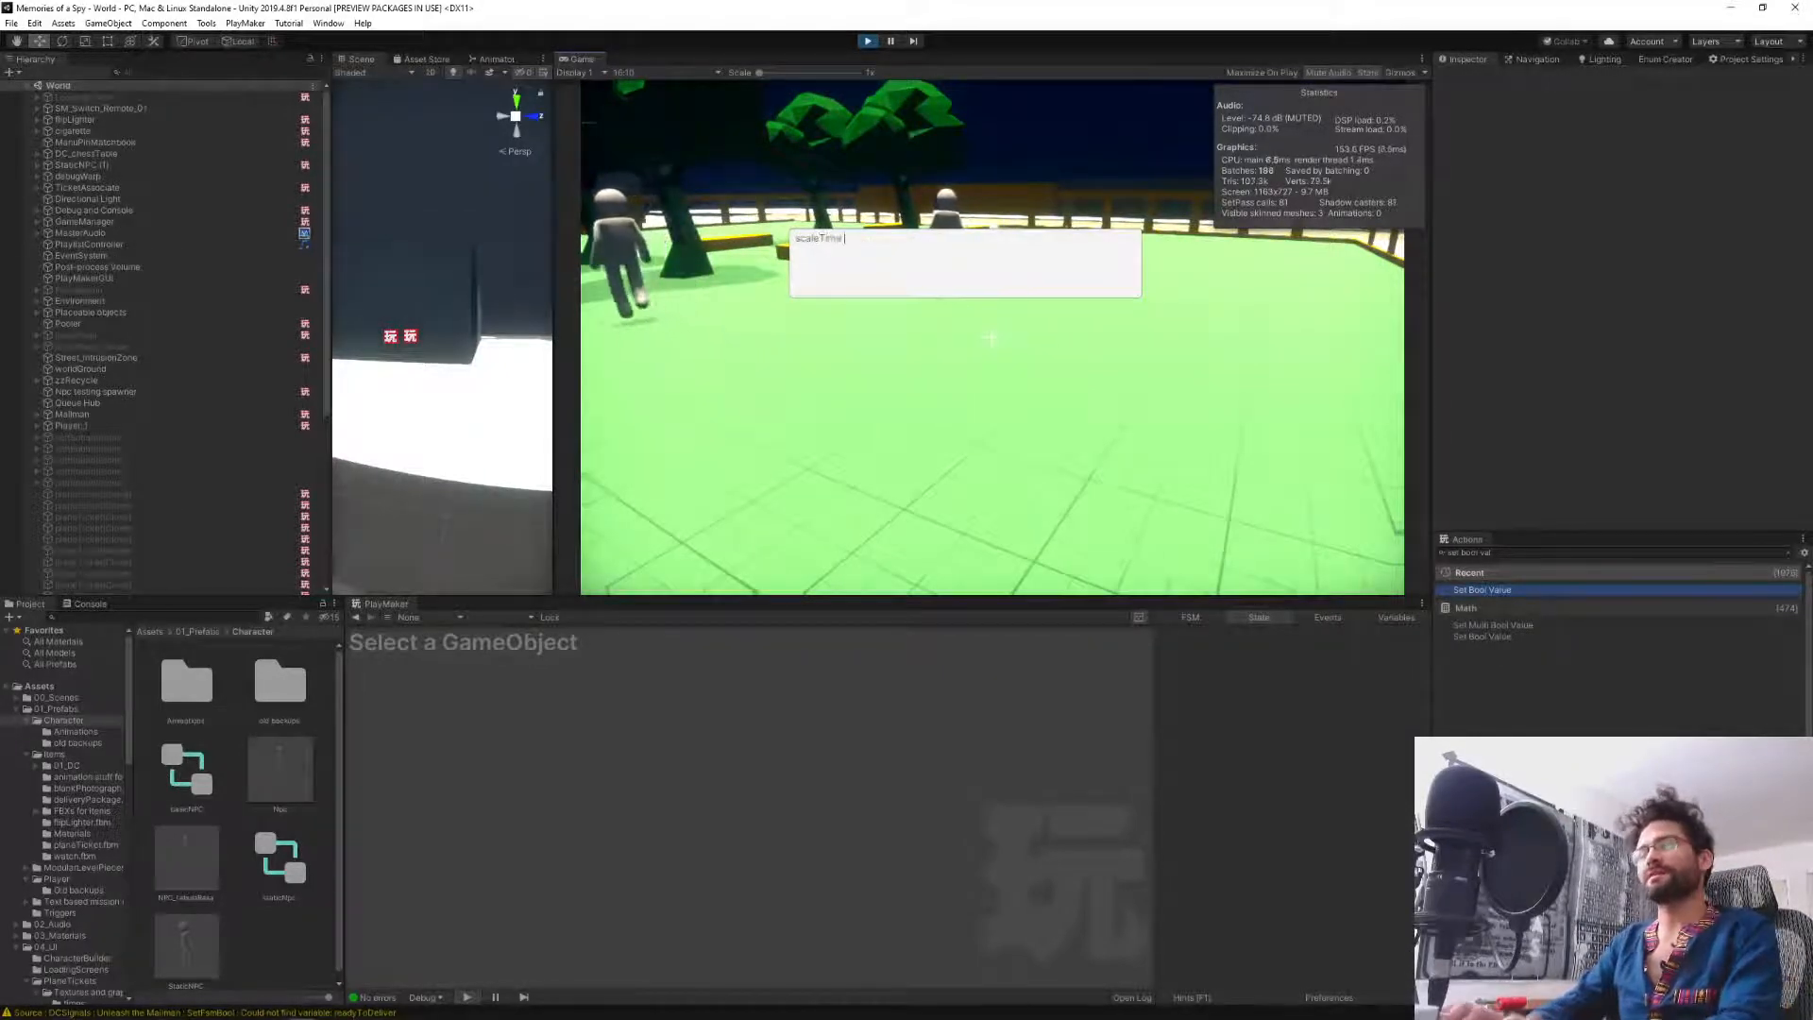
key(Return)
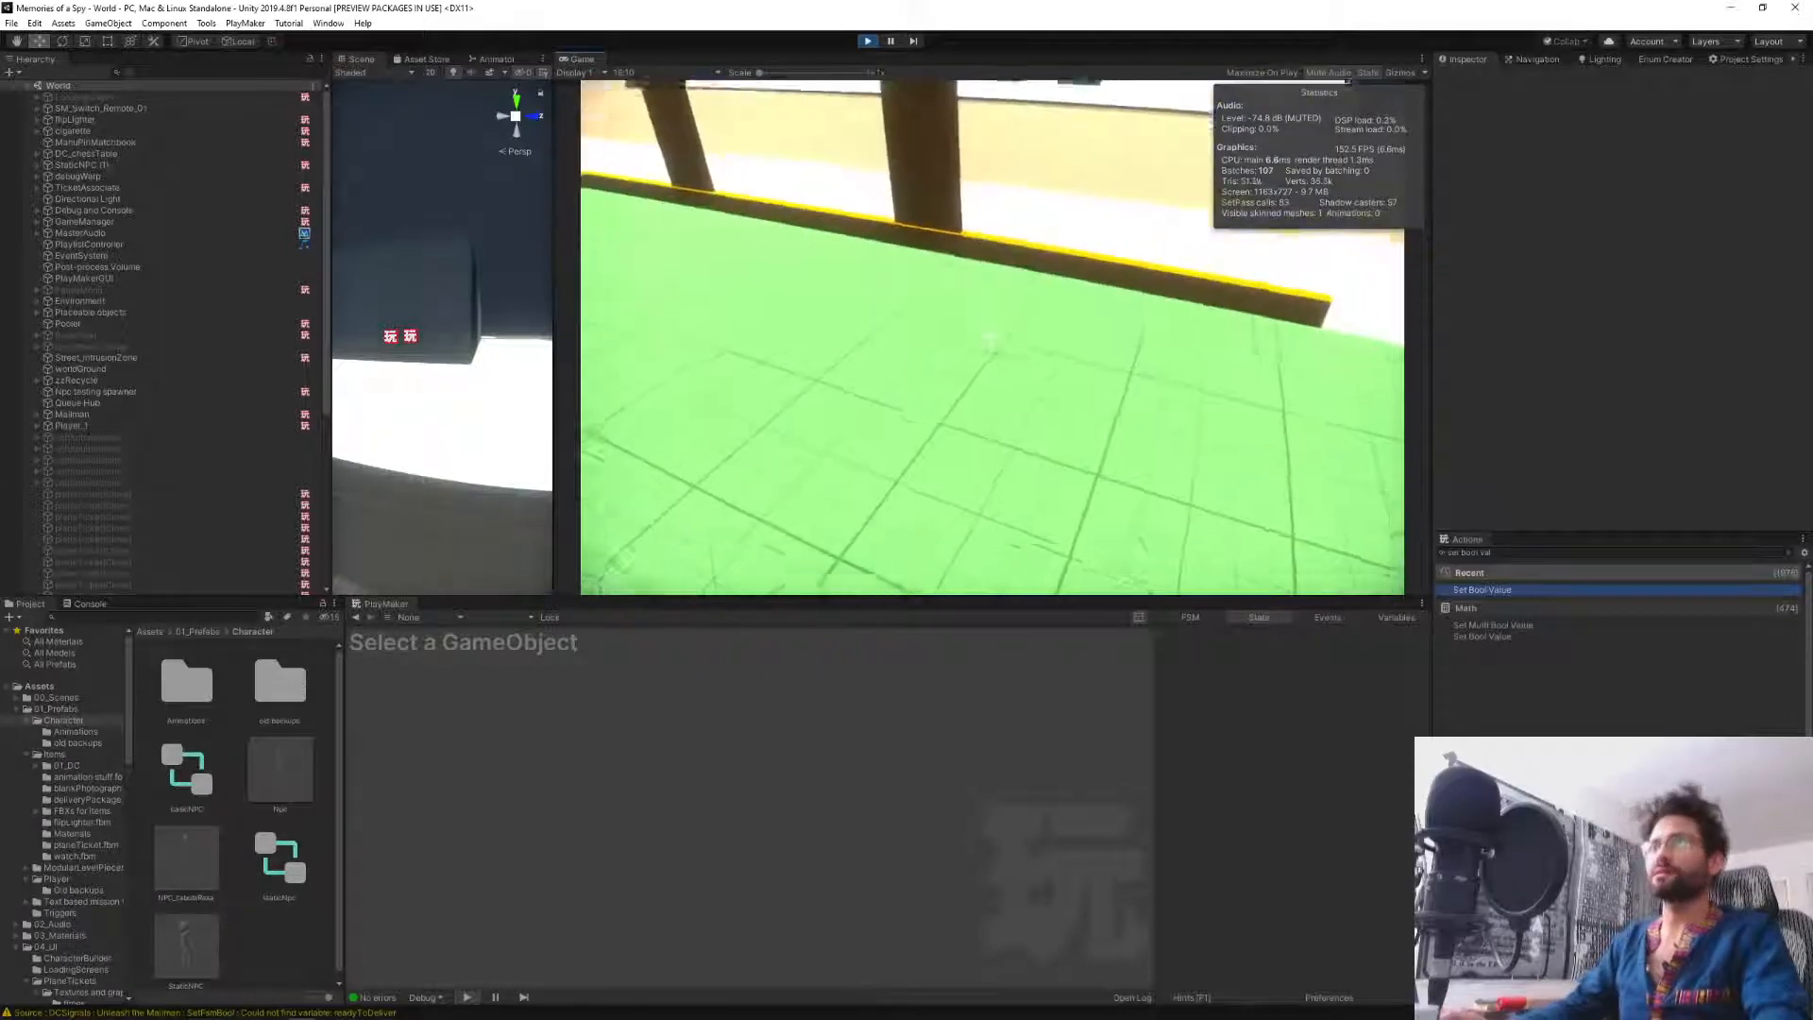
Walk out of the park and across the street to the doorway in the orange wall.
click(994, 338)
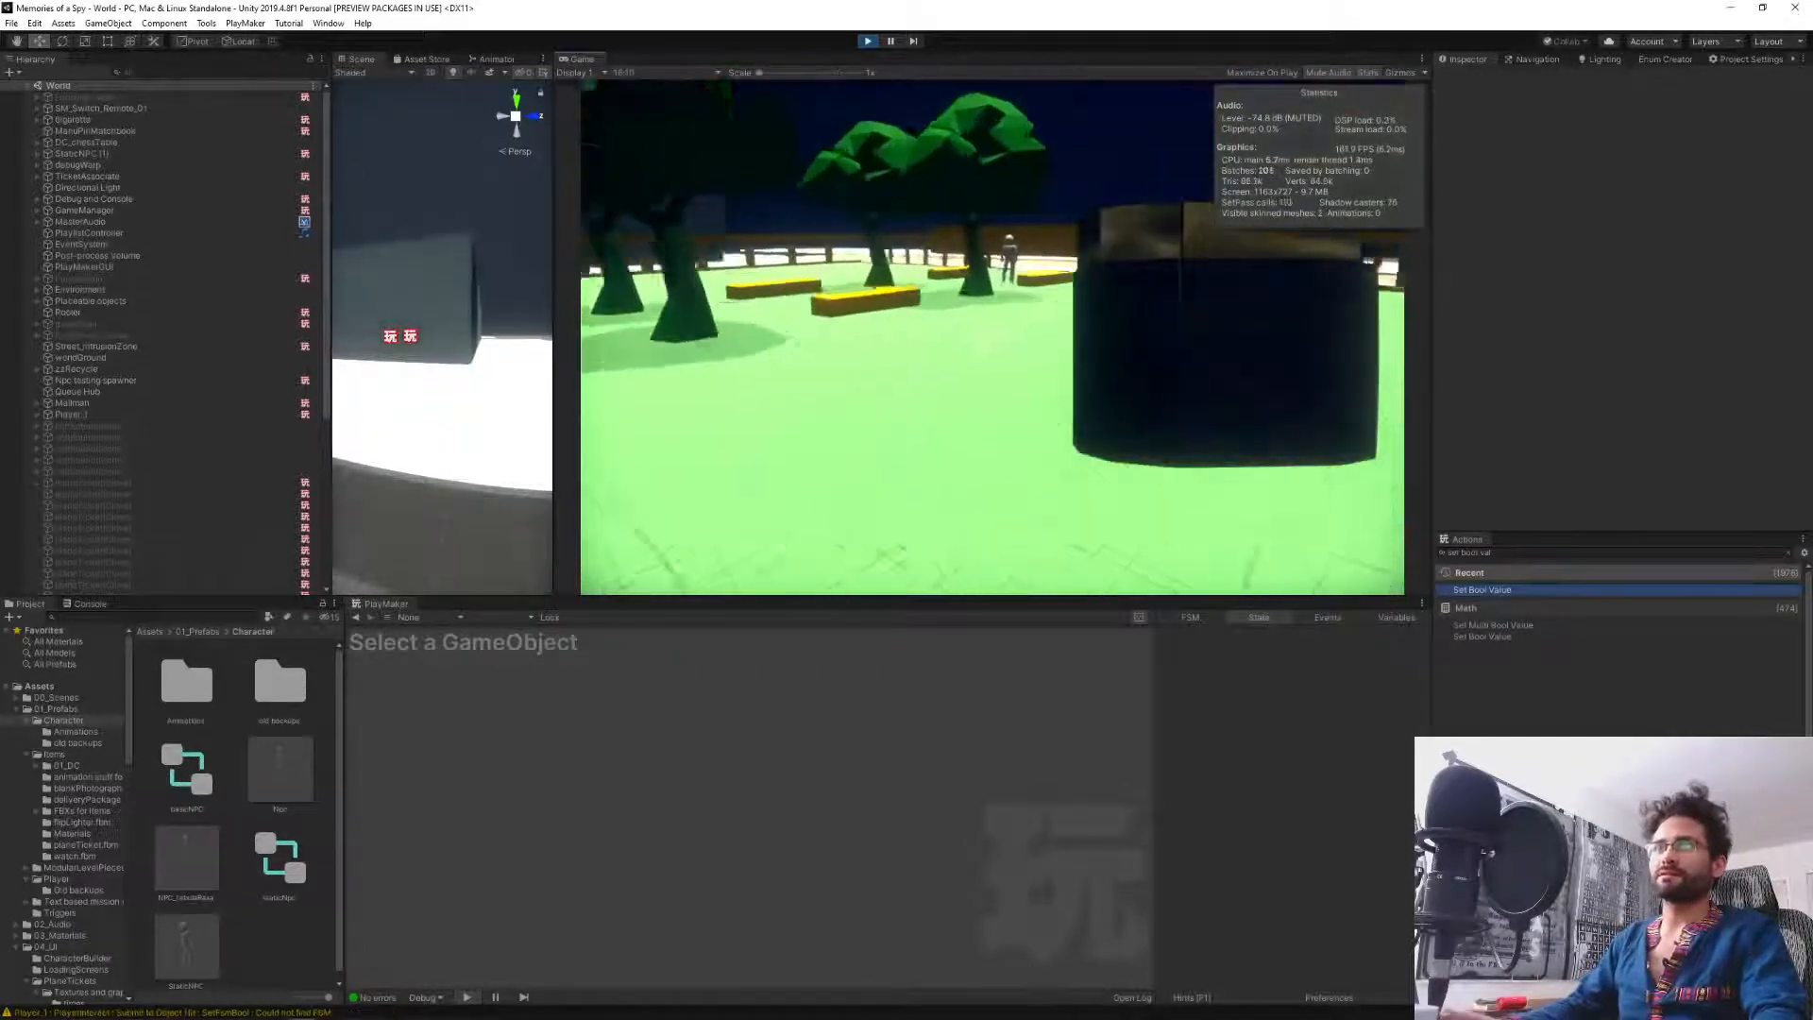
key(w)
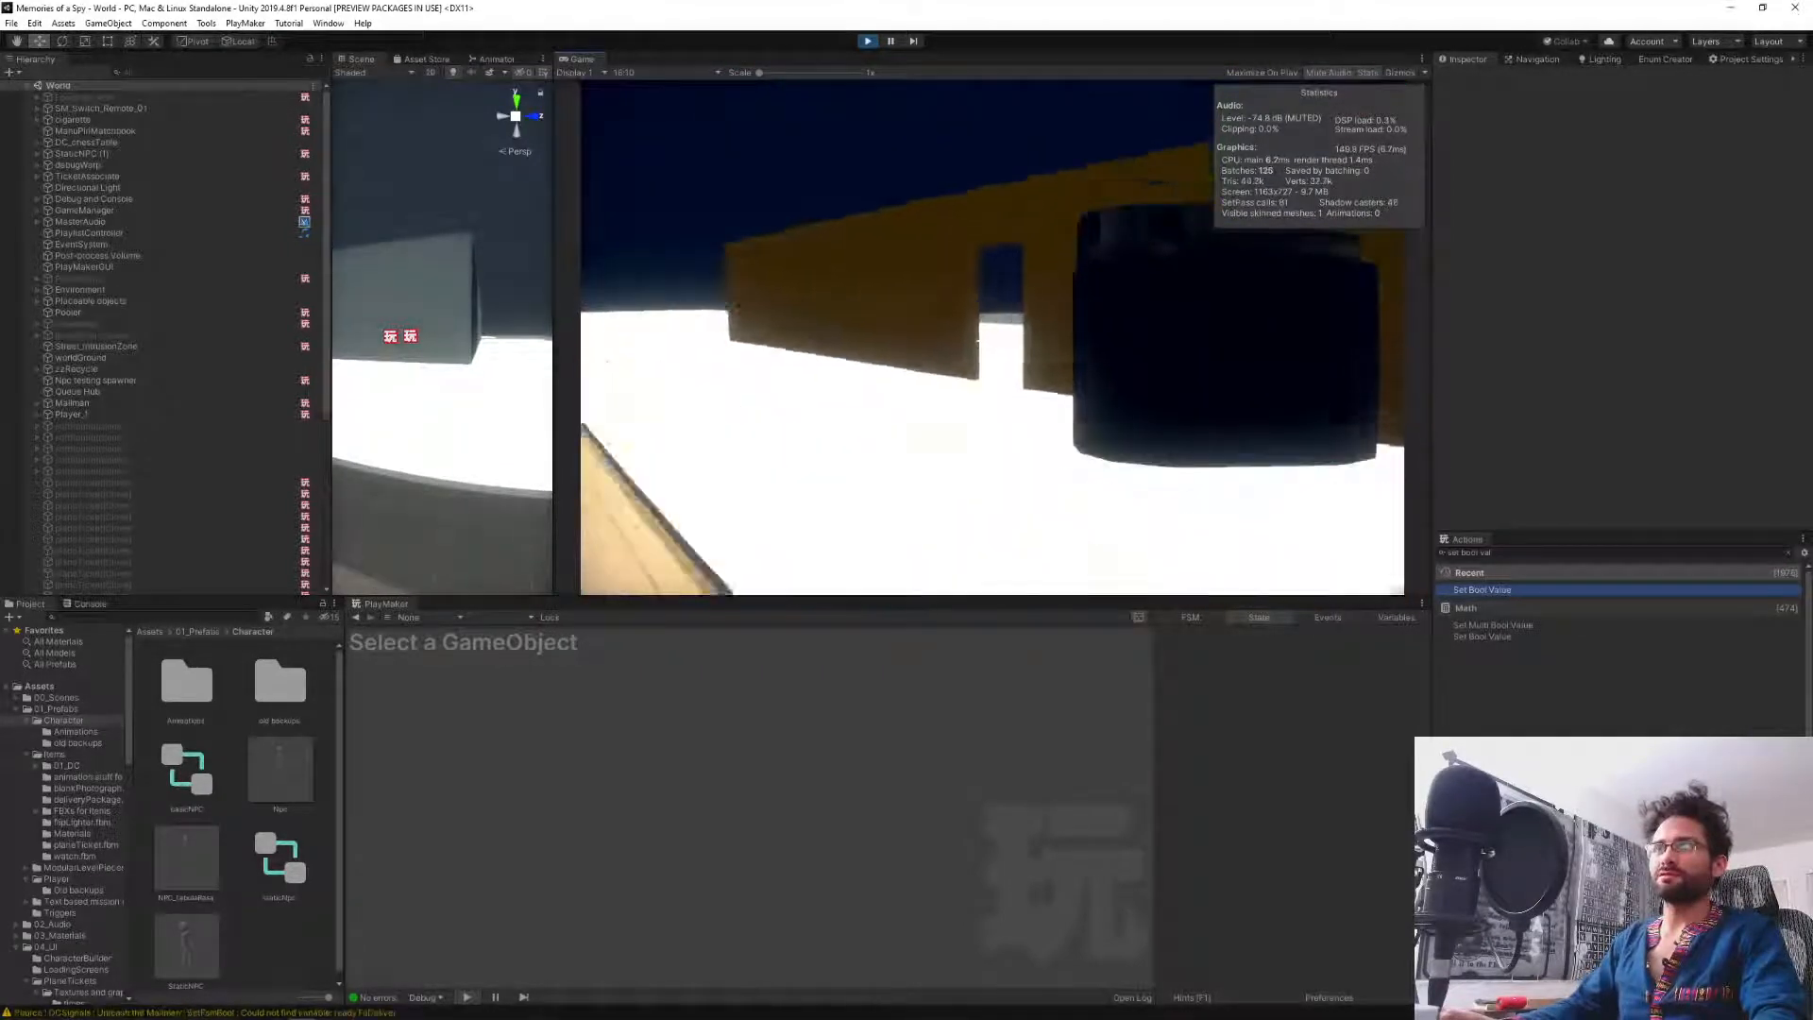
key(w)
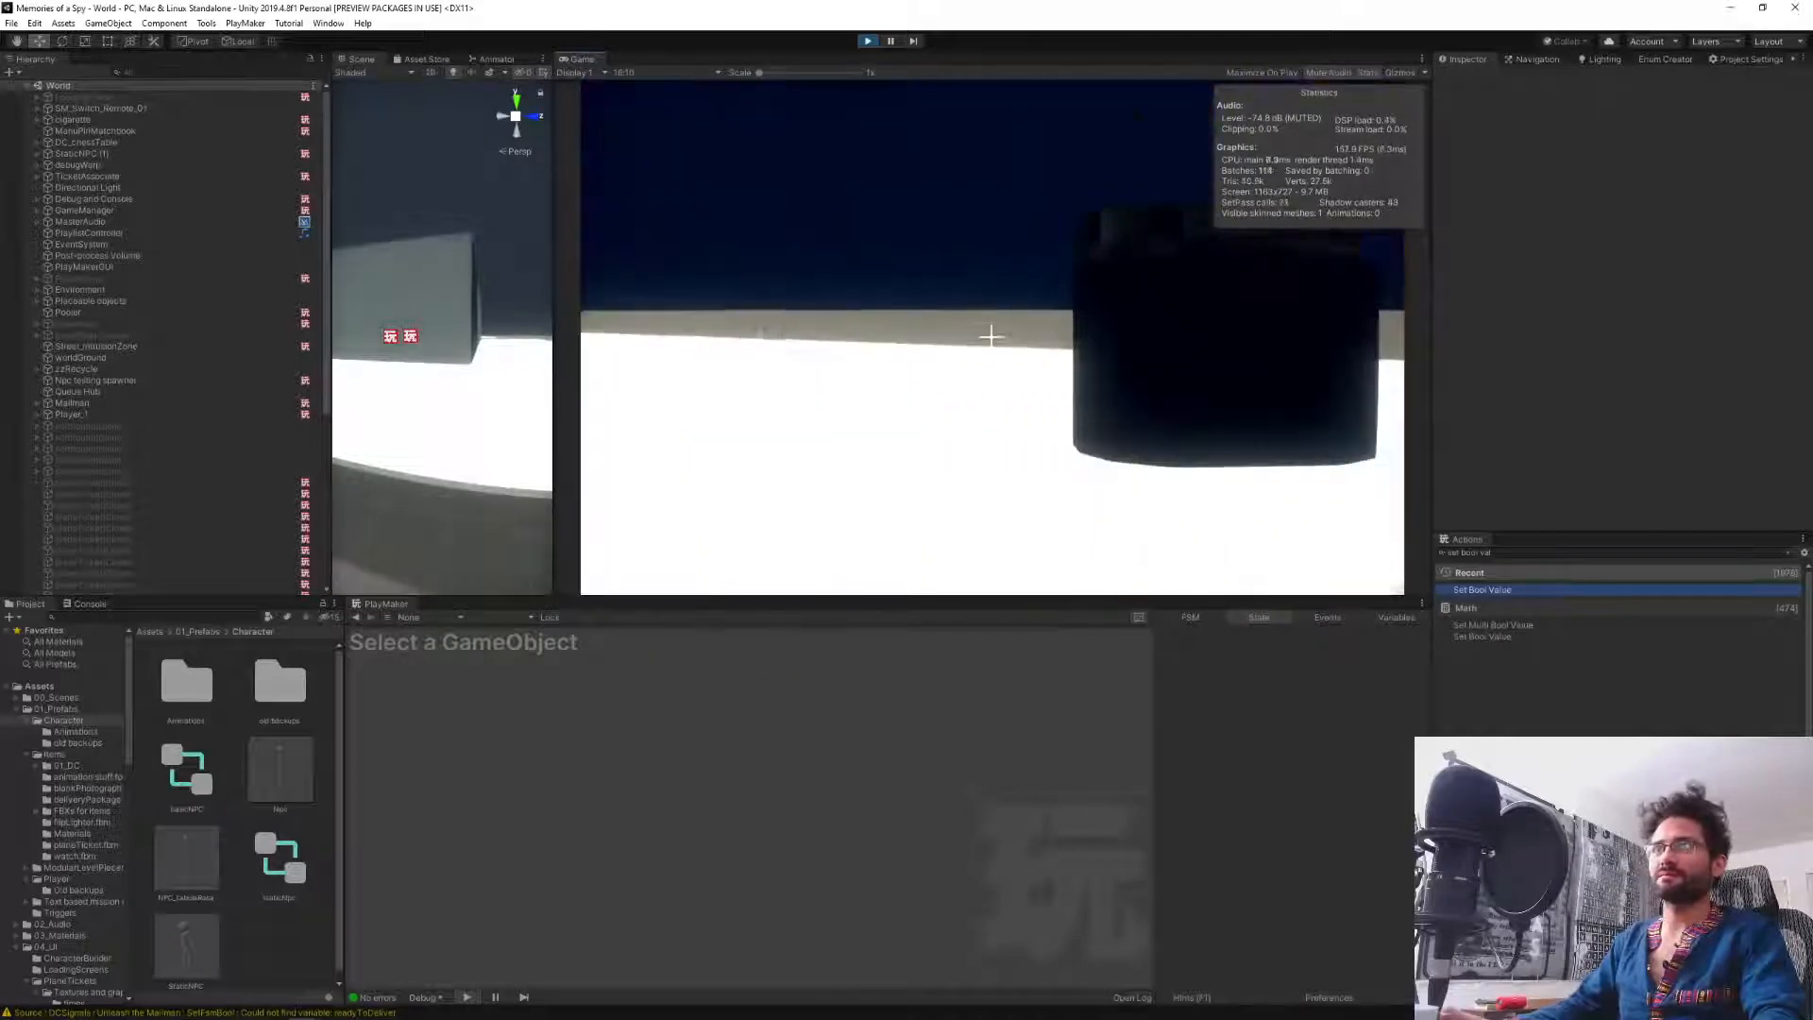
key(w)
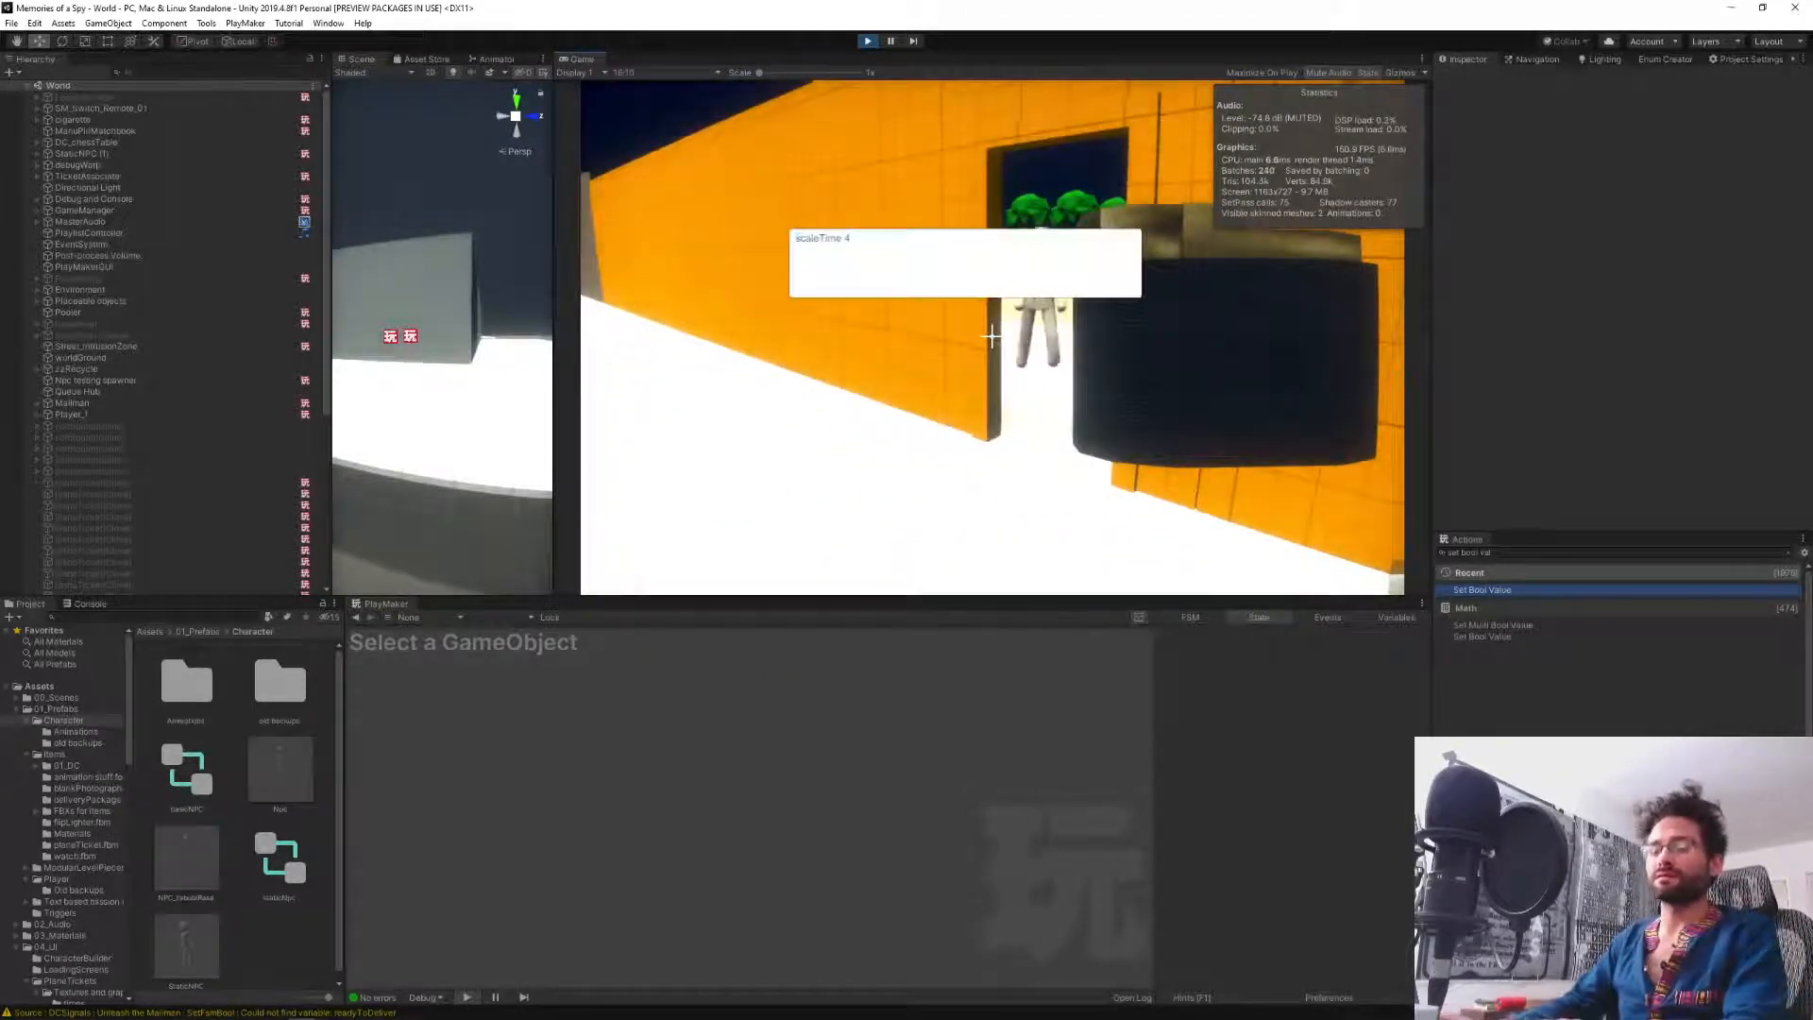
Reset the game speed with scaleTime 1 in the in-game console and submit a spawnItem command.
text(1)
key(Return)
key(grave)
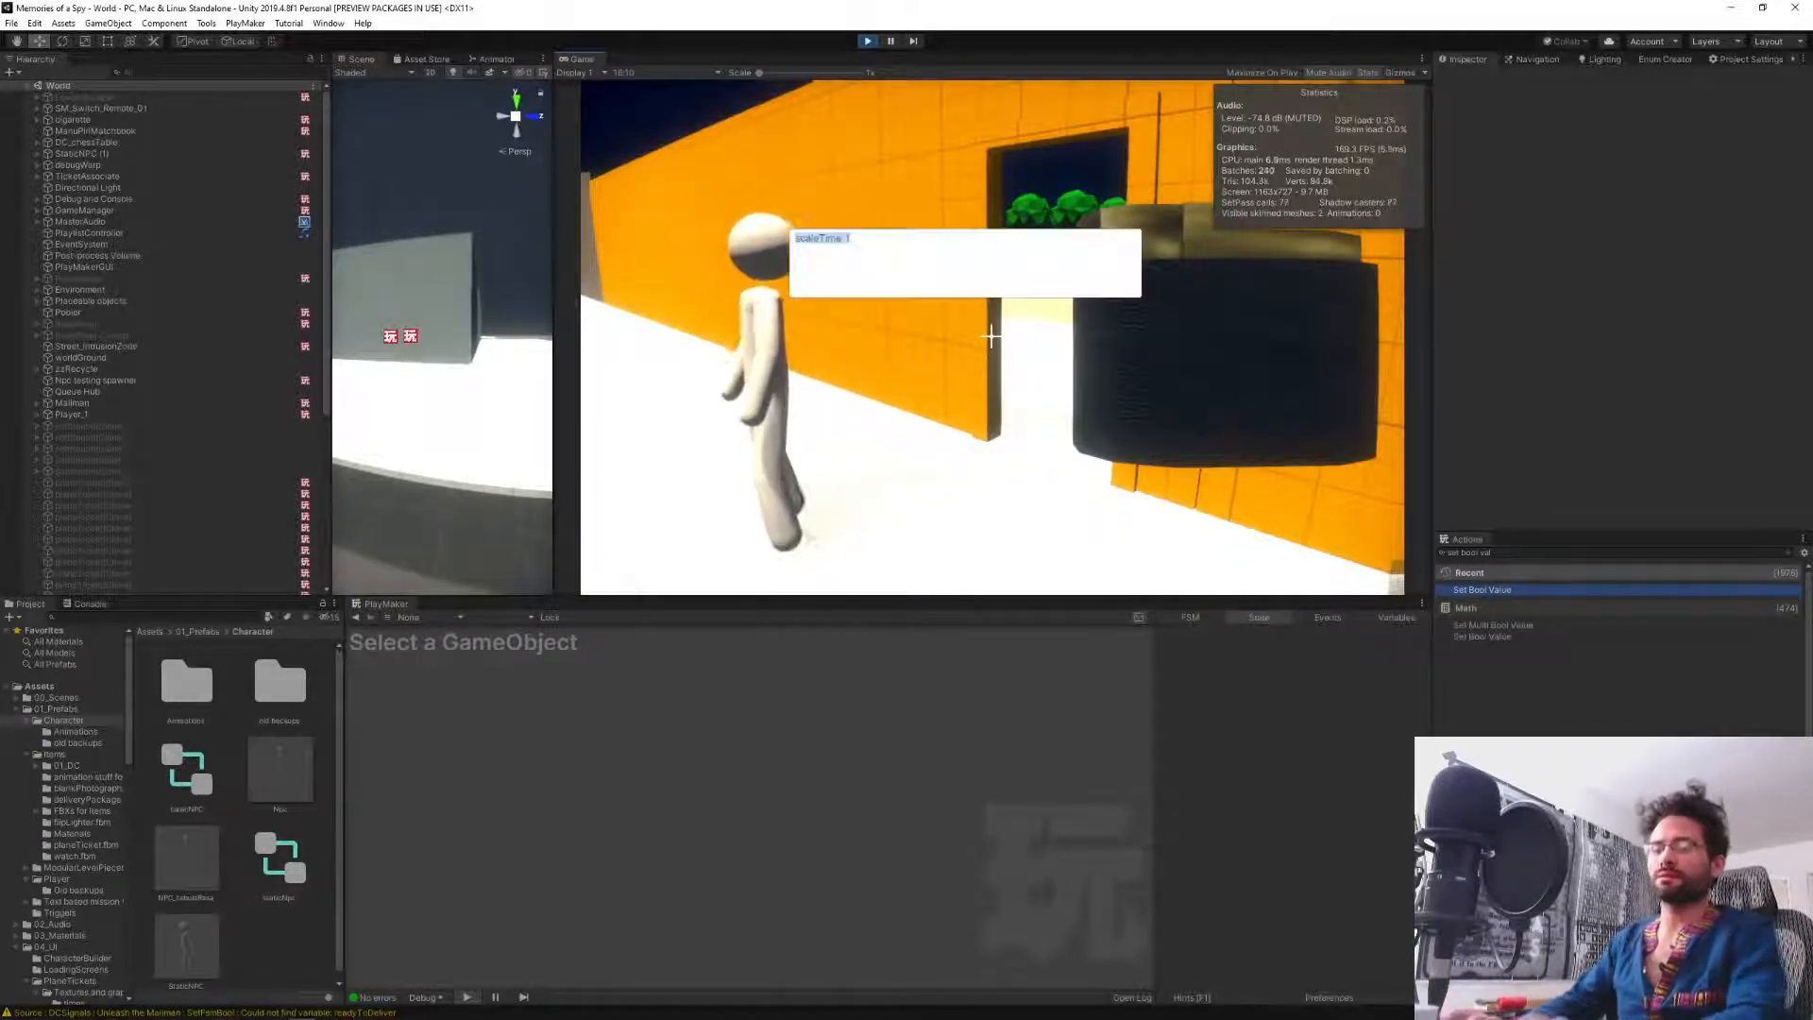
text(s)
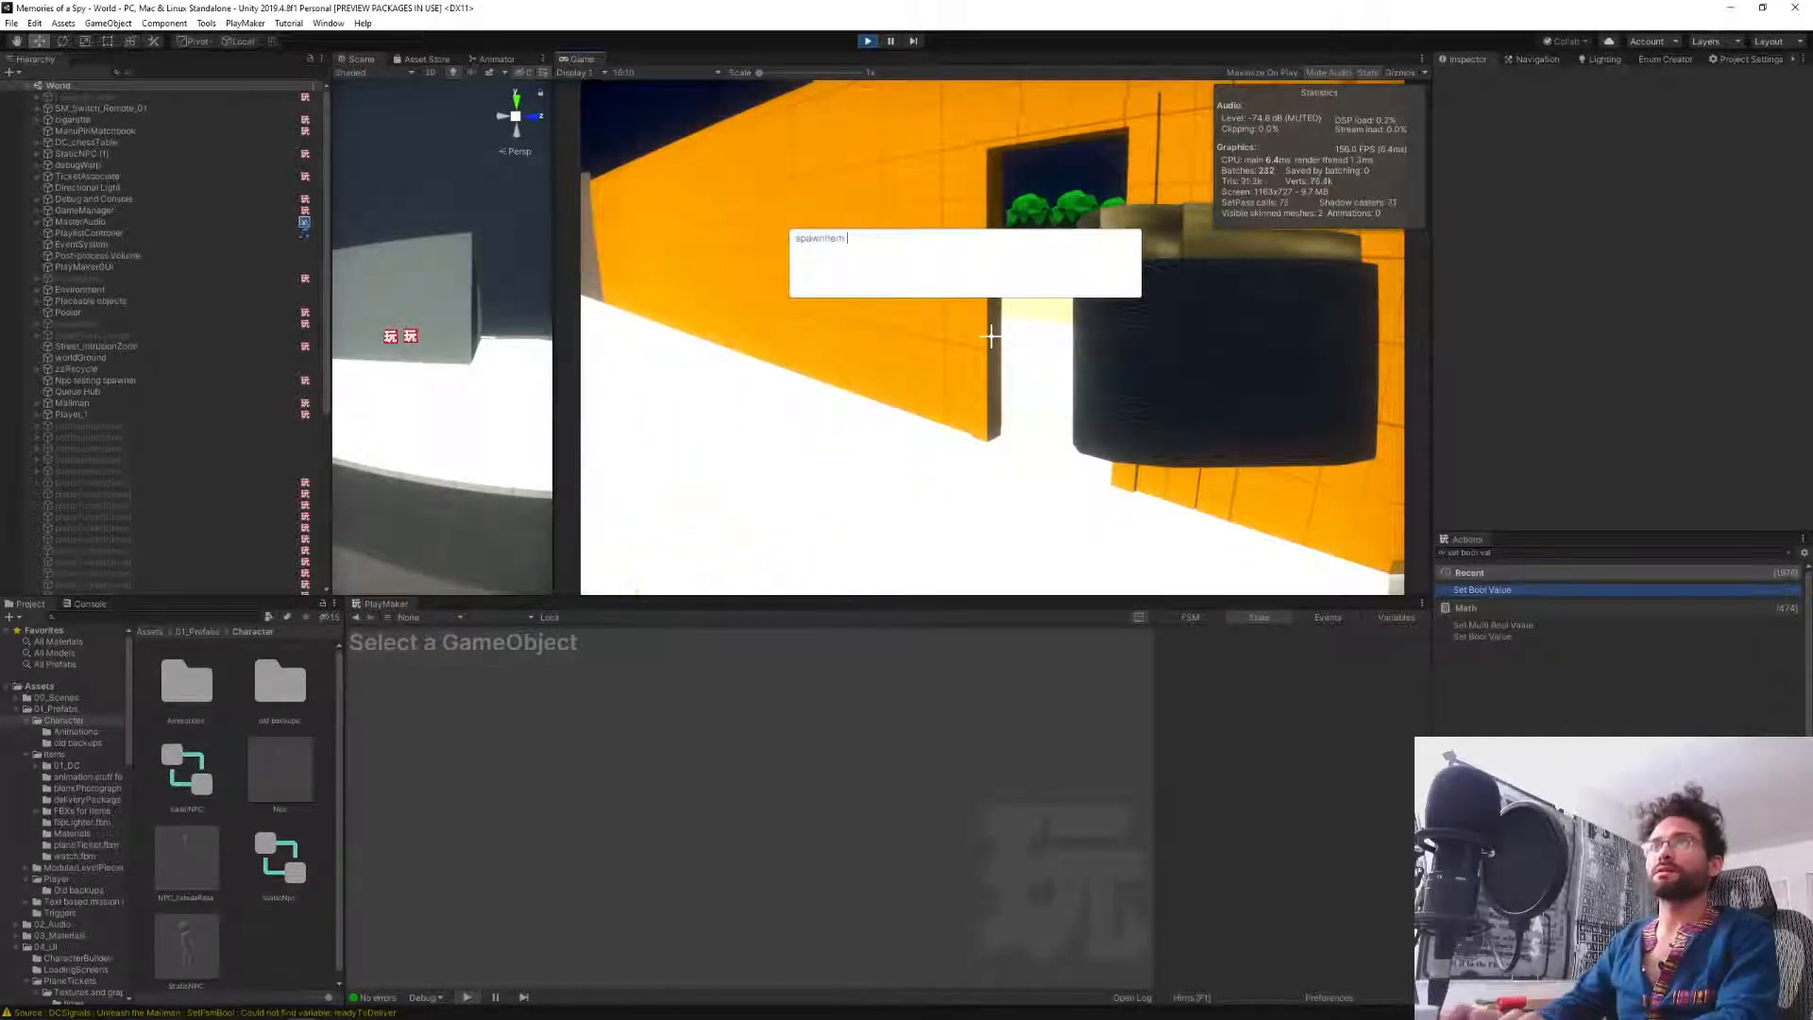
text(pawnItem)
key(Return)
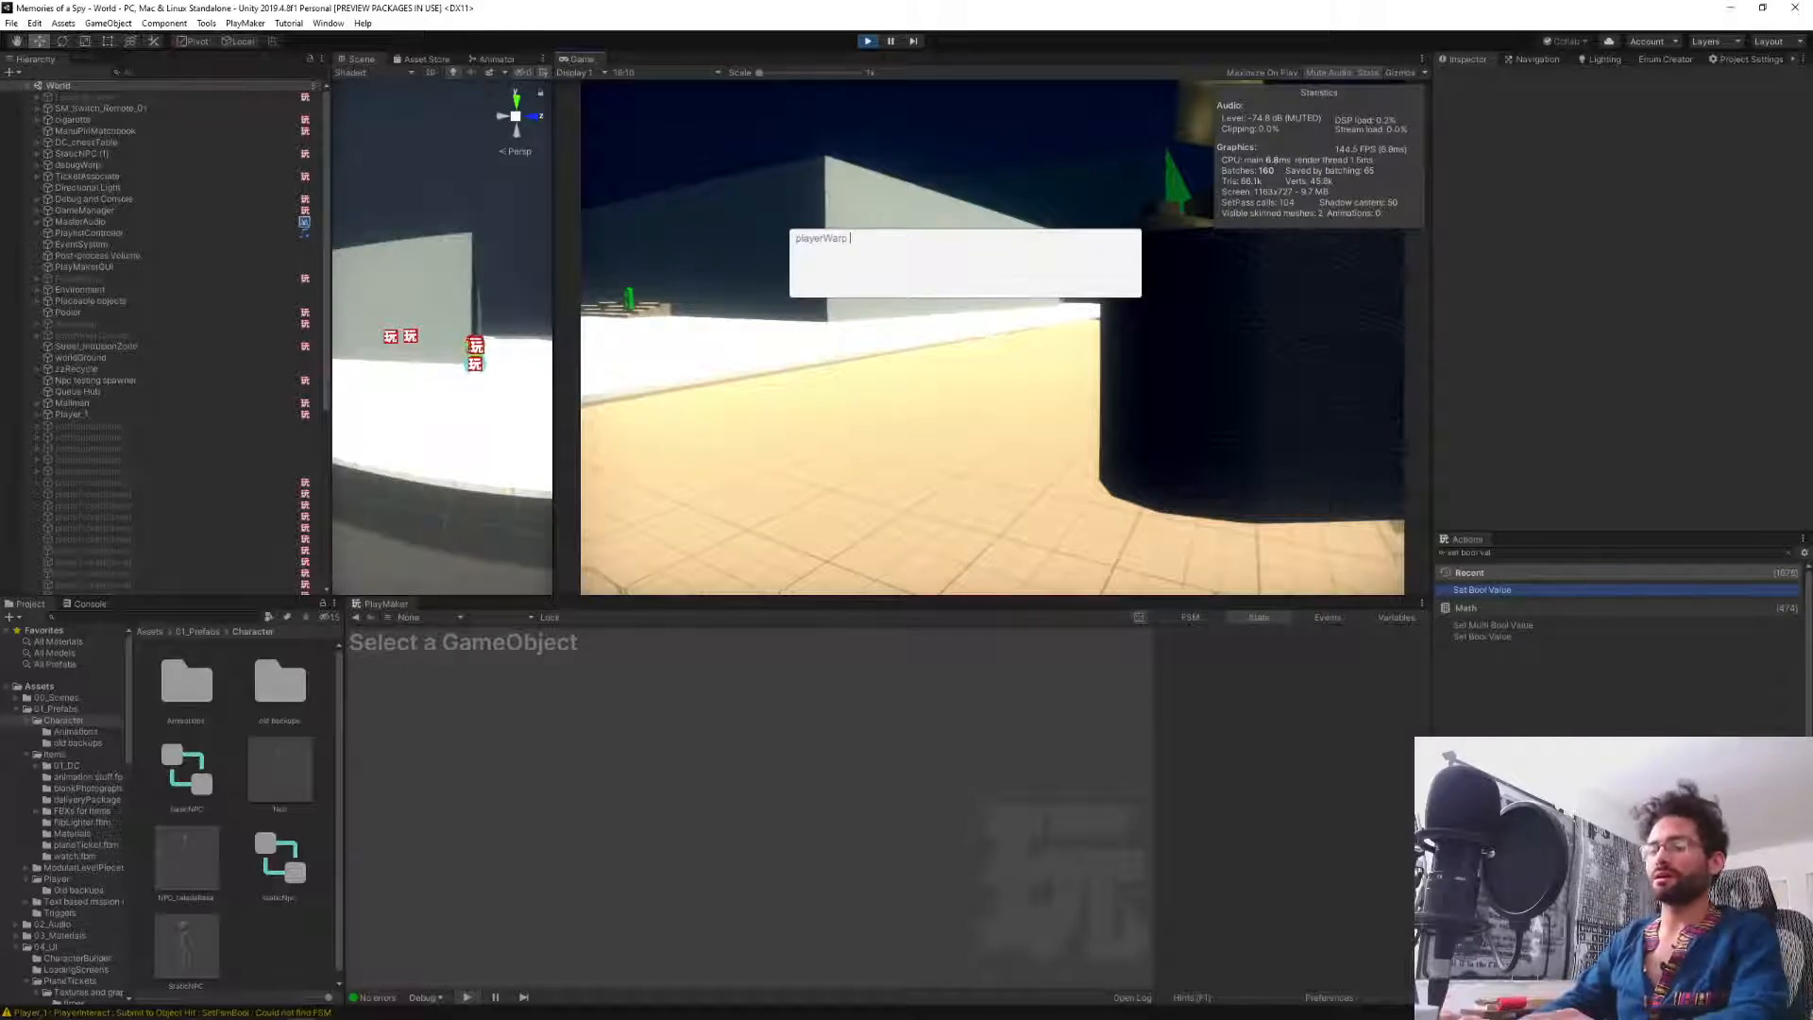
Warp the player with the playerWarp console command, walk through the dark area, and submit playerWarp again.
key(Return)
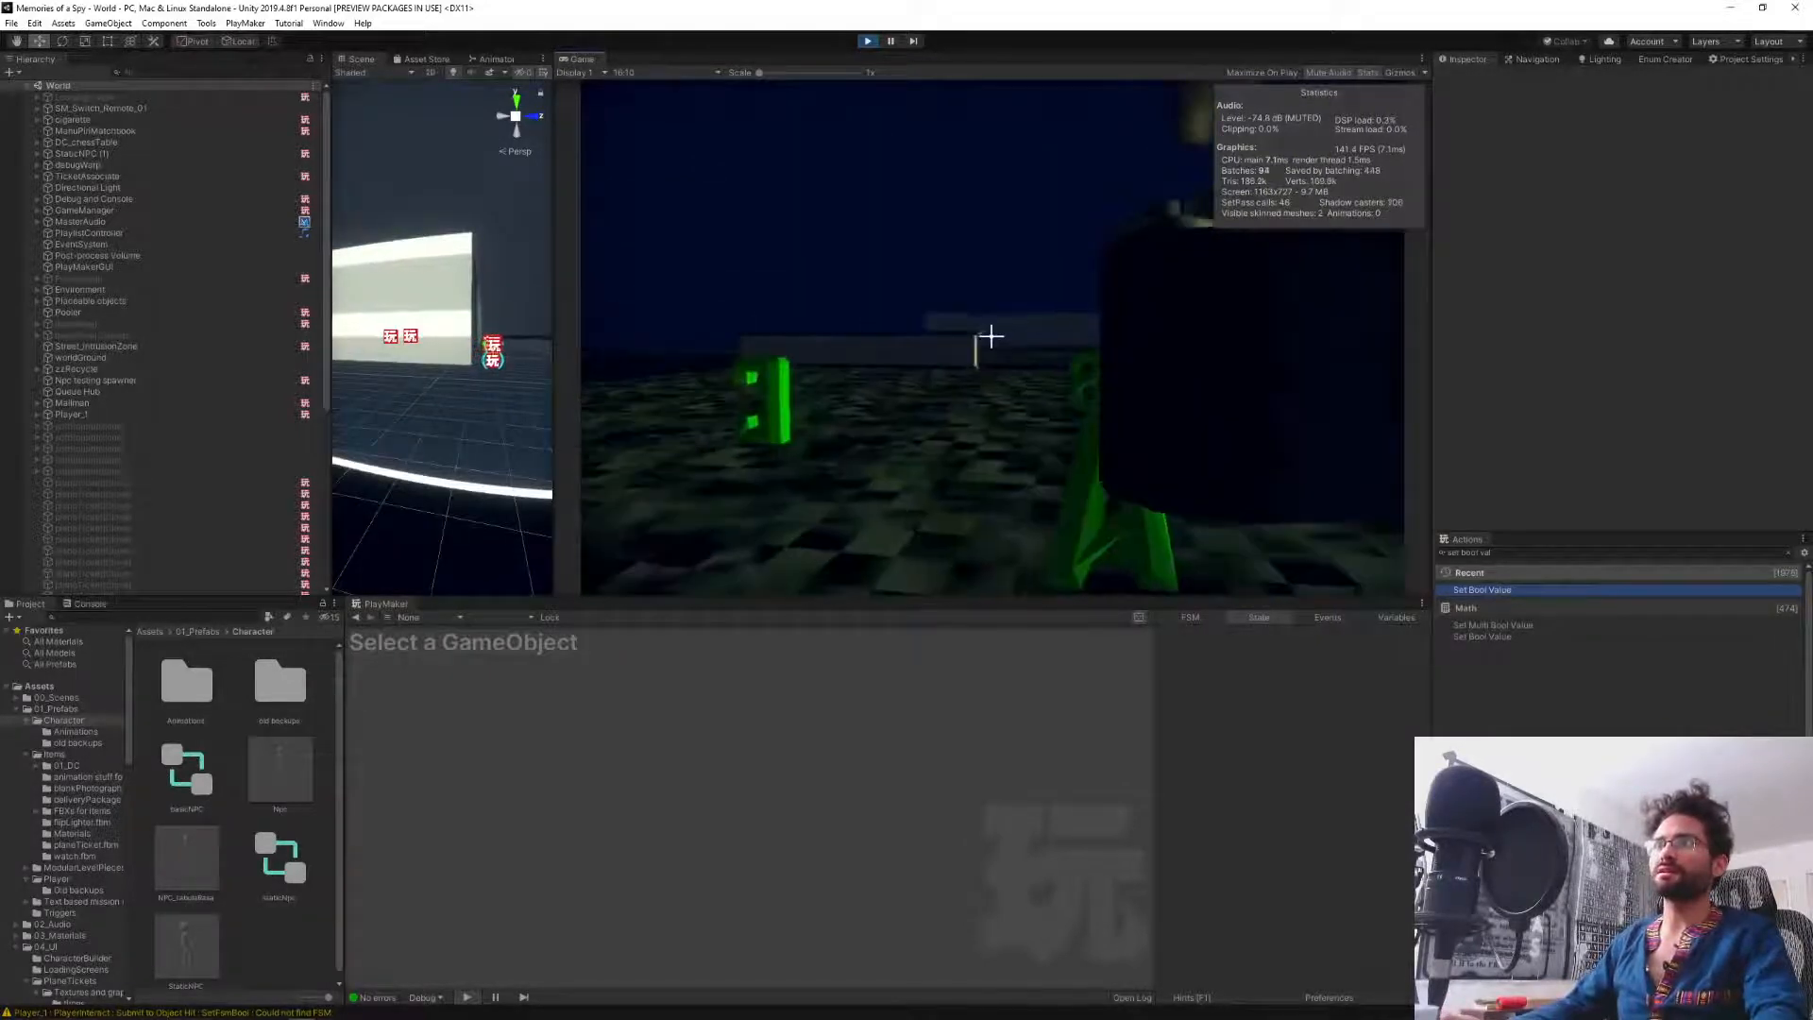
key(w)
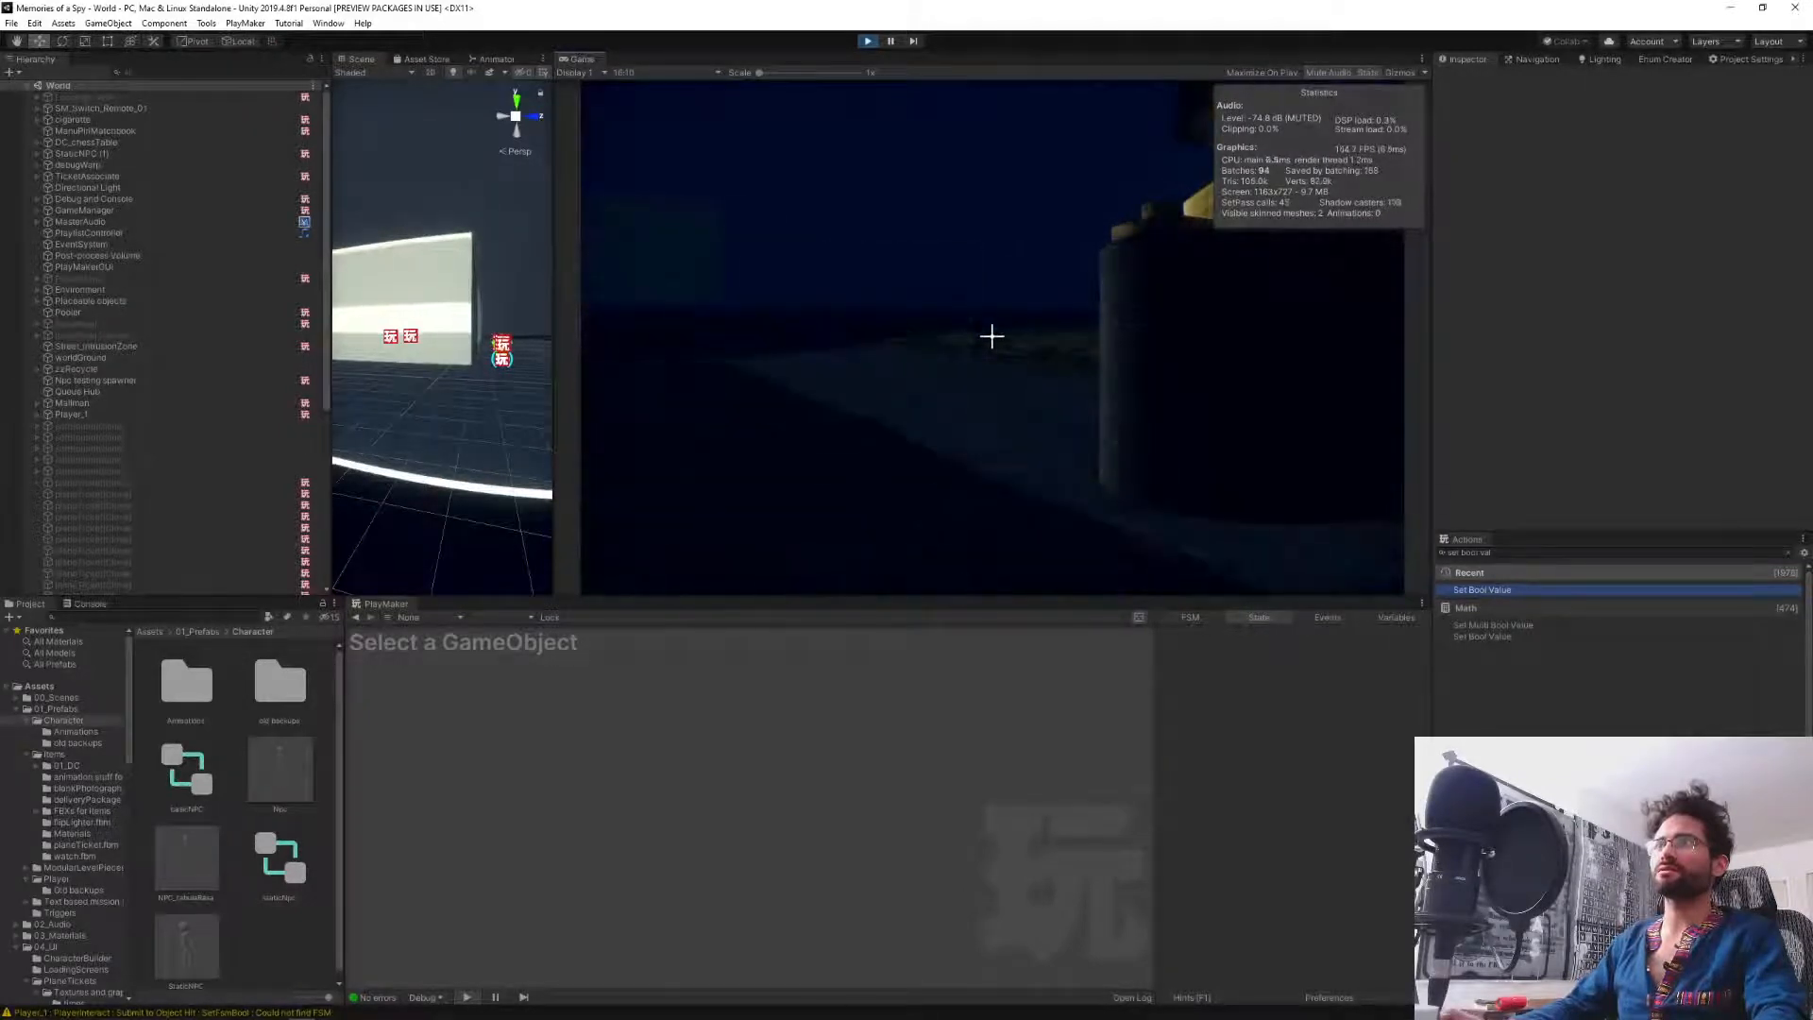
key(grave)
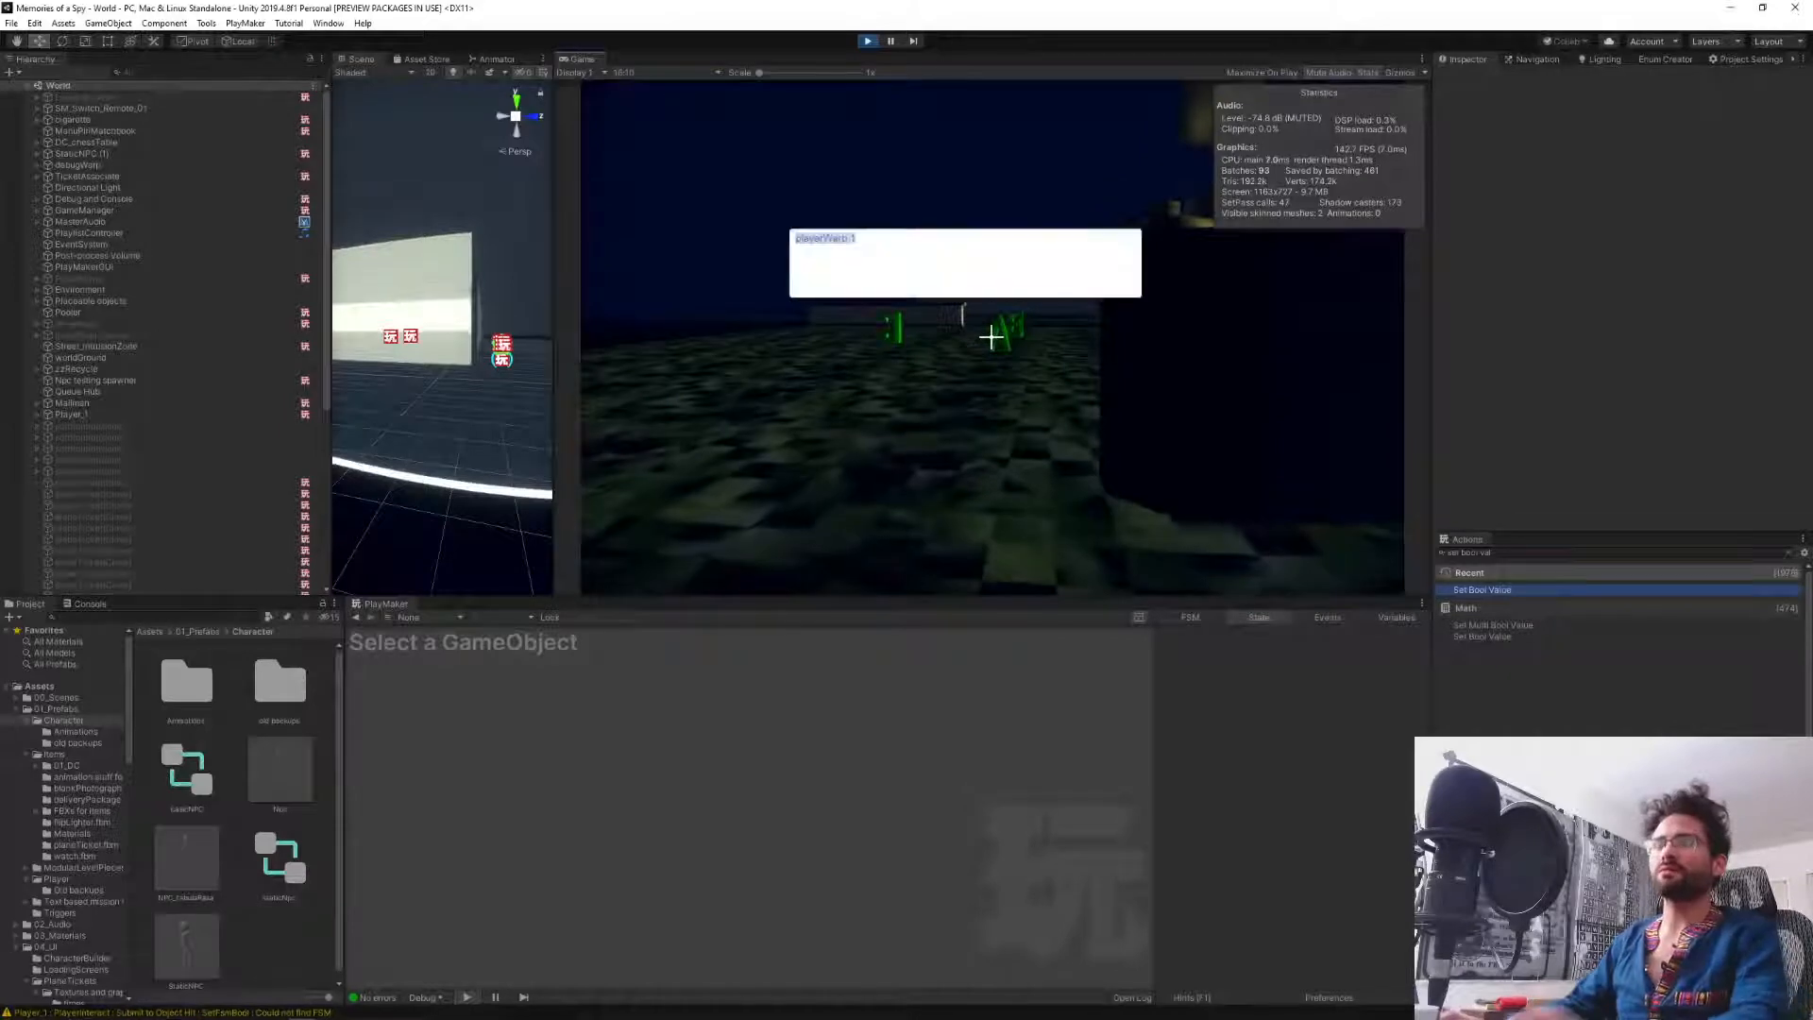
key(Right)
key(BackSpace)
text(1)
key(Return)
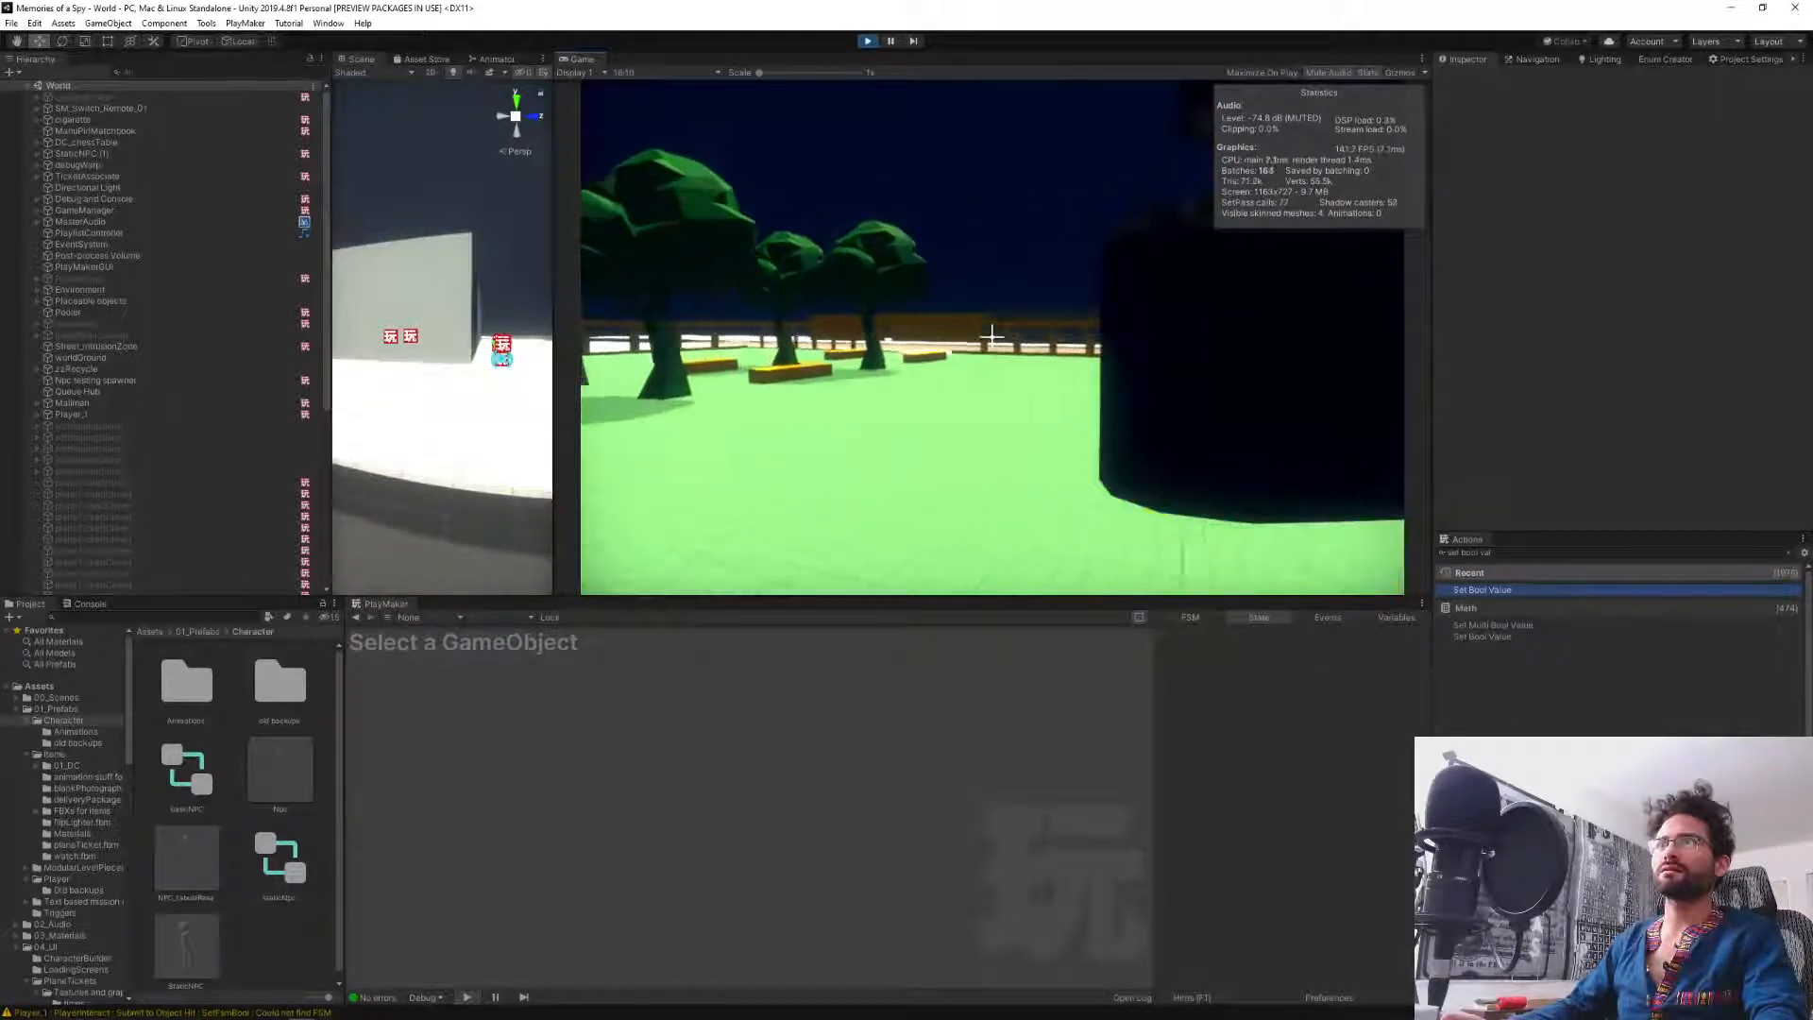
Walk through the park and onto the street, heading towards the NPC at the orange wall's doorway.
key(w)
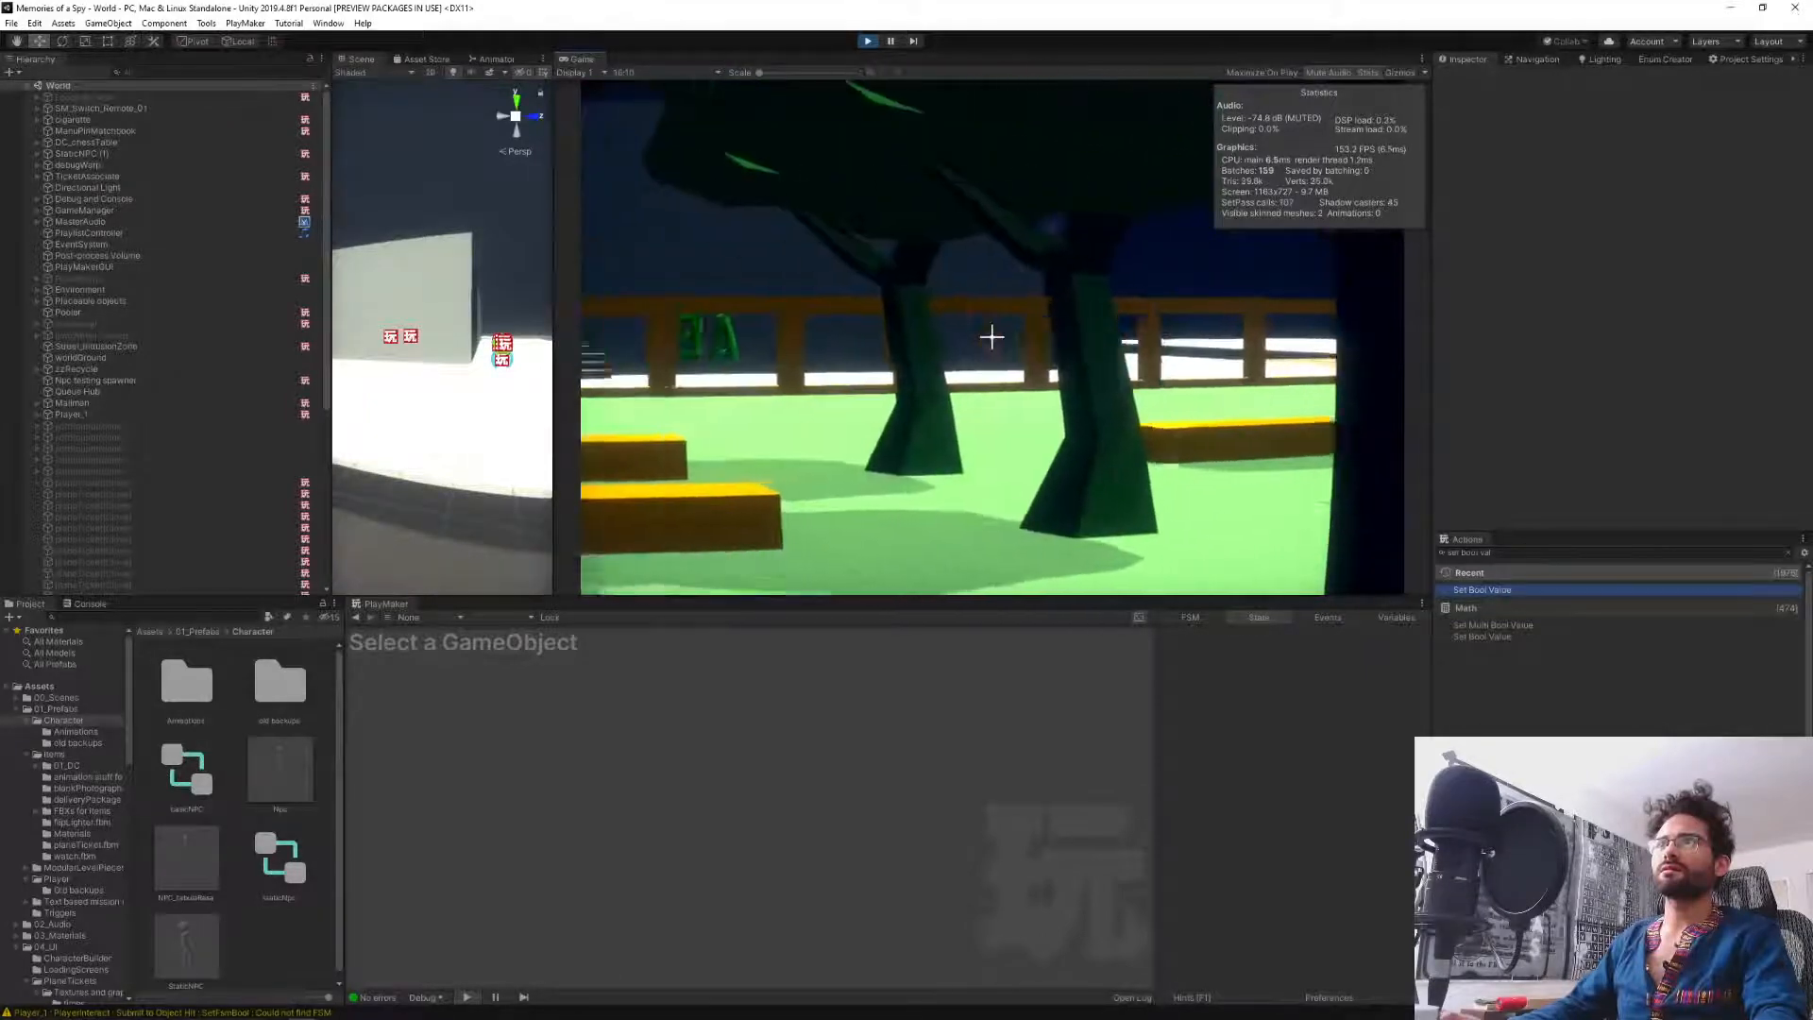
key(w)
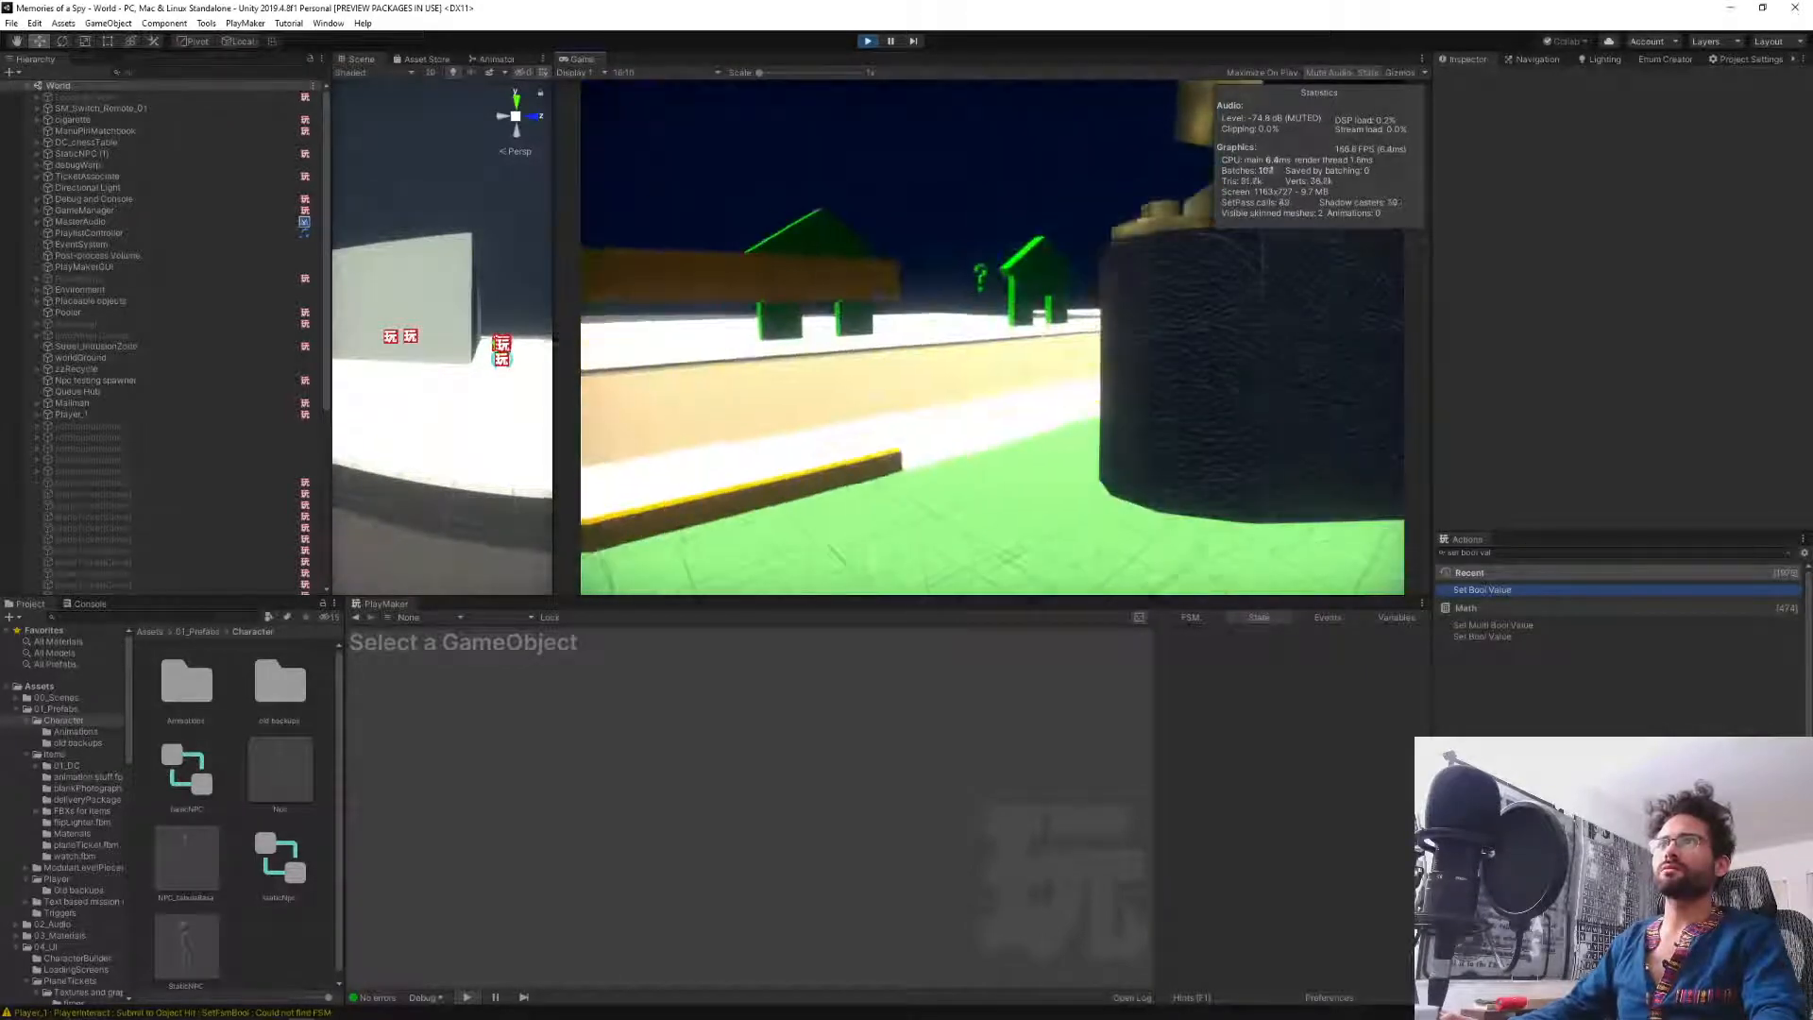
key(w)
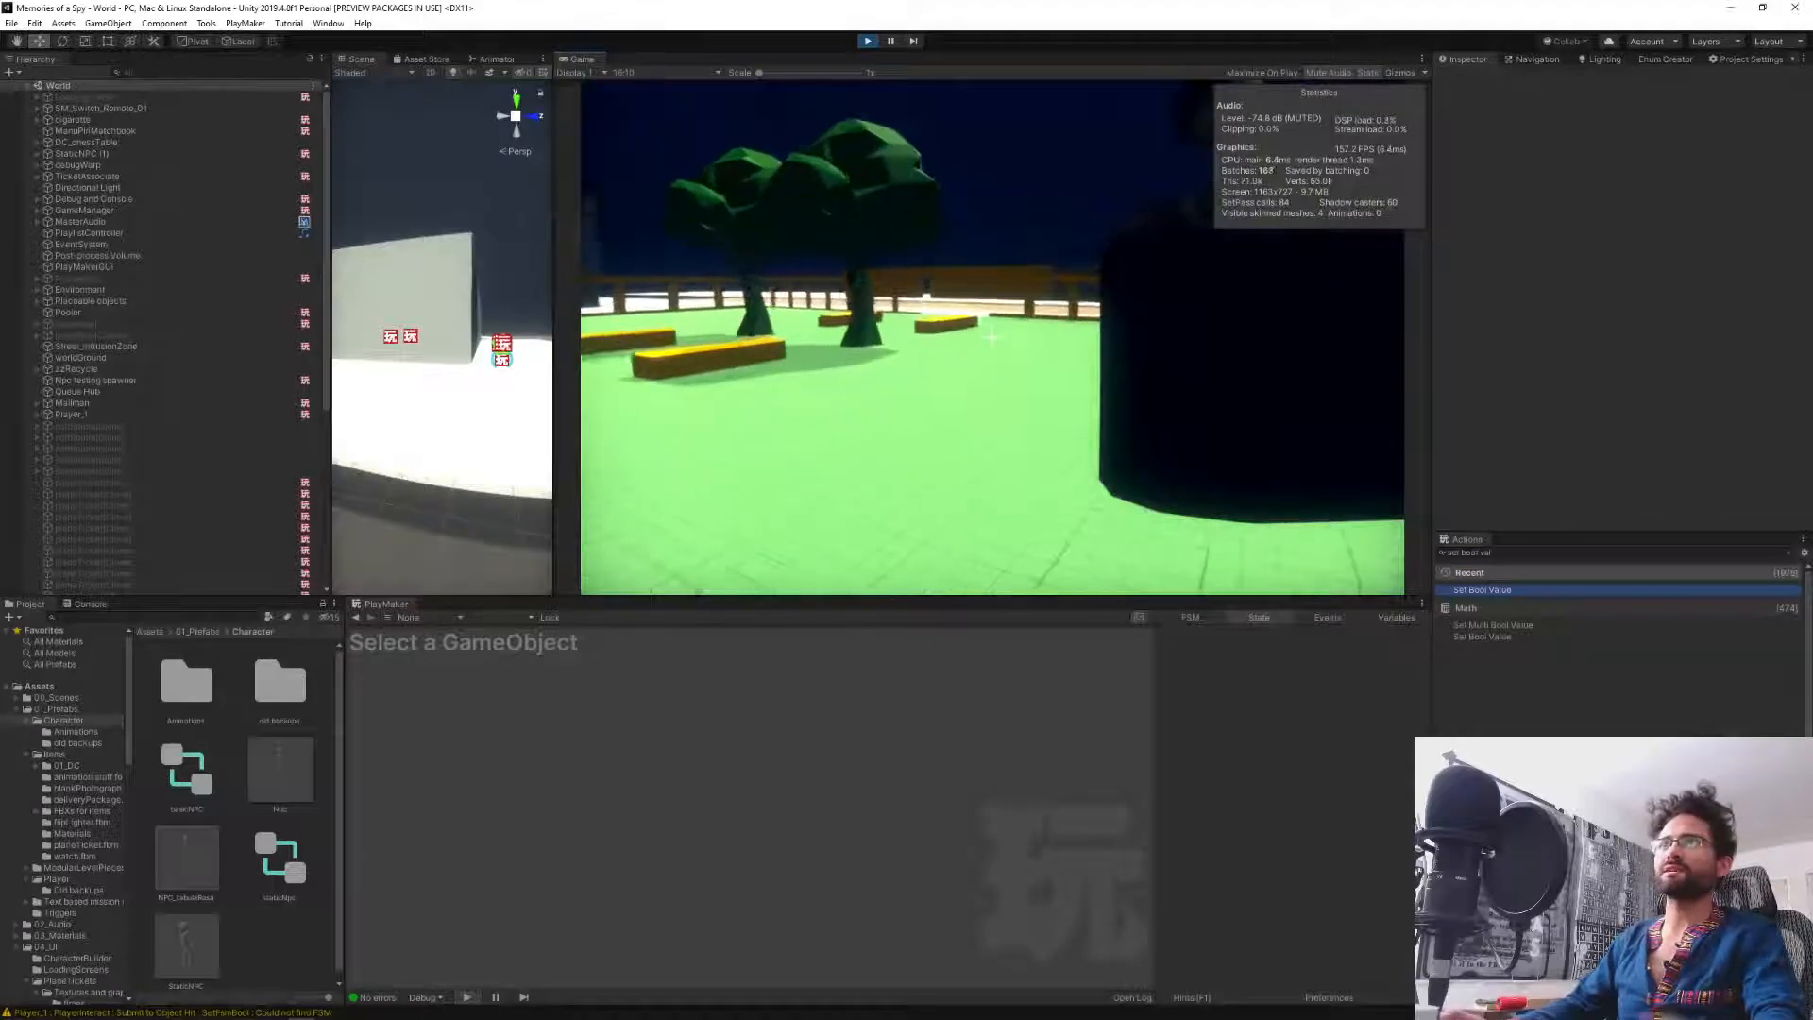
key(w)
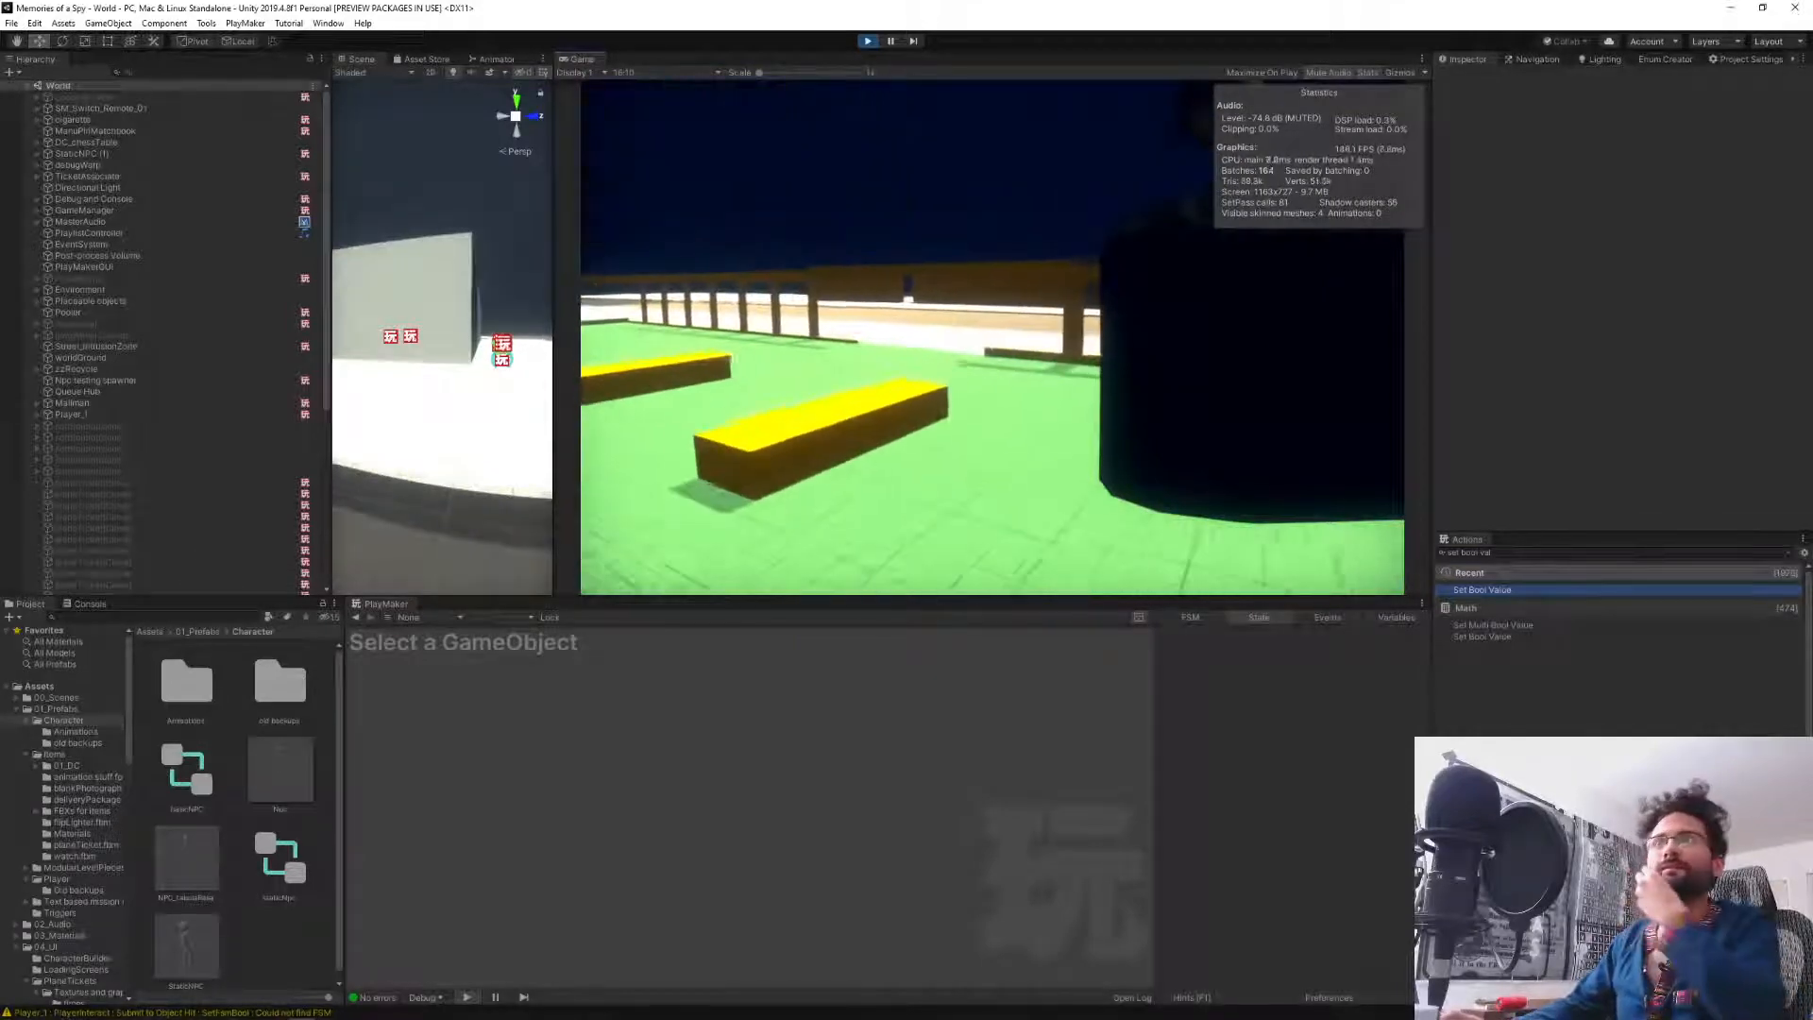
key(w)
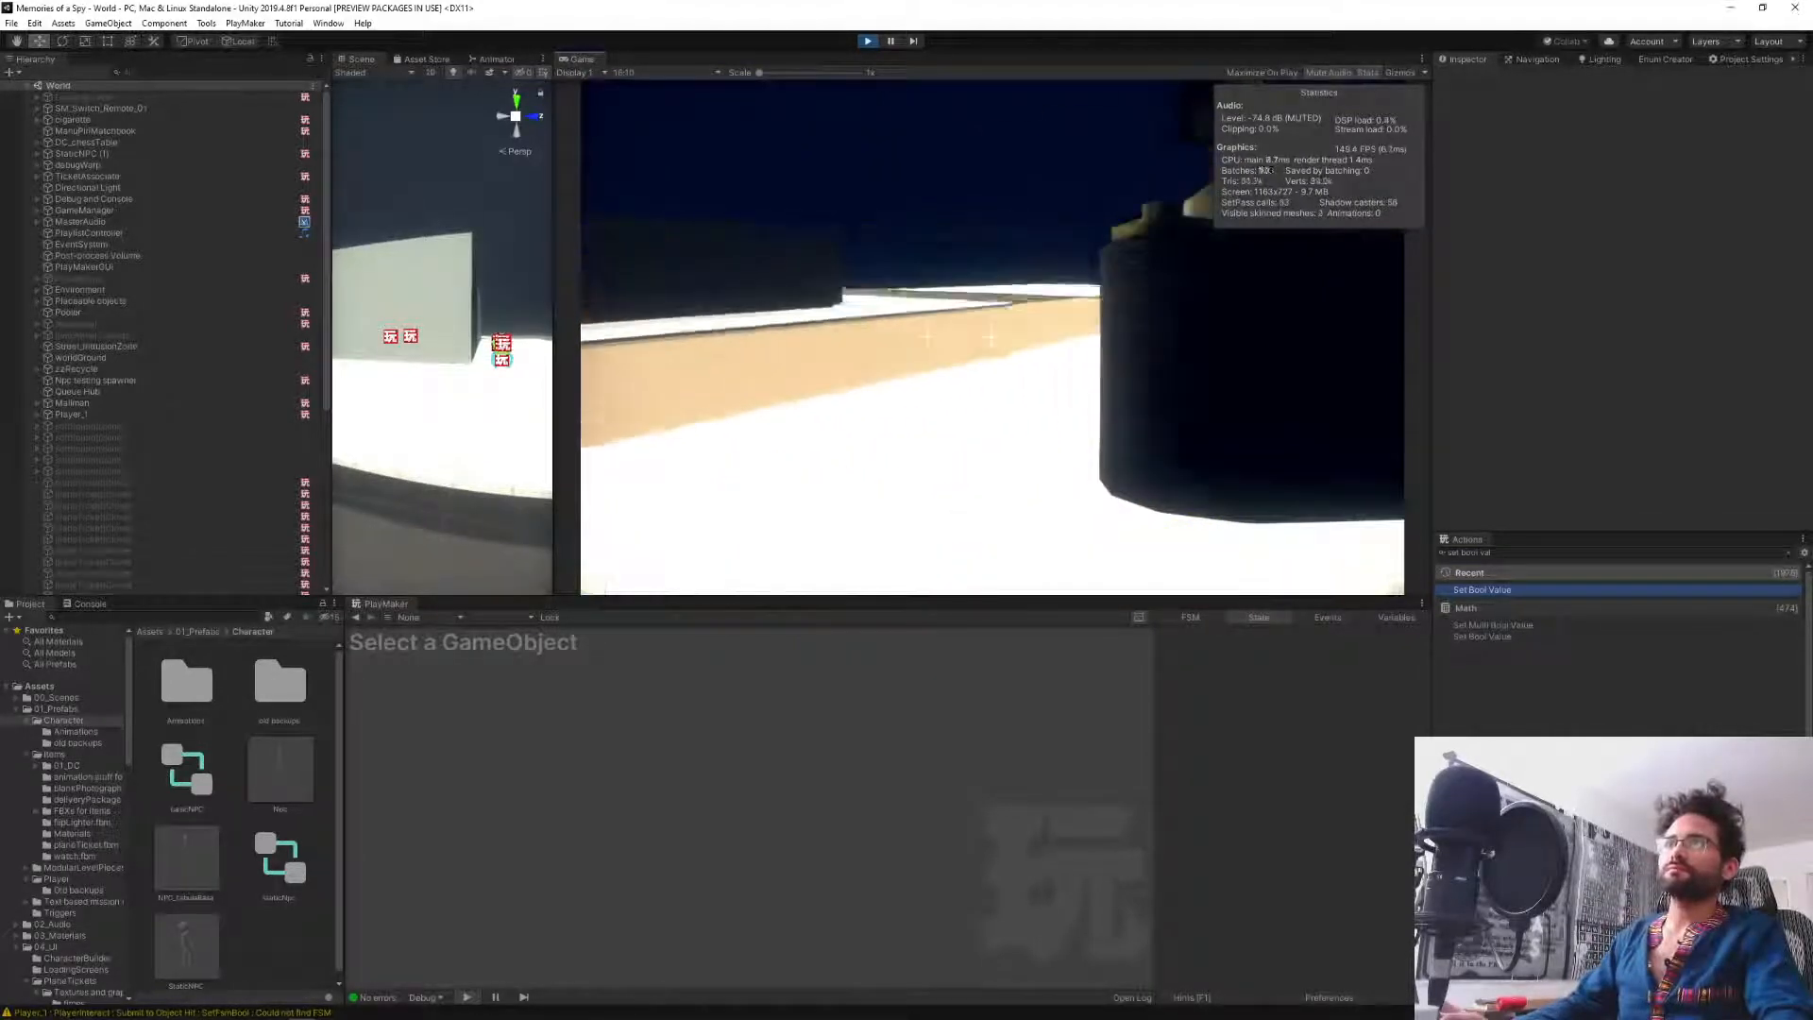
key(w)
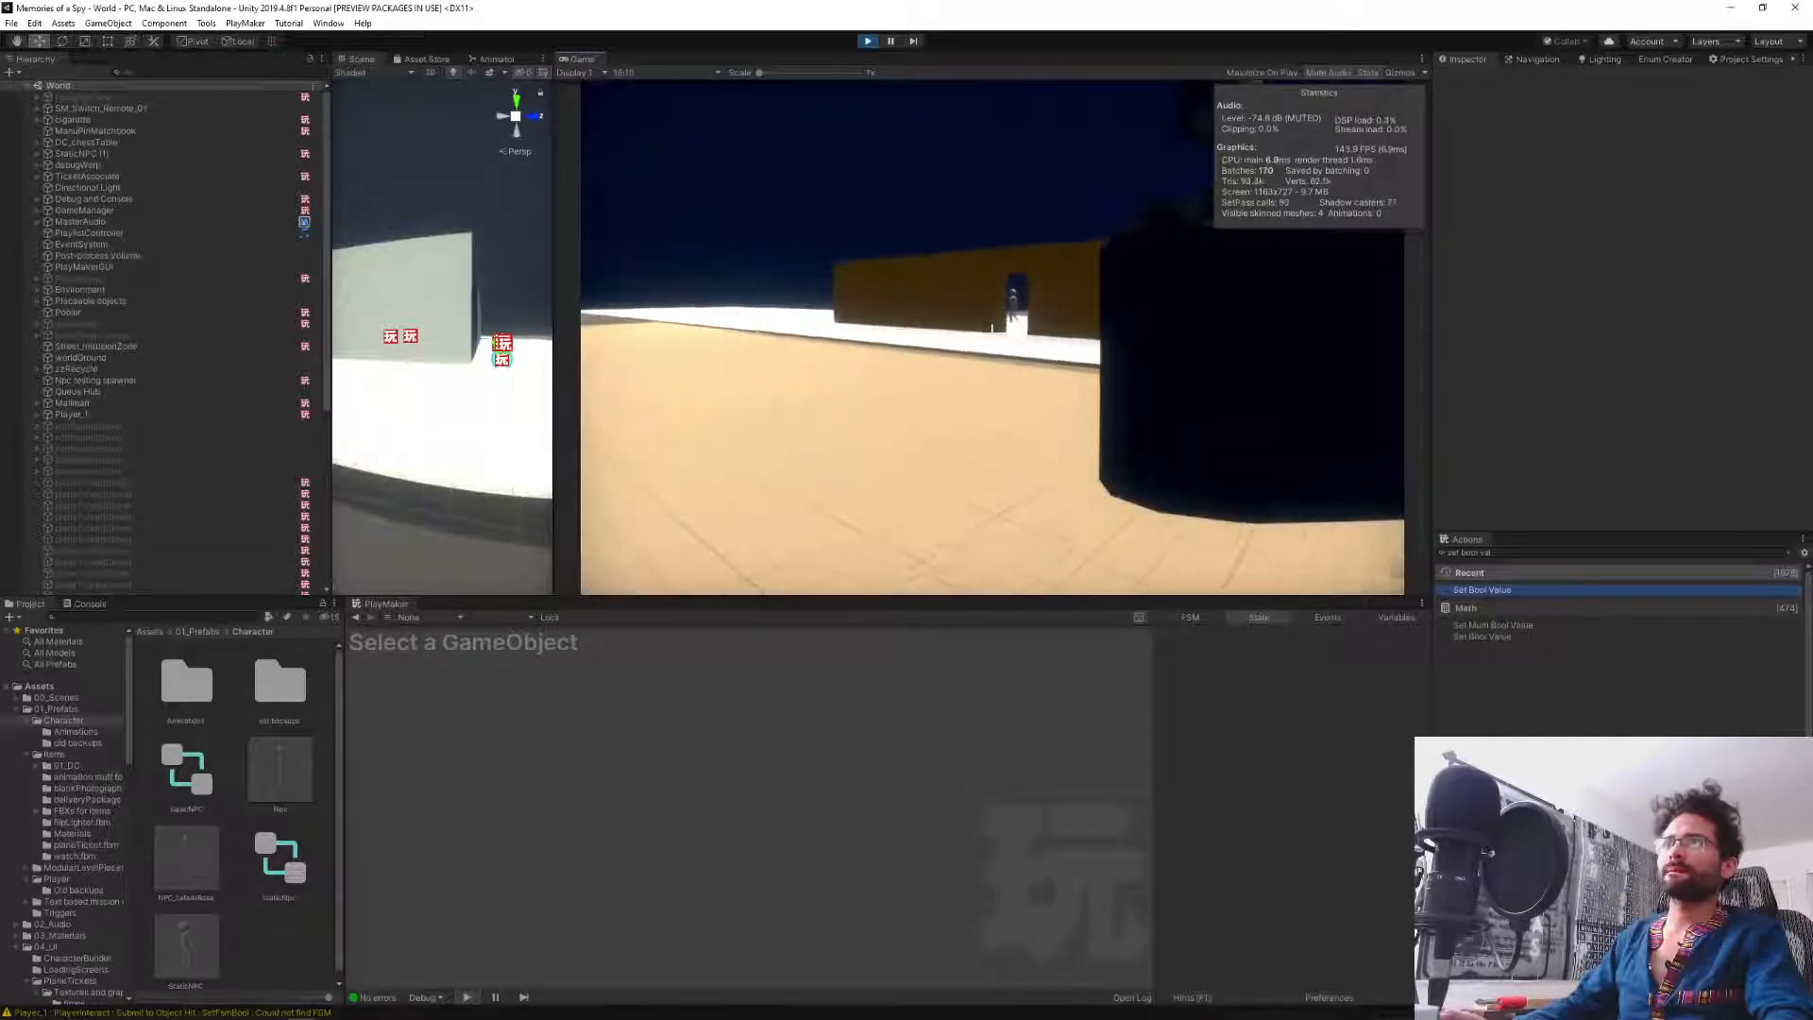
key(w)
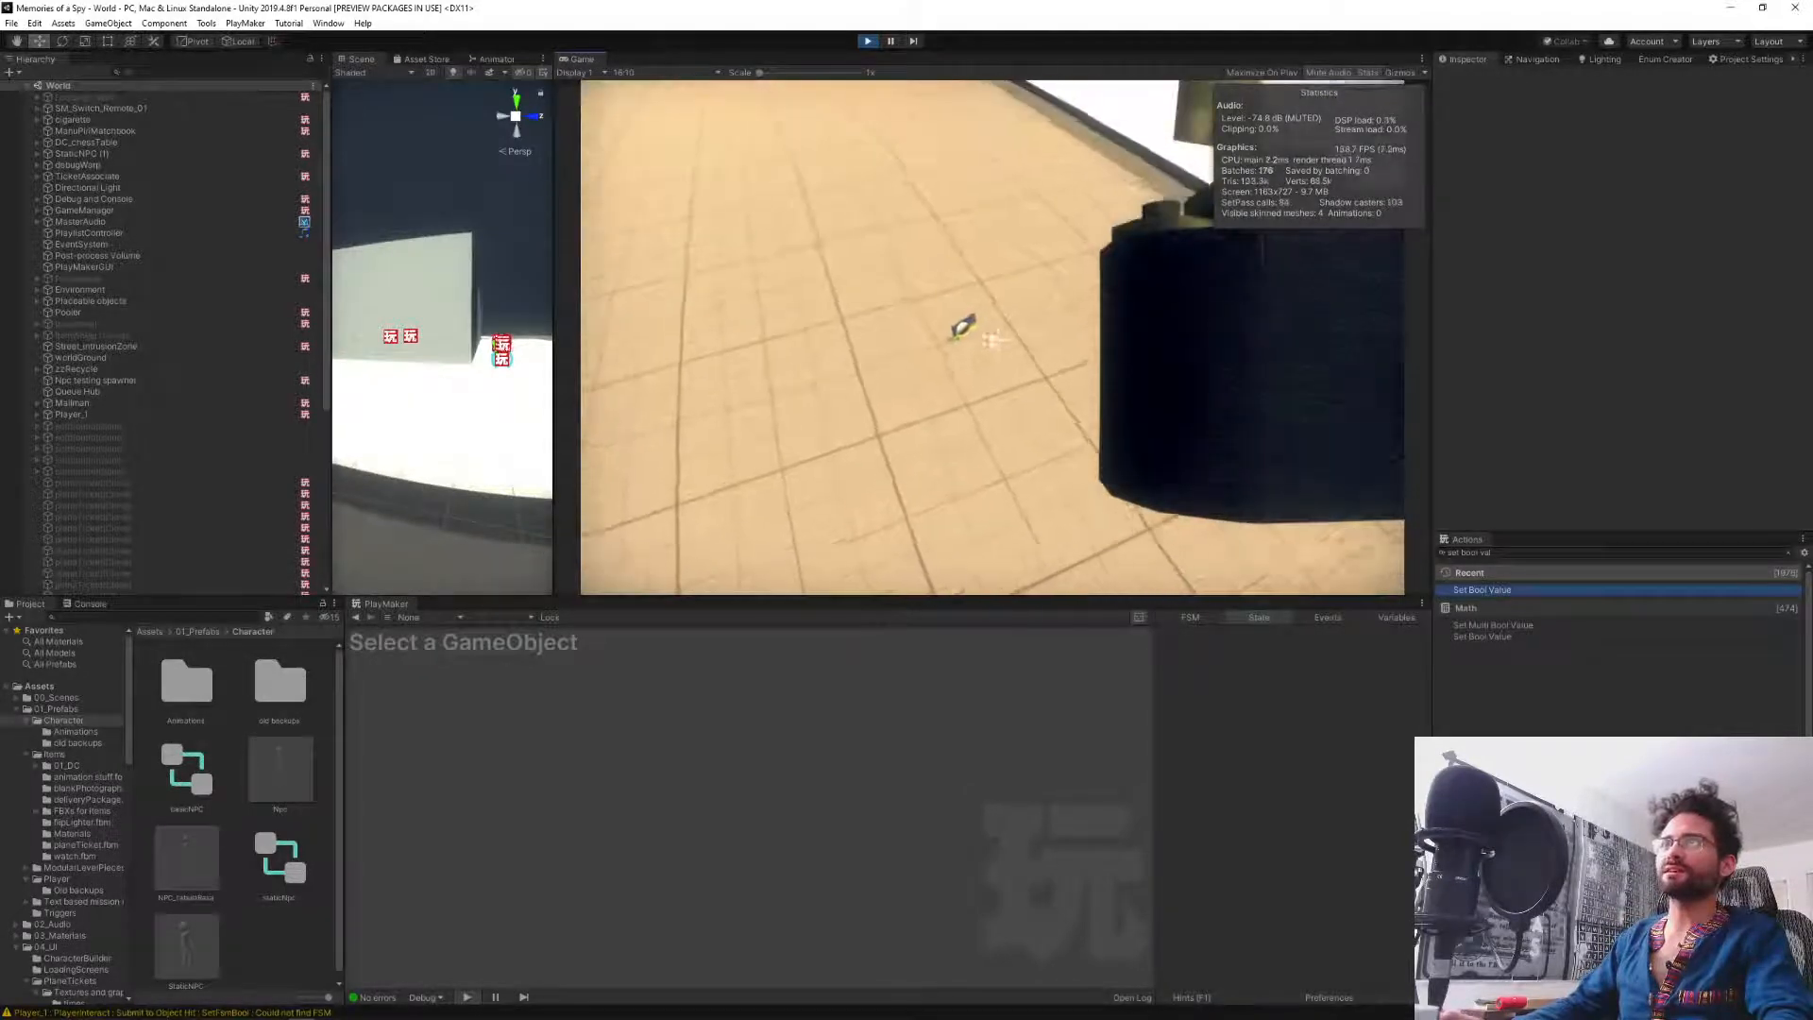
Interact with the small item lying on the street's tiled pavement to pick it up.
click(993, 337)
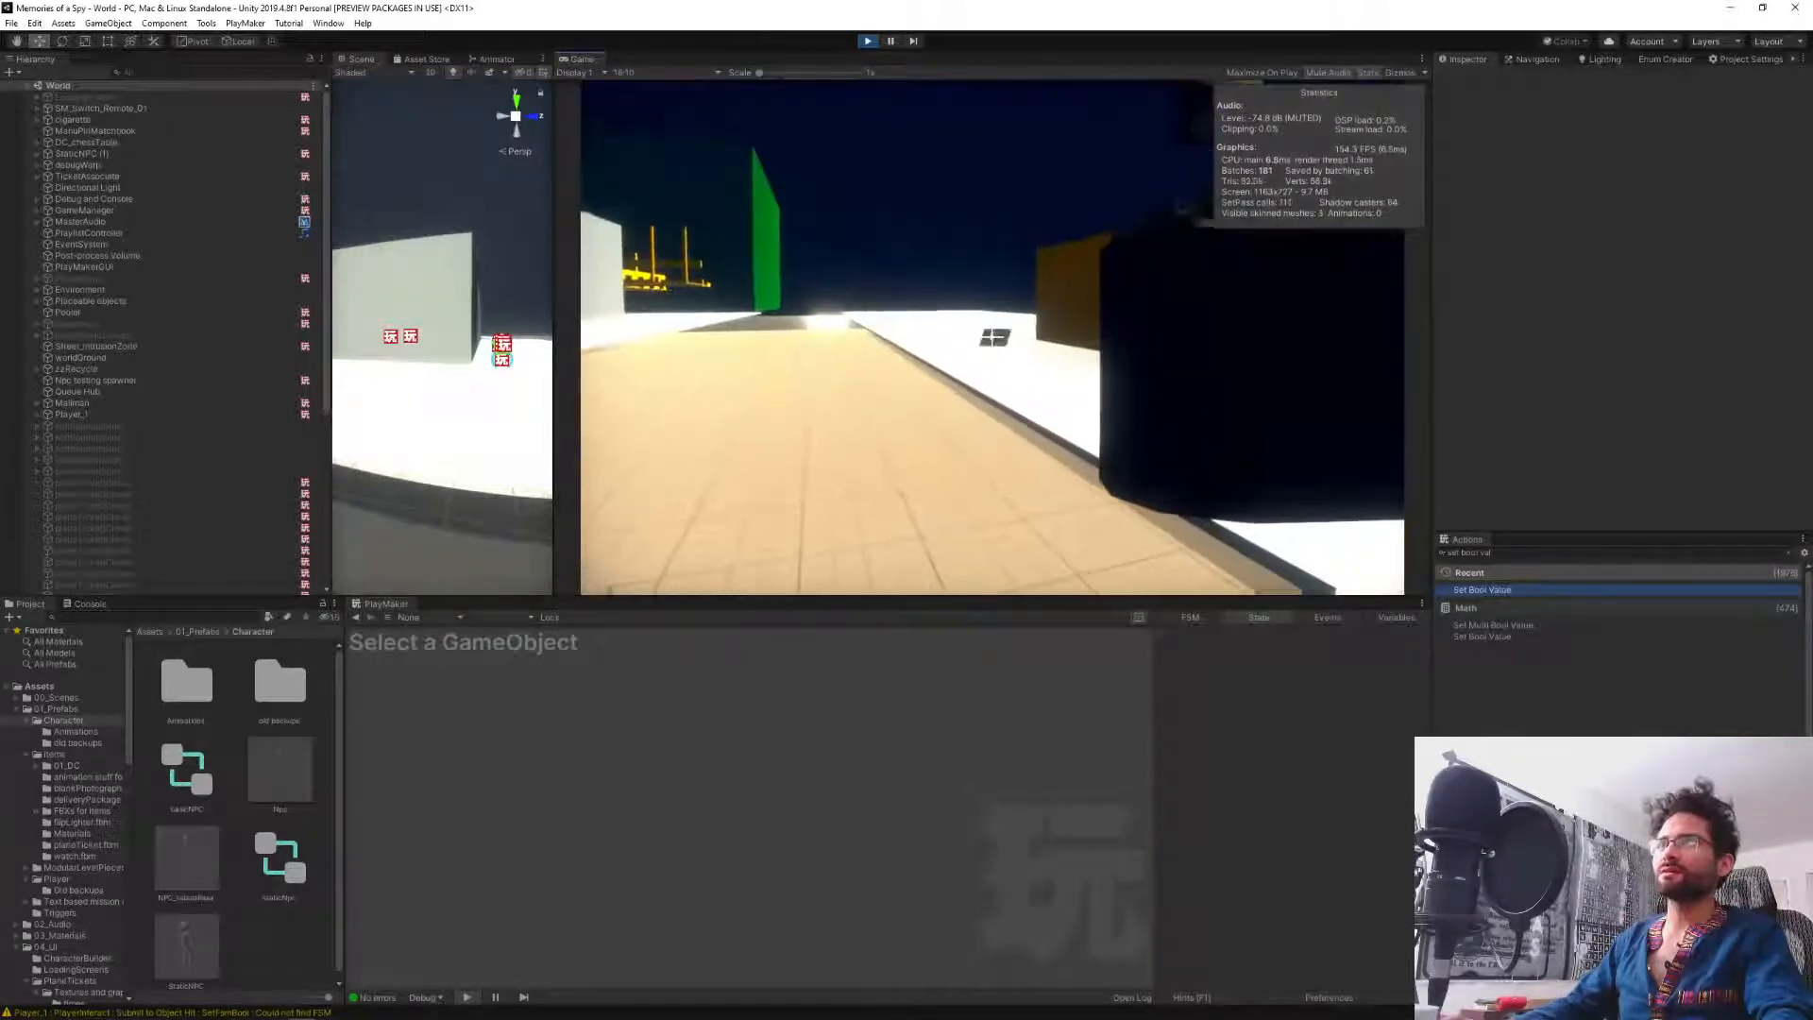
click(993, 337)
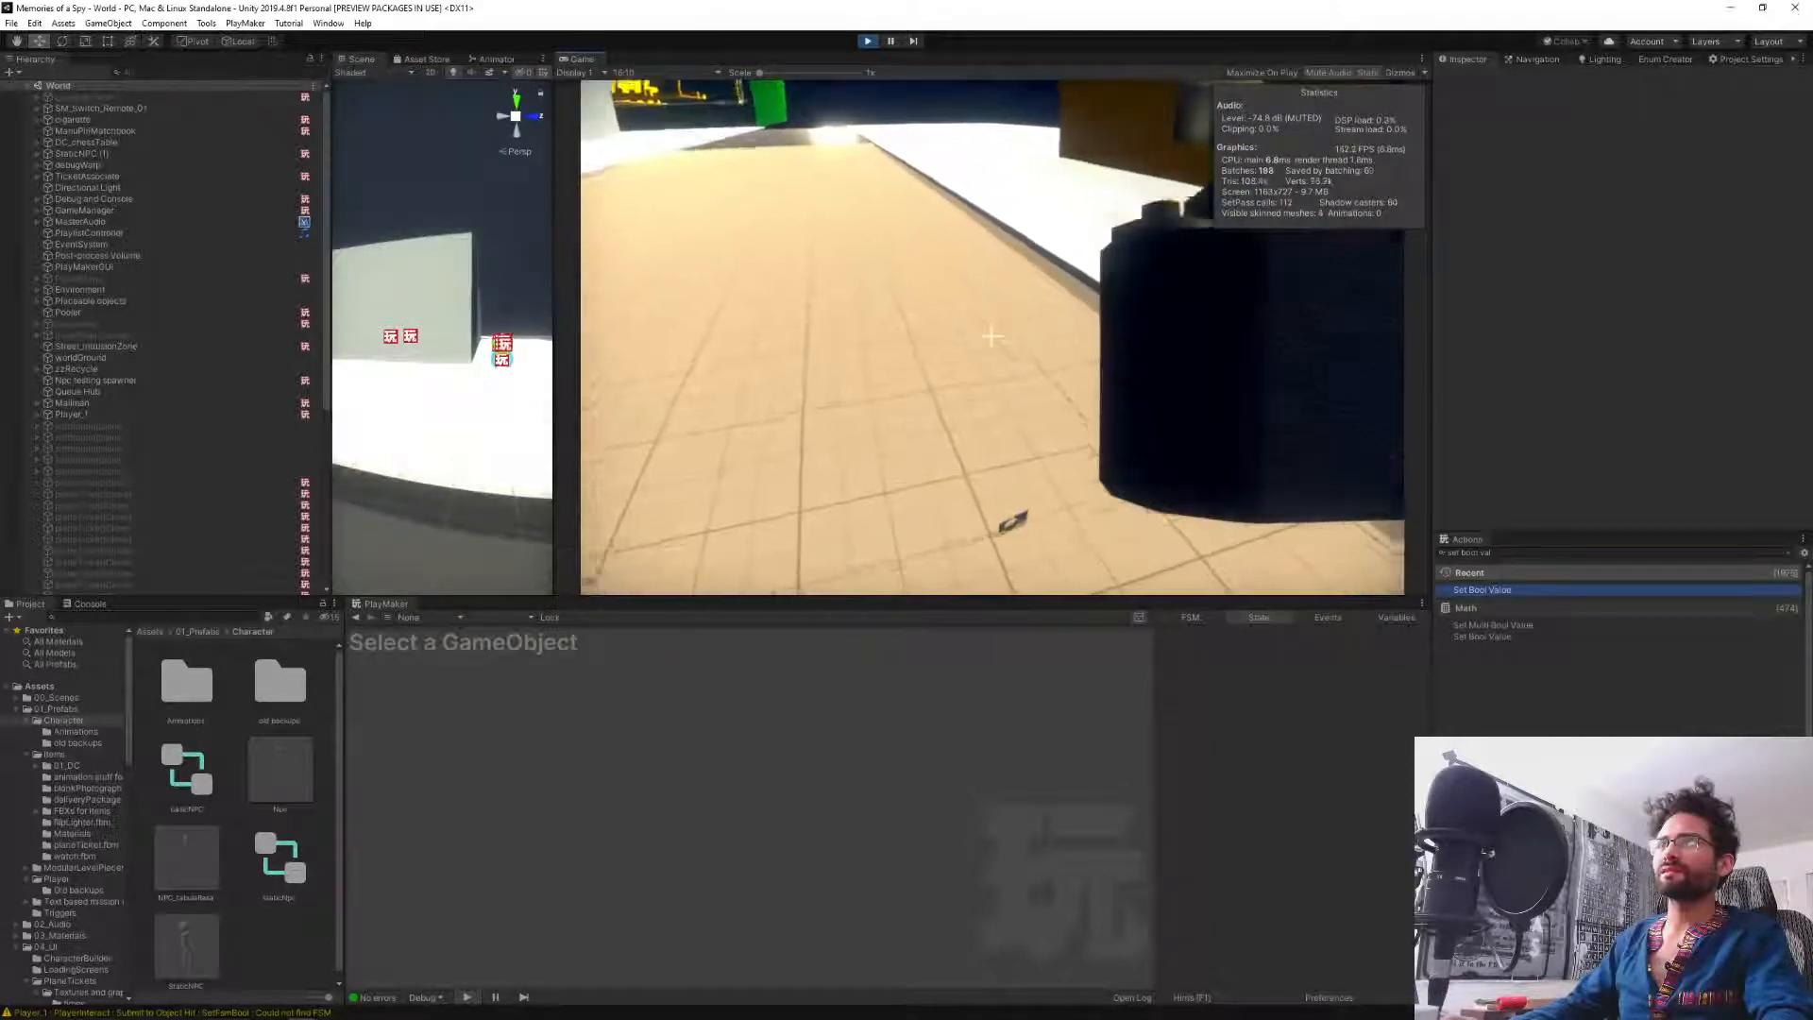
key(w)
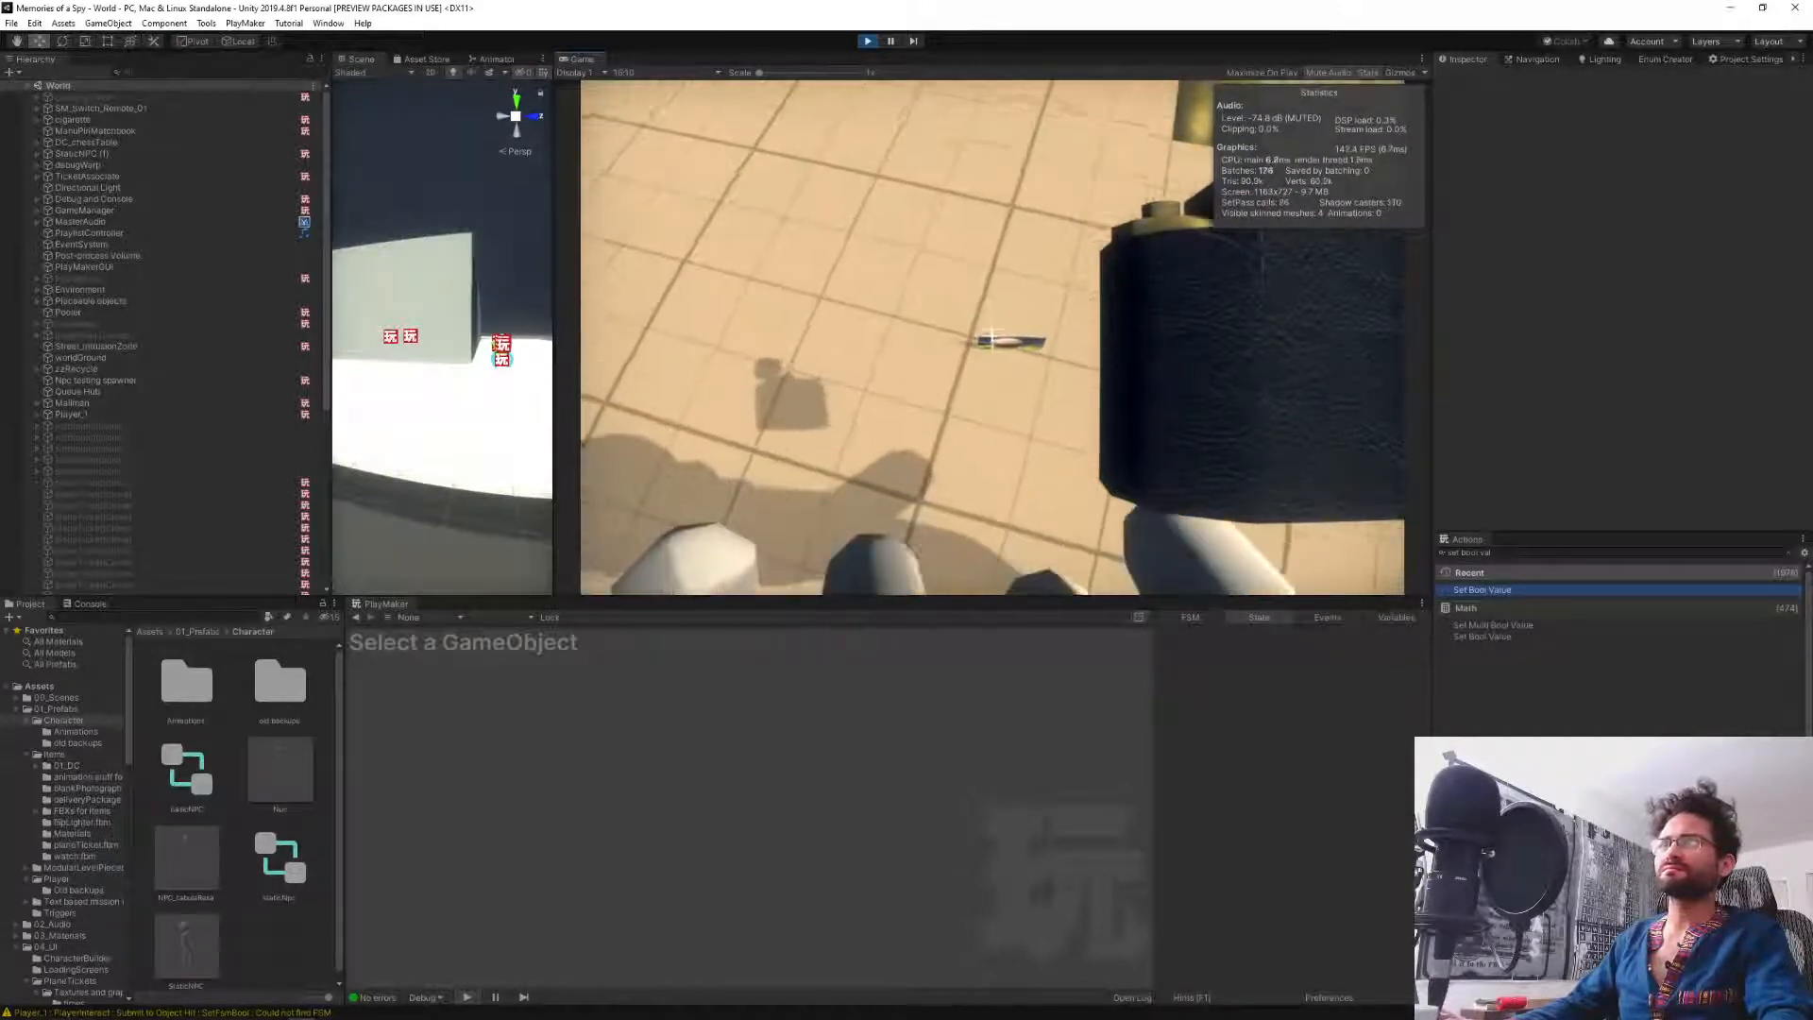
click(990, 337)
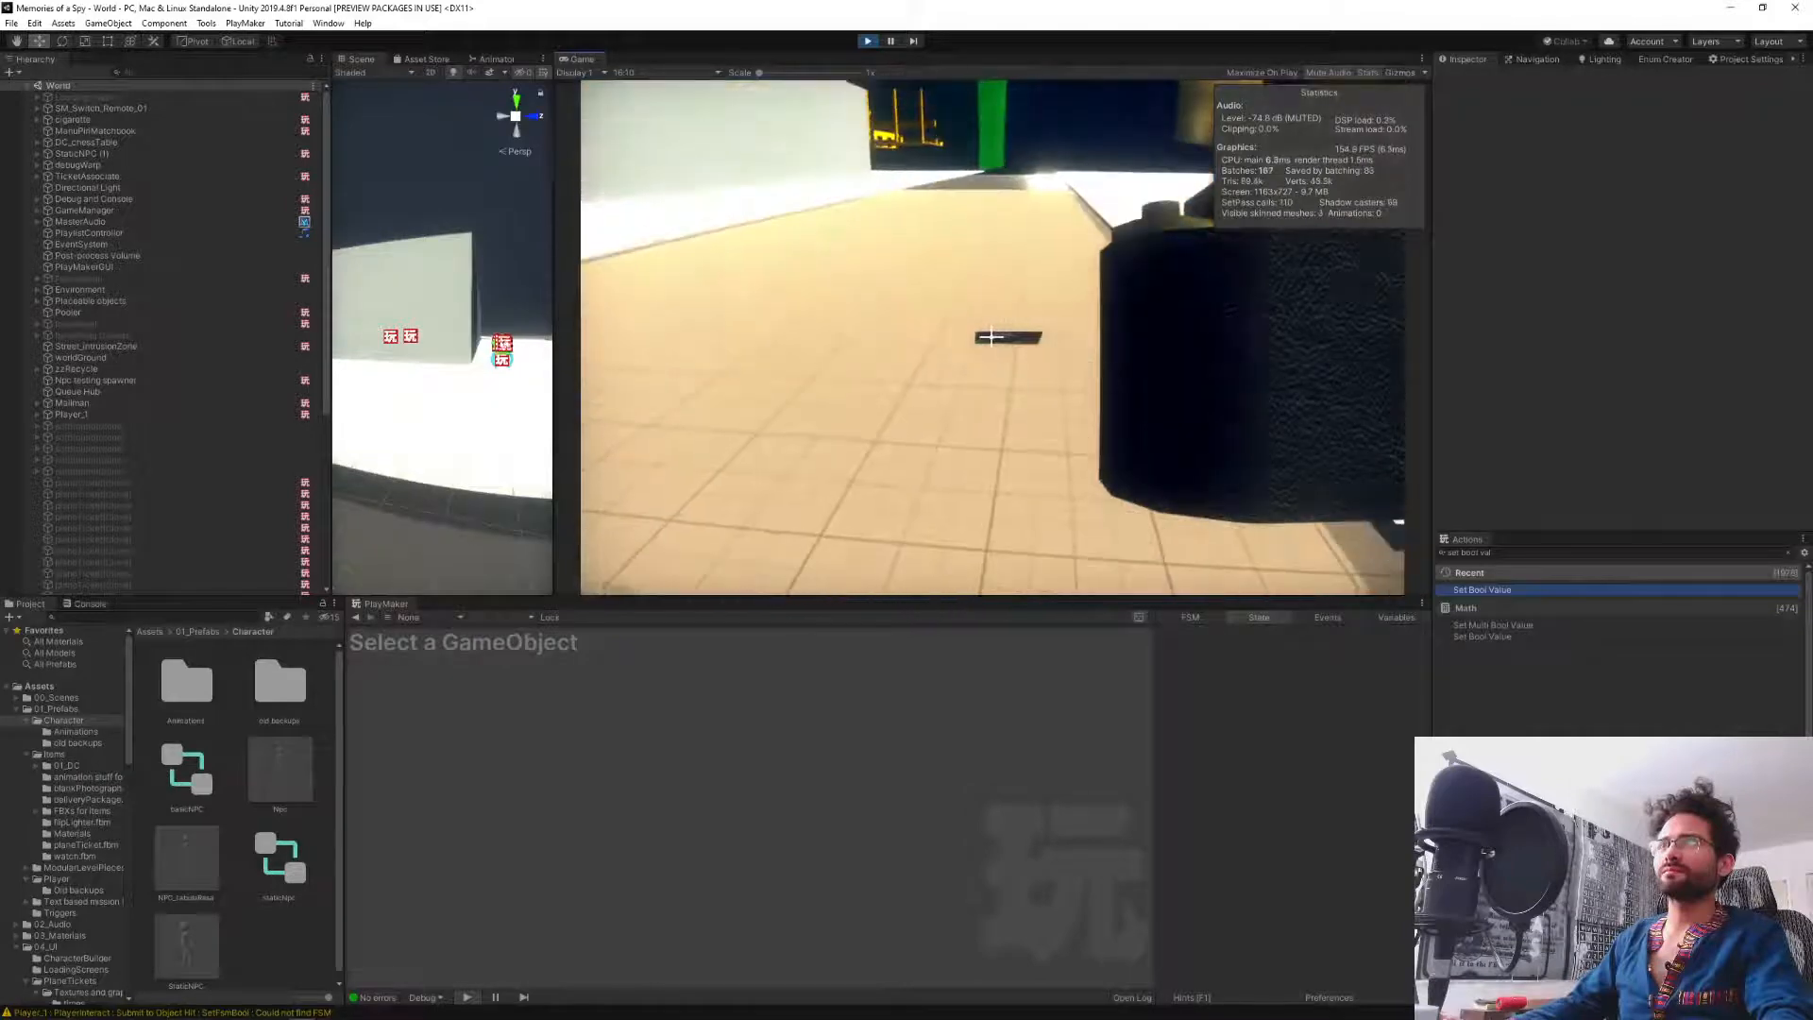
Follow the running NPC with the pistol drawn, and switch to another held item.
key(w)
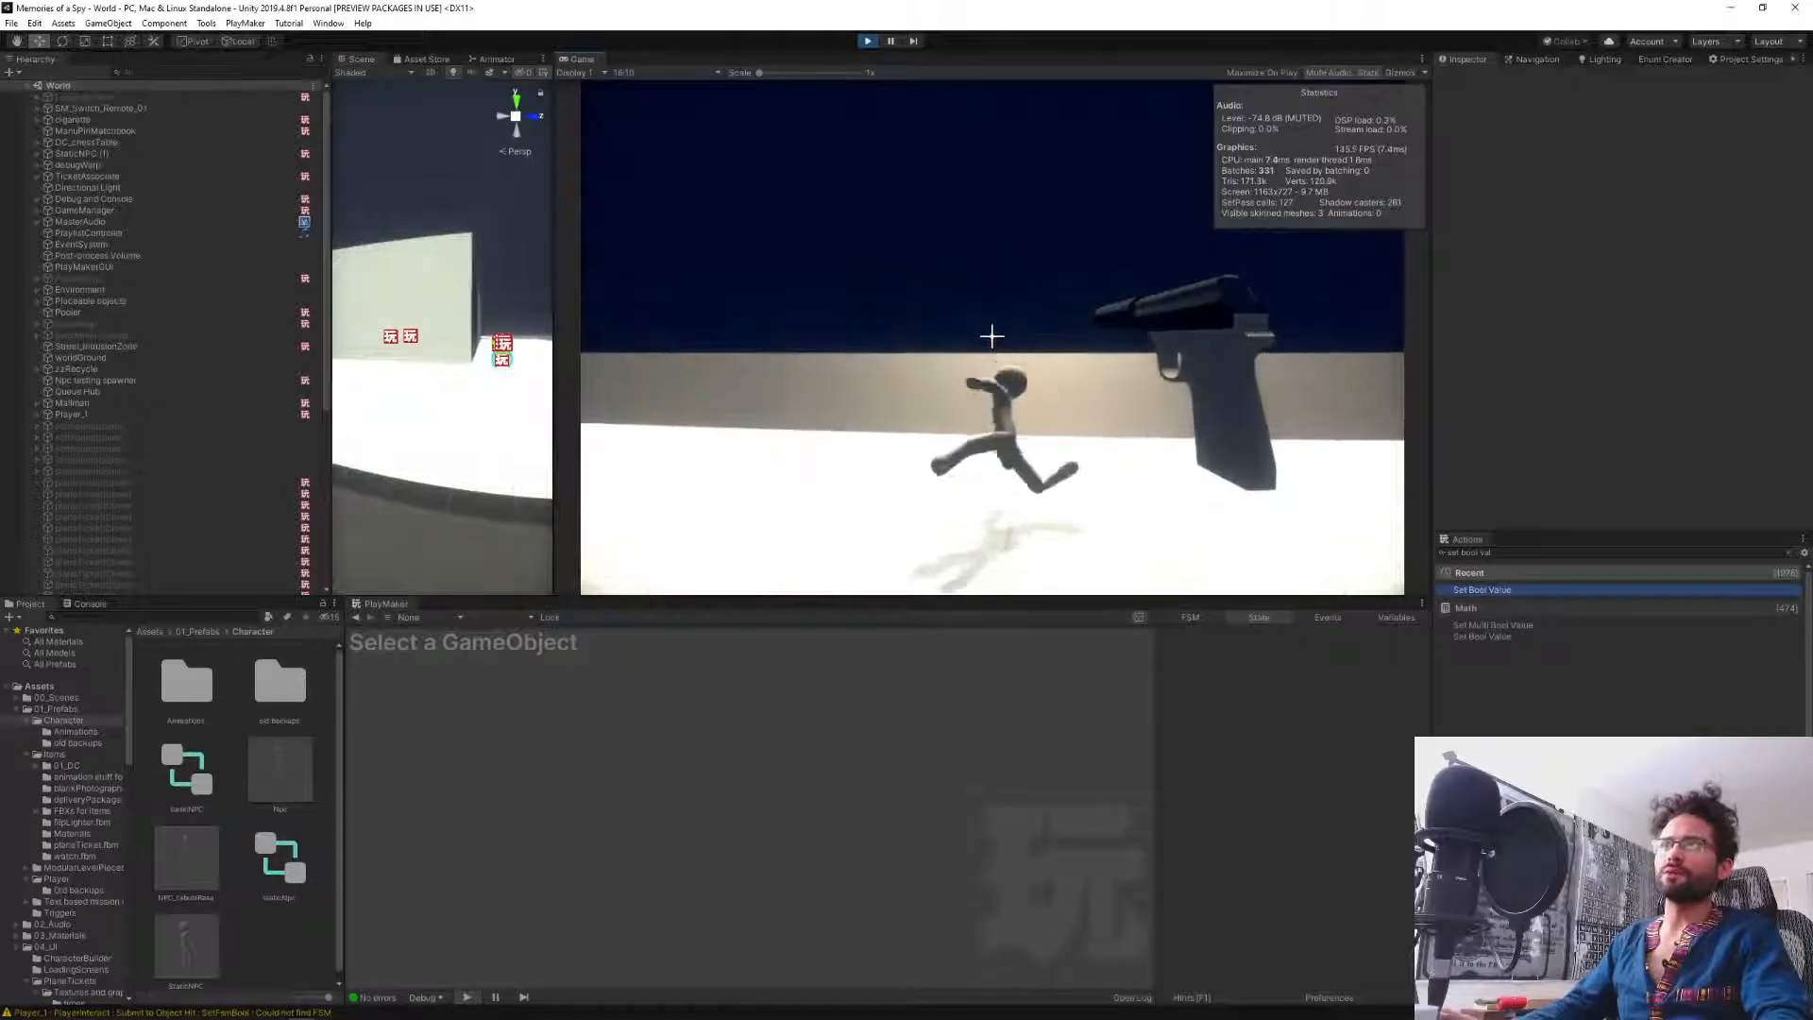
key(w)
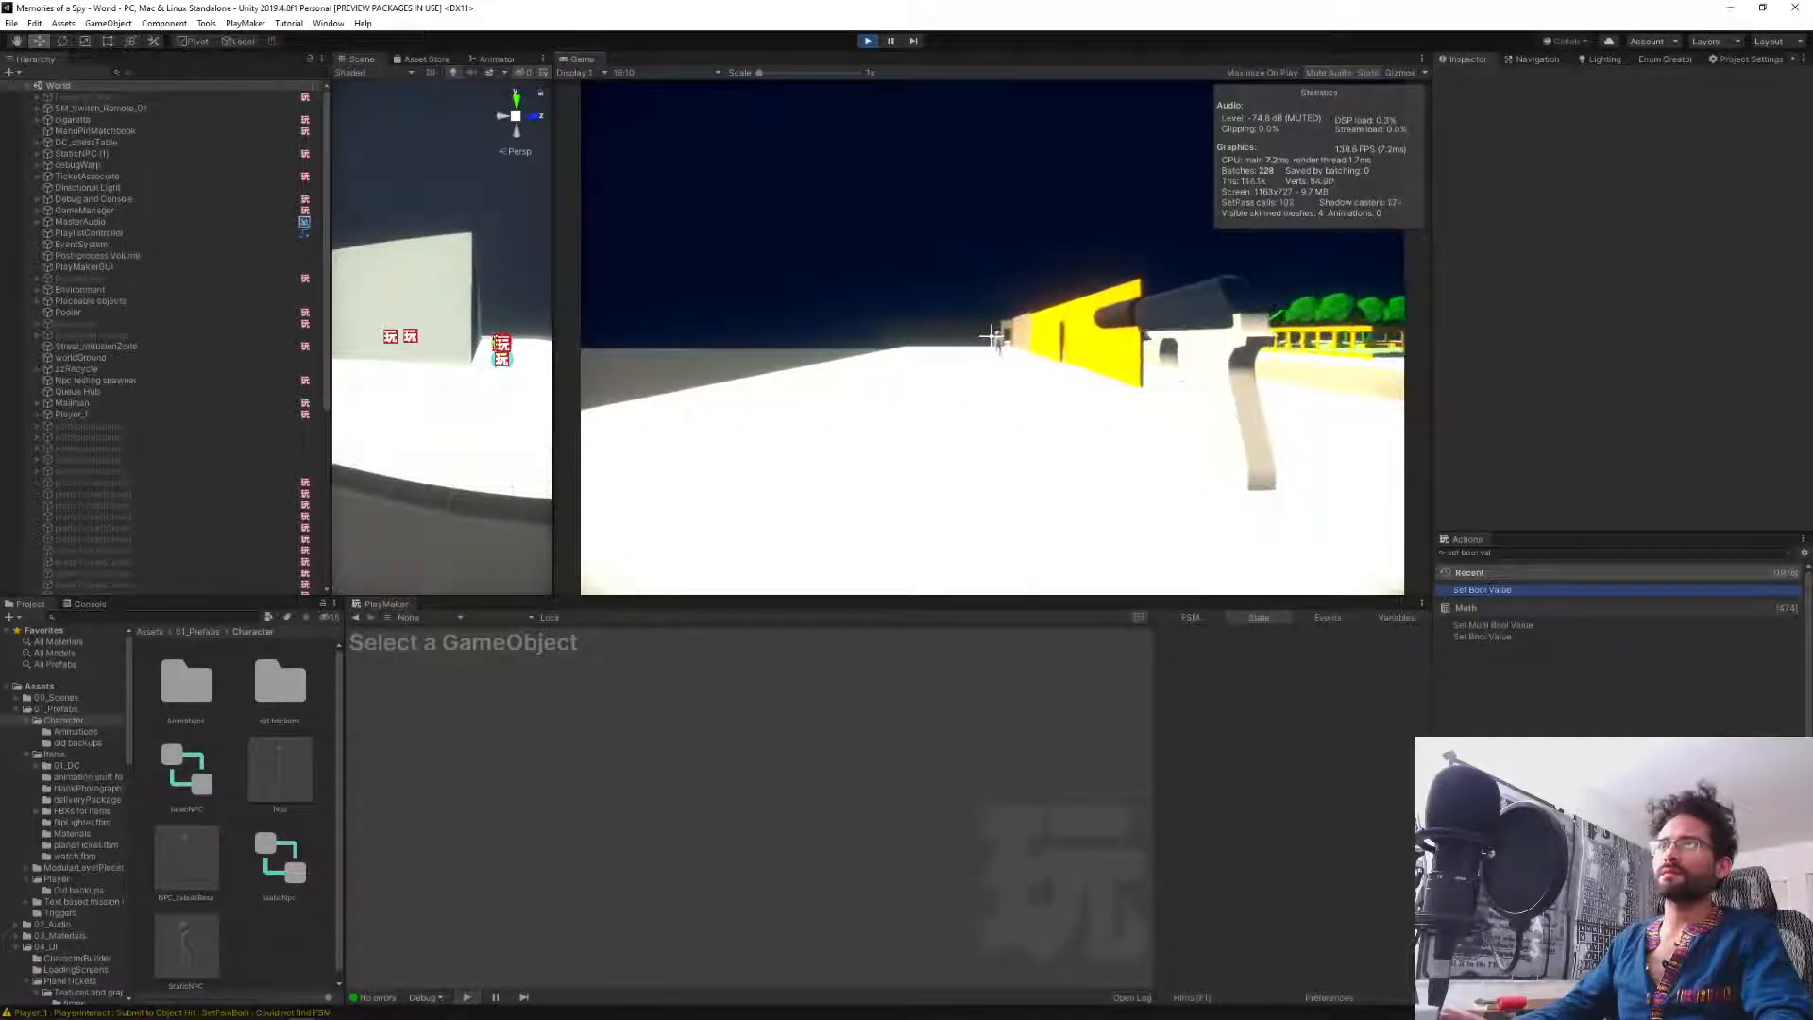
scroll(992, 337, down, 1)
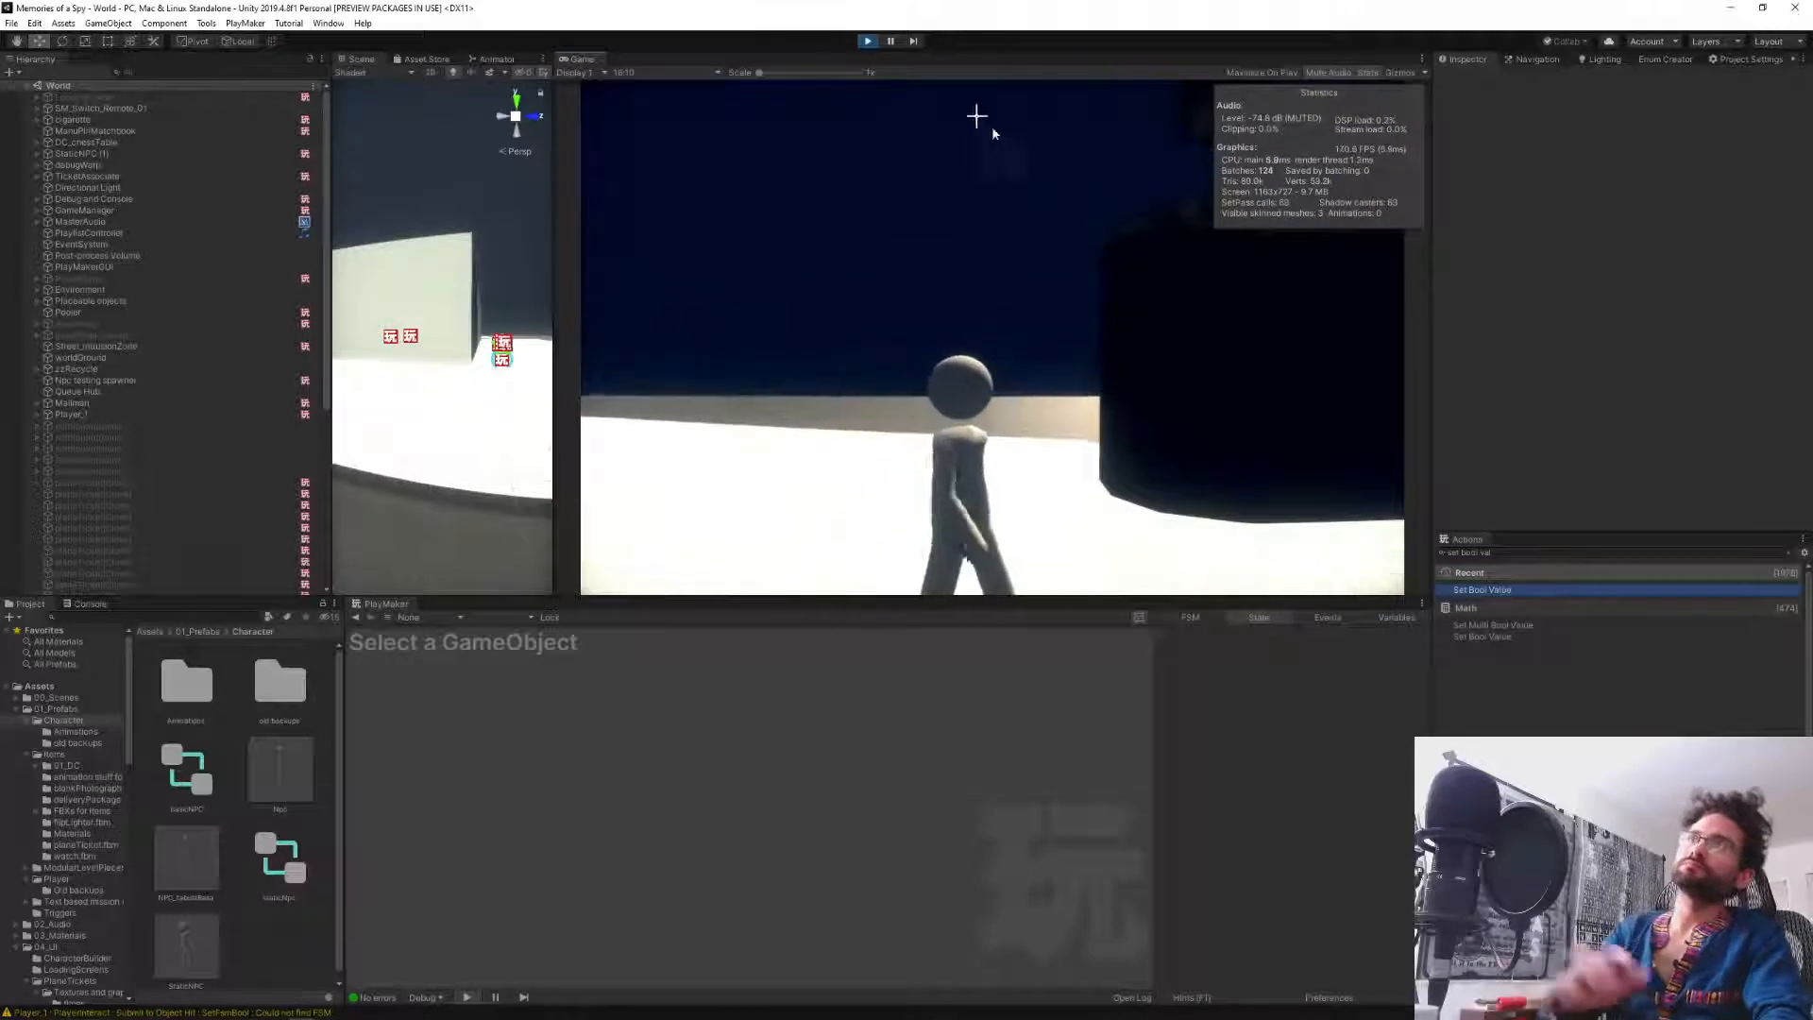
Pause the game and examine the Wait for player to return state in the Source NPC's DCQuests FSM.
click(890, 41)
scroll(60, 529, down, 8)
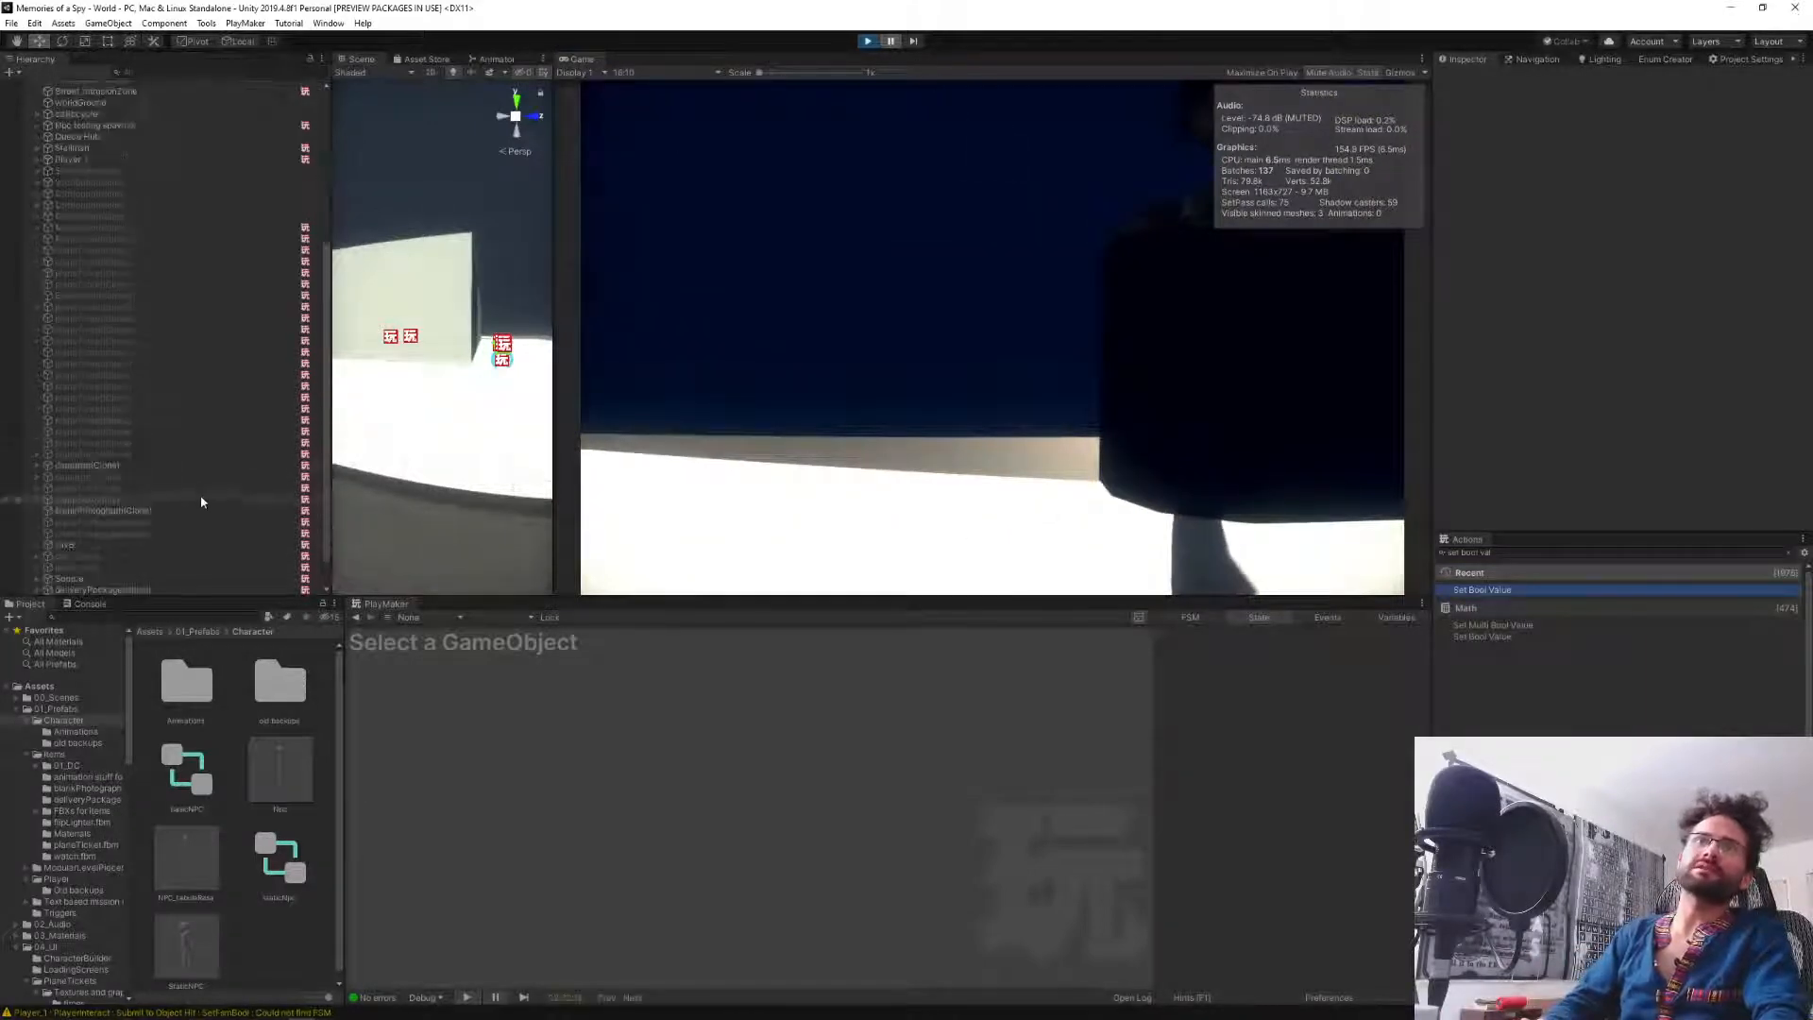
click(68, 545)
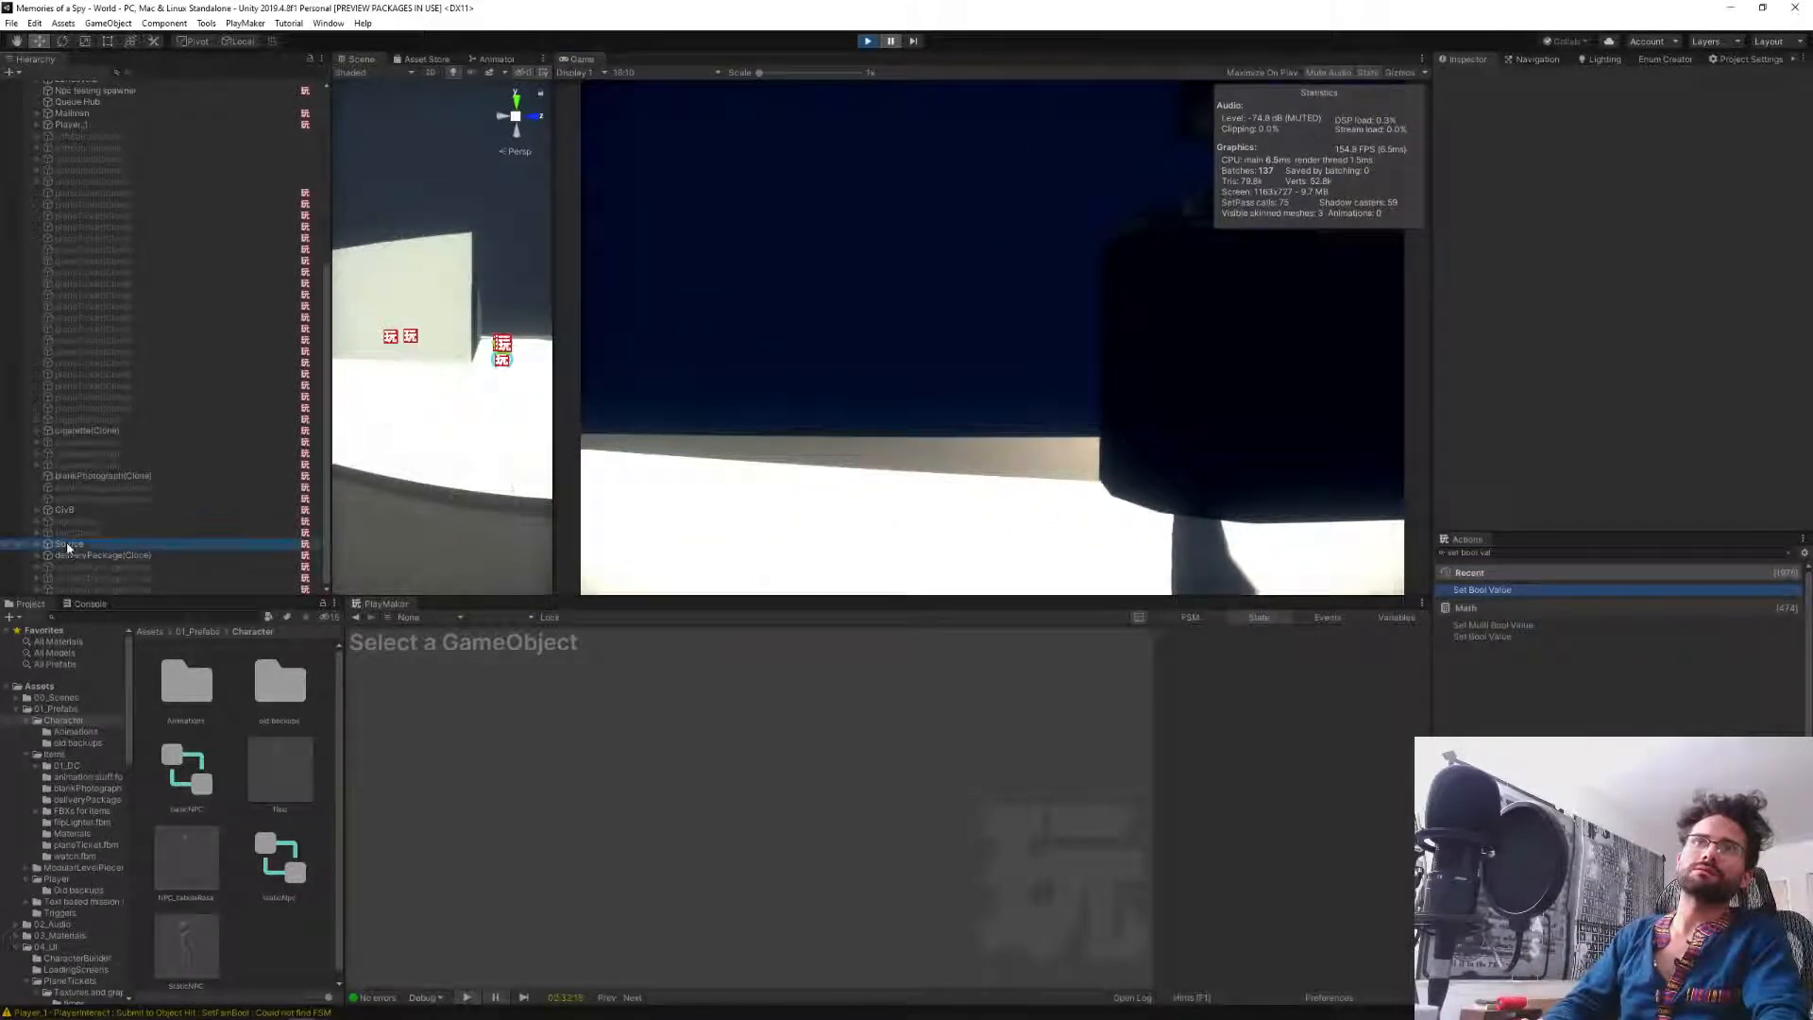
click(507, 621)
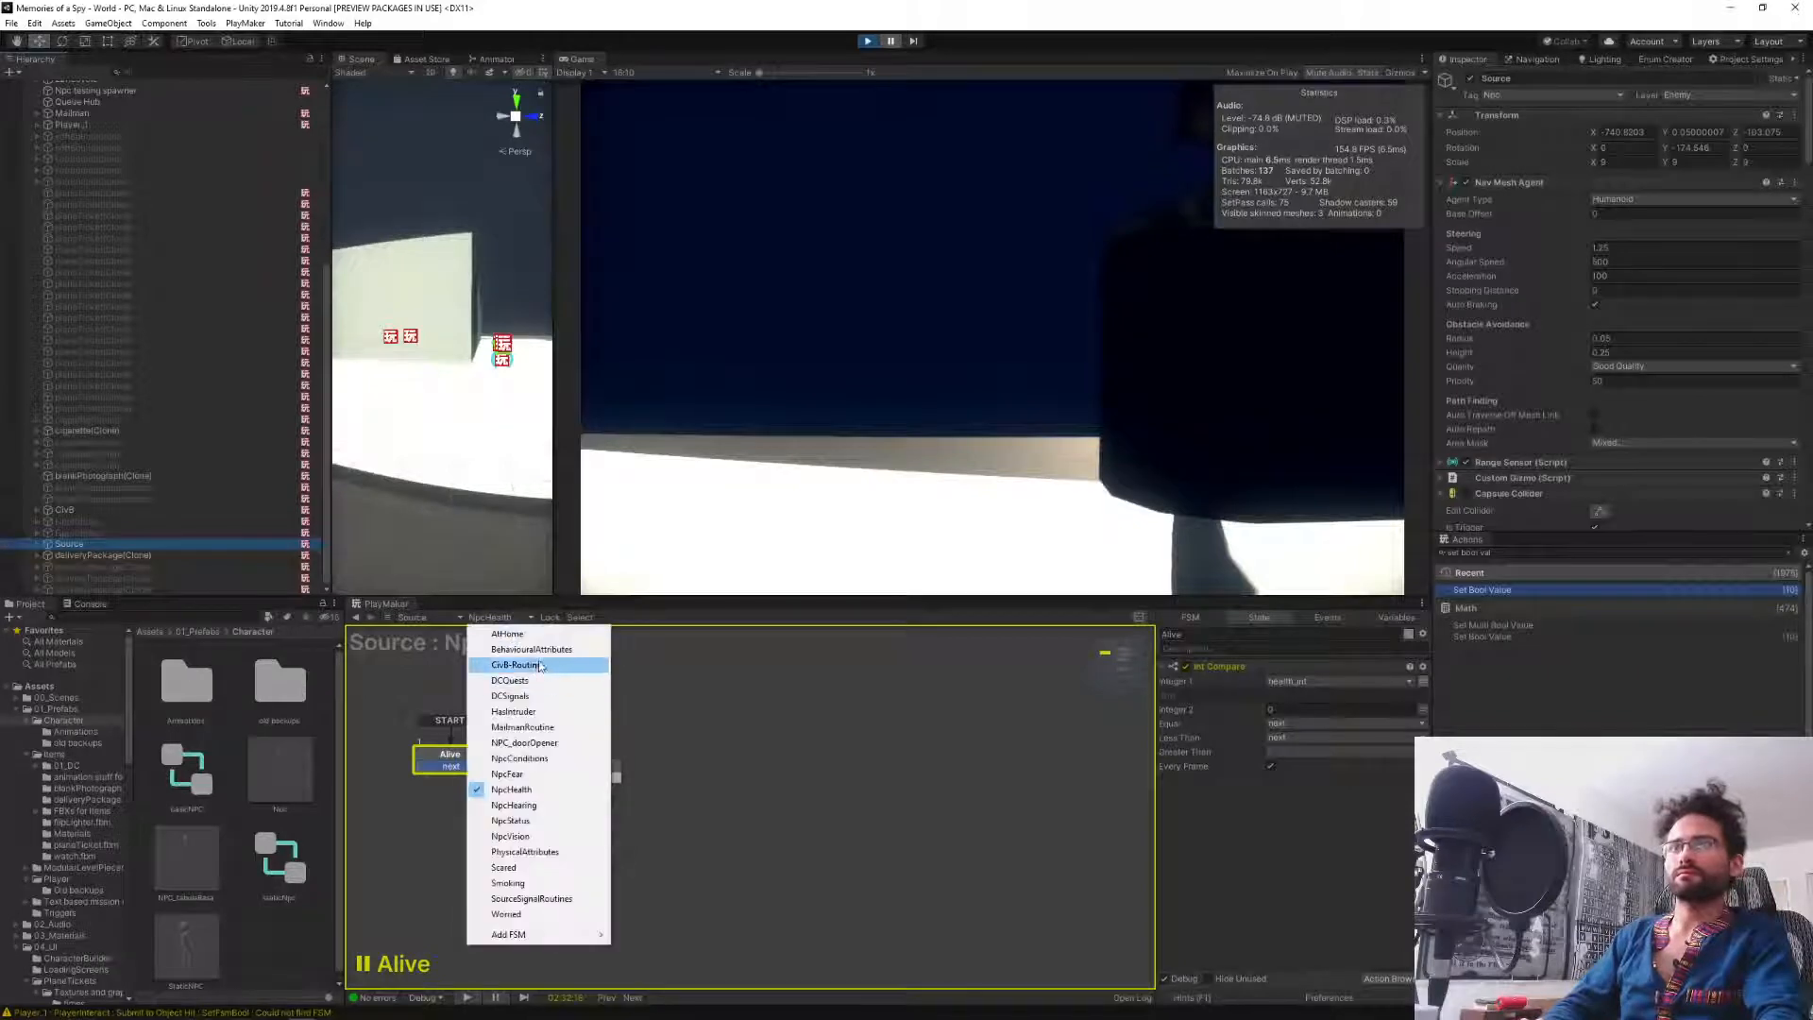
click(543, 680)
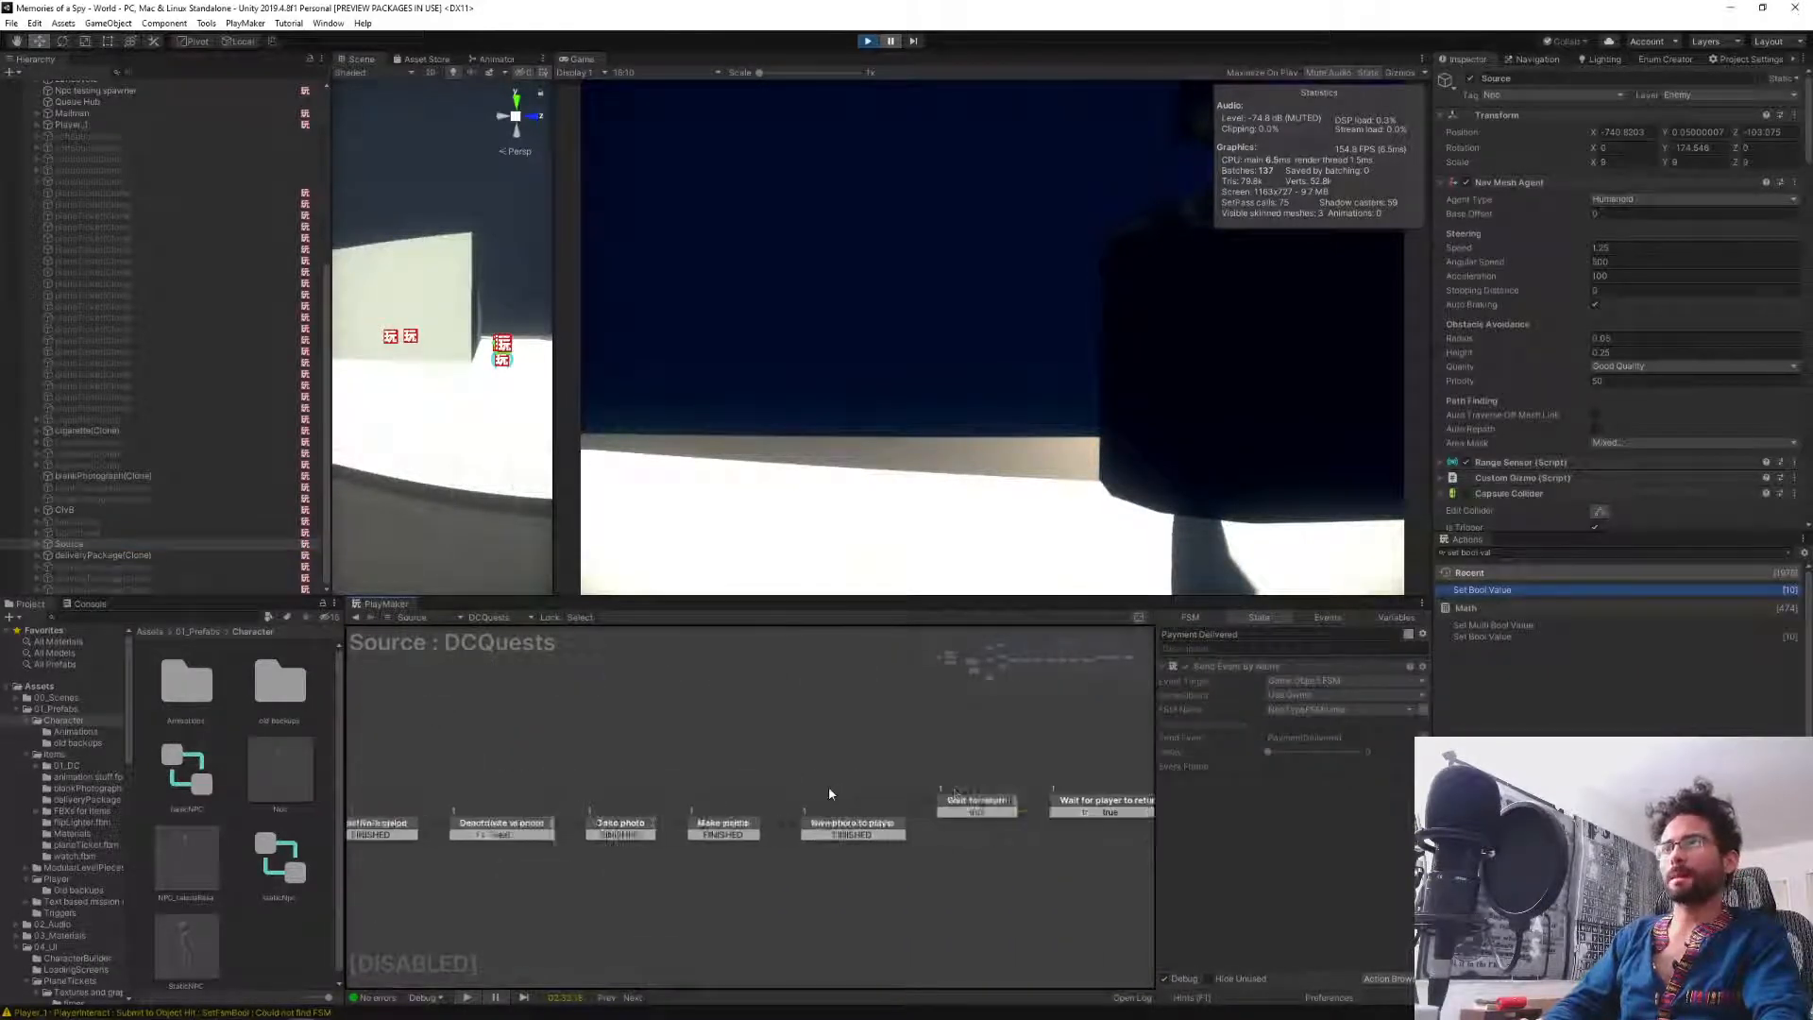
click(587, 802)
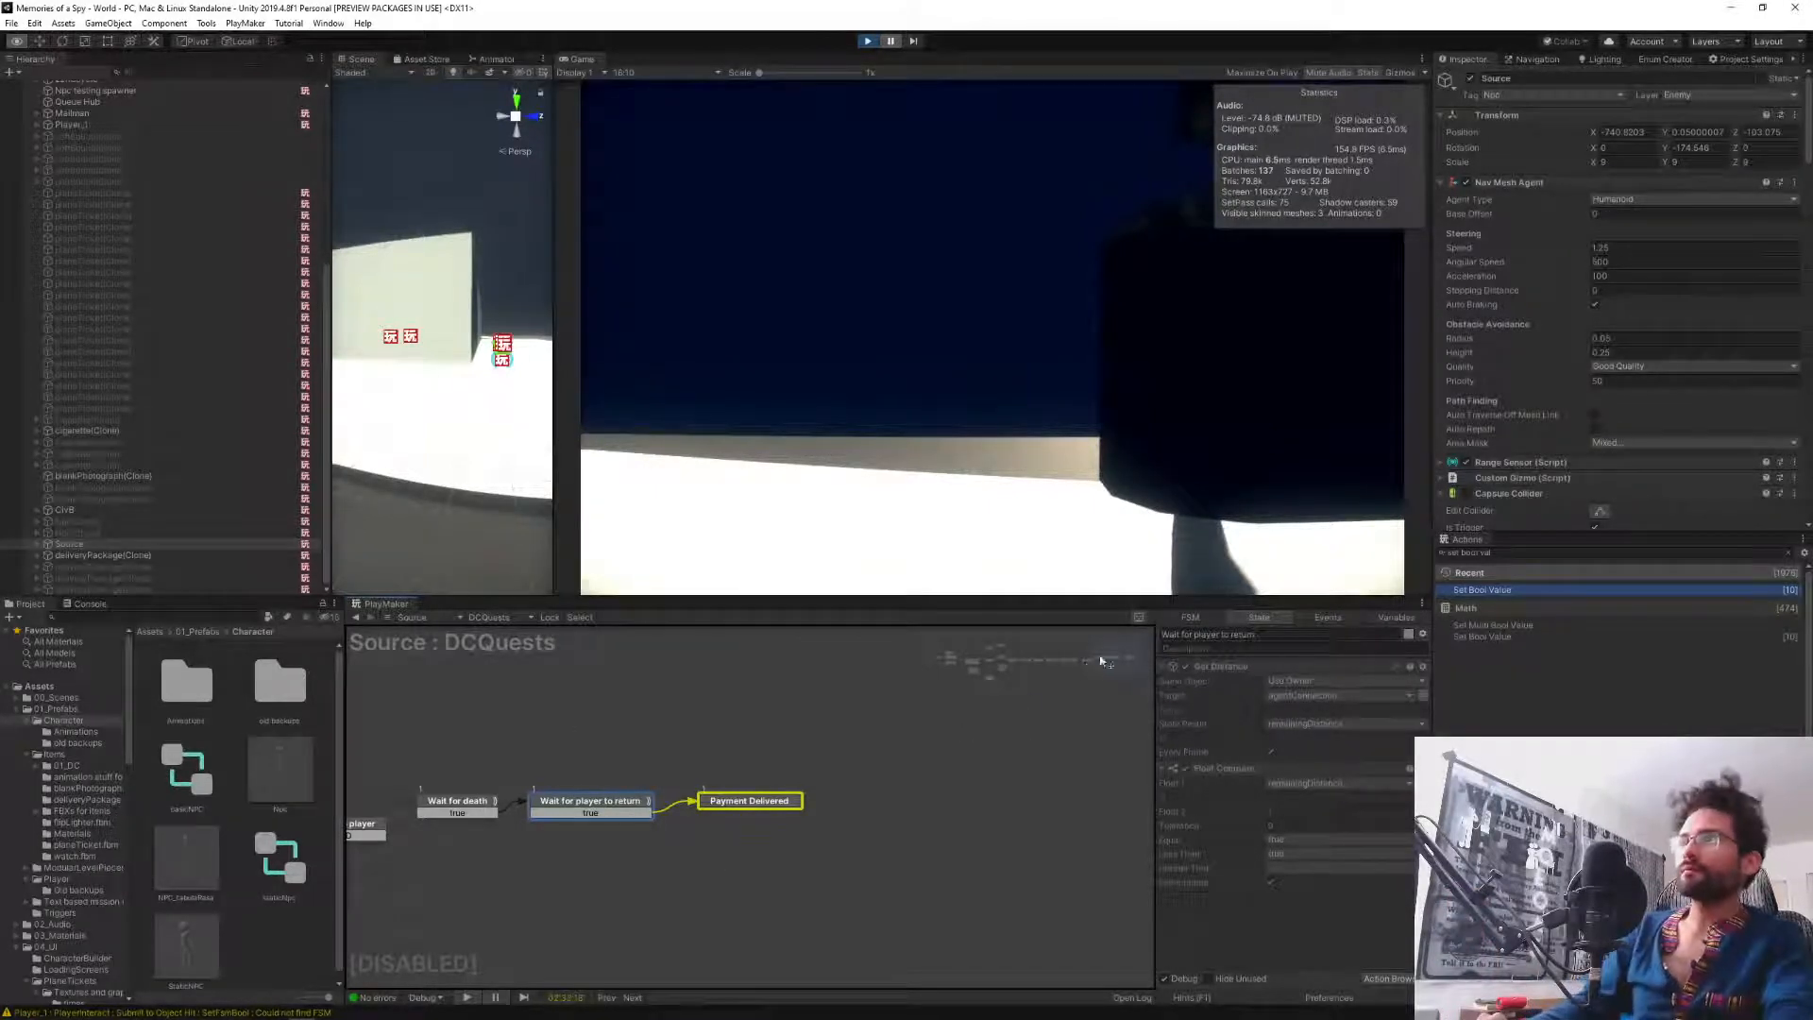
Review the actions of the DCQuests Get variables state, and show the Source NPC's SourceSignalRoutines FSM.
click(980, 649)
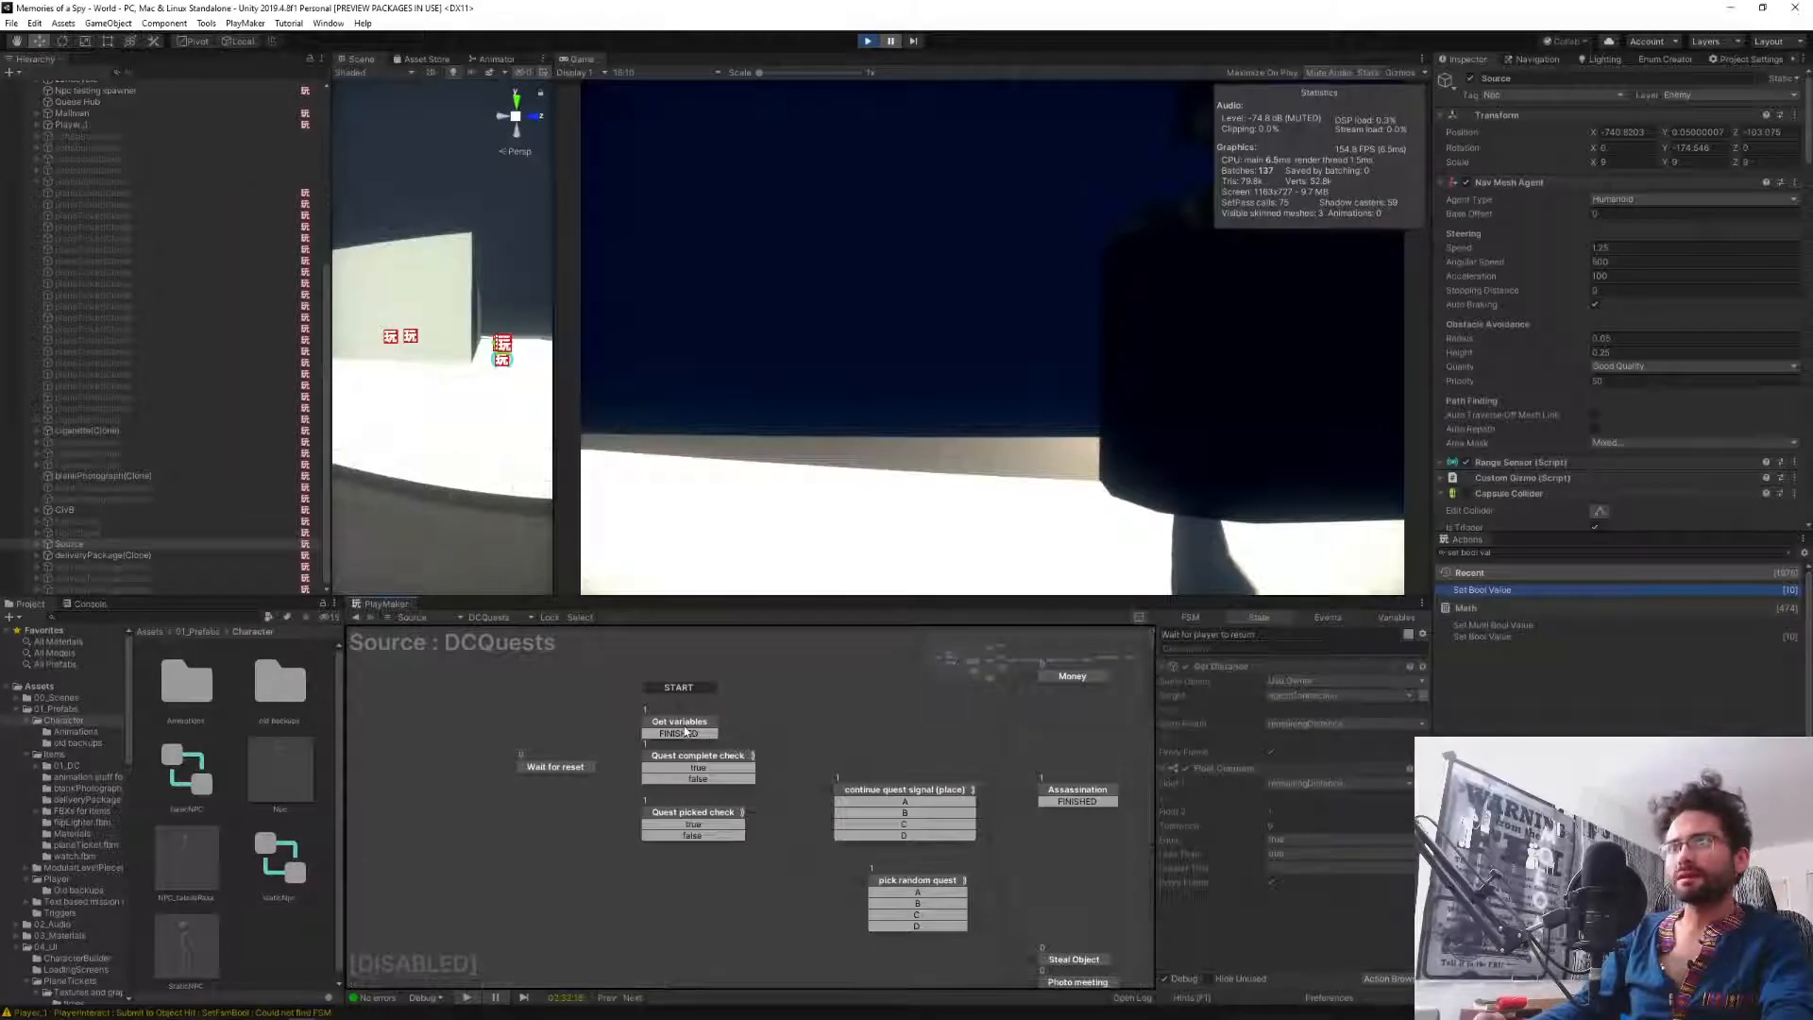
click(685, 730)
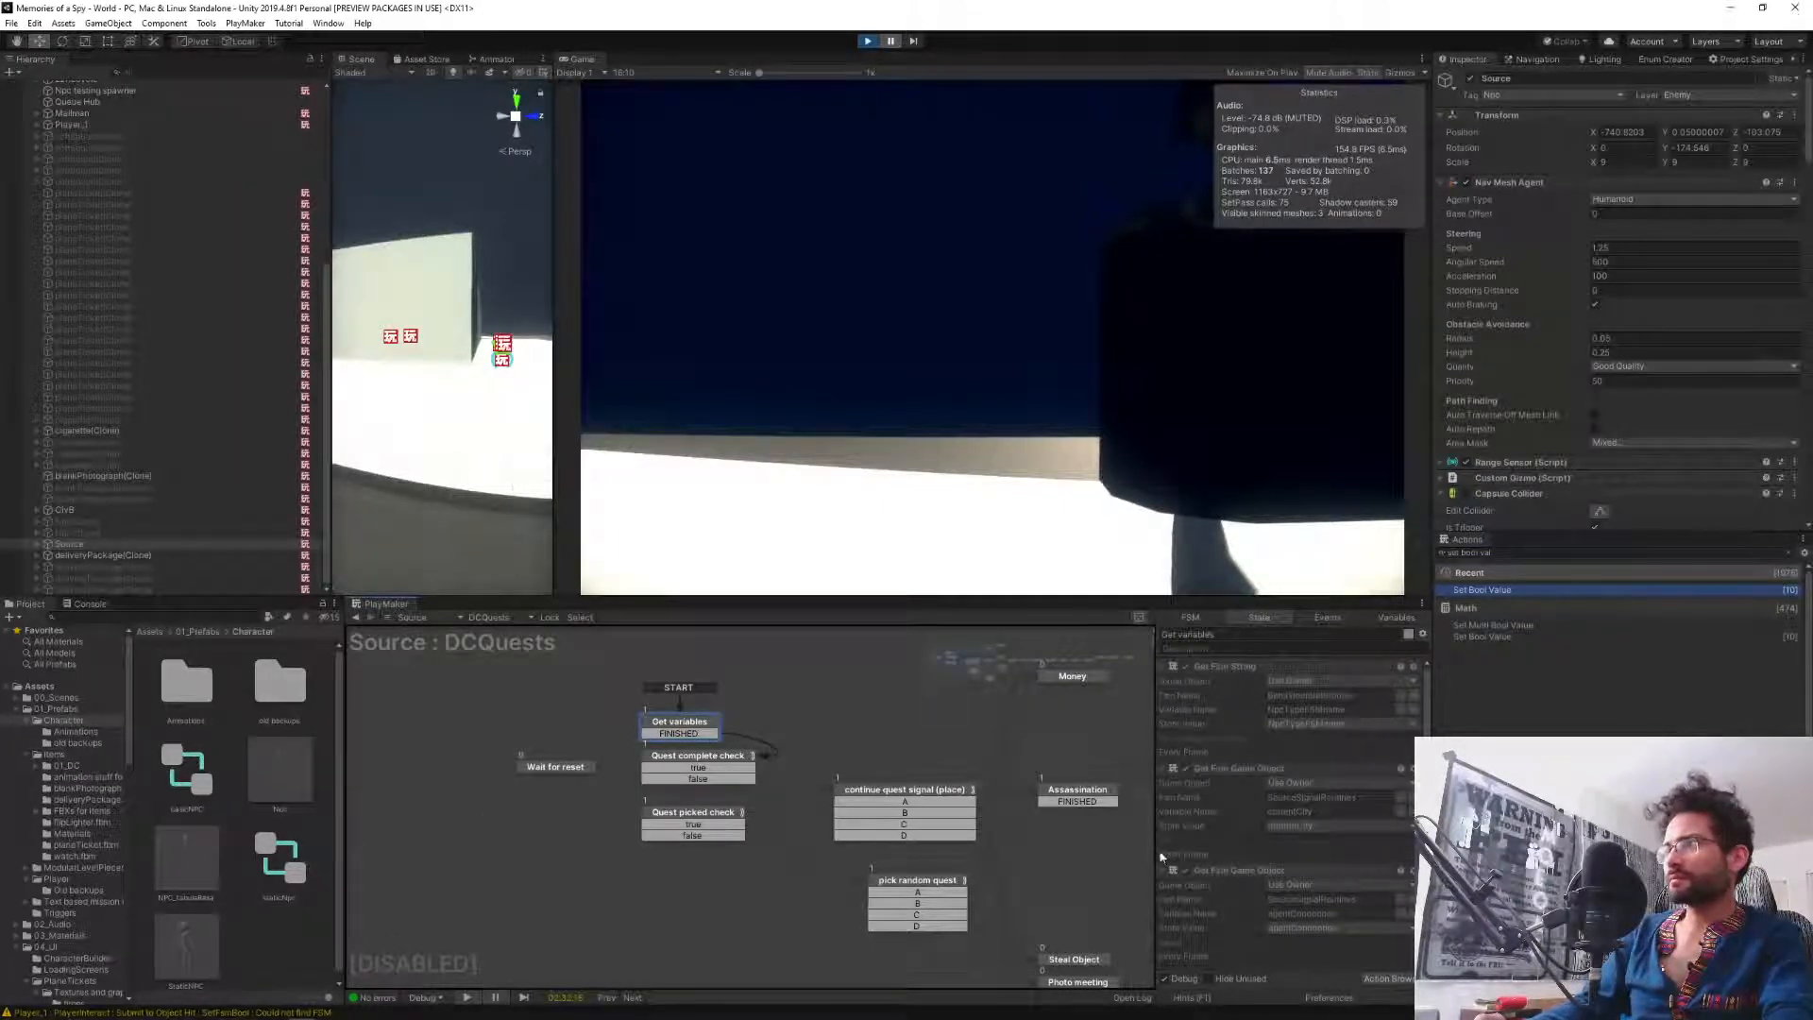
scroll(1226, 877, down, 1)
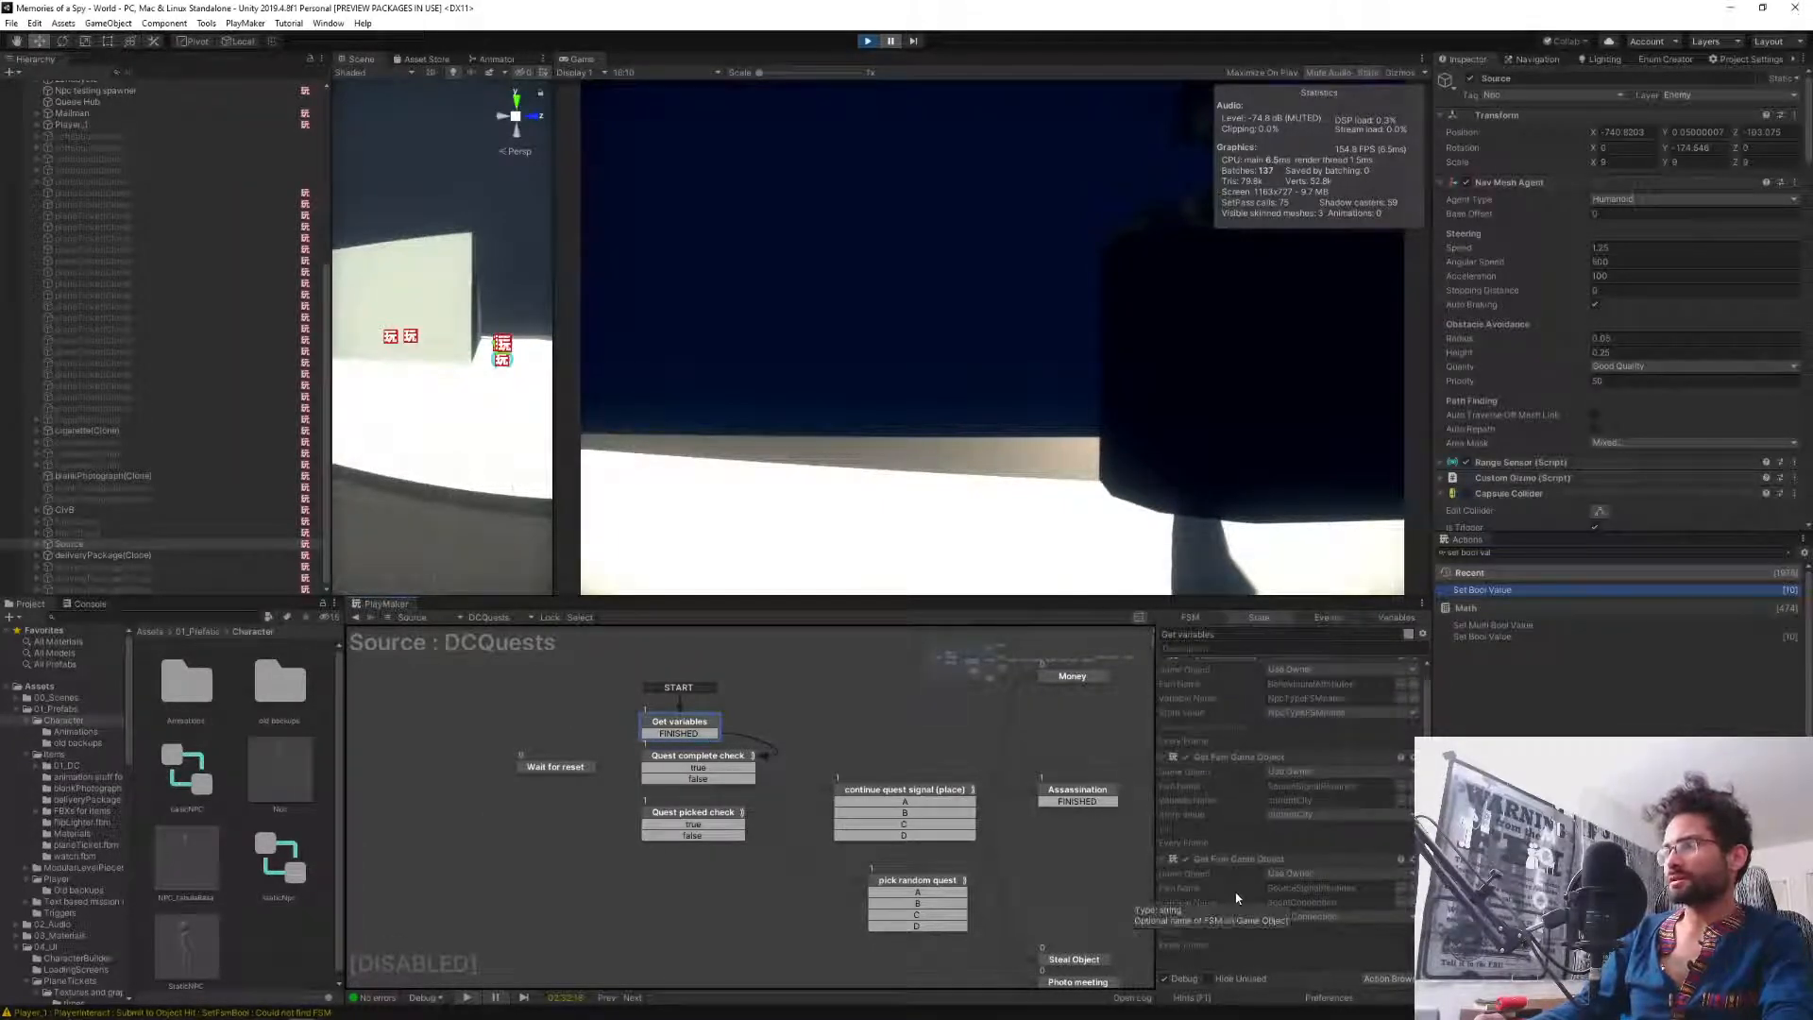
click(501, 616)
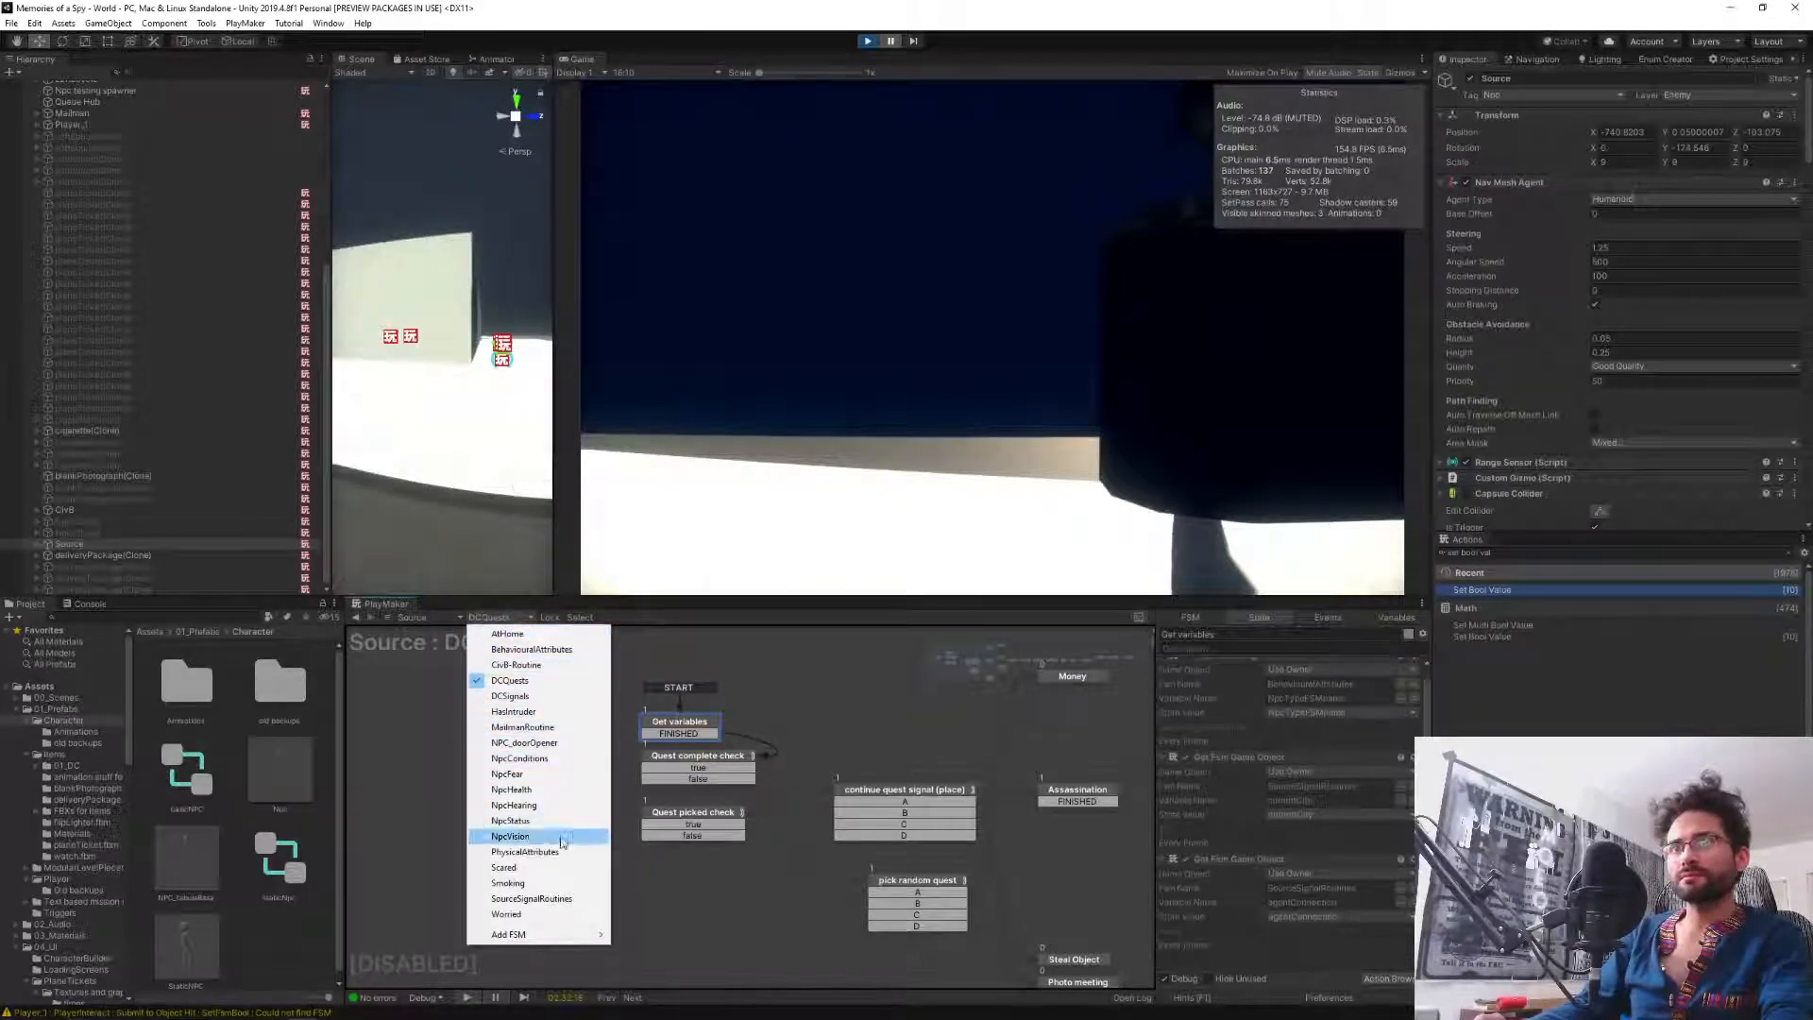
click(562, 901)
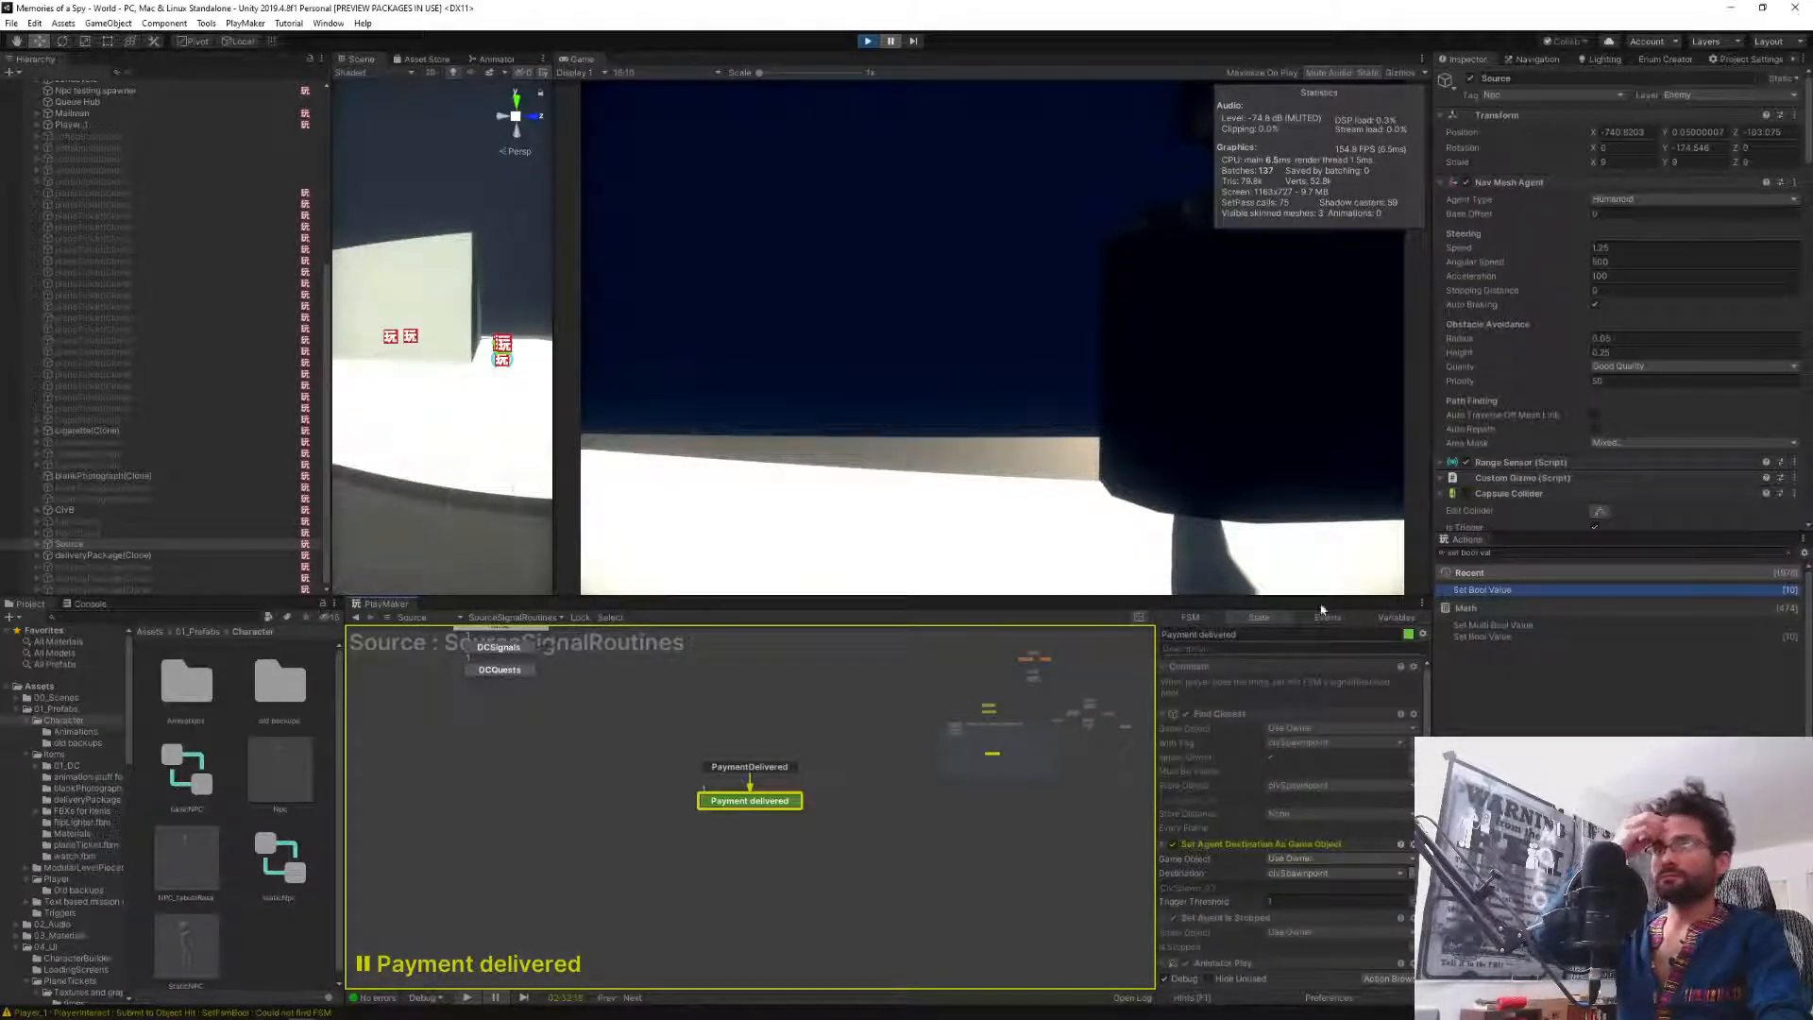
Check the agentConnection variable in SourceSignalRoutines, and review the actions of the DCSignals Begin meeting and Awaiting response states.
click(1388, 620)
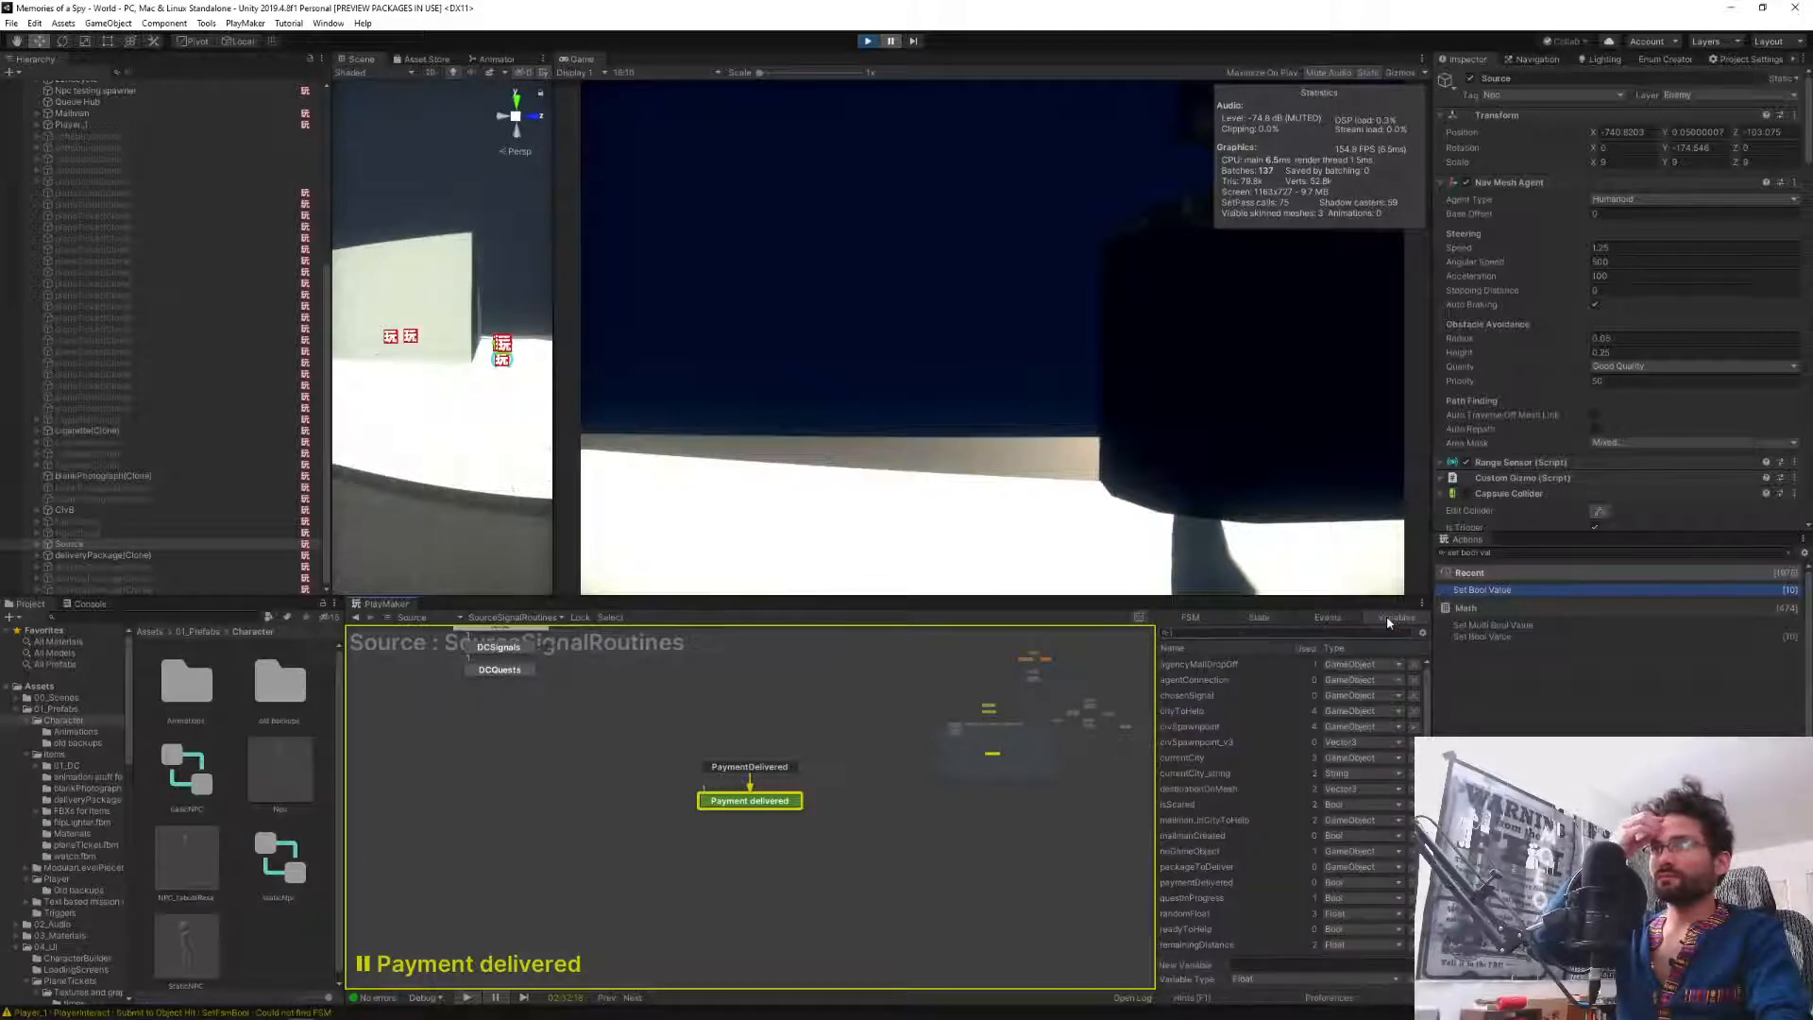
click(1183, 679)
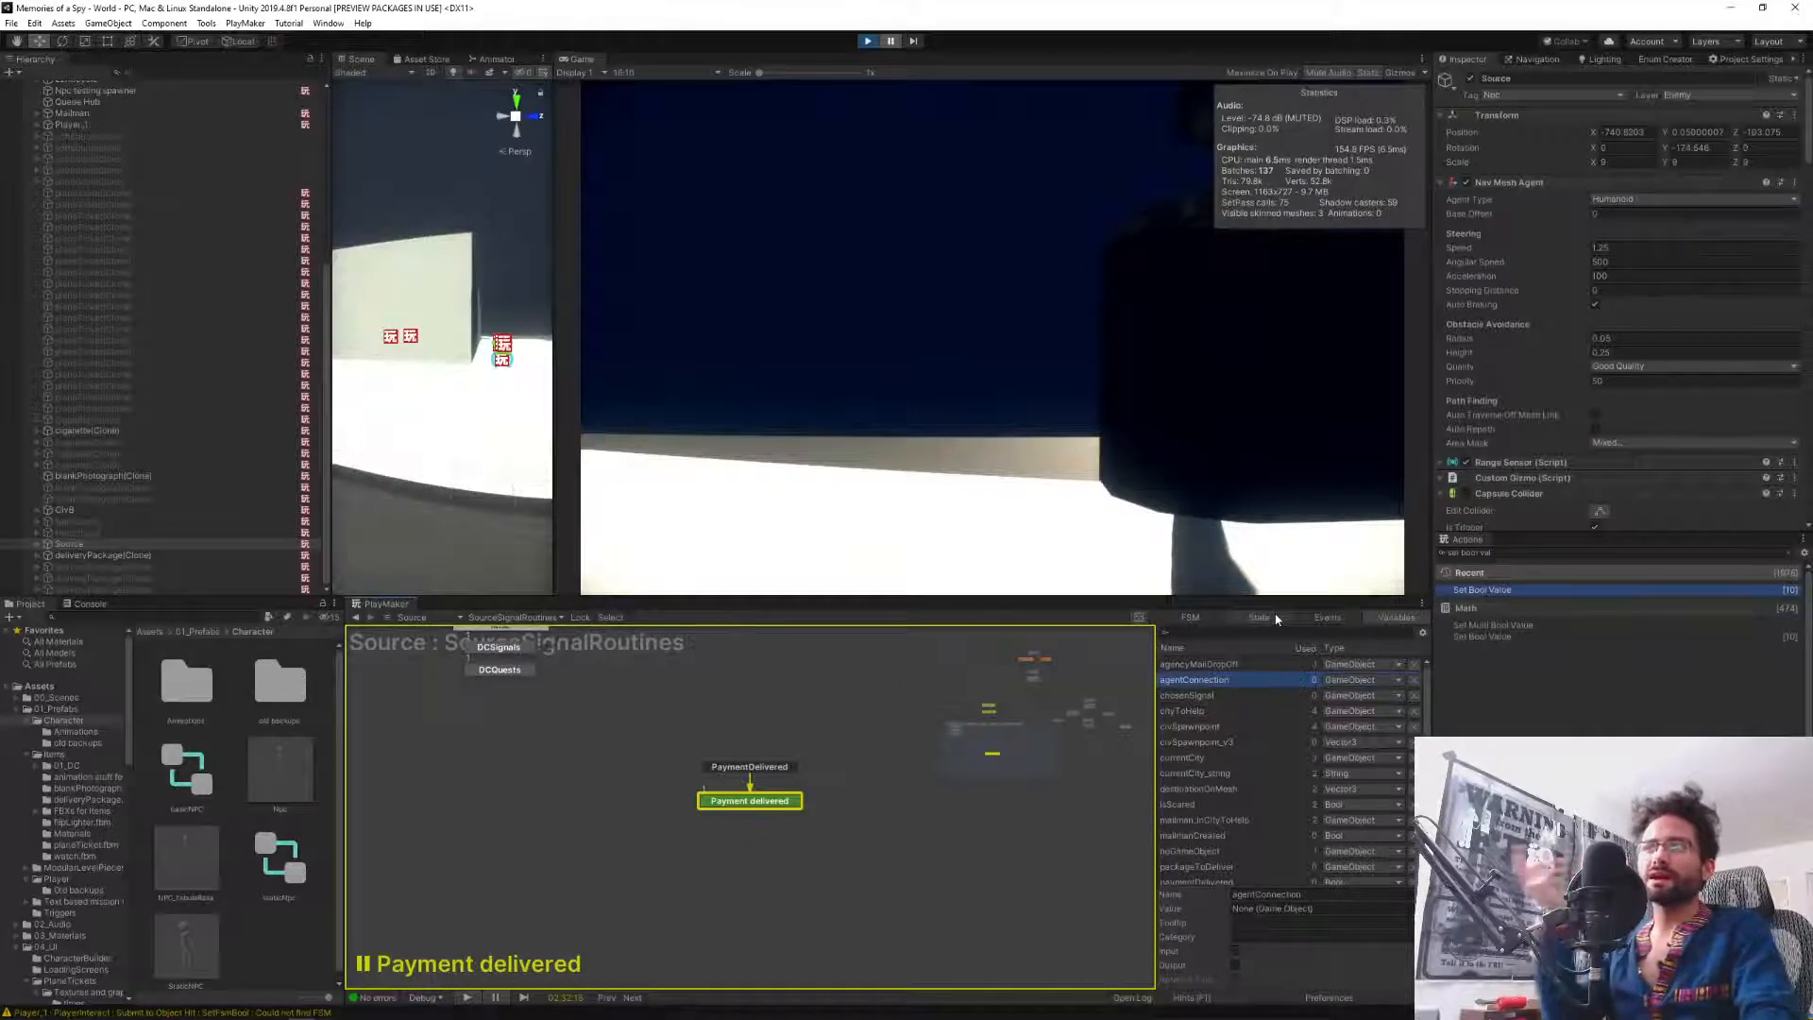
click(491, 618)
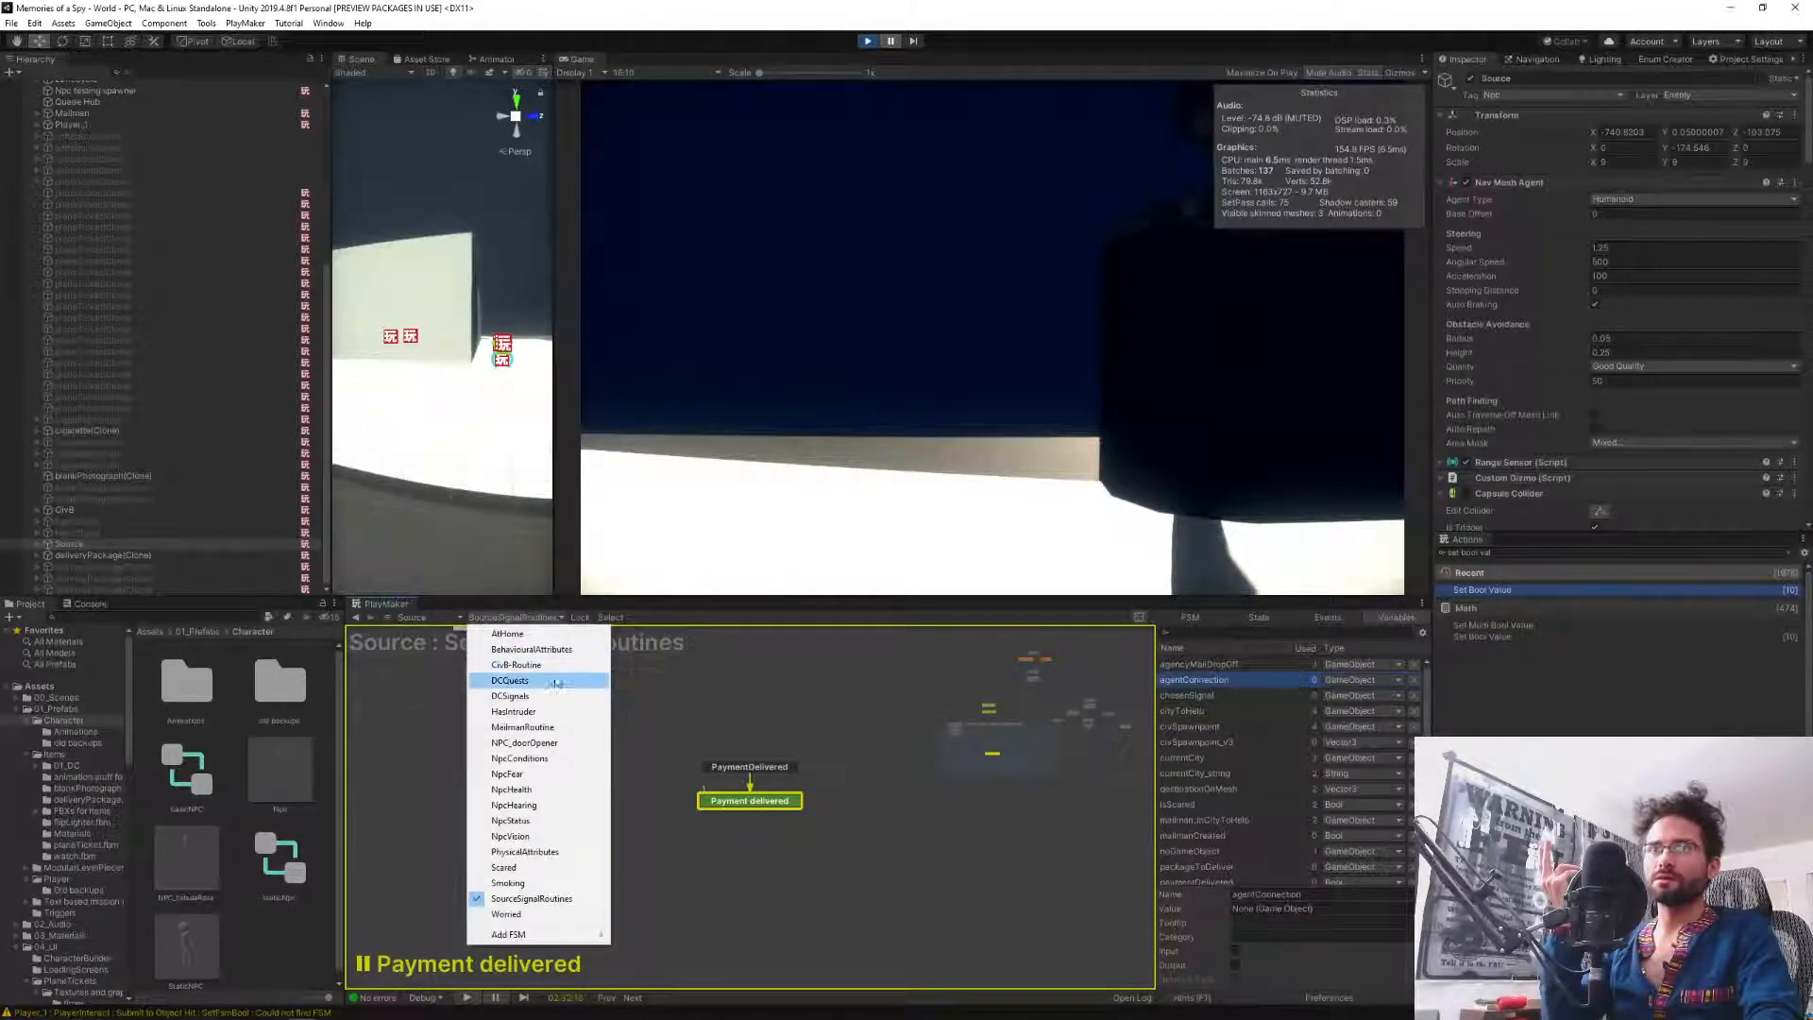
click(533, 696)
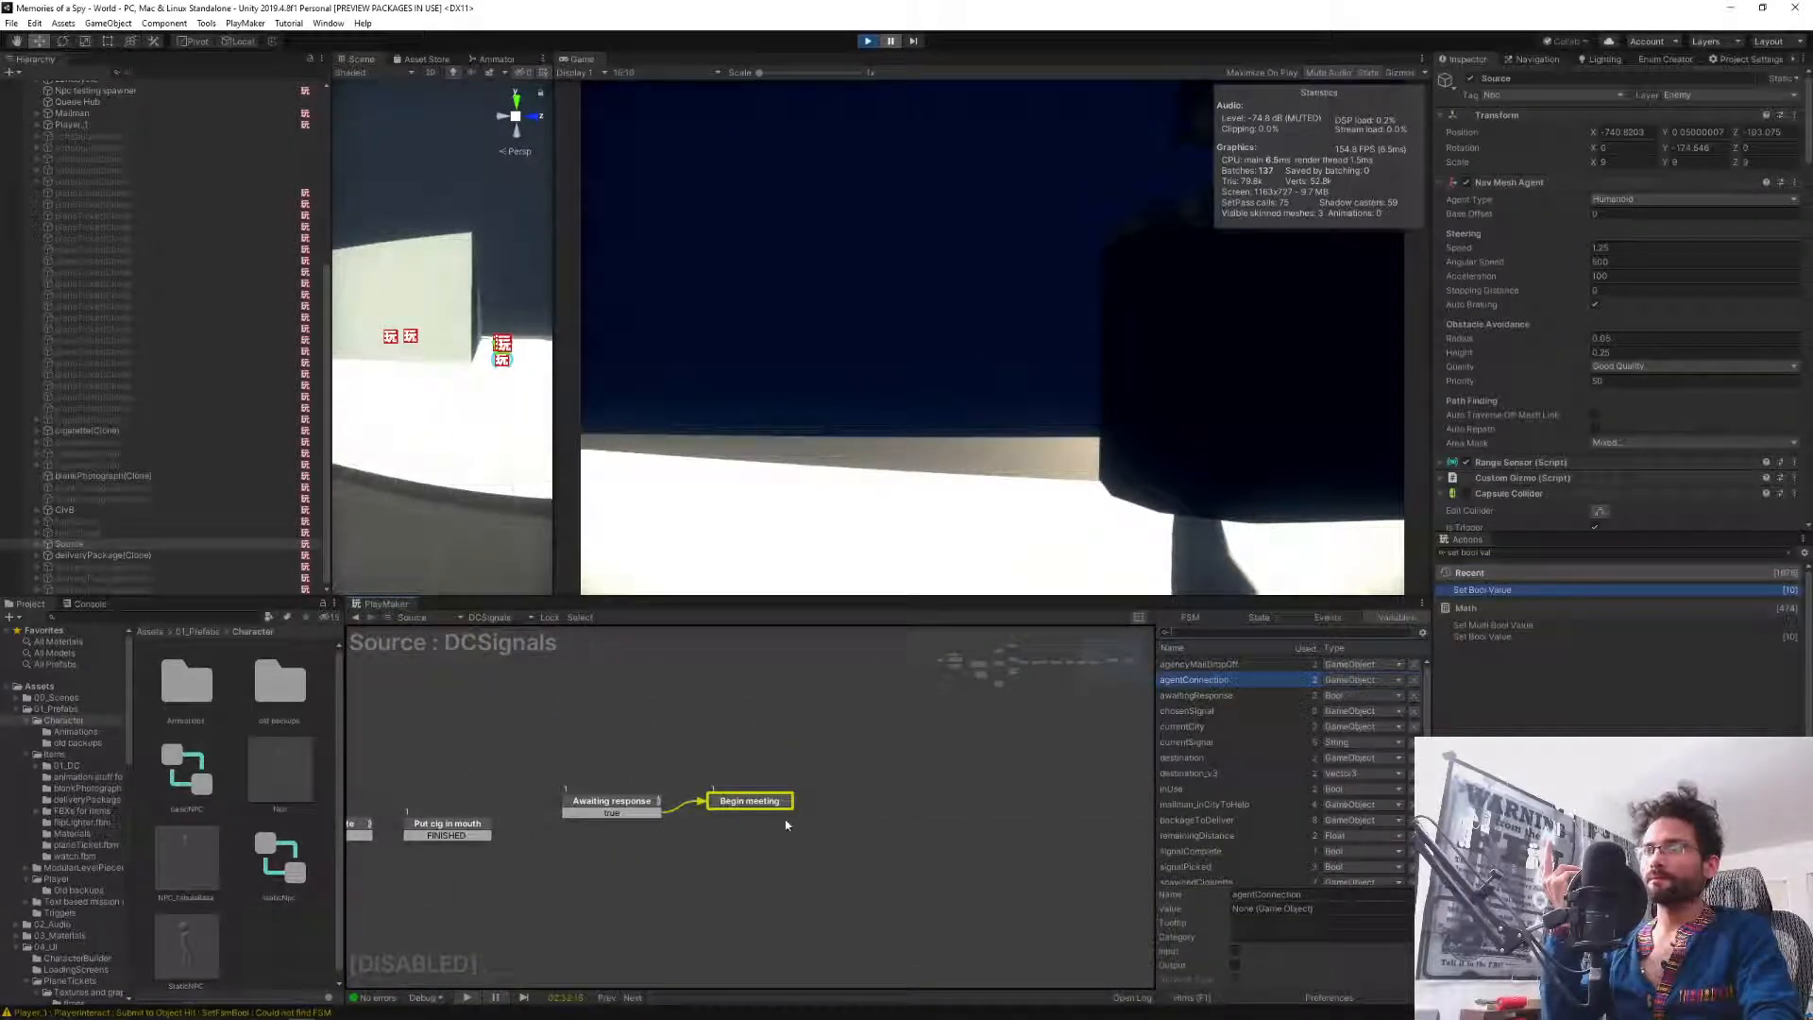
click(1239, 617)
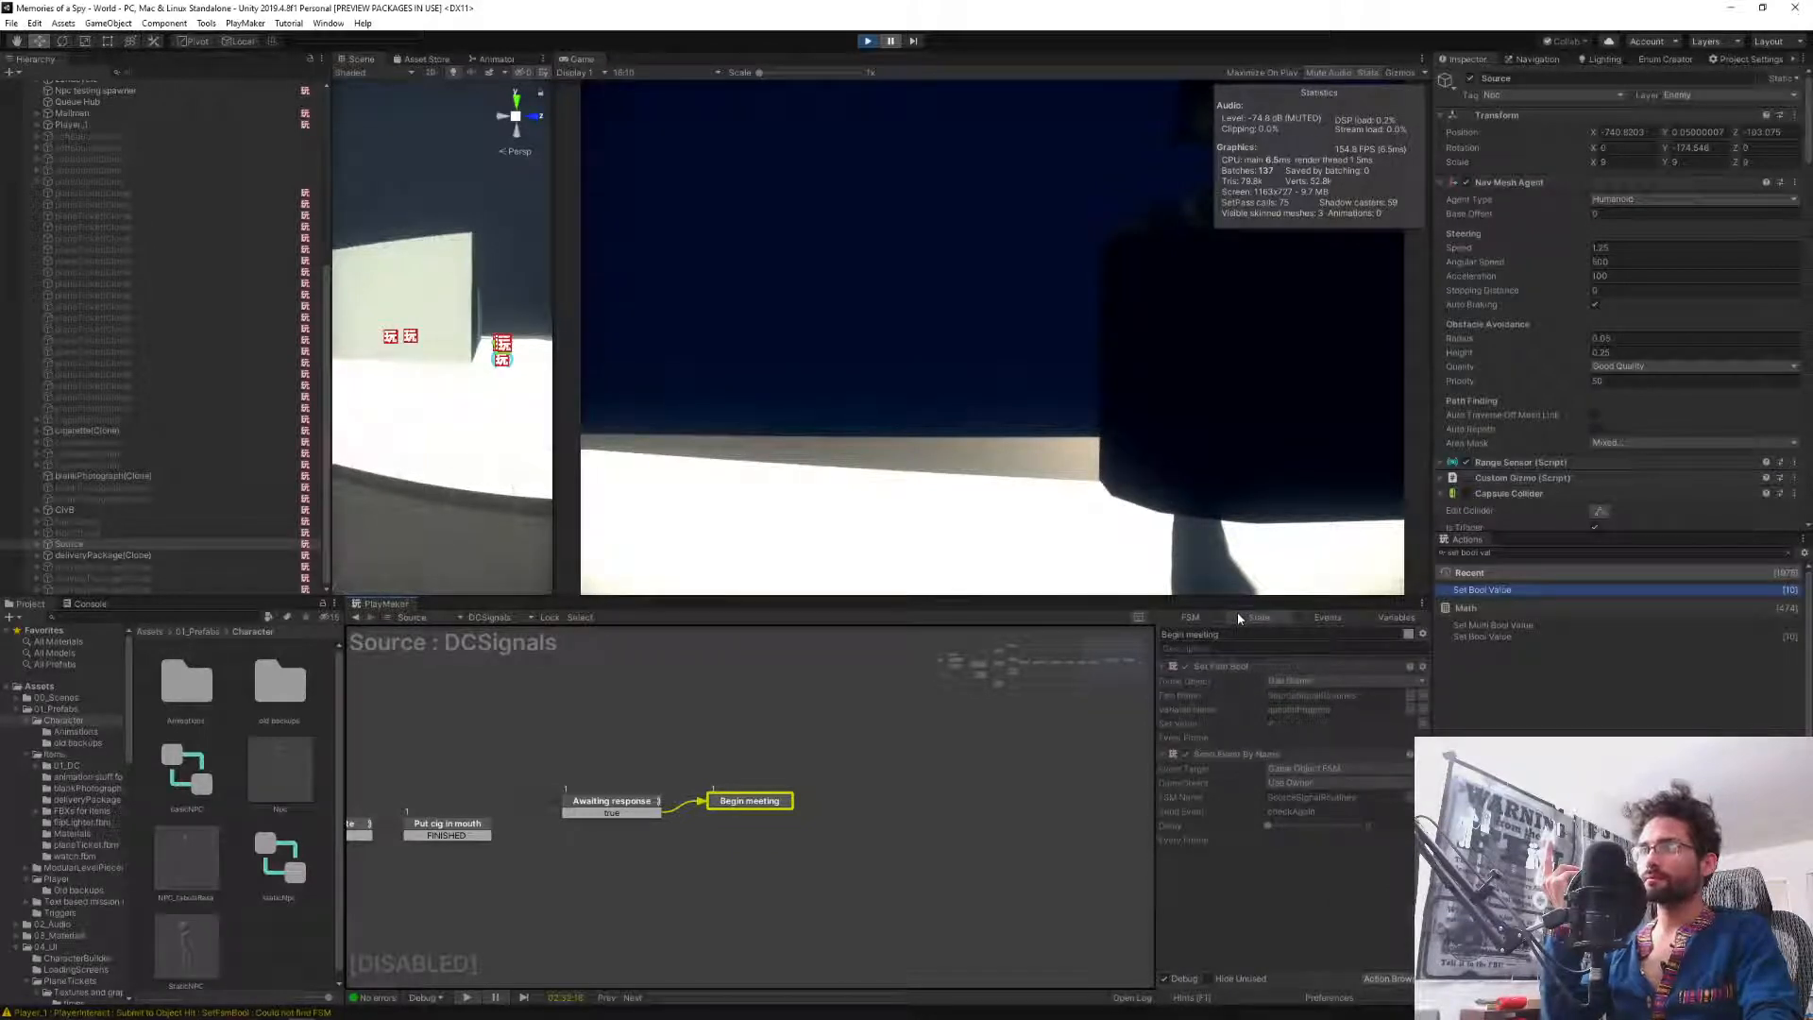
click(597, 807)
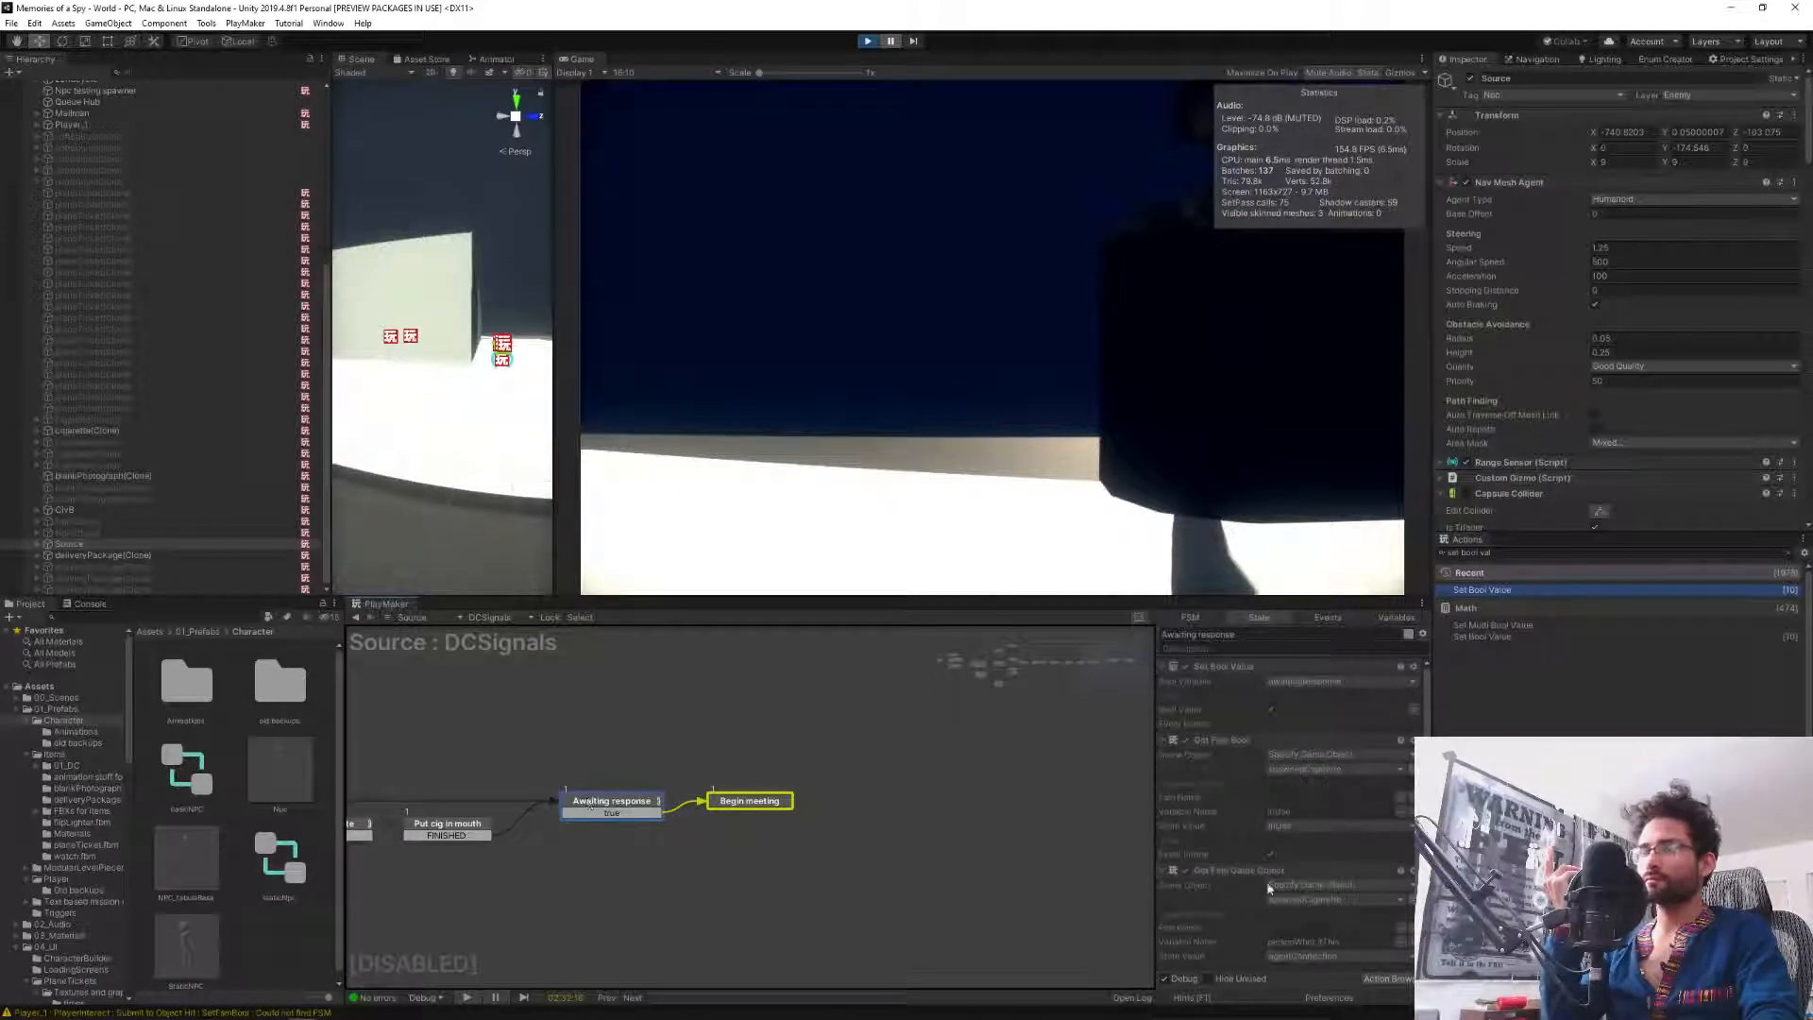
scroll(1274, 860, down, 3)
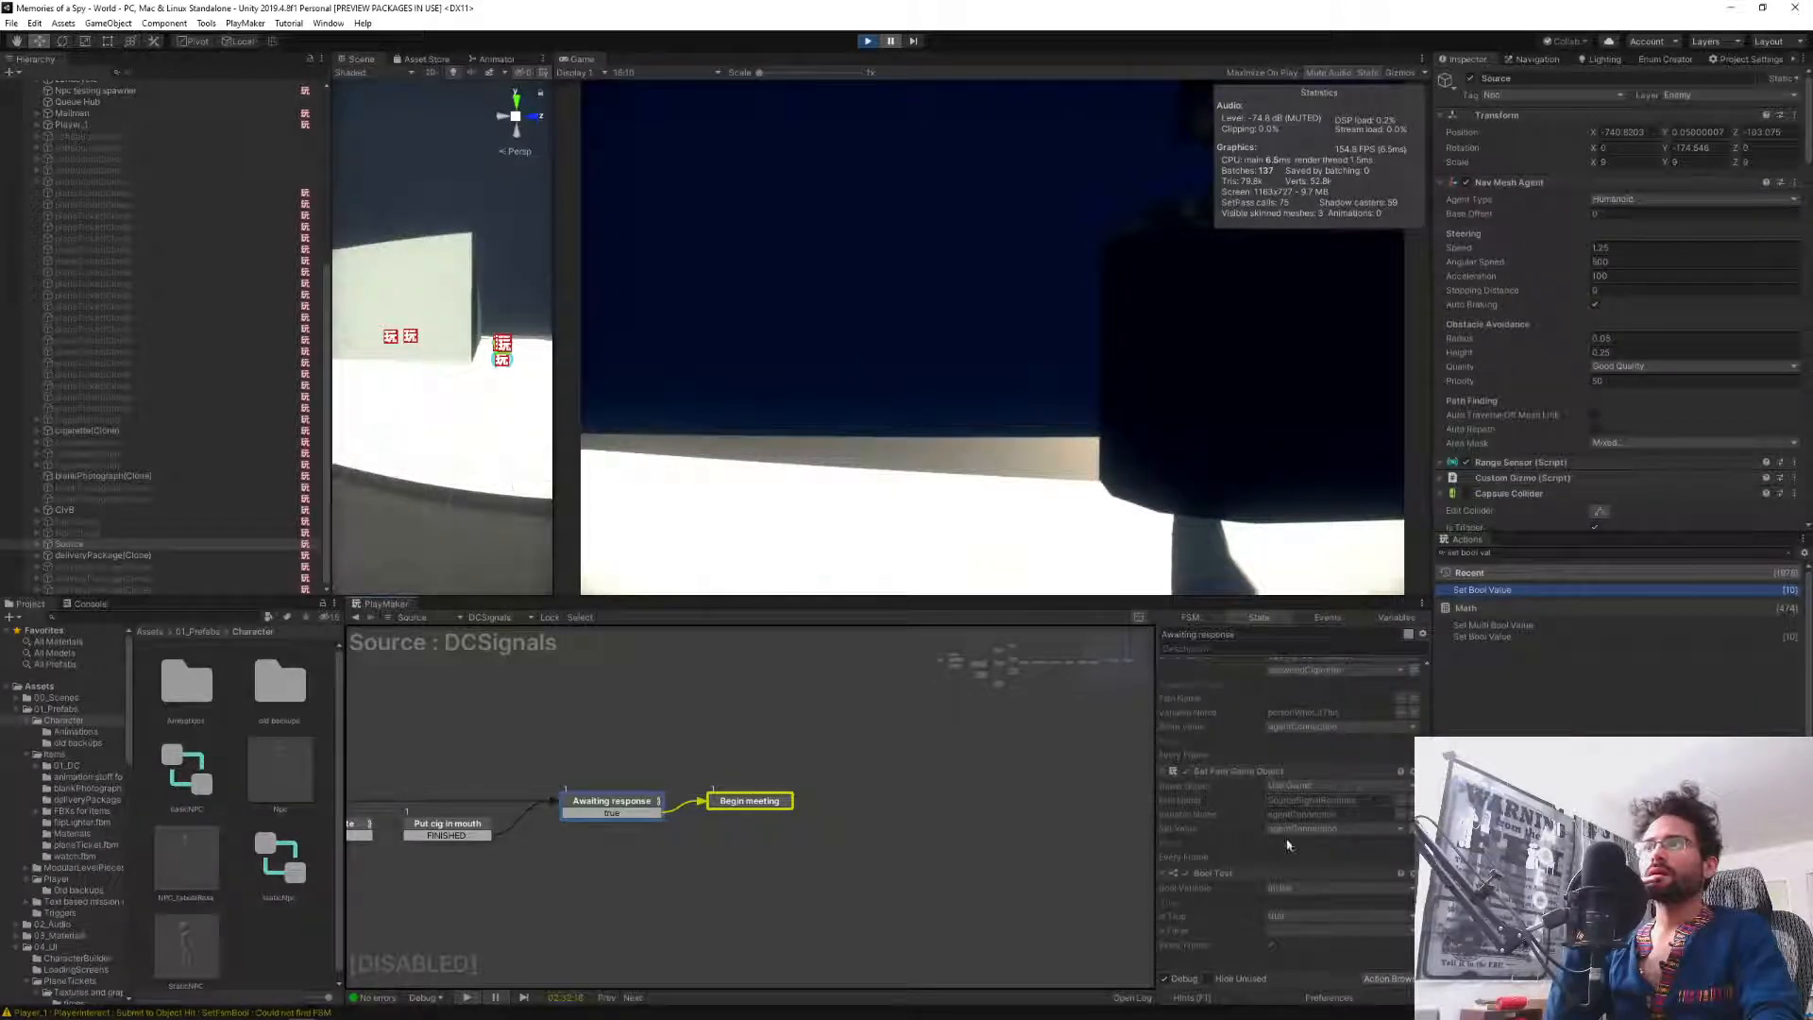
scroll(1287, 843, up, 2)
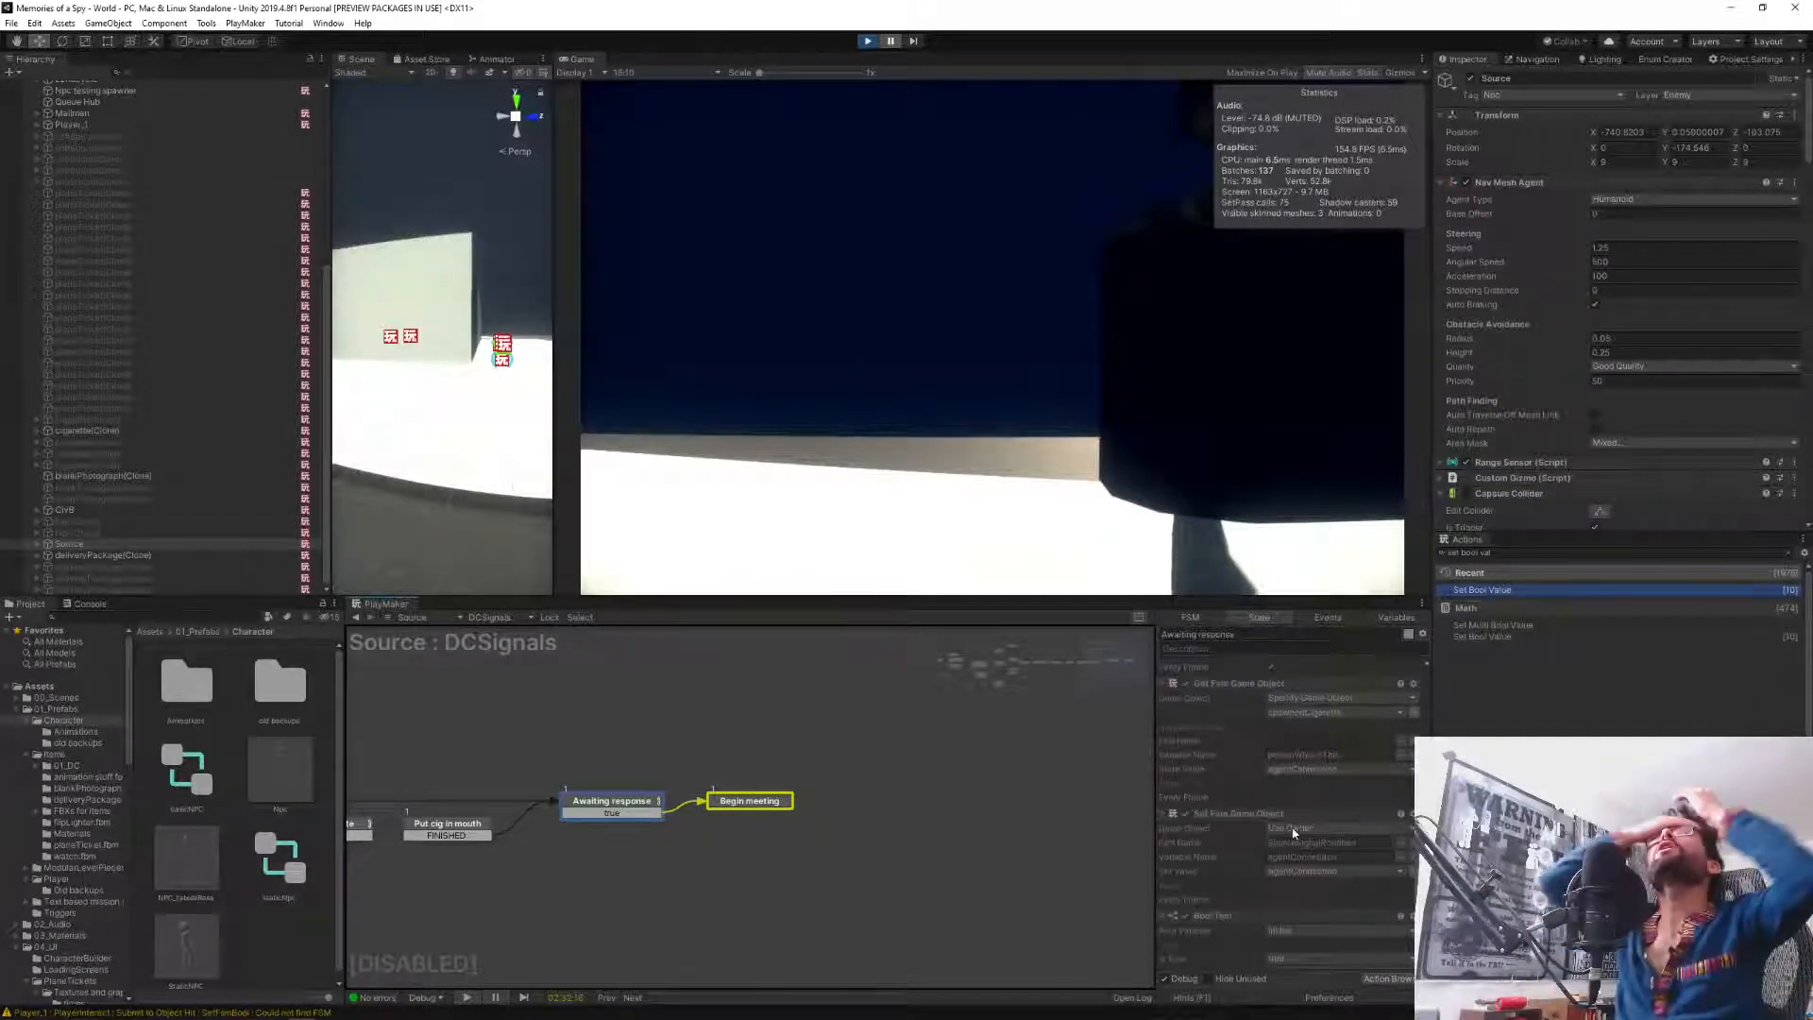
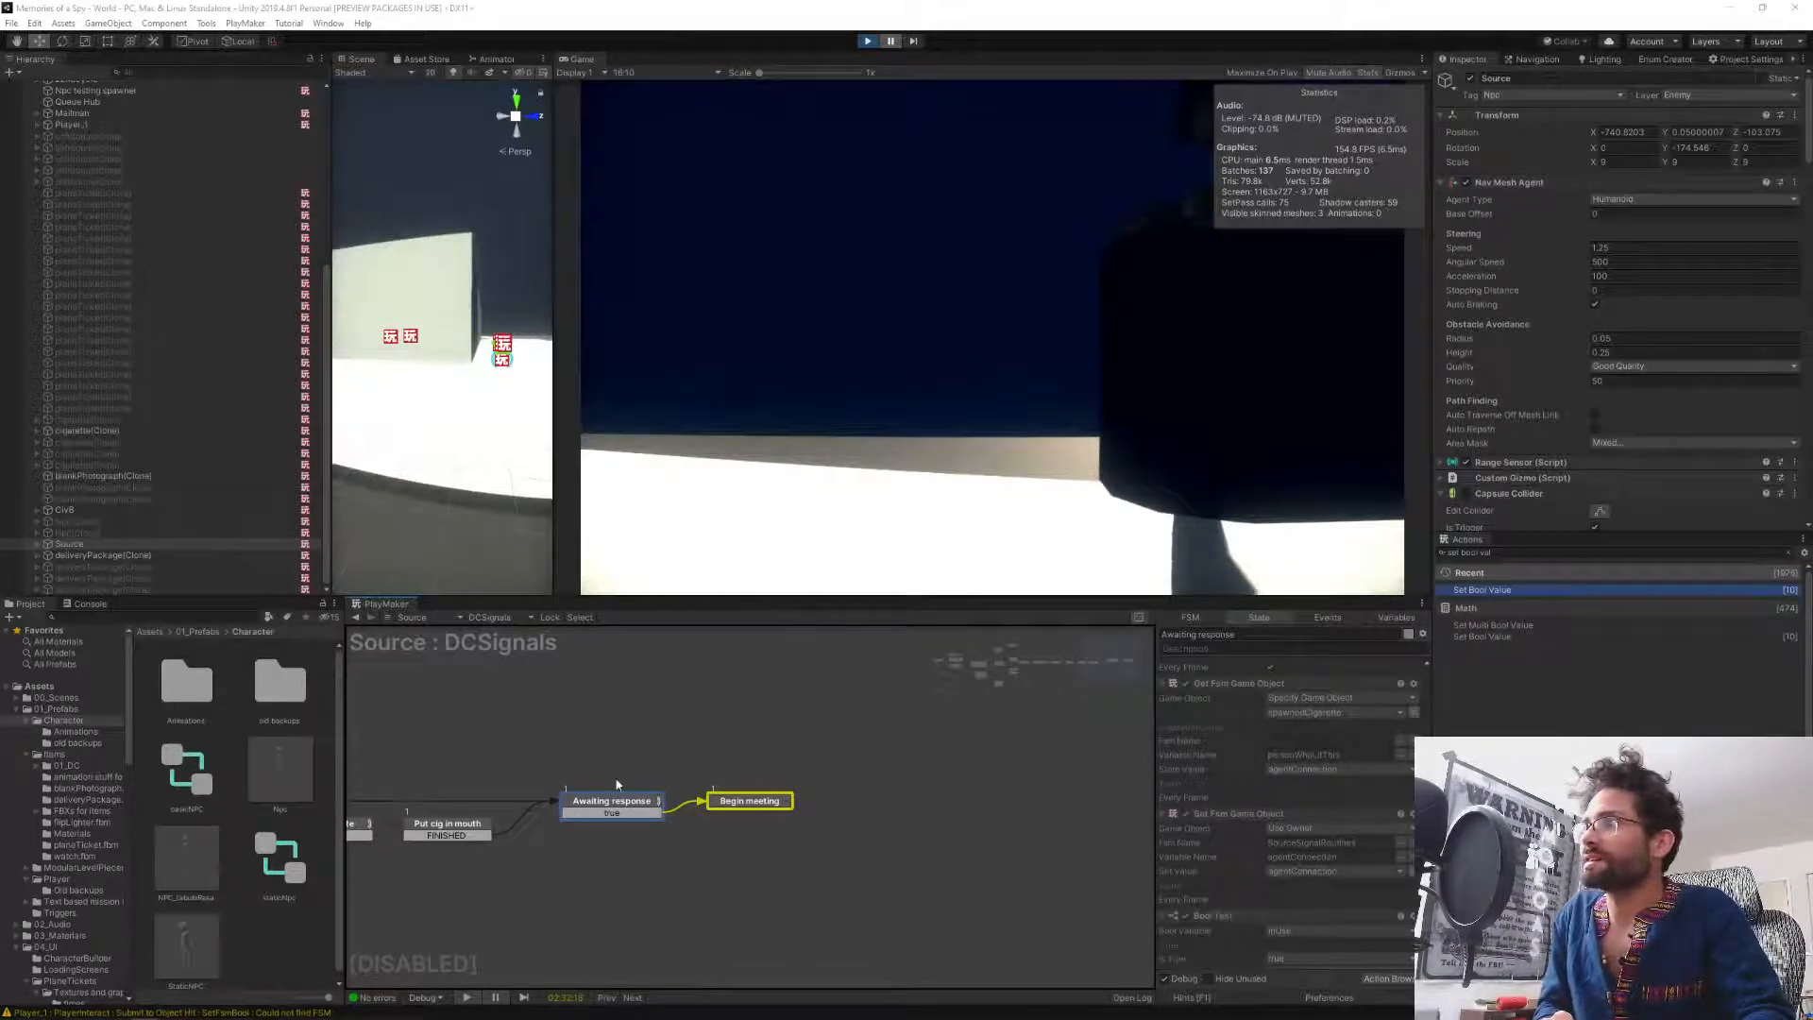
Switch to the Notepad notes and add the line "personWhoLitThis in the cigarette" below the NPC_enumSet entry.
key(alt+Tab)
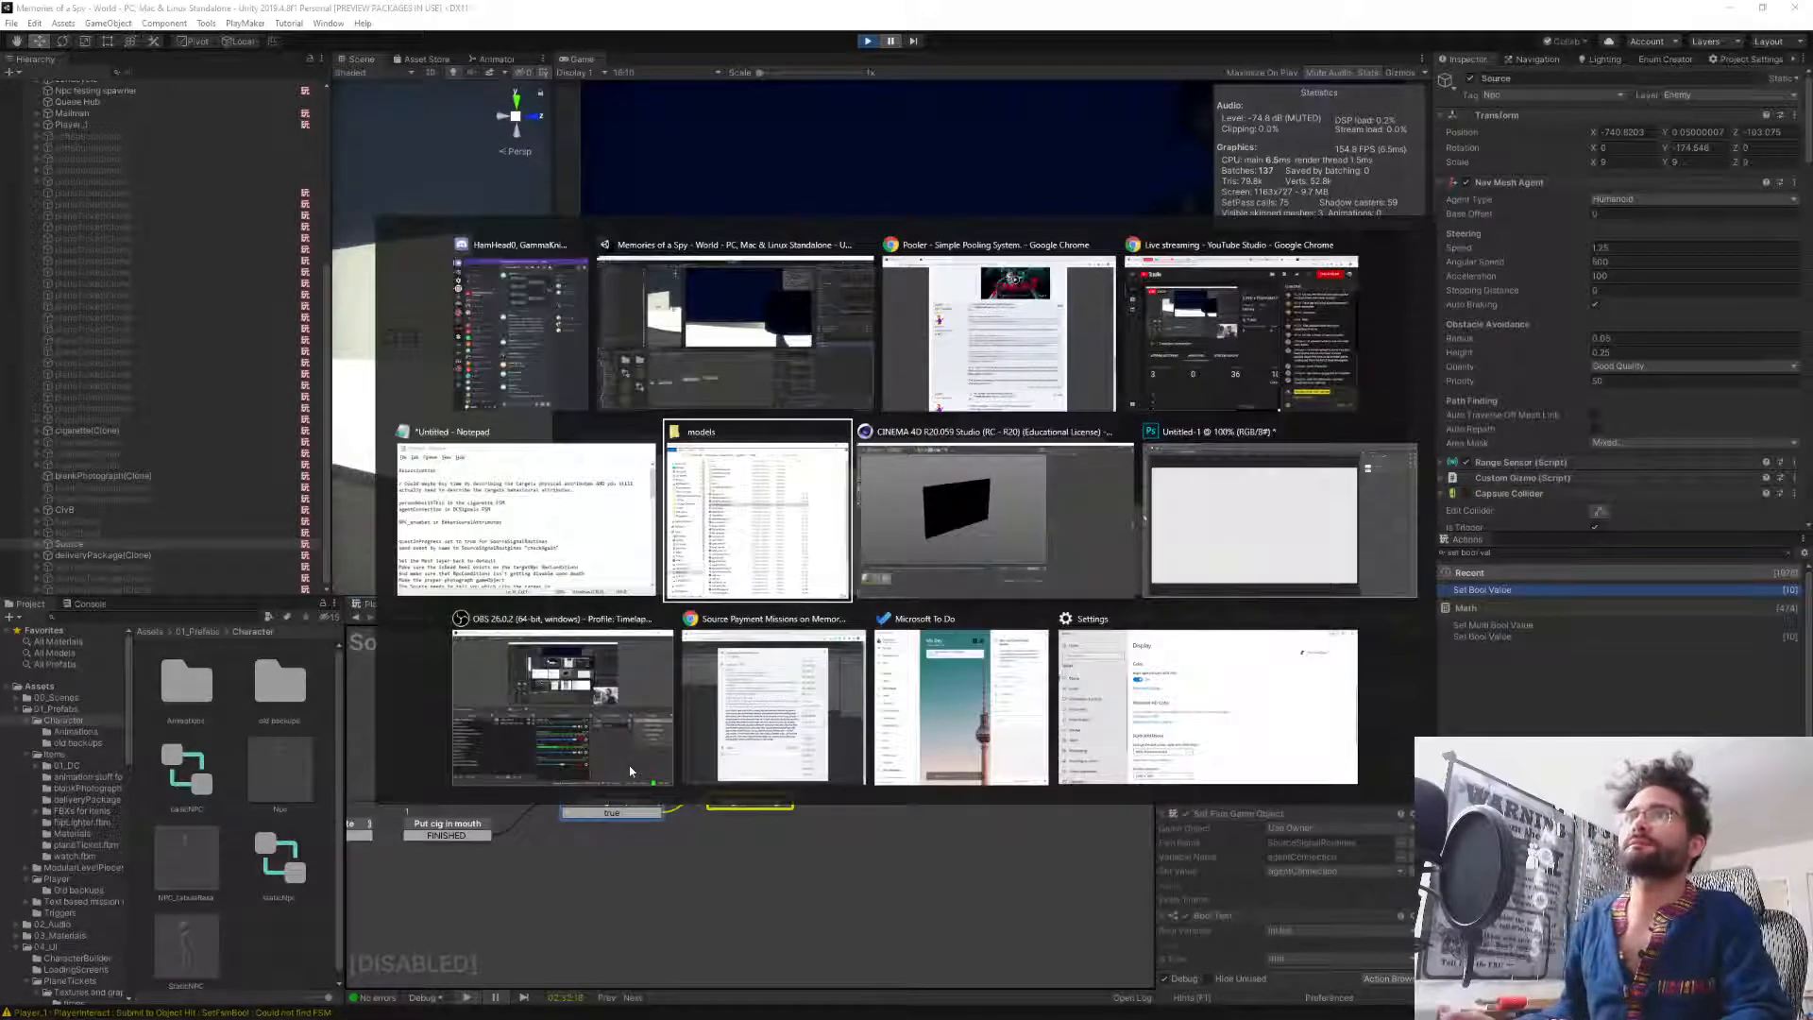
key(Return)
key(Return)
key(Up)
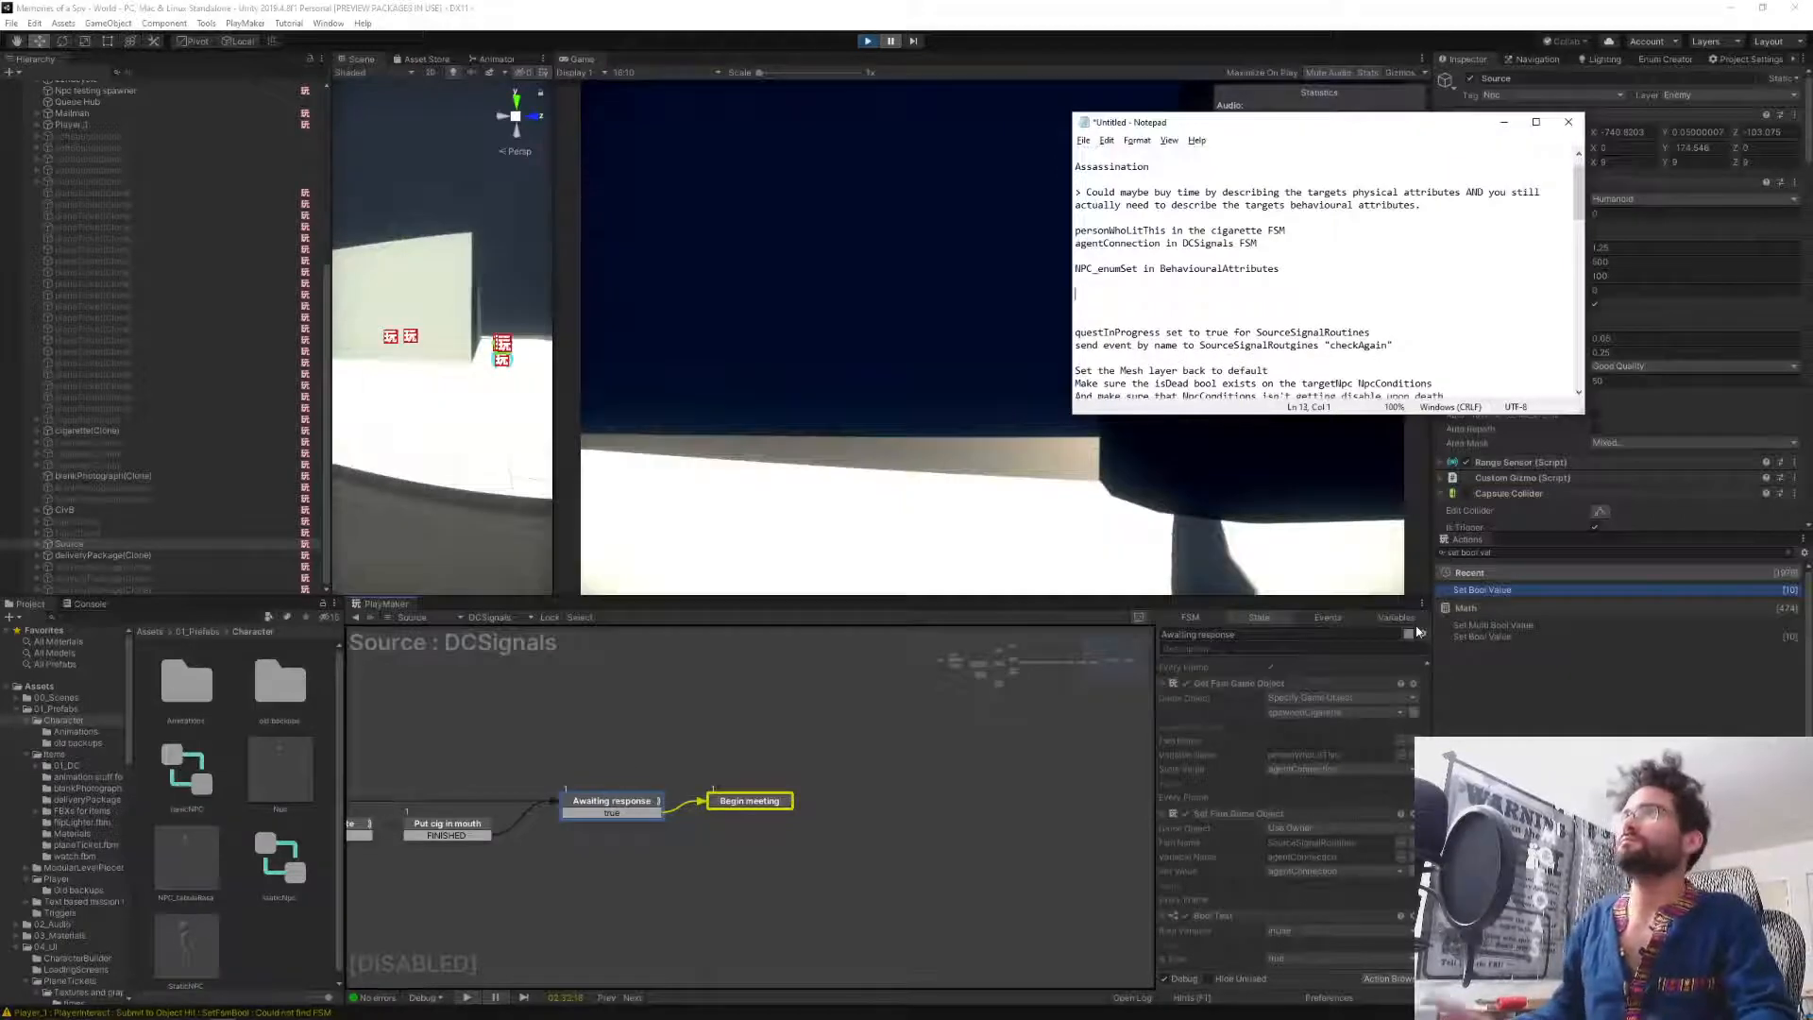
text(pe)
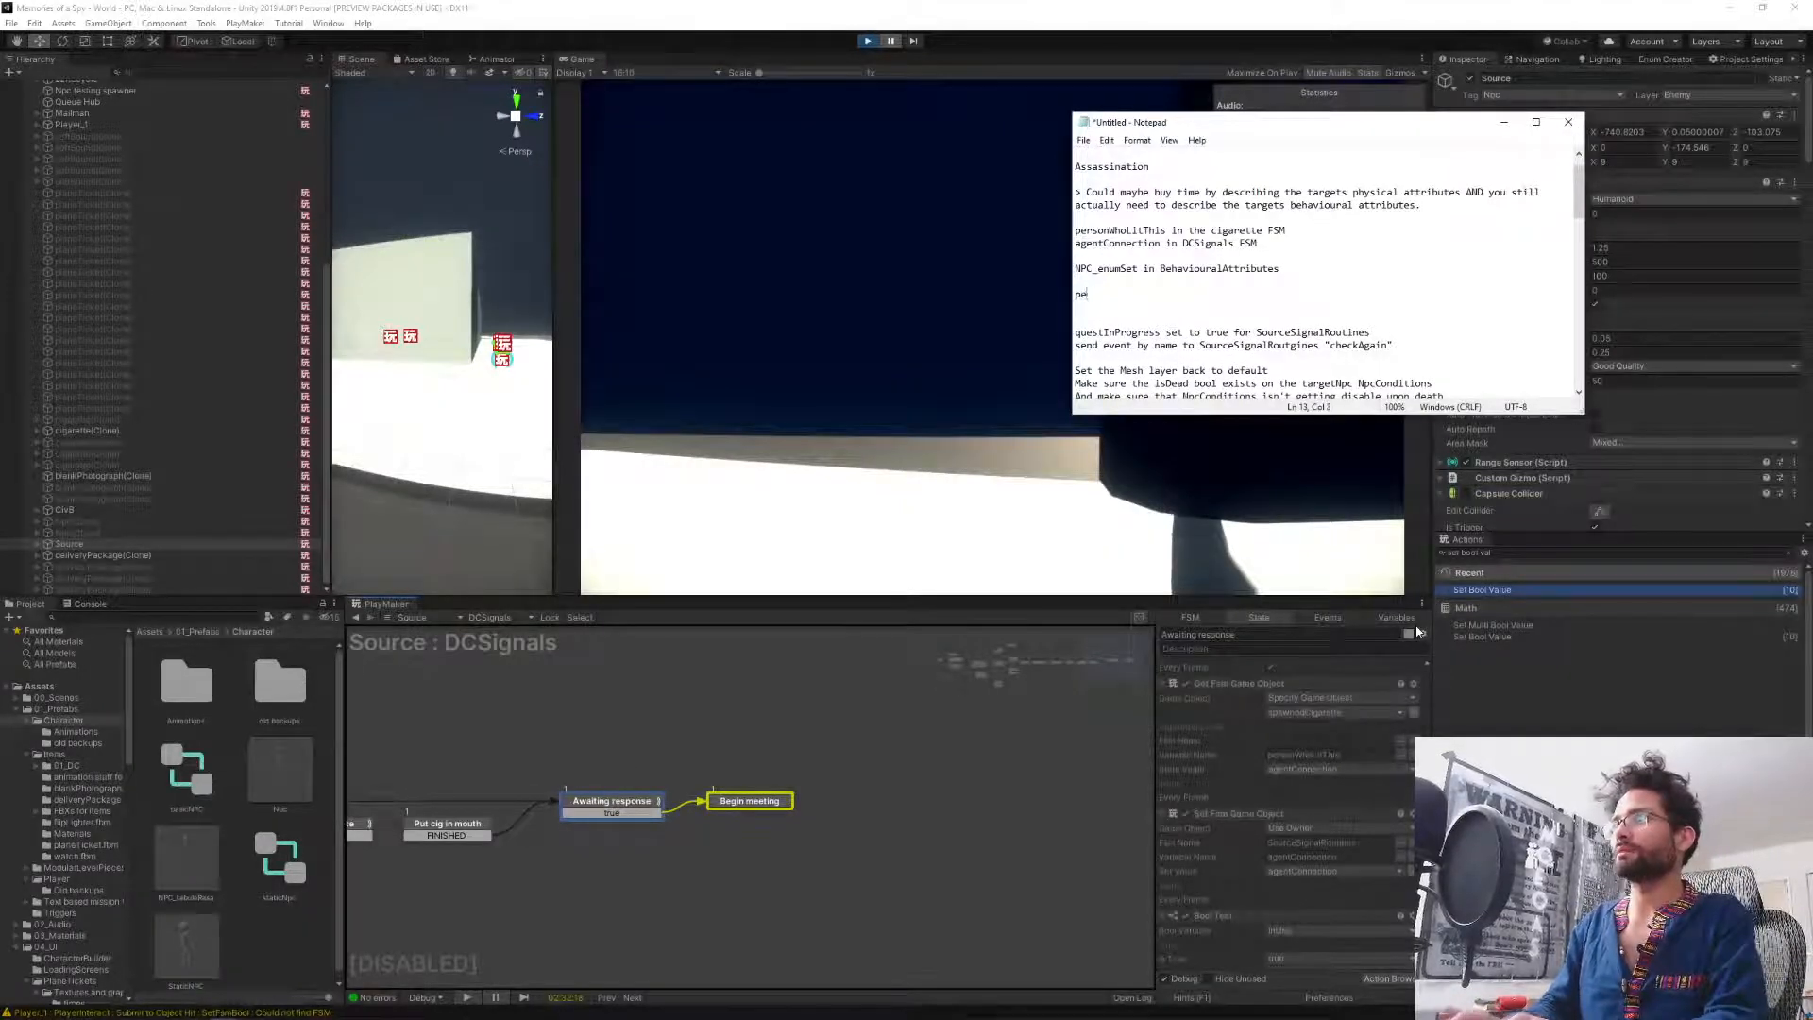
text(rsonWhoLitThi)
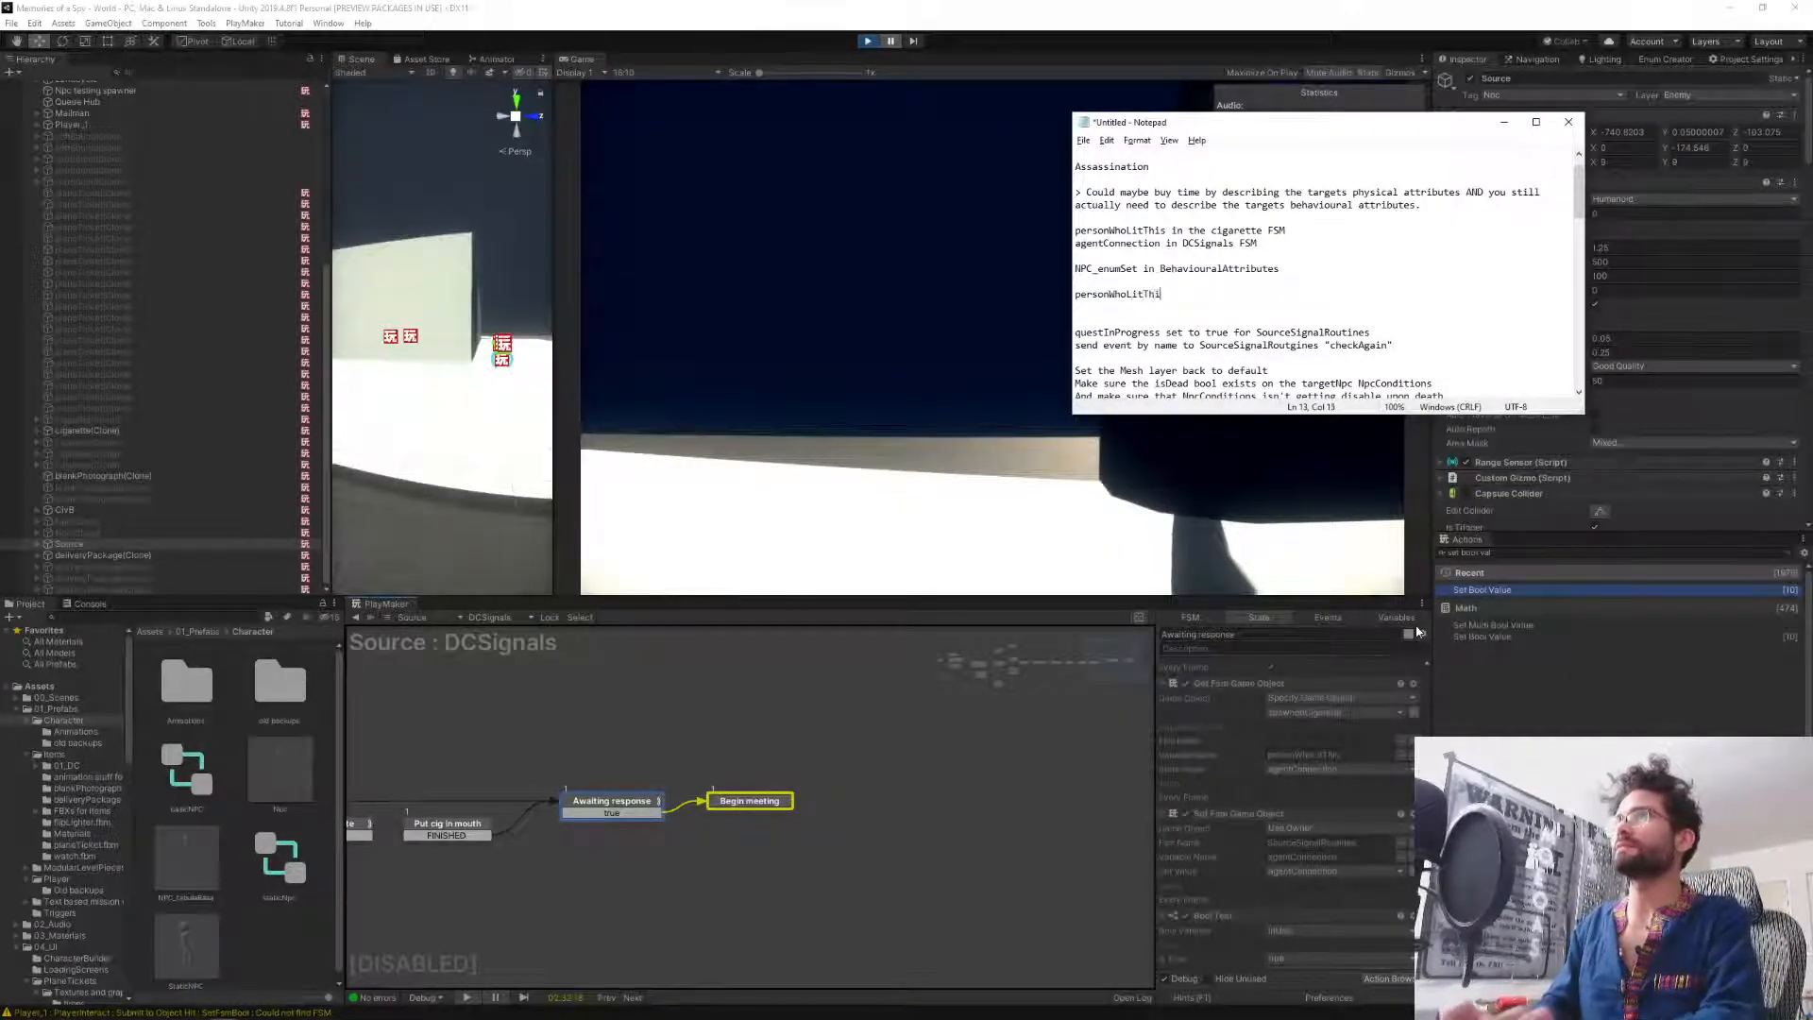
text(s in the cigarette)
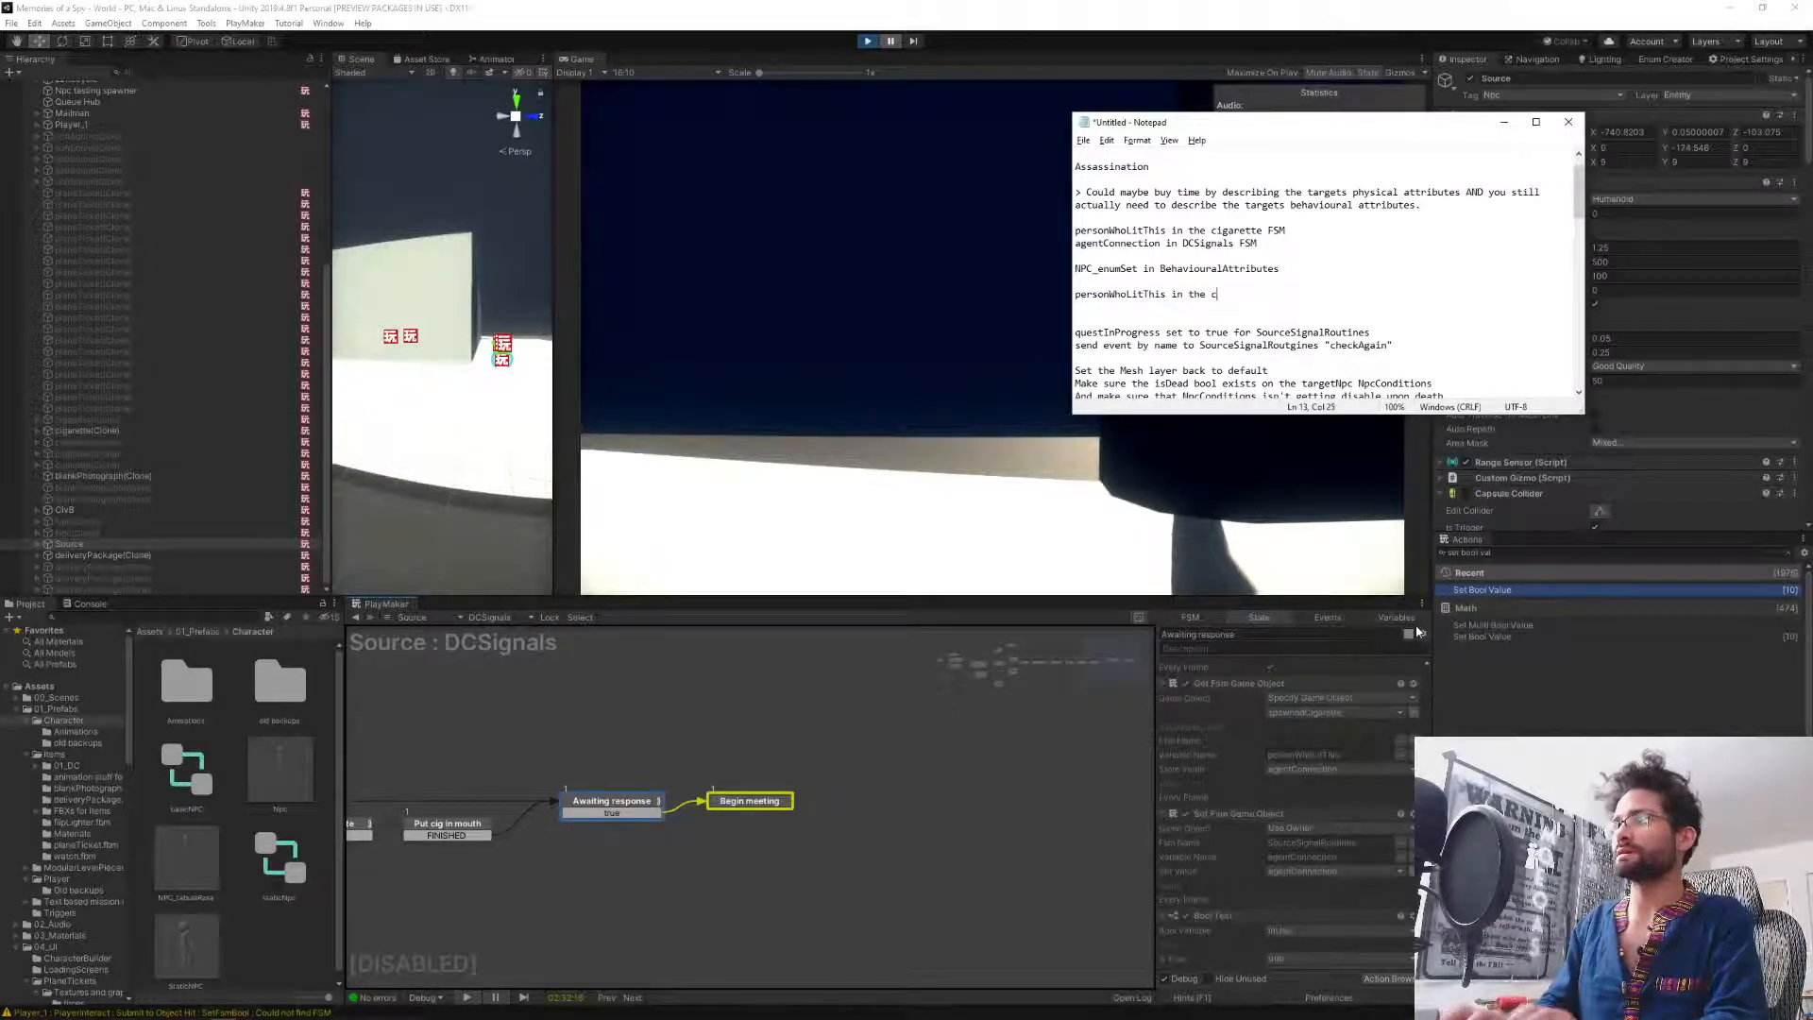
key(Return)
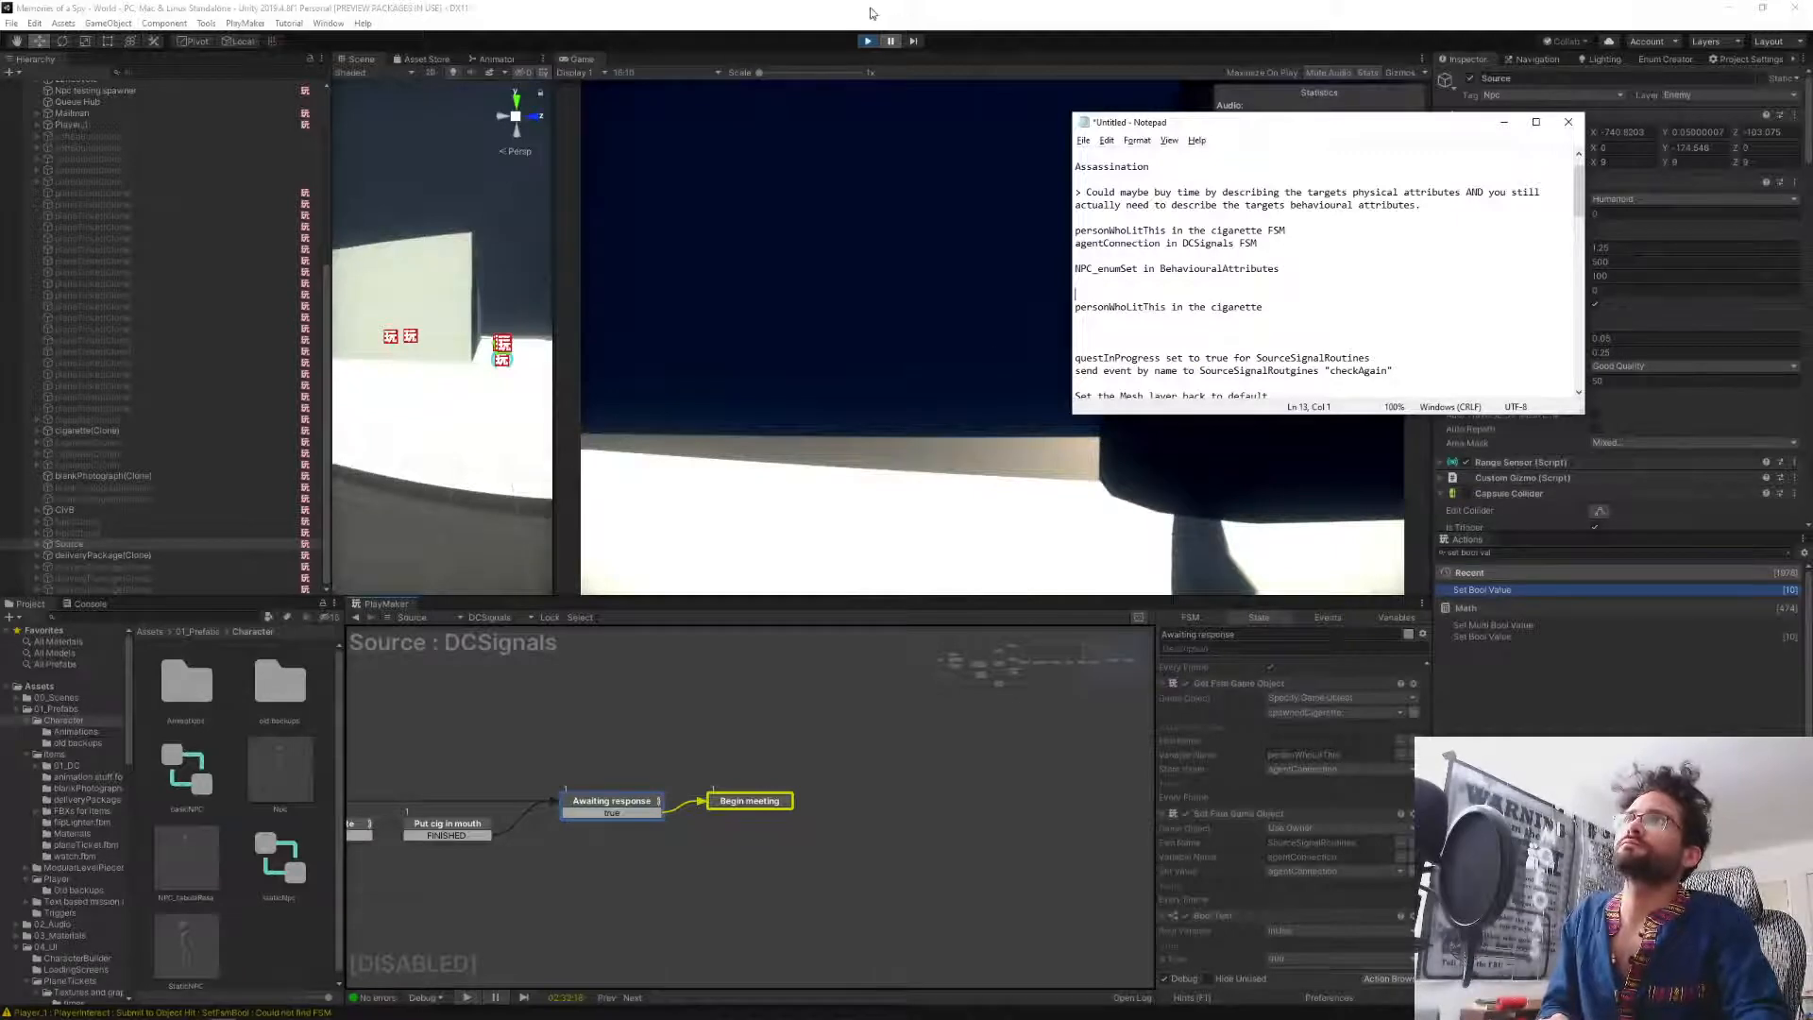
In Unity, stop the playtest and open the flipLighter prefab from the Items folder at its FSM's holding state.
click(866, 42)
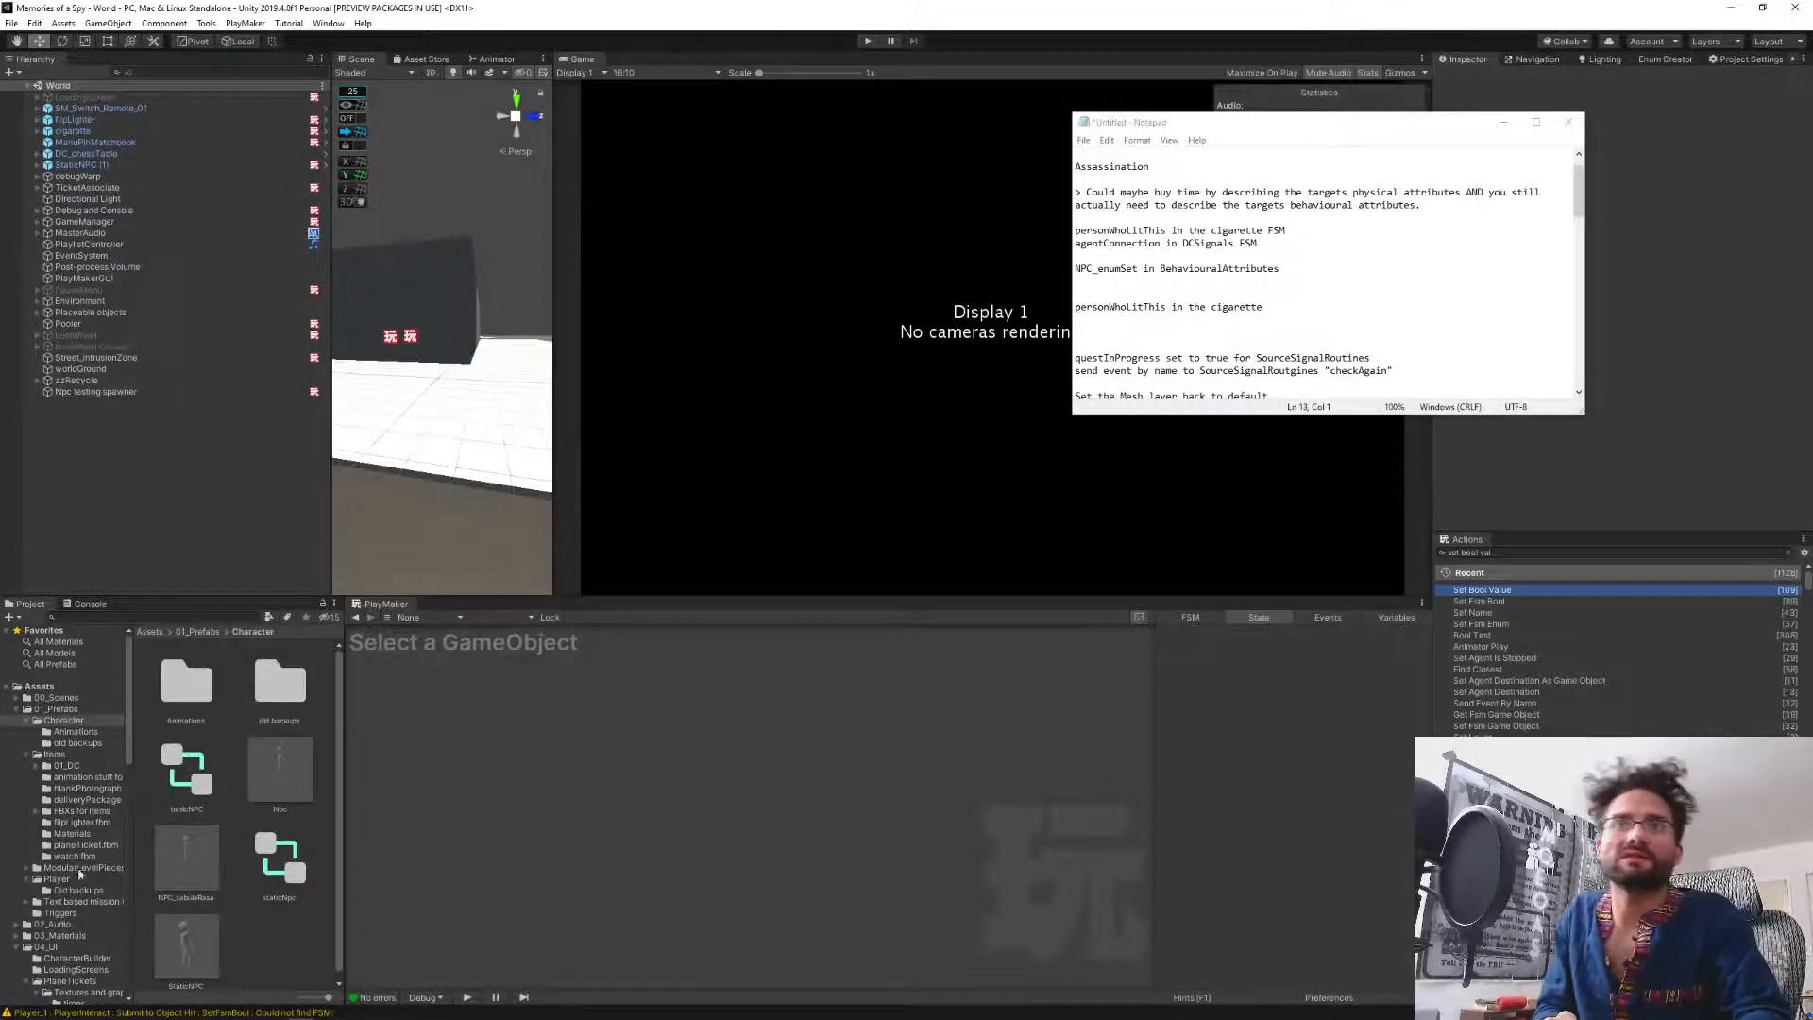
click(52, 755)
scroll(252, 840, down, 5)
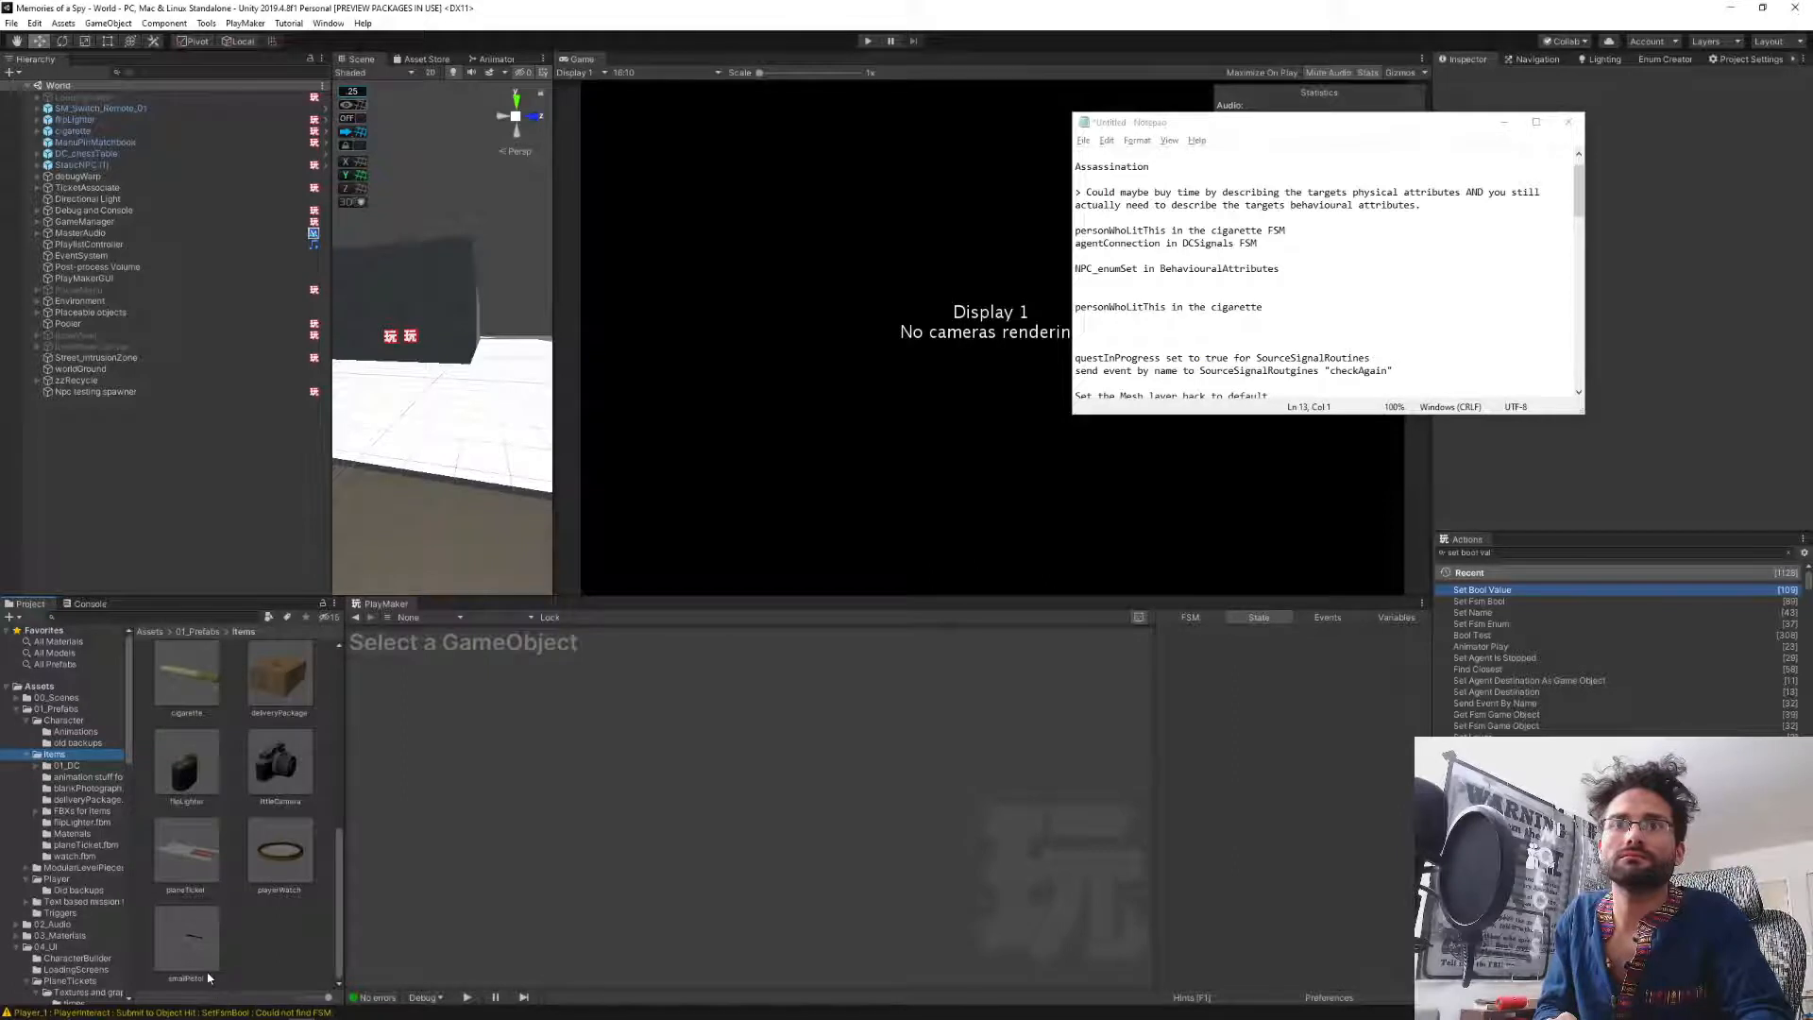
double_click(188, 766)
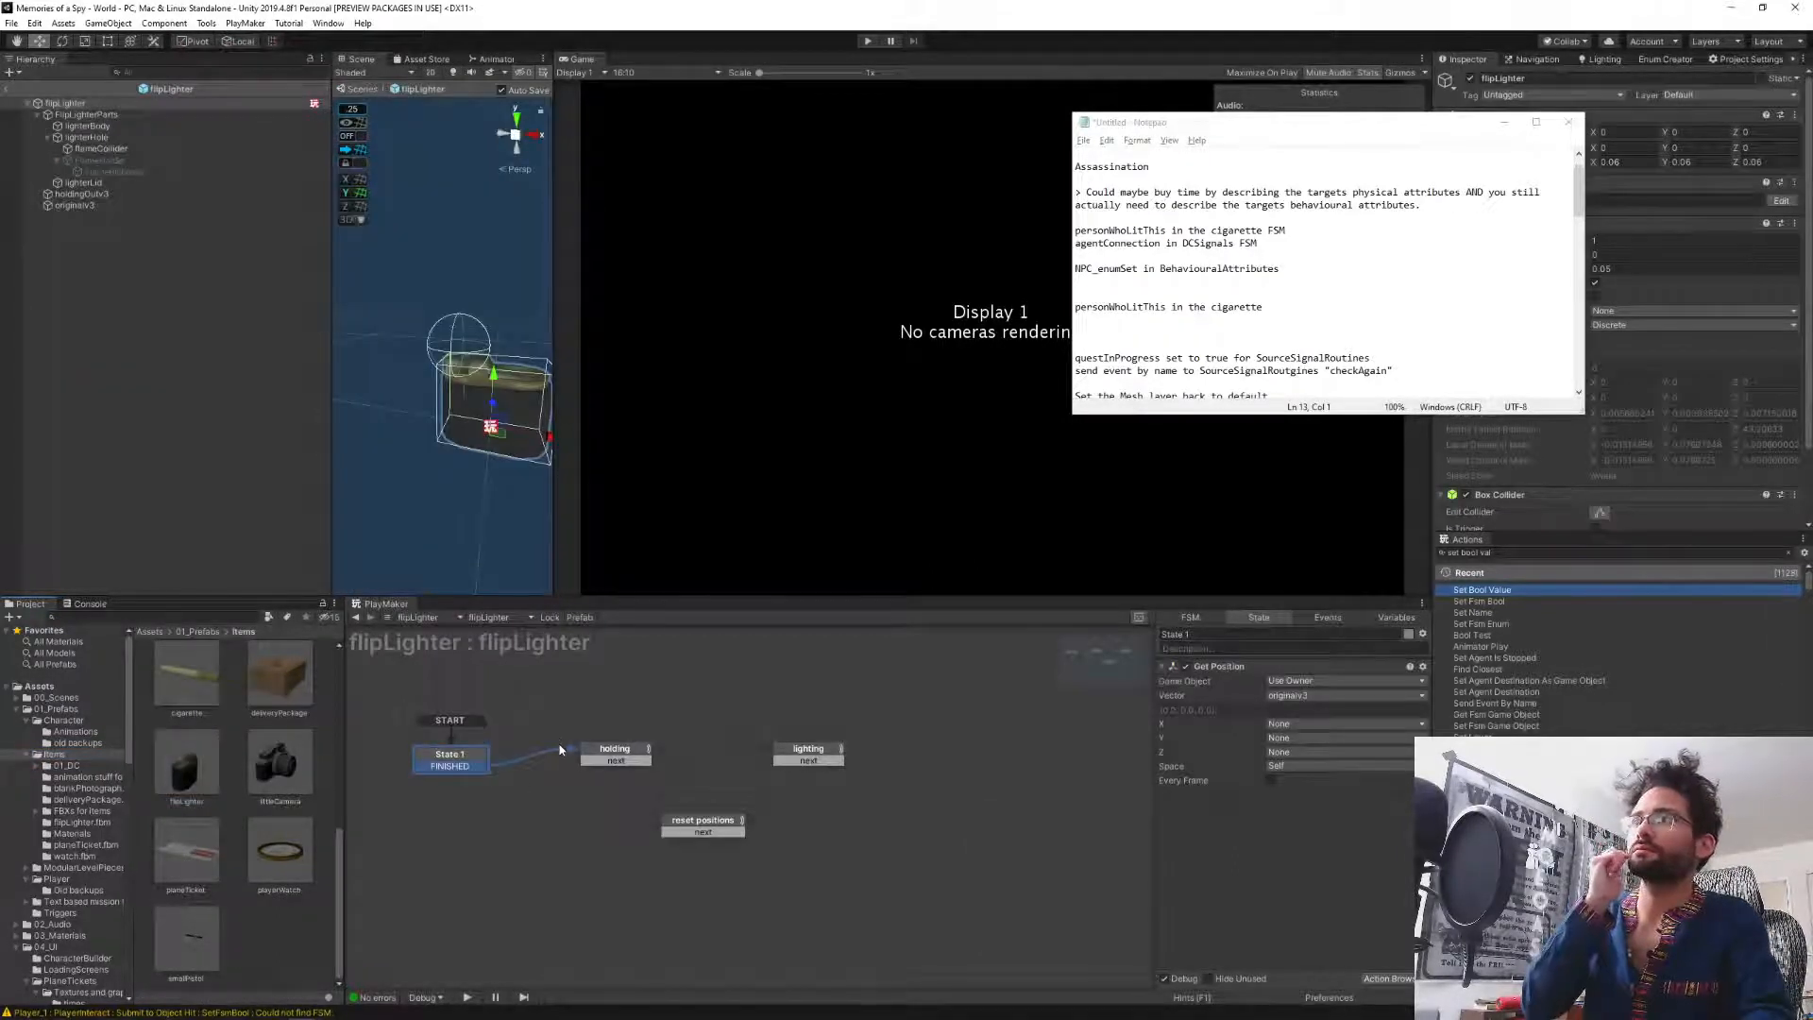
click(609, 754)
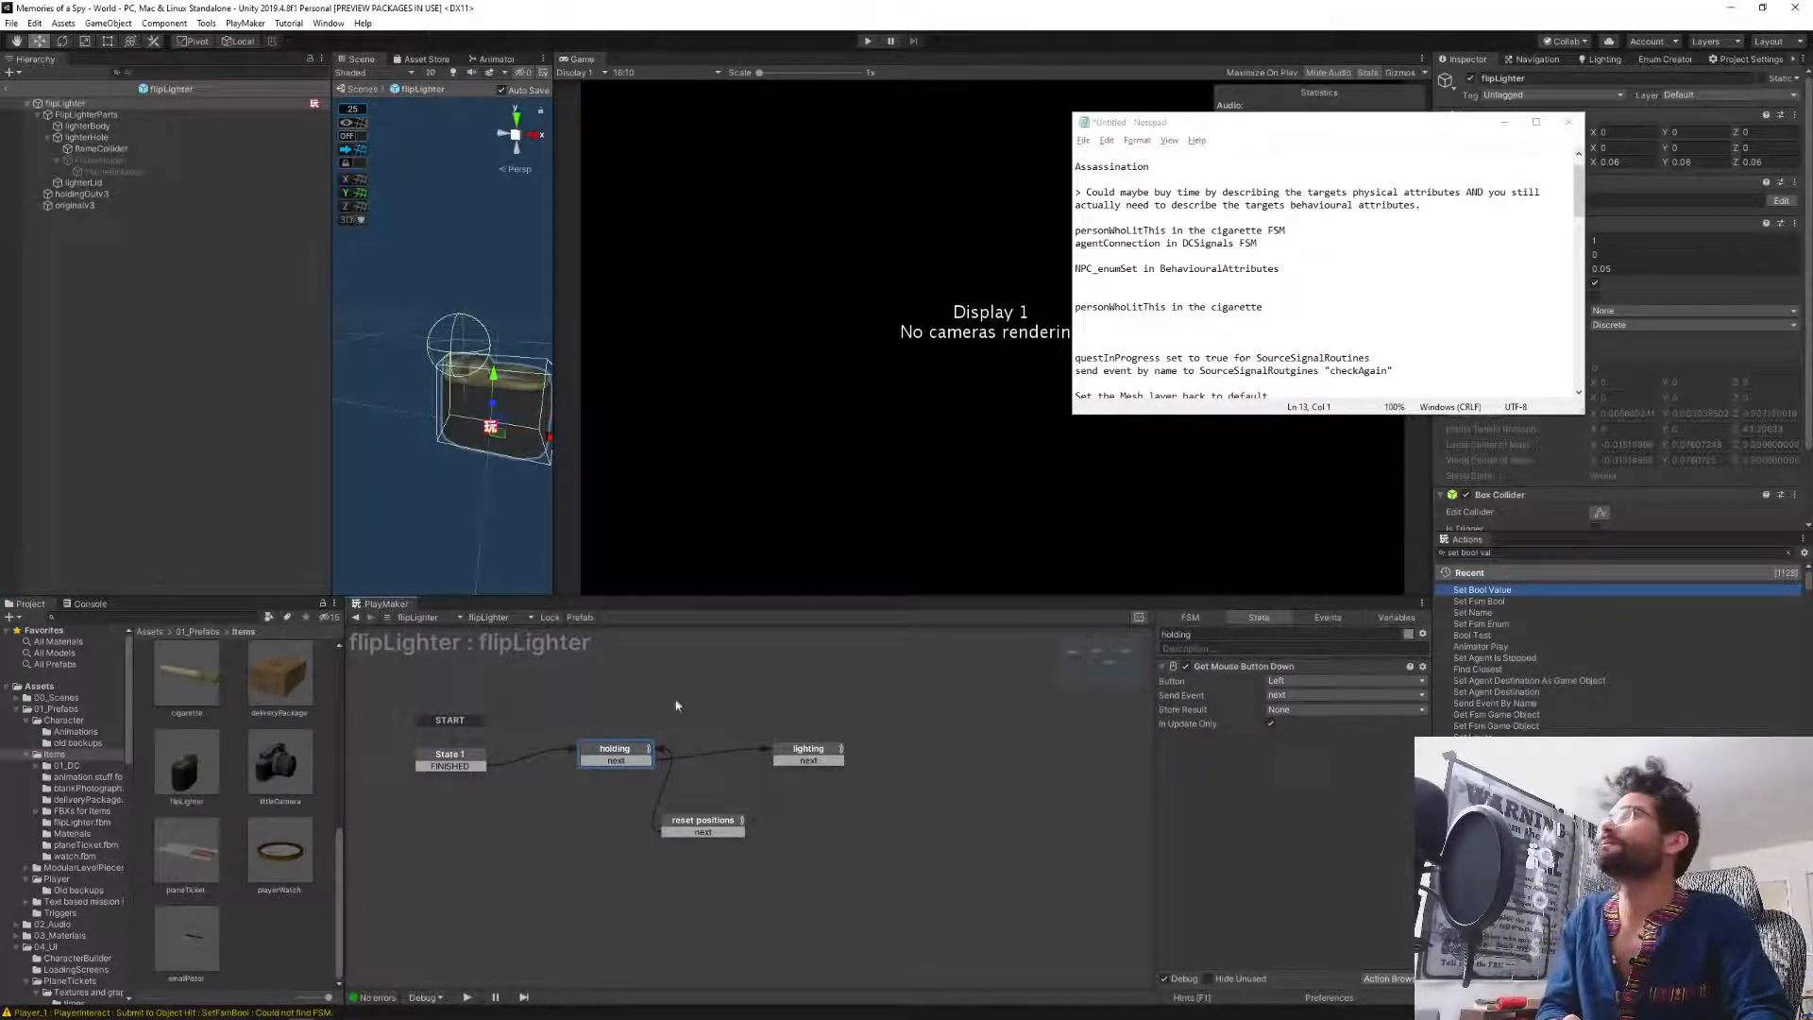
Move the notes window aside and add a GameObject variable named itemOwner to the flipLighter FSM.
drag(1374, 128, 1153, 175)
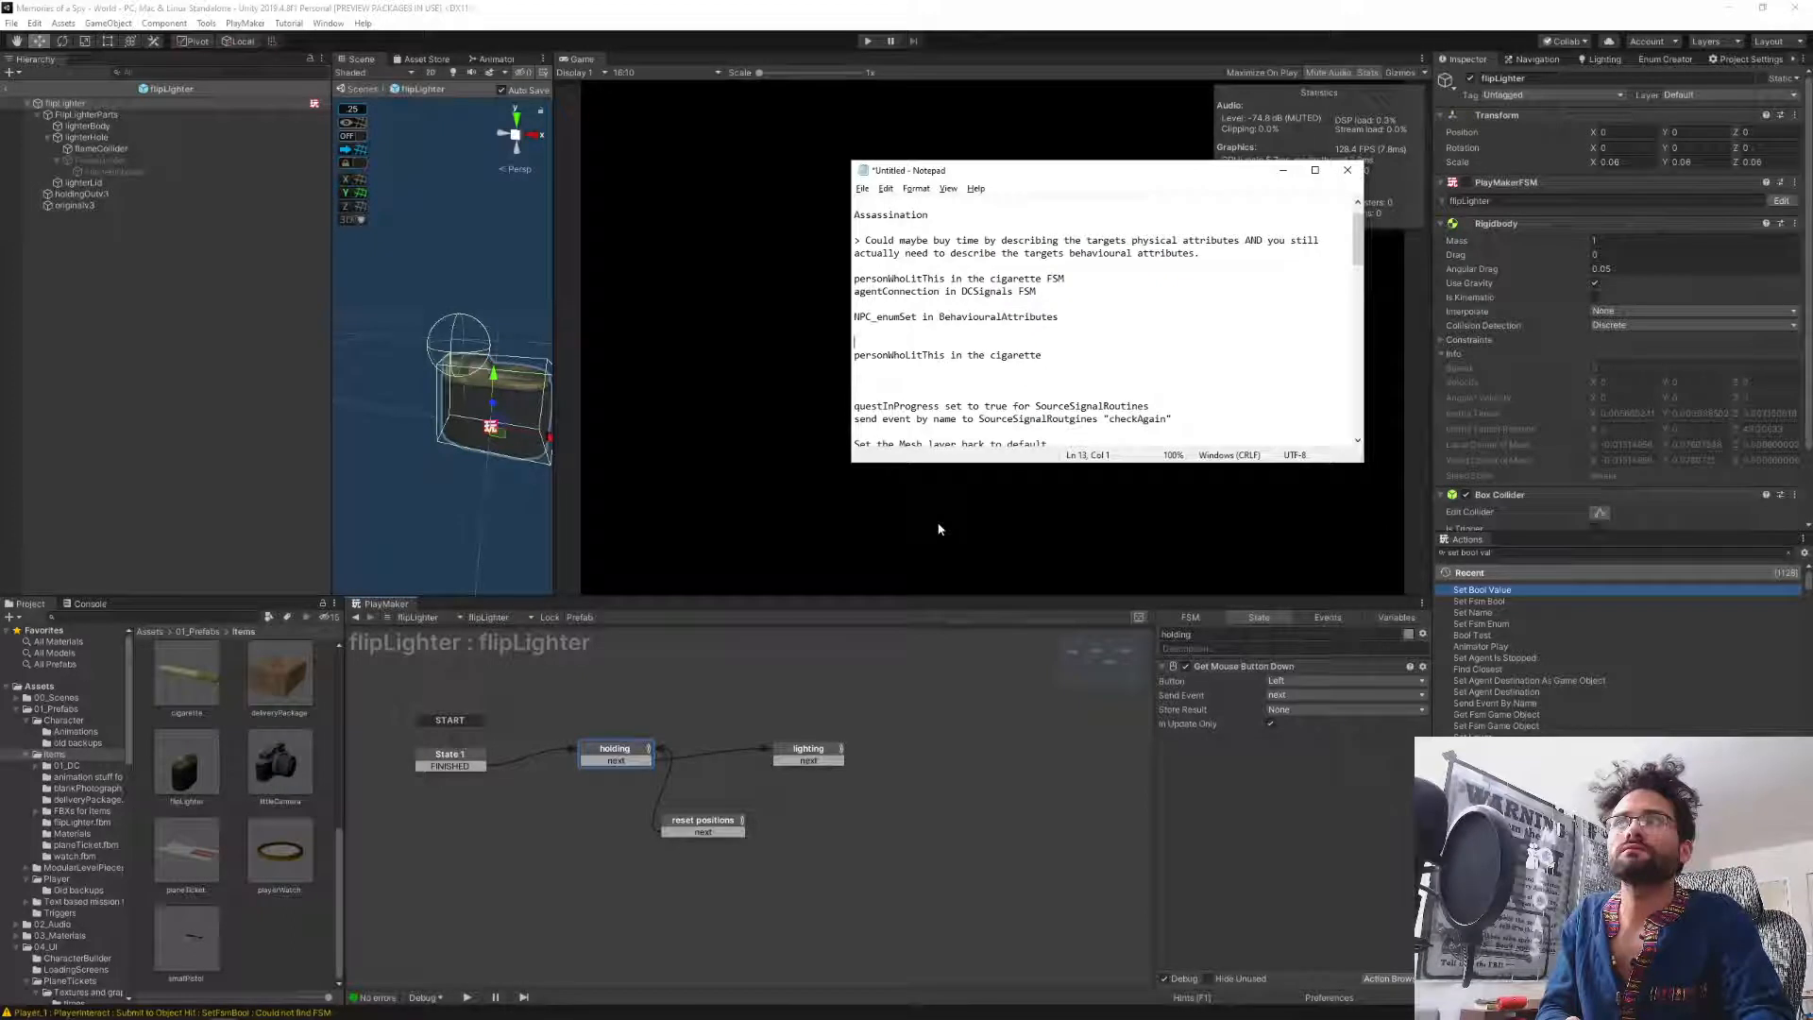
click(1396, 618)
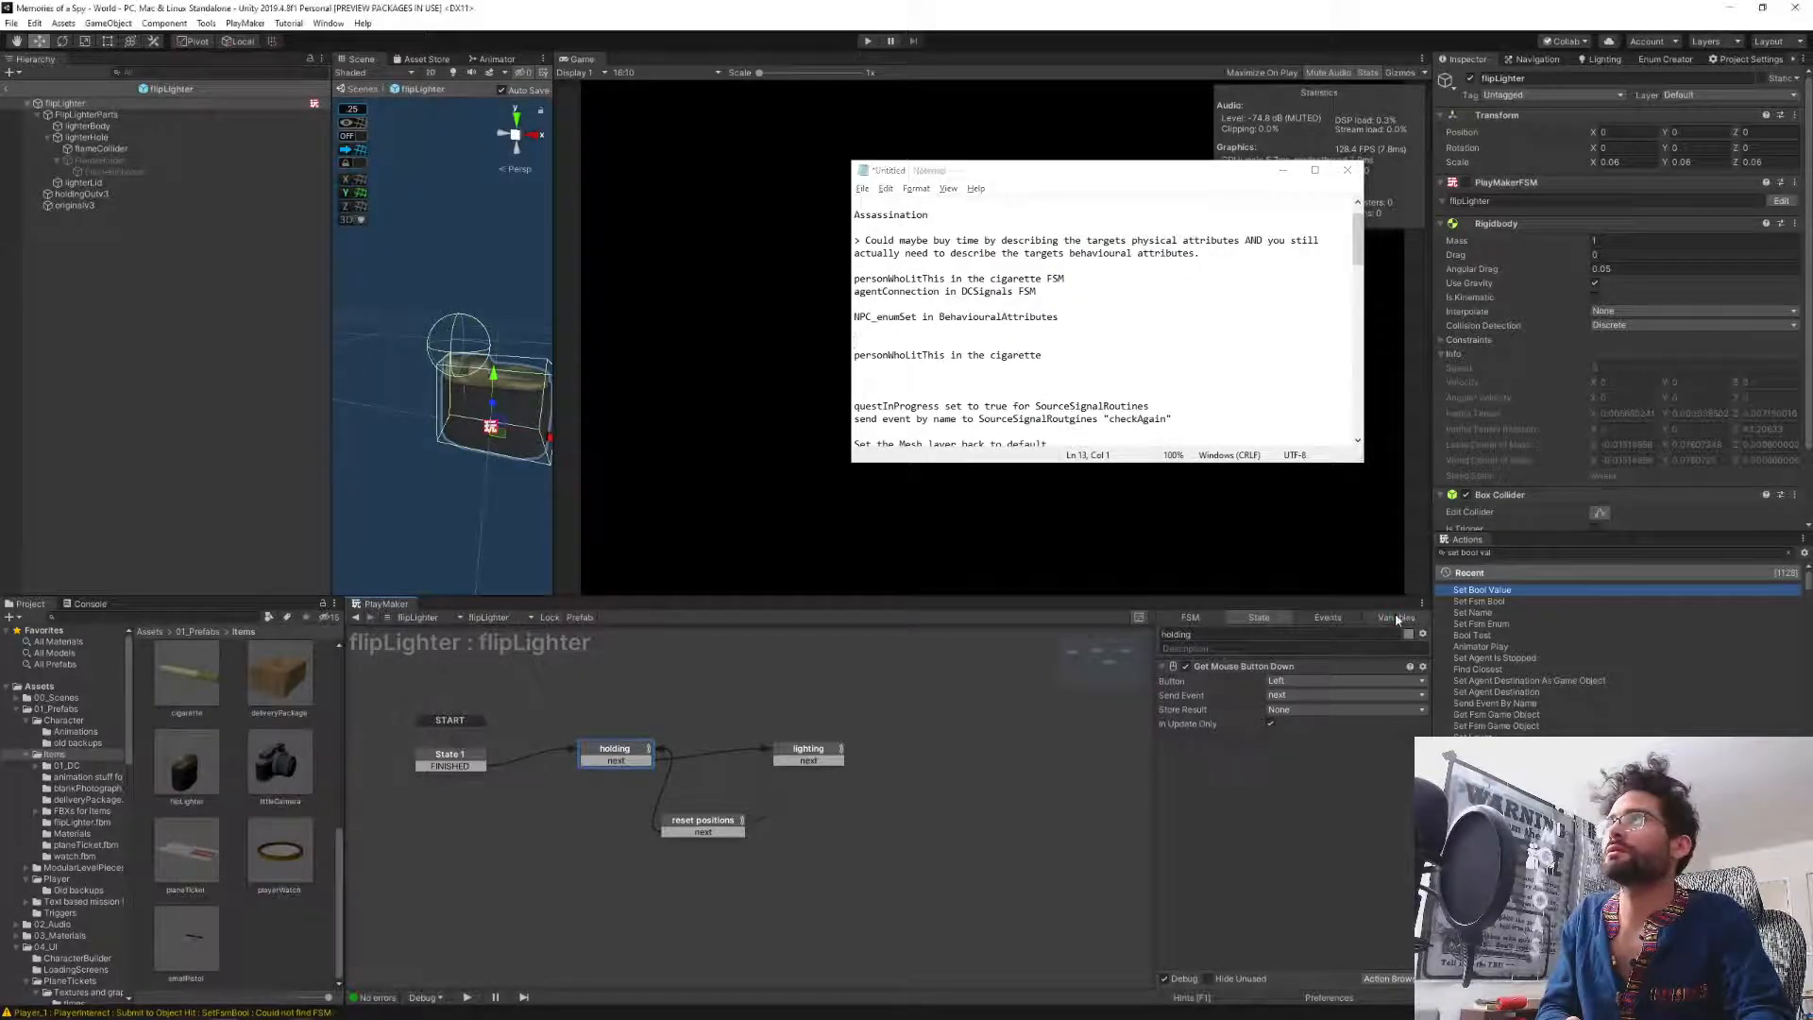
click(1247, 965)
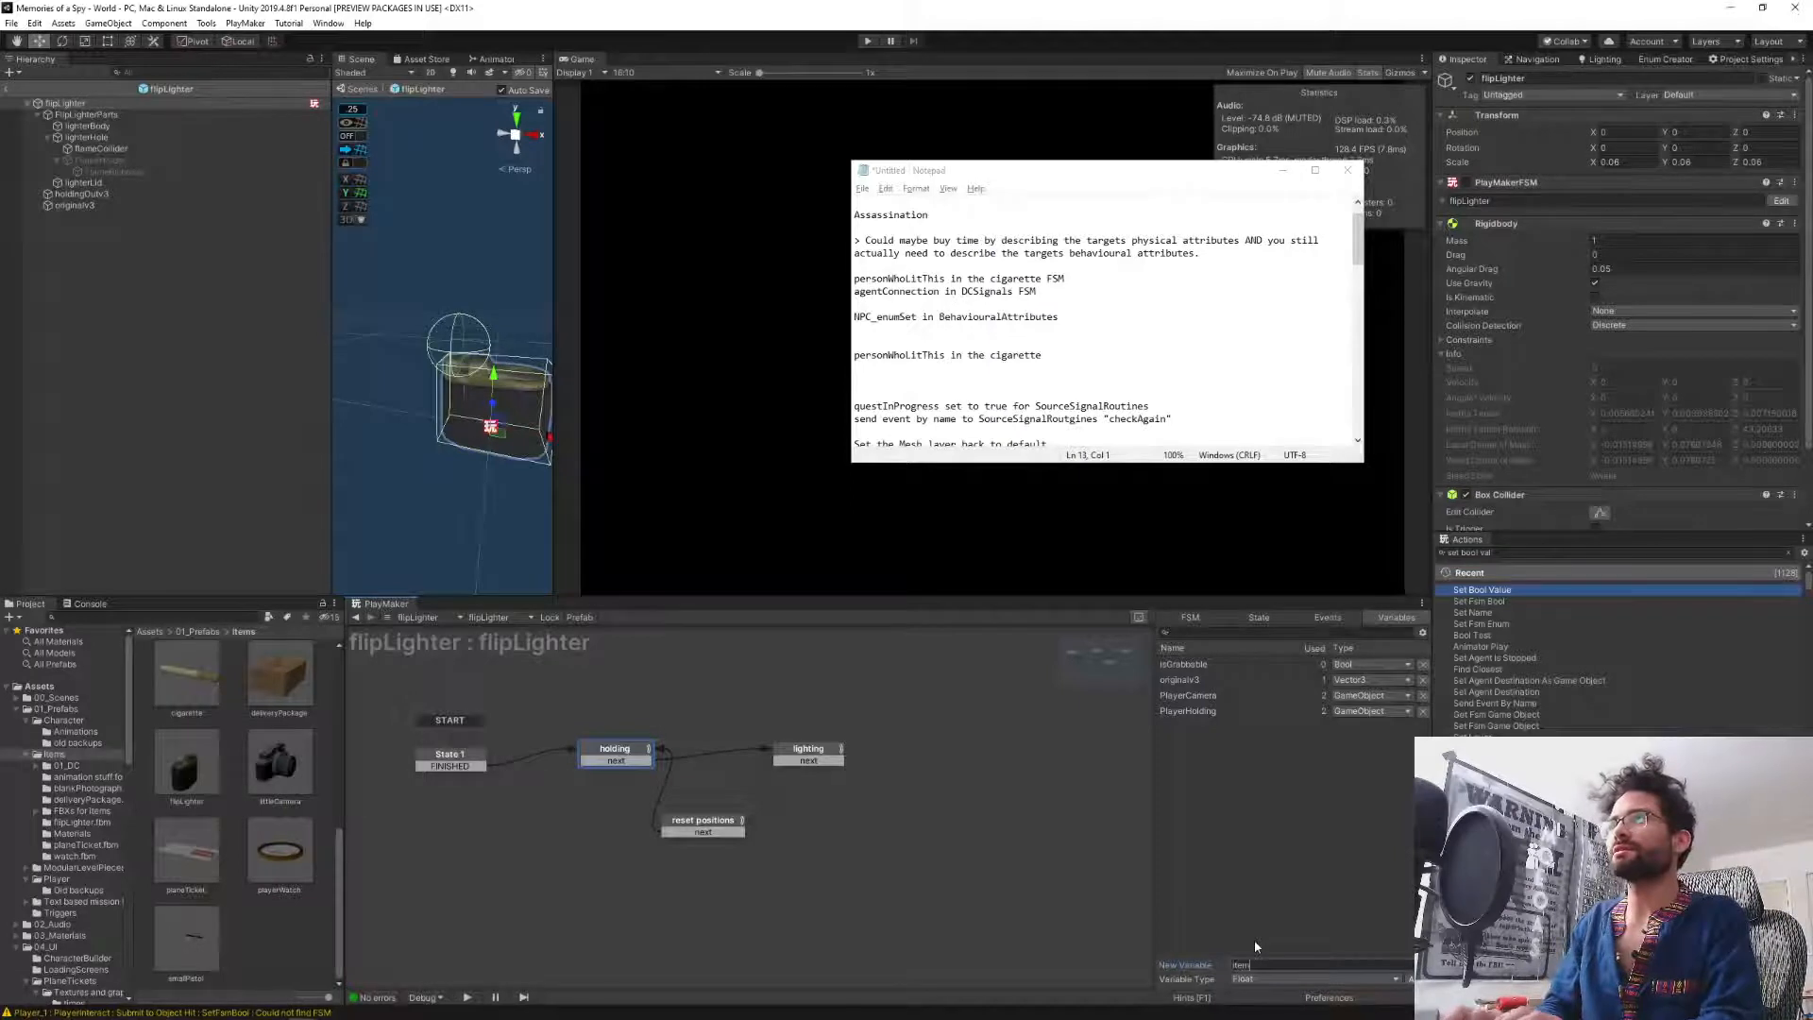
text(1)
text(wner)
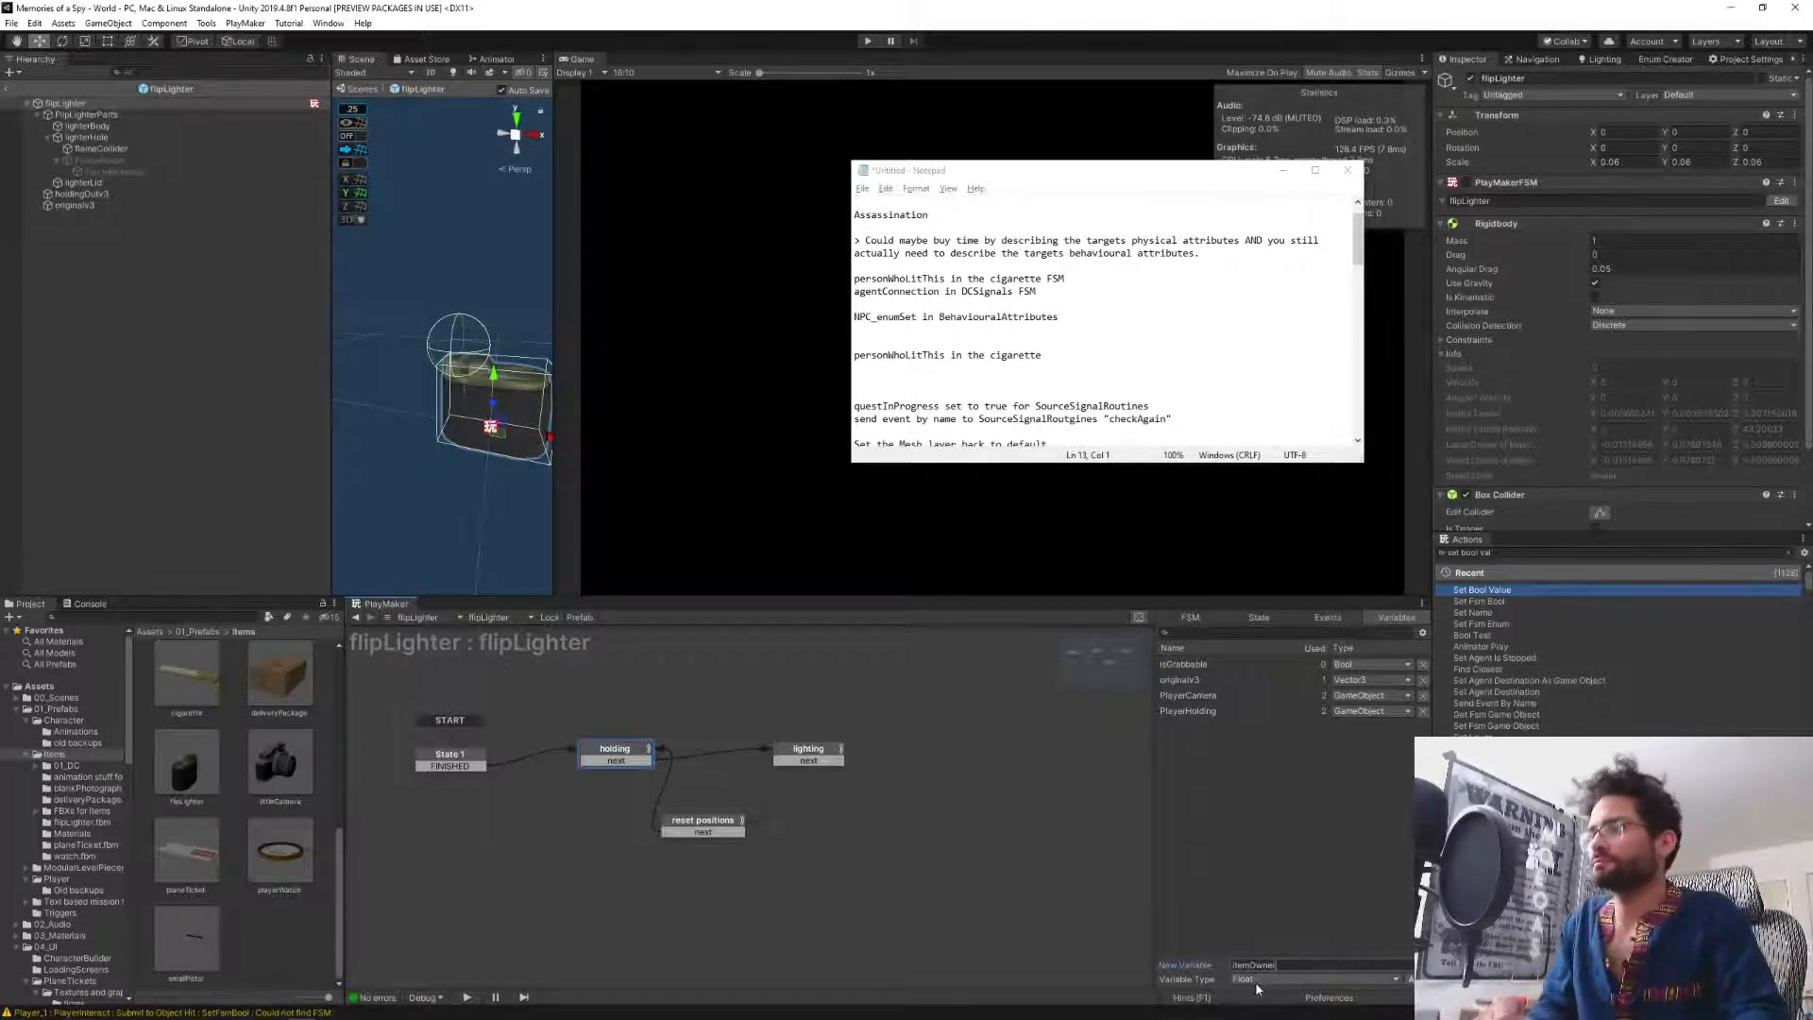
click(1265, 979)
click(1266, 774)
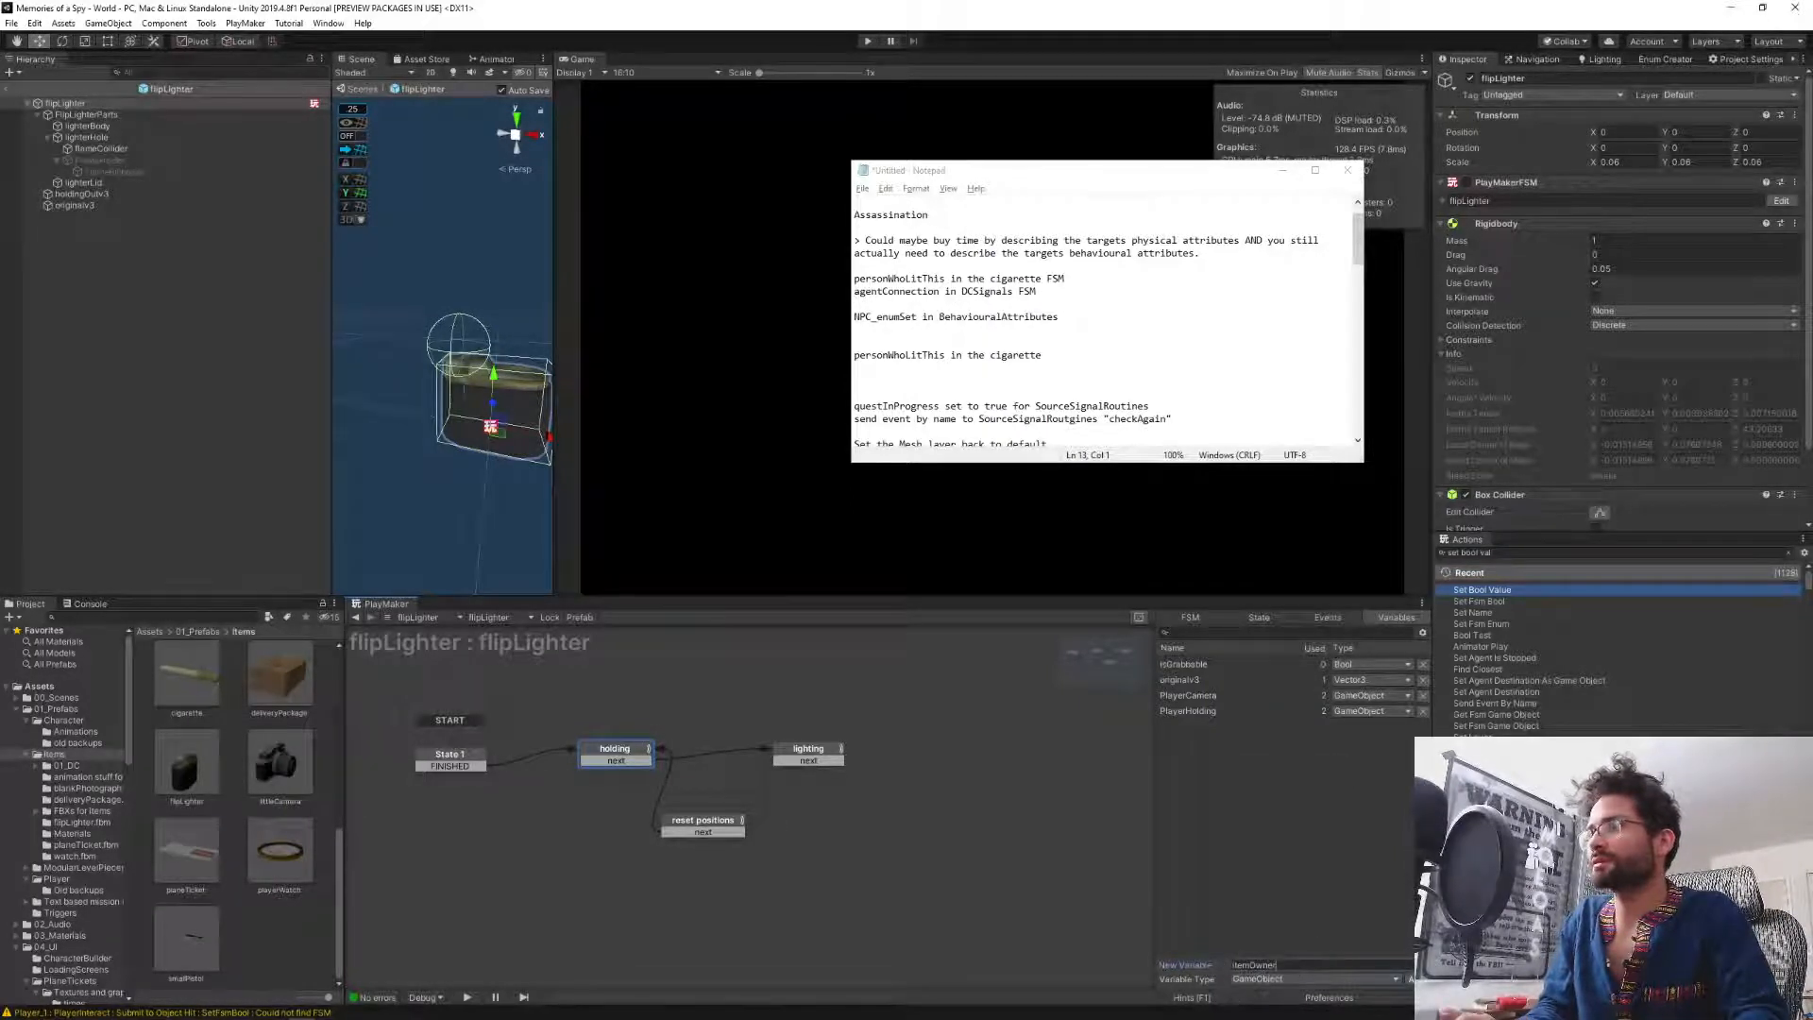
key(Return)
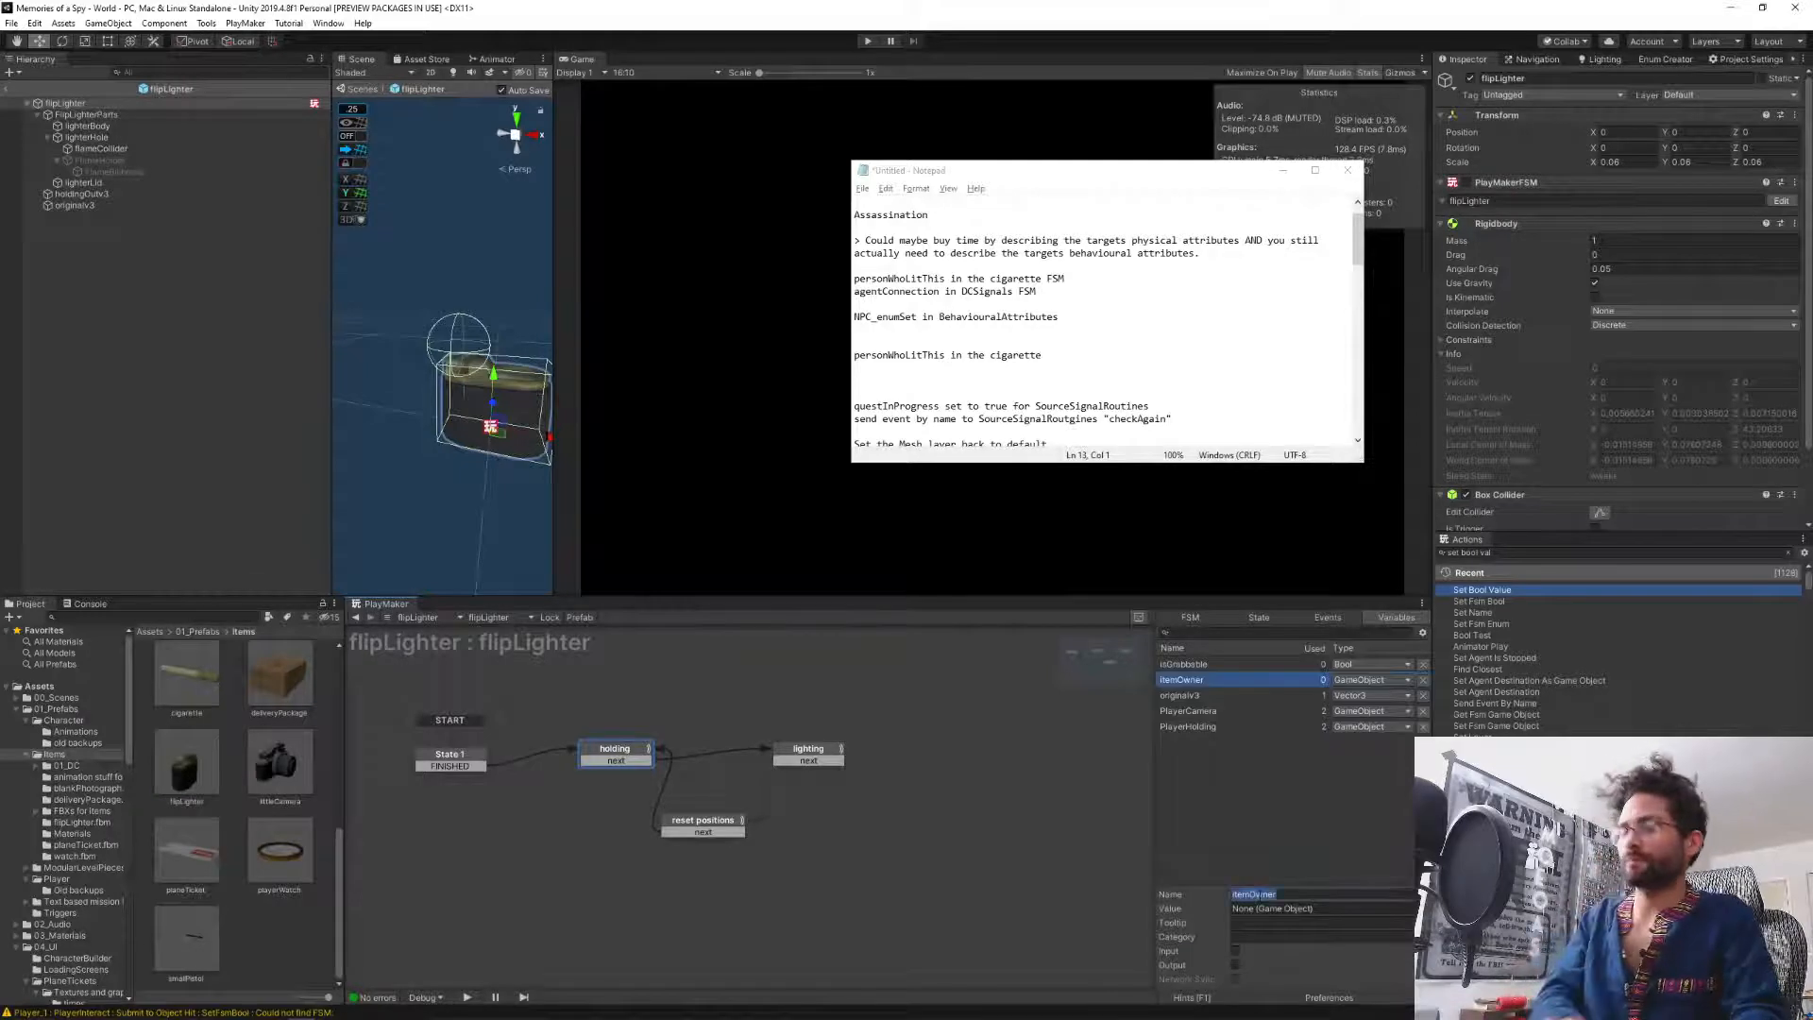
In the Notepad notes, add "itemOwner in lighter (and other GOs)" under the personWhoLitThis line.
click(868, 368)
text(itemOwner)
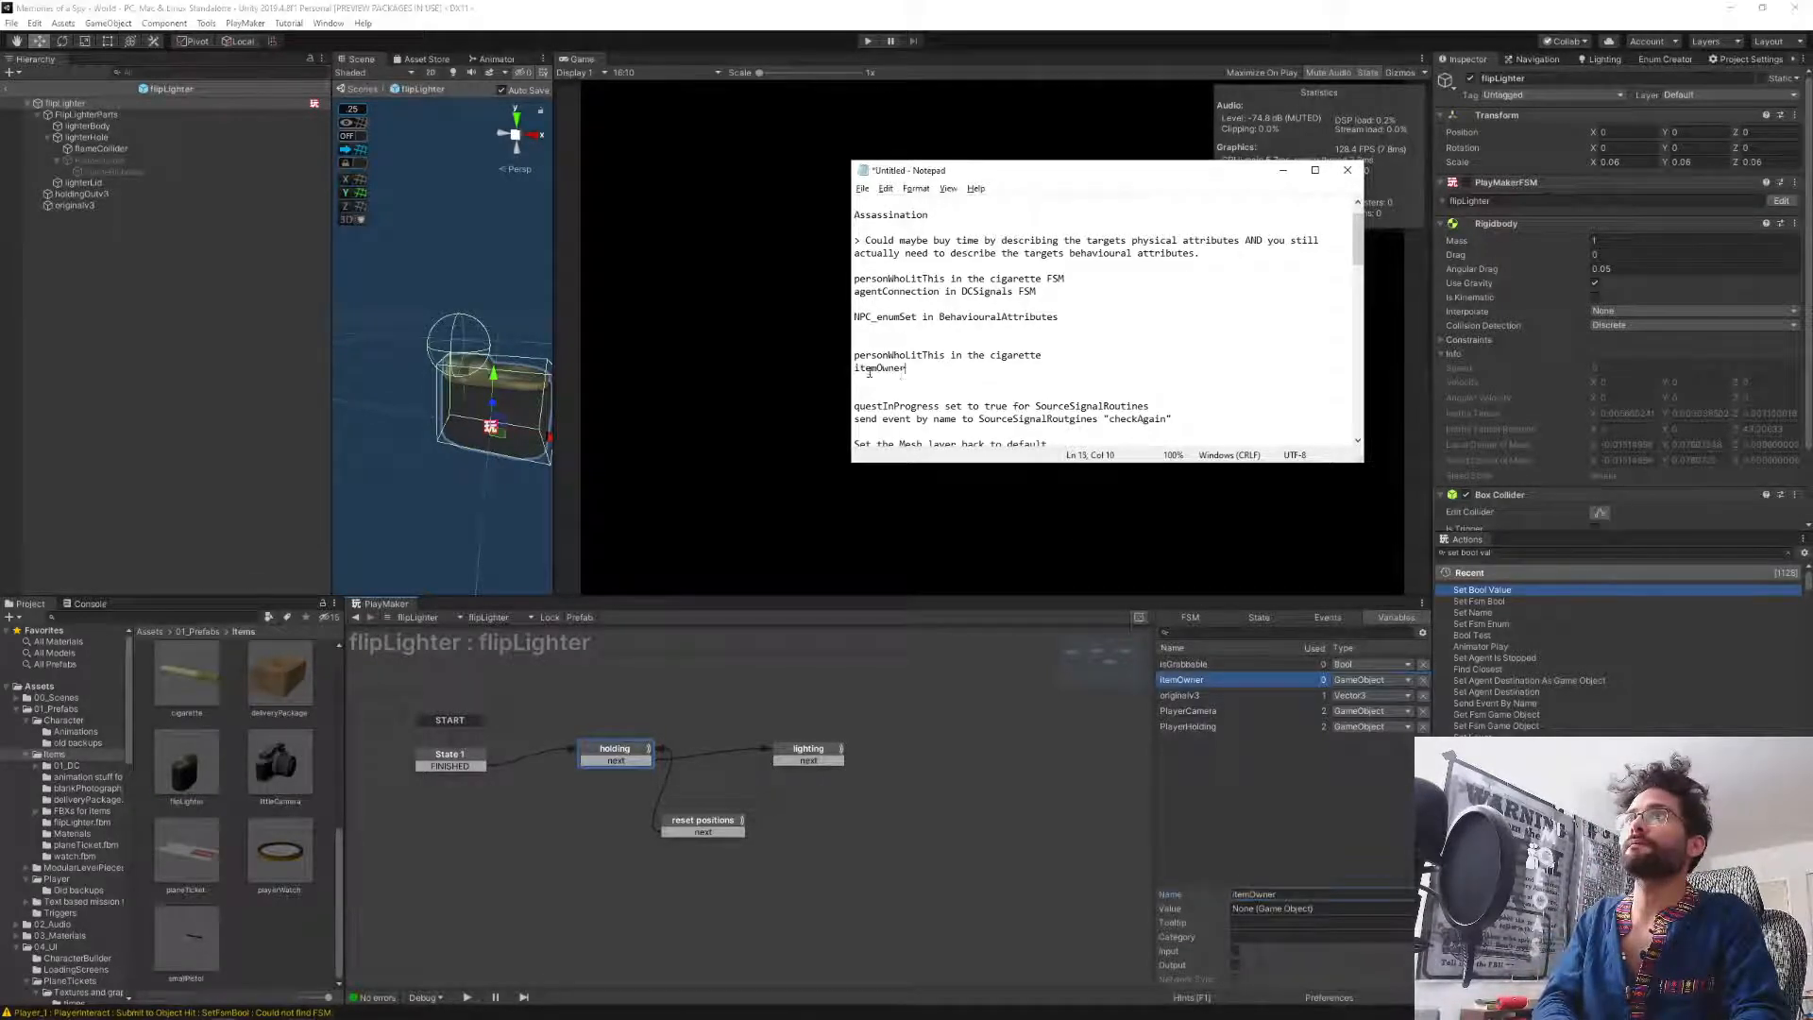
click(974, 399)
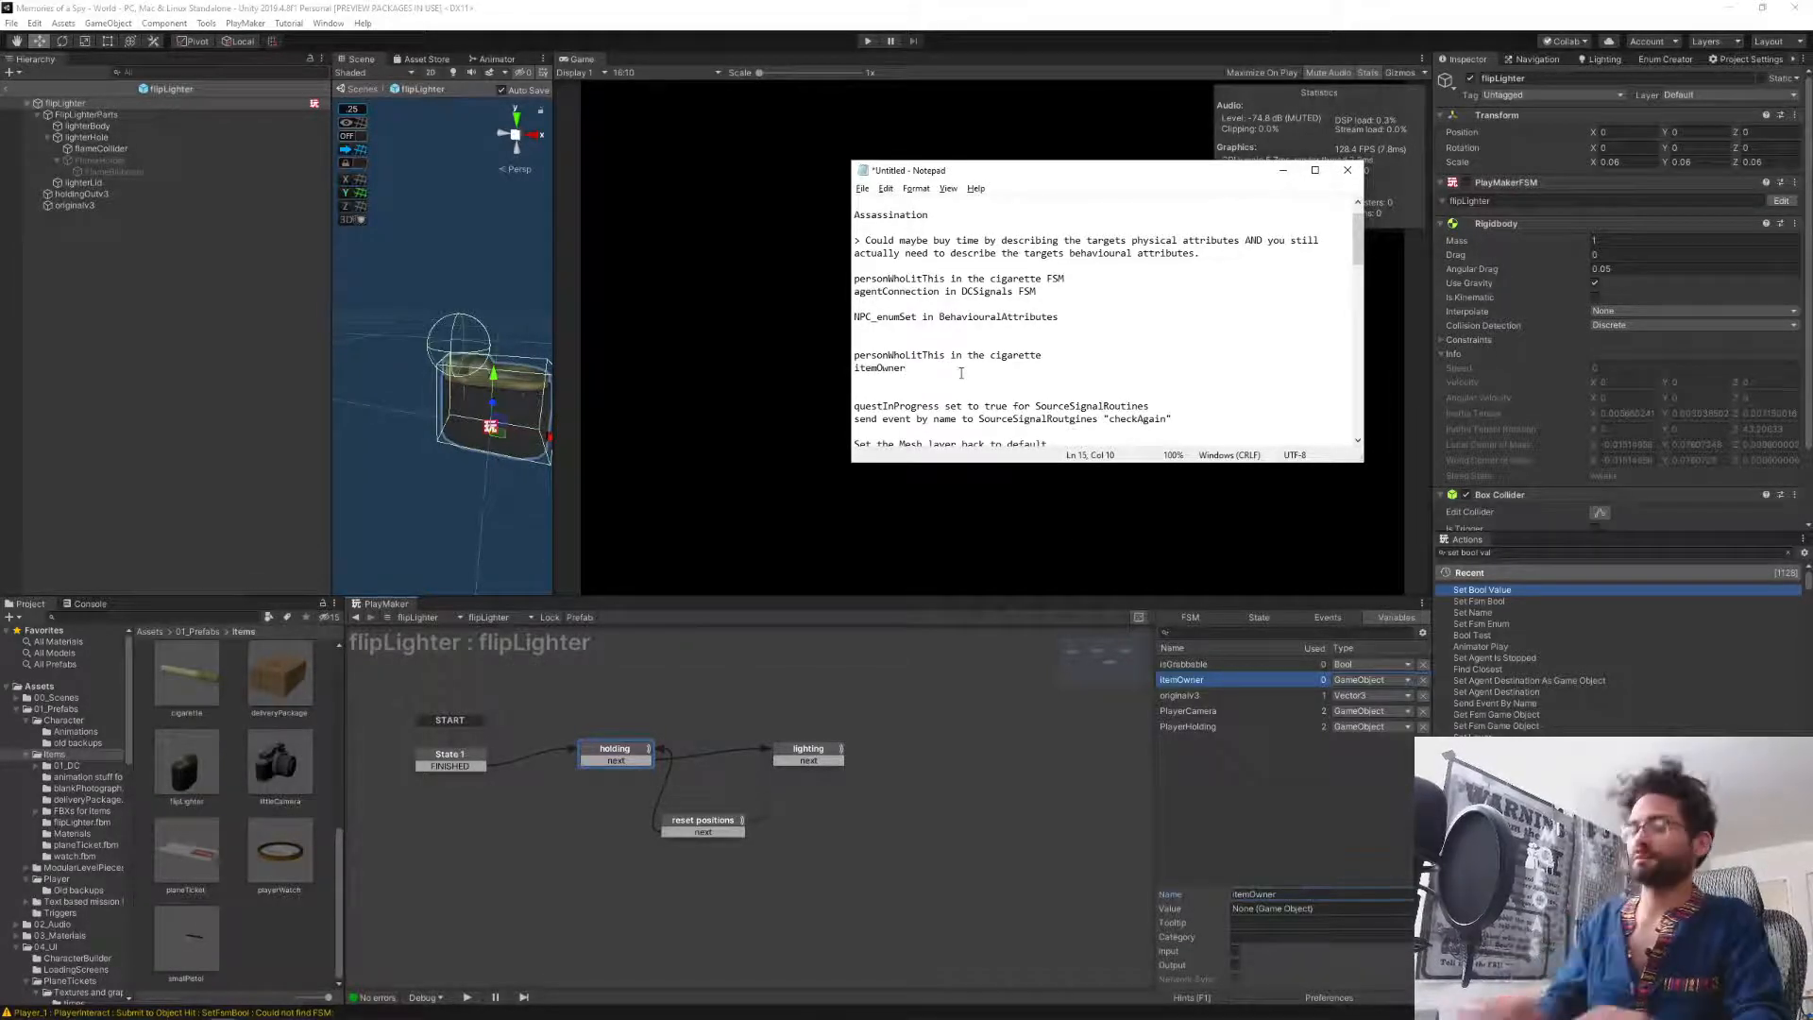
text(in lighter (an)
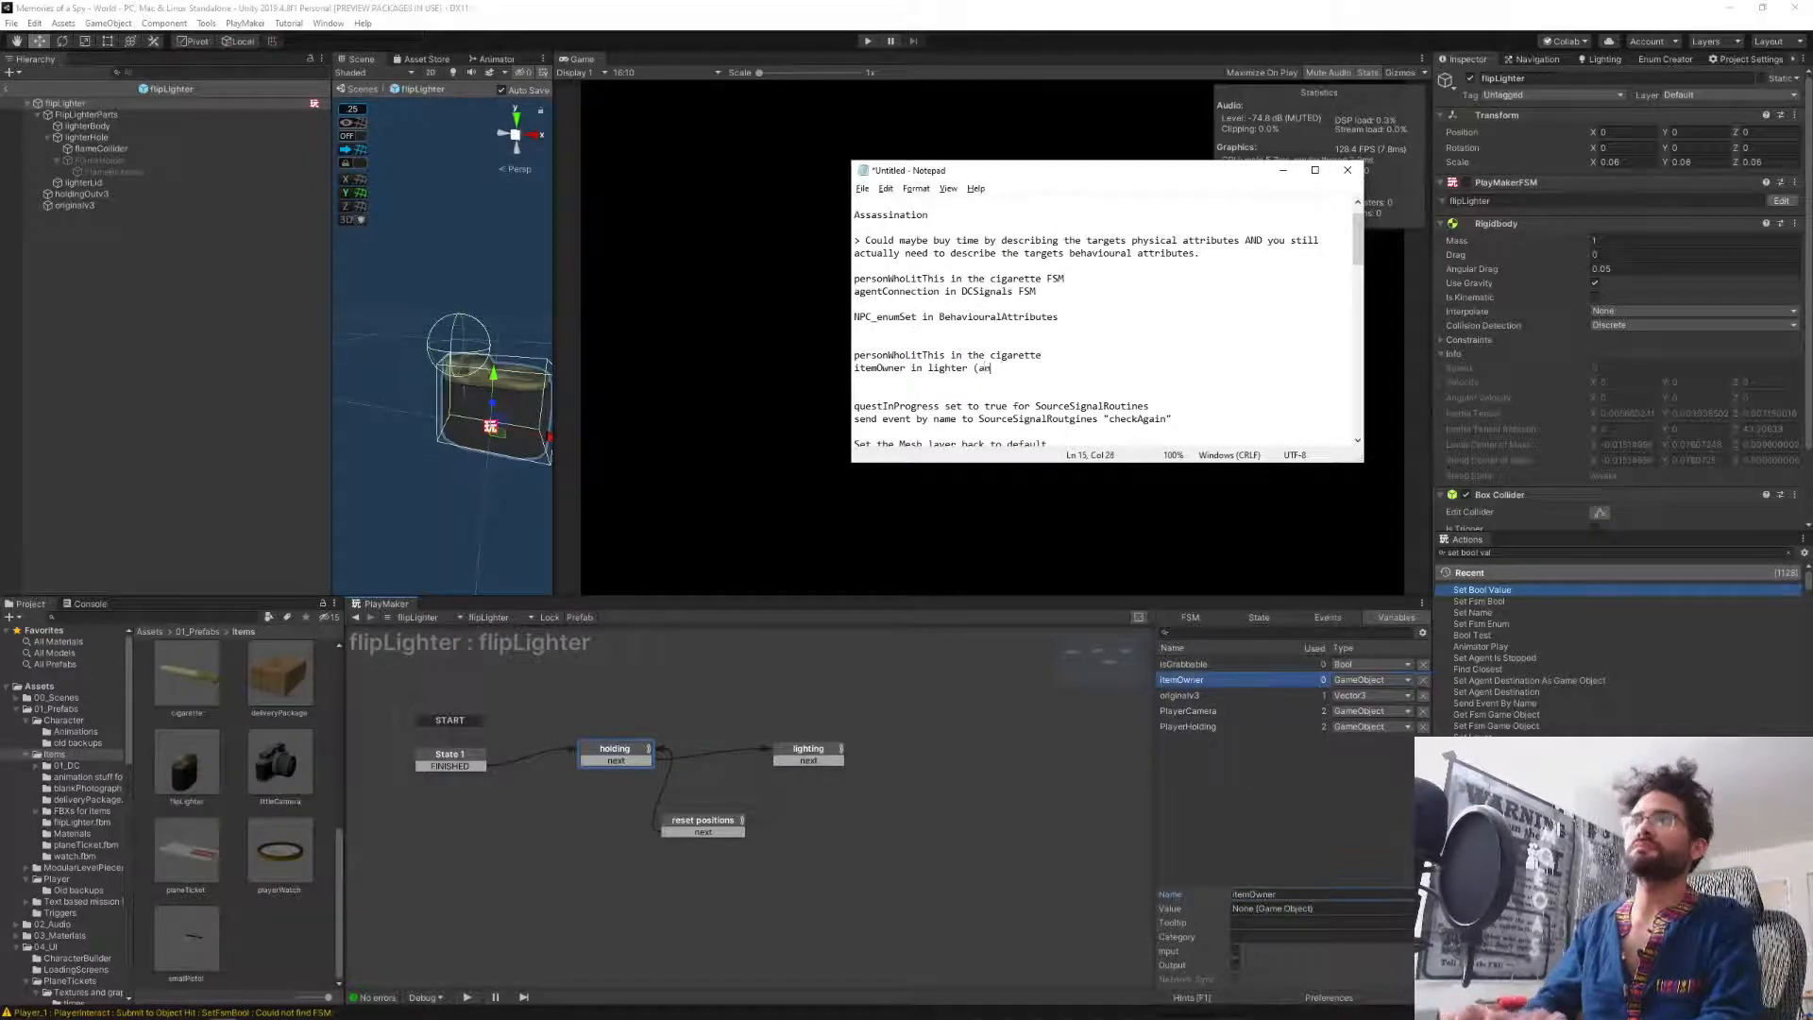
text(d other GOs))
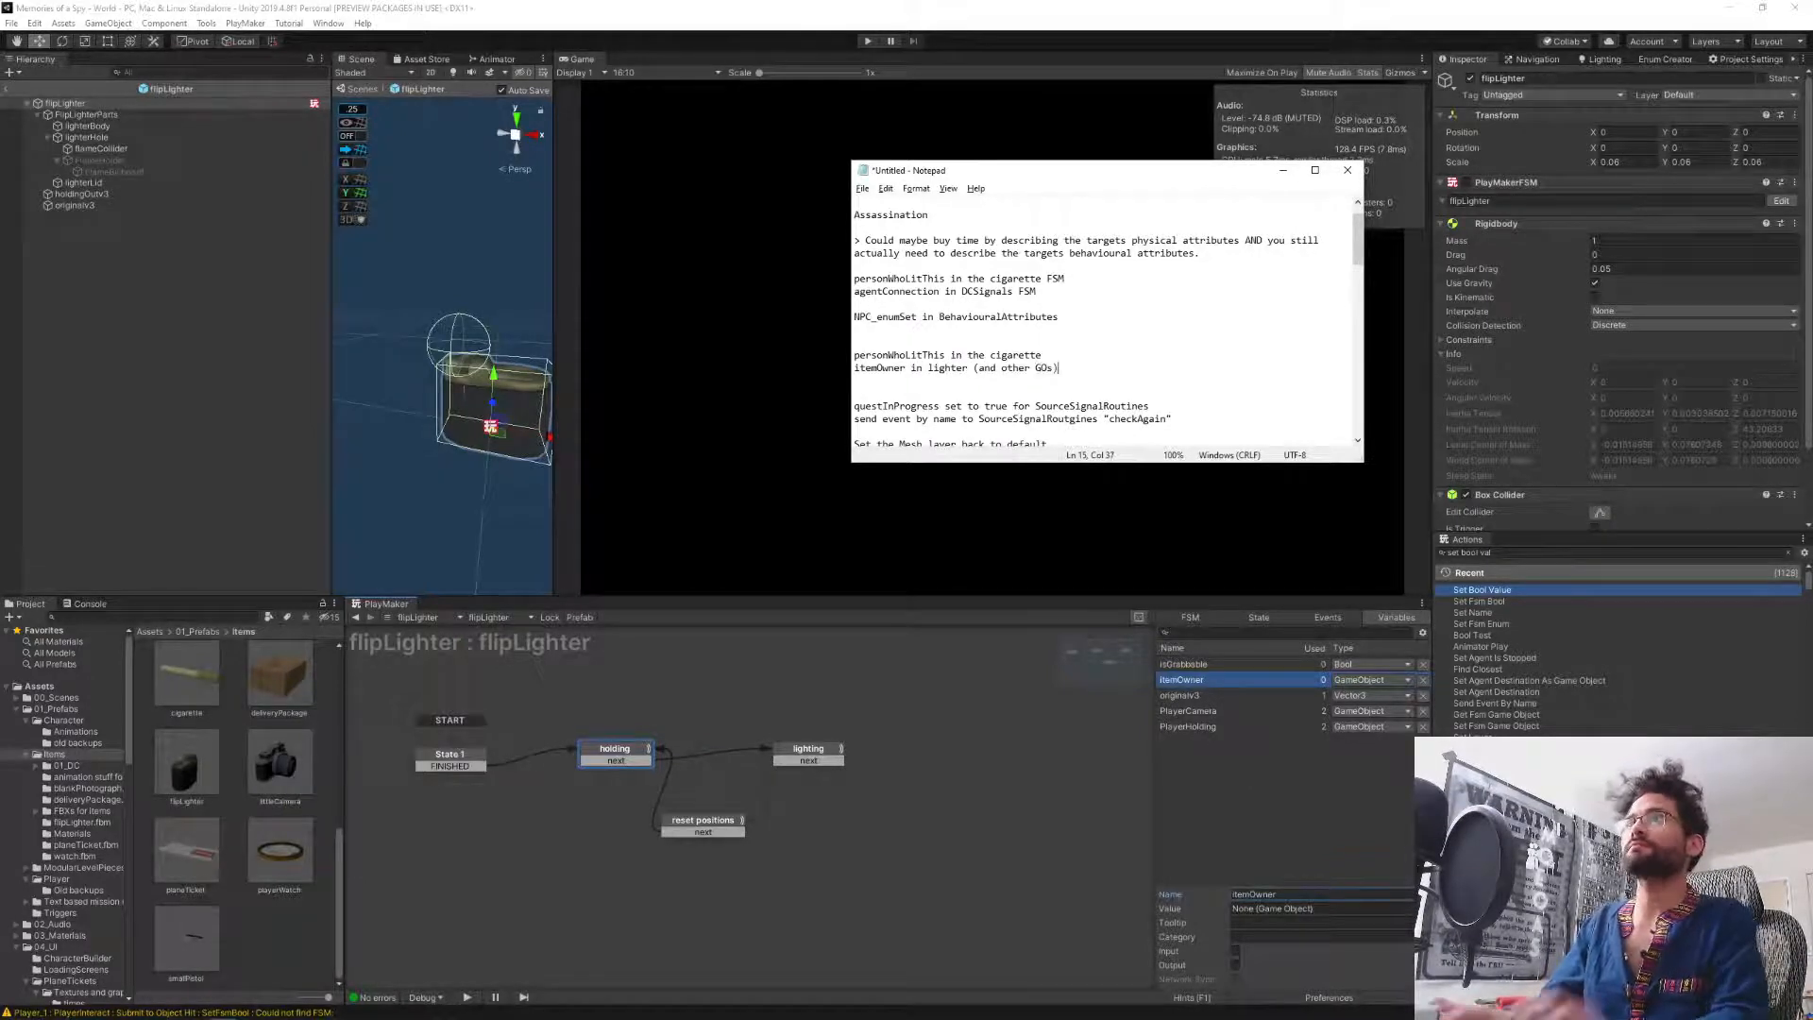
key(Return)
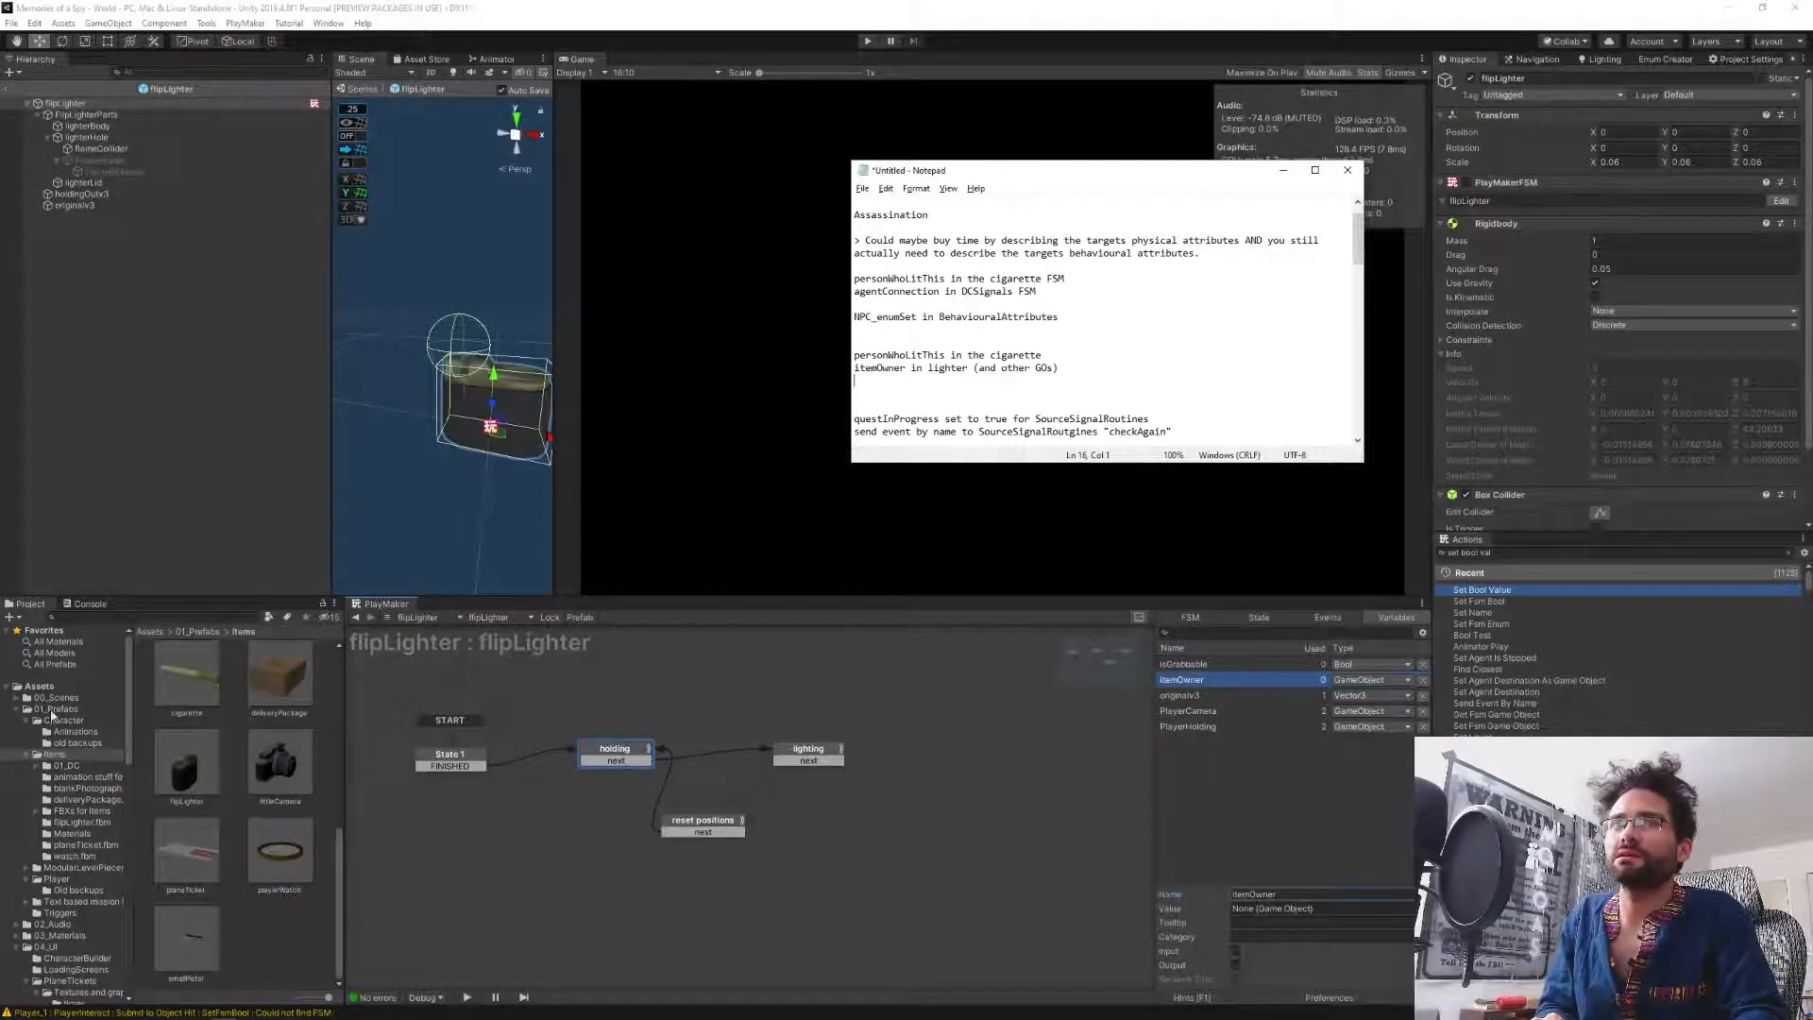
In Unity, open the Player prefab from the Player folder and show its PlayerInventory FSM around the Equip state.
click(53, 867)
click(54, 878)
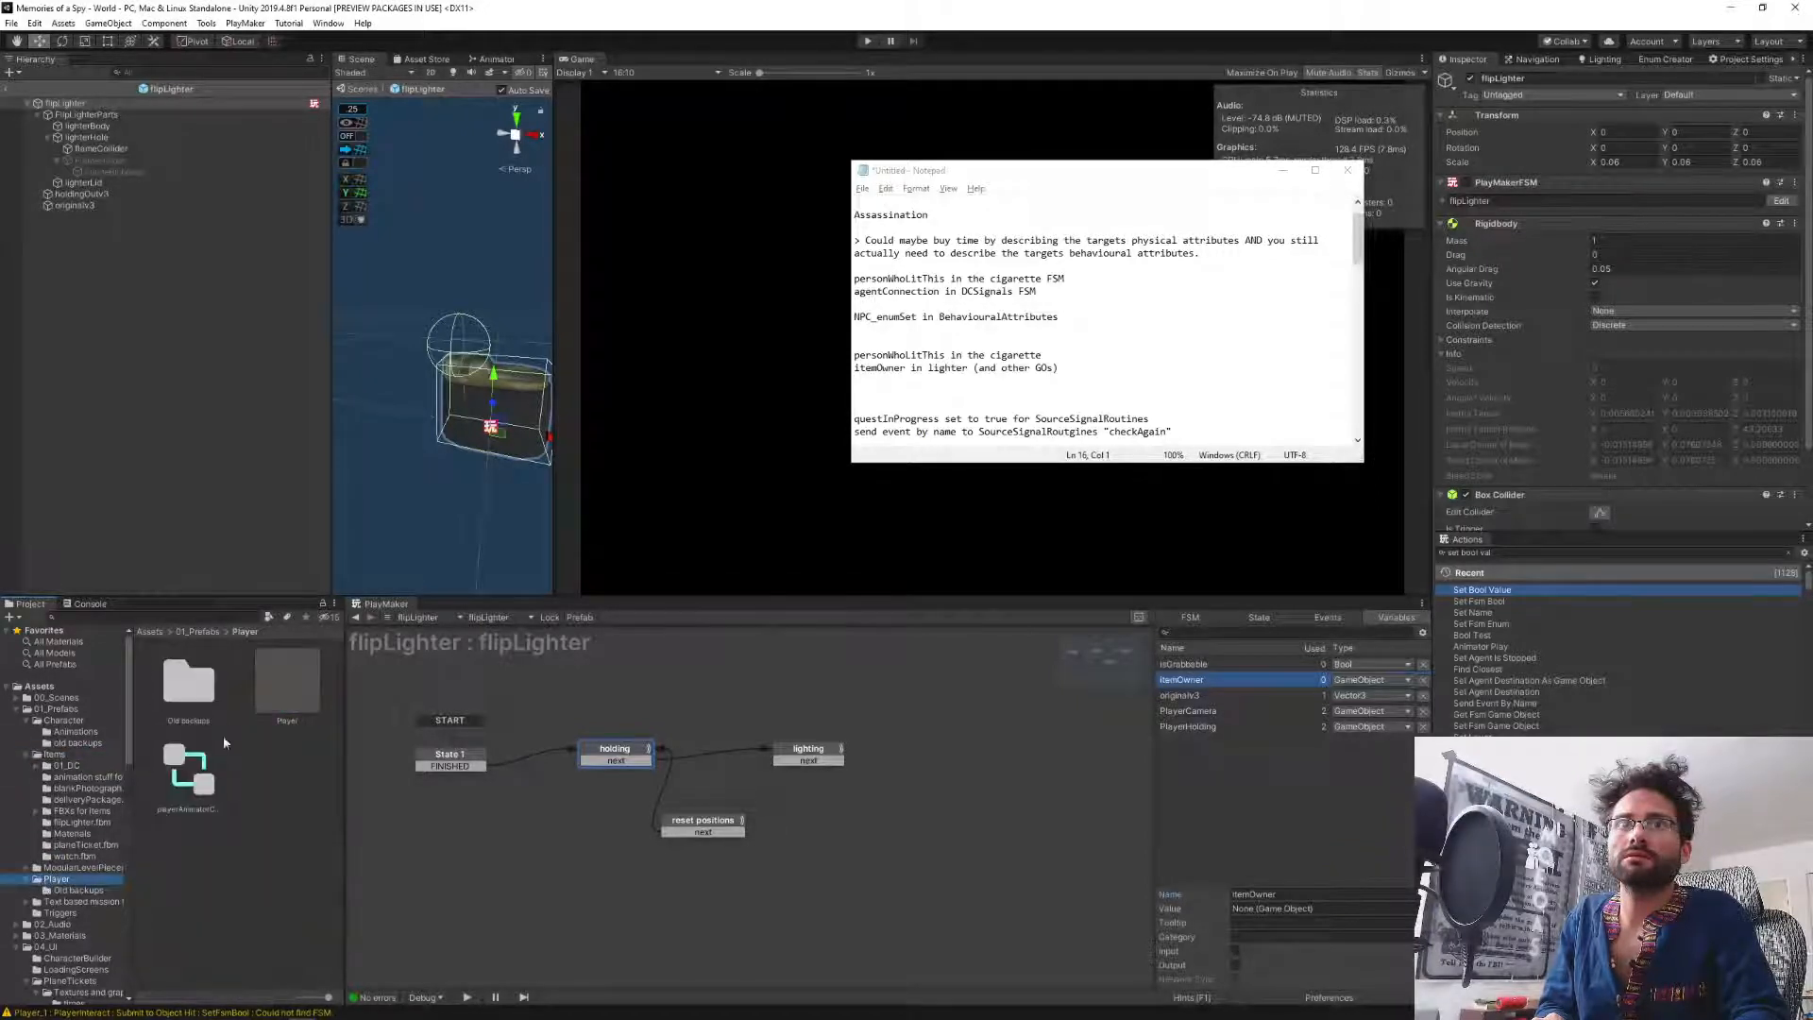
click(272, 676)
double_click(272, 676)
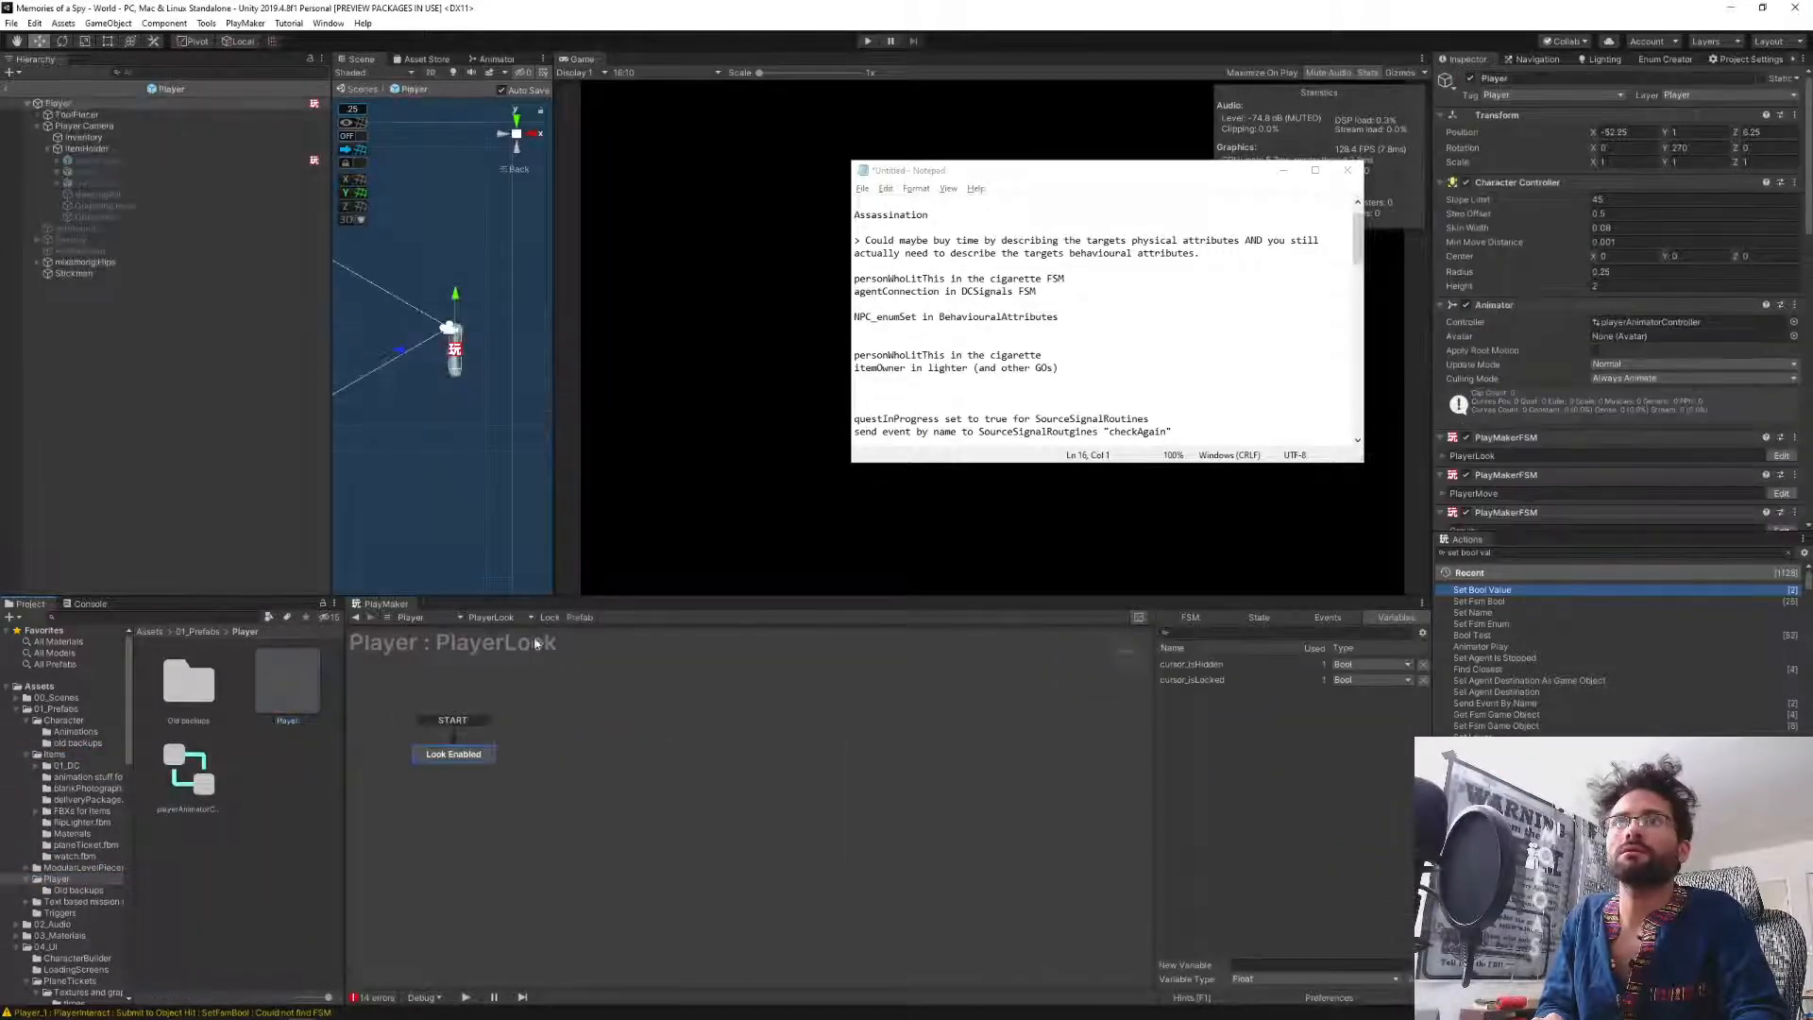
click(496, 616)
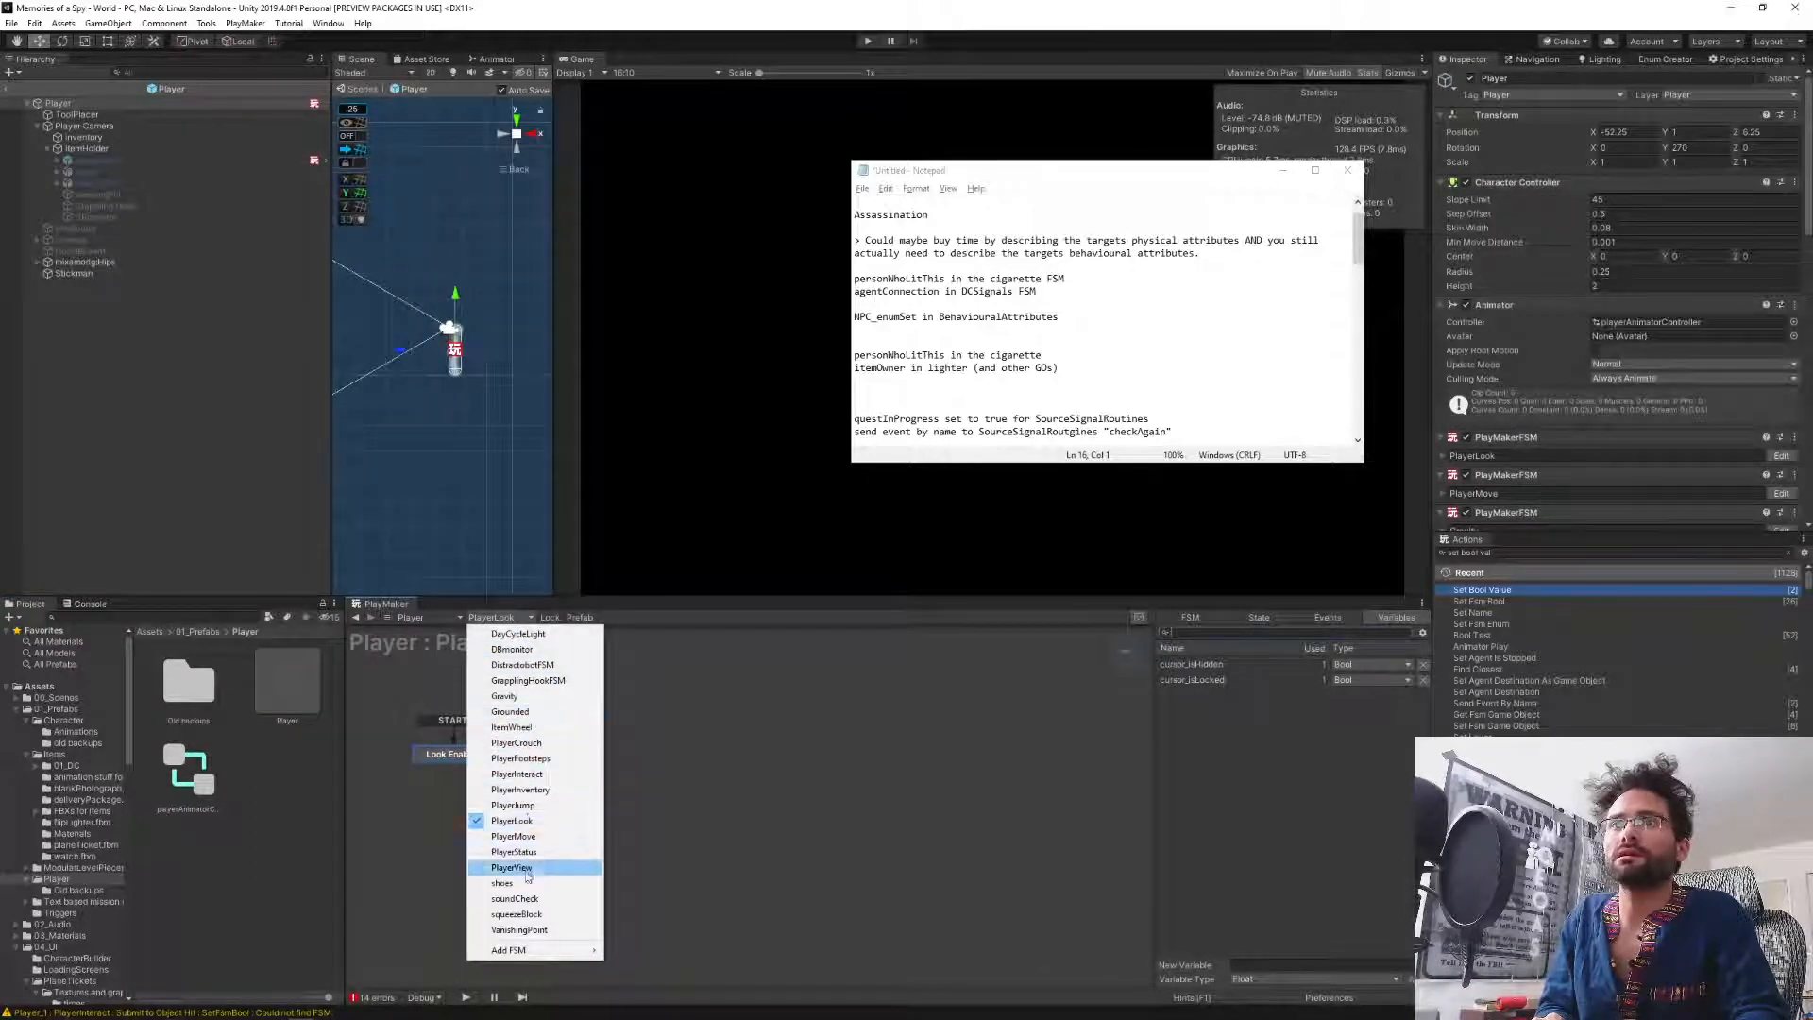
click(550, 790)
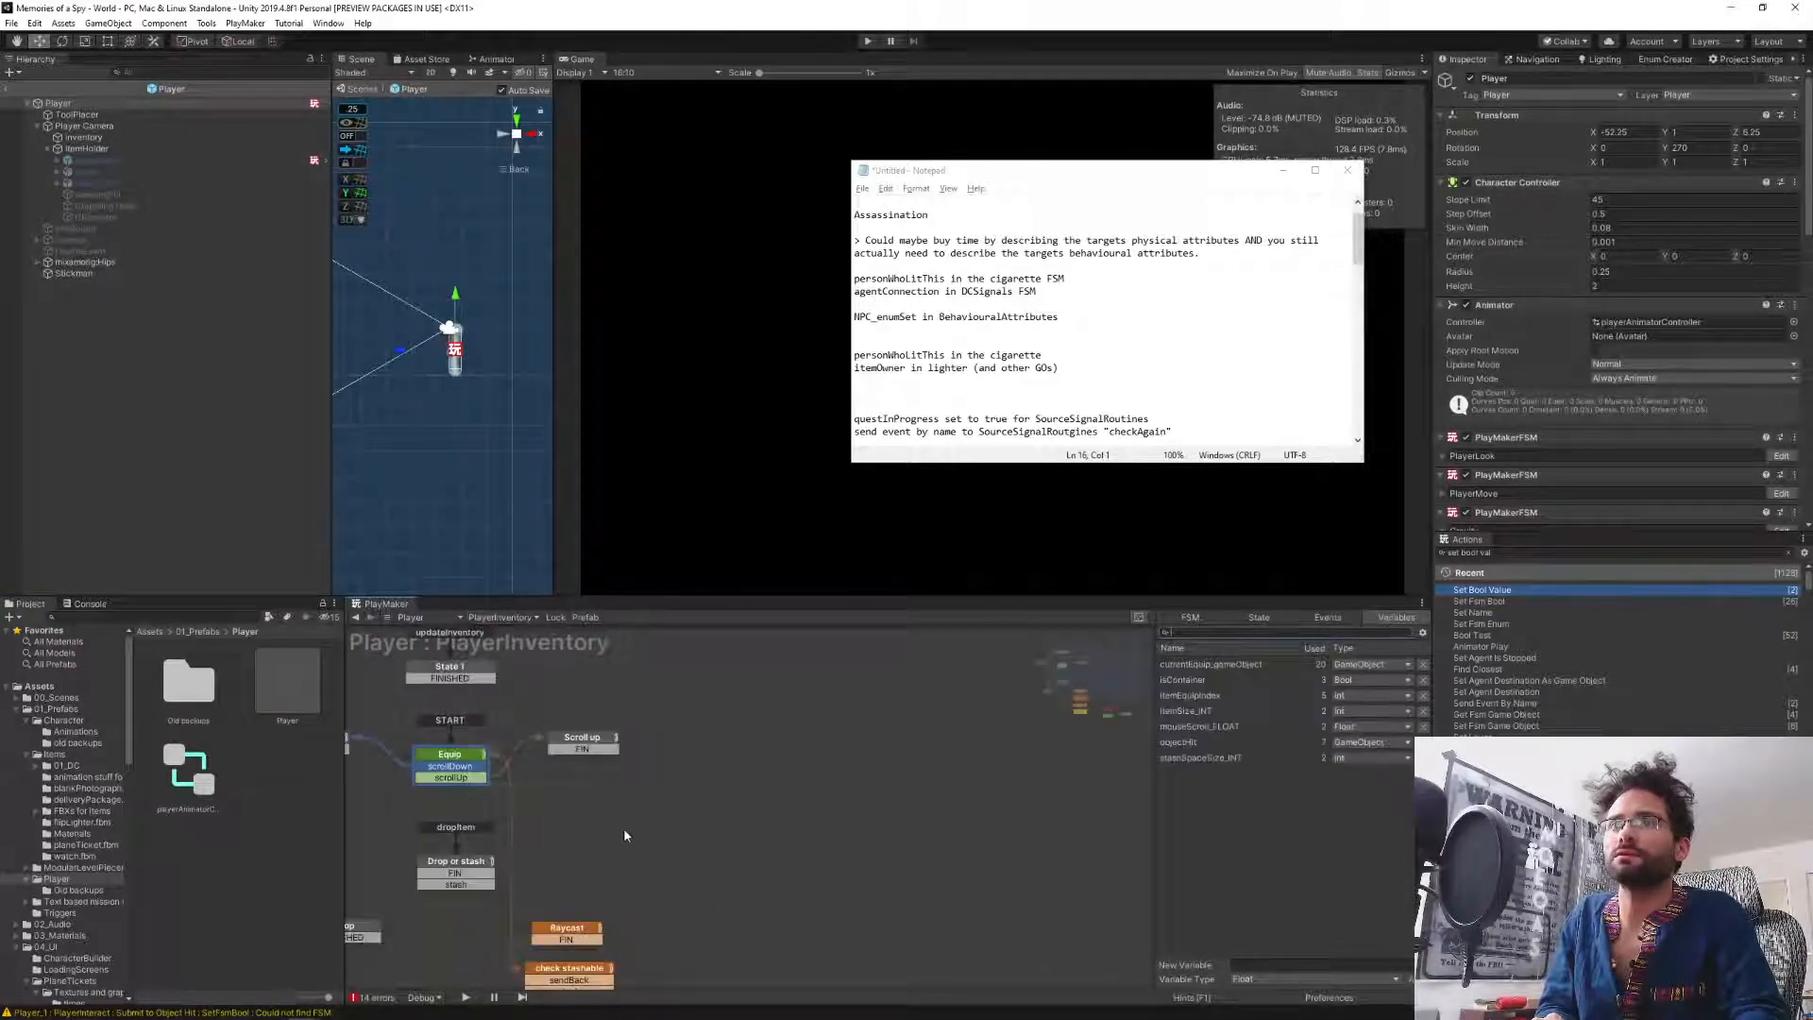
middle_drag(623, 827, 874, 786)
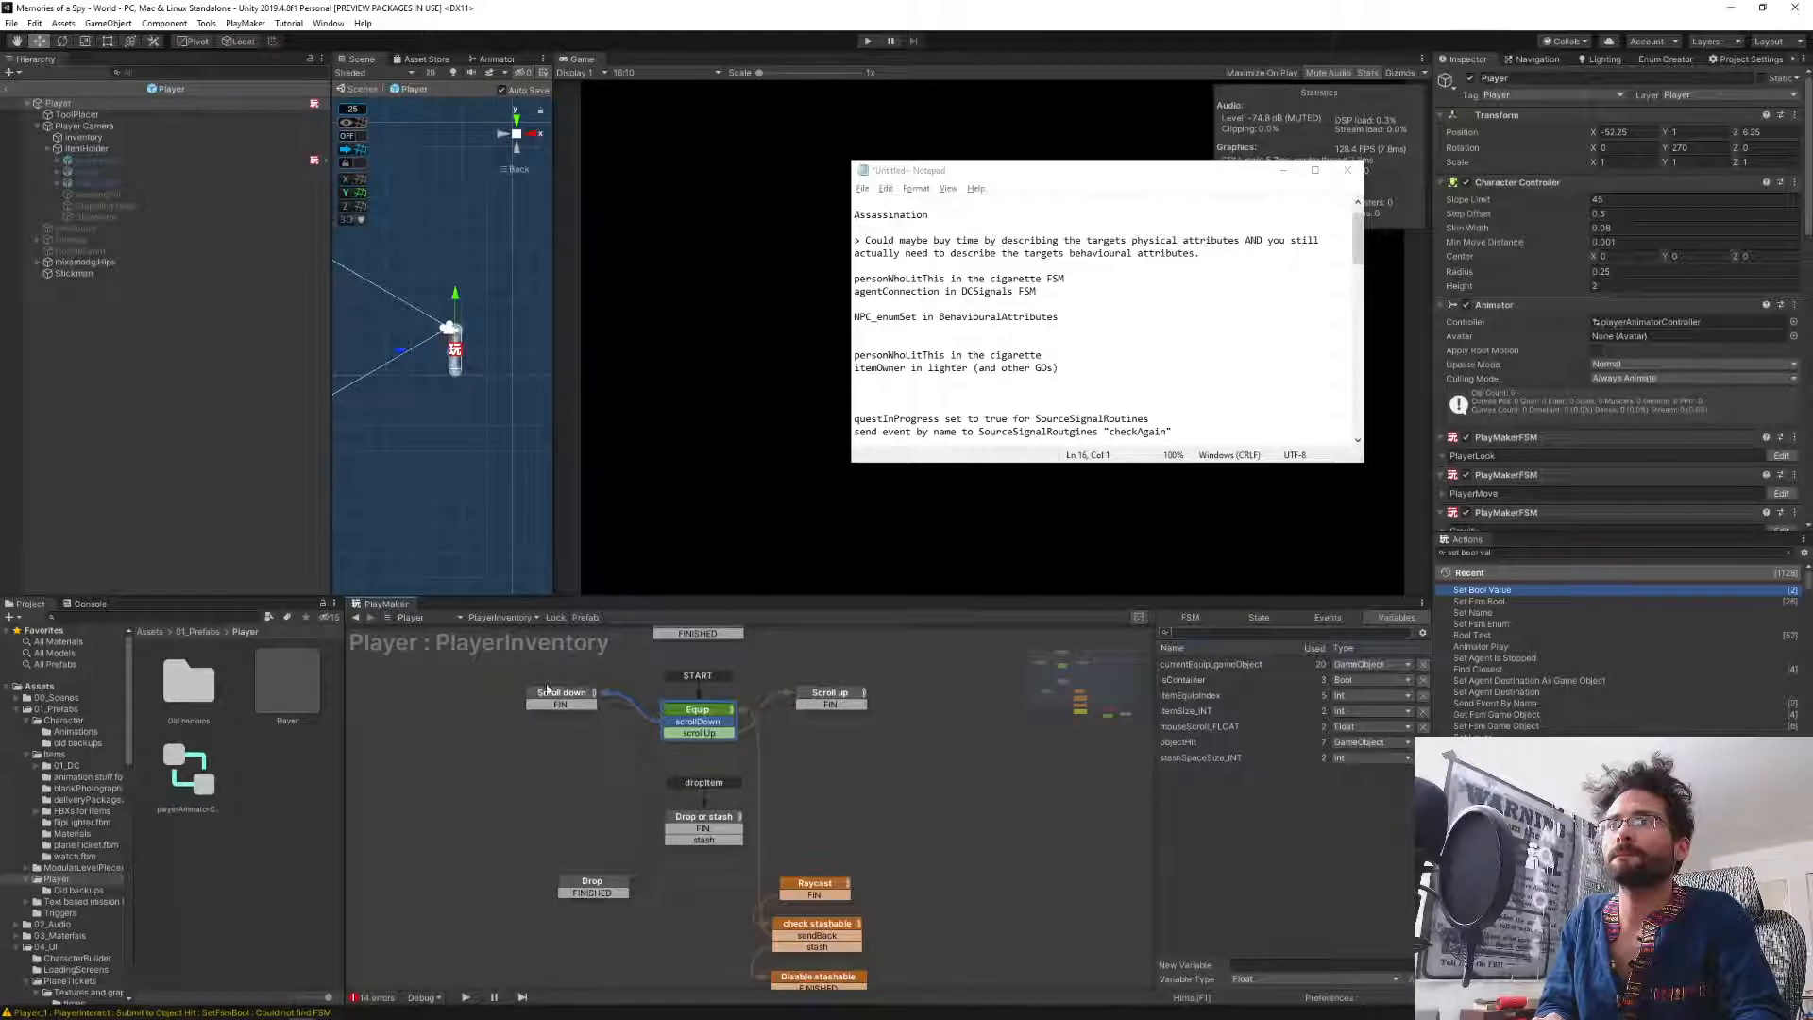
Add a Set Fsm Game Object action before the Get Axis action in the PlayerInventory FSM's Equip state.
click(695, 711)
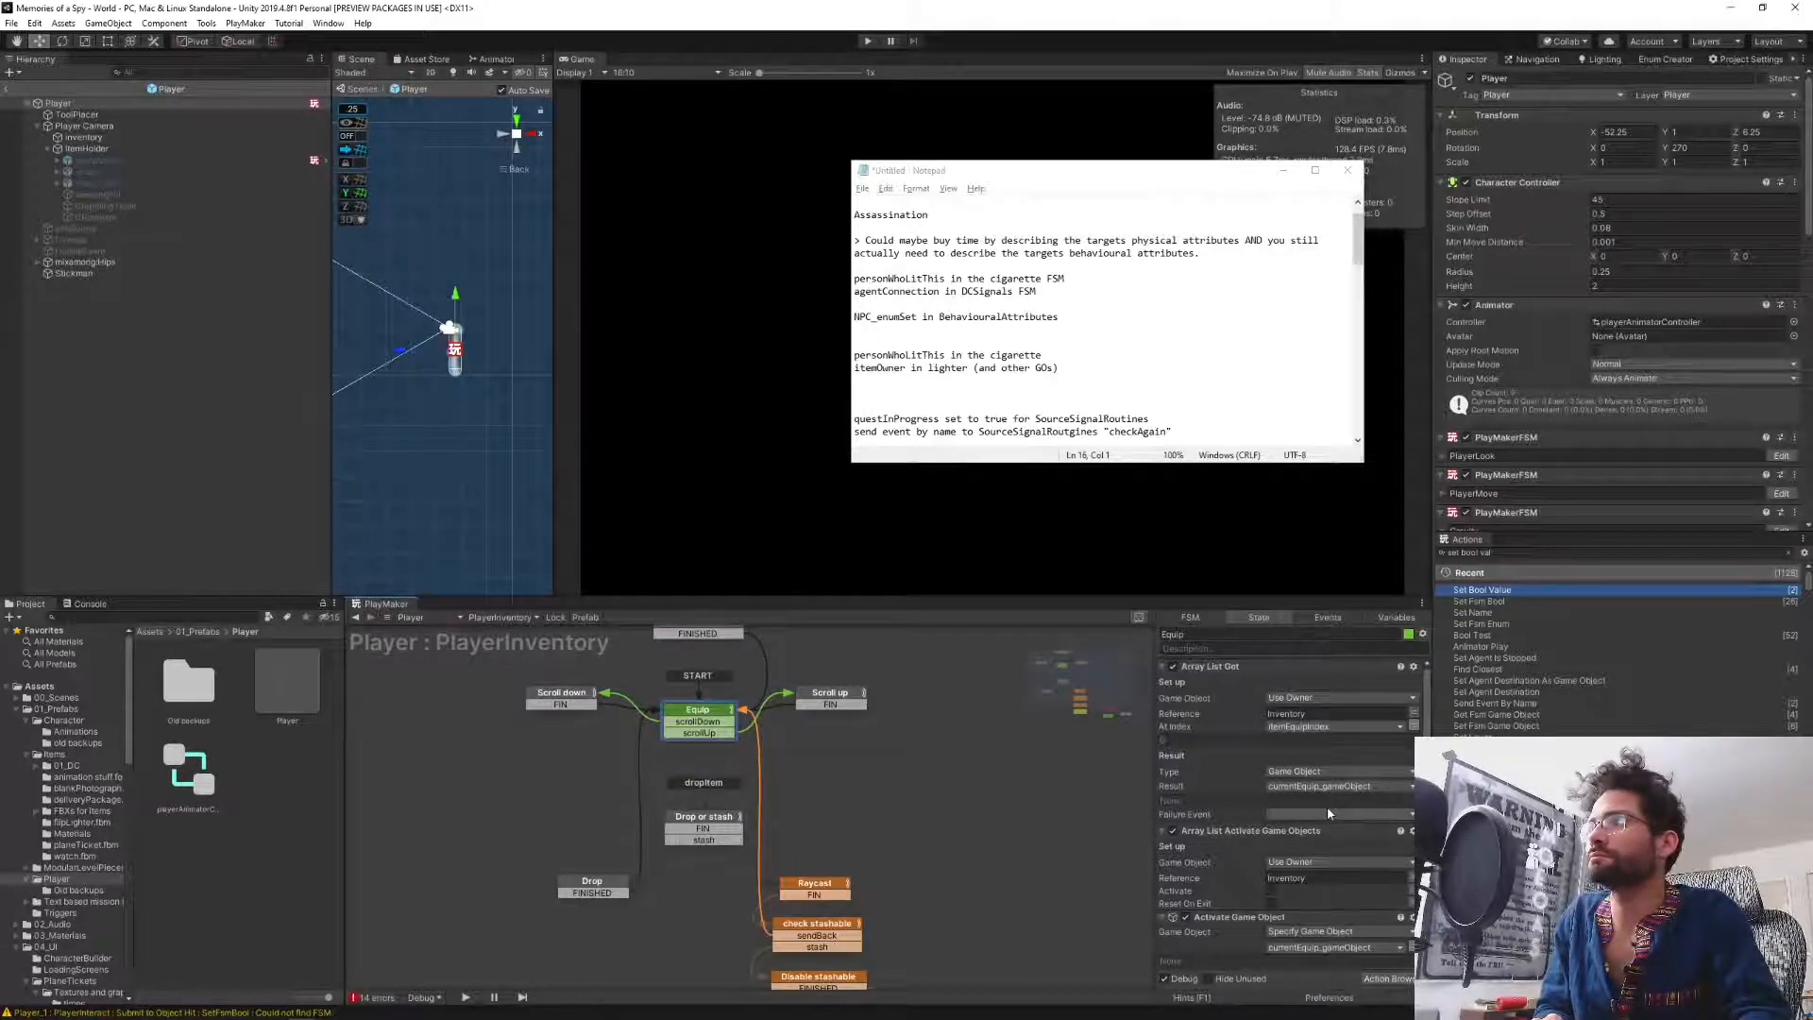
scroll(1249, 892, down, 3)
scroll(1248, 891, down, 5)
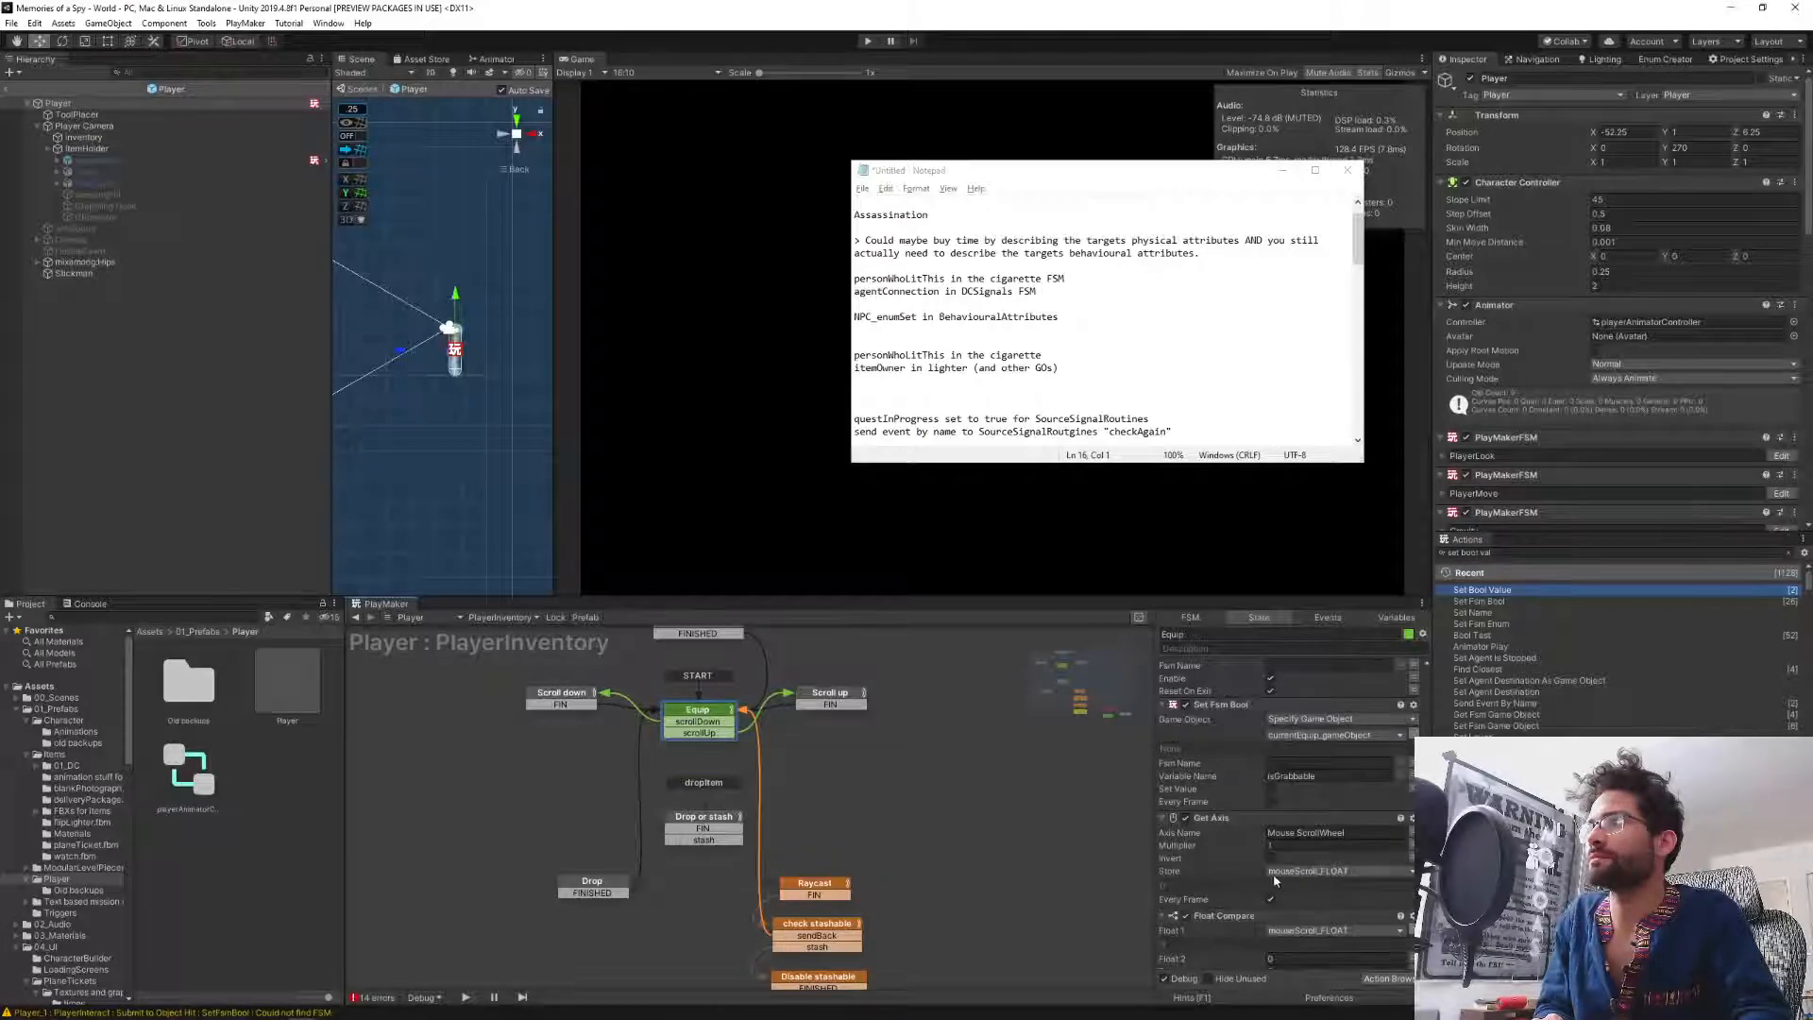
scroll(1258, 881, down, 3)
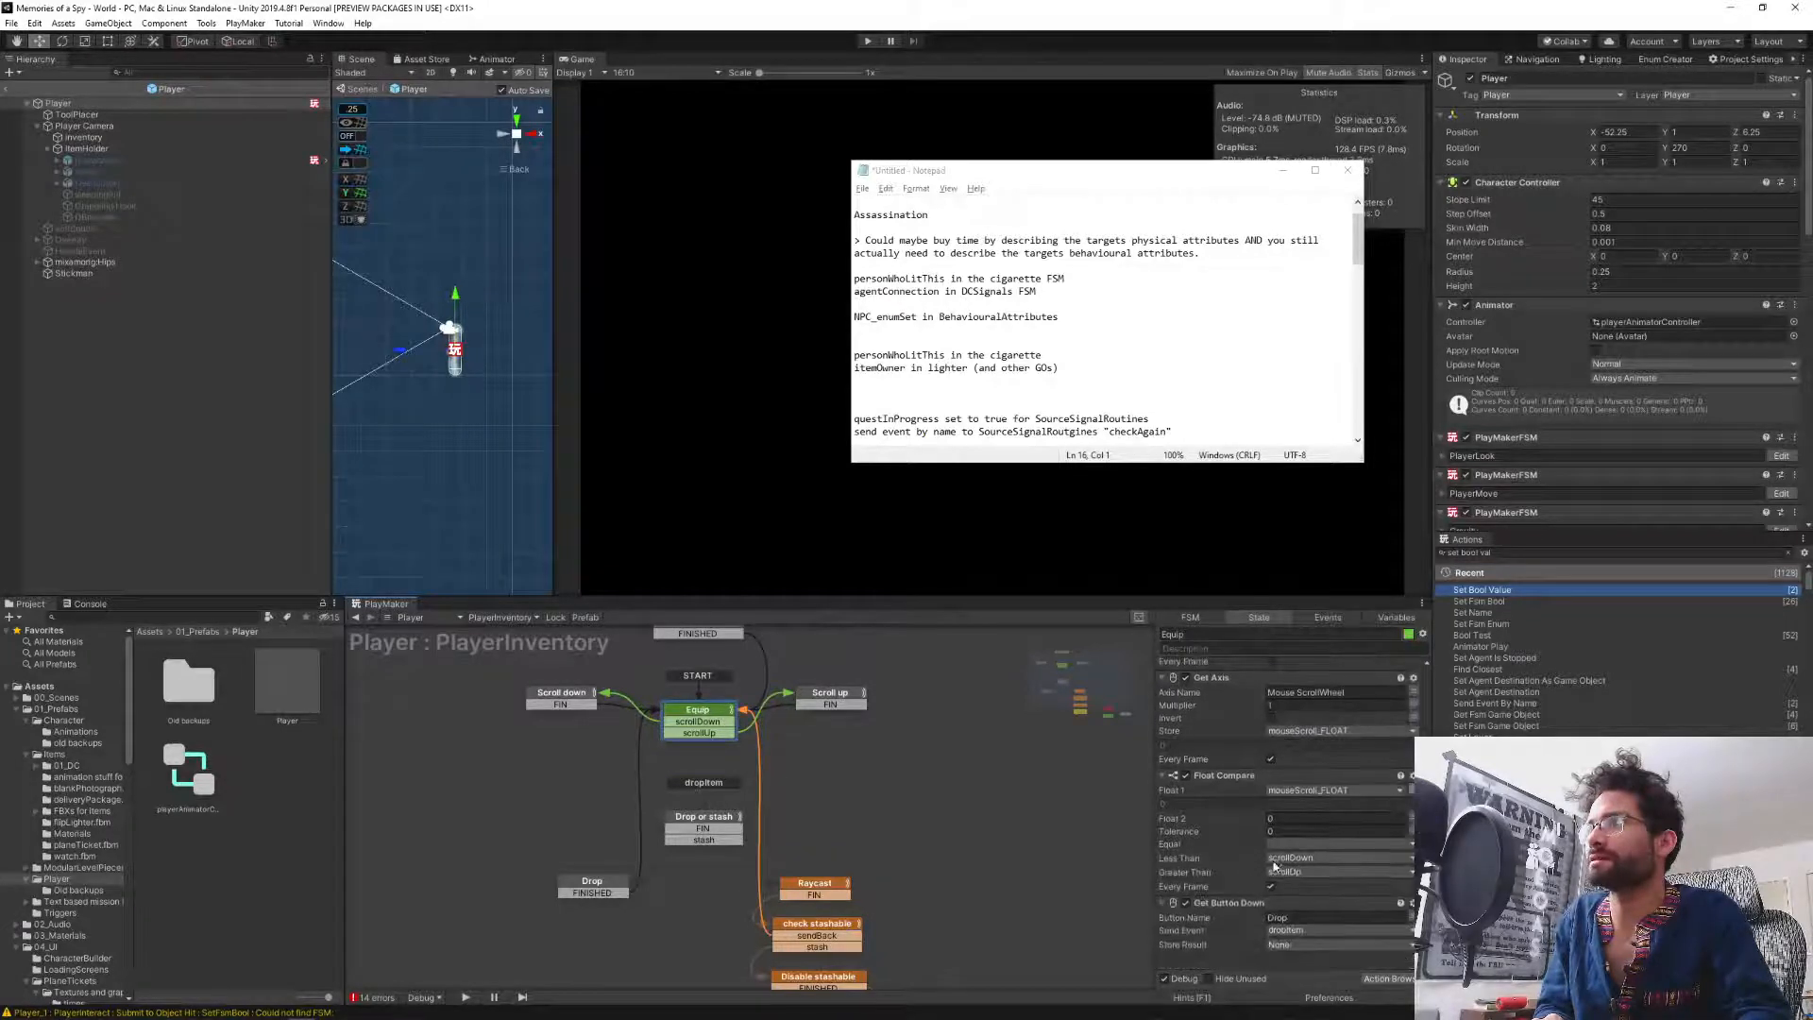
scroll(1283, 857, up, 3)
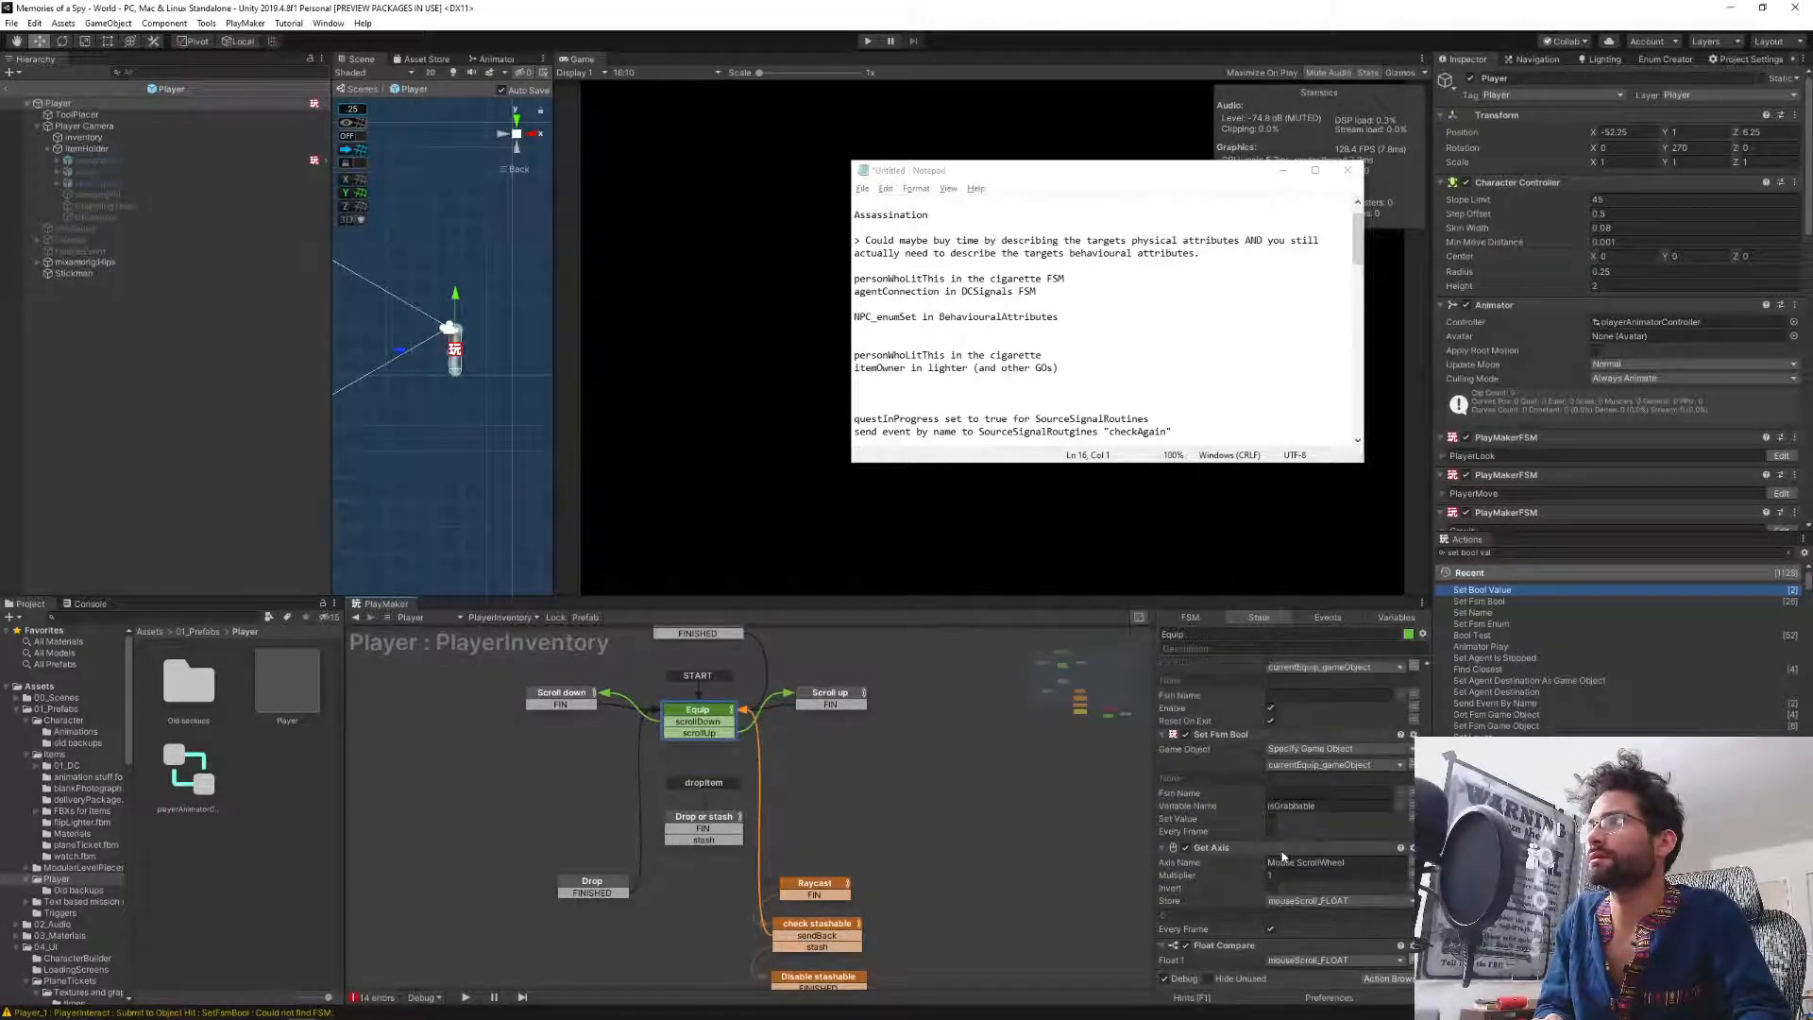
click(1237, 848)
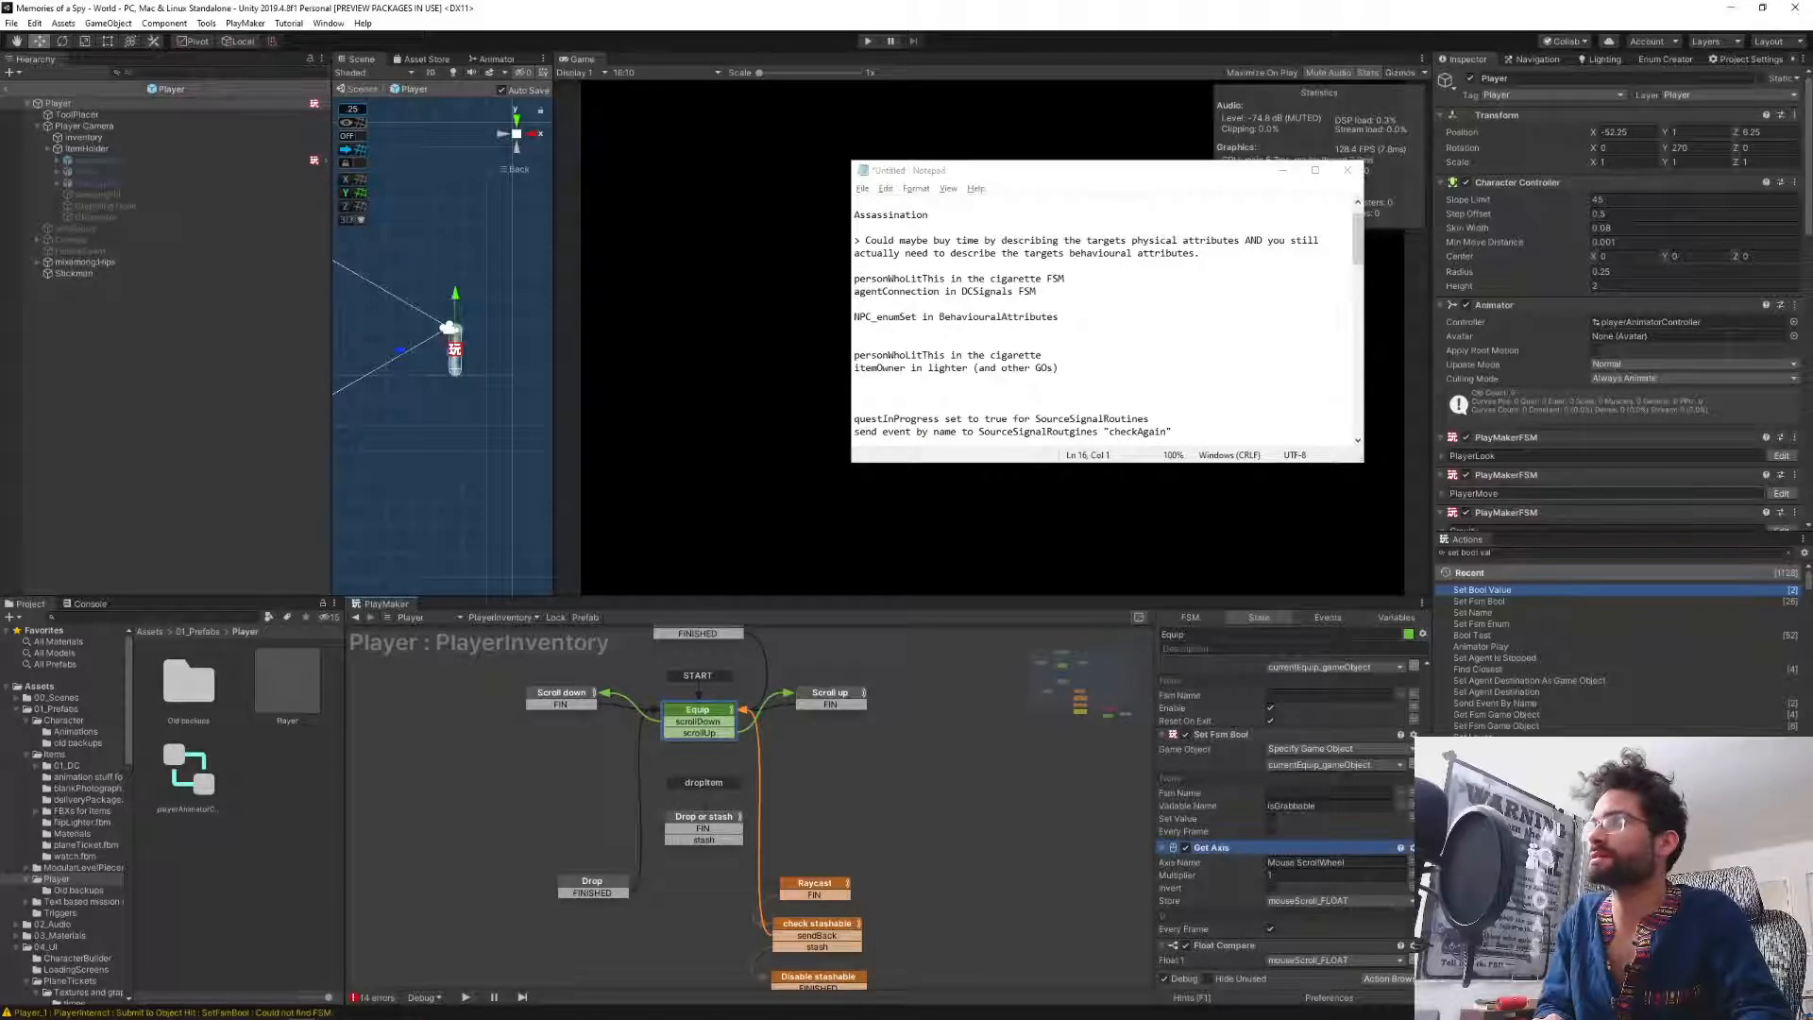
click(1505, 556)
key(BackSpace)
key(BackSpace)
key(BackSpace)
key(BackSpace)
key(BackSpace)
key(BackSpace)
key(BackSpace)
key(BackSpace)
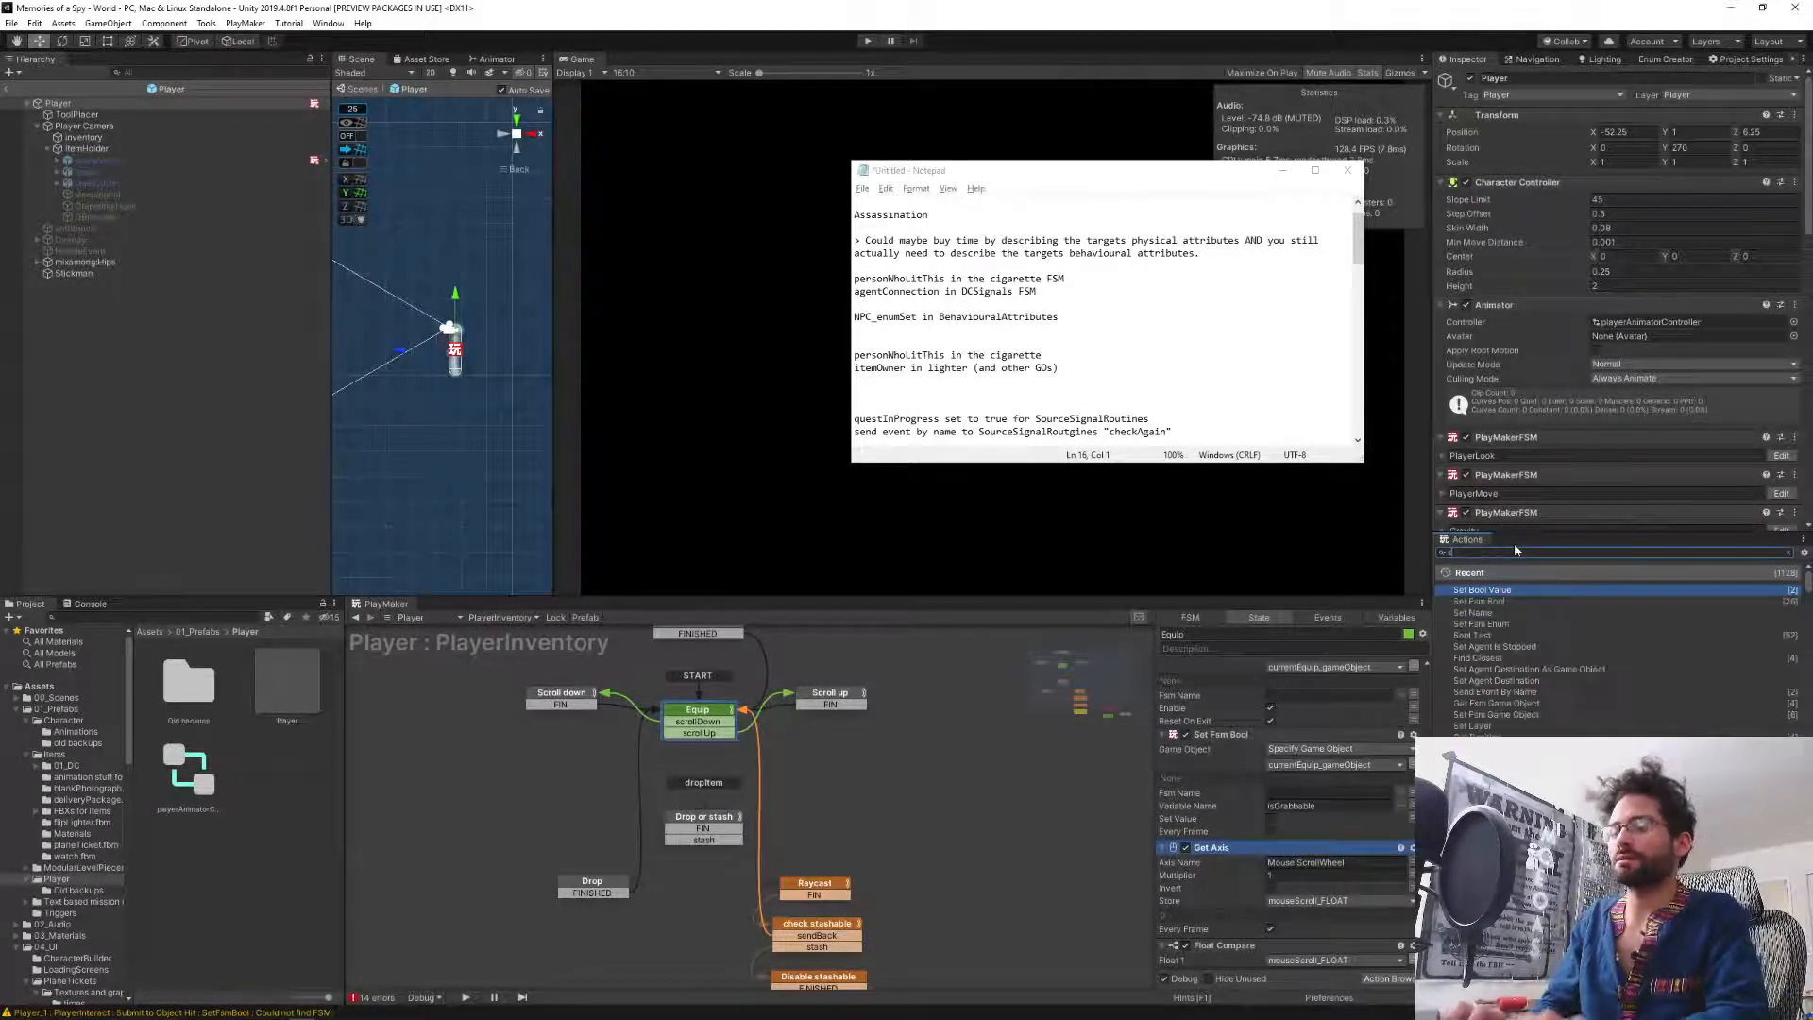
text(fsm game)
key(Return)
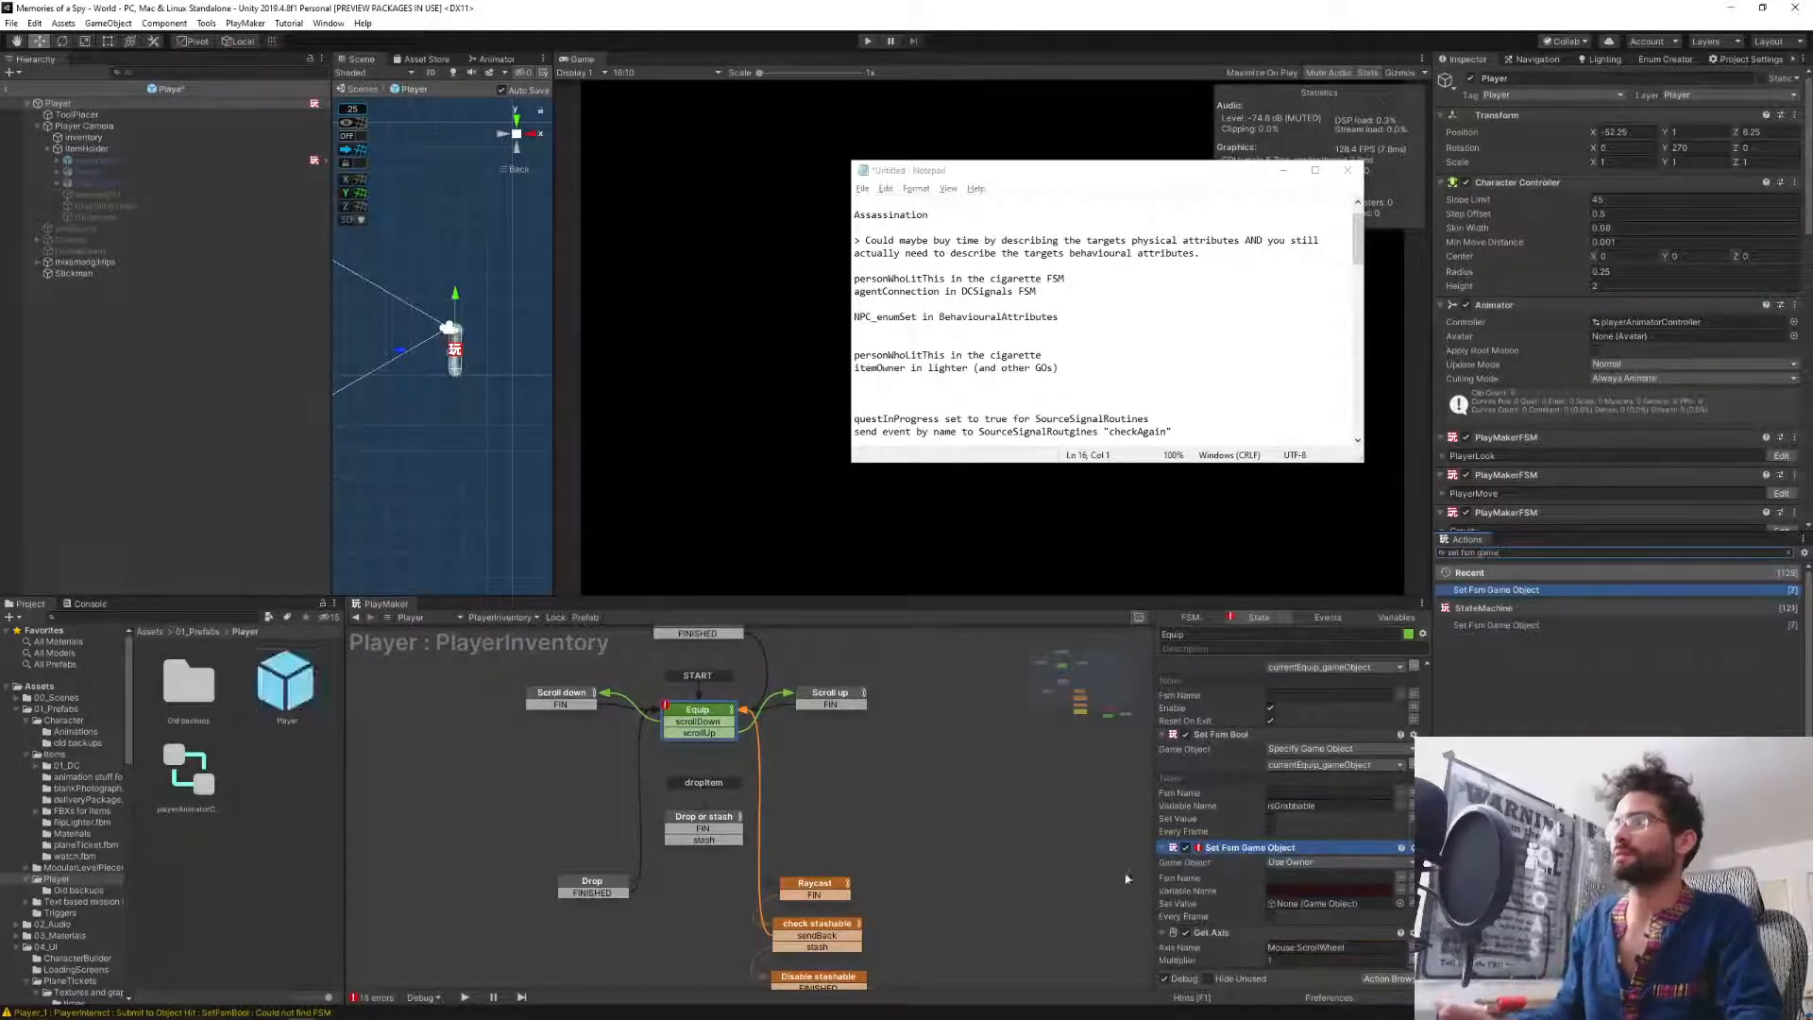
Target the new Set Fsm Game Object action at currentEquip_gameObject and set its variable name to itemOwner.
click(1285, 862)
click(1303, 888)
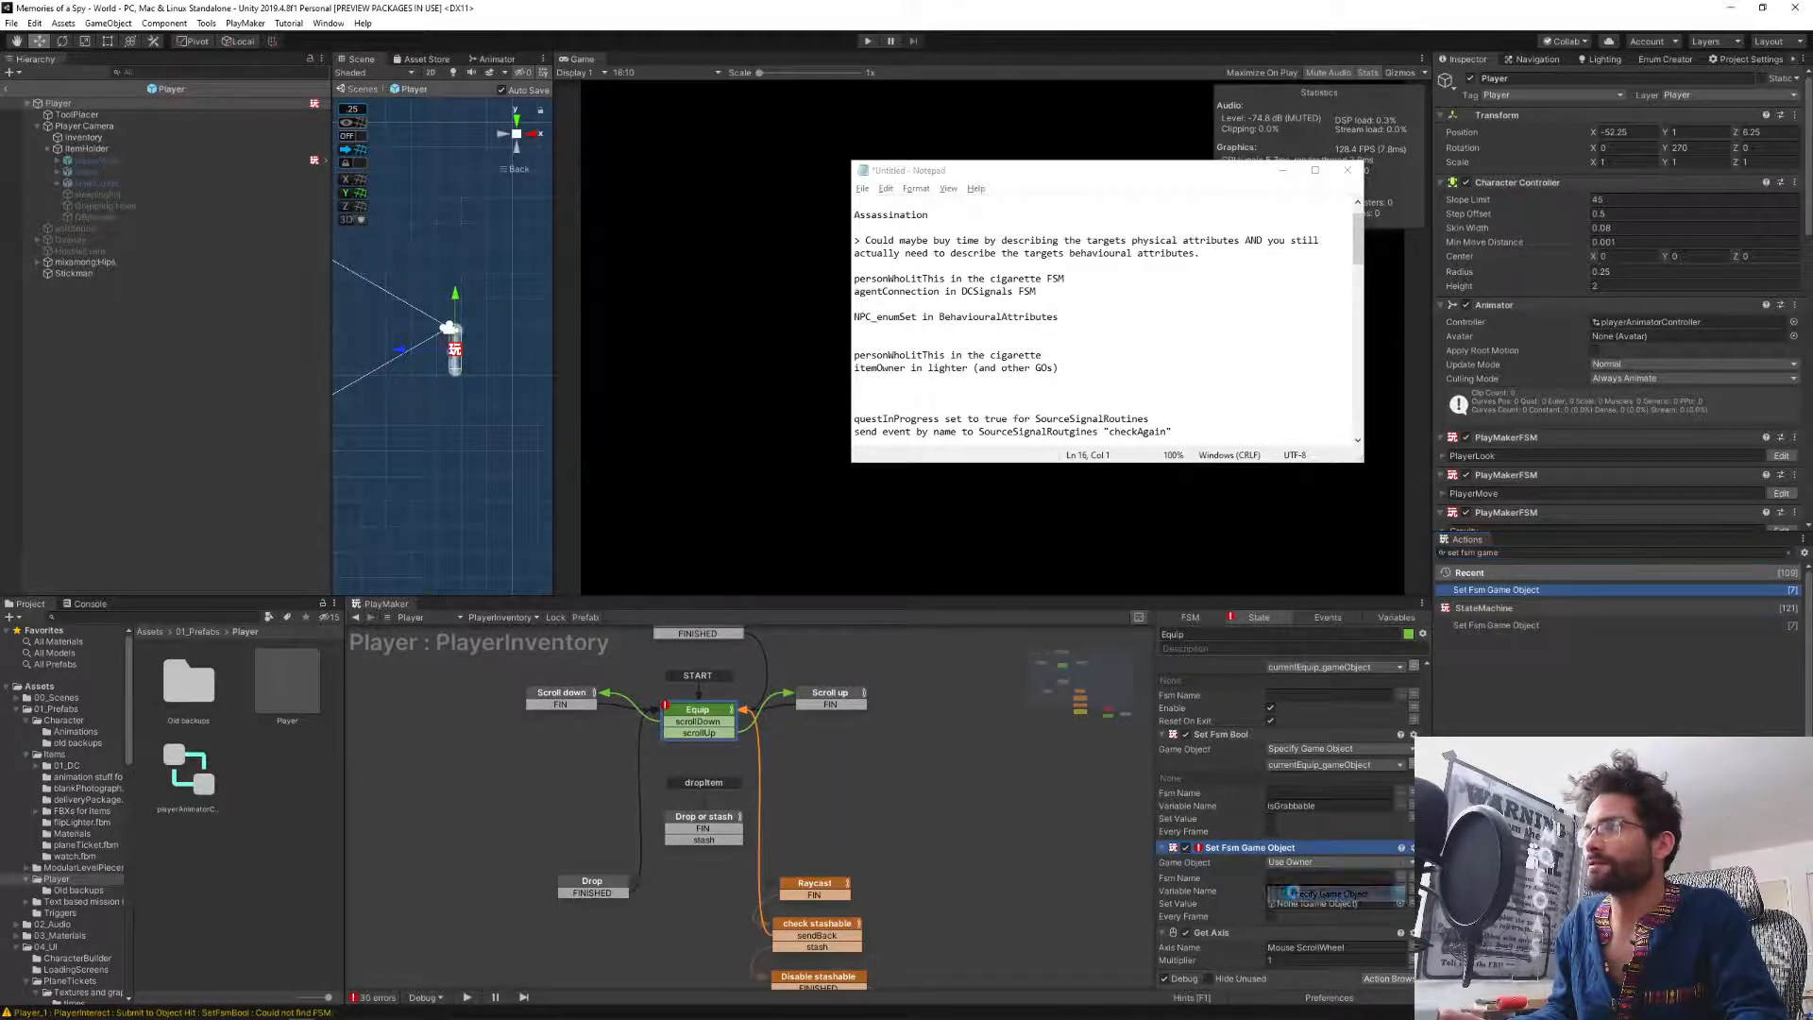
click(1401, 878)
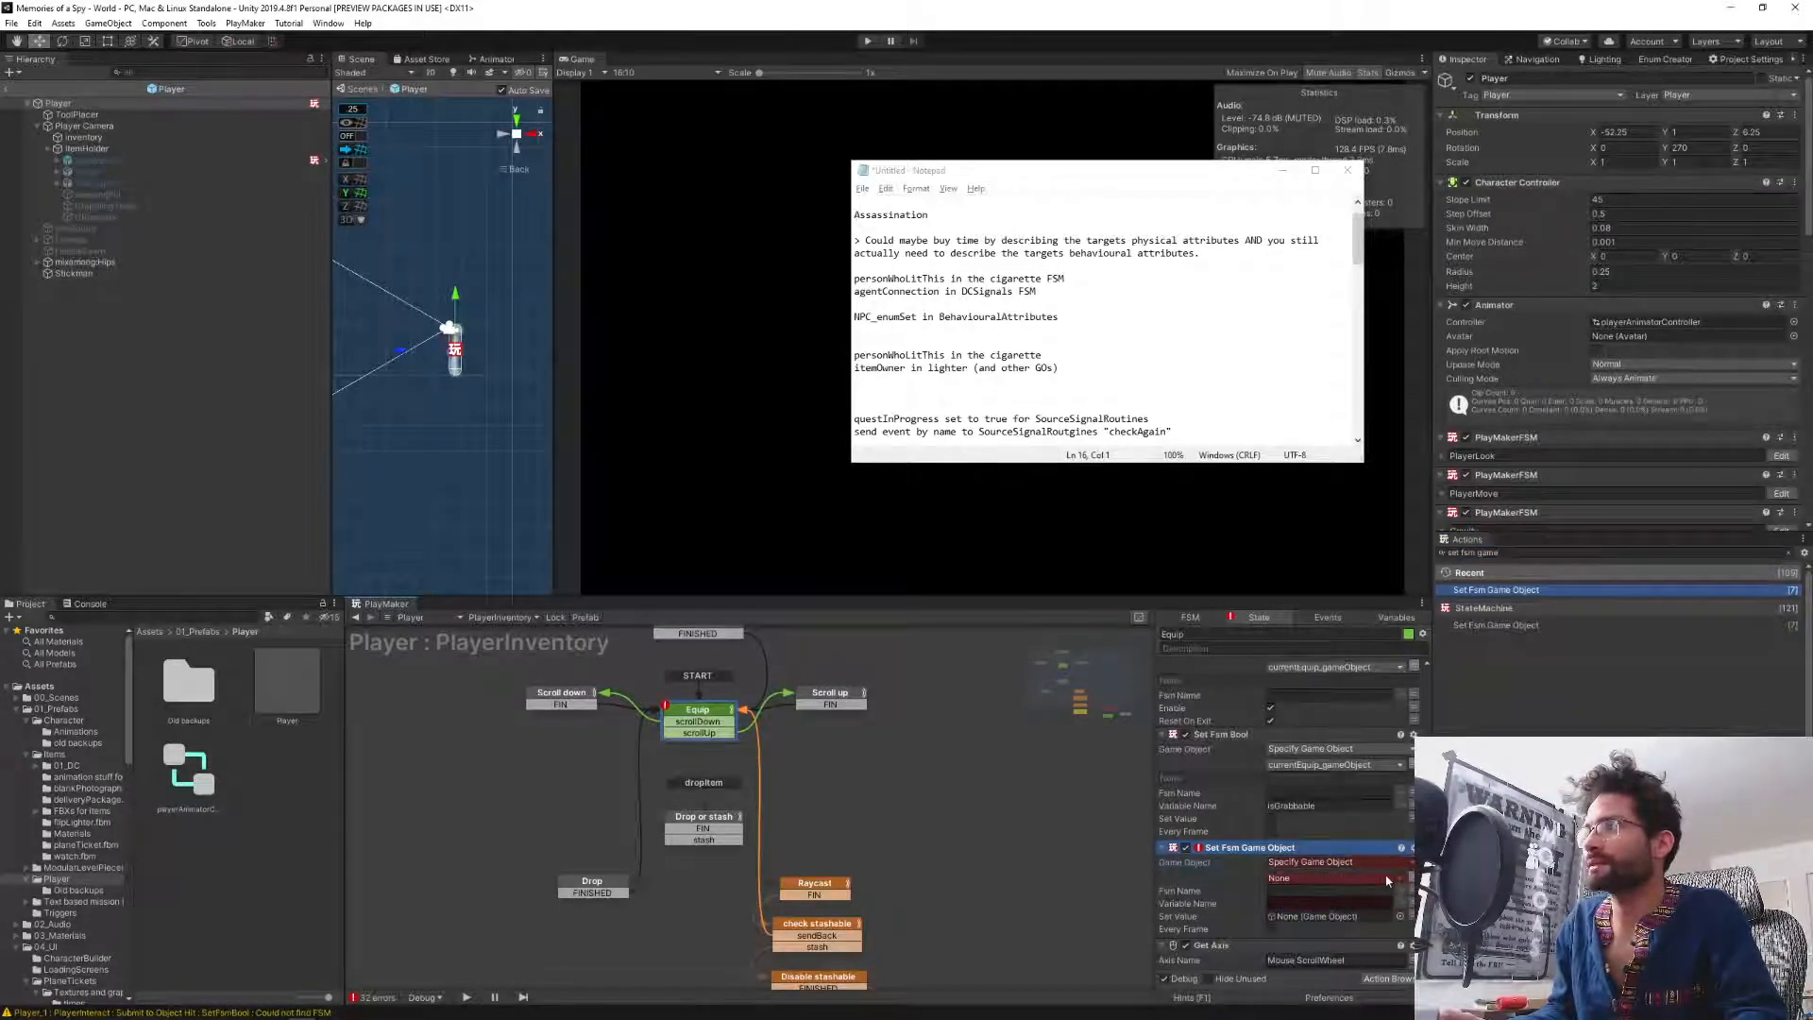
click(1388, 878)
click(1370, 910)
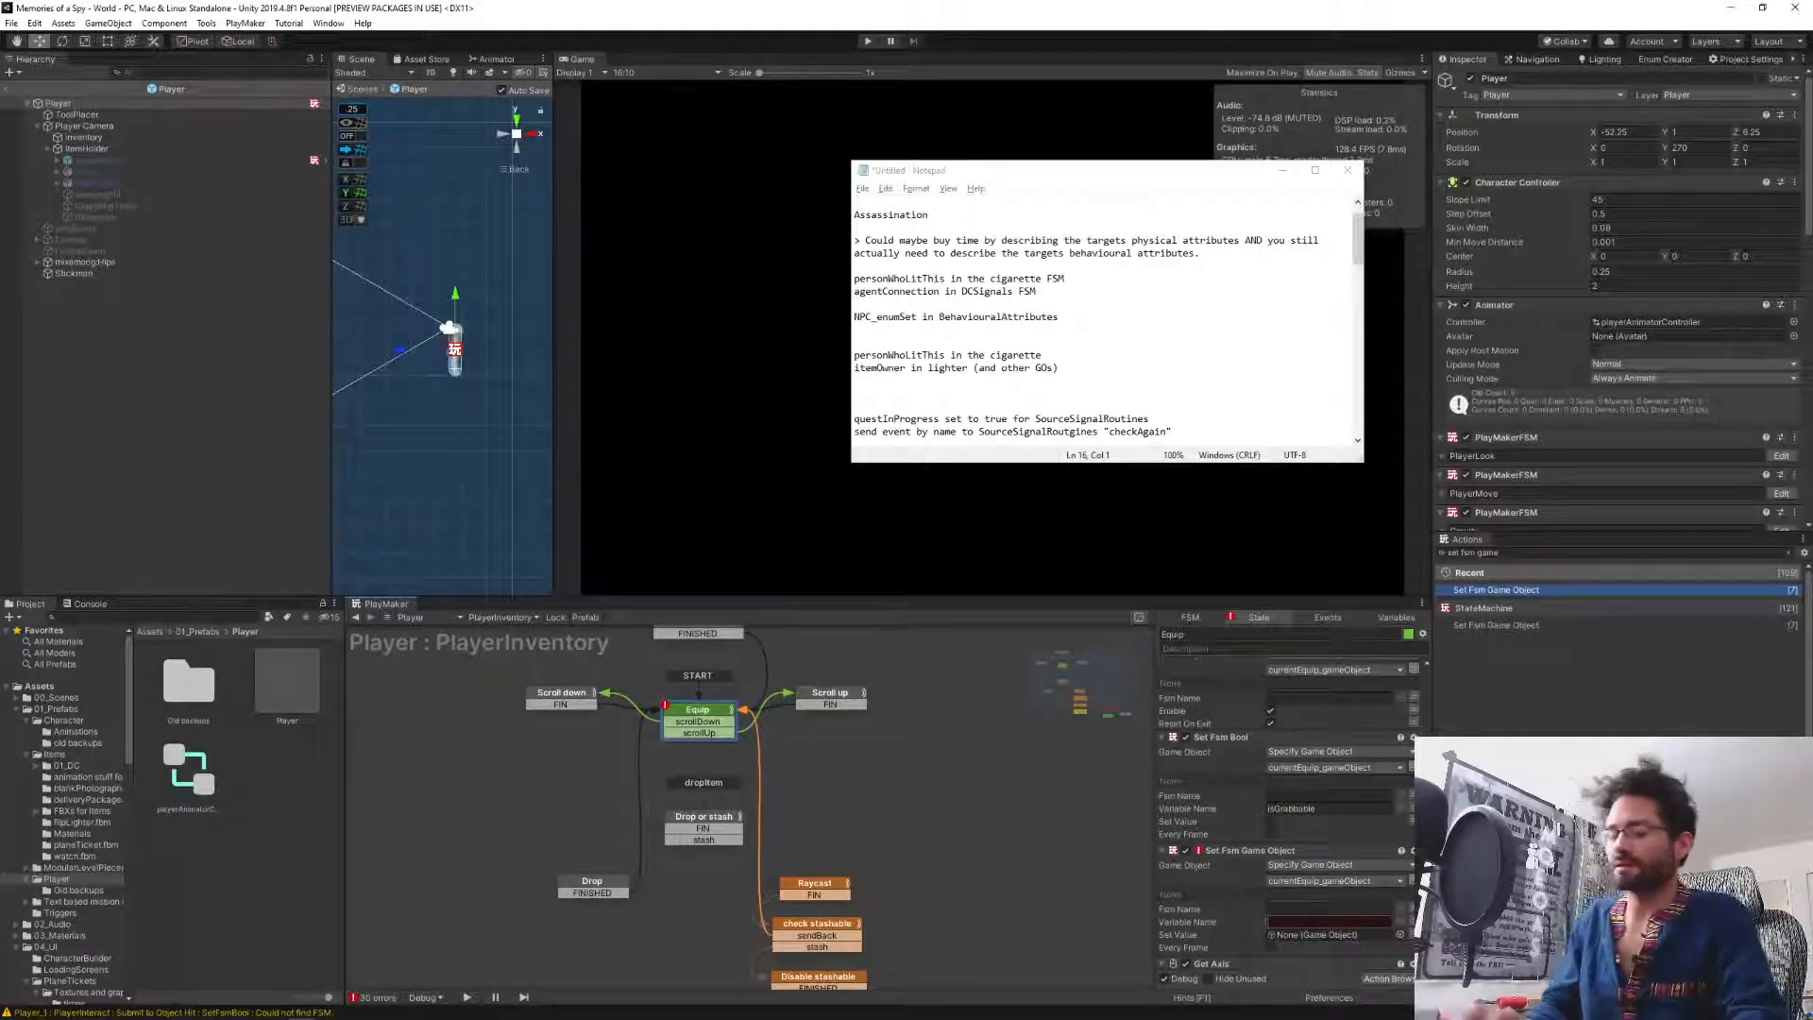
text(itemOwner)
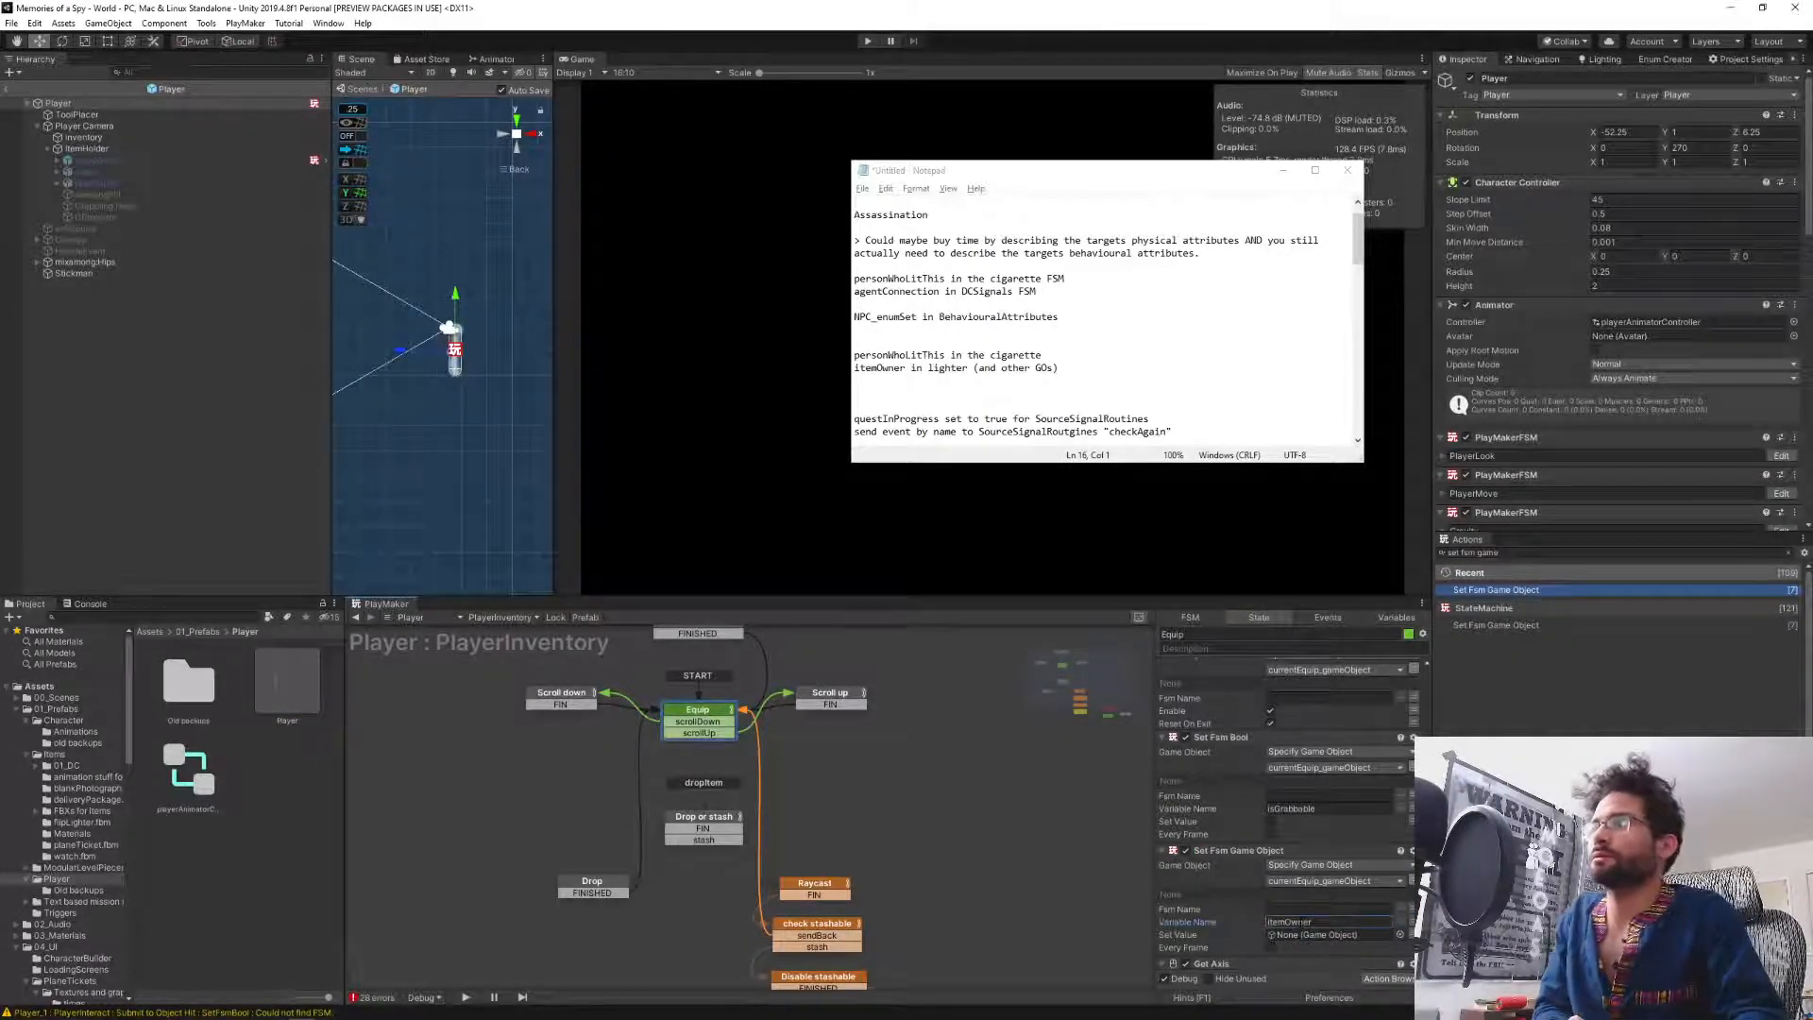
click(1401, 935)
click(1381, 934)
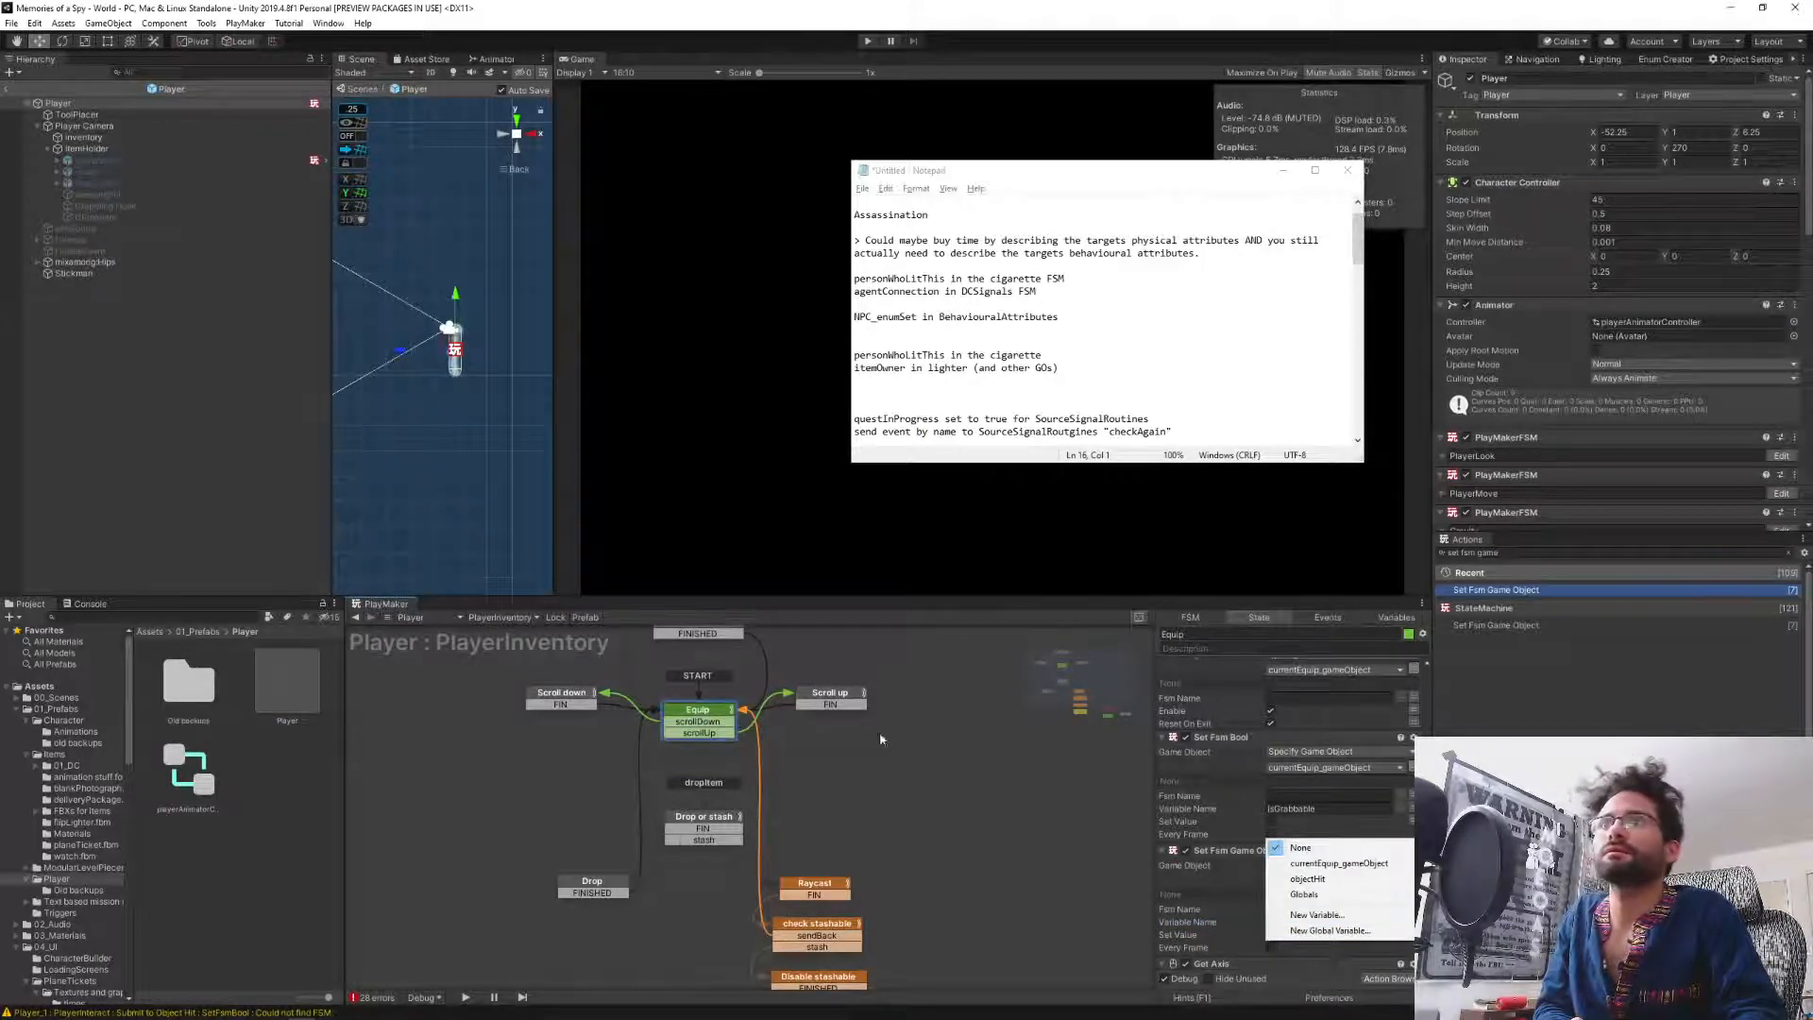
click(947, 767)
middle_drag(947, 767, 967, 853)
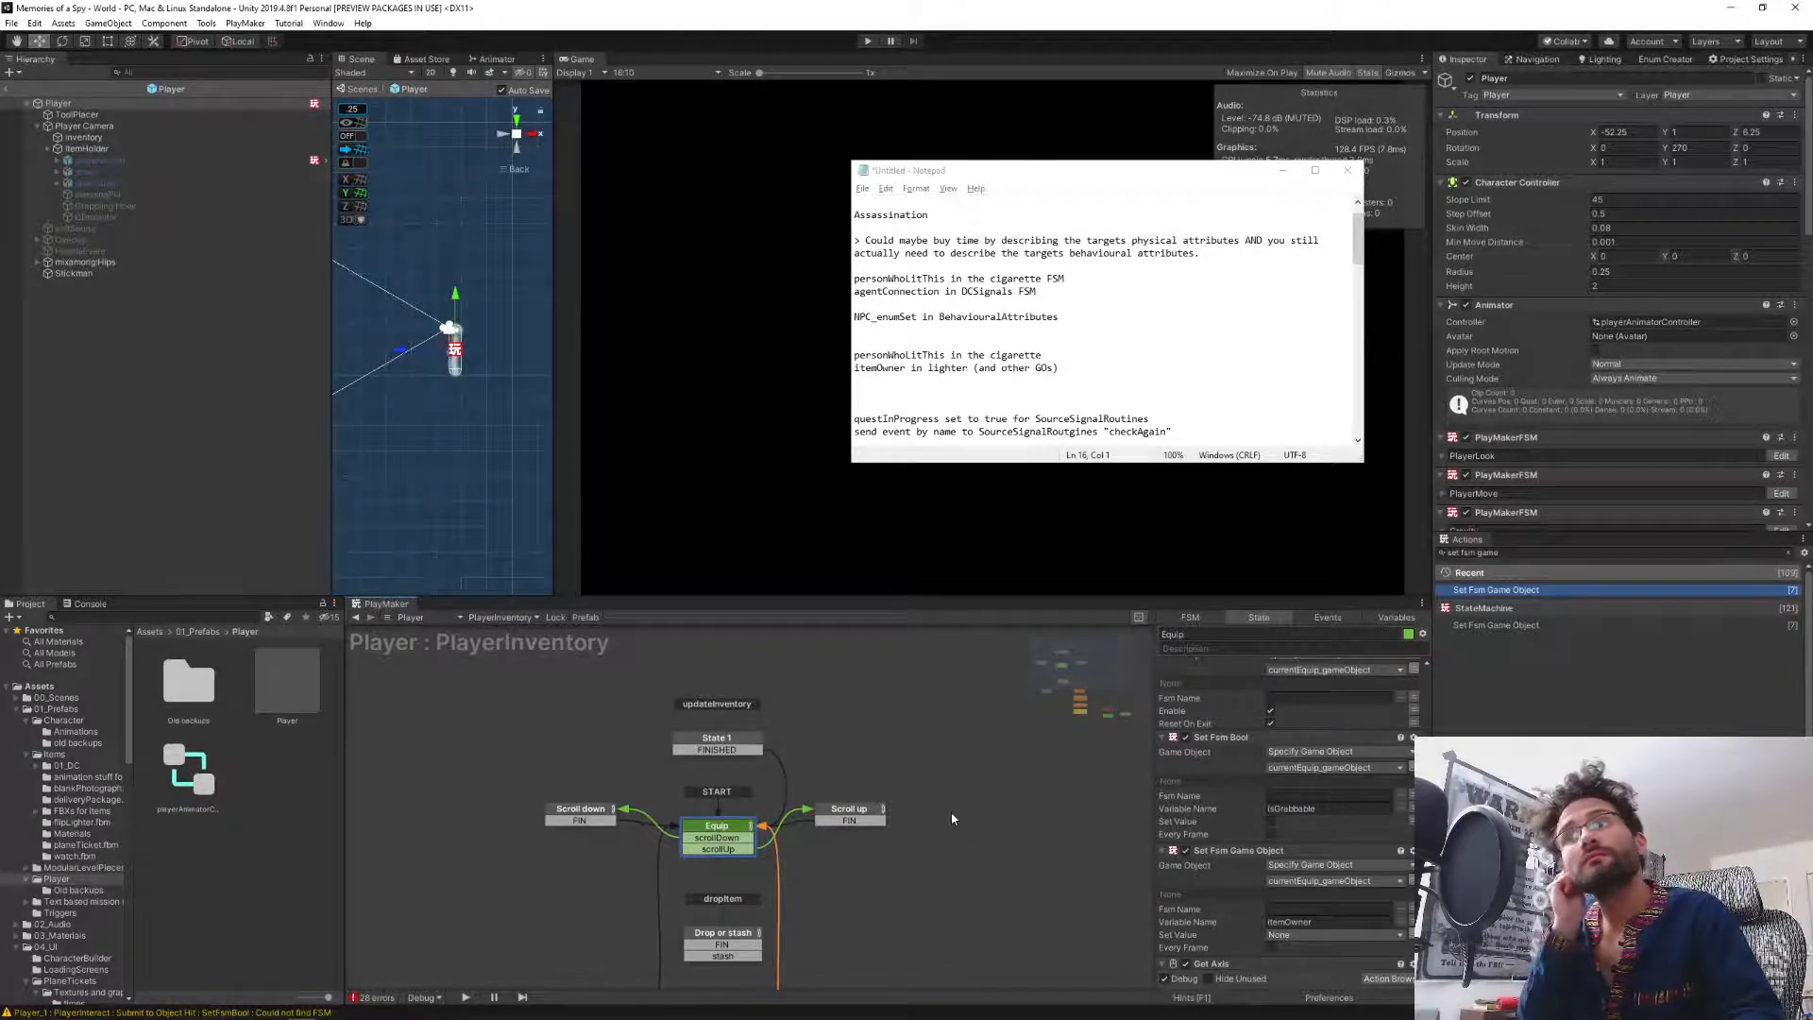
click(693, 745)
click(1514, 552)
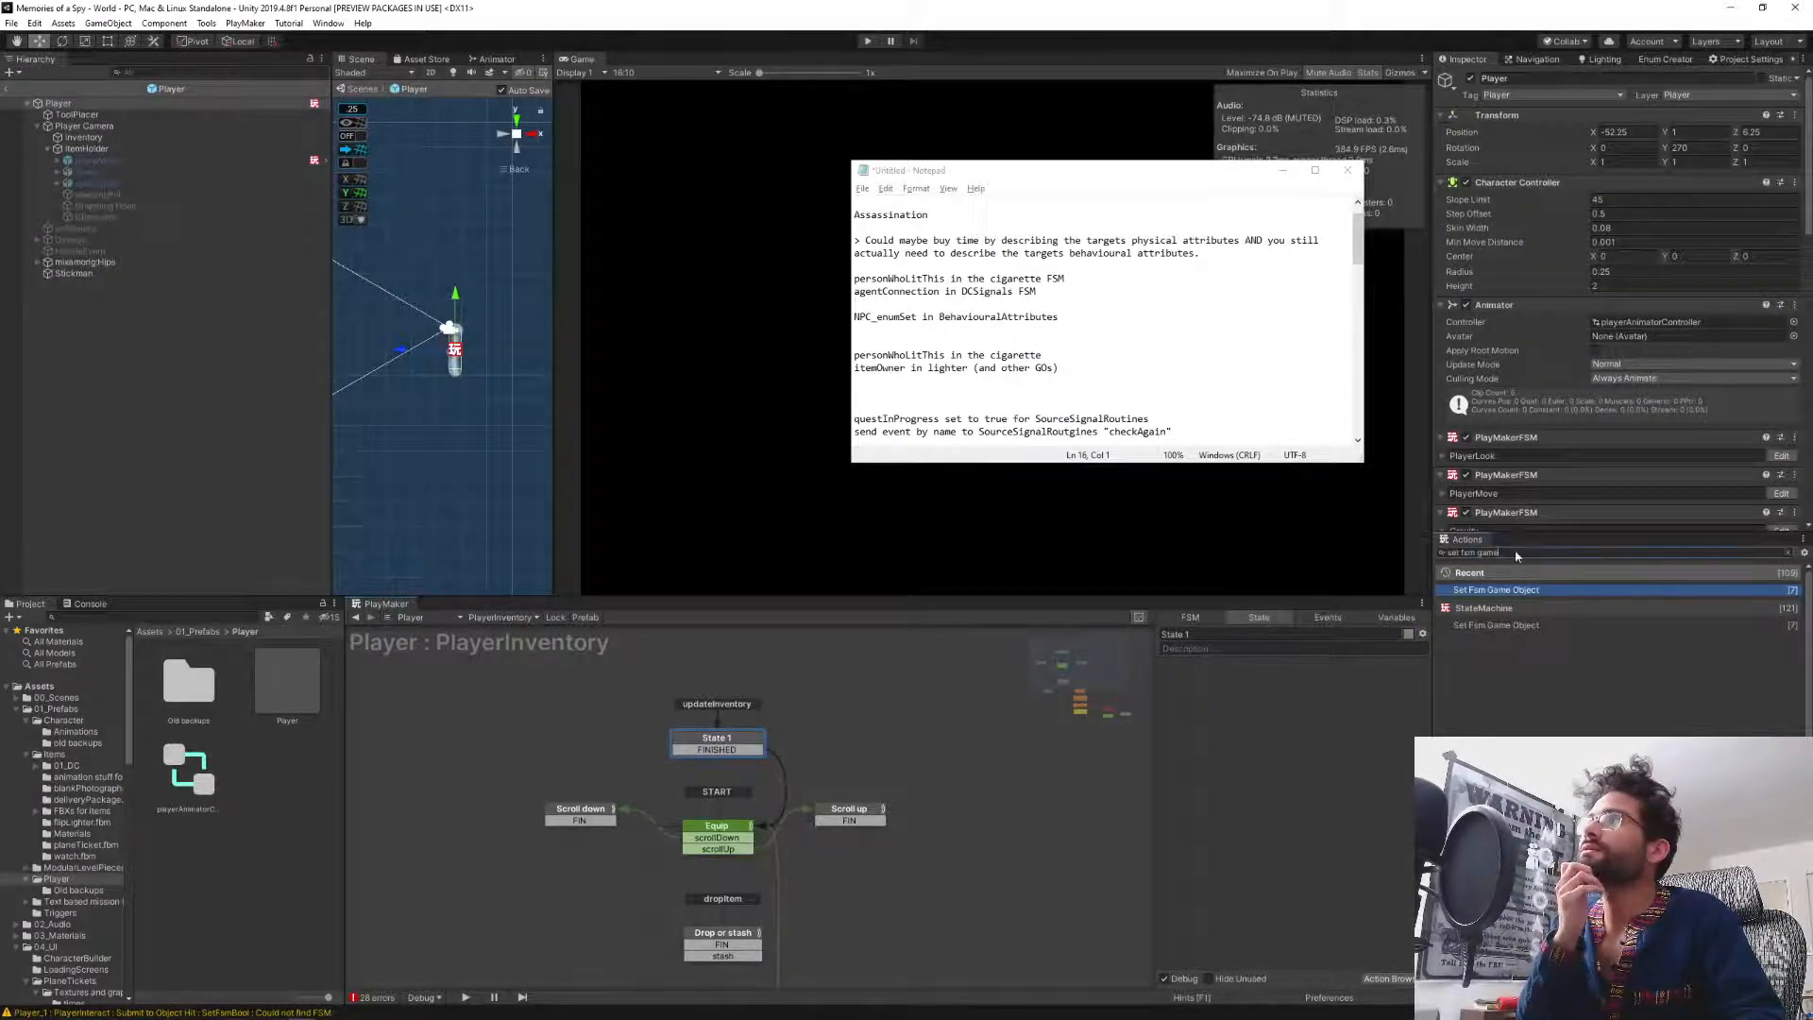
text(ge)
text(t owner)
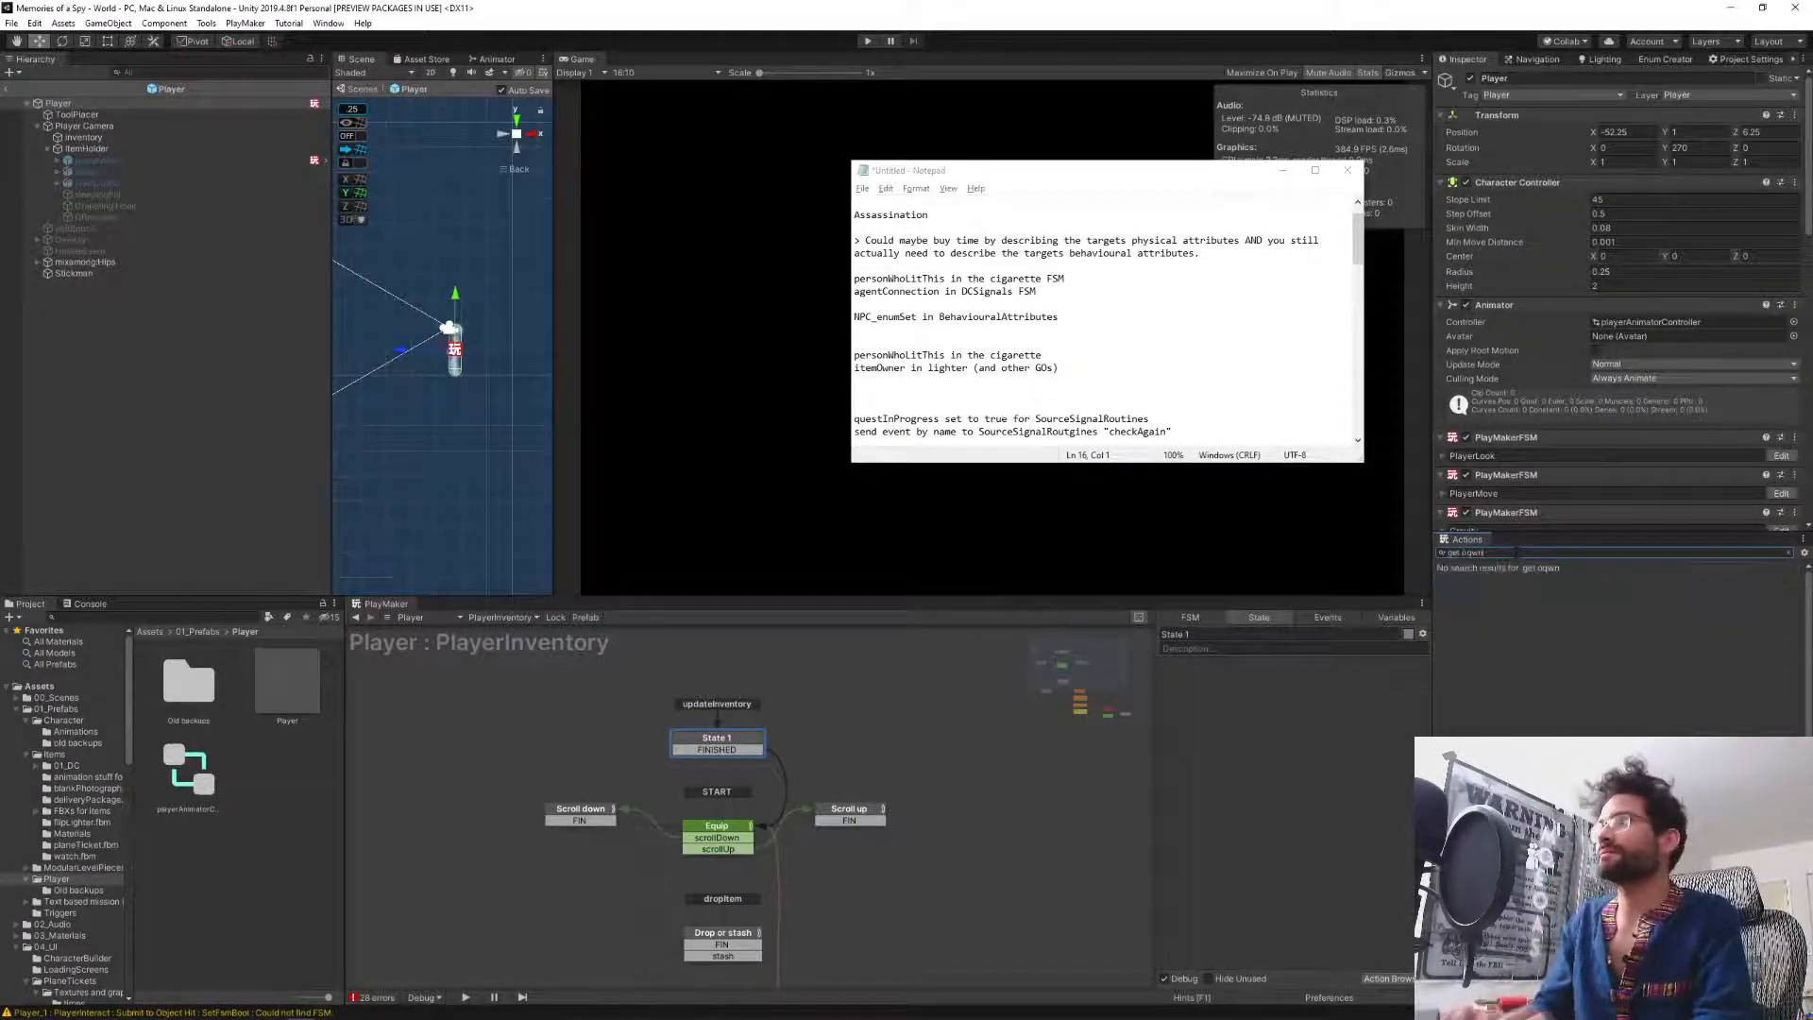
key(Return)
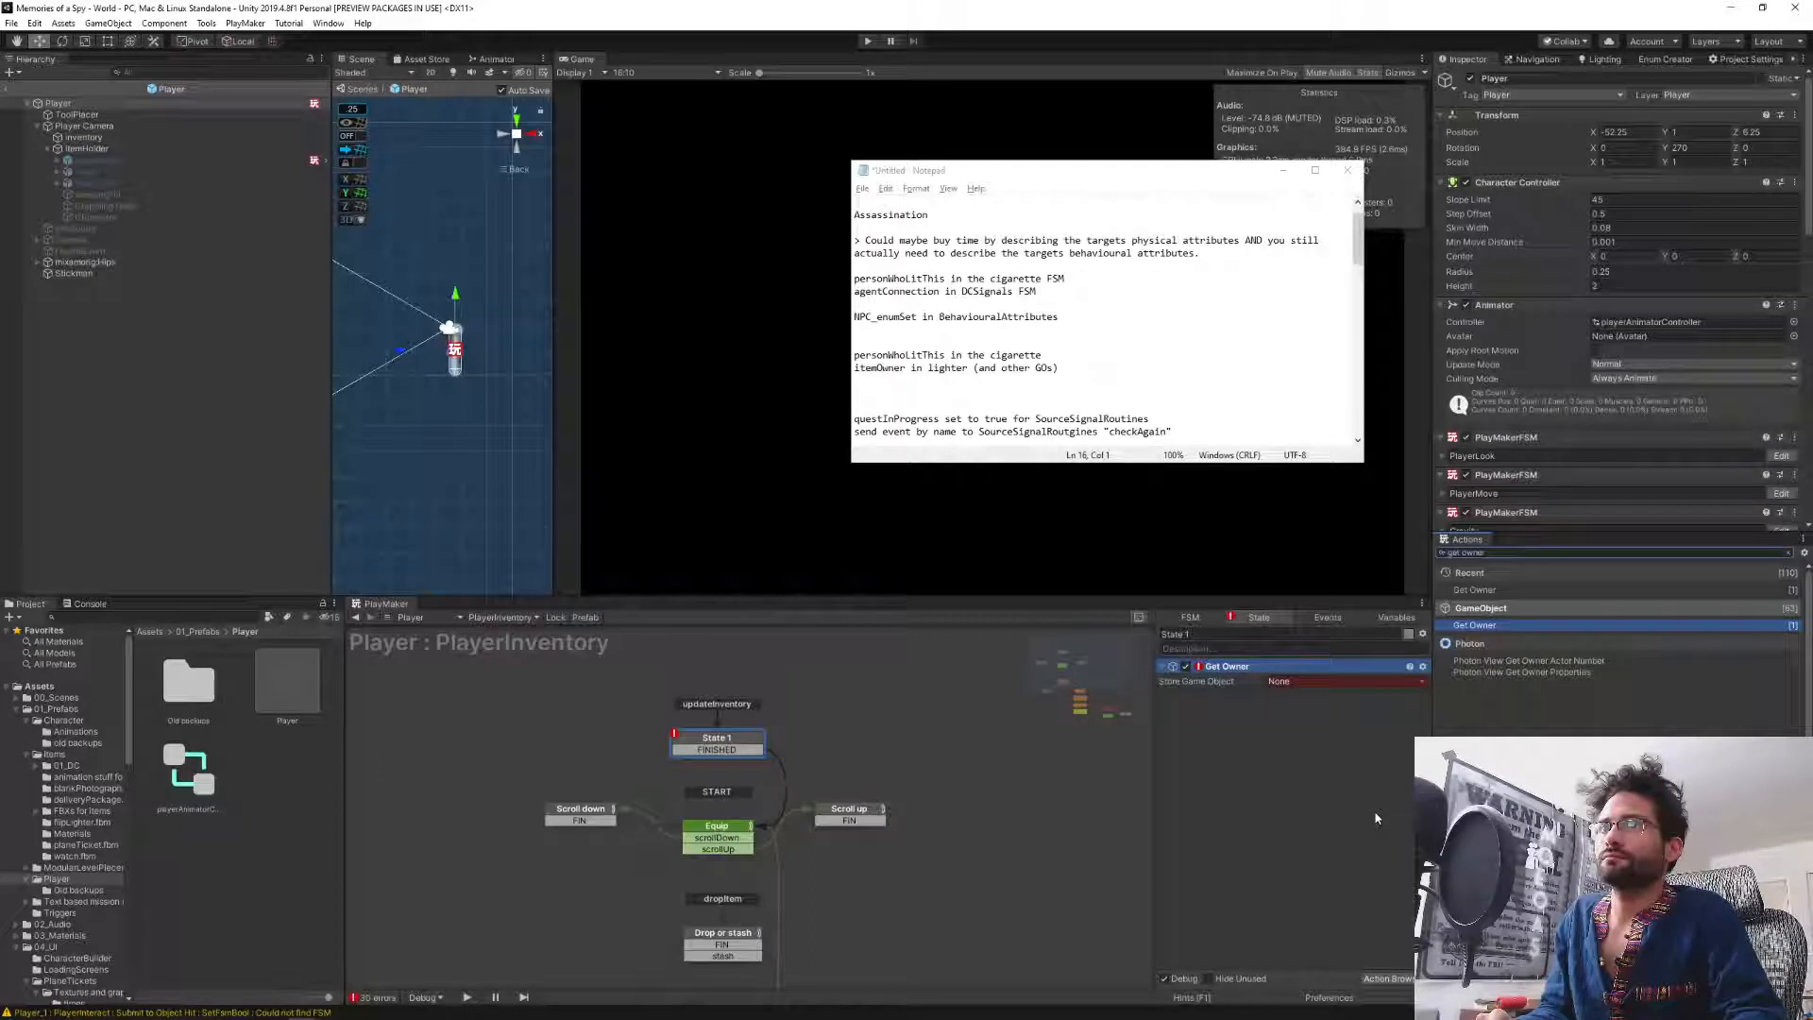
click(826, 815)
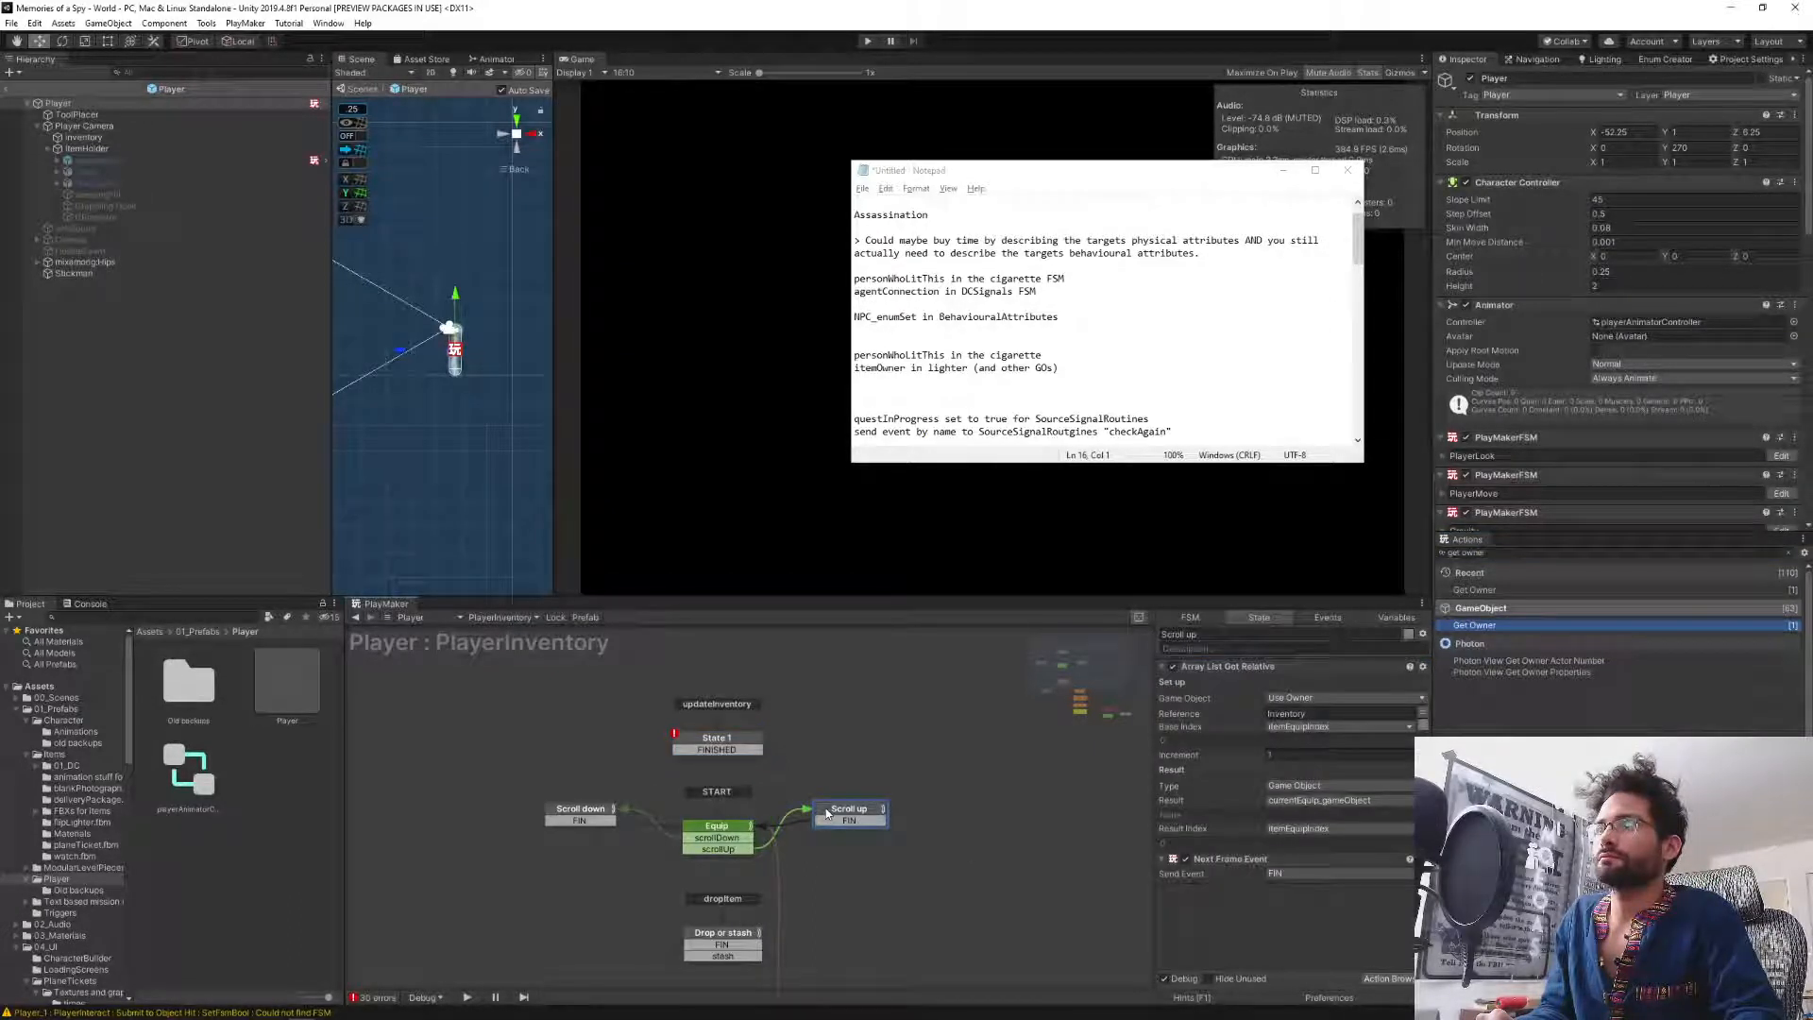
click(725, 739)
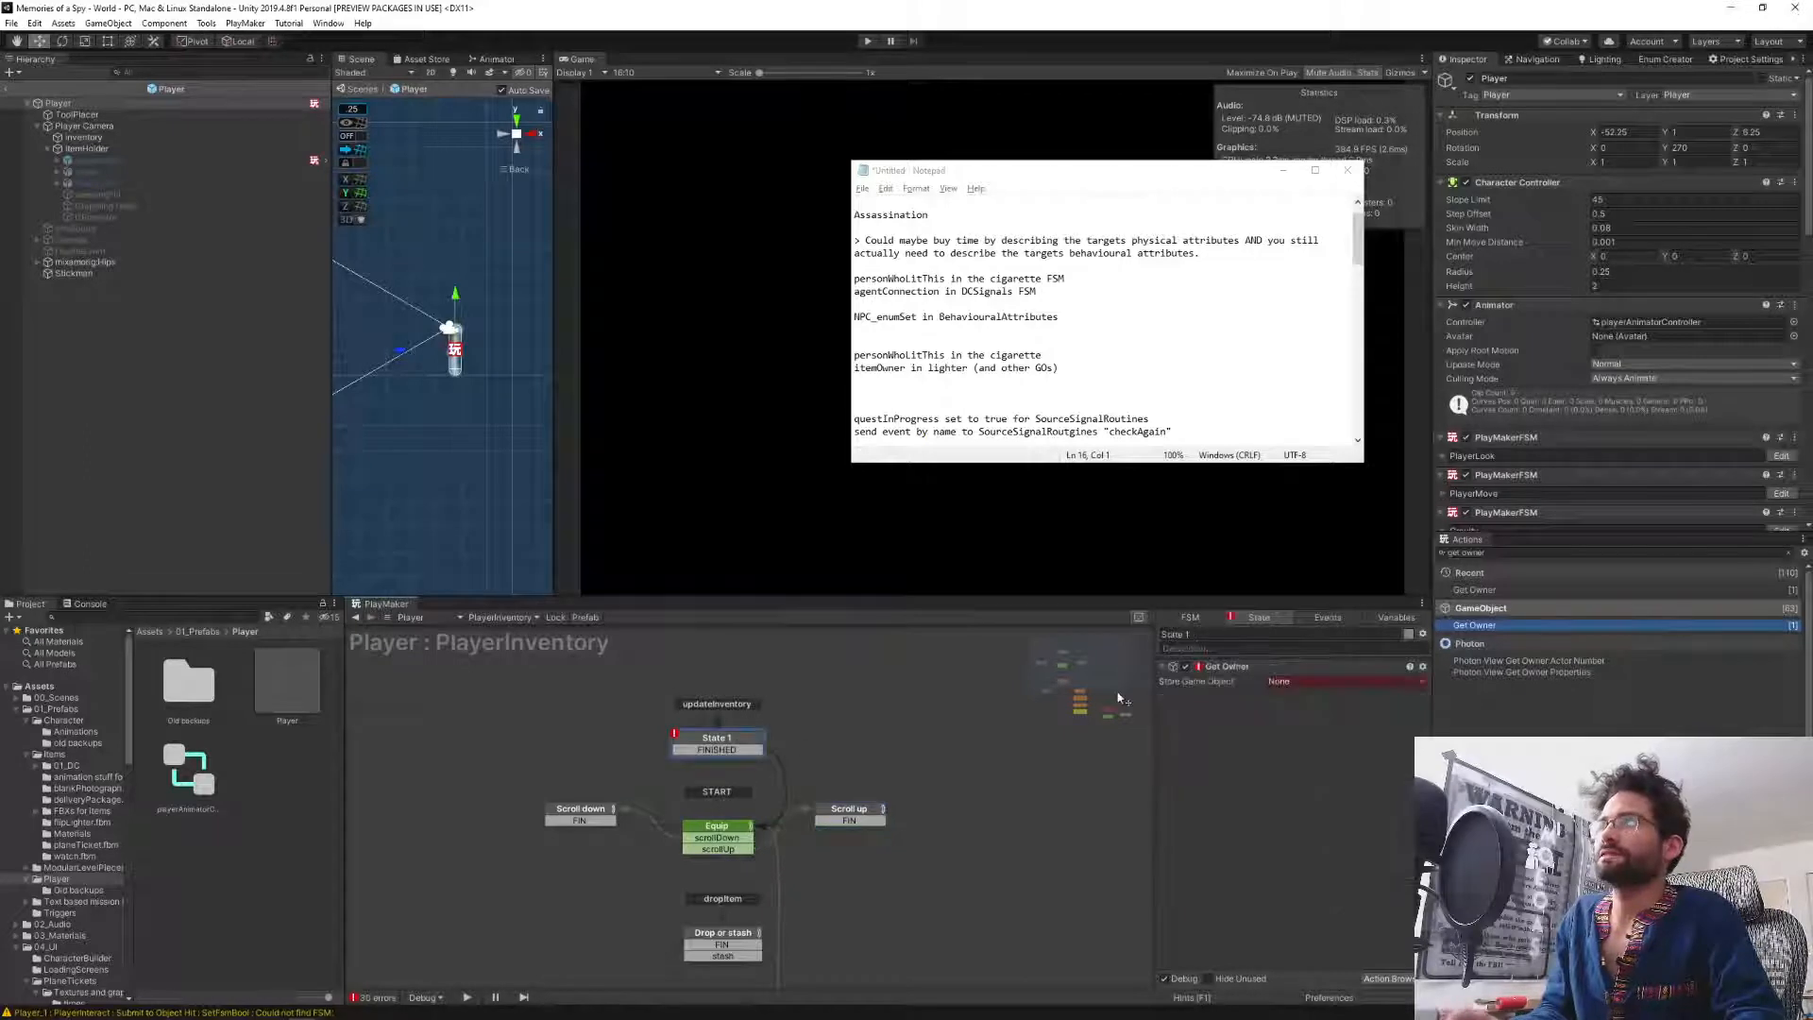
click(1229, 670)
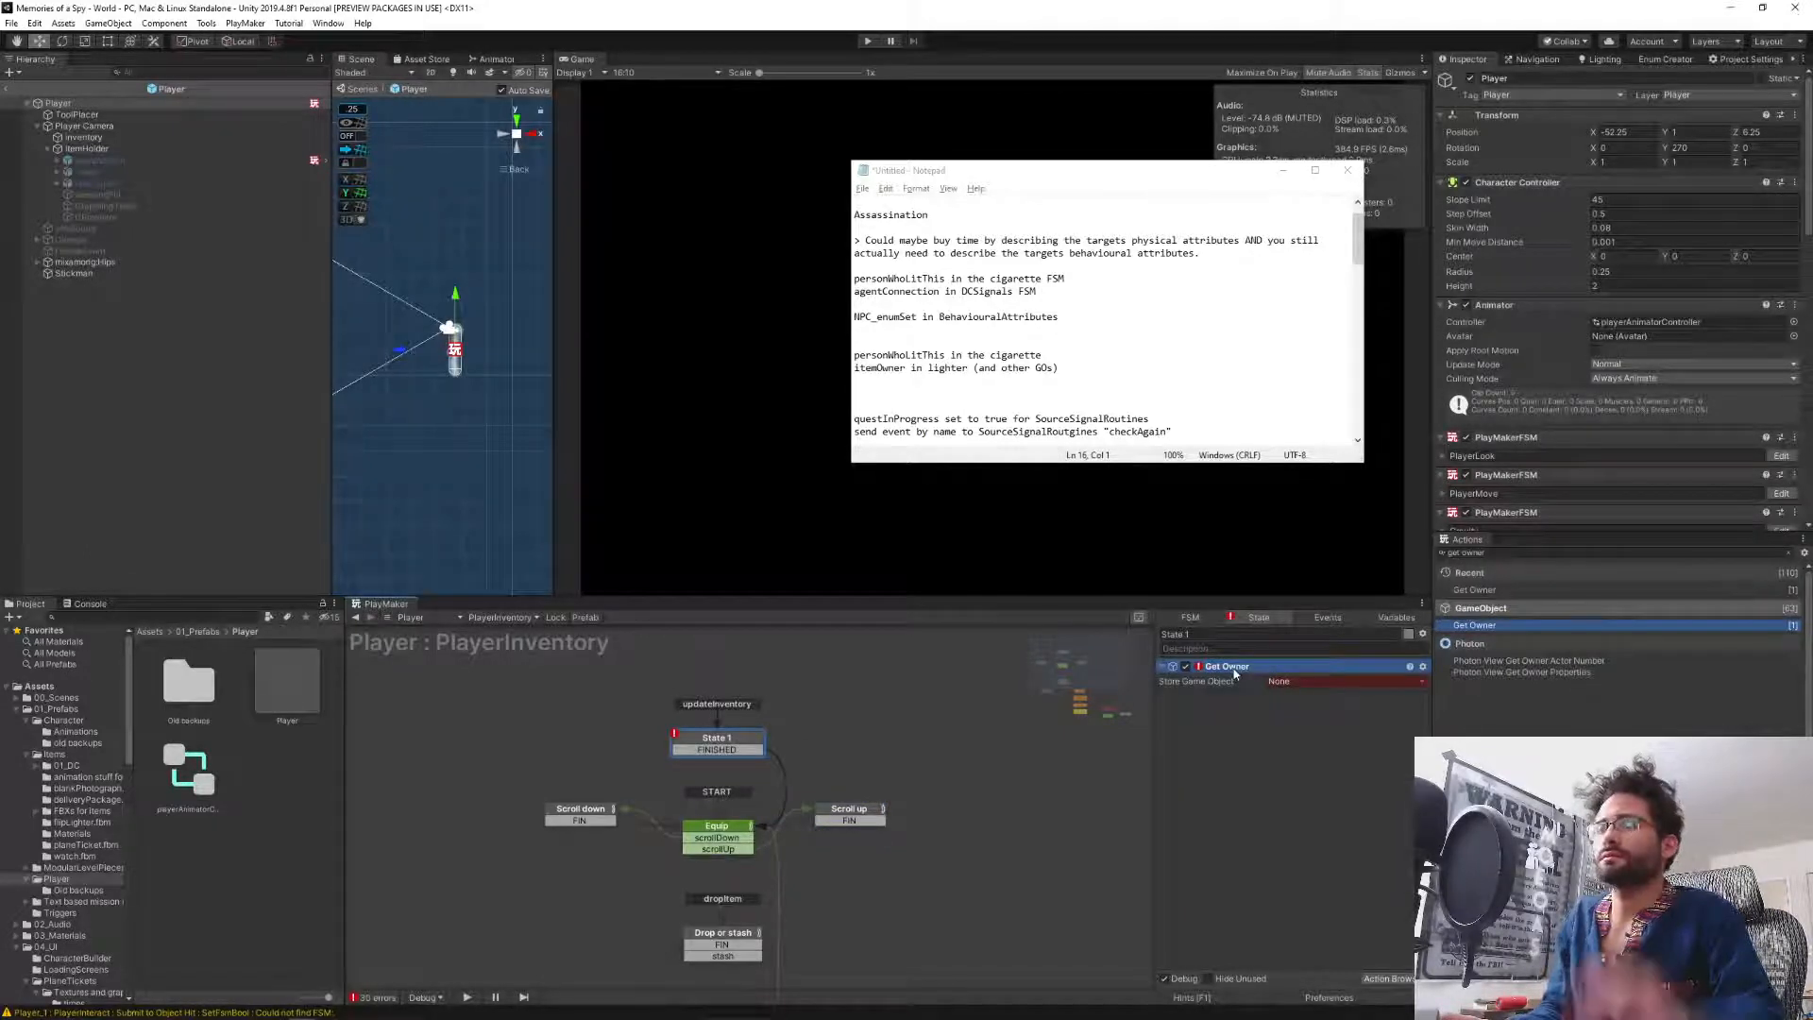
key(Delete)
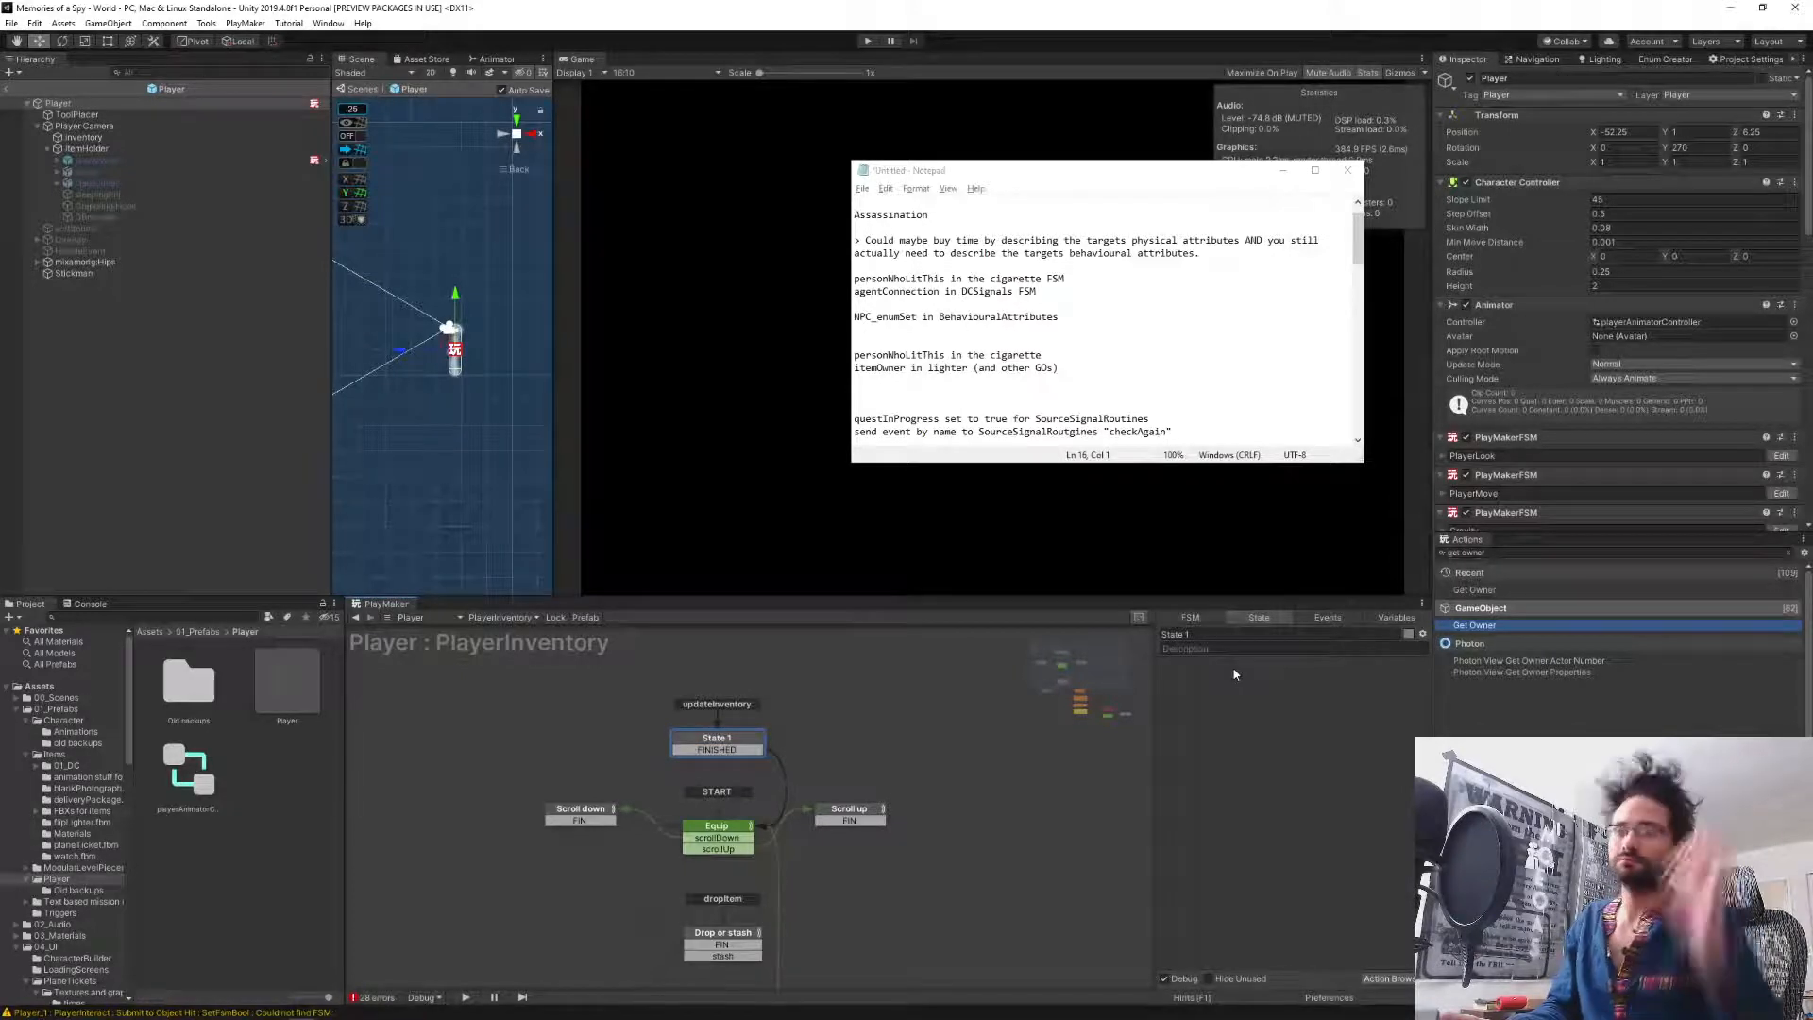
Examine the actions of the Add to Inventory state in the Player's PlayerInteract FSM.
click(504, 618)
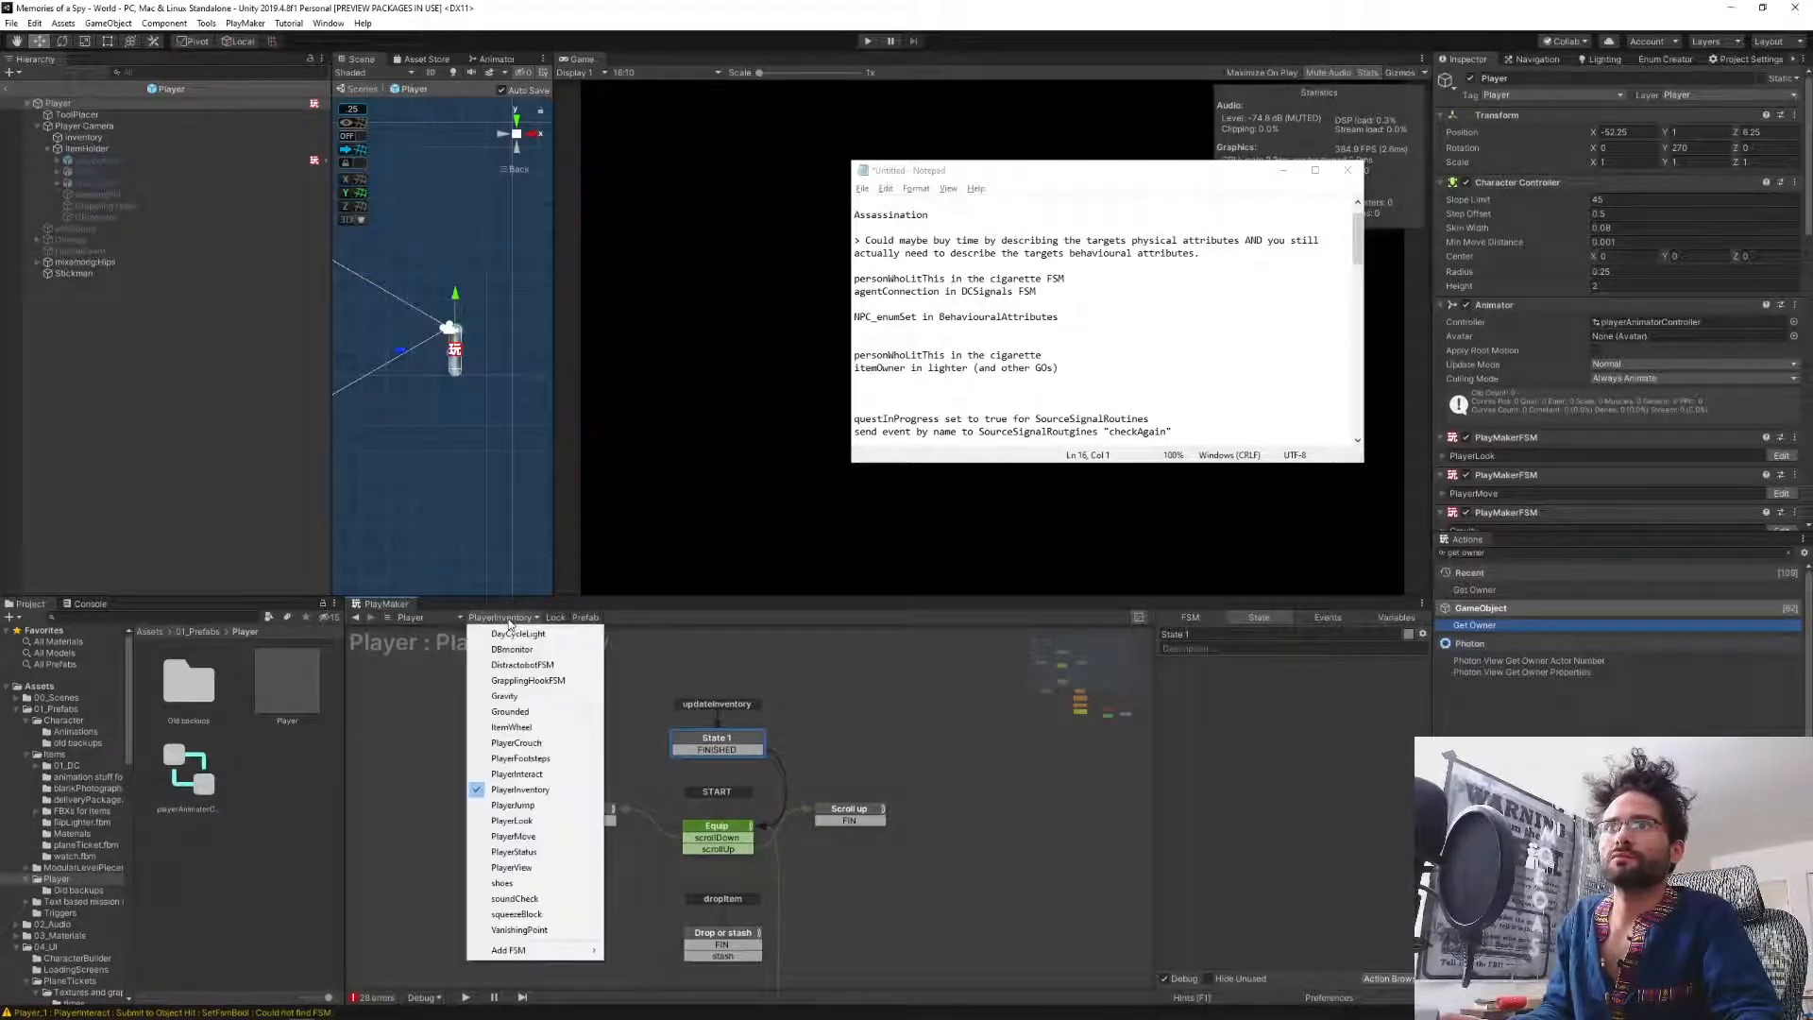
click(546, 775)
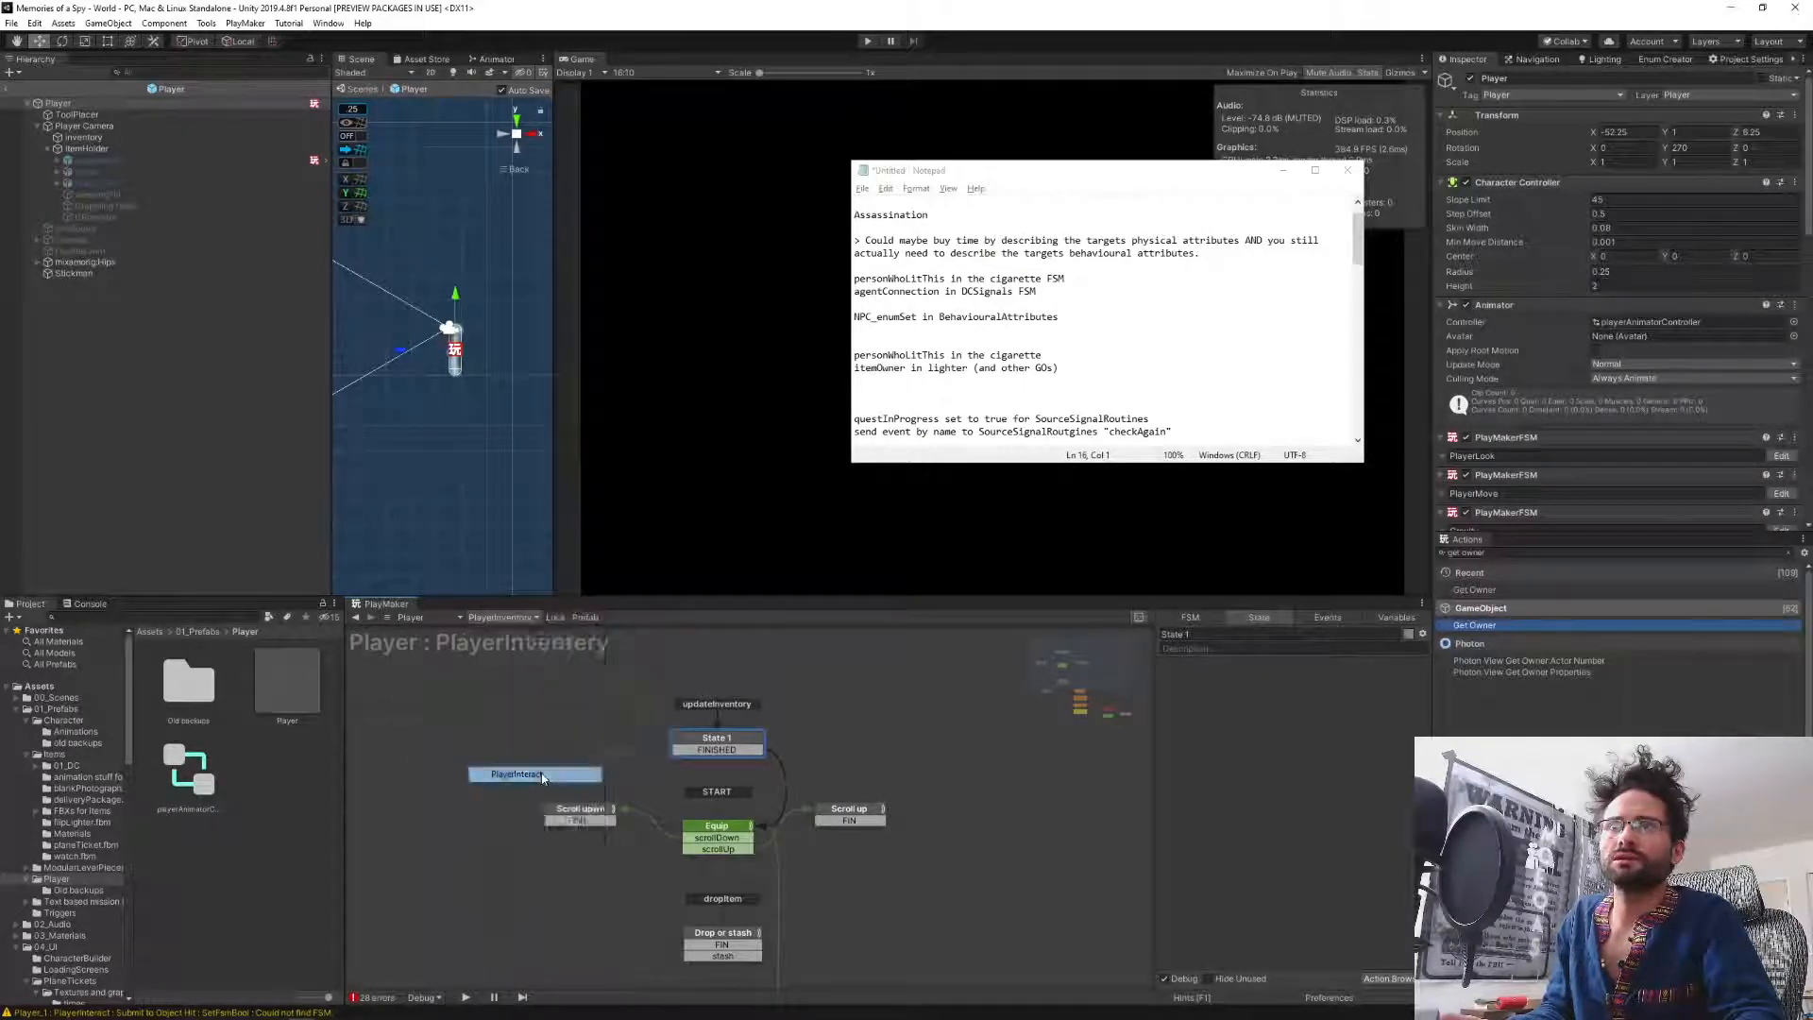
middle_drag(934, 820, 603, 916)
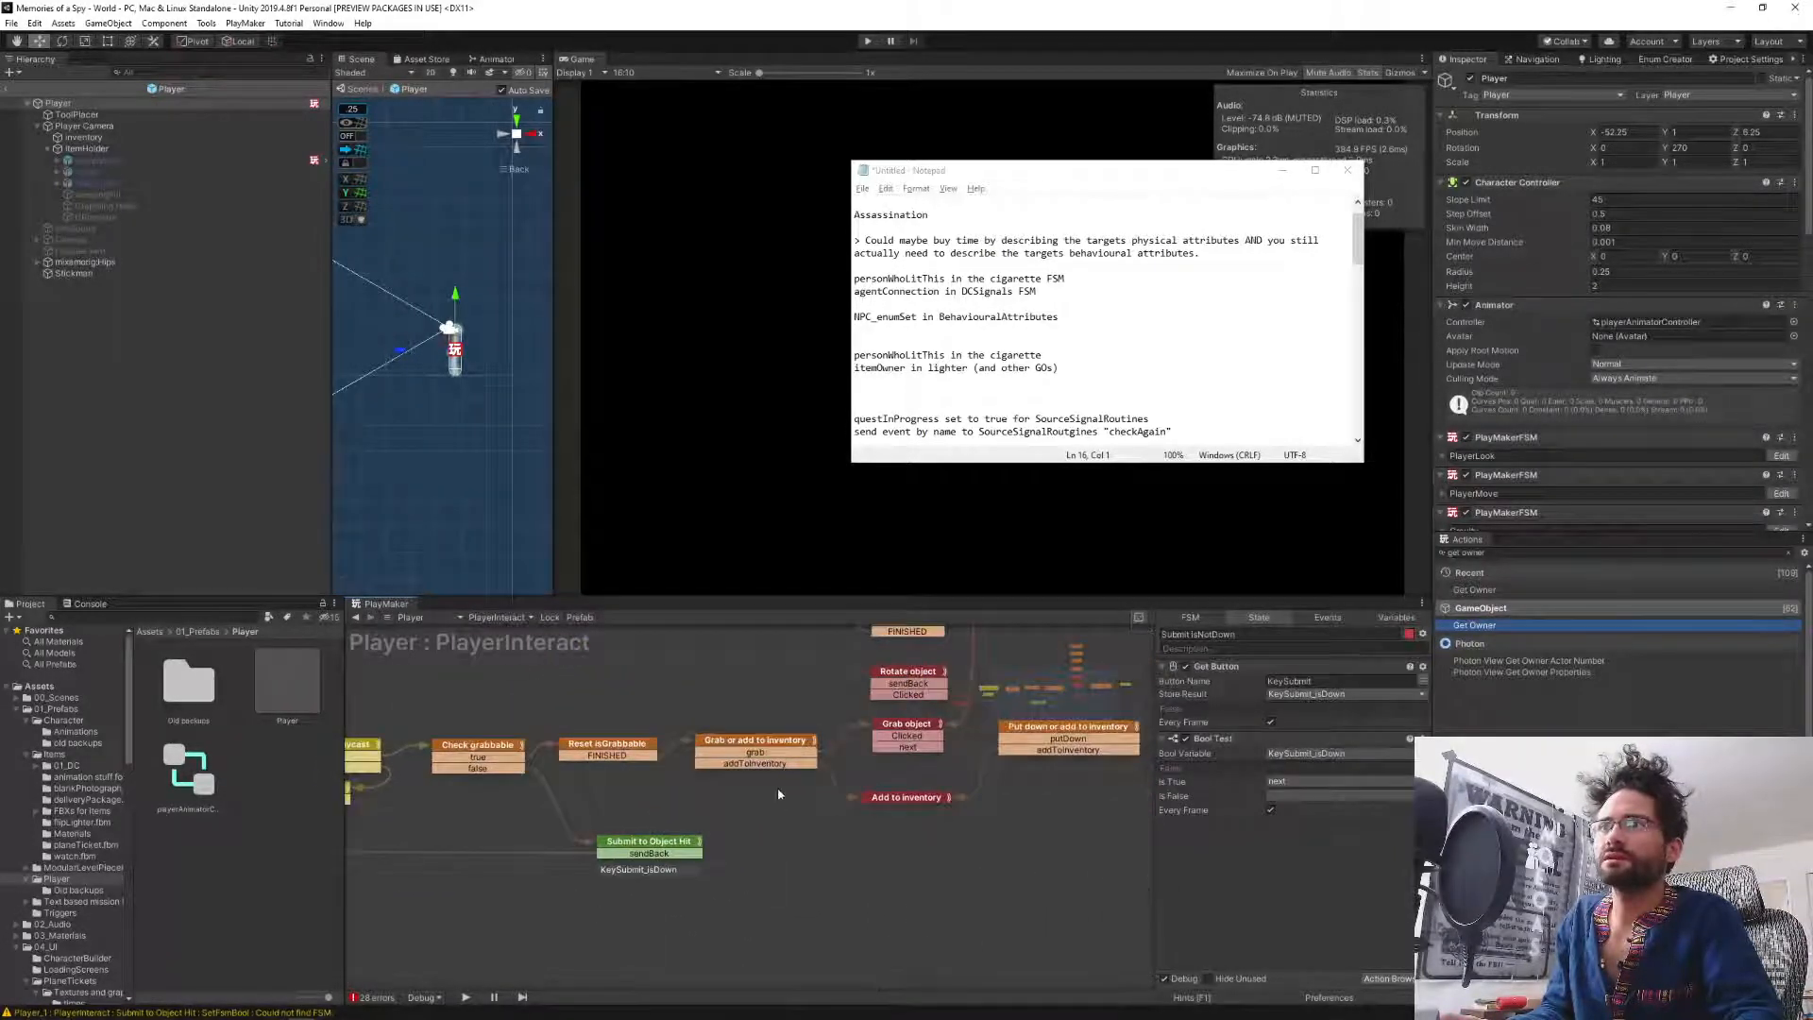
click(900, 799)
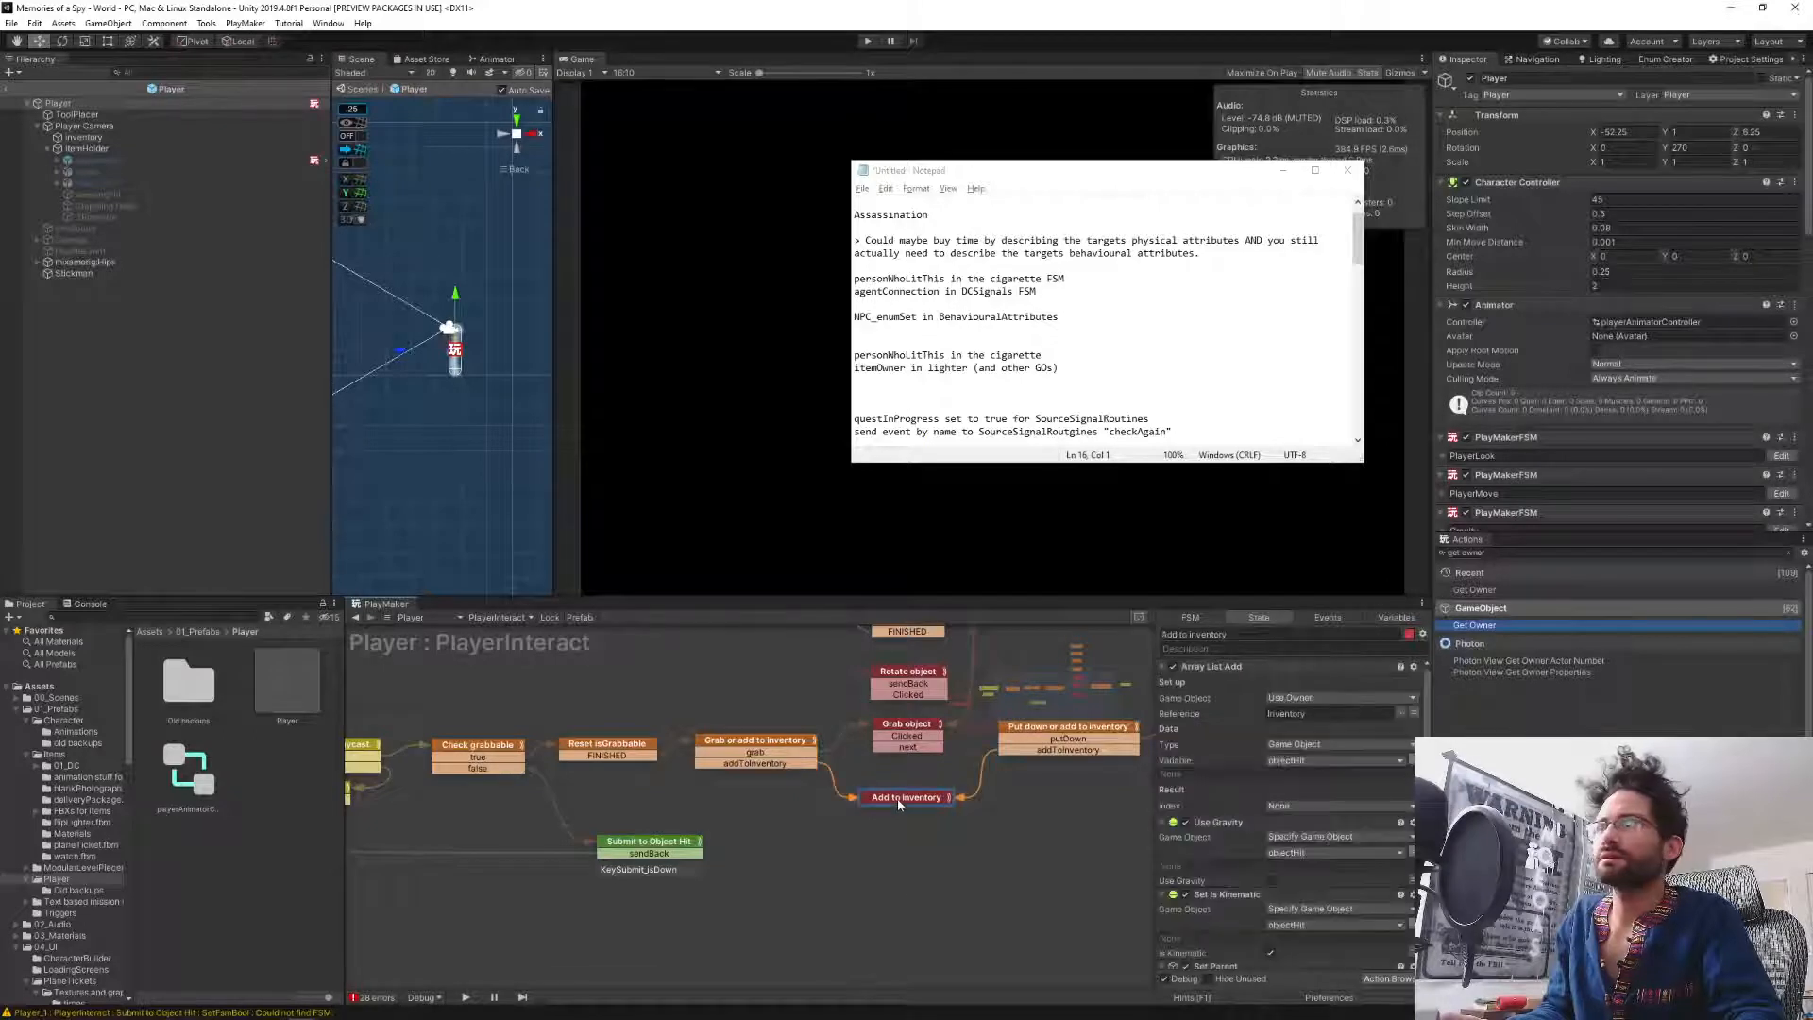
scroll(1188, 869, down, 10)
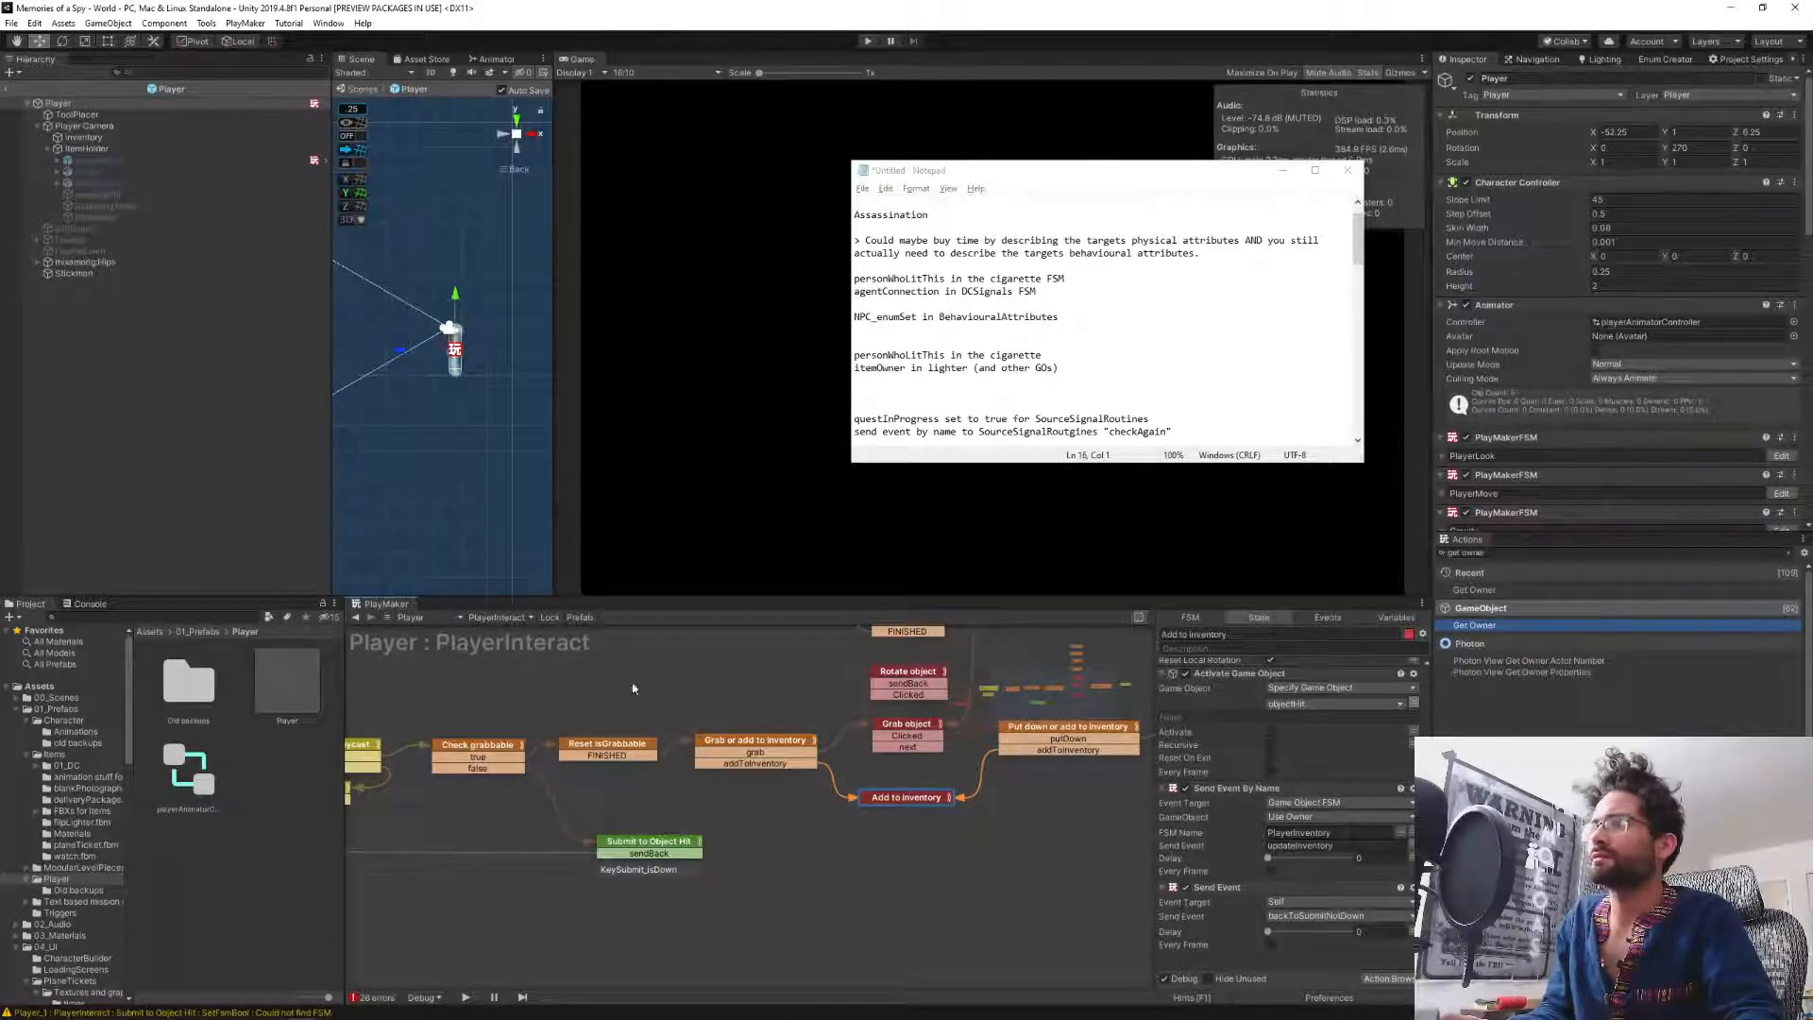
Back in the PlayerInventory FSM, add a Get Owner action to State 1 that stores into a new variable thisPlayer.
click(498, 617)
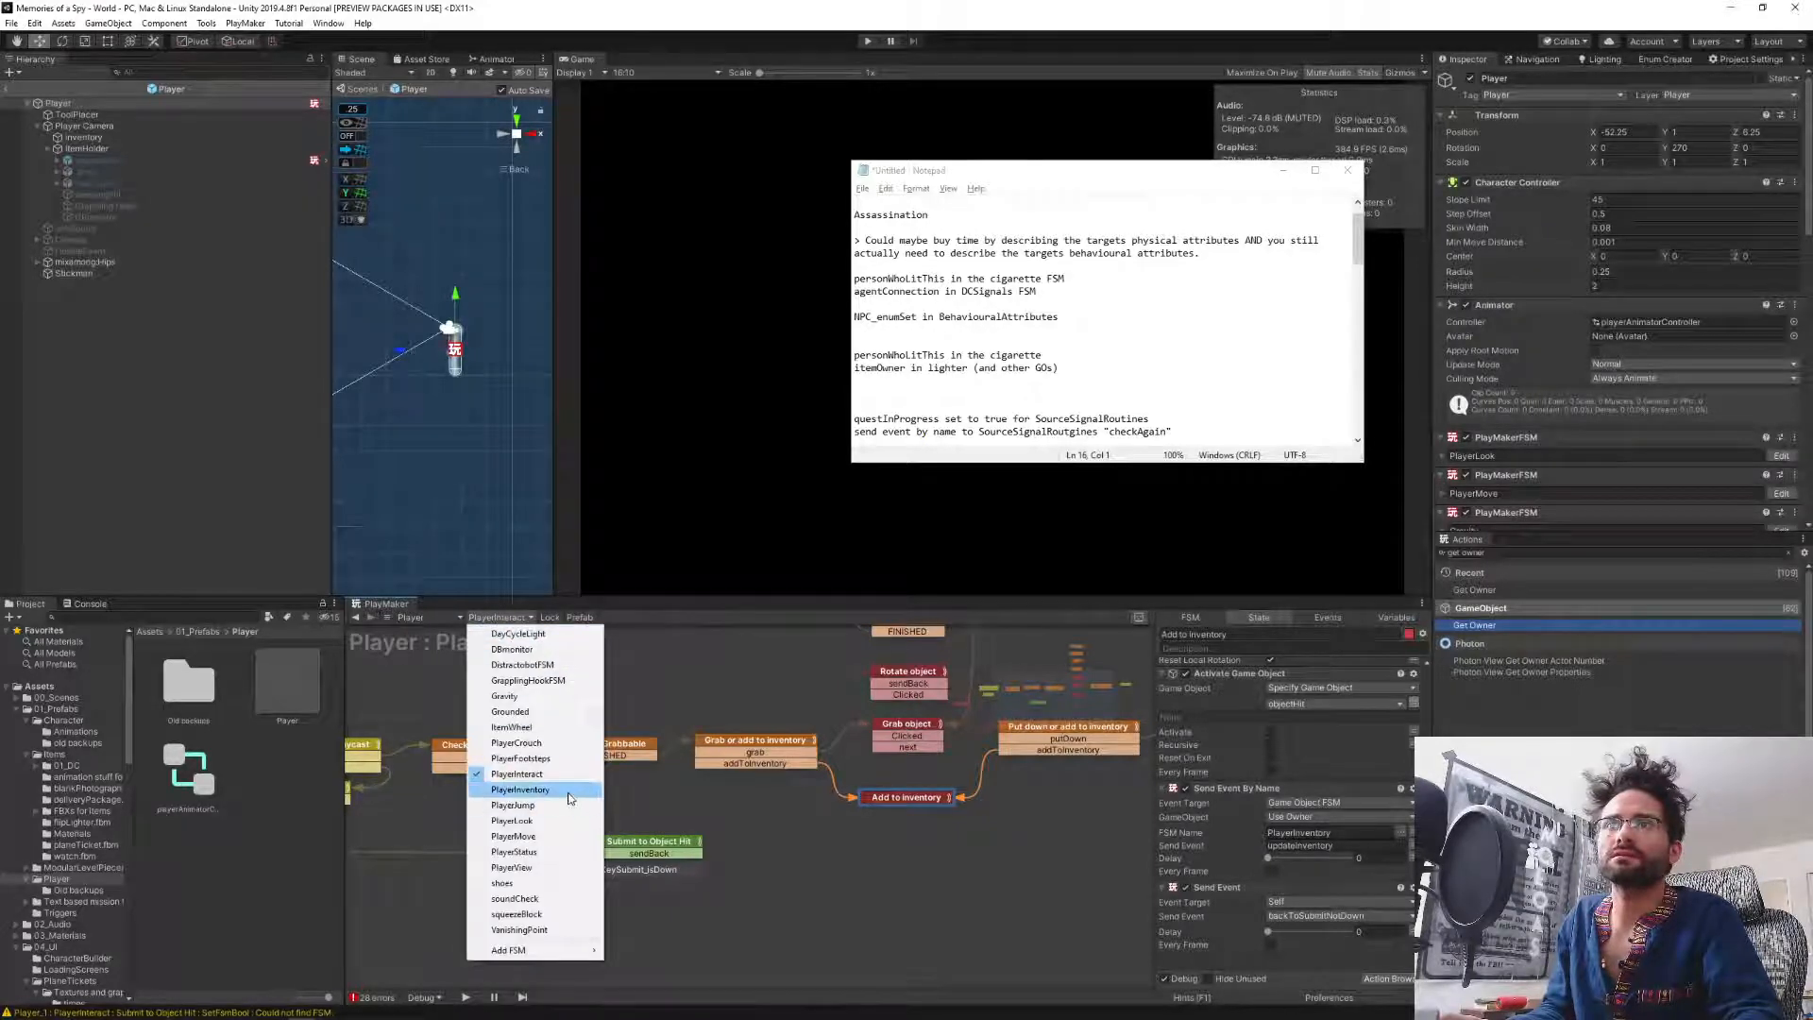
click(520, 790)
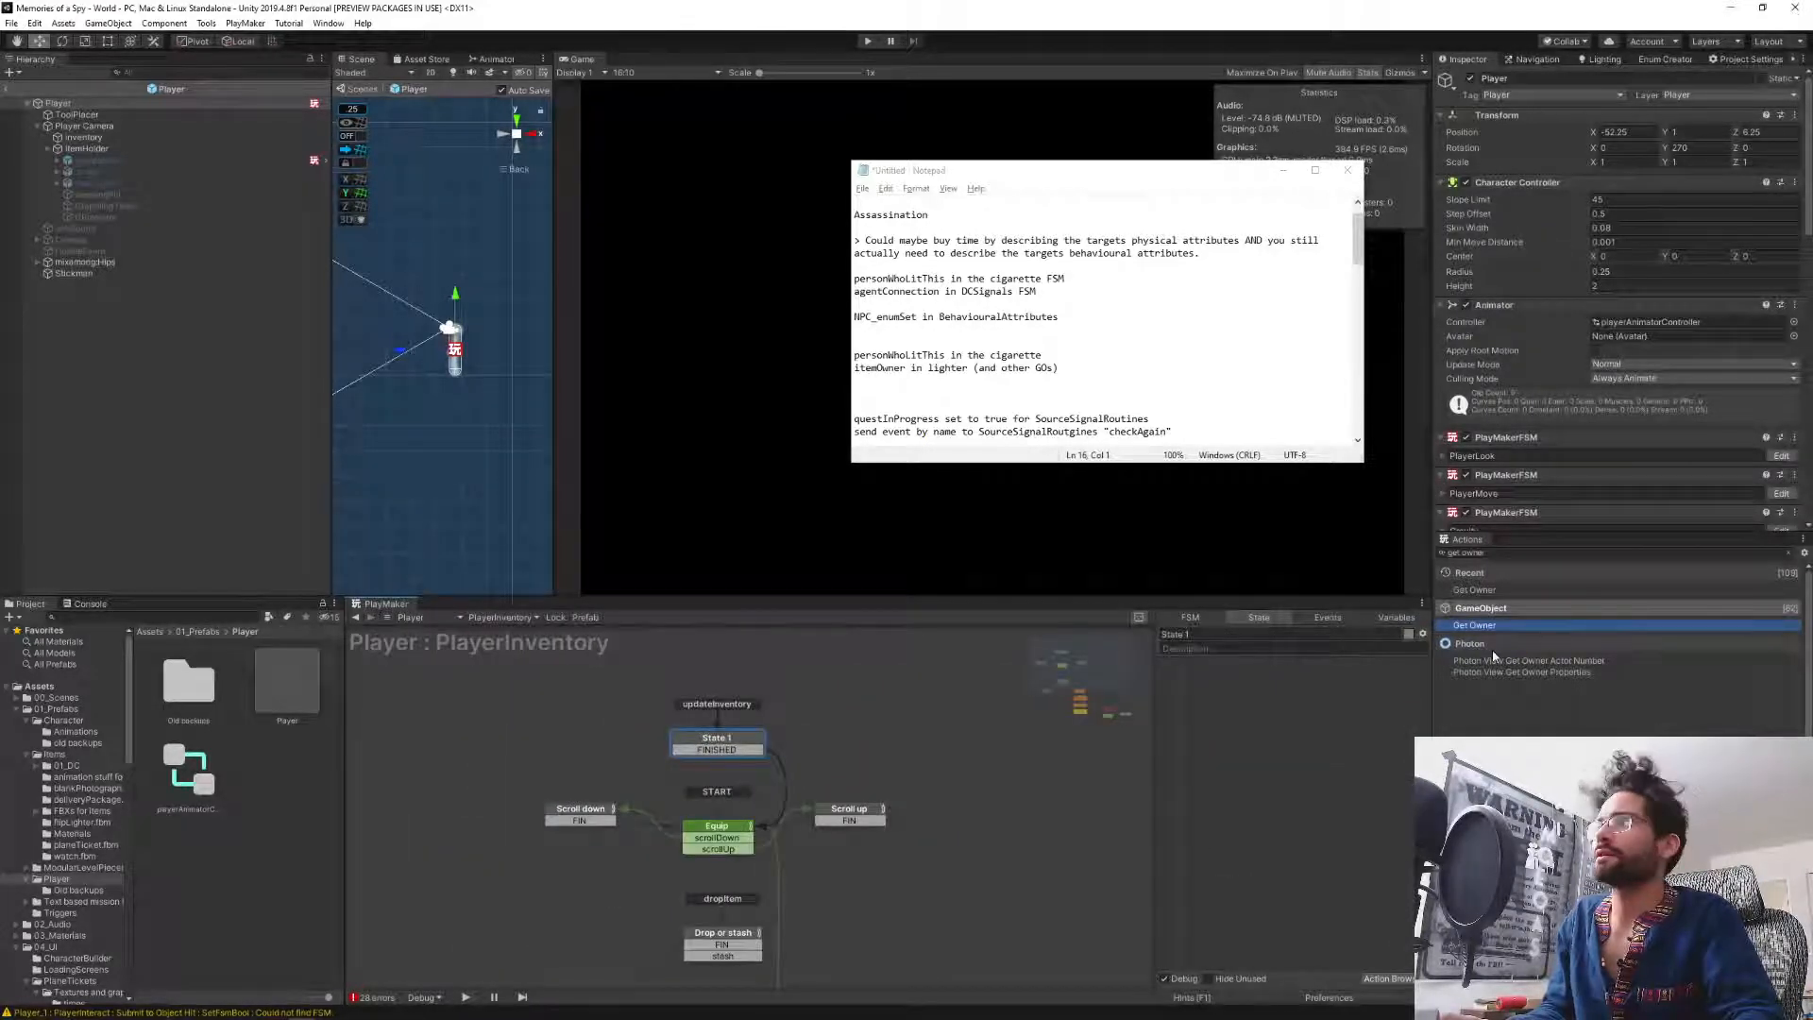
drag(1475, 626, 1303, 760)
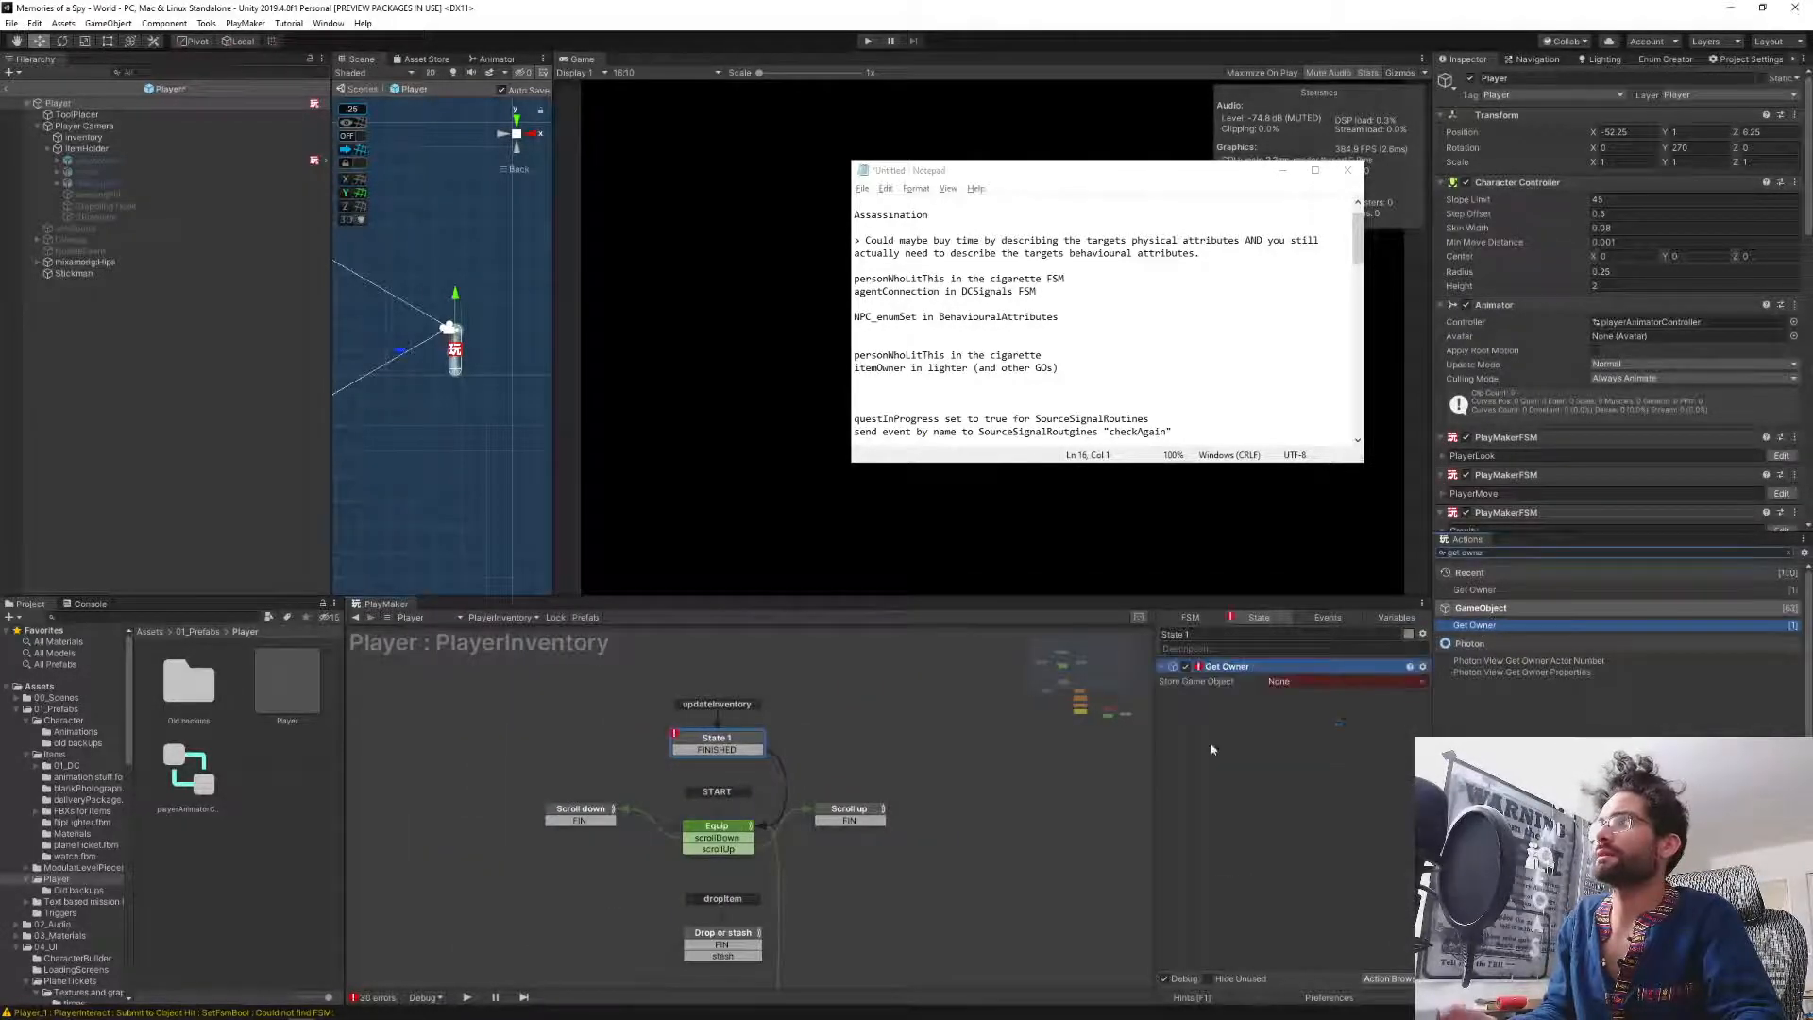
click(1281, 684)
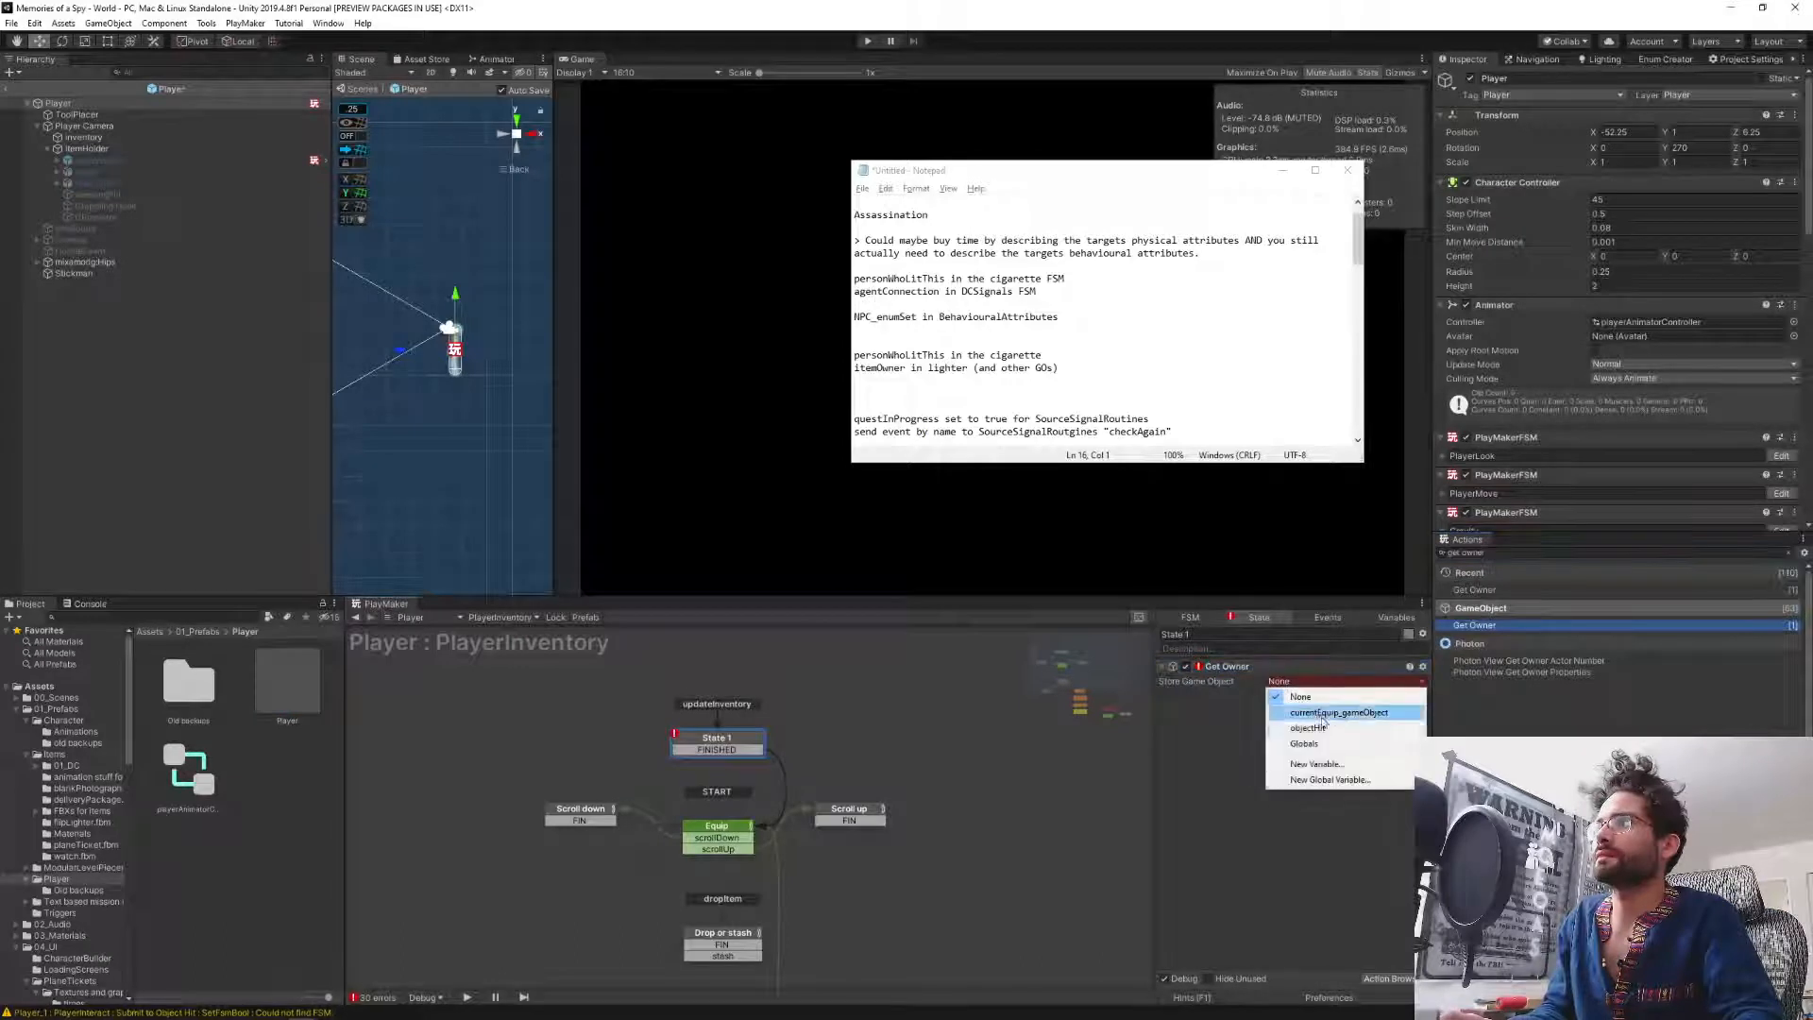
click(1347, 768)
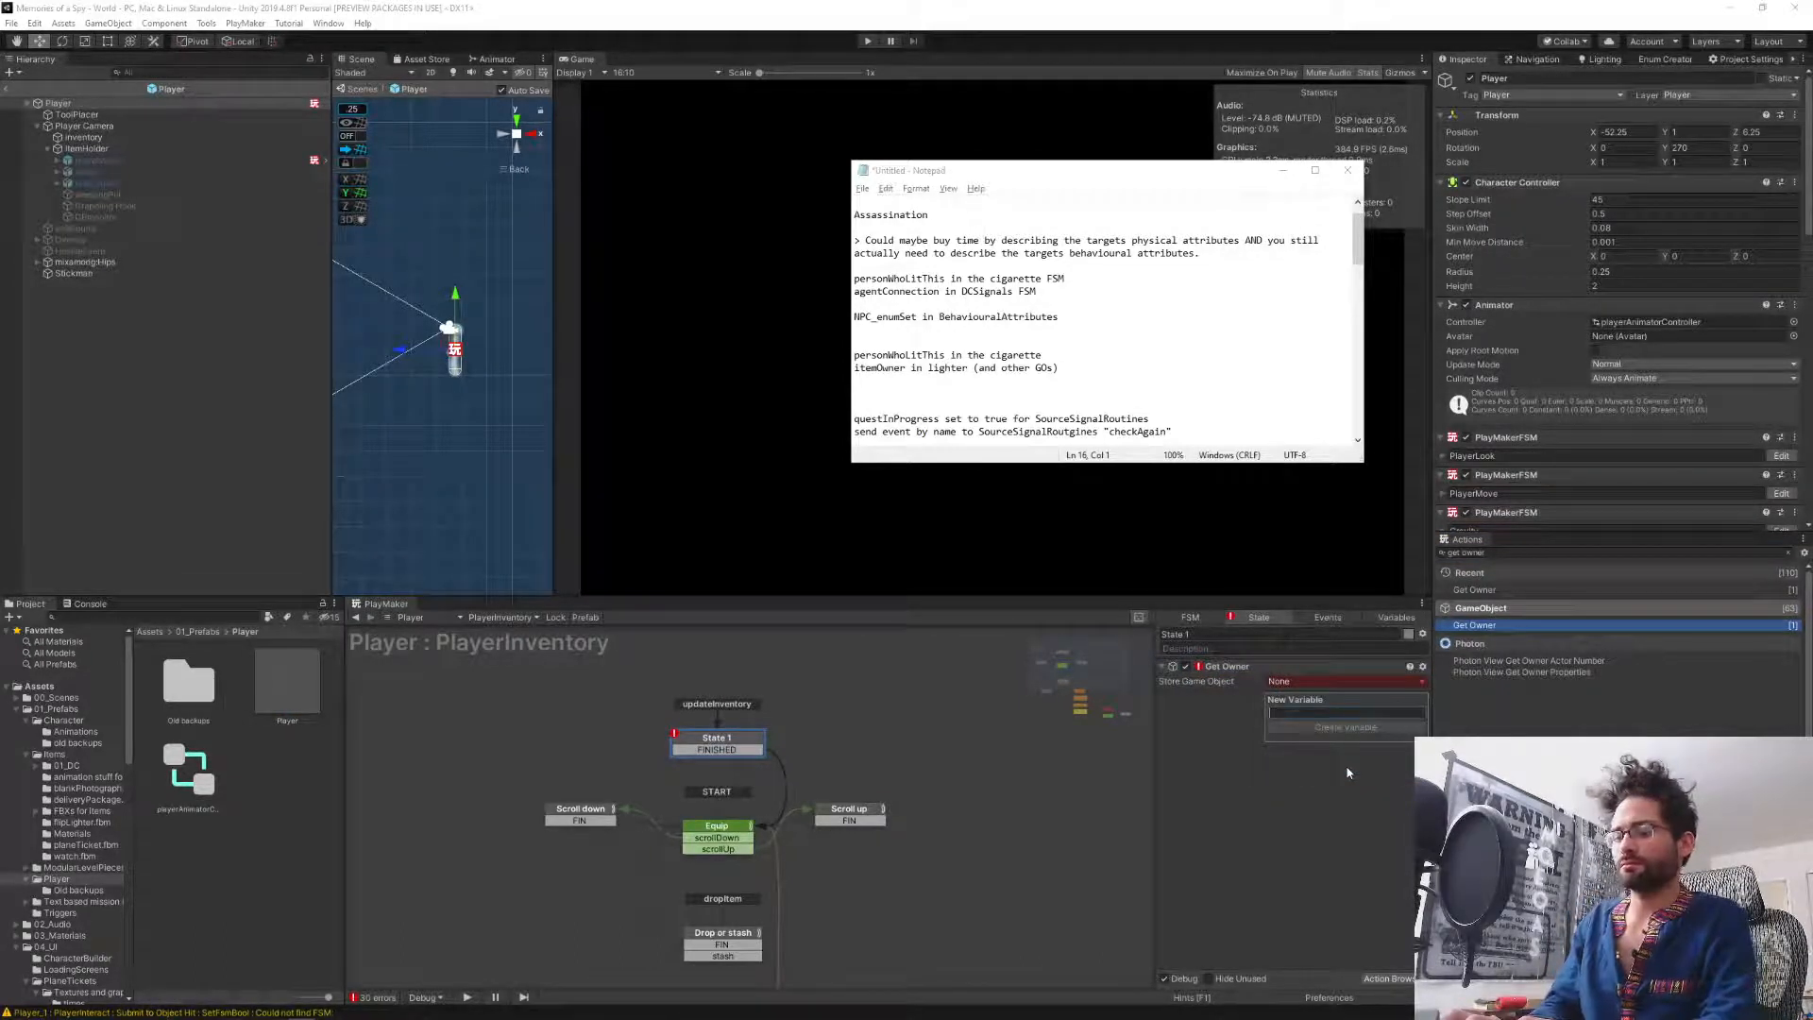
text(this)
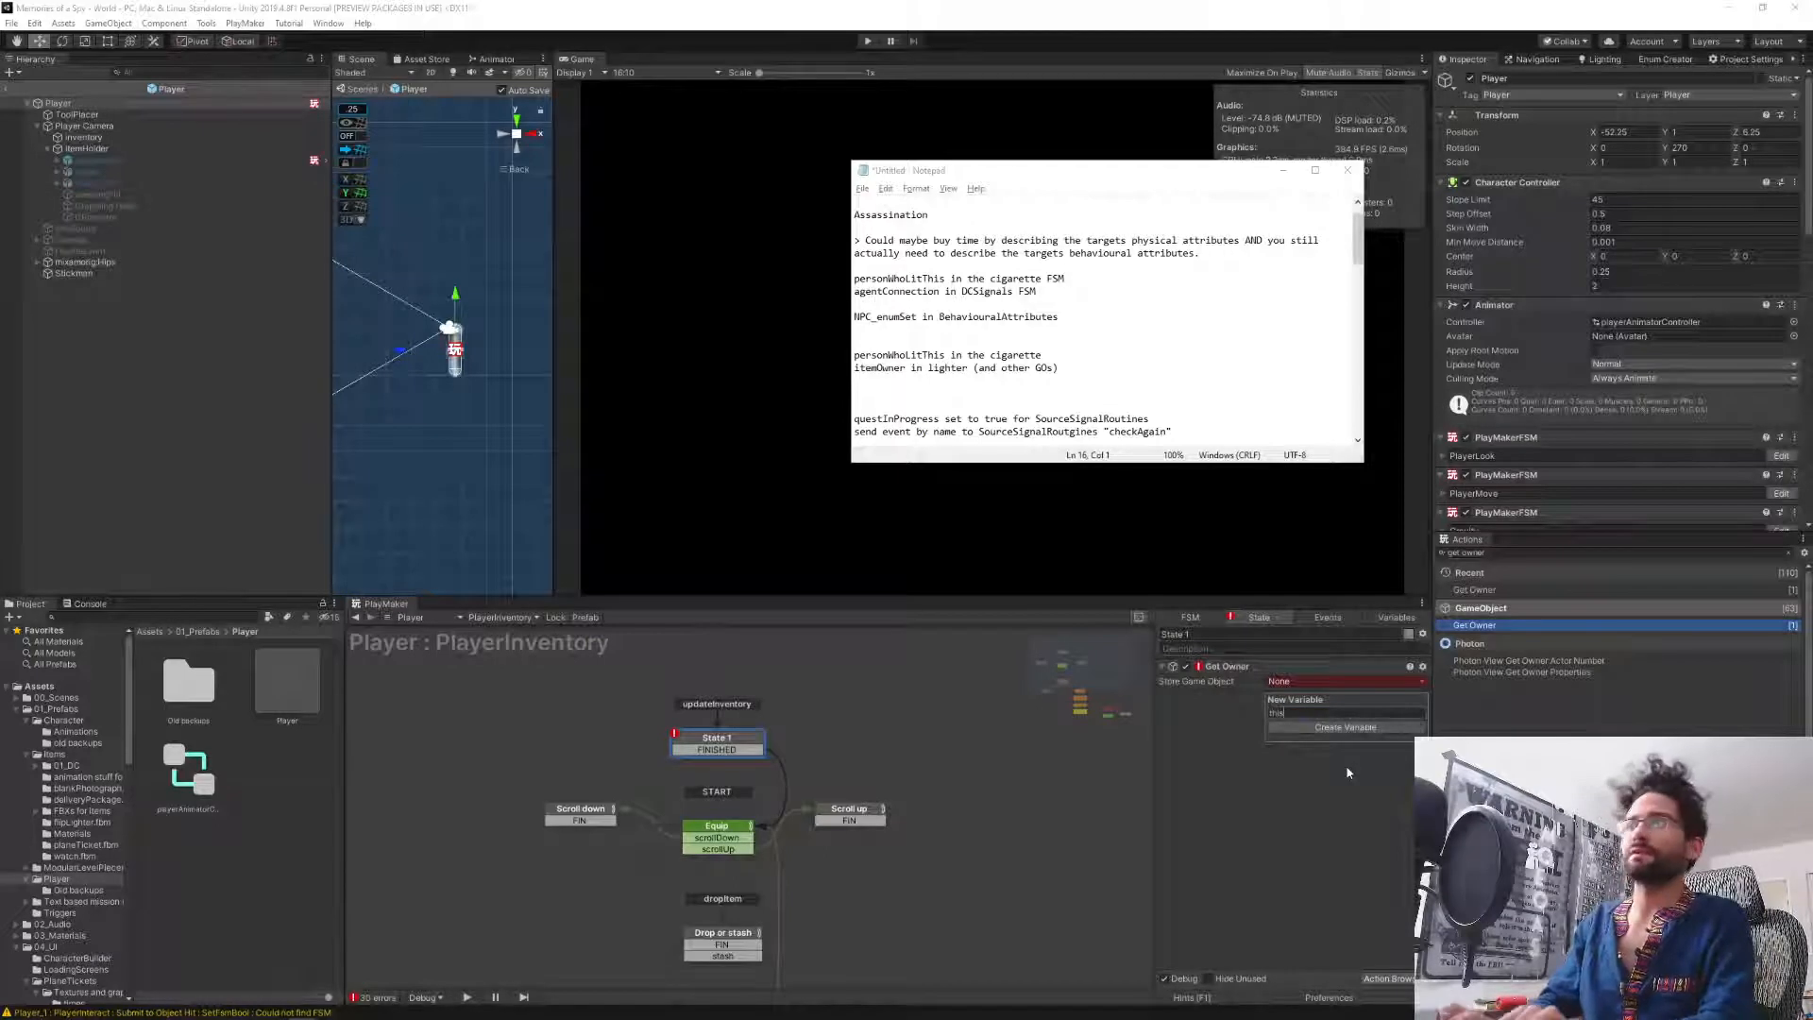
text(Player)
click(1407, 727)
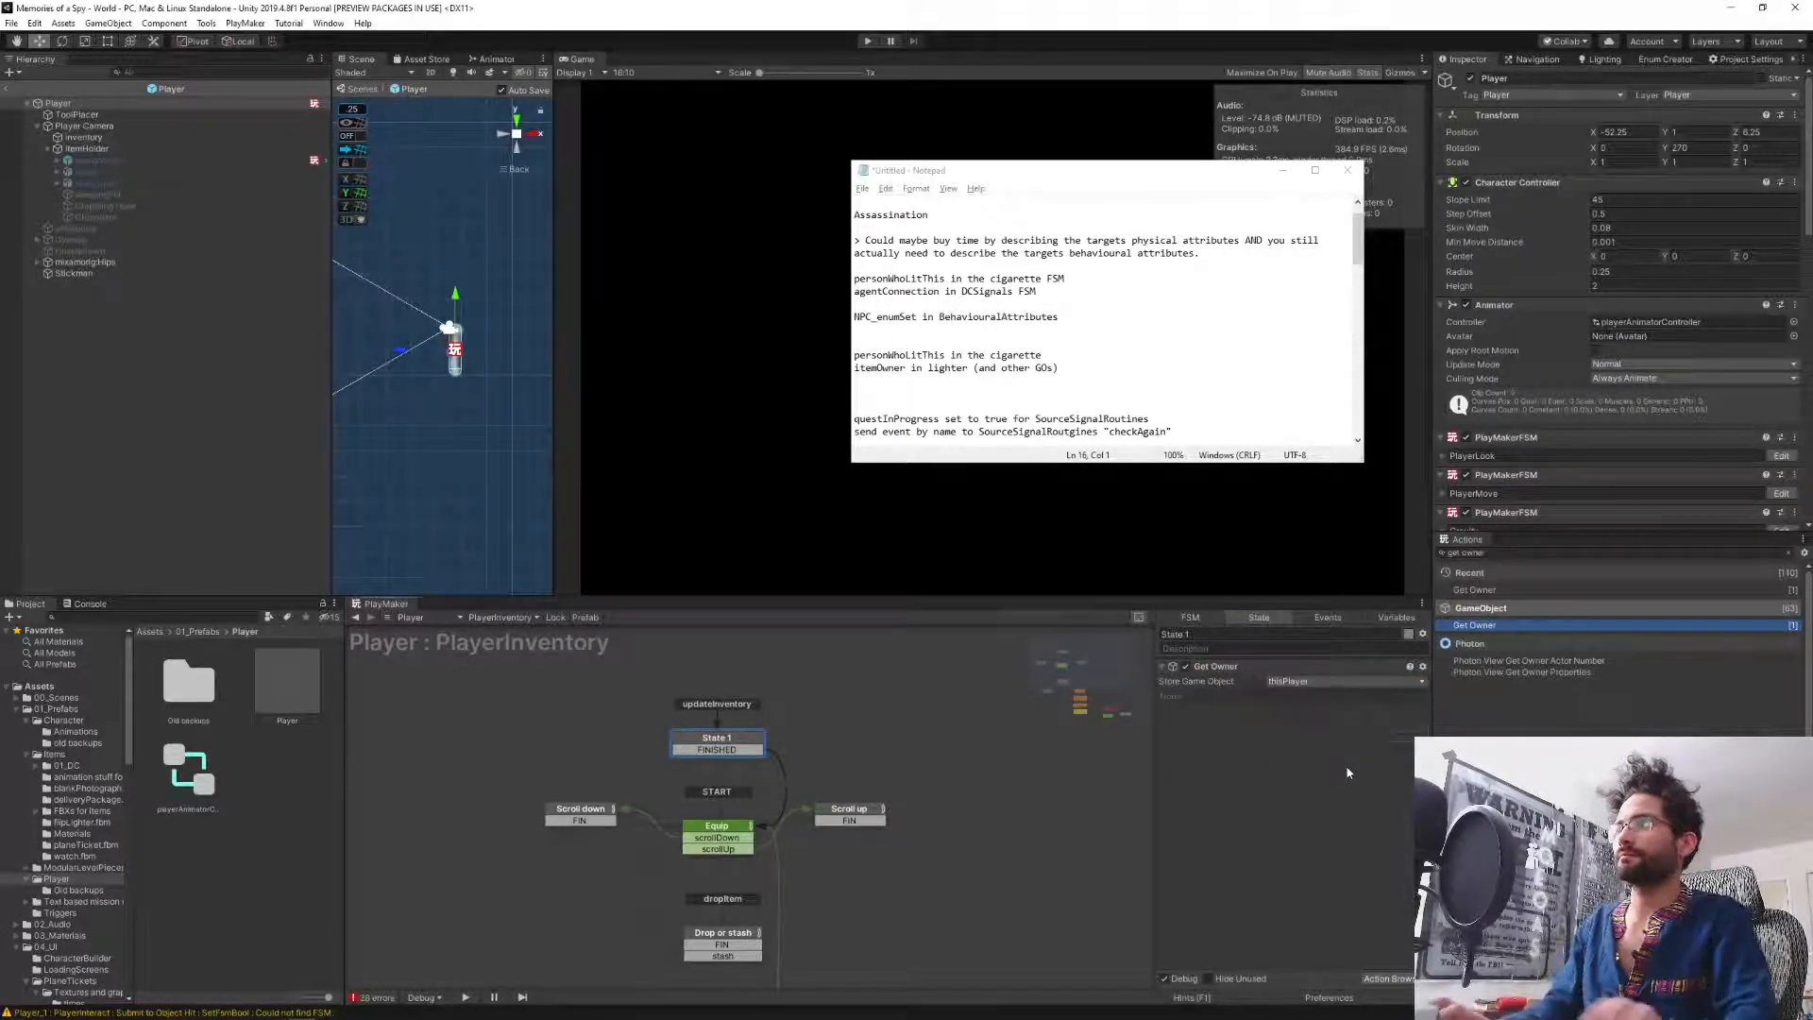
In the Equip state, set the Set Fsm Game Object action's value to thisPlayer.
click(715, 837)
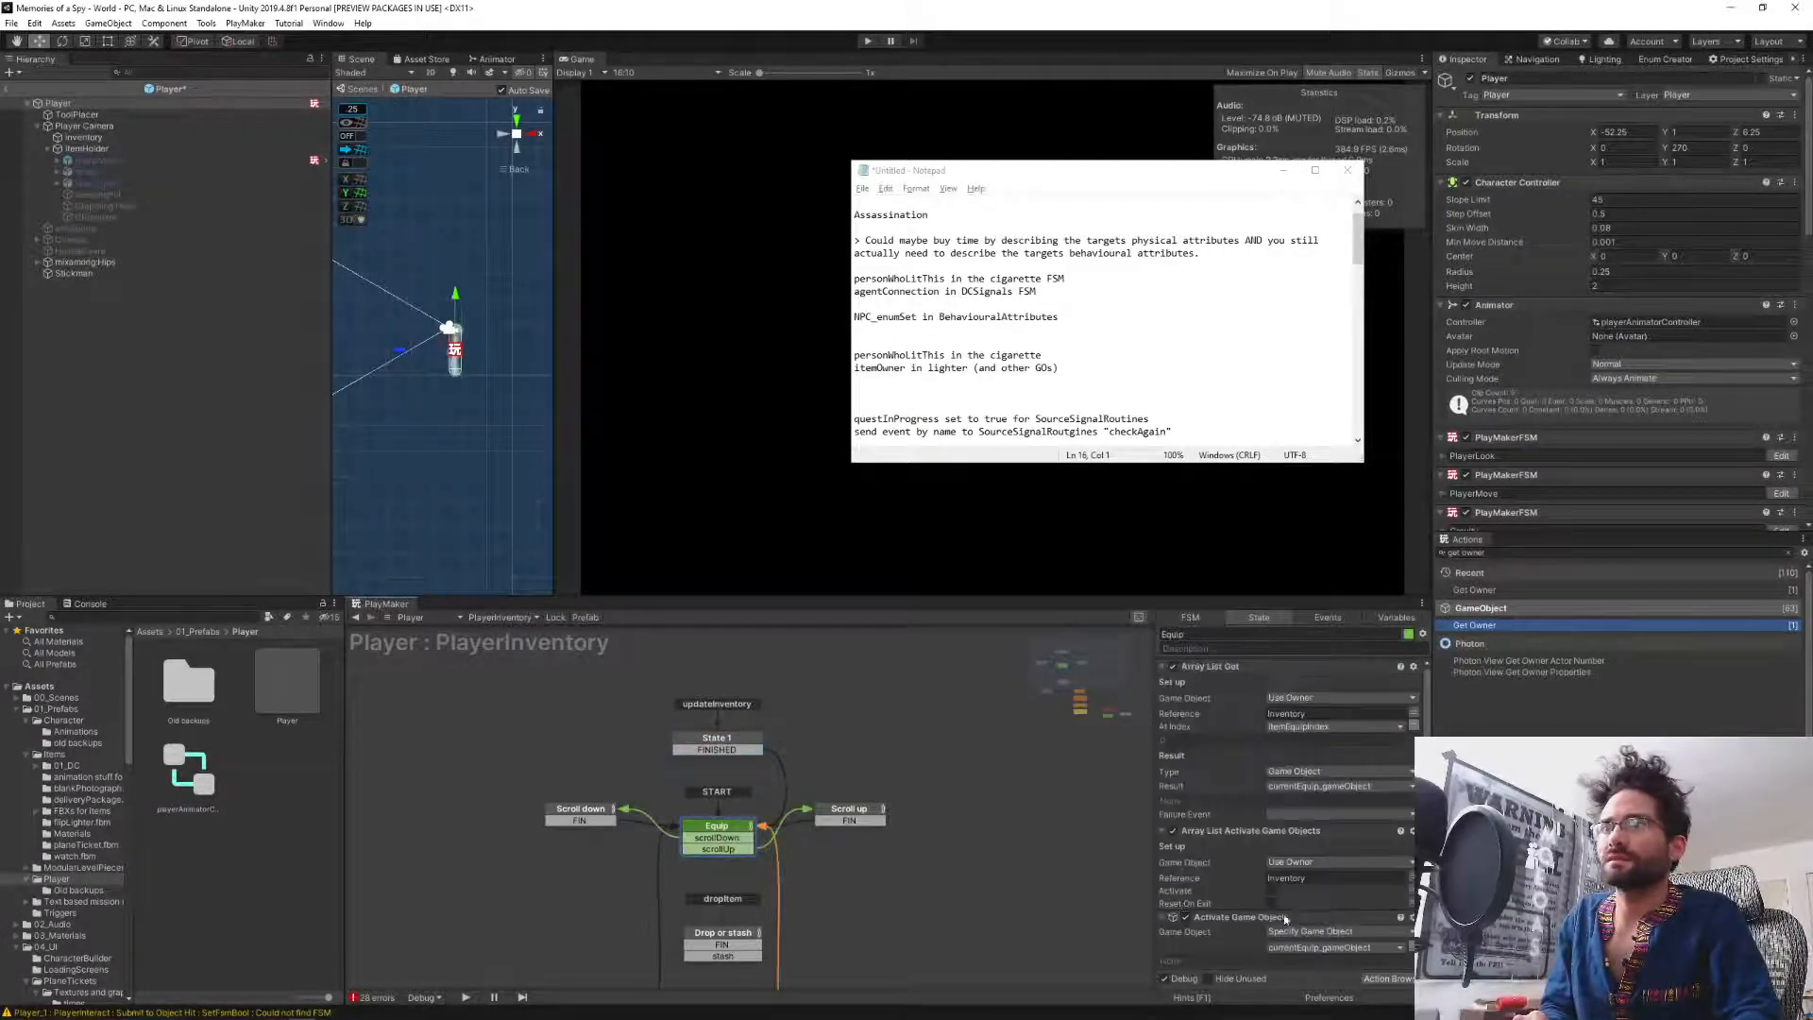
scroll(1206, 882, down, 5)
scroll(1206, 882, up, 3)
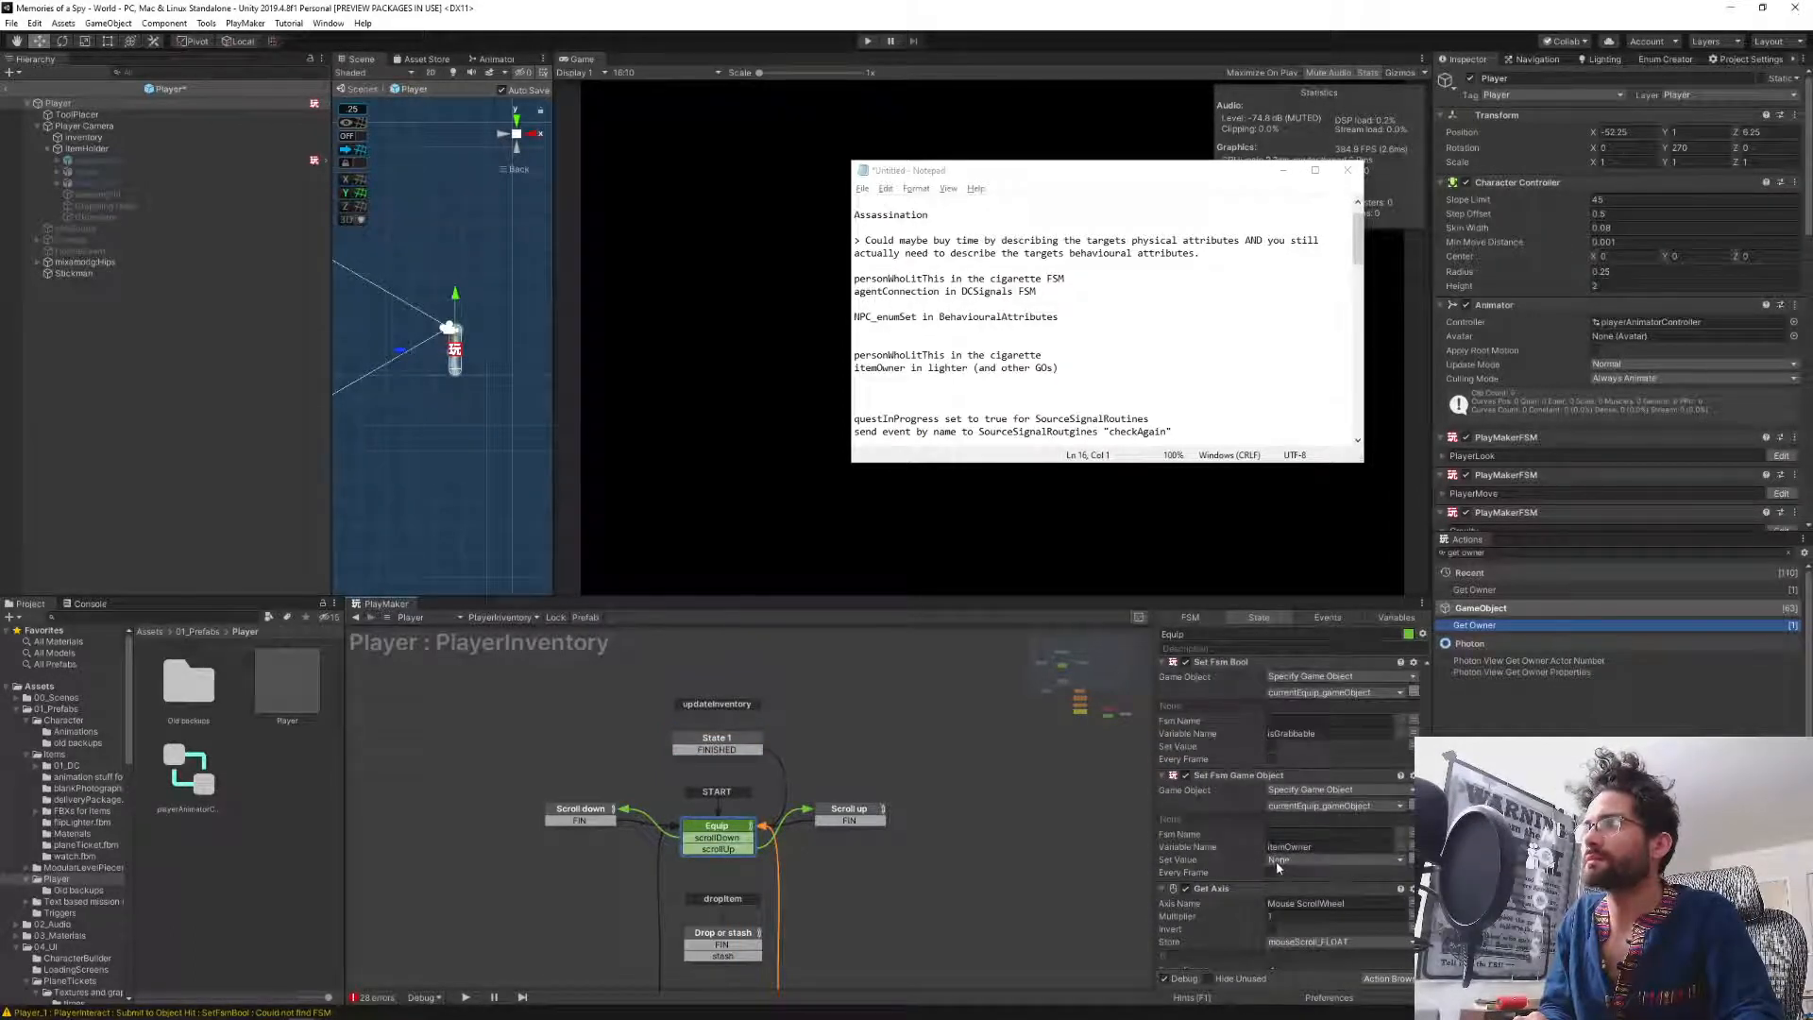
click(1277, 859)
click(1312, 916)
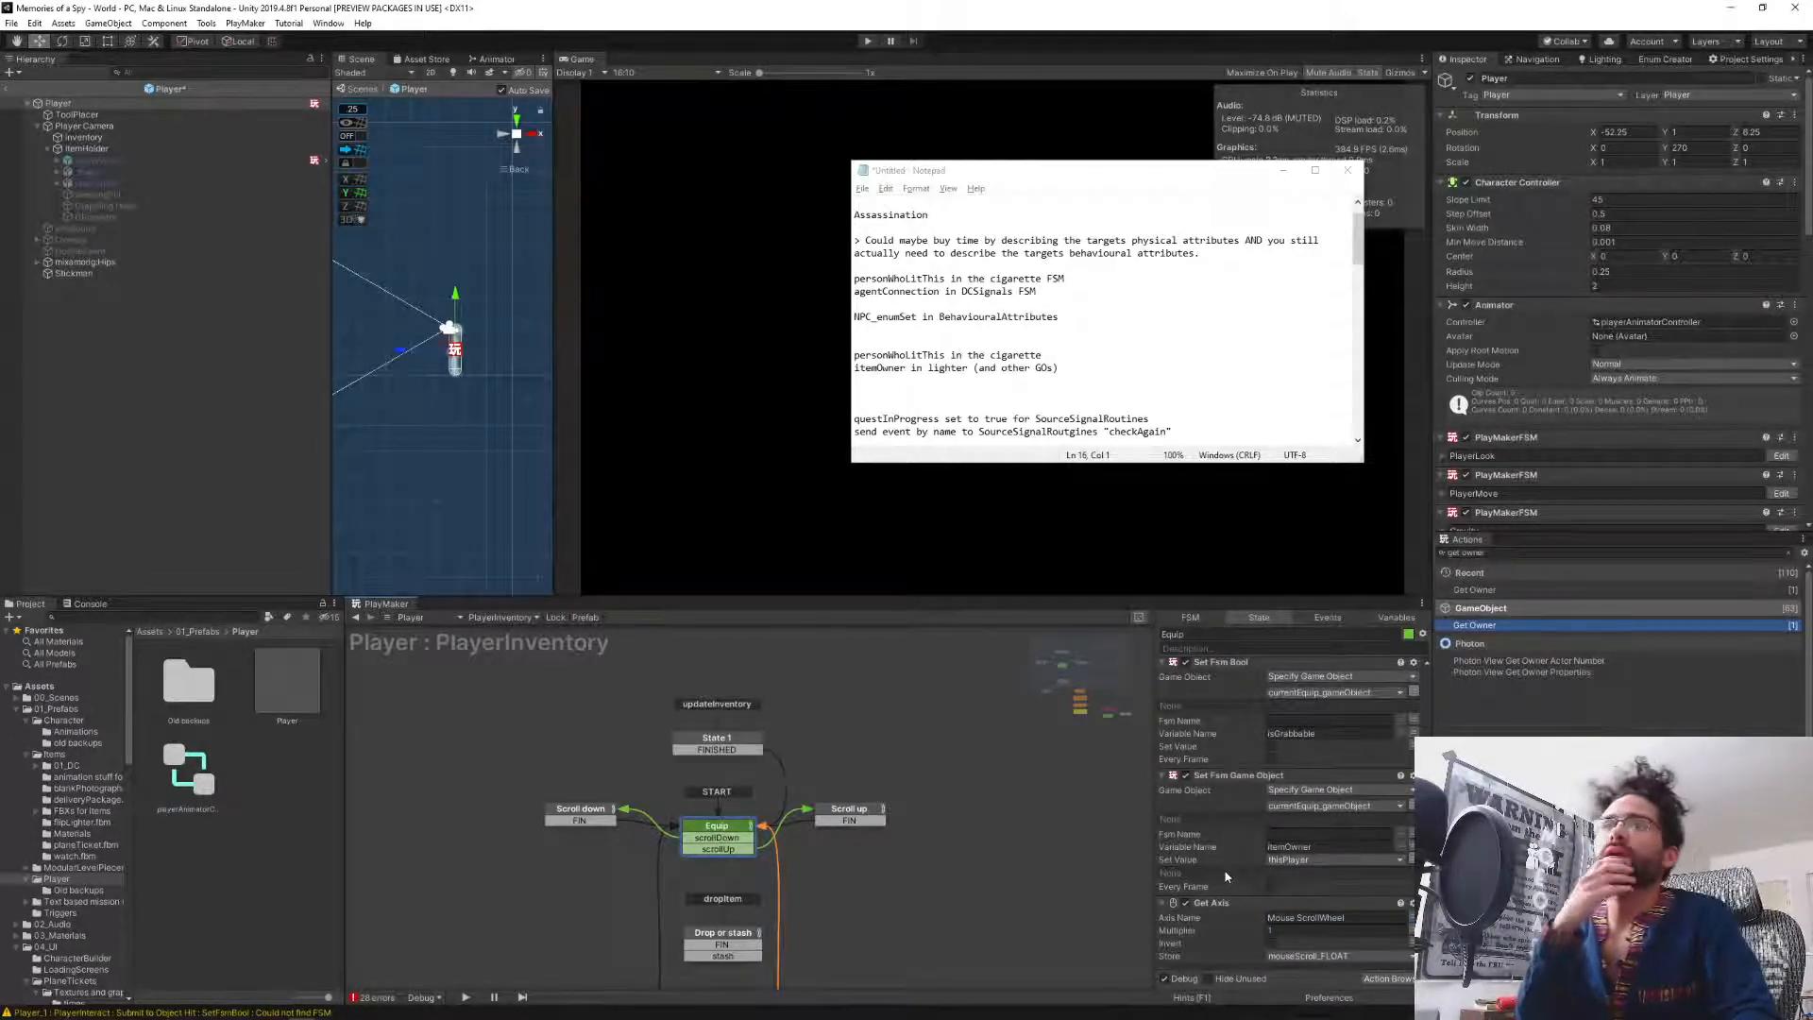
Add a Set Fsm Game Object action to the Drop state and move it to the start of the action list.
scroll(802, 869, down, 5)
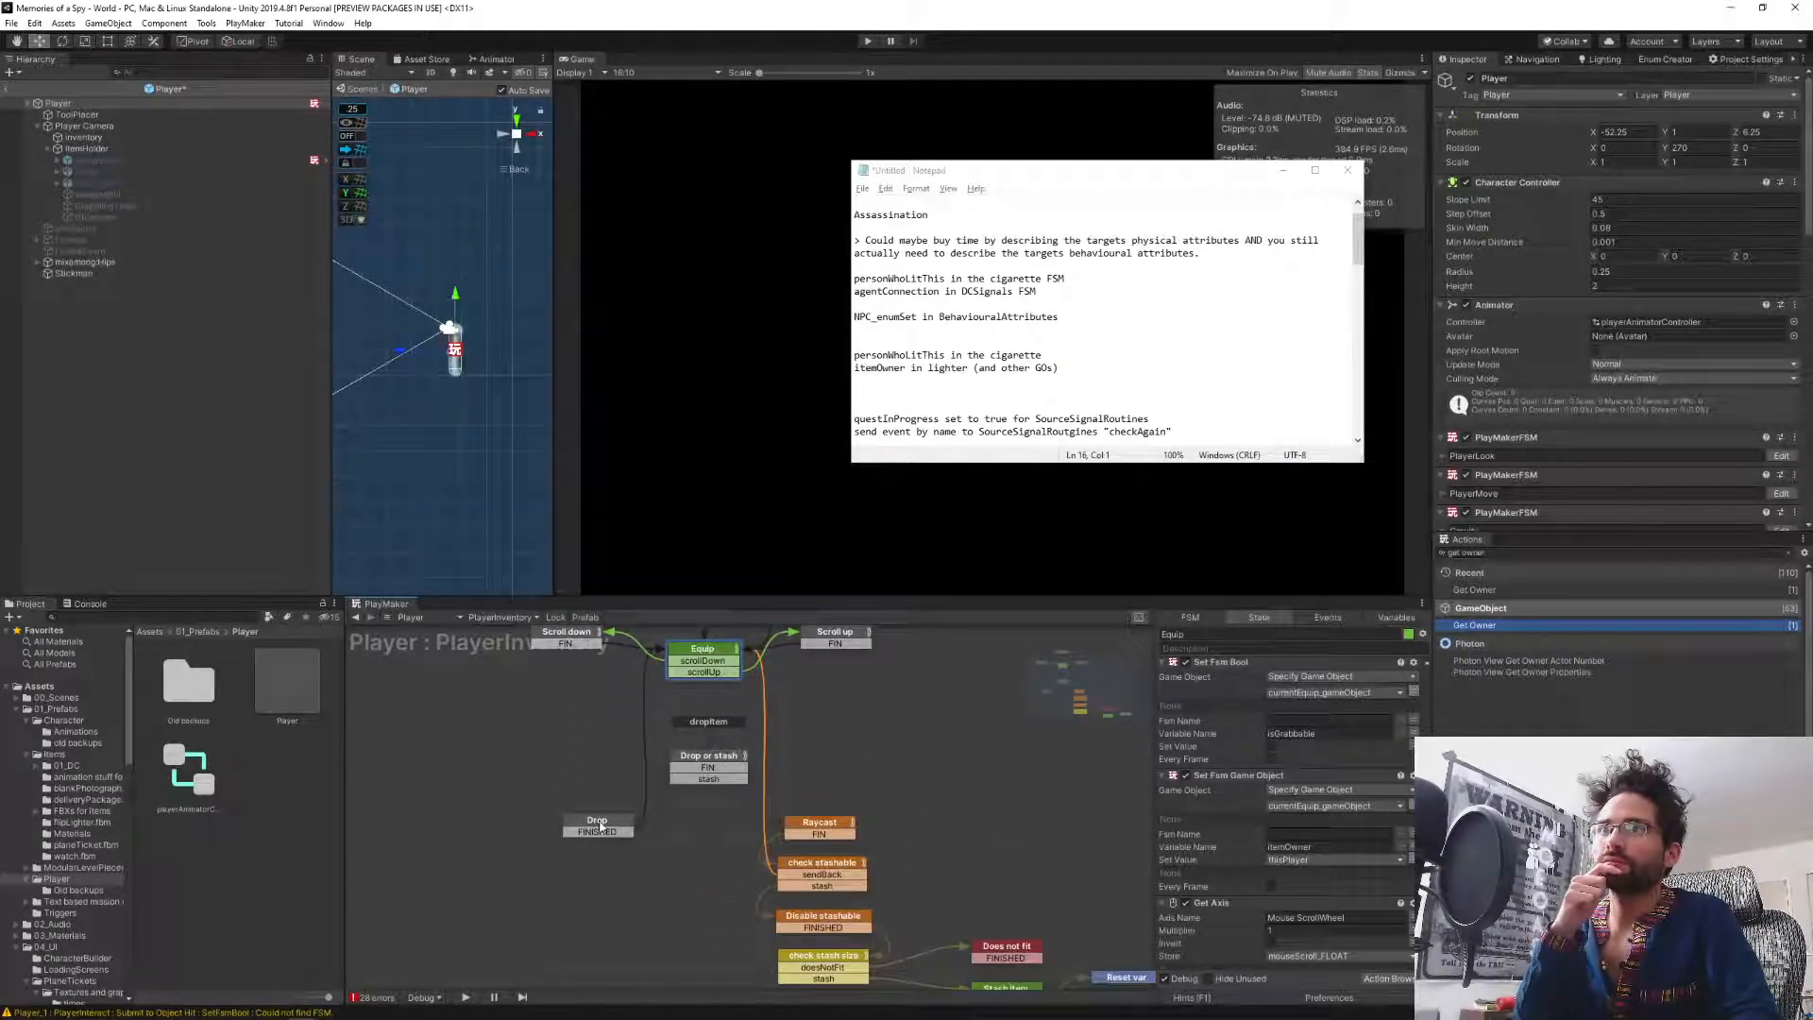
click(607, 829)
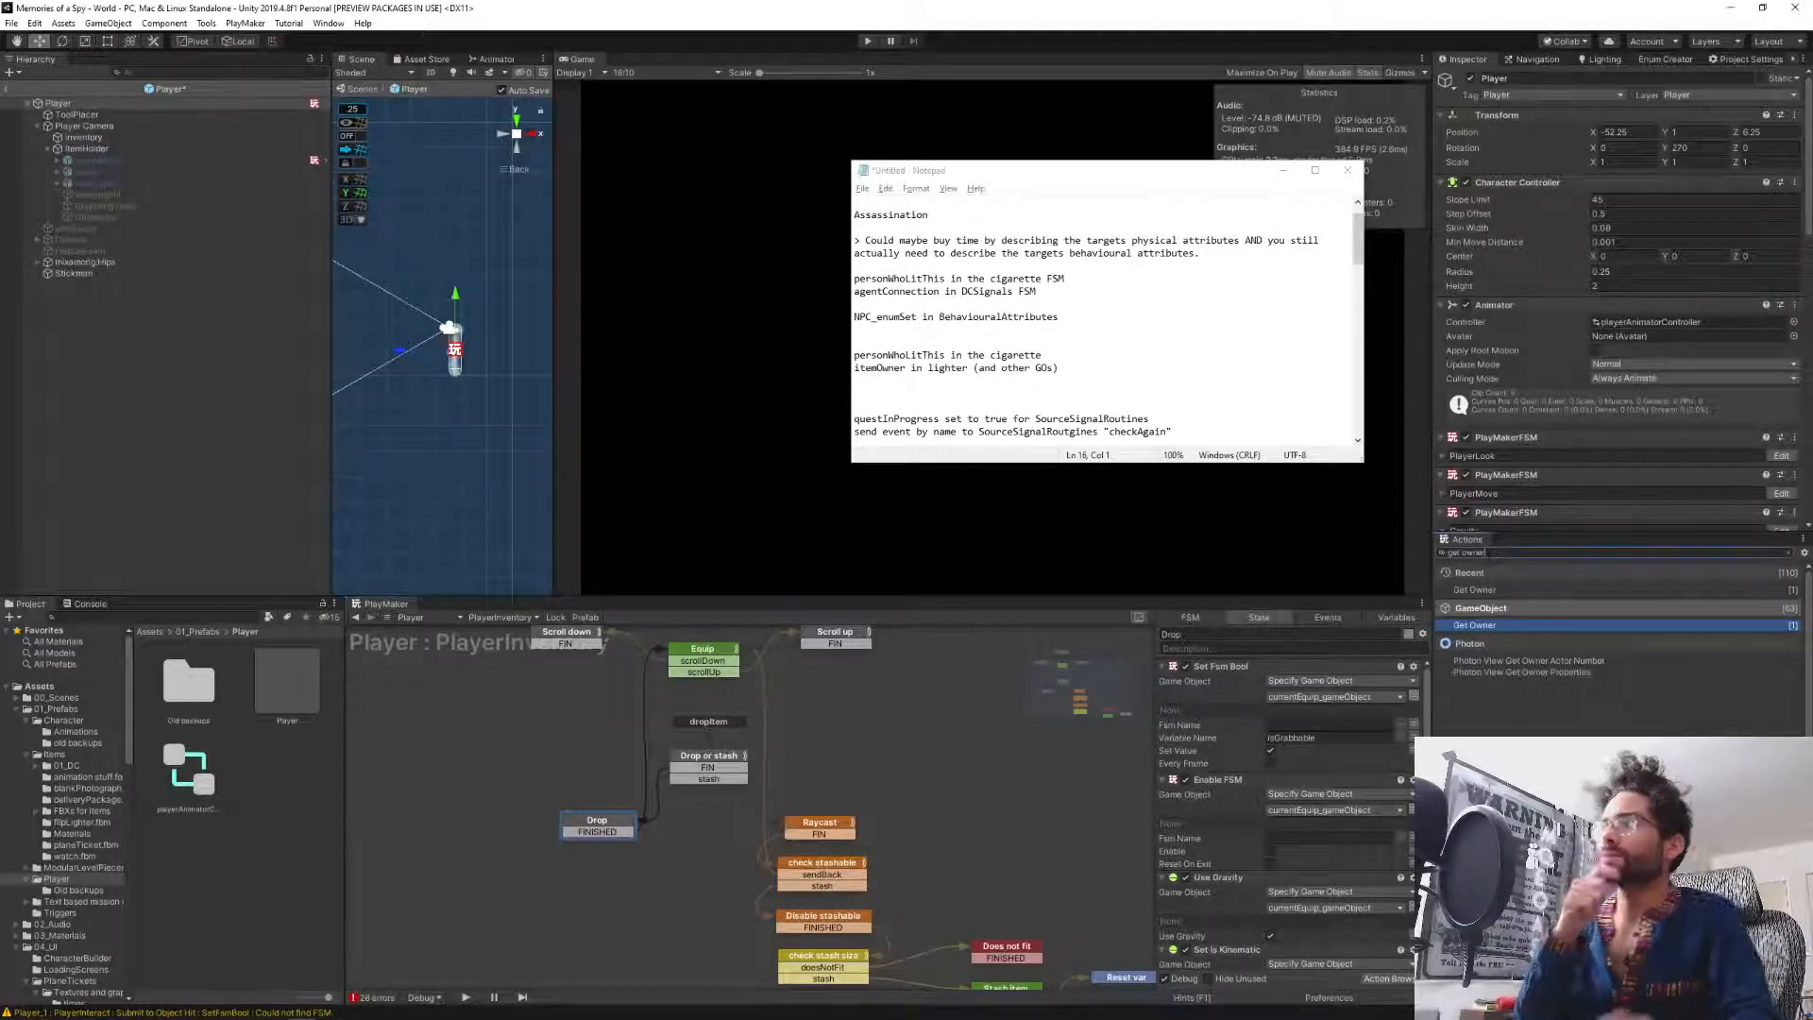
text(set fsm)
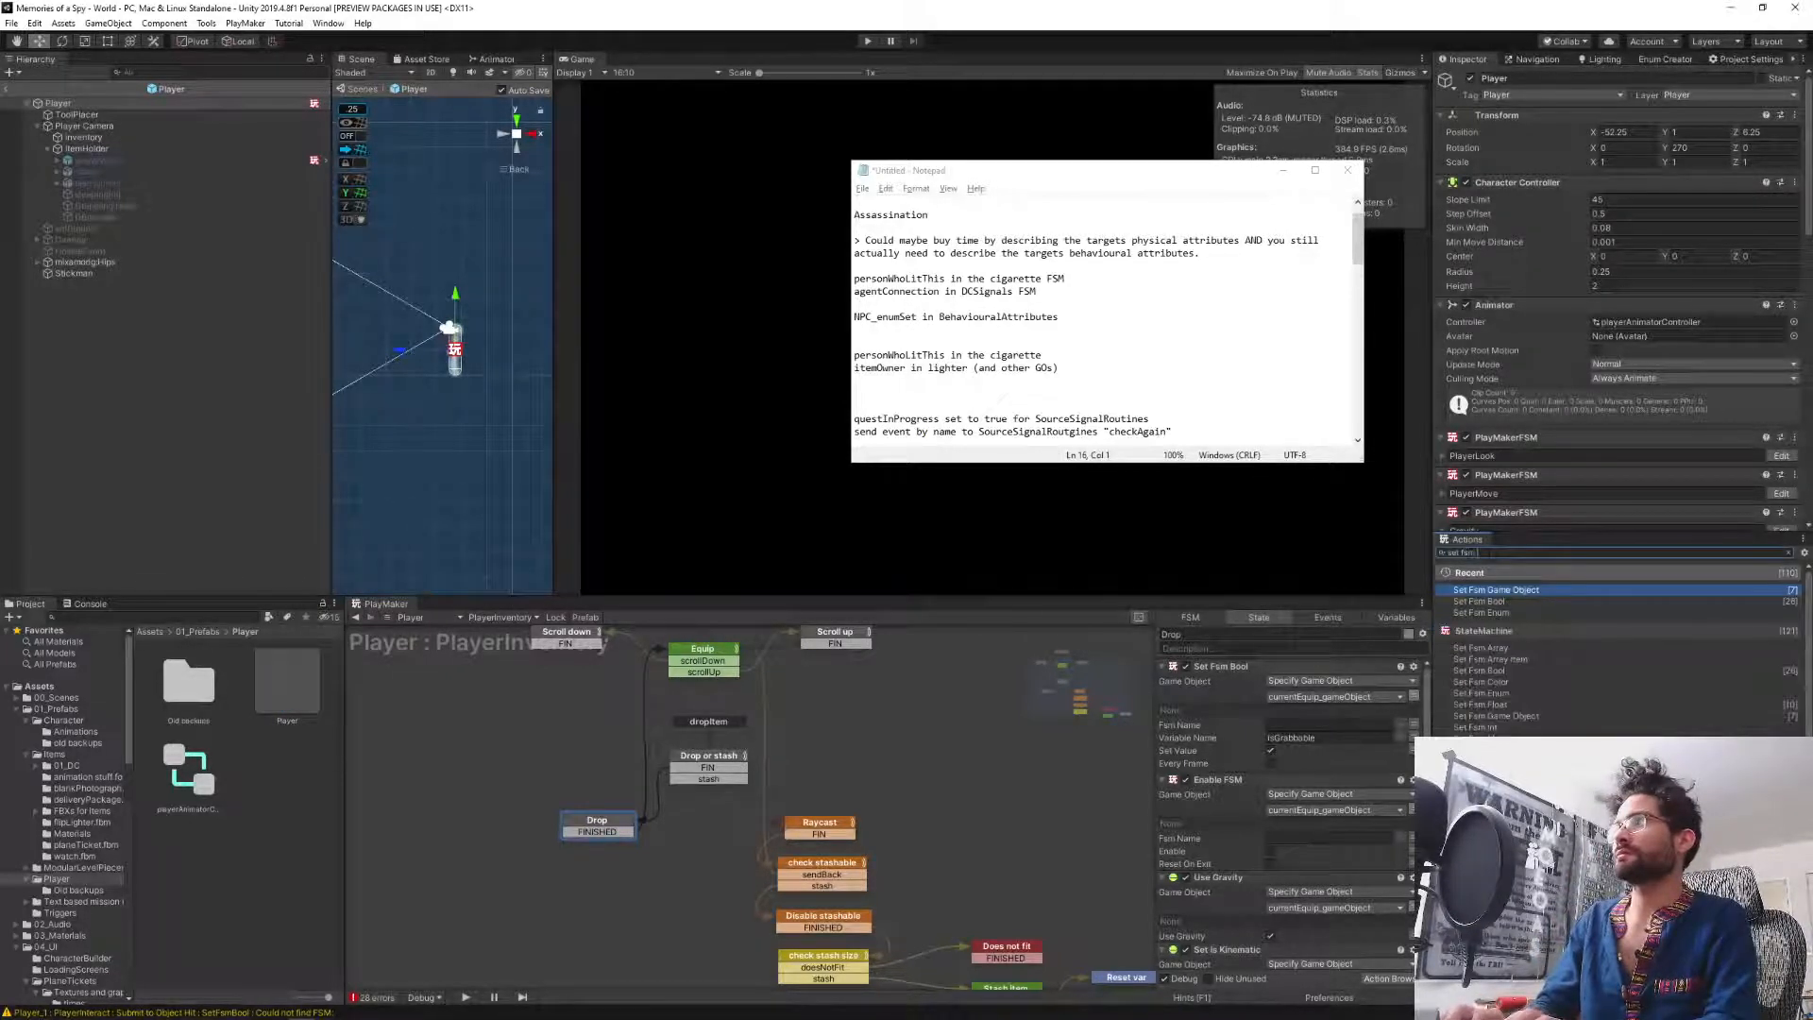
drag(1496, 589, 1241, 894)
right_click(1241, 893)
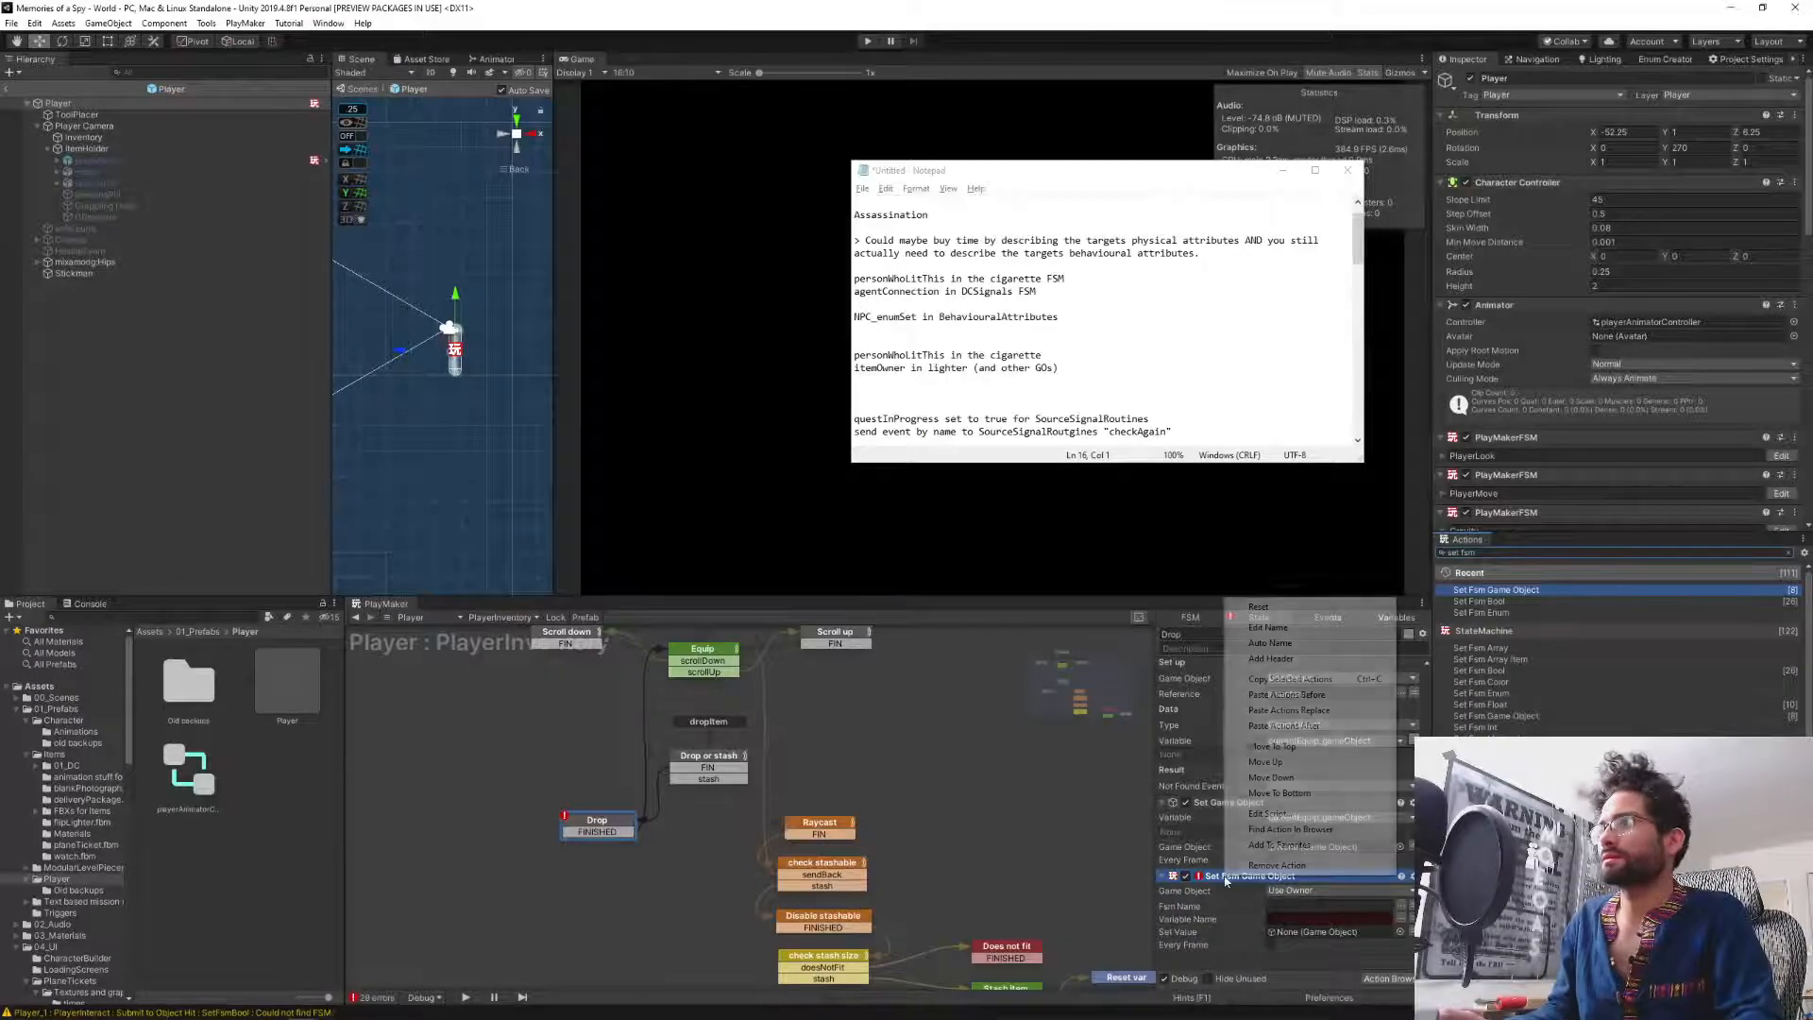
click(1274, 748)
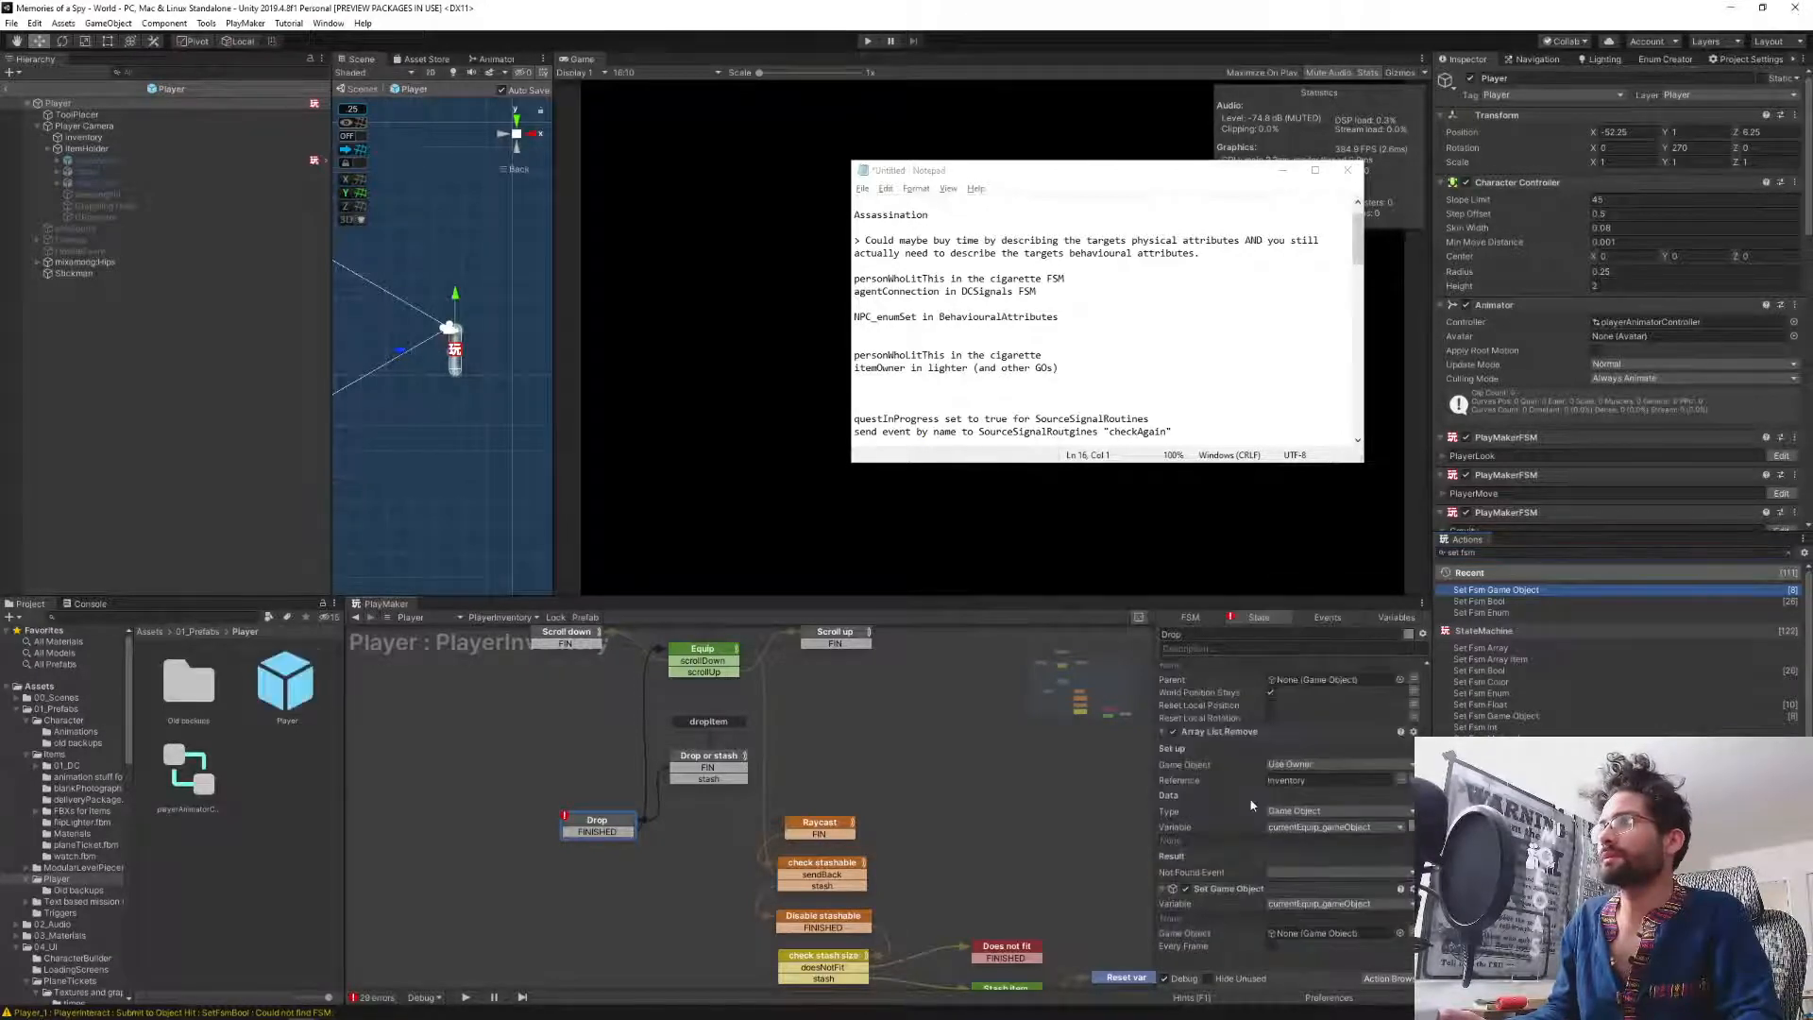
Target the Drop state's new Set Fsm Game Object action at currentEquip_gameObject and set its variable name to itemOwner.
click(1316, 682)
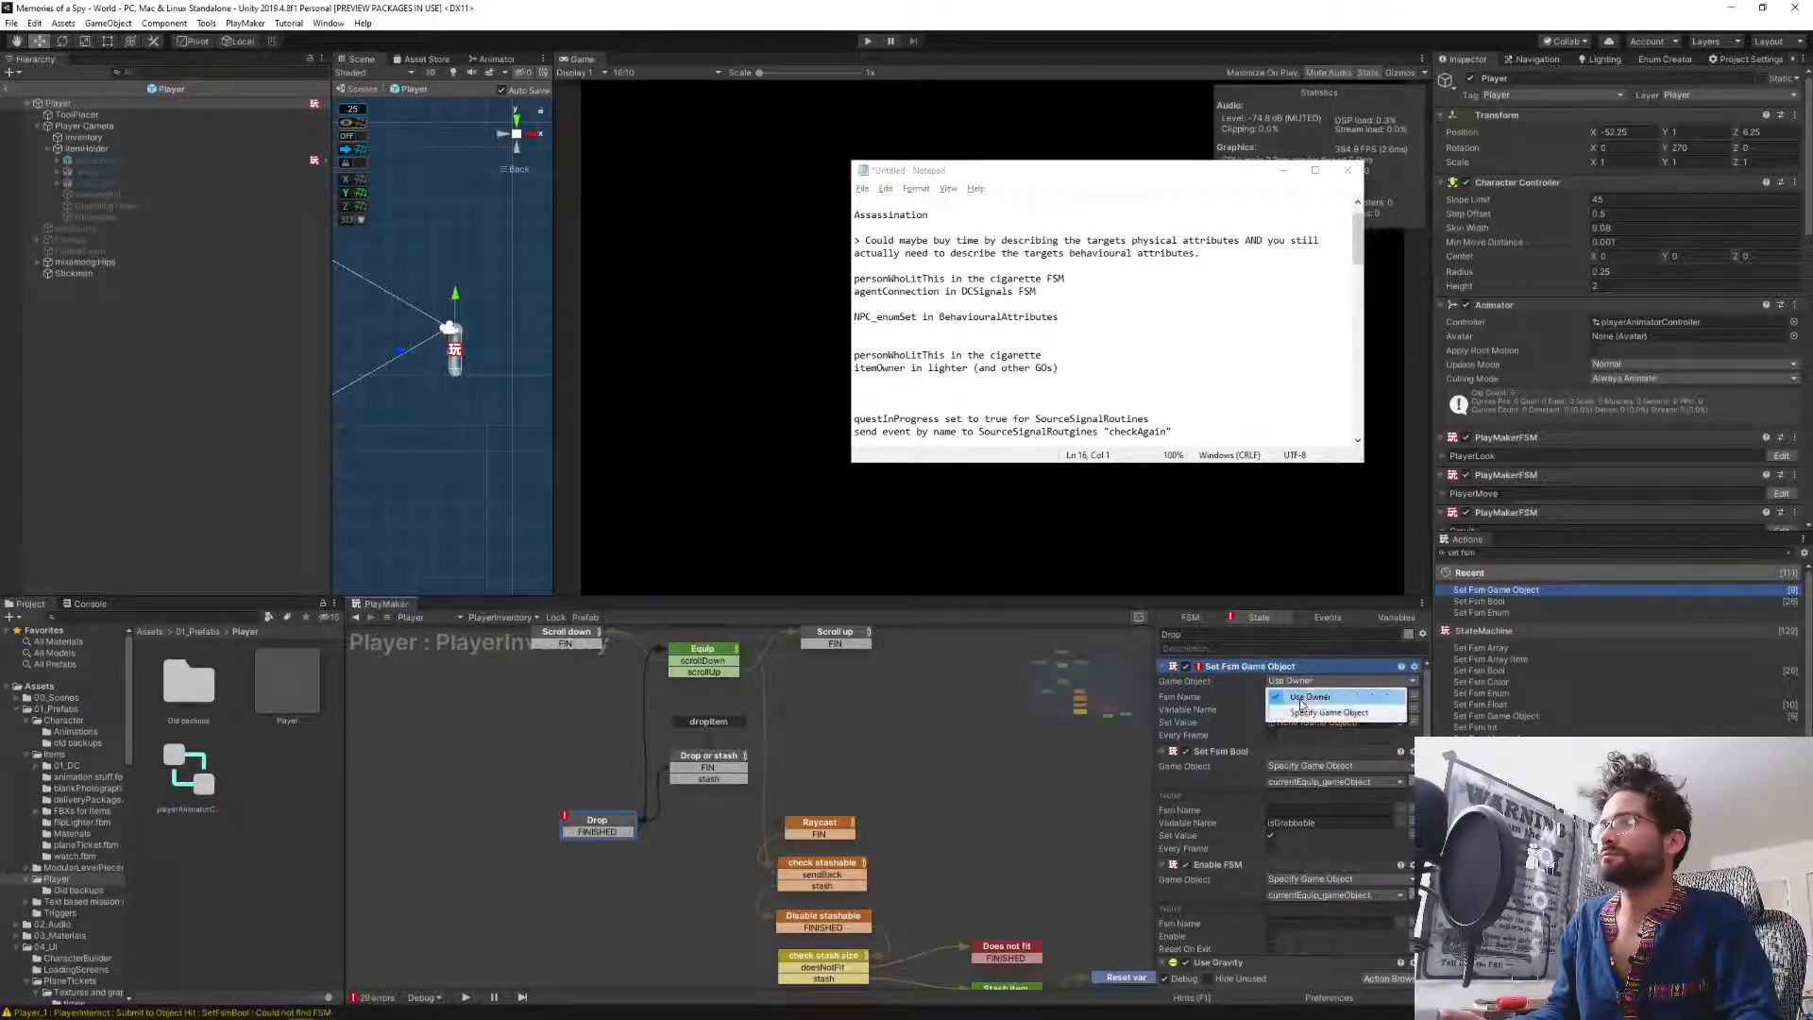
click(1317, 696)
click(1398, 699)
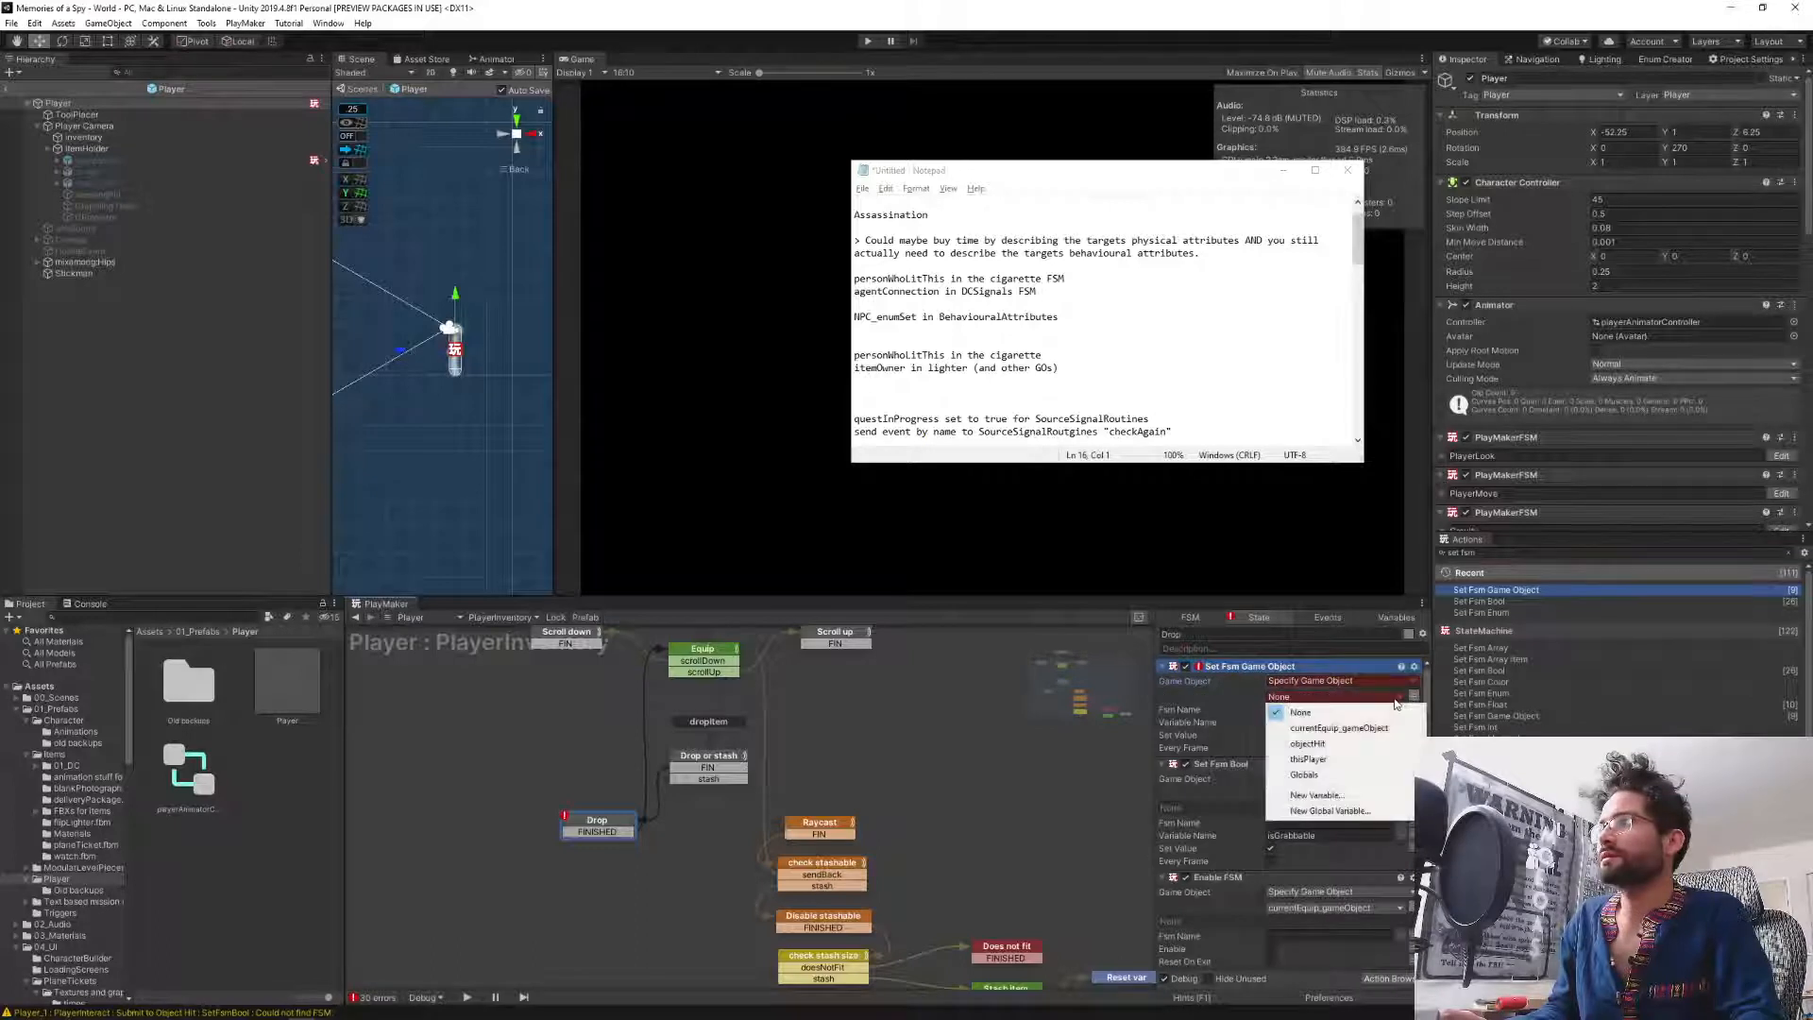
click(1359, 728)
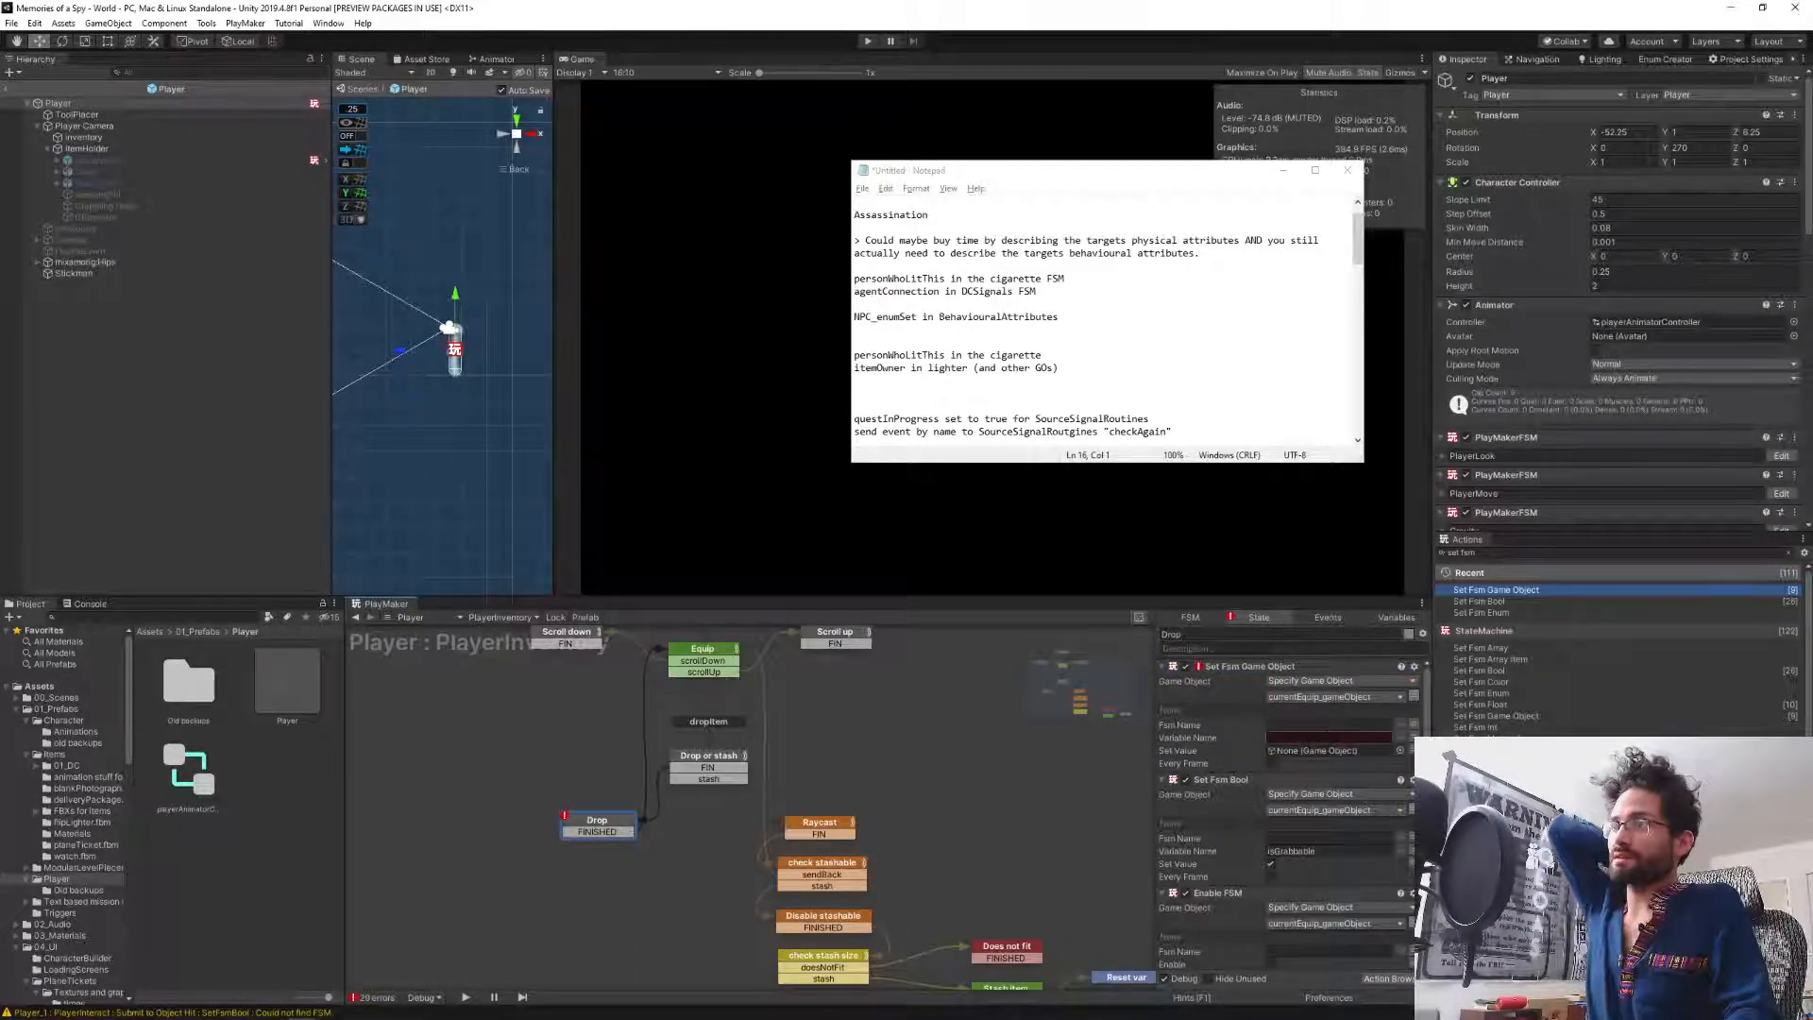
text(itemOwner)
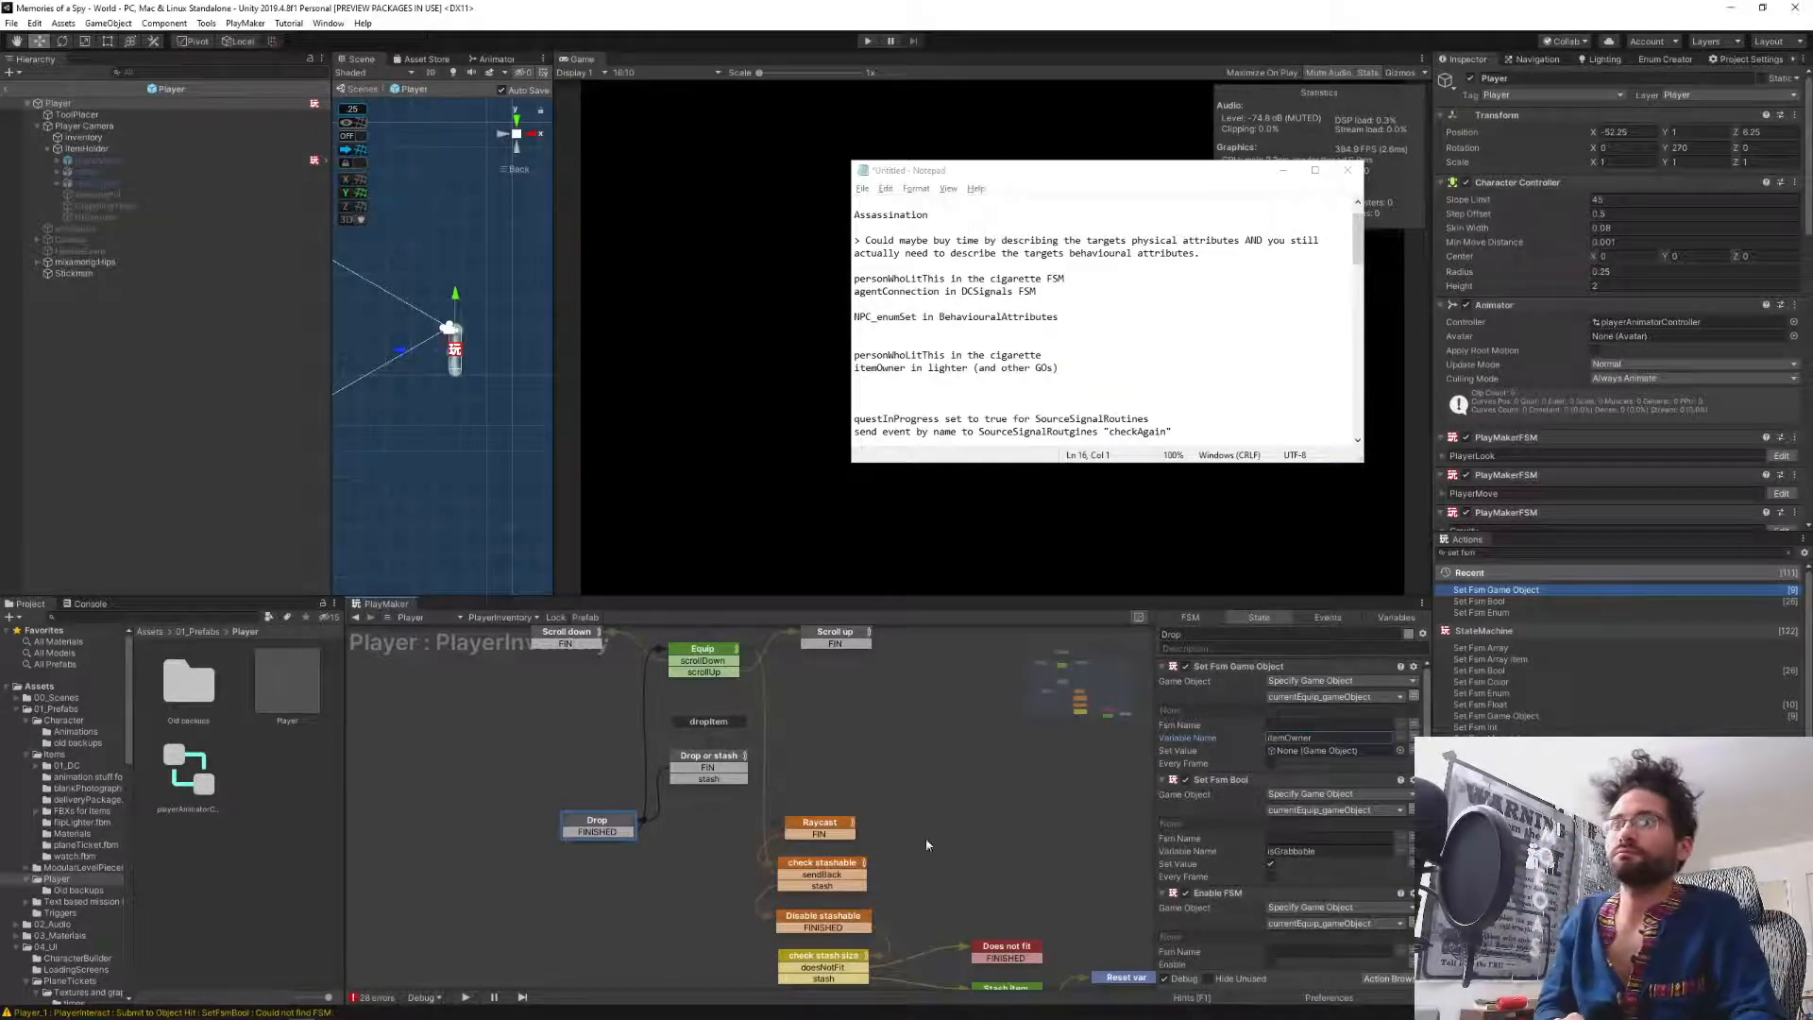
Examine the actions of the Stash item and Reset var states in the PlayerInventory FSM.
middle_drag(944, 891, 802, 777)
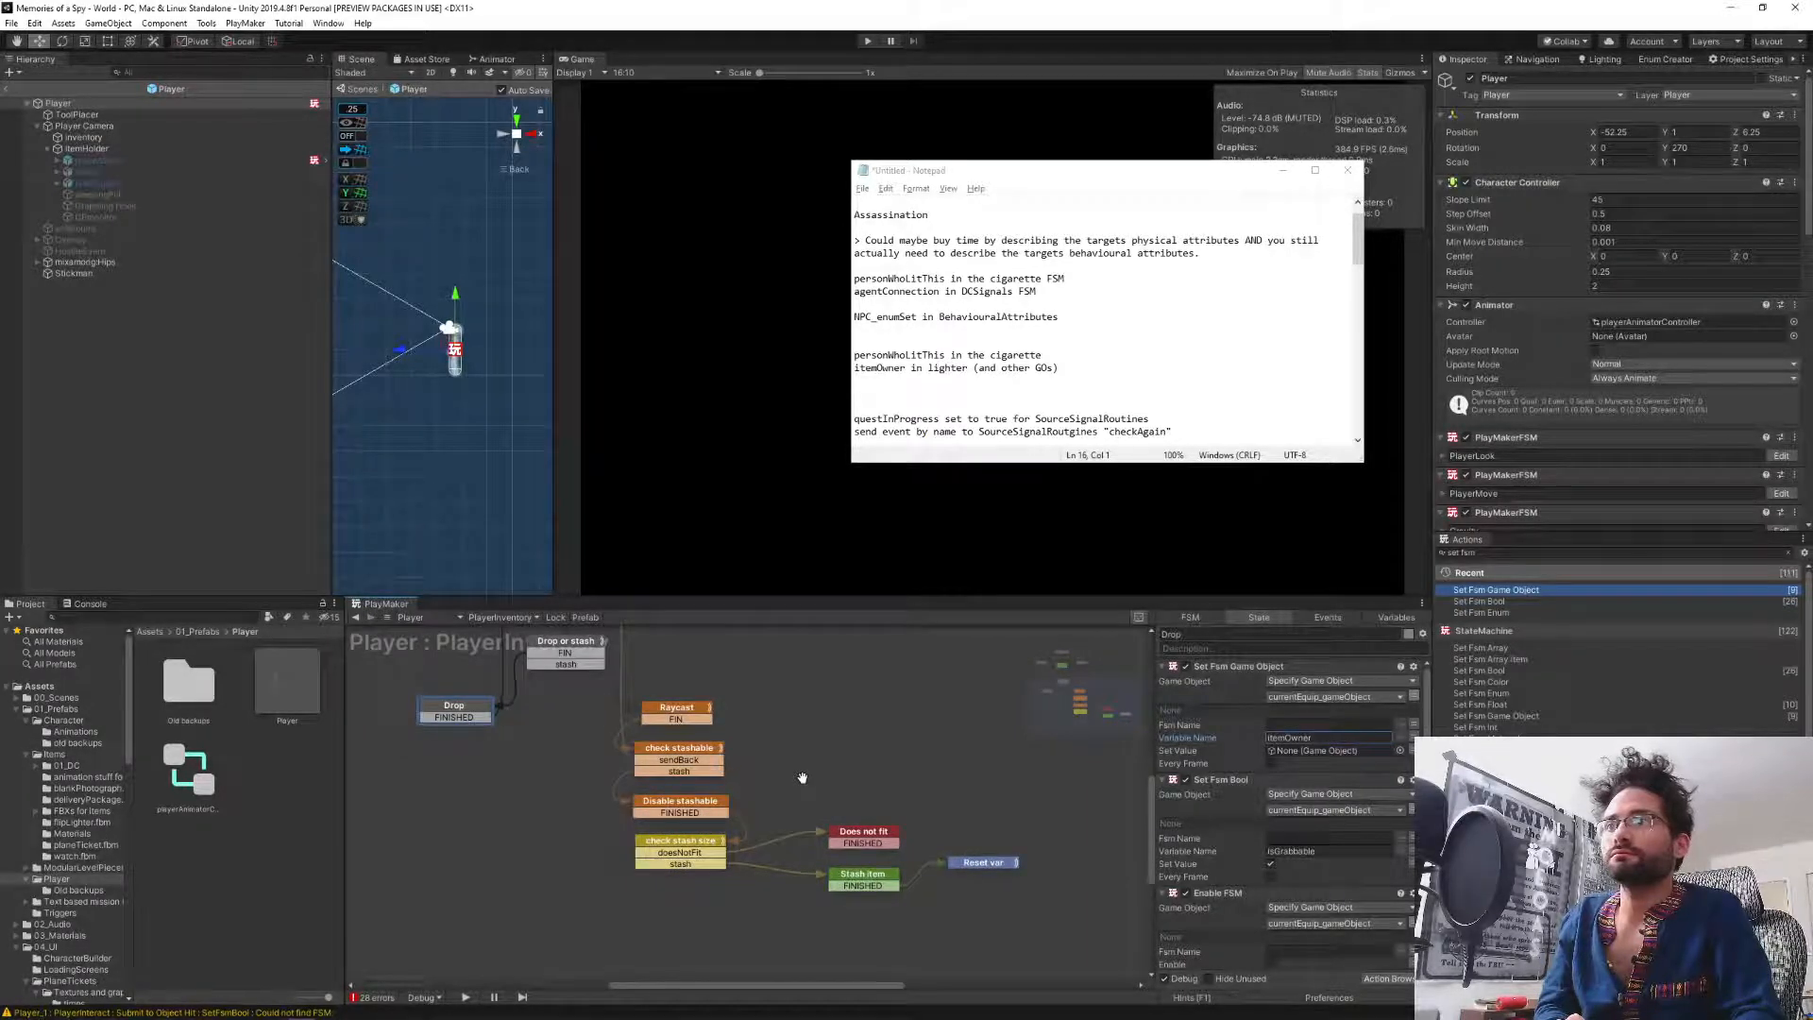
middle_drag(802, 777, 804, 777)
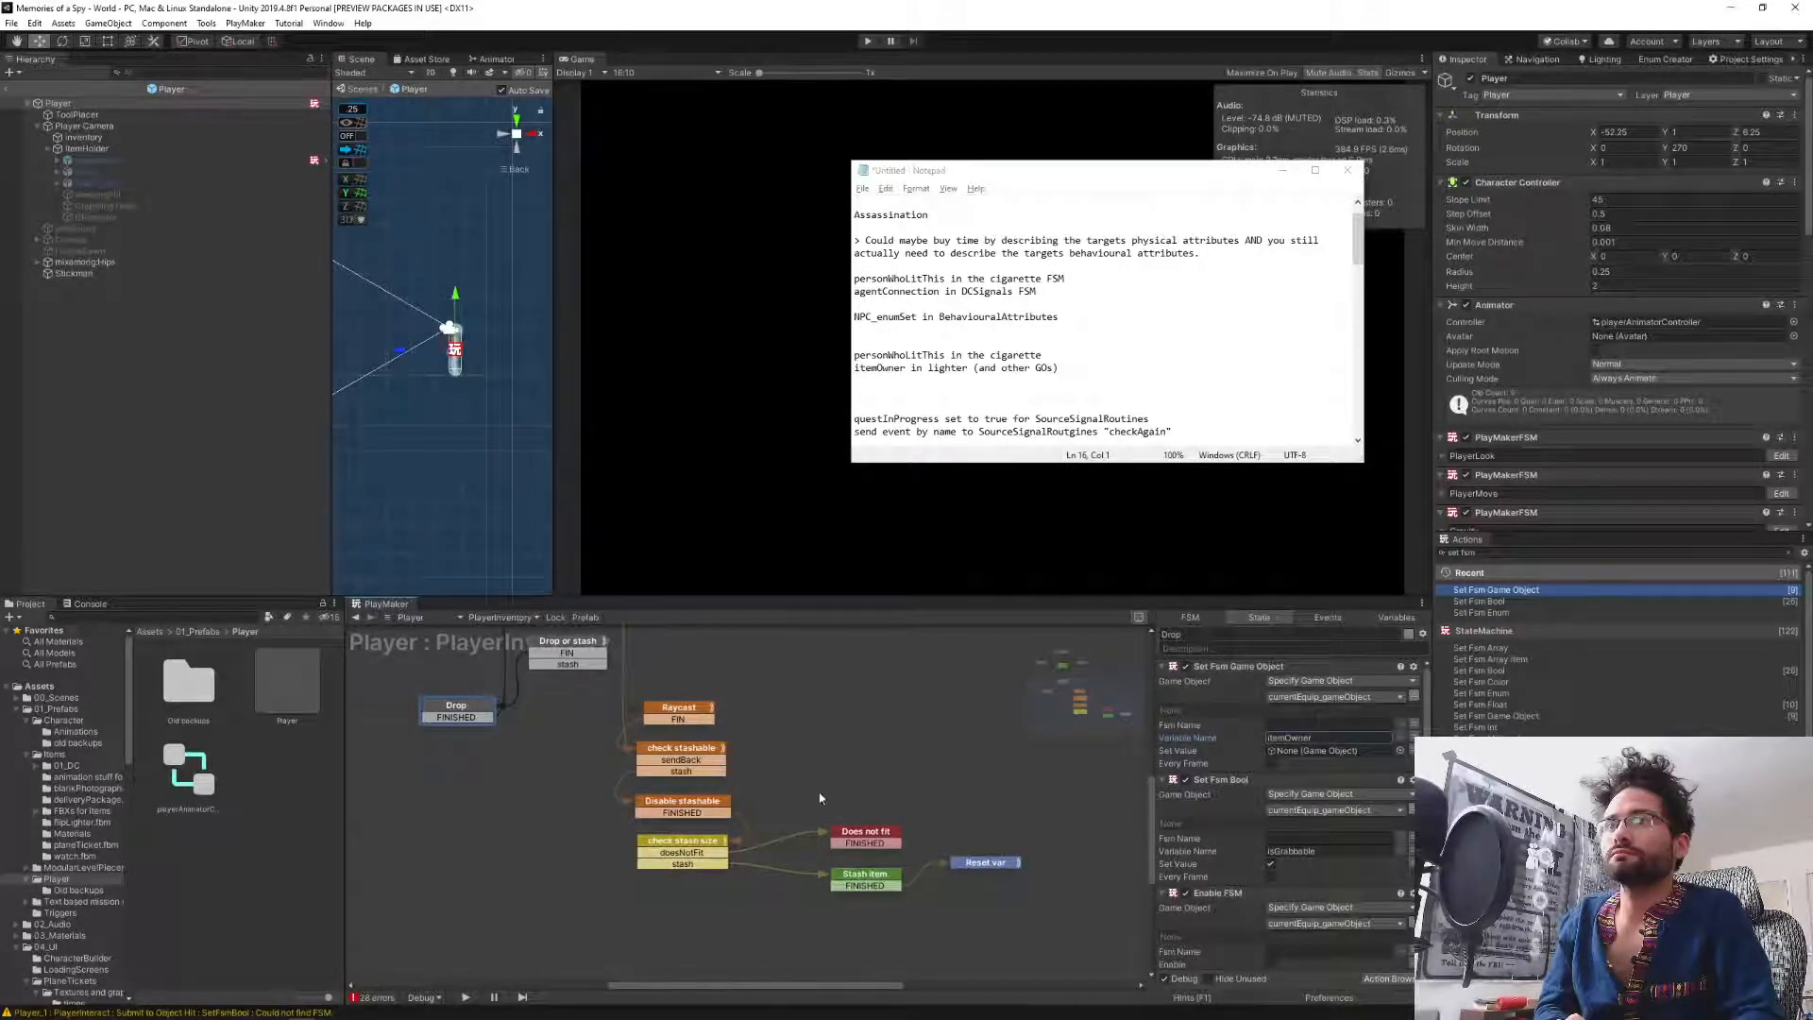
click(1239, 667)
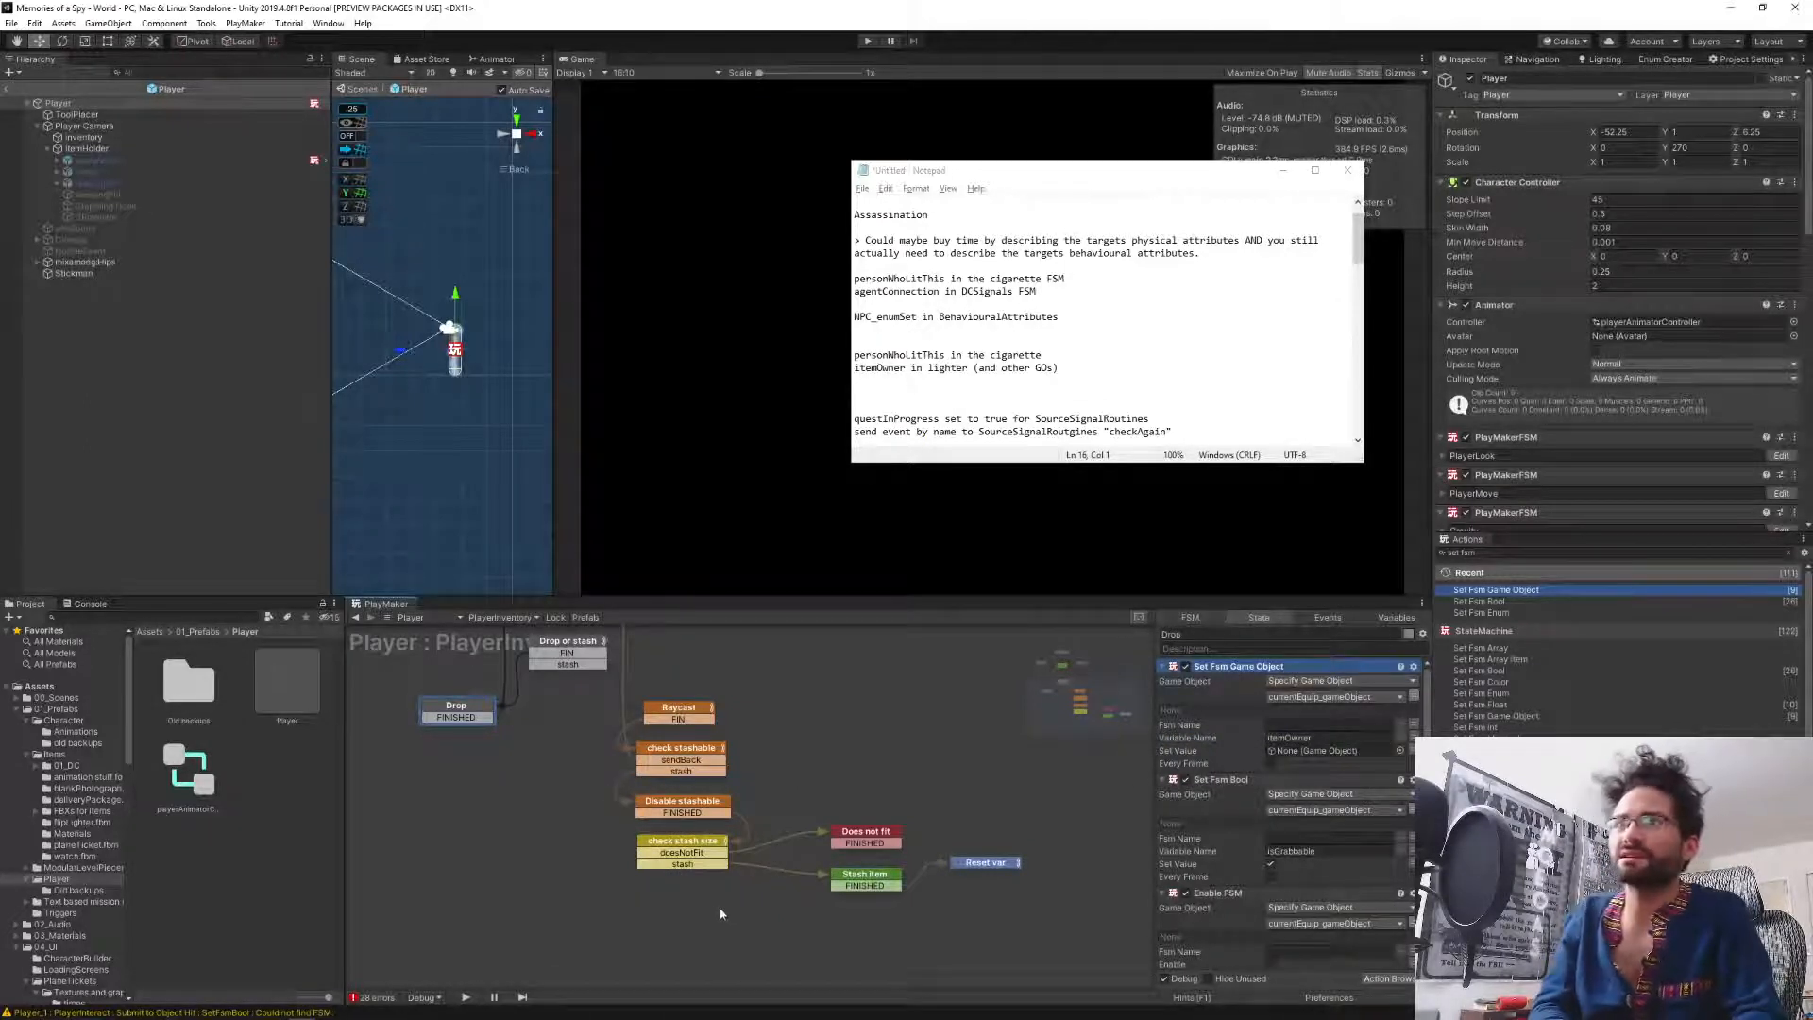
click(858, 878)
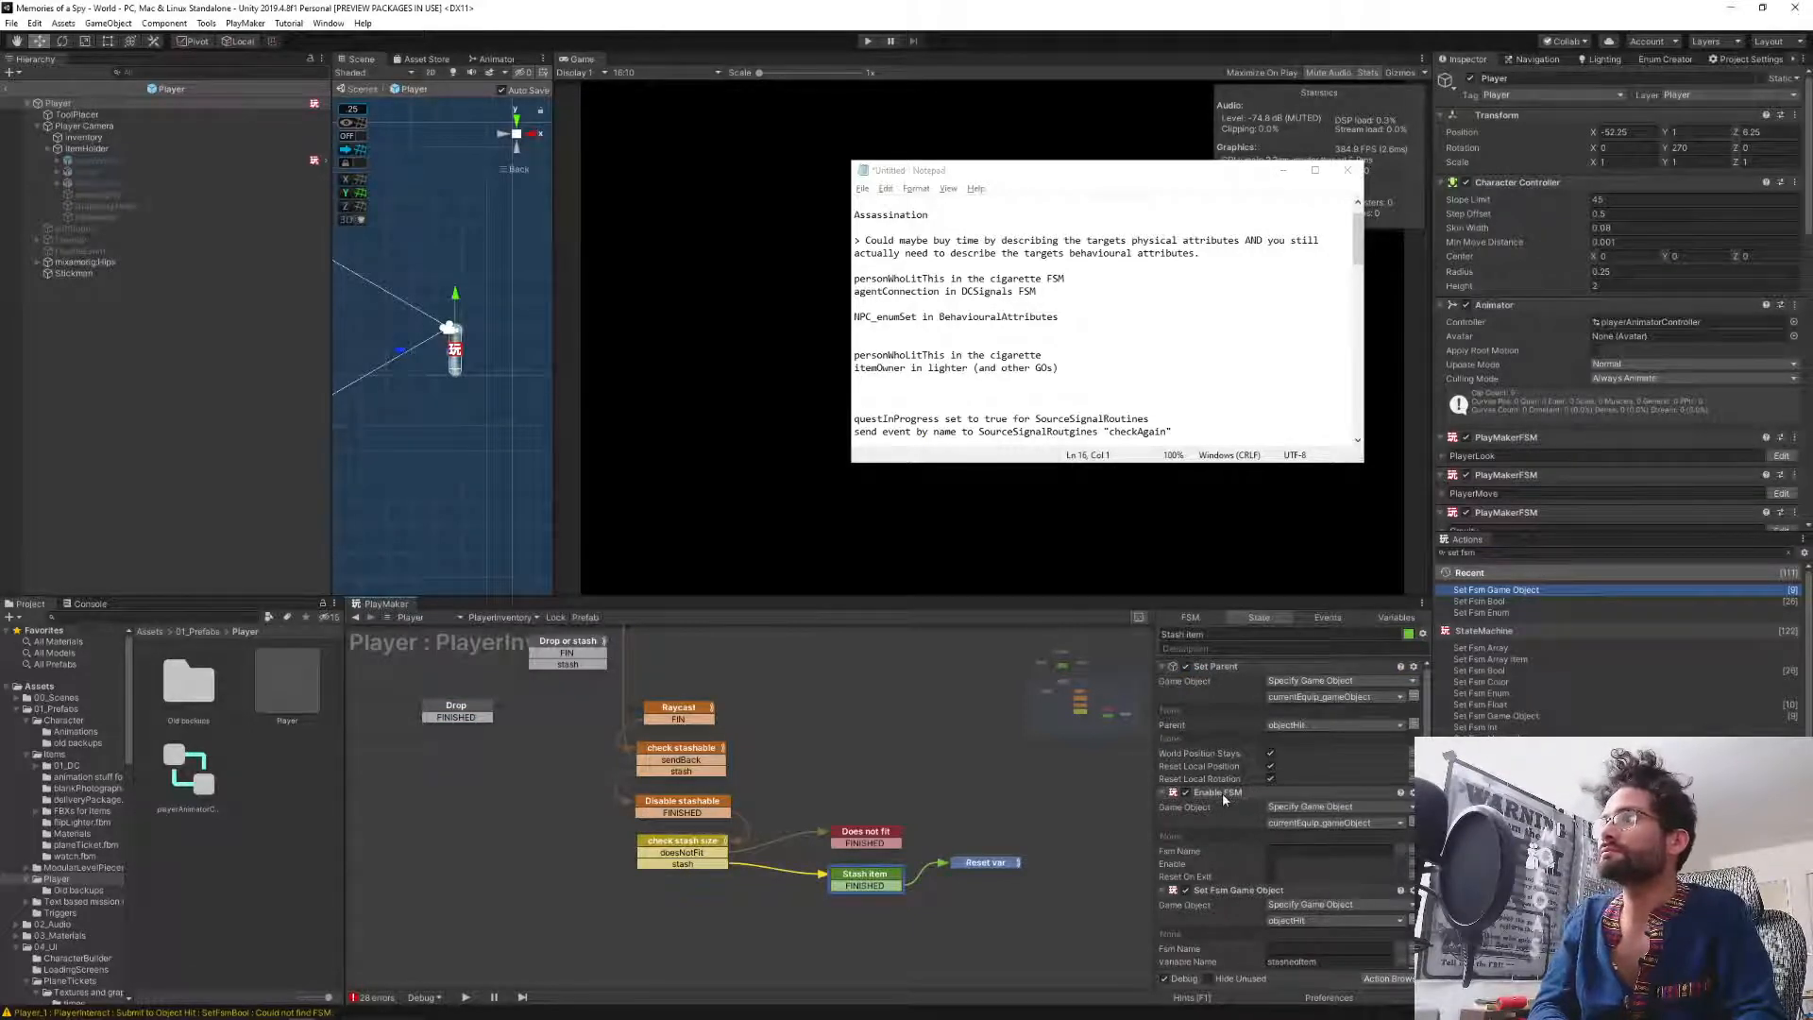
scroll(1237, 846, down, 3)
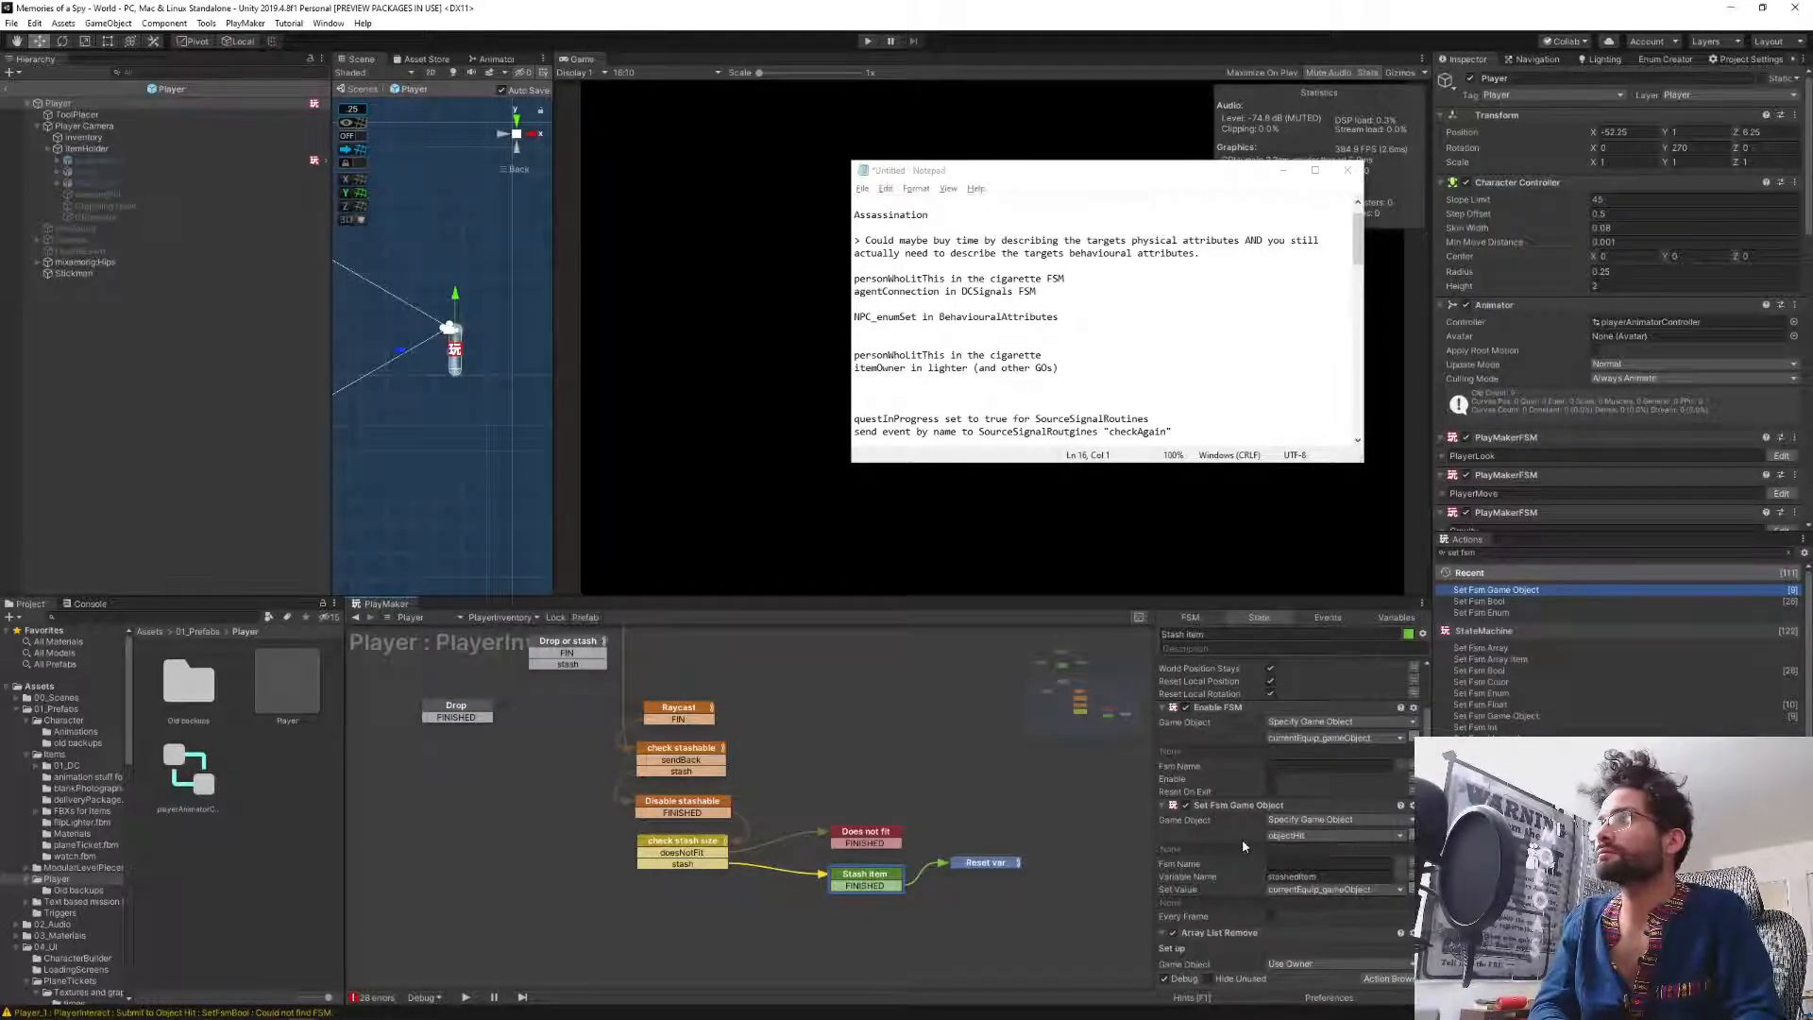
scroll(1243, 838, down, 7)
scroll(1245, 840, up, 10)
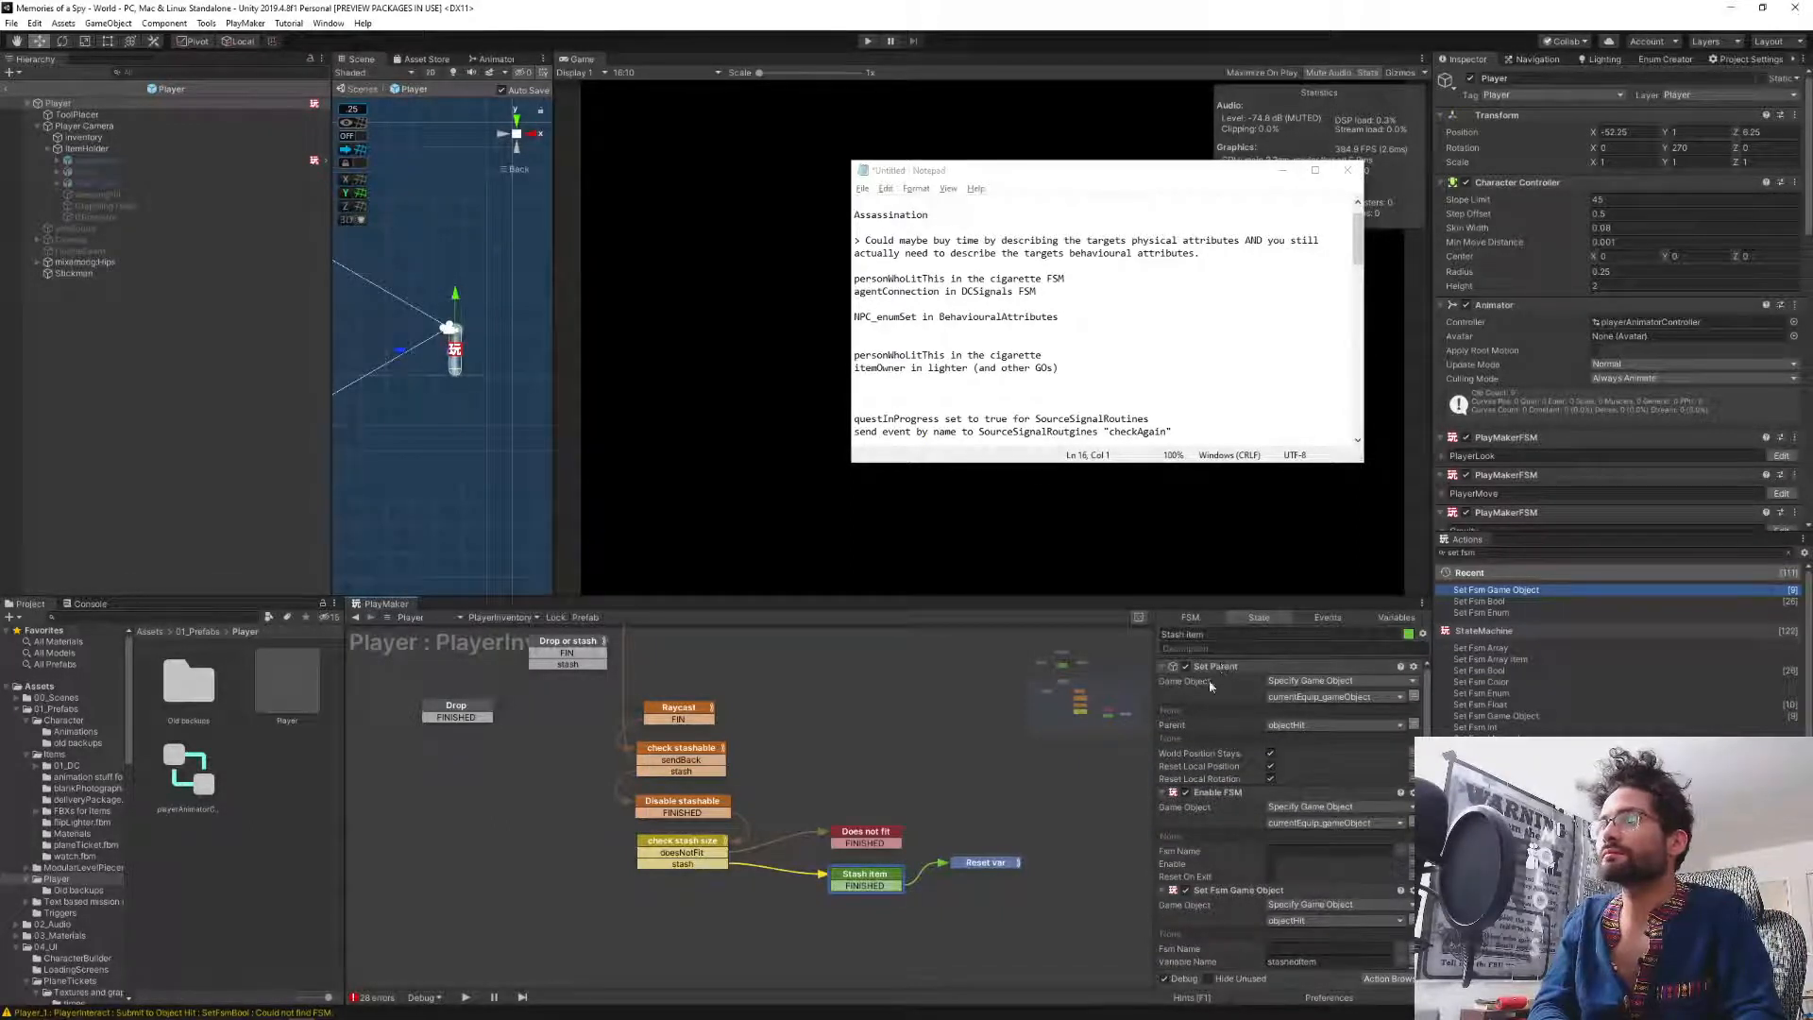
click(972, 864)
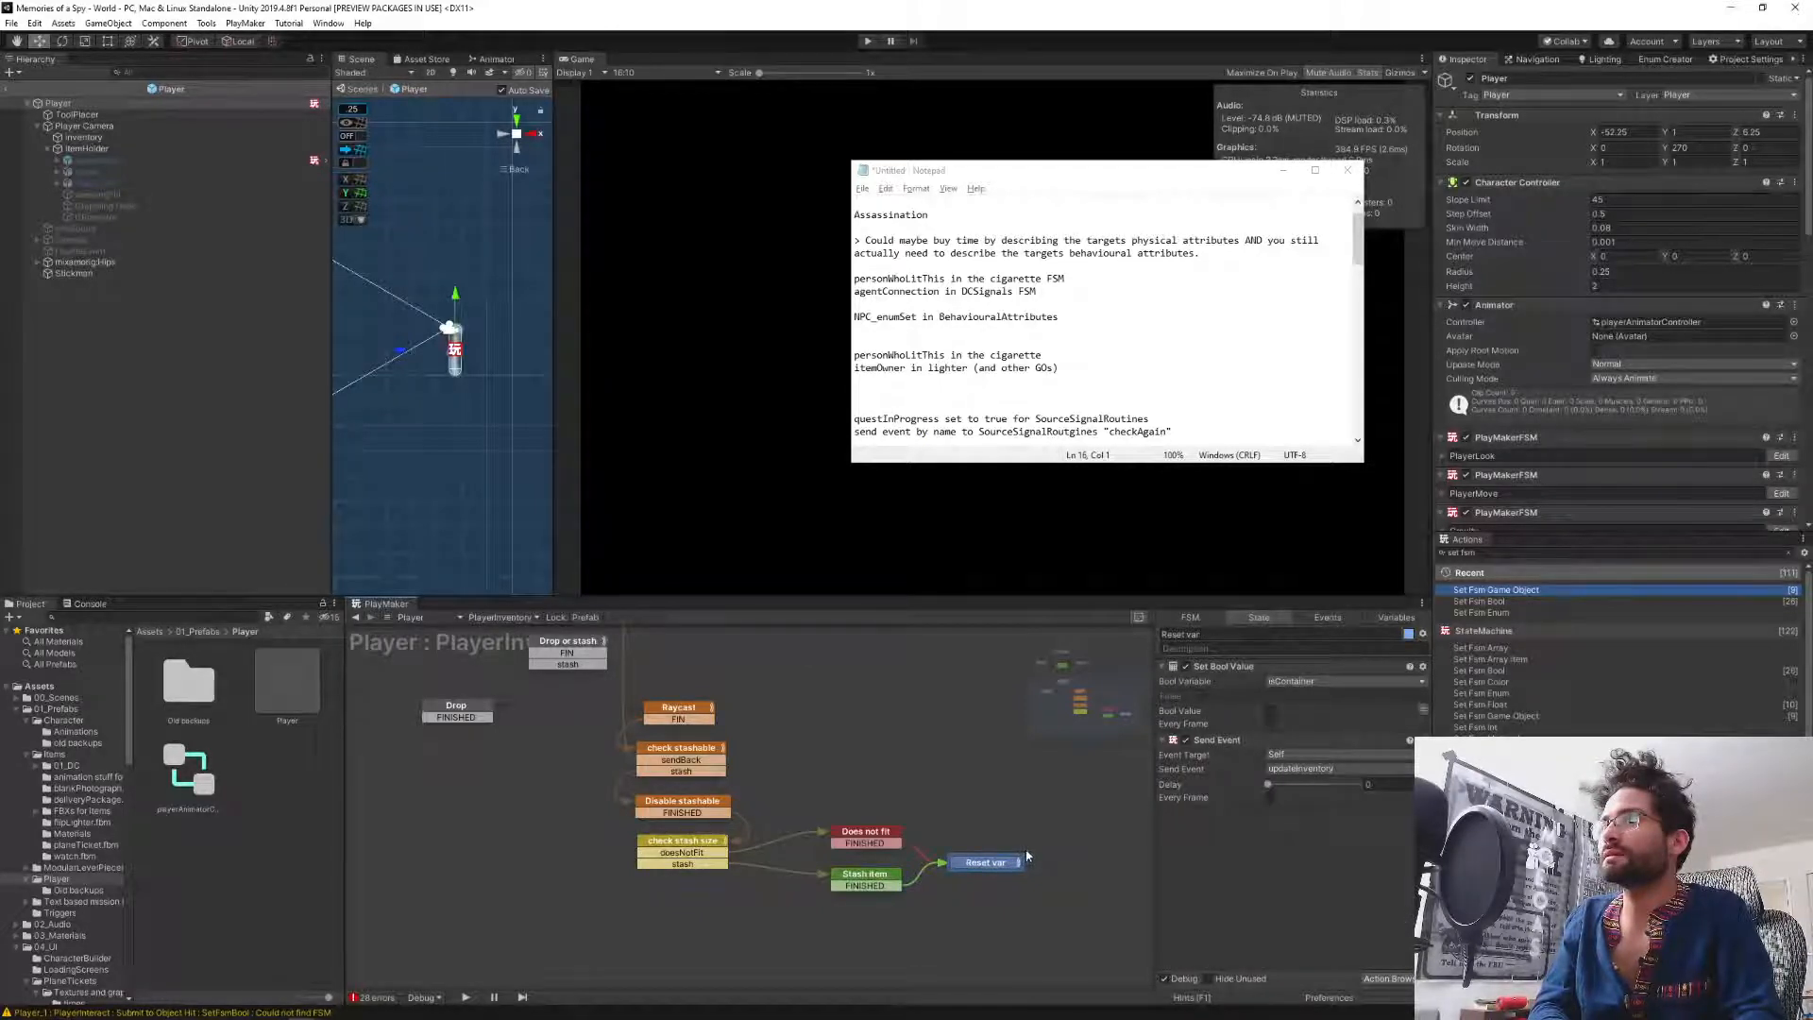
click(864, 878)
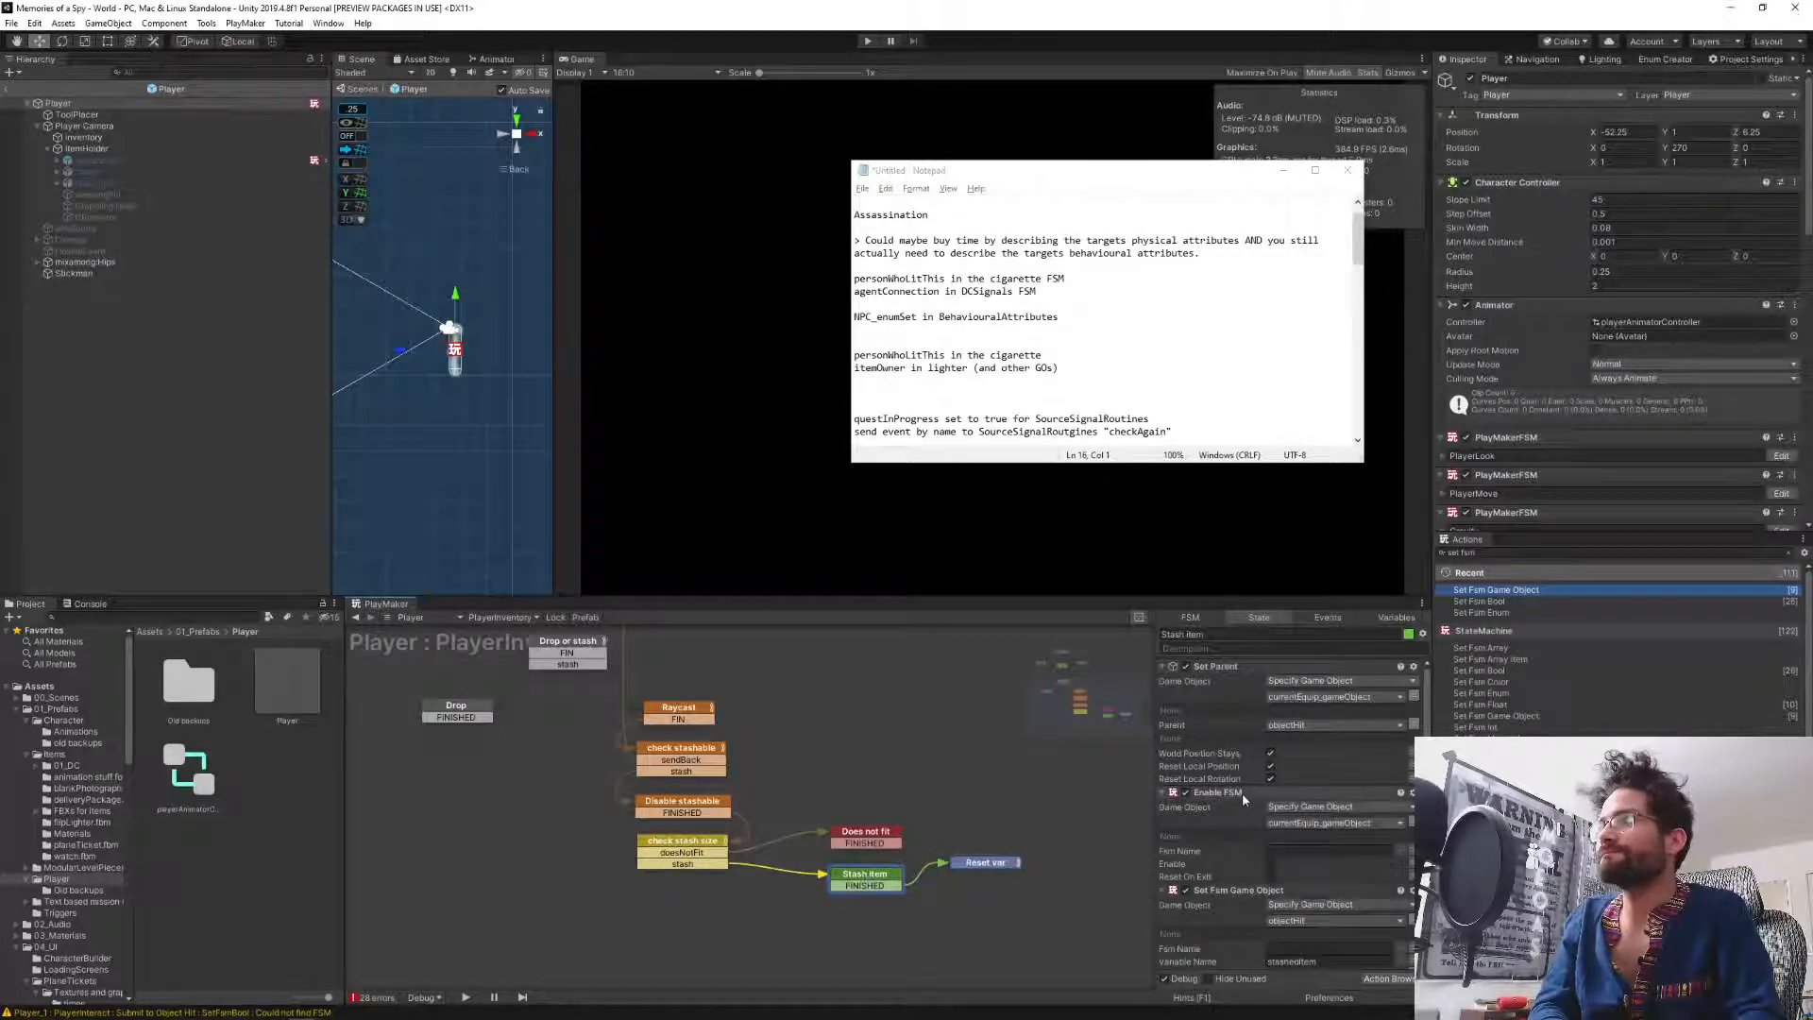
click(1222, 794)
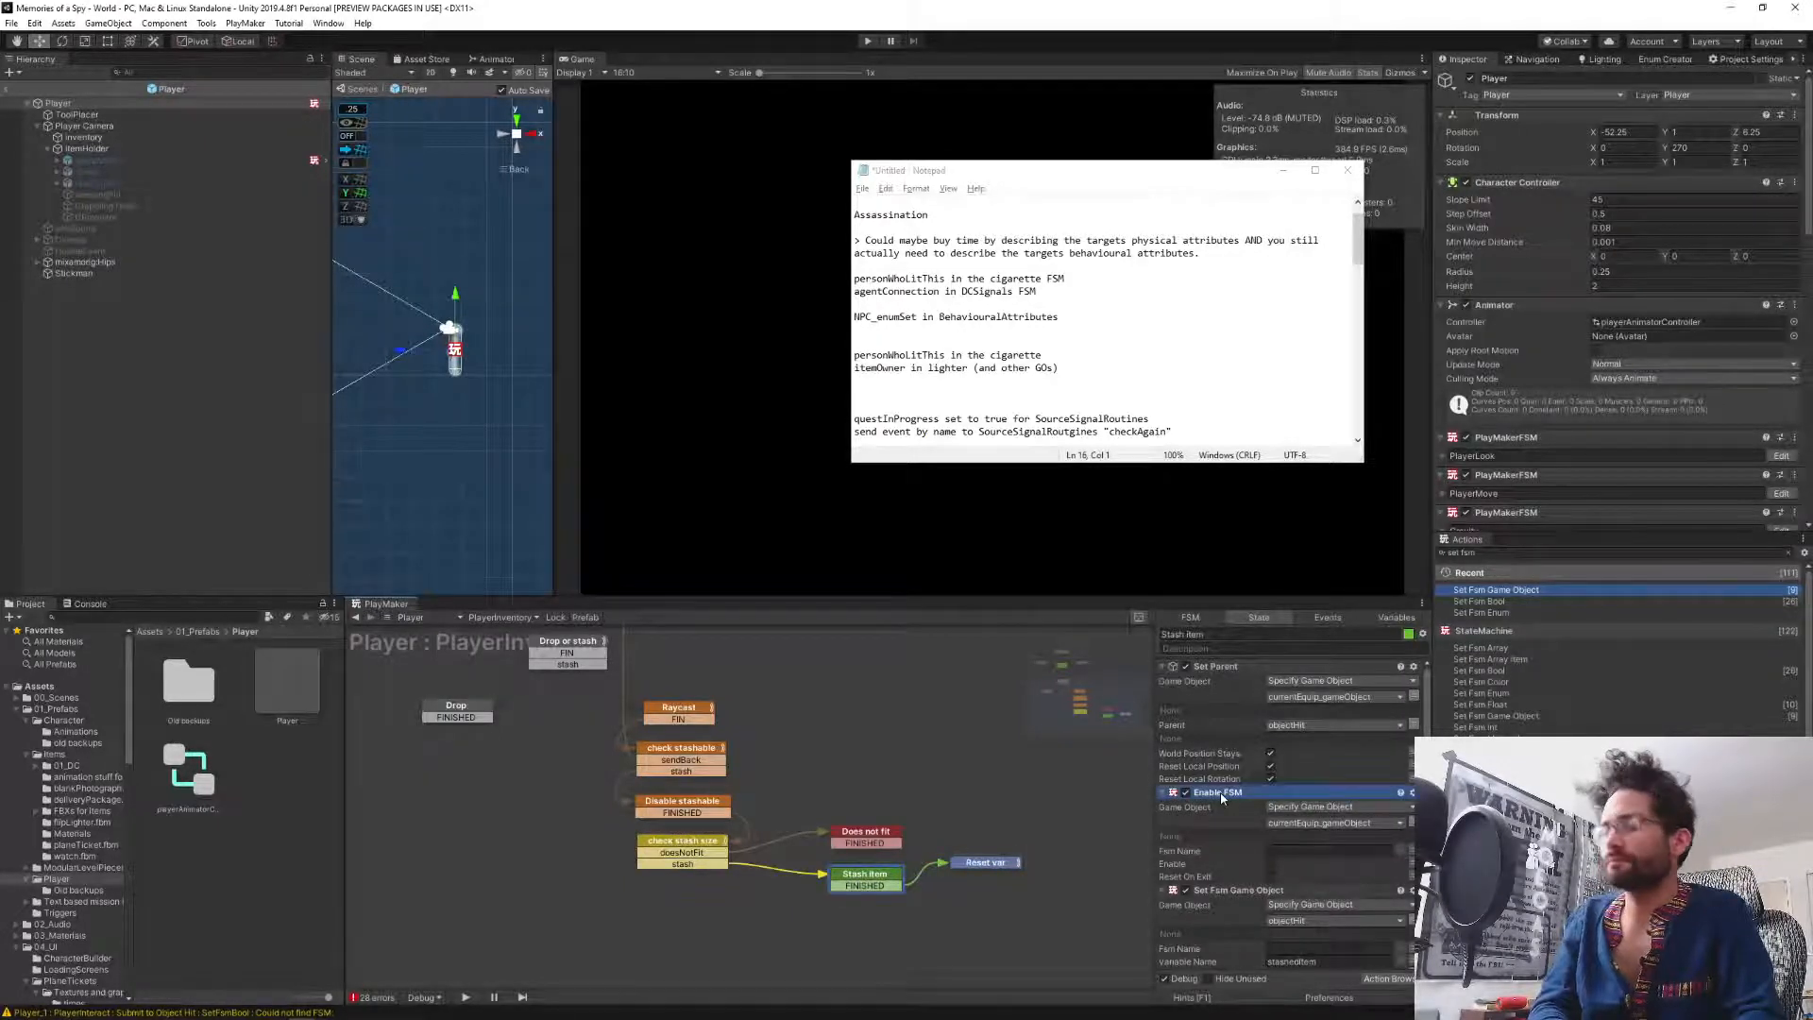
key(ctrl+c)
key(ctrl+v)
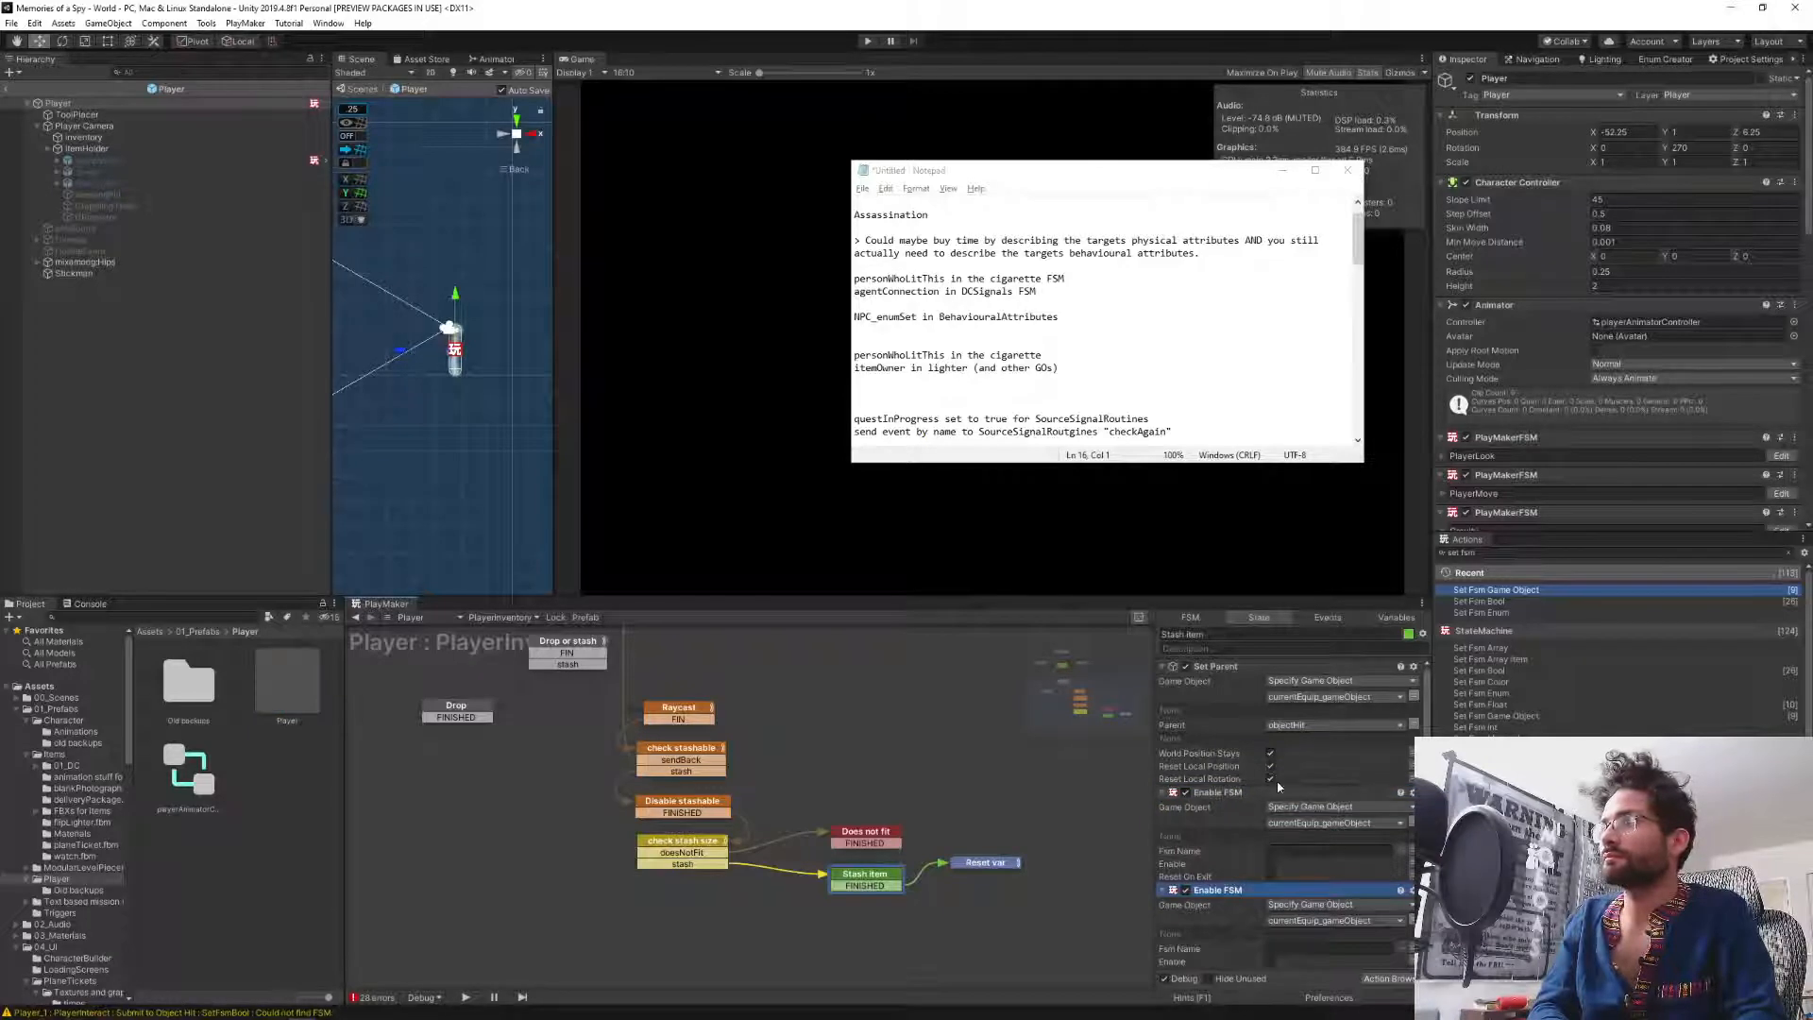
drag(1218, 796, 1104, 803)
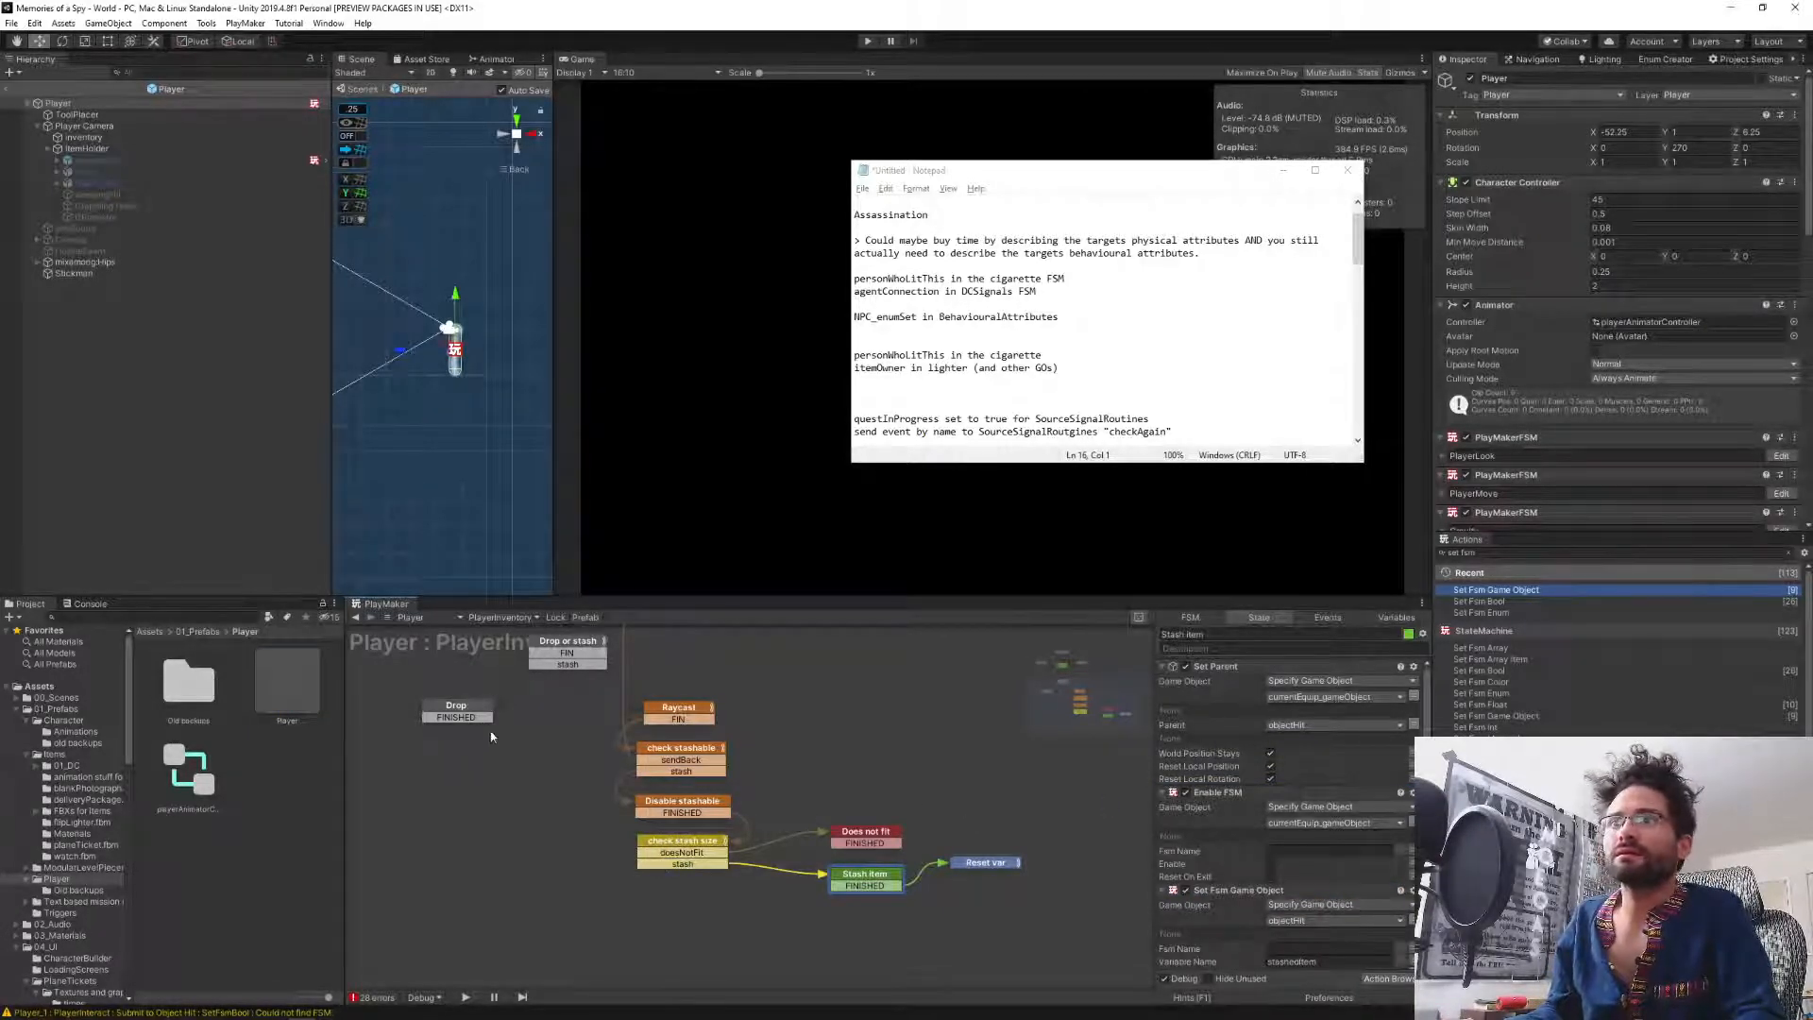
Copy the Drop state's Set Fsm Game Object action for itemOwner to the end of the Stash item state's actions.
click(470, 712)
click(1224, 667)
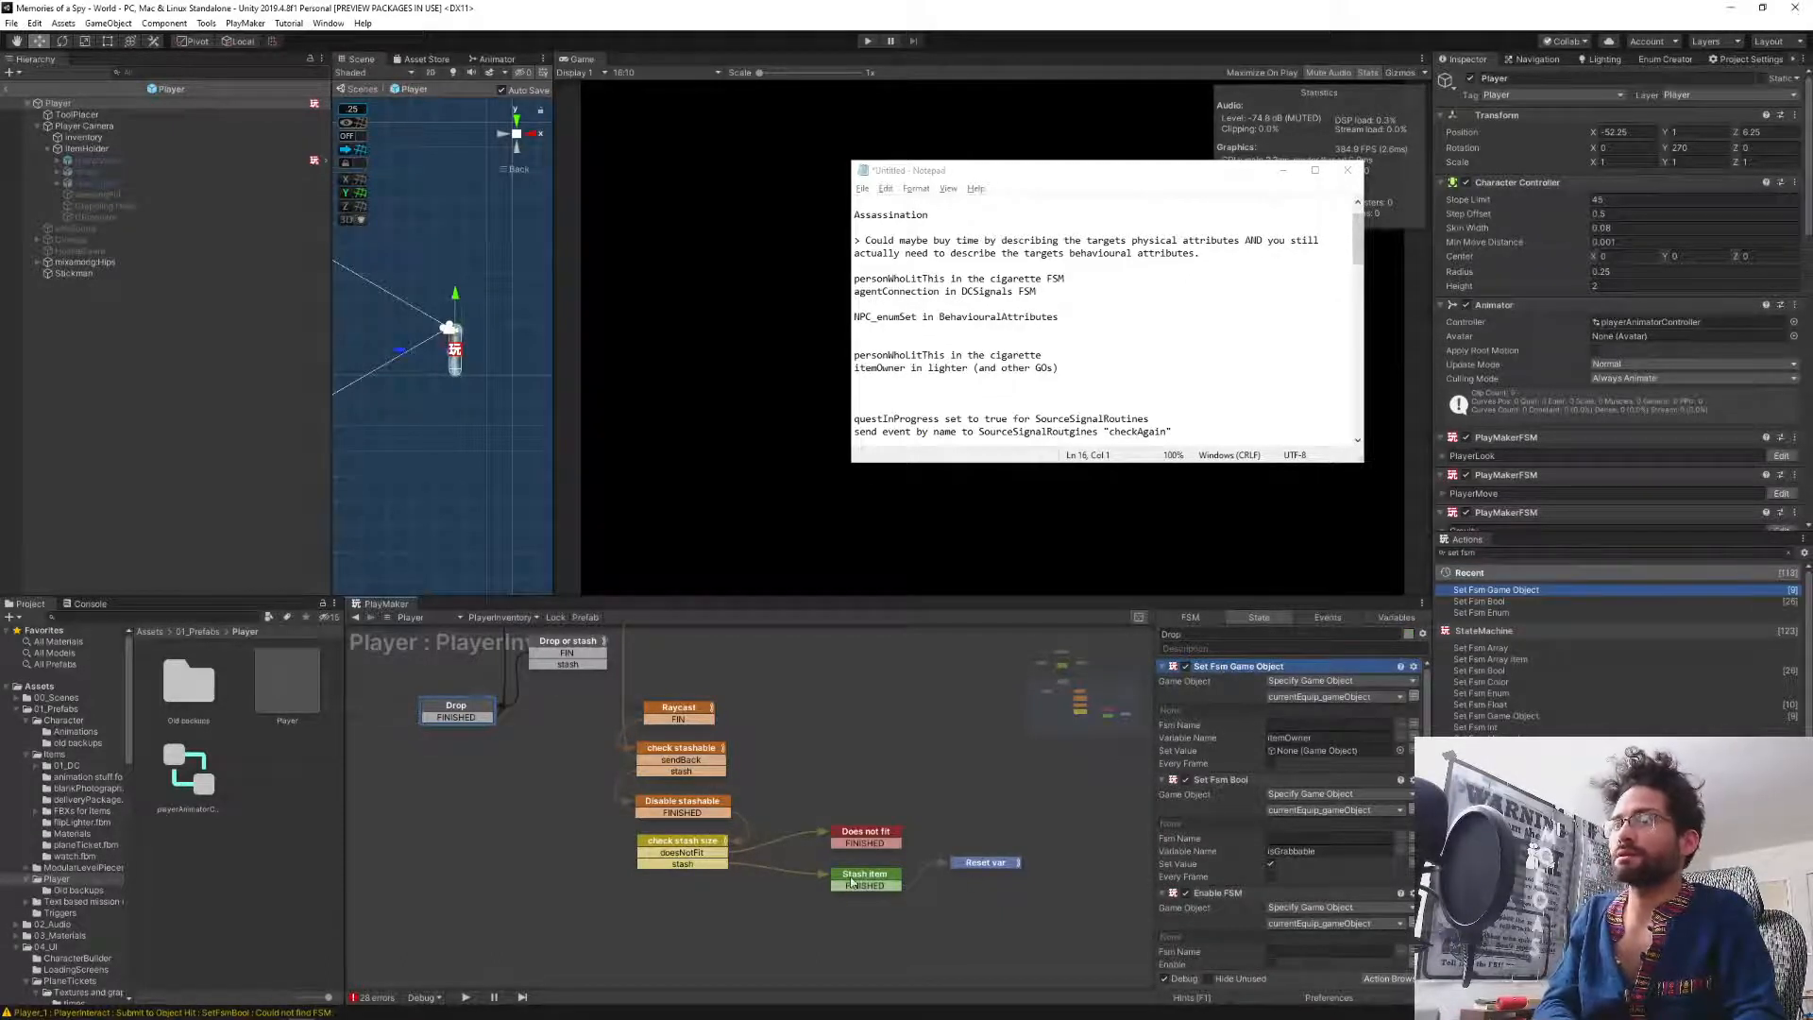
click(853, 881)
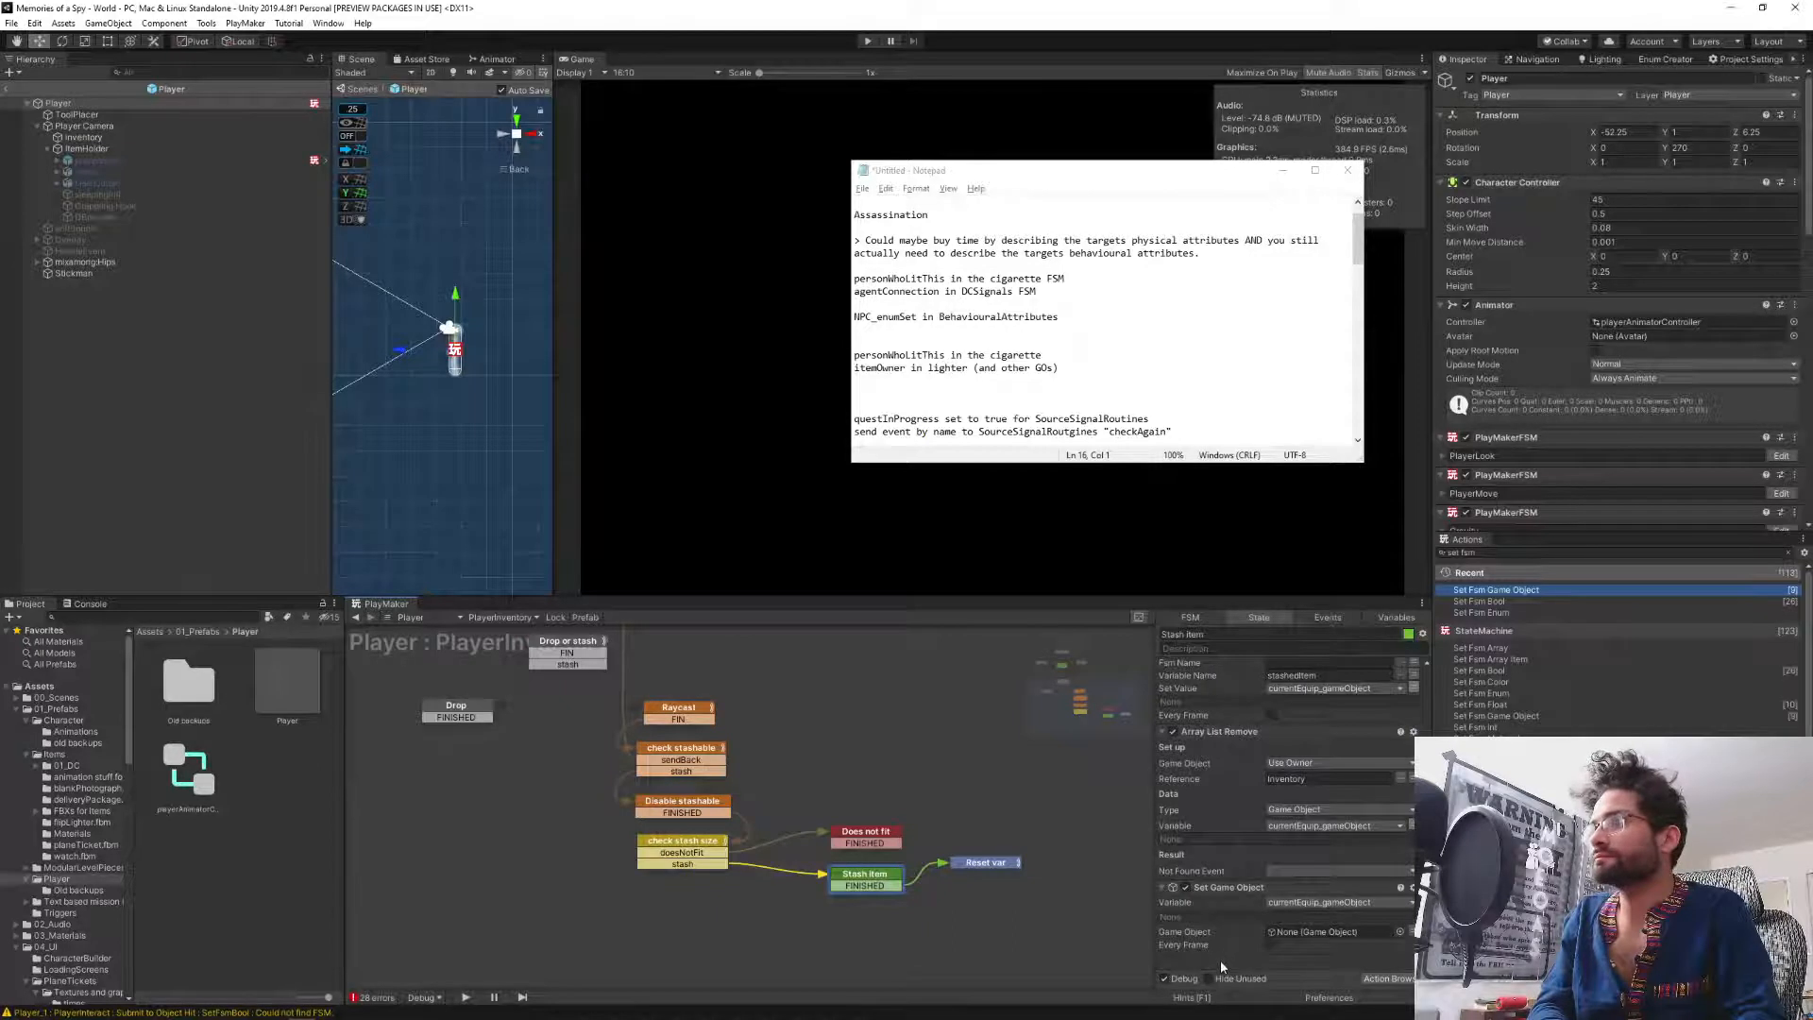
key(ctrl+v)
scroll(1243, 933, down, 3)
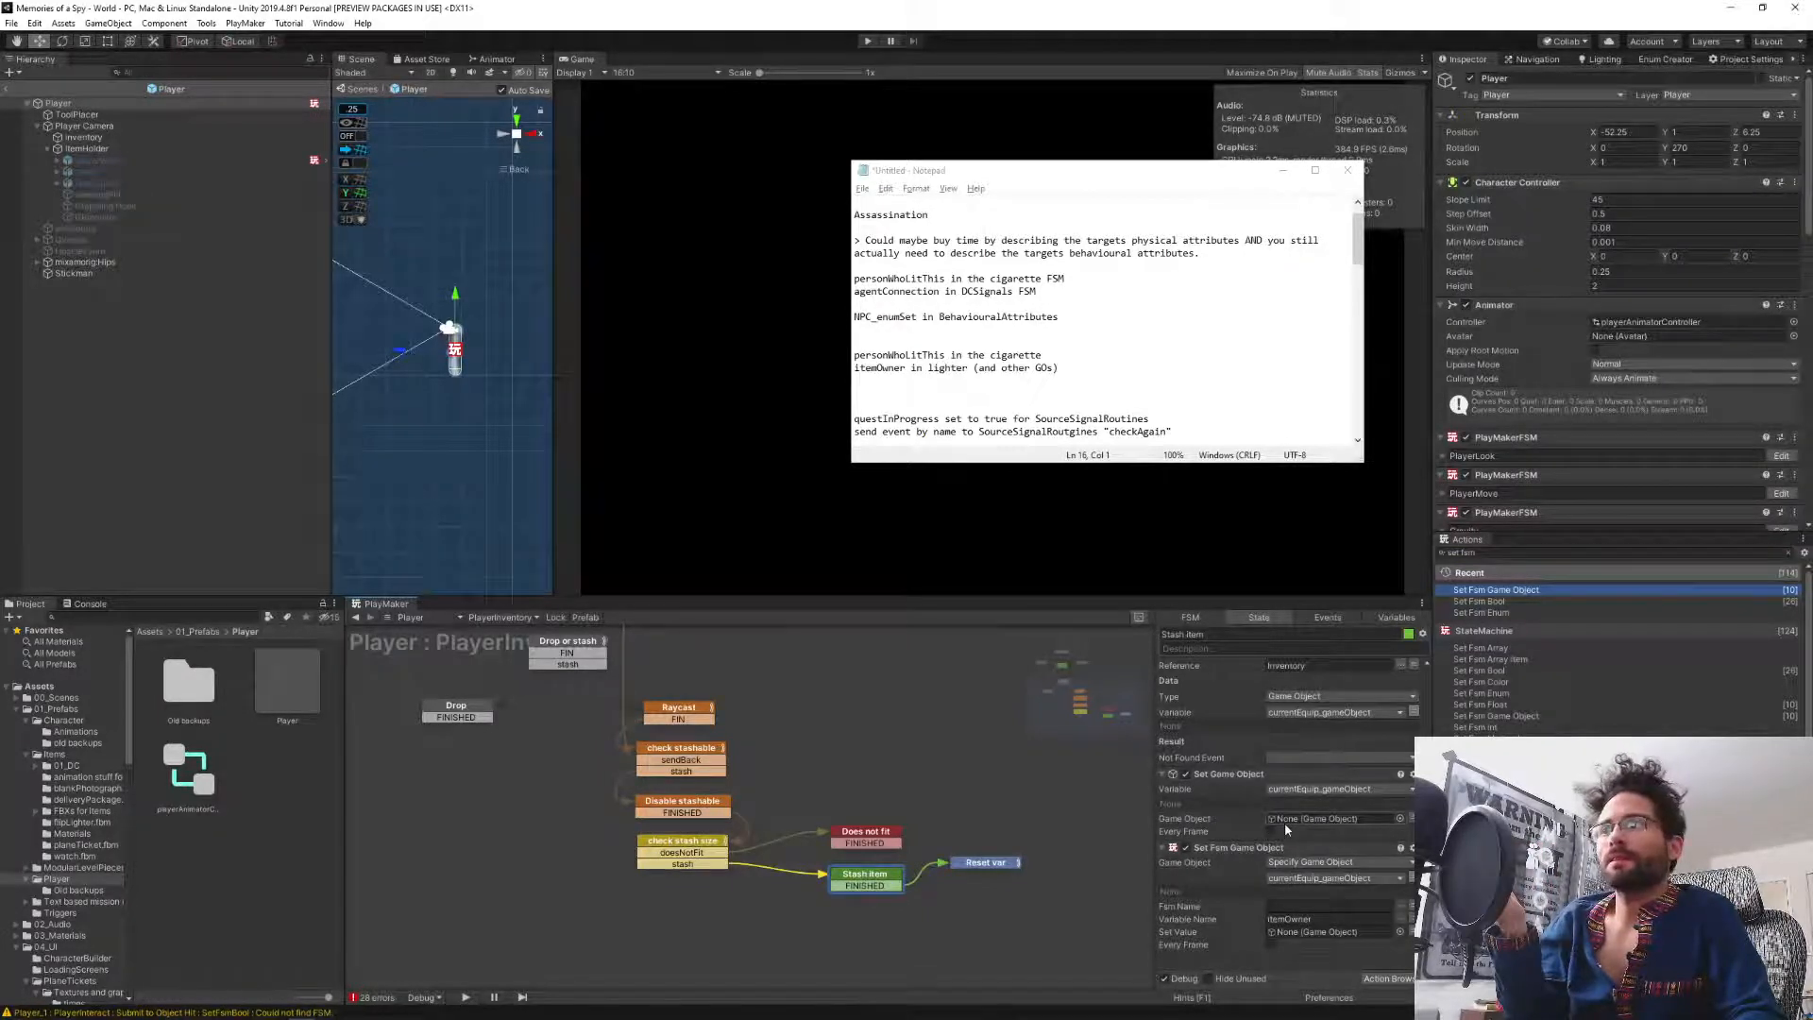
Open the cigarette prefab from the Items folder and bring up its flammable FSM for editing.
click(55, 754)
scroll(269, 922, down, 5)
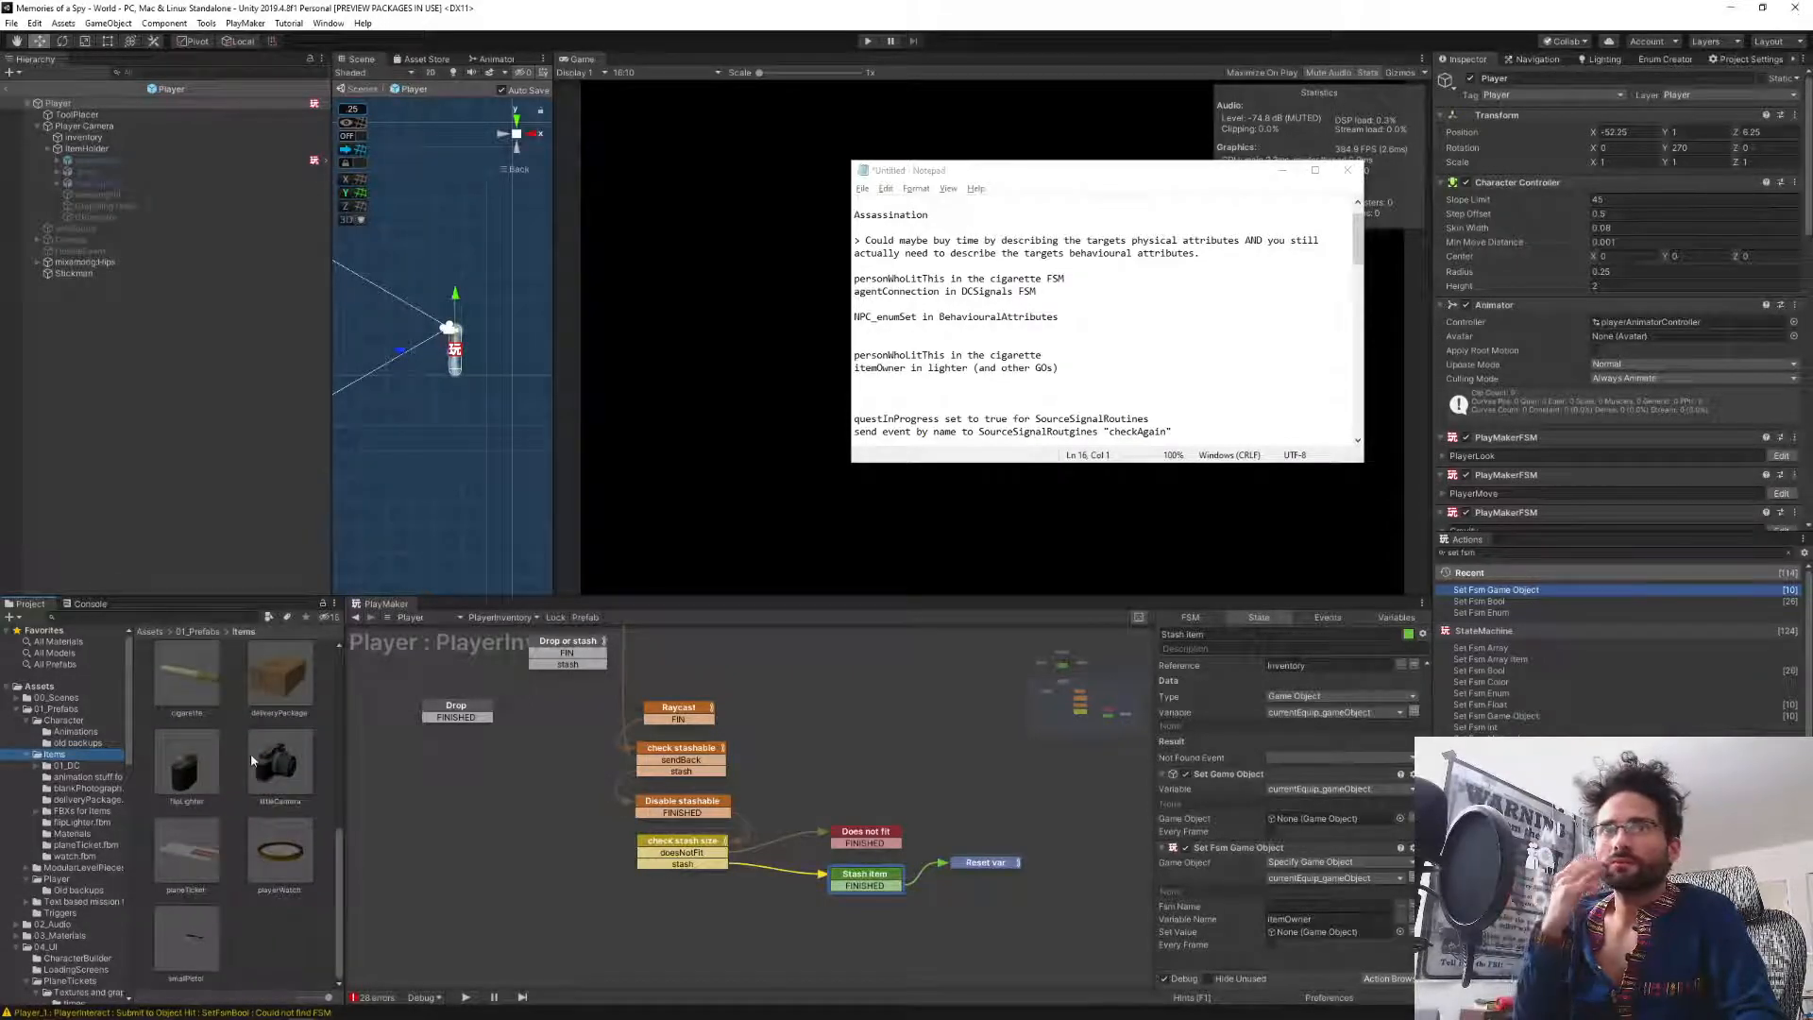
double_click(200, 671)
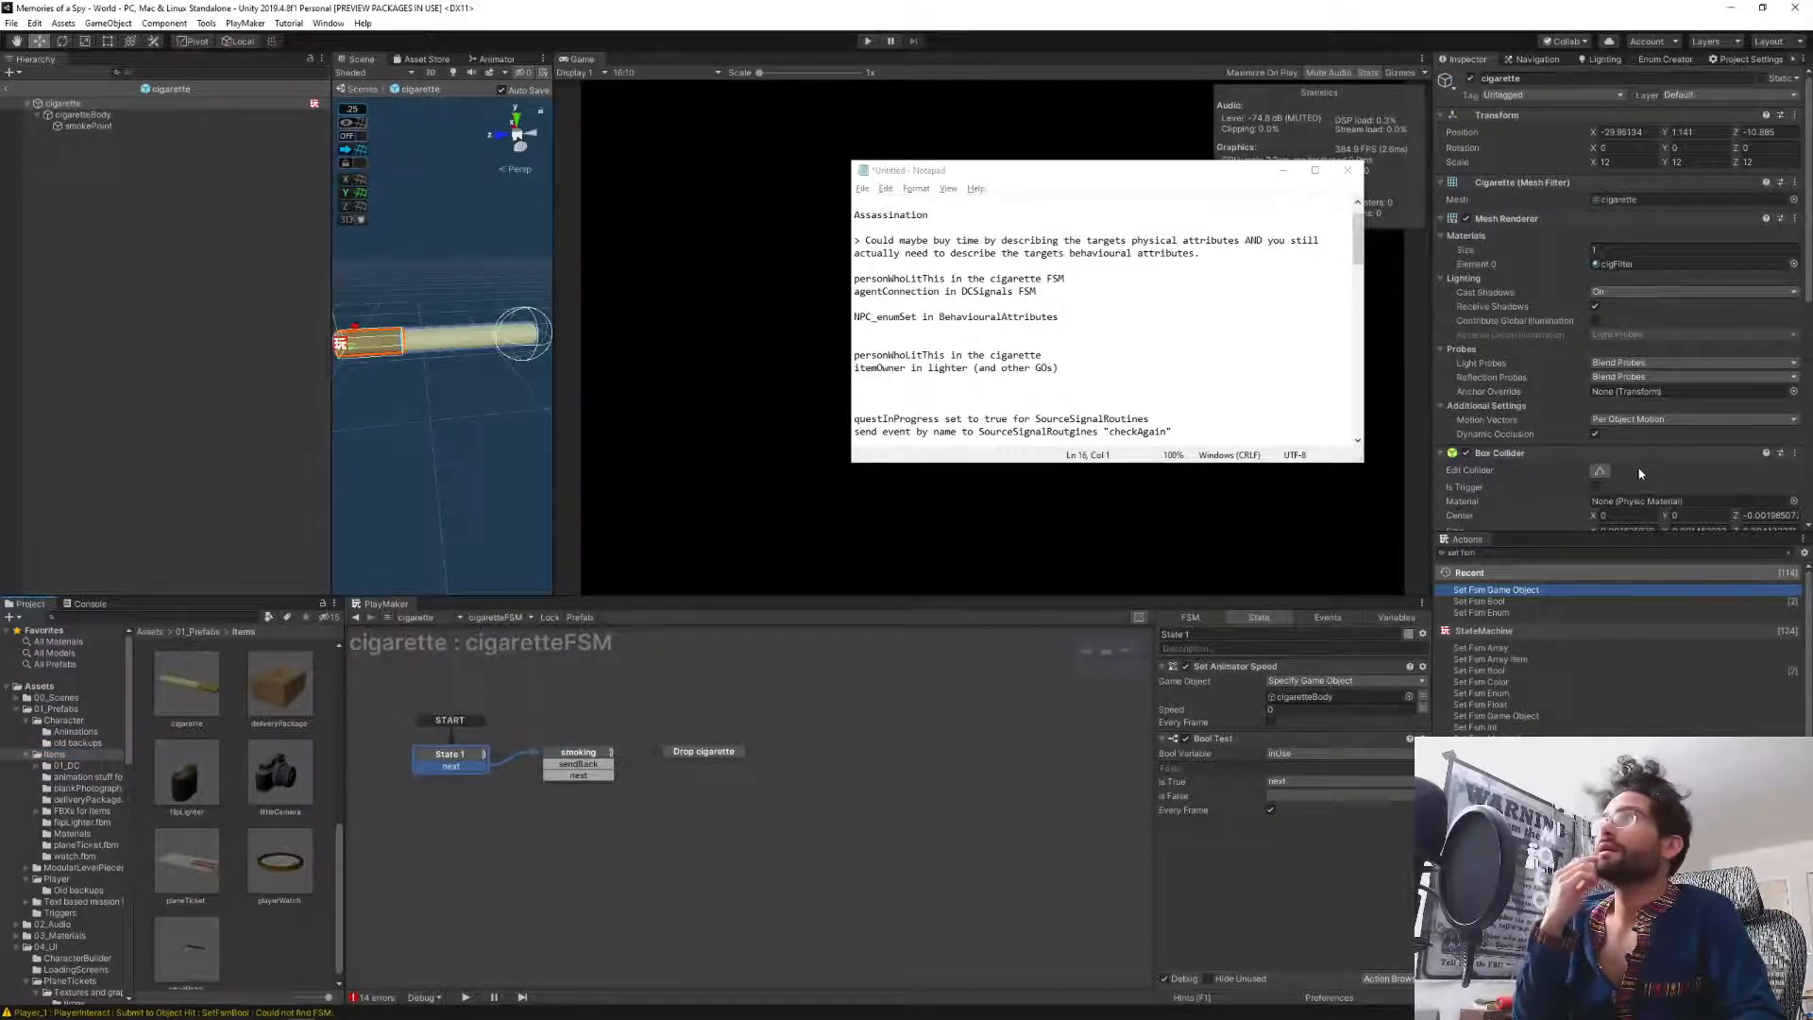
scroll(1612, 467, down, 6)
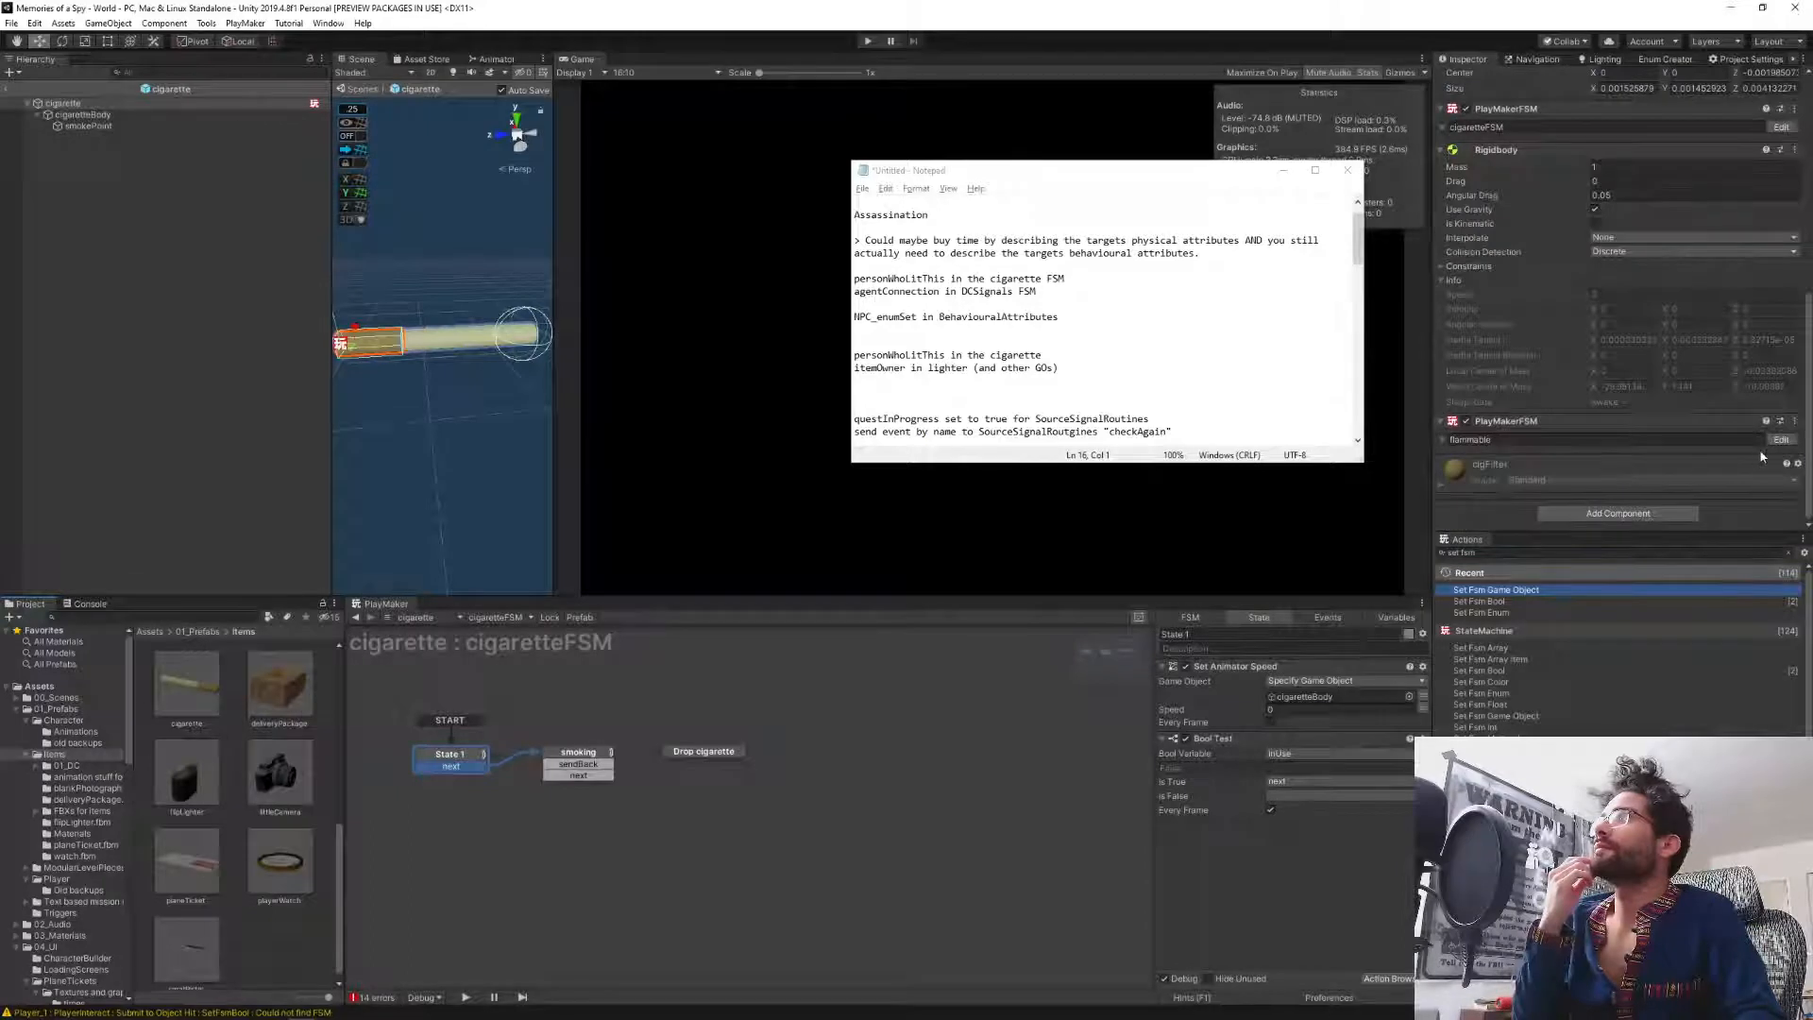
click(1784, 440)
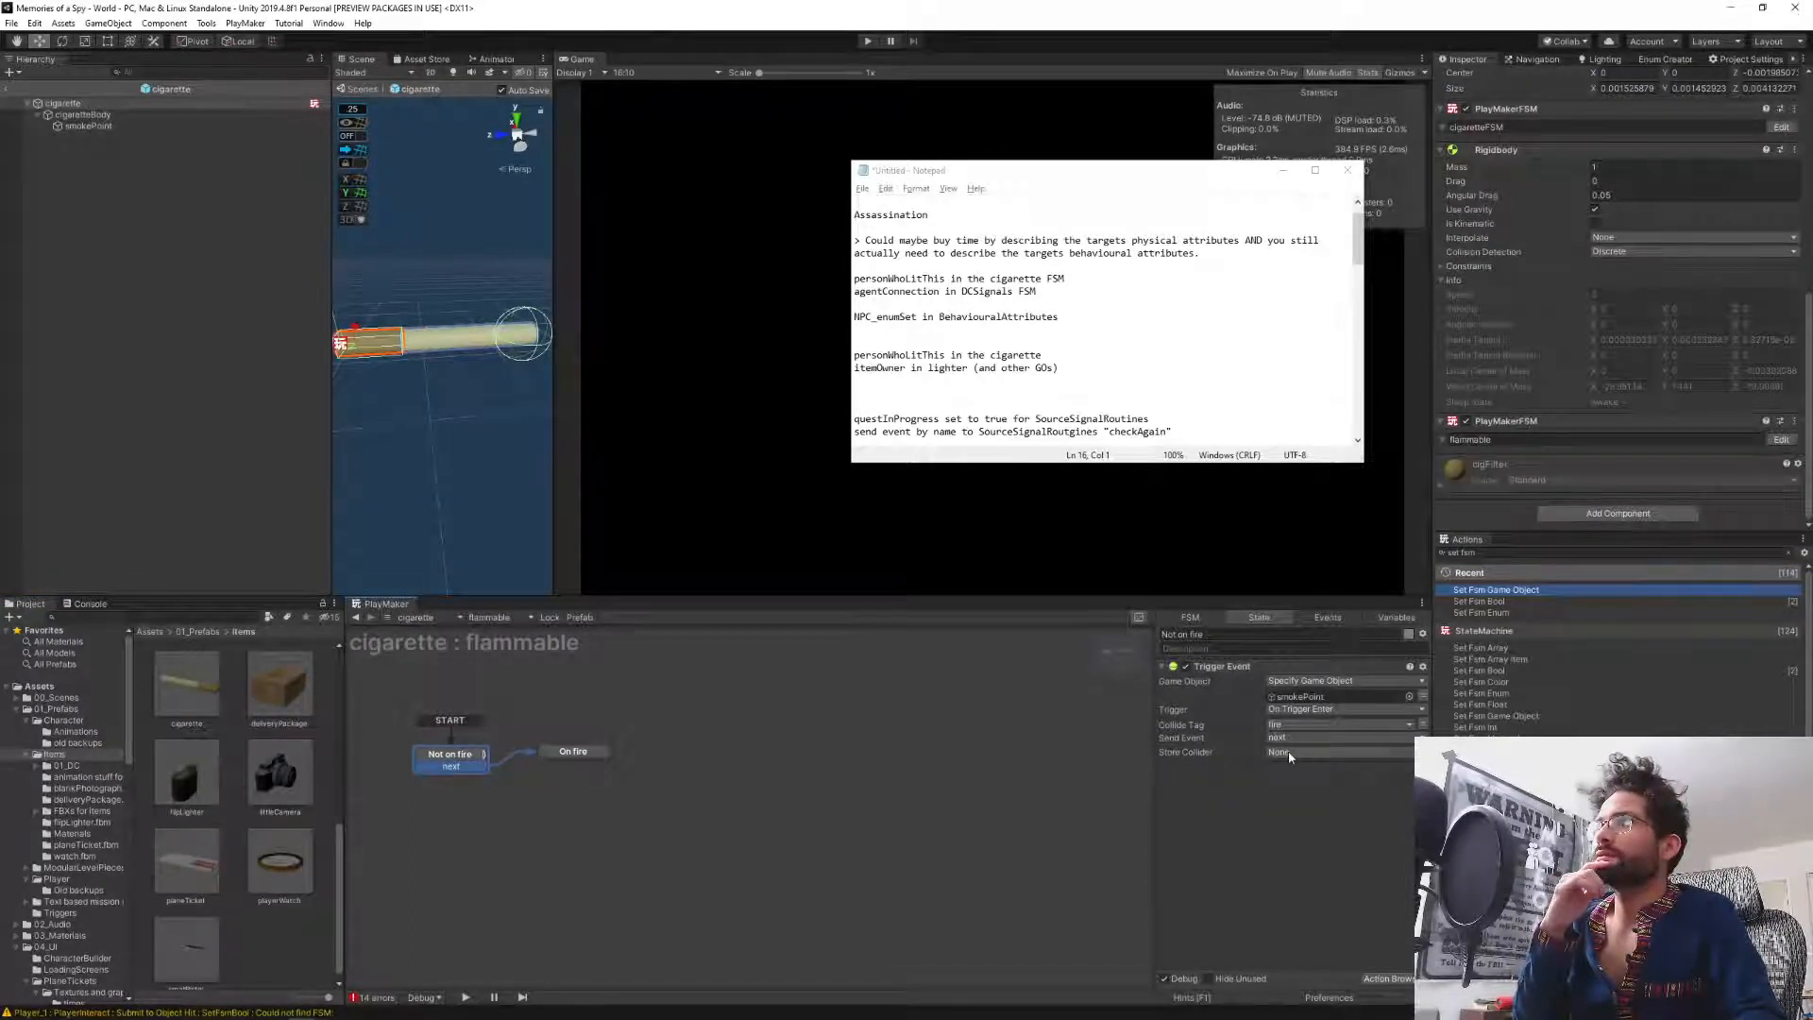
In the Not on fire state, store the Trigger Event's collider in a new variable.
mouse_move(1184, 758)
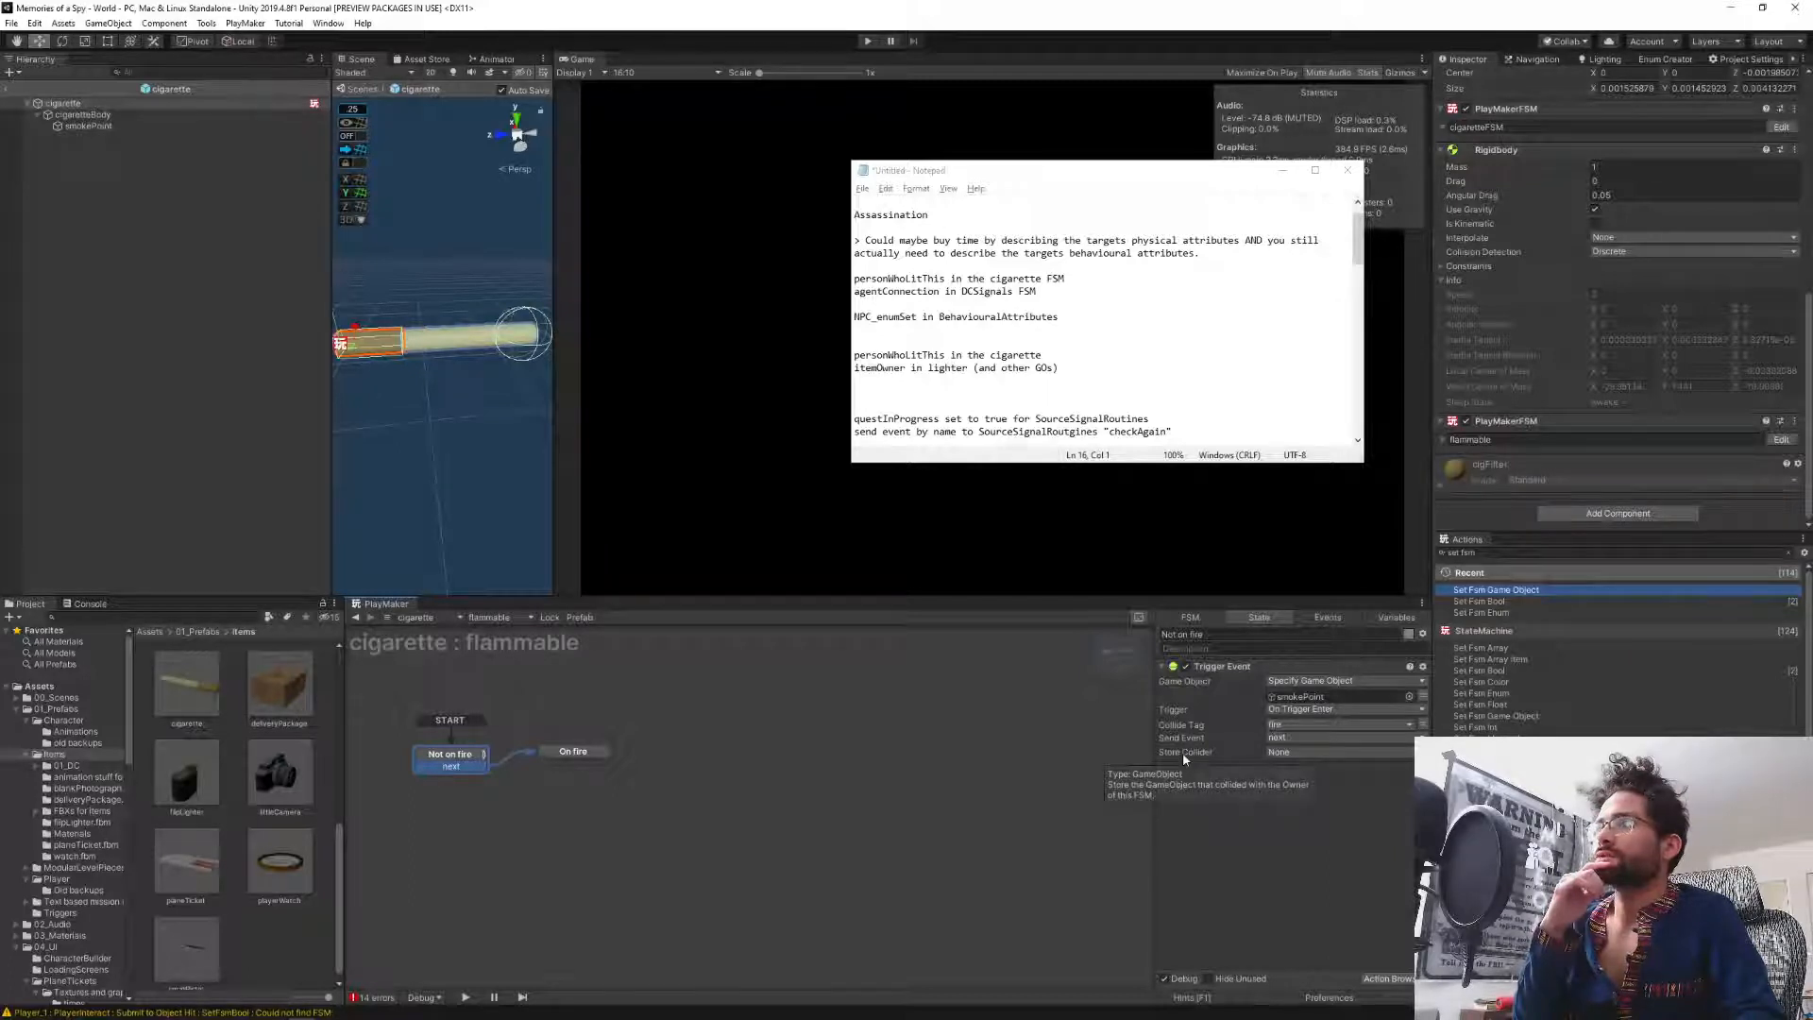
click(1281, 756)
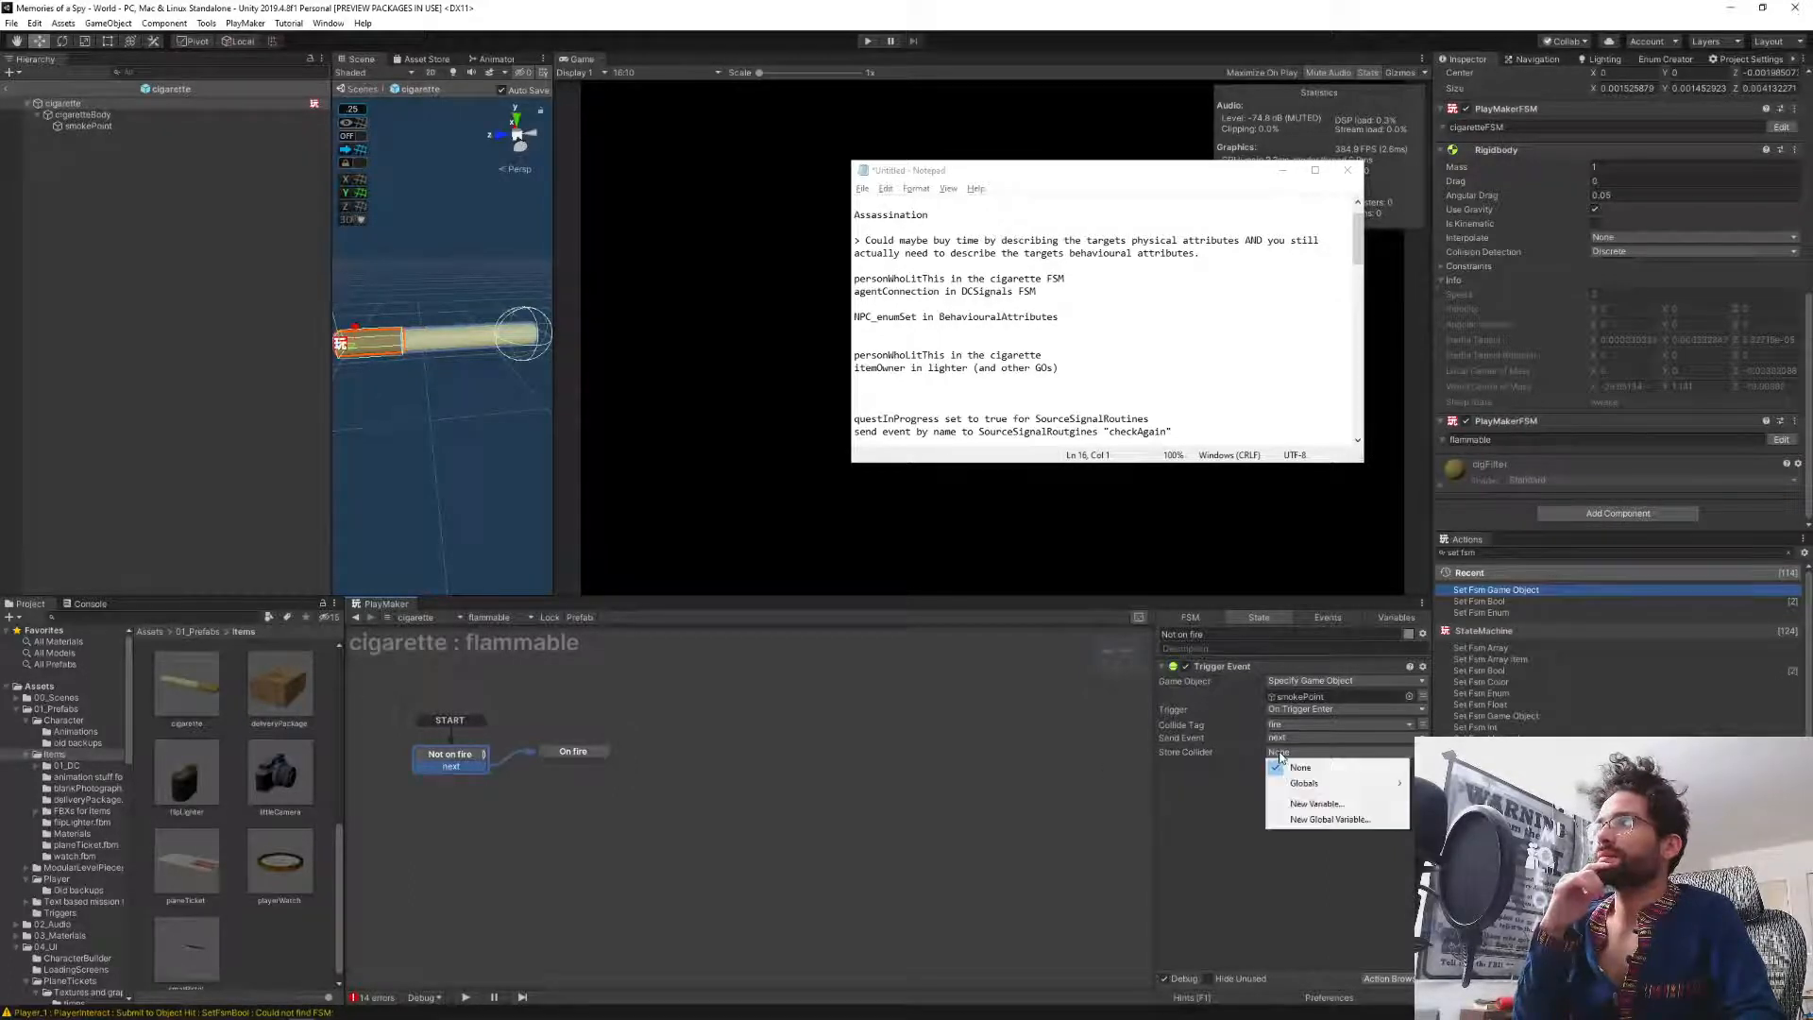
click(1301, 798)
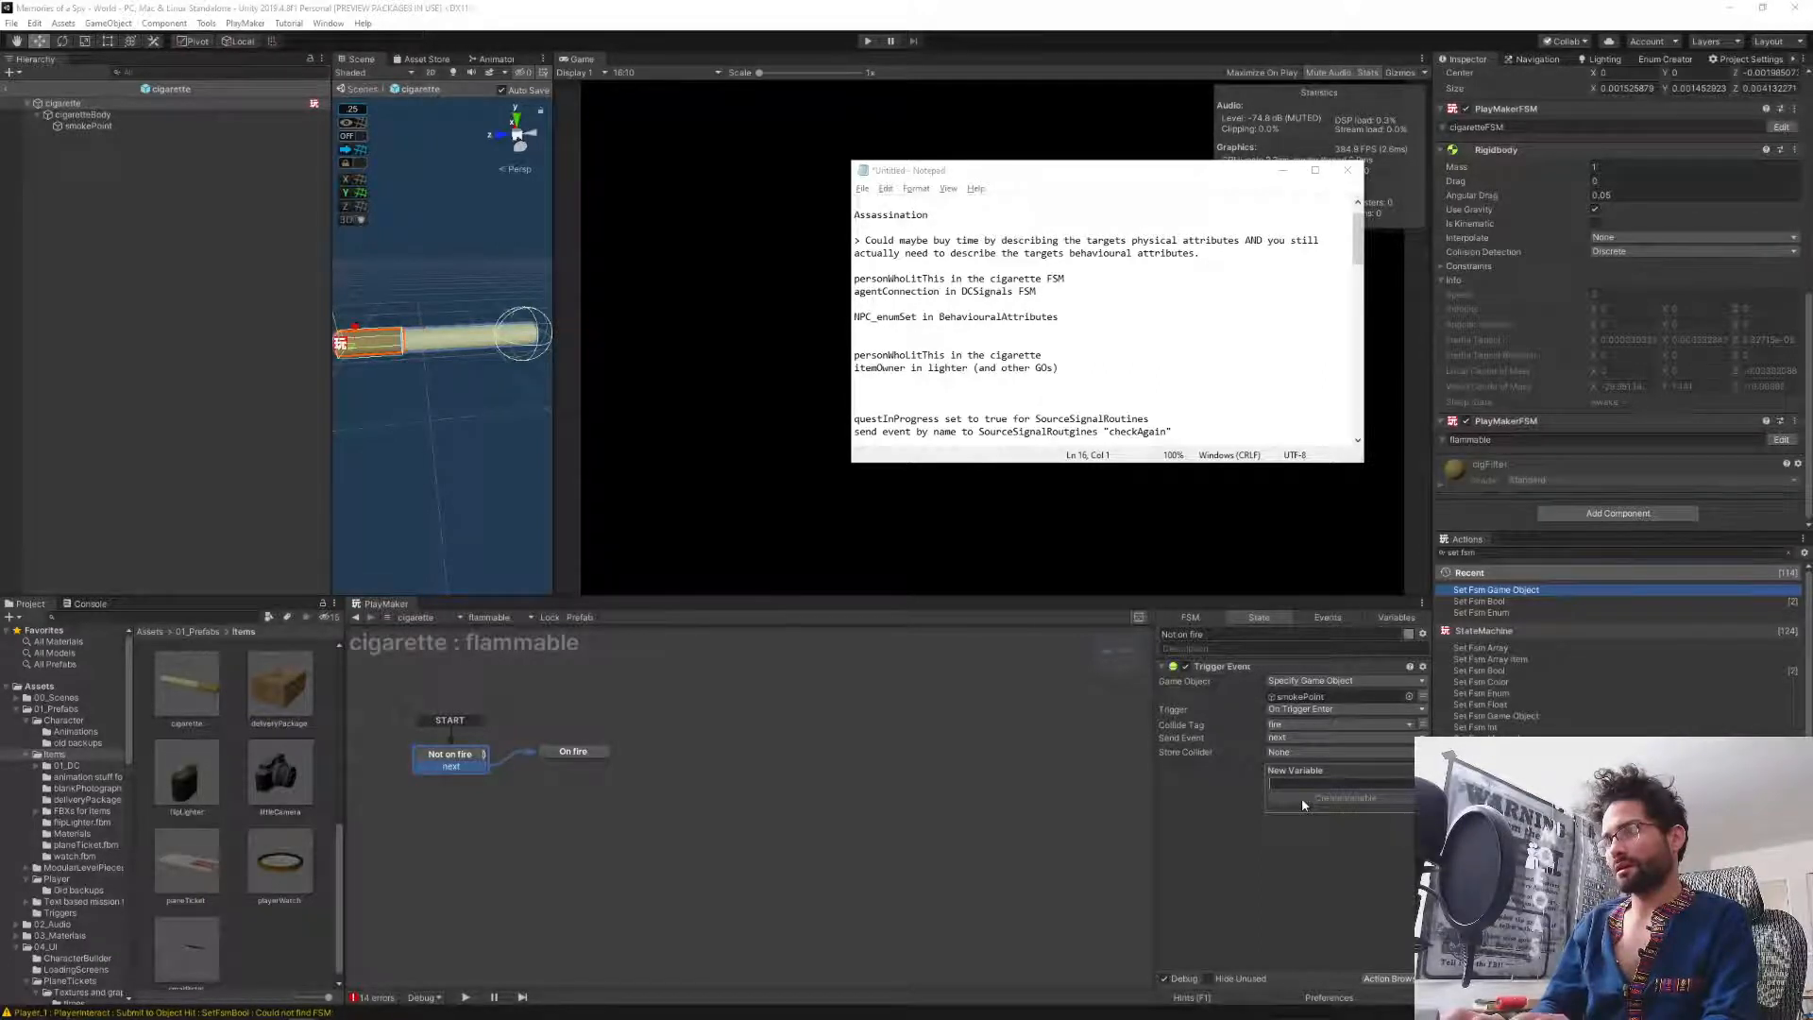
text(coll)
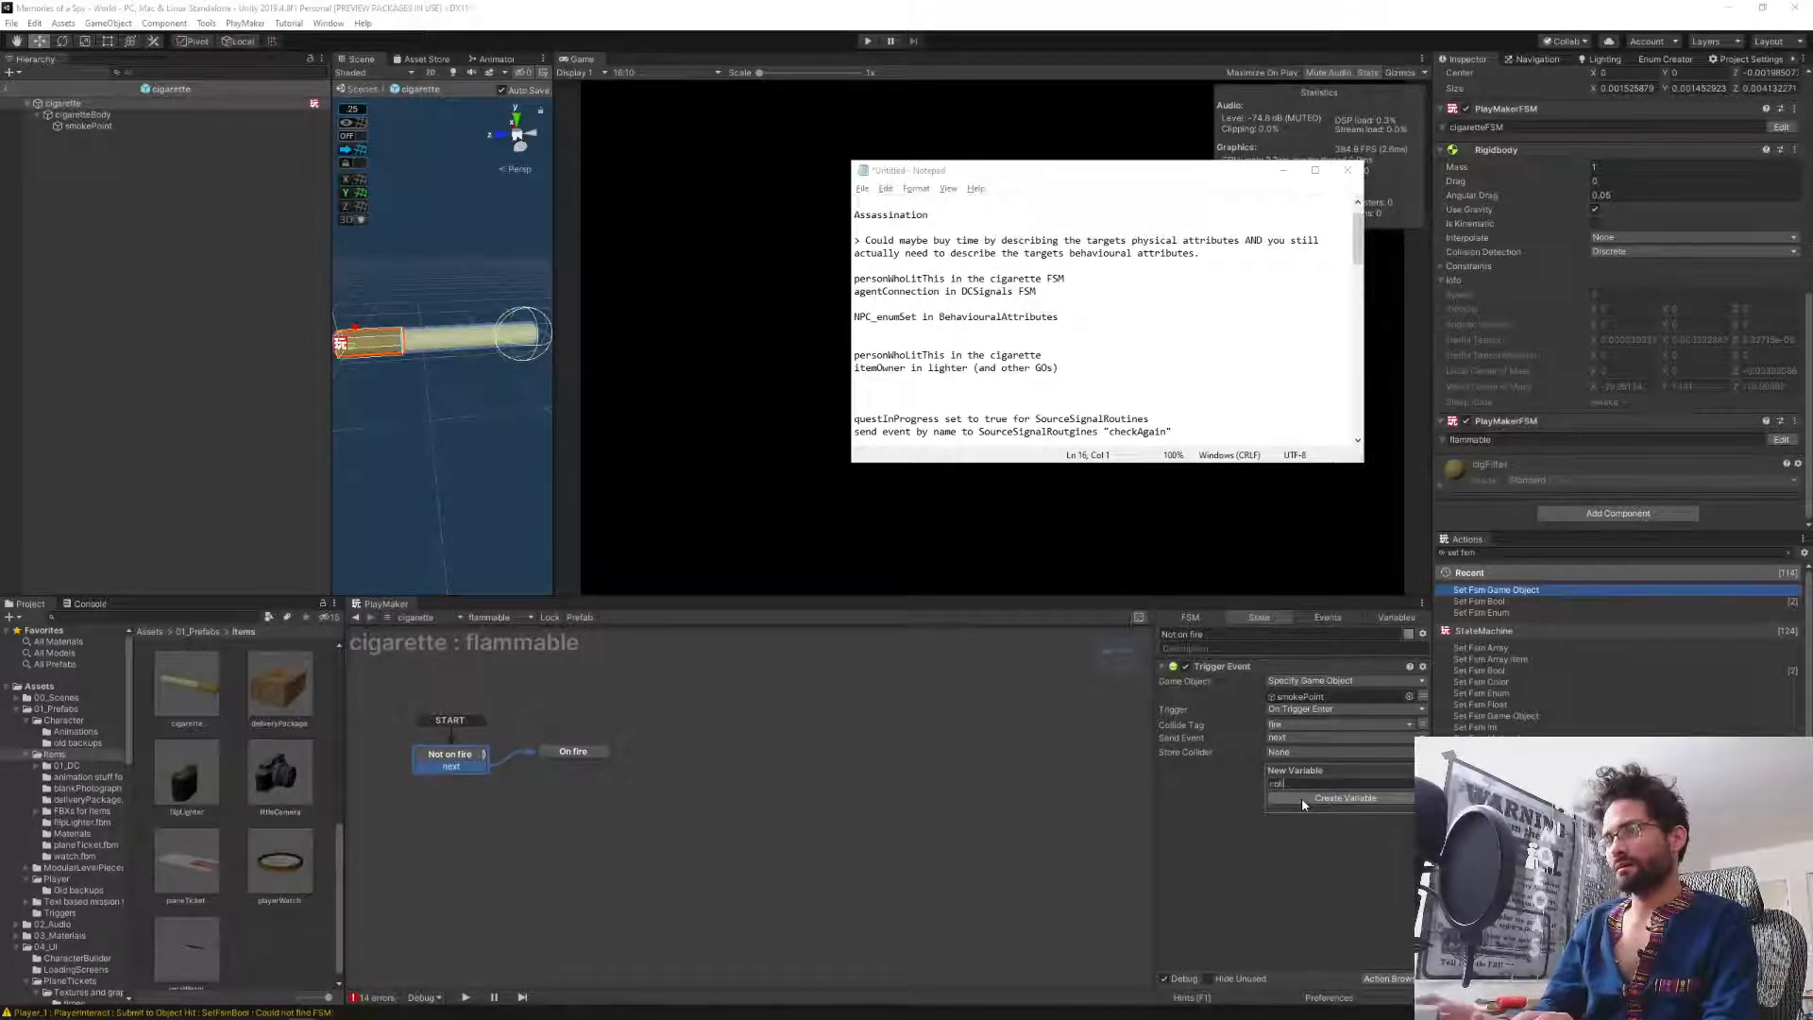
click(1302, 797)
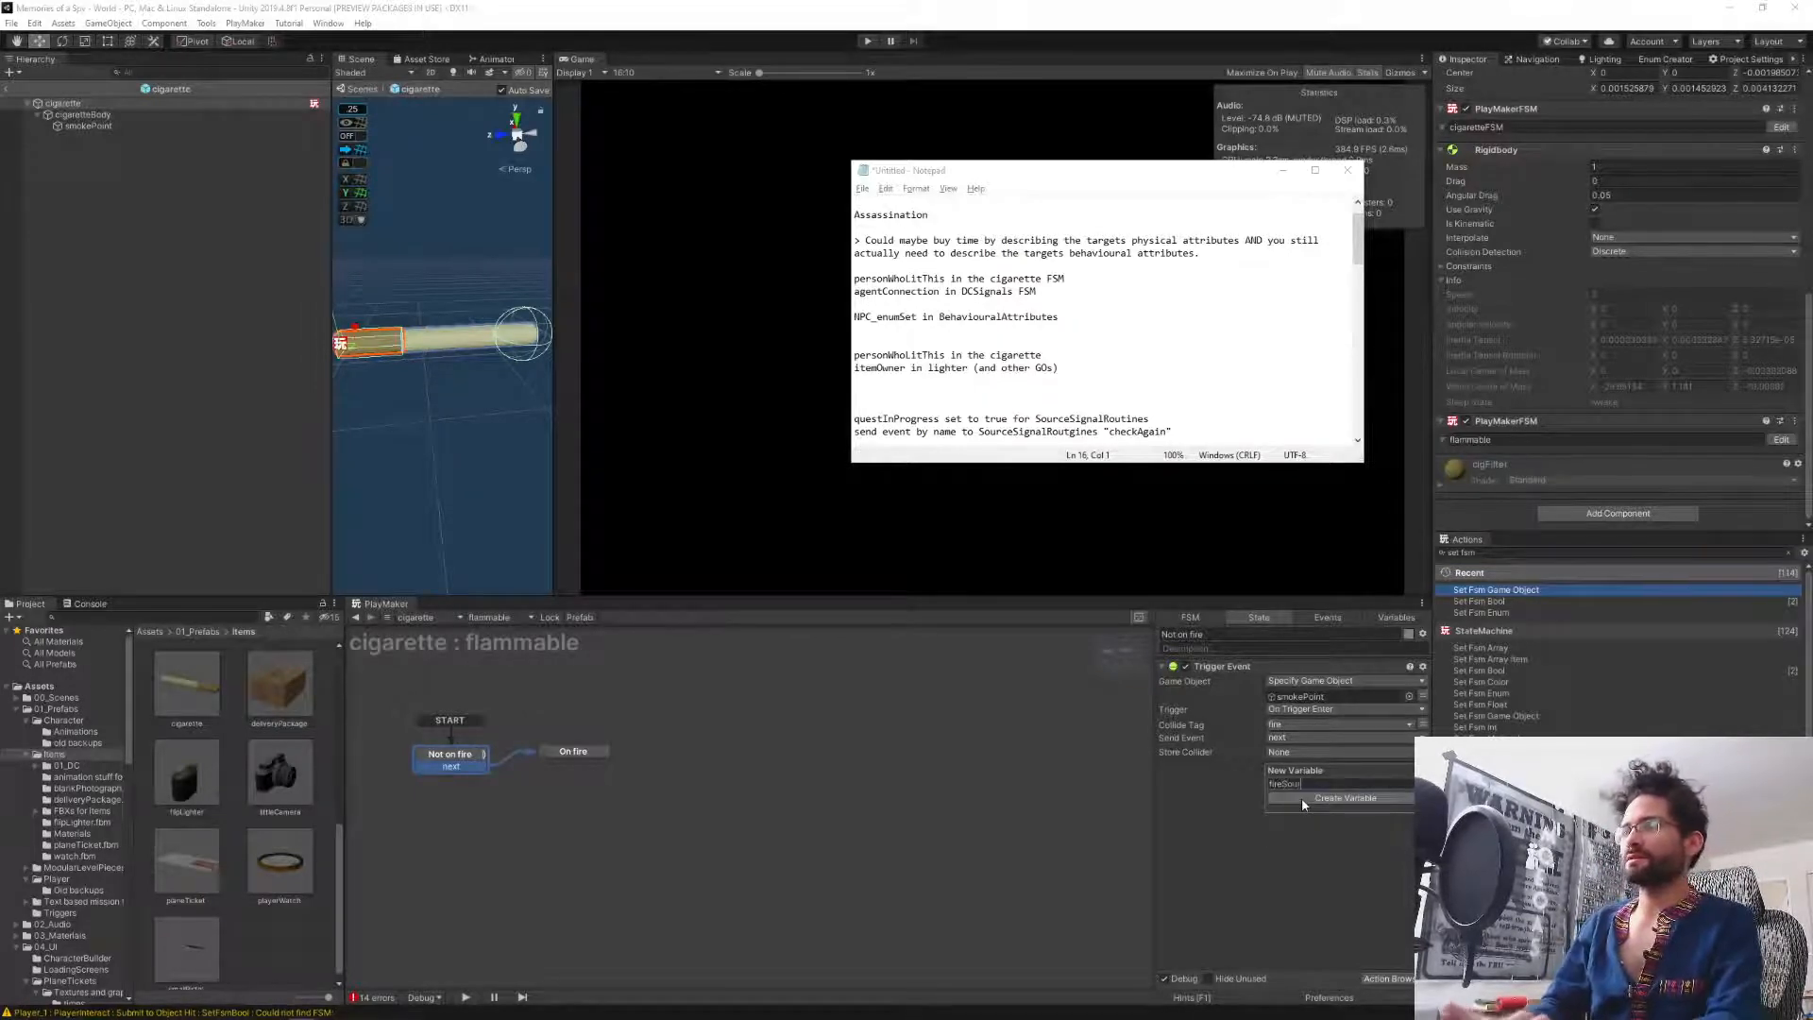
Add a Set Fsm Game Object action to the On fire state and set its FSM name to cigaretteFSM.
click(571, 752)
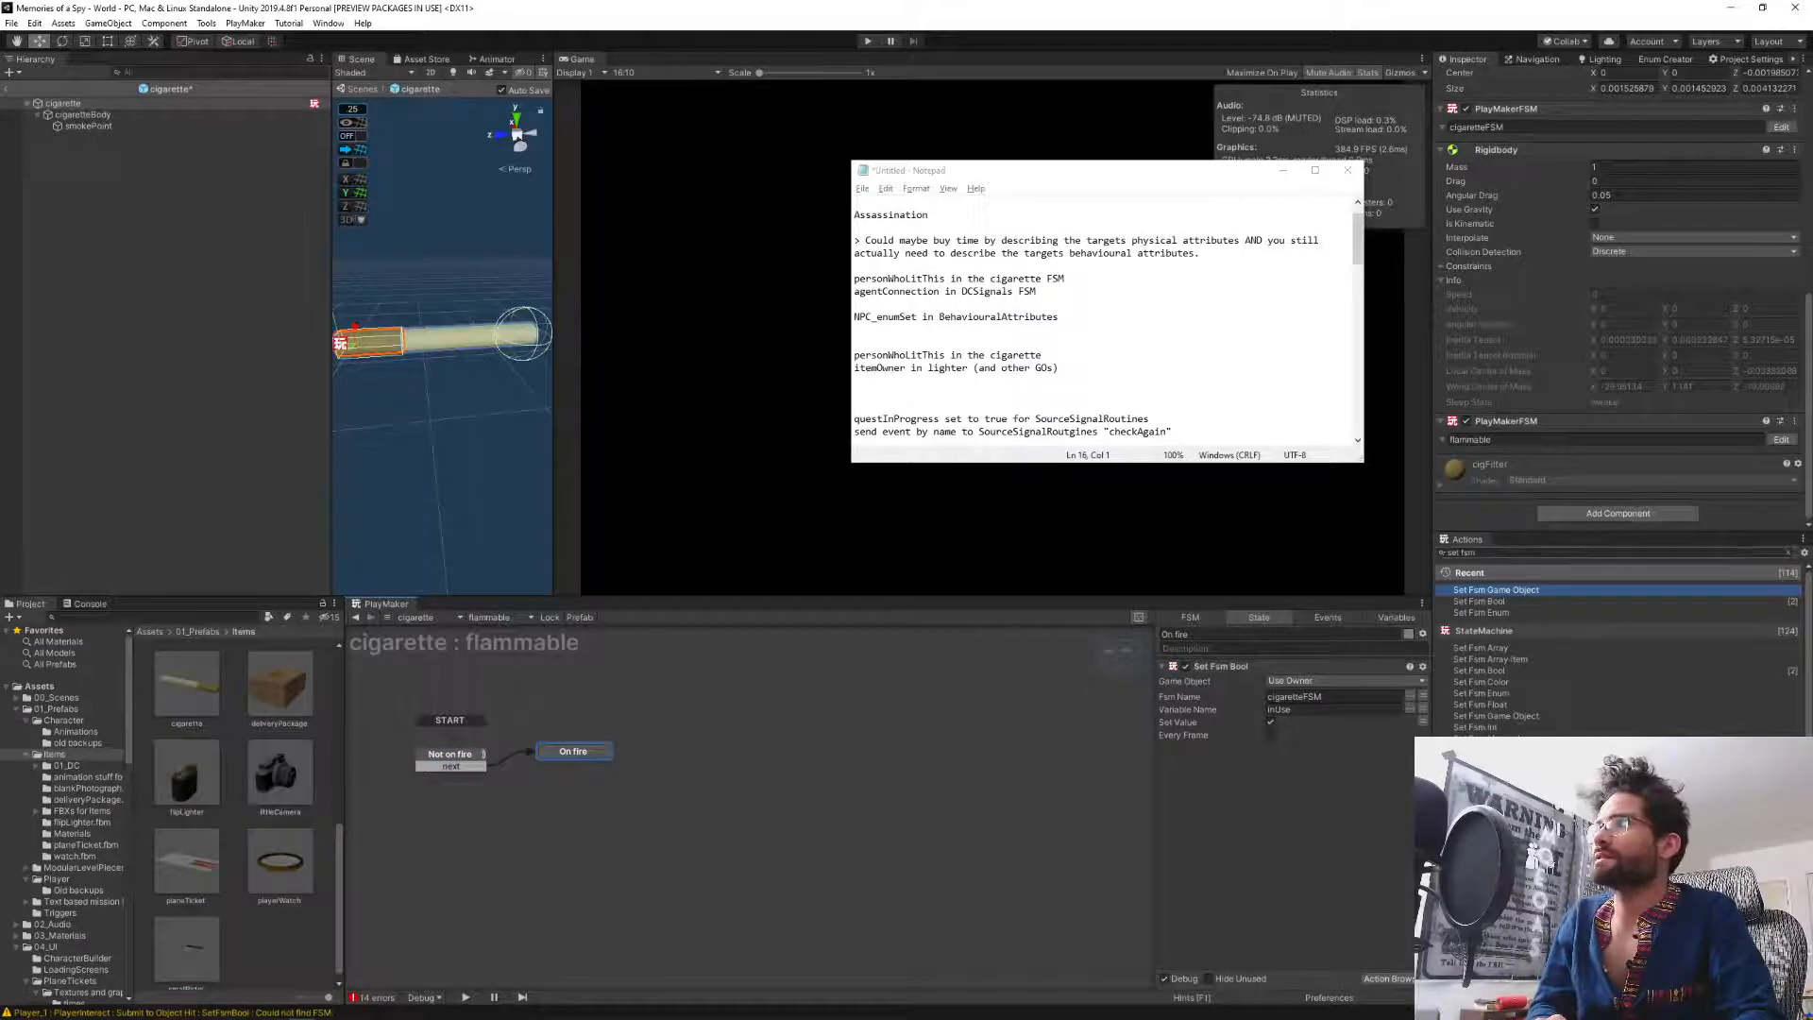
click(1483, 593)
double_click(1482, 593)
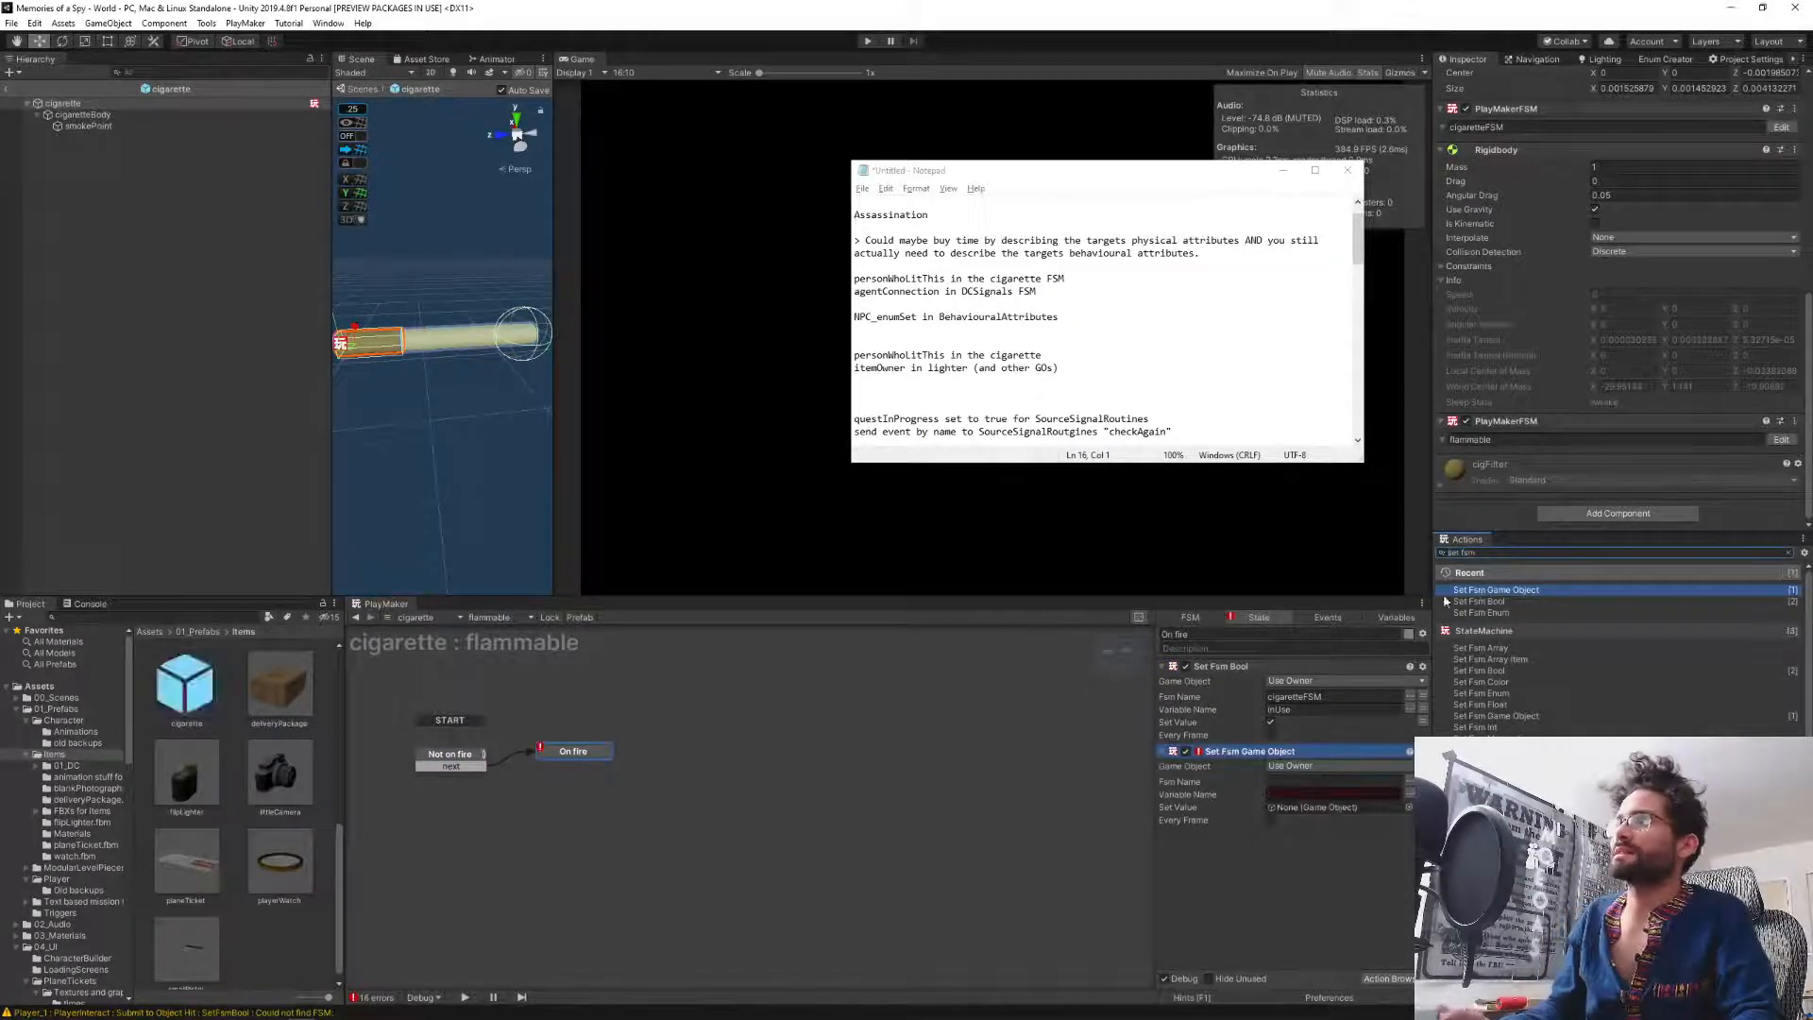
click(1411, 782)
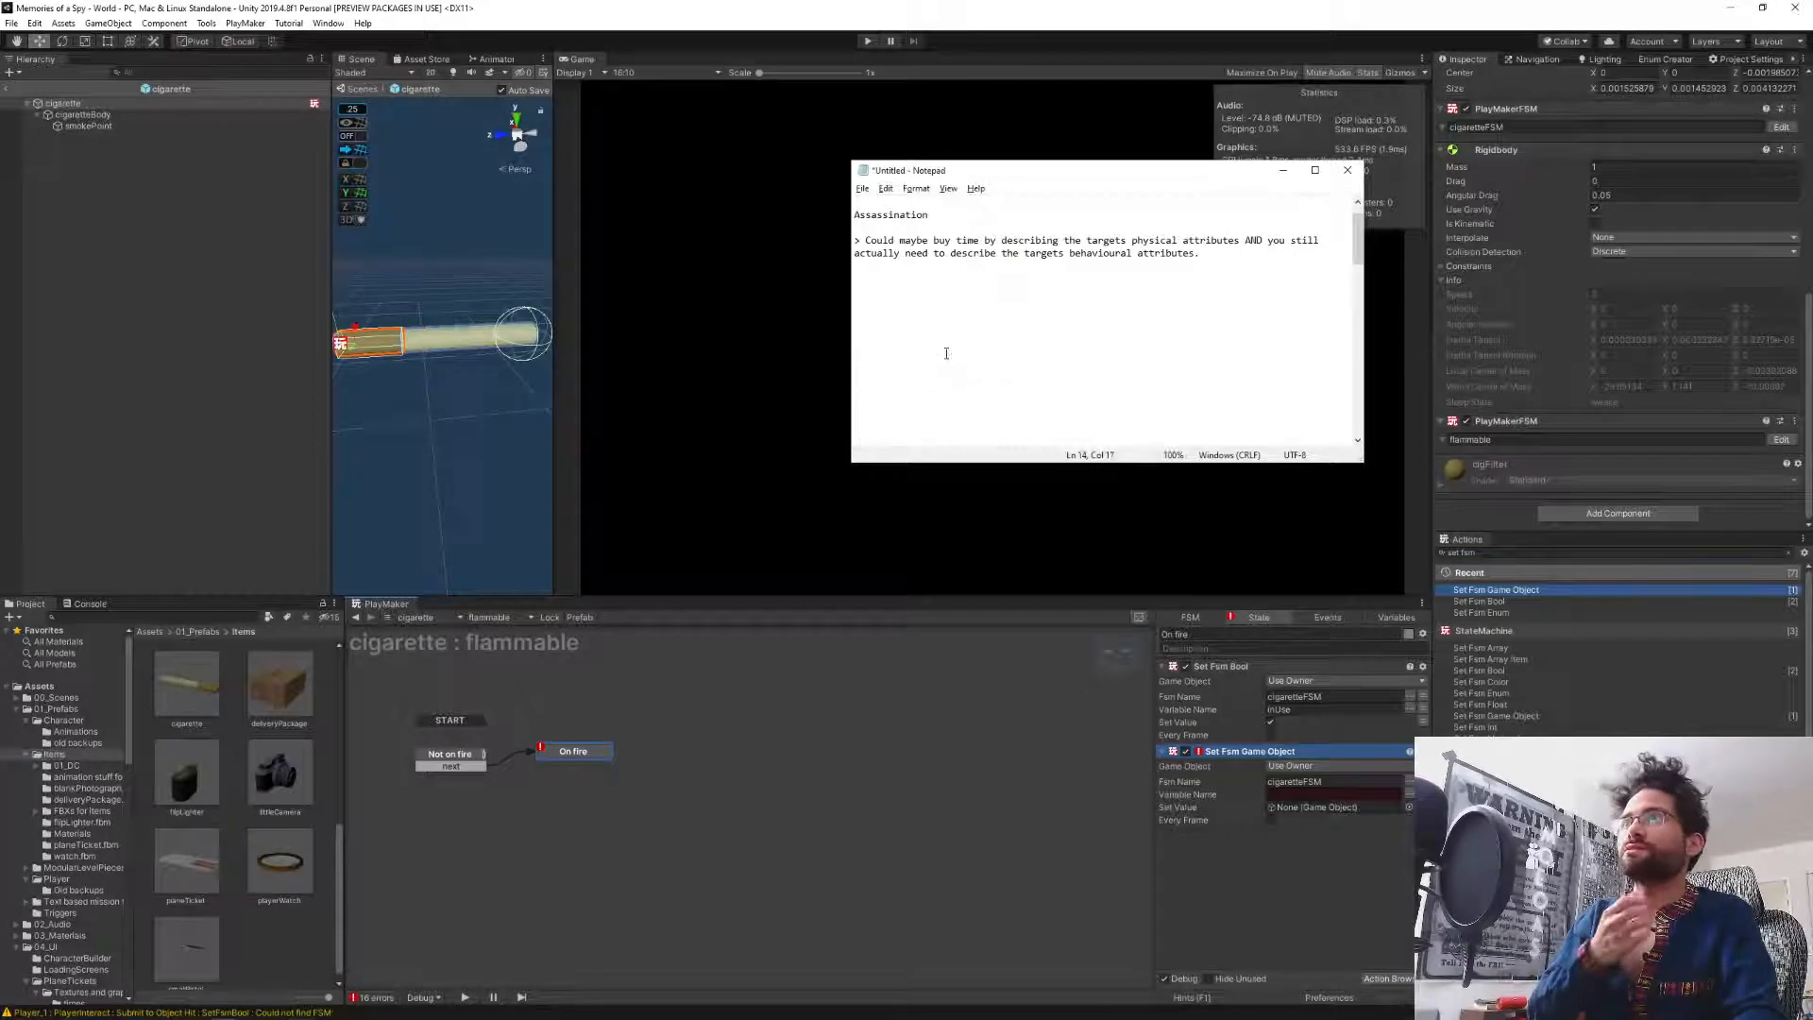
Set the Set Fsm Game Object action's variable name to personWhoLitThis, copied from the notes, and its value to fireSource.
mouse_move(947, 356)
mouse_down()
mouse_move(854, 357)
mouse_move(944, 351)
mouse_up()
key(ctrl+c)
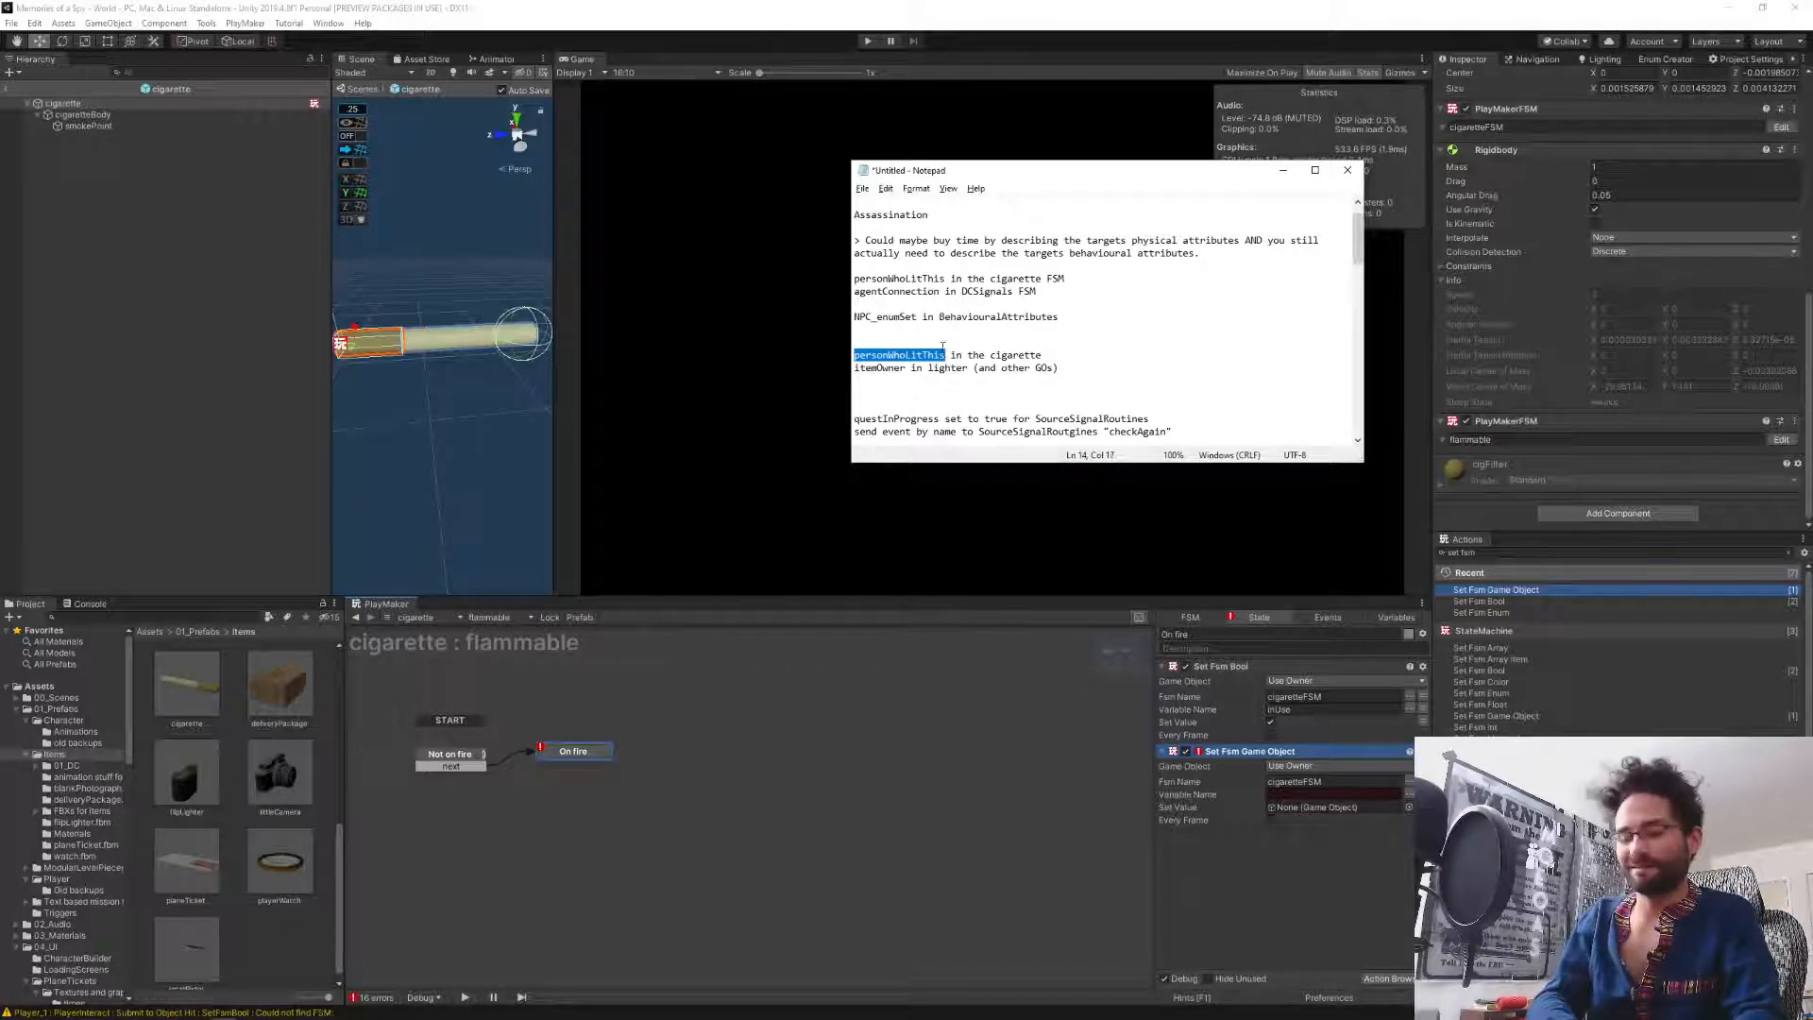
click(1332, 794)
key(ctrl+v)
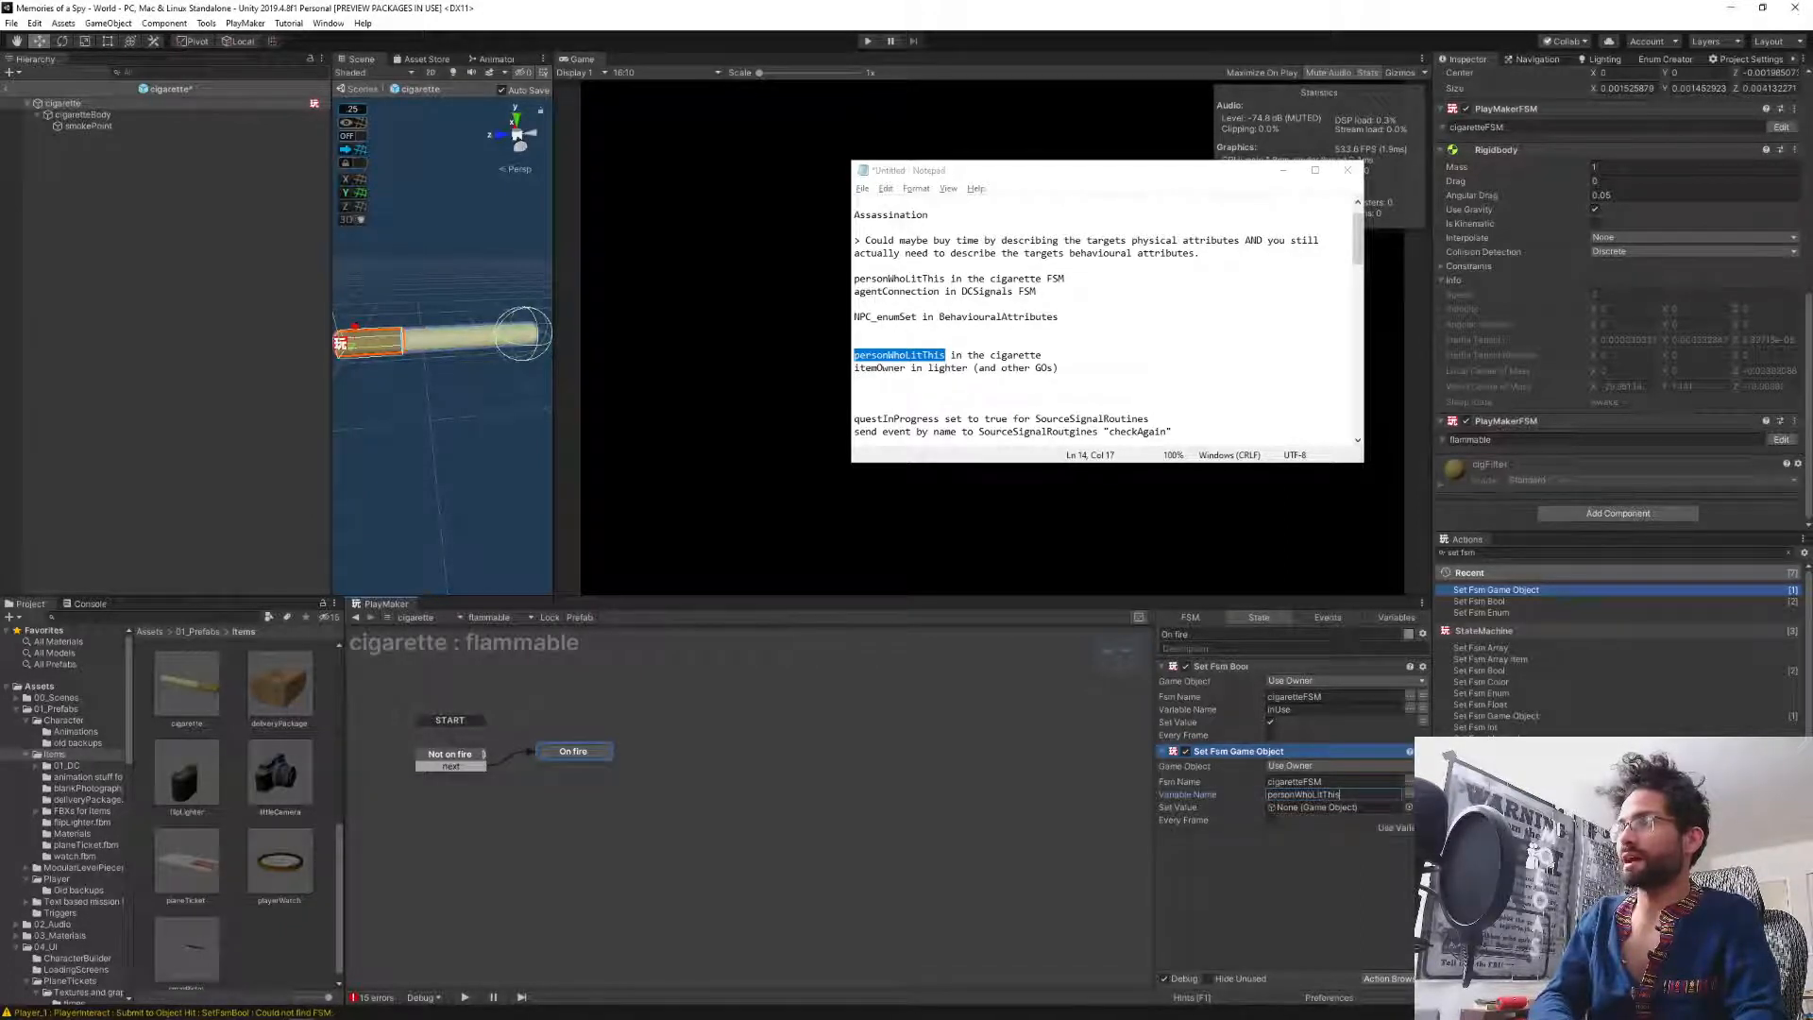
click(1409, 807)
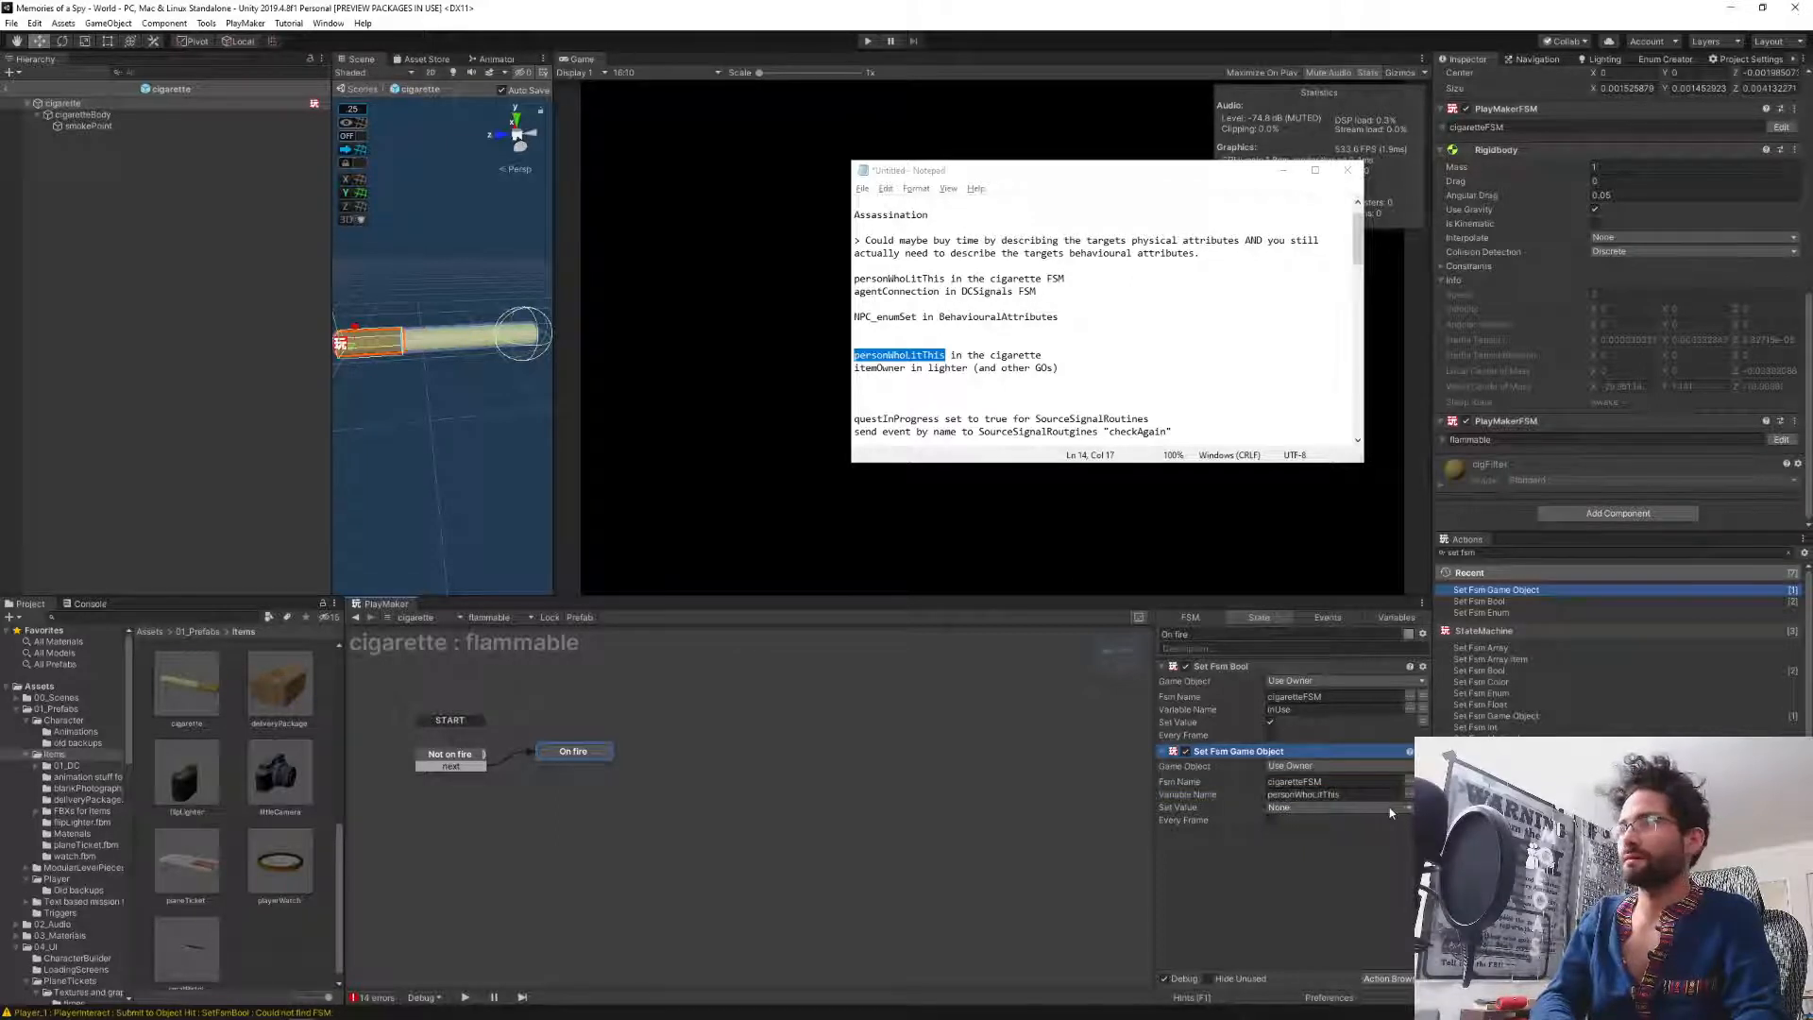
click(1390, 810)
click(1322, 839)
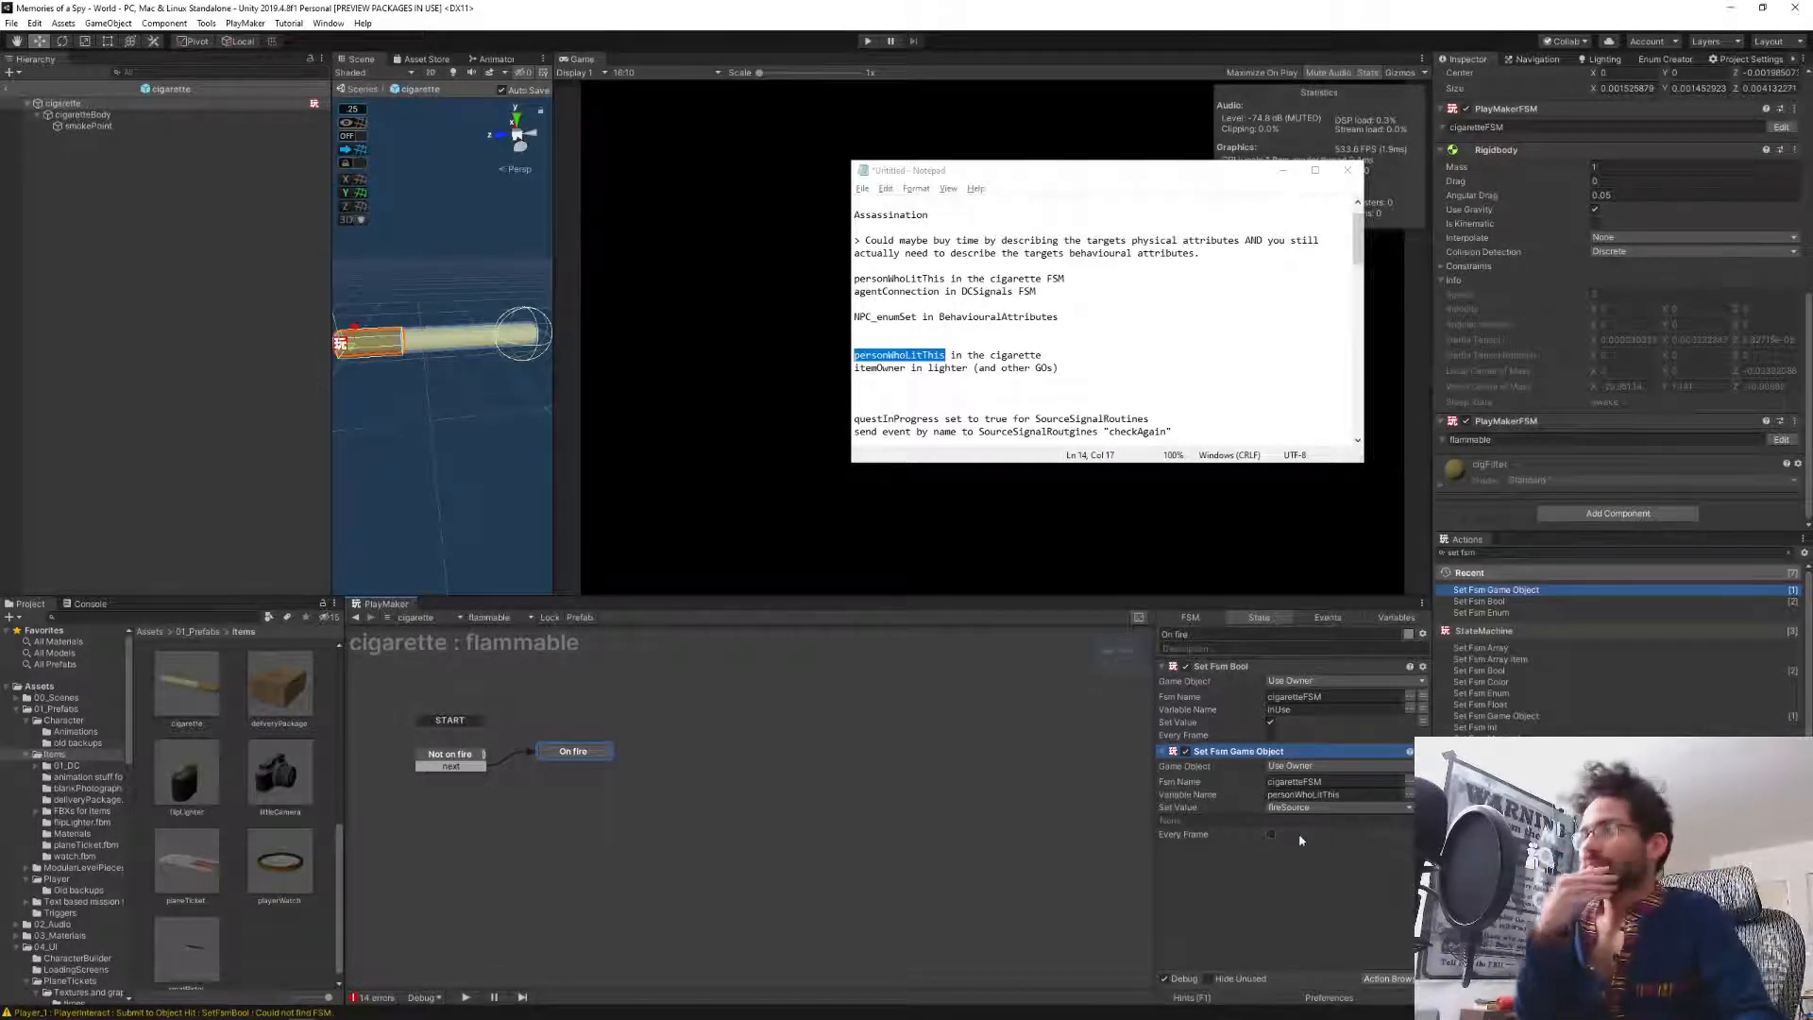
Put Set Fsm Game Object first in the On fire state, and move the Set Fsm Bool action into a new state beside it.
click(1501, 557)
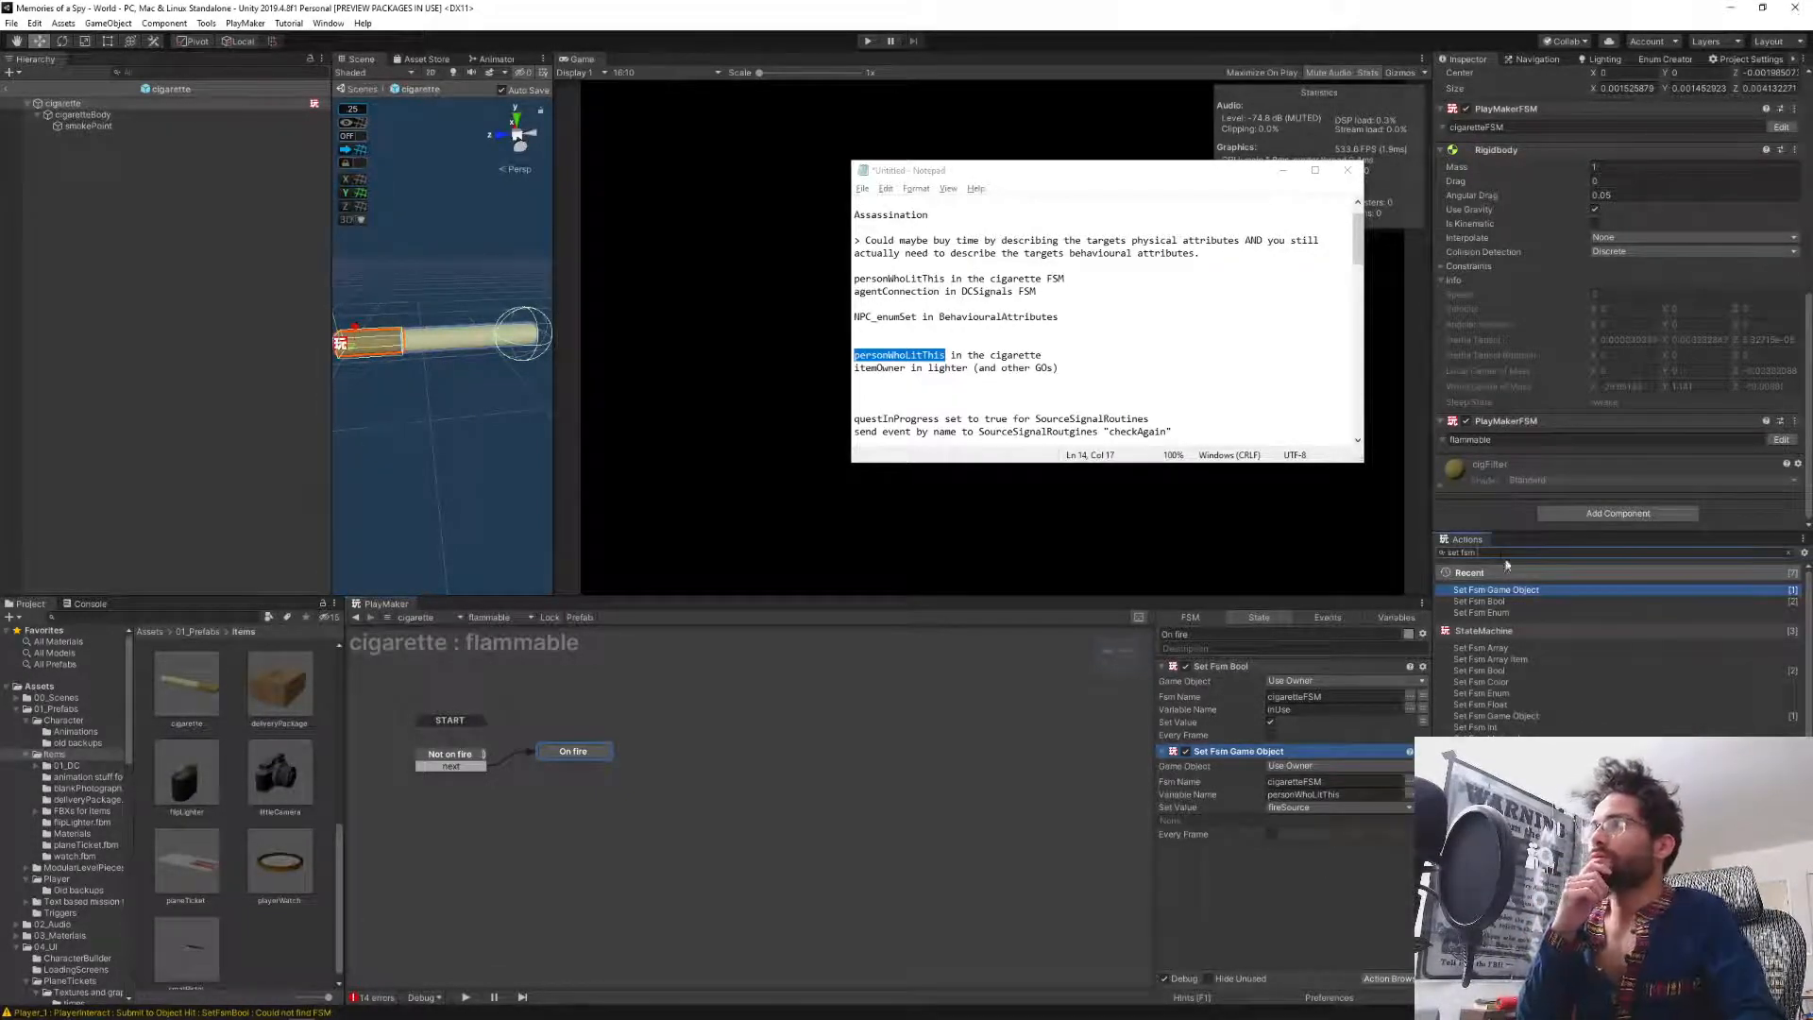
text(get)
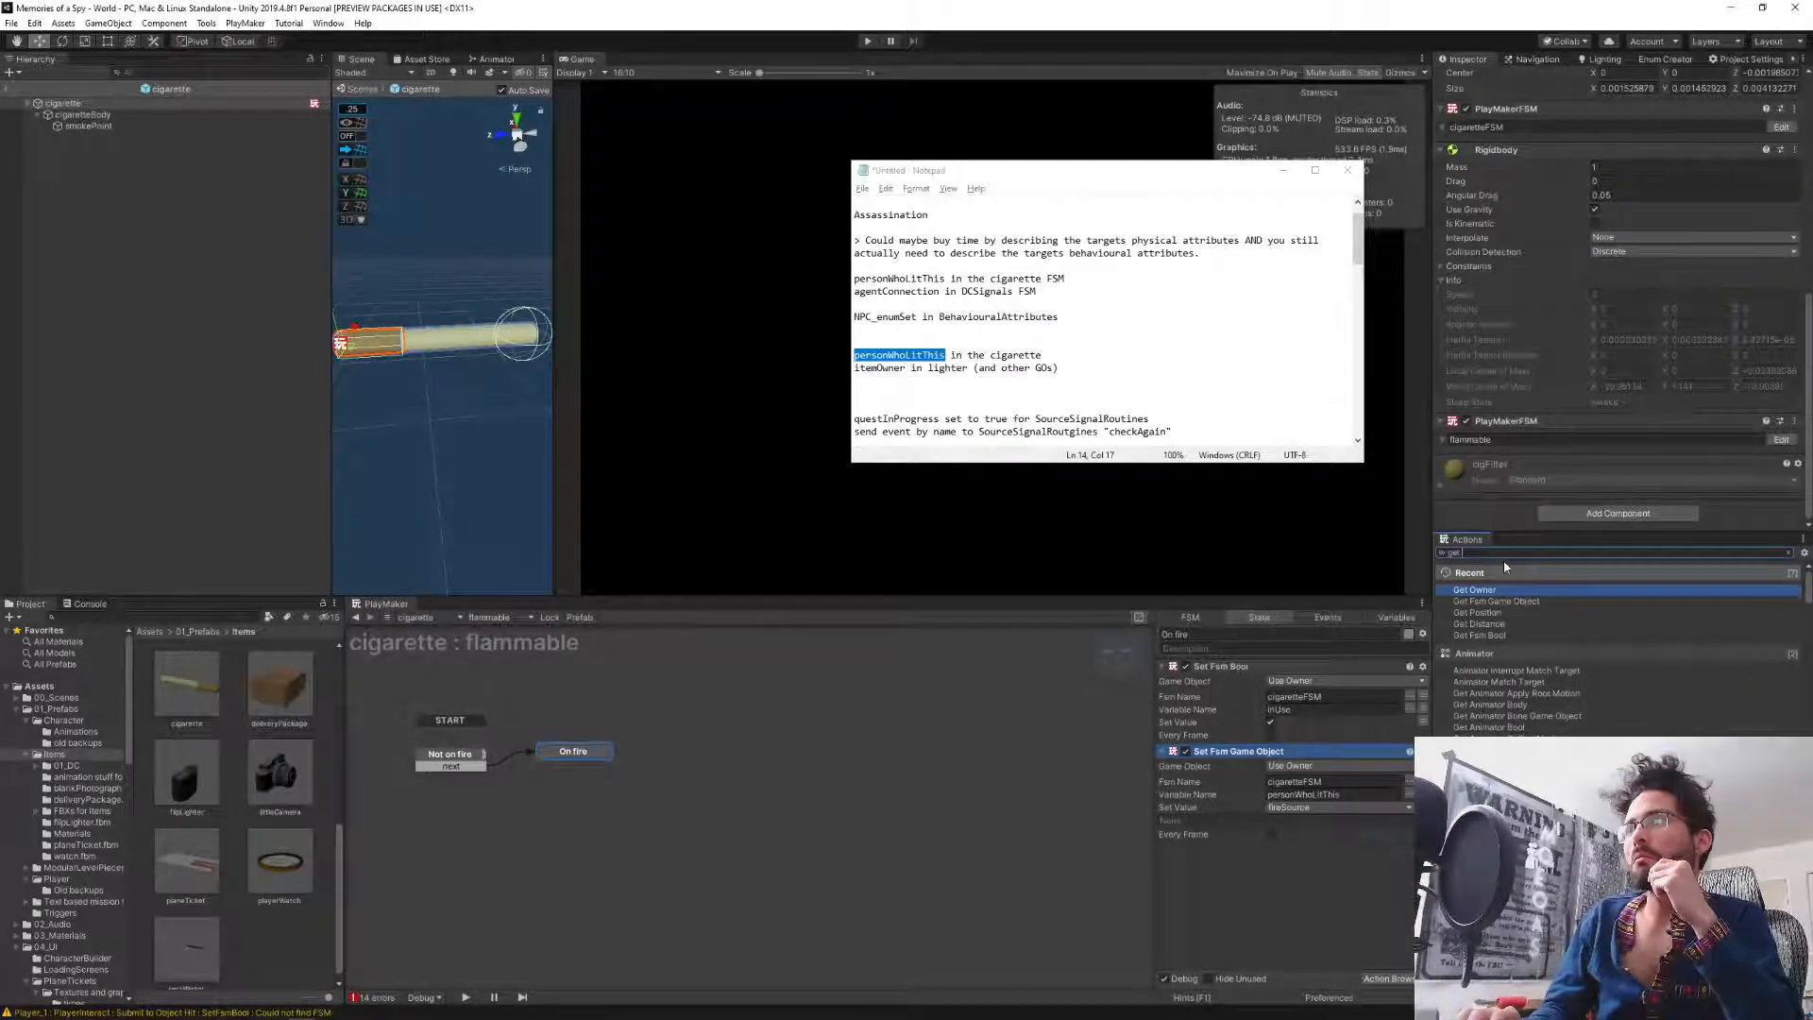
drag(1236, 668, 1237, 672)
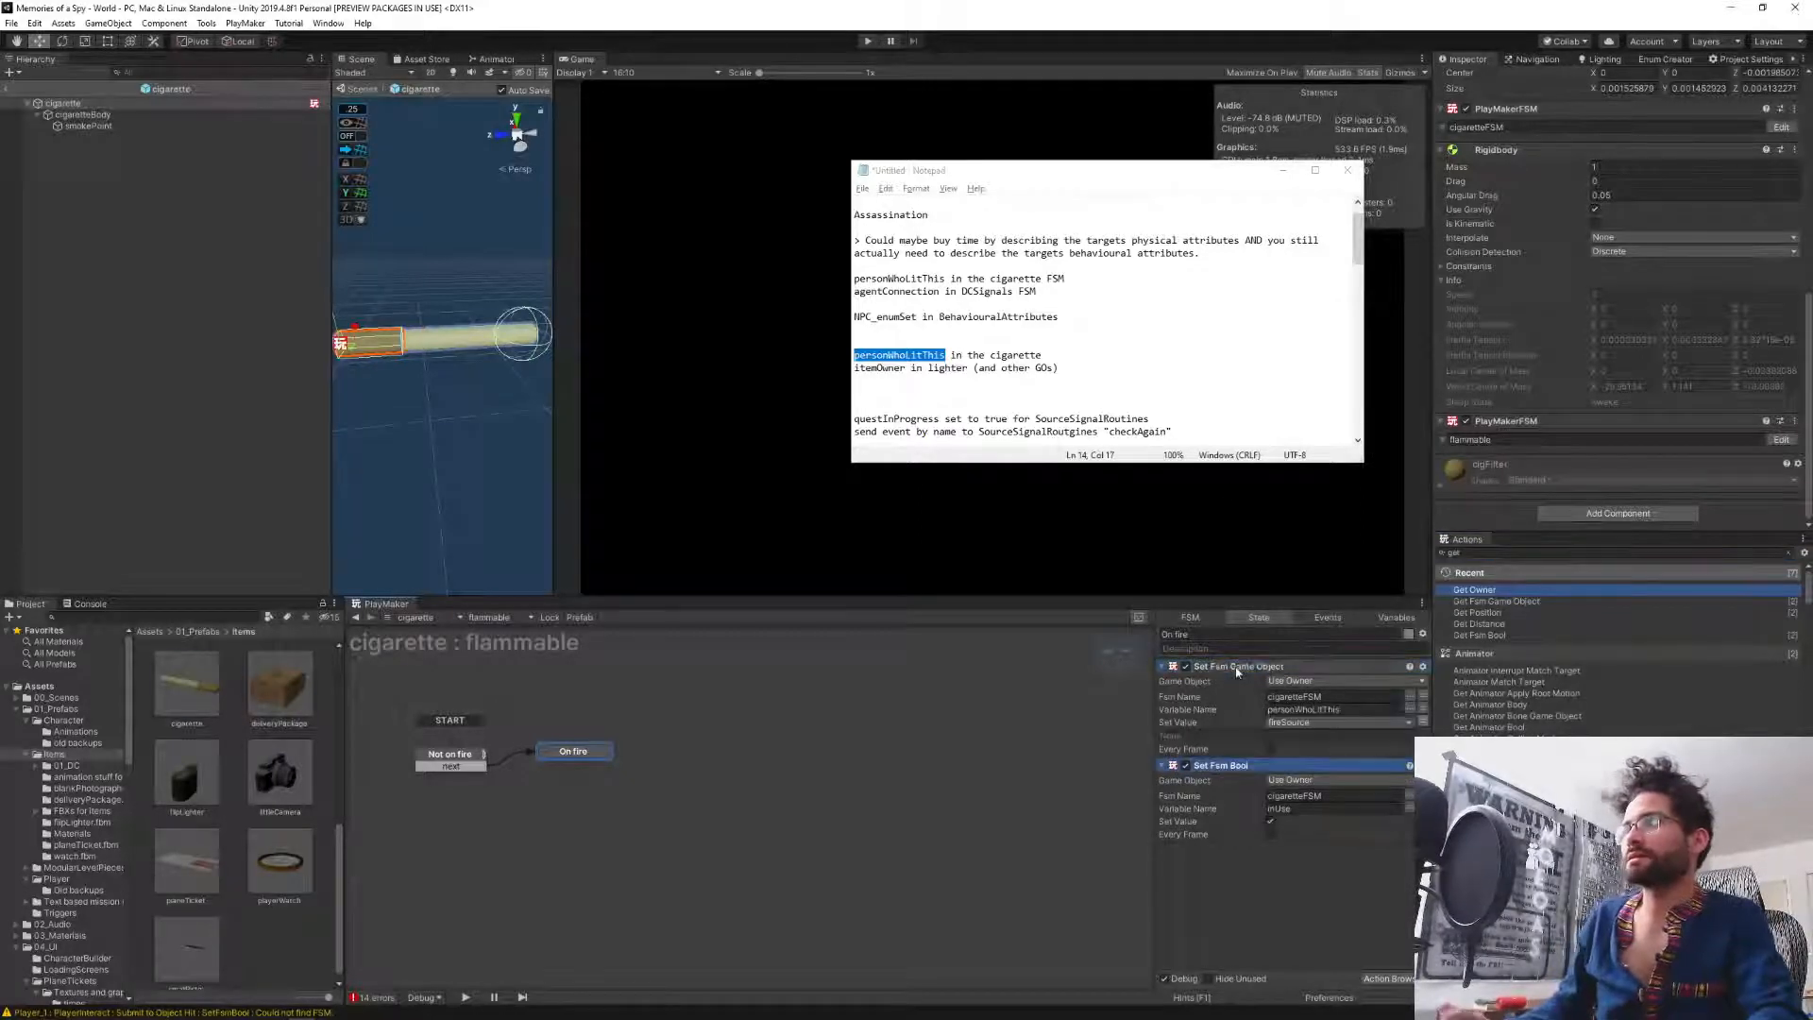
click(1288, 930)
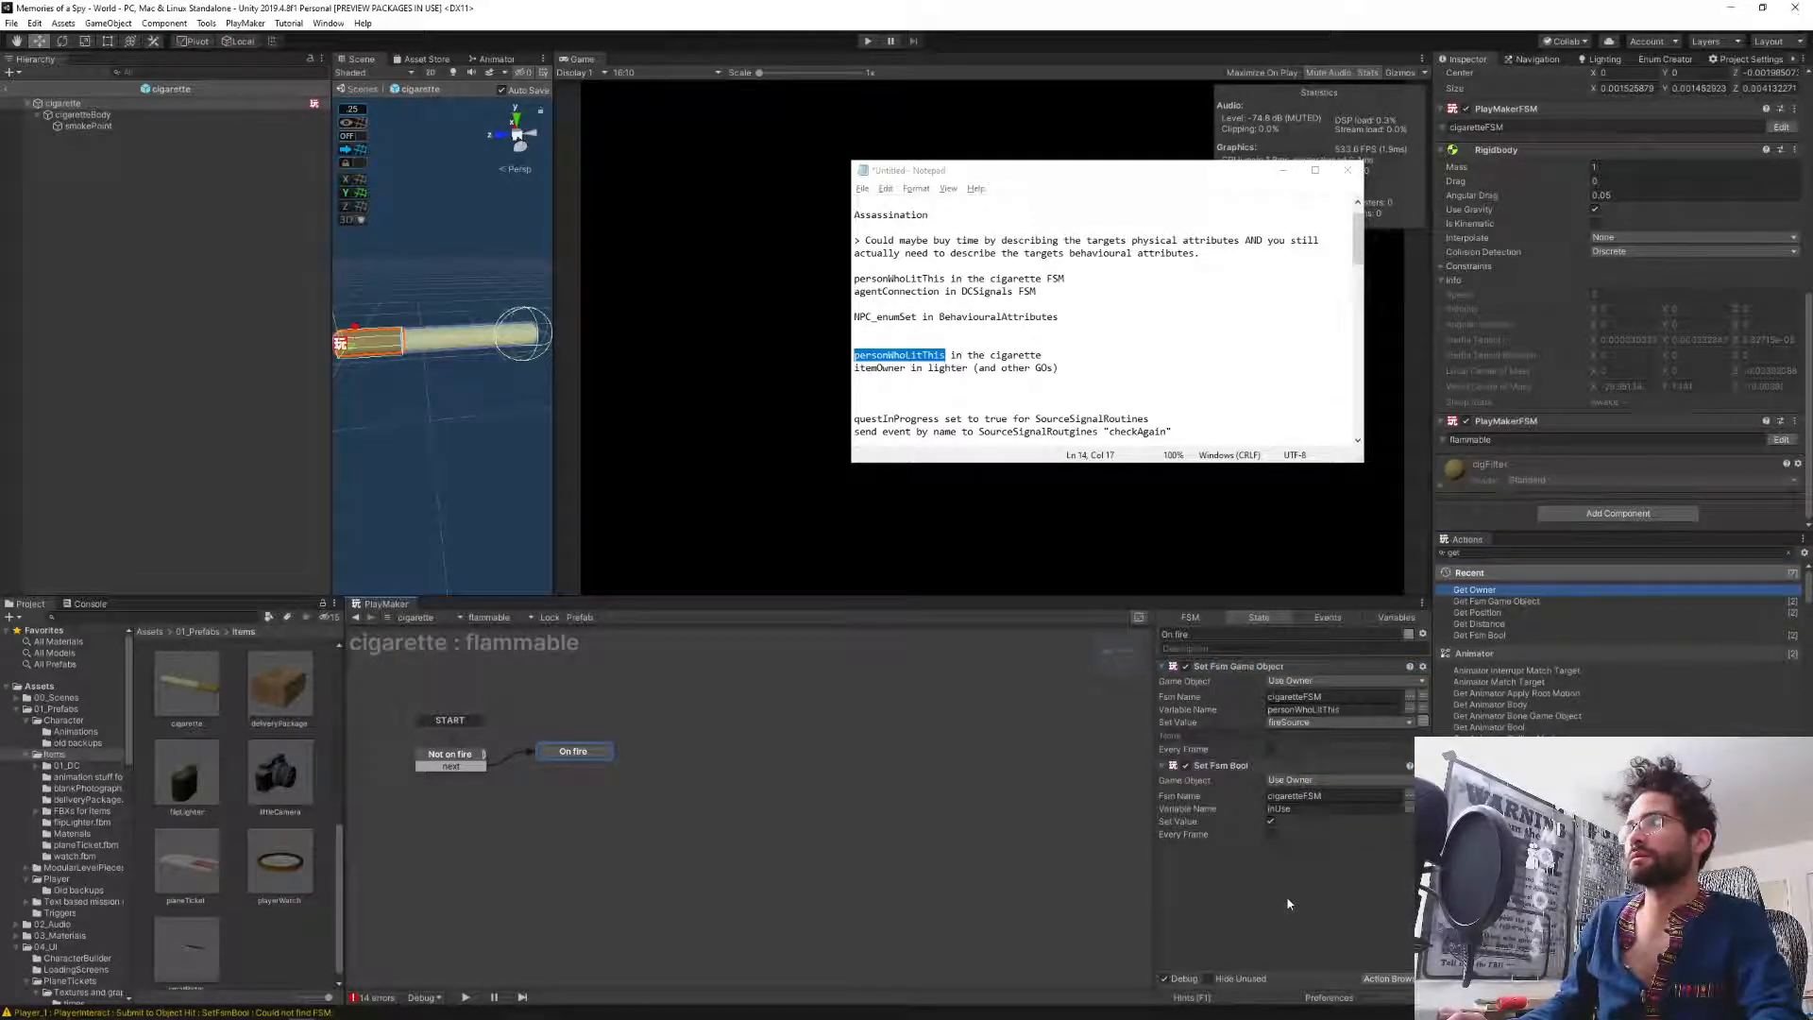
click(1224, 765)
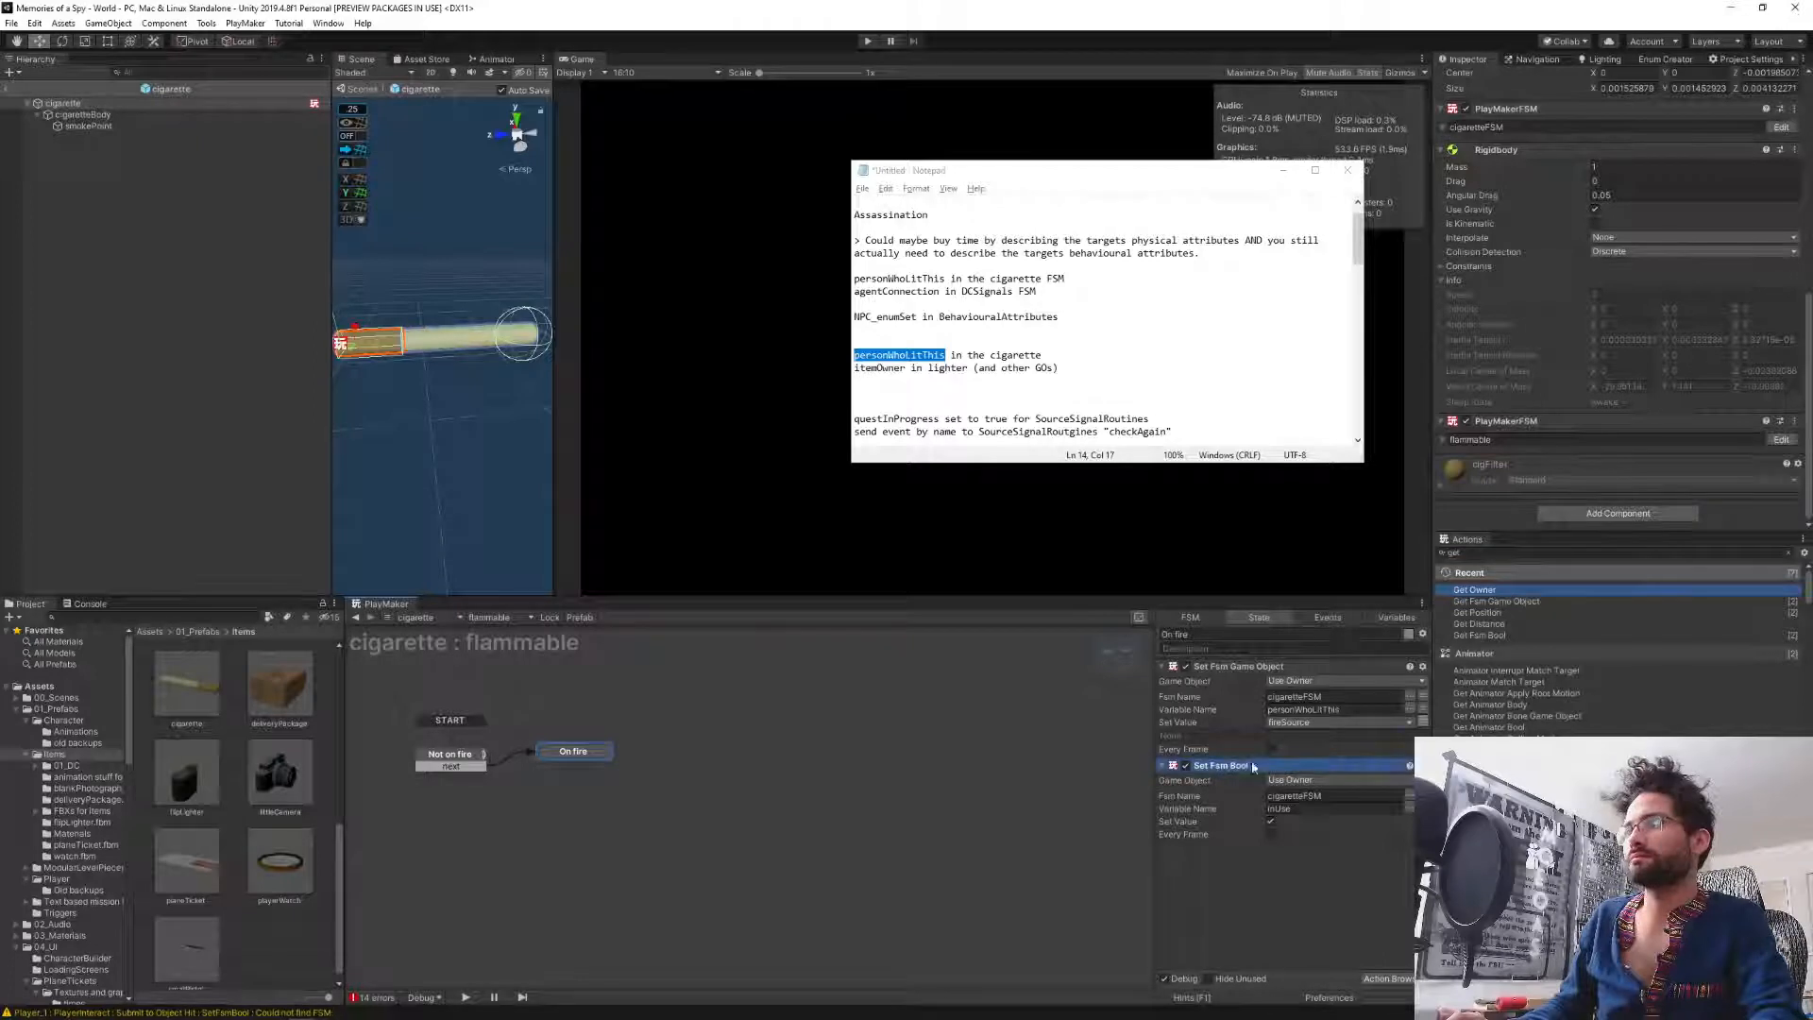
drag(1253, 767, 665, 759)
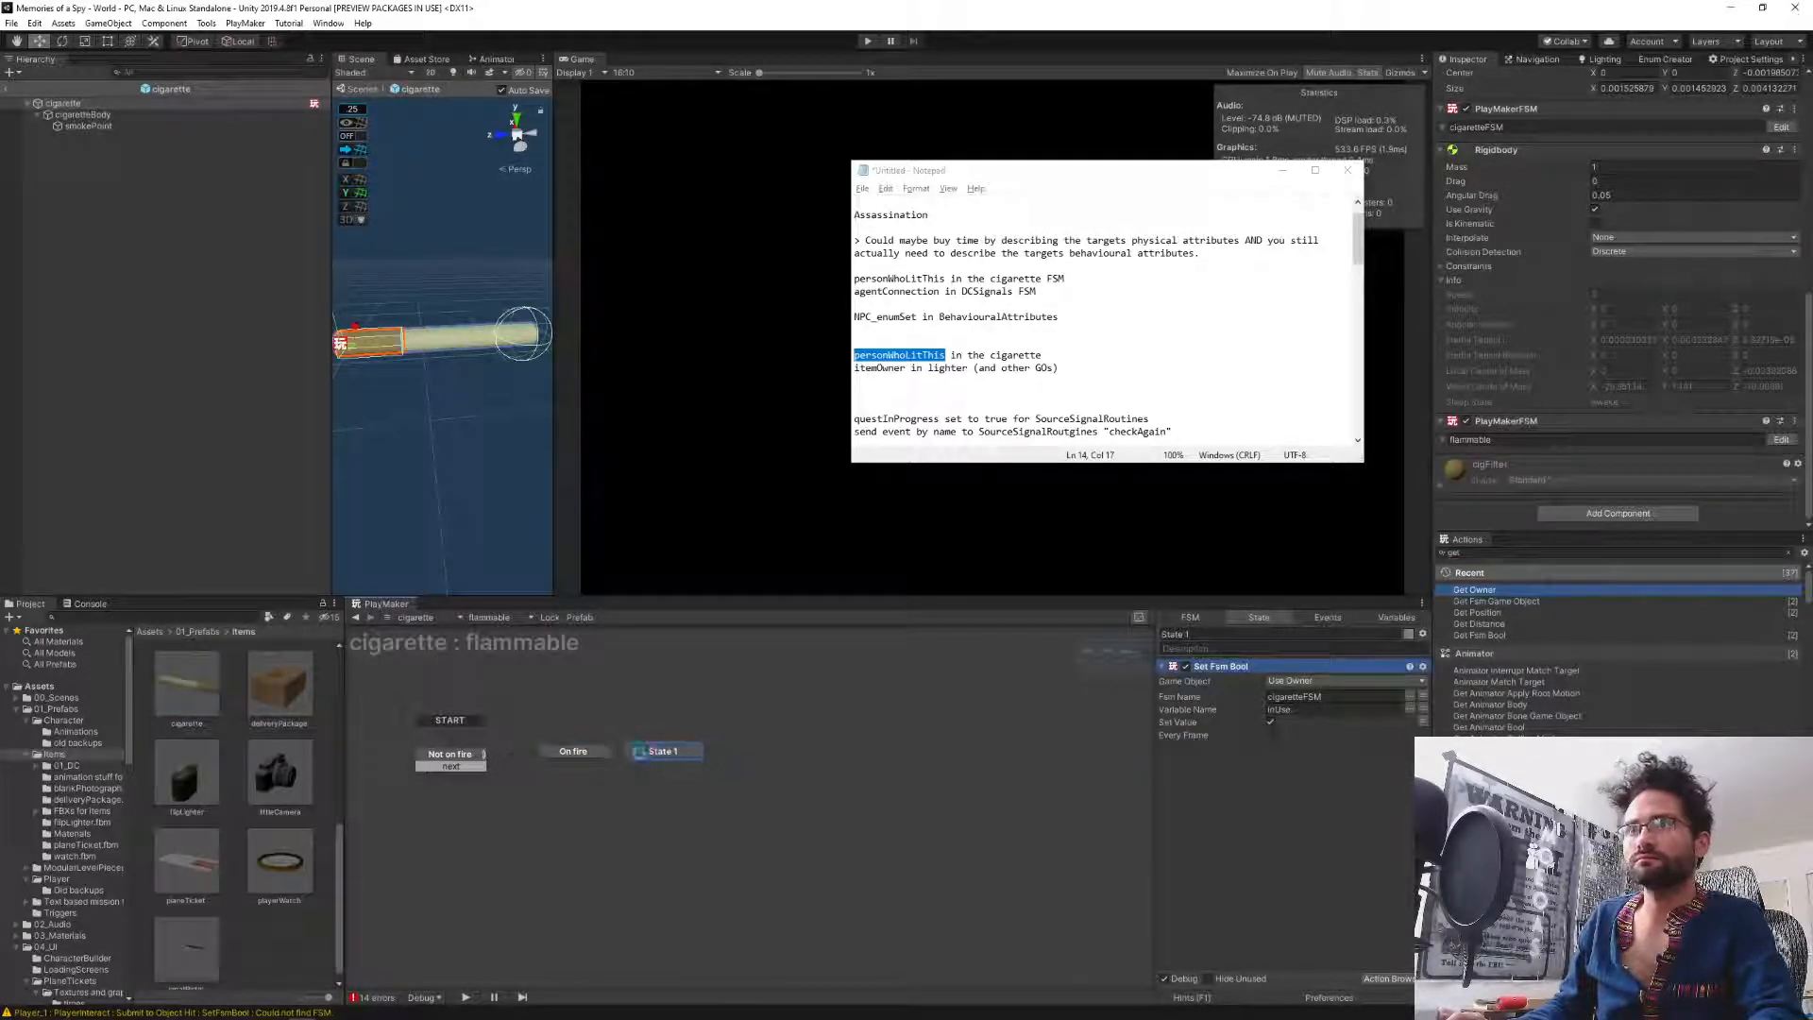
Rename the On fire state to Identify source and the new state holding Set Fsm Bool to On fire.
click(574, 752)
click(1192, 635)
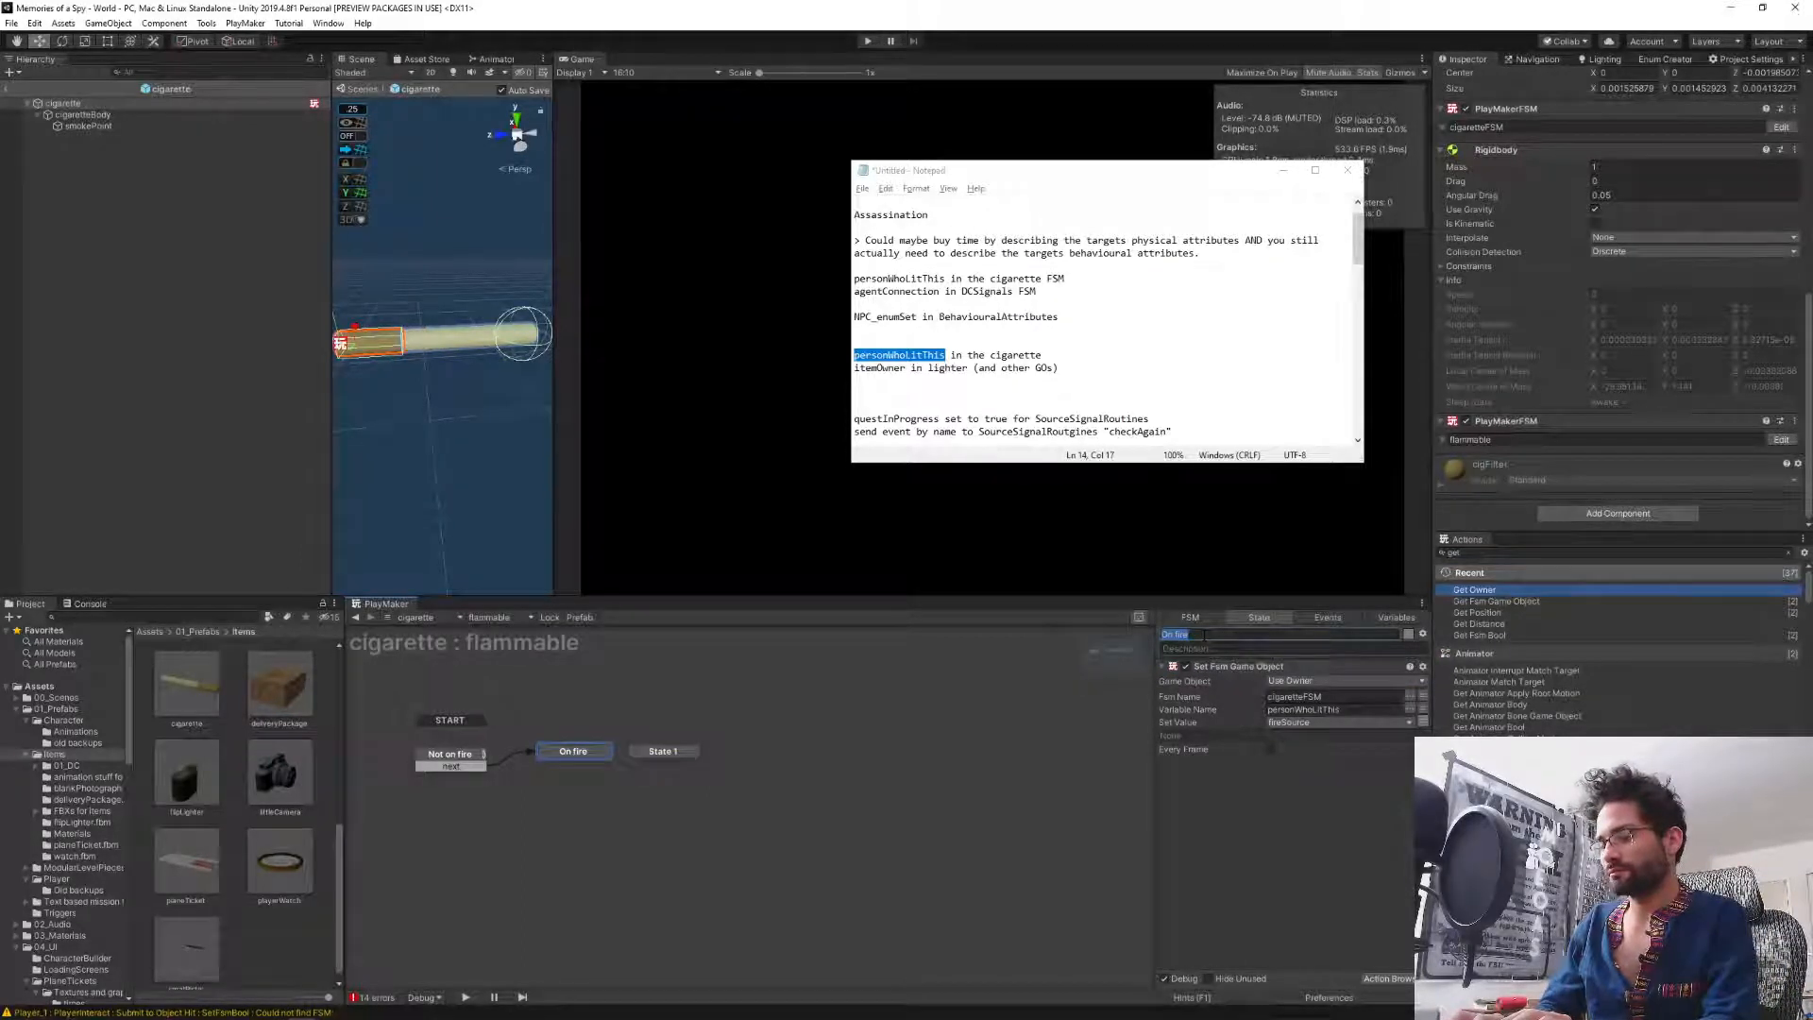
text(Identi)
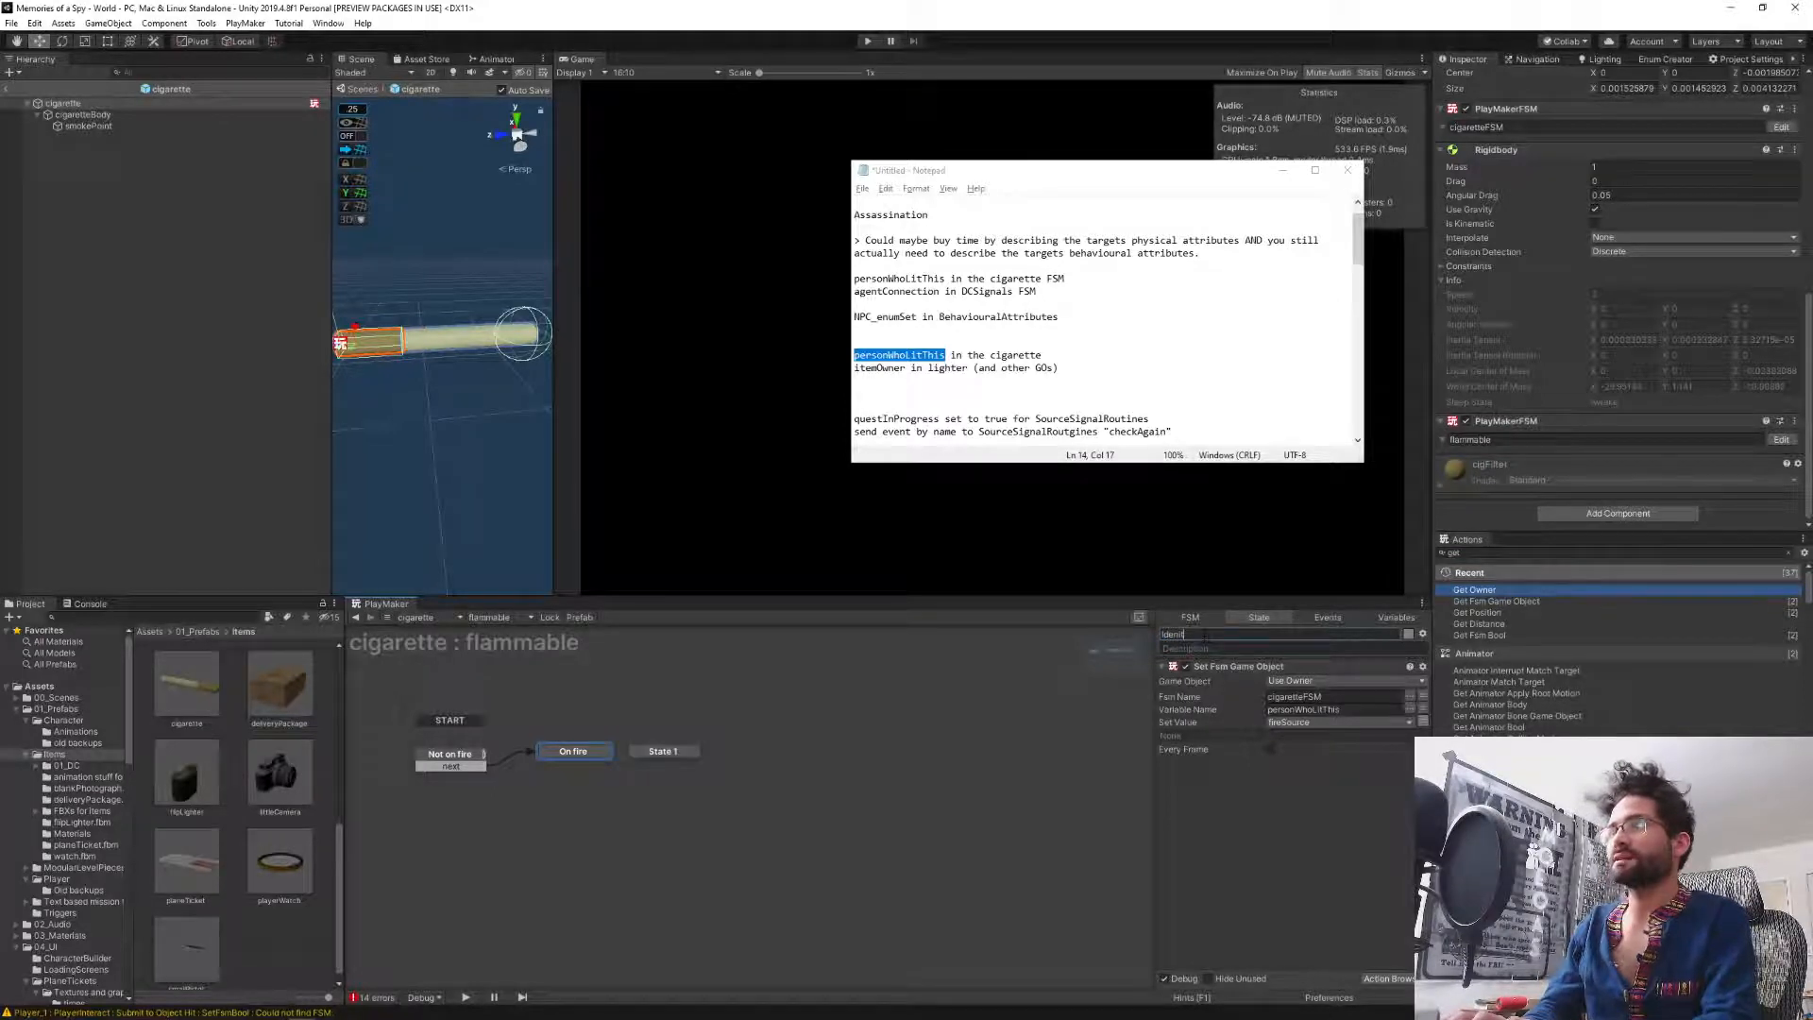
text(fy i)
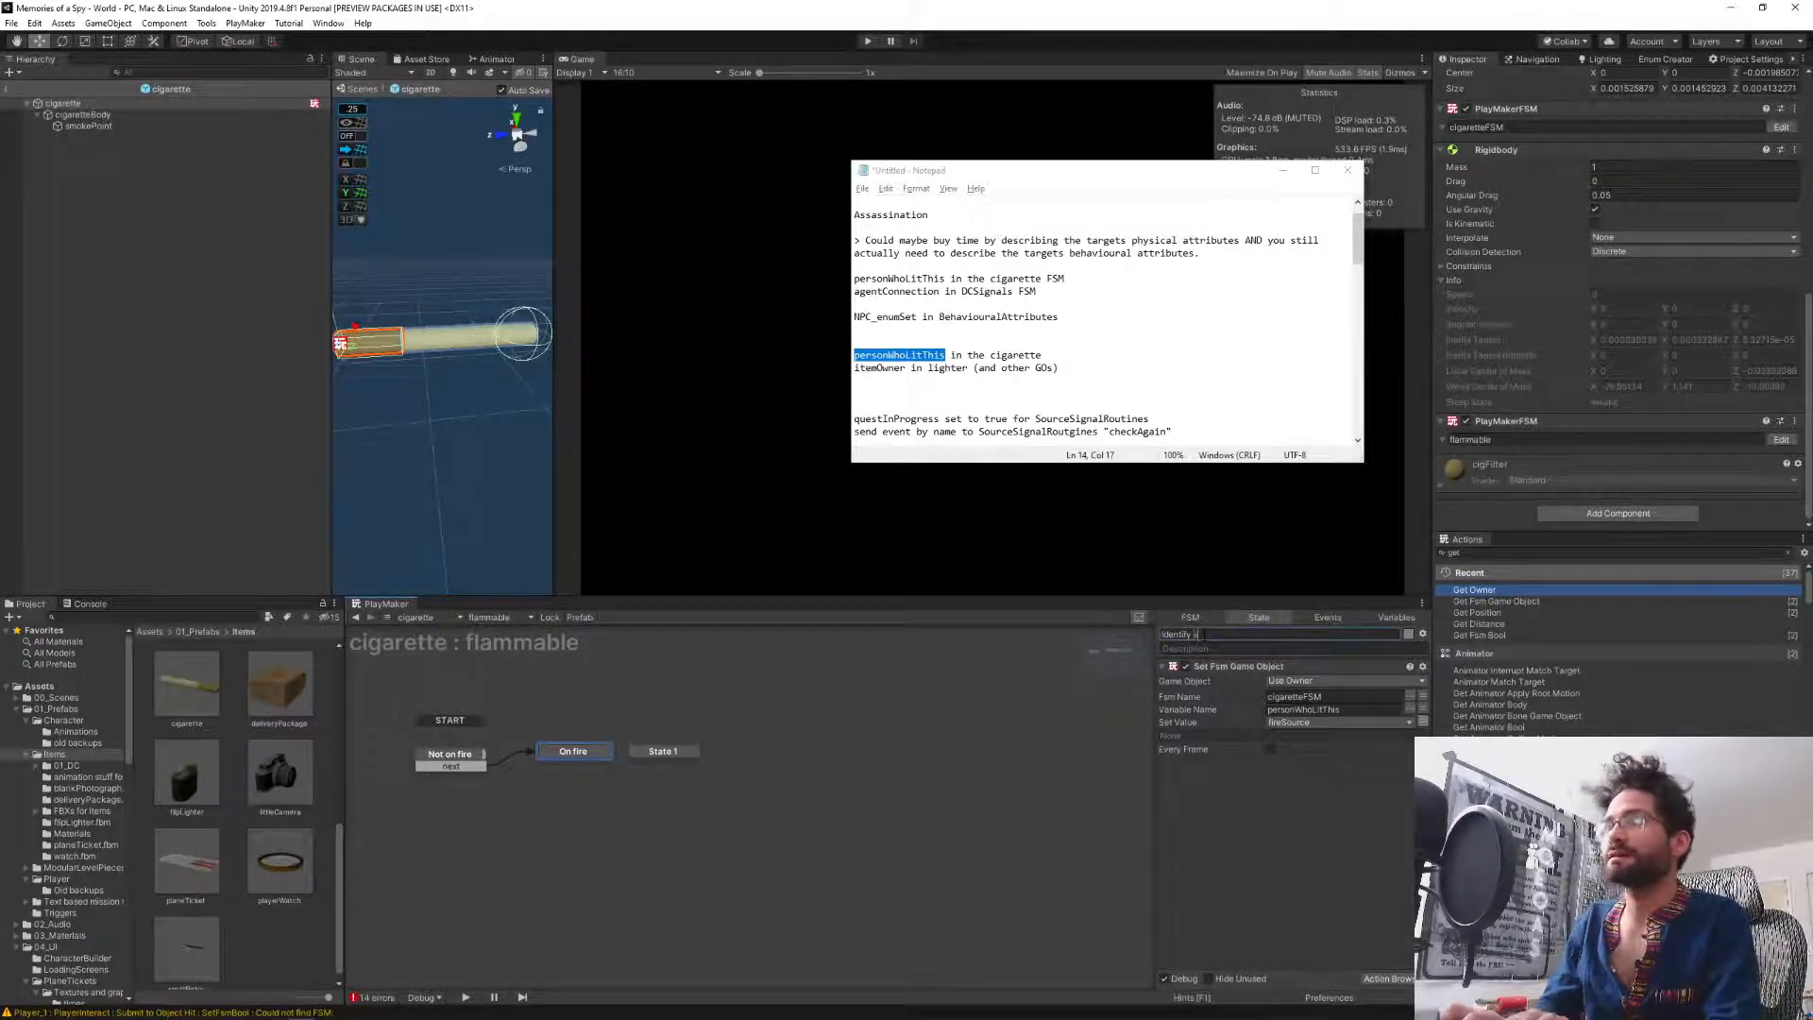
text(ource)
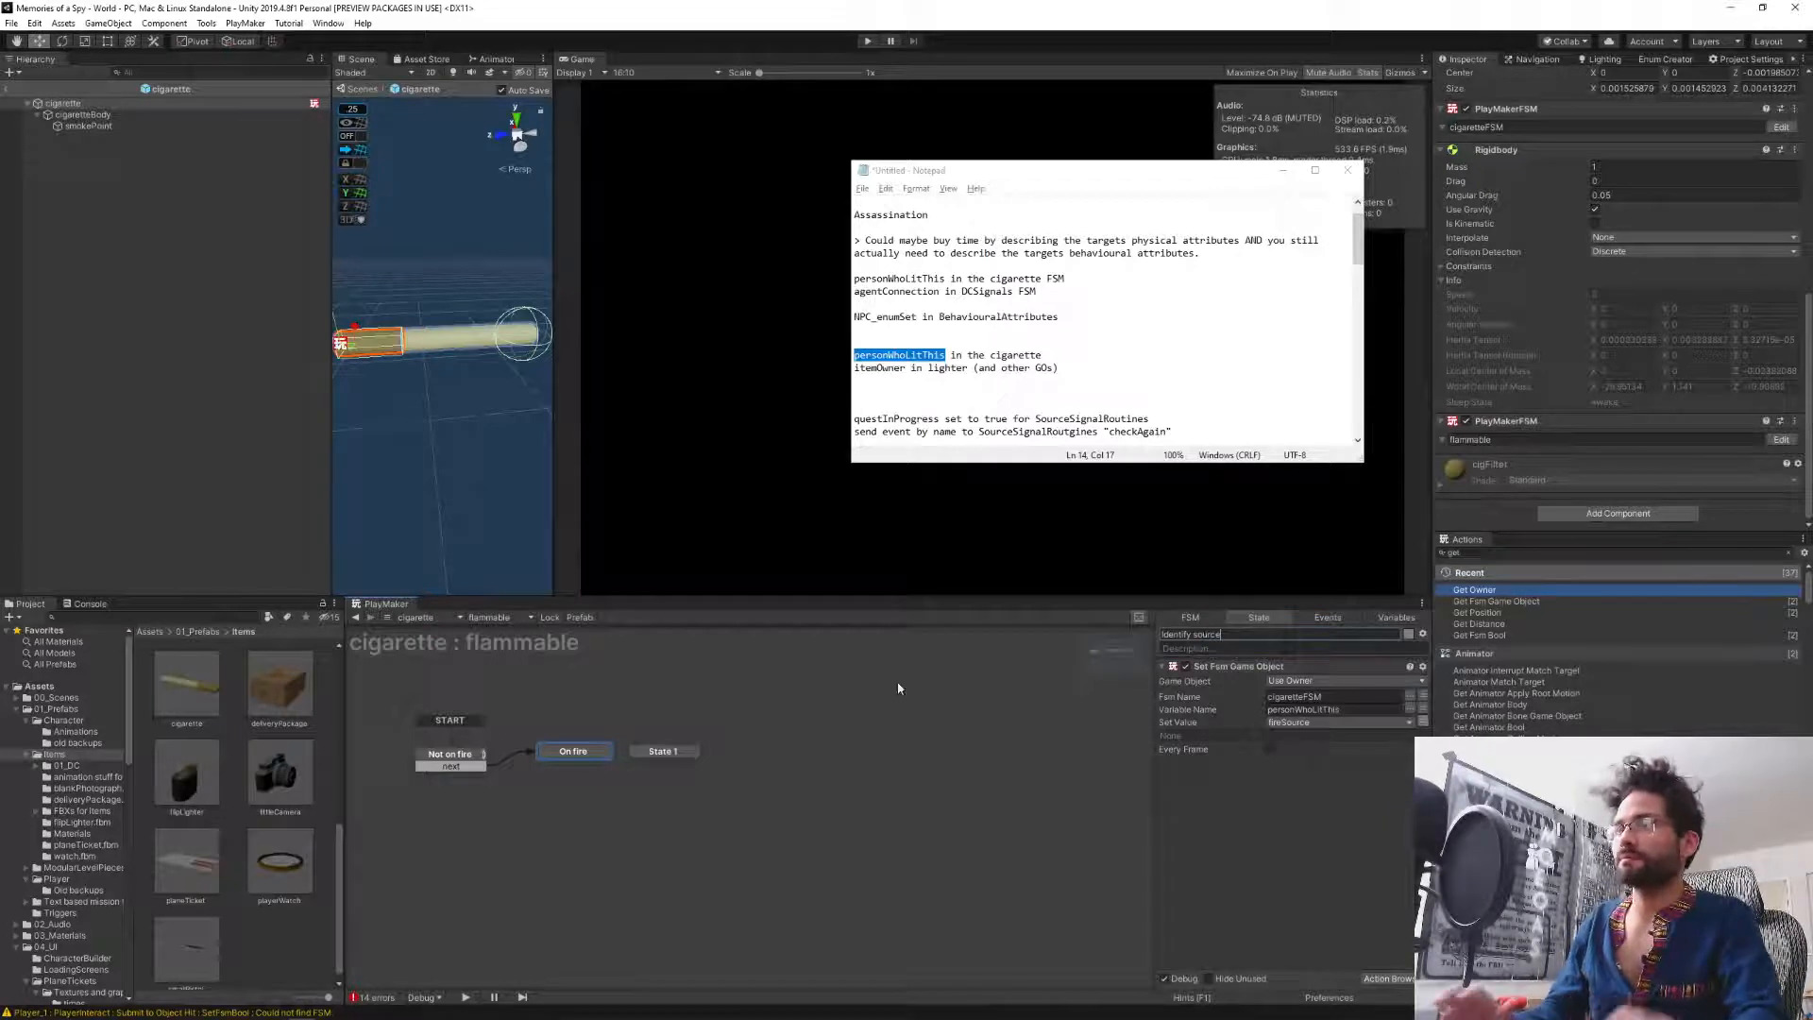
click(681, 752)
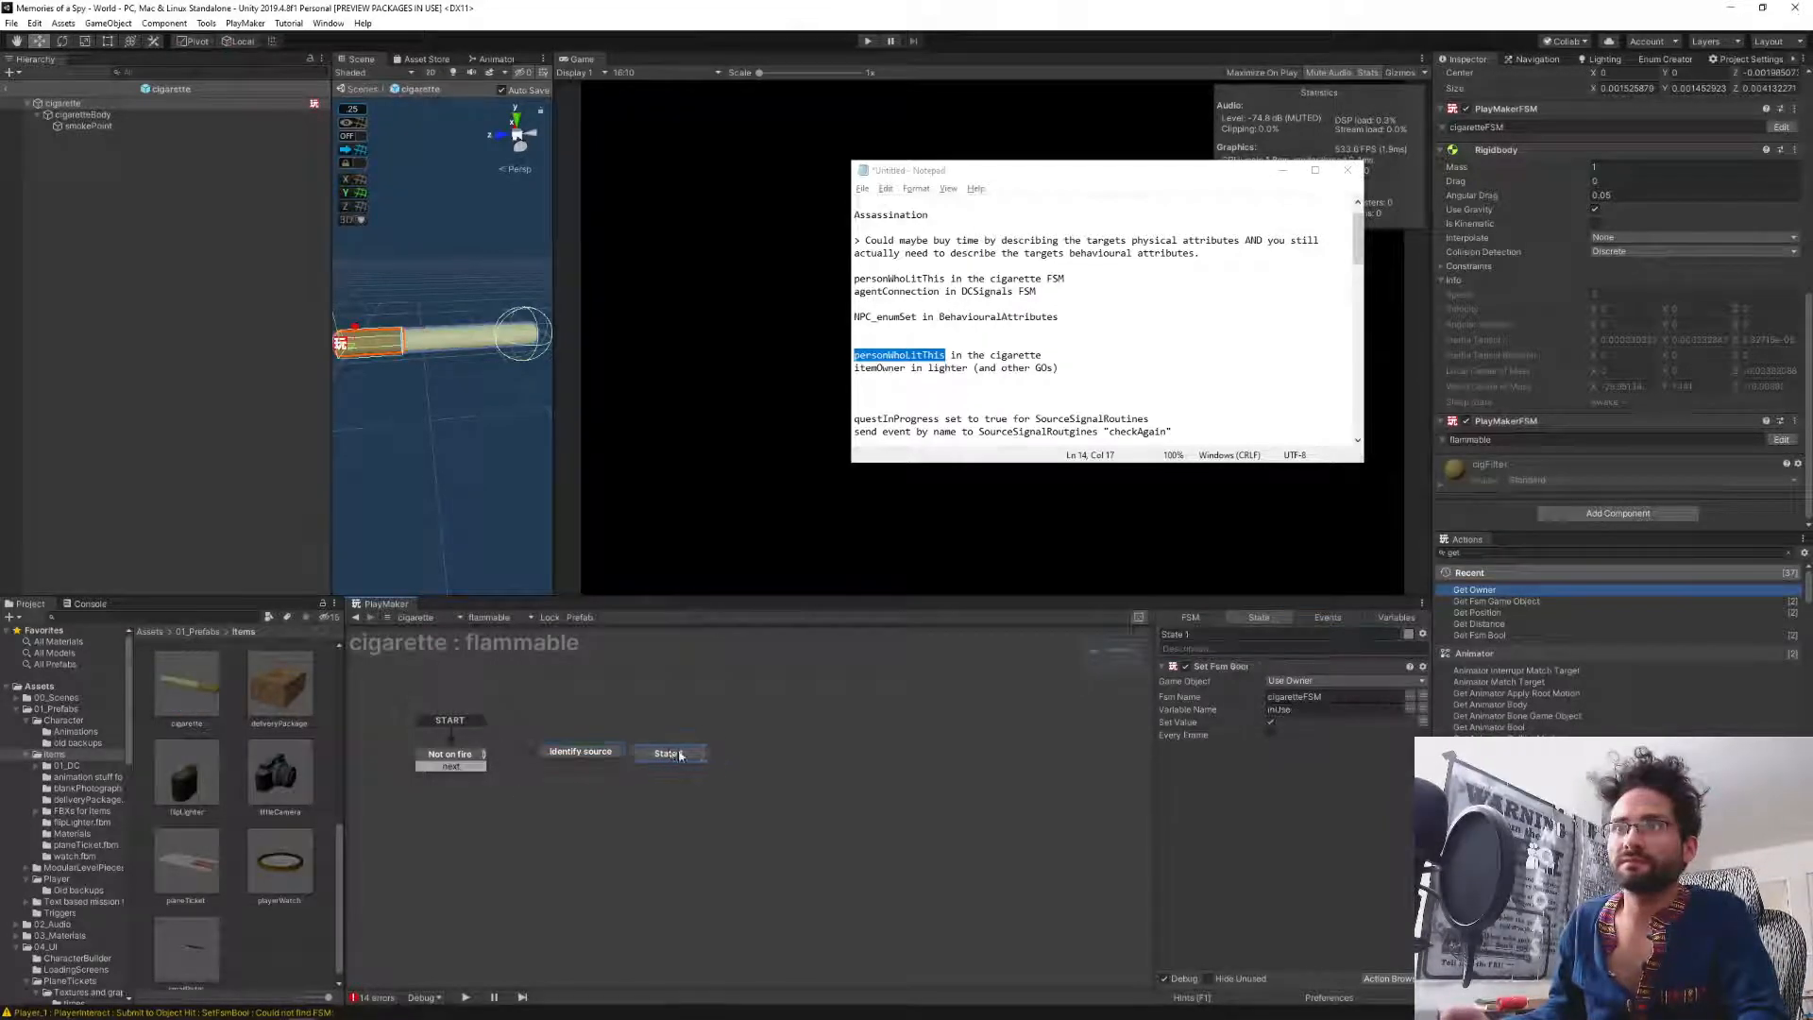
click(1192, 635)
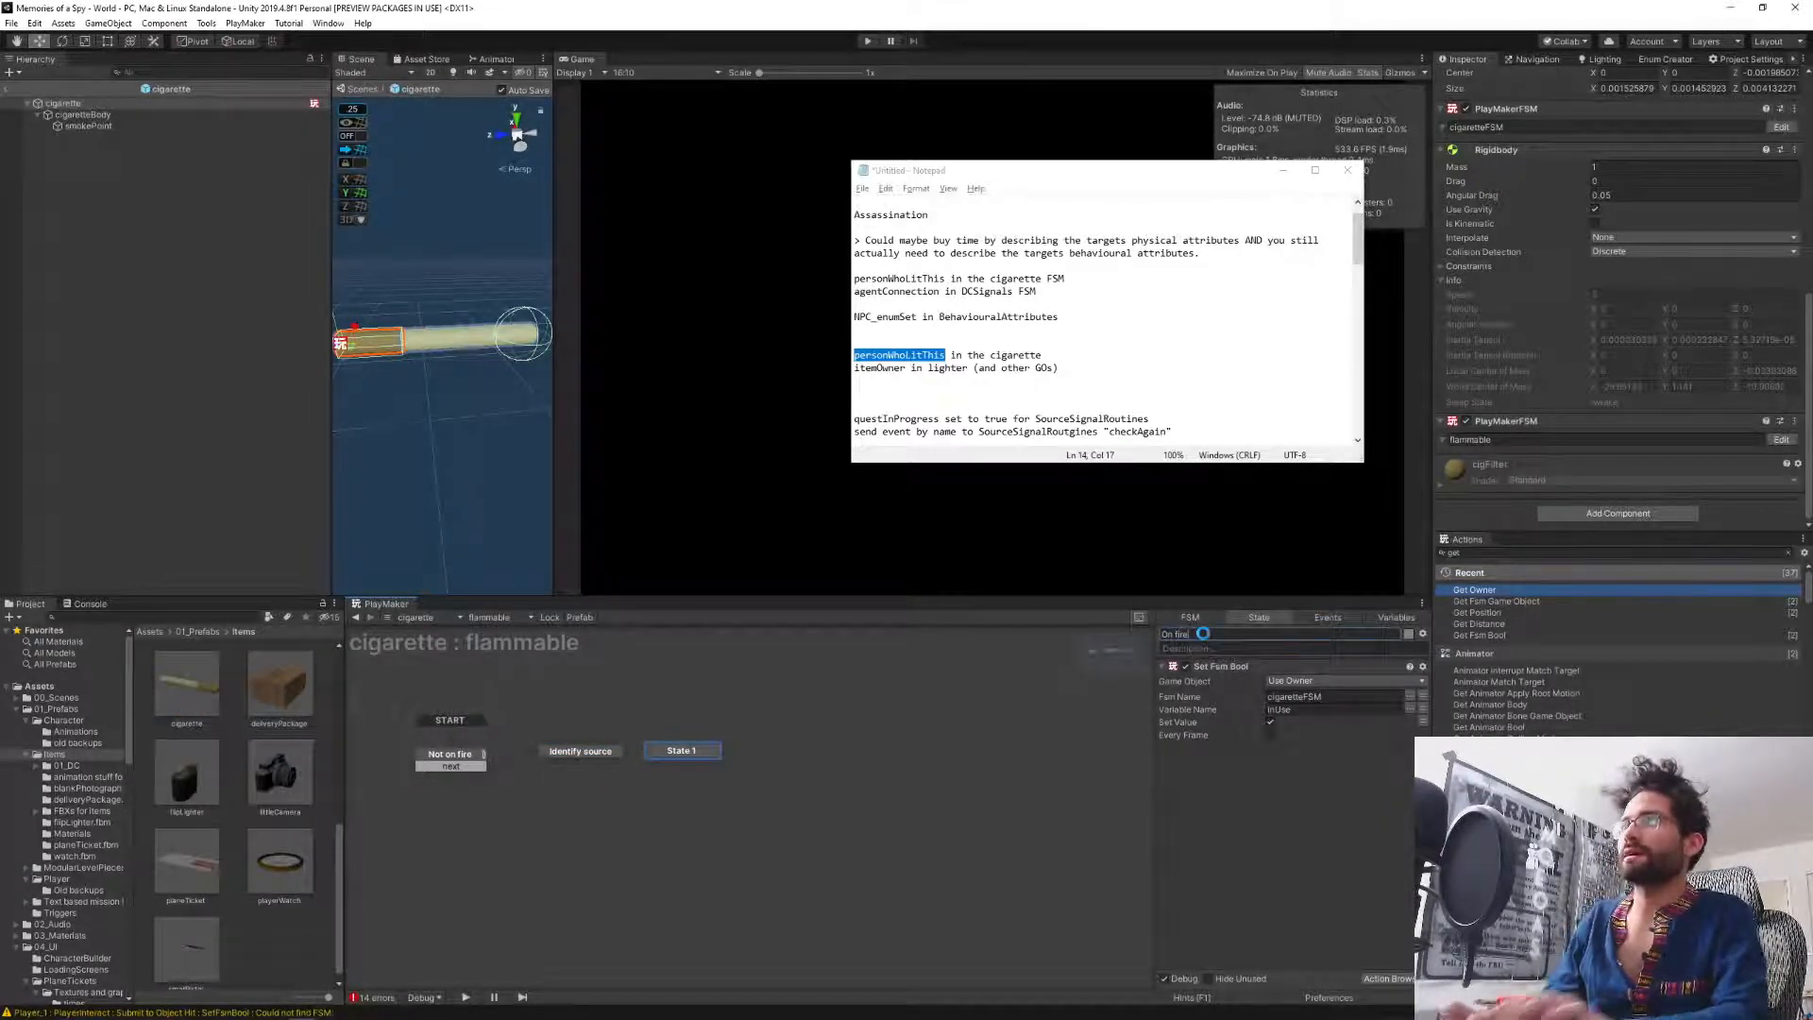
text(On fire)
Add a FINISHED transition from the Identify source state to the On fire state.
click(577, 758)
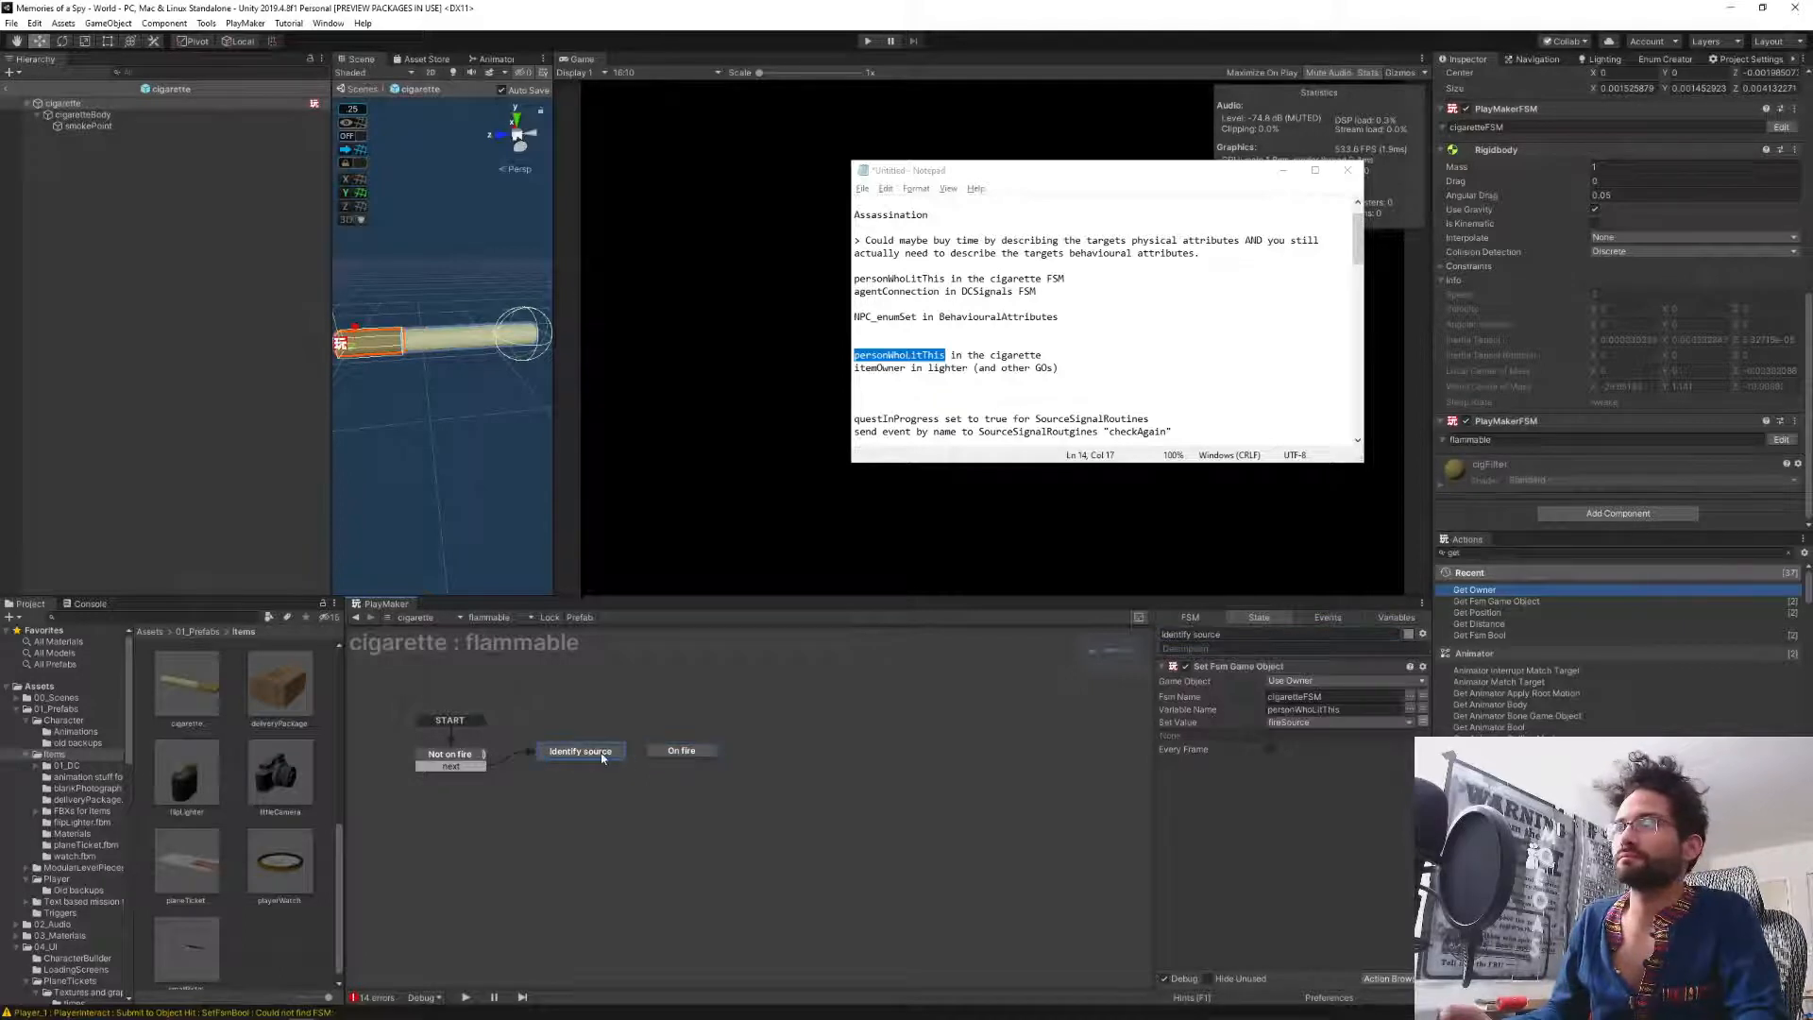
ctrl+click(612, 759)
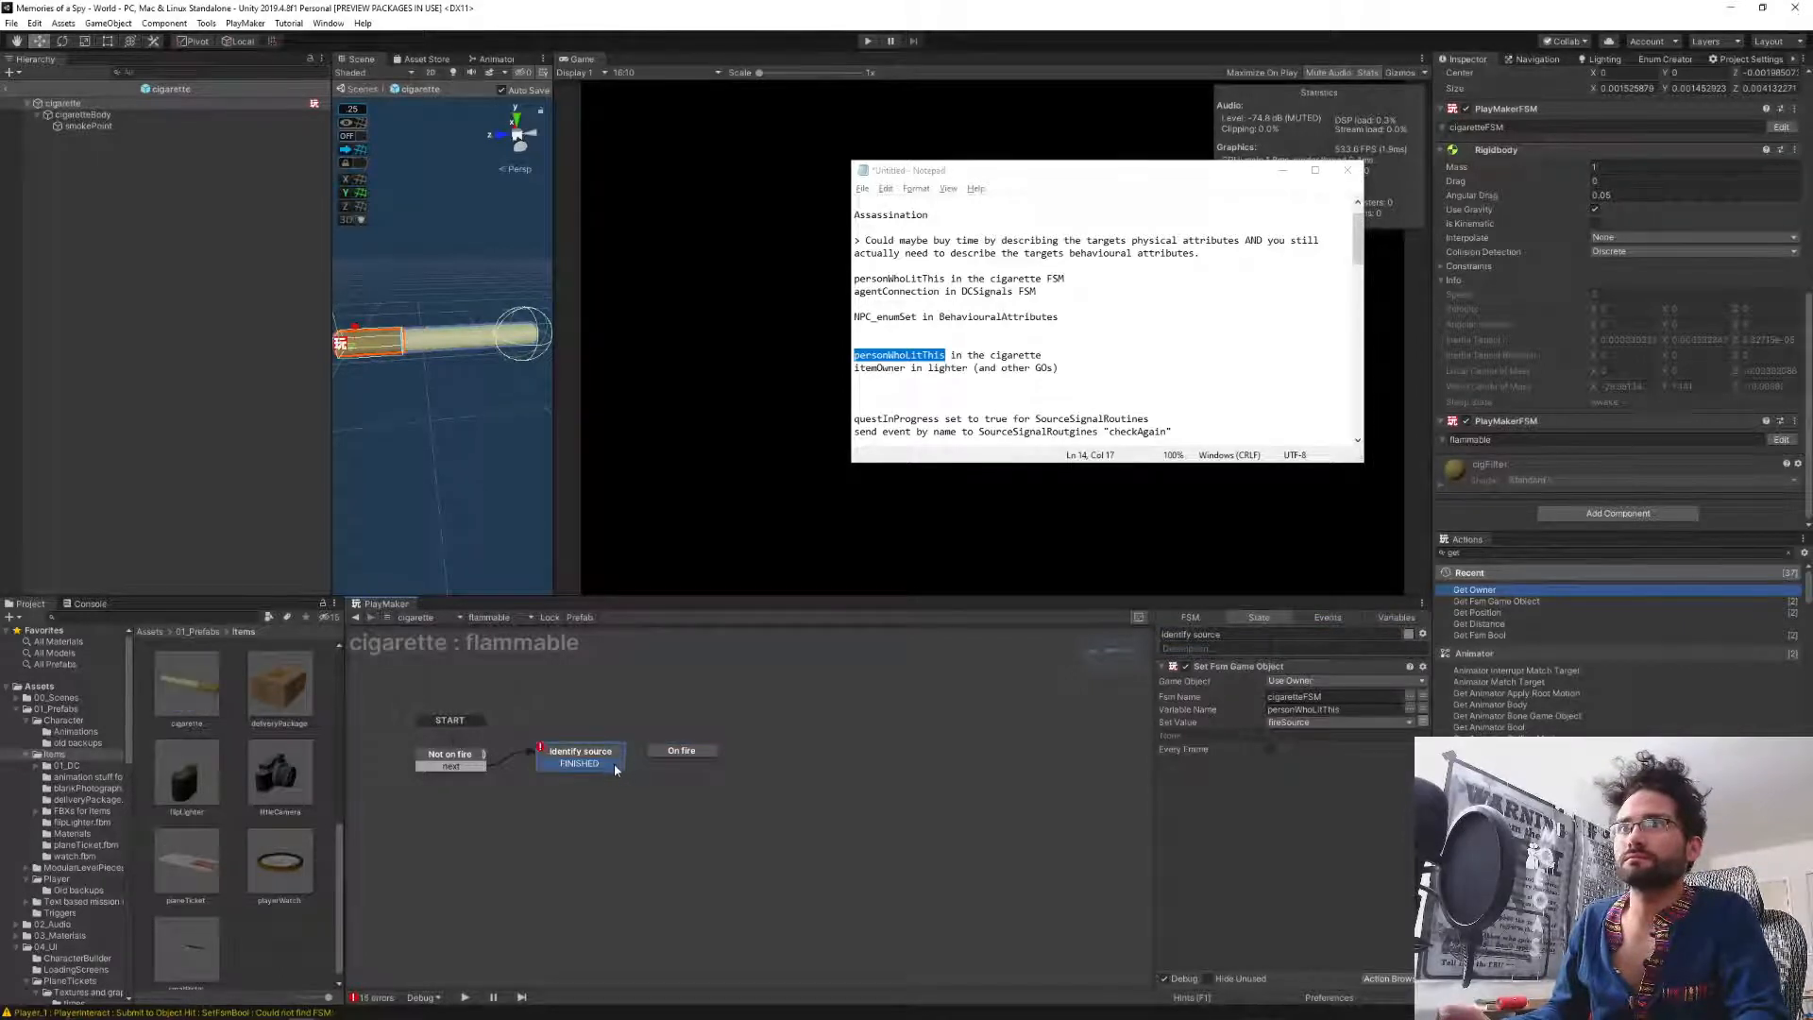
click(700, 753)
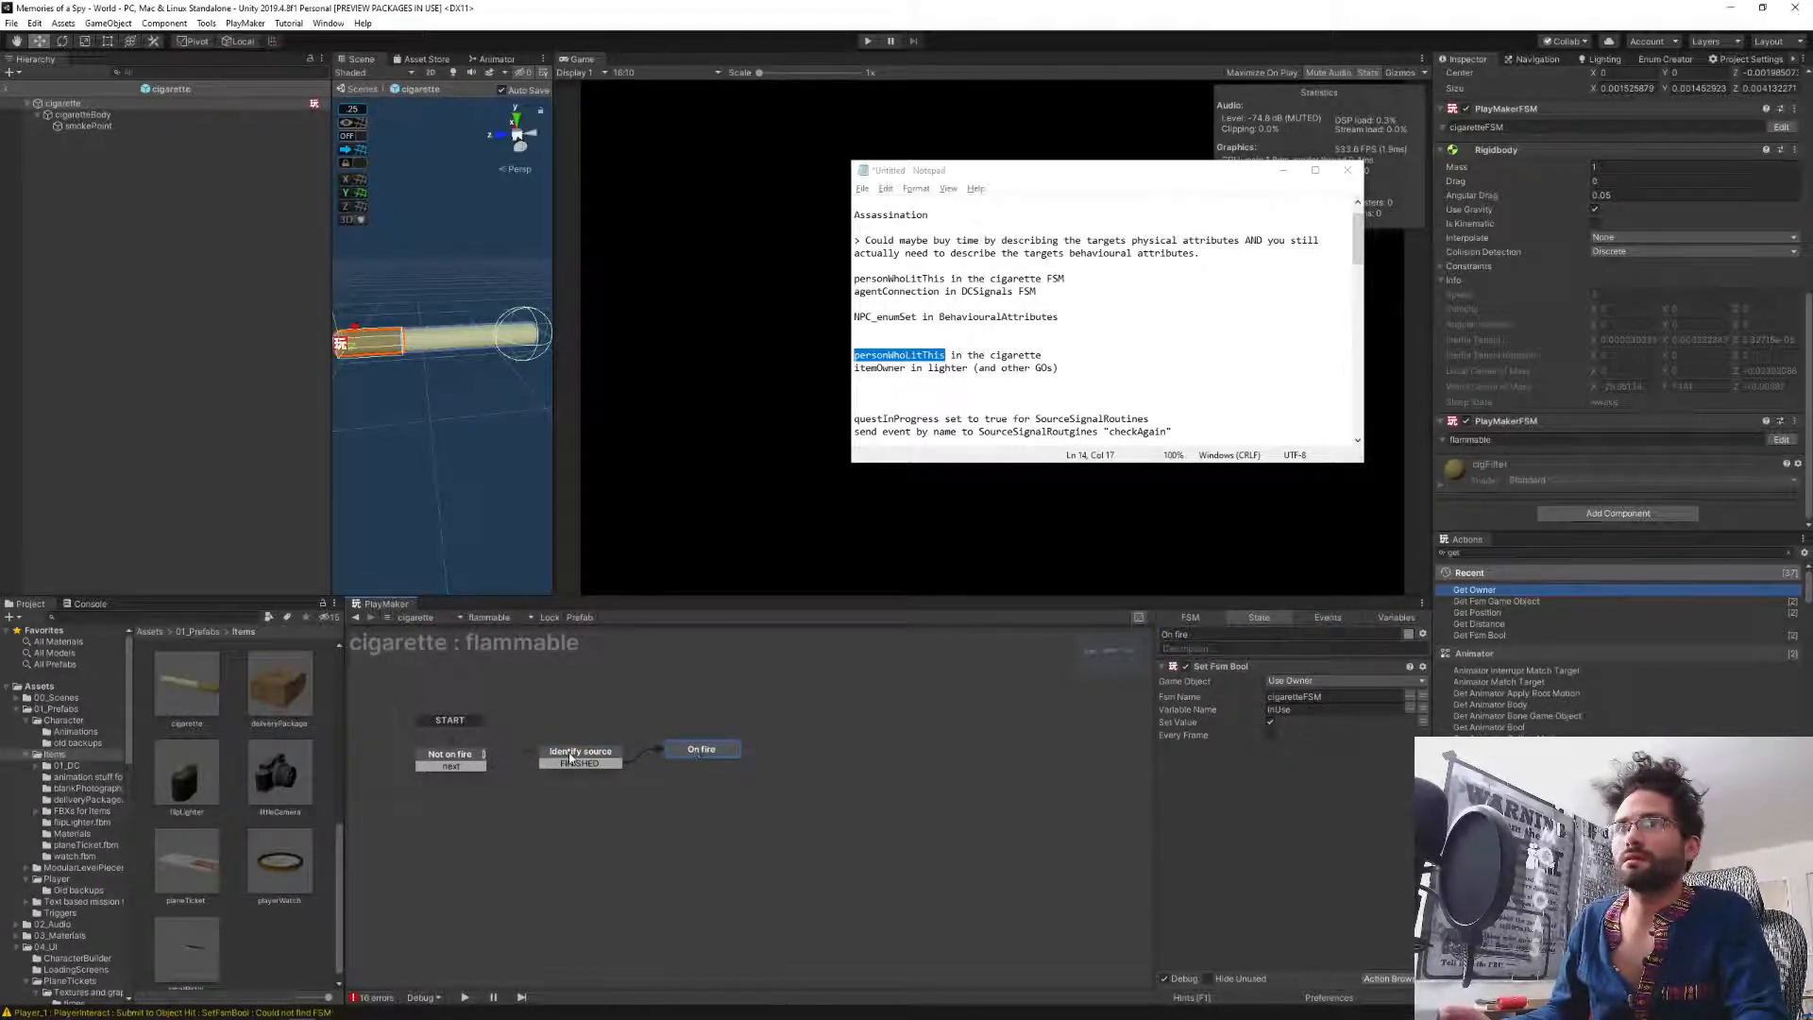
Add a Get Fsm Game Object action at the start of the Identify source state and target the fireSource variable as its specified game object.
click(570, 758)
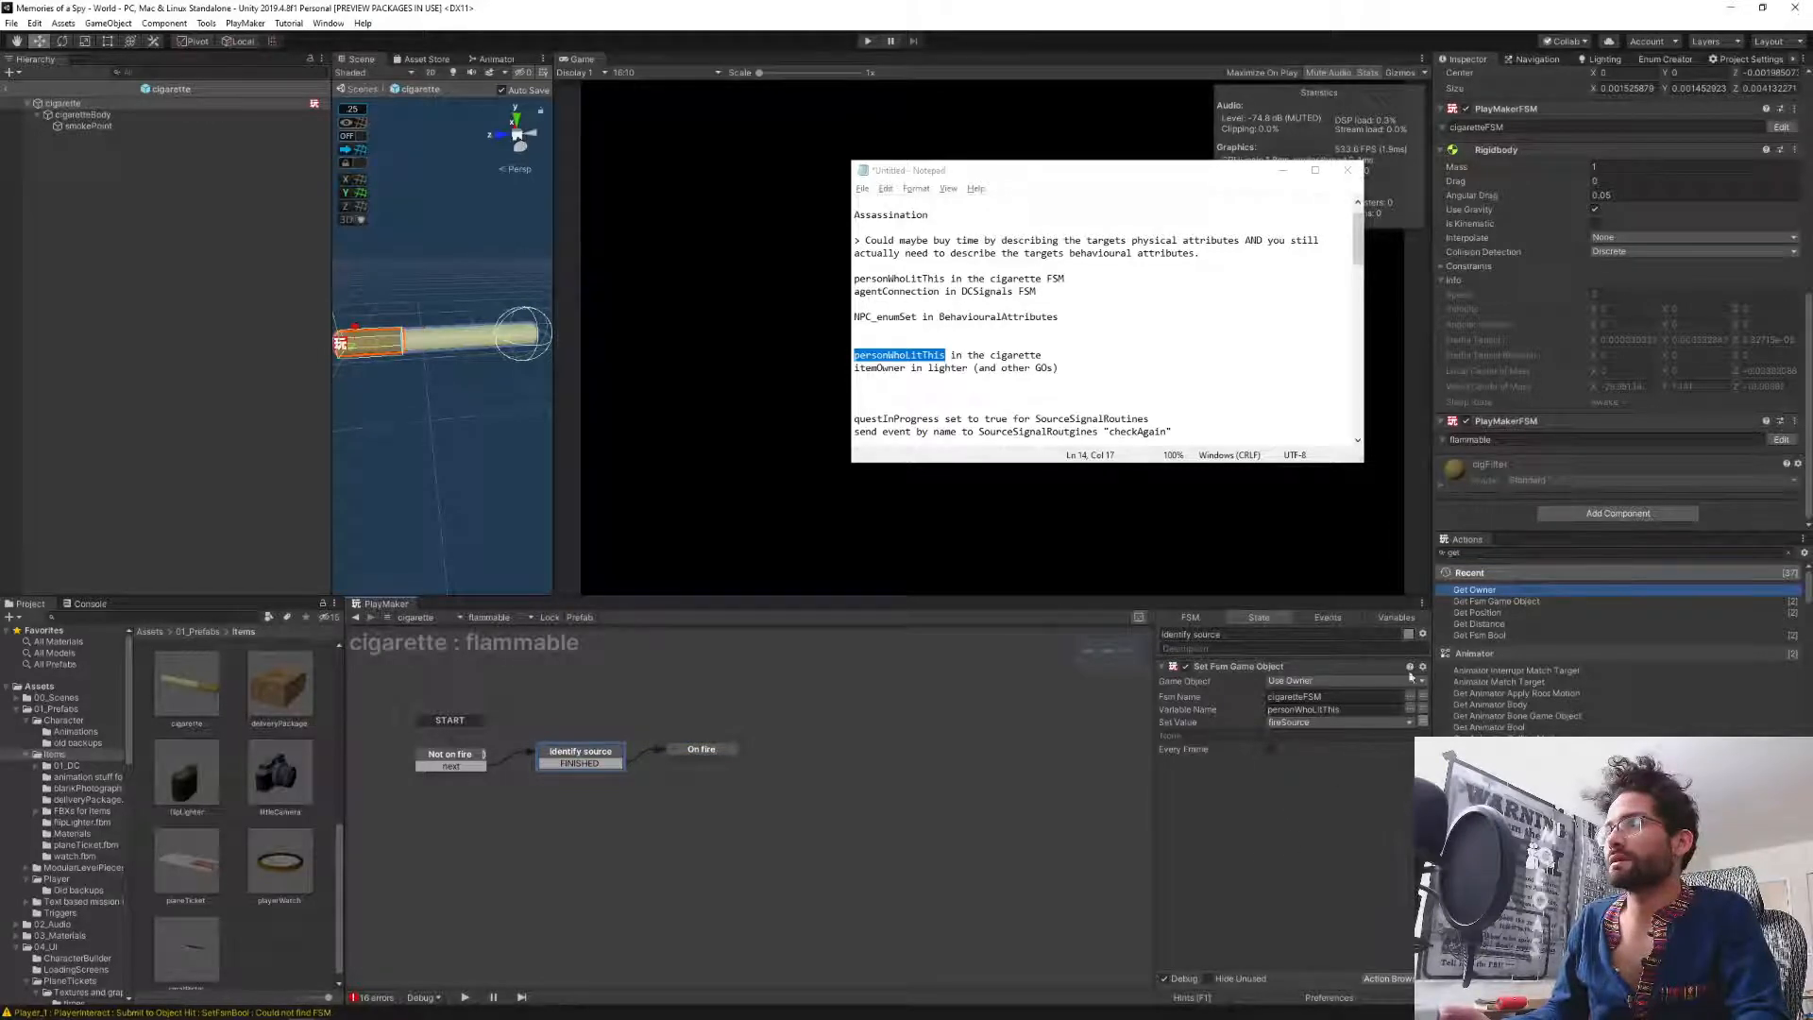
click(1494, 554)
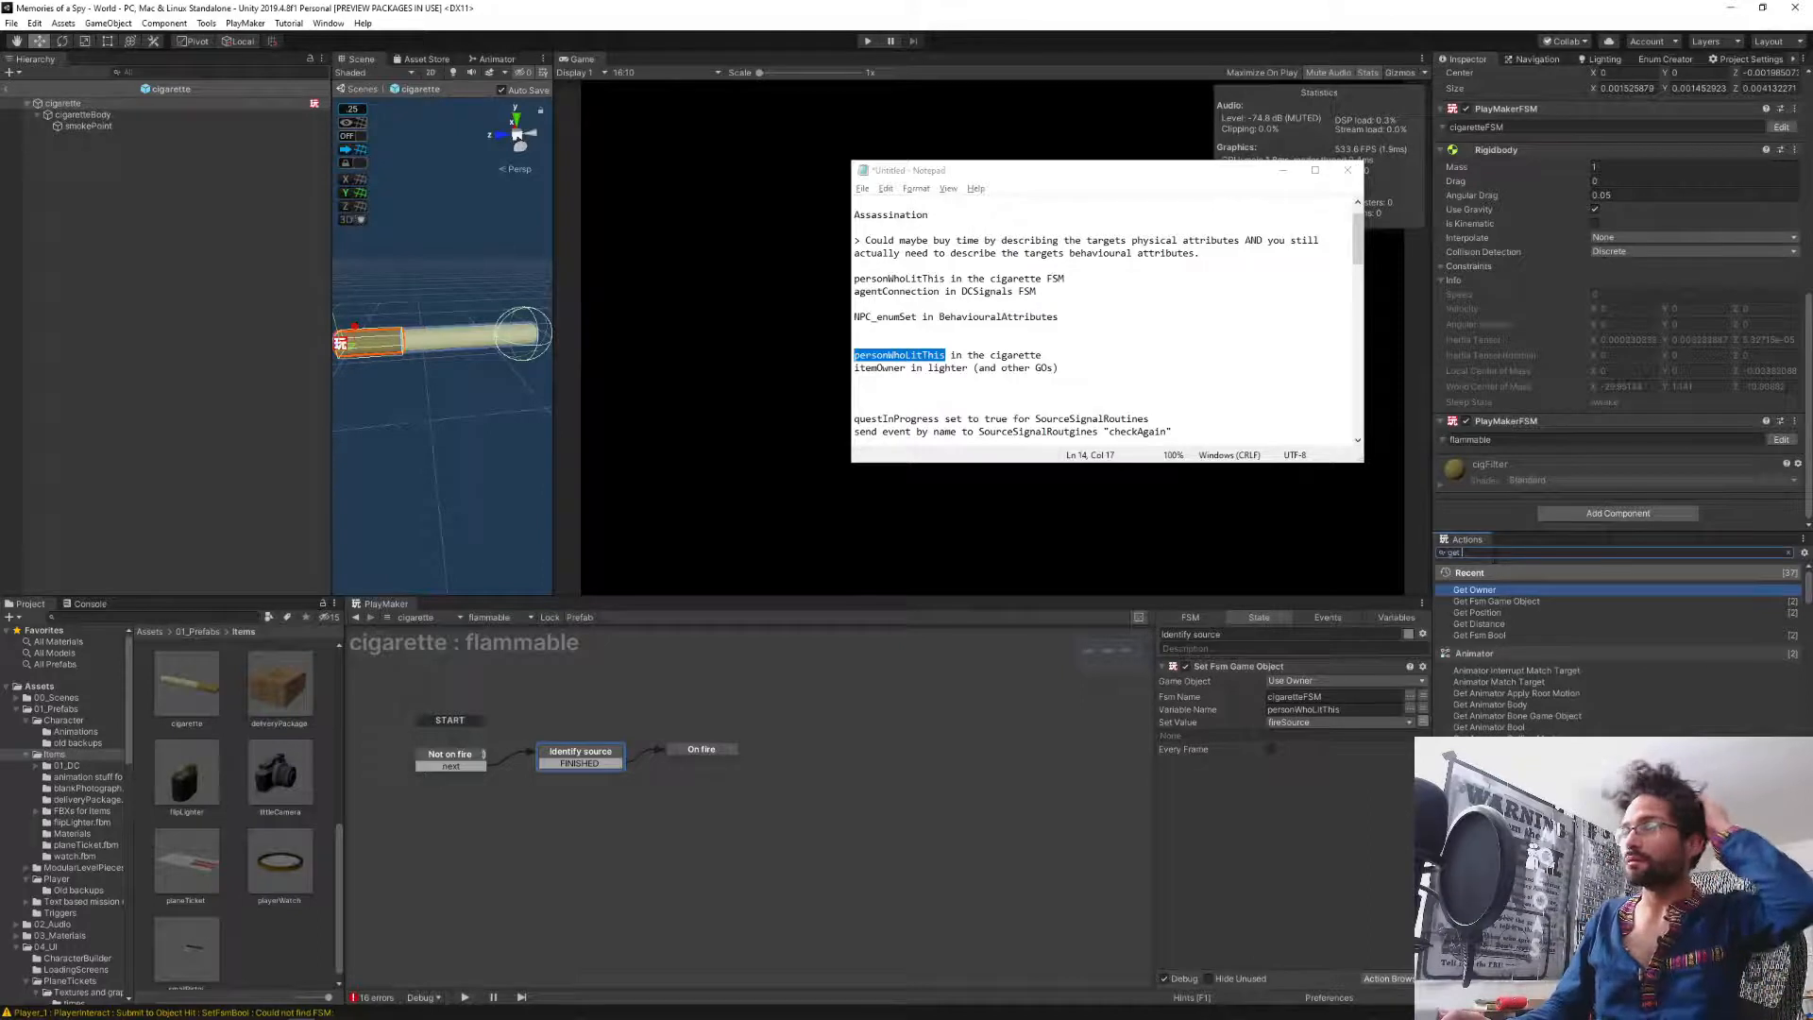
key(Down)
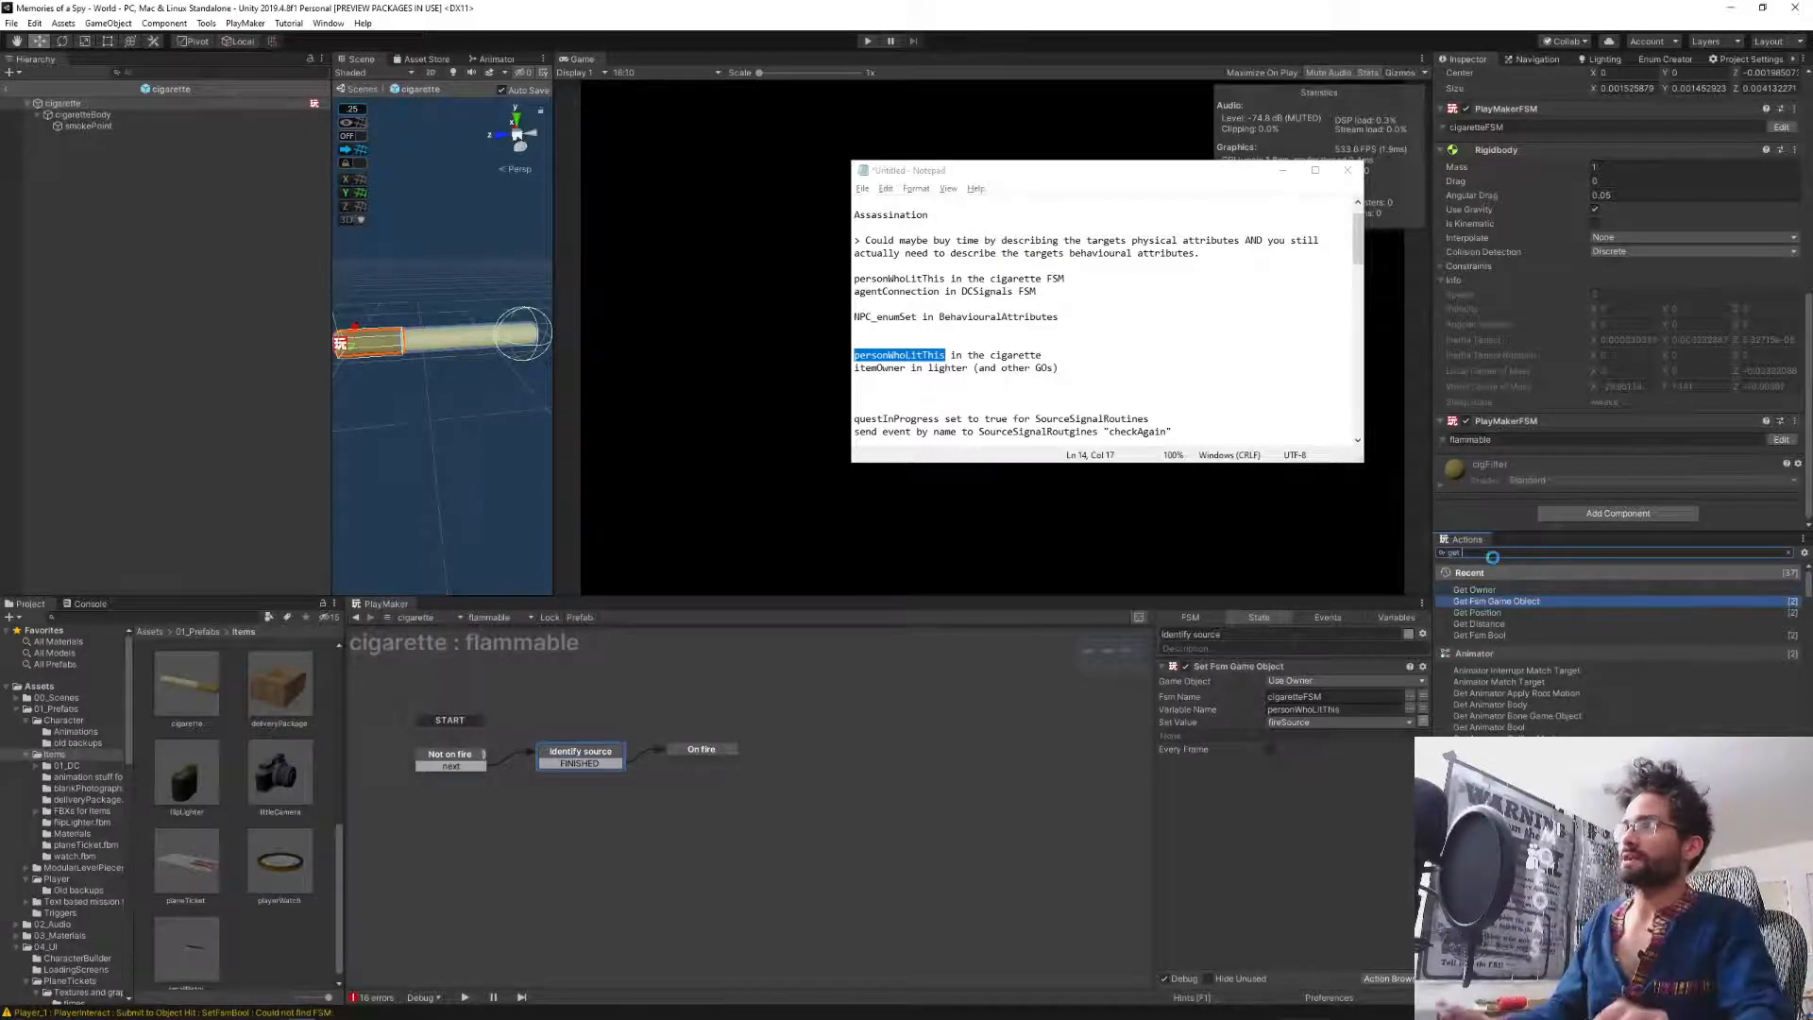
key(Return)
drag(1239, 769, 1243, 672)
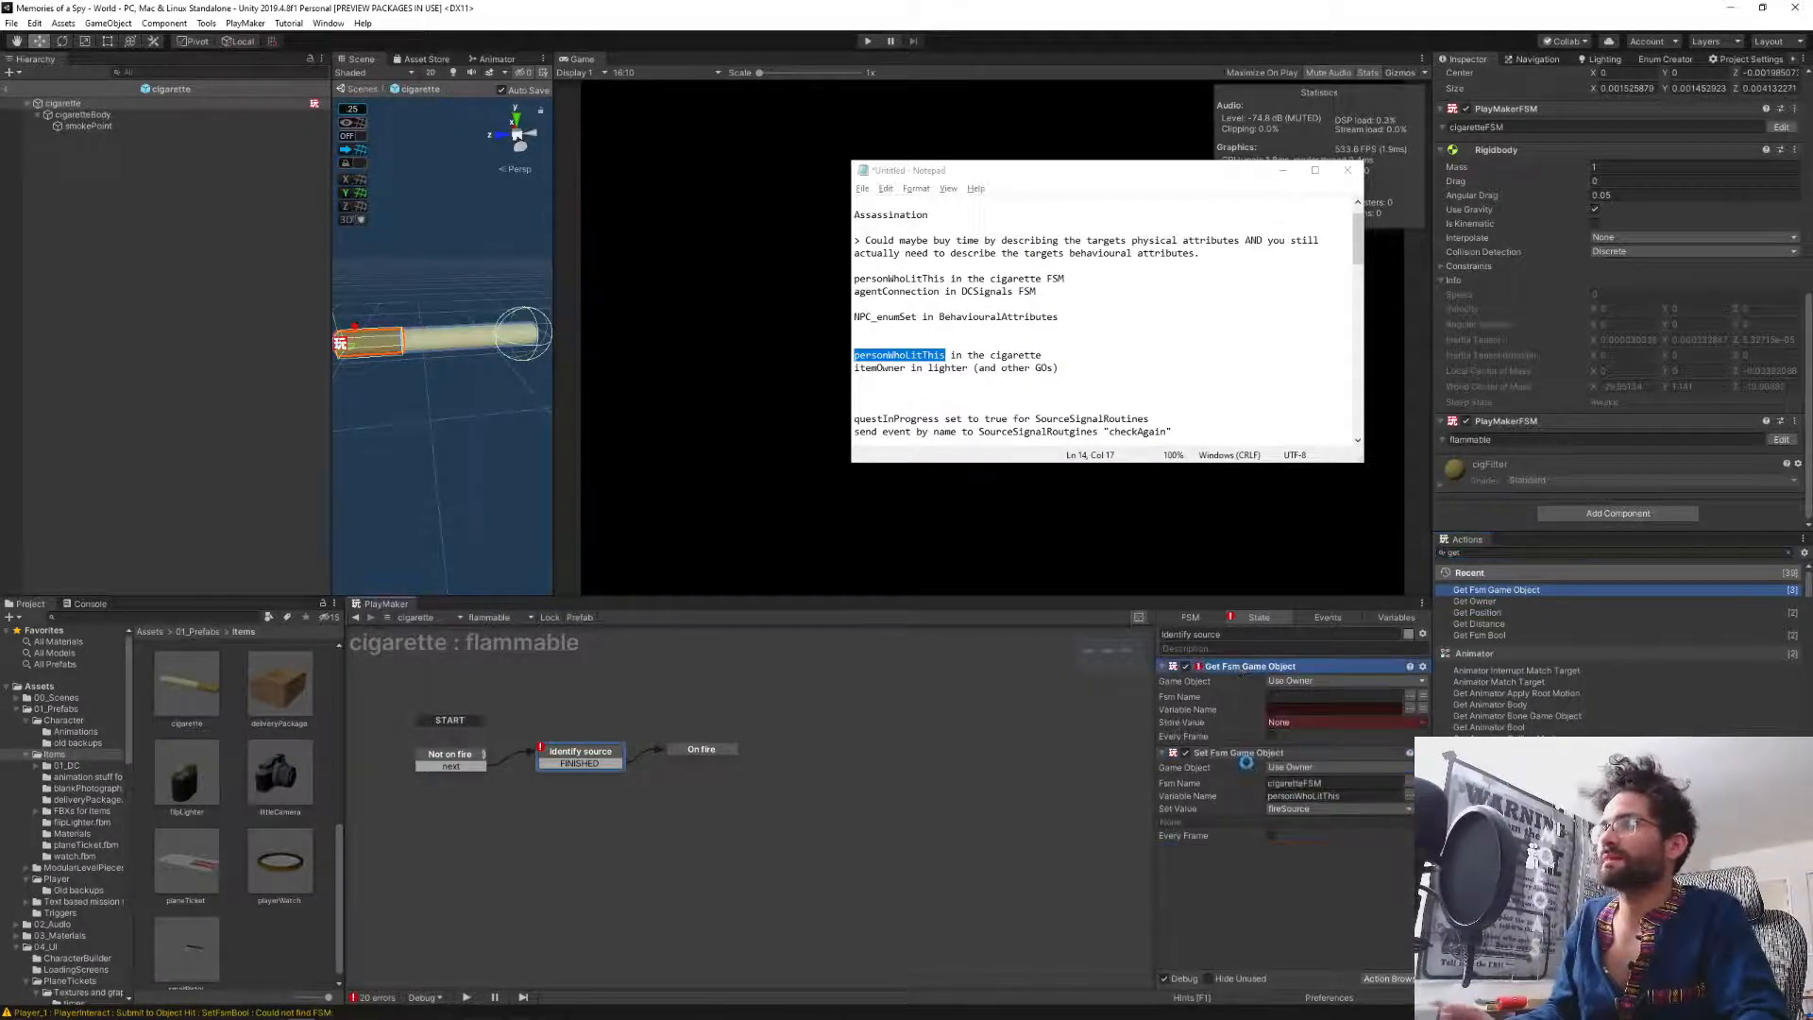
click(1292, 680)
click(1308, 714)
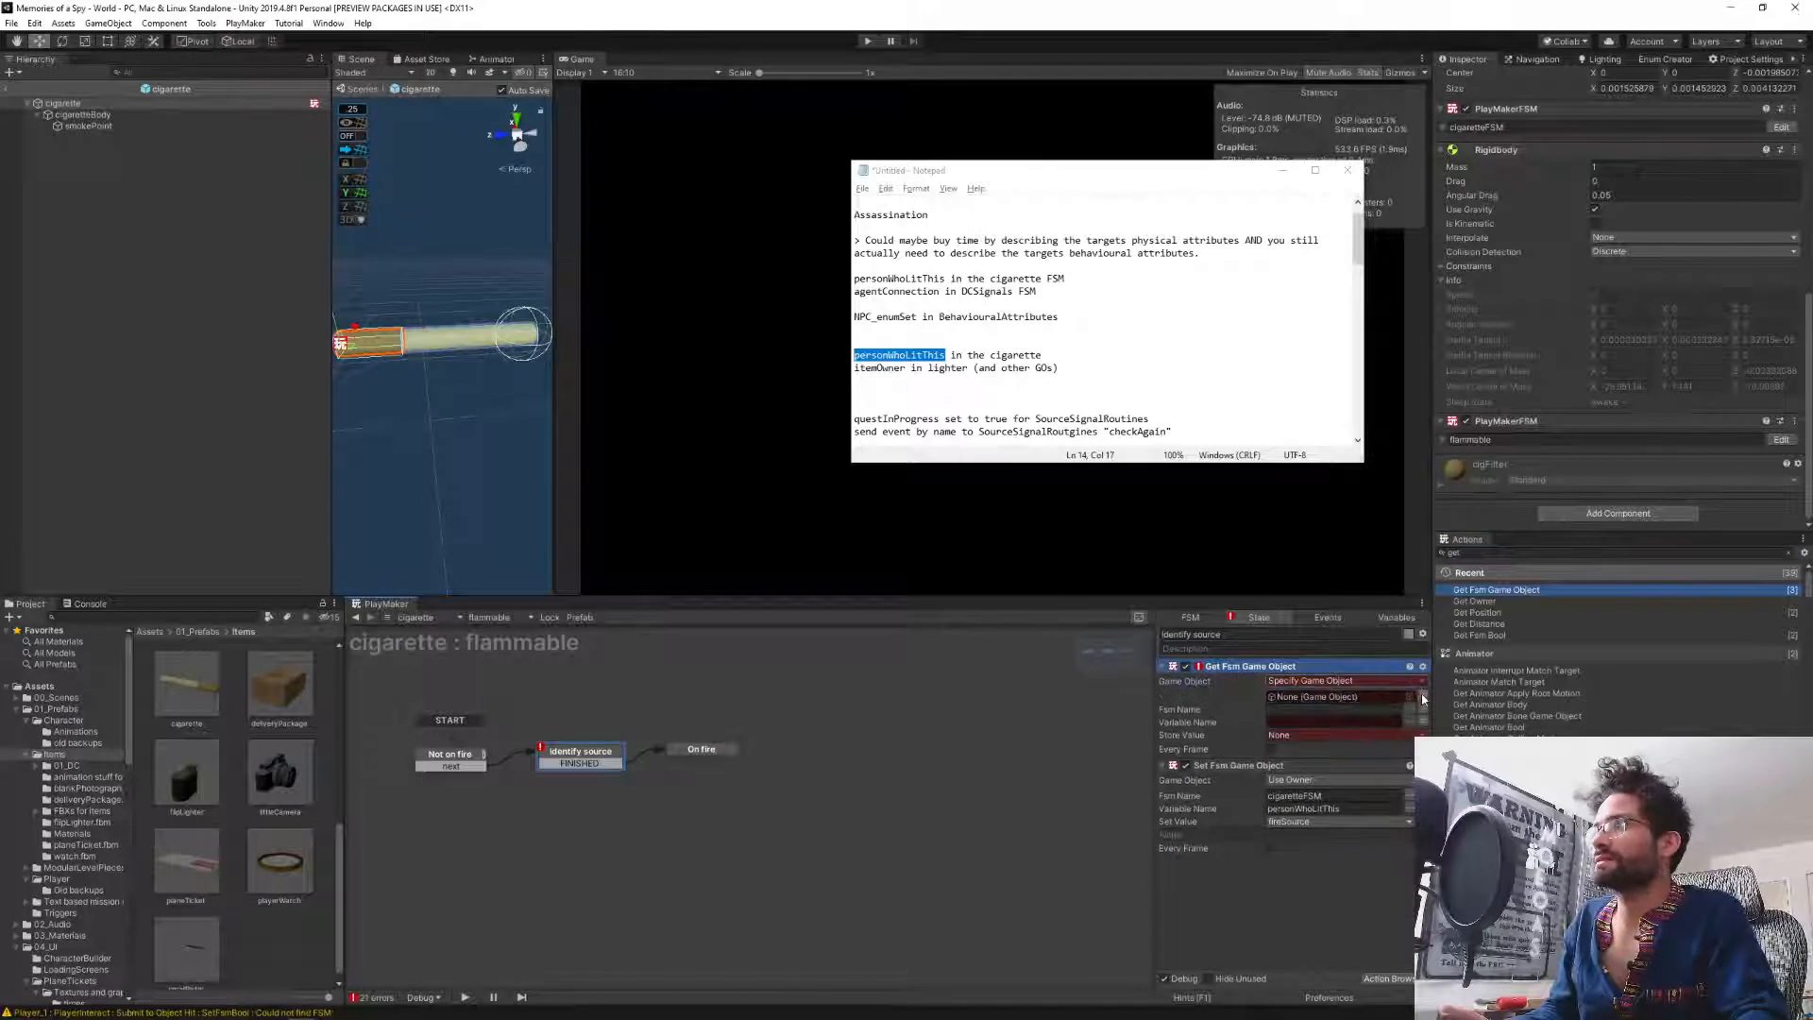
click(1424, 696)
click(1402, 697)
click(1385, 725)
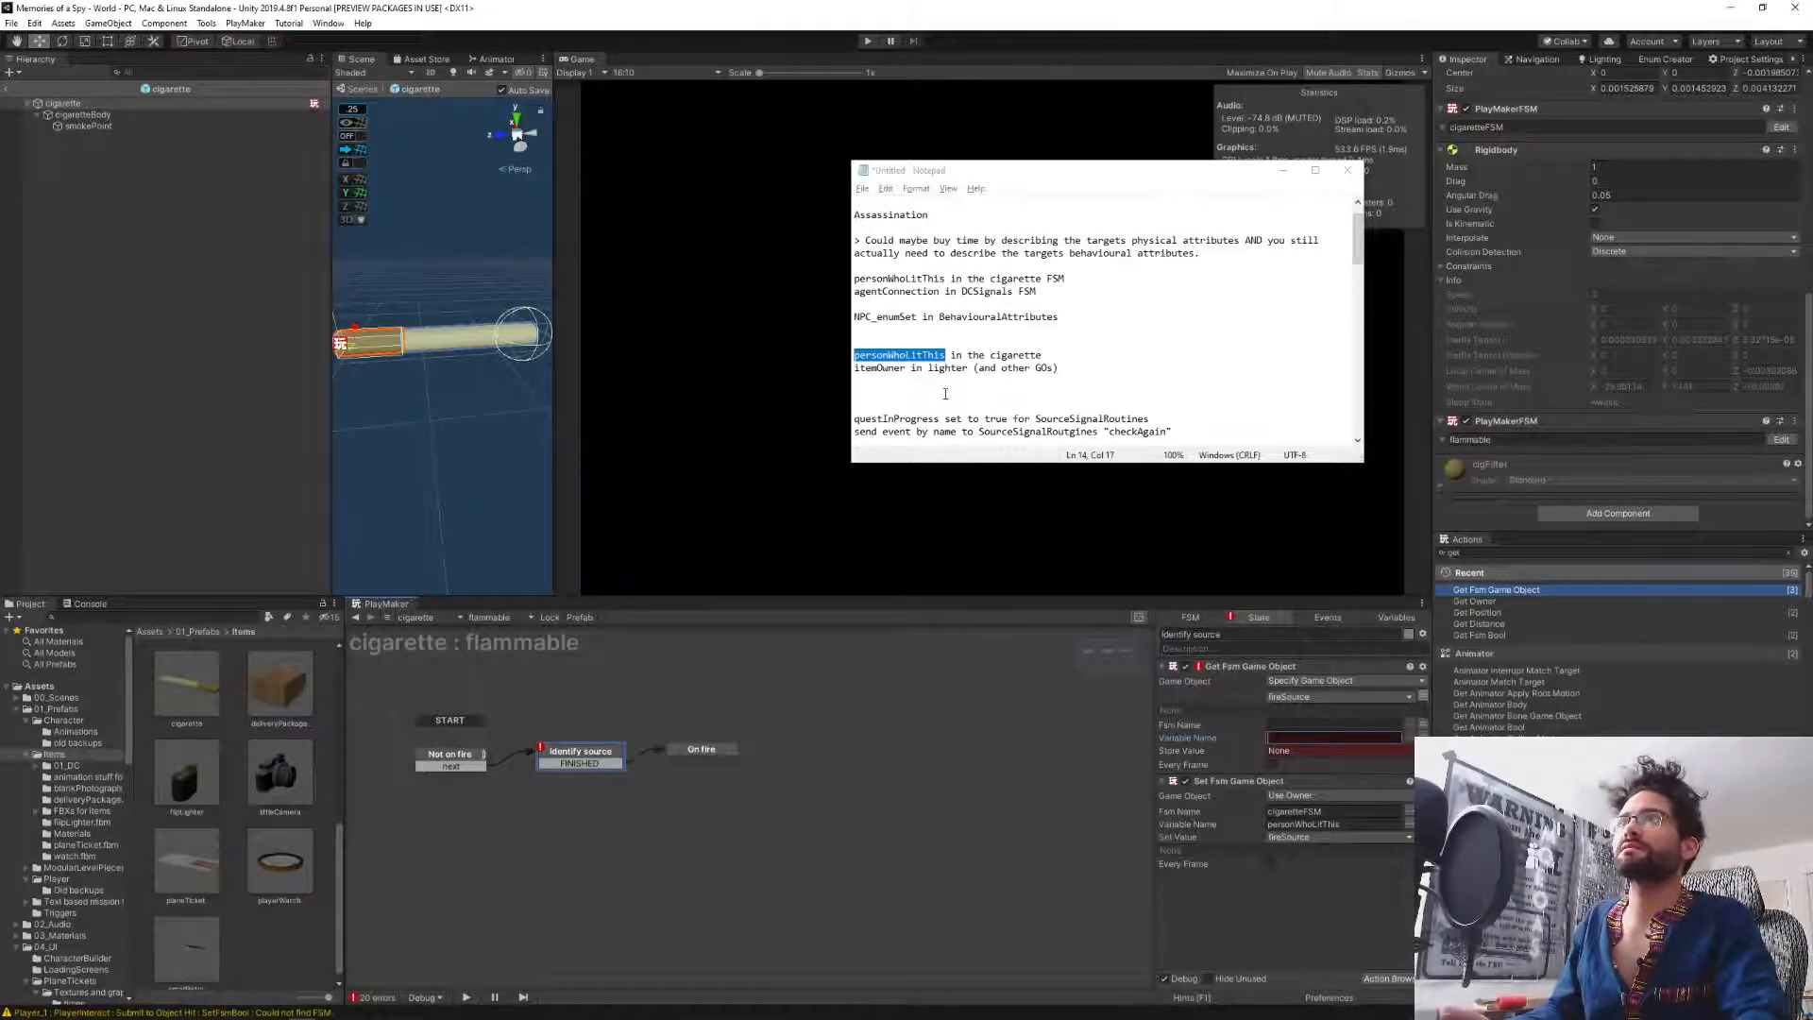
Set the Get Fsm Game Object action's variable name to itemOwner and store the value in a new variable personWhoLitThis.
text(itemOwner)
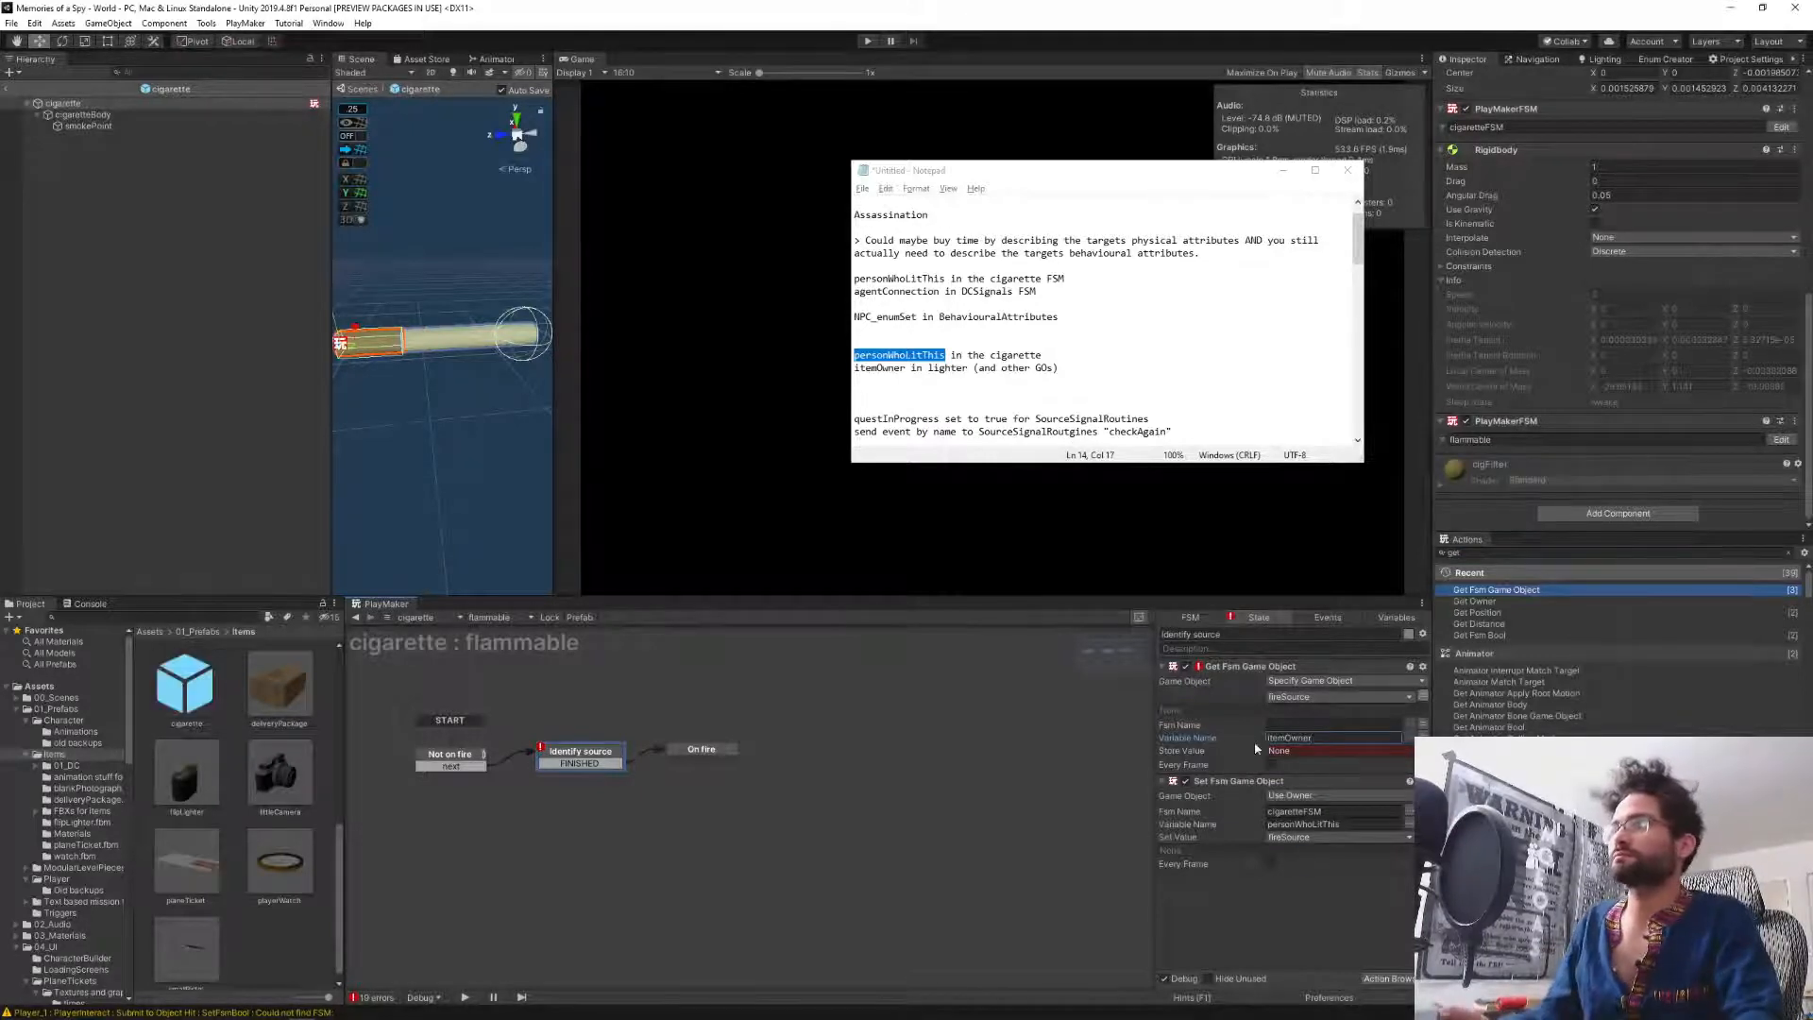
click(1332, 750)
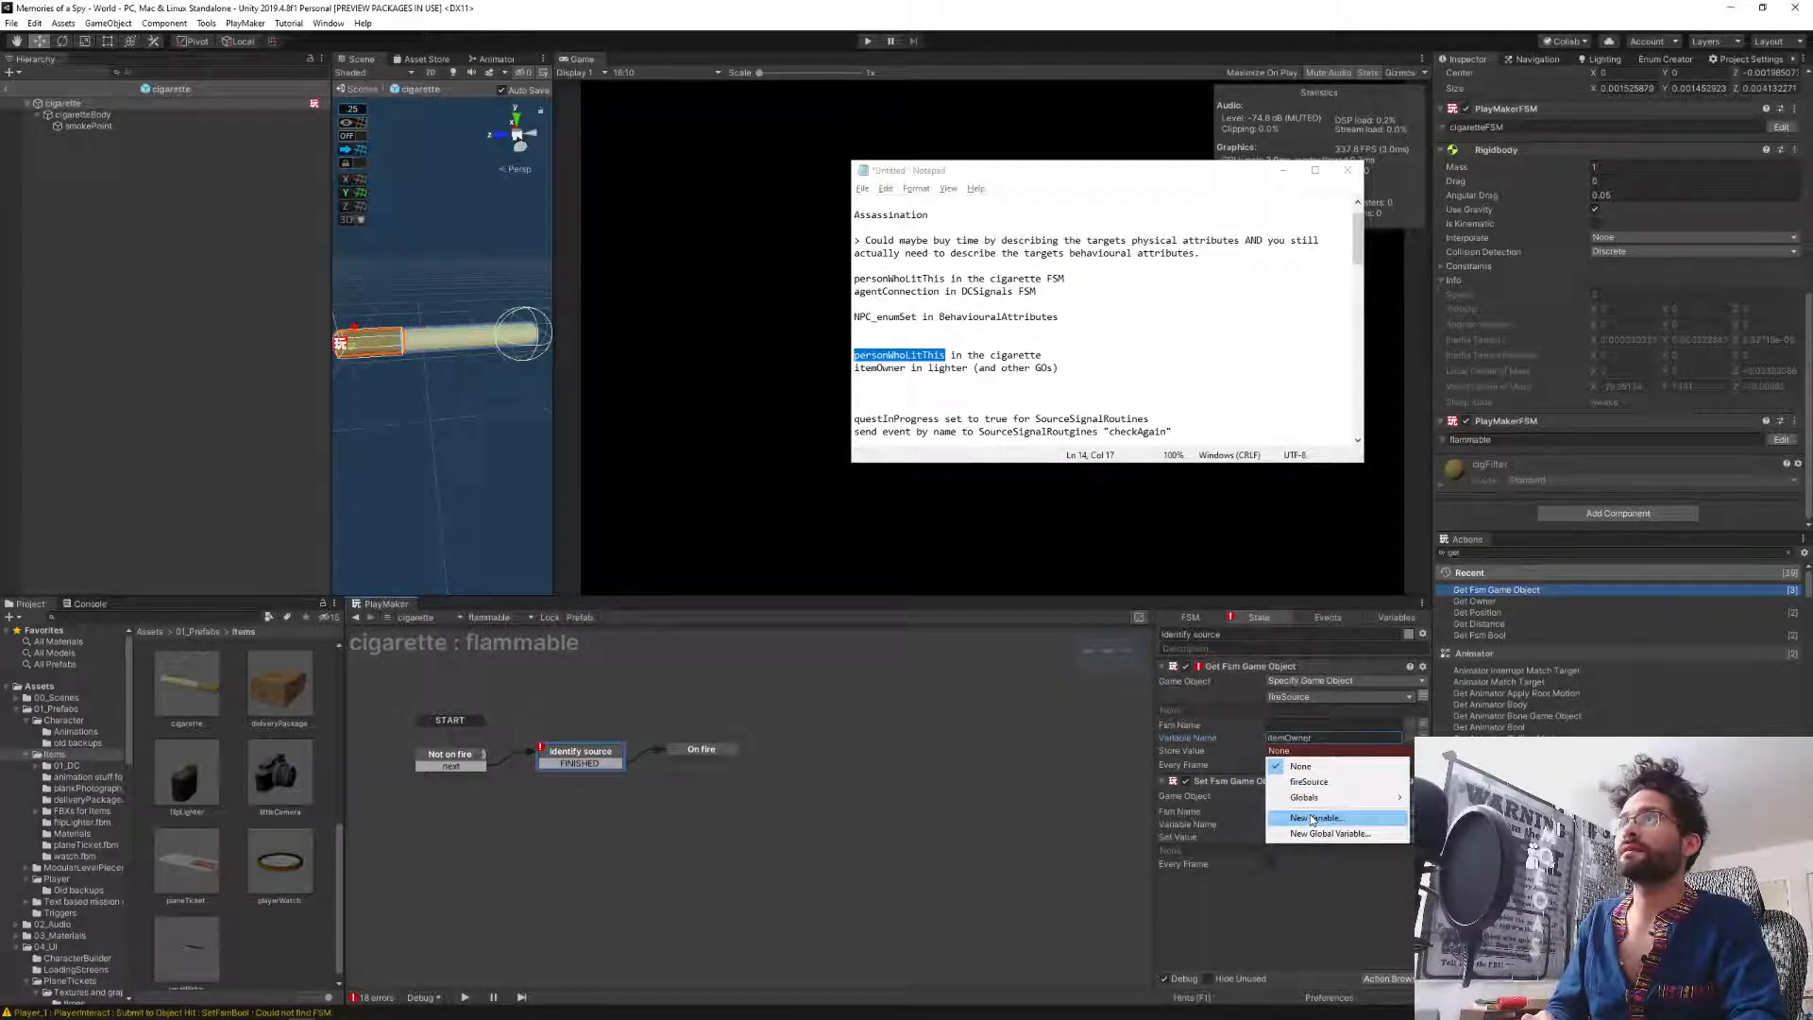
click(1313, 817)
text(personWhoLitThis)
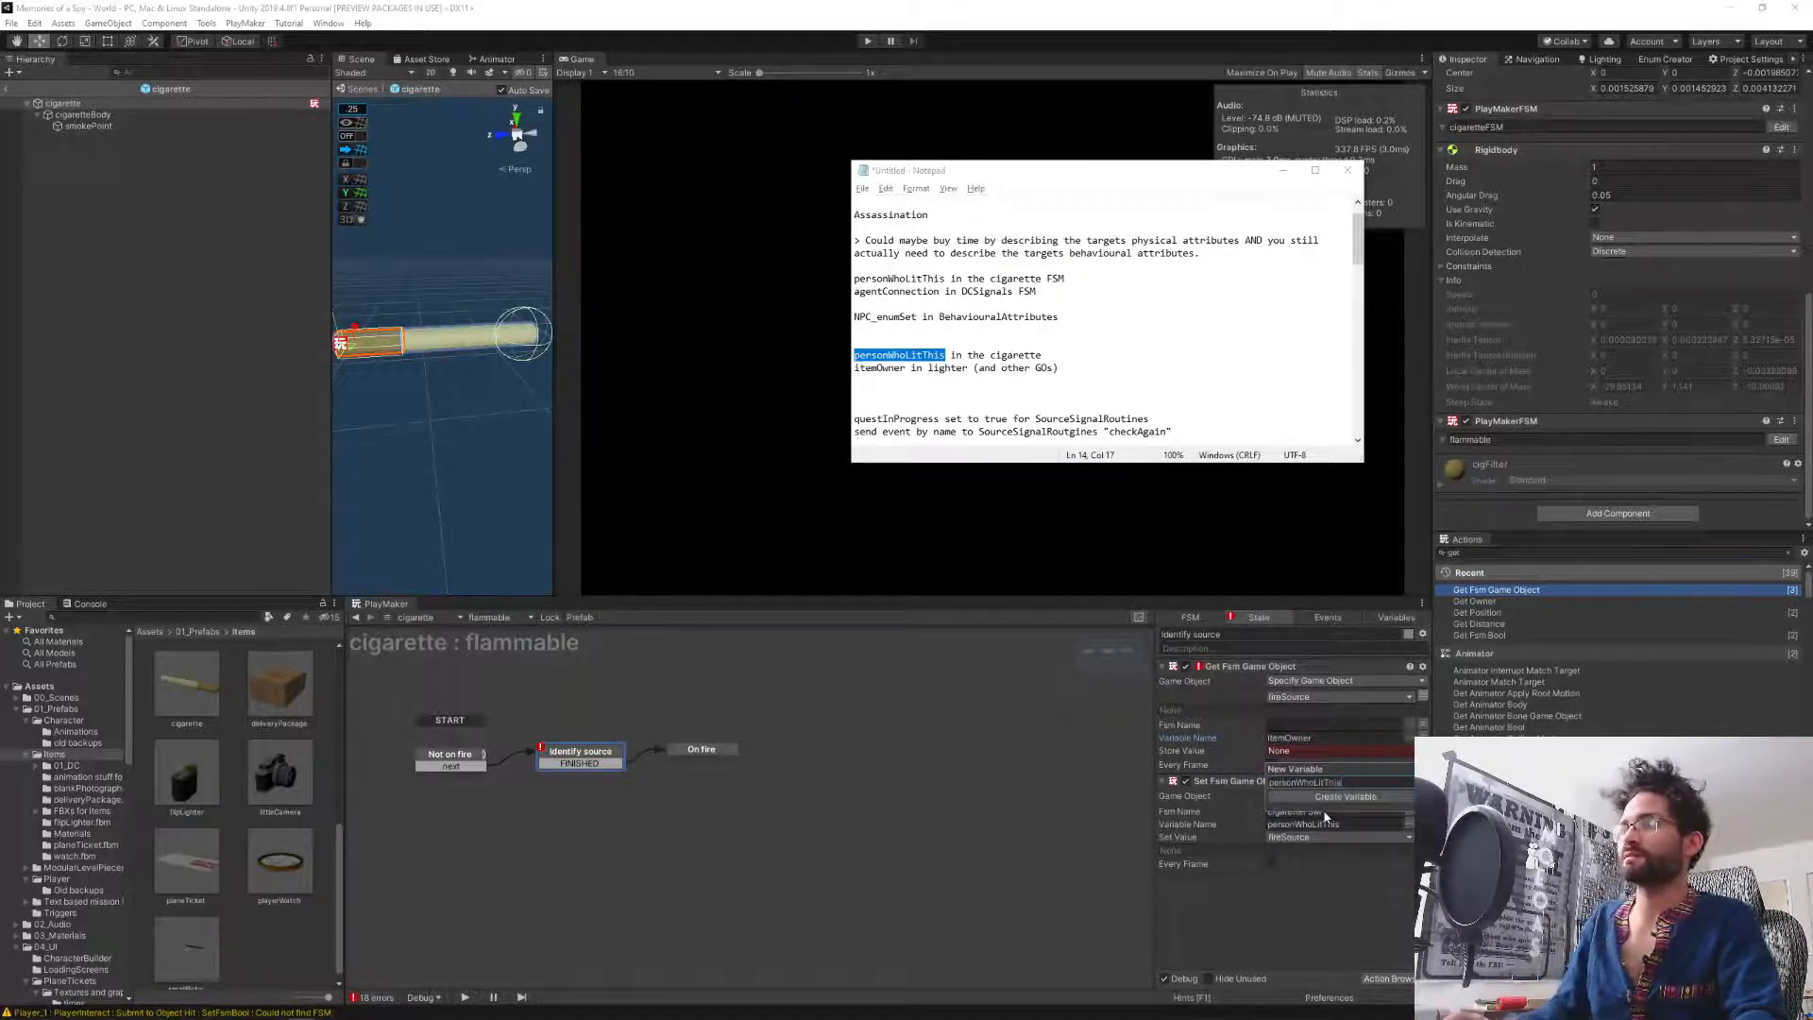
key(Return)
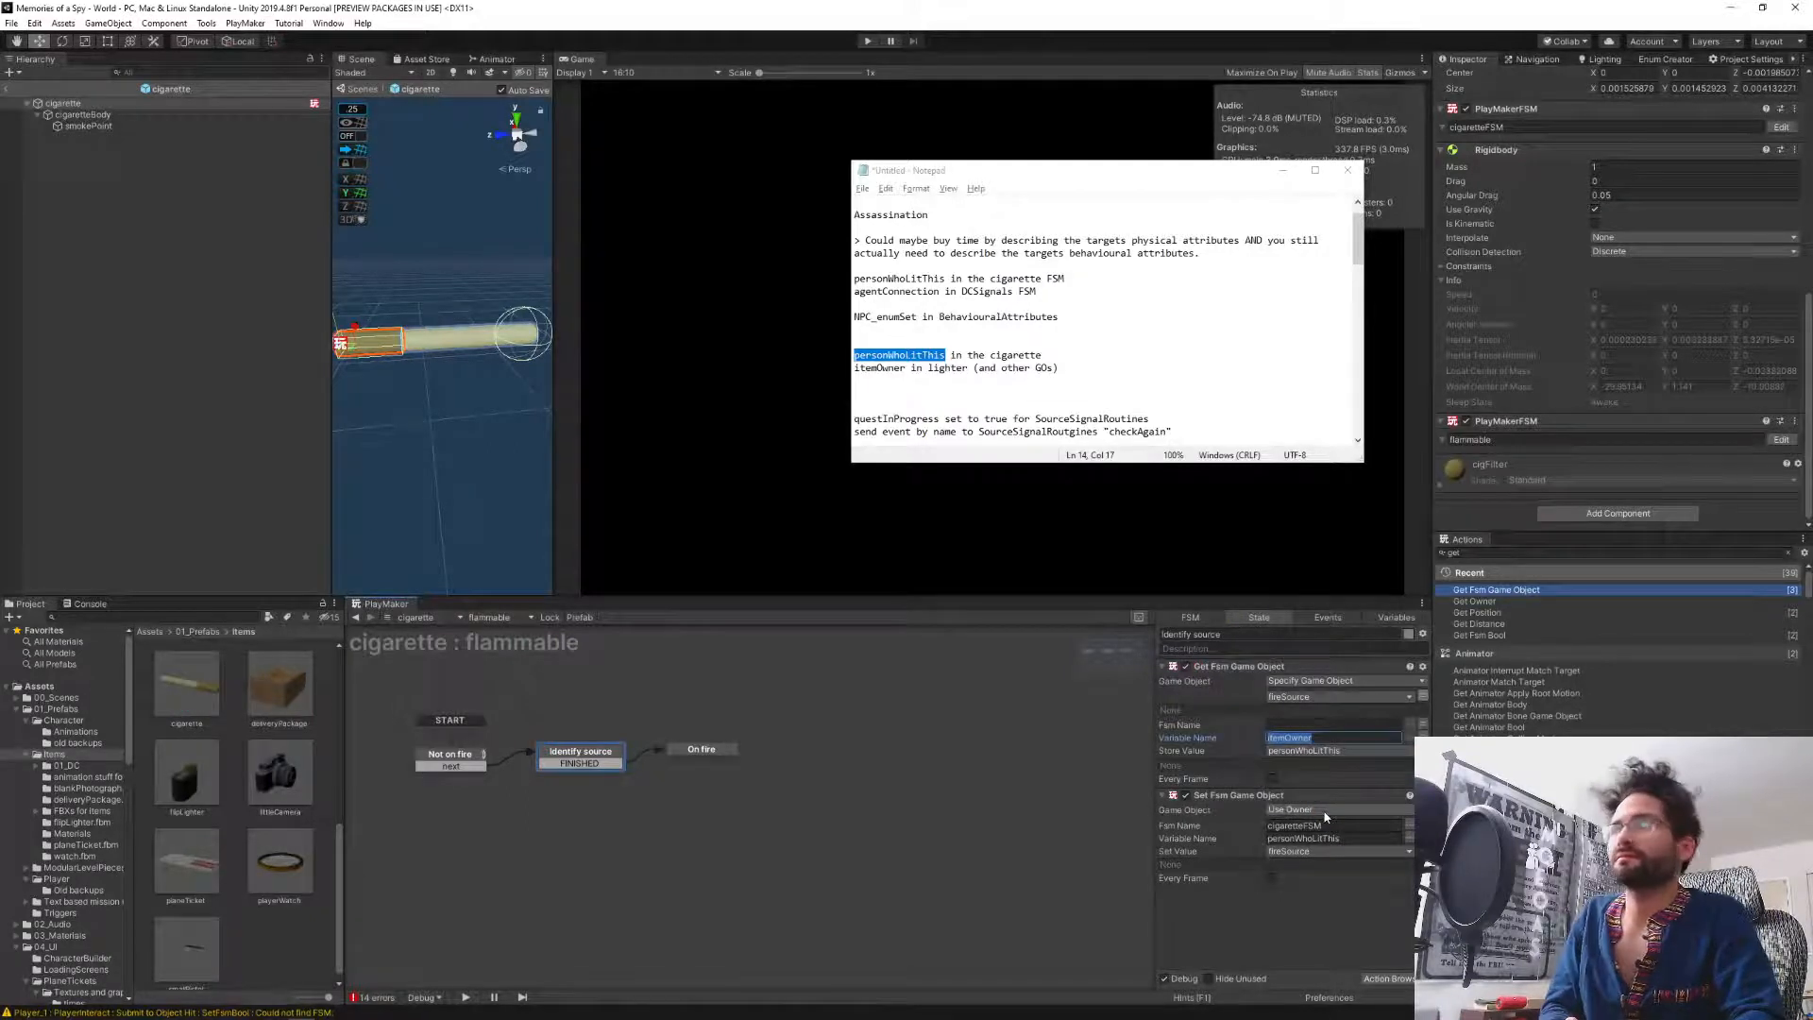
Delete the Set Fsm Game Object action from the Identify source state and bring up the On fire state's actions.
click(1345, 912)
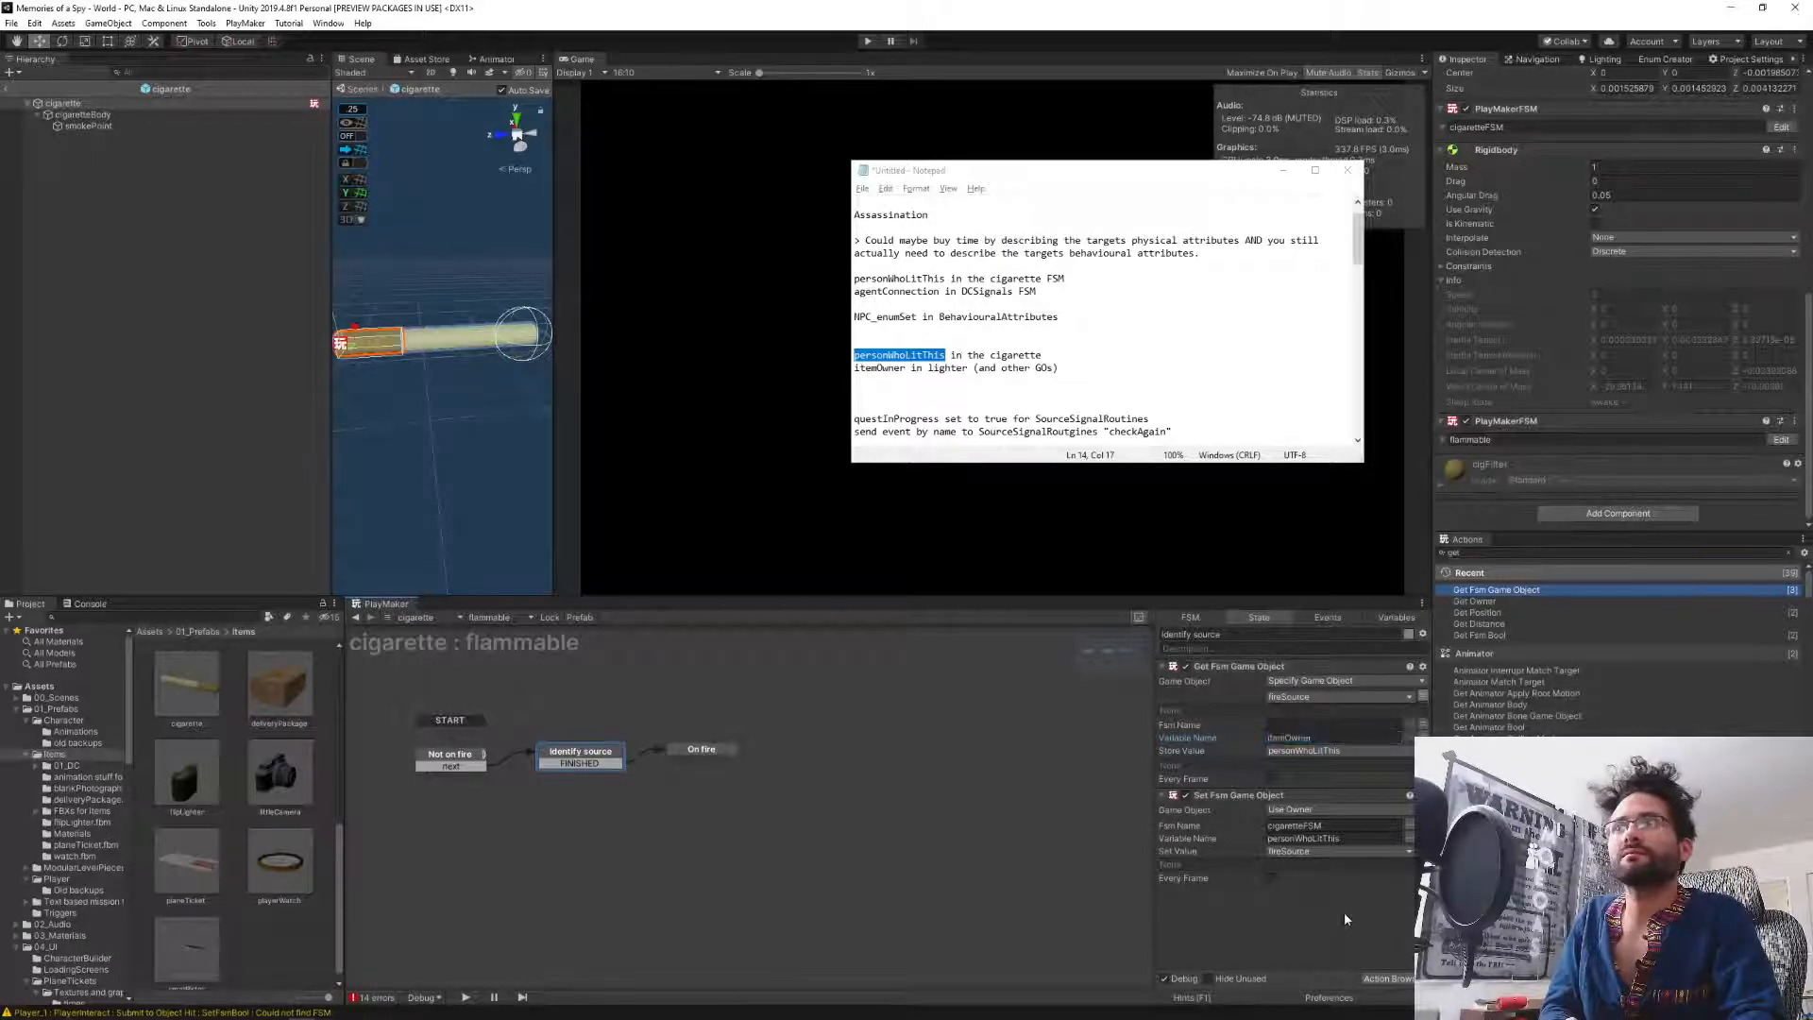
click(1249, 794)
key(Delete)
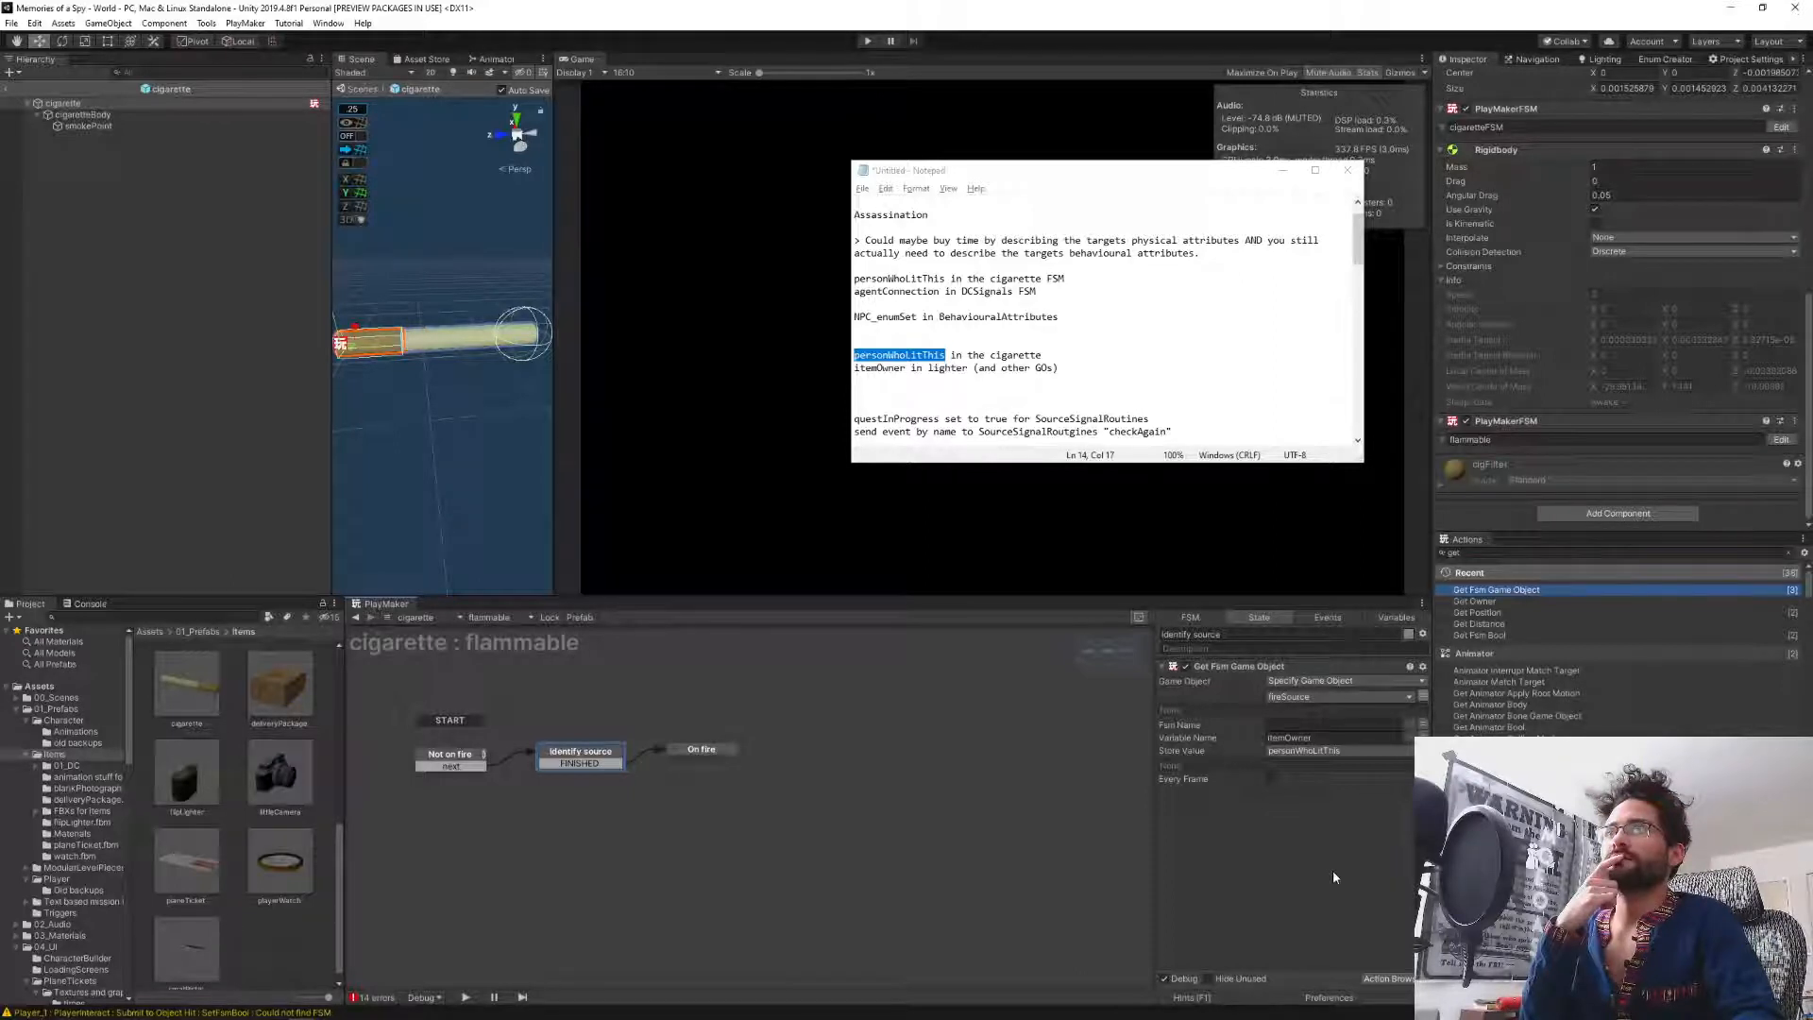
click(690, 753)
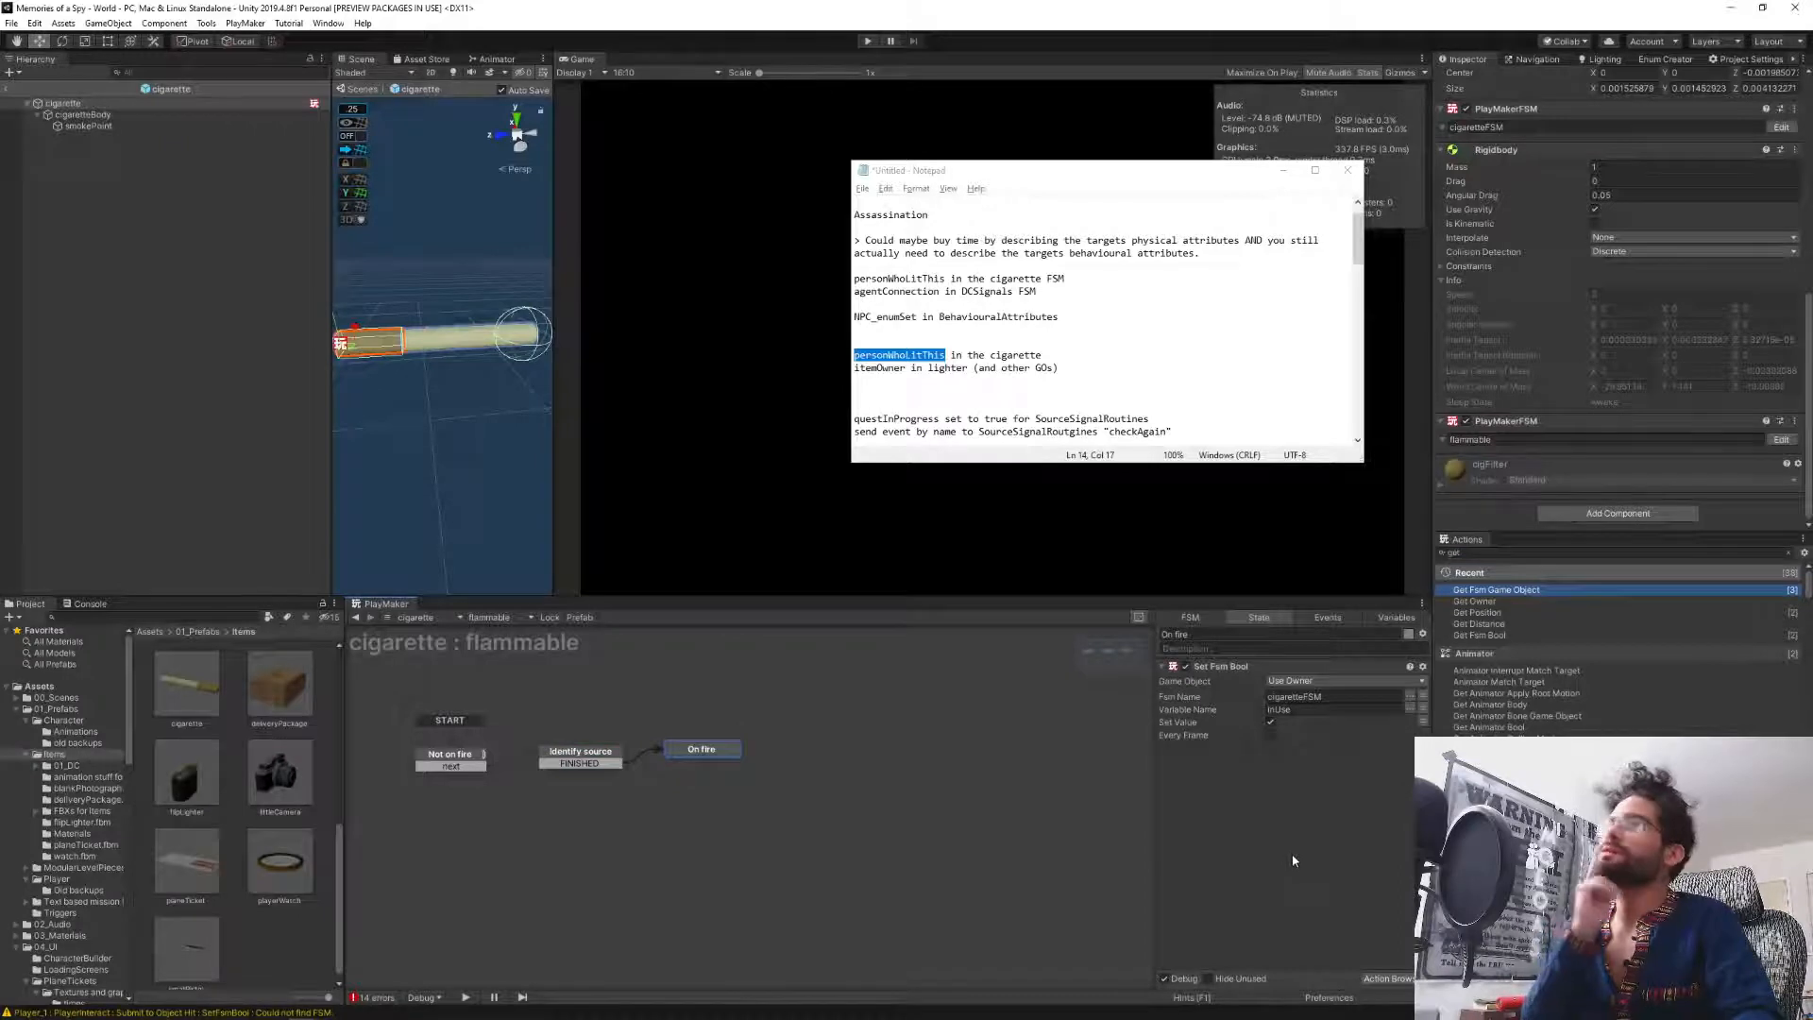
Return to the World scene, move the notes off the game view, run the game and pick up the lighter.
click(10, 92)
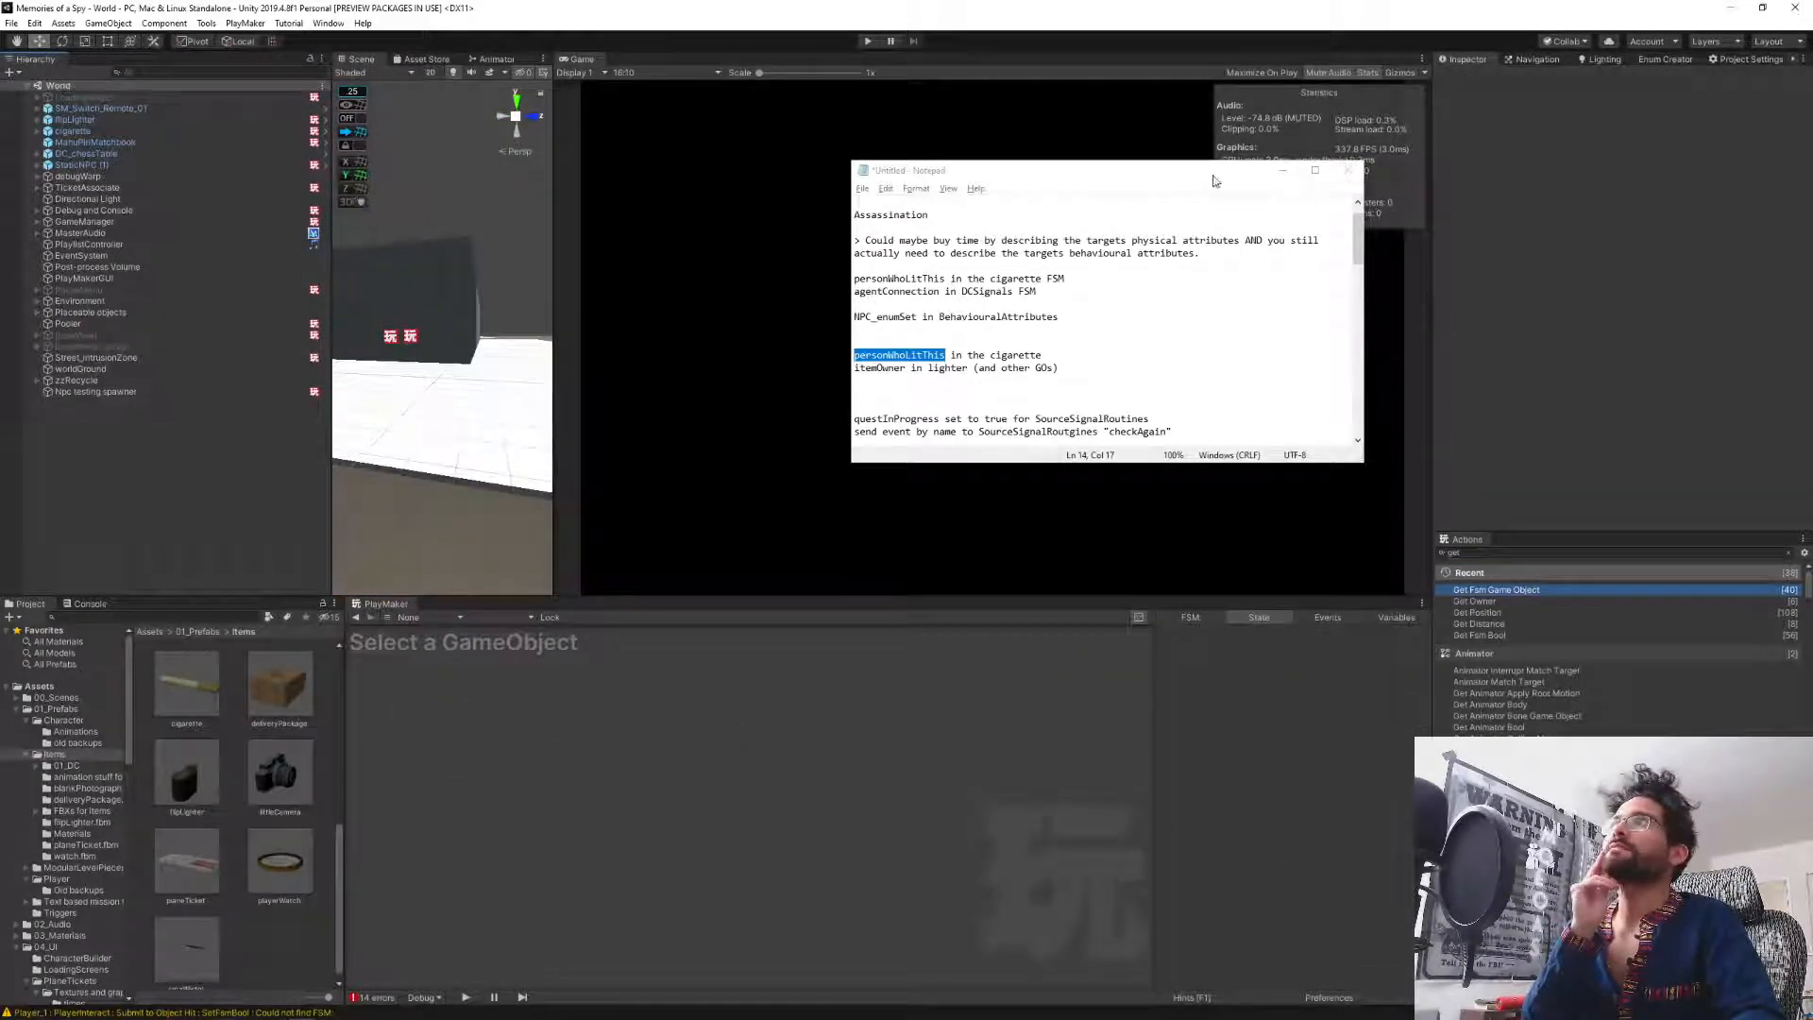
drag(1215, 176, 1575, 236)
click(868, 41)
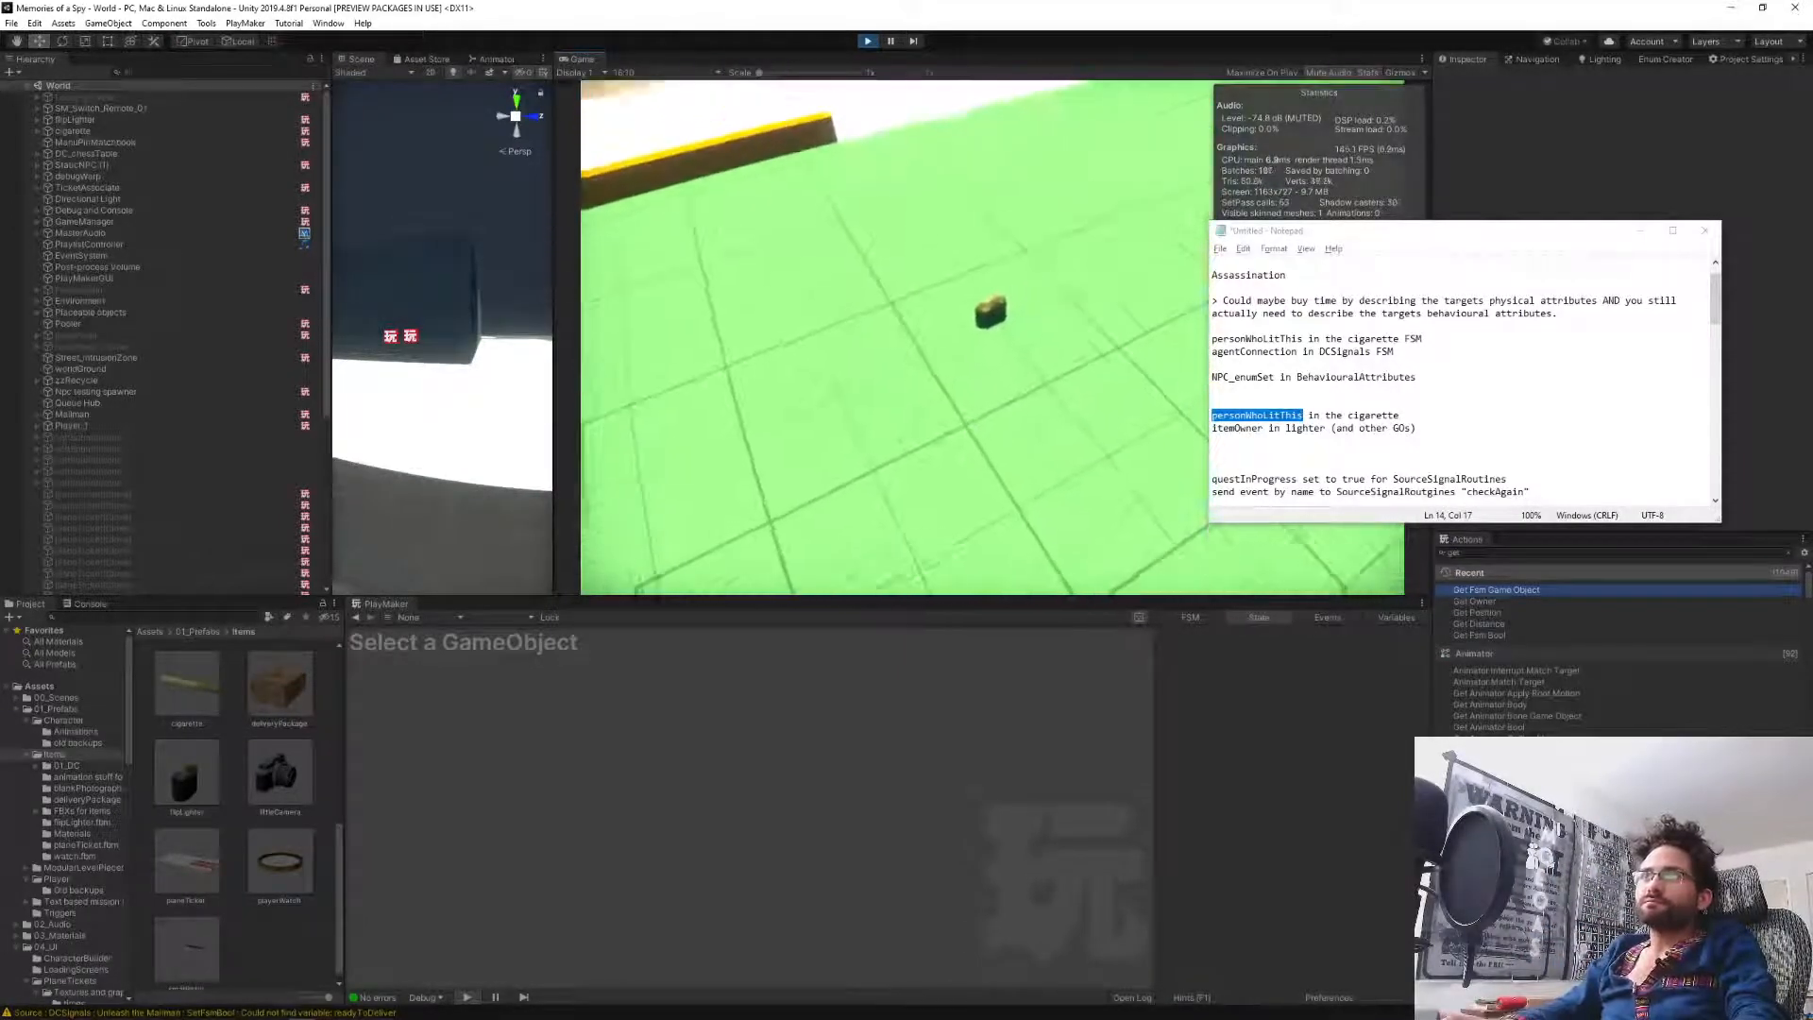
click(991, 336)
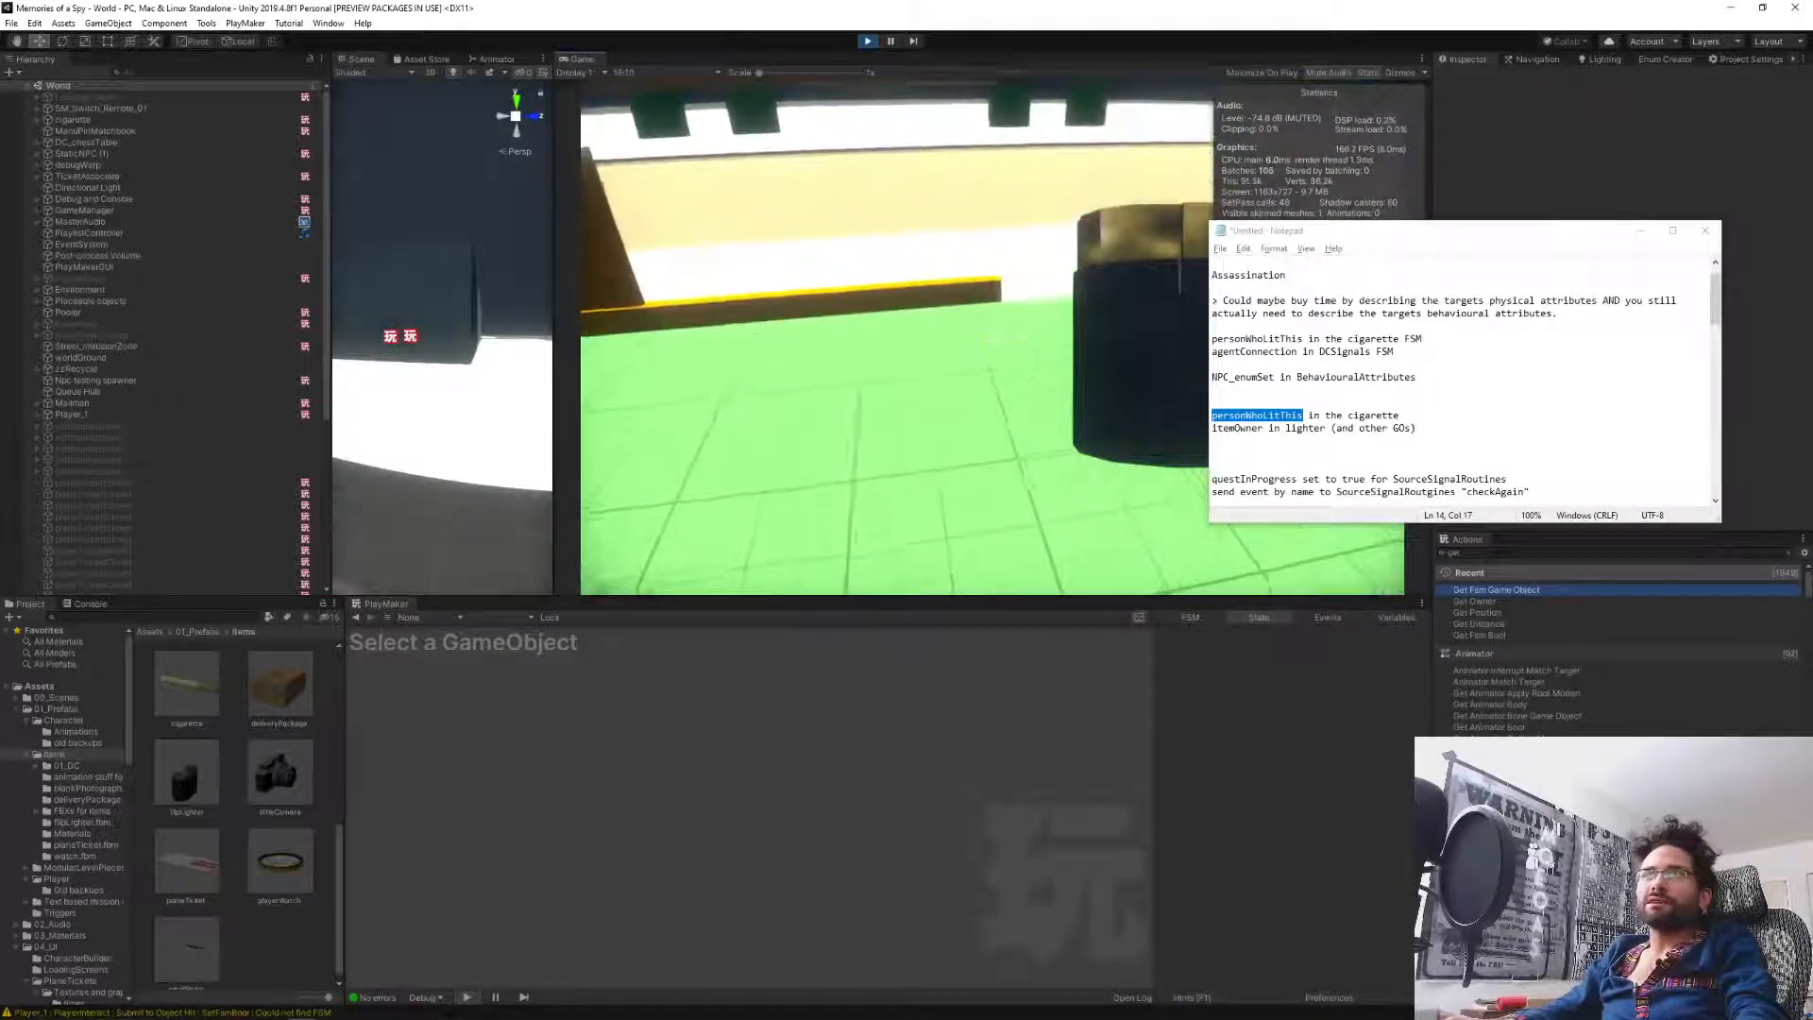
Put the held item away and run spawnItem 1 twice in the in-game console.
right_click(991, 336)
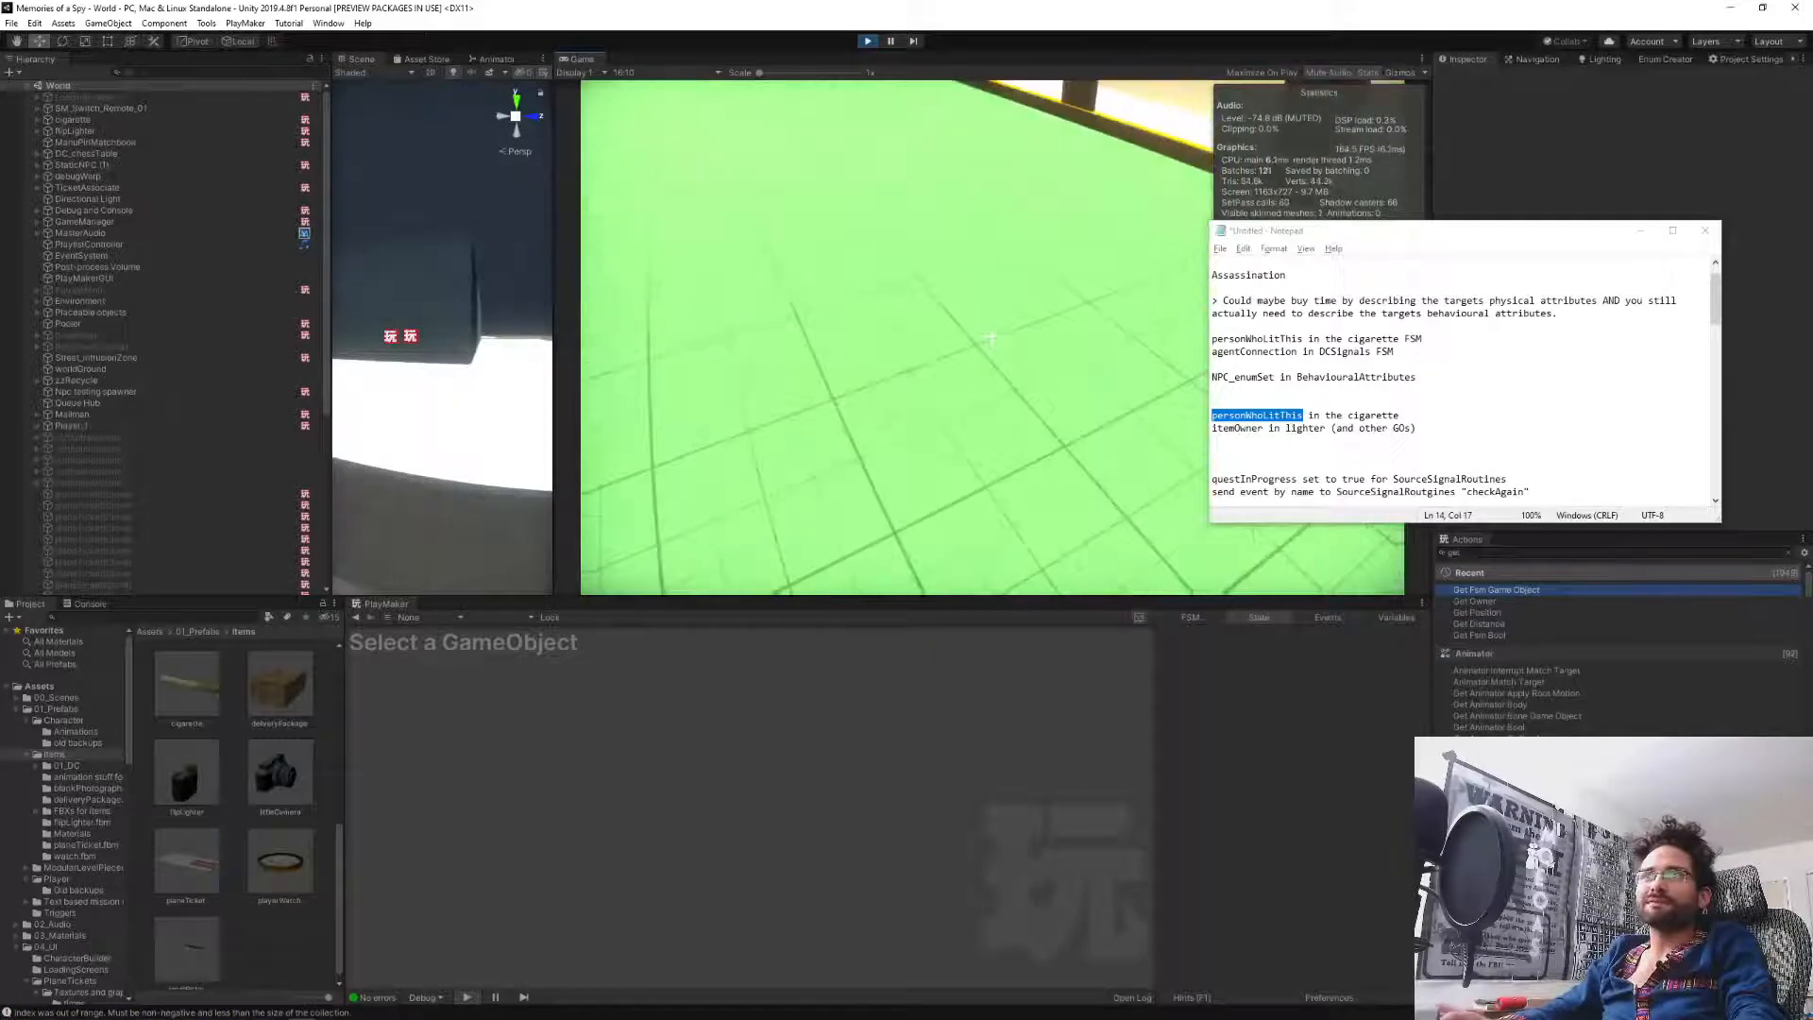
key(grave)
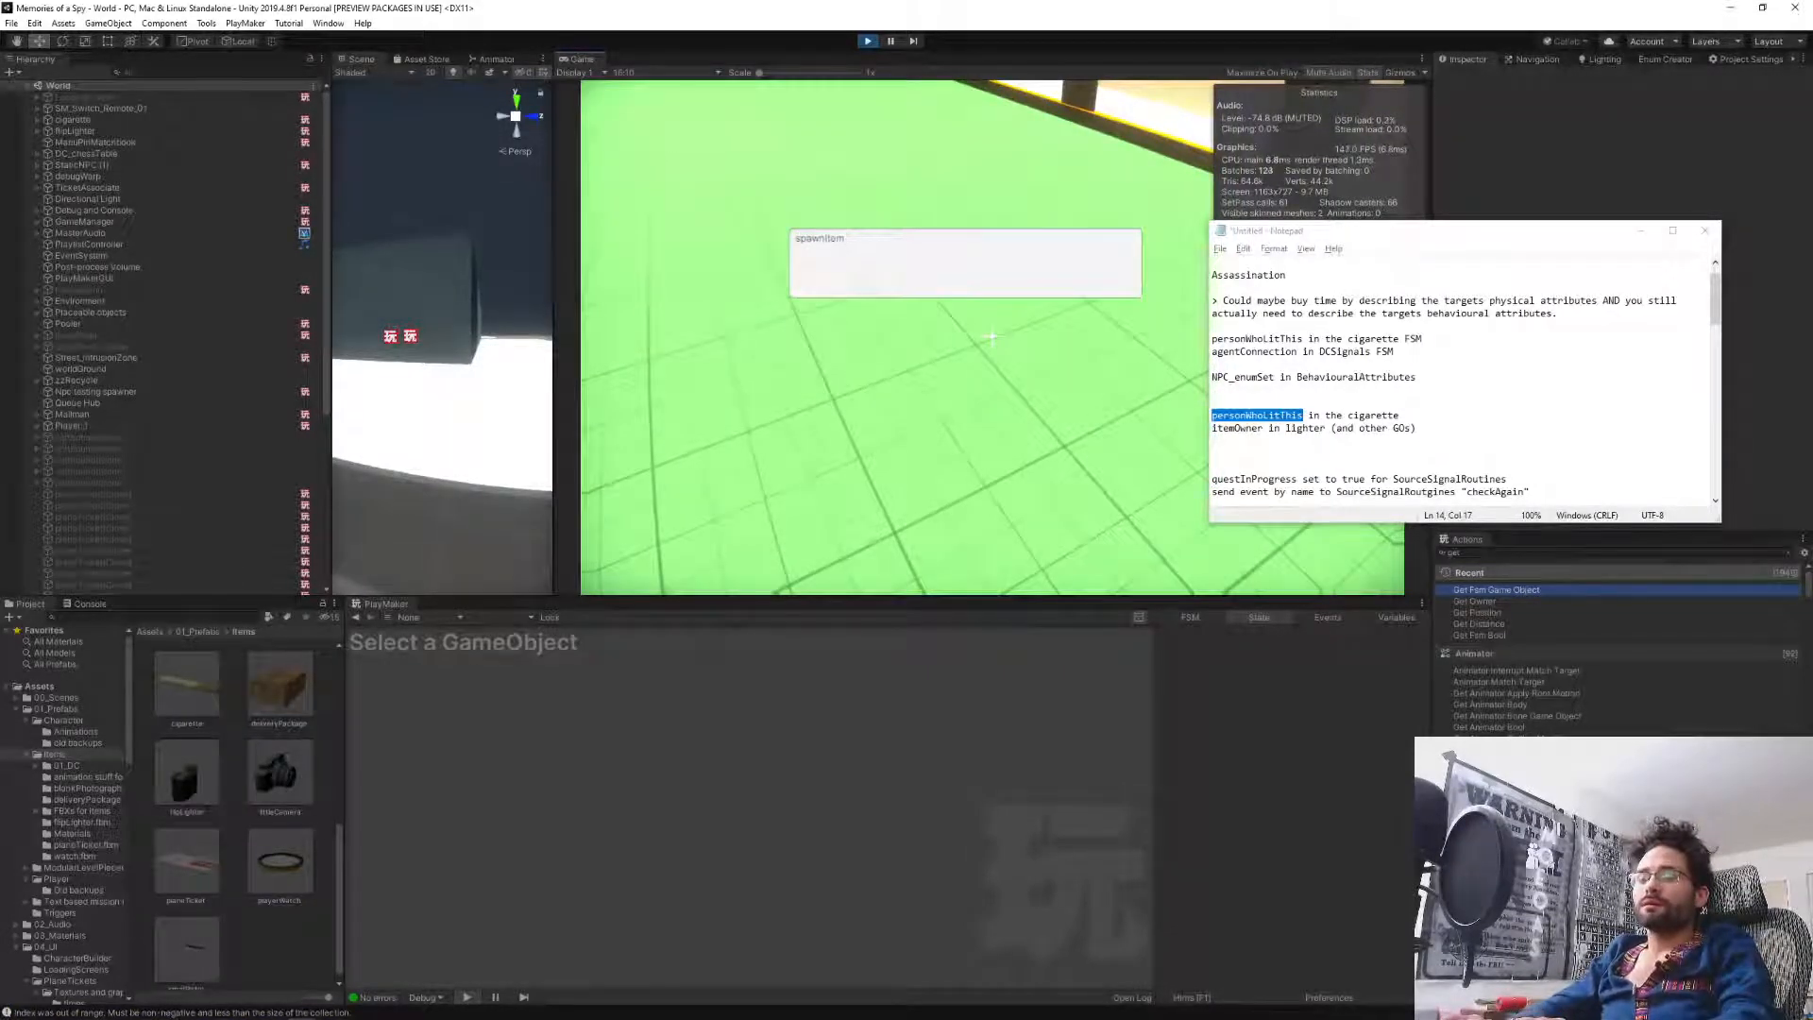
text(spawnItem)
key(Return)
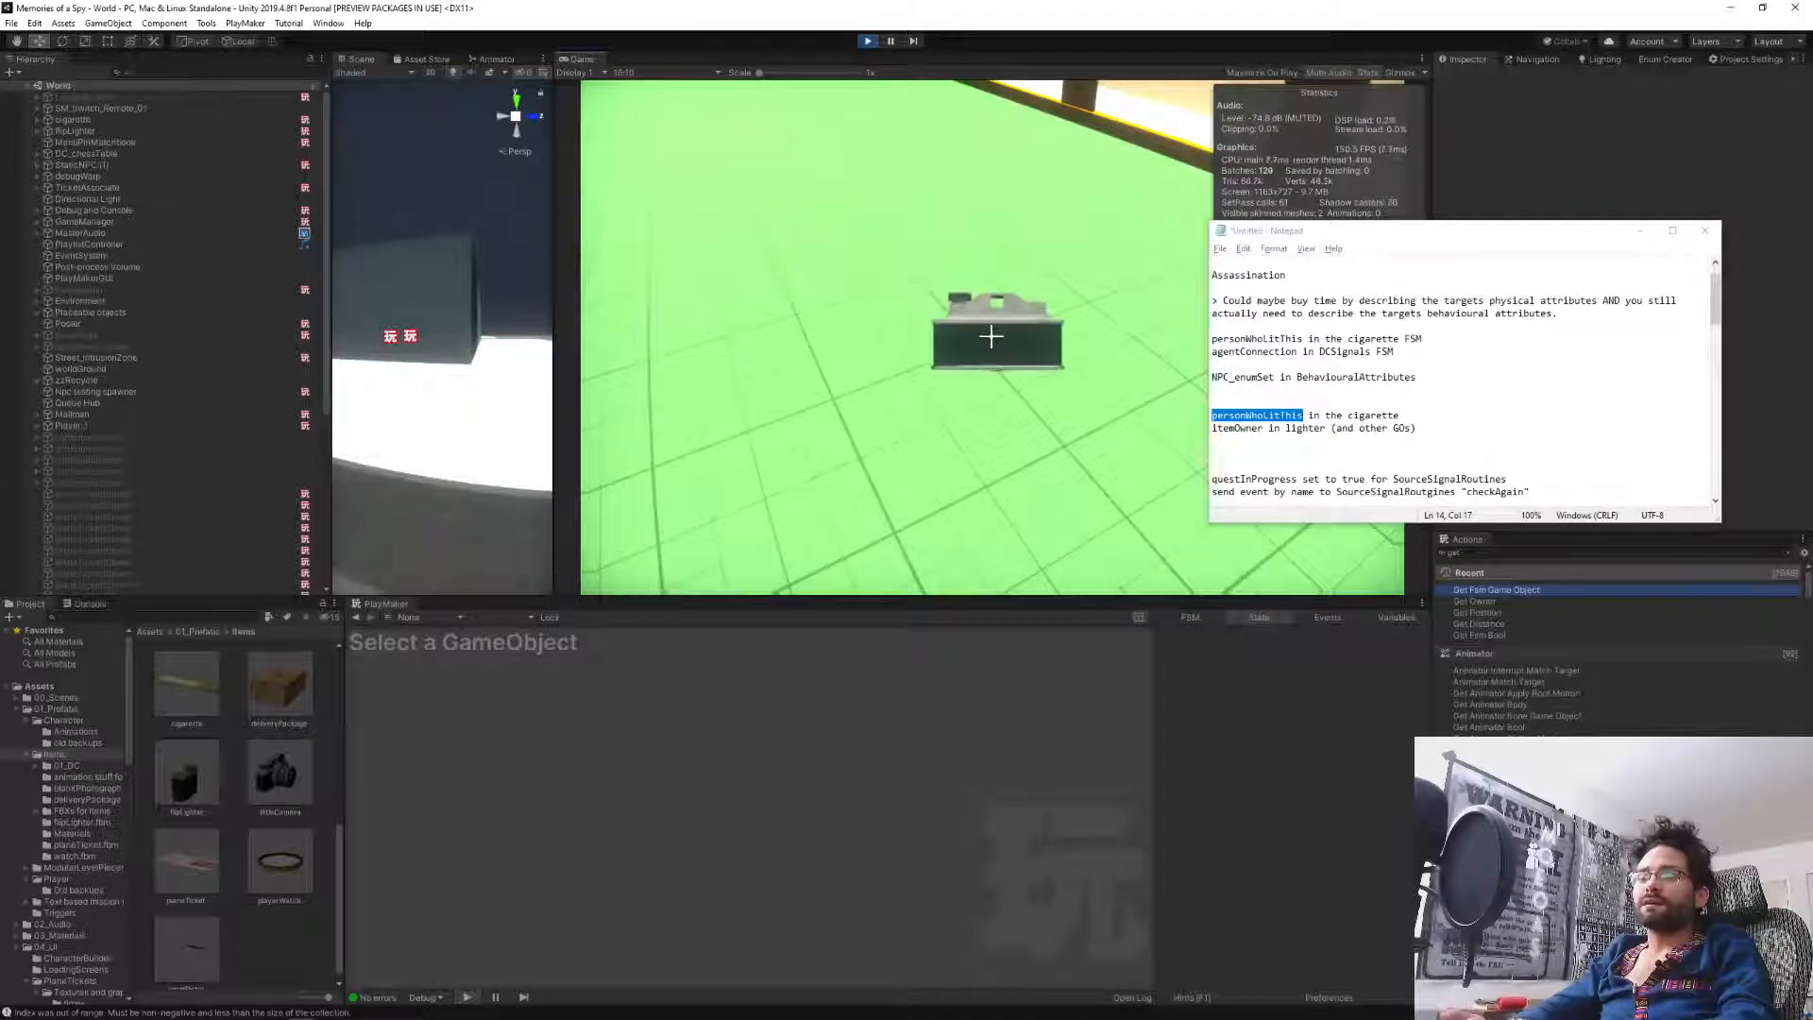
key(grave)
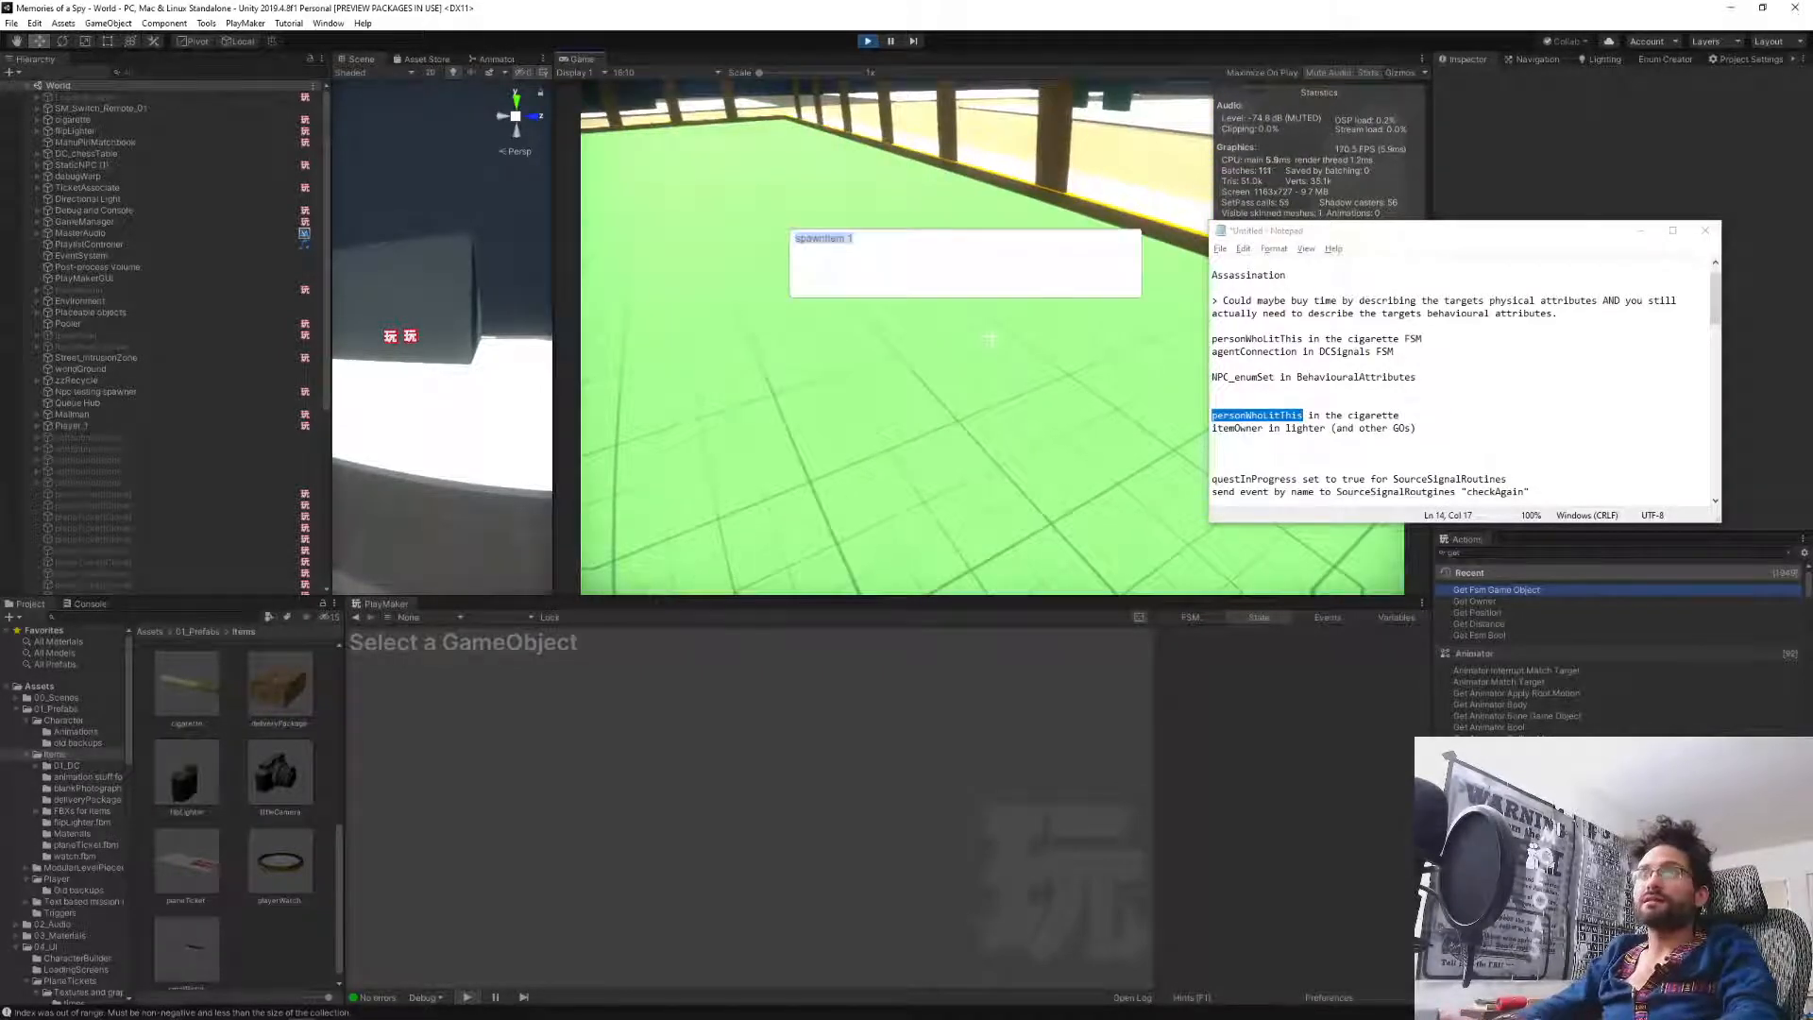
key(Return)
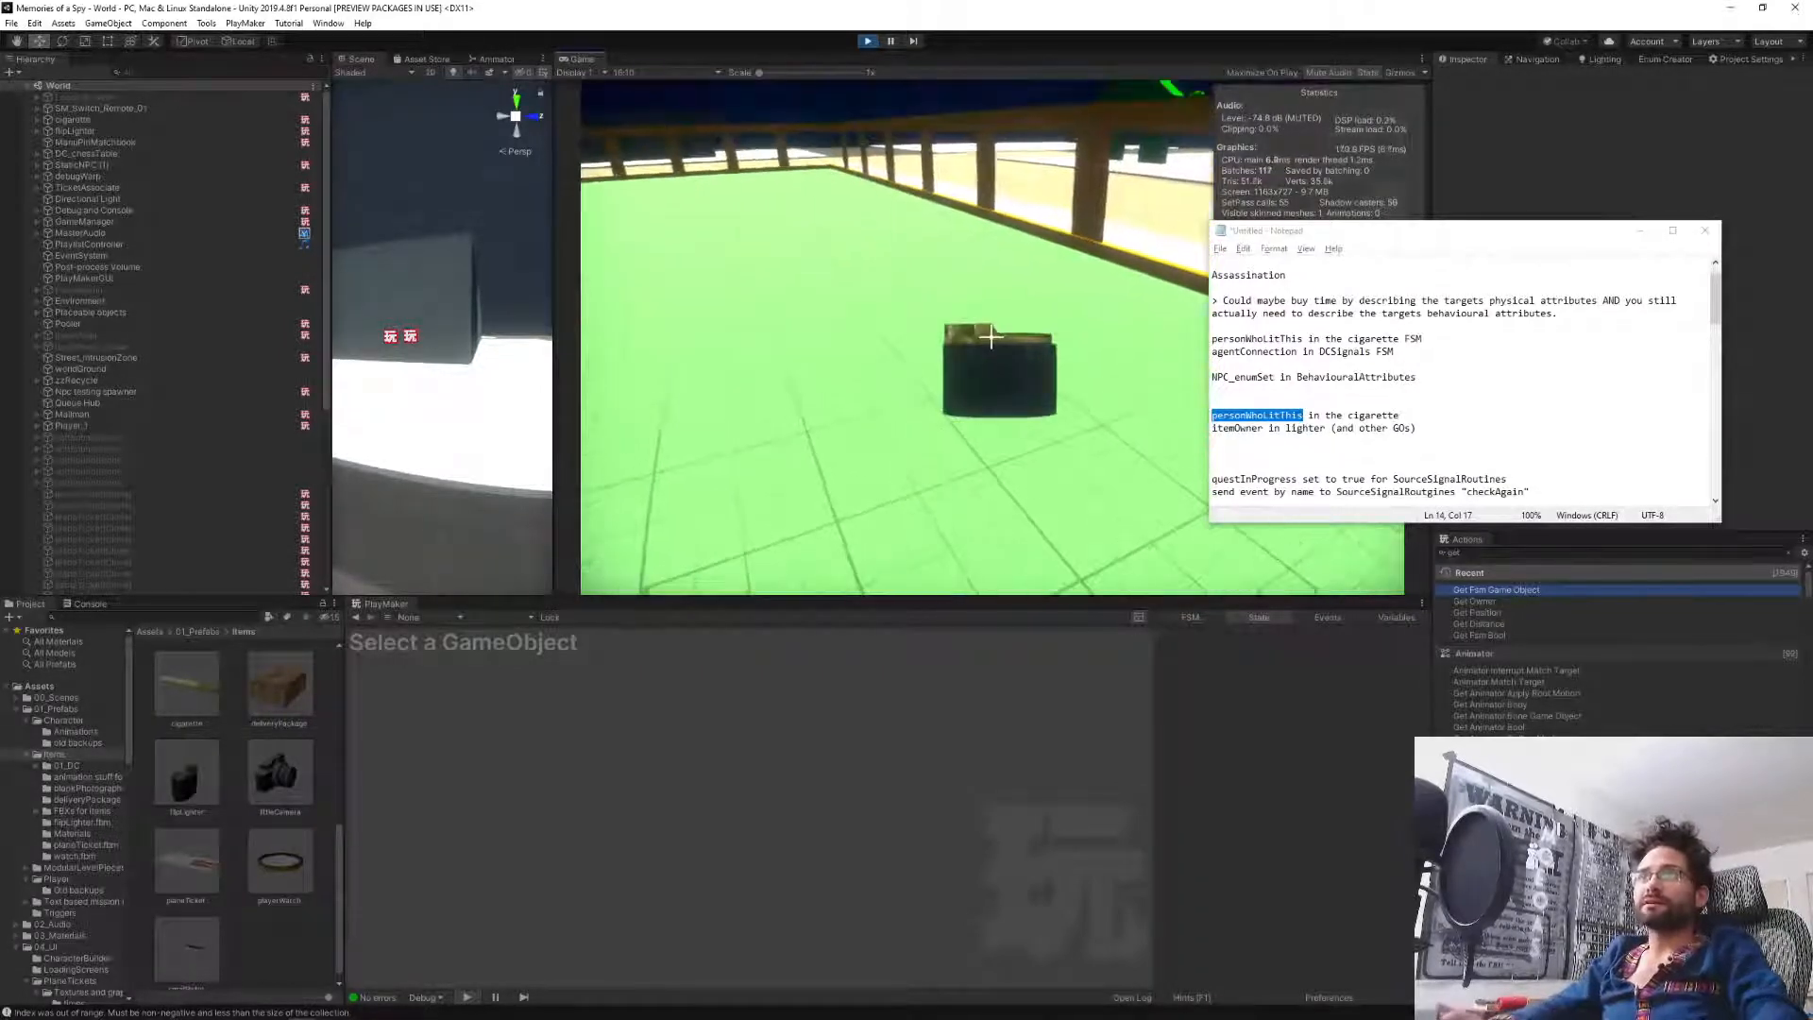
Change the in-game console command to spawnItem 0 and run it.
key(grave)
key(End)
key(BackSpace)
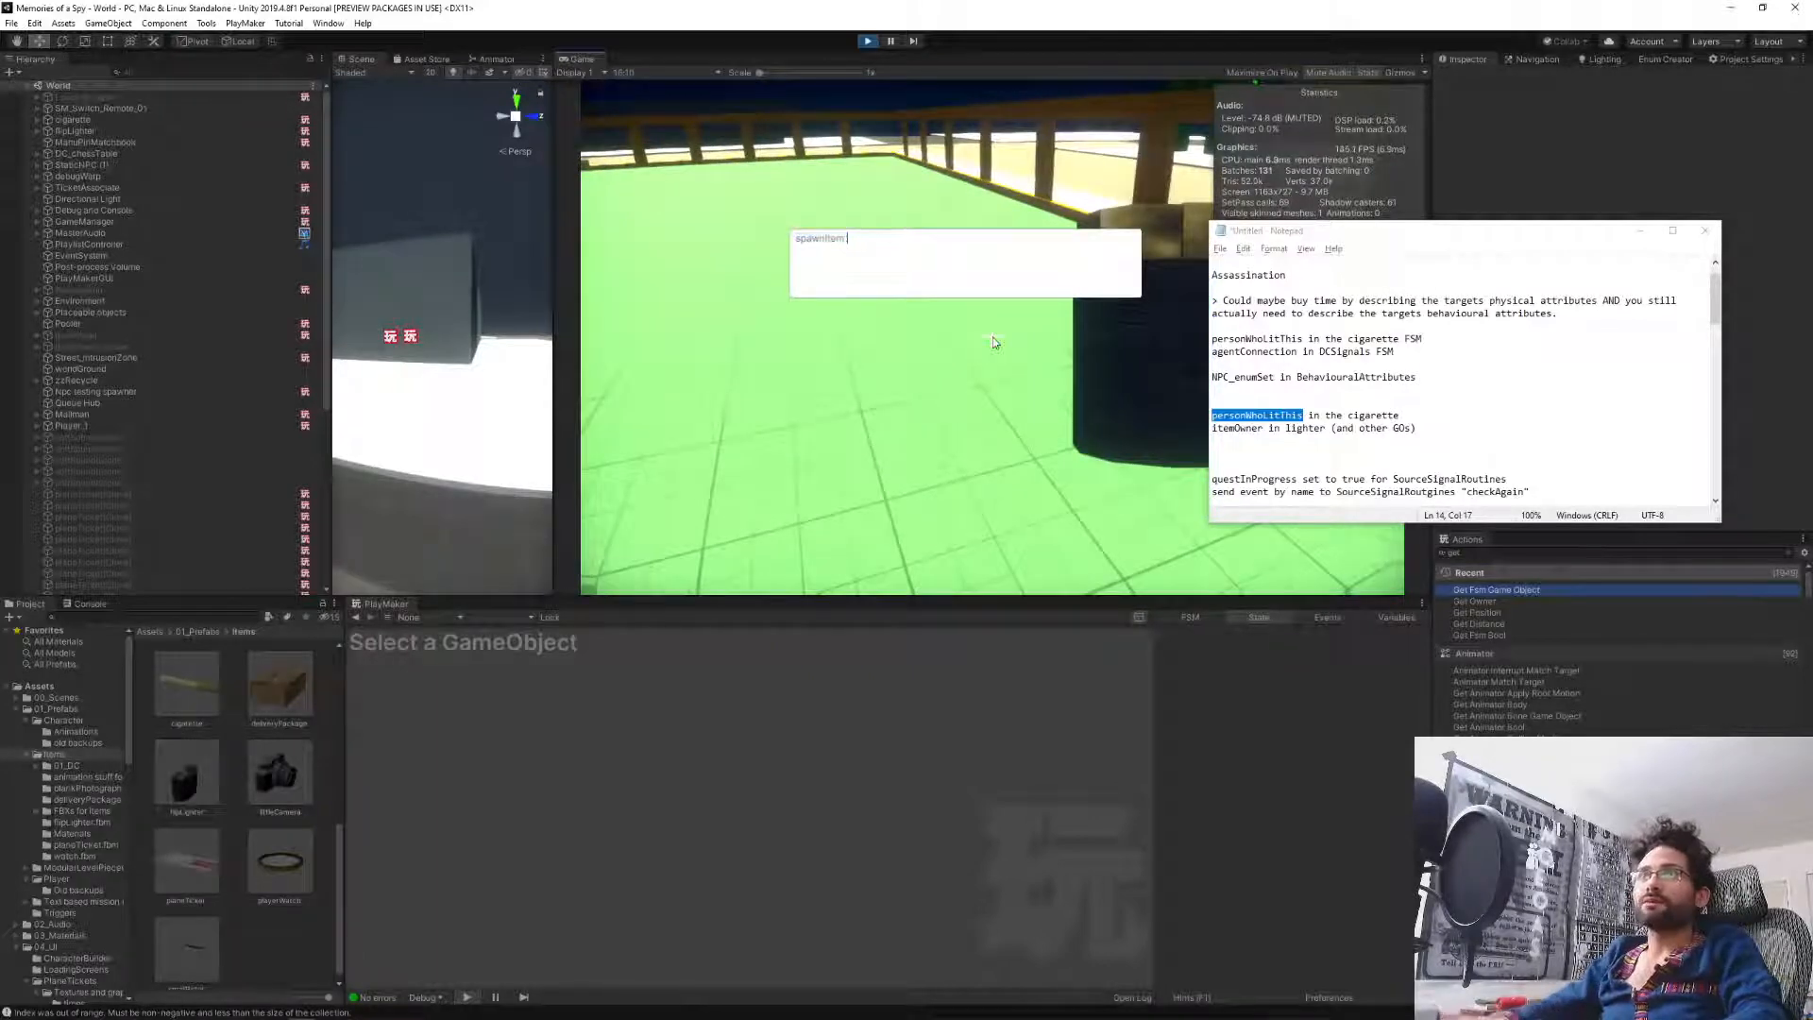
text(0)
key(Return)
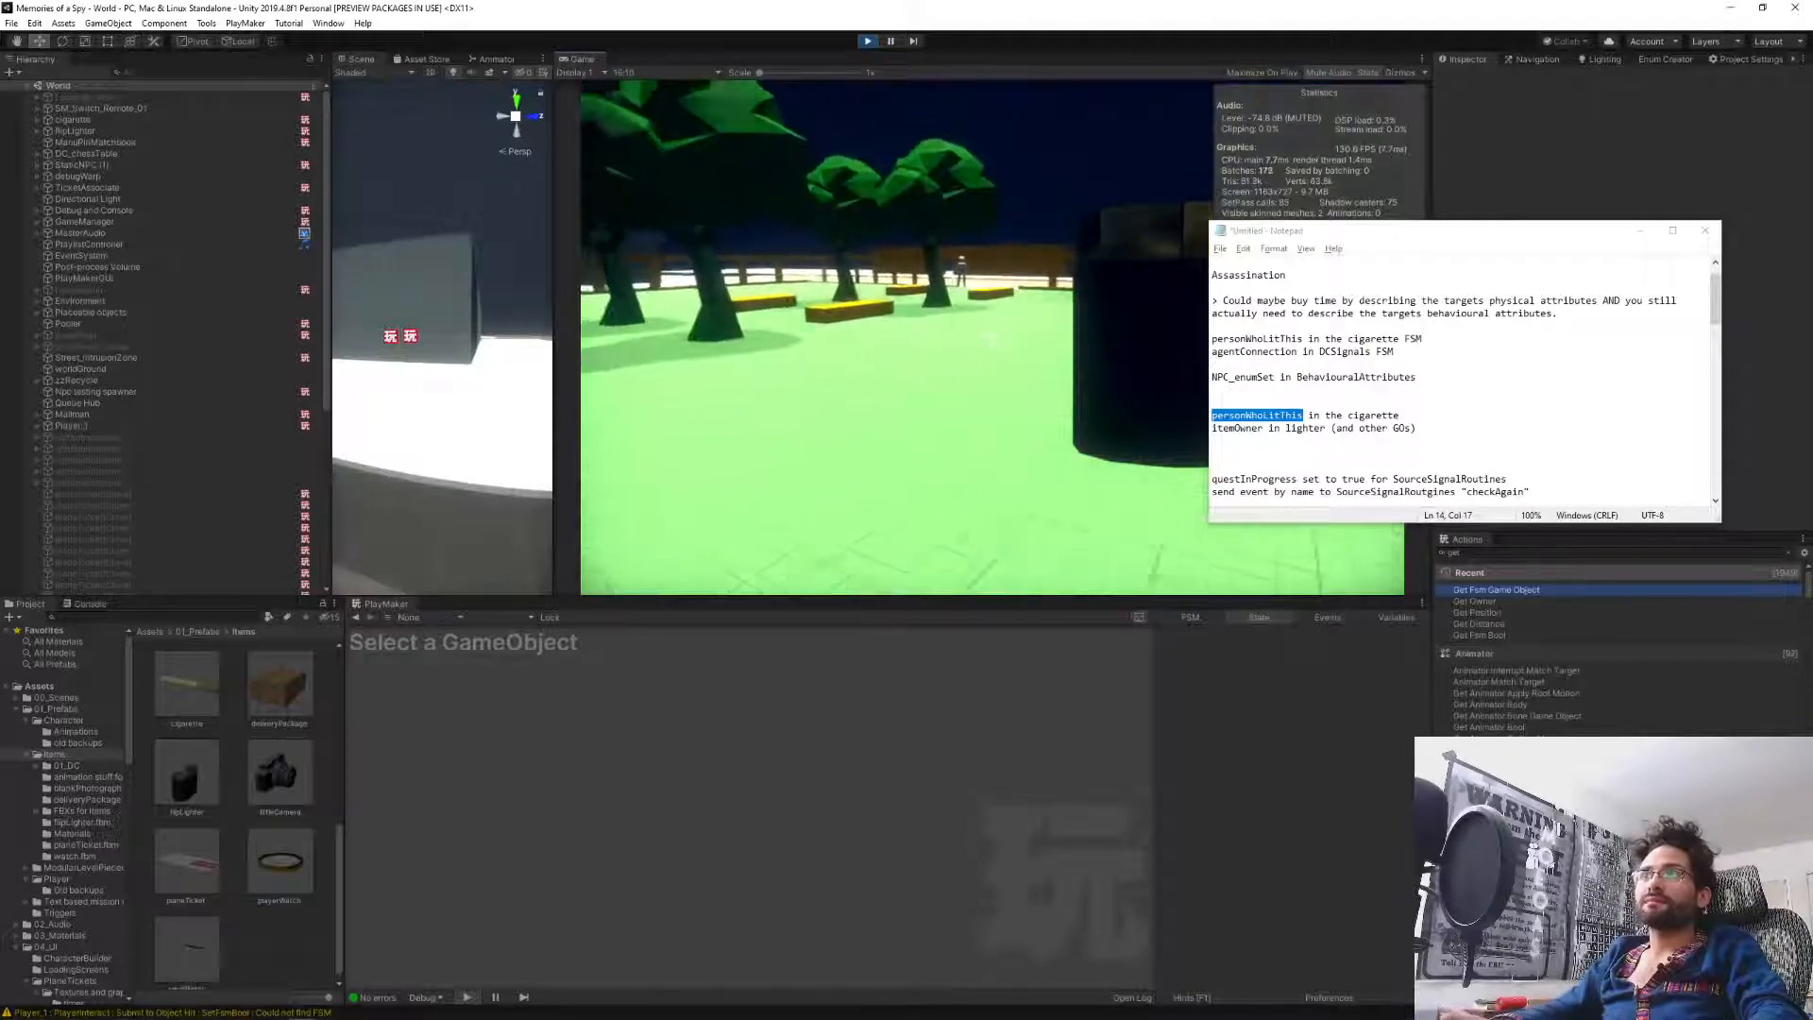
Minimize the notes window and walk the player out of the park to the NPC by the orange wall.
click(1642, 232)
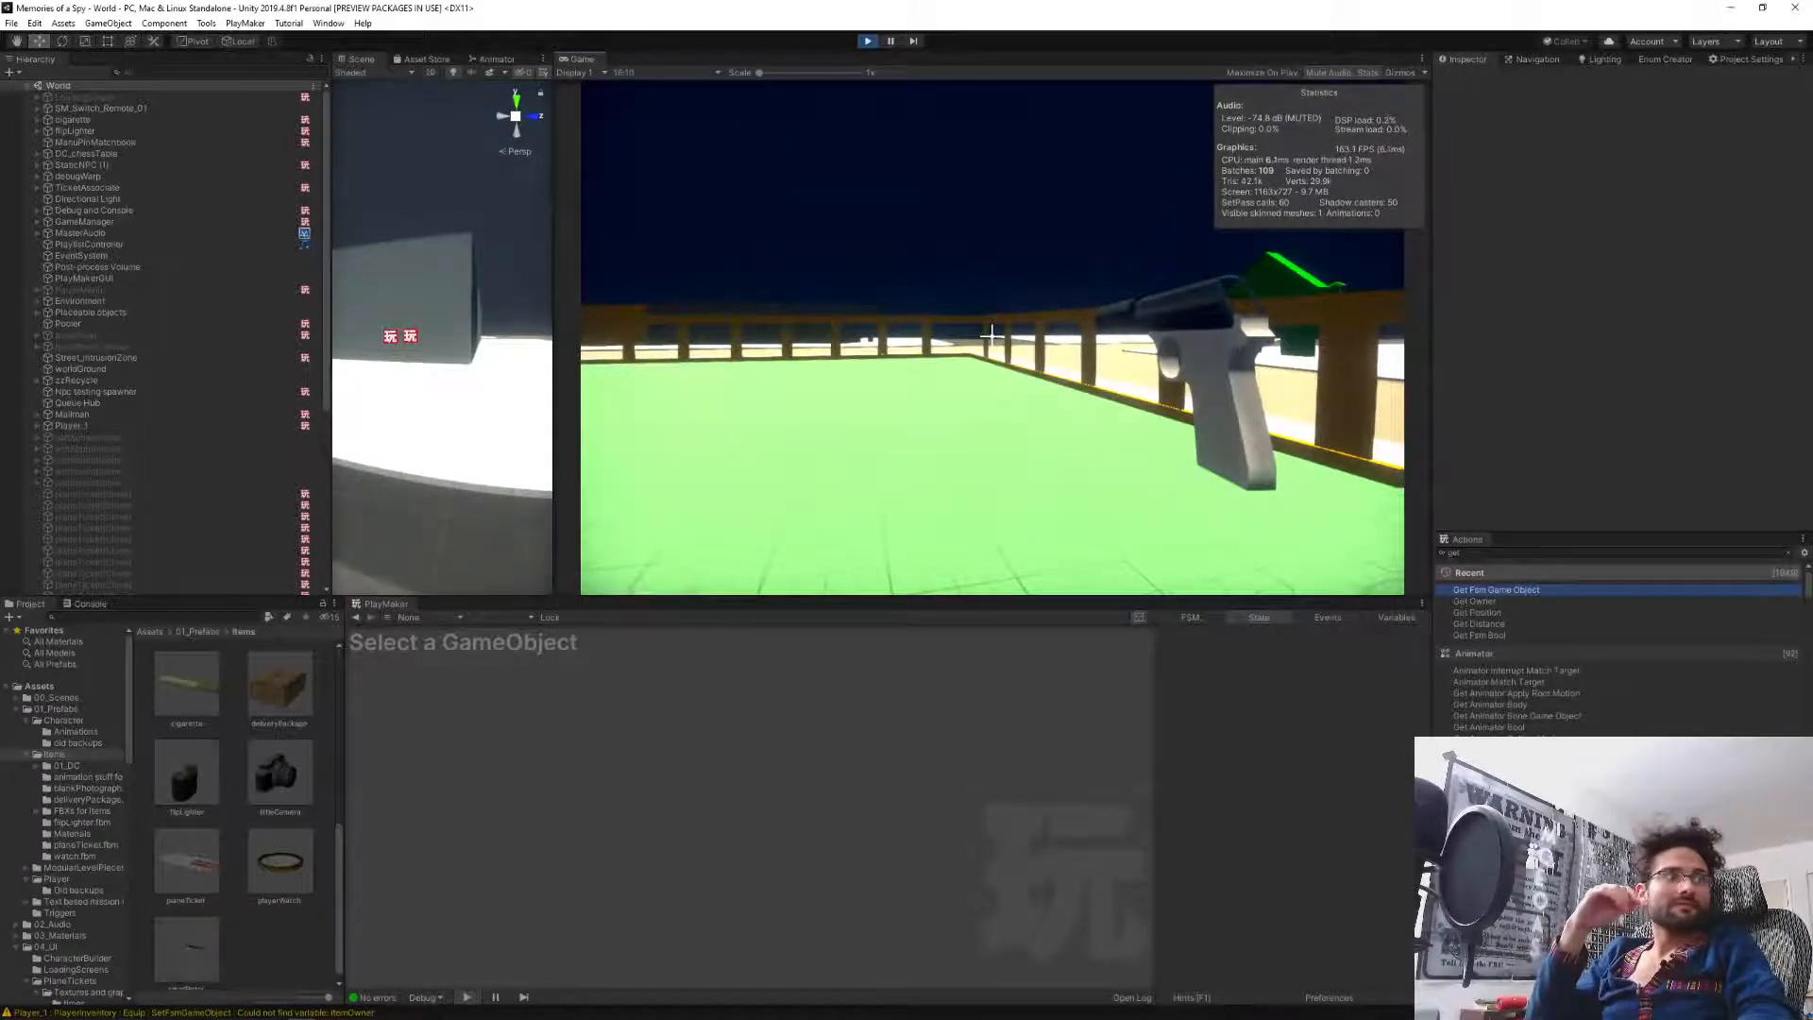
key(alt+Tab)
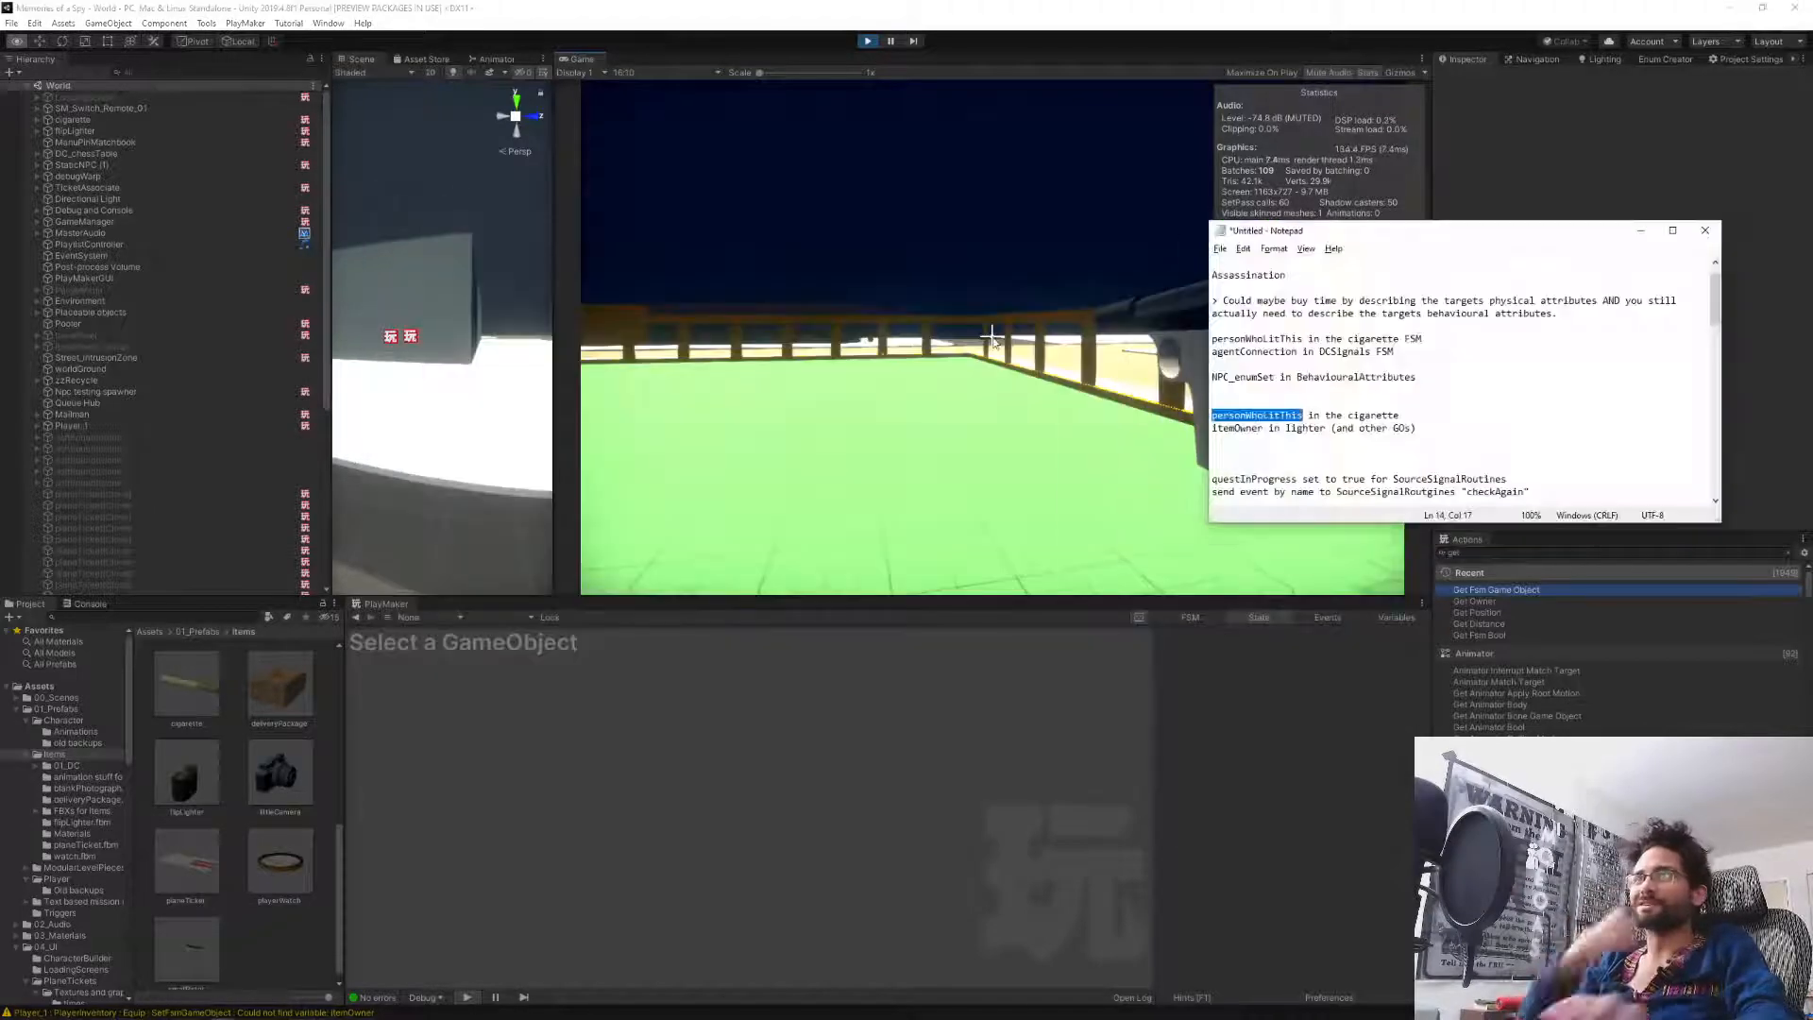
click(1642, 235)
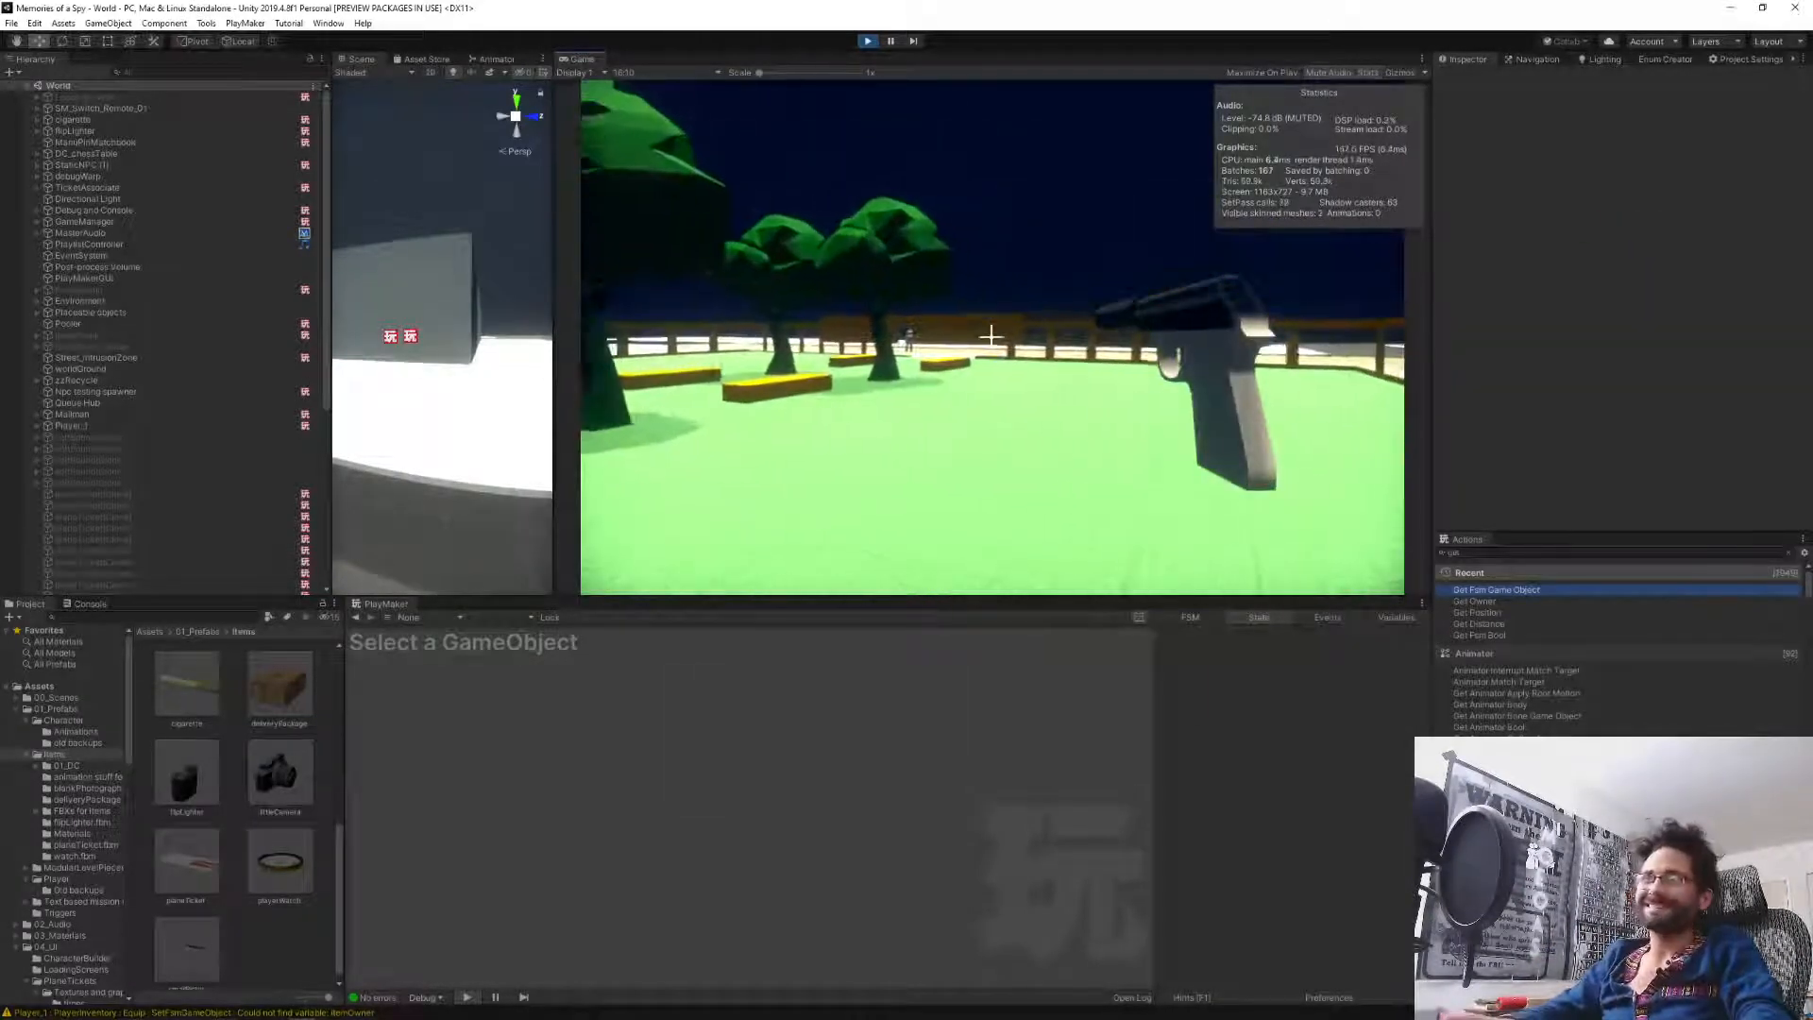
key(w)
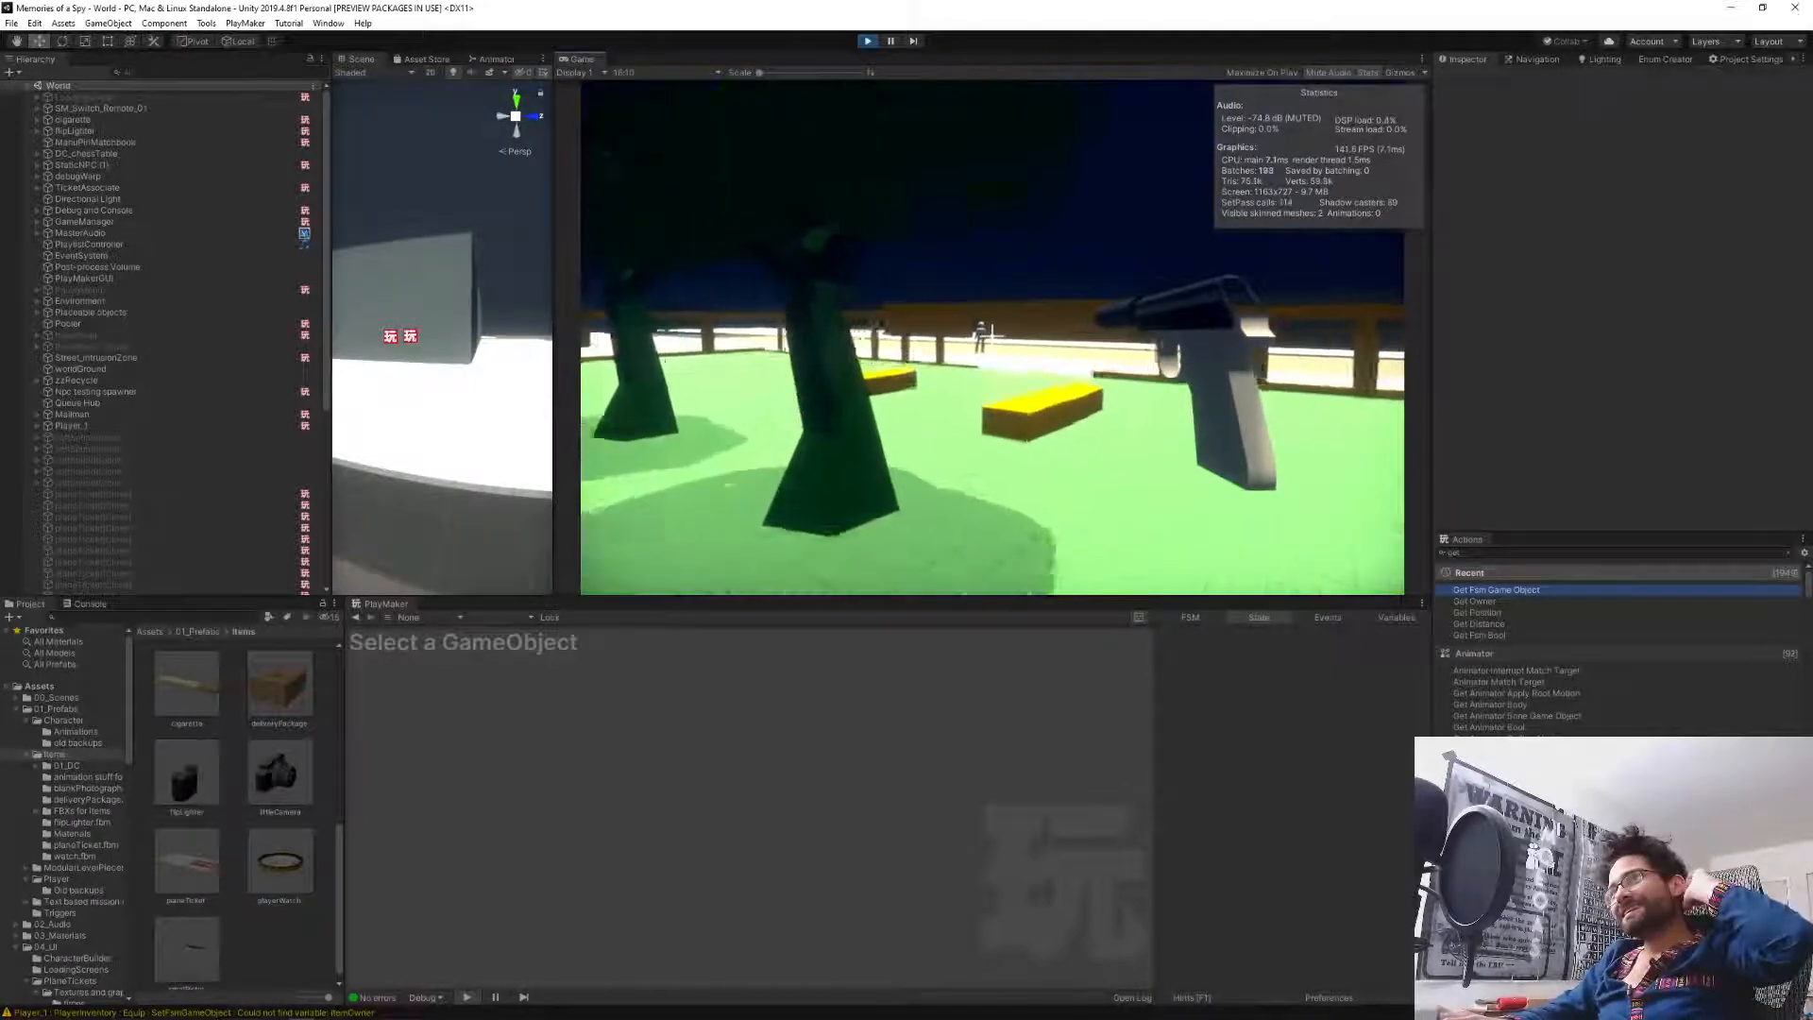
key(w)
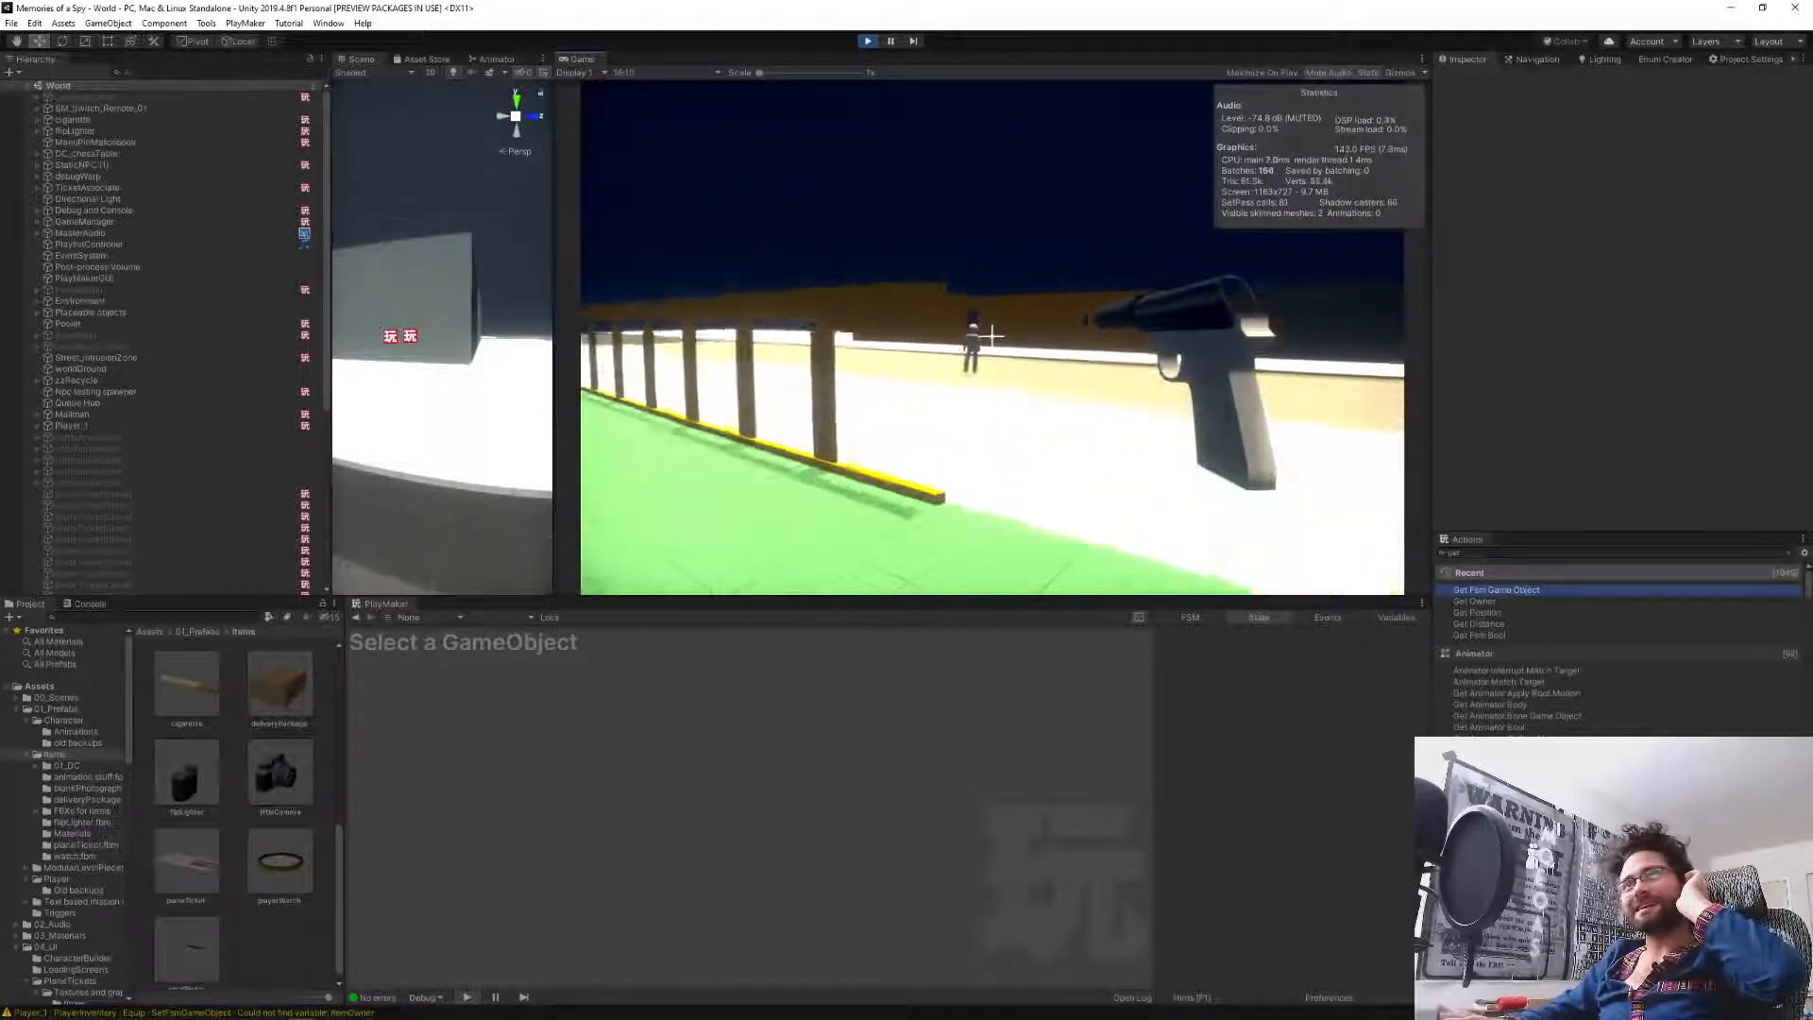
key(w)
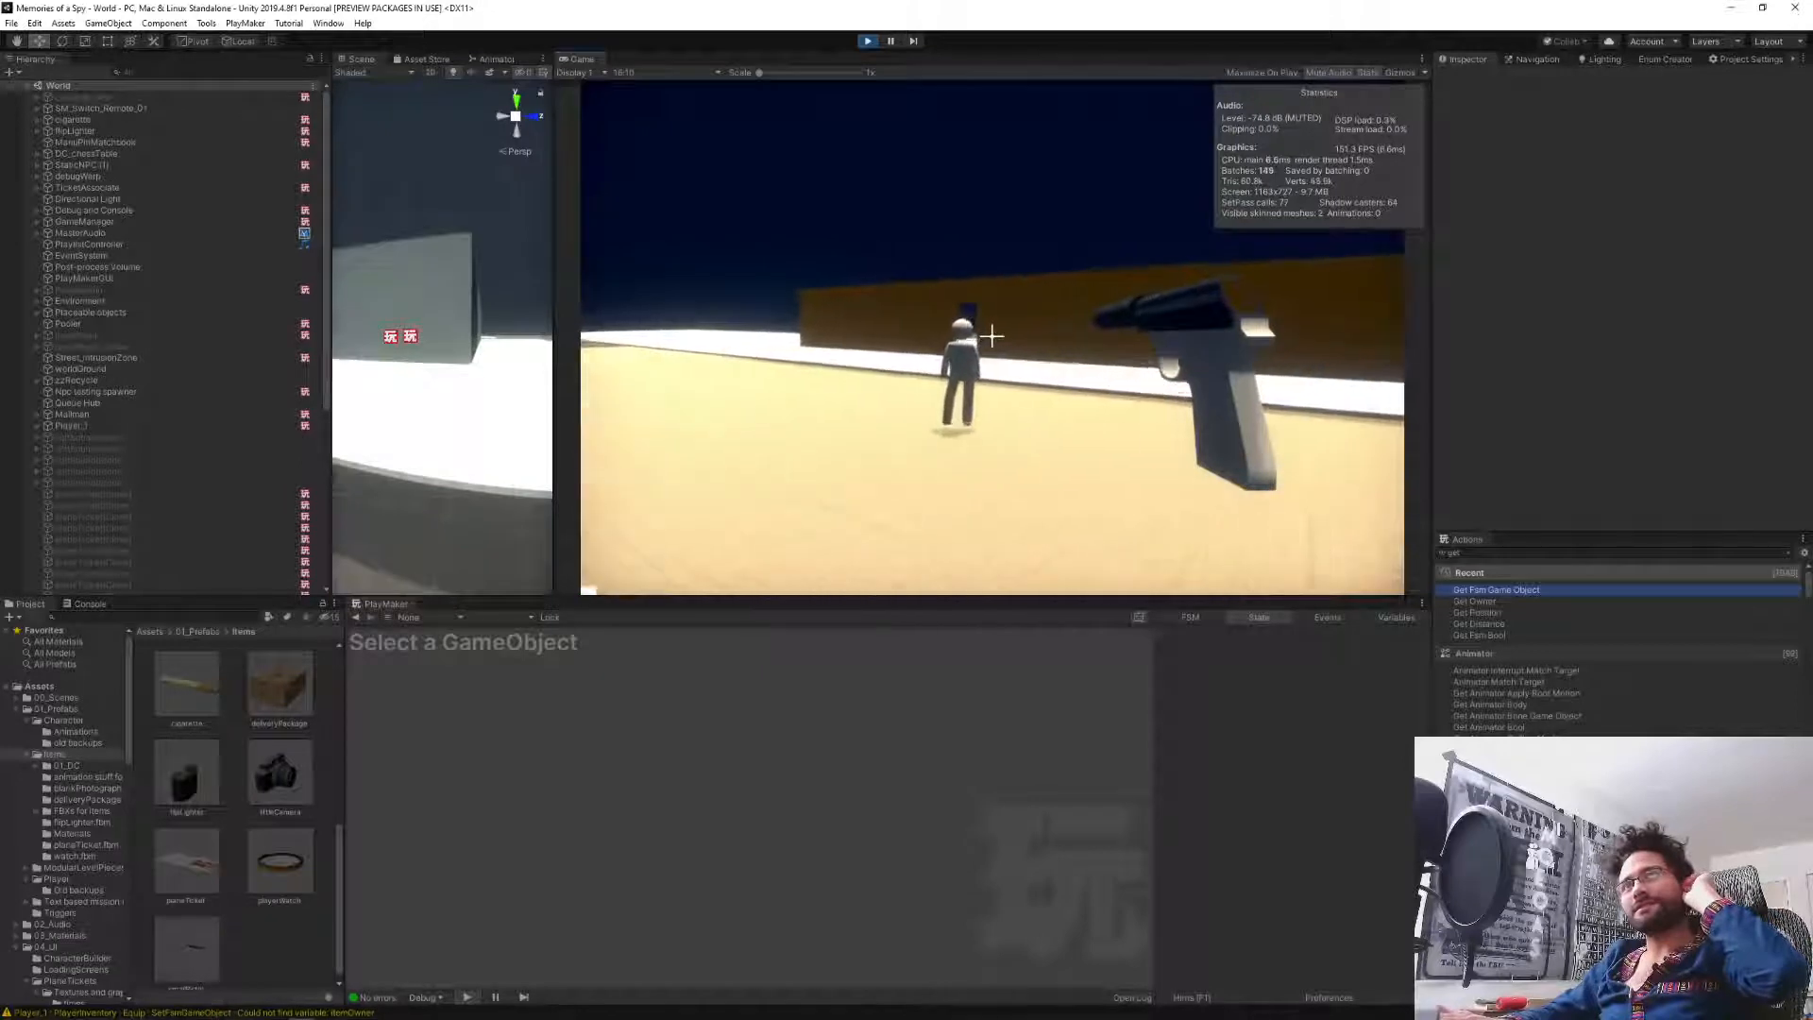
key(w)
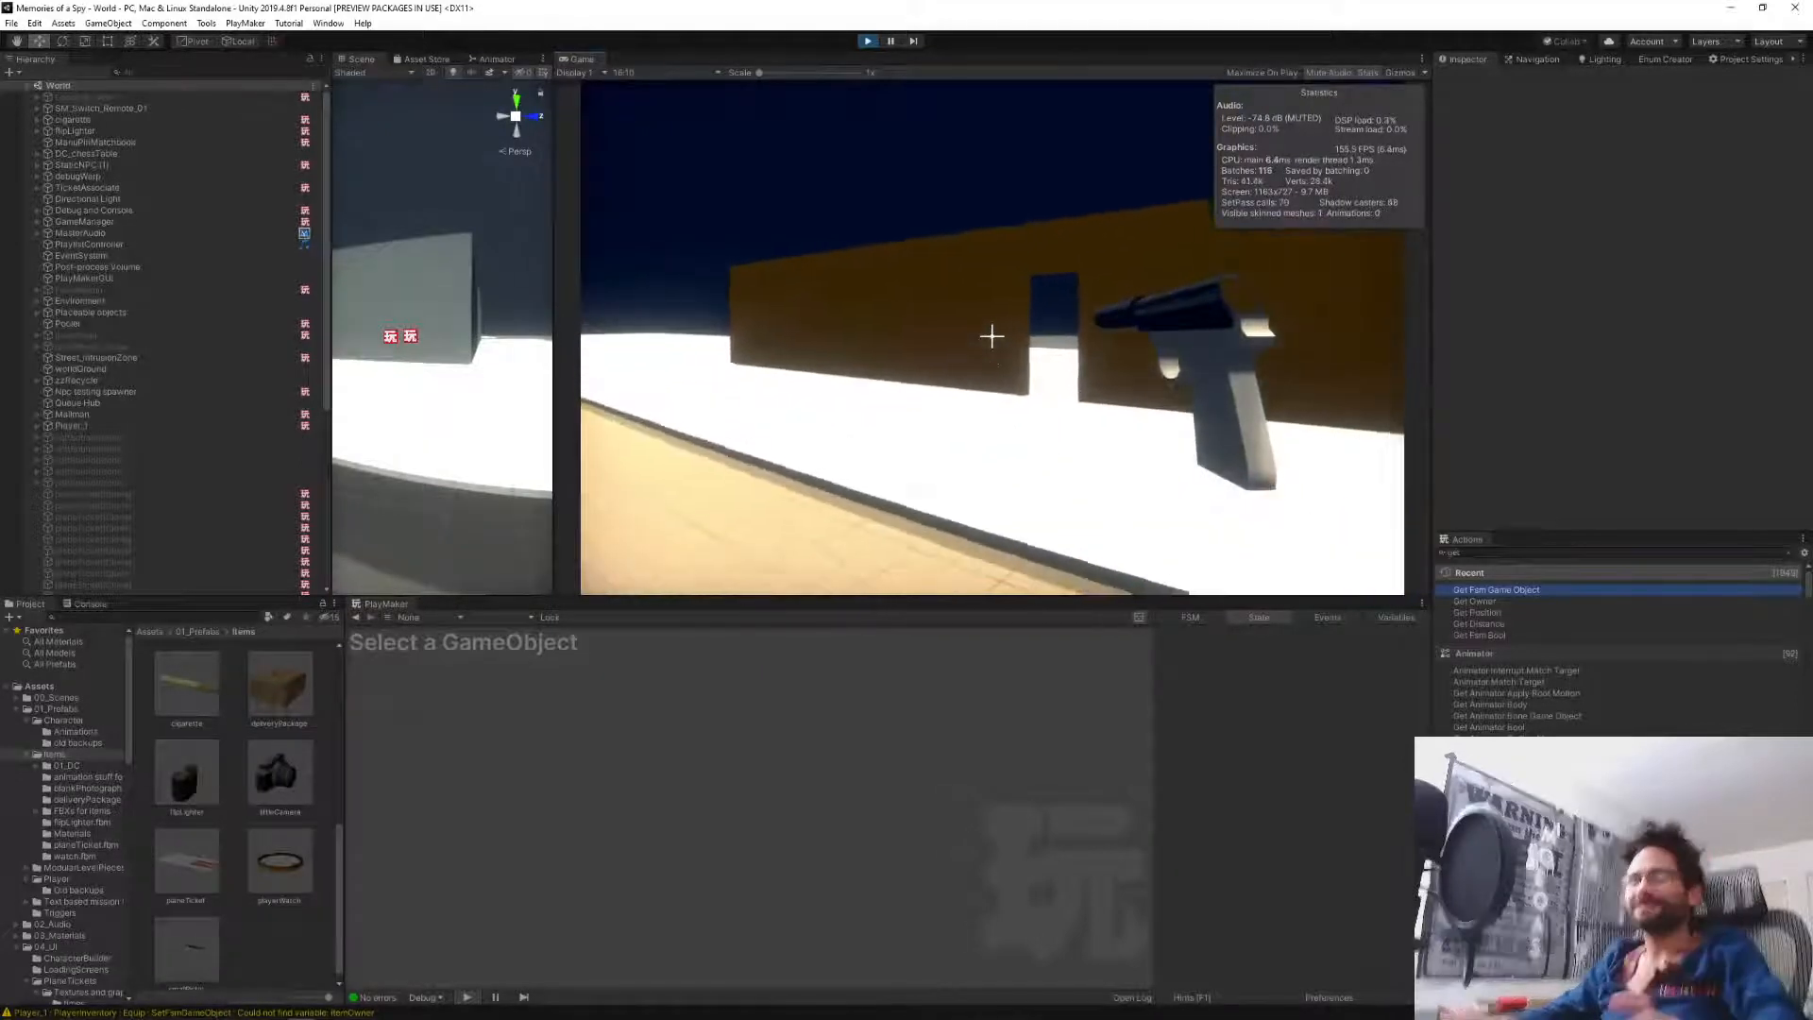
key(w)
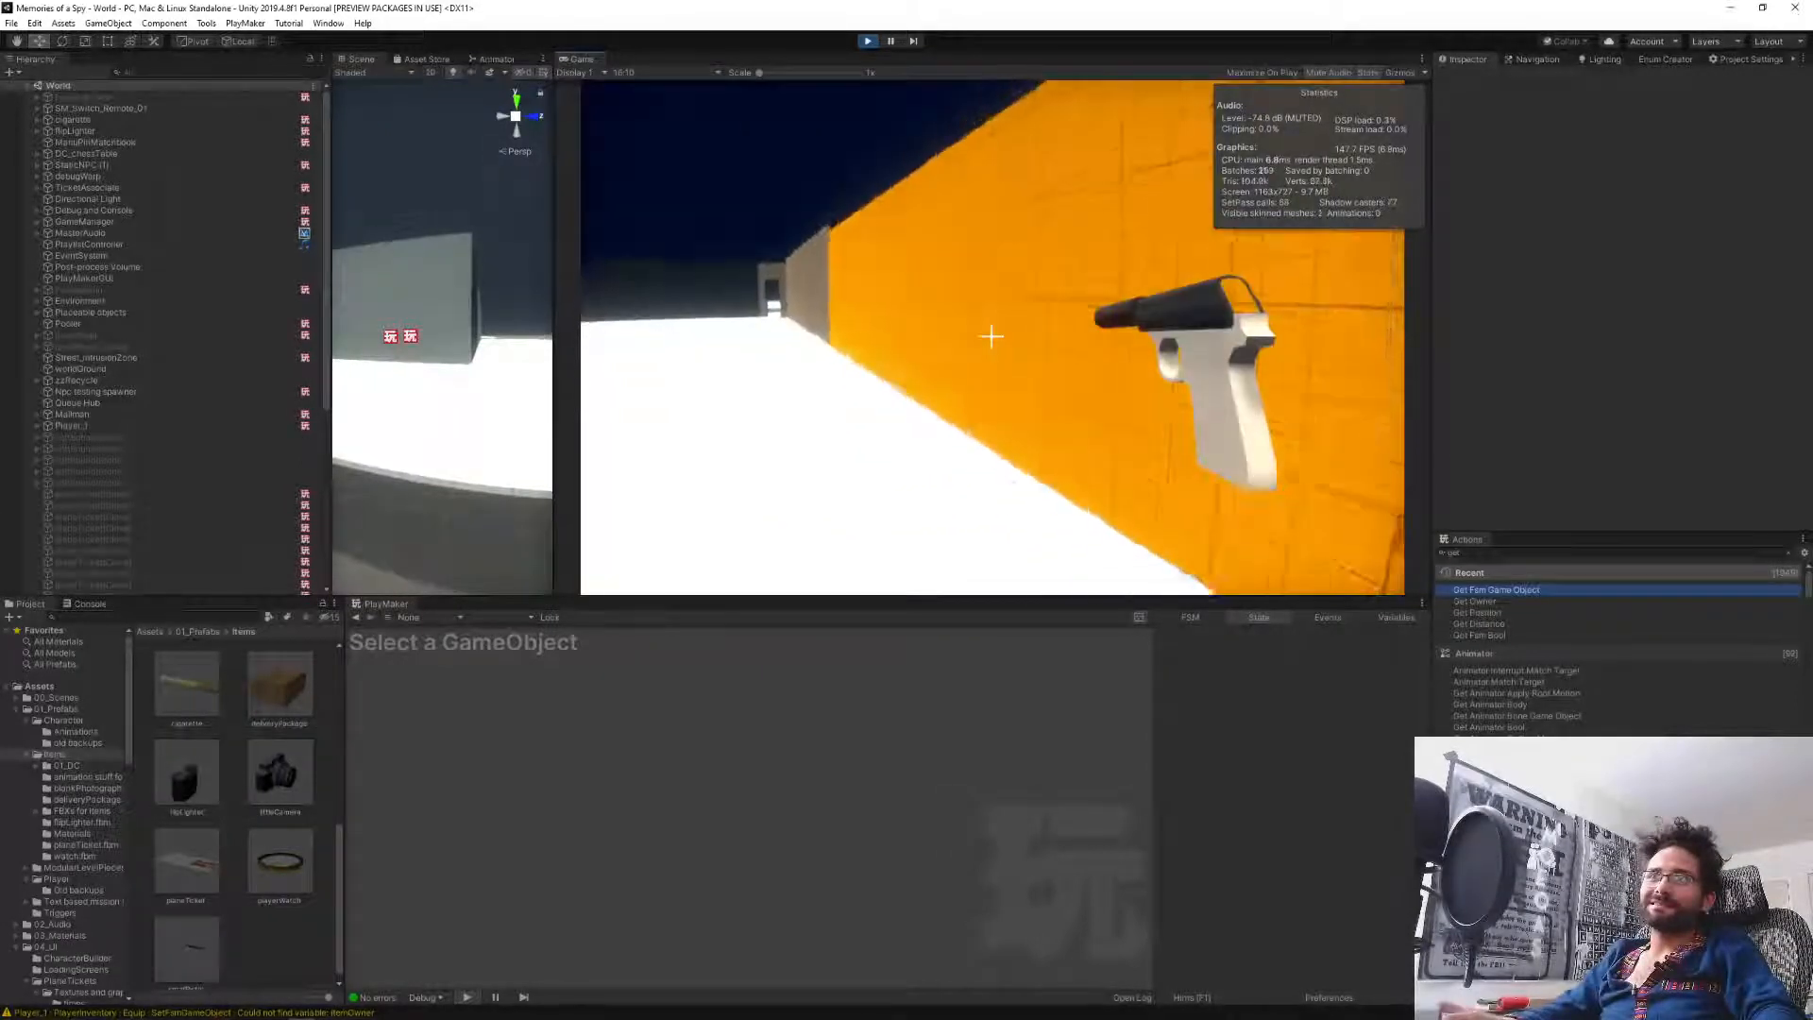
key(s)
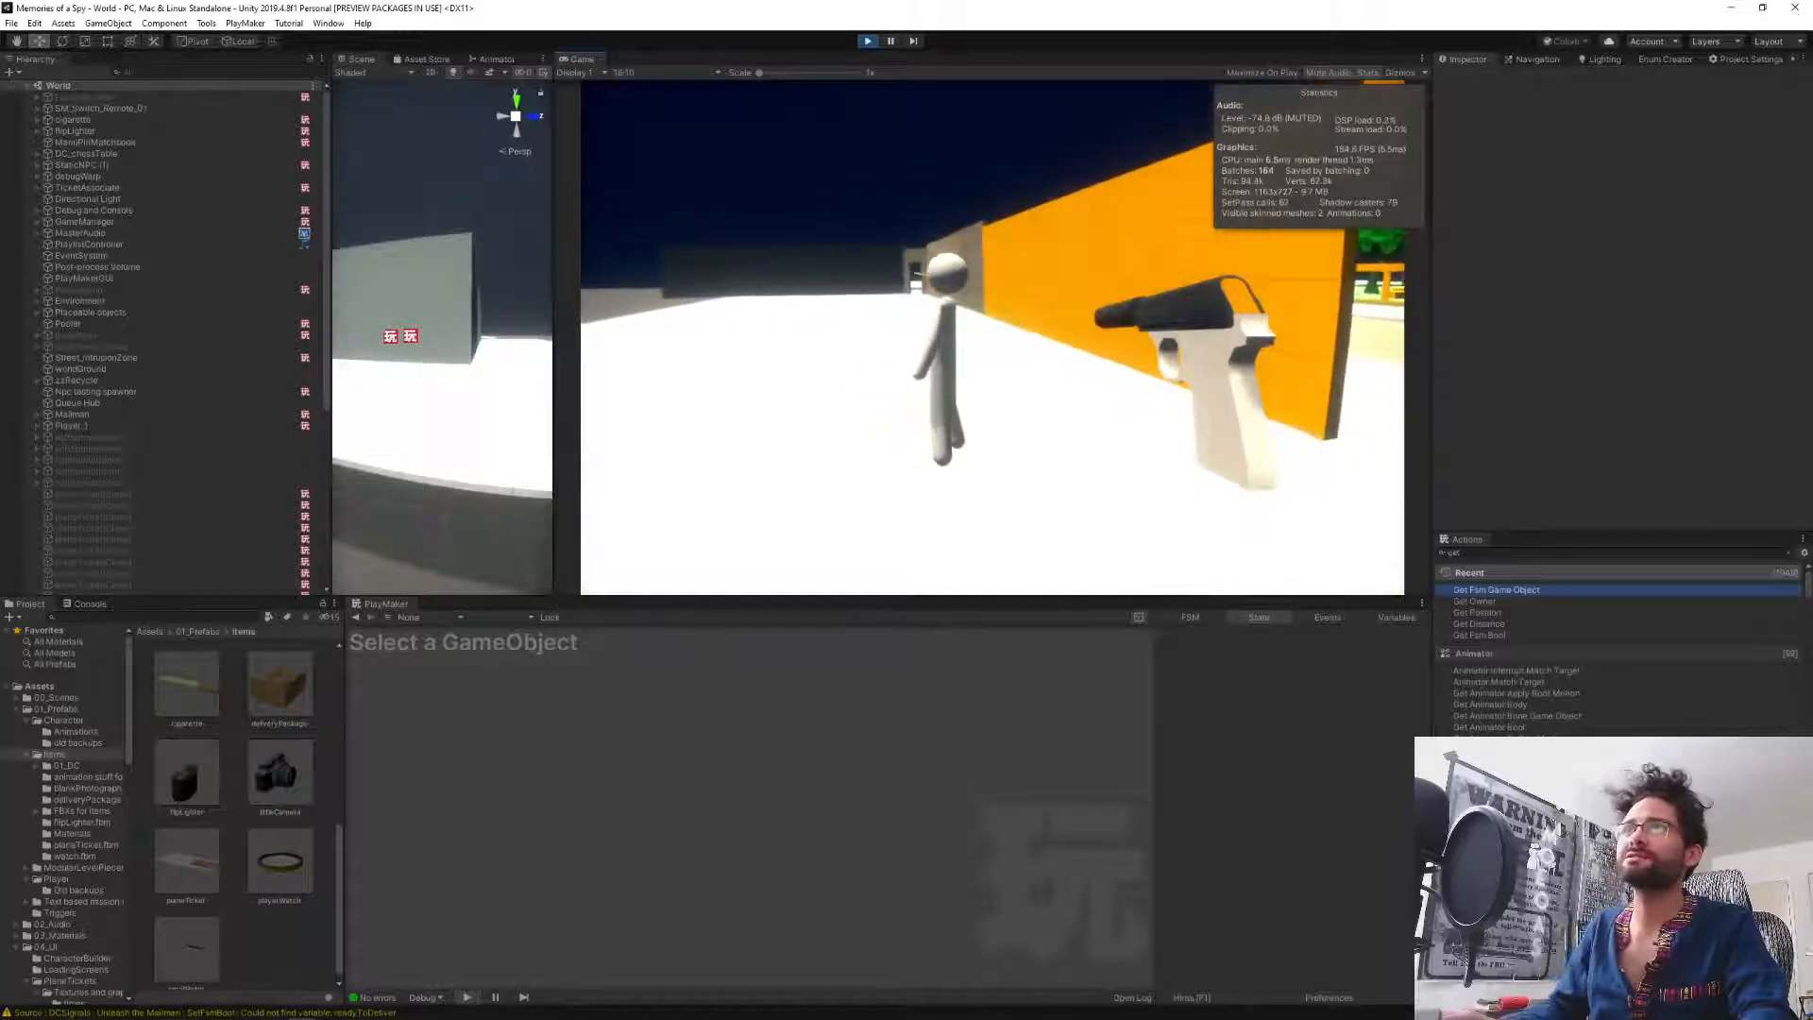
Equip the camera, walk through the doorway looking through the viewfinder, and take a picture toward the park fence.
scroll(992, 338, down, 1)
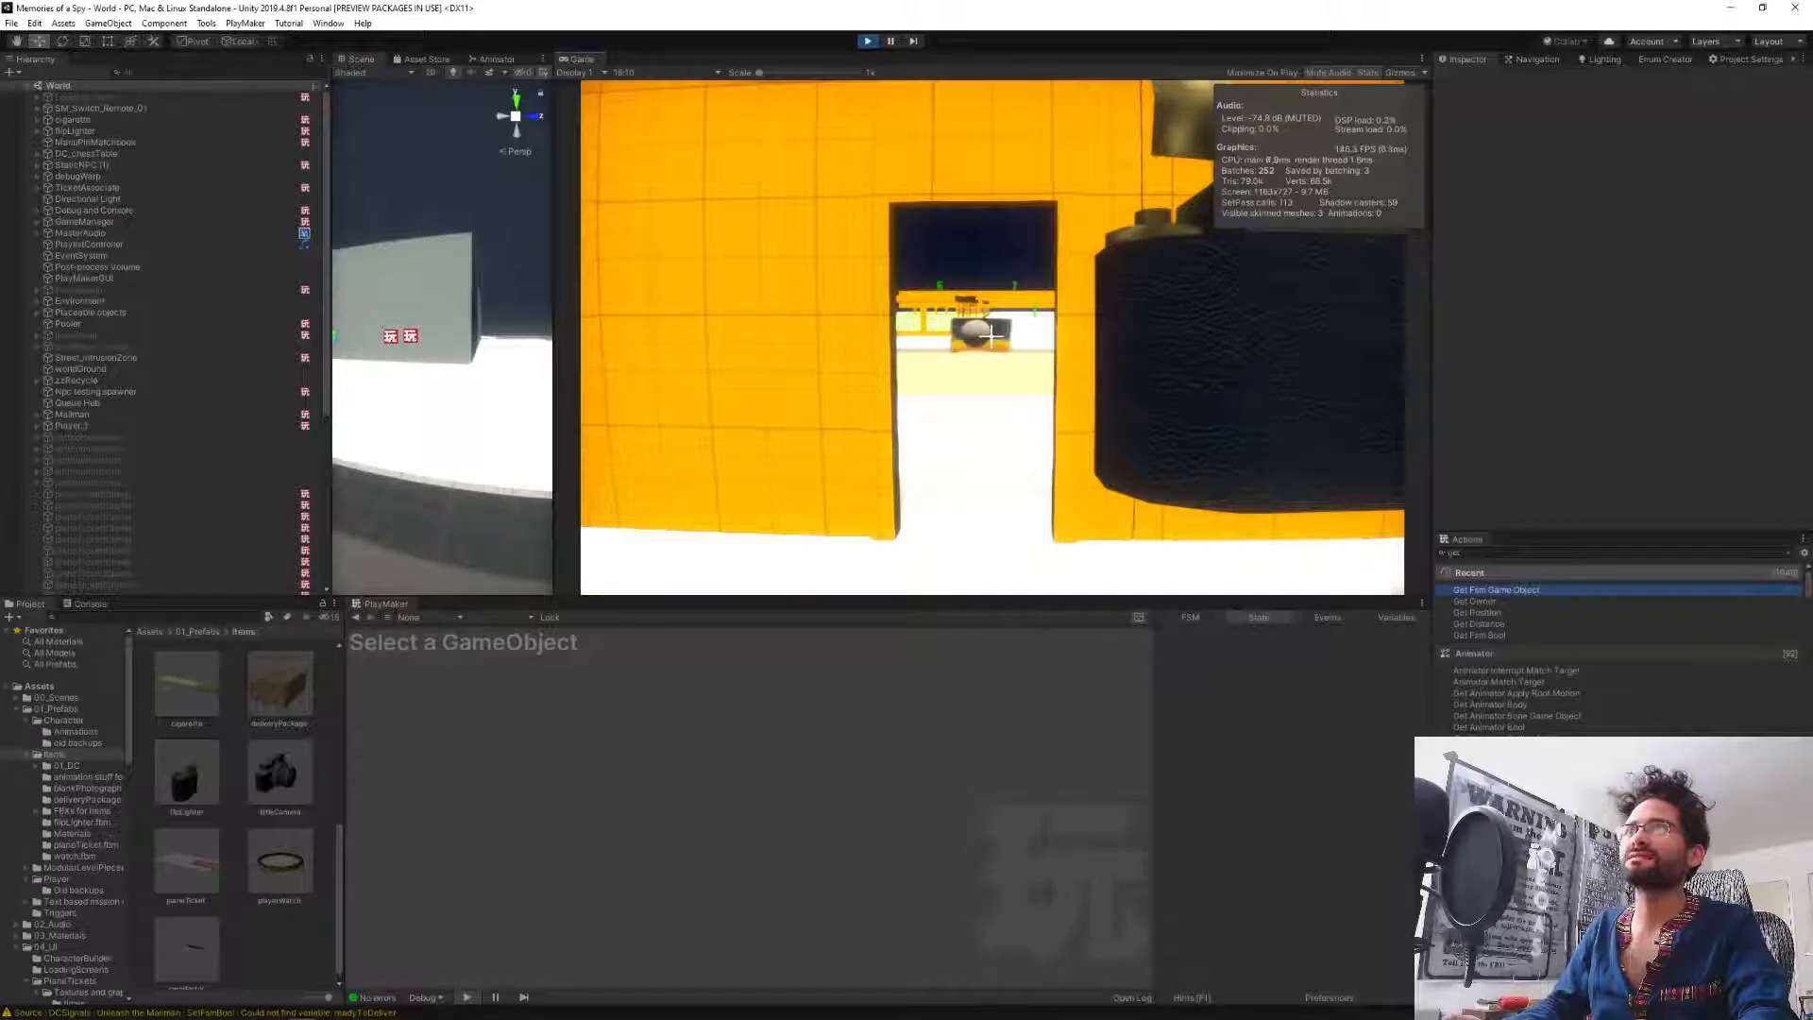
right_click(991, 336)
key(w)
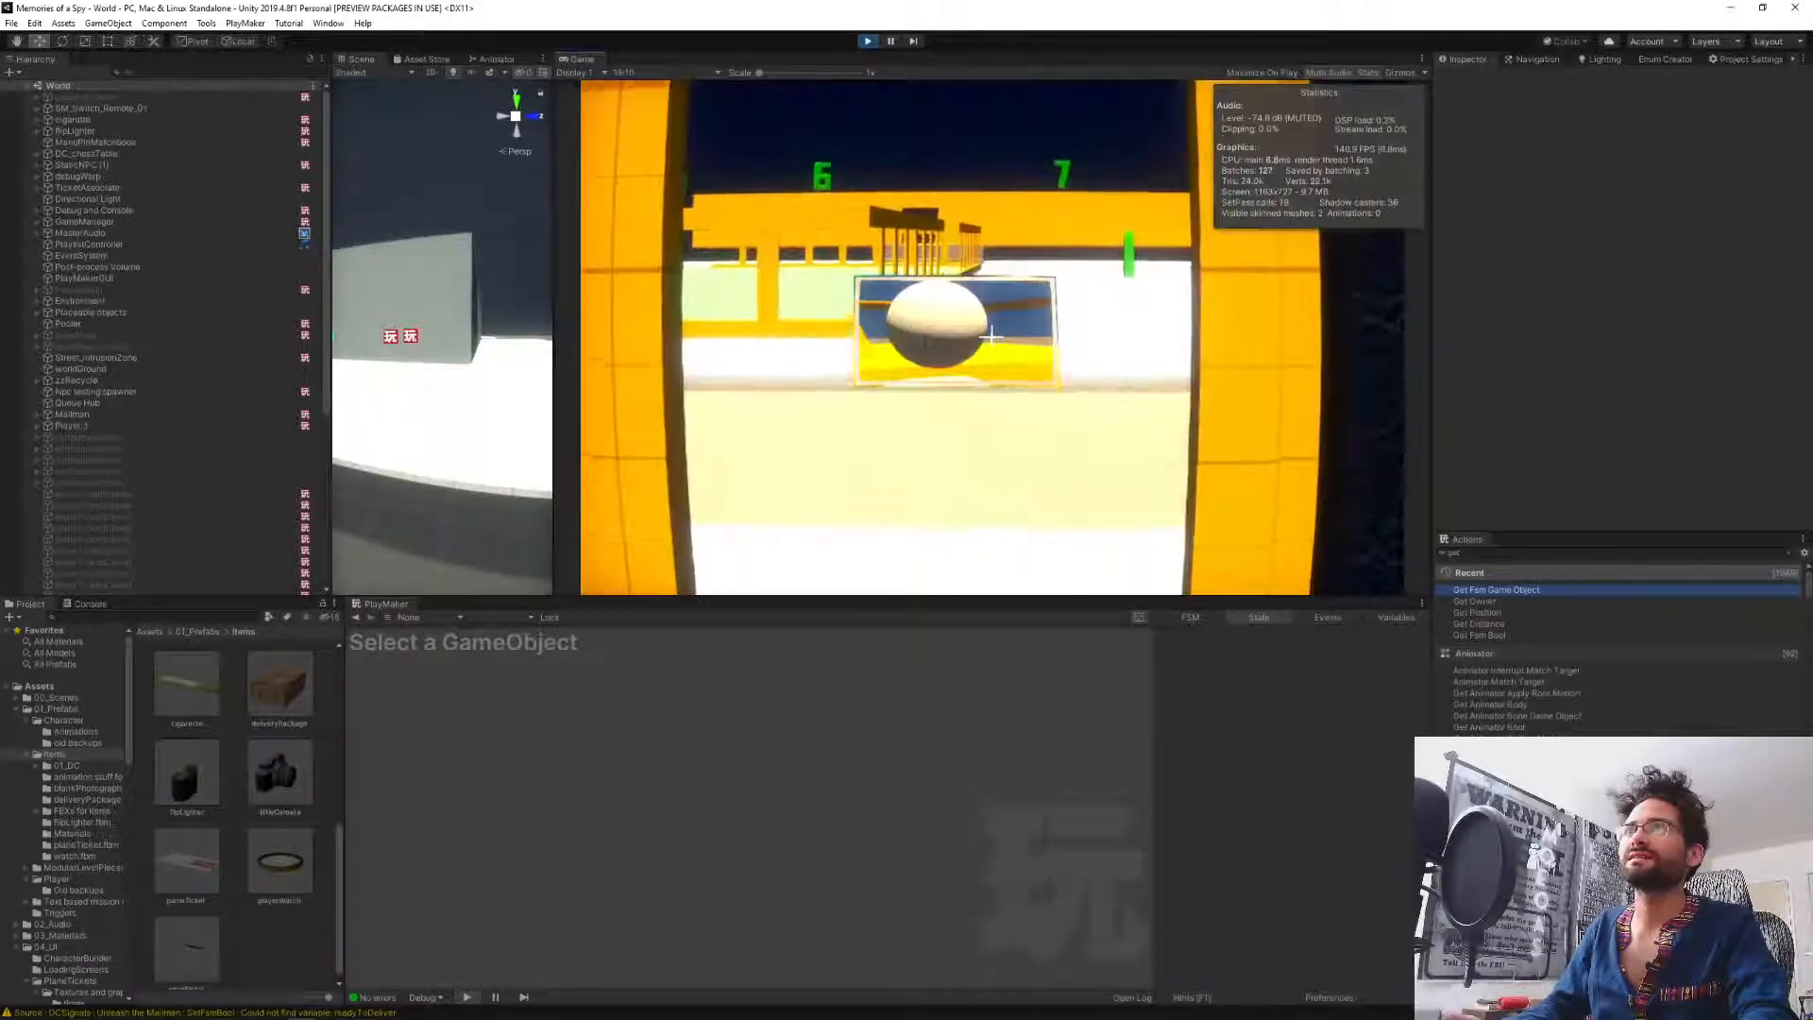
key(w)
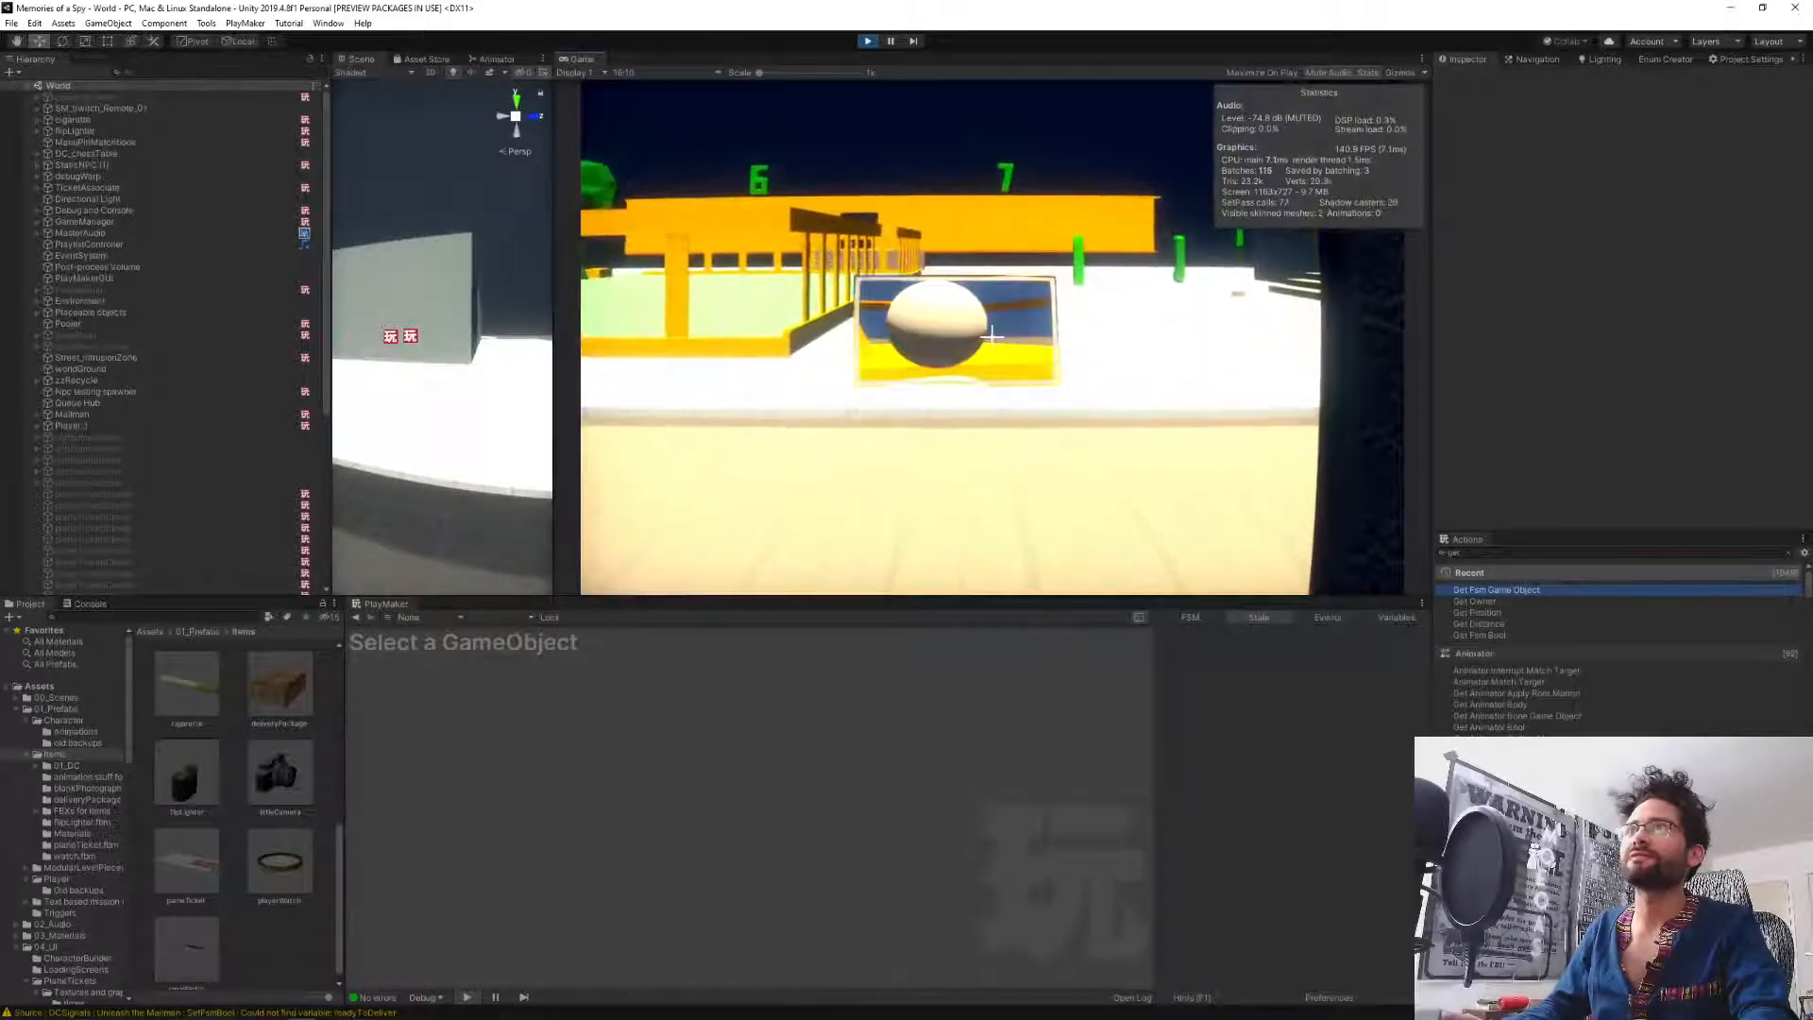
key(w)
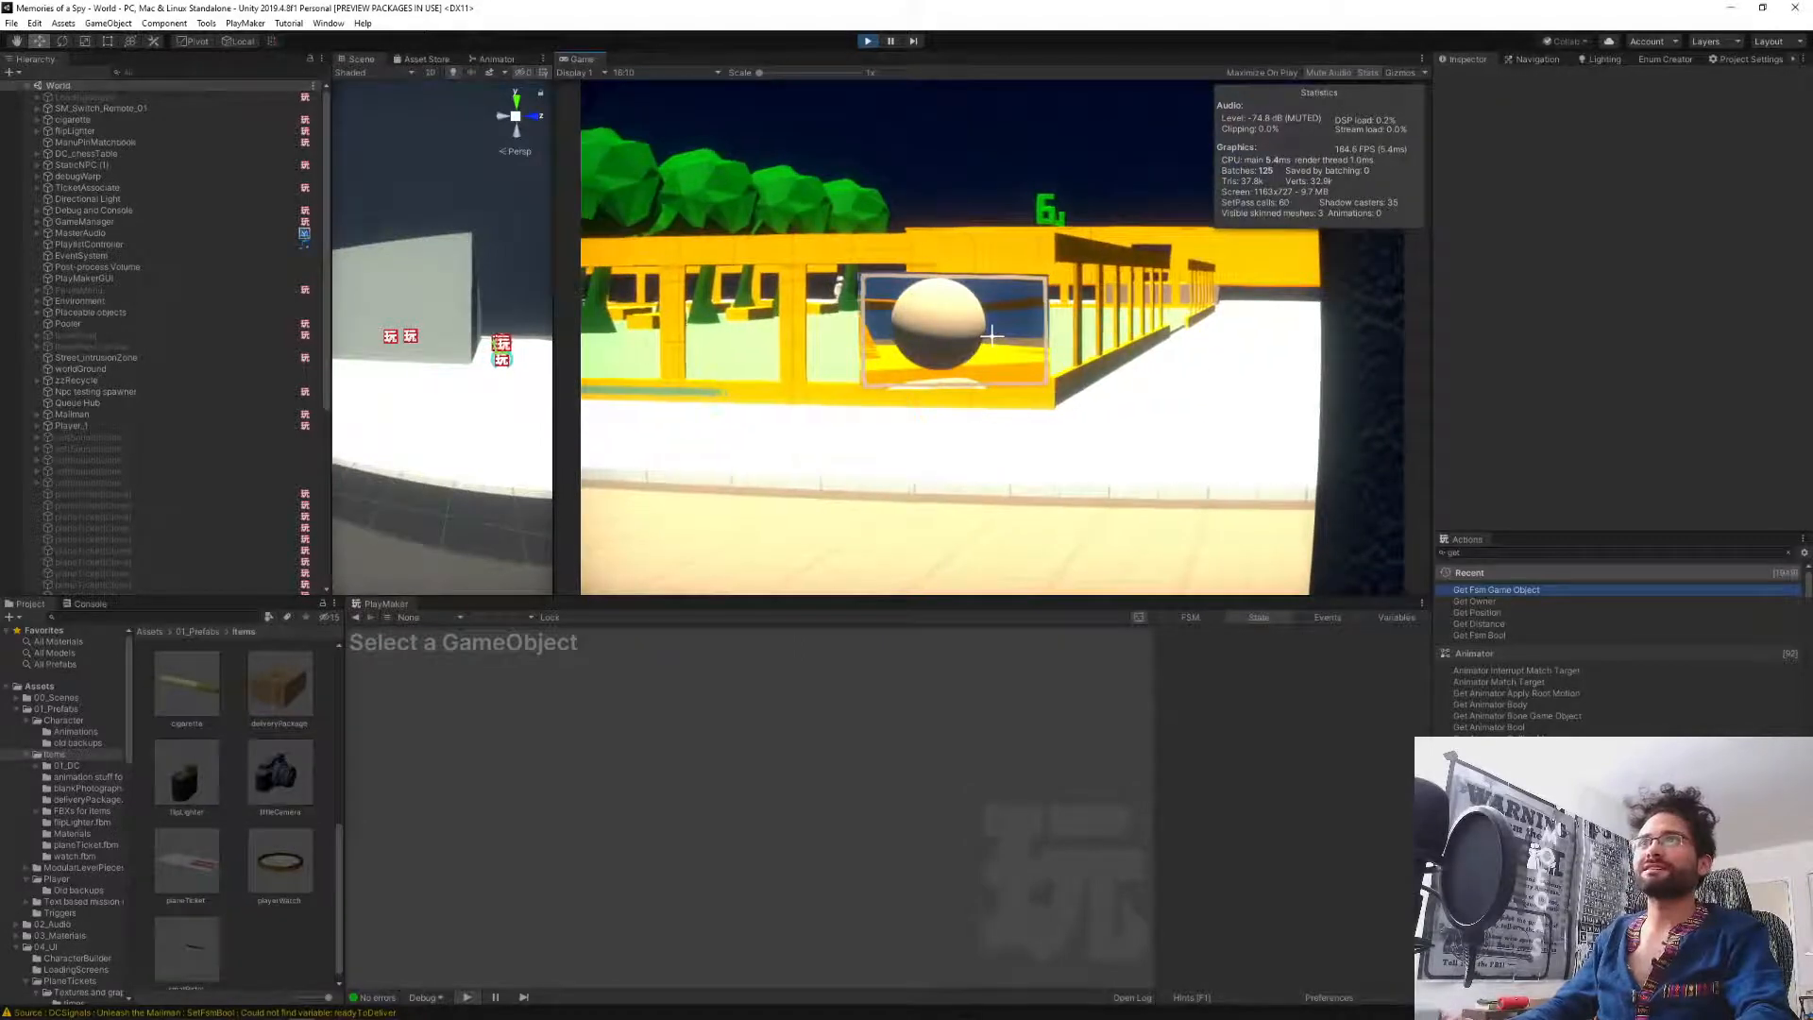
click(991, 337)
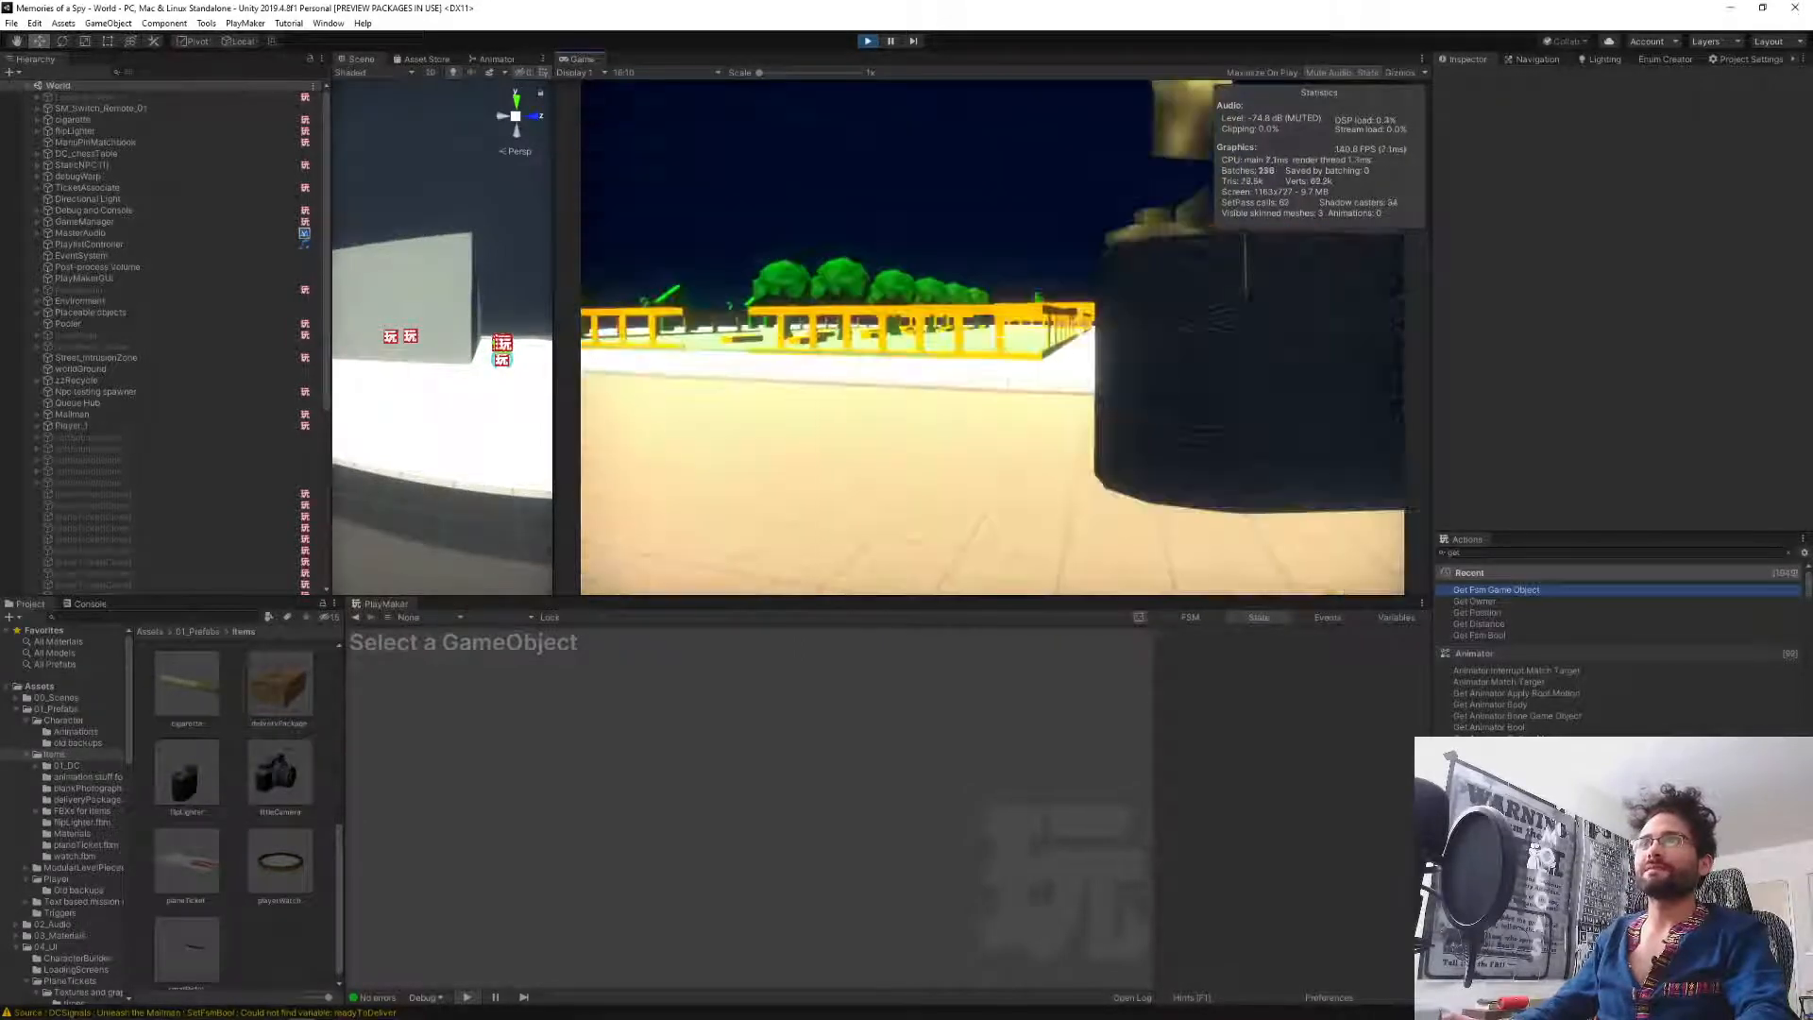
Switch back to the pistol and walk the player across the park and along the wall up to the NPC.
scroll(991, 337, down, 1)
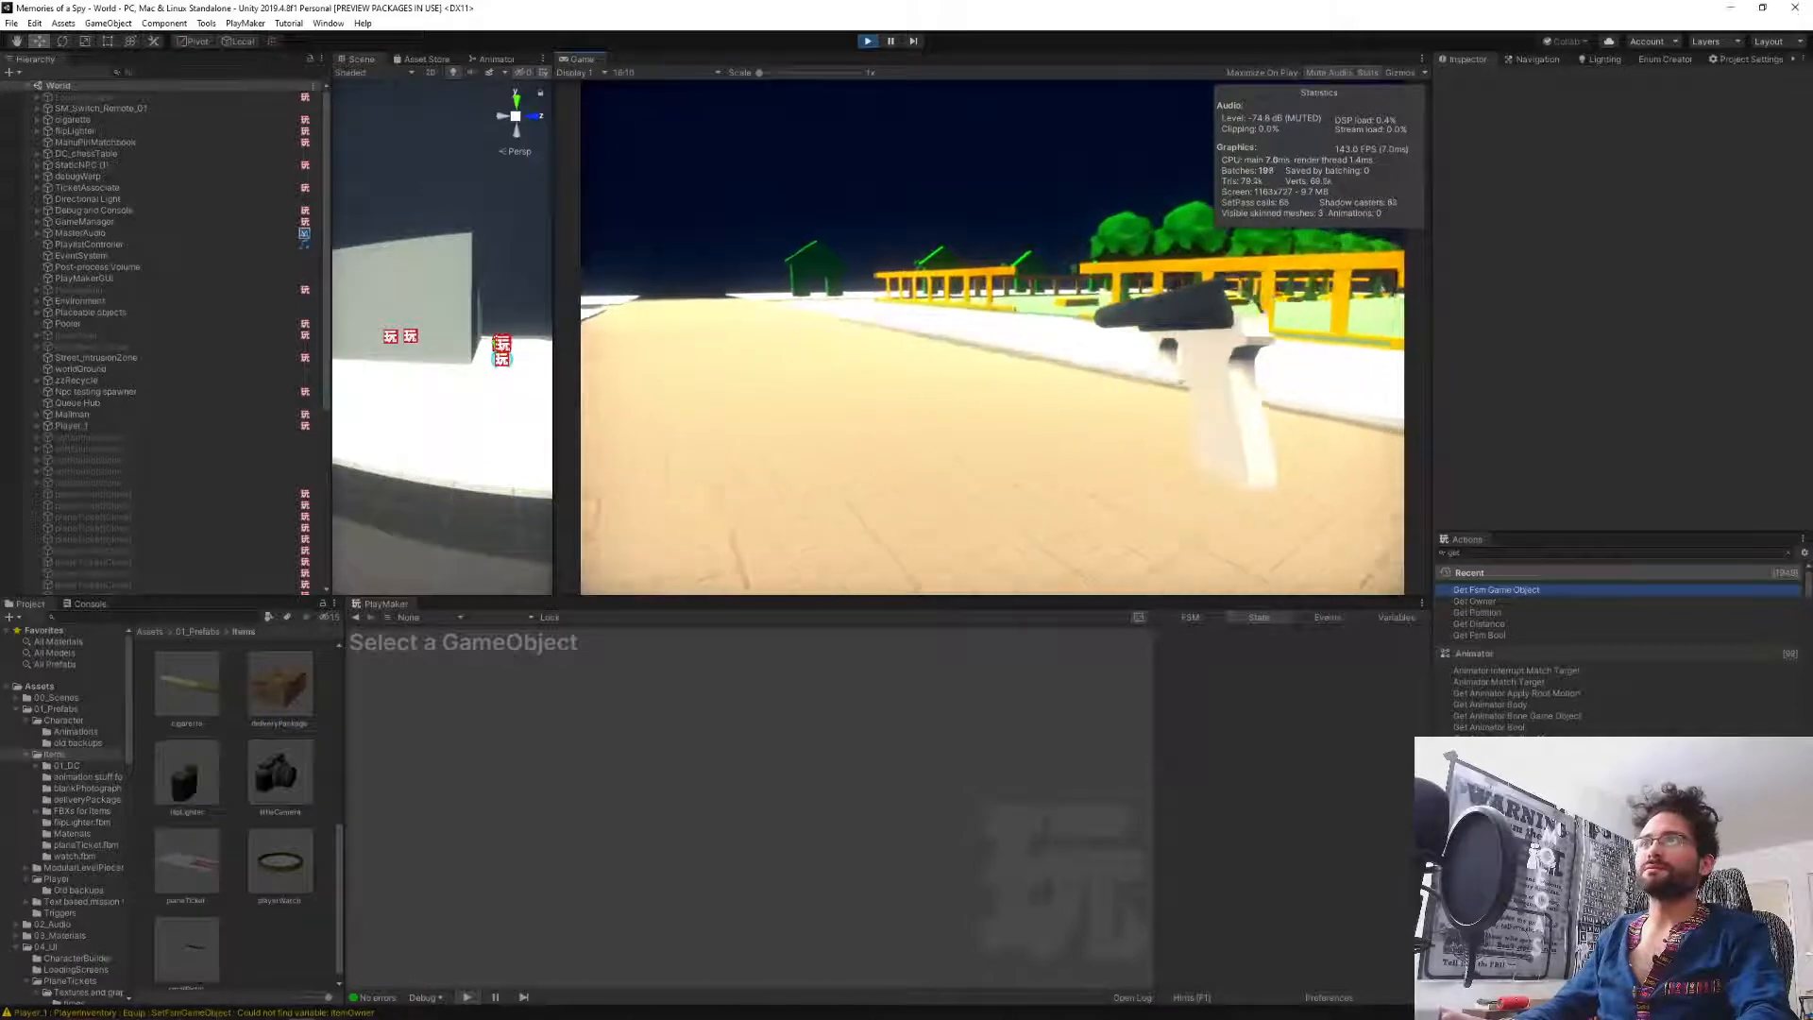
key(w)
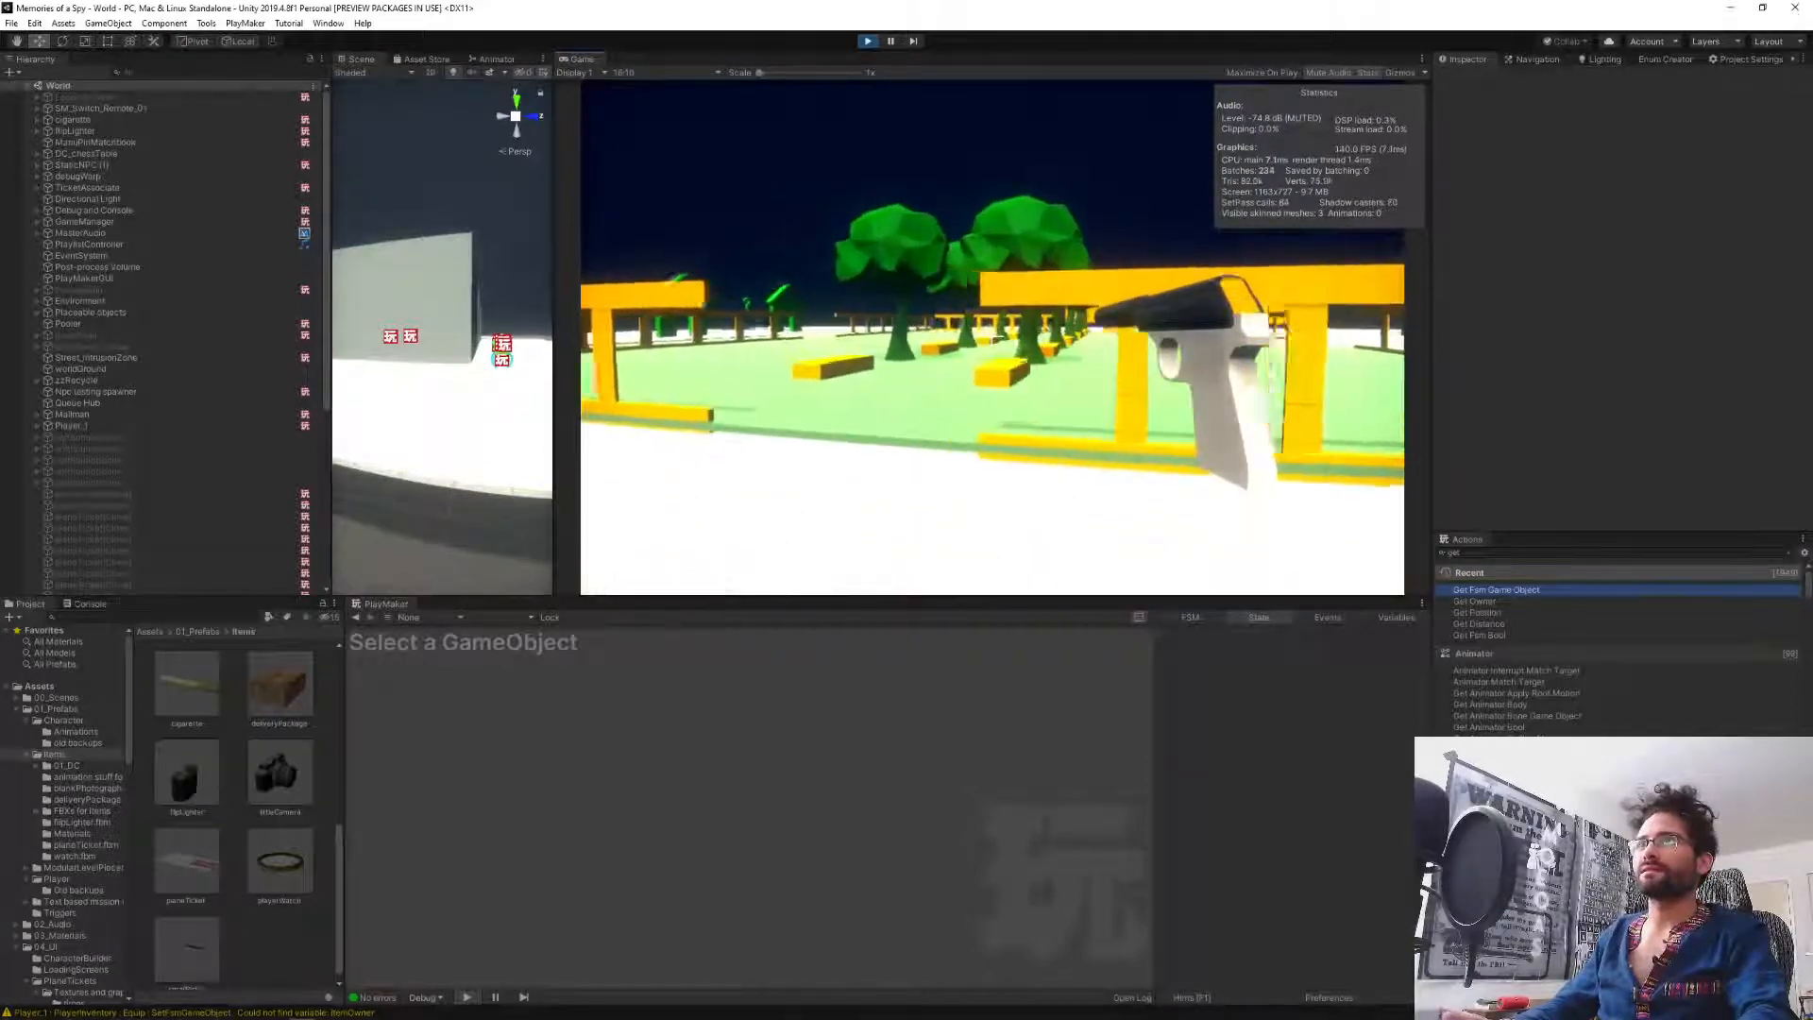
key(w)
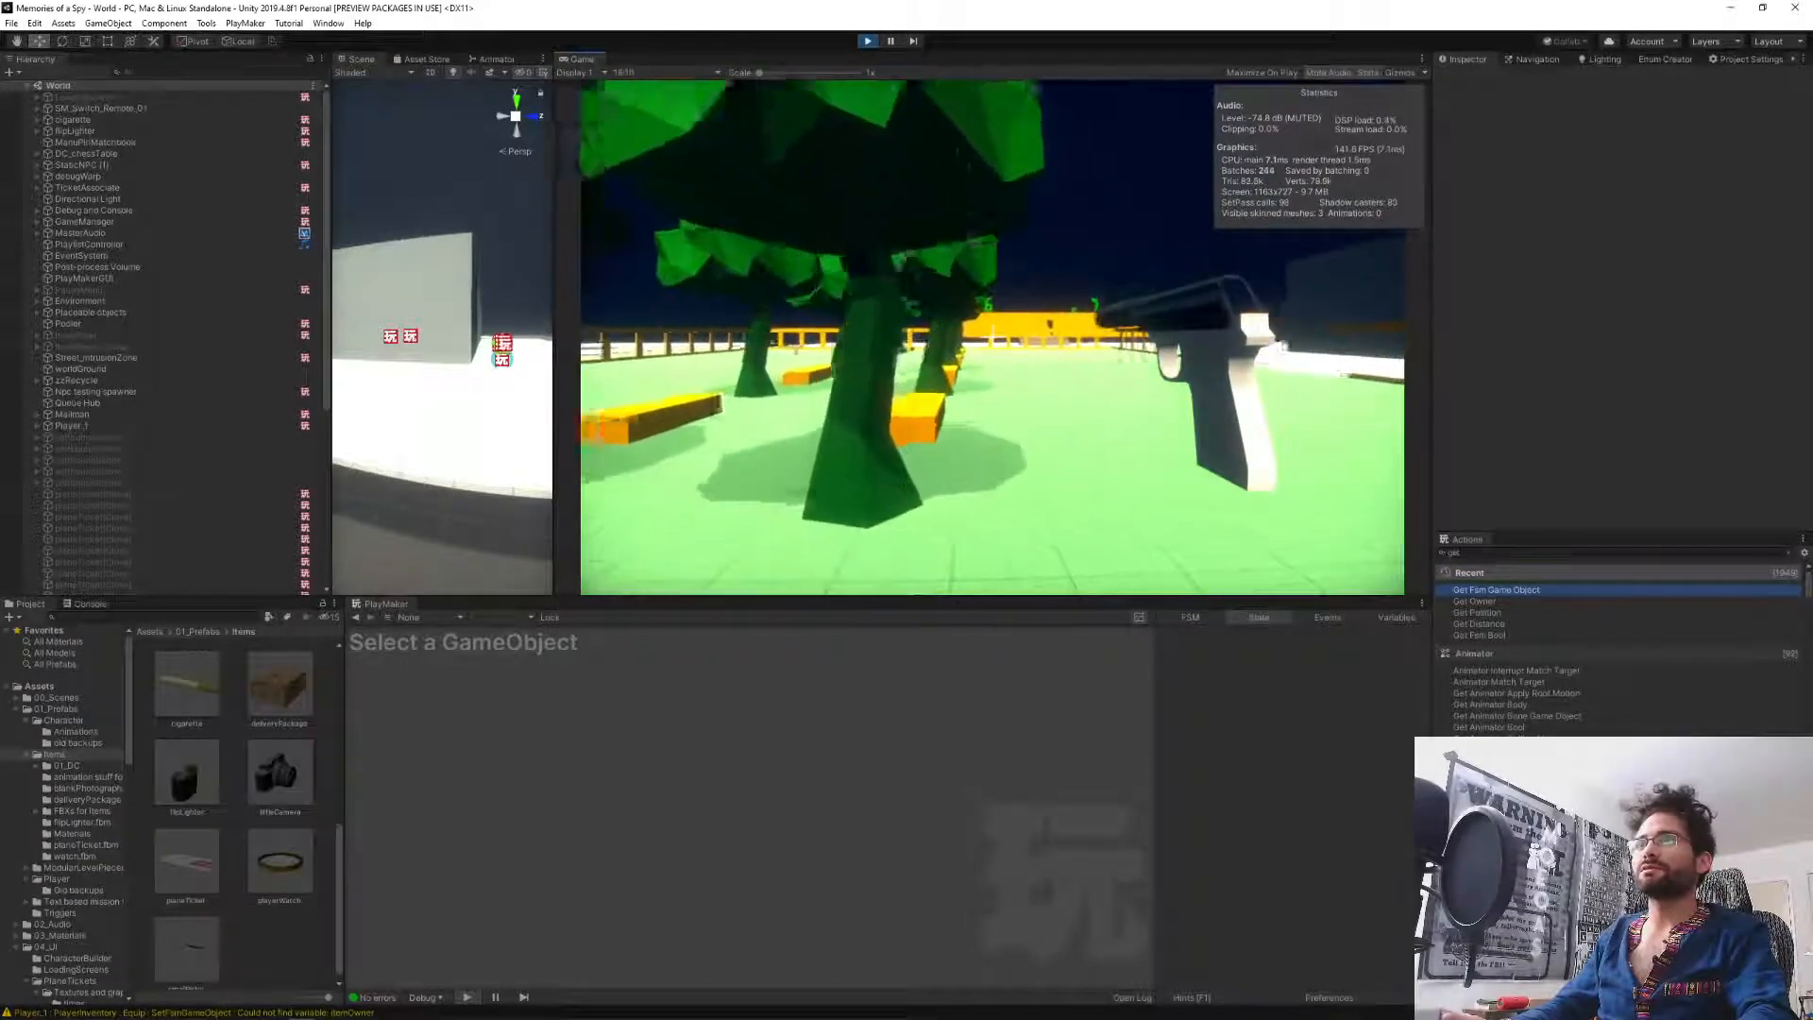
key(w)
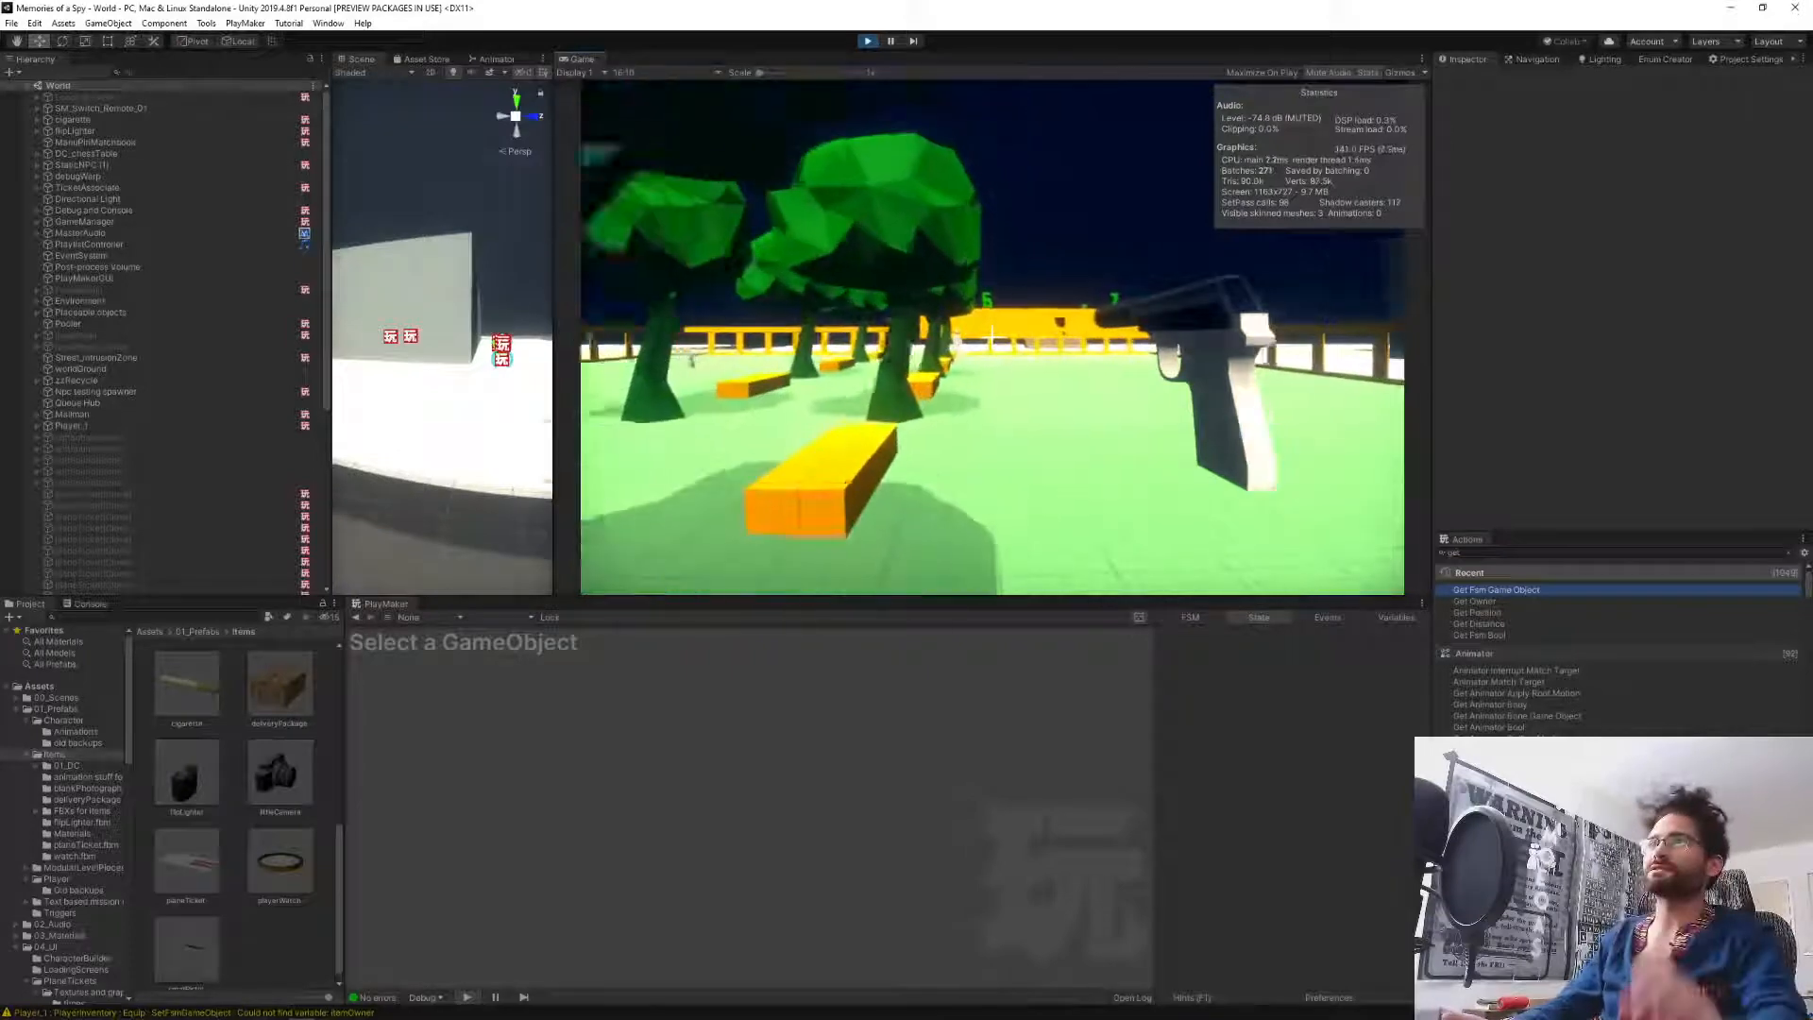
key(w)
key(w)
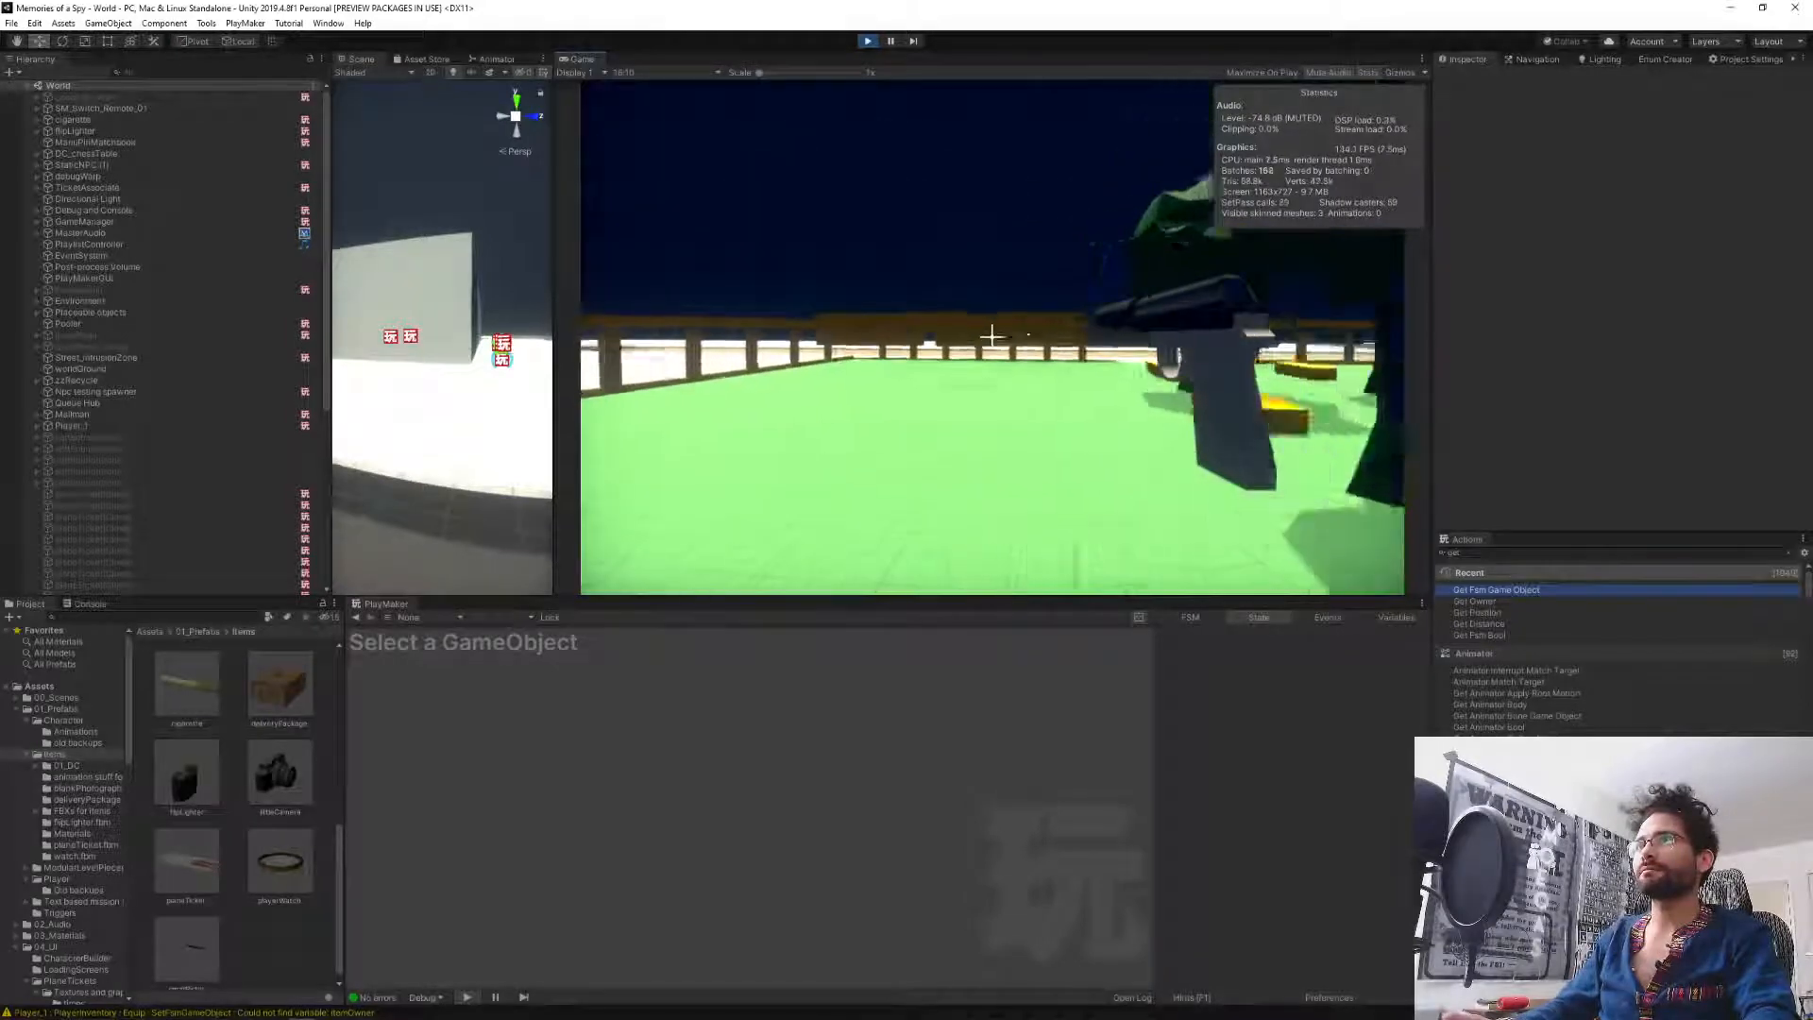
key(w)
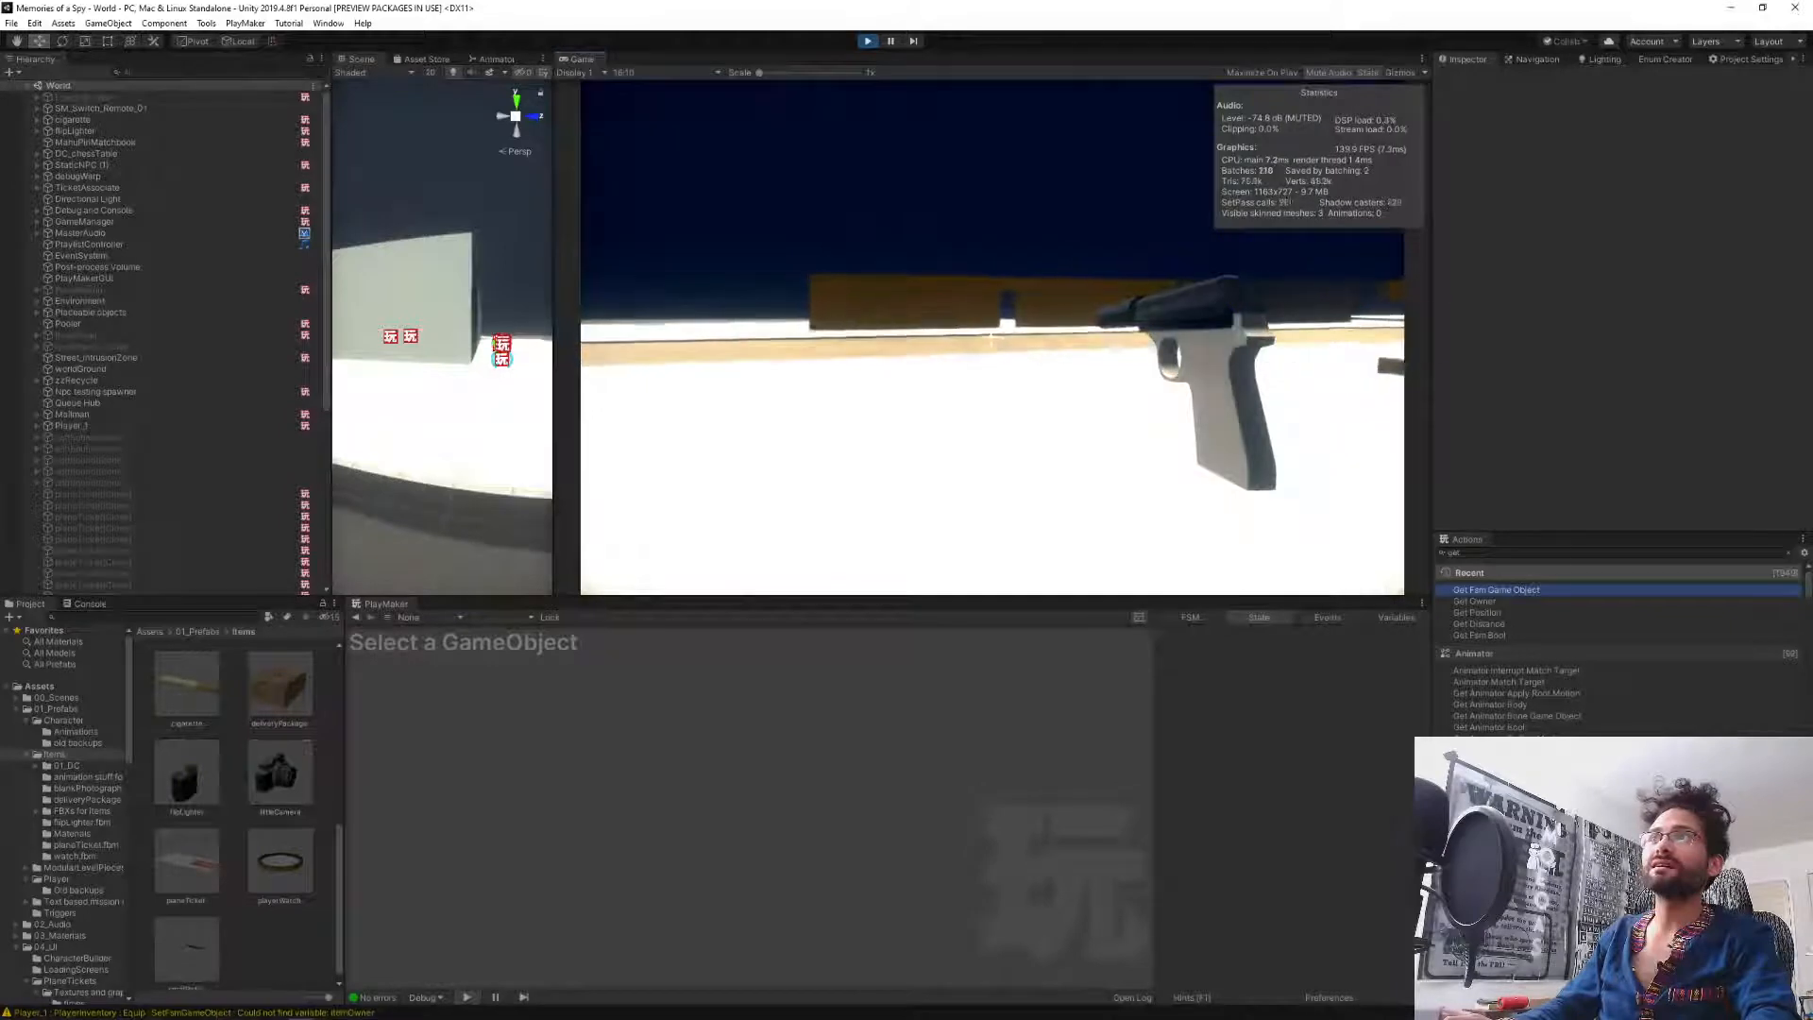
key(w)
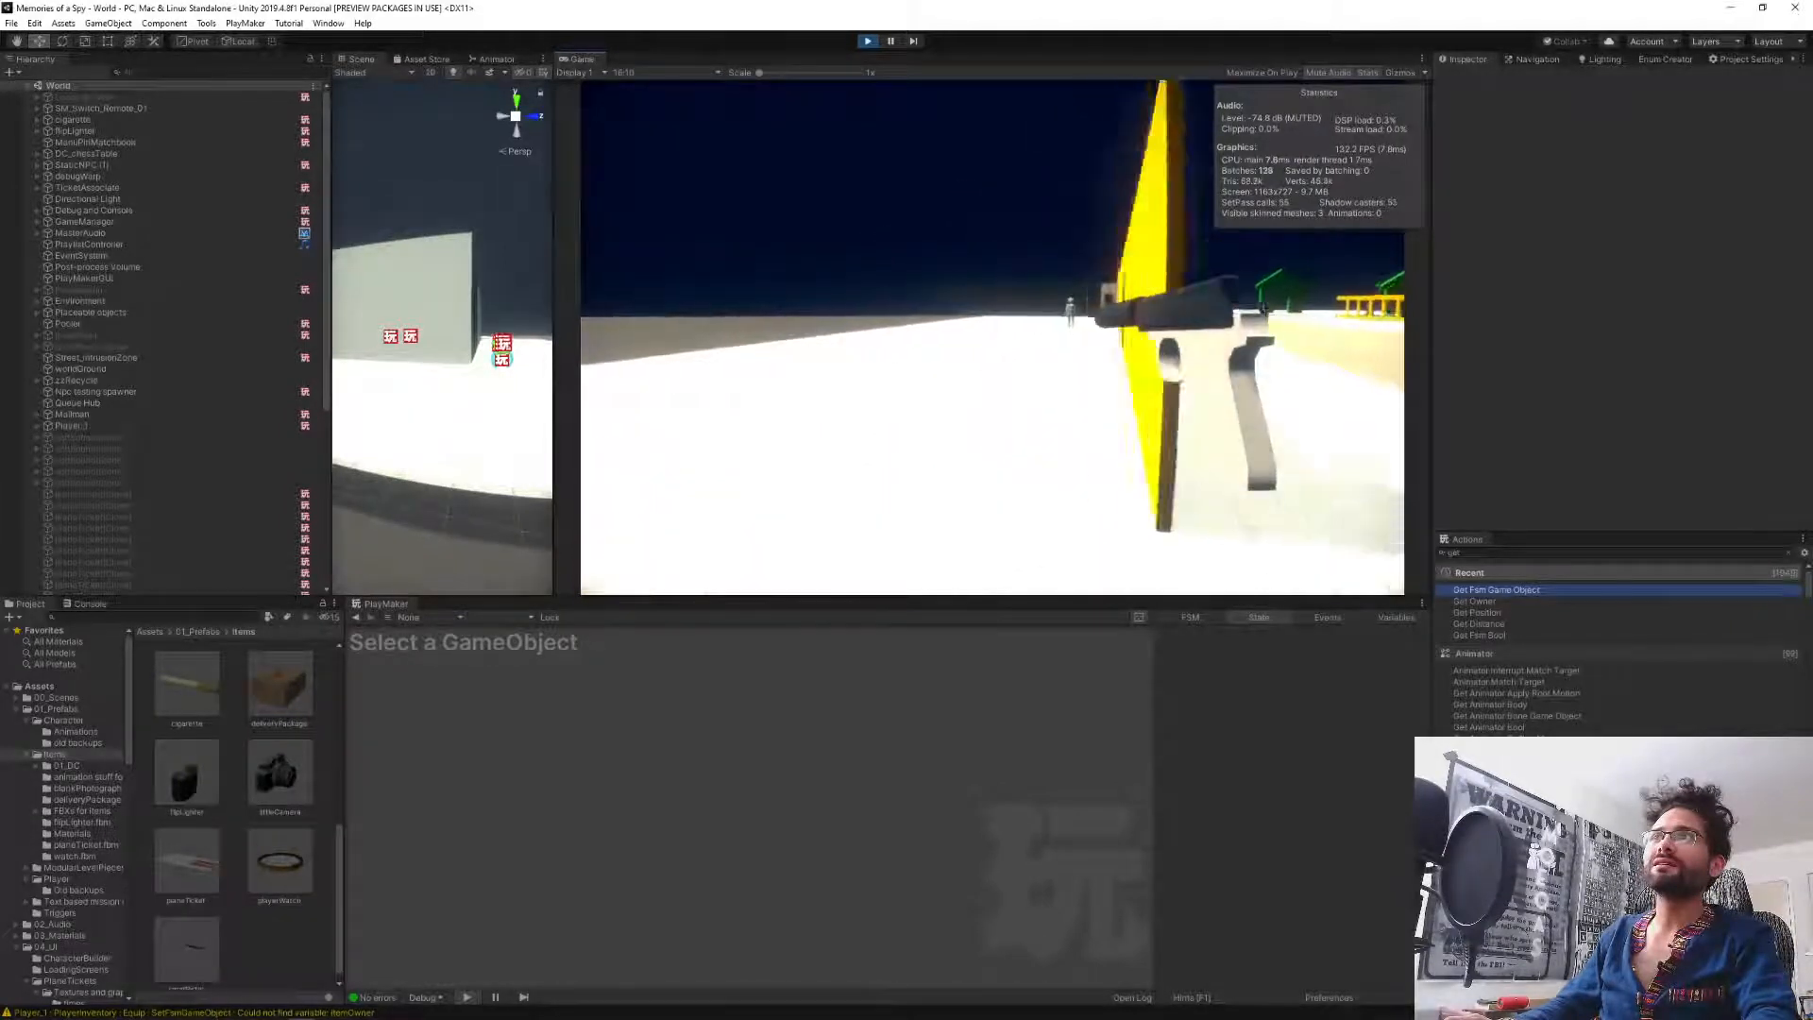
key(w)
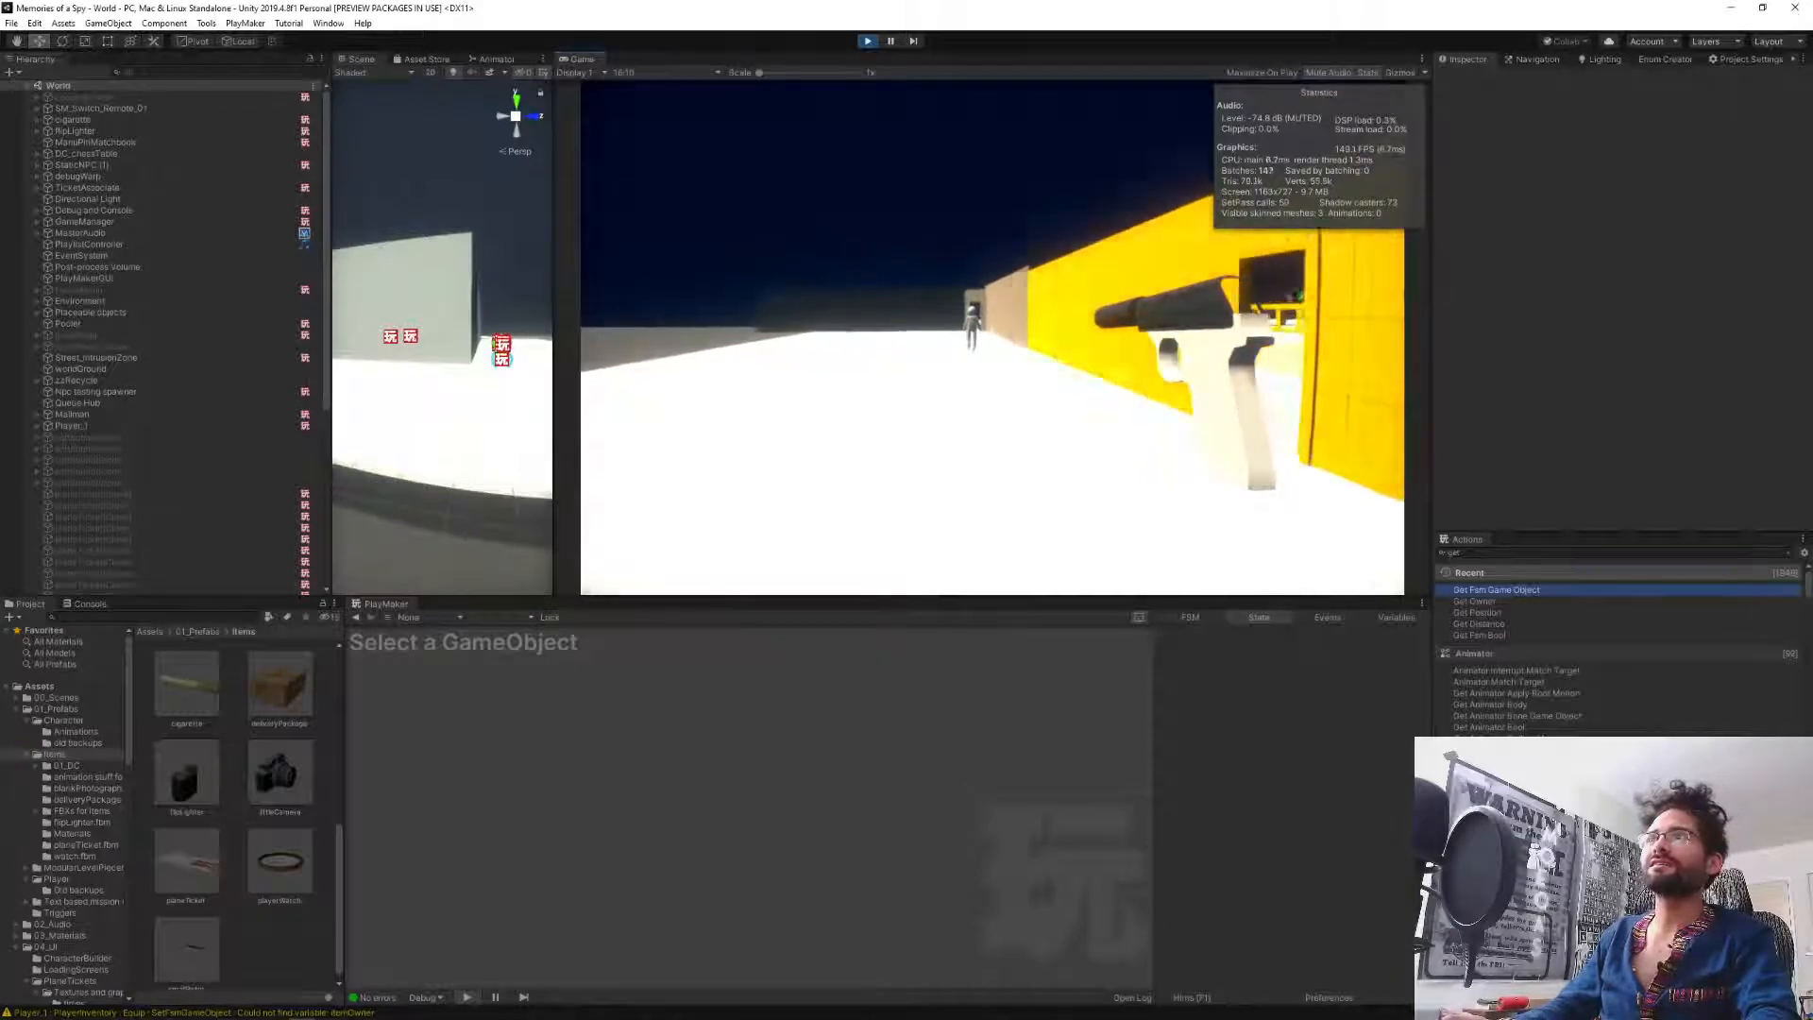
key(w)
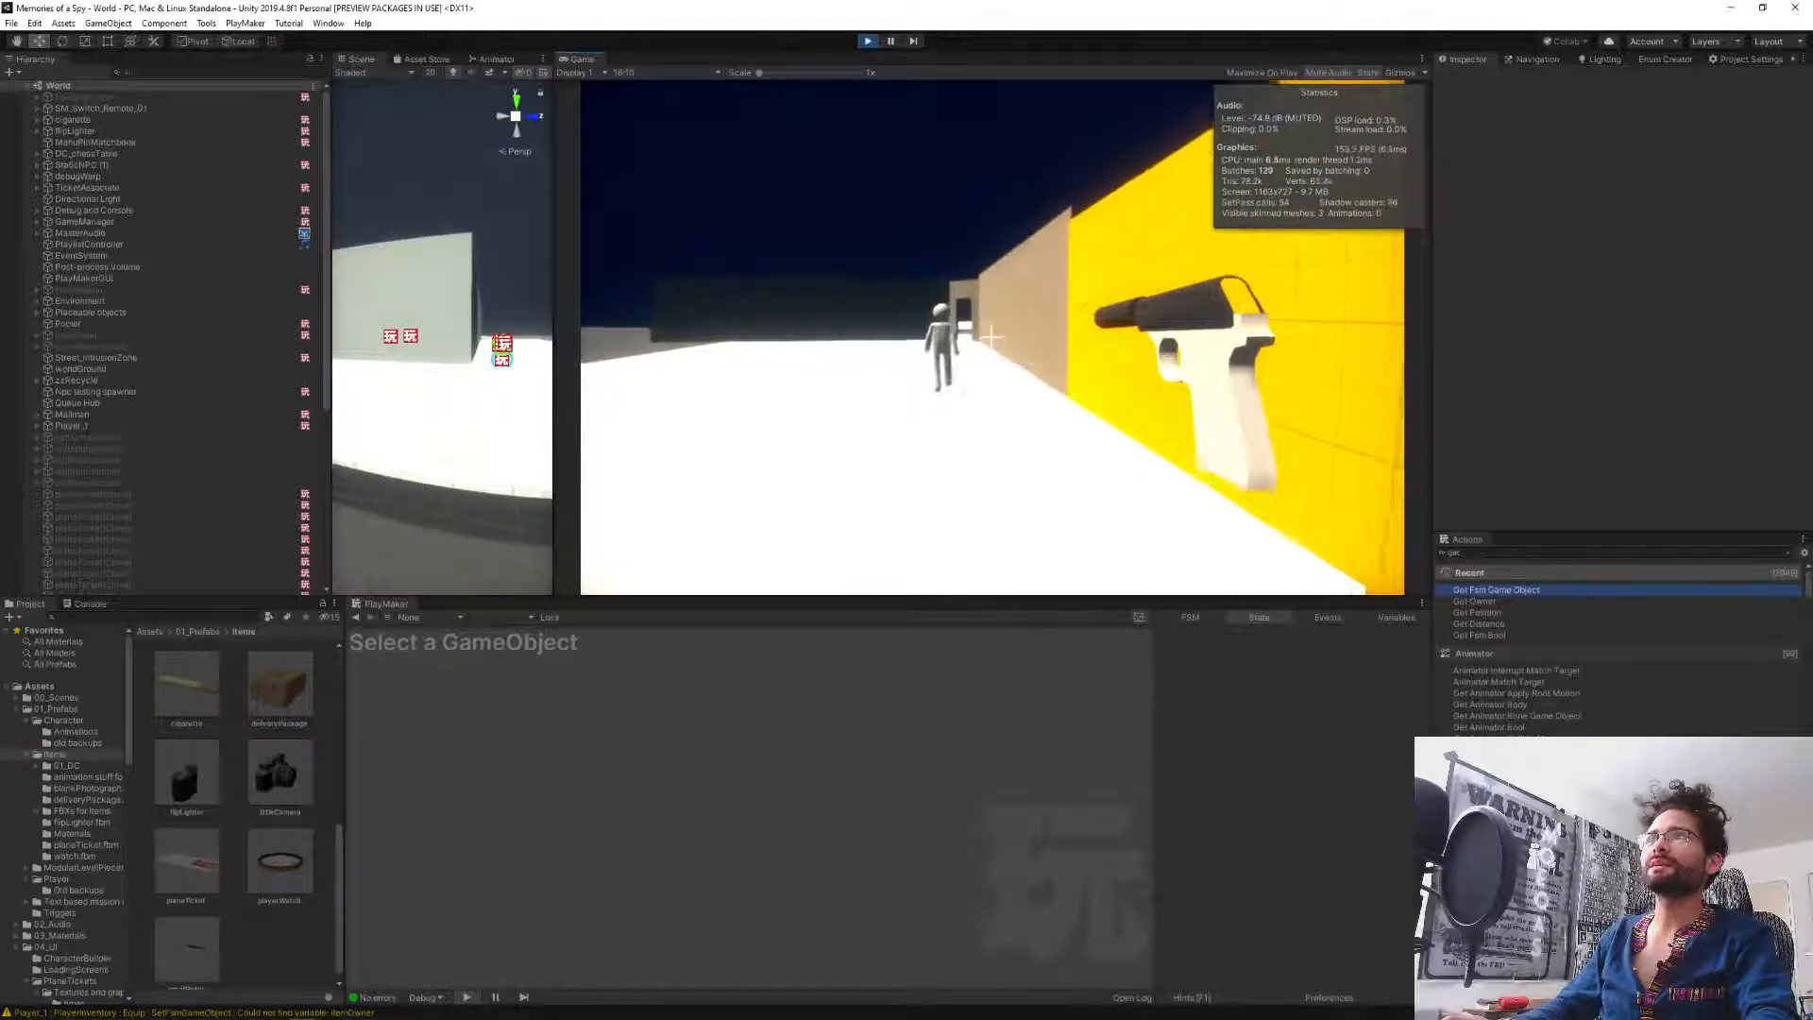
key(w)
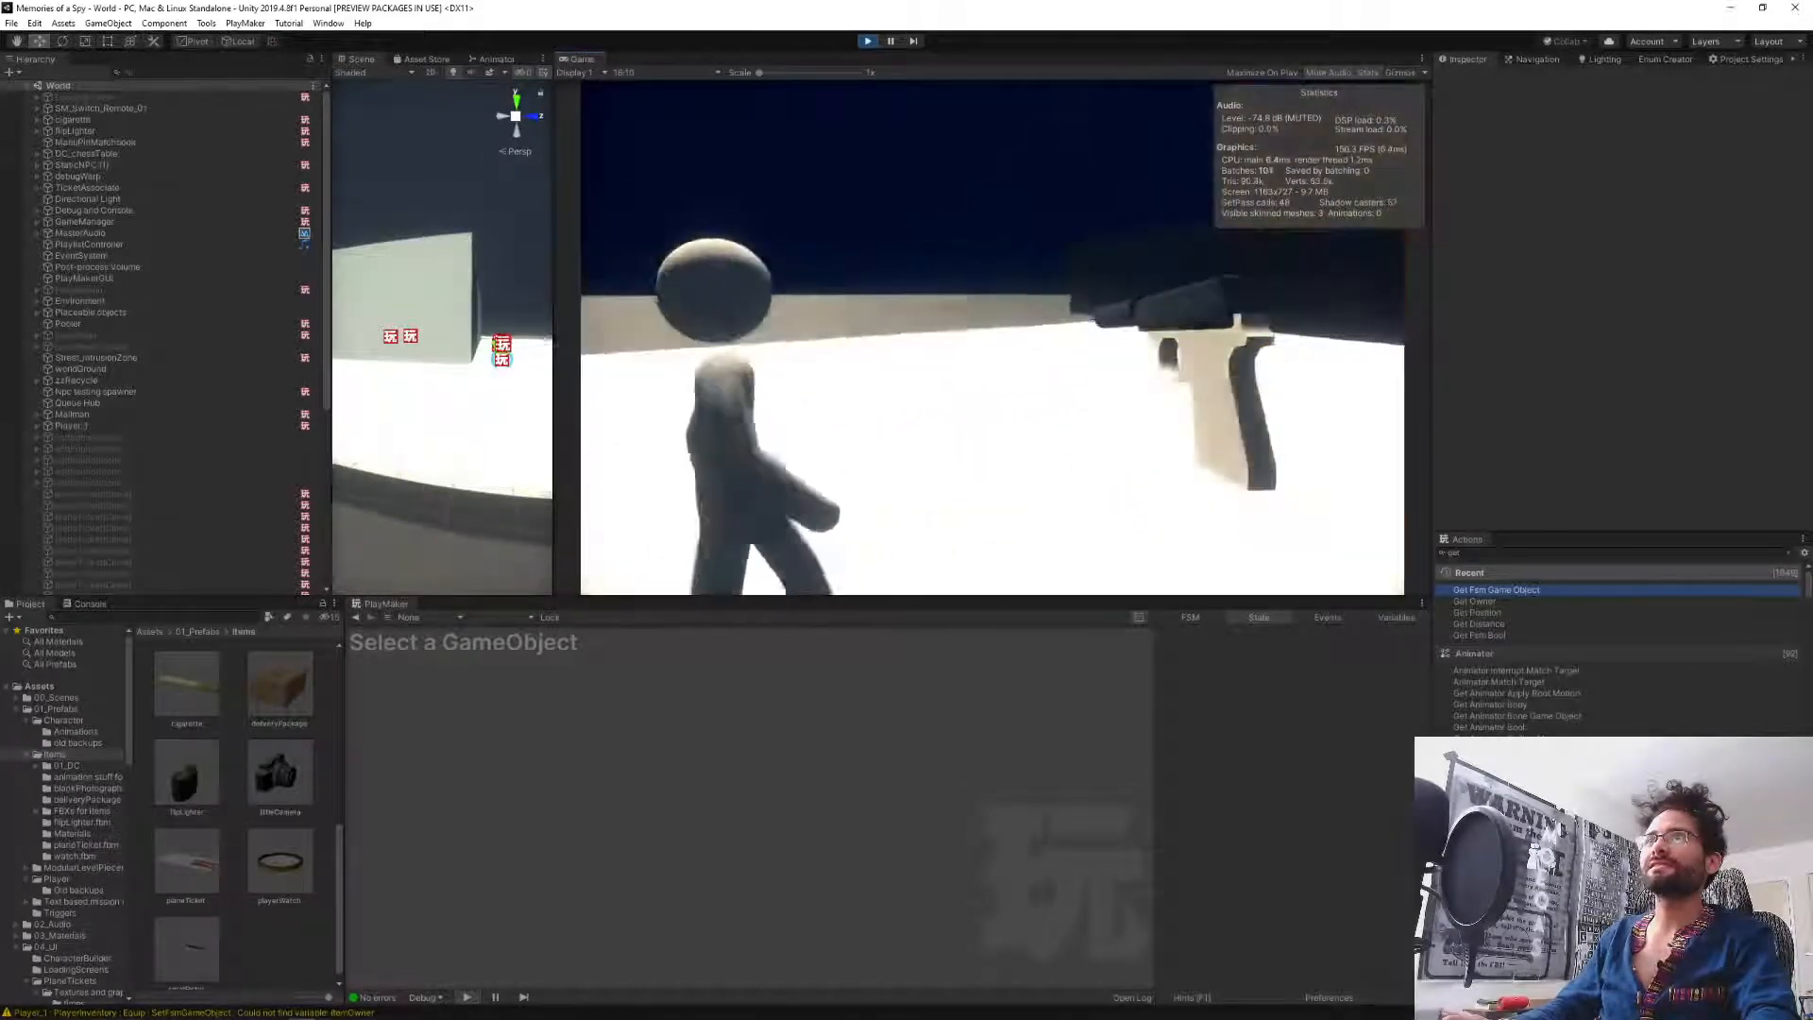
Release the cursor, pause the running game near the NPC and select the Source object in the scene to show its FSM.
key(s)
key(Escape)
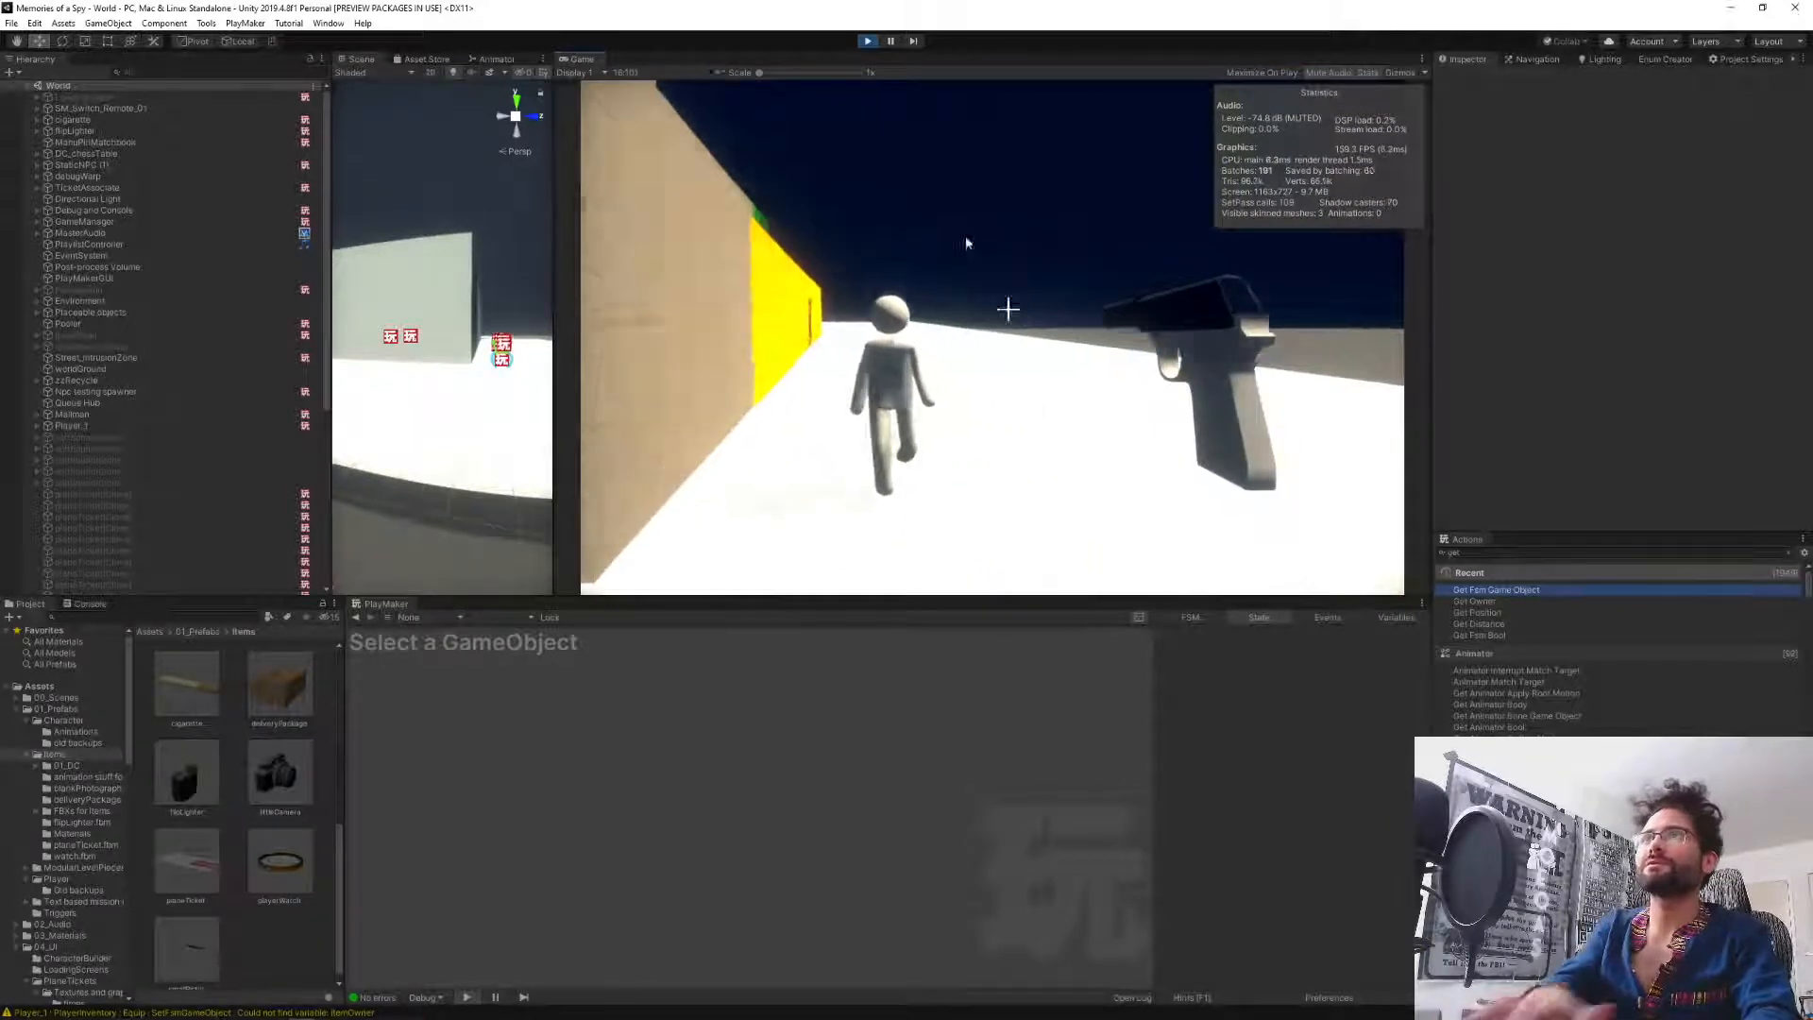
click(890, 41)
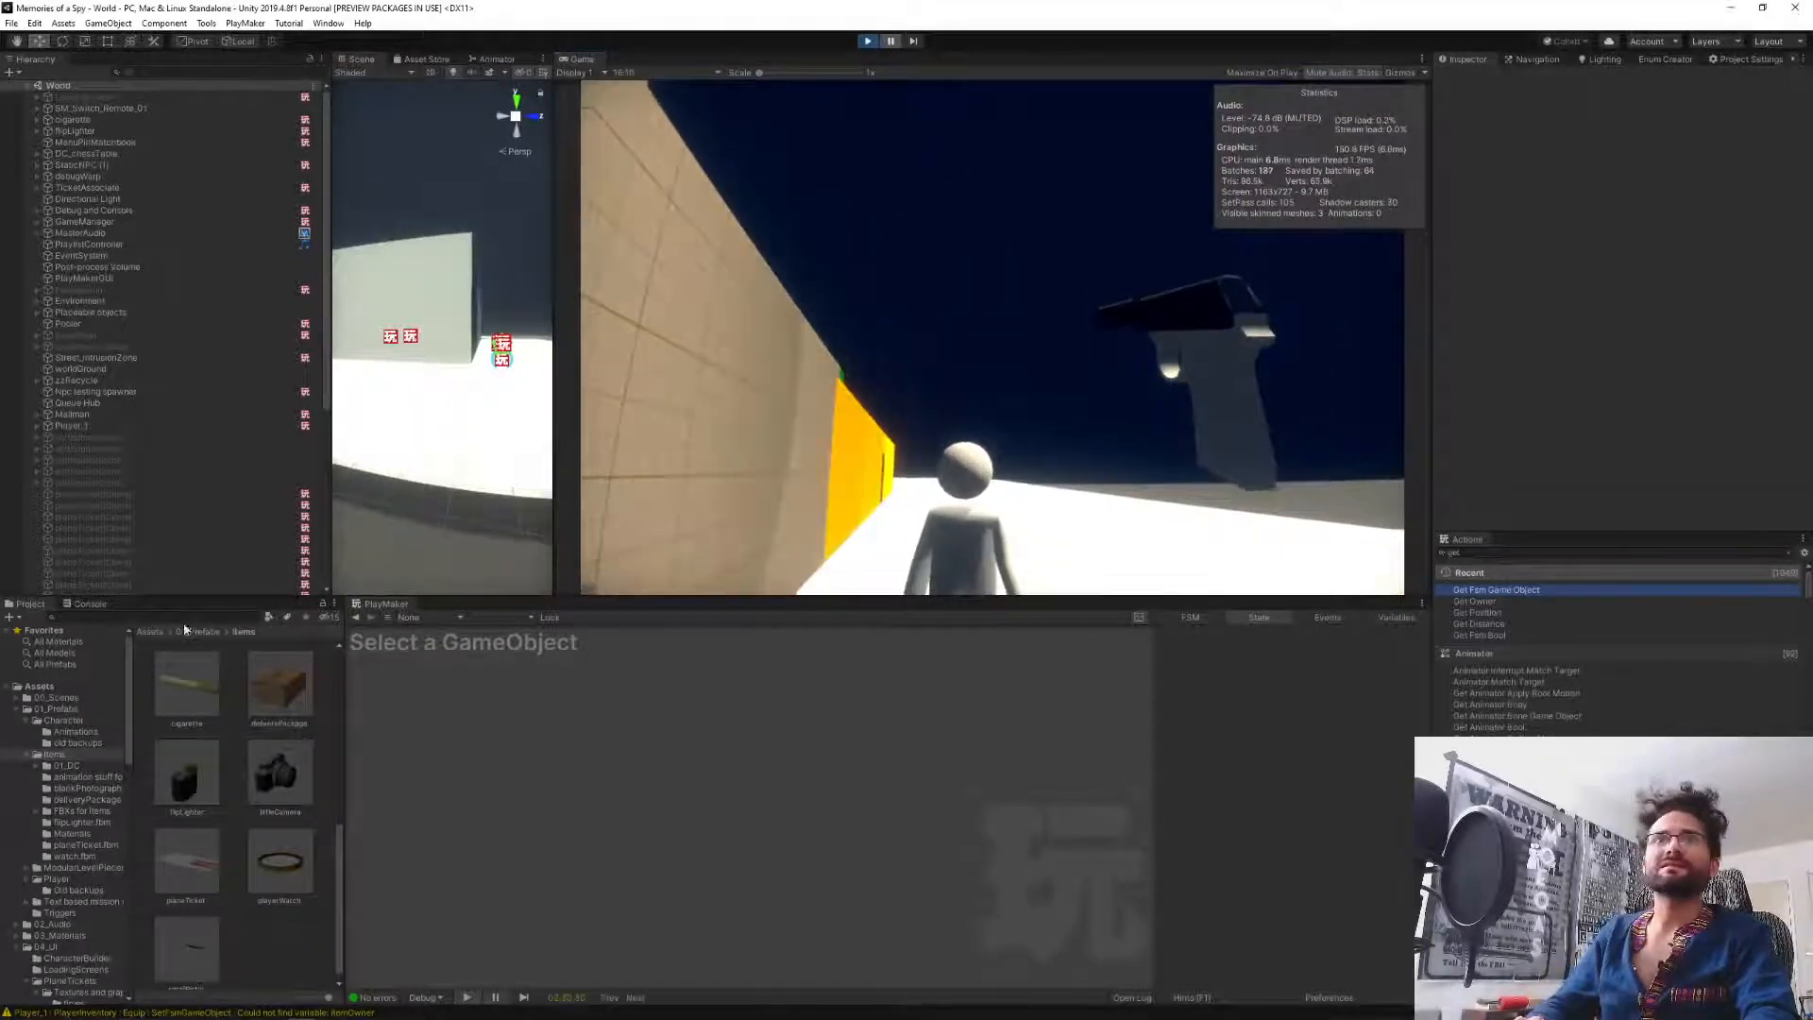
scroll(78, 453, down, 5)
scroll(78, 453, down, 3)
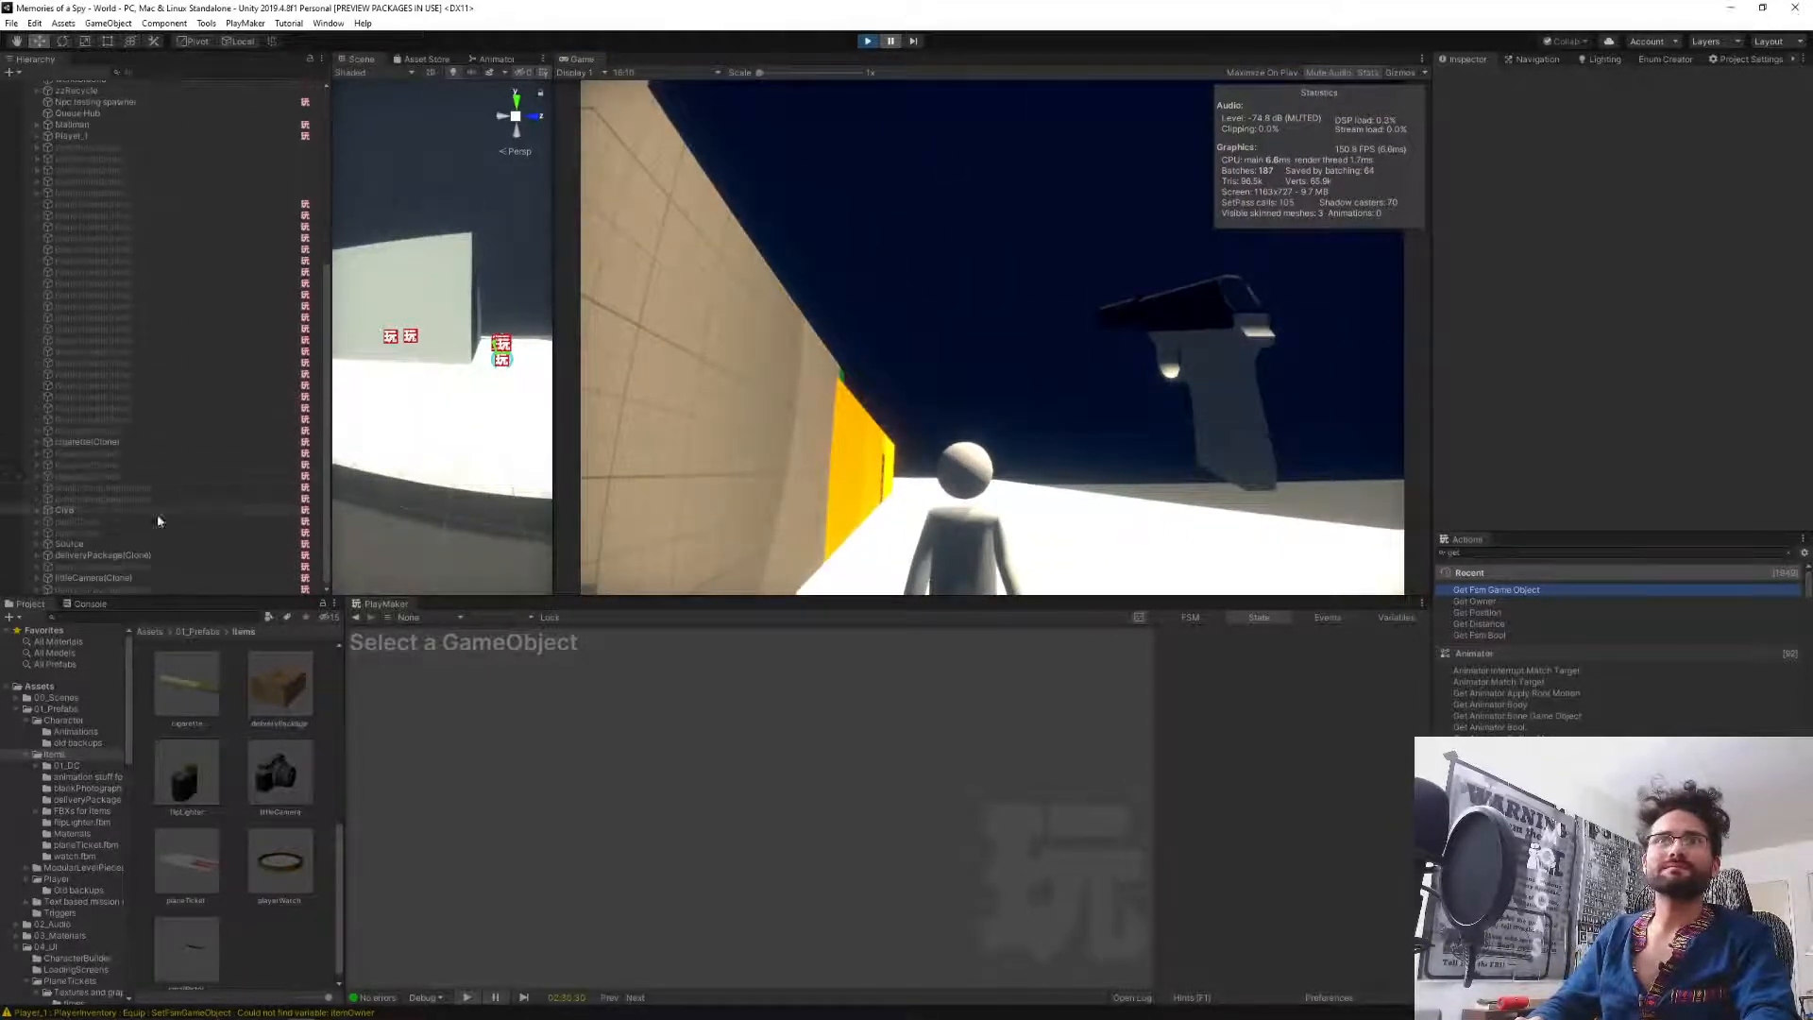
click(93, 544)
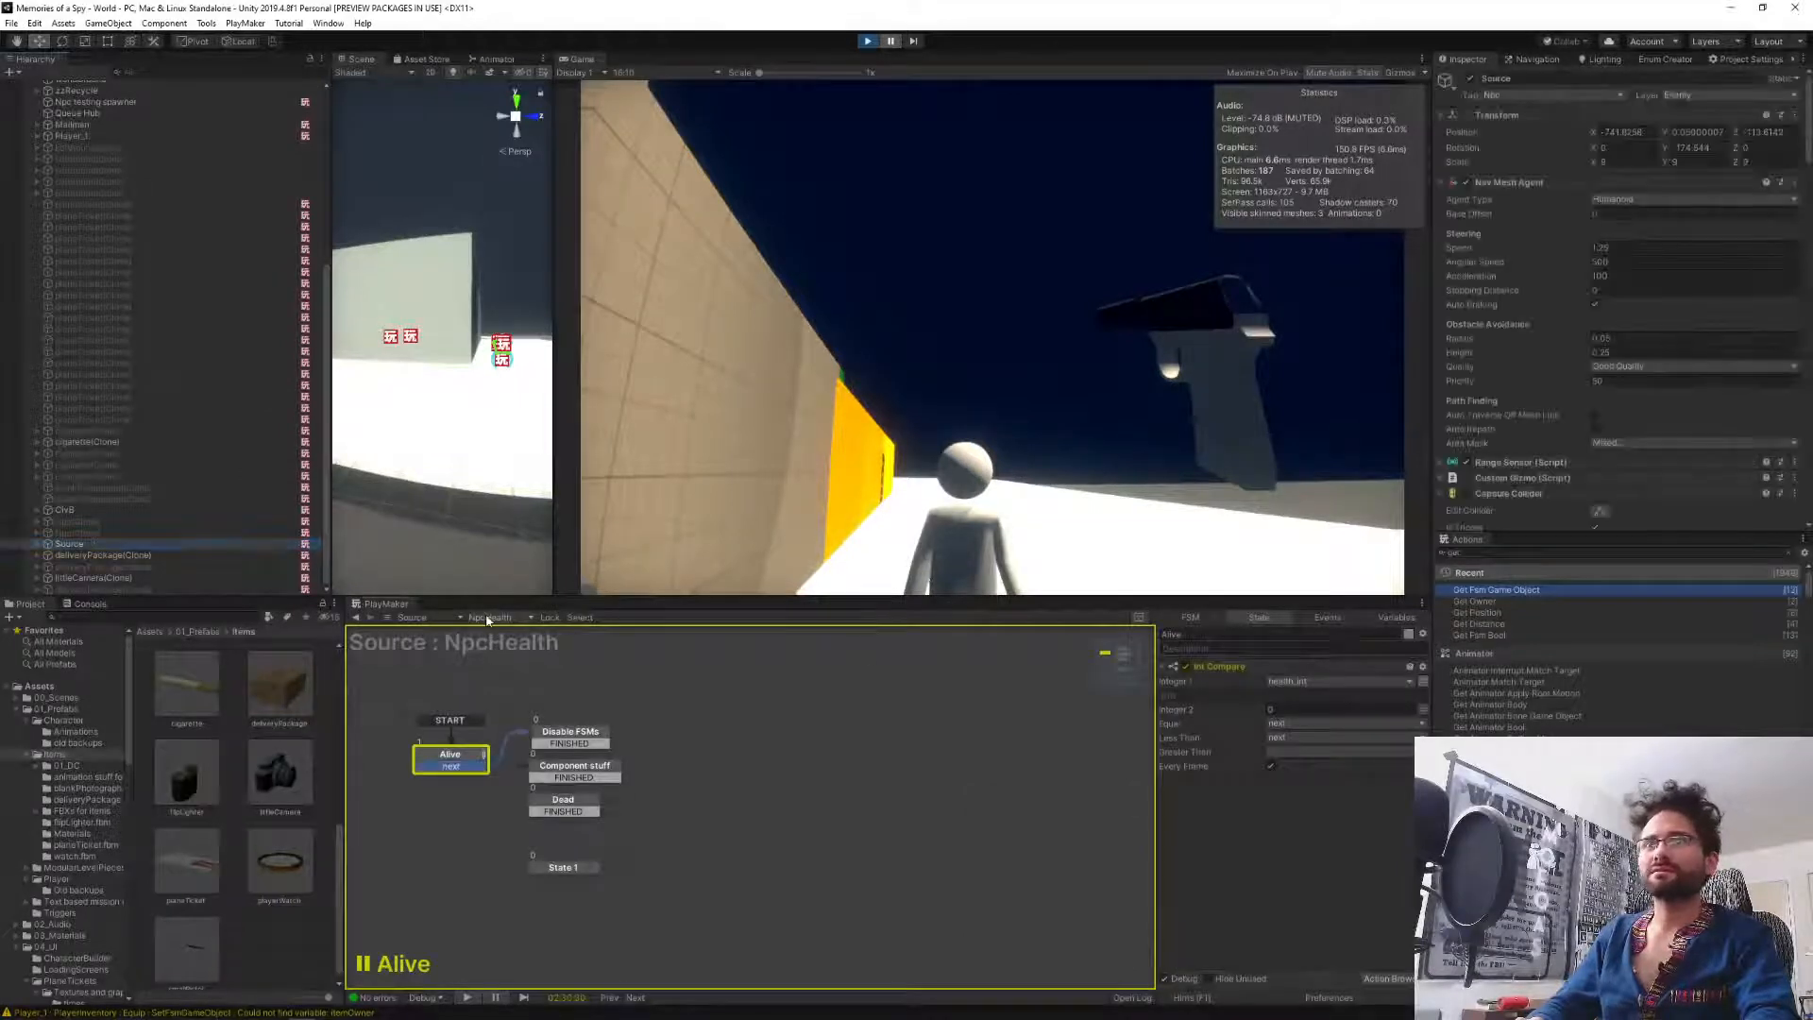
Show Source's DCQuests FSM and inspect the actions of its Wait for player to return and Wait for death states.
click(489, 617)
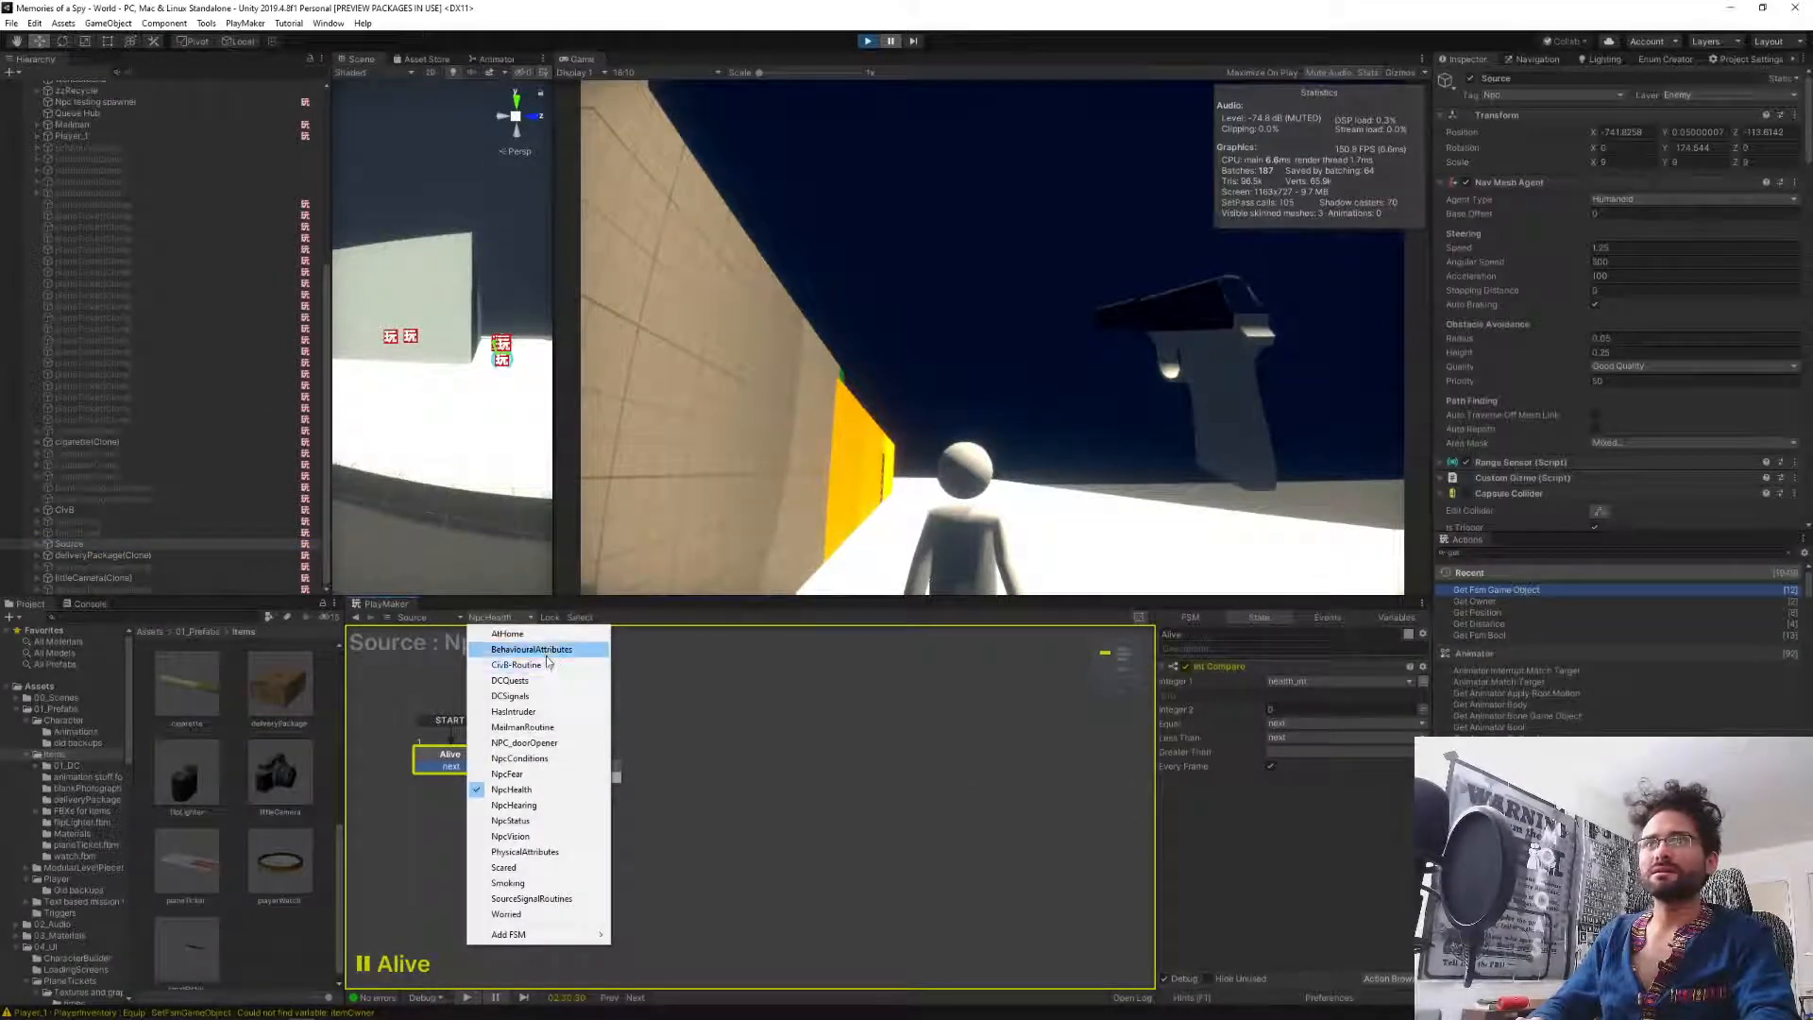
click(533, 682)
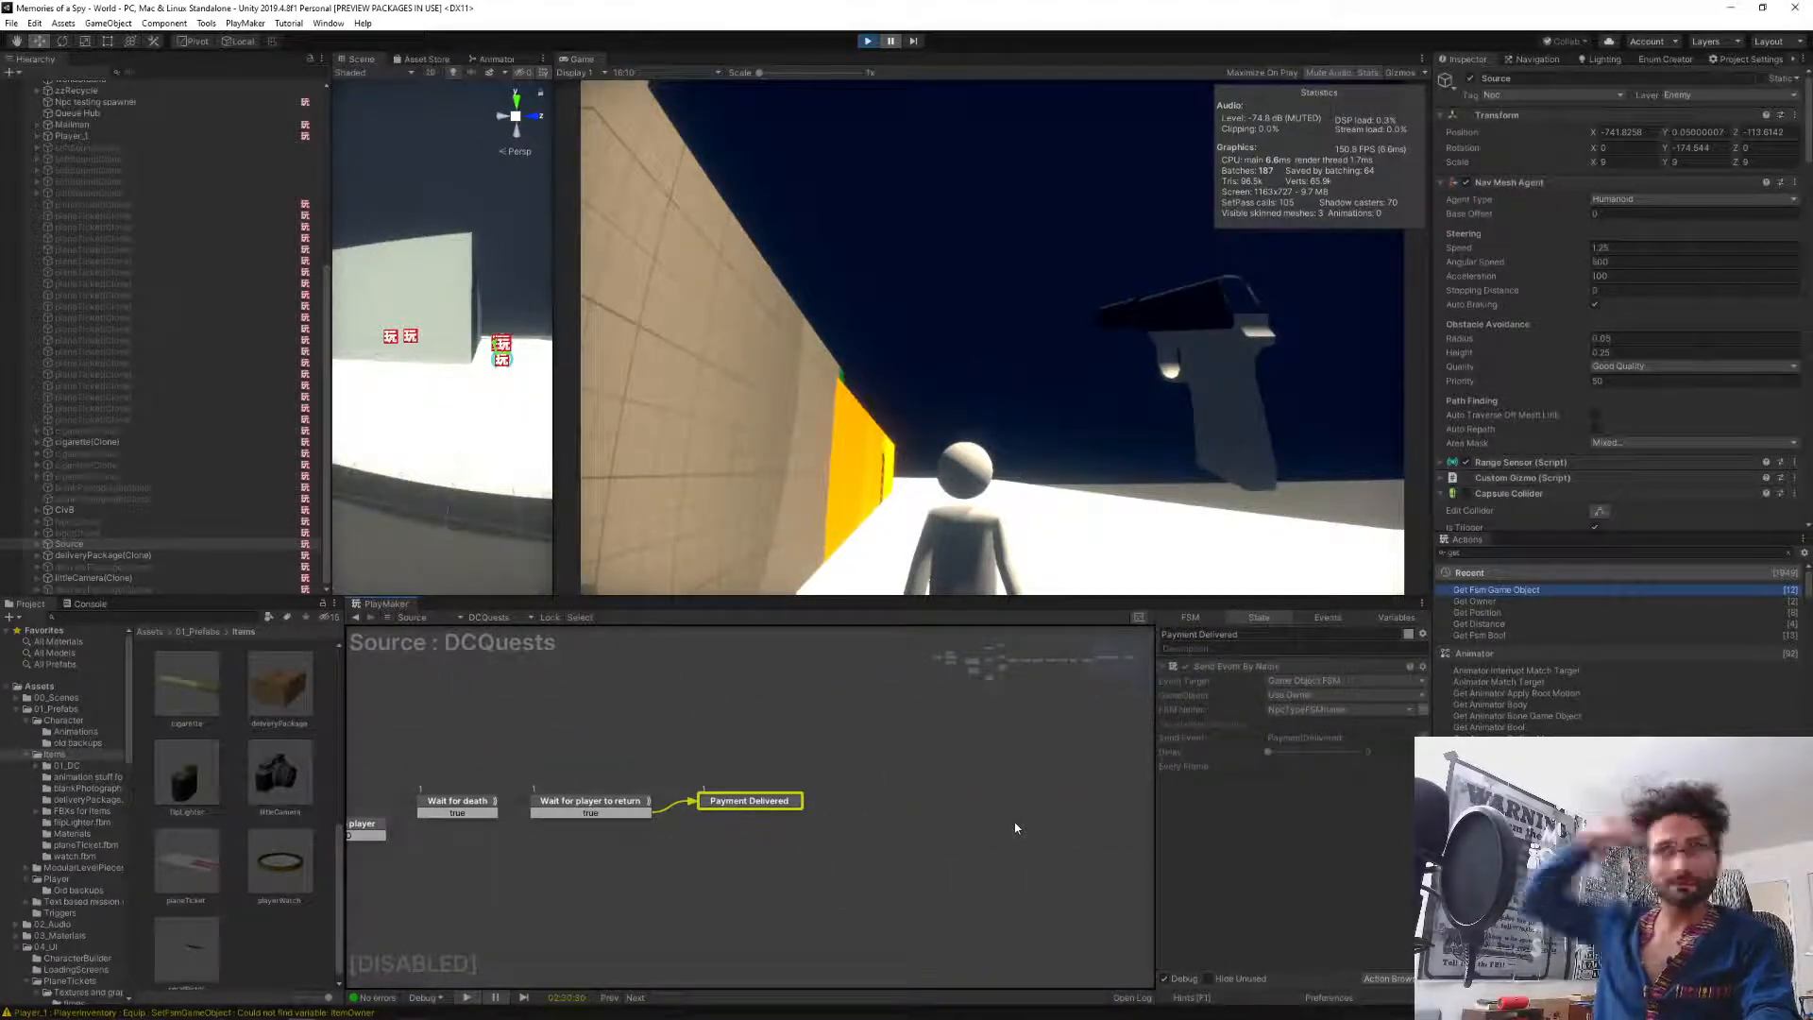
click(594, 803)
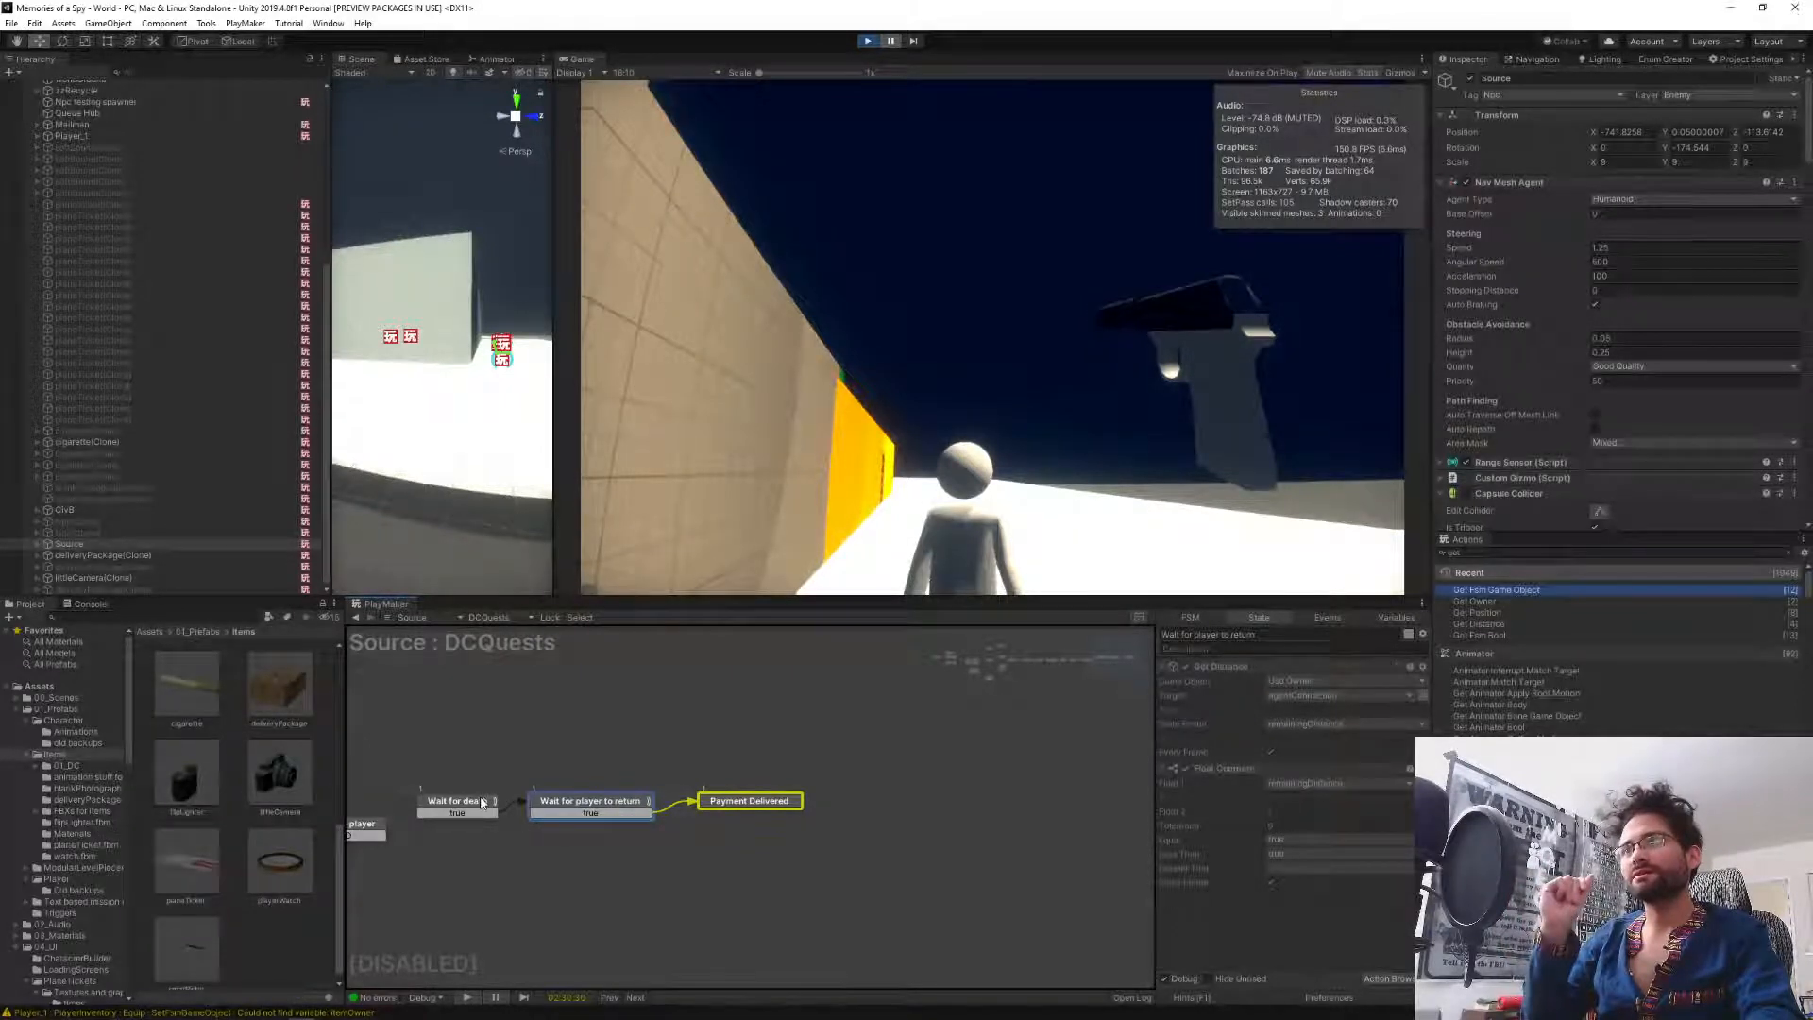
click(482, 802)
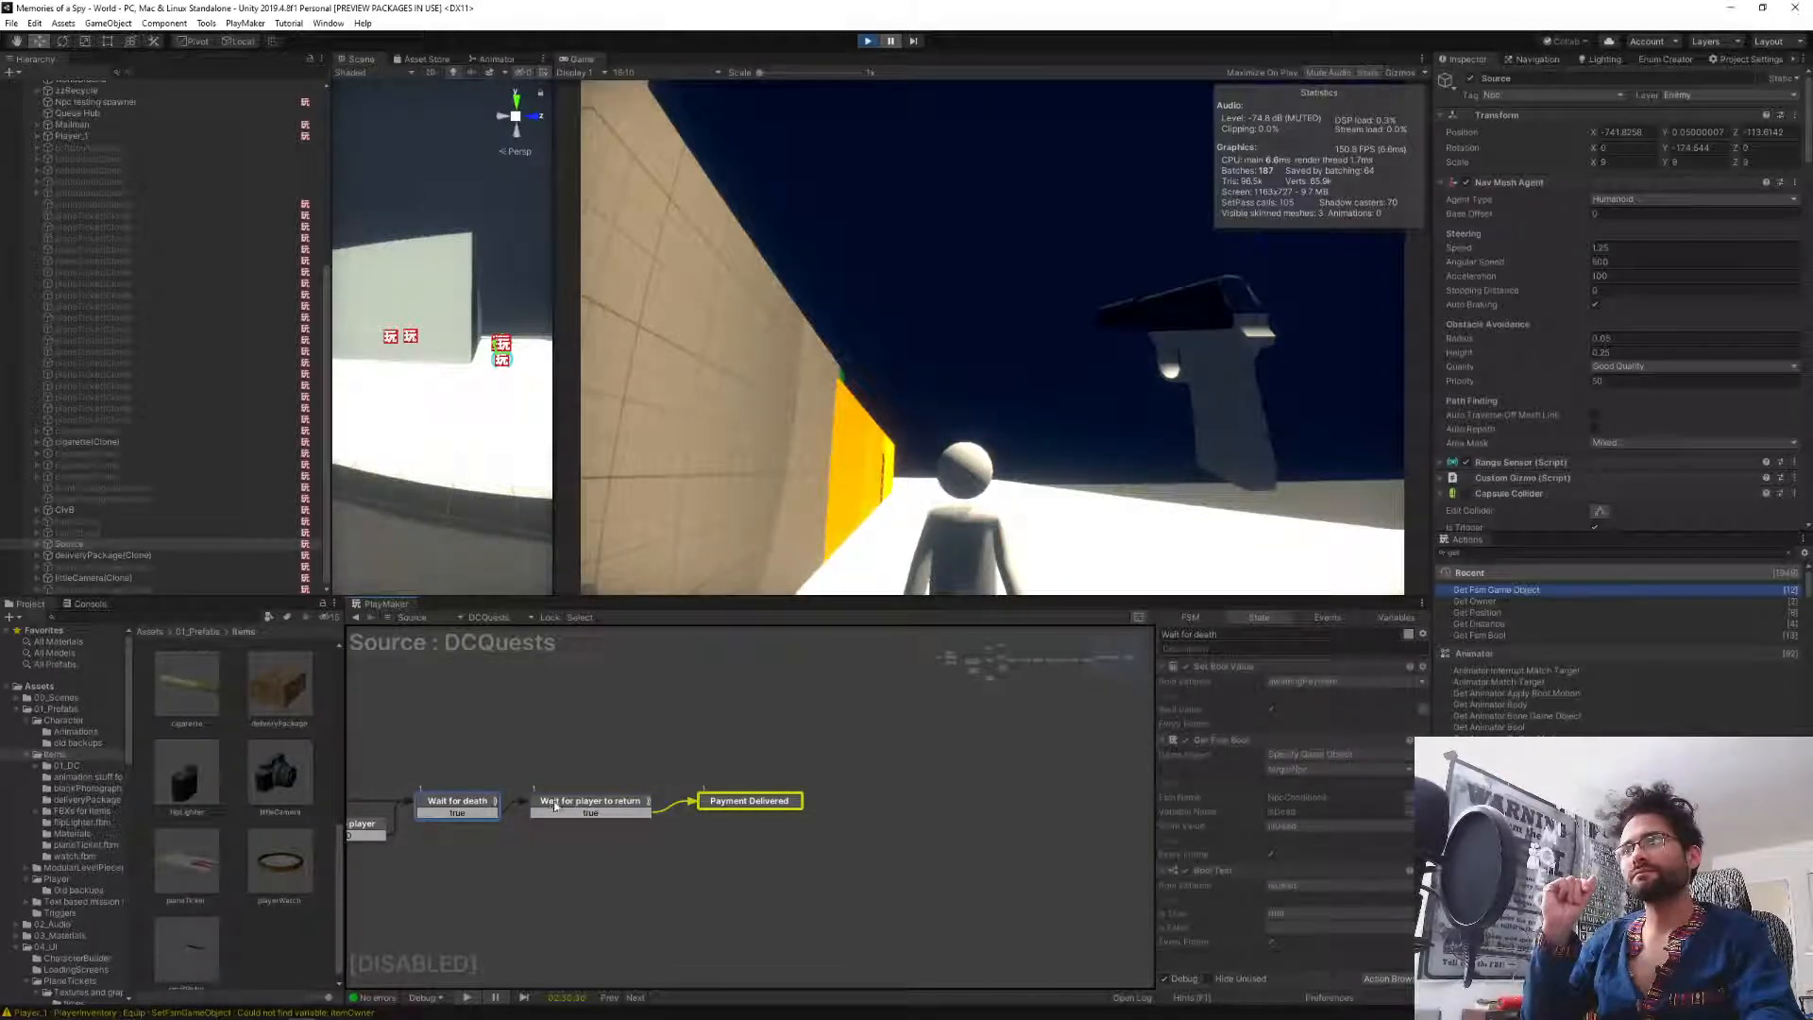
click(556, 806)
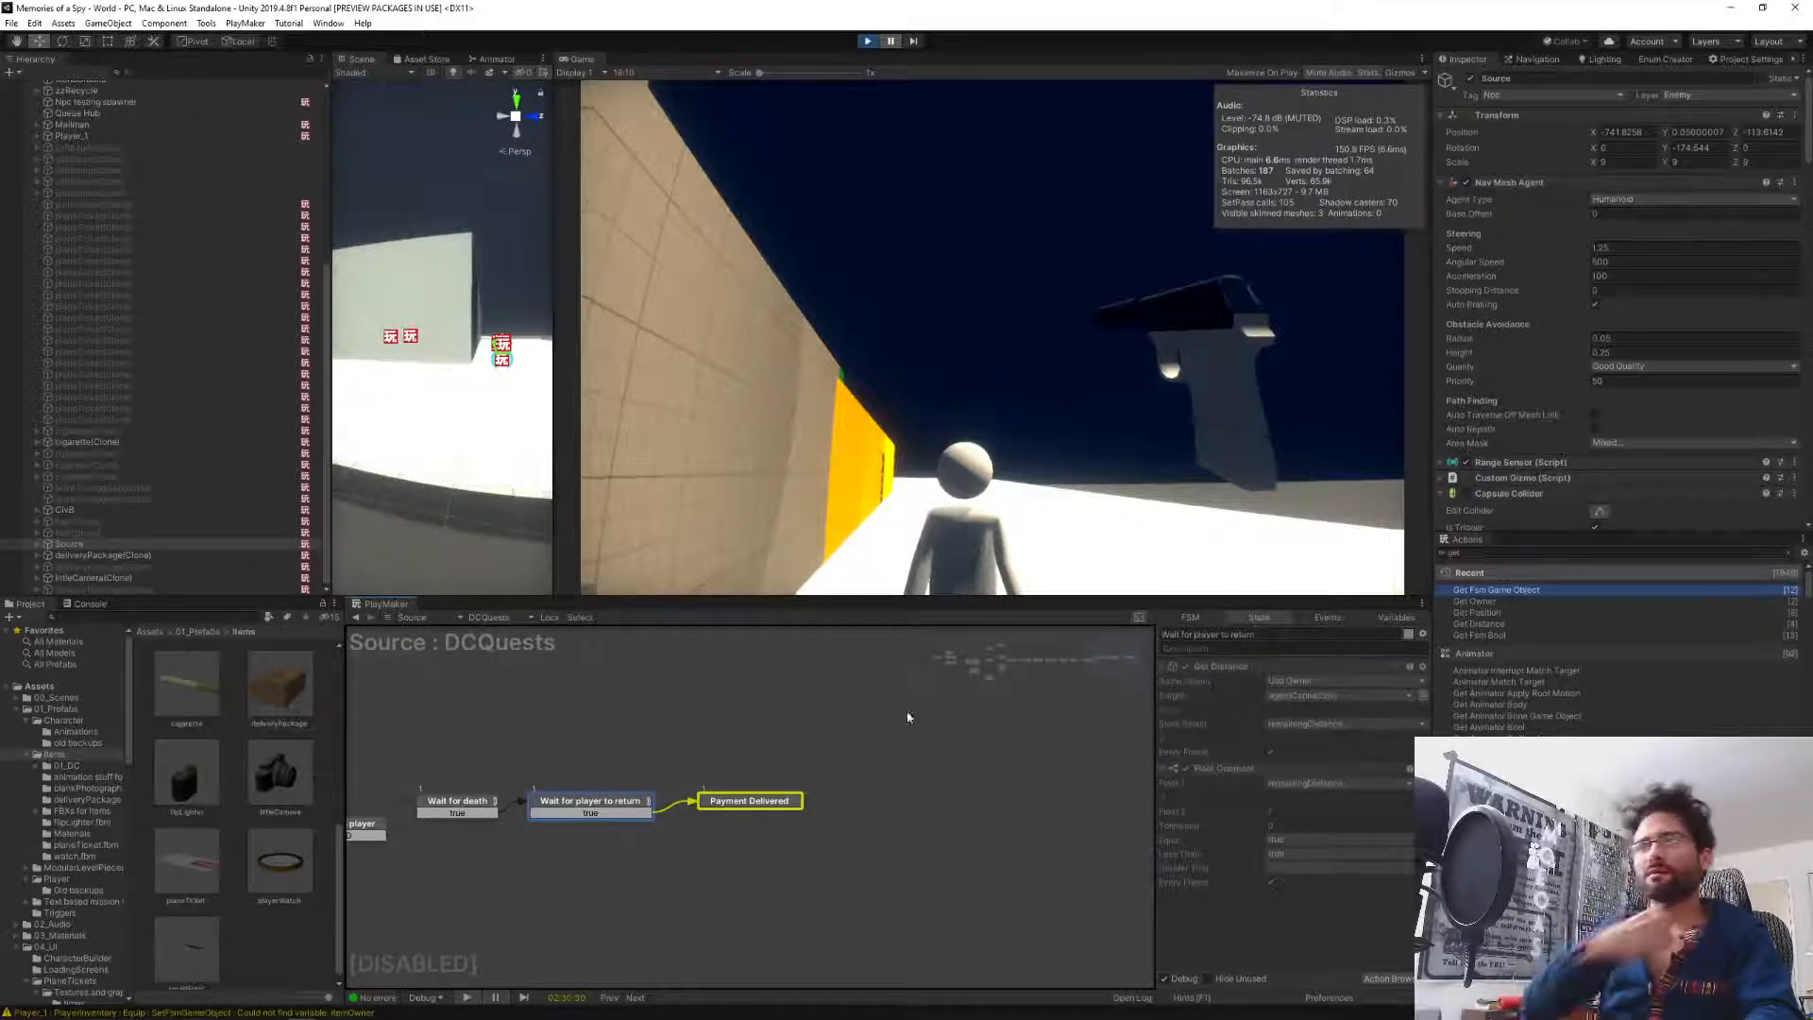
Go to the beginning of the DCQuests graph and inspect the actions of the Get variables state.
key(alt)
drag(1095, 668, 950, 663)
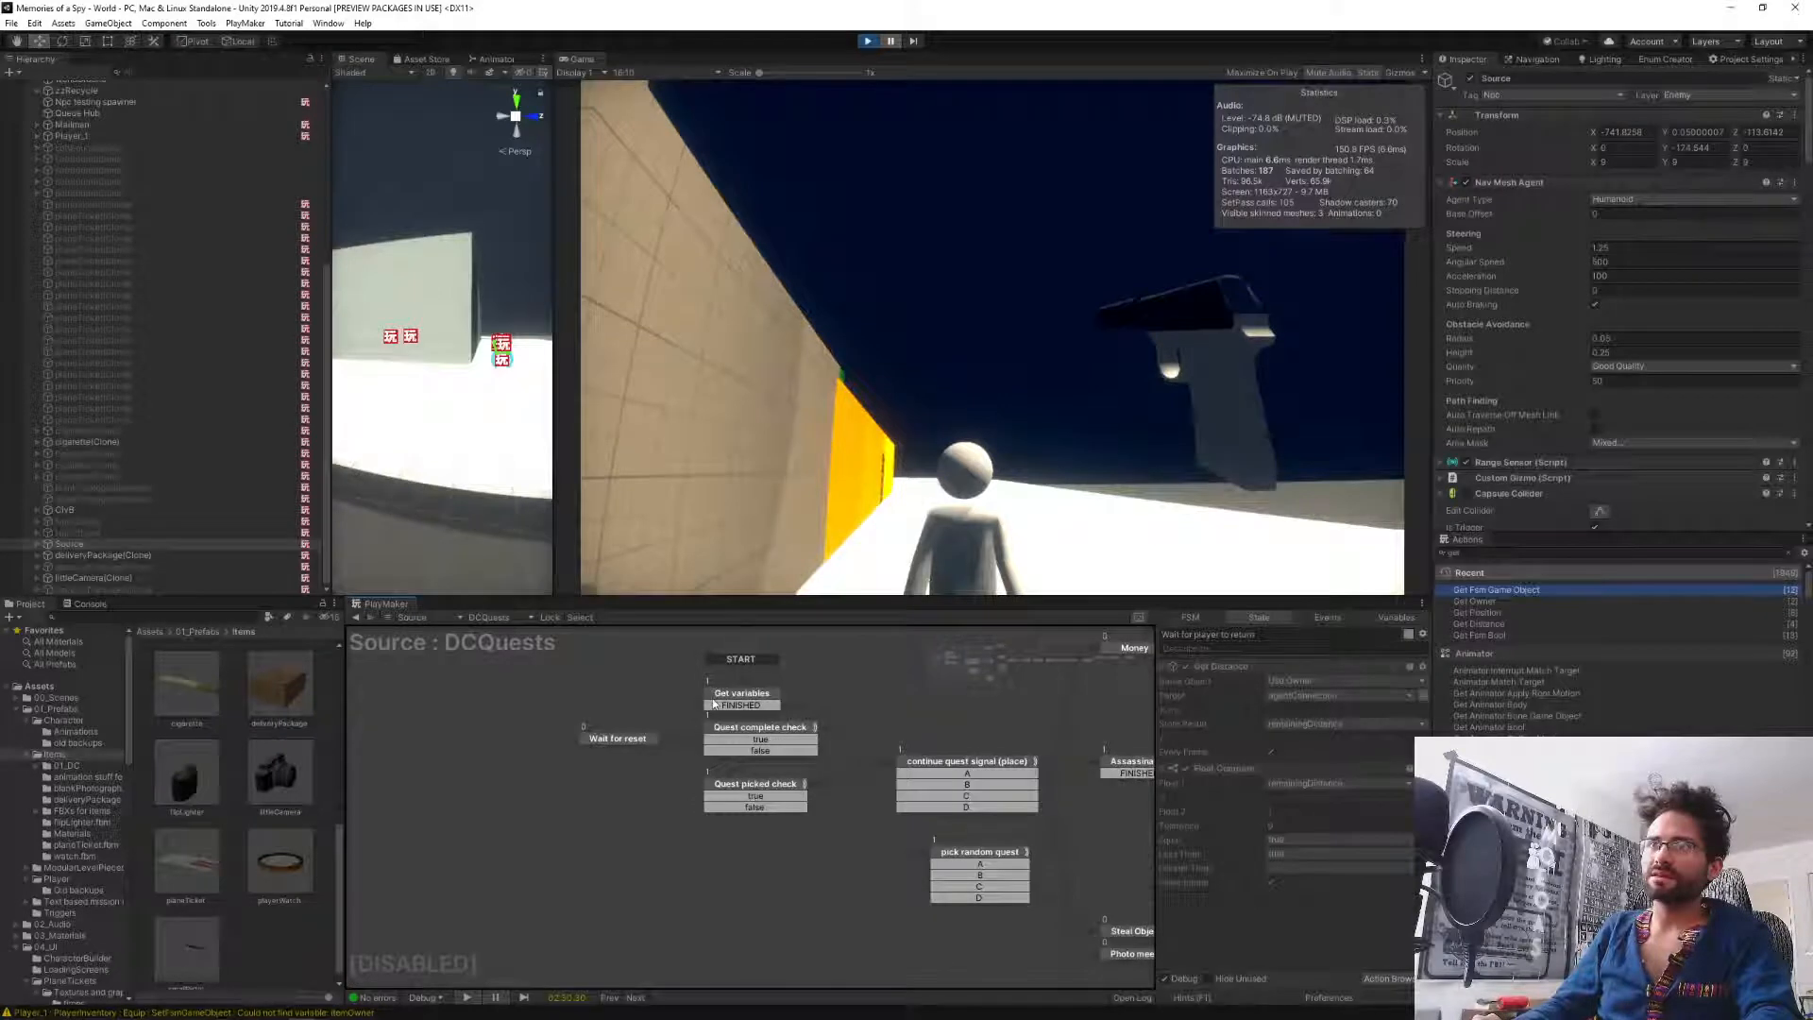
click(717, 699)
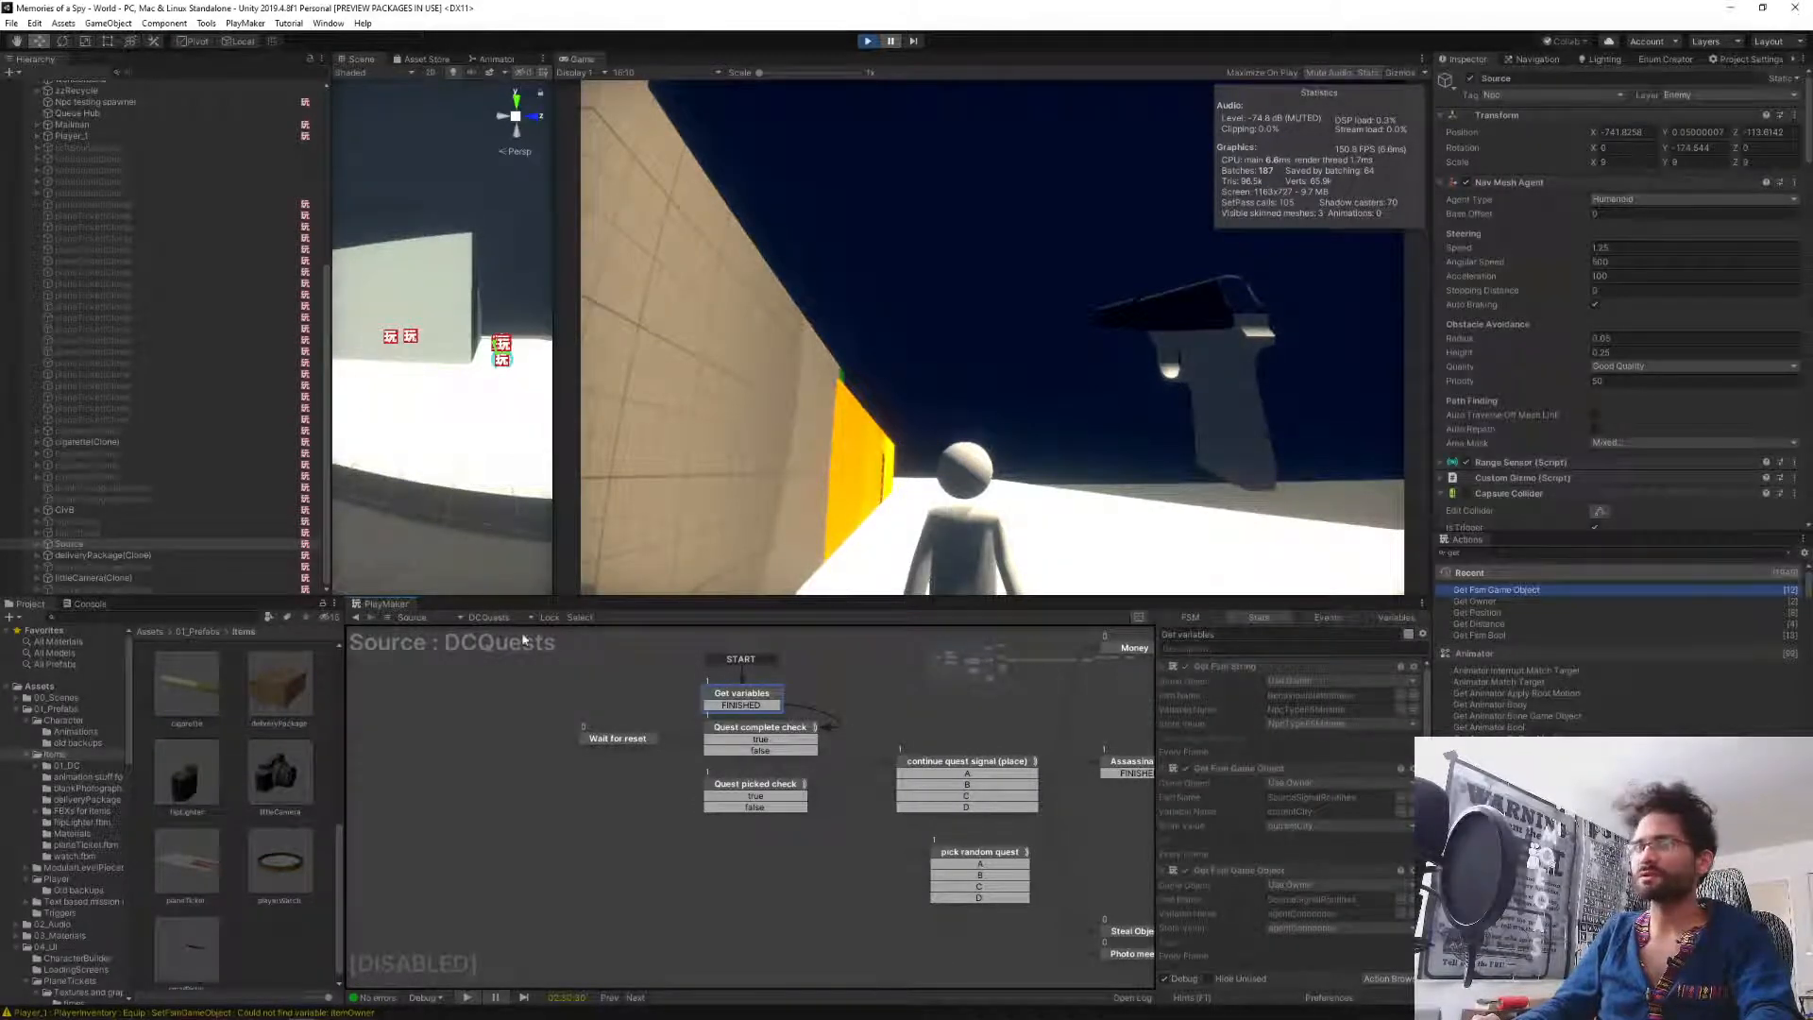
Show Source's SourceSignalRoutines FSM, check the agentConnection variable's runtime value and return to the Payment delivered state's actions.
click(490, 619)
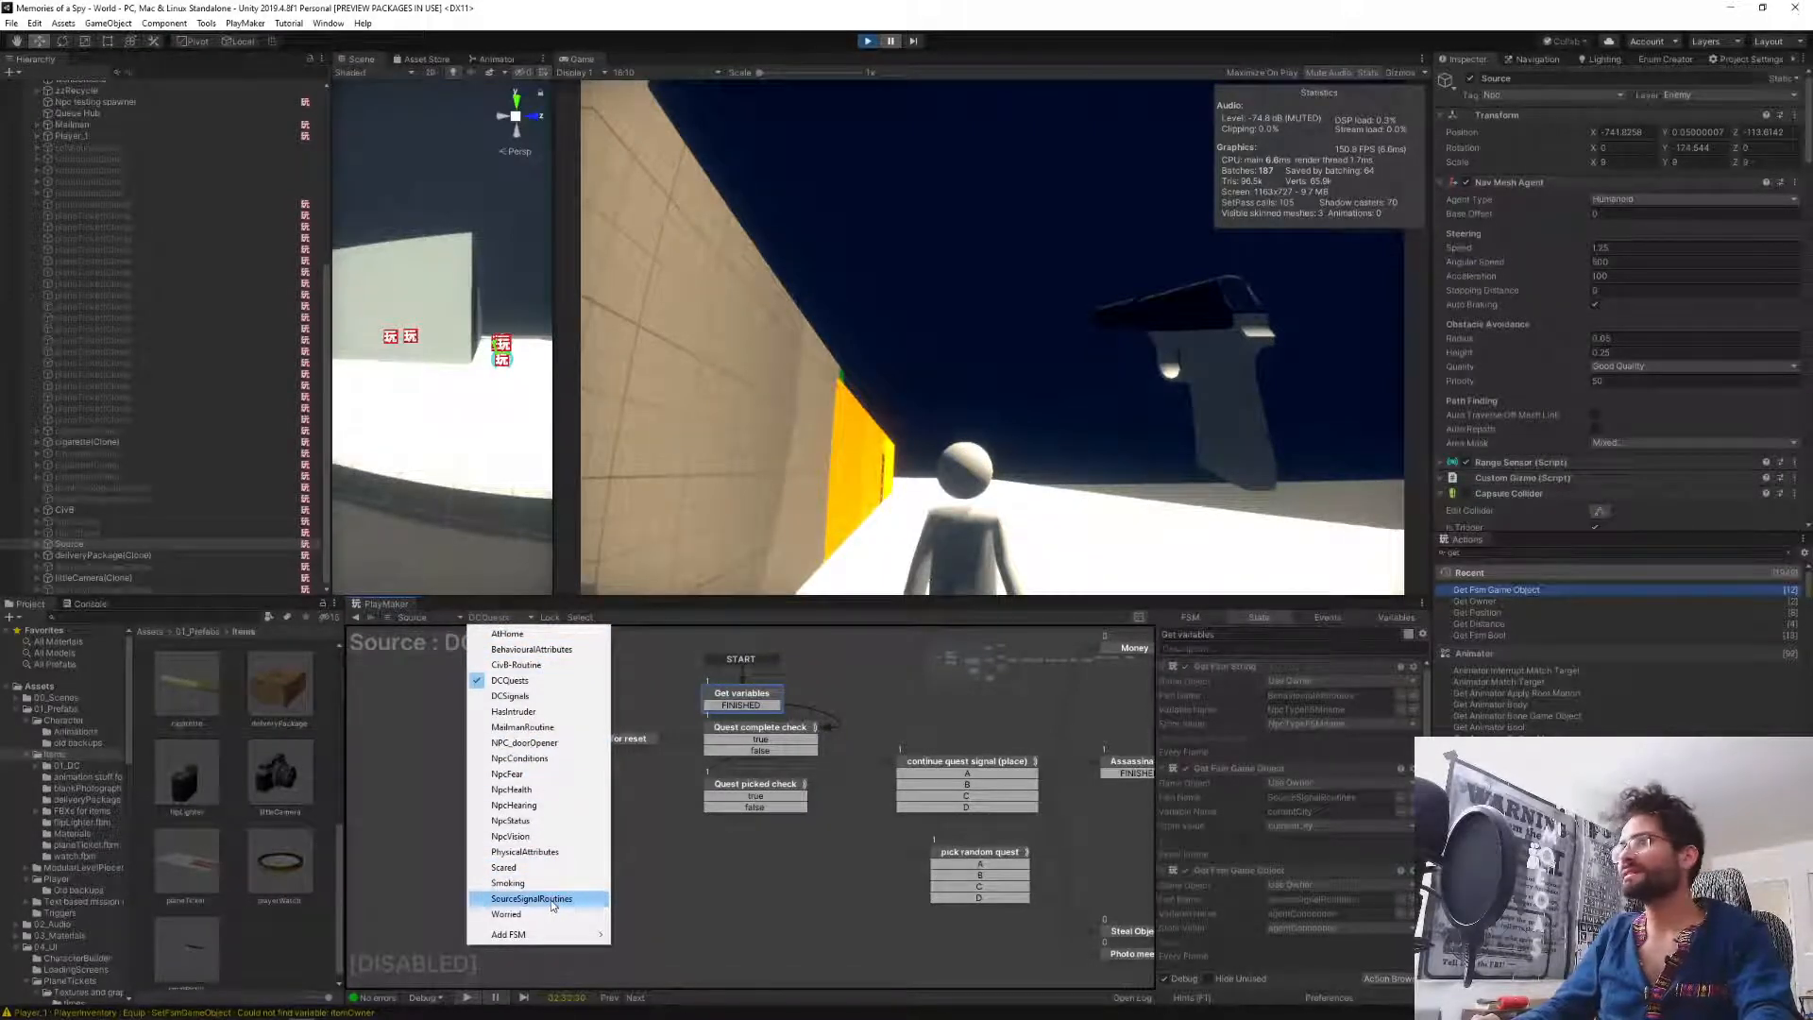
click(551, 899)
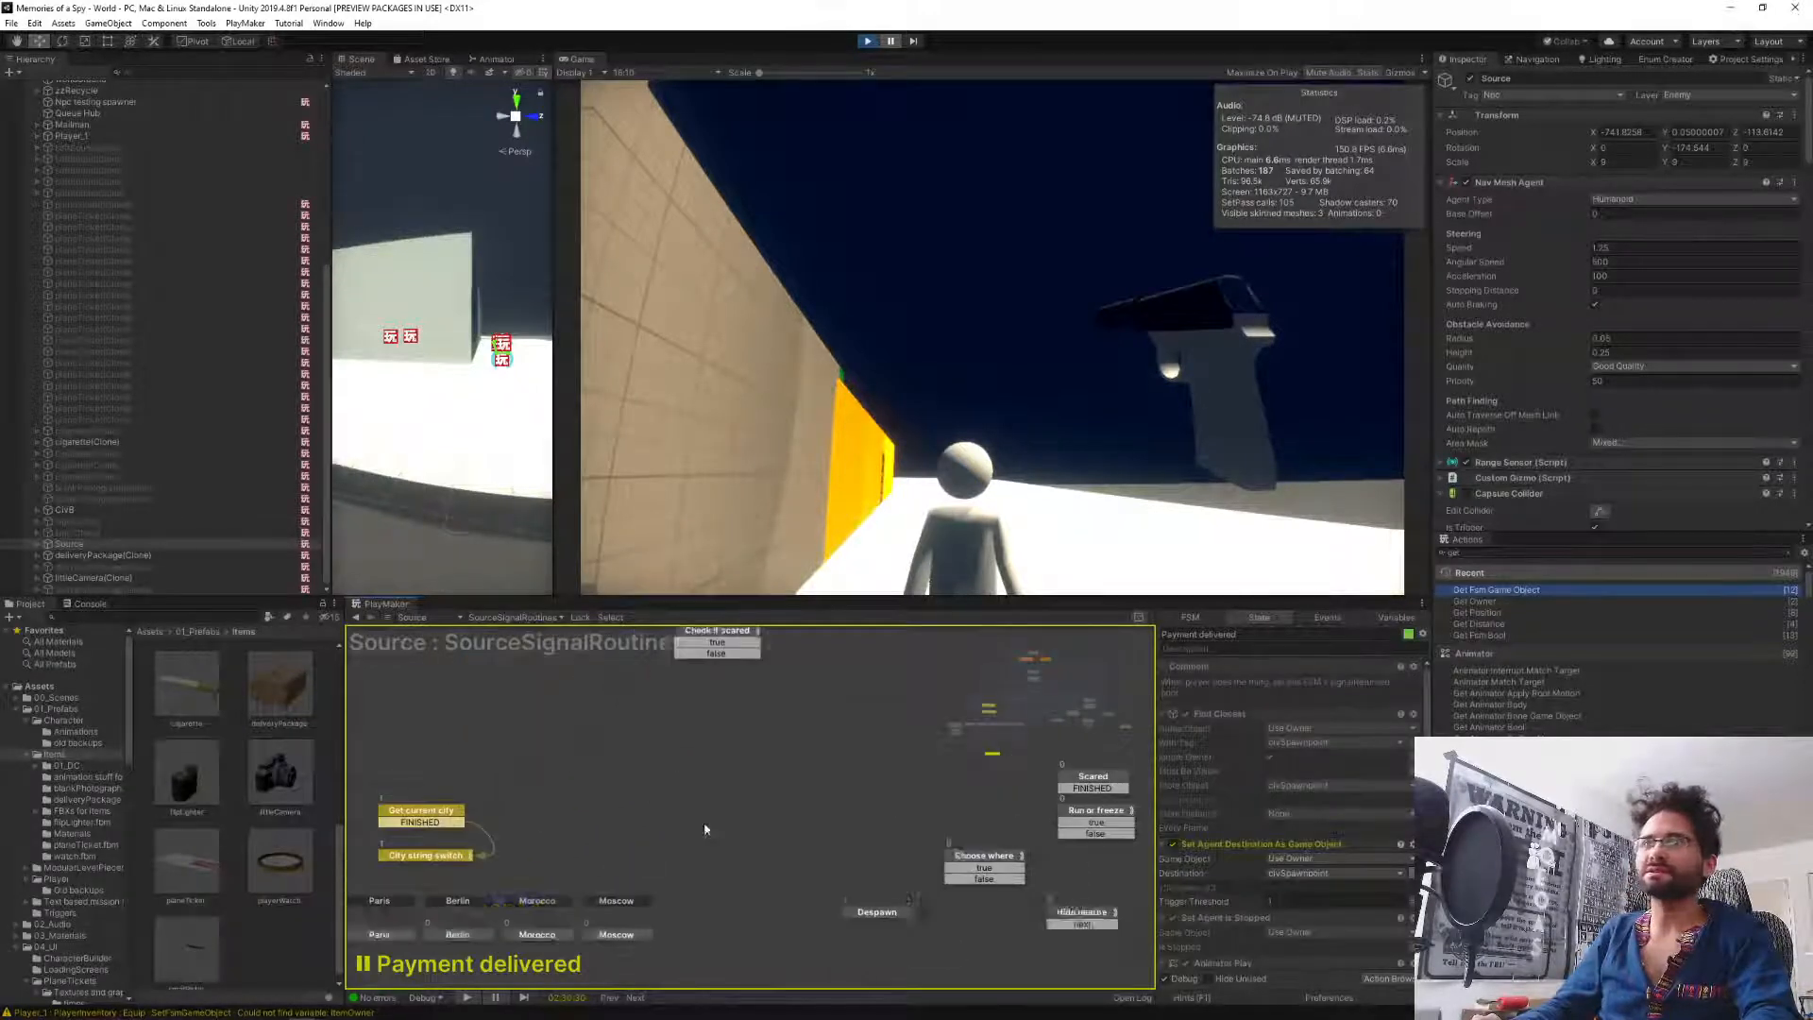
click(1374, 622)
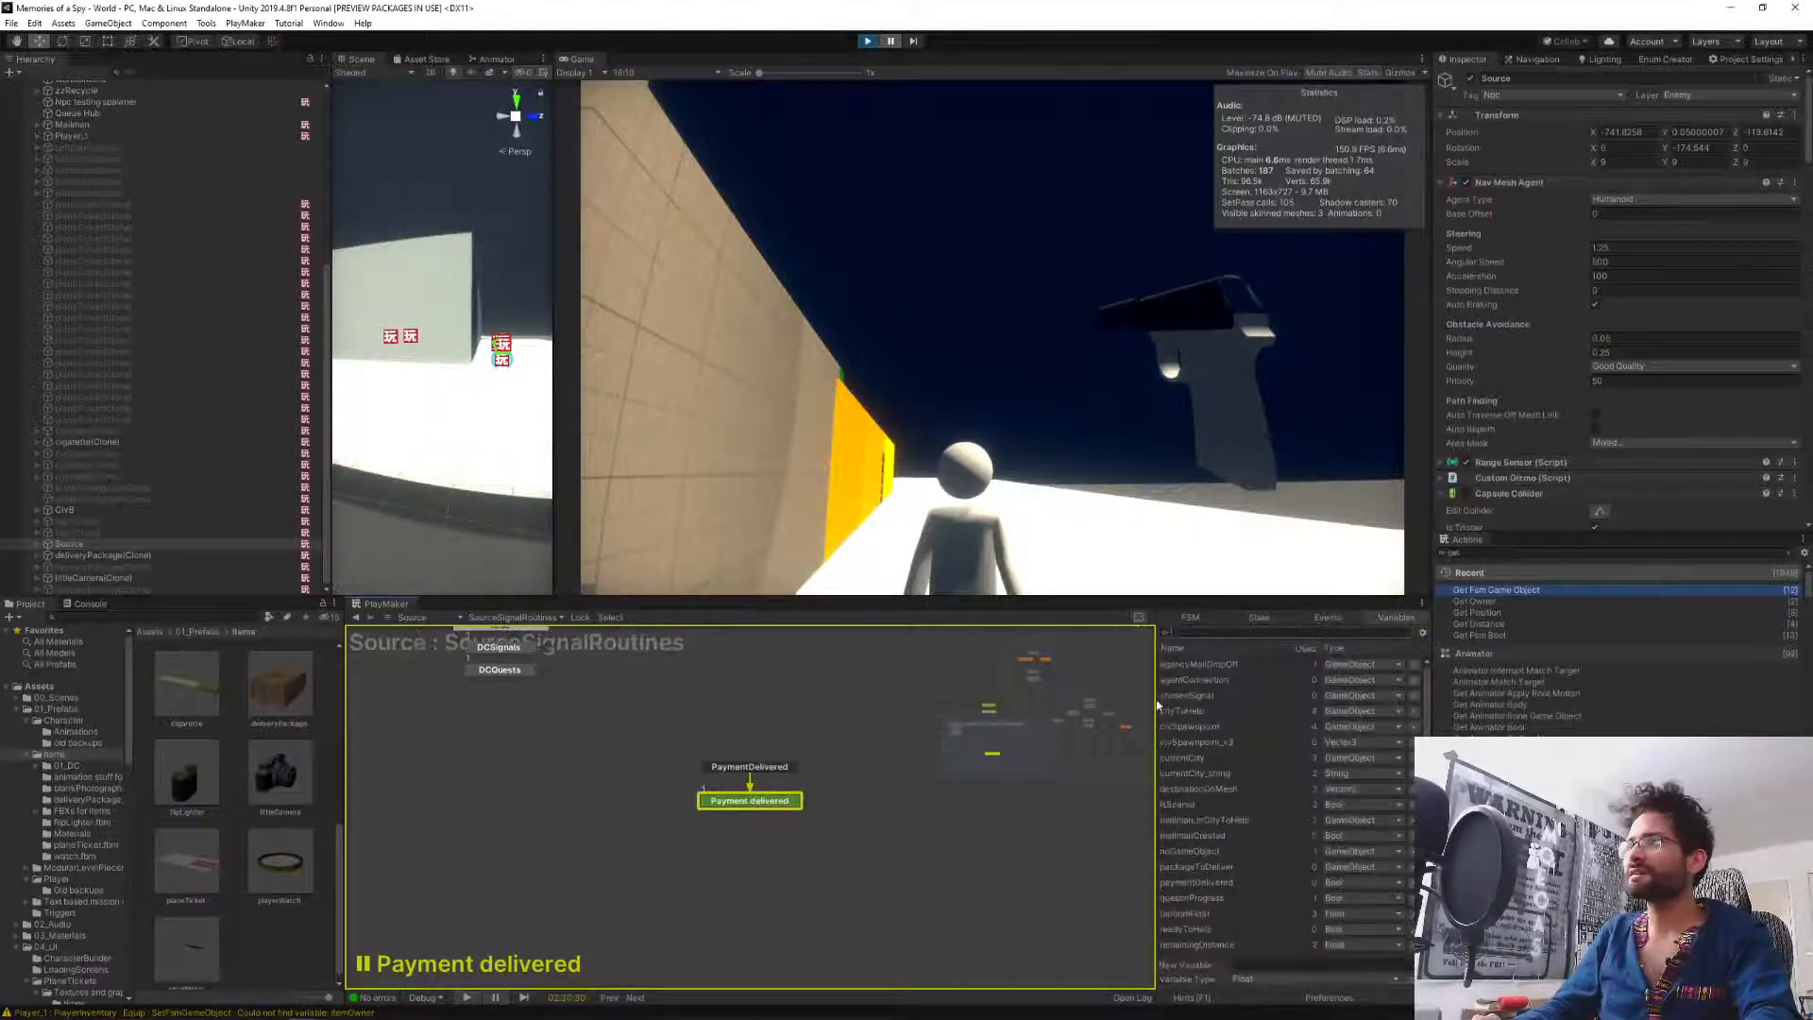
click(1190, 680)
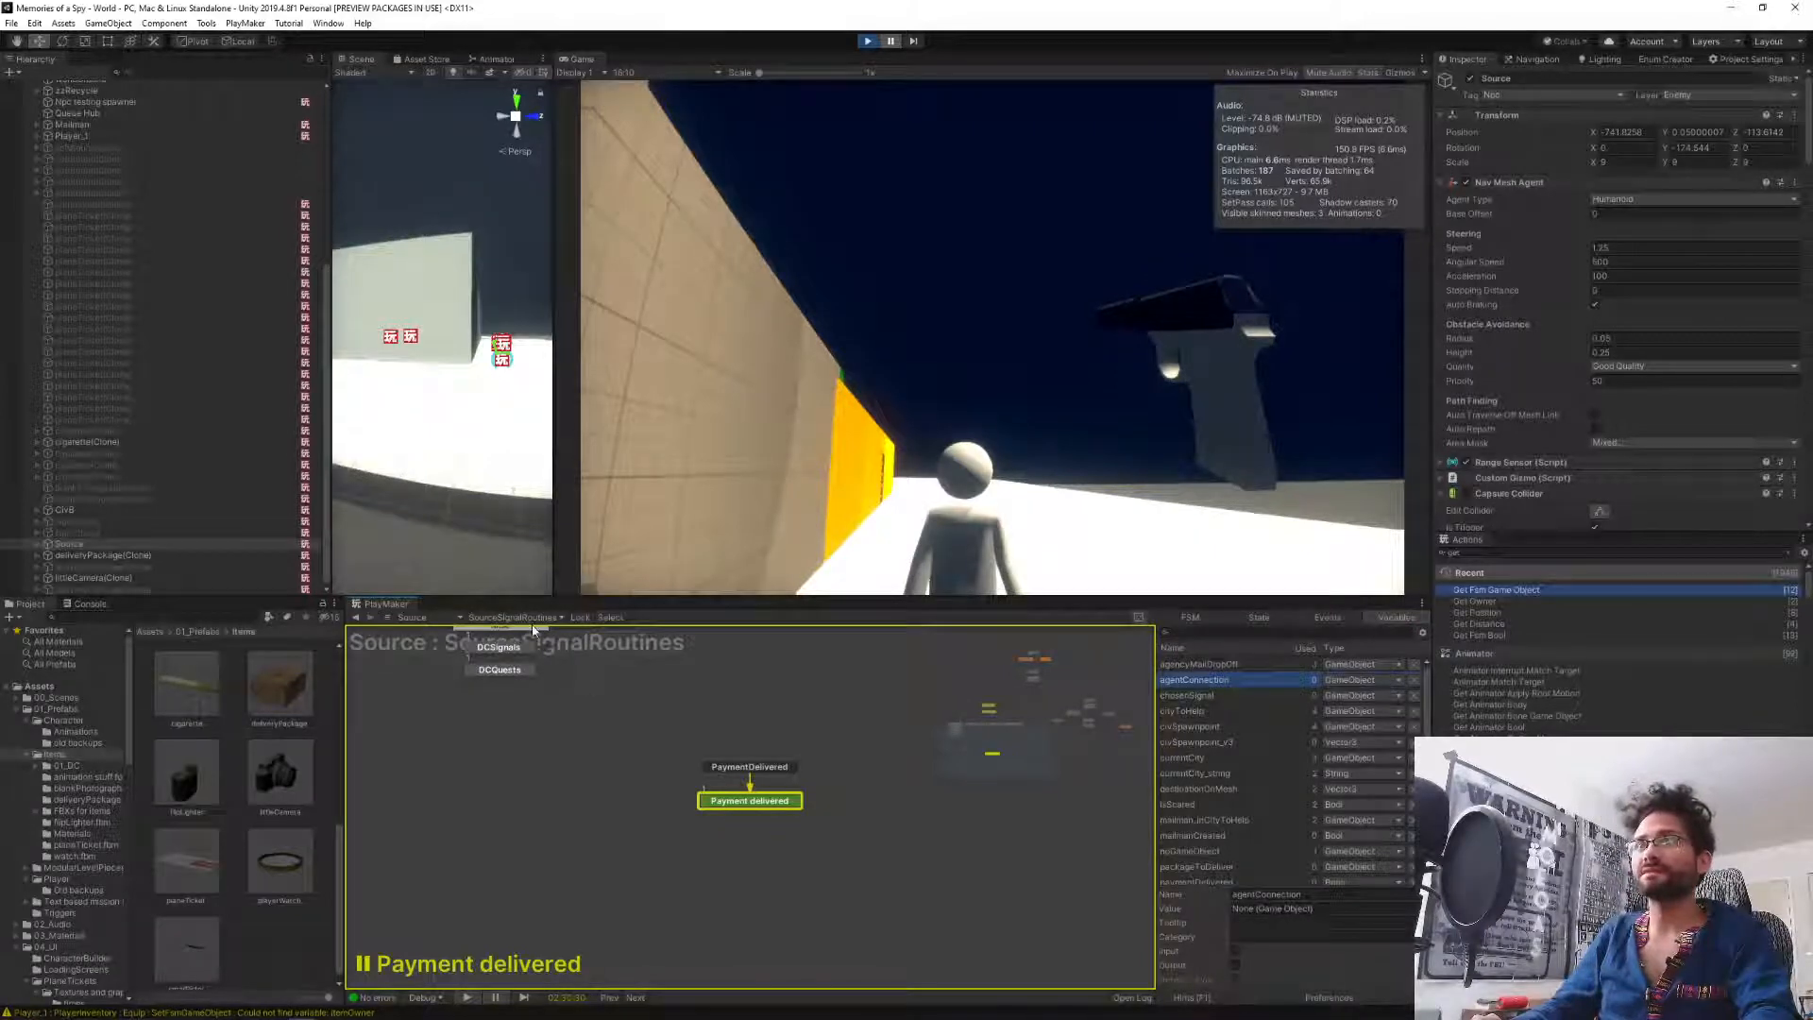
click(1259, 620)
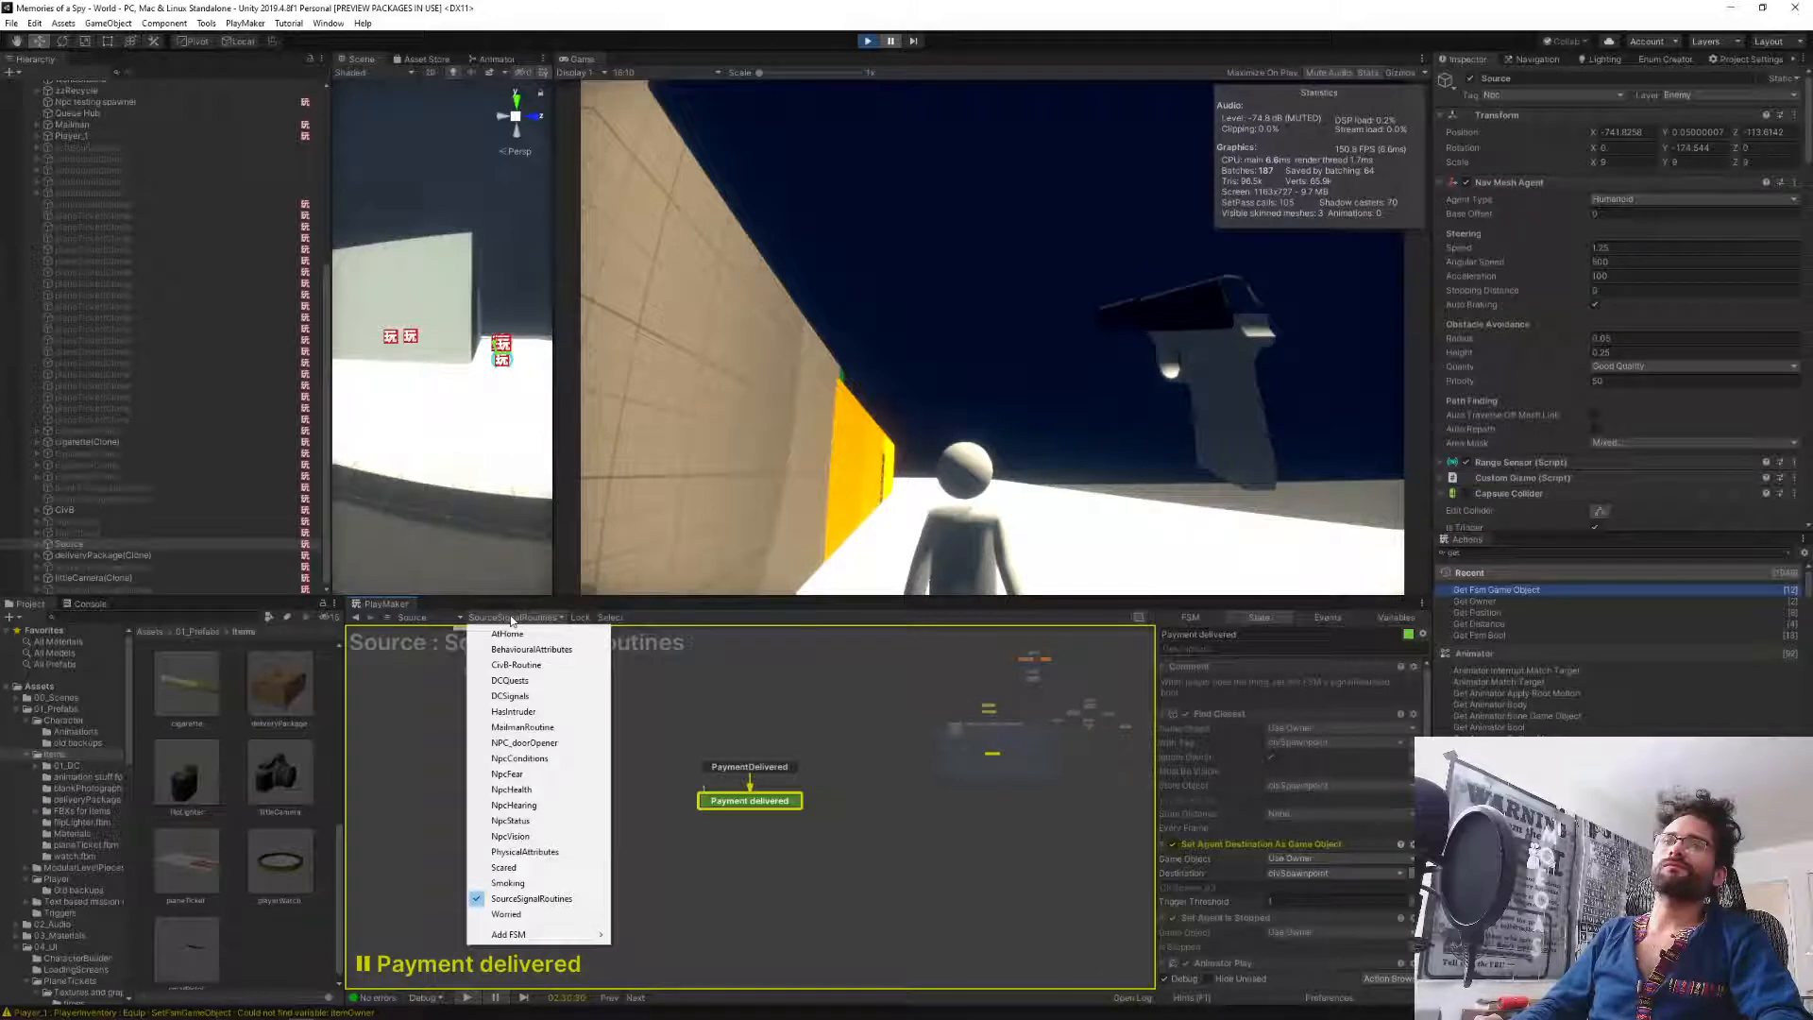
Show Source's DCSignals FSM and examine how the Awaiting response state's actions get and pass on the agent connection.
click(545, 698)
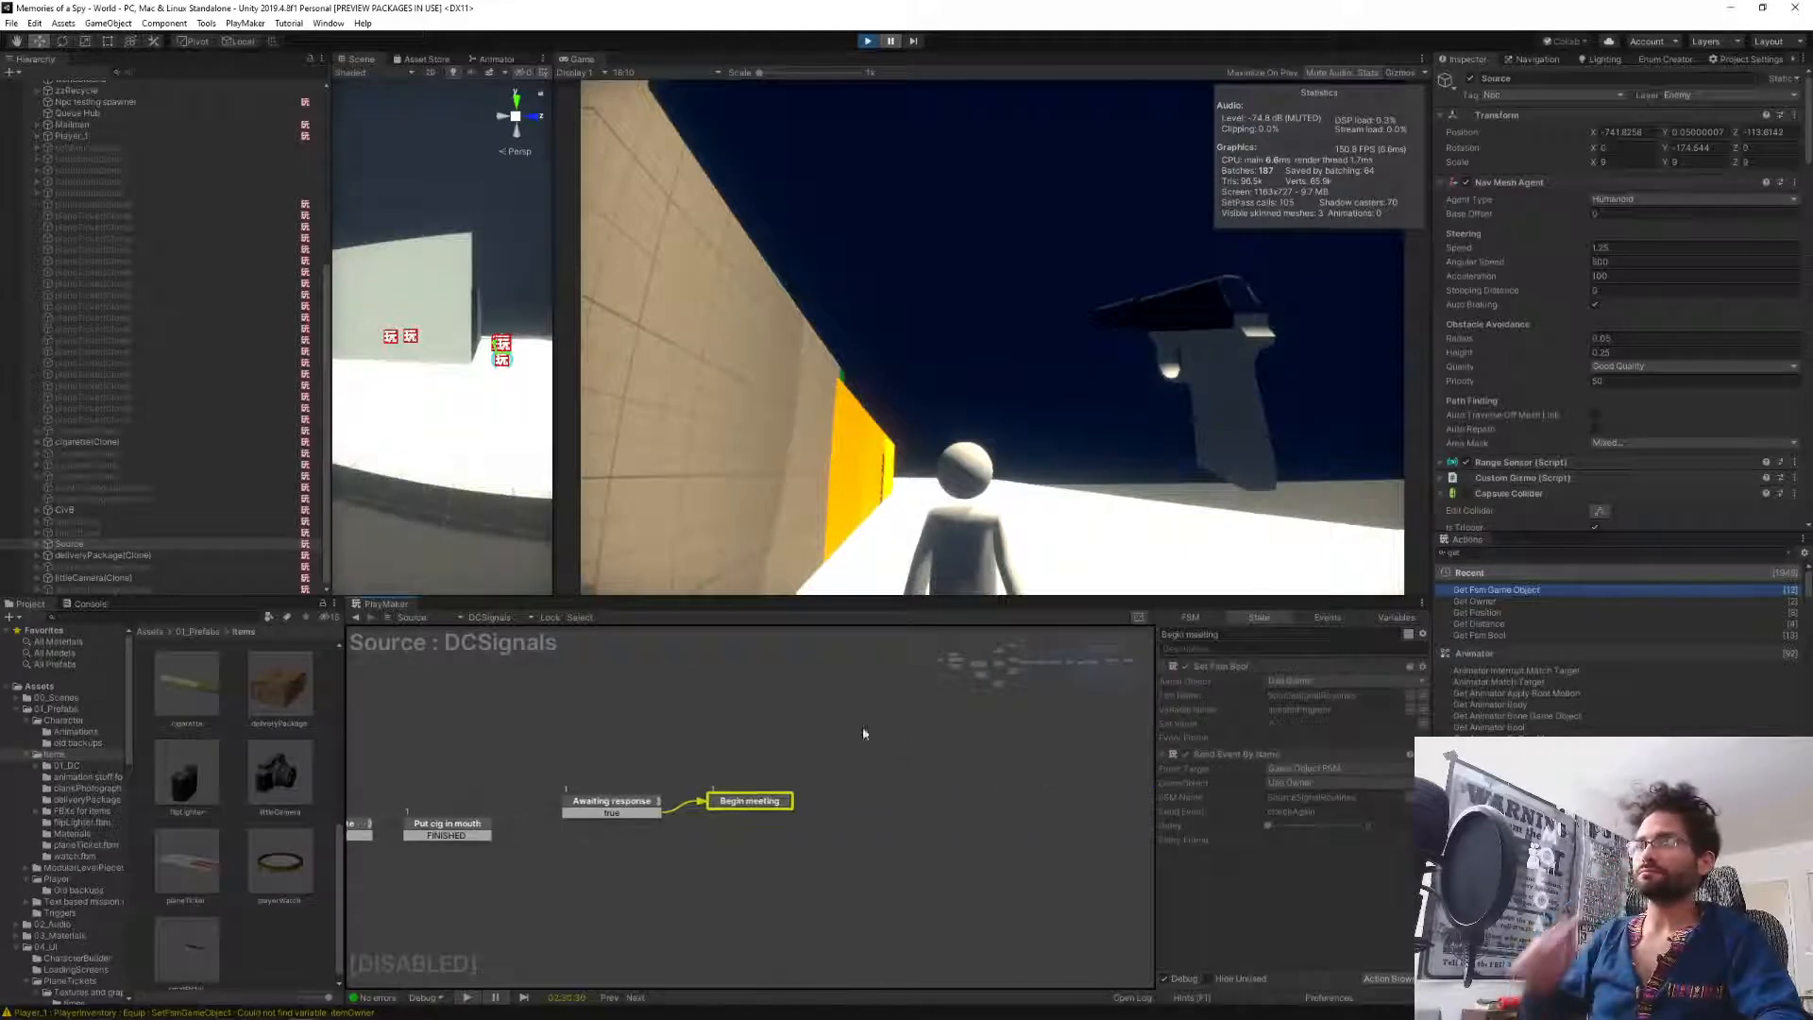
click(595, 804)
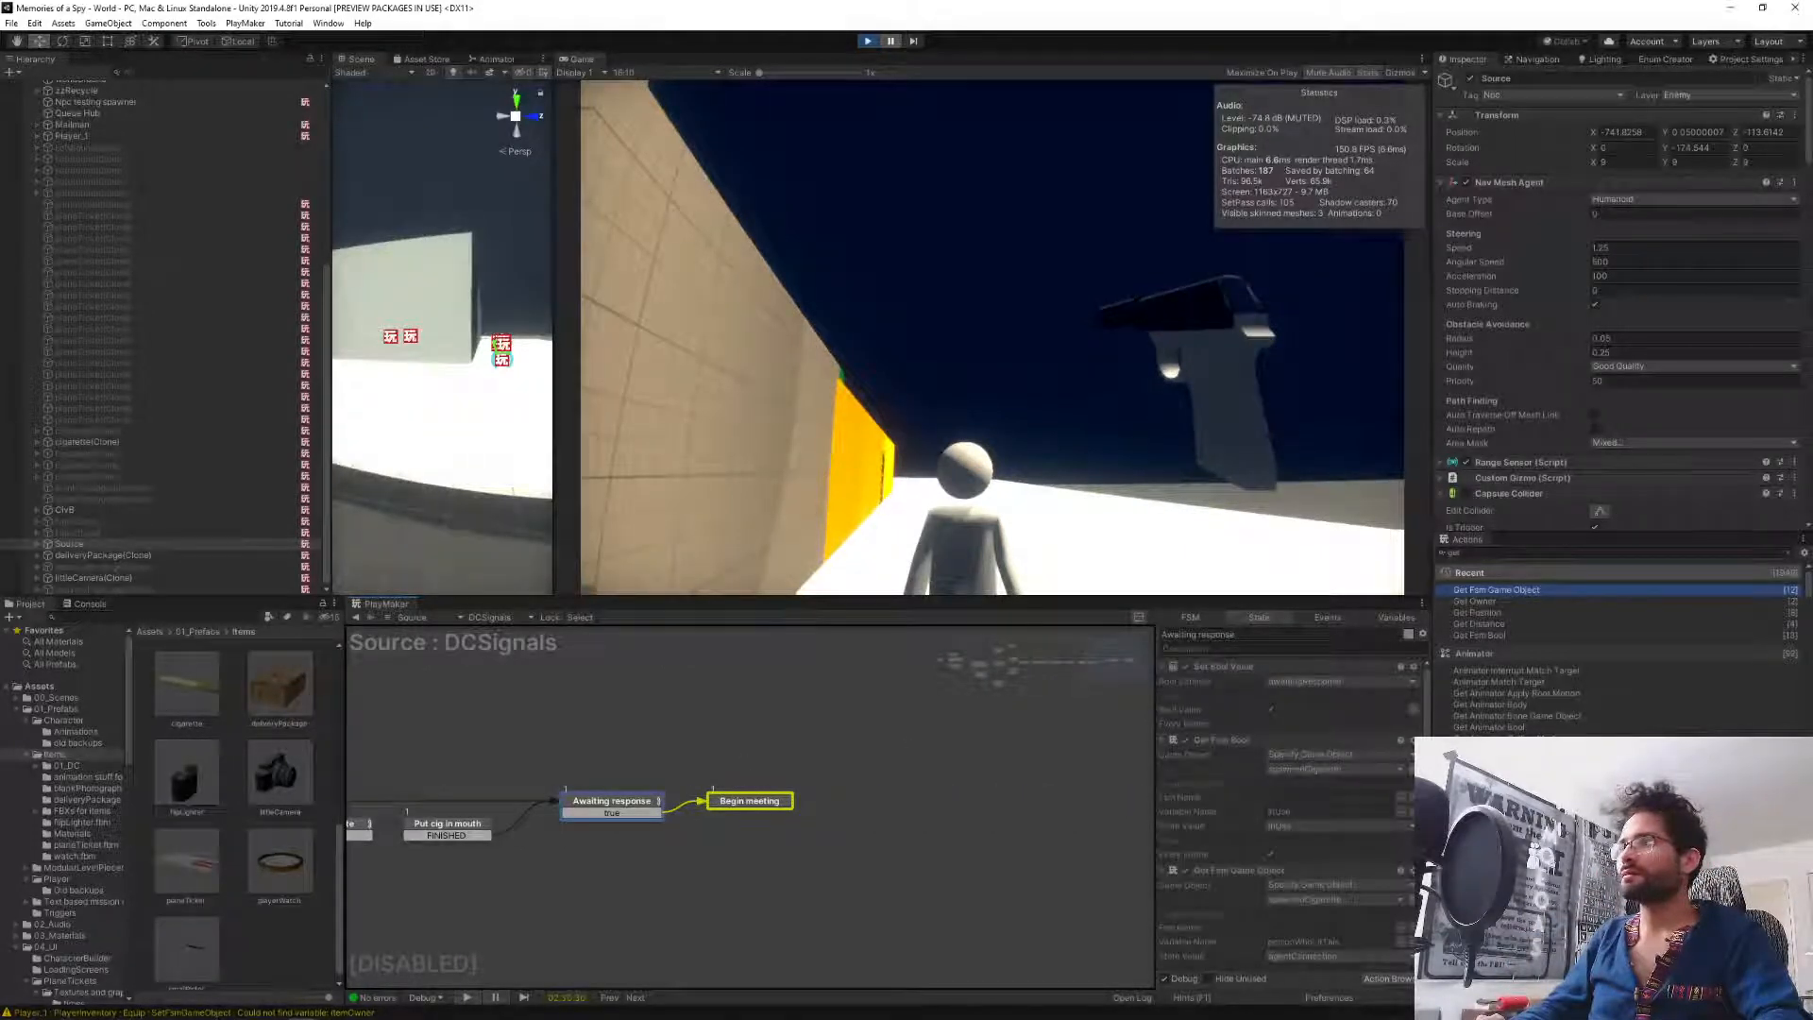
scroll(1284, 812, down, 3)
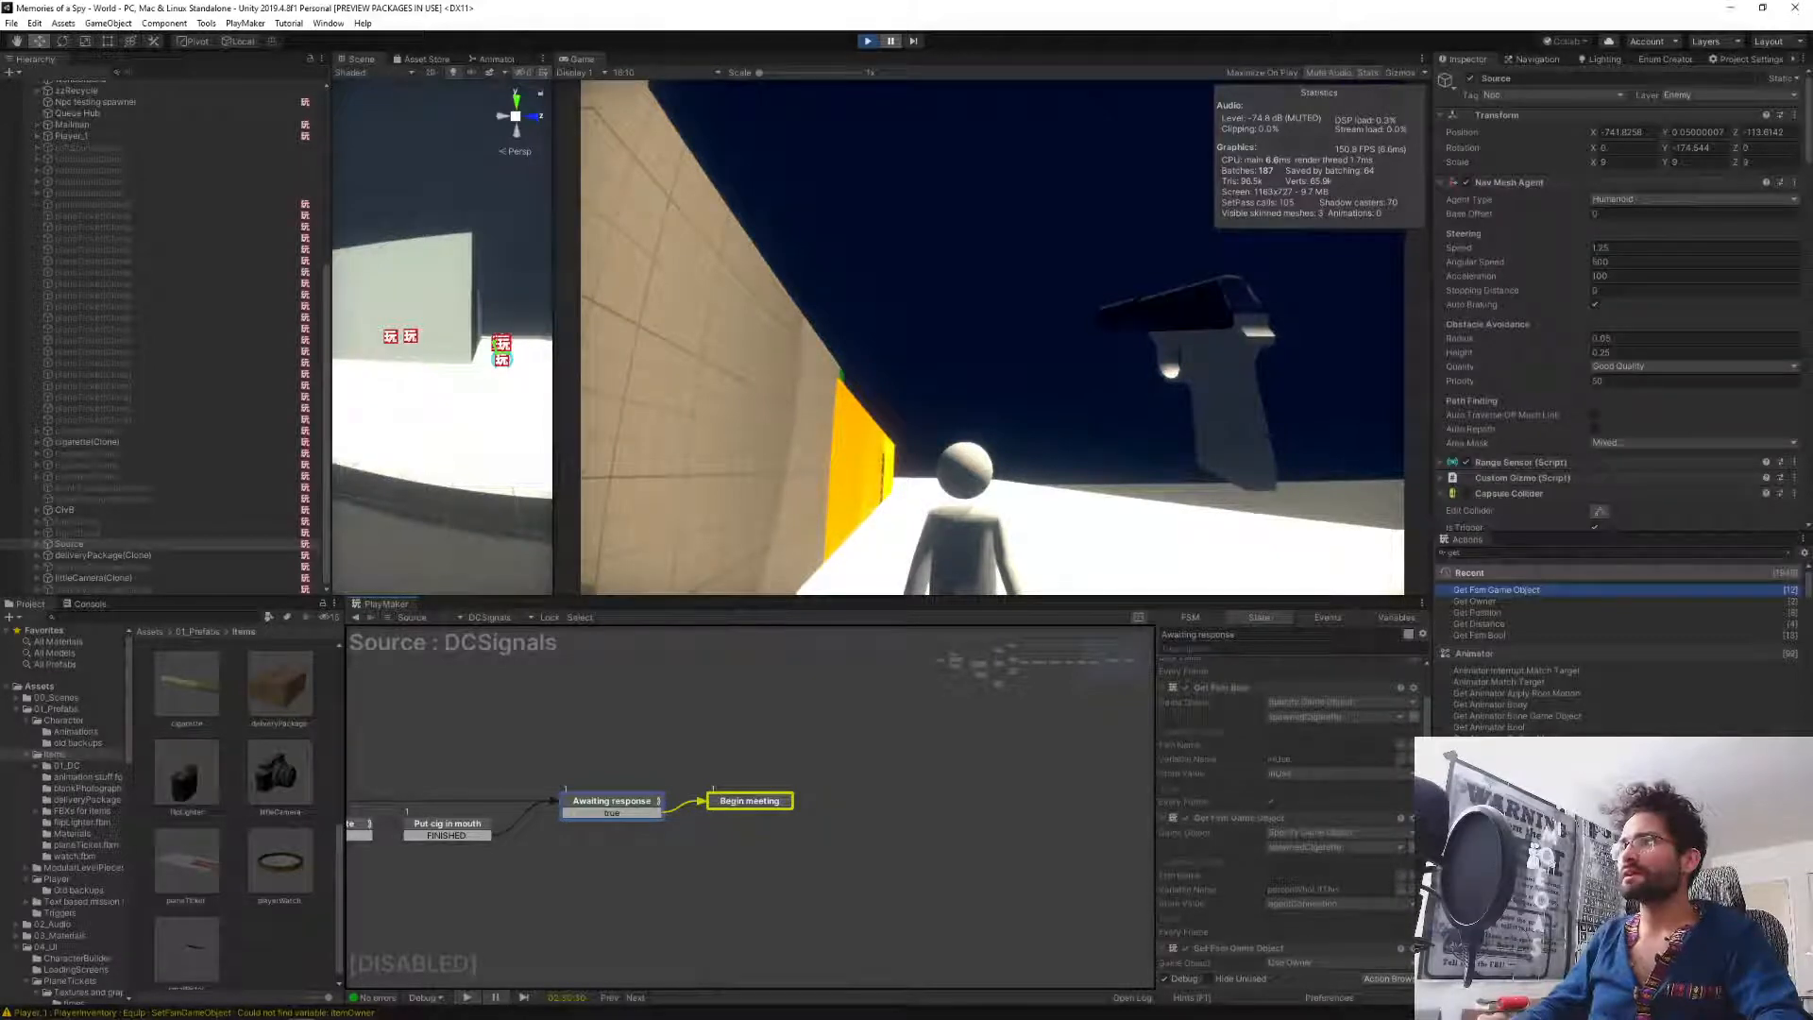
scroll(1284, 812, down, 1)
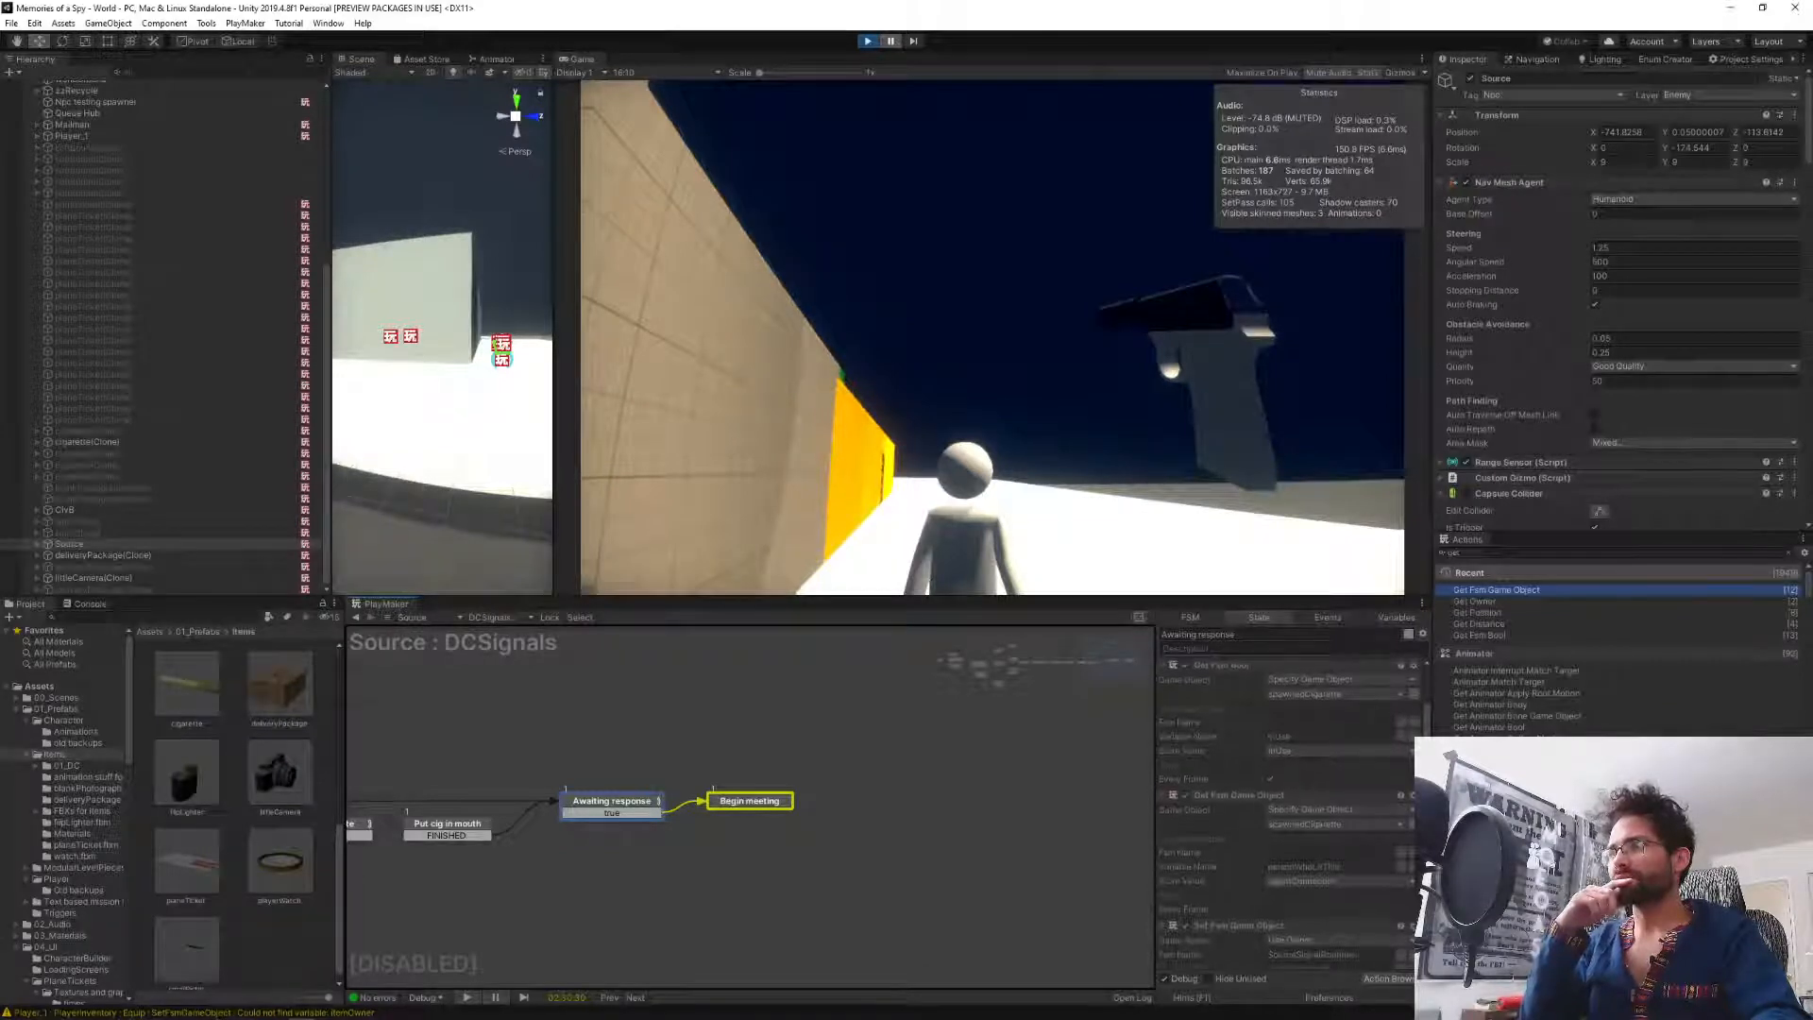
scroll(1284, 812, down, 1)
scroll(1285, 813, down, 2)
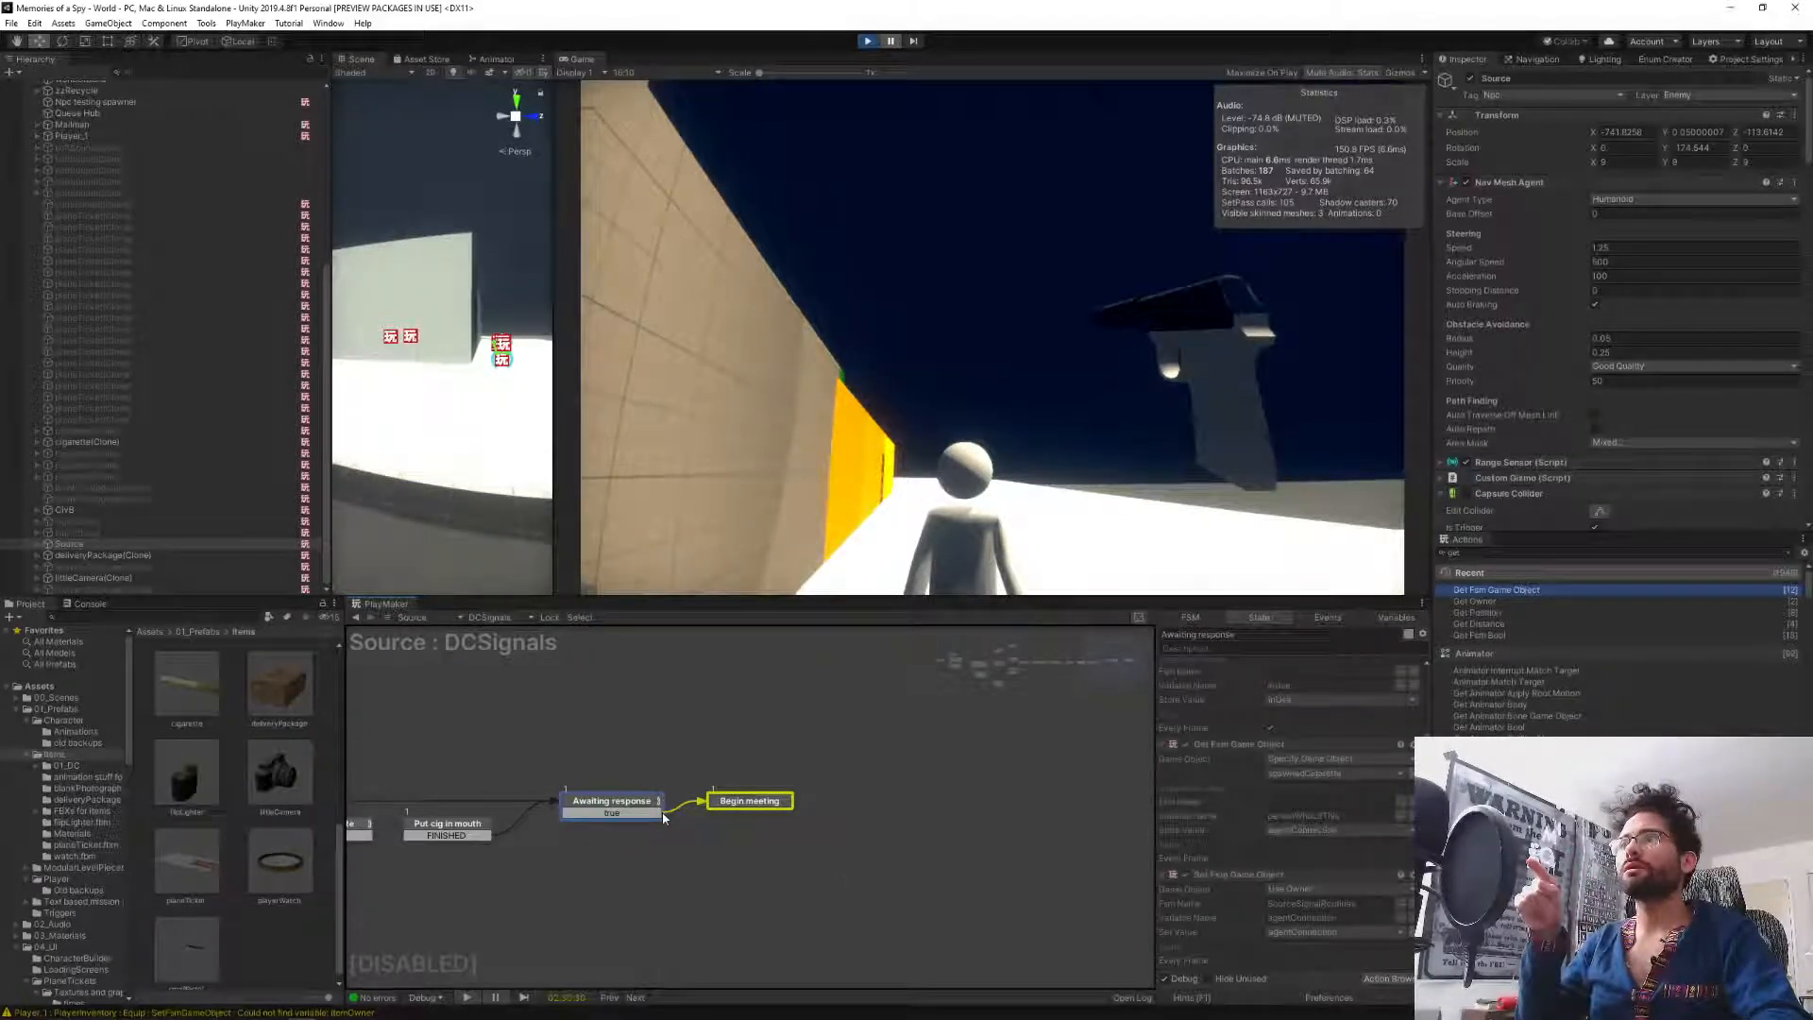
scroll(1275, 874, down, 3)
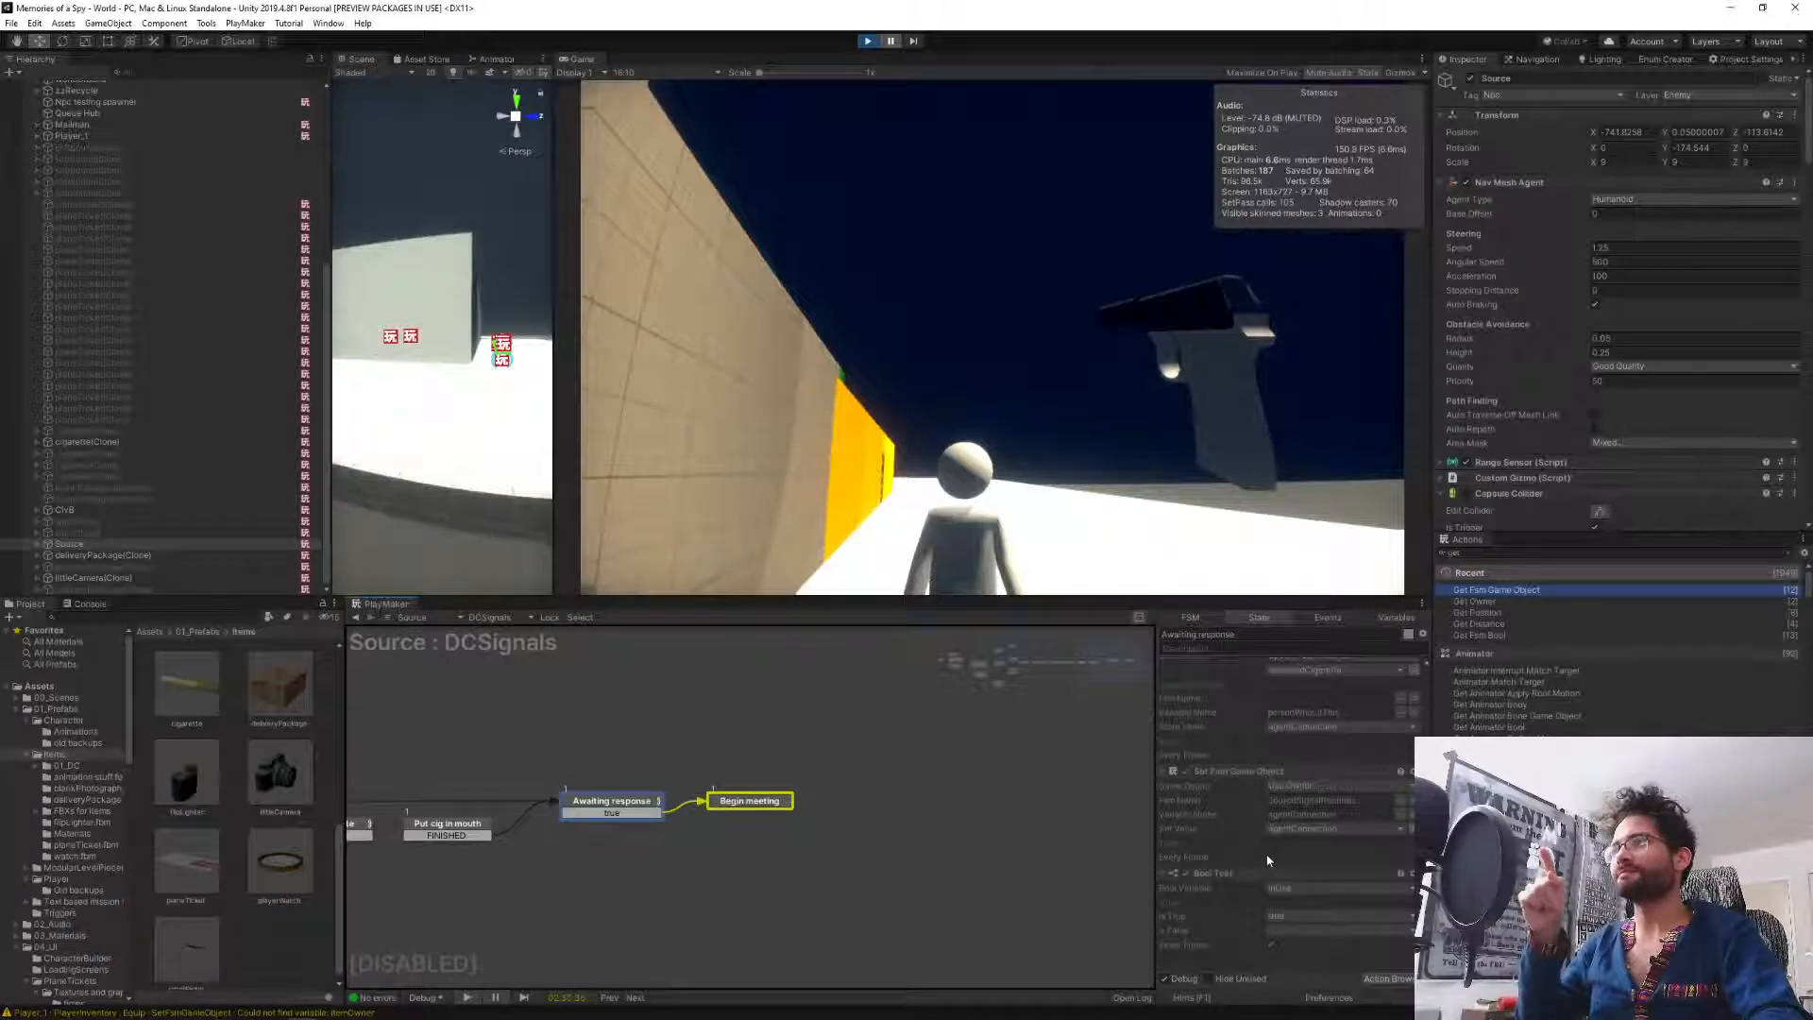
scroll(1268, 860, up, 1)
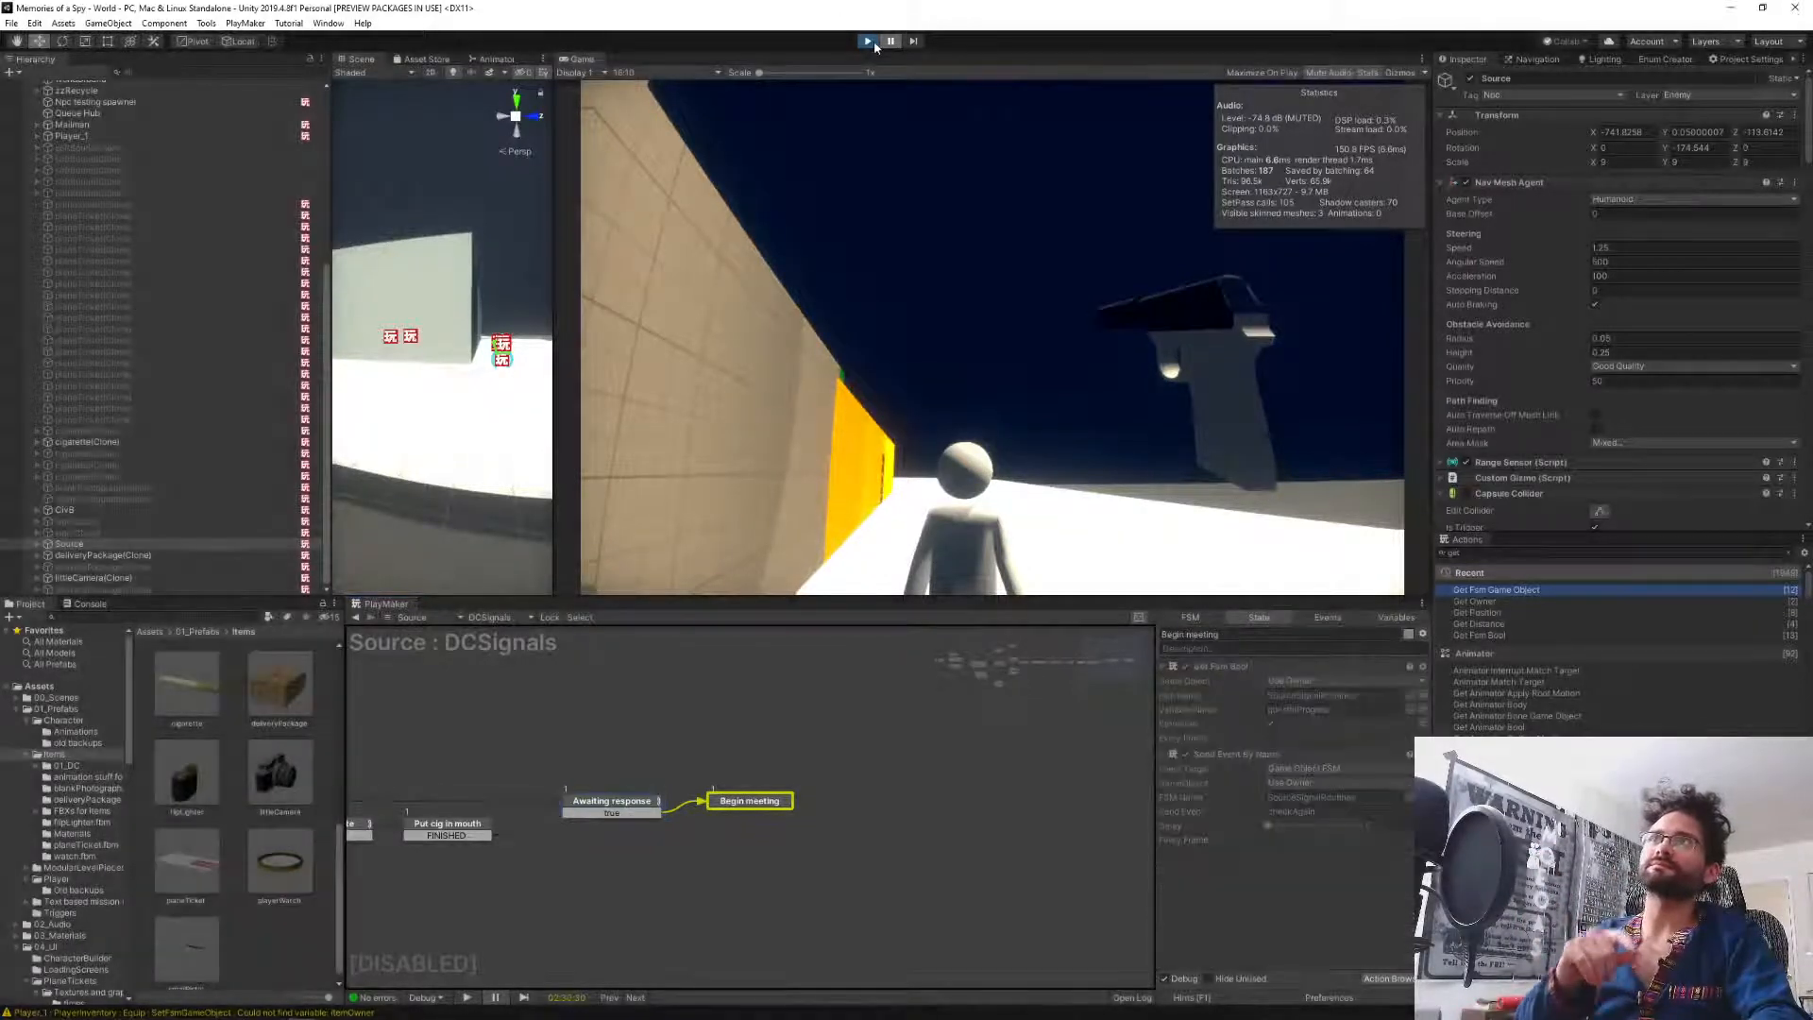
Stop the game, open the Npc prefab from the Character folder and show its DCSignals FSM.
click(869, 41)
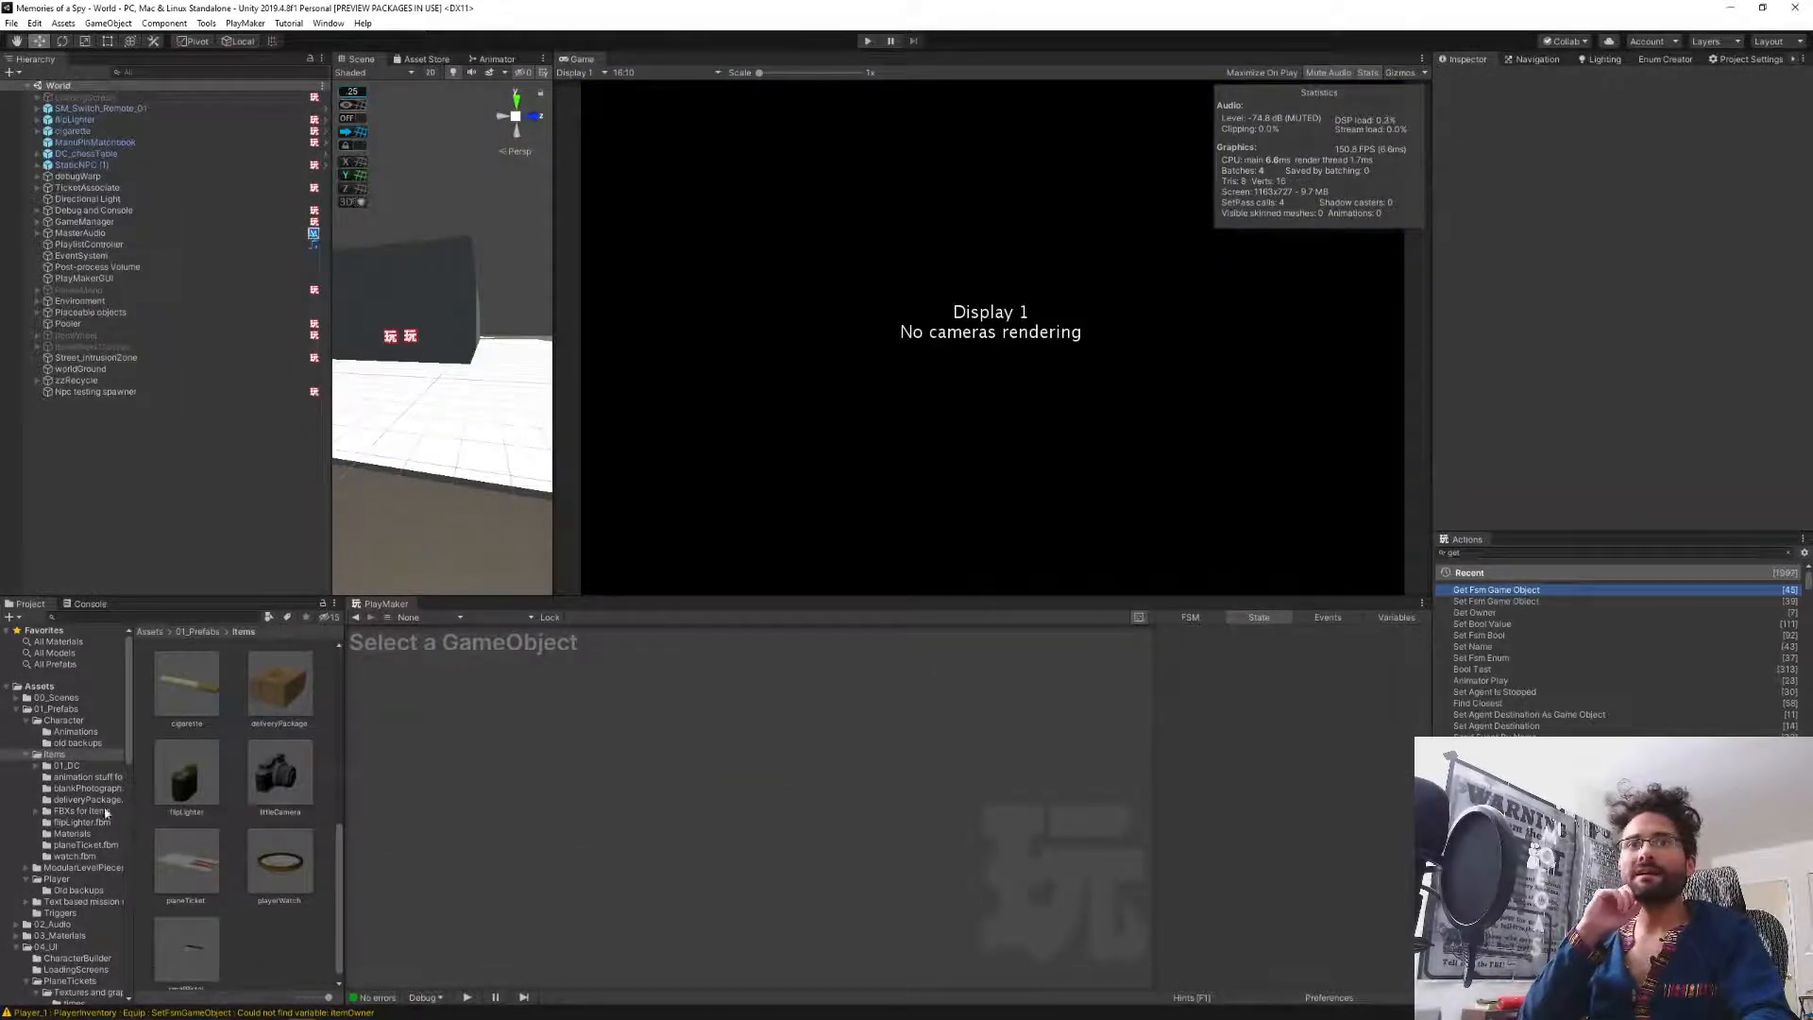
click(52, 722)
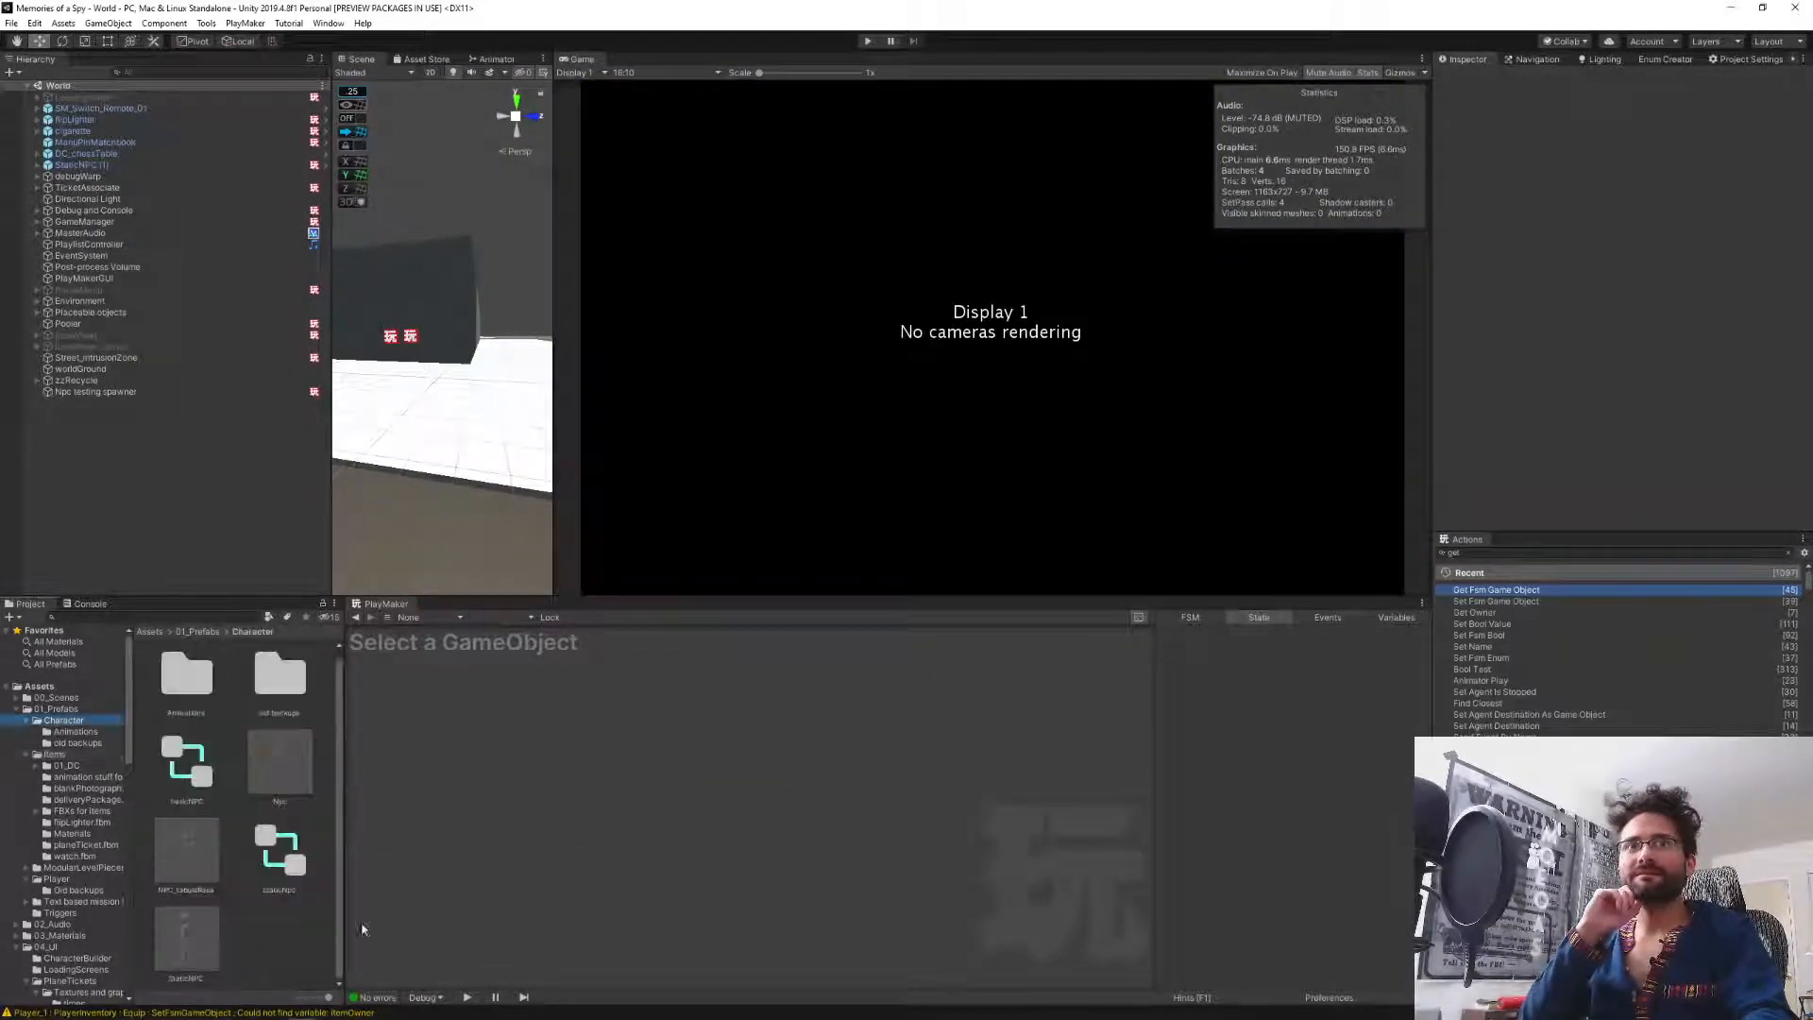
double_click(279, 777)
click(493, 619)
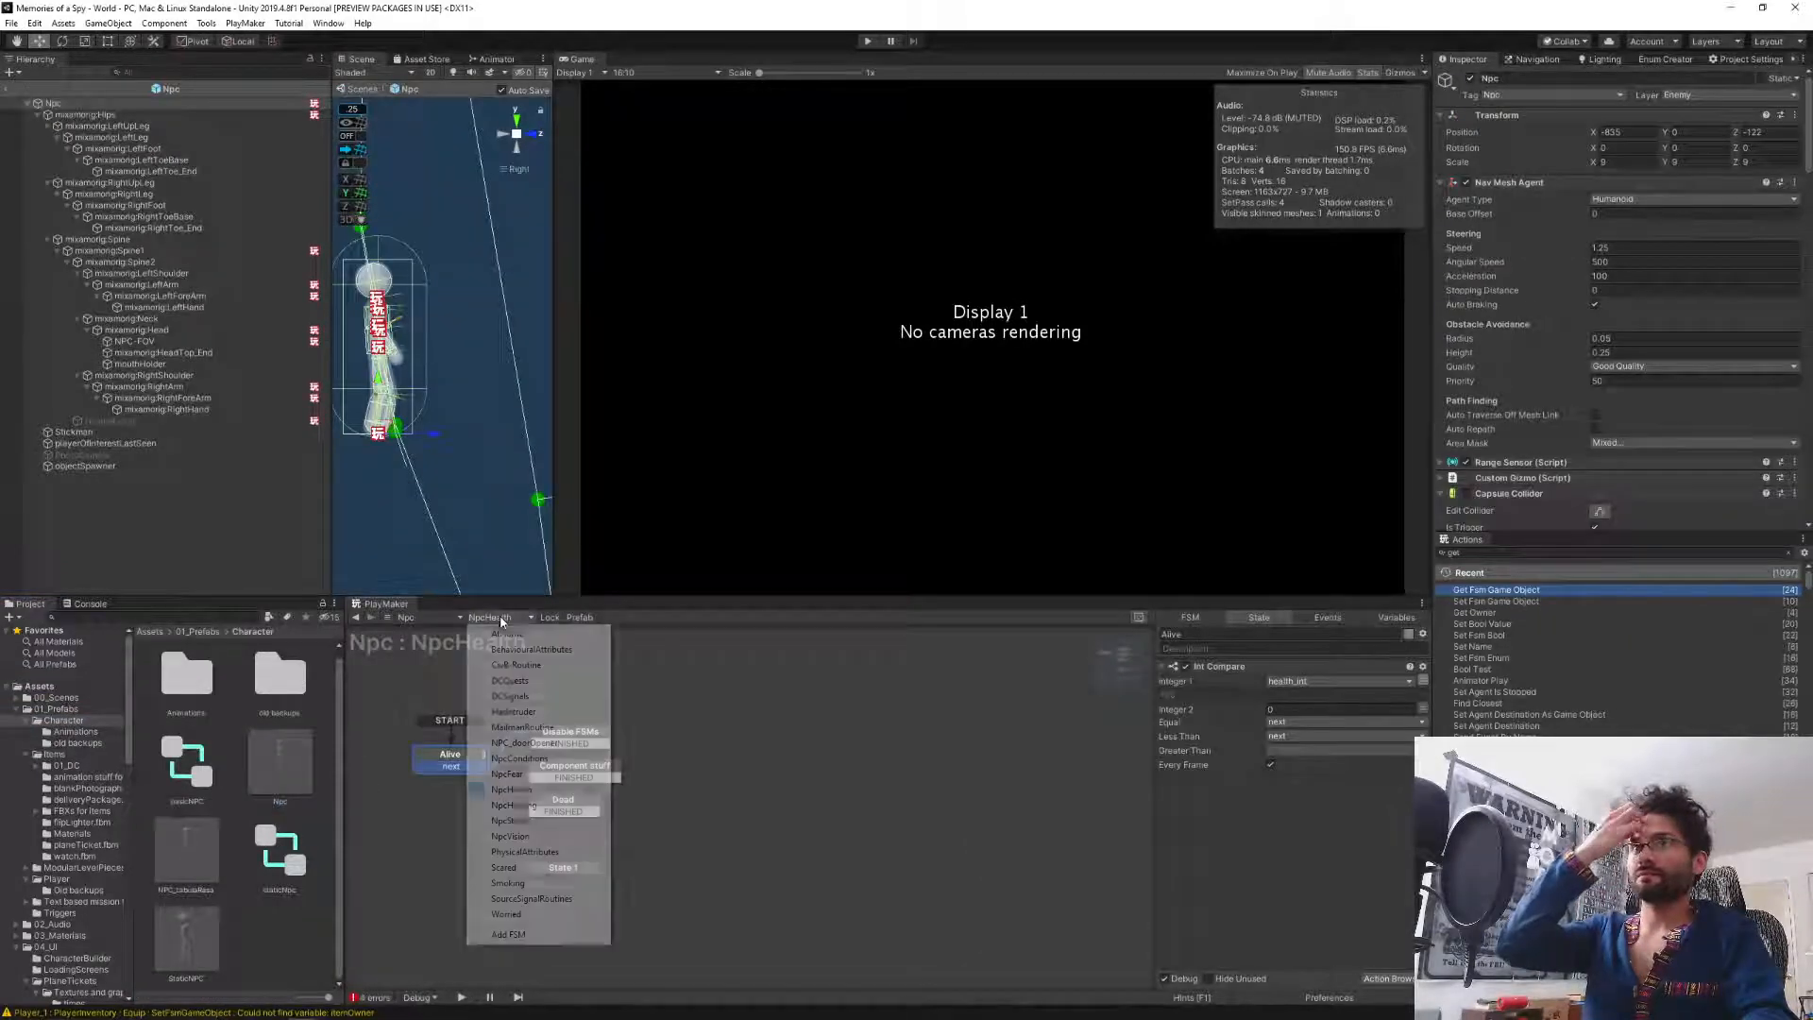
click(514, 696)
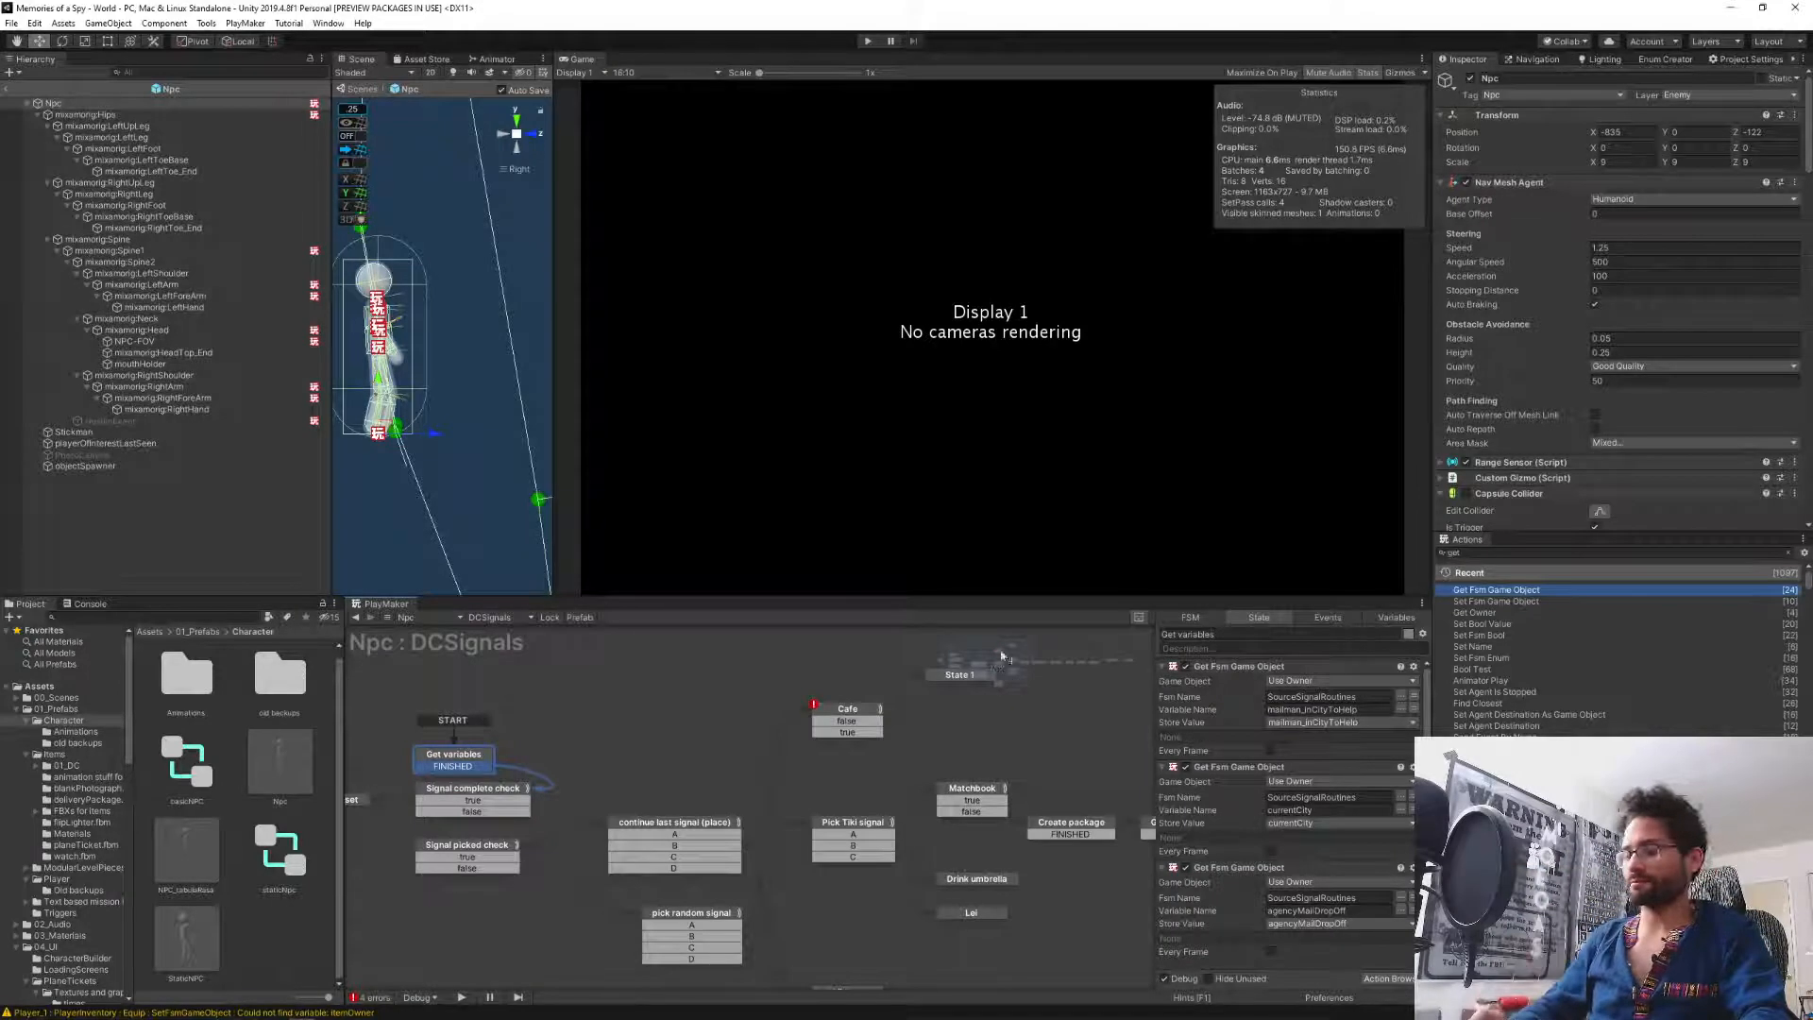
Enable Every Frame on the Awaiting response state's Get and Set Fsm Game Object actions for agentConnection, and return to the World scene.
alt+drag(997, 654, 1100, 668)
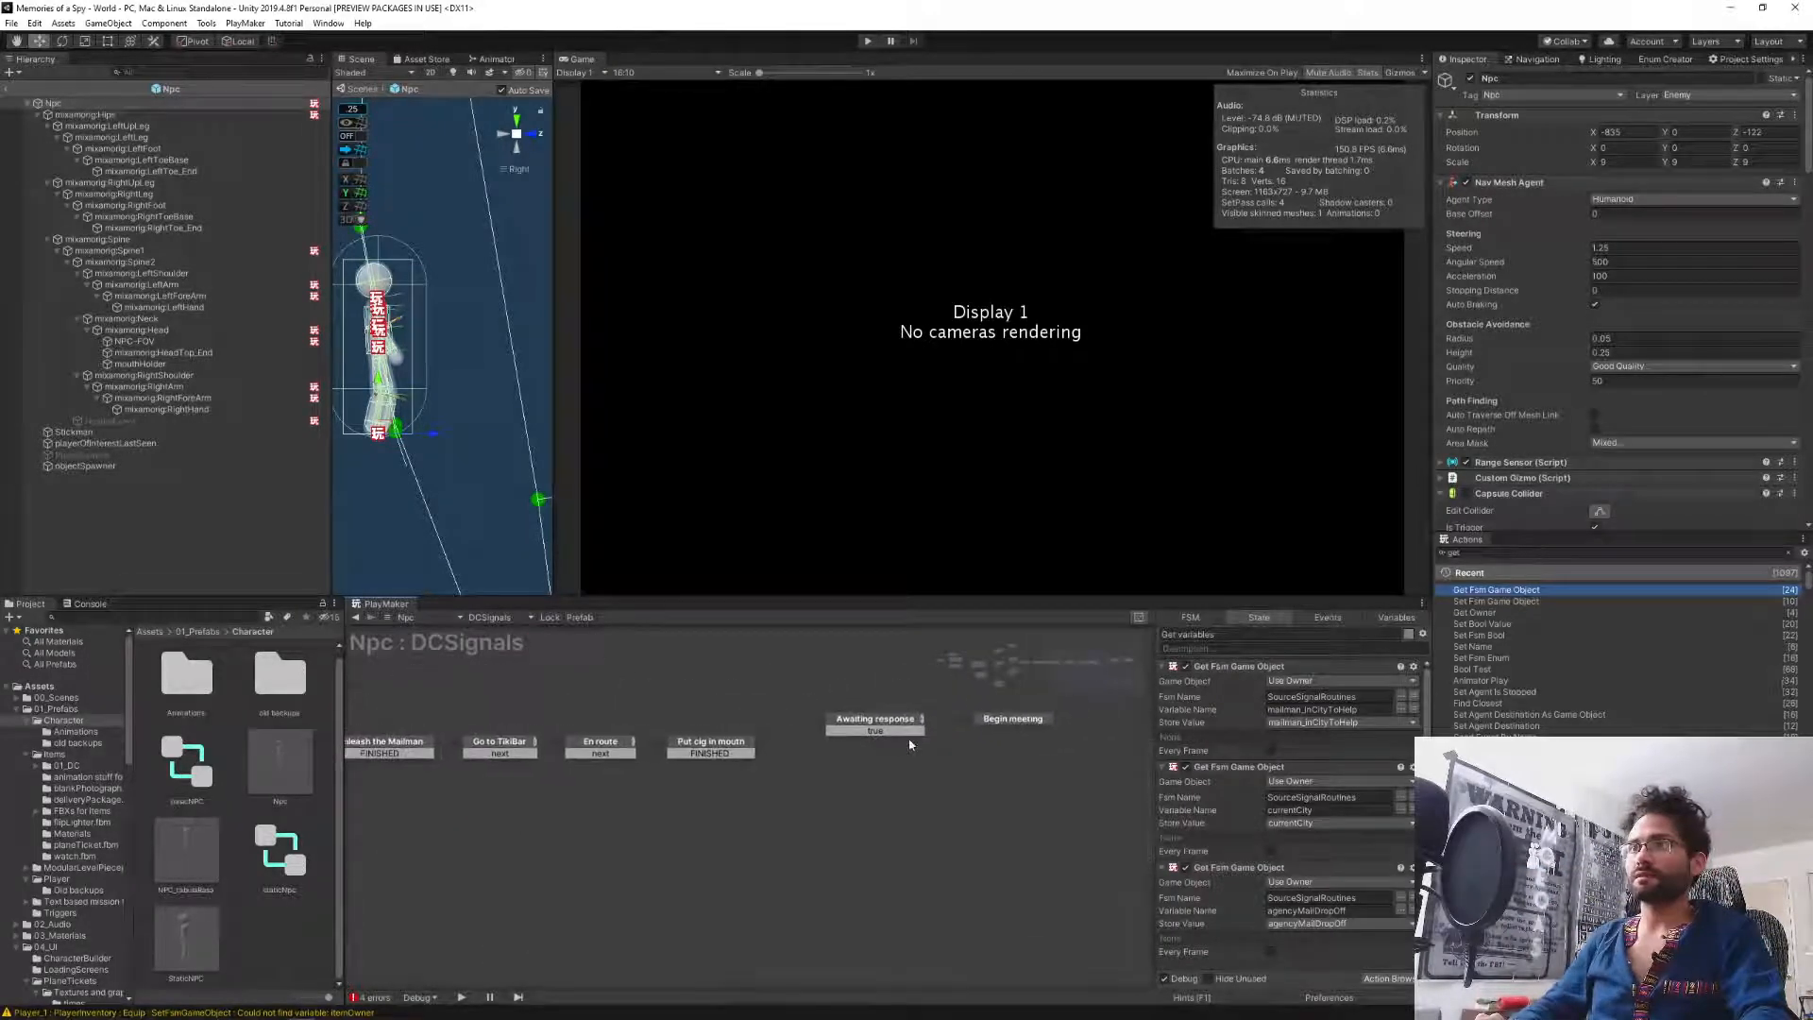
click(856, 726)
scroll(1232, 799, down, 2)
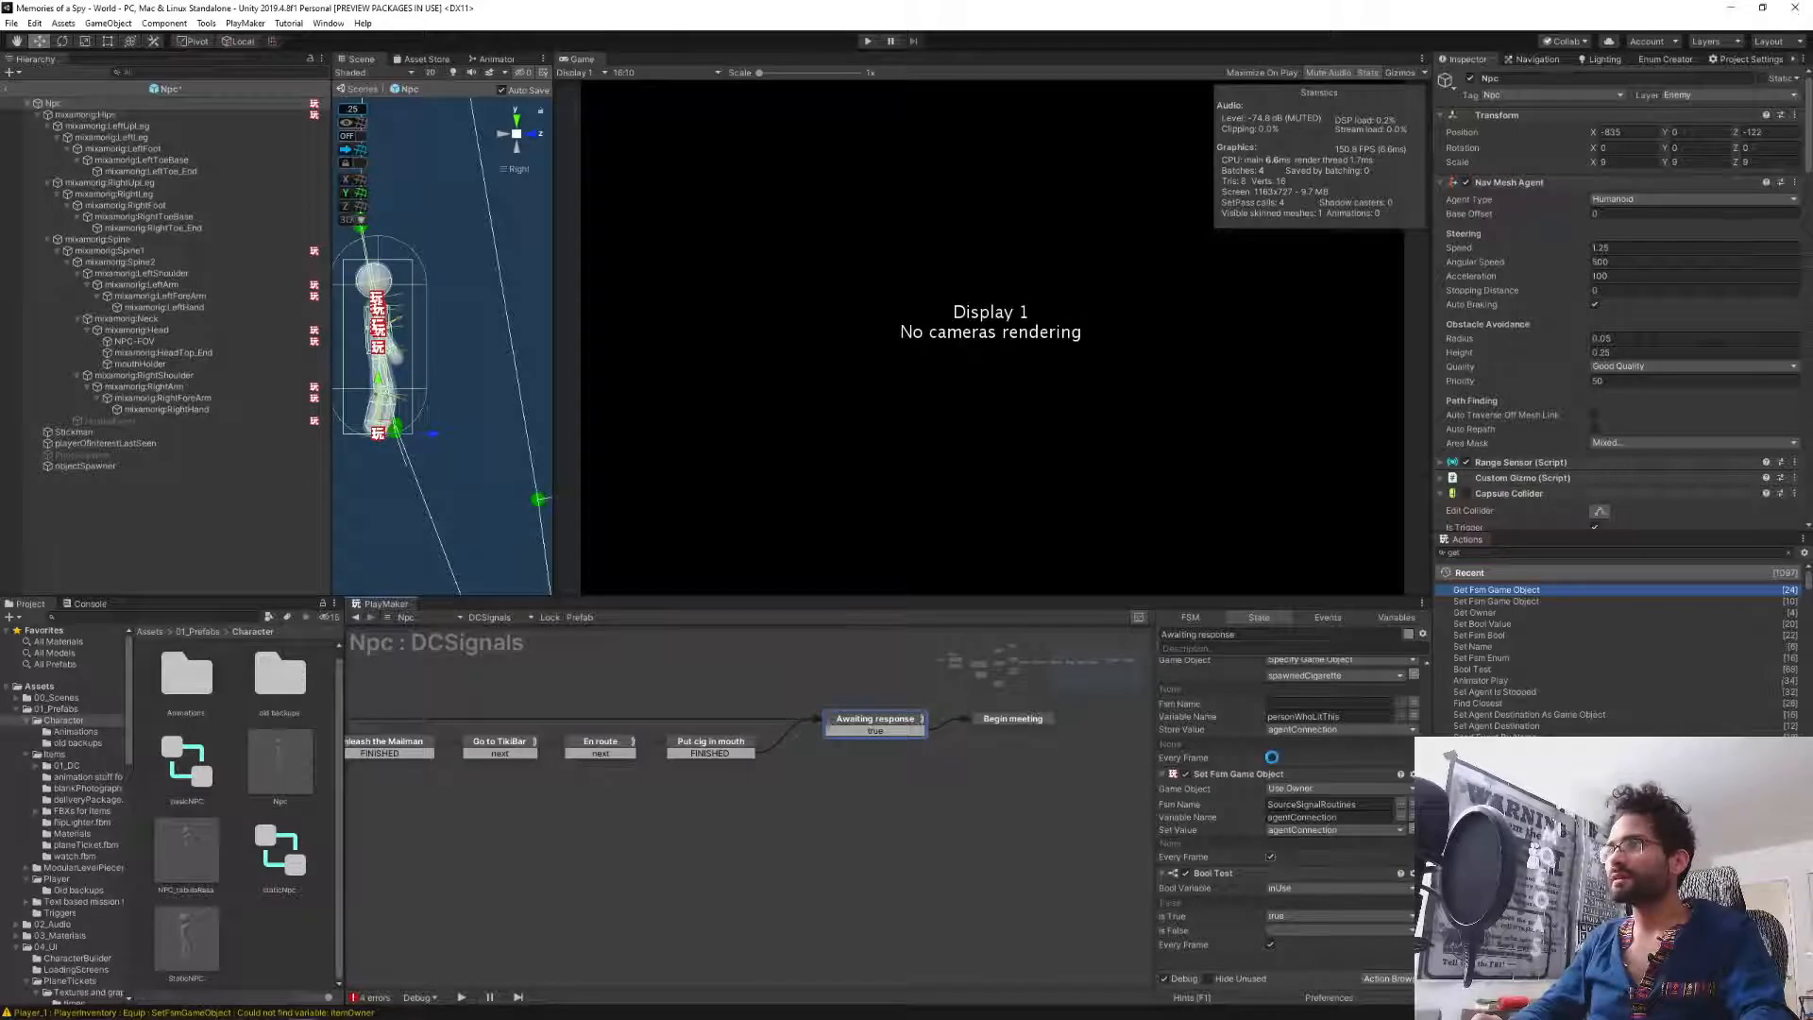
scroll(1233, 818, up, 1)
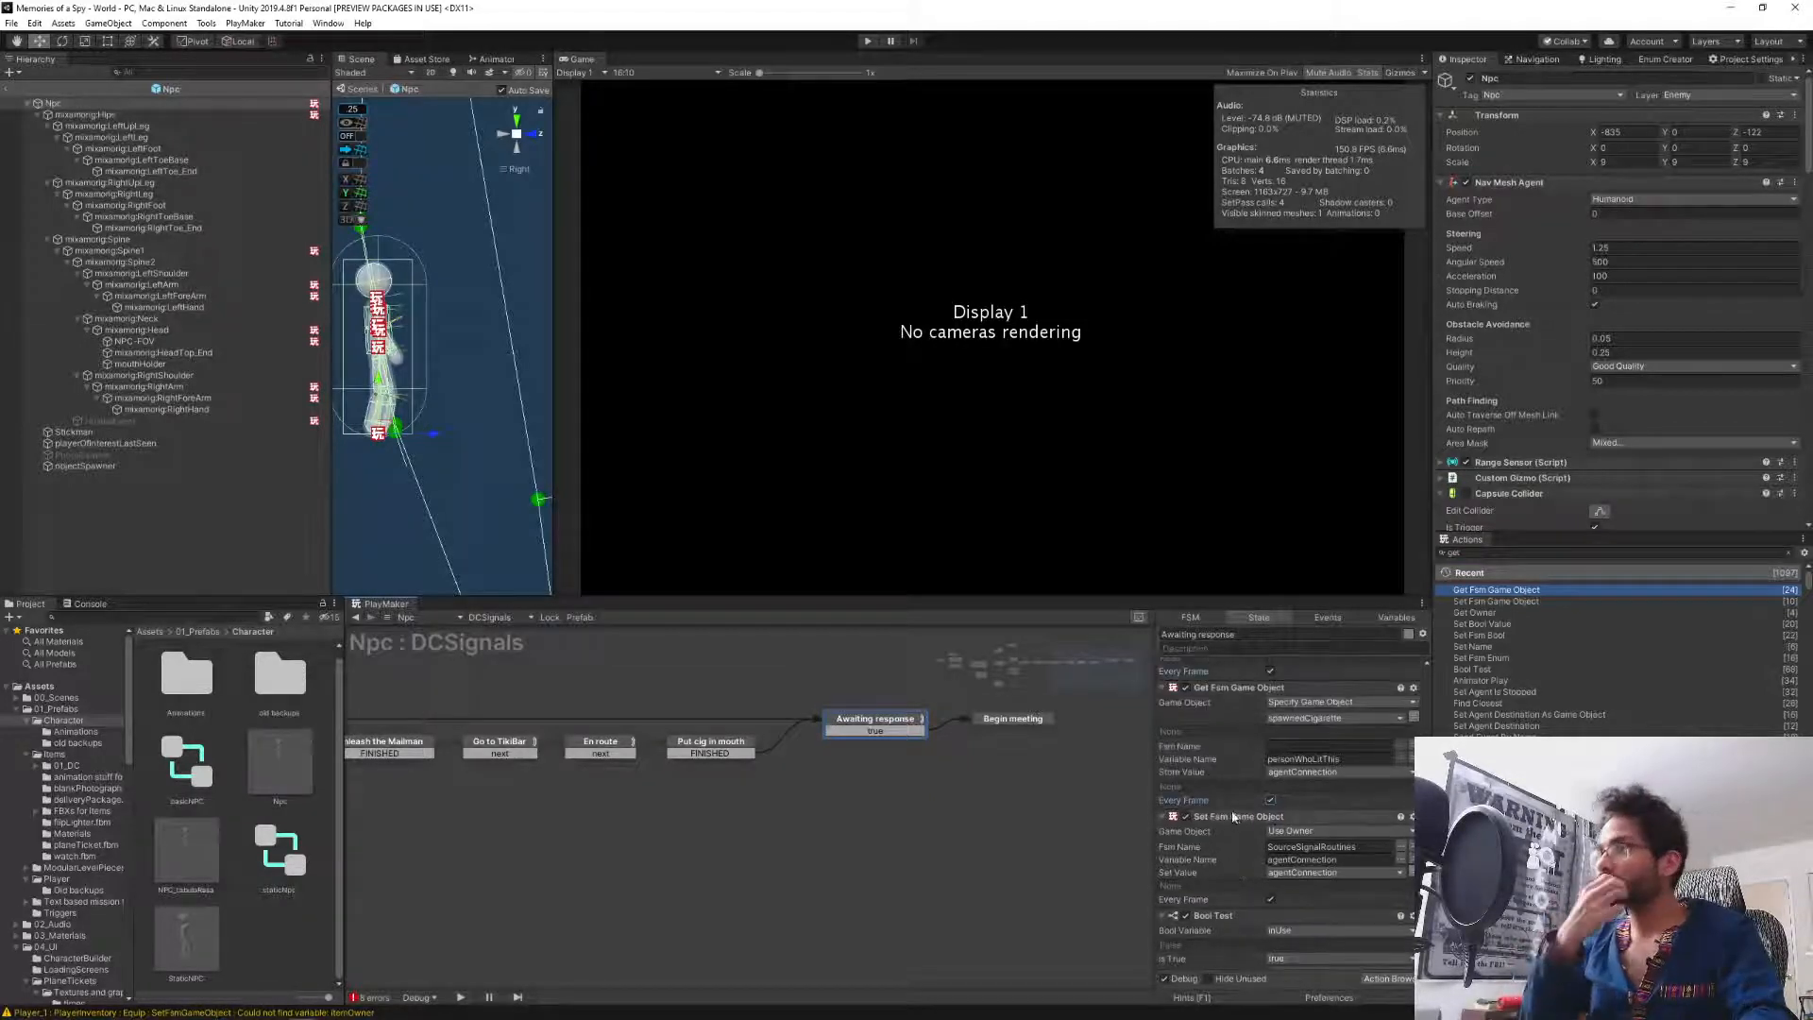
scroll(1239, 812, down, 2)
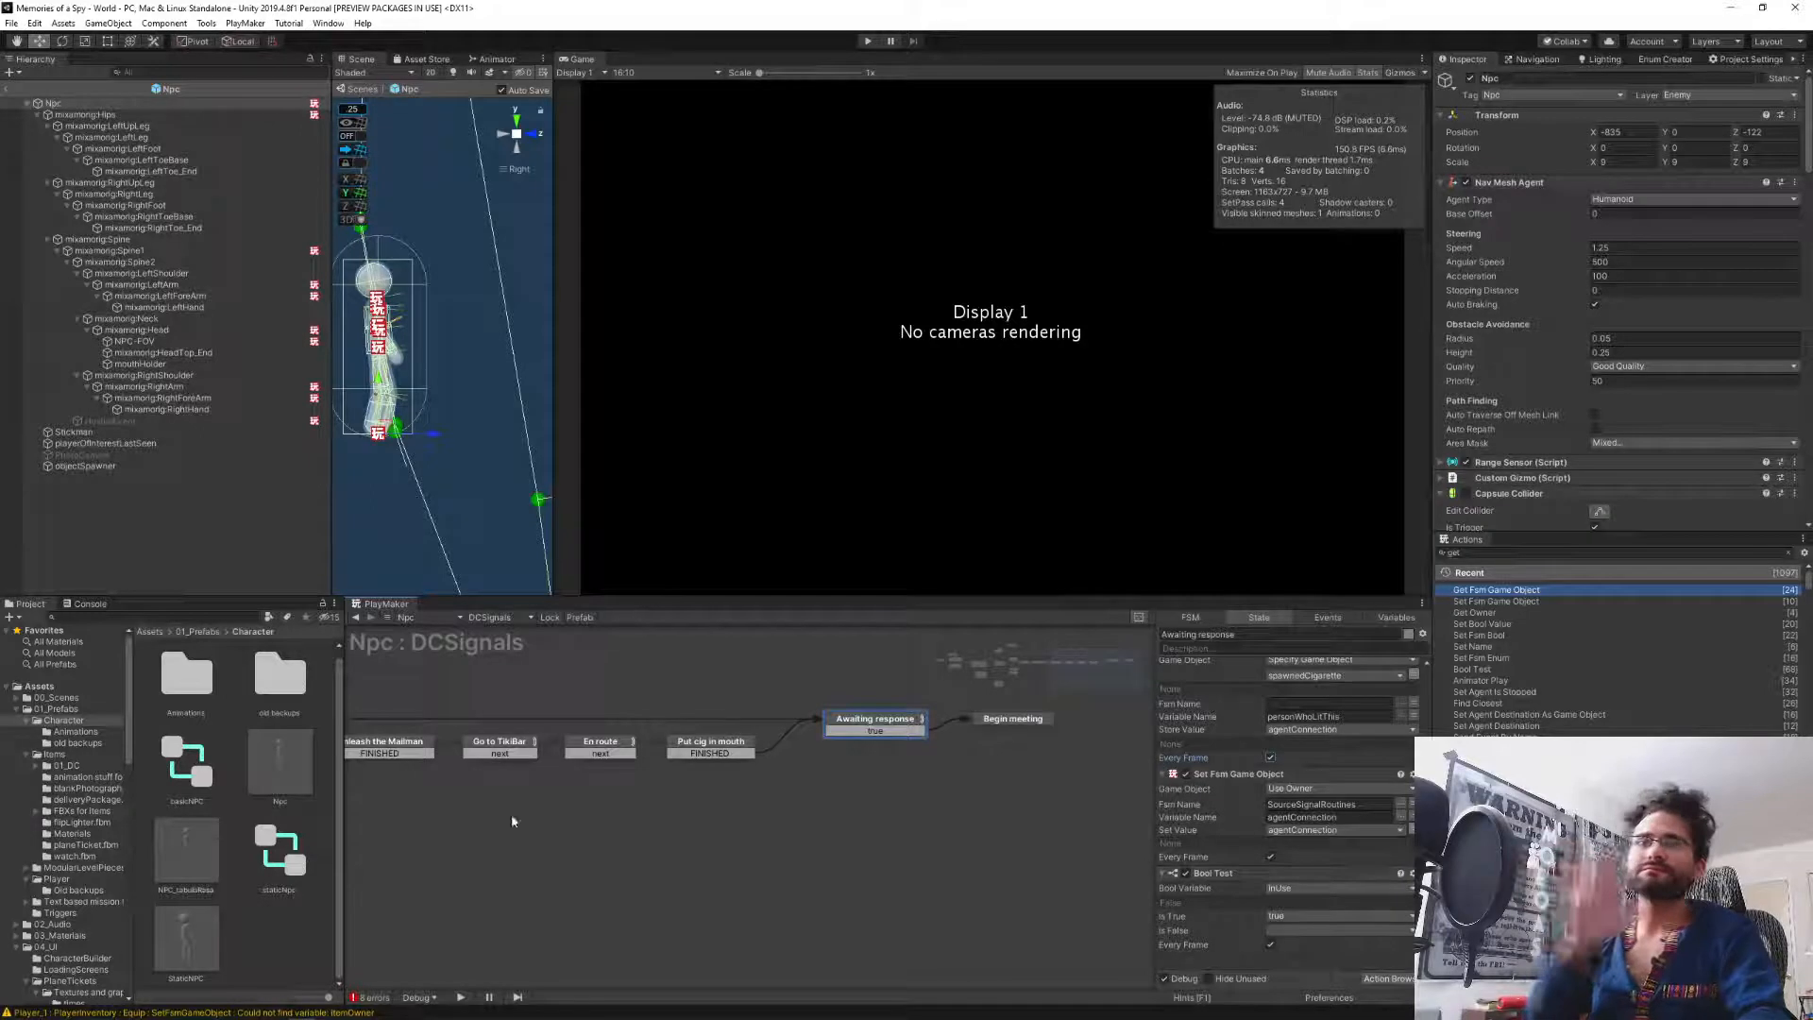
click(625, 870)
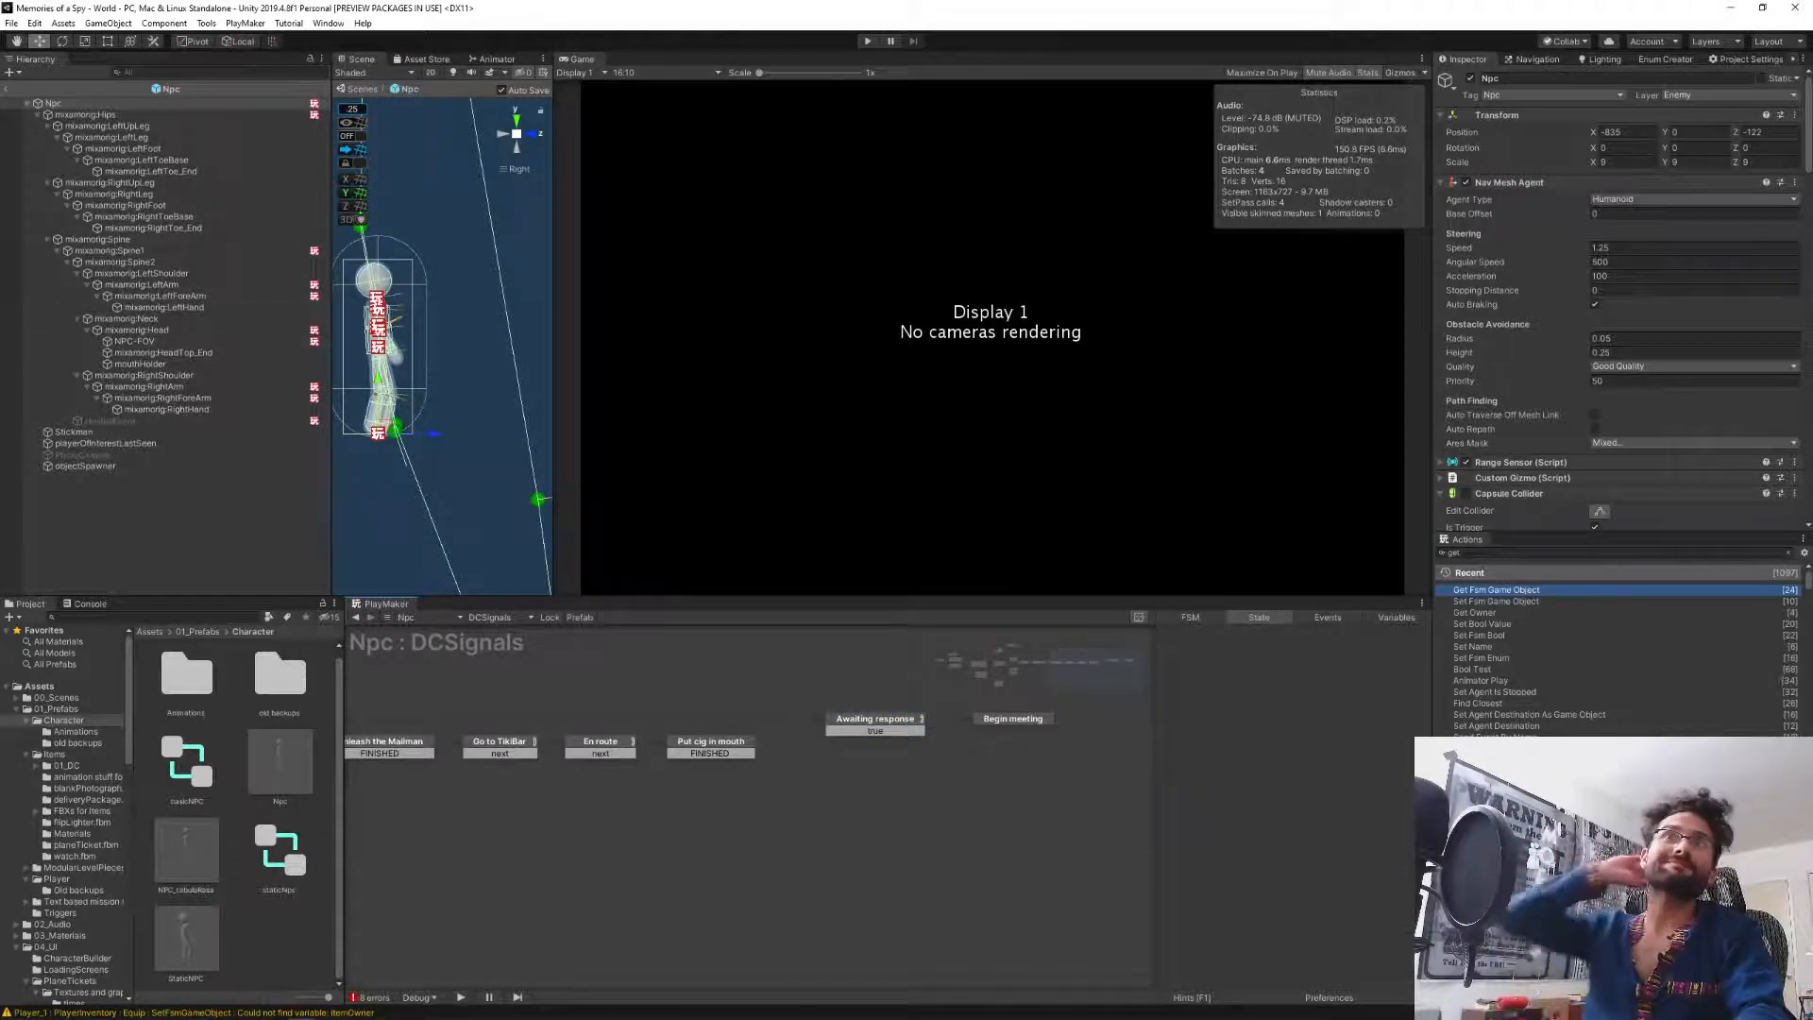
click(7, 89)
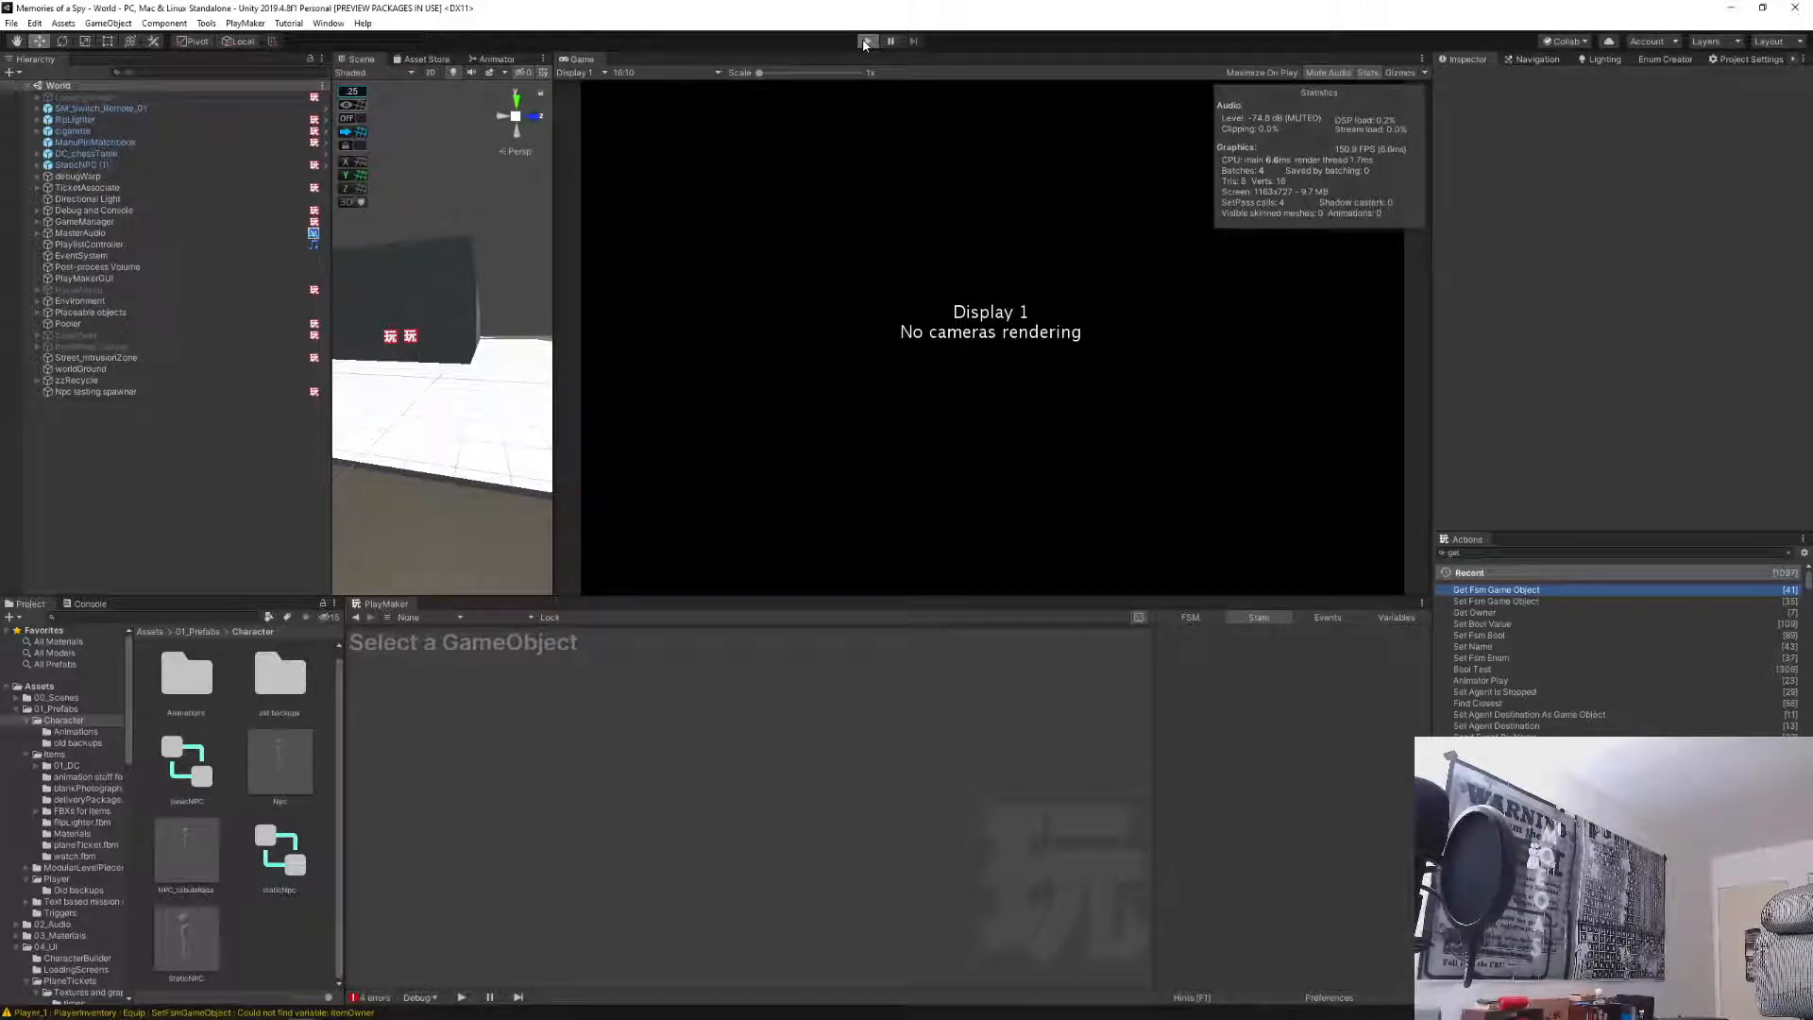
Run the game and use the spawnitem console command to get a pistol in hand.
click(865, 41)
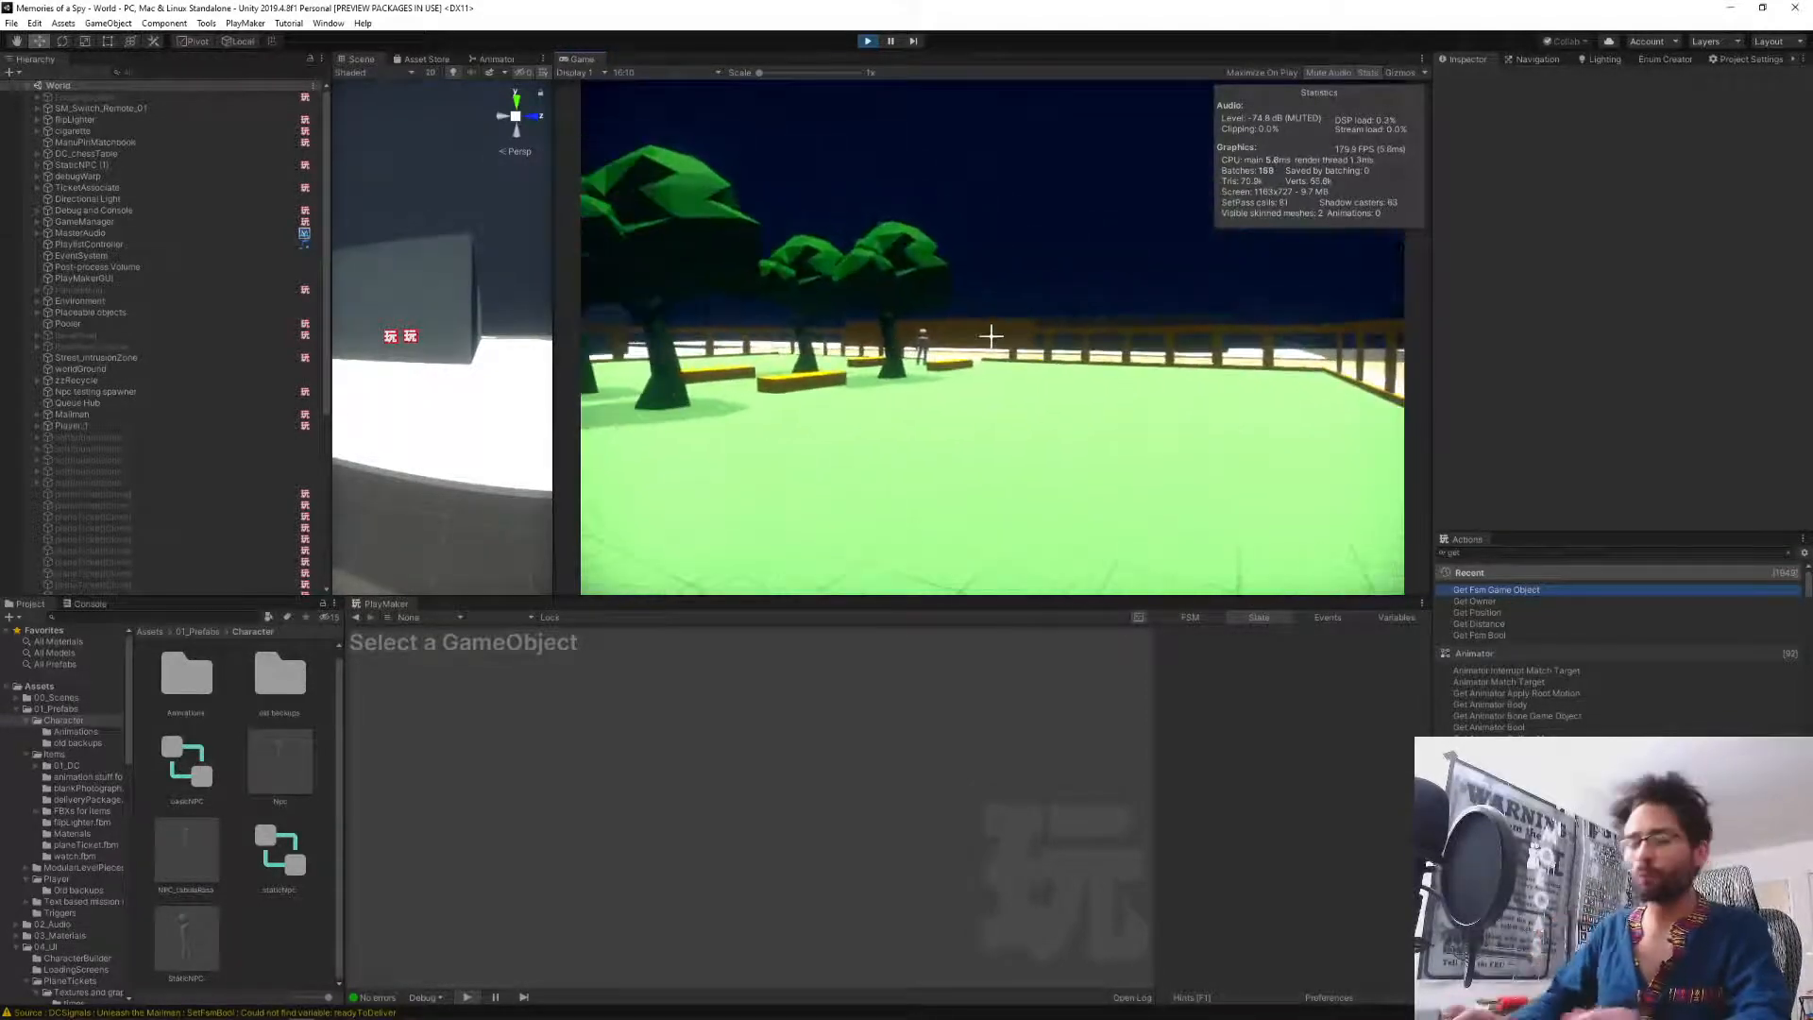
key(grave)
text(spawnite)
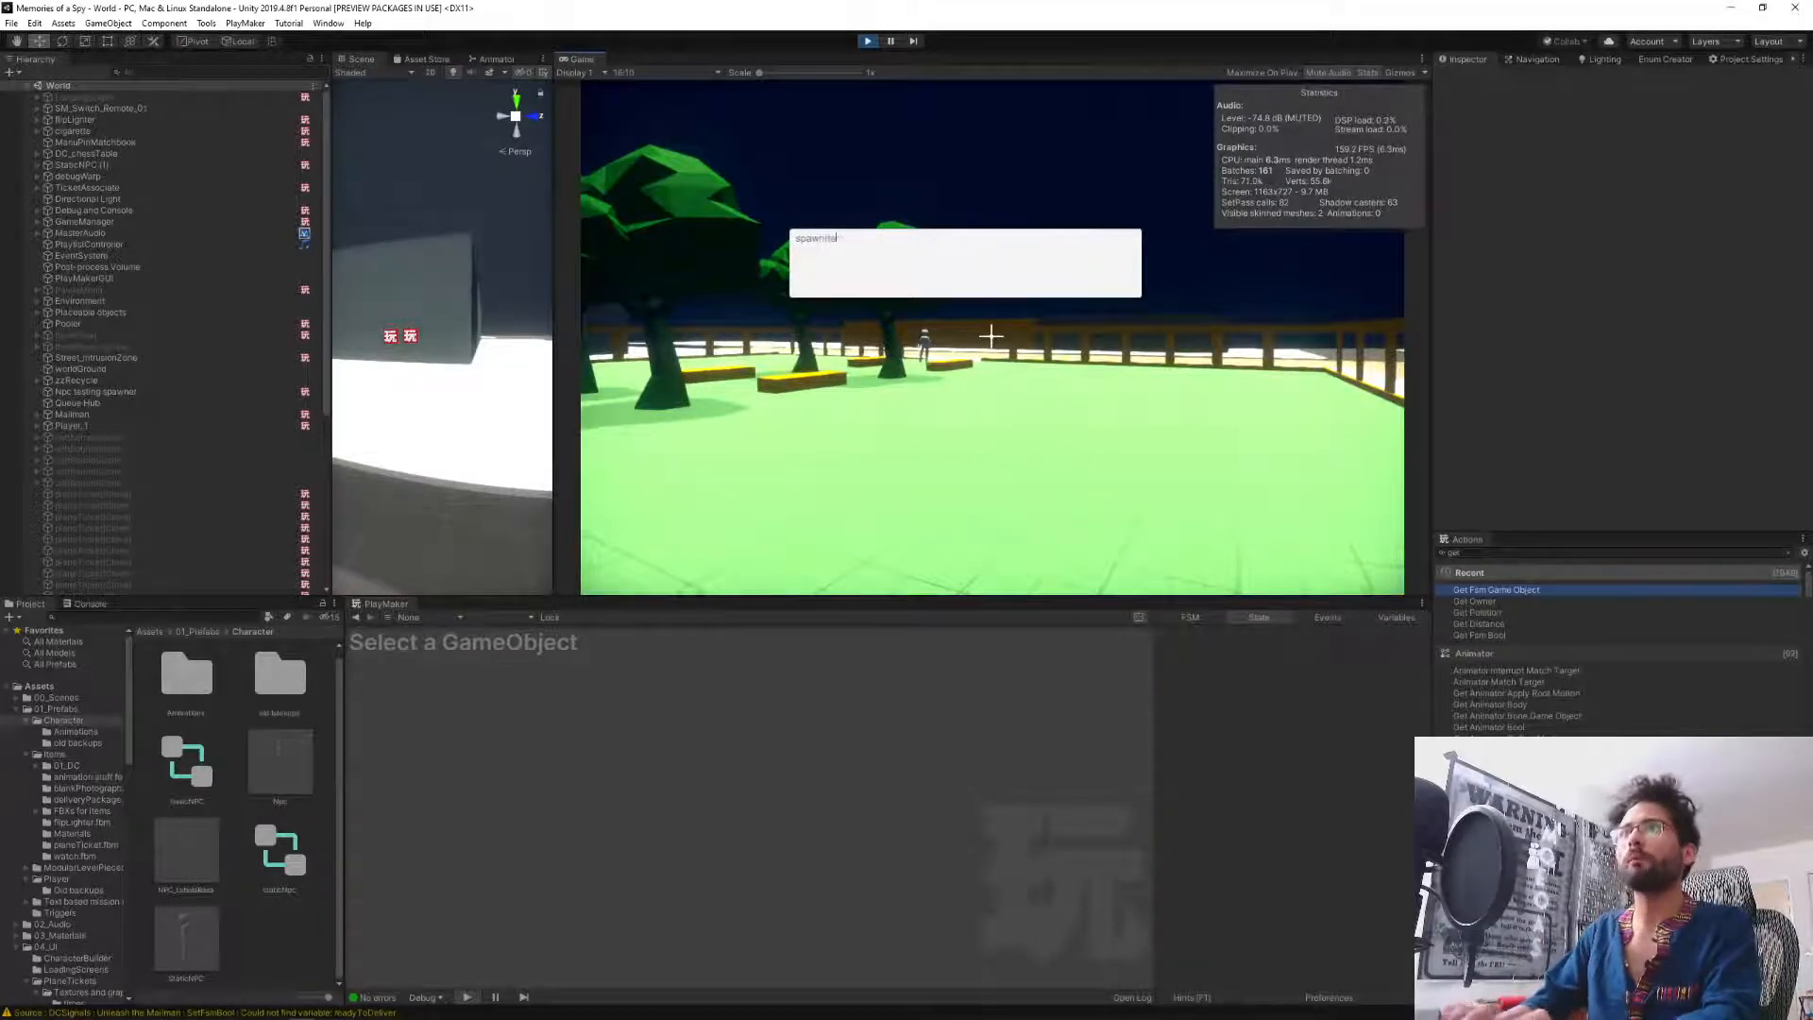
text(m)
key(Return)
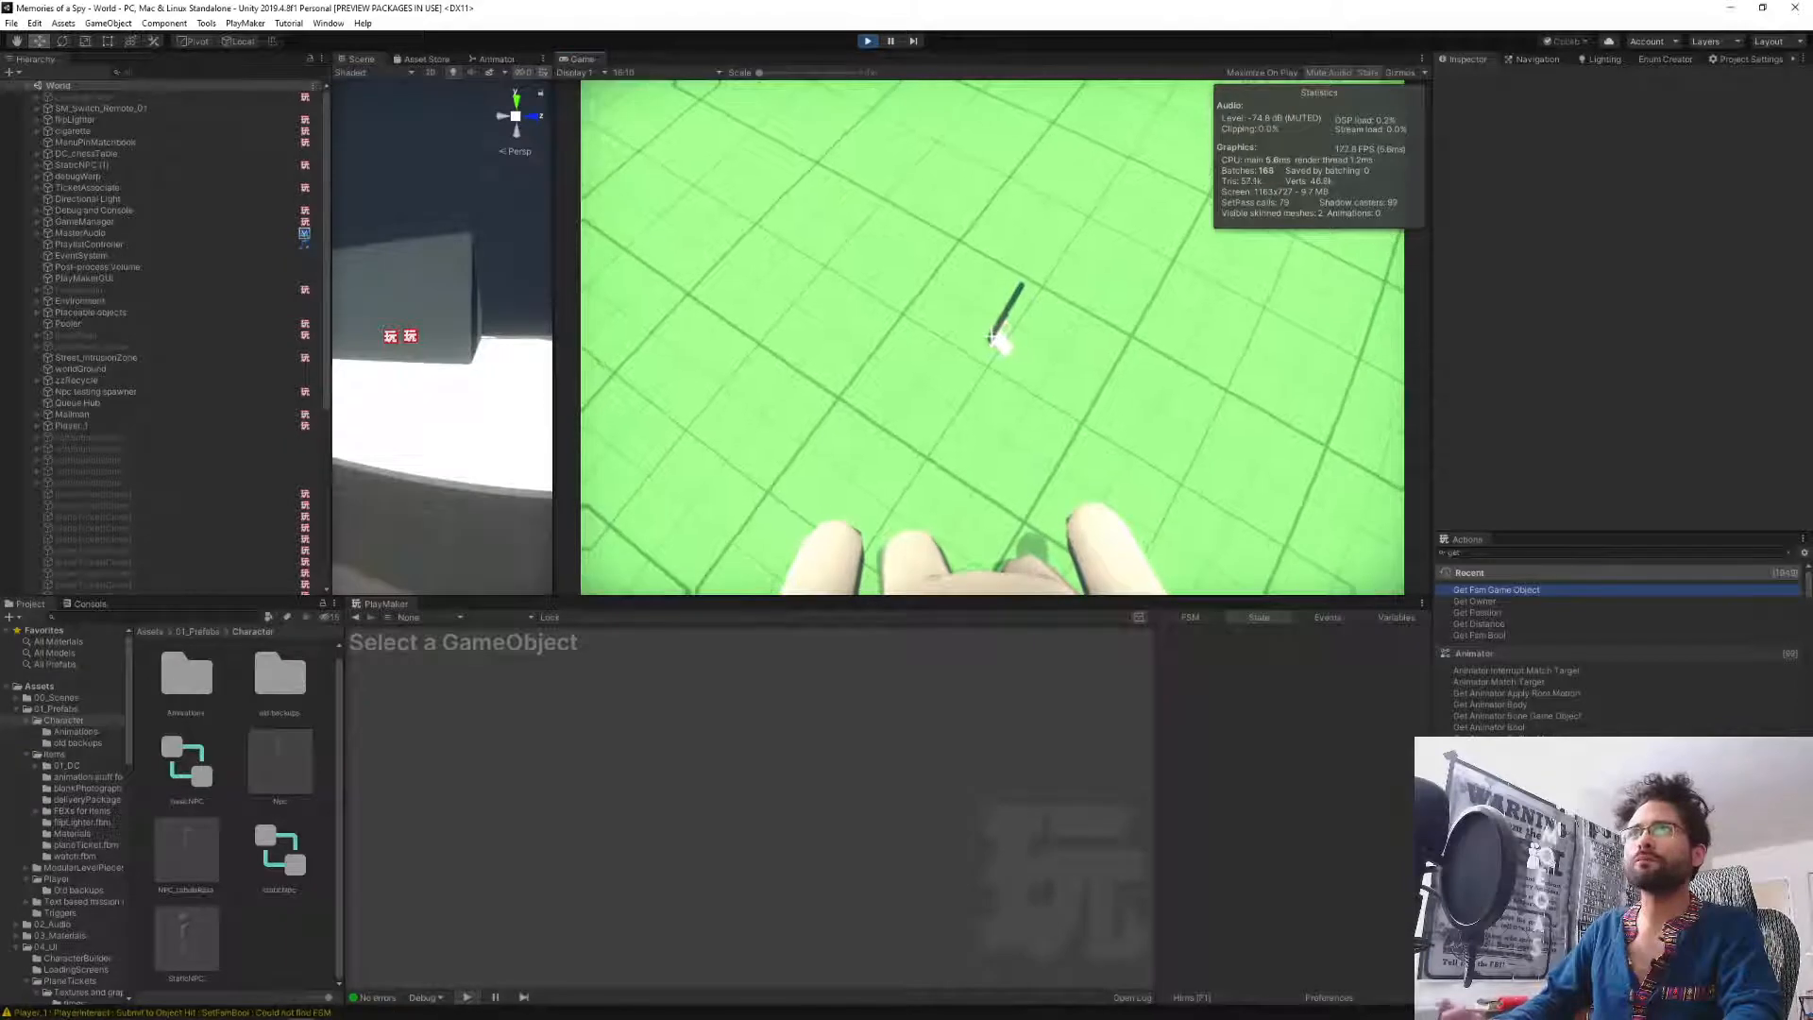
key(e)
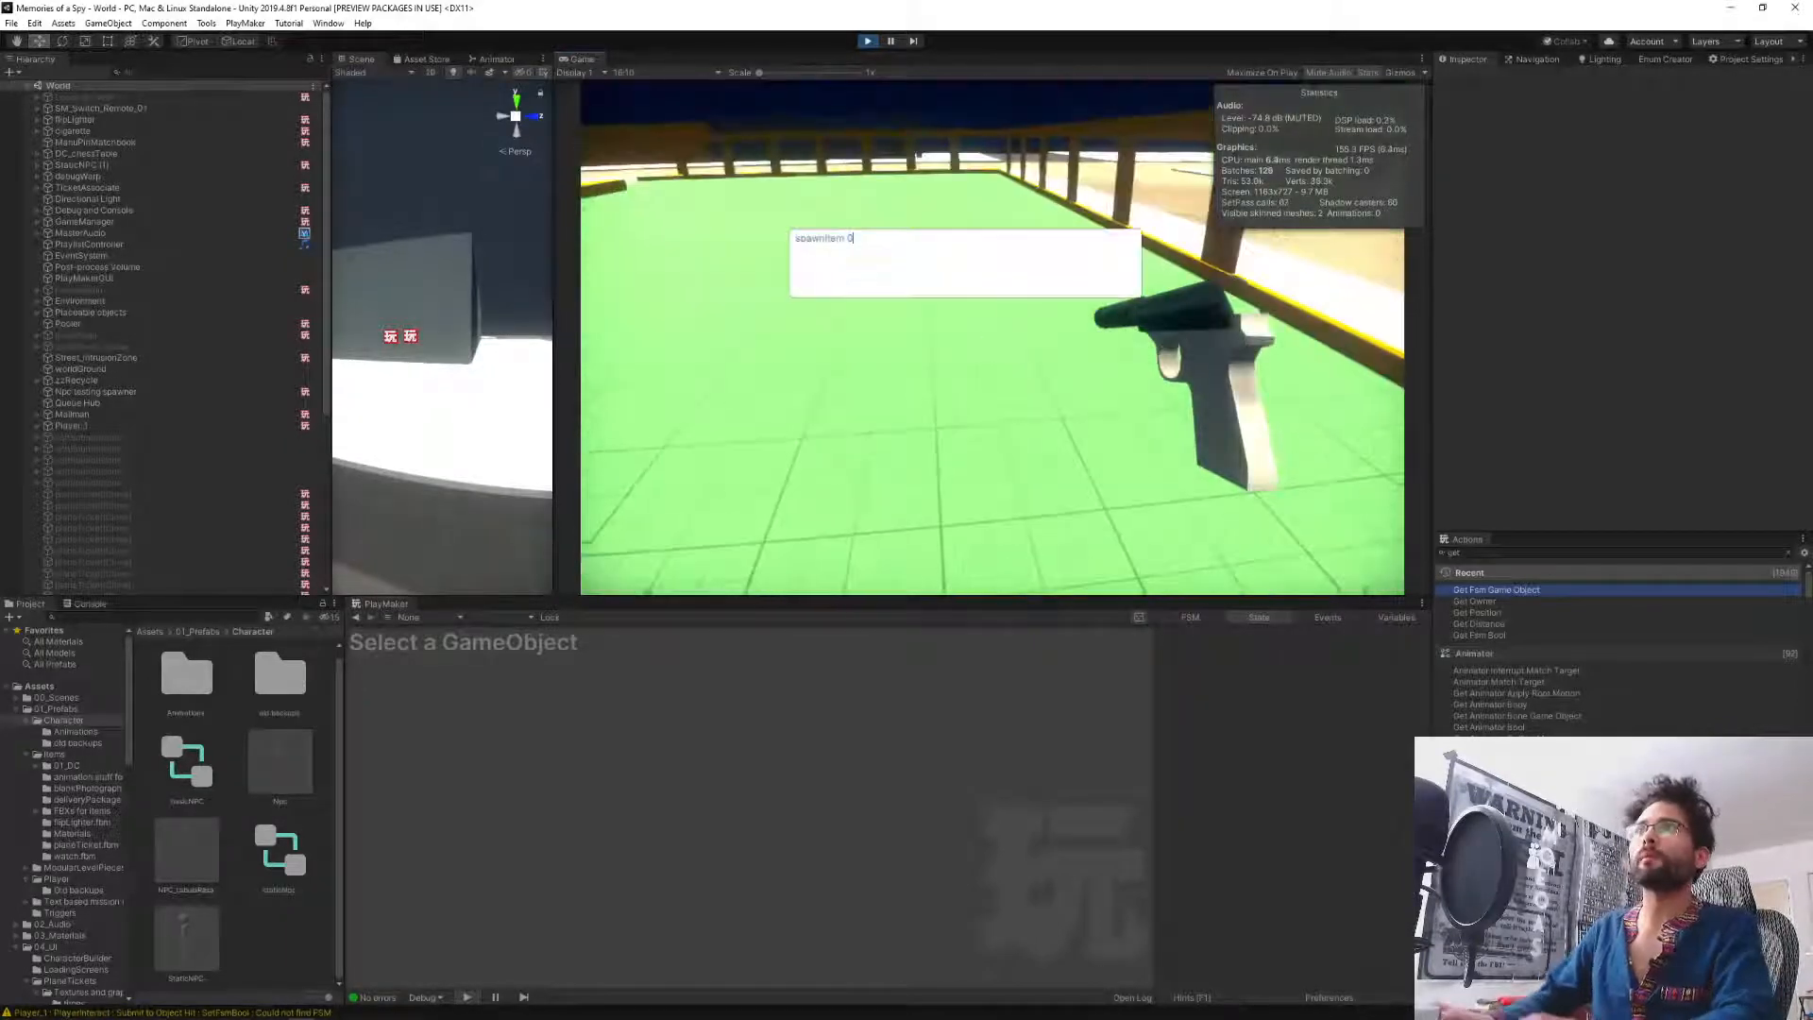
Spawn a photo camera with the spawnitem console command and pick it up from the grass.
key(Return)
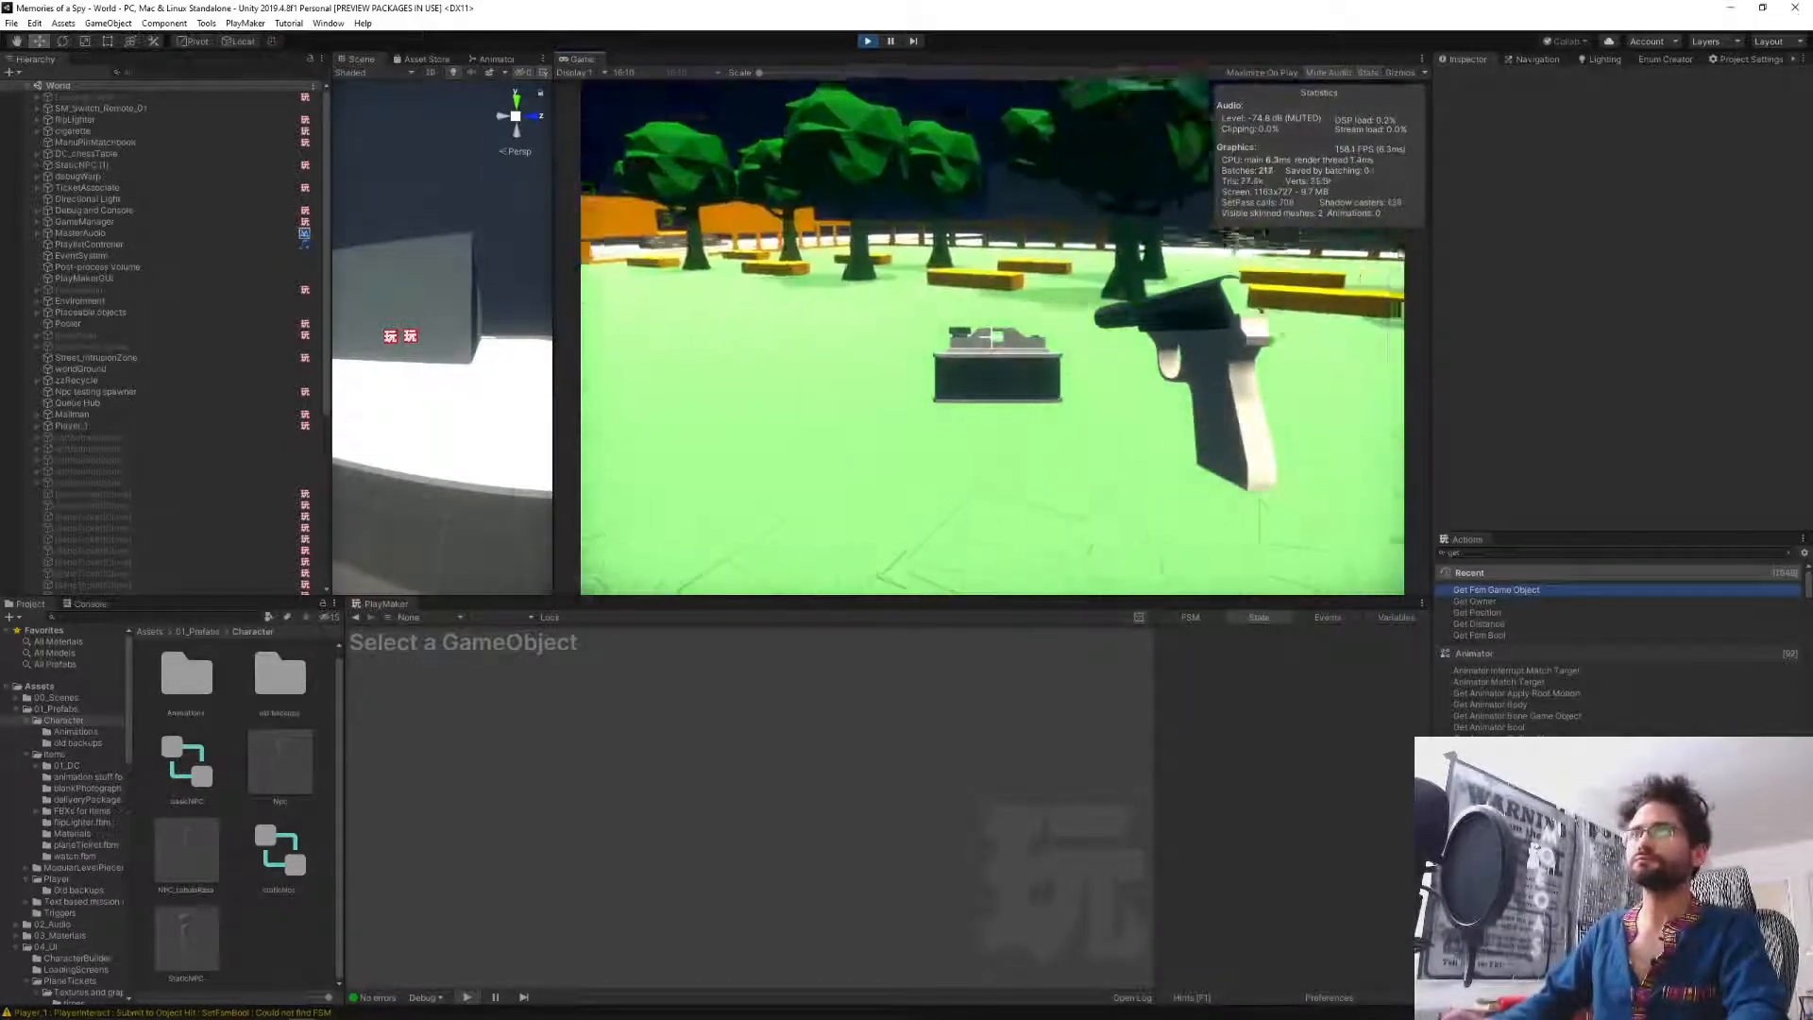
key(Return)
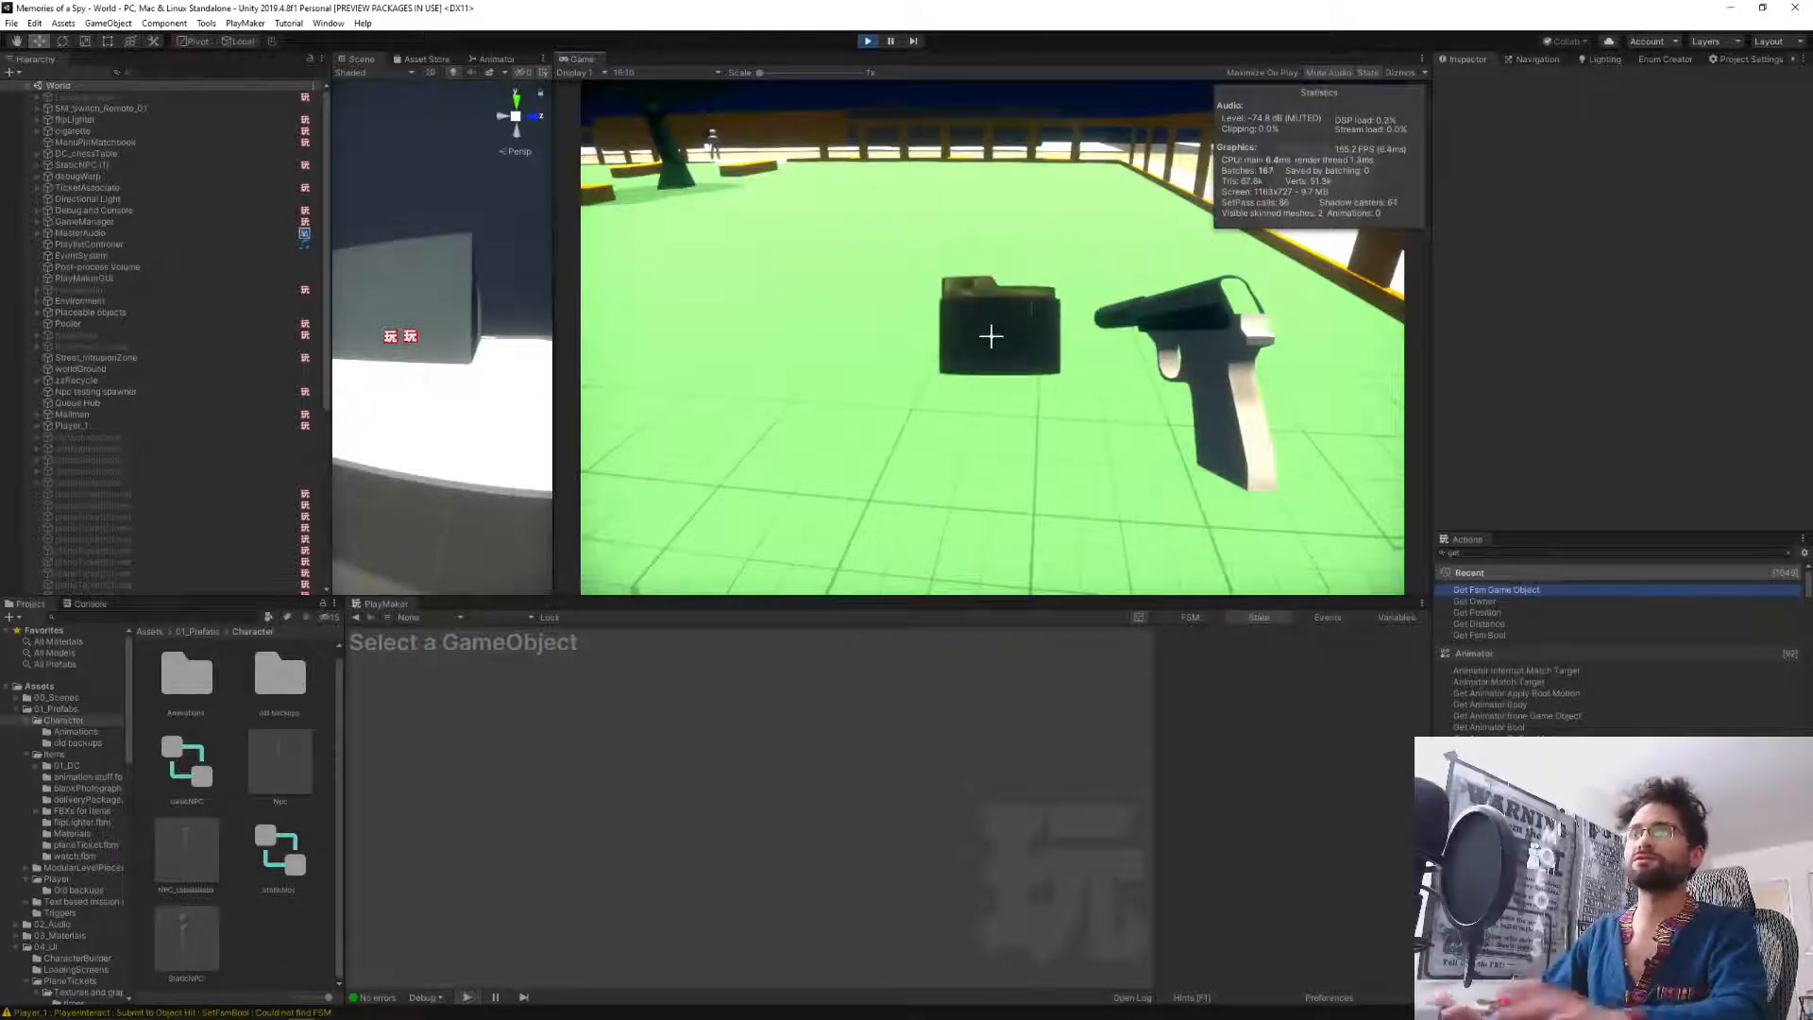
key(e)
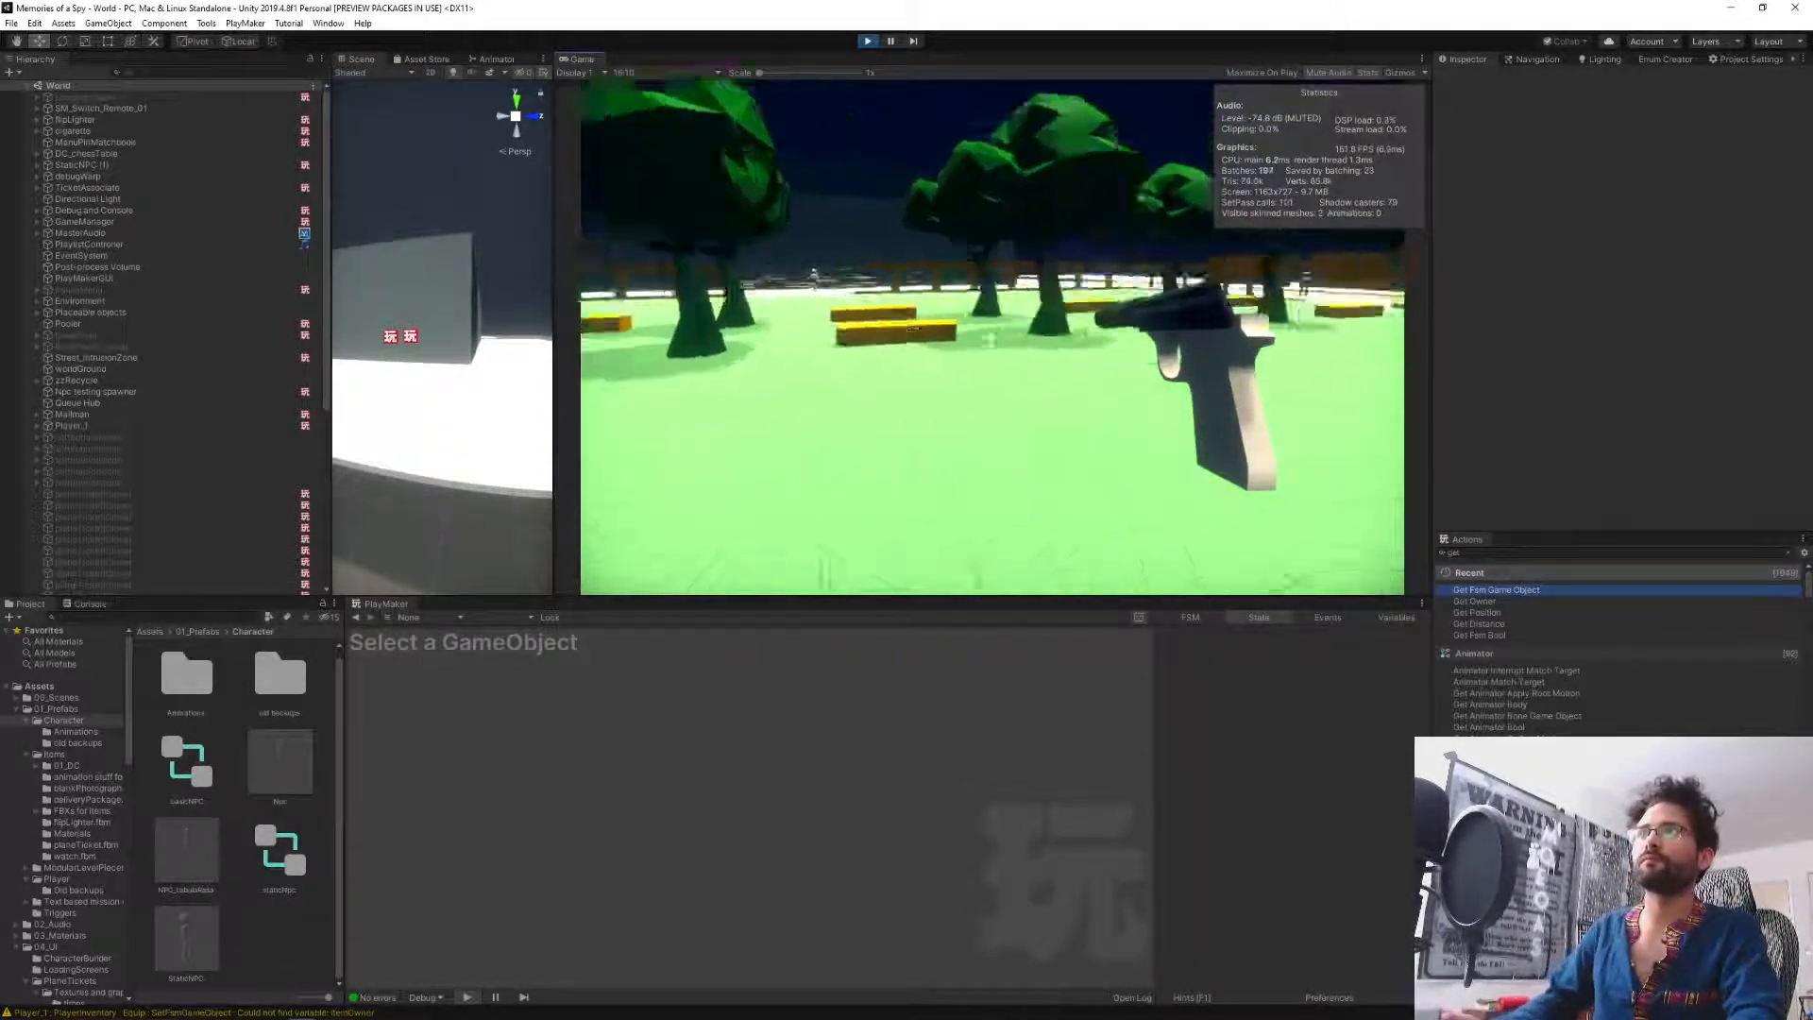
Walk across the park and the street, through the orange wall's doorway, and face back towards the approaching NPC.
key(w)
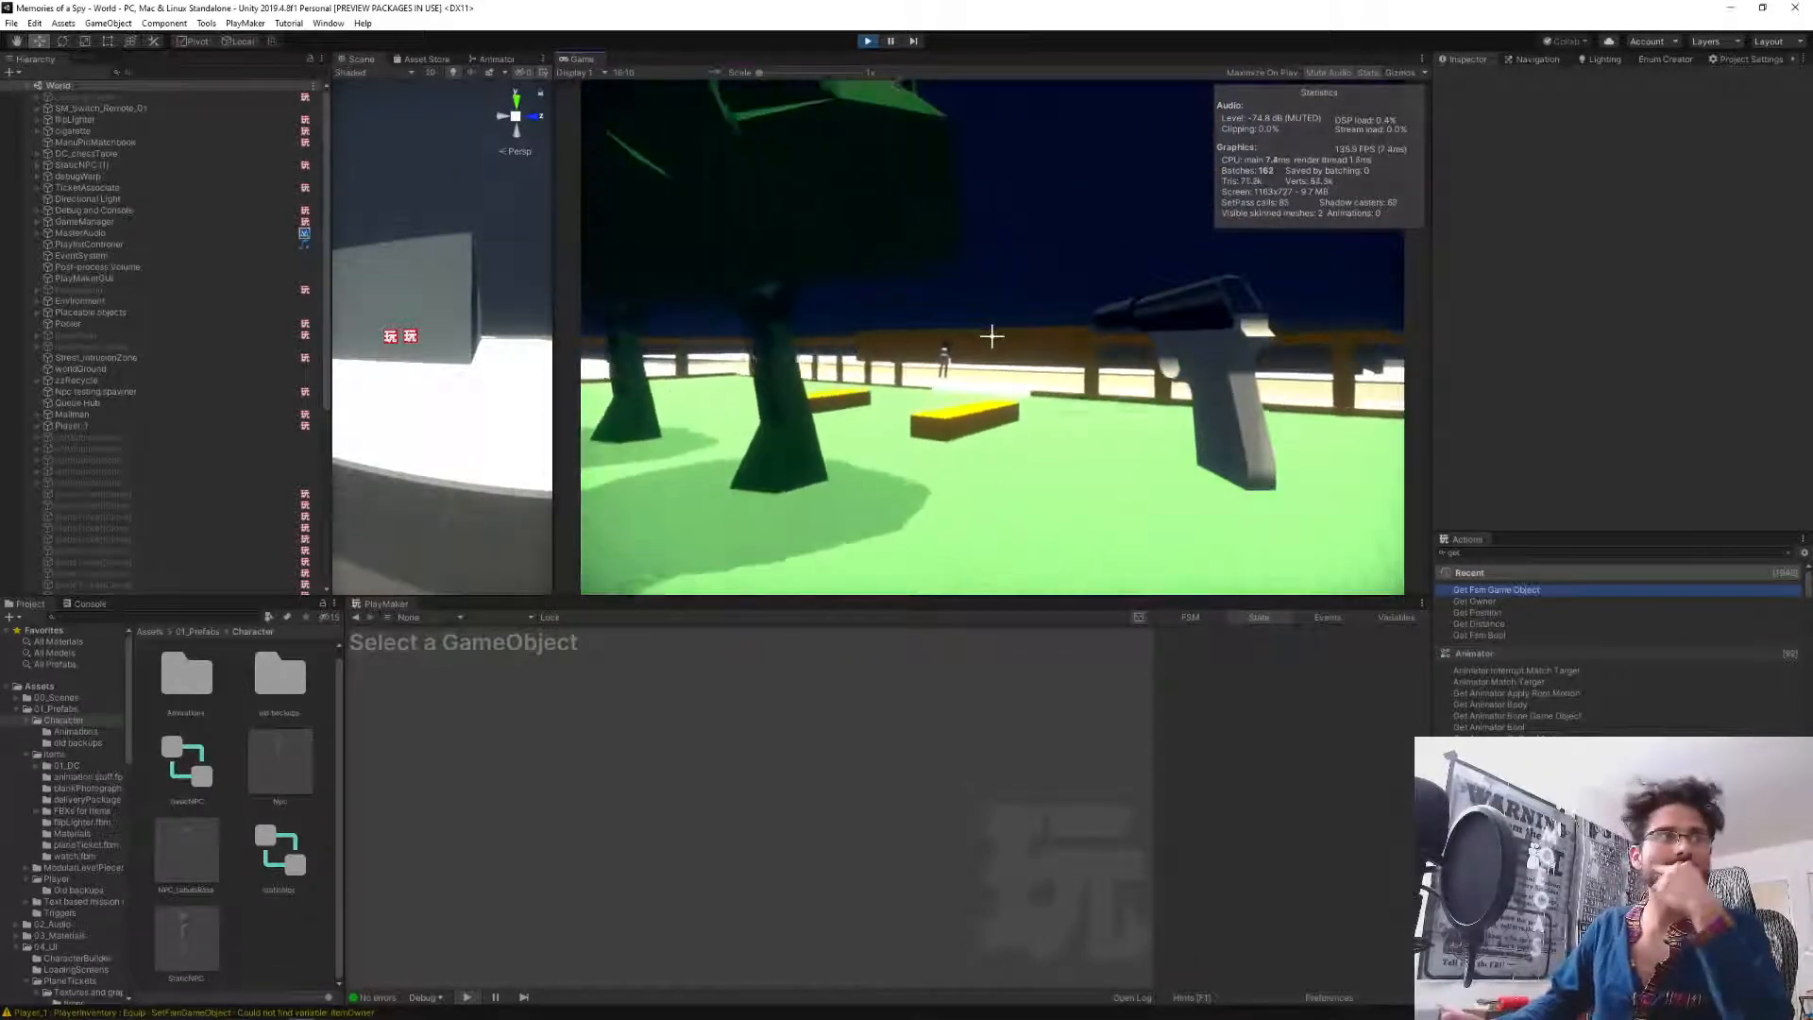
key(w)
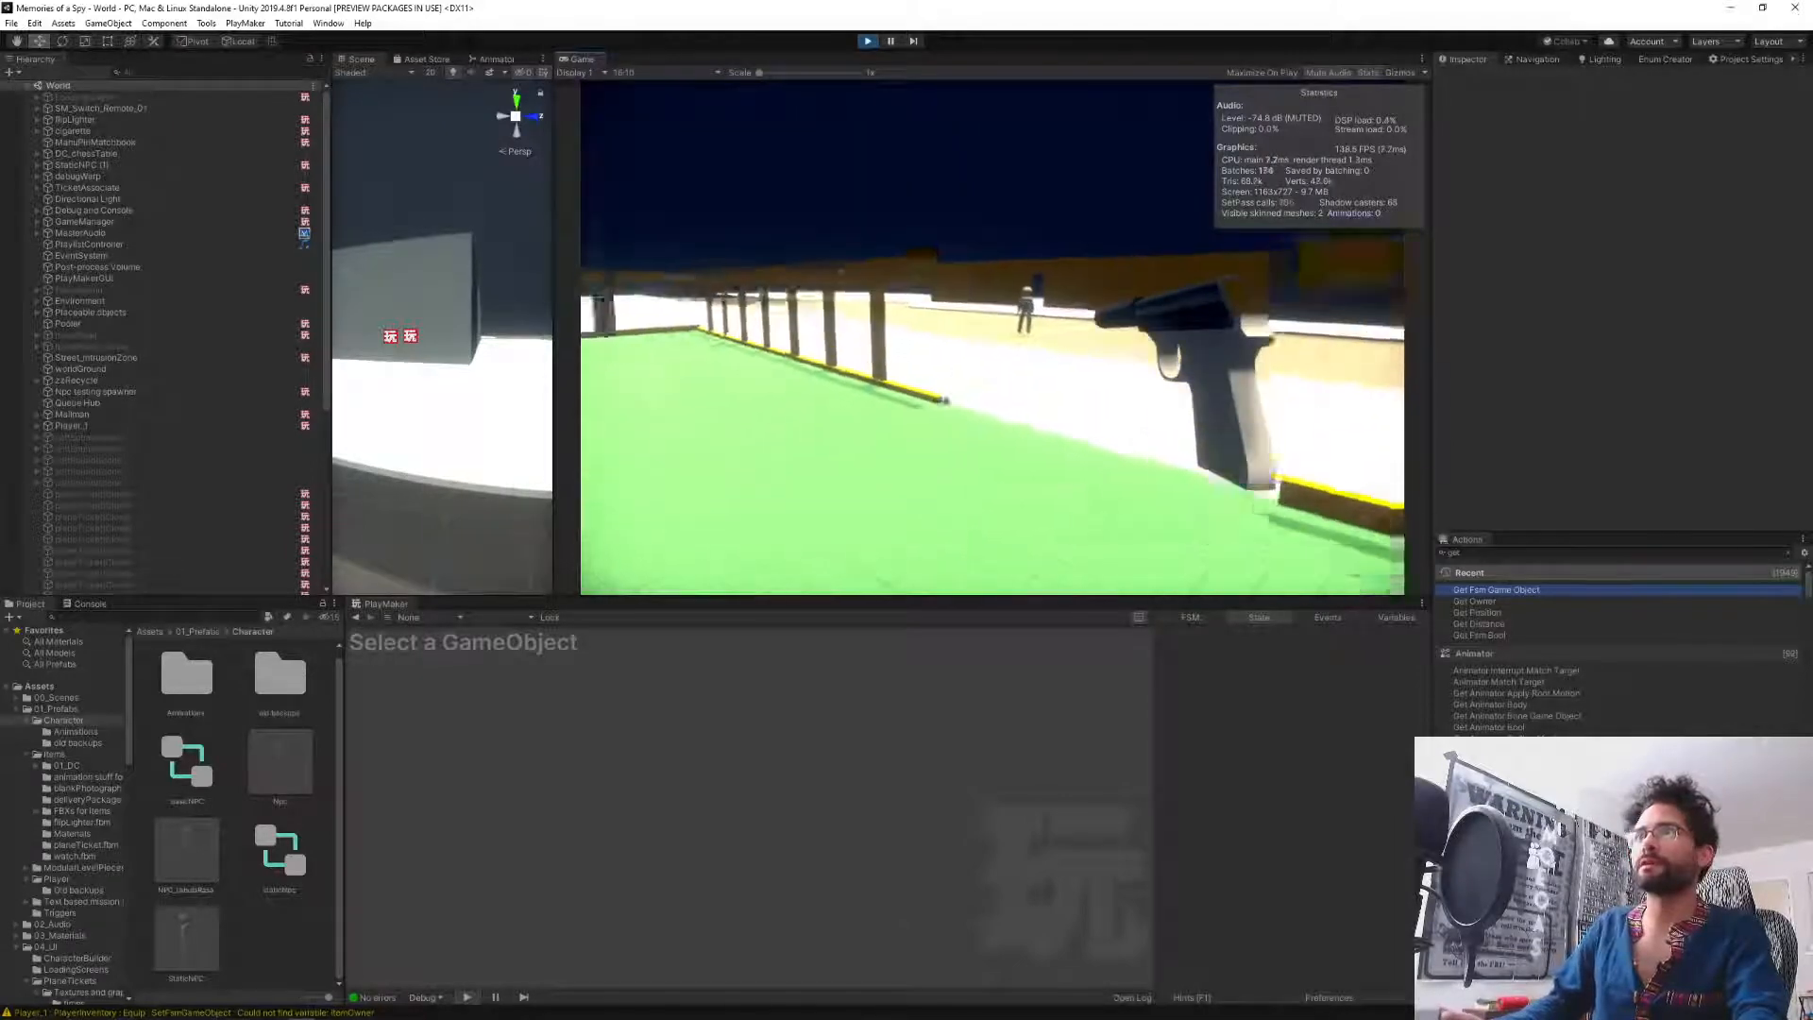
key(w)
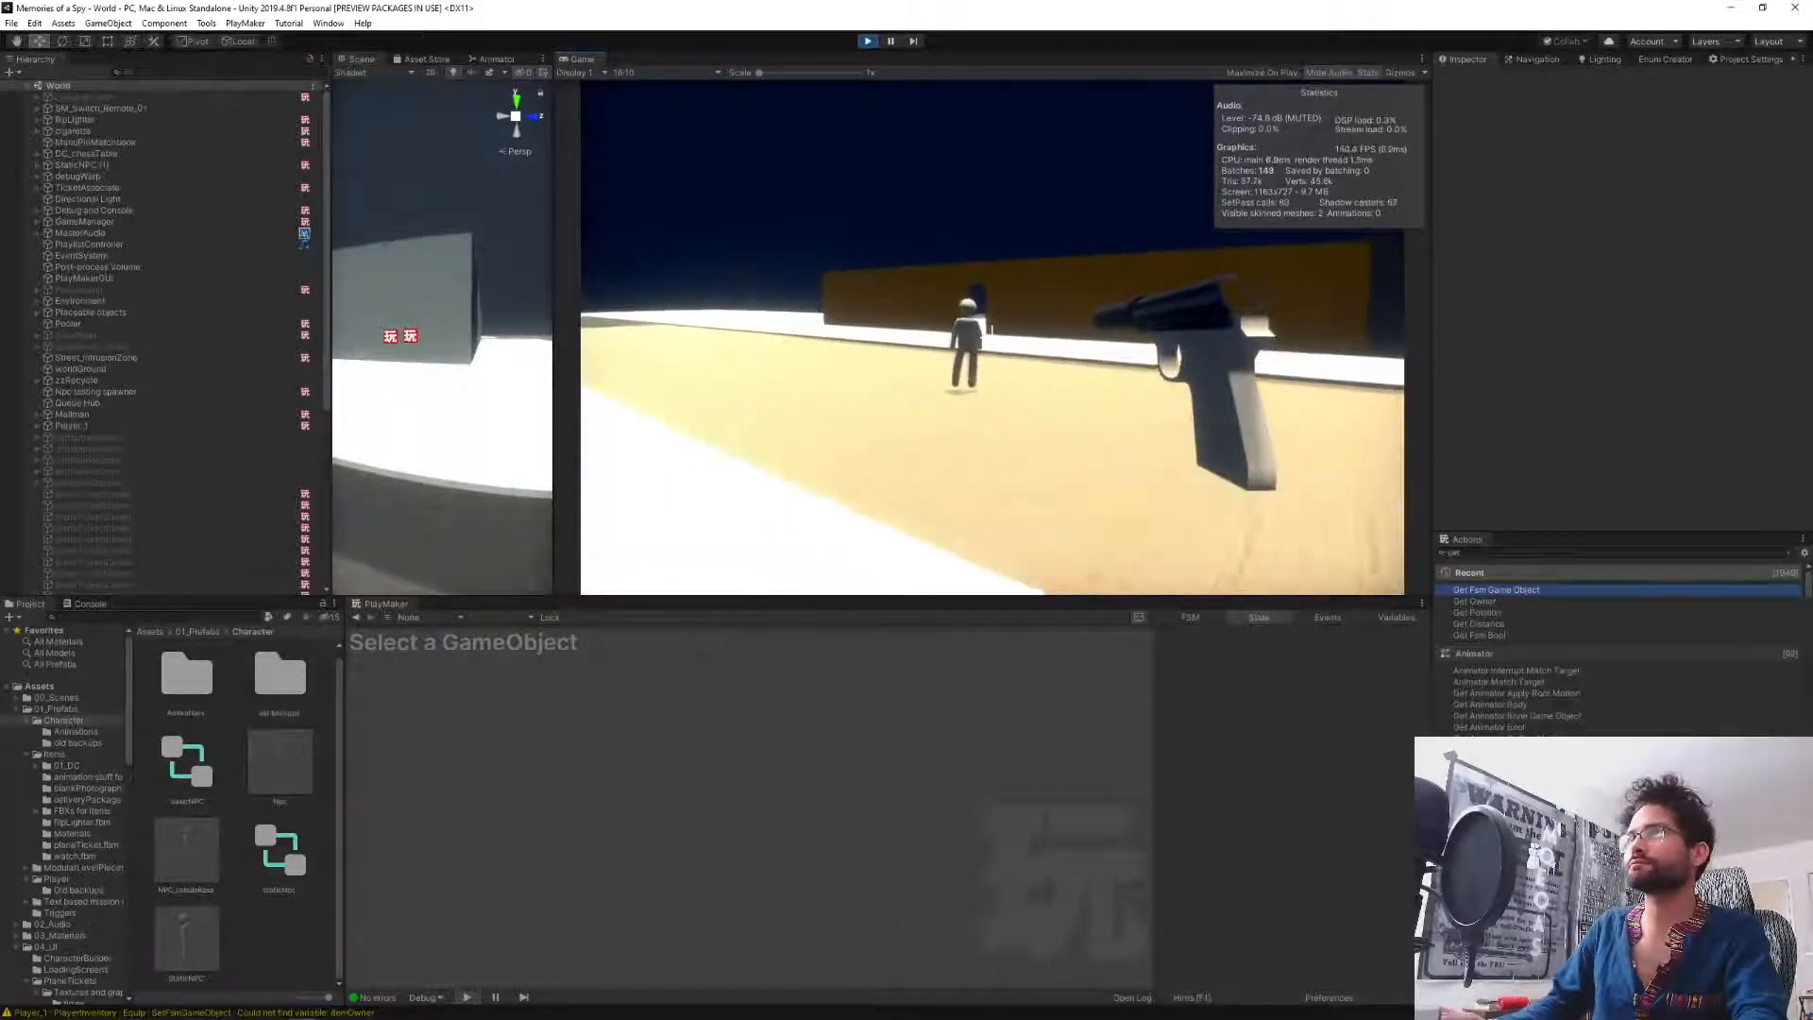
key(w)
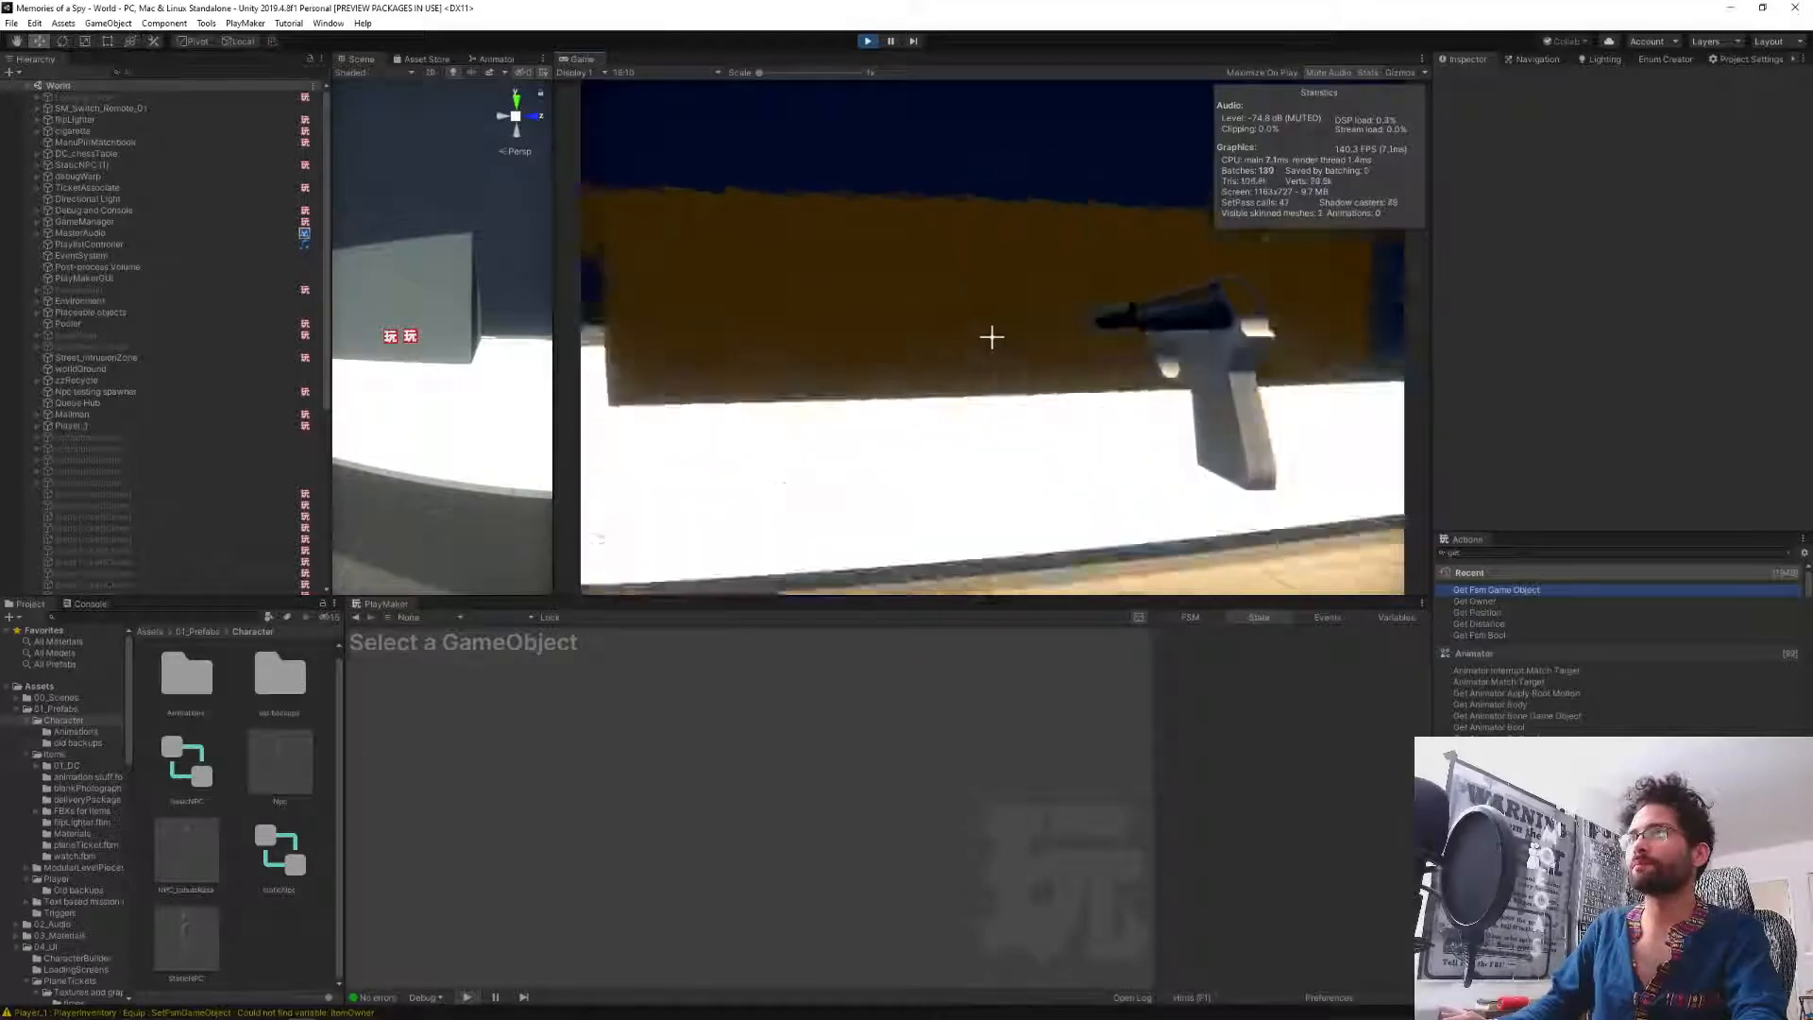
key(w)
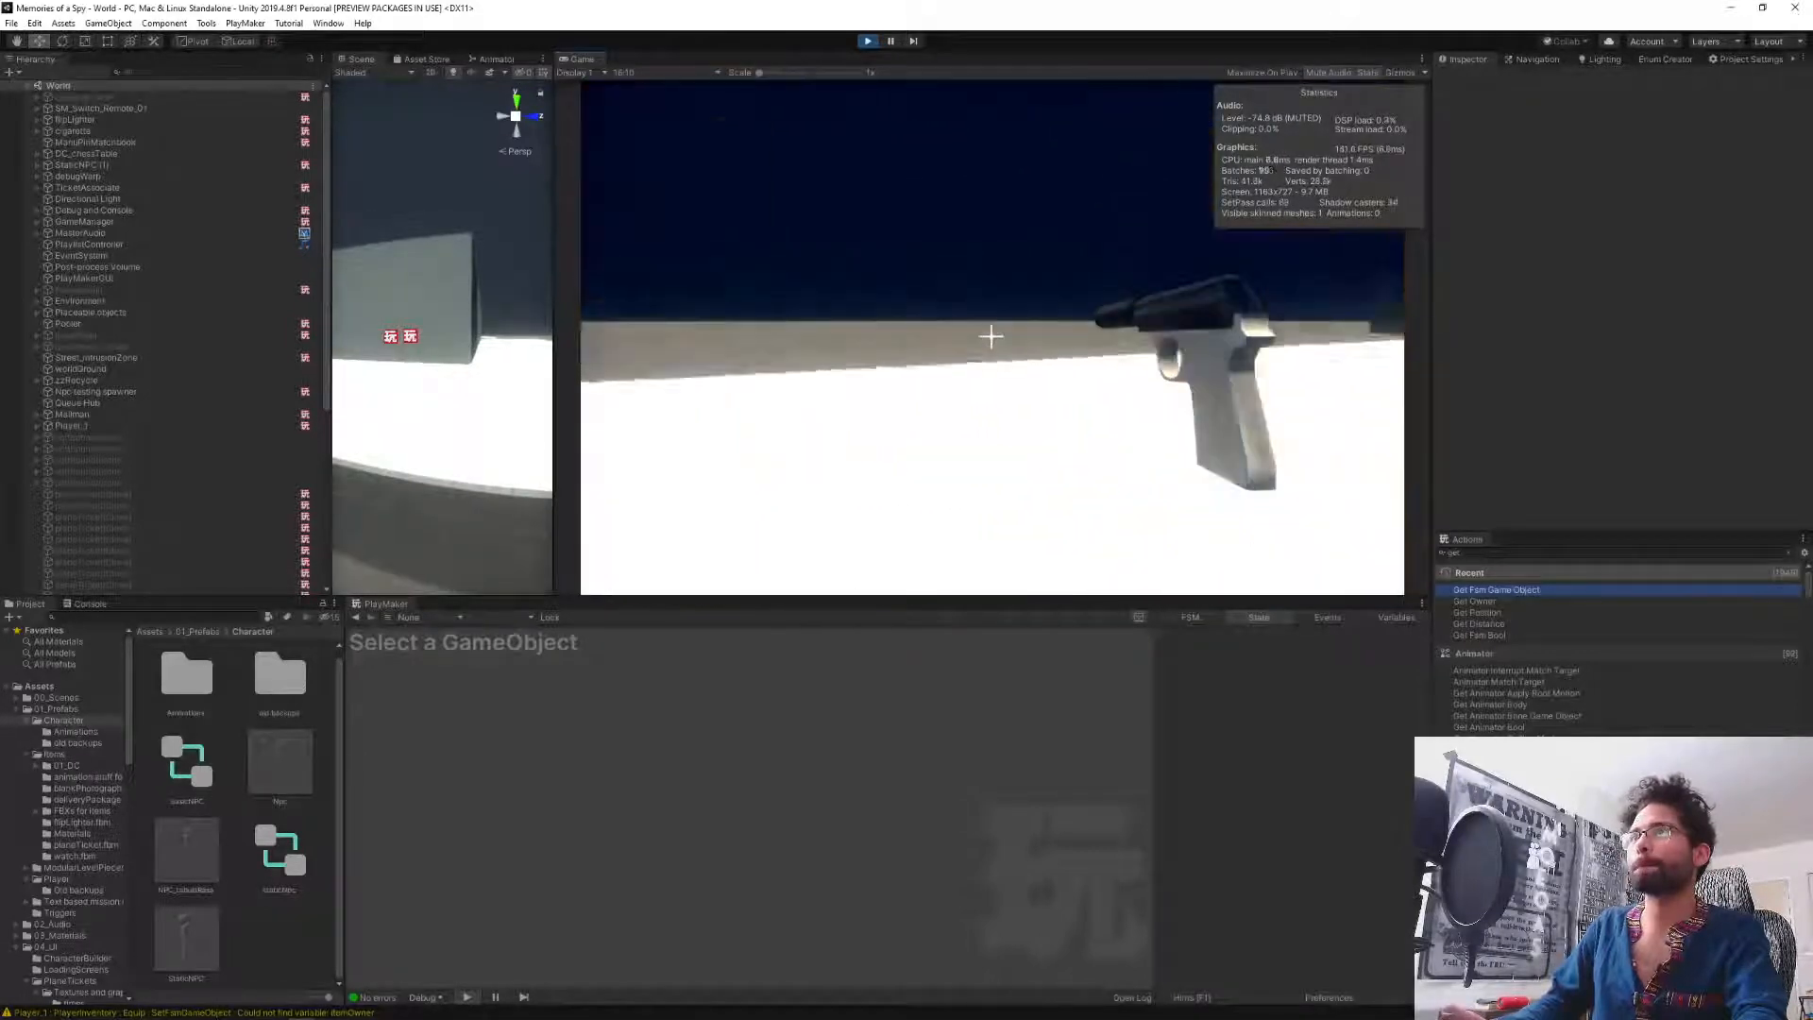
key(s)
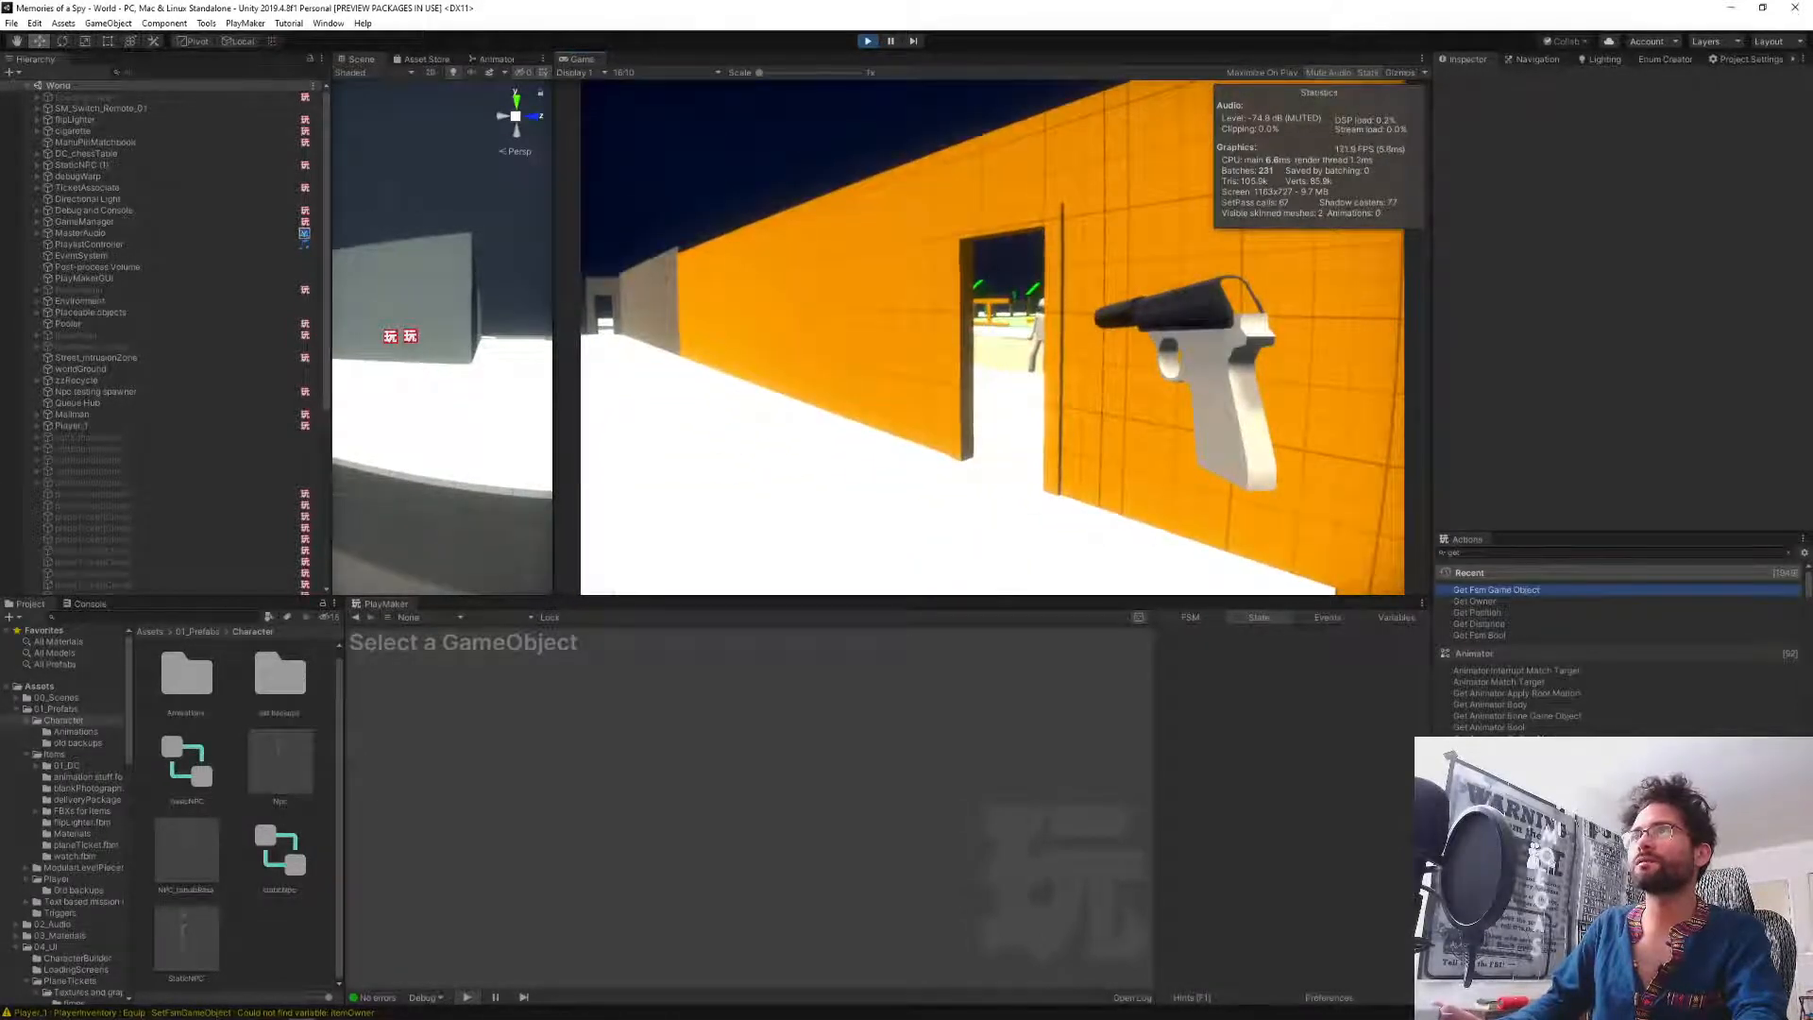
key(a)
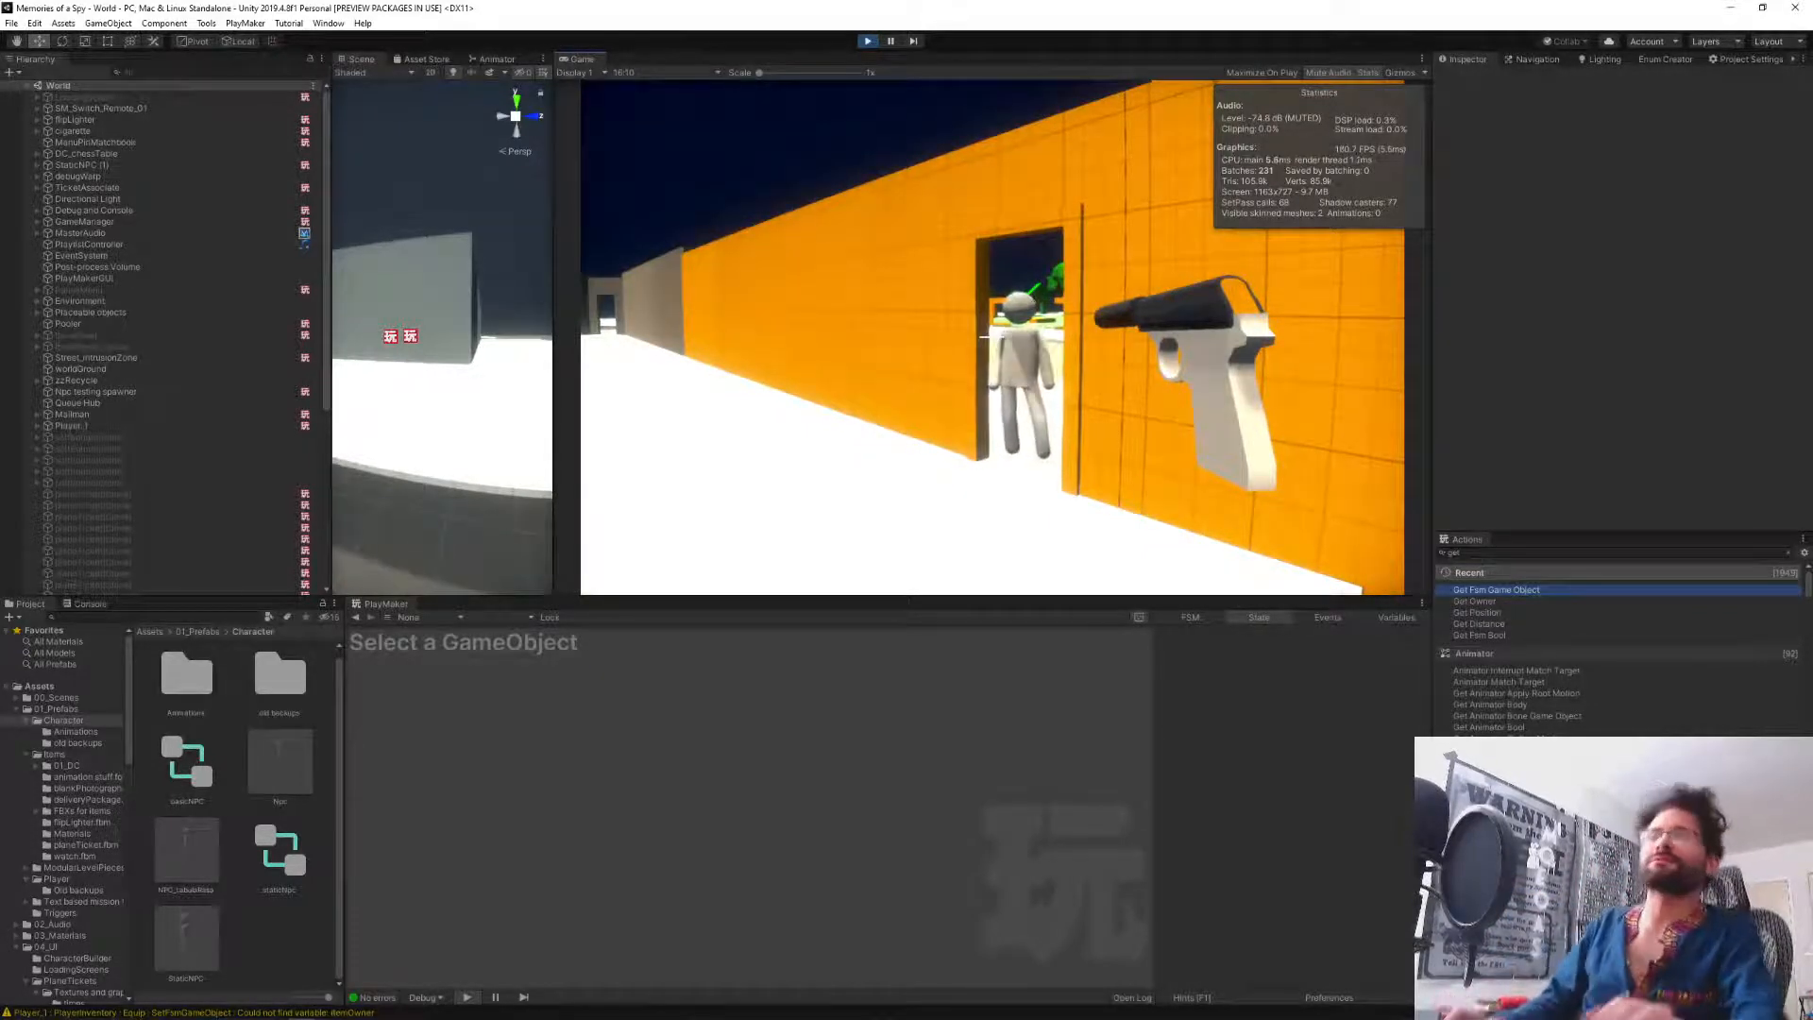
Switch from the pistol to the camera and photograph the NPC beside the orange wall.
key(a)
scroll(993, 338, down, 2)
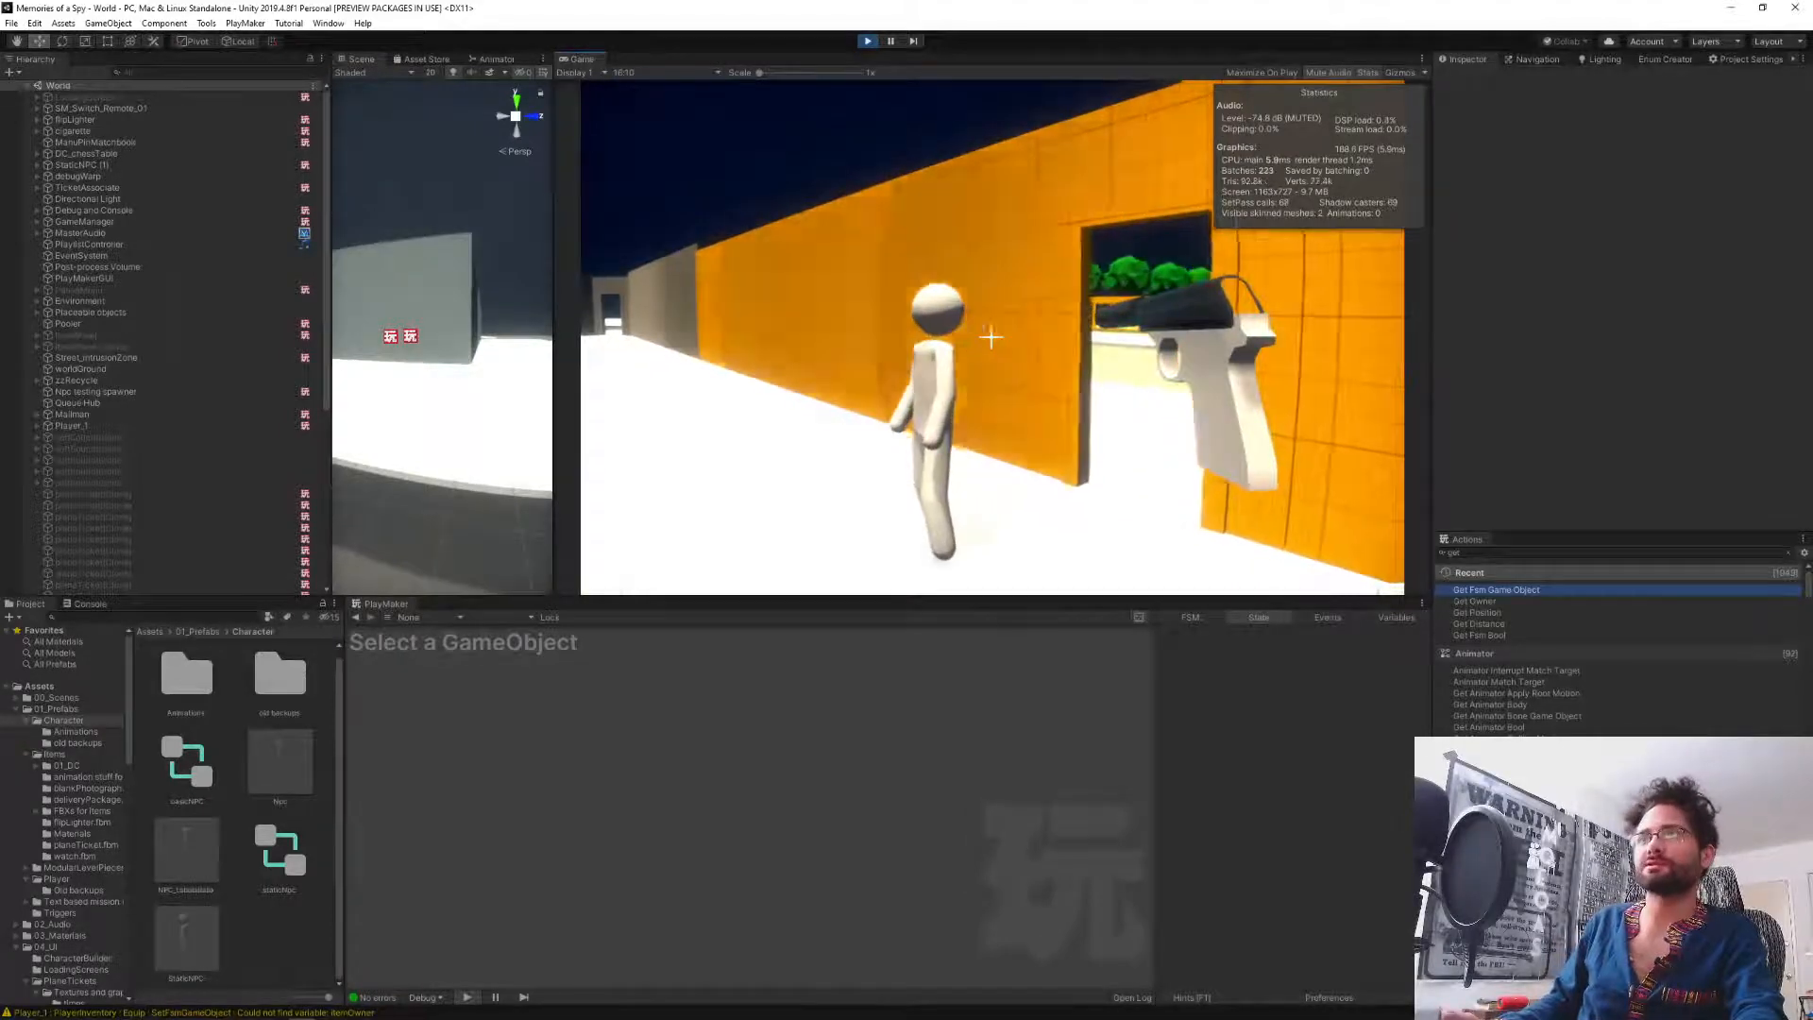
key(w)
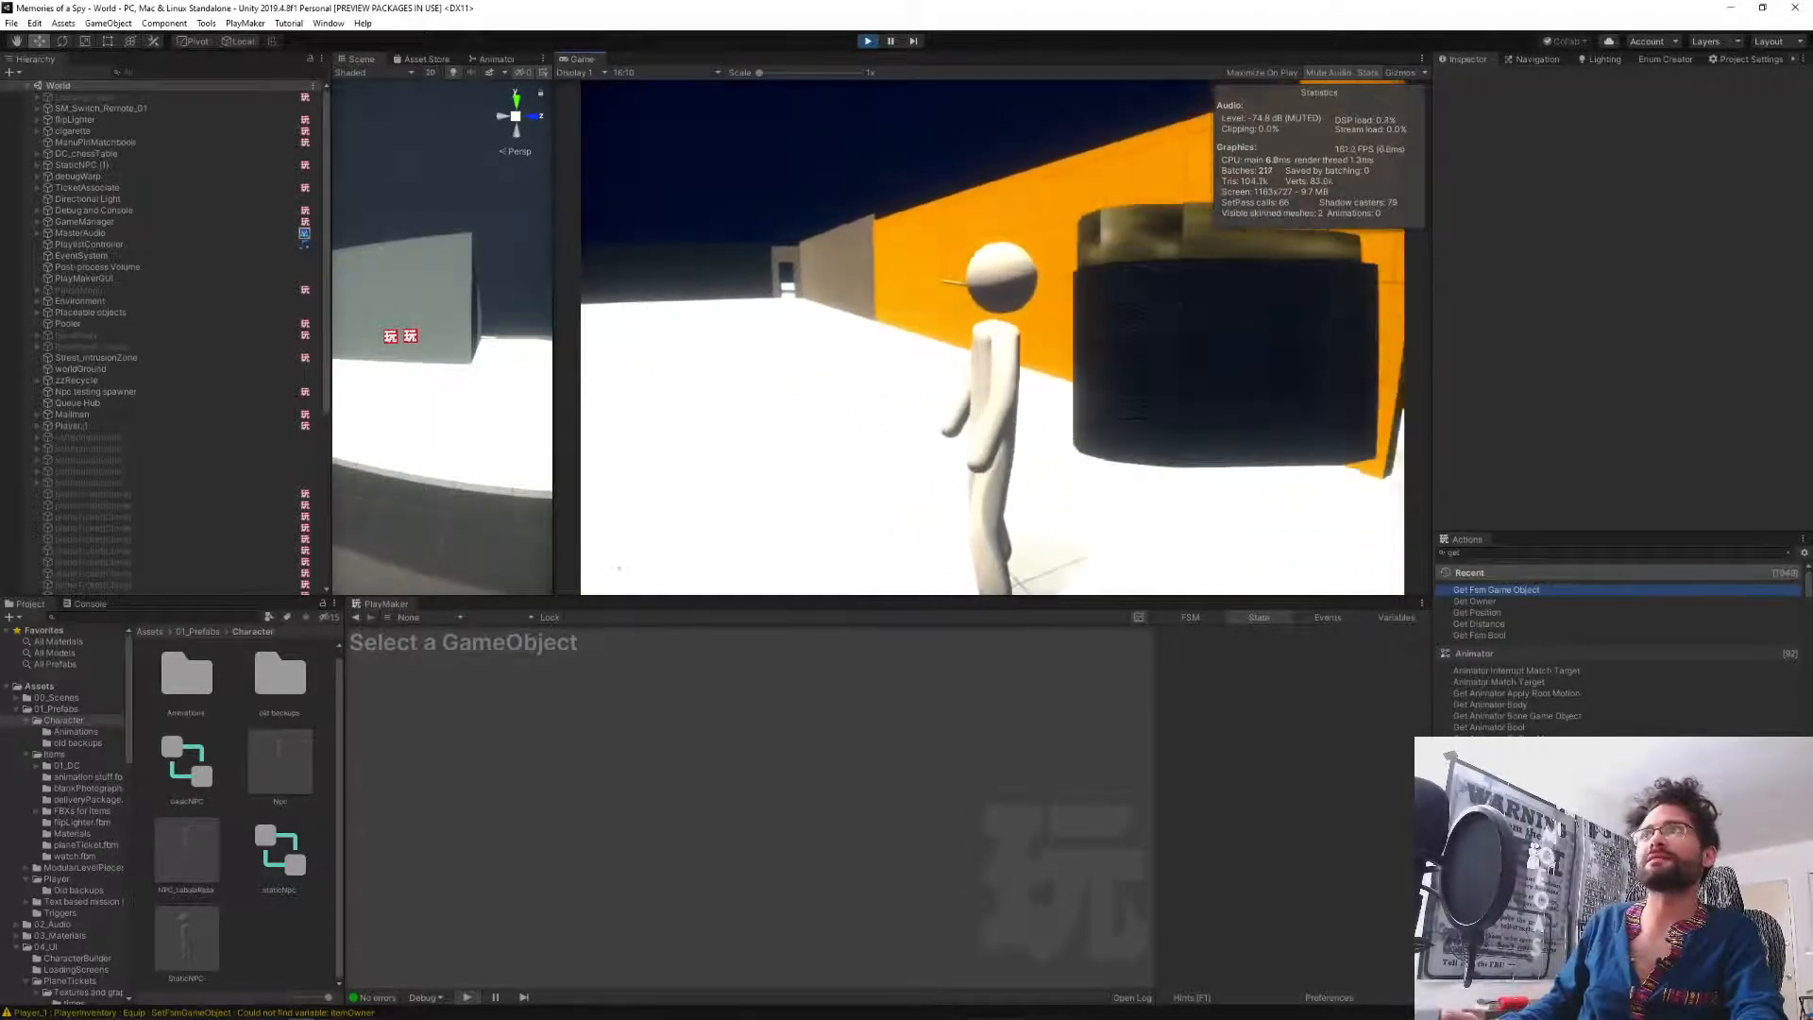
click(992, 337)
key(w)
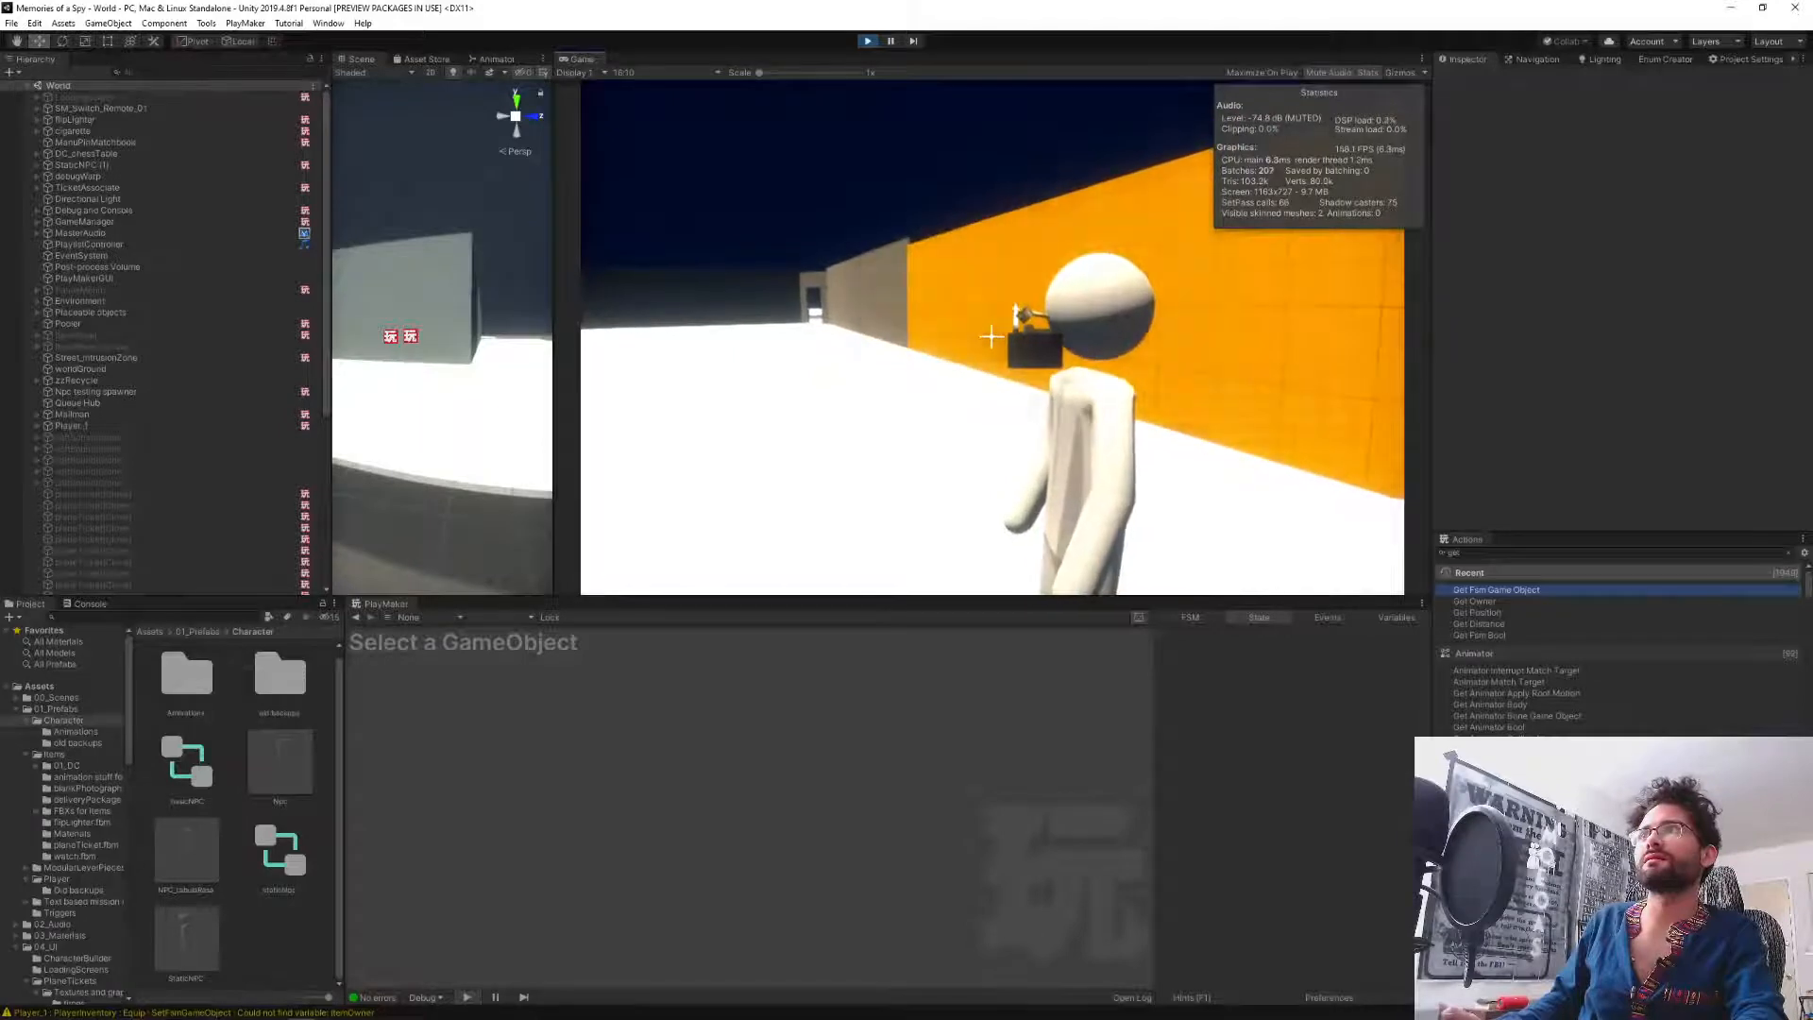
key(a)
click(992, 337)
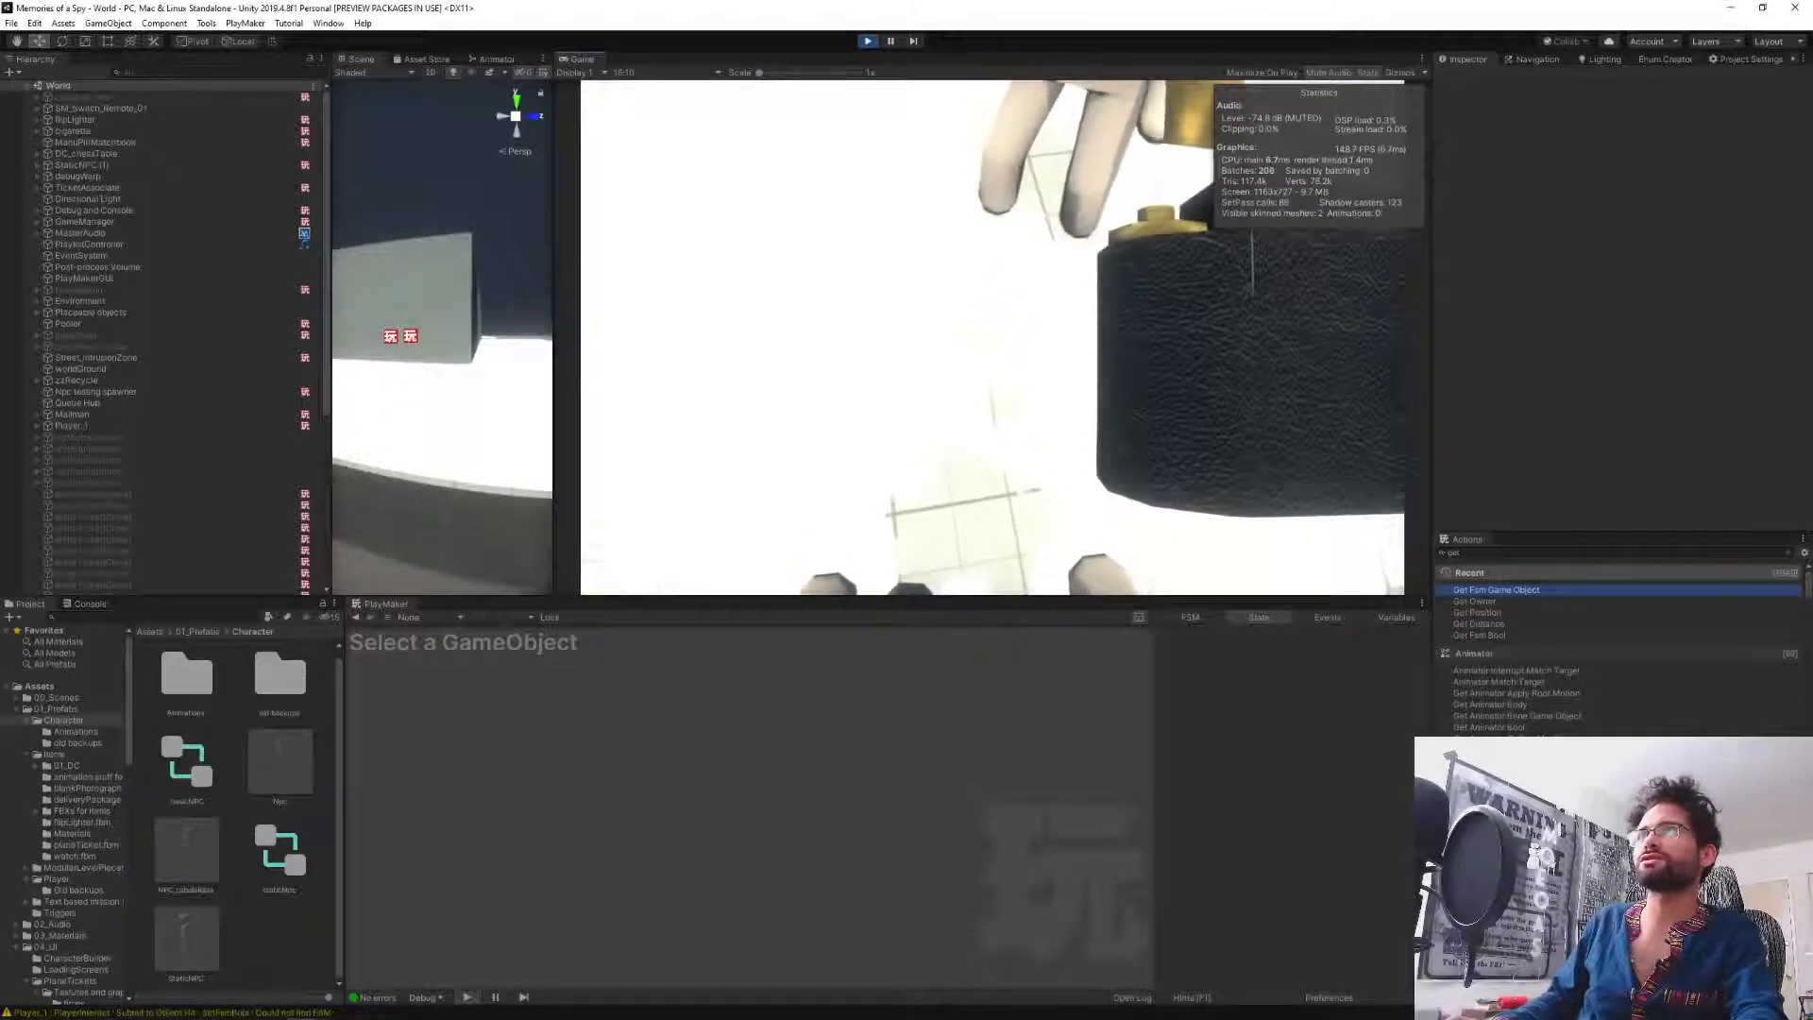
click(991, 337)
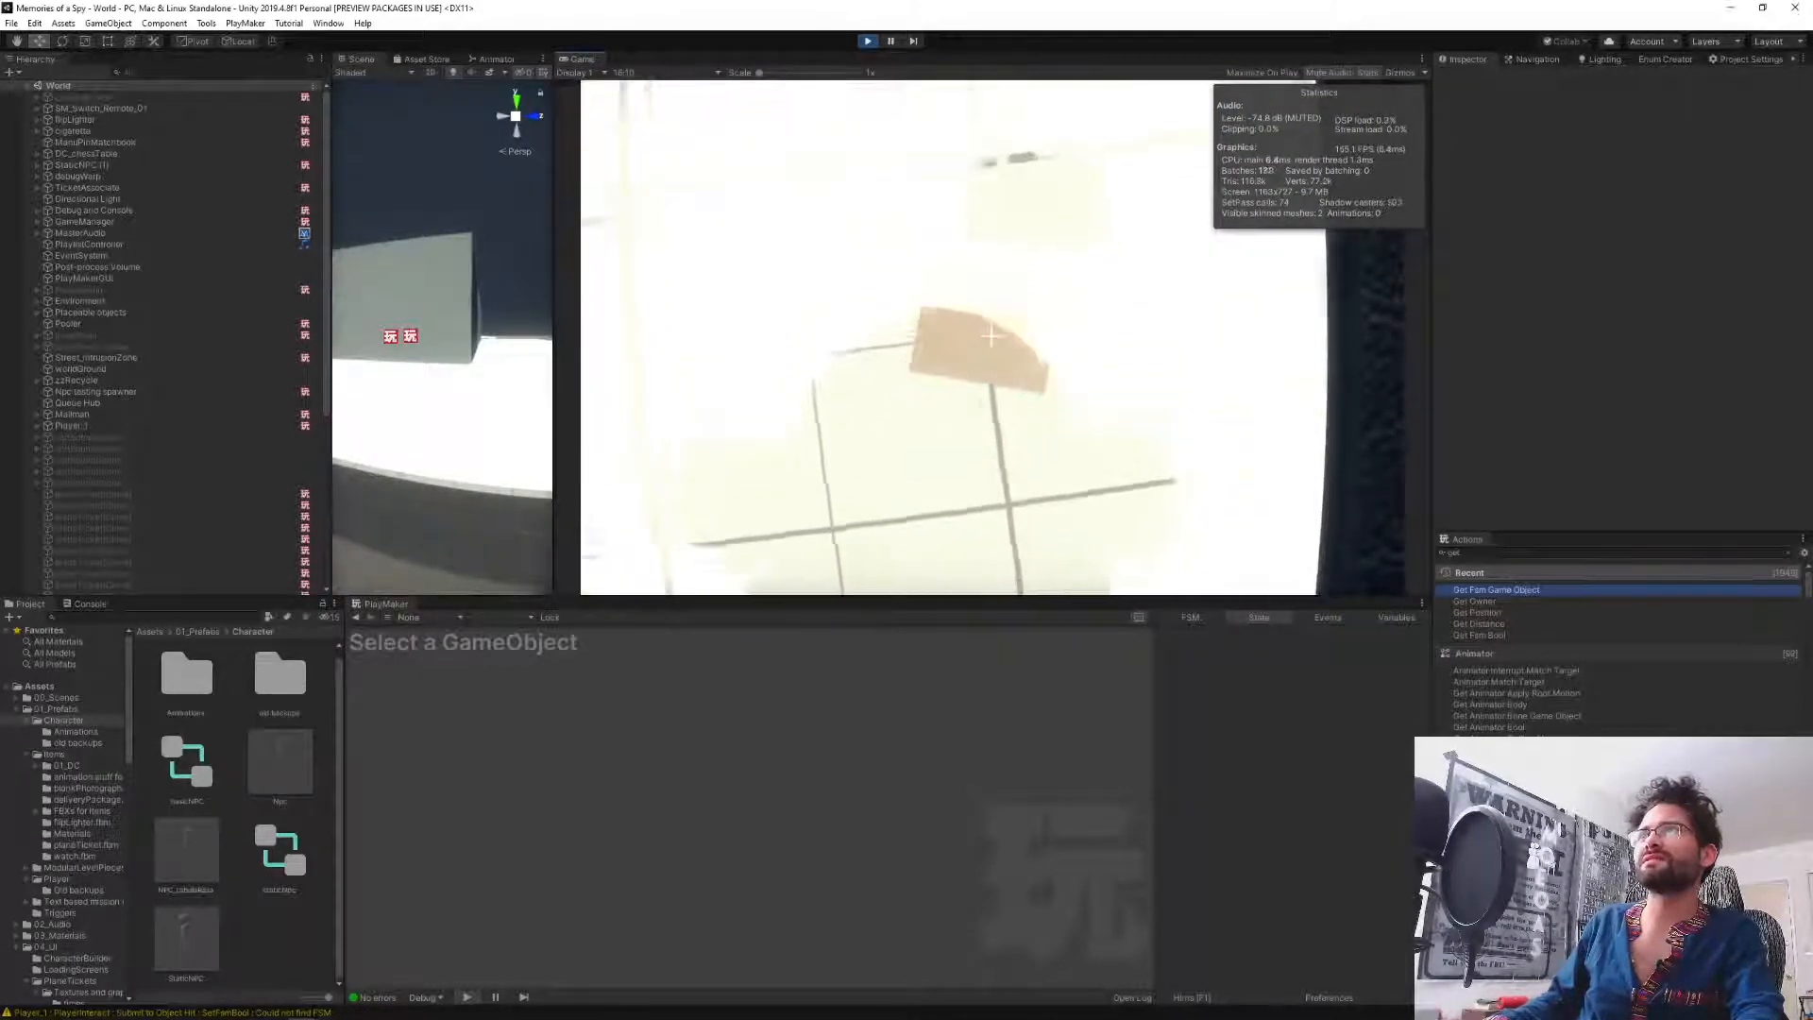
Examine the developing photo against different backgrounds while walking along the street, and switch back to the pistol.
key(w)
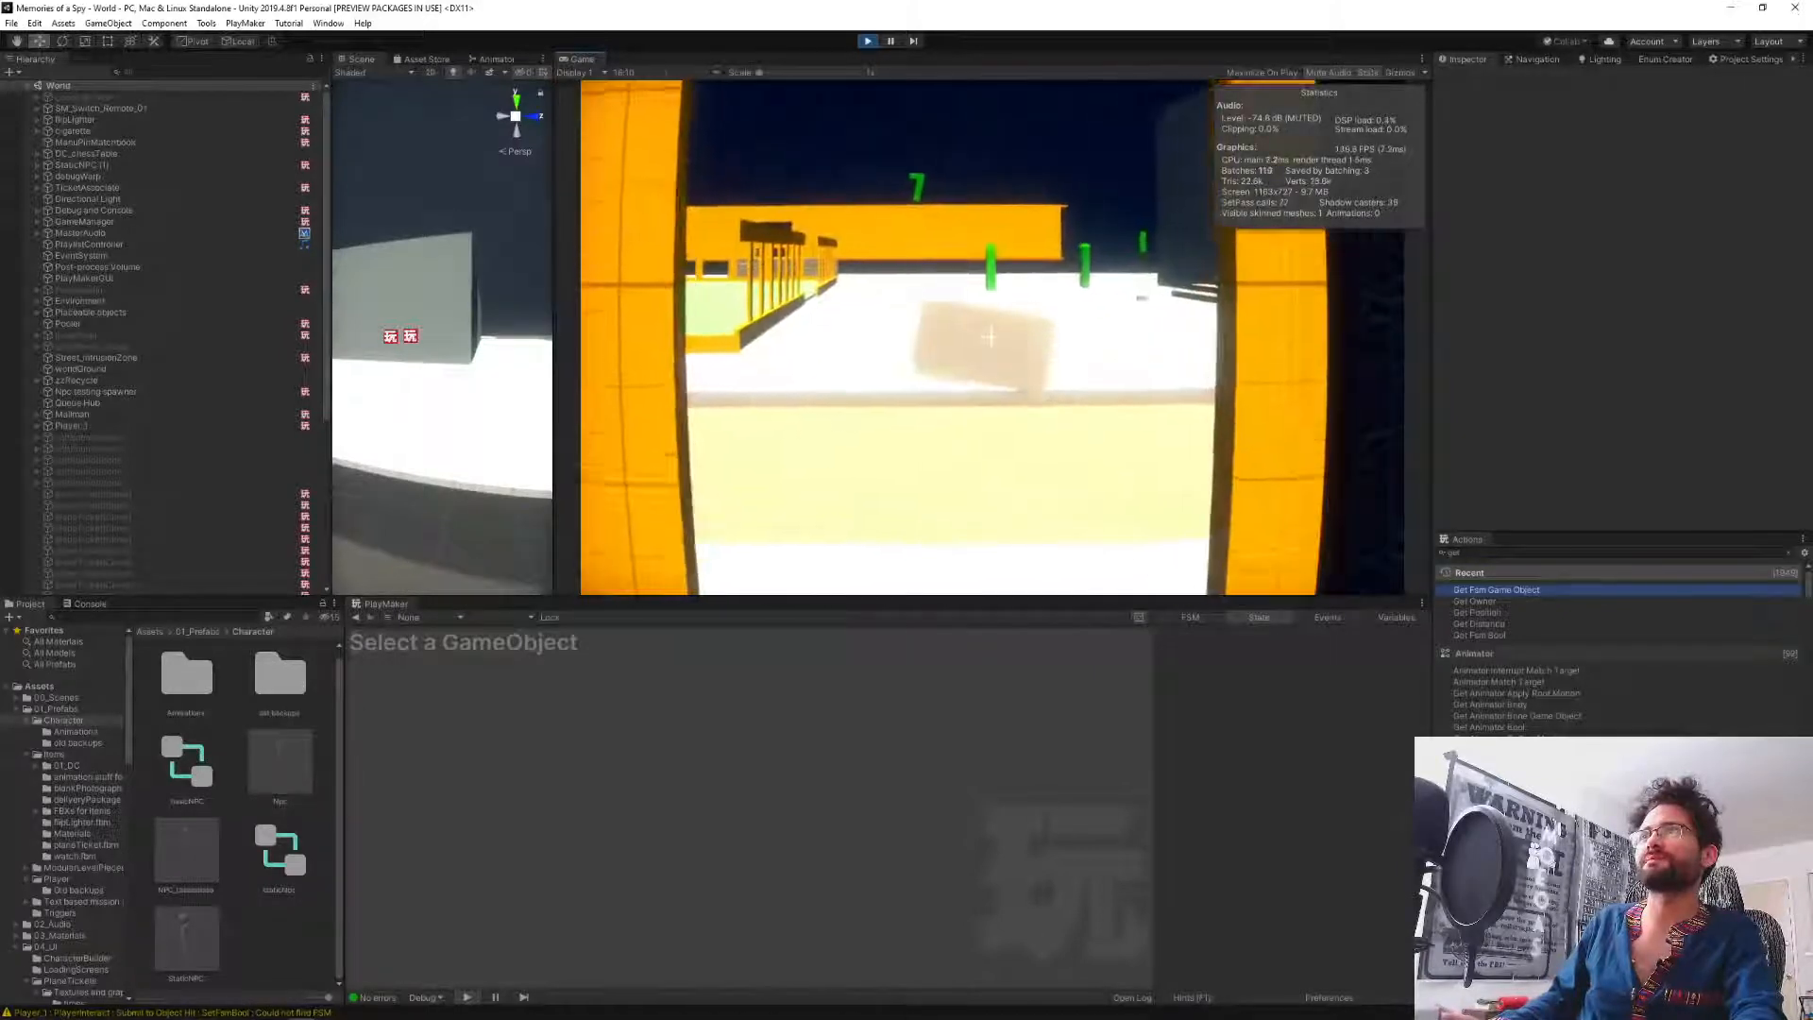
key(w)
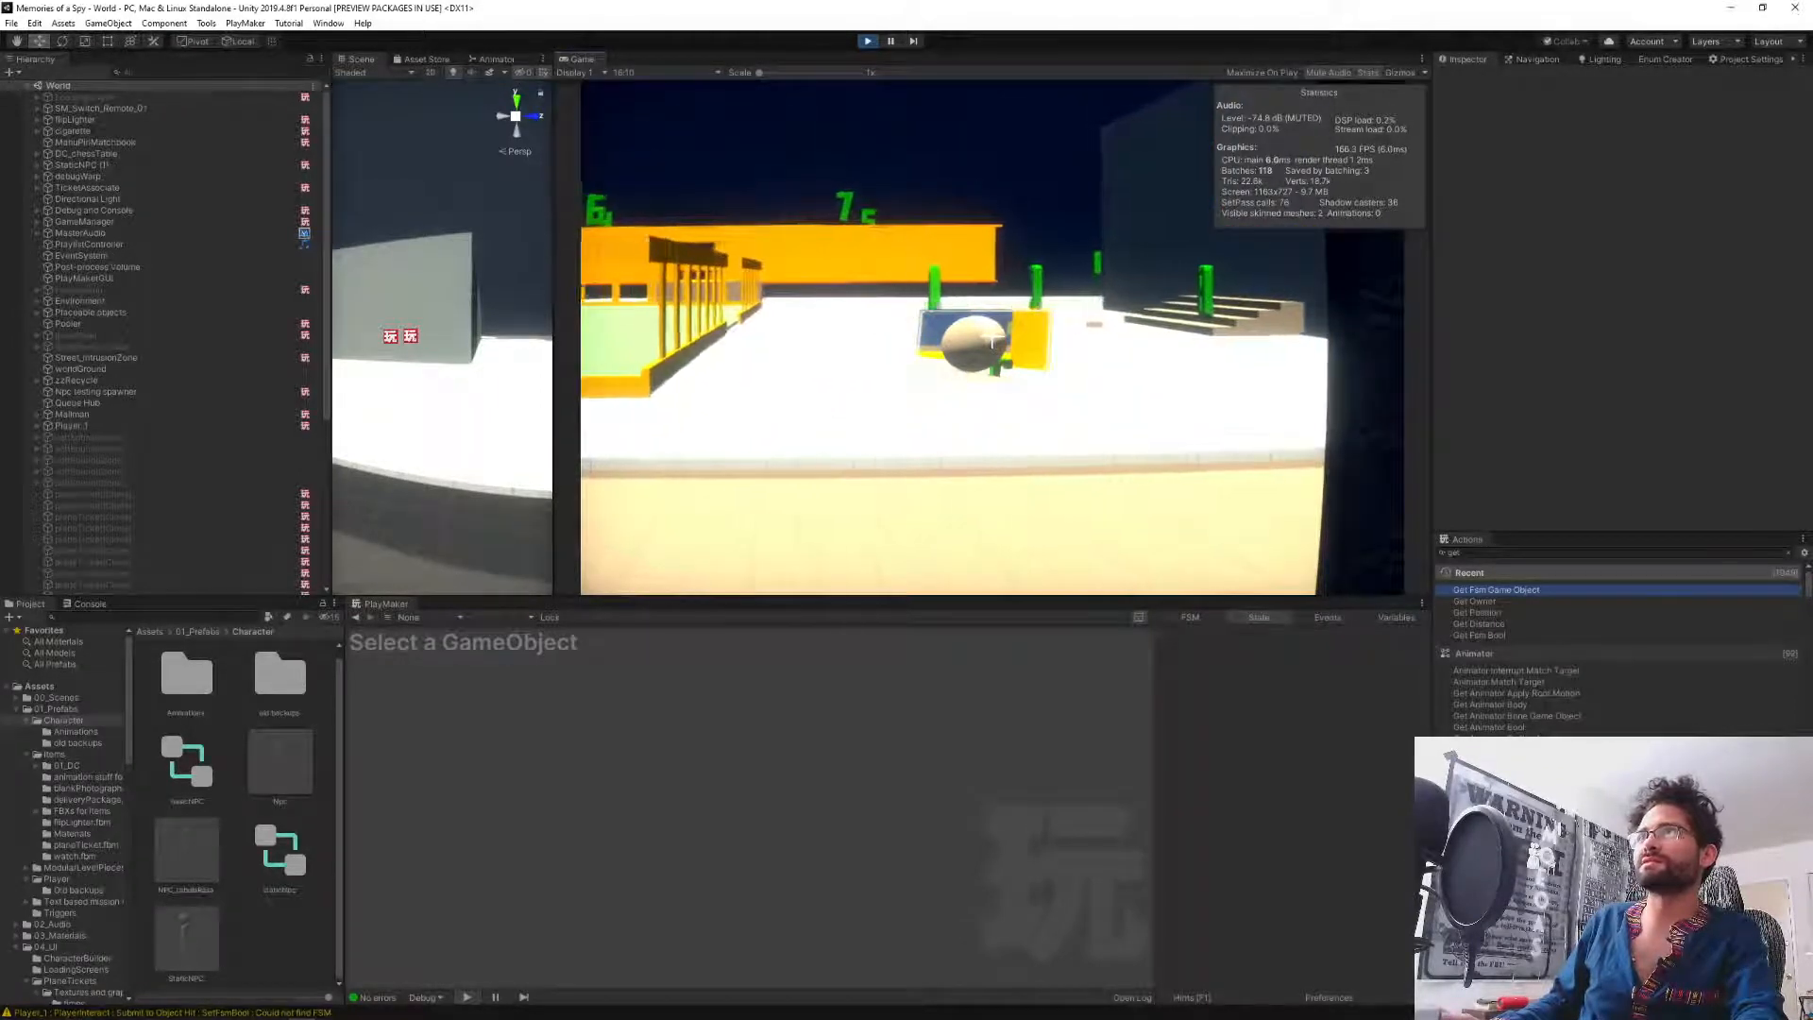
key(a)
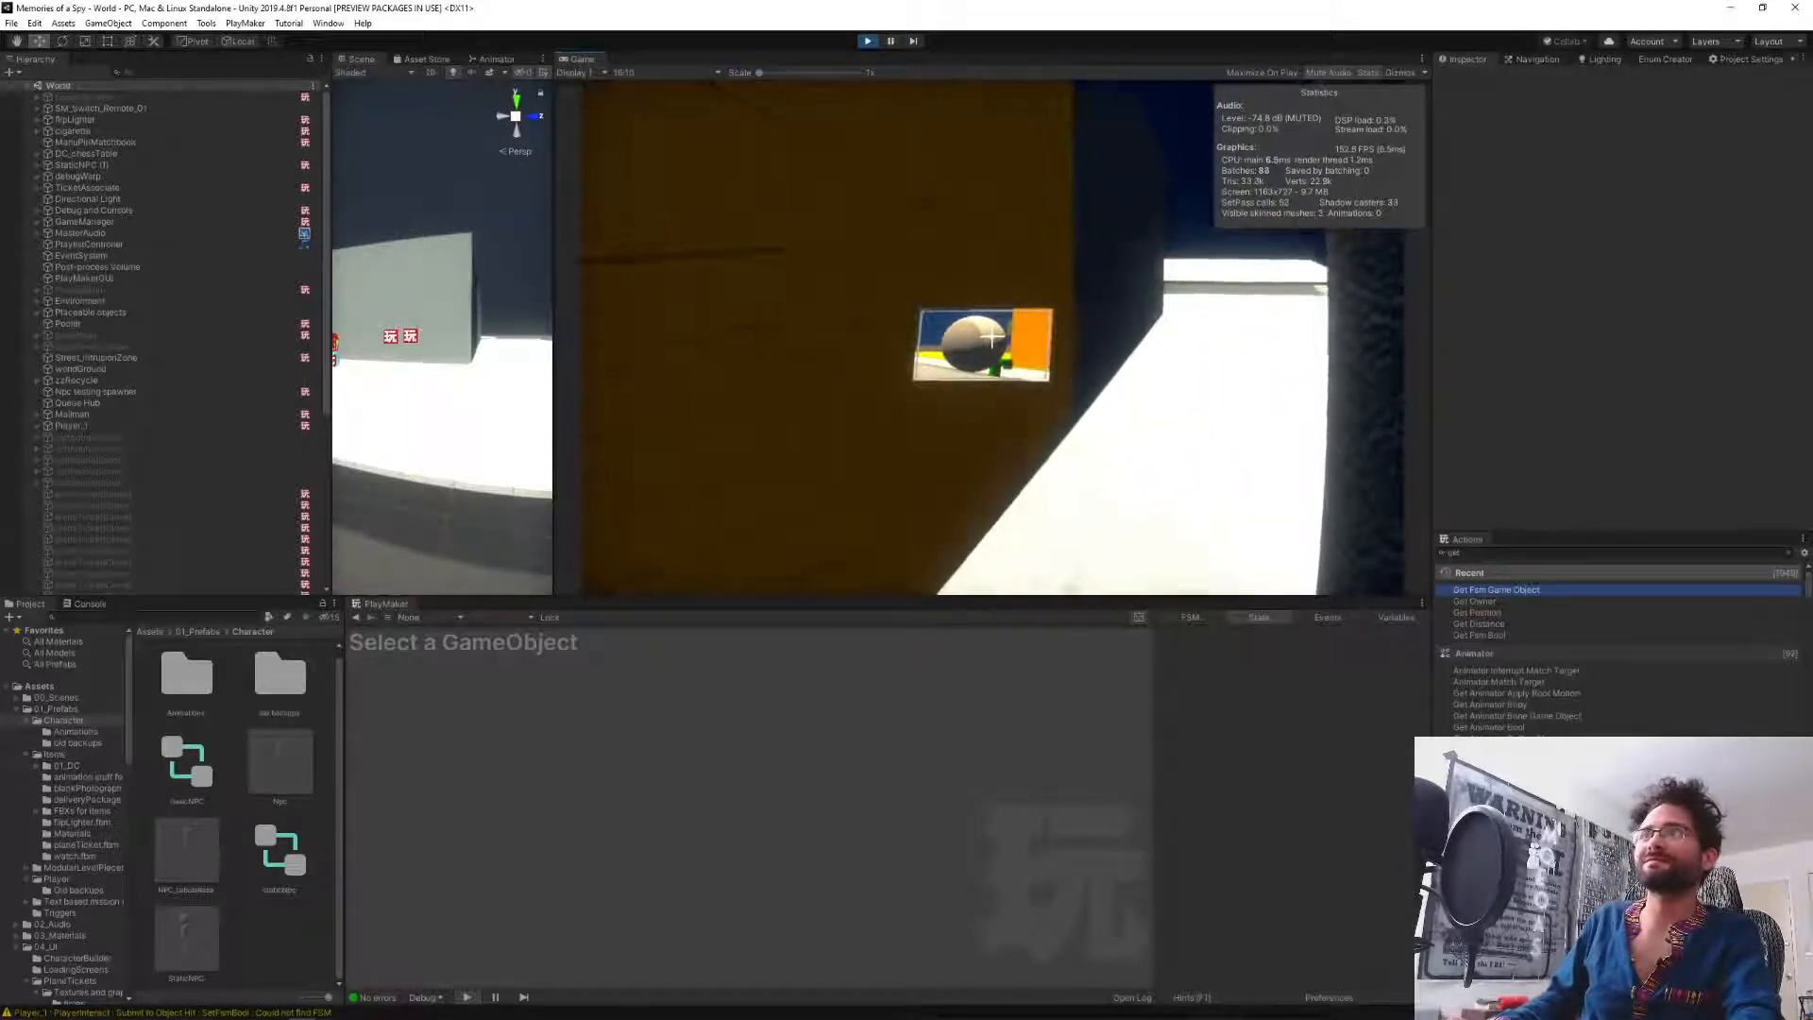
key(w)
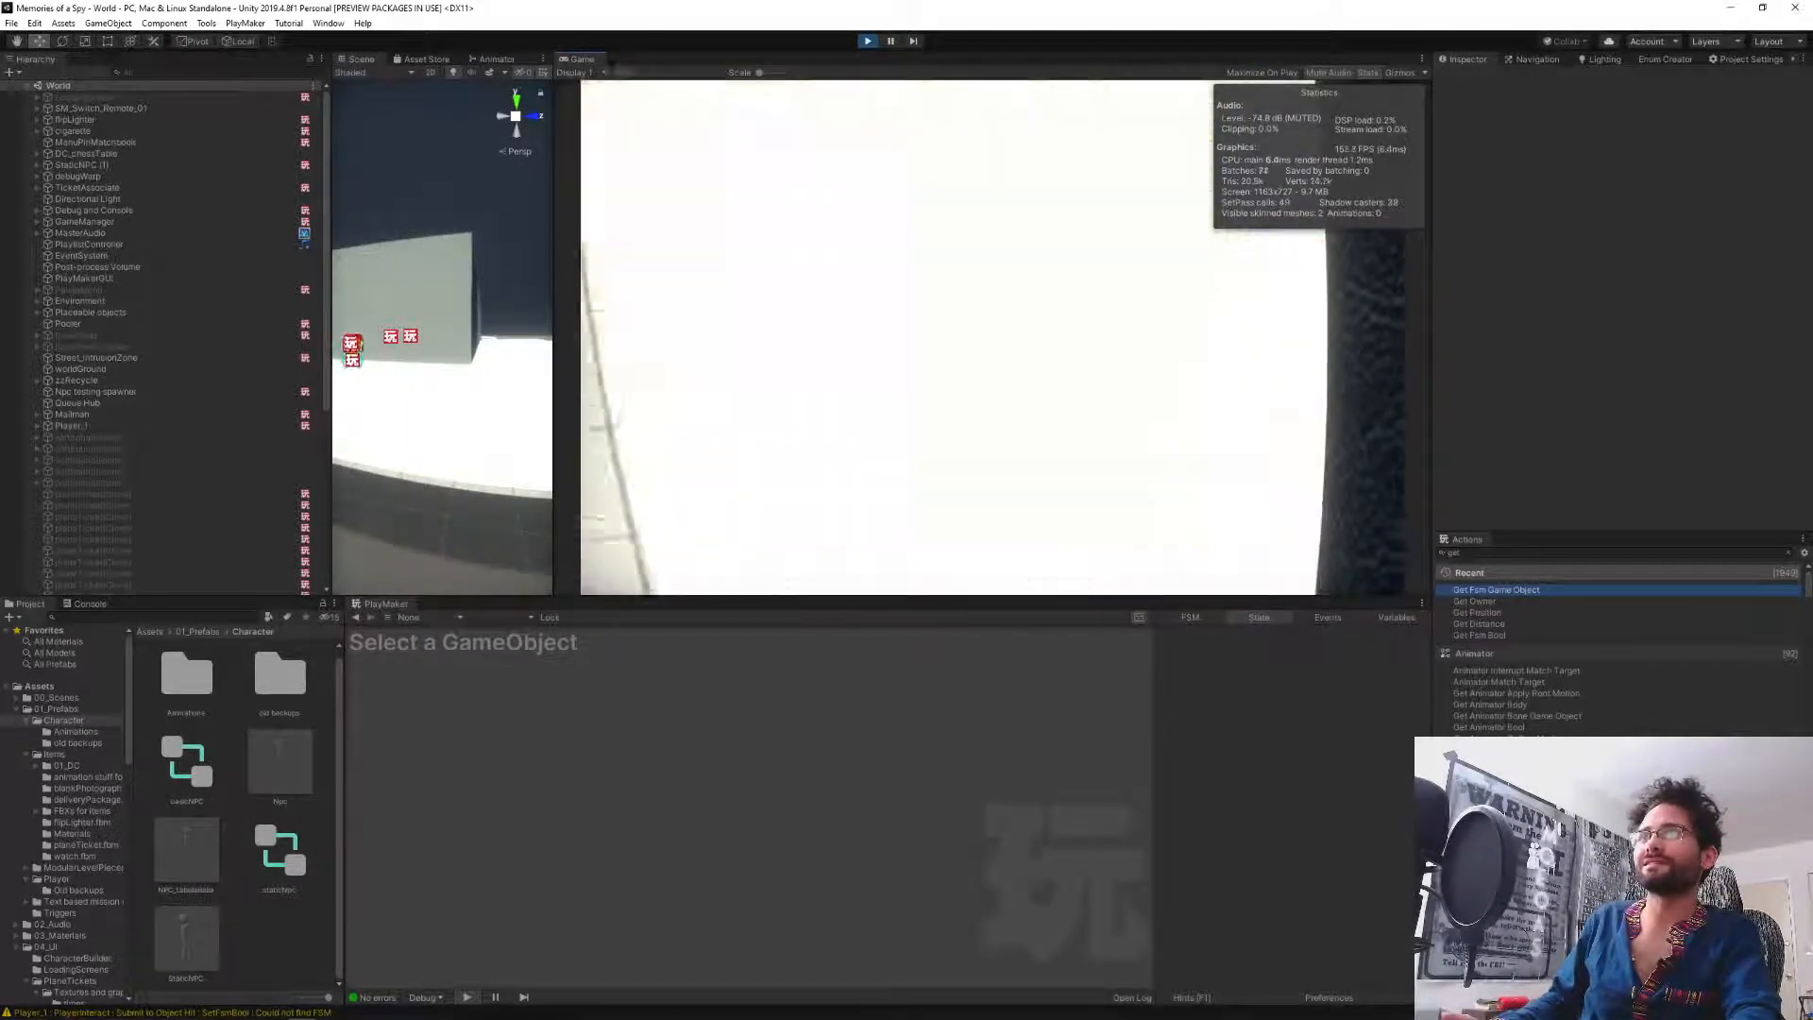
key(w)
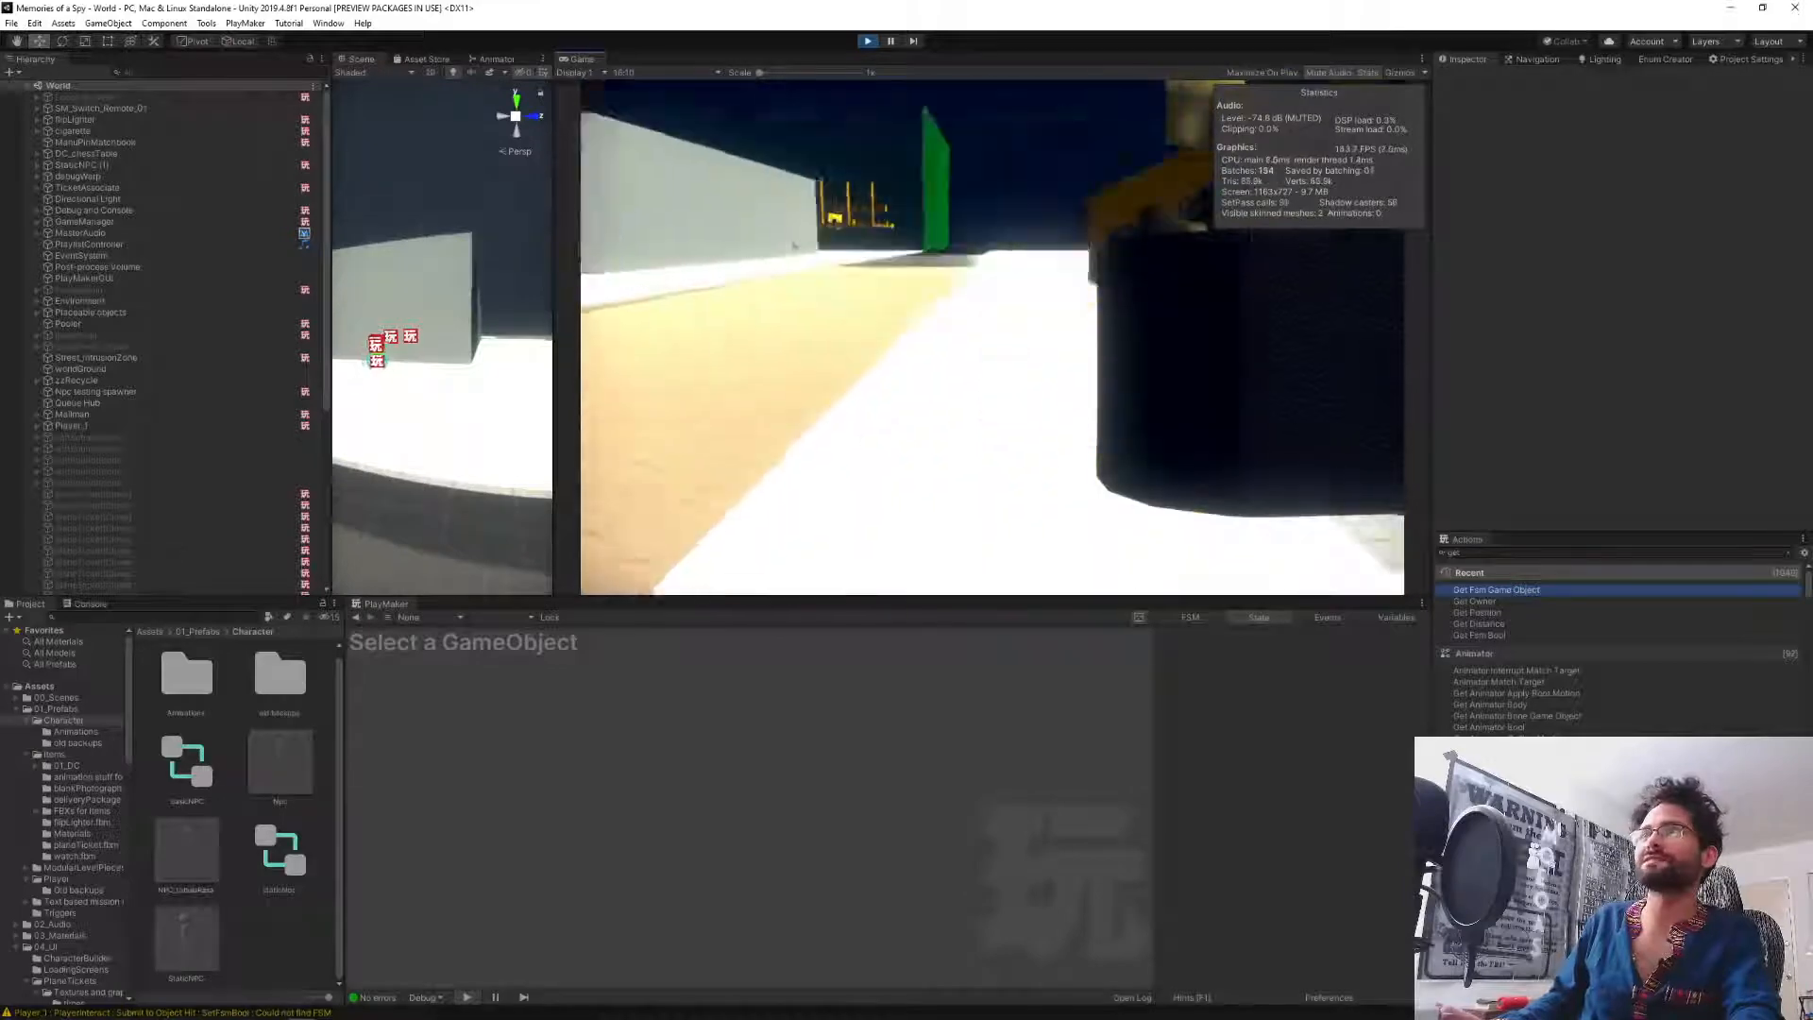
key(w)
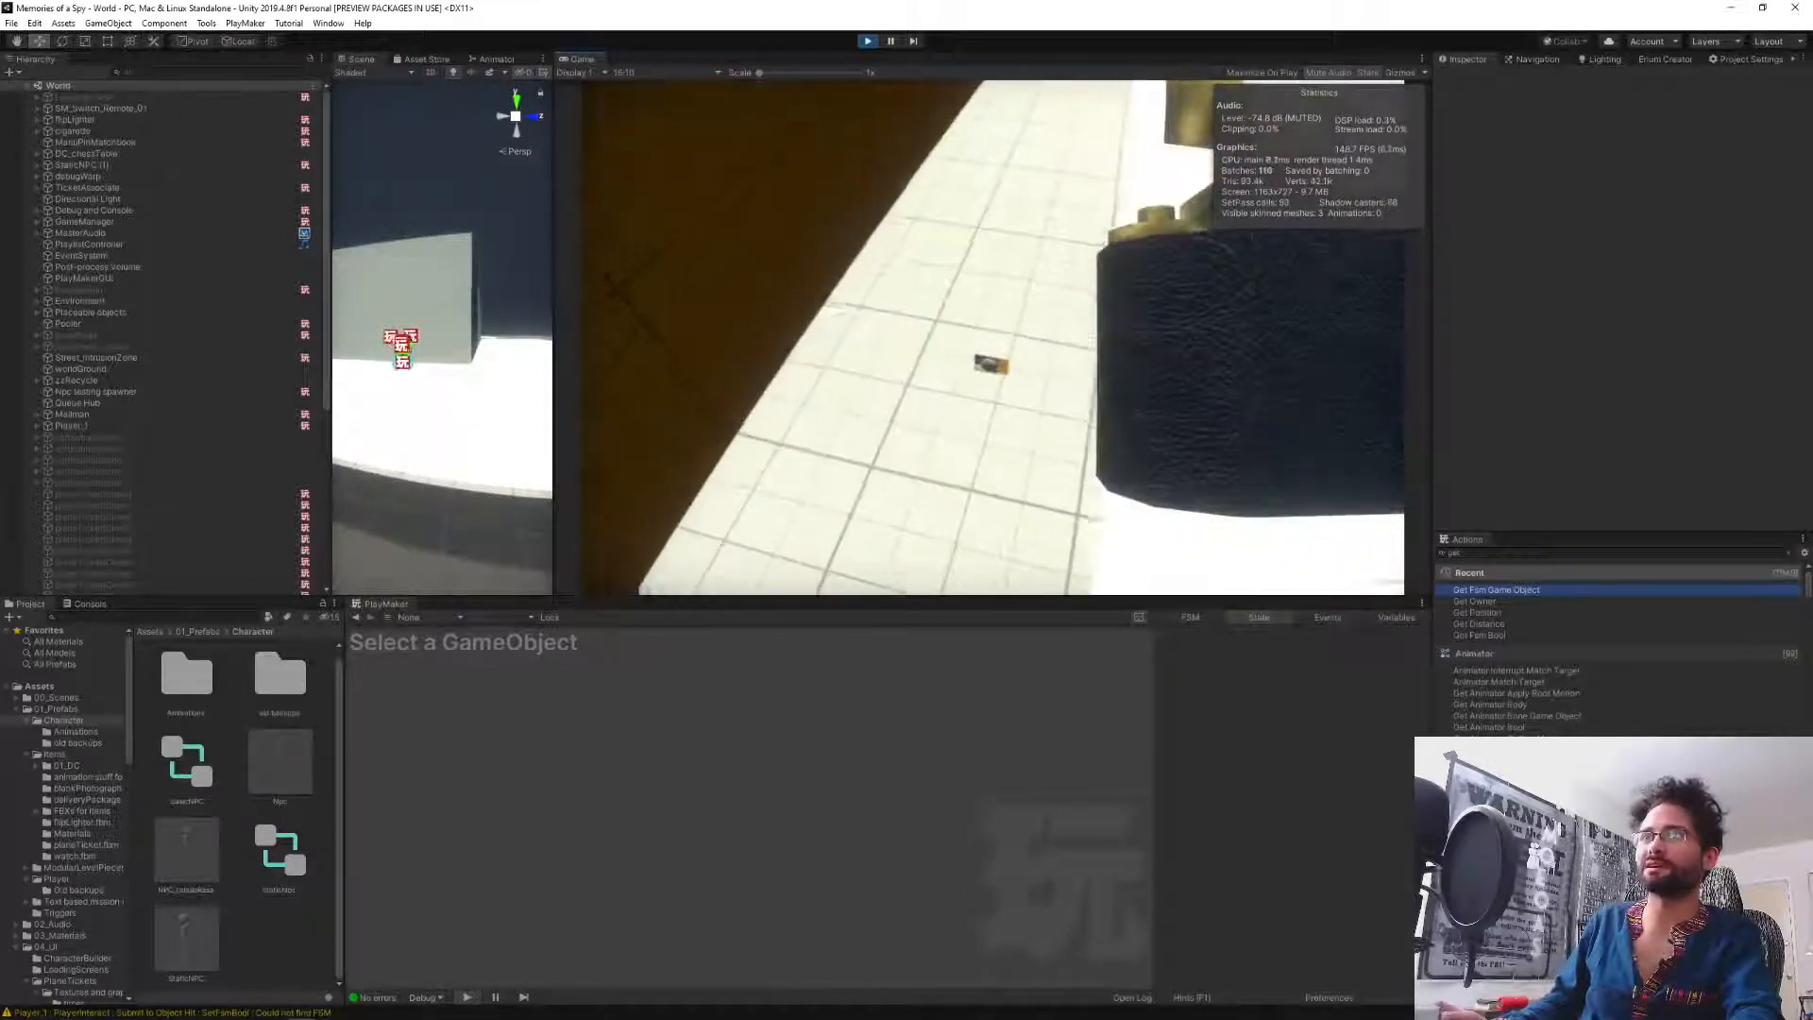
key(w)
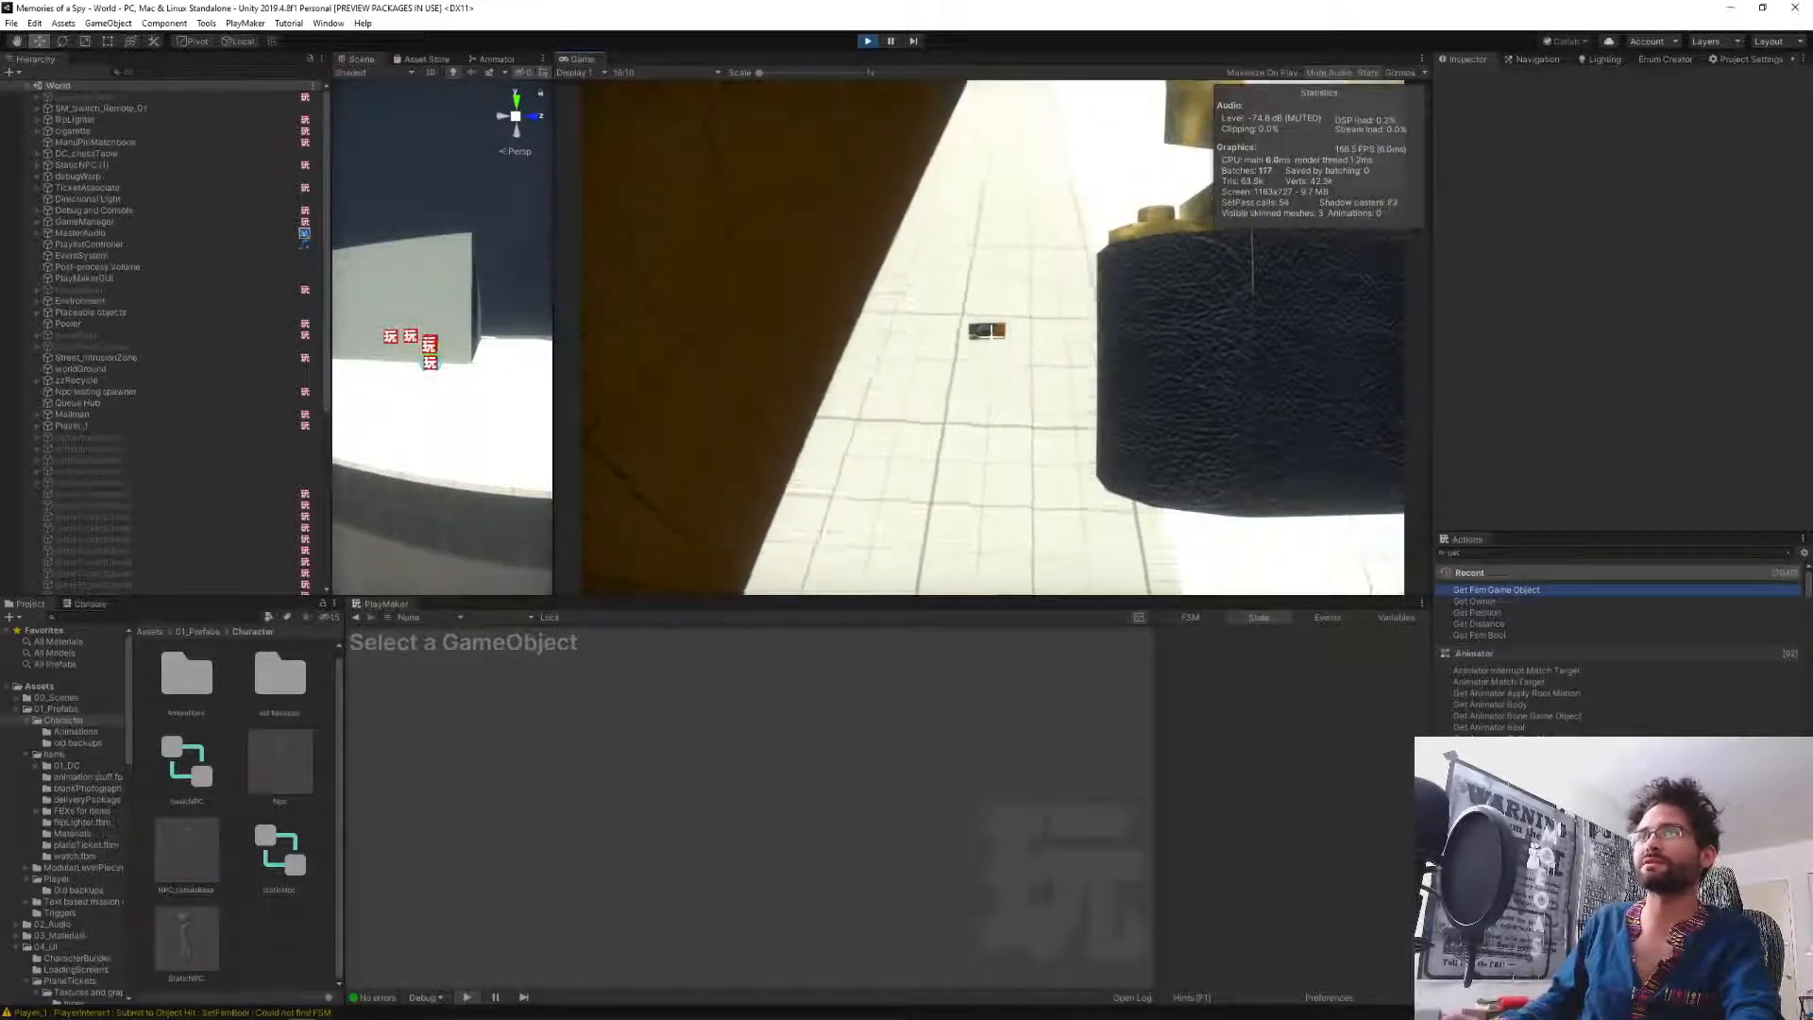
key(w)
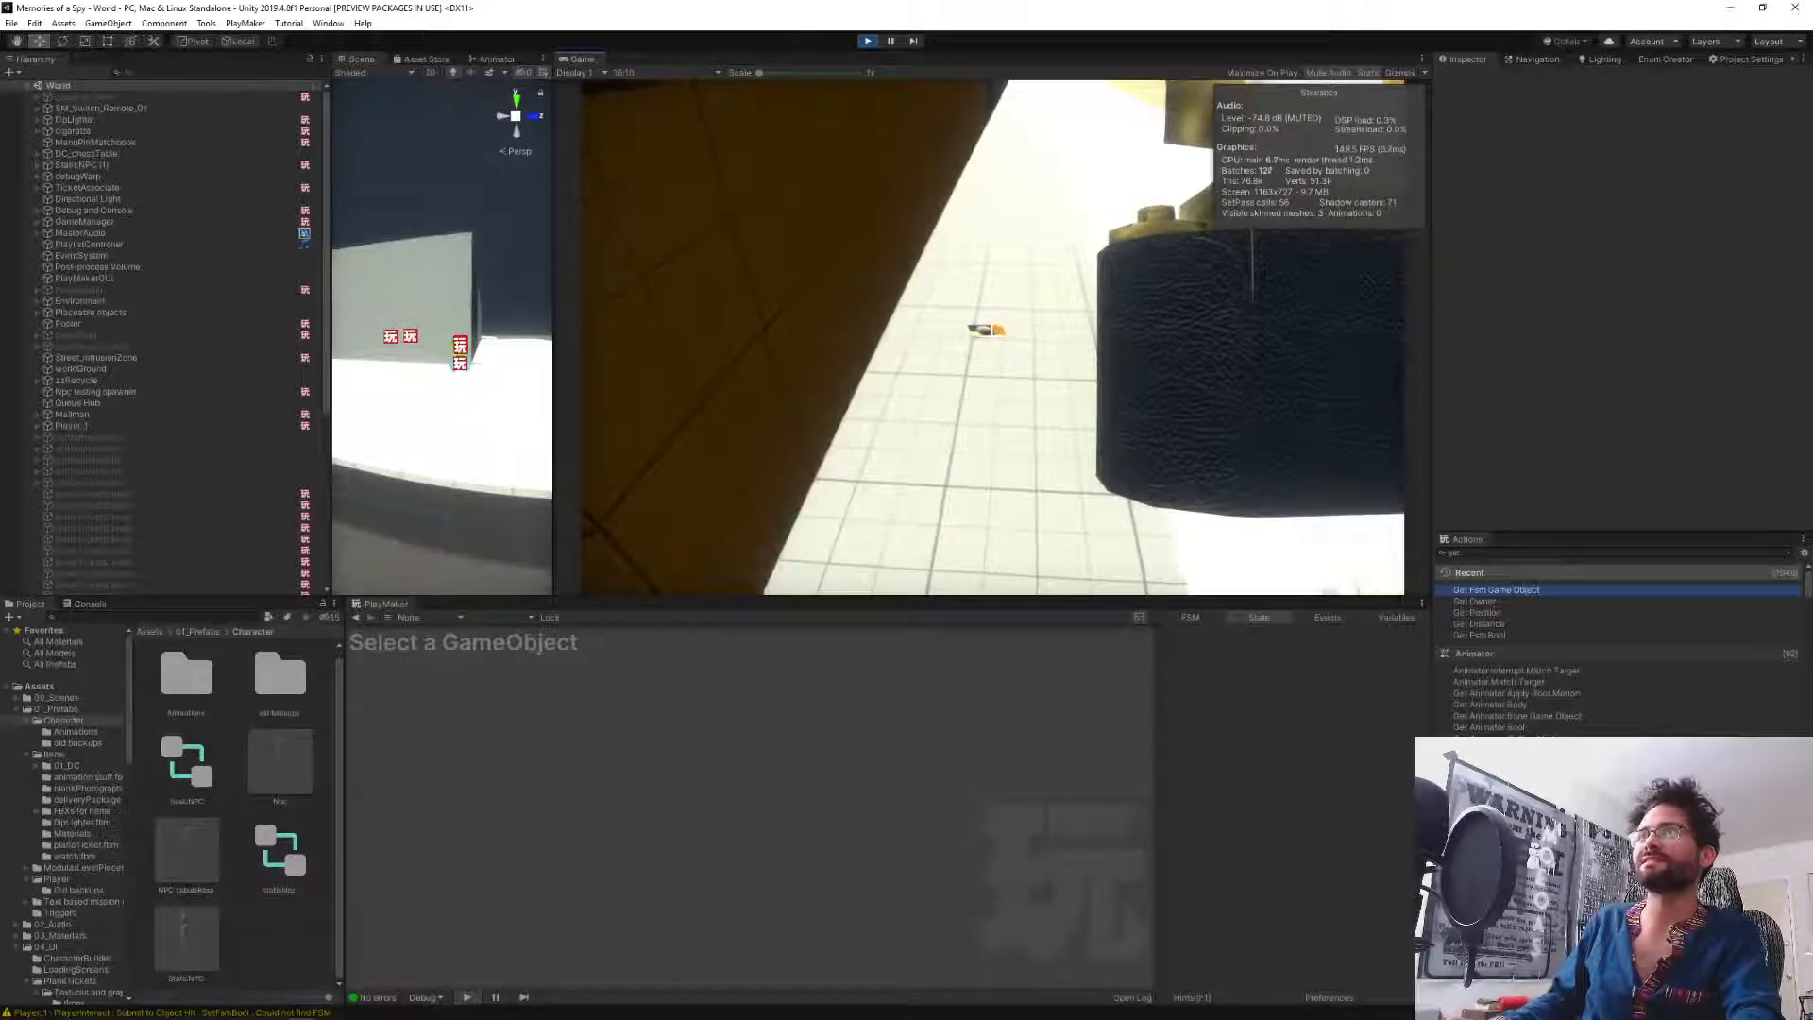
key(w)
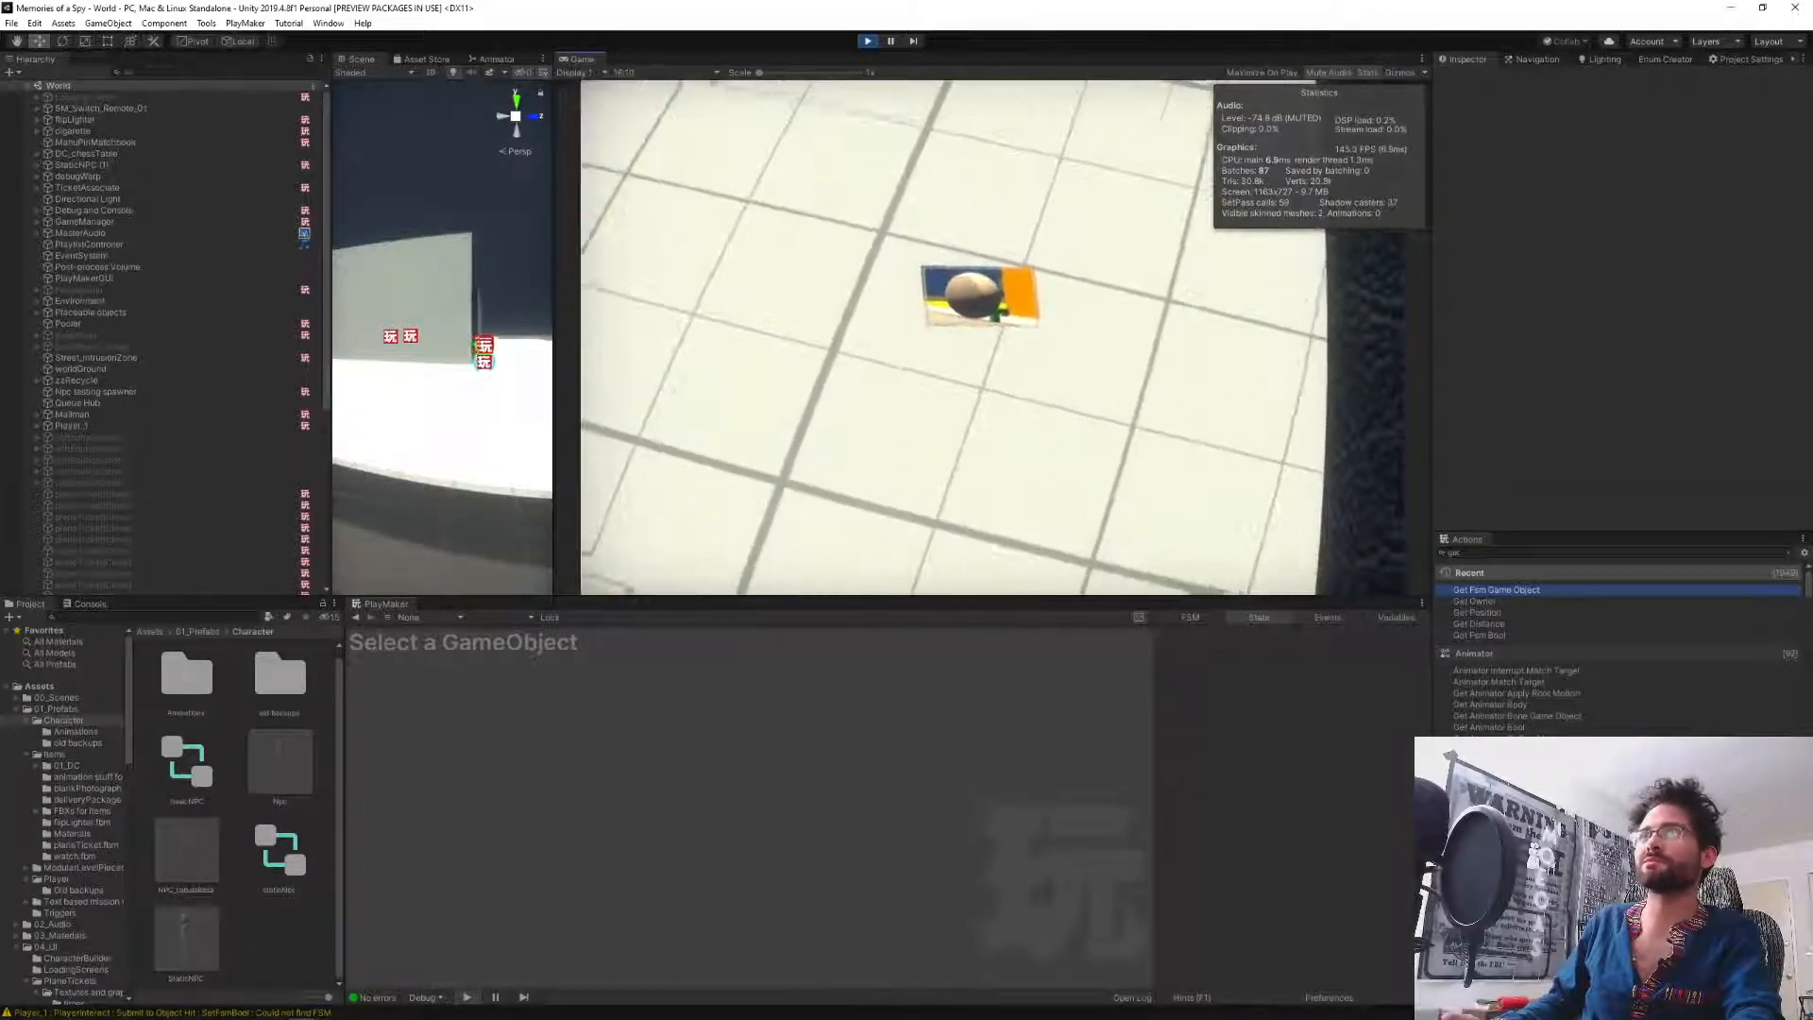
key(w)
scroll(991, 337, down, 1)
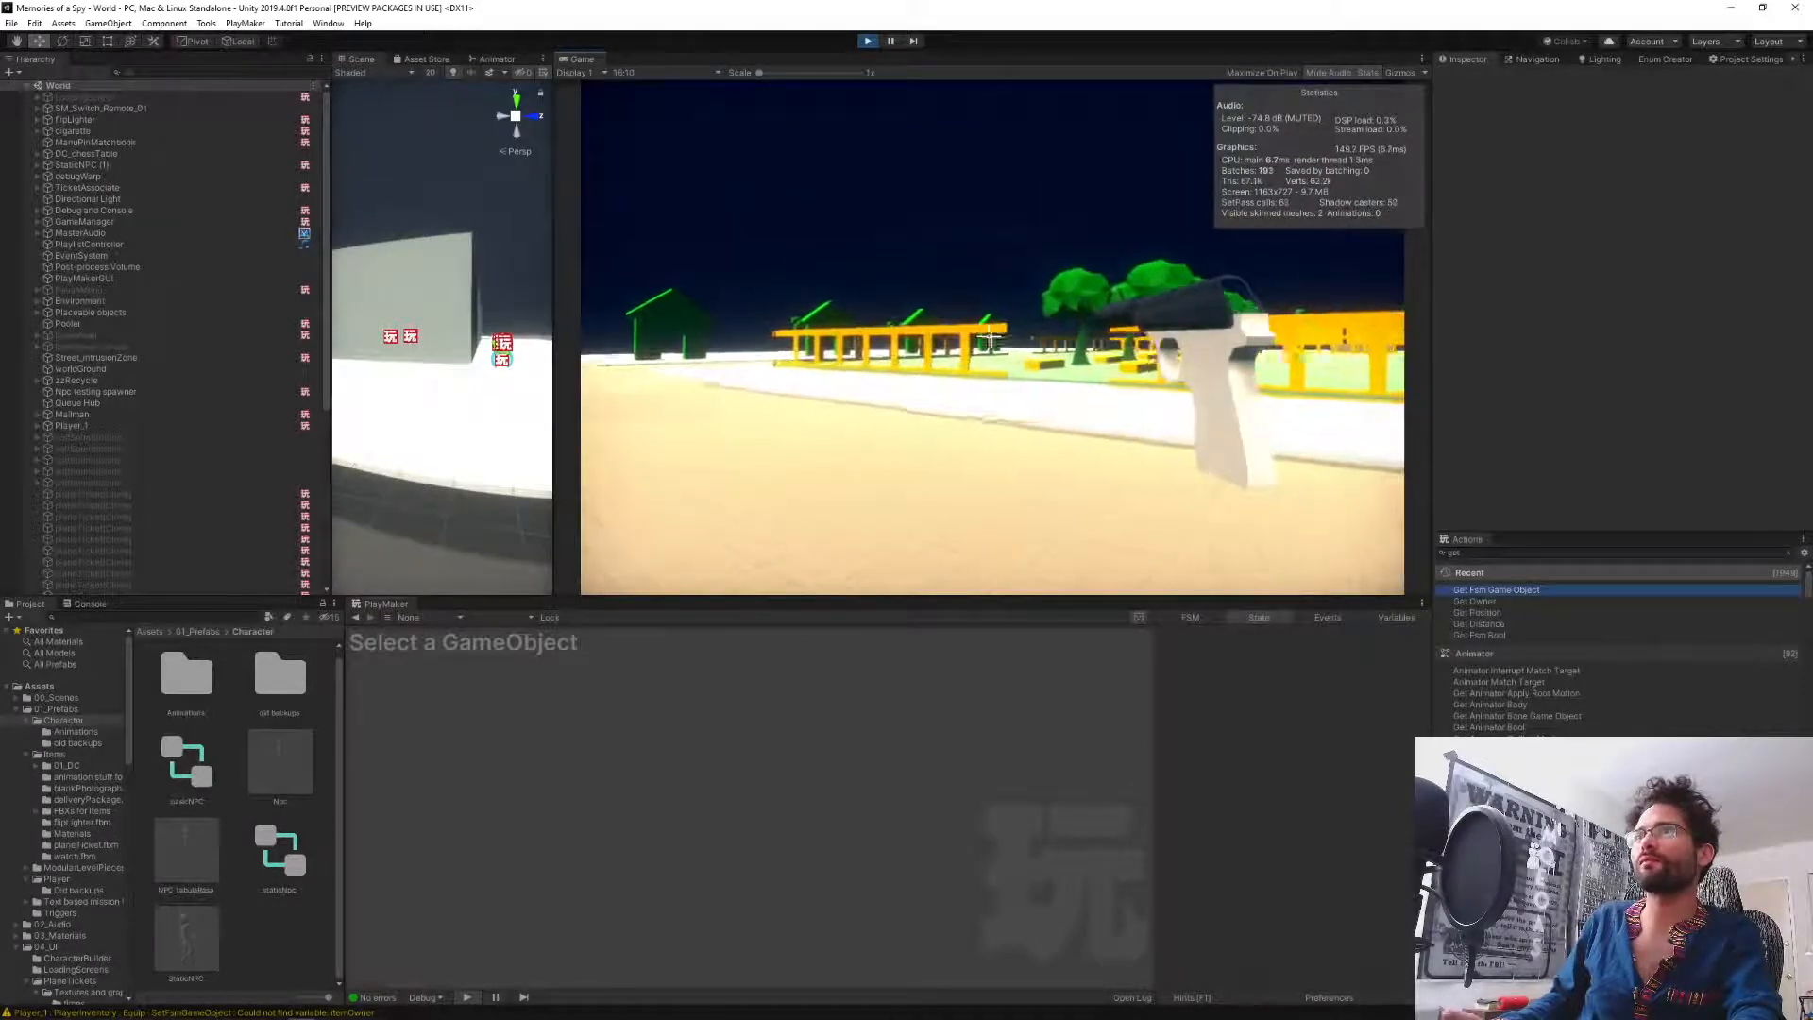
Walk back across the street and through the orange wall's doorway to the two NPCs with the pistol in hand.
key(w)
key(w)
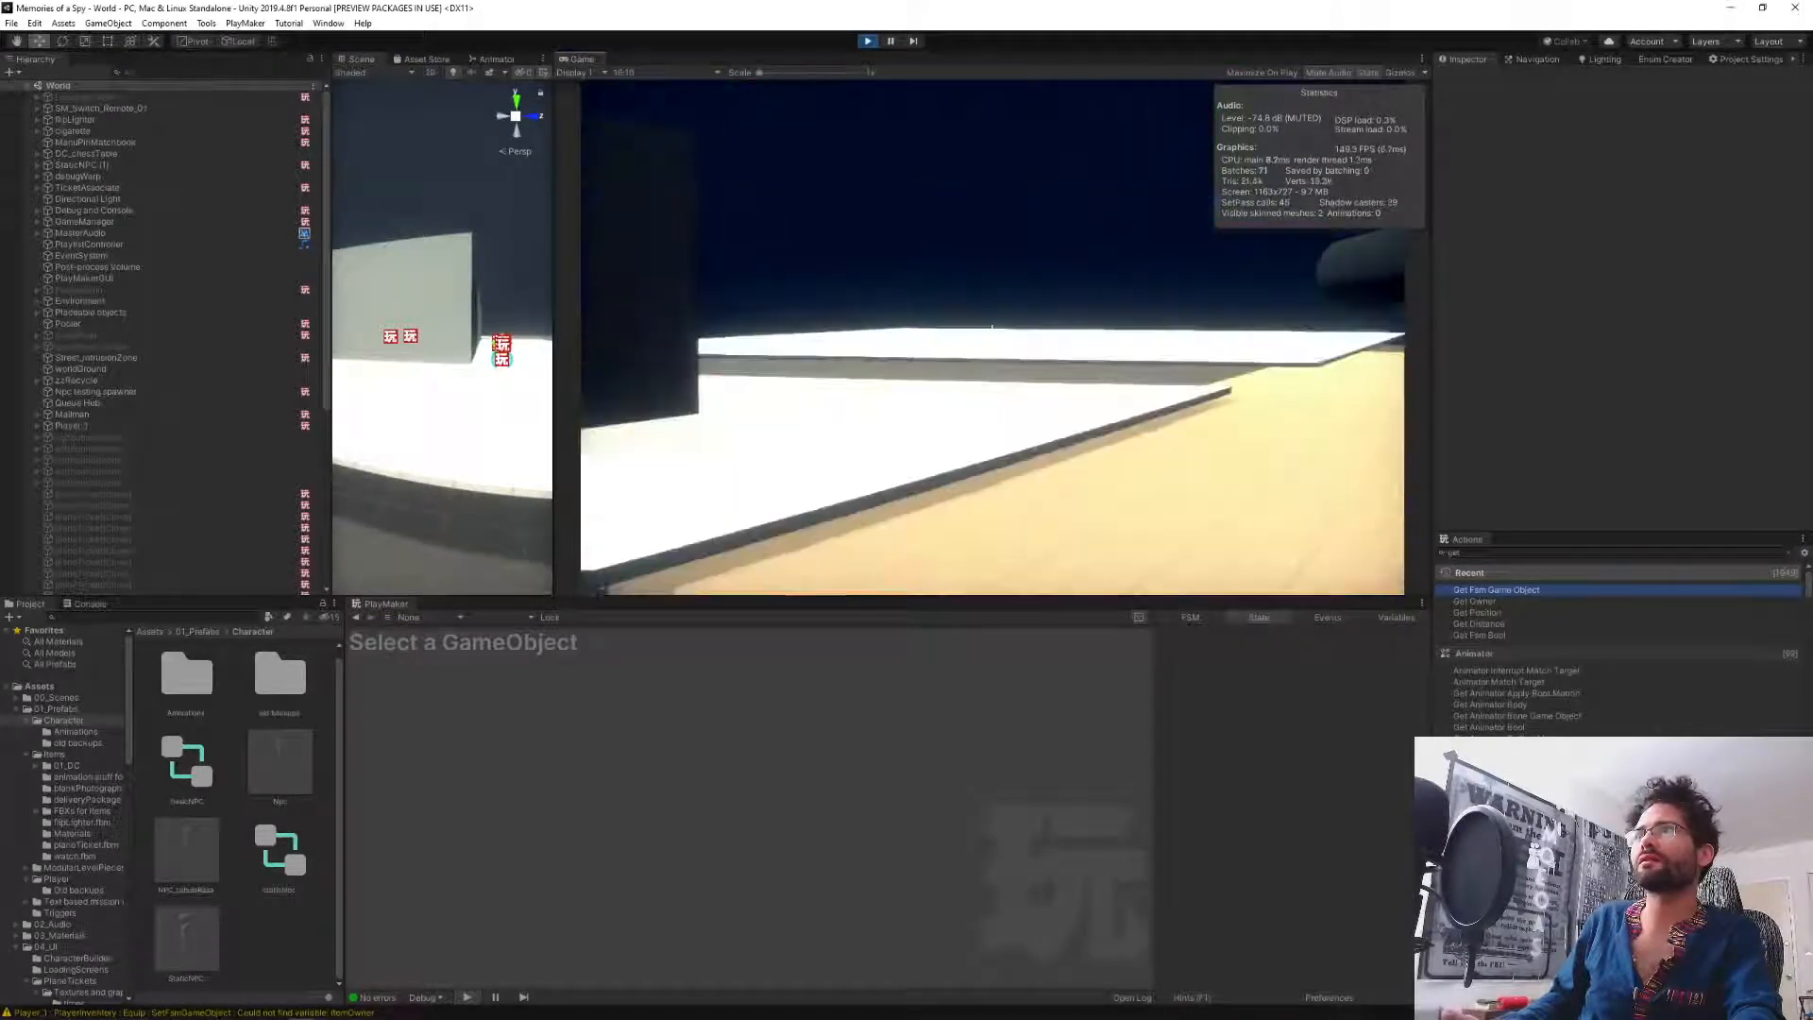
key(w)
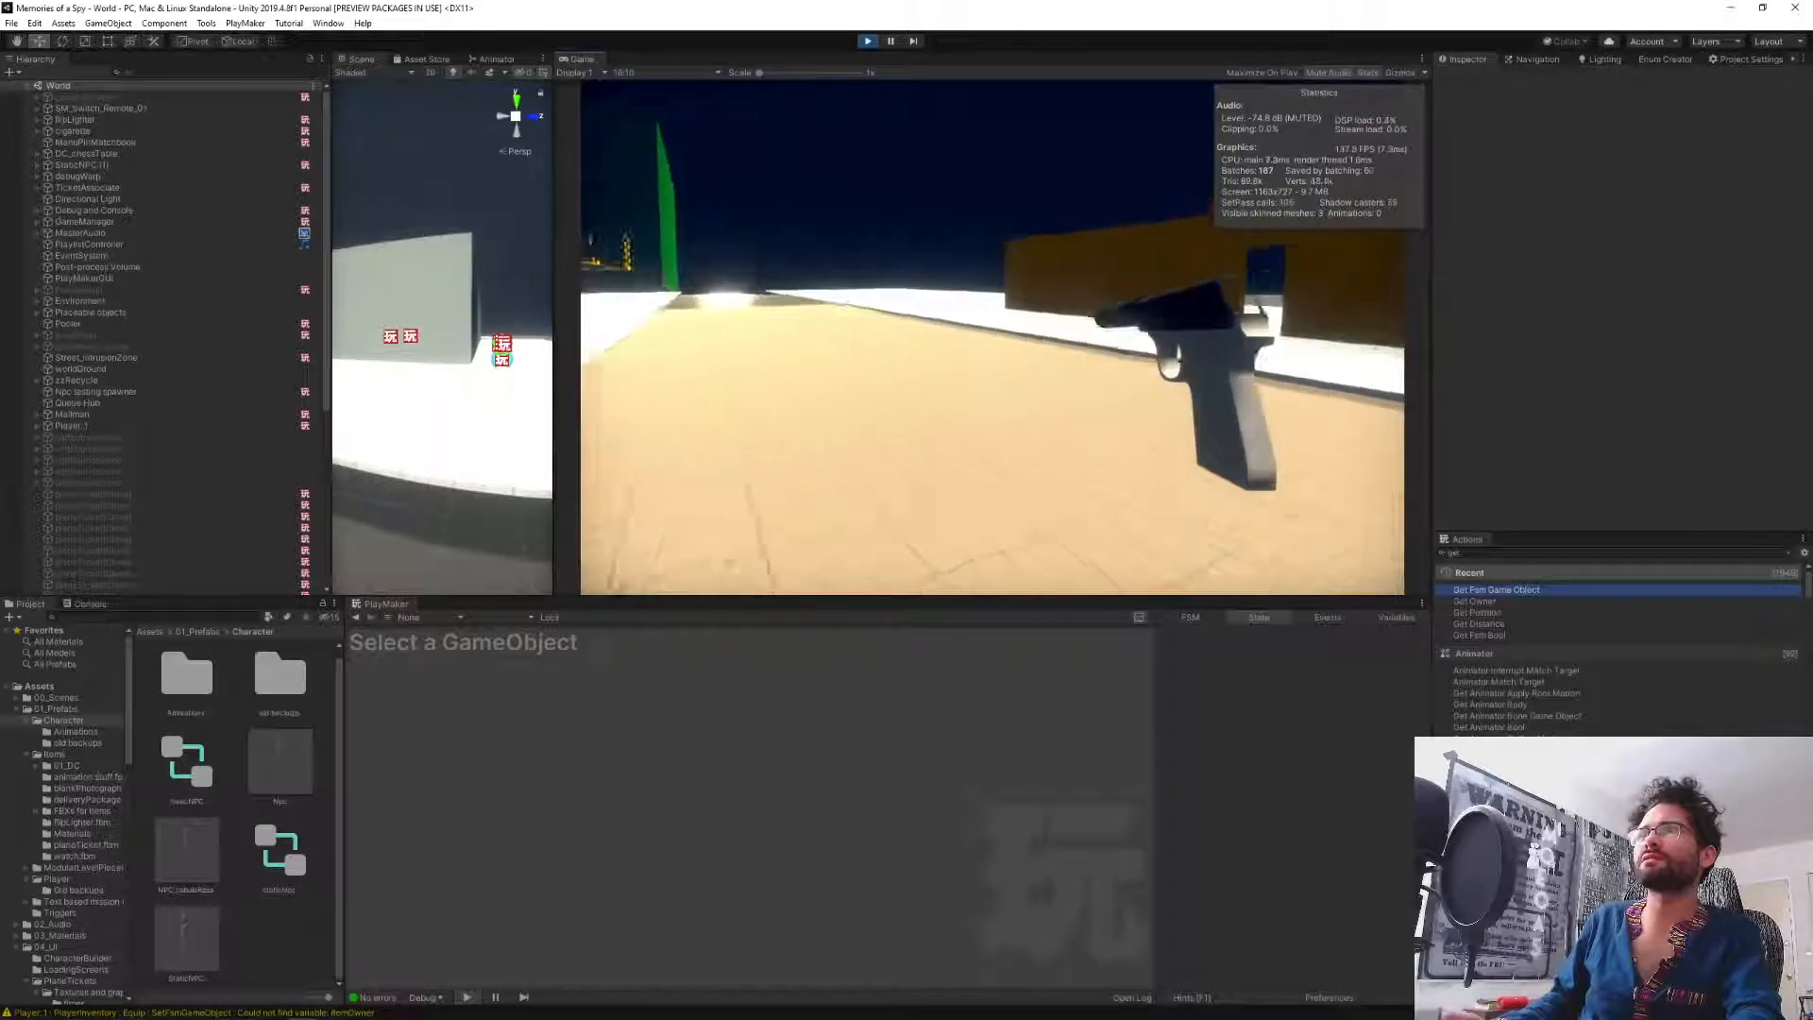
key(w)
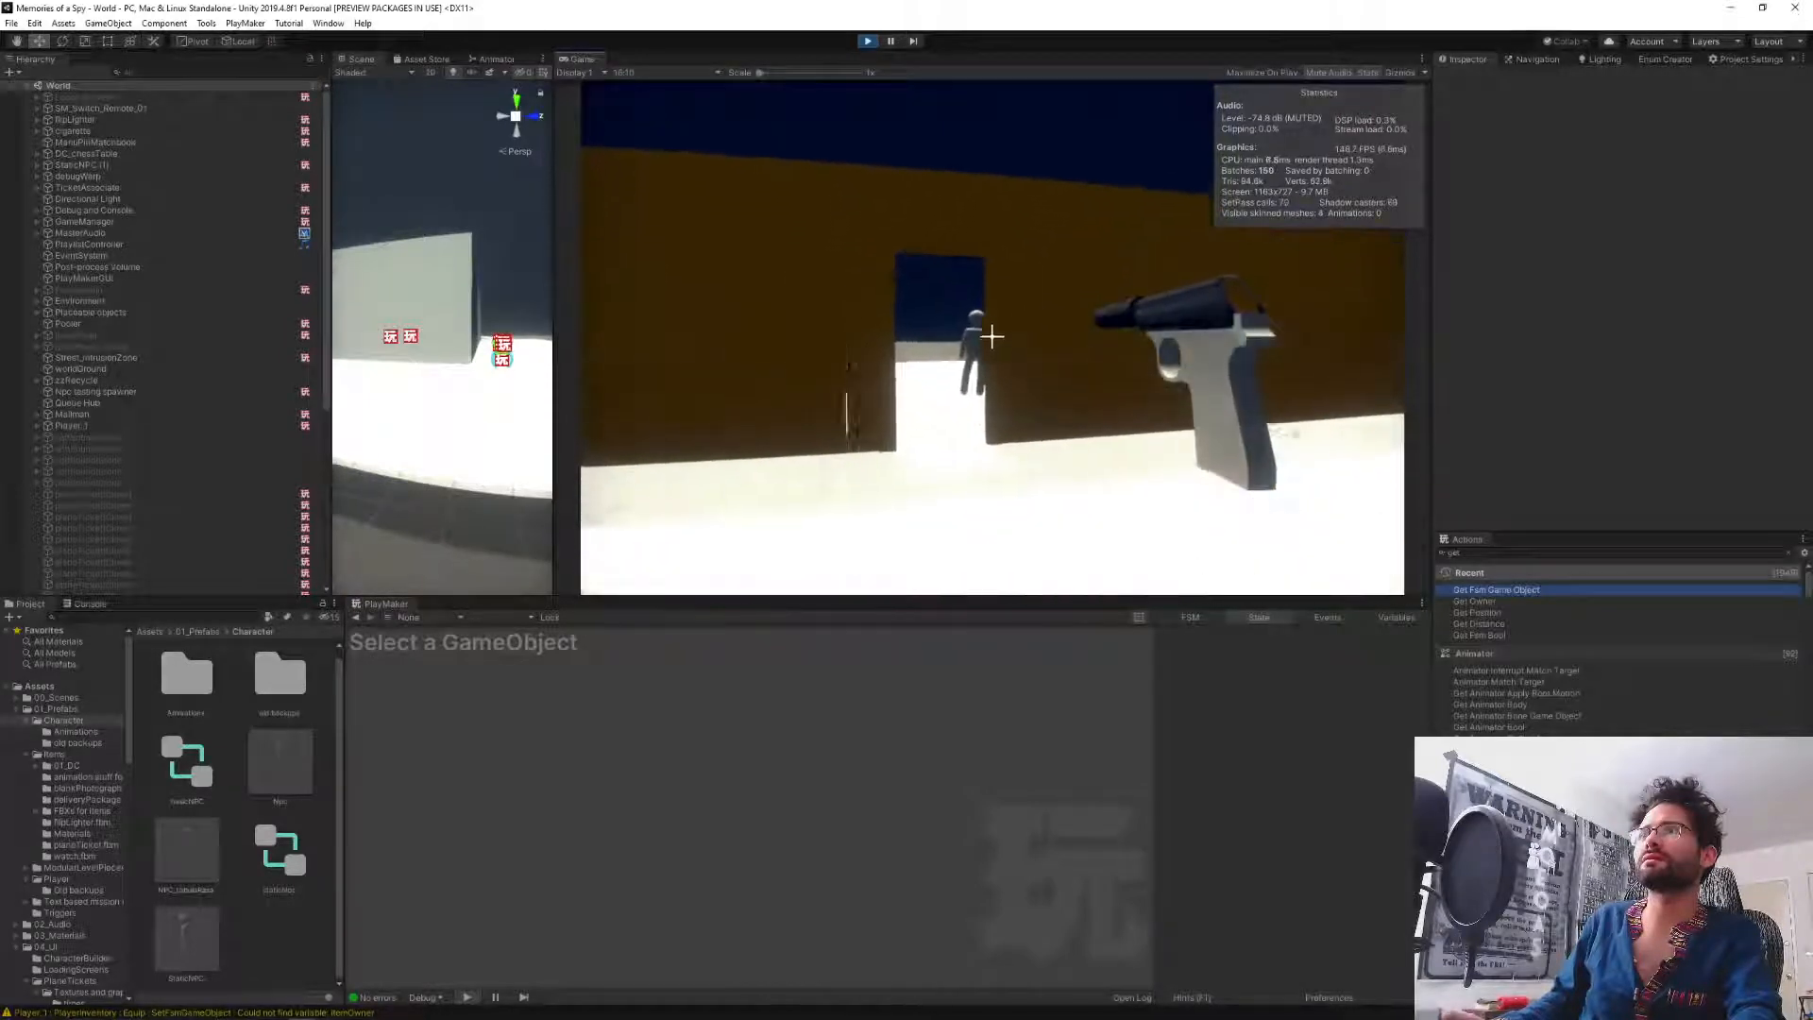
key(w)
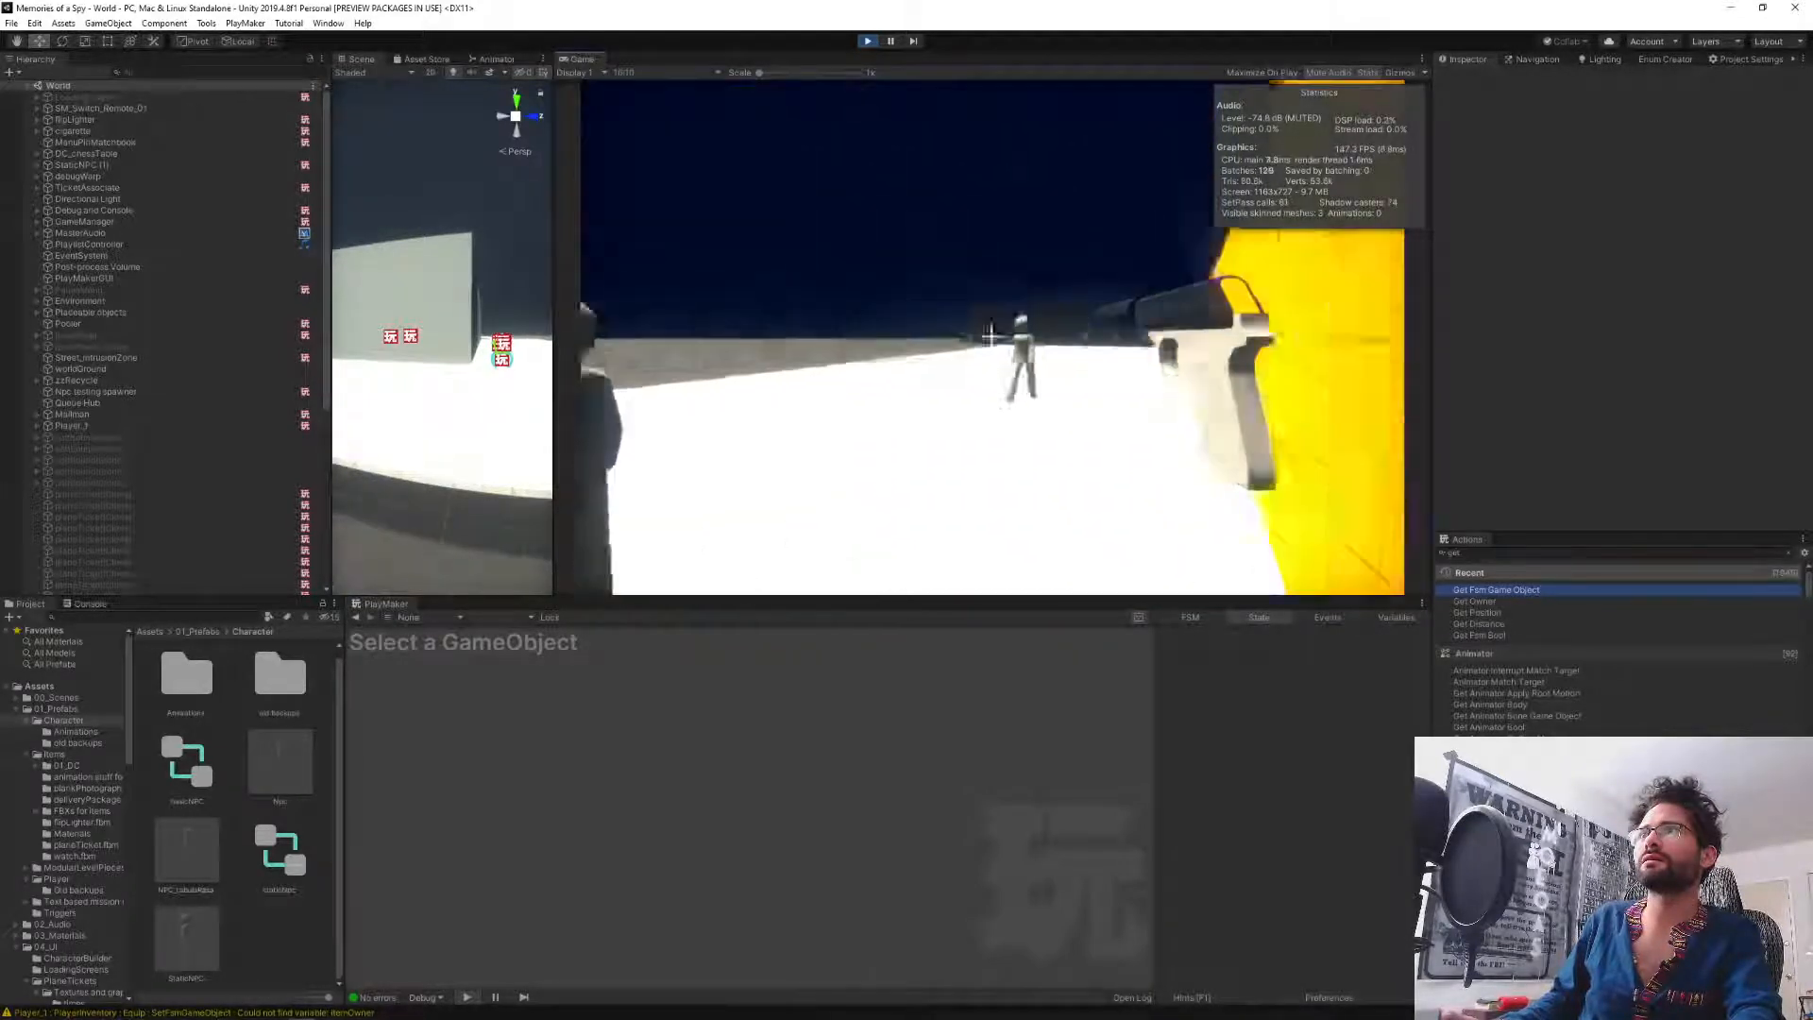
key(w)
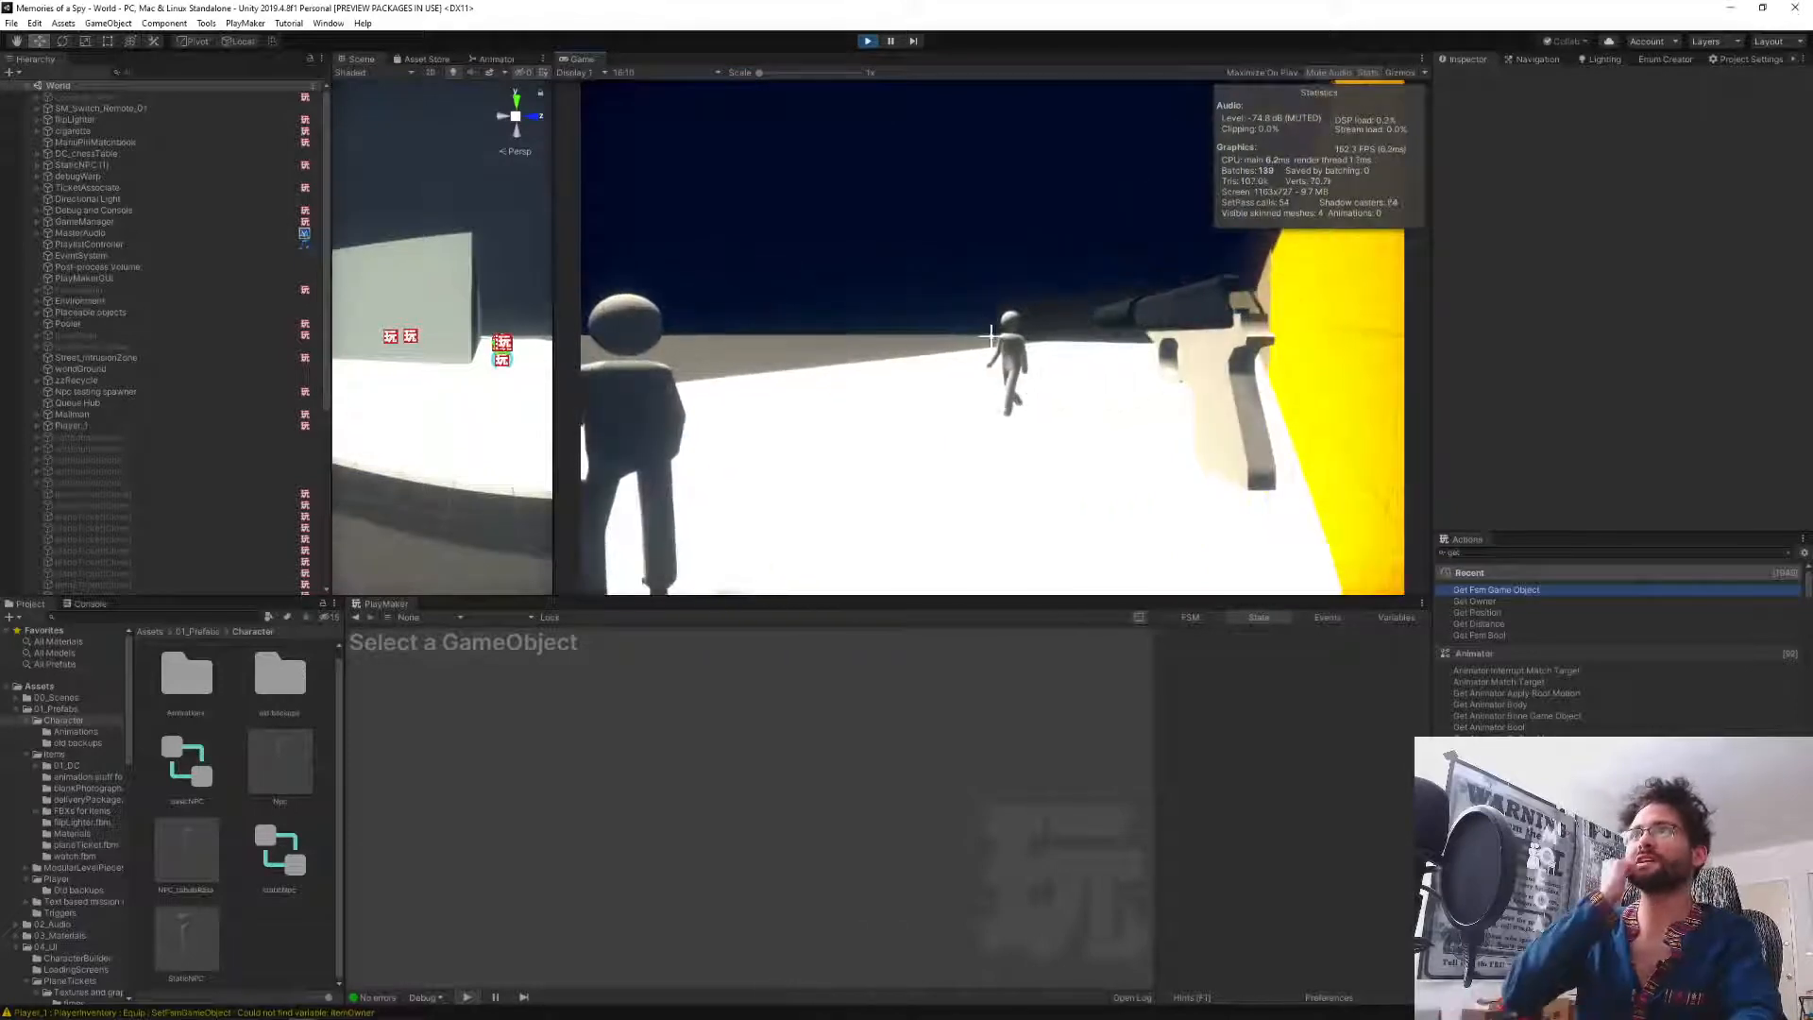
key(d)
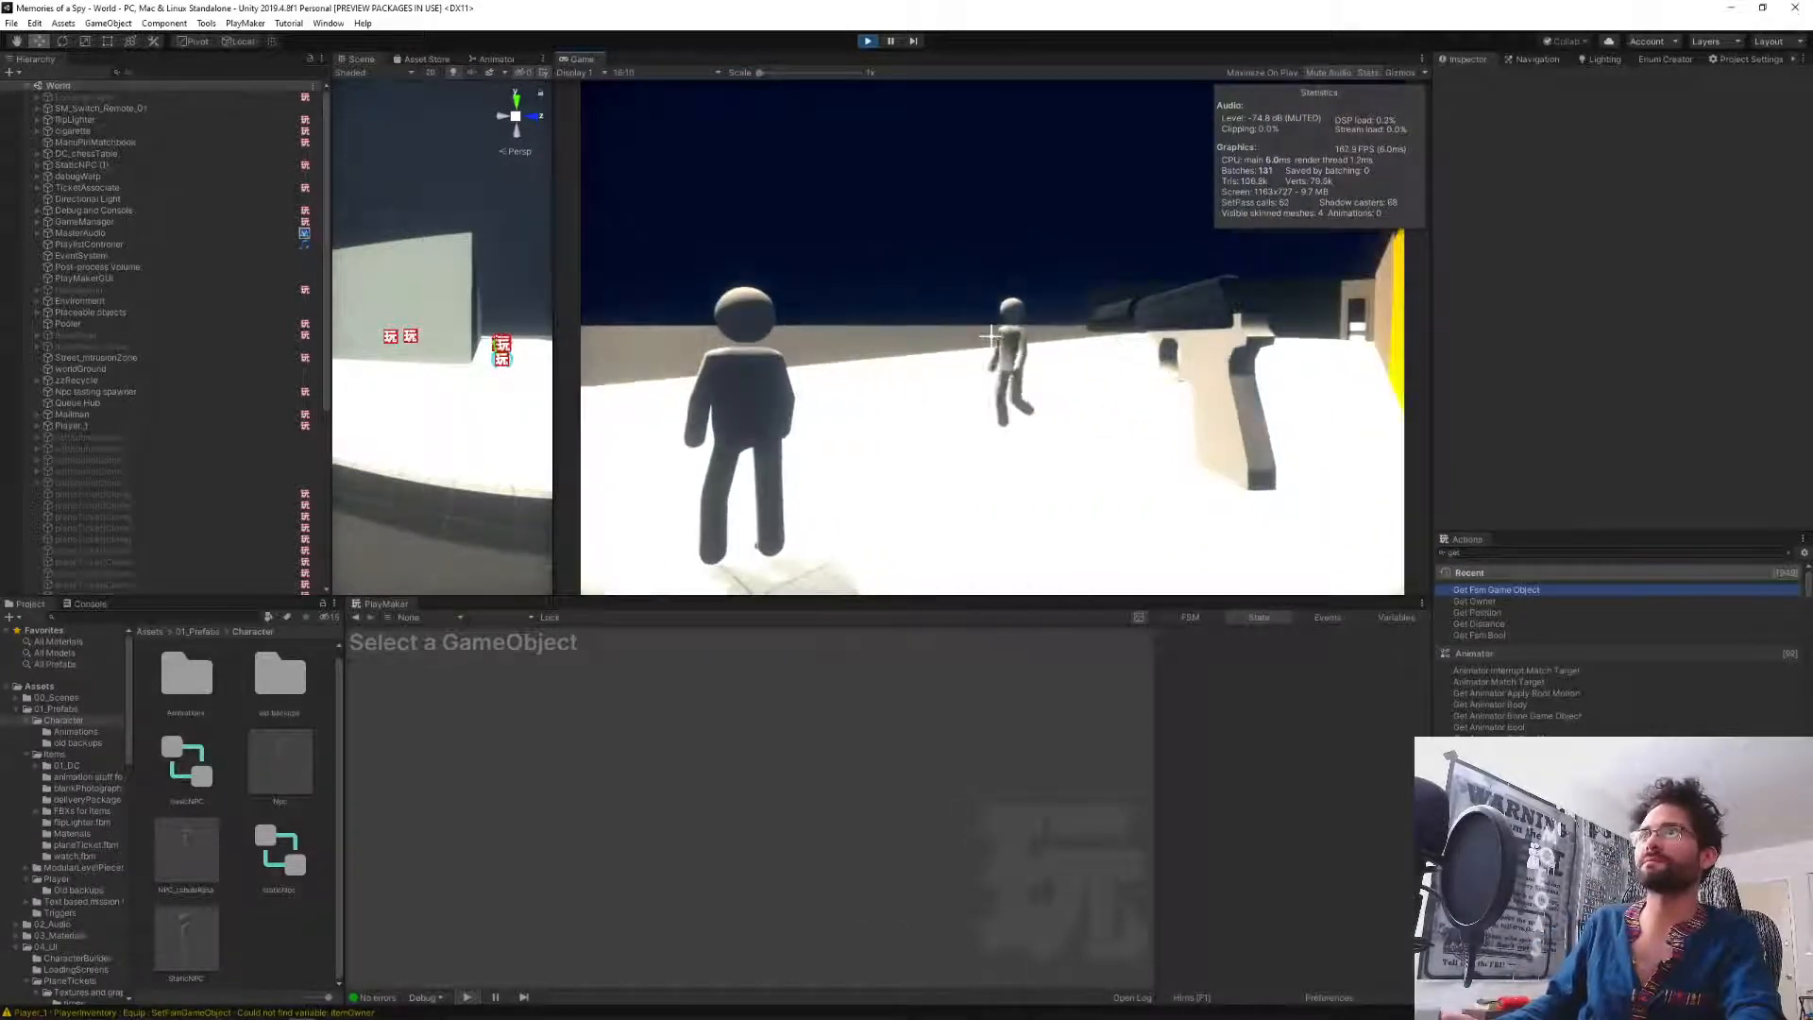
Shoot the distant NPC beside the orange wall with the pistol and walk forward along the wall.
key(a)
key(d)
key(a)
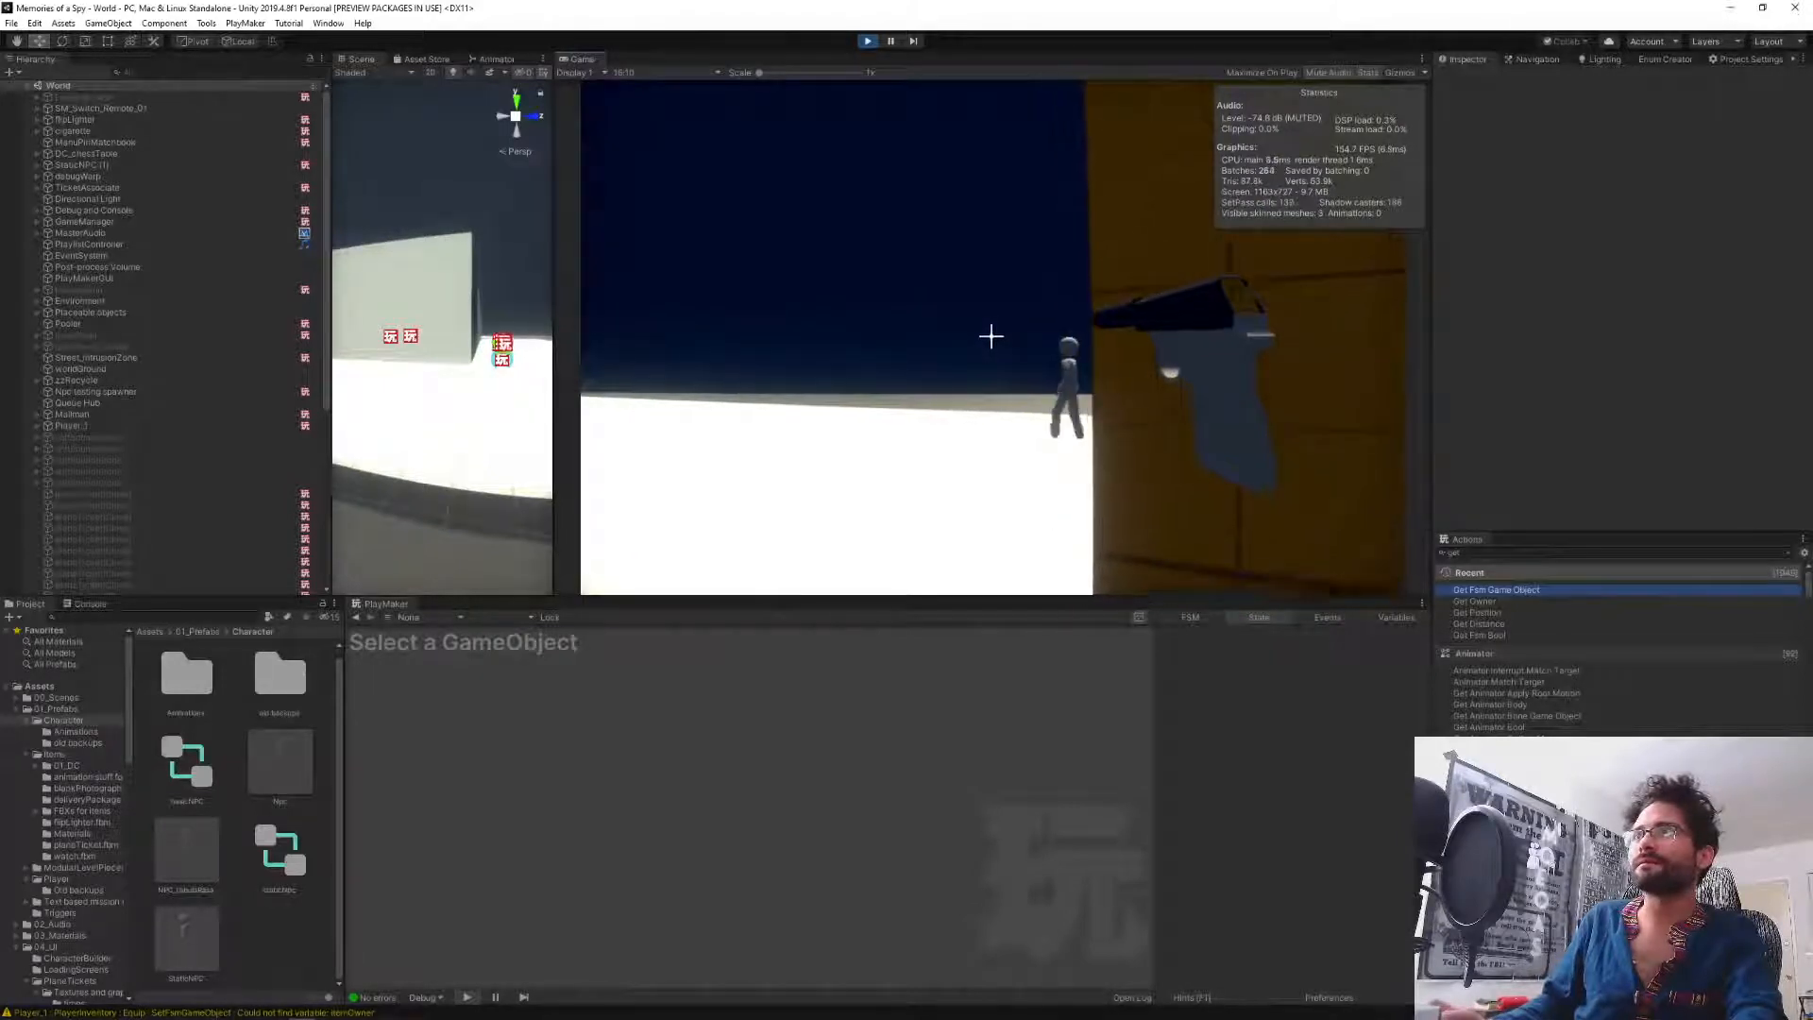
click(991, 337)
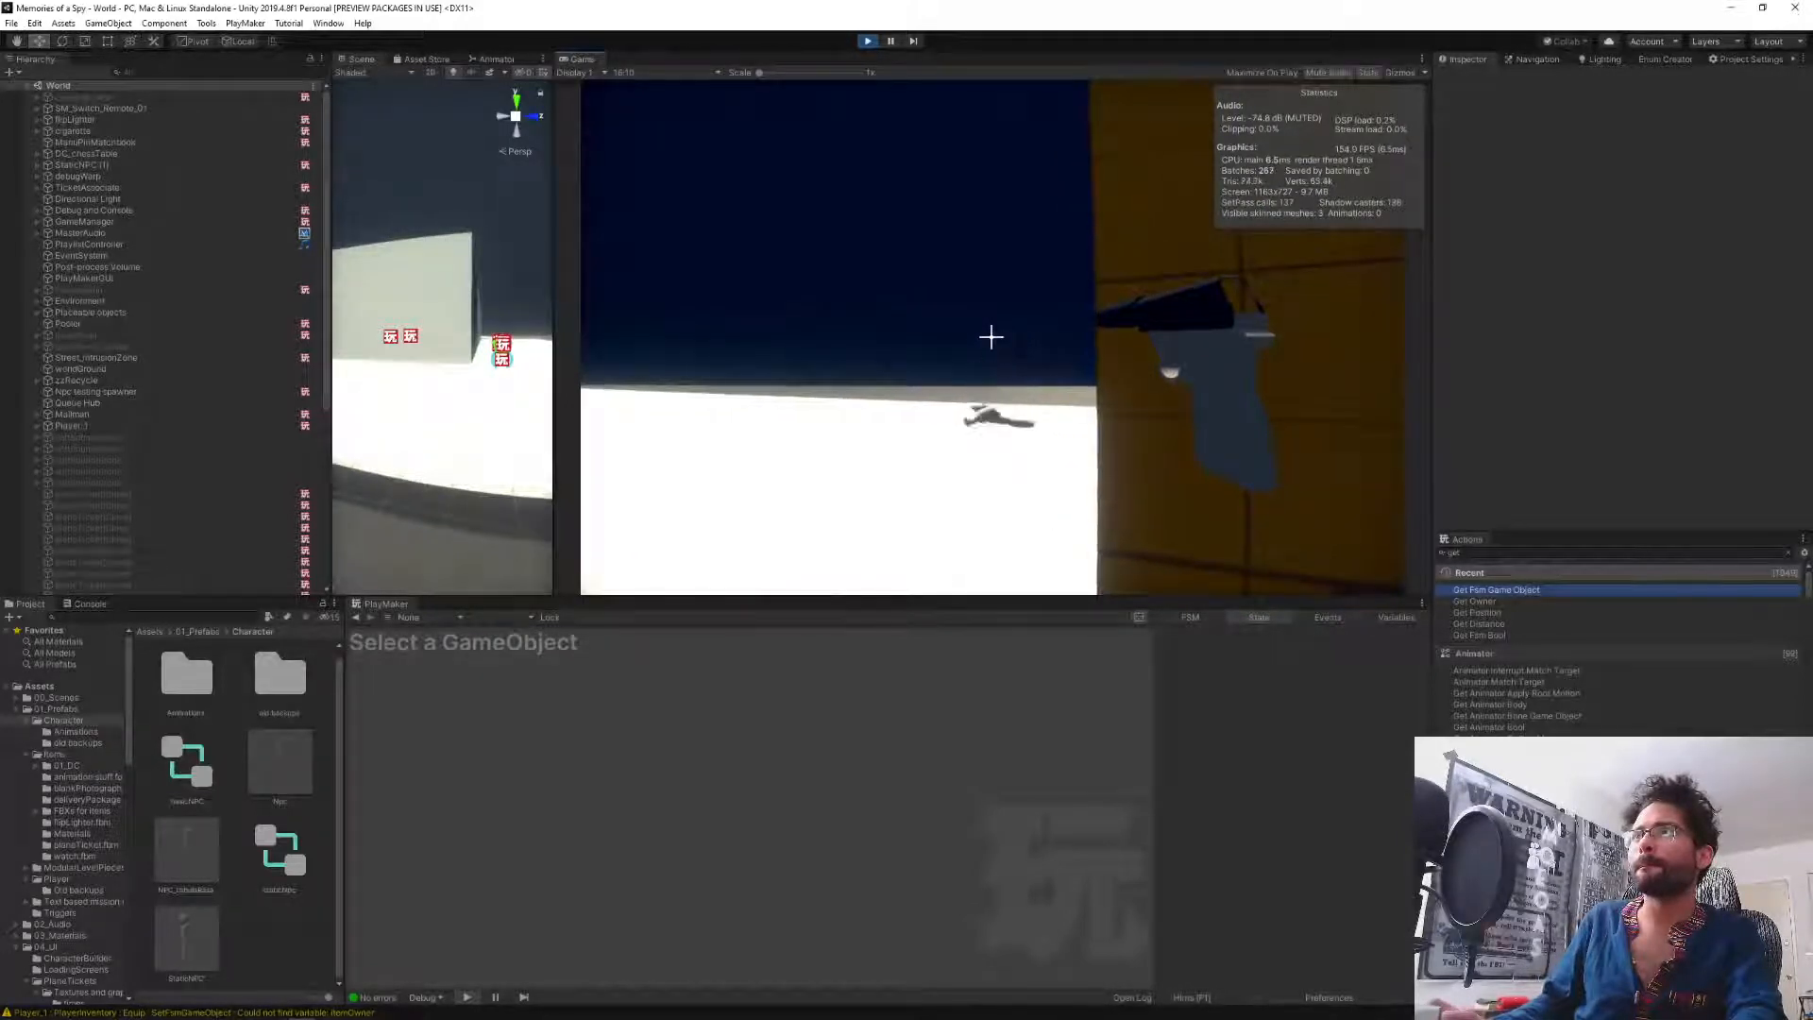
key(w)
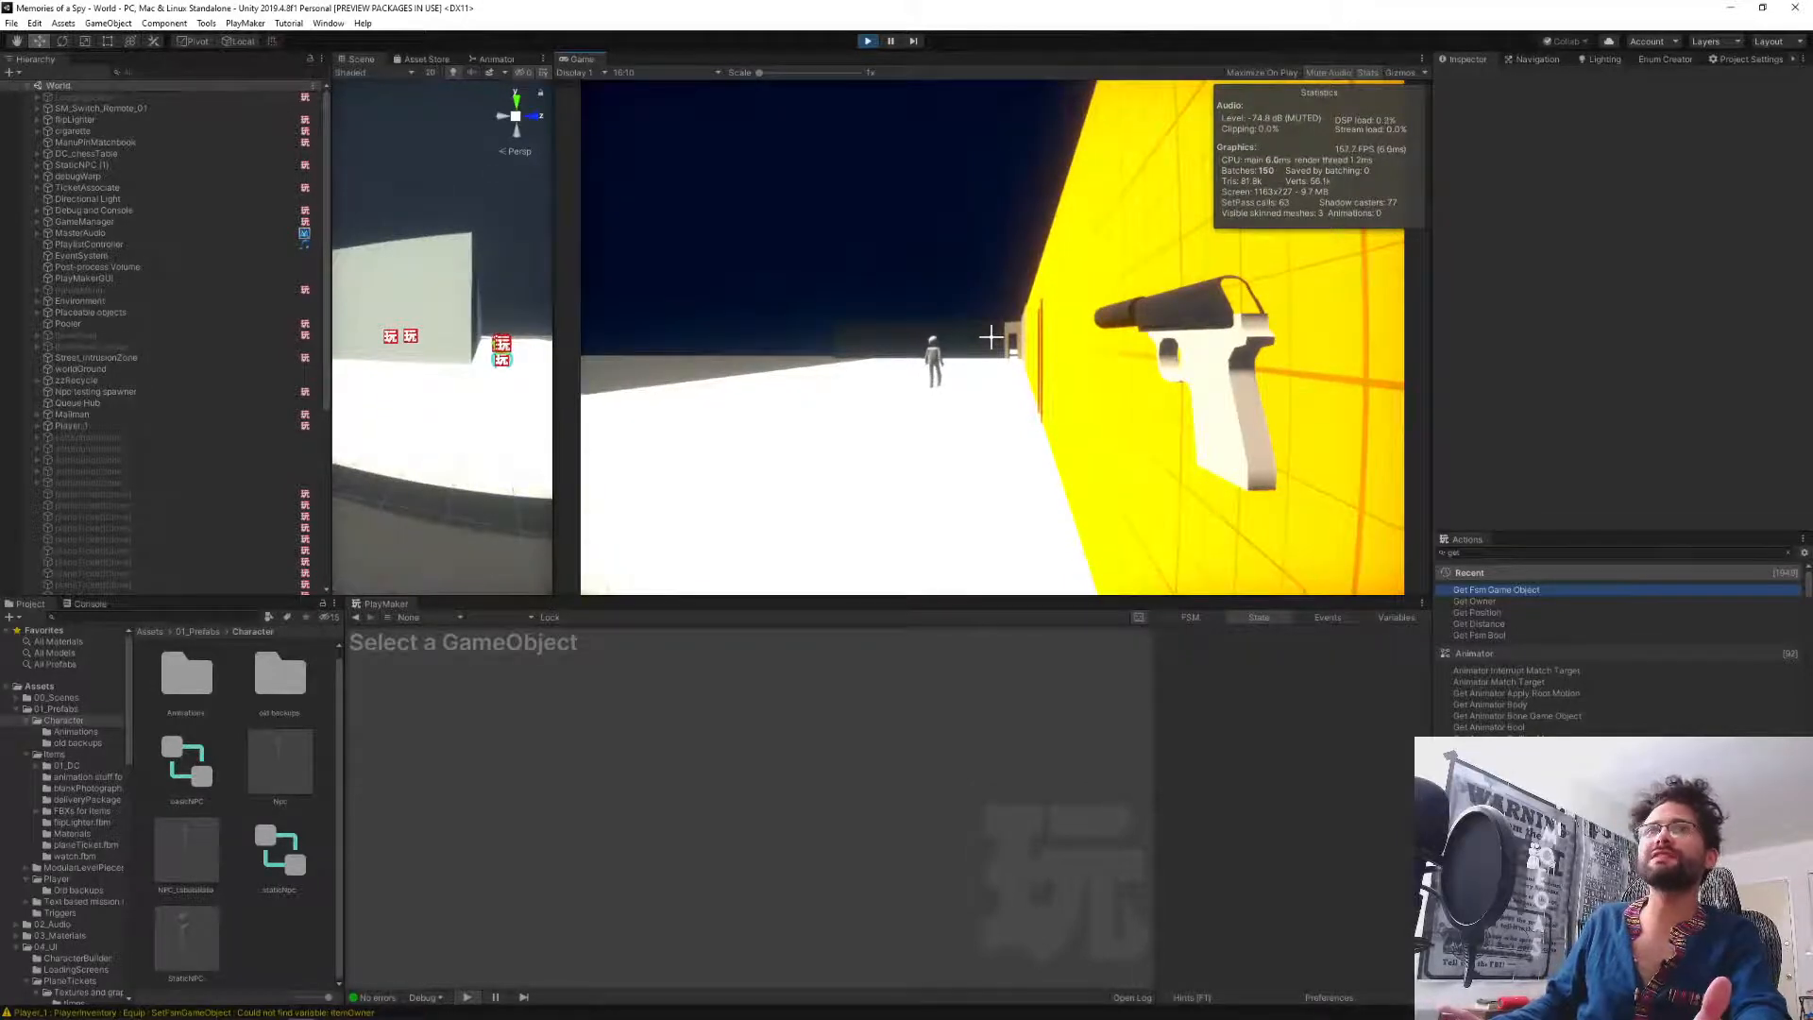
Leave game control and examine the Awaiting response state in the DCSignals FSM of the Source NPC.
key(Escape)
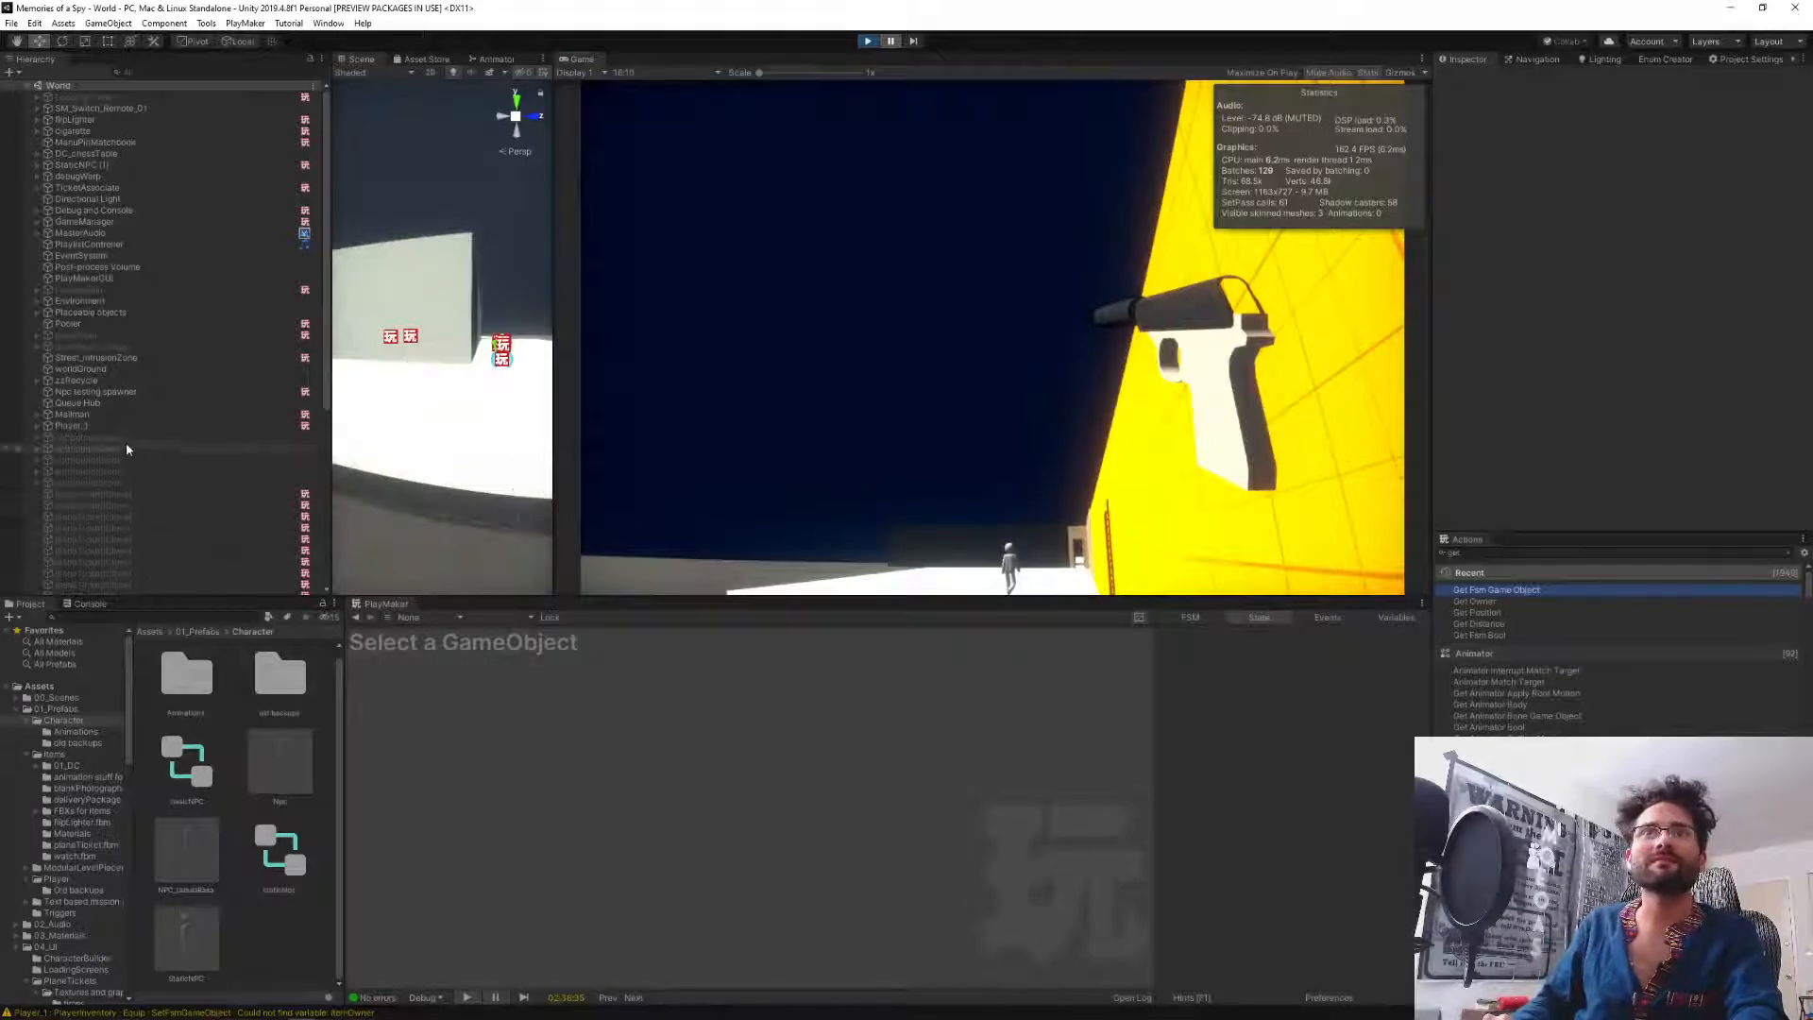
scroll(110, 423, down, 5)
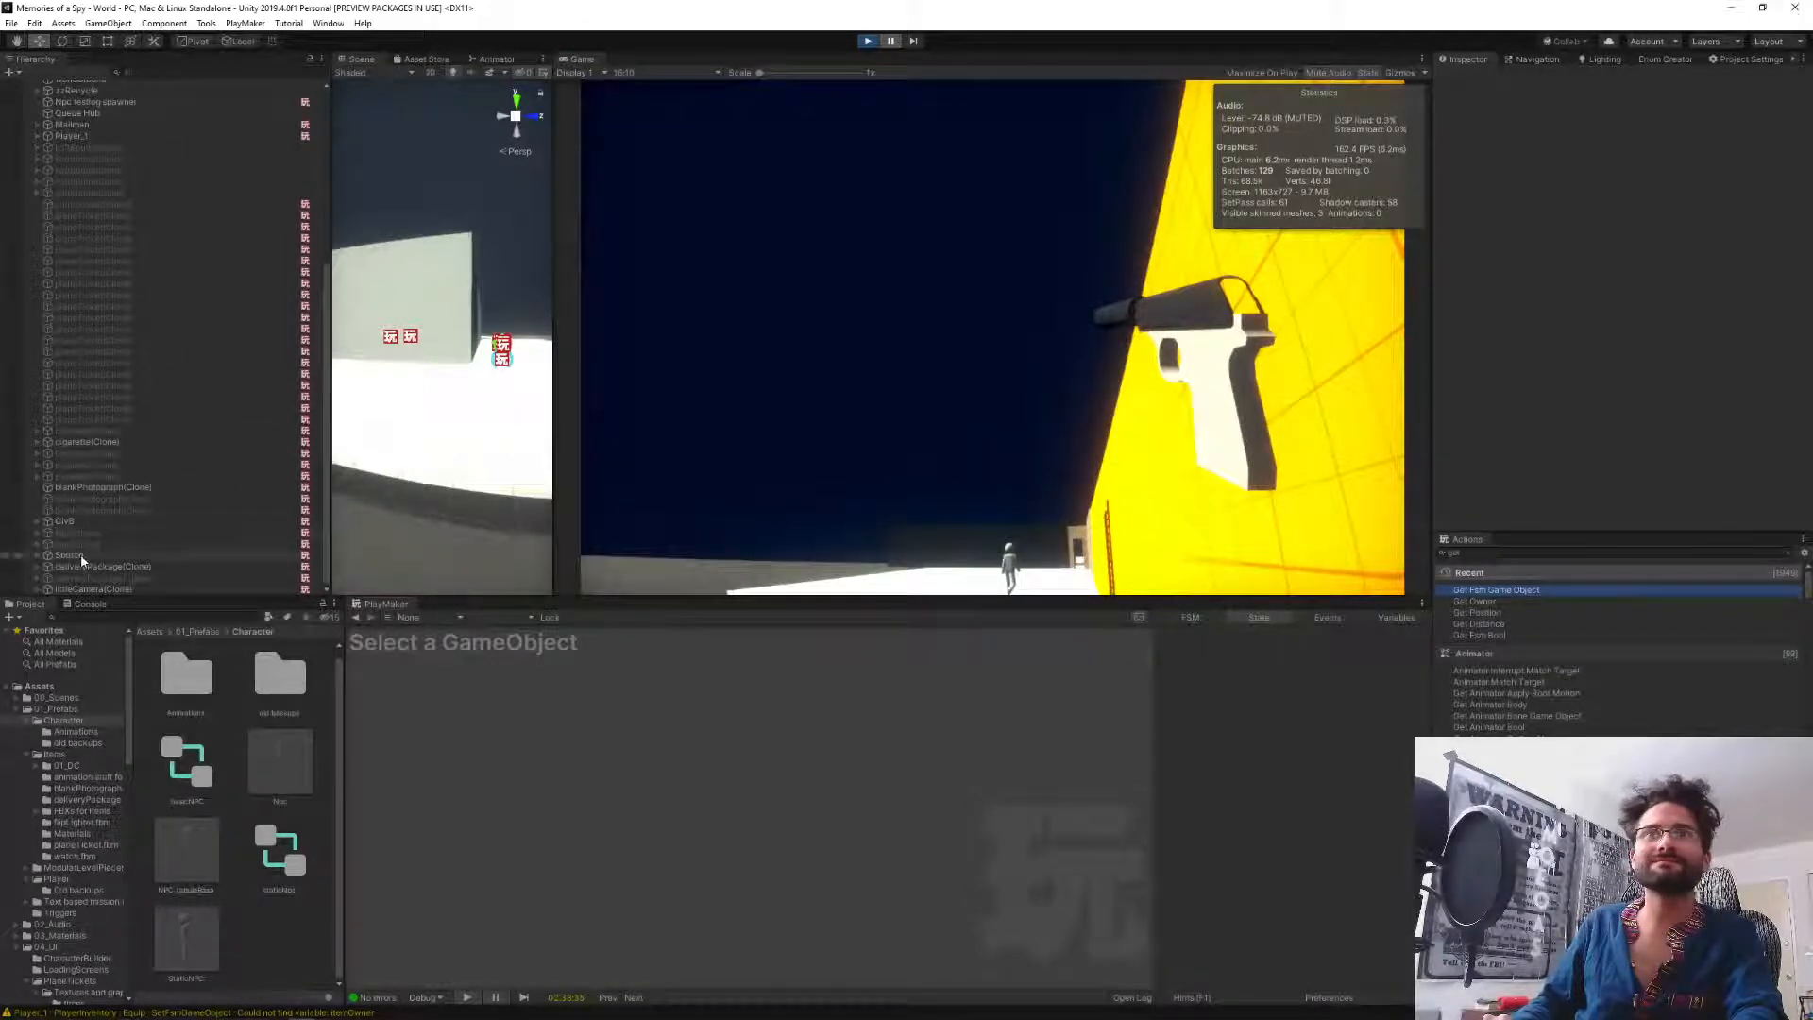
click(81, 557)
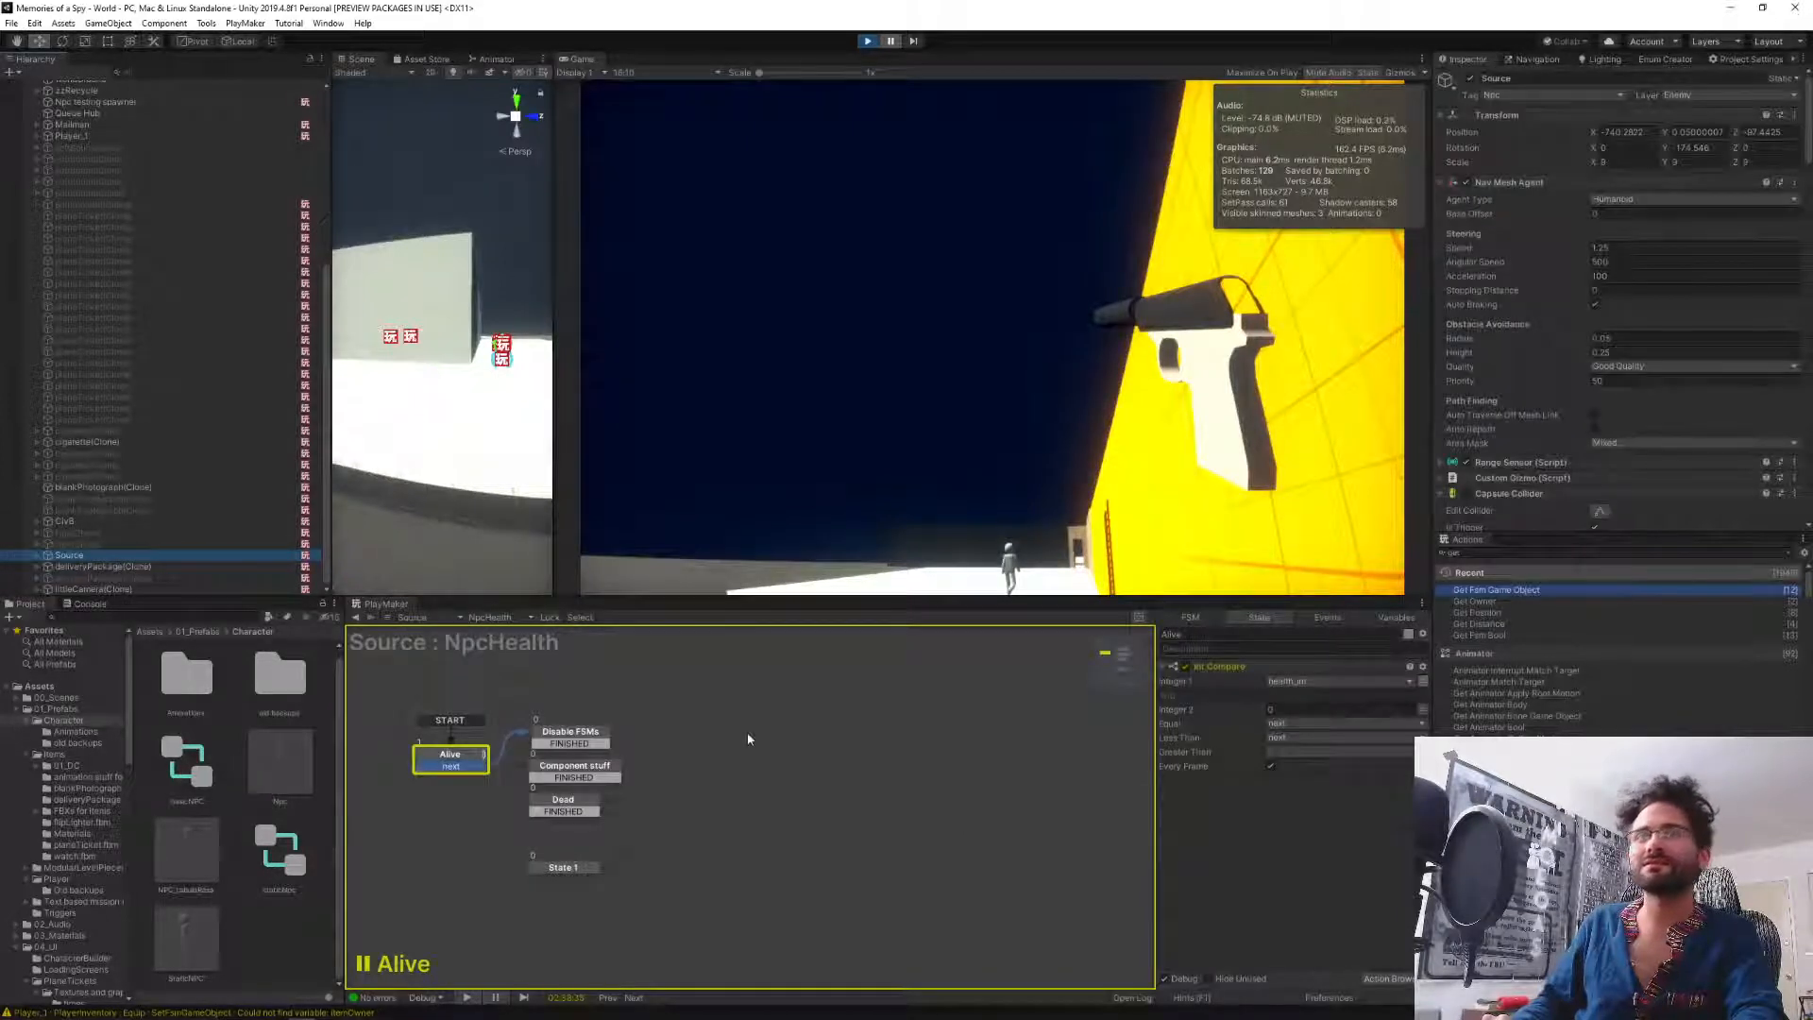
click(518, 619)
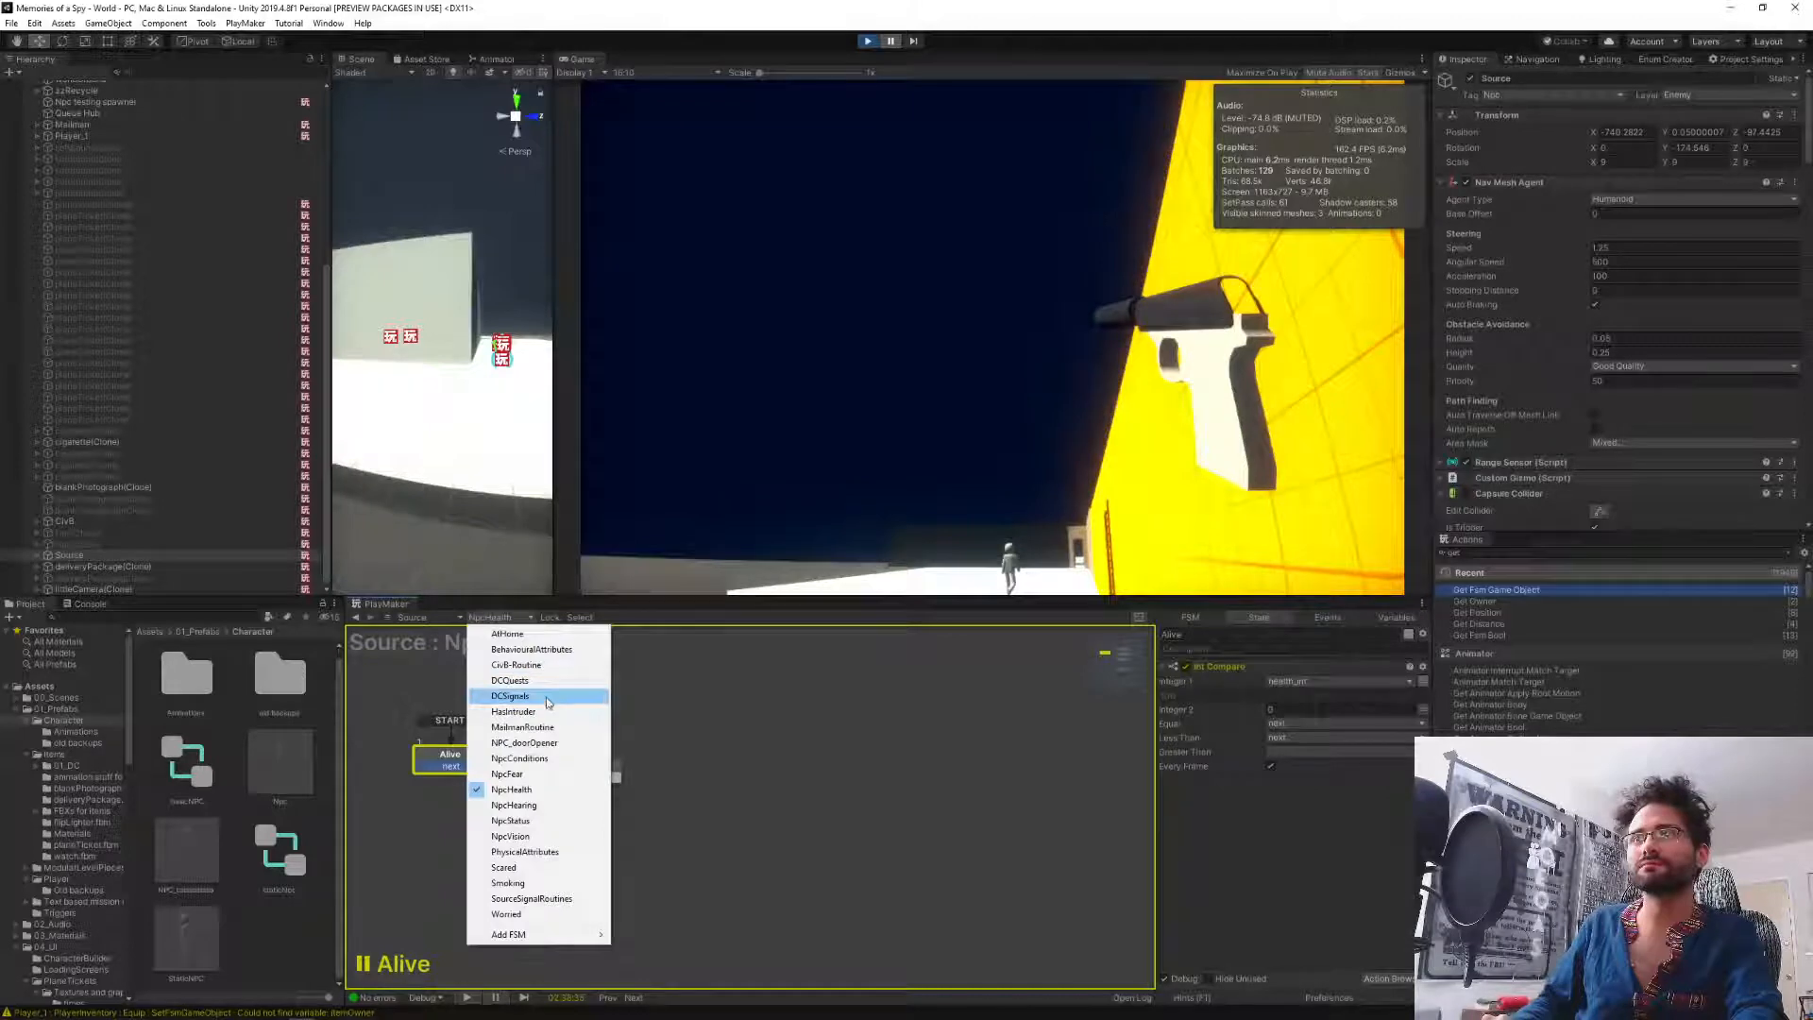
click(548, 696)
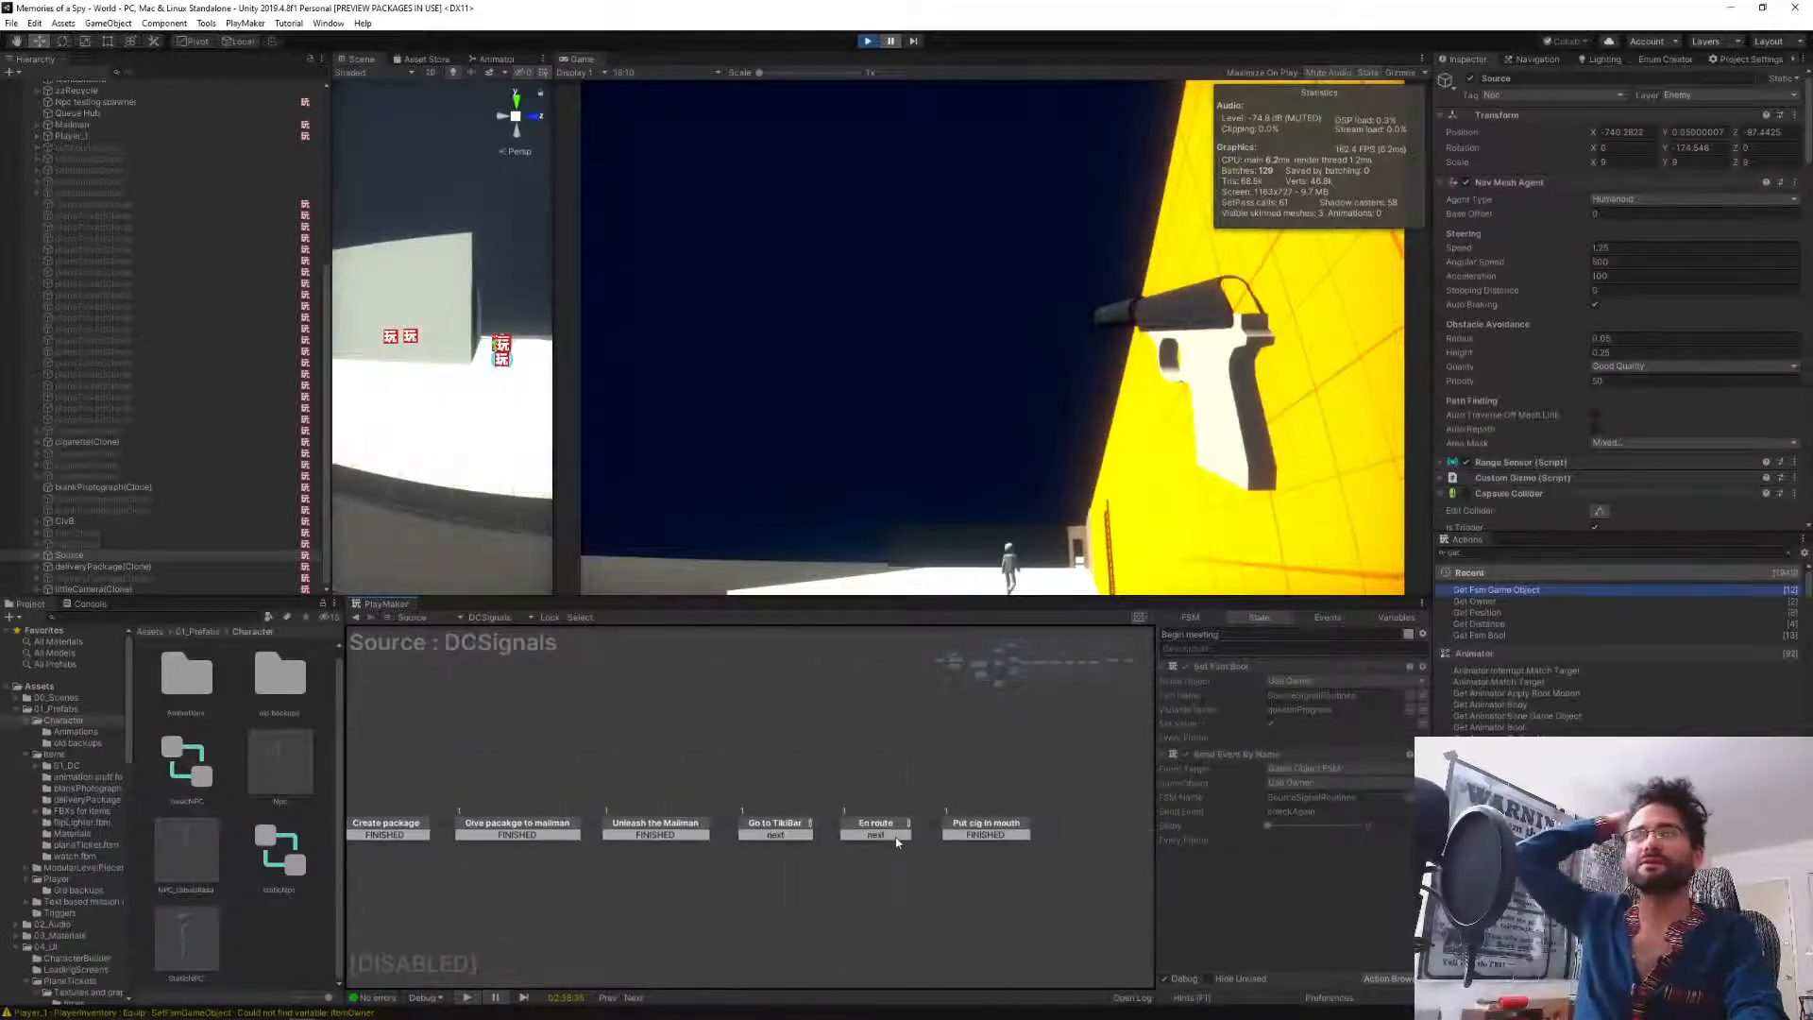
click(597, 807)
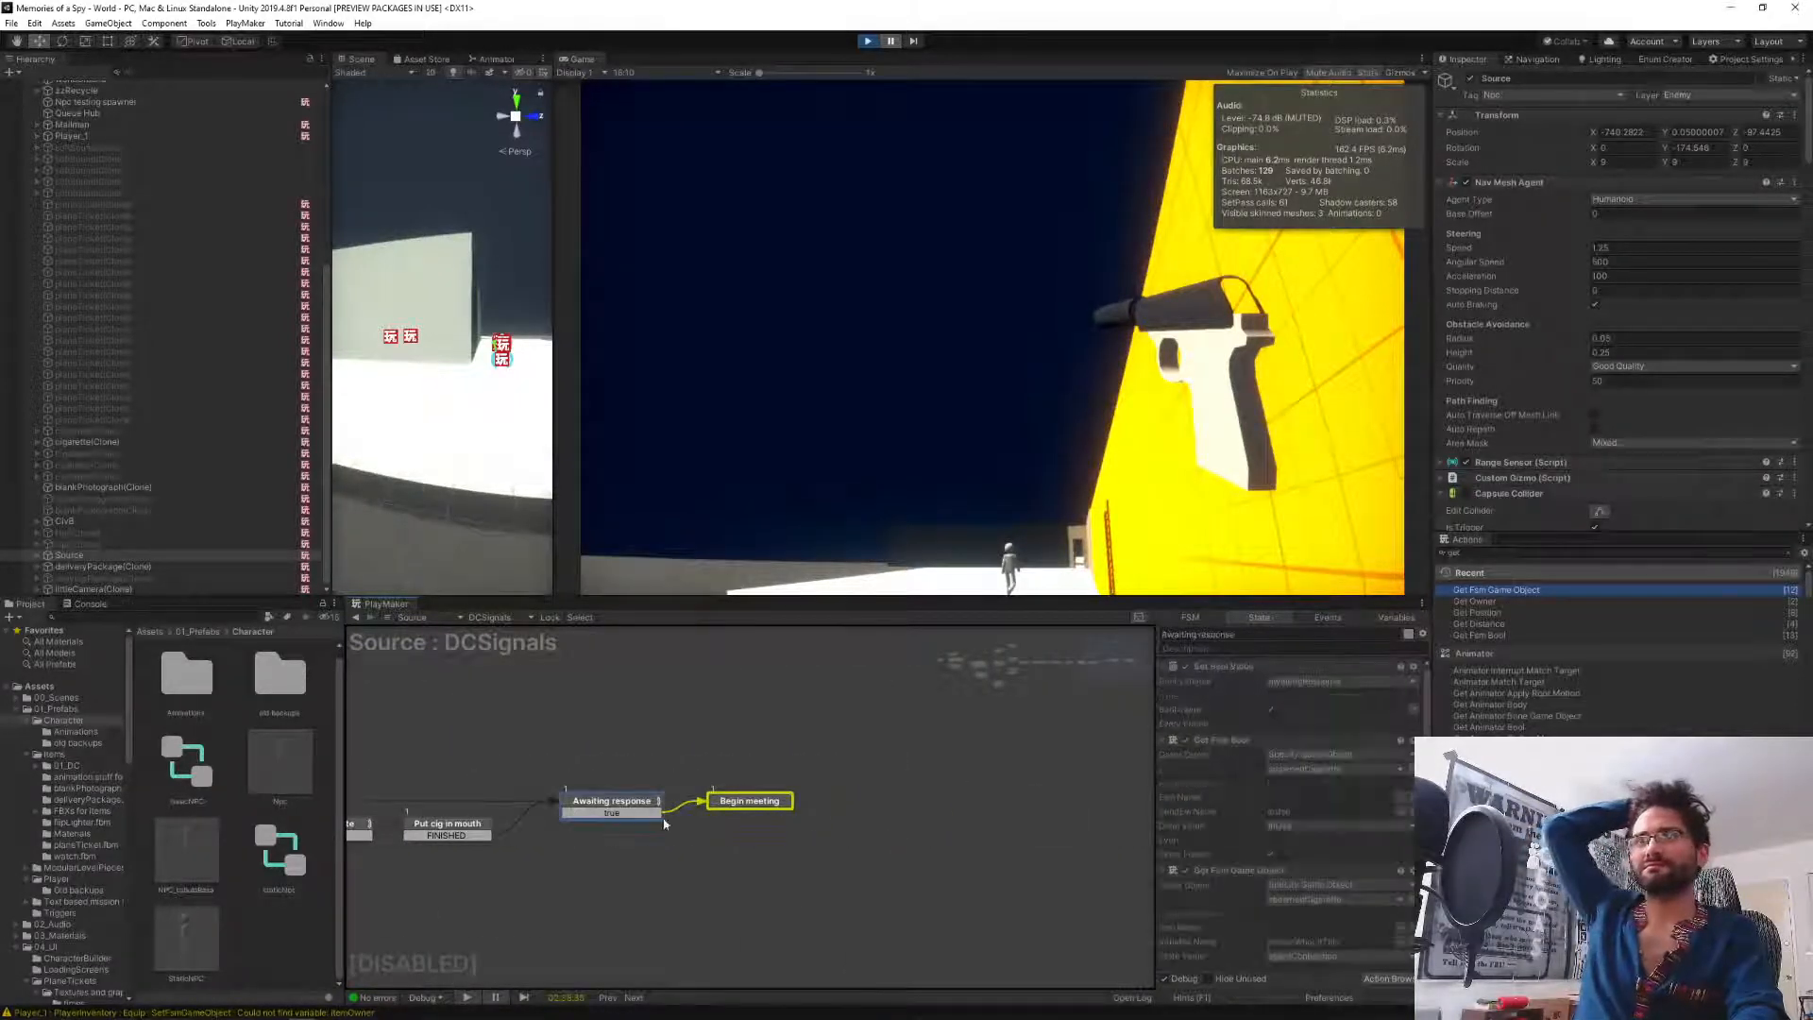
scroll(1256, 863, down, 3)
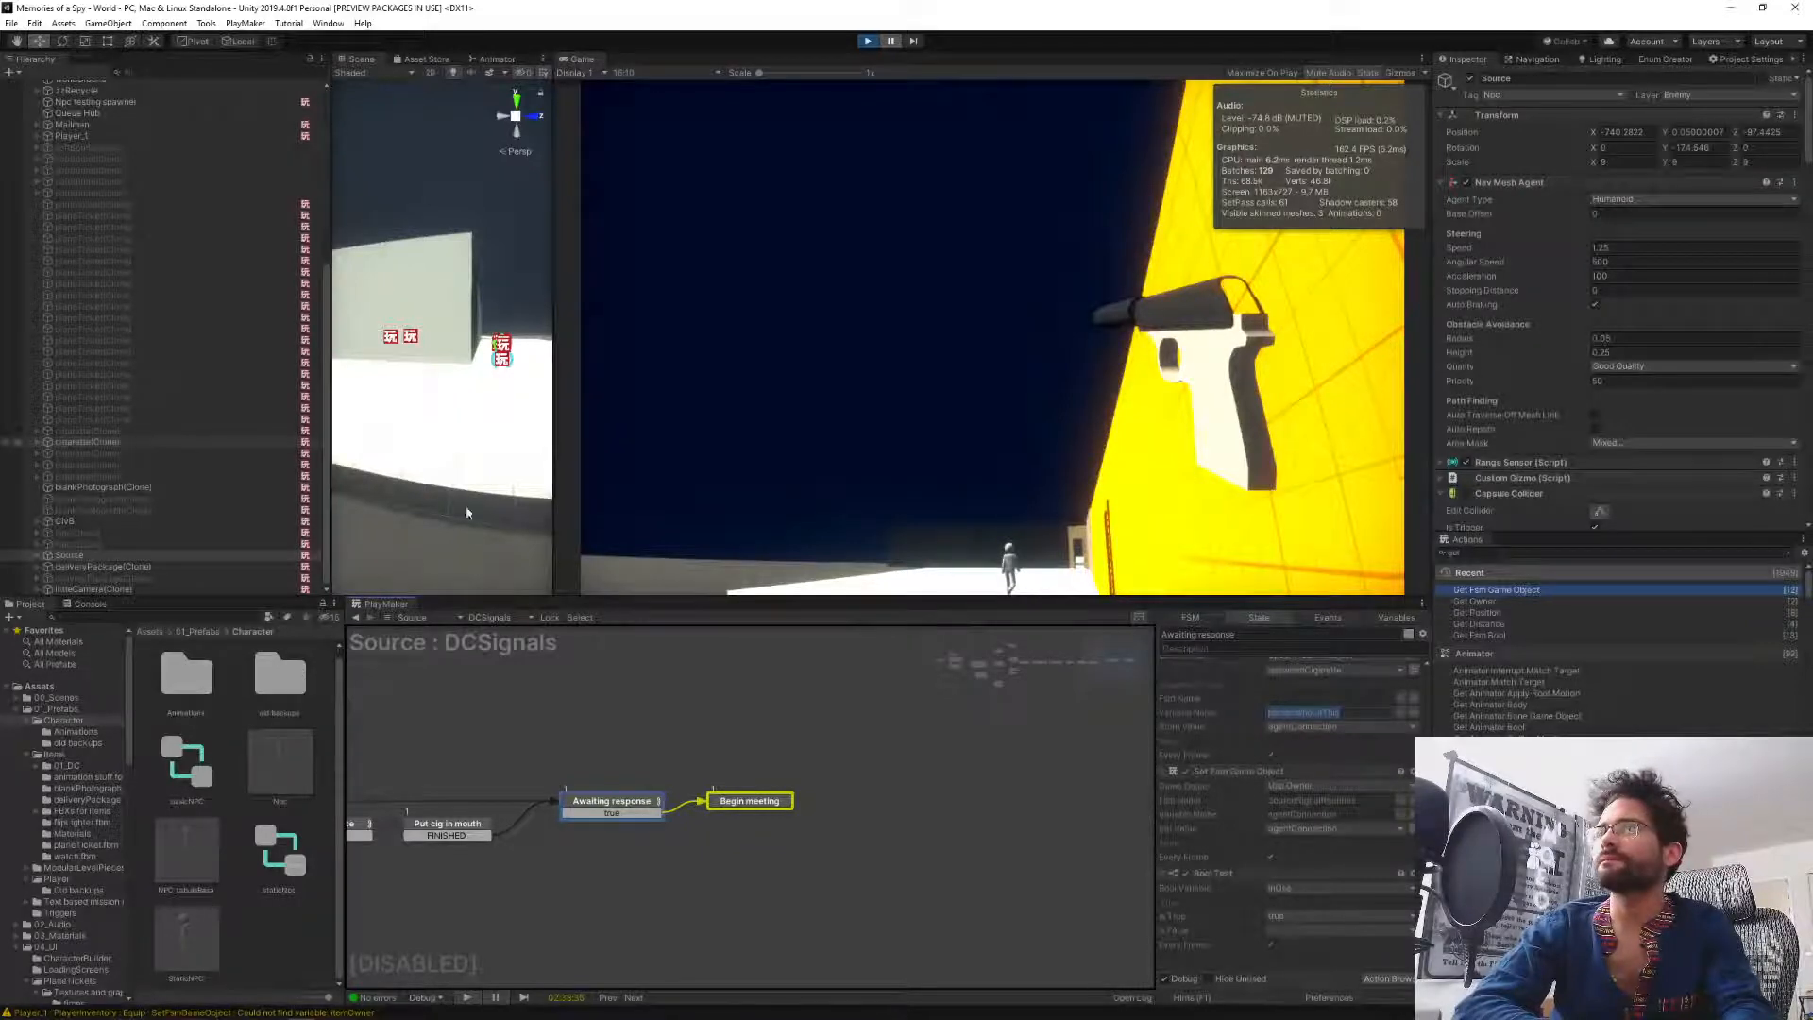
Check the value of the spawnedCigarette variable in the Source NPC's DCSignals FSM.
click(1395, 617)
scroll(1211, 798, down, 3)
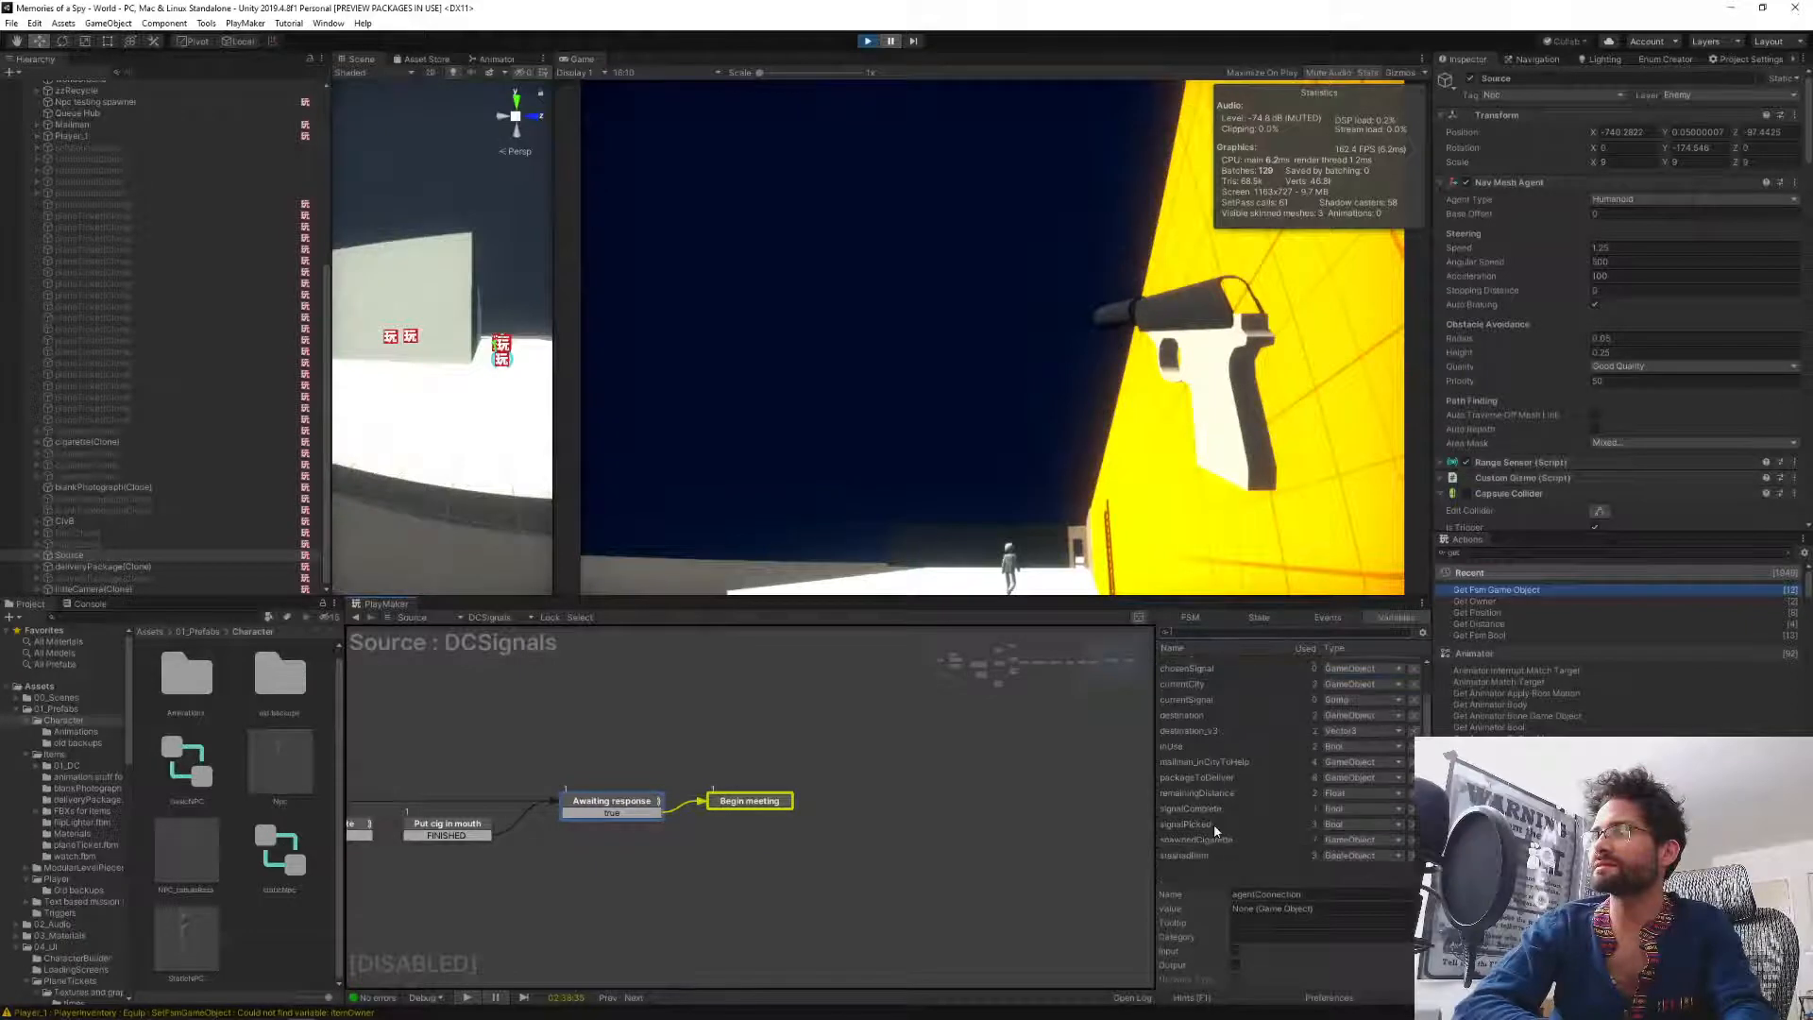
click(1199, 839)
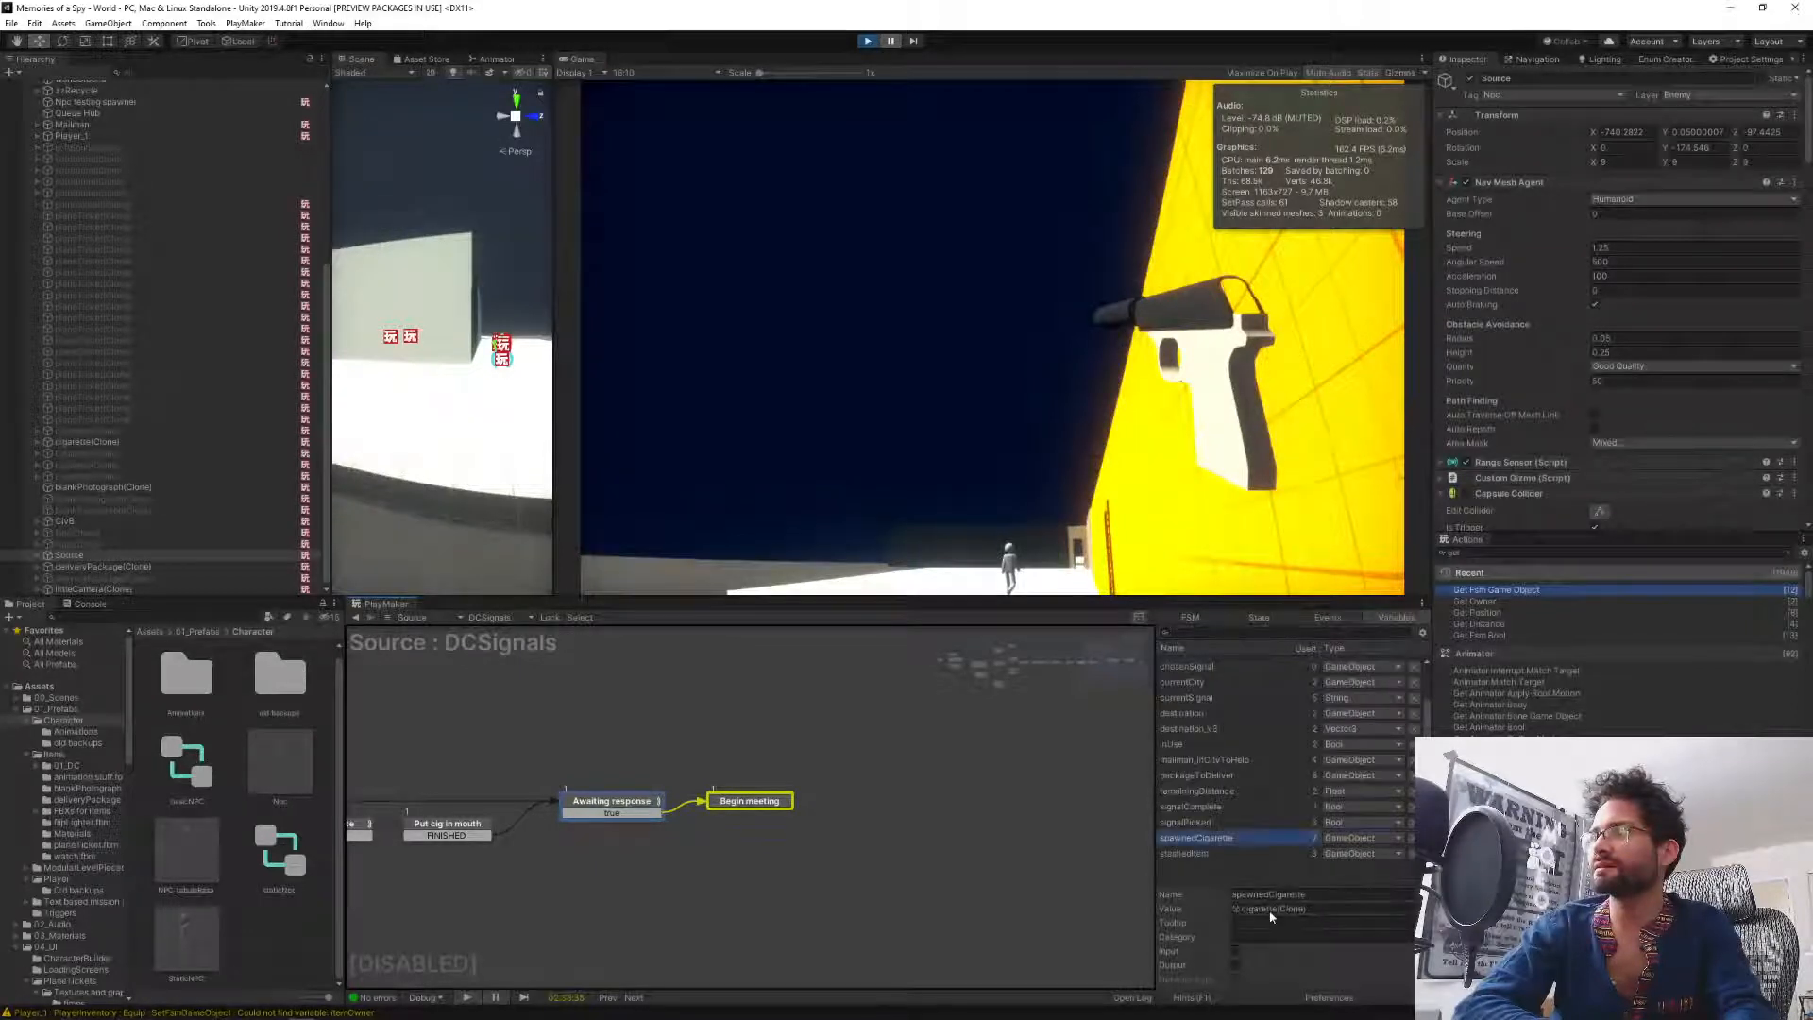
Inspect the active cigarette(Clone) object's cigaretteFSM, reviewing its smoking state and its variables.
click(79, 442)
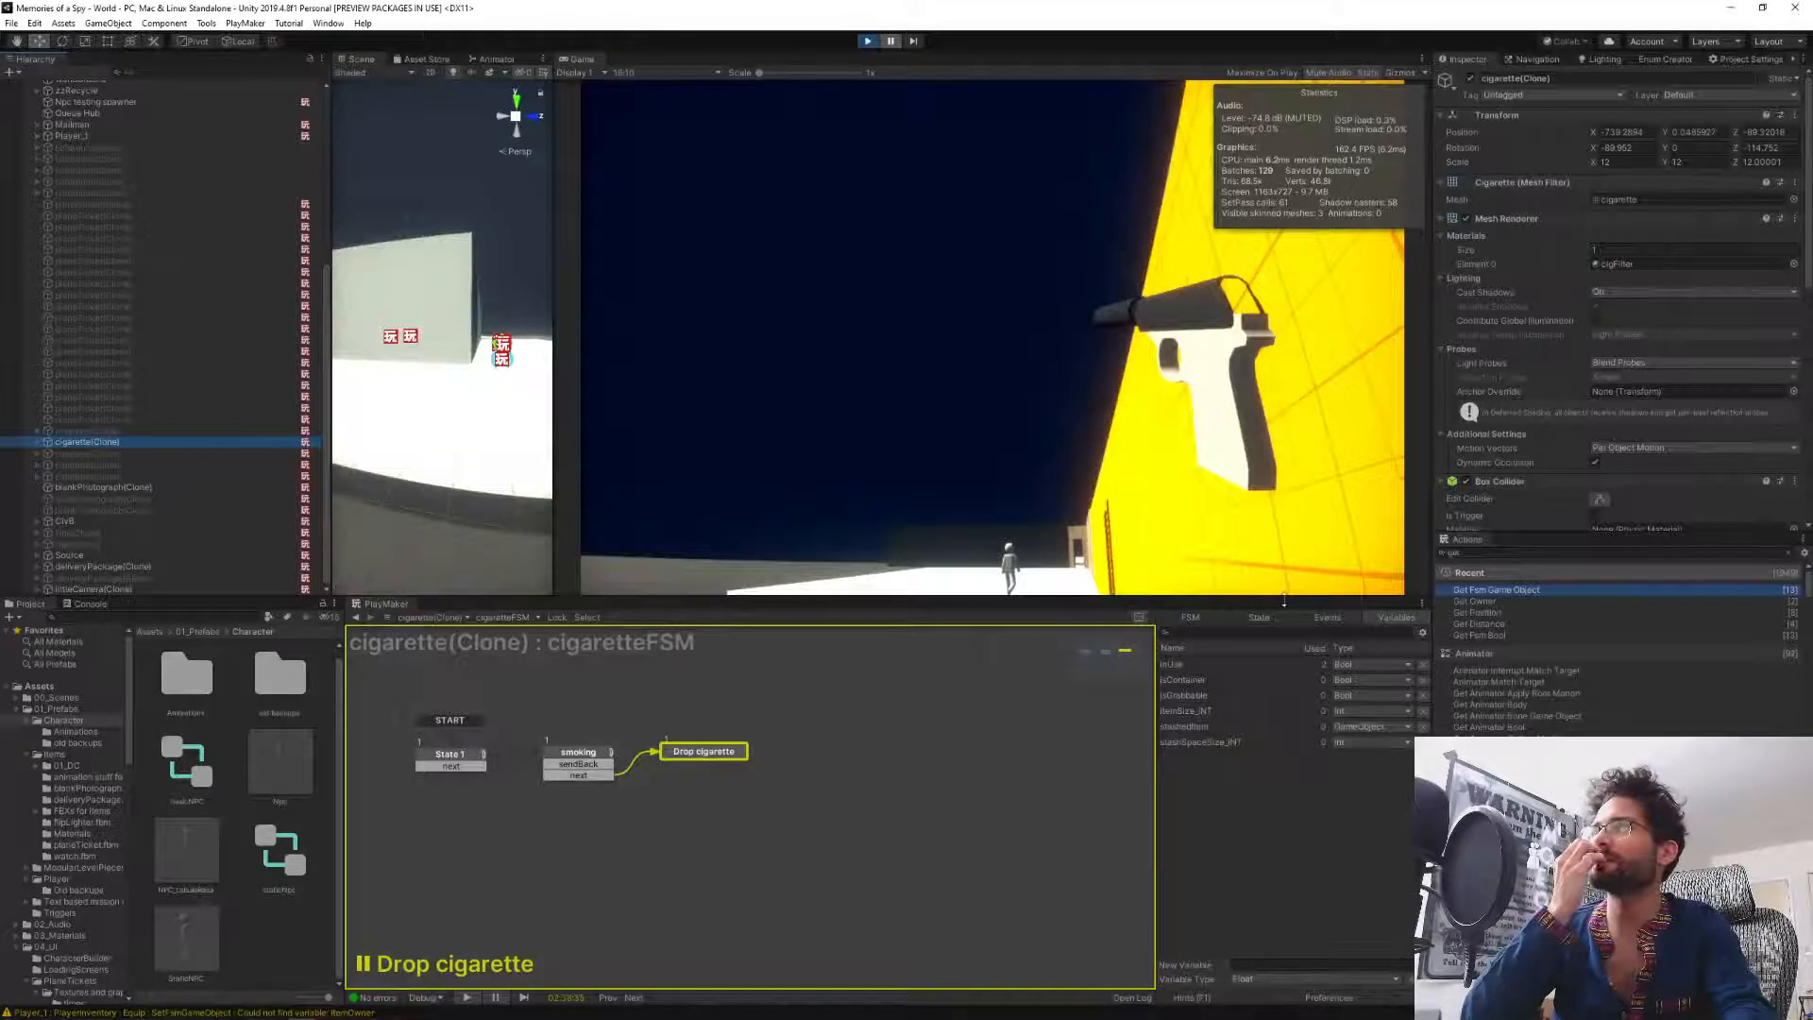
click(1323, 618)
click(563, 760)
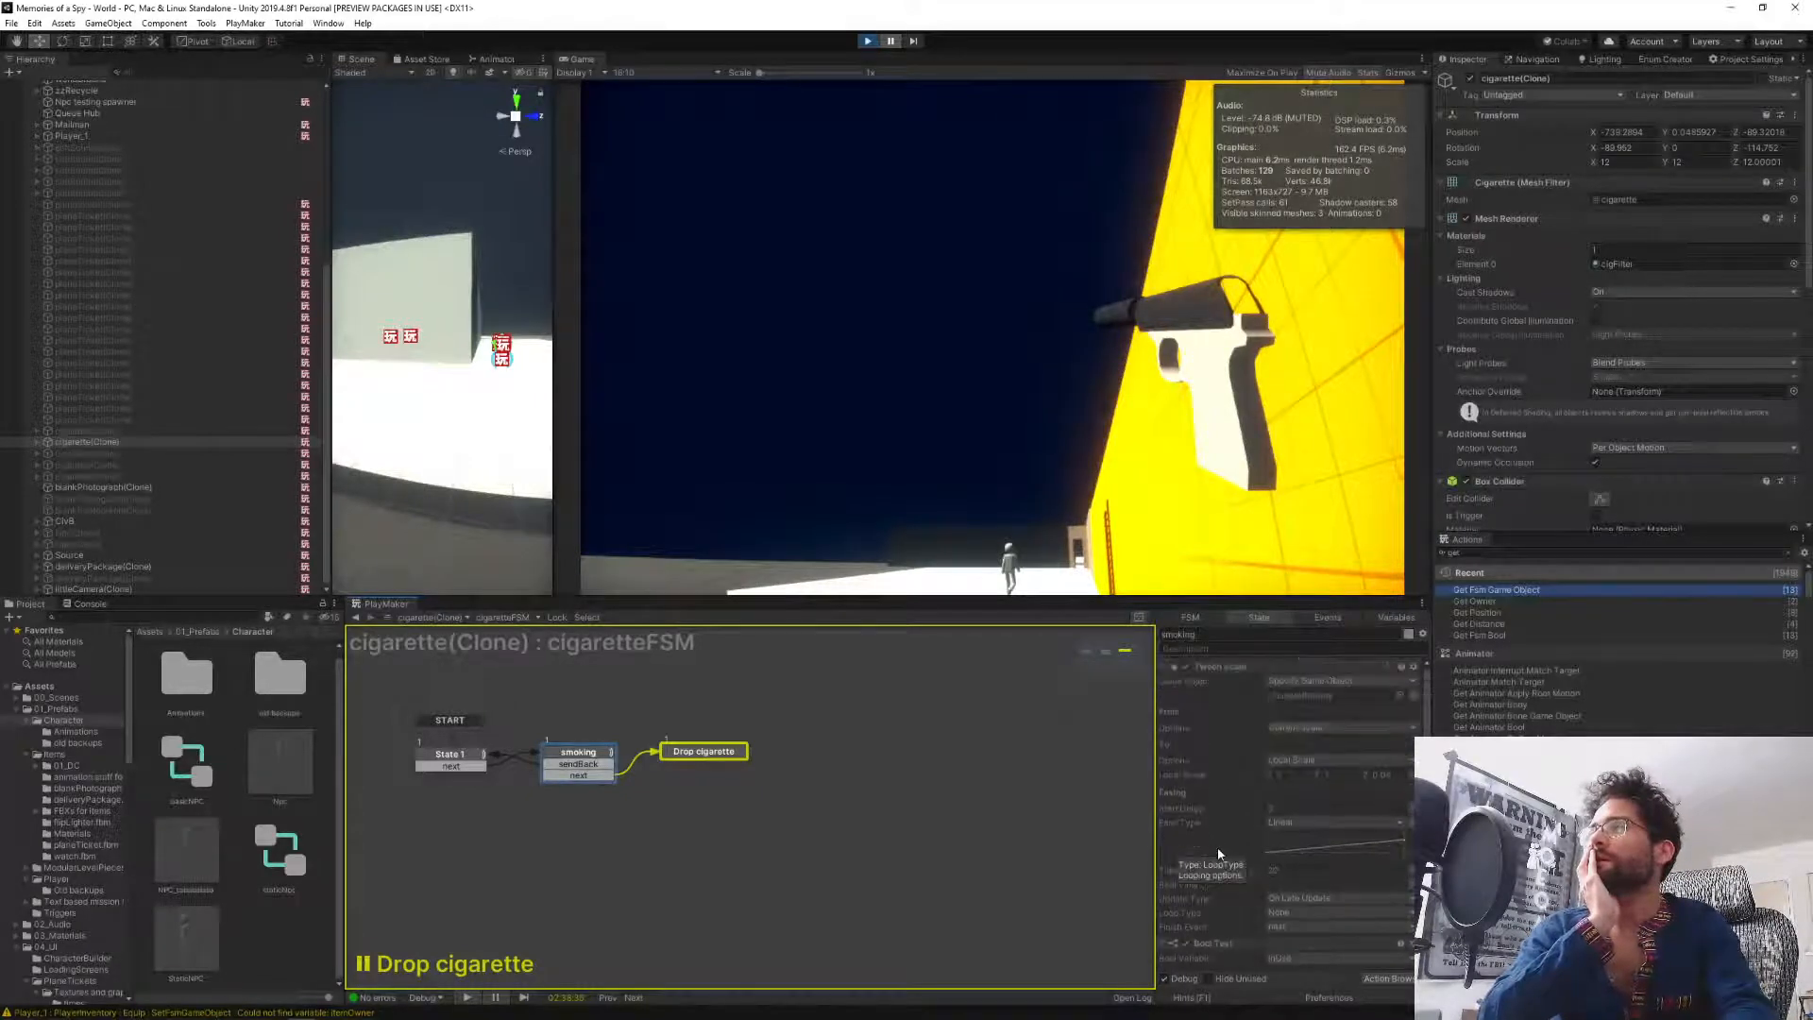
click(1400, 619)
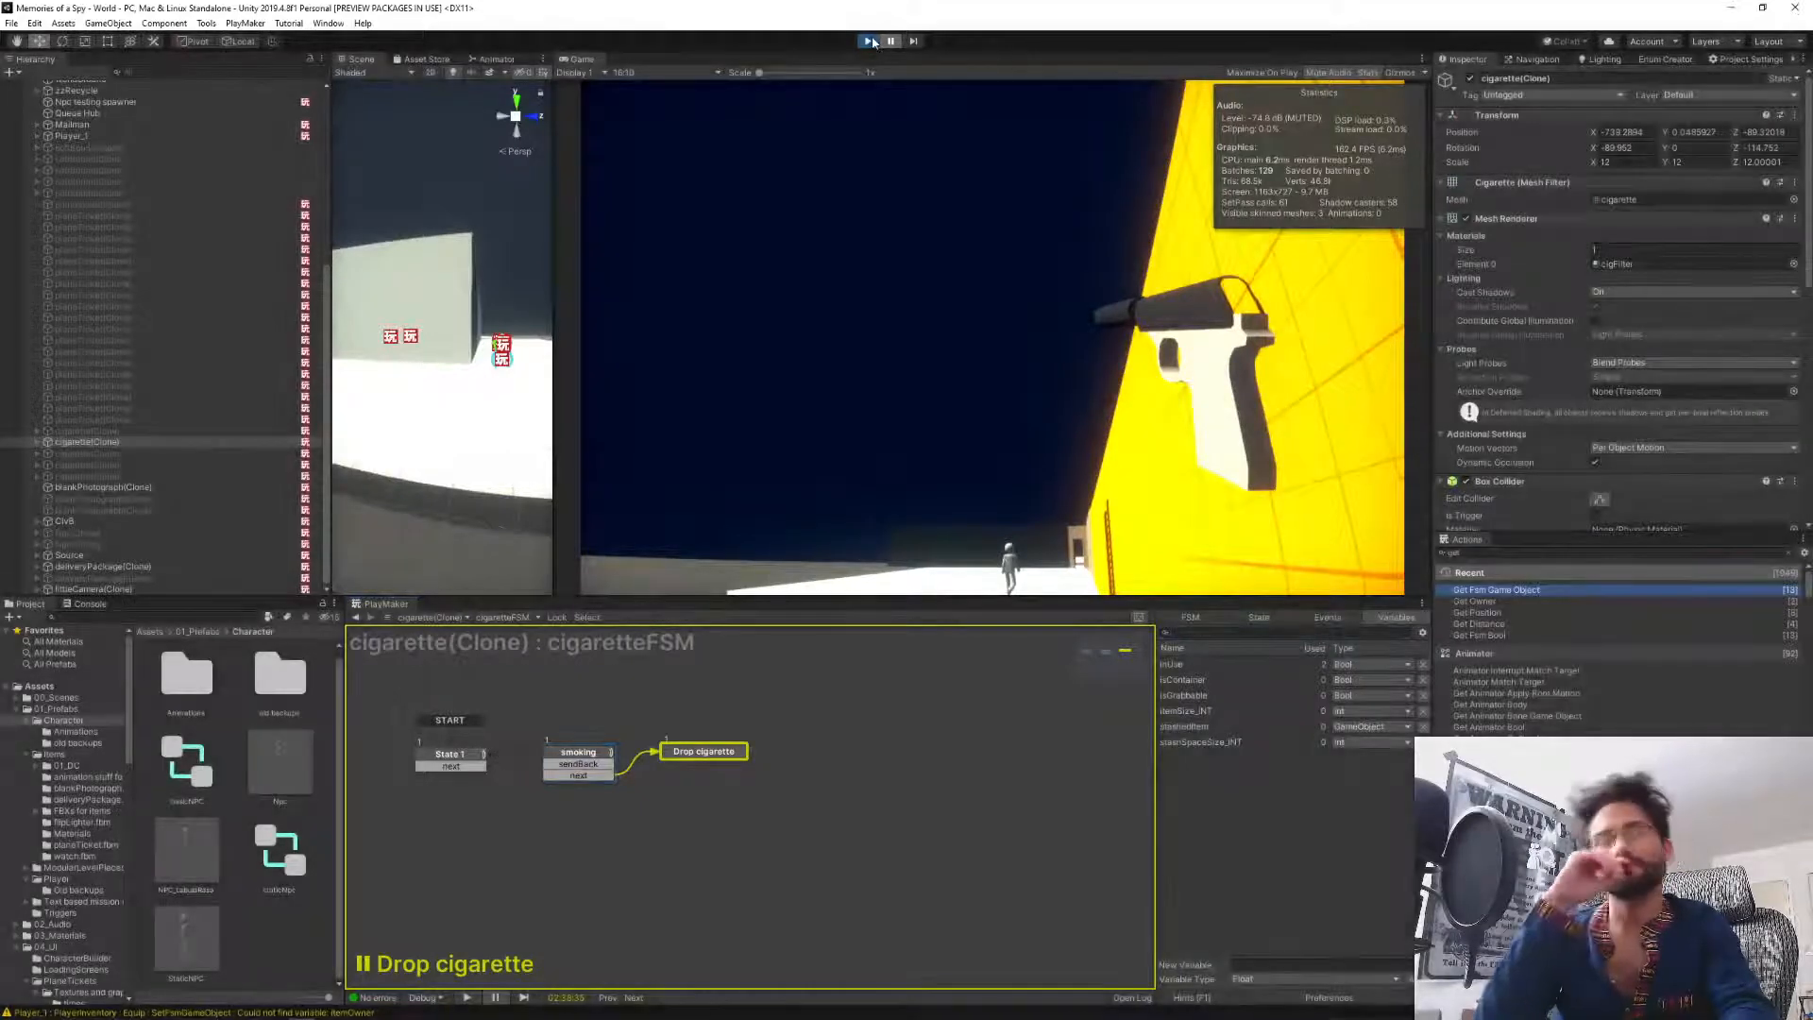
Stop the playtest and open the cigarette prefab from the Items folder for editing.
click(871, 41)
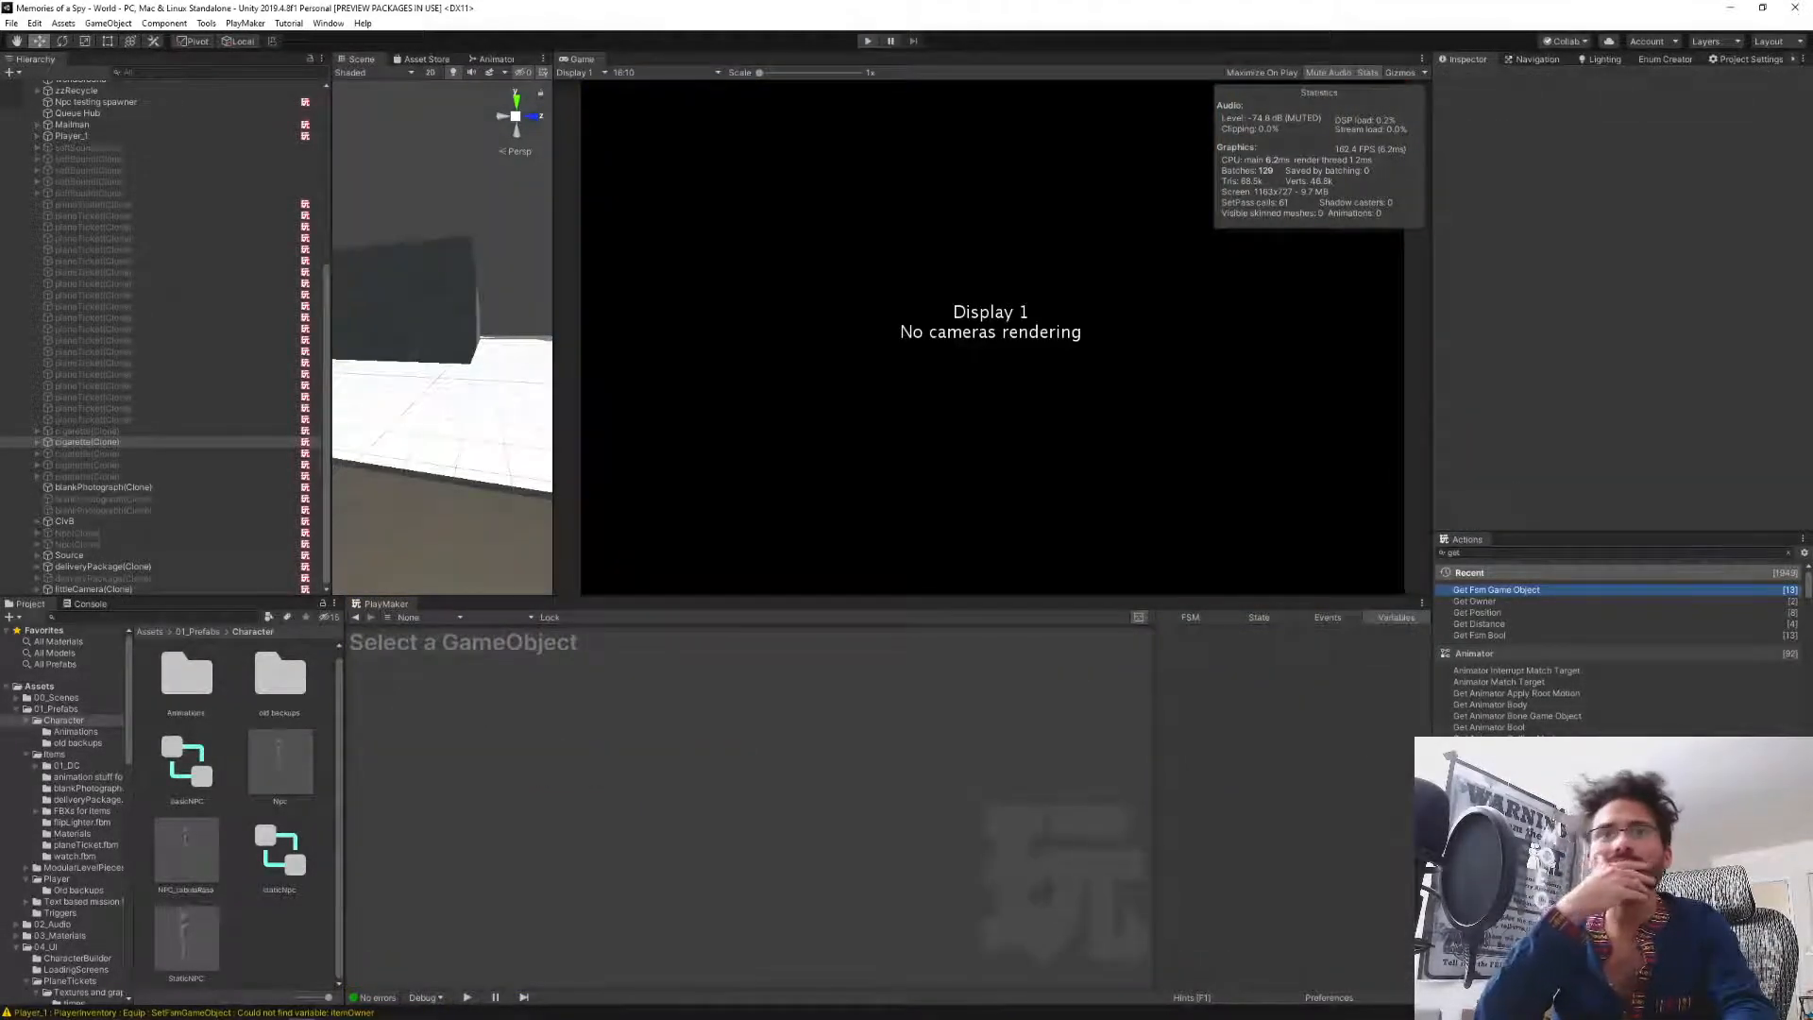
click(52, 754)
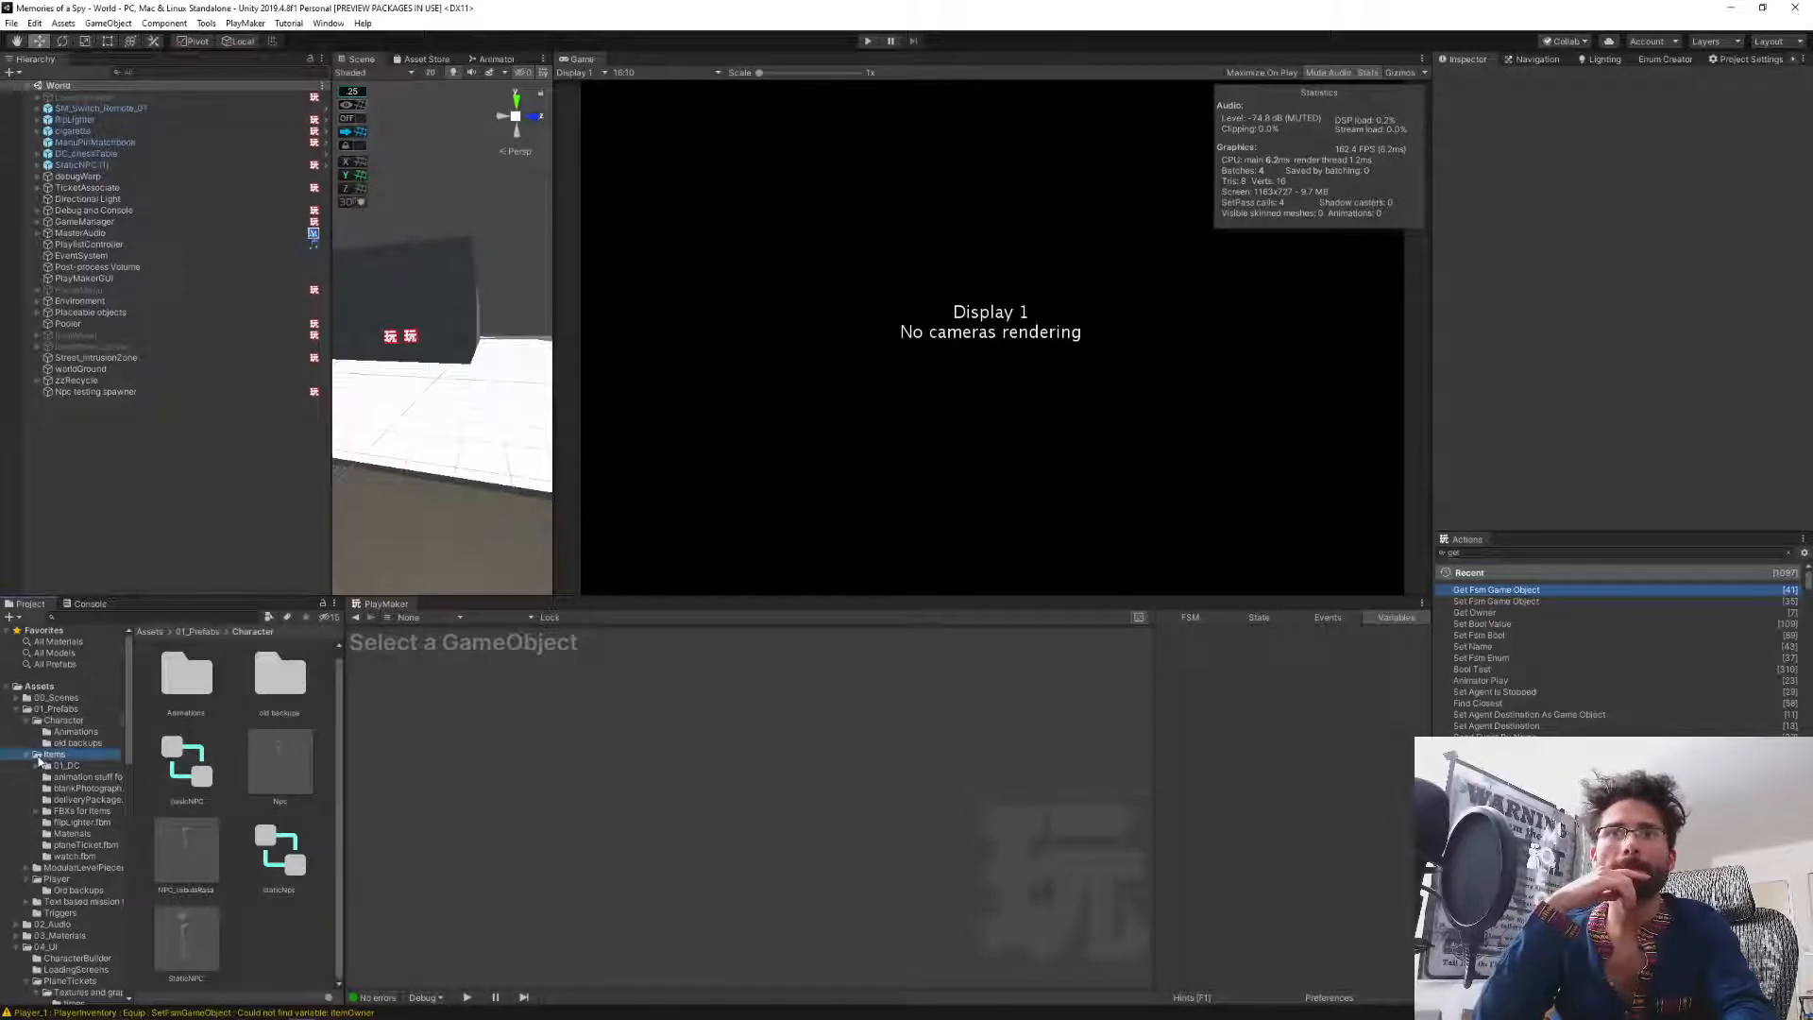
scroll(283, 868, down, 3)
scroll(248, 802, up, 1)
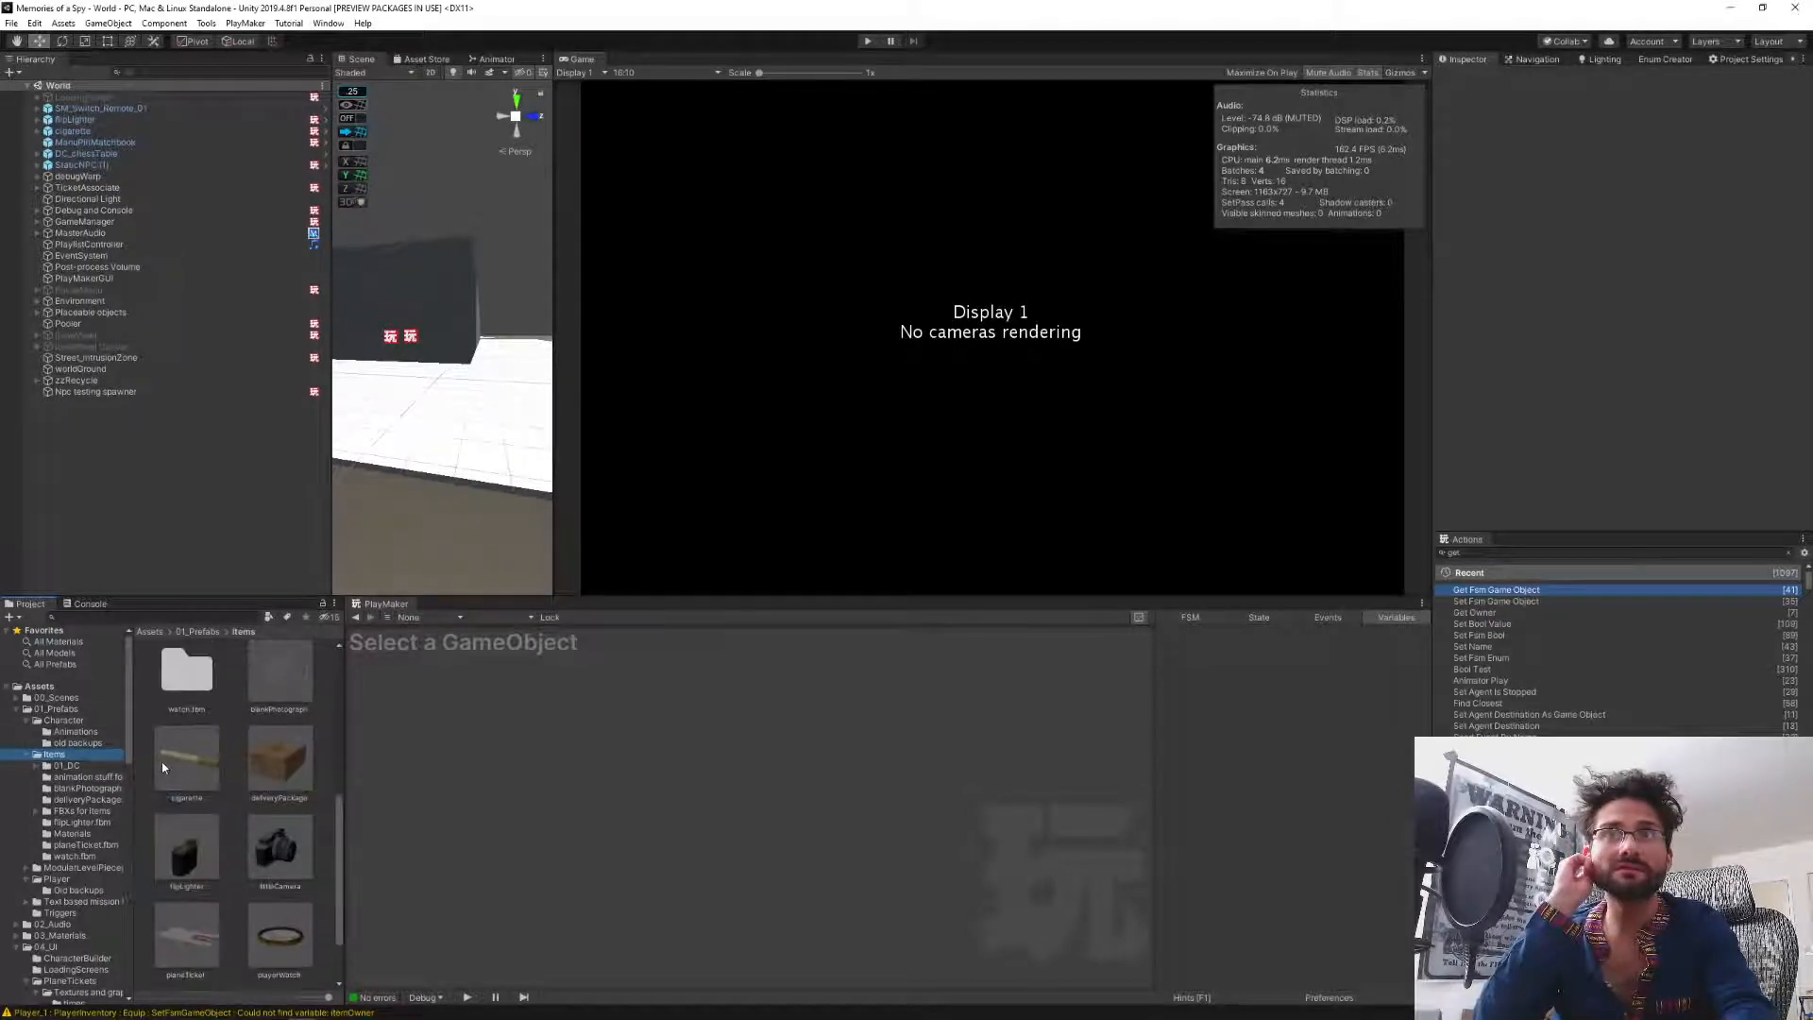
double_click(208, 776)
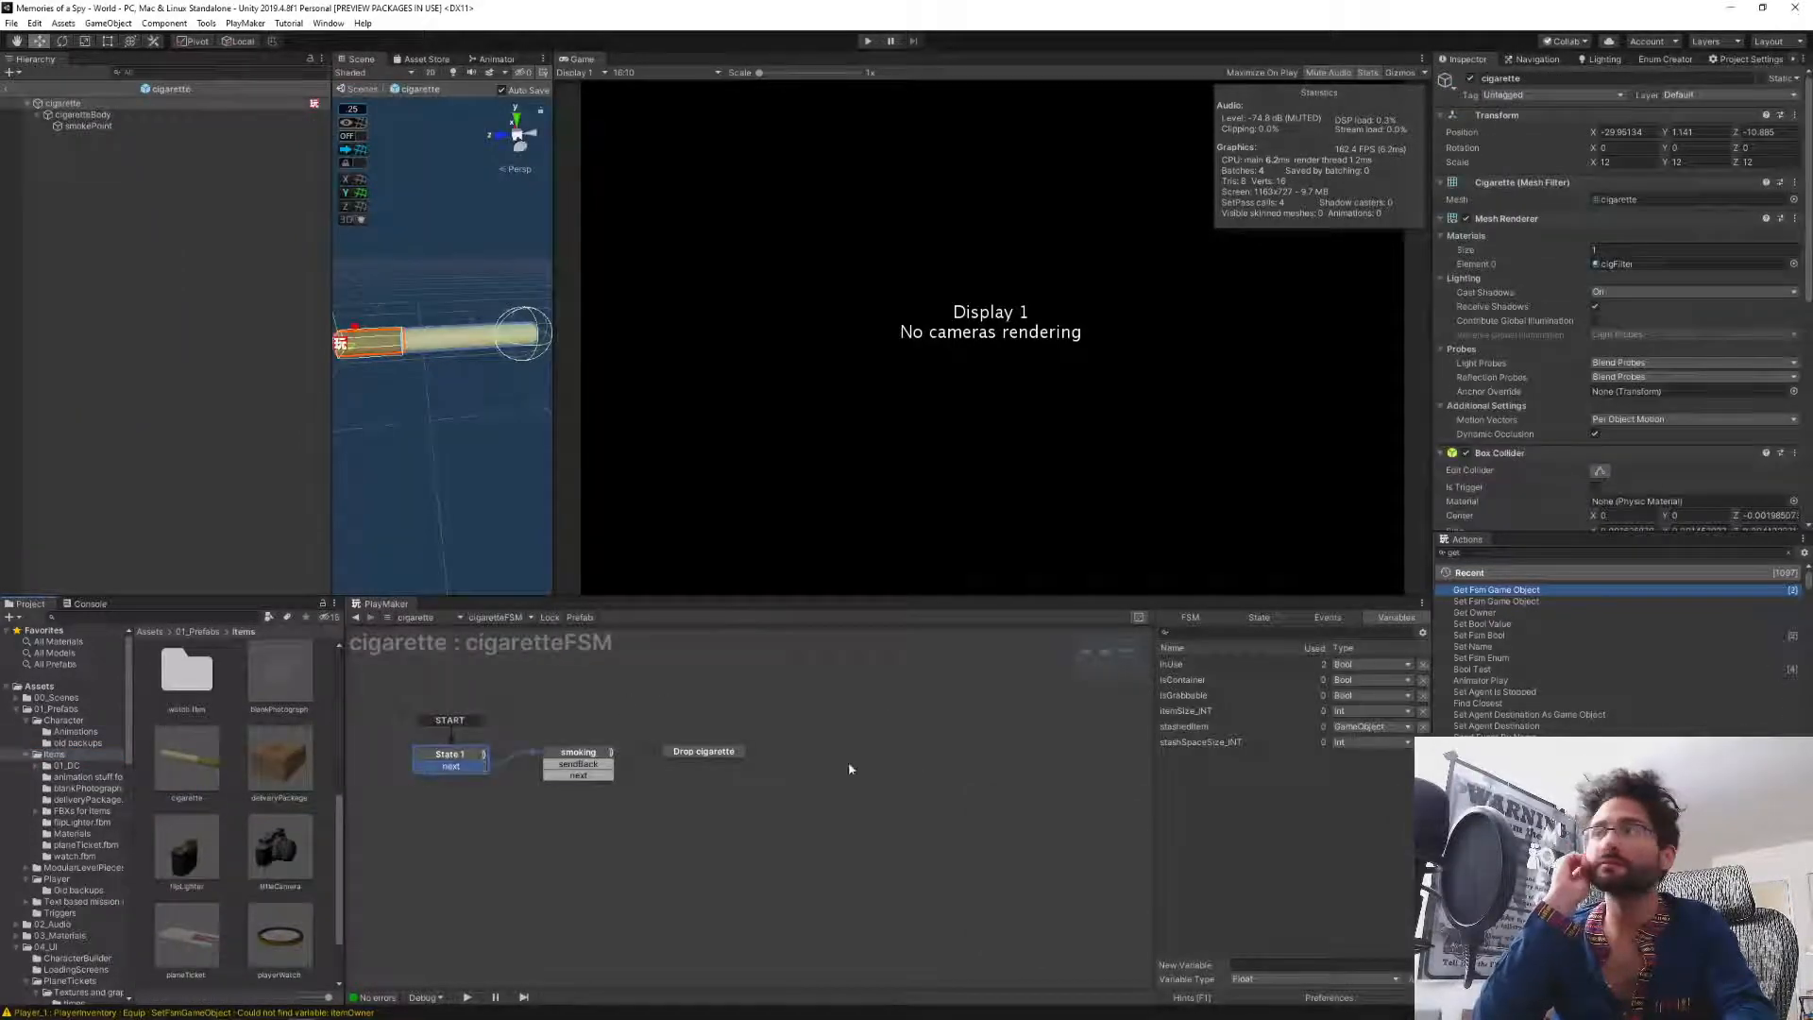
Add a Set Fsm Game Object action targeting cigaretteFSM to the Identify source state of the cigarette's flammable FSM.
click(478, 620)
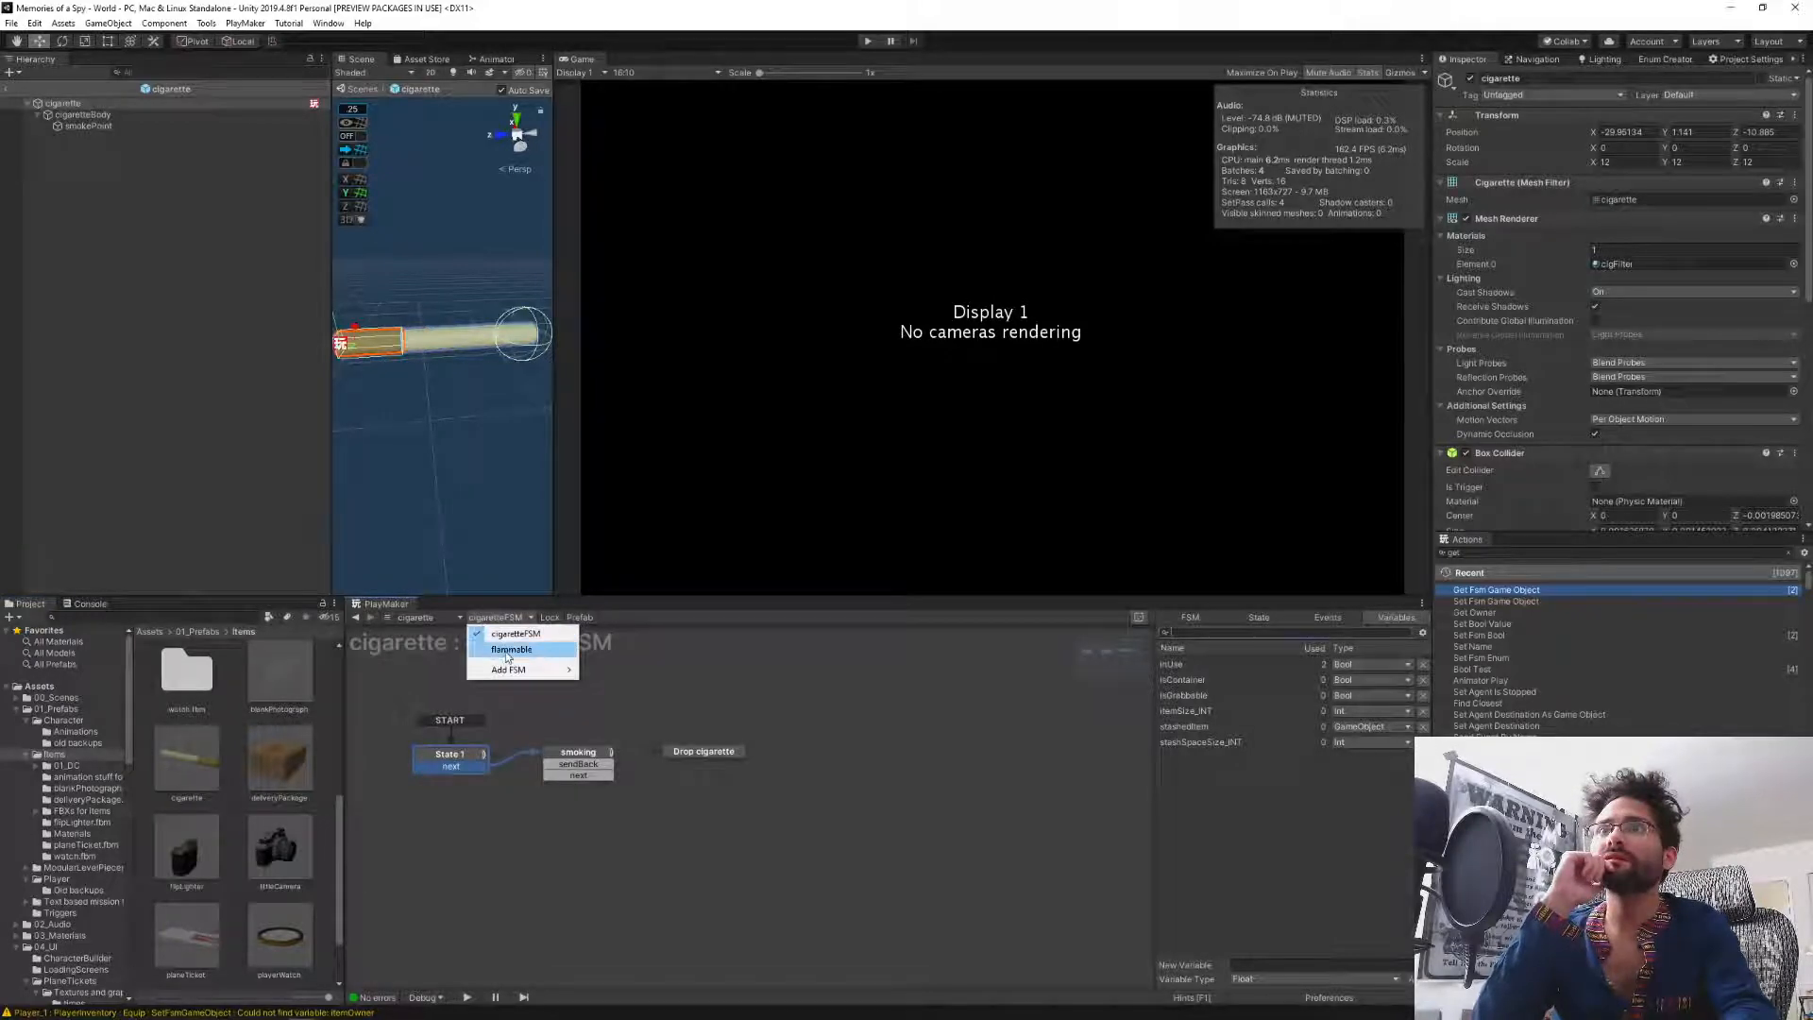
click(508, 655)
click(555, 755)
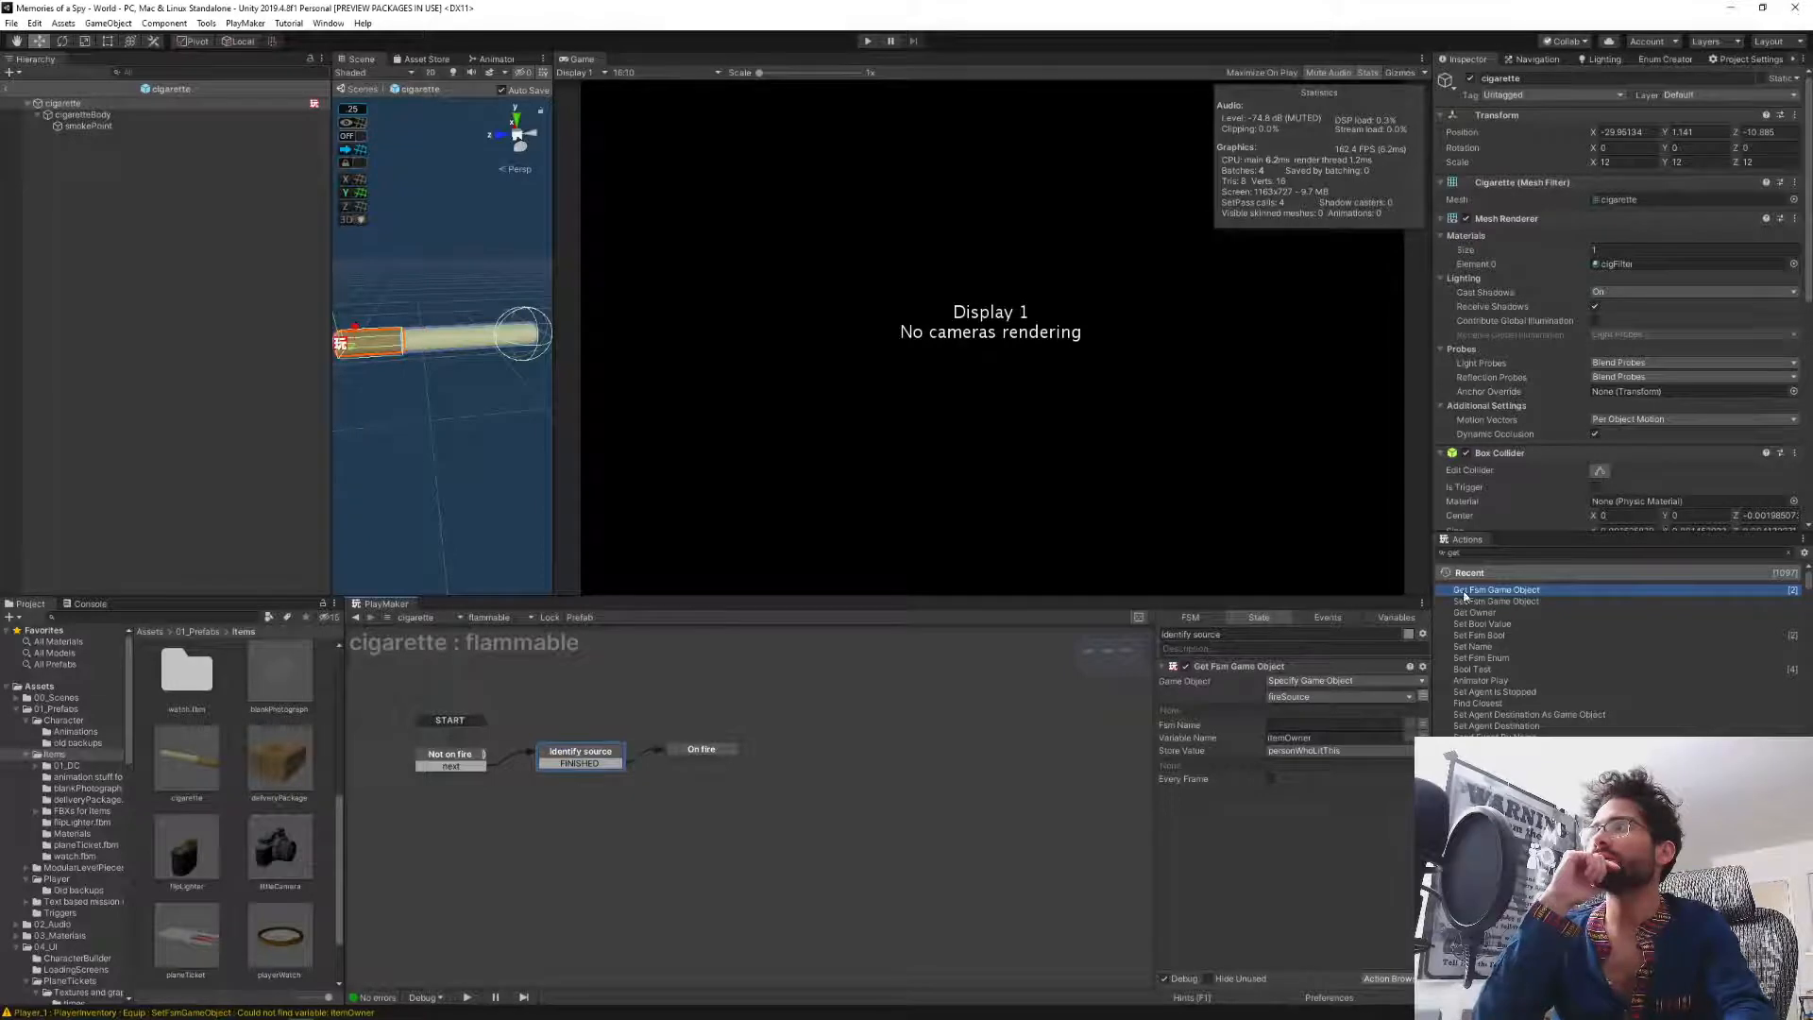
click(1482, 552)
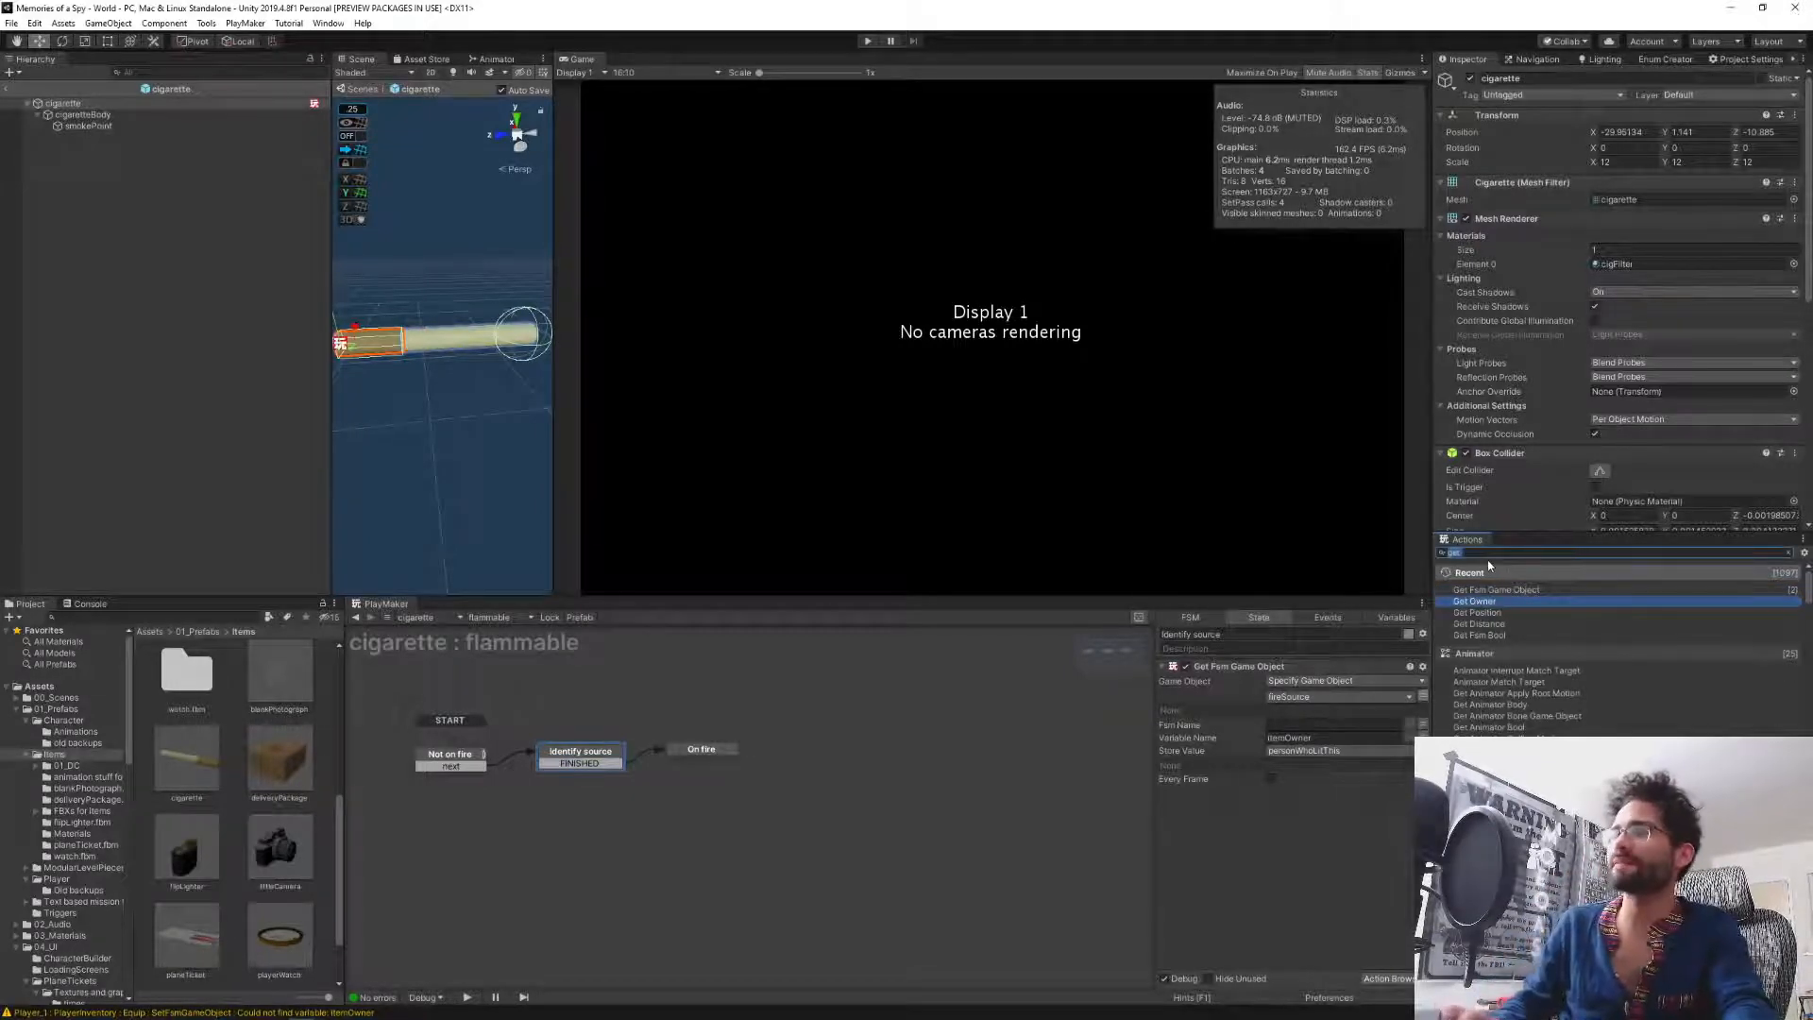
text(set)
key(Return)
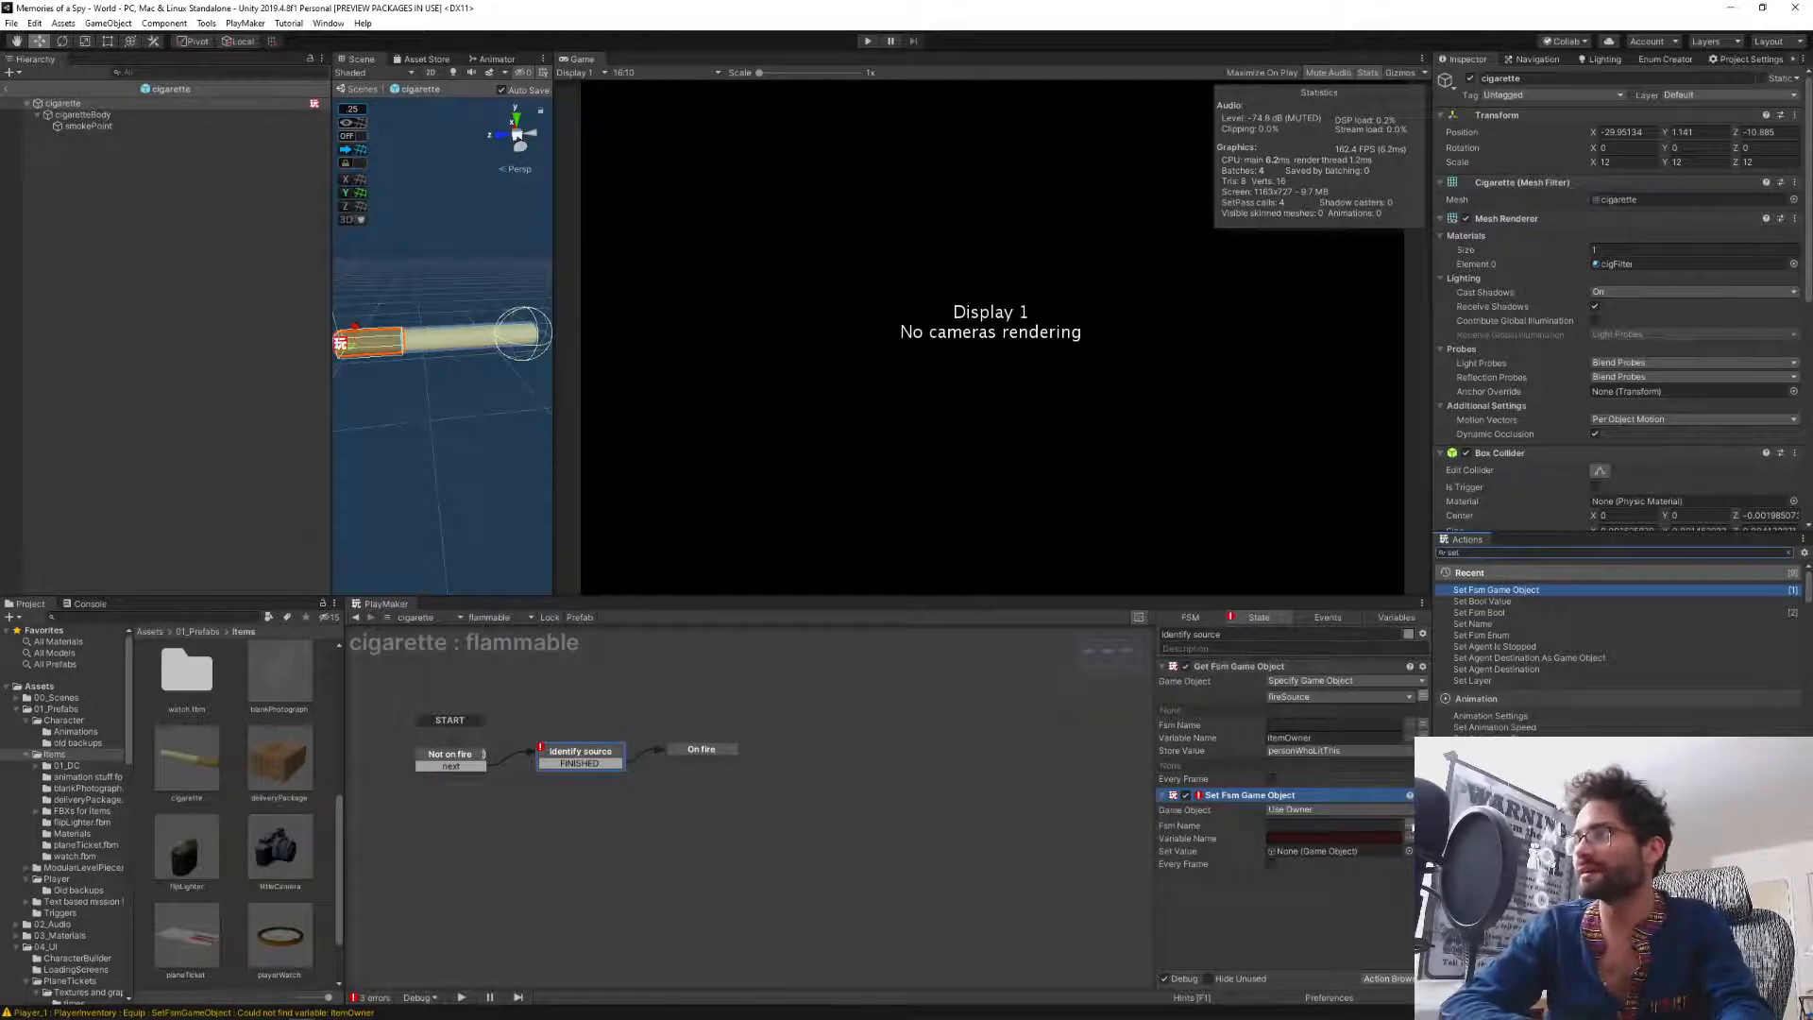
click(1410, 850)
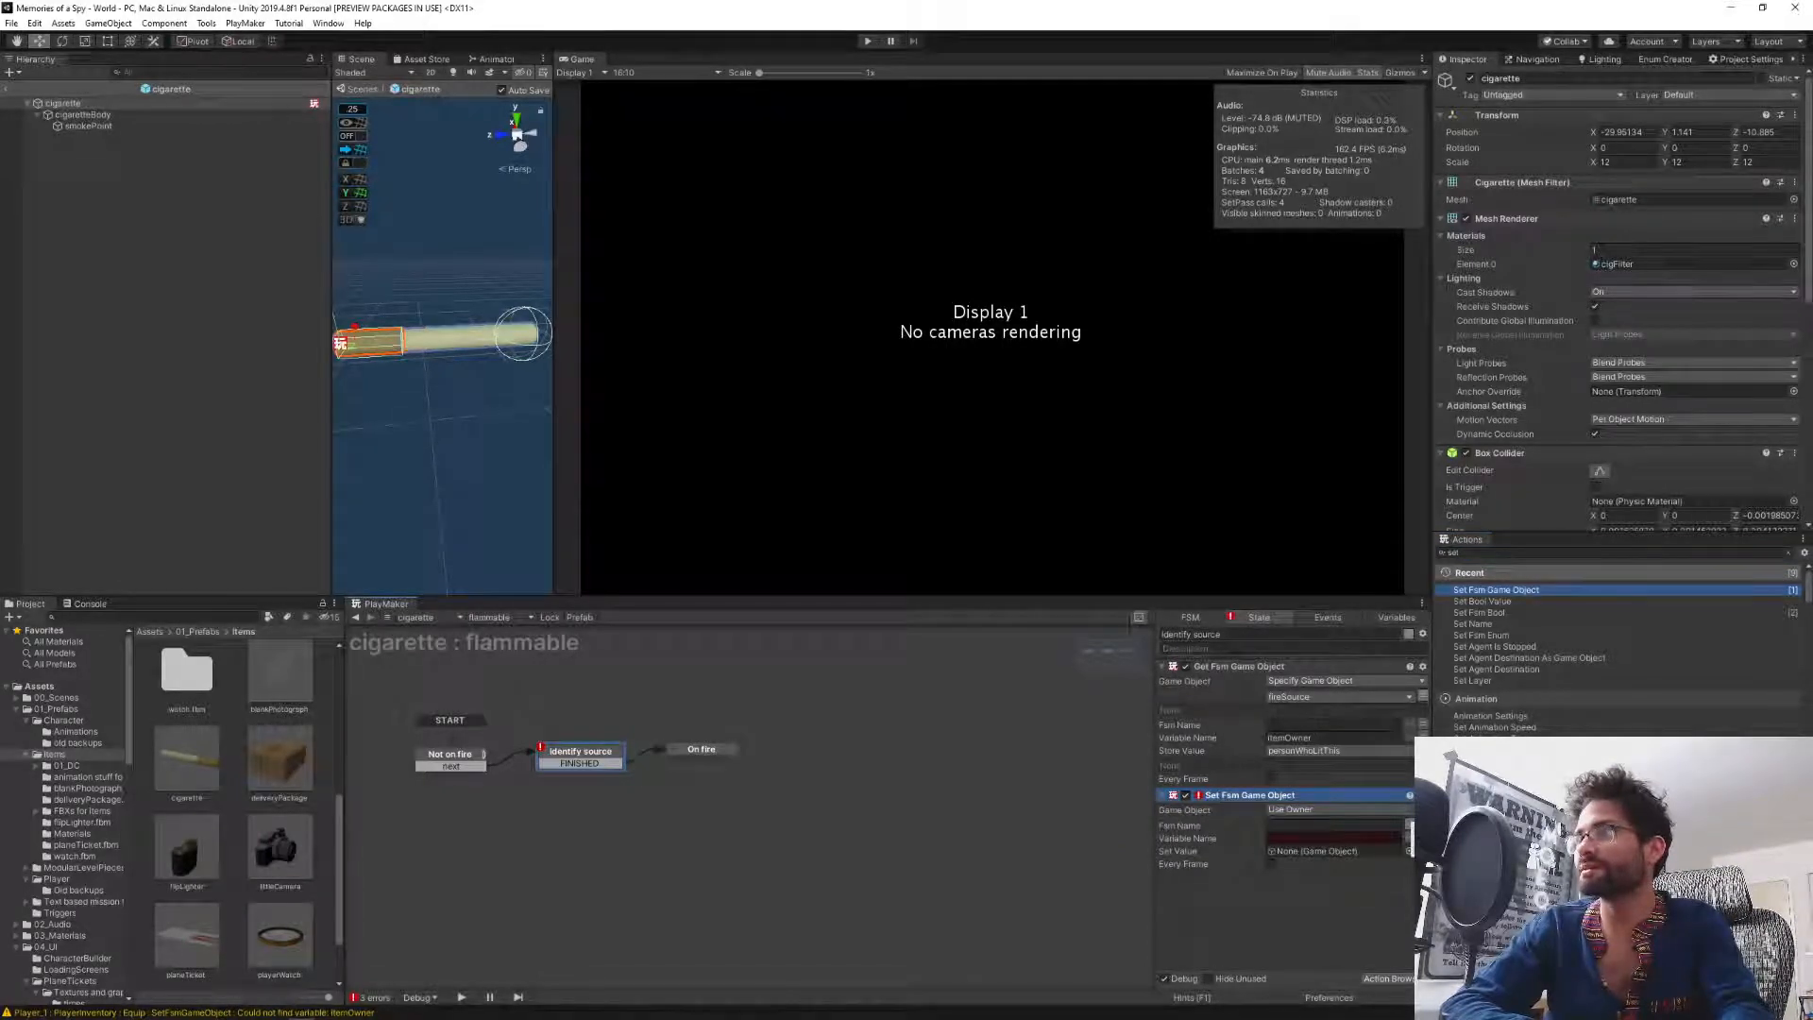
click(1444, 832)
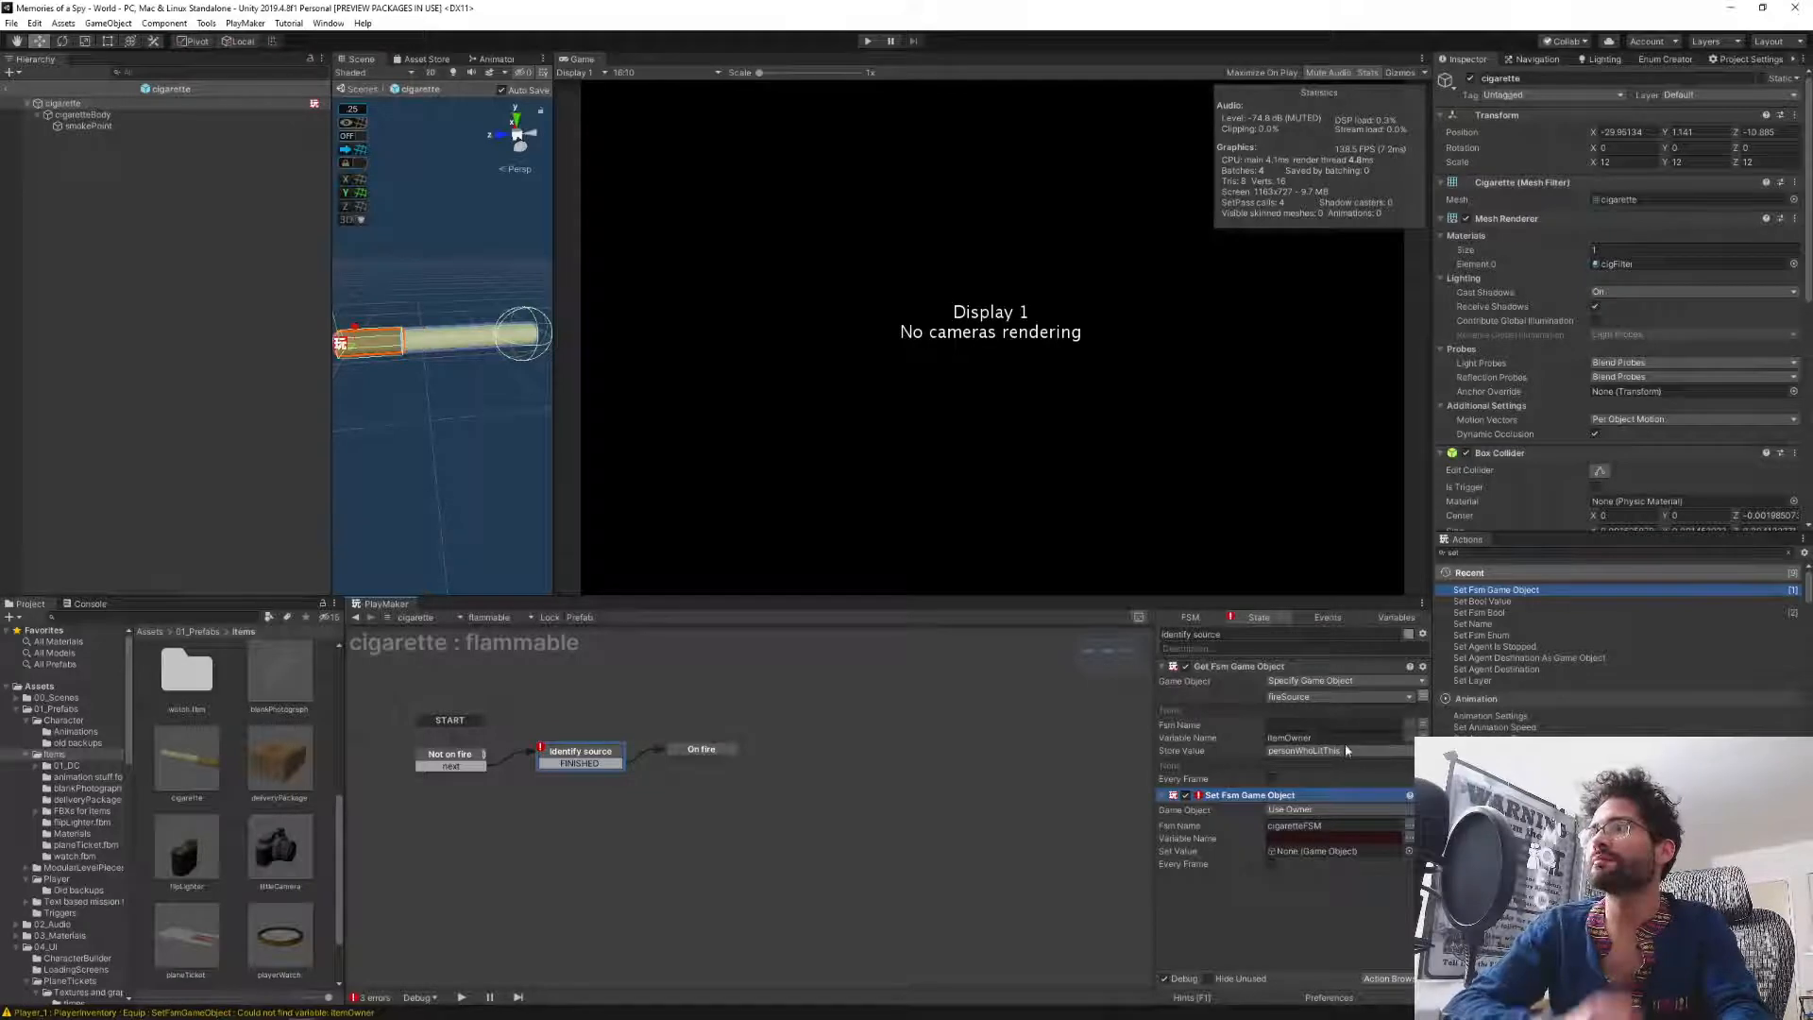
Create a GameObject variable named personWhoLitThis in the cigarette's cigaretteFSM.
click(514, 618)
click(510, 641)
click(1396, 617)
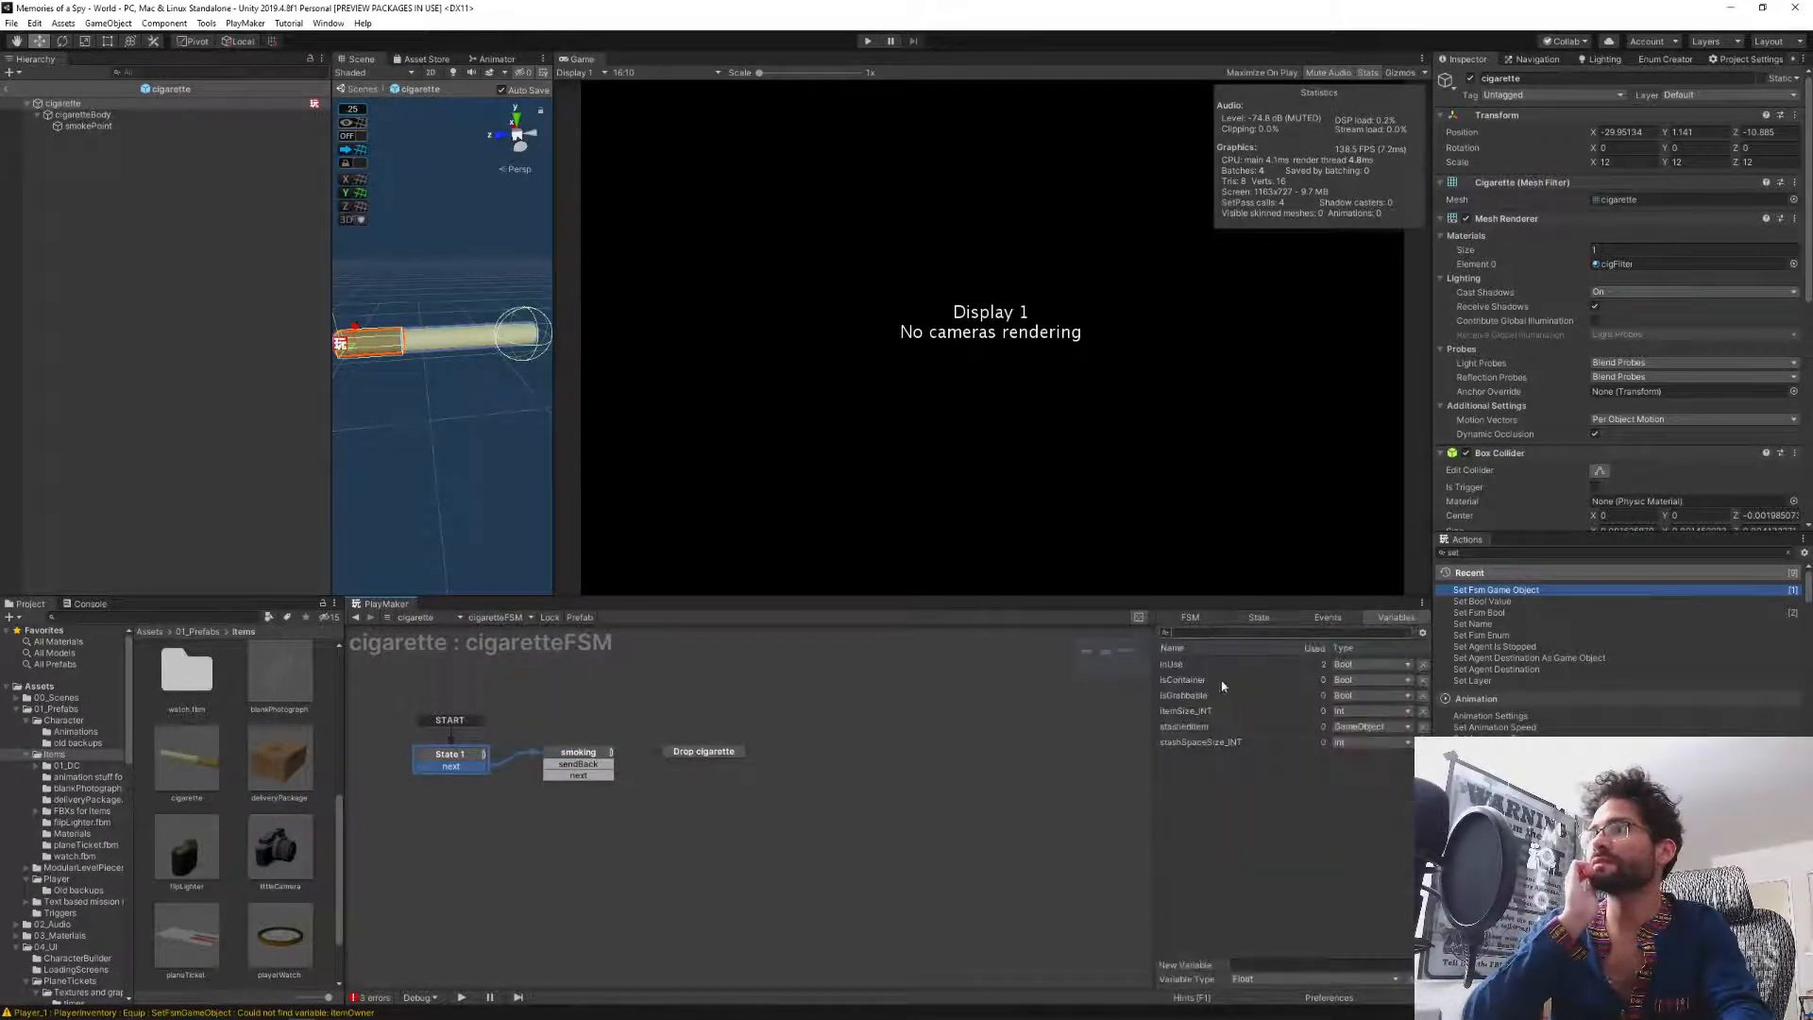
click(1266, 980)
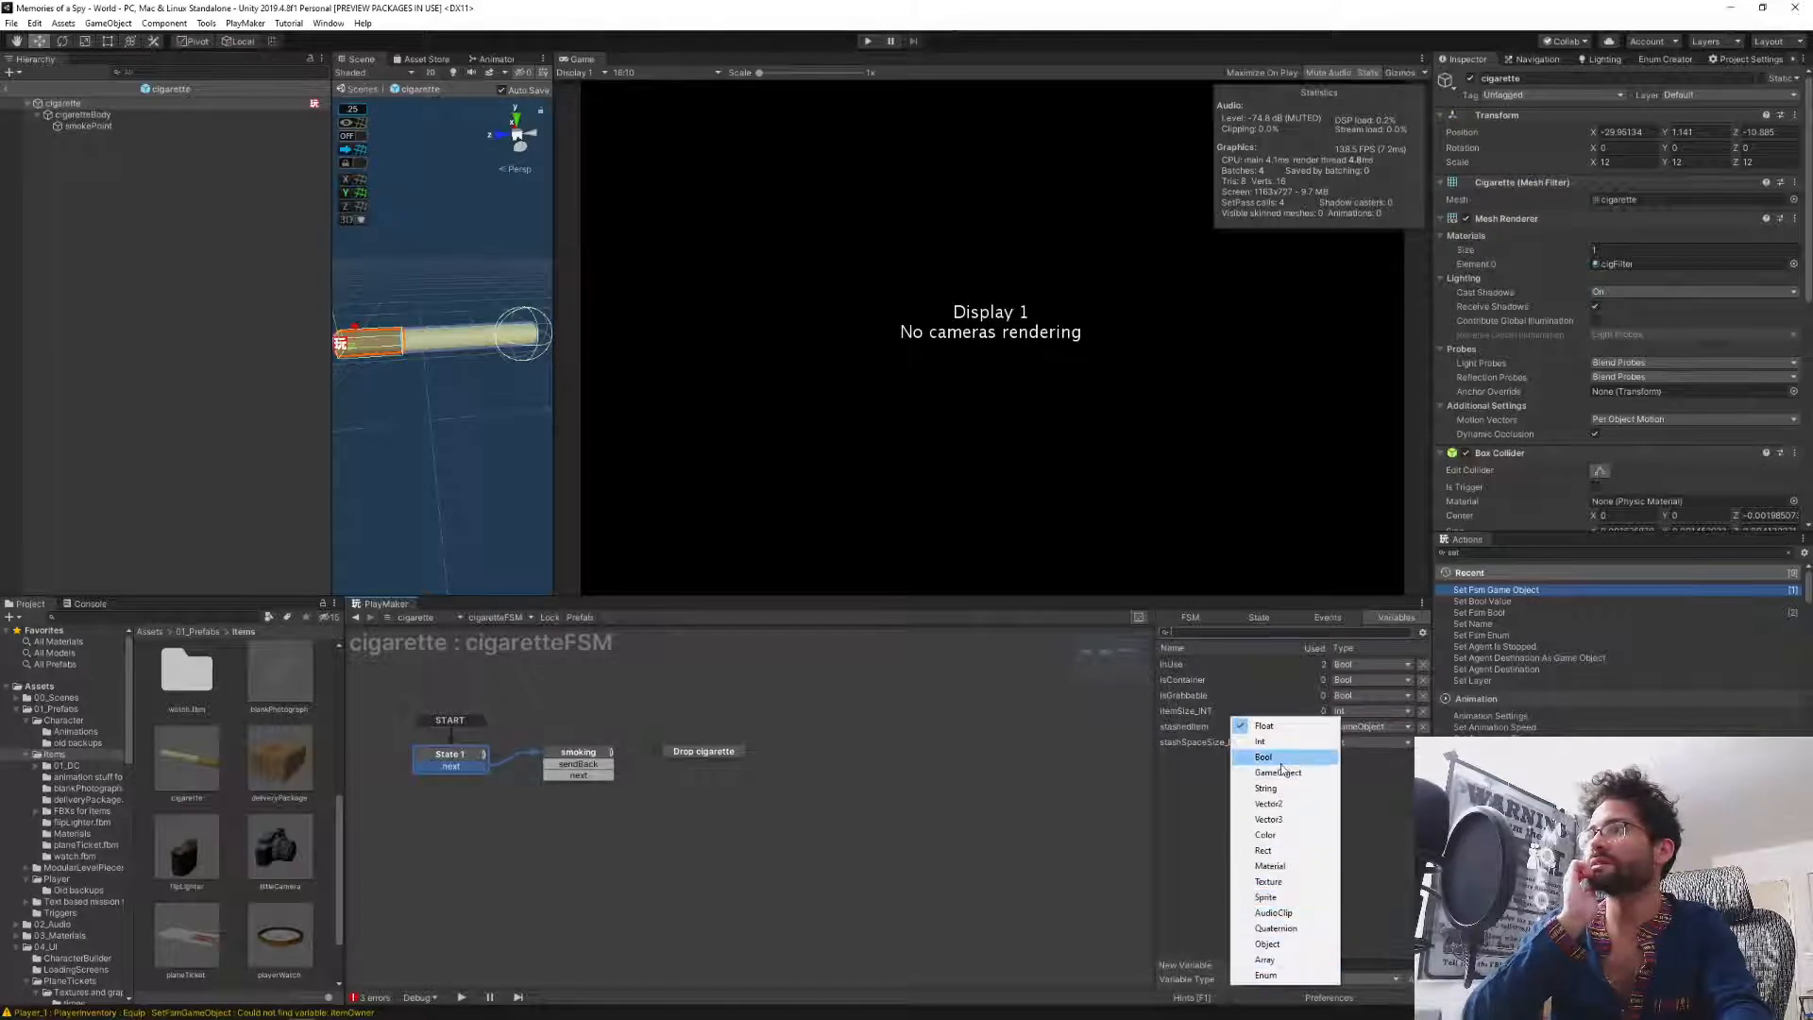
click(1277, 773)
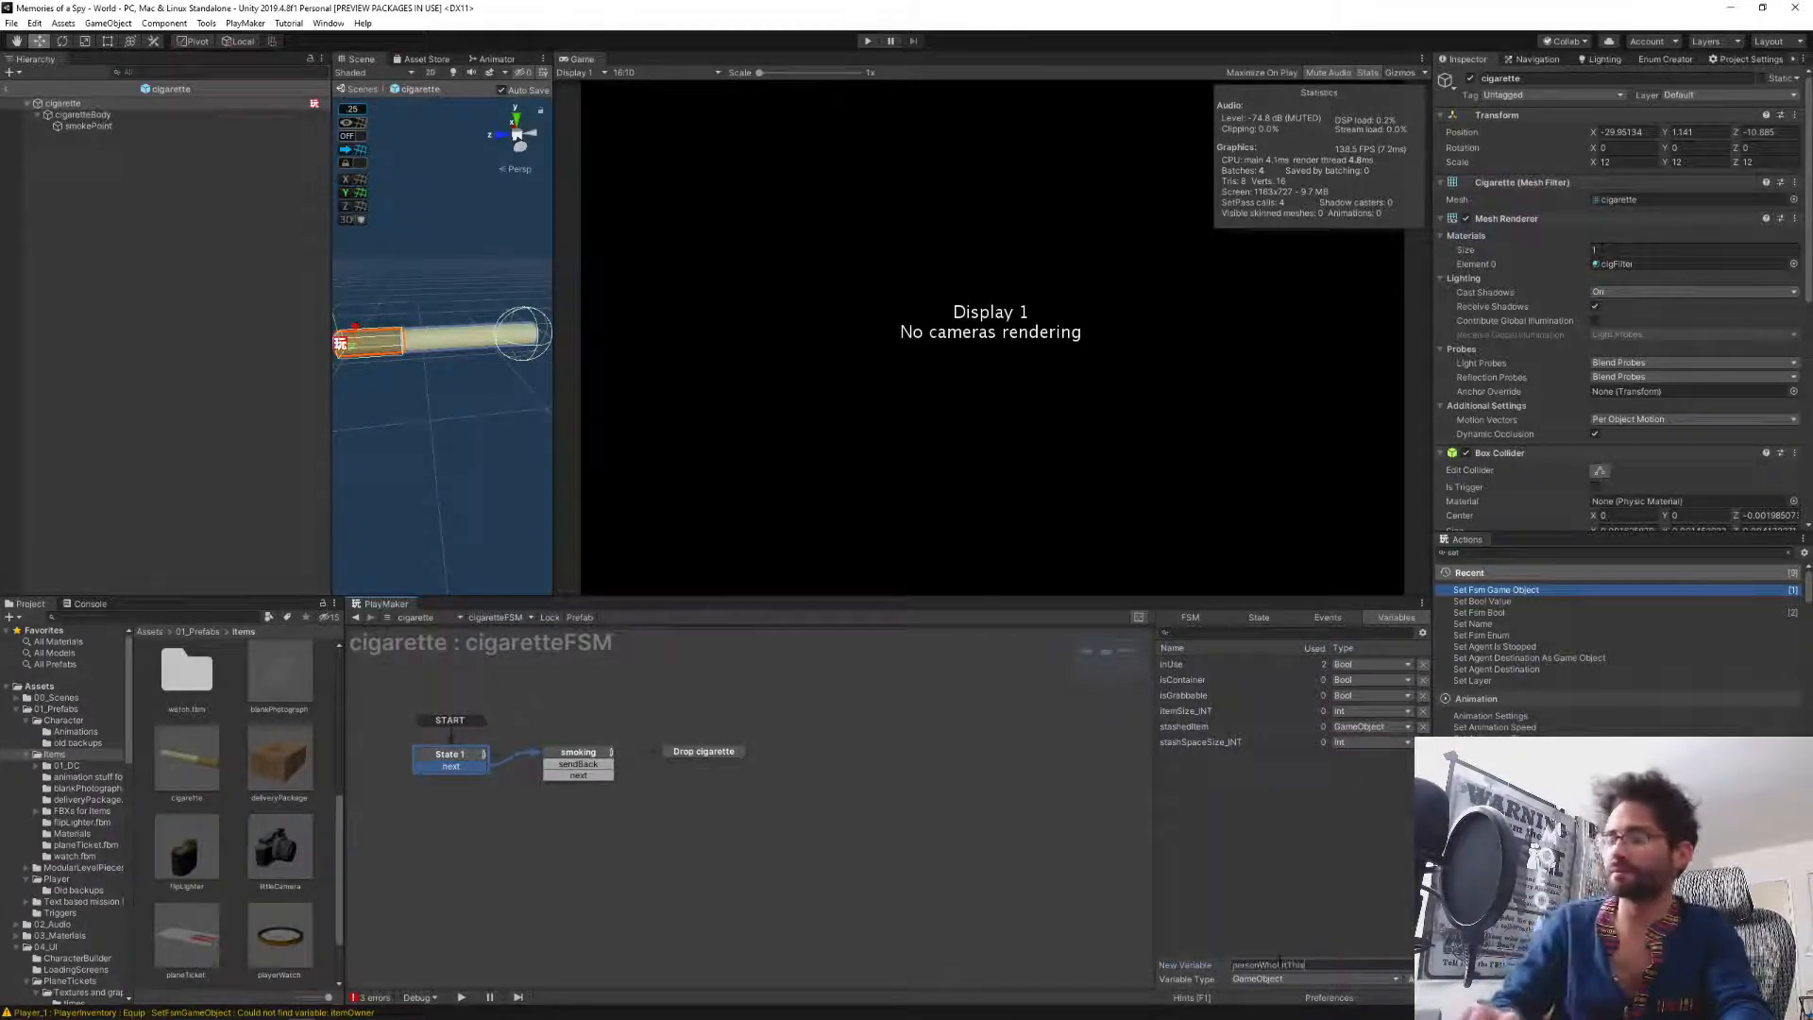
key(Return)
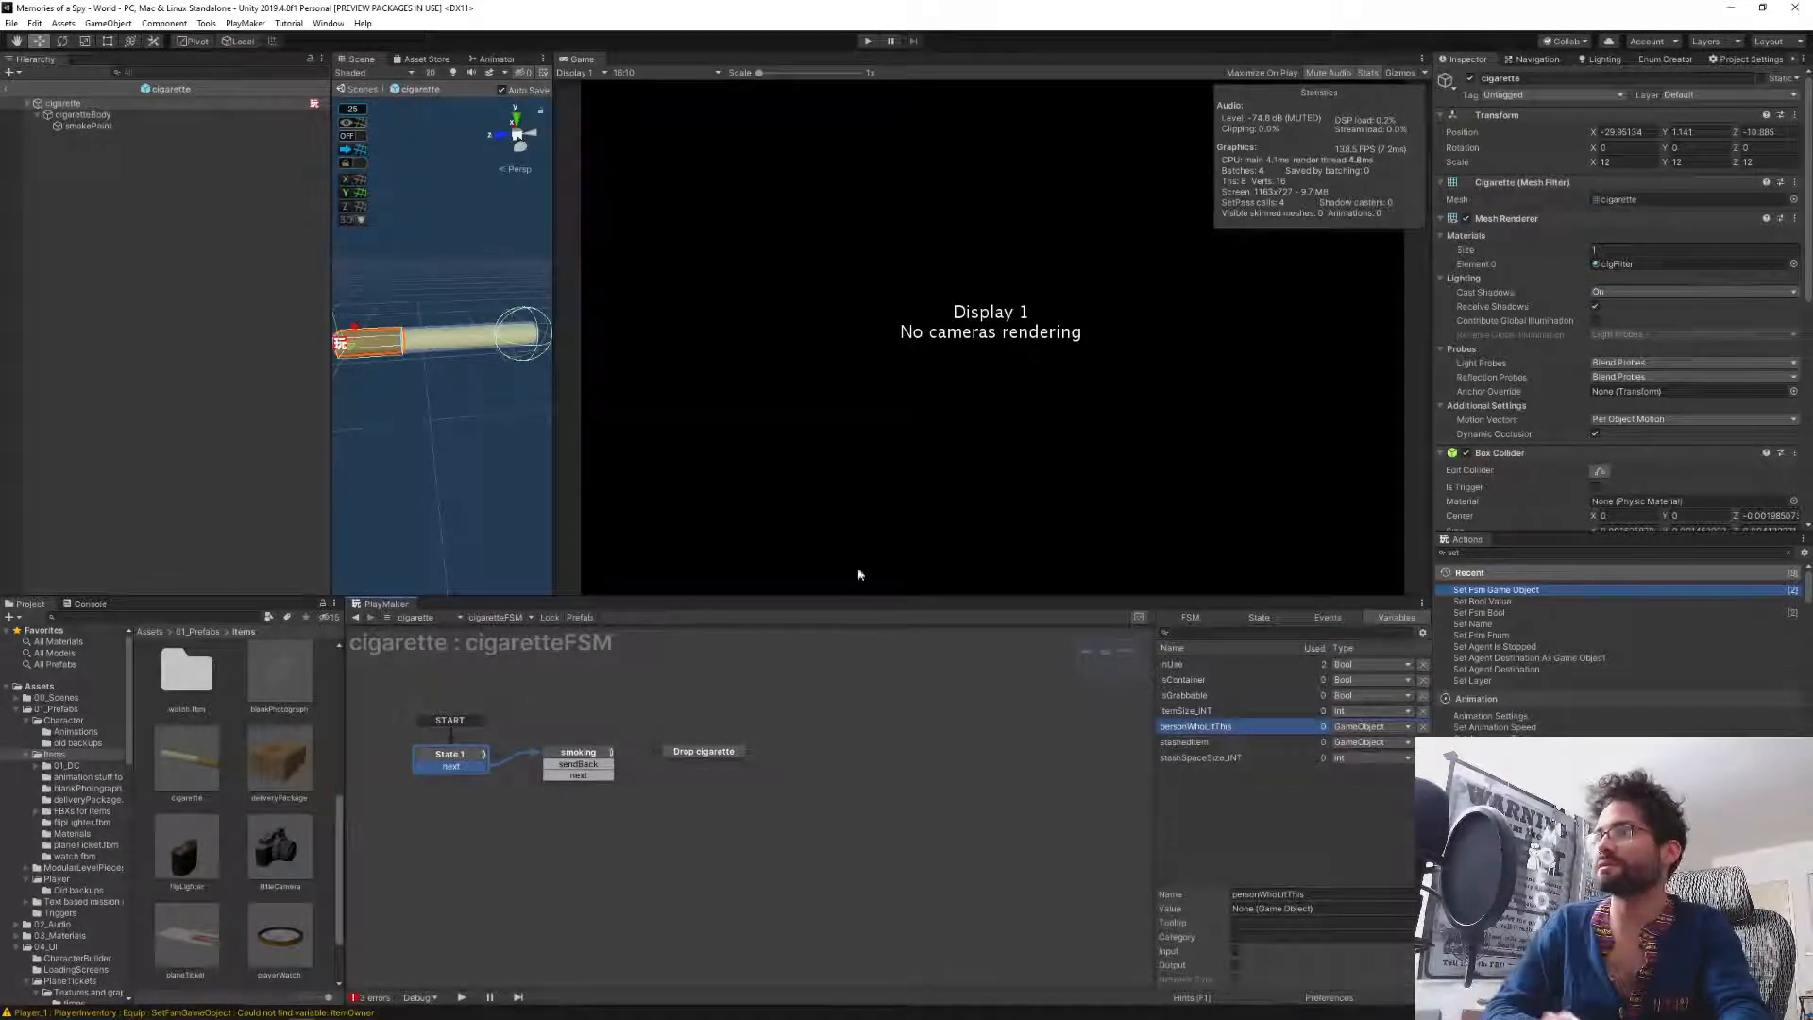
Set both the variable name and the value of the flammable FSM's Set Fsm Game Object action to personWhoLitThis, and exit the prefab.
click(473, 624)
click(495, 646)
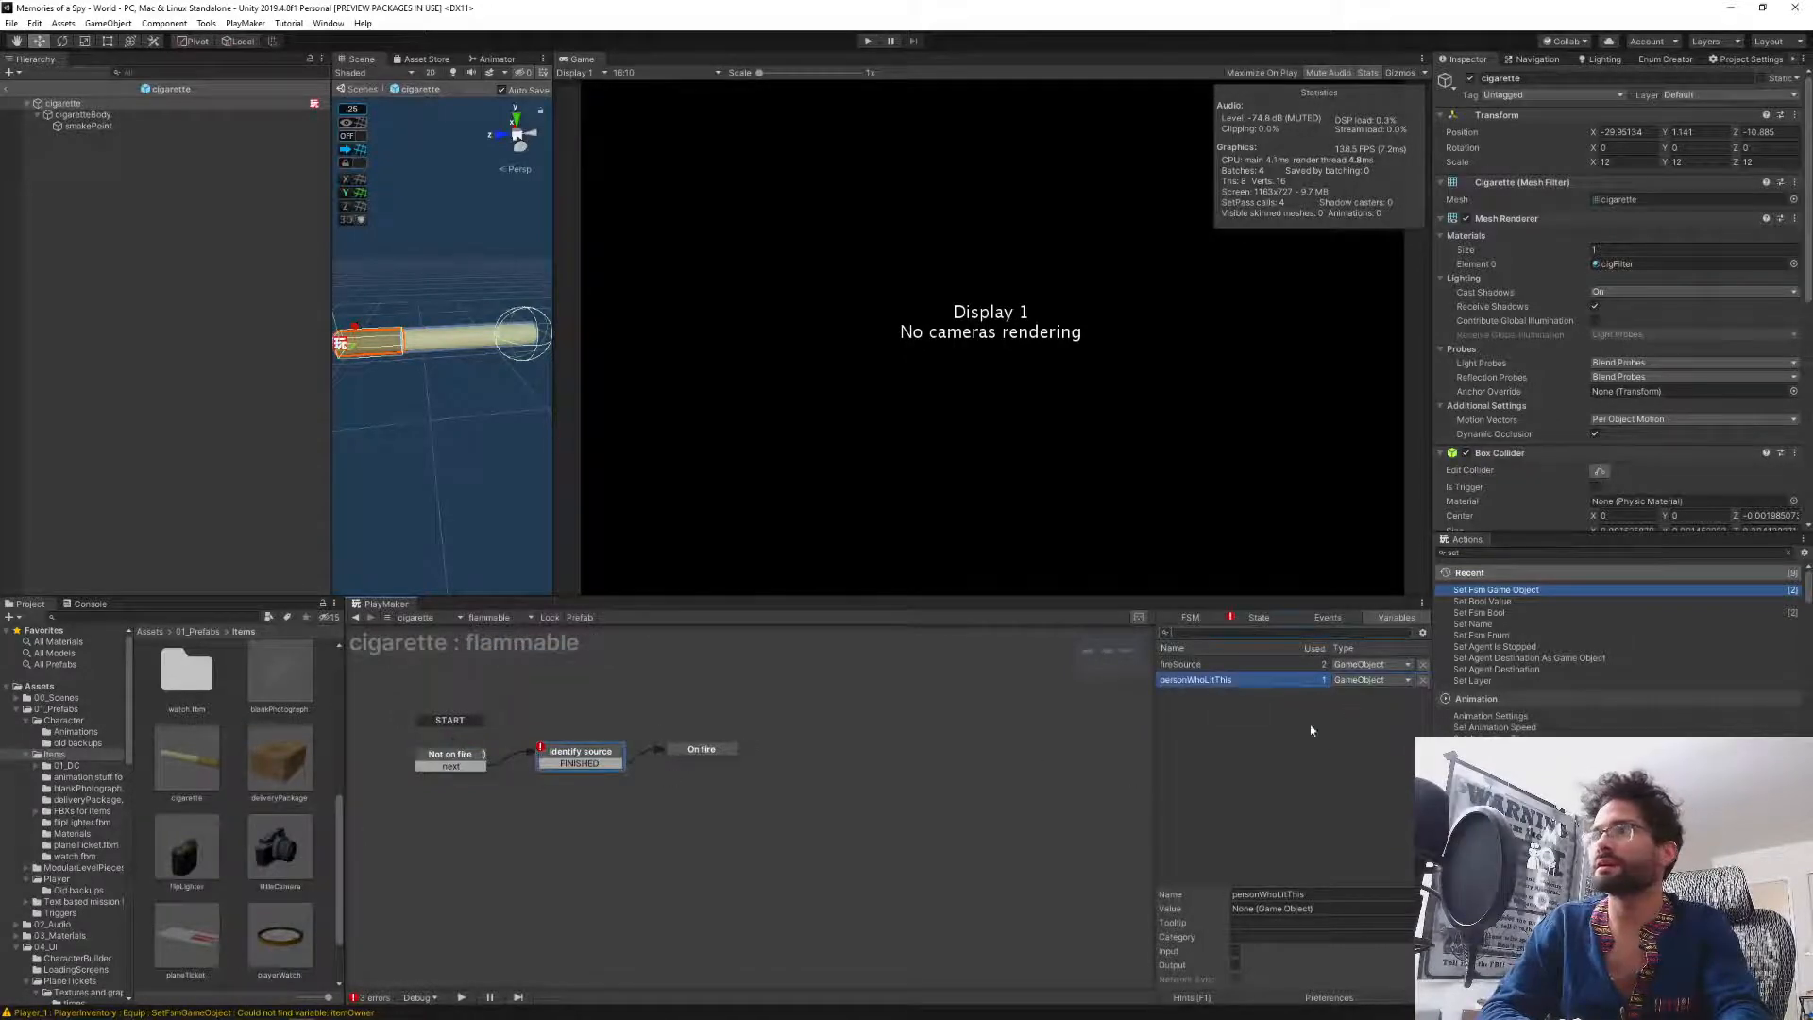
click(1247, 617)
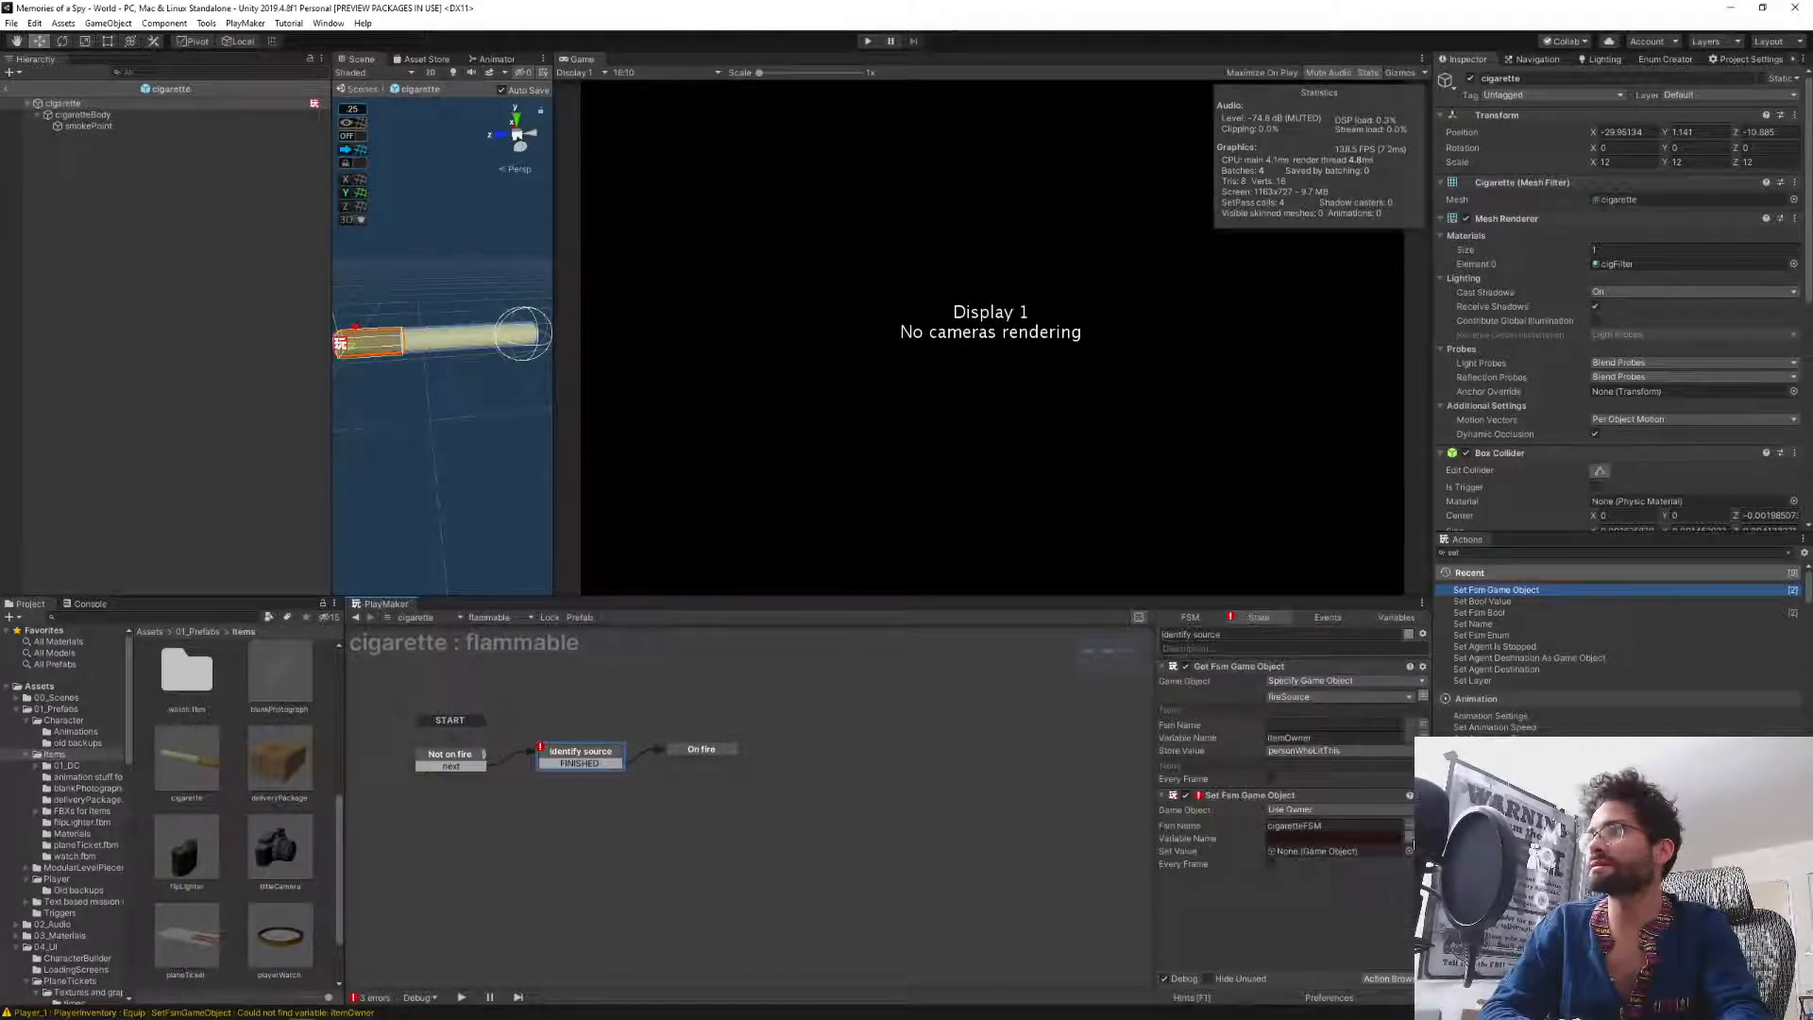
text(personWhoLitThis)
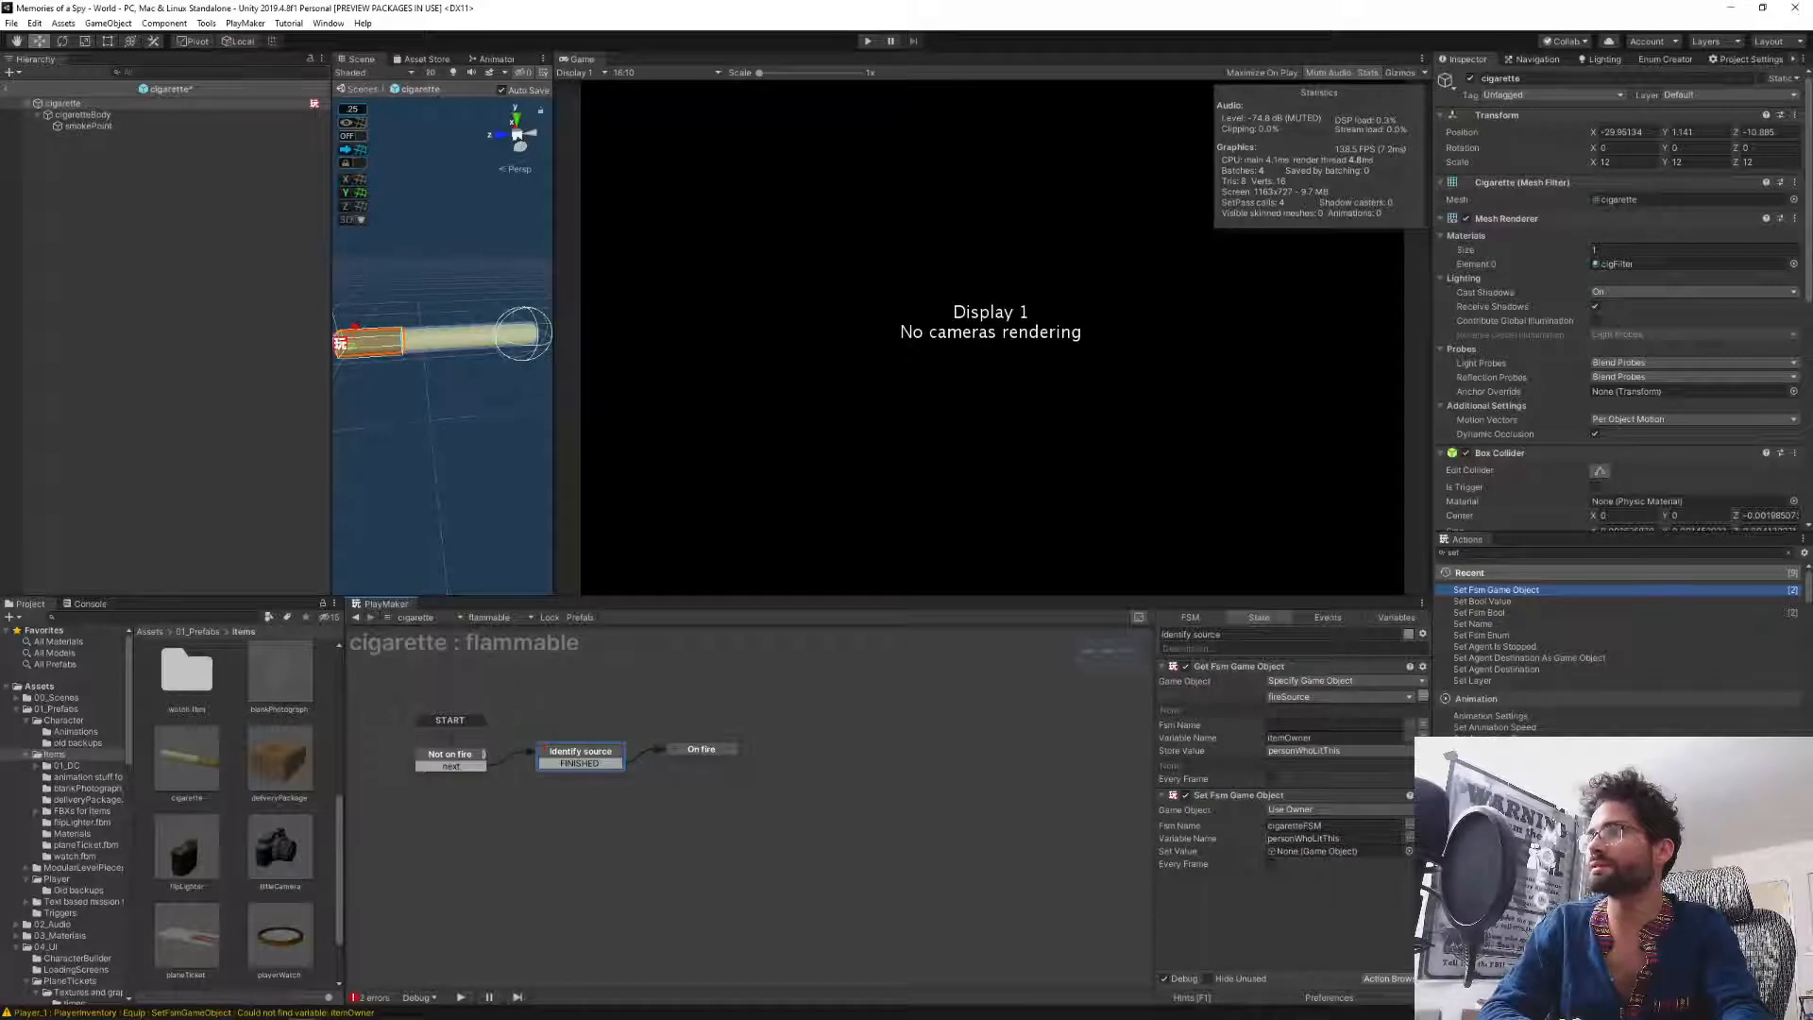
click(1422, 852)
click(1402, 853)
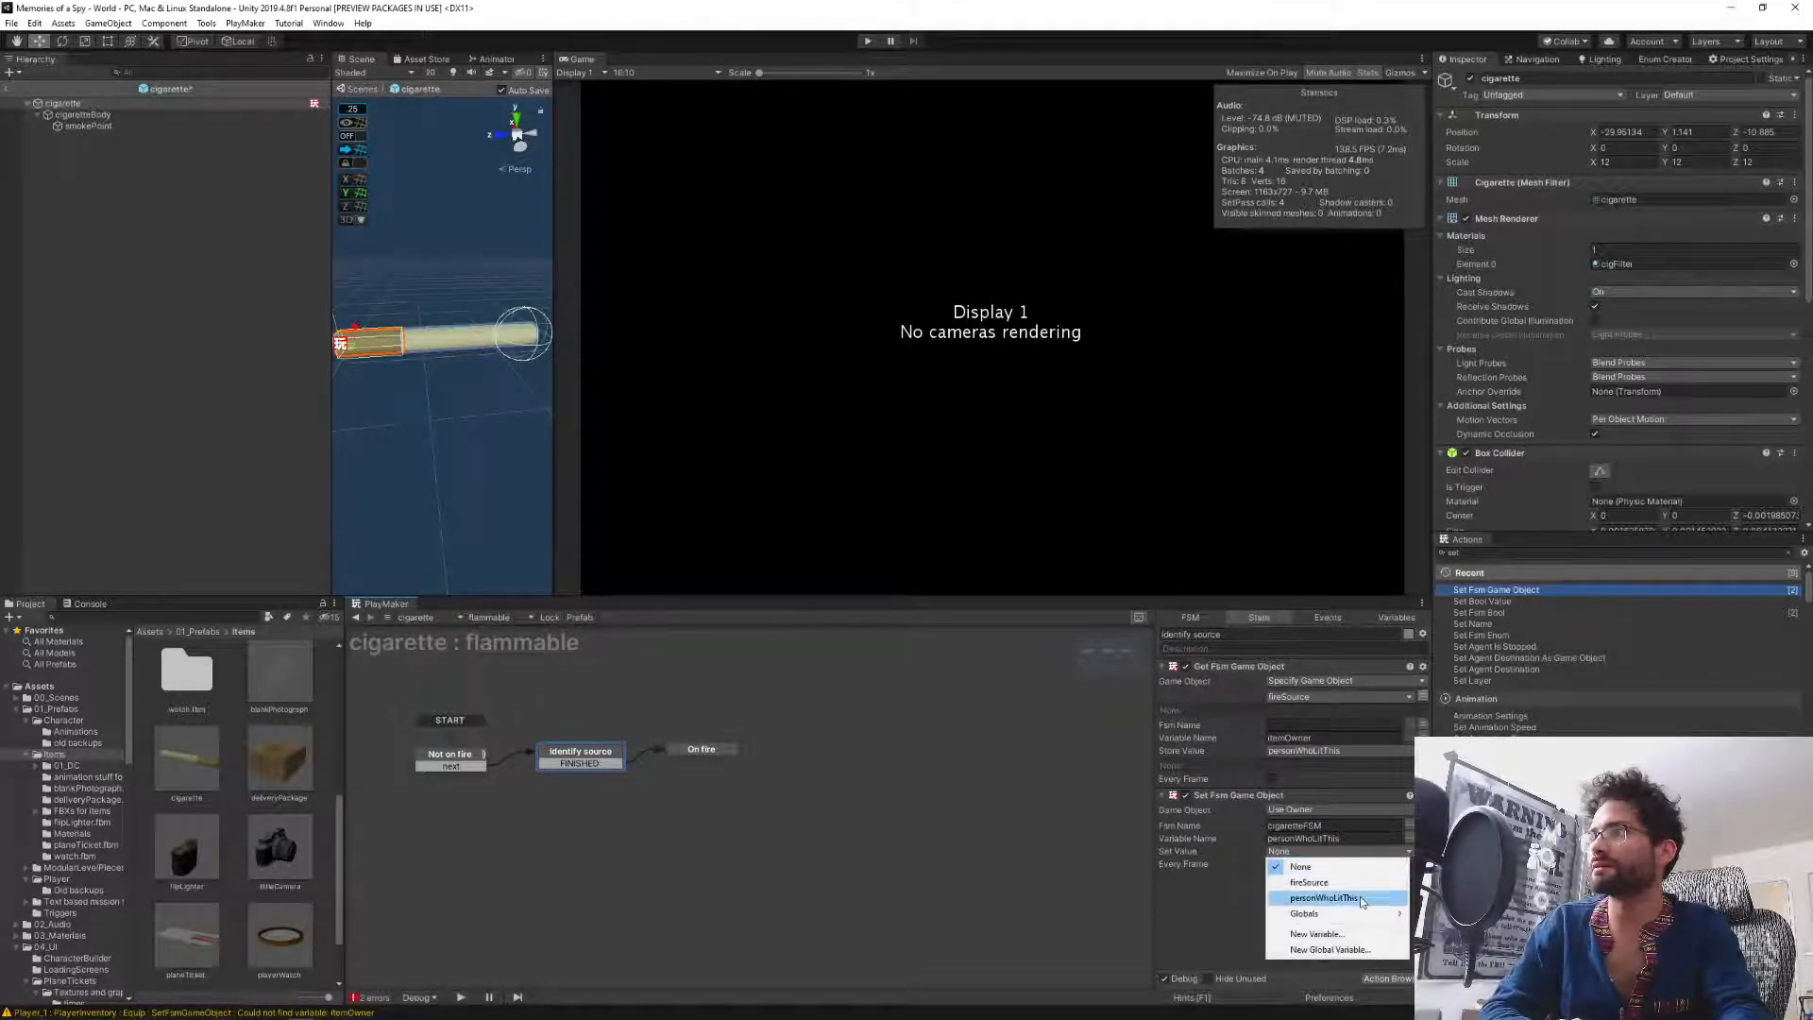
click(1358, 897)
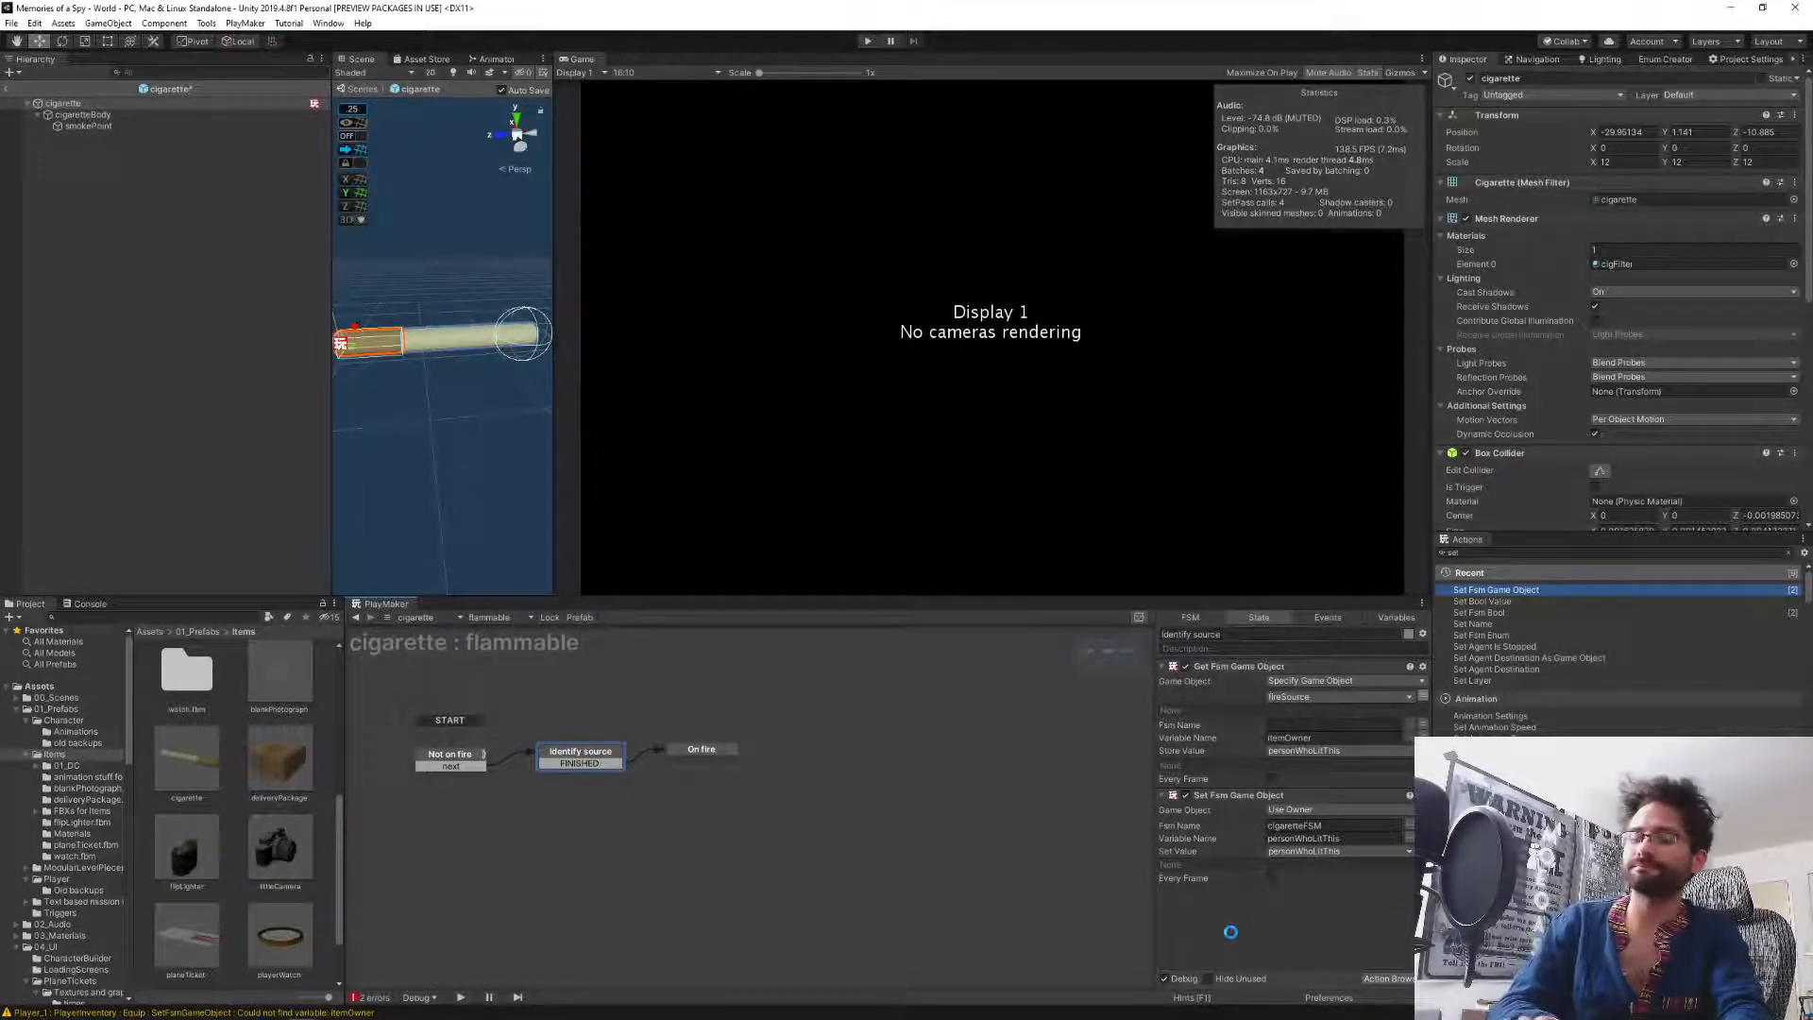
click(6, 89)
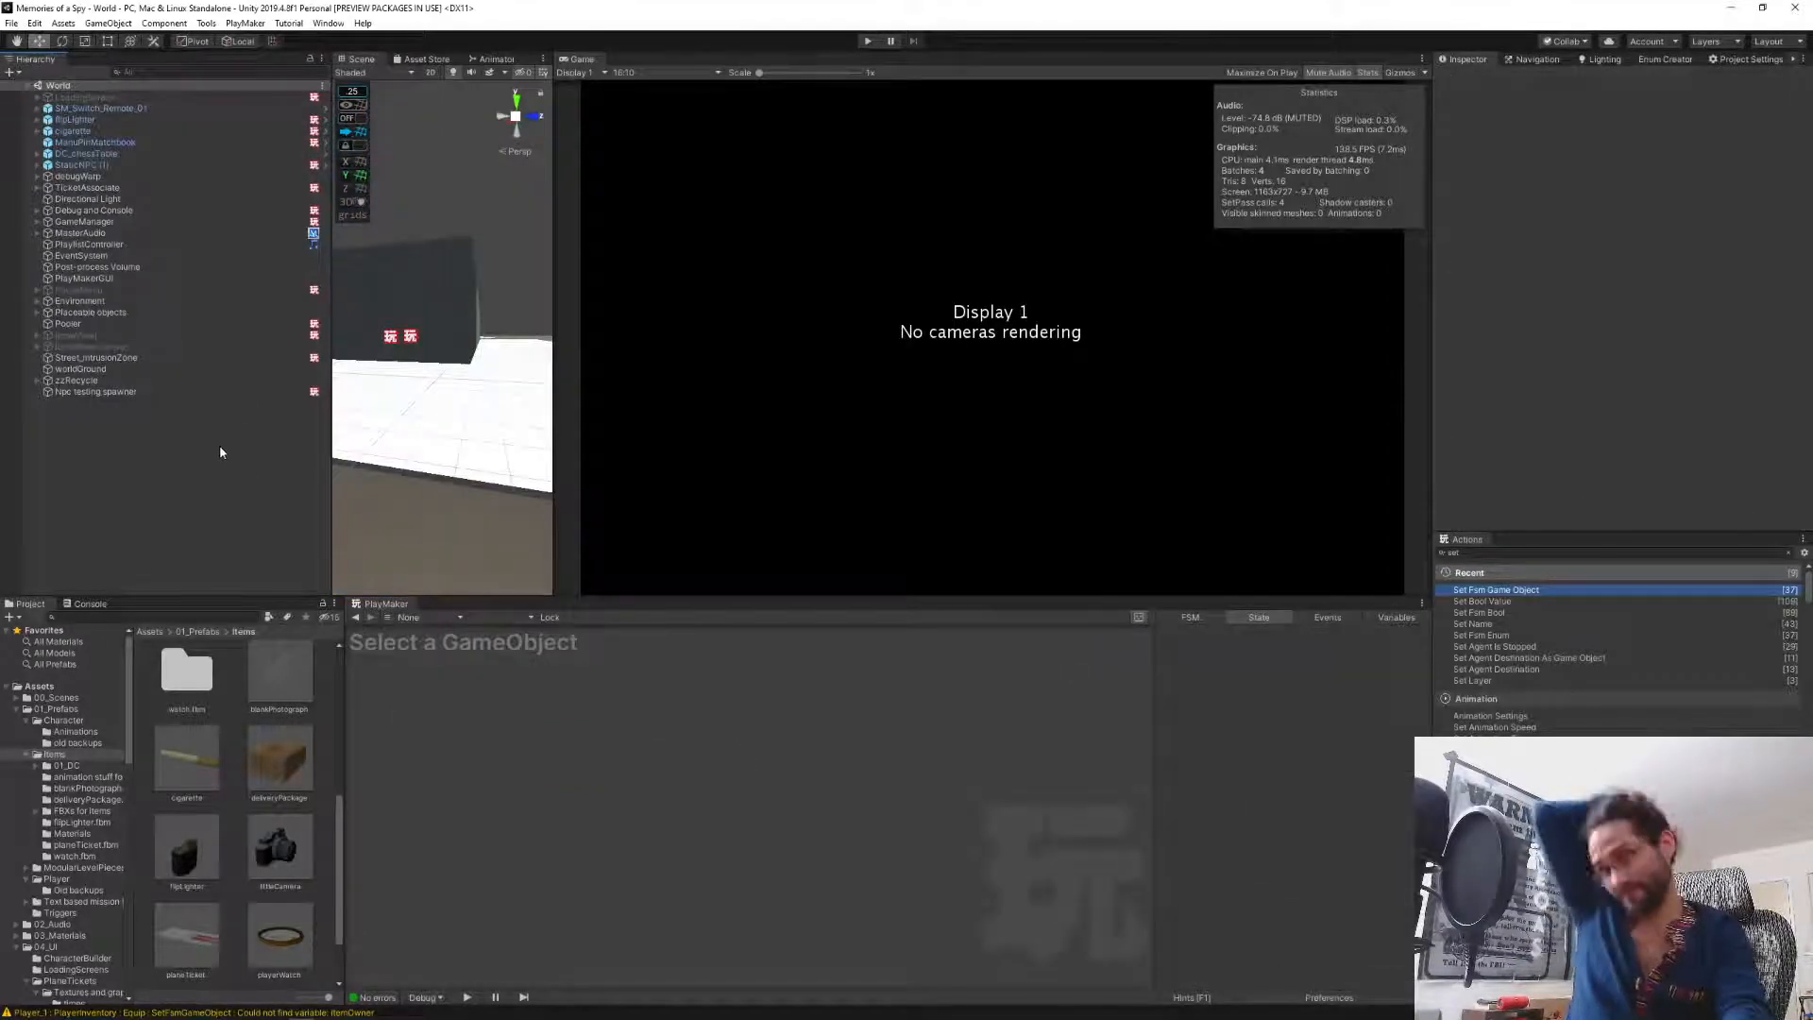
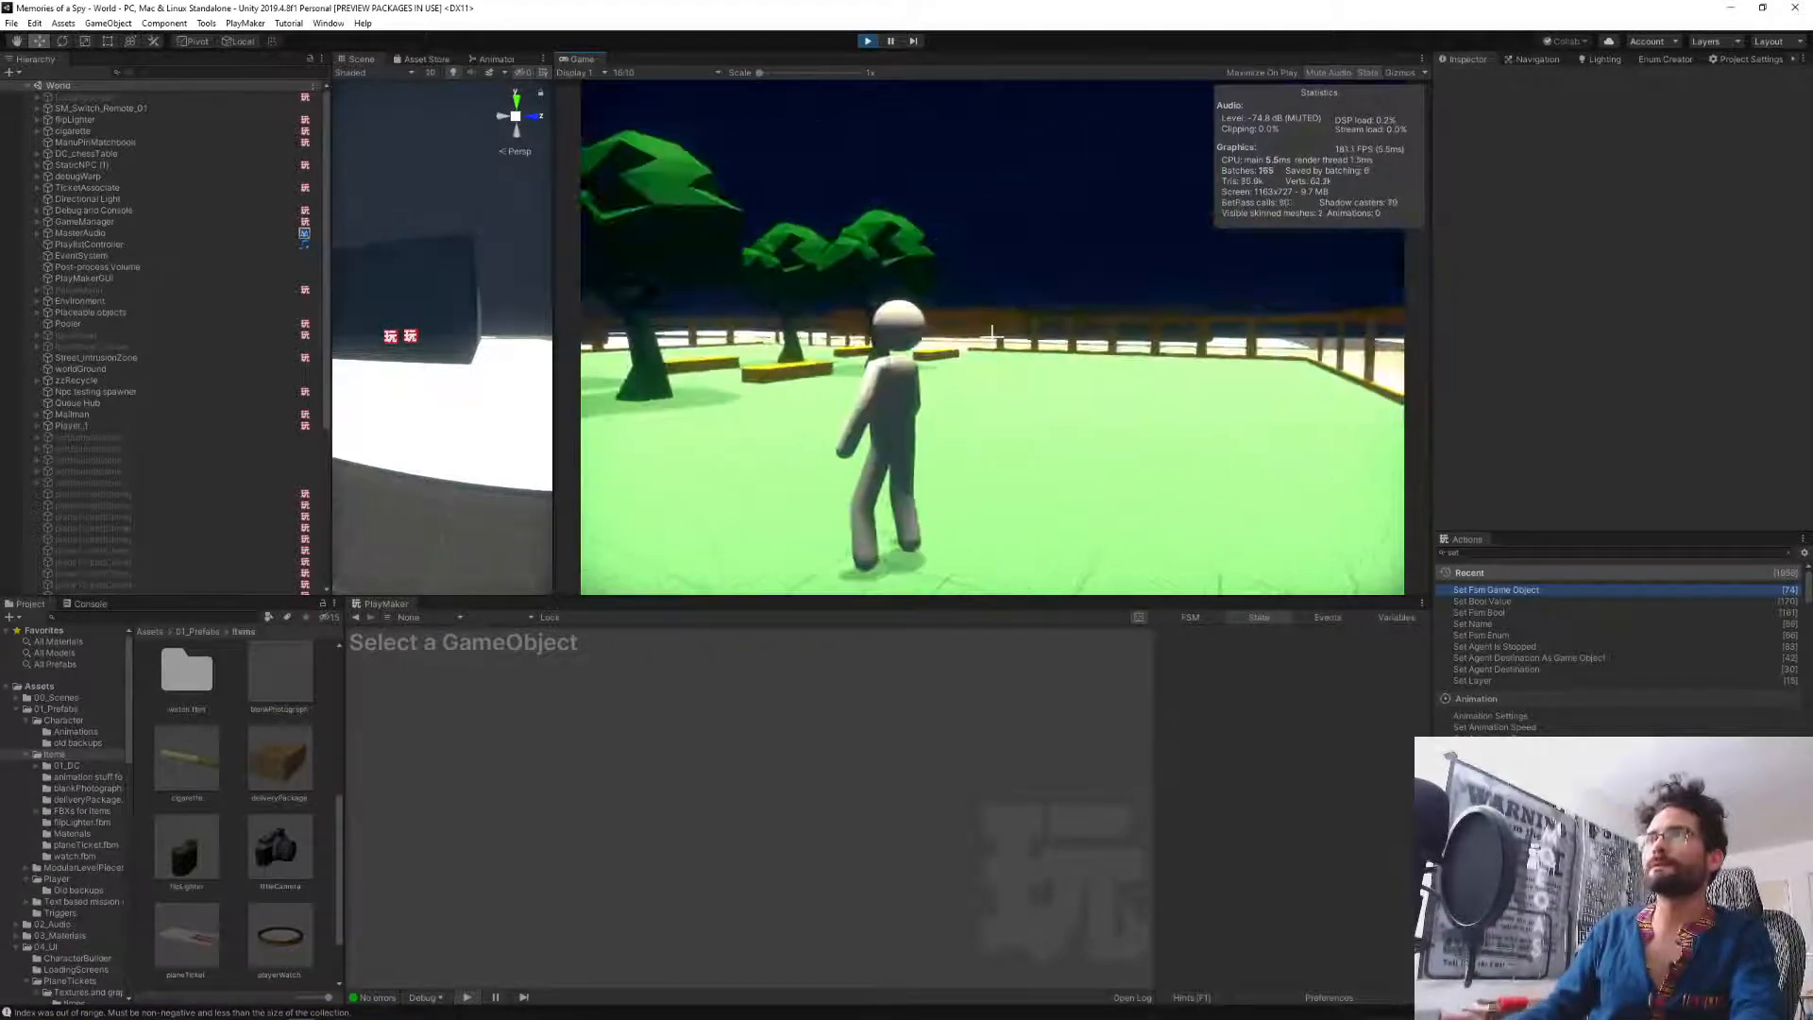
Spawn an item with the console command spawnItem 0 during the playtest and pick up the lighter.
key(grave)
text(s)
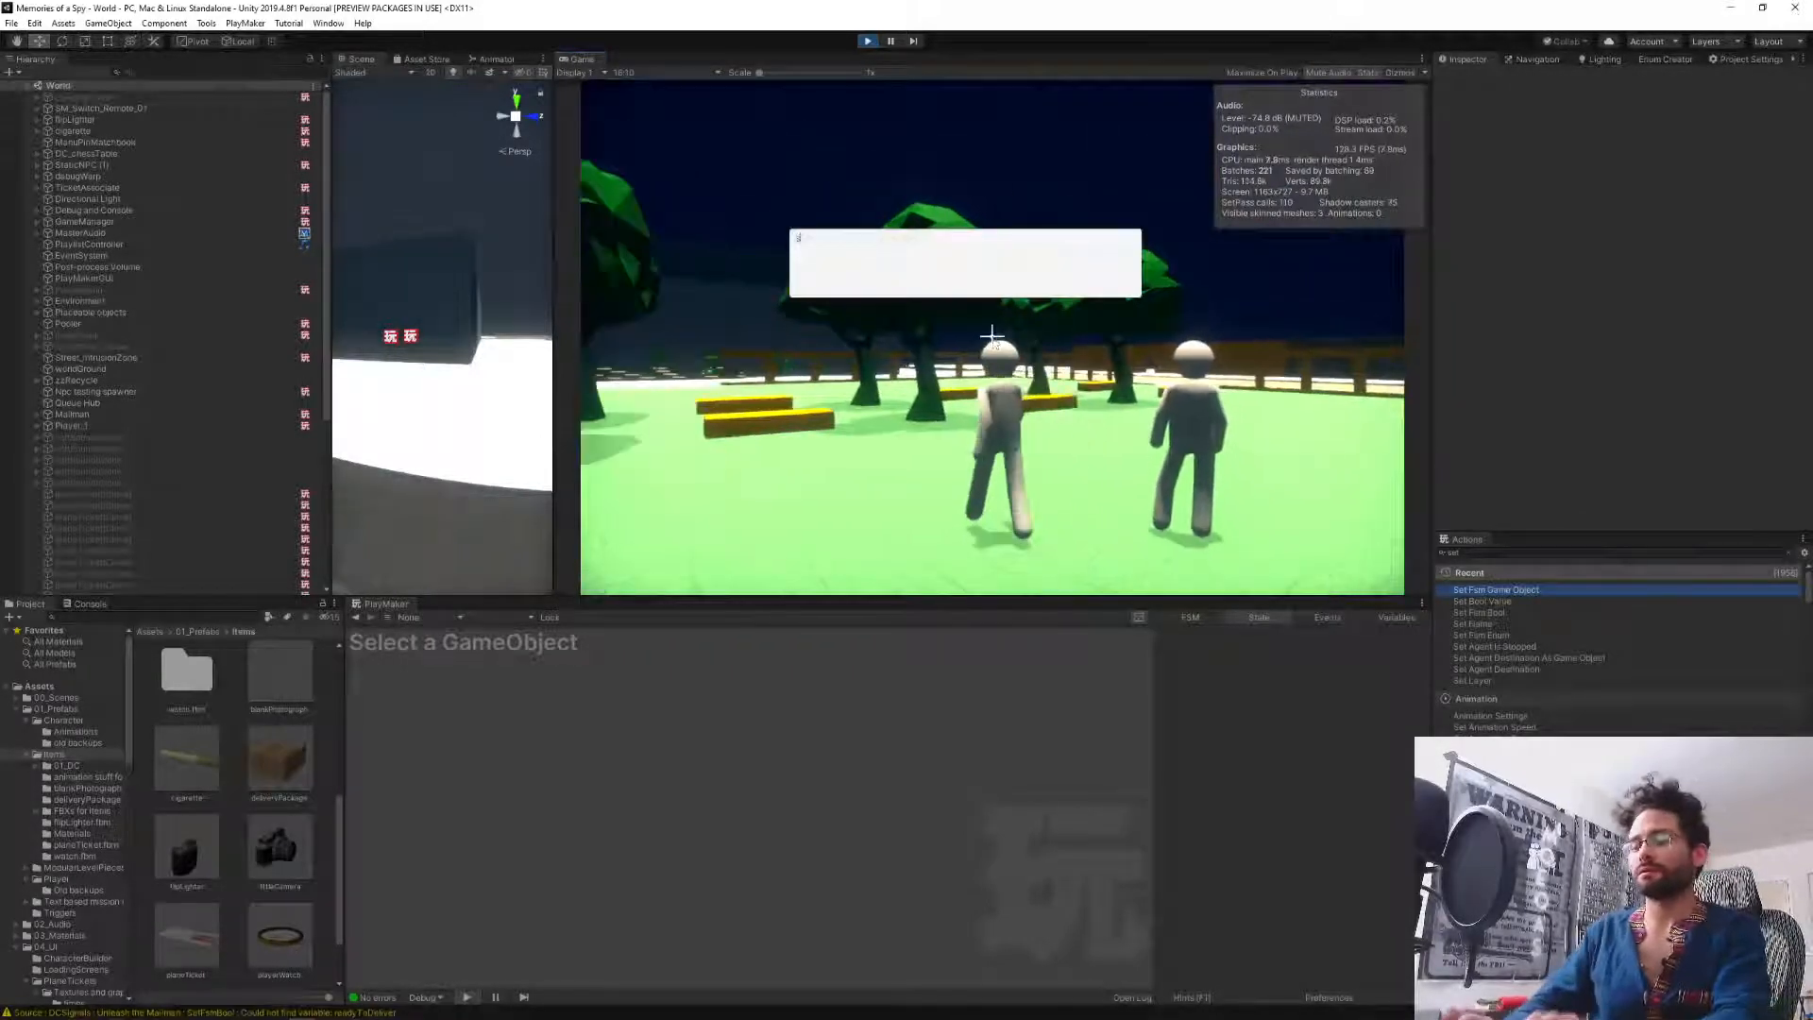
text(pawnItem 0)
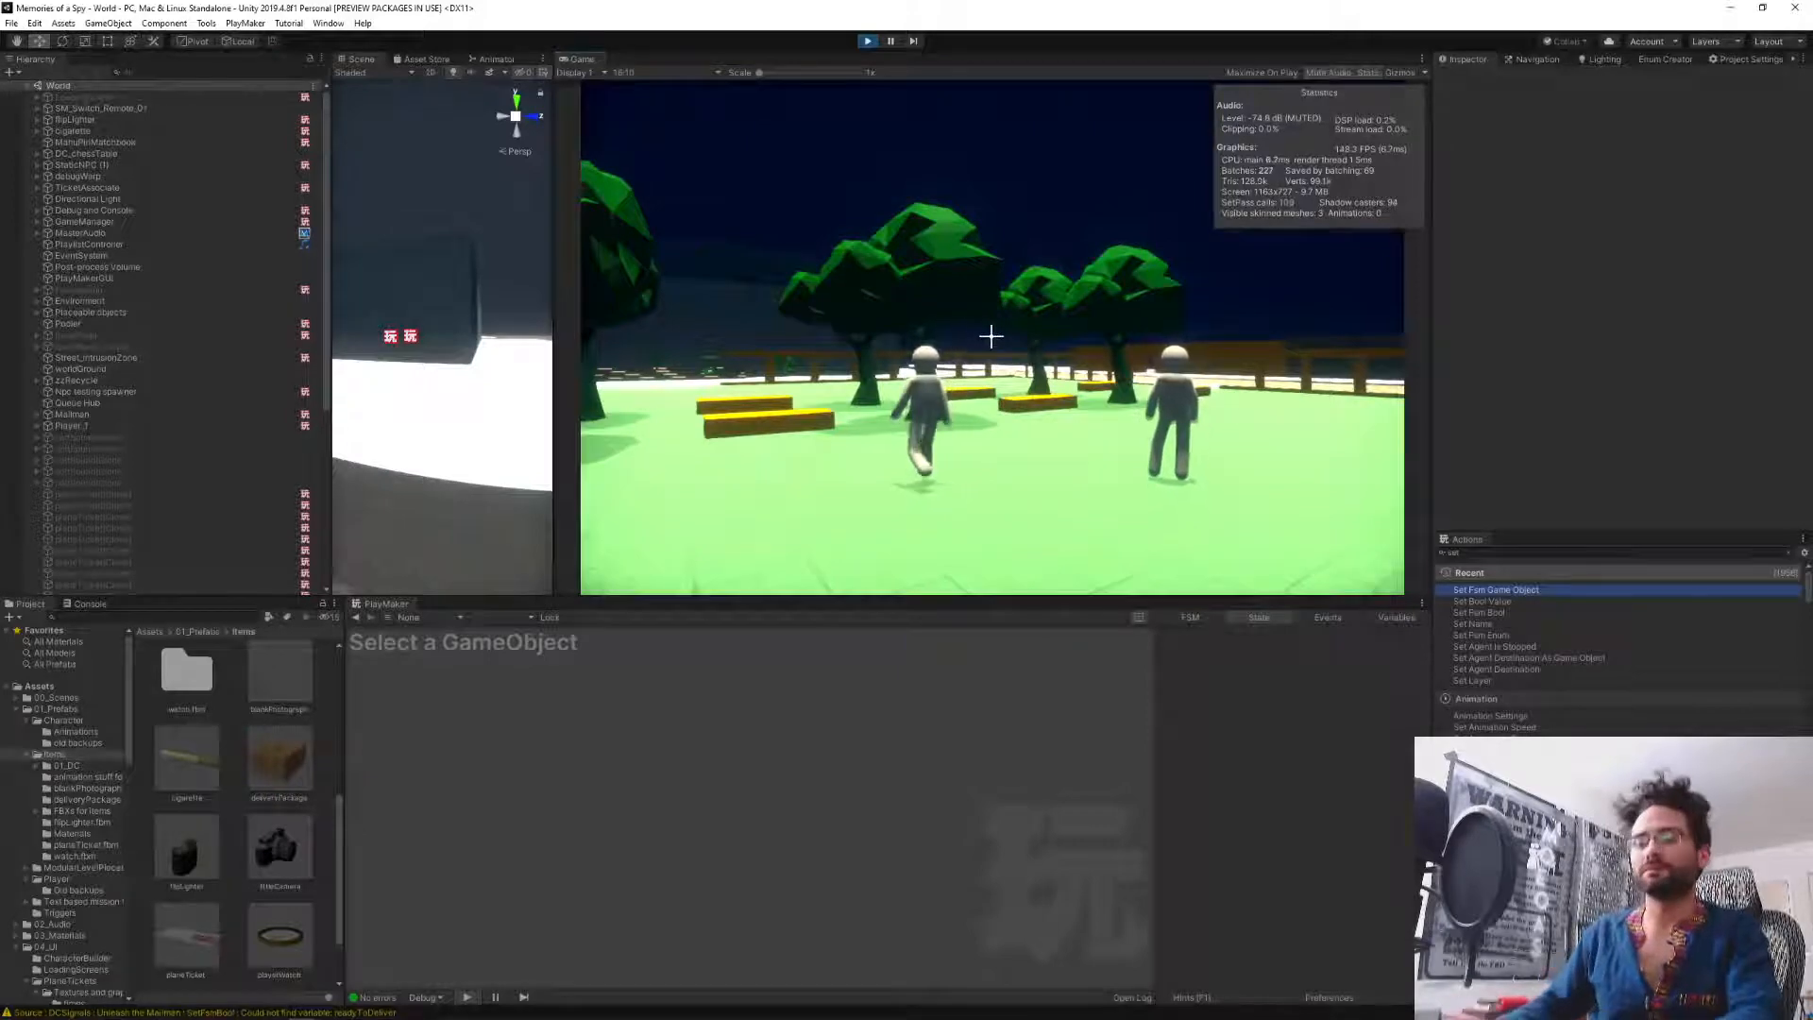
key(Return)
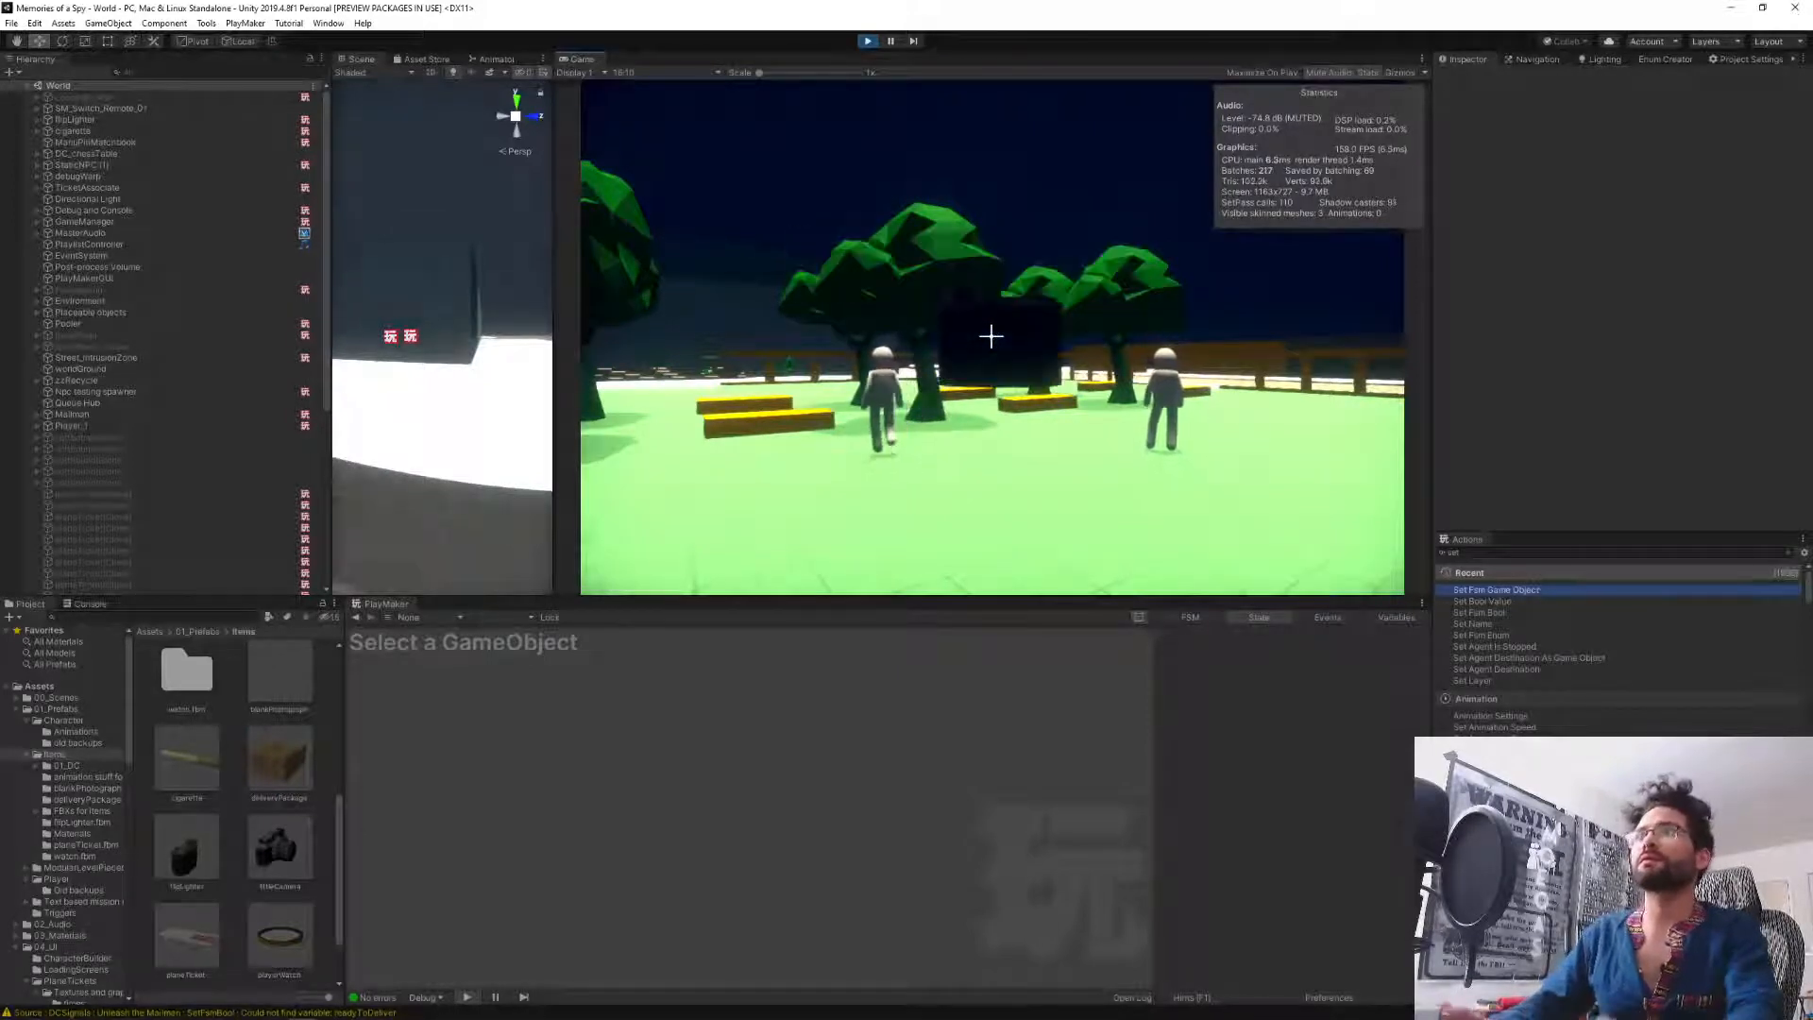
click(992, 336)
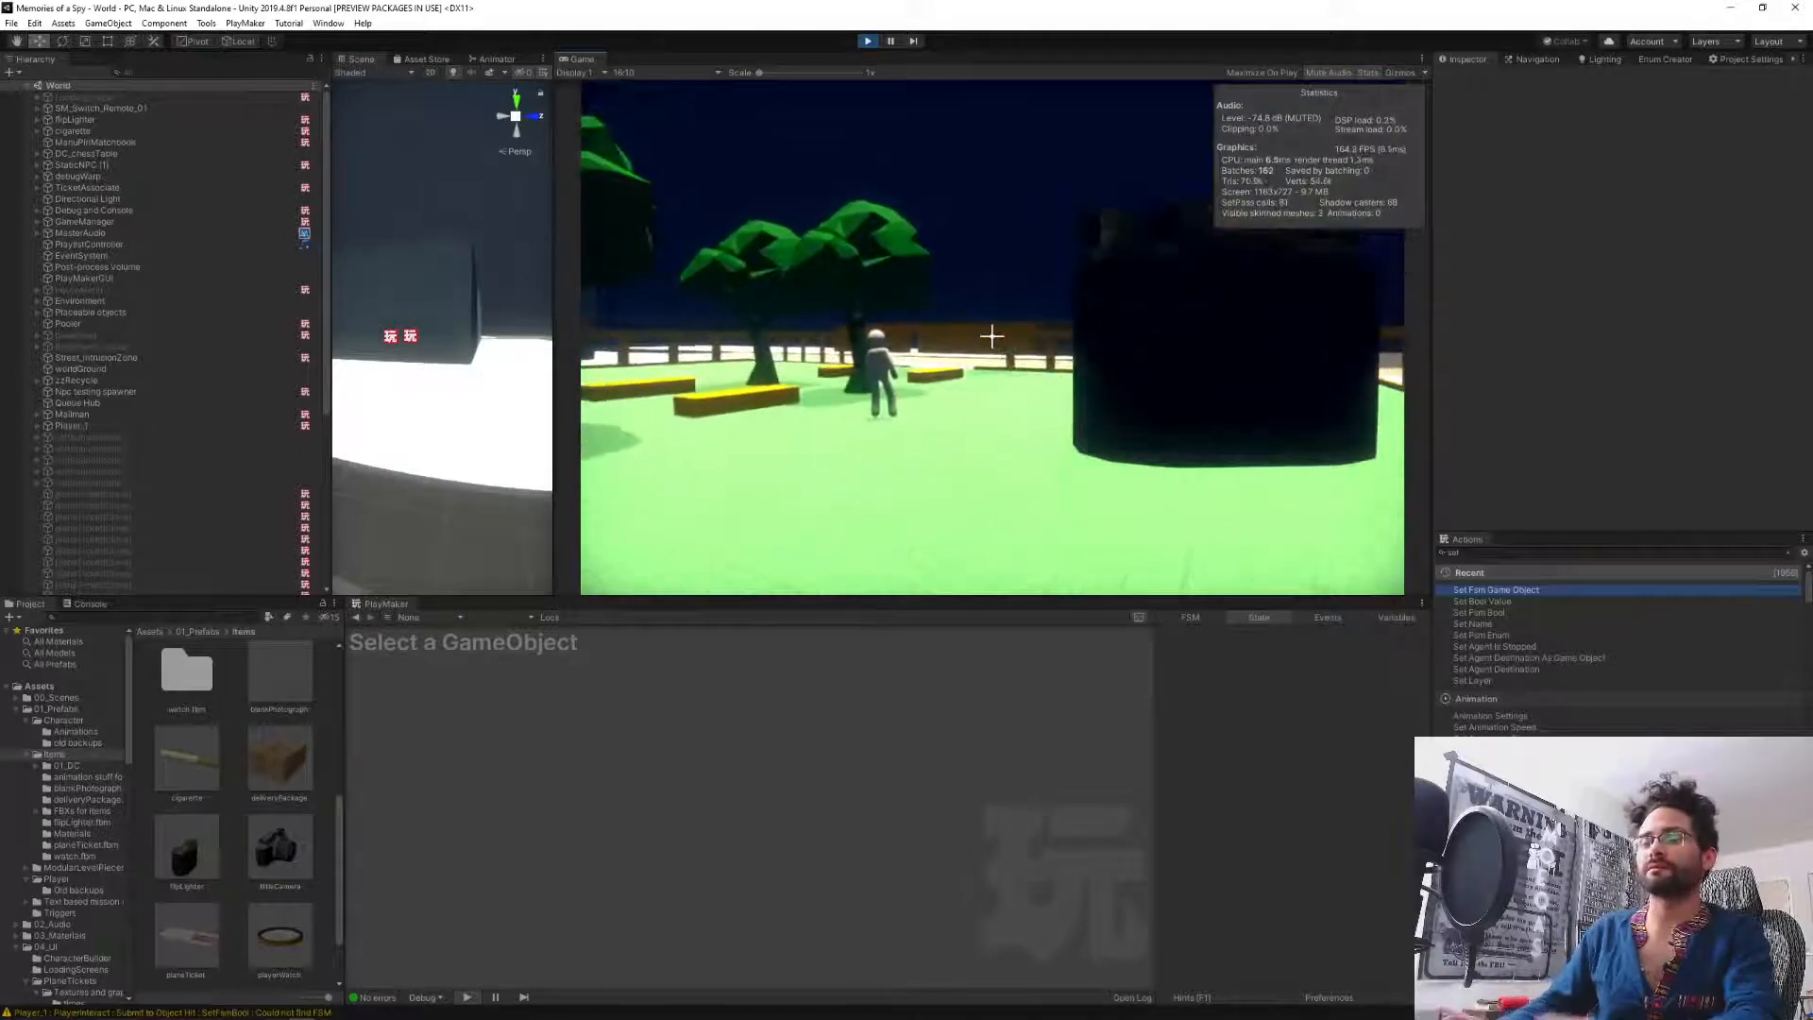
Change the game speed with the scaleTime console command and move to the street outside the orange wall's doorway.
key(grave)
text(scaleTime)
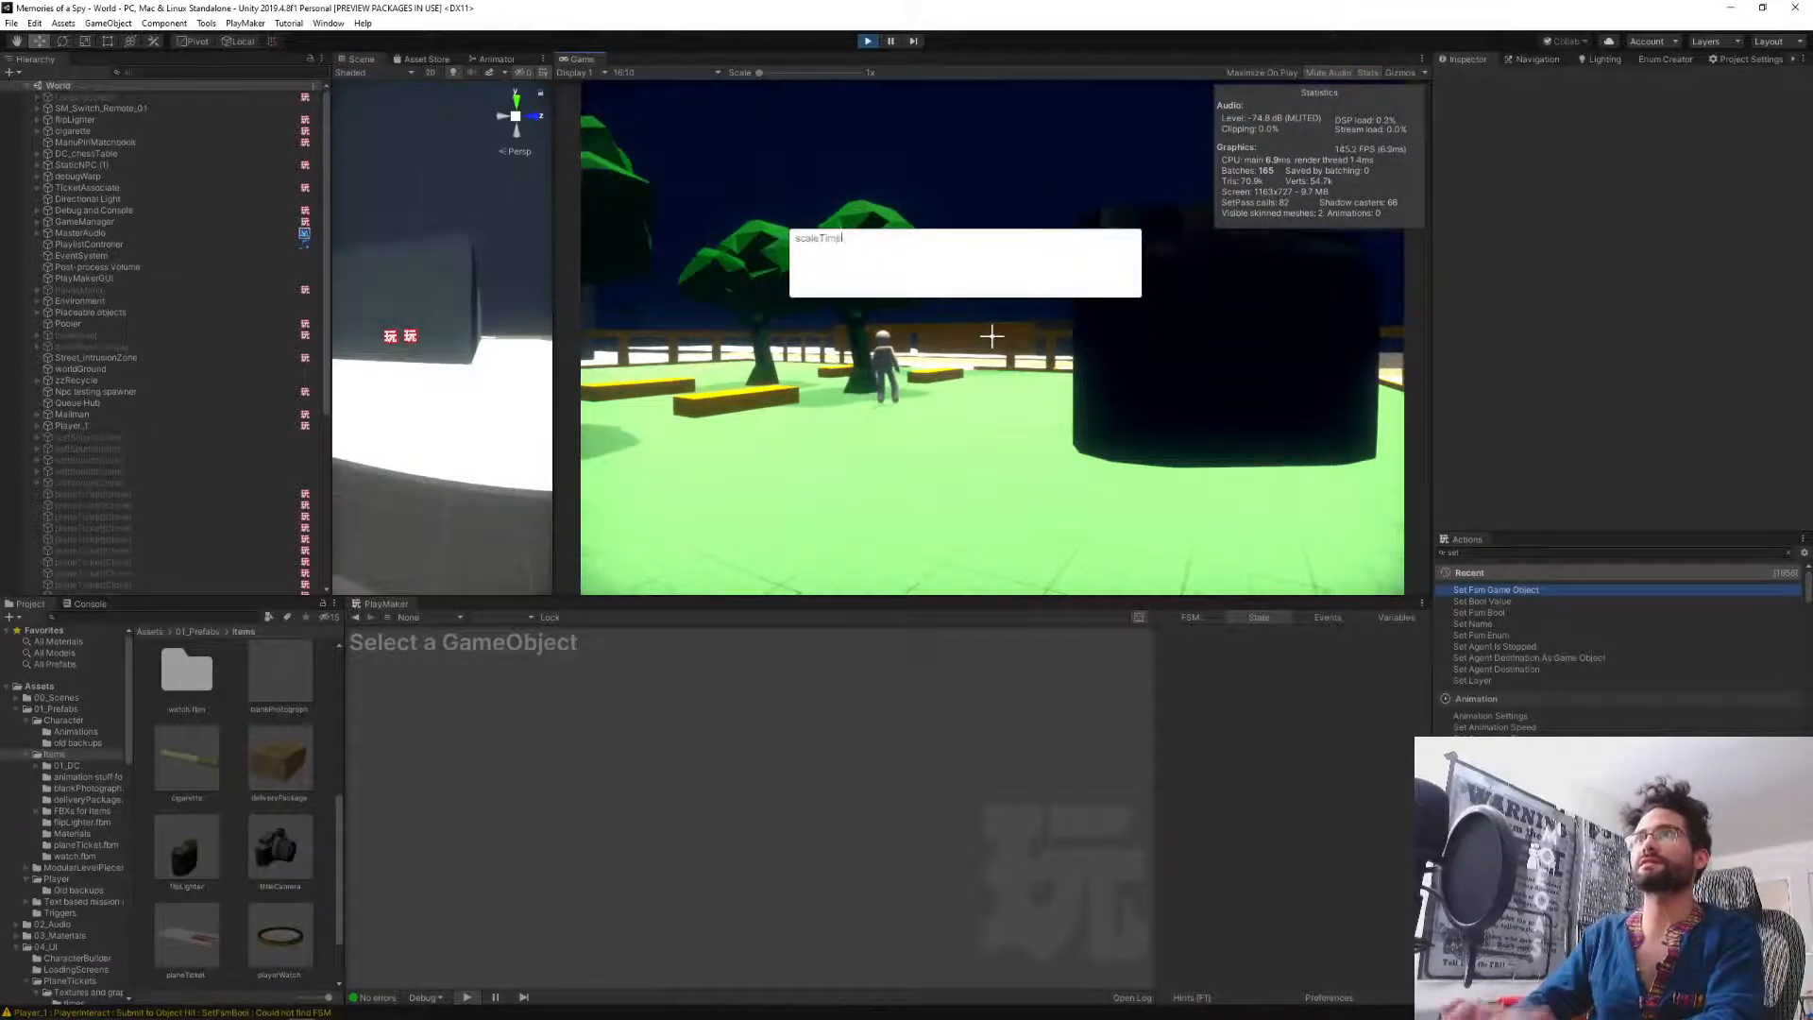
key(Return)
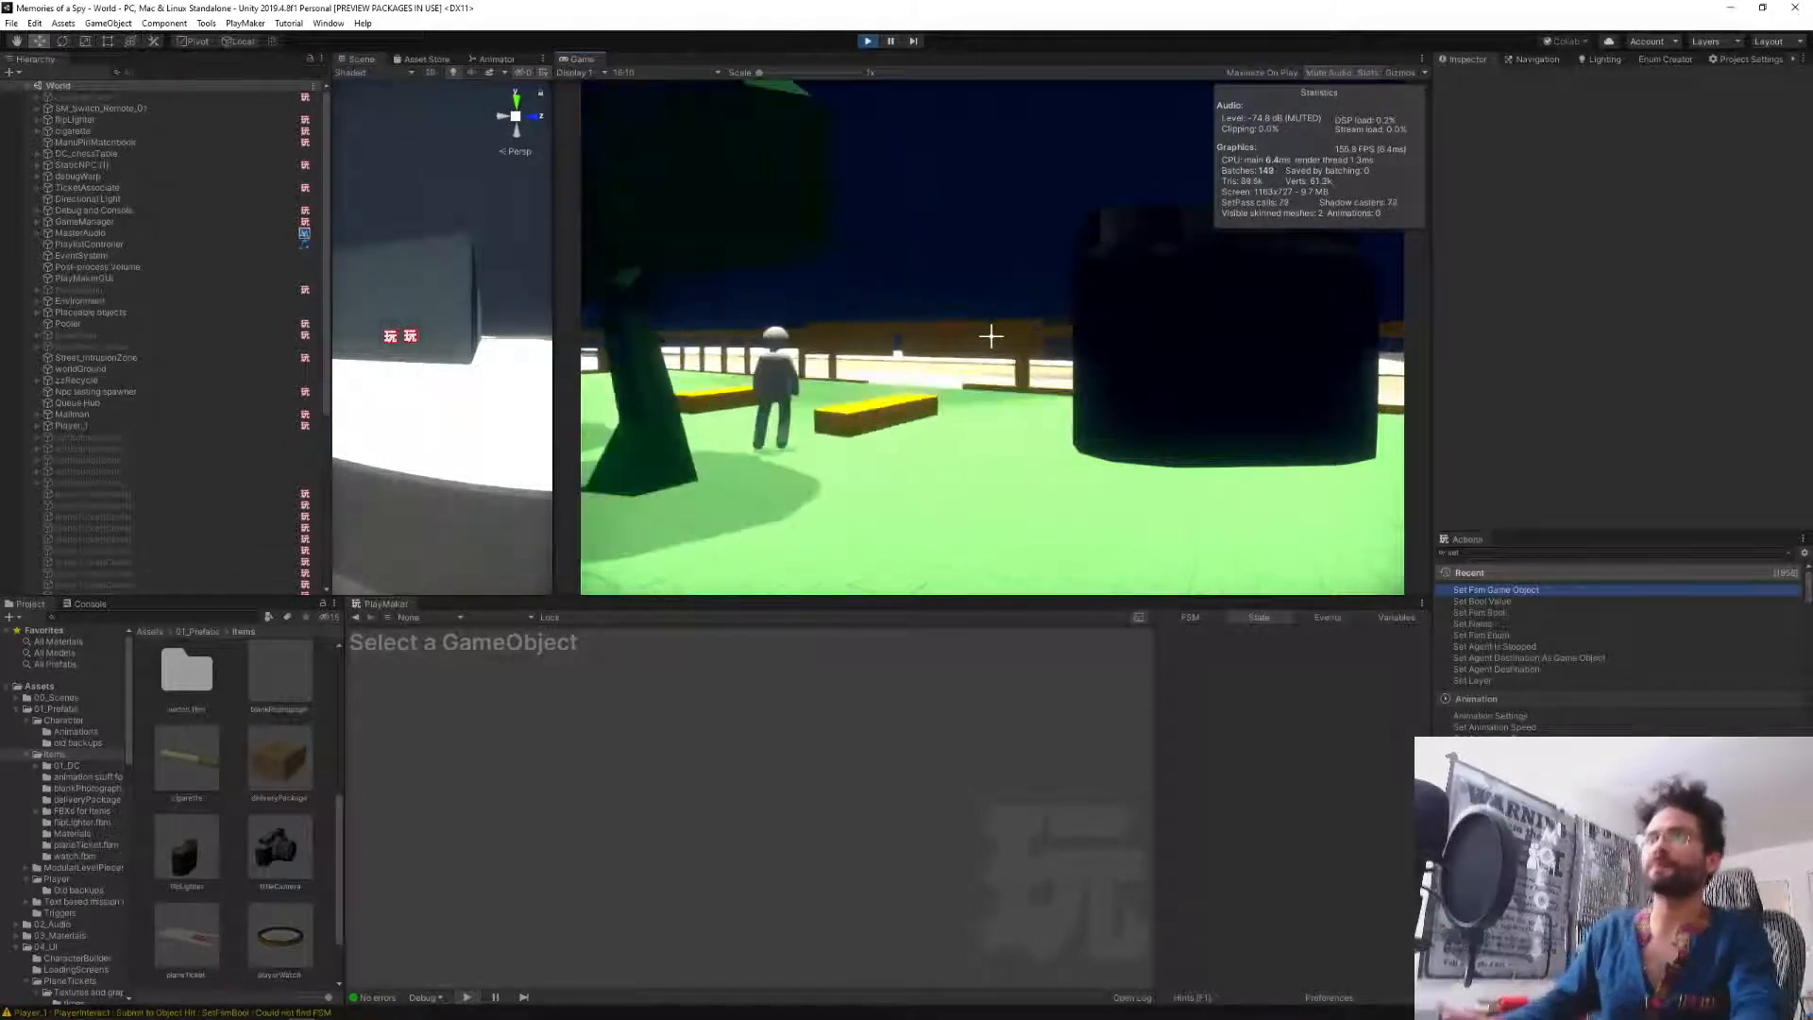
key(w)
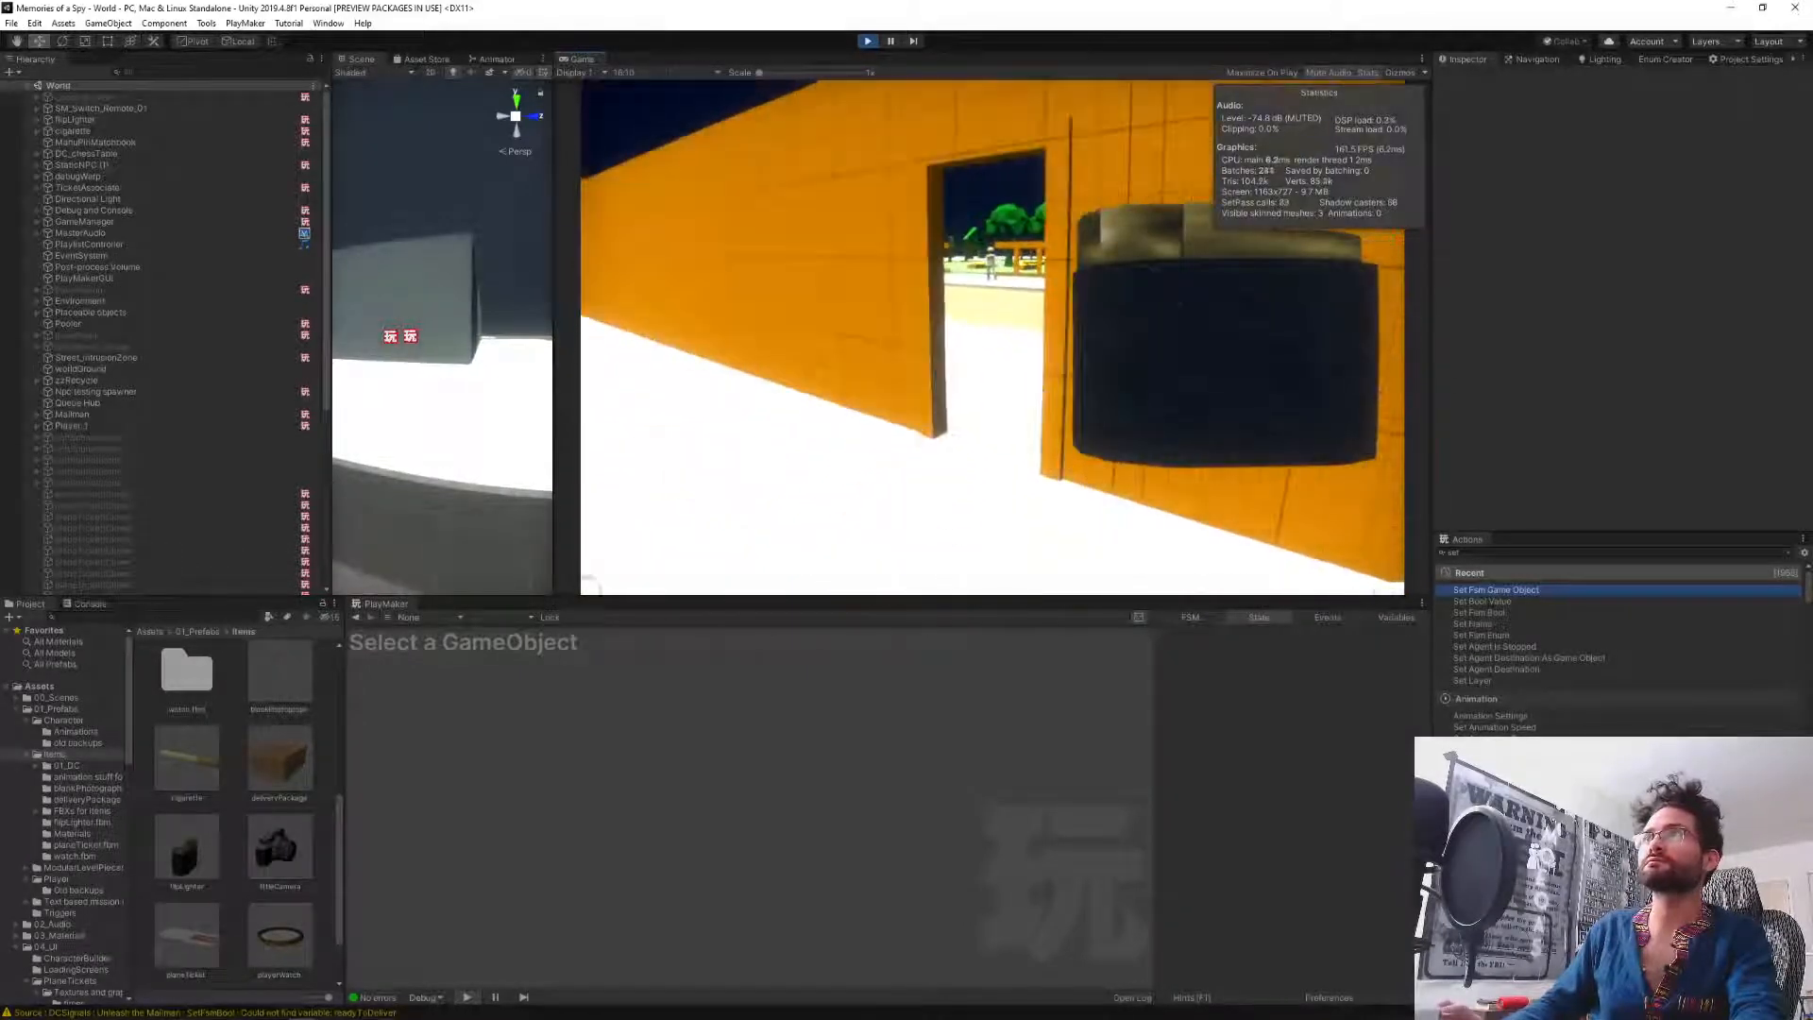
Set the game's time scale to 1 with the scaleTime console command.
key(grave)
key(Right)
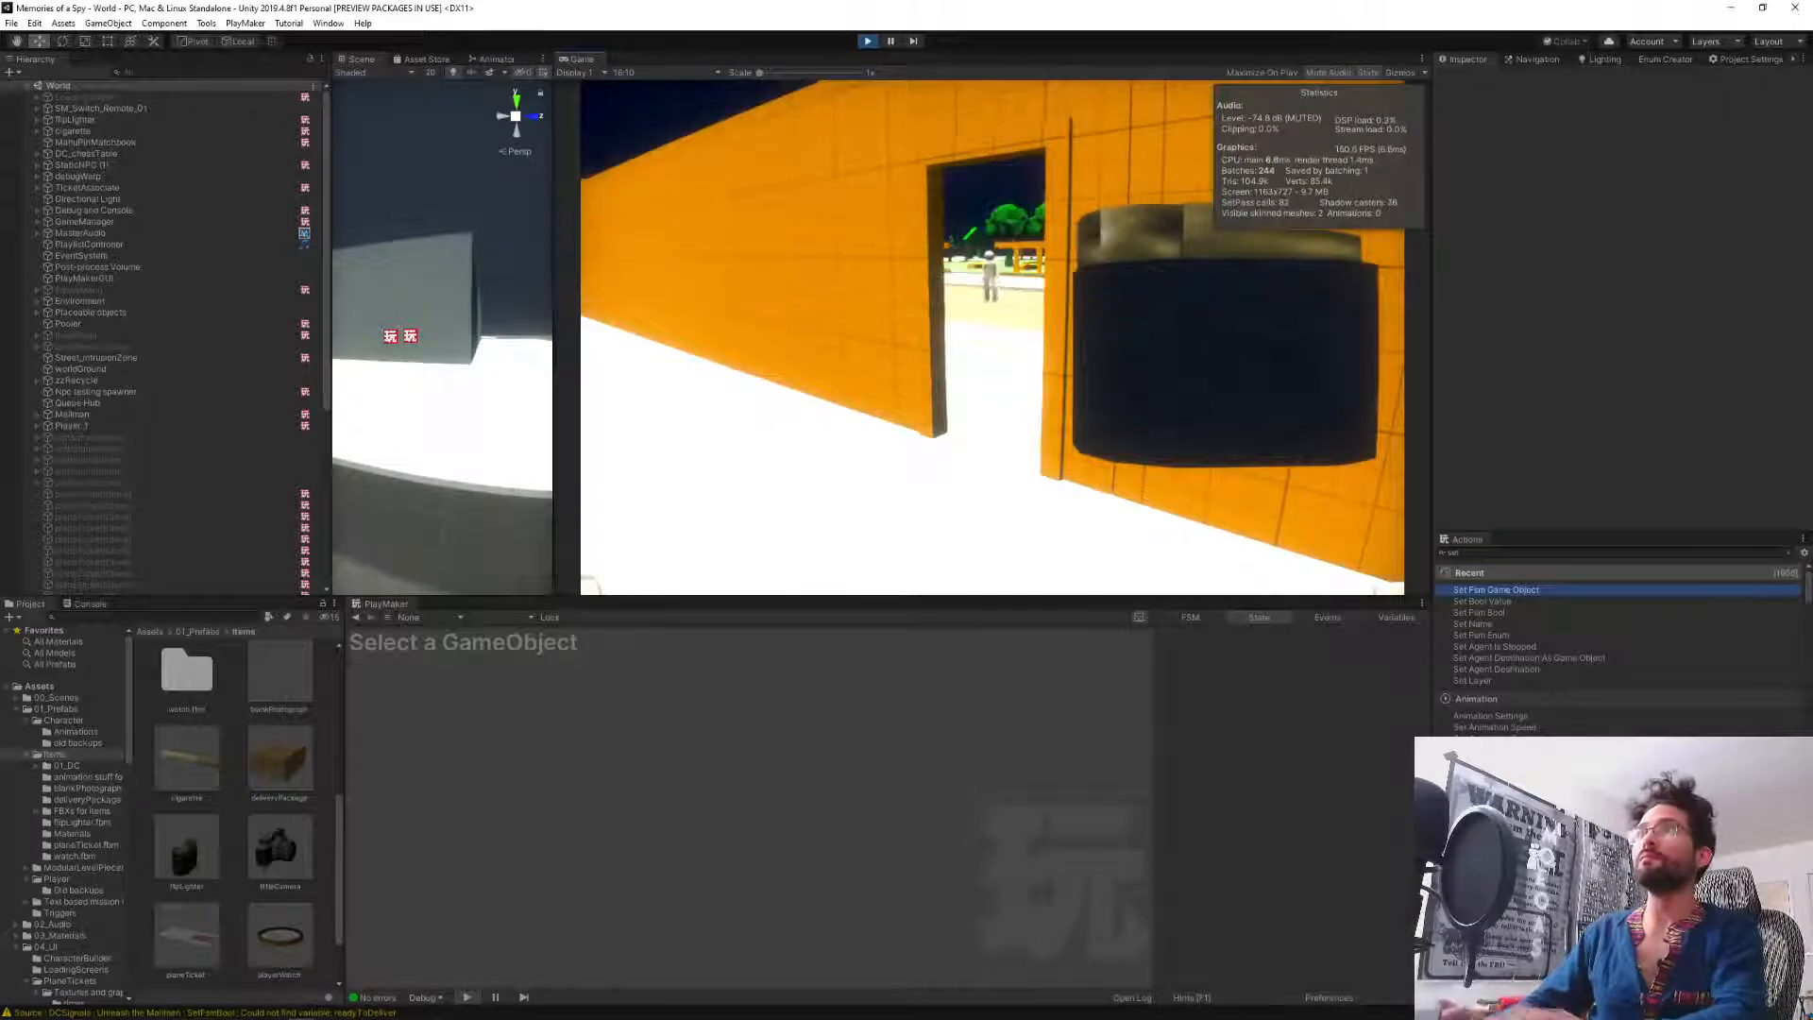
text(5)
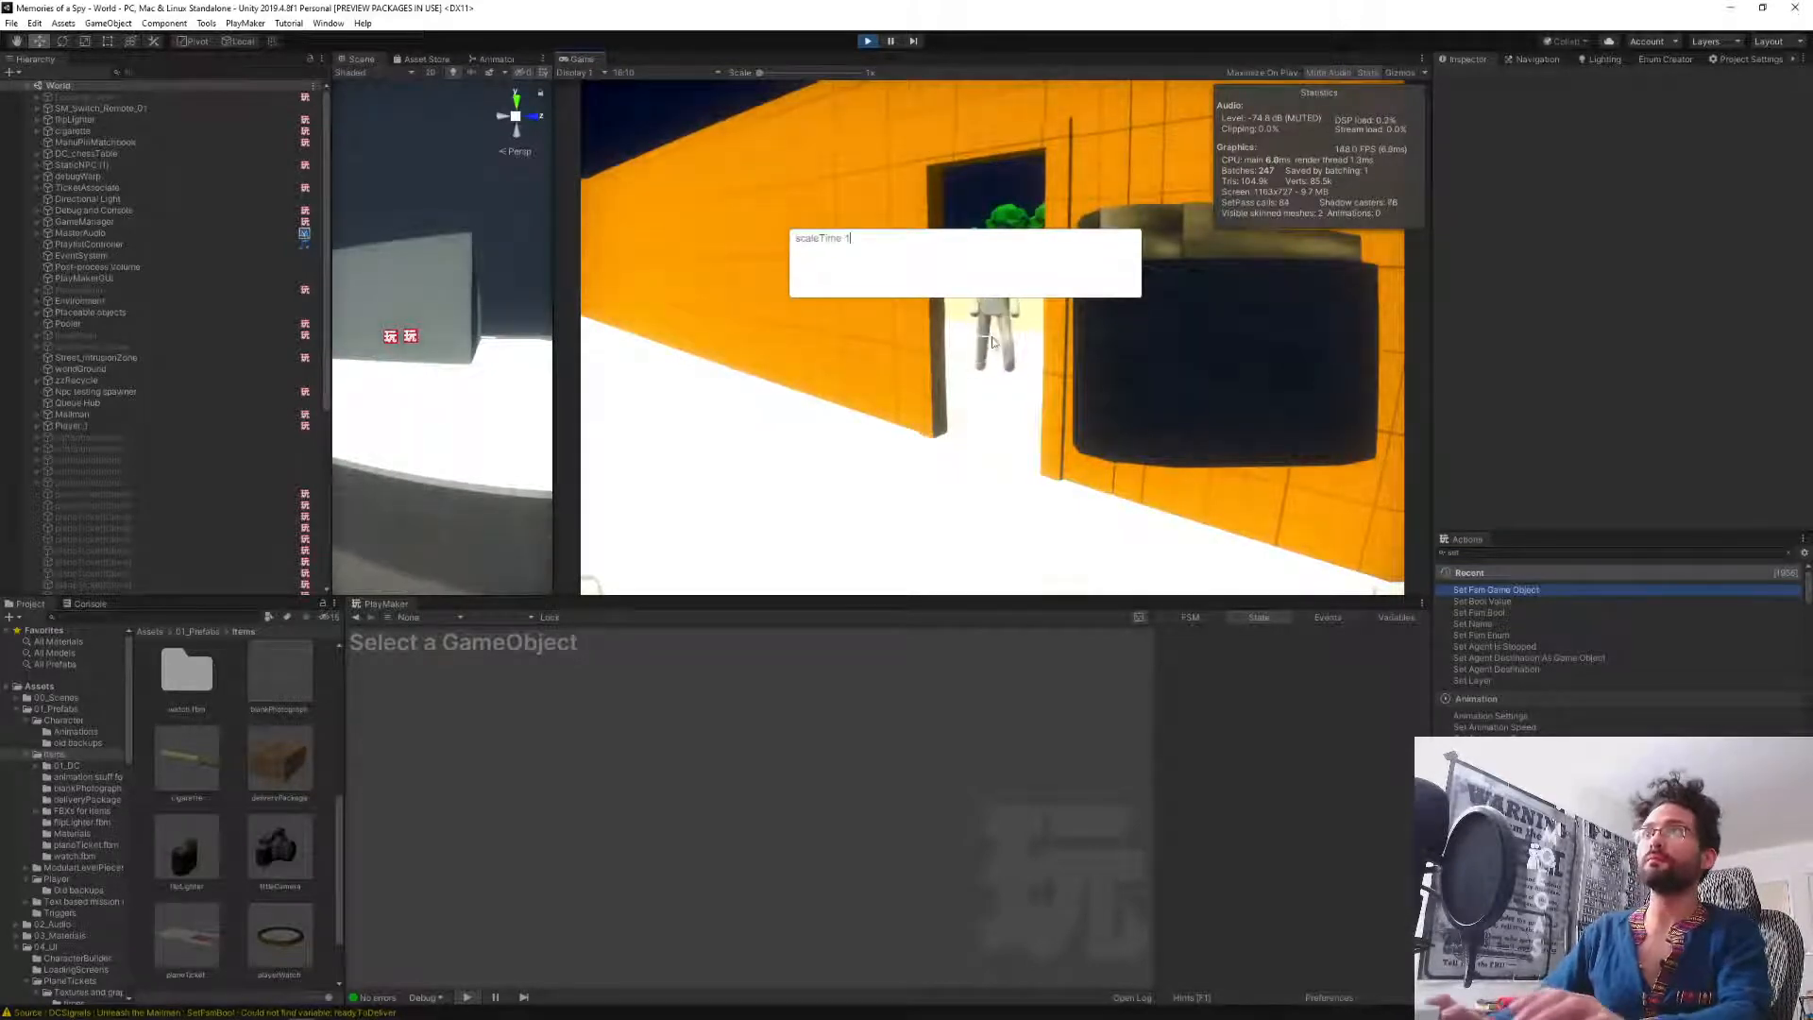
key(Return)
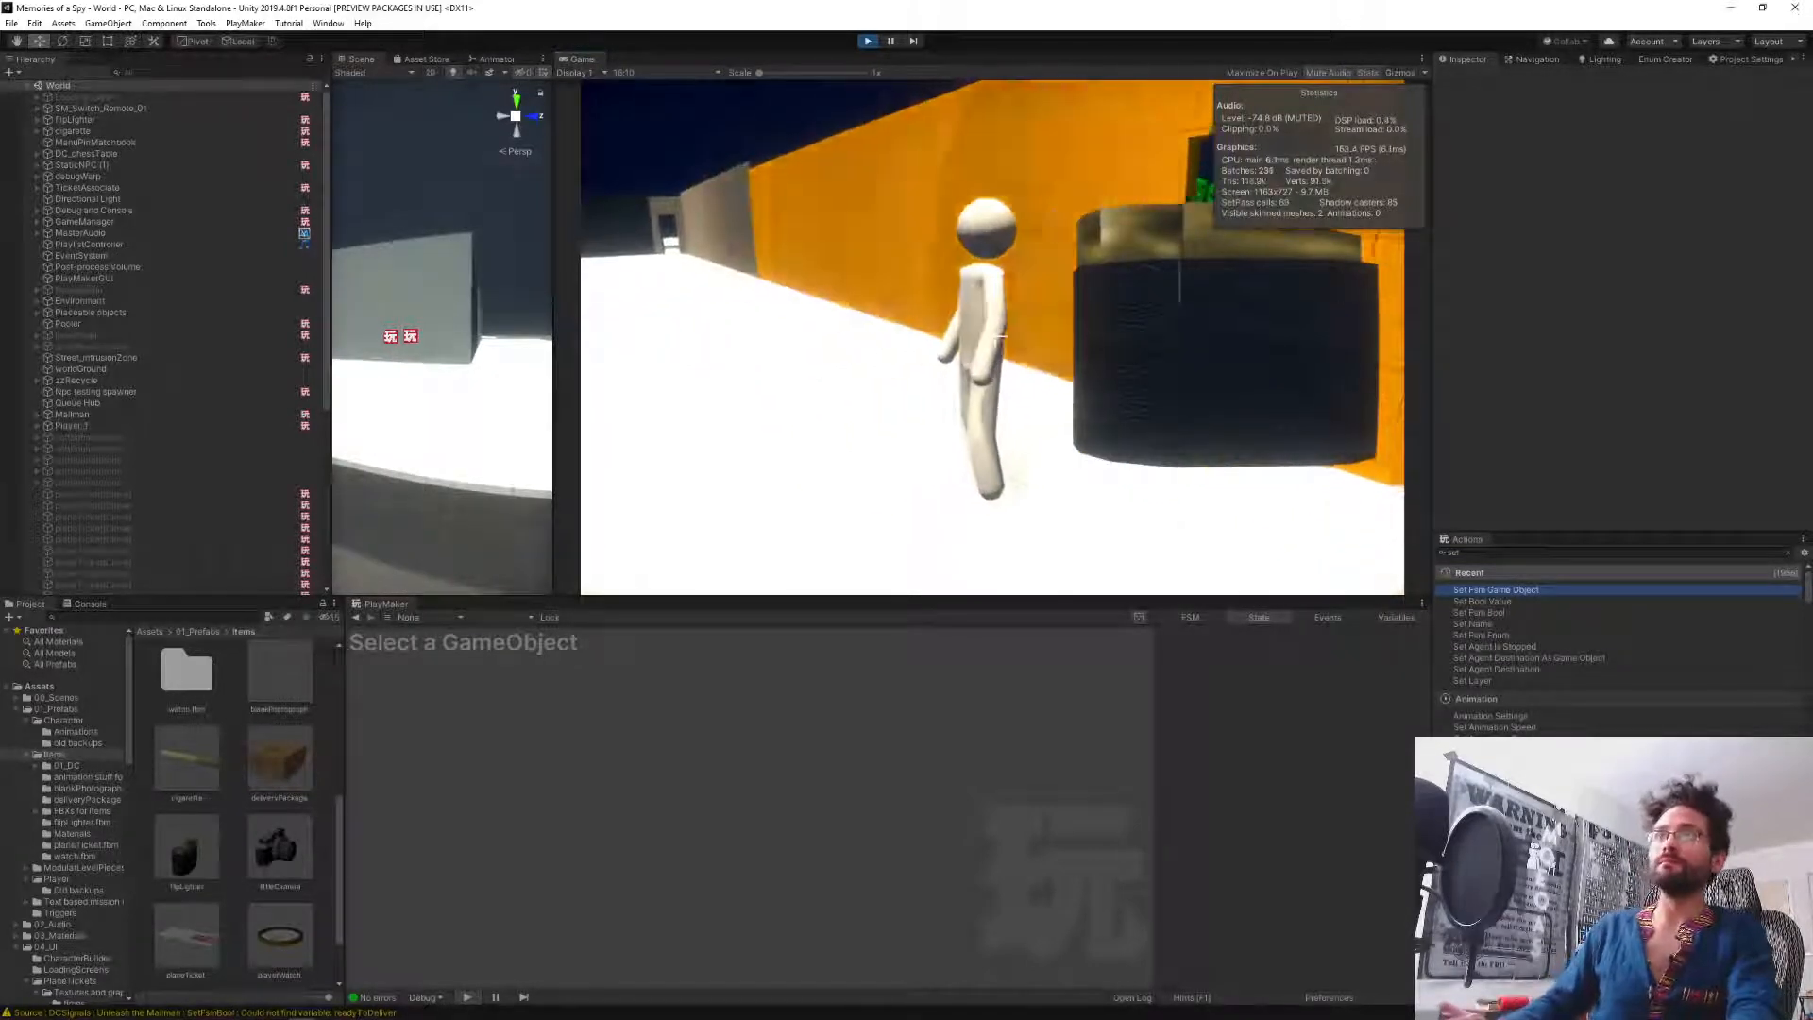
Approach the smoking NPC on the street and light its cigarette with the lighter.
key(a)
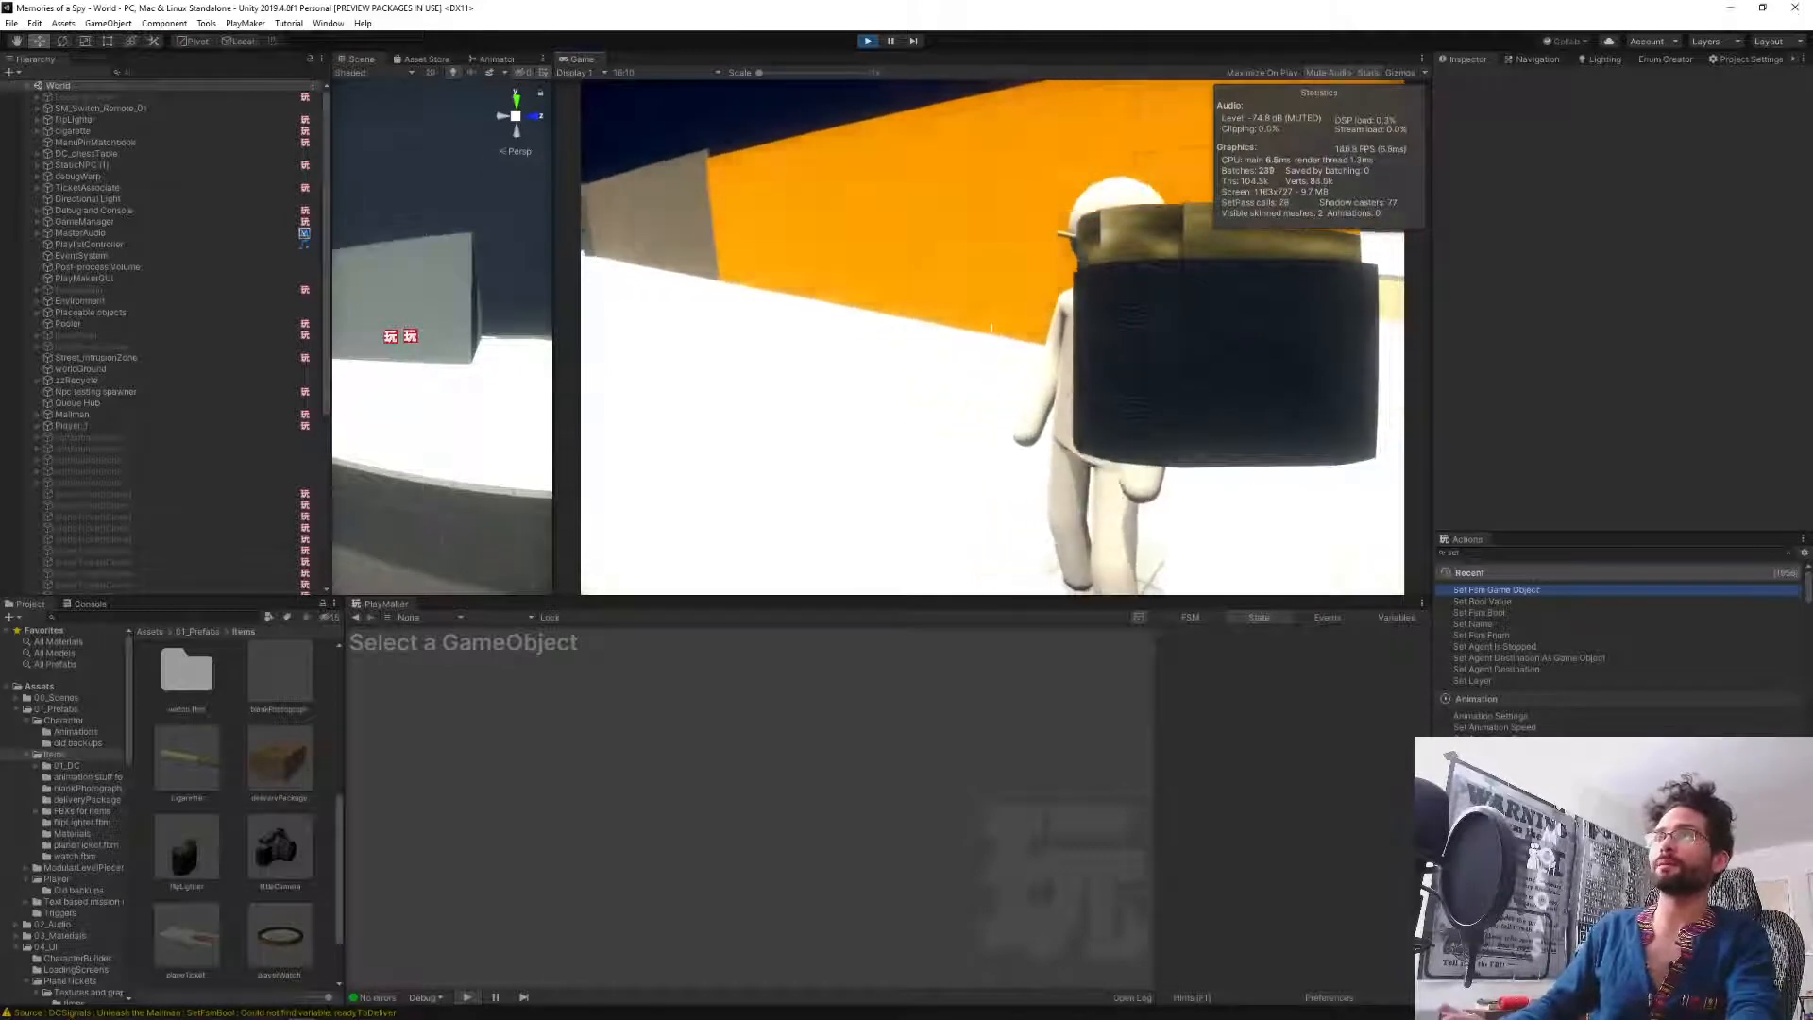
click(992, 337)
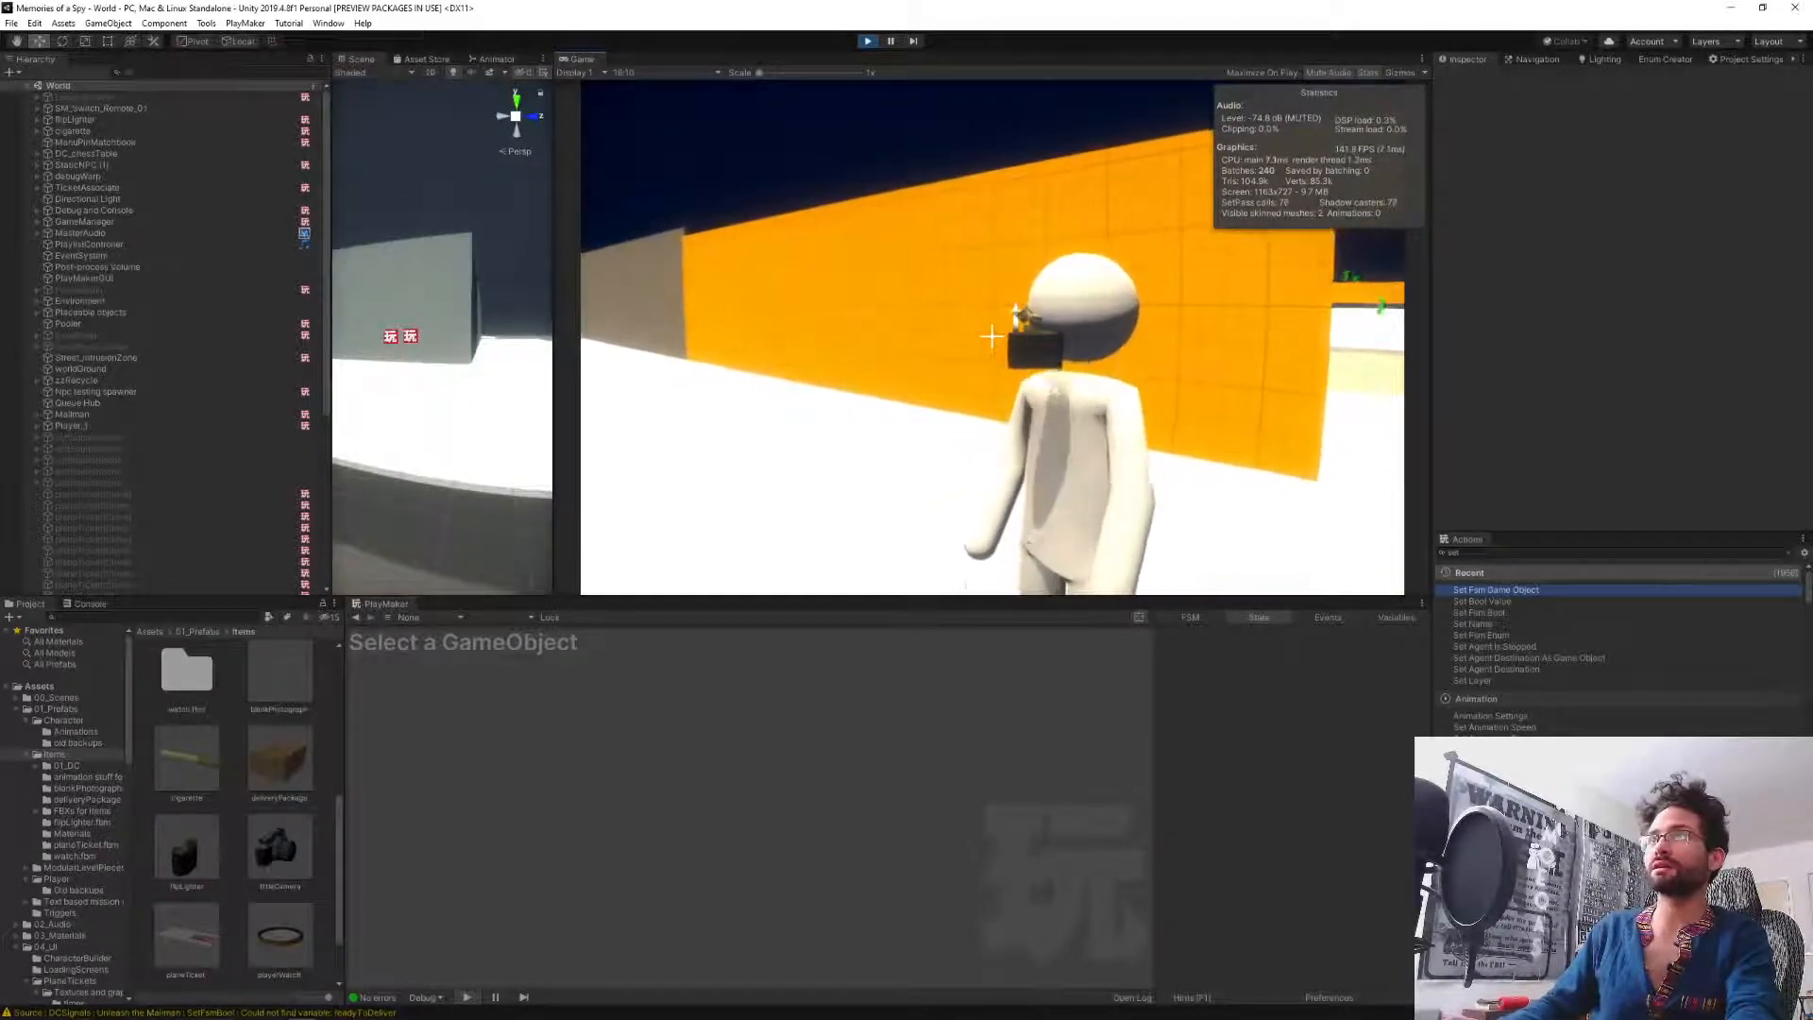
click(992, 337)
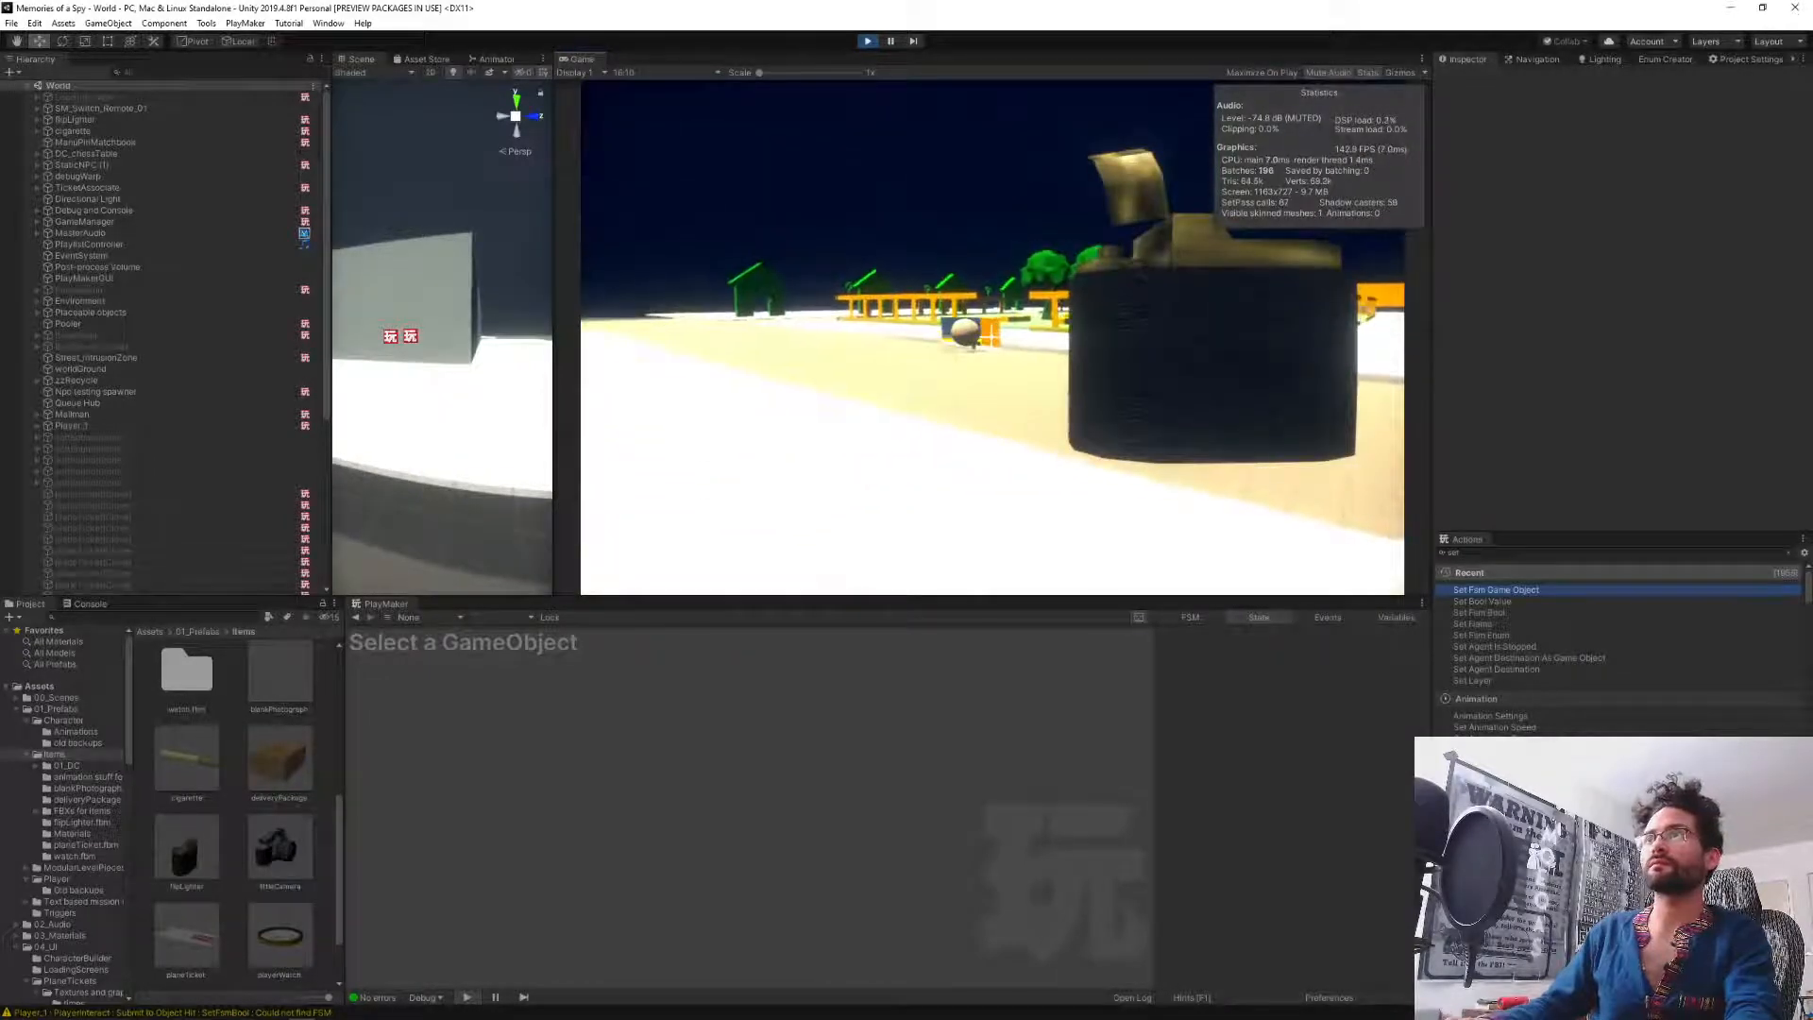
Equip the pistol and walk along the park fence, aiming it into the park.
scroll(992, 338, down, 1)
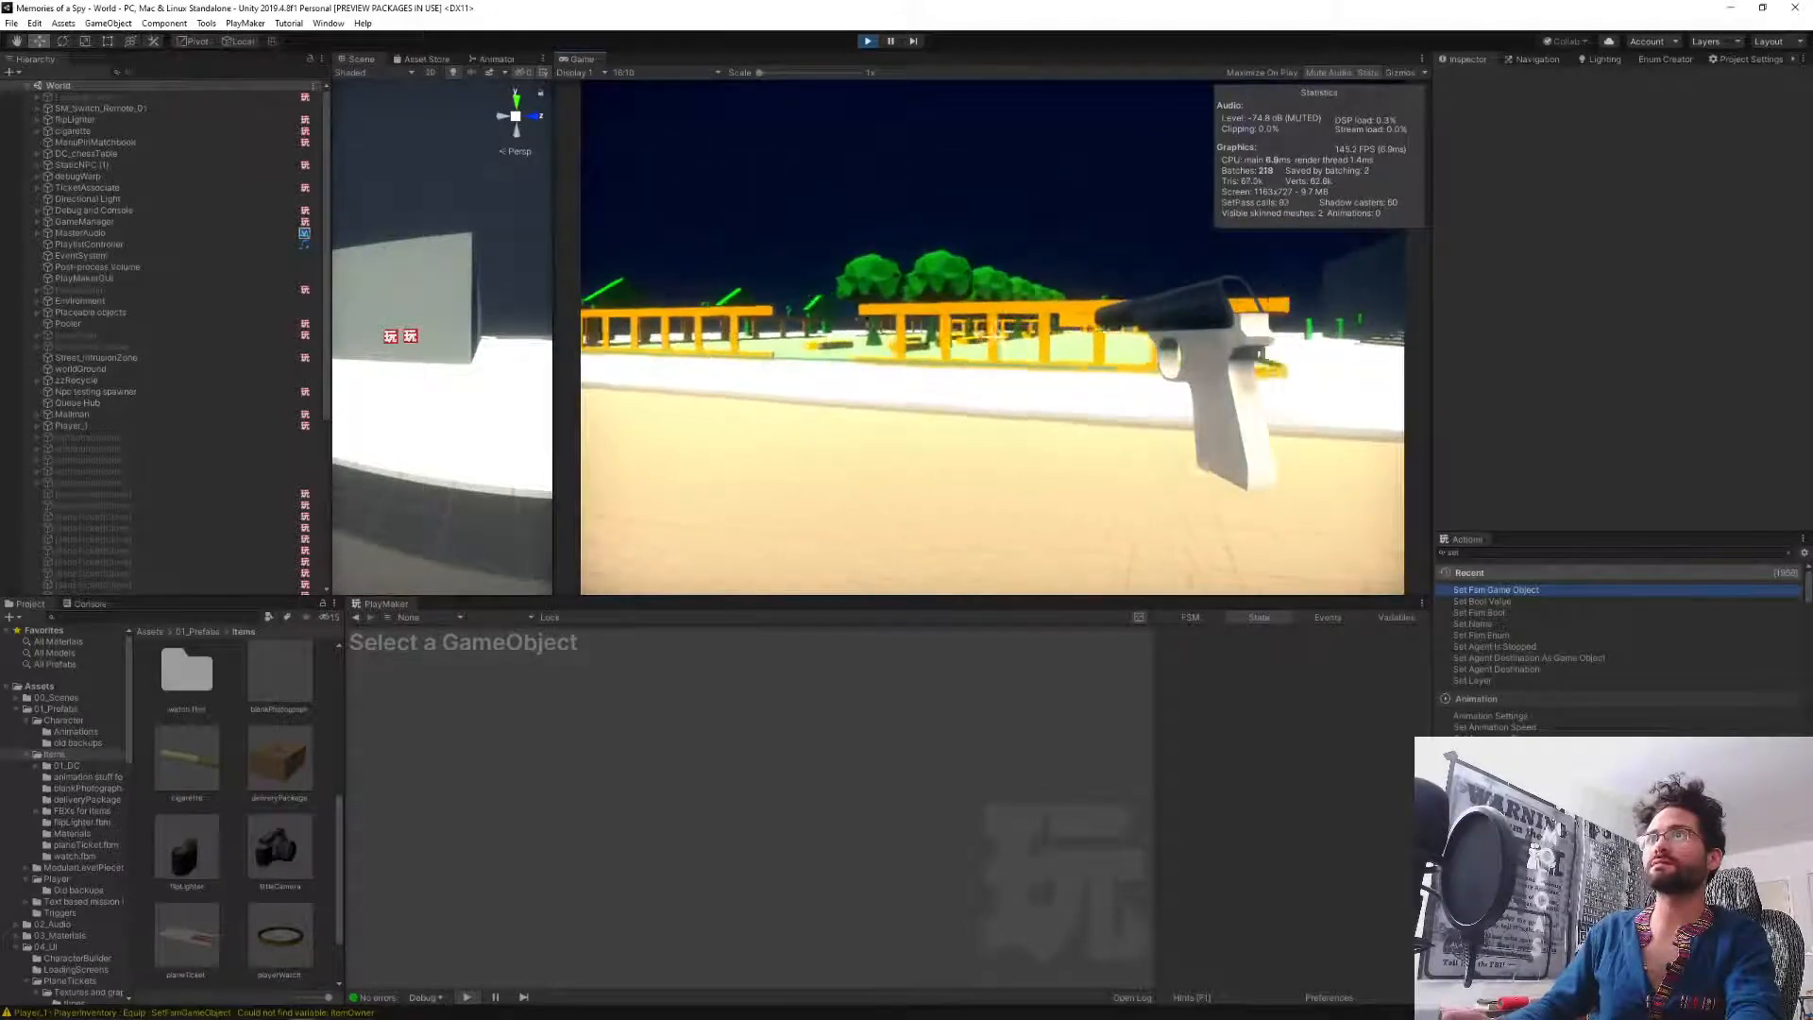
right_click(992, 338)
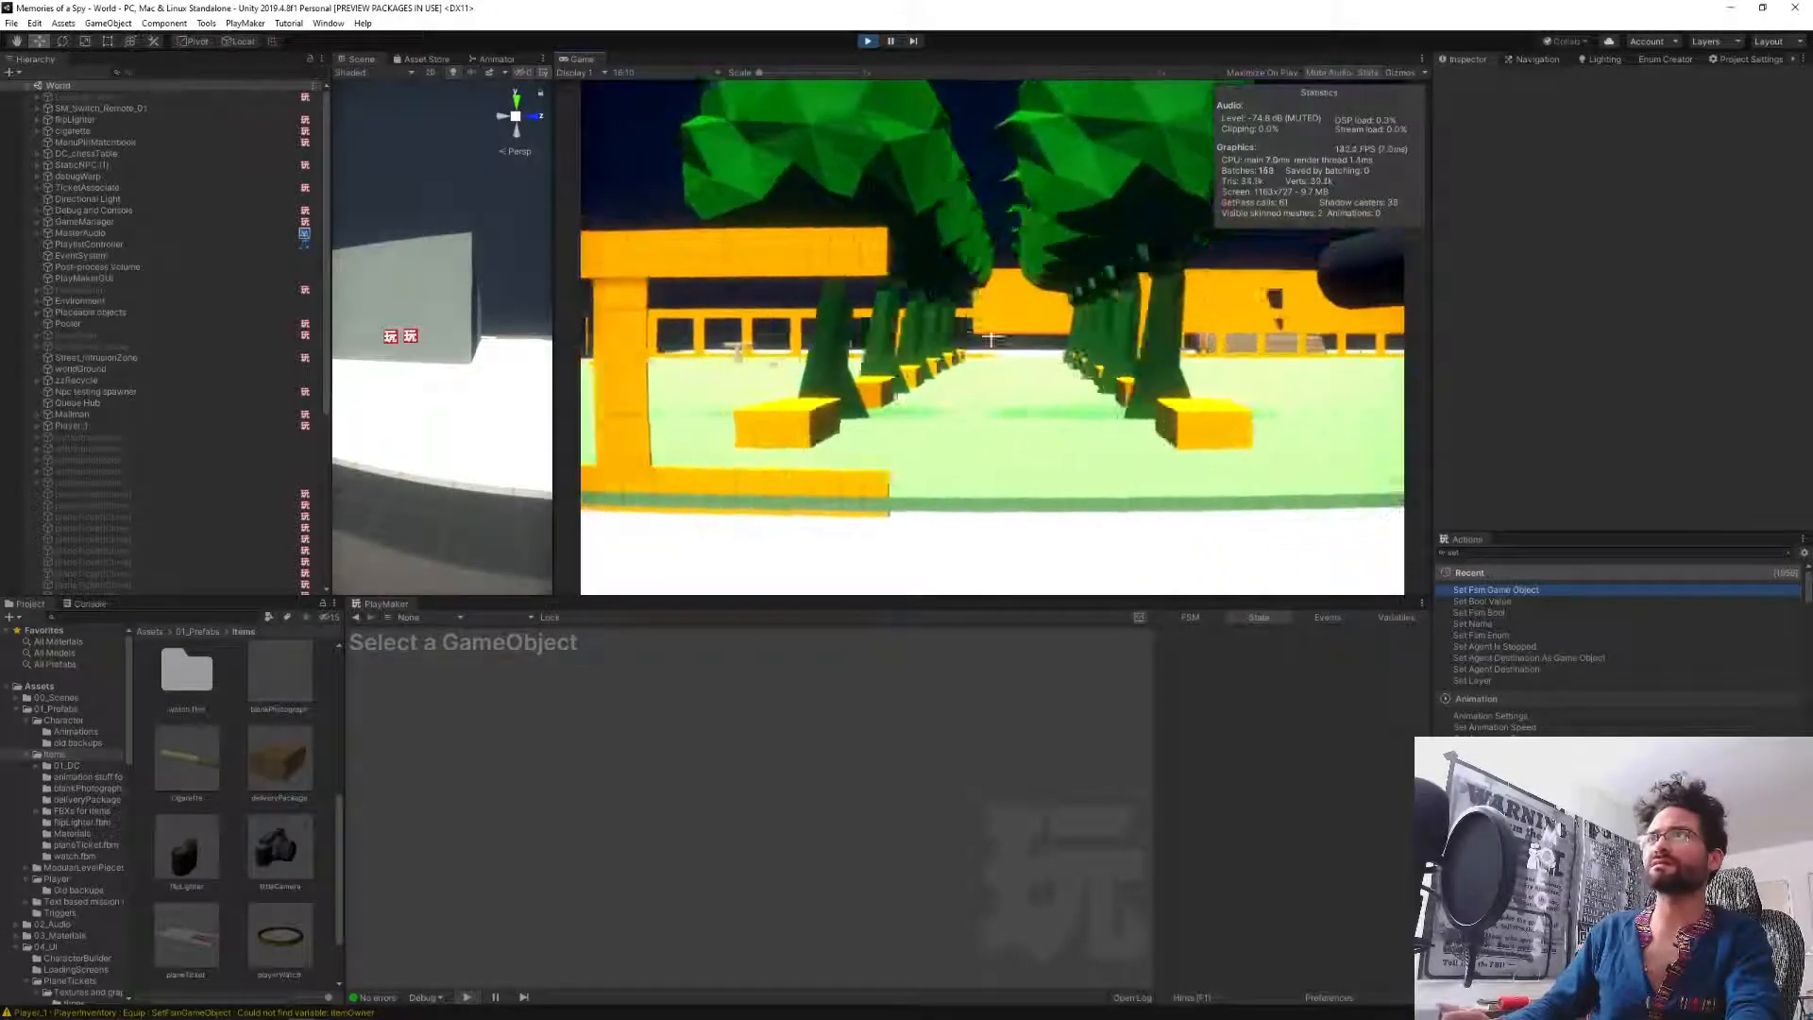
key(d)
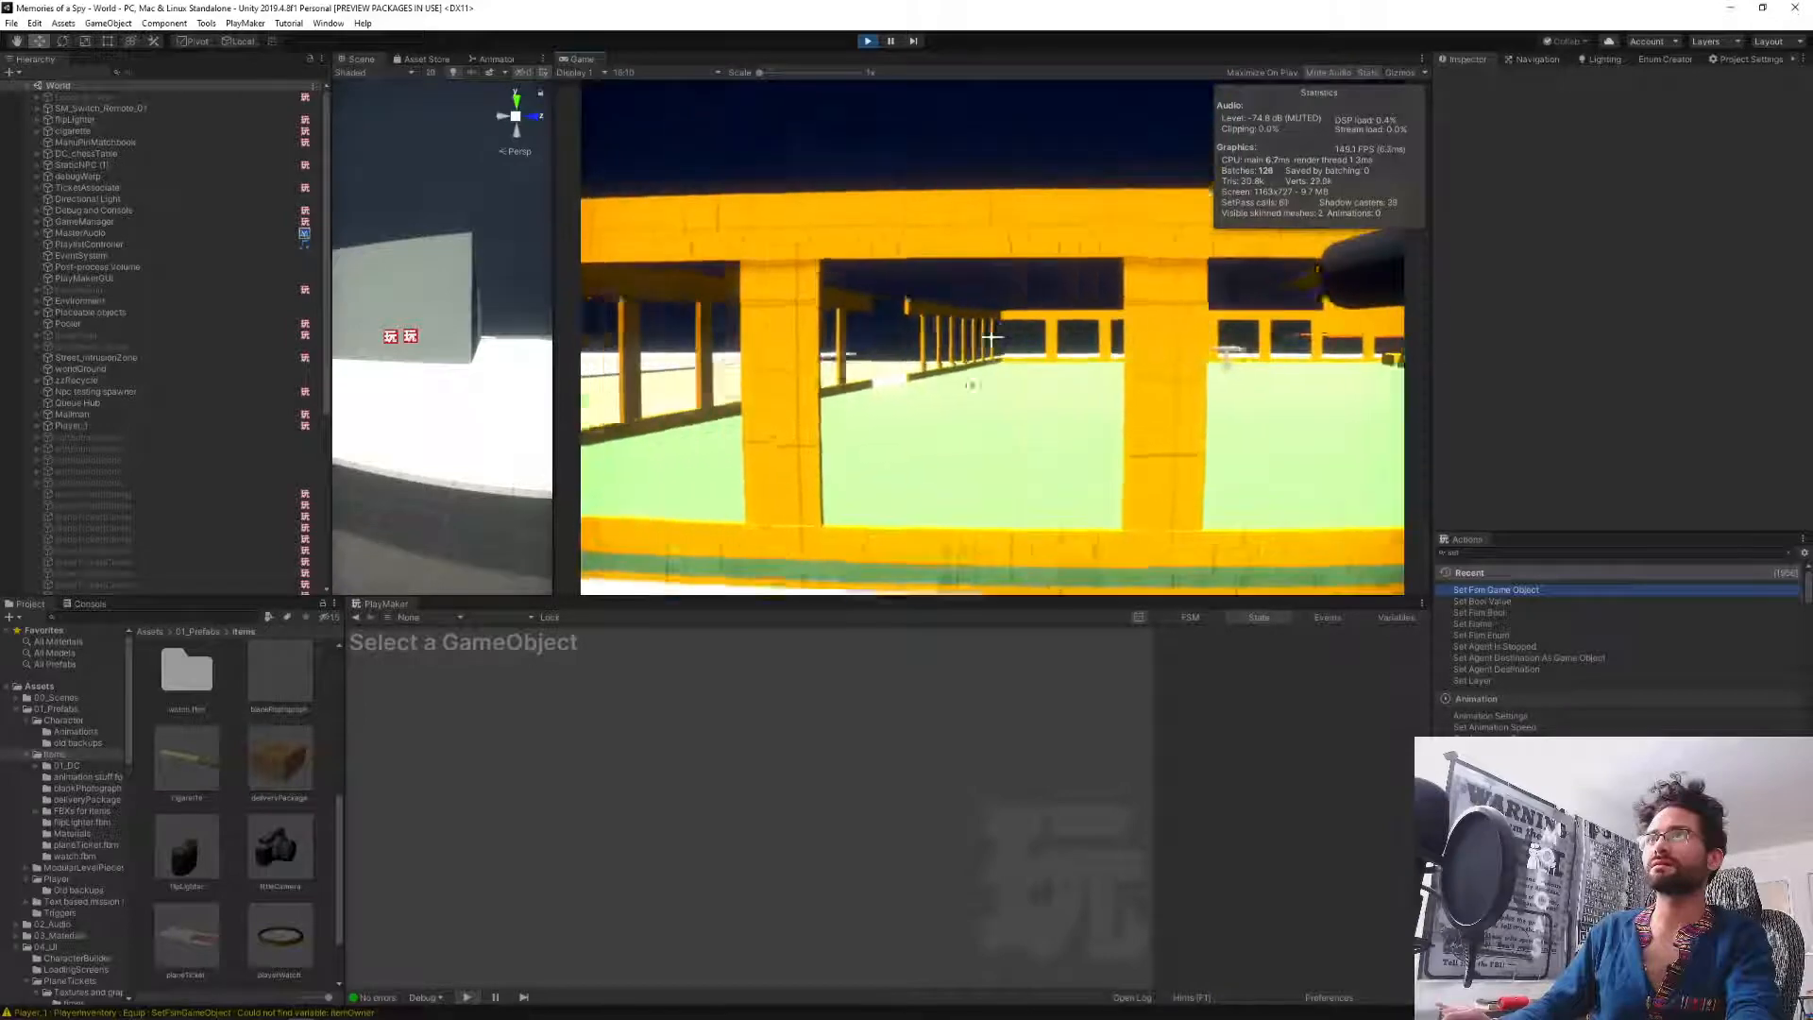
right_click(991, 337)
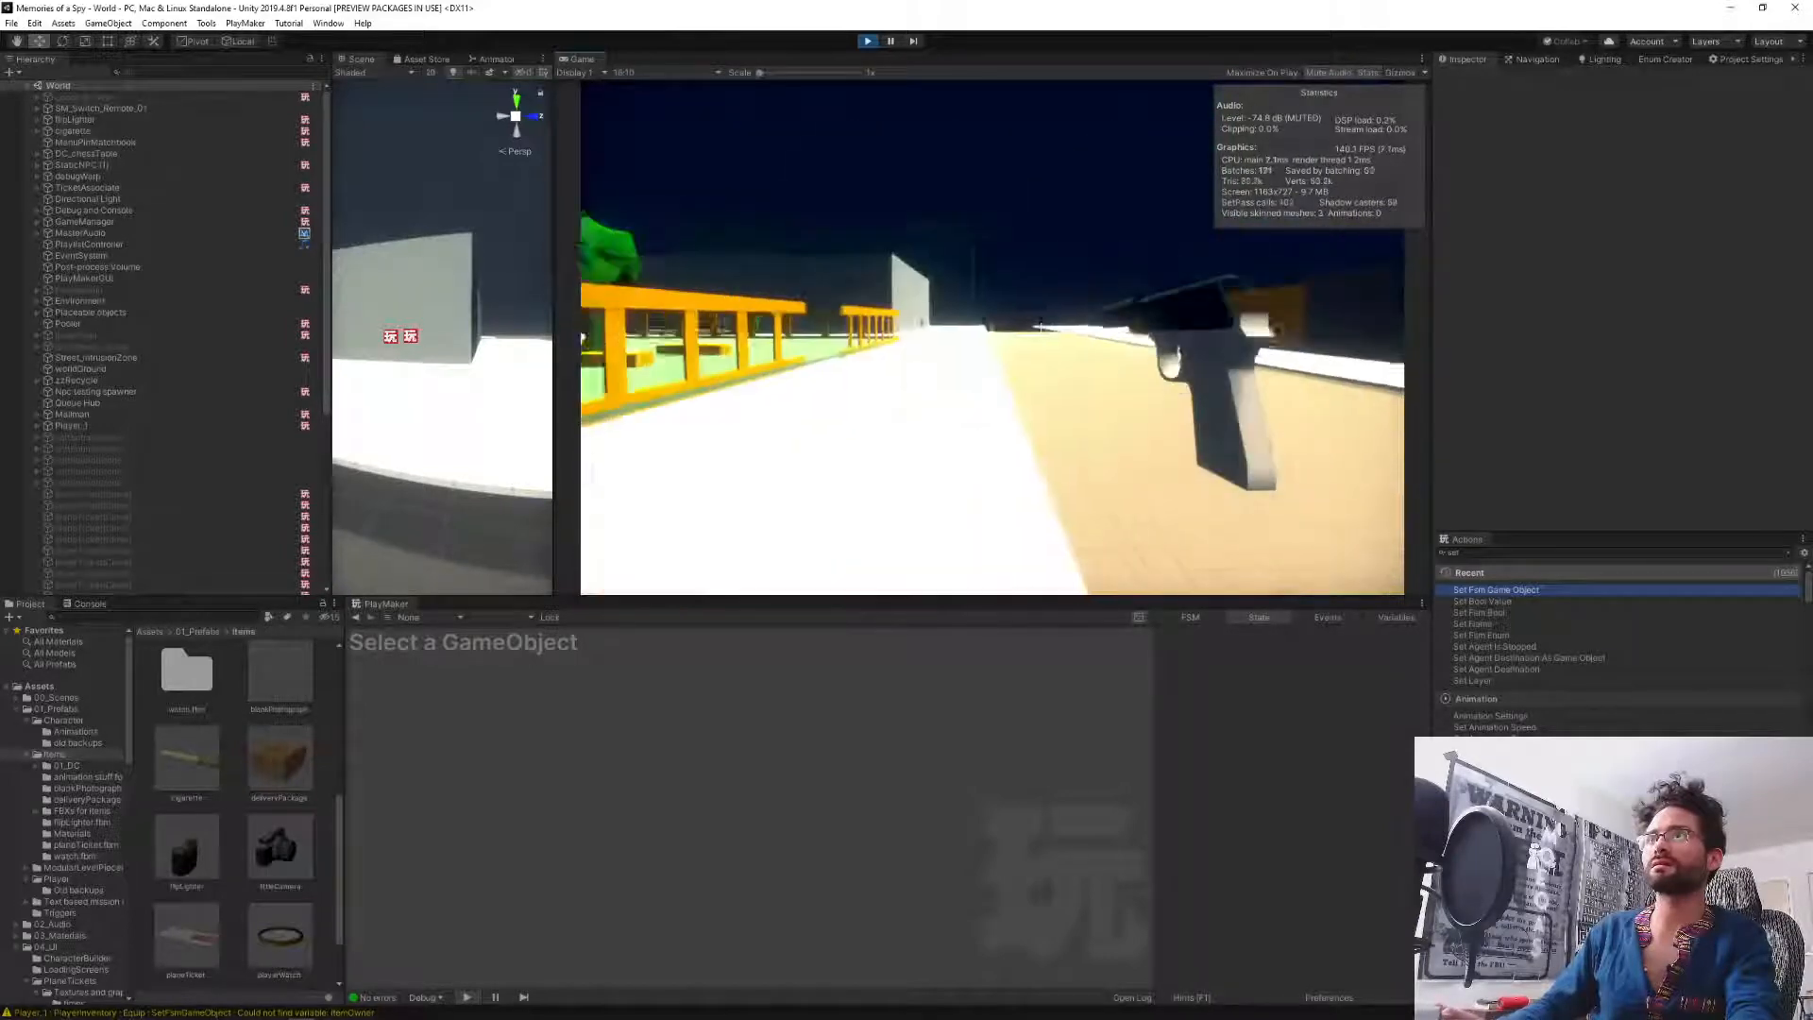
right_click(992, 337)
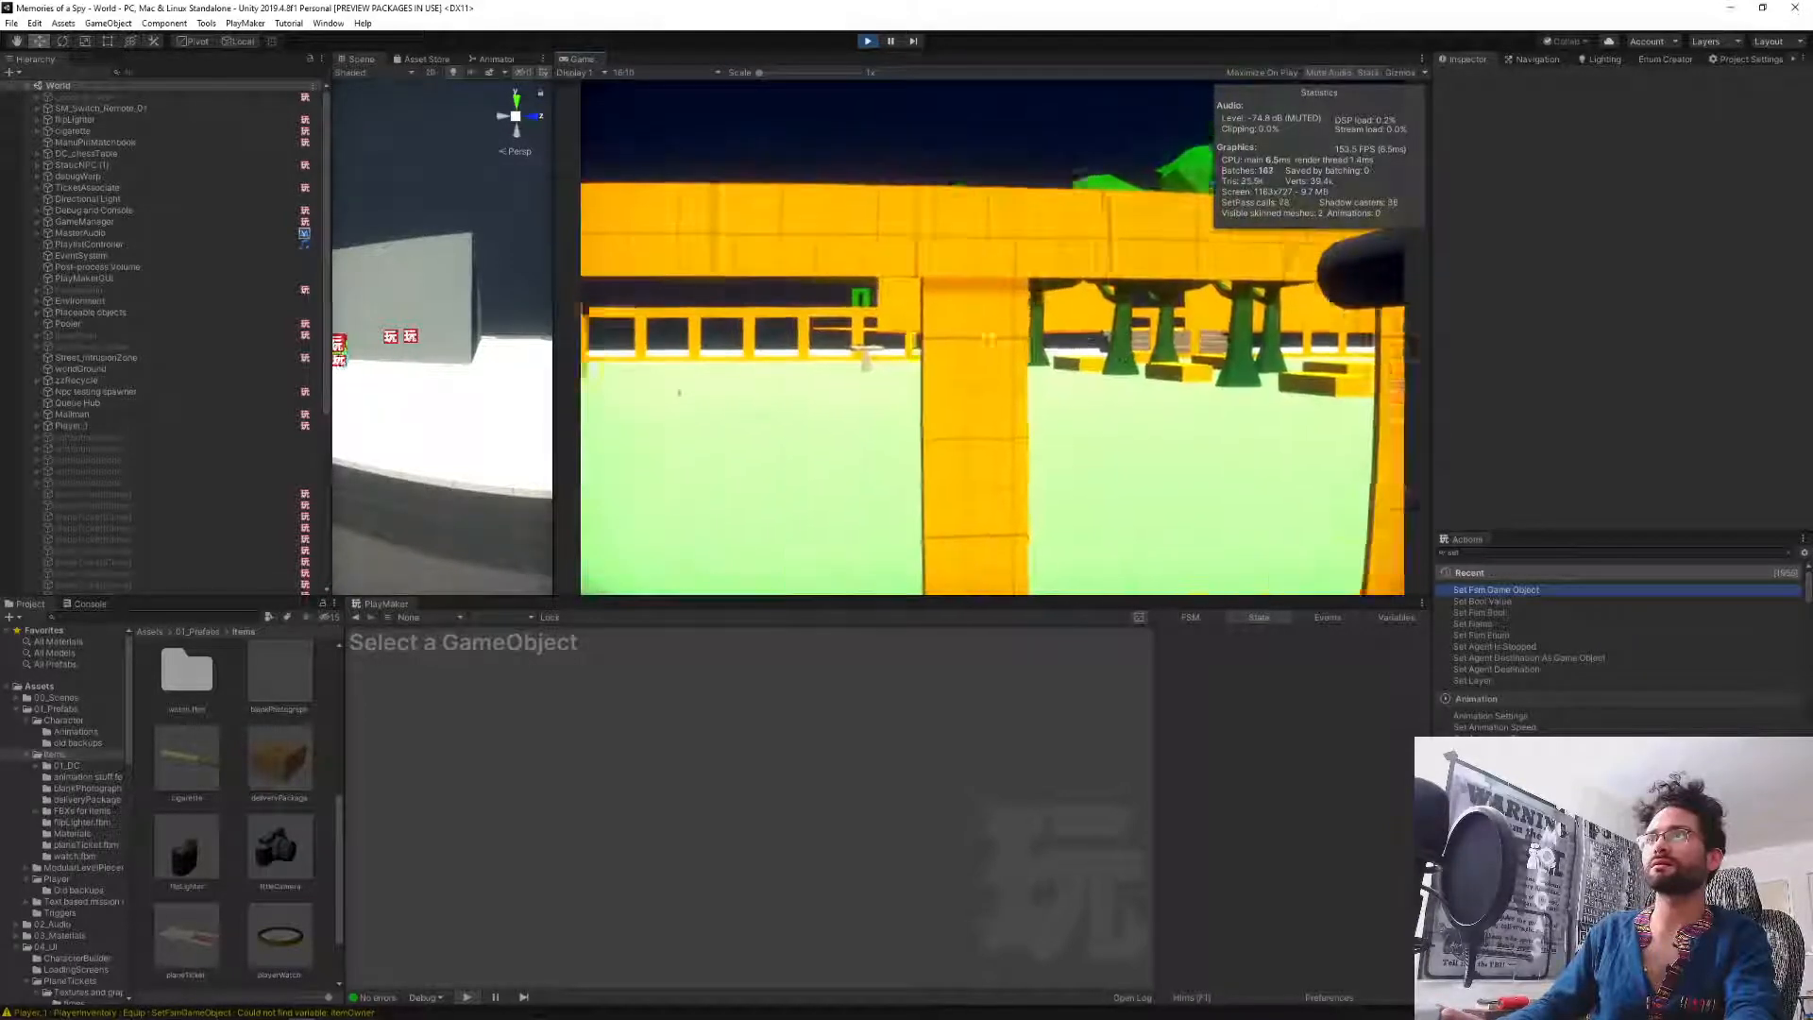
key(a)
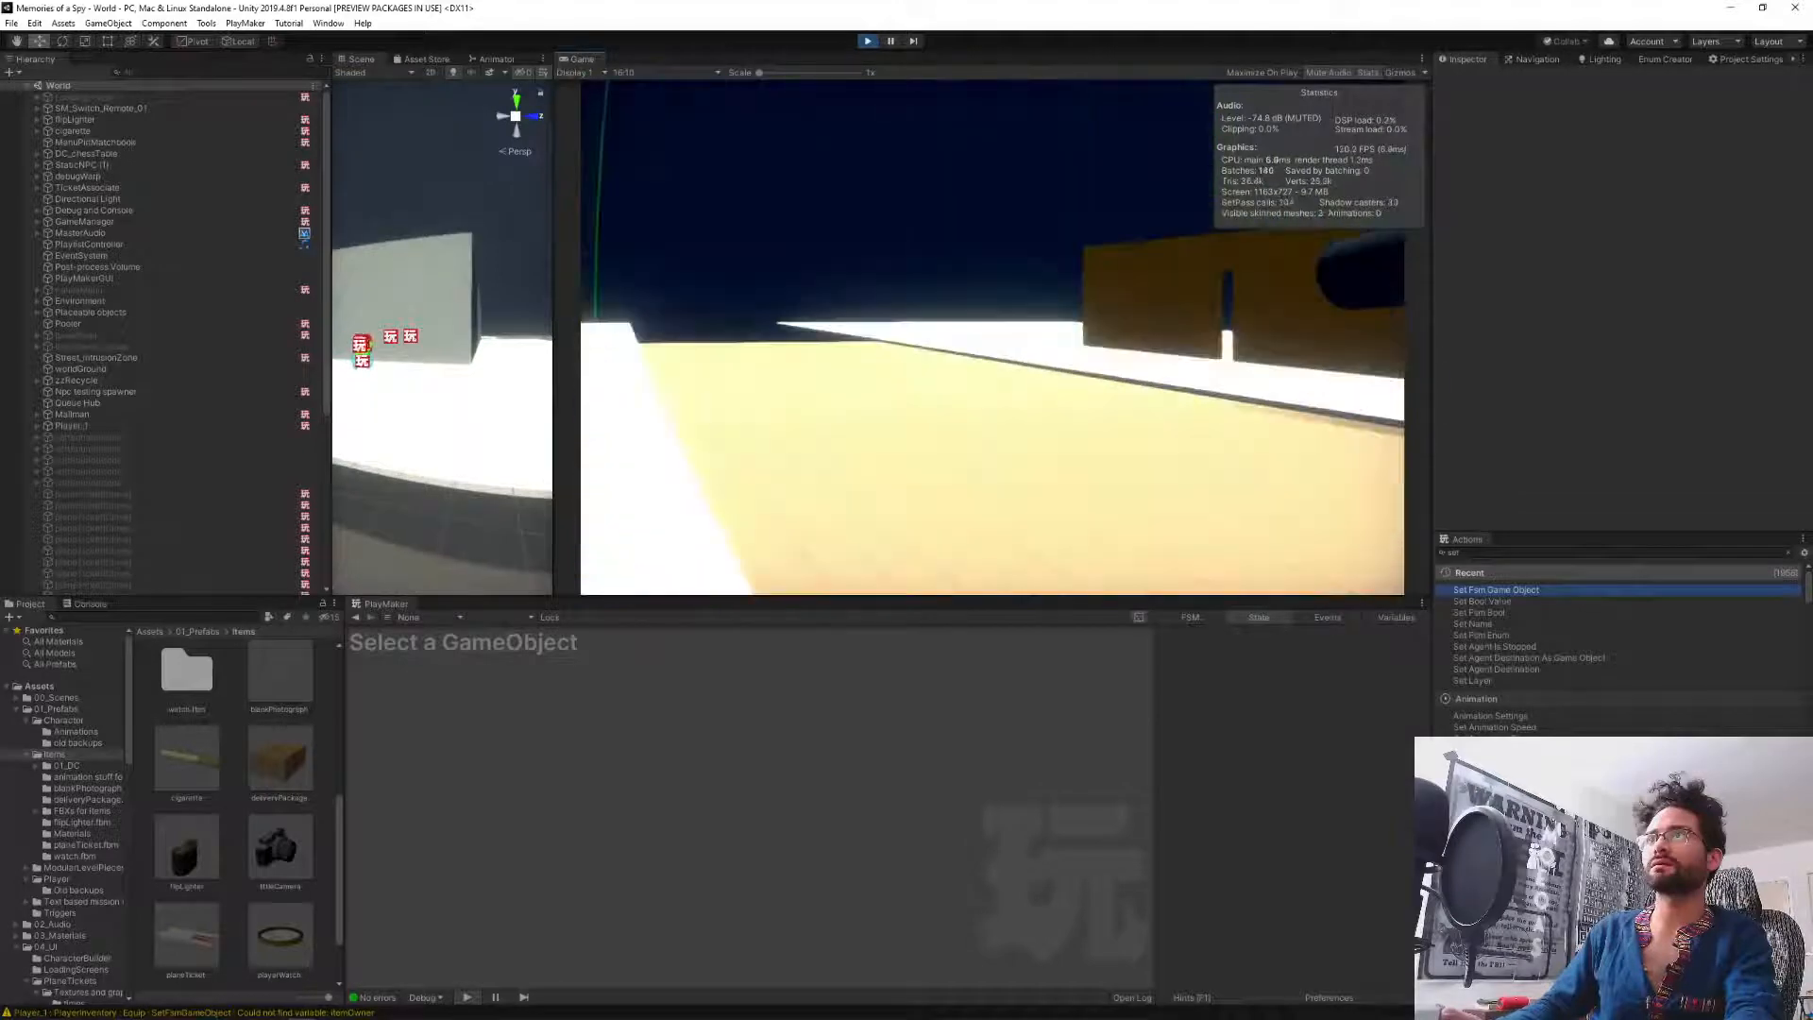
Catch up with the two NPCs on the street, aim the pistol at the nearer one and shoot it.
key(w)
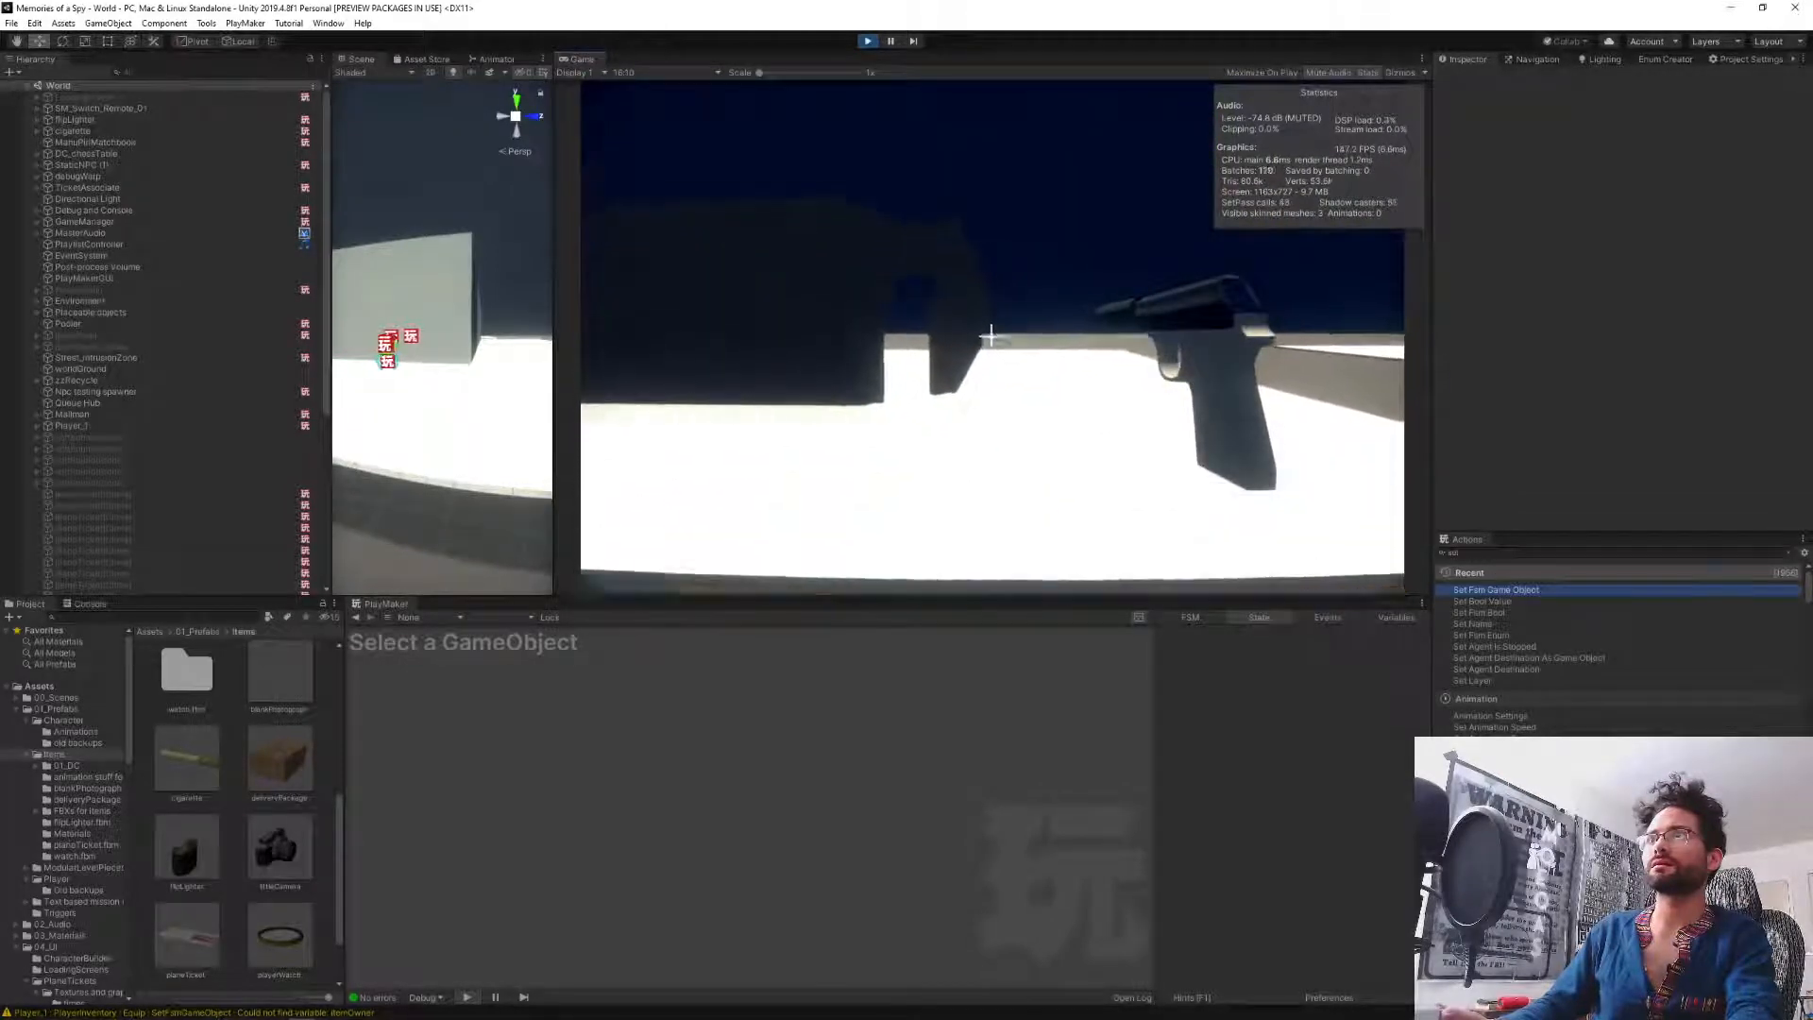
key(w)
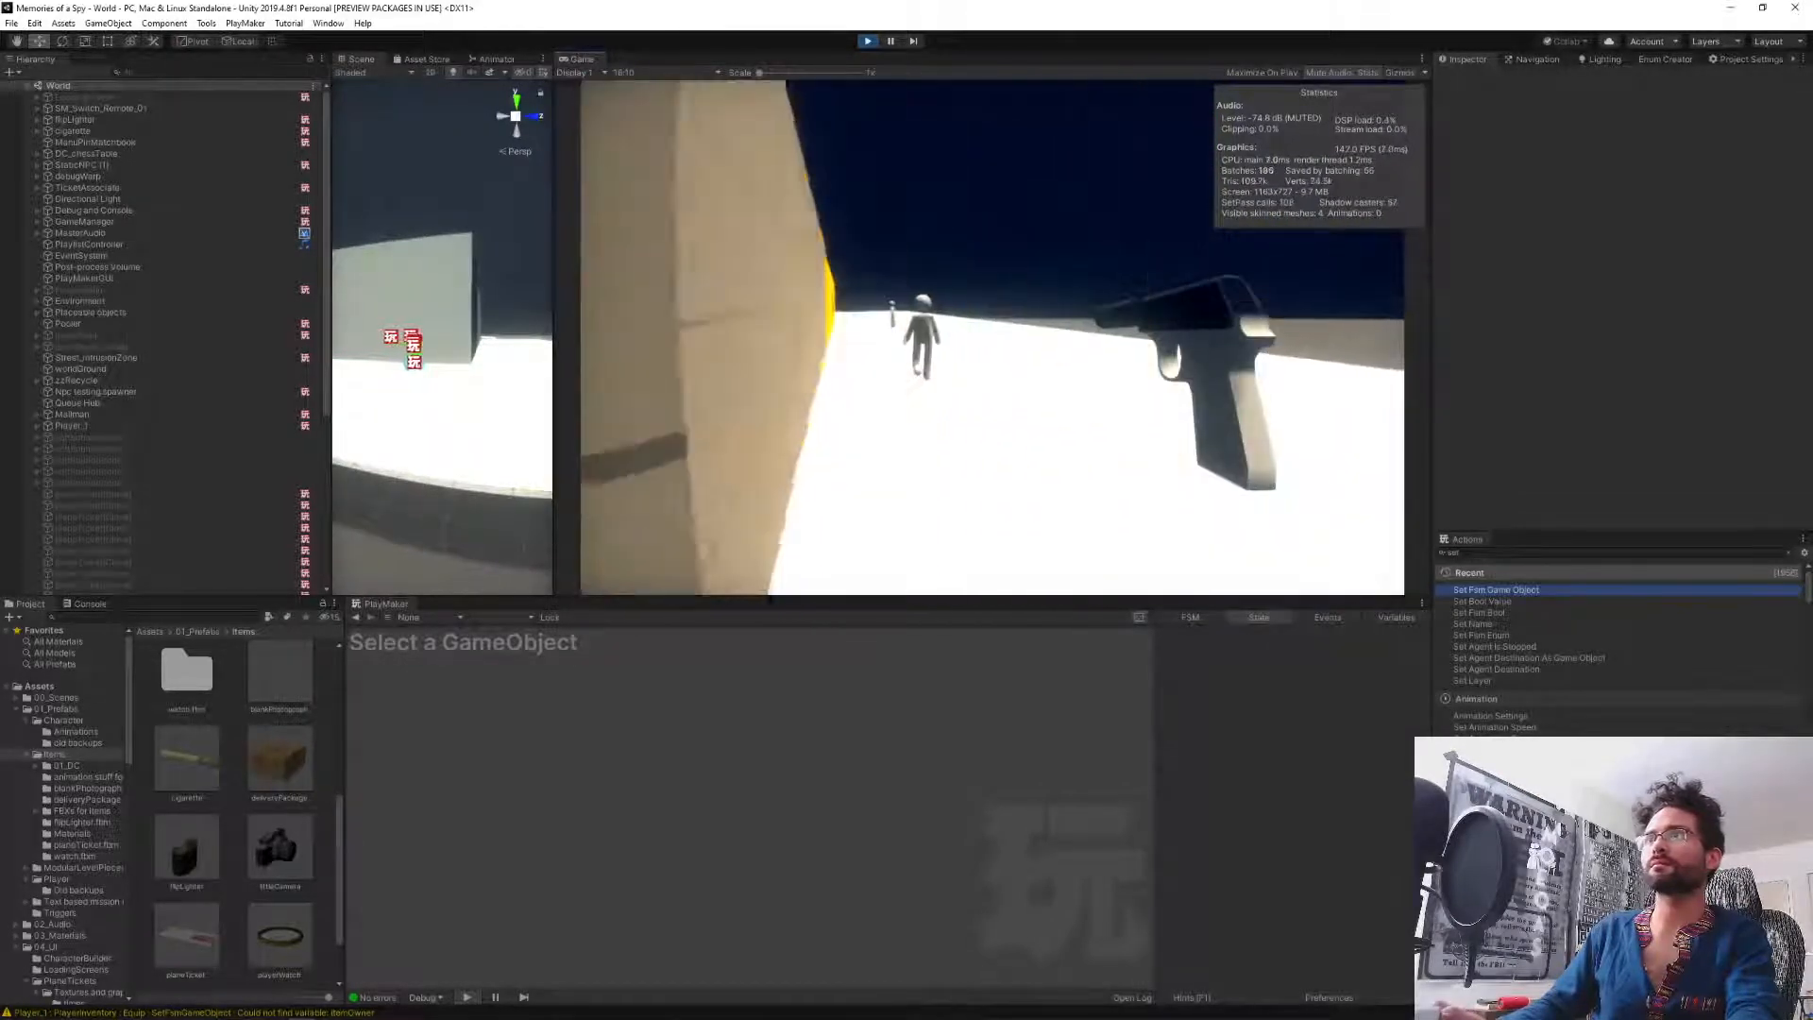
key(w)
right_click(991, 336)
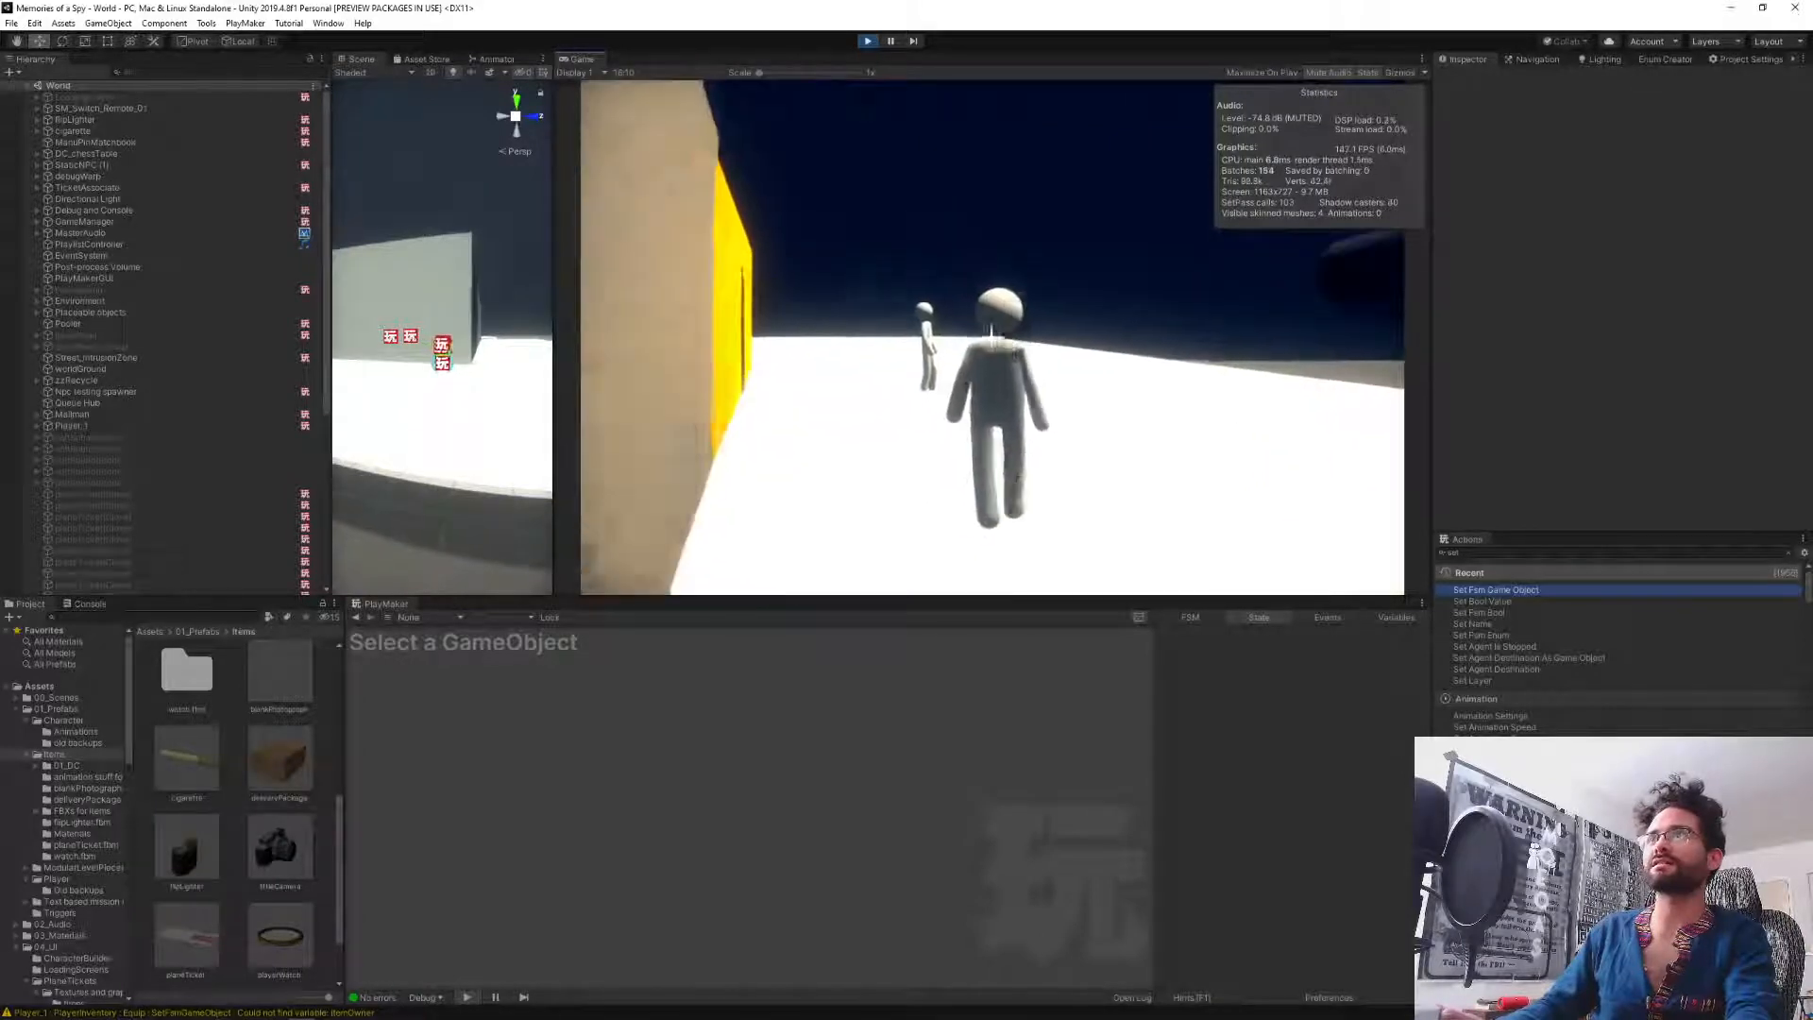
click(992, 336)
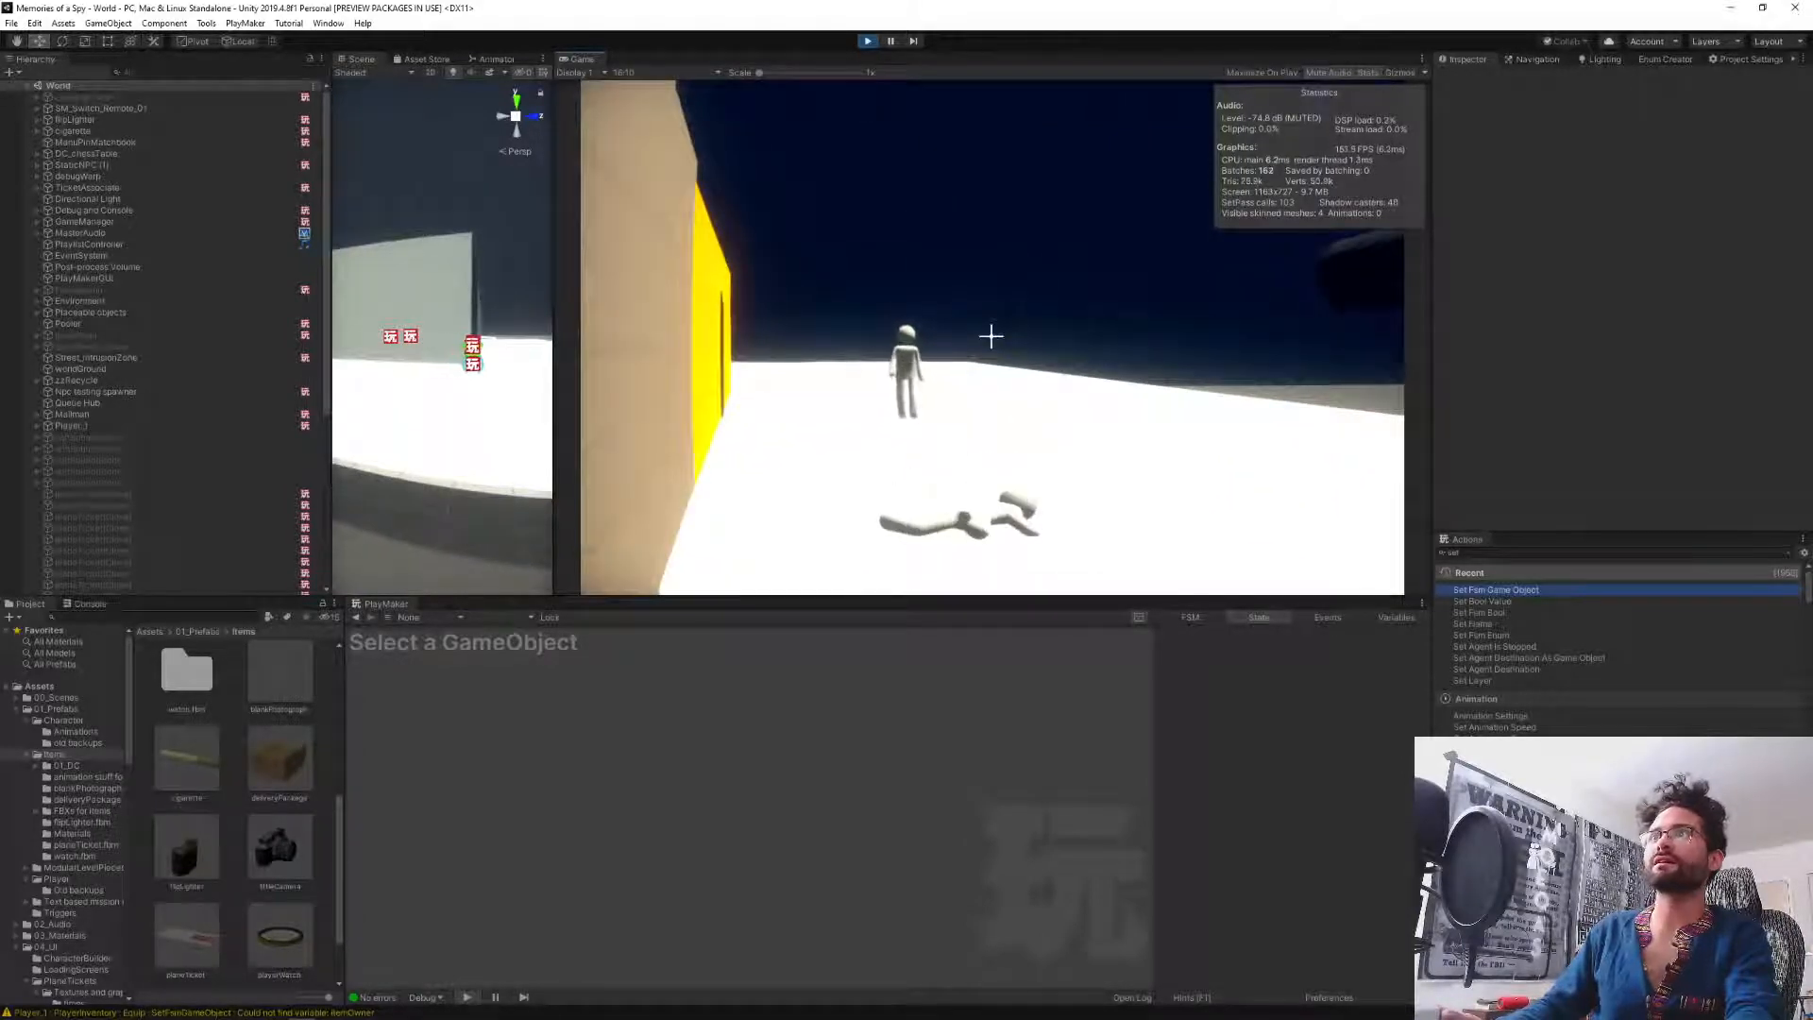
Follow the remaining NPC along the orange wall and pause the playtest.
key(w)
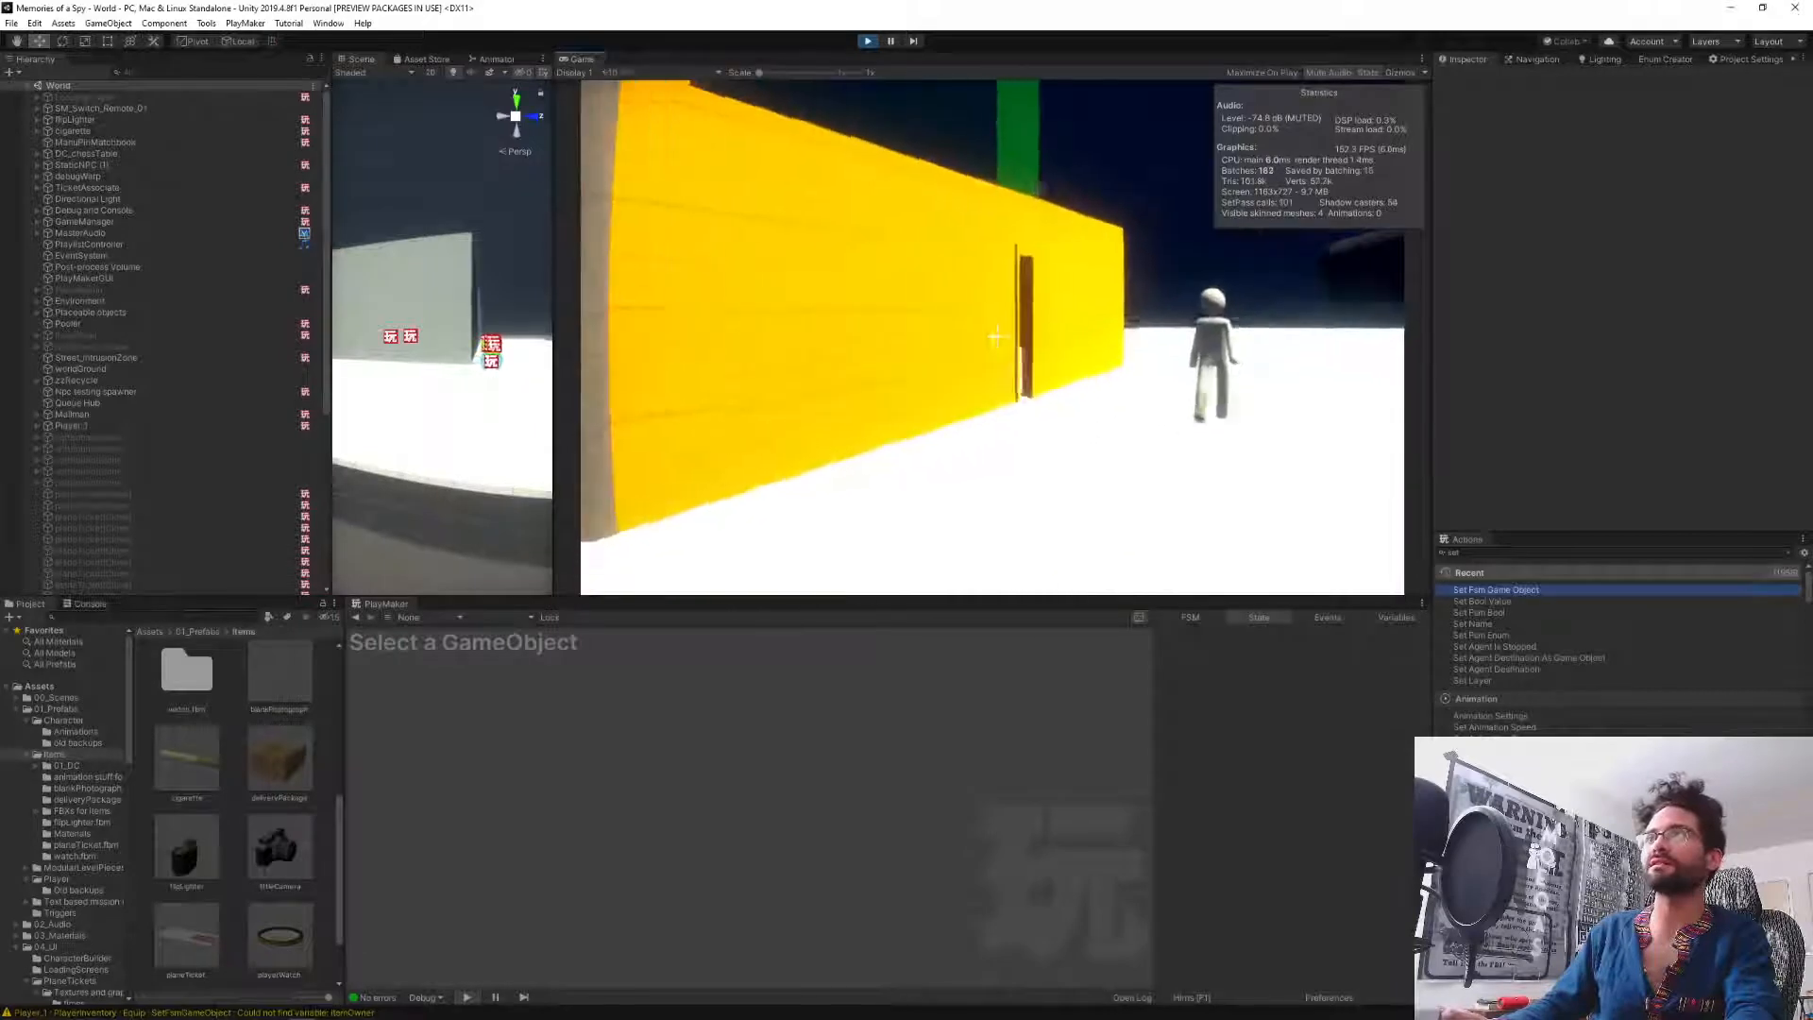
right_click(991, 336)
key(w)
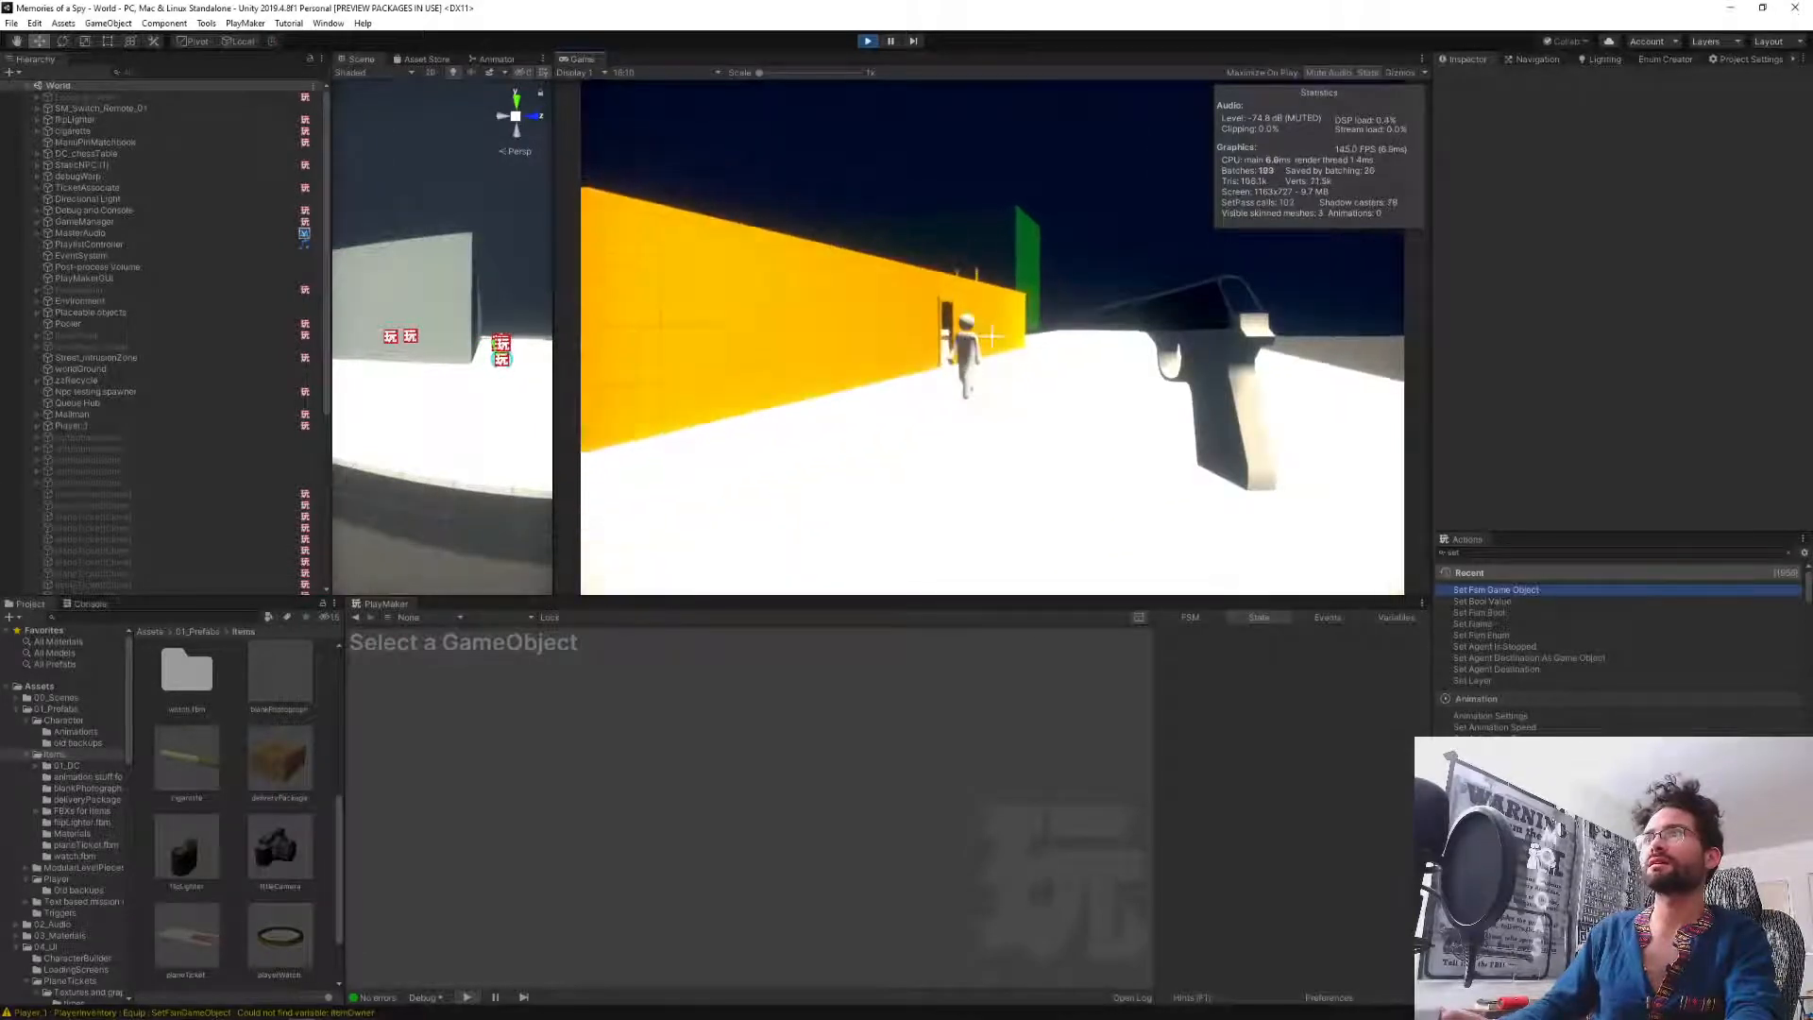
key(w)
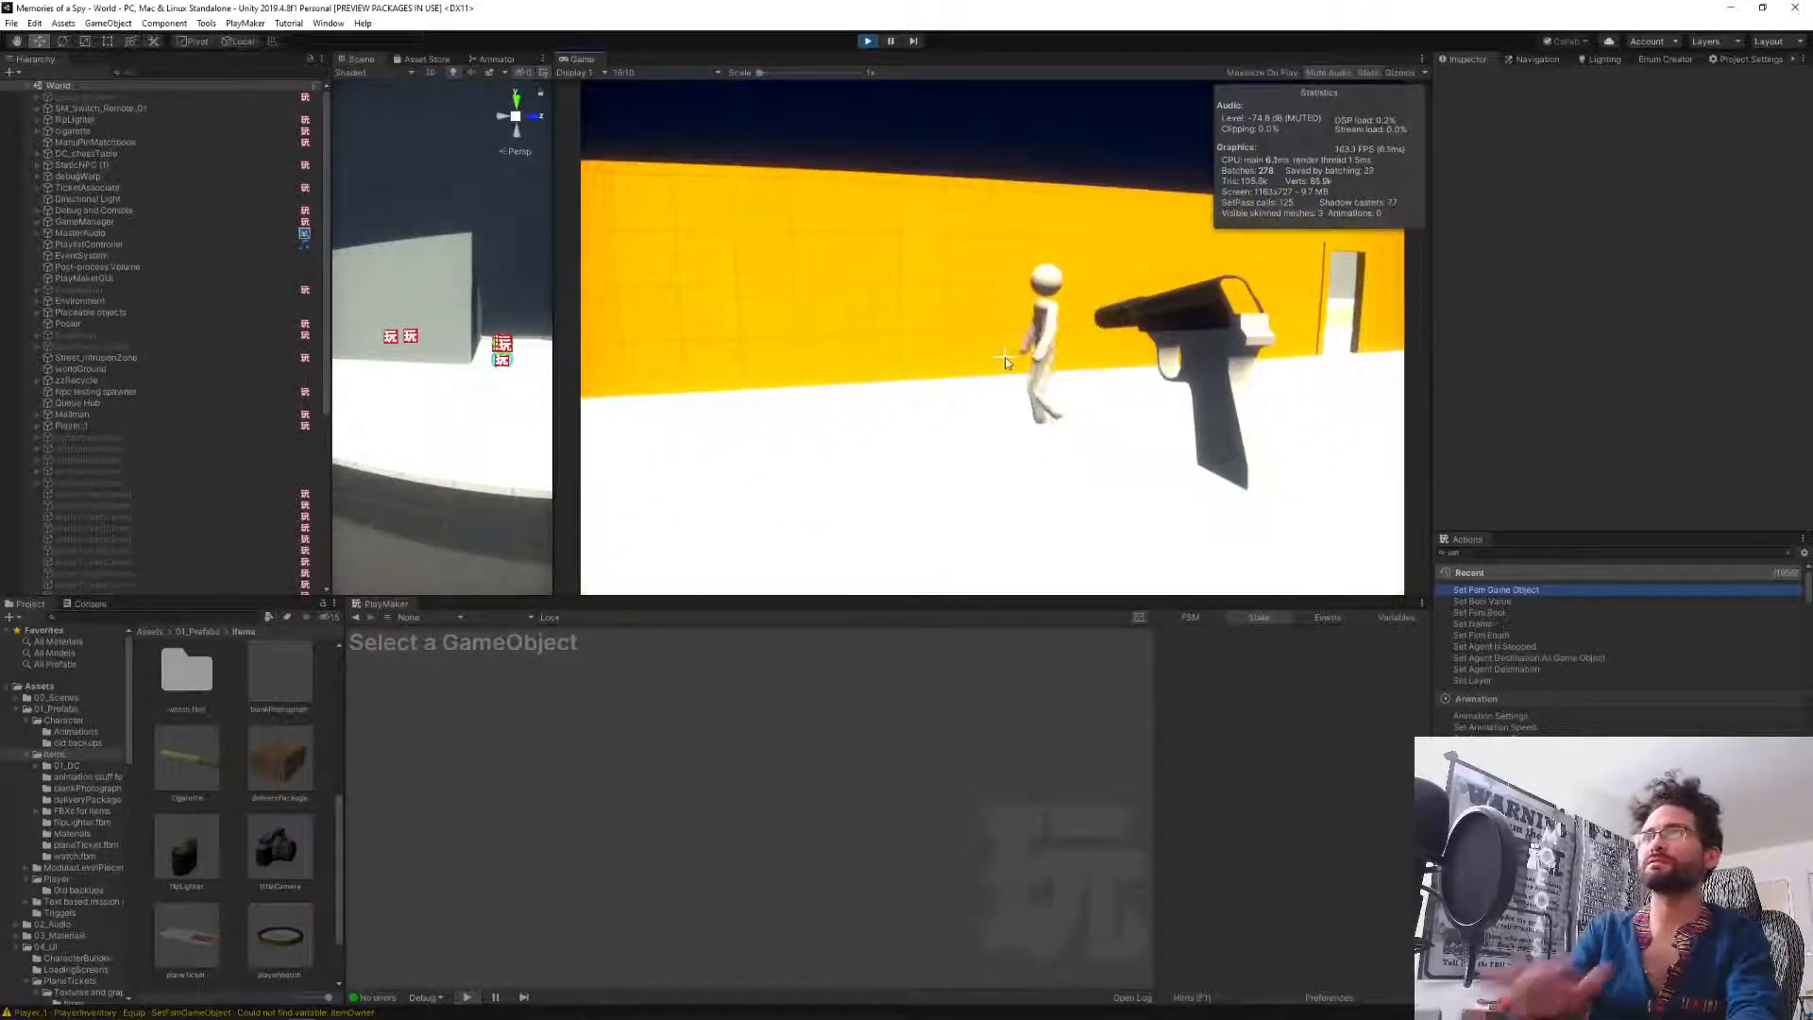
click(890, 43)
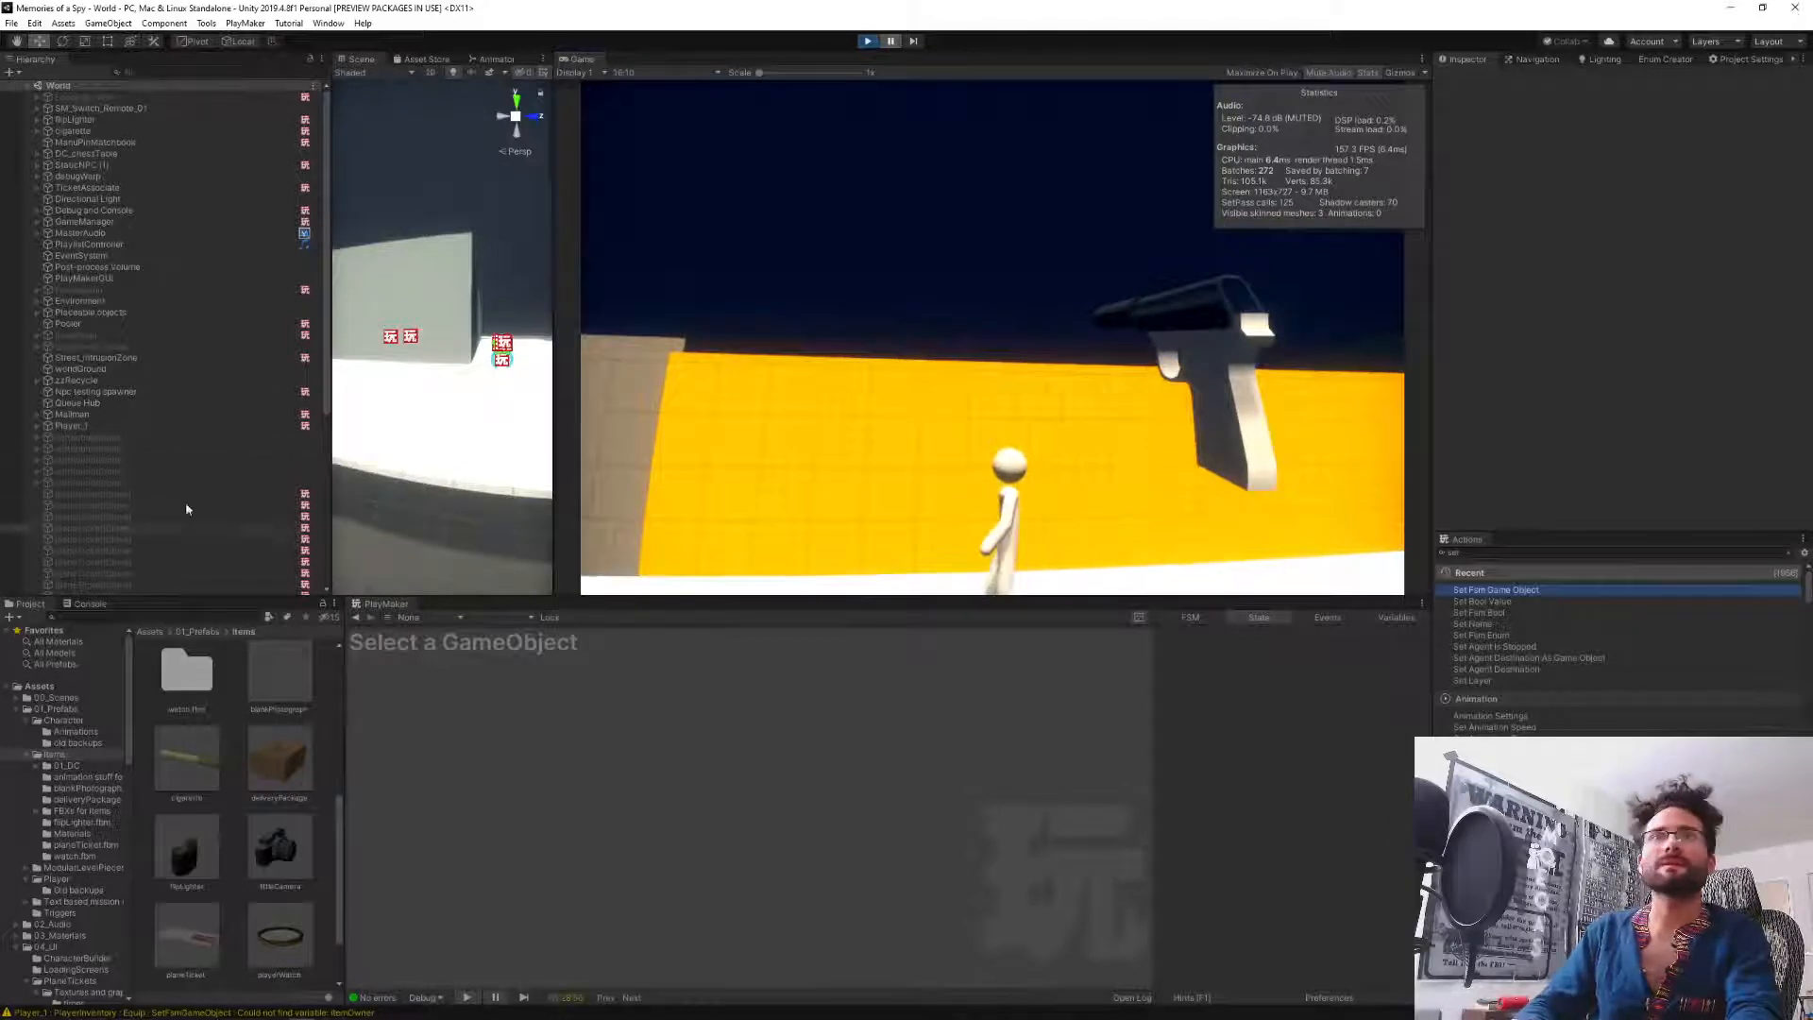
Inspect the DCSignals FSM of the CivB NPC, including the states after Matchbook.
scroll(155, 536, down, 5)
click(95, 521)
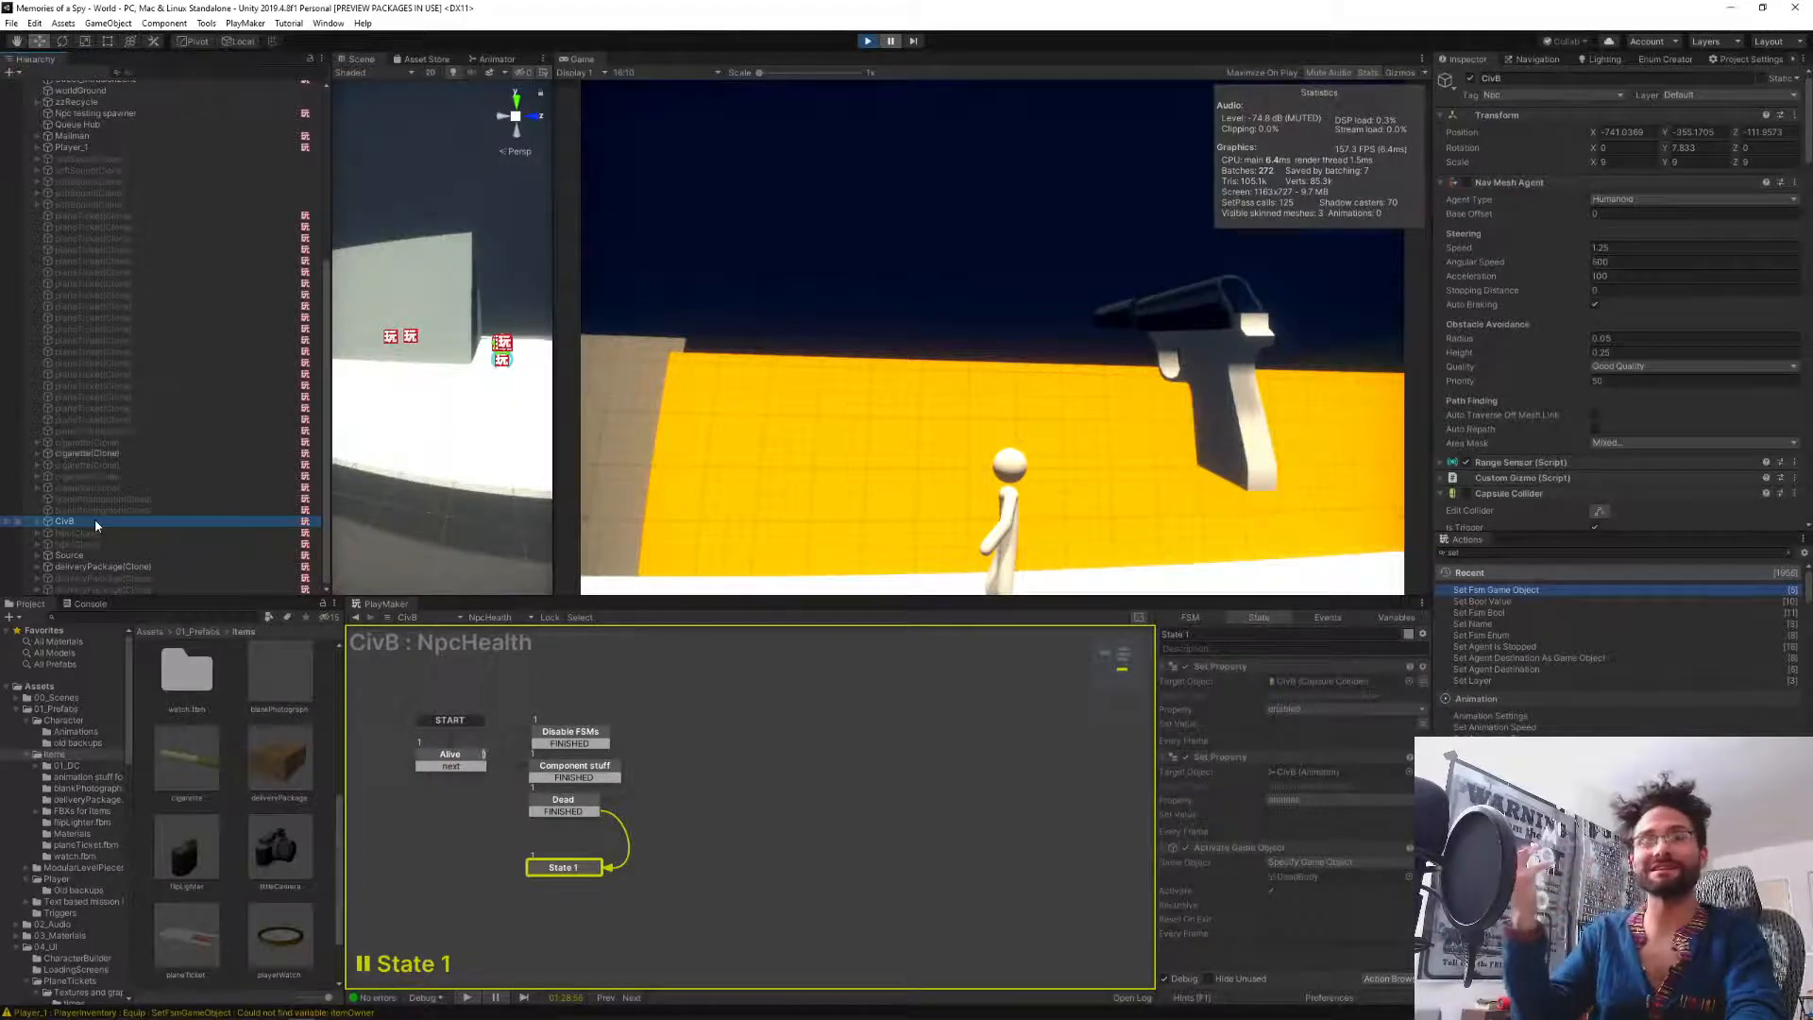
click(522, 640)
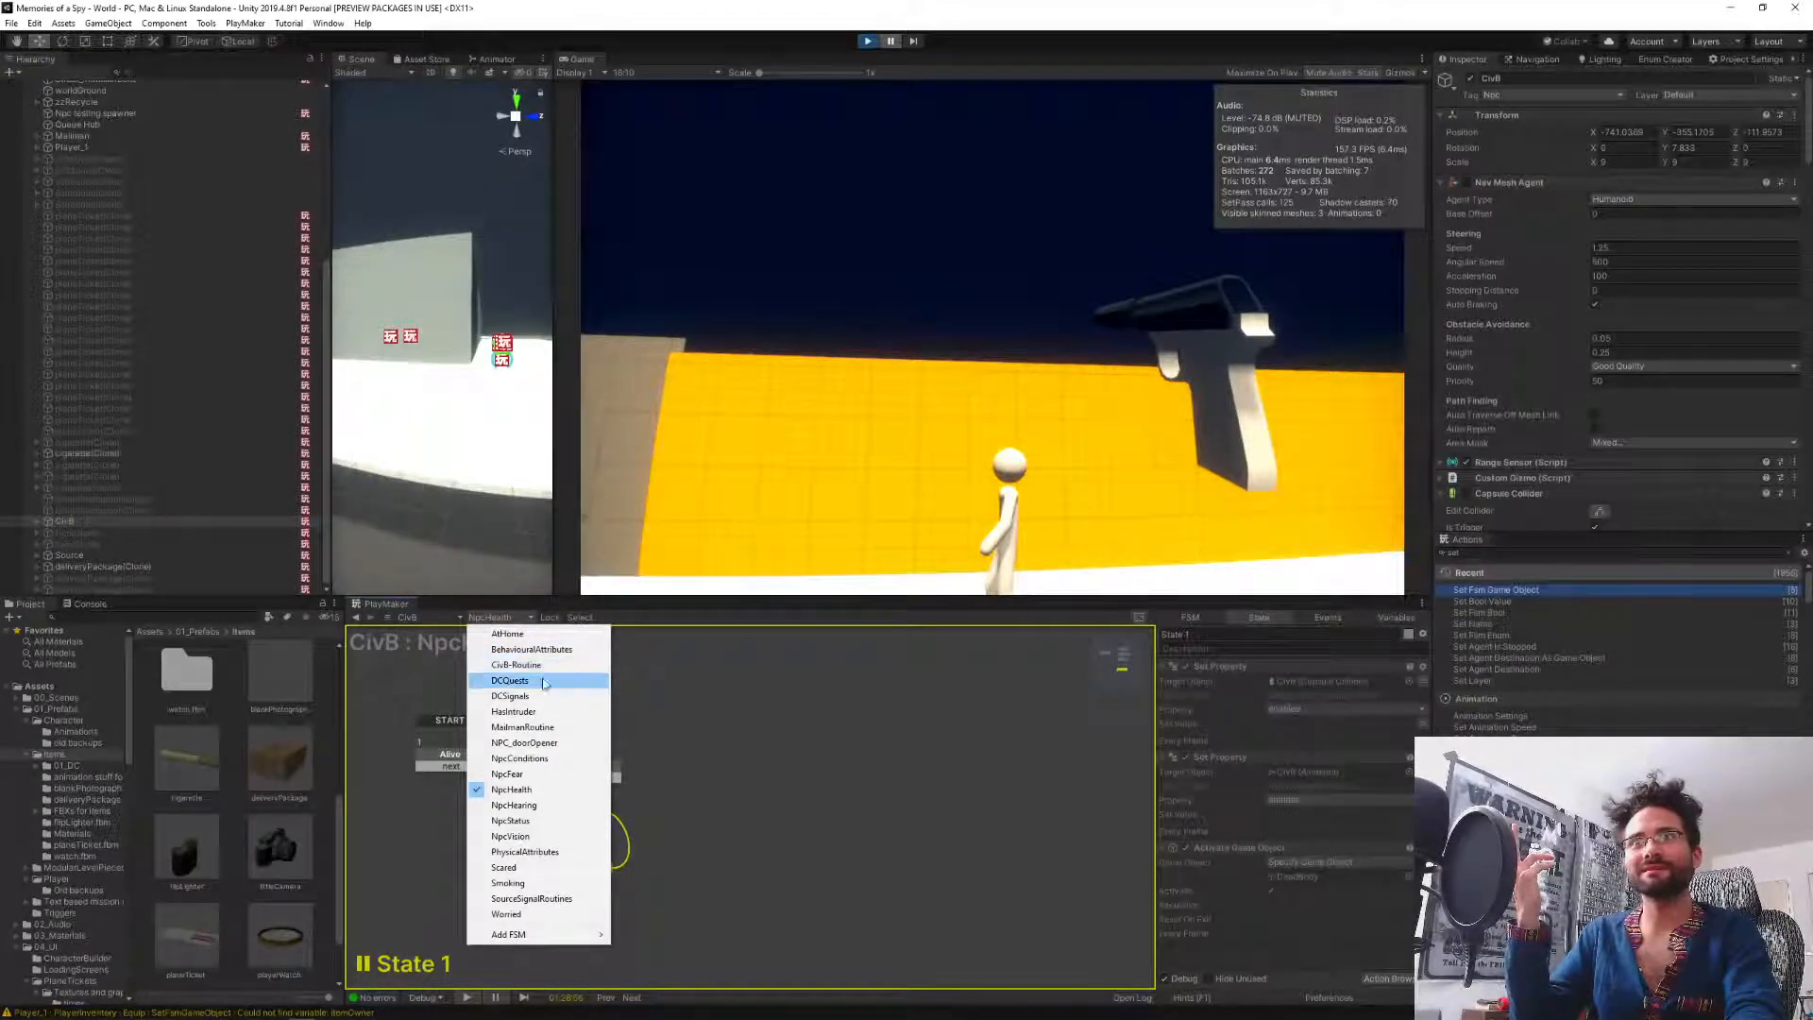
click(561, 695)
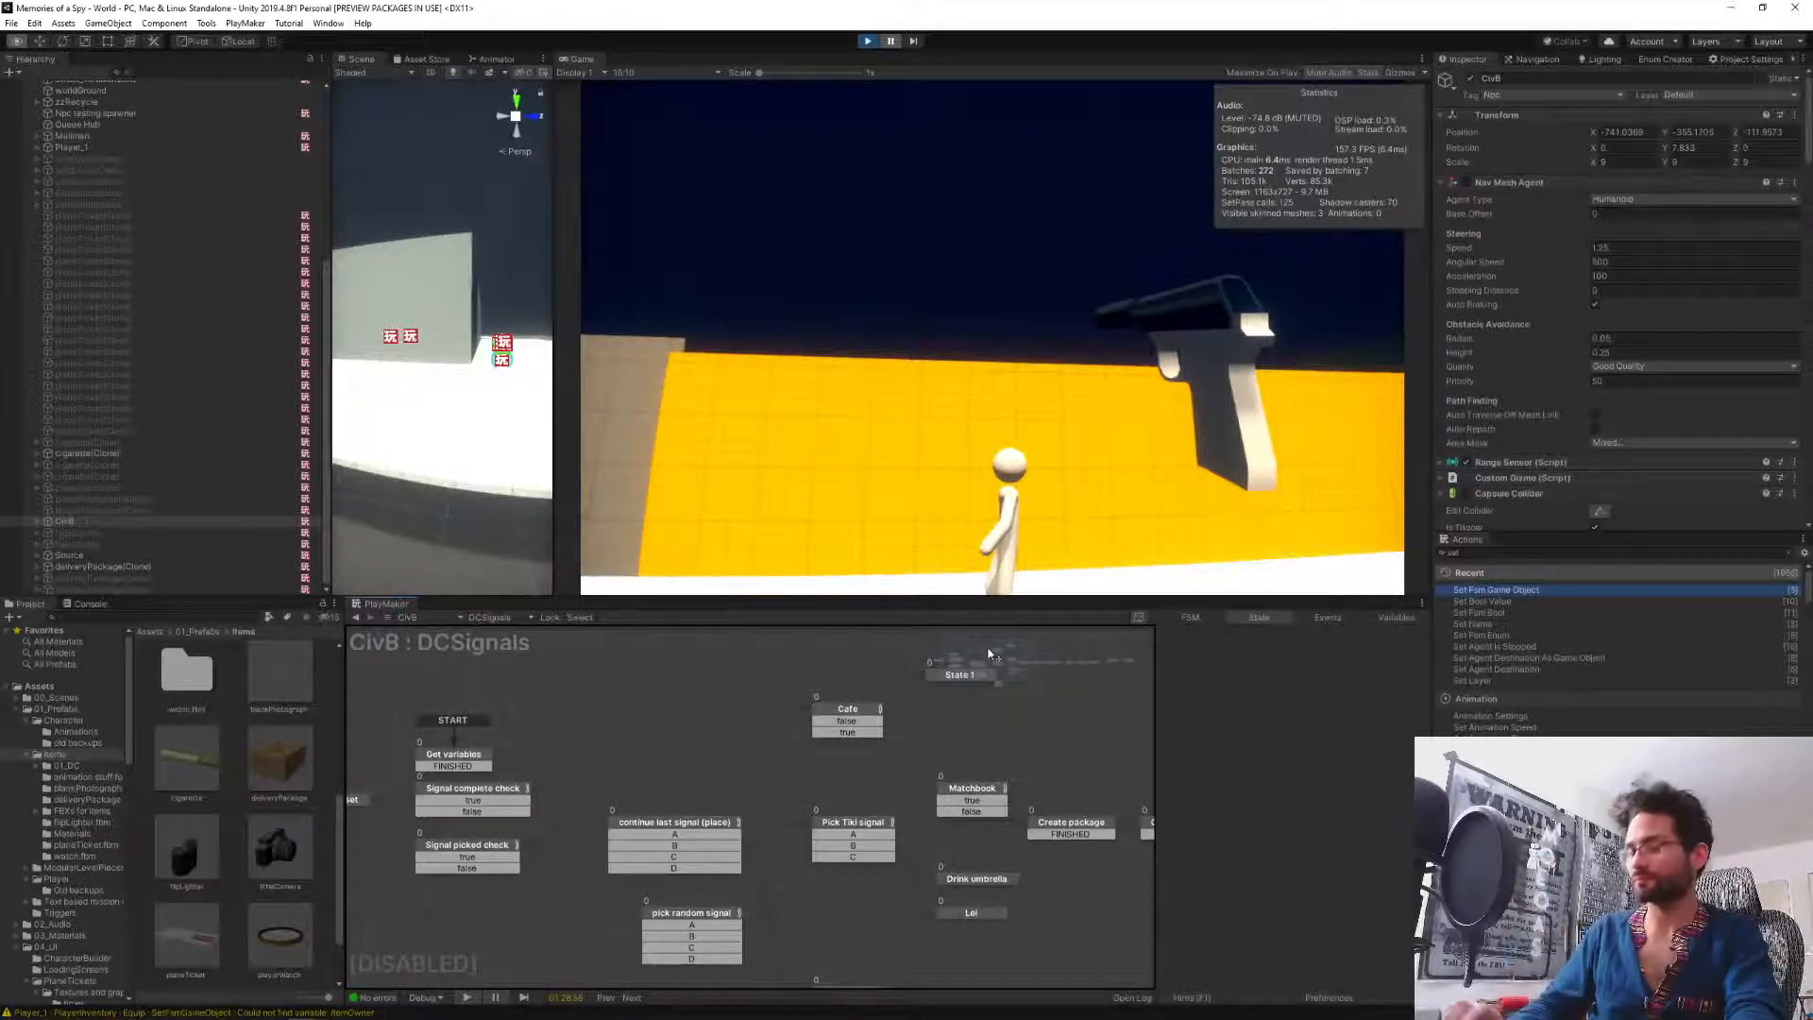
drag(993, 667, 1045, 670)
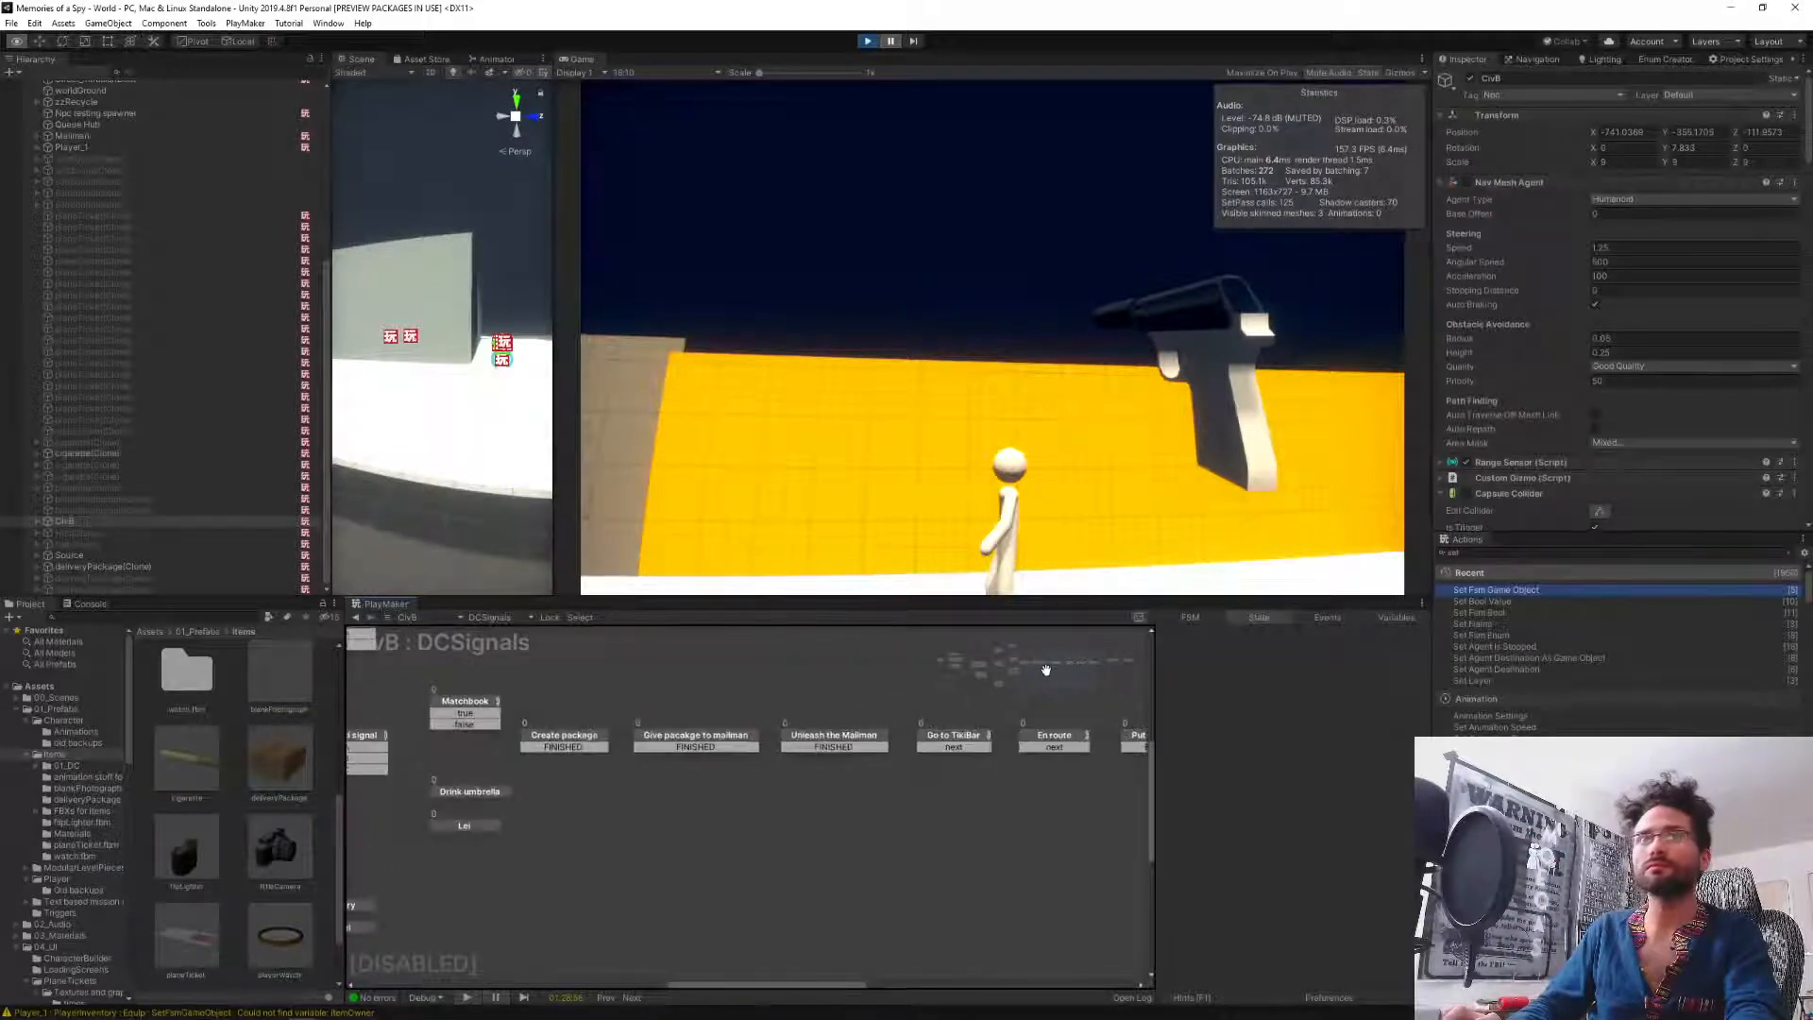
Examine the active state of the Source NPC's DCSignals FSM.
click(109, 555)
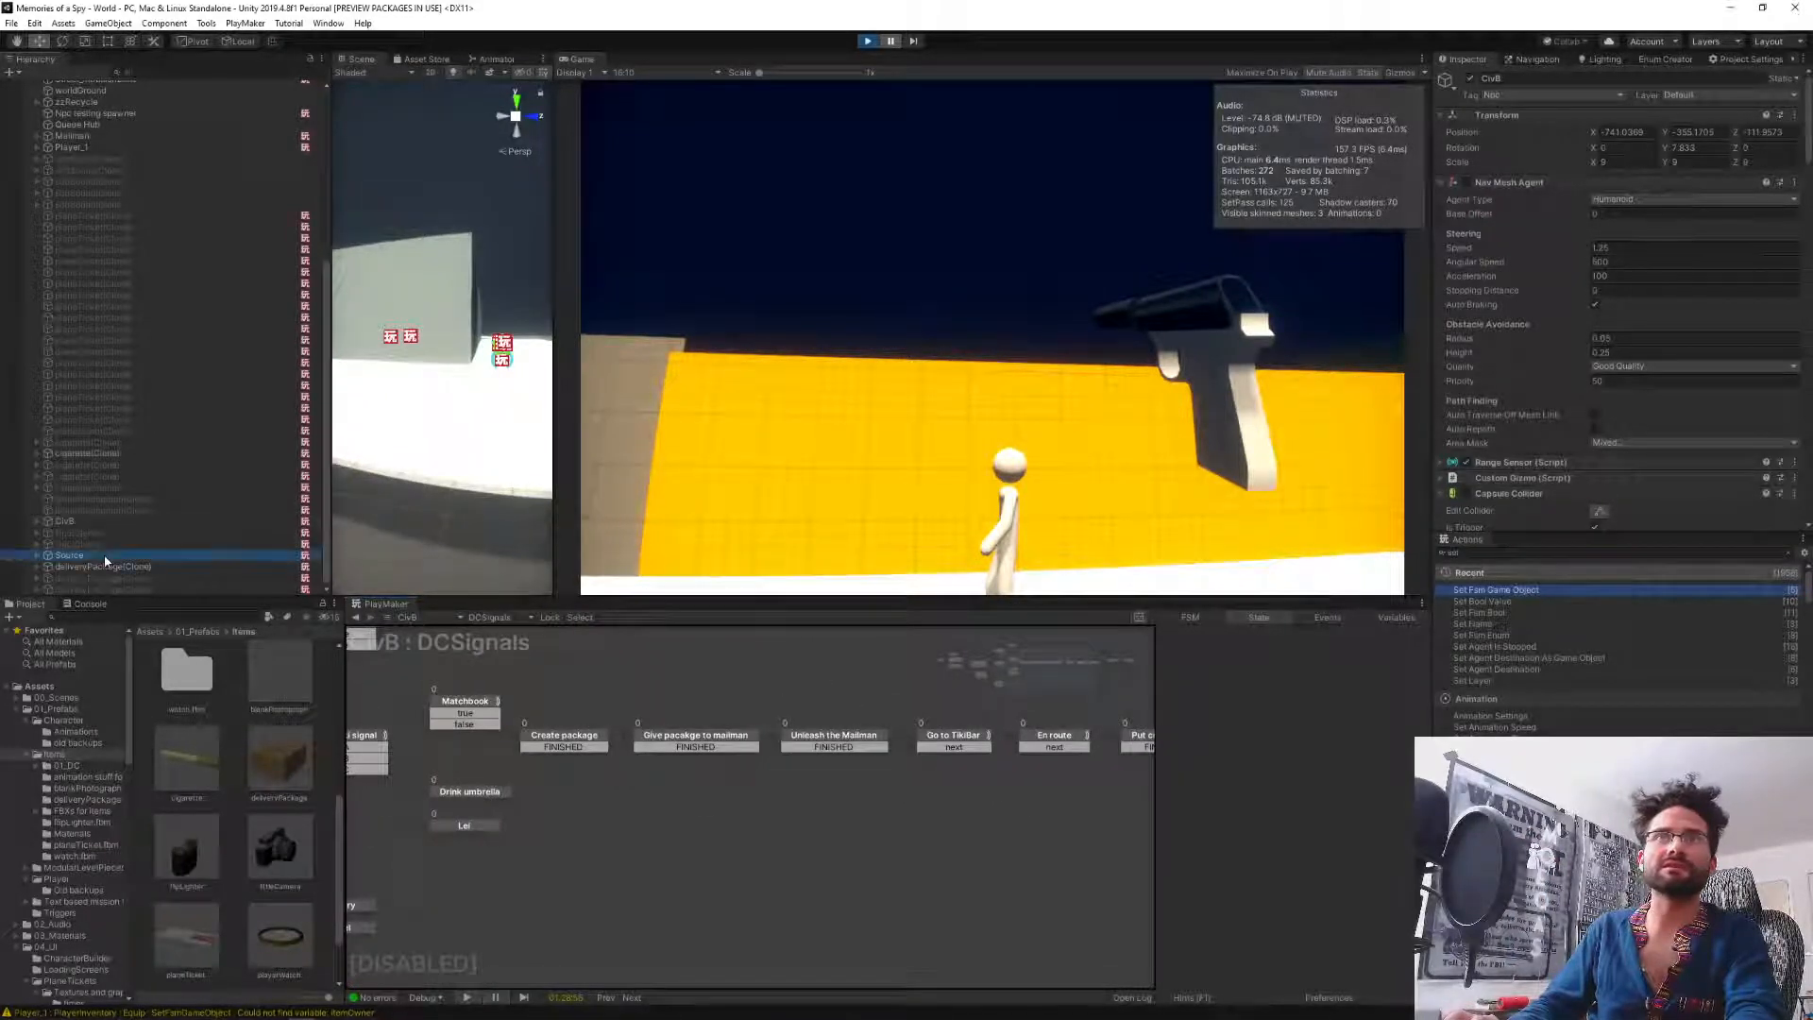
click(498, 617)
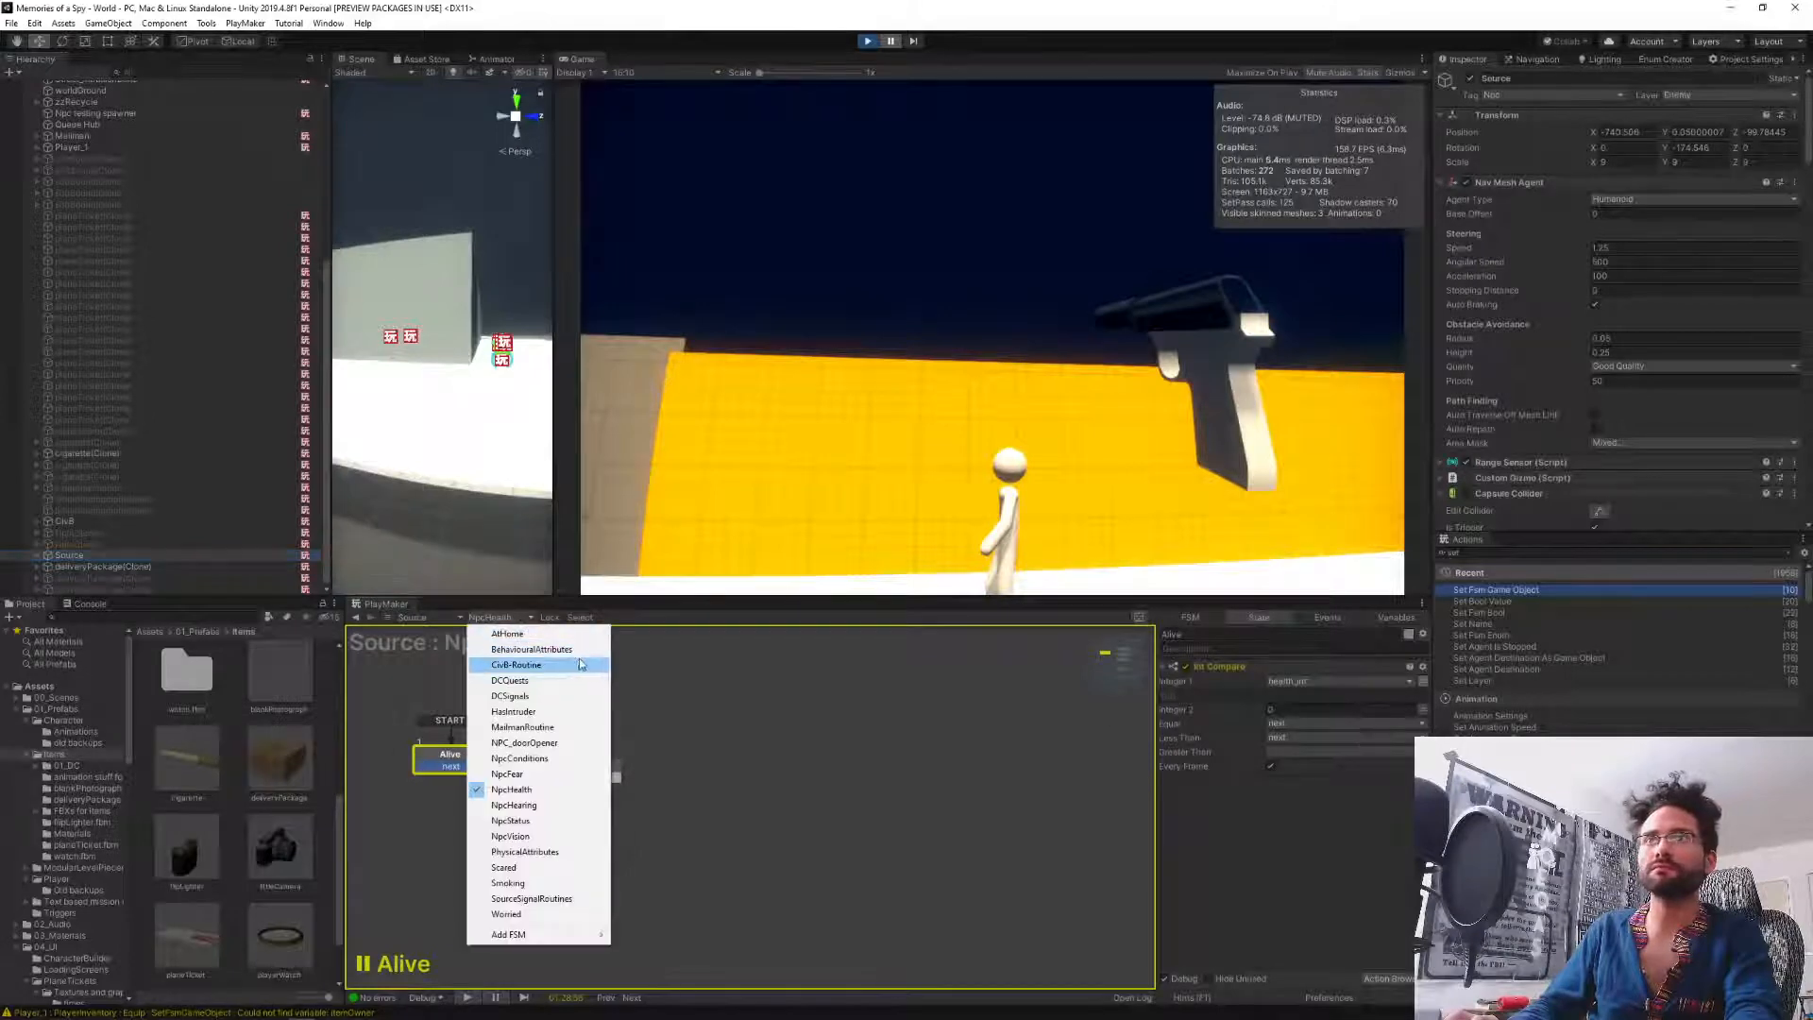
click(514, 695)
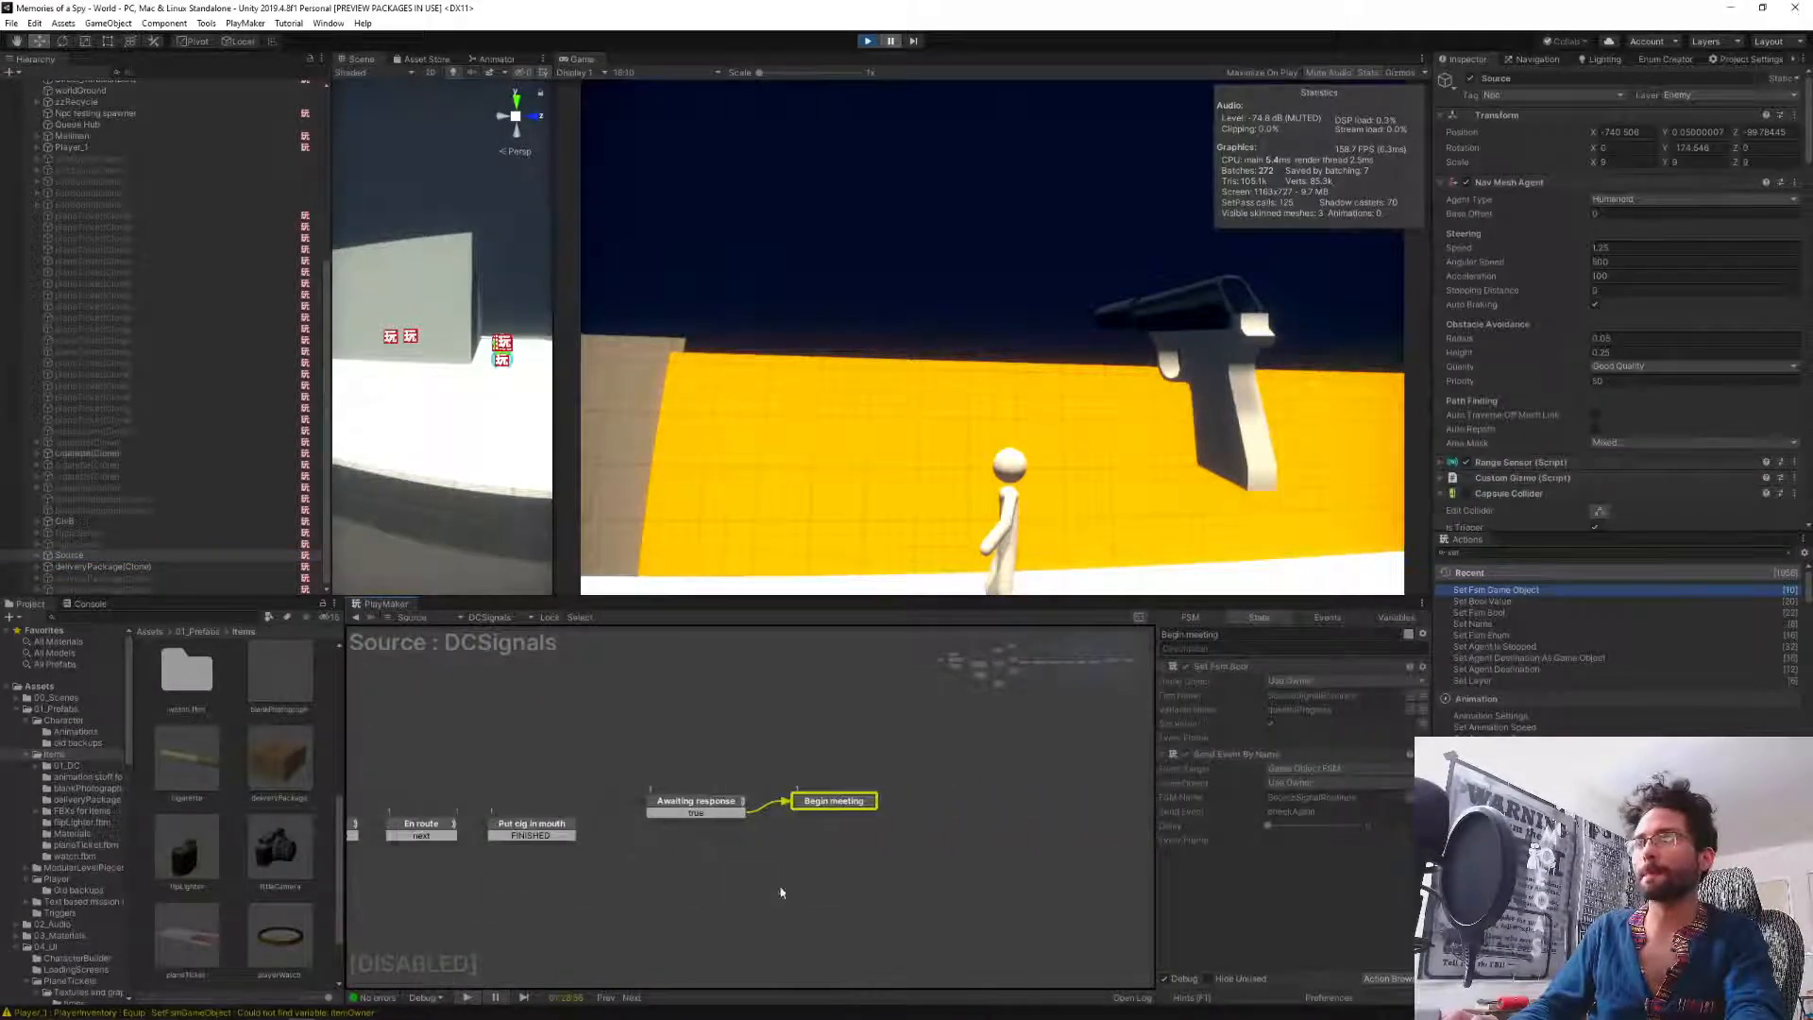
Examine the Awaiting response state of the Source NPC's DCSignals FSM and the value of its spawnedCigarette variable.
click(584, 808)
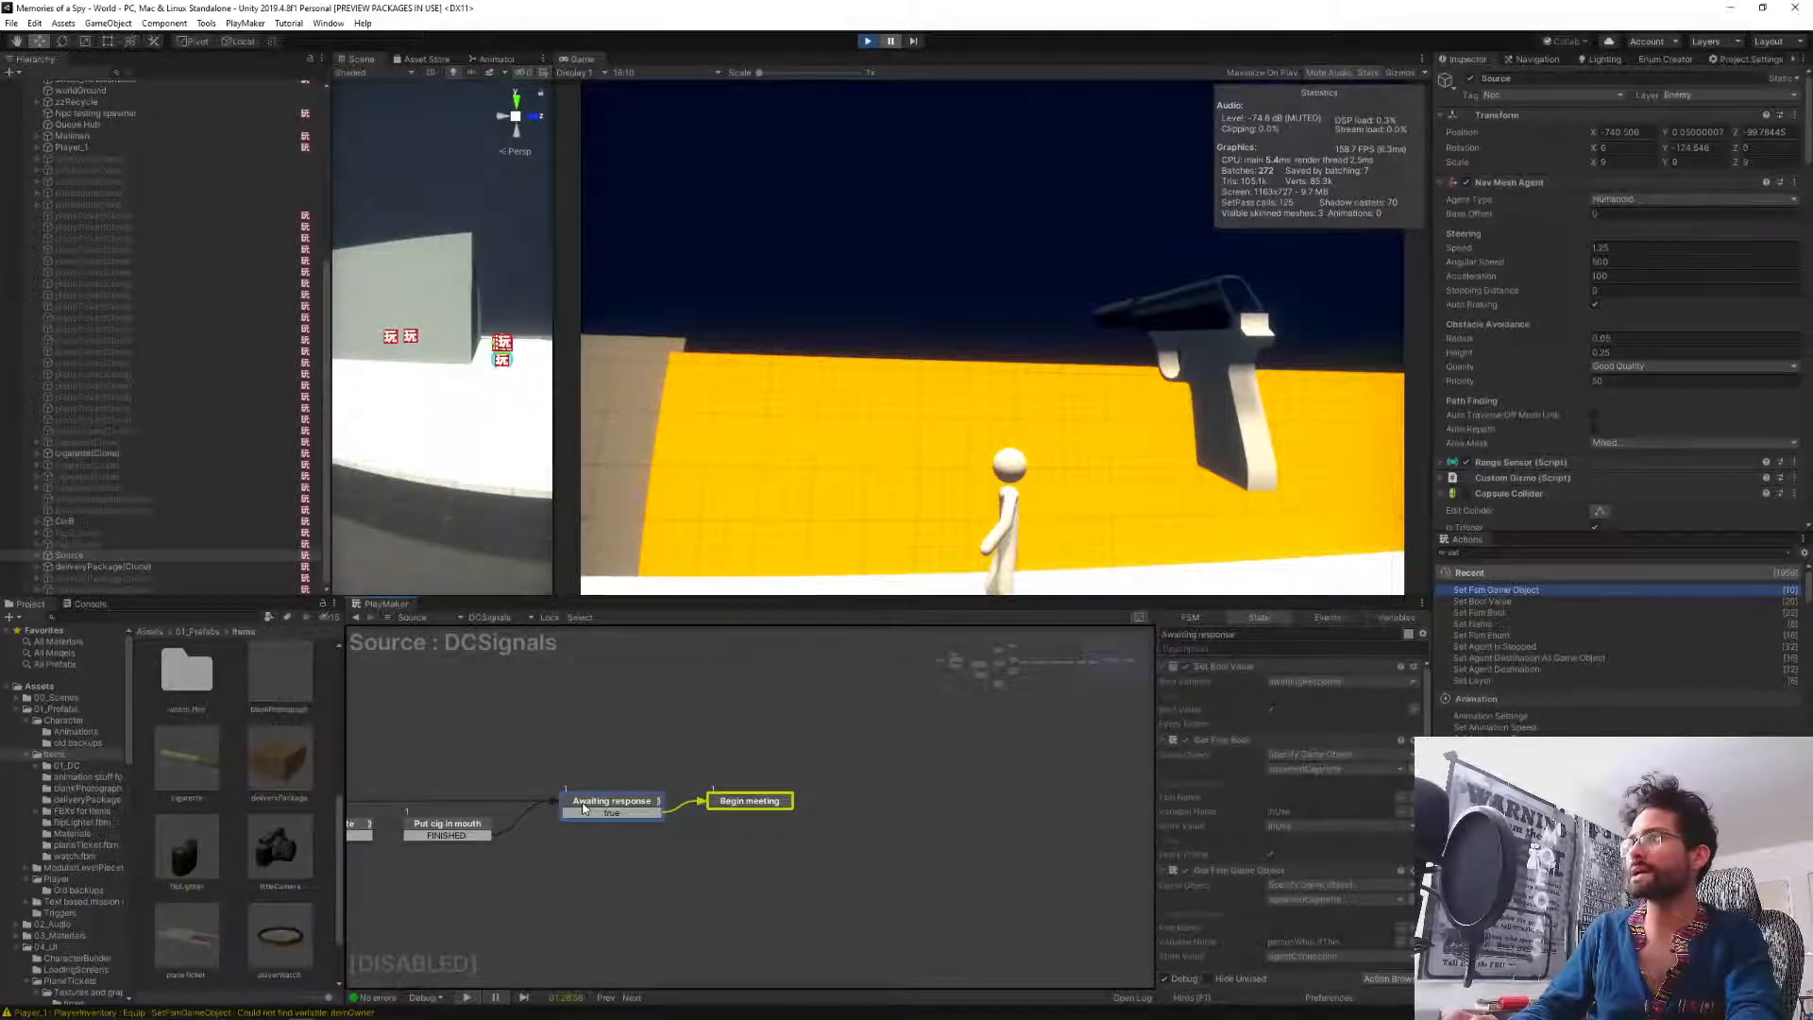
scroll(1242, 853, down, 1)
scroll(1243, 847, down, 2)
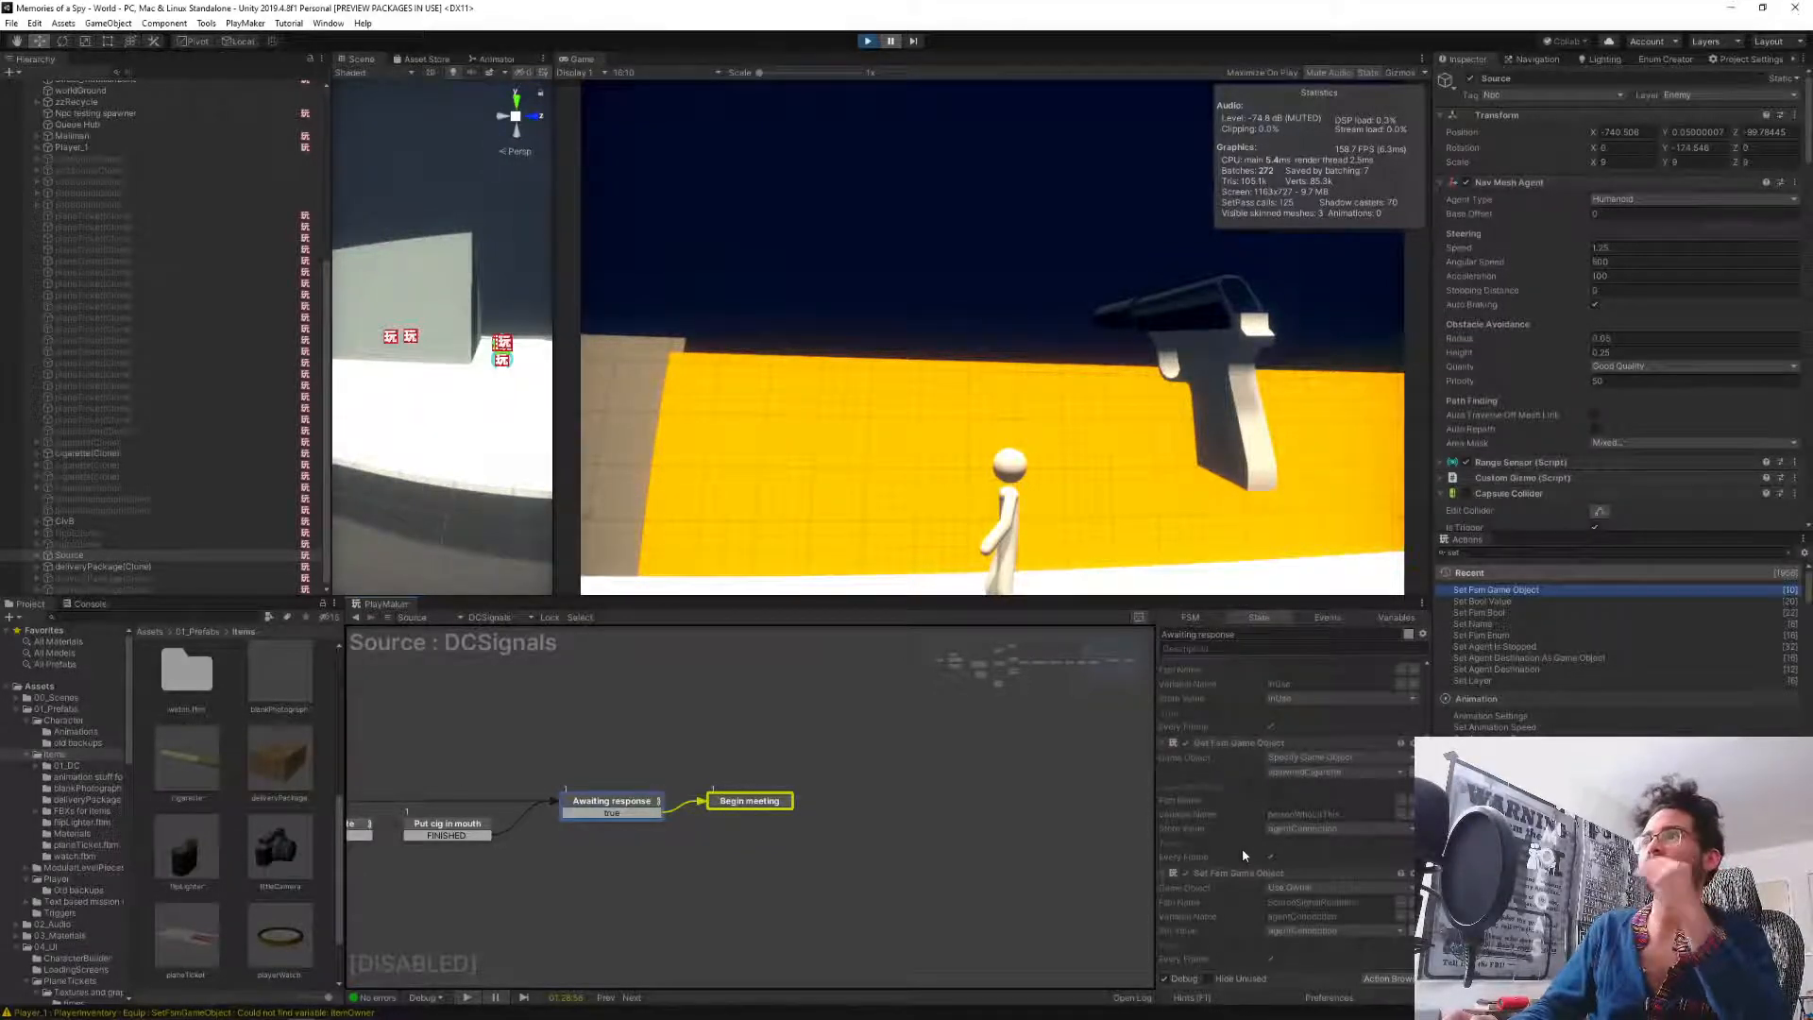
click(1396, 616)
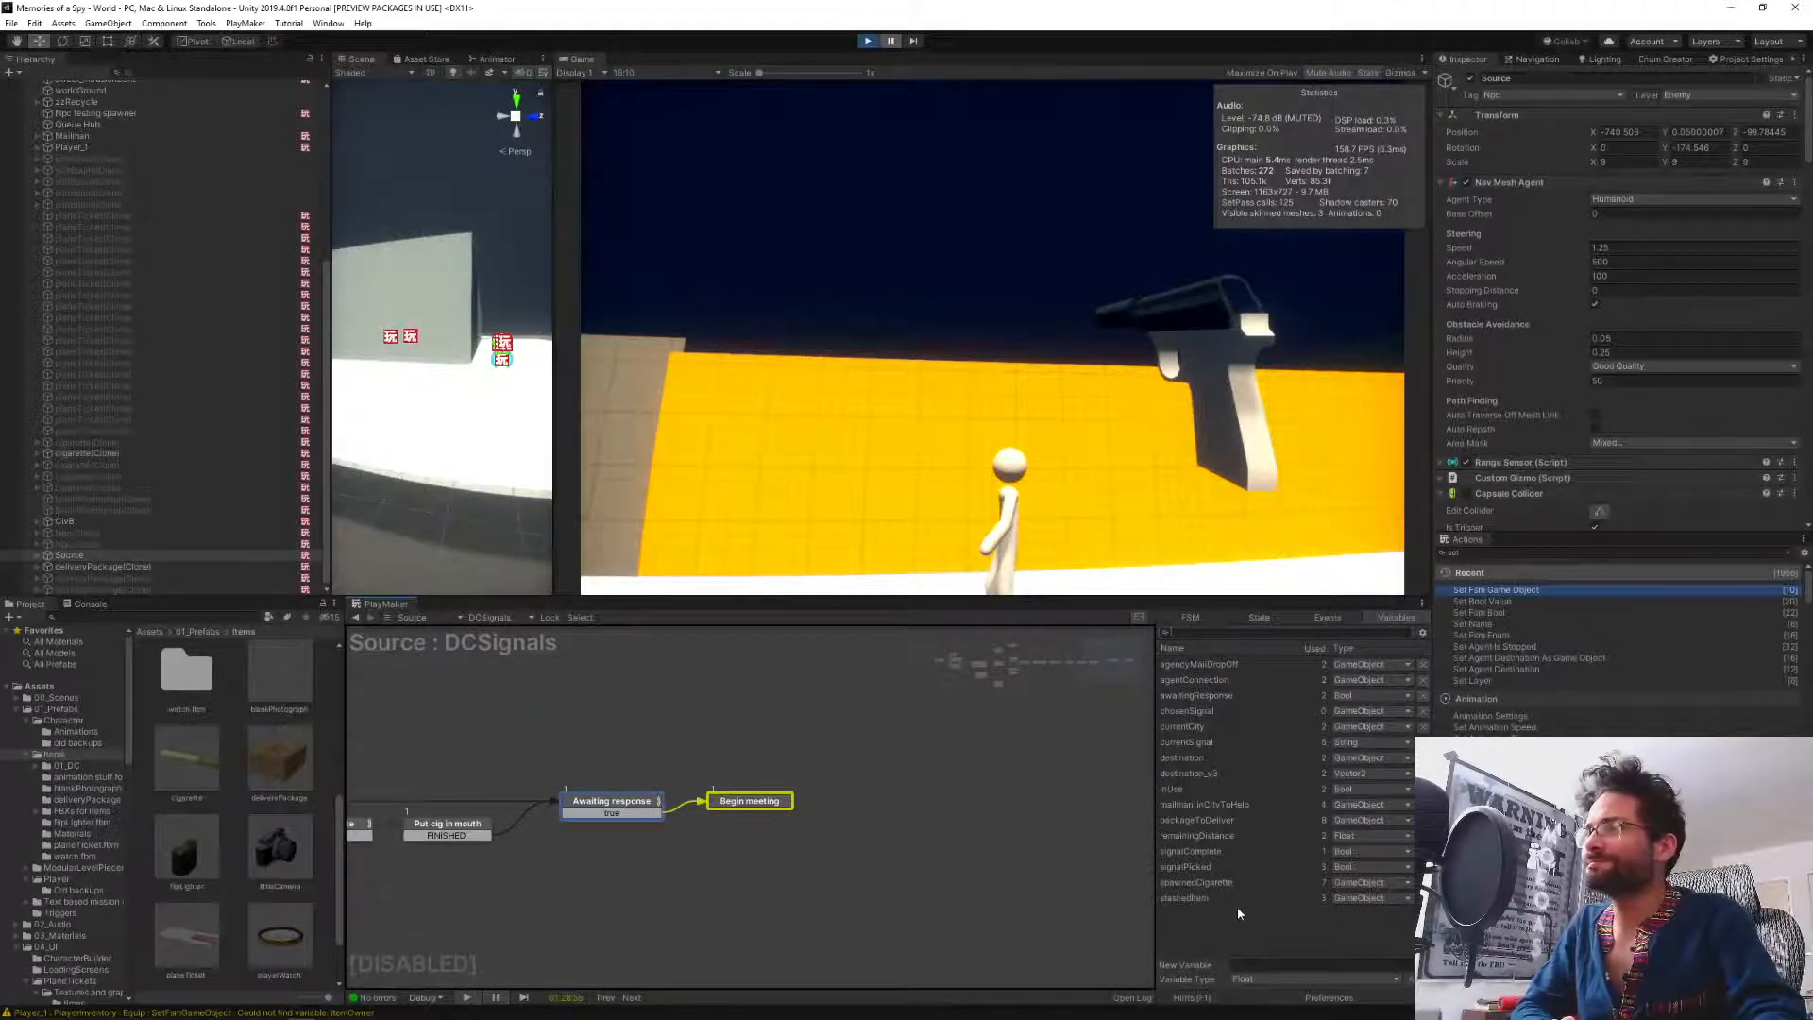
click(1204, 882)
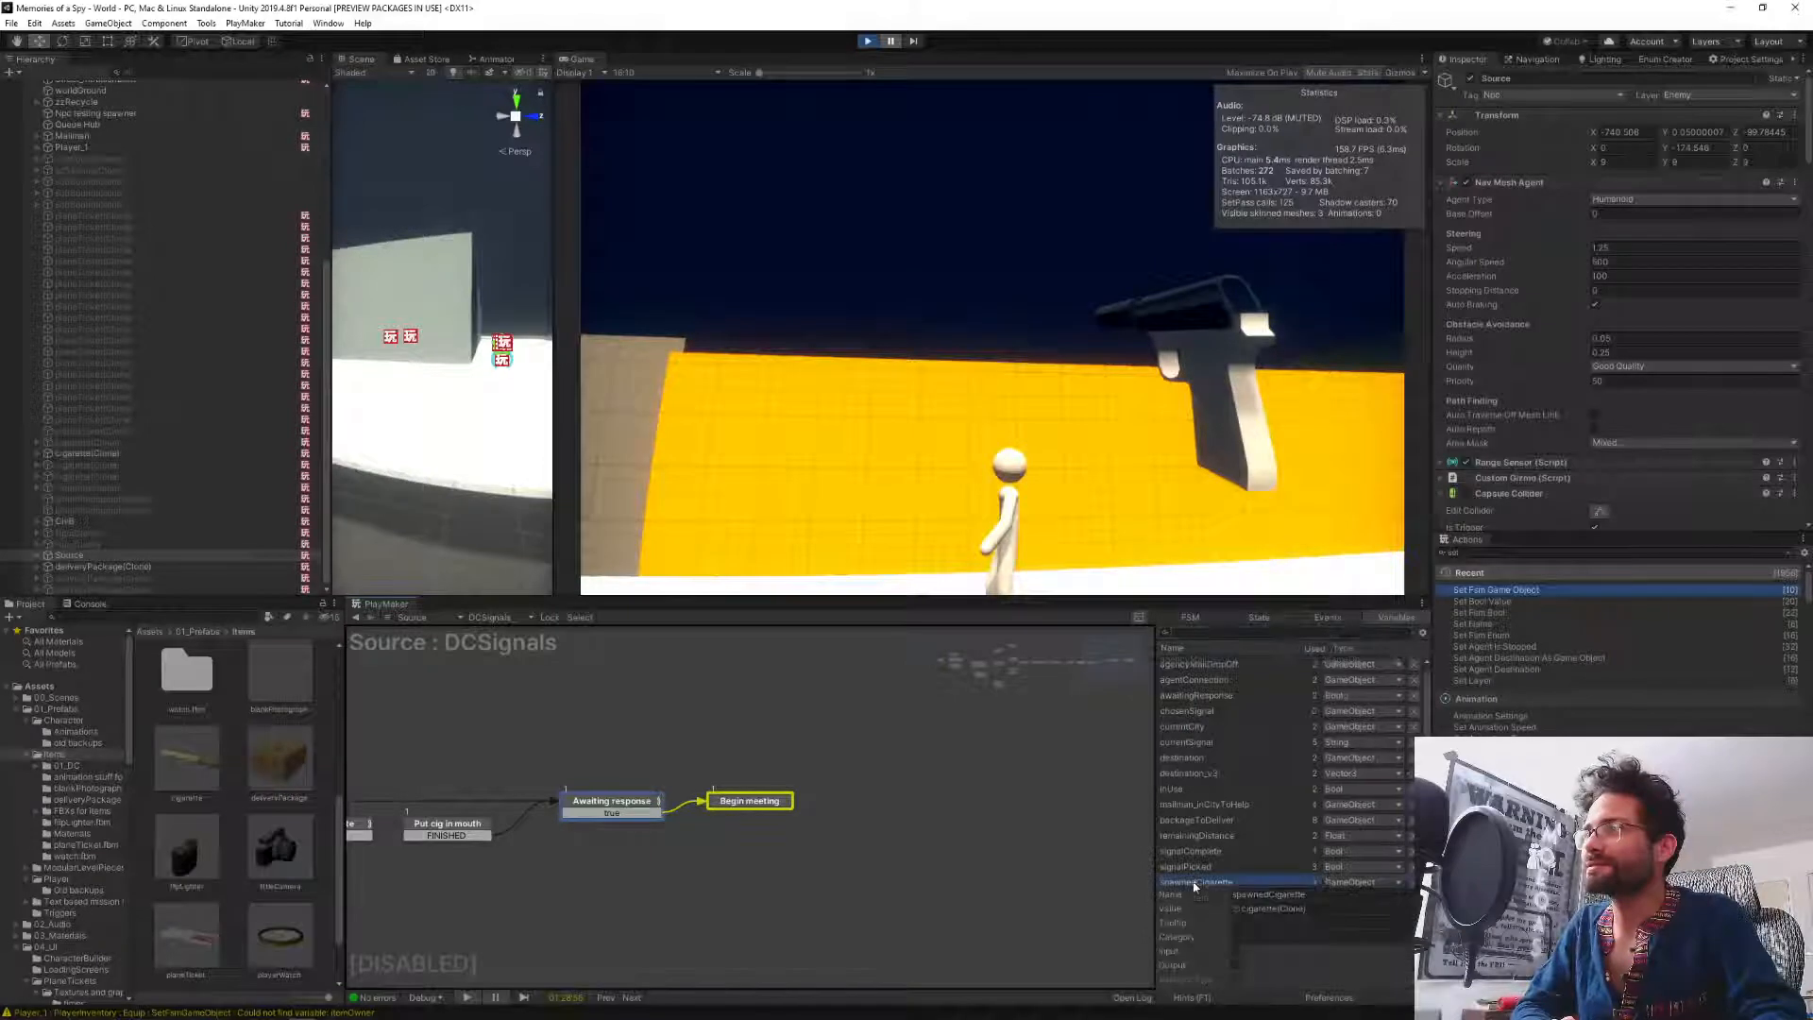
click(1265, 909)
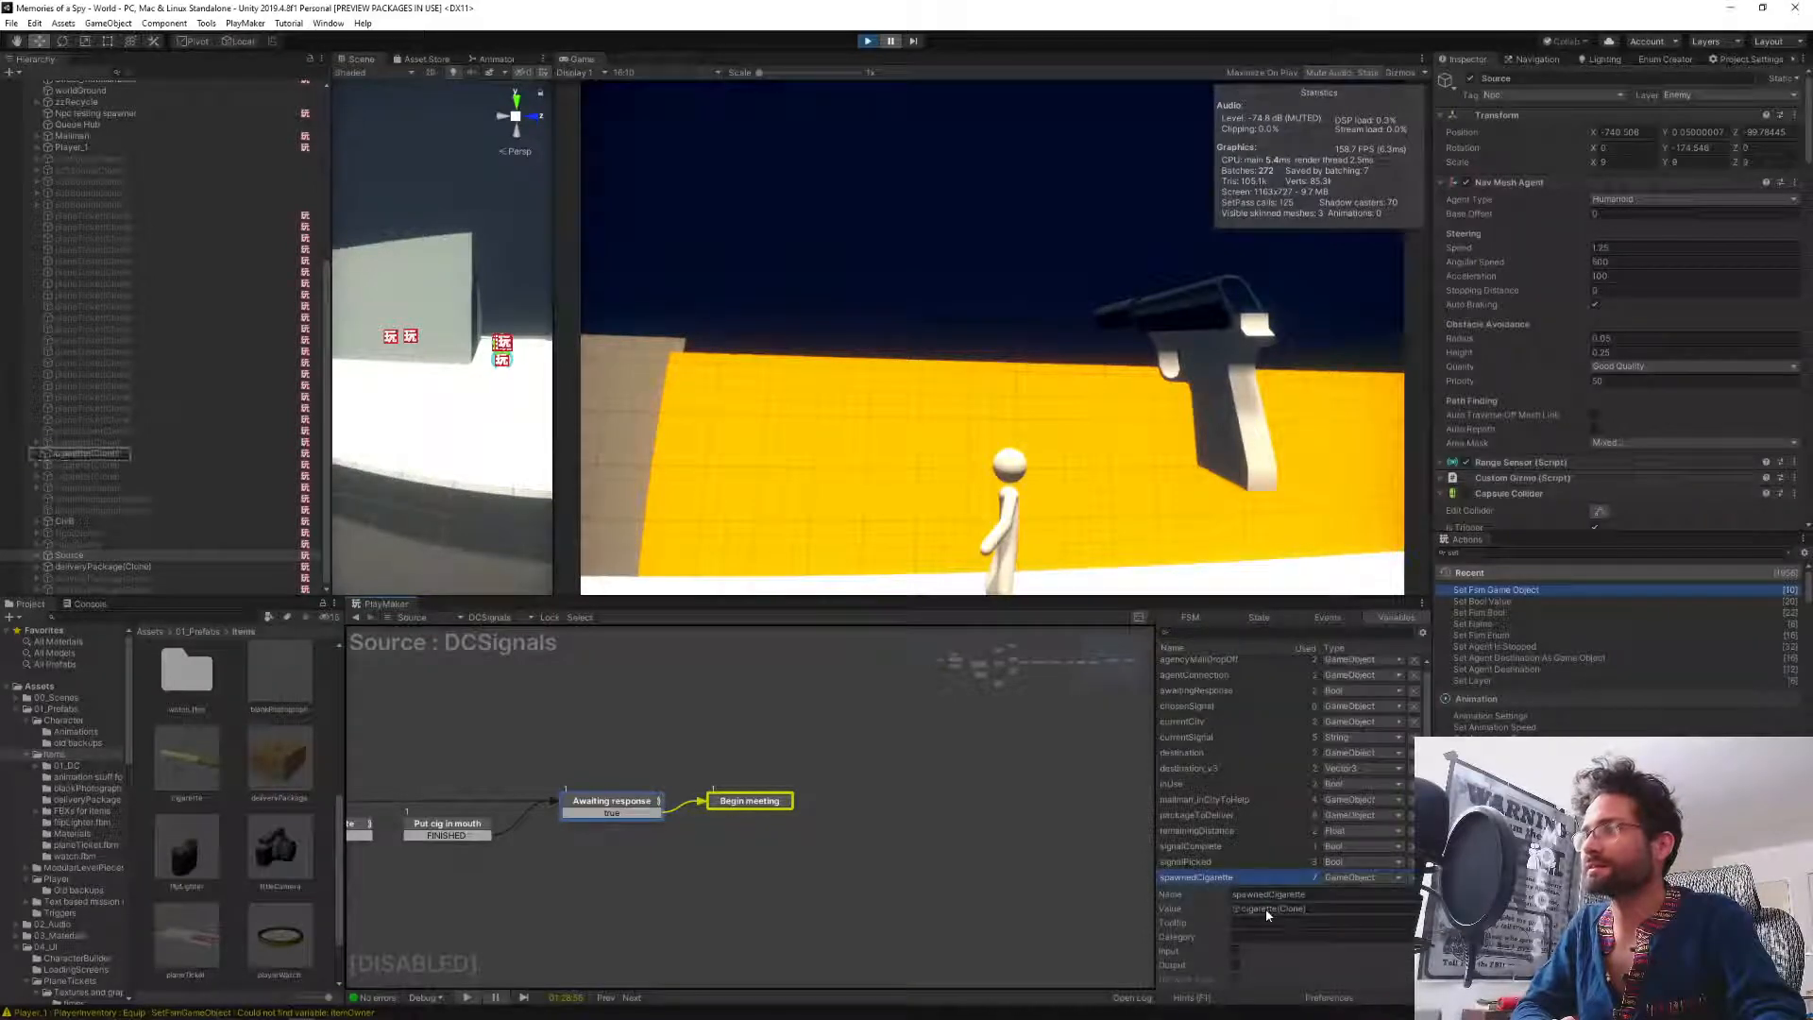
Inspect the spawned cigarette clone's personWhoLITThis variable and the Identify source state of its flammable FSM.
click(57, 453)
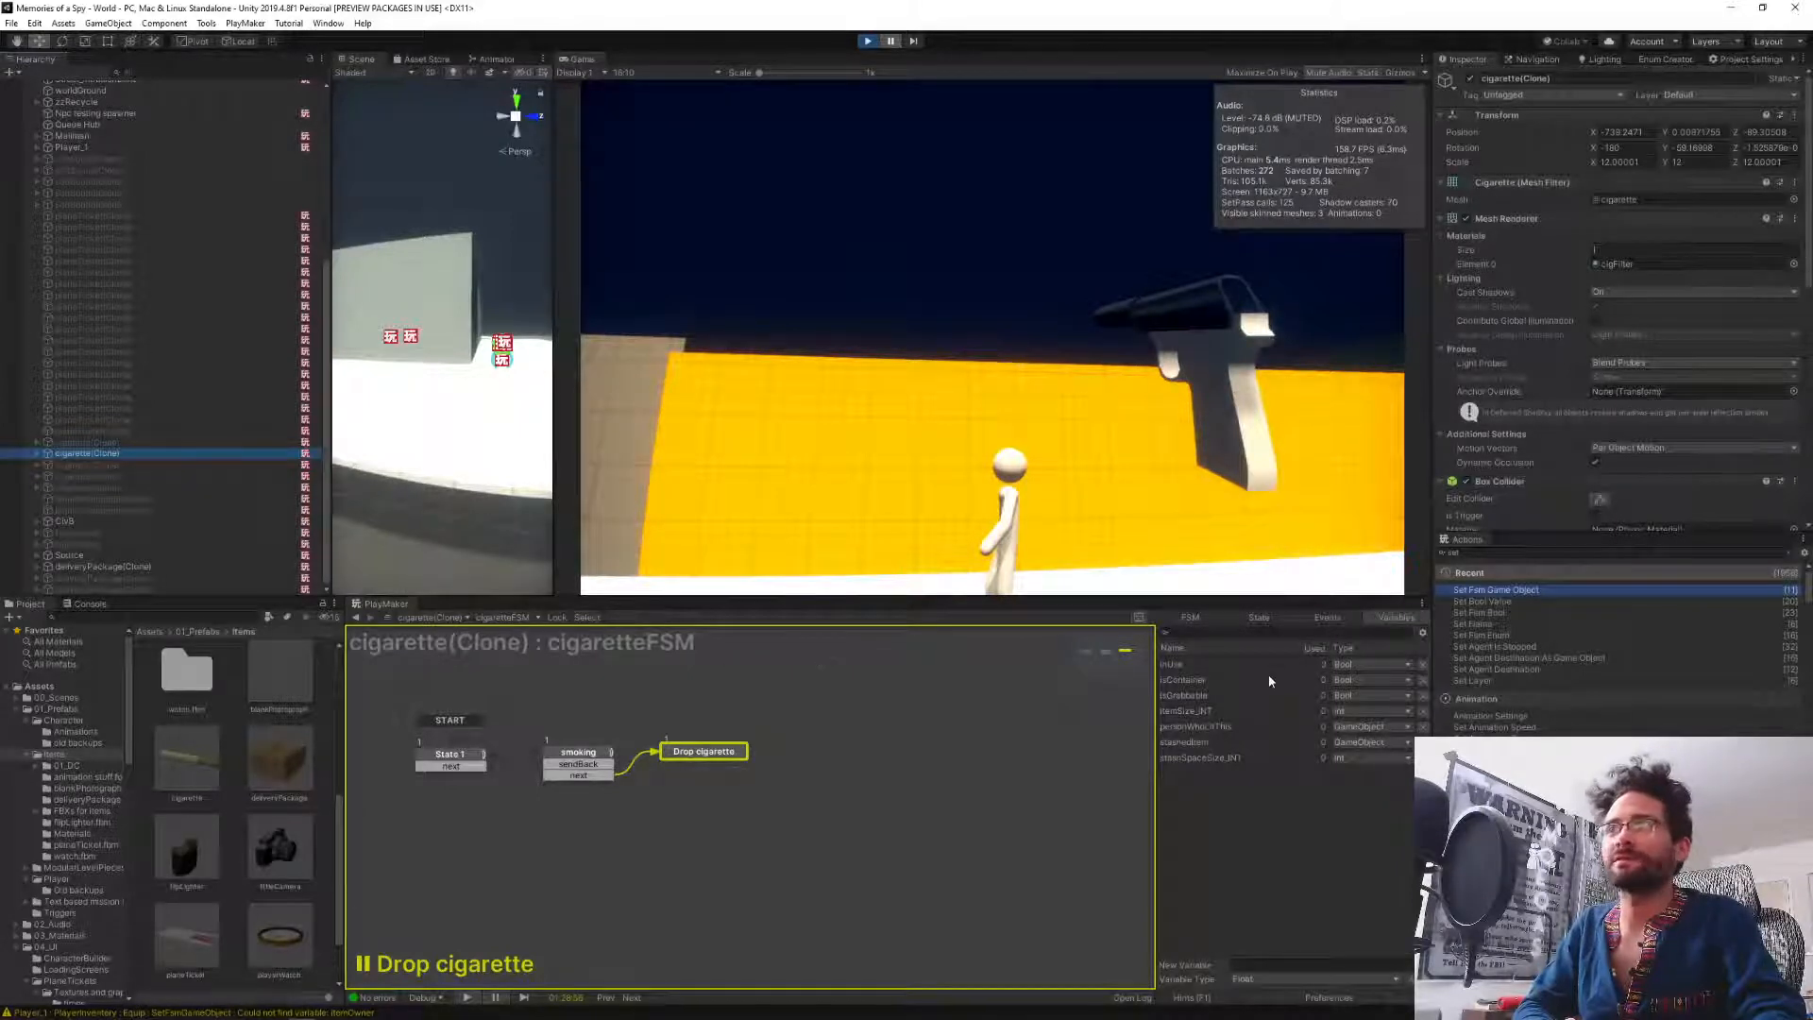
click(1189, 727)
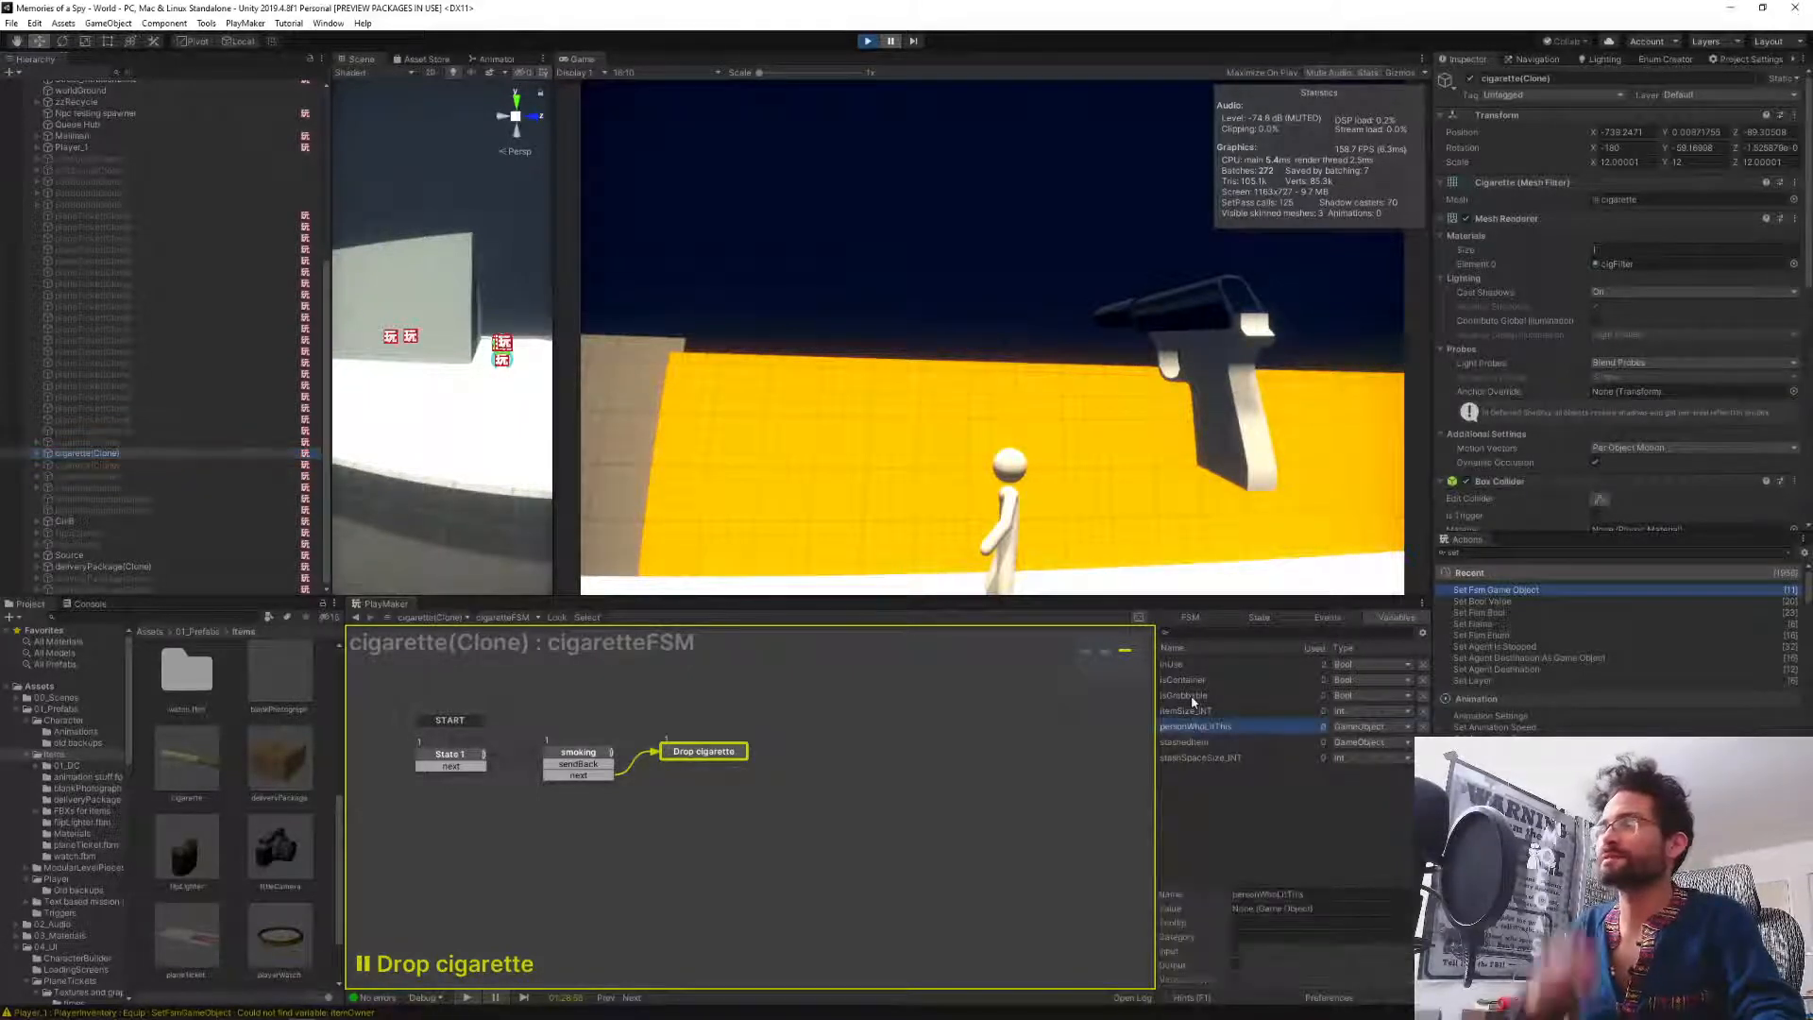
click(510, 617)
click(525, 651)
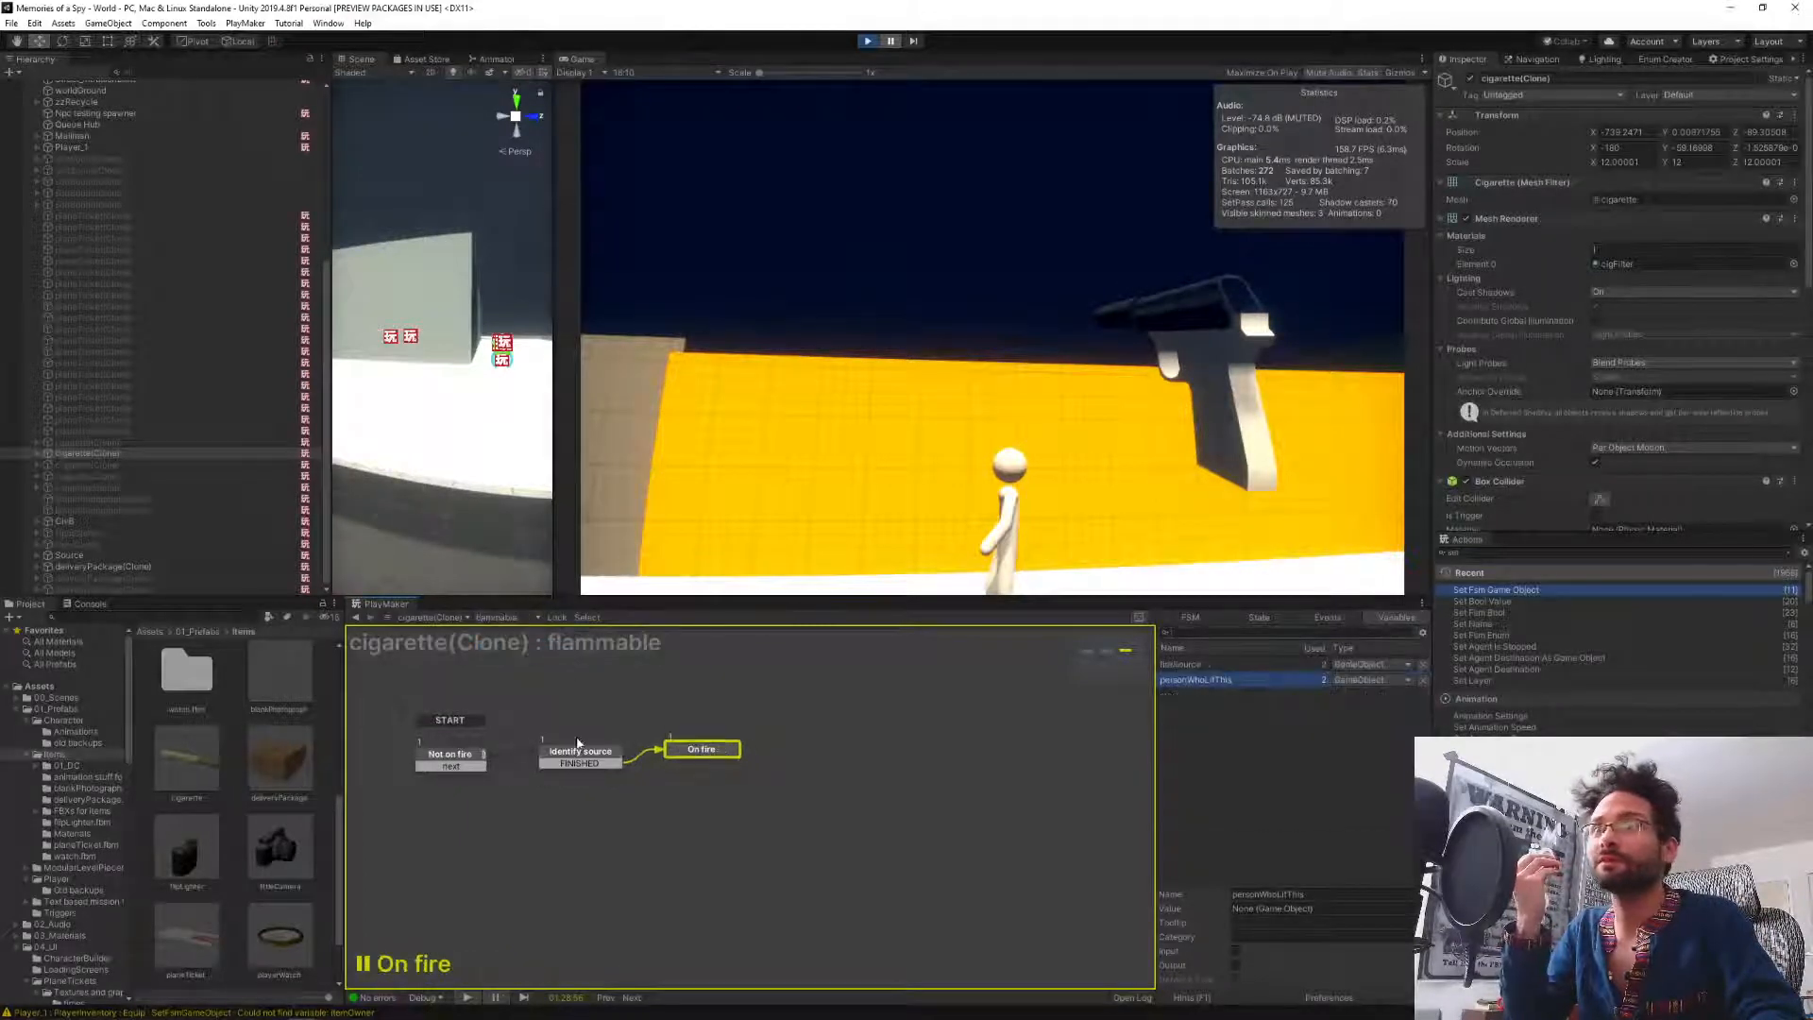
click(573, 755)
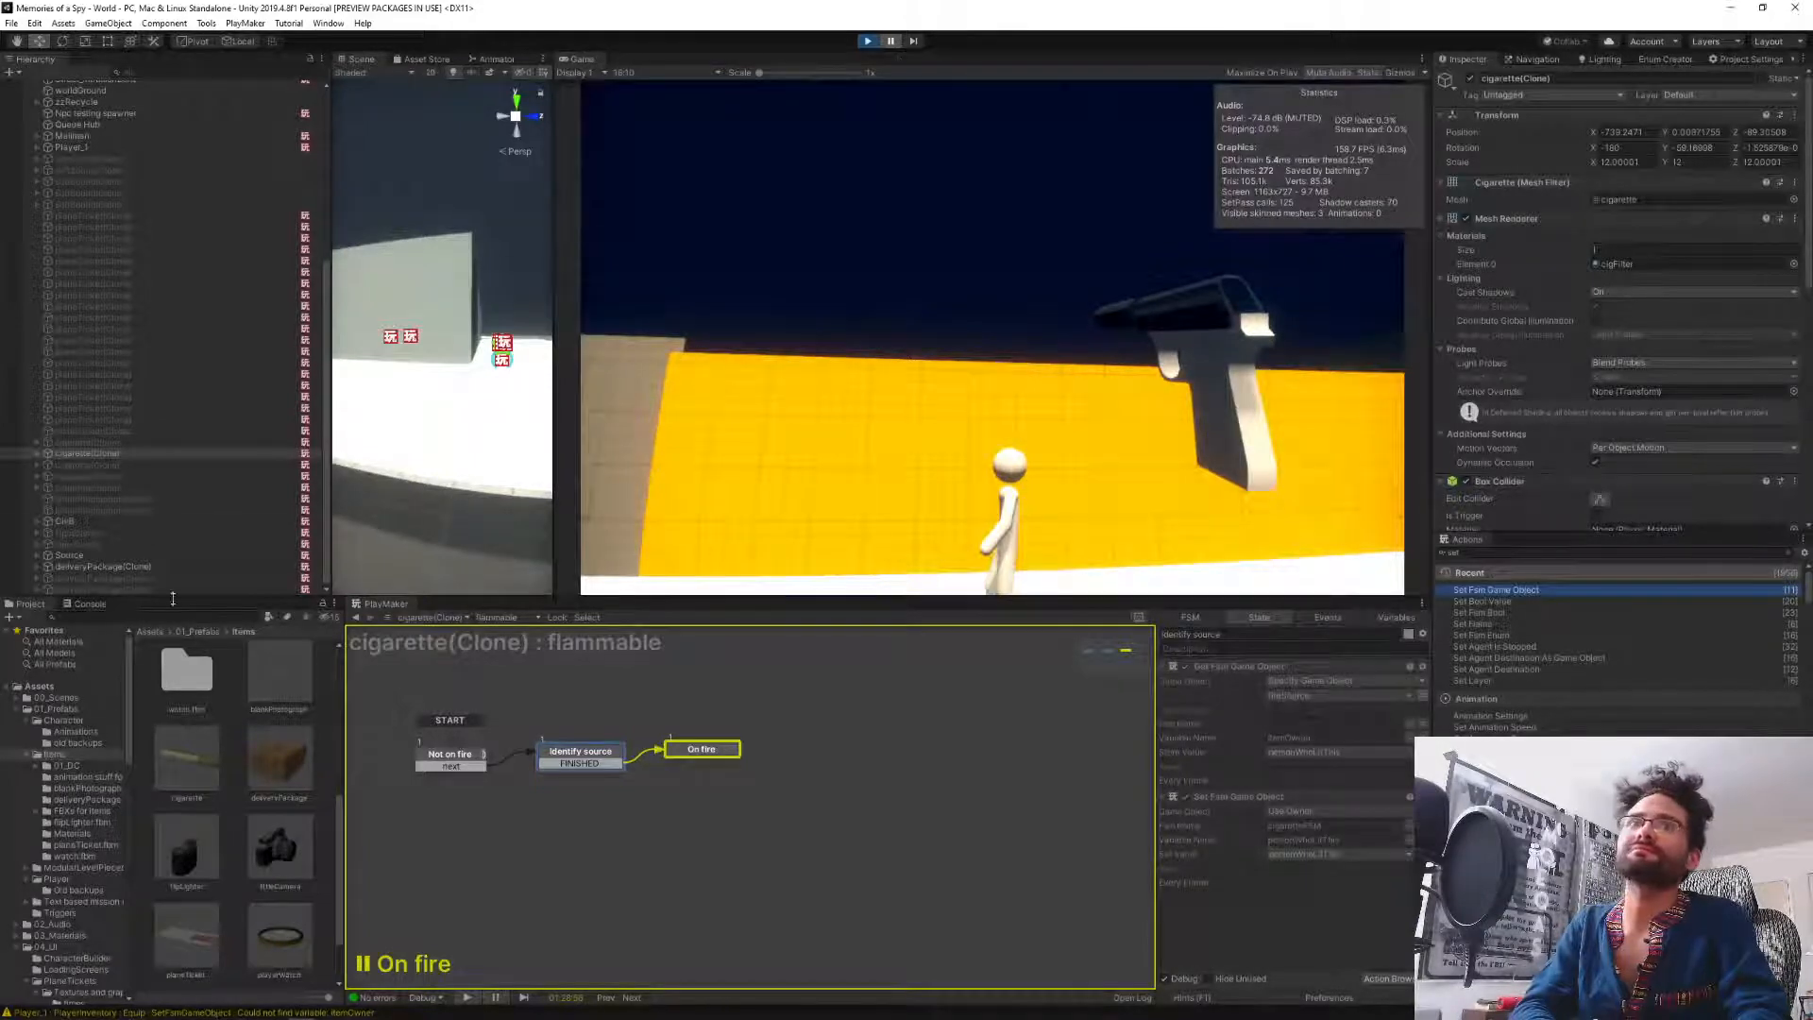
Stop the playtest and add an FSM to the flameCollider object inside the flipLighter prefab.
click(865, 44)
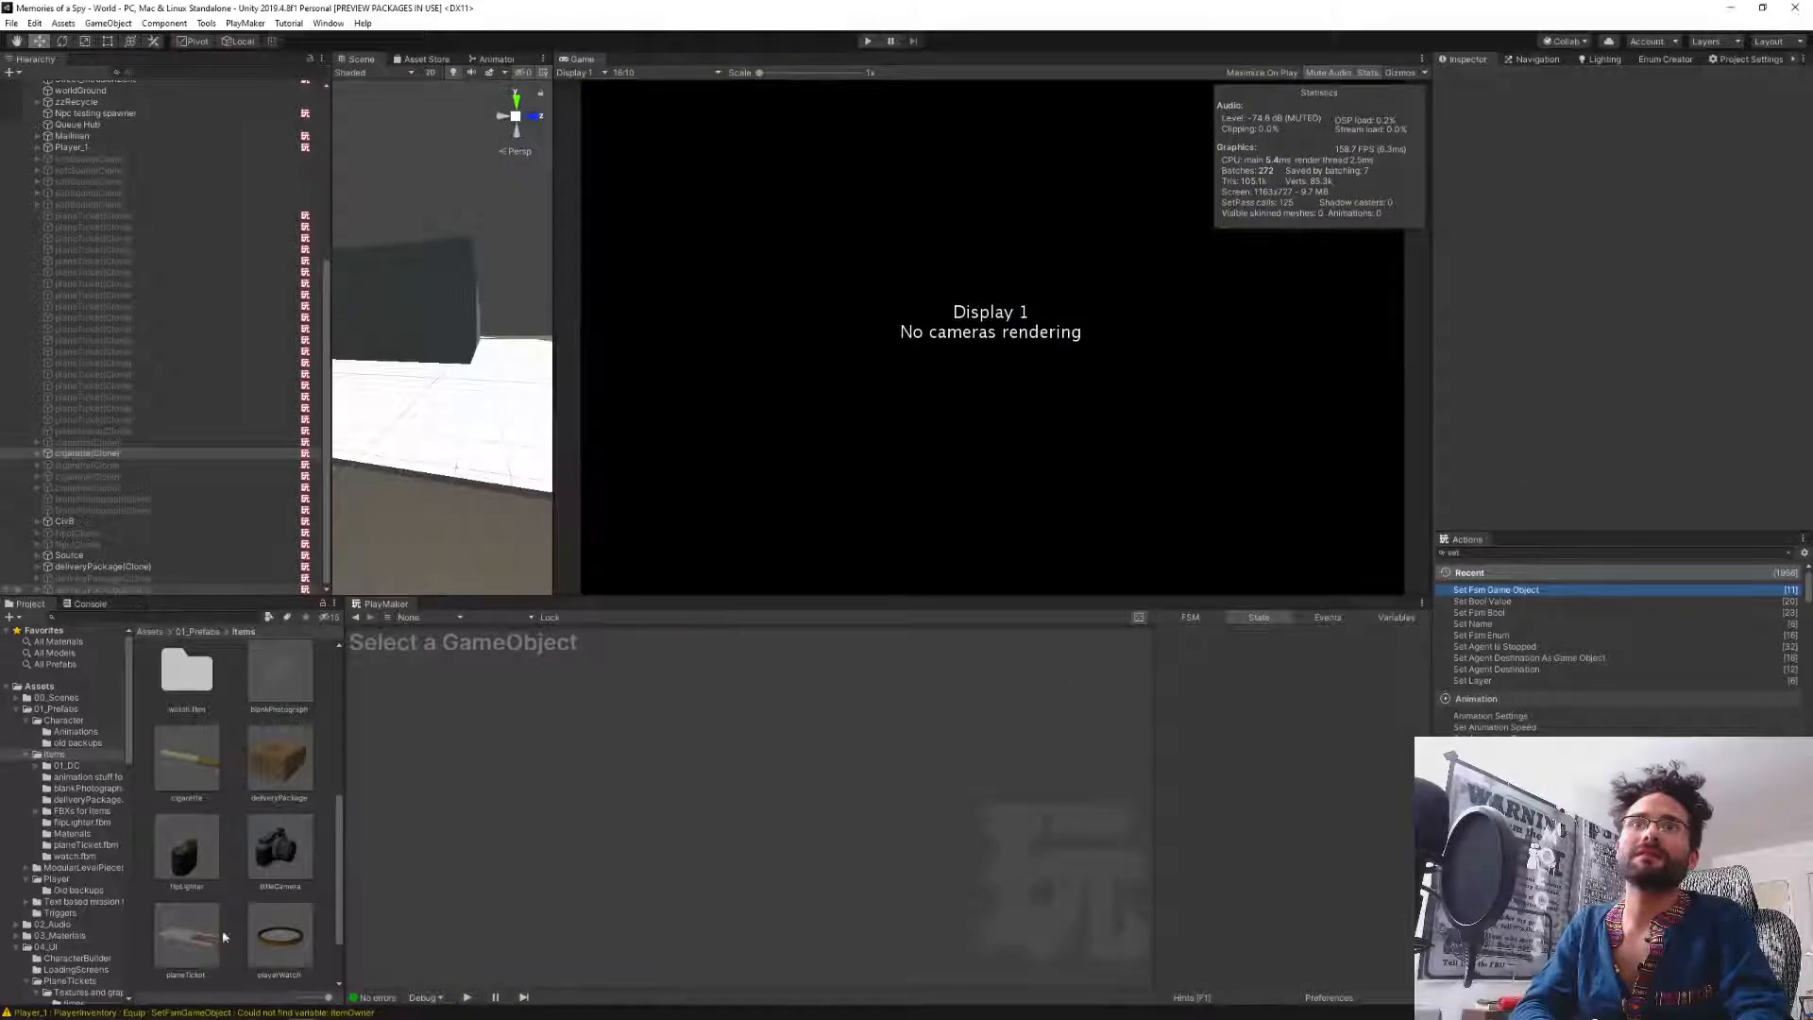
double_click(186, 850)
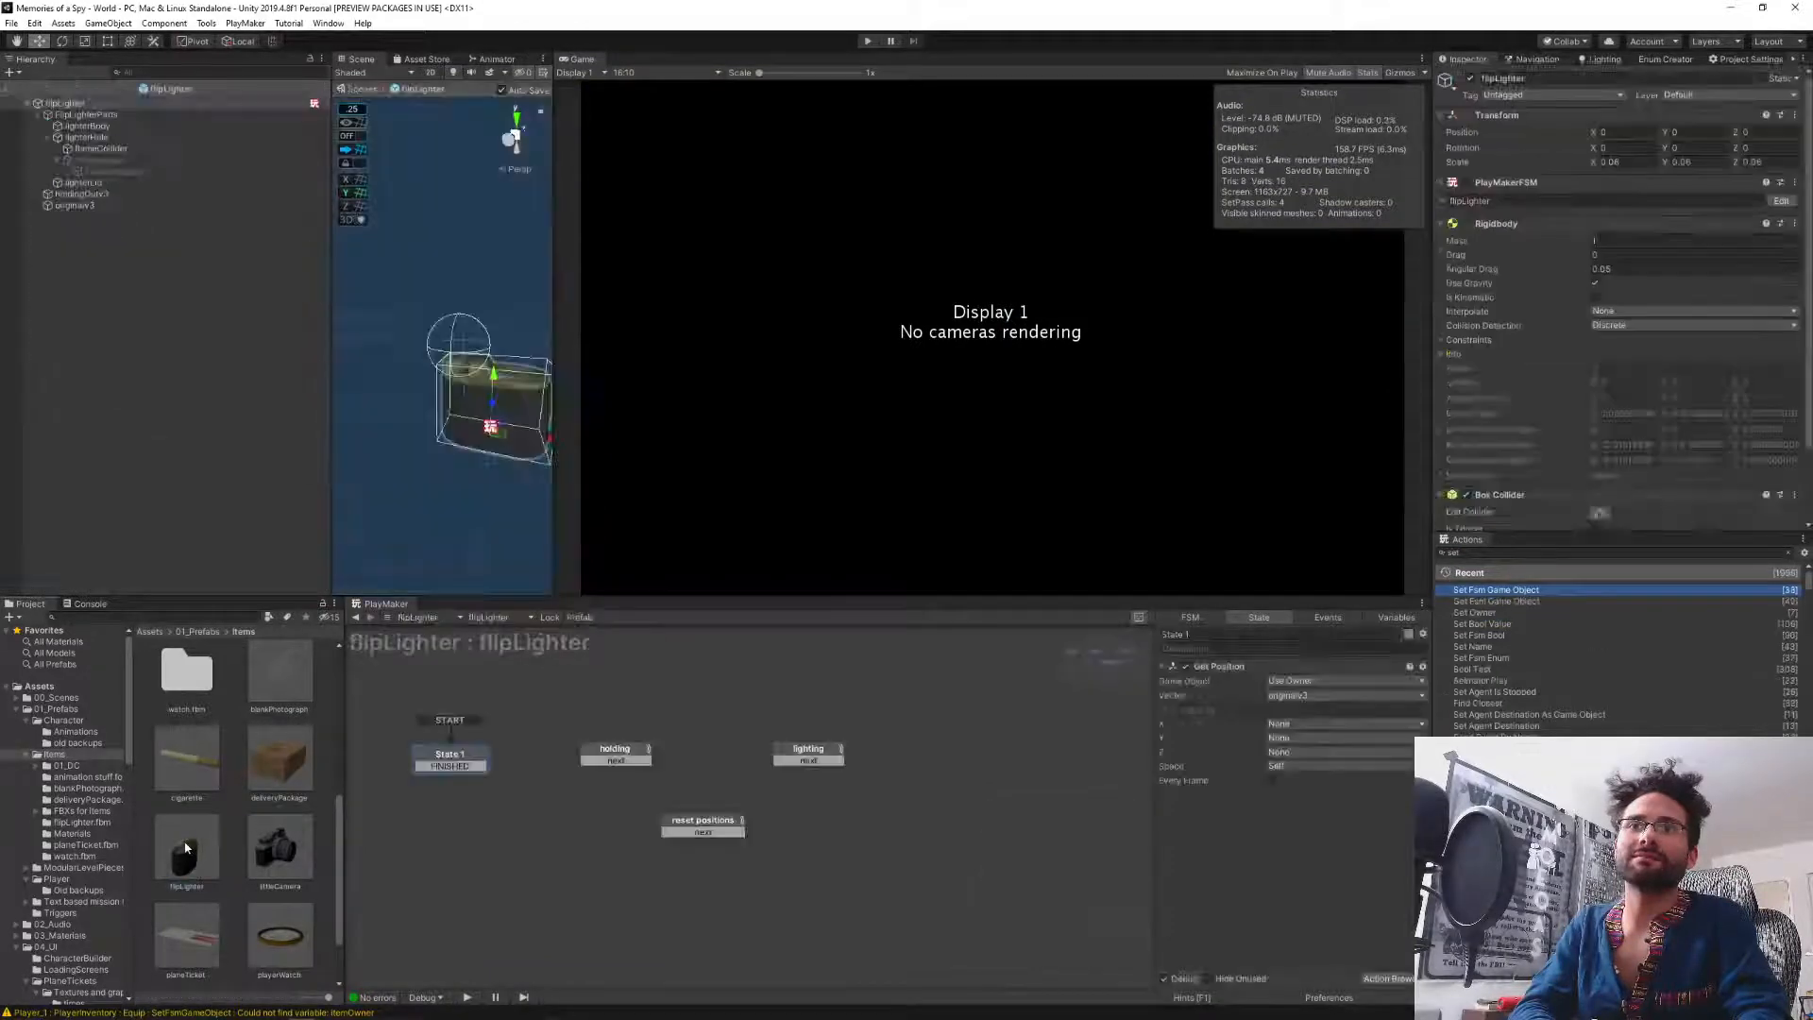
click(111, 150)
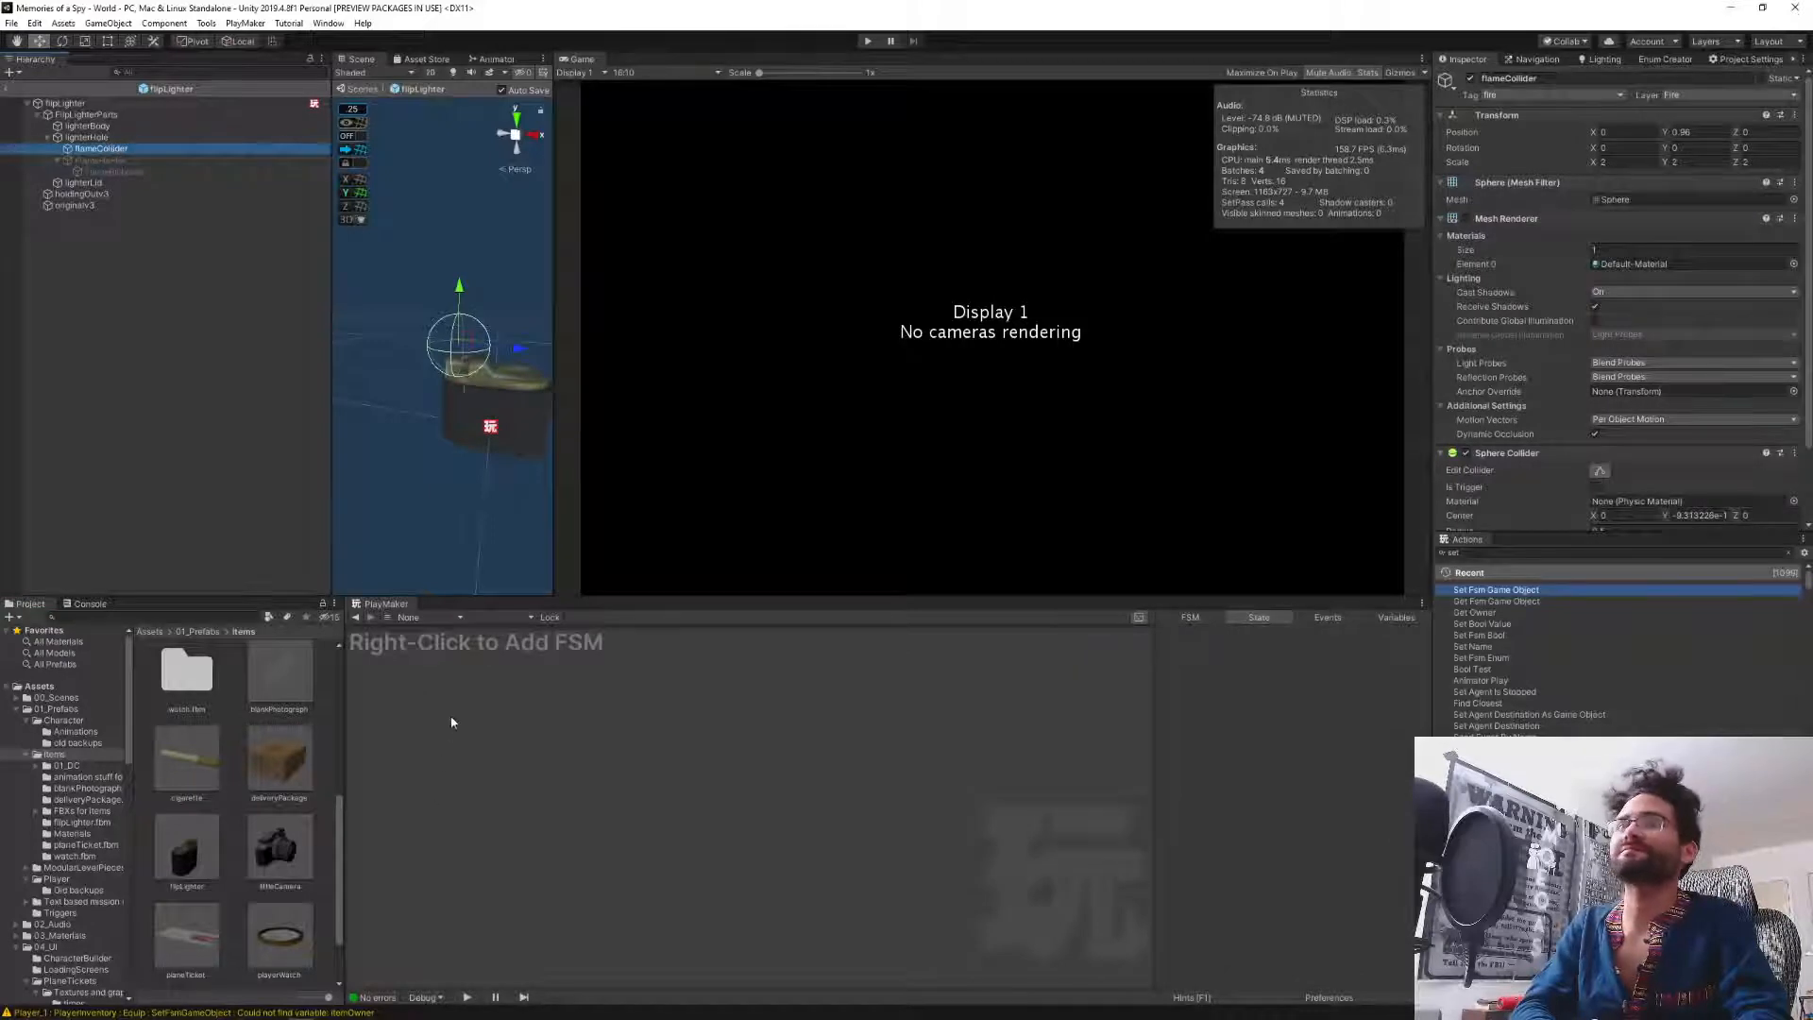
right_click(451, 723)
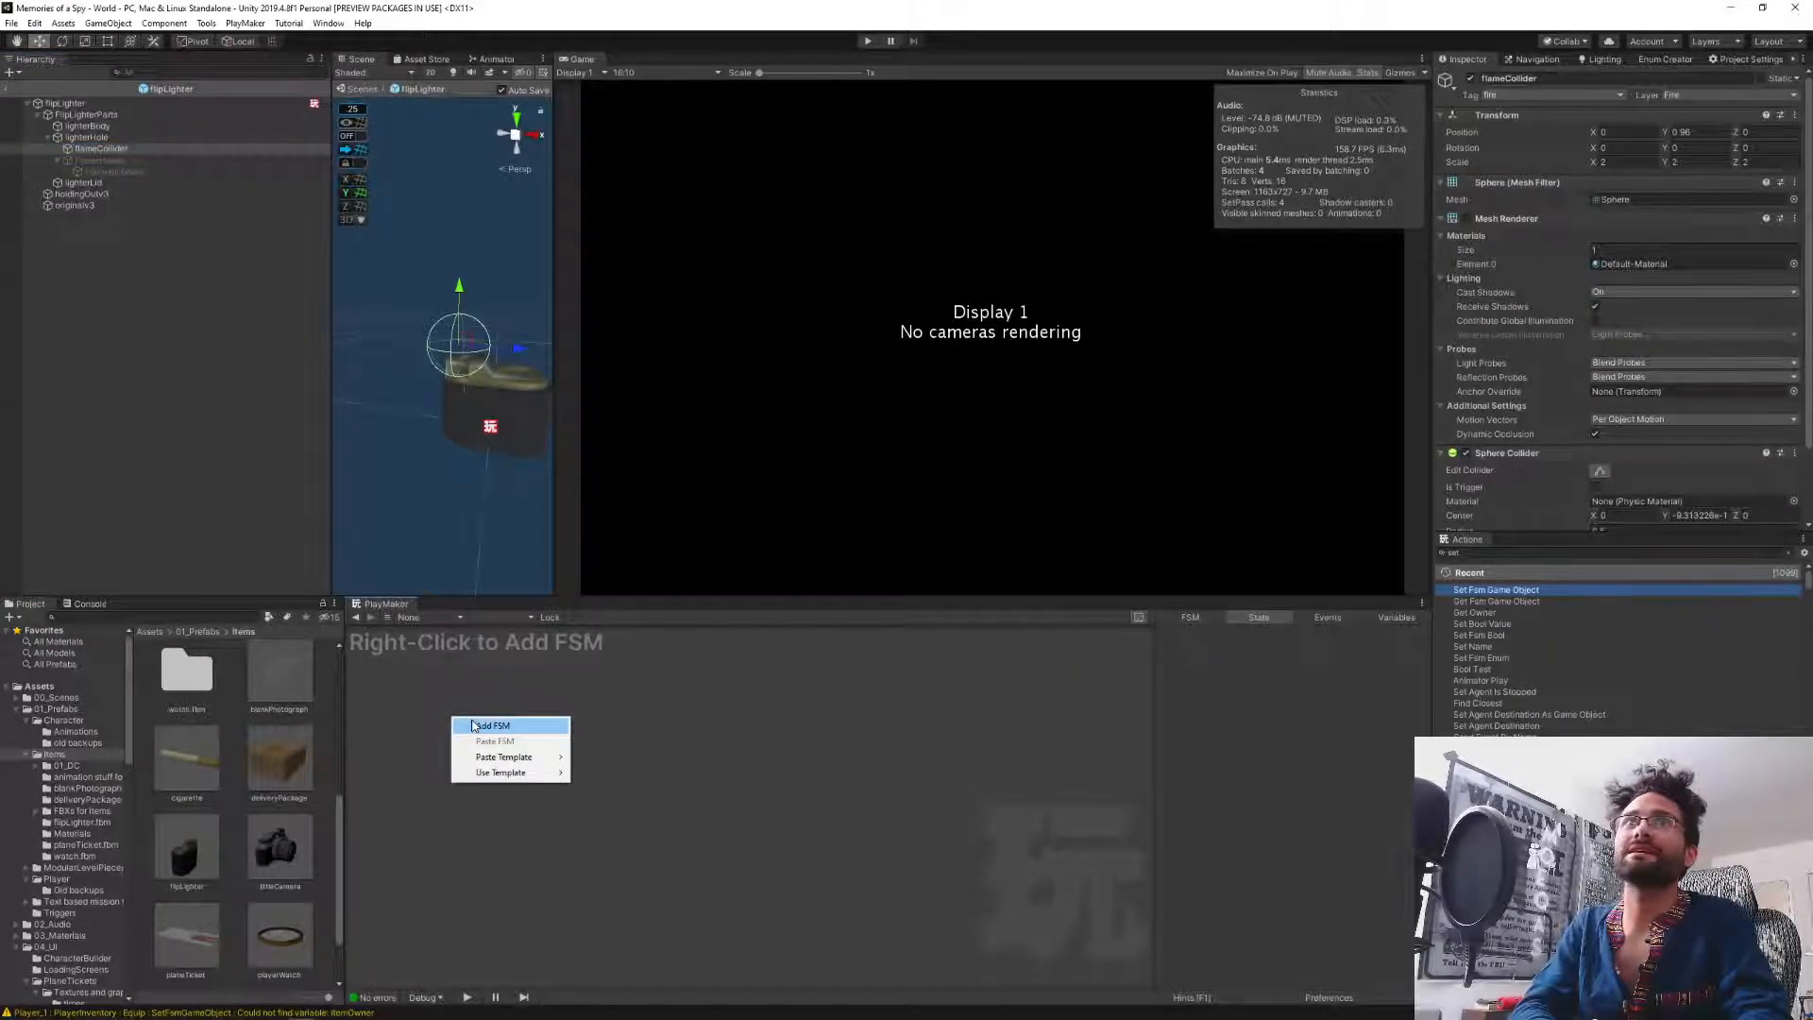
click(477, 724)
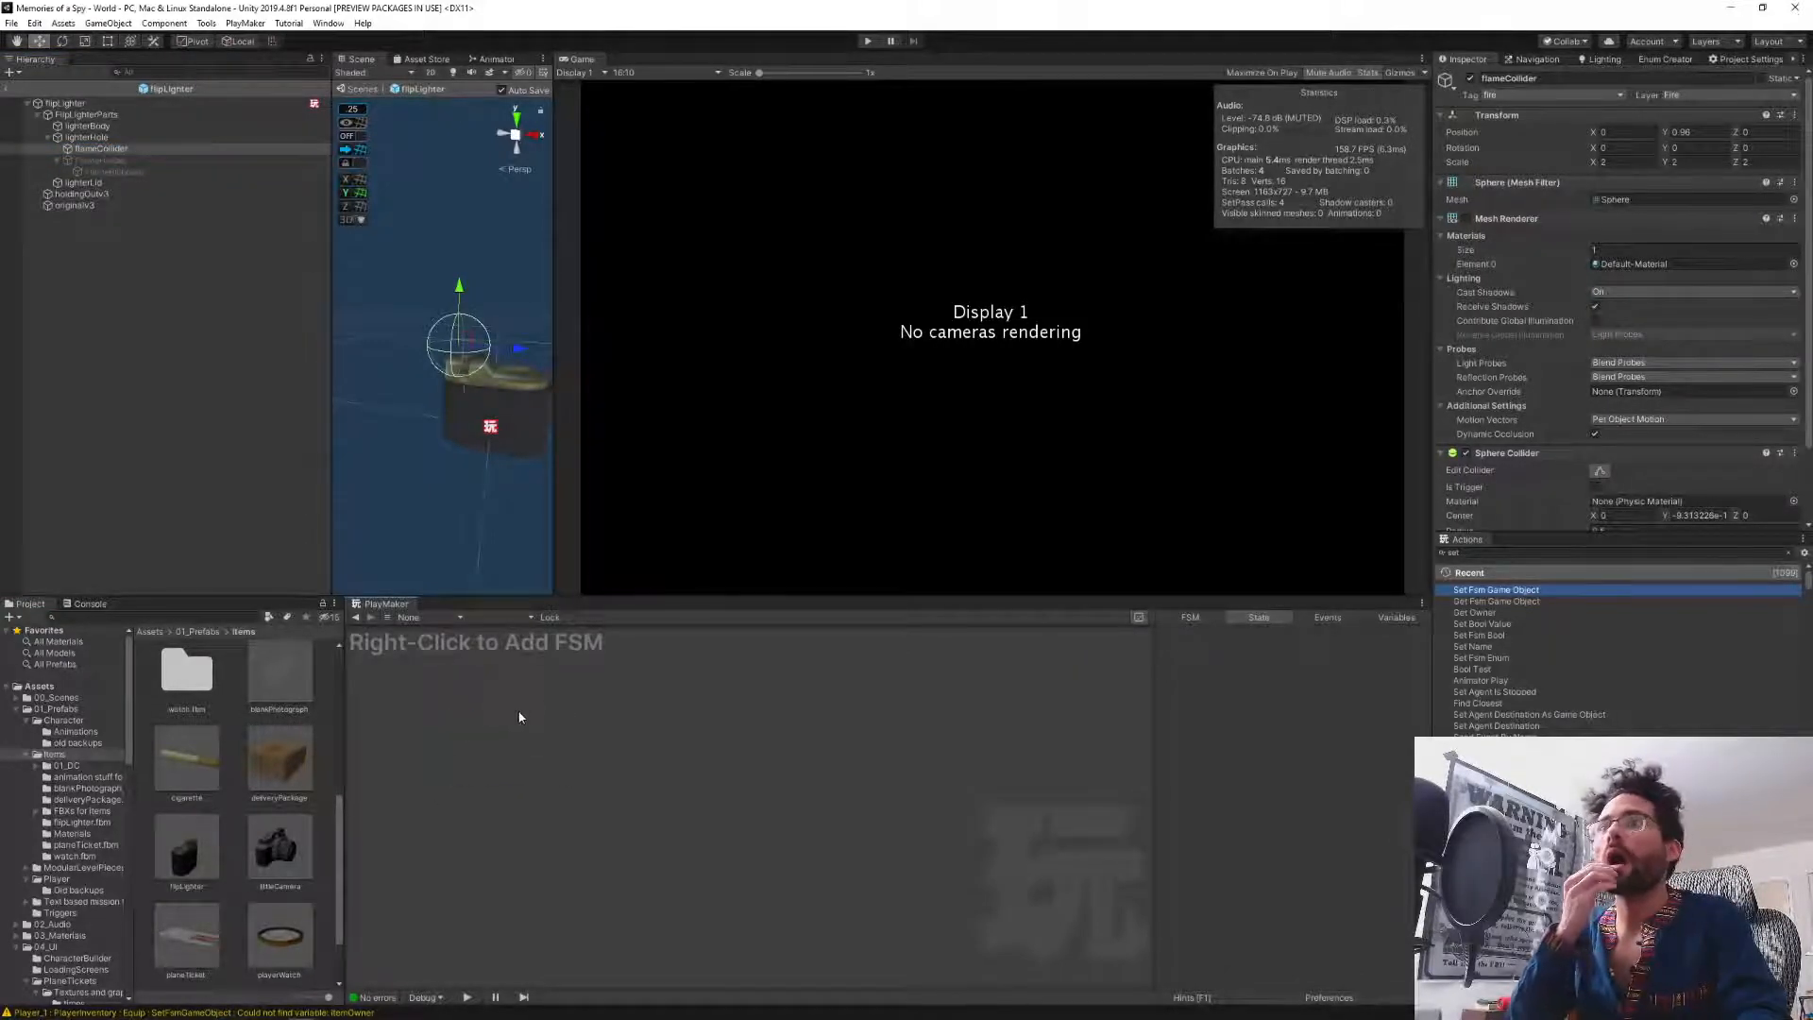
Add a Get Fsm Game Object action to State 1 of the flameCollider FSM.
click(1494, 552)
text(set)
key(BackSpace)
key(BackSpace)
key(BackSpace)
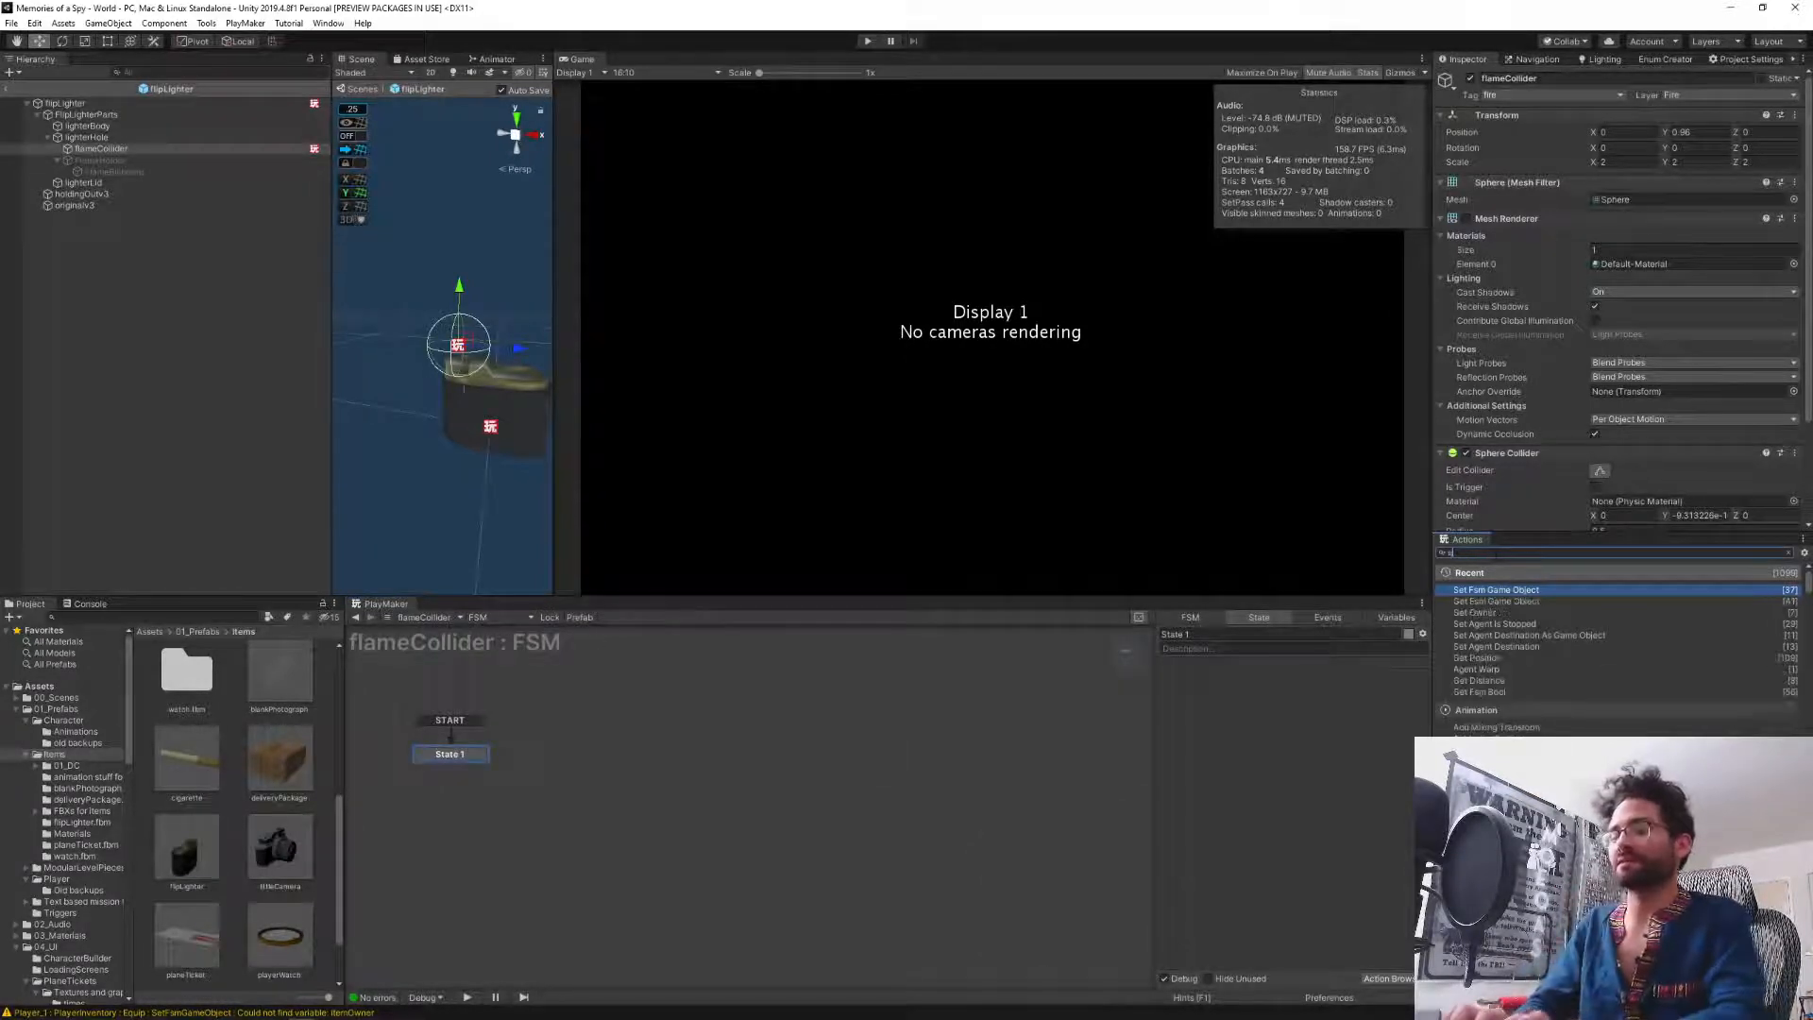
text(get fsm gam)
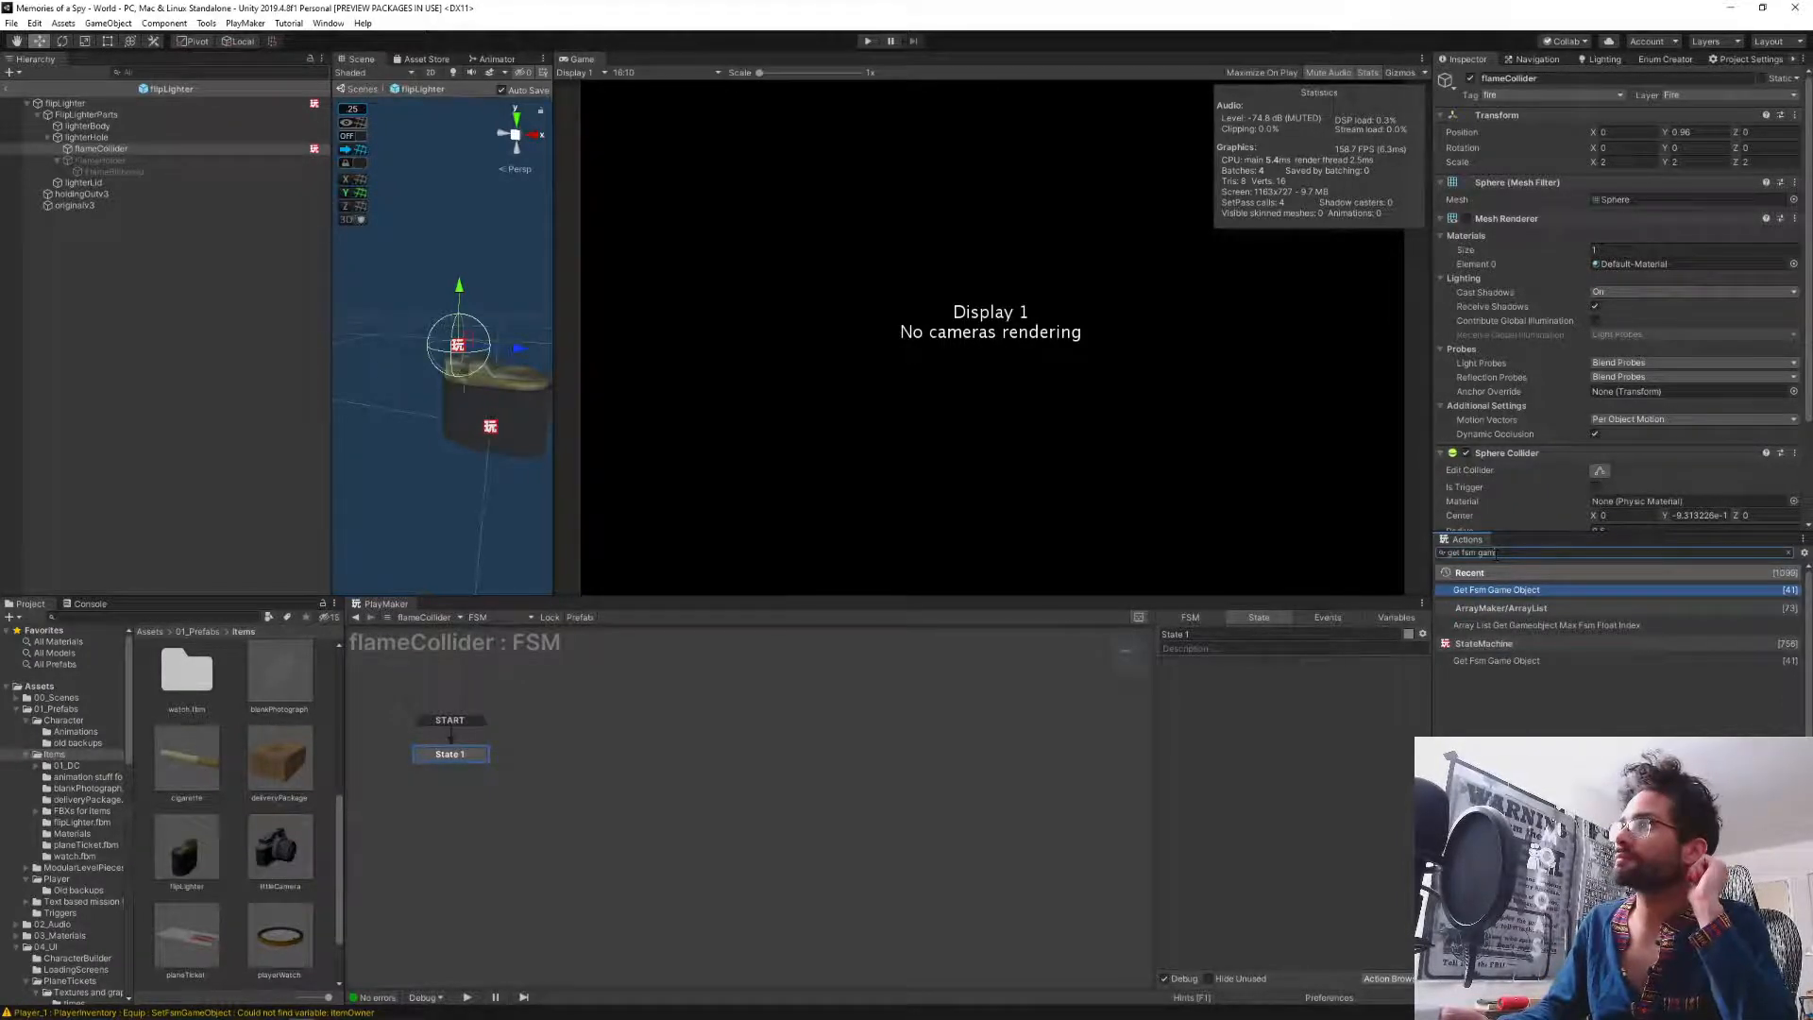
key(Return)
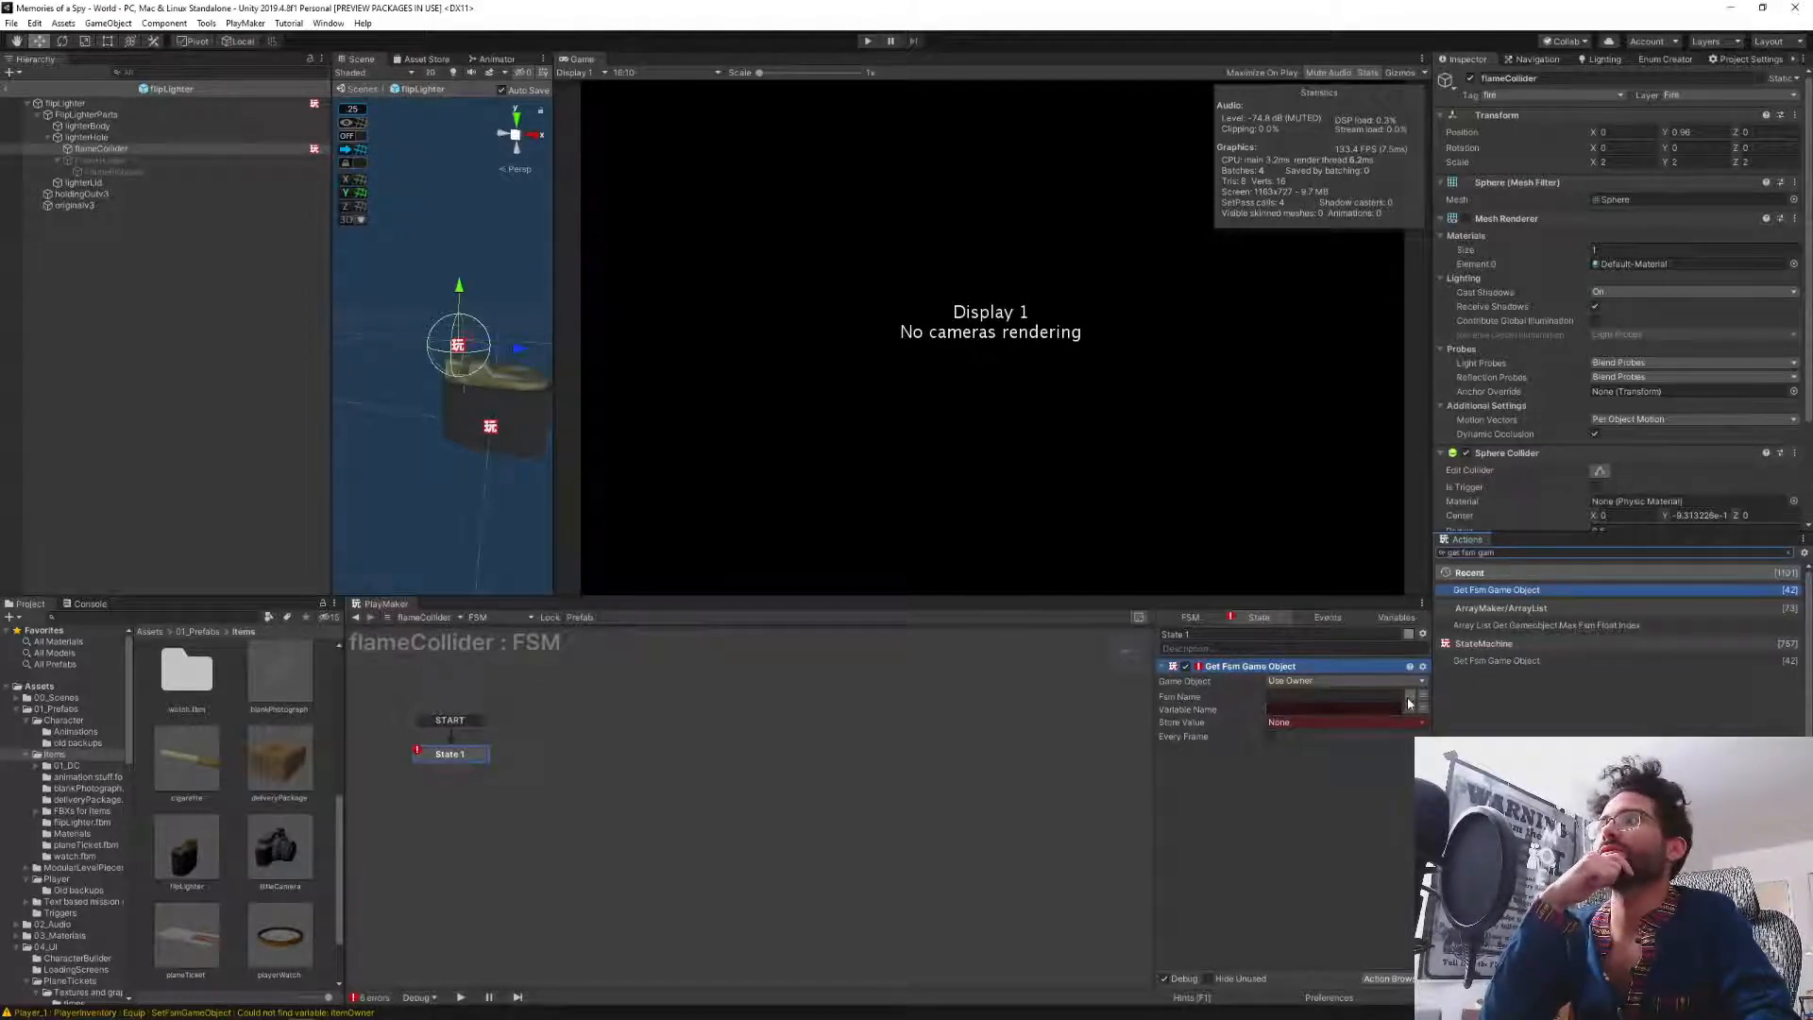
Point the Get Fsm Game Object action at the flipLighter object, its flipLighter FSM and the itemOwner variable.
click(1341, 681)
click(1317, 711)
drag(133, 159, 1329, 702)
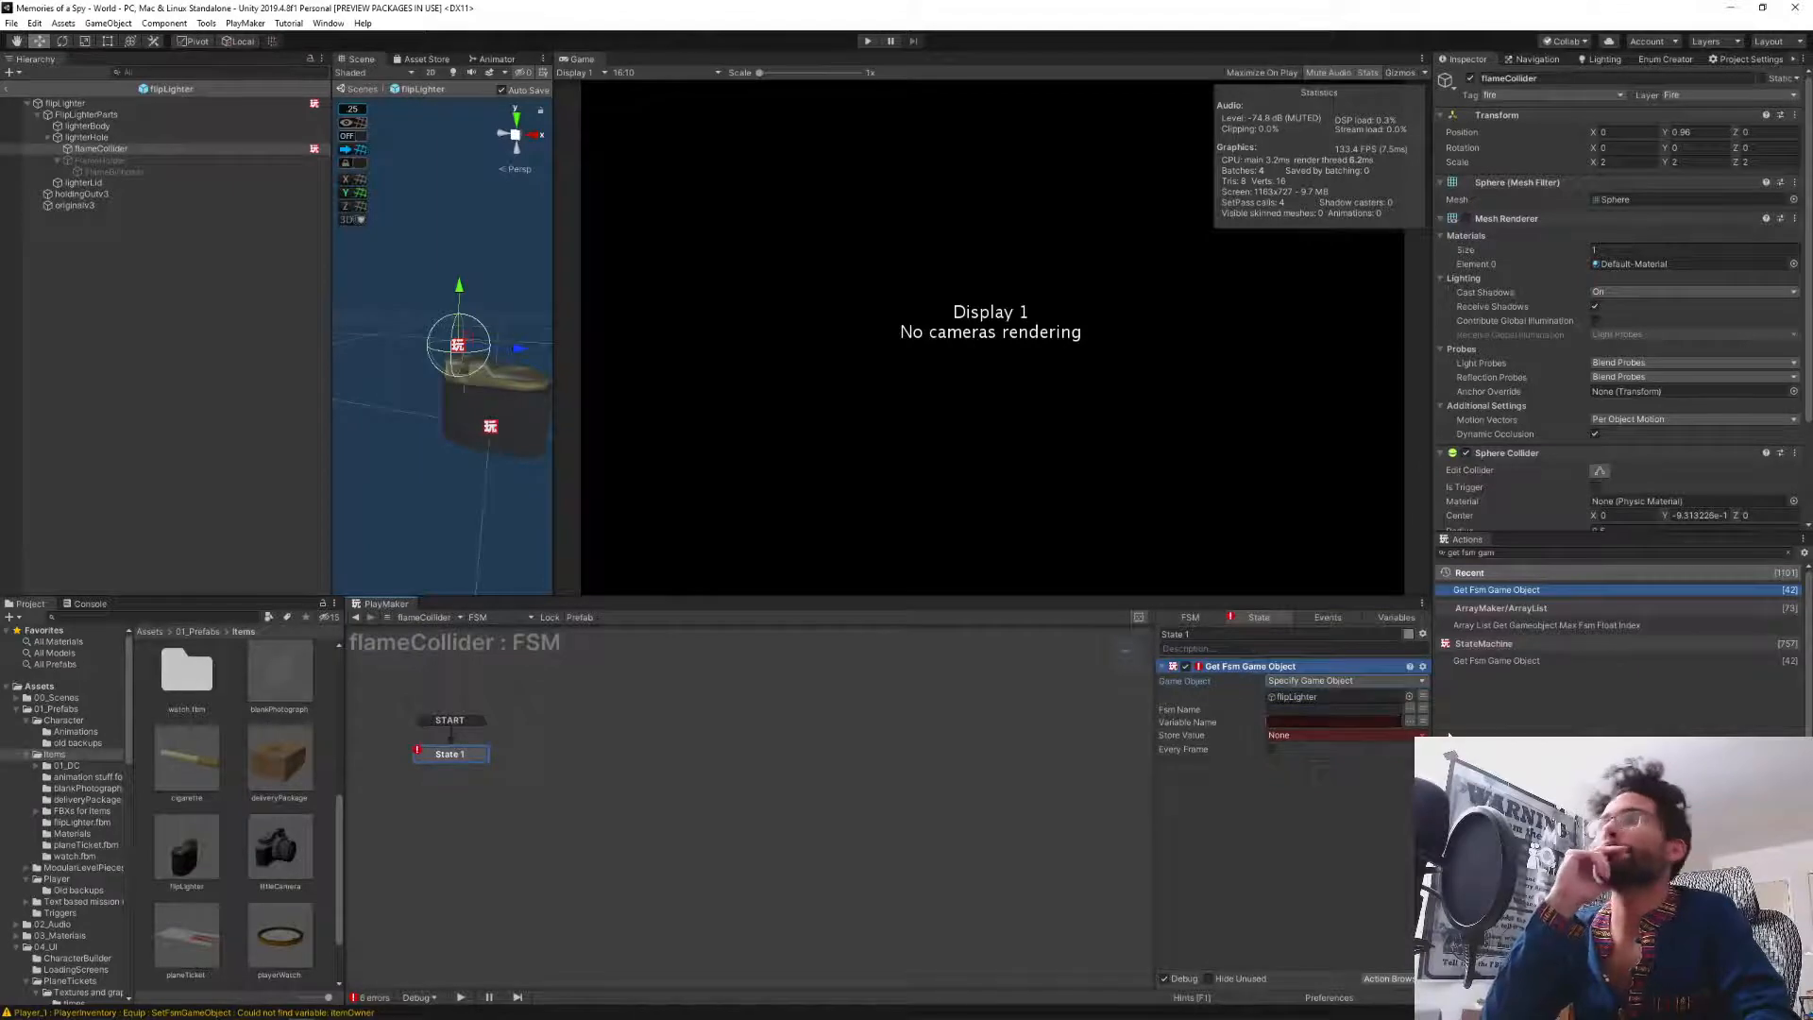
click(1414, 715)
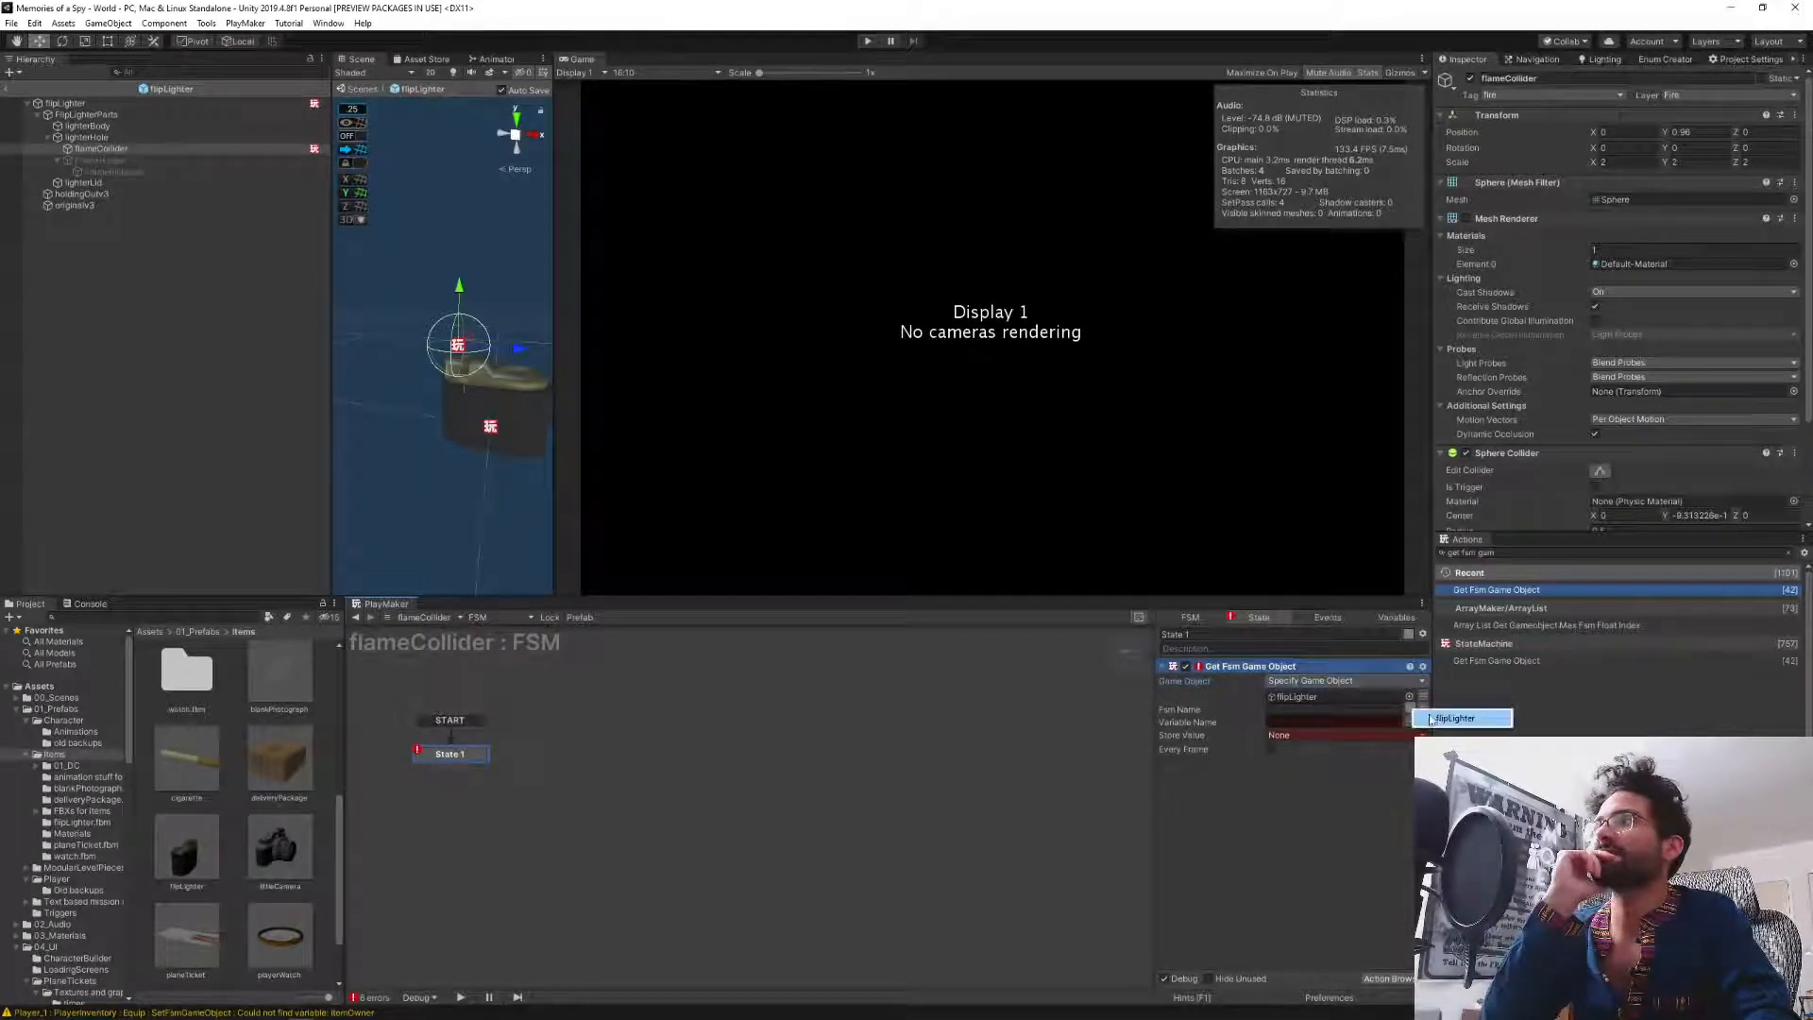
click(1417, 723)
click(1410, 722)
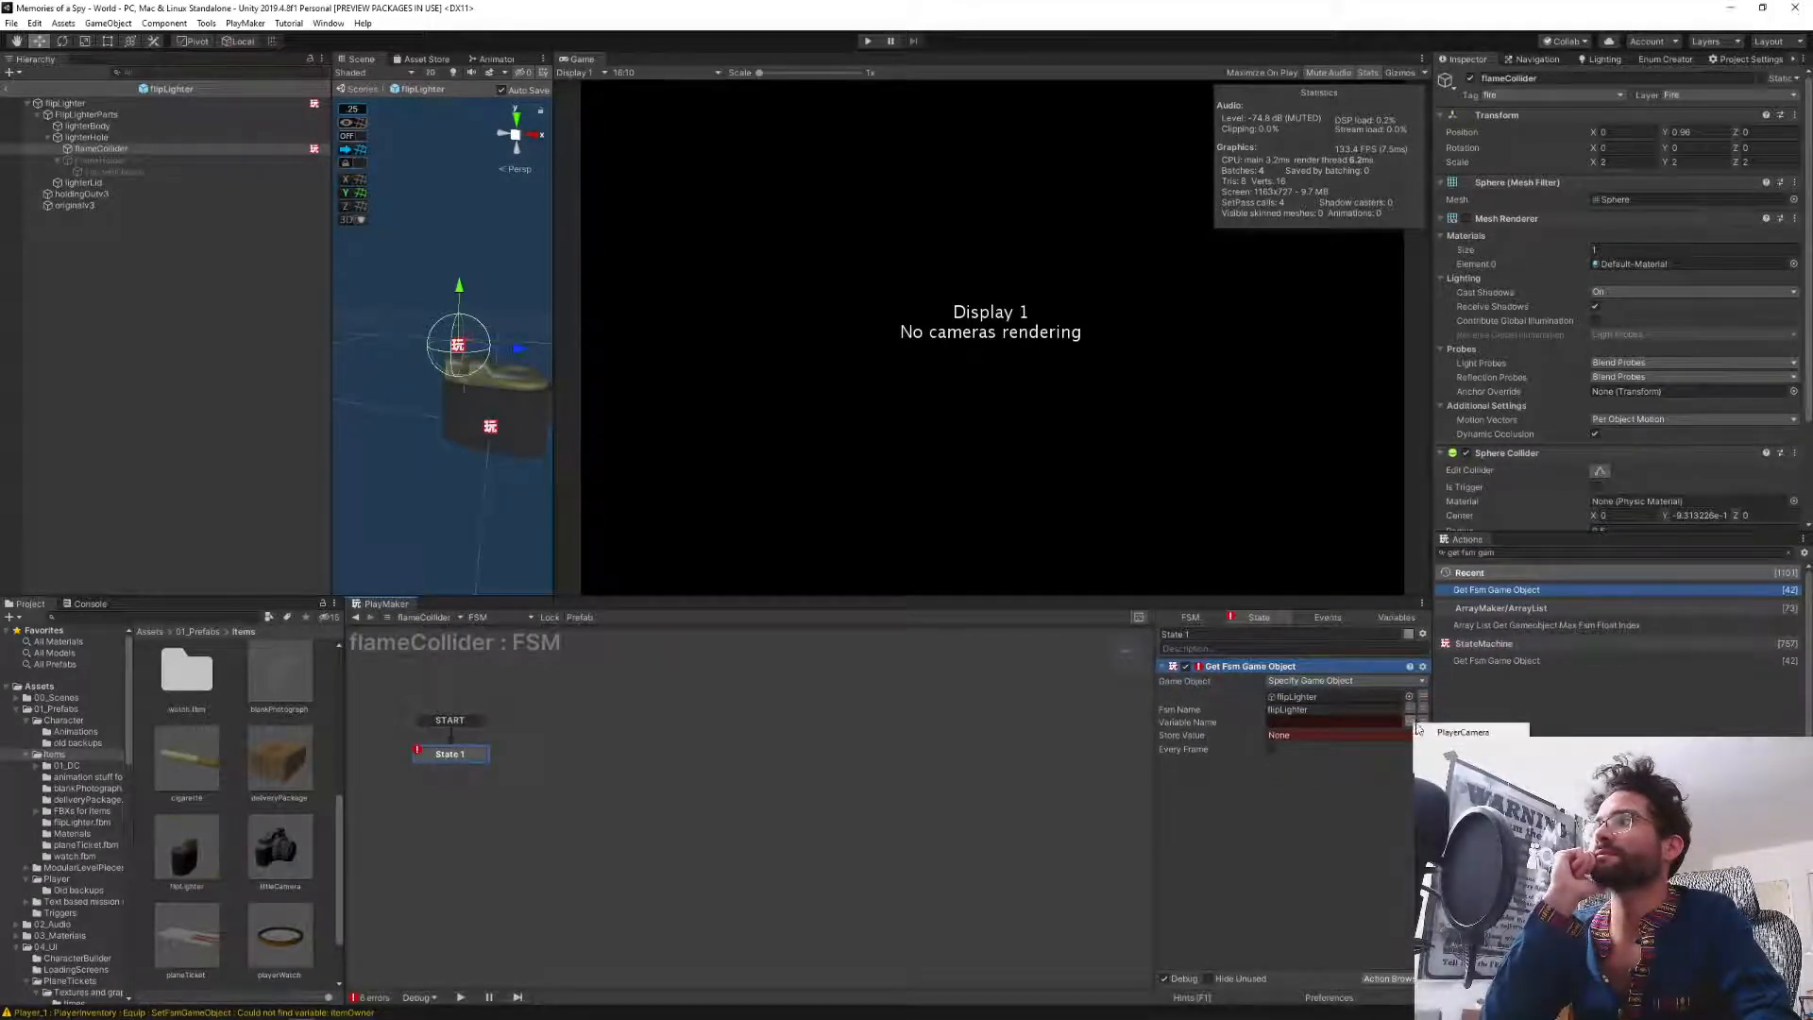
click(1455, 731)
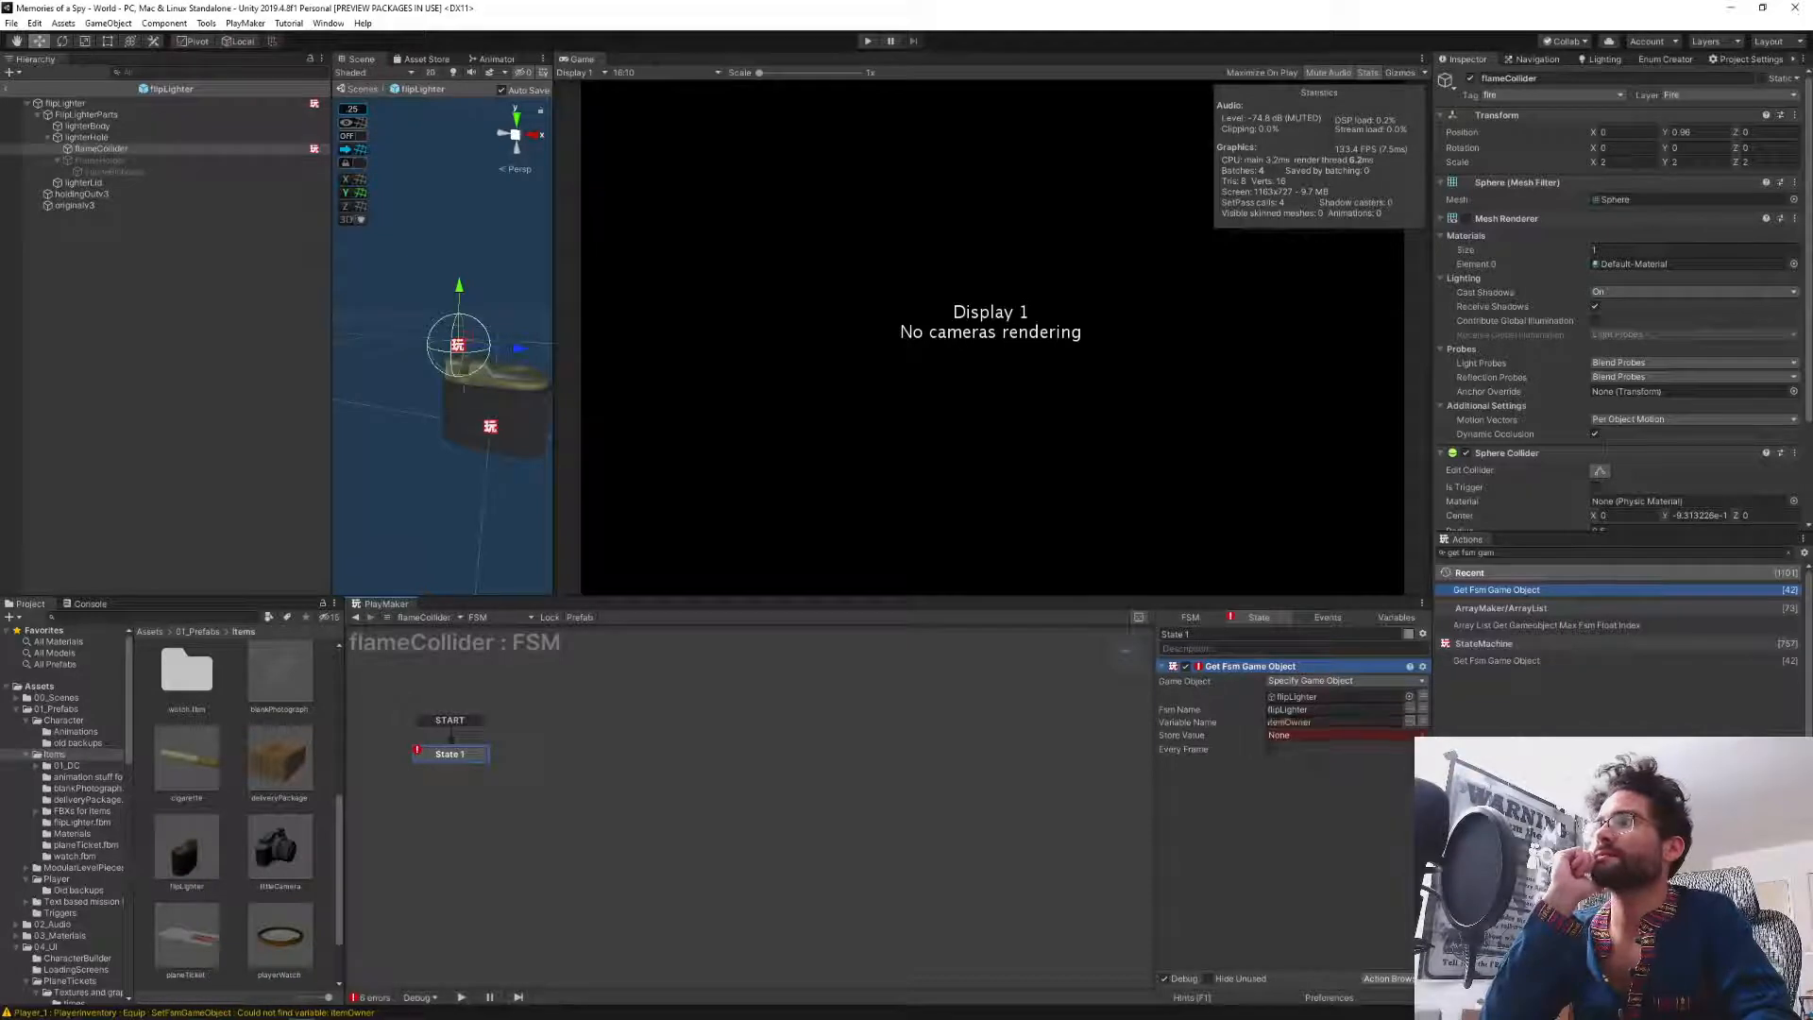
Store the retrieved value in a new itemOwner variable and make the action run every frame.
click(1296, 722)
key(ctrl+c)
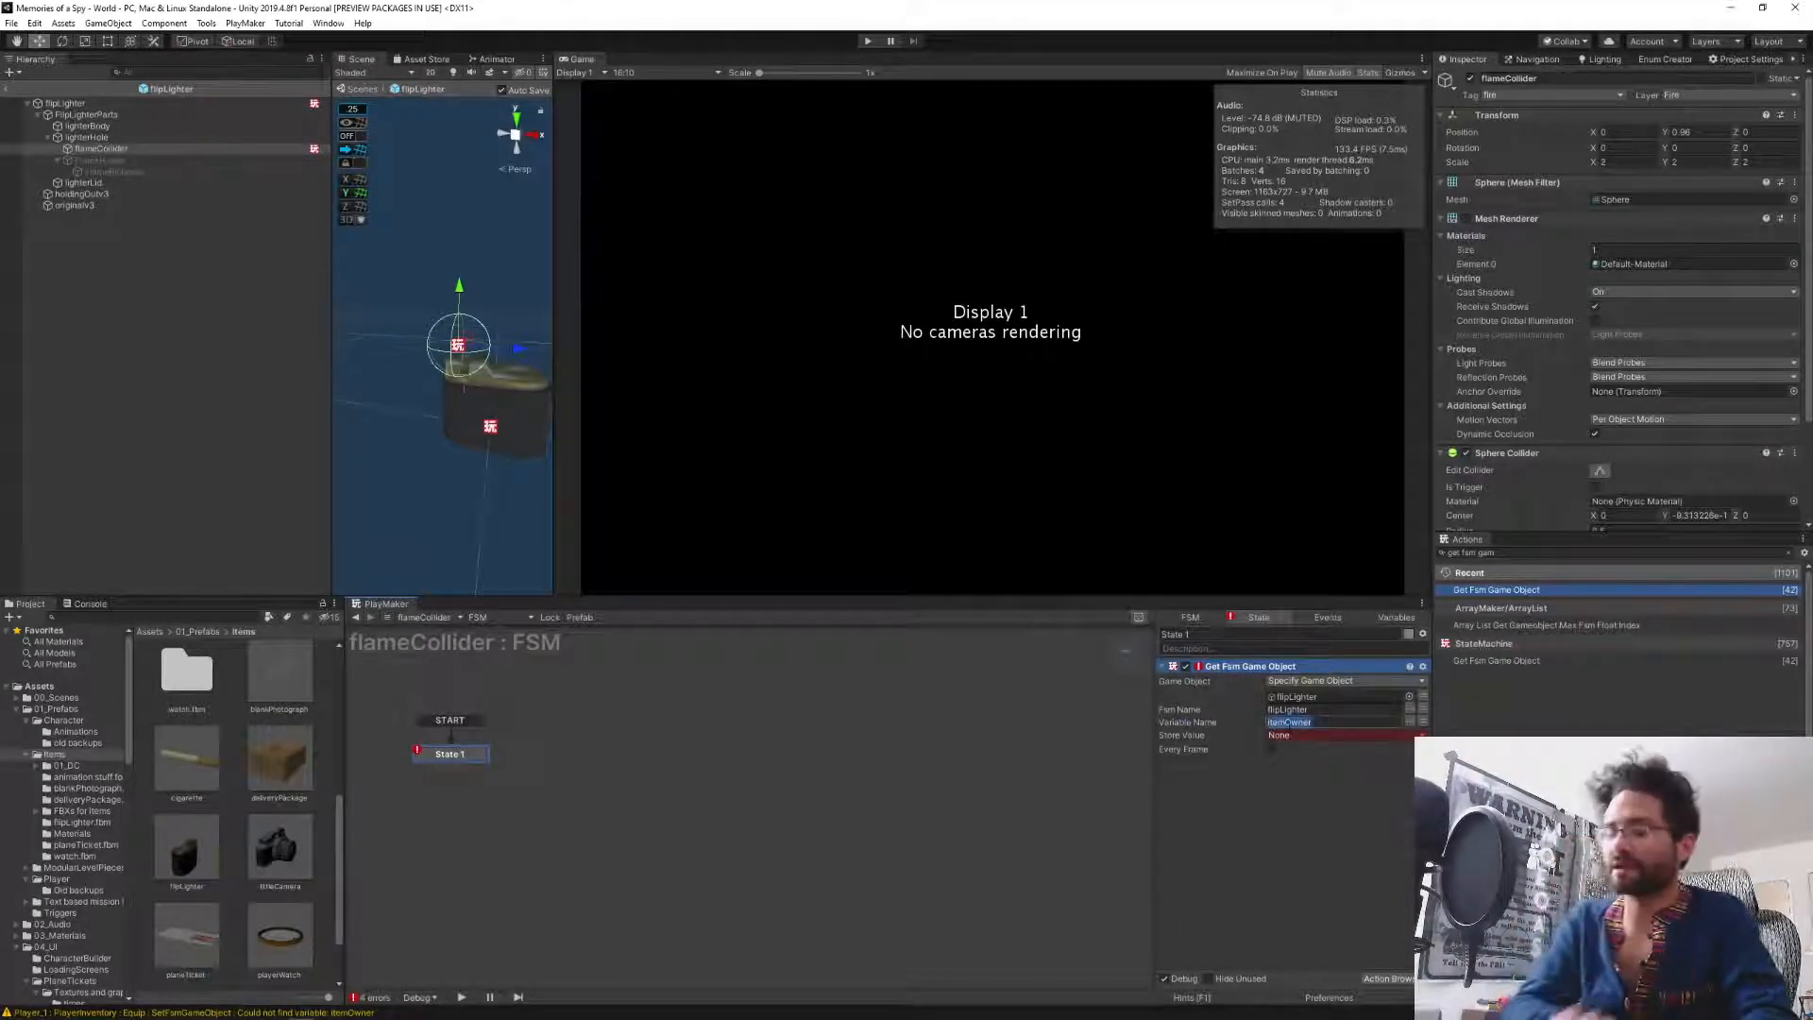
click(1297, 737)
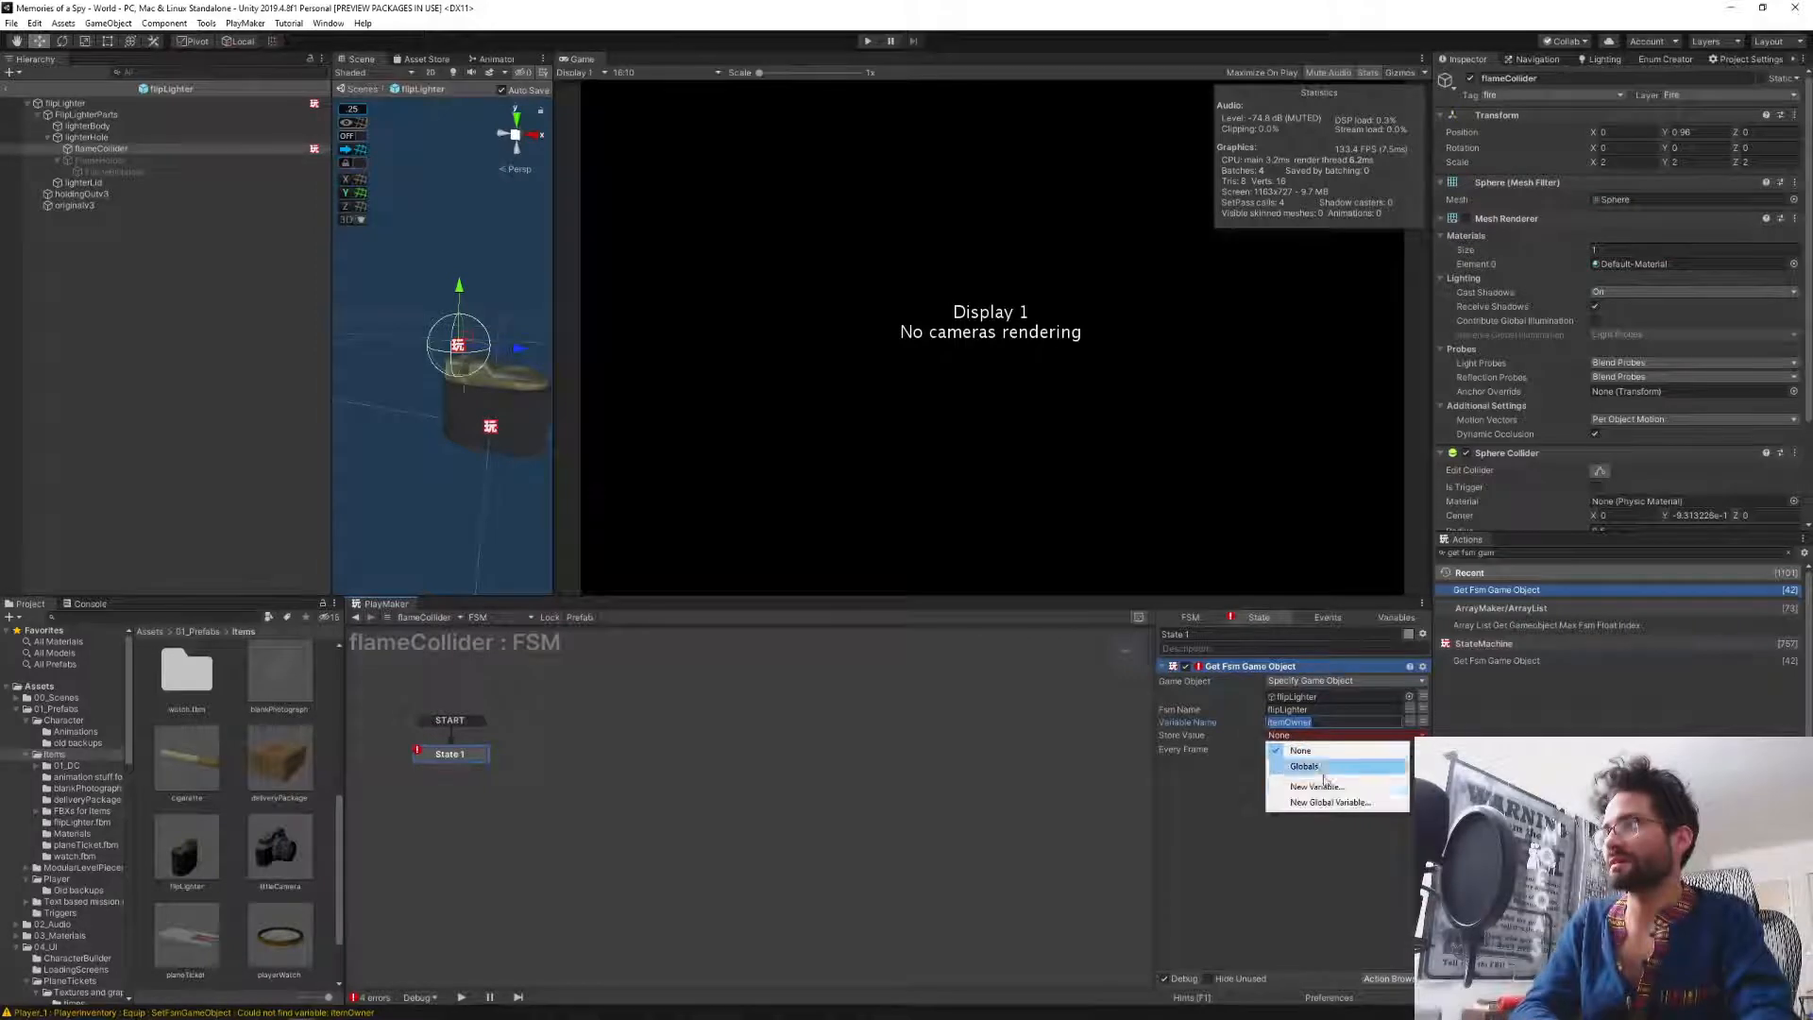
click(1322, 788)
key(ctrl+v)
click(1339, 787)
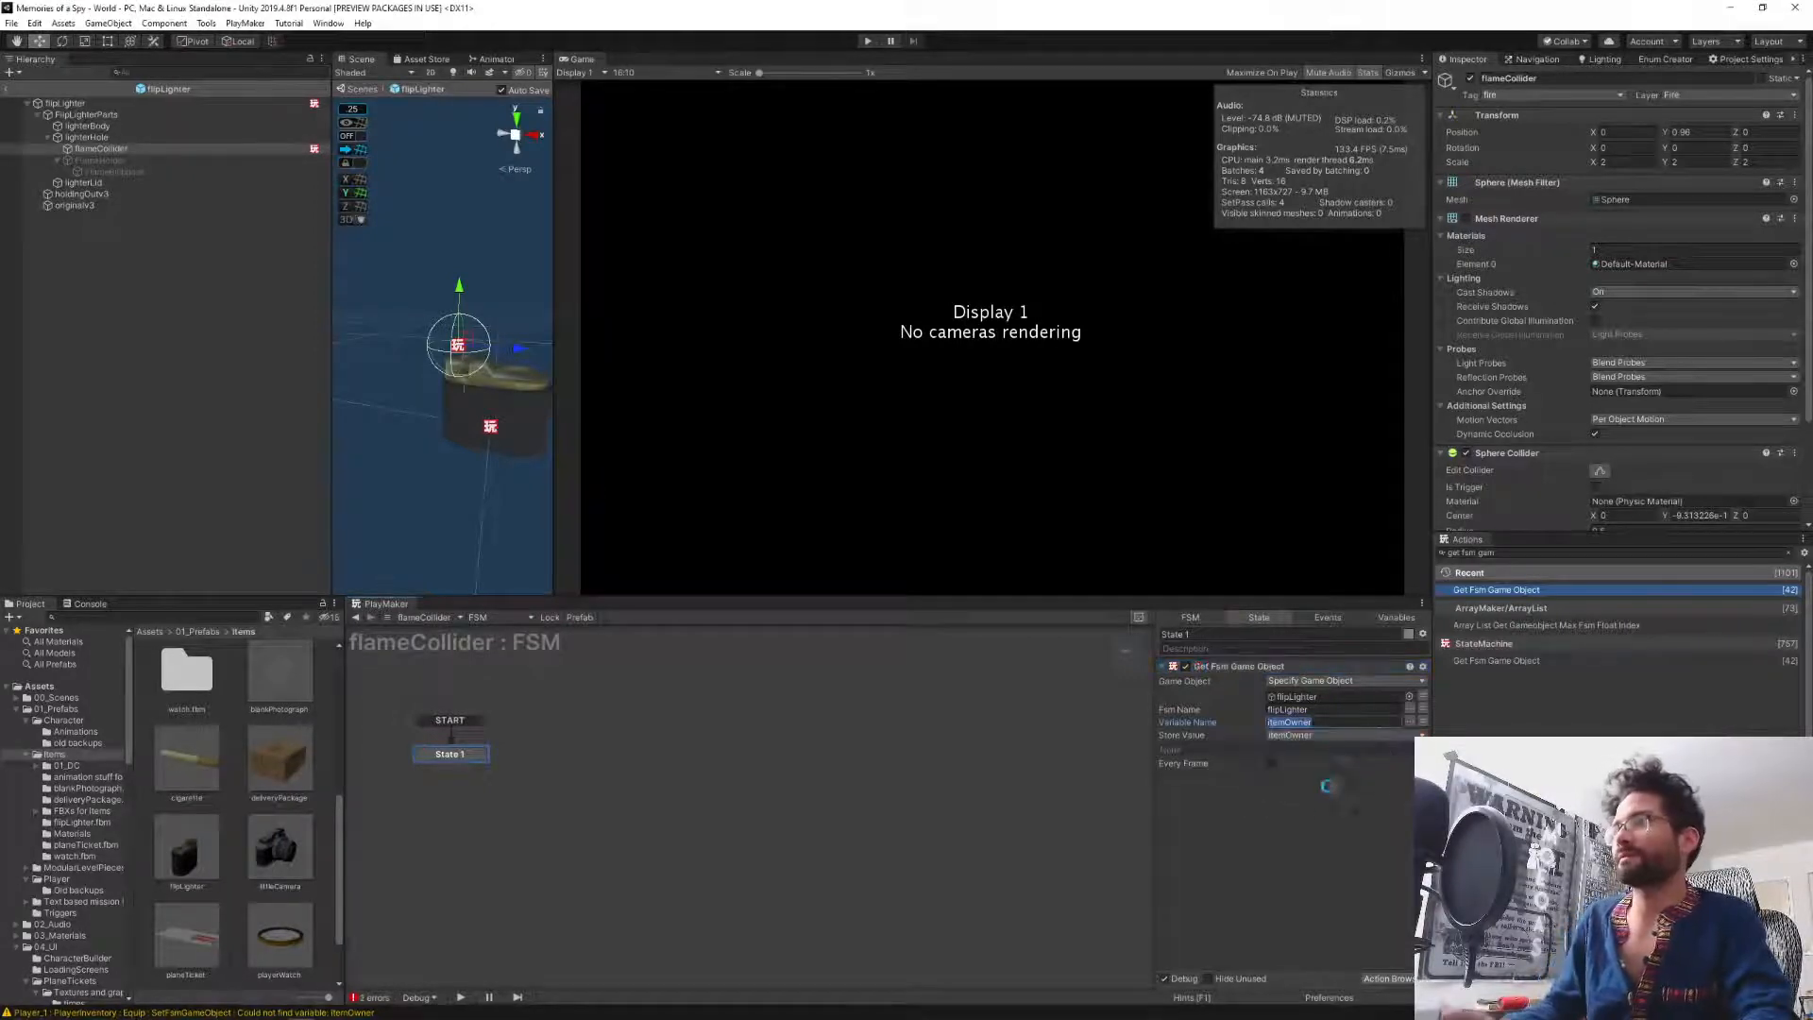
click(1271, 763)
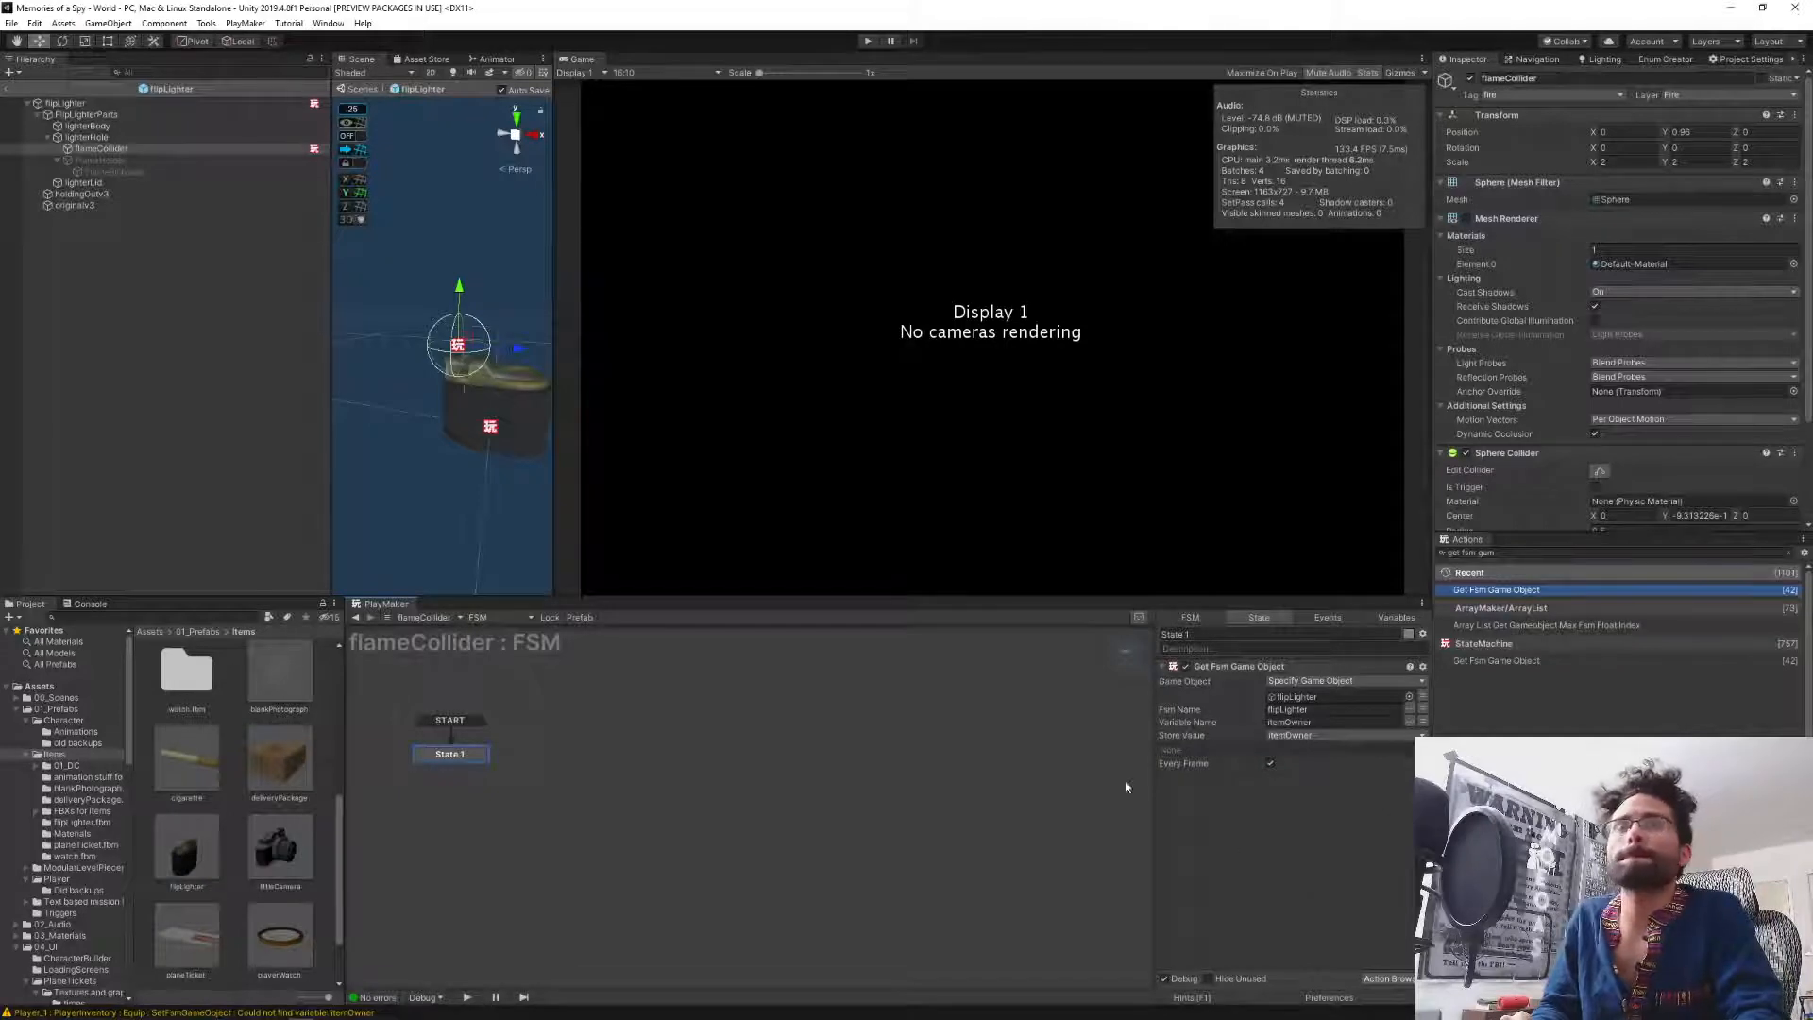
Make FlameHolder, with its FlameBillboard, a child of flameCollider in the lighter's hierarchy.
click(134, 161)
click(146, 170)
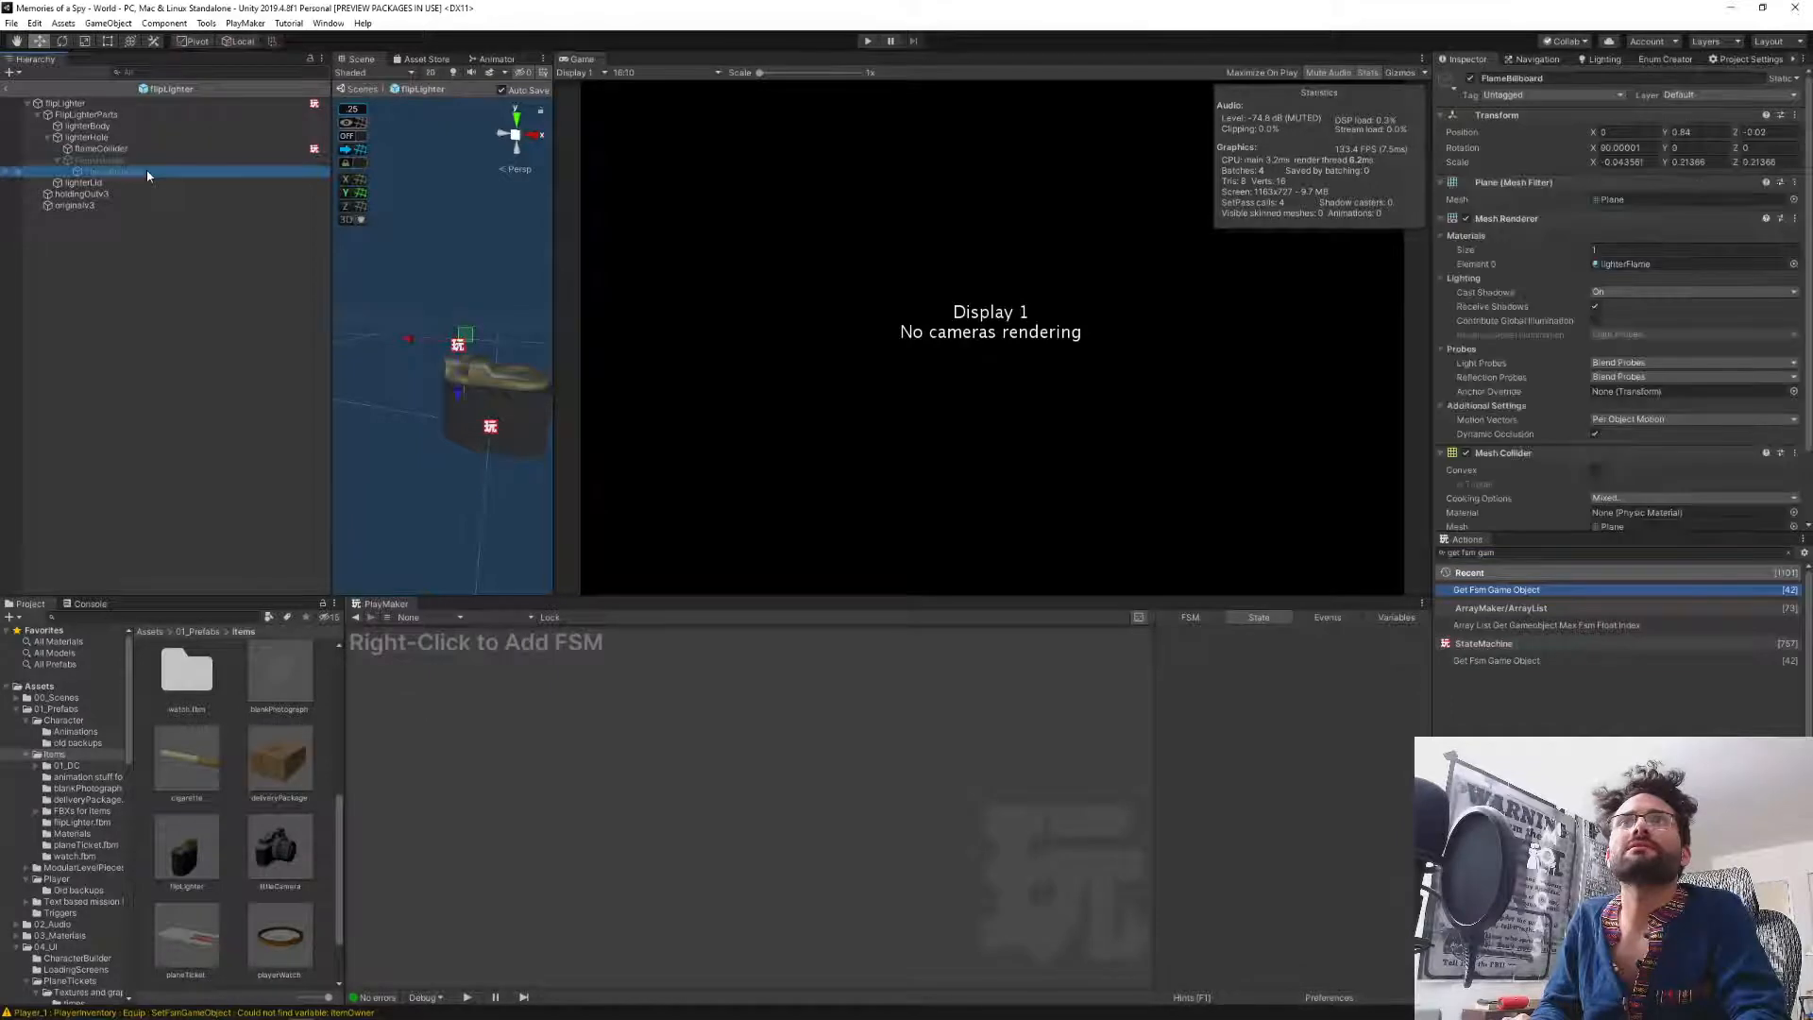
click(124, 162)
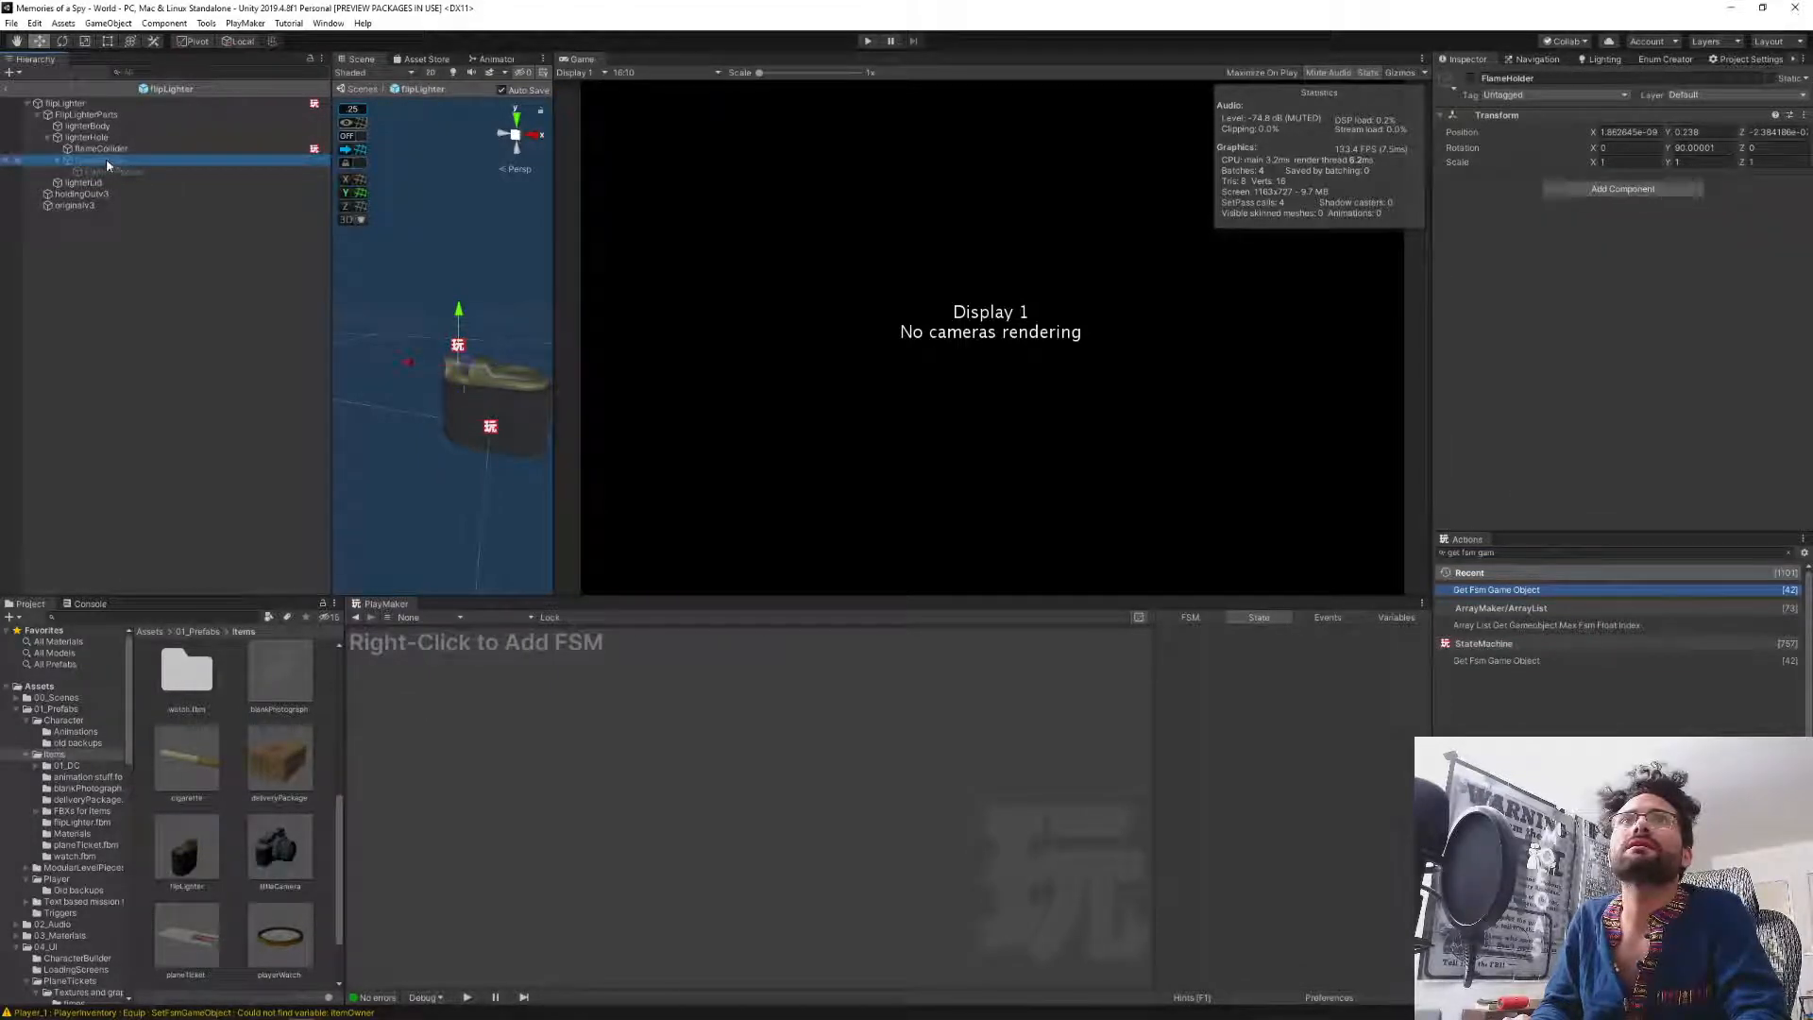
drag(106, 157, 104, 148)
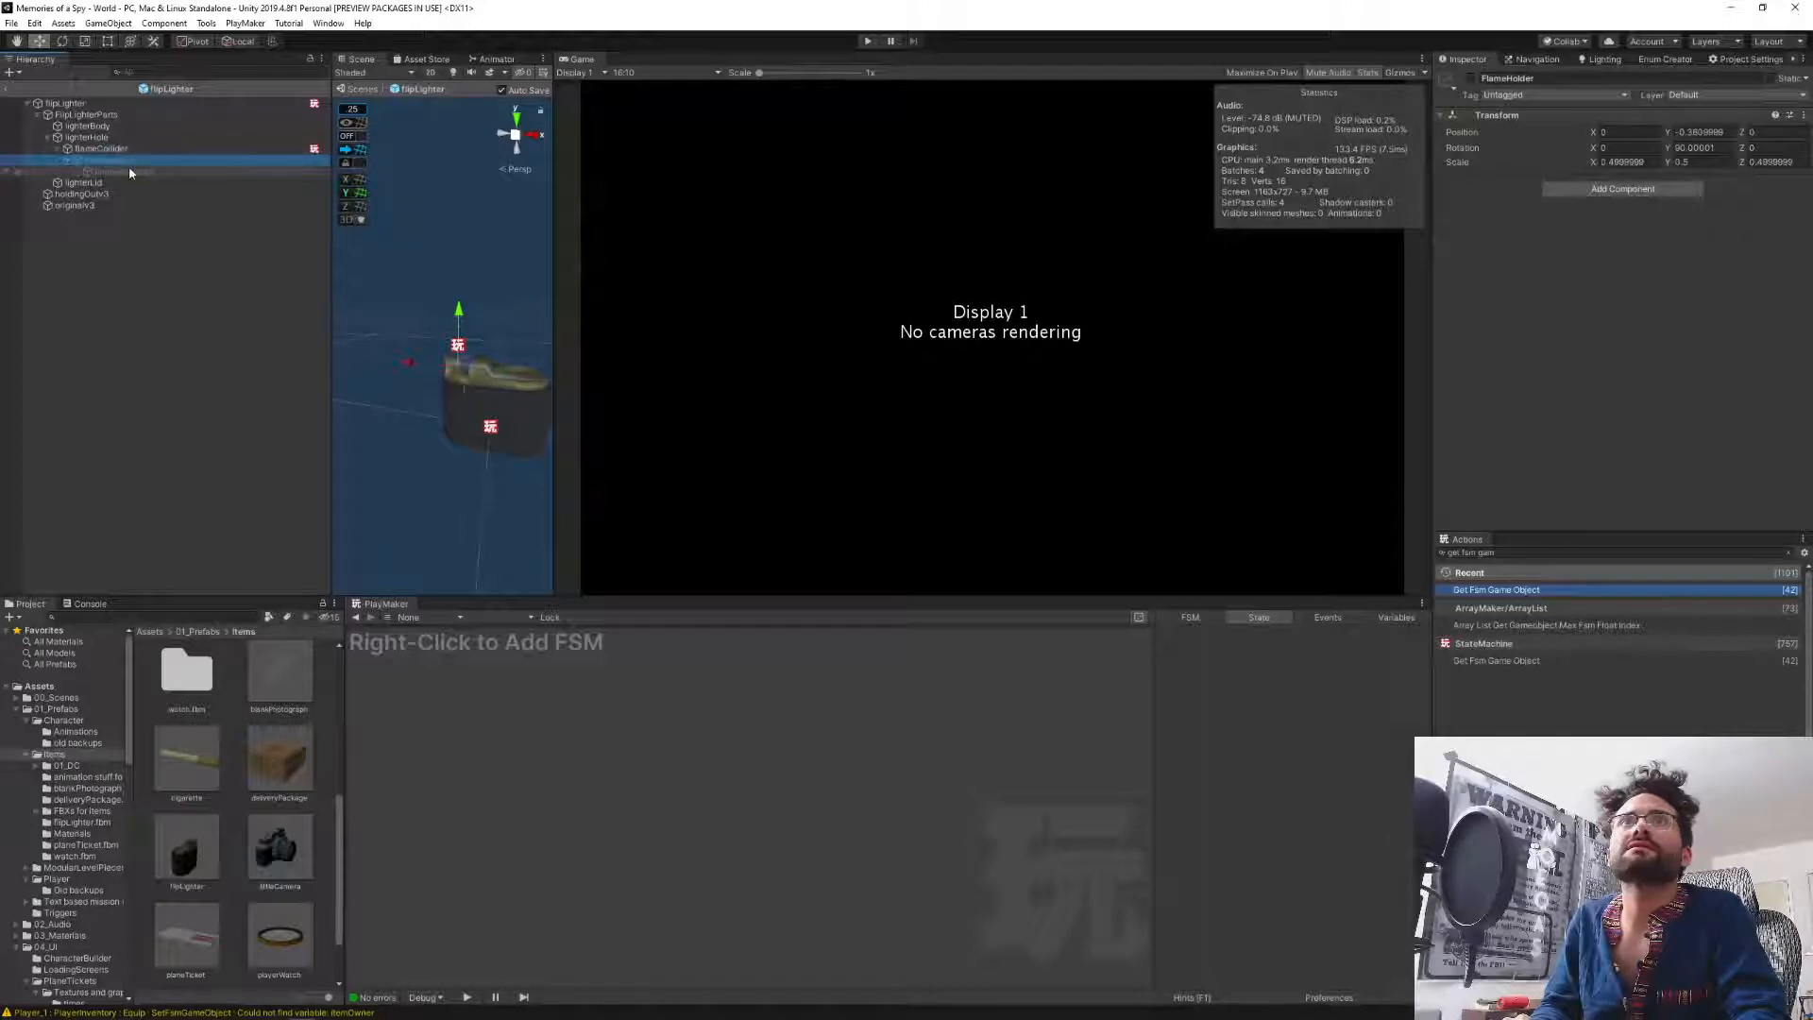
Deactivate the flameCollider object in the flipLighter prefab.
click(101, 149)
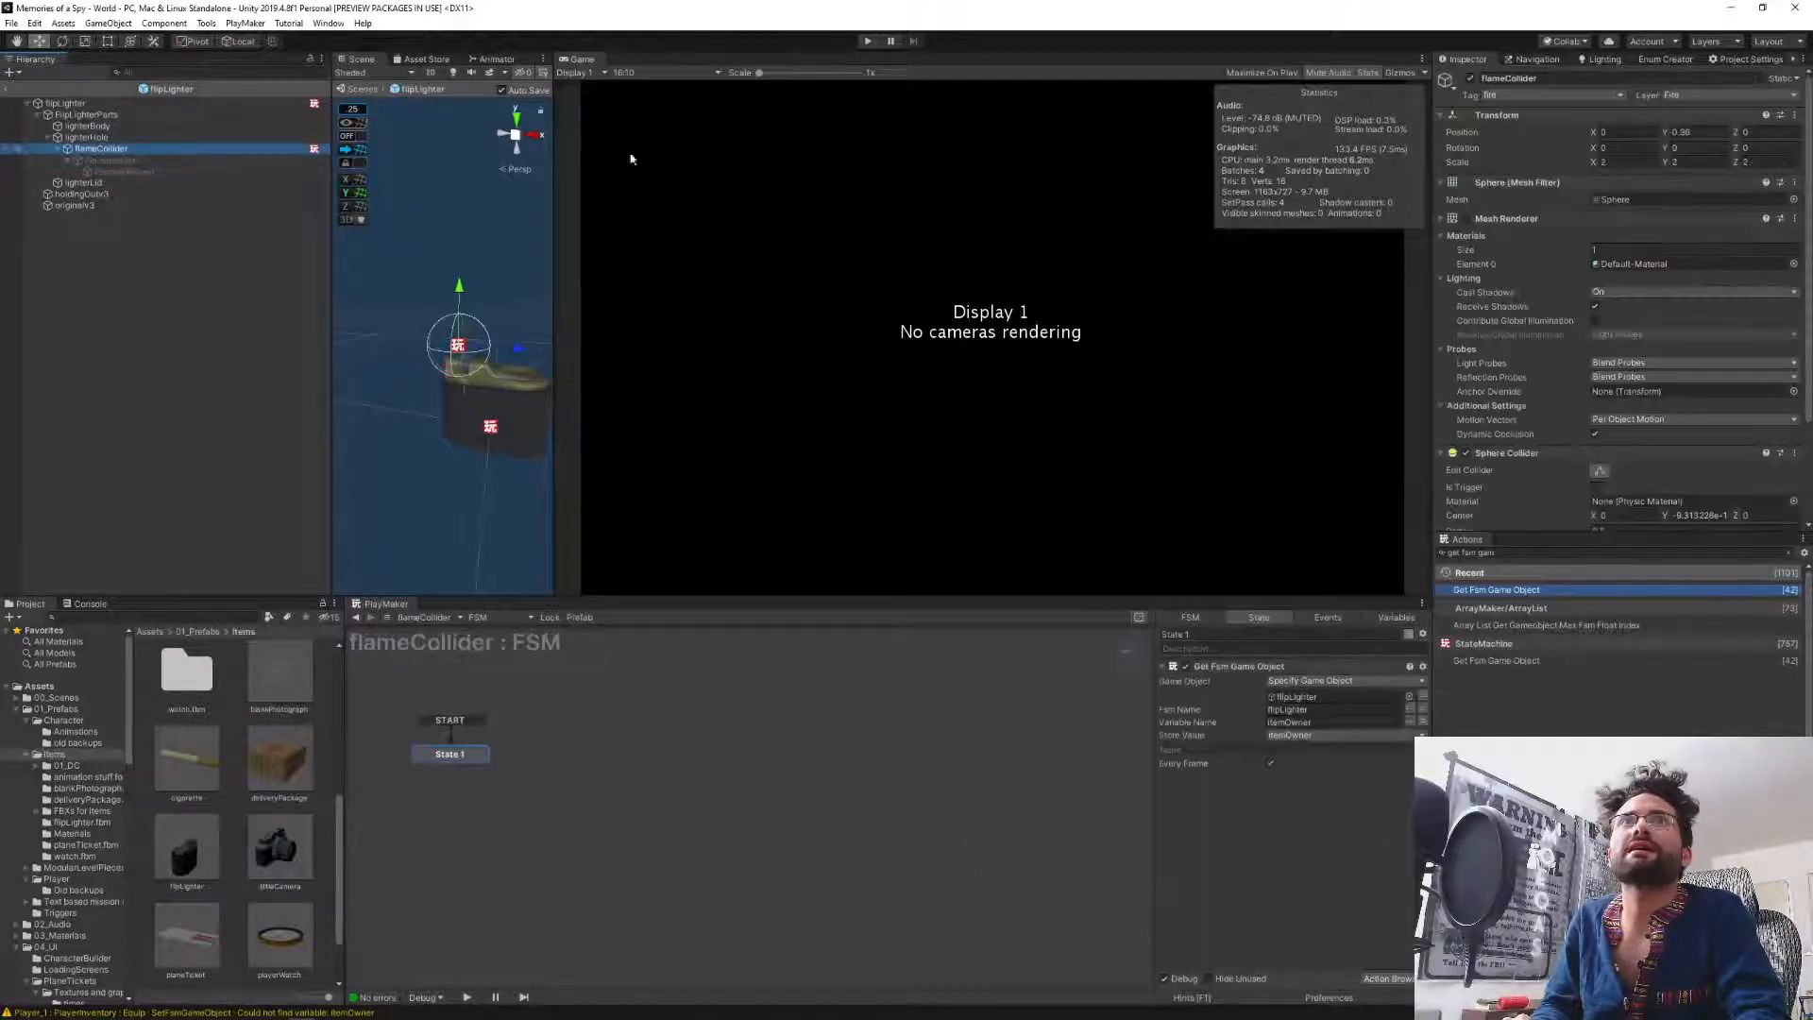
click(1470, 79)
click(1471, 79)
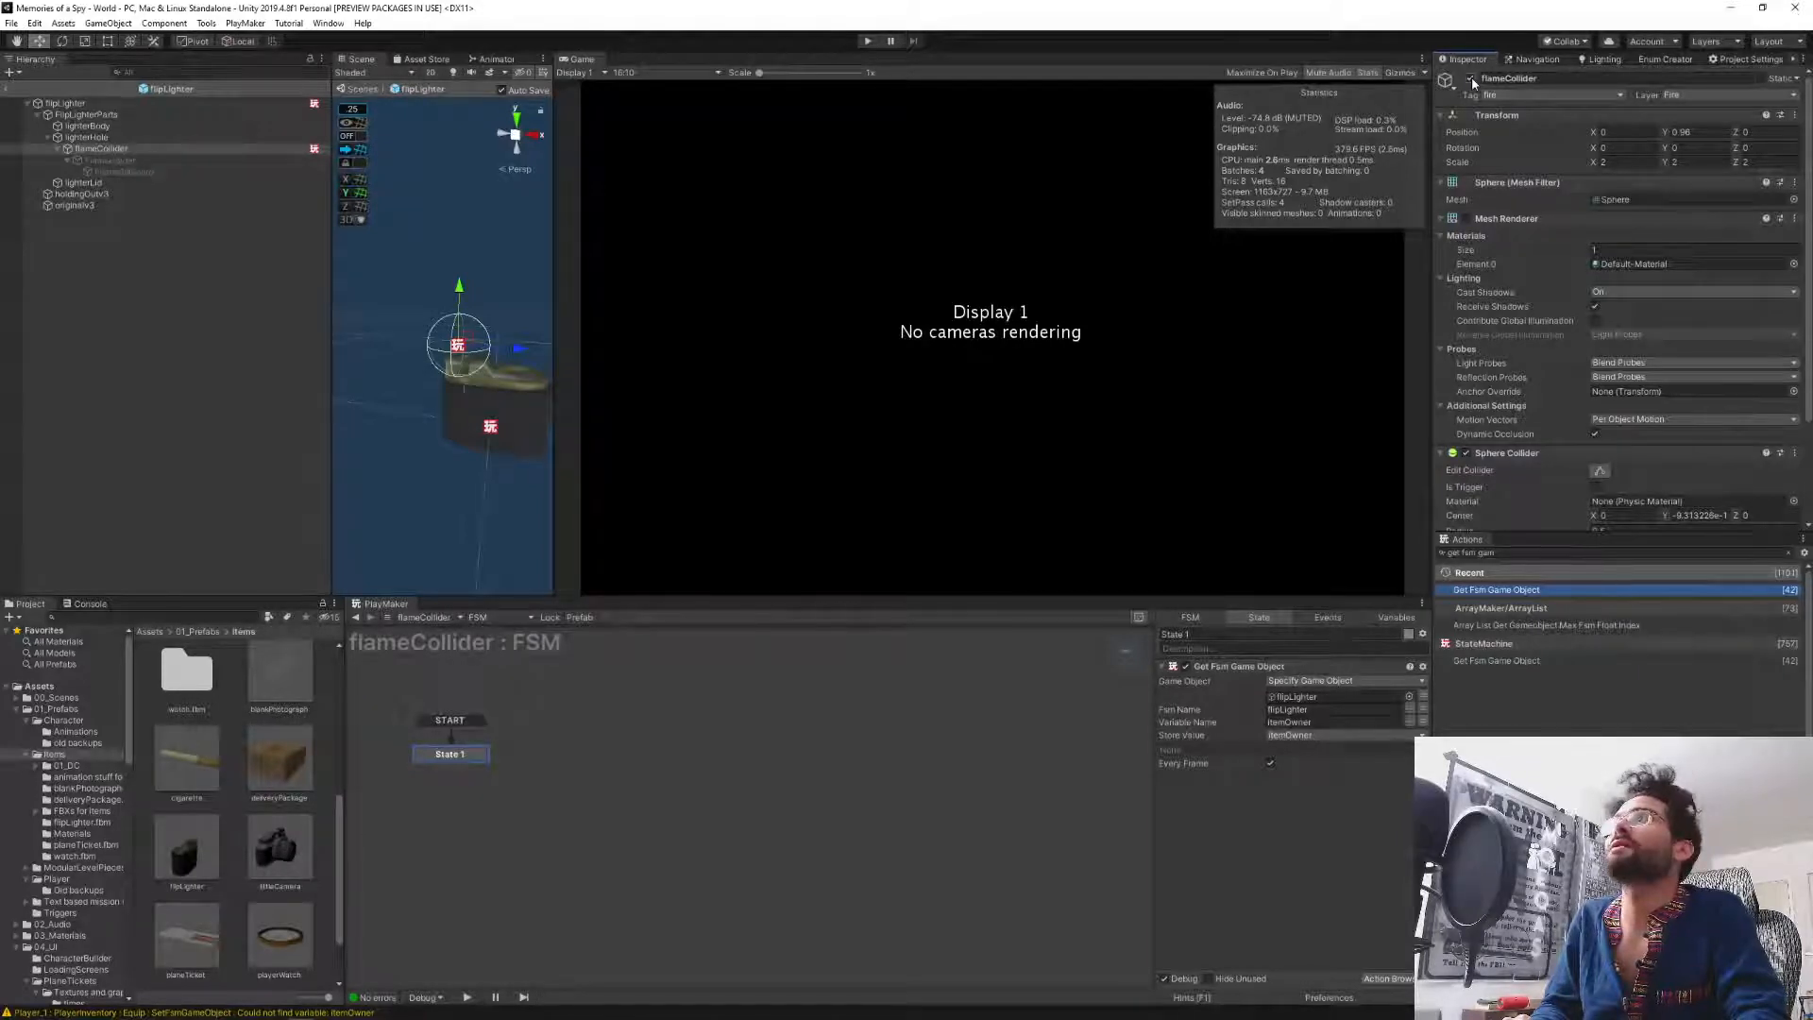
click(1470, 79)
In the lighting state of the flipLighter FSM, set the Activate Game Object action's target to flameCollider.
click(74, 106)
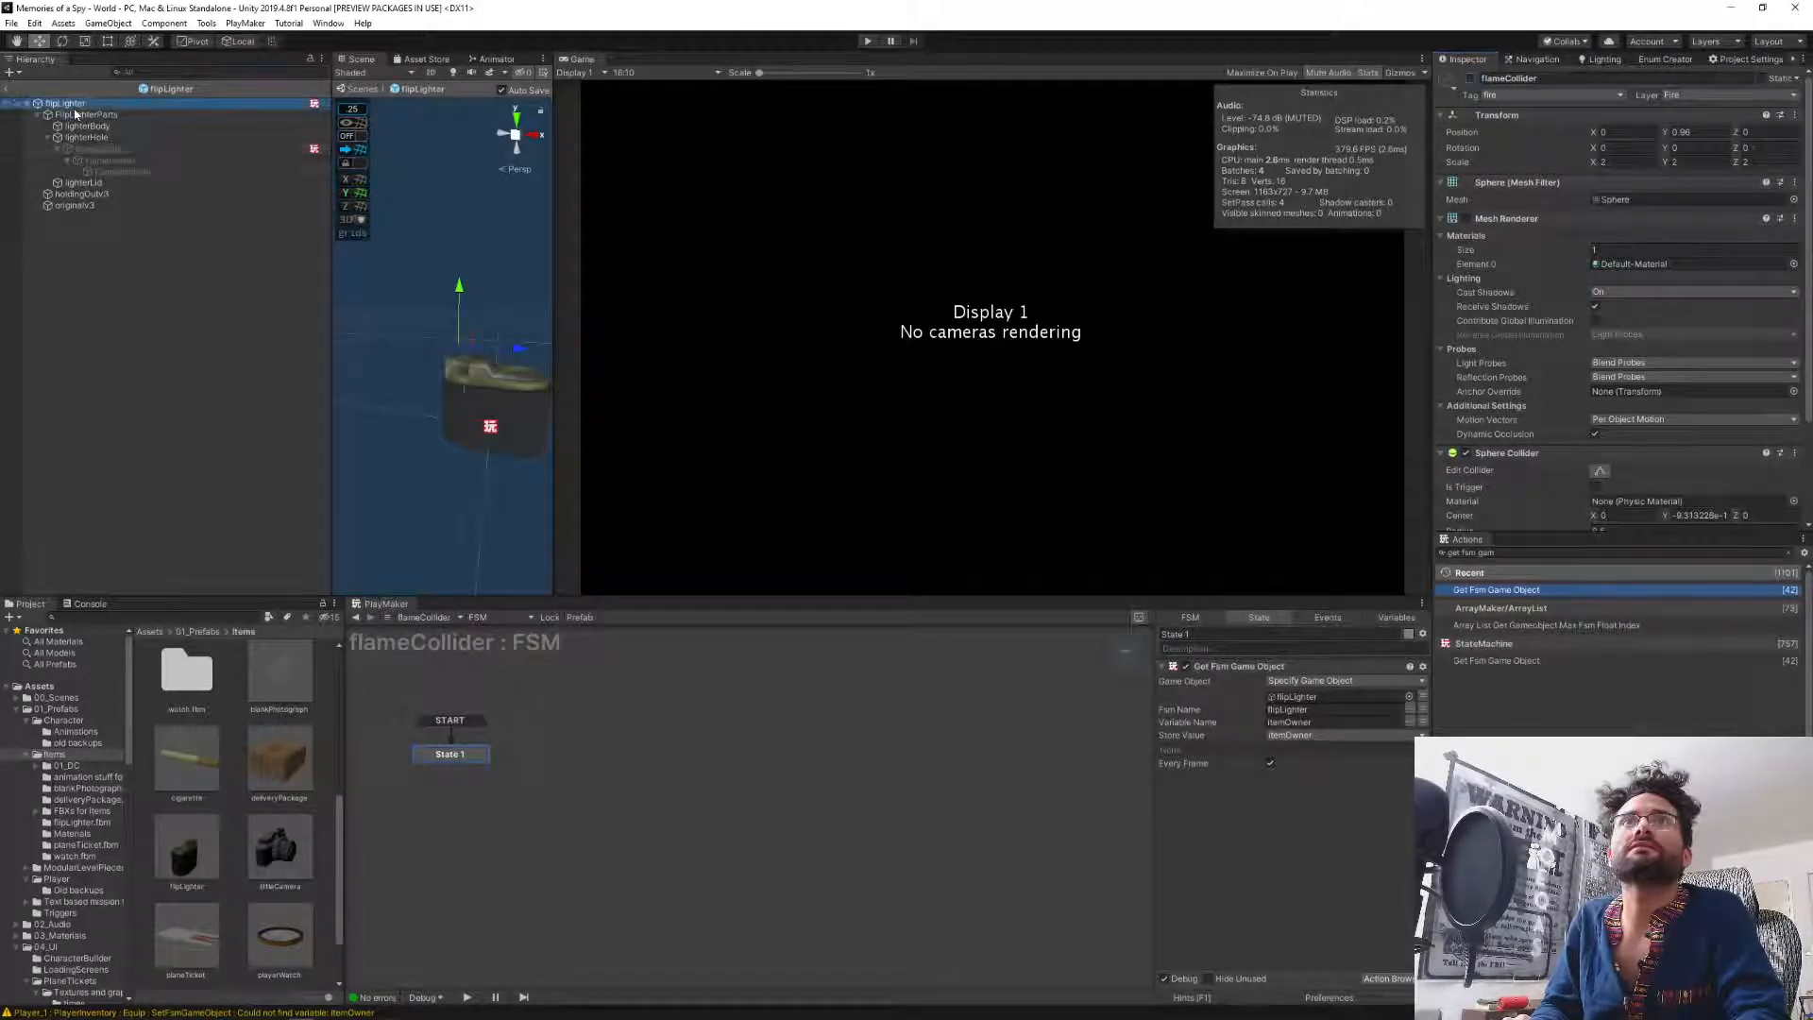
click(805, 752)
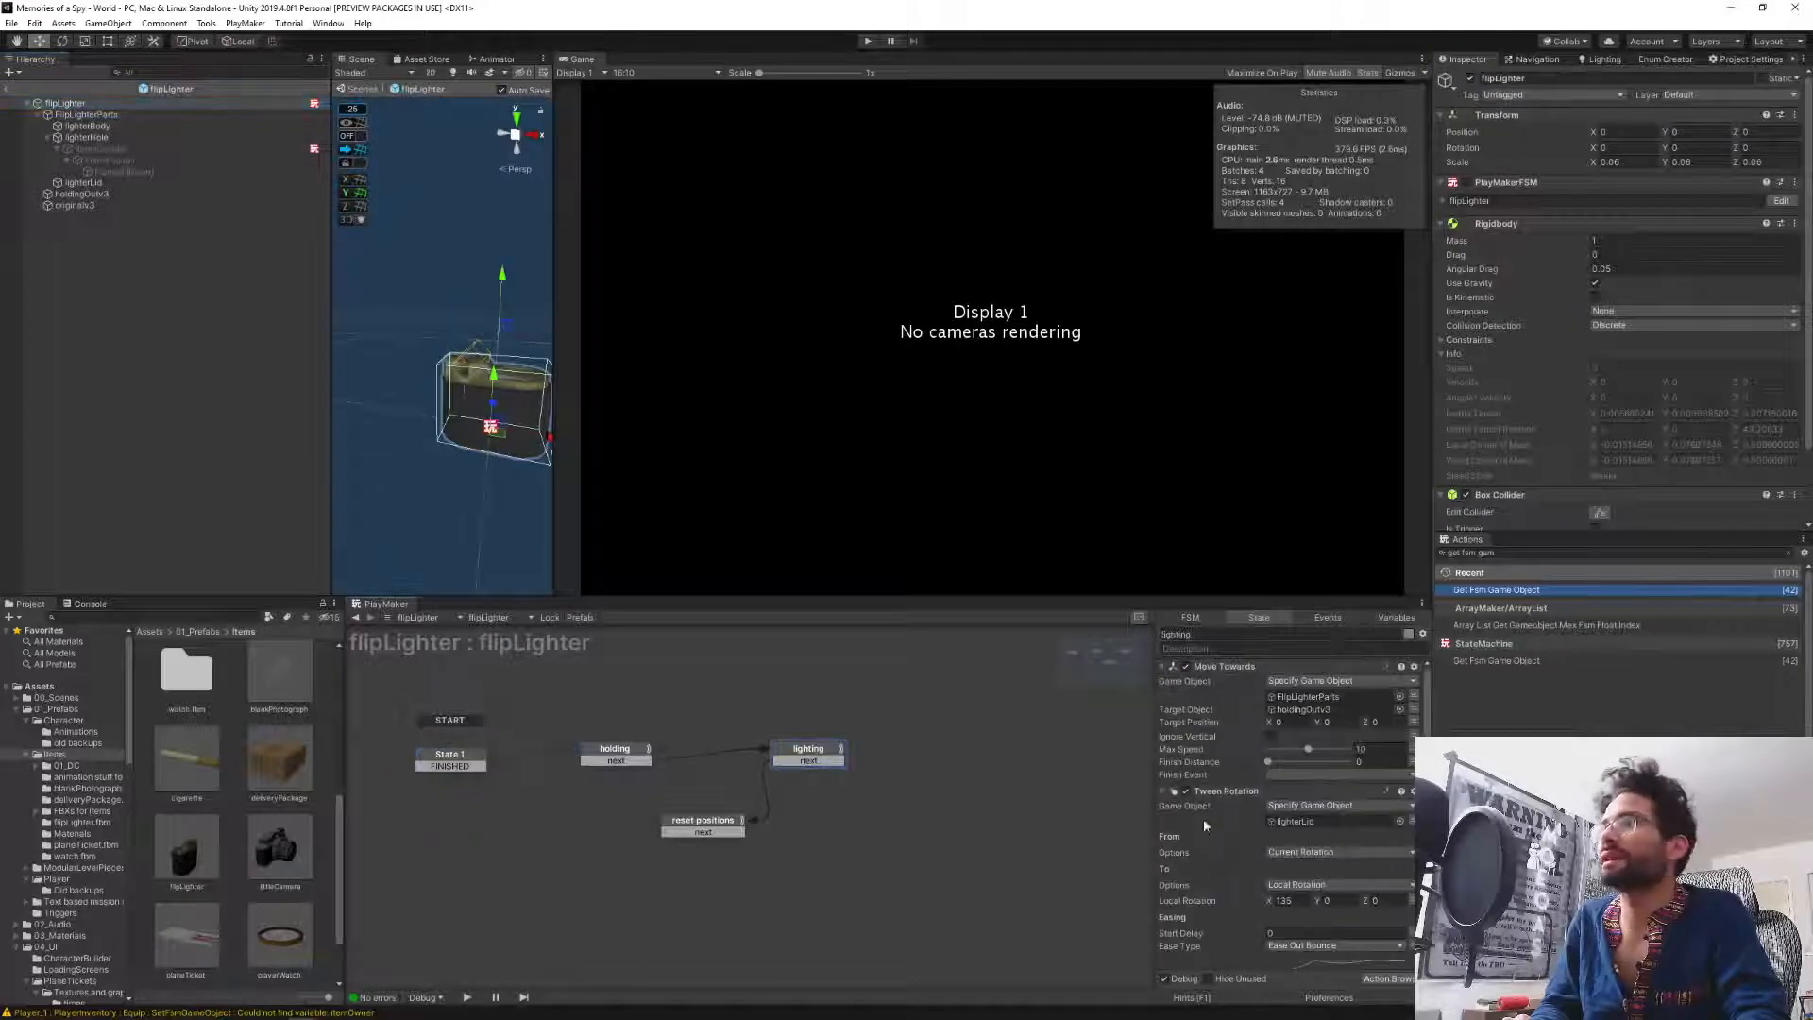
scroll(1218, 841, down, 5)
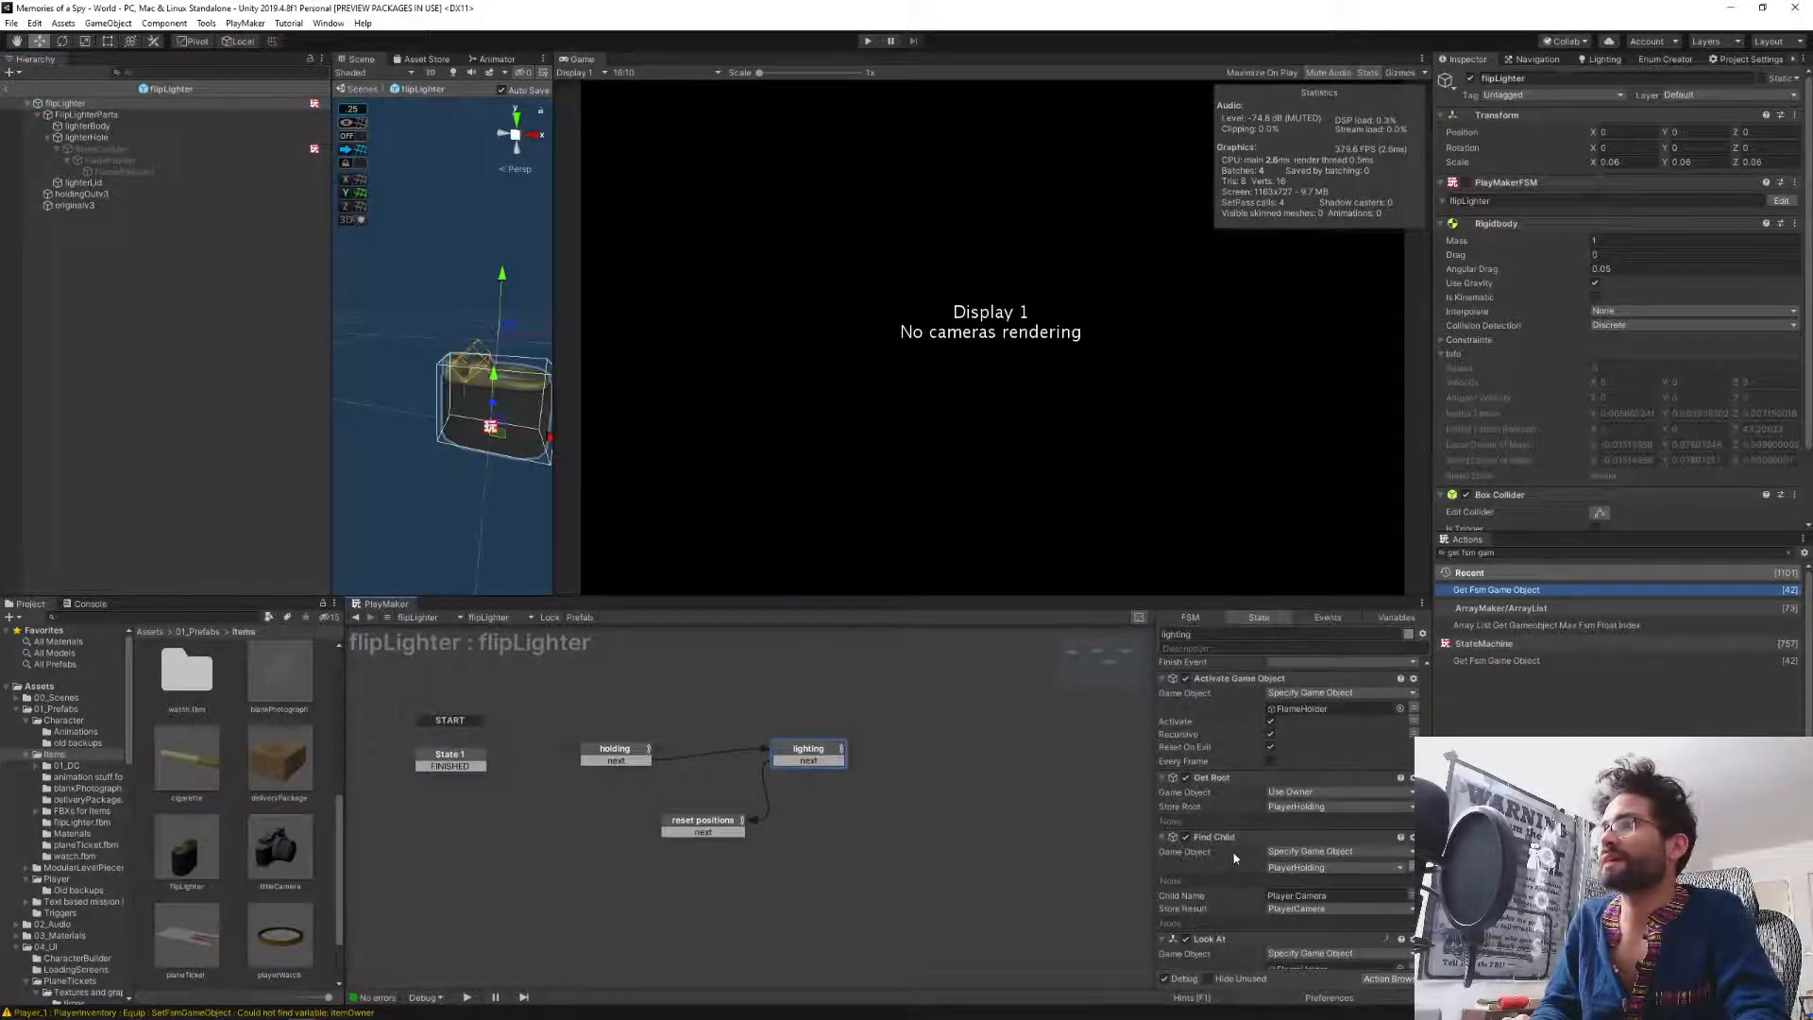
scroll(1235, 858, up, 1)
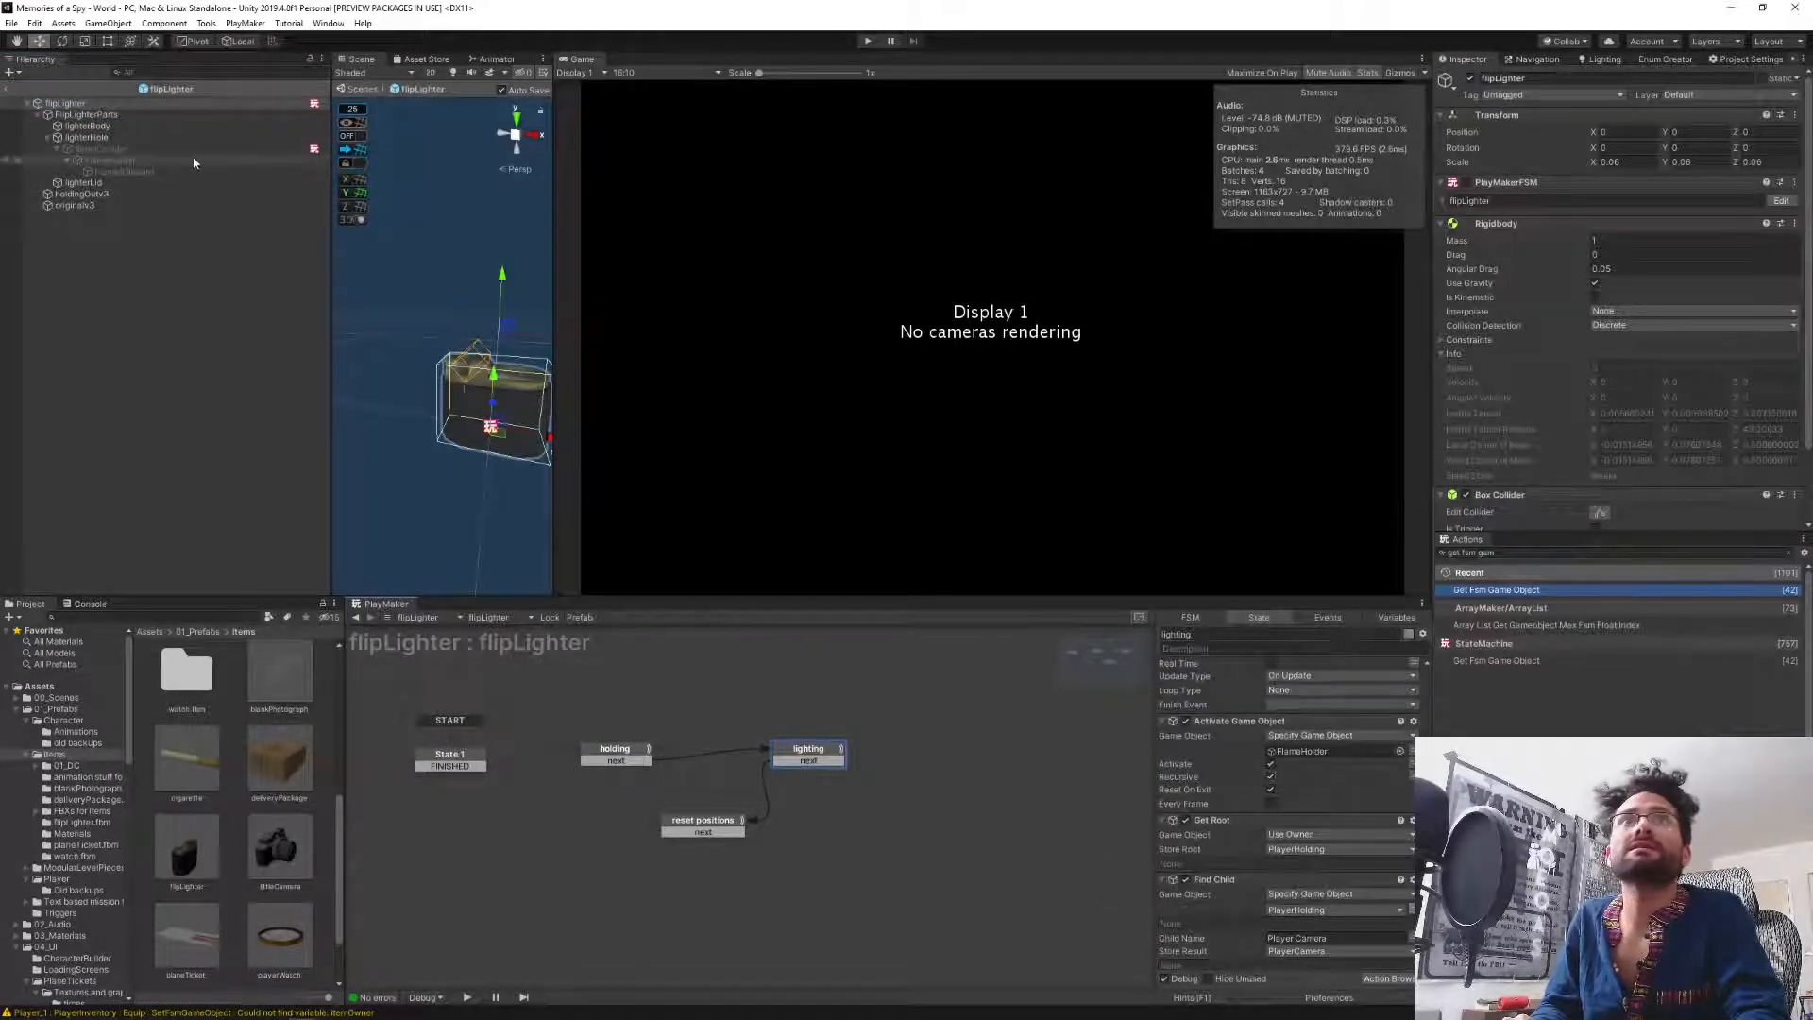
drag(1311, 767, 1323, 751)
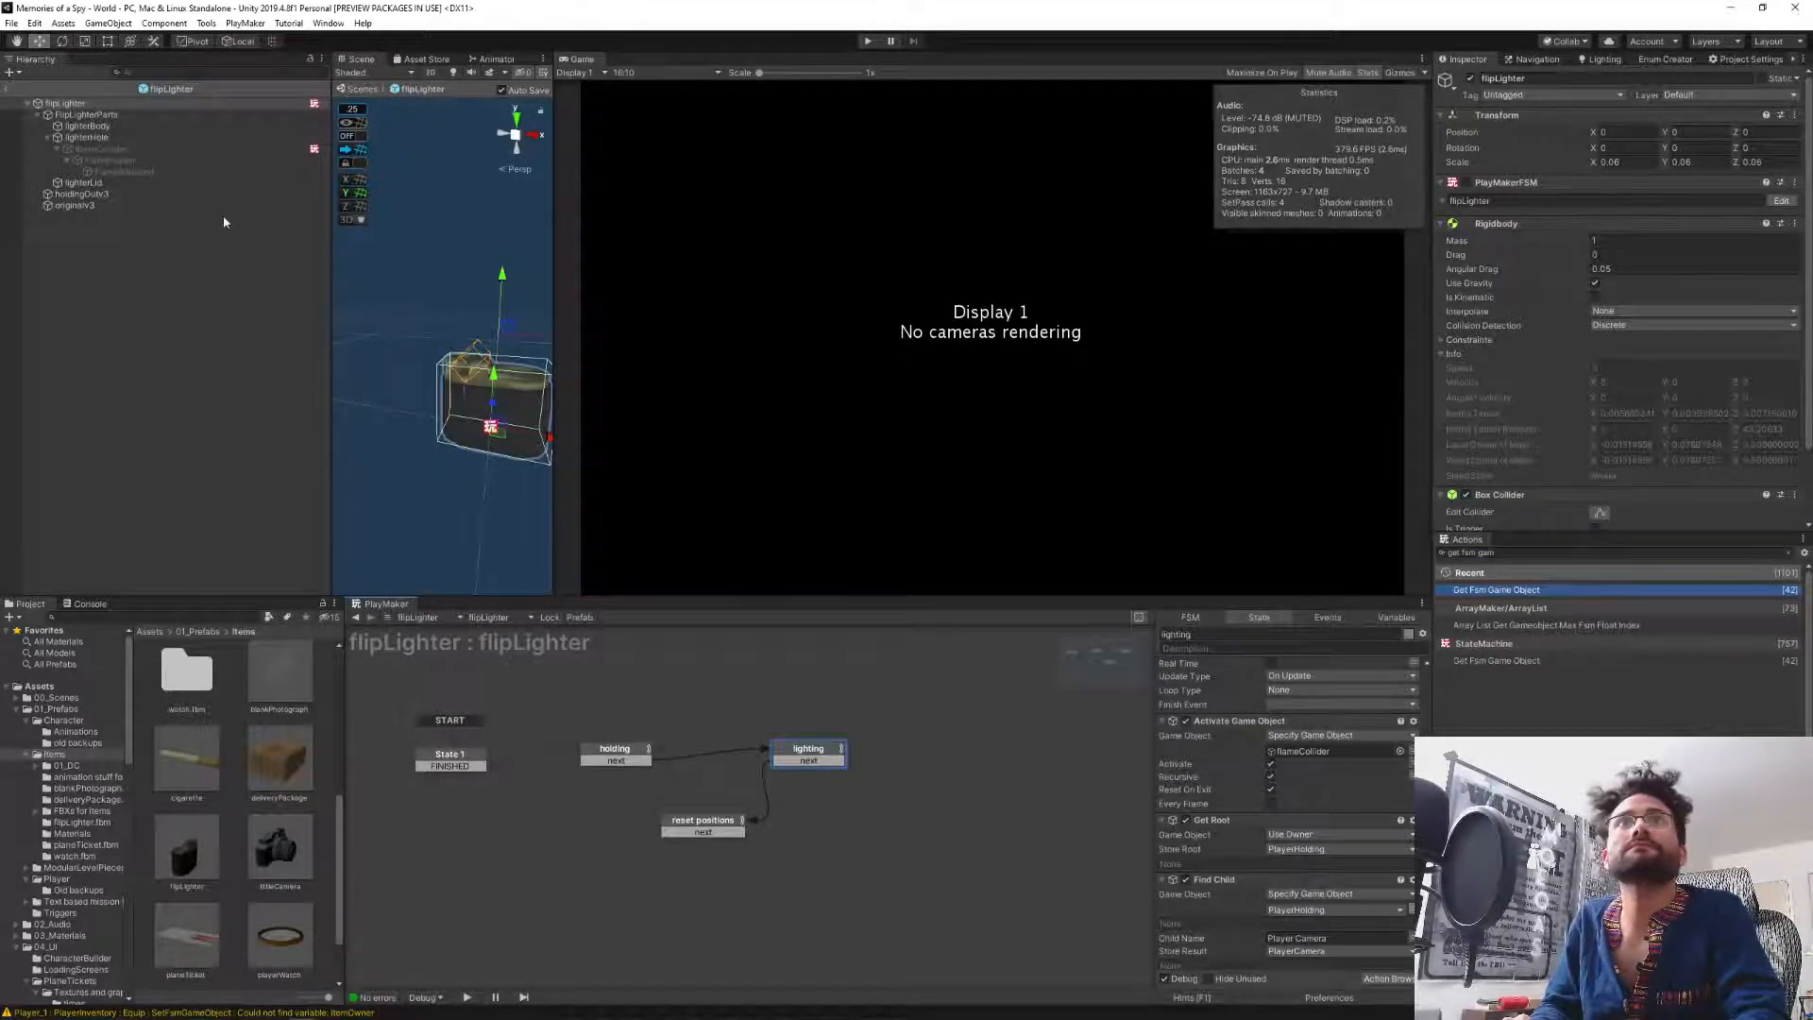
Reopen the flipLighter prefab to check flameCollider's FSM and the lighter FSM's itemOwner variable, and return to the World scene.
click(6, 90)
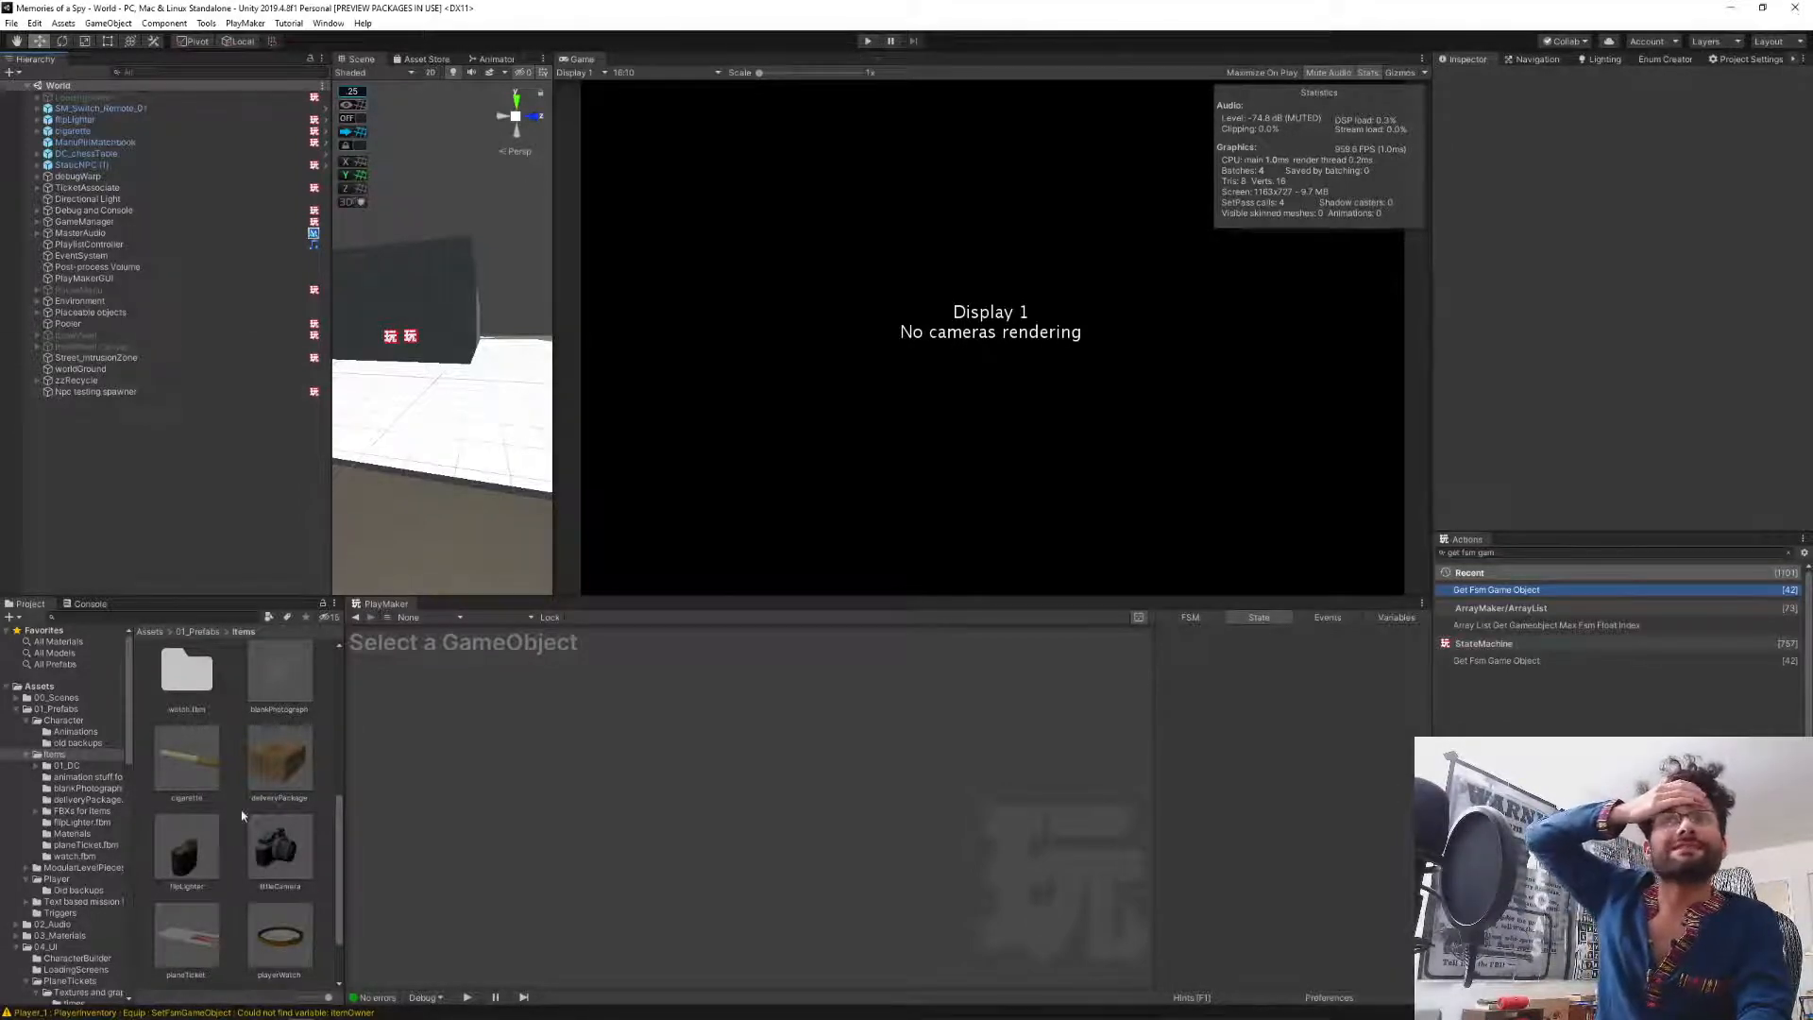
double_click(187, 847)
click(101, 151)
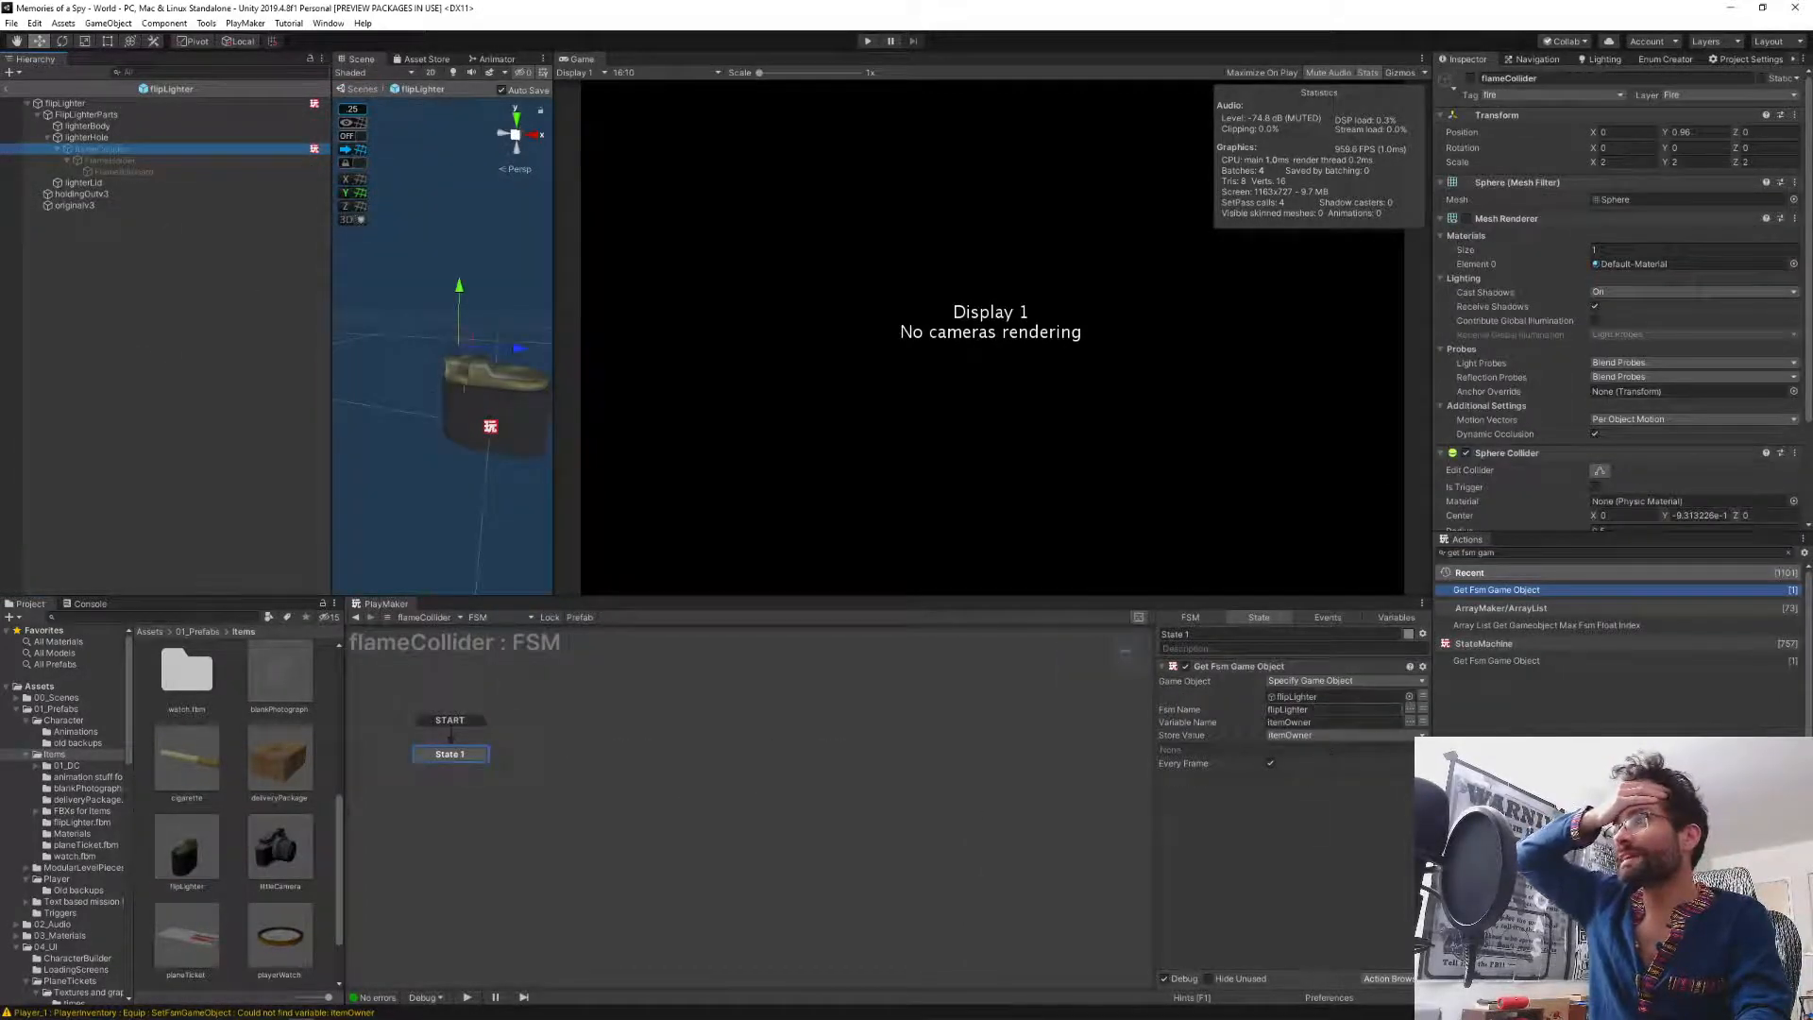
click(68, 105)
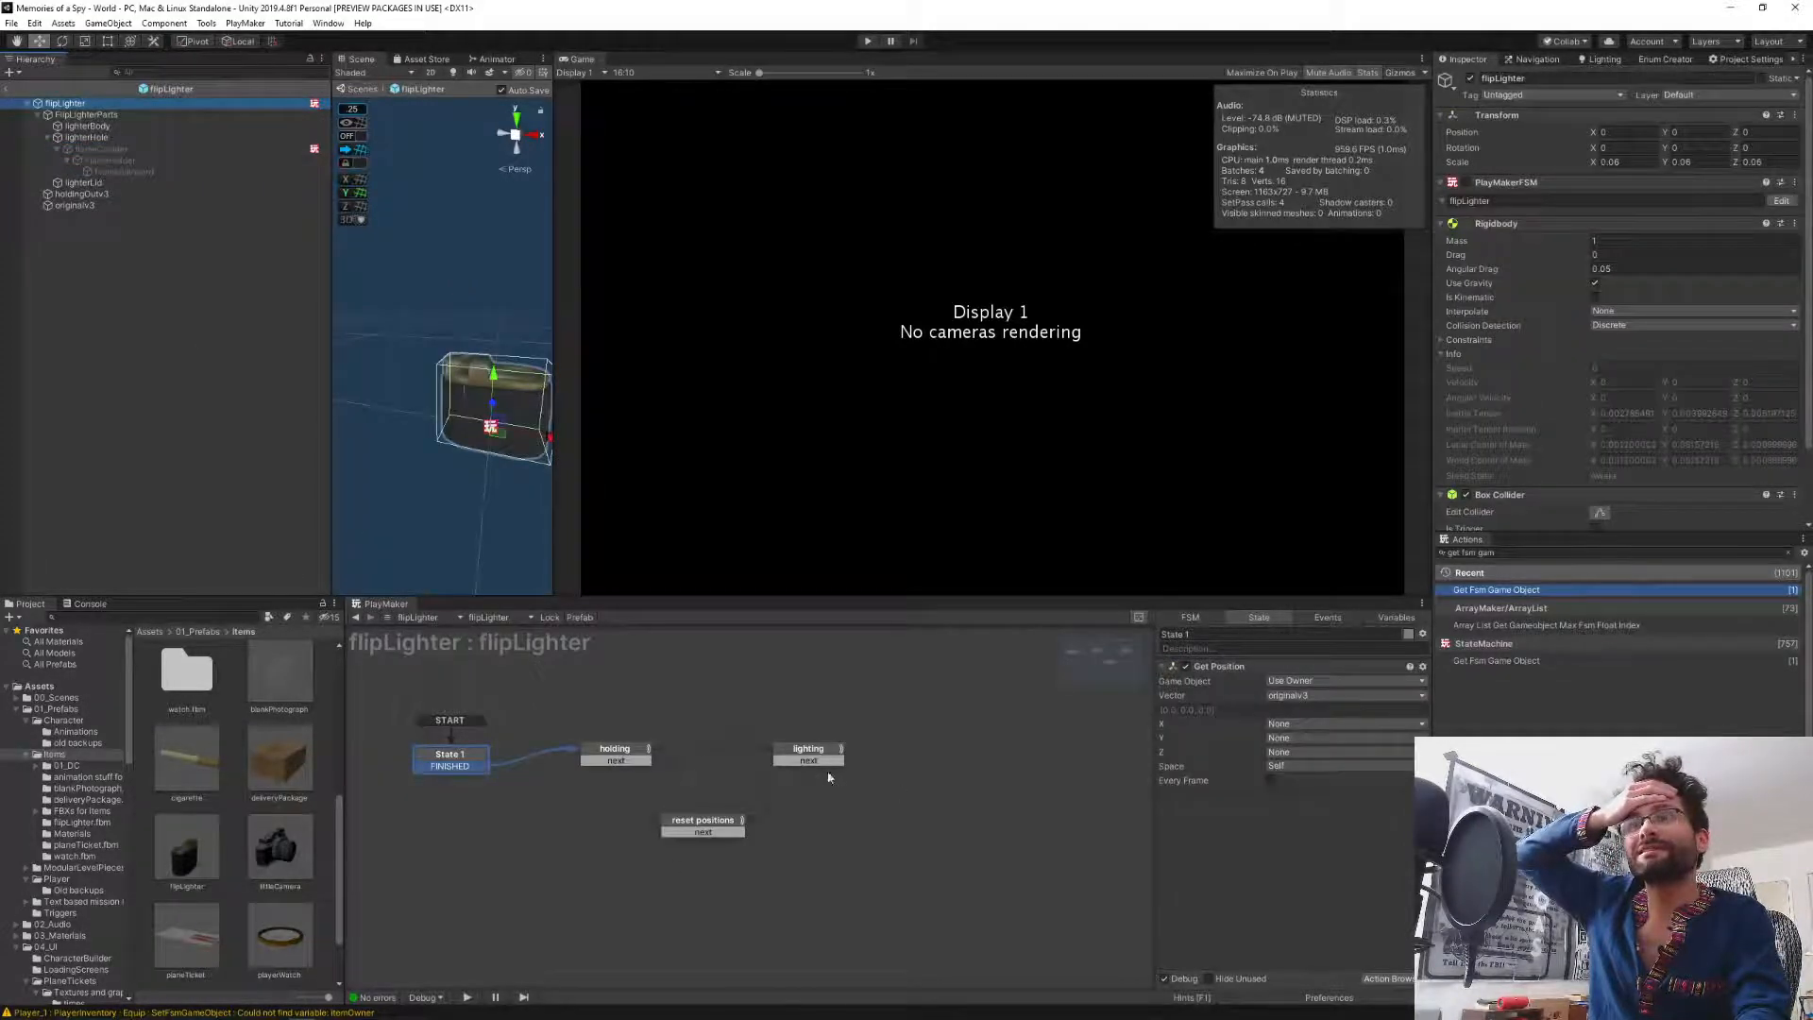
click(1395, 616)
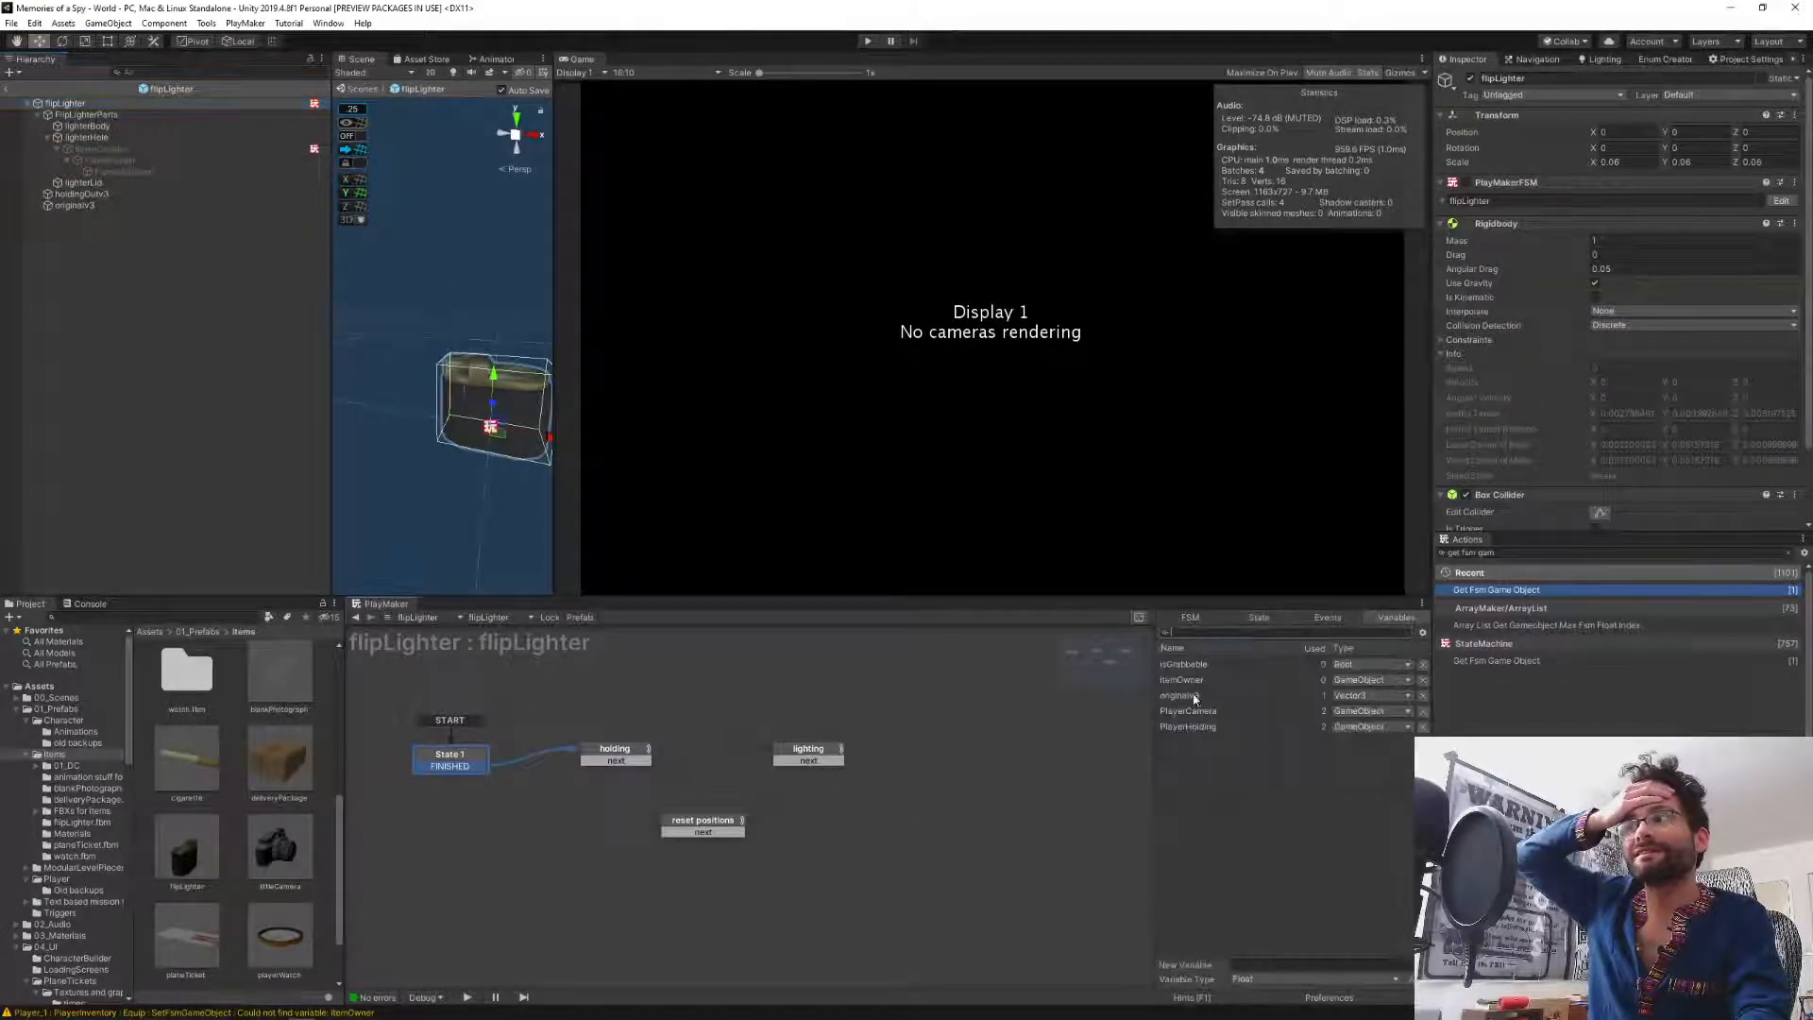
click(1176, 681)
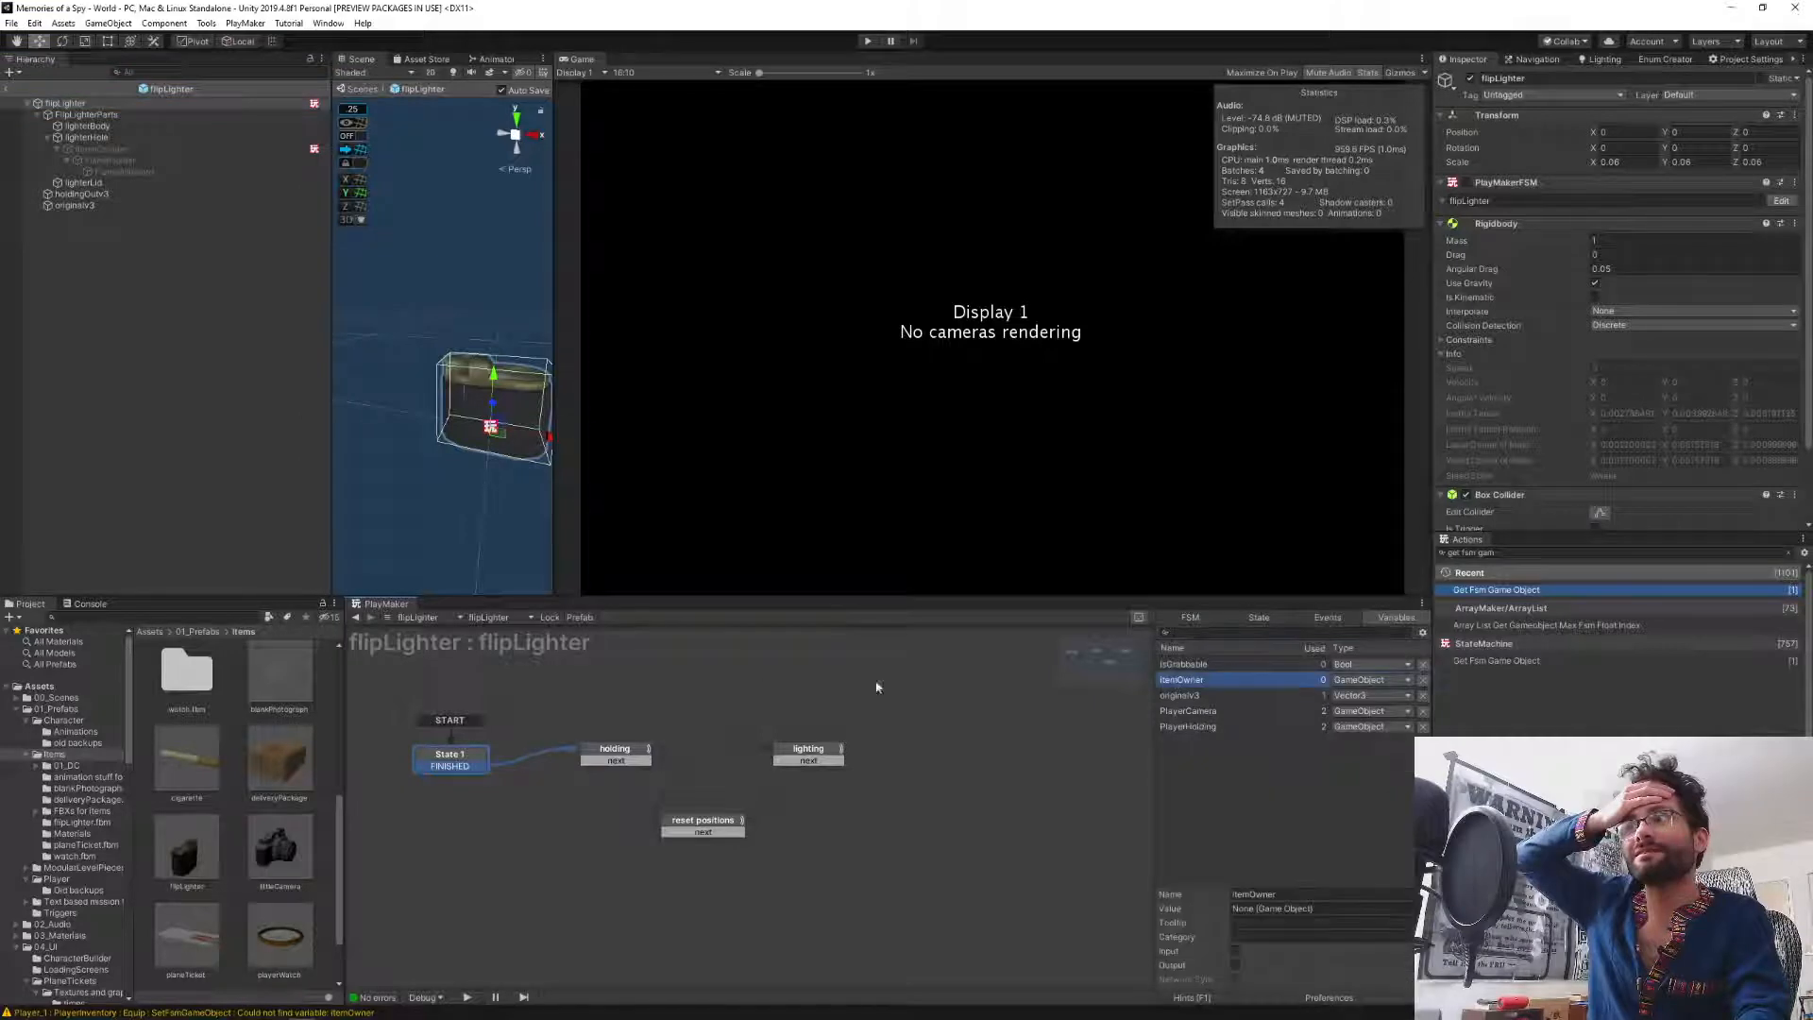
click(8, 92)
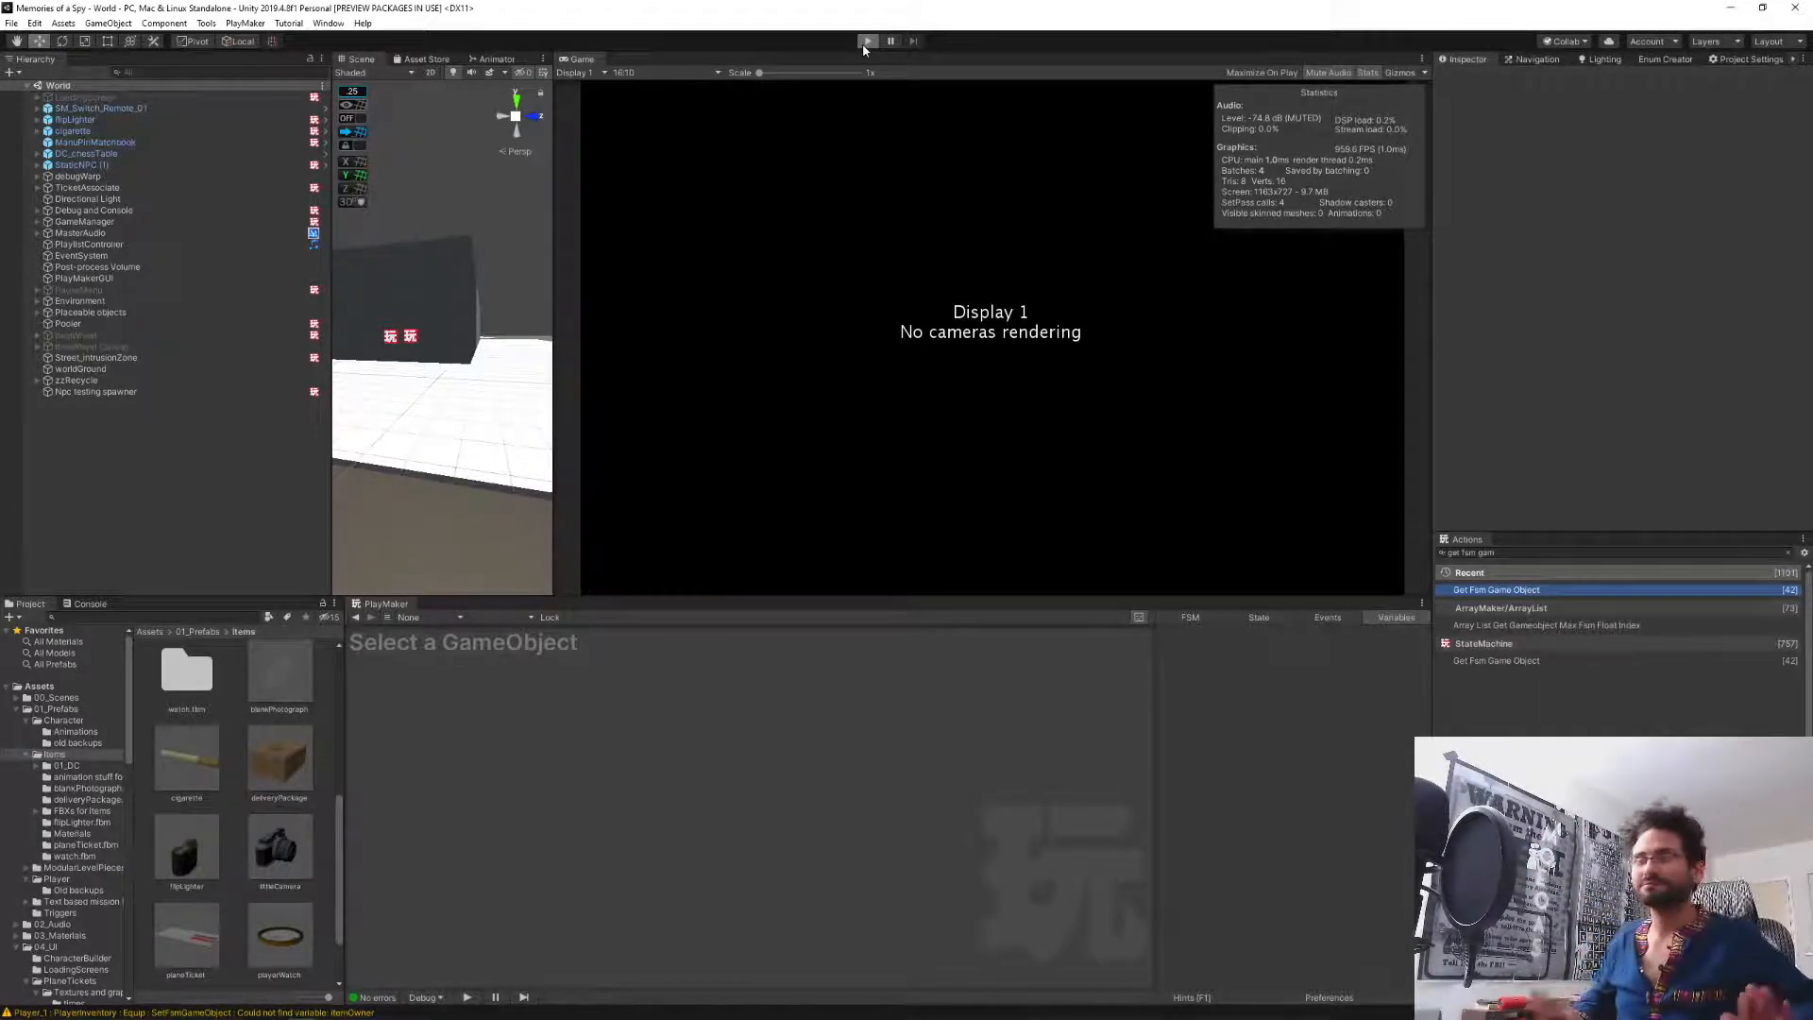
Run the game and spawn the test items for the player with the spawnItem console command.
click(865, 42)
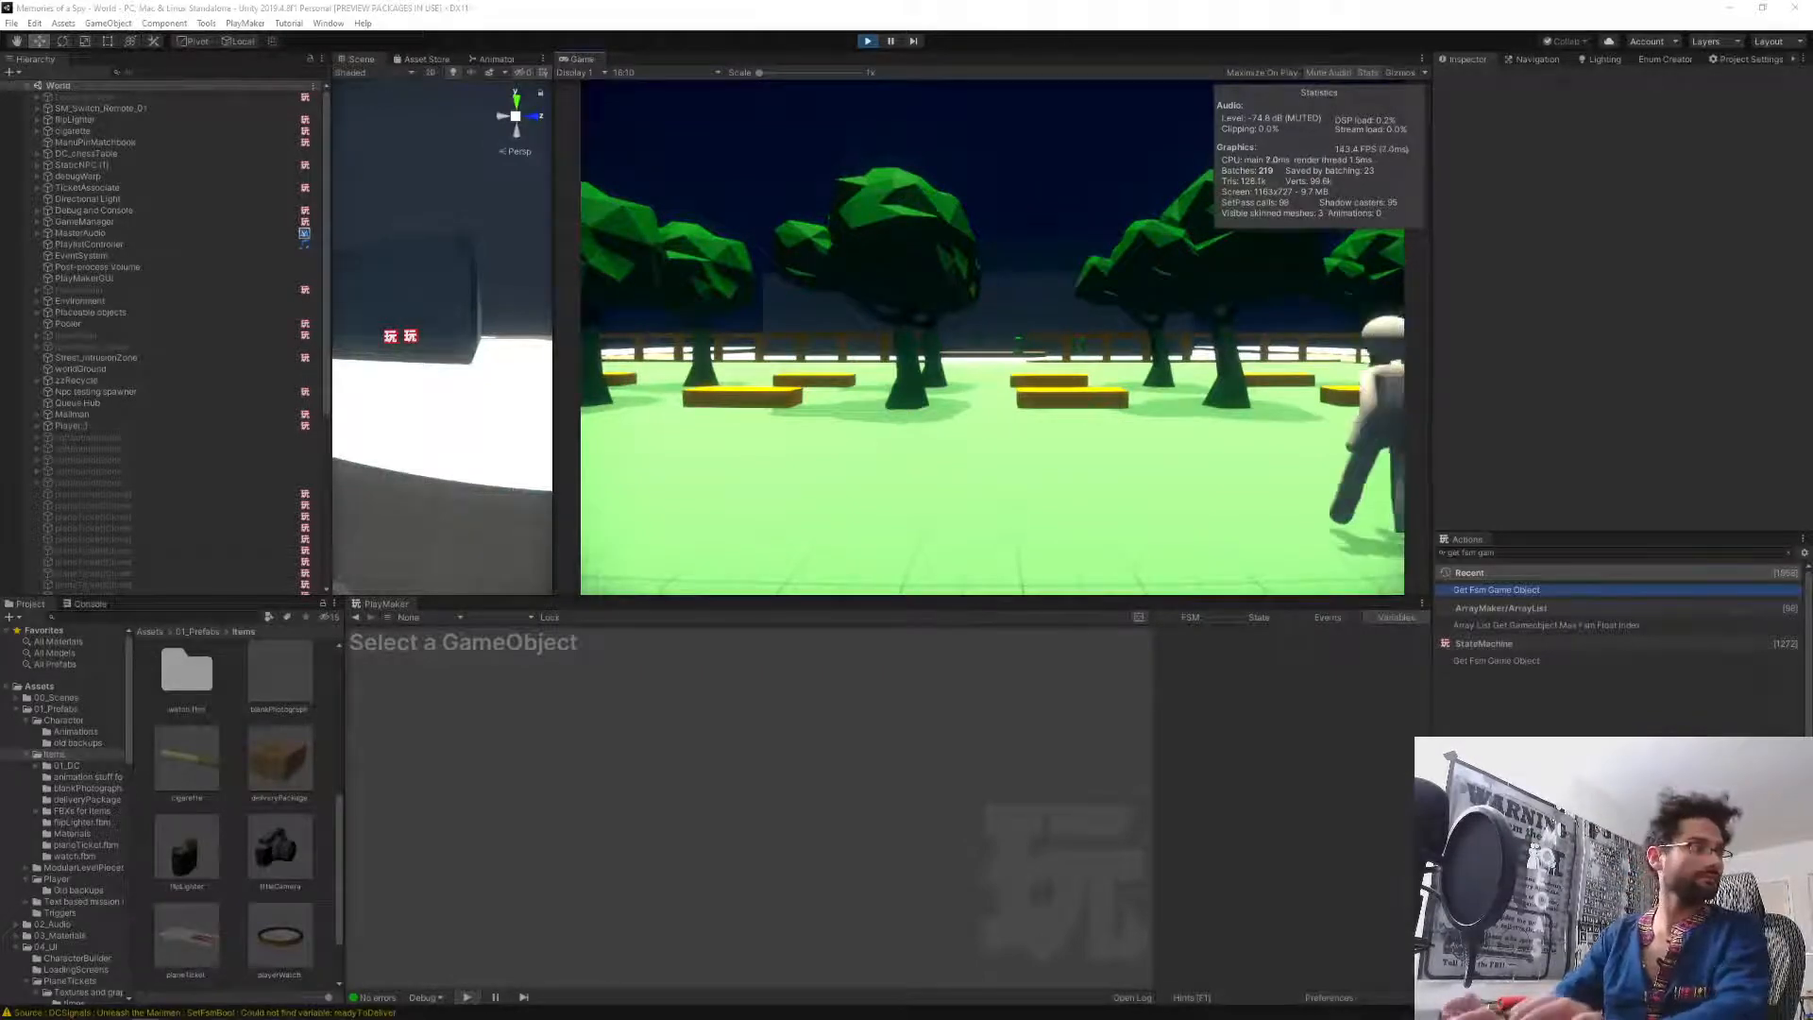
click(991, 337)
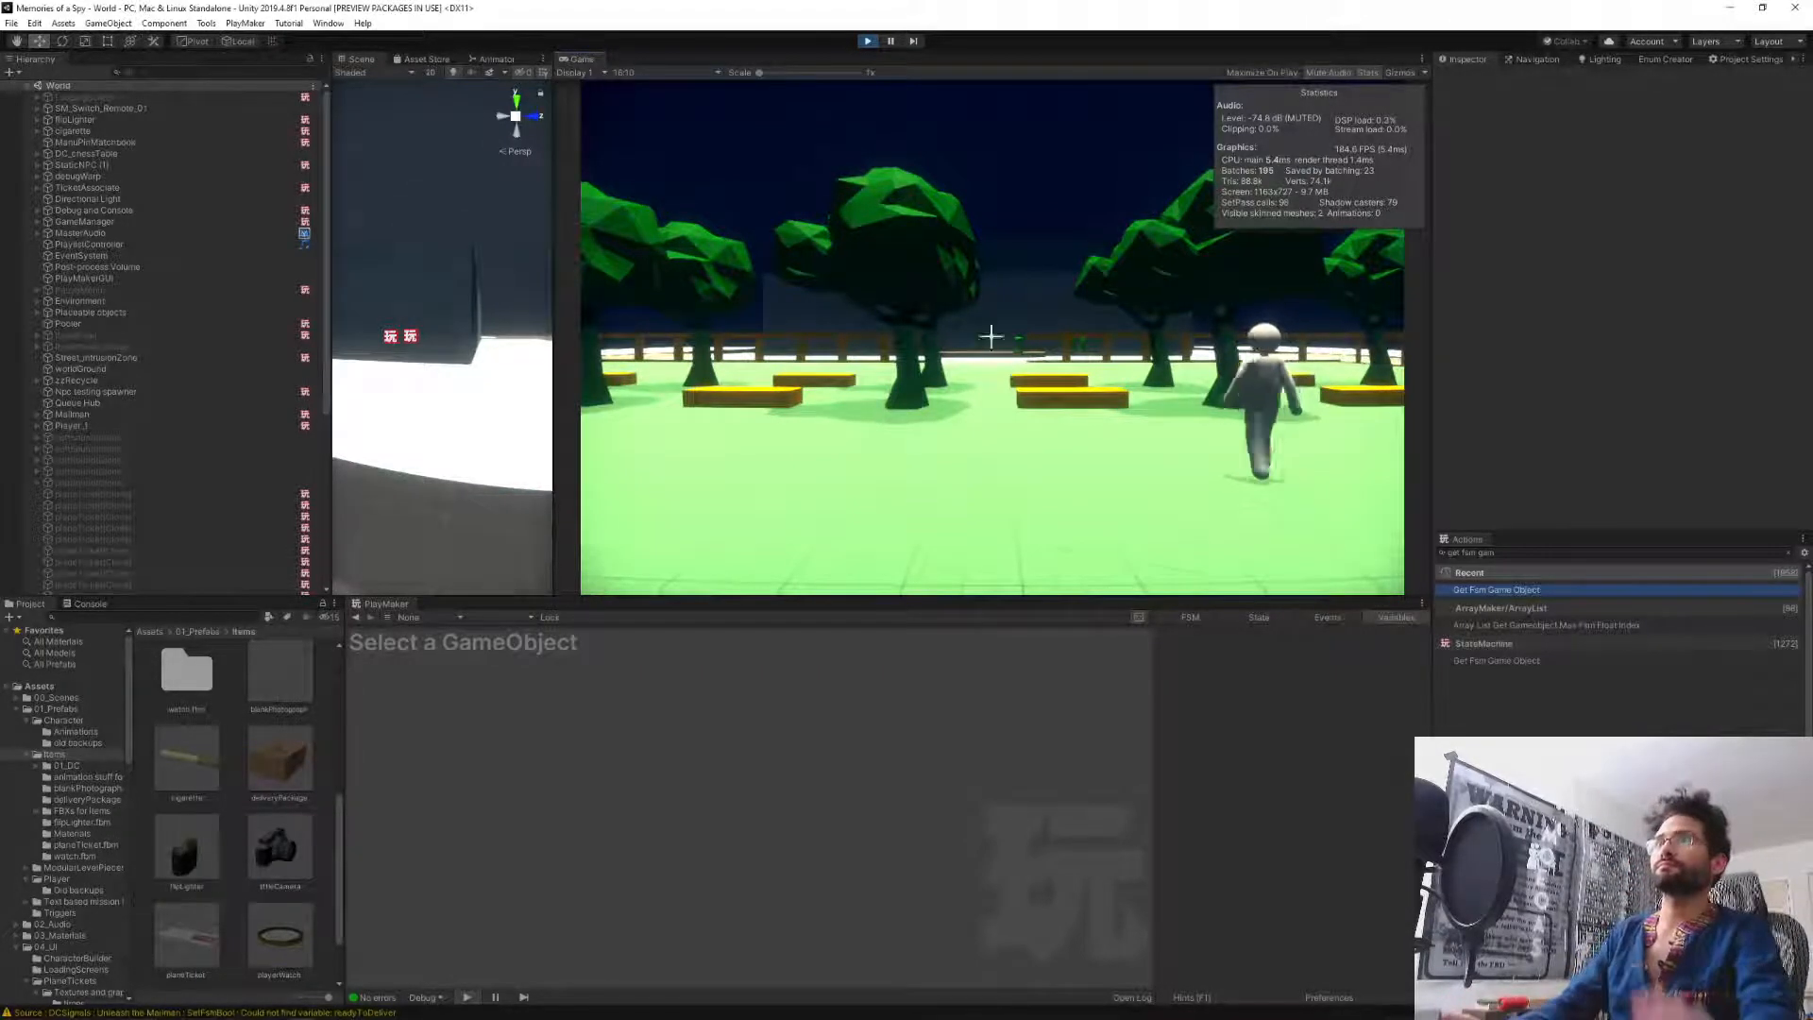
key(grave)
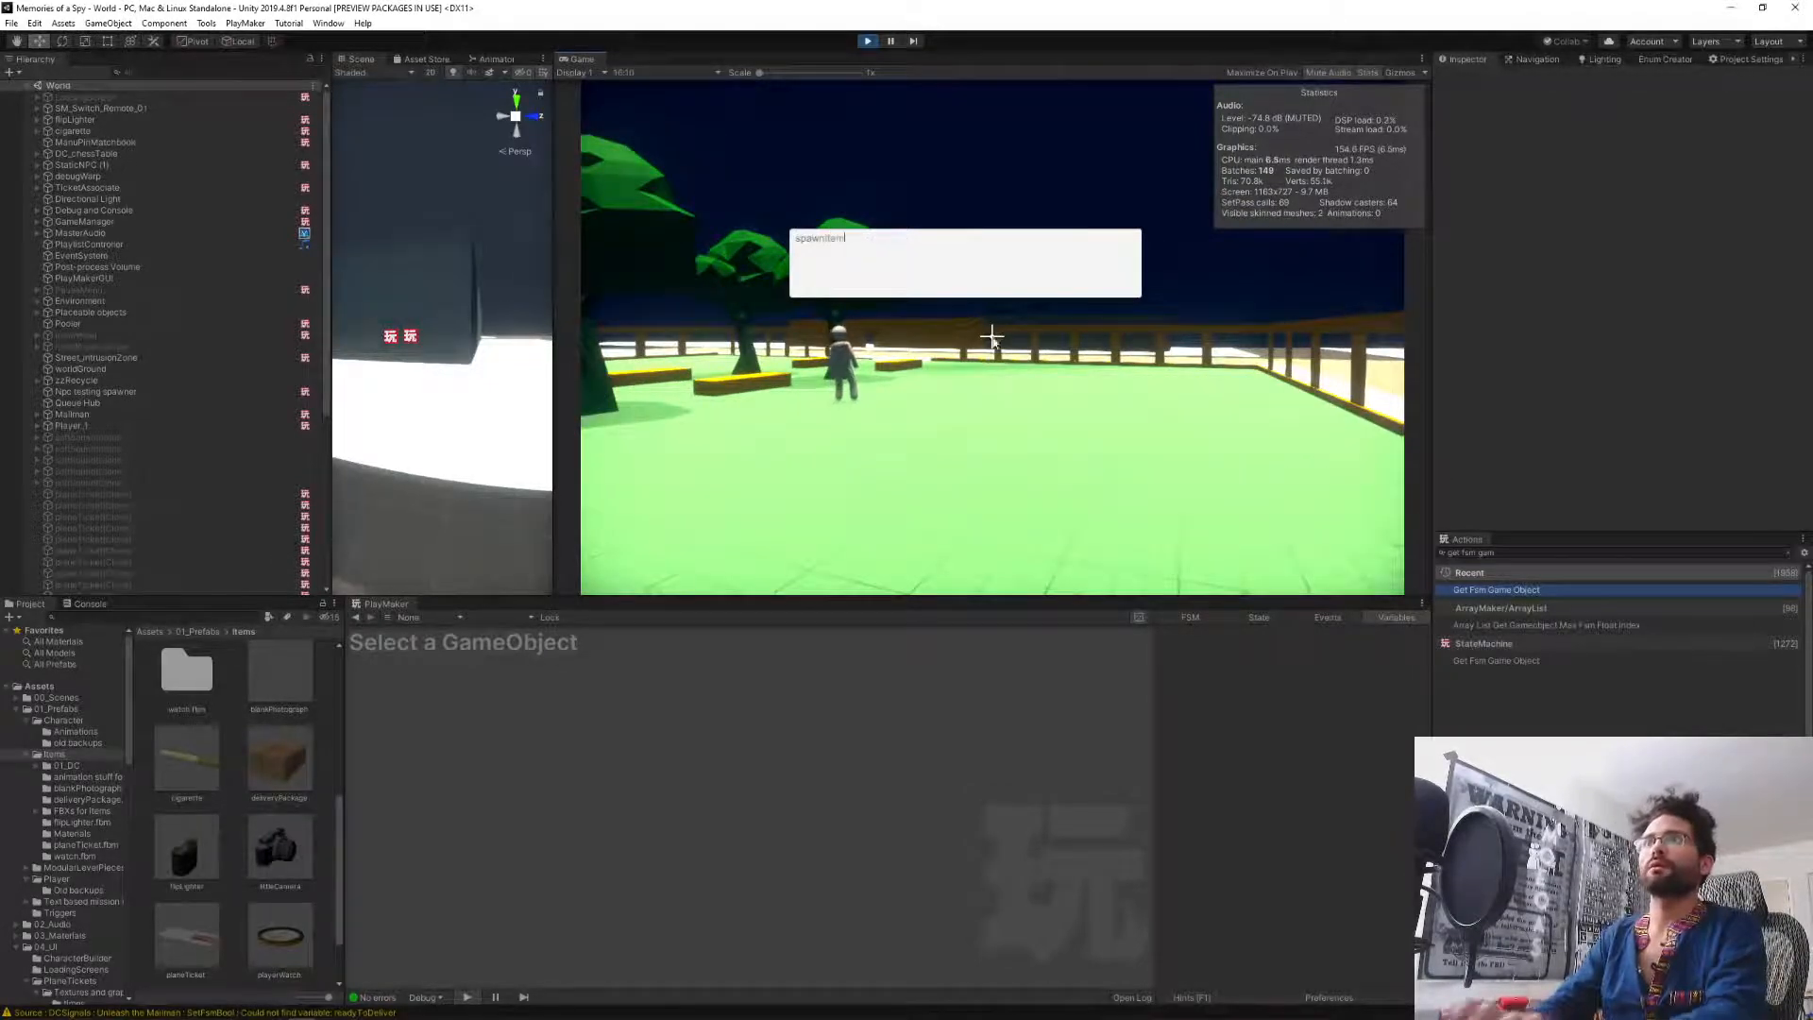
key(Return)
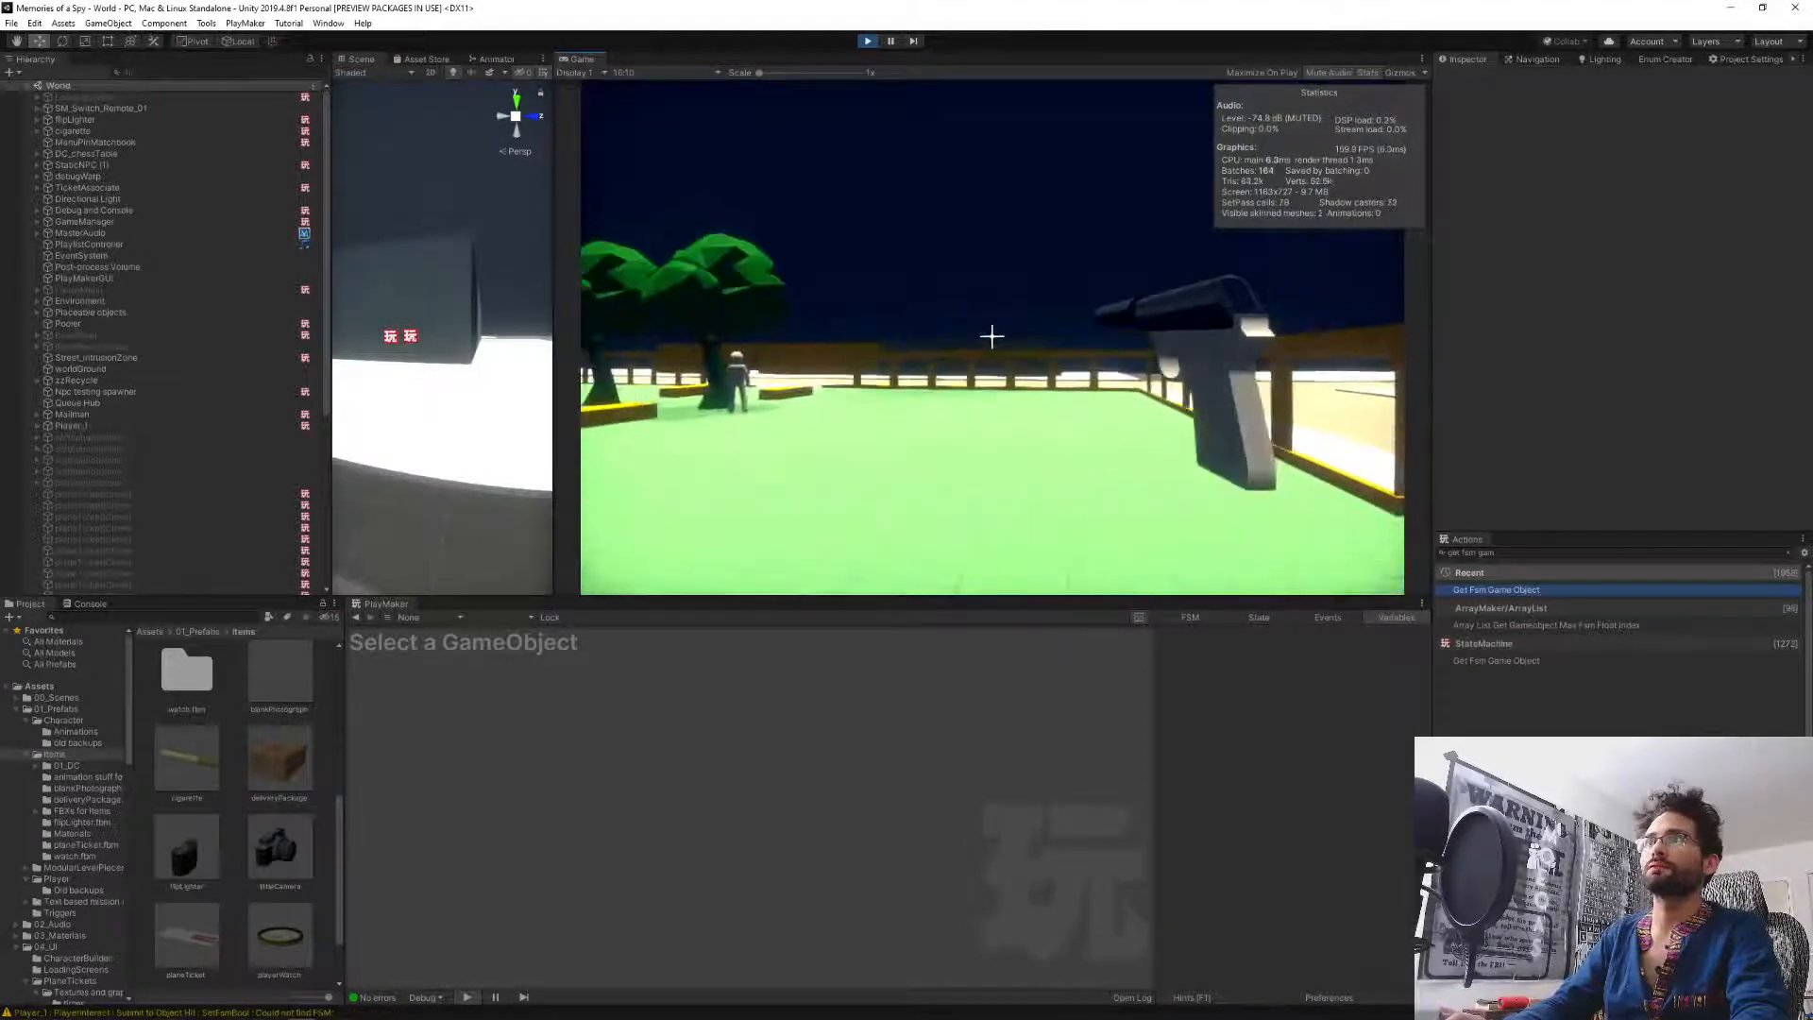
key(grave)
key(Return)
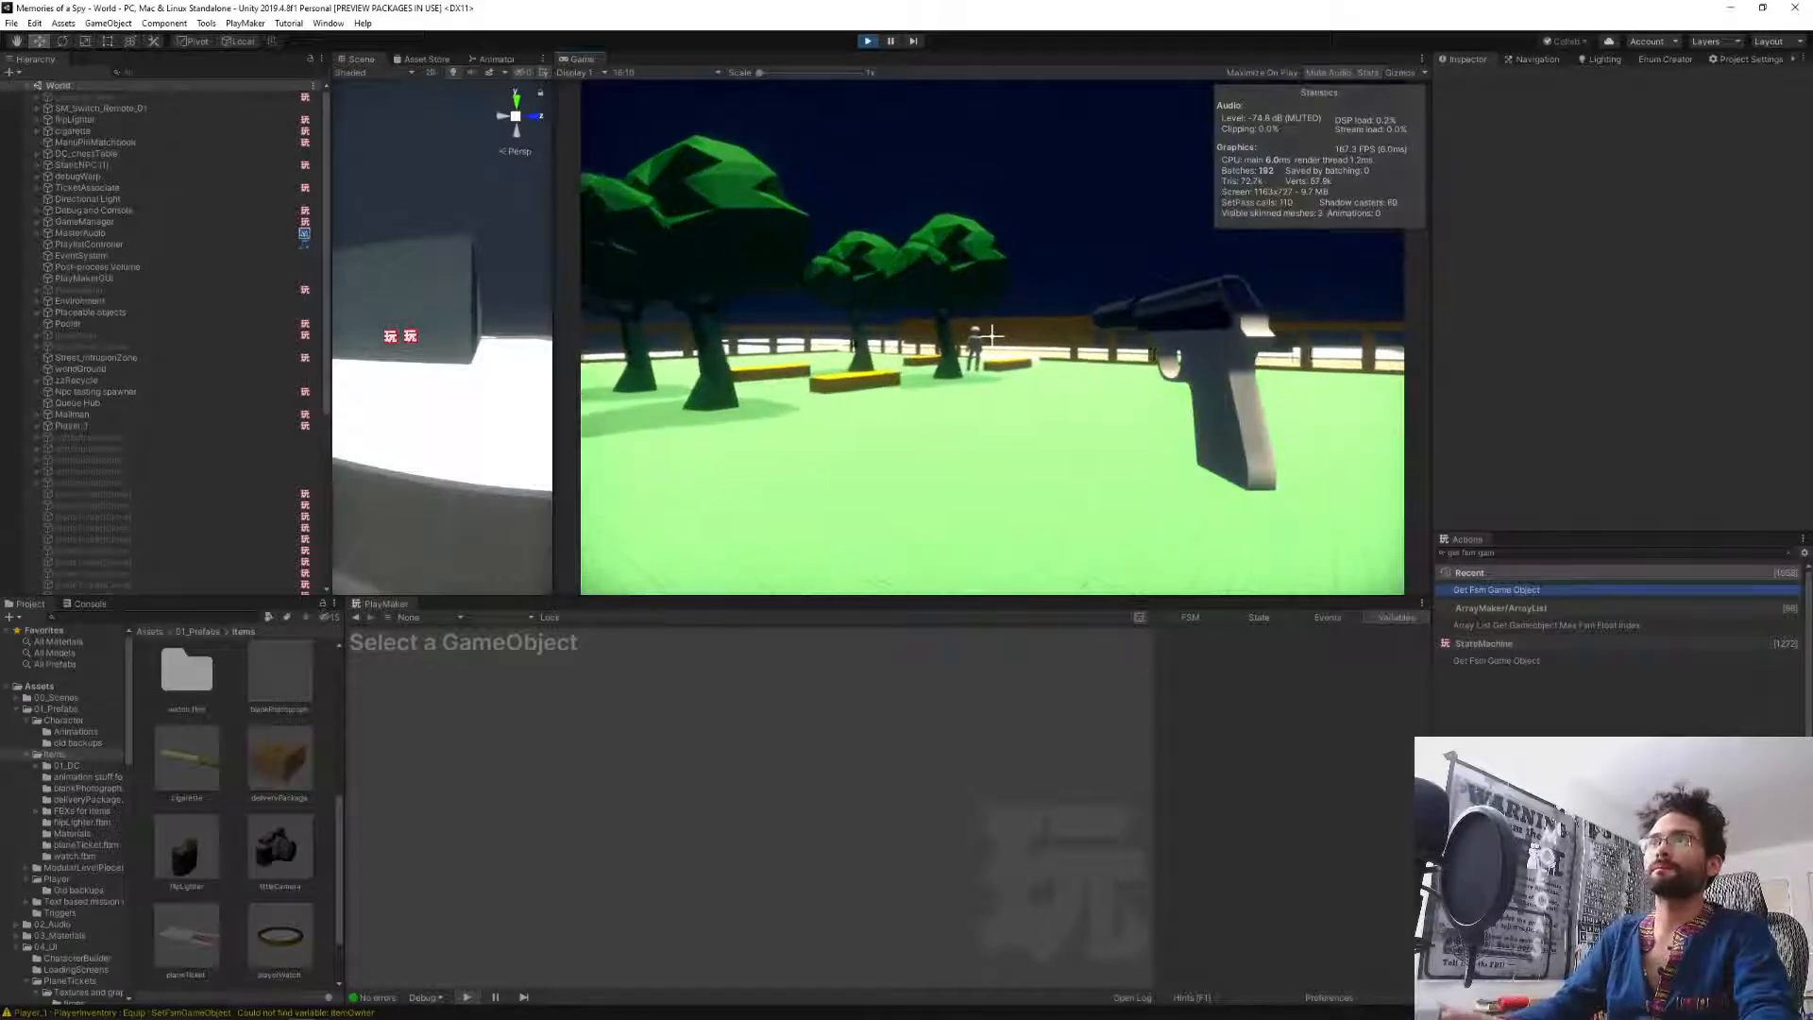
Speed up the running game with the console command scaleTime 4 and walk to the orange building's doorway.
key(grave)
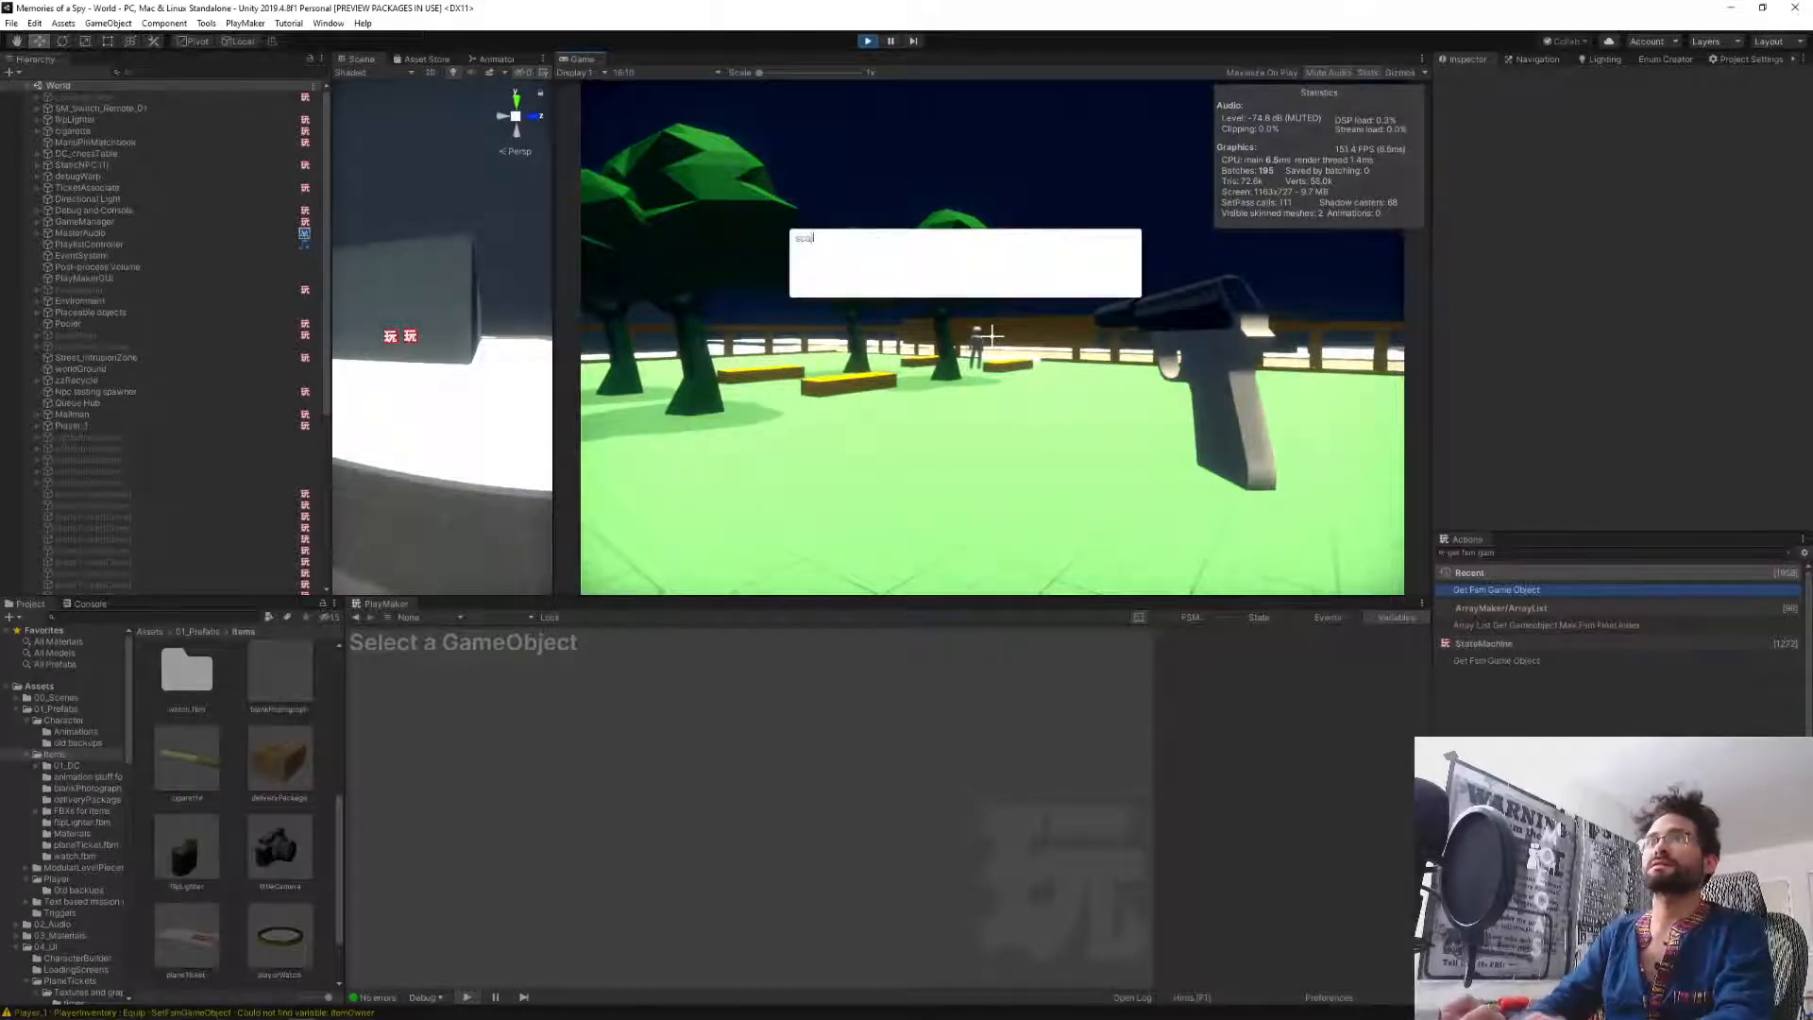
key(Return)
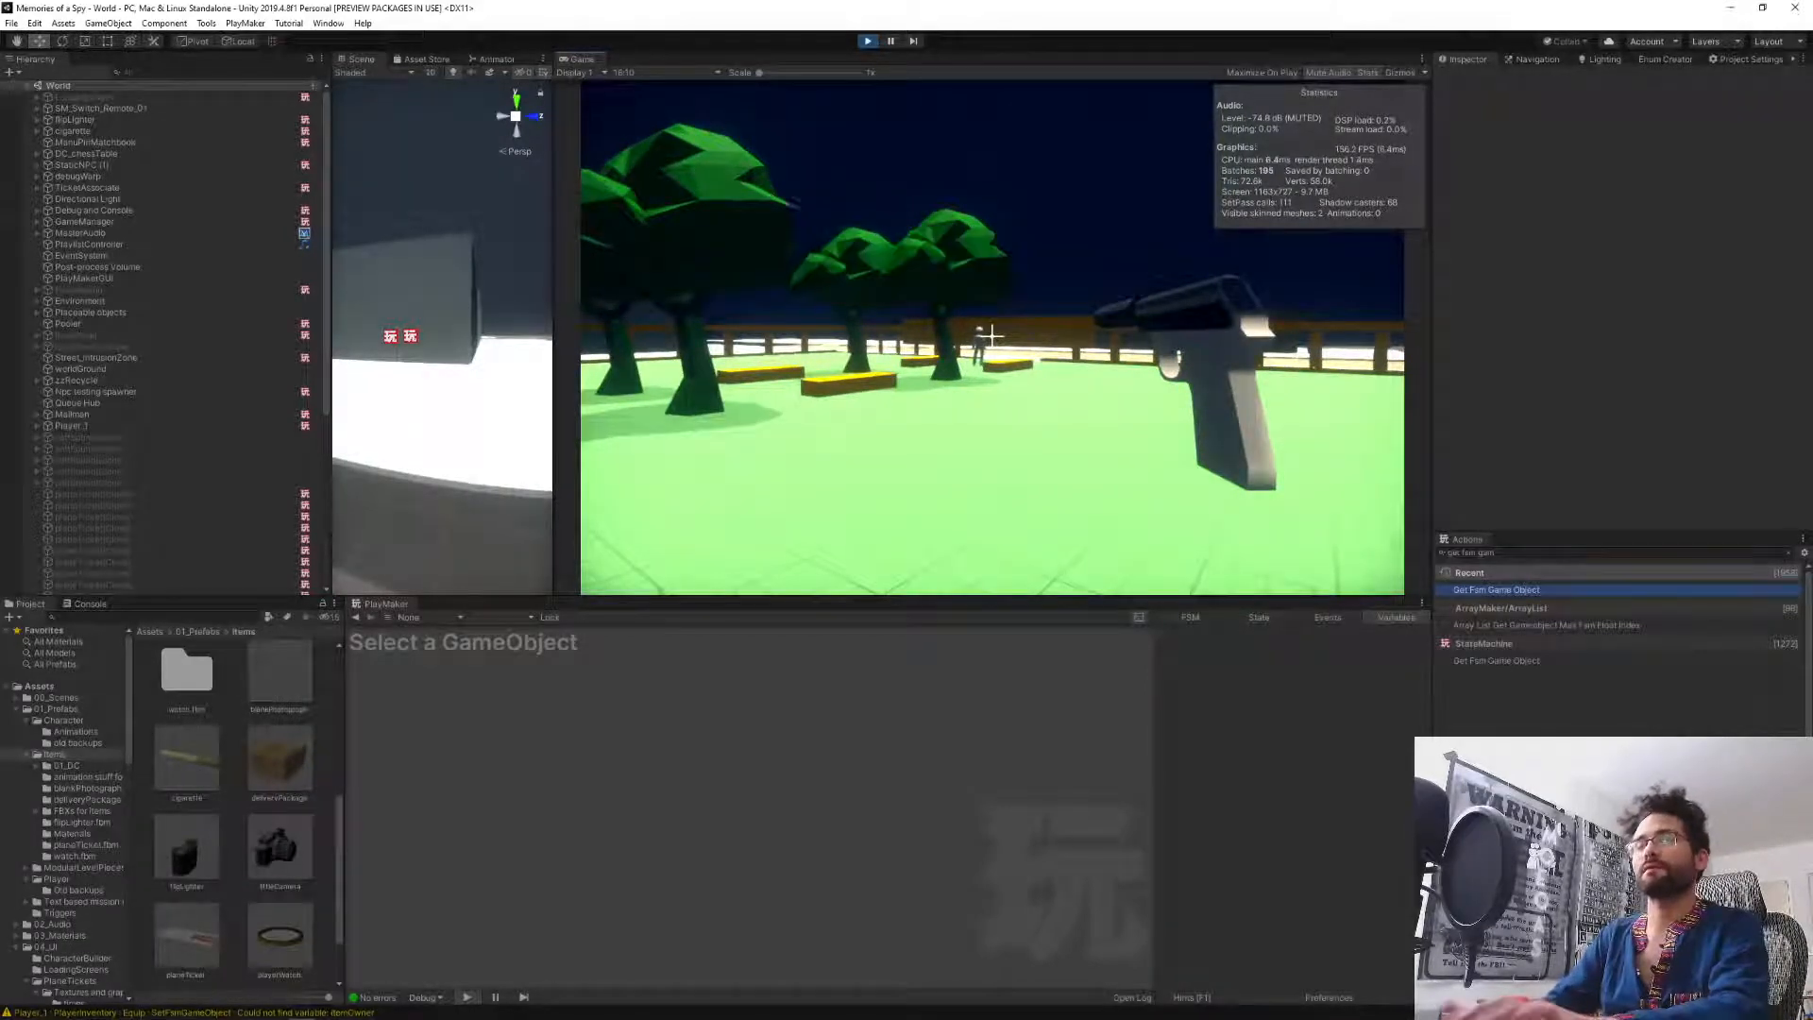
key(w)
key(w)
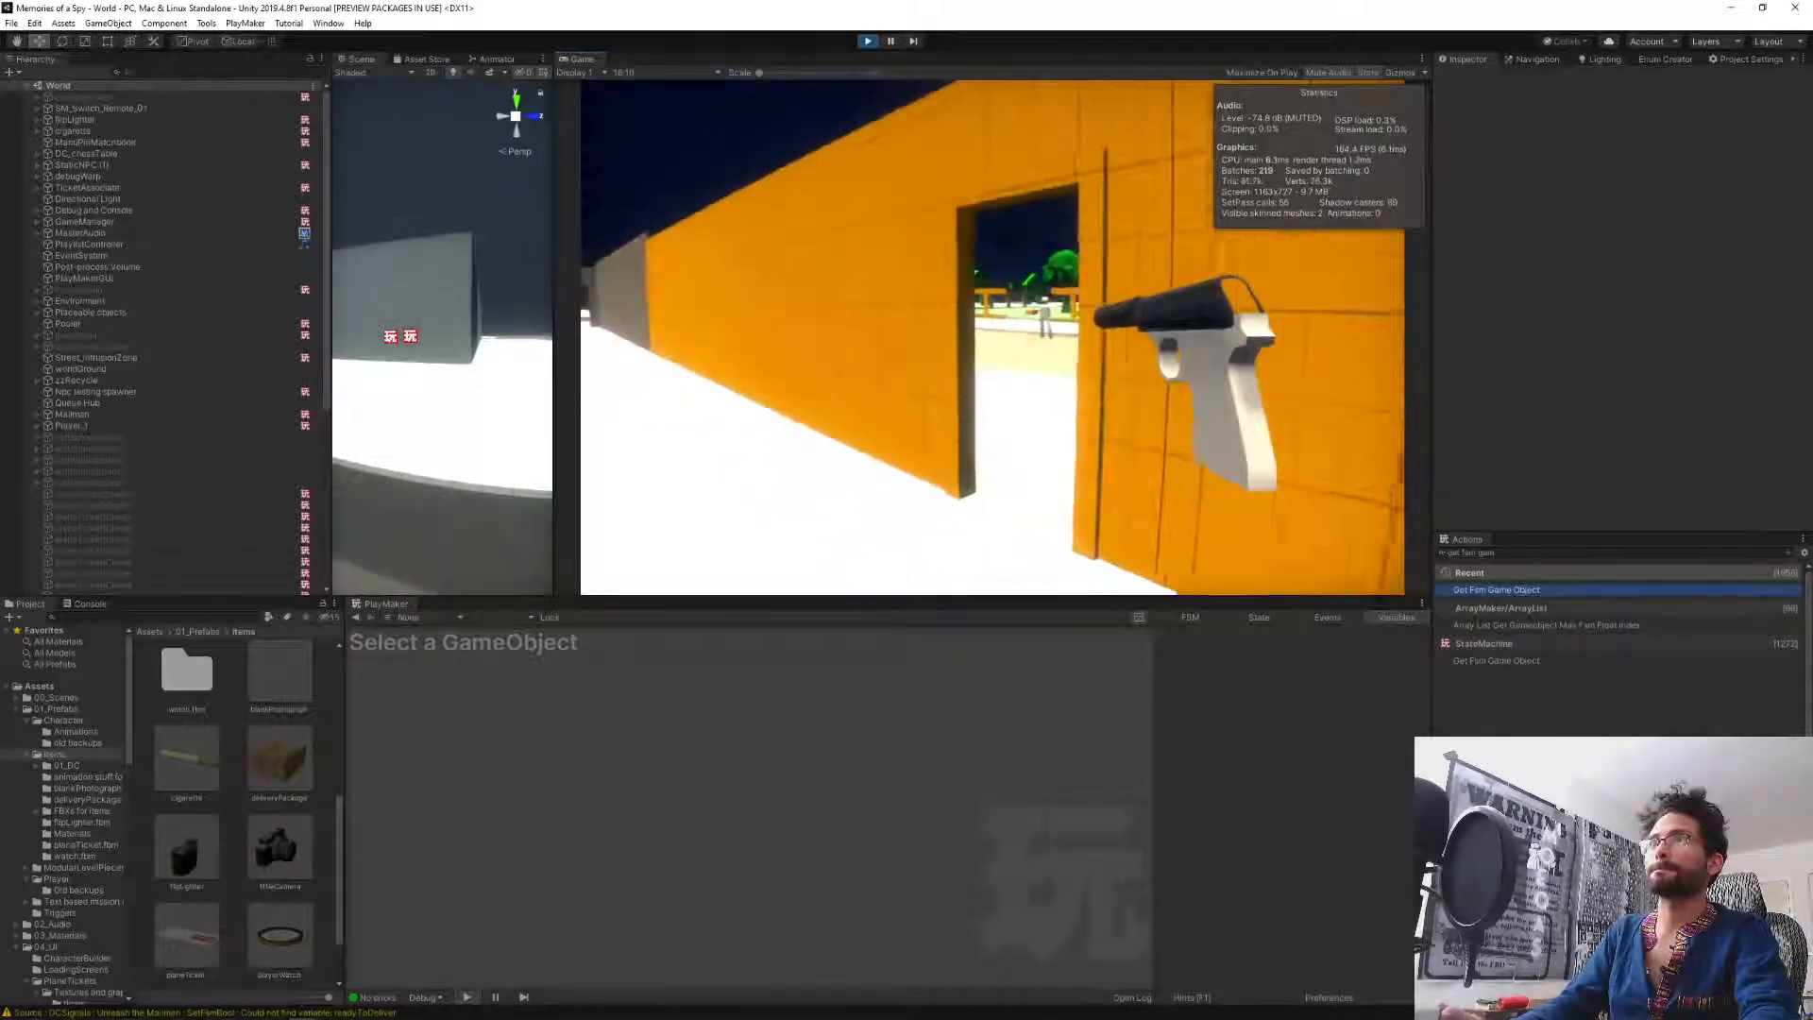
Restore normal game speed with the console command scaleTime 1 as the NPC comes through the doorway.
key(grave)
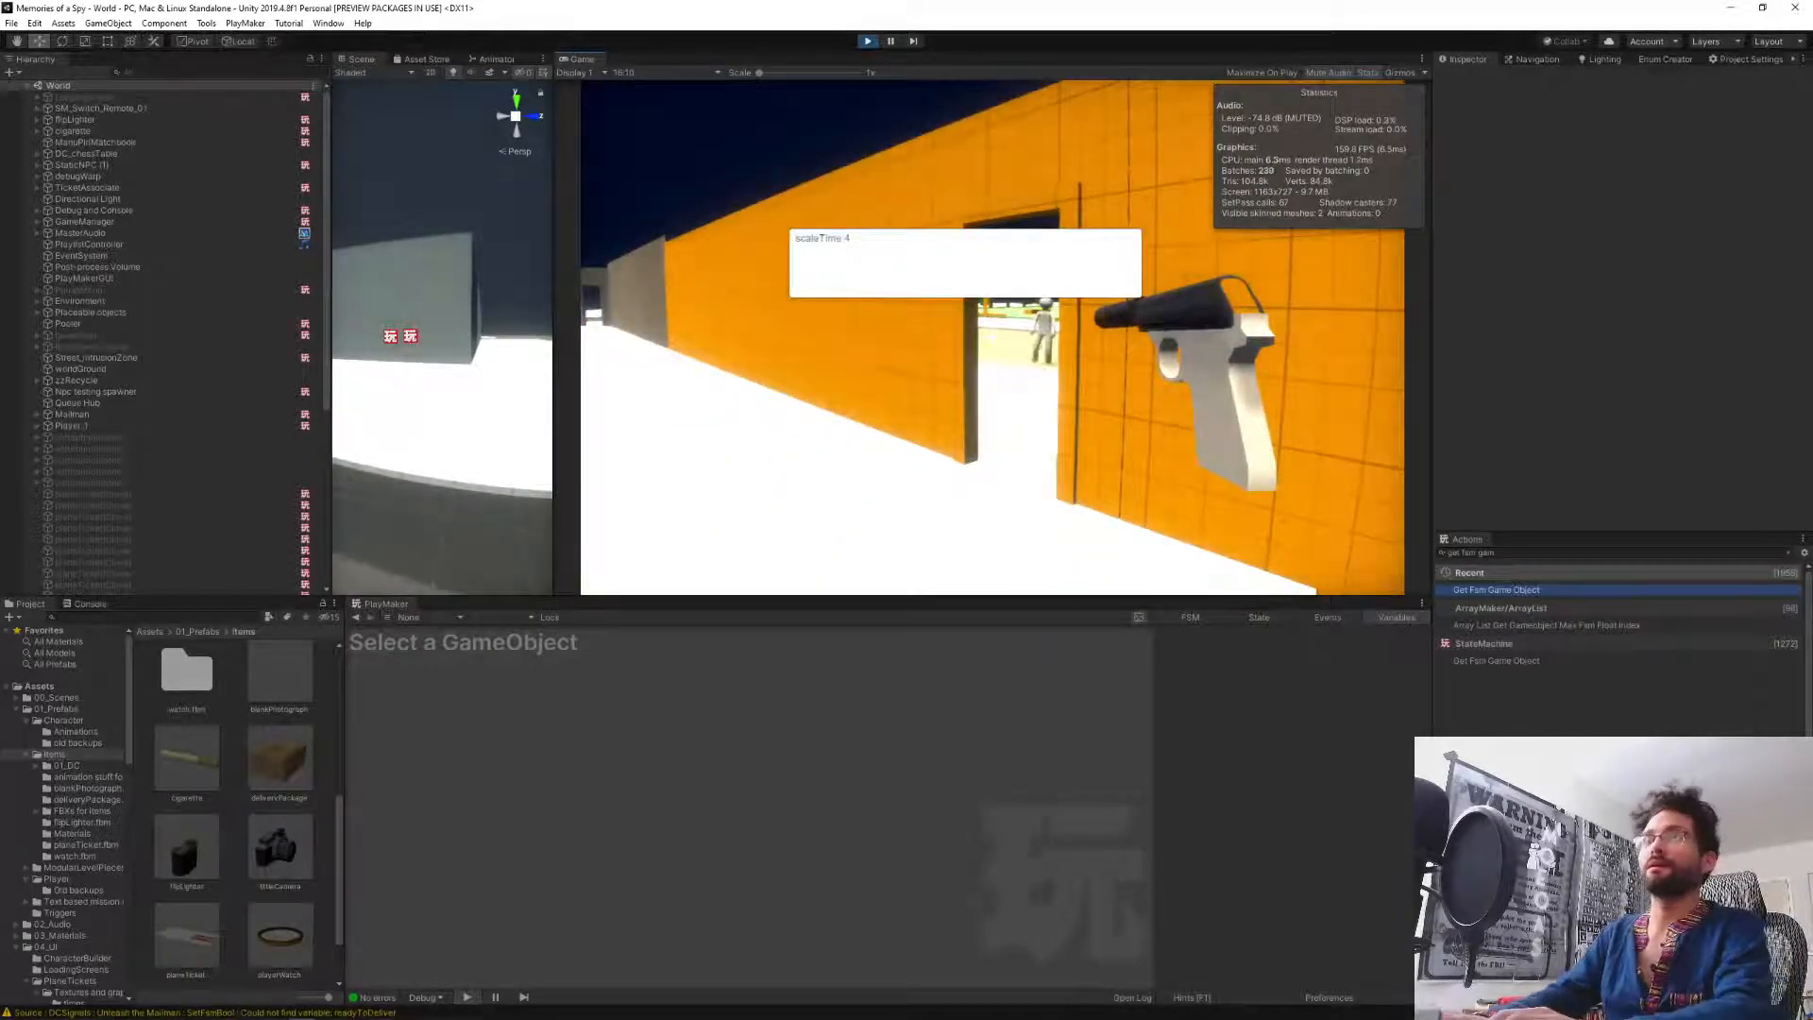
key(BackSpace)
text(1)
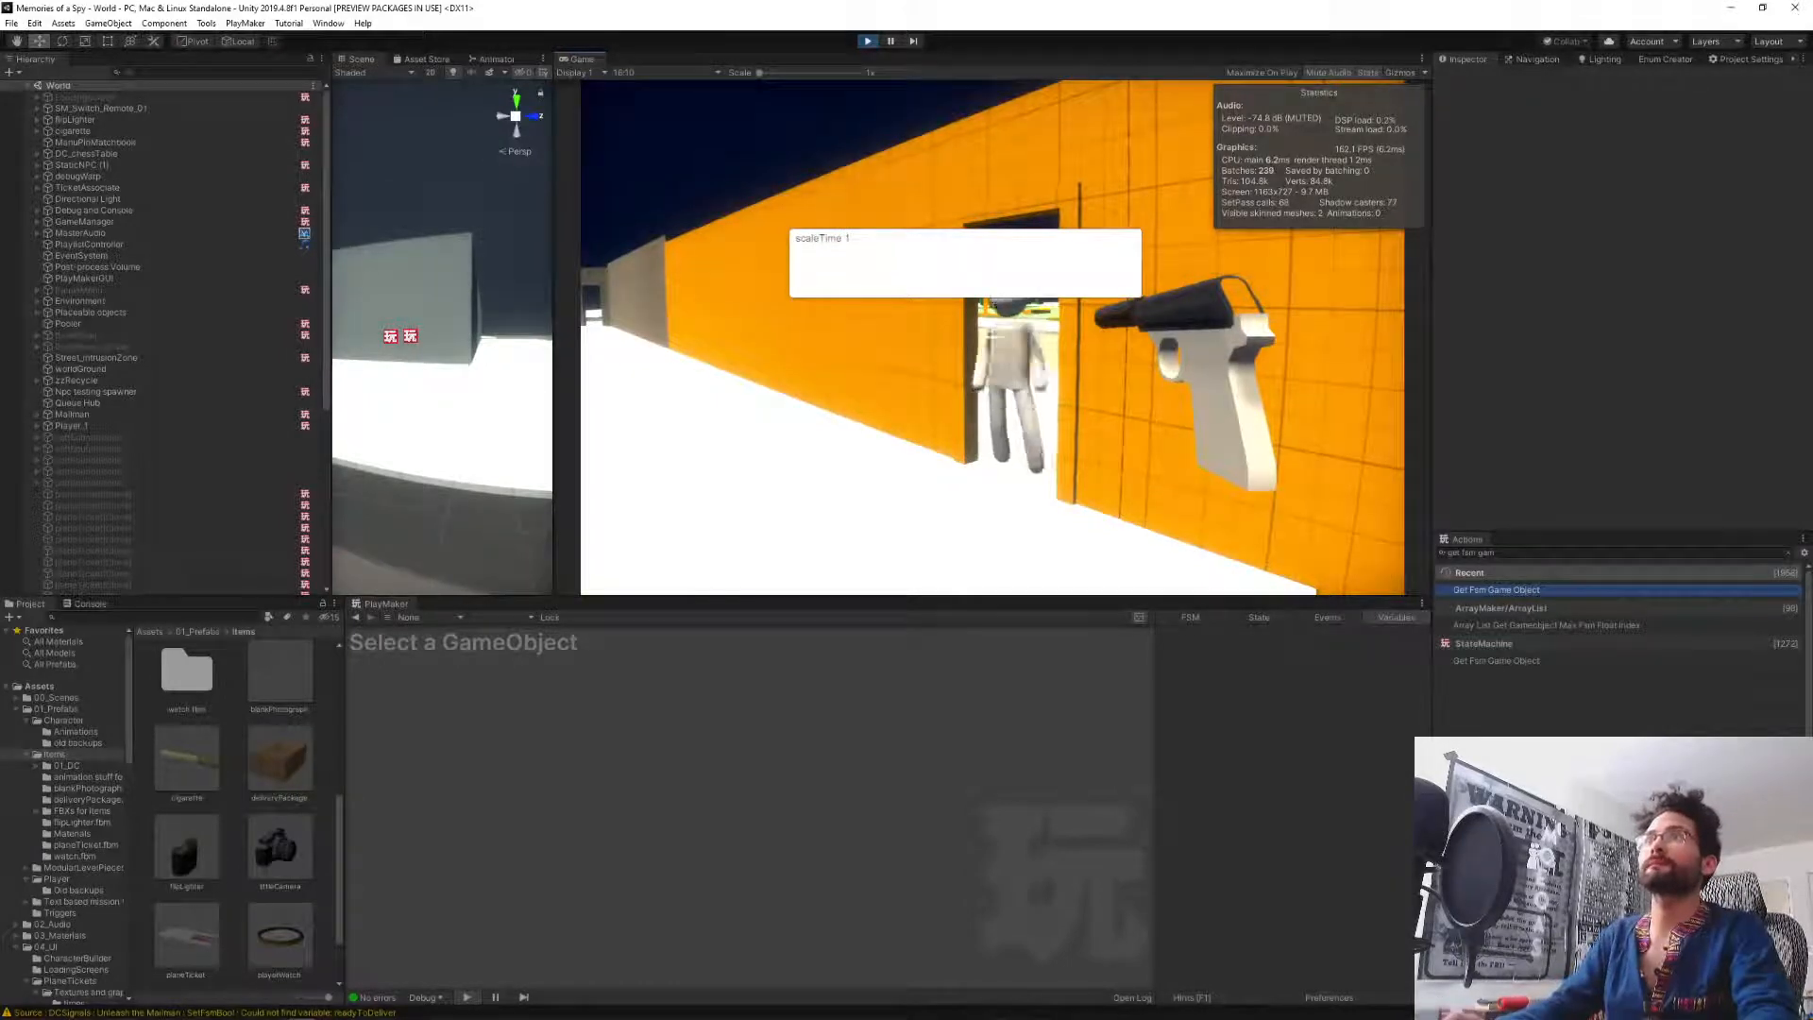
key(Return)
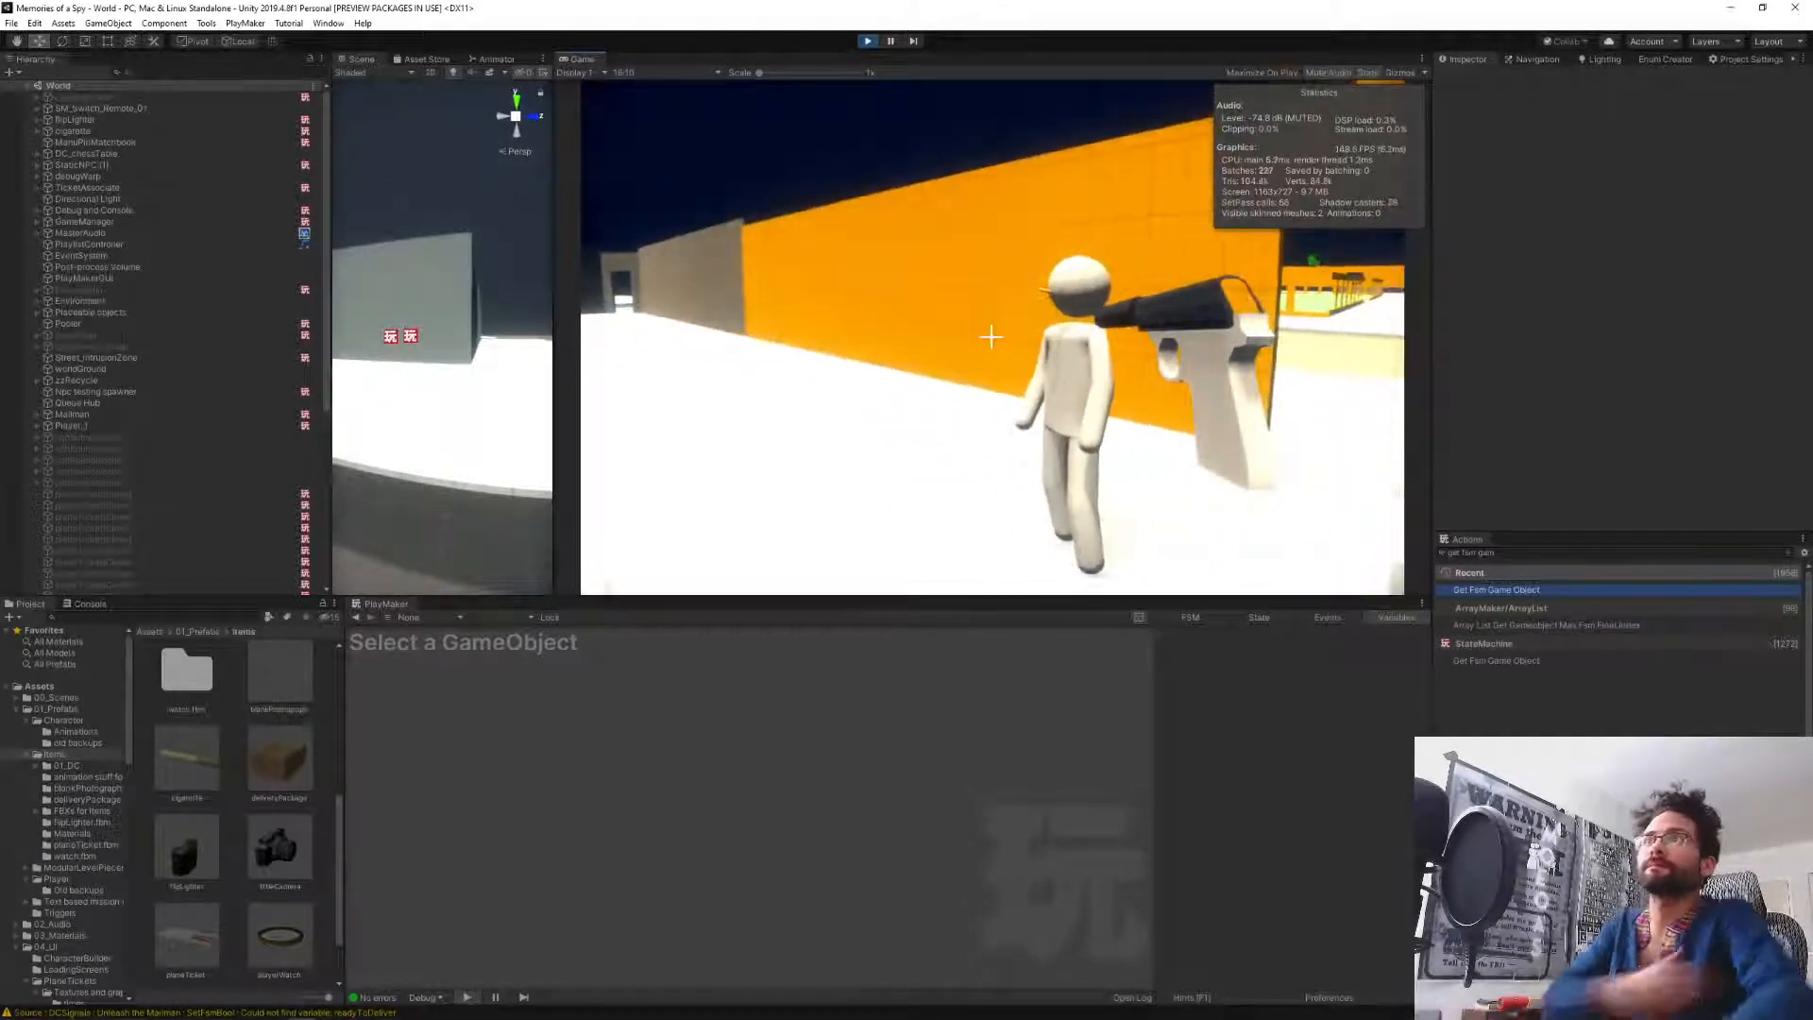
Switch through the inventory to the lighter and test lighting the NPC's cigarette with it.
scroll(992, 338, down, 1)
scroll(991, 337, down, 1)
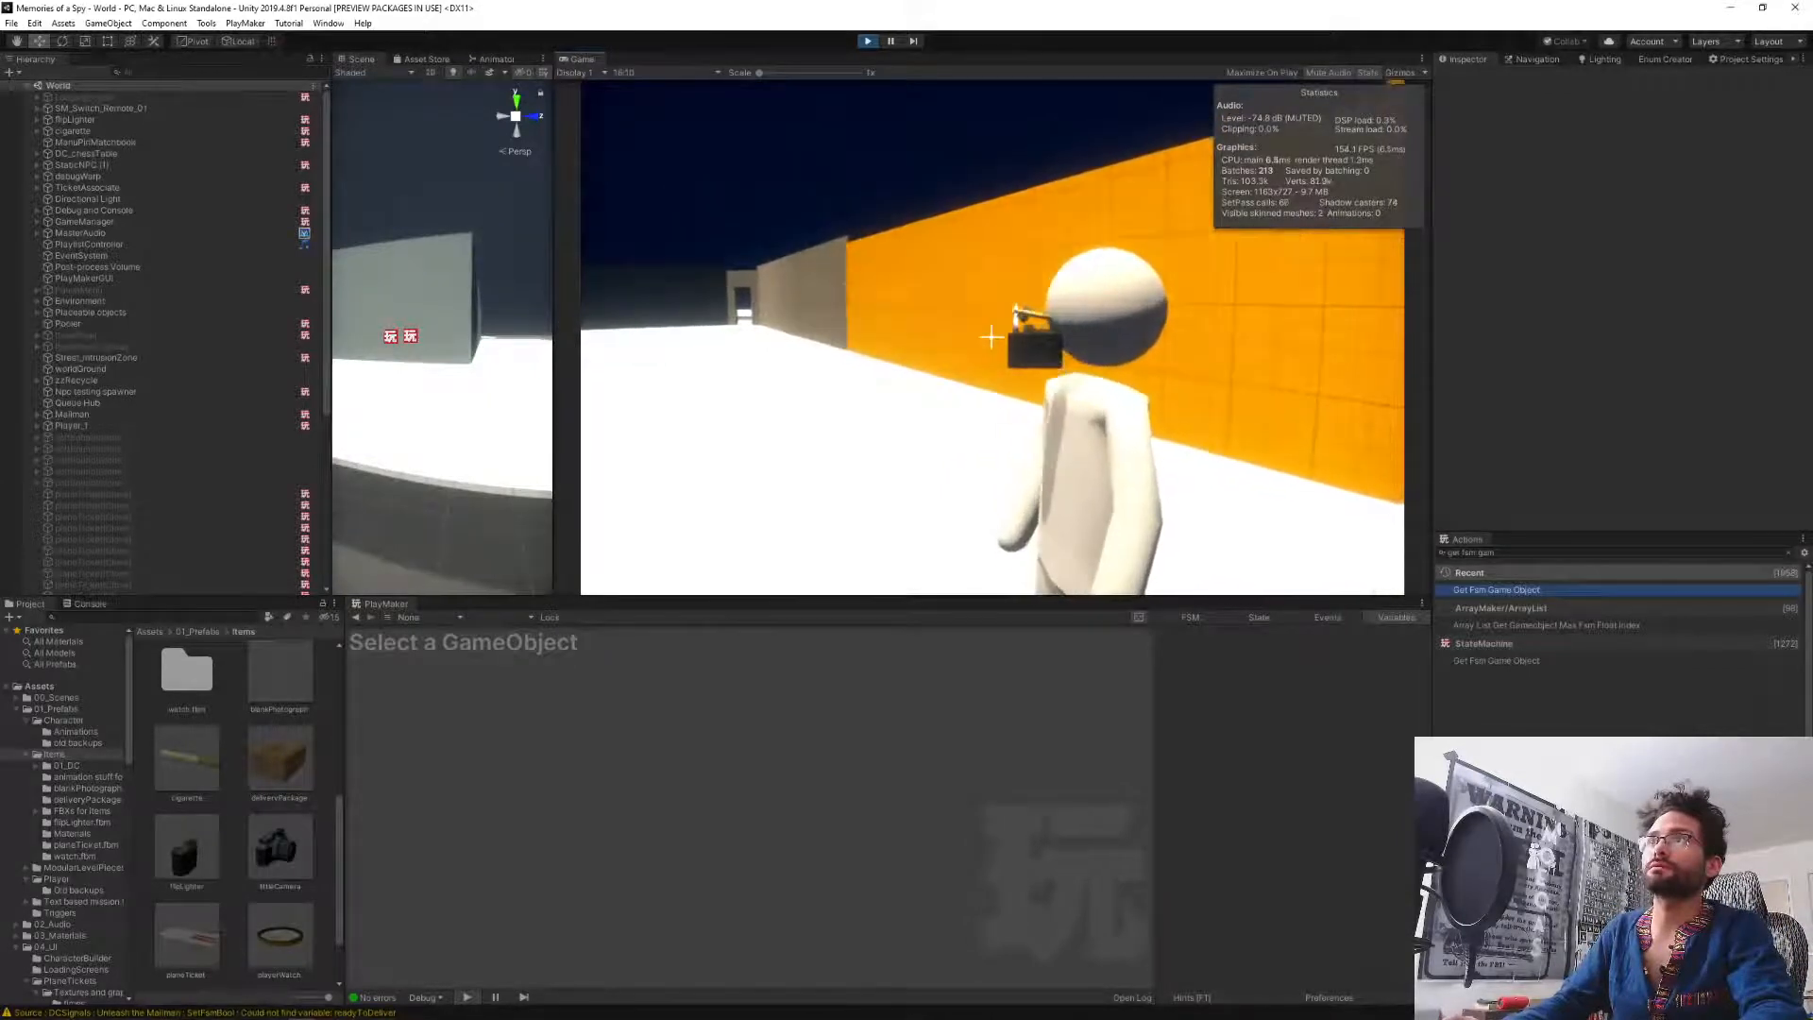
scroll(992, 337, up, 1)
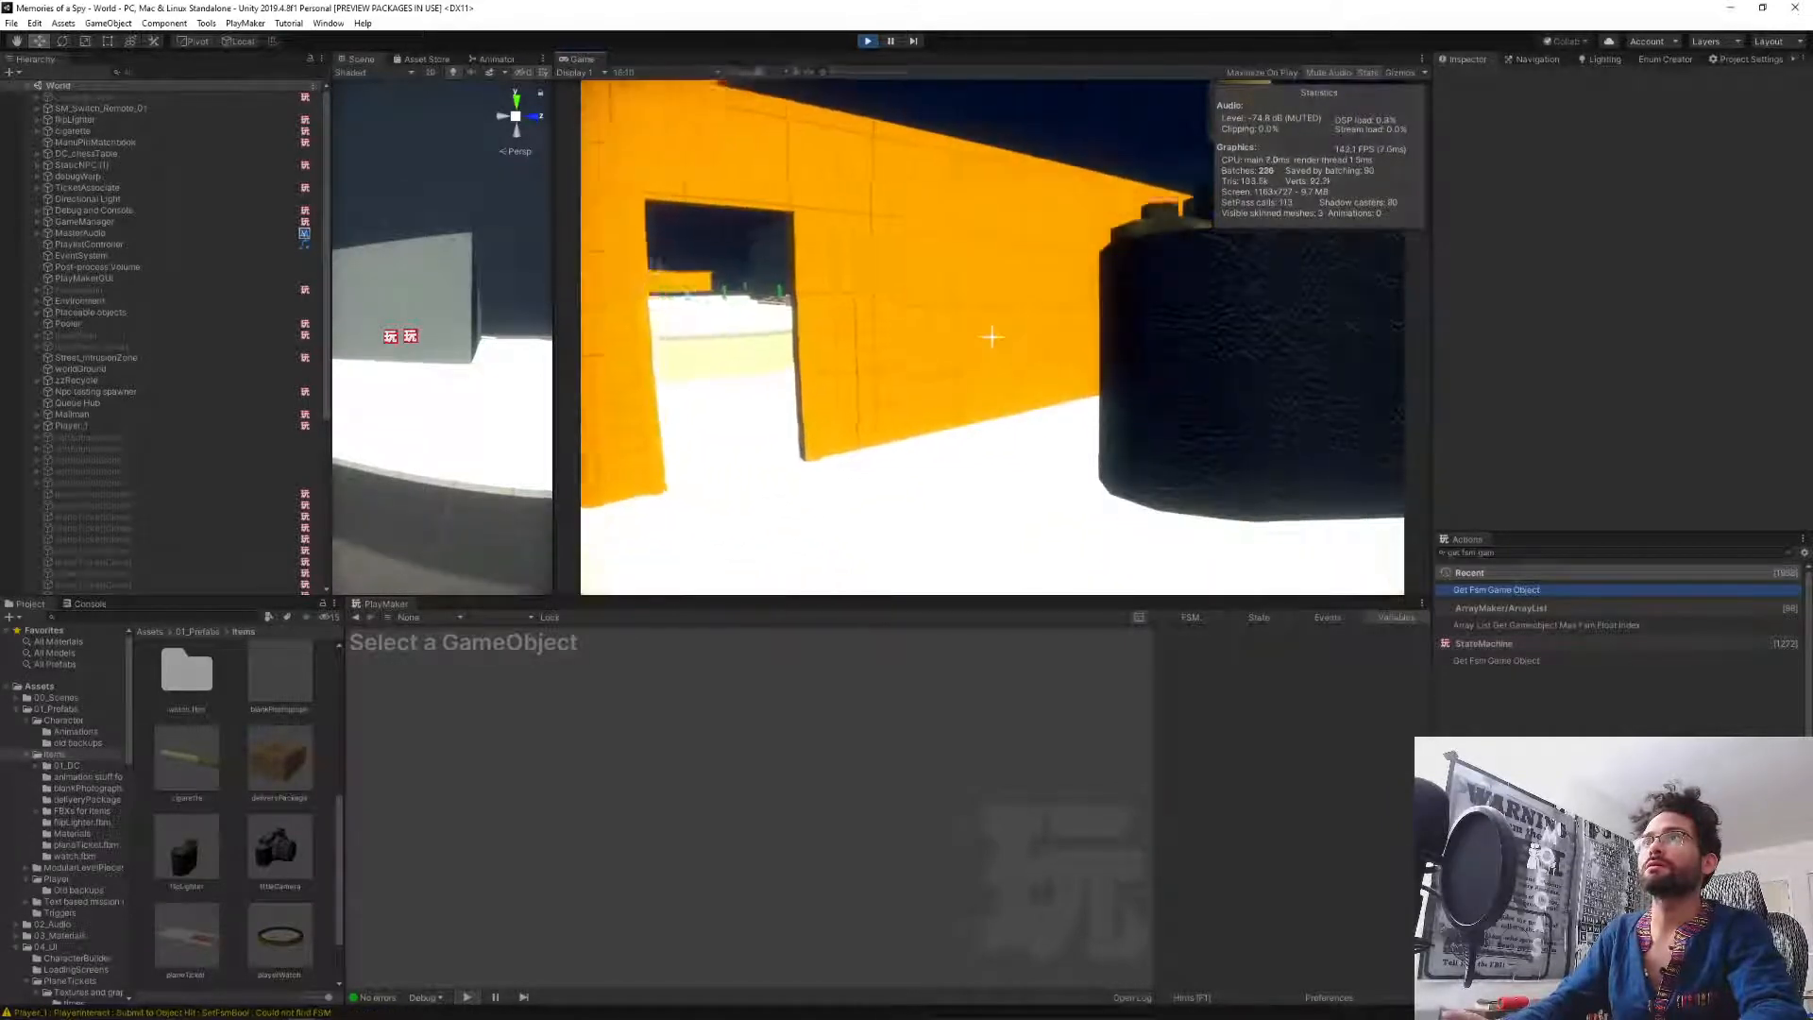
scroll(991, 337, up, 2)
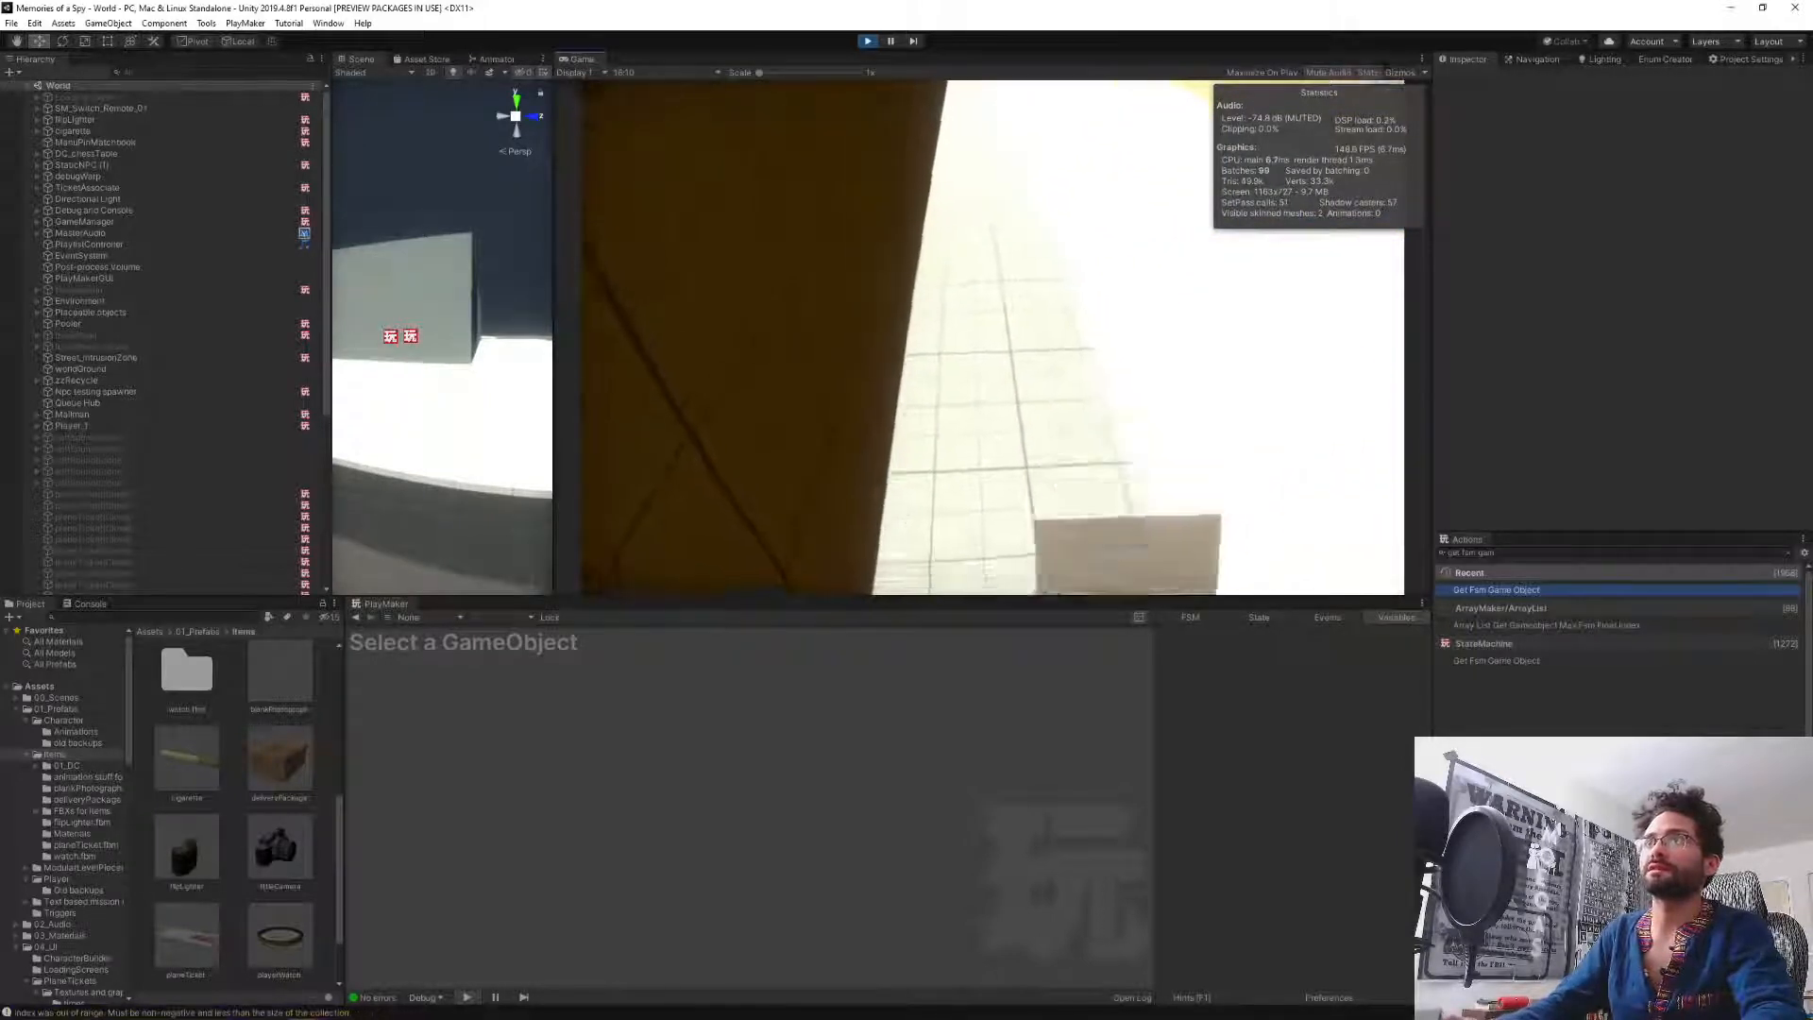
Drop the held item on the pavement, aim at the NPCs along the street, and switch back to the pistol.
key(g)
click(991, 337)
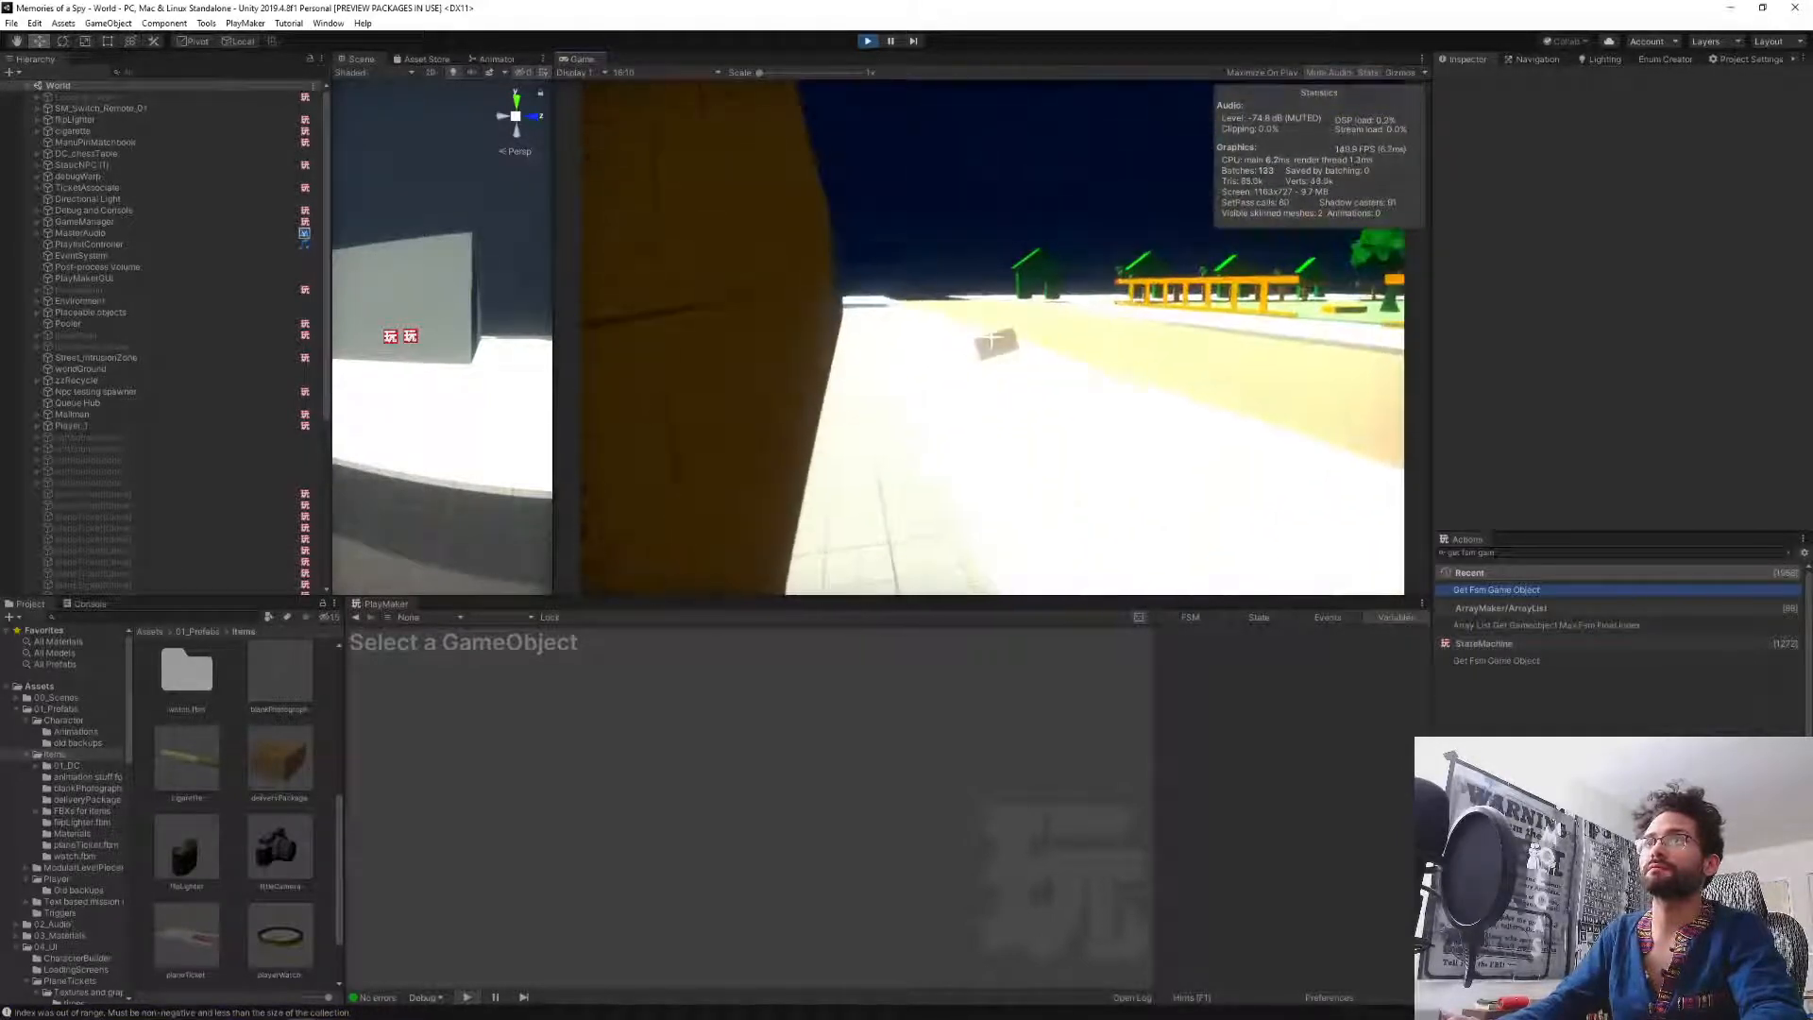
right_click(991, 339)
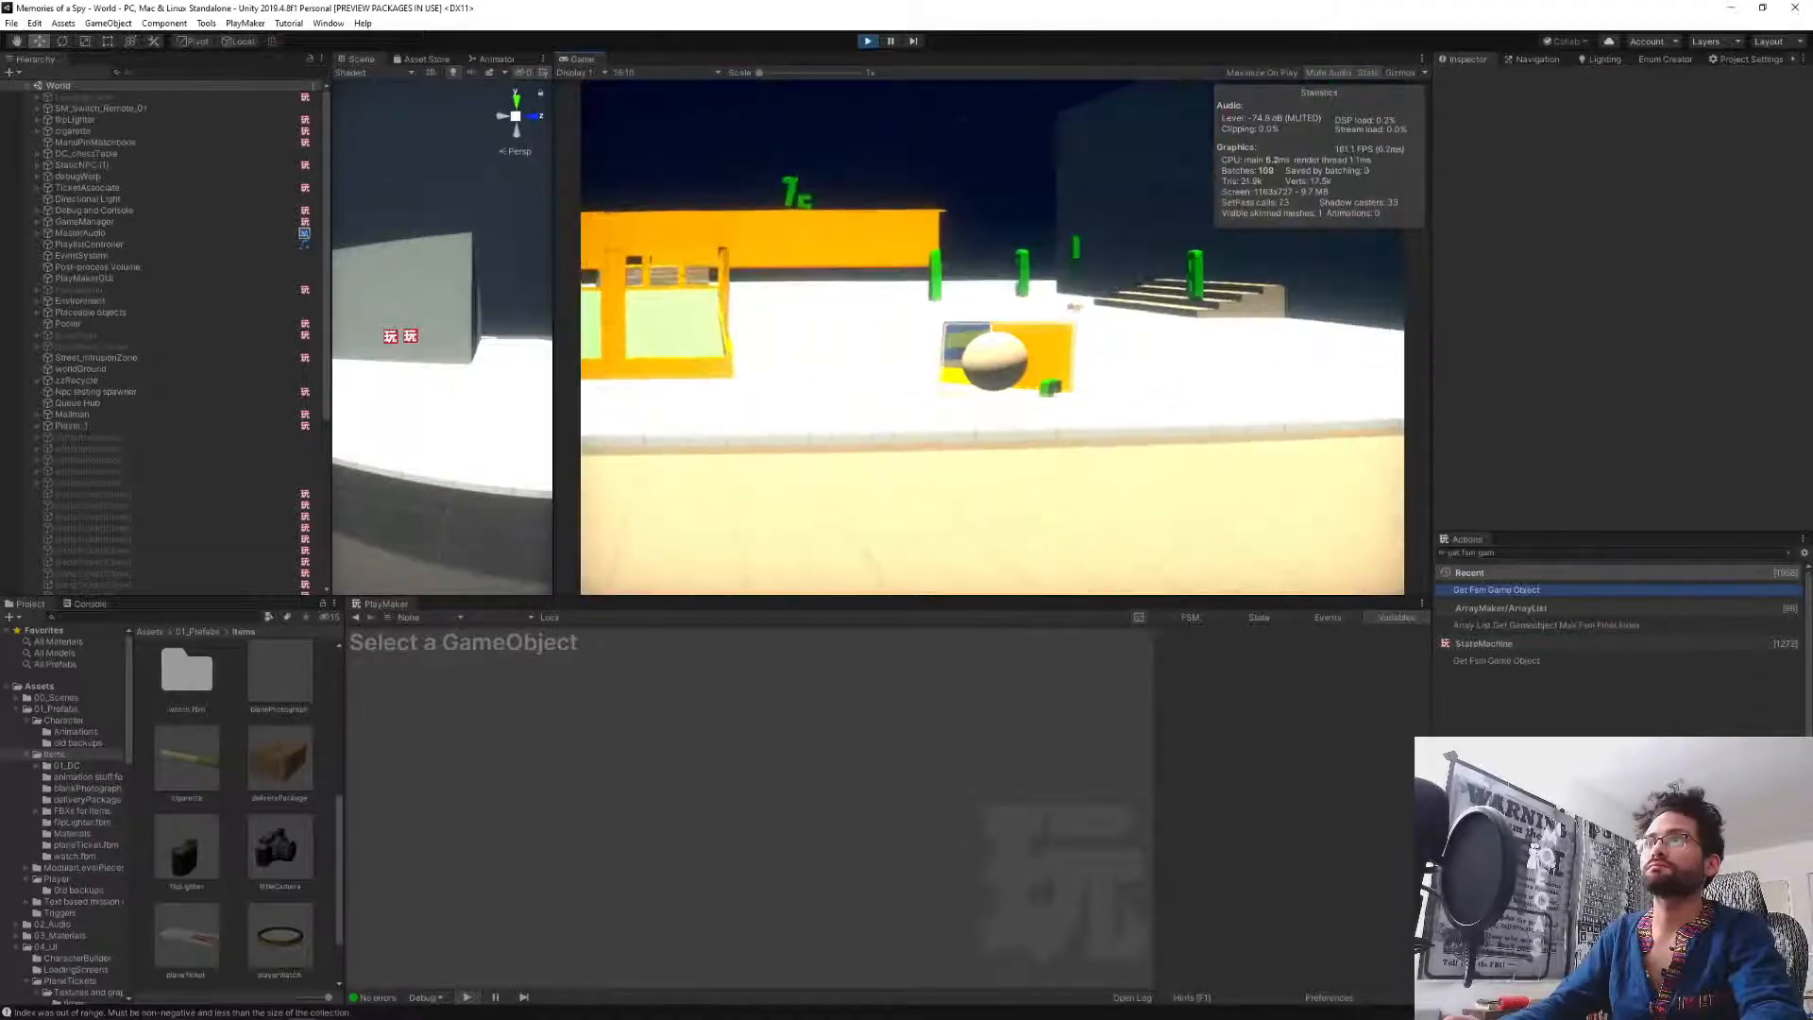
key(e)
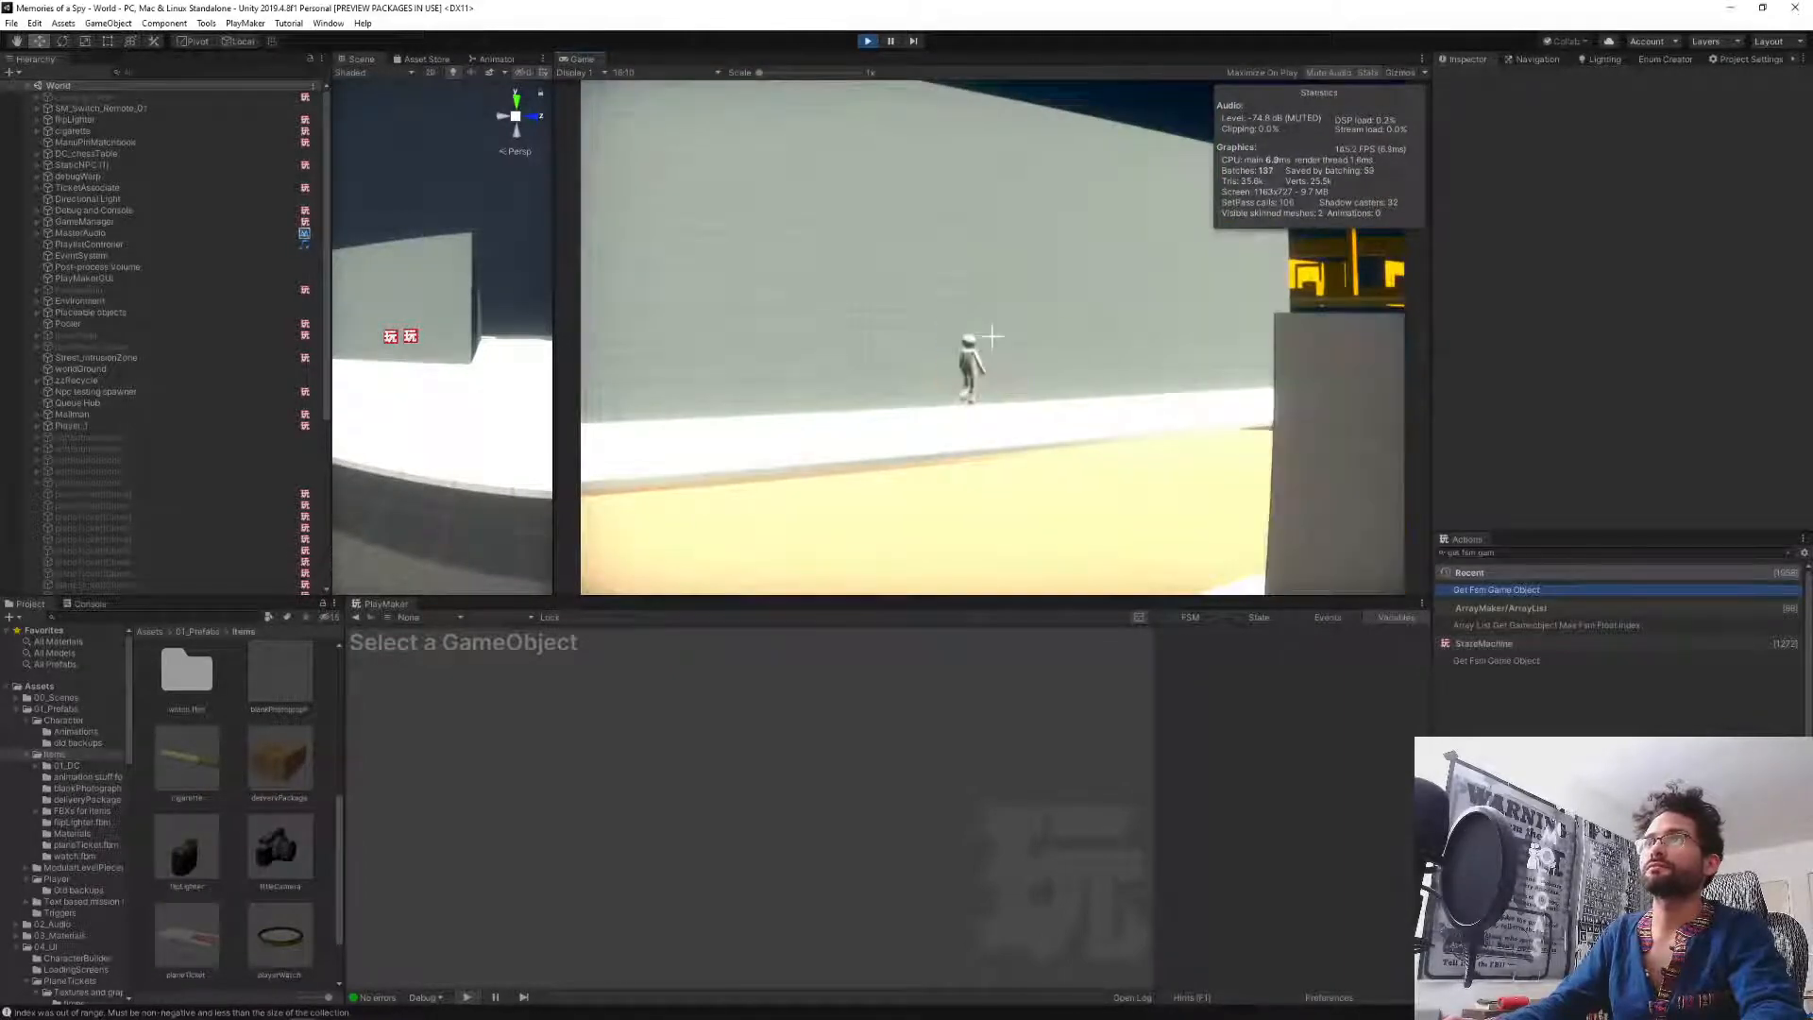
right_click(991, 337)
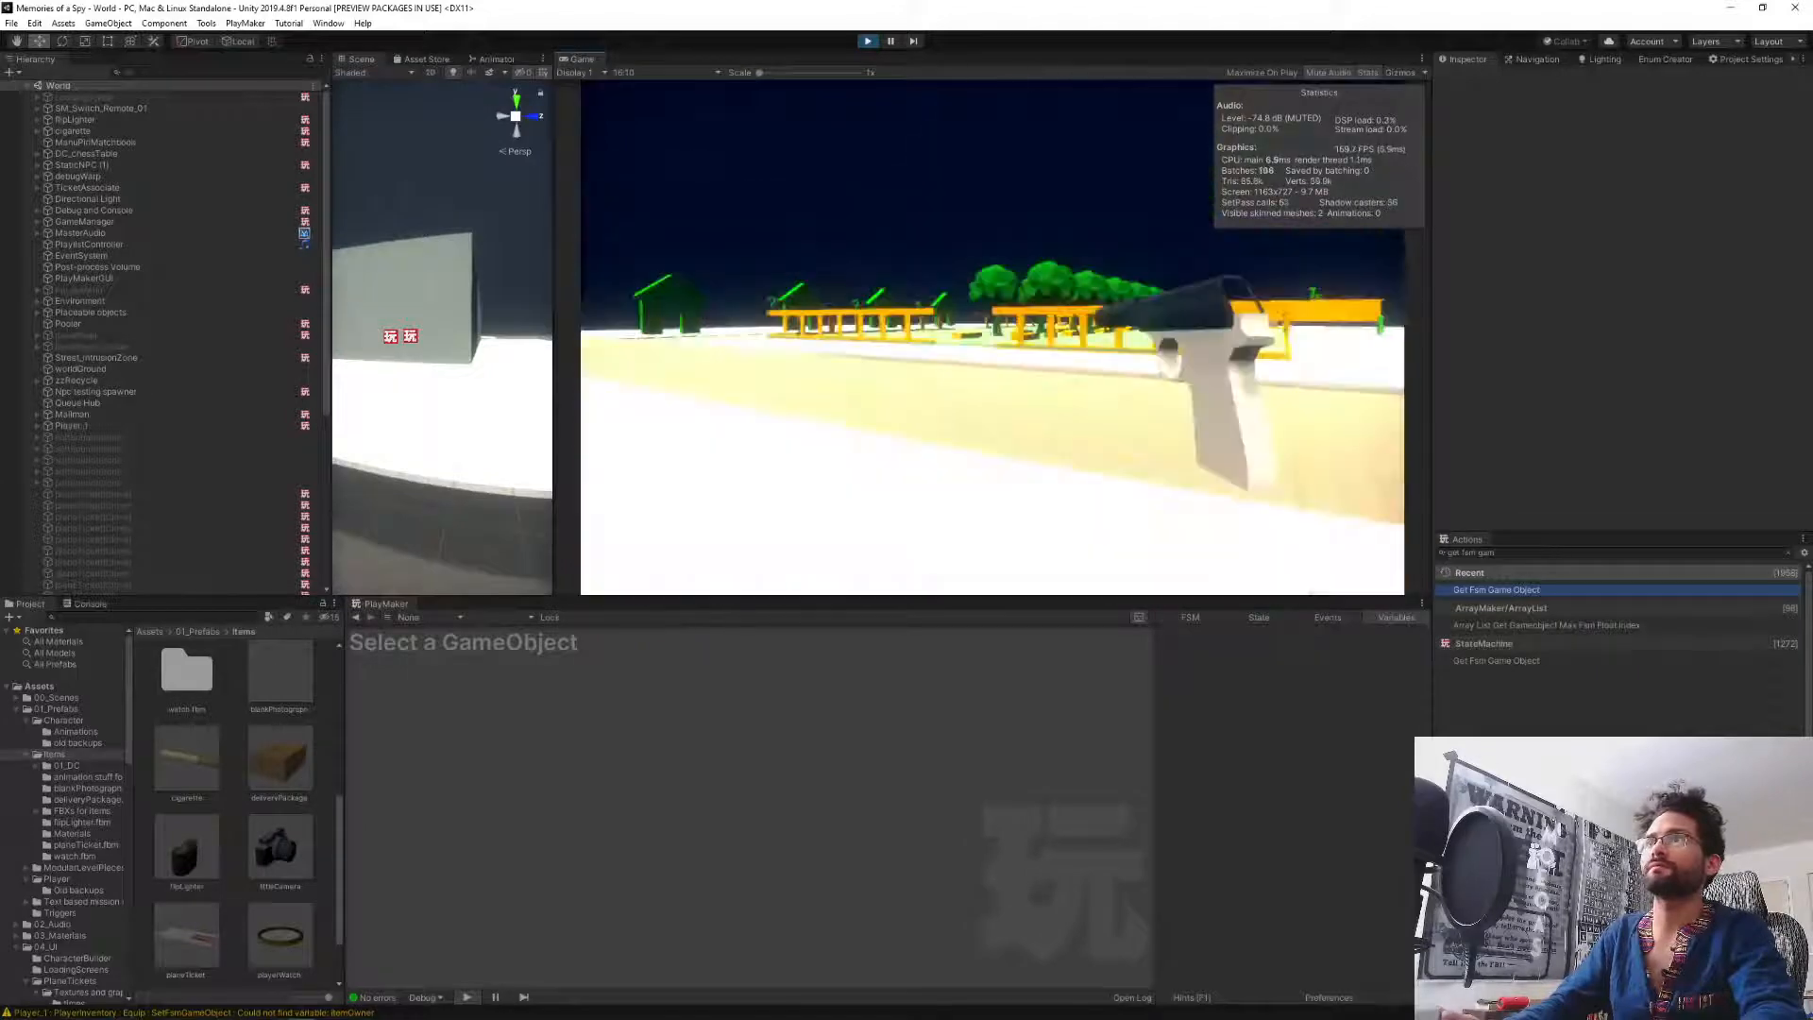
right_click(991, 337)
Walk past the park and buildings to catch up with the NPC beside the wall and shoot it.
key(a)
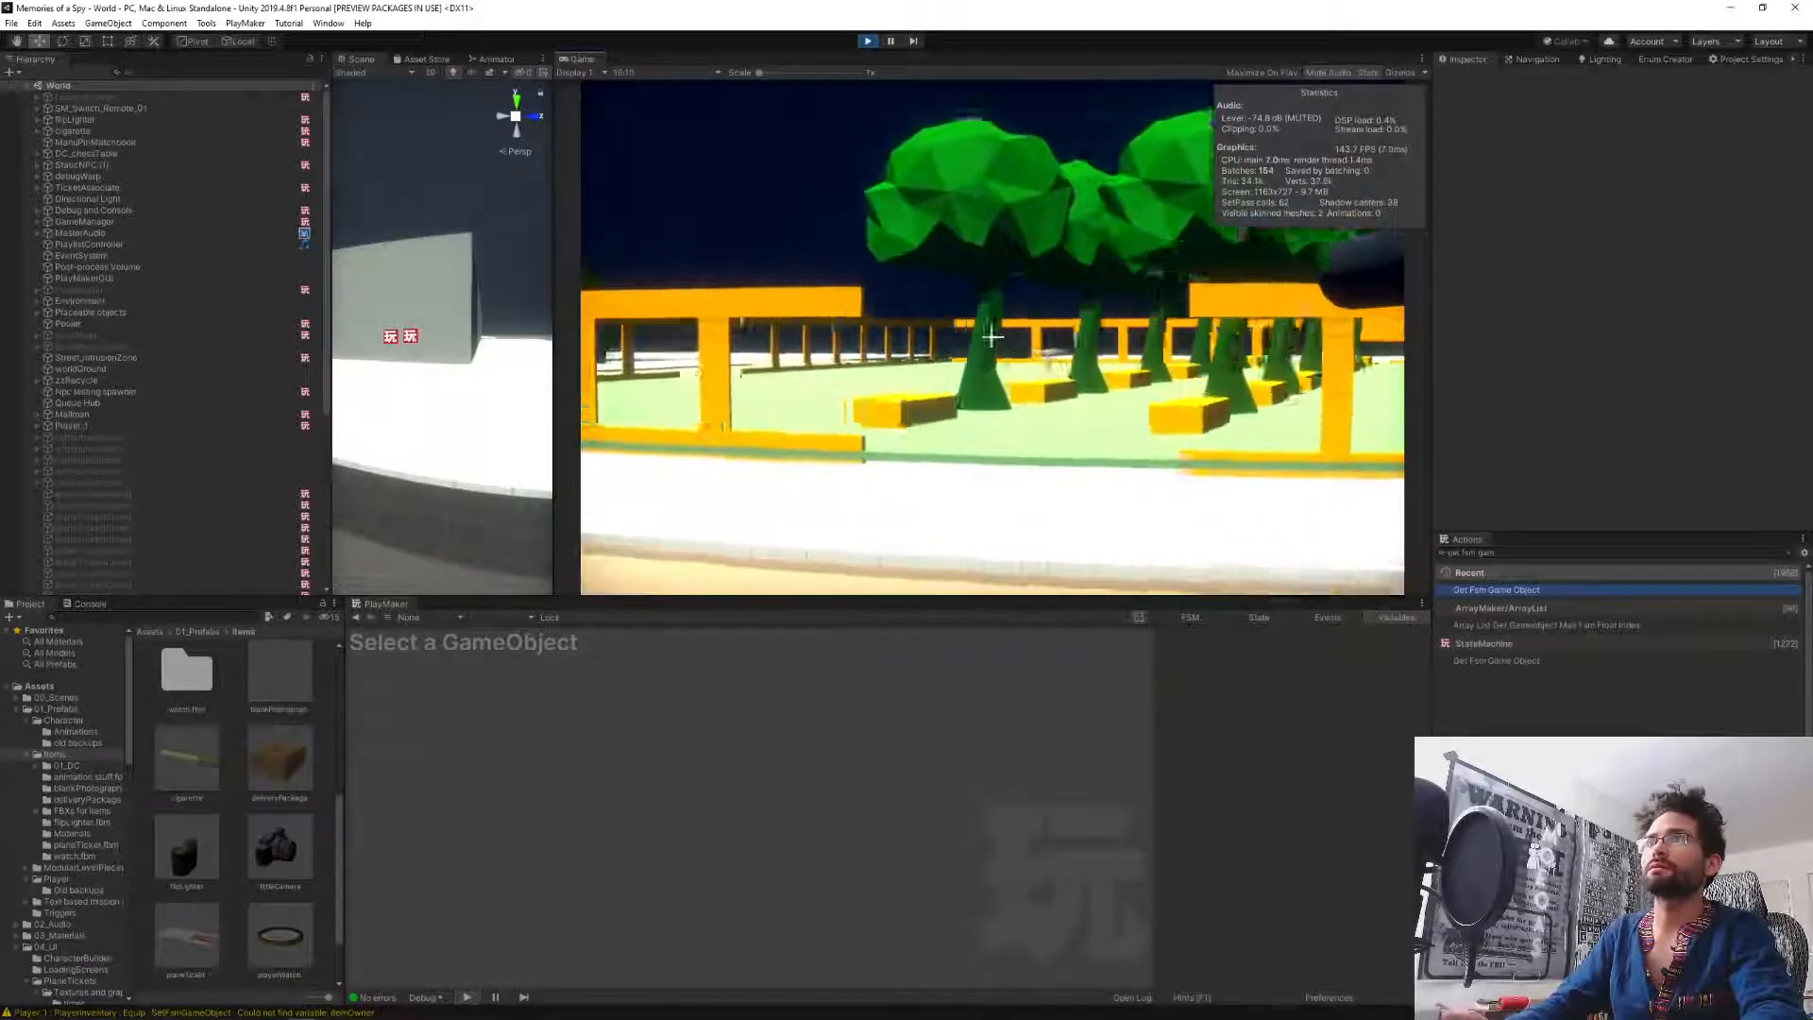
key(w)
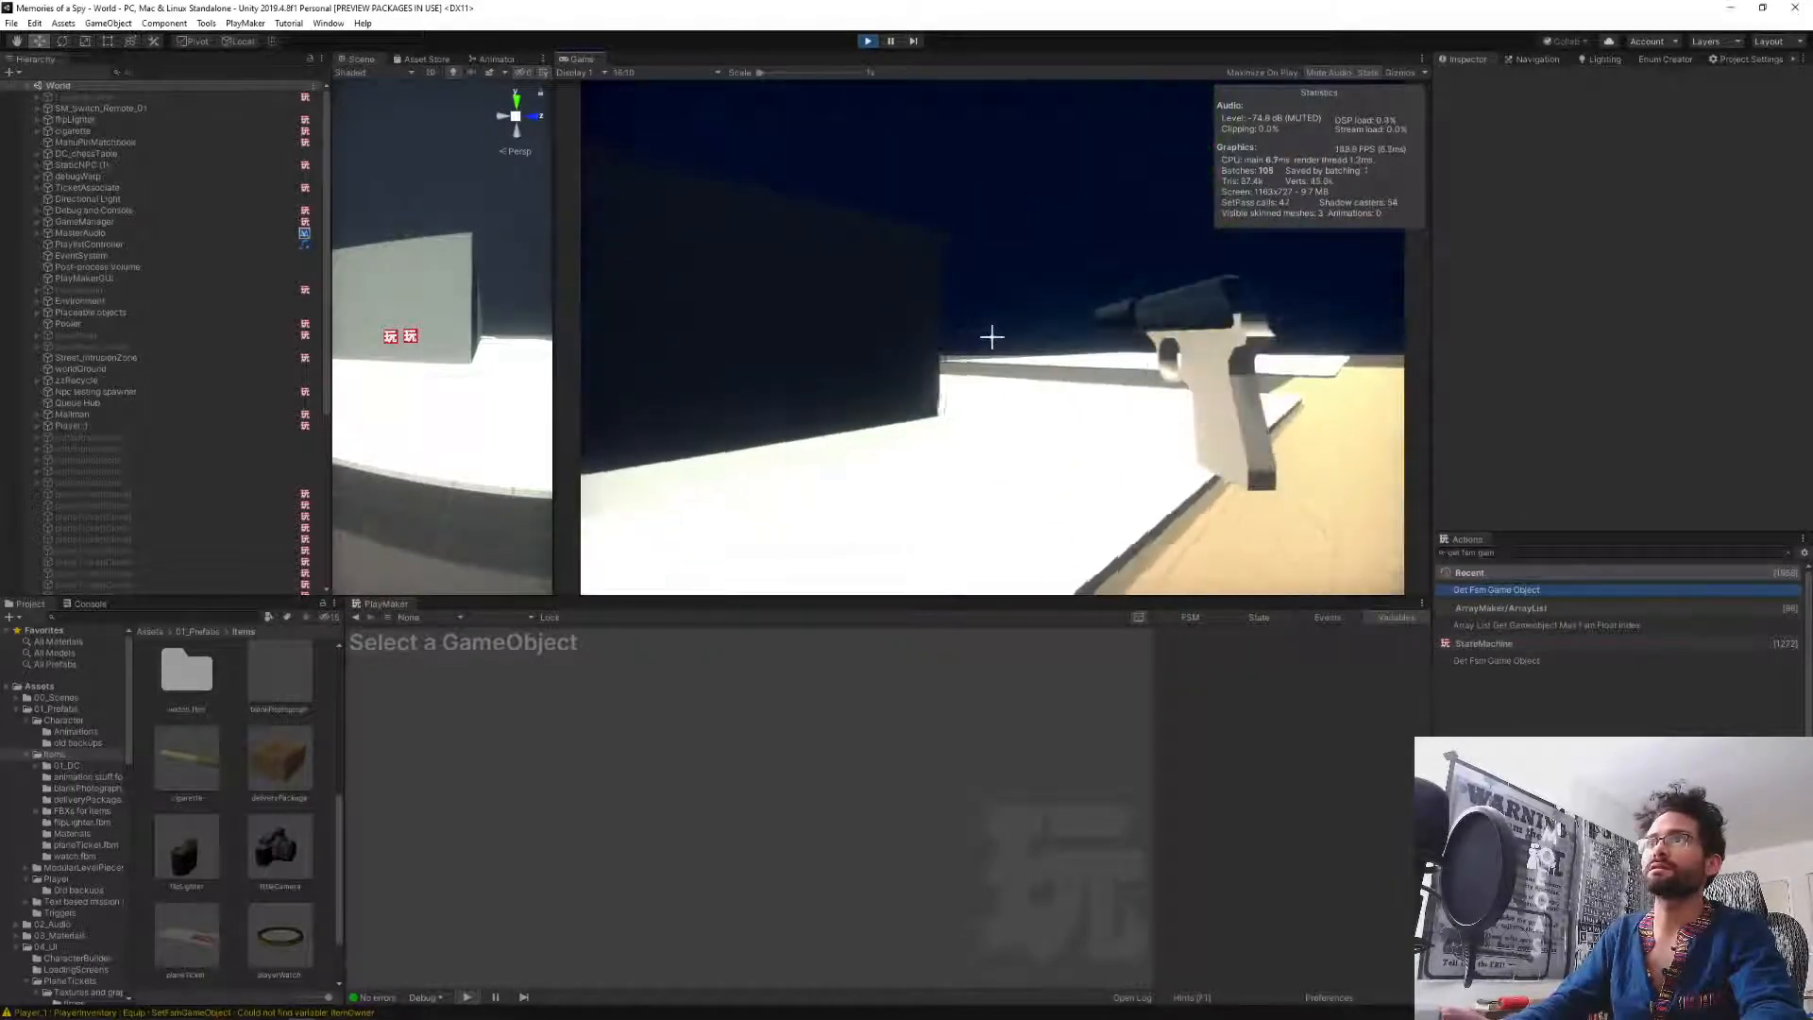
key(w)
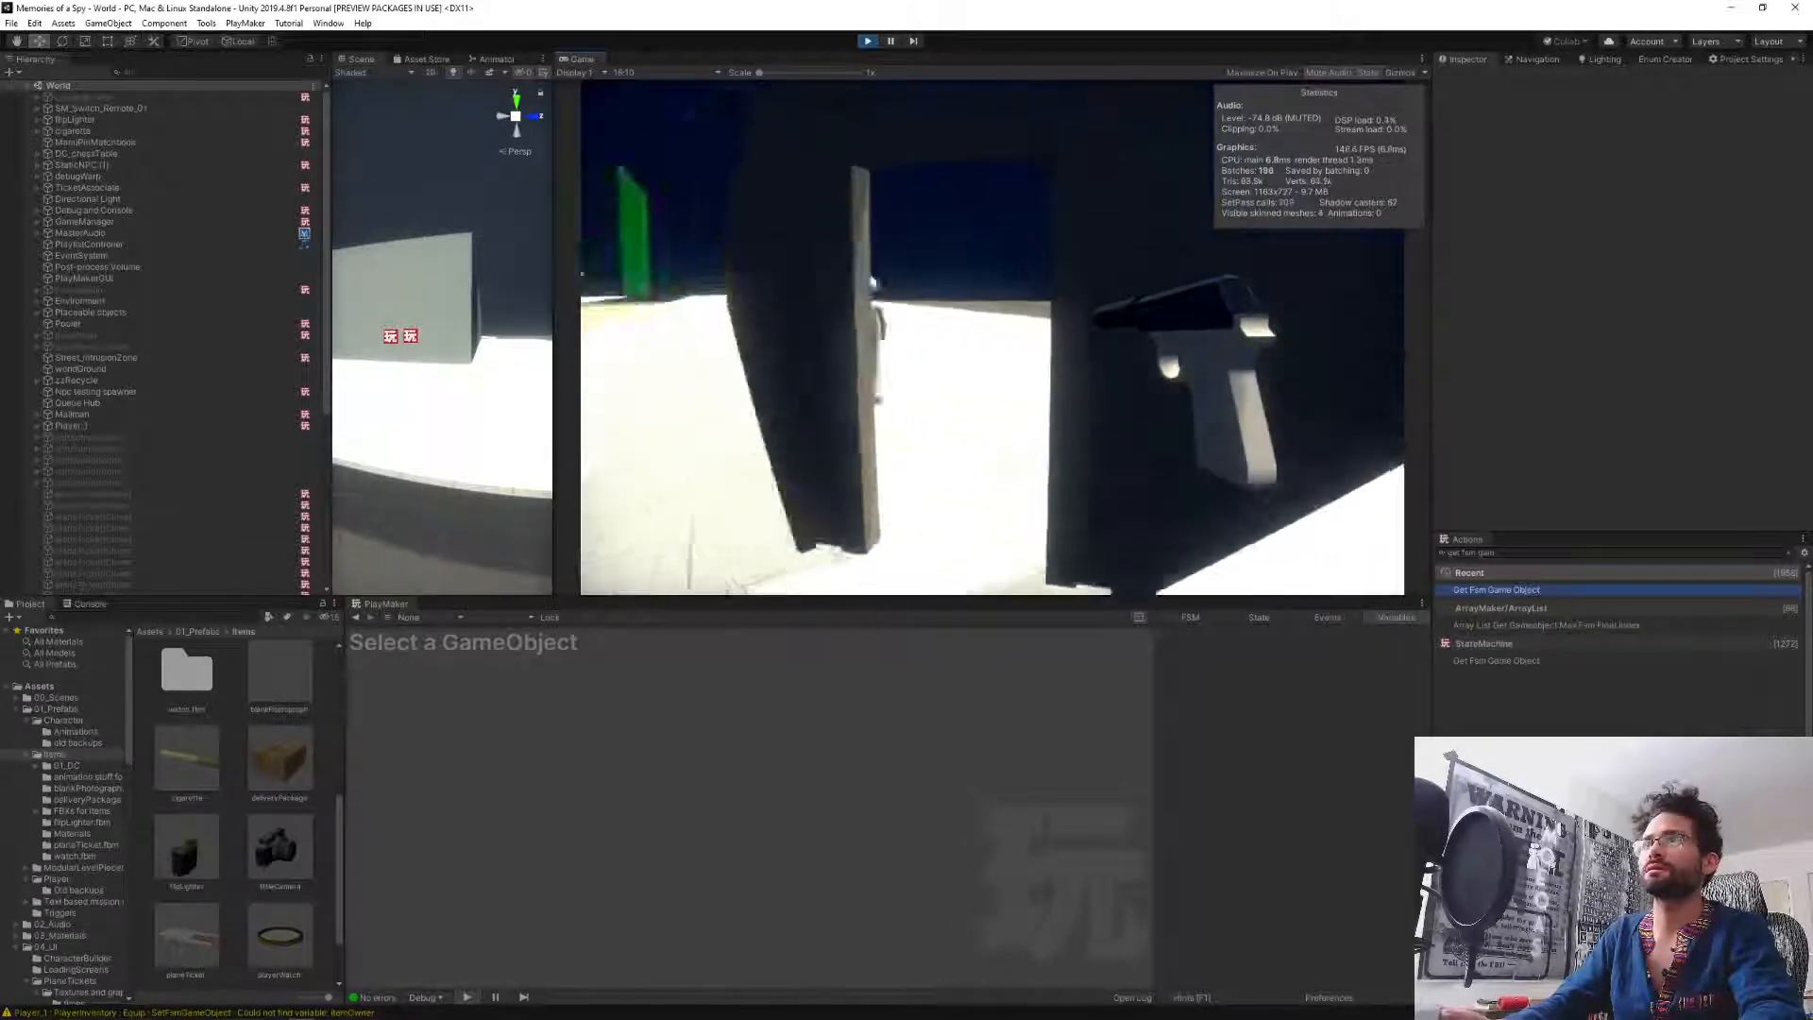
key(w)
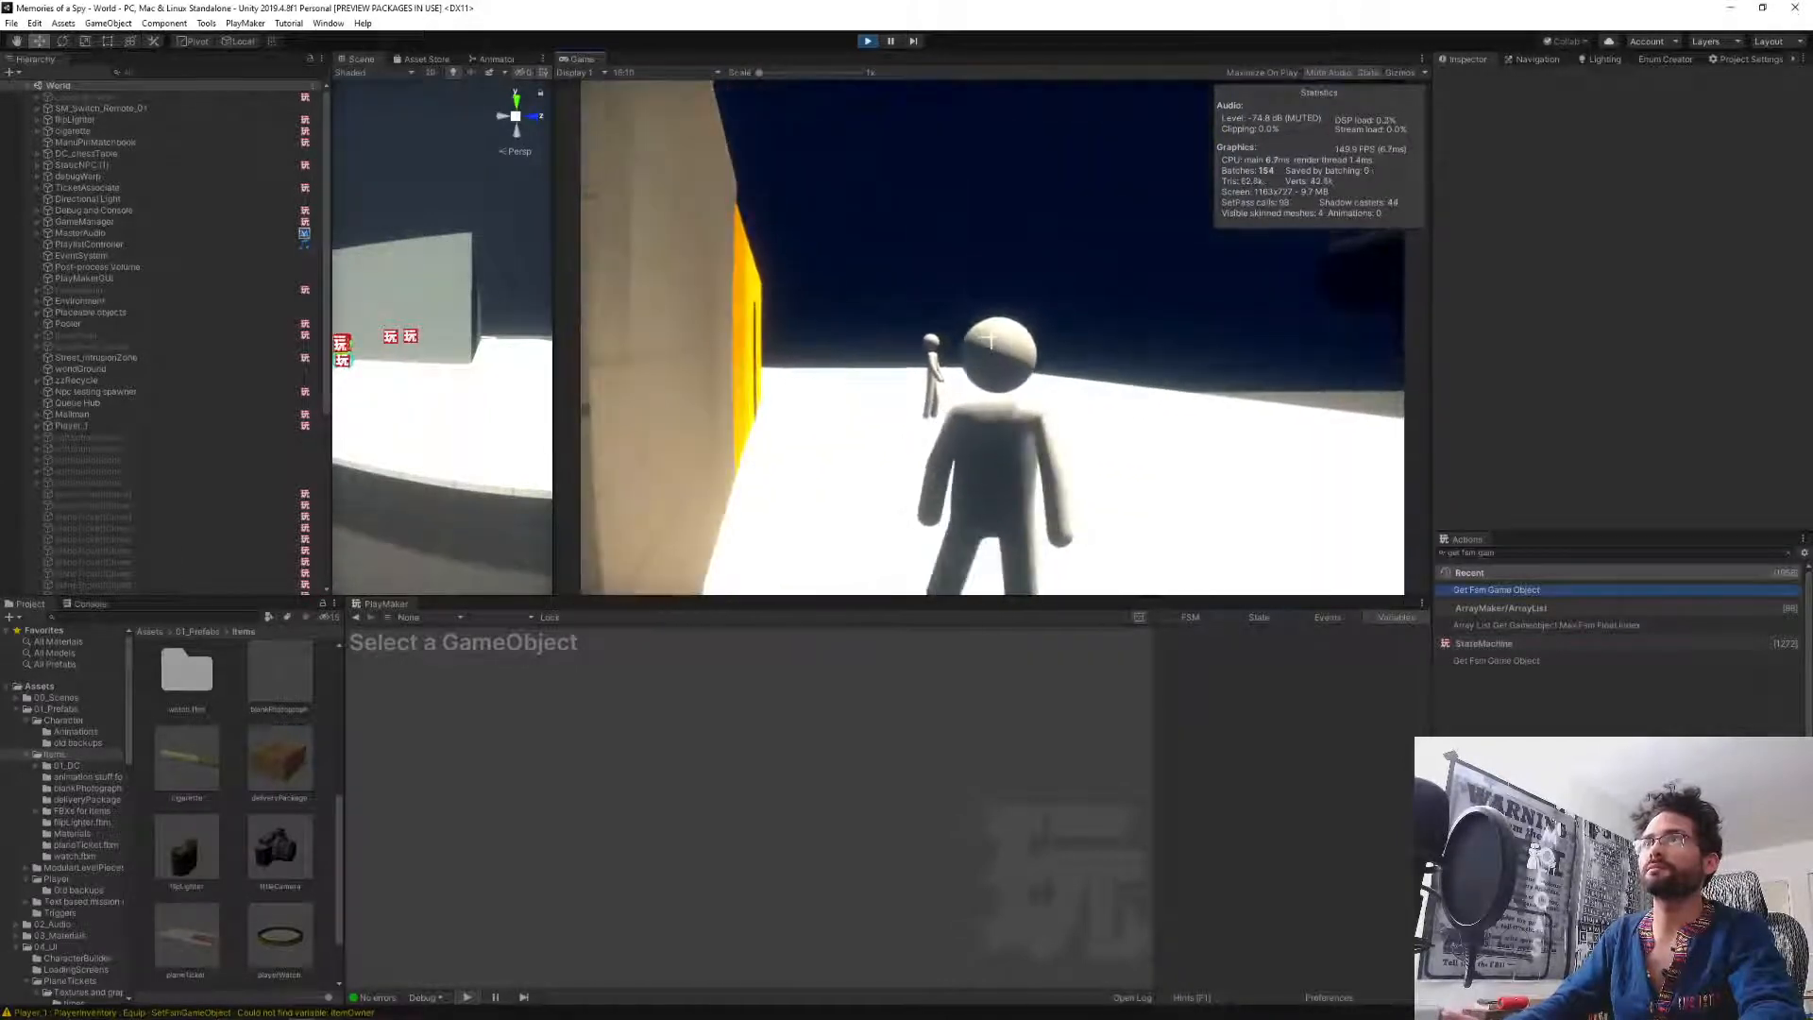
click(992, 336)
Approach the remaining NPC by the orange building to observe its reaction, and release the cursor from the game view.
key(w)
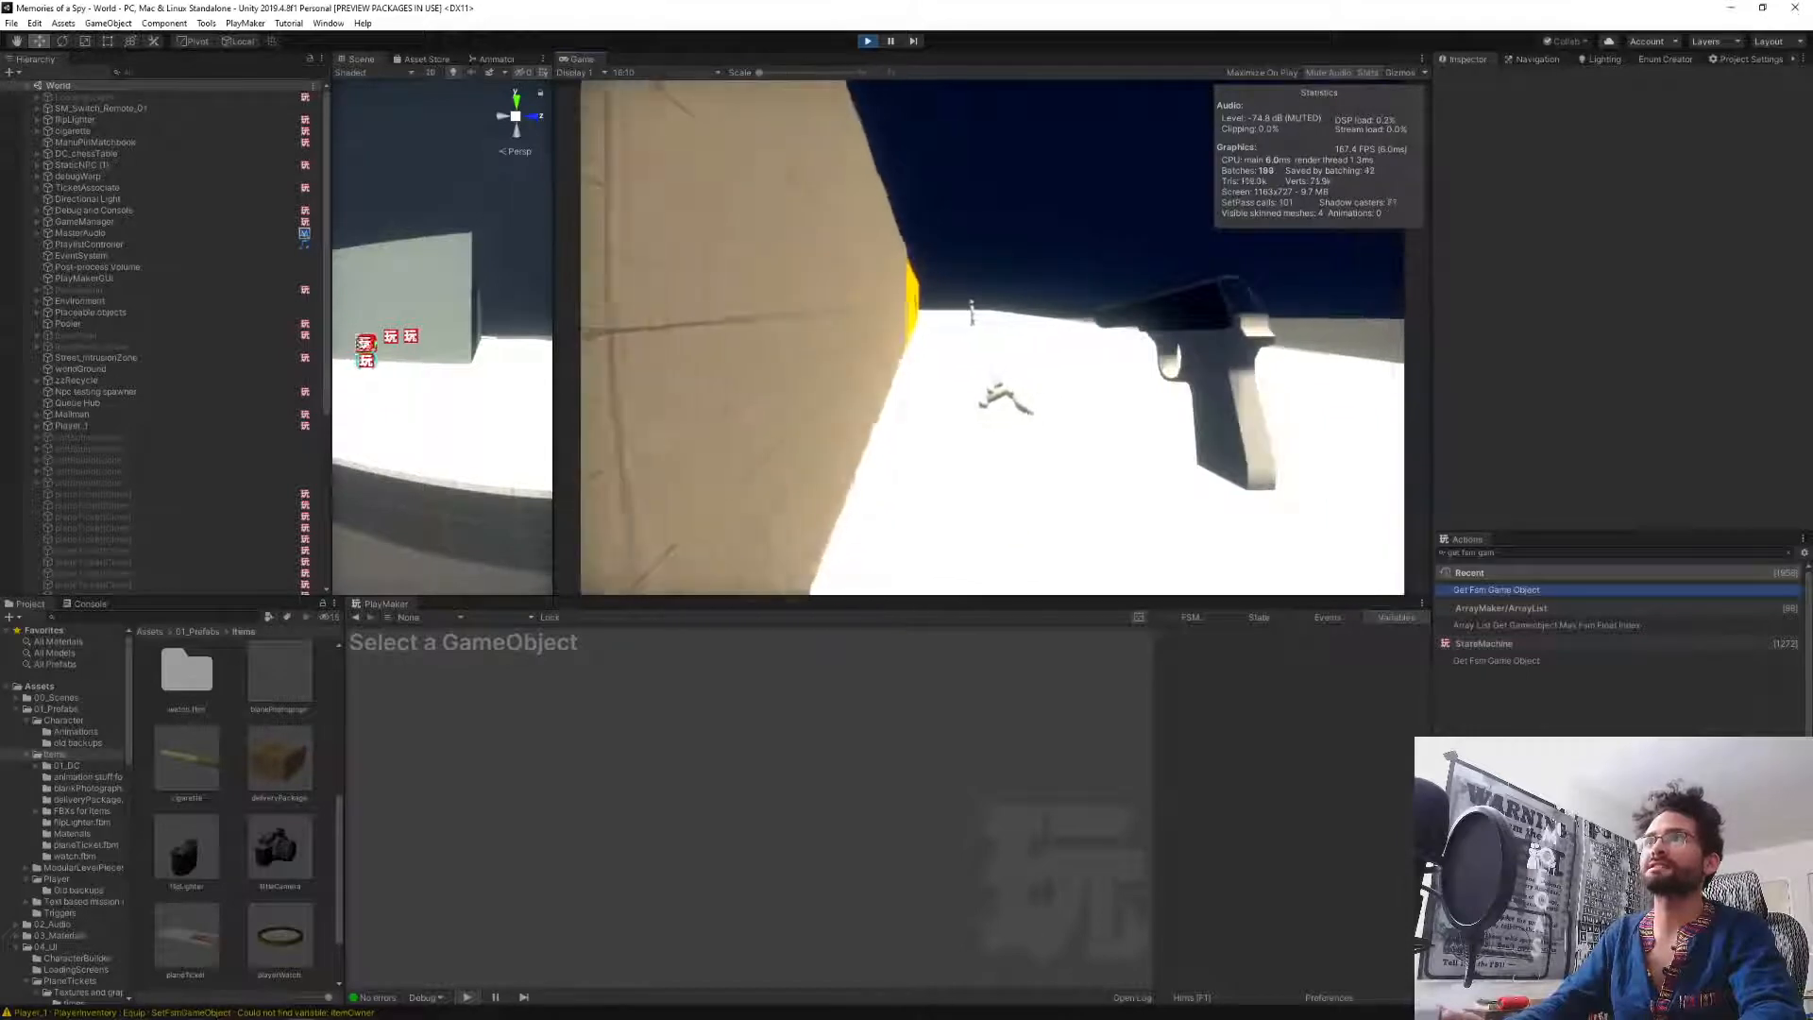
key(w)
key(d)
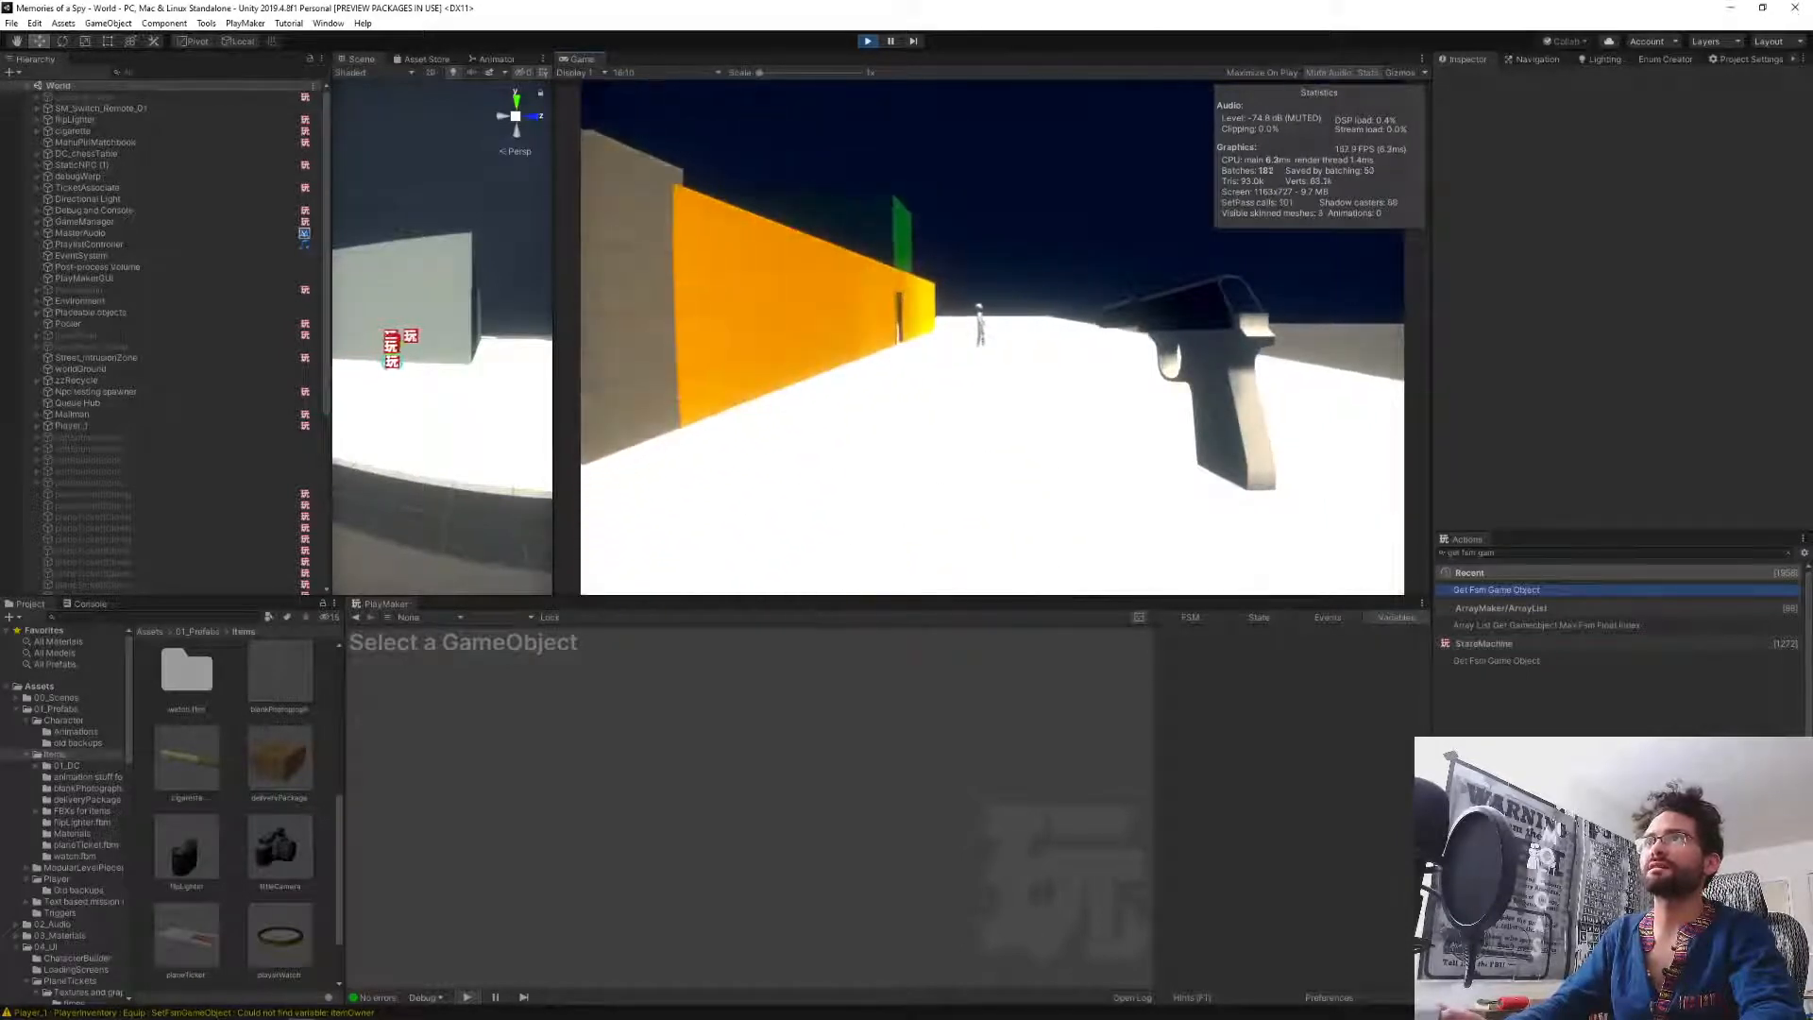
key(w)
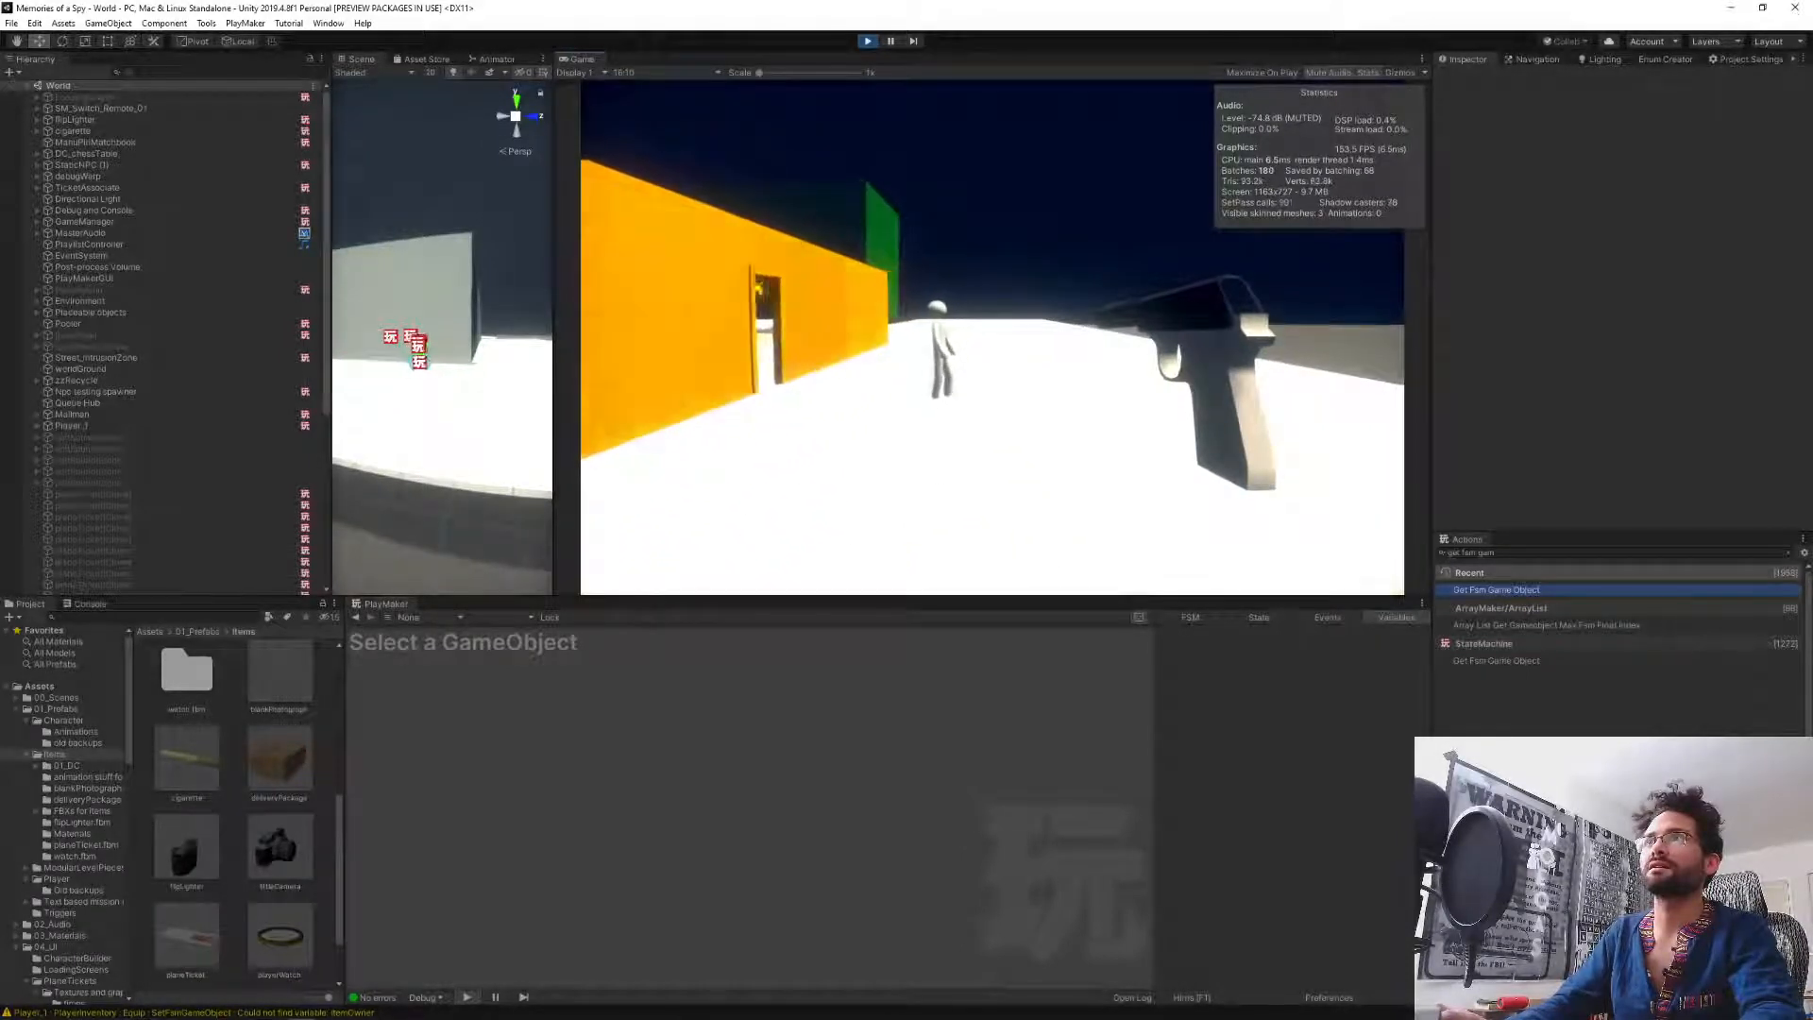
key(w)
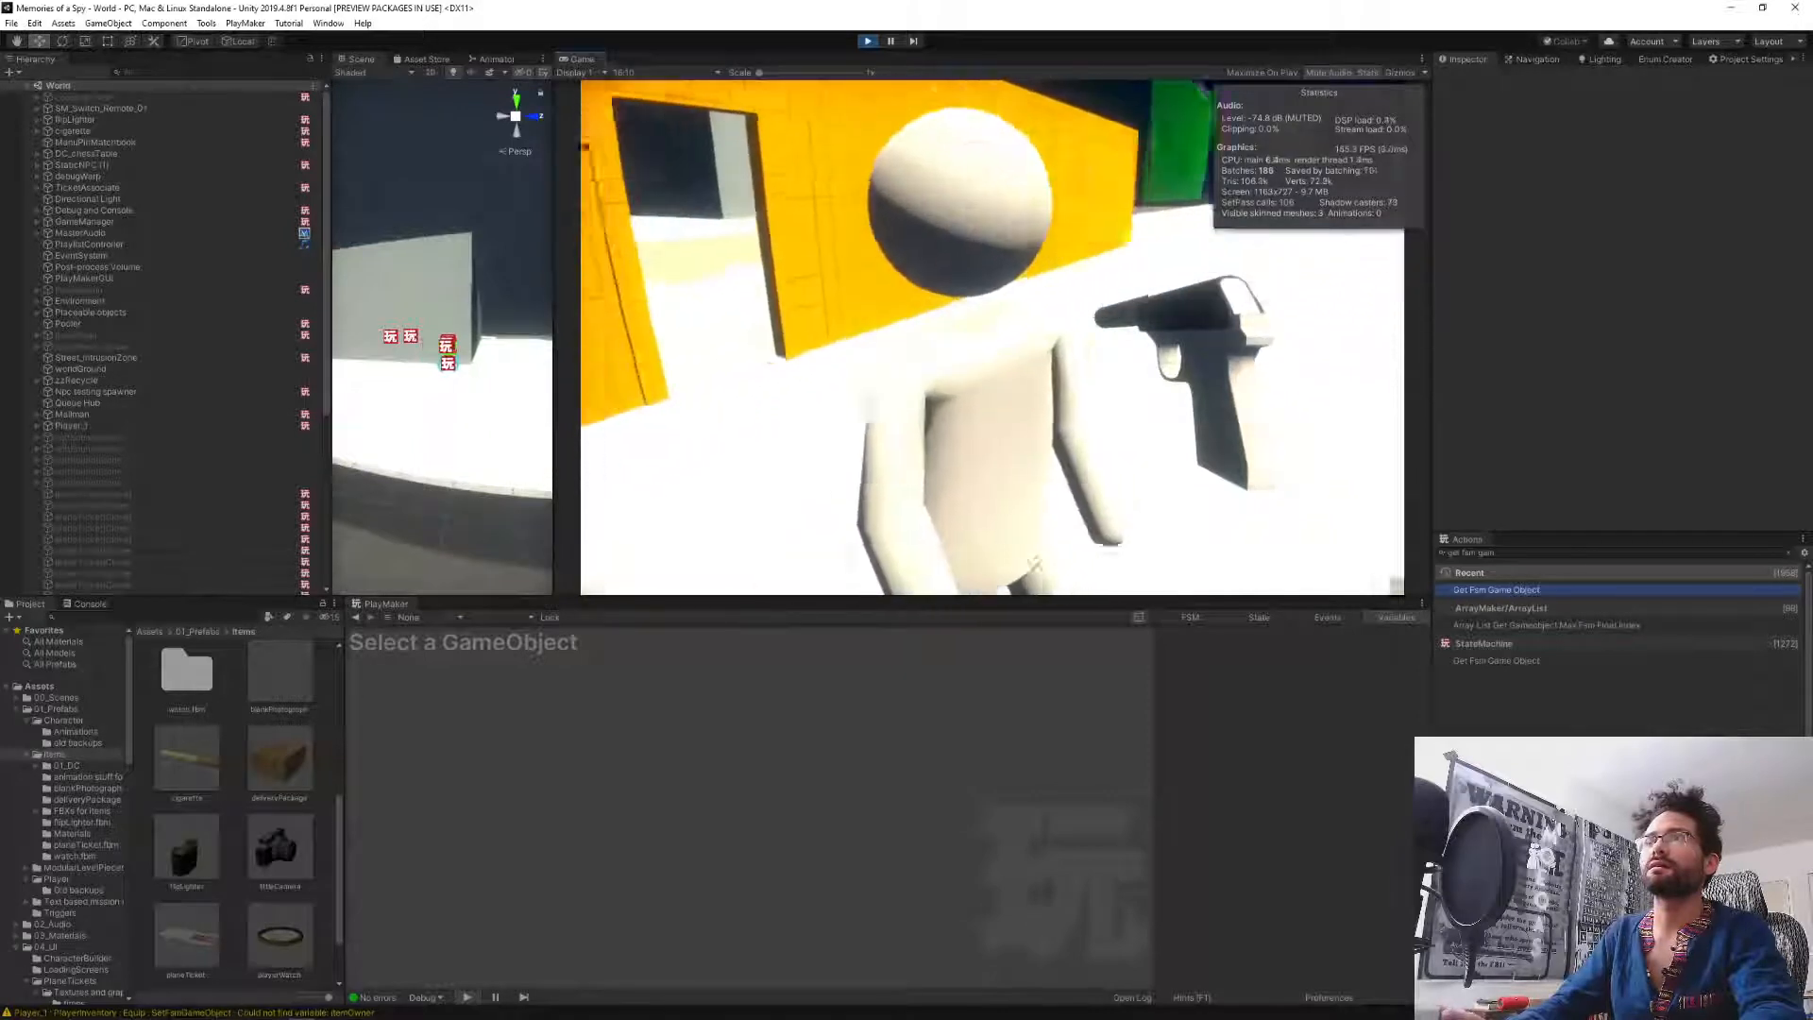
key(w)
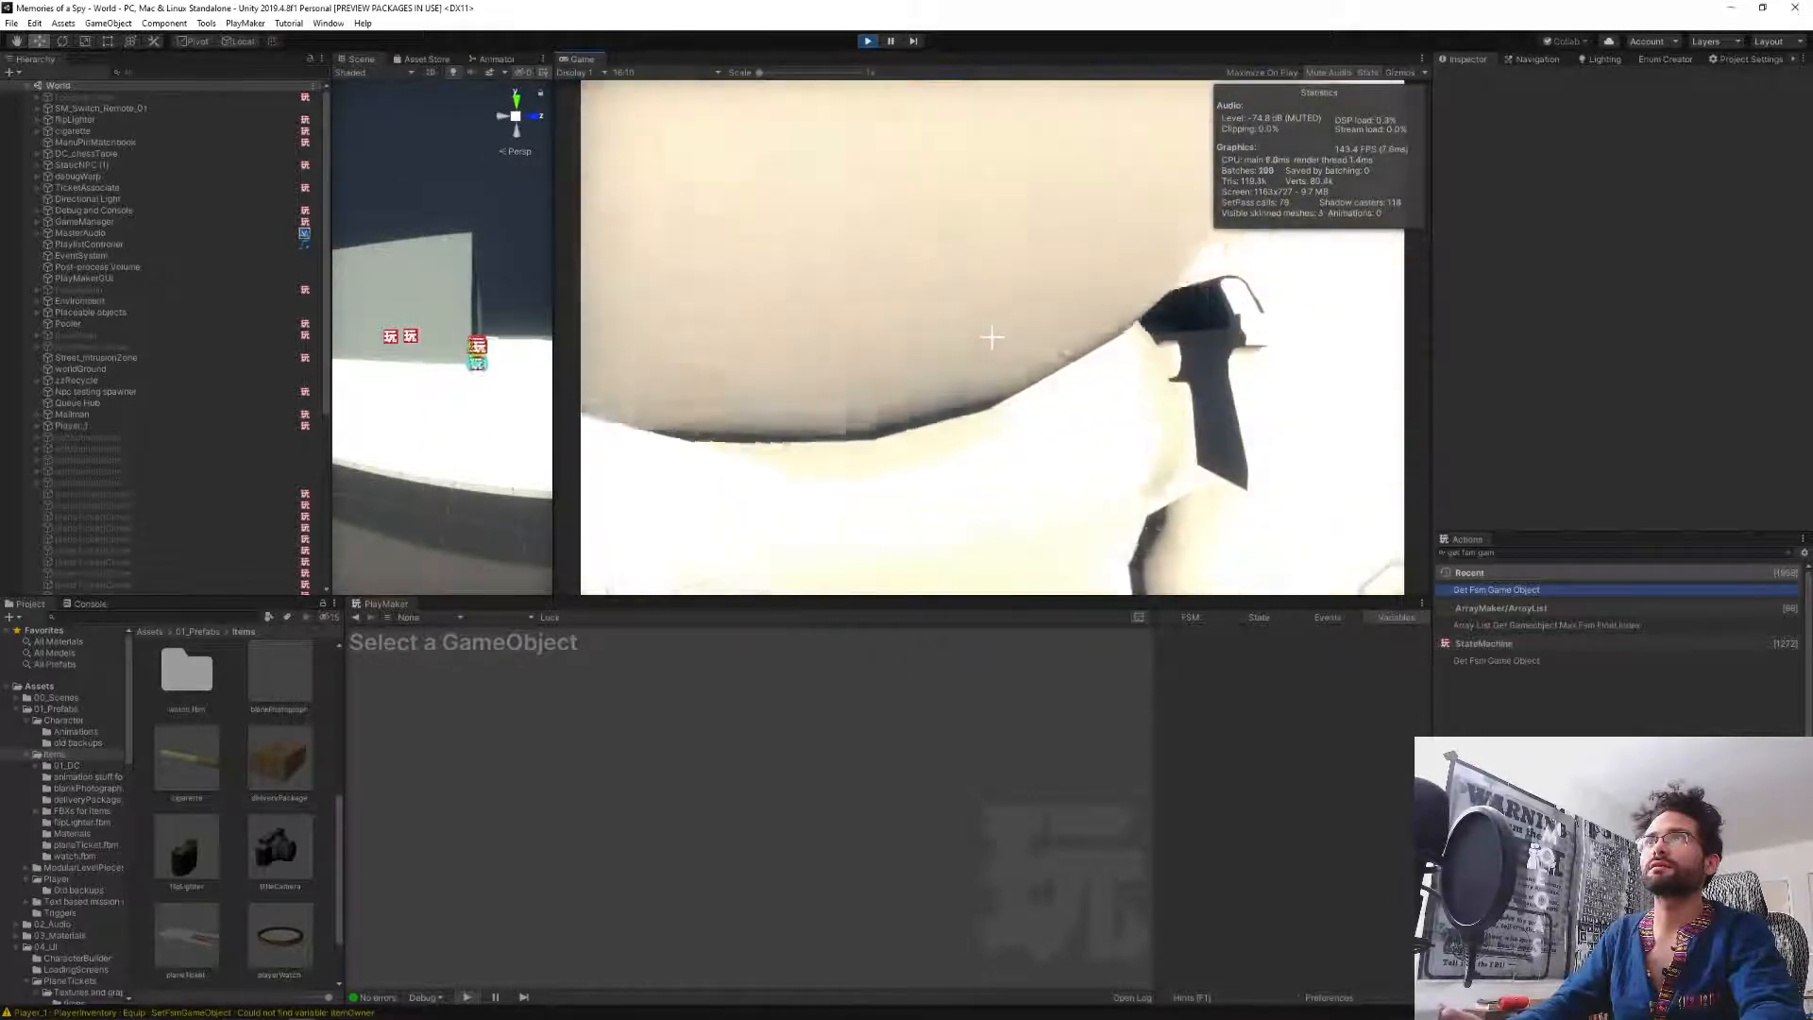
key(s)
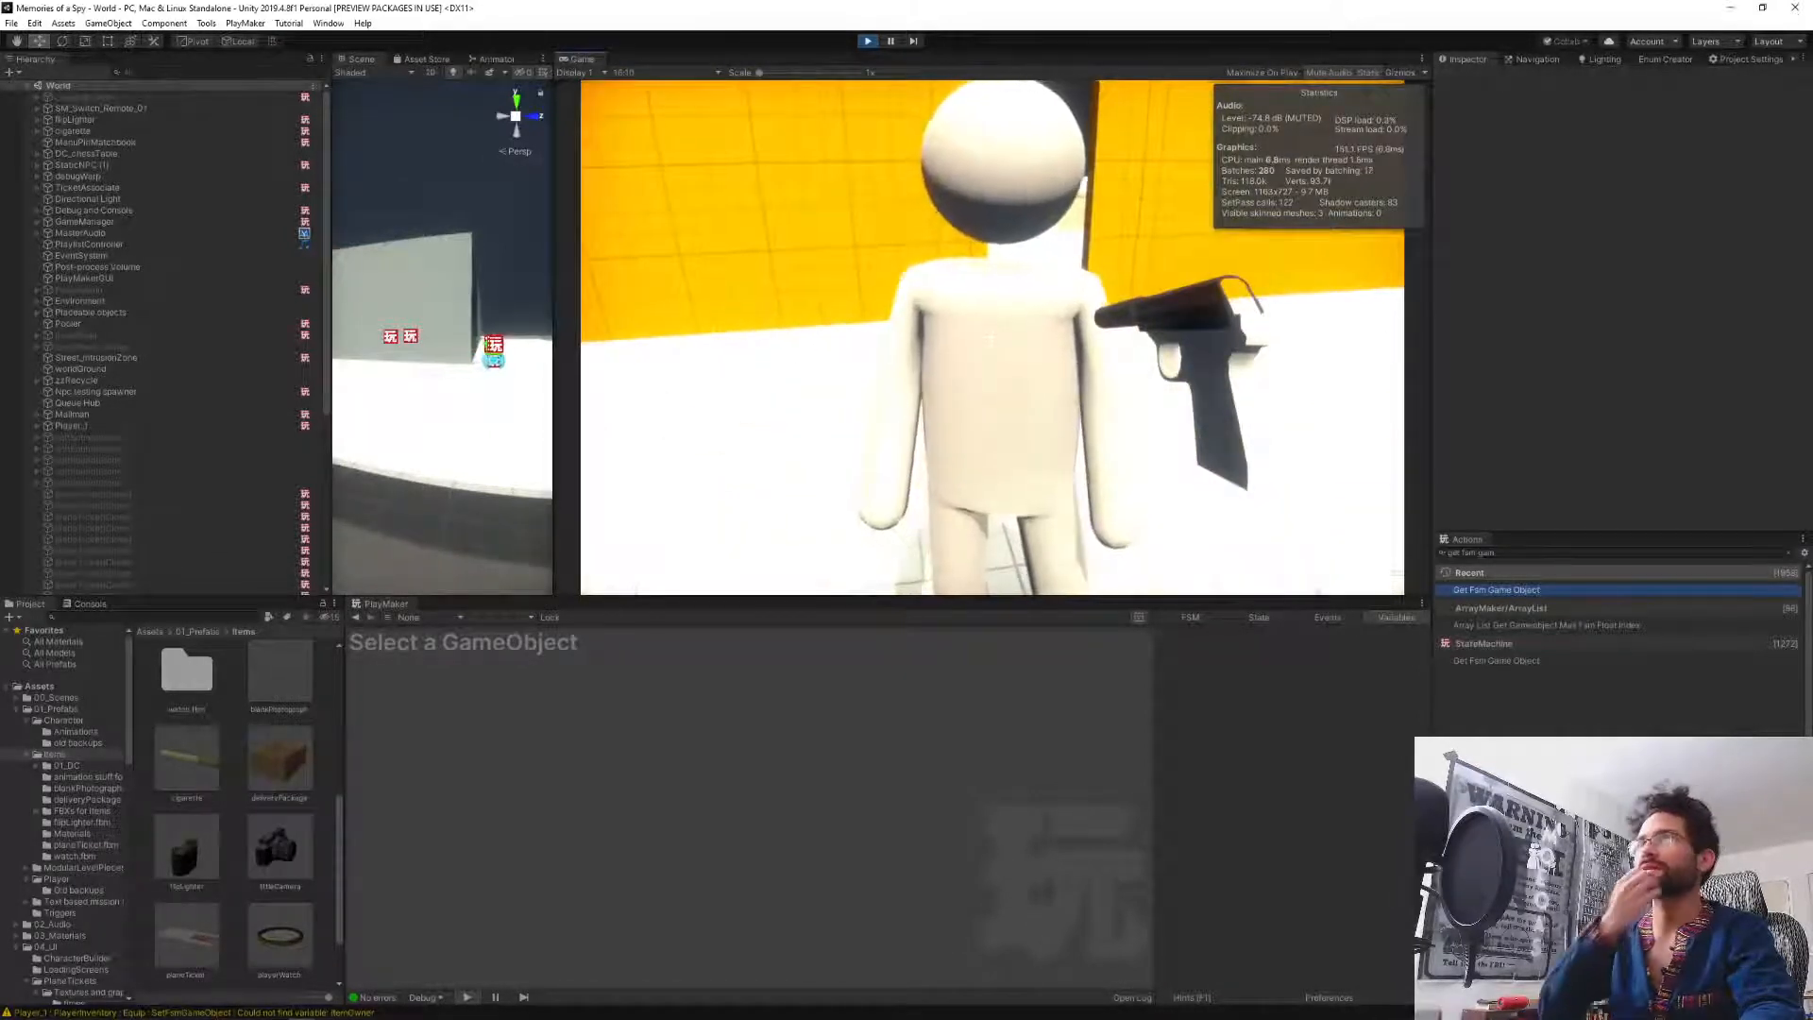
key(w)
key(Escape)
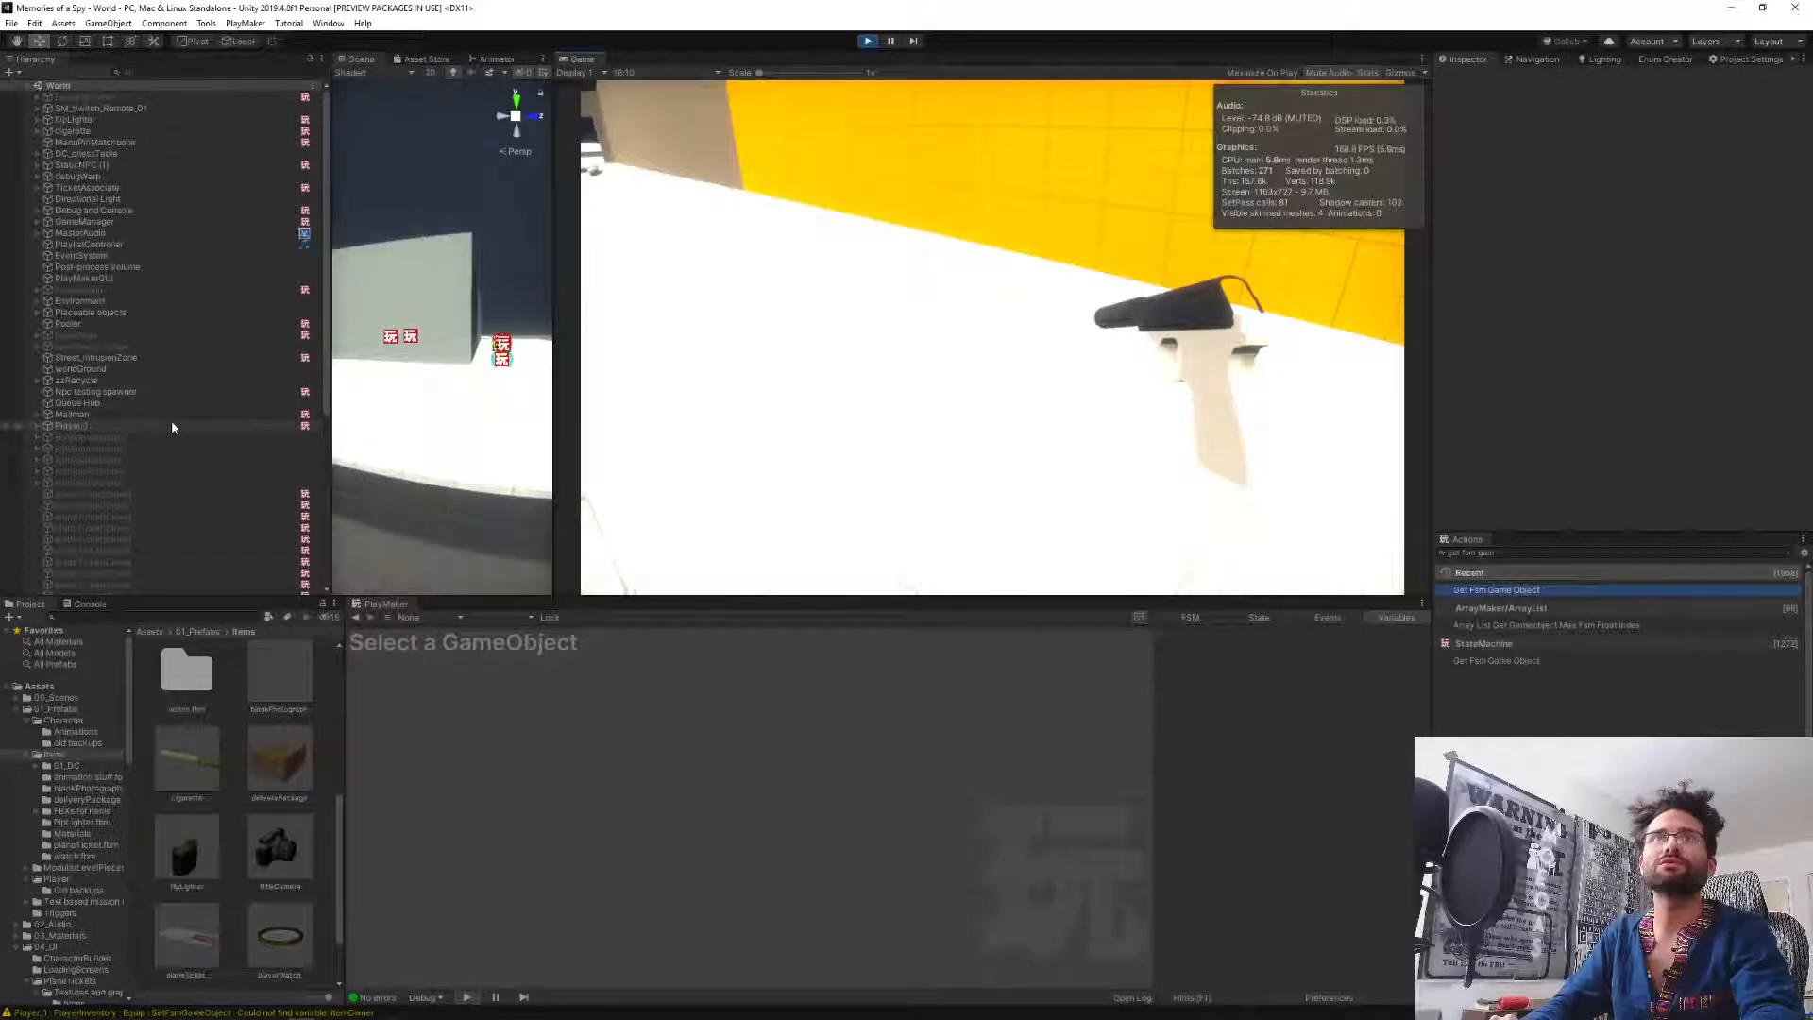
Select the Source NPC in the running scene and inspect the actions of its active state in the DCQuests state machine.
scroll(172, 427, down, 5)
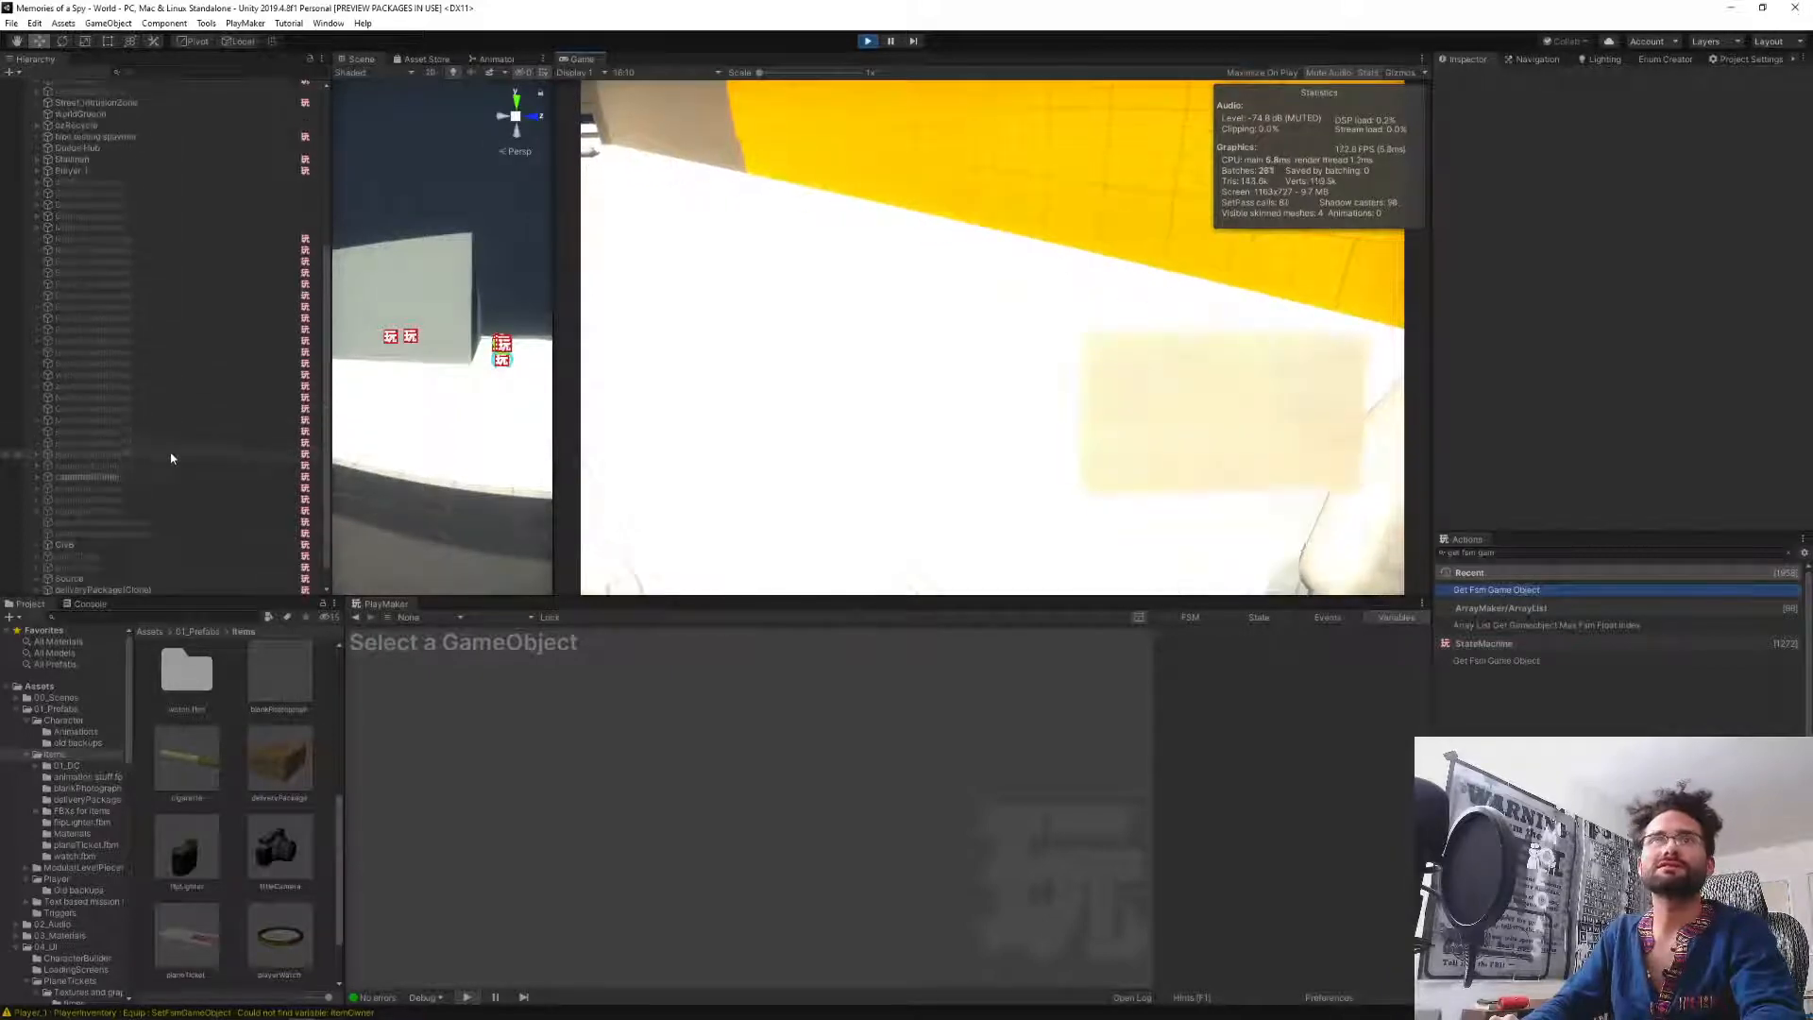
scroll(170, 463, down, 3)
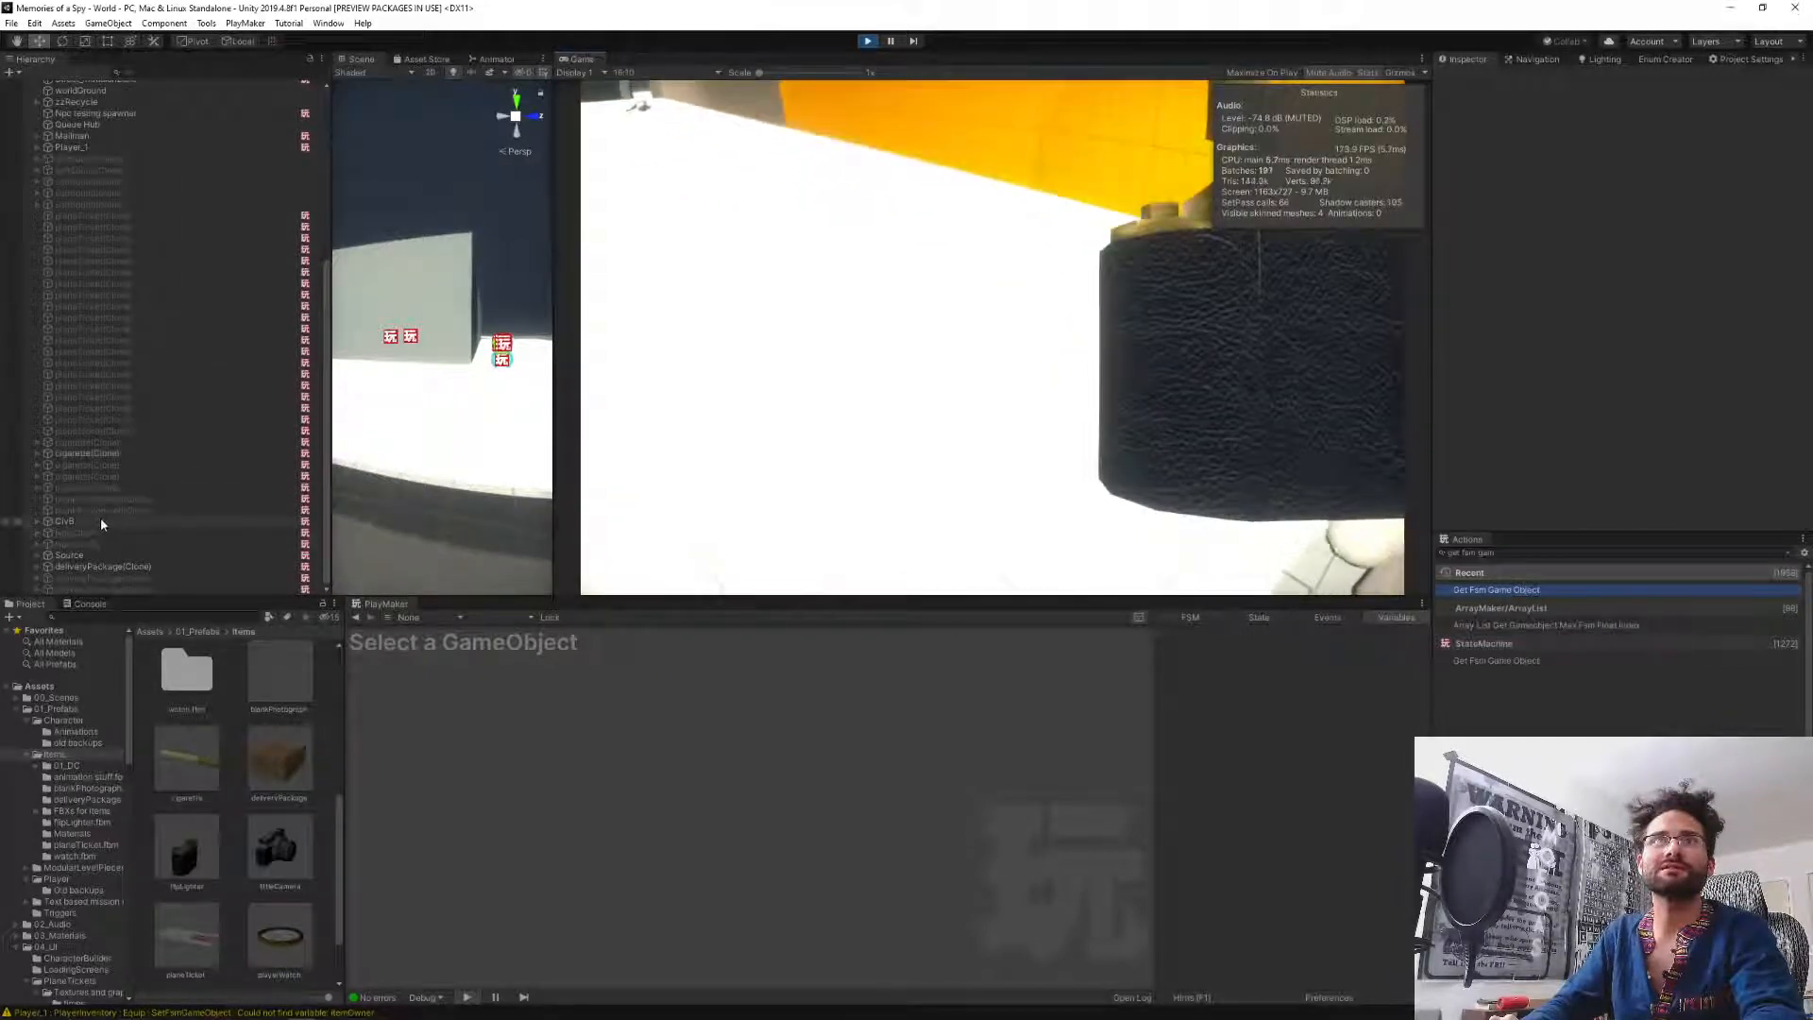
click(117, 556)
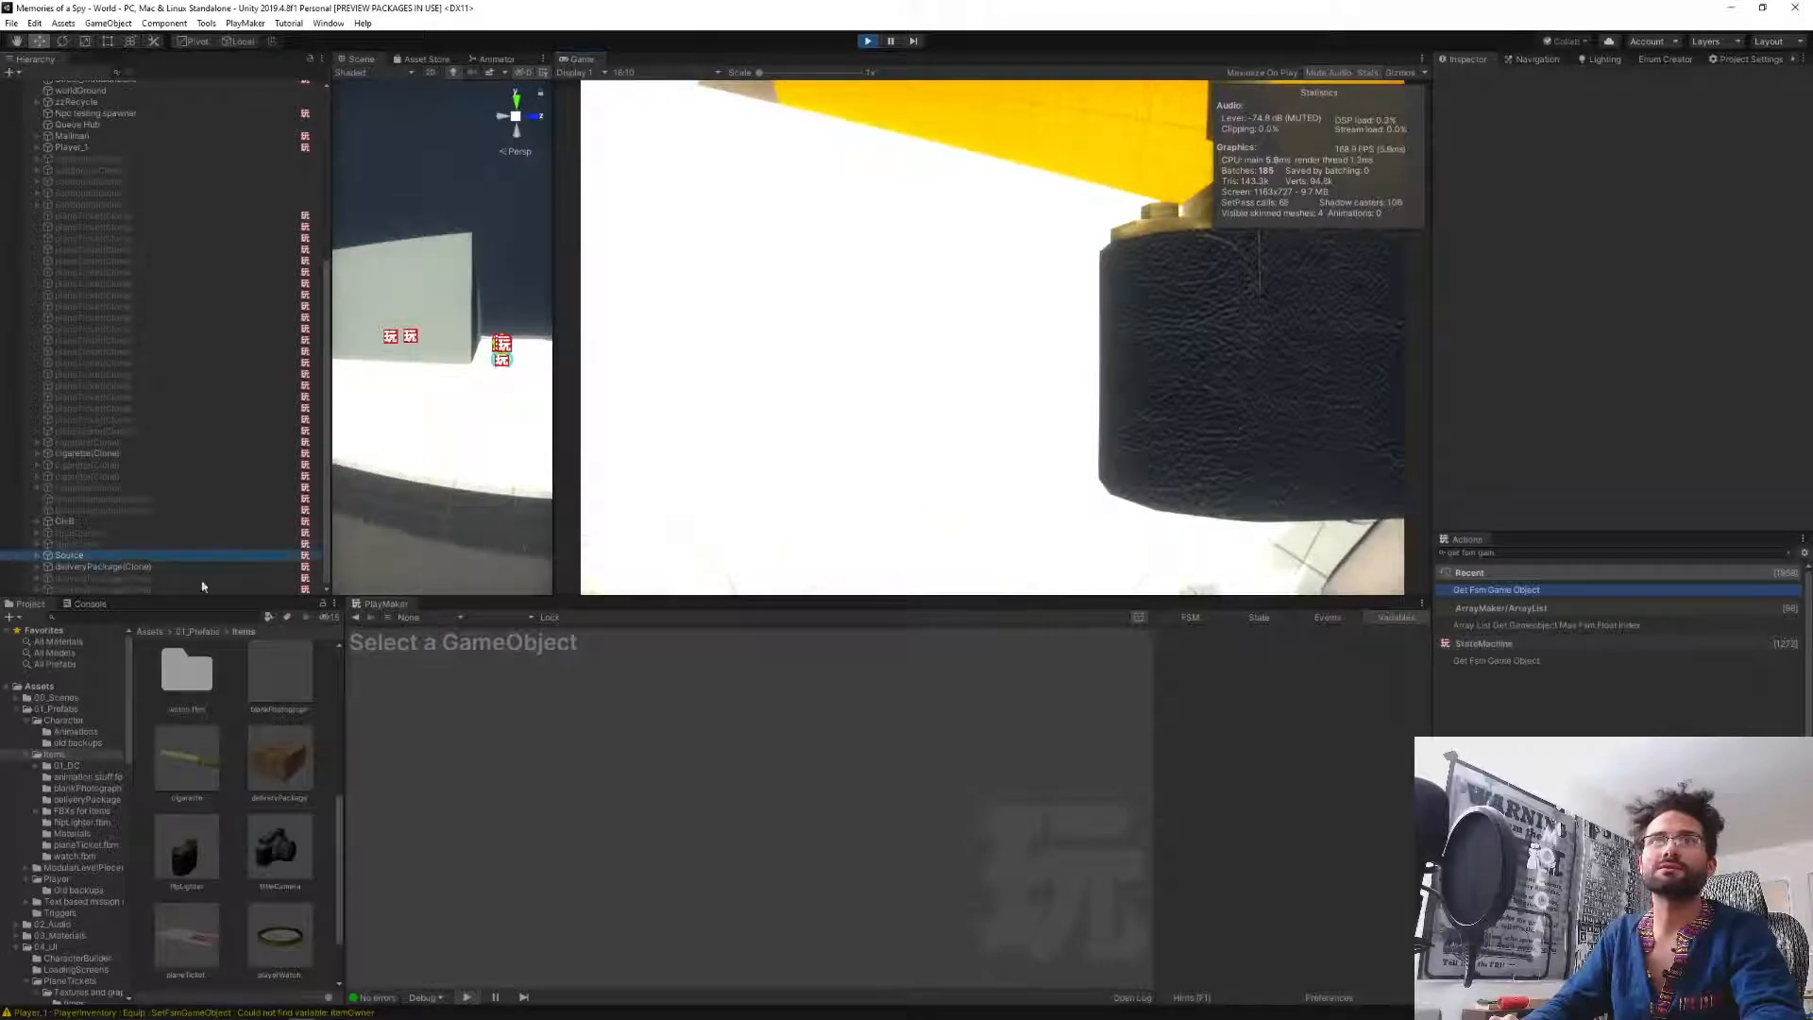
click(490, 617)
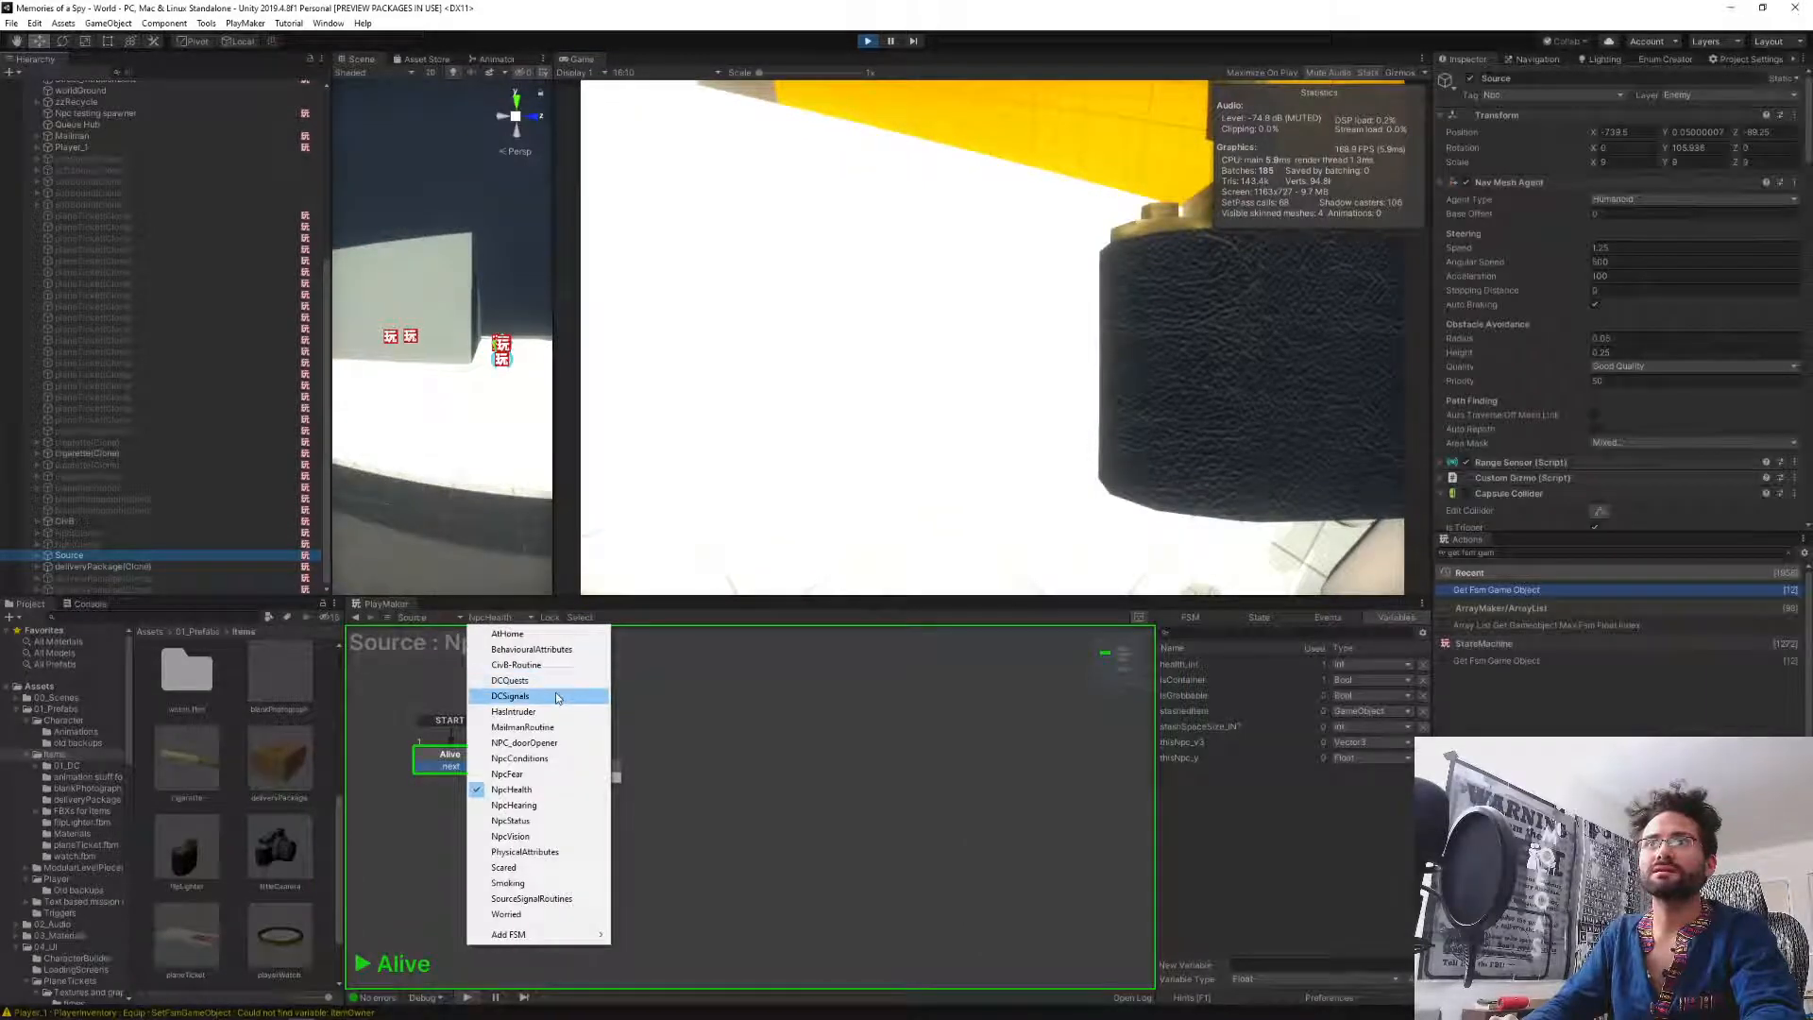
click(548, 680)
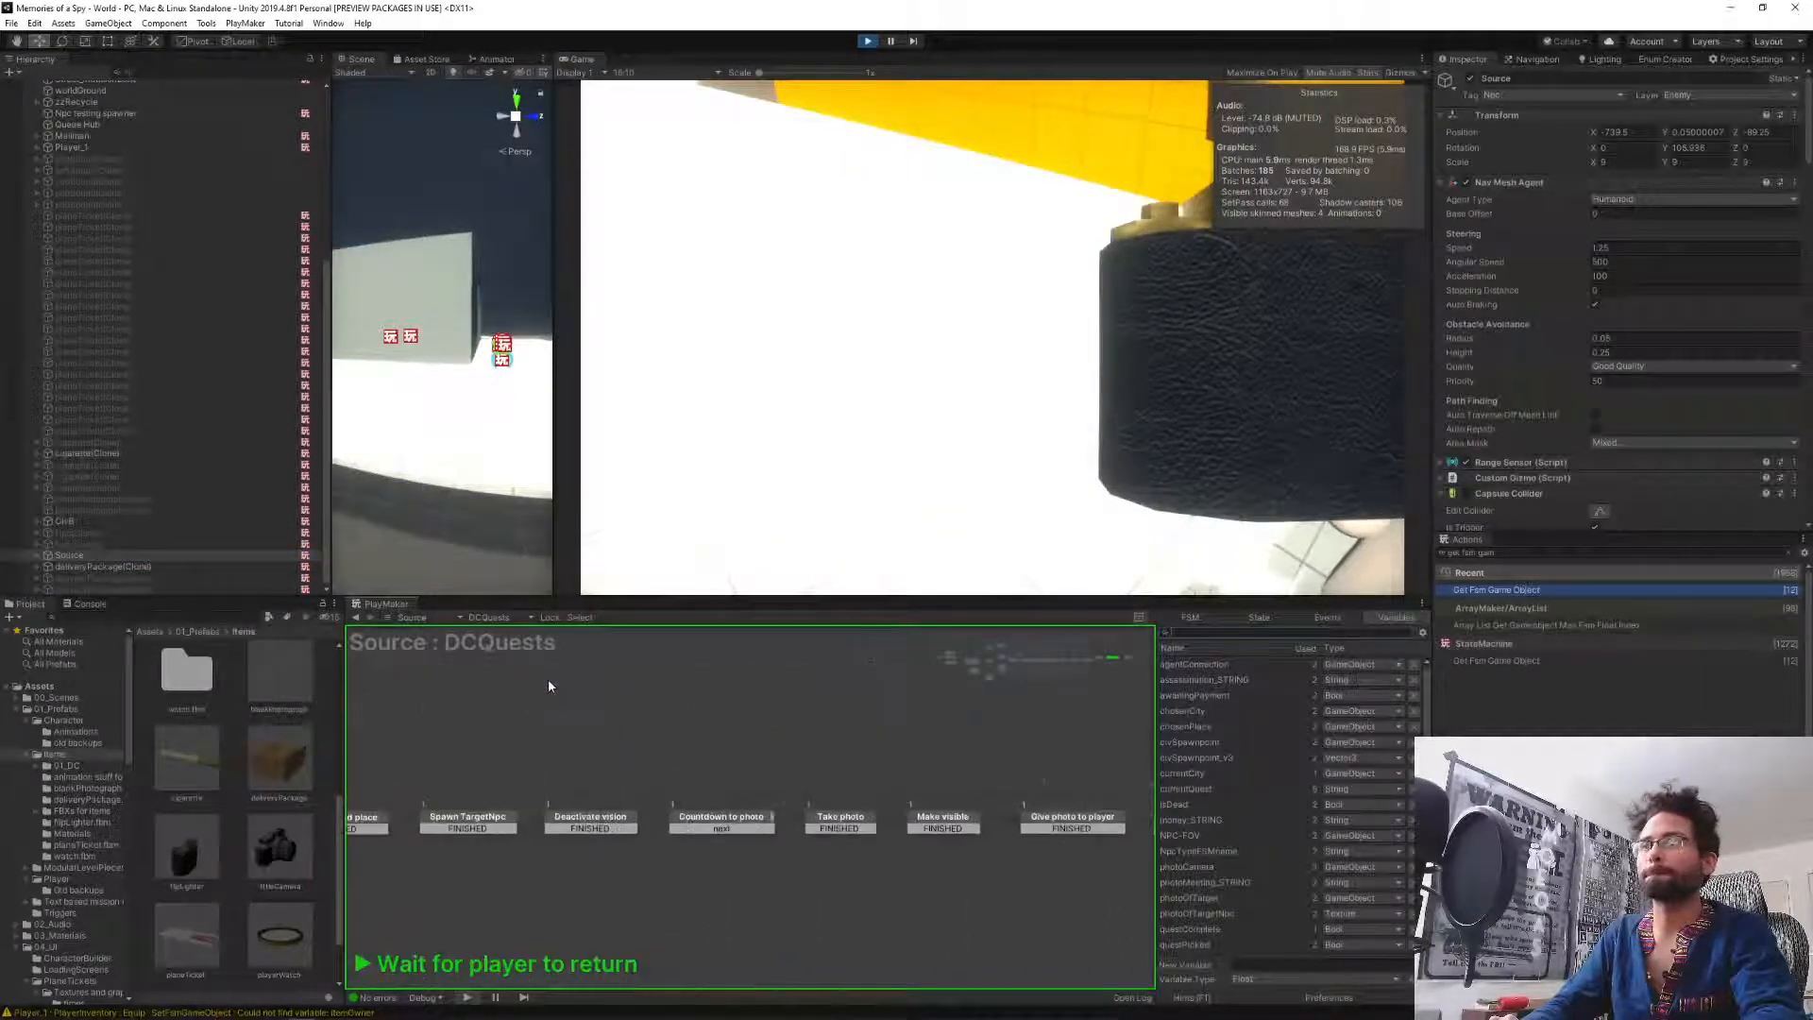
click(1261, 618)
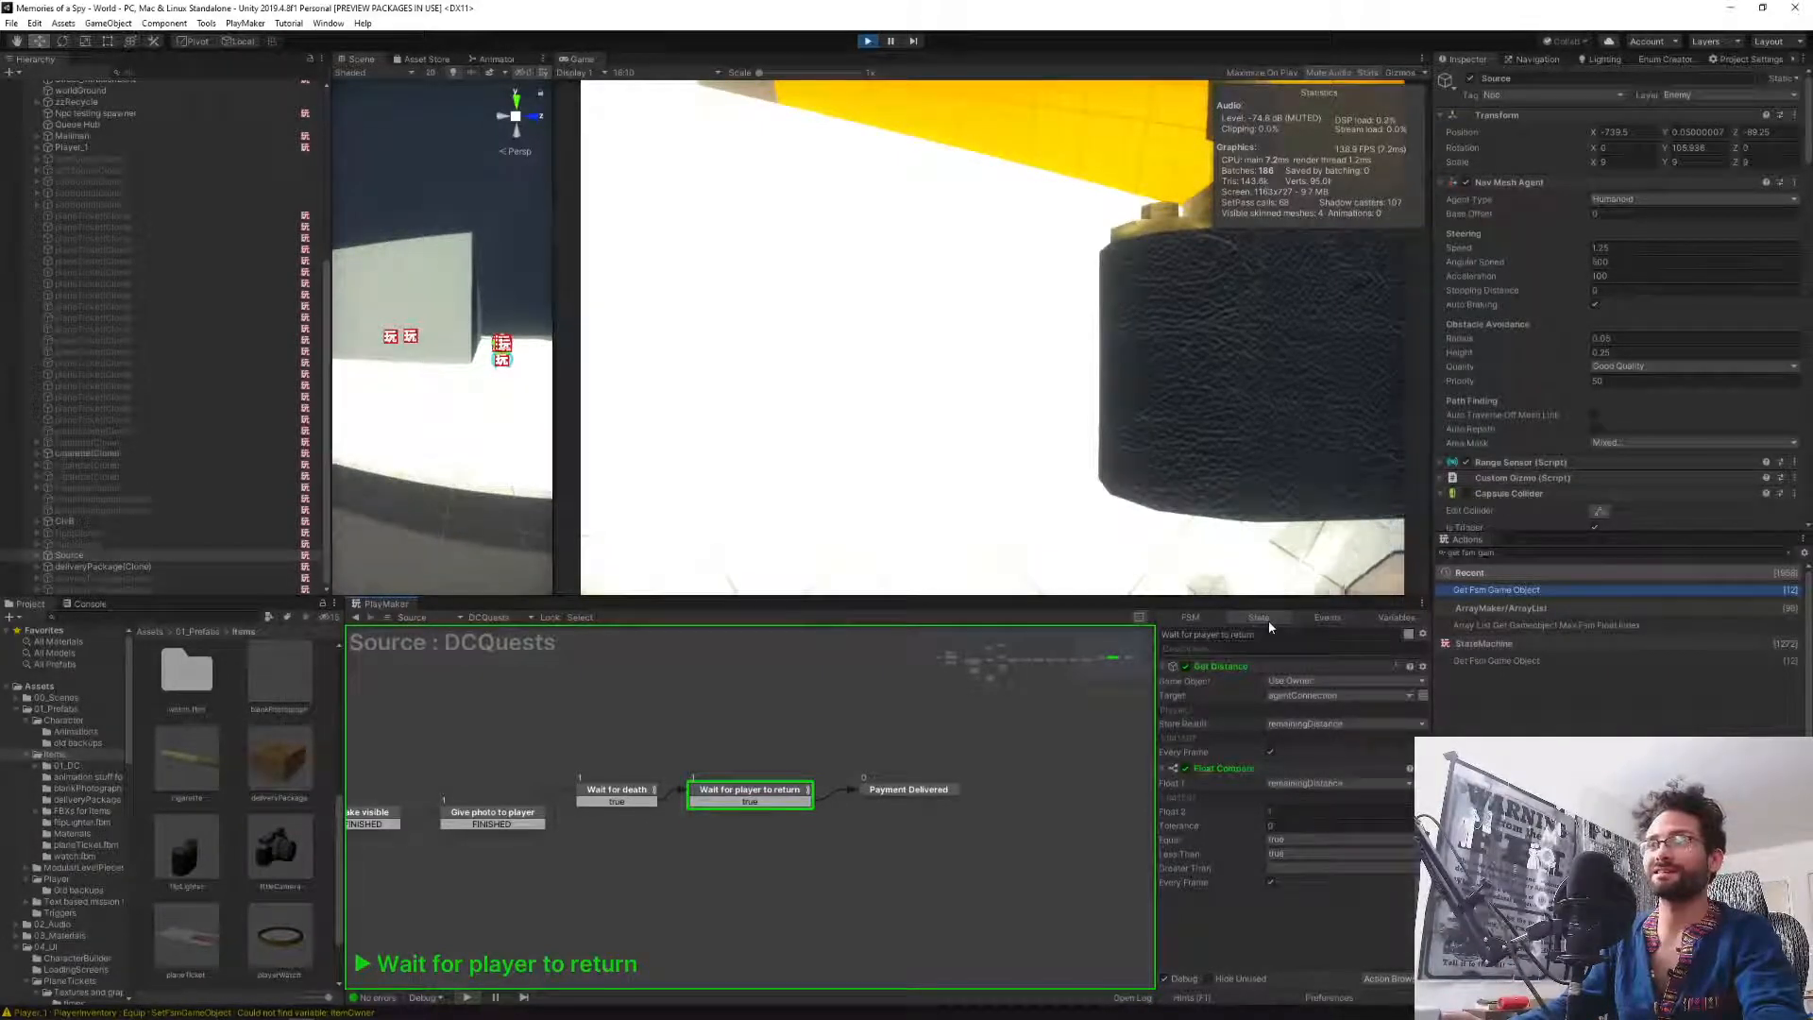
Try a Float Compare threshold of 2 in Source's Wait for player to return state, and inspect the Payment Delivered state.
click(1280, 811)
text(2)
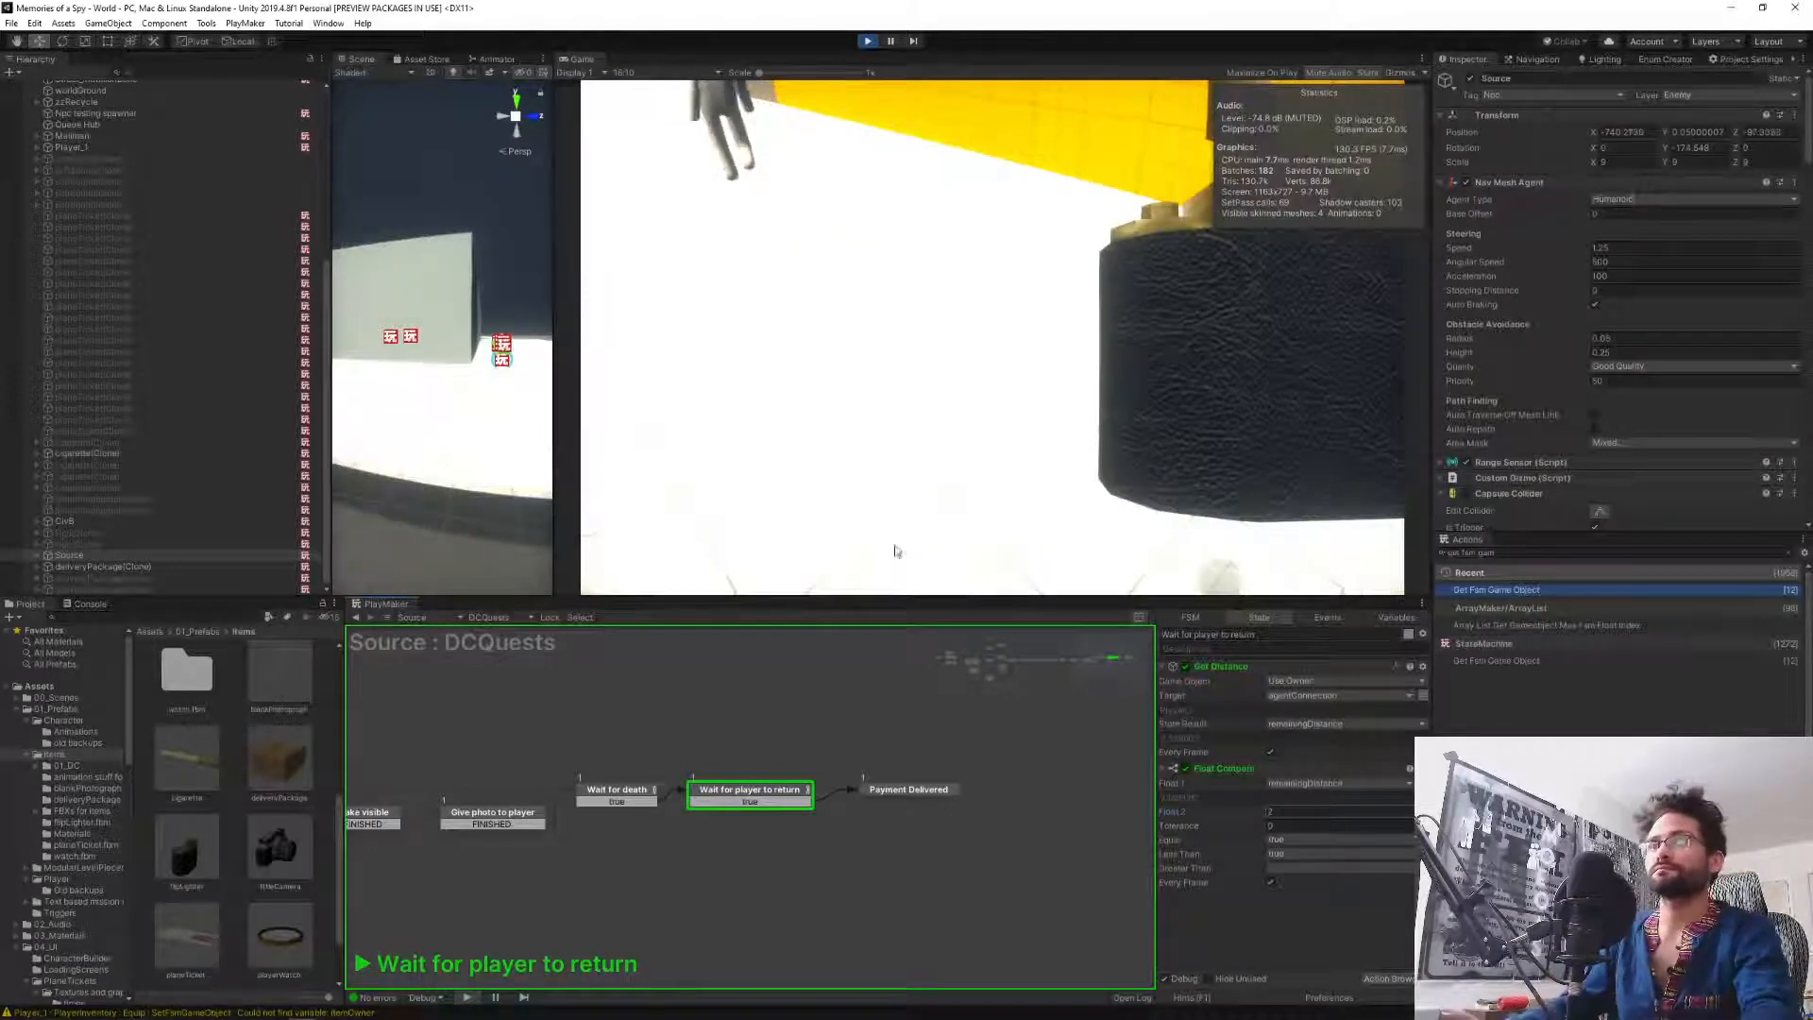
click(872, 792)
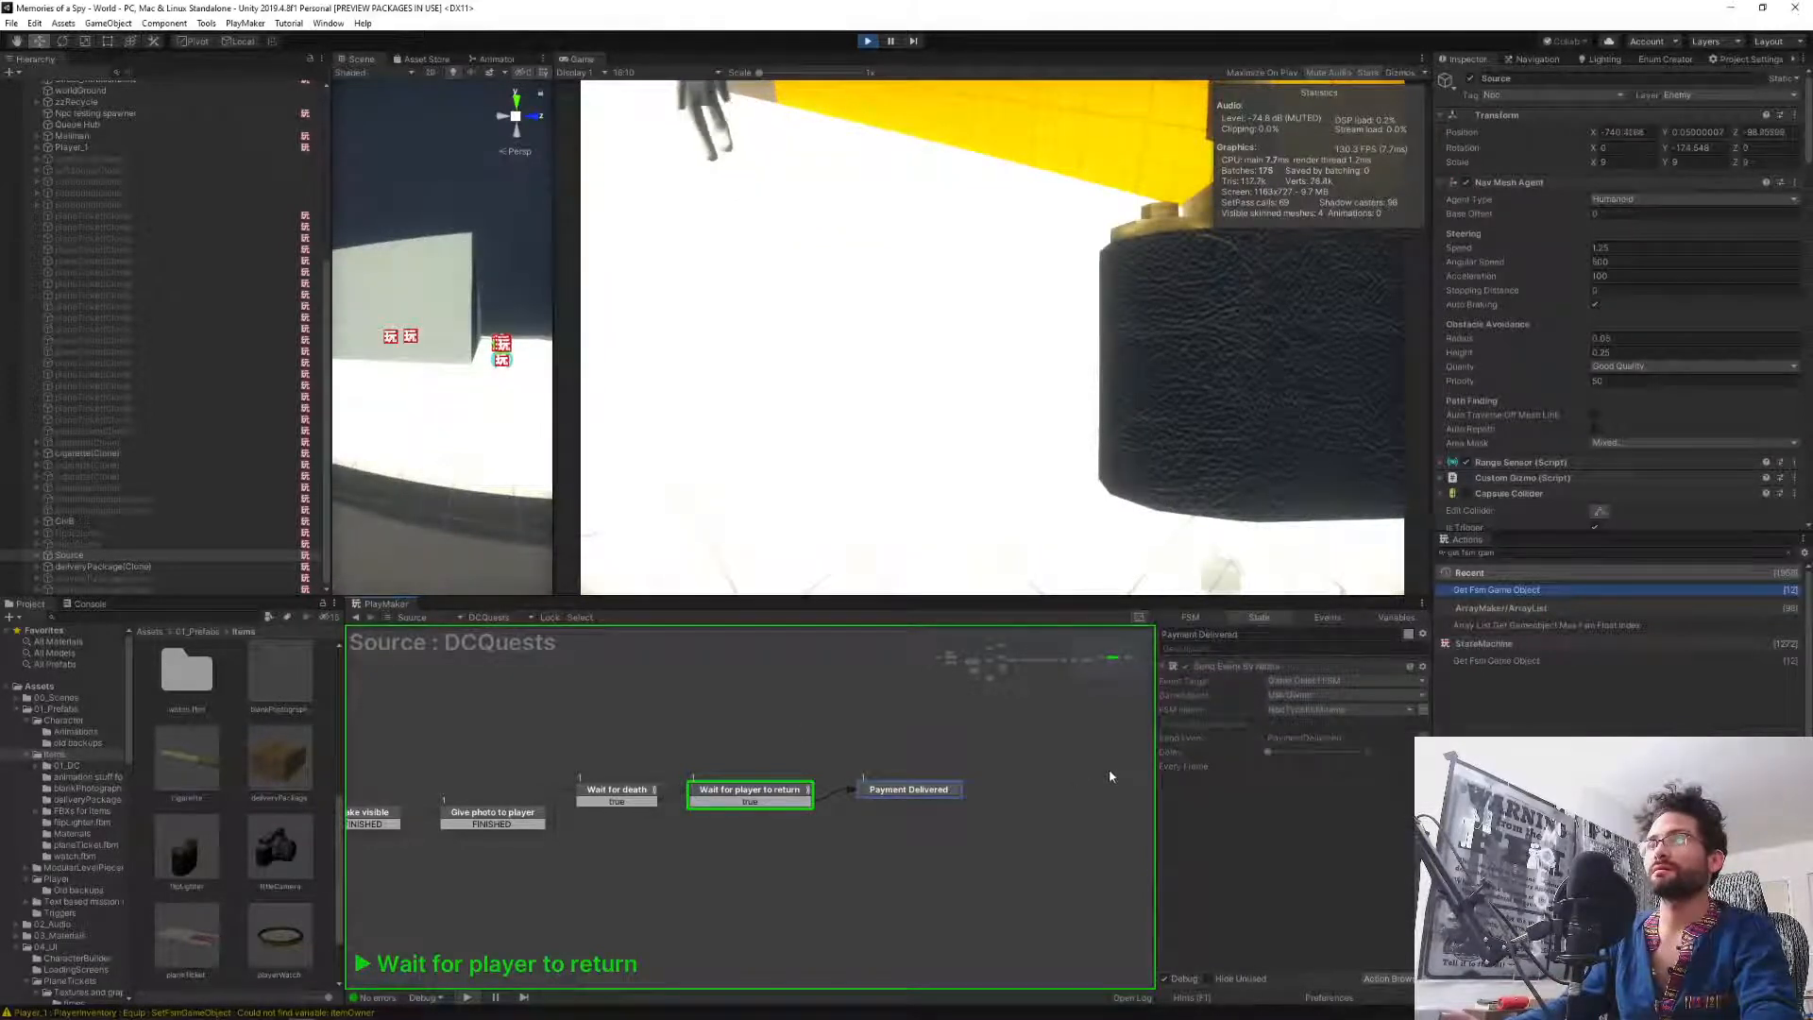
Stop the play test and open the DCQuests state machine of the Npc prefab in the Character prefabs folder.
click(867, 41)
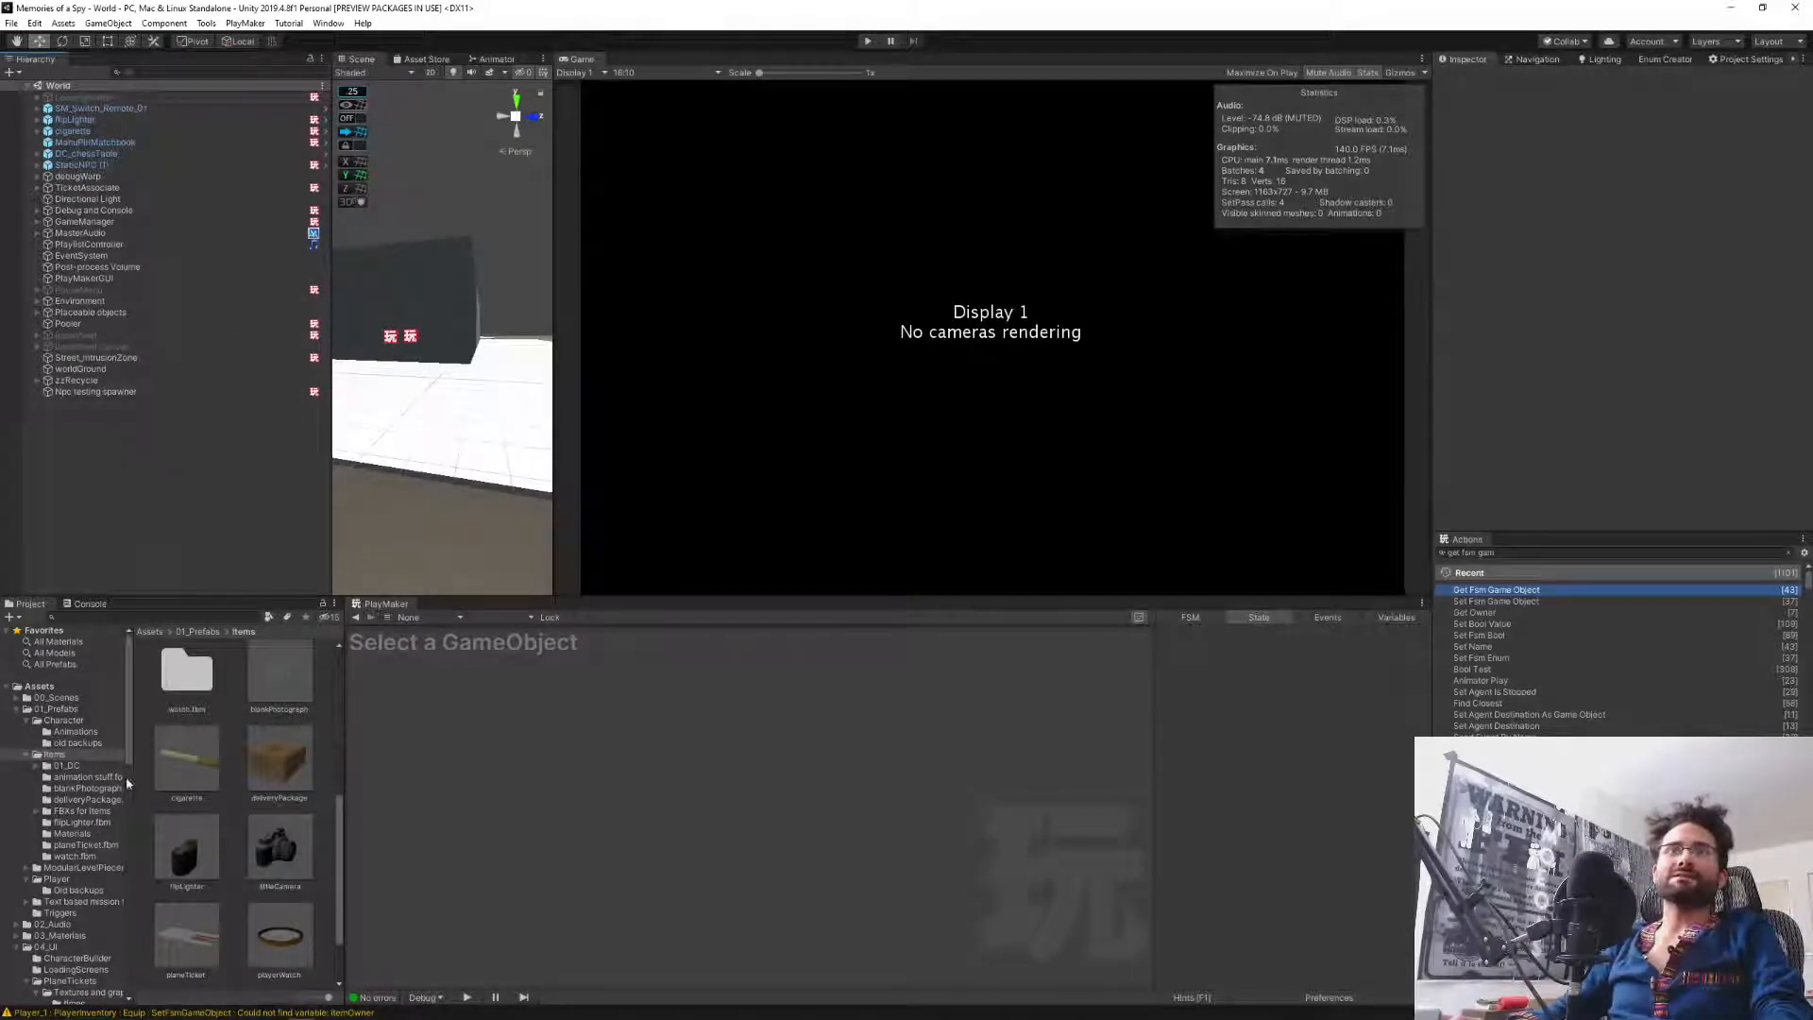
click(42, 710)
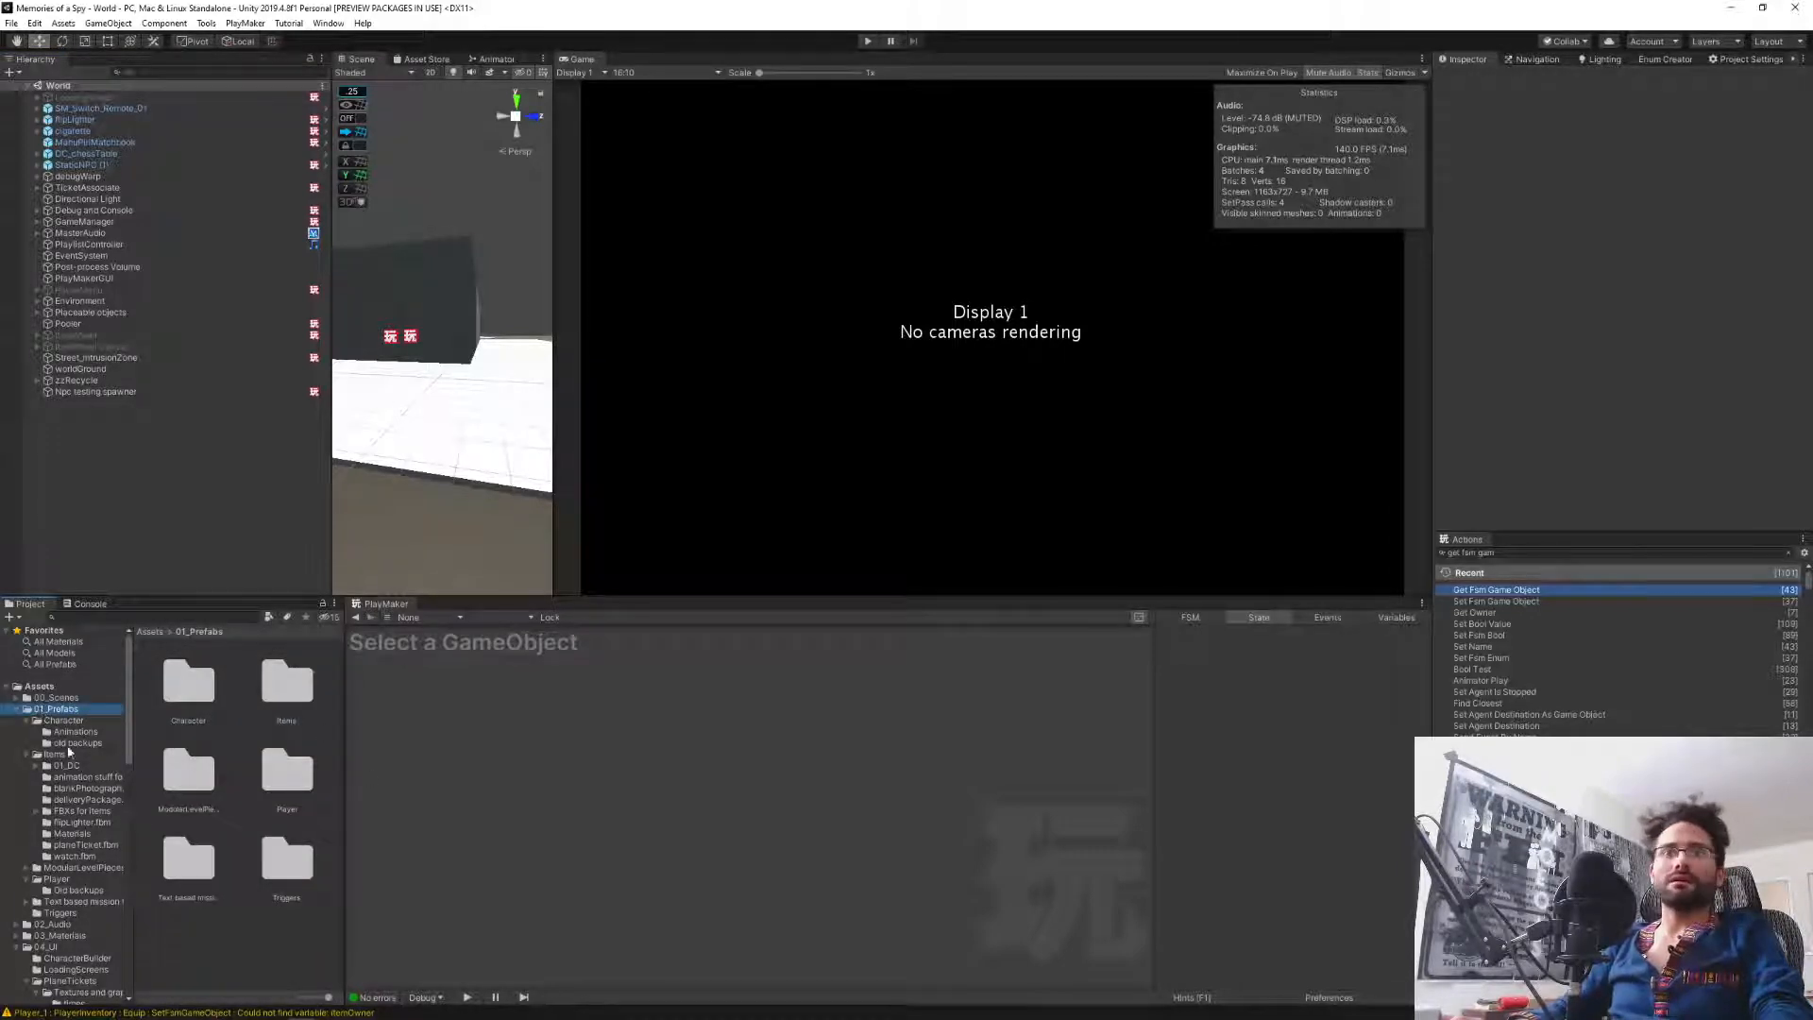
click(62, 720)
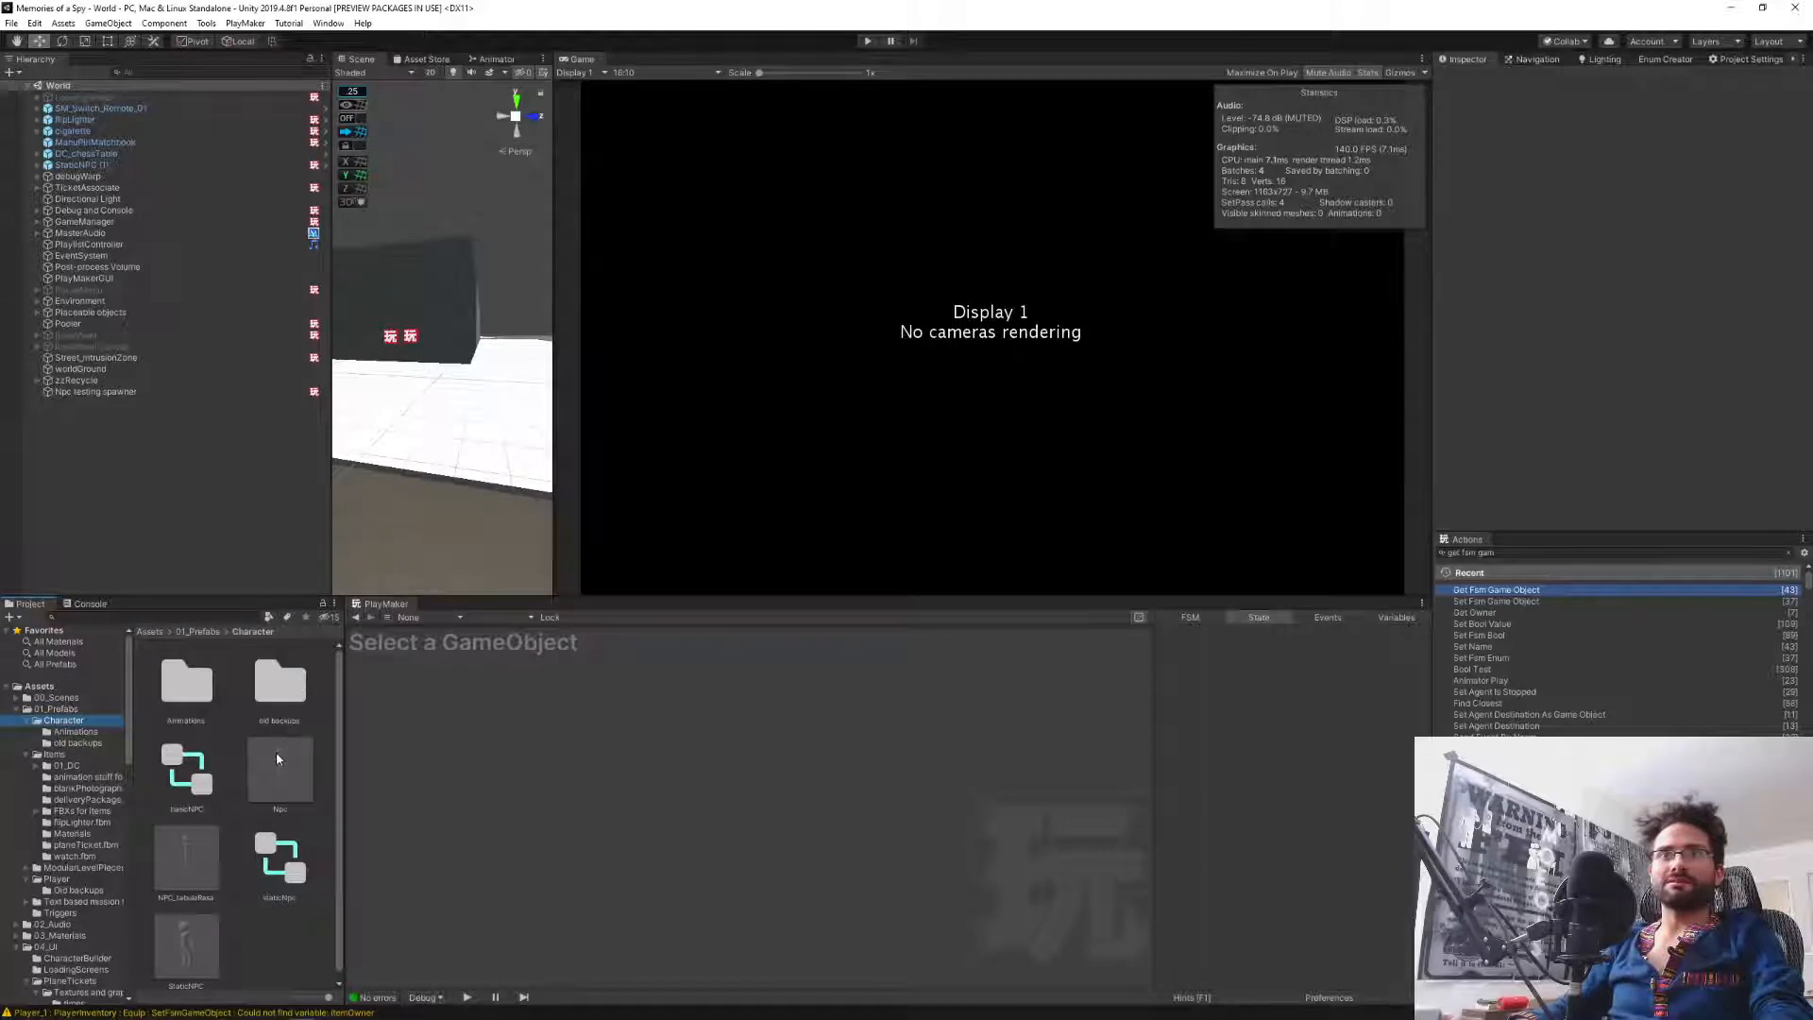
double_click(276, 752)
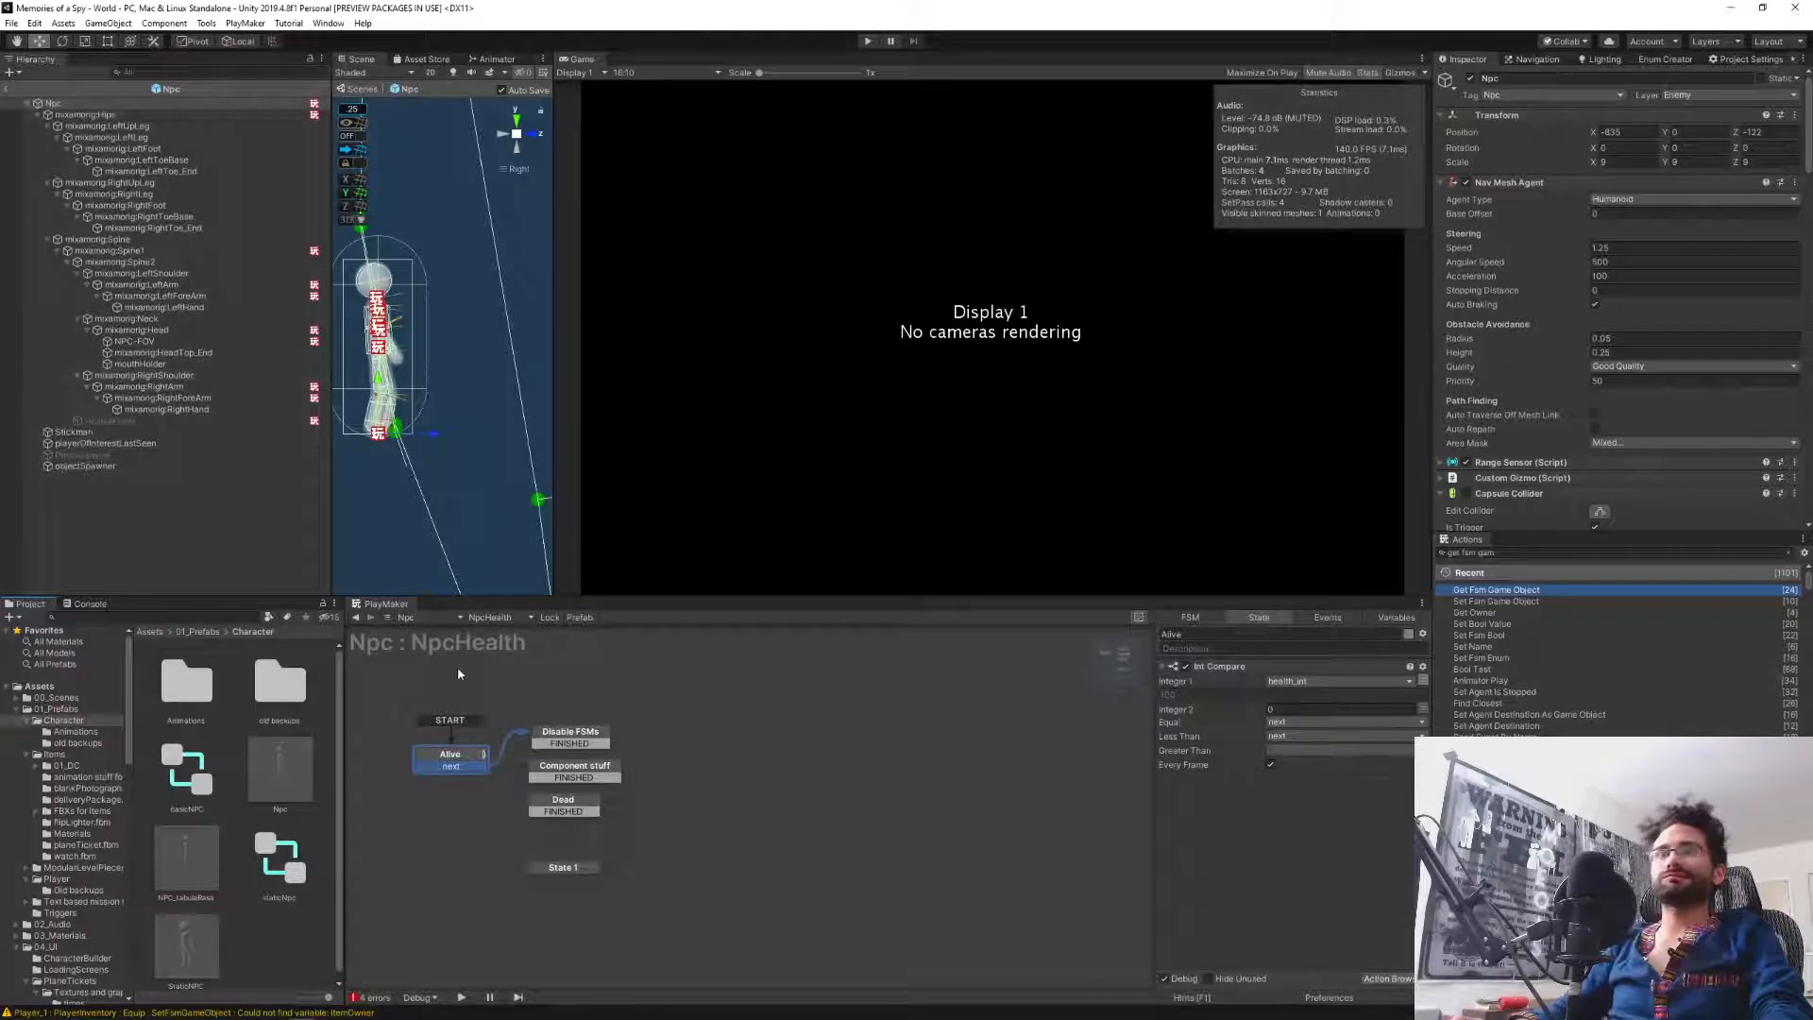
click(492, 618)
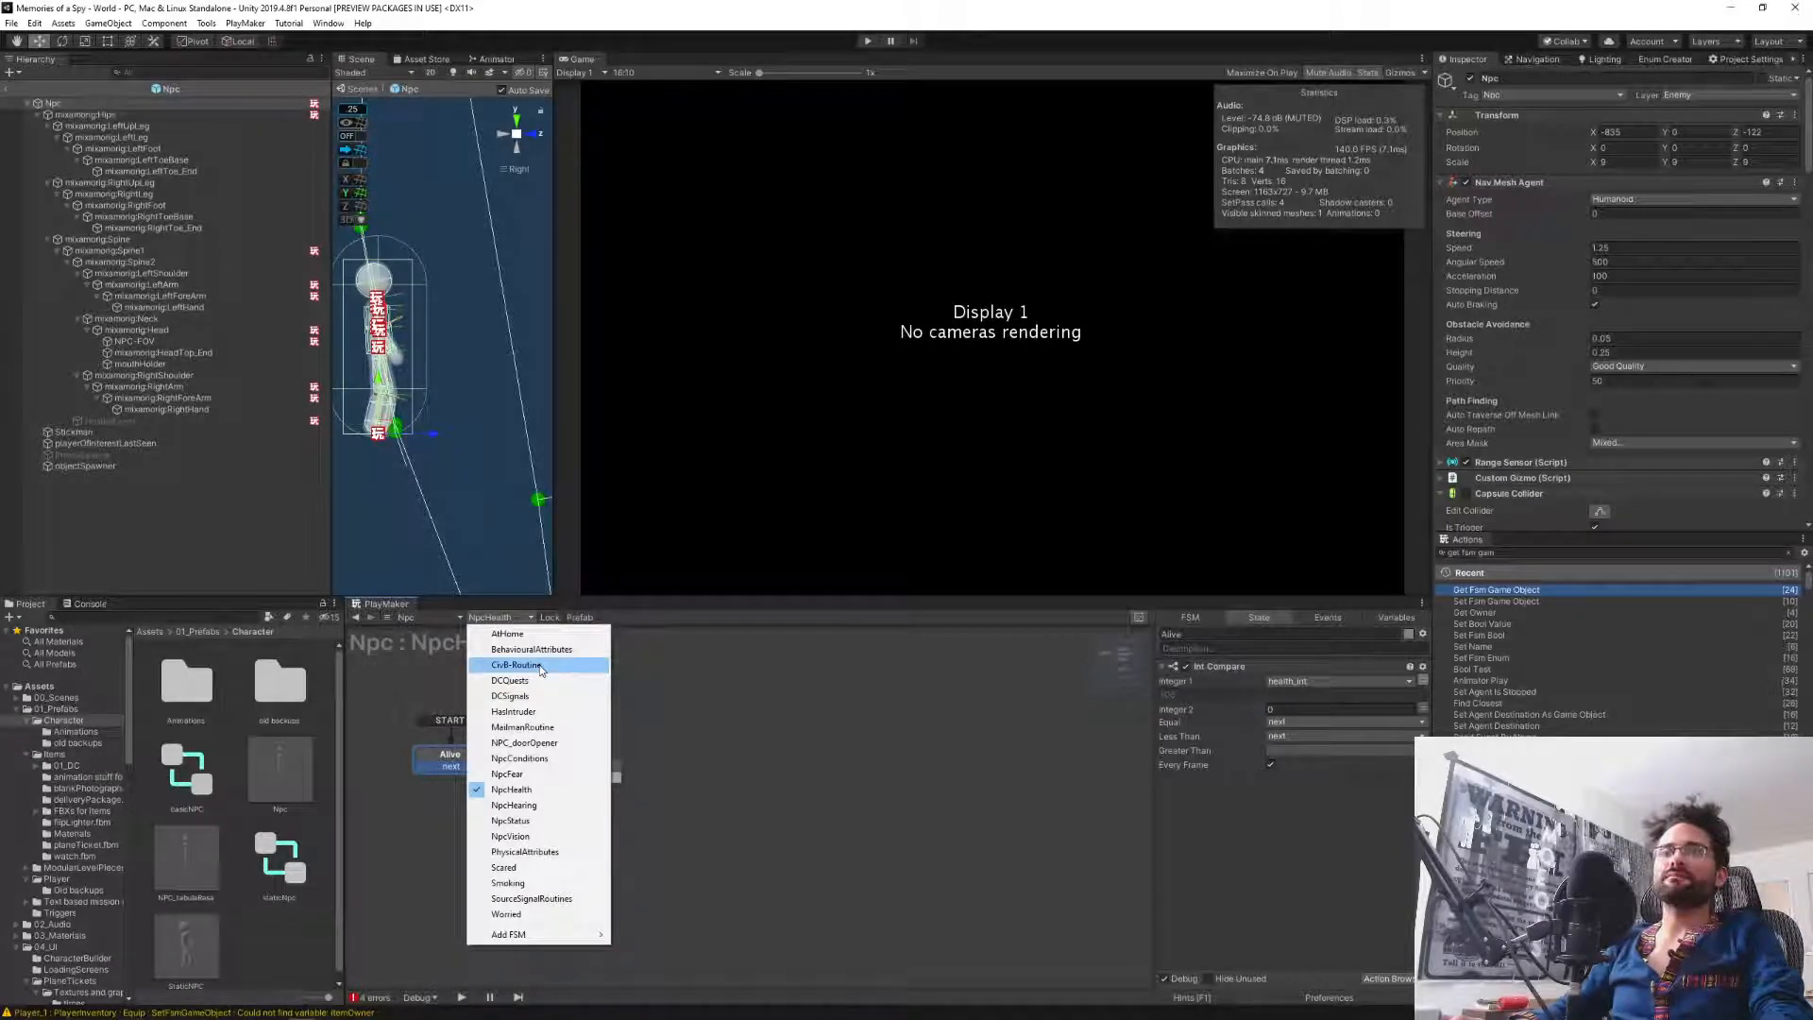
click(525, 681)
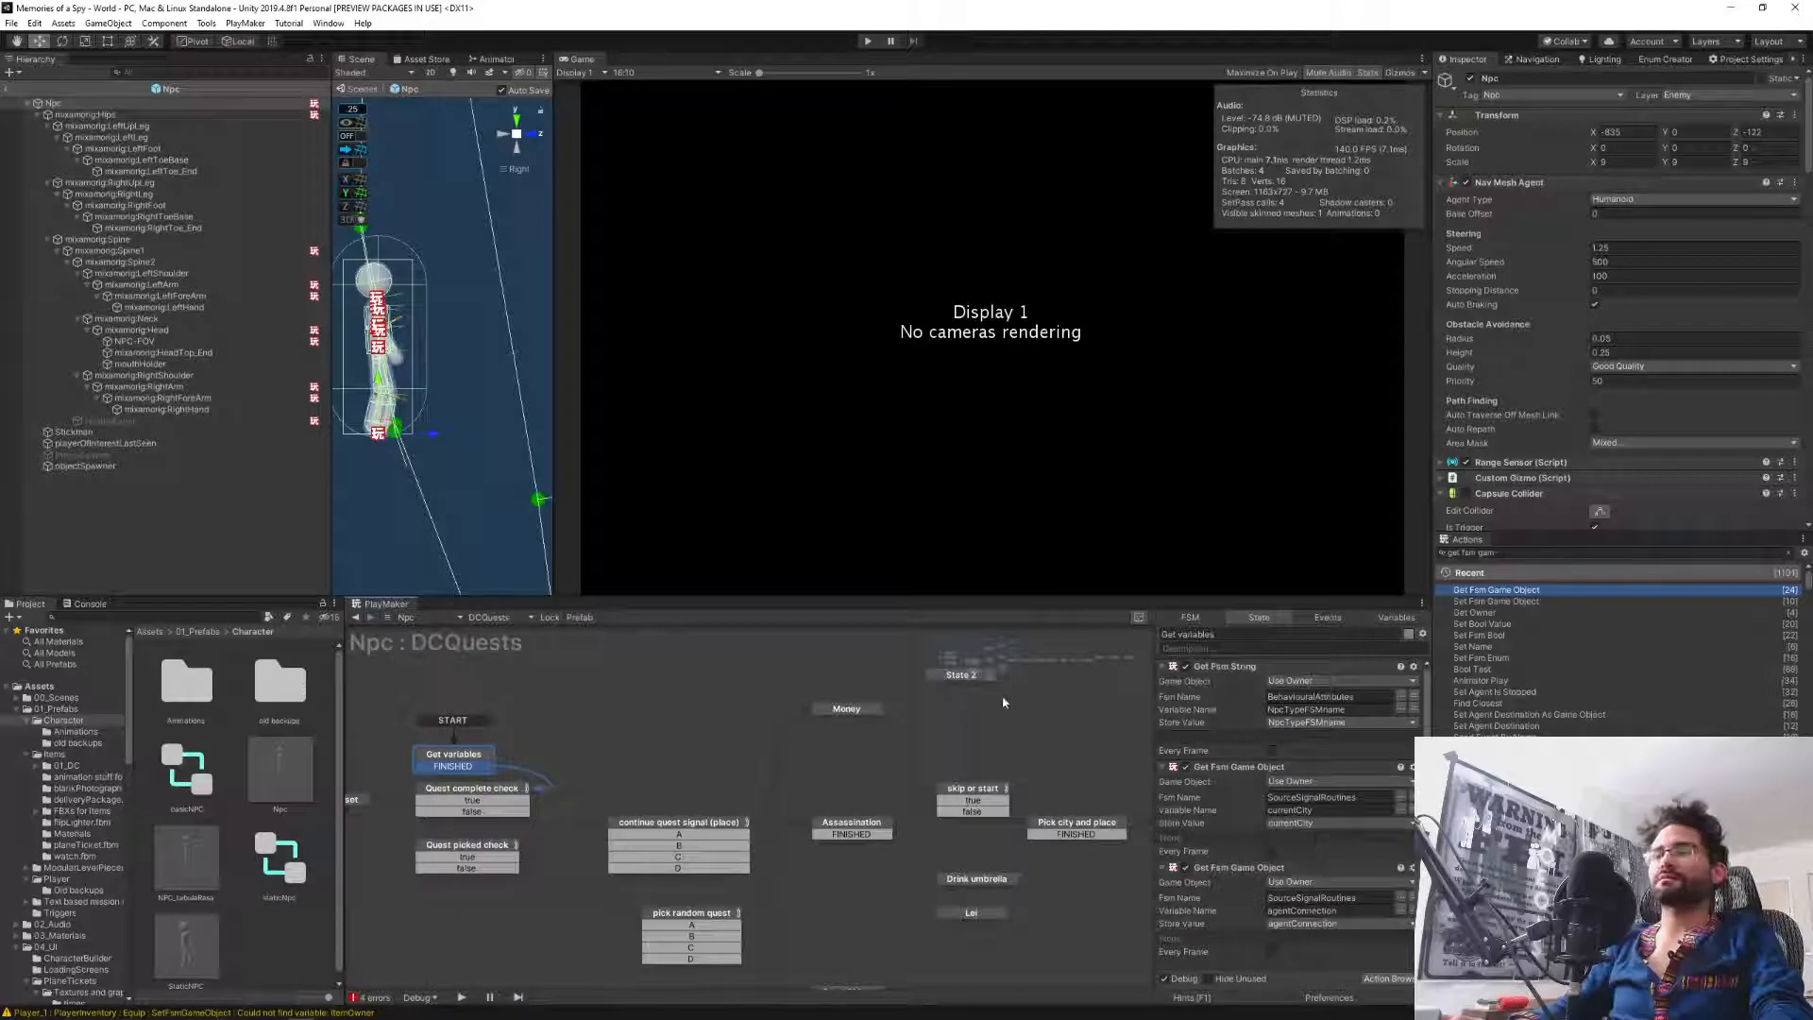
Set Float 2 of the Float Compare action to 3 in the Wait for player to return state.
alt+drag(1009, 660, 1116, 658)
click(850, 803)
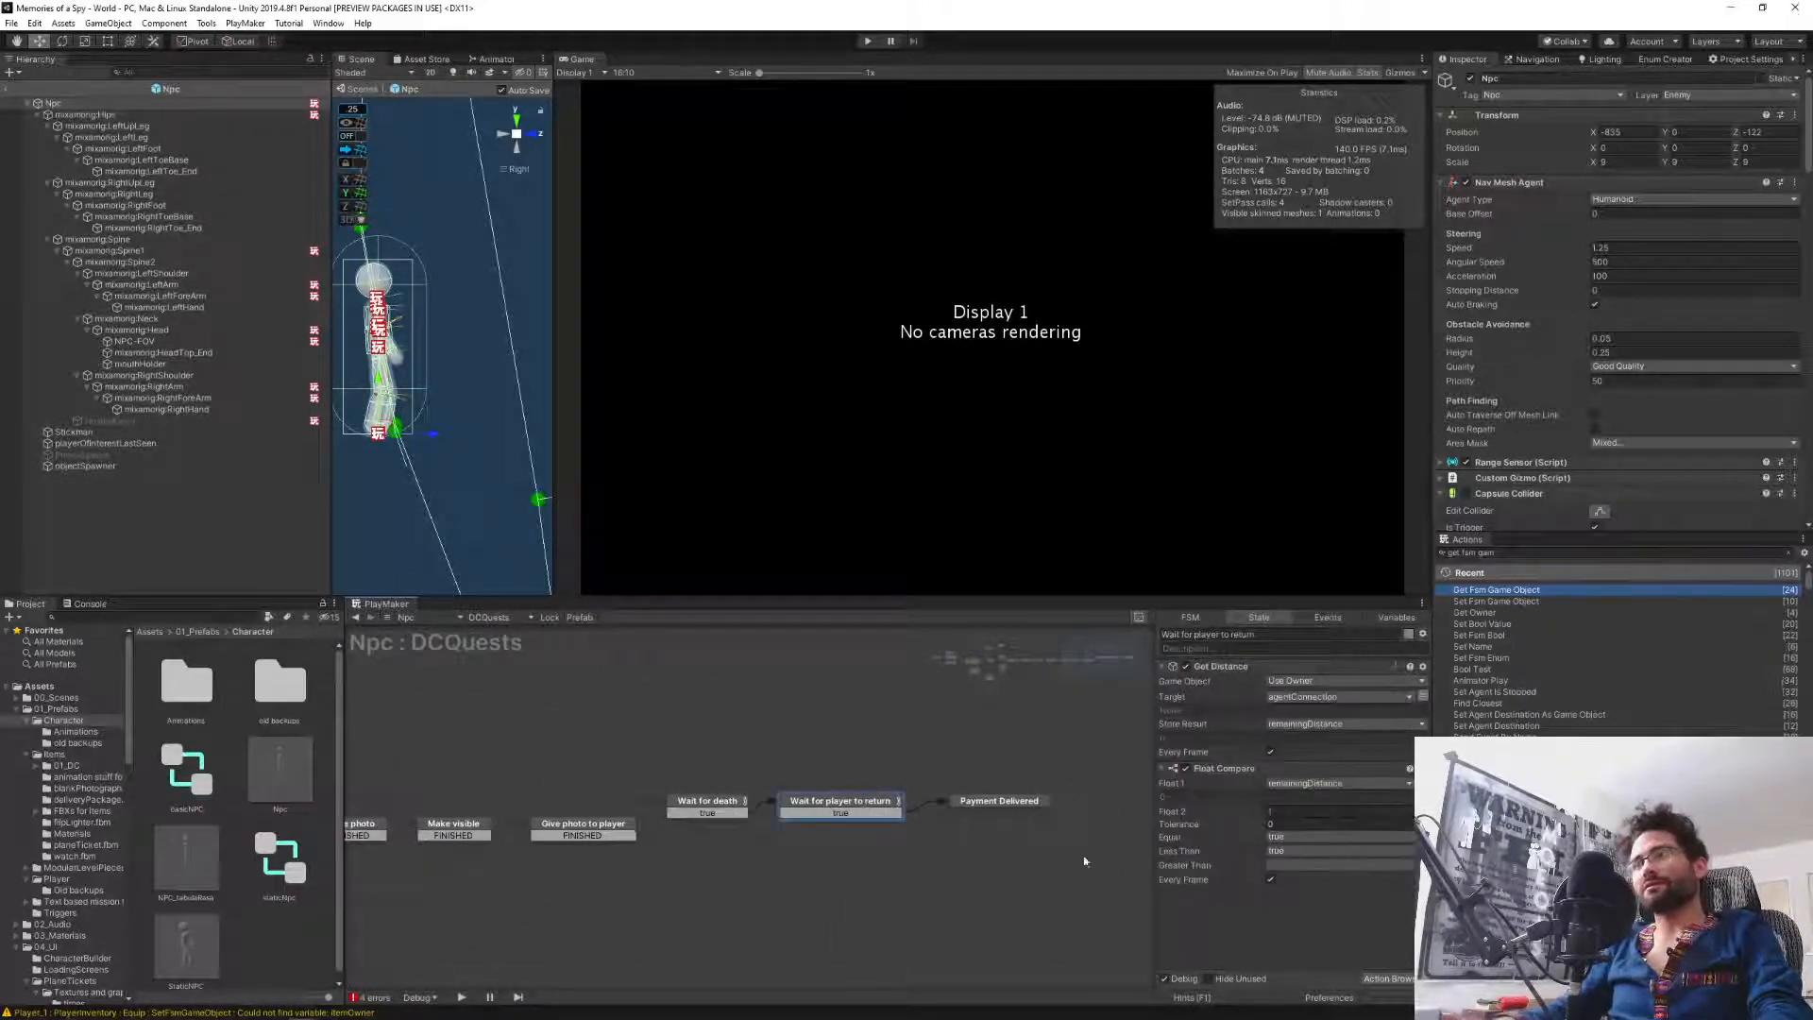
click(1312, 811)
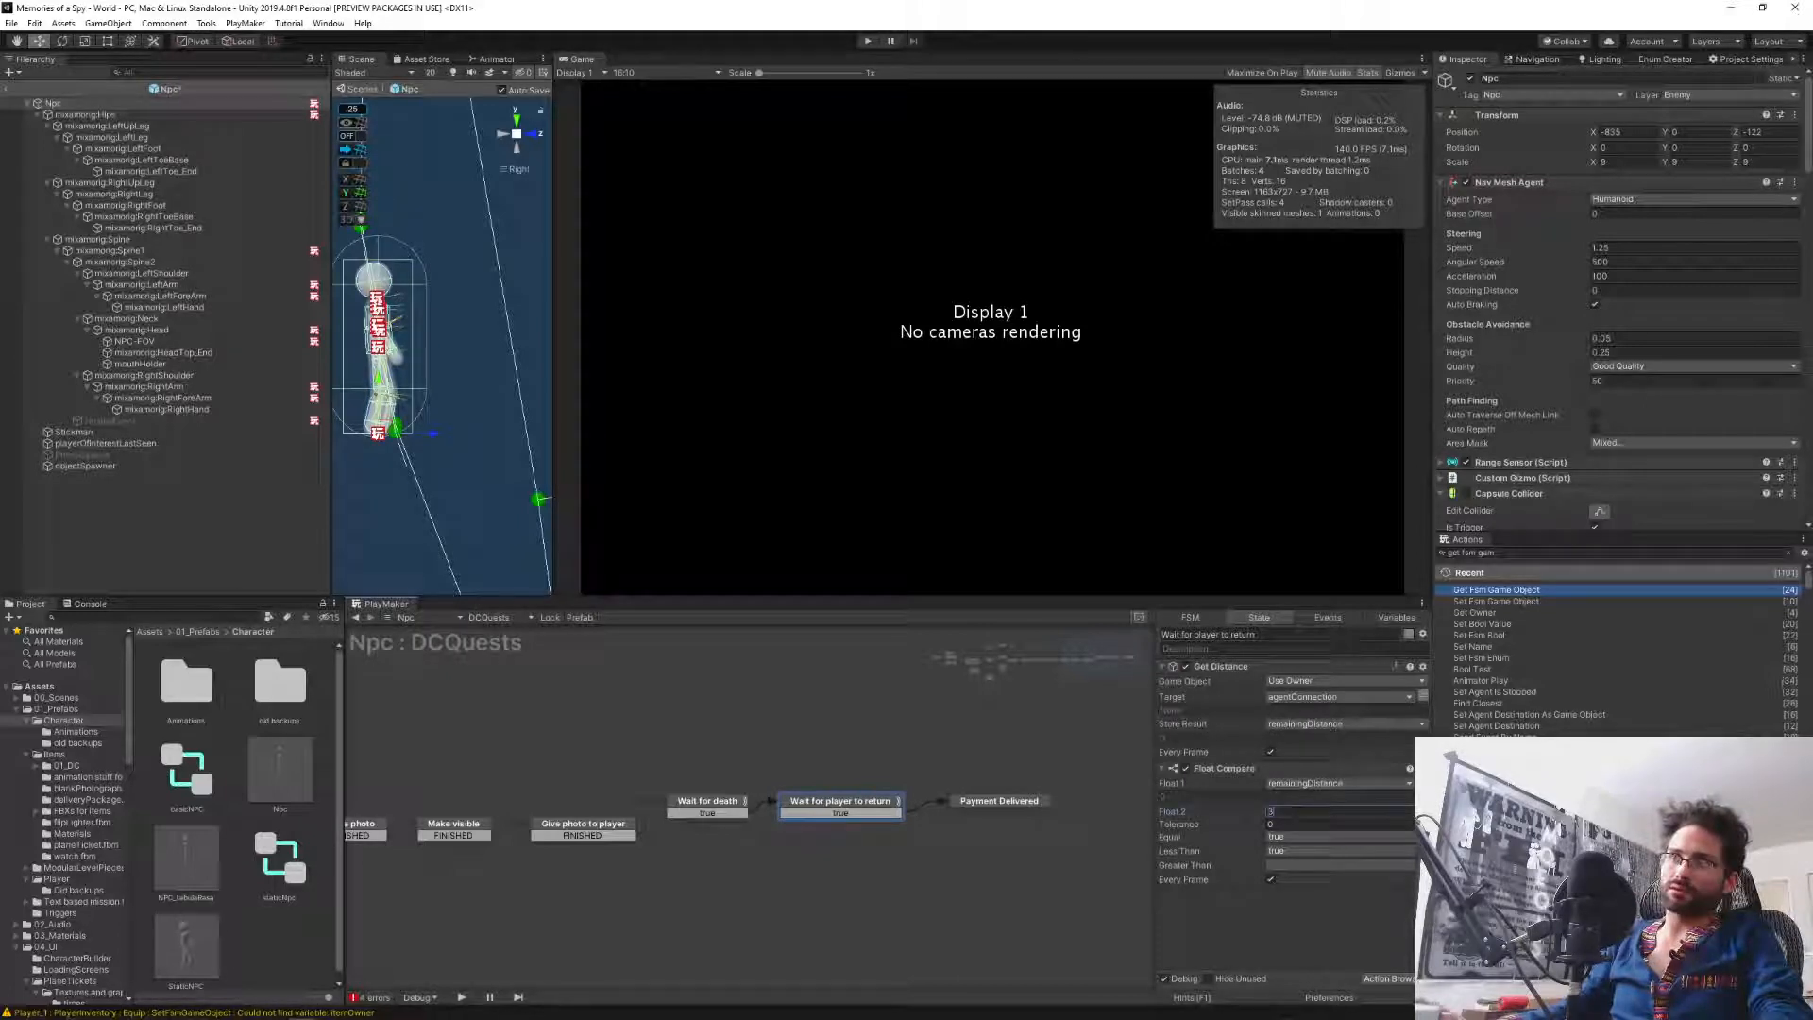
text(3)
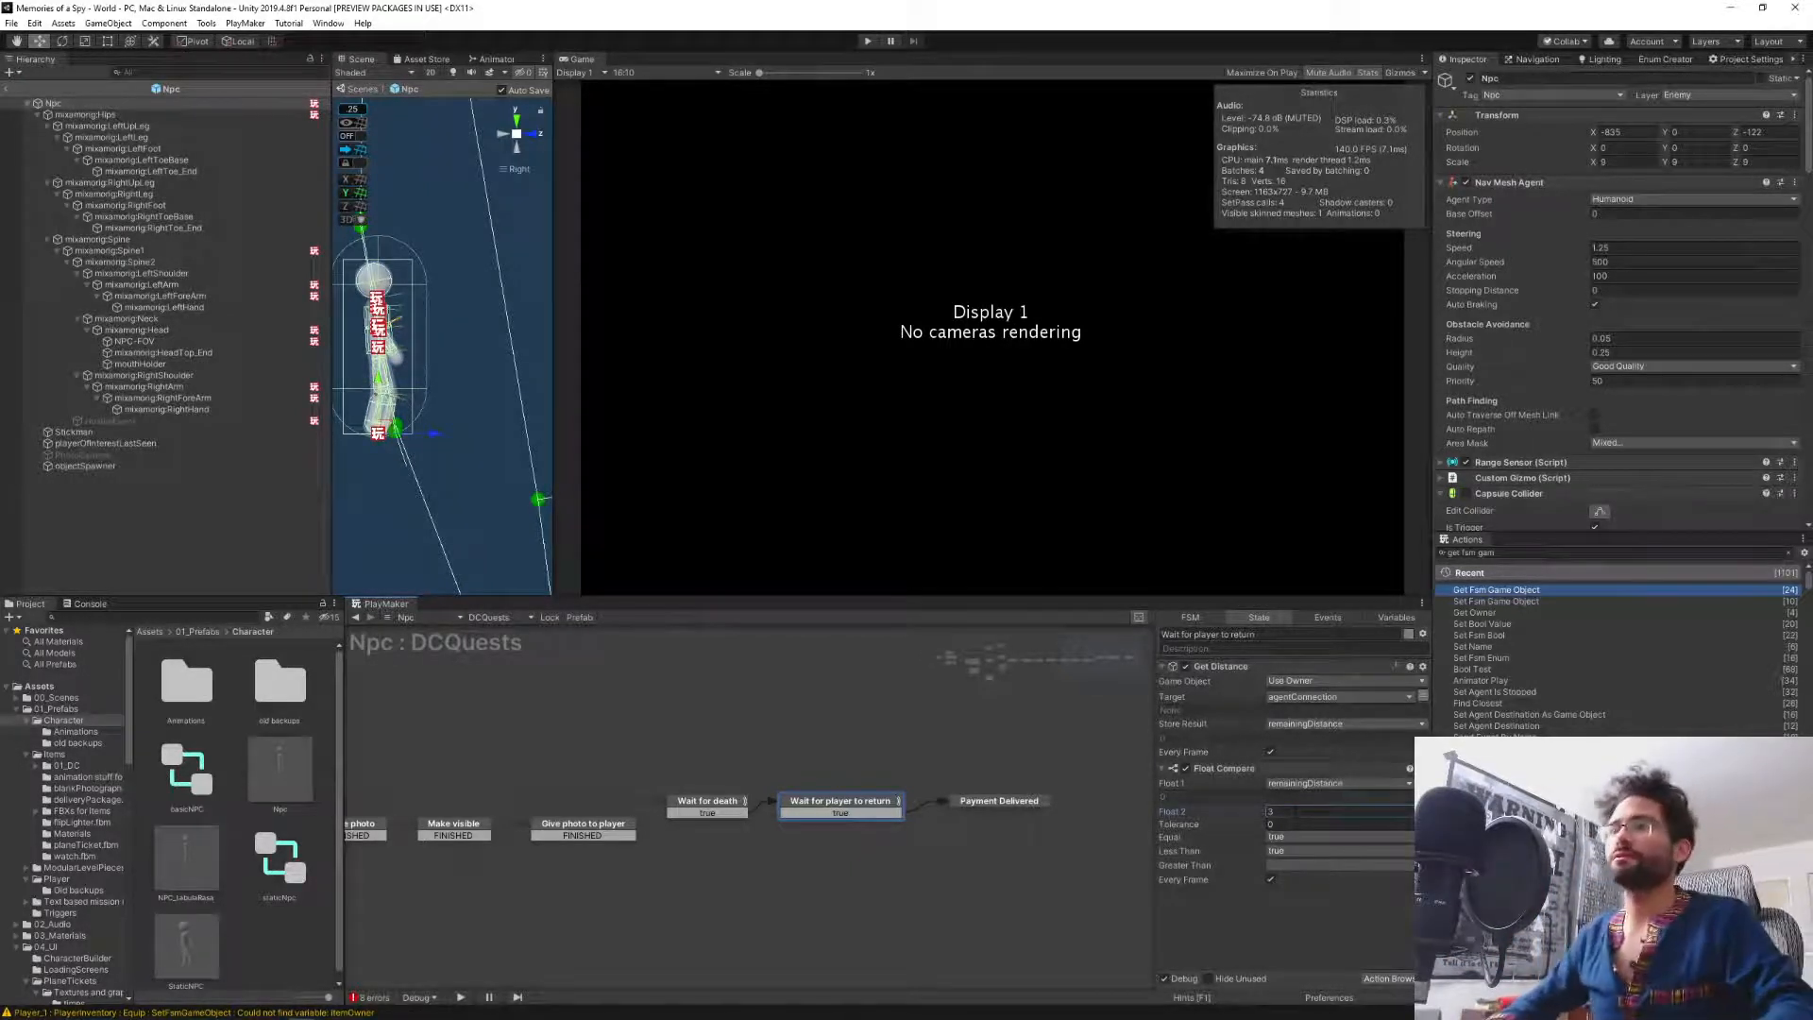
Examine the Payment Delivered state's event action and trace the assassination quest chain back to its beginning.
click(991, 804)
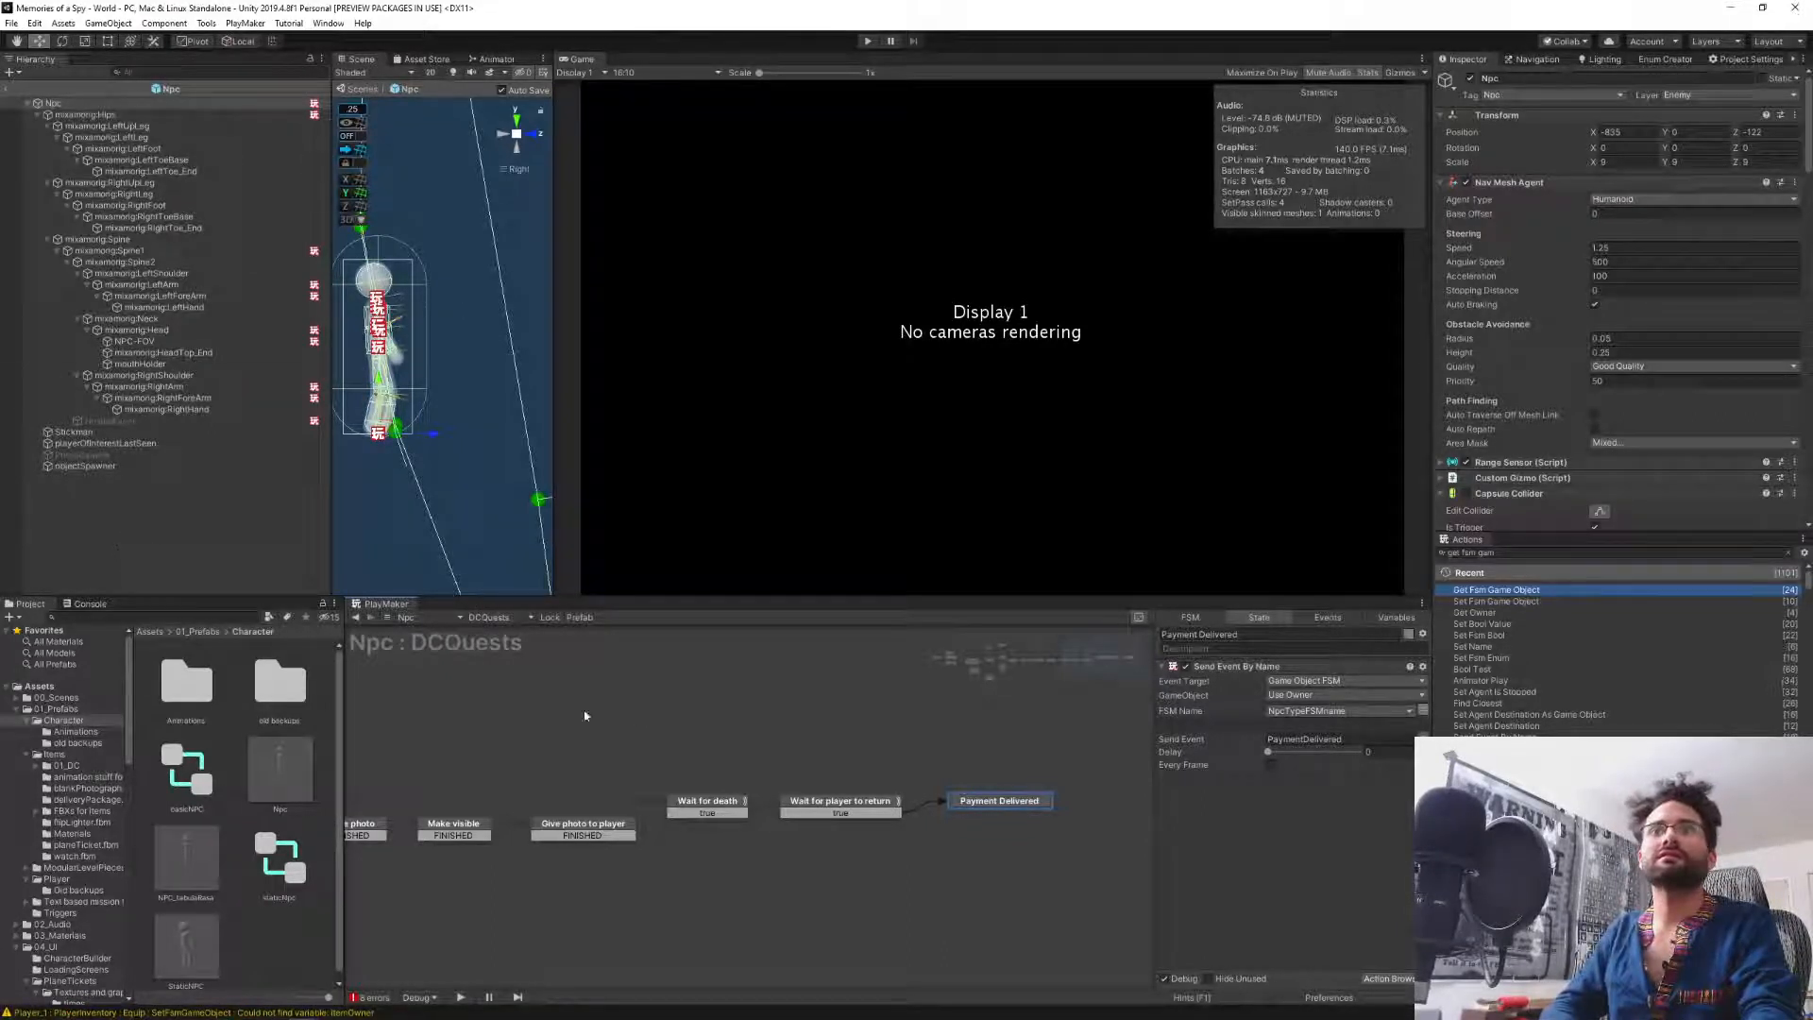
middle_drag(459, 716, 744, 735)
middle_drag(484, 762, 852, 733)
middle_drag(671, 754, 739, 701)
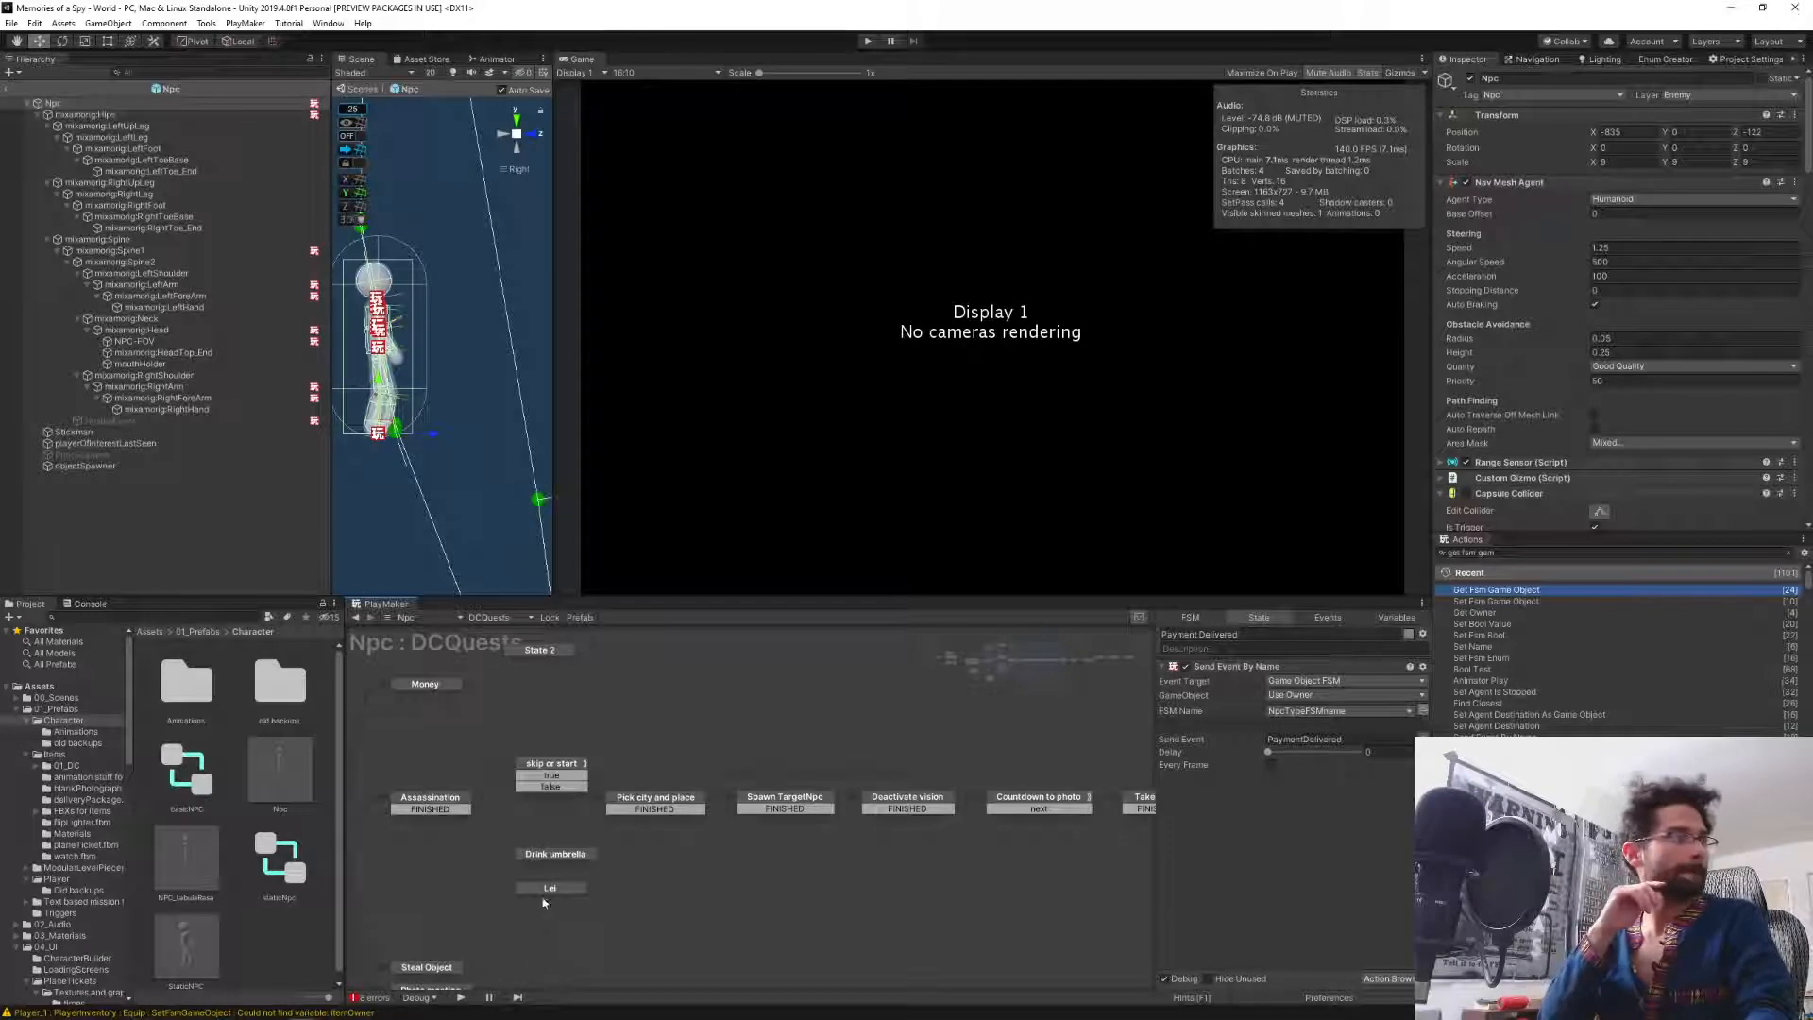
Leave the Npc prefab to return to the World scene, and widen the Scene view beside the Game view.
click(11, 93)
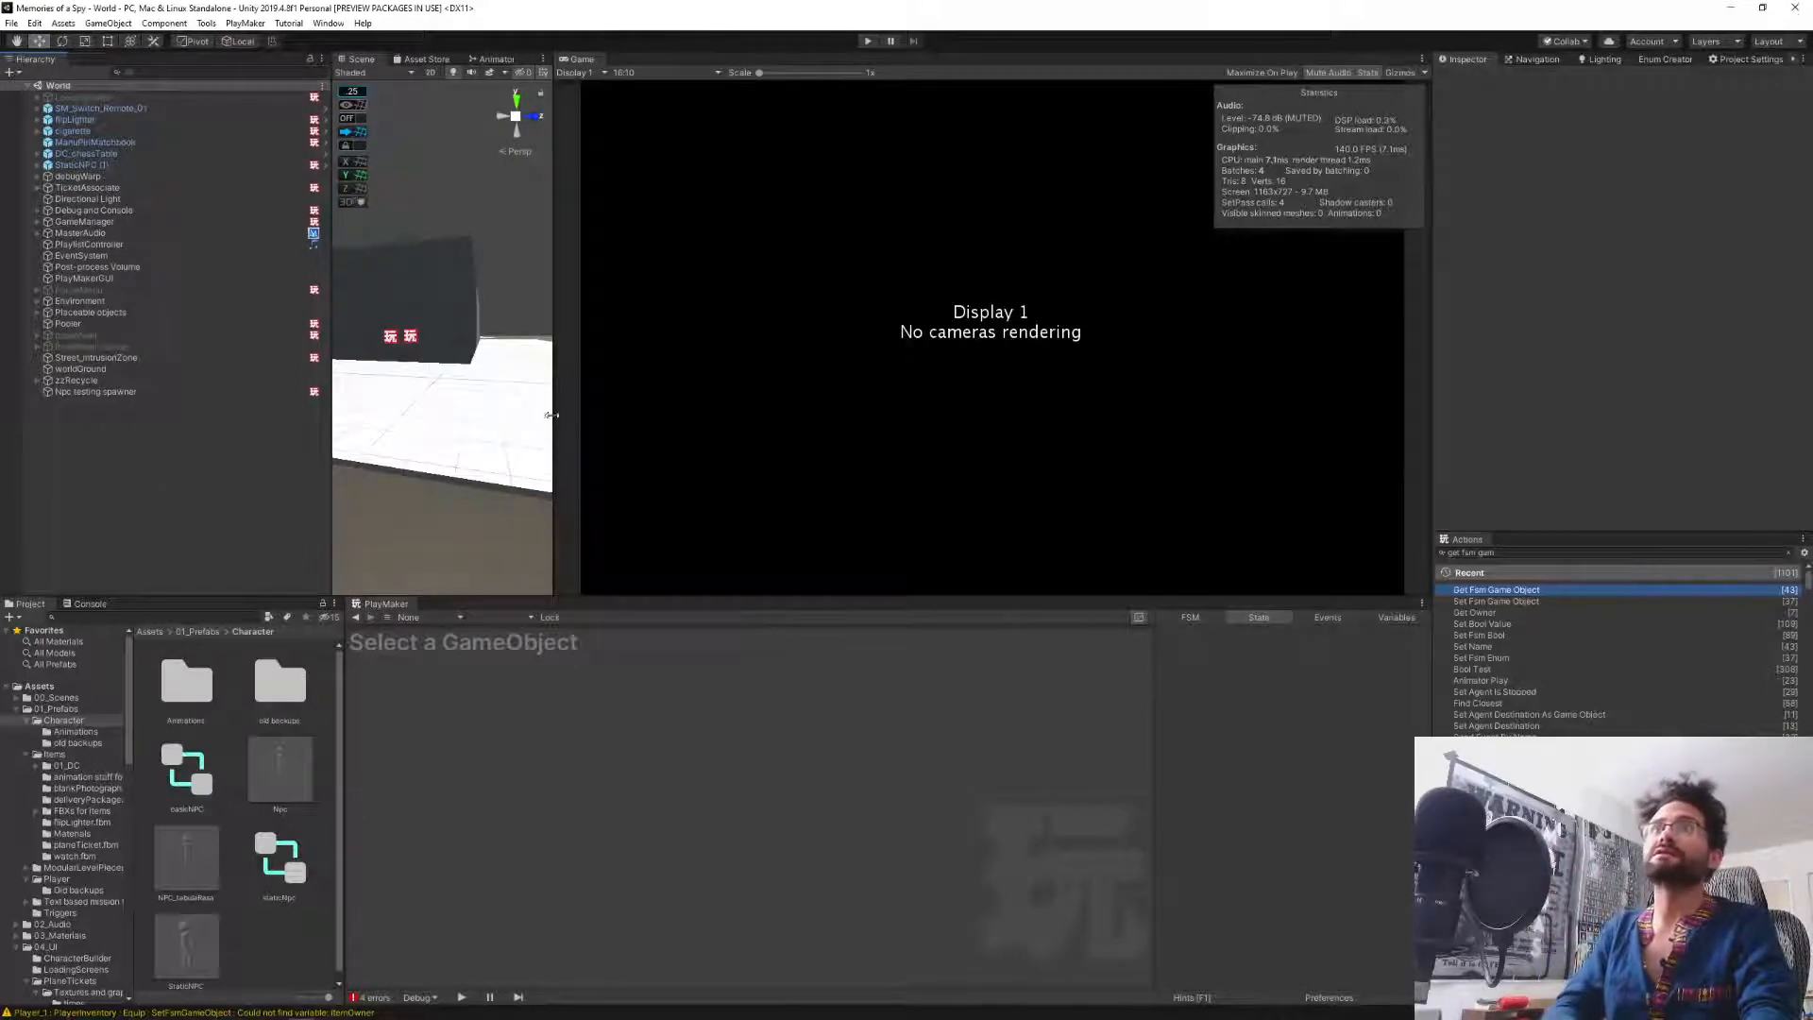
drag(552, 421, 862, 438)
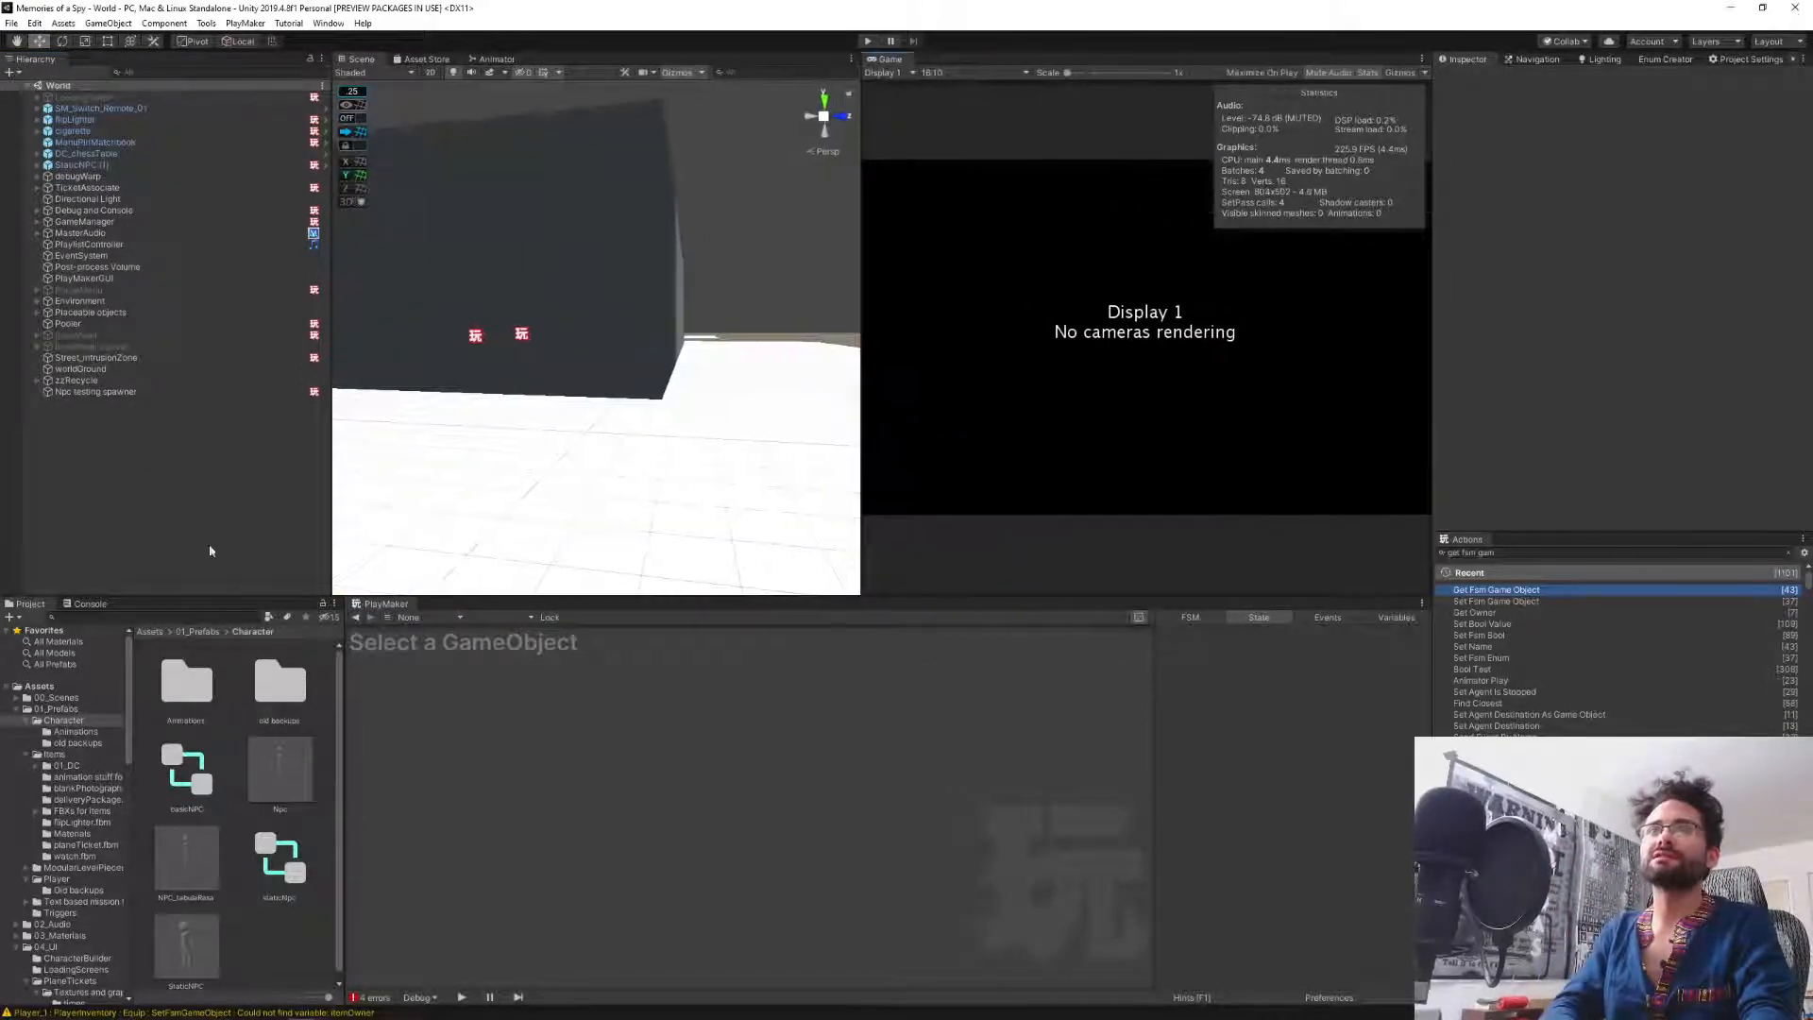
click(178, 457)
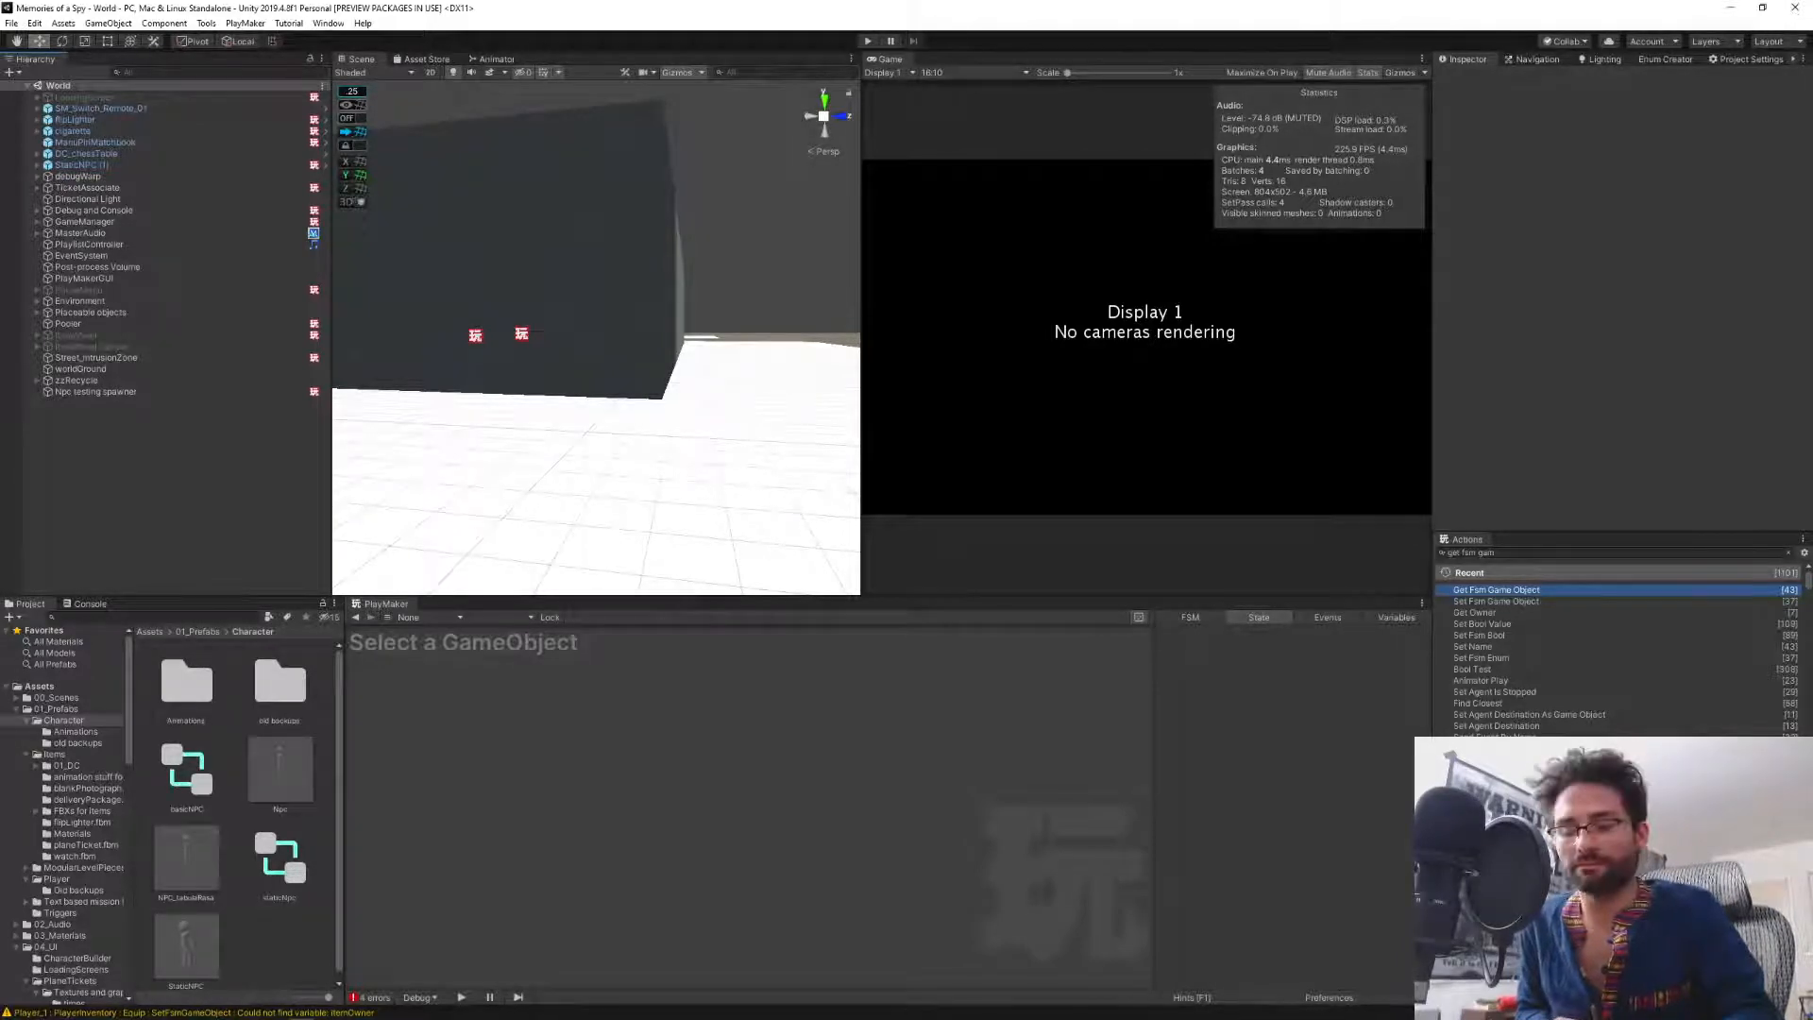
key(alt+Tab)
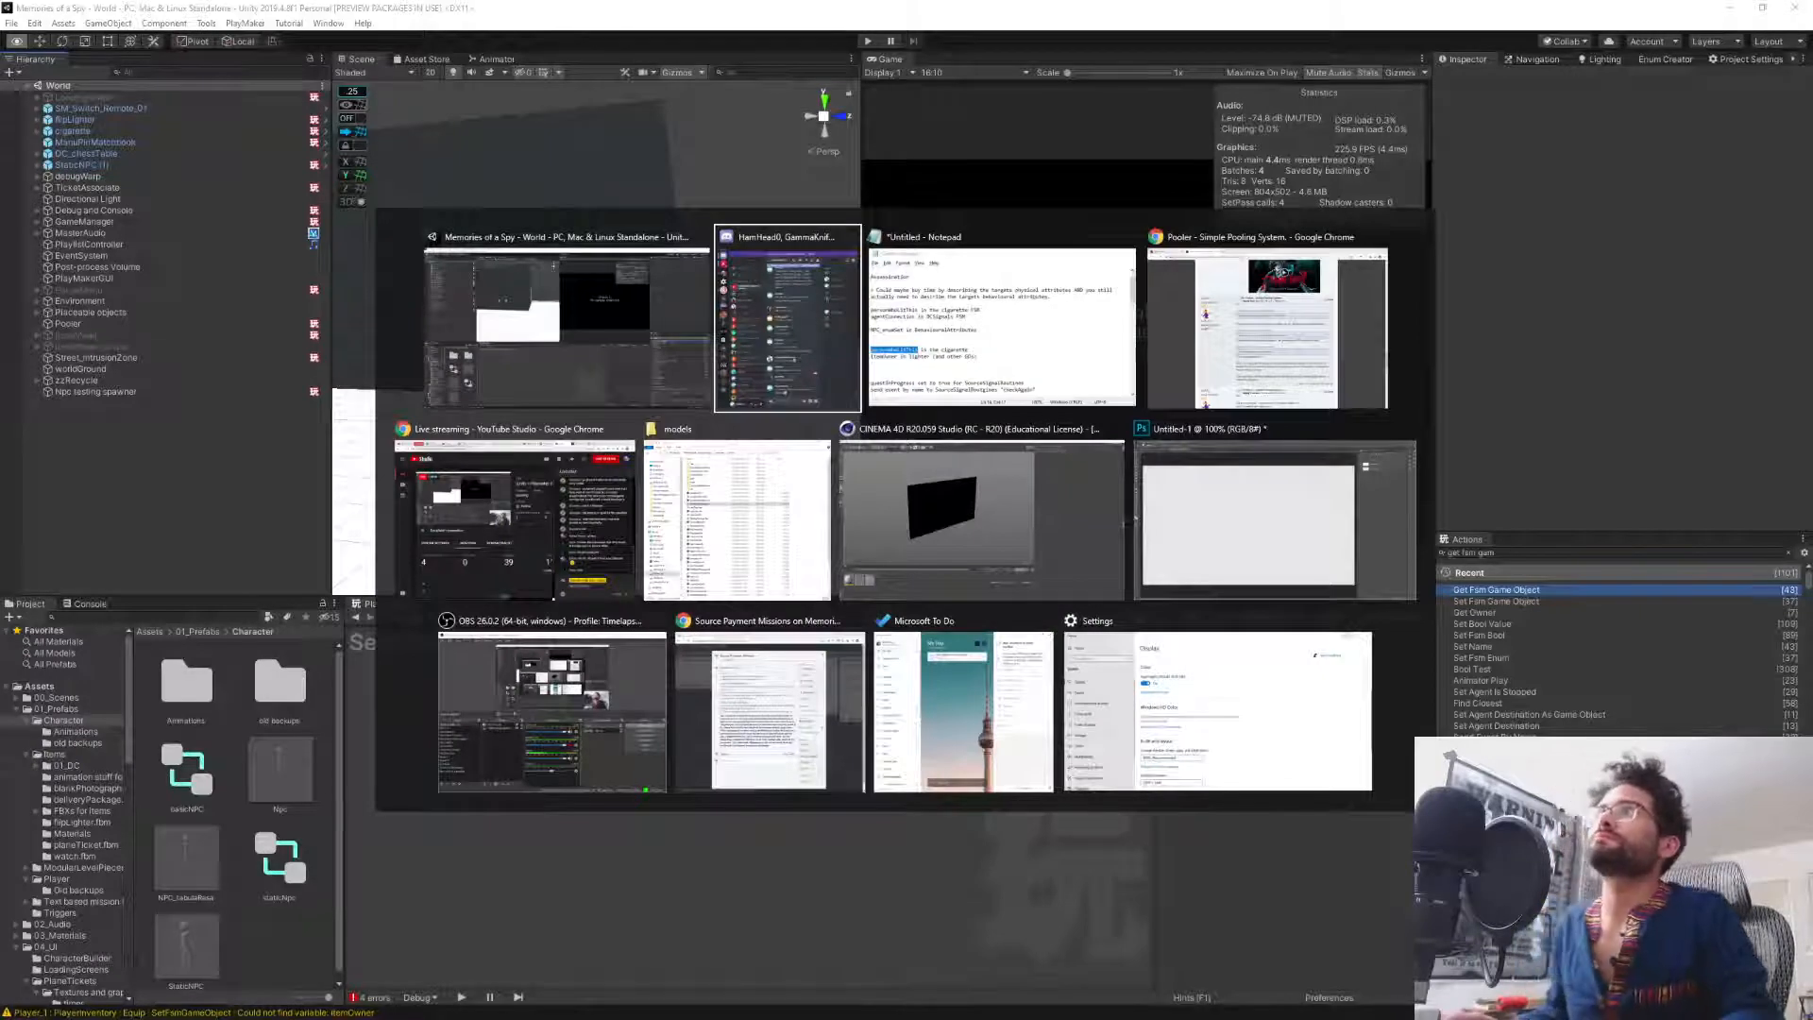
key(Escape)
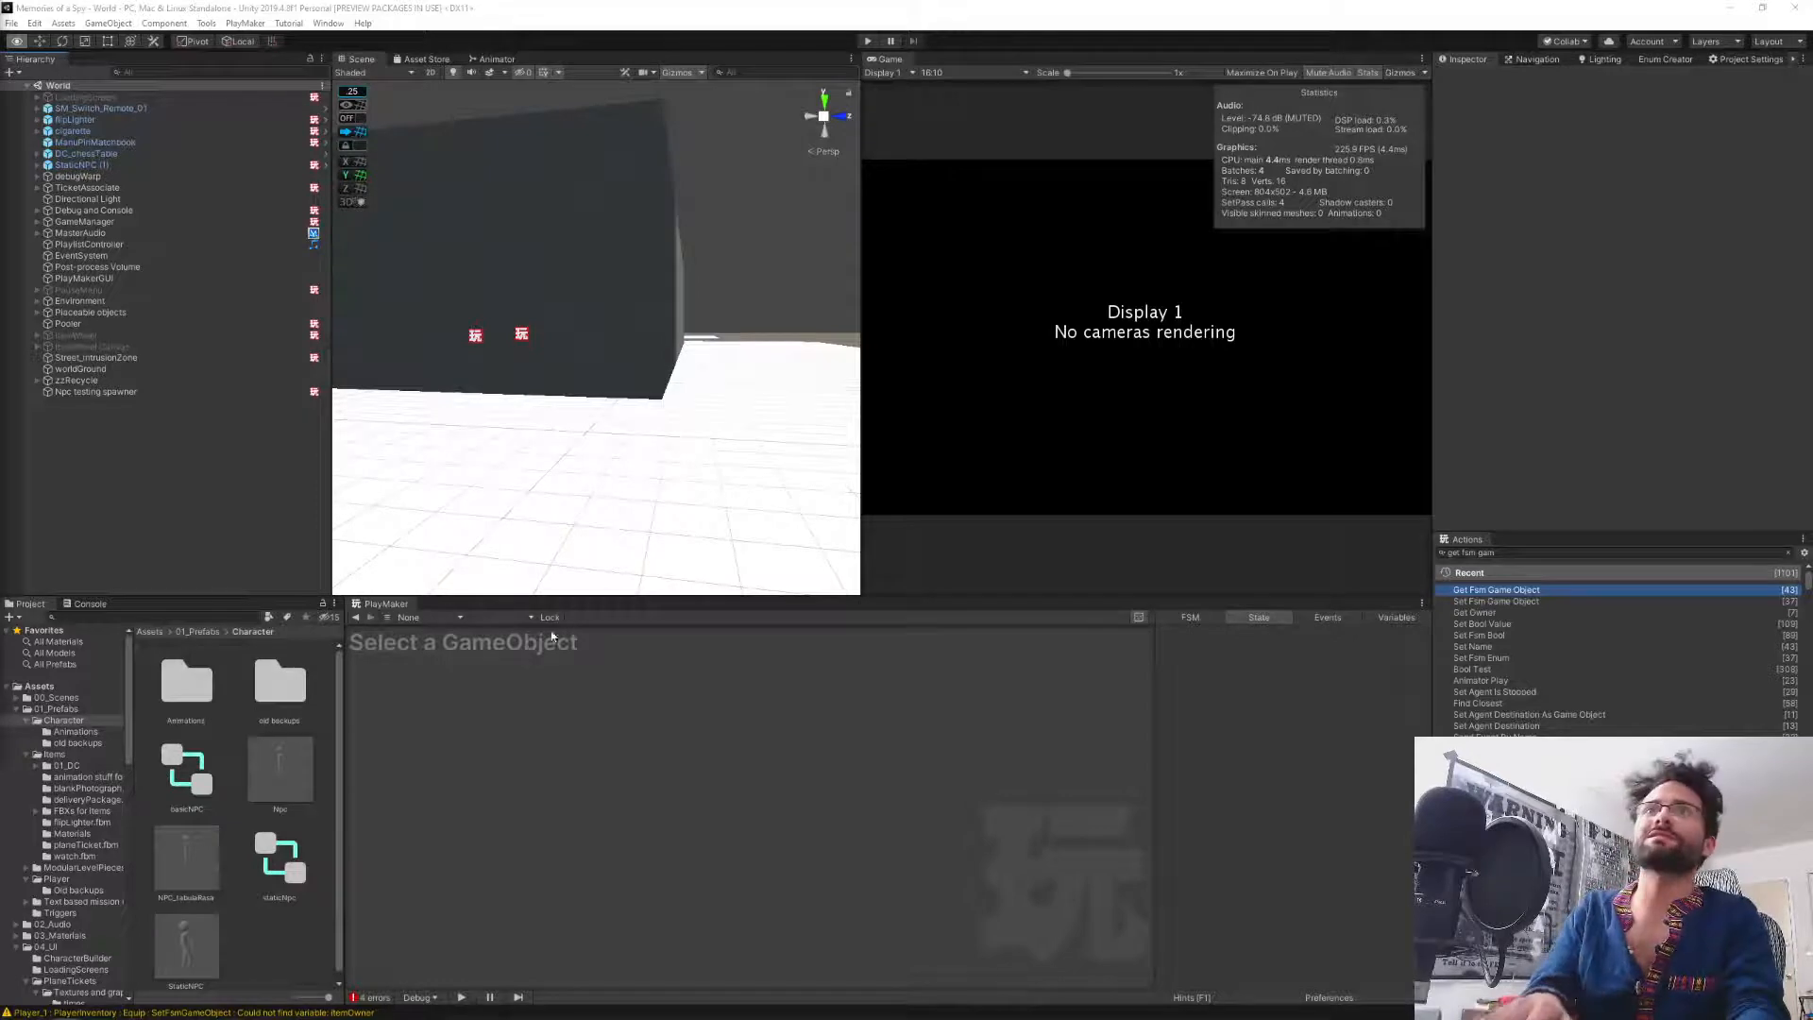
key(alt+Tab)
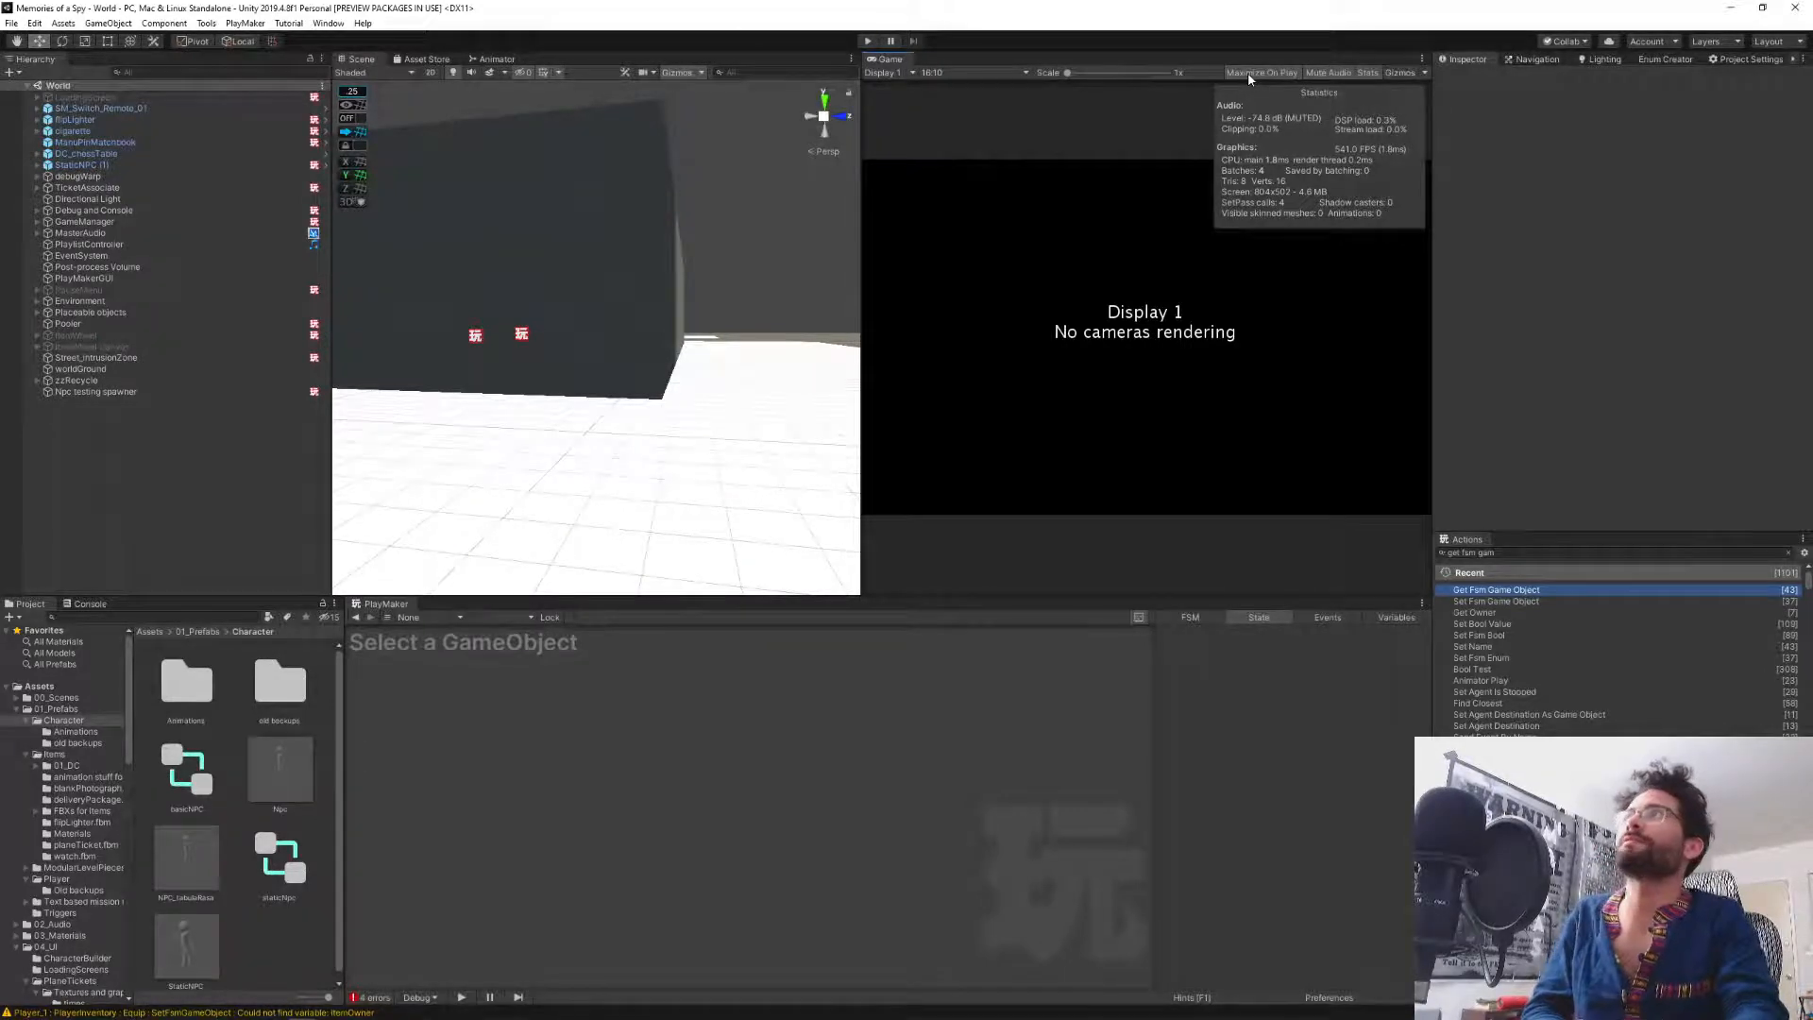
Start a maximised play test and spawn the pistol in the park through the in-game debug console.
click(876, 43)
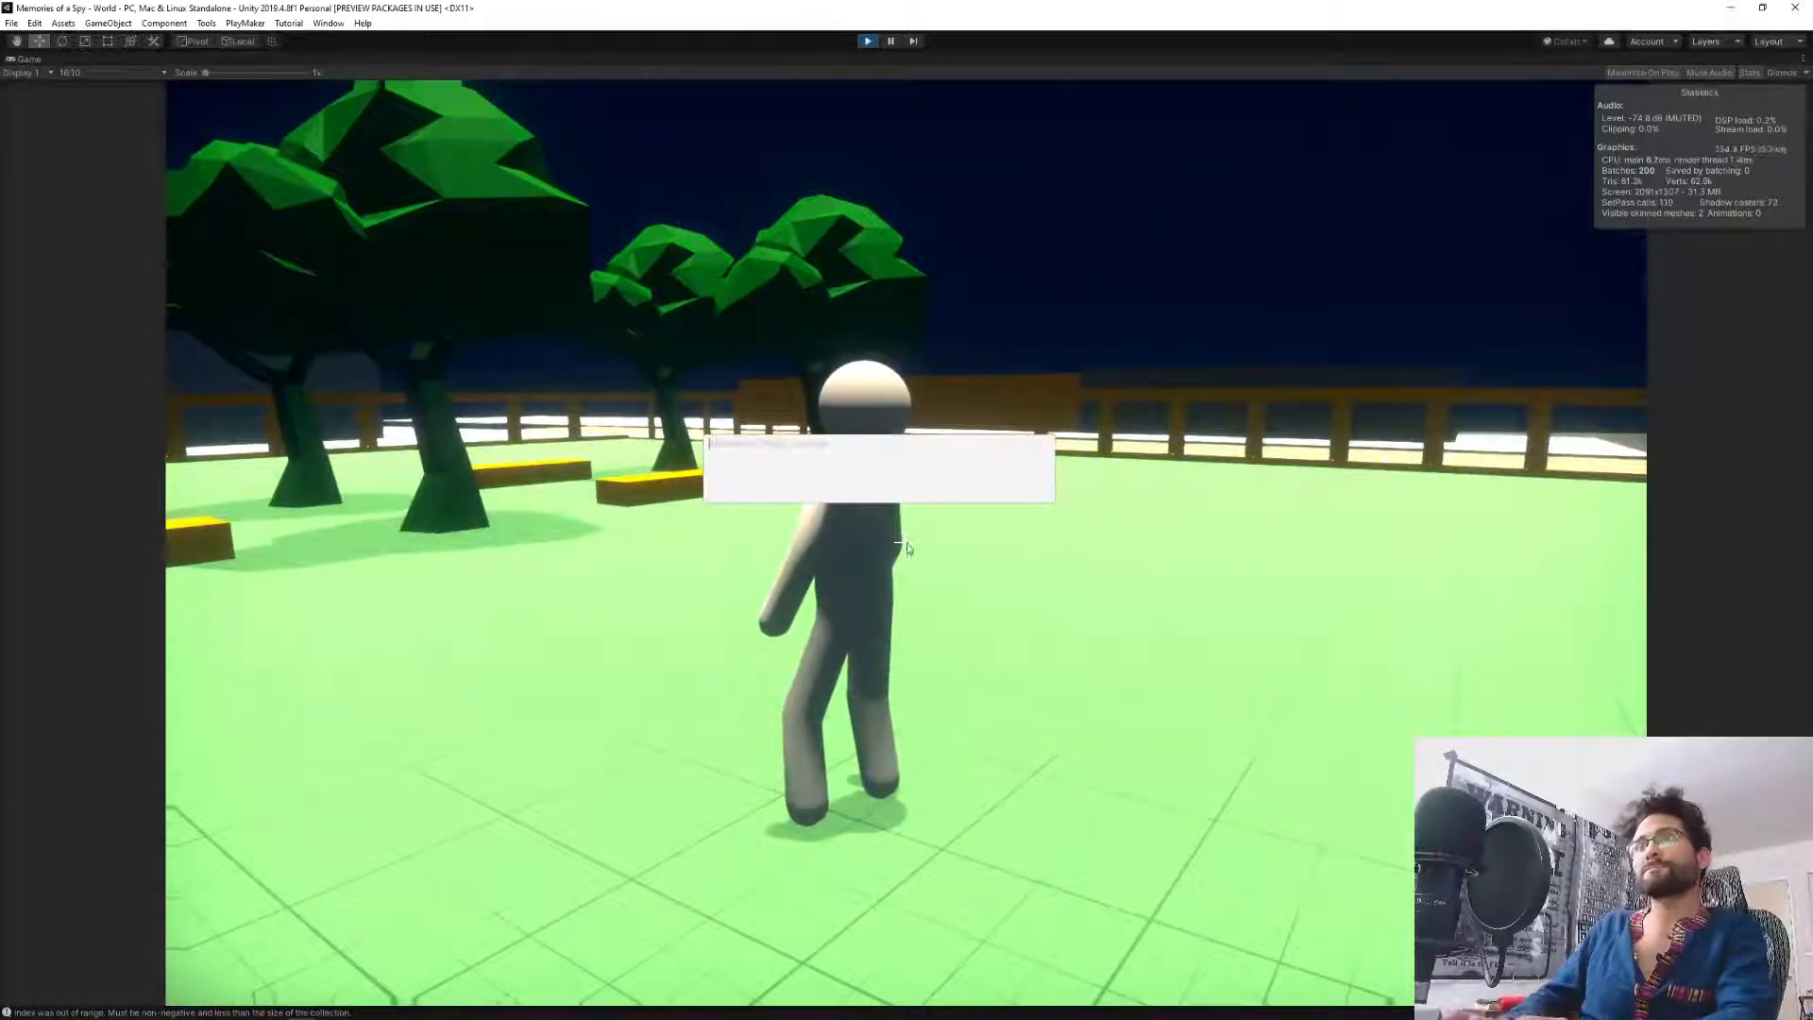
text(spawn 10)
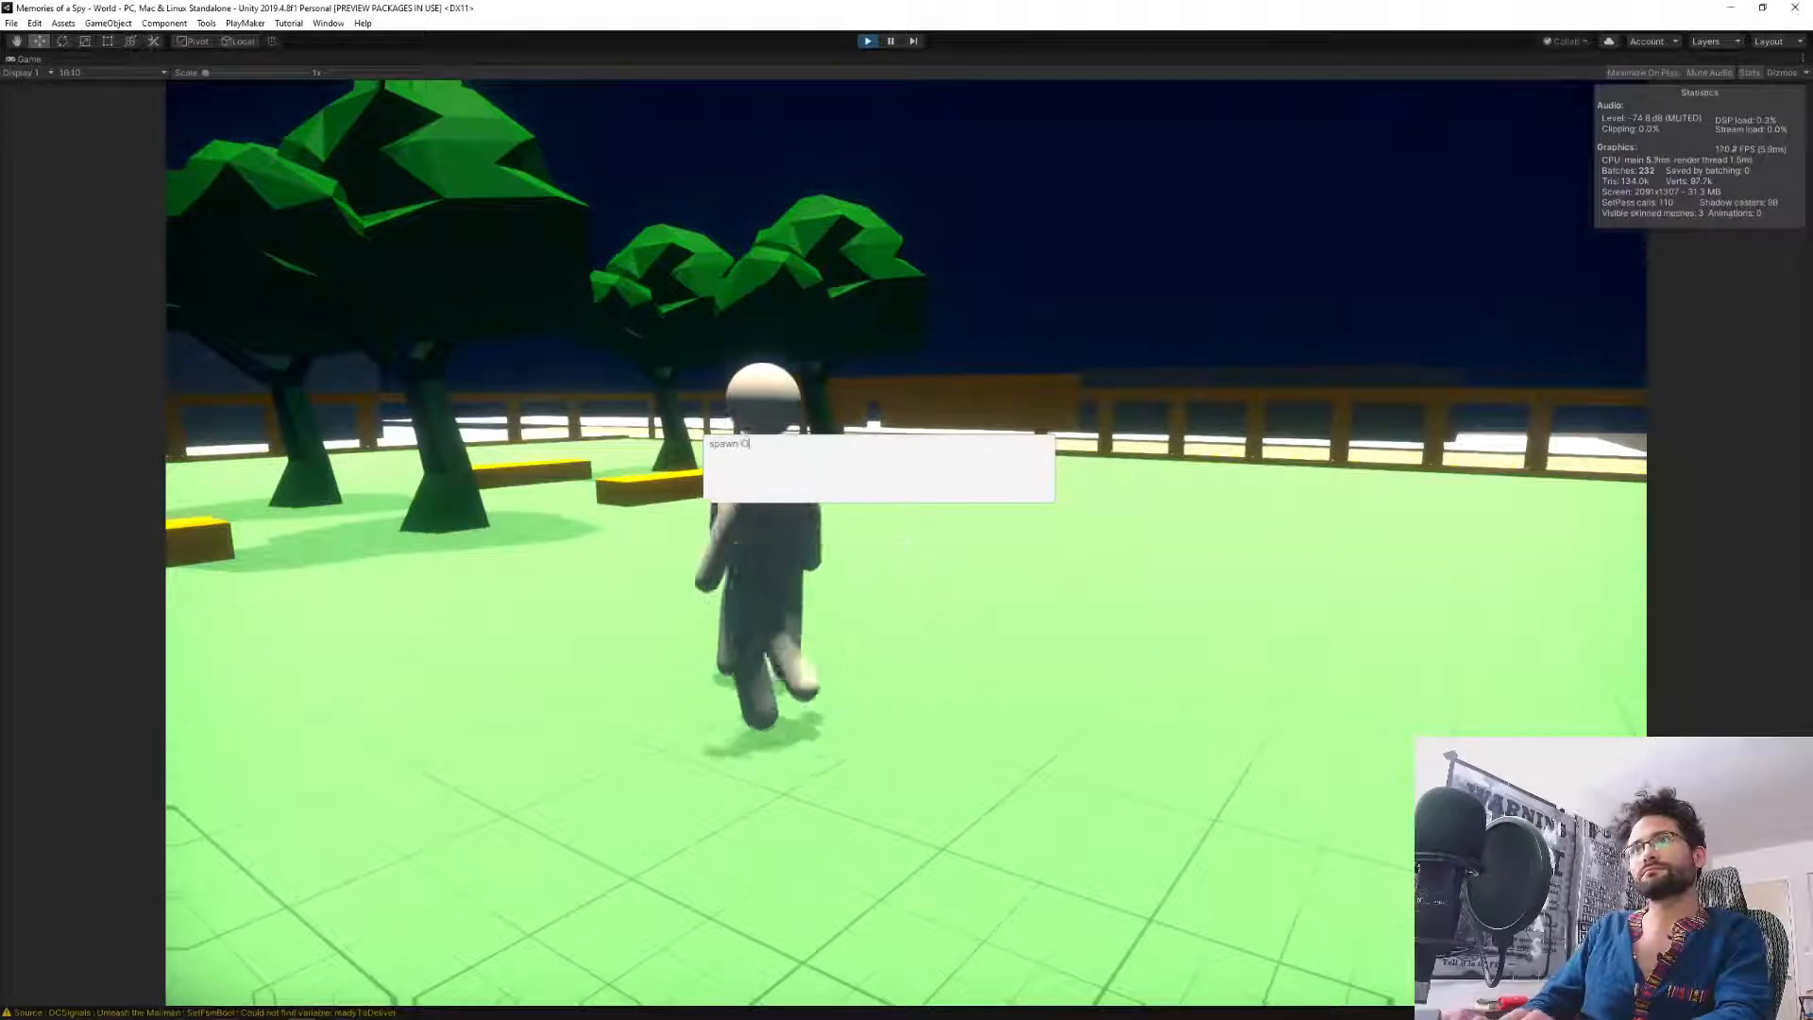
key(Return)
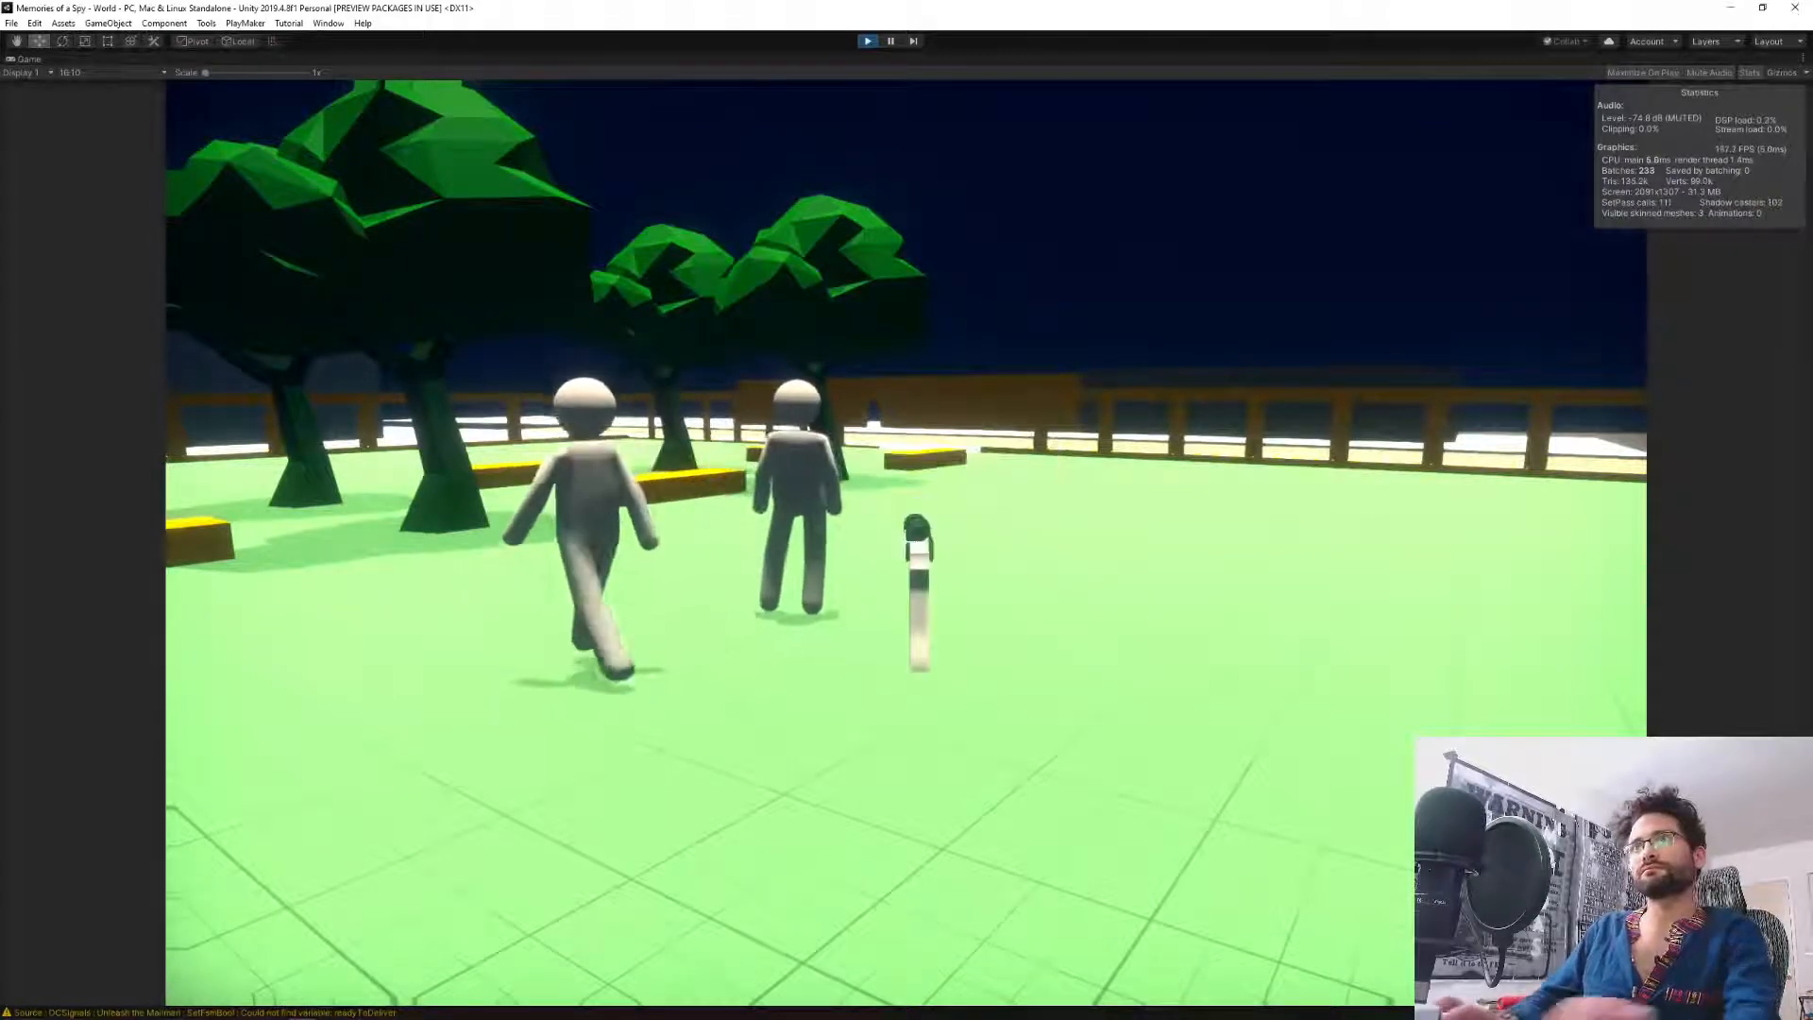
Pick up the spawned pistol and run the spawnitem 3 command in the in-game debug console.
key(e)
key(grave)
key(Right)
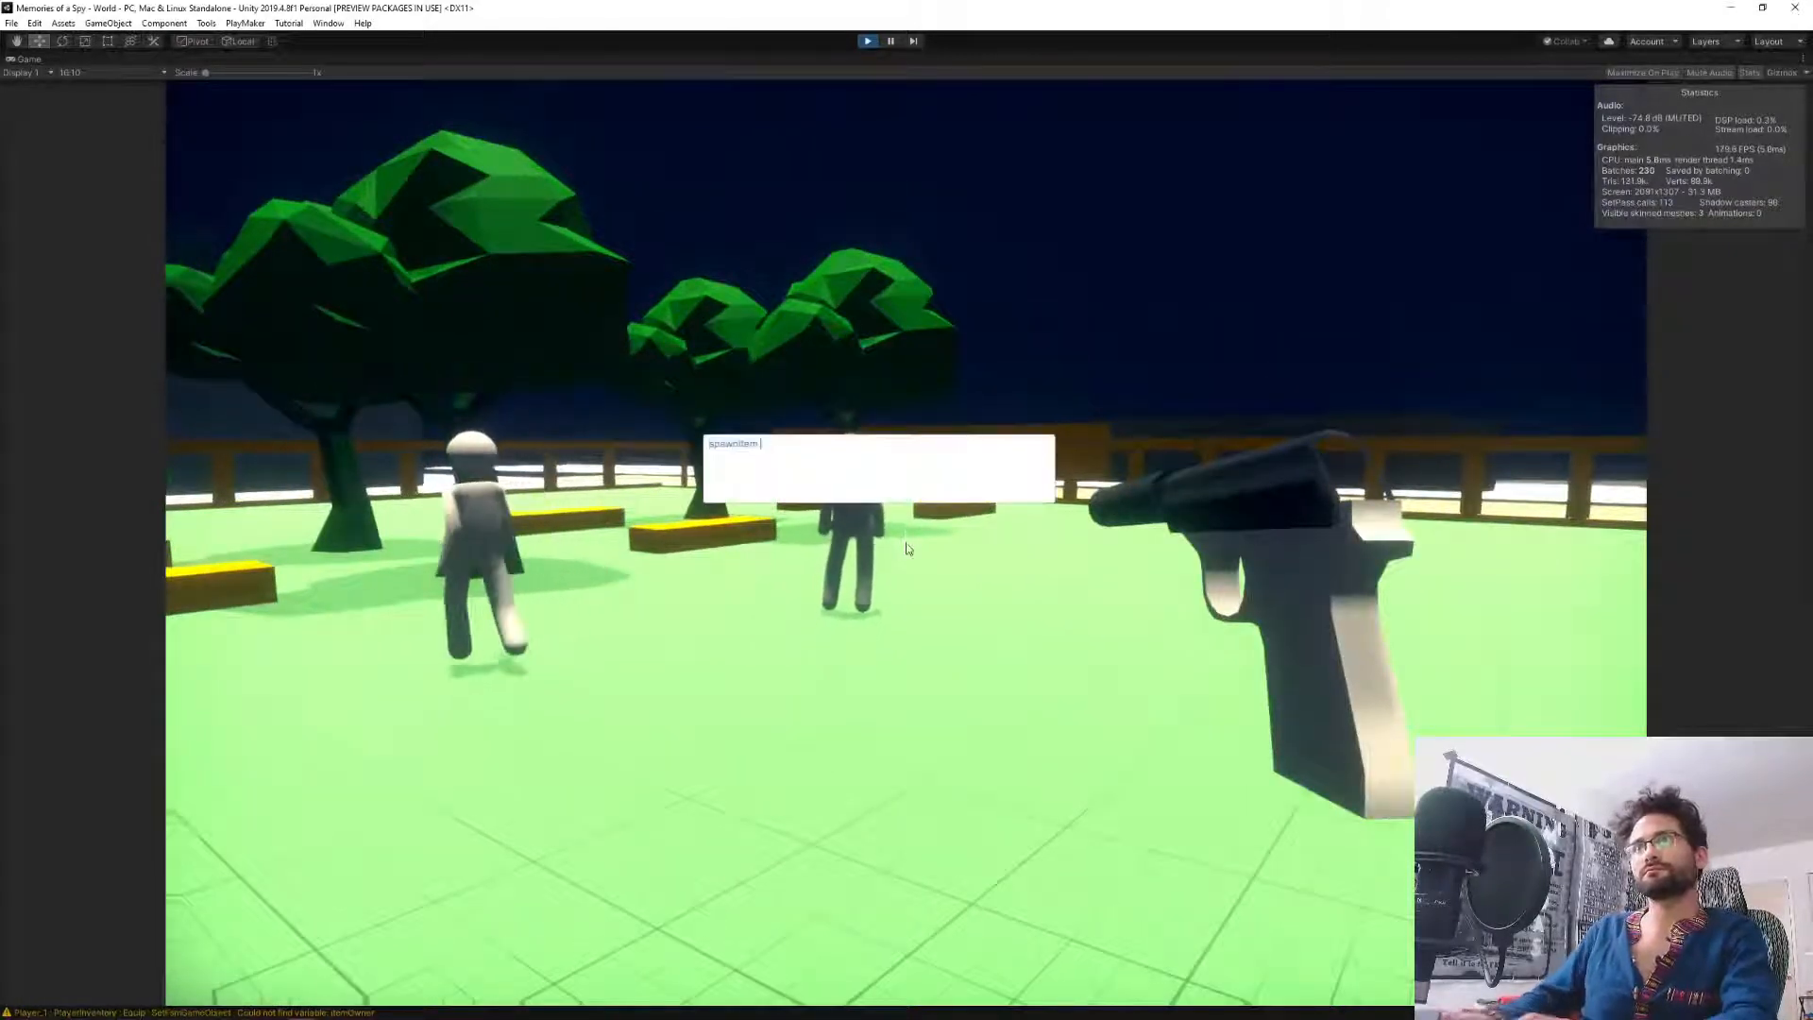
key(BackSpace)
key(BackSpace)
text(3)
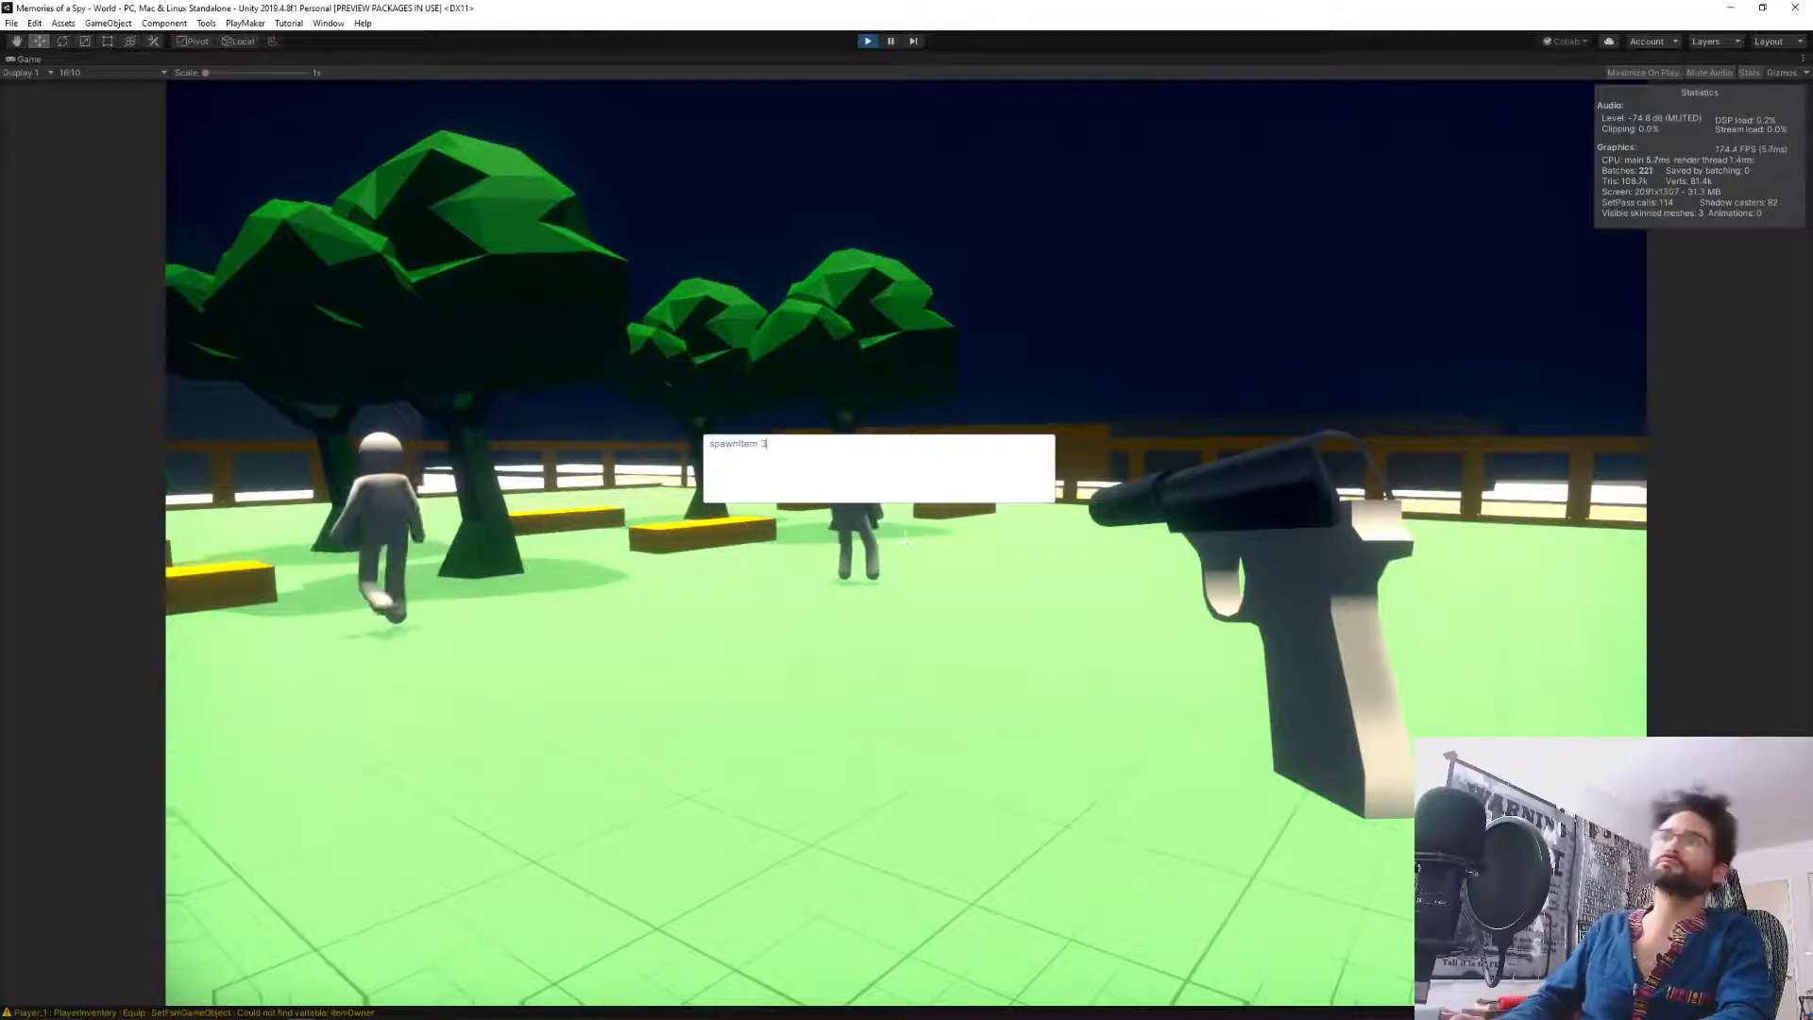
key(Return)
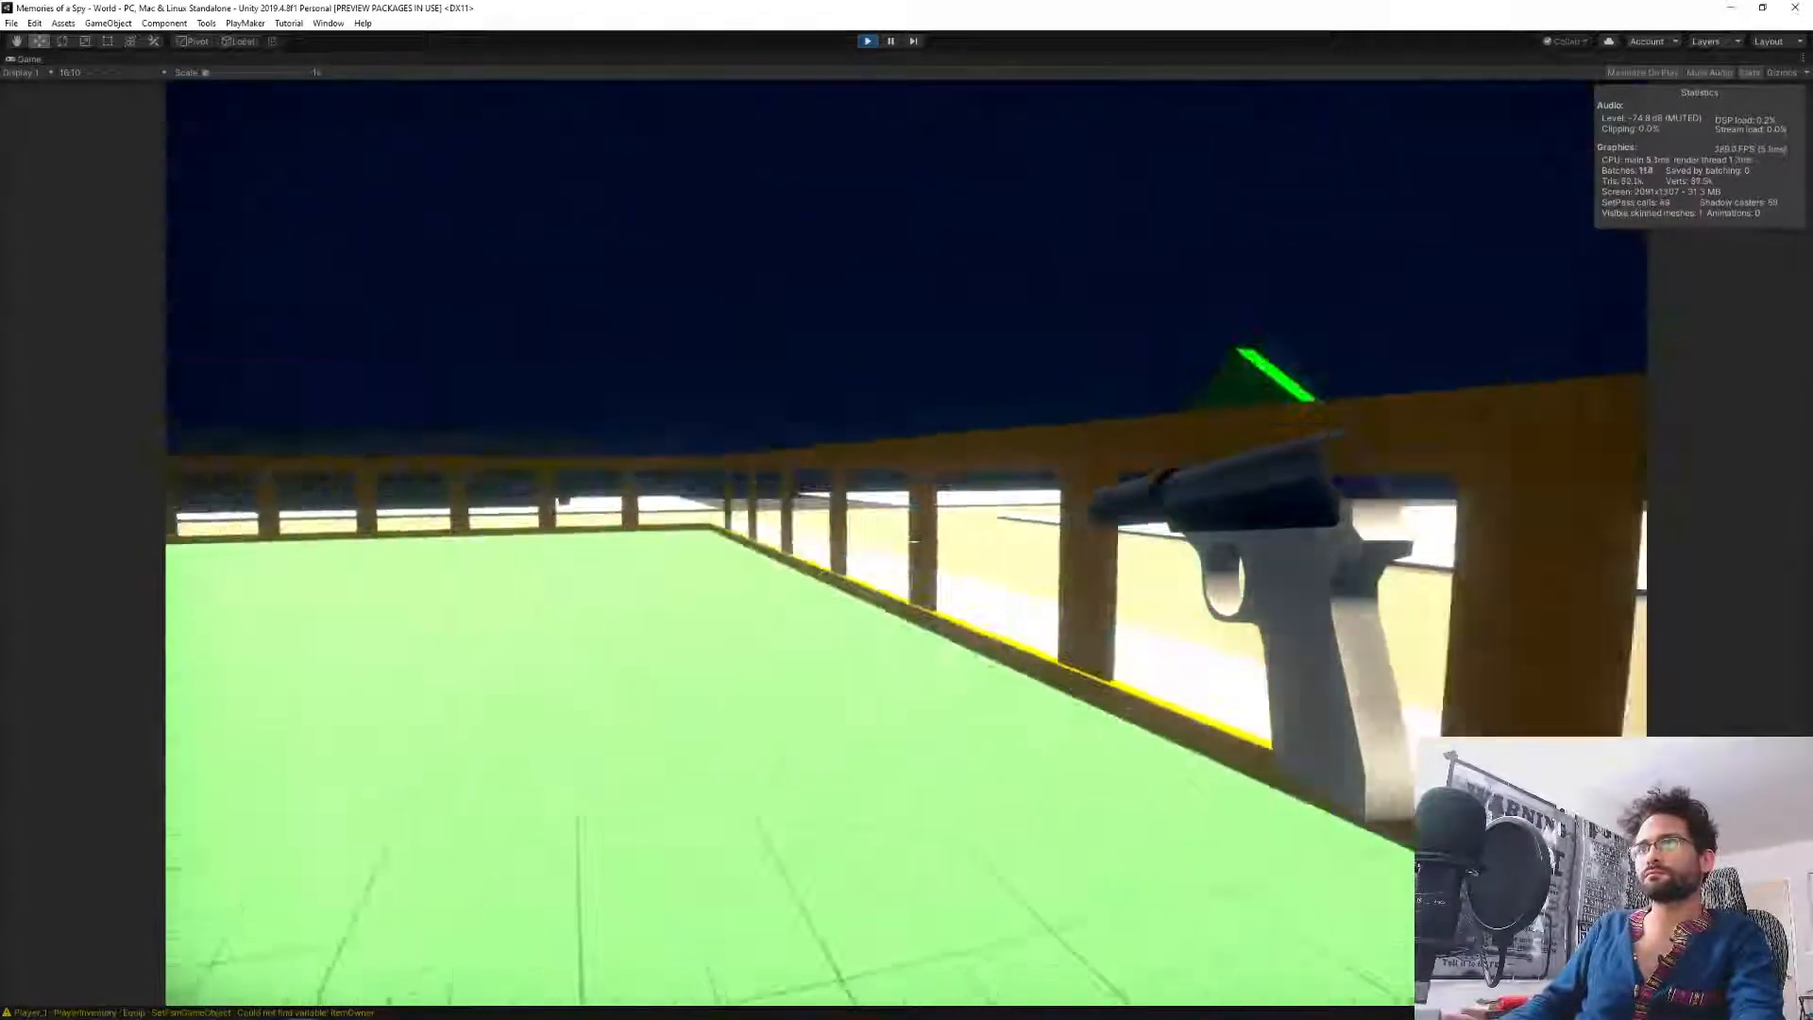
Switch to the lighter and back to the pistol, and follow the NPC across the park past the yellow benches.
key(2)
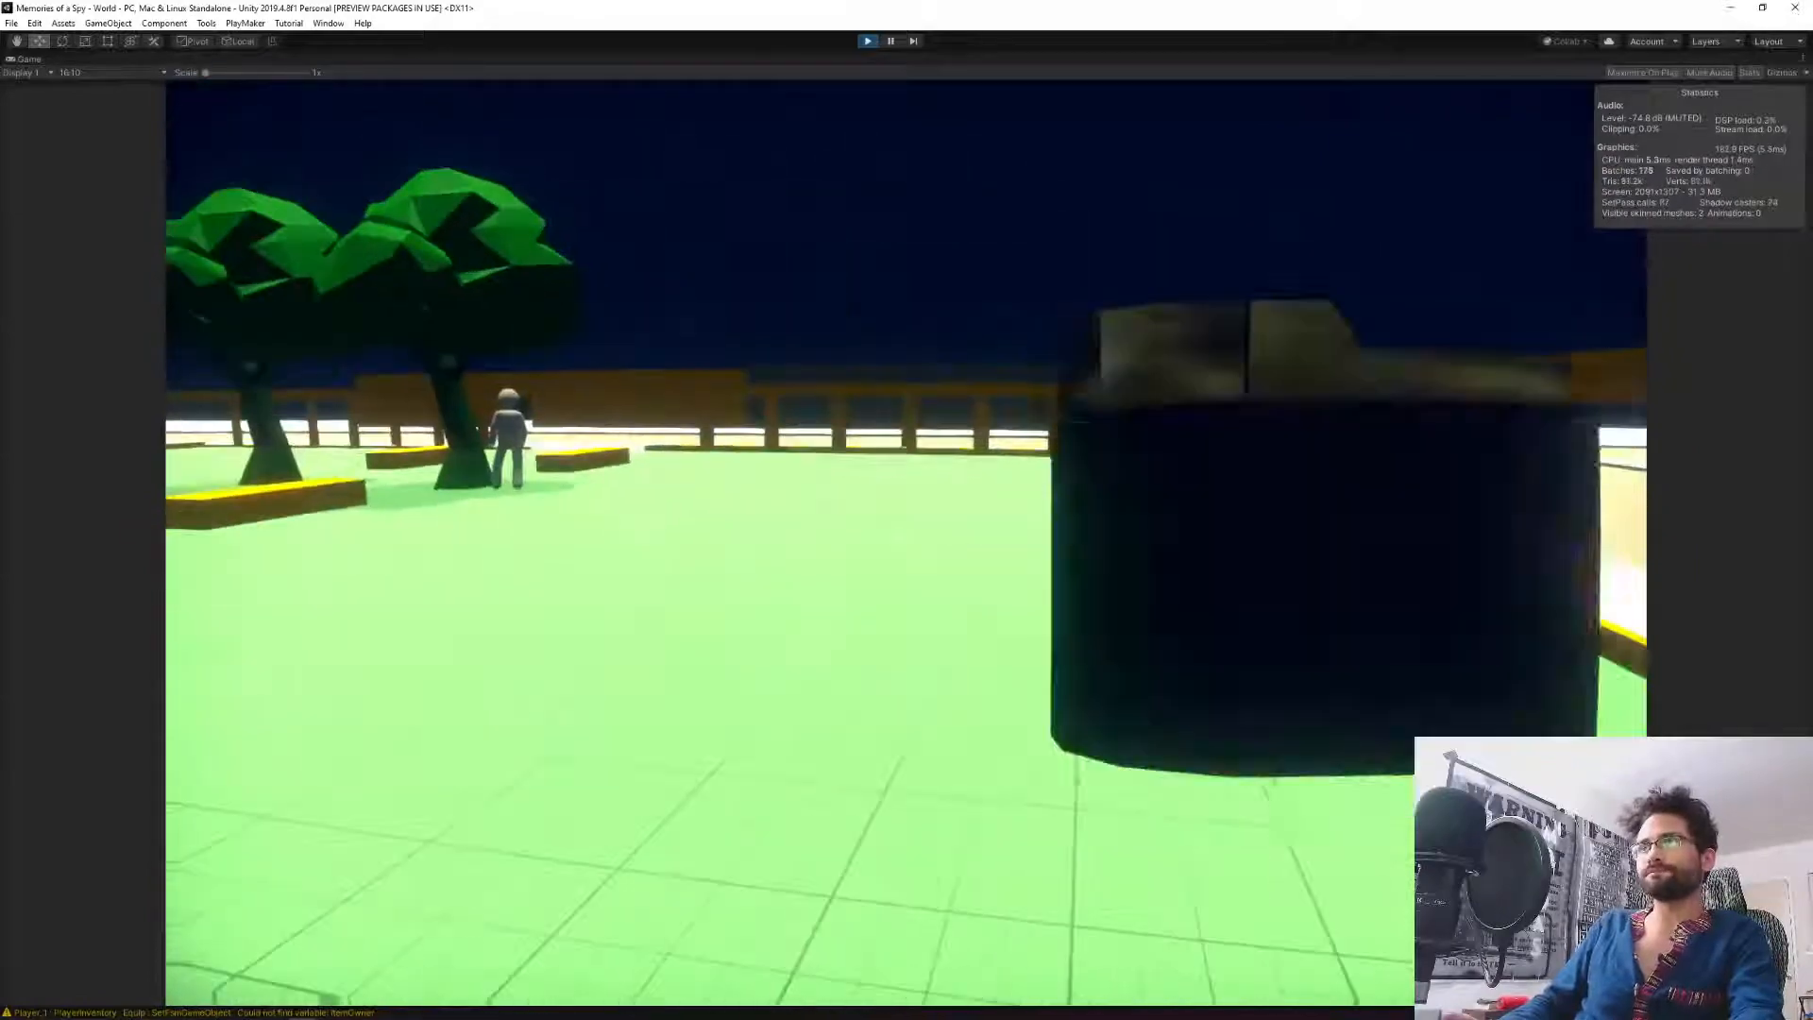
key(1)
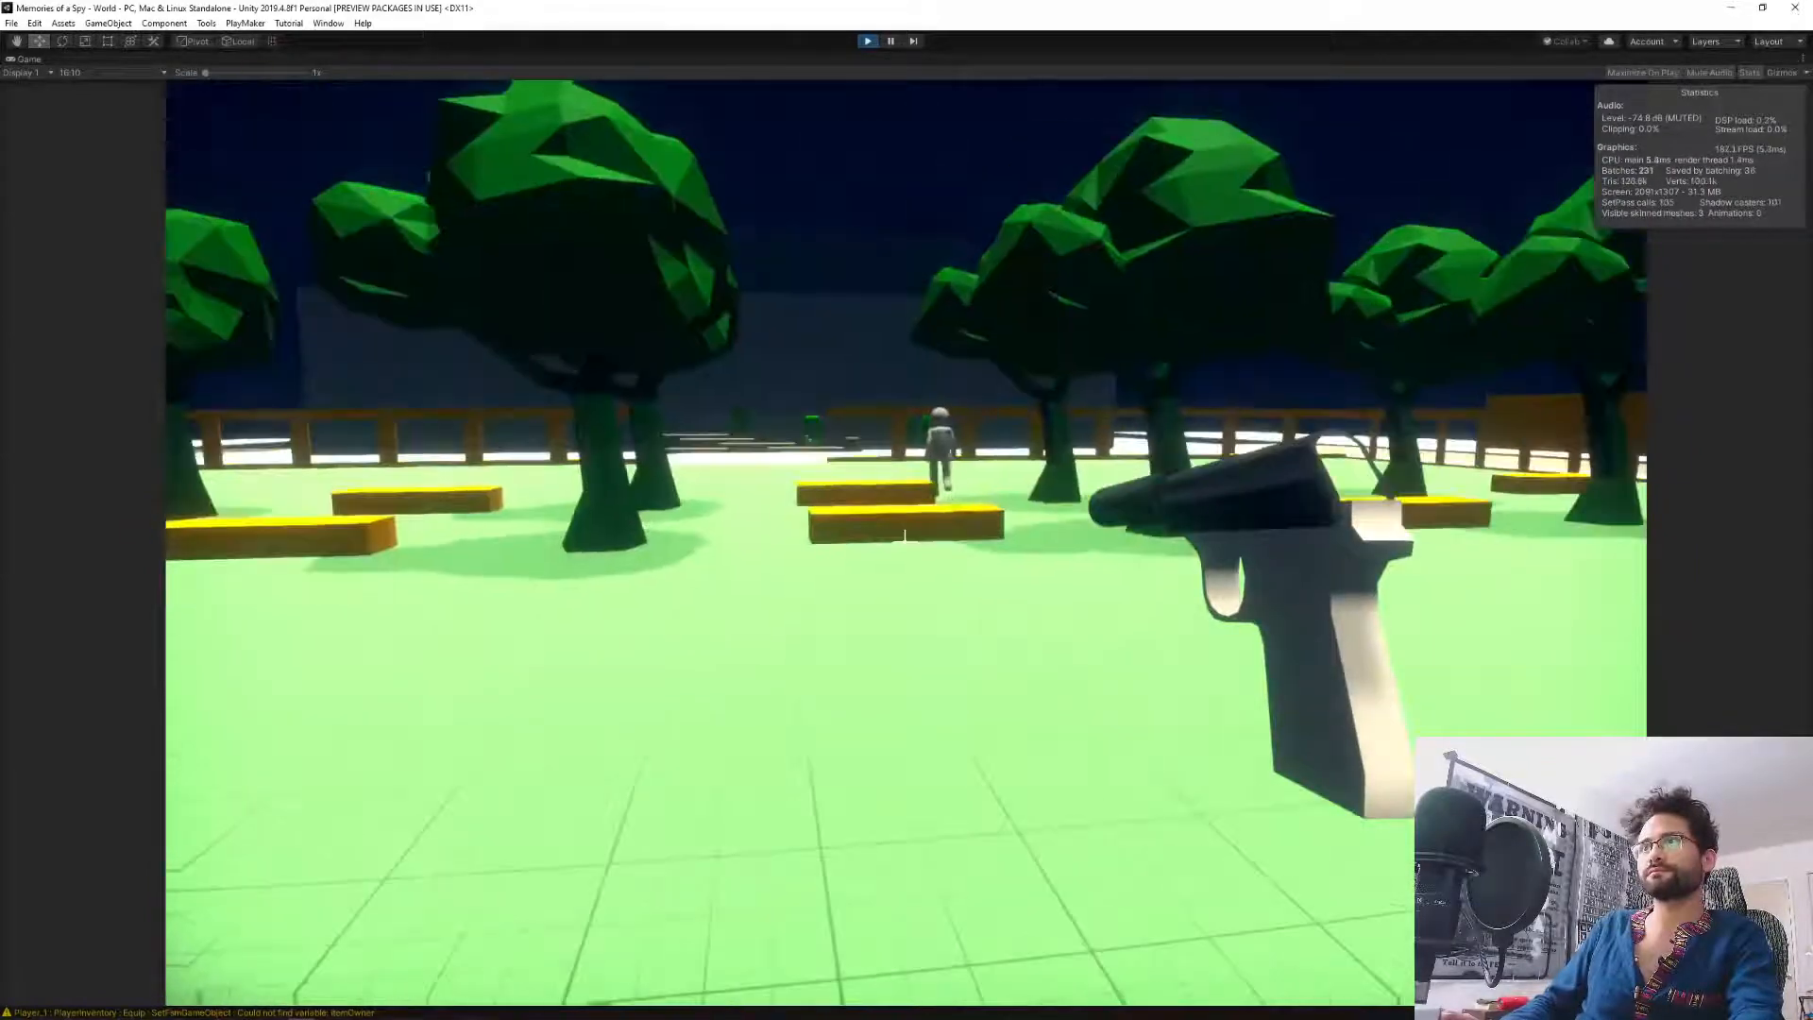
key(w)
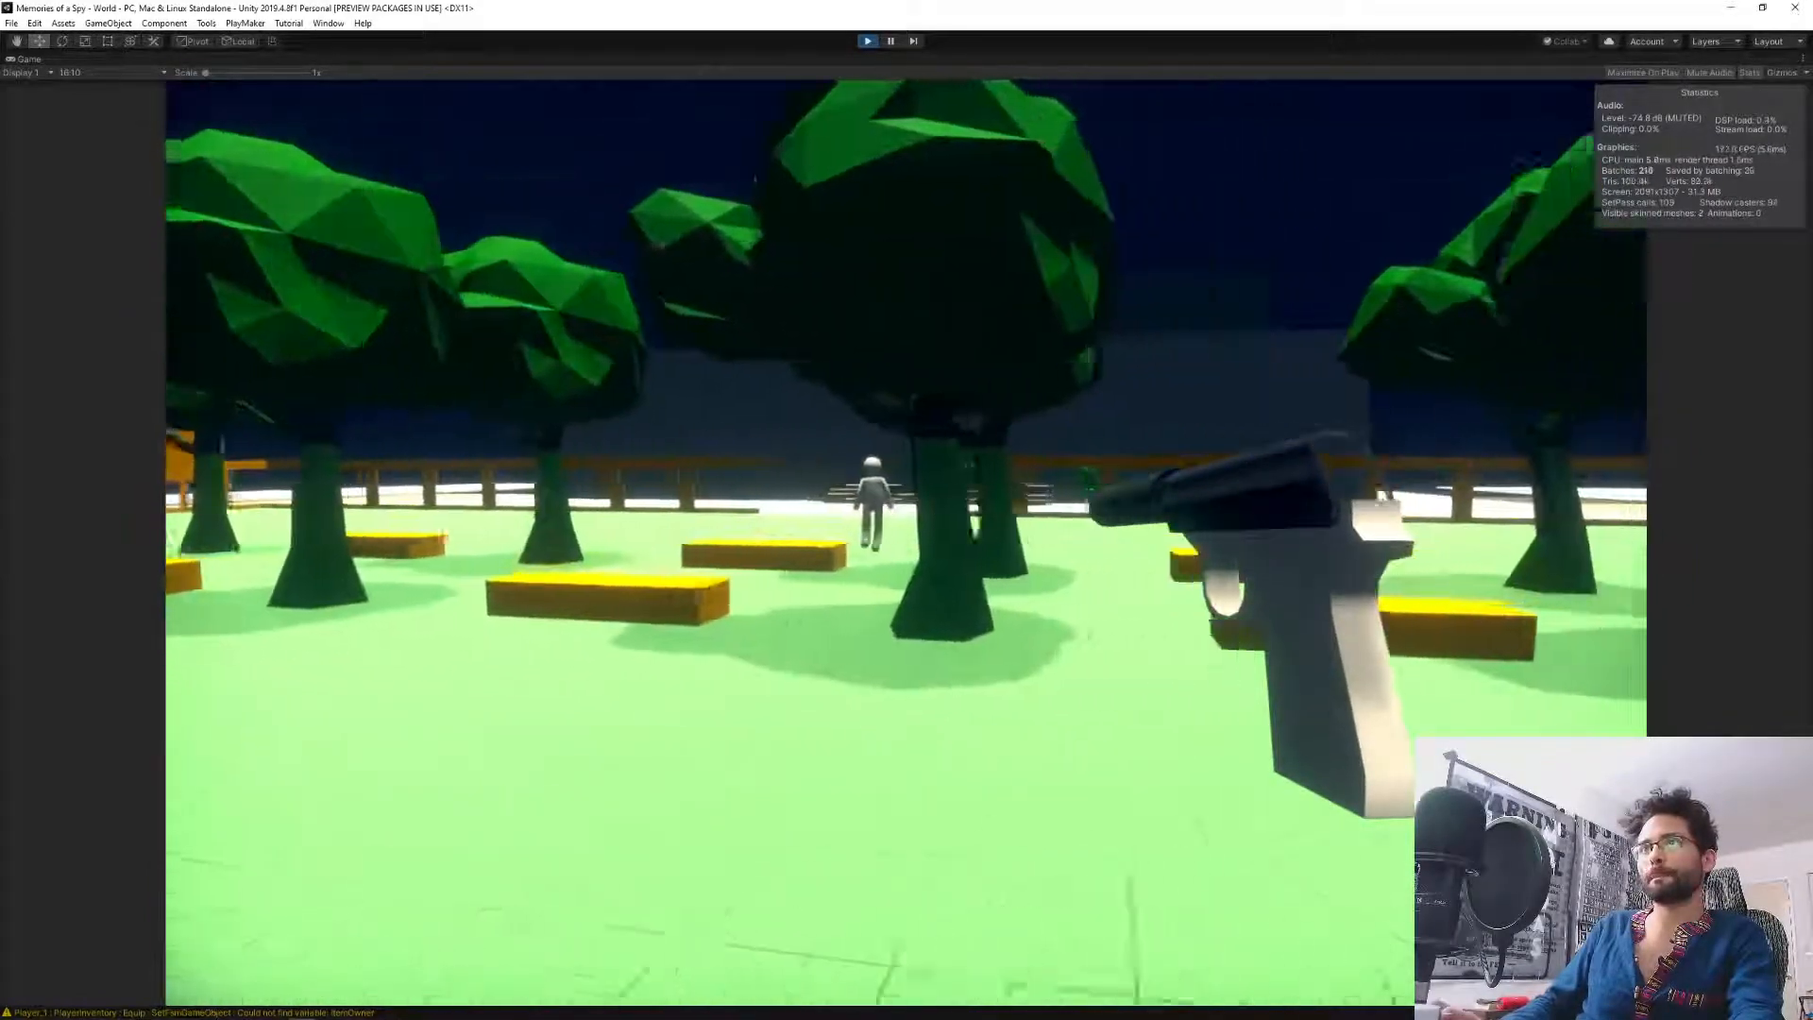
key(w)
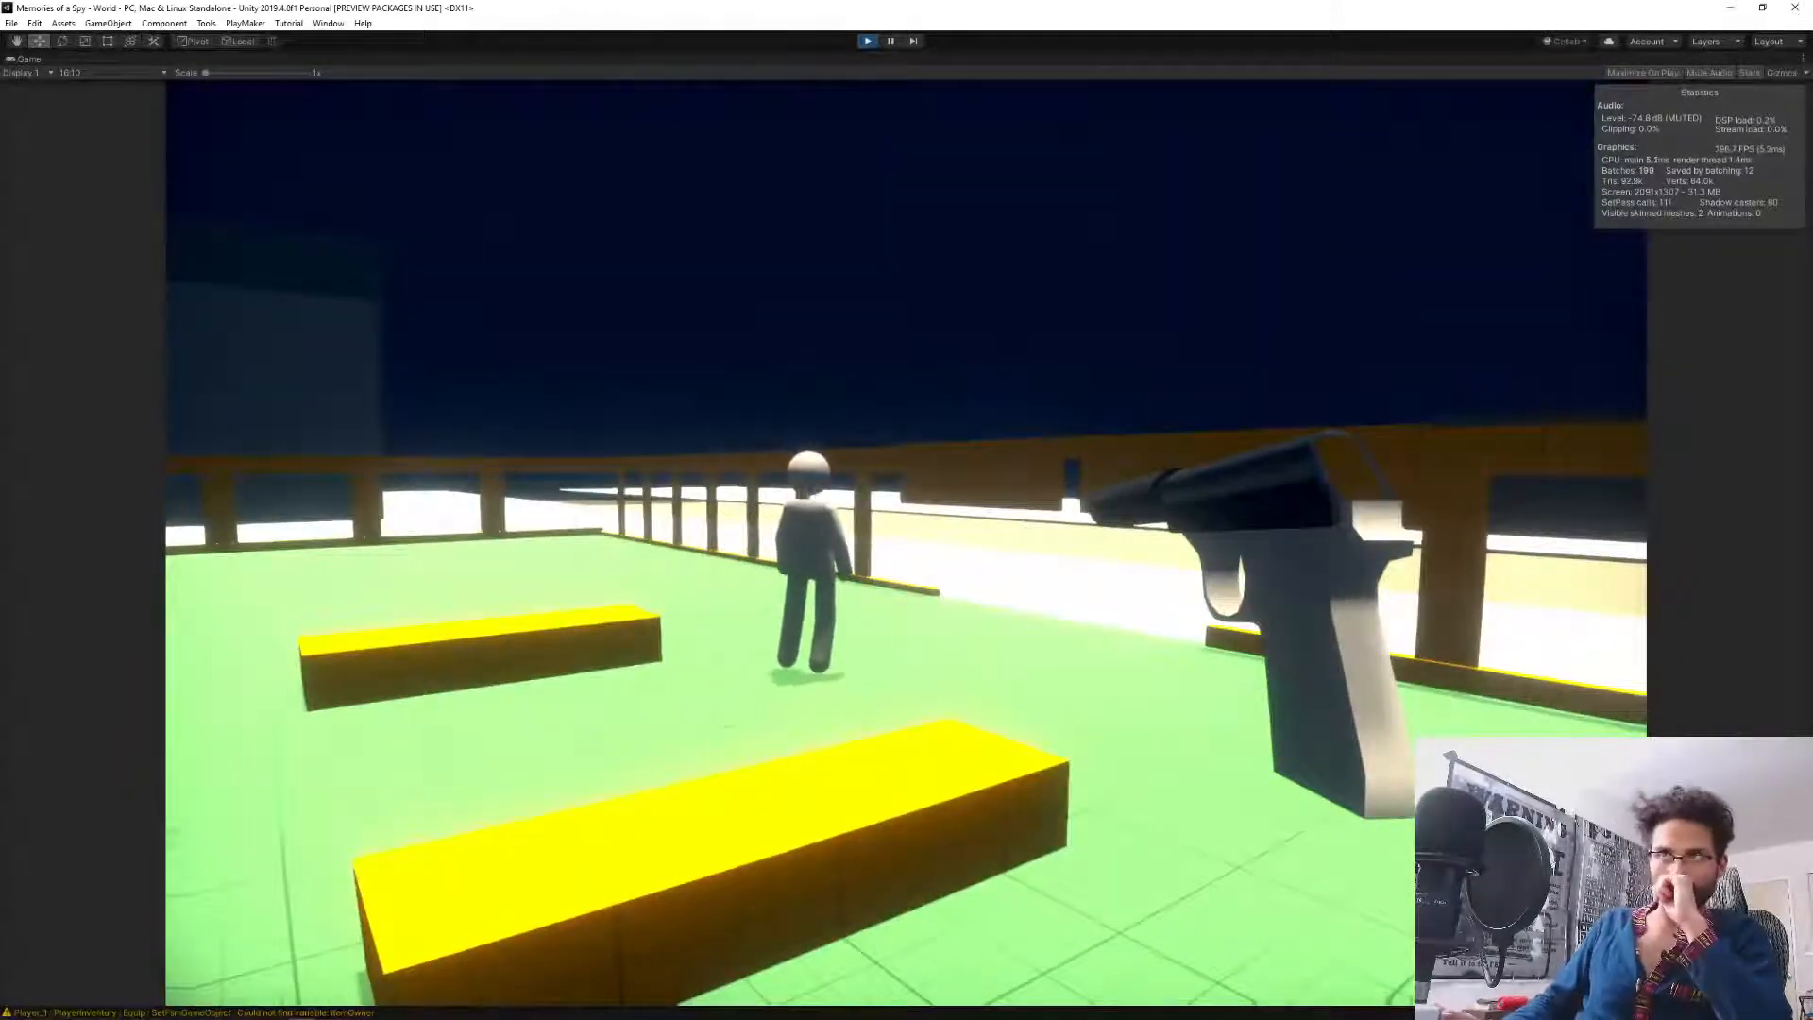
Follow the NPC out of the park and along the fence to the building steps with the green arrow.
key(w)
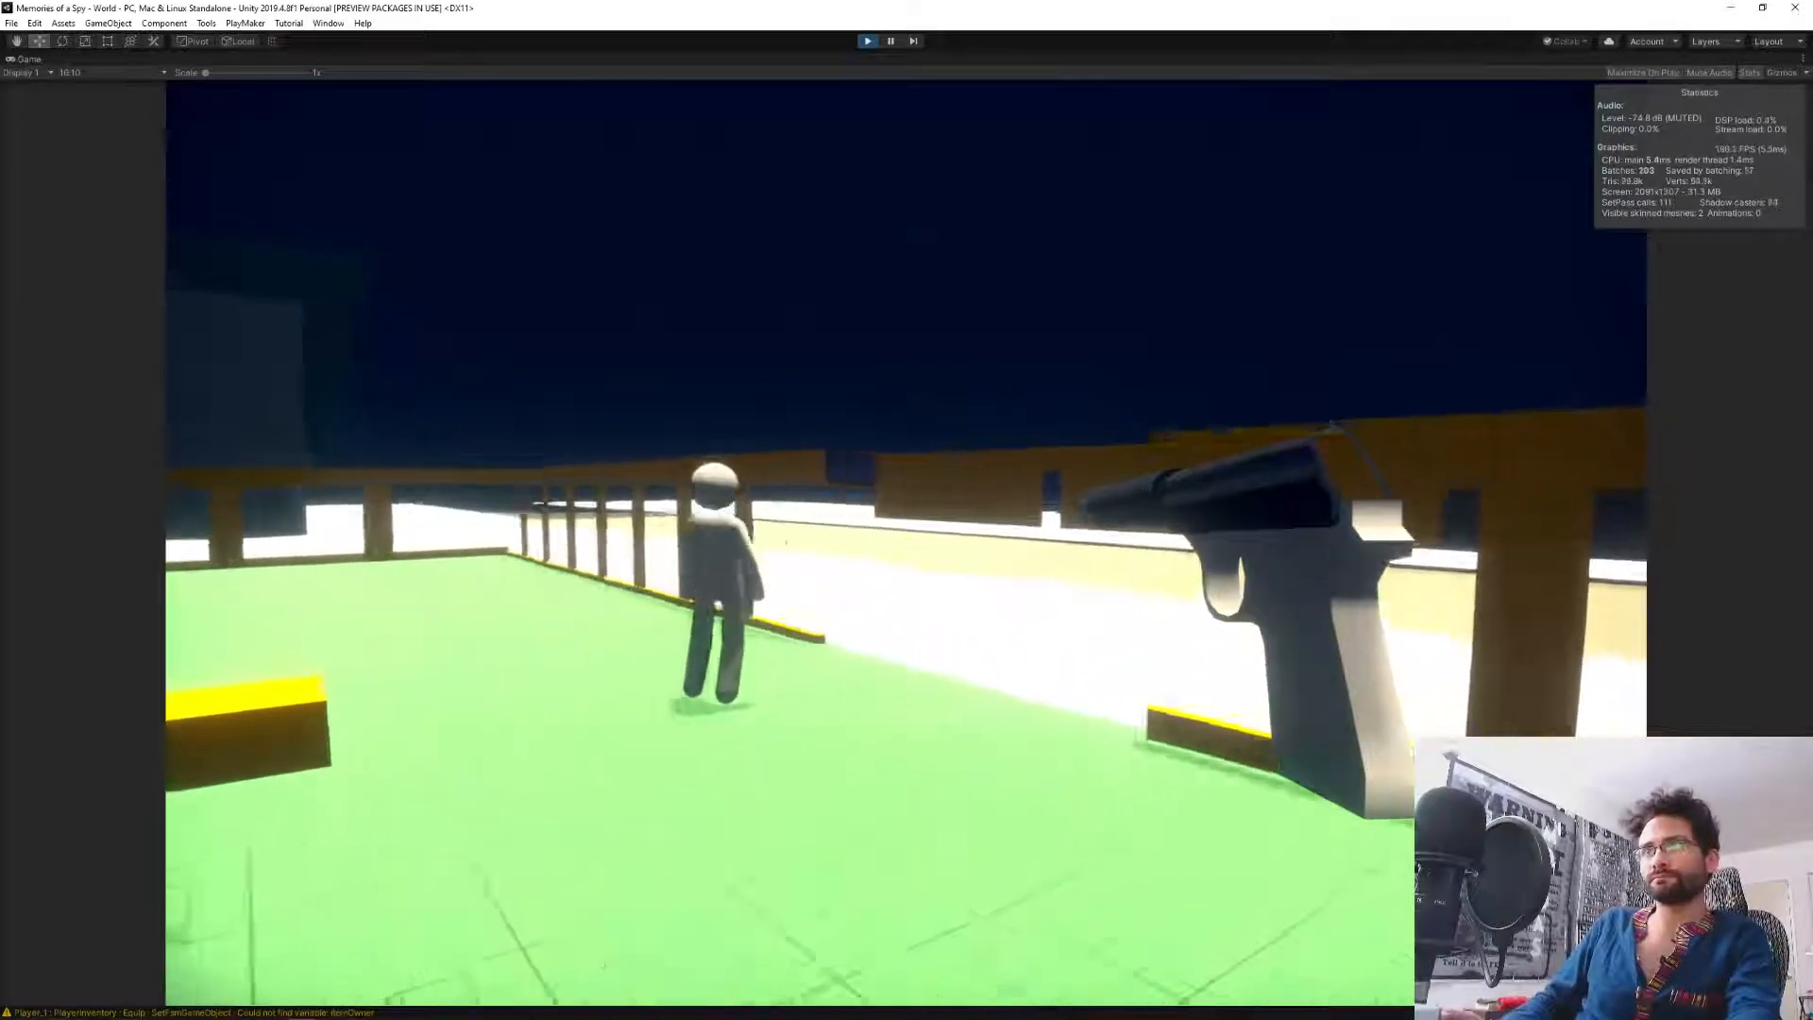
key(w)
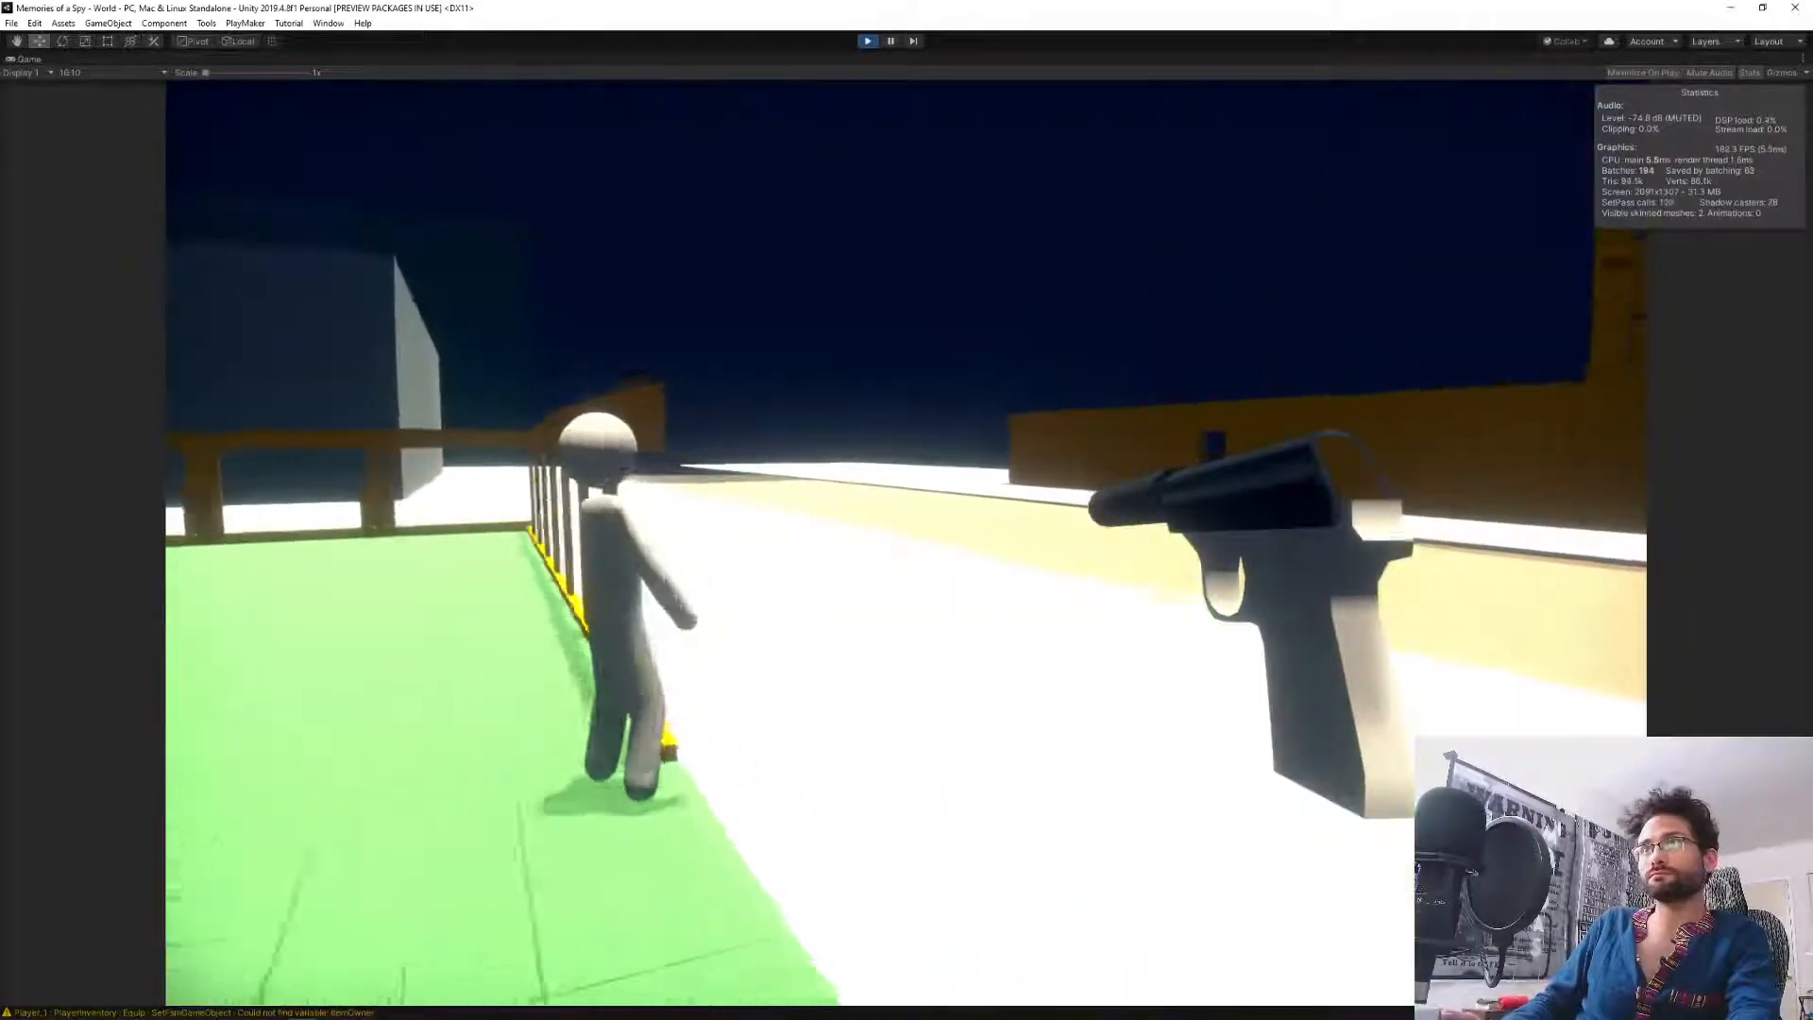
key(s)
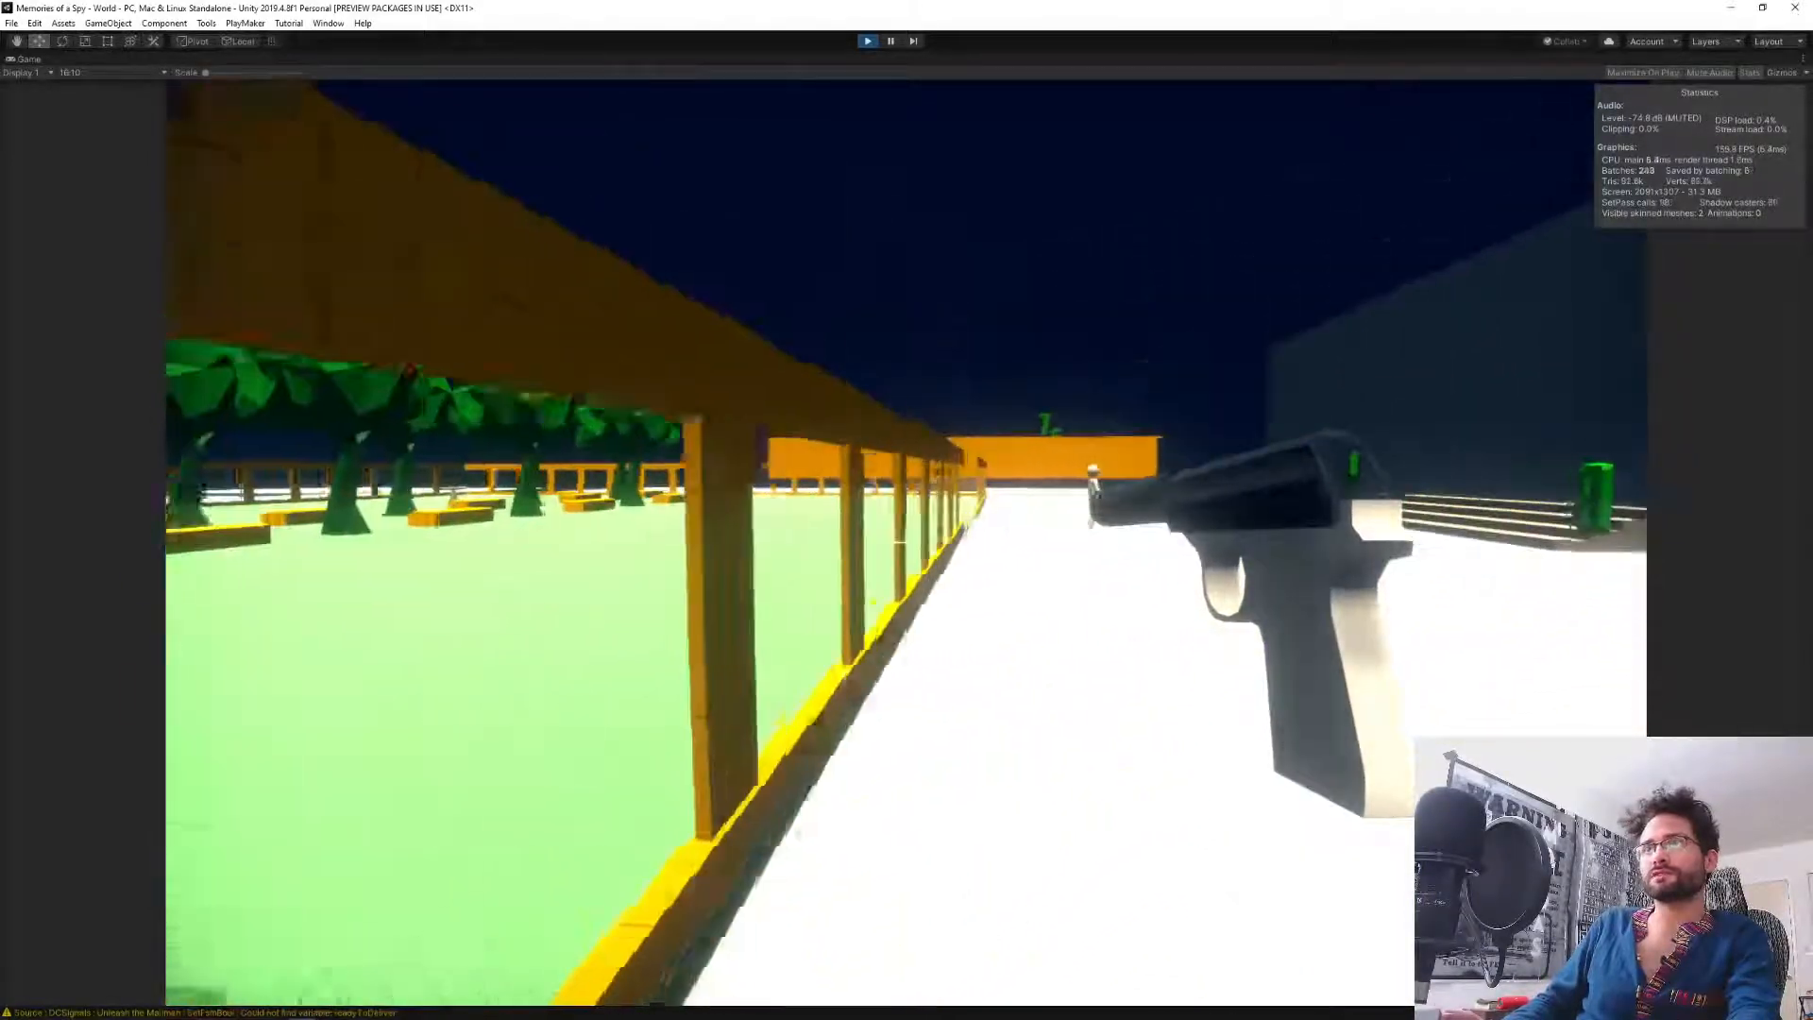
key(w)
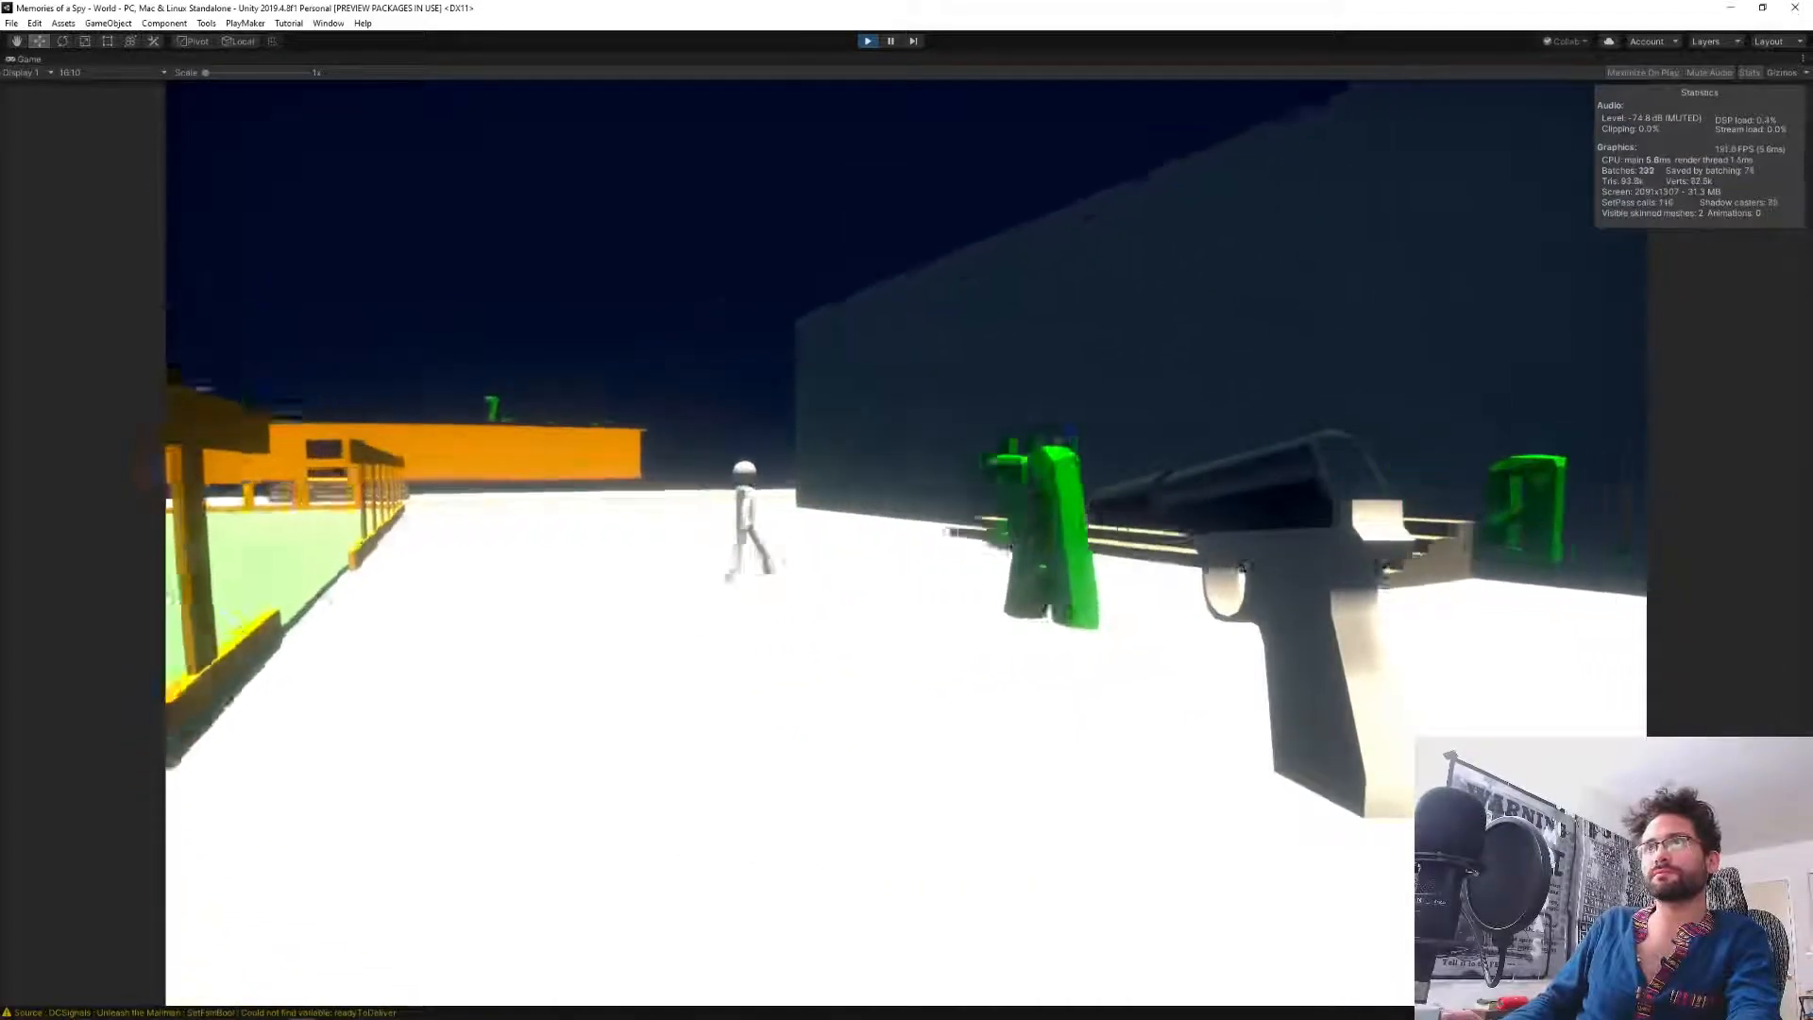
key(w)
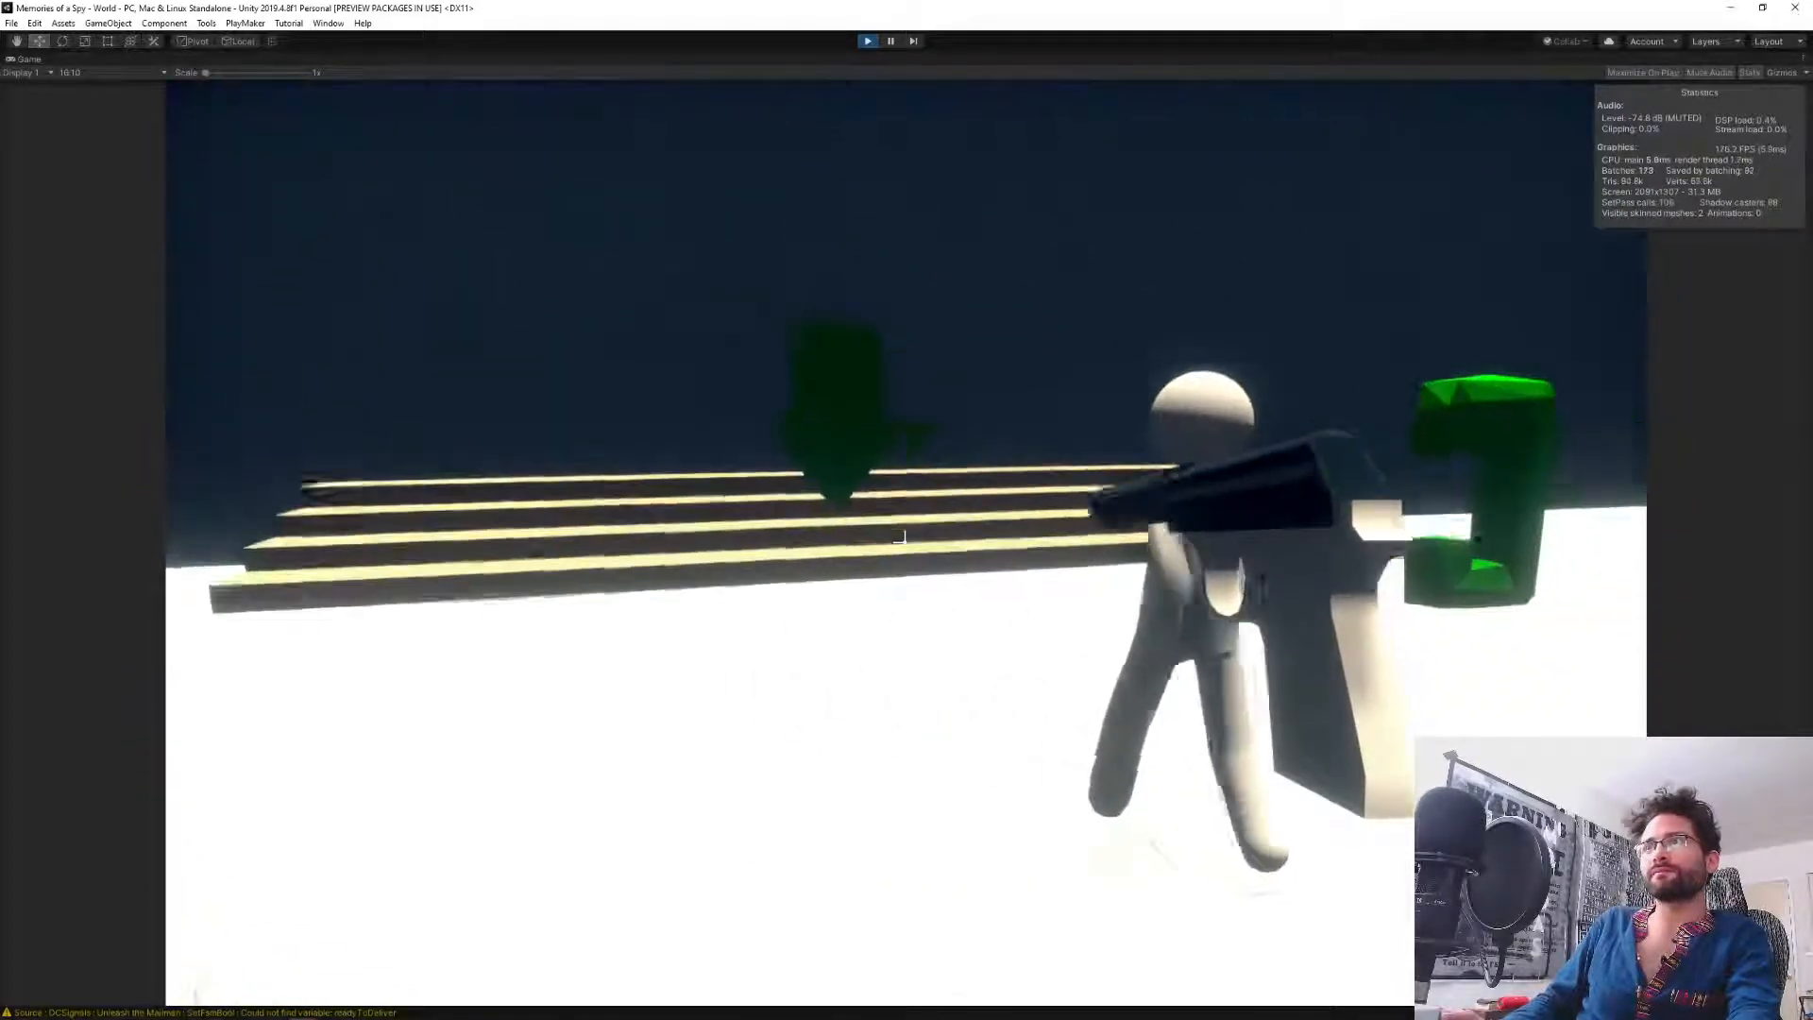
key(s)
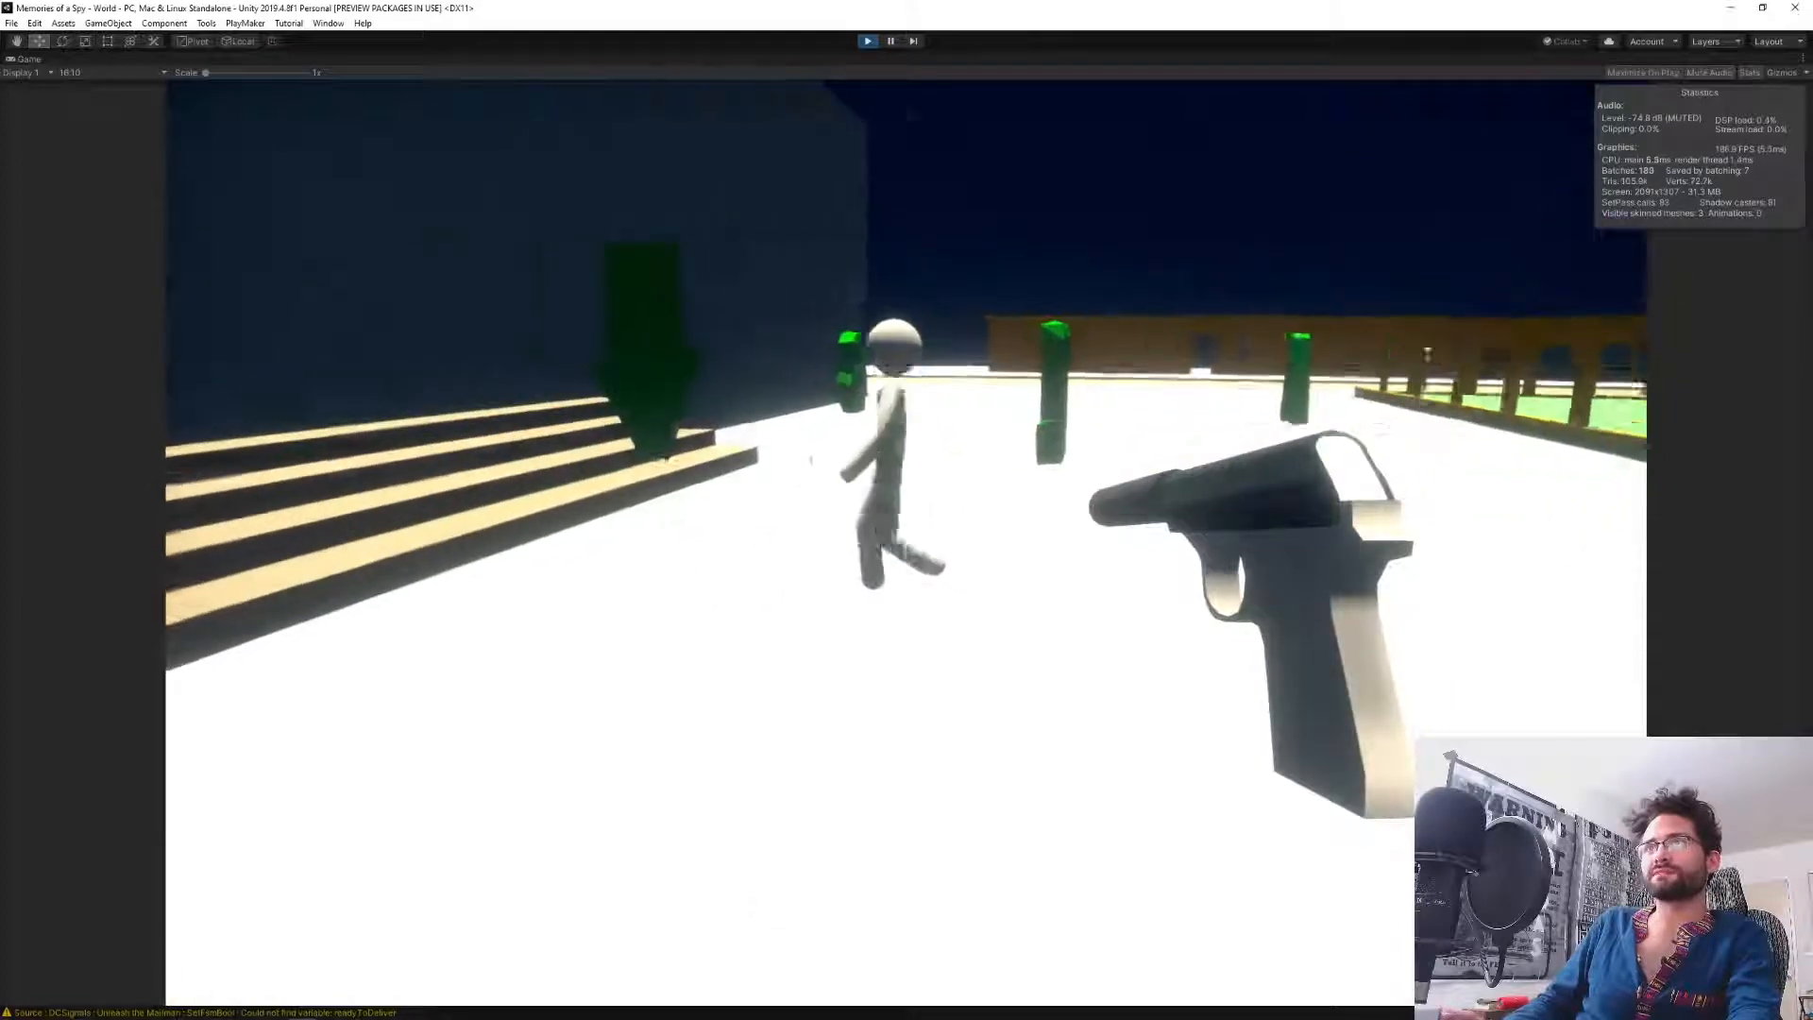
key(w)
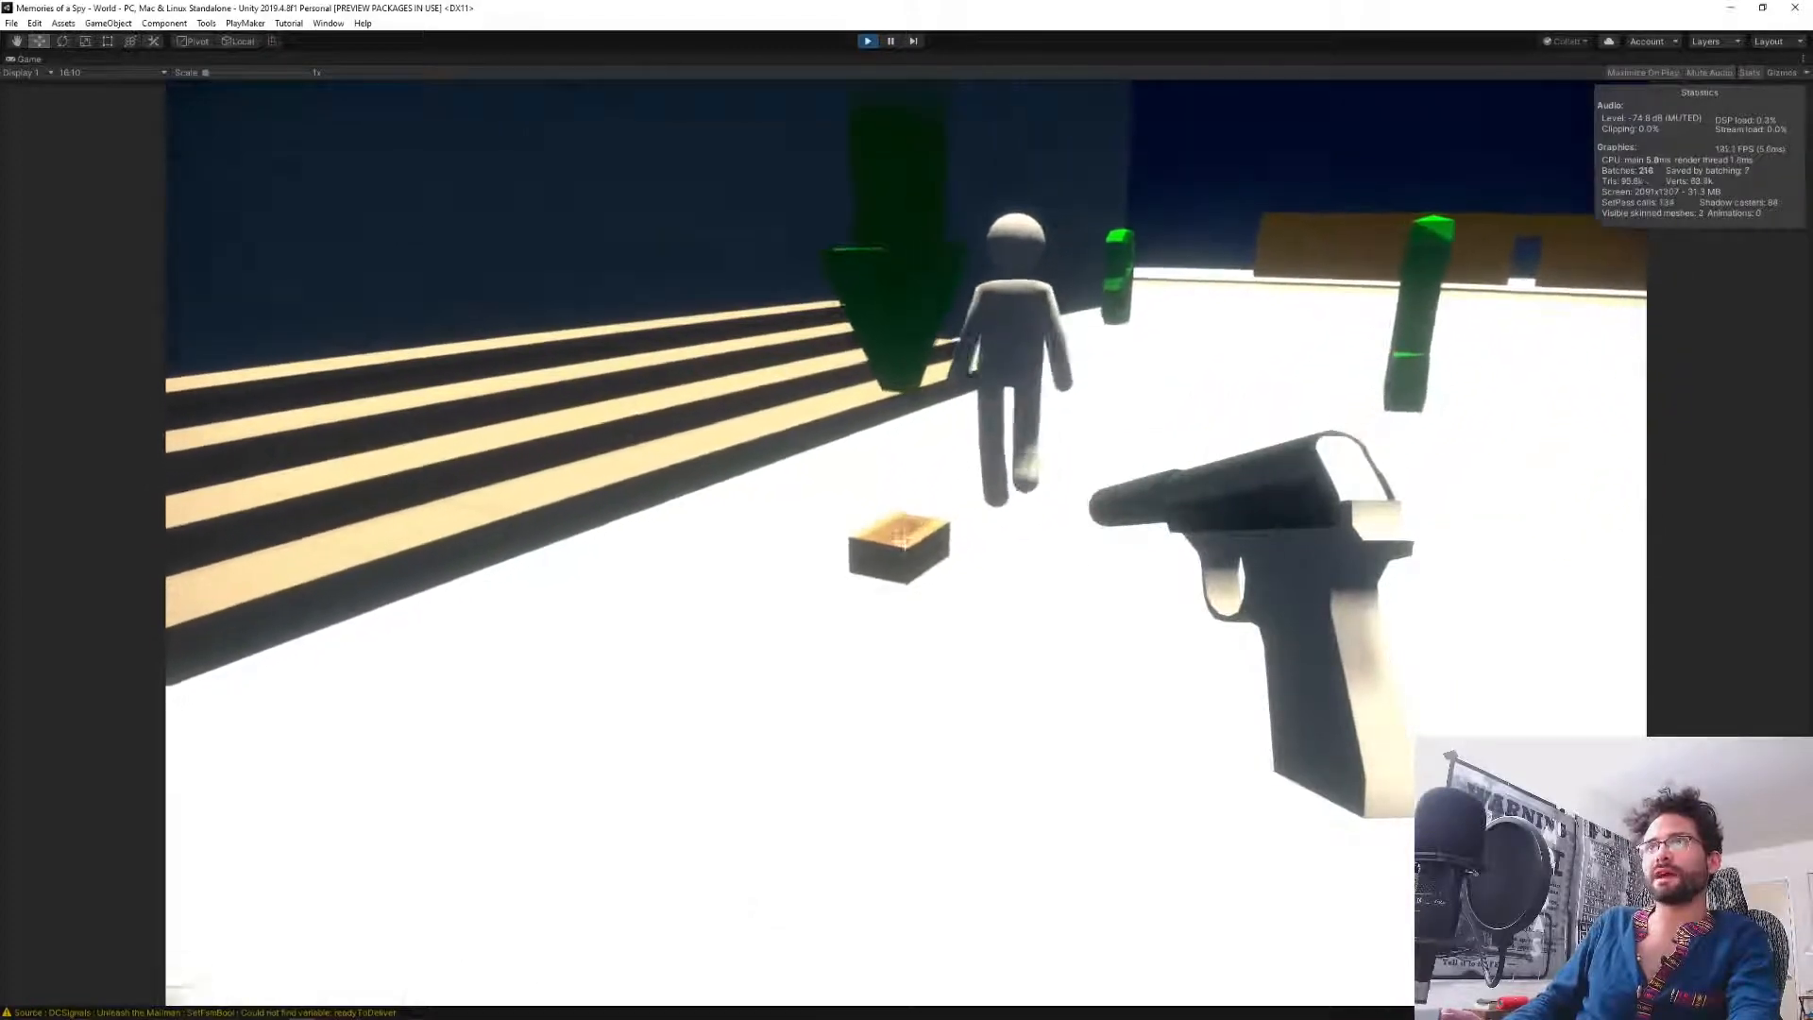
Pick up and open the small box beside the steps, then inspect and stow the orange Lounge matchbook.
key(w)
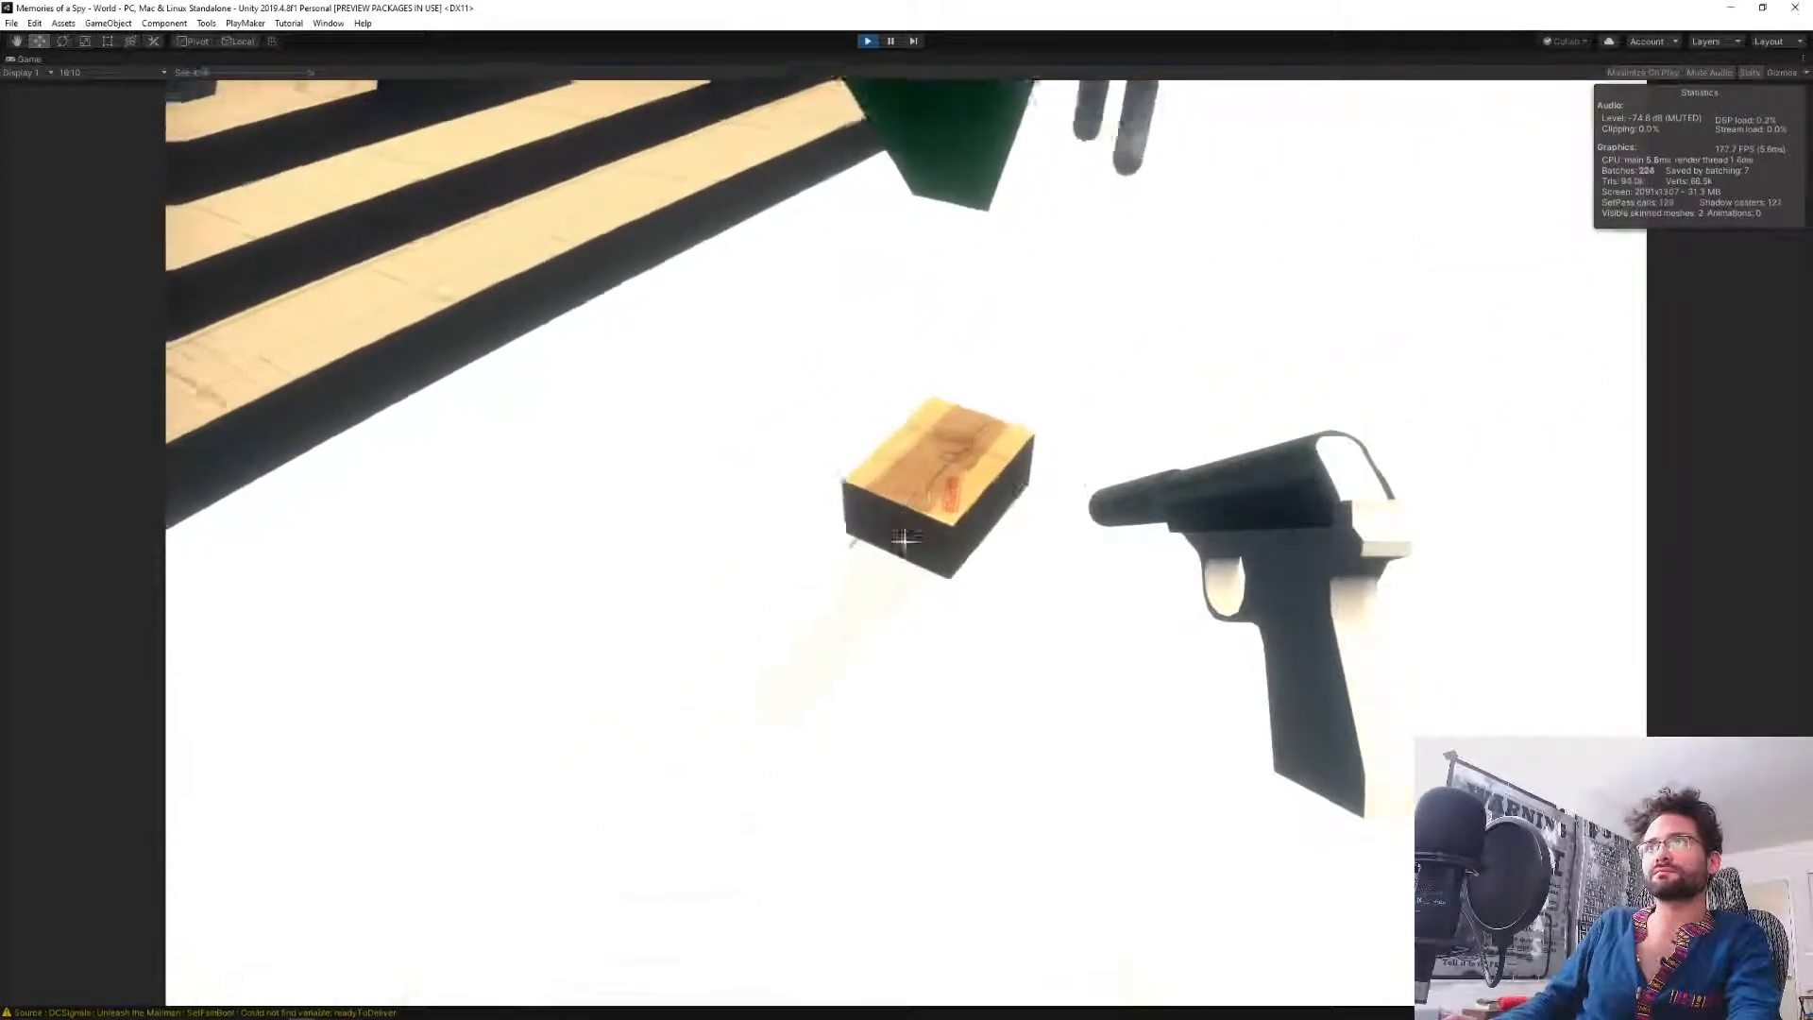
key(e)
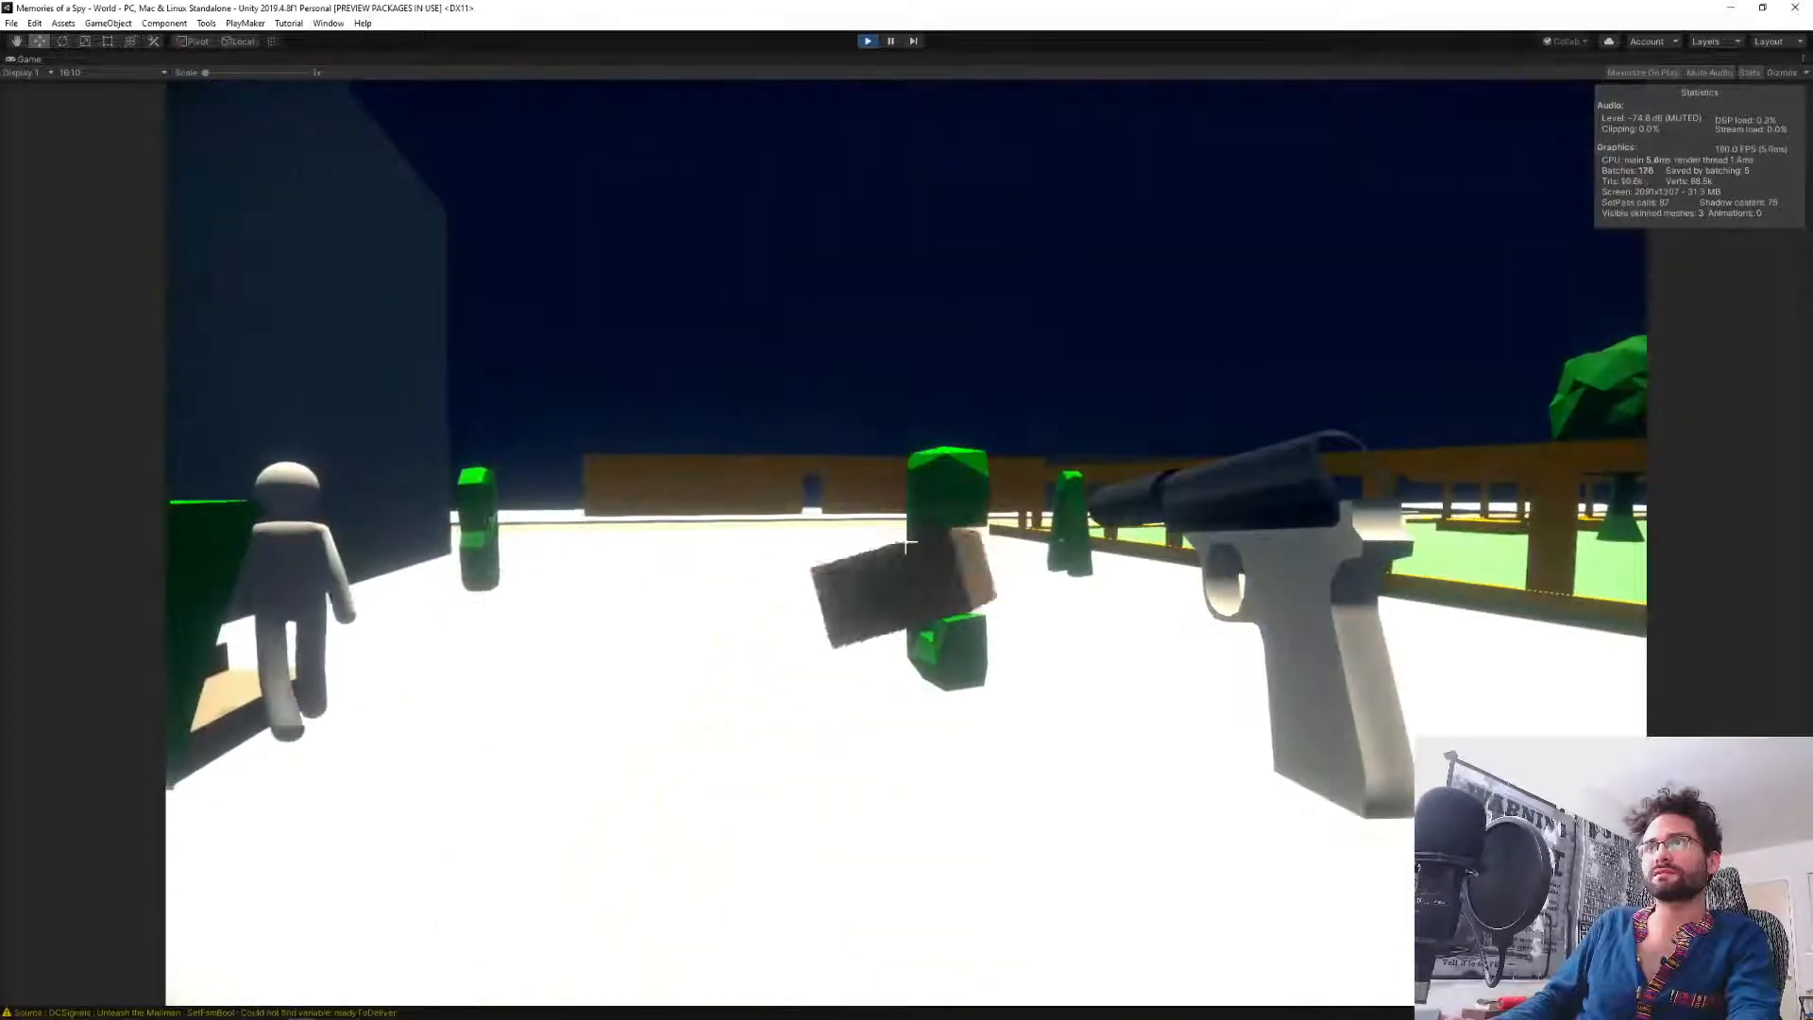
key(e)
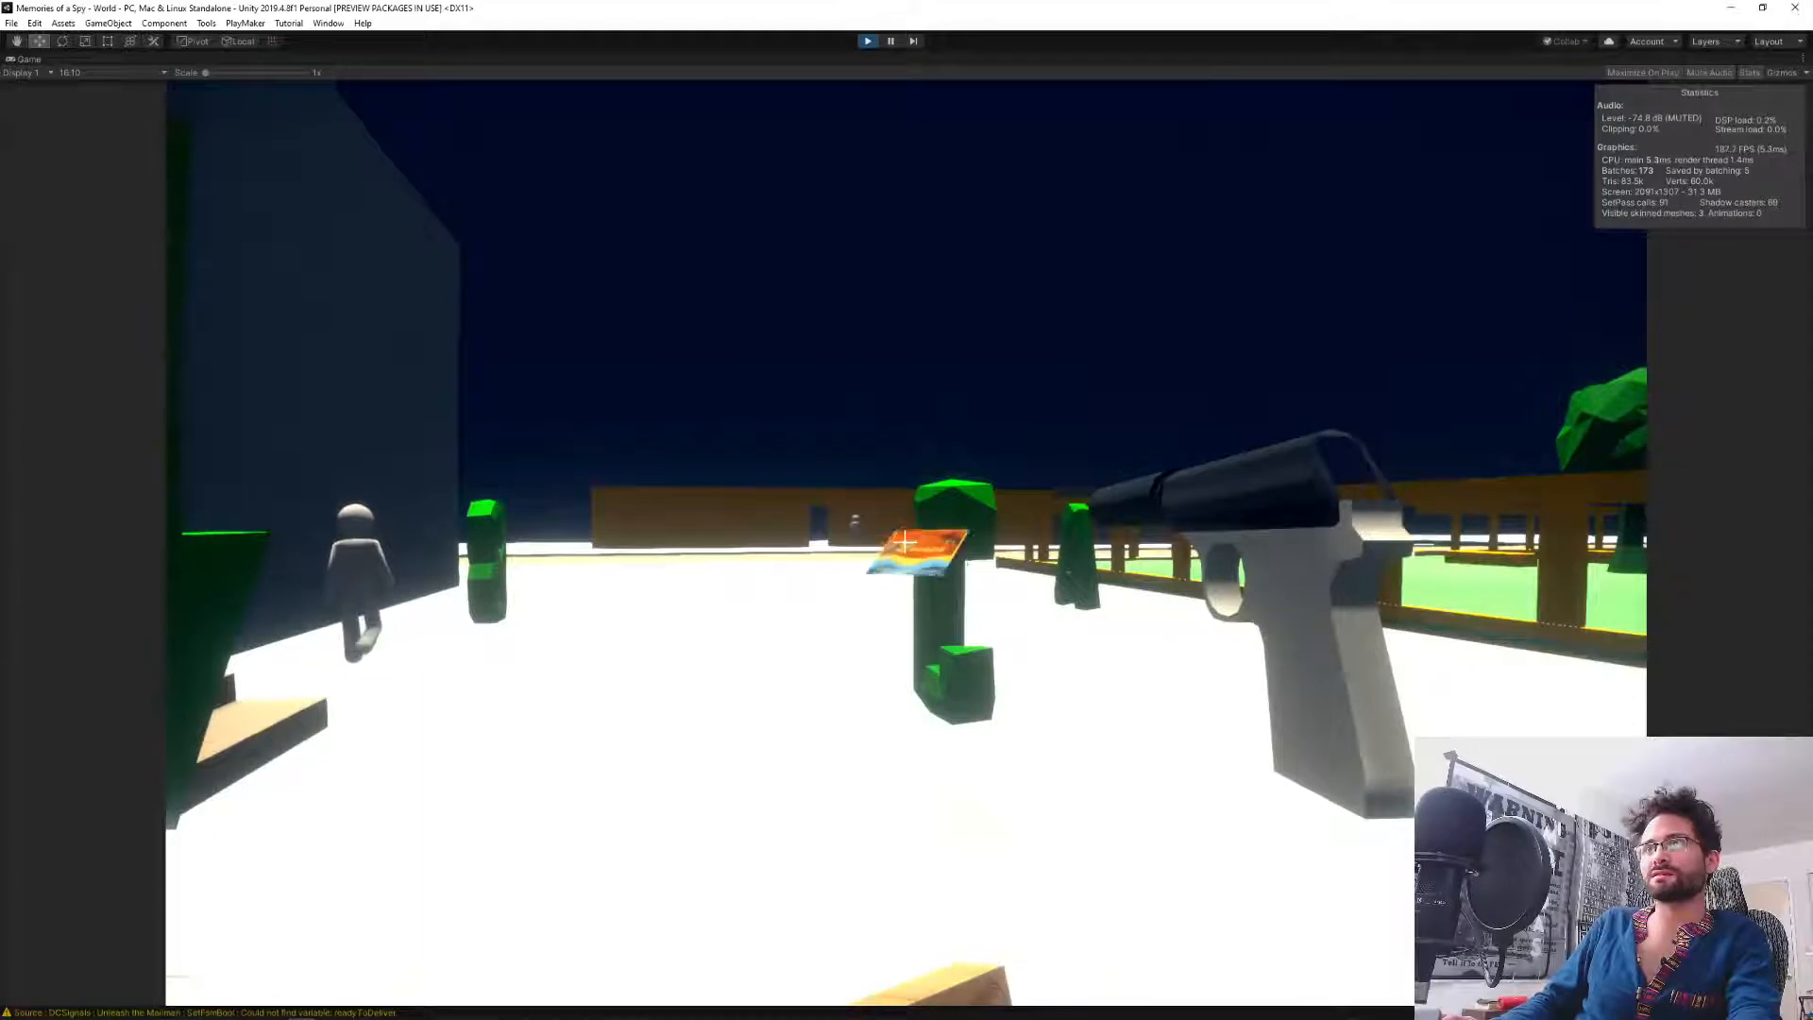
right_click(904, 542)
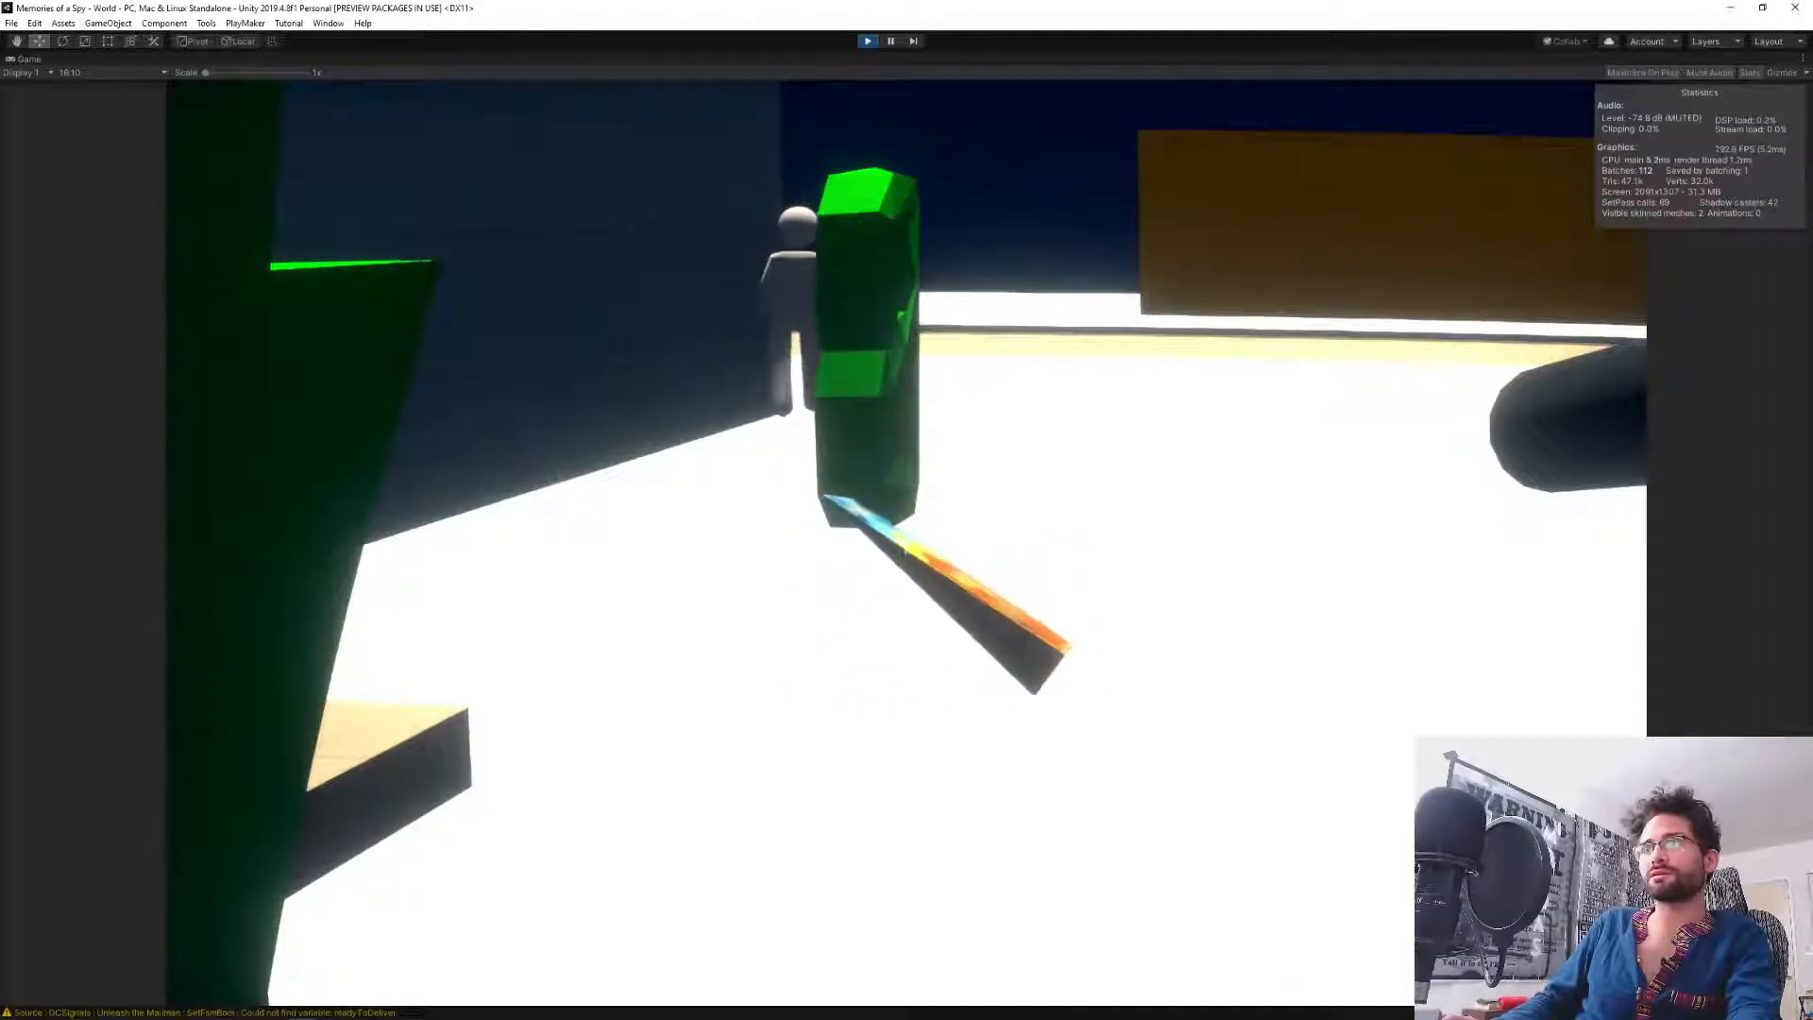
key(w)
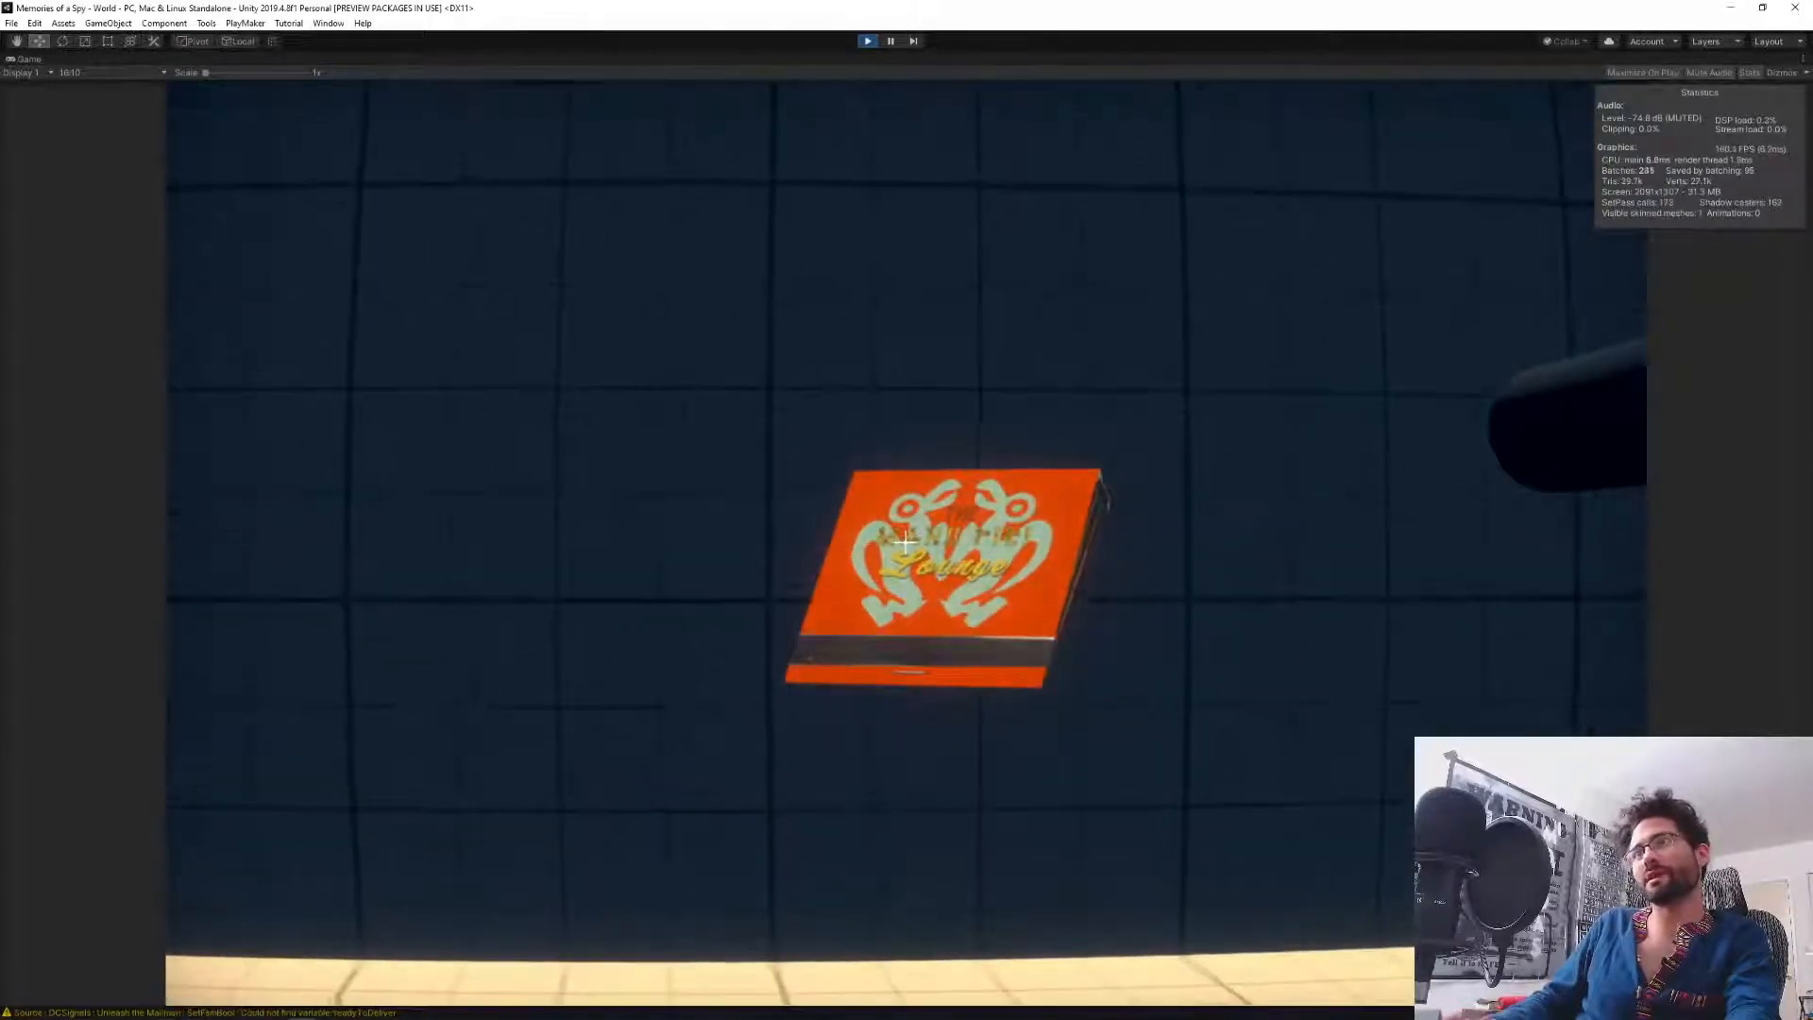
click(905, 542)
Follow the distant NPC through the doorway in the orange wall and view him up close from the side.
key(w)
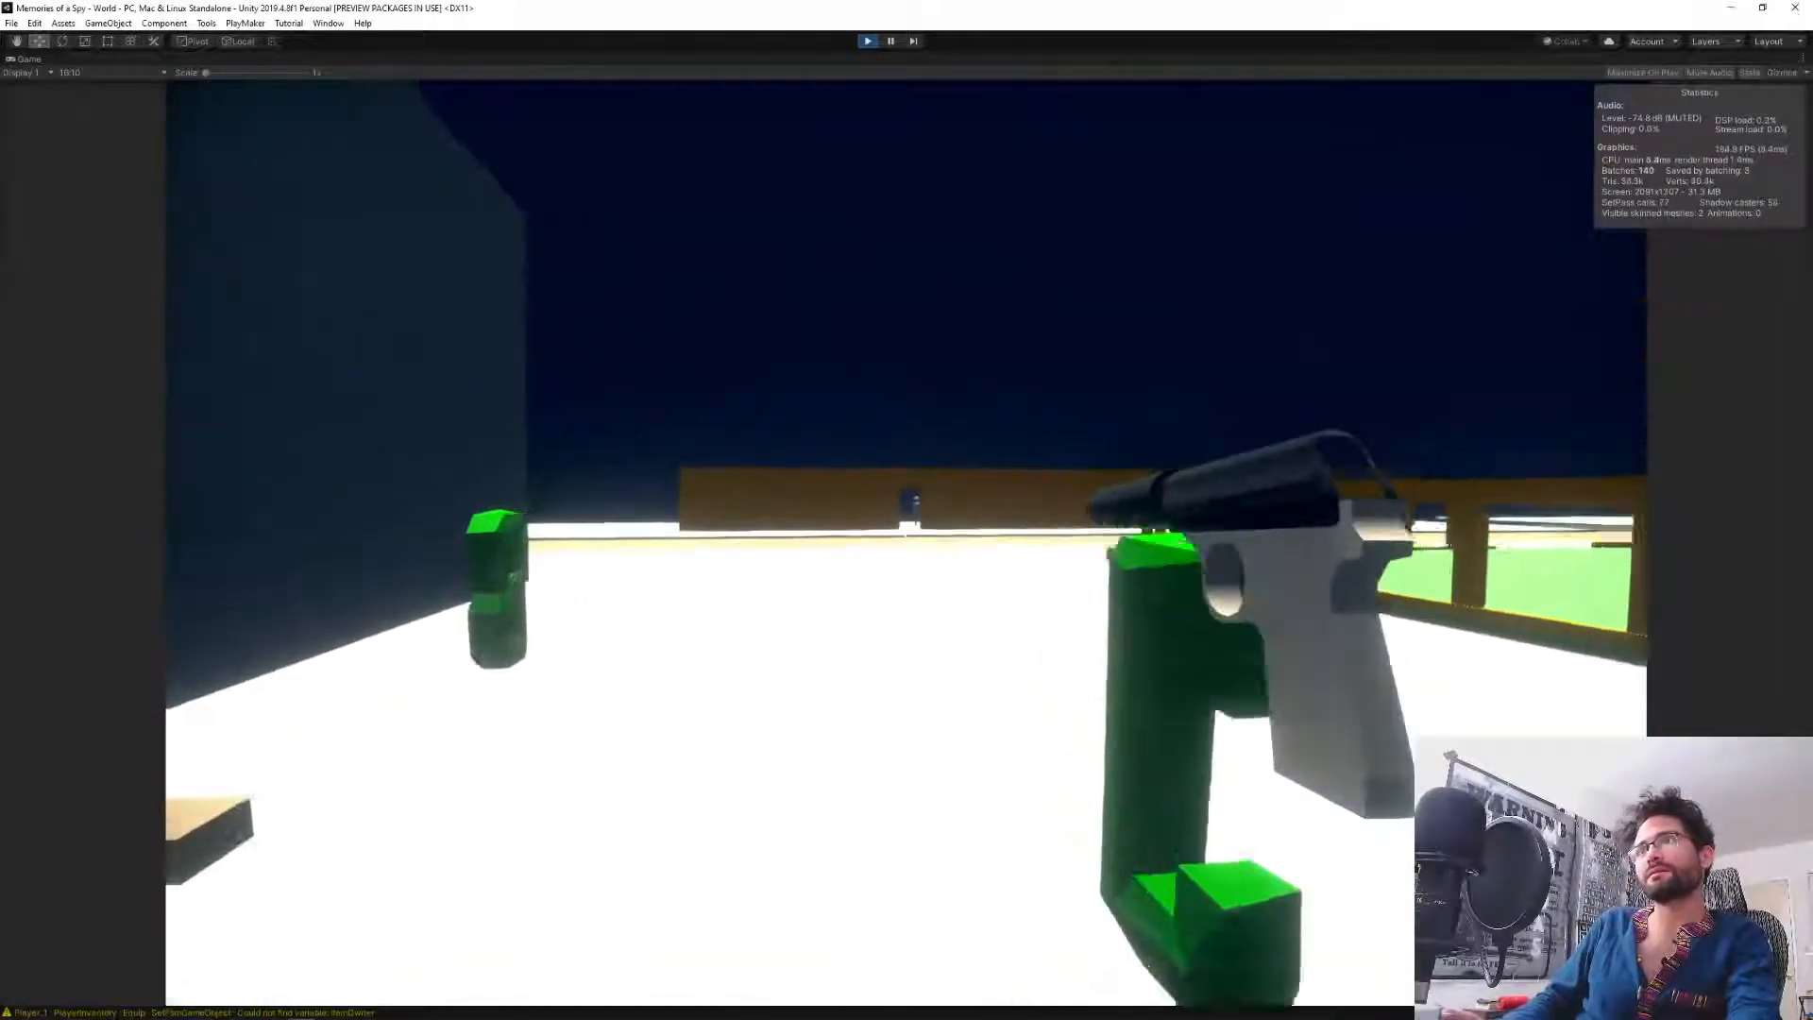
key(w)
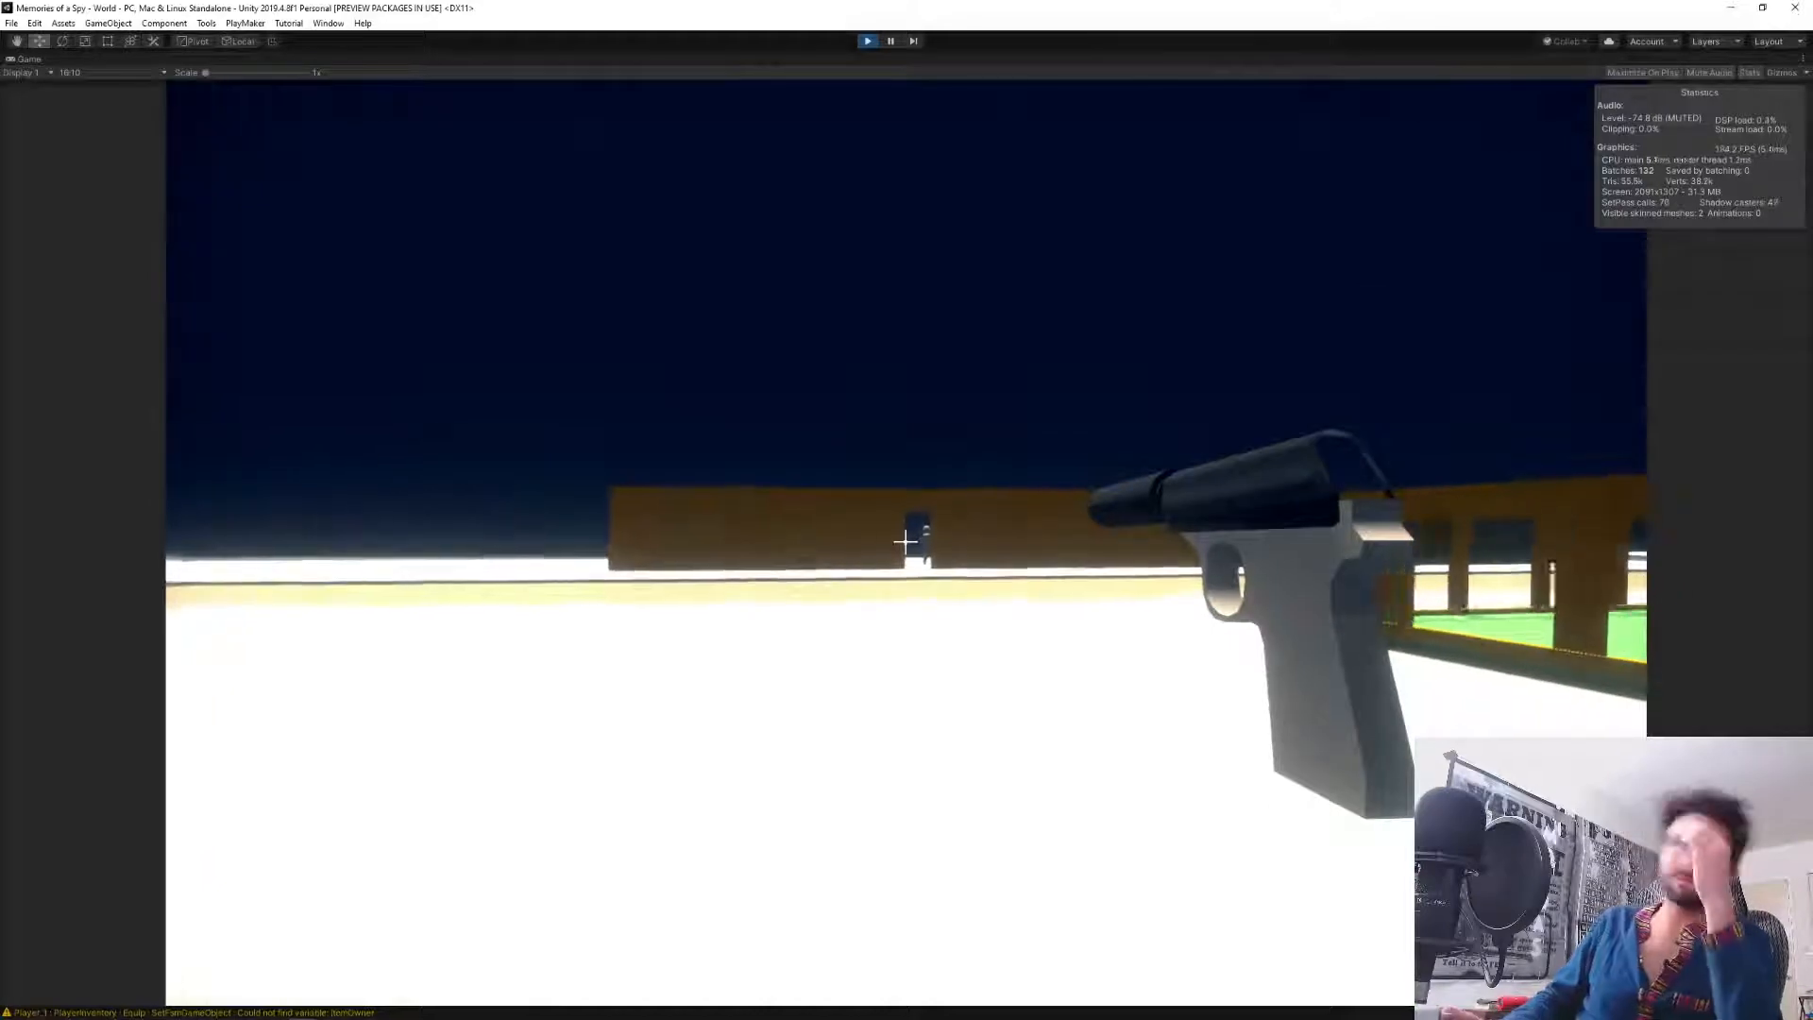
key(w)
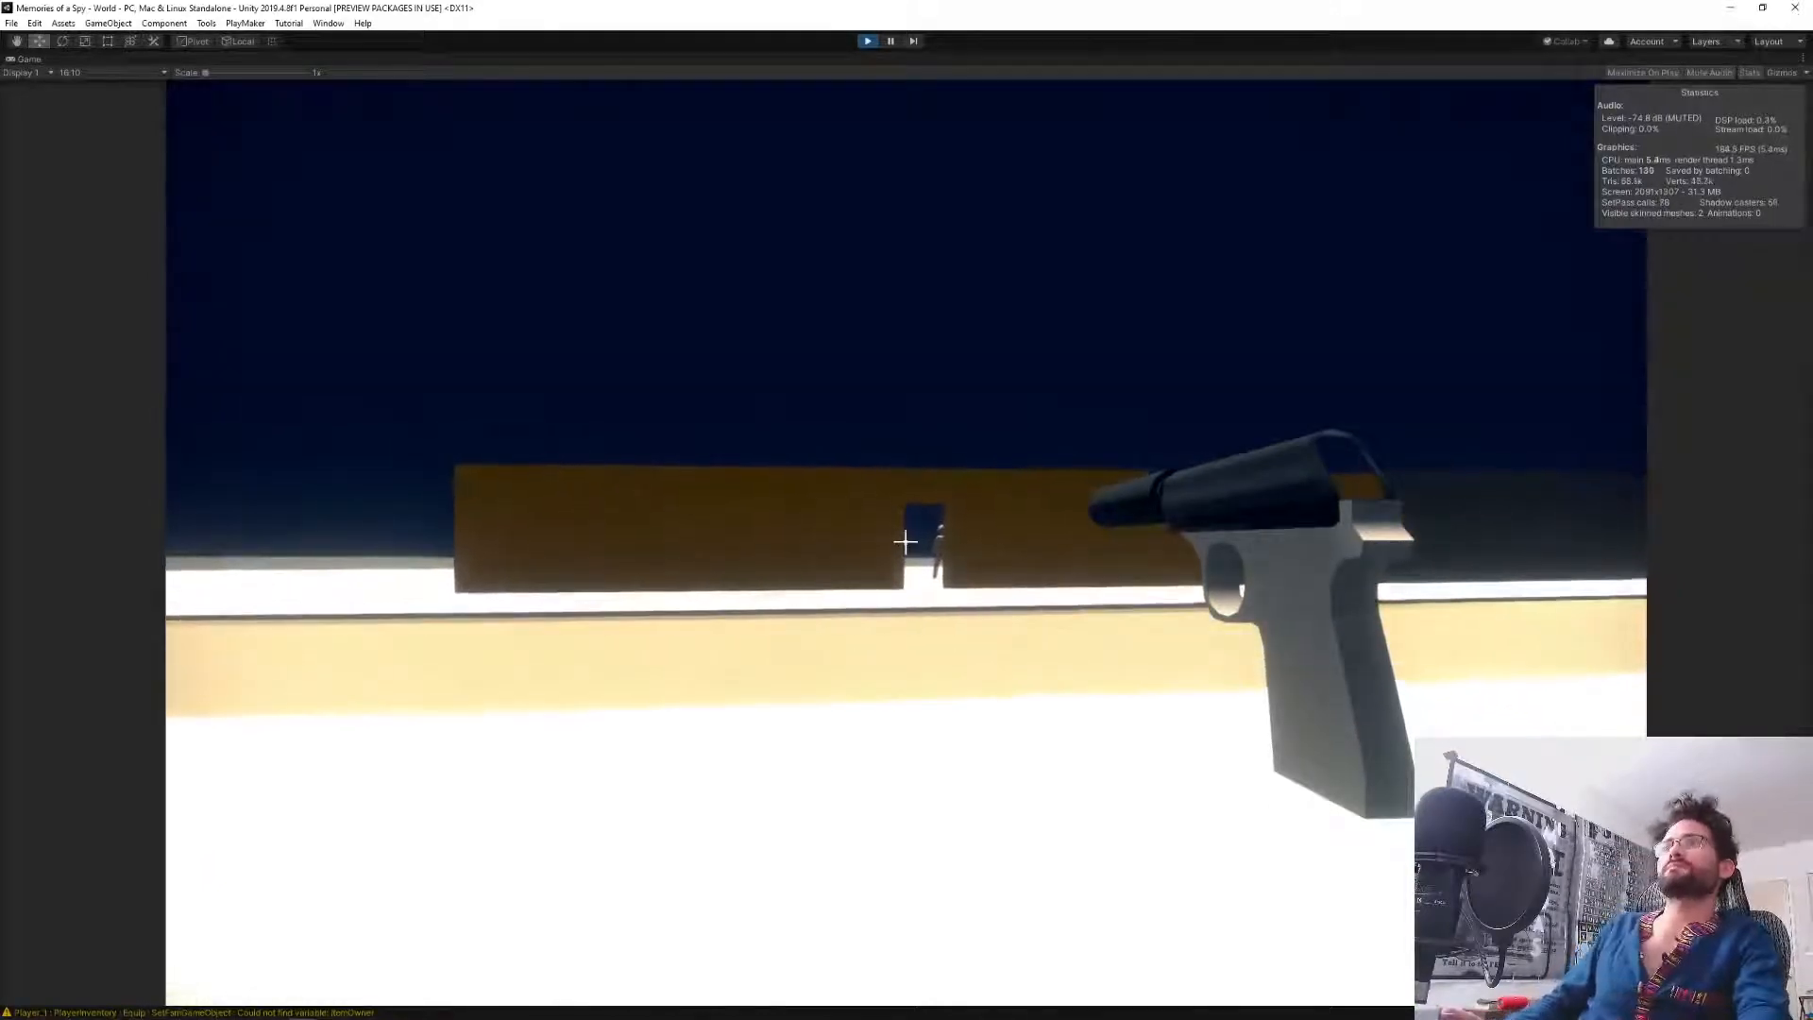
key(w)
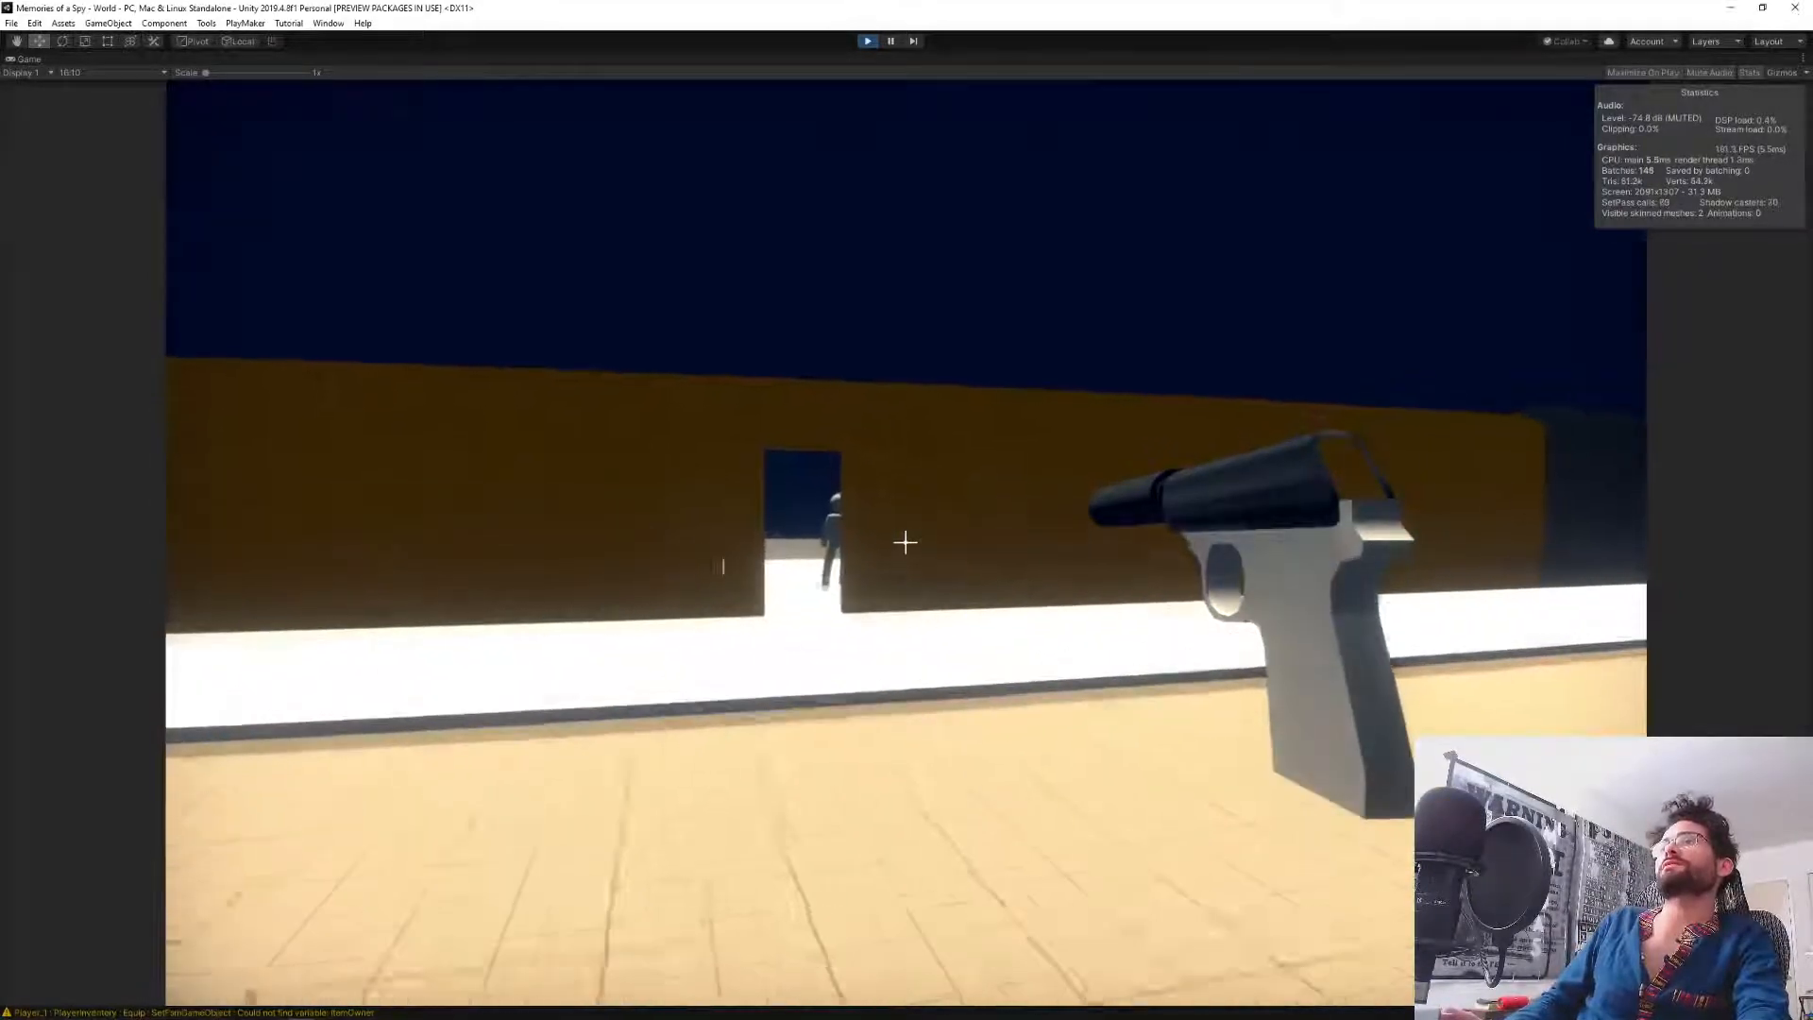
key(w)
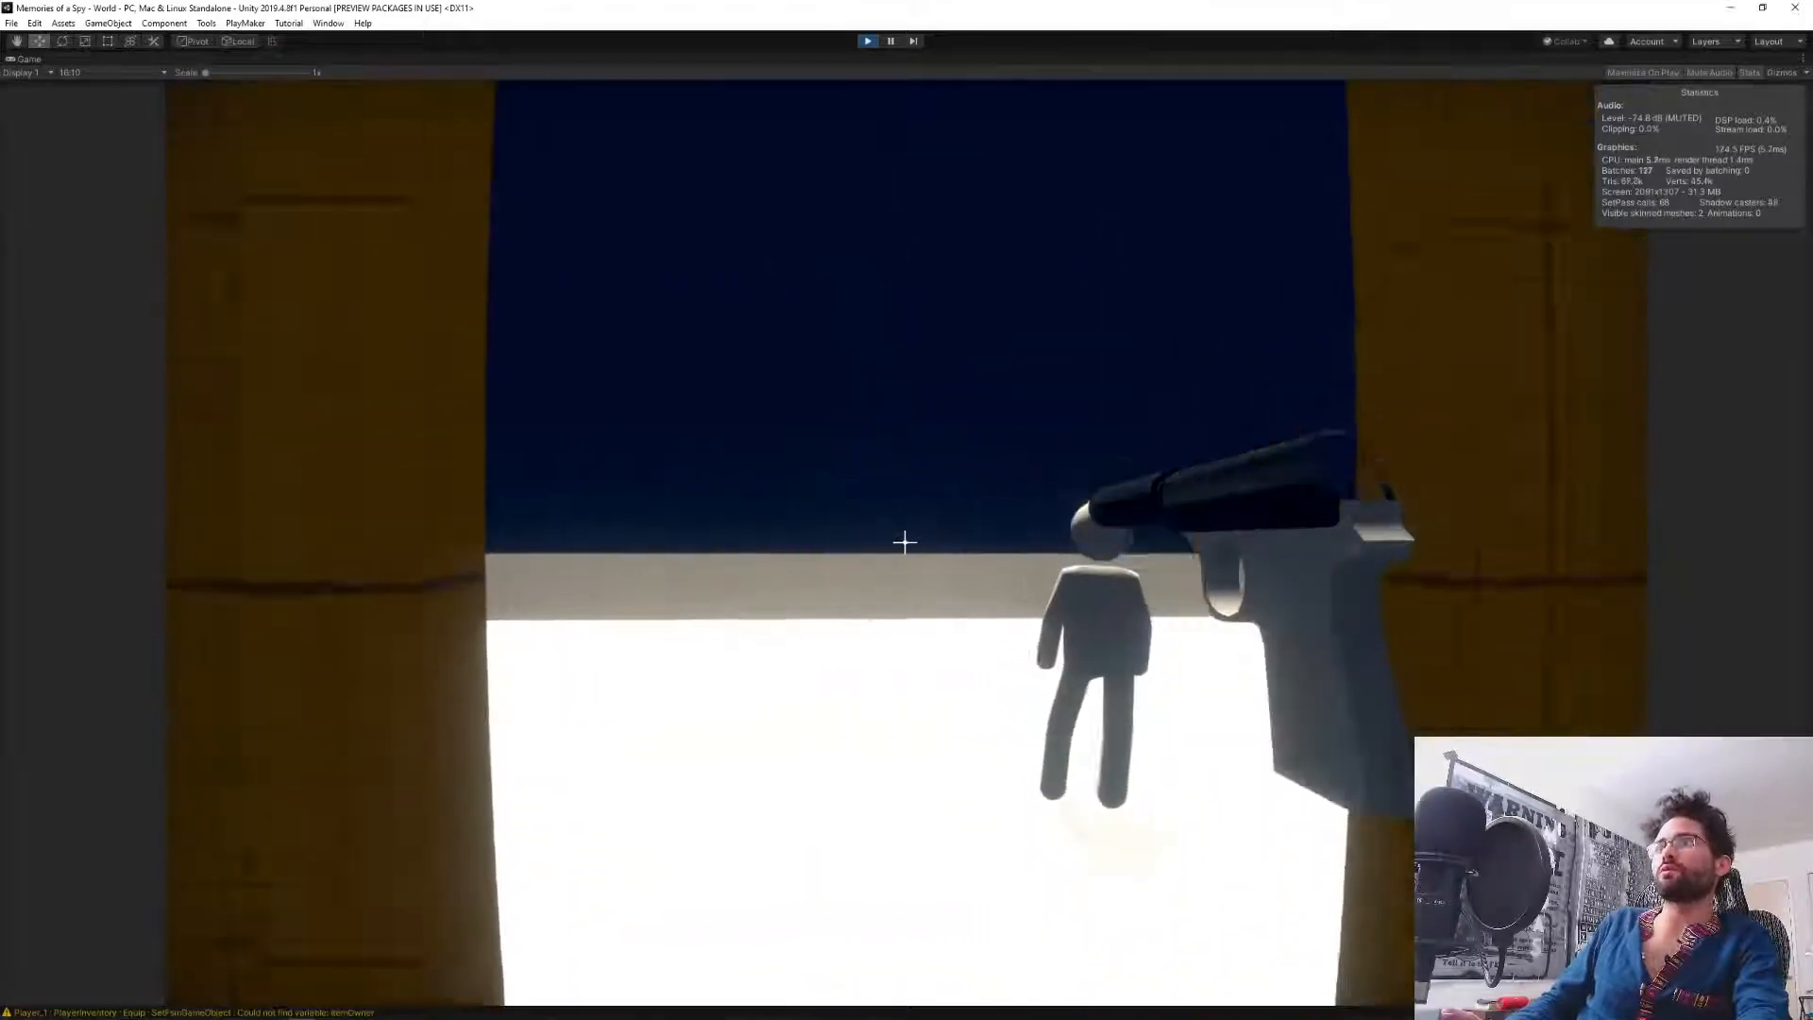
key(w)
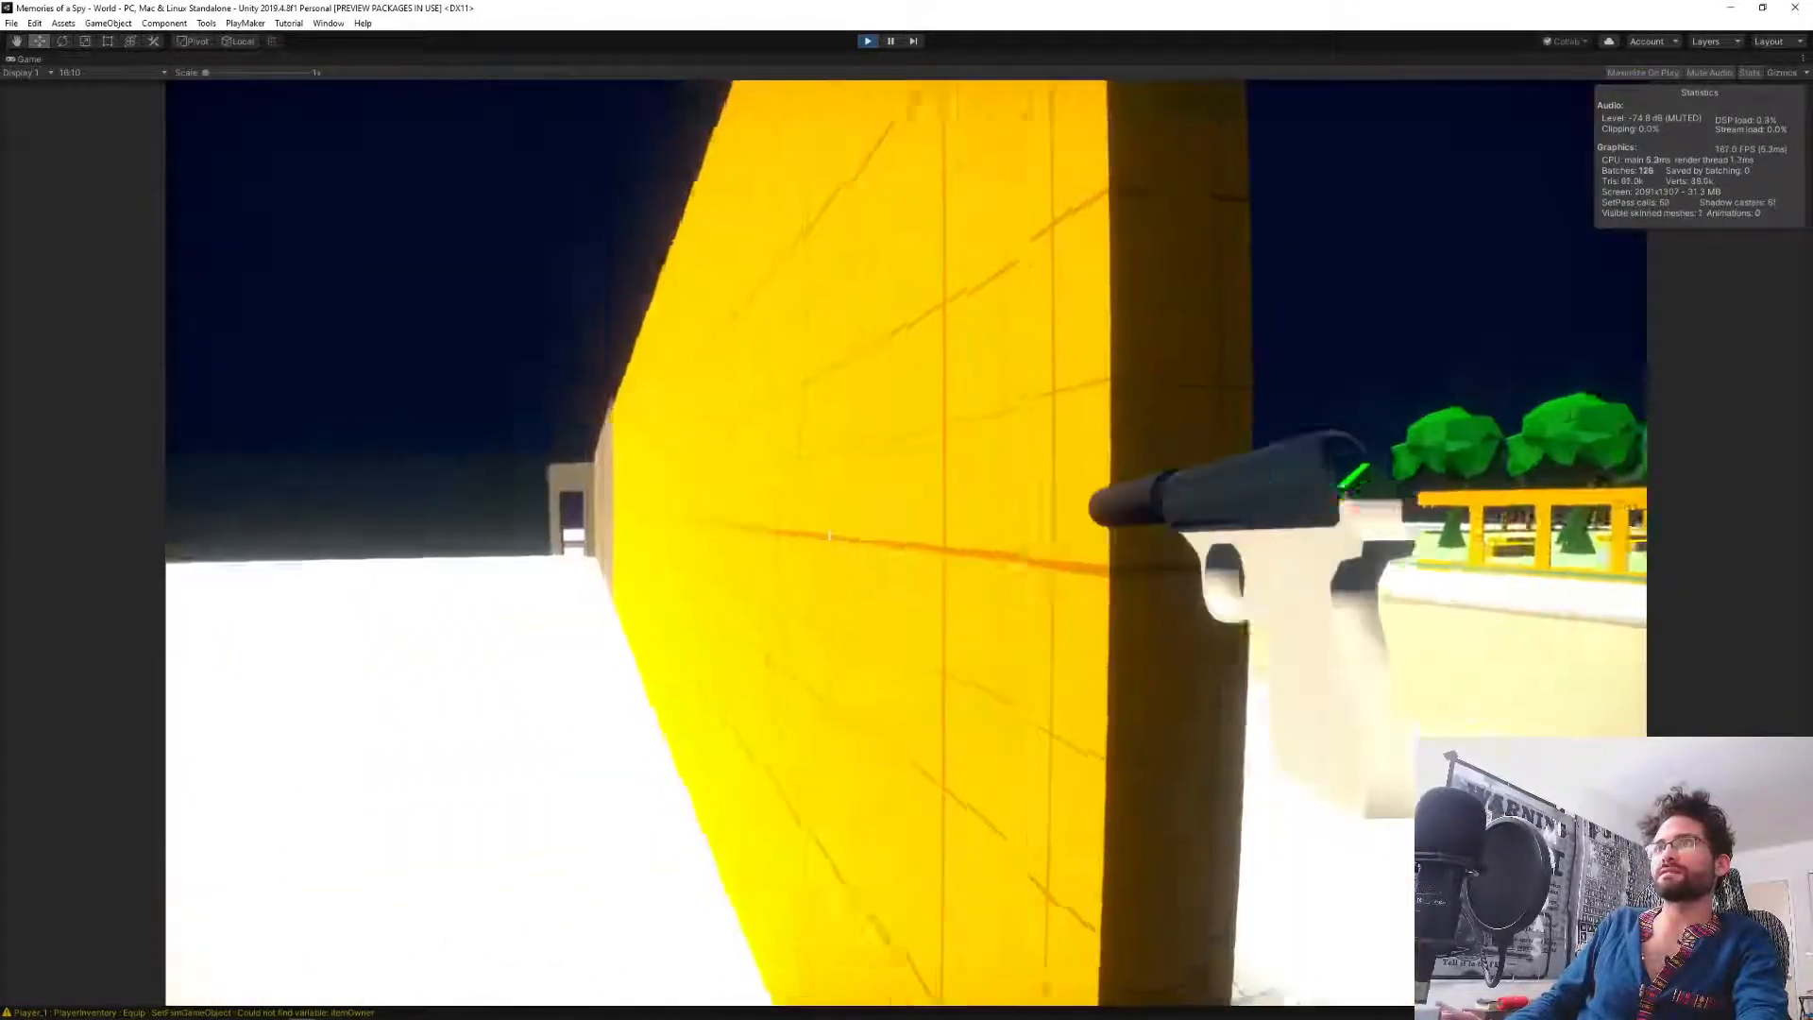
key(a)
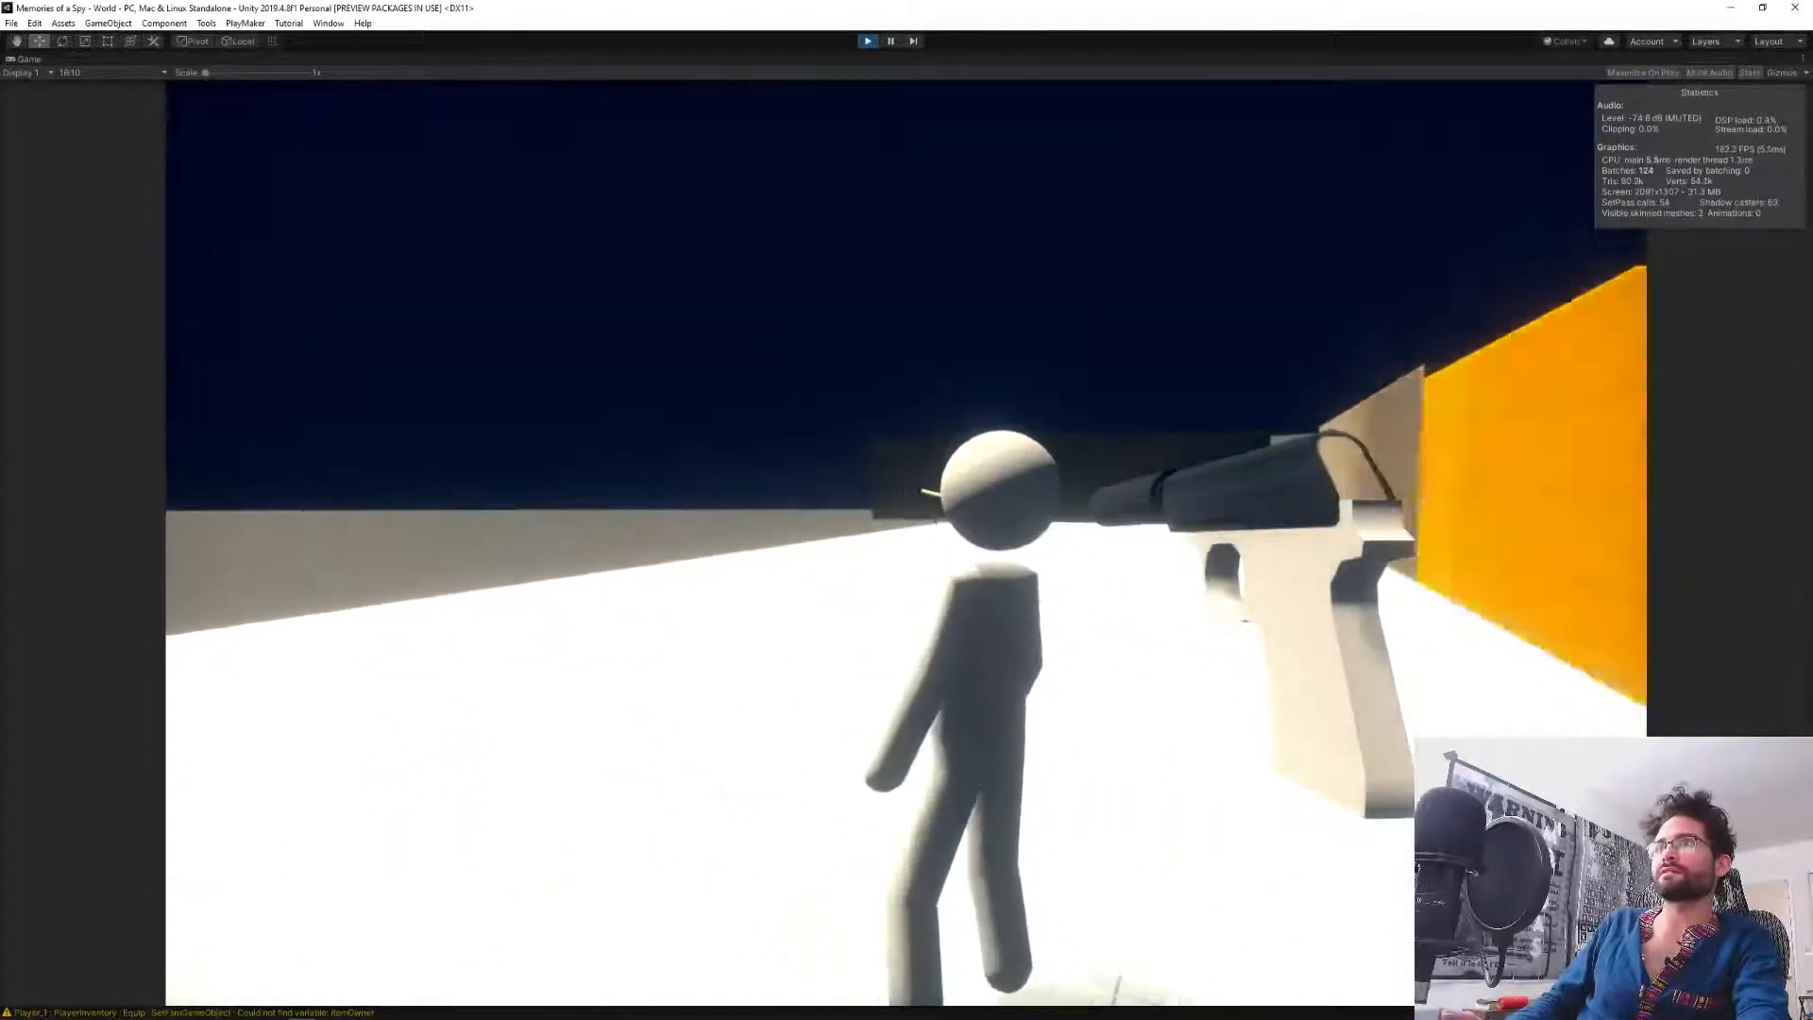
key(a)
key(w)
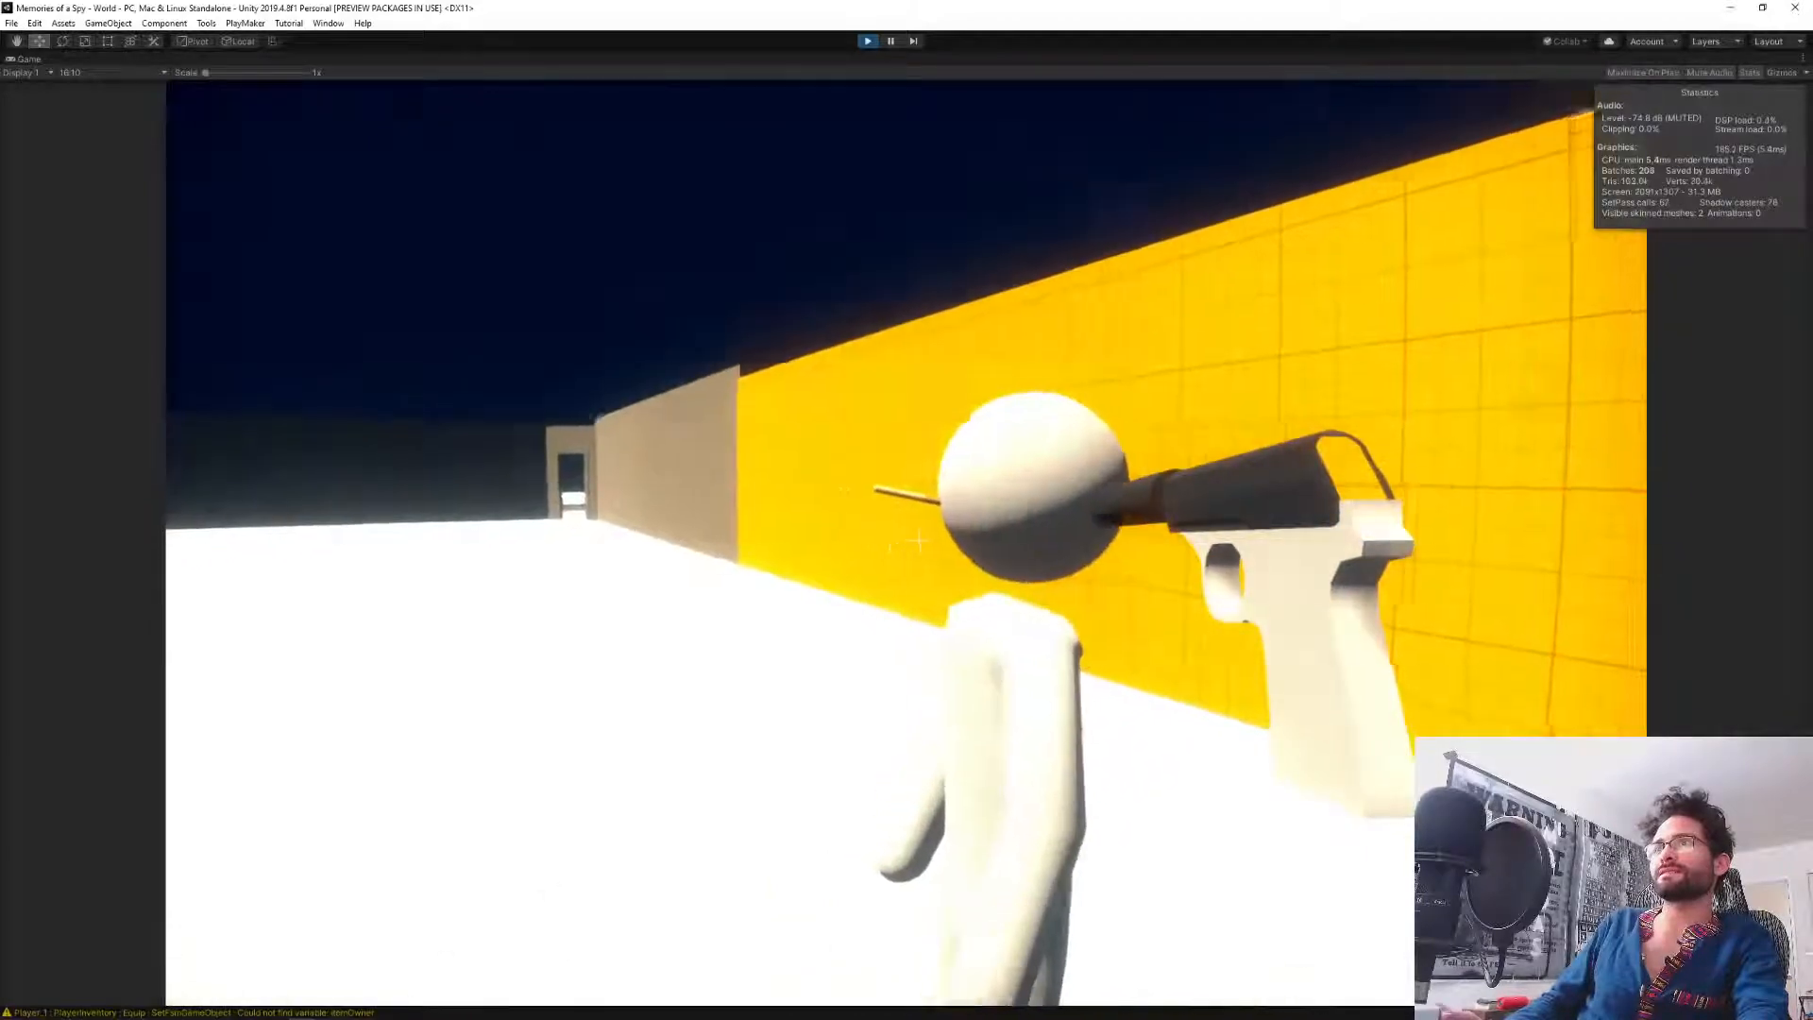
key(d)
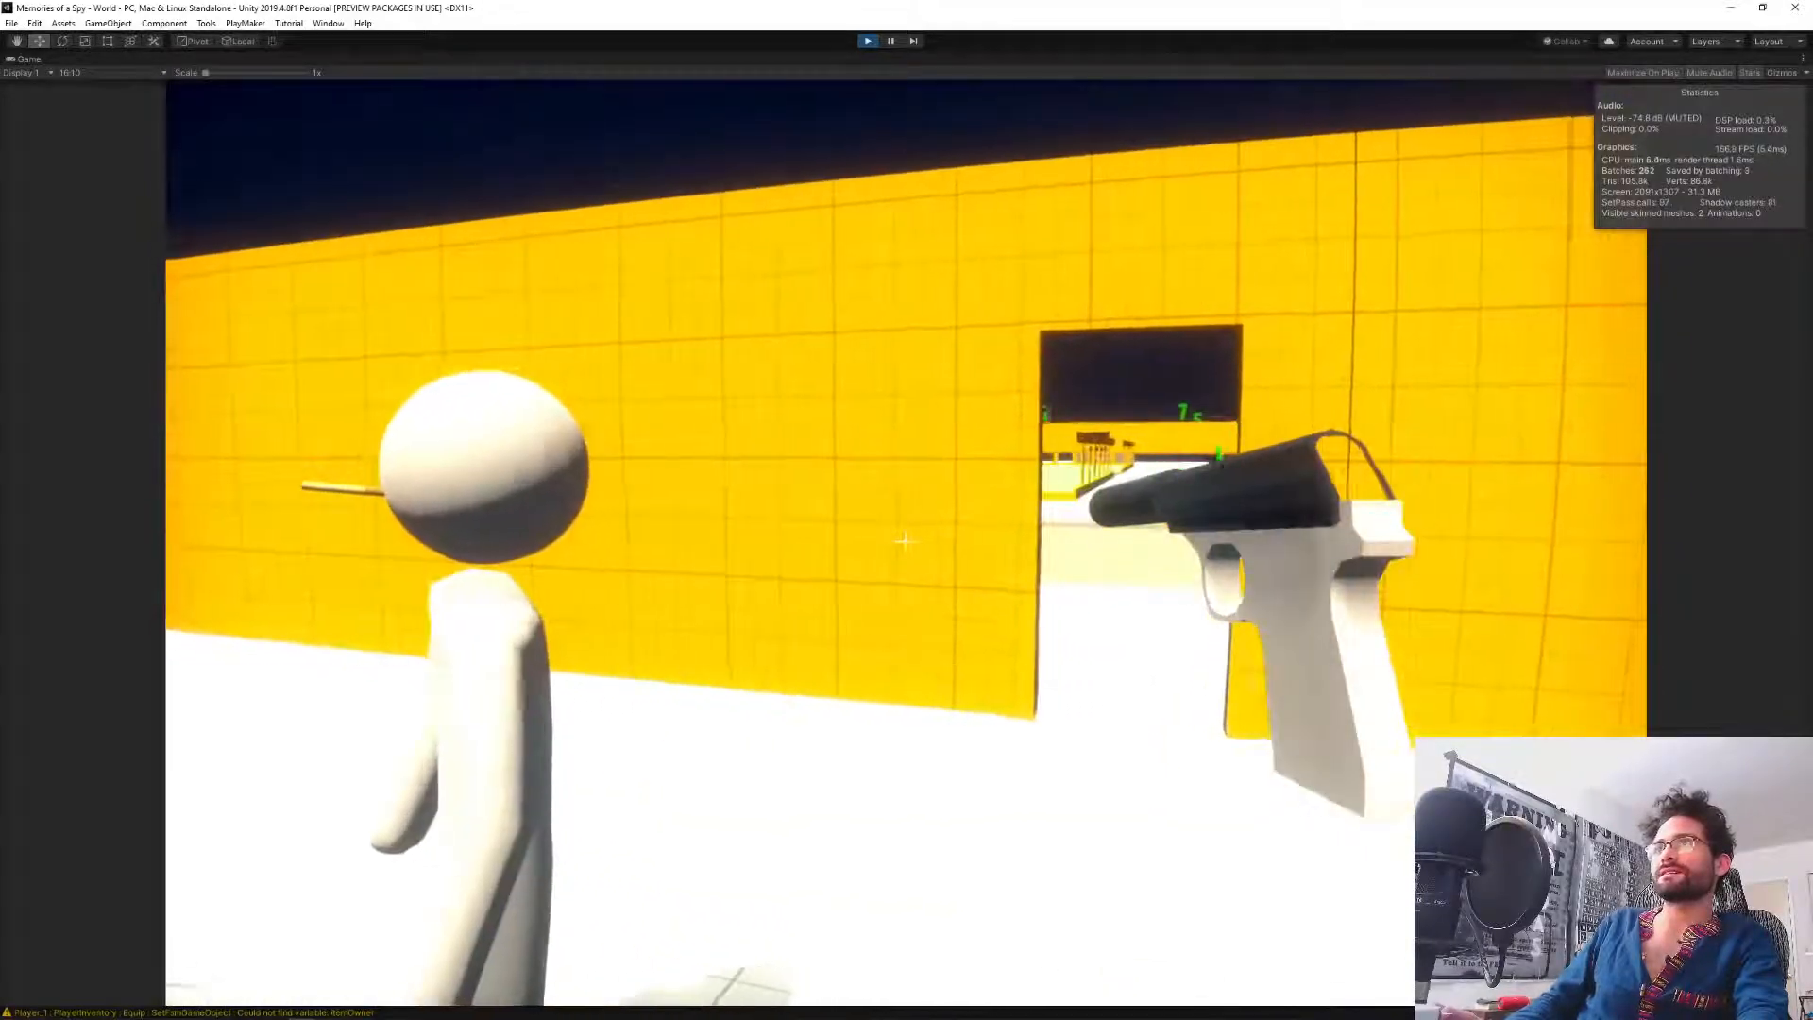
Cycle through the carried inventory items, from the pistol through the matchbook and lighter to the photograph.
scroll(904, 541, down, 2)
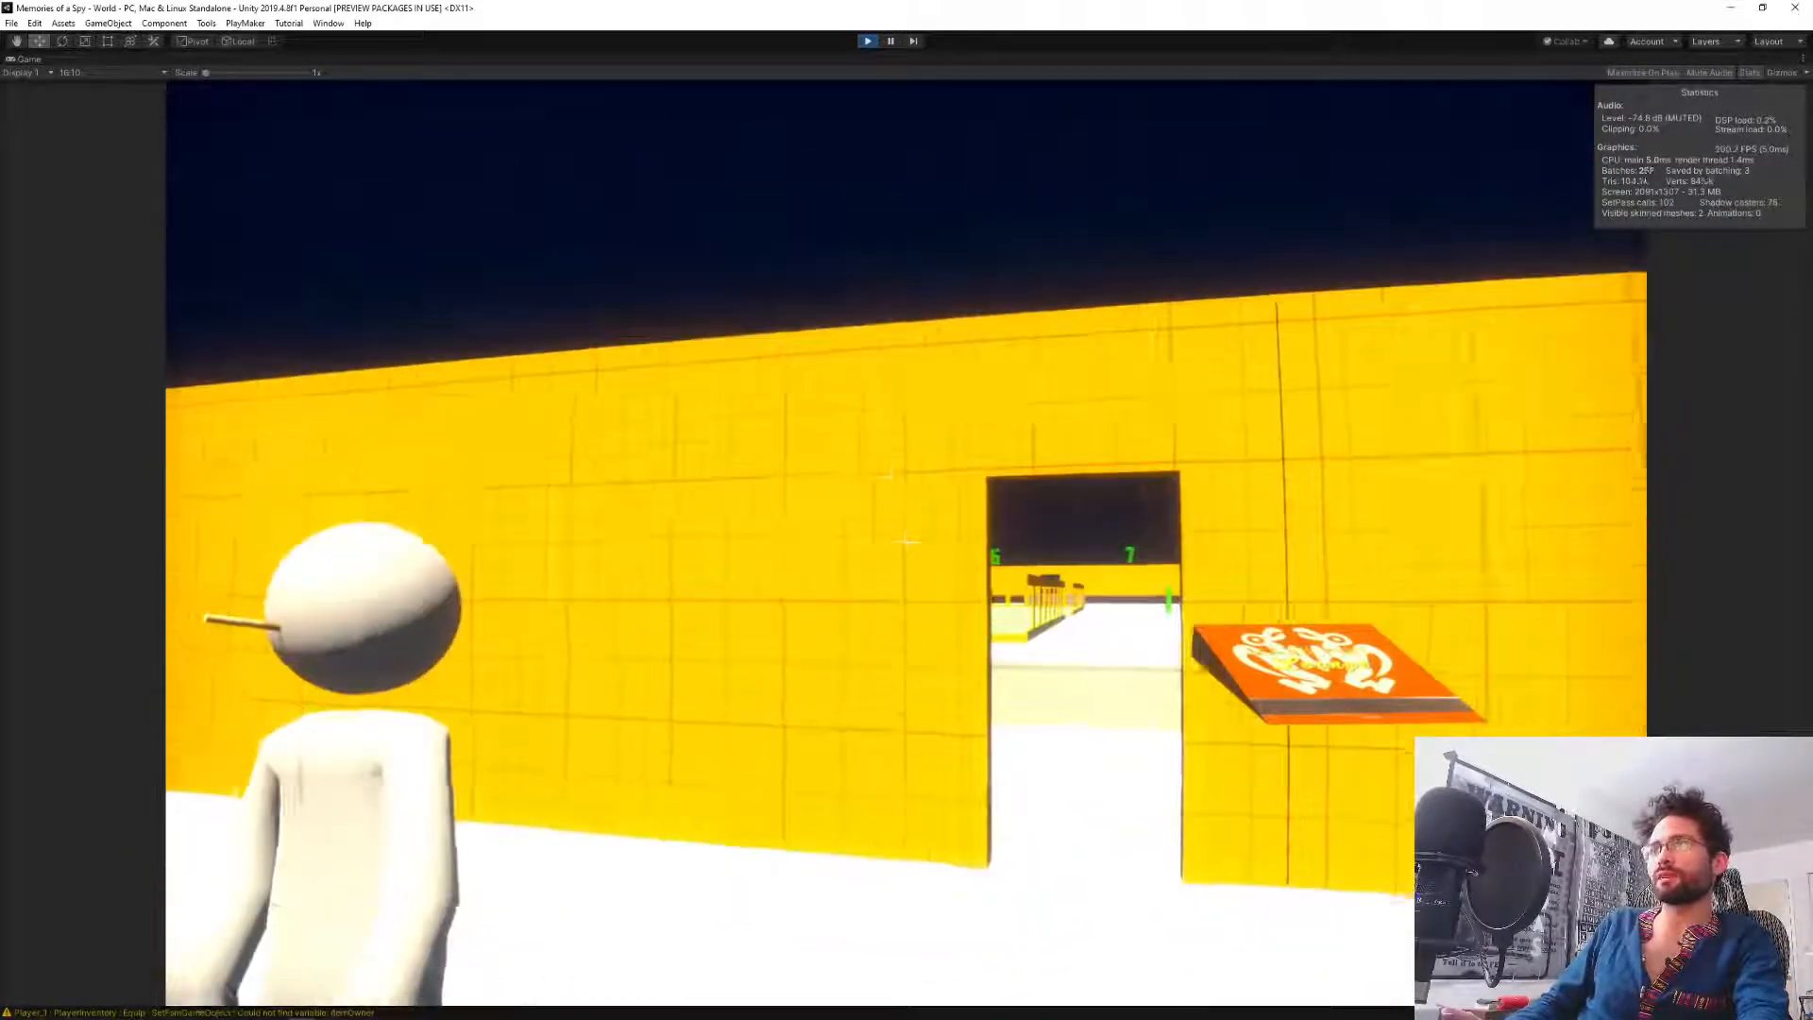
scroll(905, 541, down, 2)
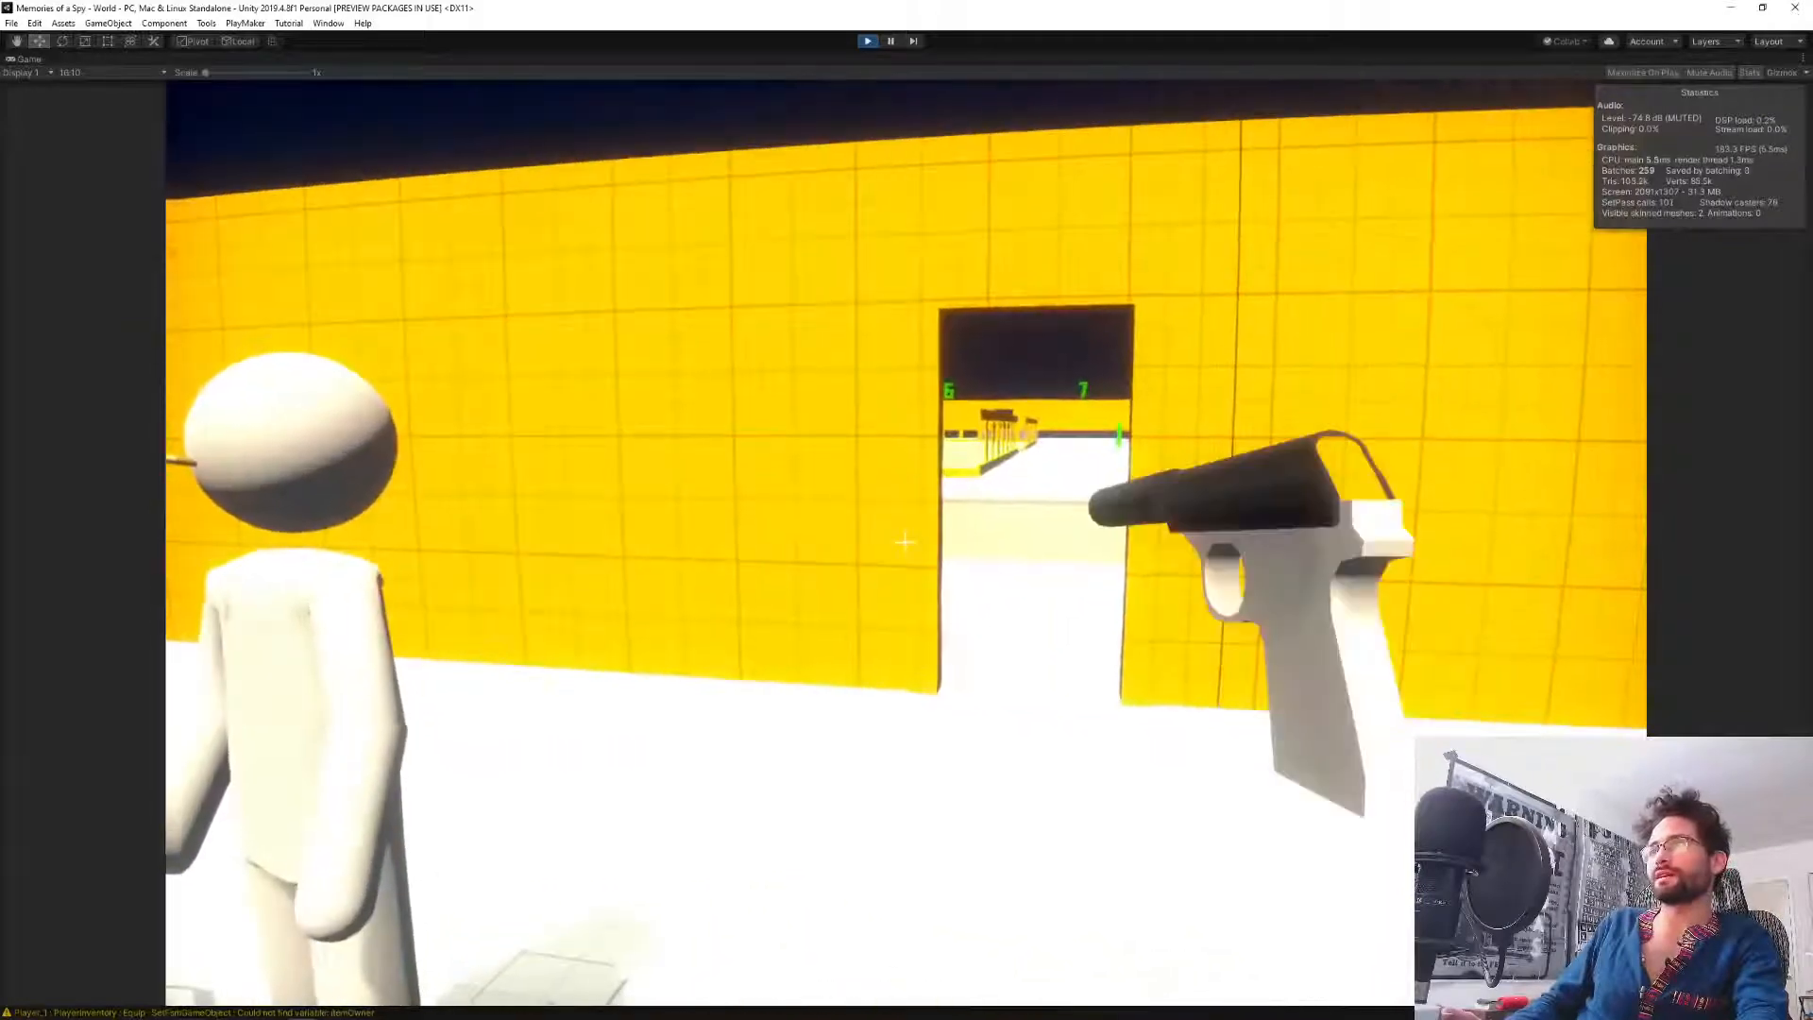
scroll(905, 541, down, 1)
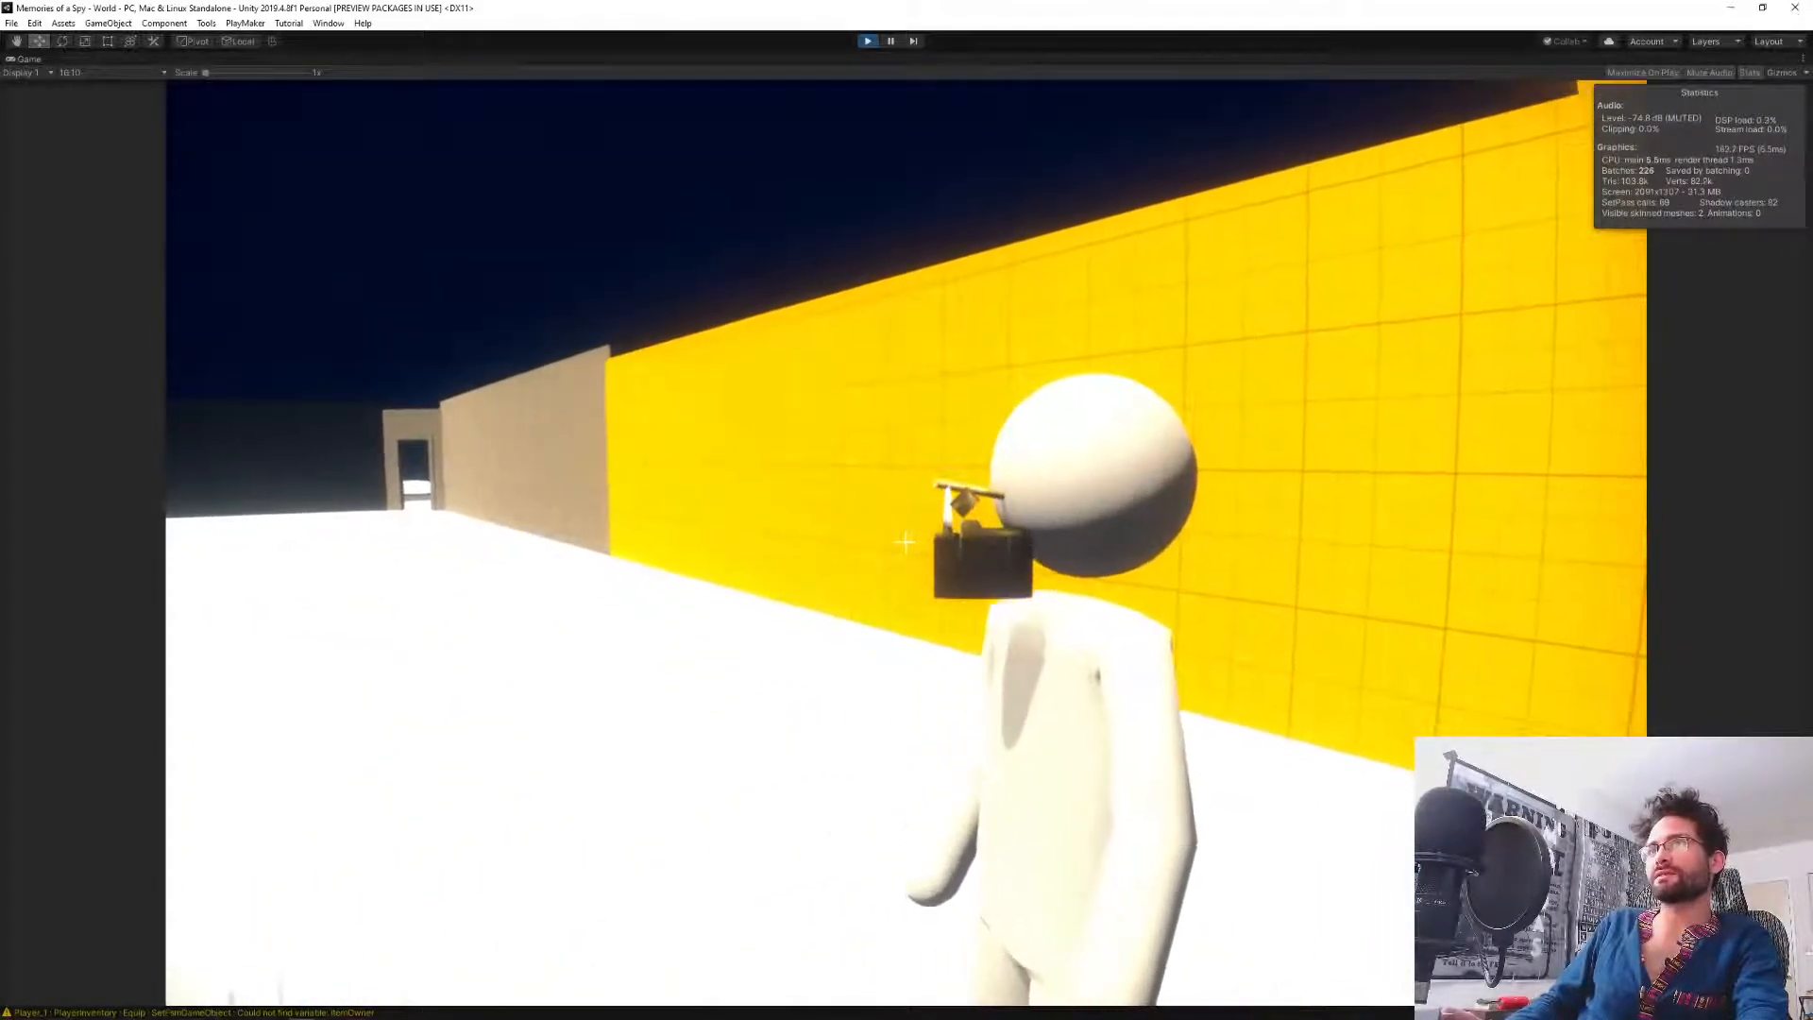
scroll(905, 540, down, 1)
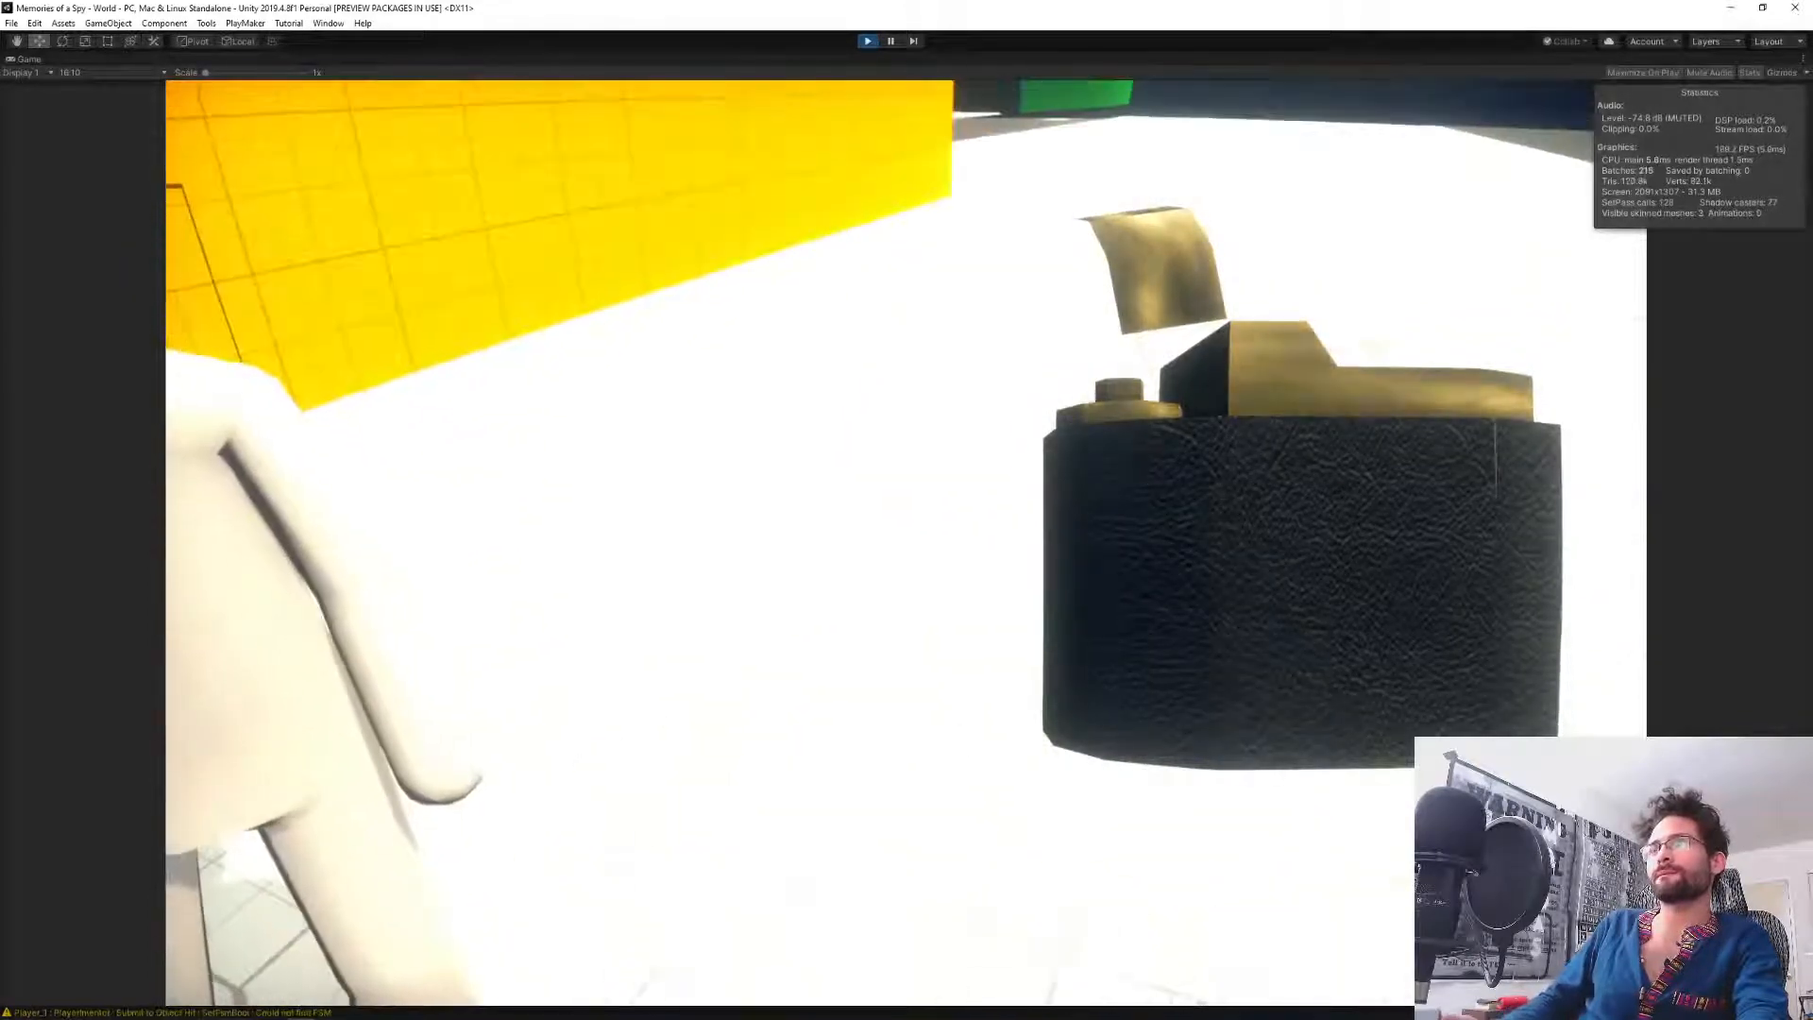
scroll(907, 543, down, 2)
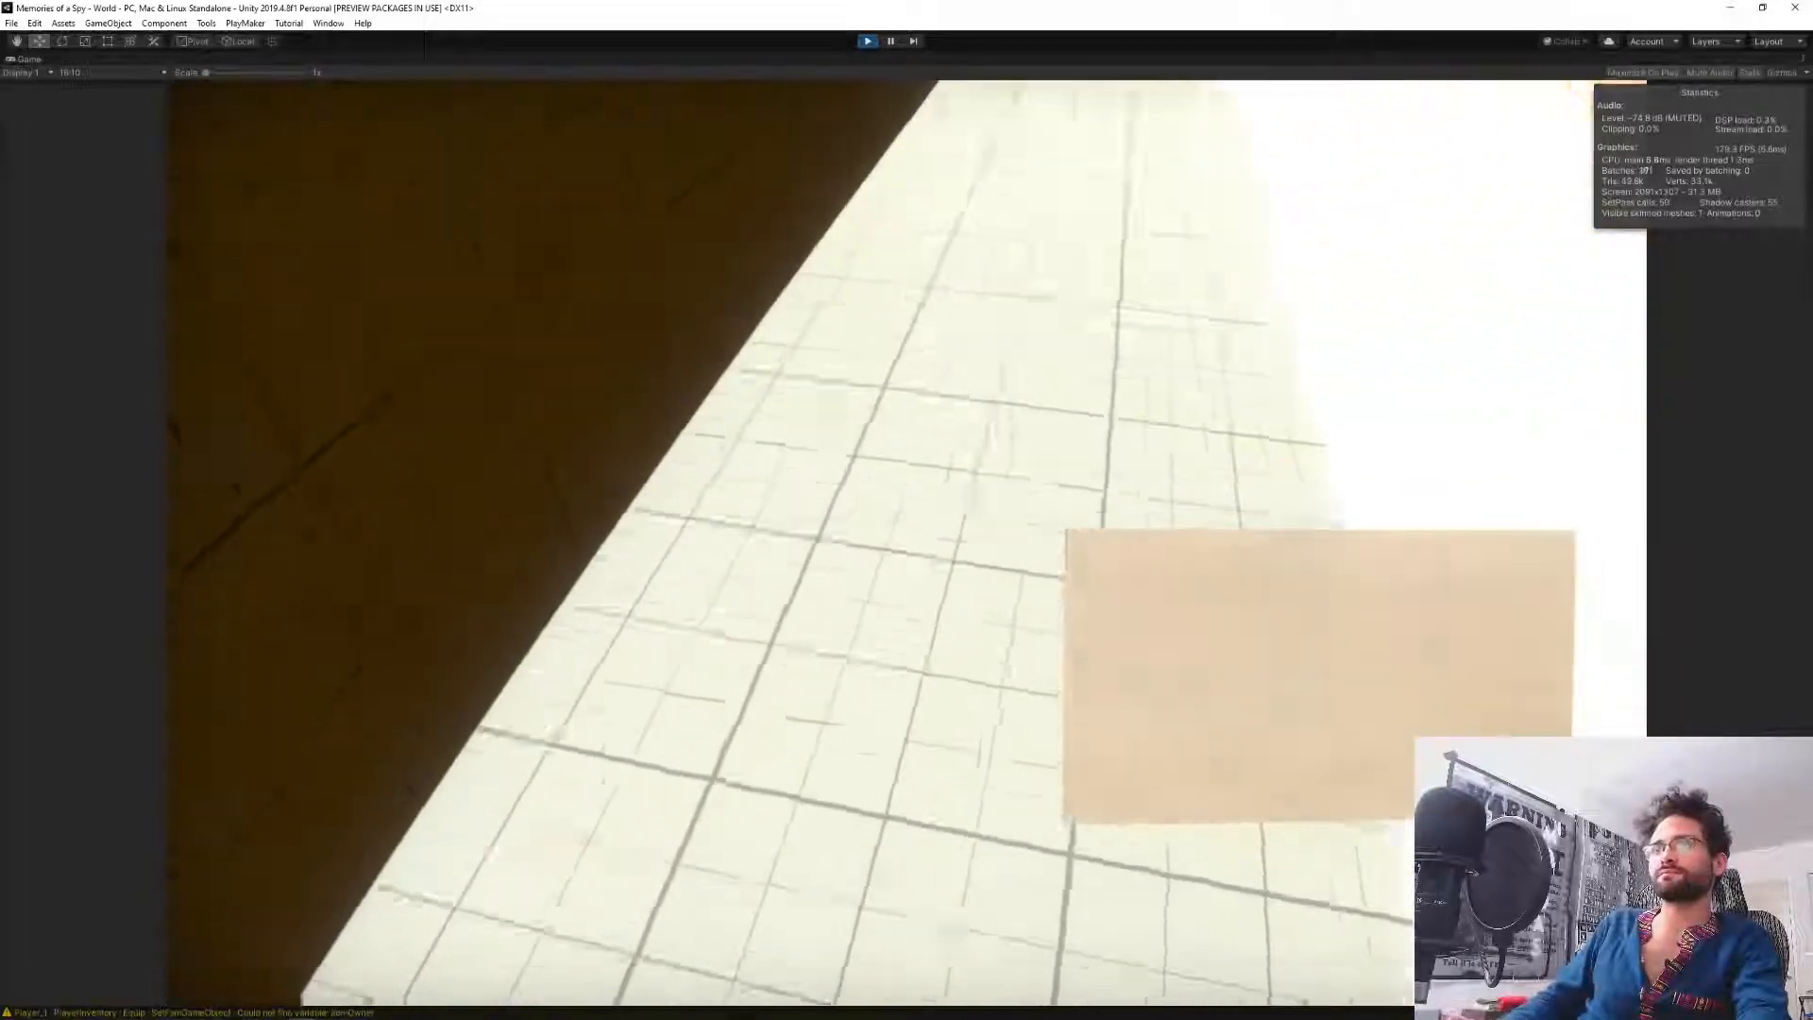
Take the photograph out of the equipped slot, inspect it up close, and carry it around the buildings.
key(g)
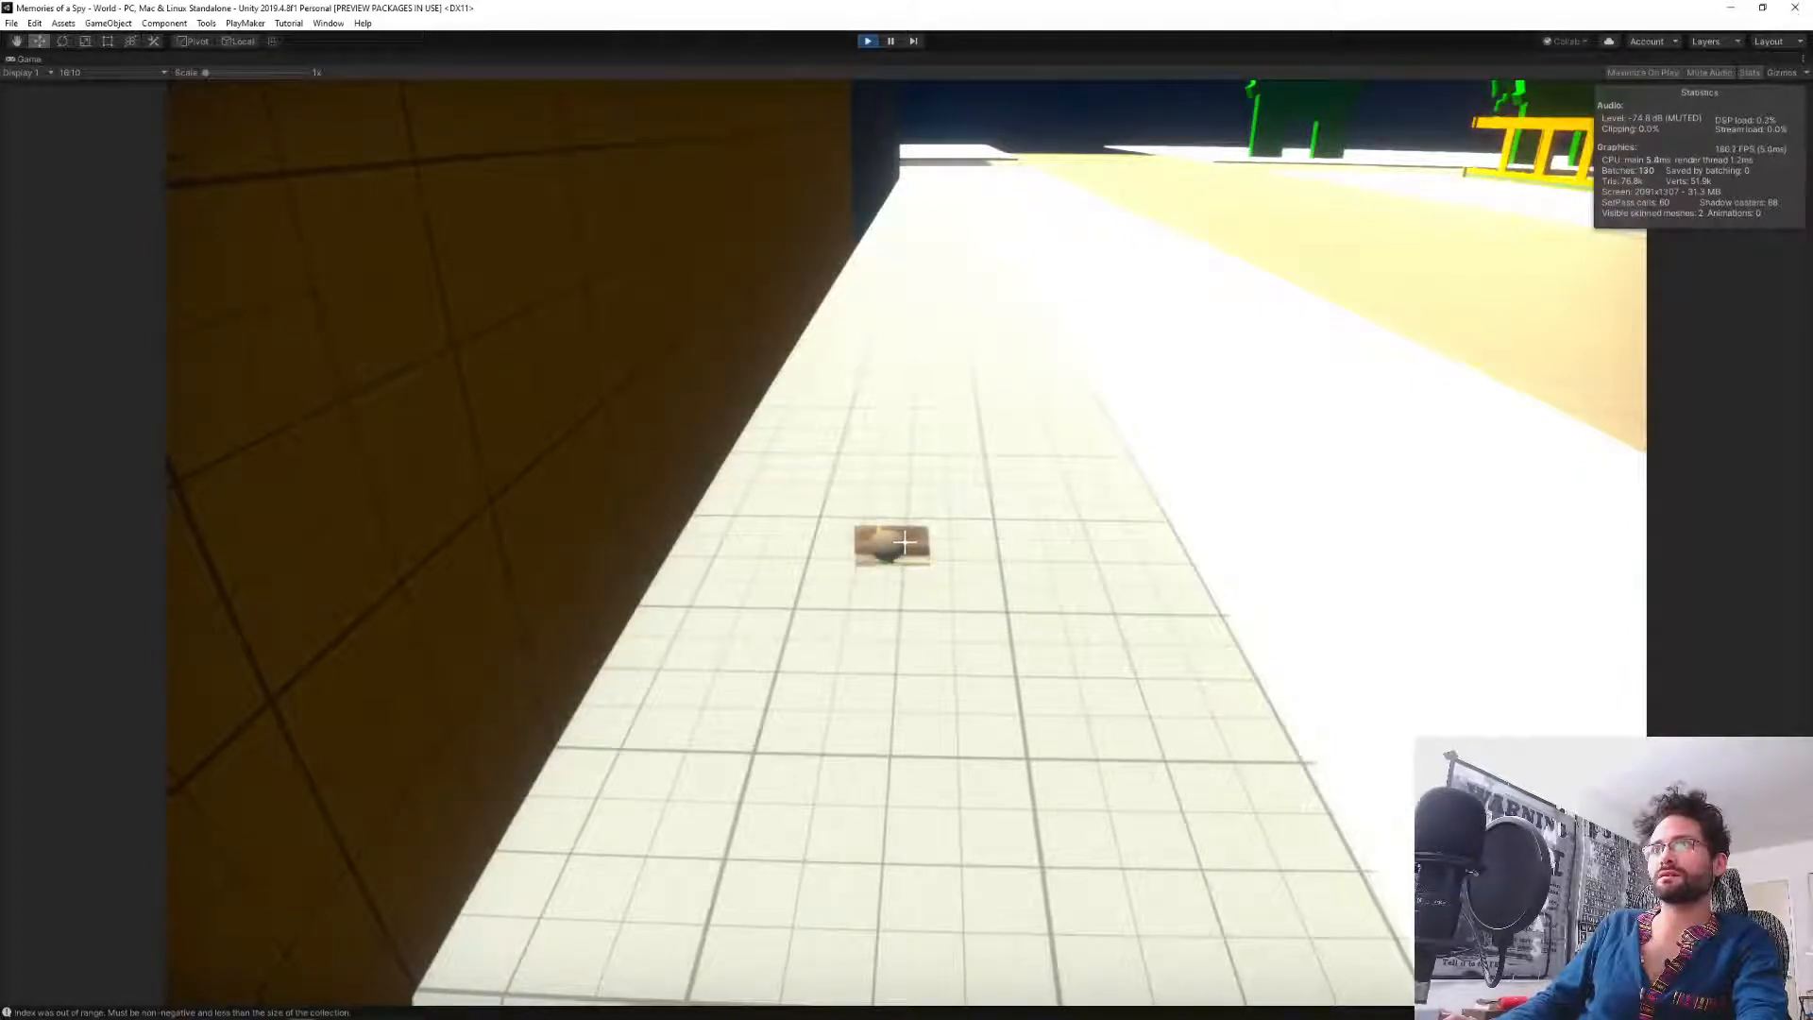
key(w)
click(904, 542)
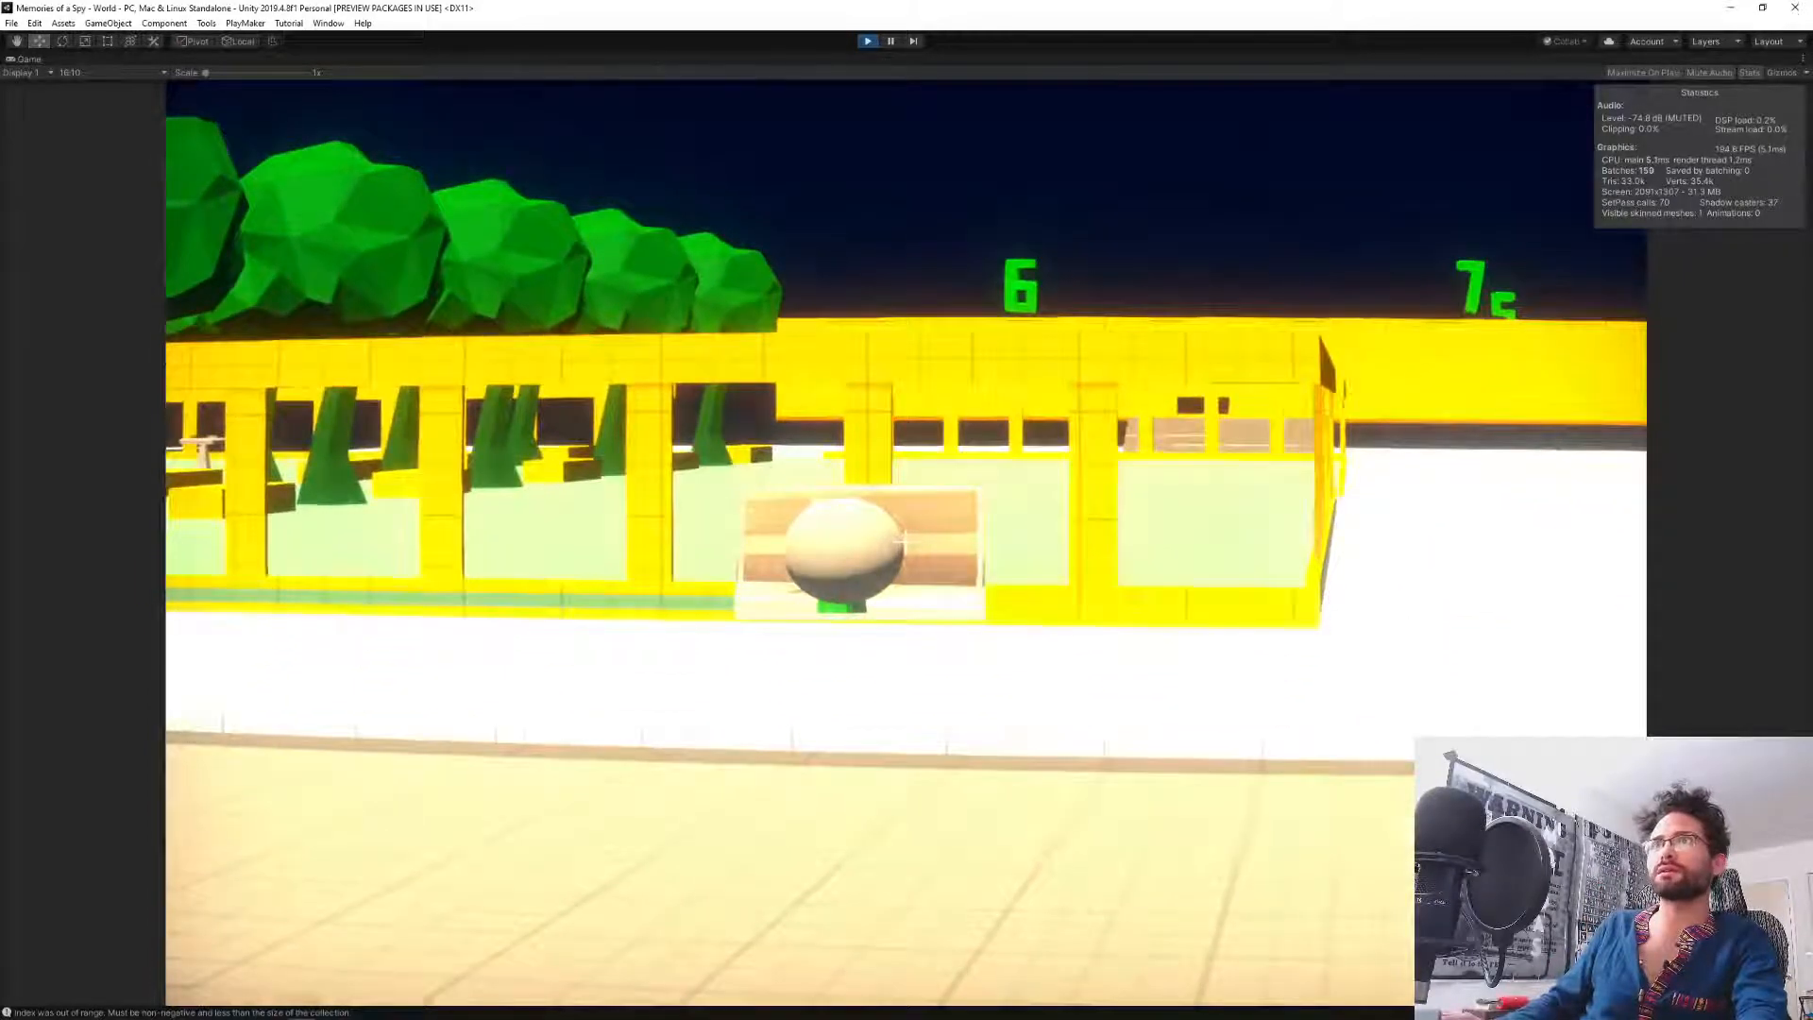
key(w)
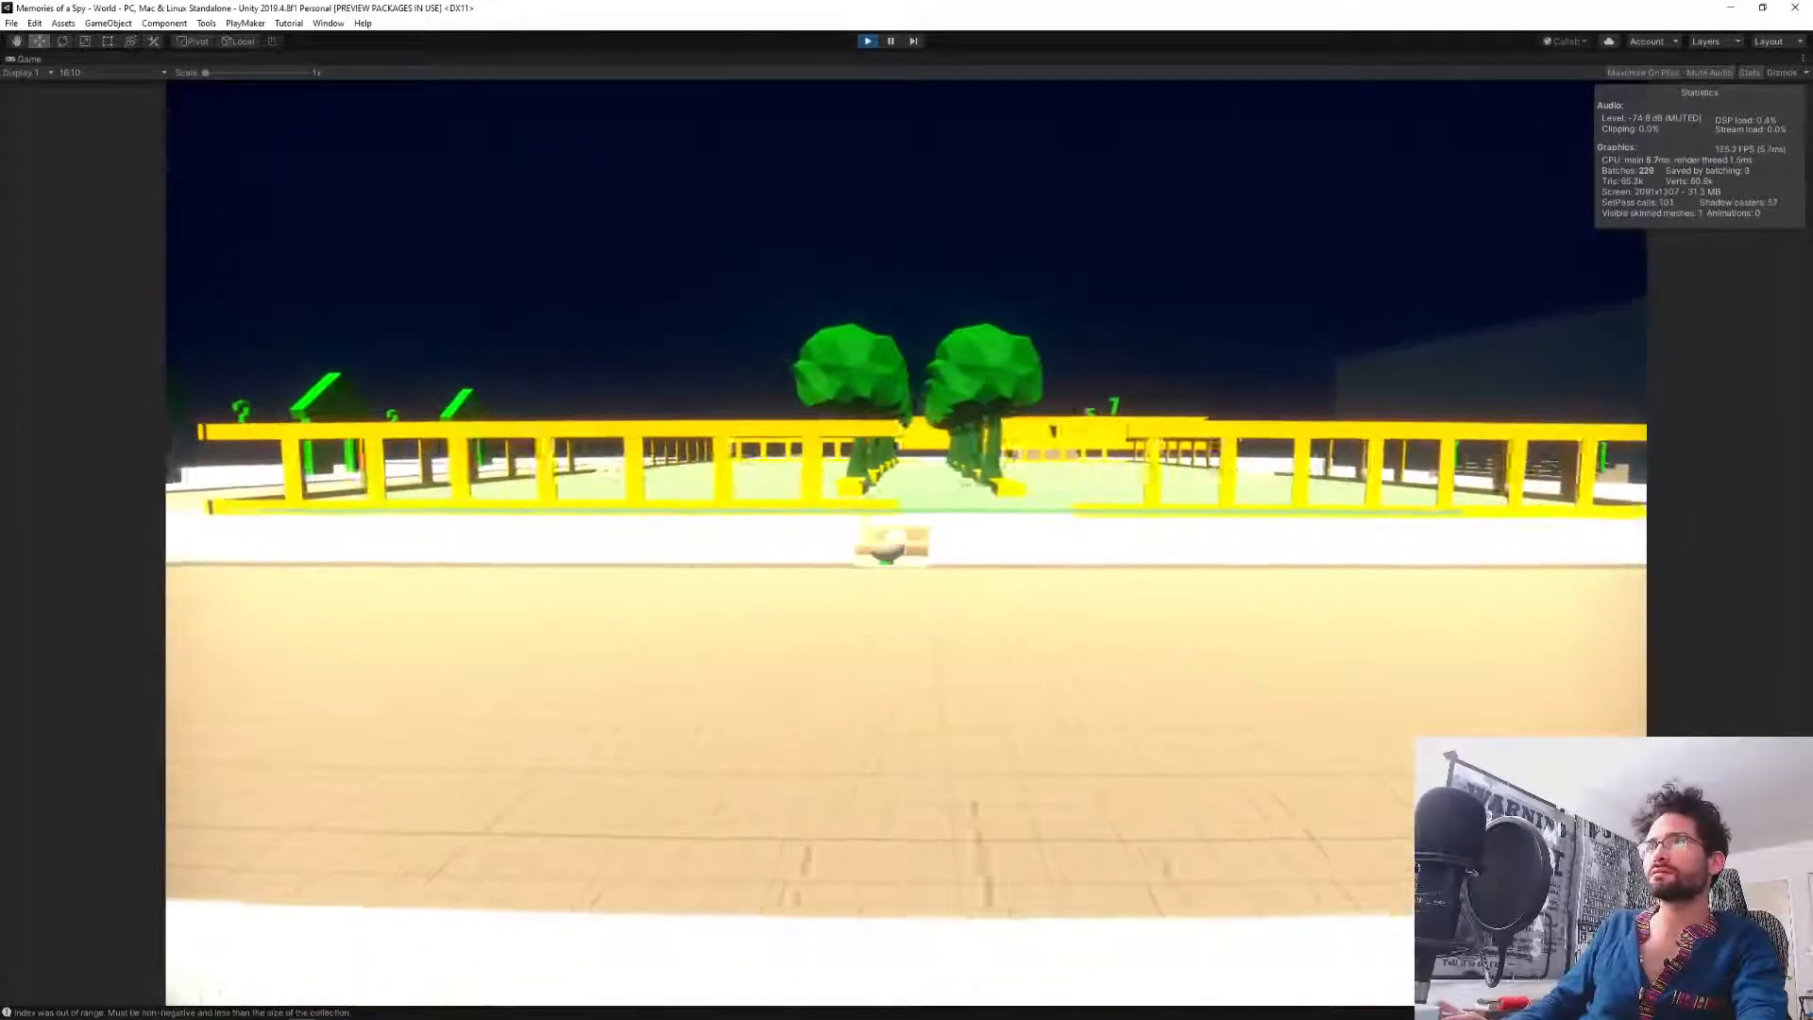
key(a)
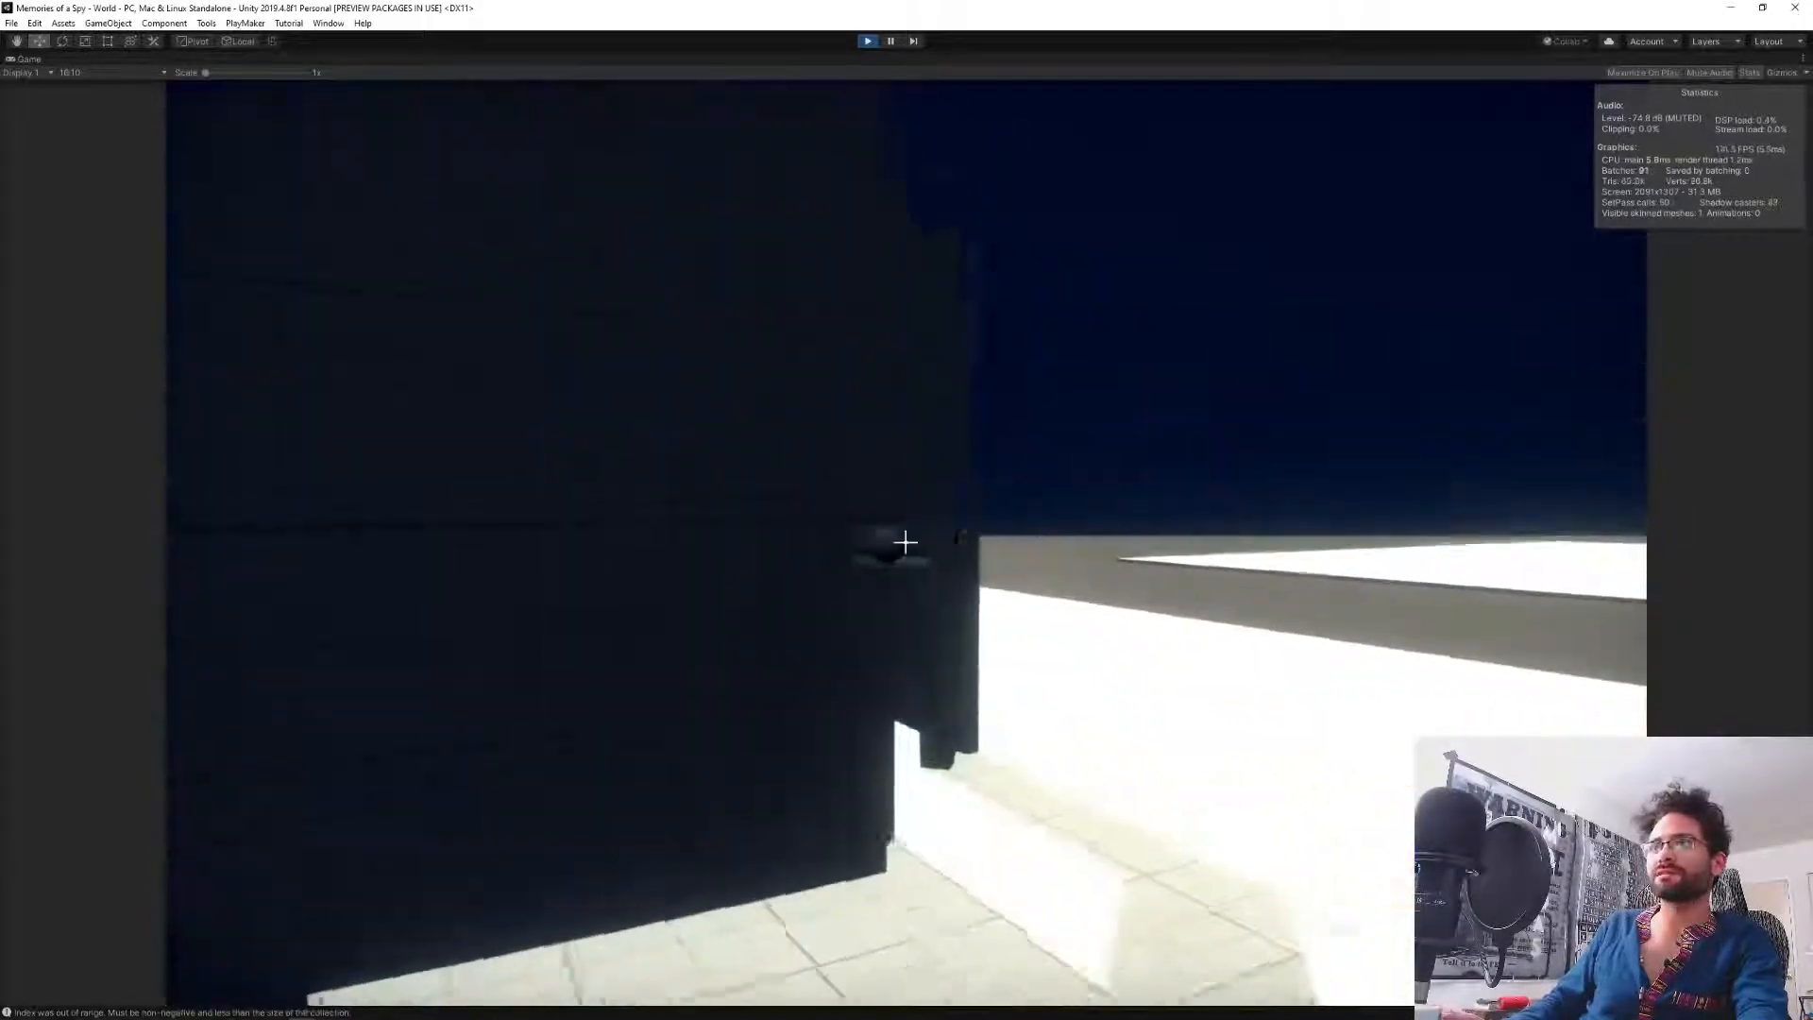
key(w)
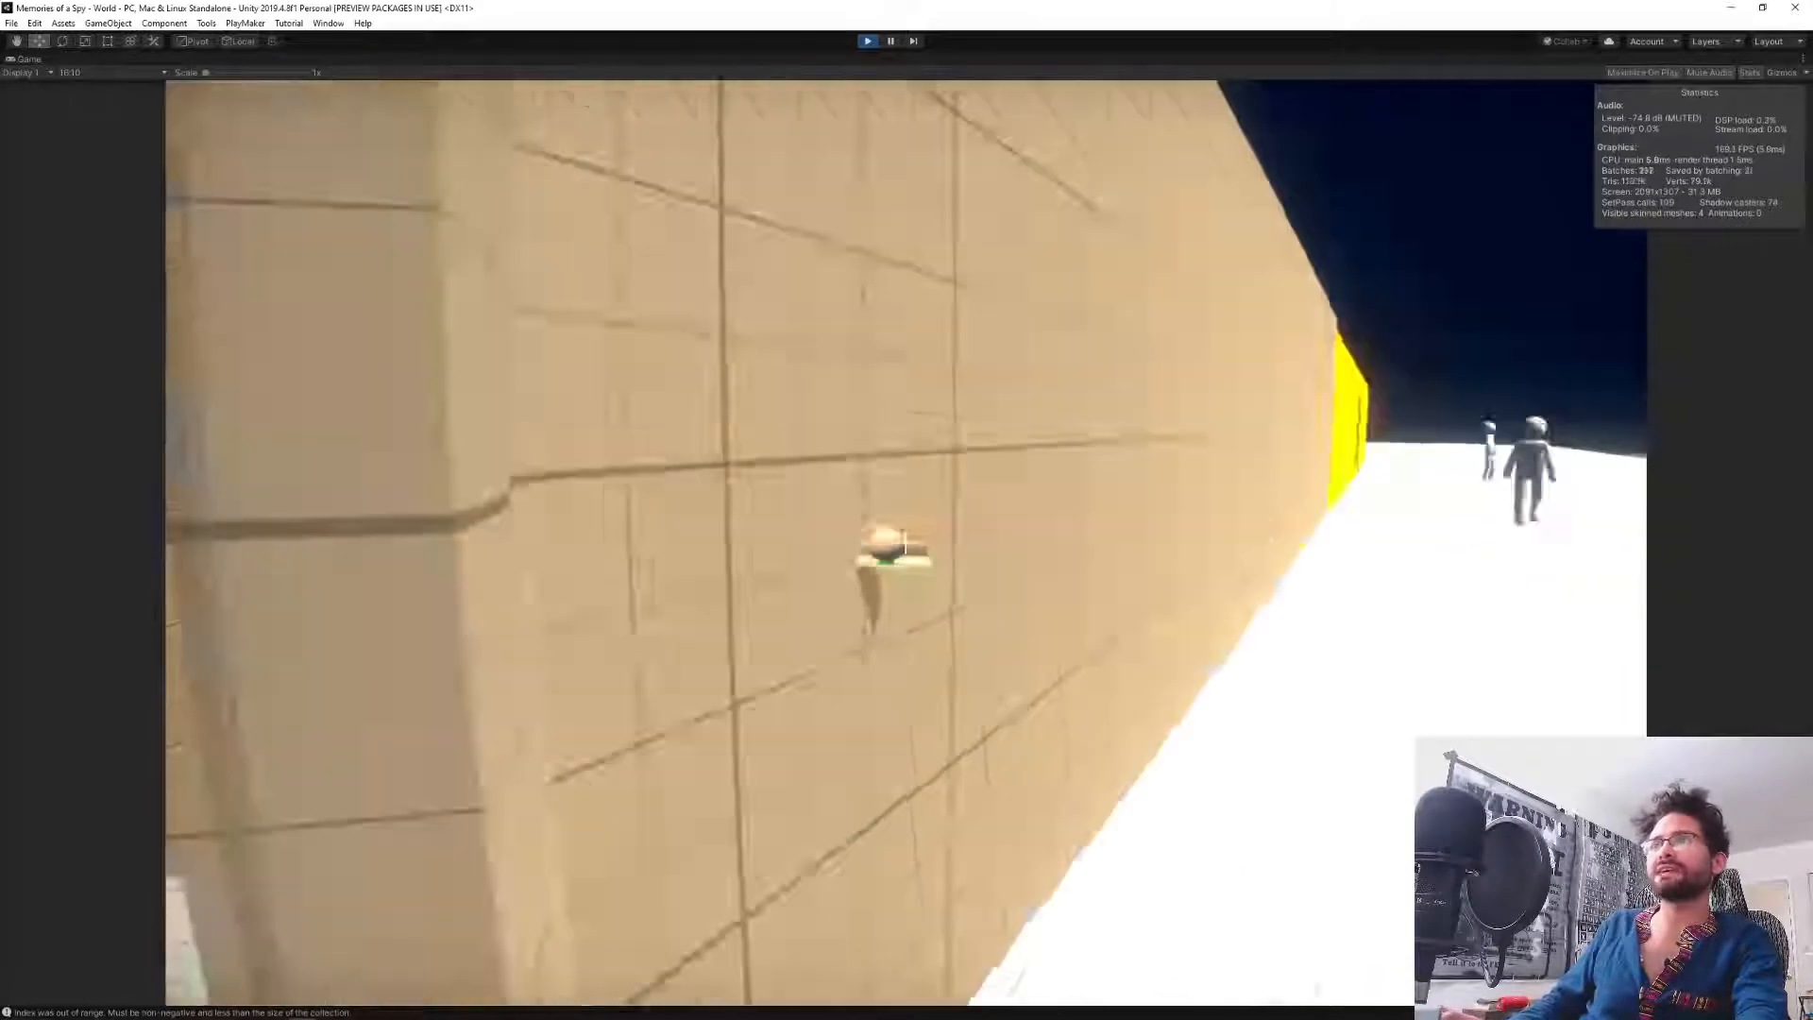
key(w)
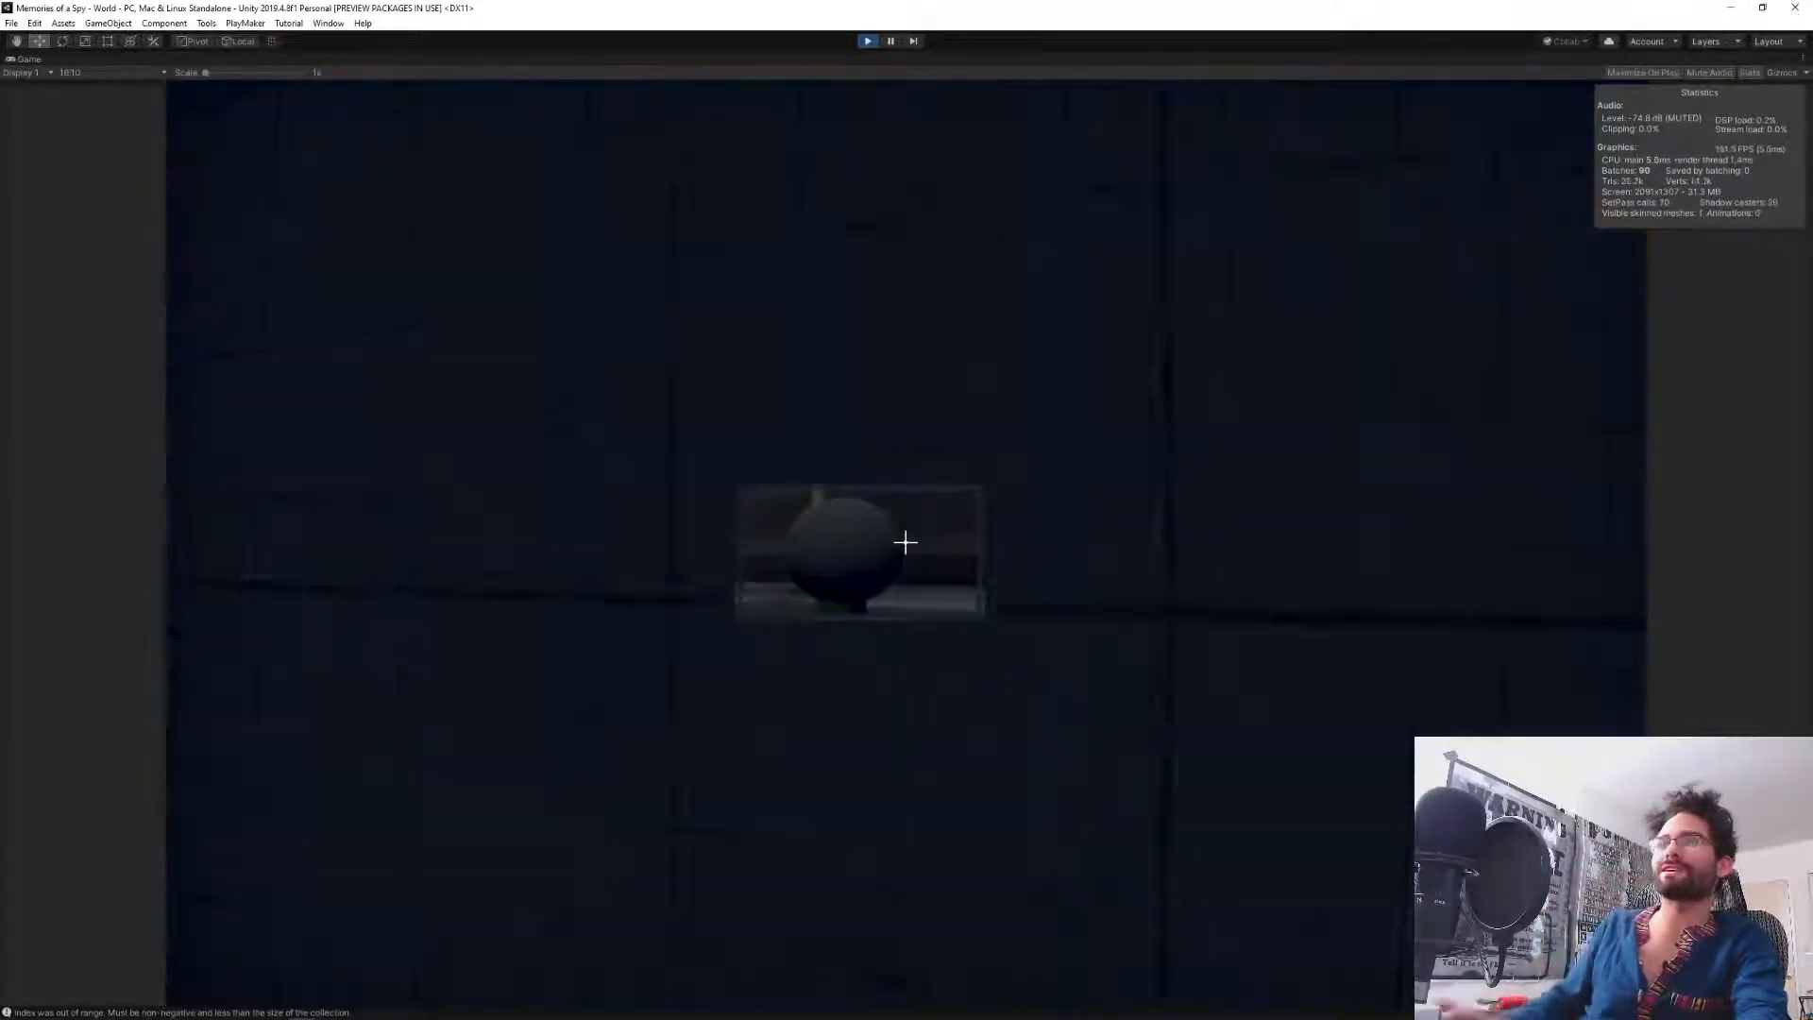
click(905, 541)
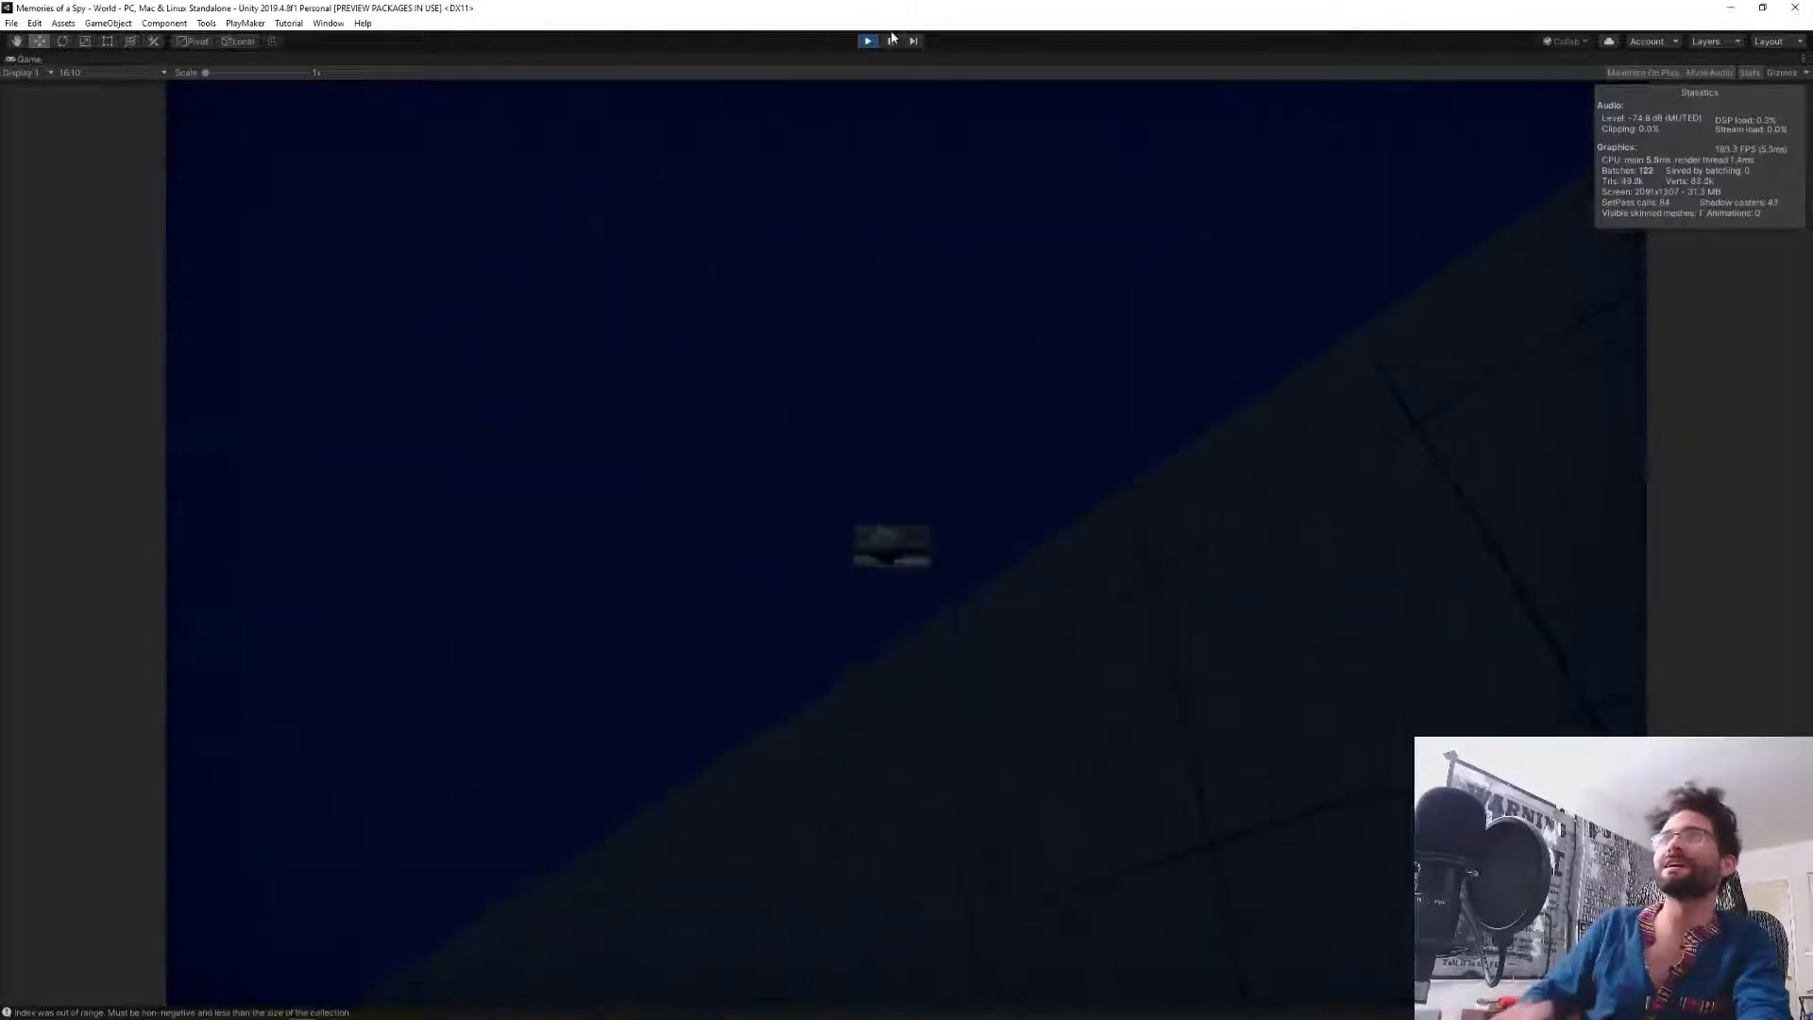
Stop the play test and open the Npc prefab from the Character folder for editing.
click(867, 42)
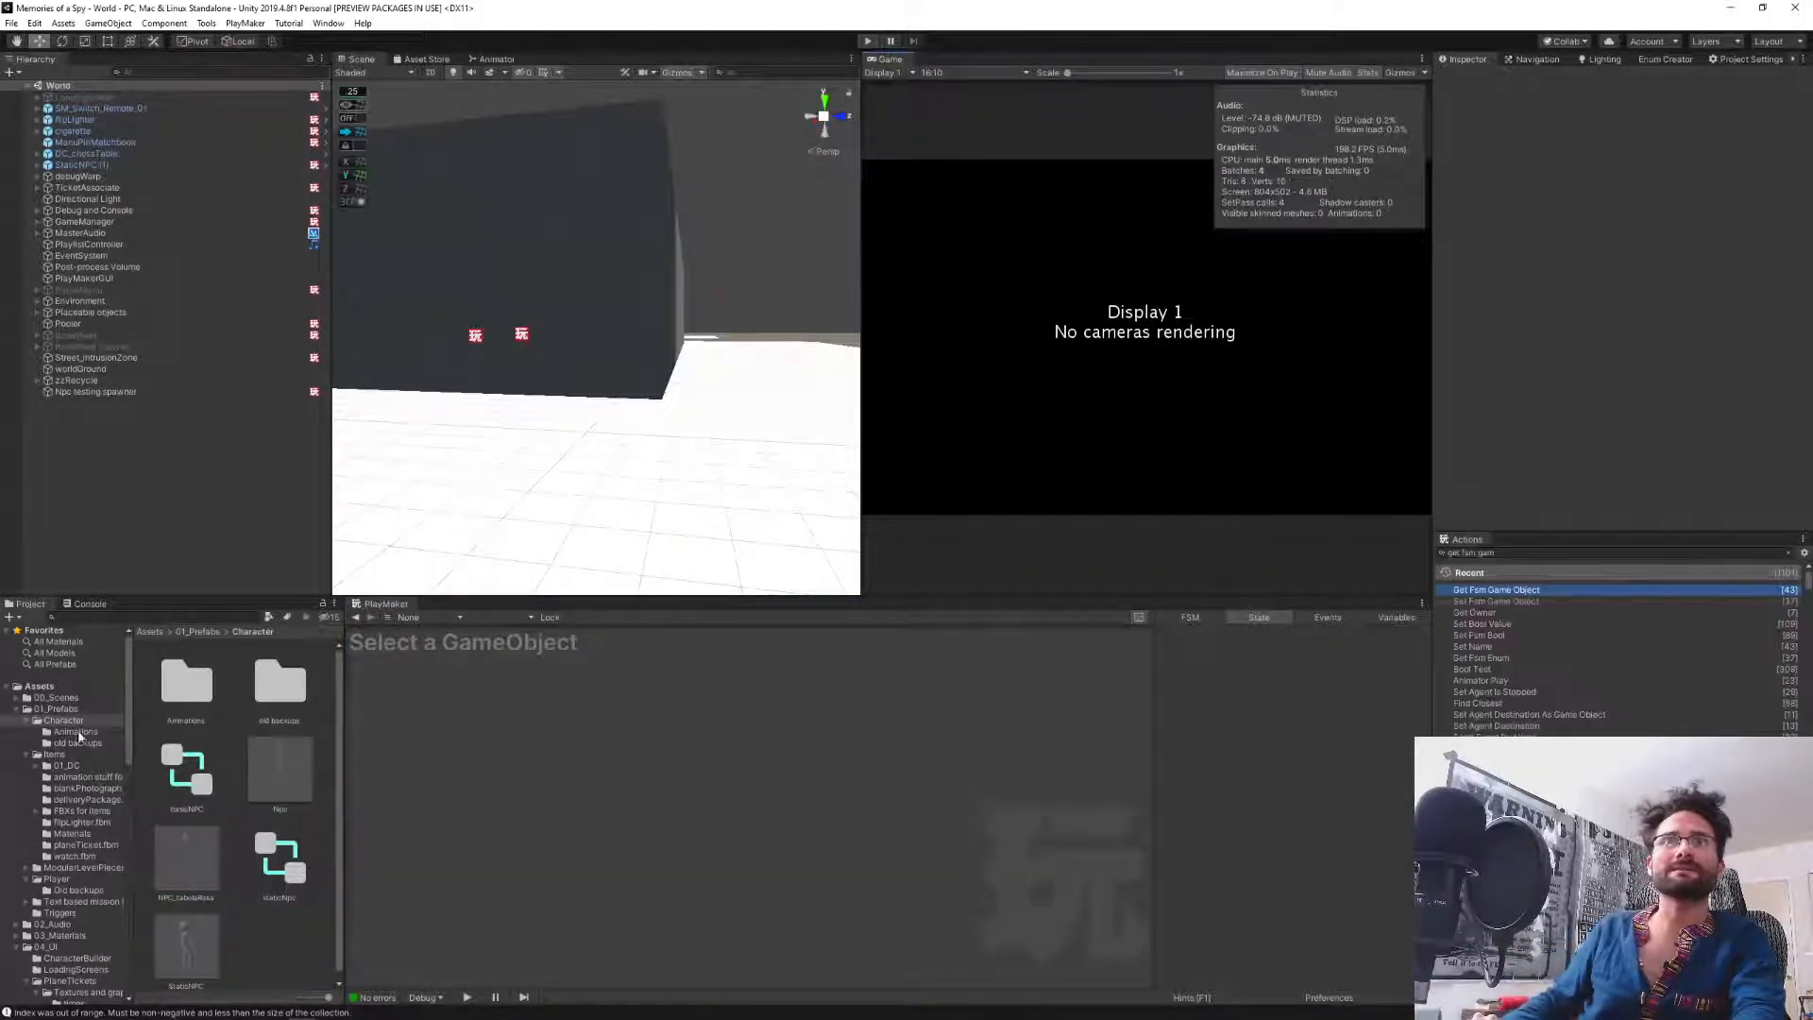
double_click(282, 763)
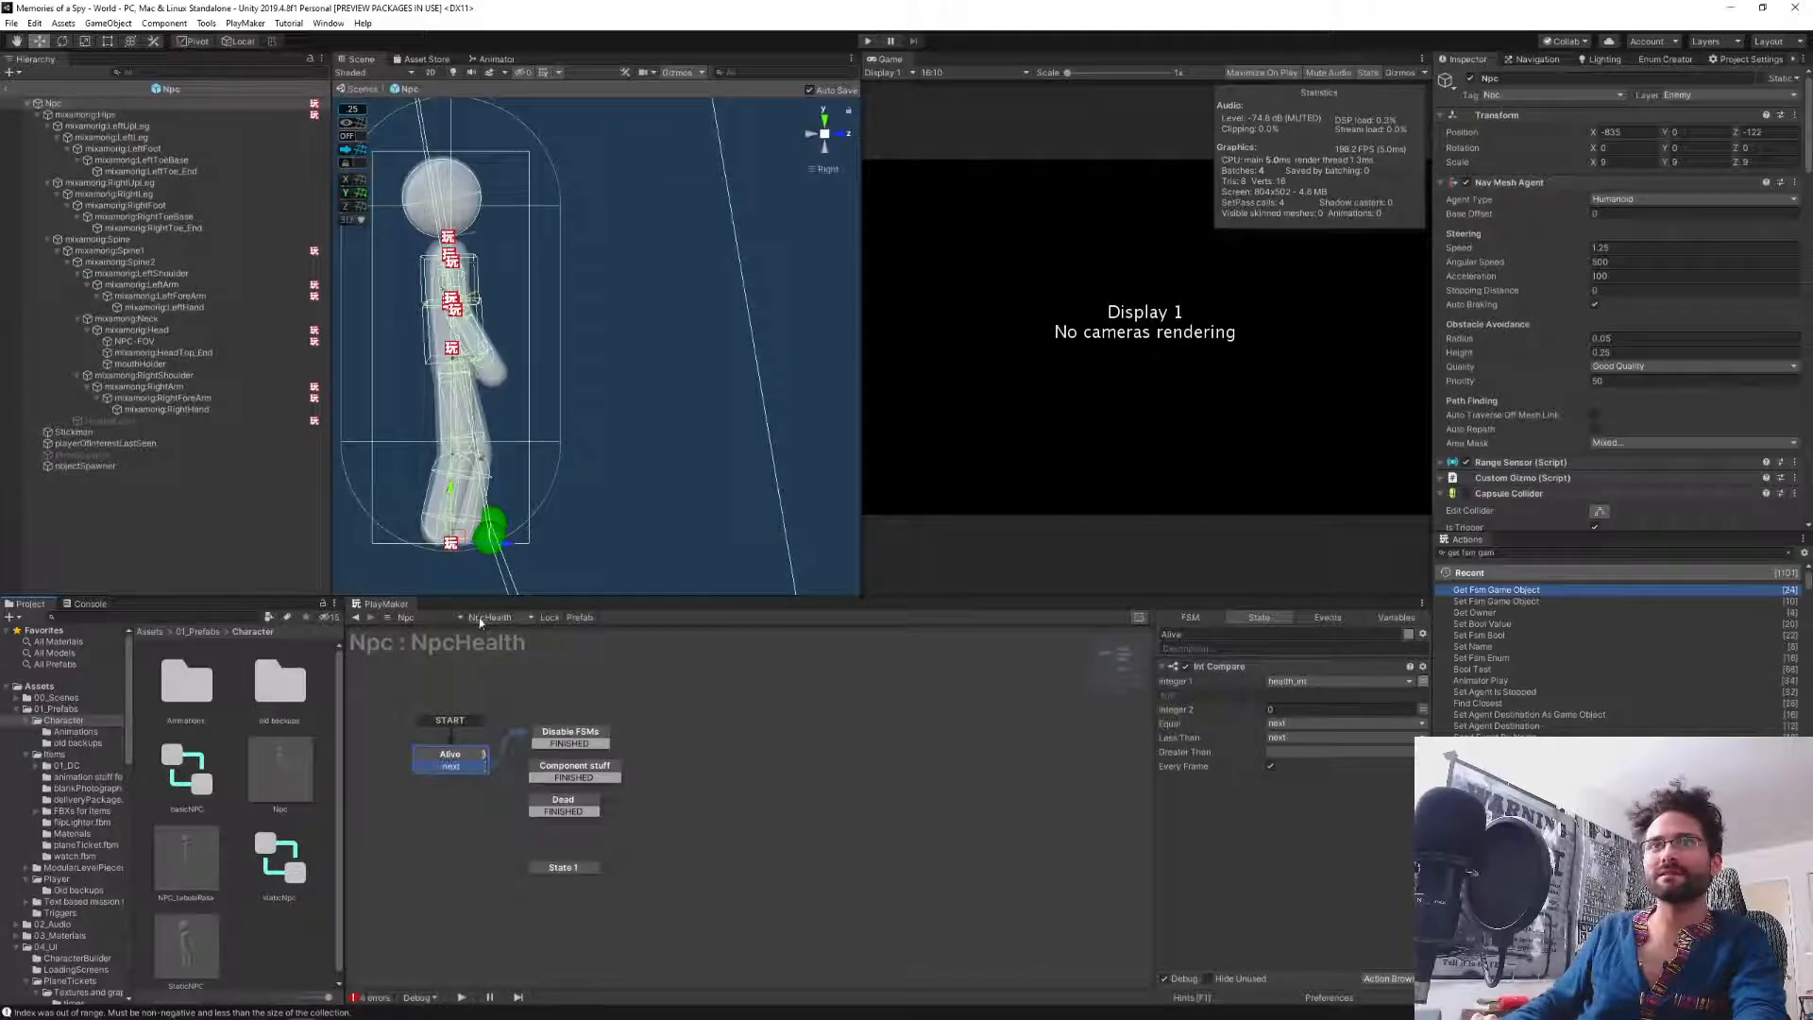
Review the actions of the Npc's DCQuests assassination states, from Pick city and place through Spawn TargetNpc and Deactivate vision to Countdown to photo.
click(480, 619)
click(528, 694)
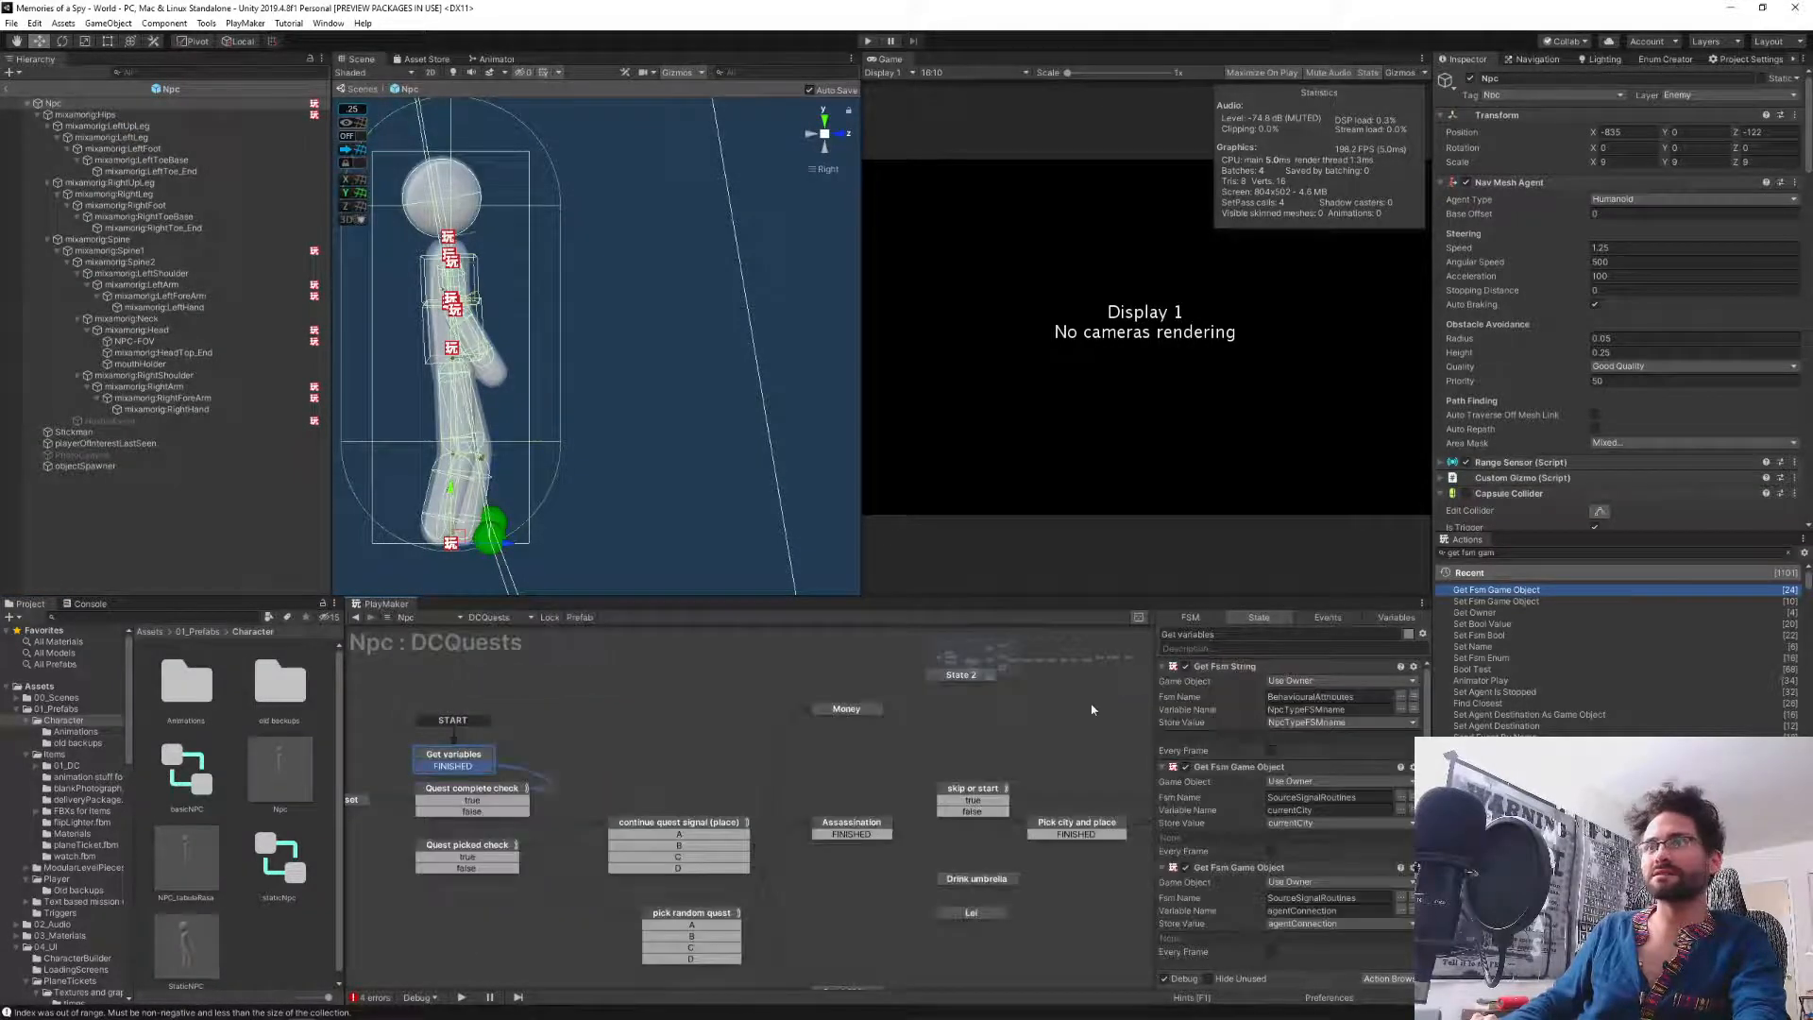
middle_drag(1144, 754, 799, 749)
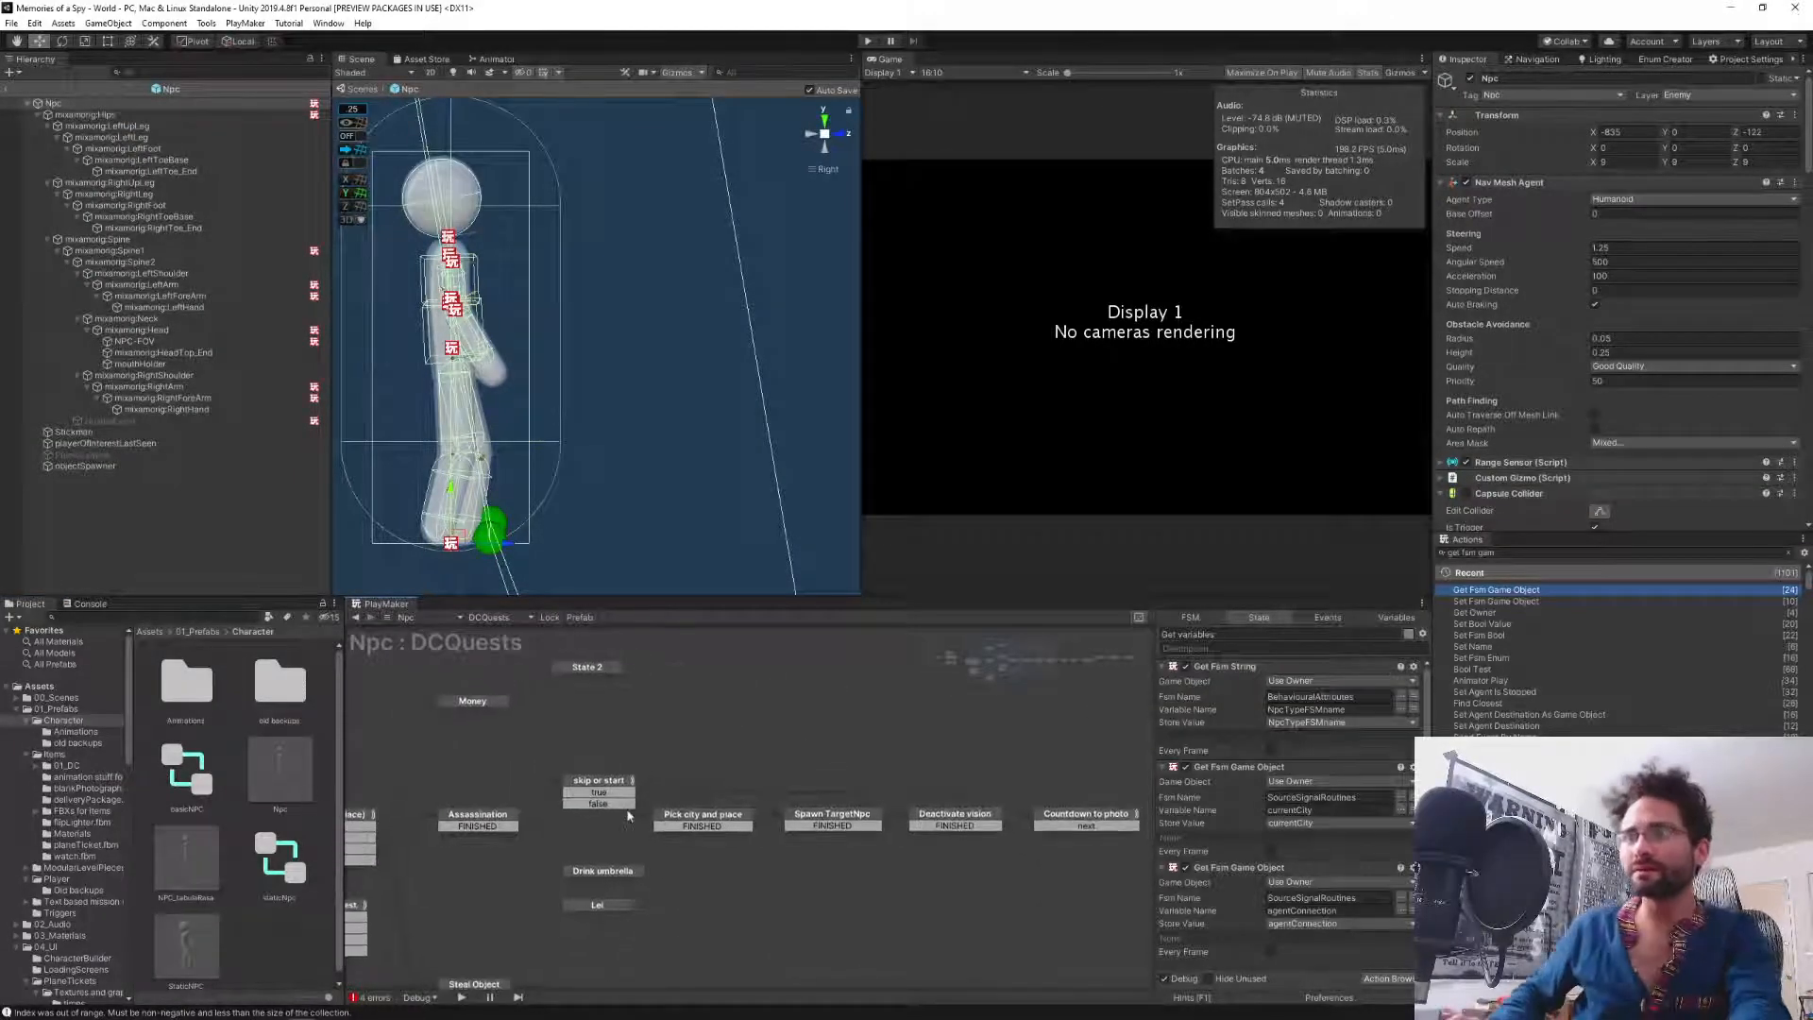
click(702, 818)
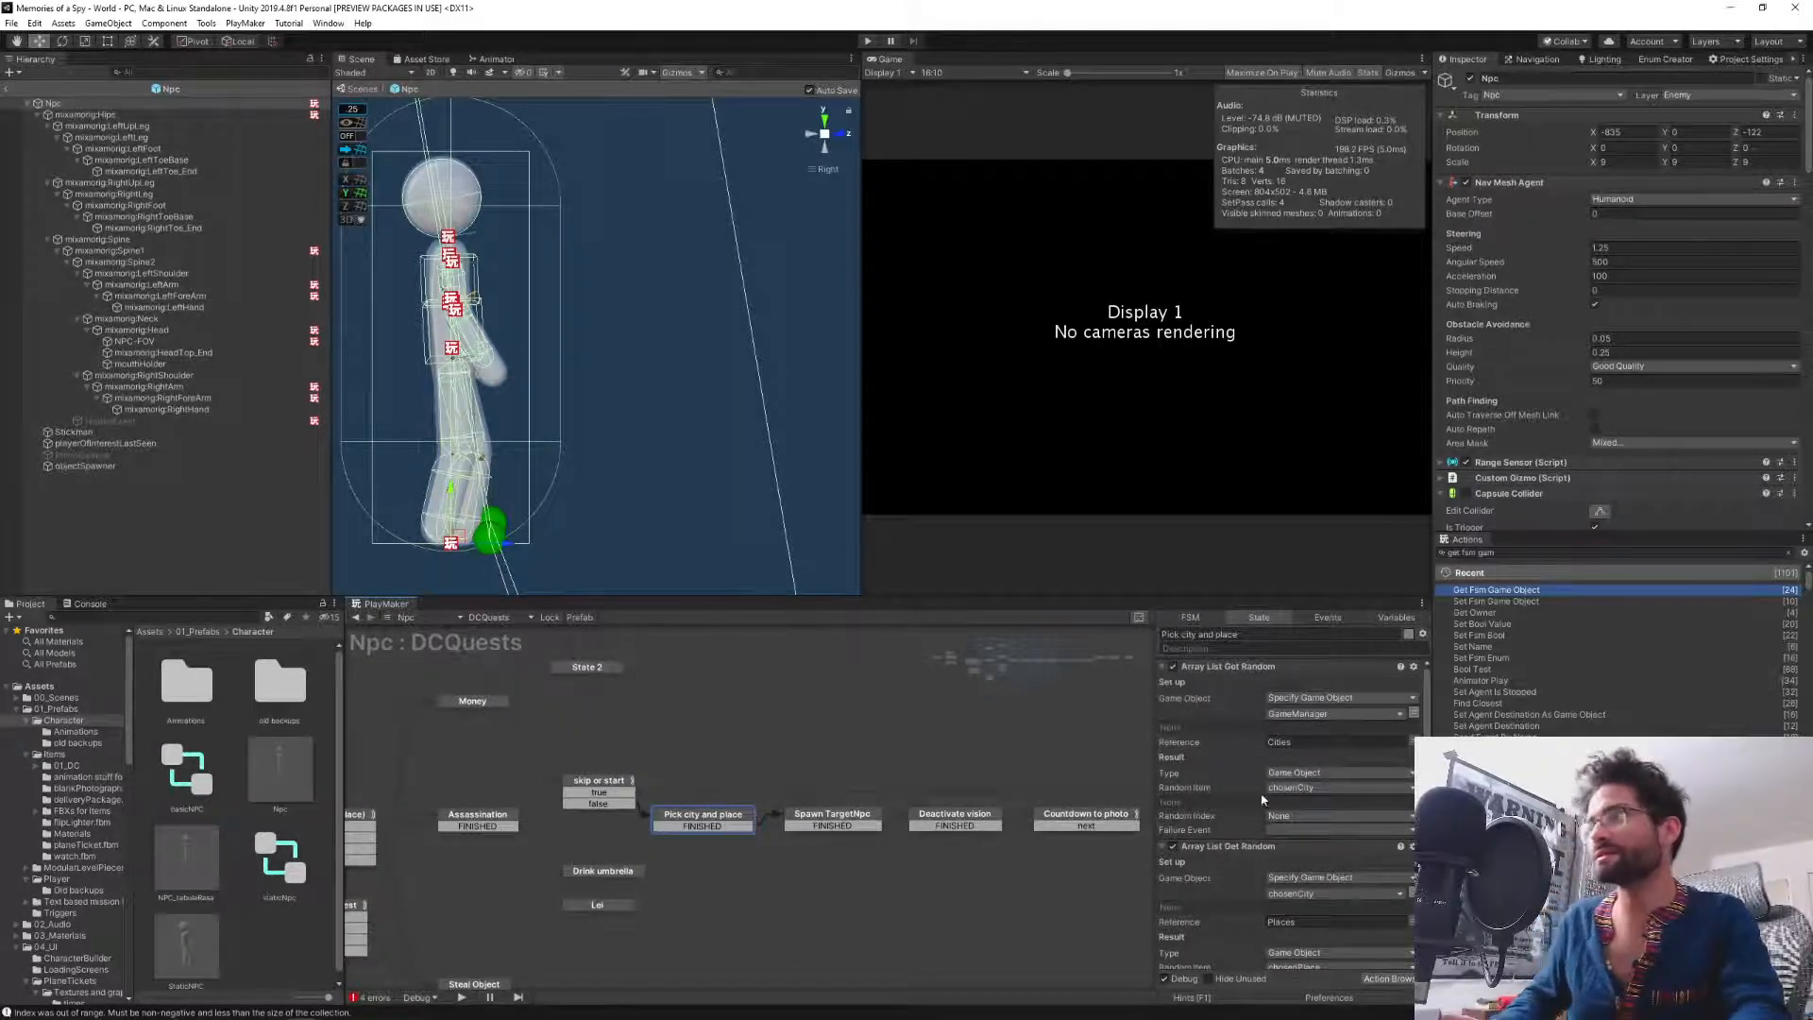
scroll(1263, 800, down, 3)
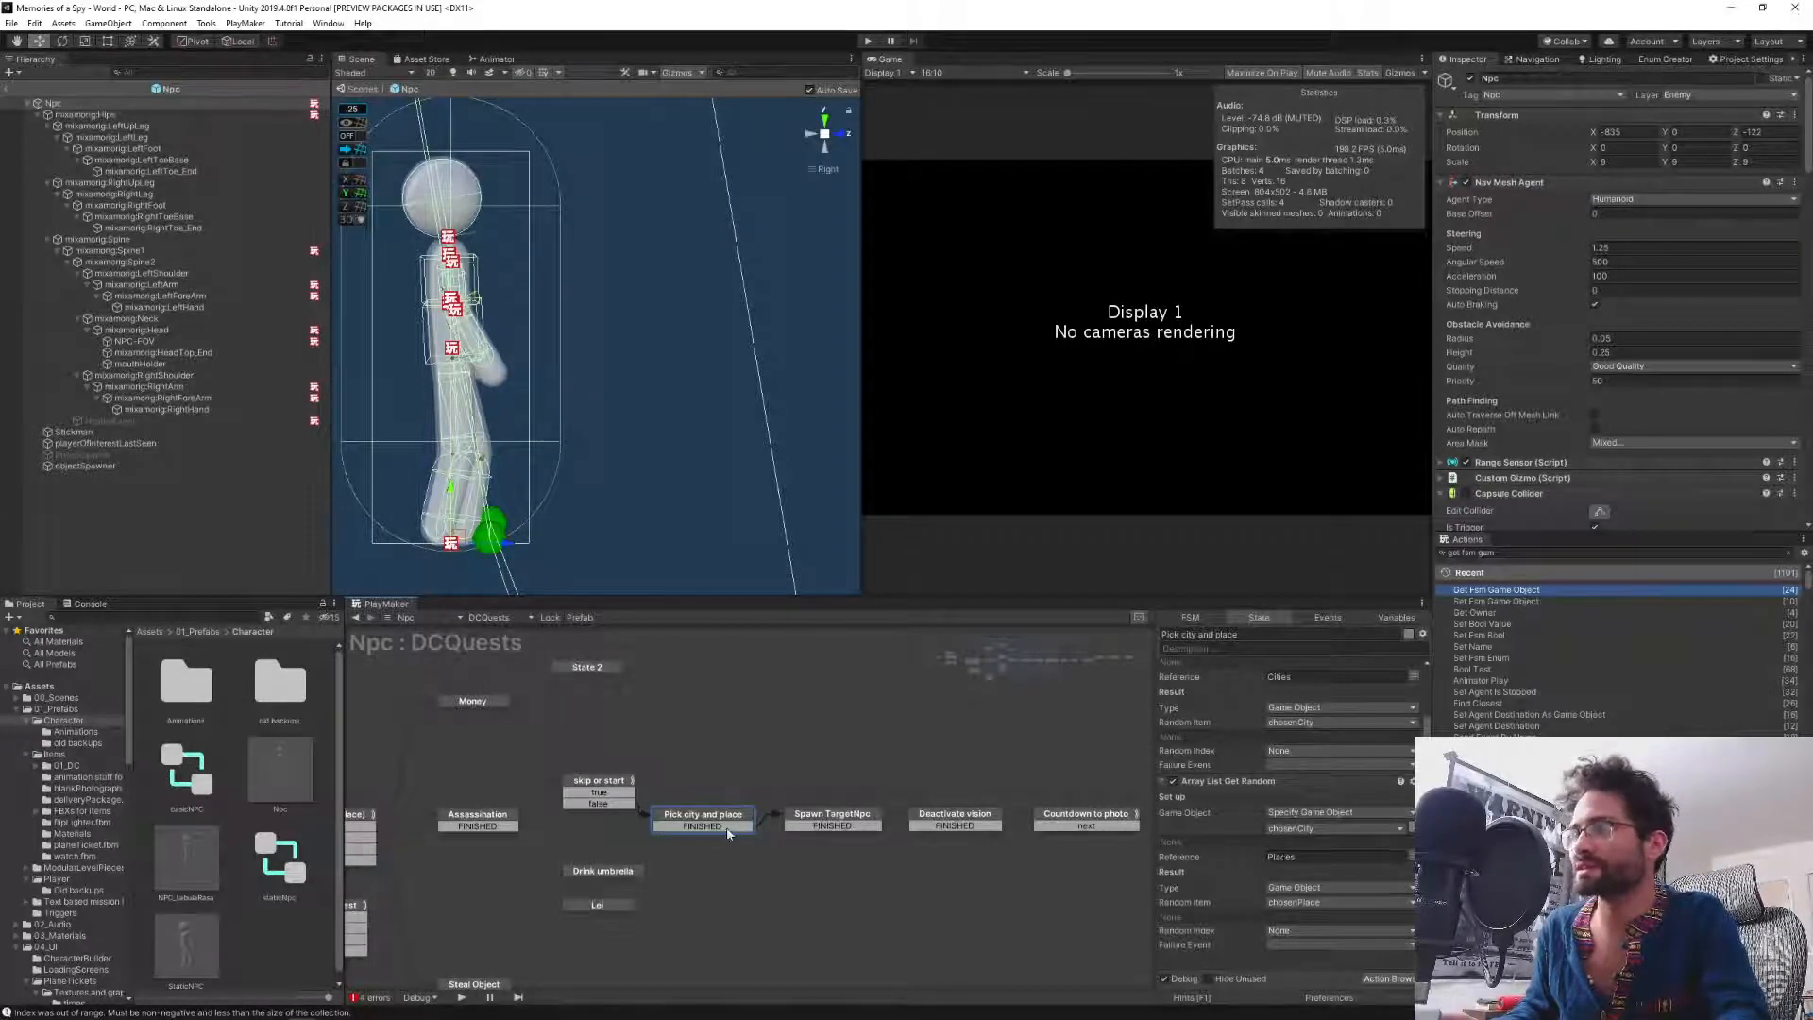
click(814, 824)
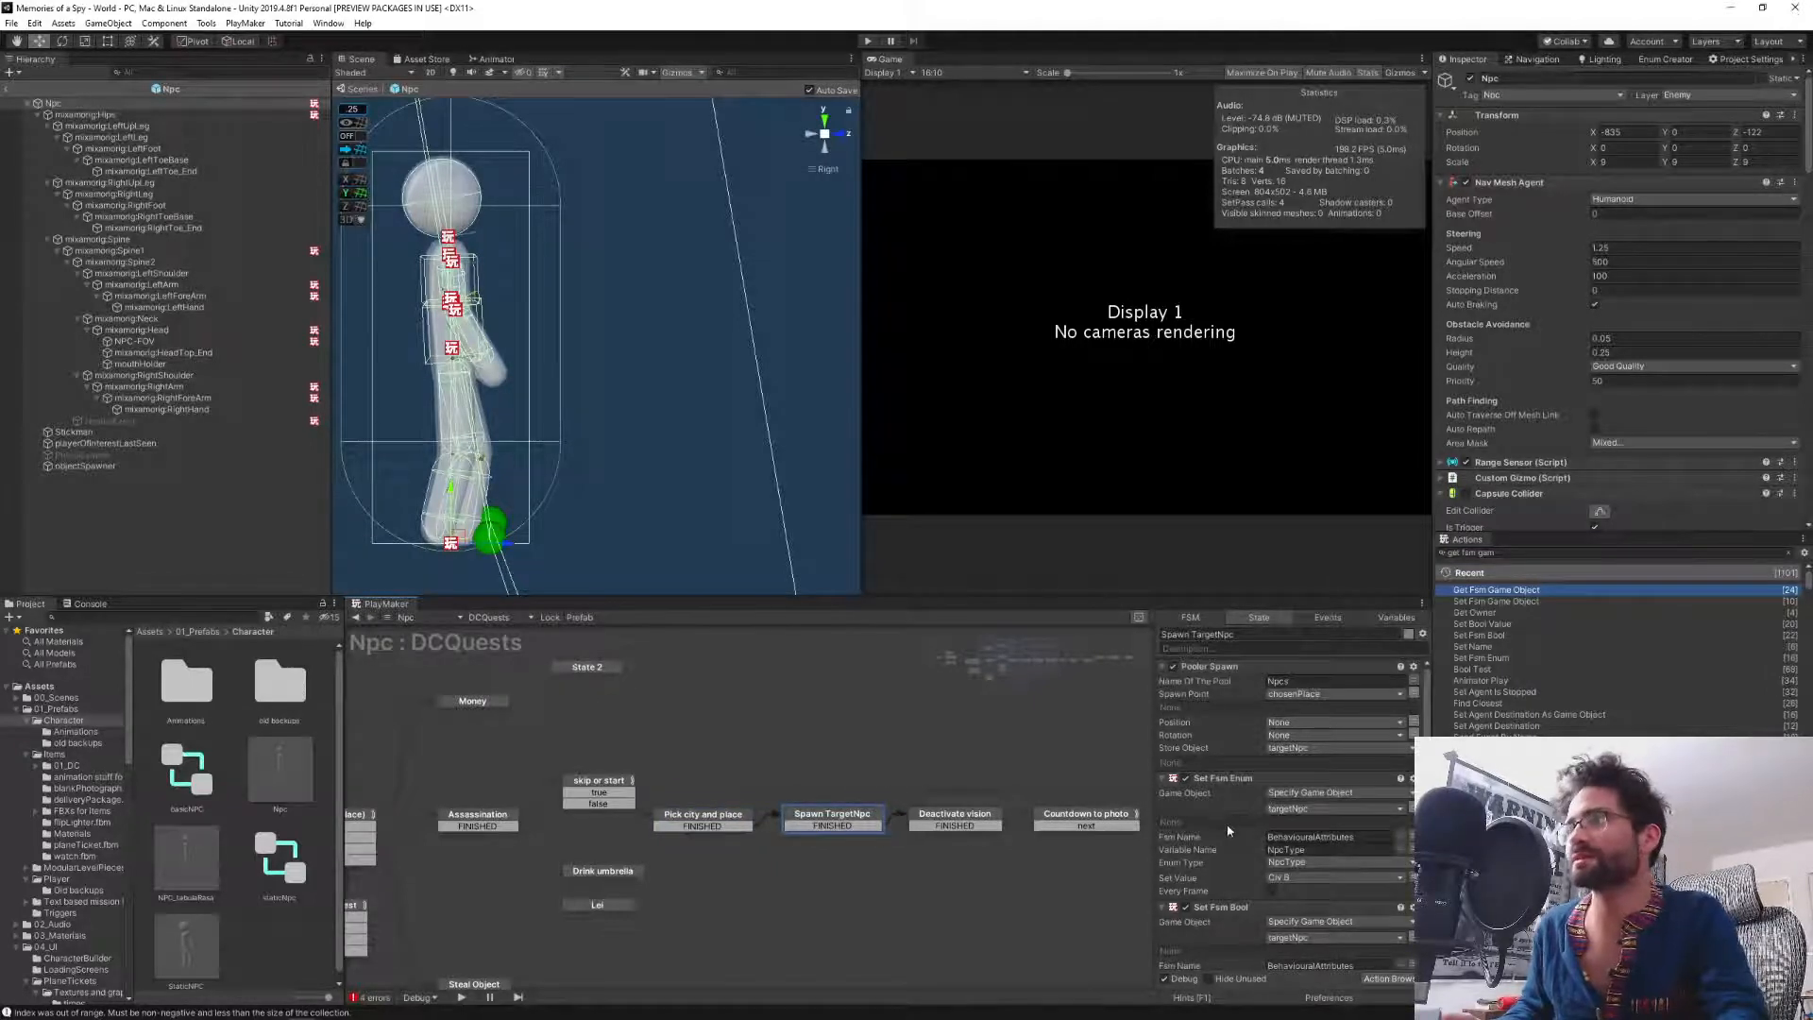
scroll(1228, 830, down, 6)
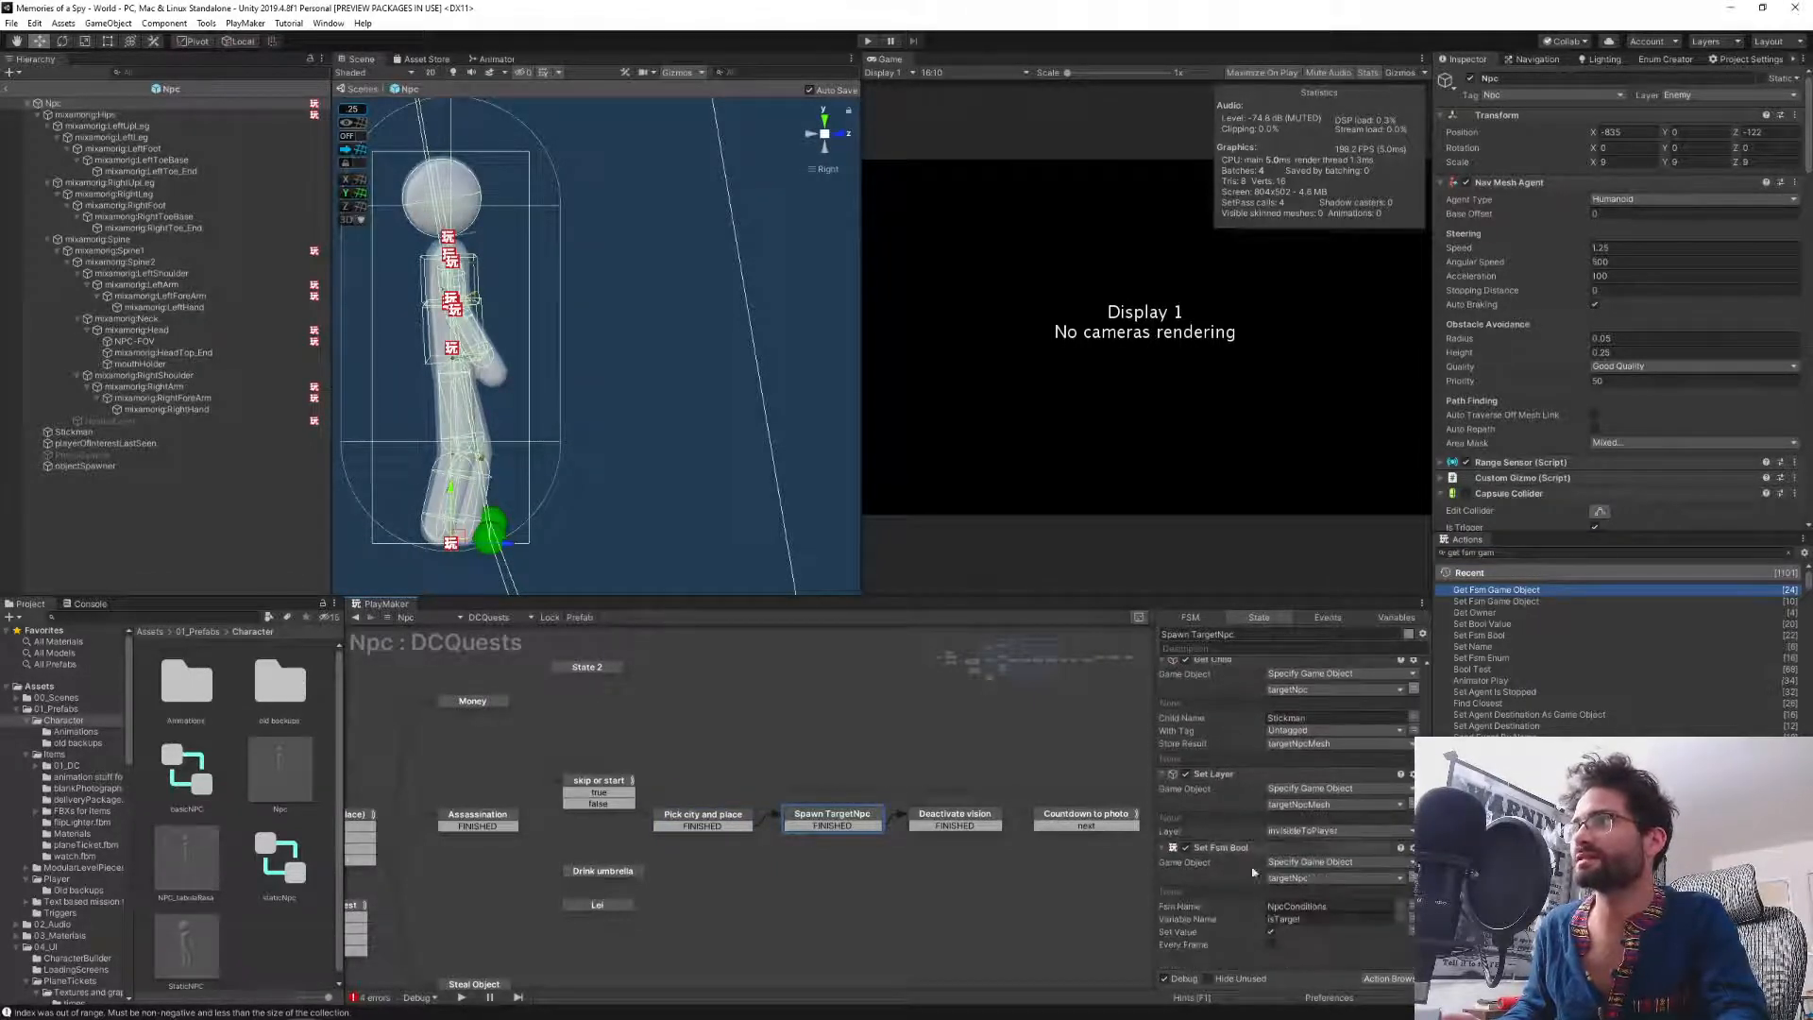
click(942, 823)
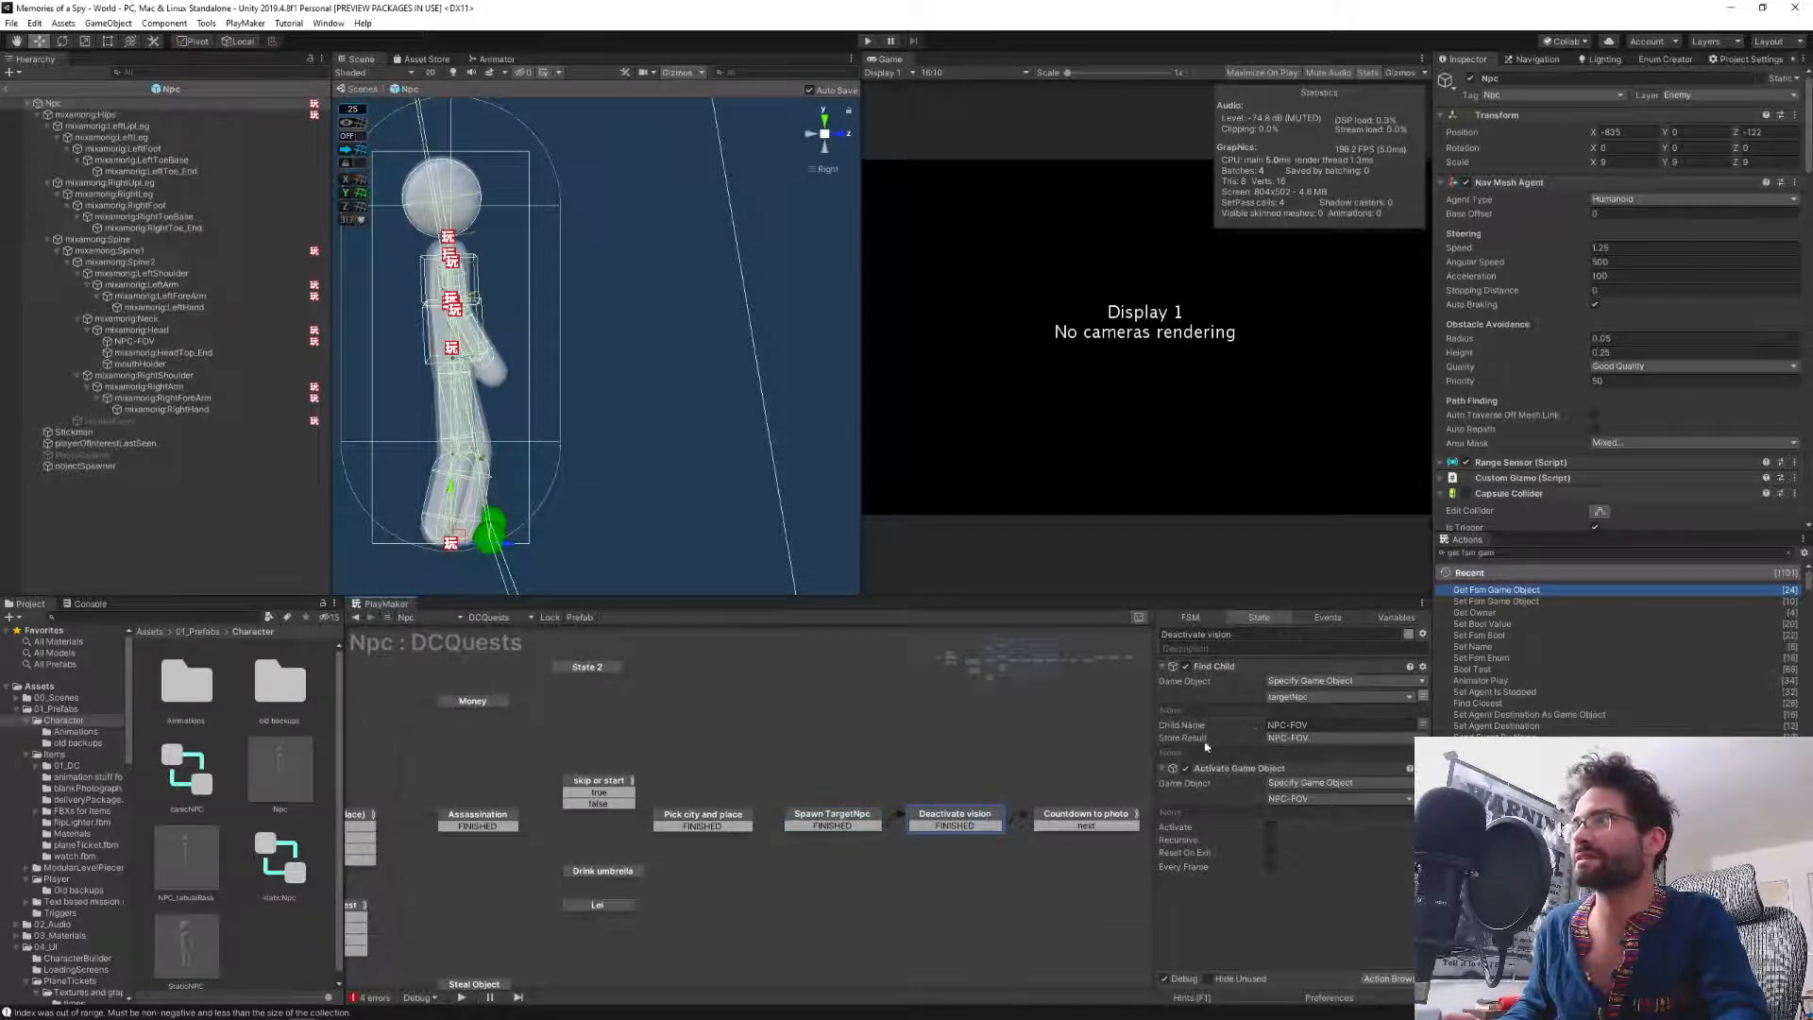
middle_drag(1034, 928, 809, 922)
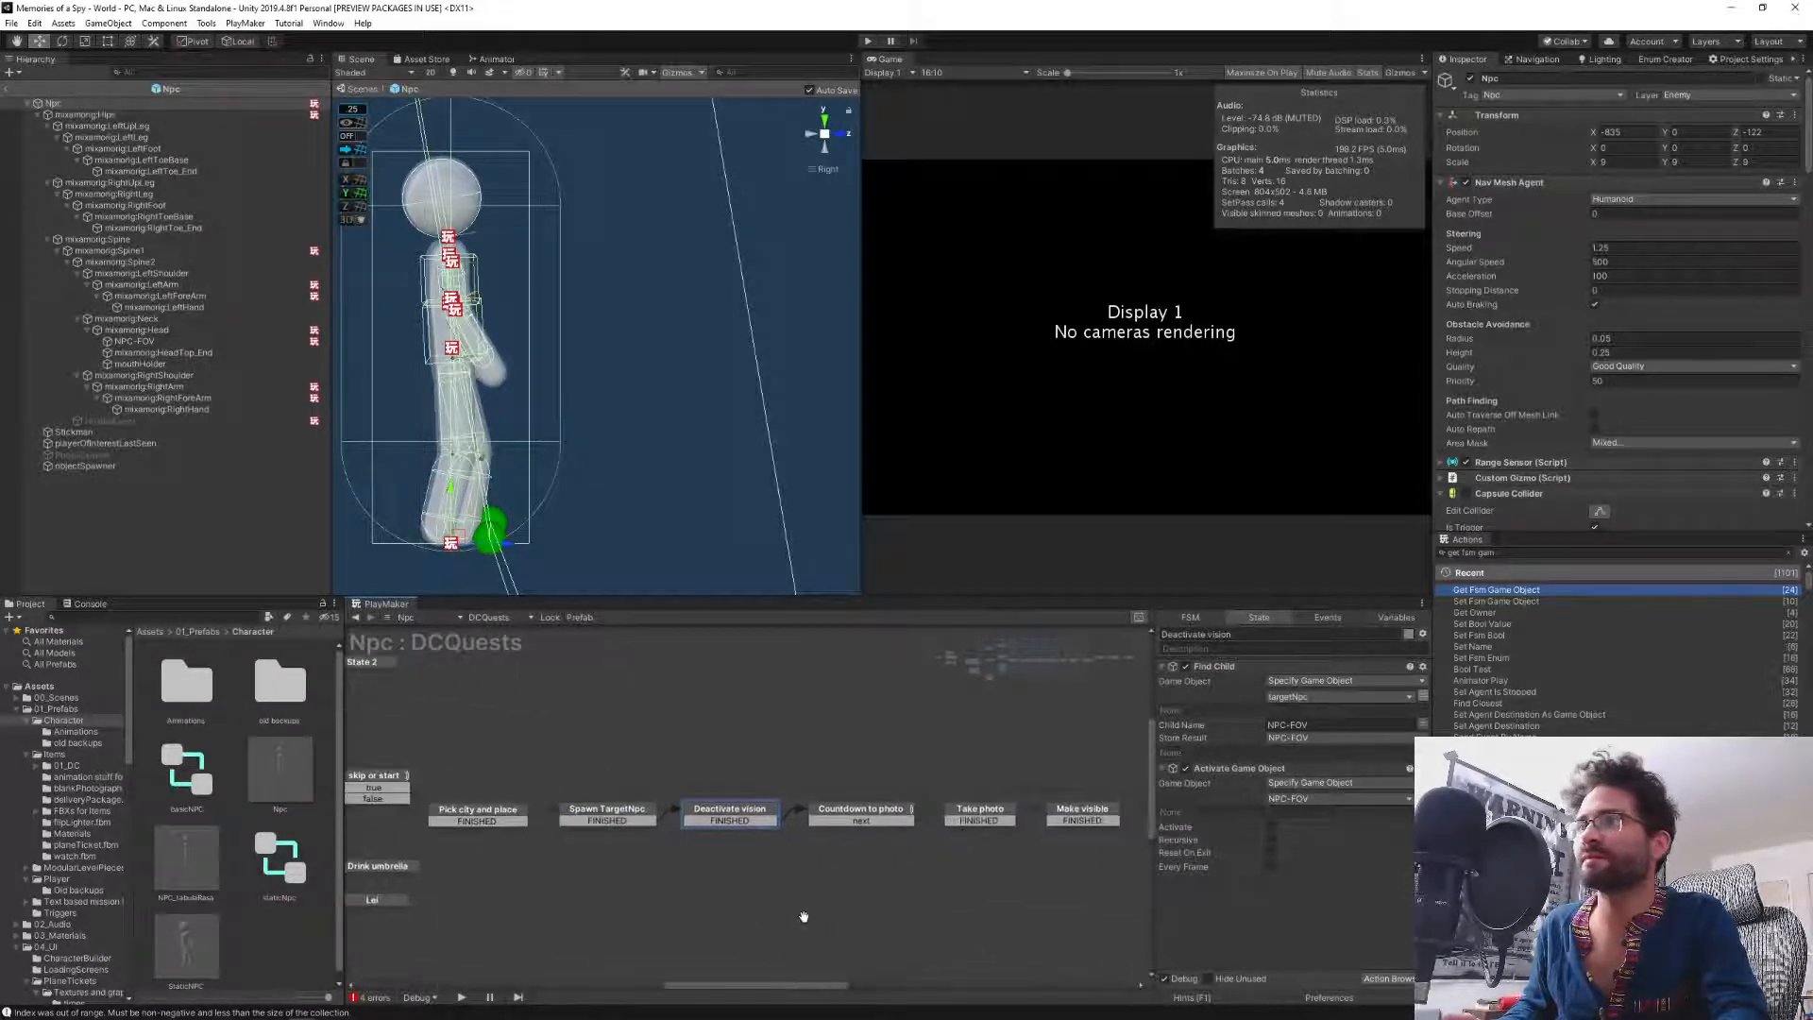
click(838, 814)
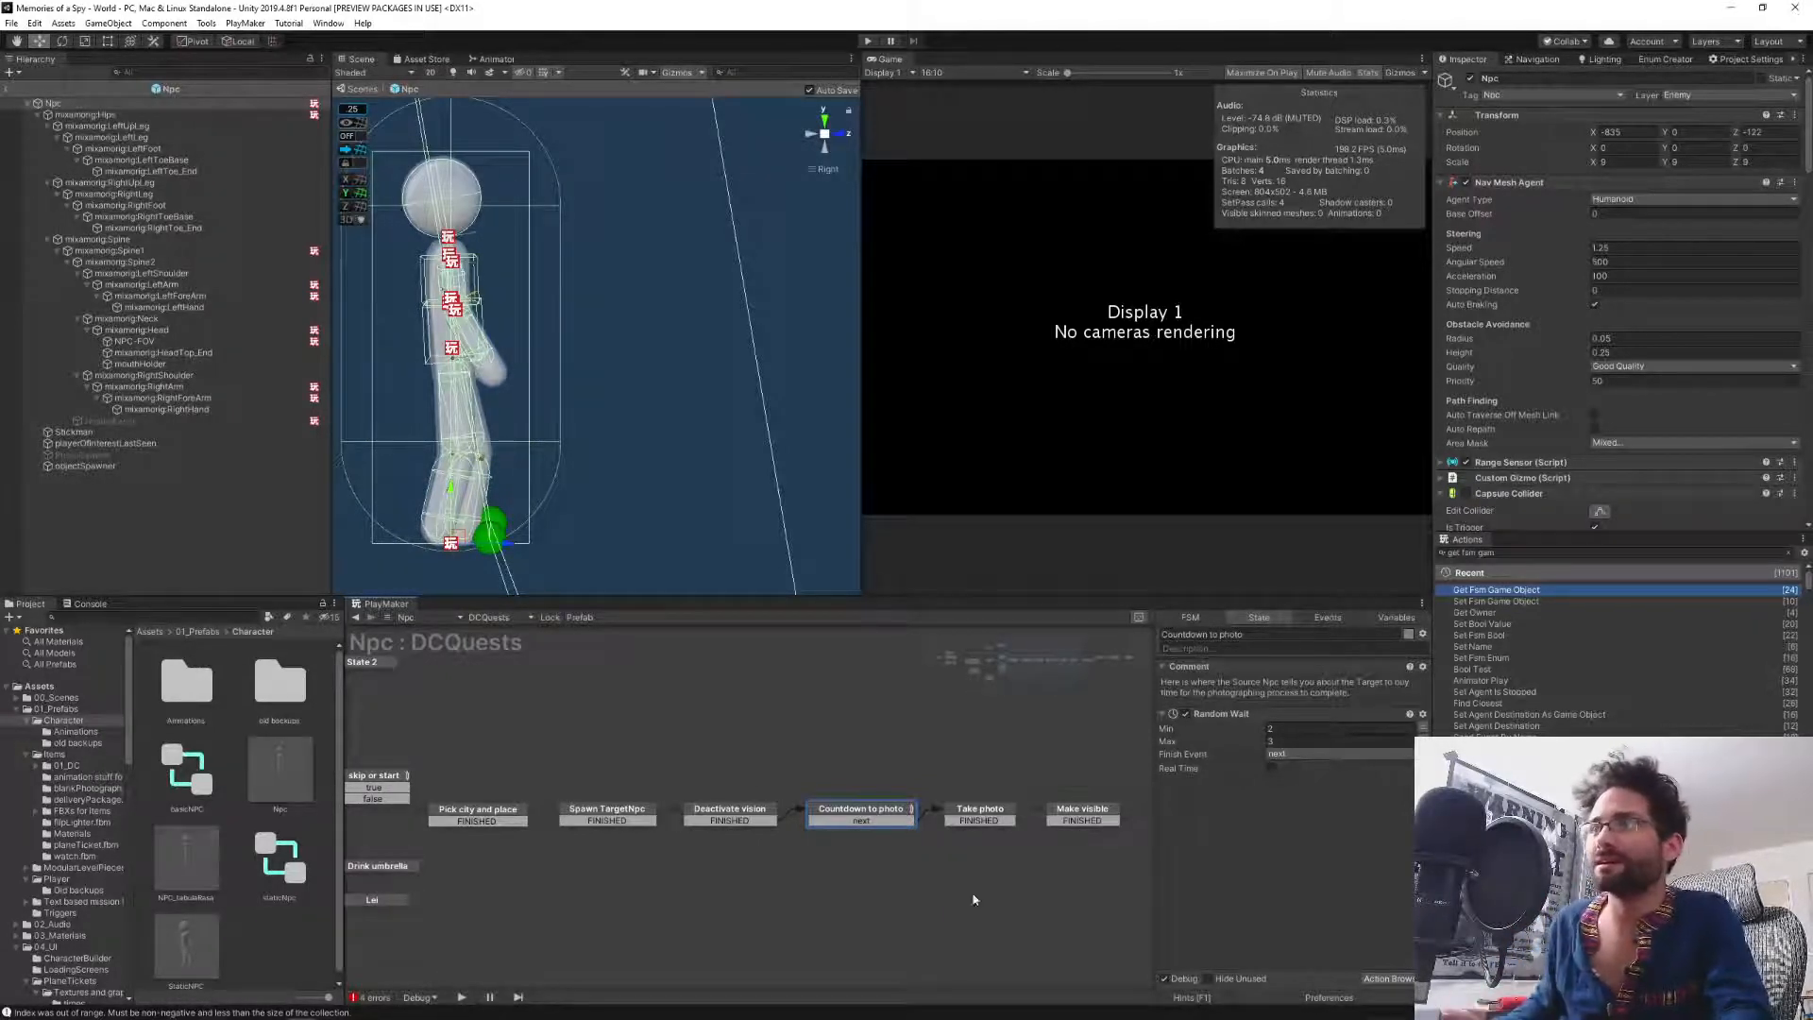
middle_drag(974, 899, 839, 908)
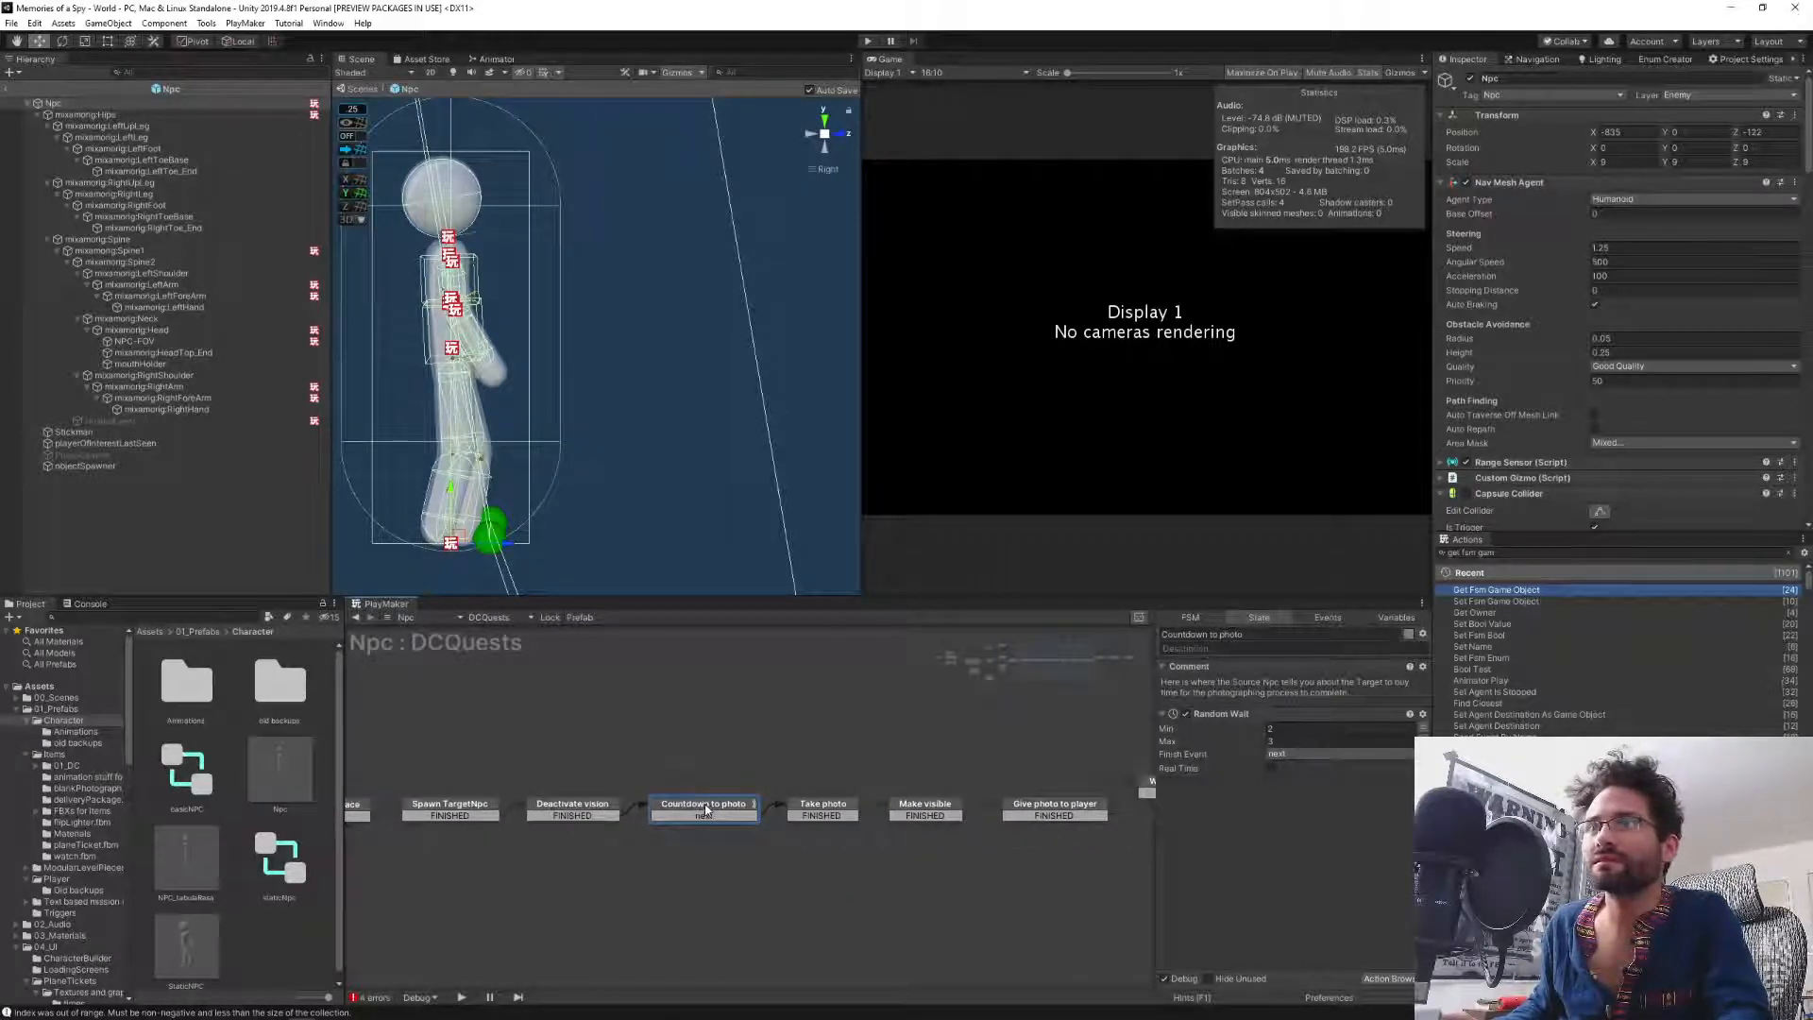
Add a new state named "reactivate vision" above Countdown to photo in the DCQuests FSM.
click(730, 727)
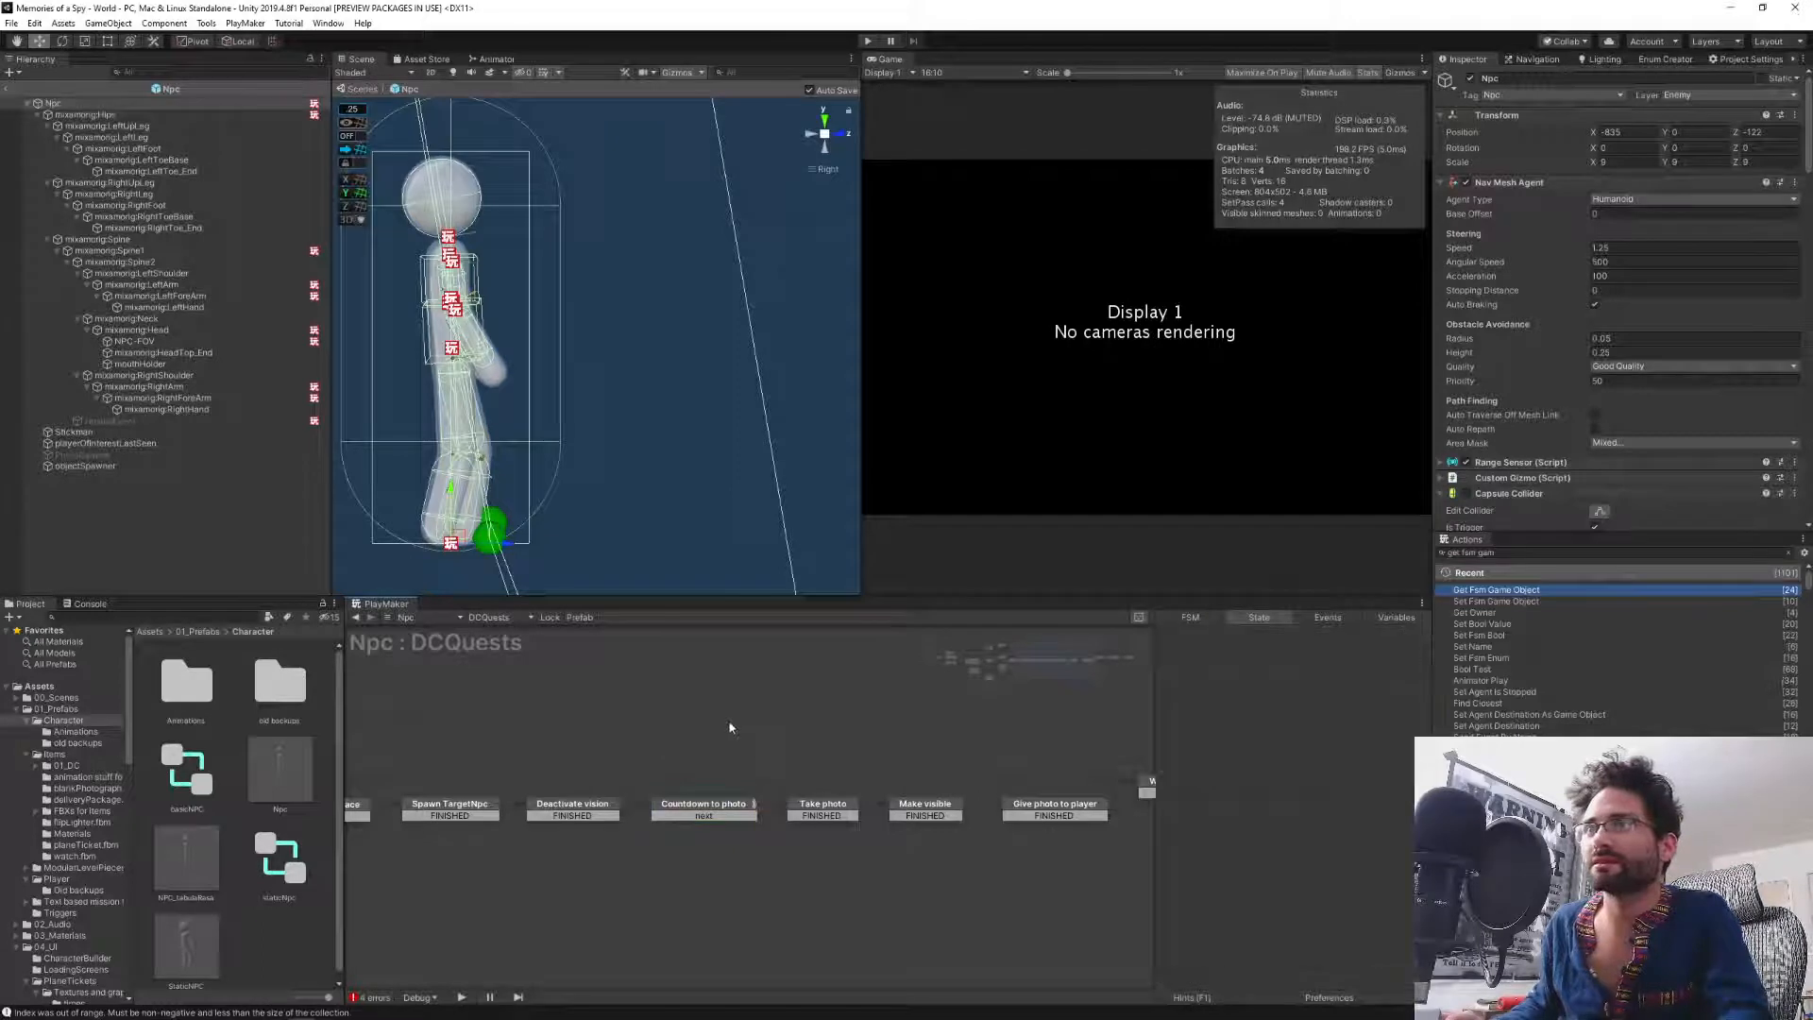
ctrl+click(755, 730)
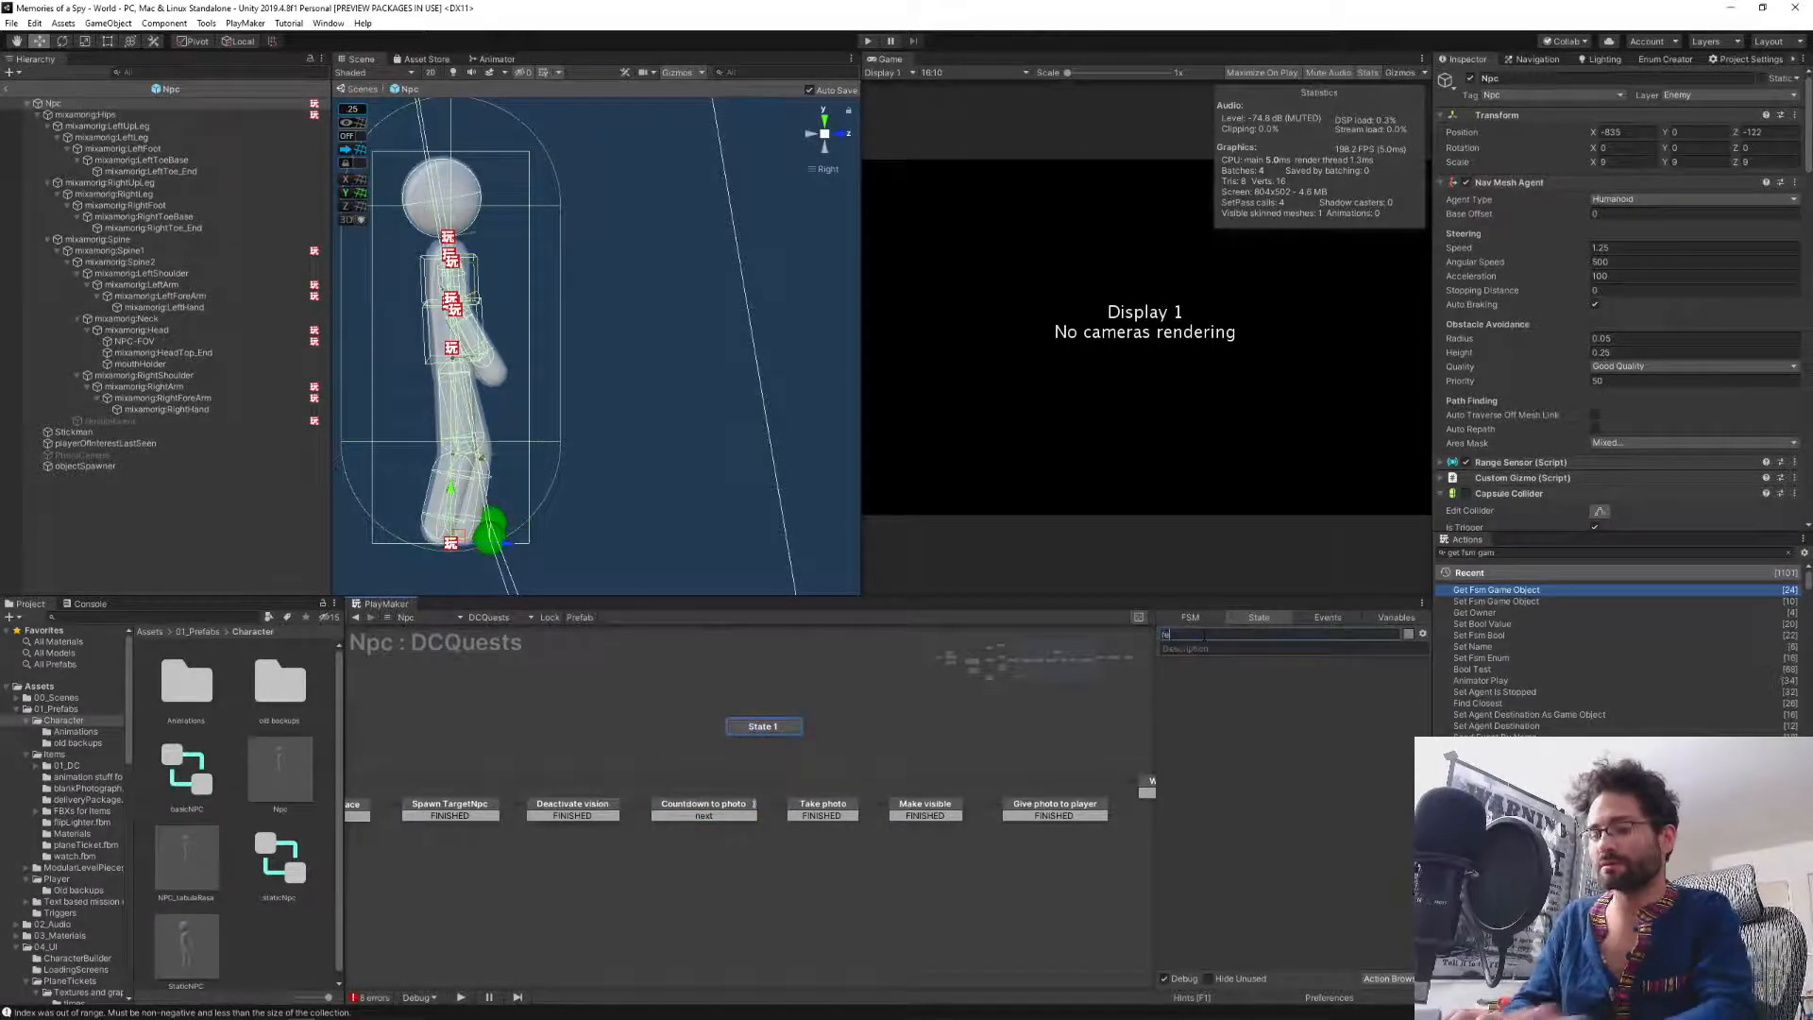
text(reactivate vi)
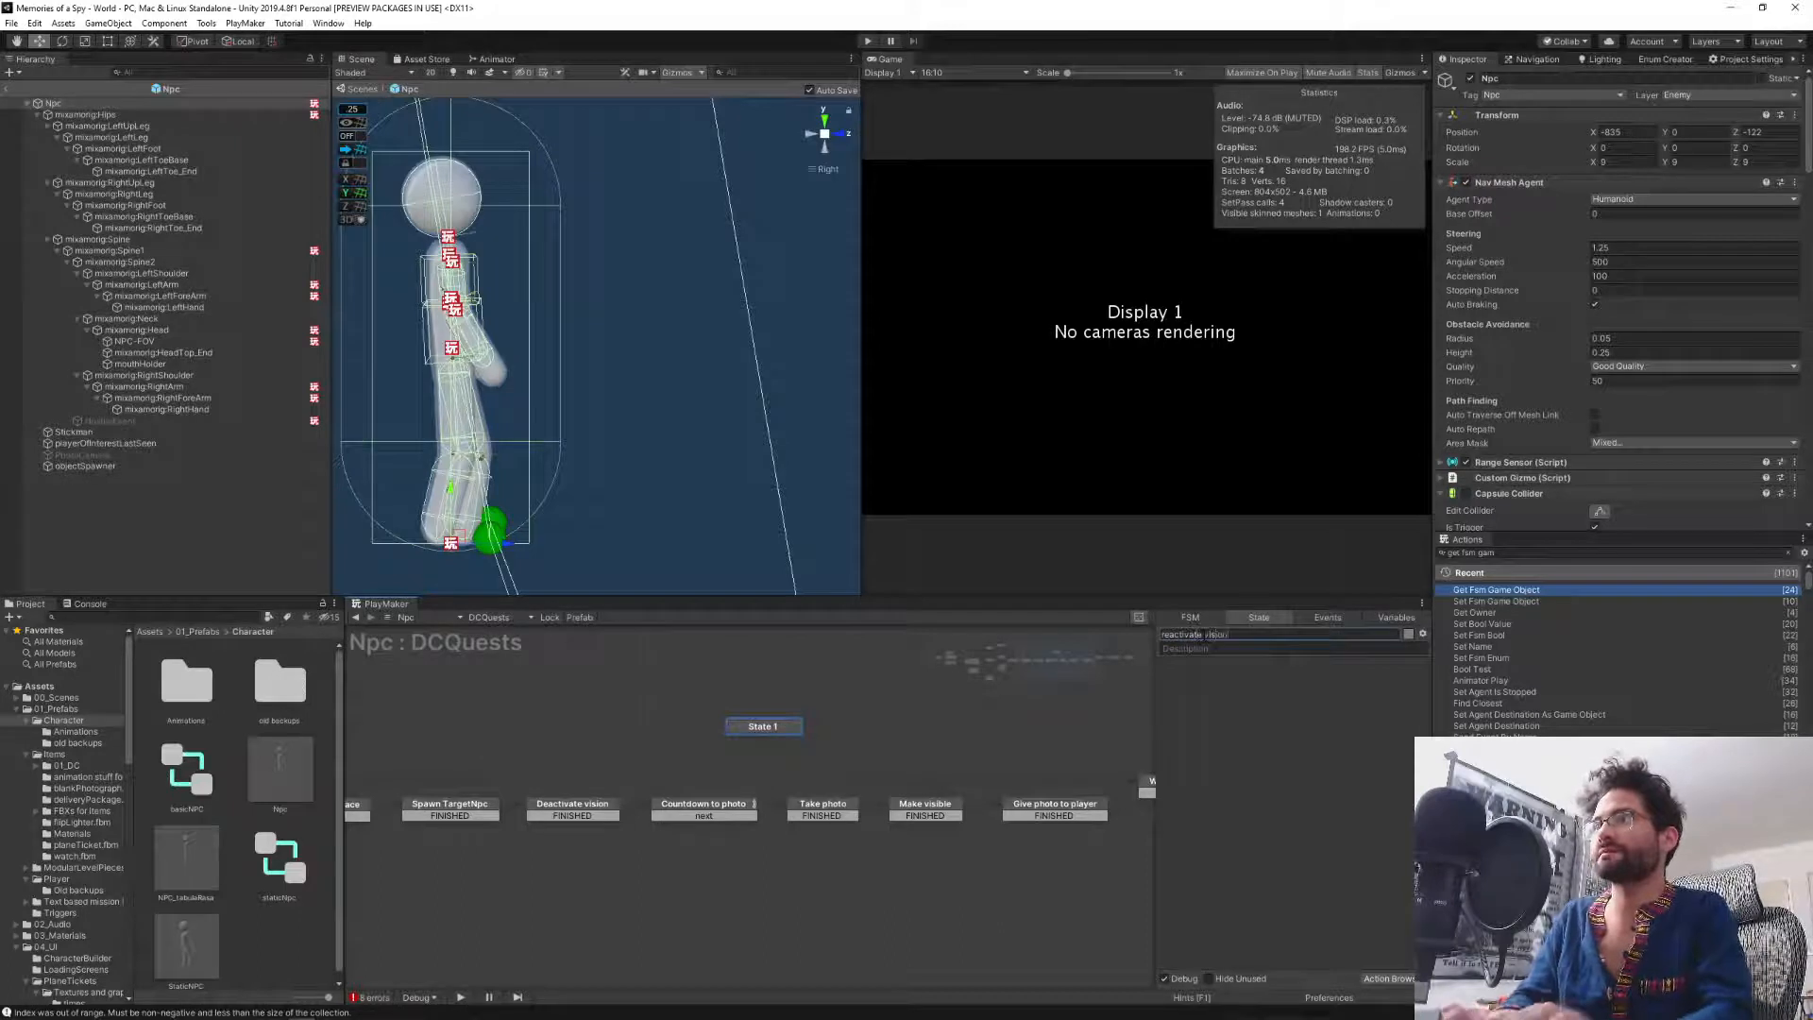
text(sion)
key(Return)
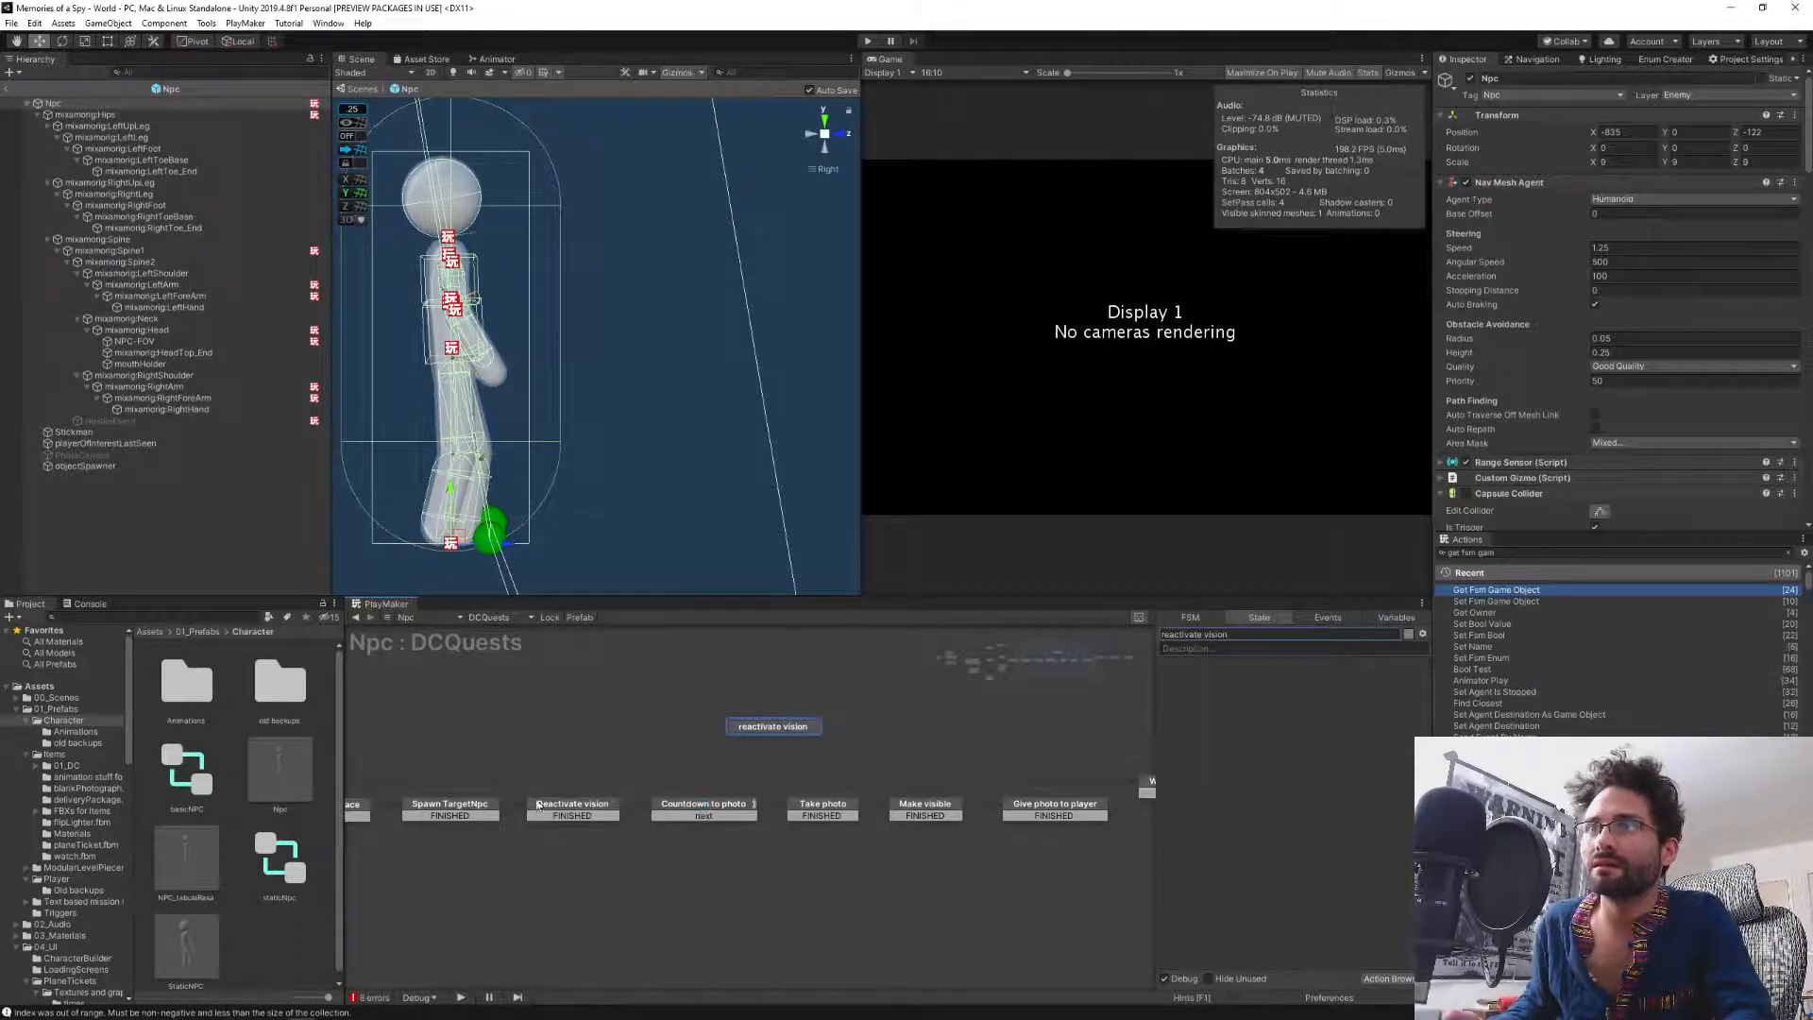
Examine the actions in the Countdown to photo, Take photo and Make visible states, including the spawn point search and Agent Warp settings.
click(558, 804)
click(728, 807)
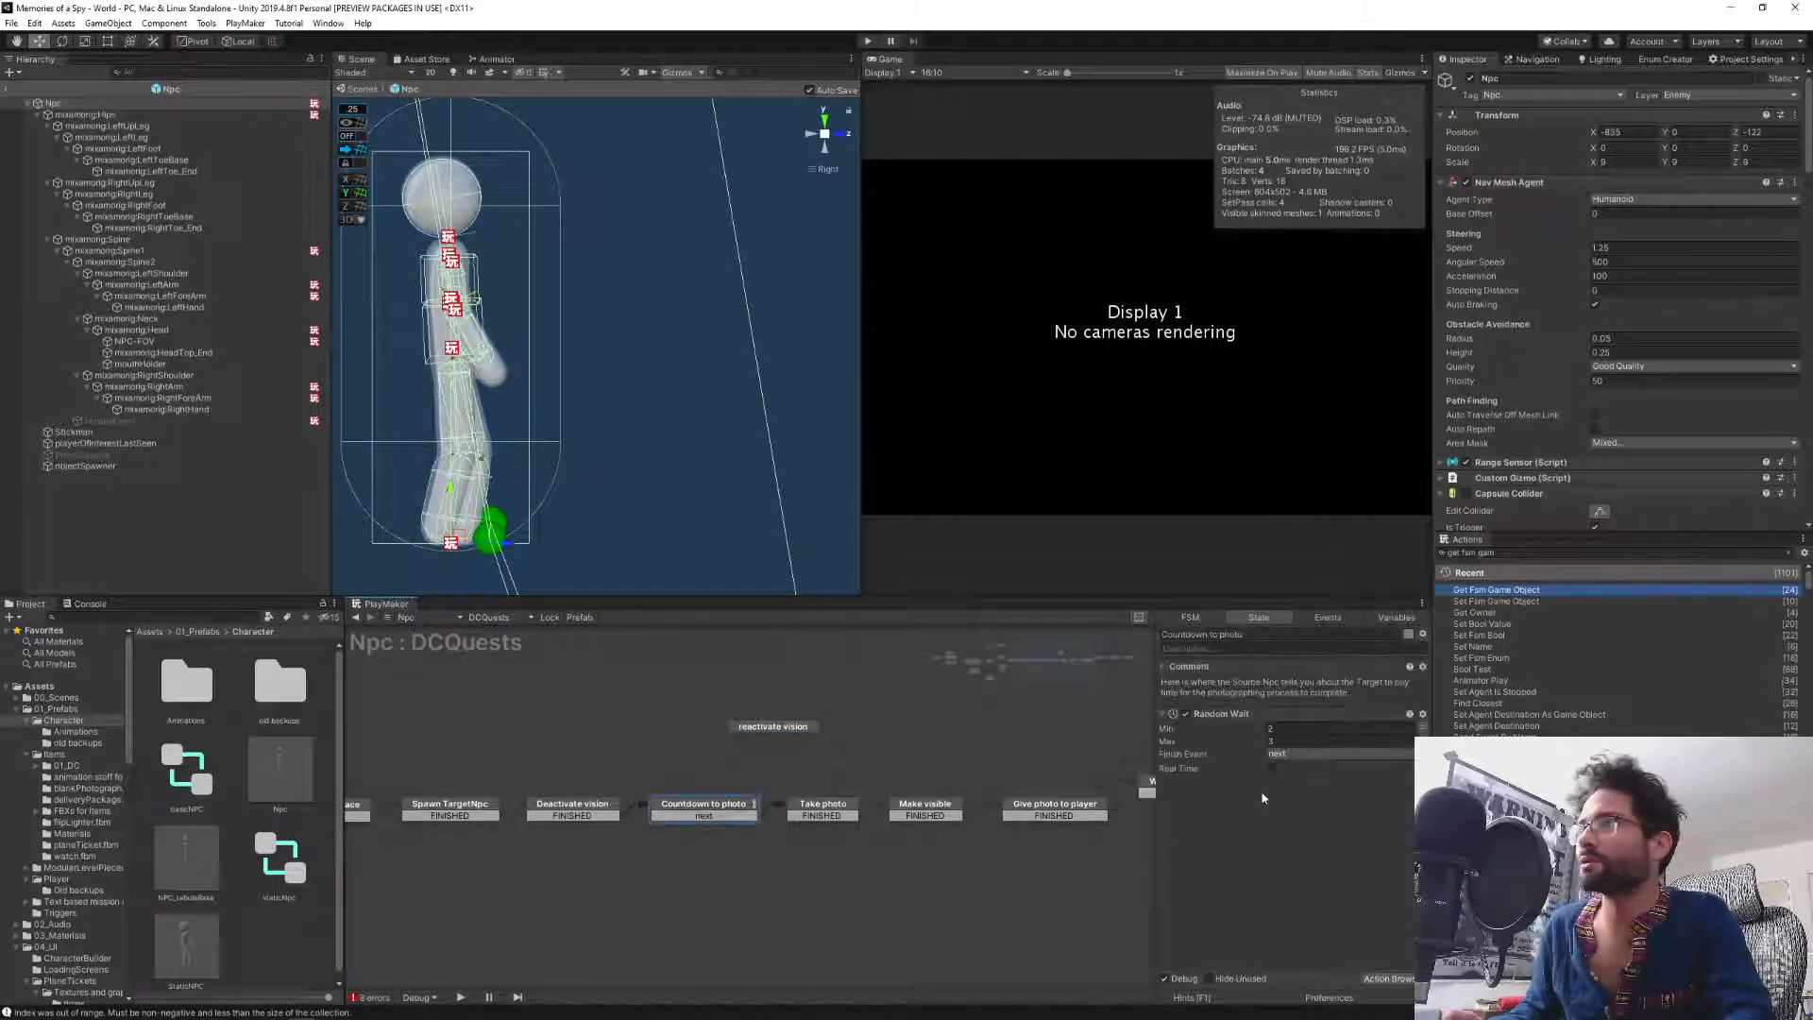
click(836, 811)
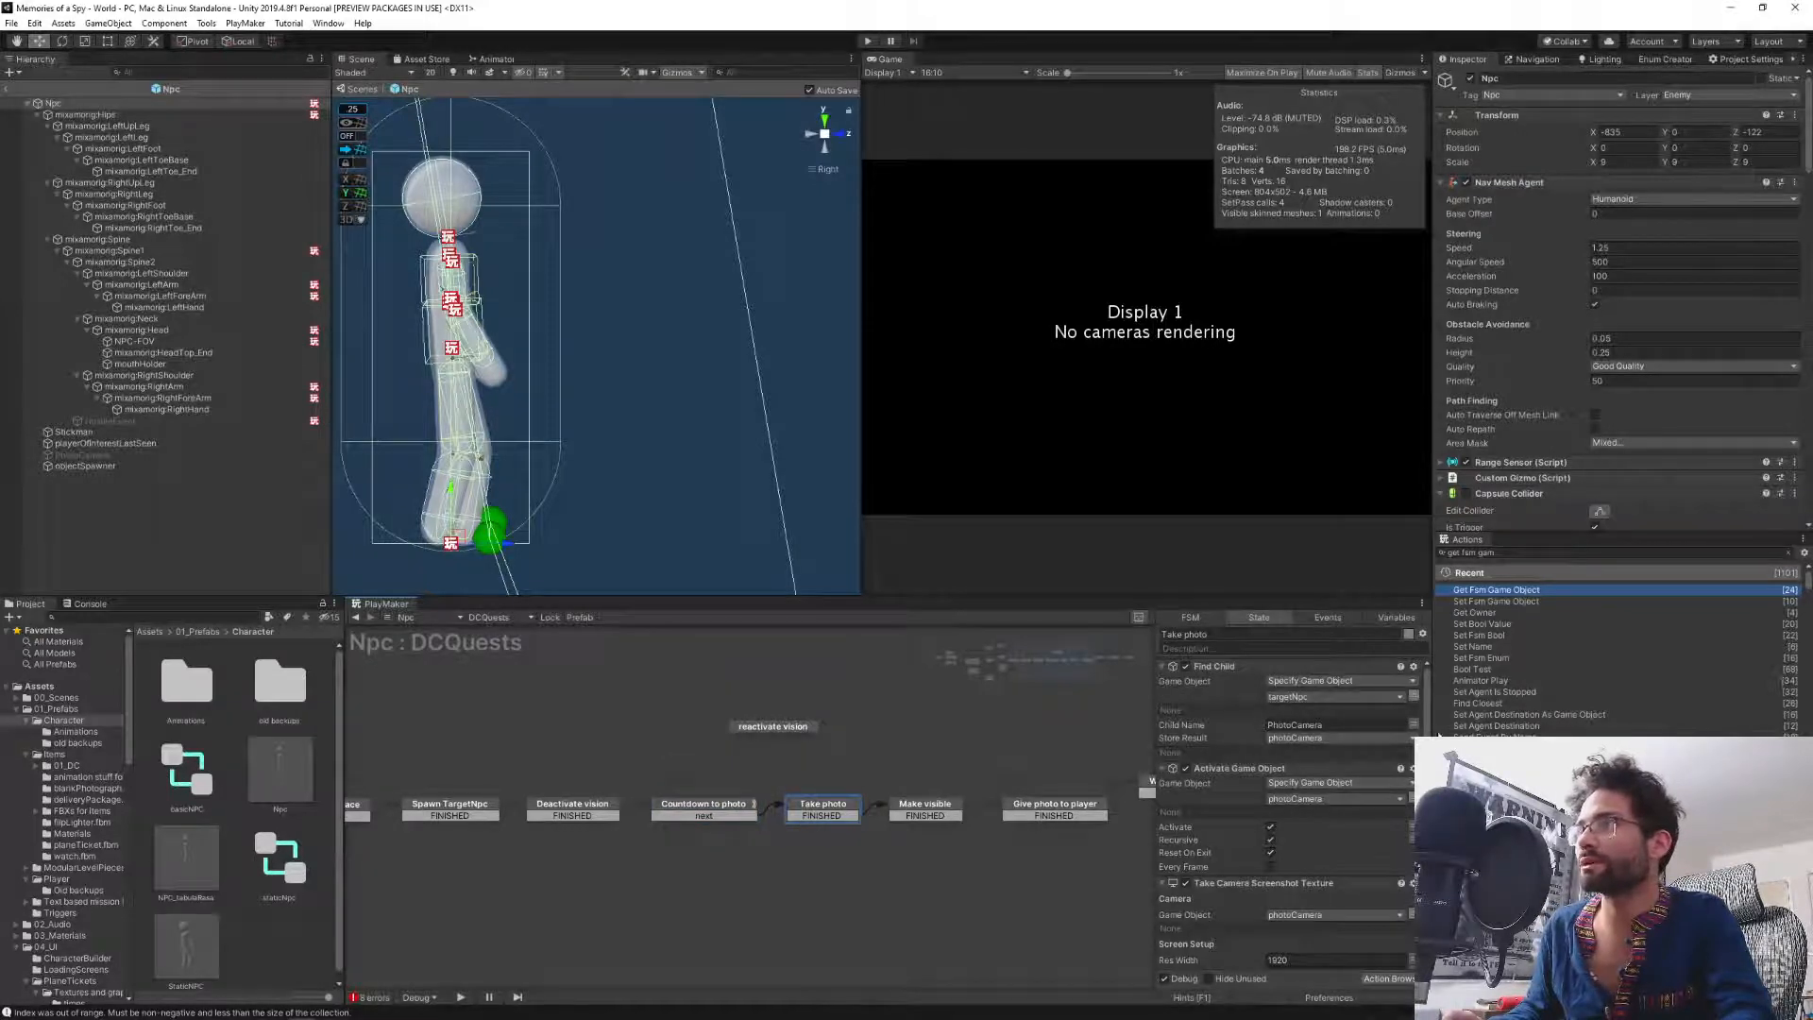
scroll(1364, 921, down, 3)
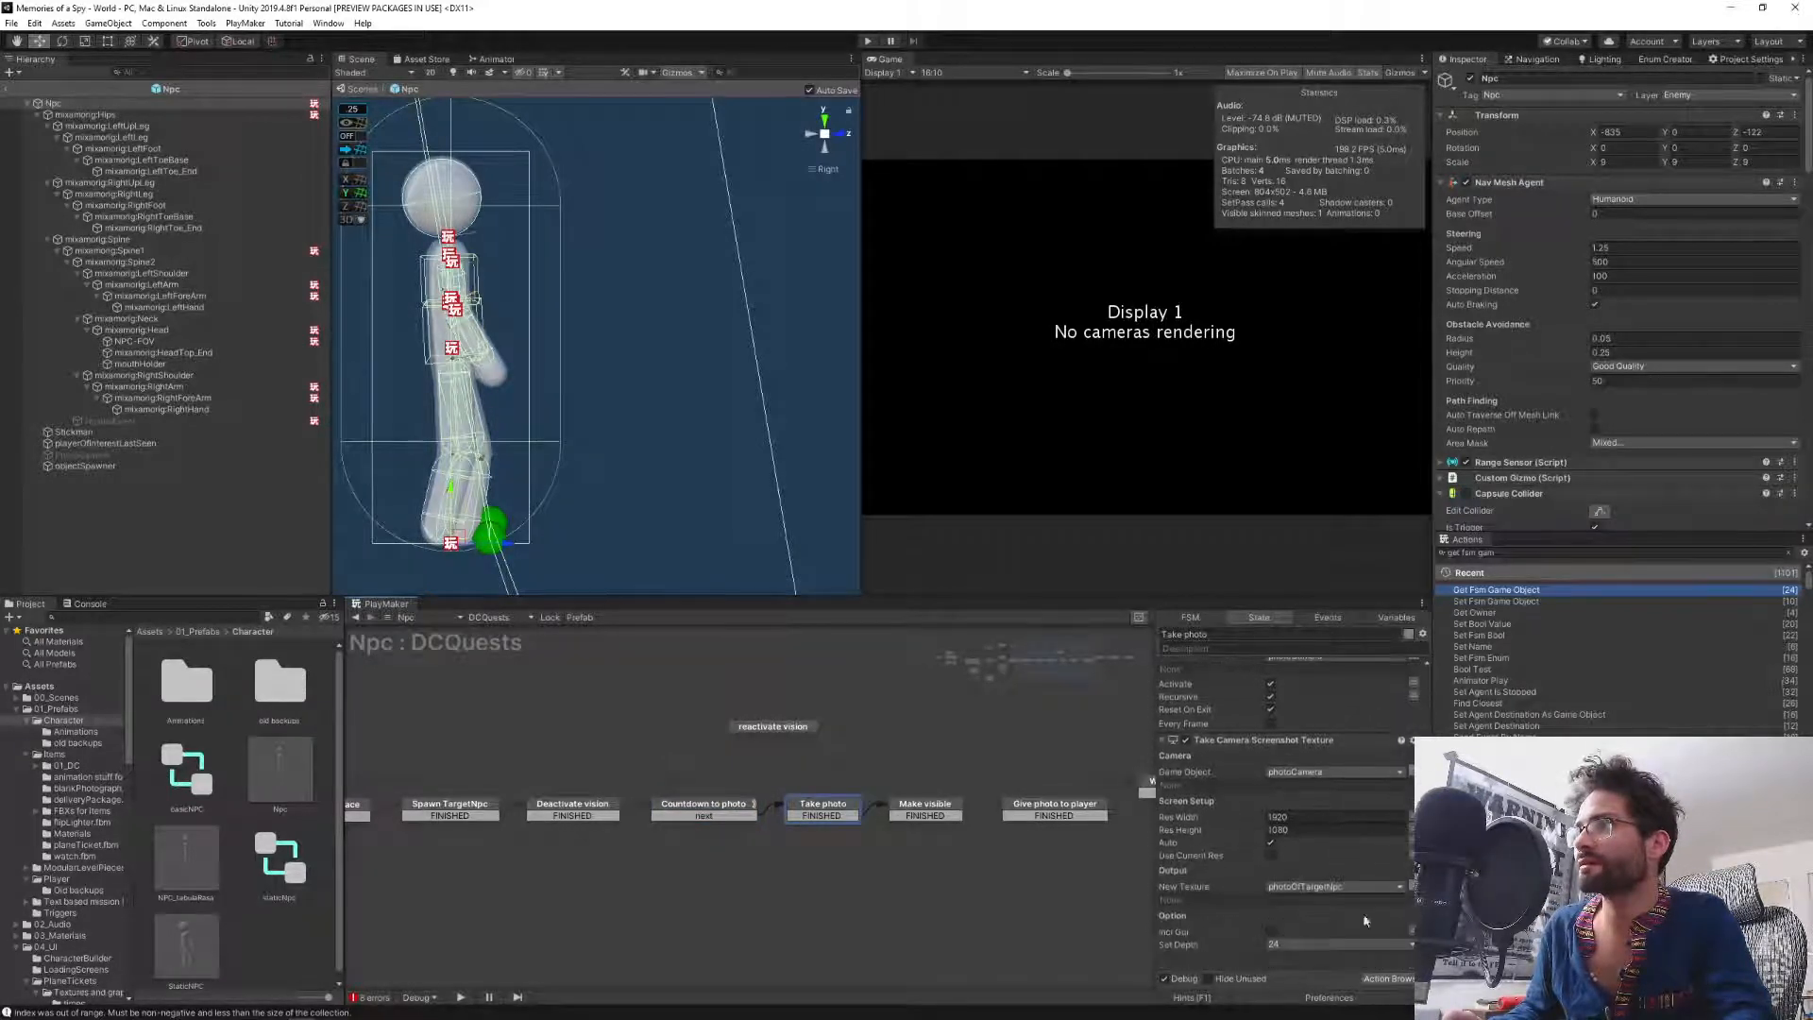
click(919, 810)
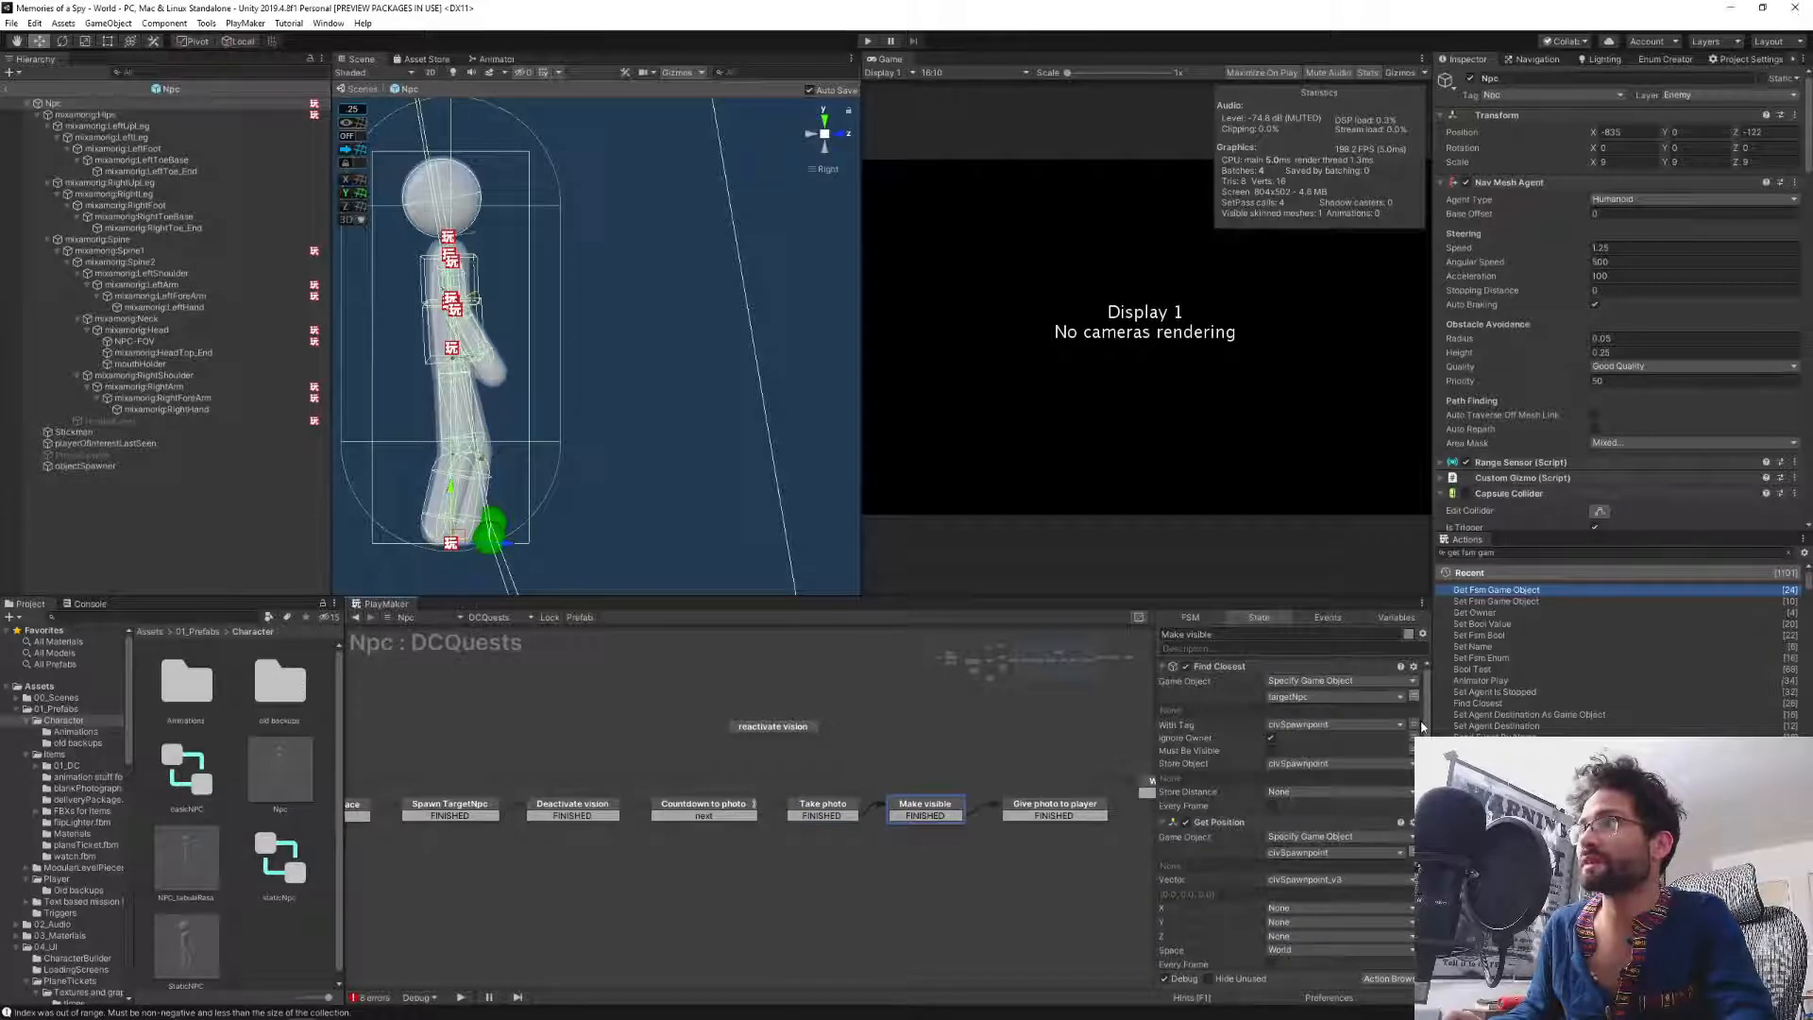
scroll(1430, 723, down, 1)
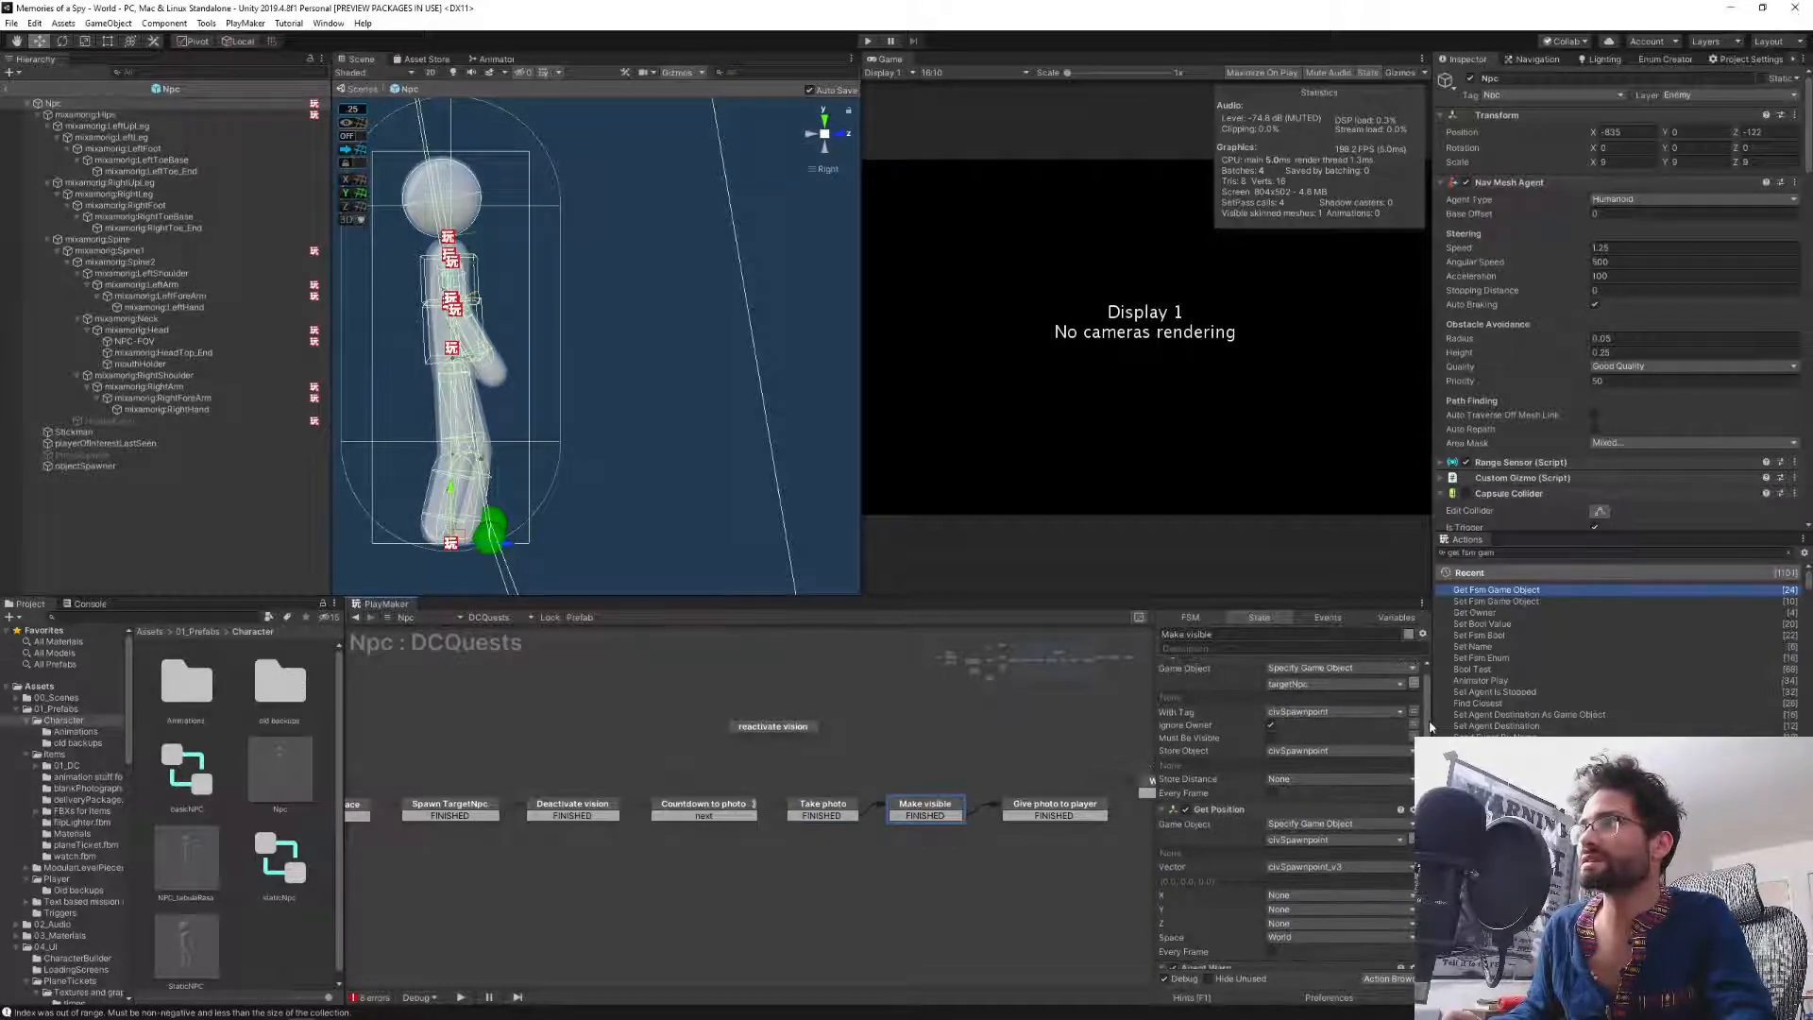
scroll(1429, 725, up, 1)
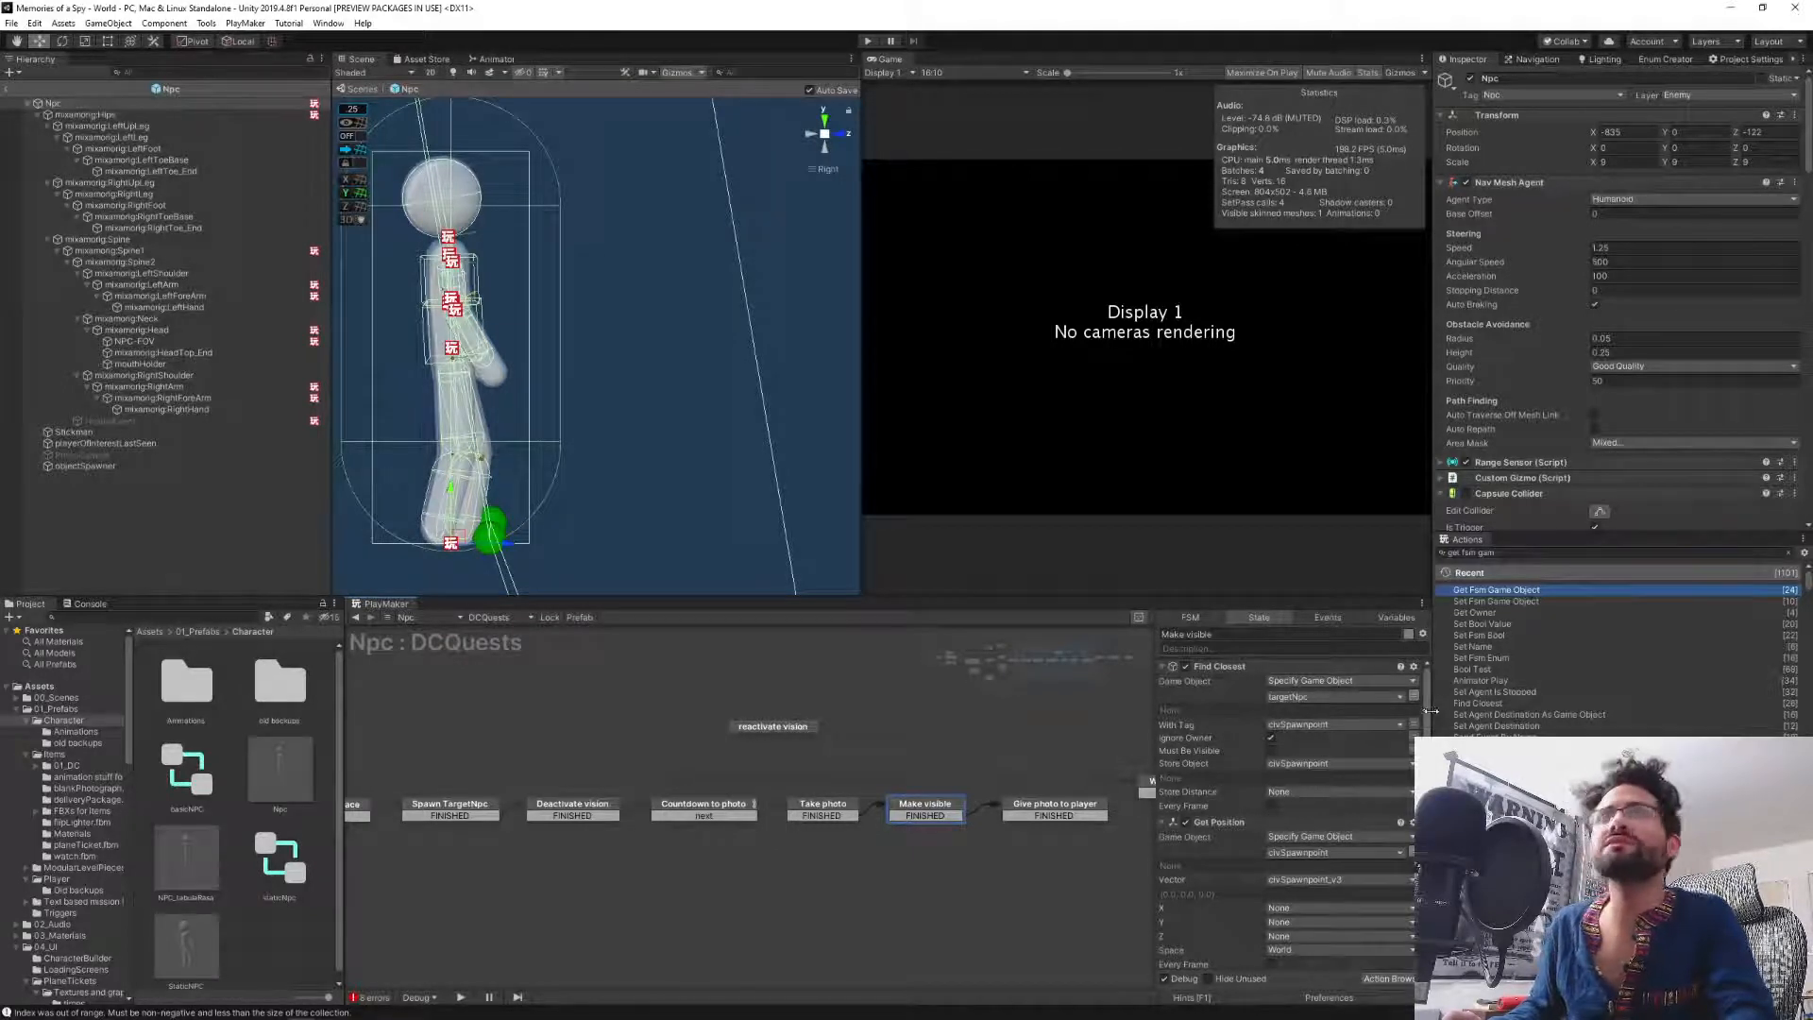
scroll(1202, 914, down, 3)
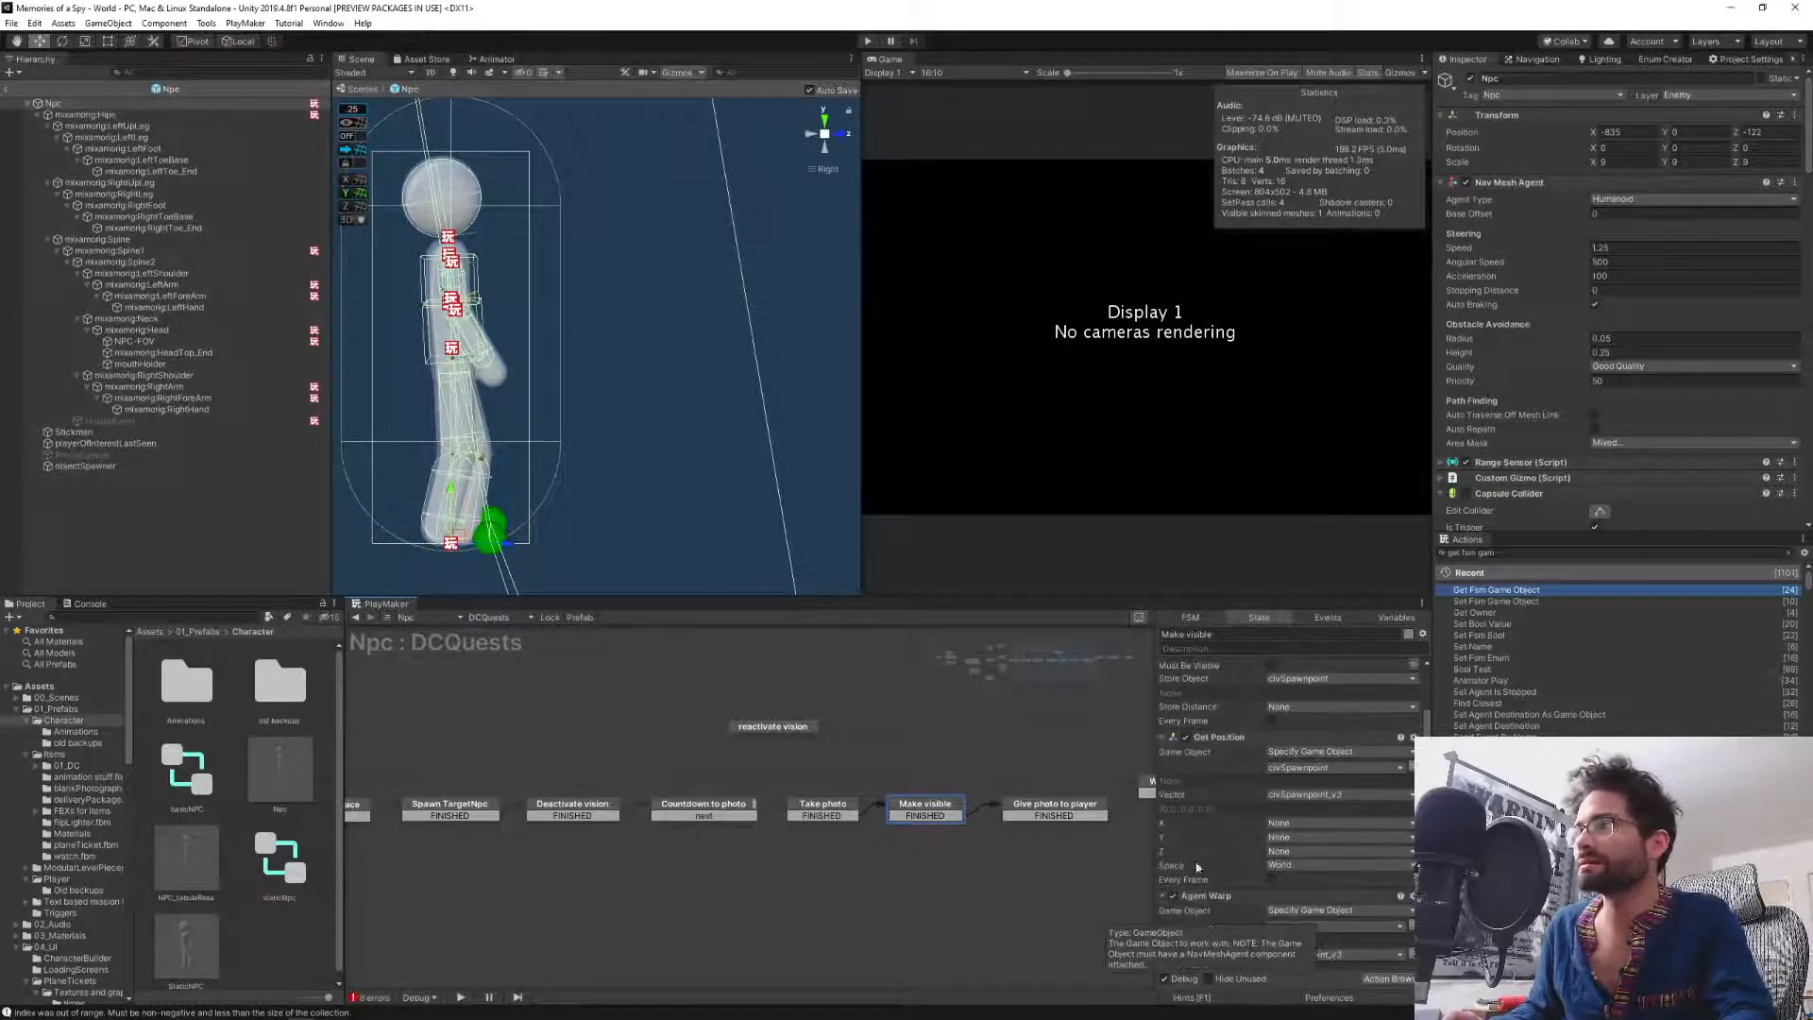
scroll(1281, 780, down, 3)
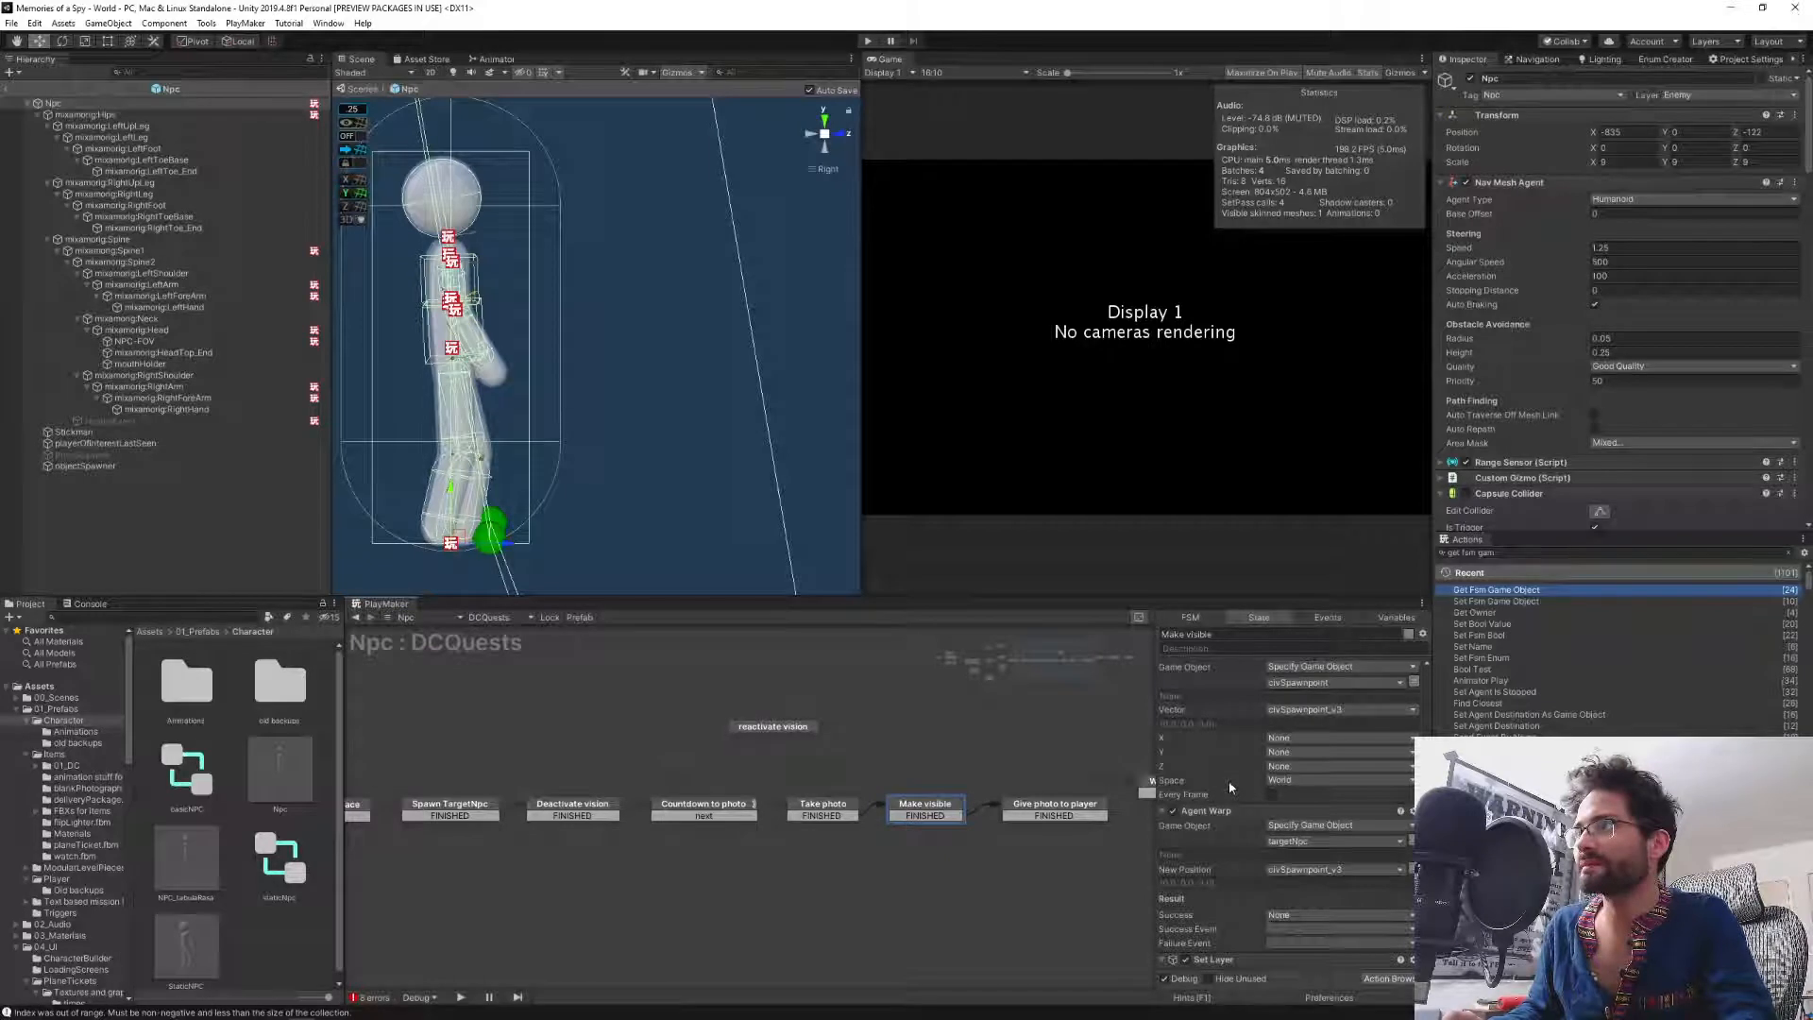
scroll(1229, 784, down, 3)
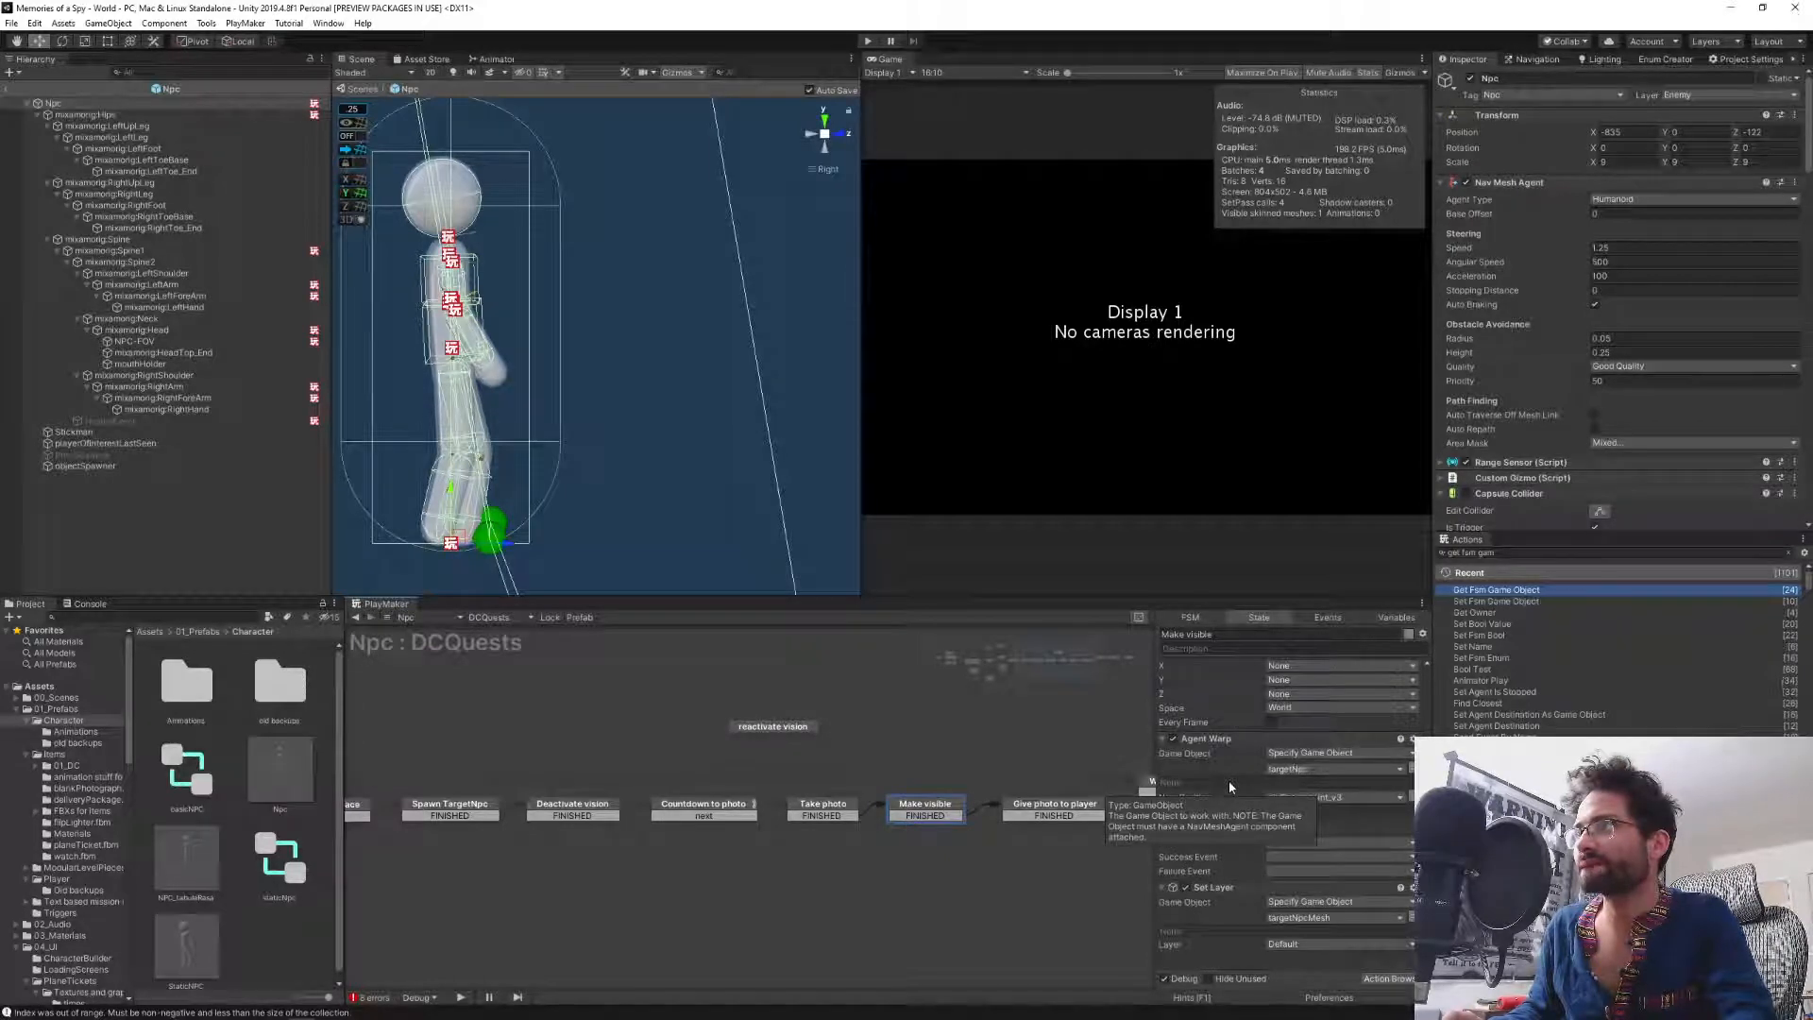
Return to the World scene and tag Paris's civilian spawn points CivSpawn_01 to CivSpawn_04 as civSpawnpoint.
click(7, 92)
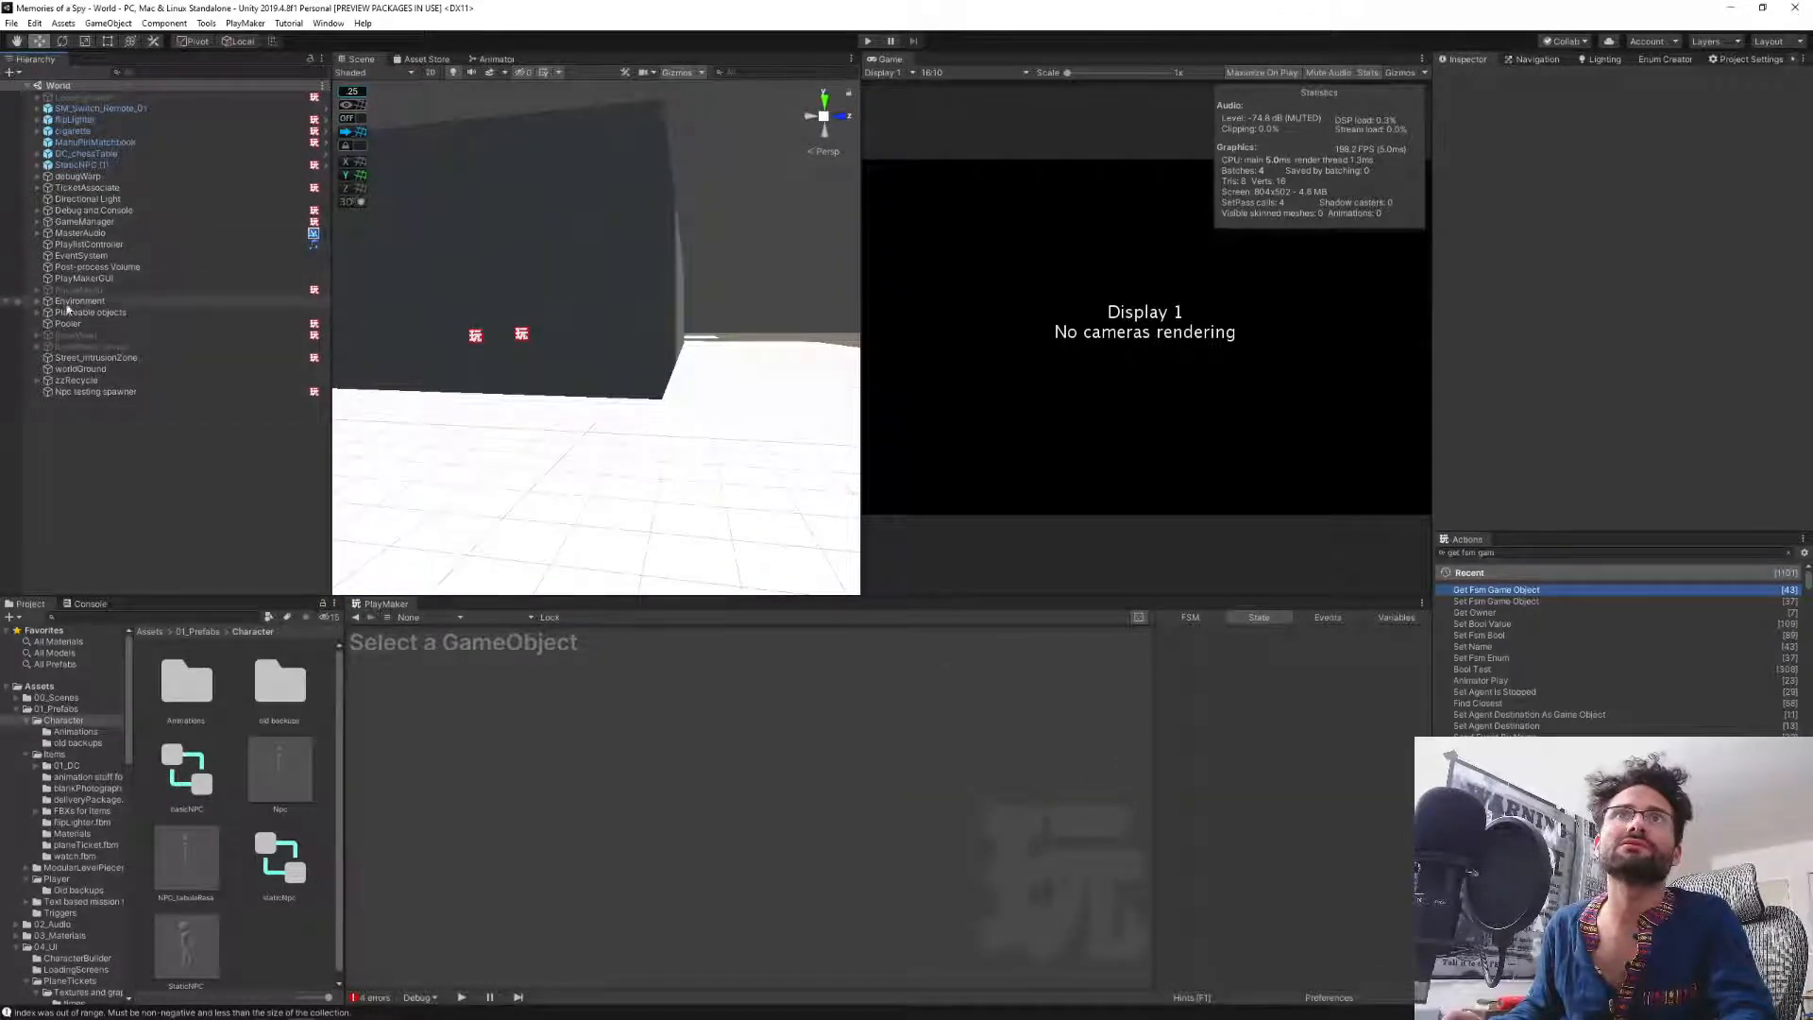
click(37, 300)
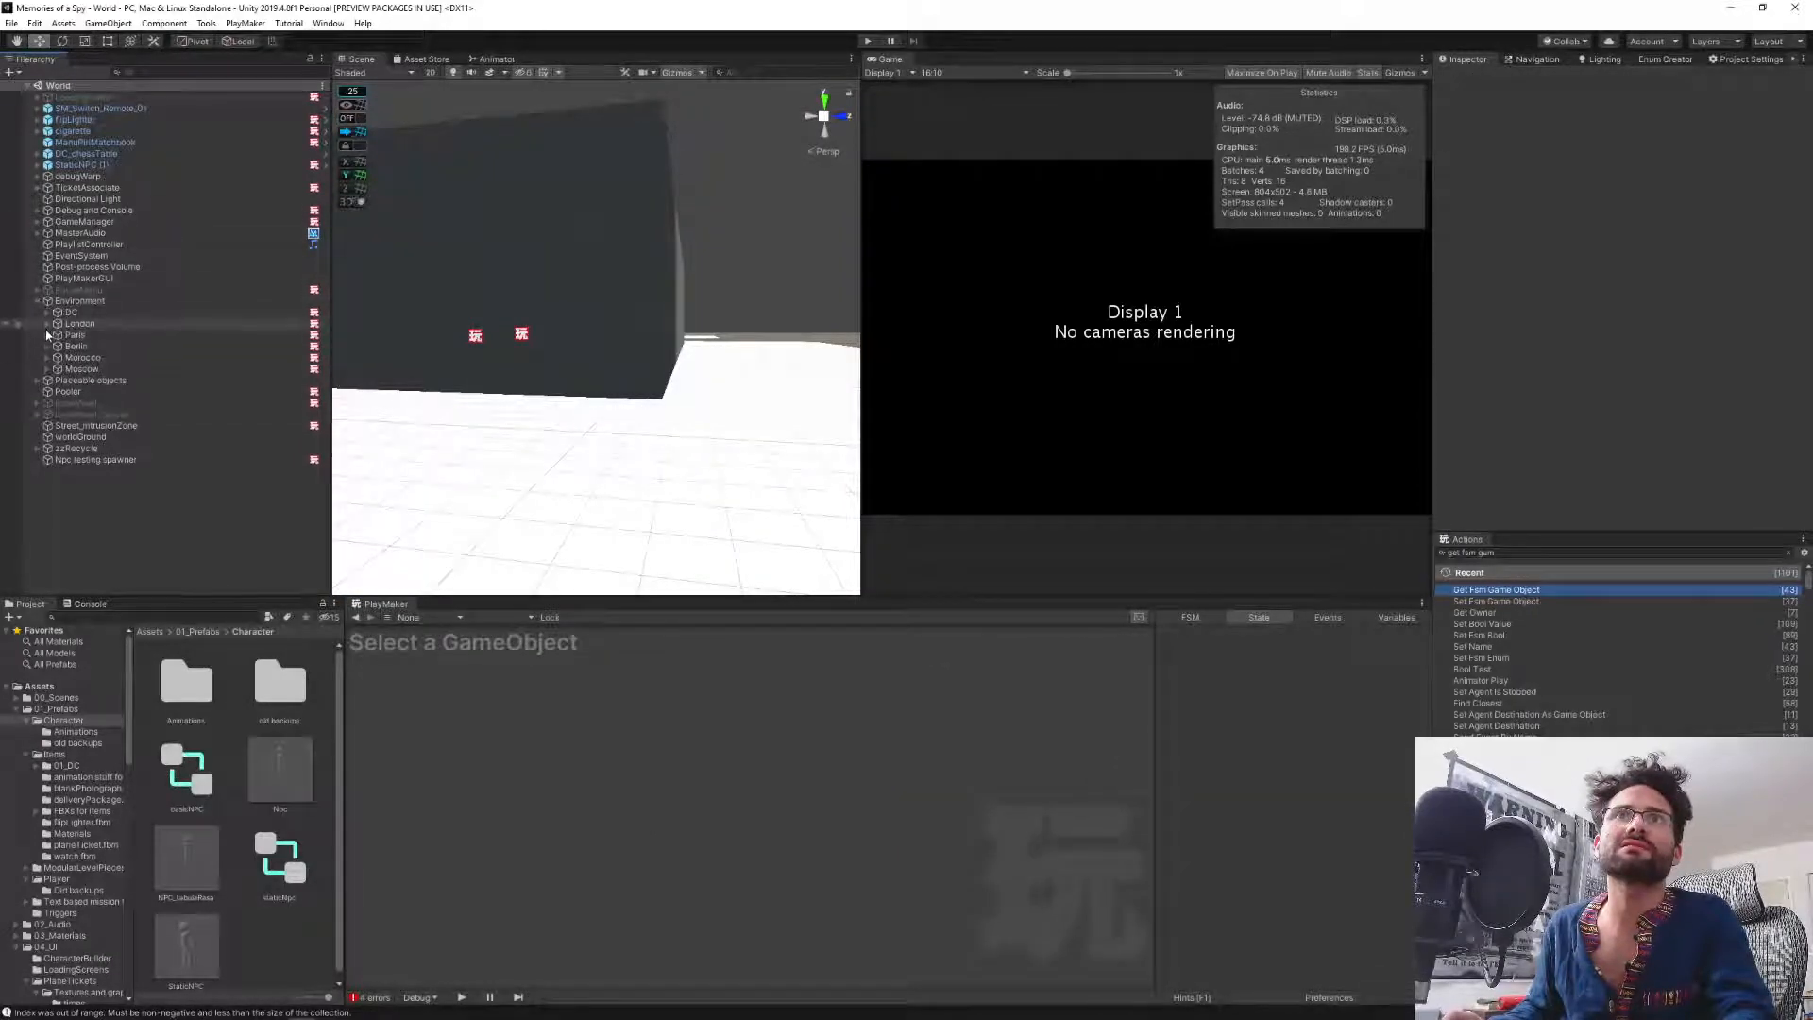
click(47, 335)
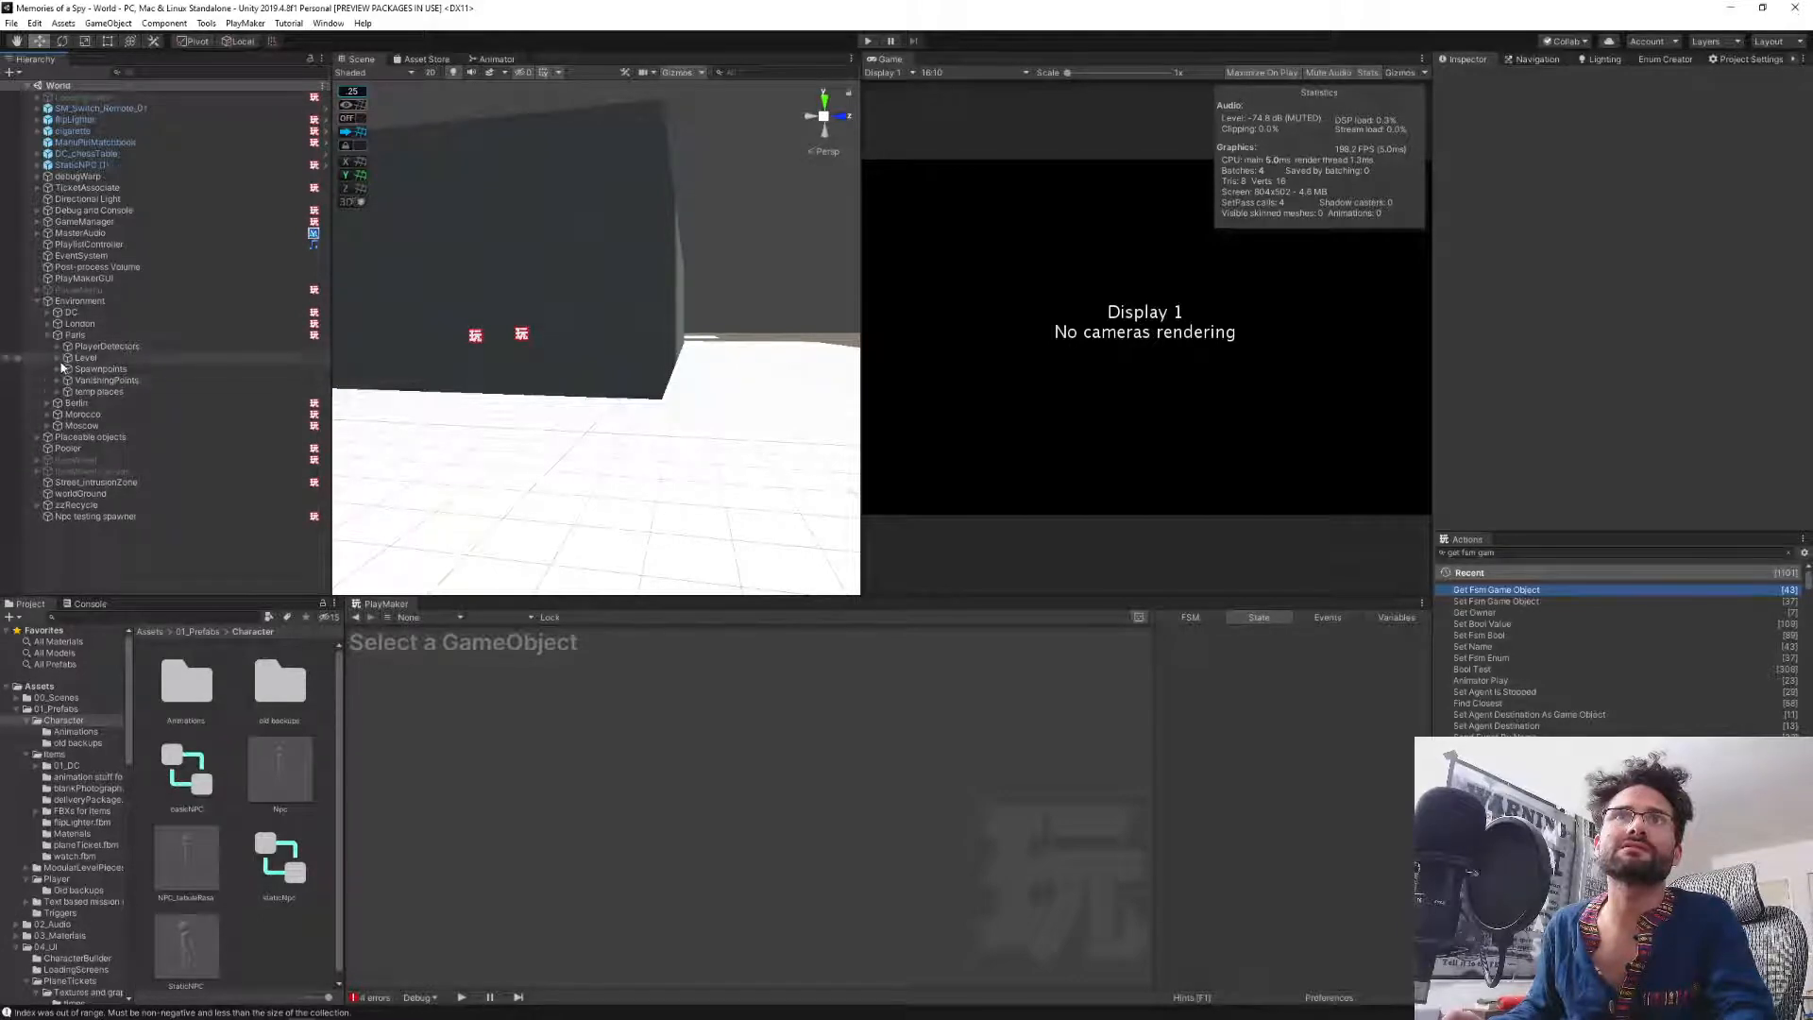
click(58, 370)
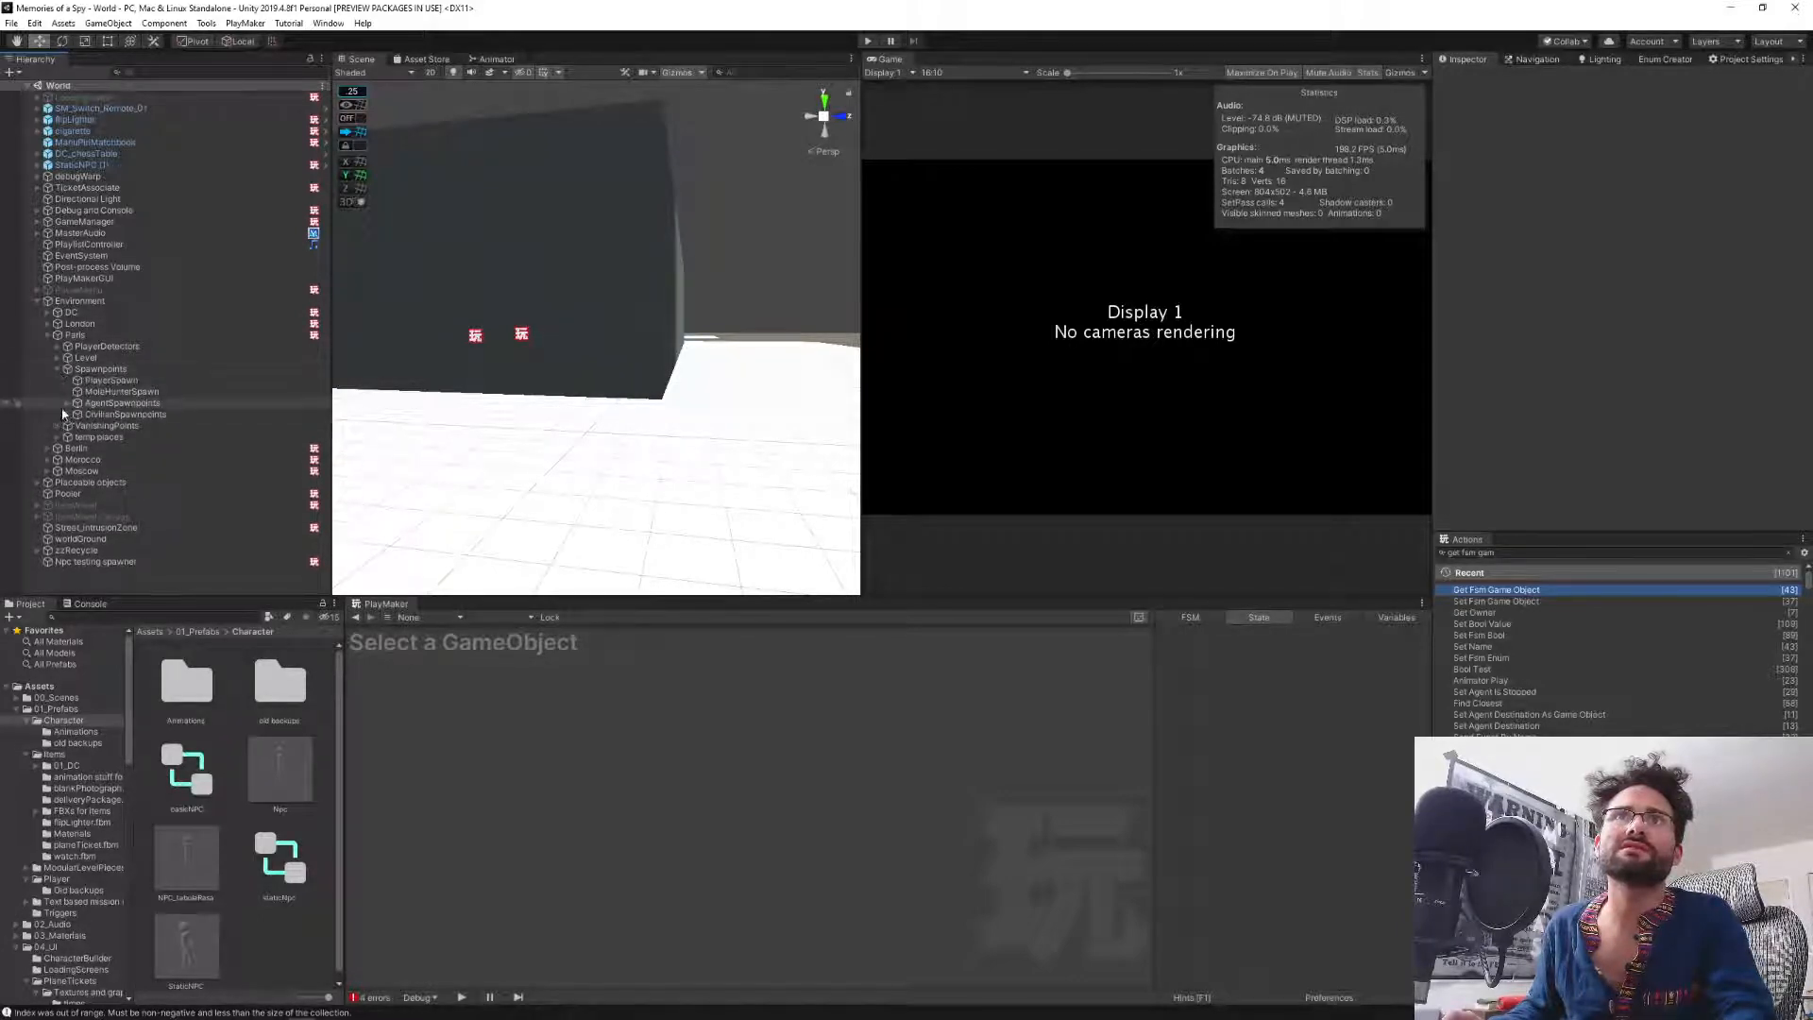
click(70, 415)
click(108, 426)
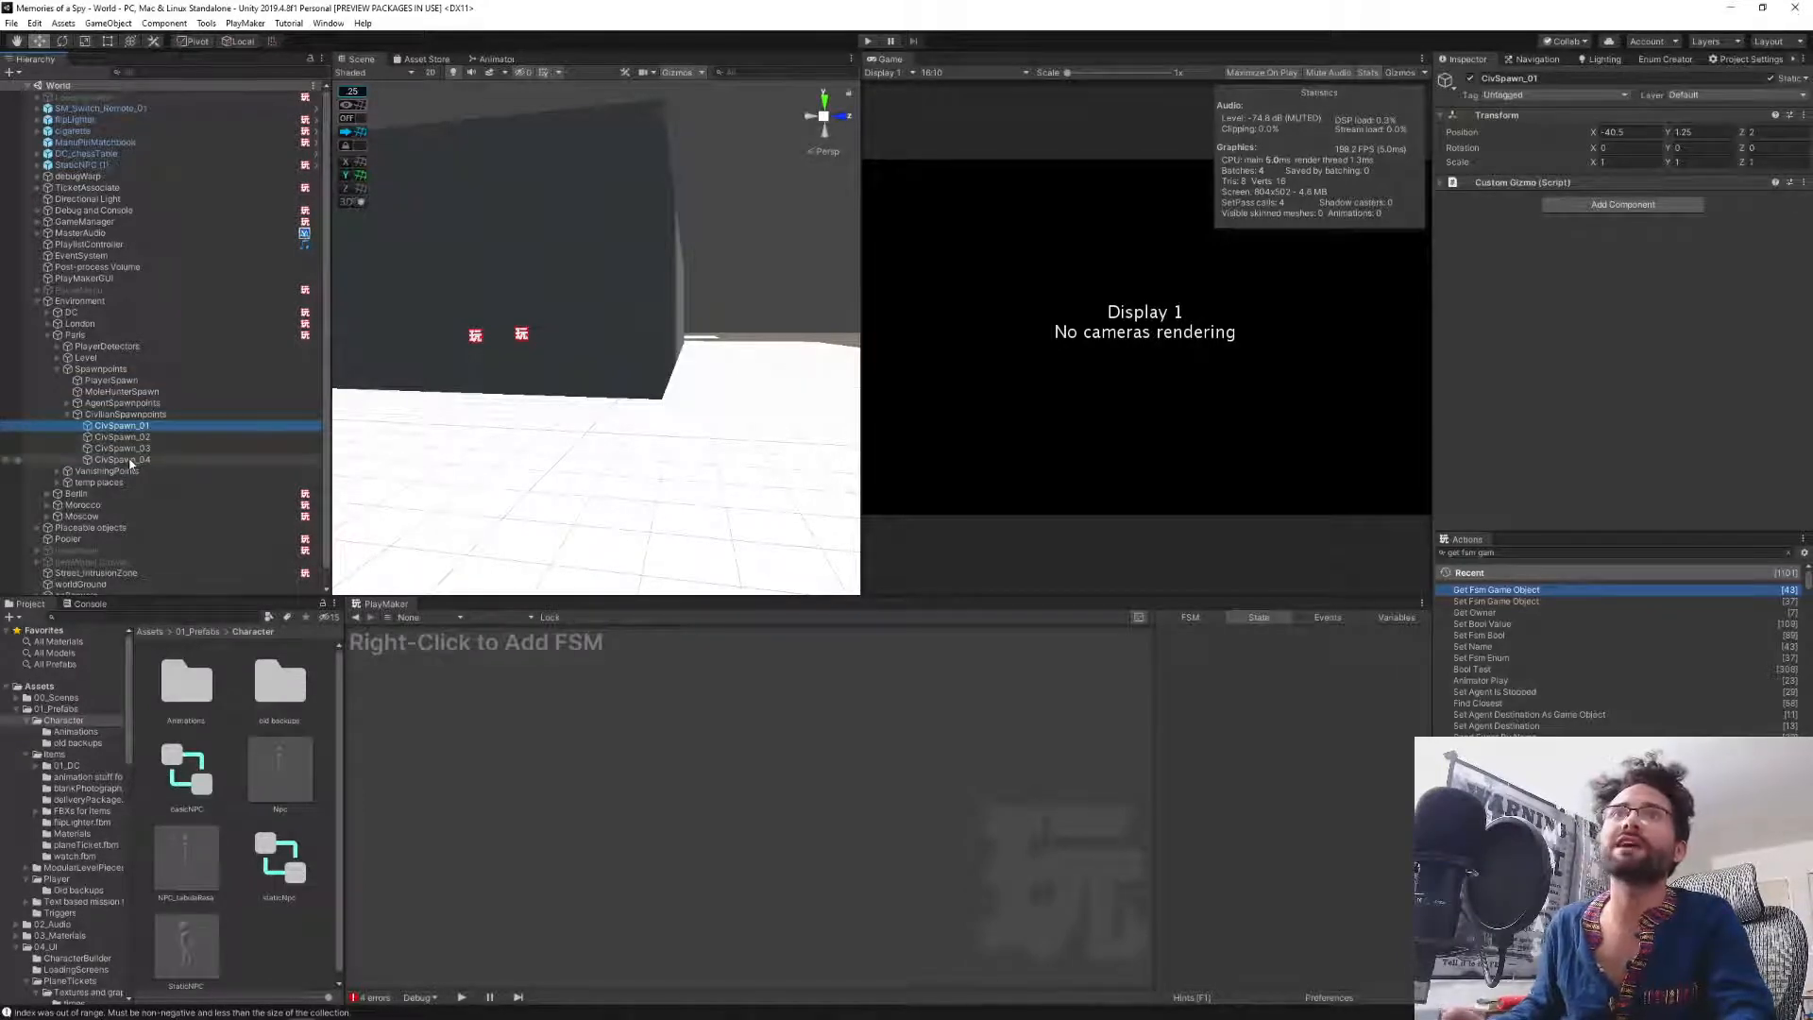
shift+click(121, 460)
click(1556, 94)
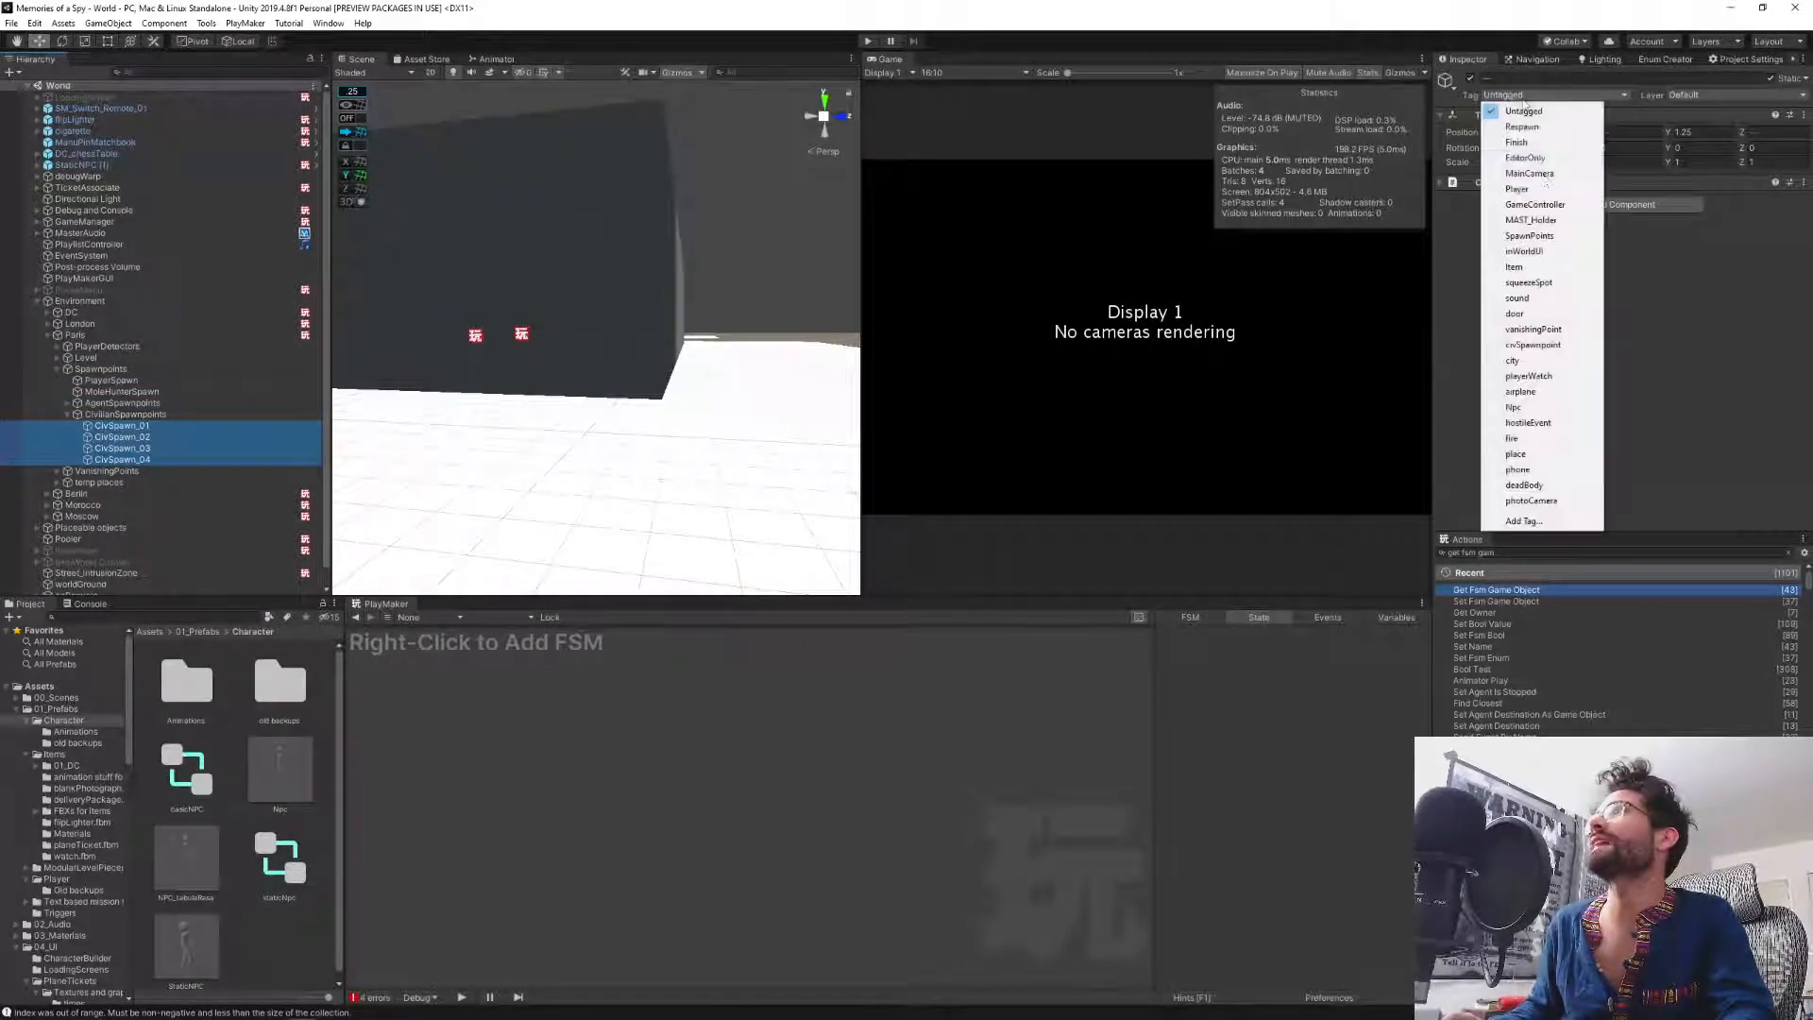
click(1532, 344)
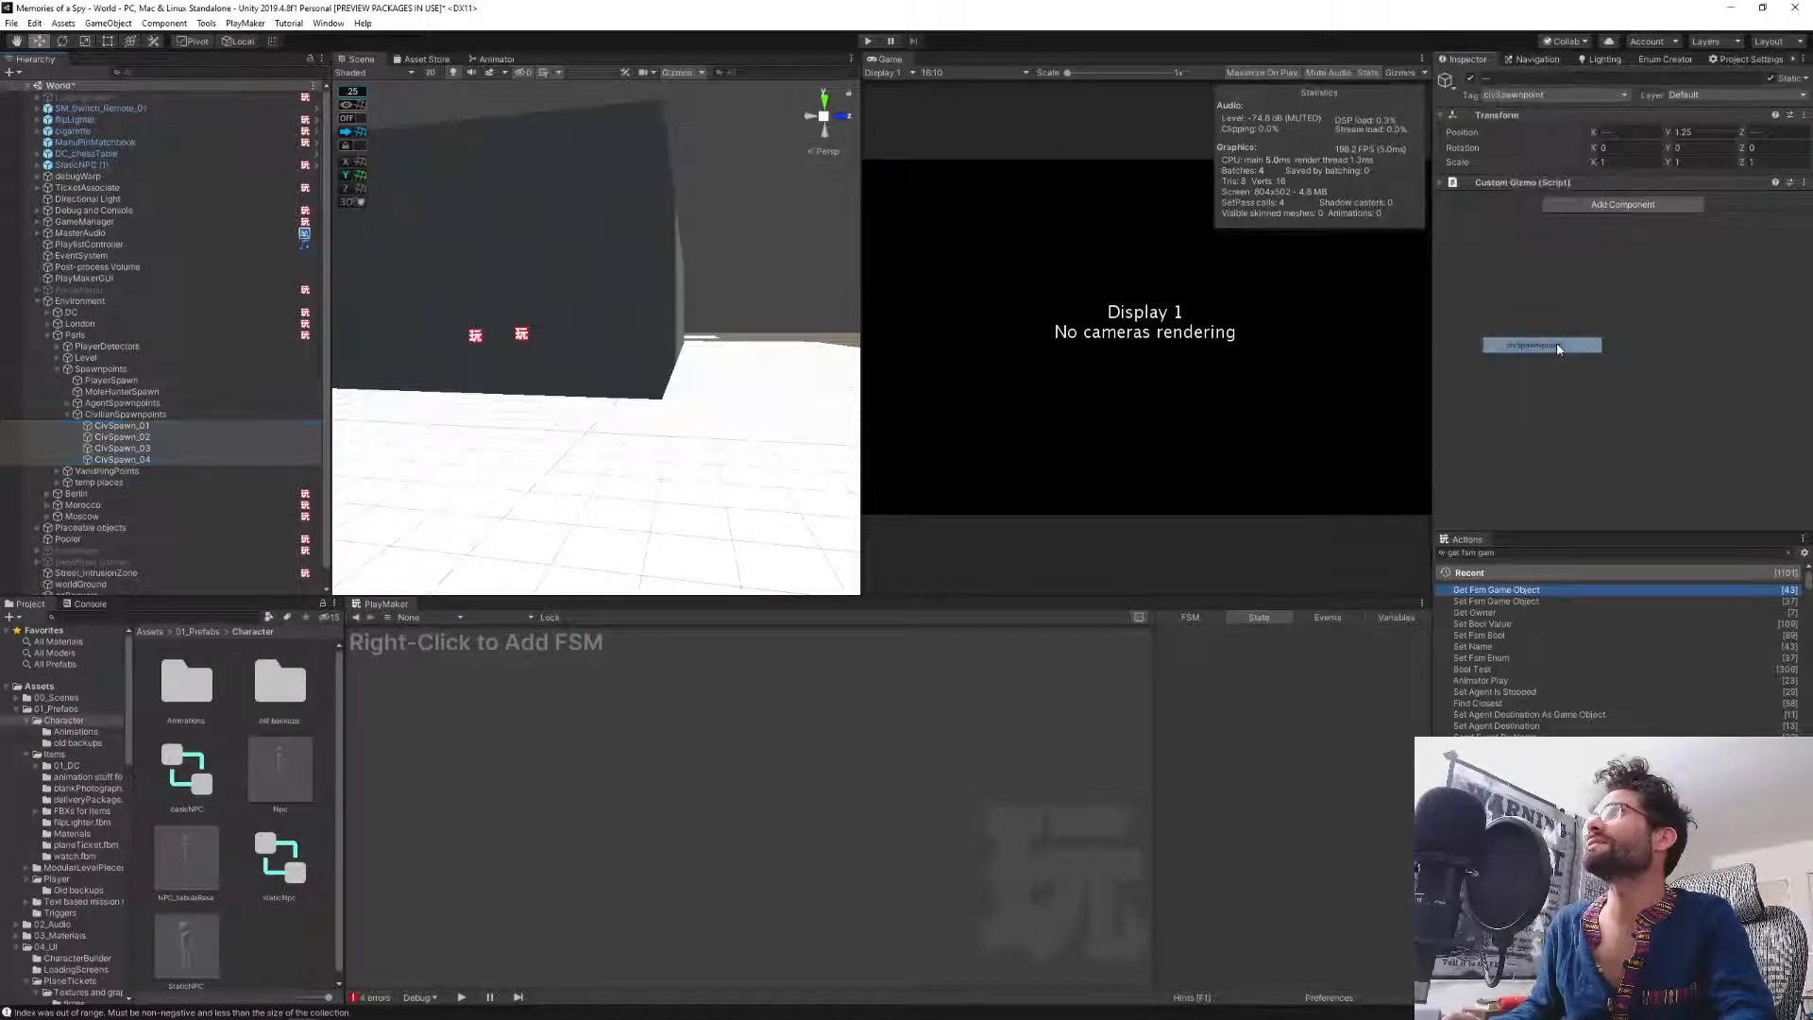
Assign the civSpawnpoint tag to London's civilian spawn points CivSpawn_01 to CivSpawn_04.
click(67, 414)
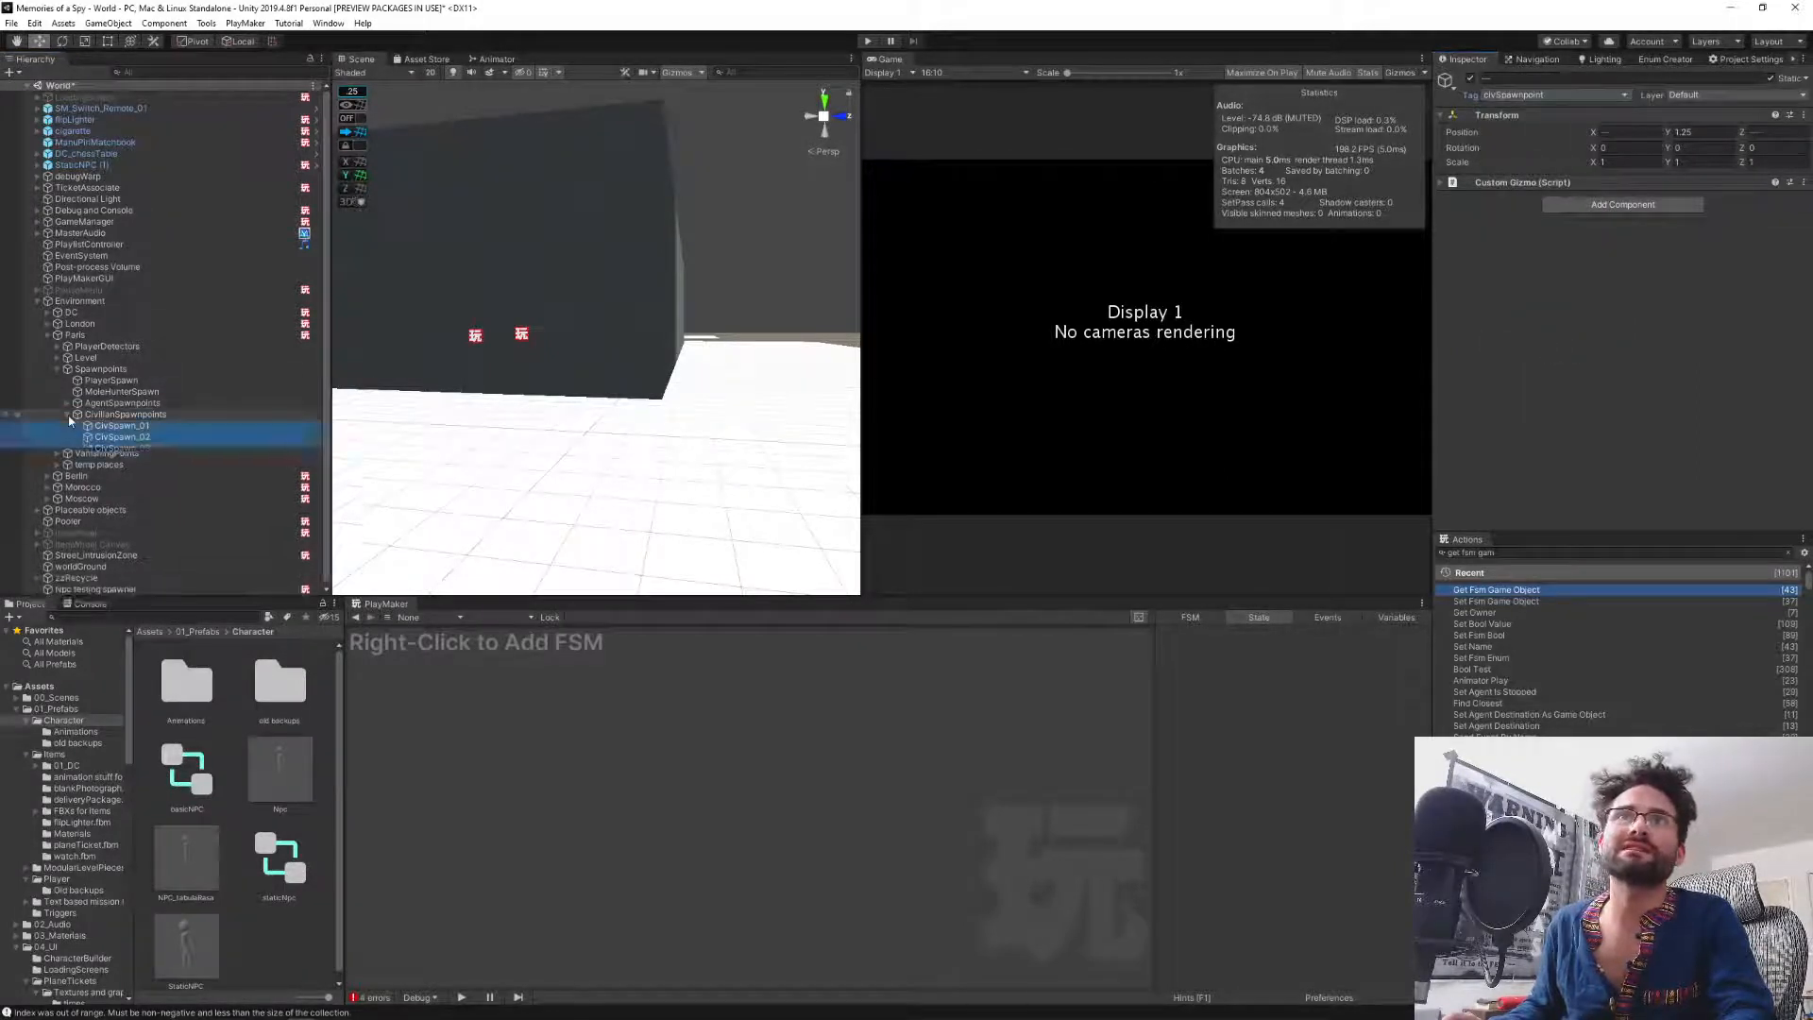
click(47, 335)
click(48, 324)
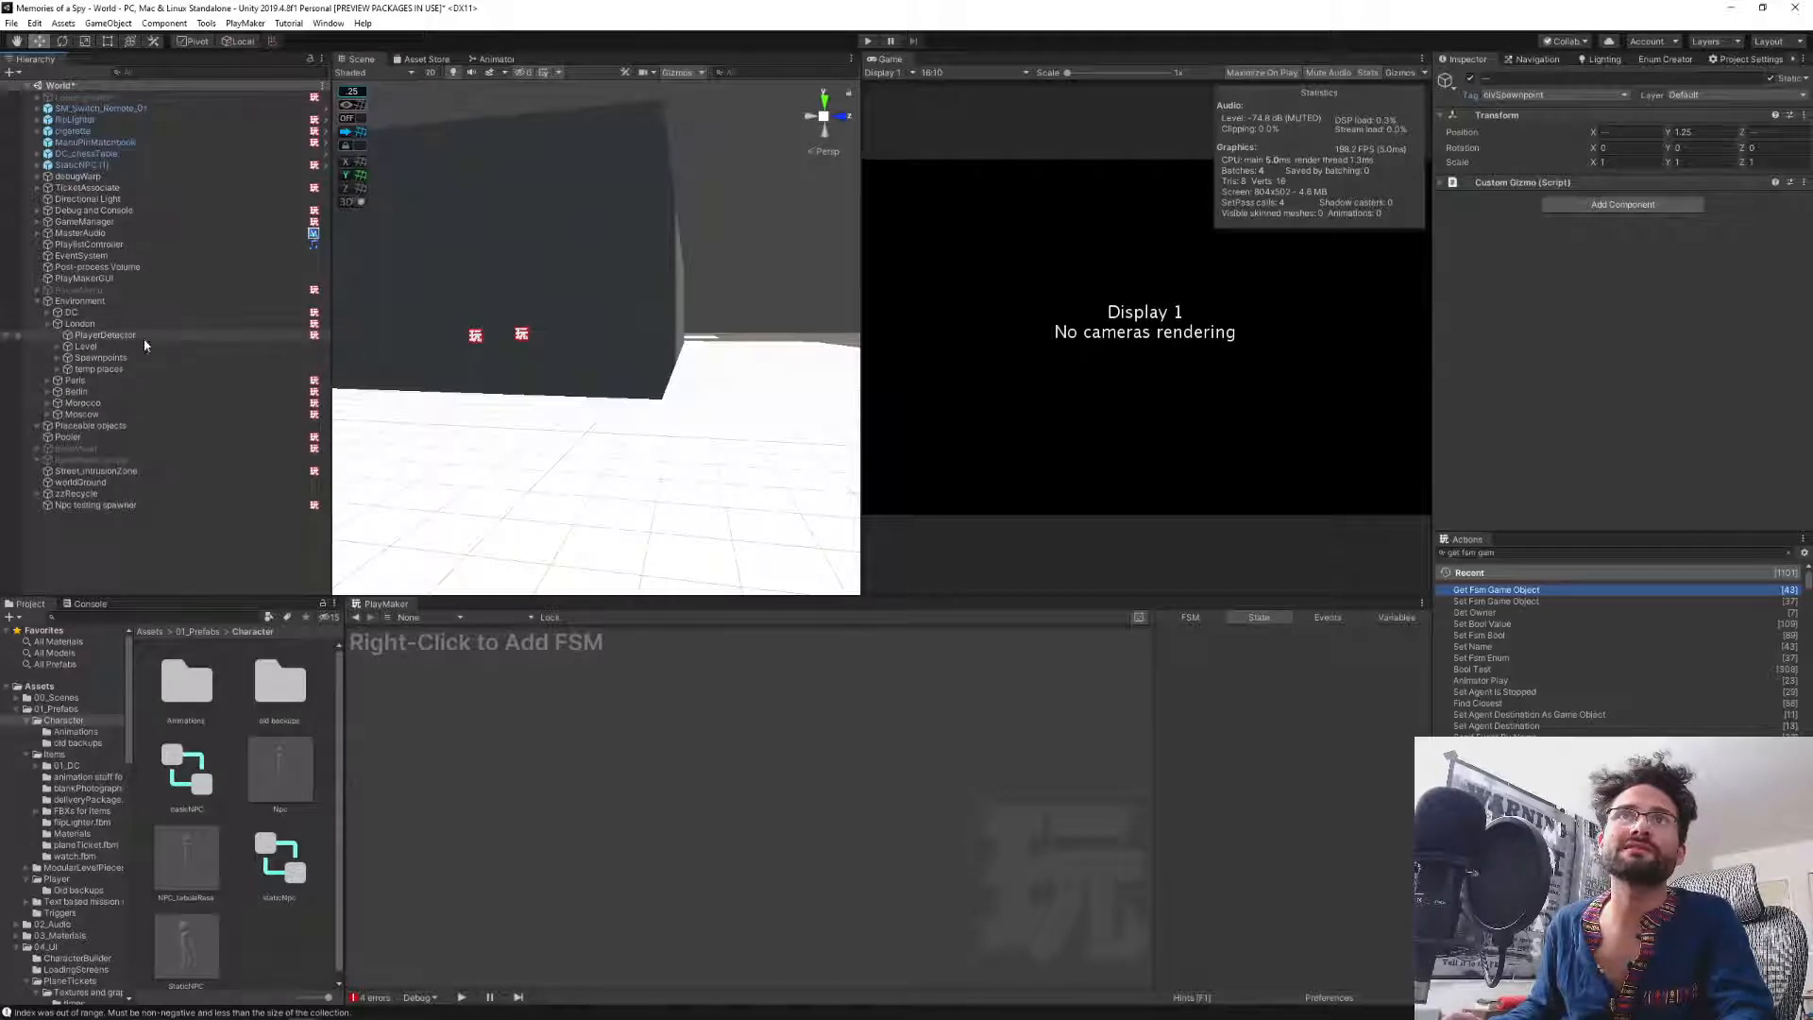
click(58, 358)
click(104, 369)
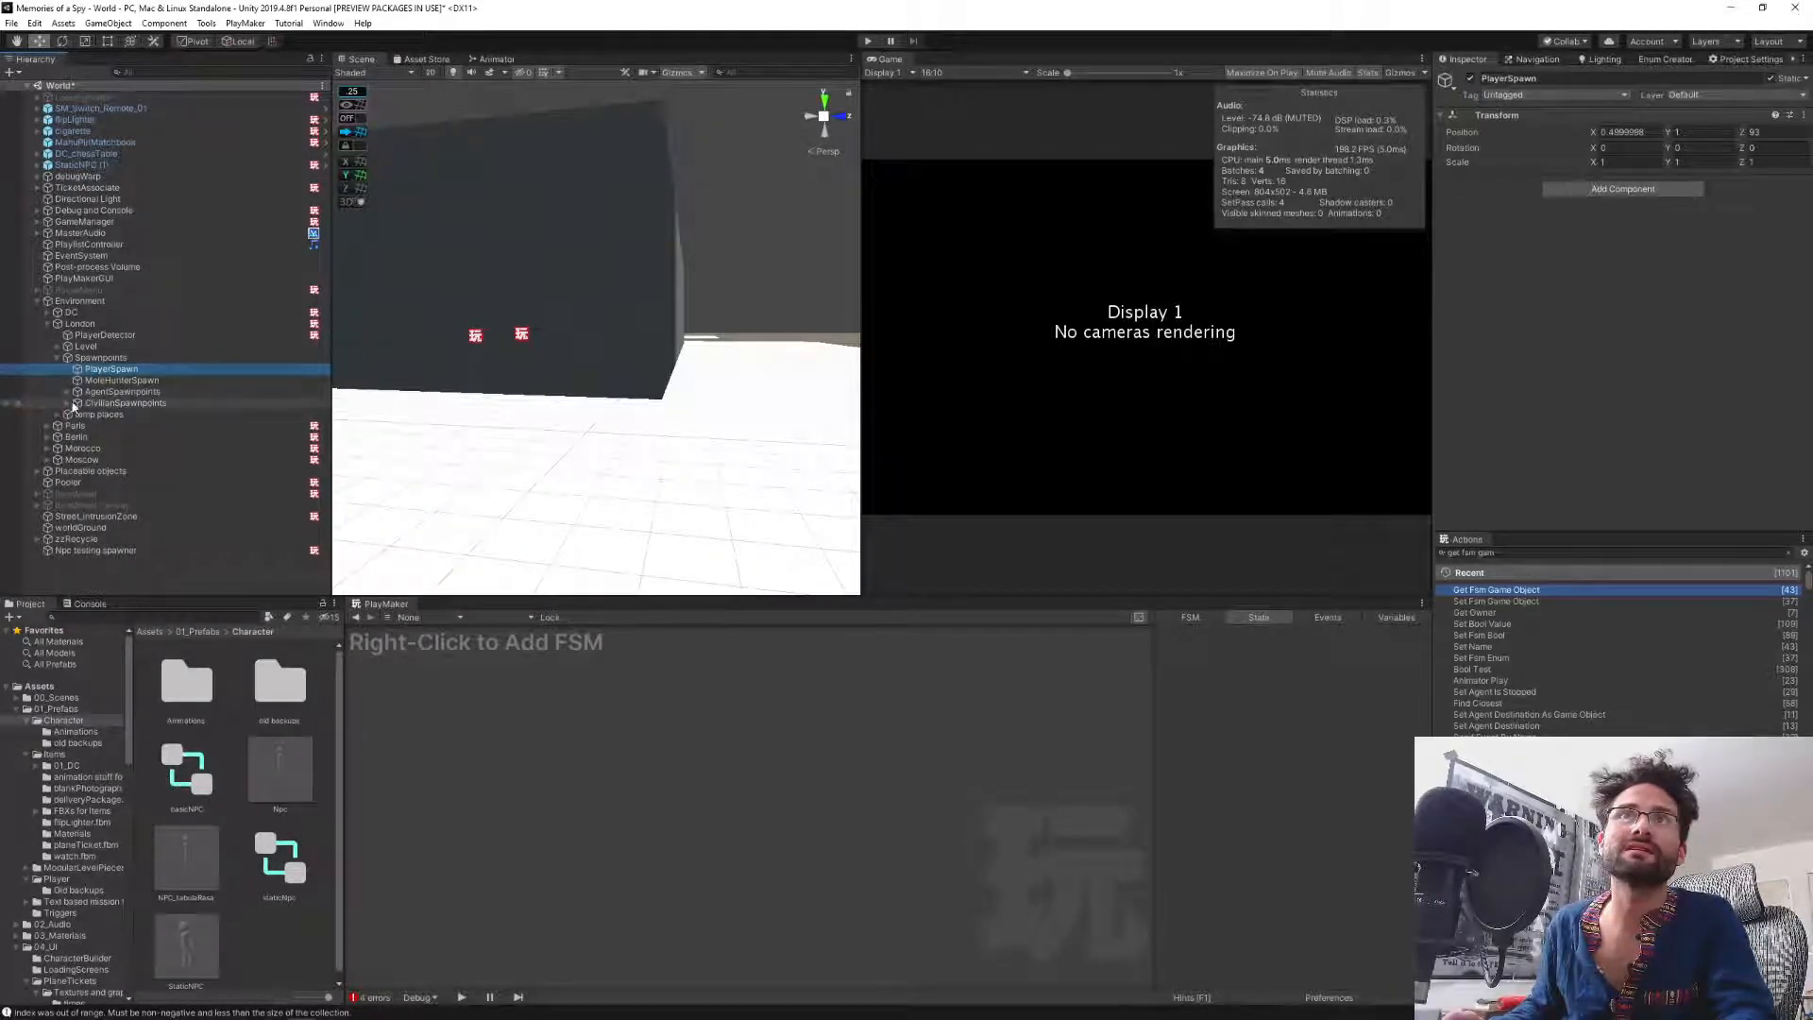
click(67, 404)
click(121, 414)
shift+click(120, 448)
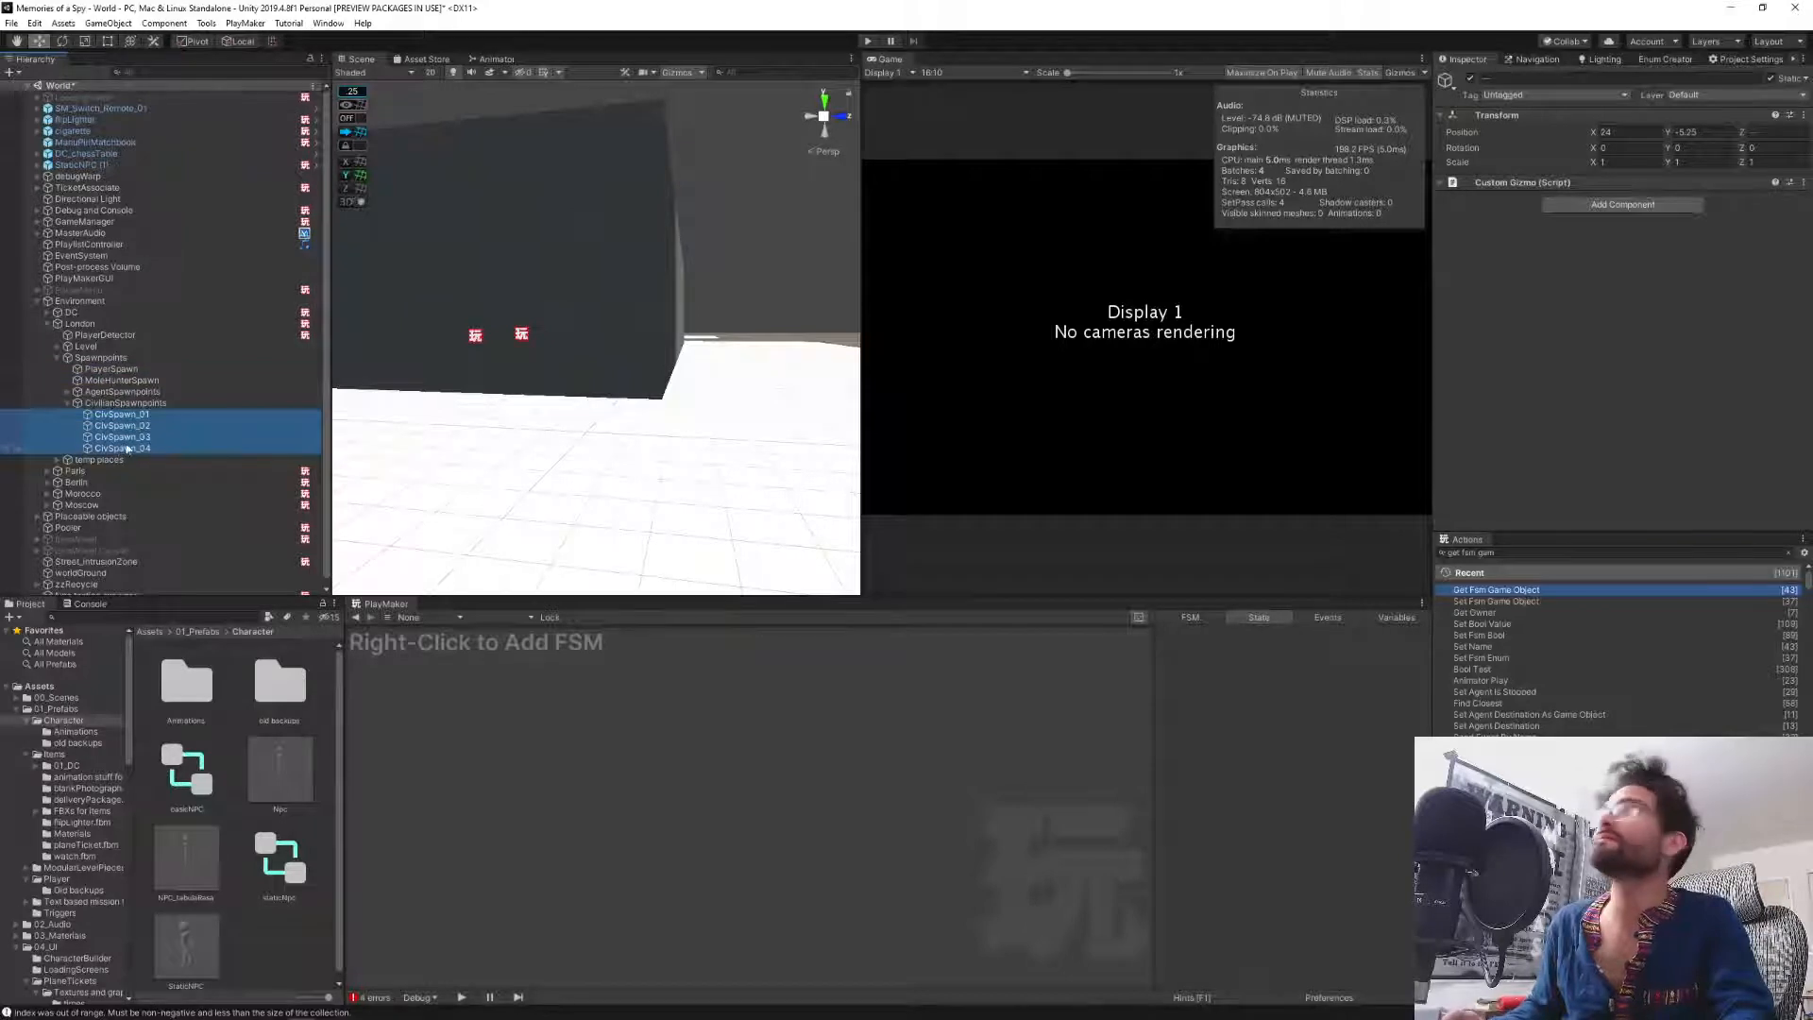
click(1530, 97)
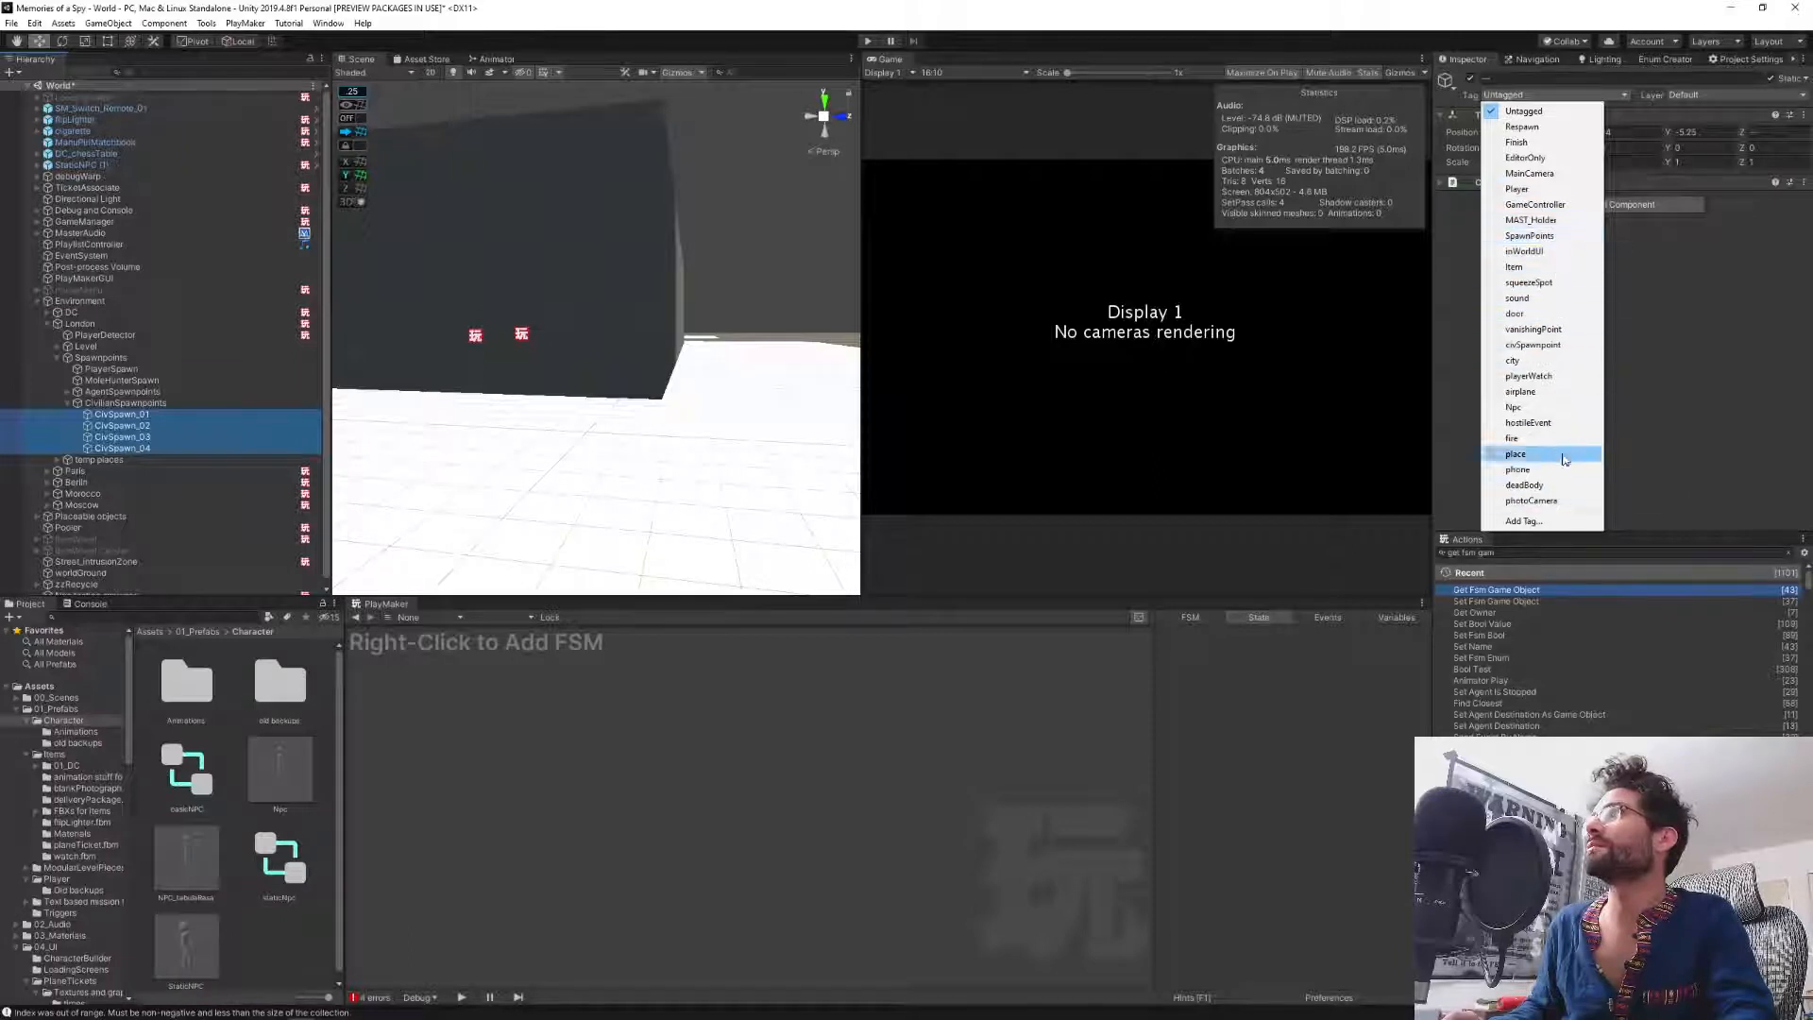
click(1560, 345)
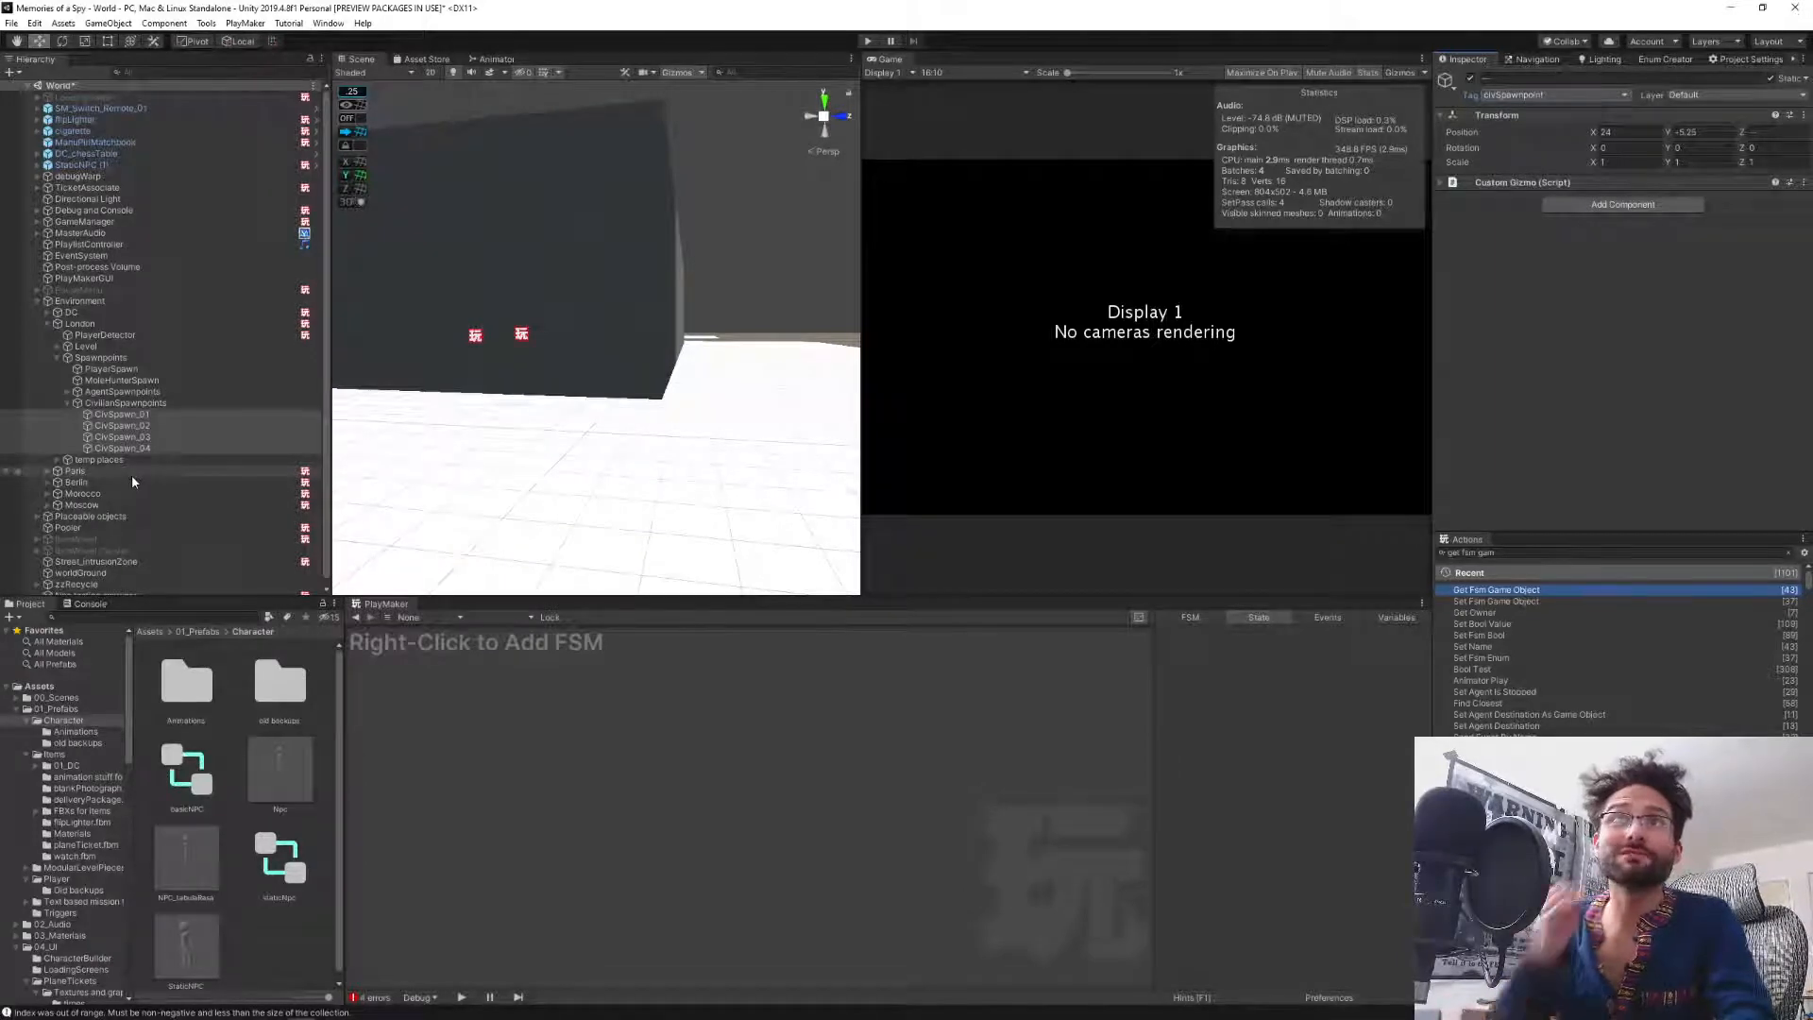
click(57, 358)
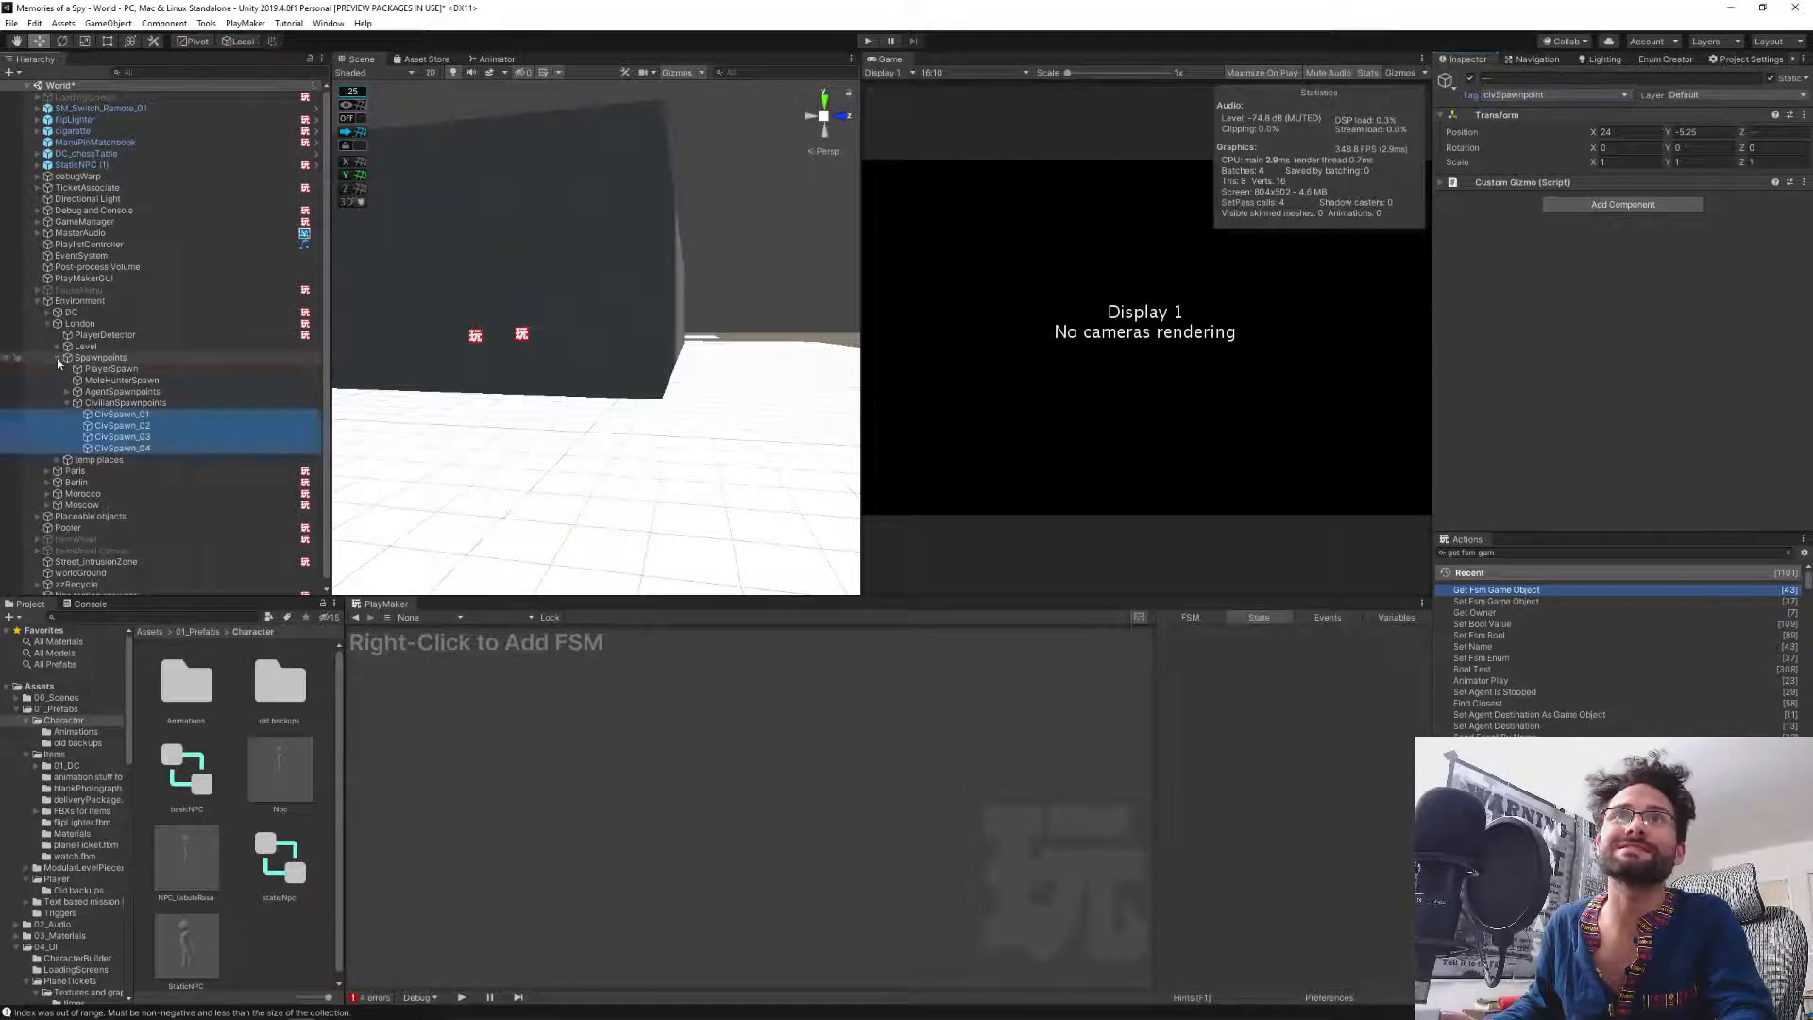
click(47, 324)
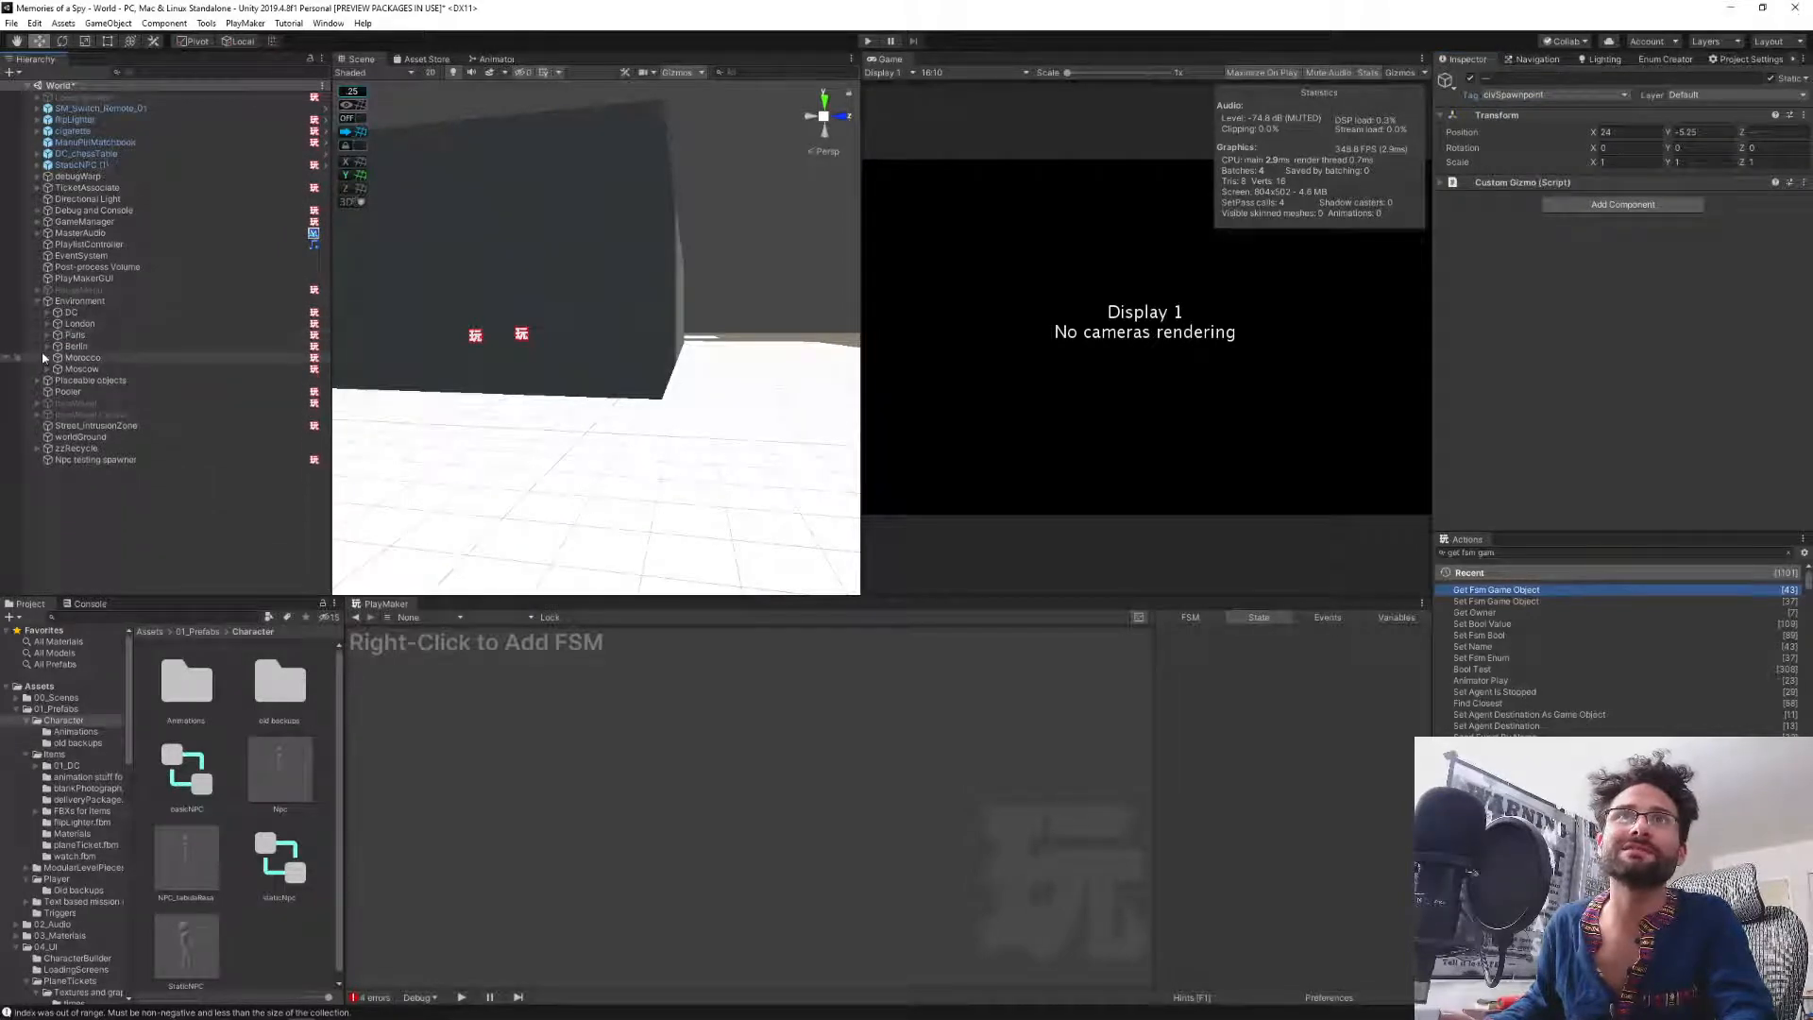
Assign the civSpawnpoint tag to Berlin's civilian spawn points CivSpawn_01 to CivSpawn_04.
click(47, 347)
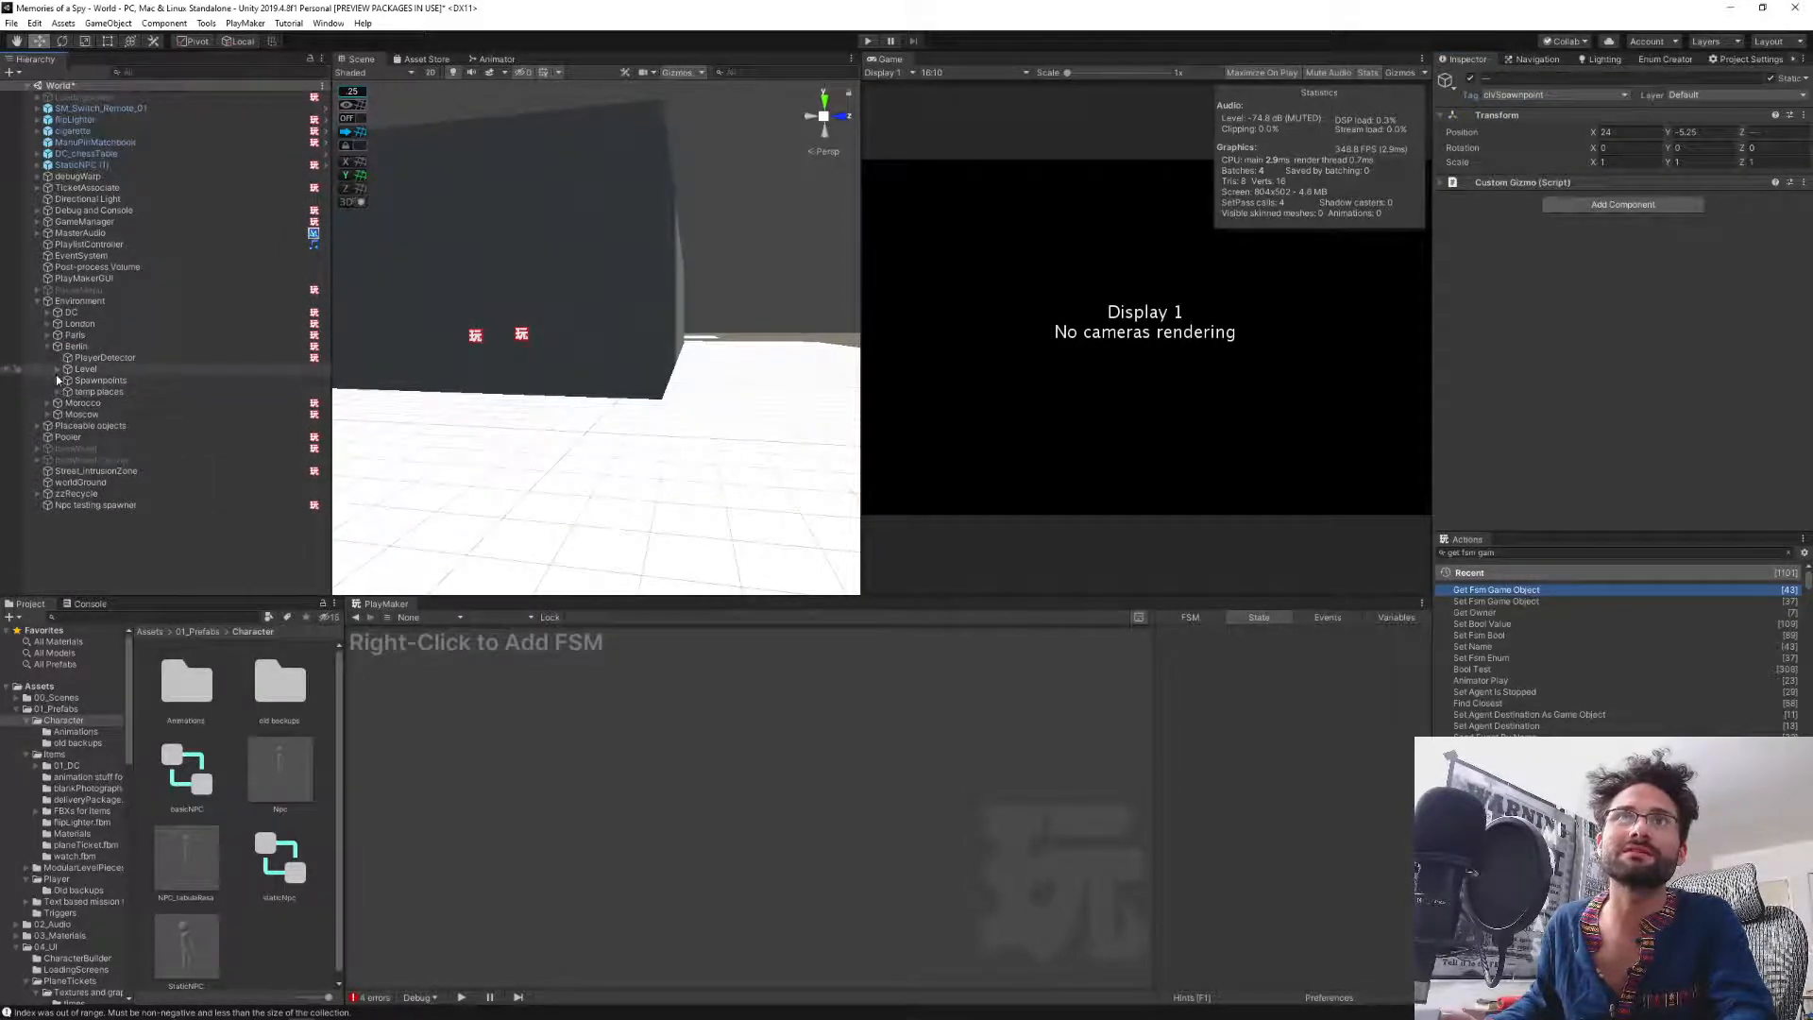
click(59, 381)
click(67, 426)
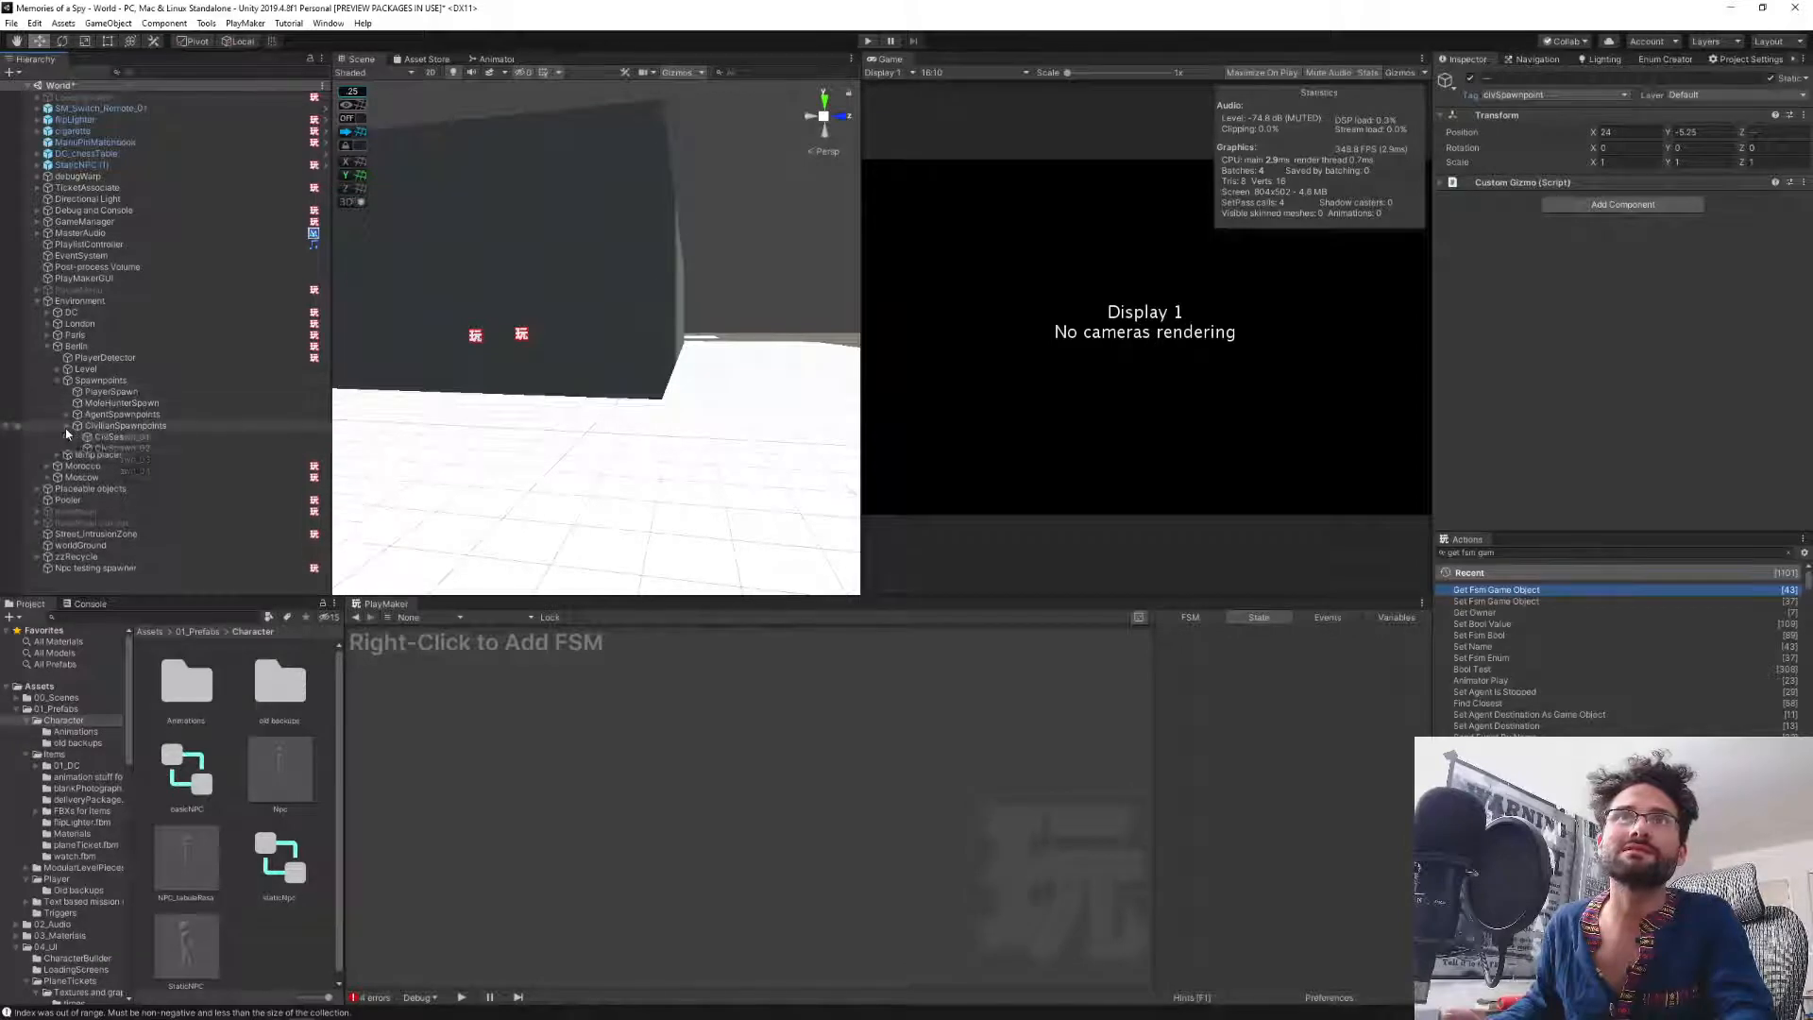
click(118, 437)
shift+click(107, 470)
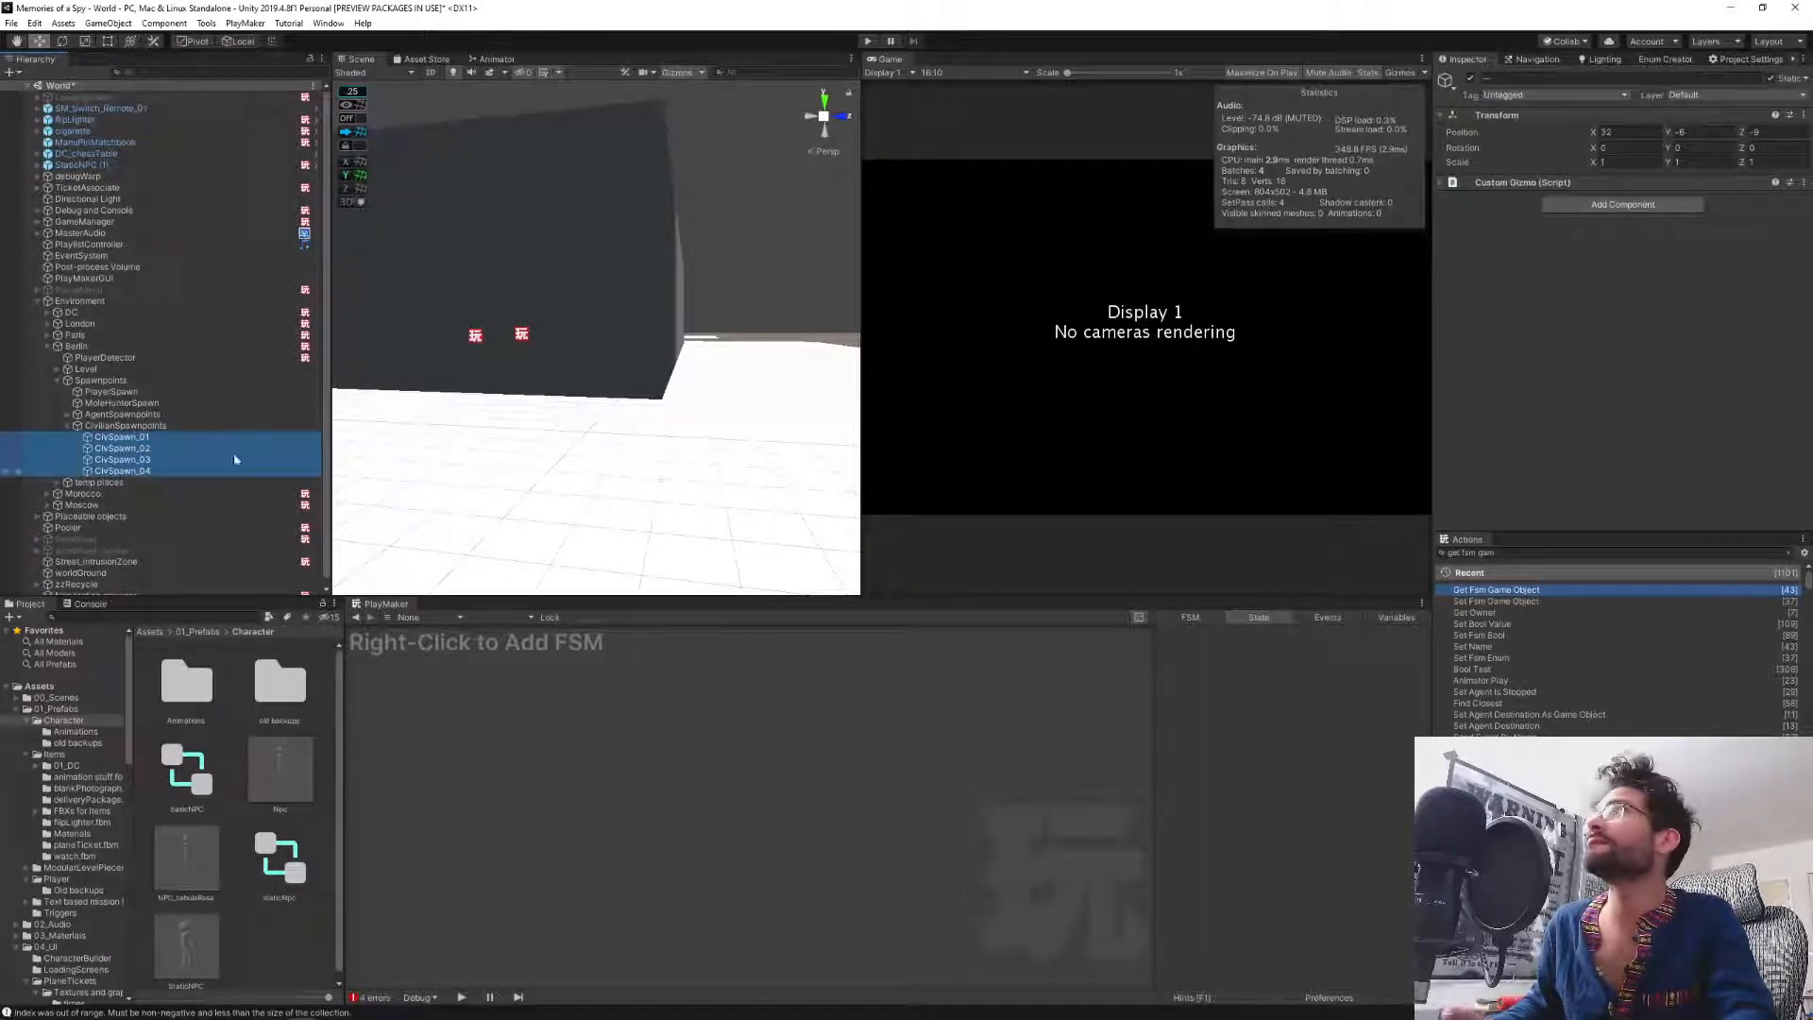
click(1509, 94)
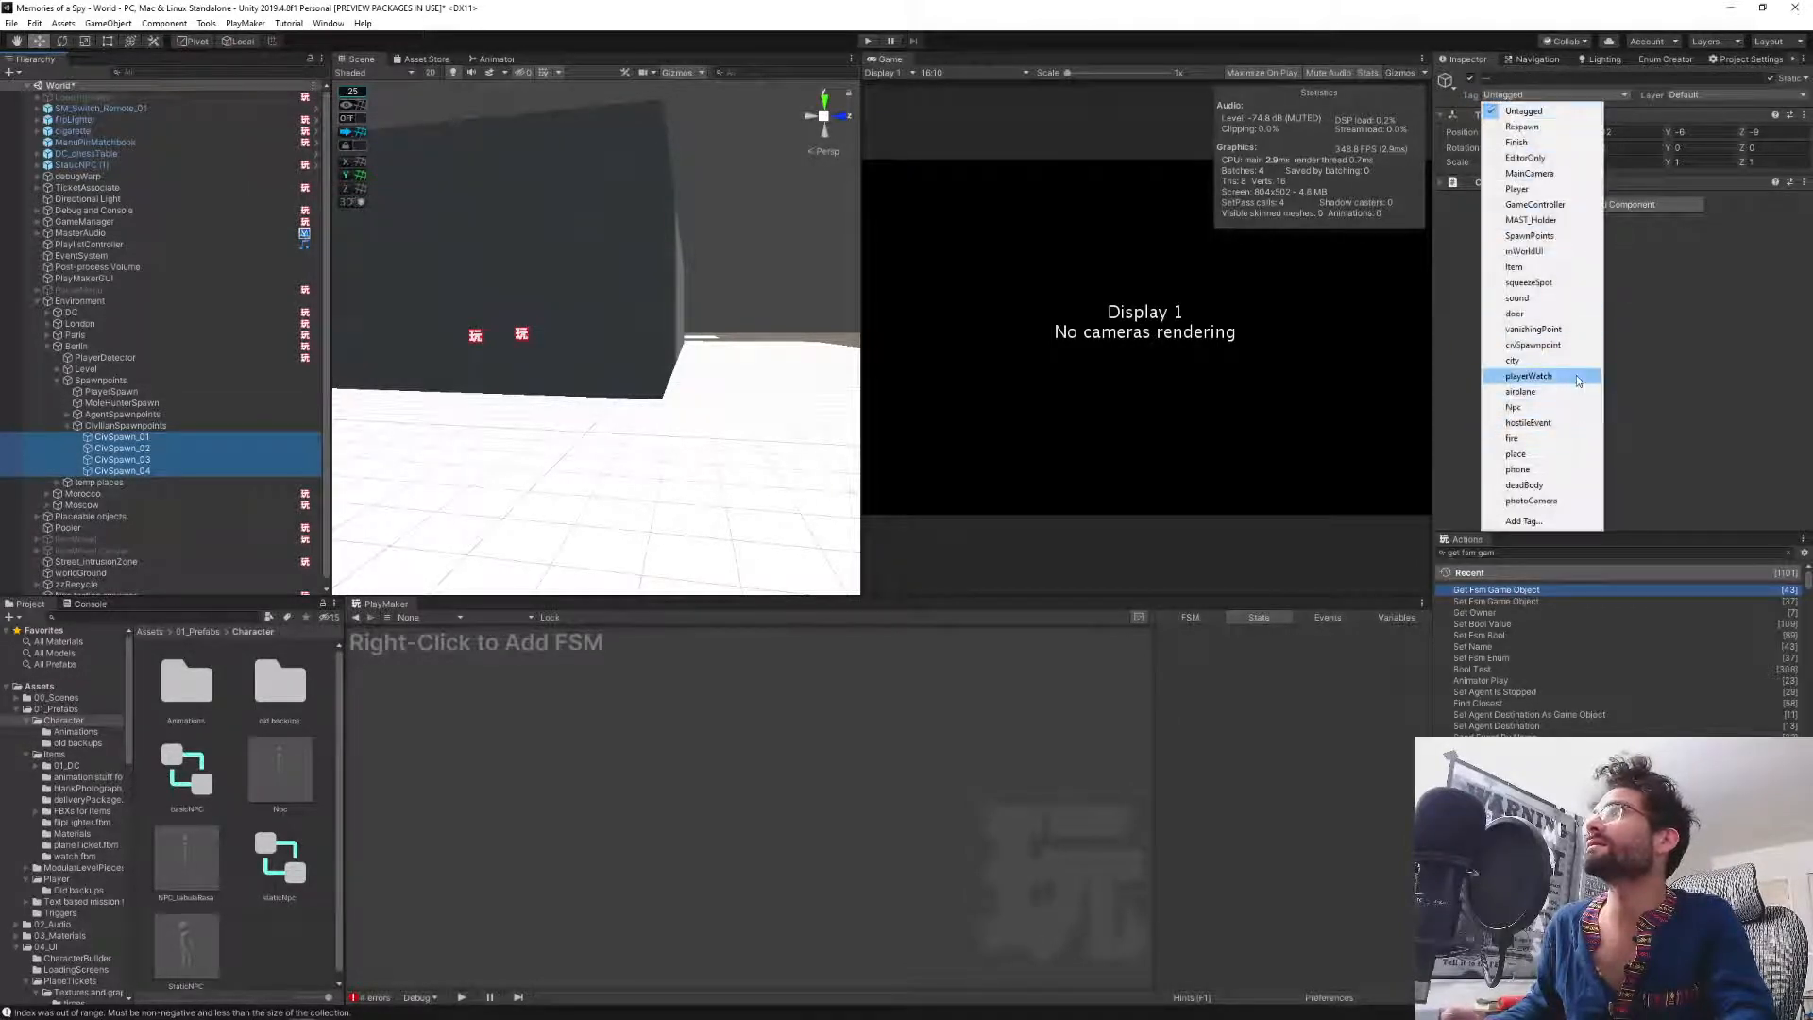
click(1549, 347)
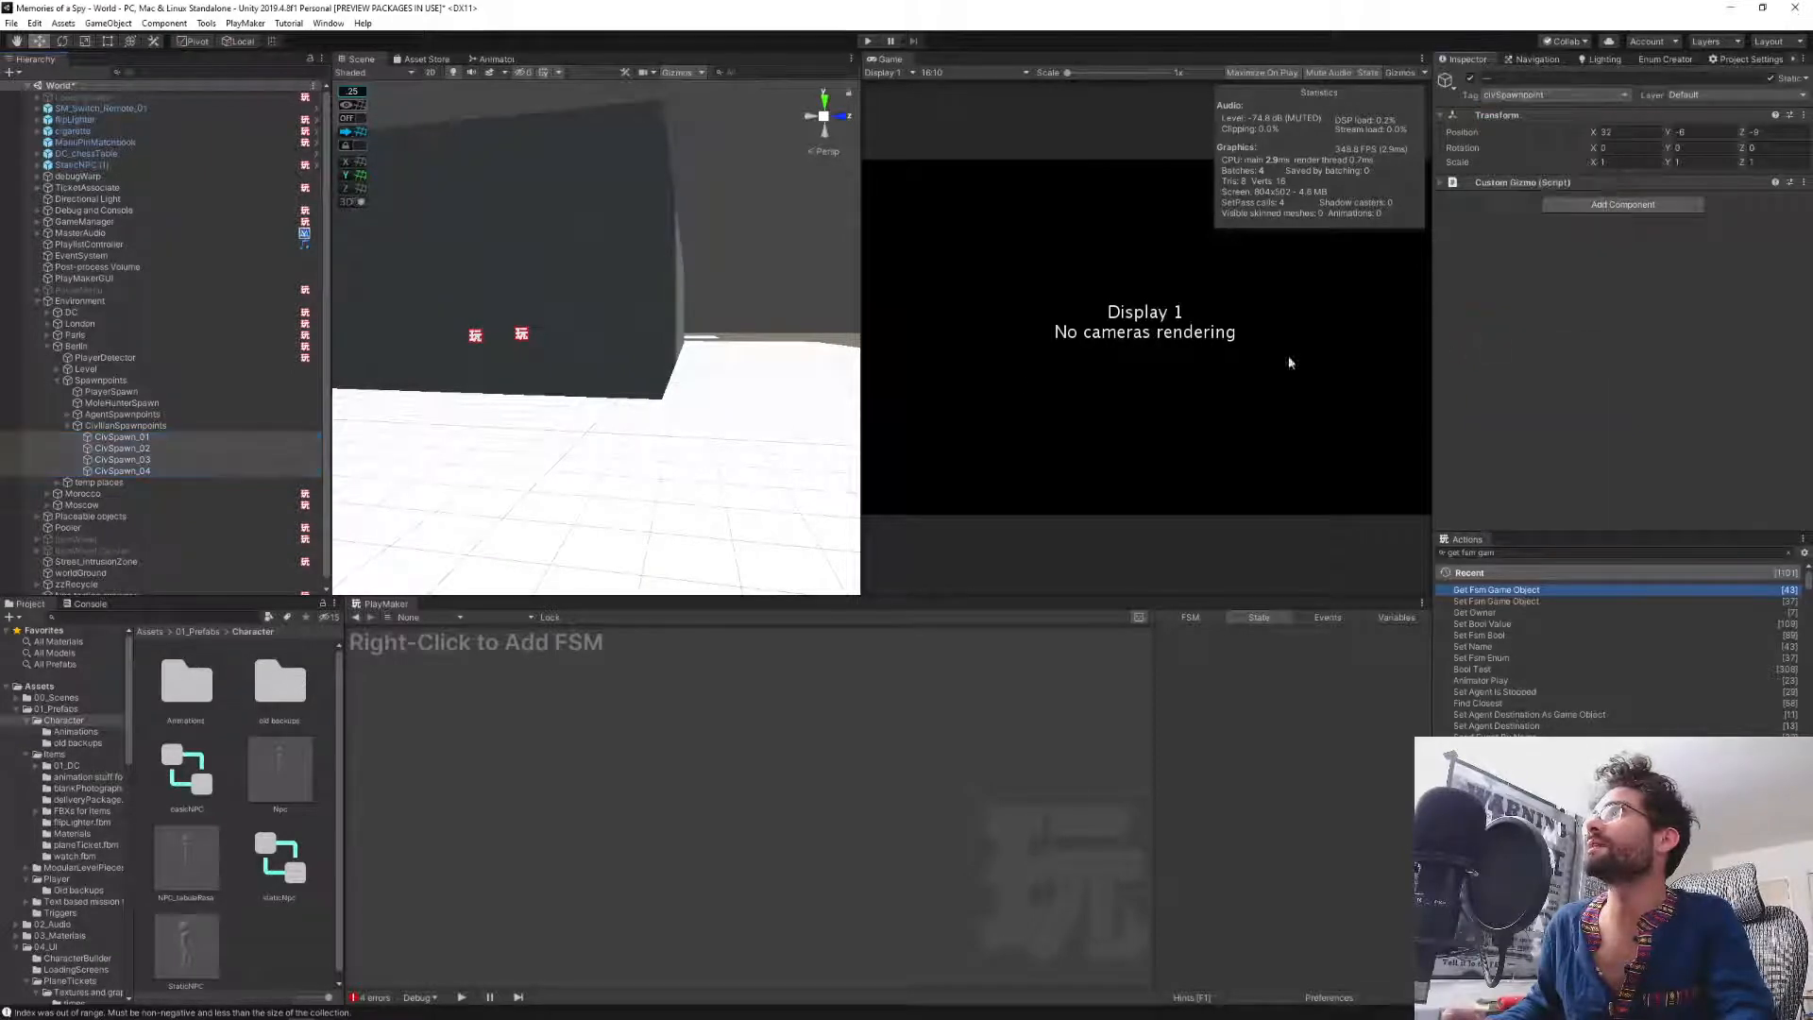
click(53, 380)
click(54, 380)
click(48, 347)
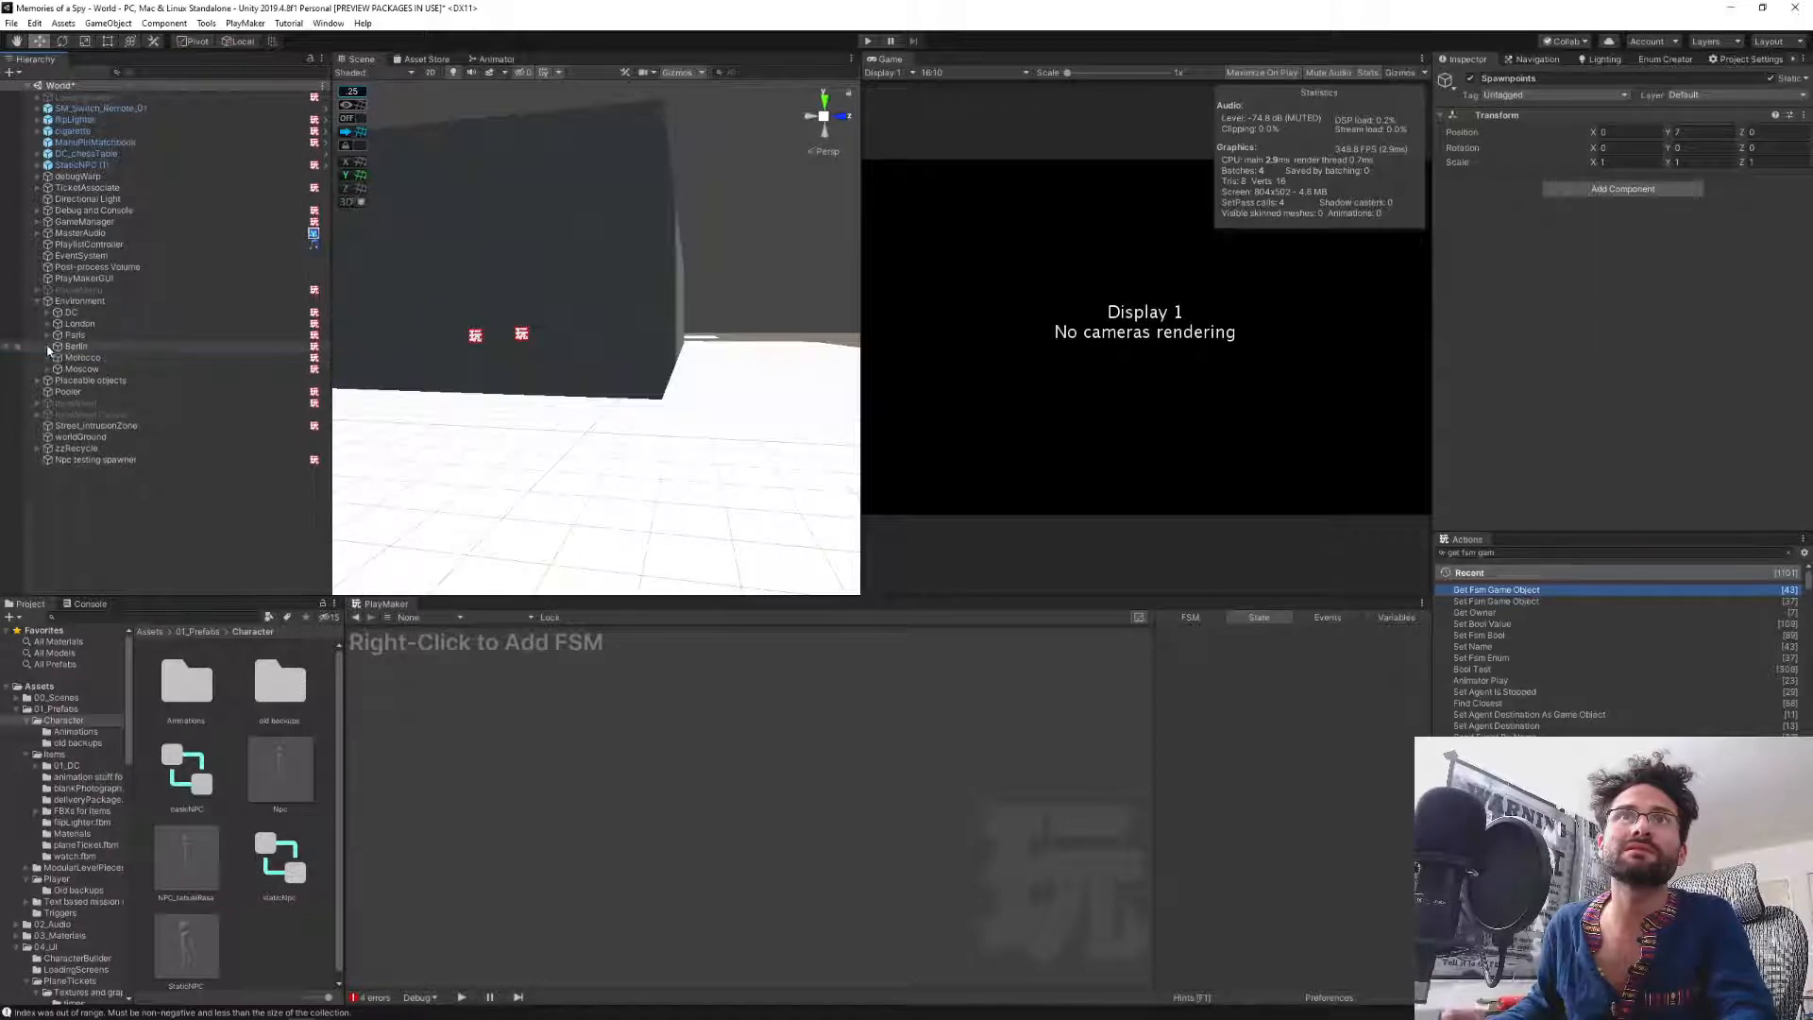
Assign the civSpawnpoint tag to Morocco's civilian spawn points CivSpawn_01 to CivSpawn_04.
click(49, 358)
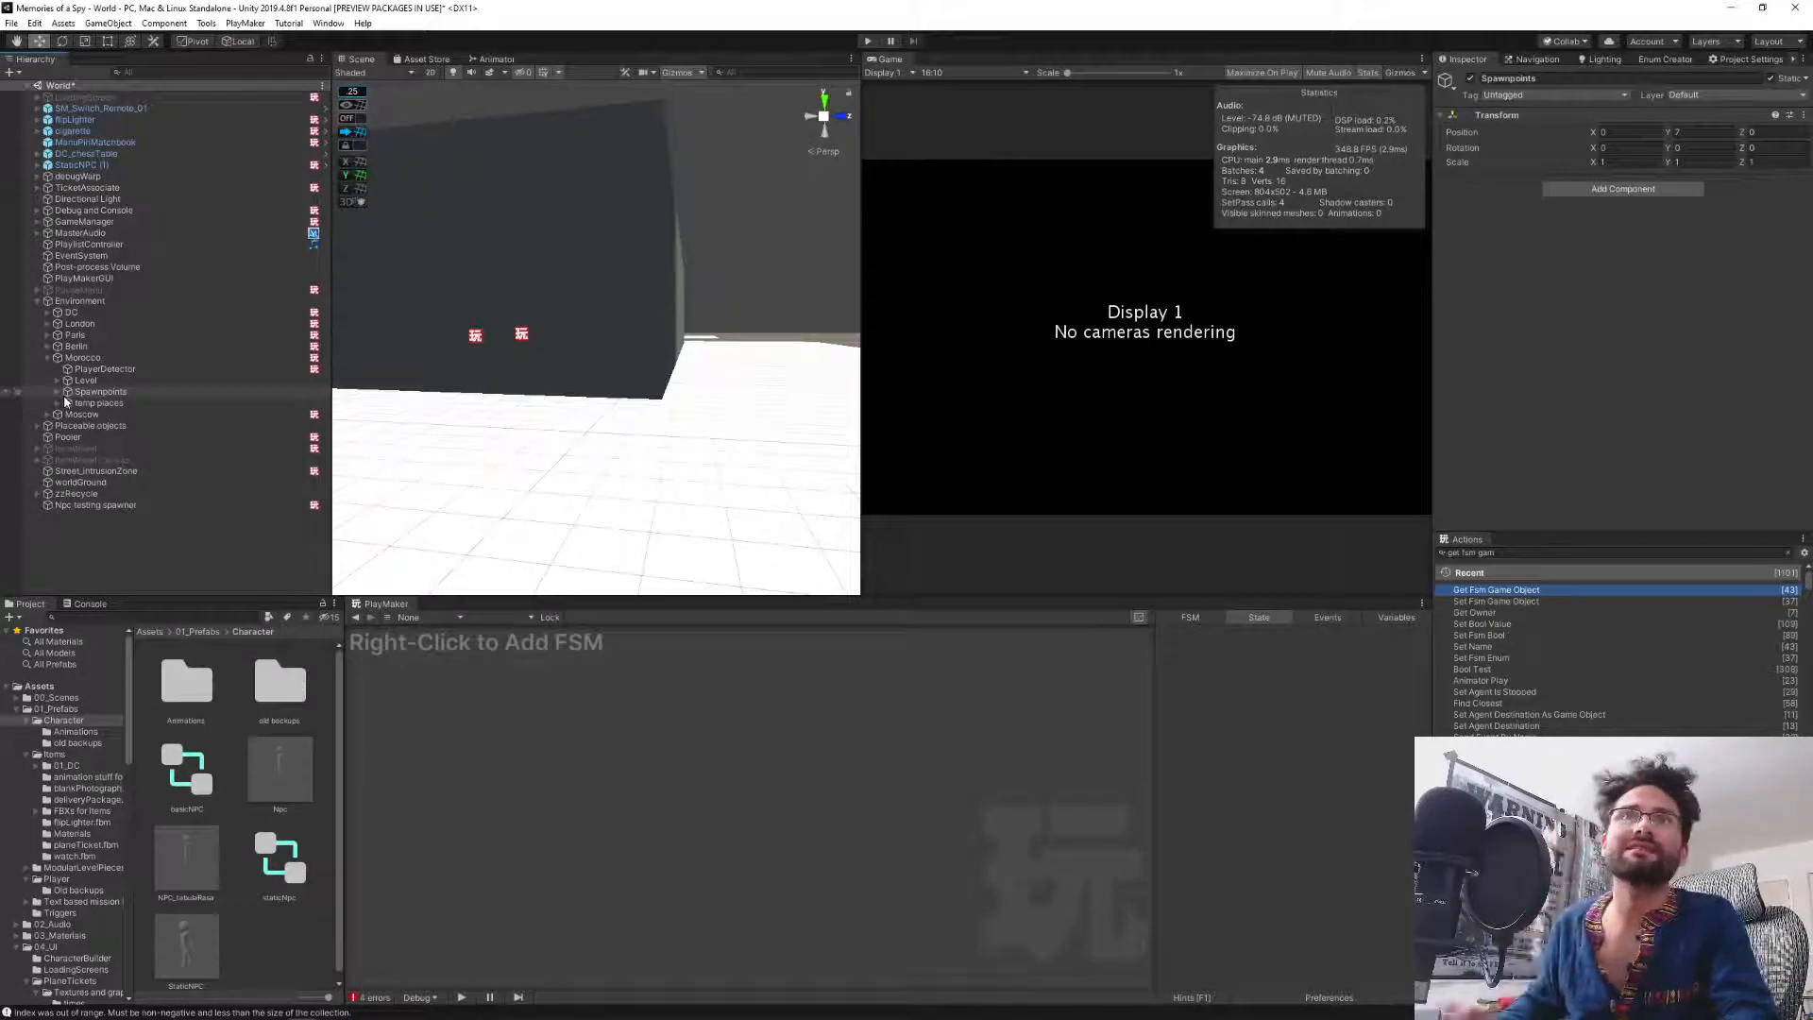
click(57, 392)
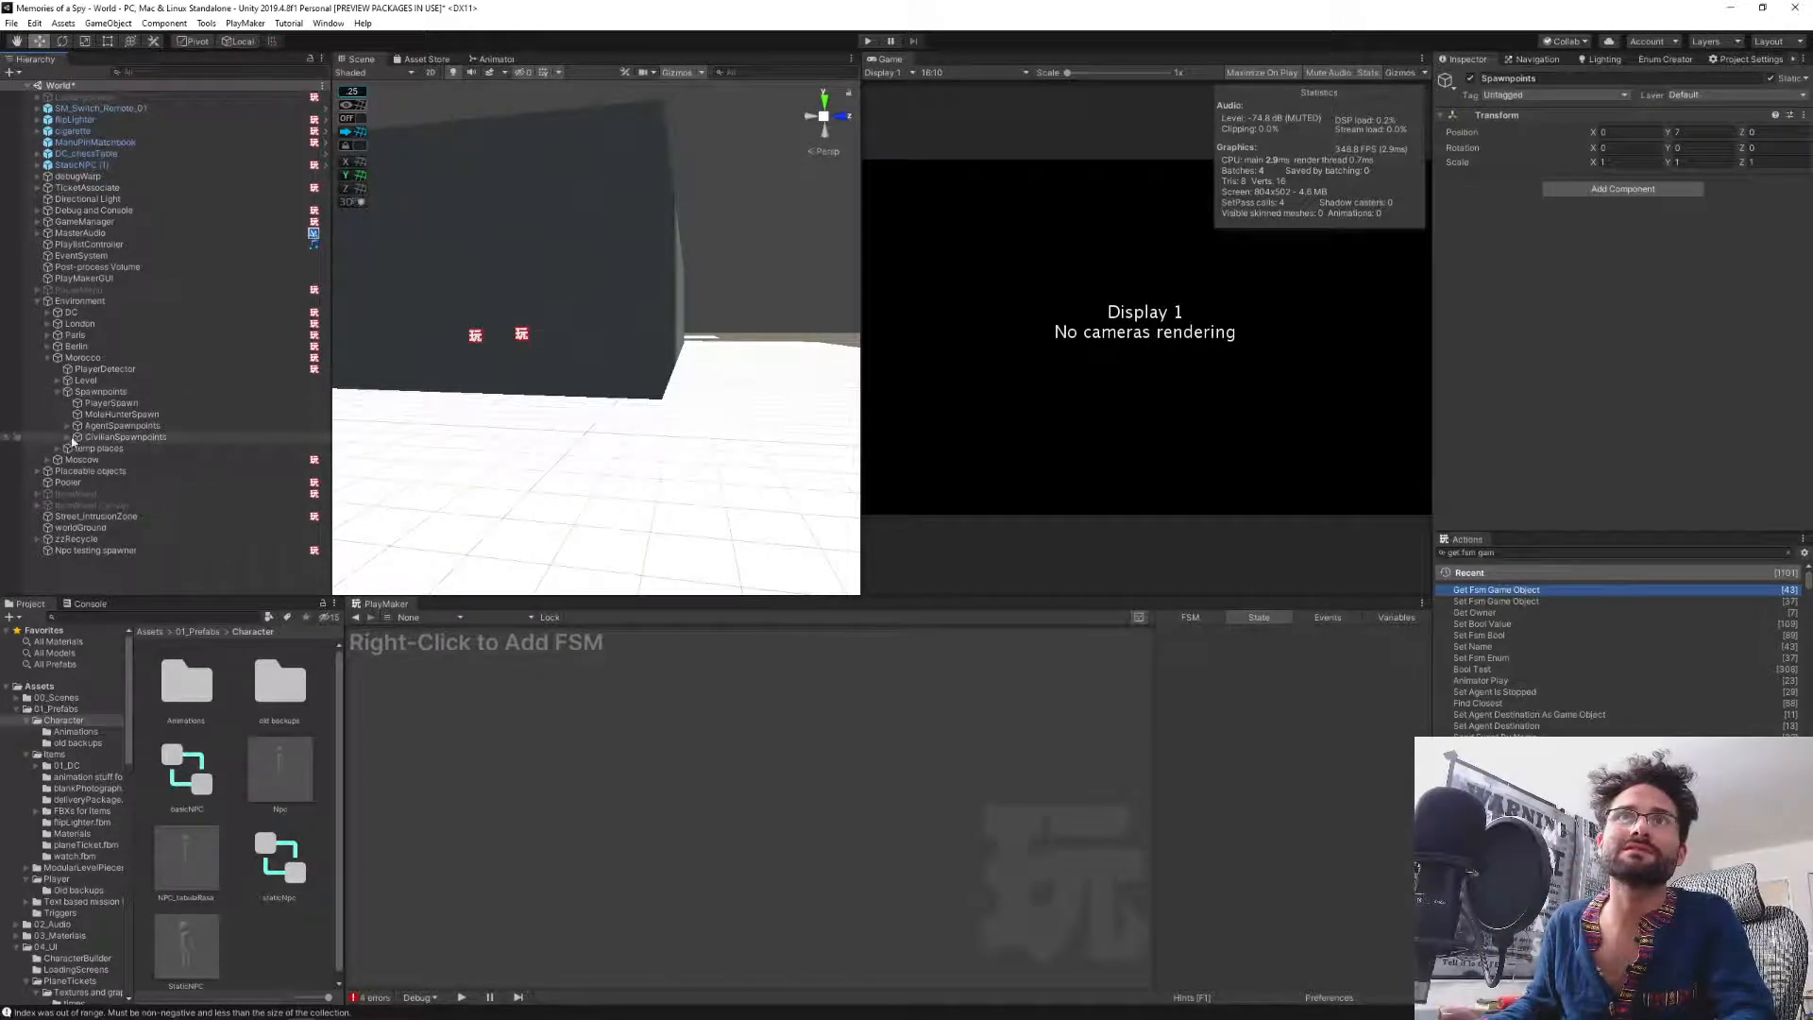
click(67, 437)
click(113, 448)
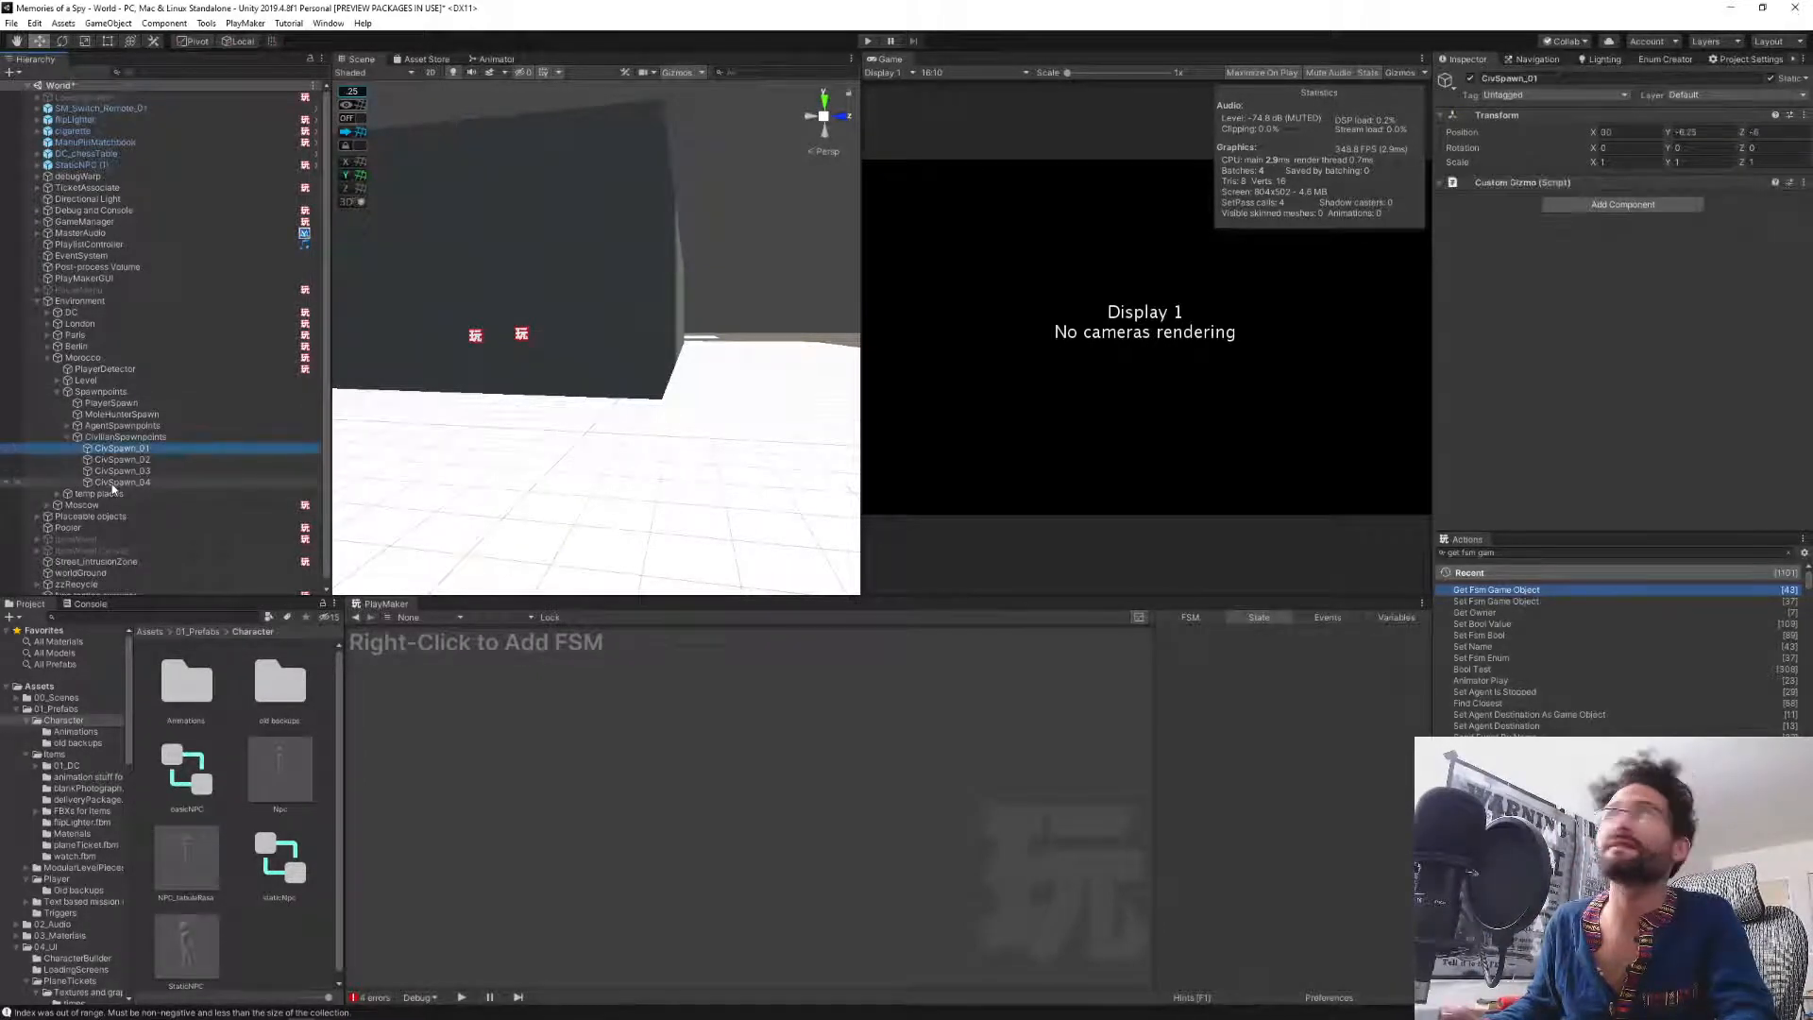
shift+click(111, 482)
click(1508, 95)
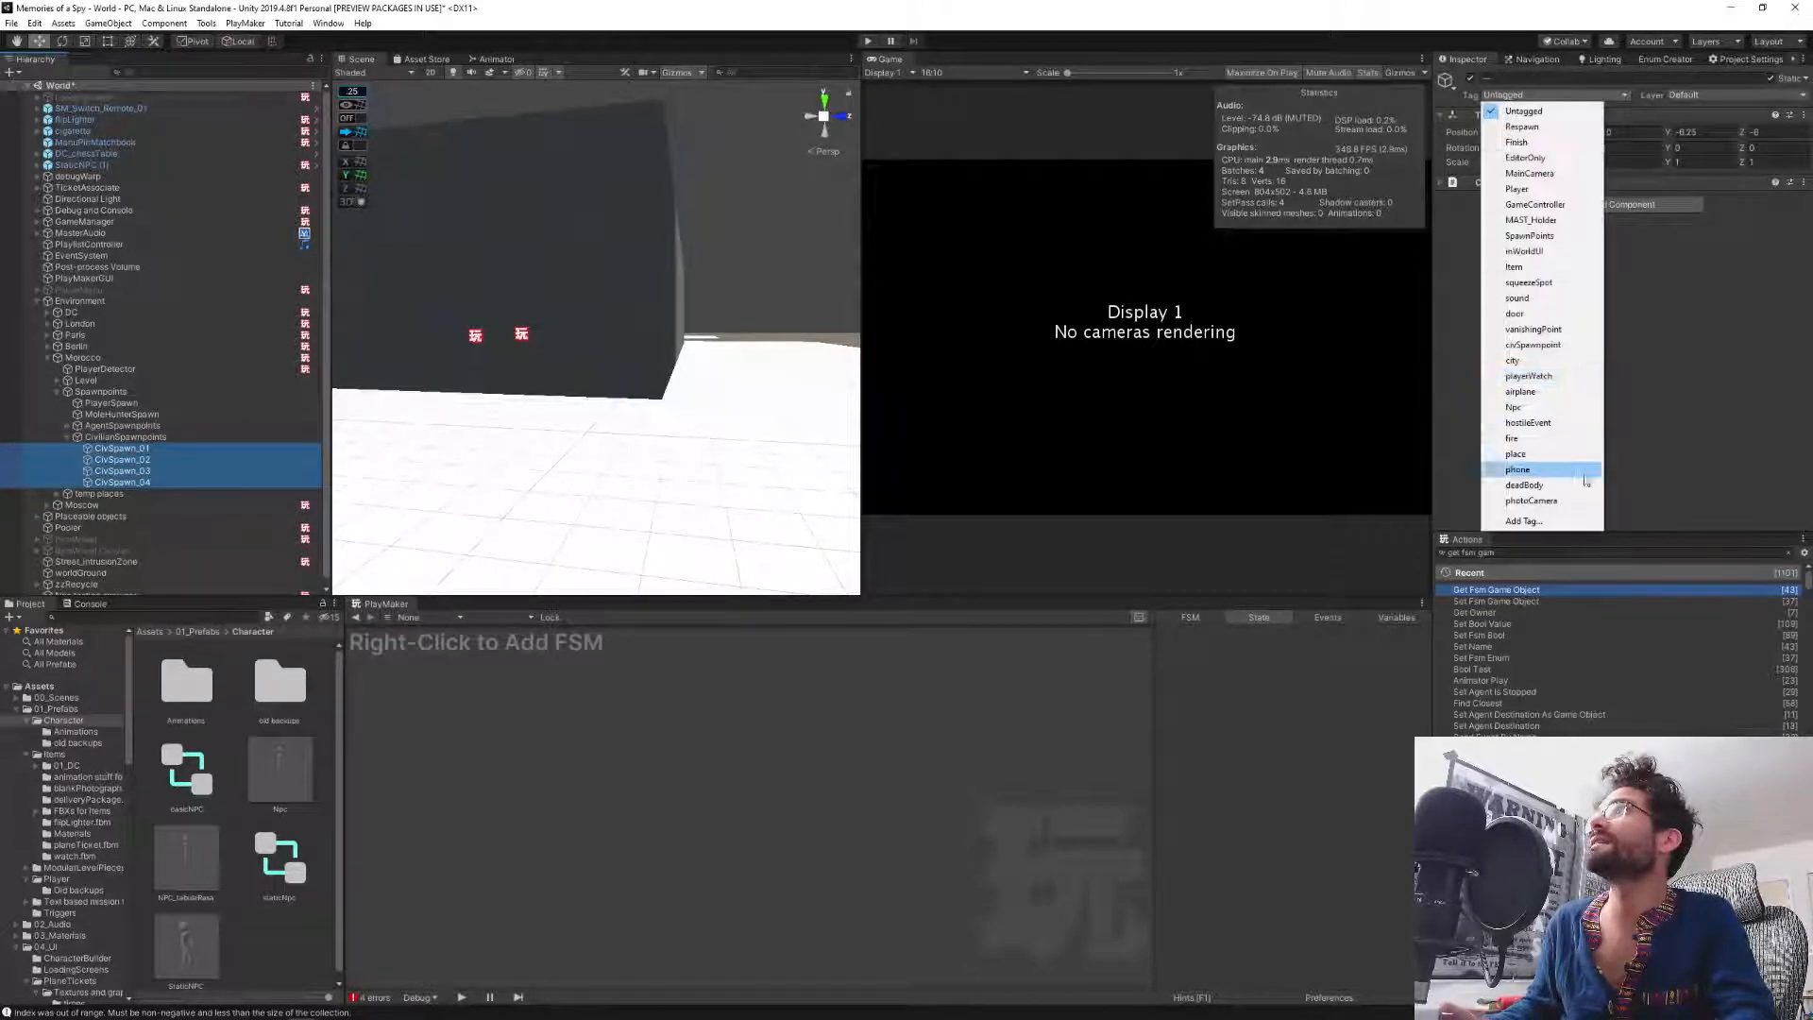
click(1549, 345)
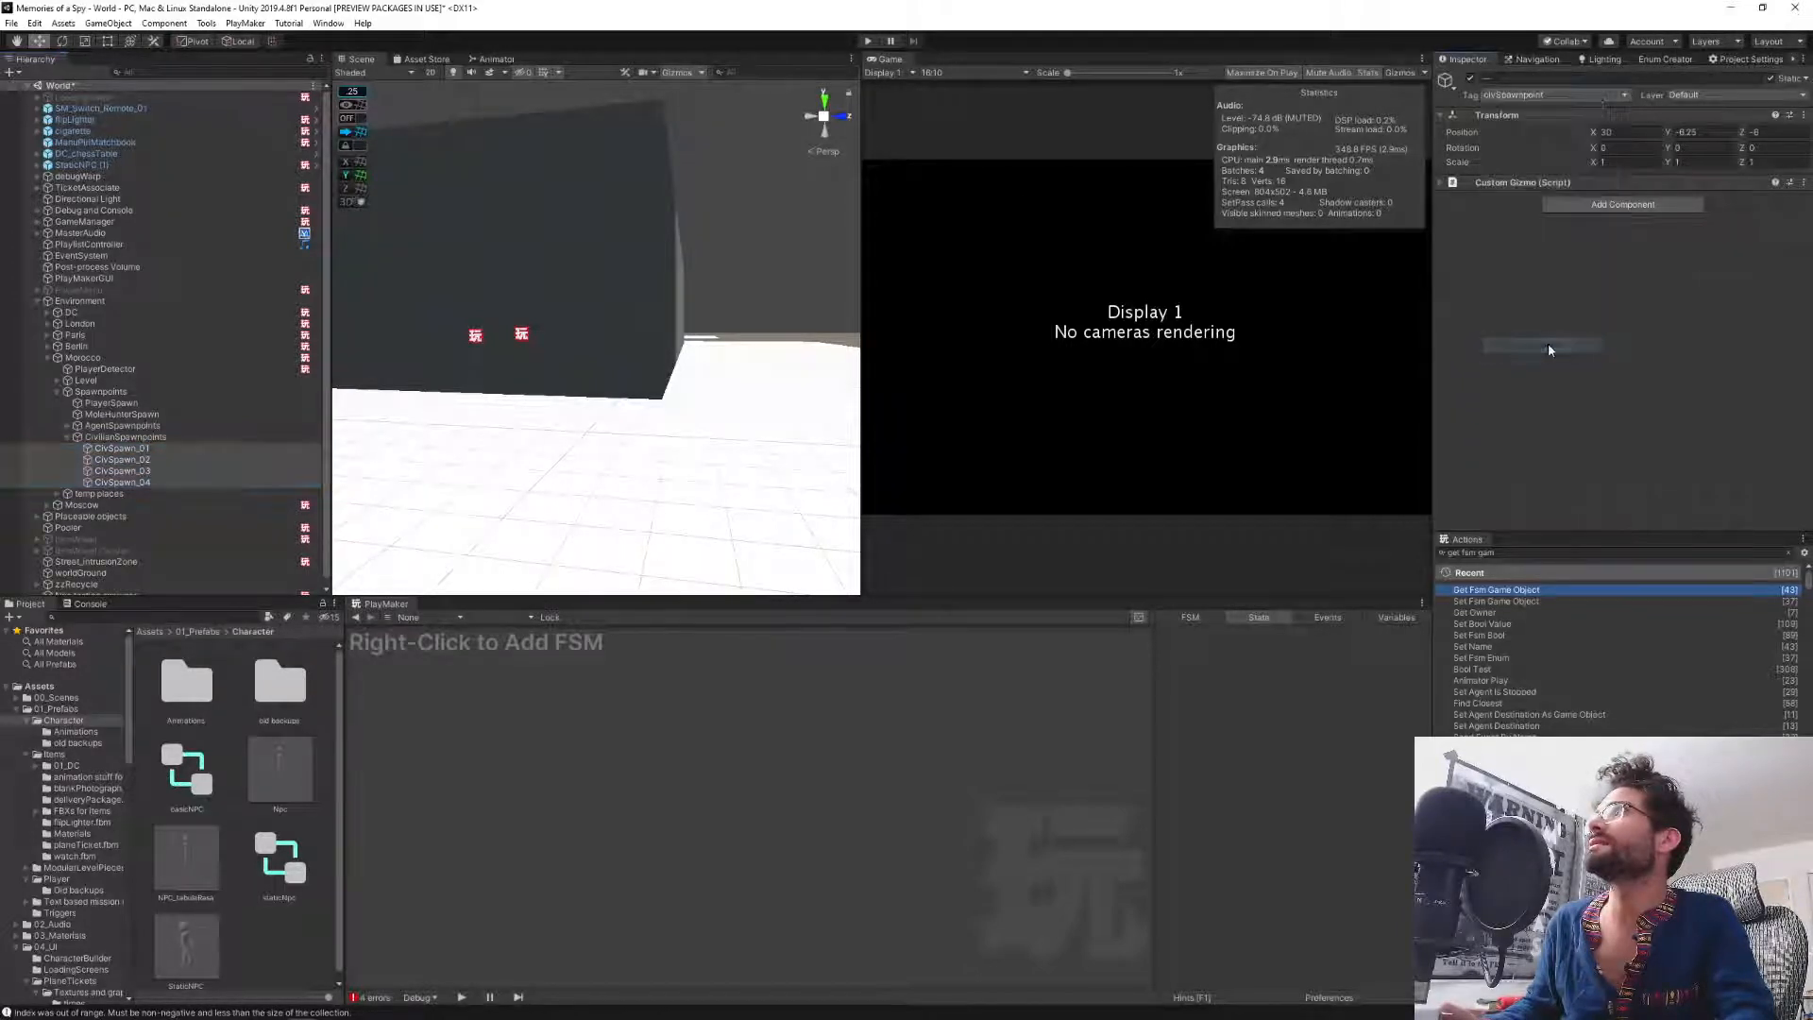
click(66, 436)
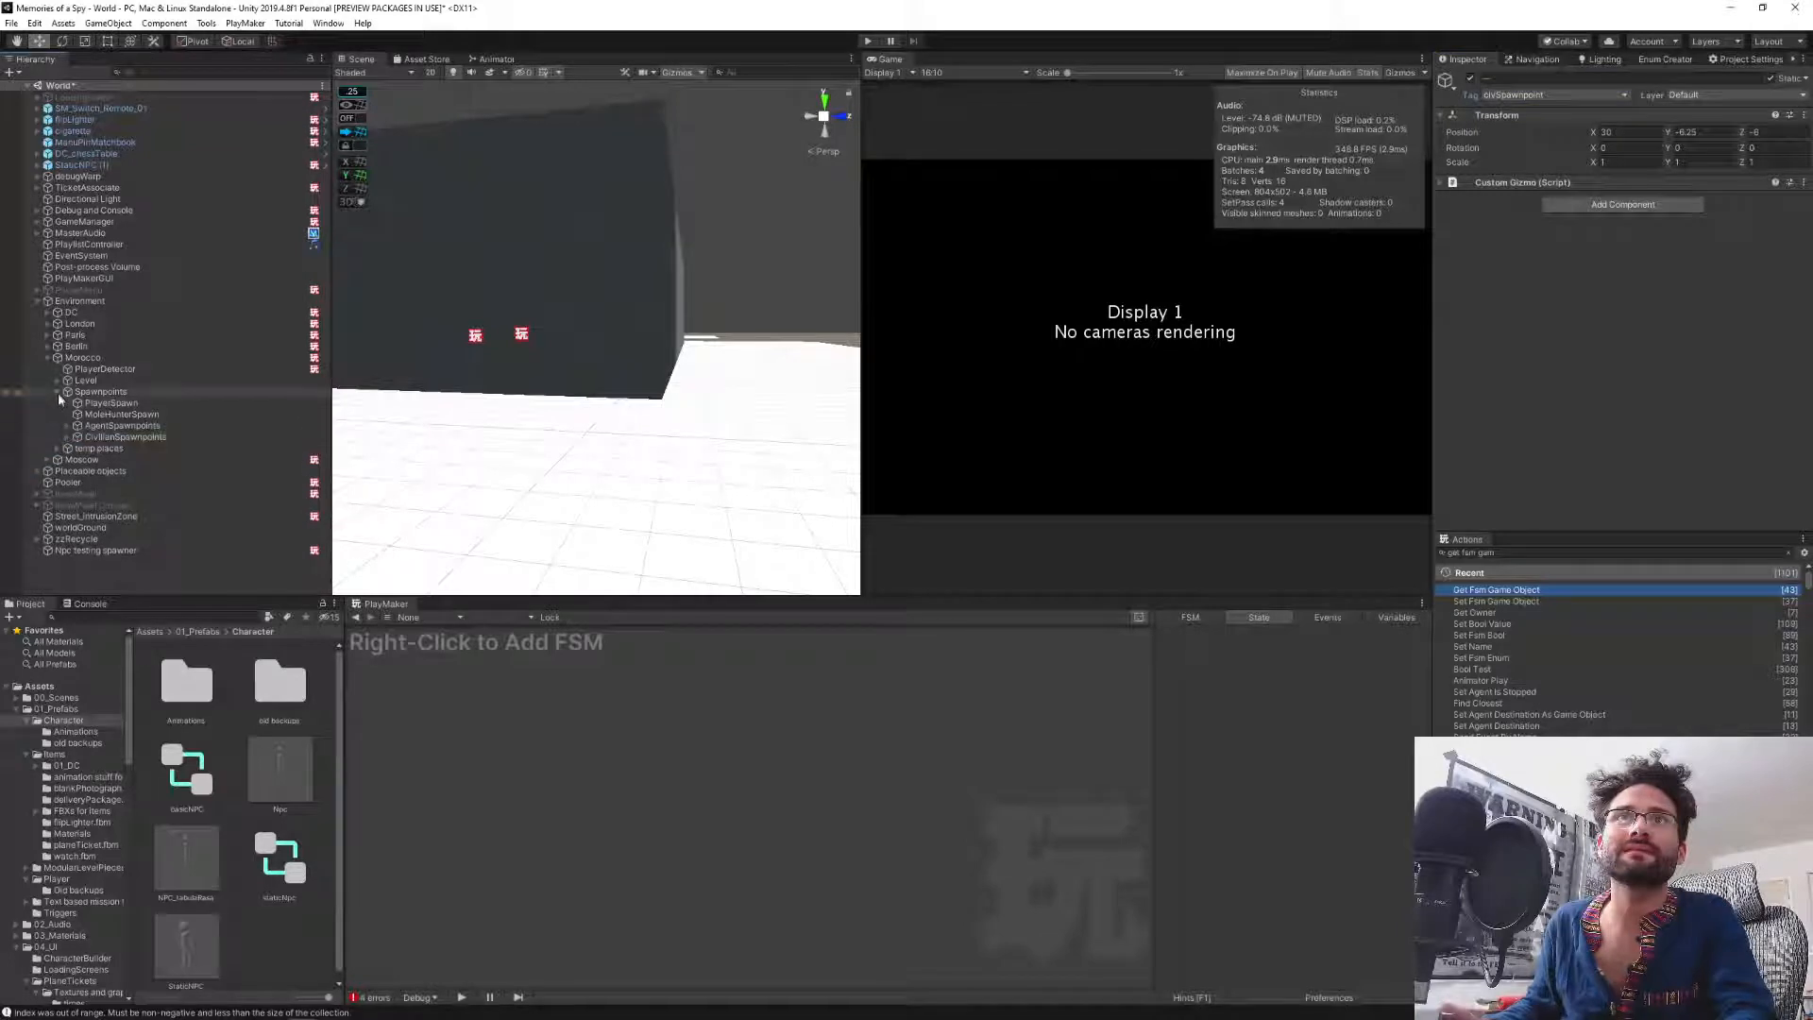
click(58, 391)
click(48, 357)
Assign the civSpawnpoint tag to Moscow's civilian spawn points CivSpawn_01 to CivSpawn_04 and save the World scene.
click(48, 369)
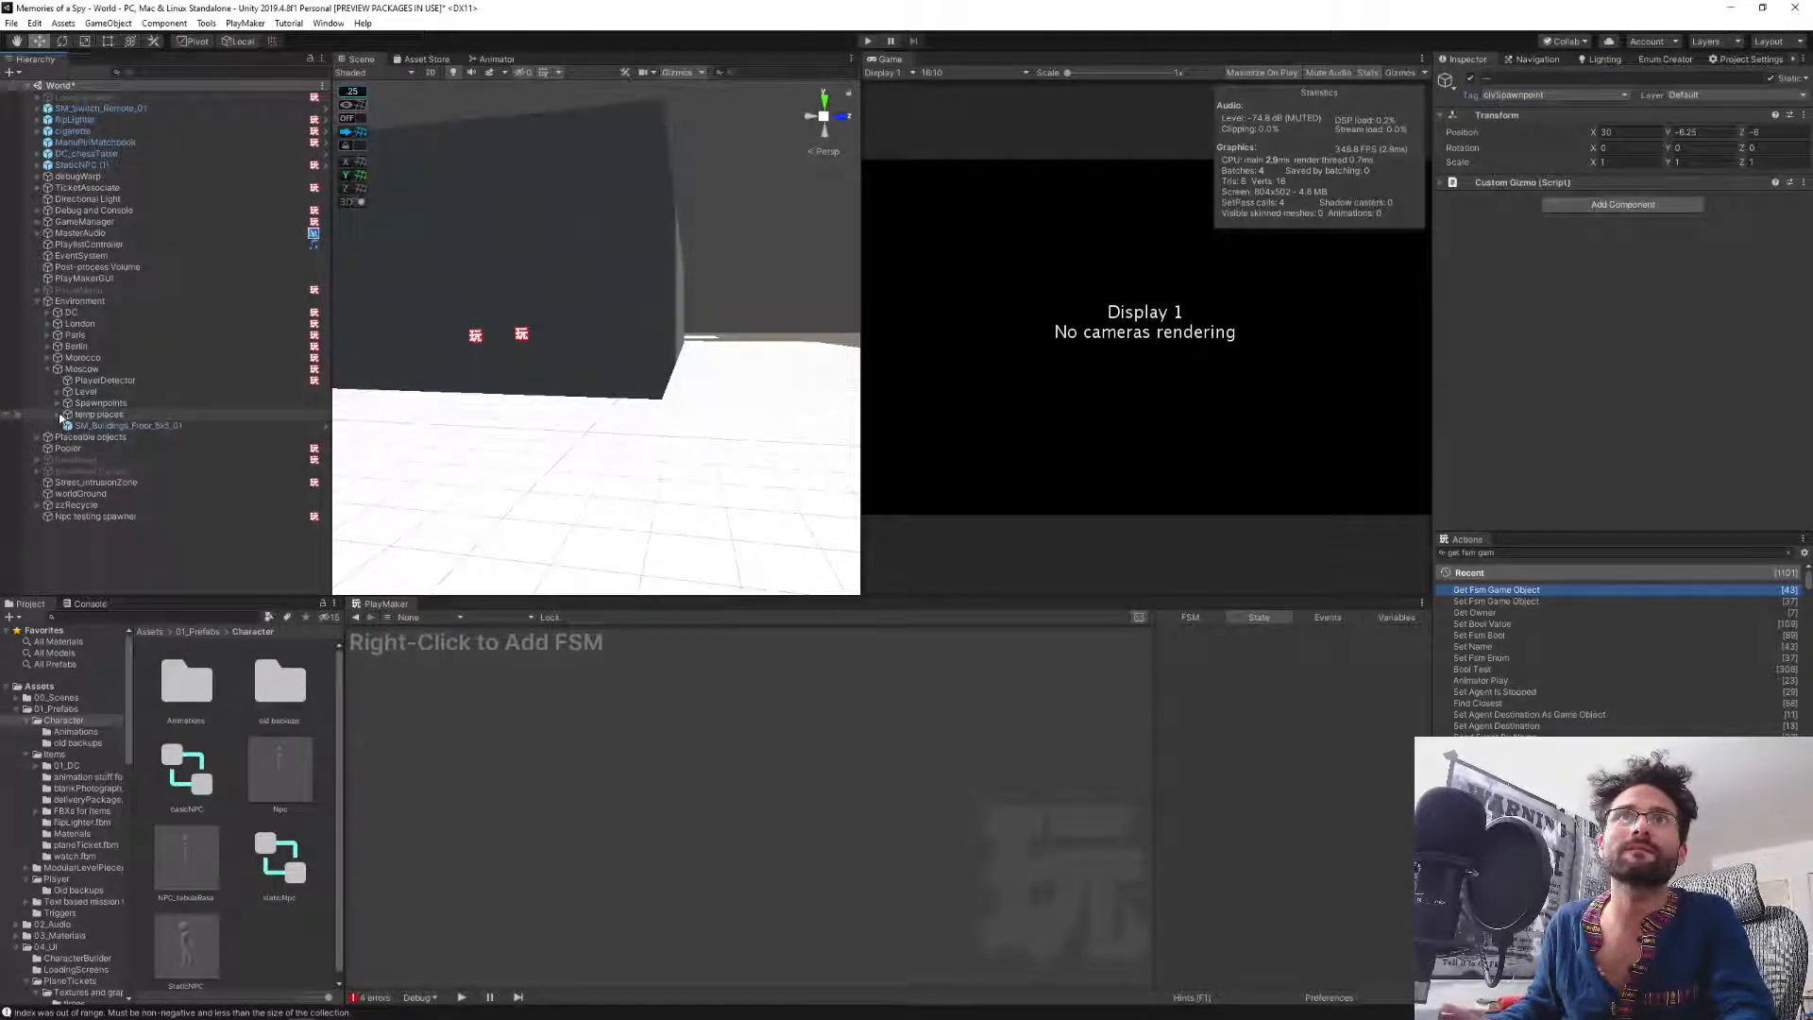
click(58, 402)
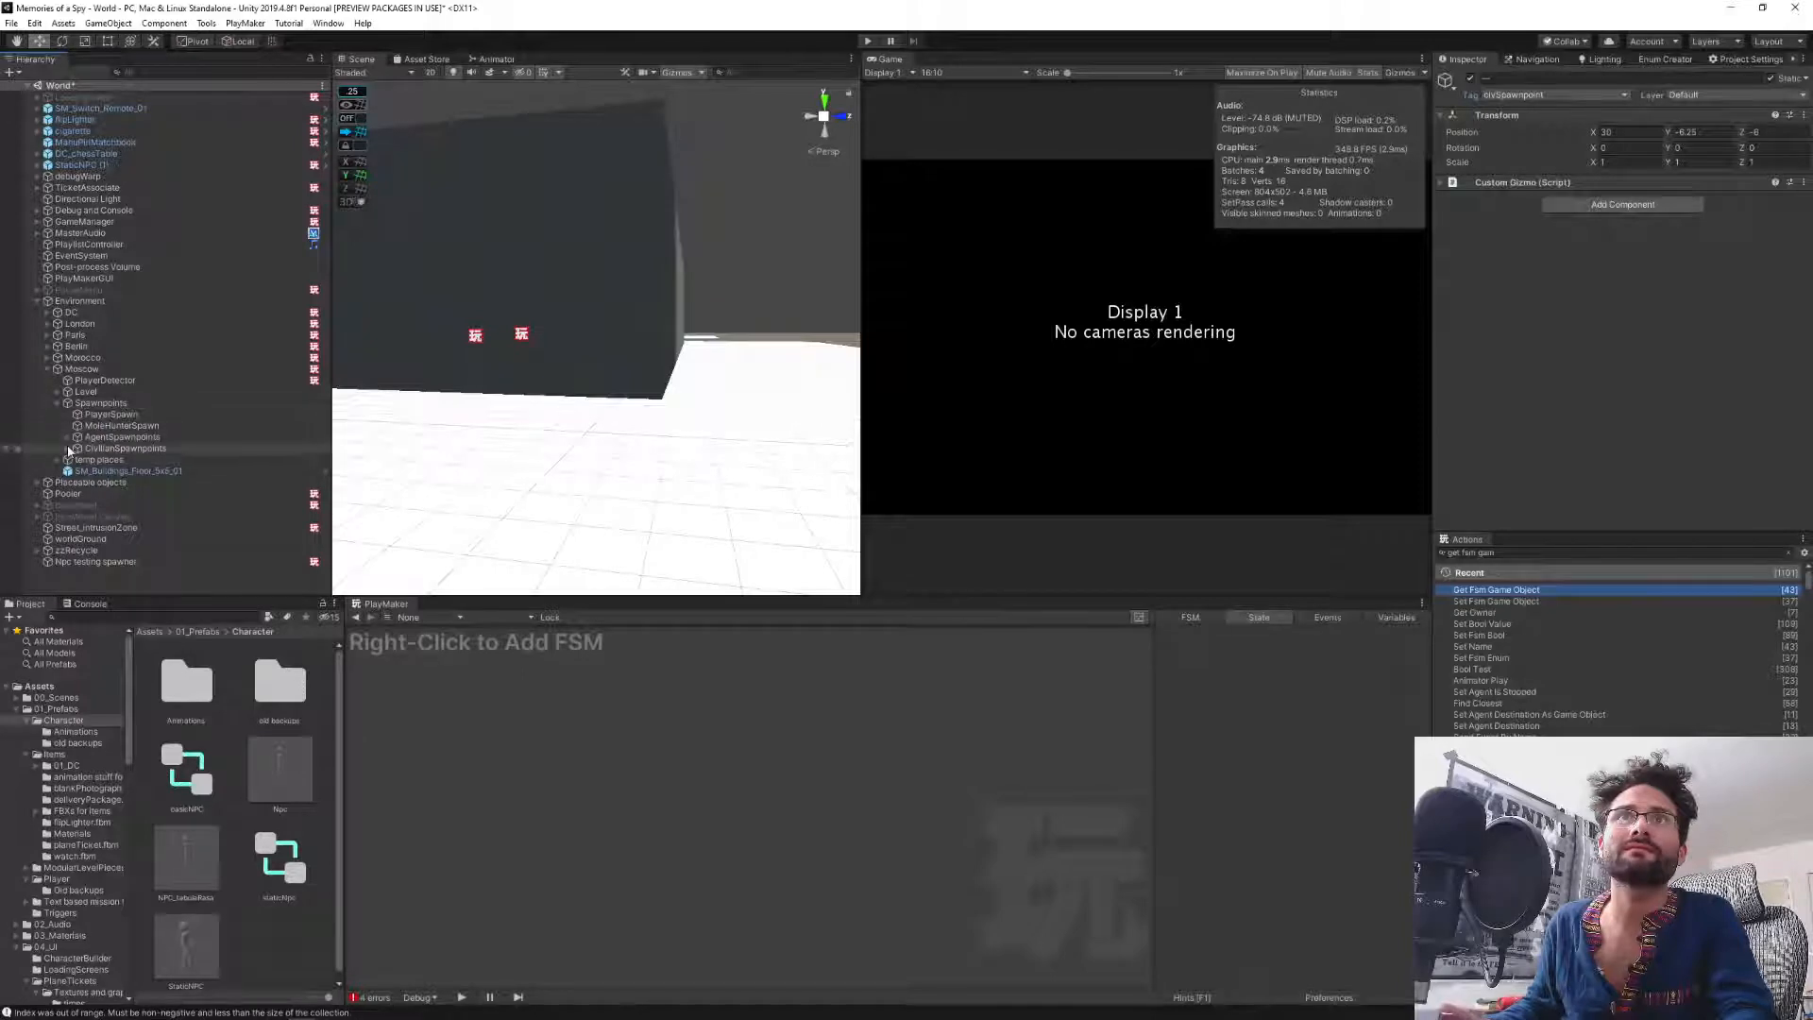
click(68, 450)
click(118, 460)
shift+click(105, 493)
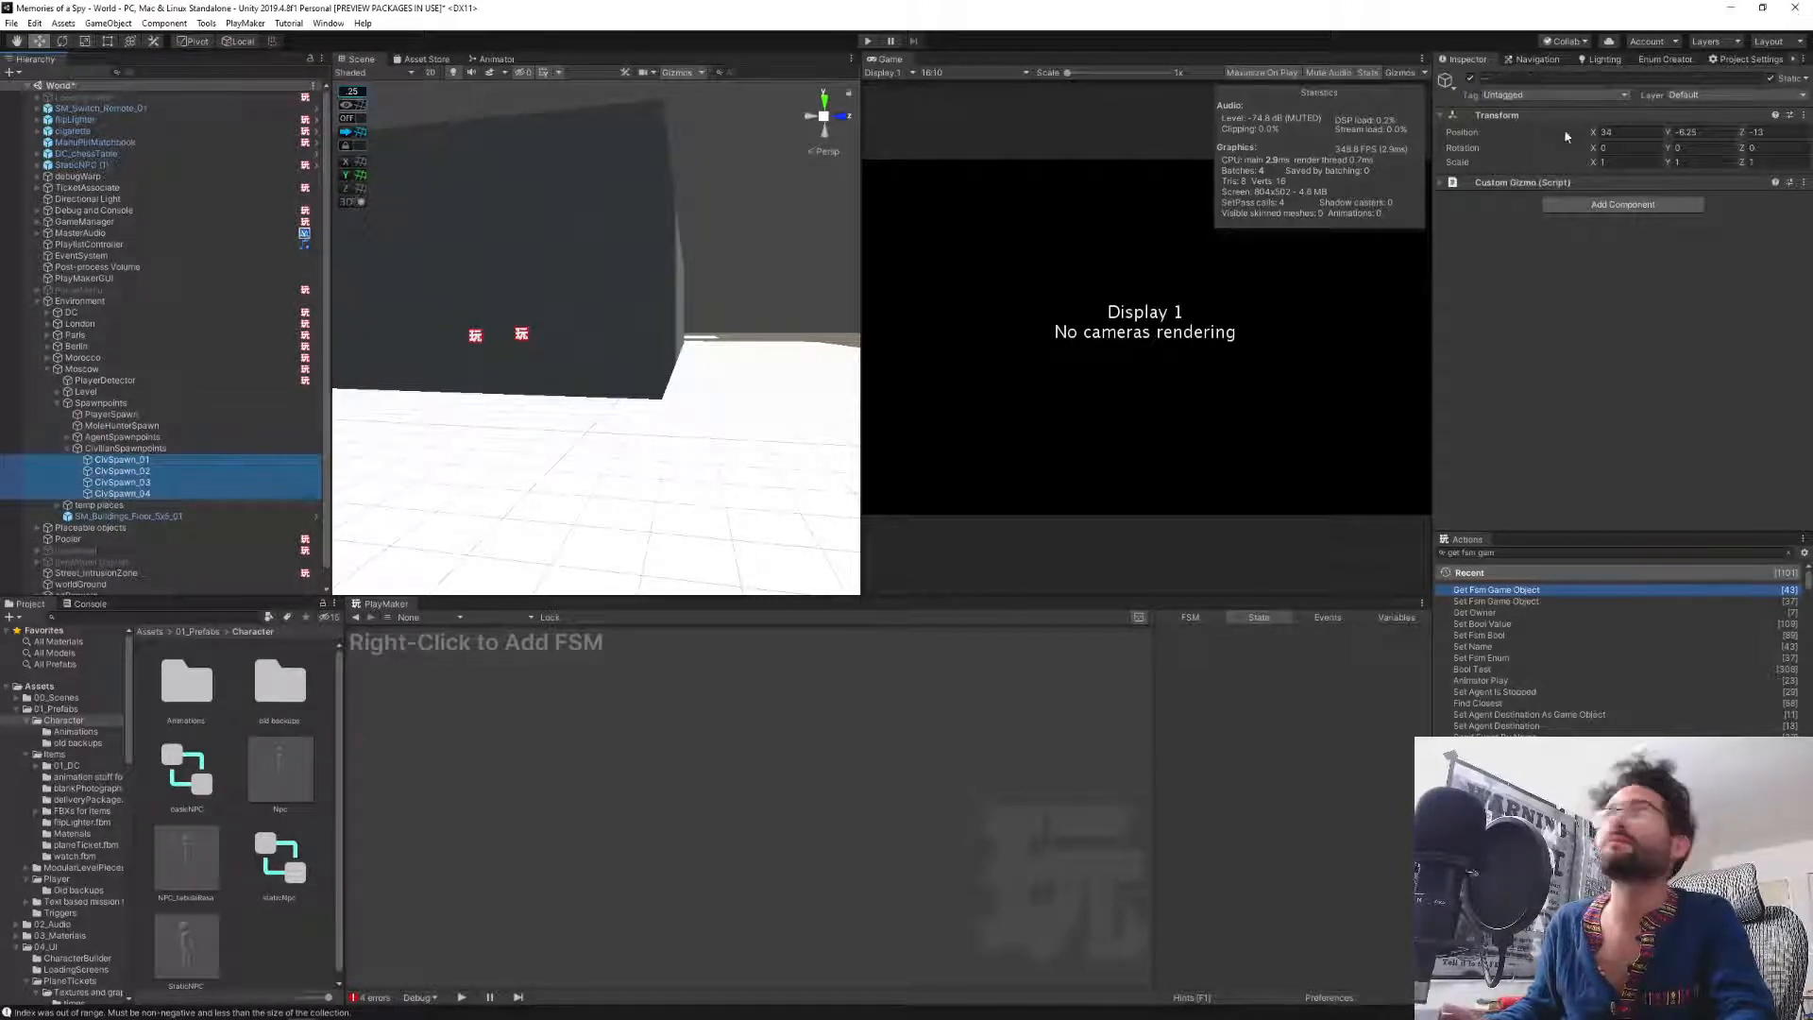
click(1554, 95)
click(1521, 346)
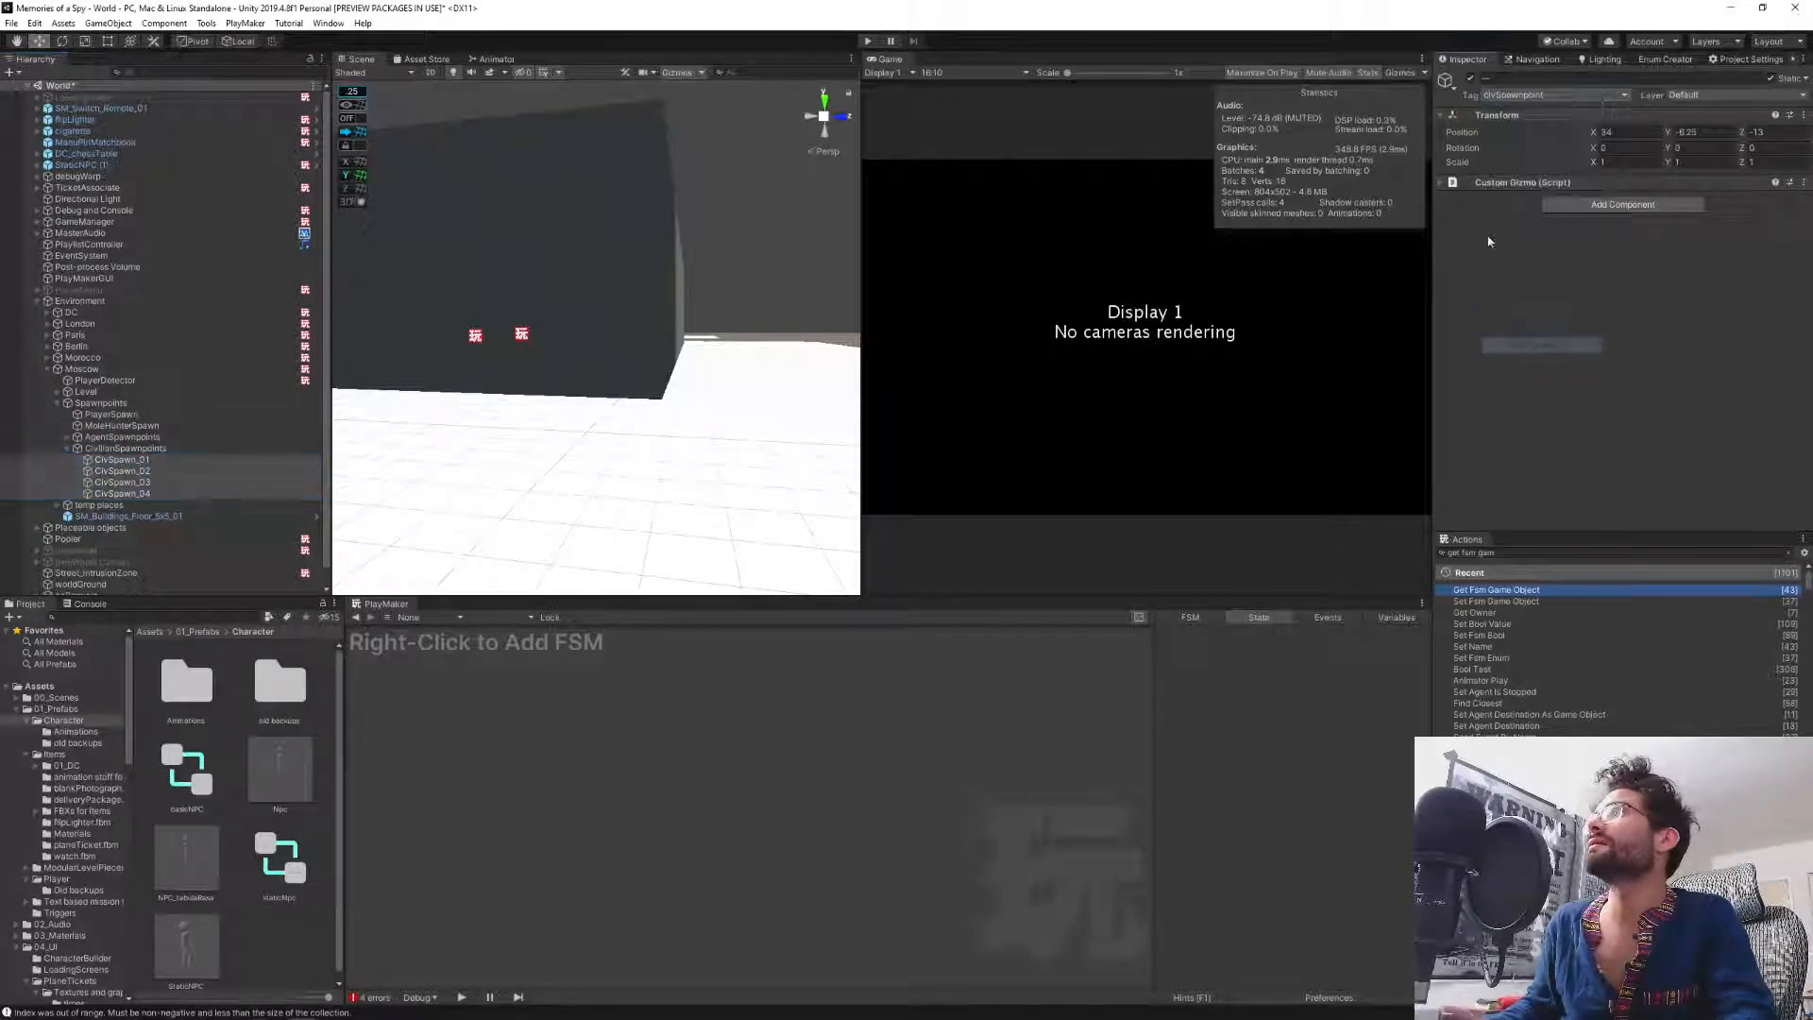
click(48, 371)
click(107, 497)
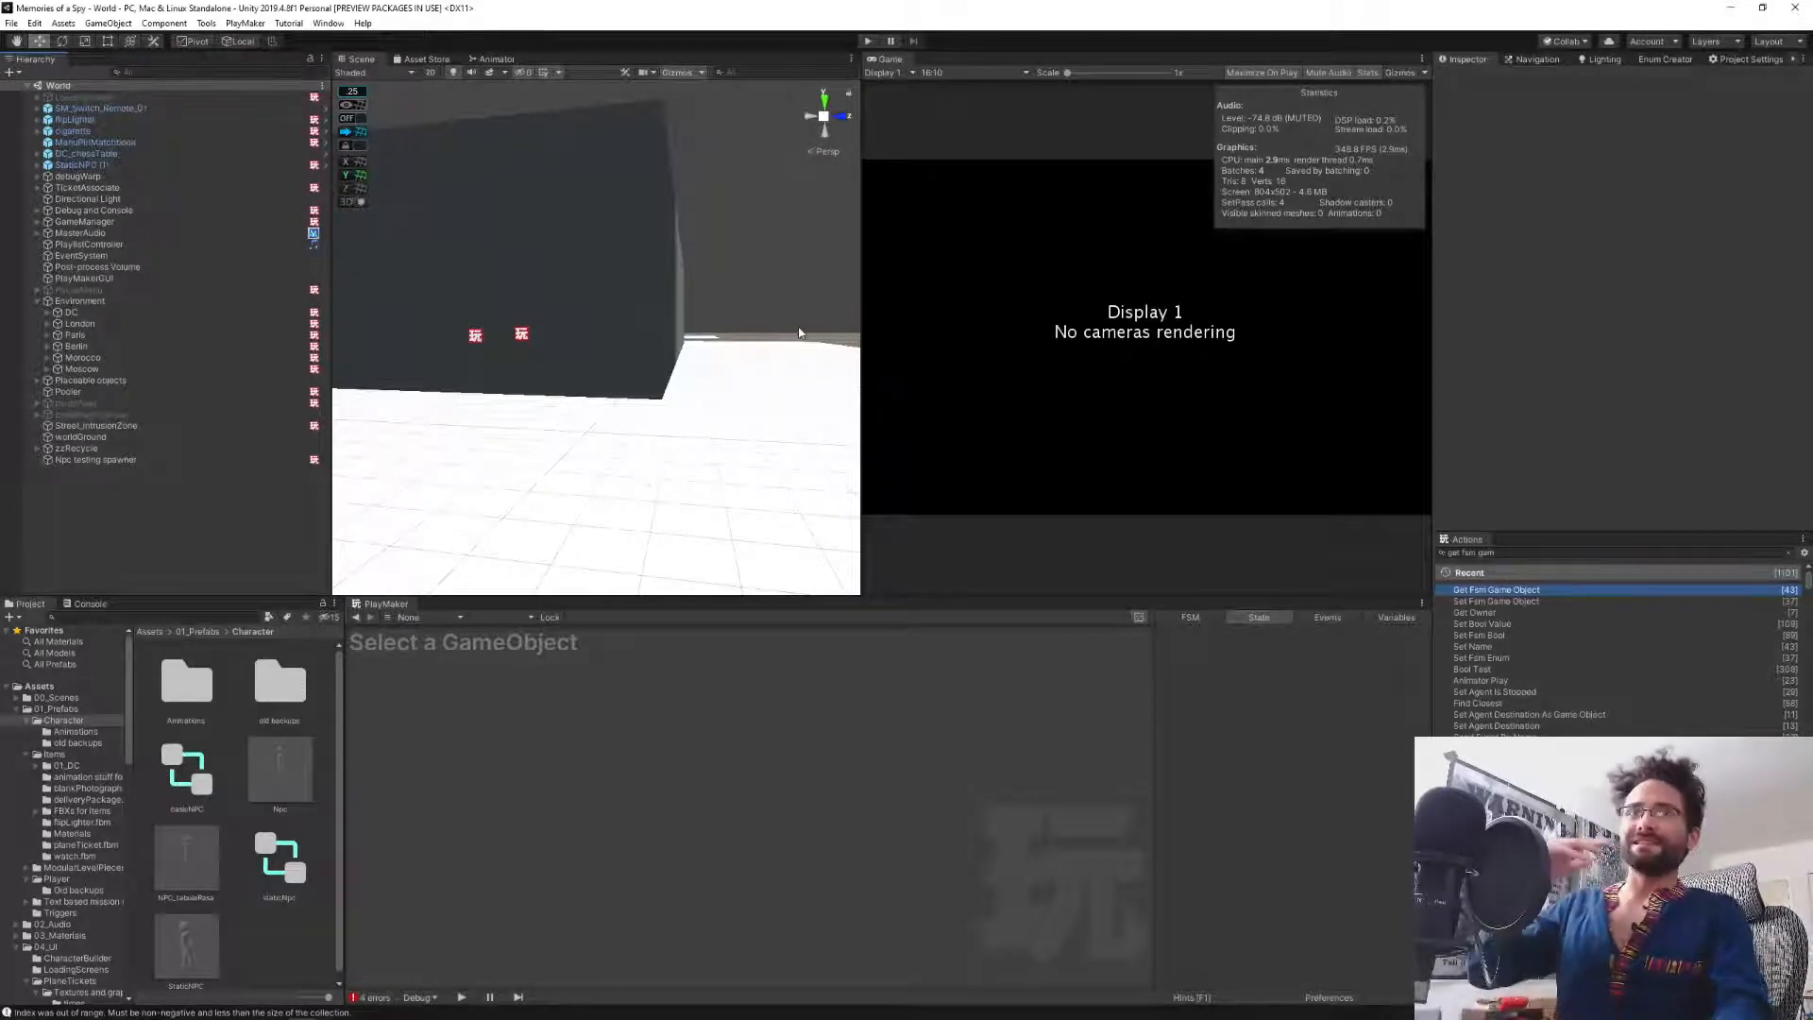
Start a playtest, run the scaleTime command in the in-game console, and move the player out of the park.
click(867, 42)
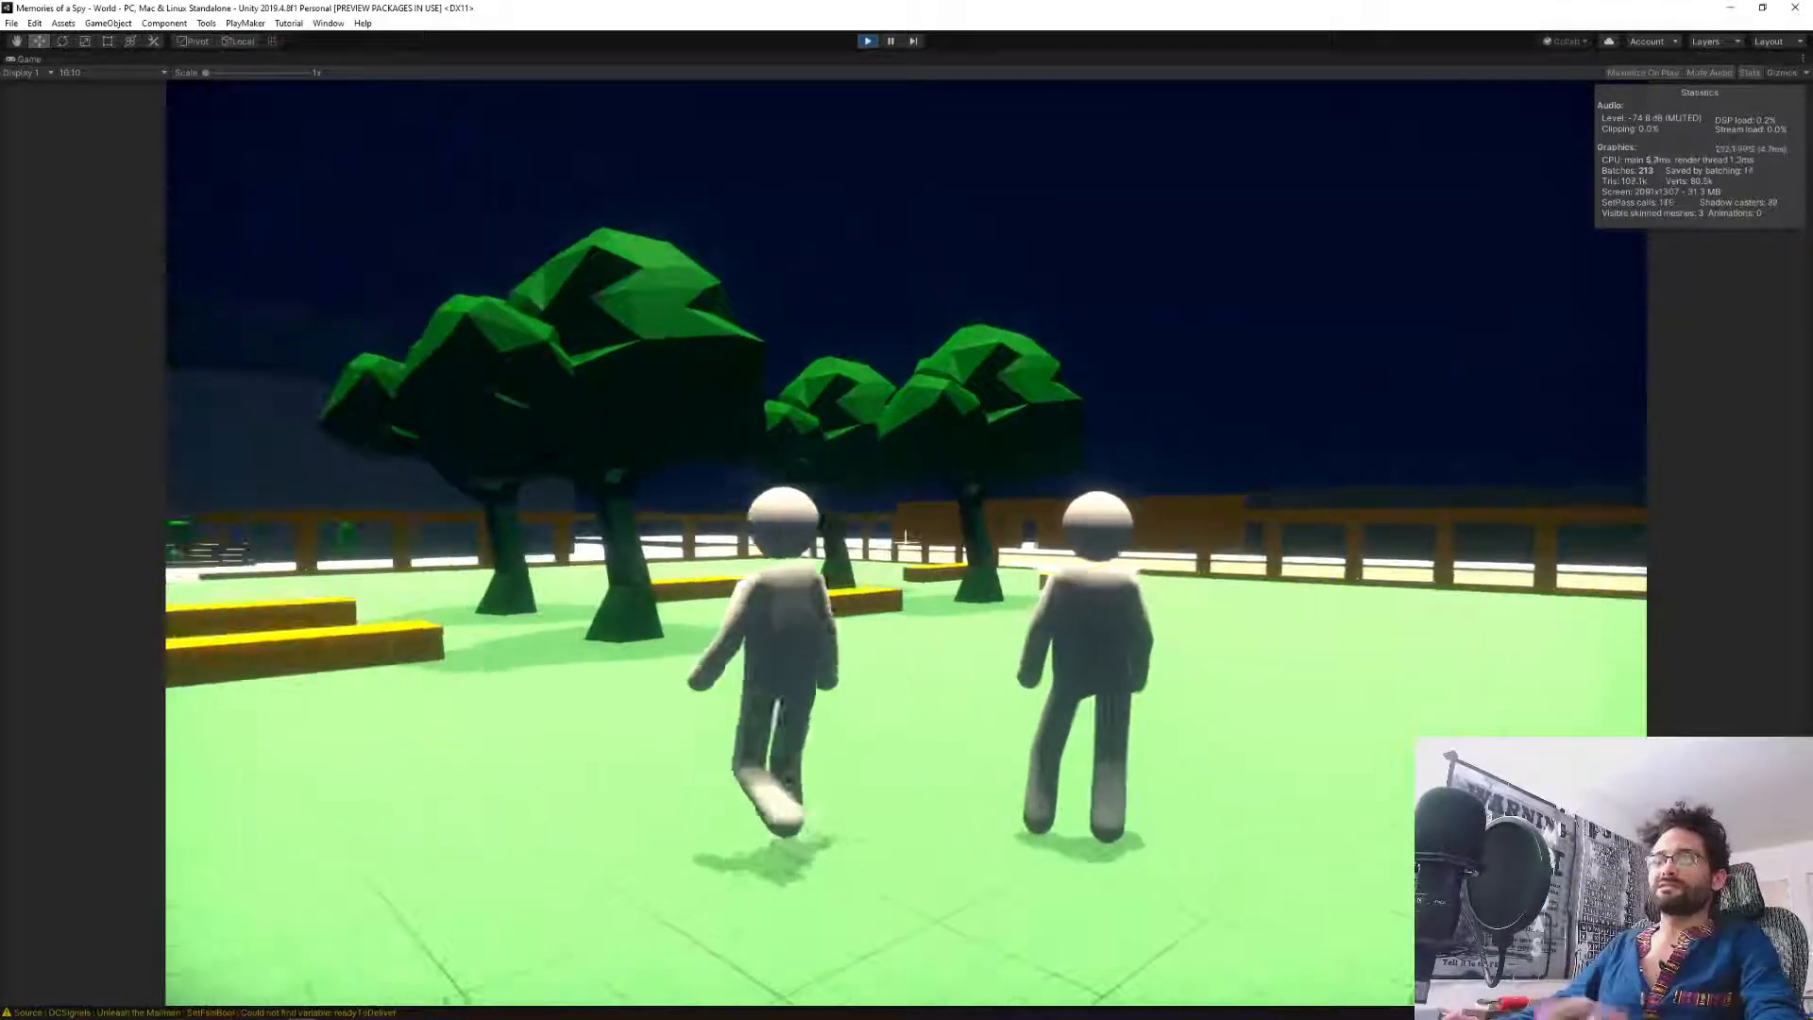
key(grave)
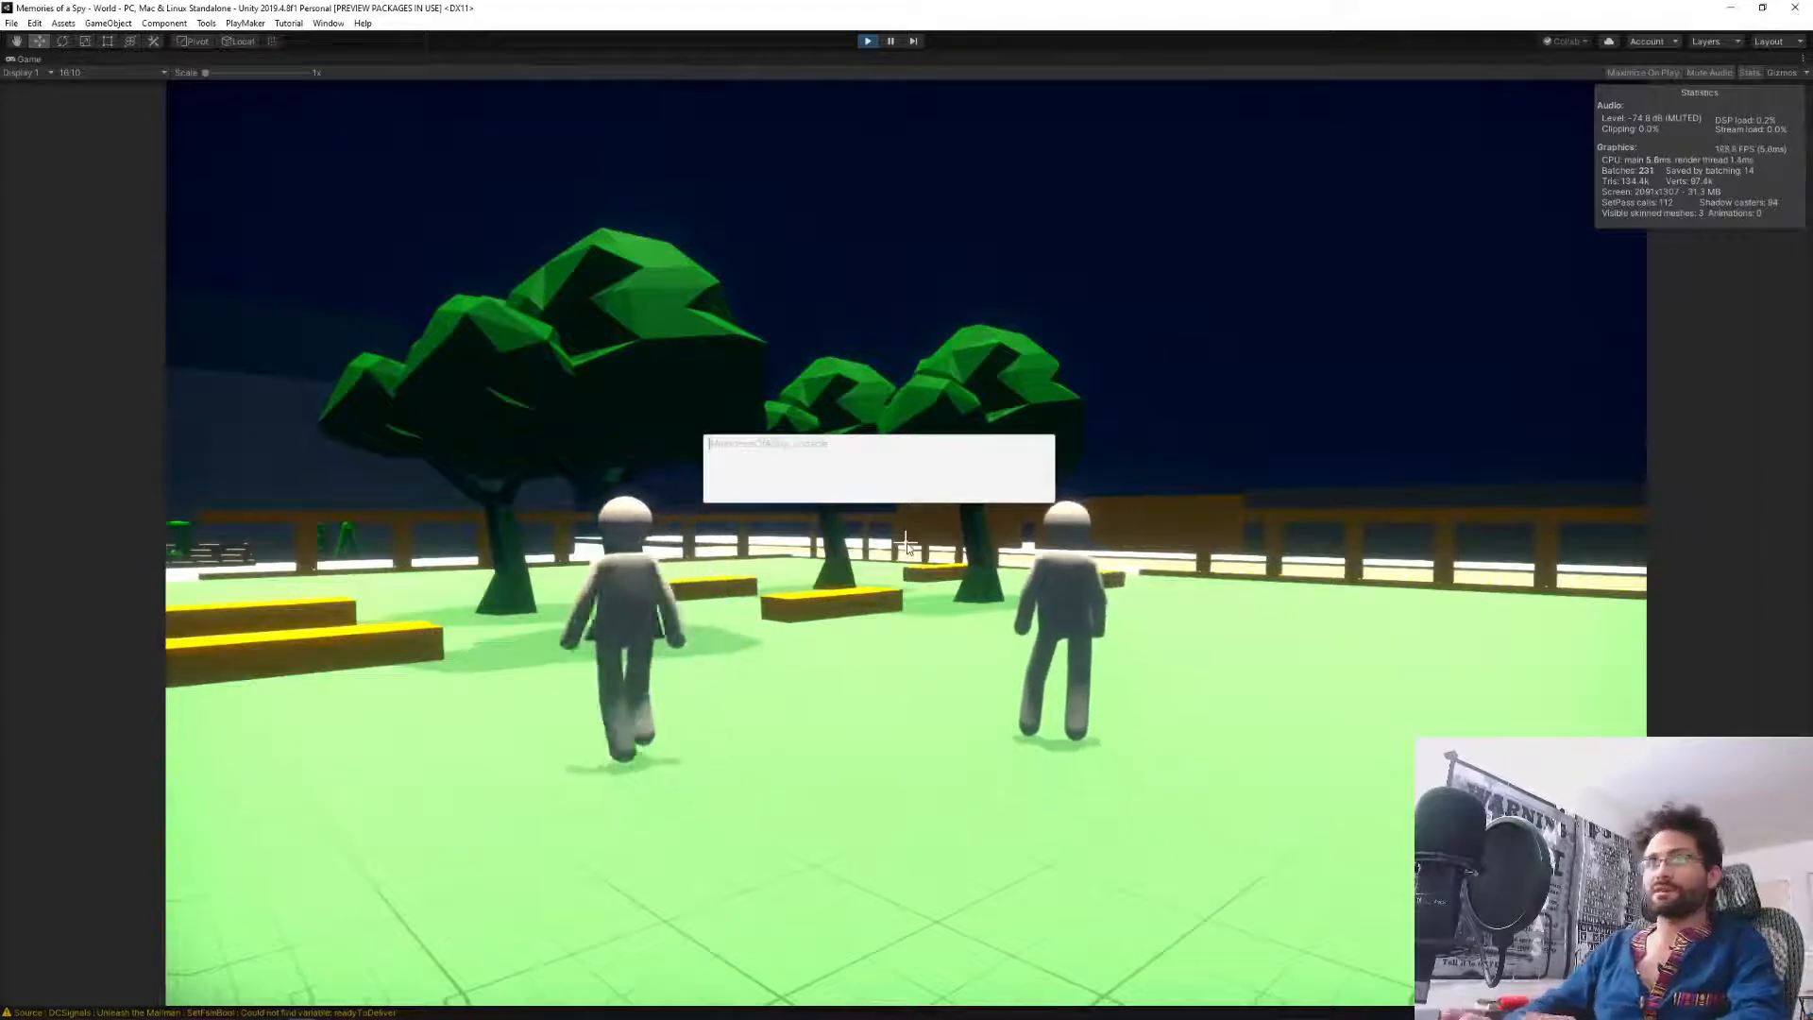
text(scaleTime)
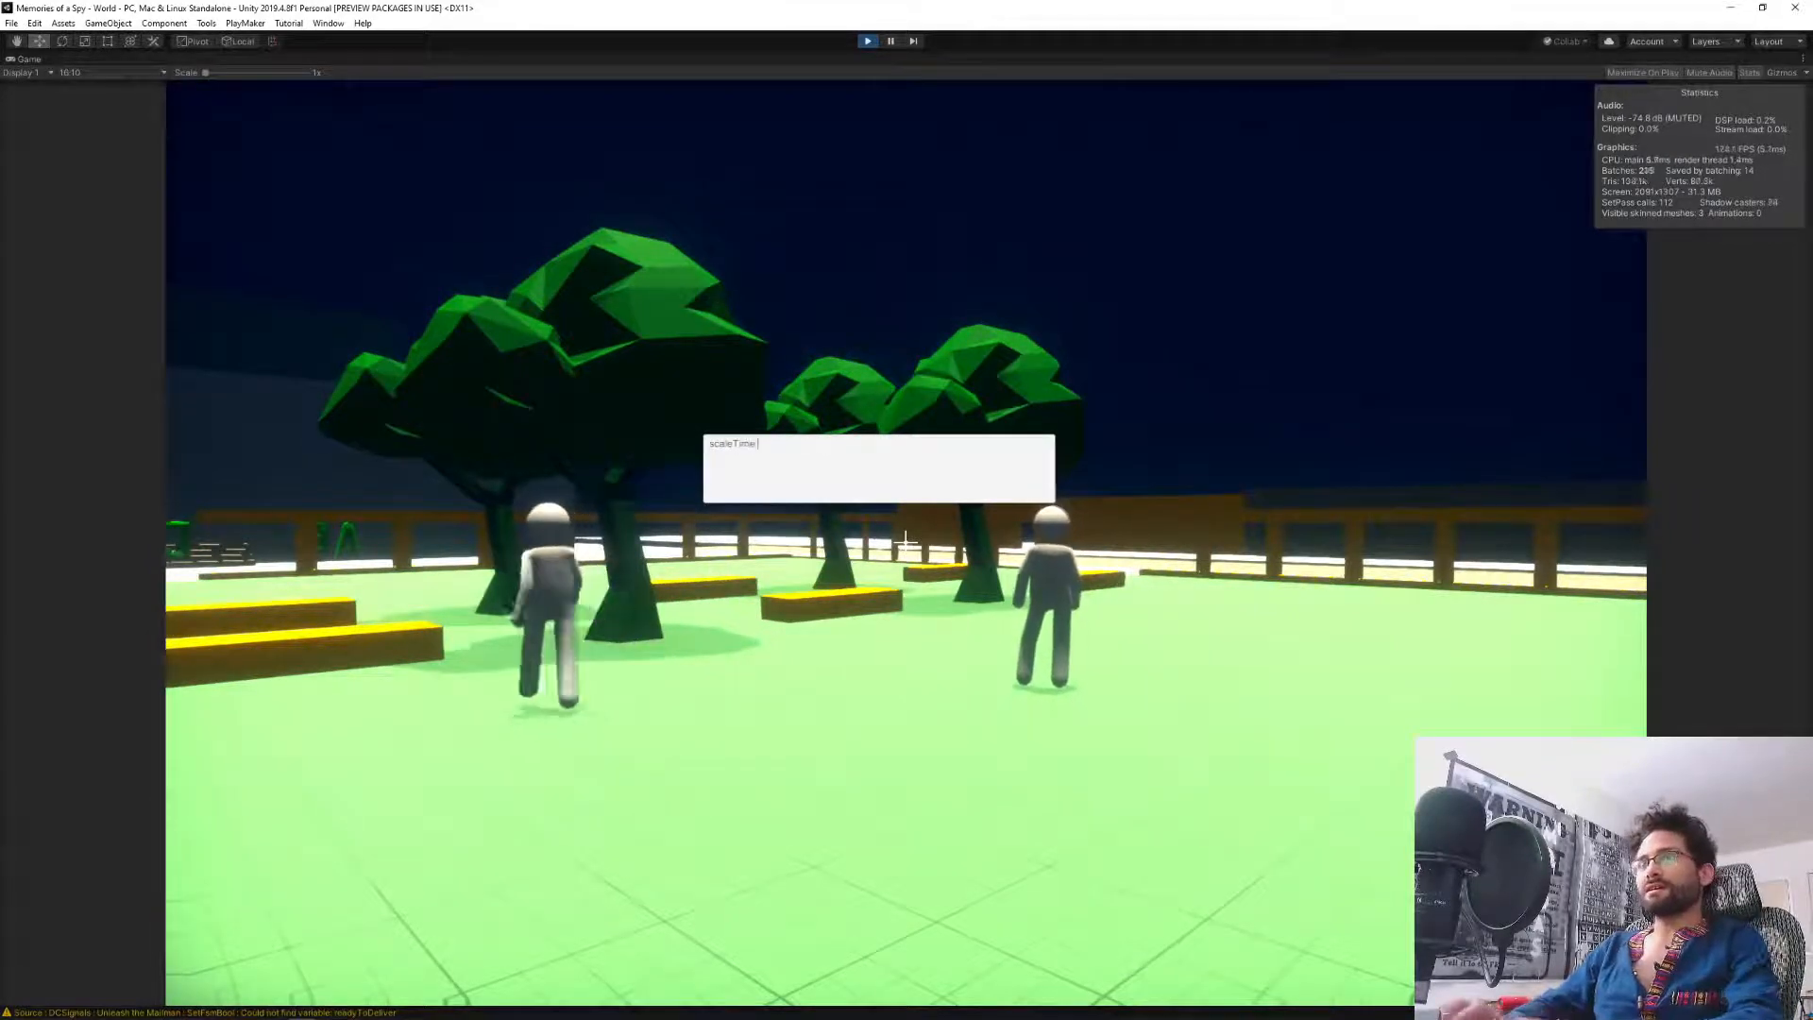
key(Return)
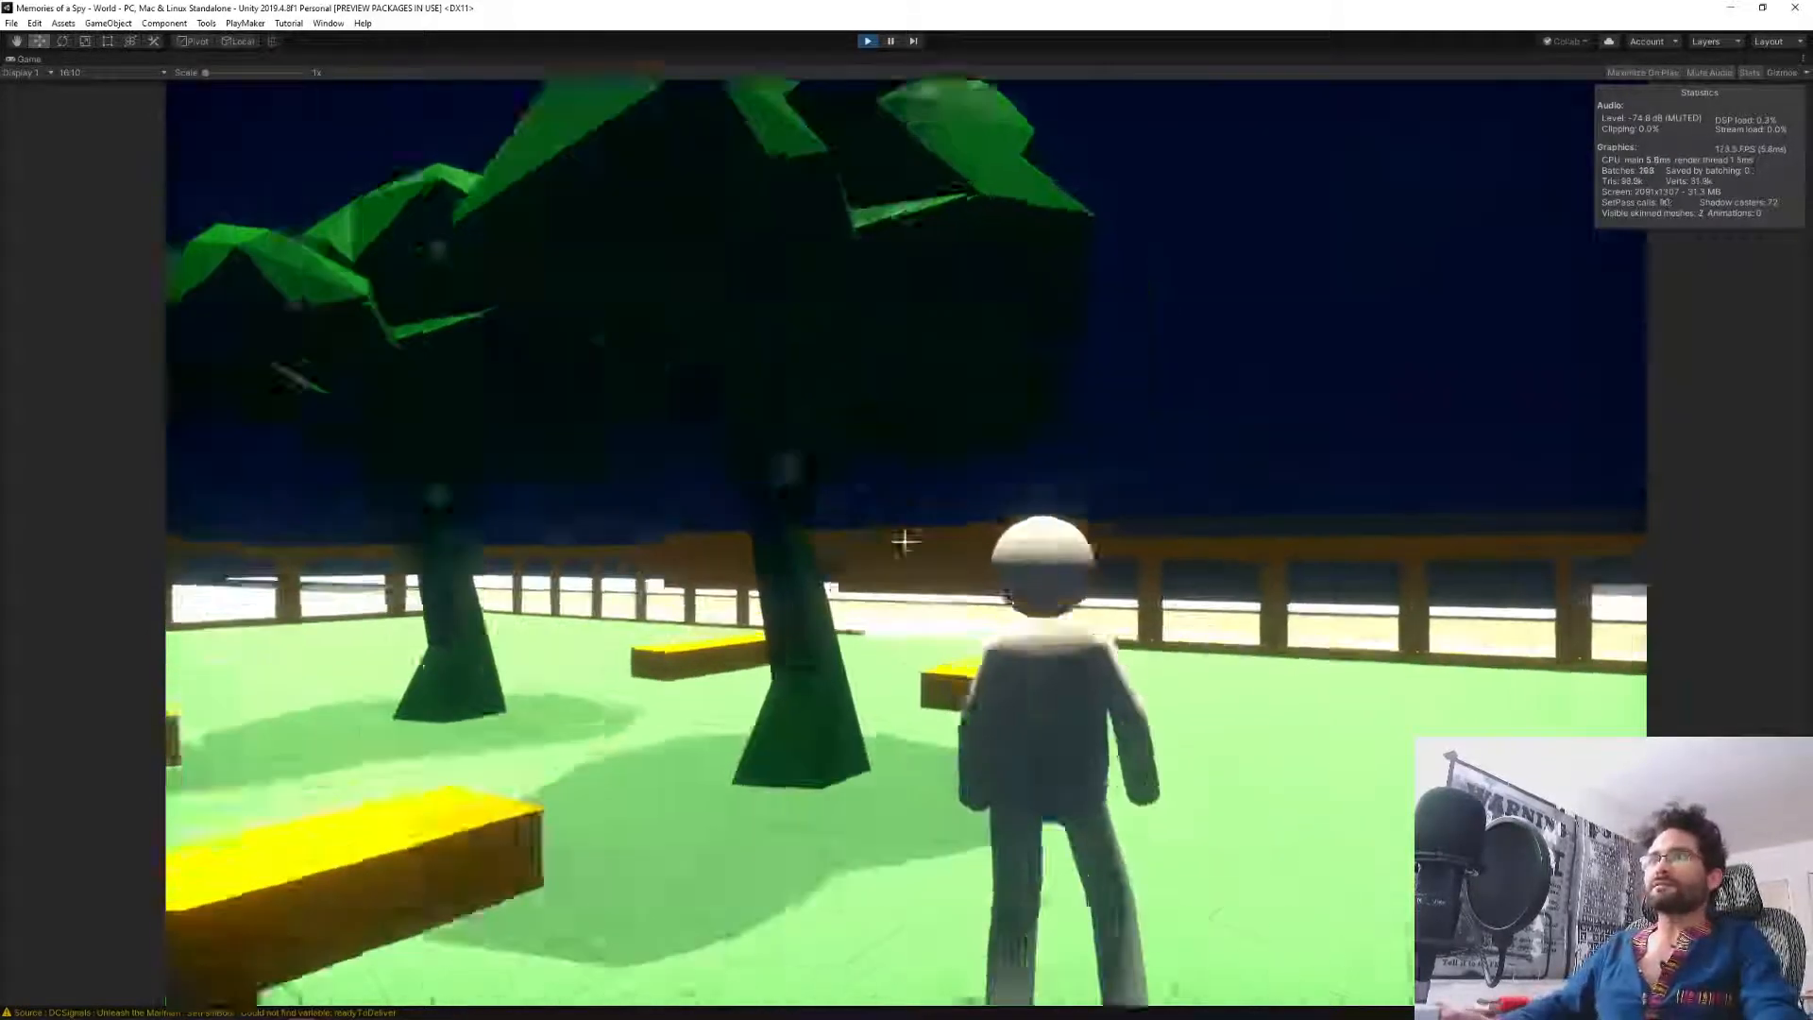
key(w)
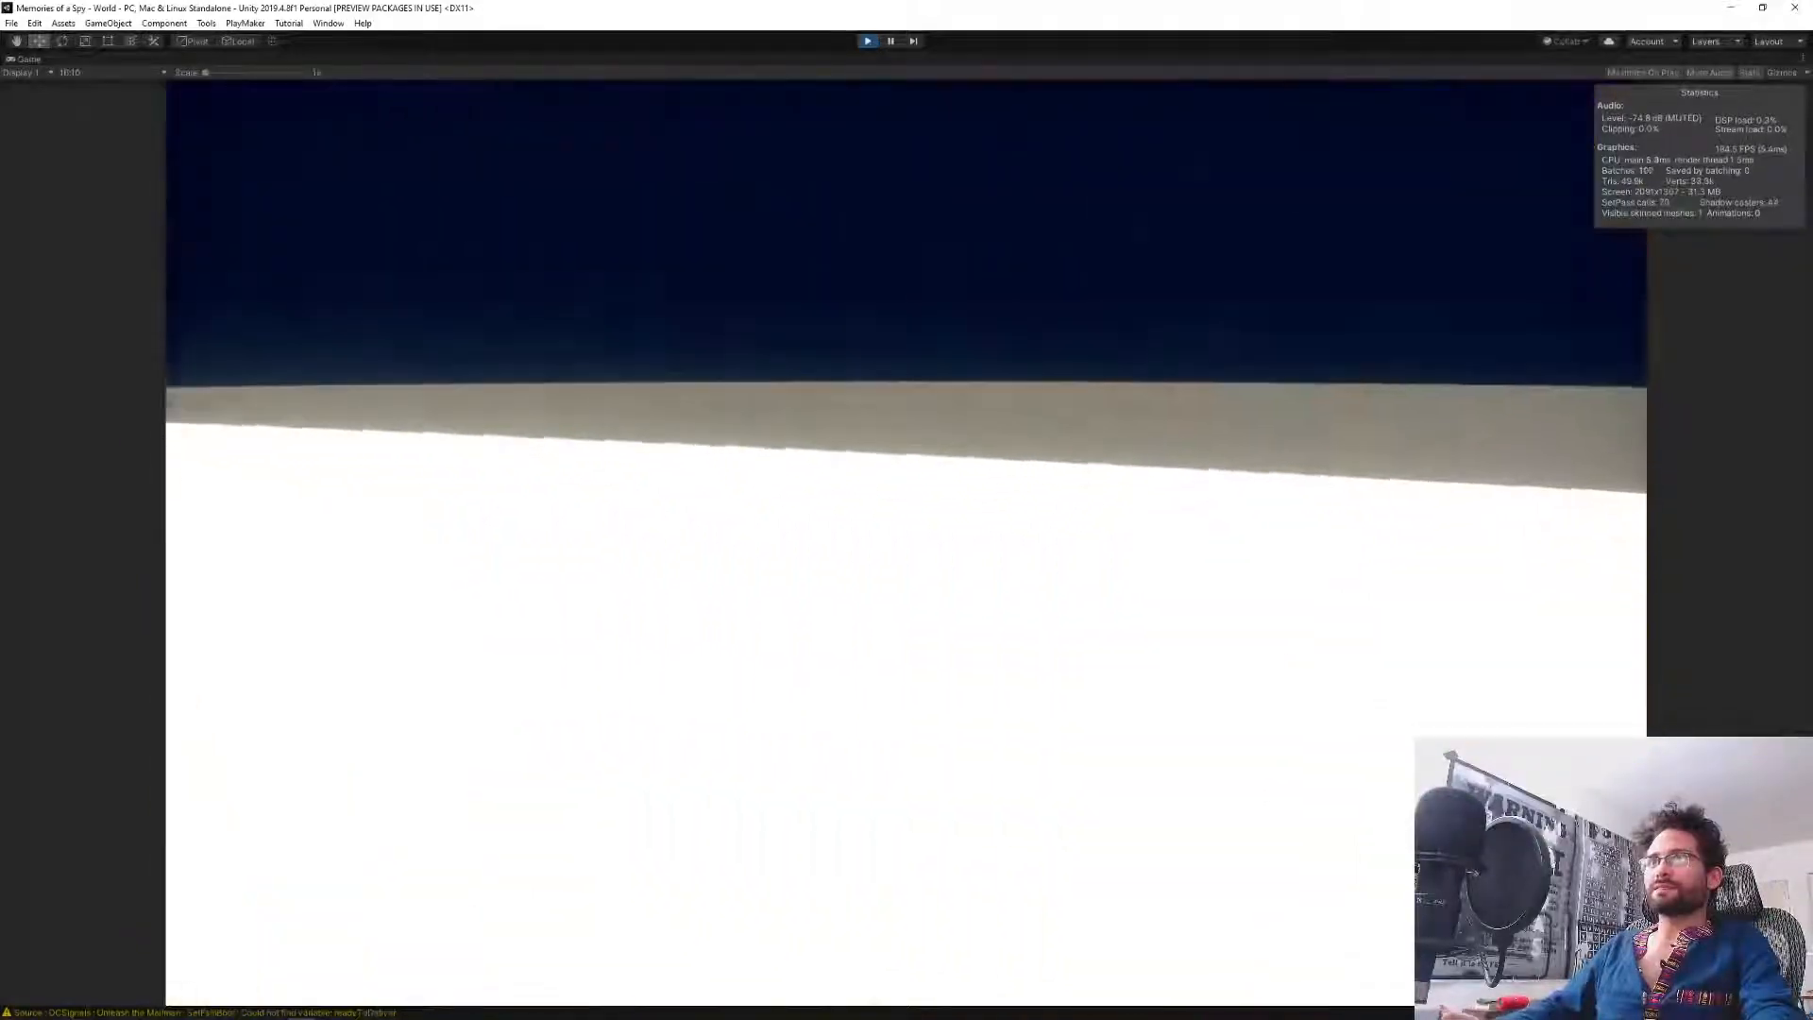
key(a)
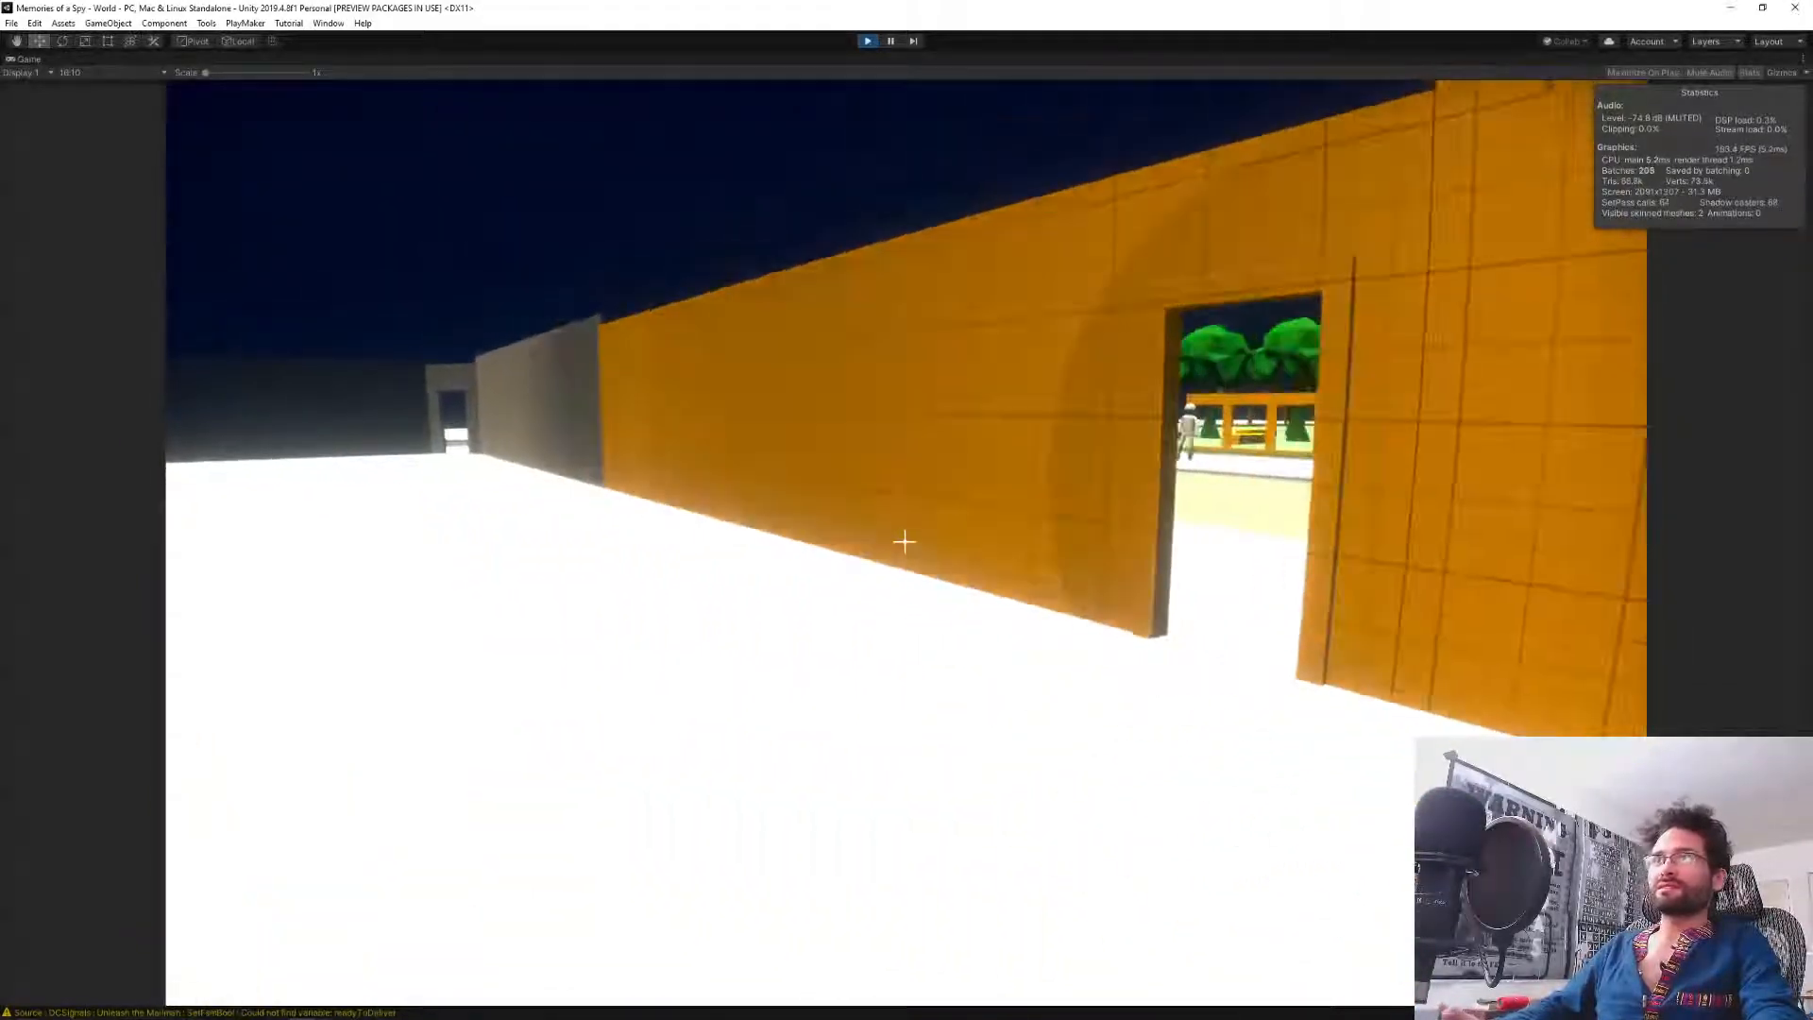
Run scaleTime again in the in-game console and spawn a gun with the command spawnItem 1.
key(grave)
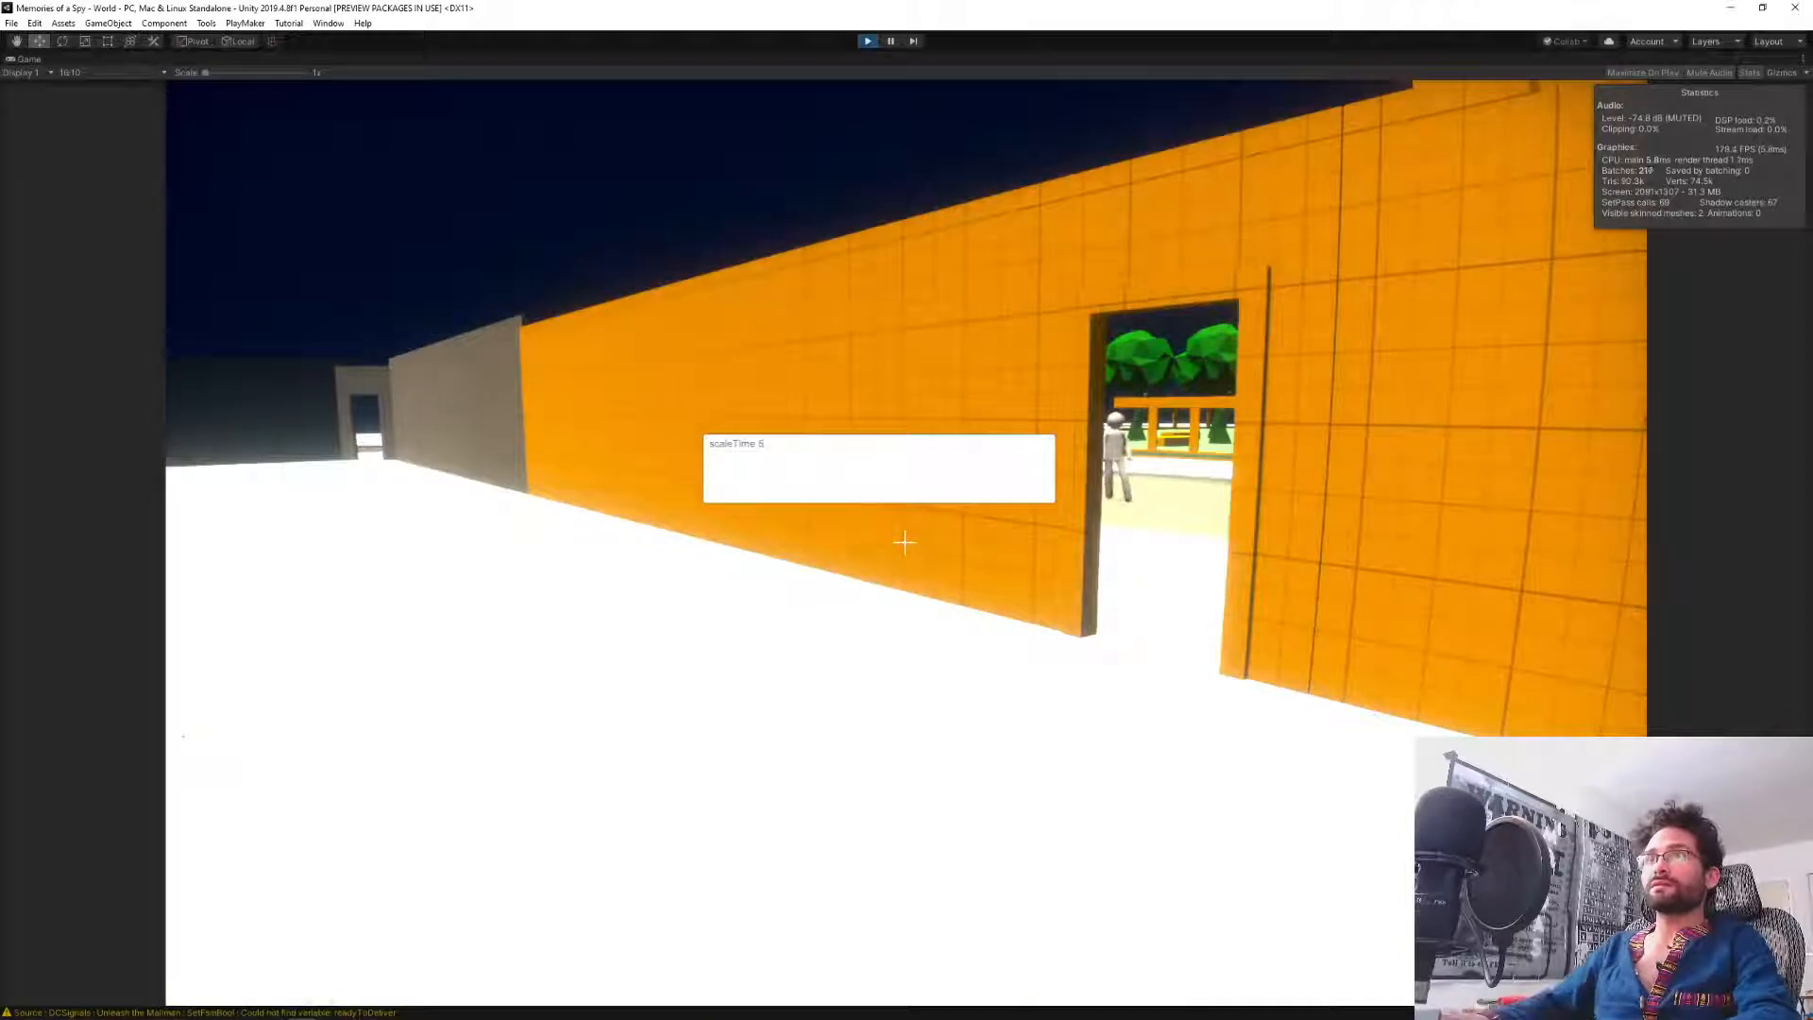
key(Return)
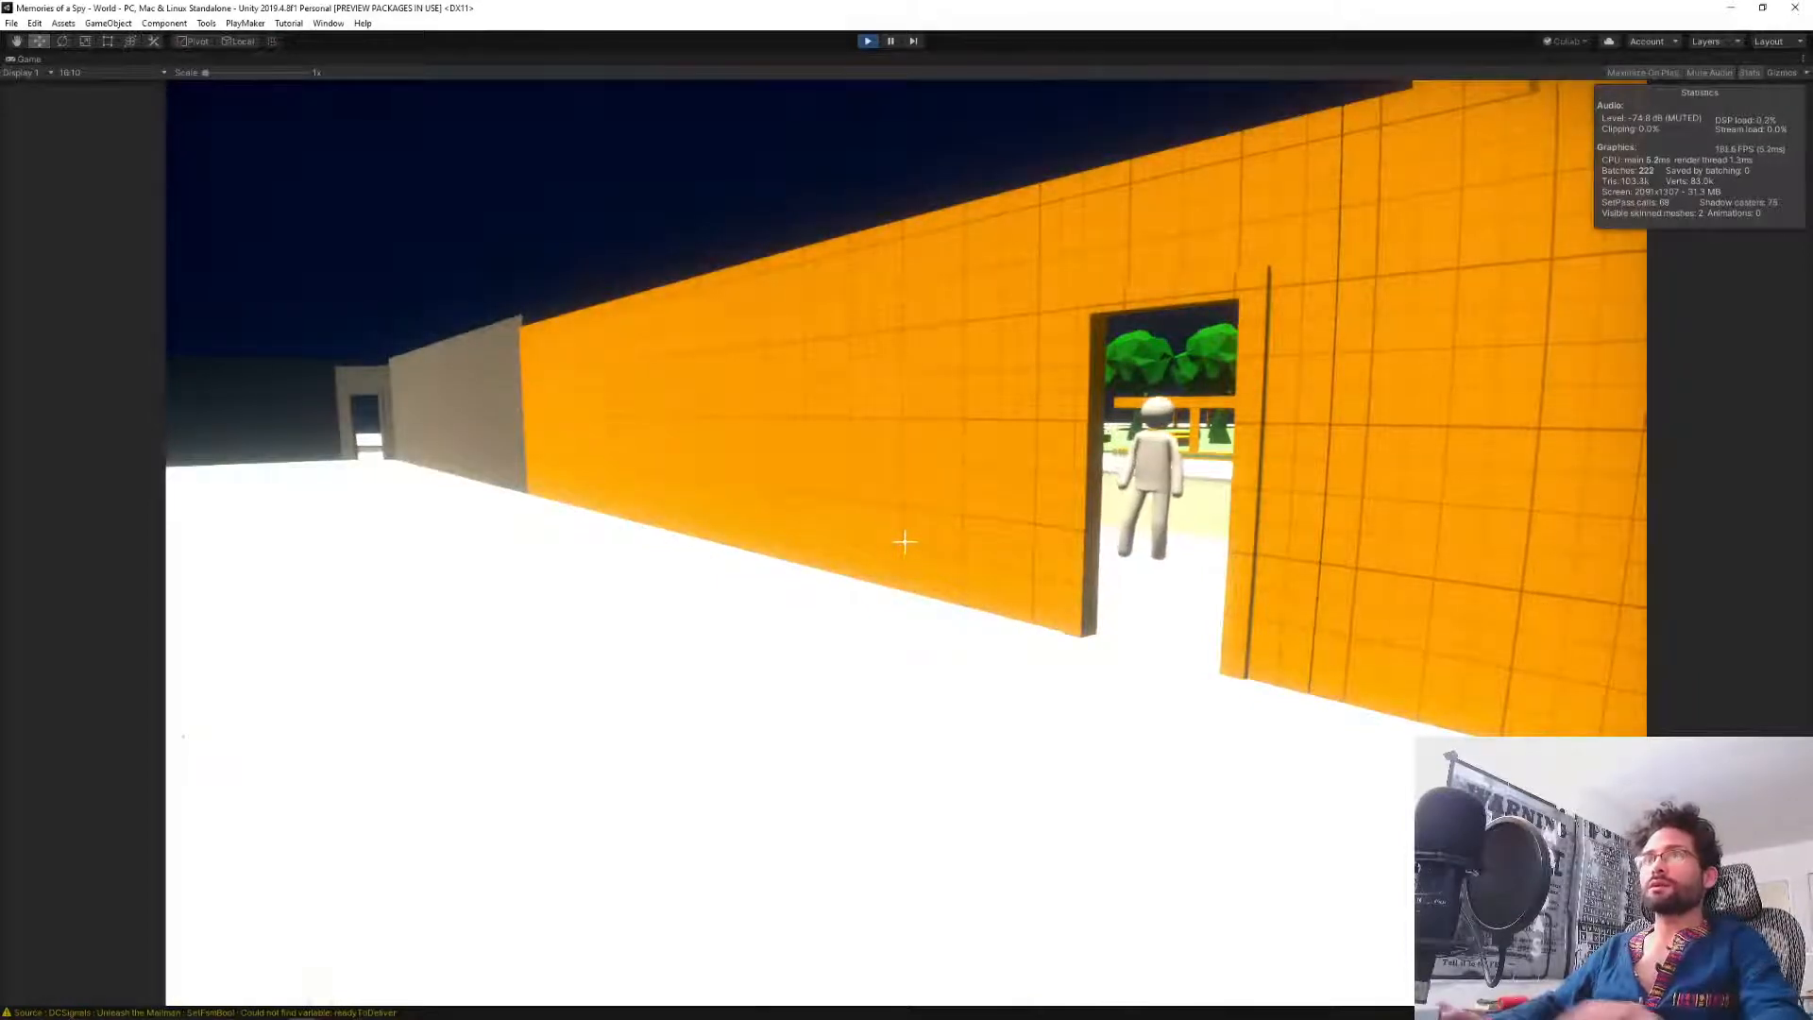
key(grave)
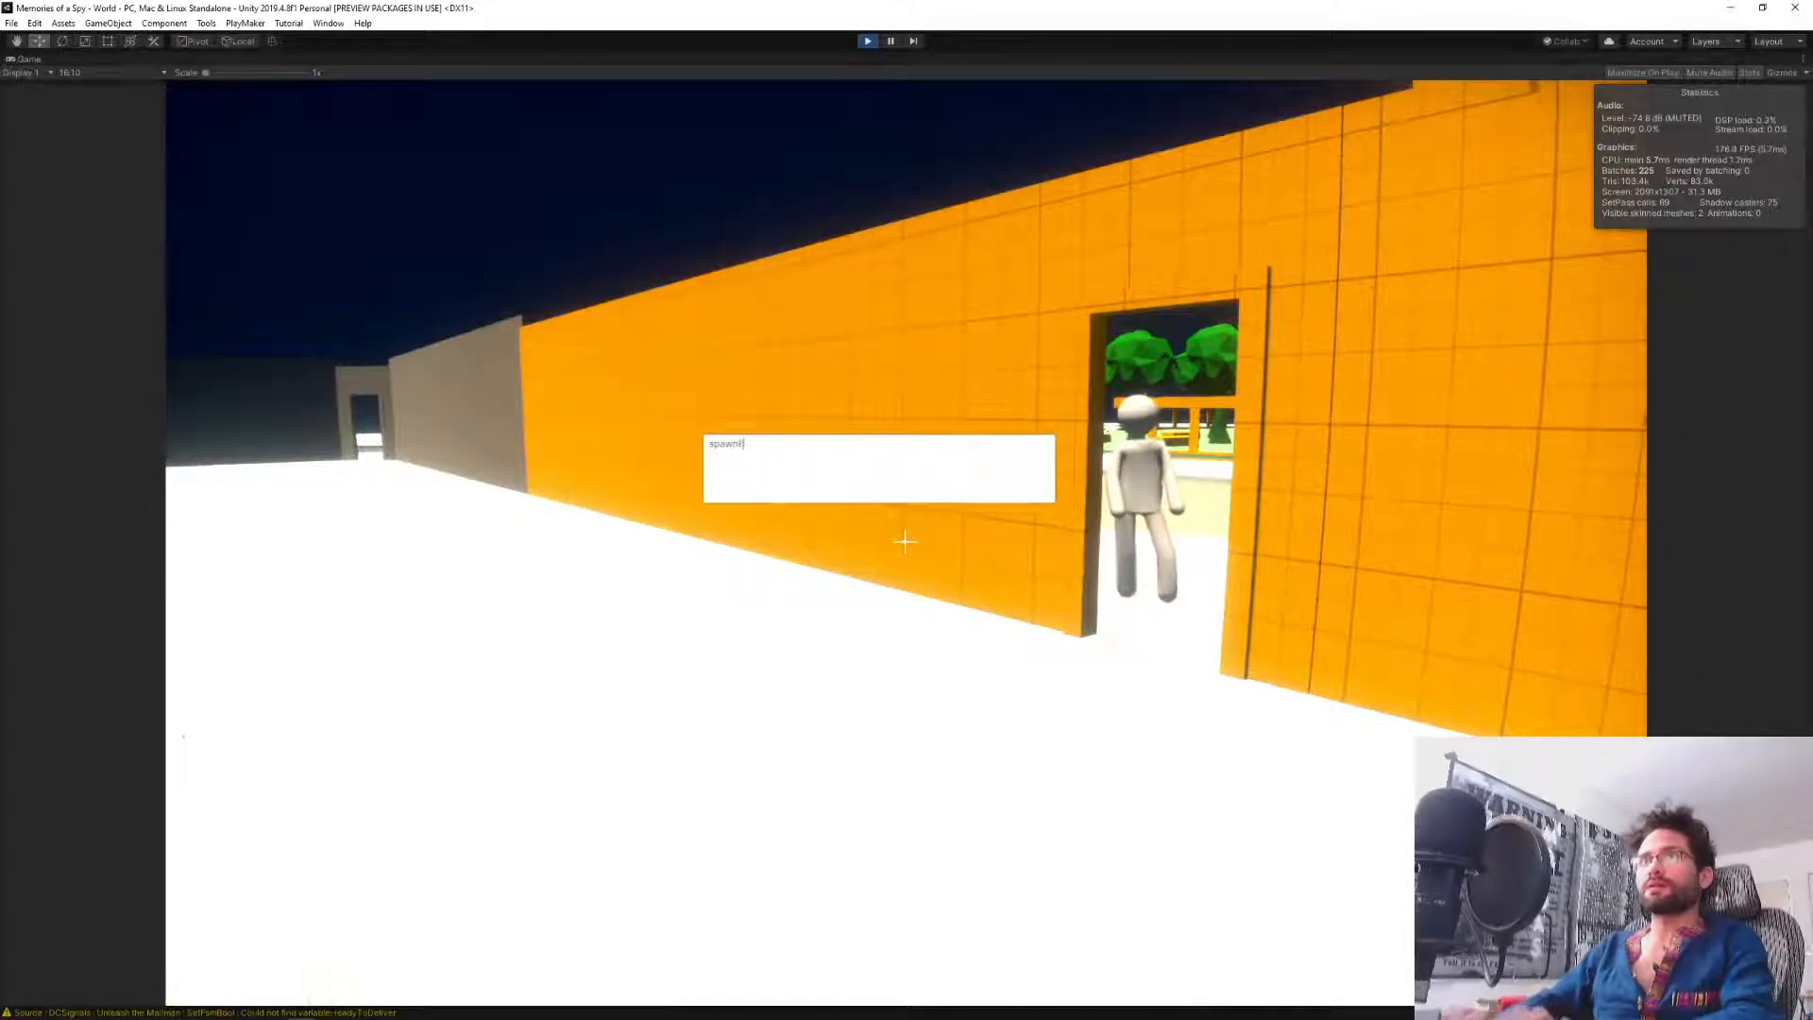
text(spawnItem 1)
key(Return)
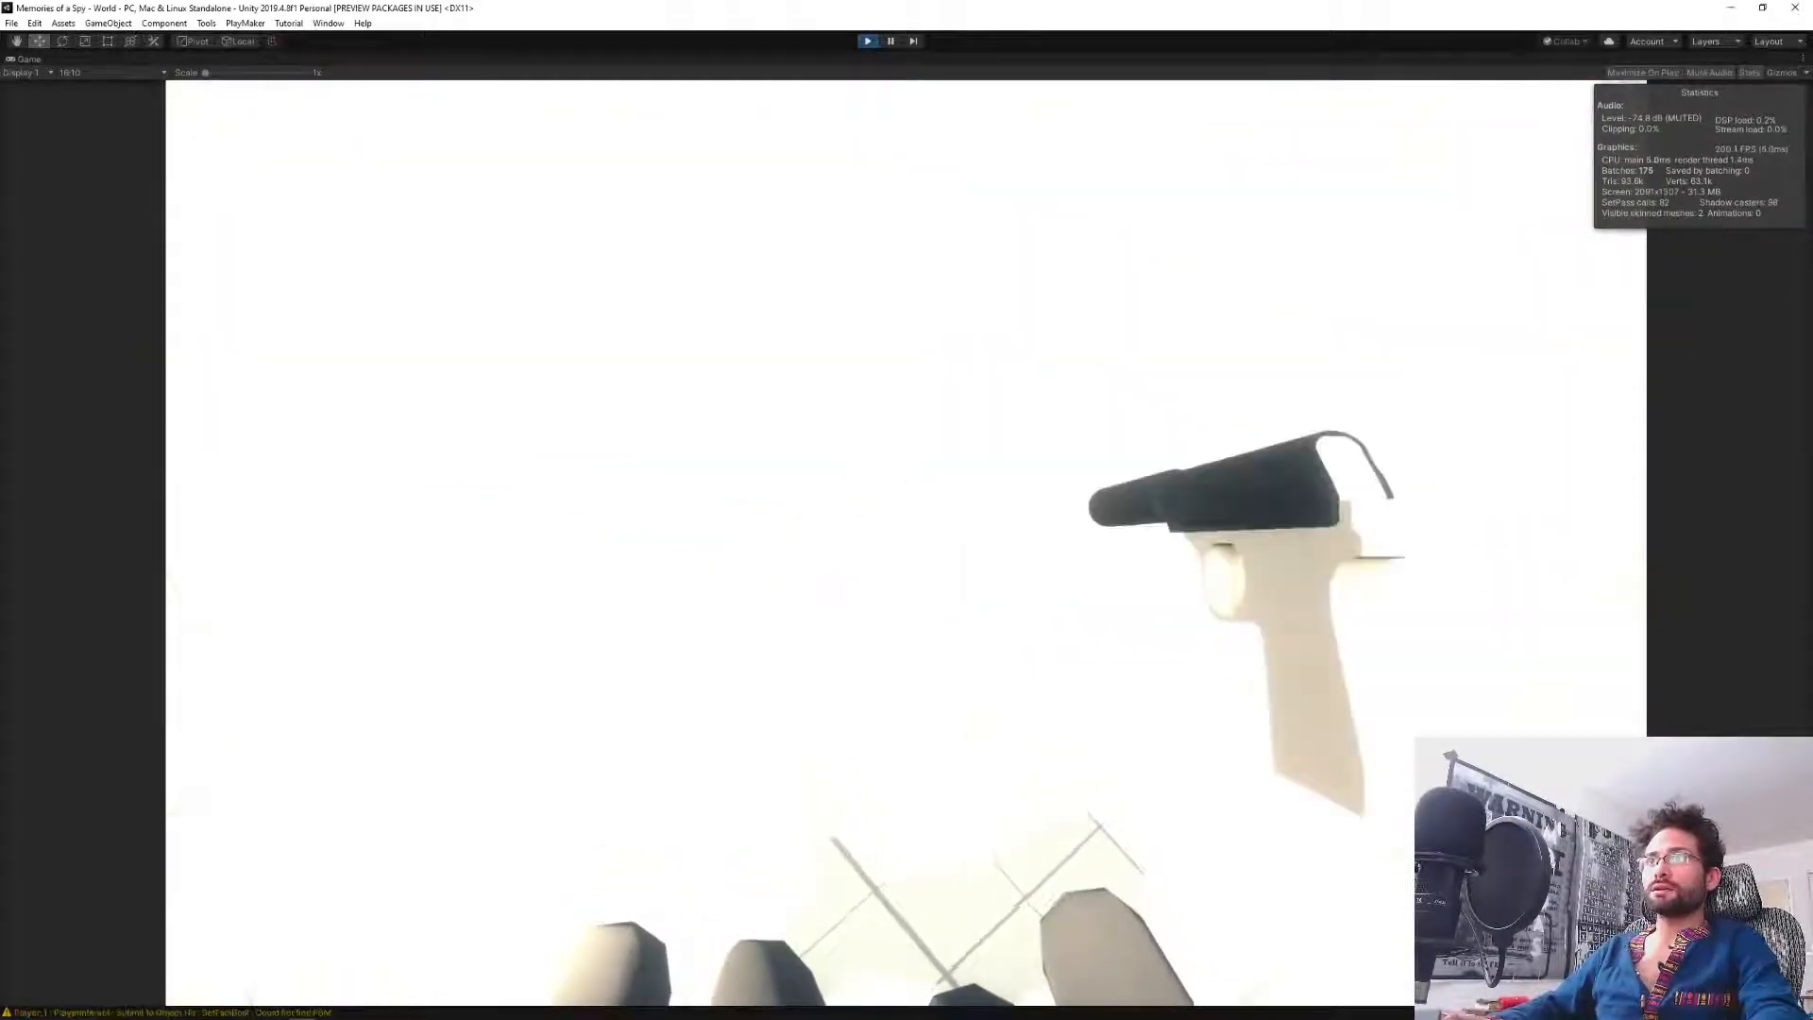
Spawn a camera through the in-game console, pick it up, and position the player near the NPC.
key(grave)
key(Return)
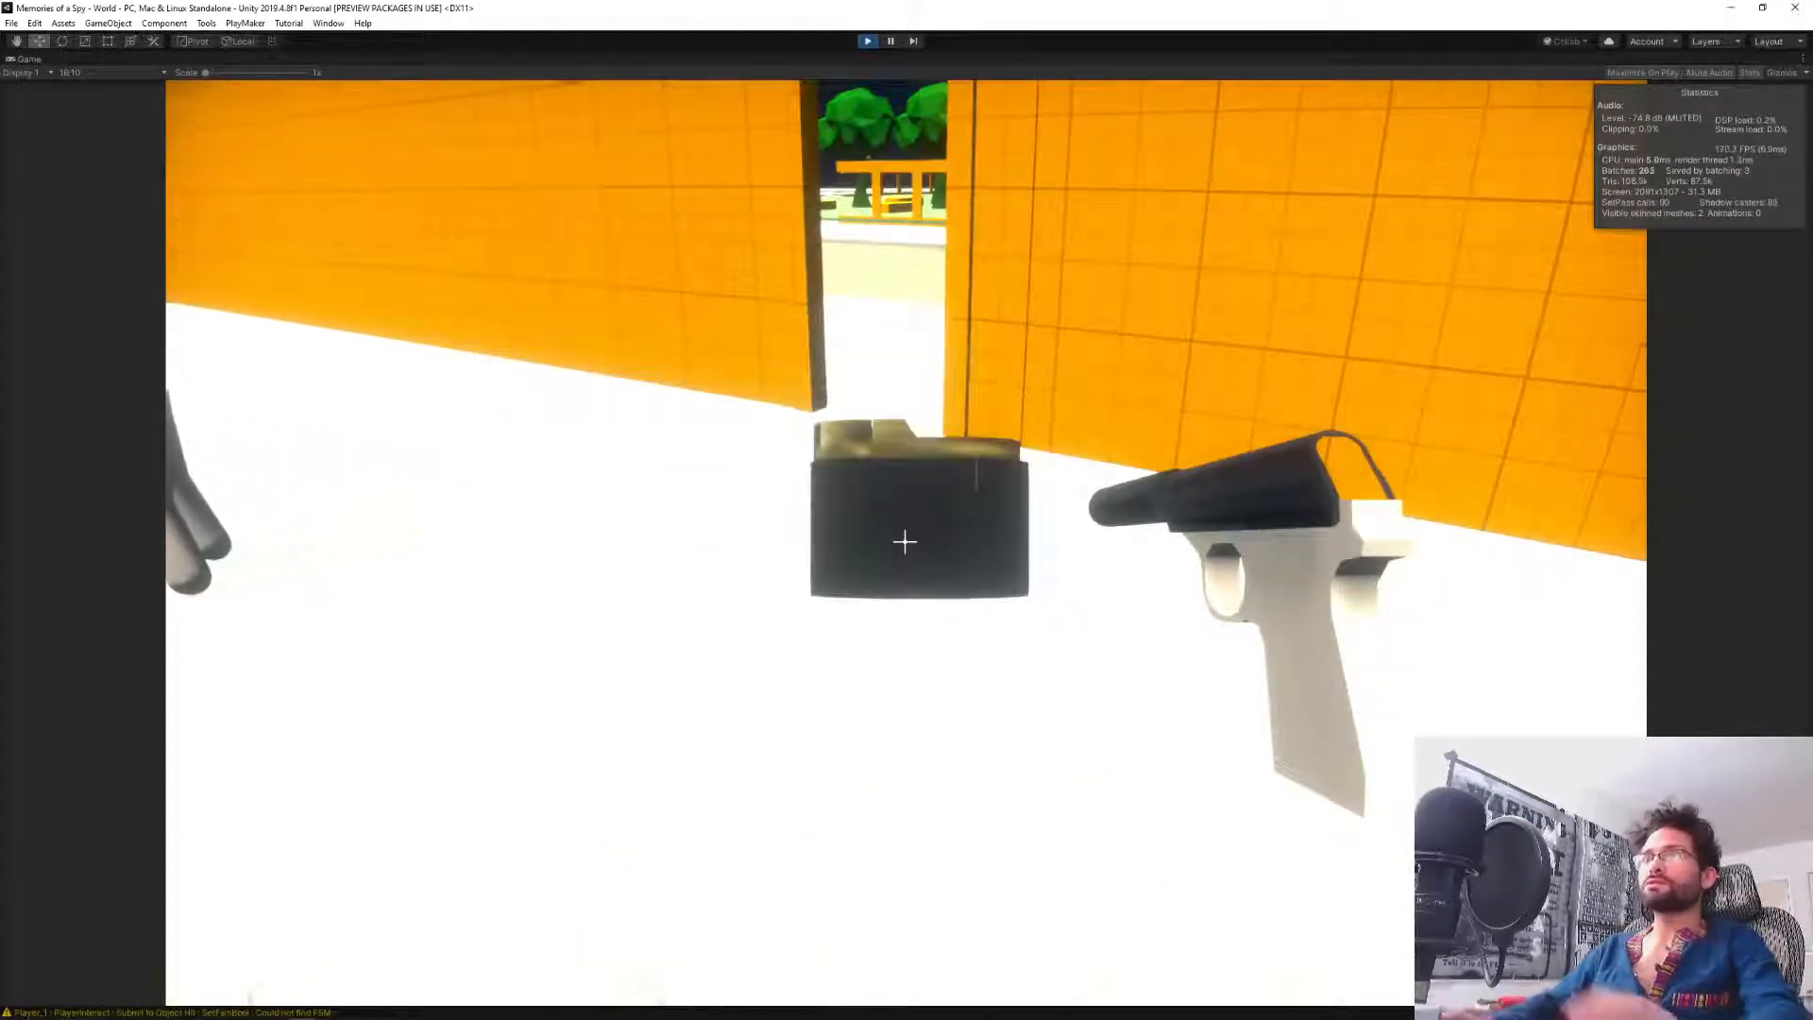
key(w)
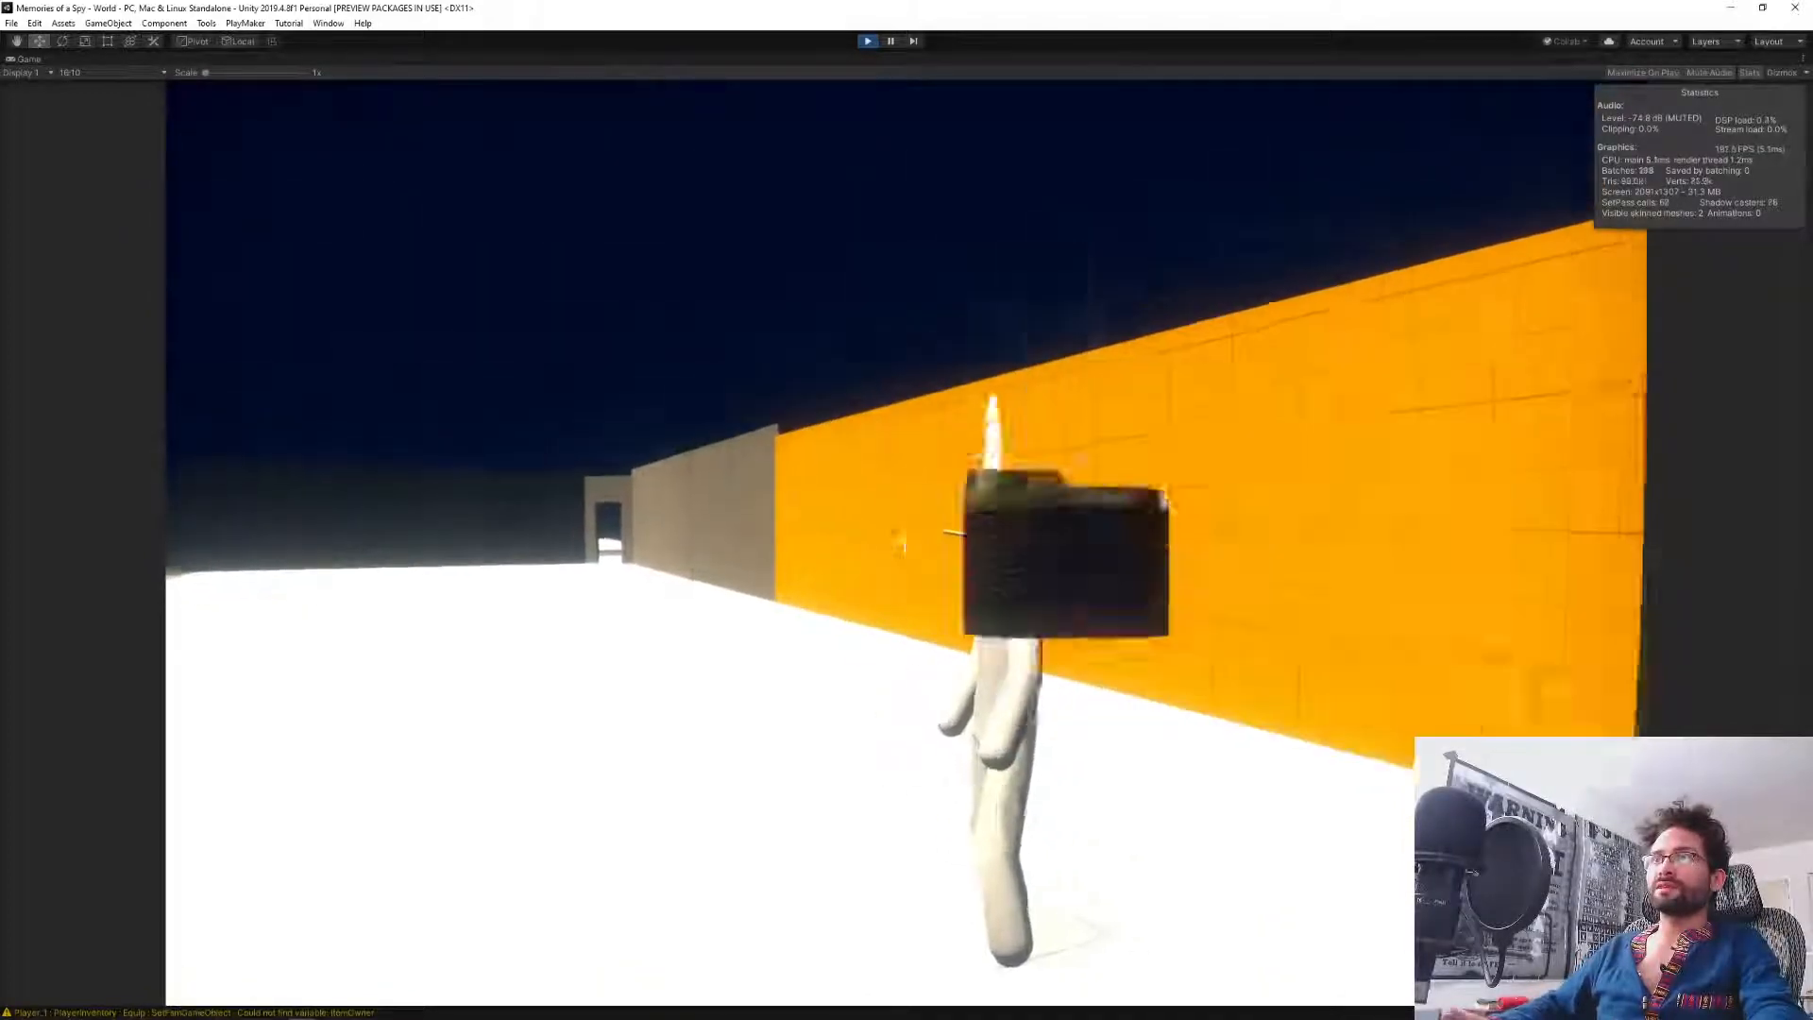
key(w)
key(s)
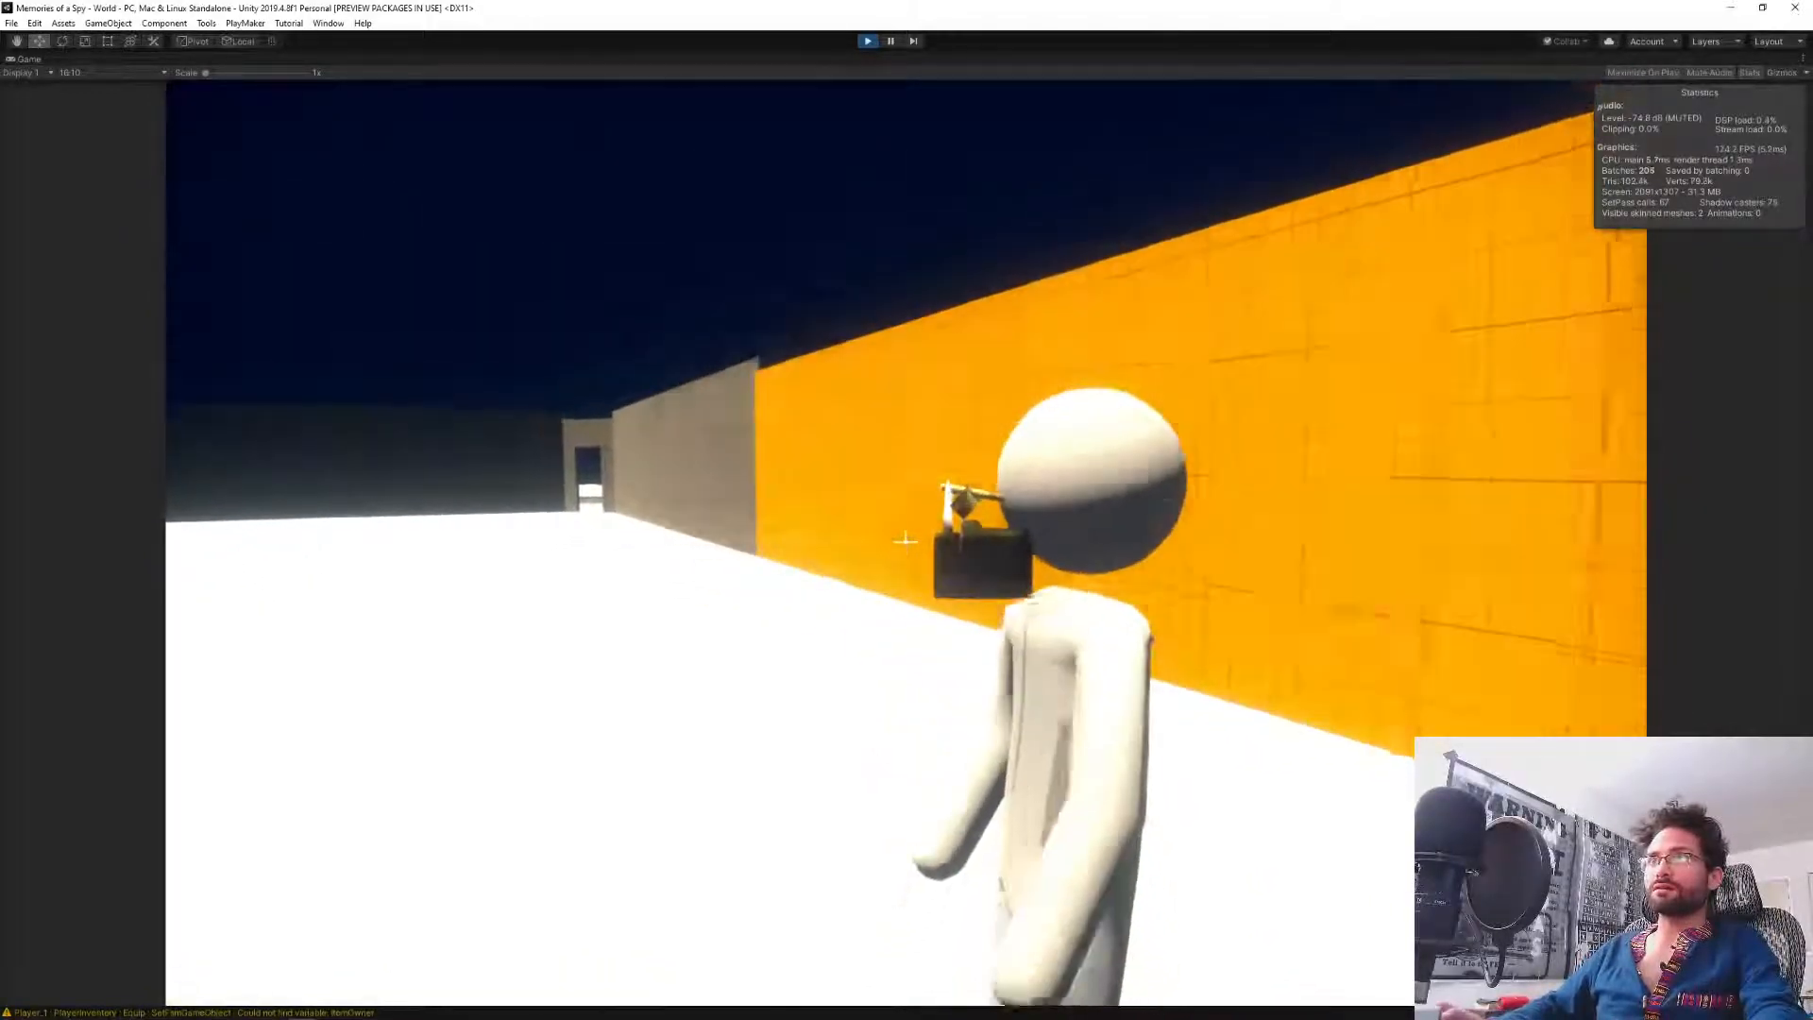
key(a)
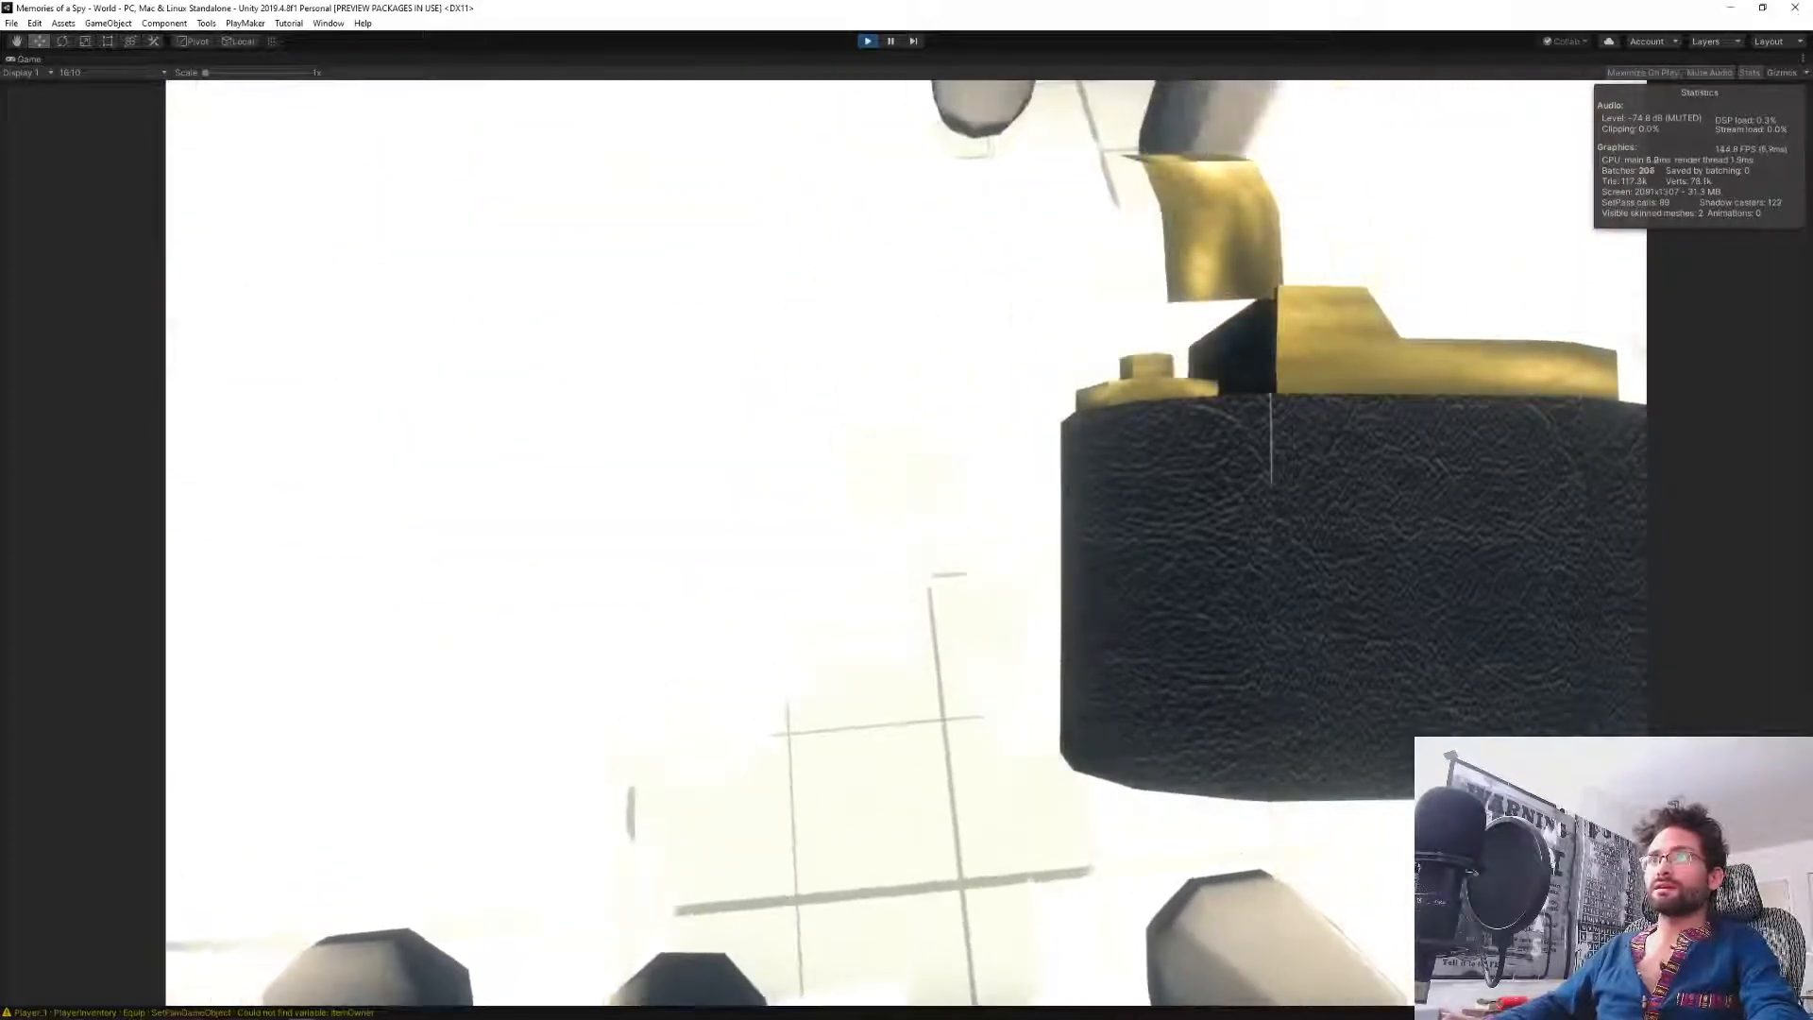
Photograph the NPC, carry the photo through the orange building's doorway, and inspect it up close outside.
key(w)
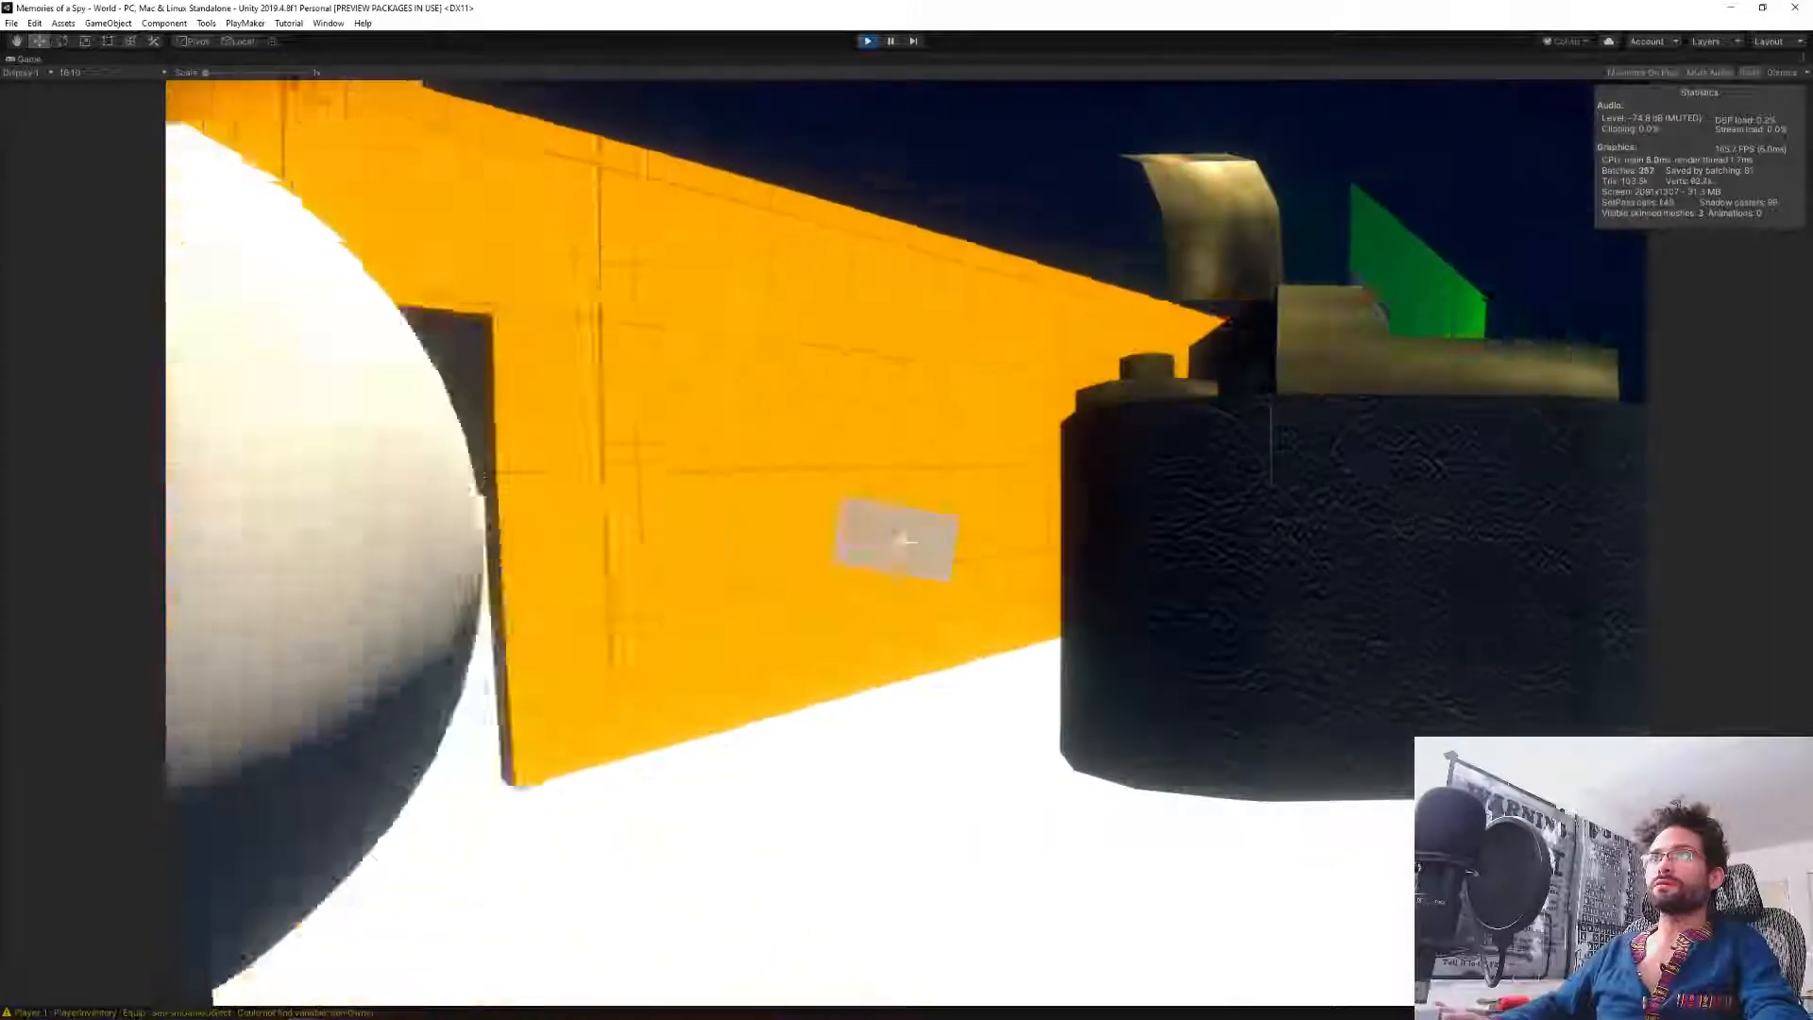
key(w)
key(w)
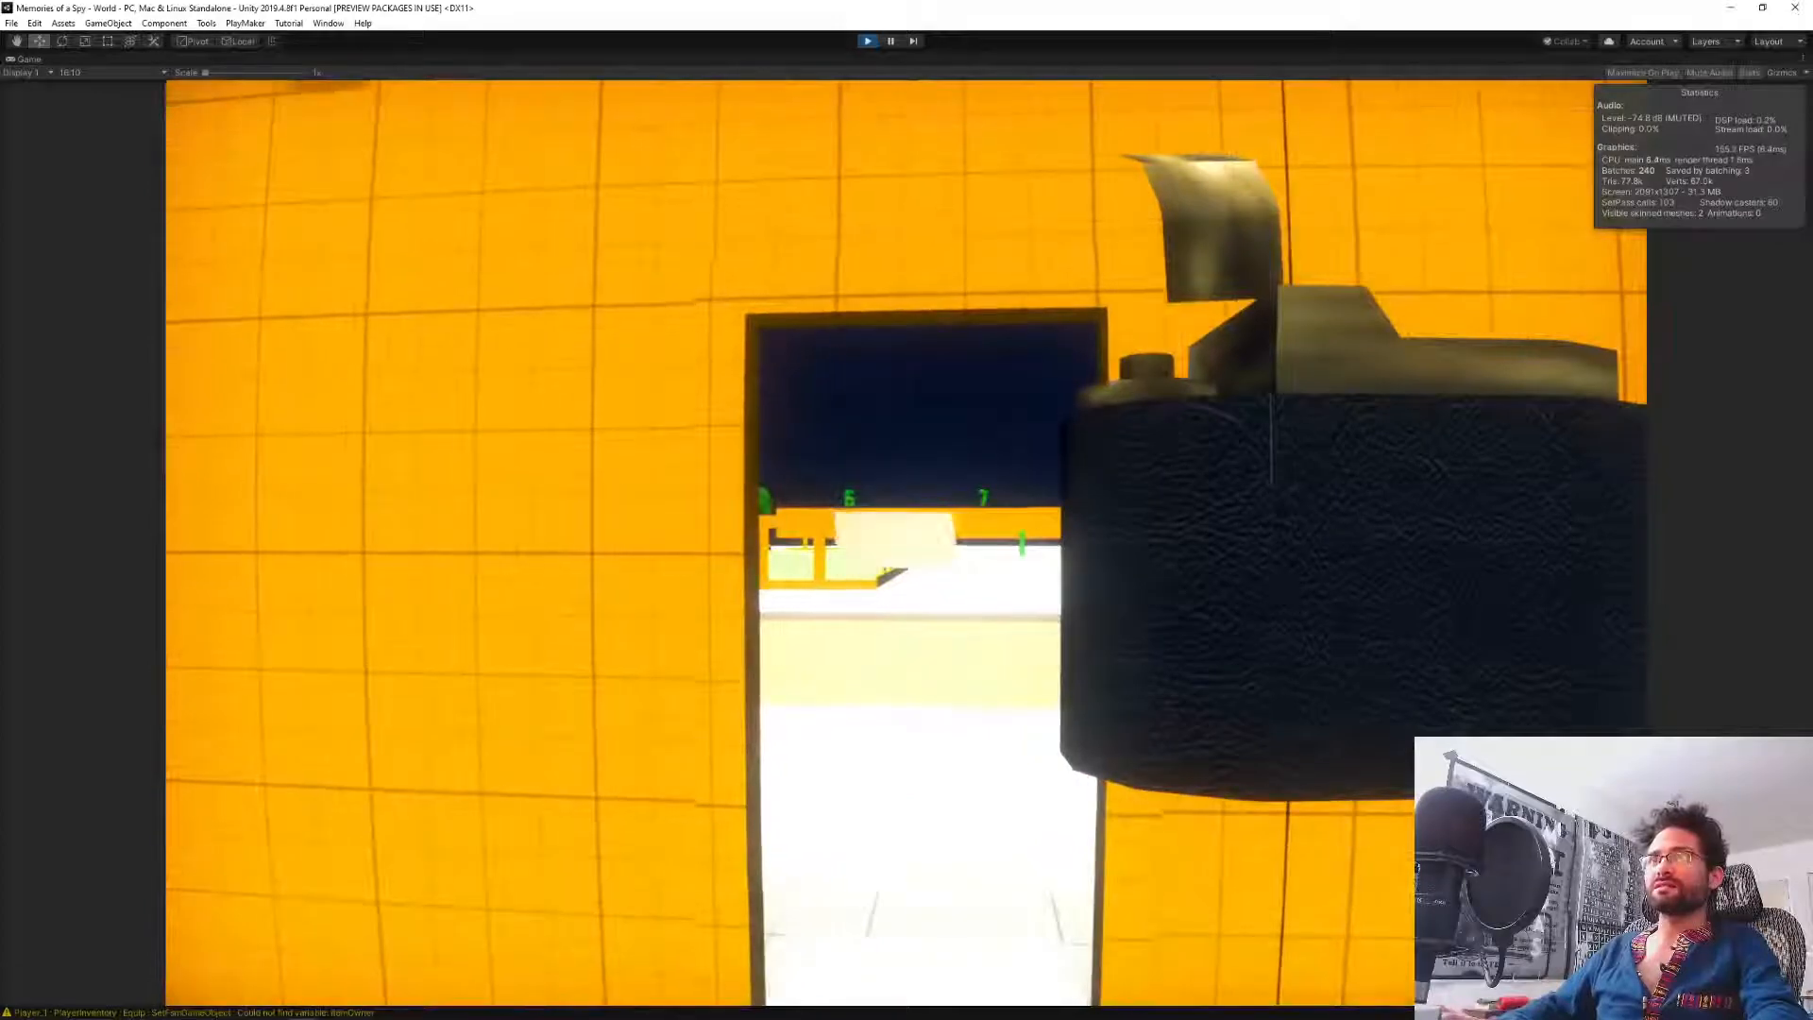
key(w)
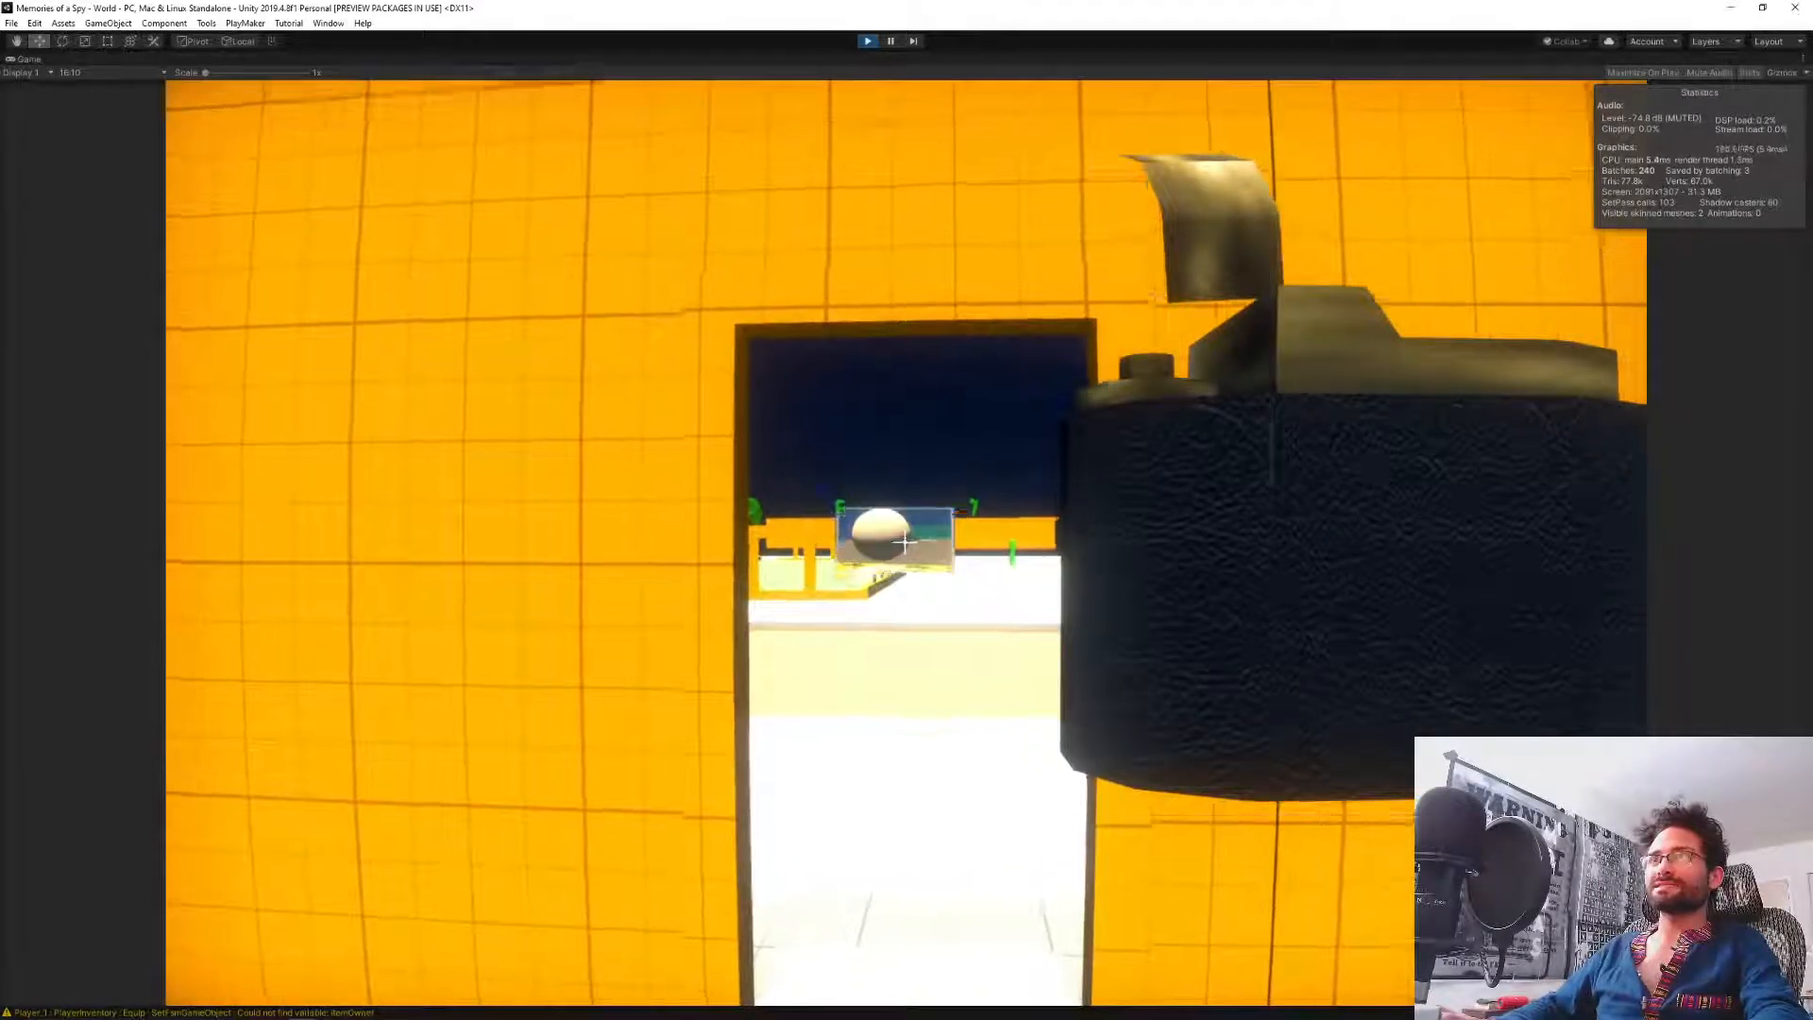
key(w)
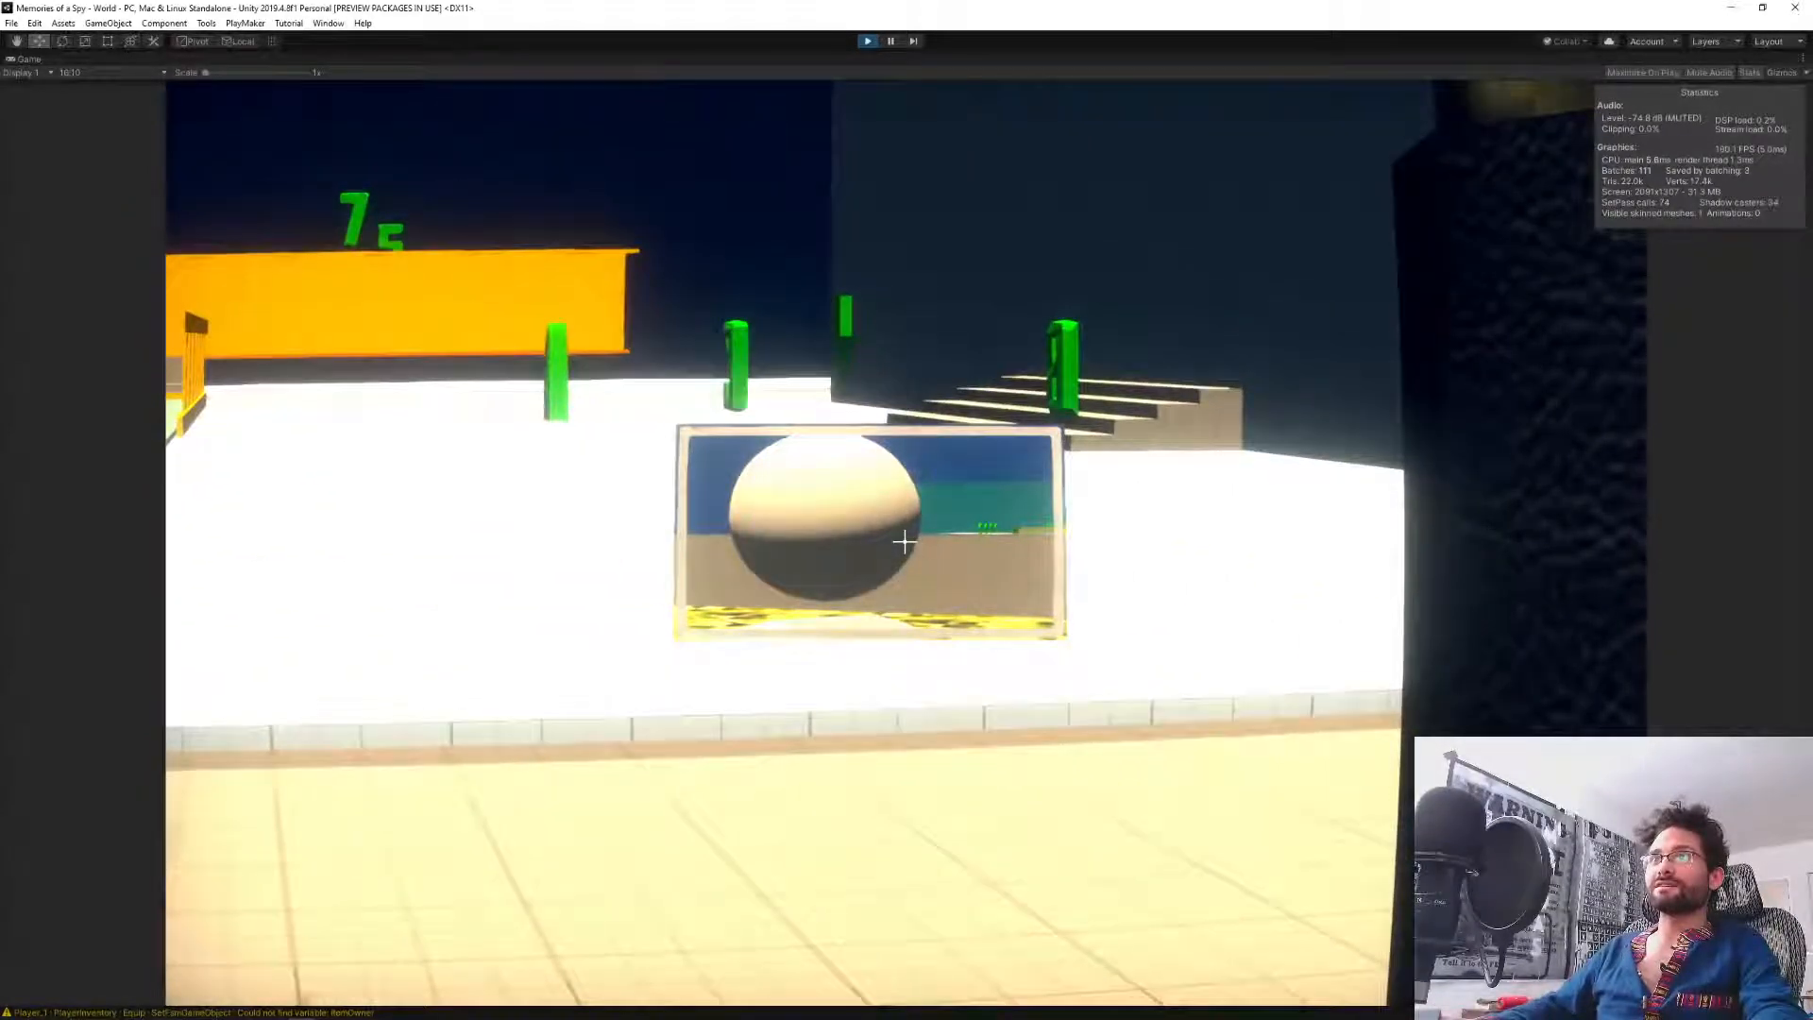
click(905, 542)
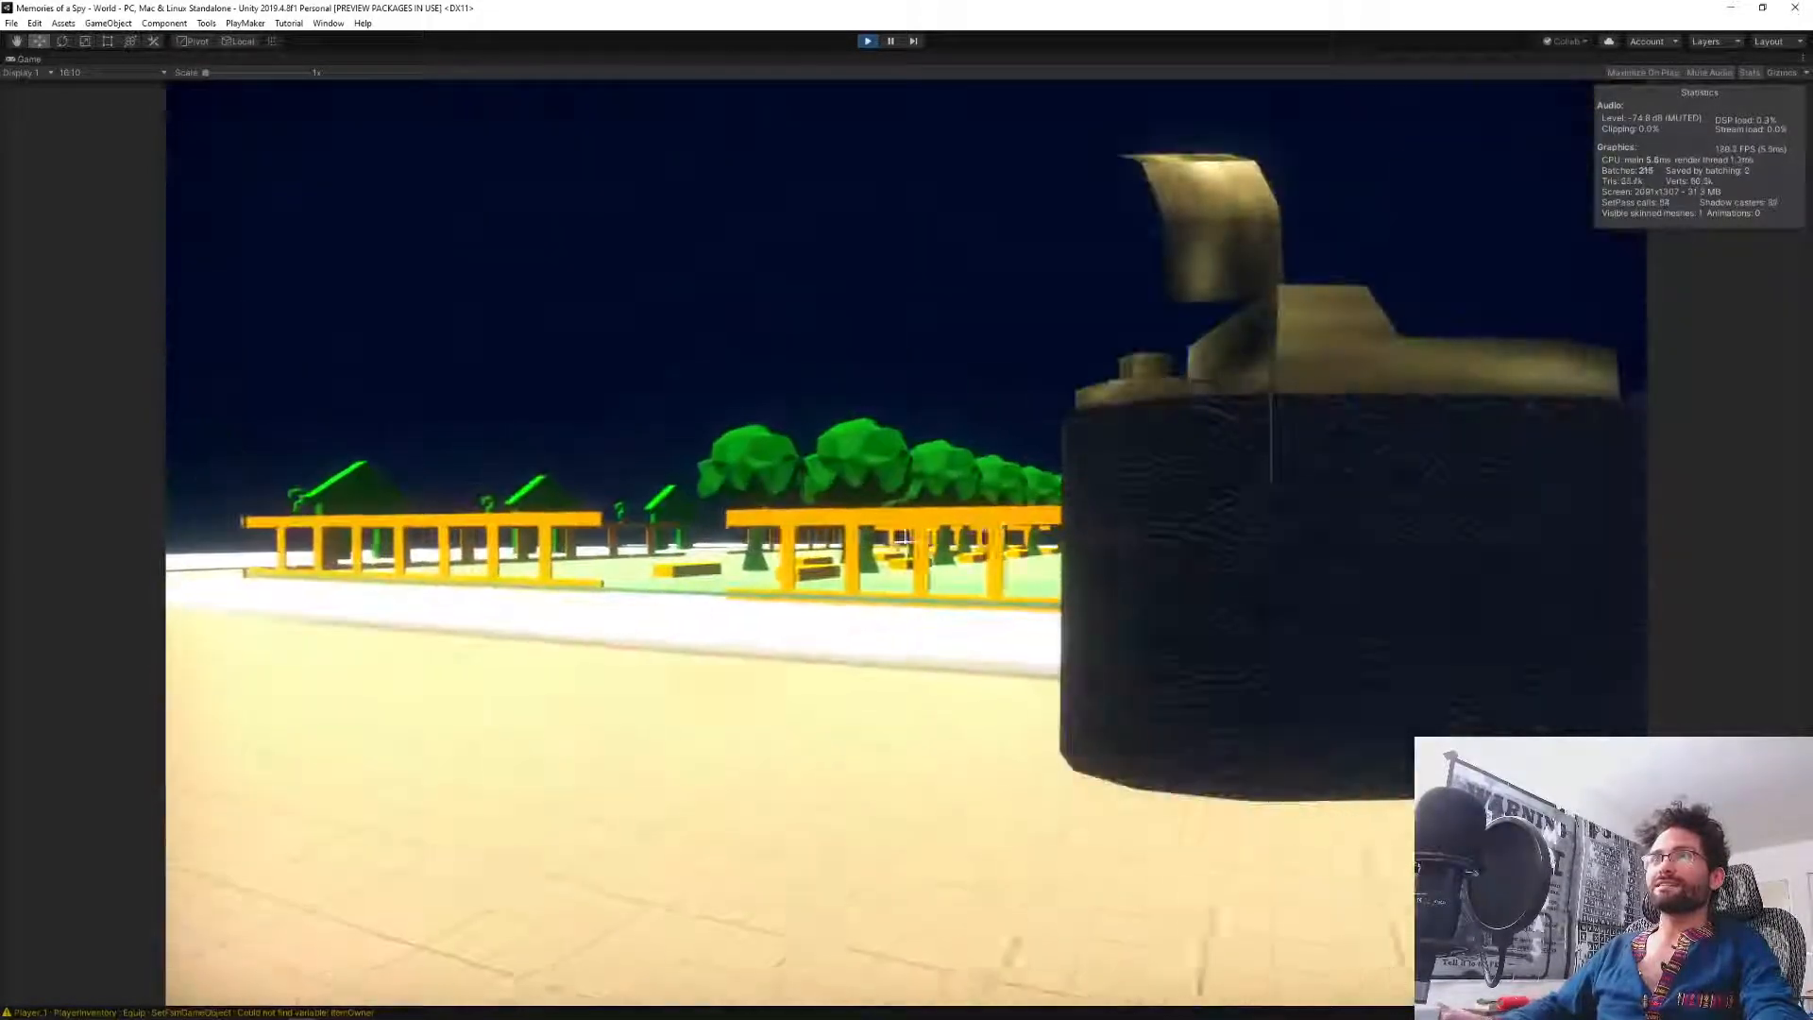
Walk the player along the street and through the building's doorway with the camera equipped.
key(w)
right_click(905, 542)
key(a)
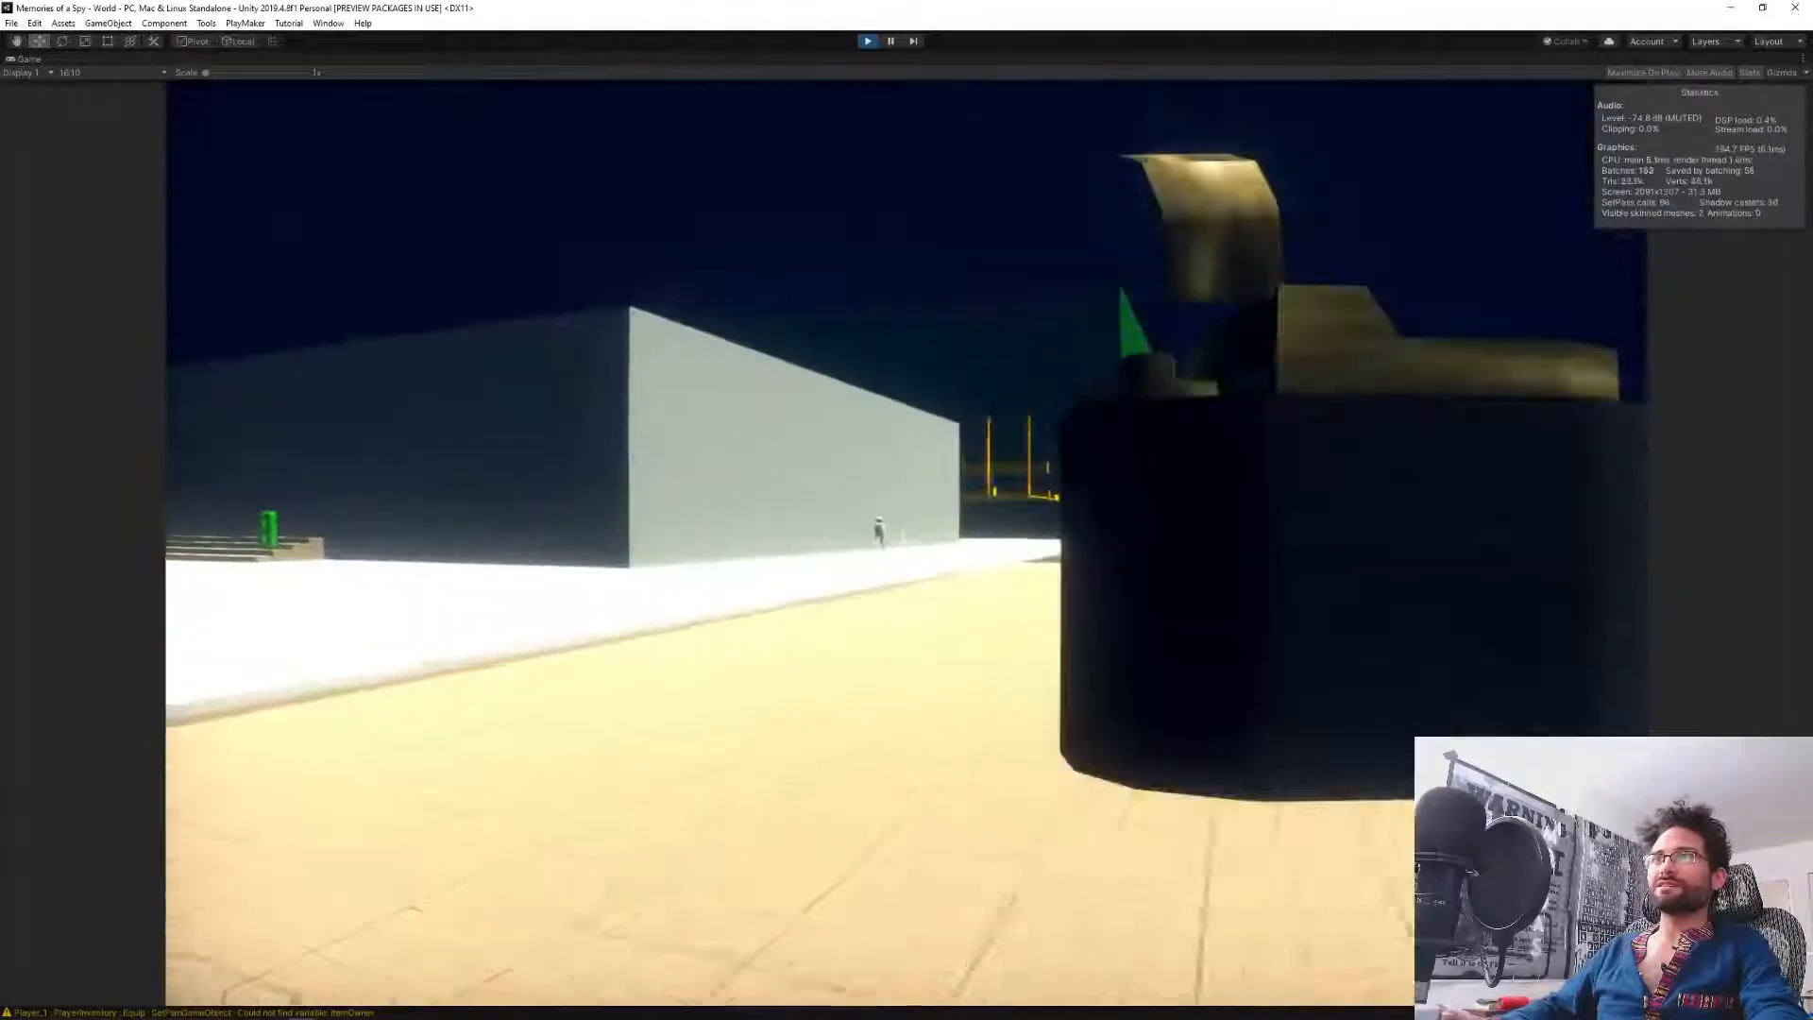
key(w)
key(w)
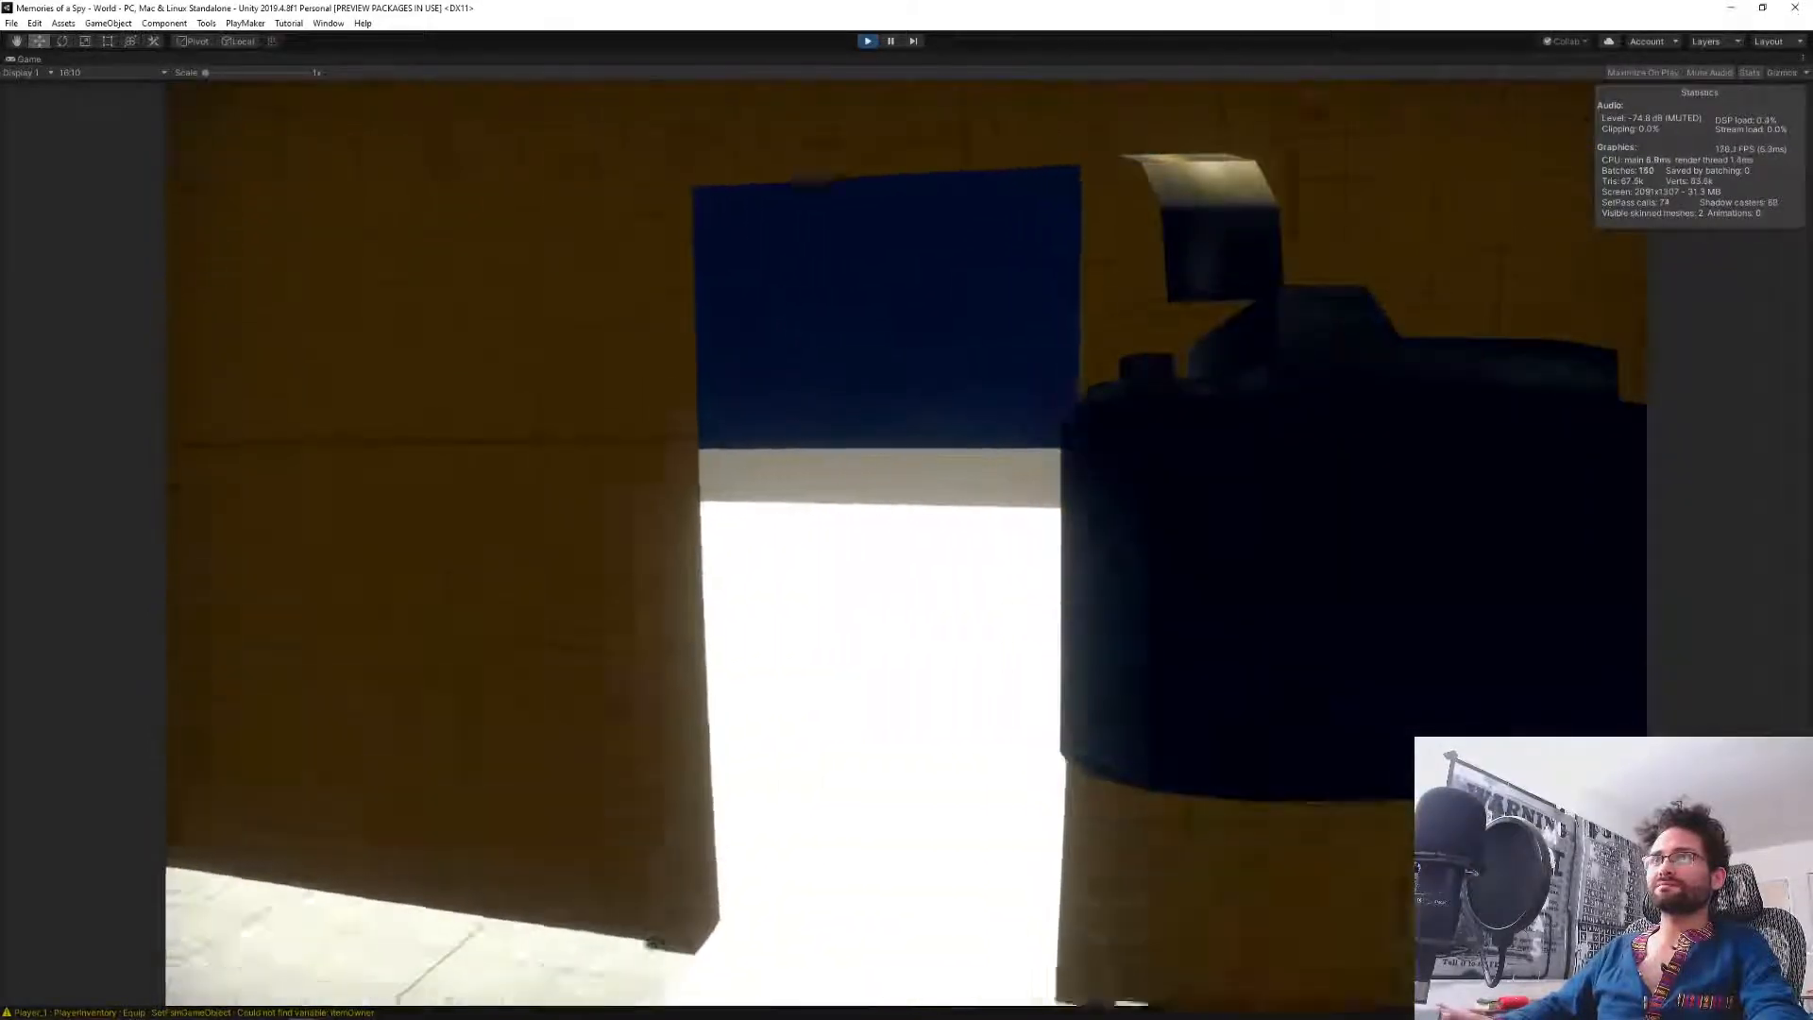
key(w)
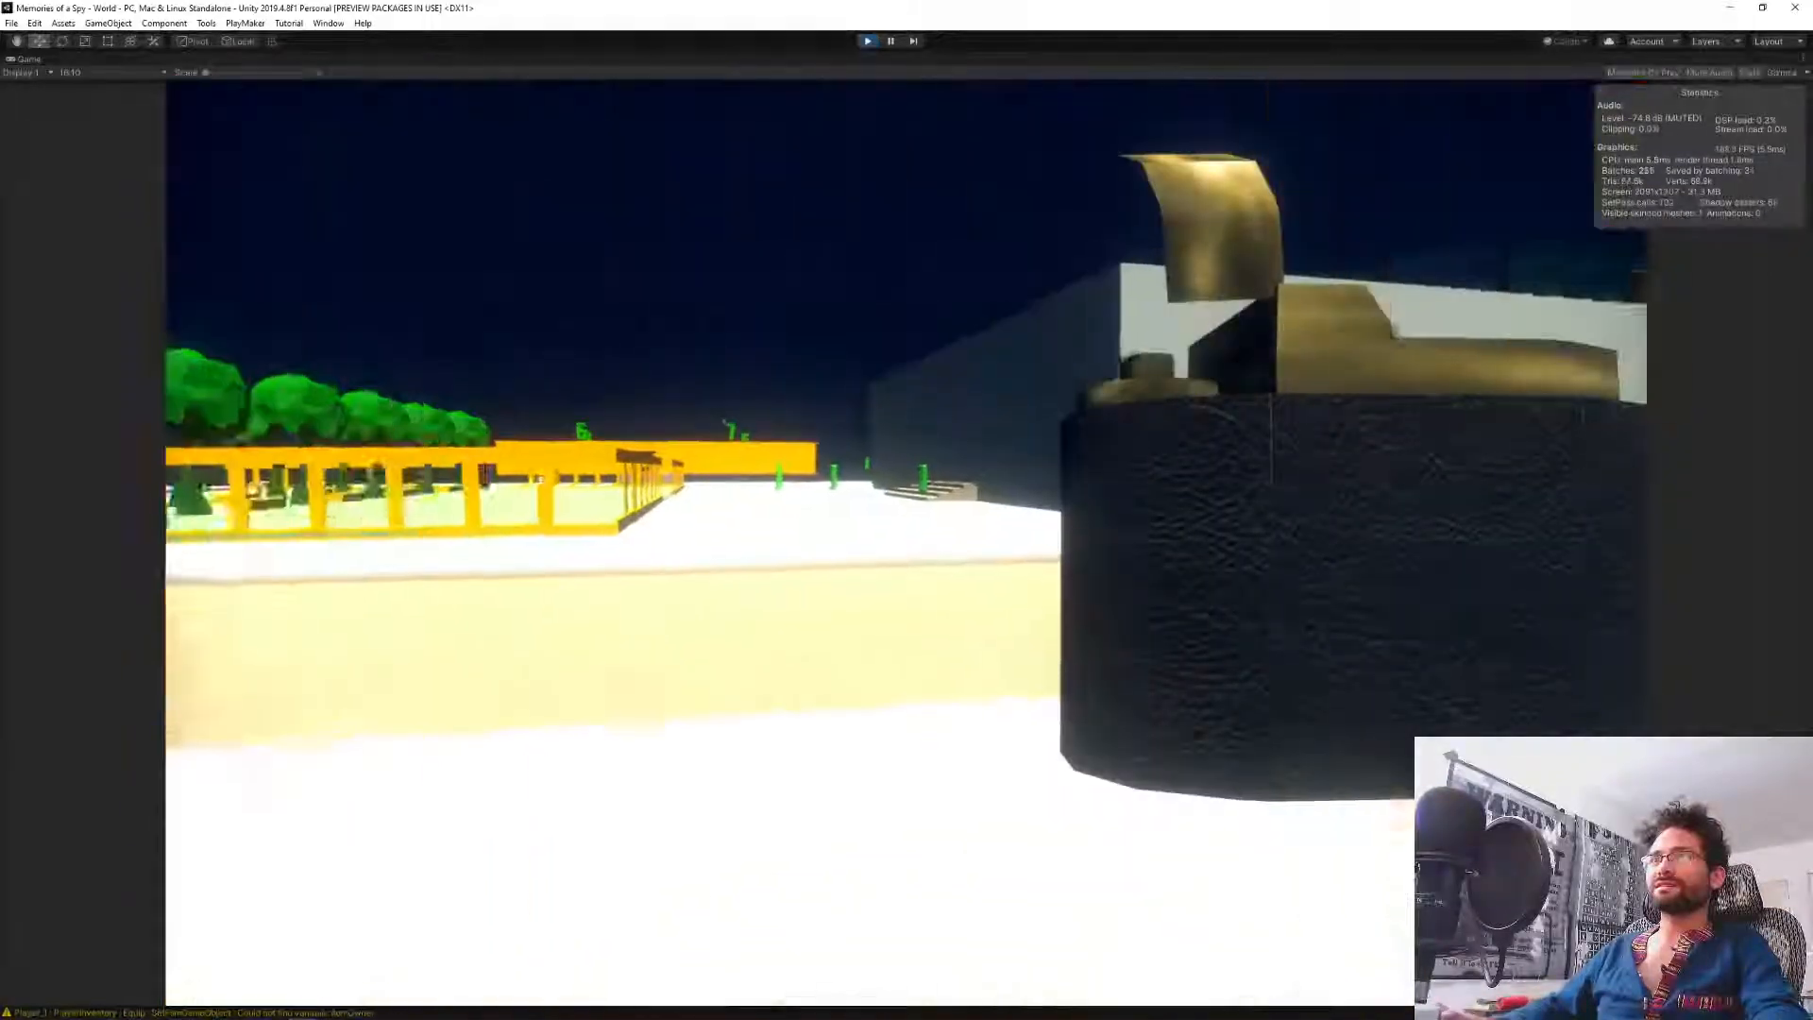
Try the console command playerSpawn 1, and warp the player to another city with the playerWarp command.
key(grave)
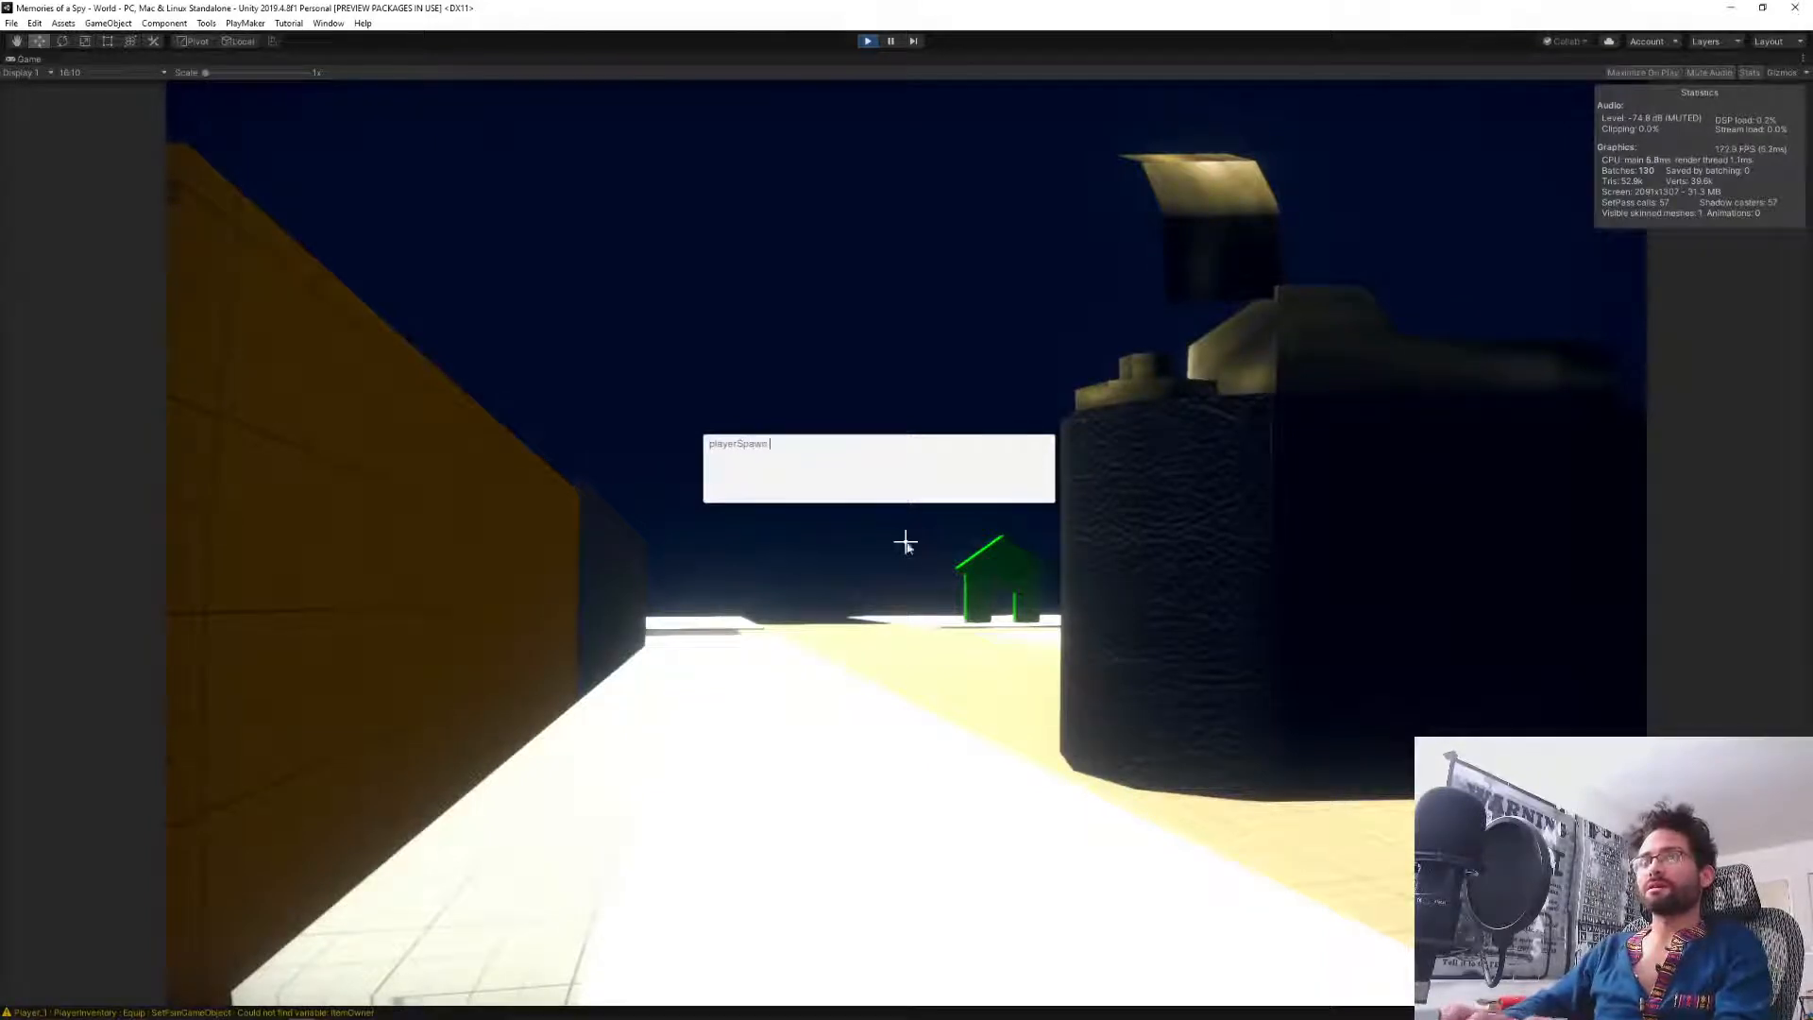
key(Return)
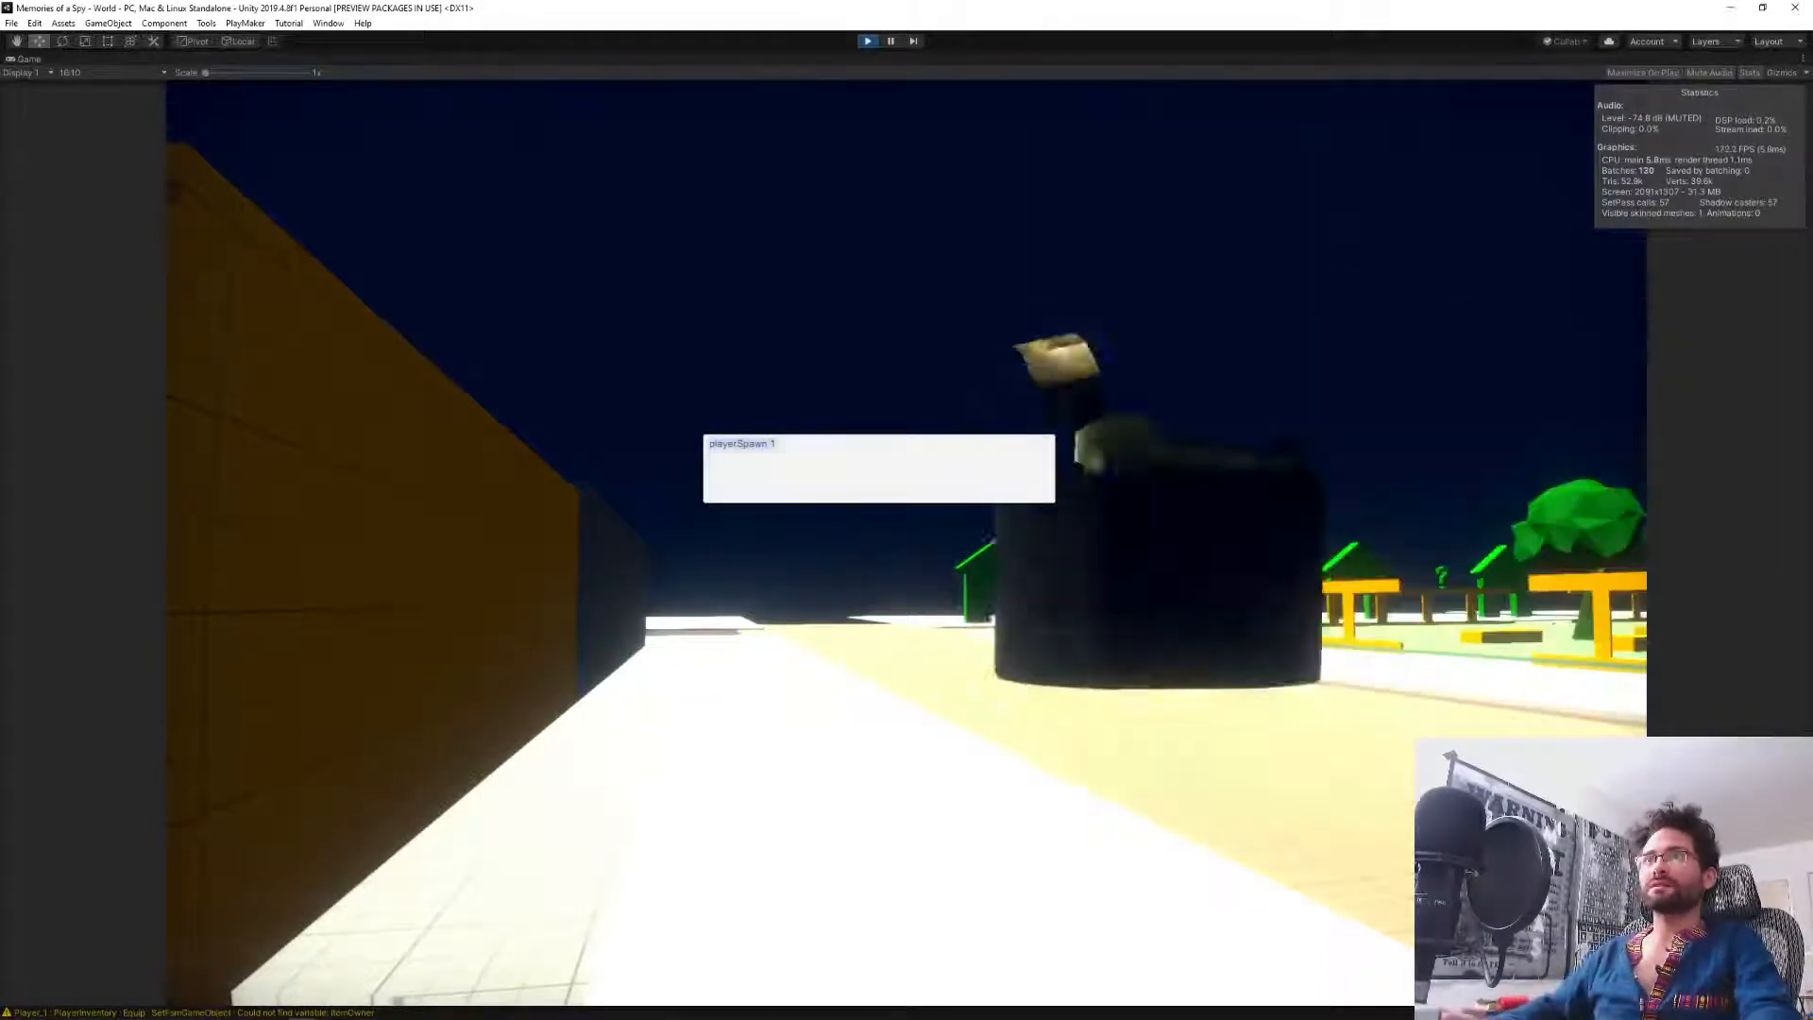
key(Right)
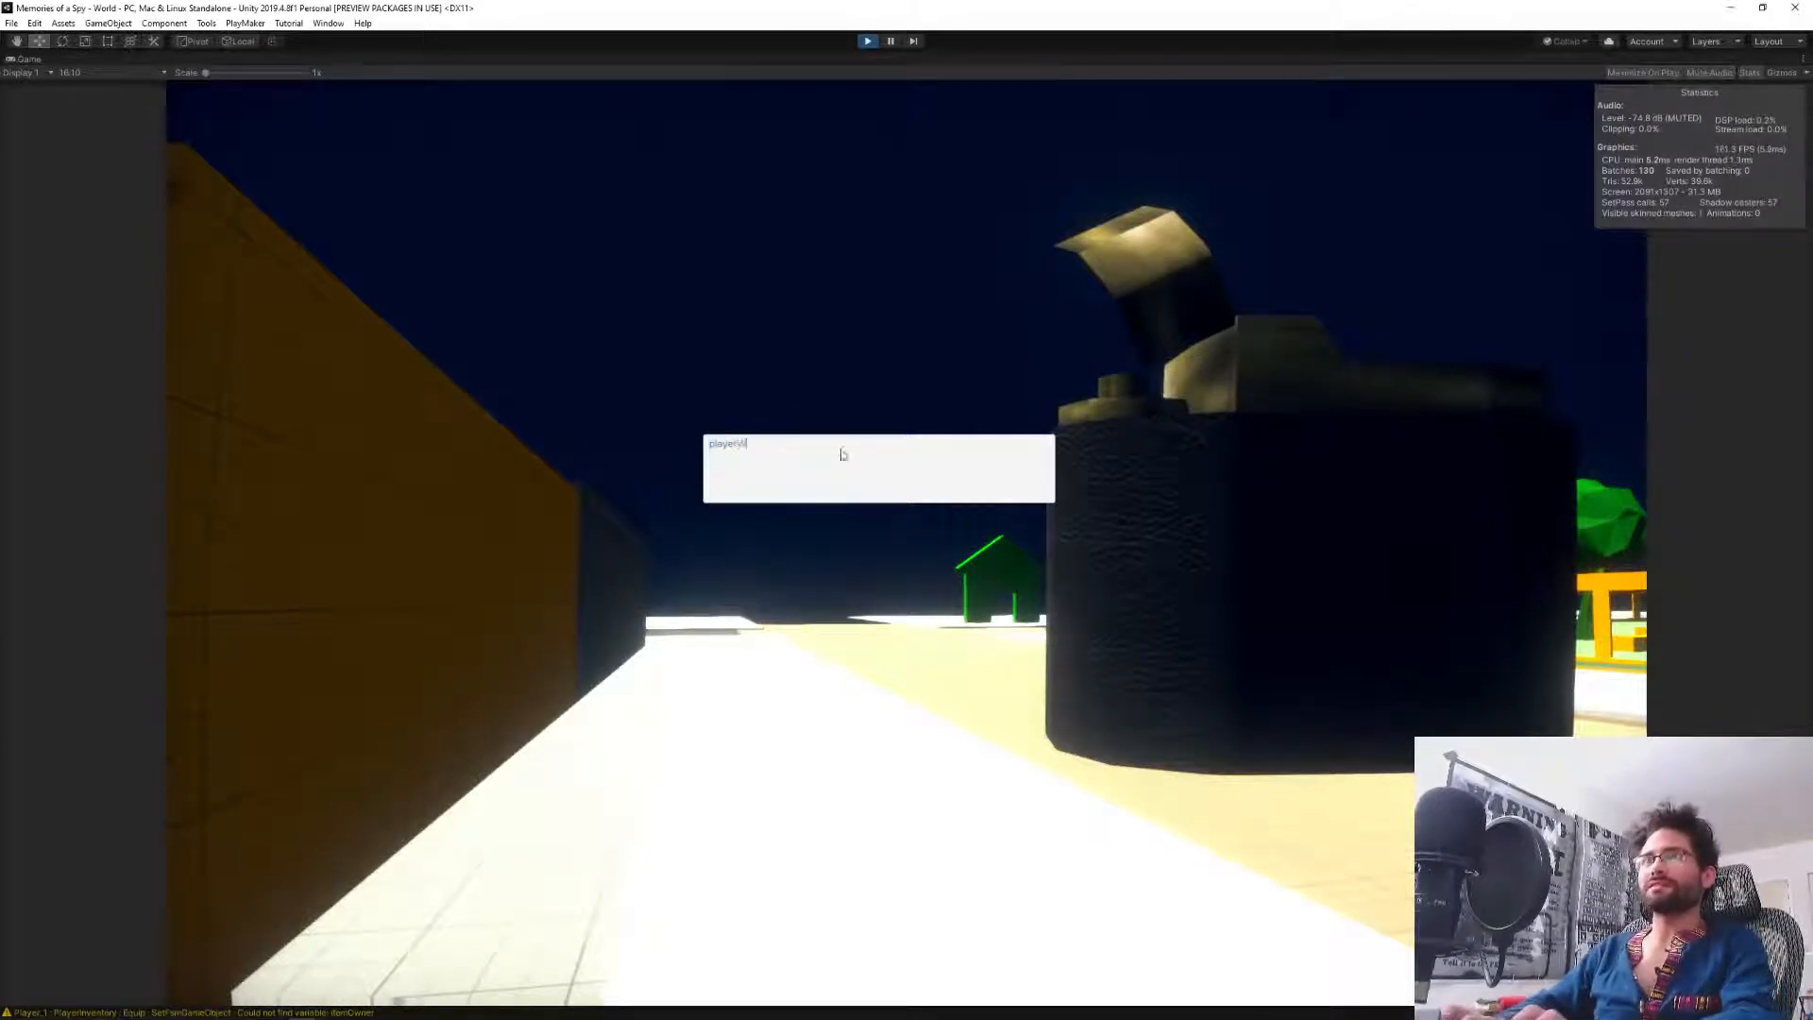
key(Return)
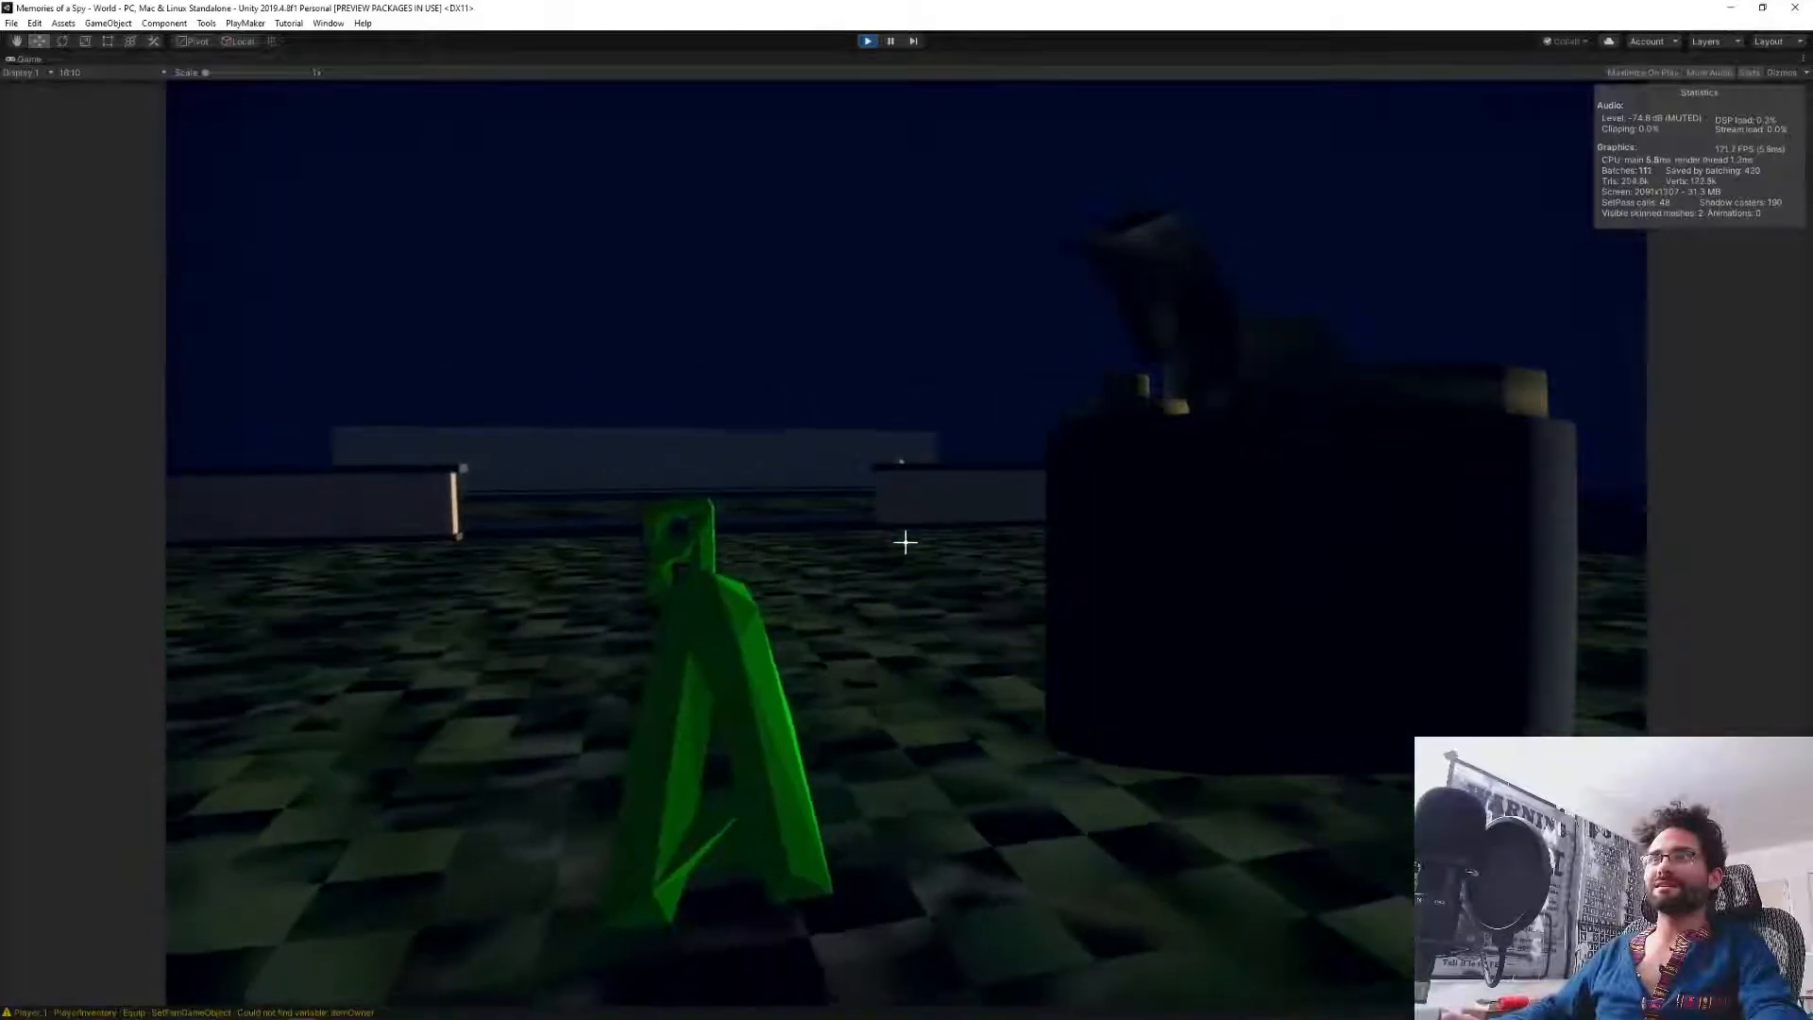
Follow the NPC through the dark city, switch to the gun, and shoot the NPC.
key(a)
key(w)
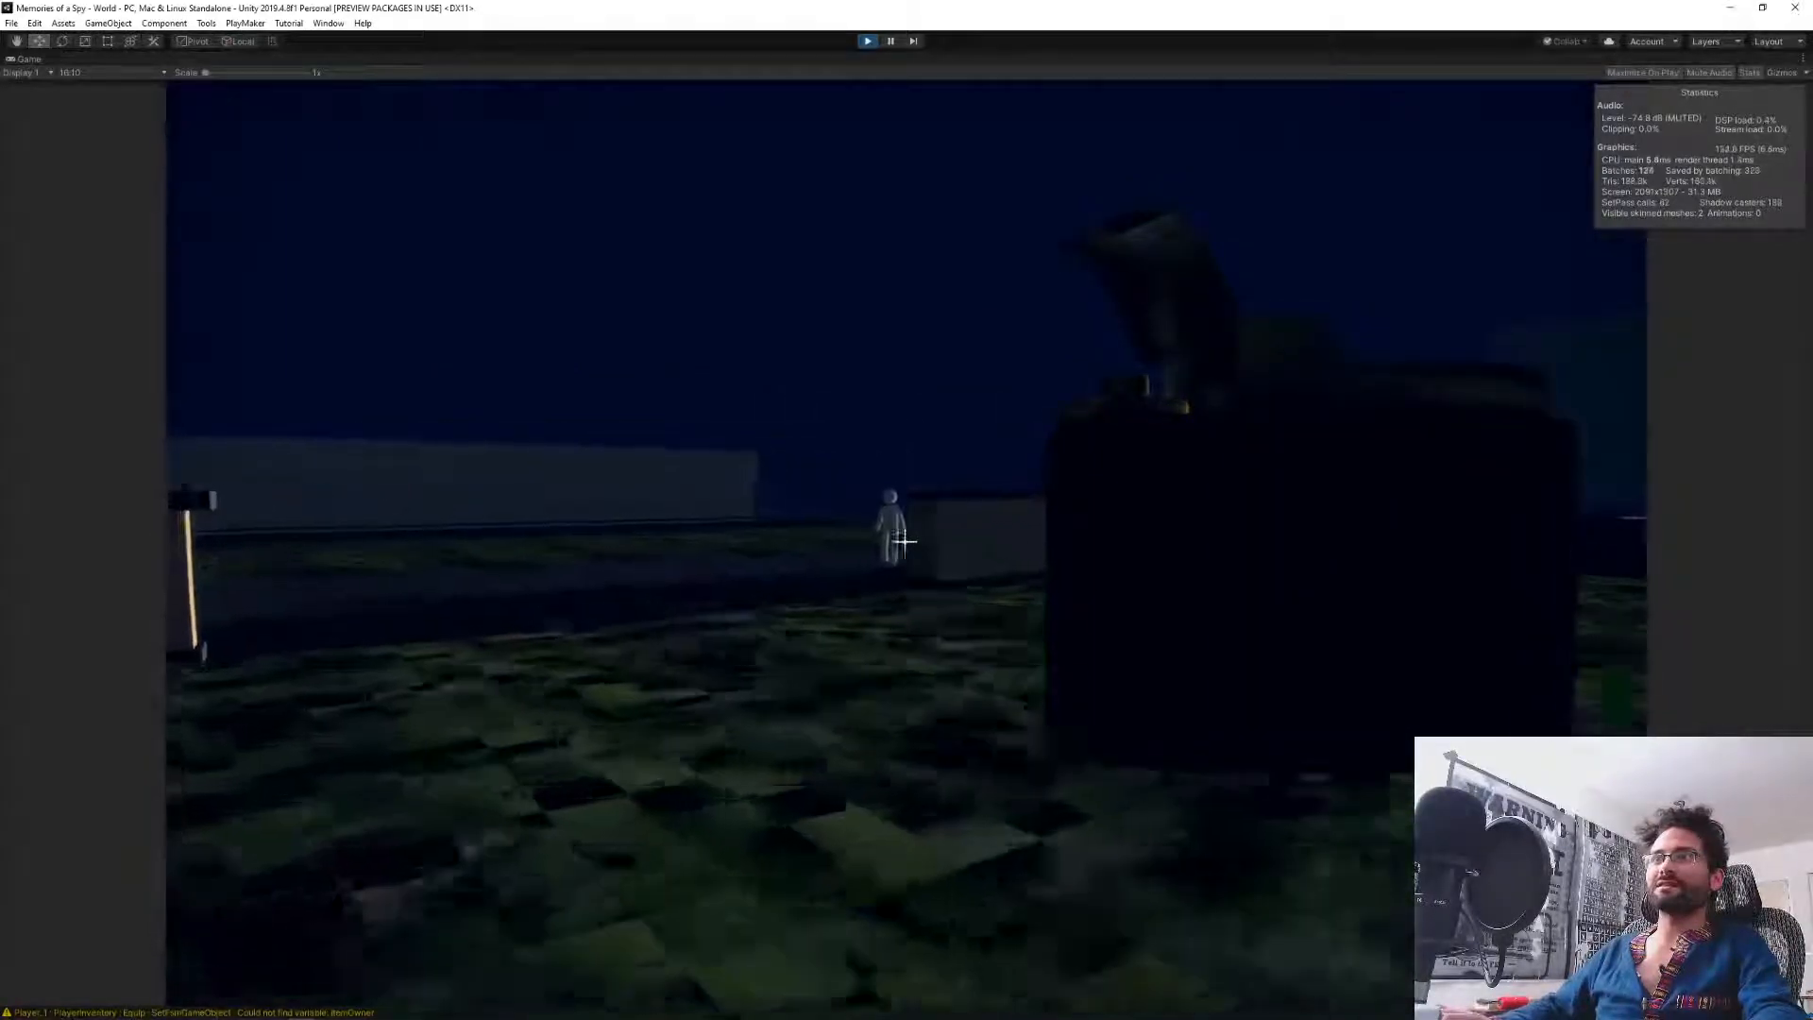
key(w)
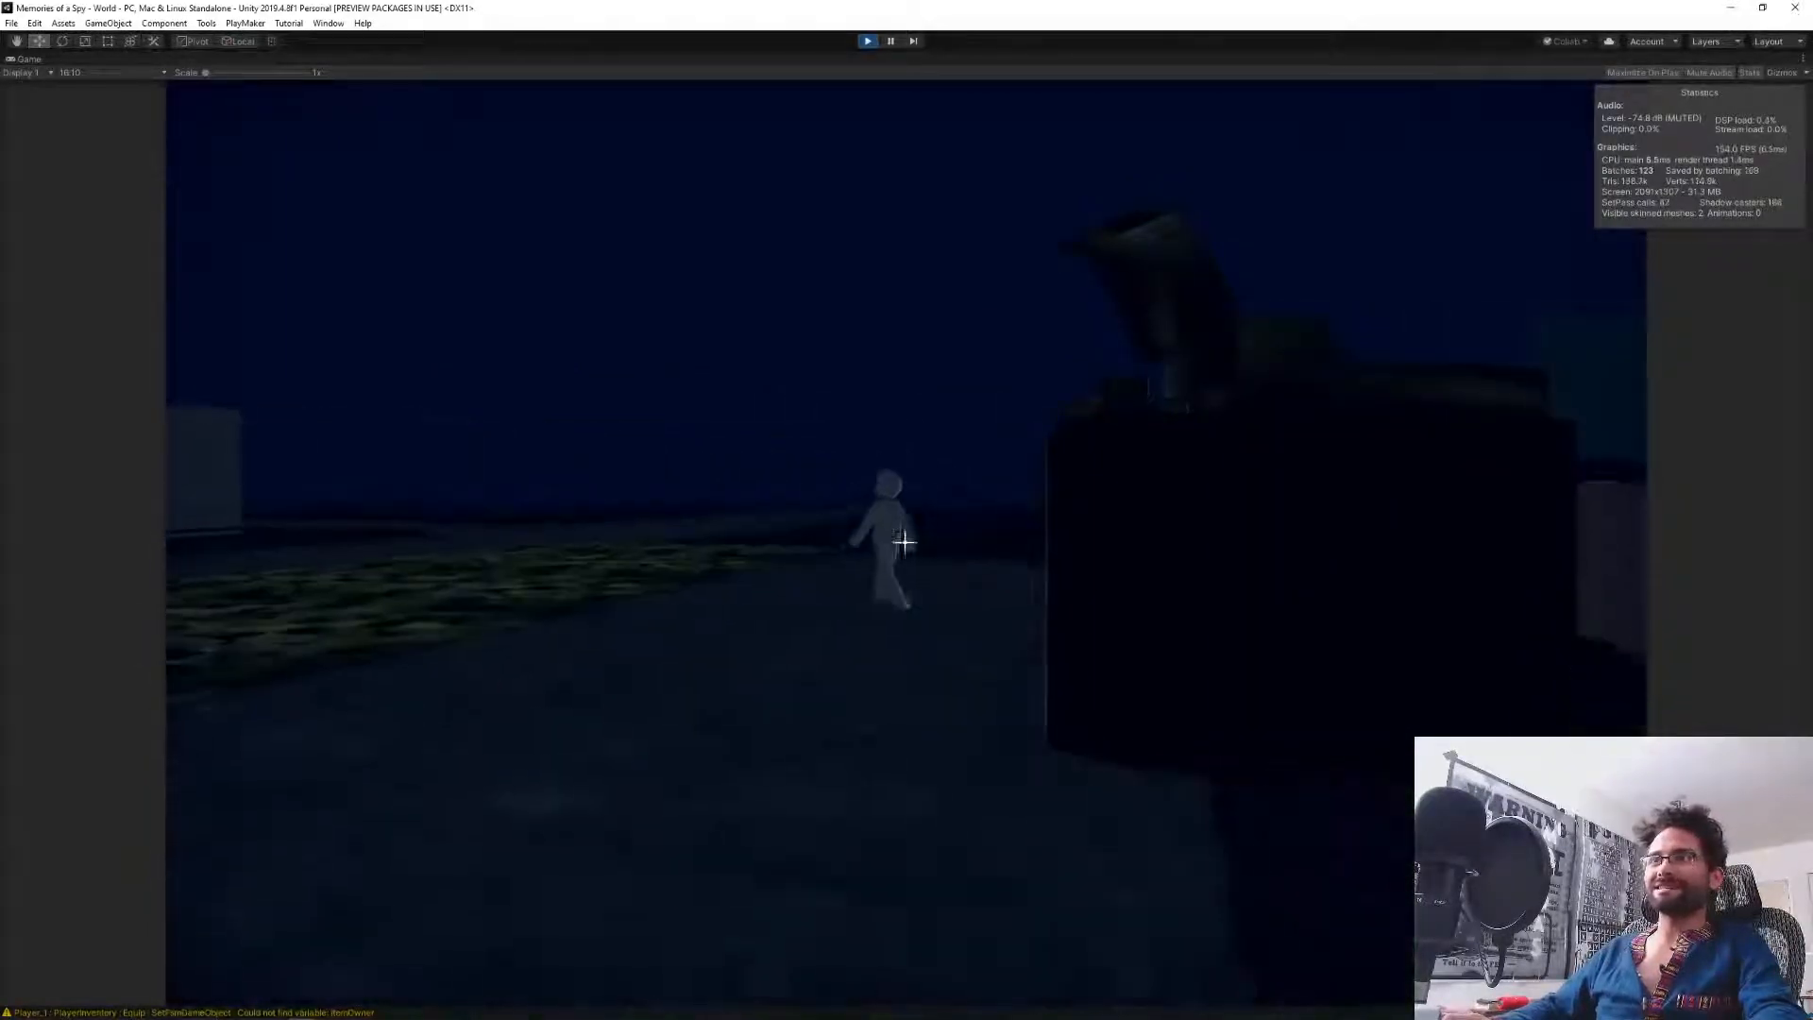
scroll(905, 542, down, 2)
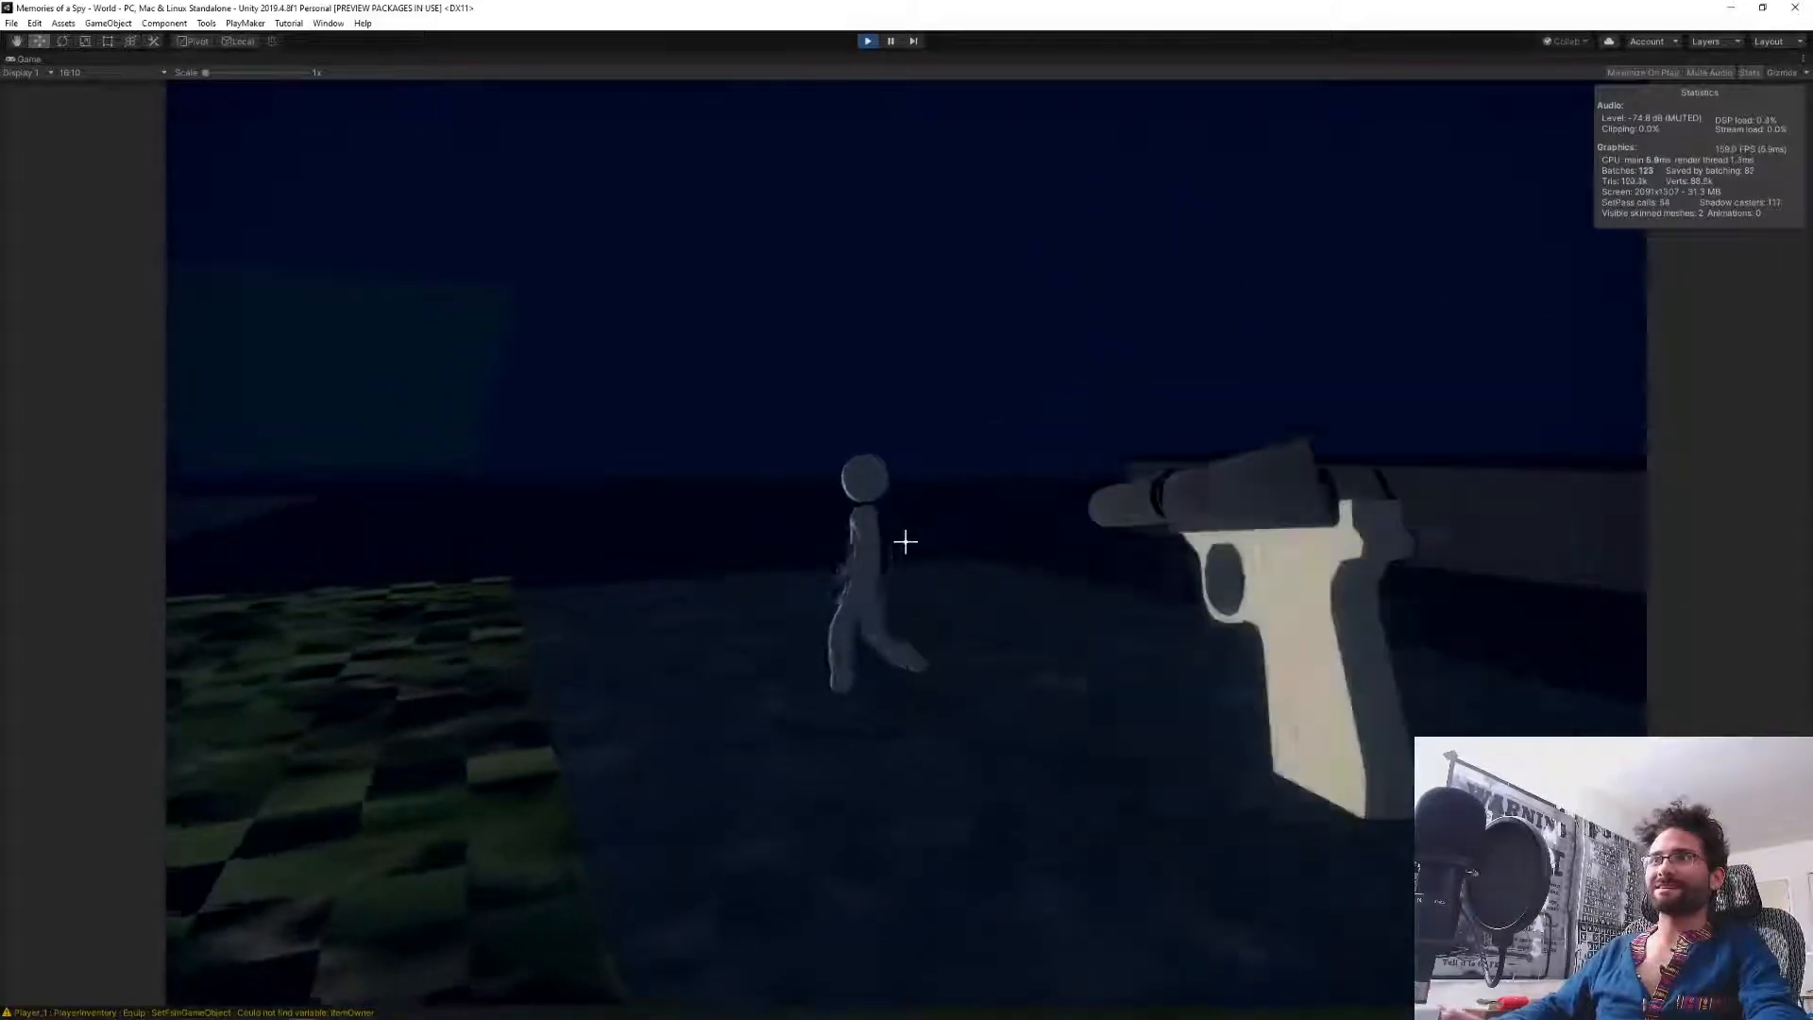
key(a)
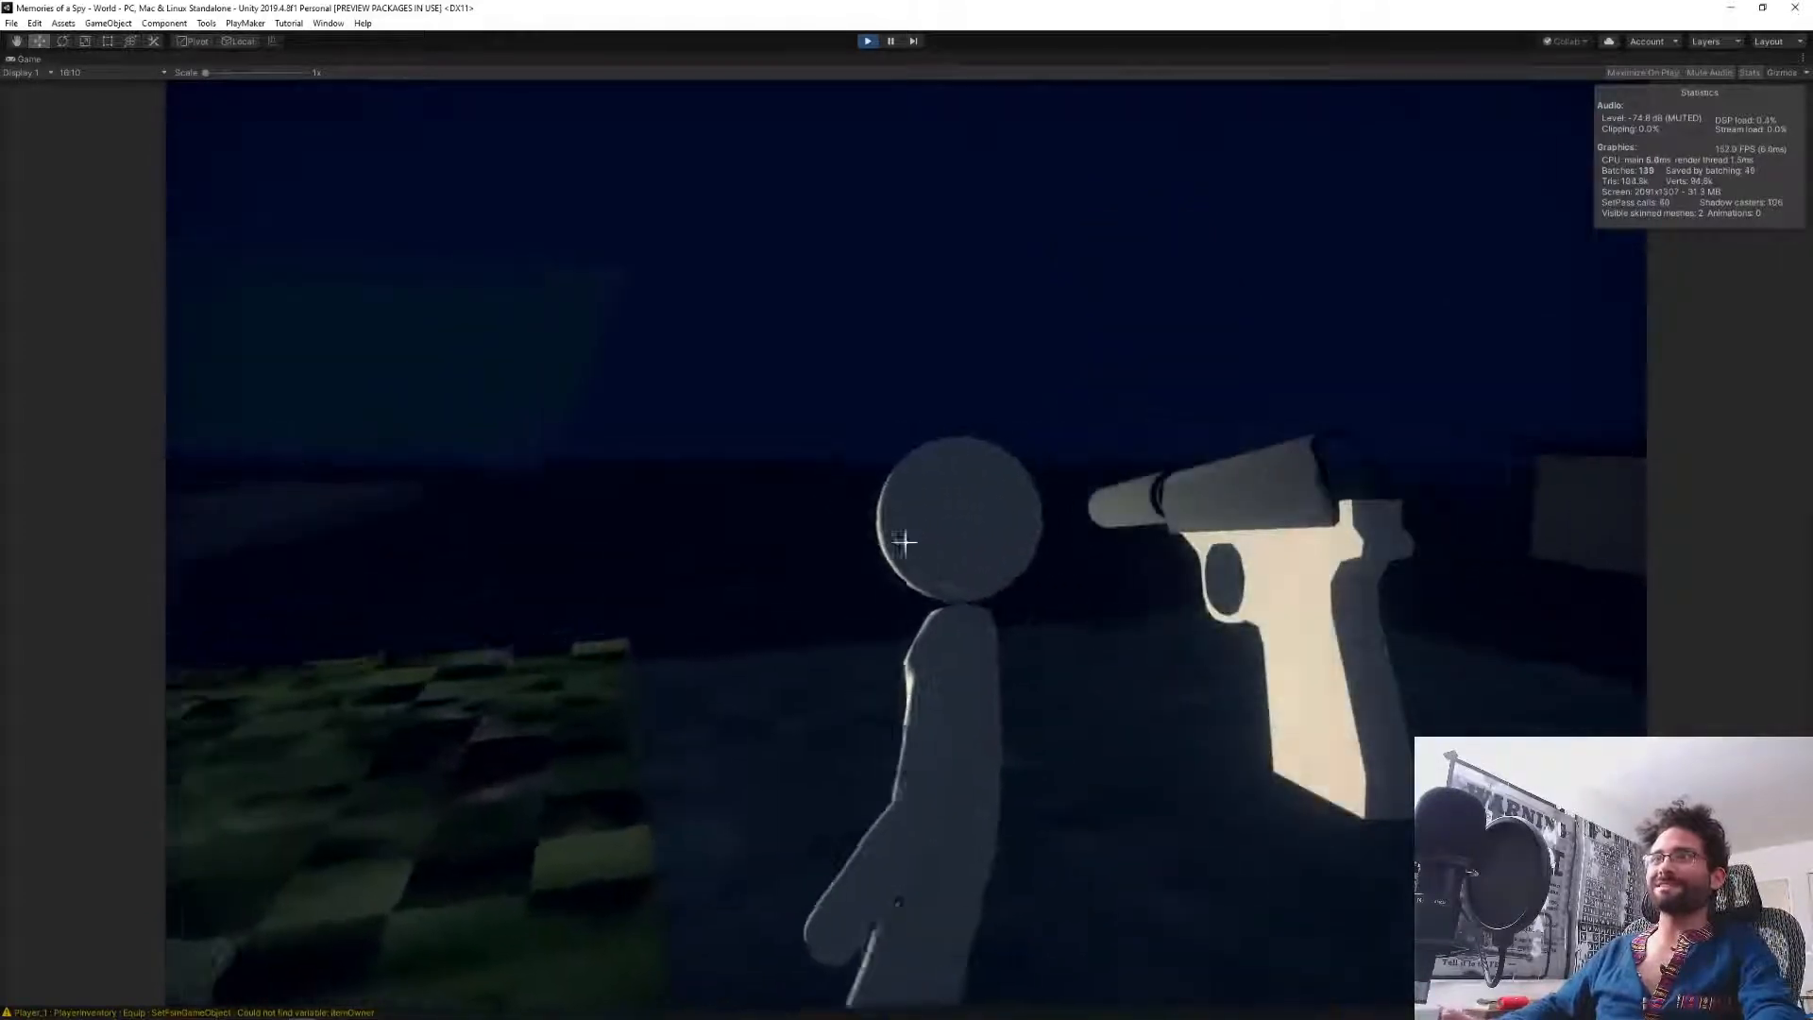
click(904, 542)
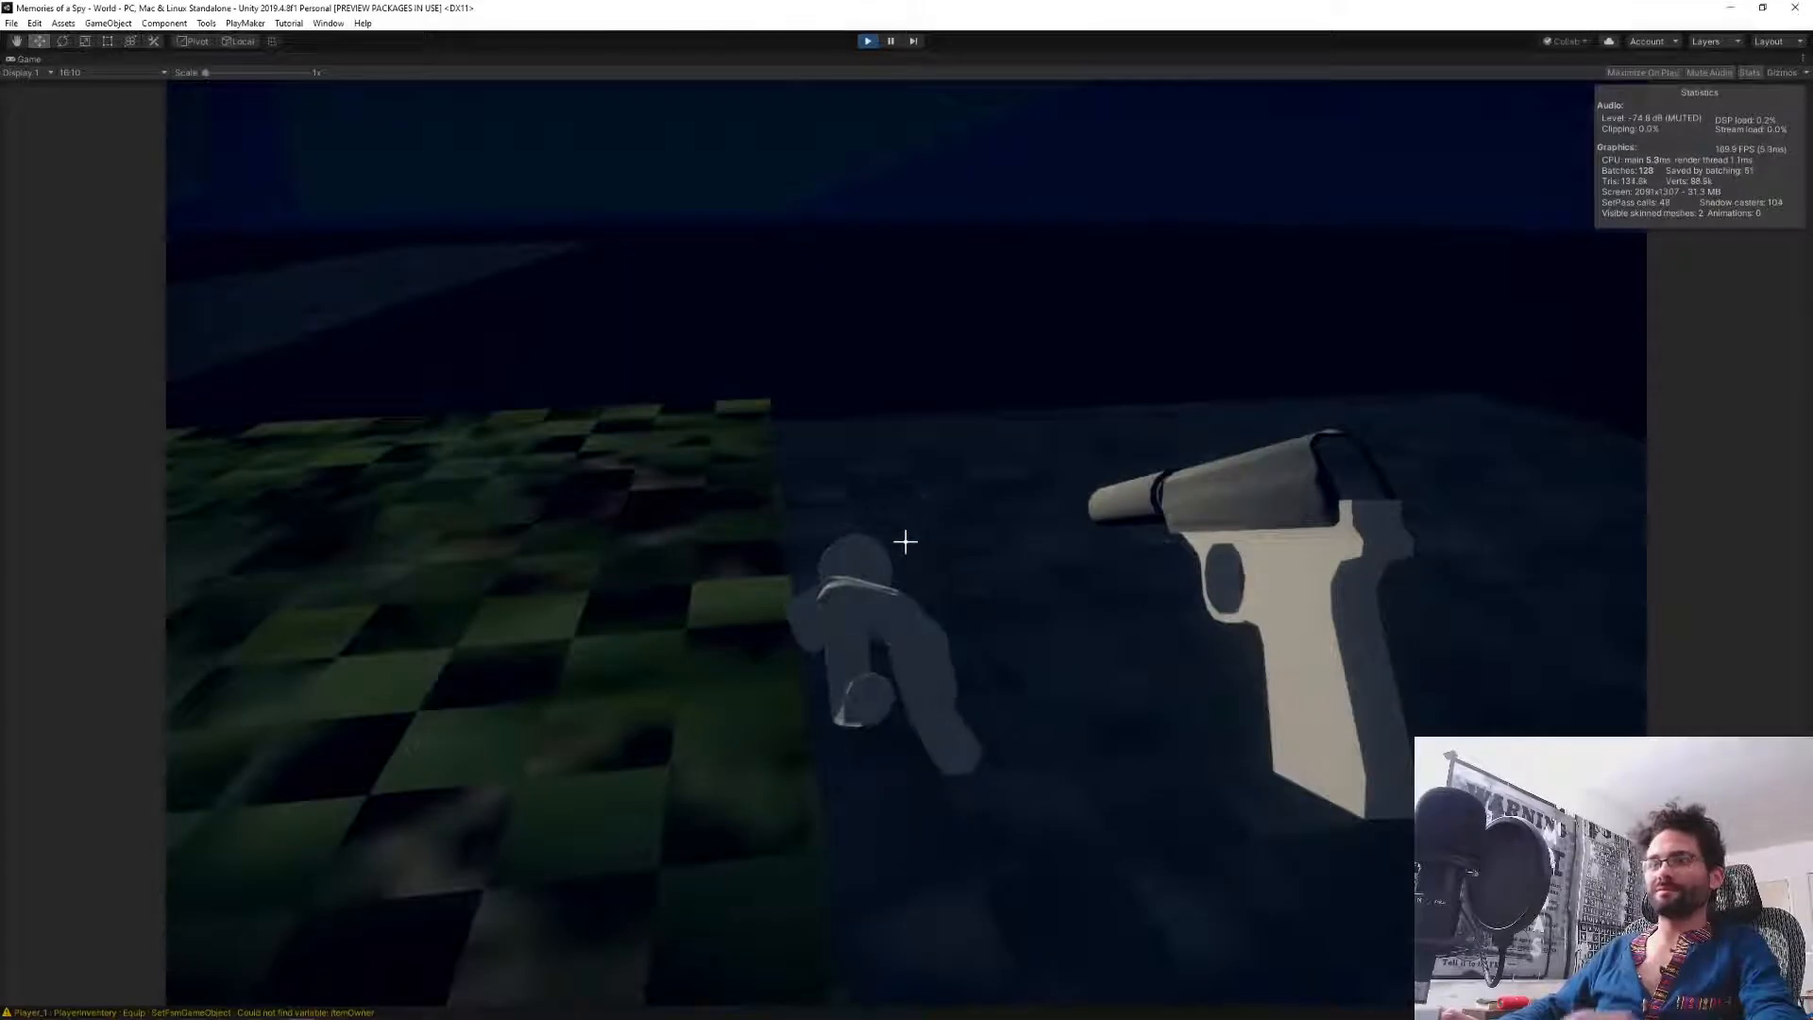
Warp the player back to the park with the playerWarp console command and switch to the camera.
key(Return)
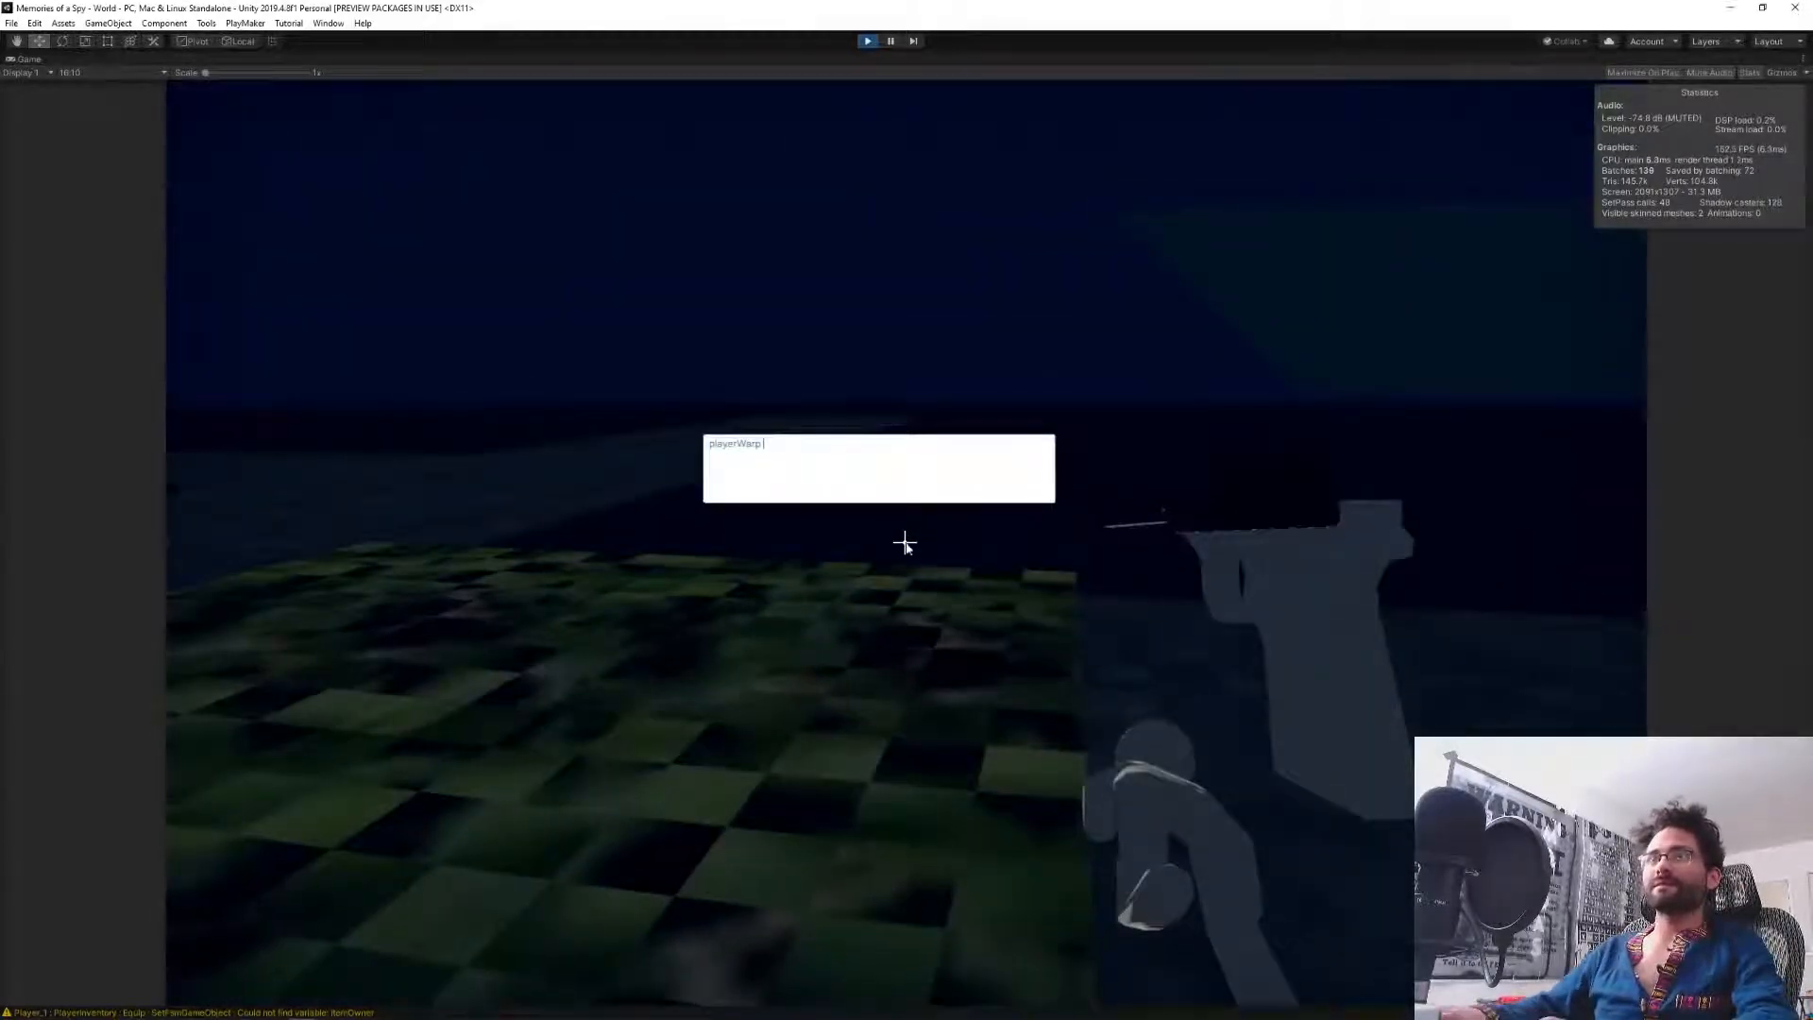
key(Return)
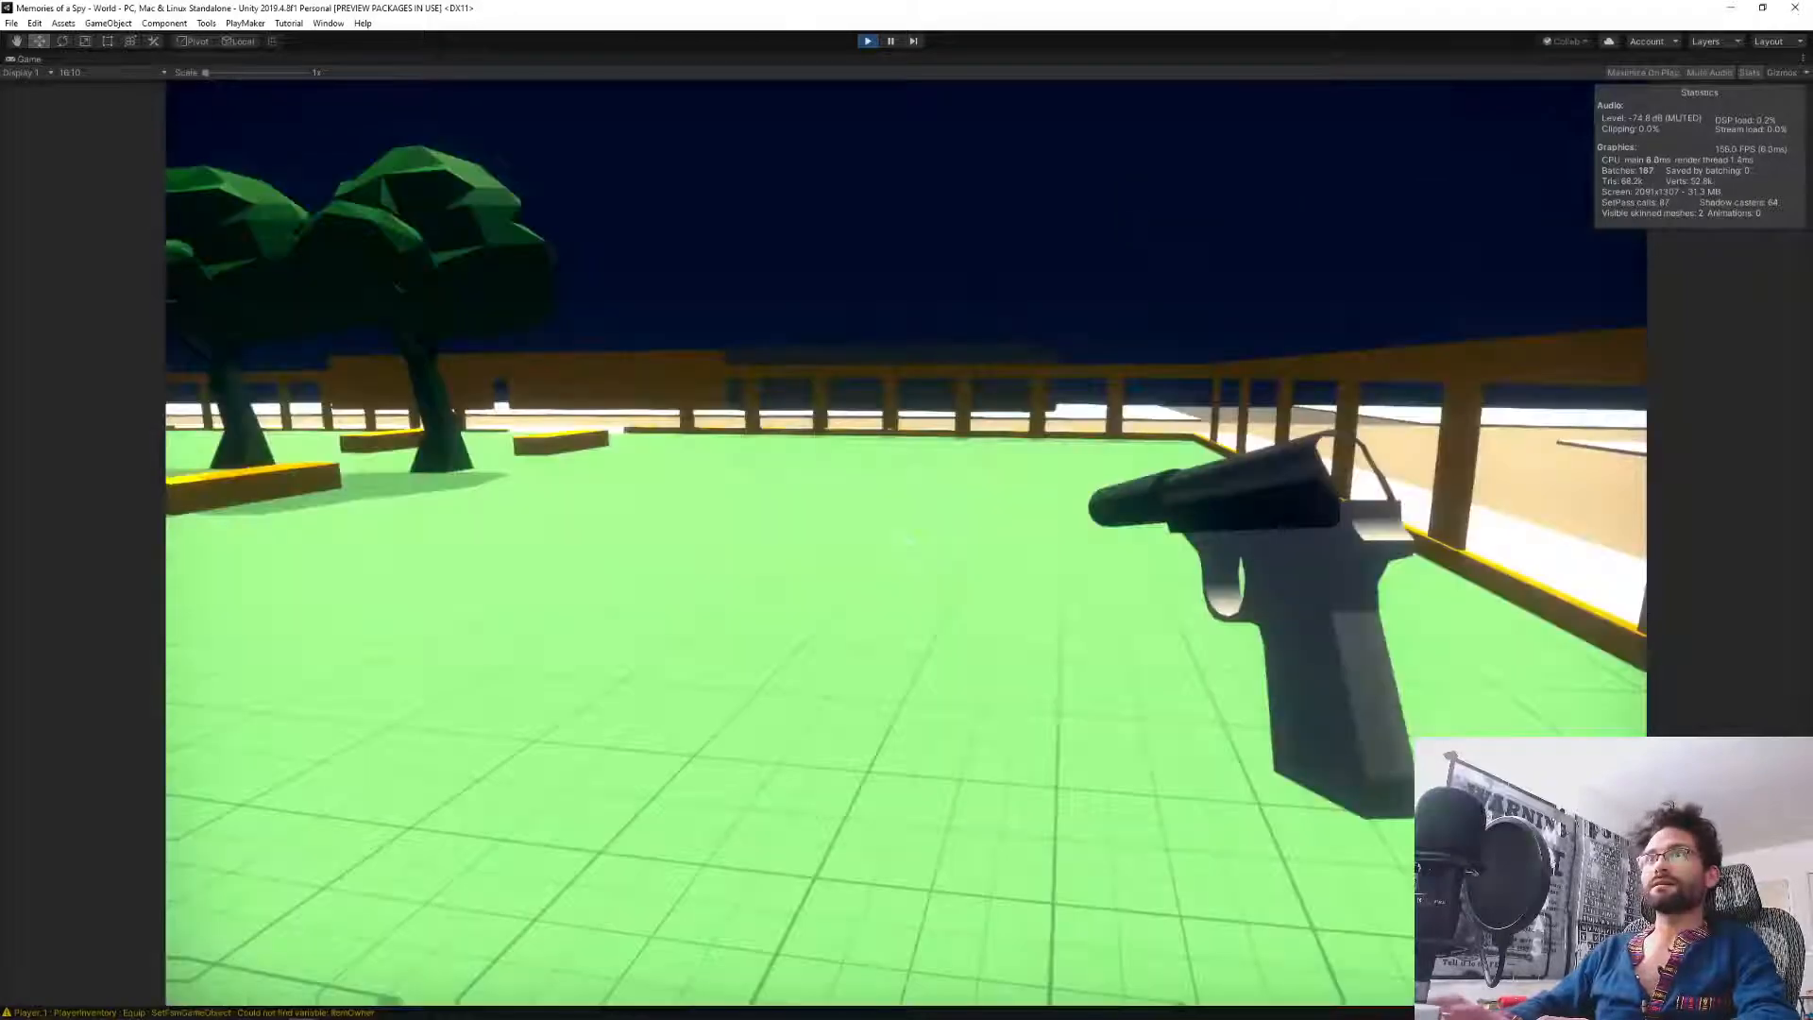
key(w)
key(2)
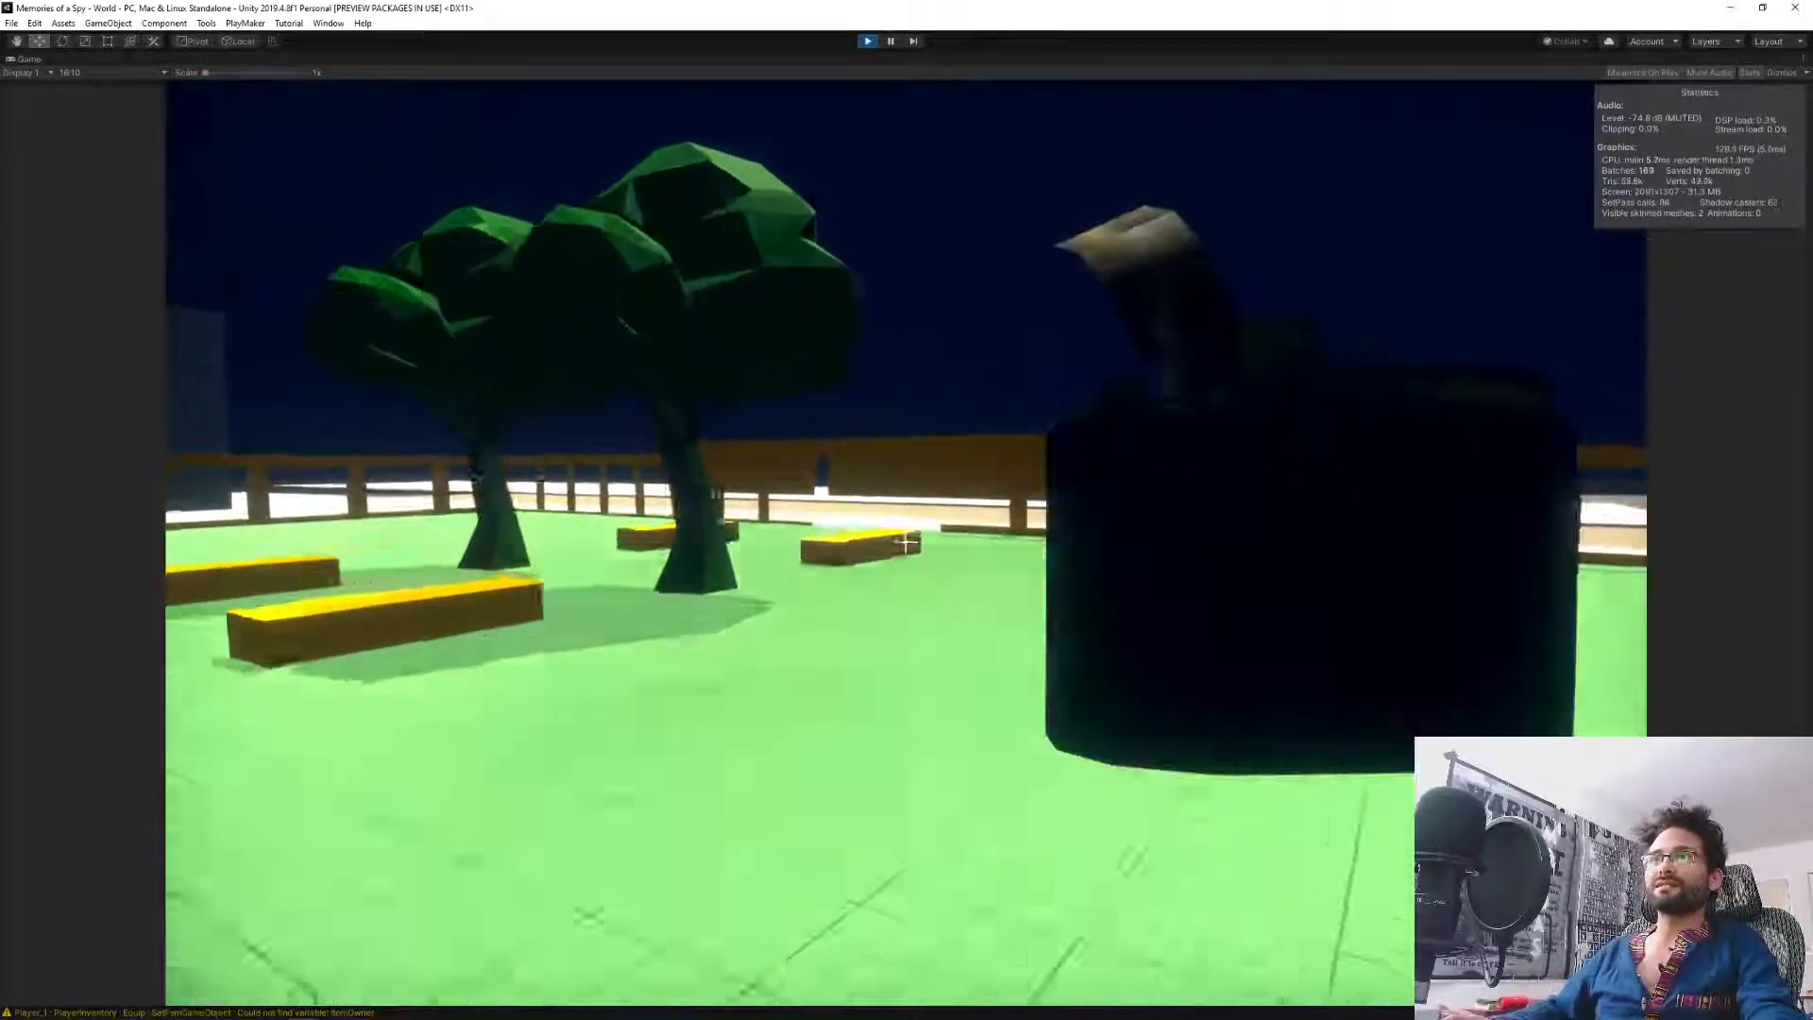
Drop the held item in the park and carry the photo across the street through the orange building's doorway.
key(w)
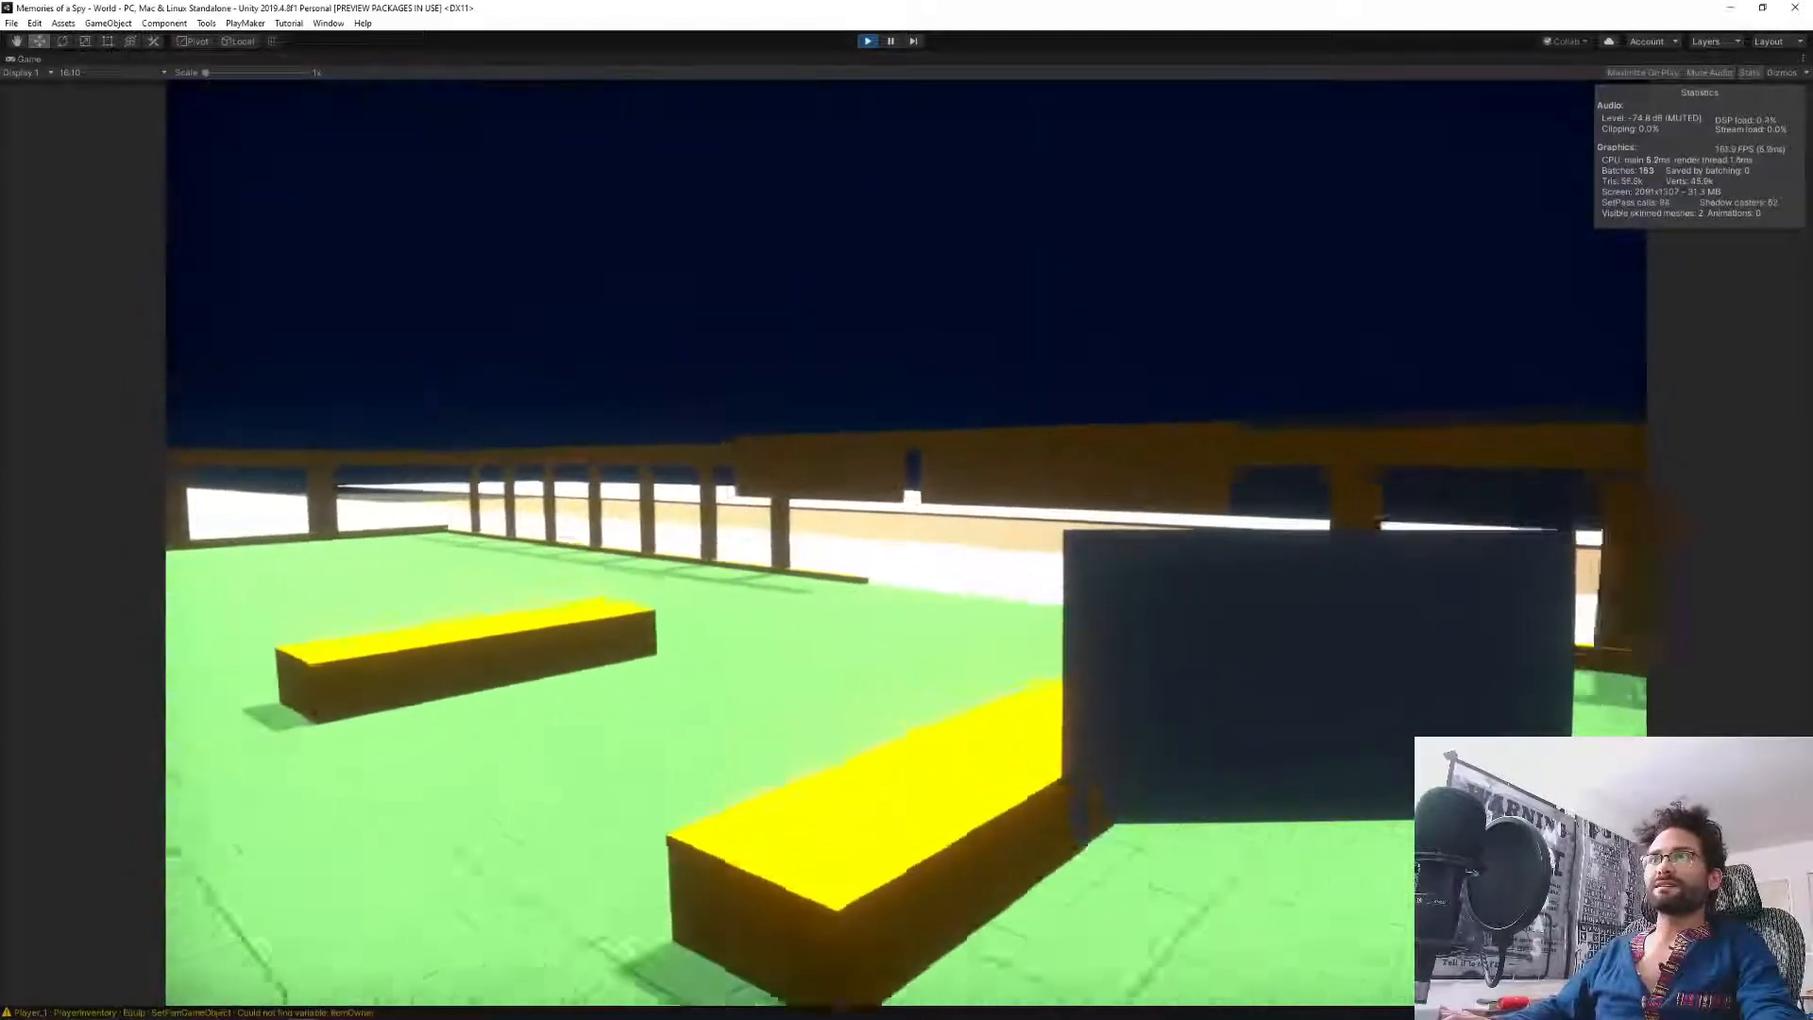
key(g)
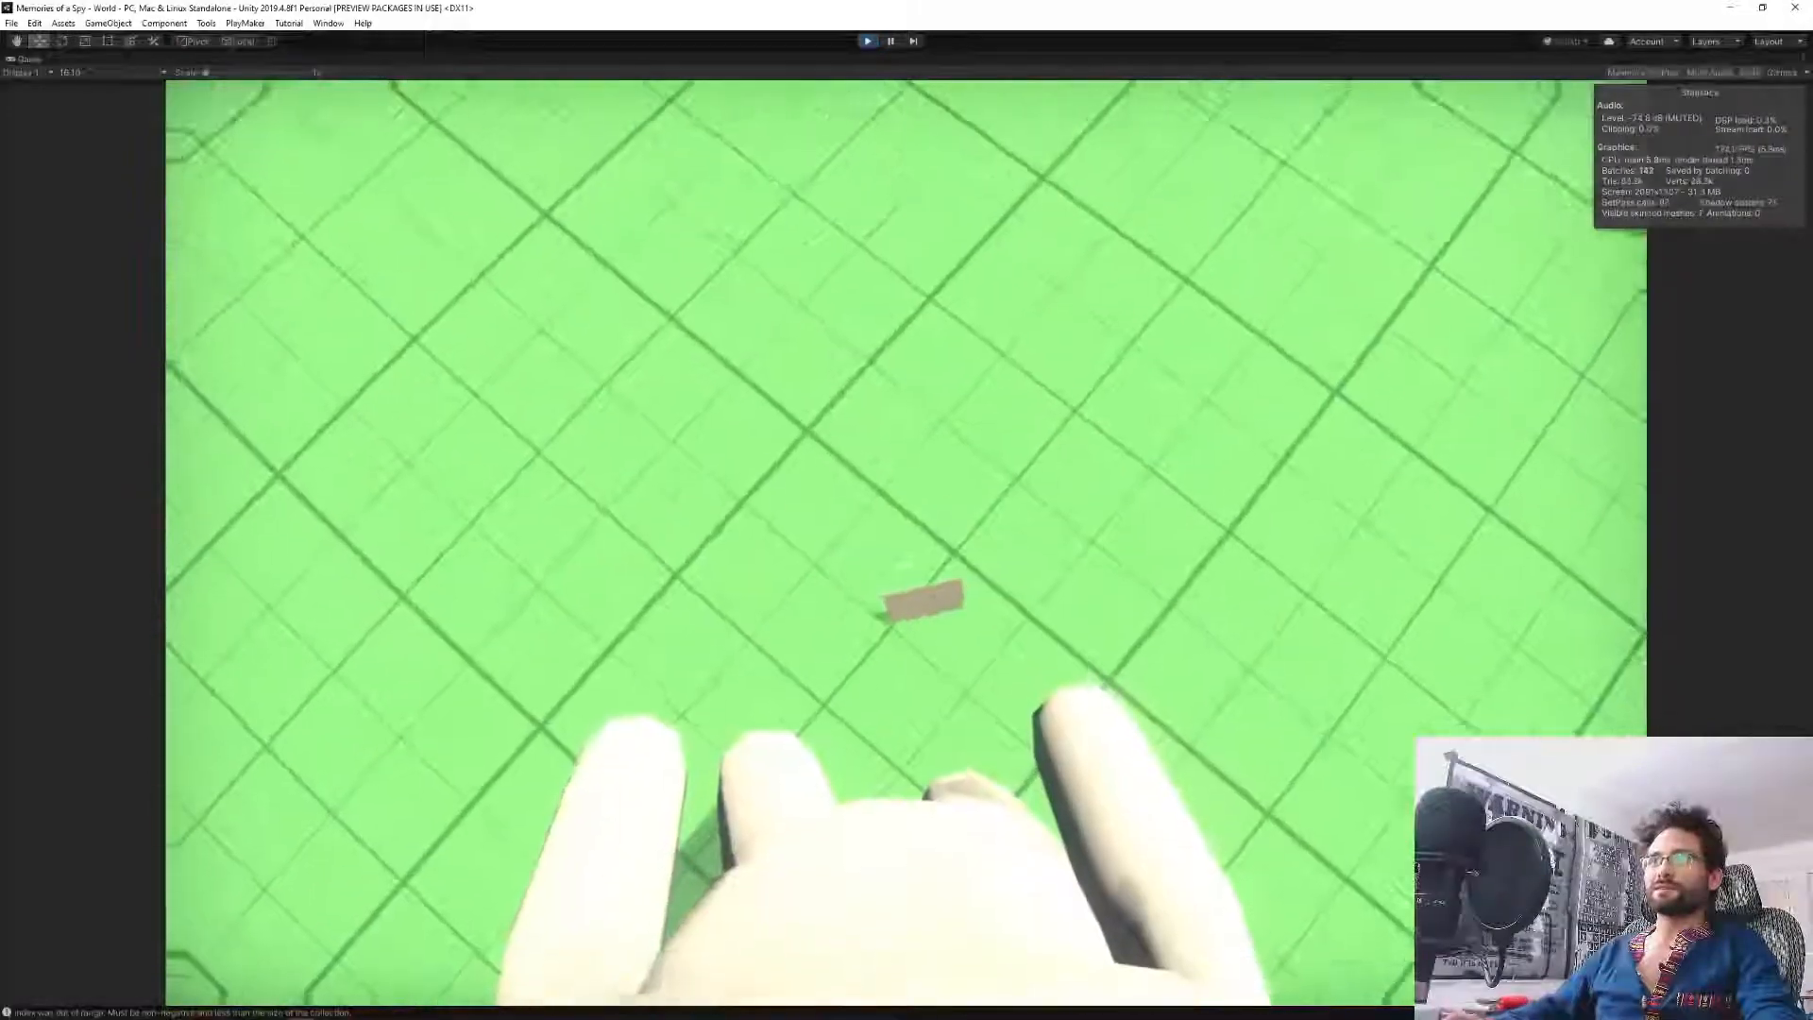
key(w)
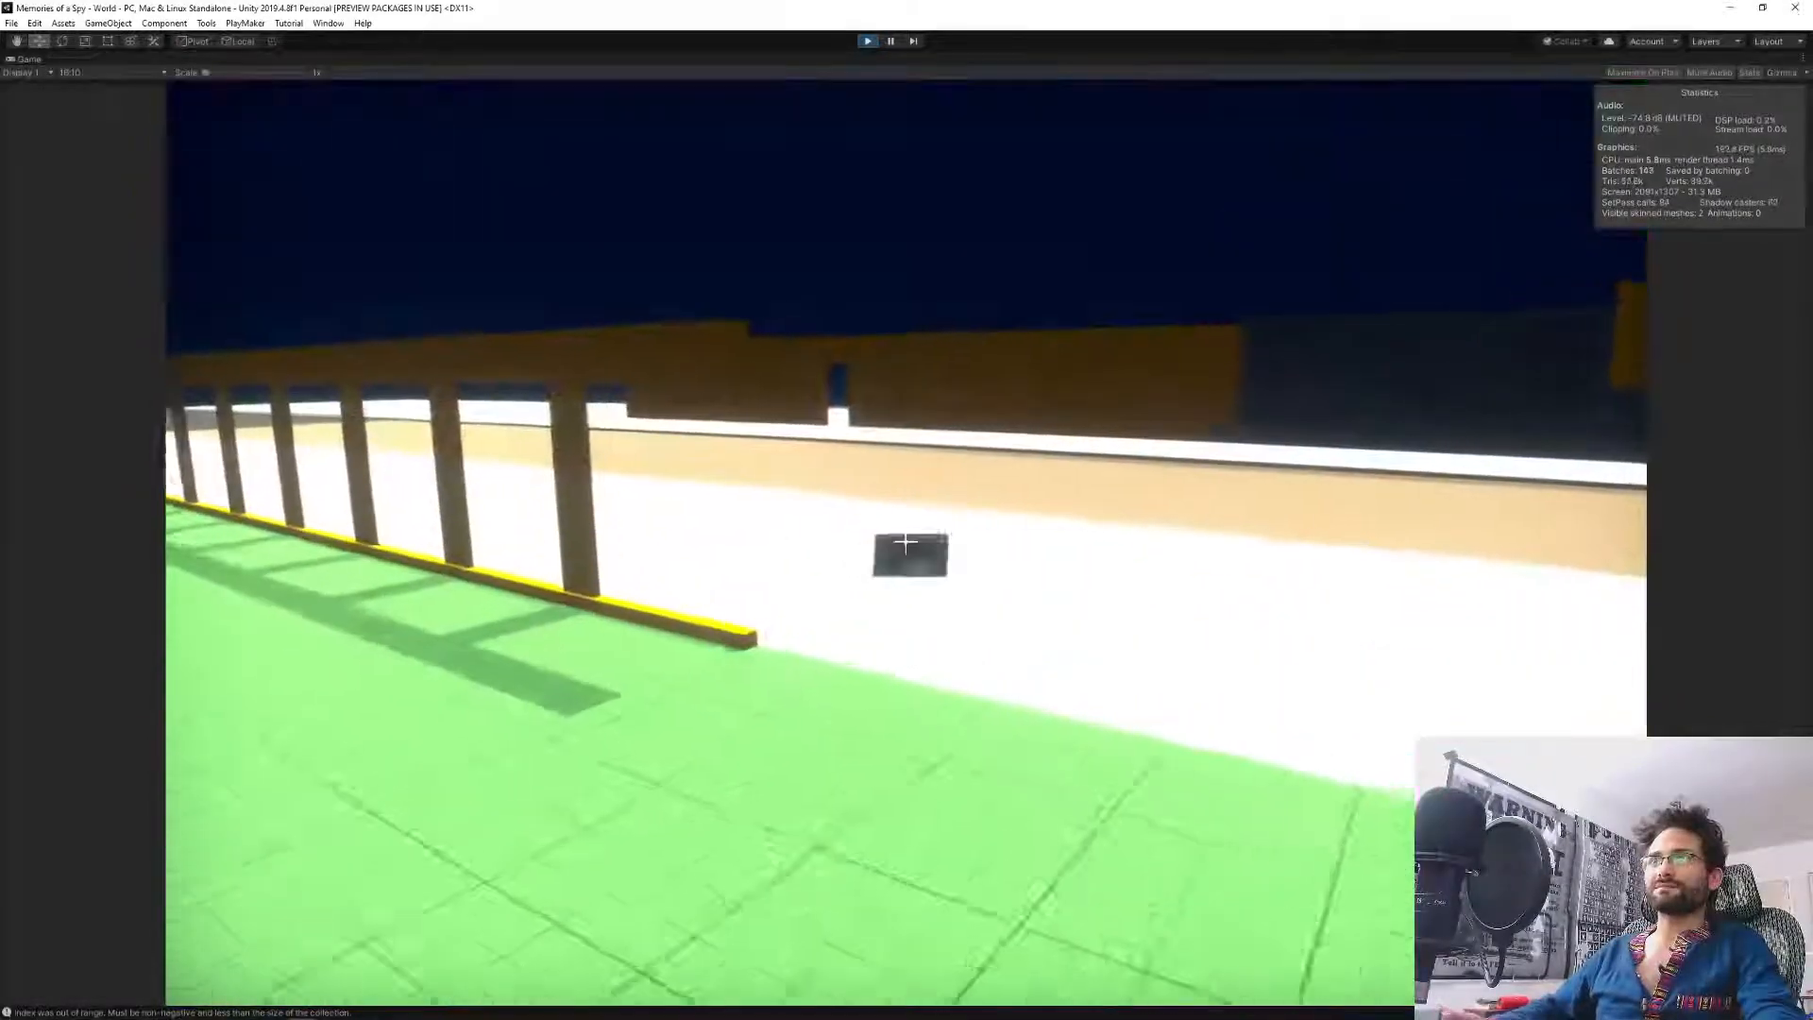
key(w)
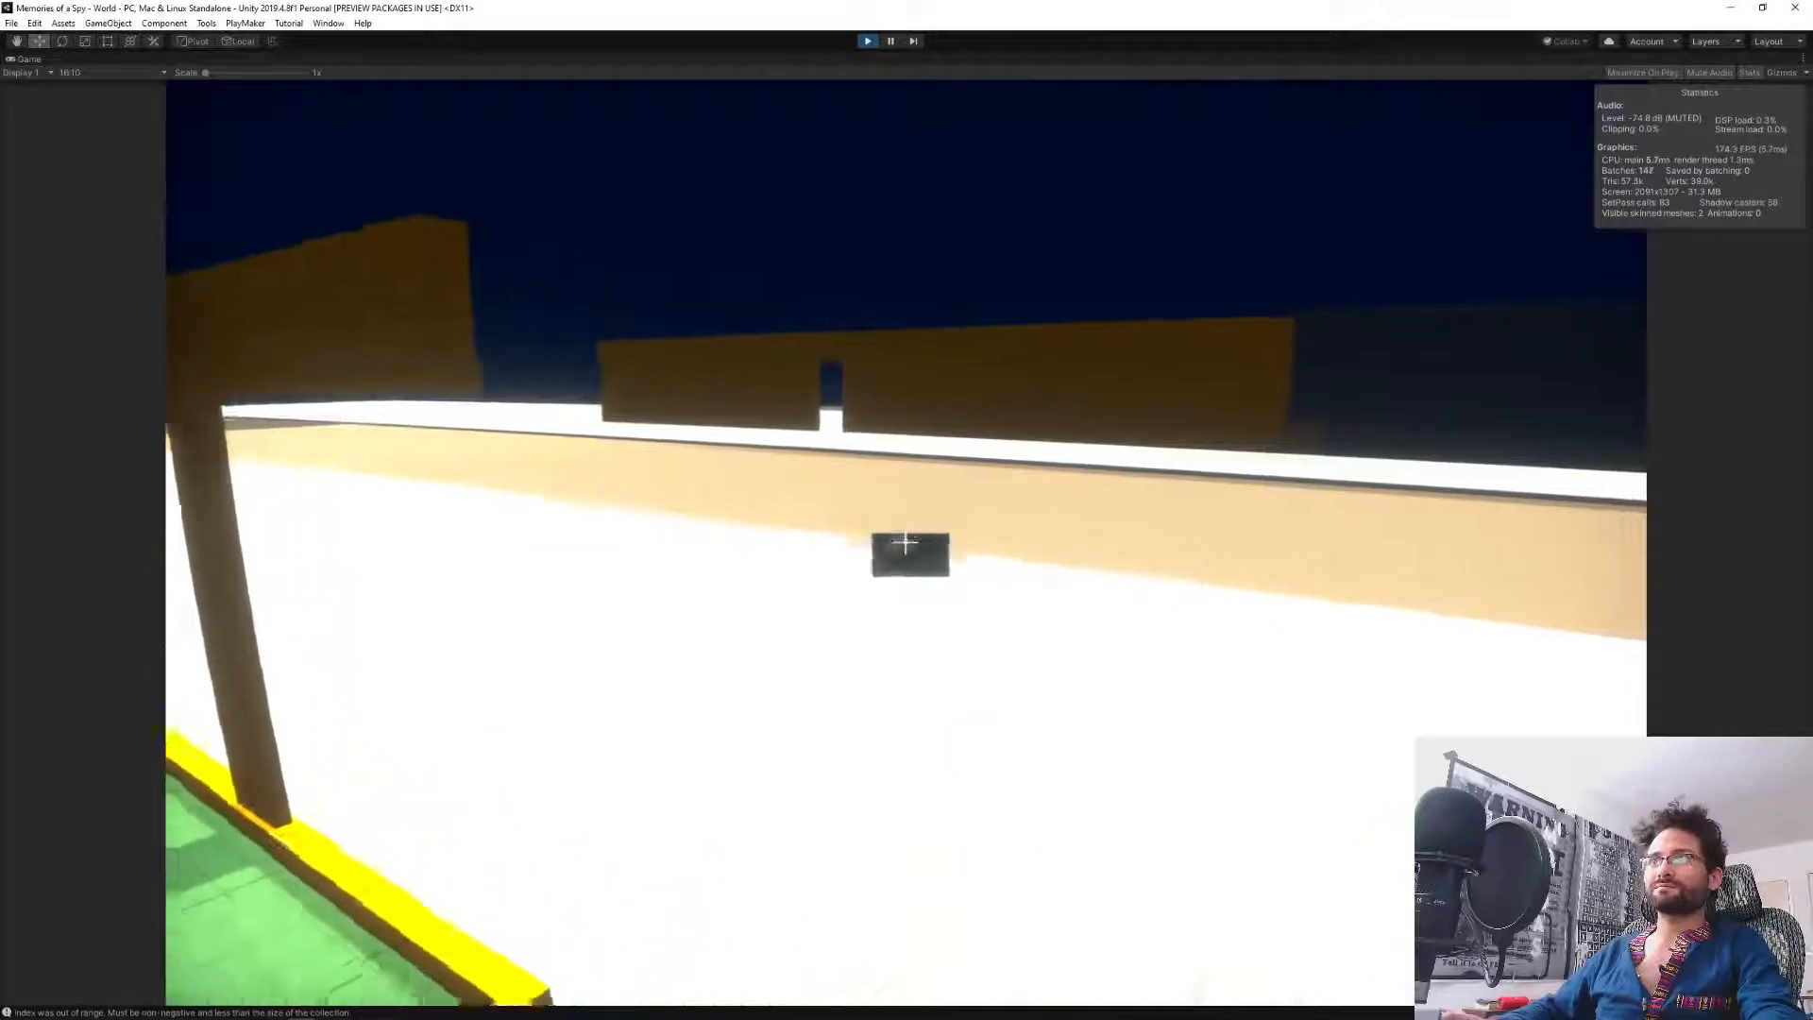
key(w)
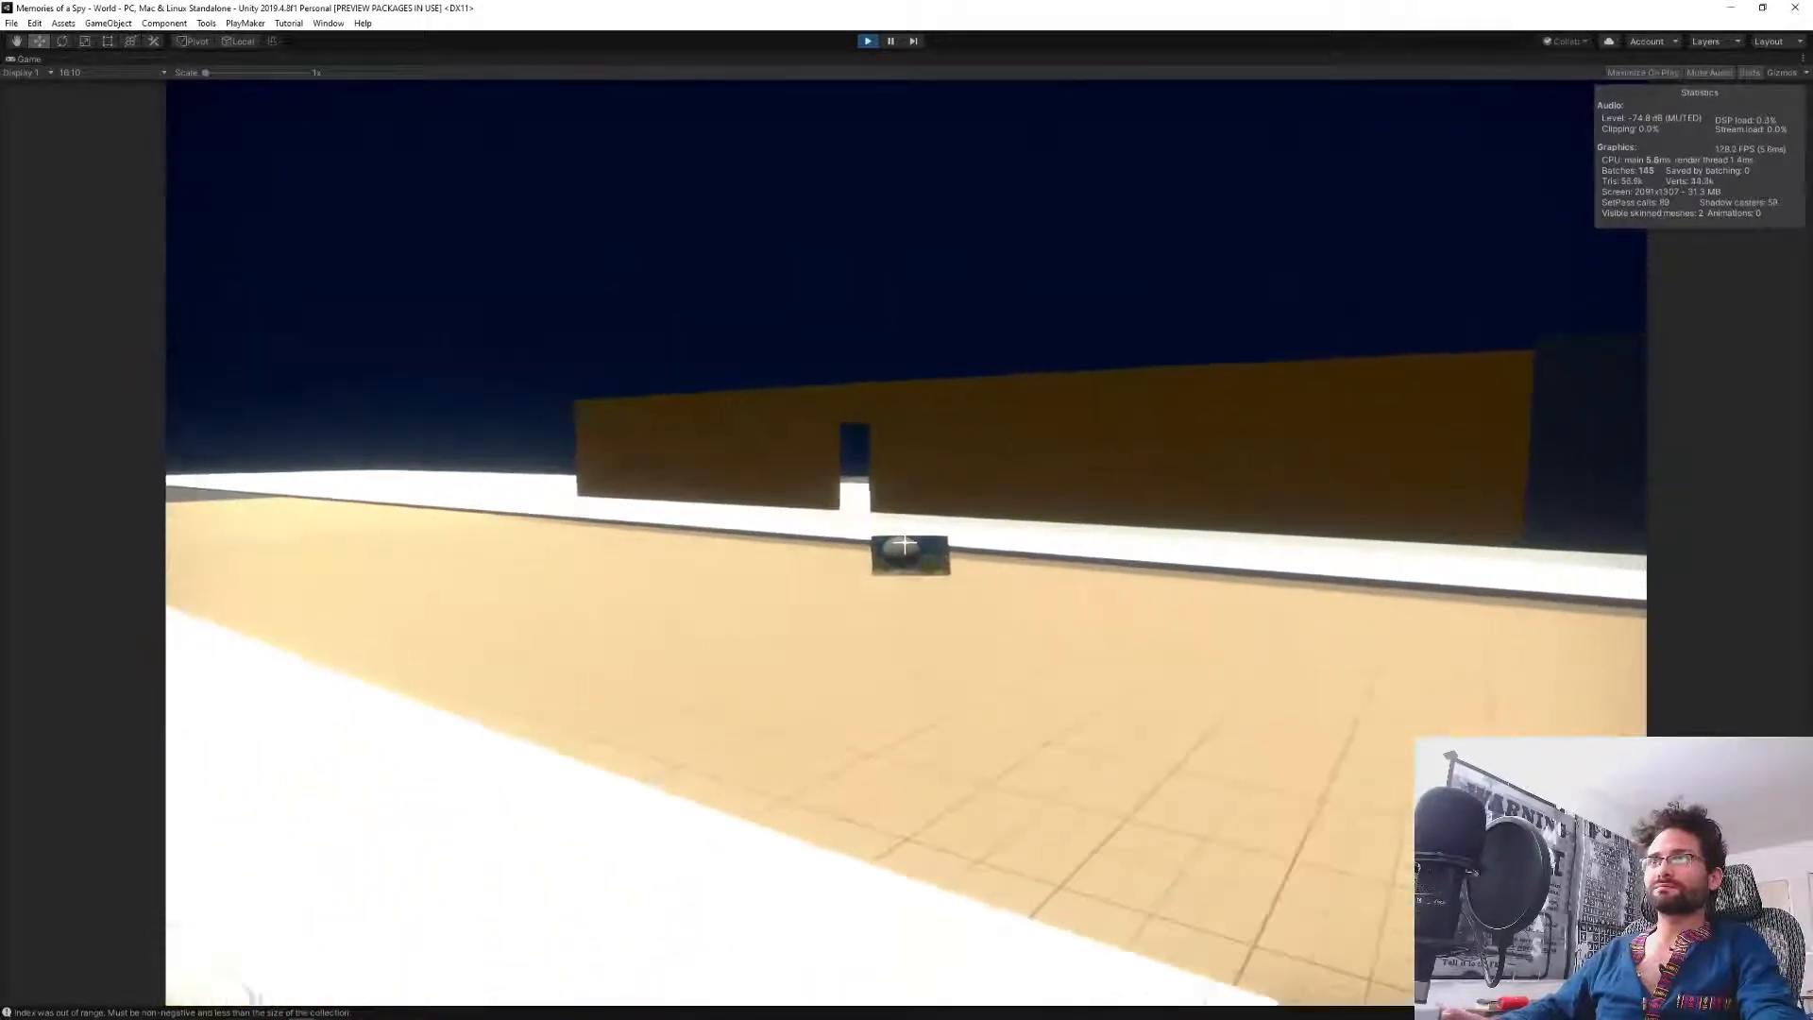
key(w)
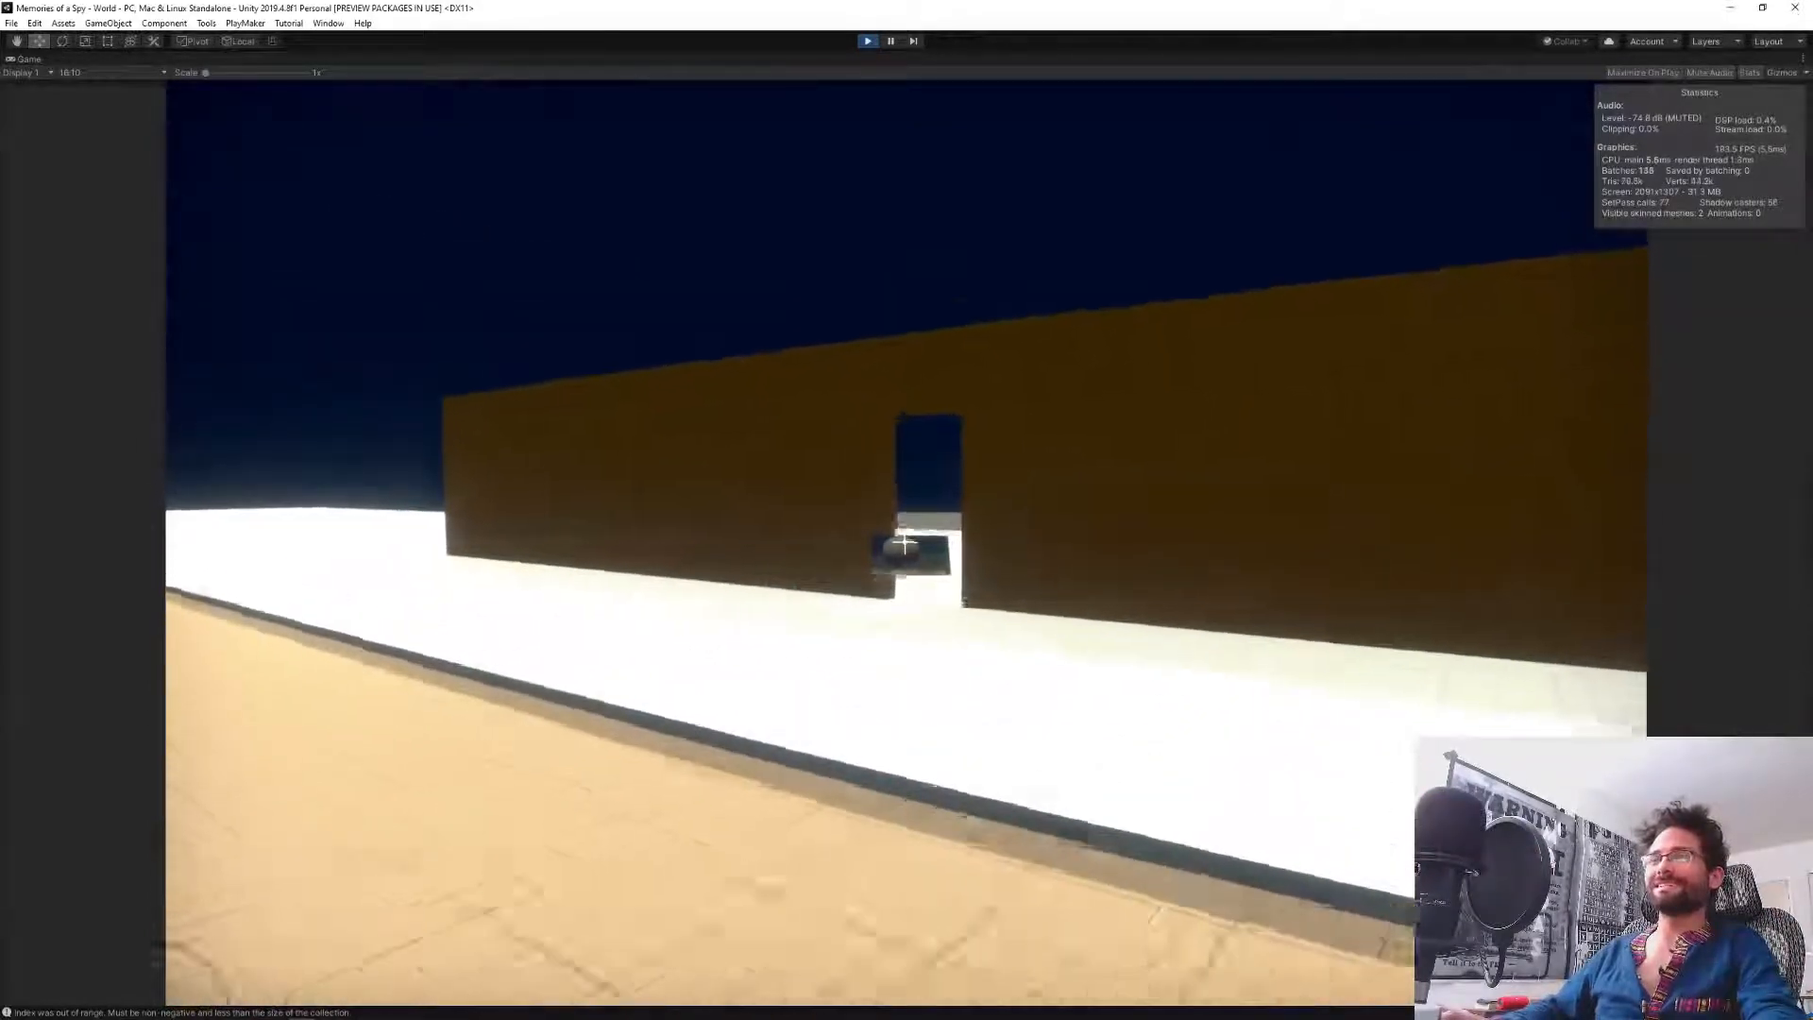
key(w)
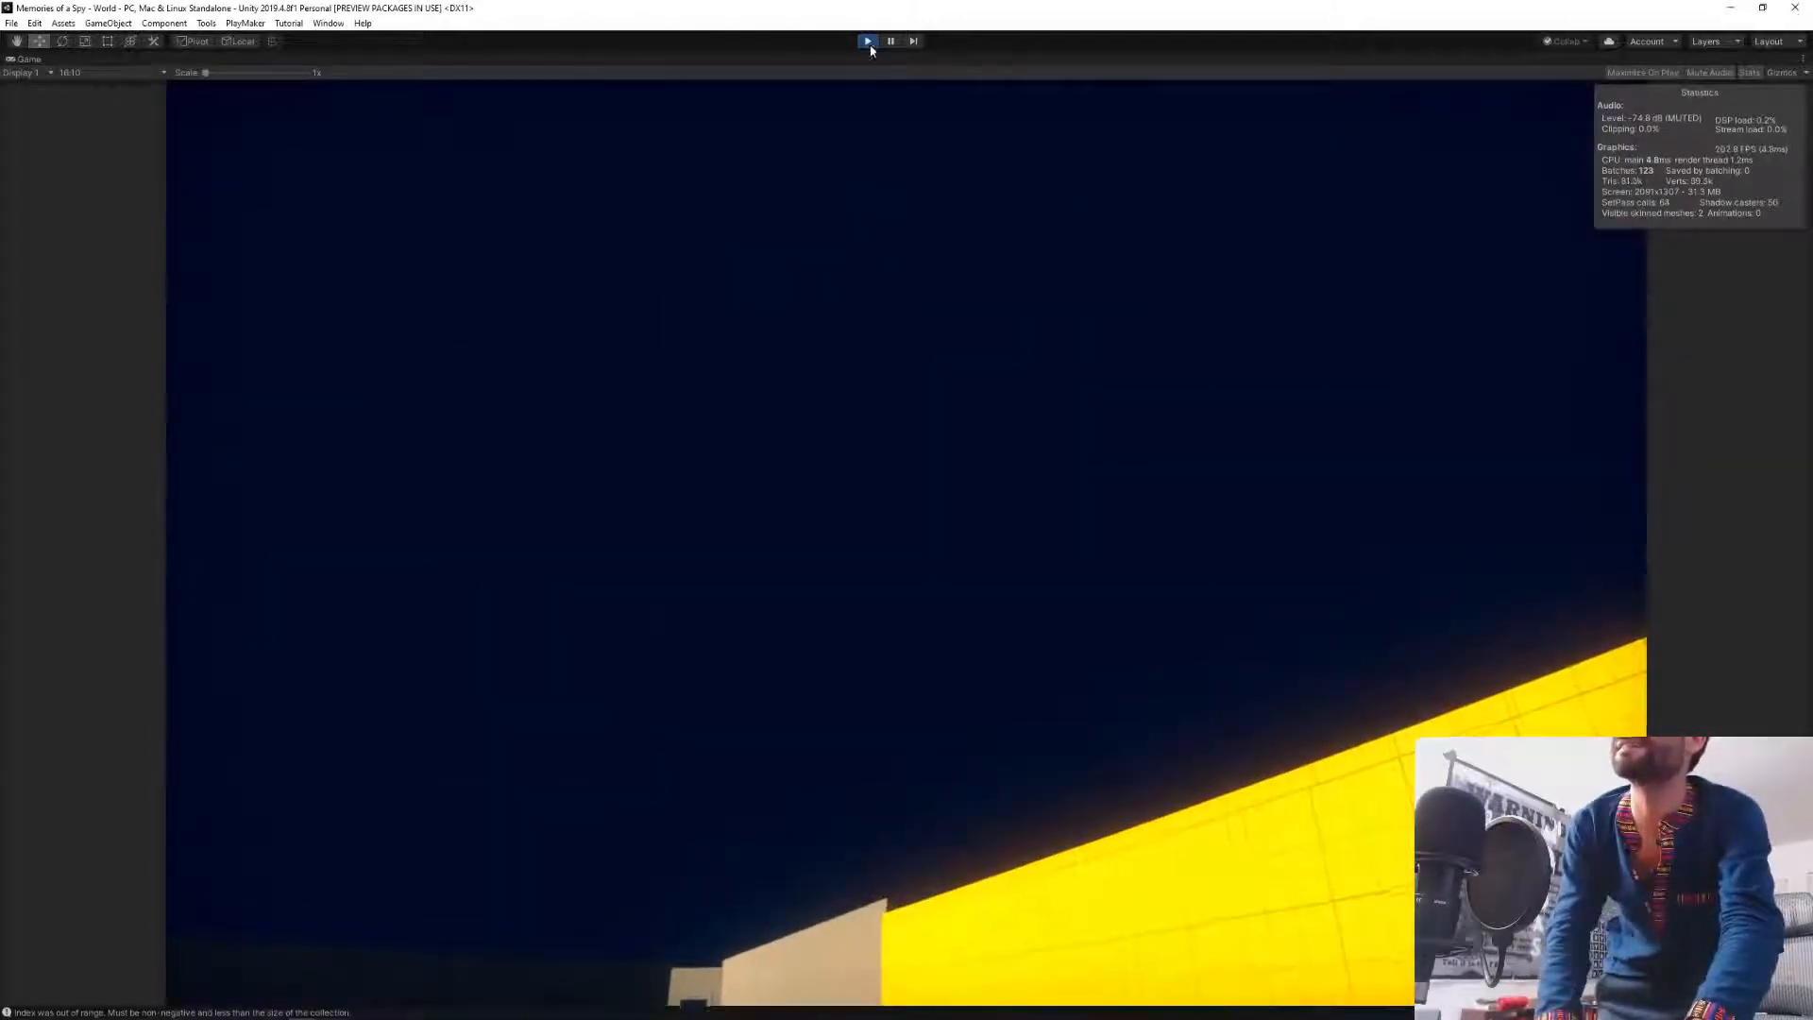
Stop the playtest and minimize the Unity editor window.
click(867, 42)
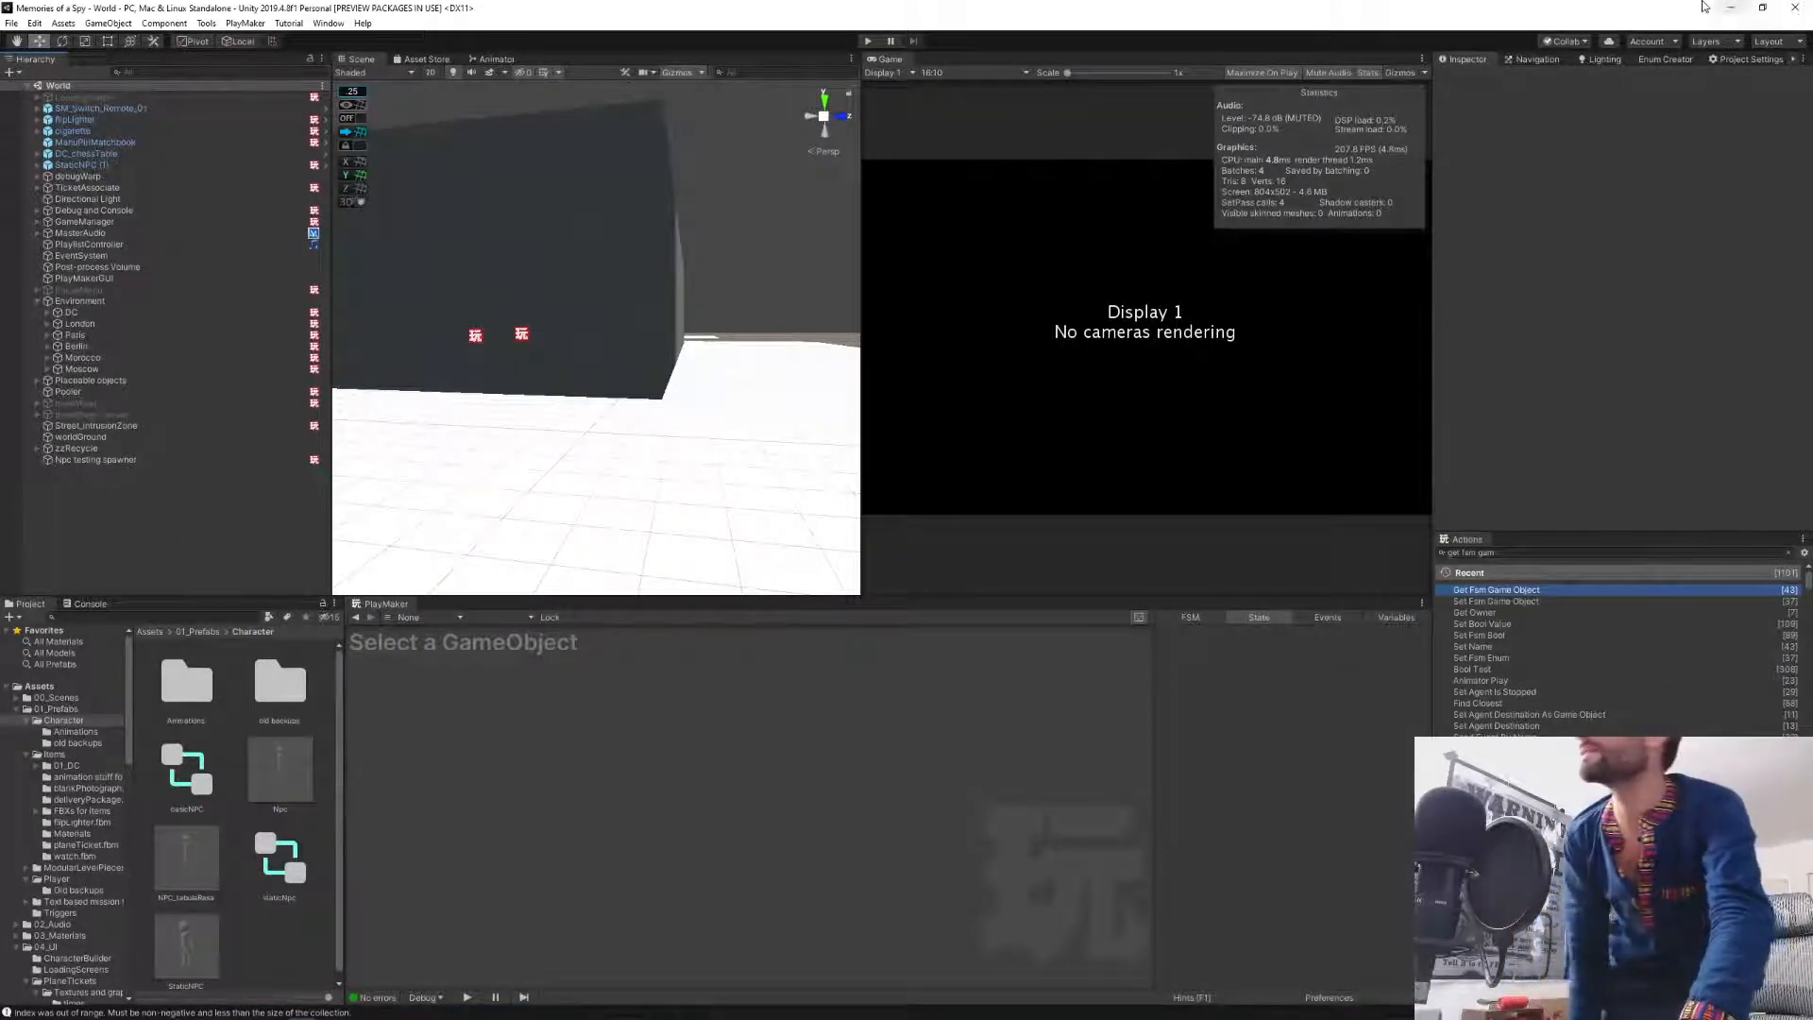
click(1730, 11)
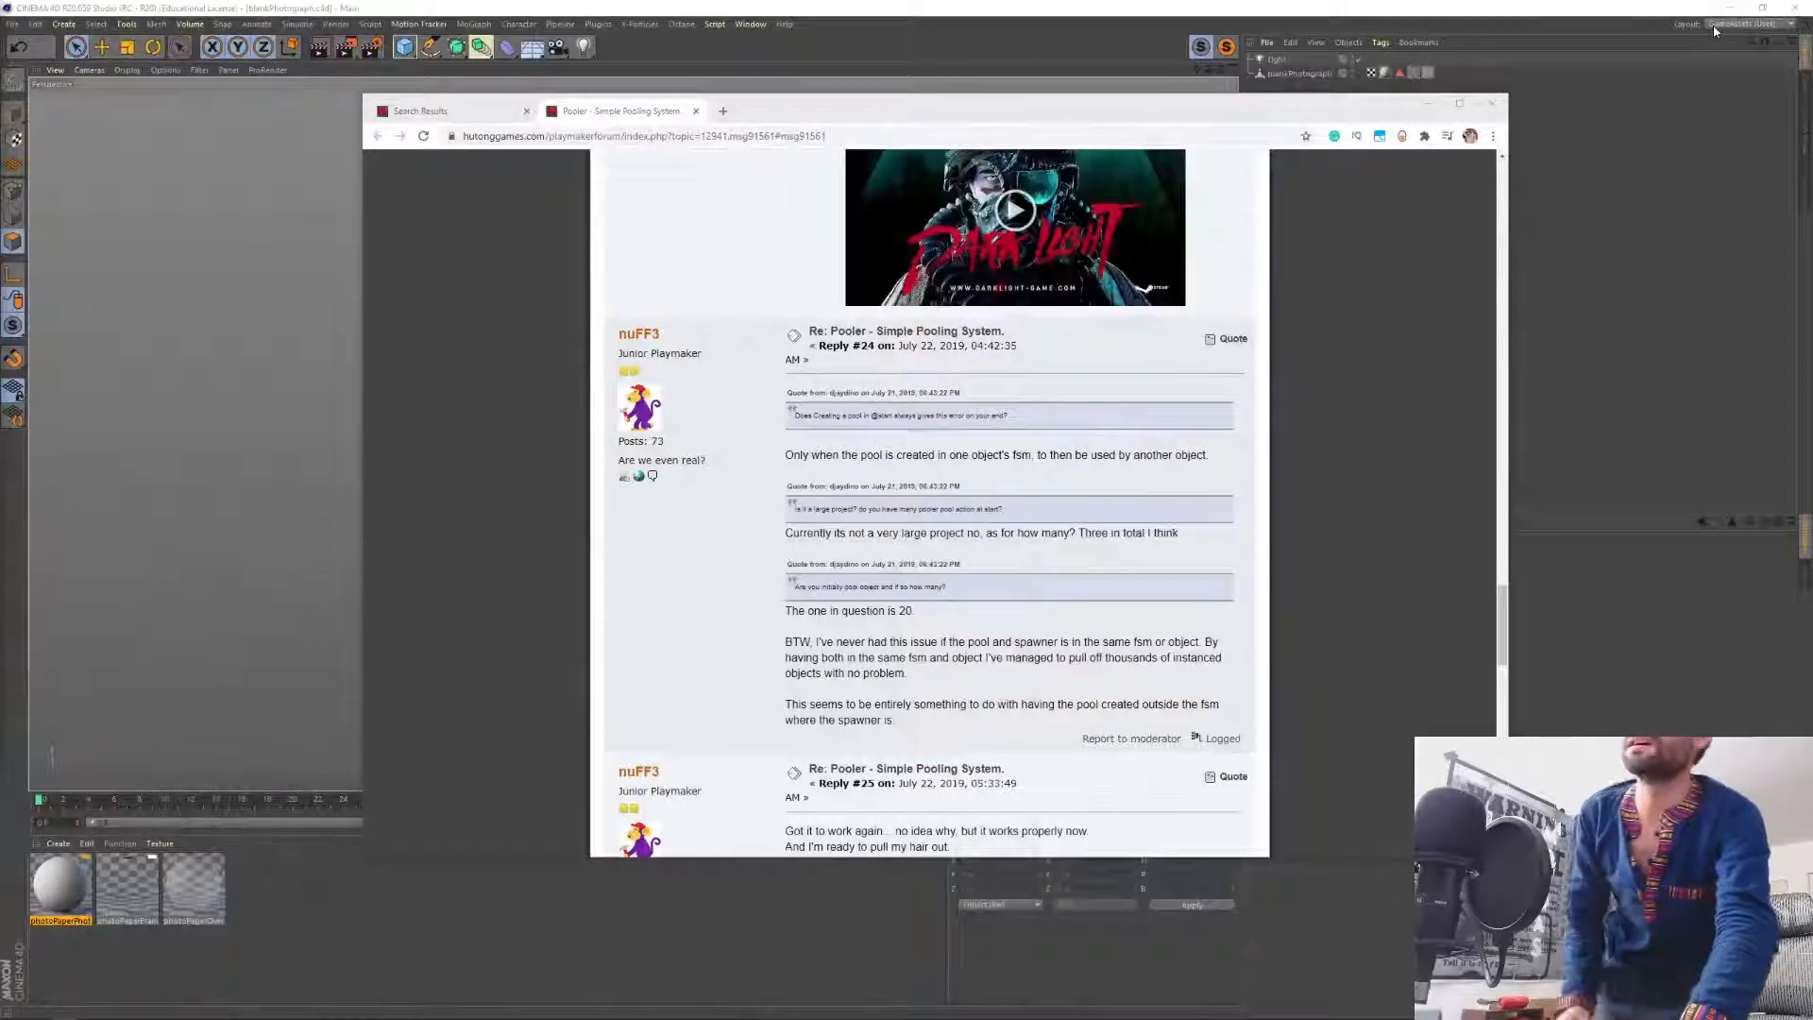